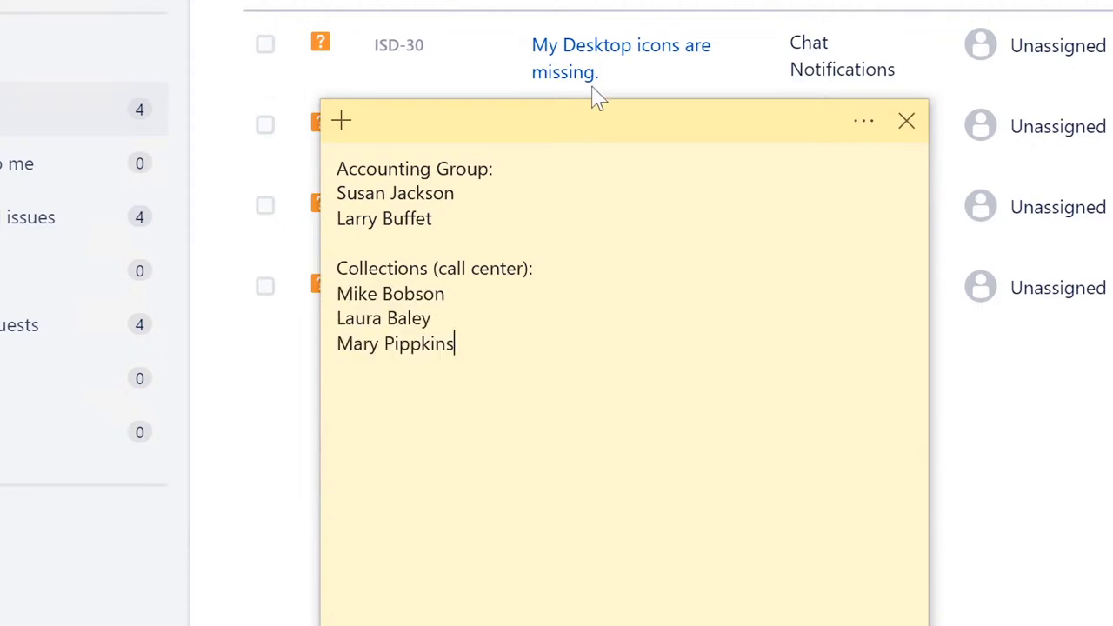
# Step: Close the sticky note, widen the browser, and scroll the All open queue to Time to done
pyautogui.click(904, 131)
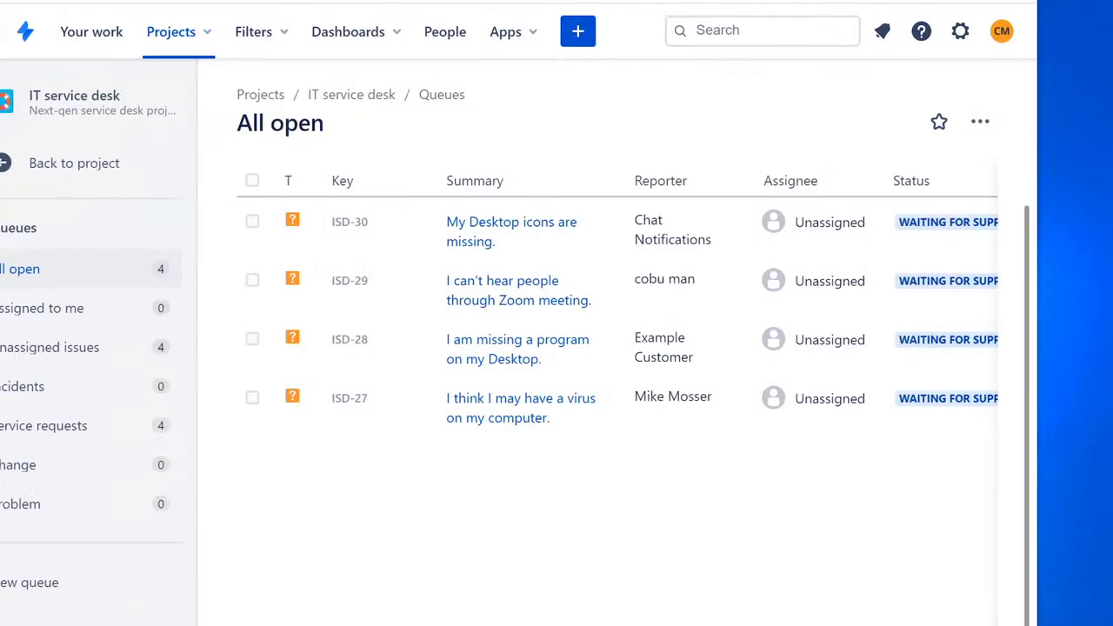
pyautogui.moveTo(894, 462); pyautogui.dragTo(1007, 462)
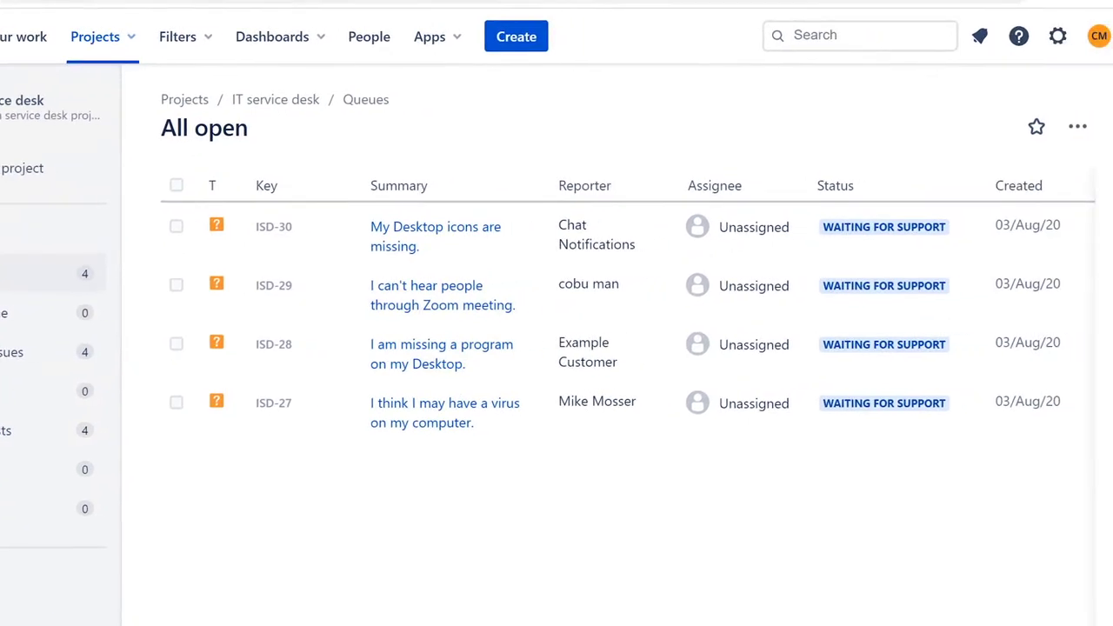
pyautogui.hscroll(3, 624, 304)
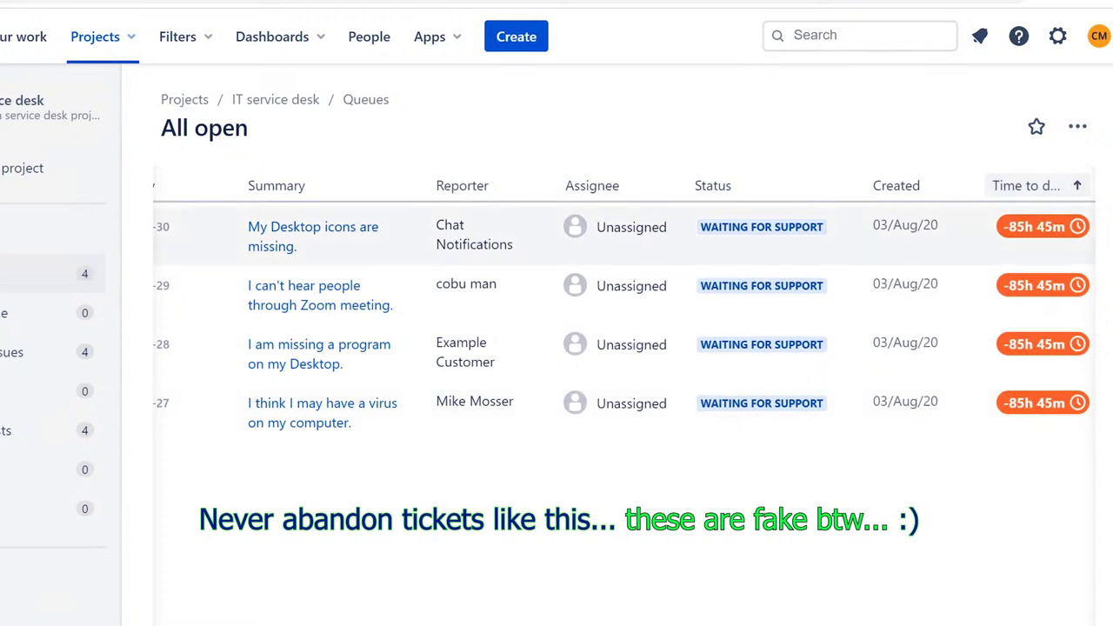
pyautogui.moveTo(1037, 224)
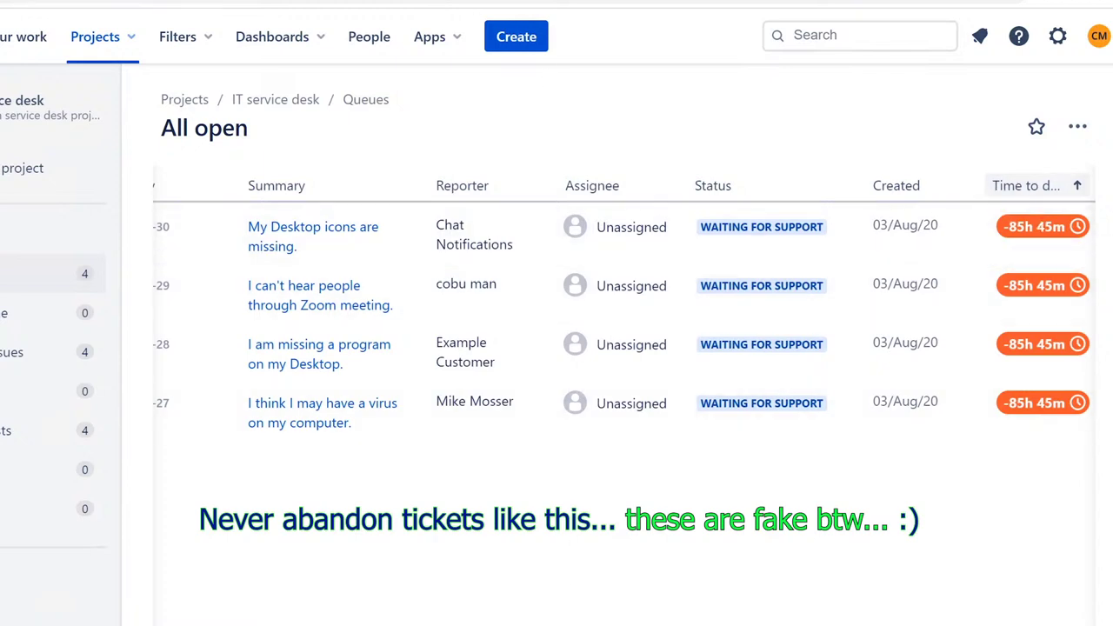
pyautogui.click(531, 40)
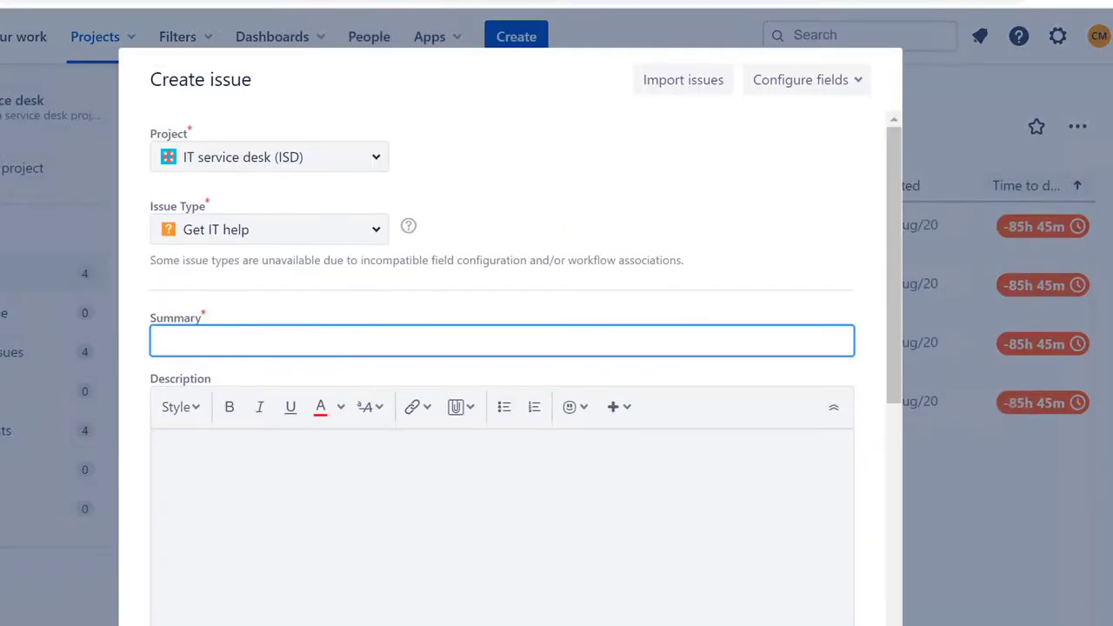
# Step: Create issue ISD-31 with summary and description 'fake ticket'
pyautogui.write('fake tickets')
pyautogui.press('BackSpace')
pyautogui.press('Tab')
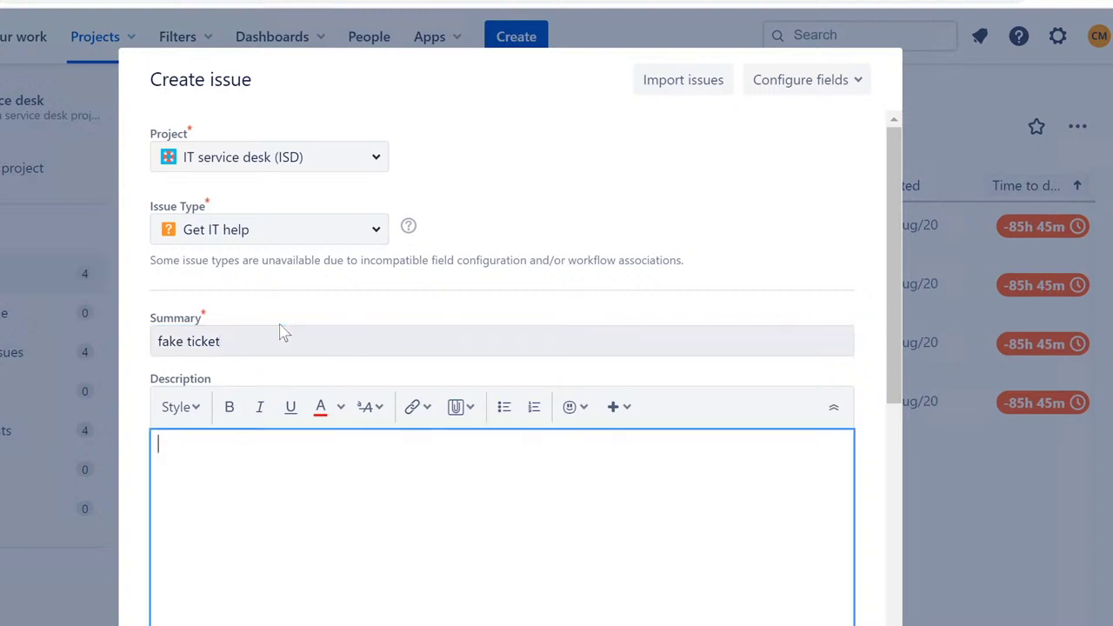
pyautogui.write('fake ticket')
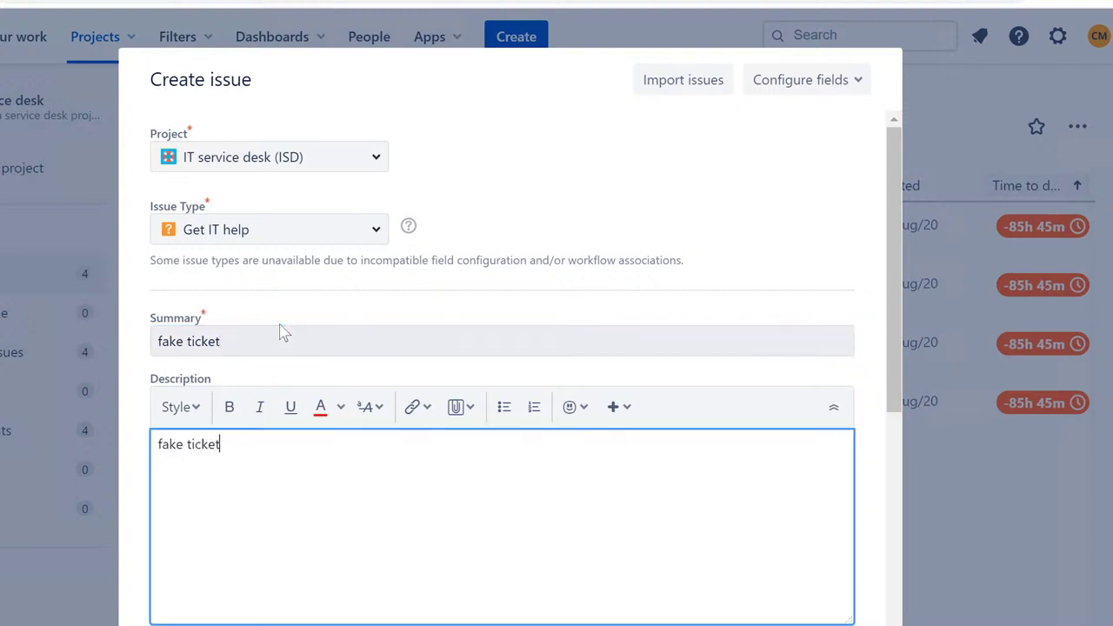
pyautogui.hotkey('ctrl', 'Return')
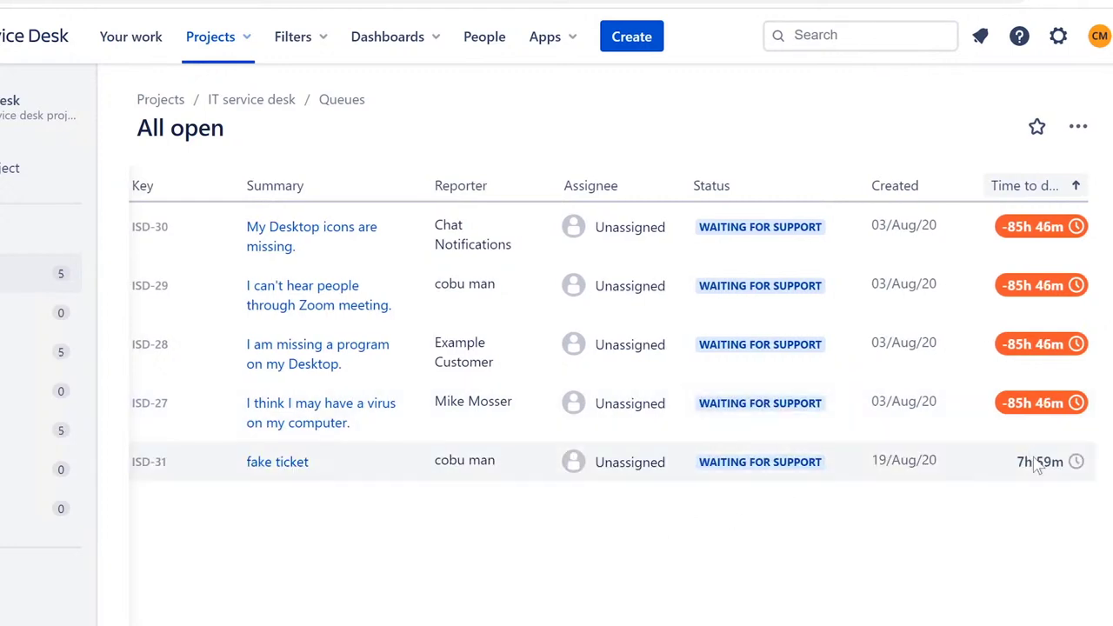
pyautogui.moveTo(1037, 467)
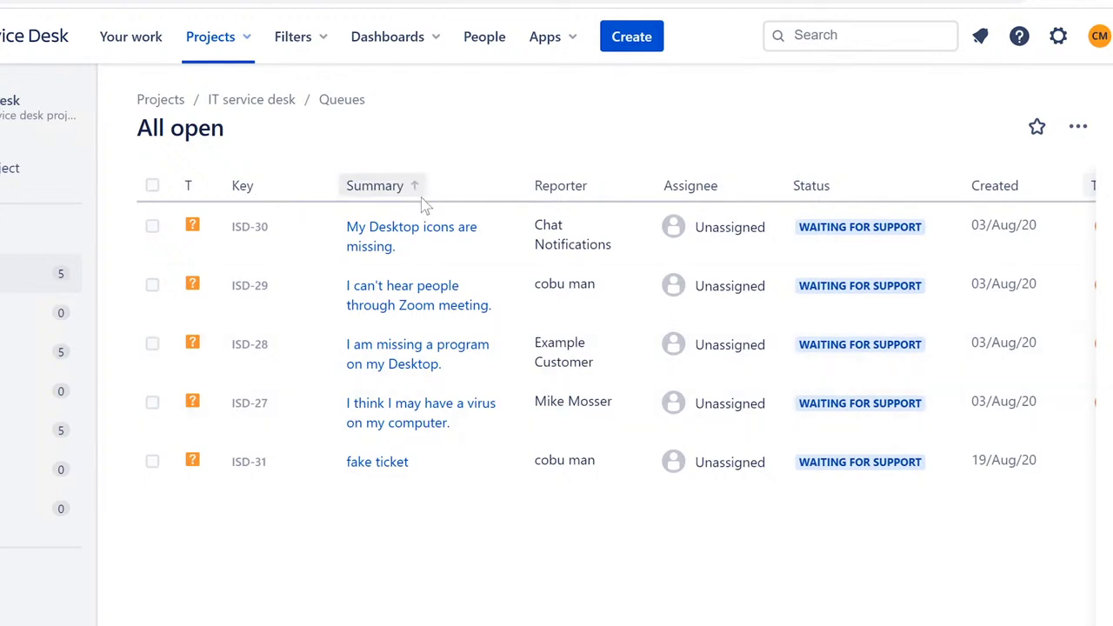
pyautogui.click(424, 235)
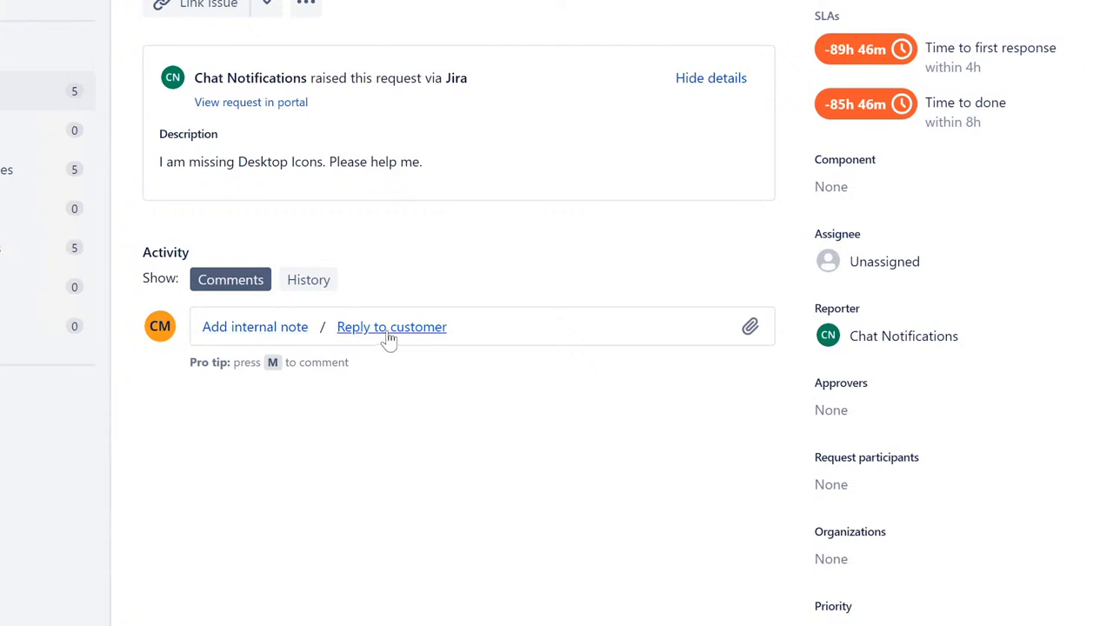
# Step: On ISD-30, start a comment, try Reply to customer, then switch back to internal note
pyautogui.click(251, 335)
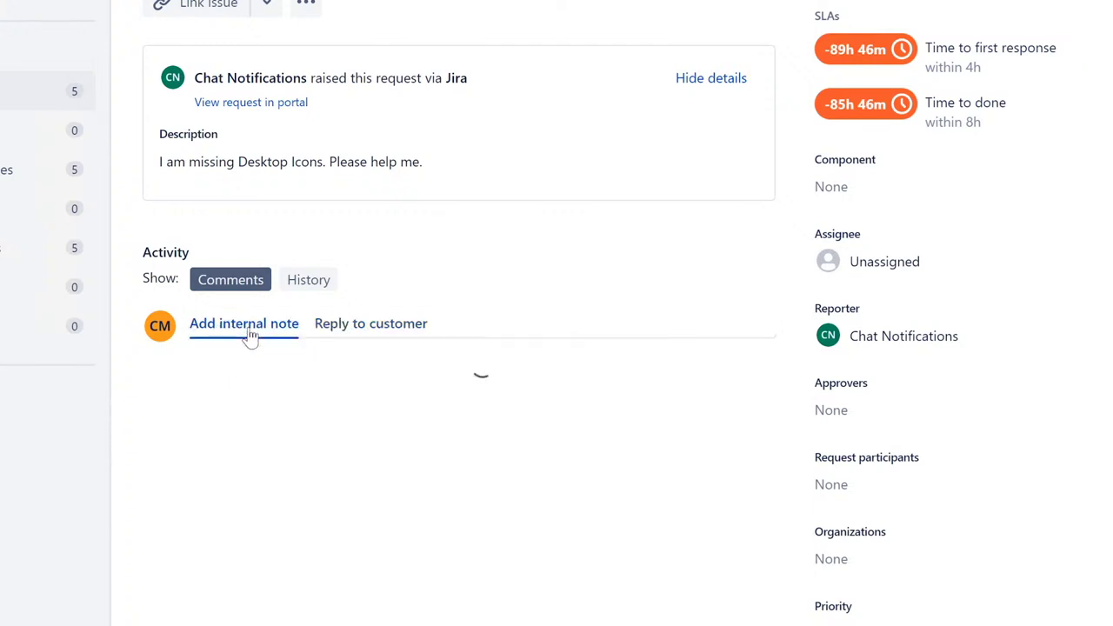
pyautogui.click(372, 330)
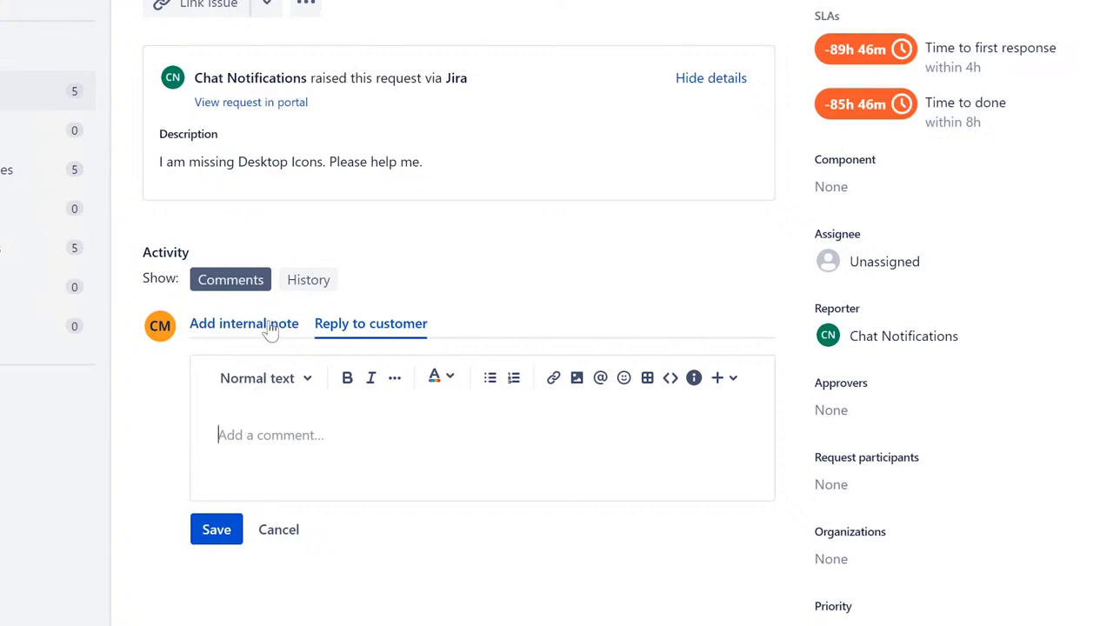
pyautogui.click(272, 327)
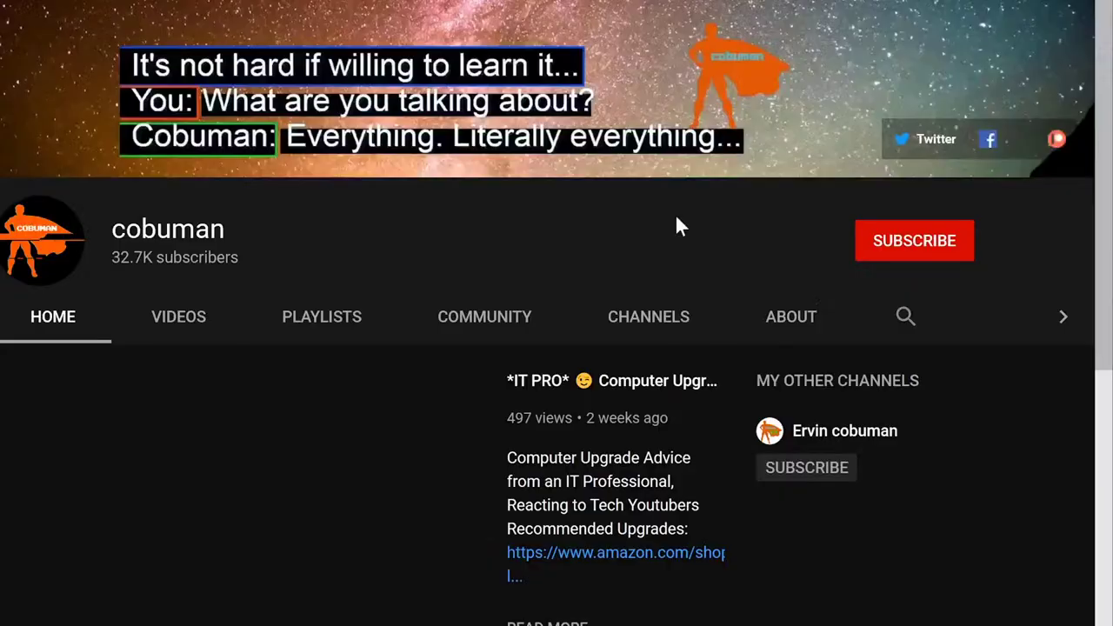
# Step: Search the cobuman channel for 'tickets' and scroll through the Help Desk Tier 1 results
pyautogui.click(896, 323)
pyautogui.write('tickets')
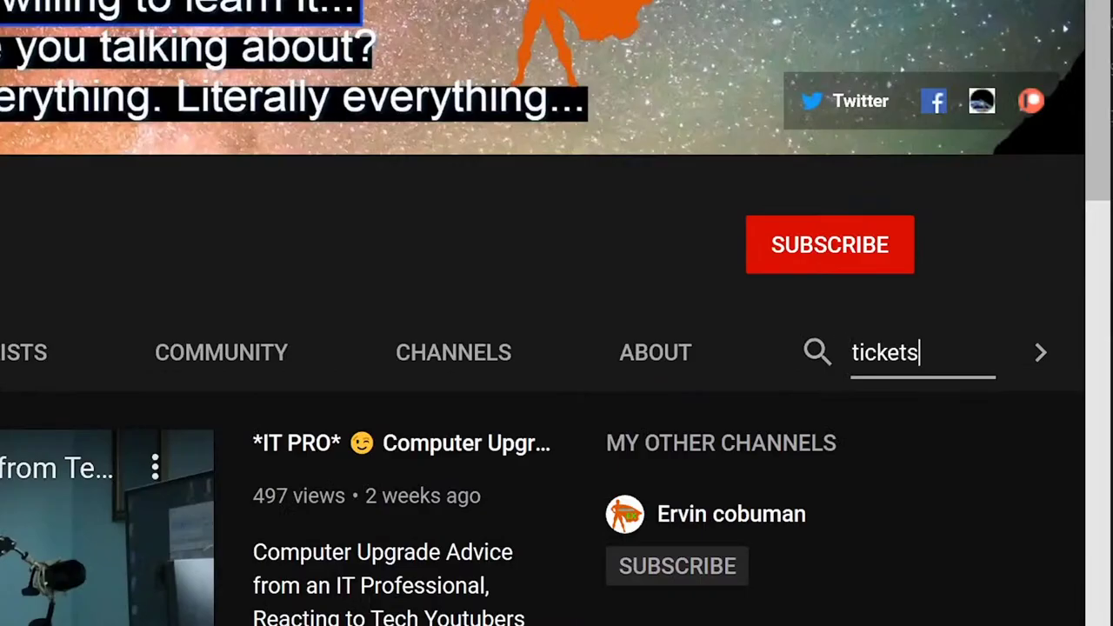
pyautogui.press('Return')
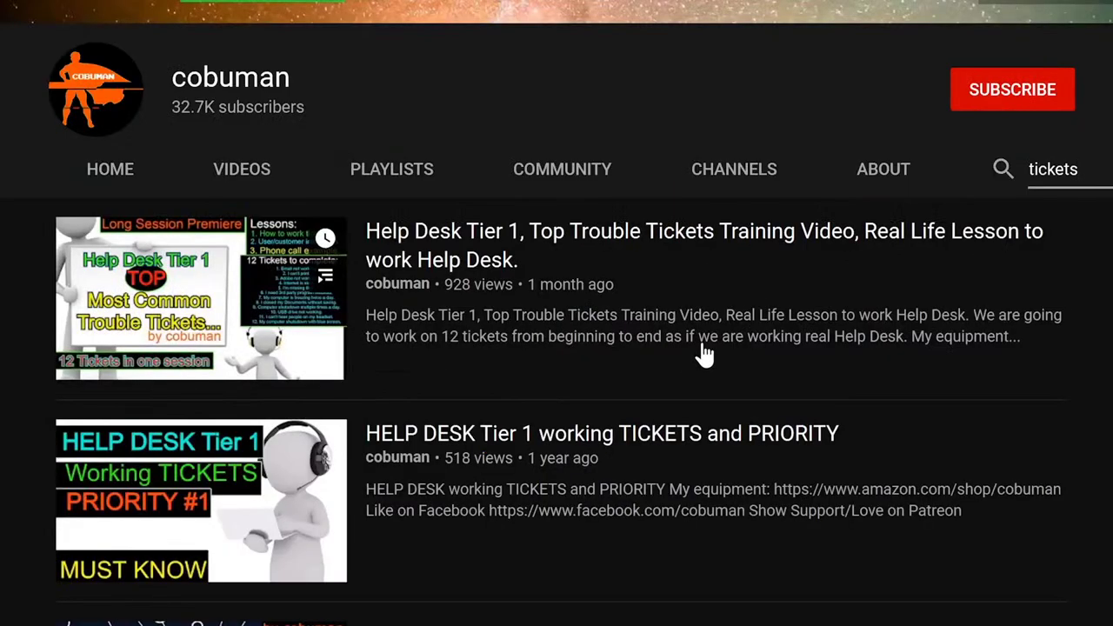
pyautogui.scroll(-5, 704, 352)
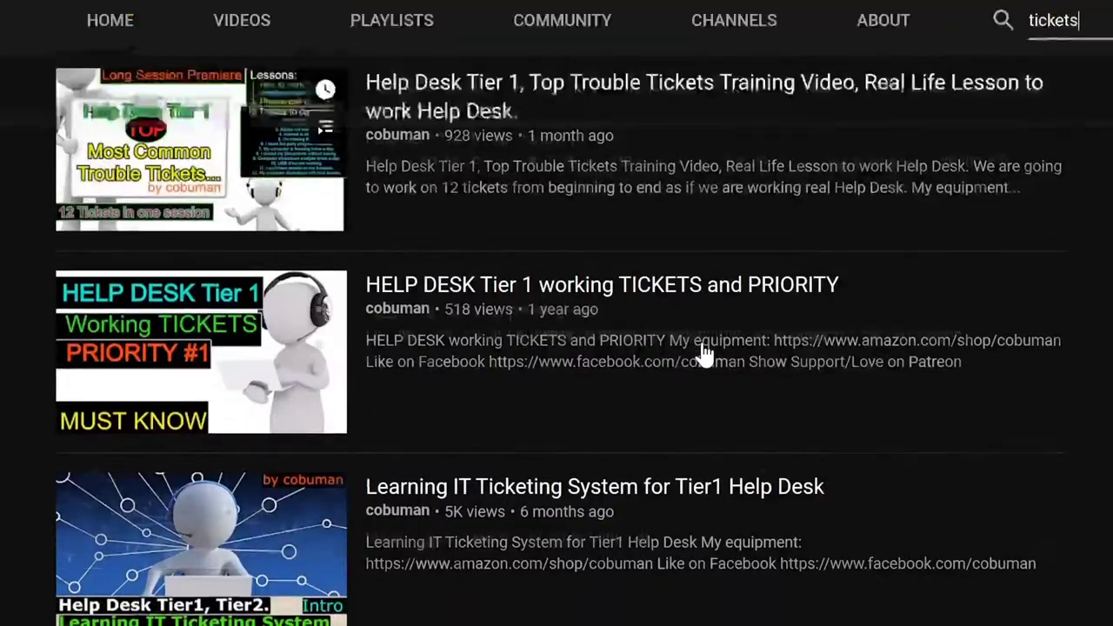
pyautogui.scroll(-10, 705, 352)
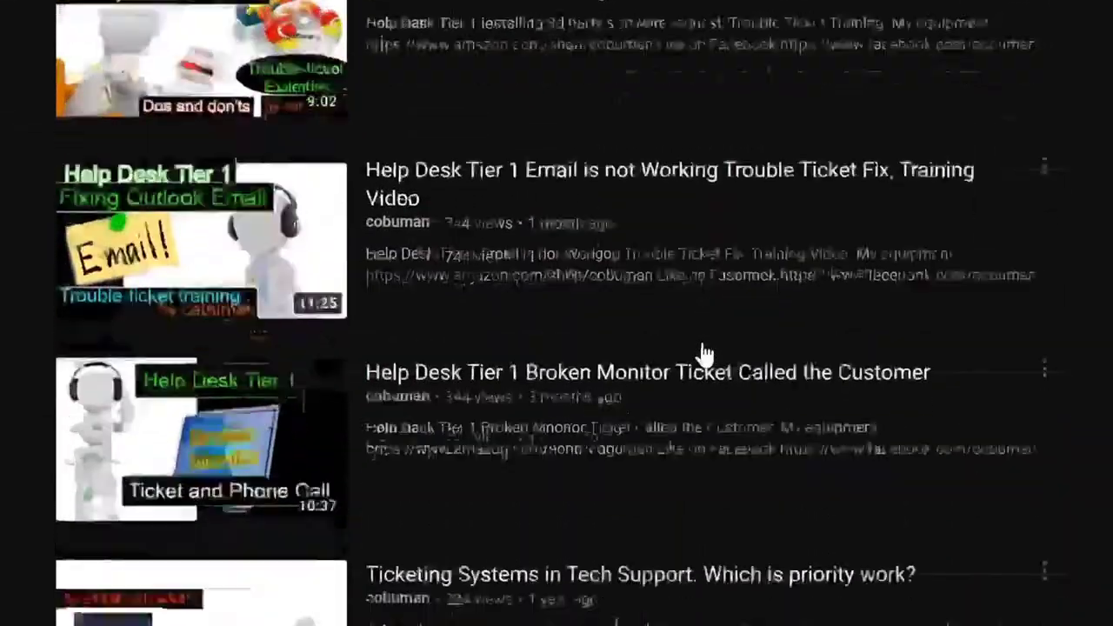
pyautogui.scroll(-7, 705, 352)
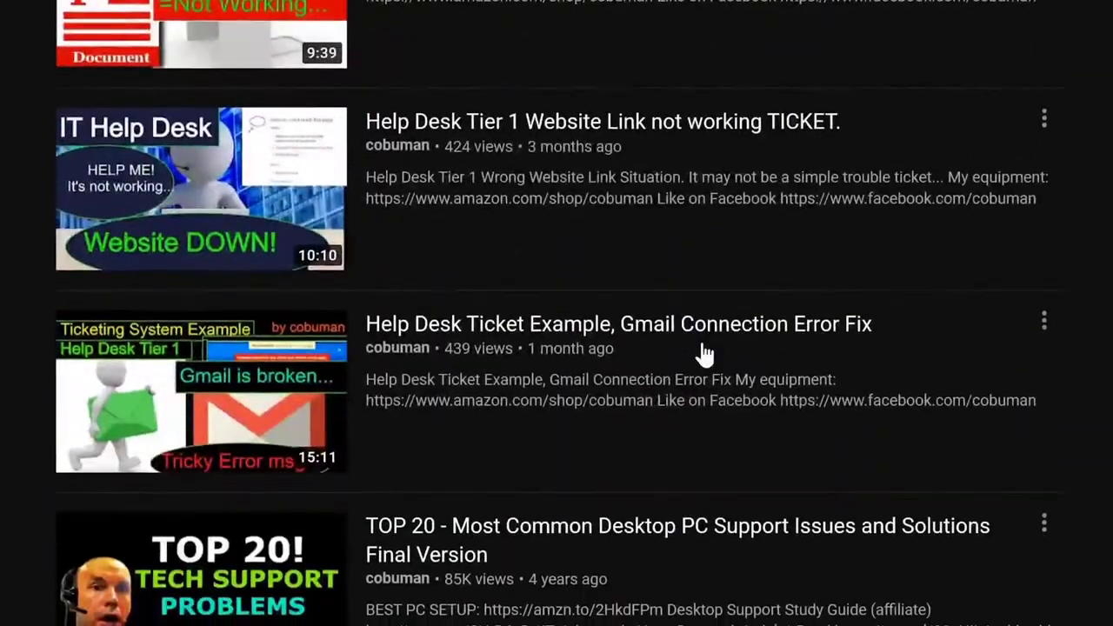
pyautogui.scroll(5, 705, 353)
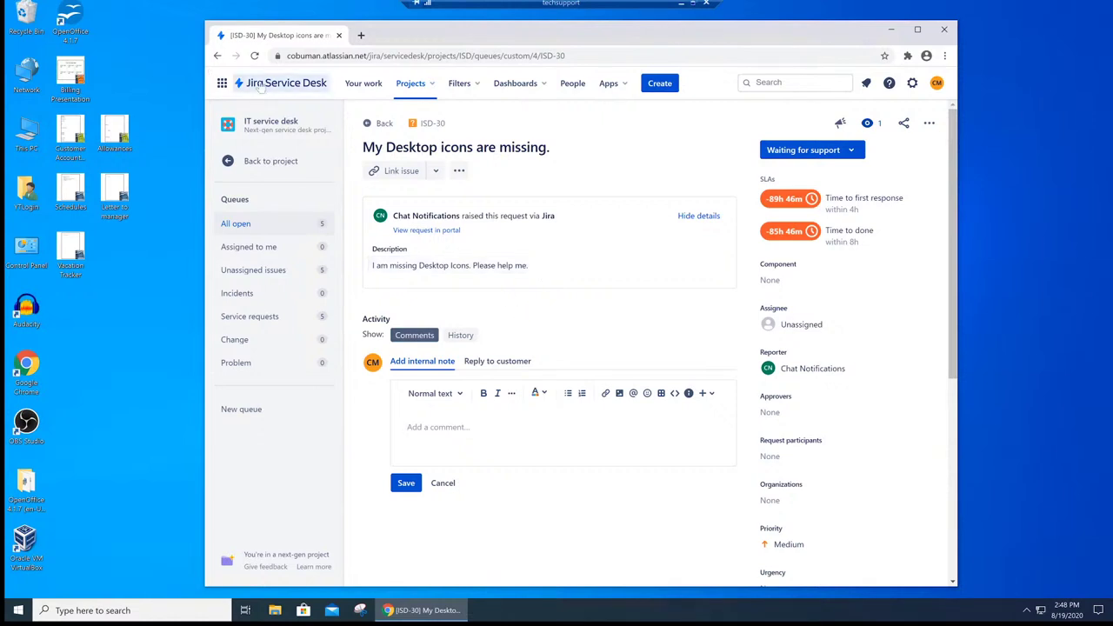
pyautogui.click(218, 55)
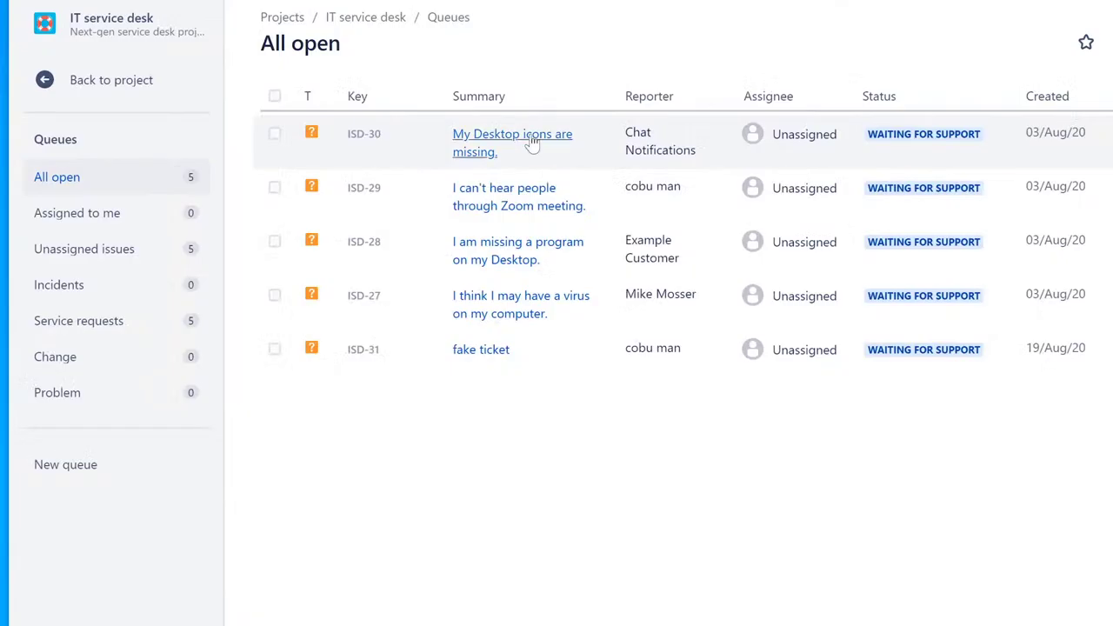
pyautogui.click(544, 201)
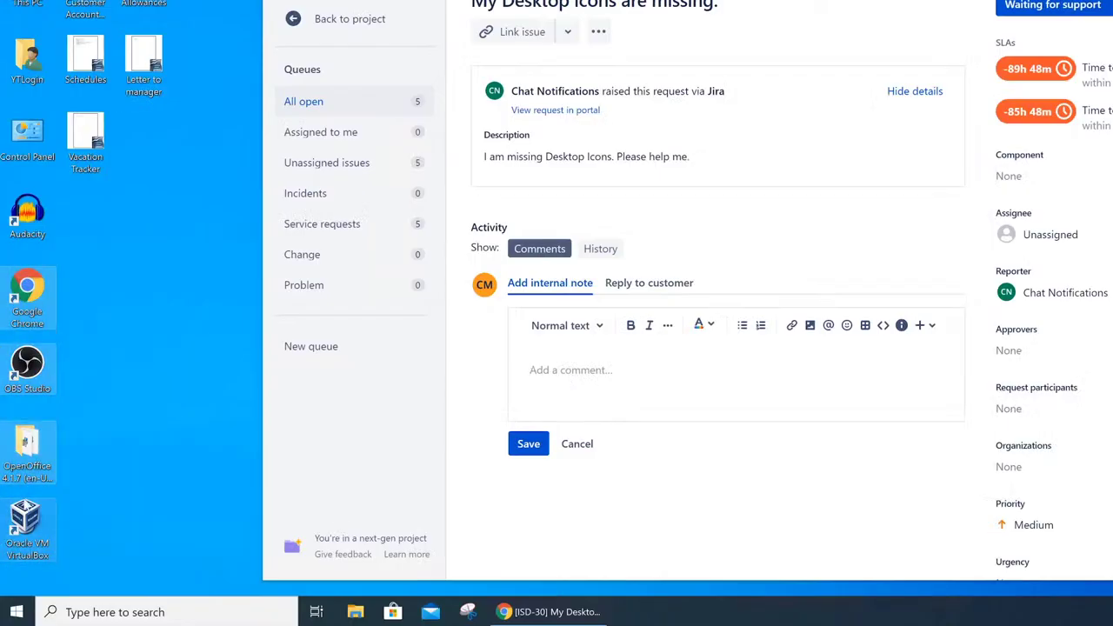
pyautogui.rightClick(48, 299)
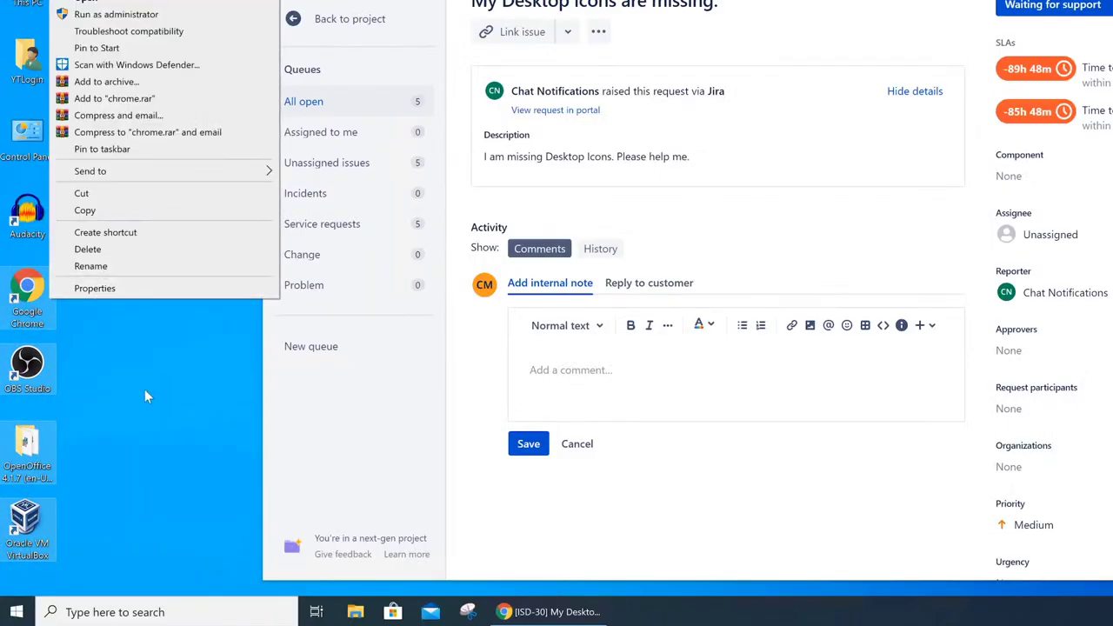
pyautogui.click(82, 316)
pyautogui.moveTo(94, 266); pyautogui.dragTo(4, 557)
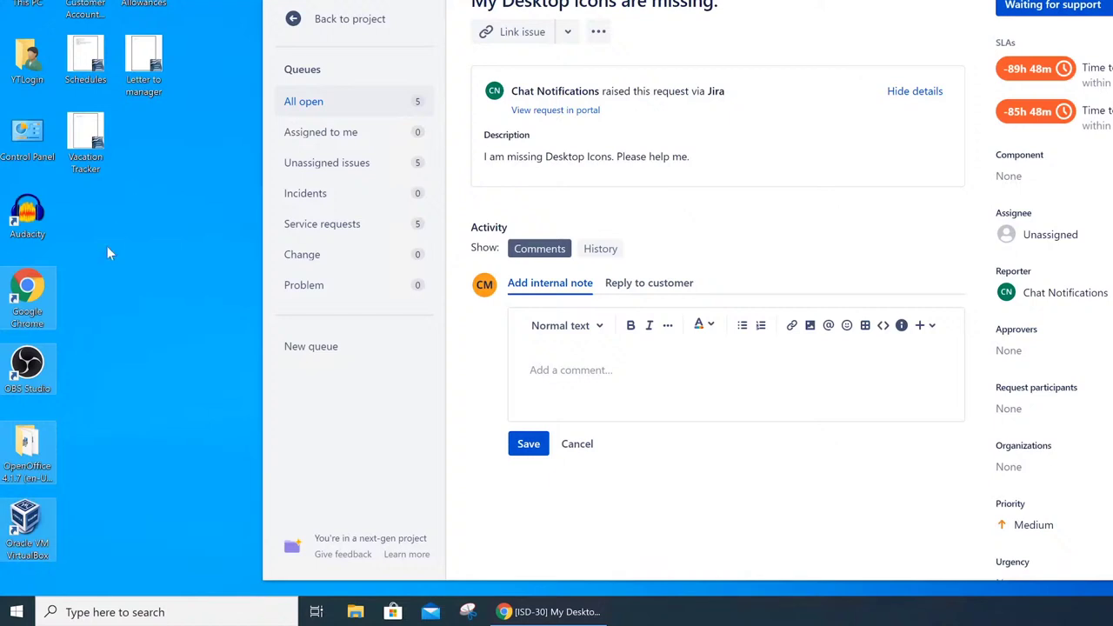
pyautogui.moveTo(32, 372); pyautogui.dragTo(33, 269)
pyautogui.click(137, 278)
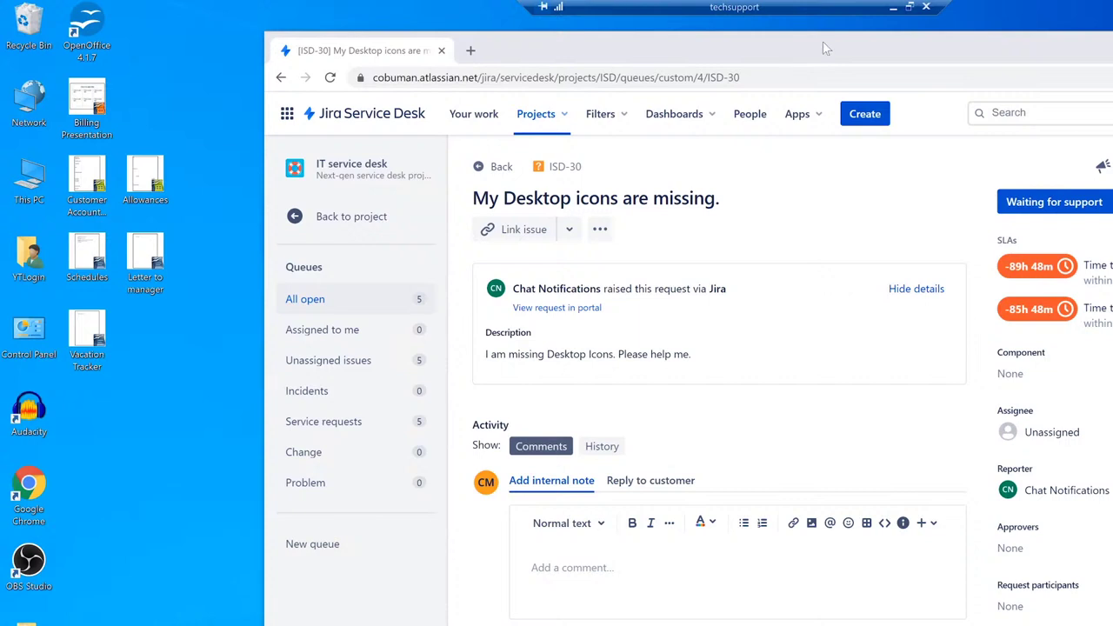
# Step: Select and deselect groups of desktop icons, then return the browser to the All open queue
pyautogui.moveTo(822, 42)
pyautogui.mouseDown()
pyautogui.moveTo(837, 58)
pyautogui.moveTo(823, 31)
pyautogui.mouseUp()
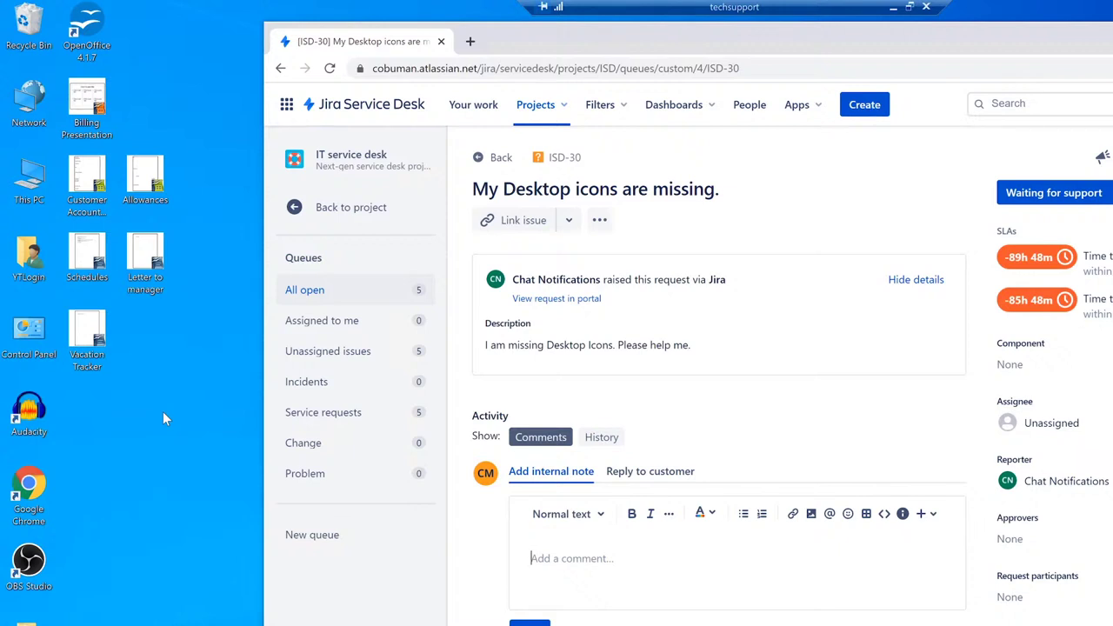
pyautogui.moveTo(205, 77); pyautogui.dragTo(83, 396)
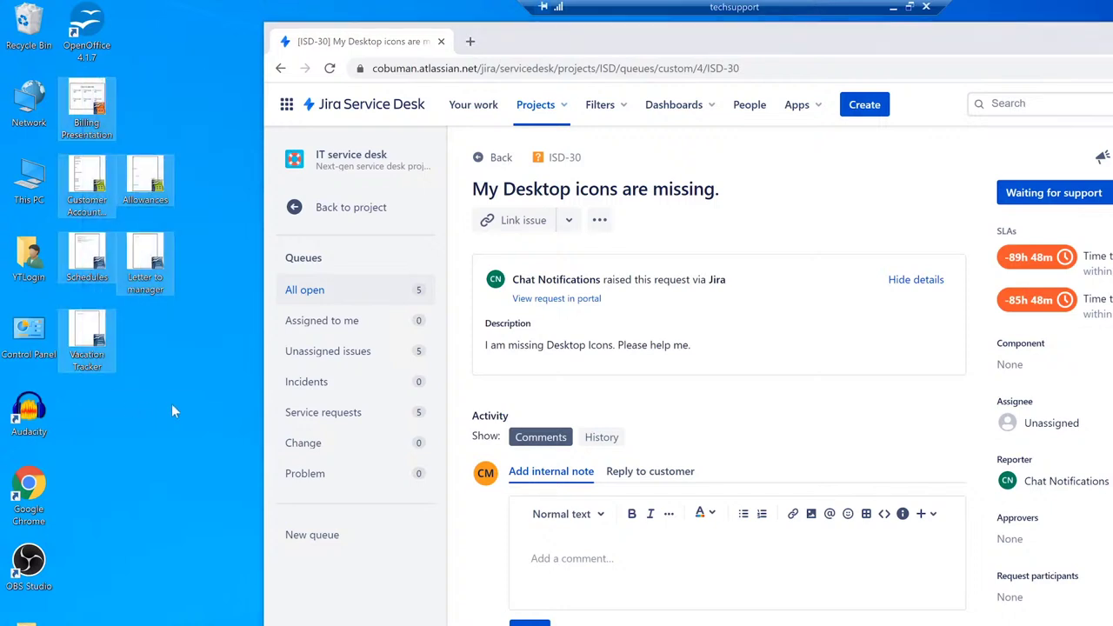
pyautogui.click(196, 401)
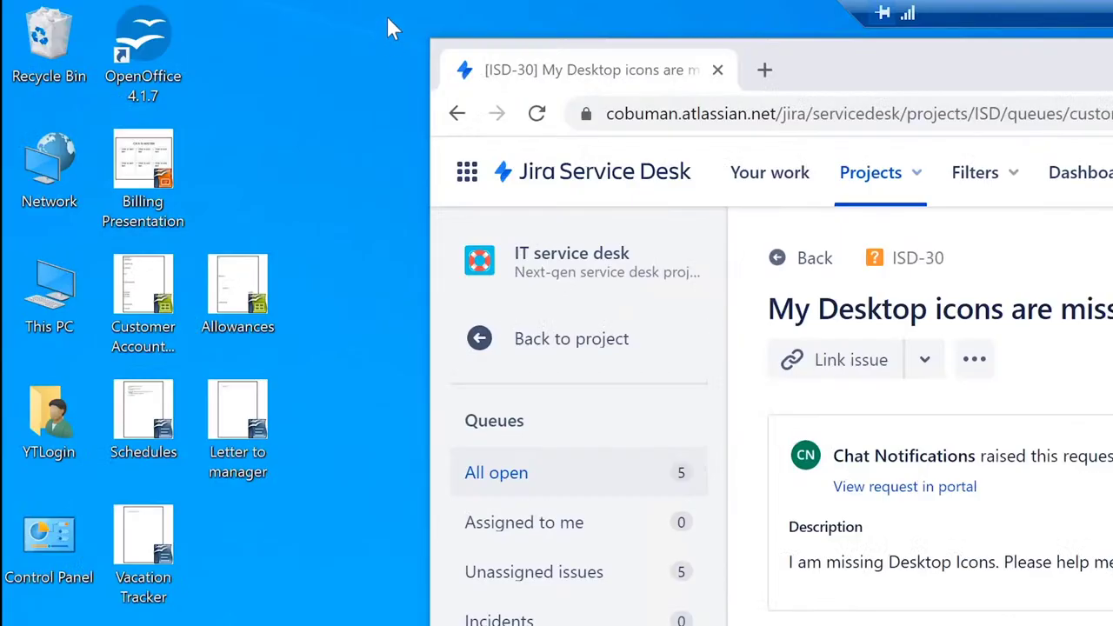
pyautogui.moveTo(304, 222); pyautogui.dragTo(96, 623)
pyautogui.click(288, 592)
pyautogui.moveTo(372, 140); pyautogui.dragTo(98, 625)
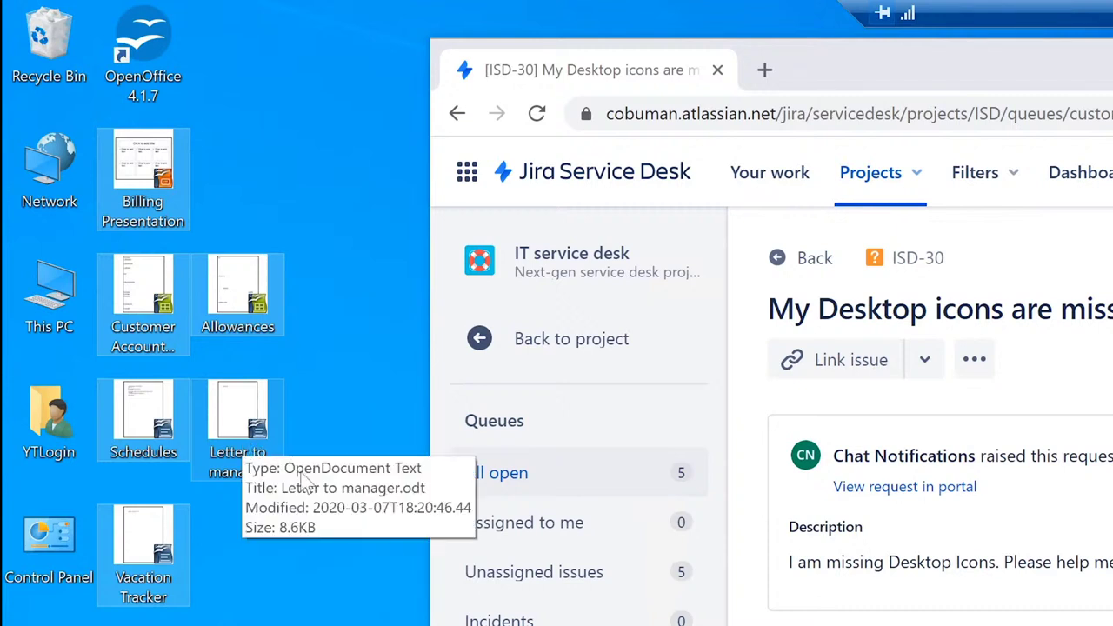
pyautogui.click(383, 331)
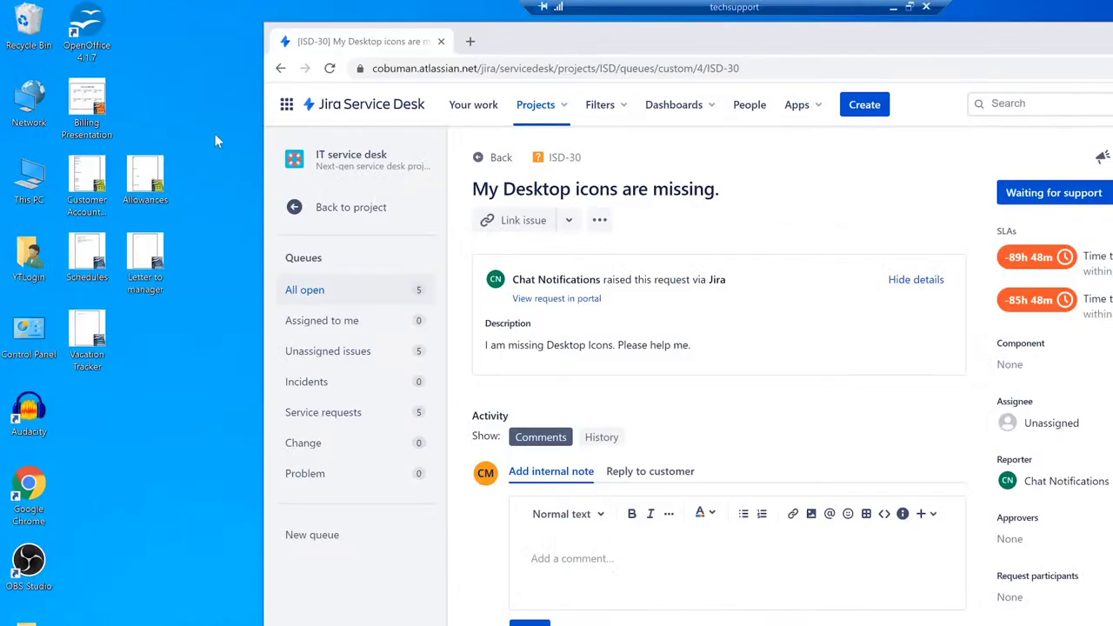
pyautogui.moveTo(245, 96); pyautogui.dragTo(78, 399)
pyautogui.click(142, 442)
pyautogui.click(280, 68)
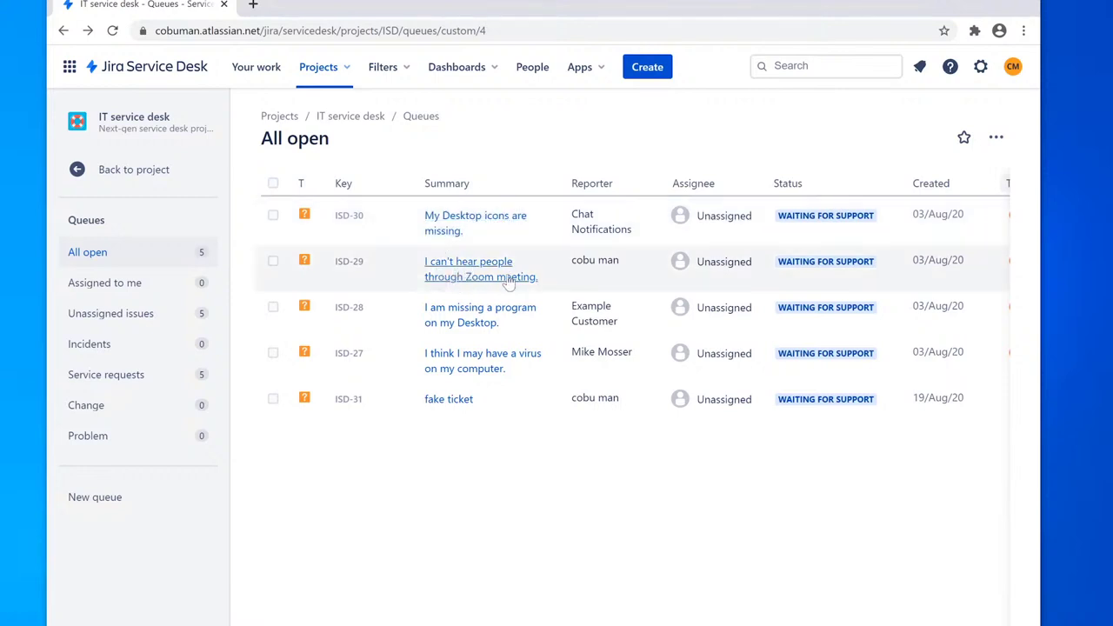
# Step: Open ticket ISD-29 about Zoom audio and reveal the hidden notification area icons
pyautogui.click(485, 278)
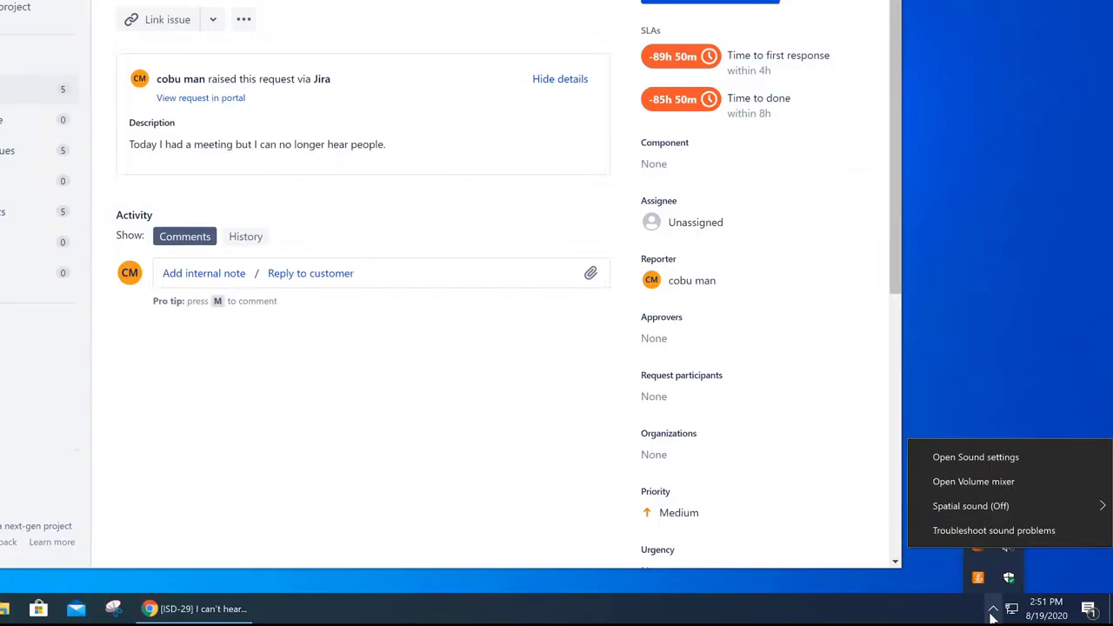
pyautogui.click(993, 609)
pyautogui.click(993, 608)
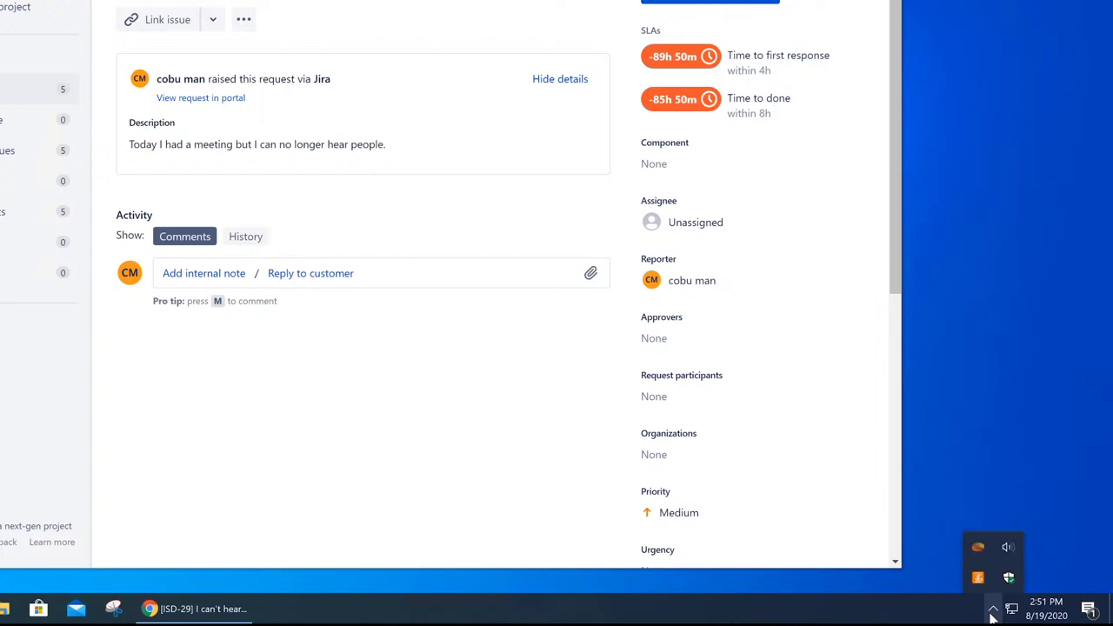
# Step: Open Sound settings from the tray speaker and inspect the output and input device lists
pyautogui.rightClick(1007, 550)
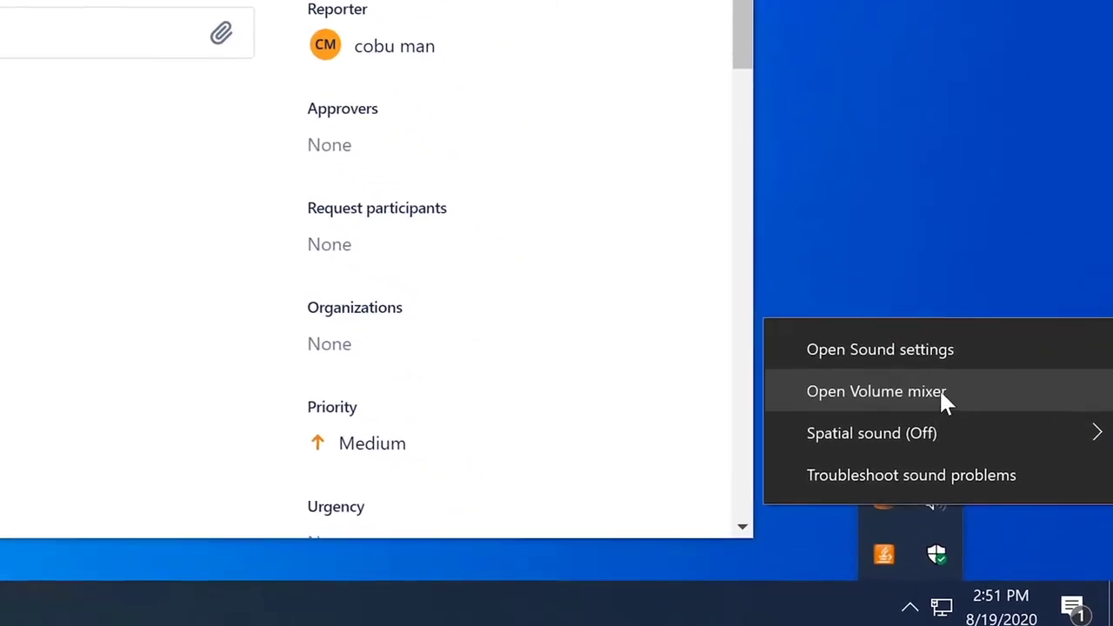
pyautogui.click(927, 339)
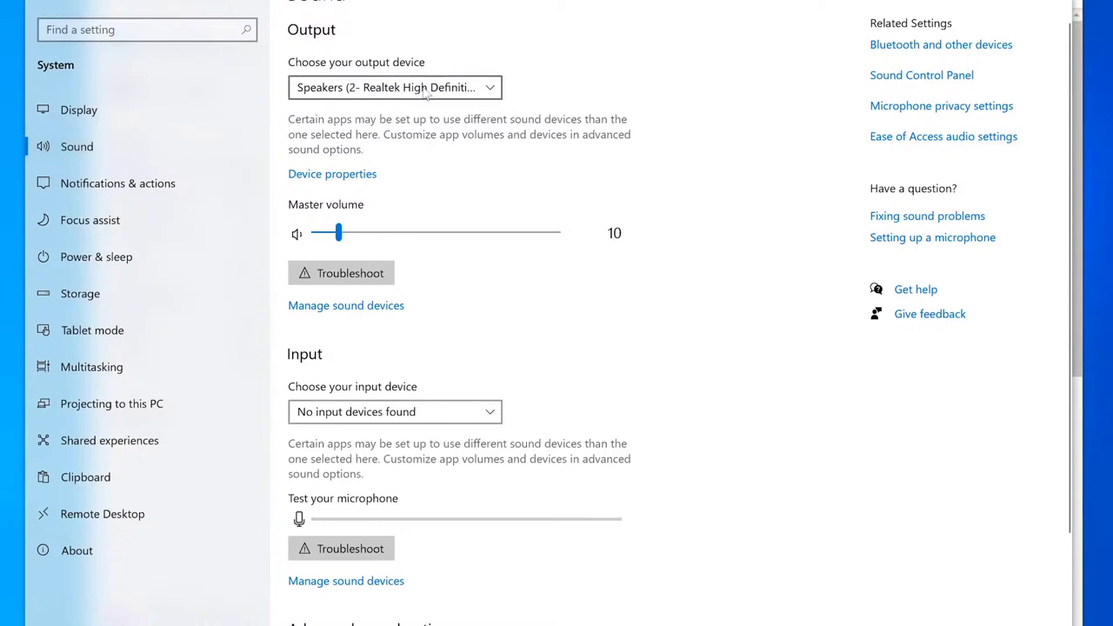
pyautogui.click(426, 94)
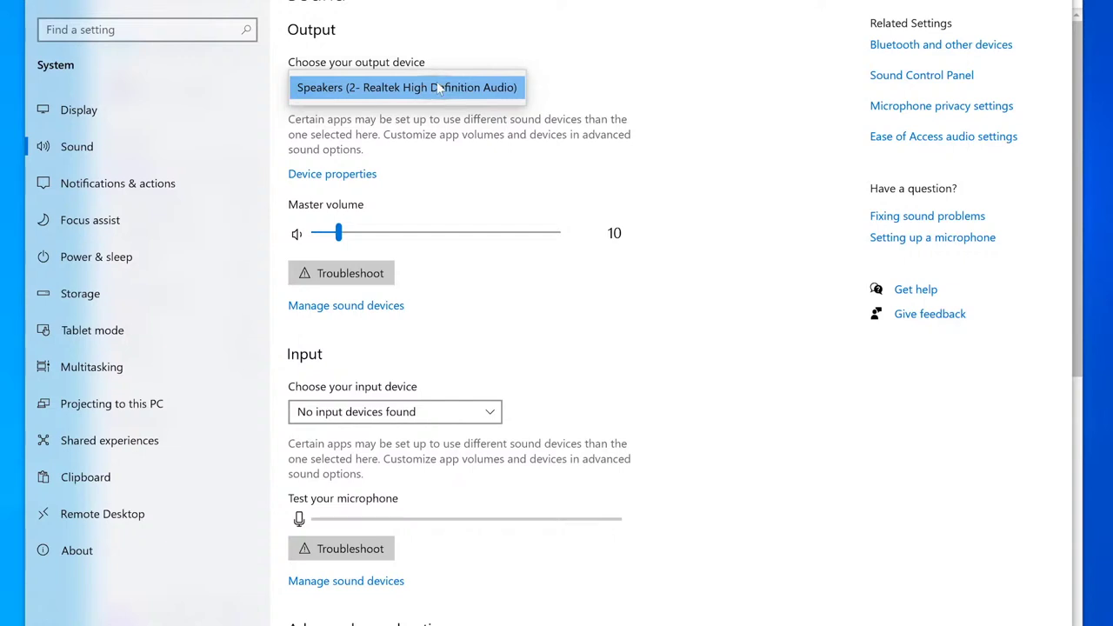
pyautogui.click(458, 128)
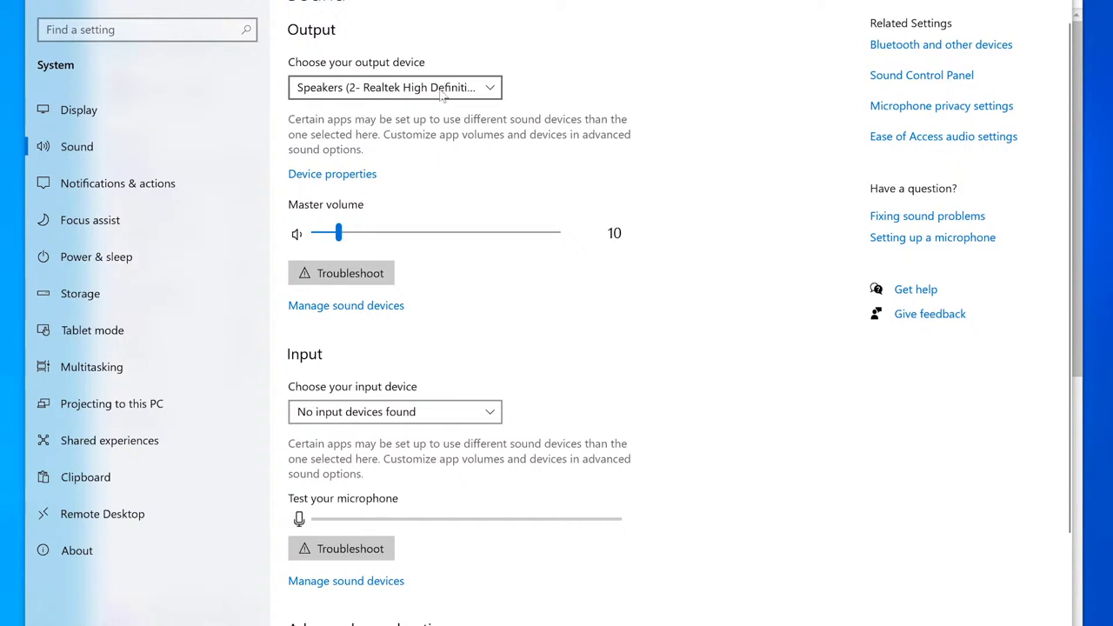
pyautogui.click(442, 94)
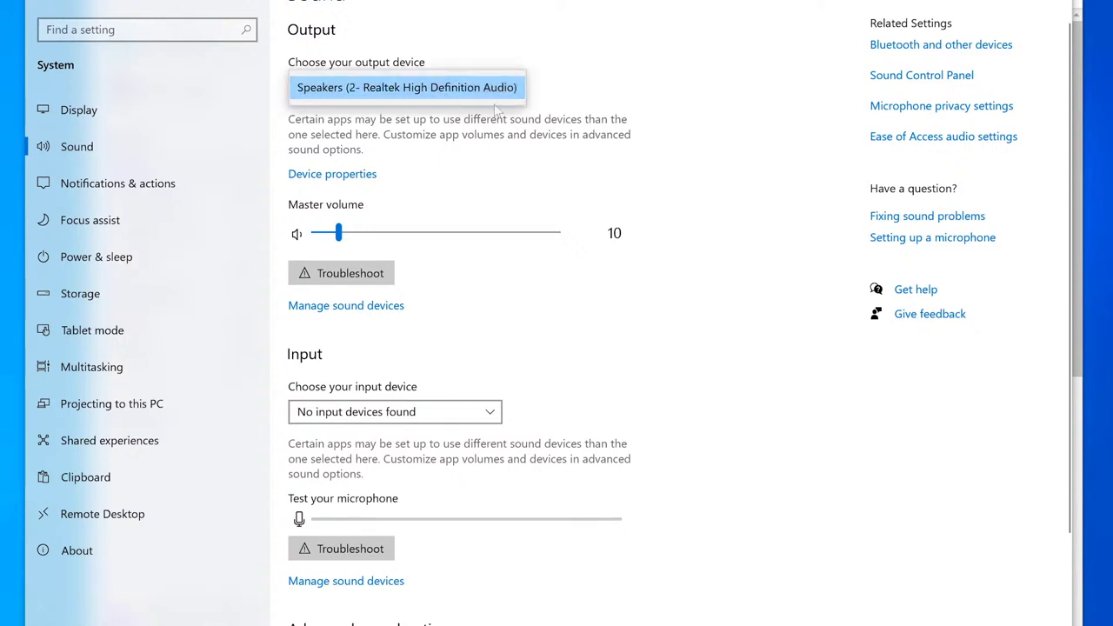
pyautogui.click(476, 89)
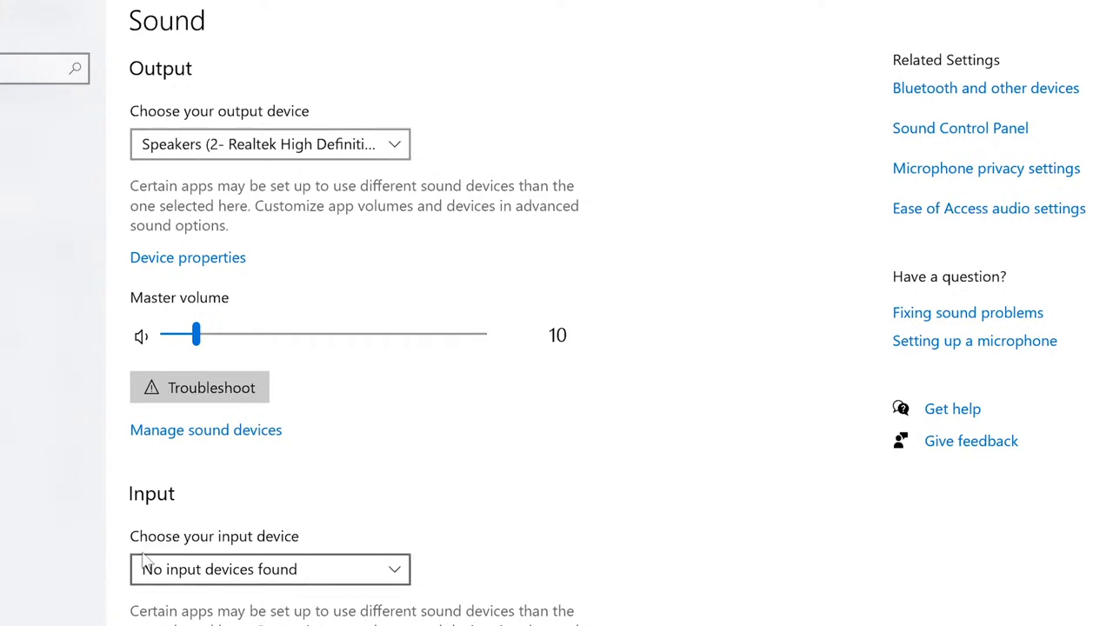
pyautogui.click(278, 579)
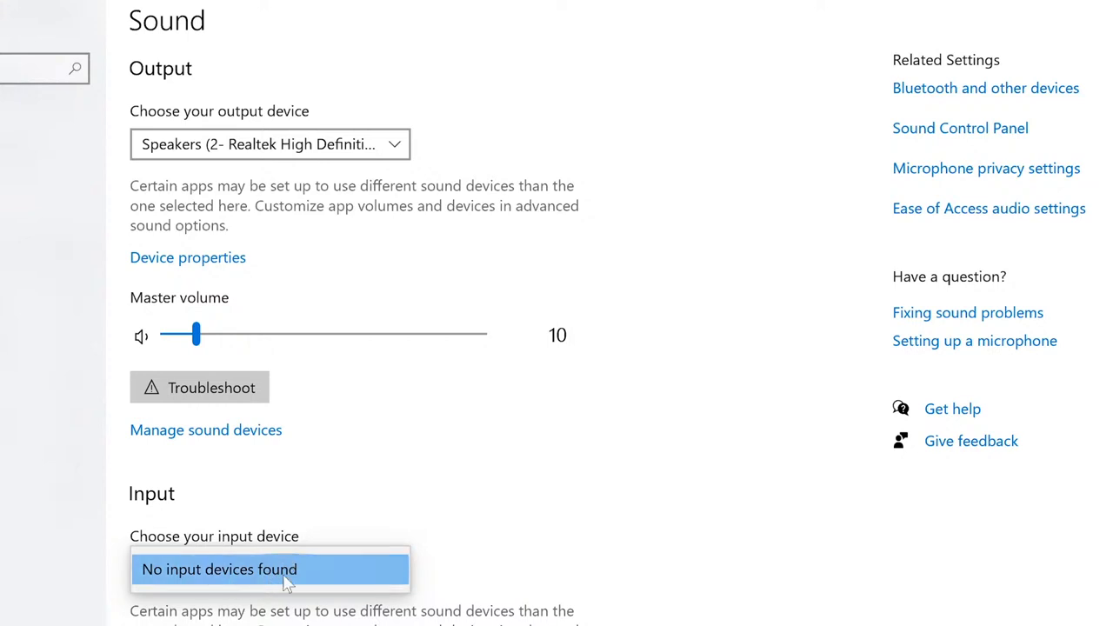
pyautogui.click(265, 613)
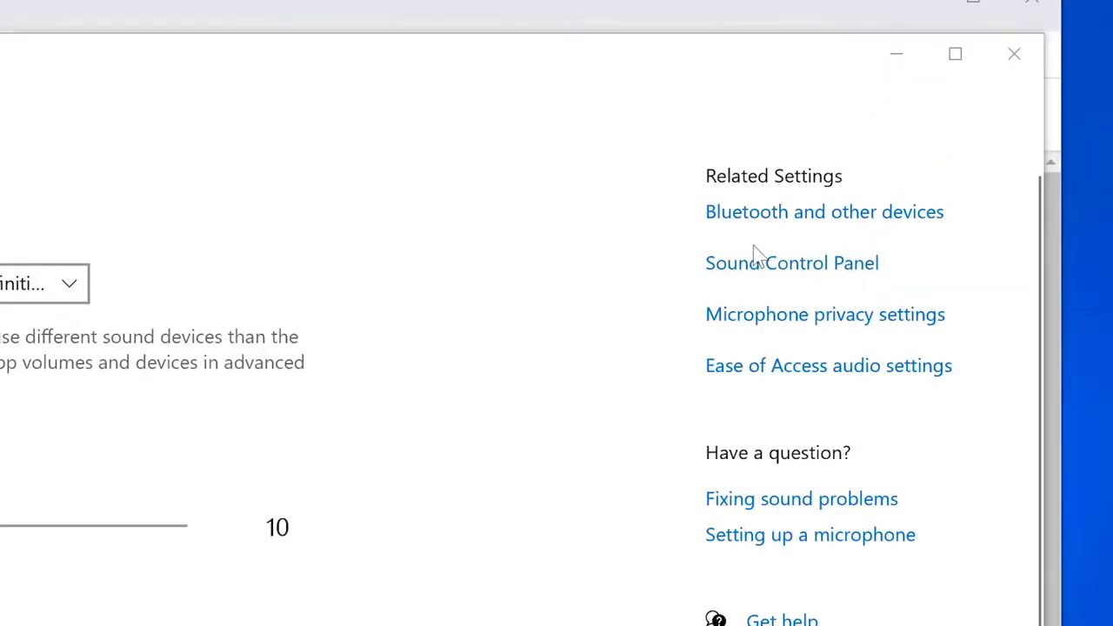
# Step: Open the classic Sound Control Panel and select, then deselect, the Realtek speakers on Playback
pyautogui.click(755, 257)
pyautogui.moveTo(504, 40); pyautogui.dragTo(511, 40)
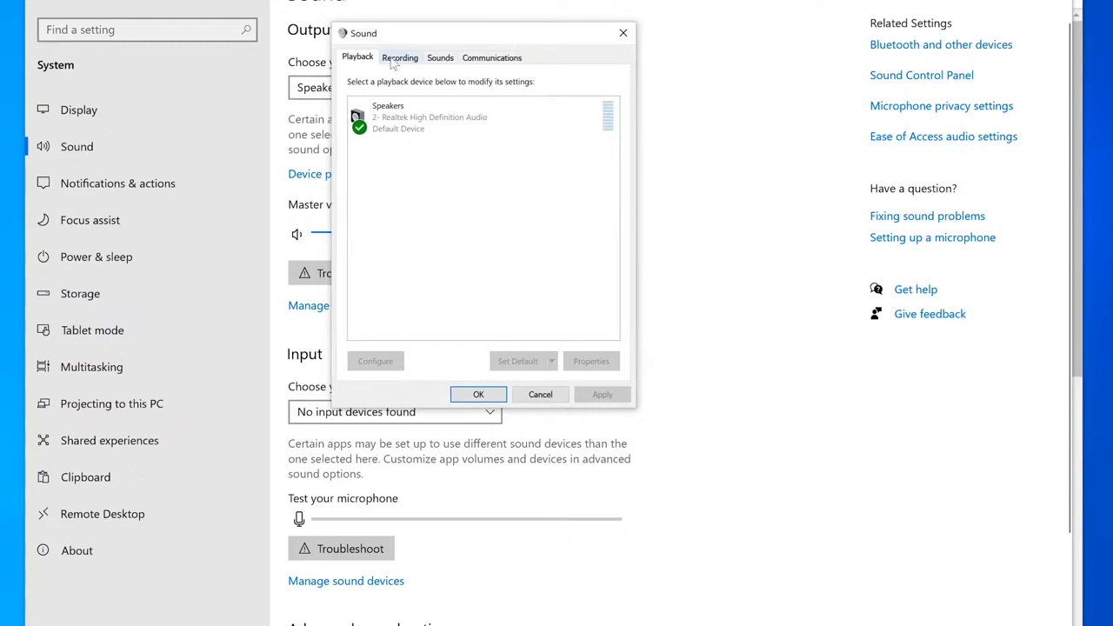
pyautogui.click(433, 116)
pyautogui.click(433, 116)
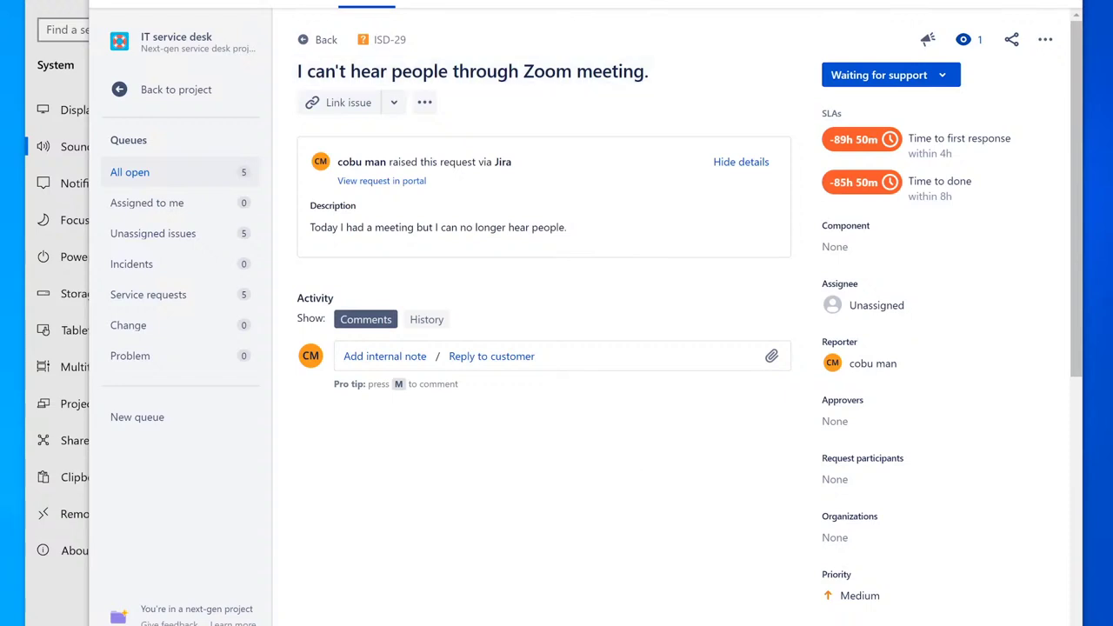
pyautogui.hotkey('alt', 'Tab')
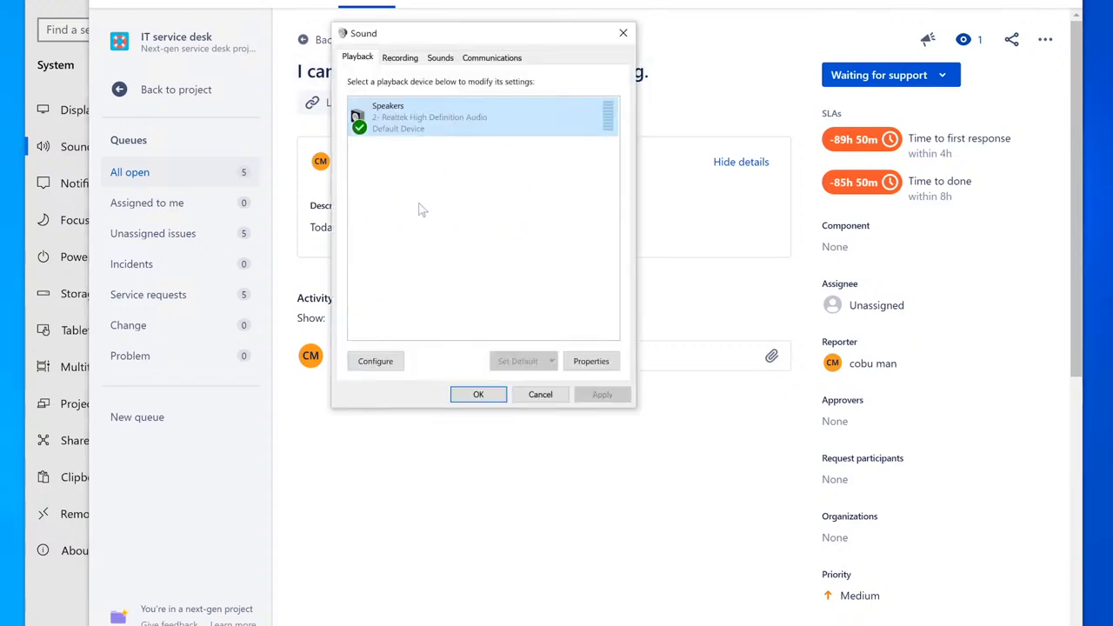
pyautogui.click(446, 175)
pyautogui.click(416, 122)
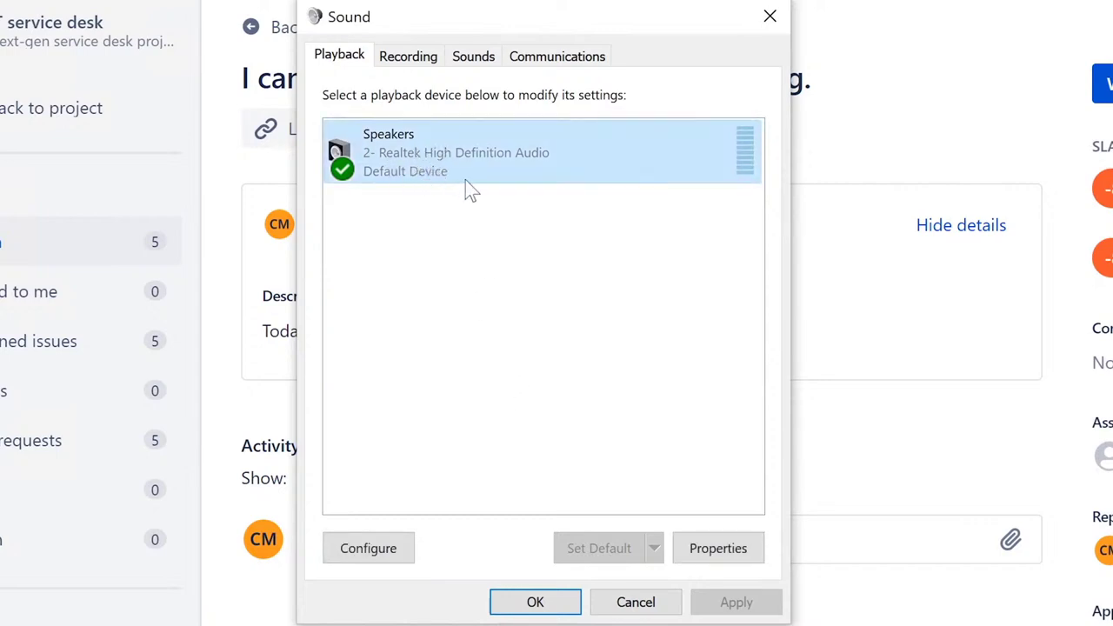
pyautogui.click(435, 252)
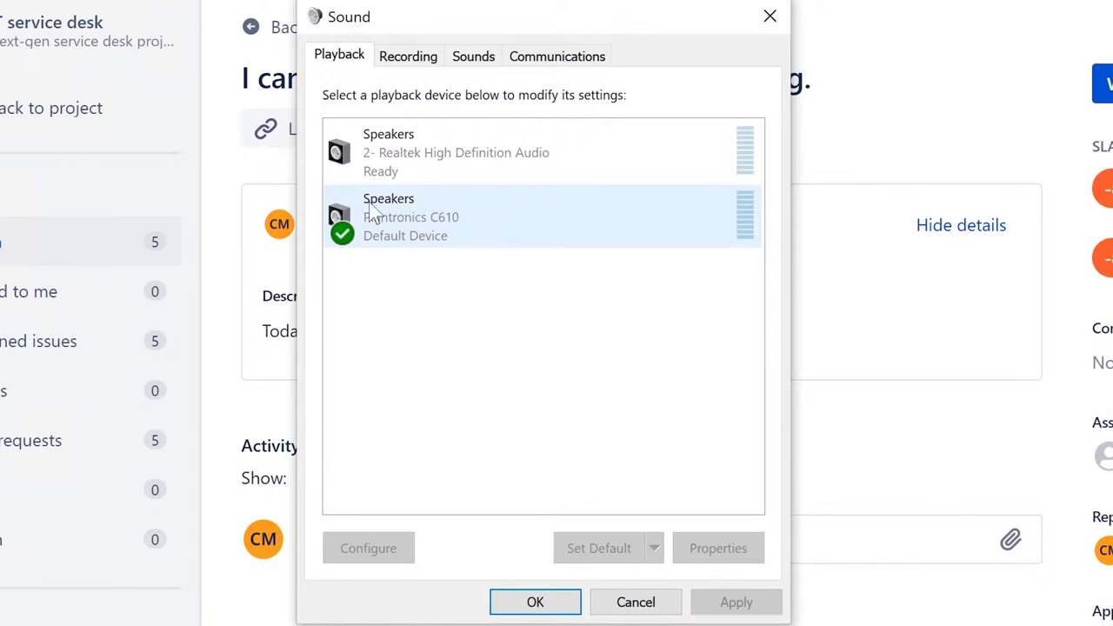
# Step: Set the Realtek speakers as default device and default communication device
pyautogui.click(344, 233)
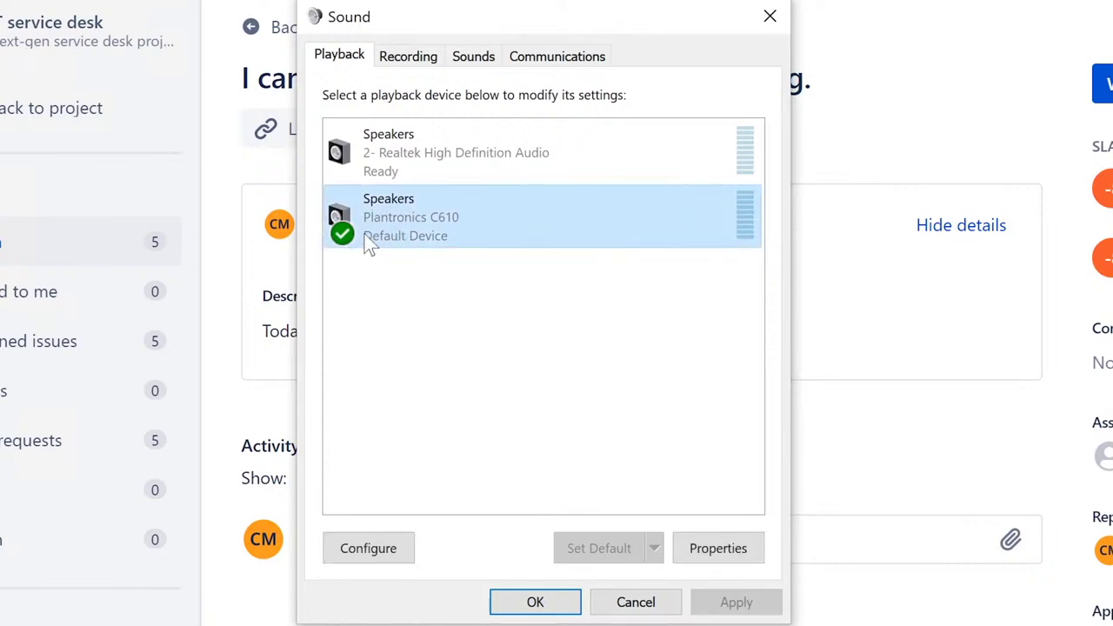
pyautogui.click(471, 162)
pyautogui.rightClick(475, 165)
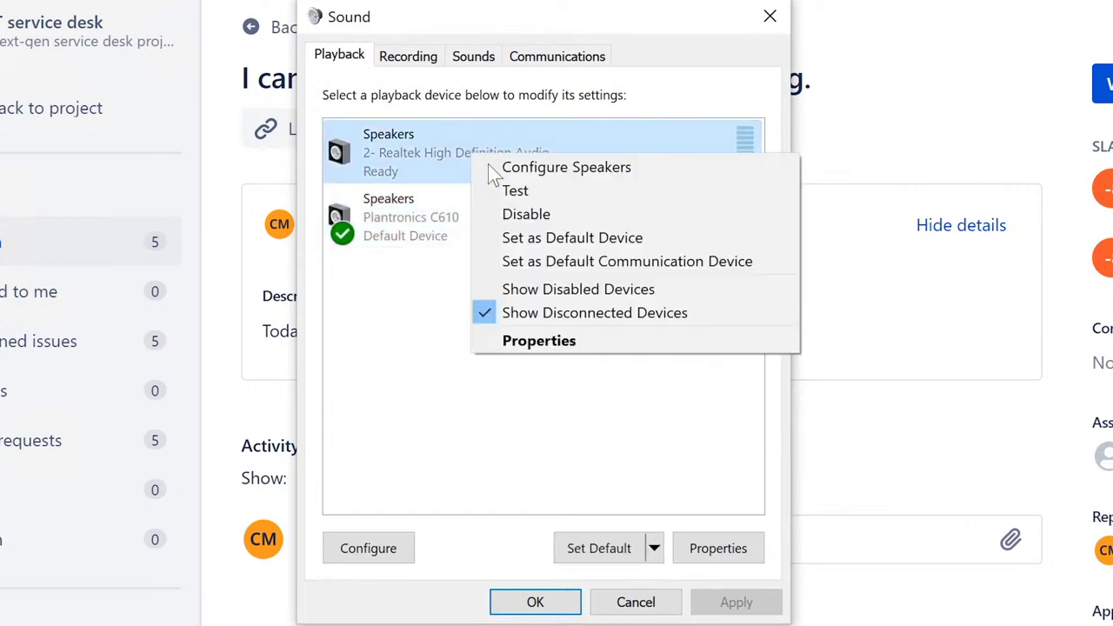
pyautogui.click(562, 239)
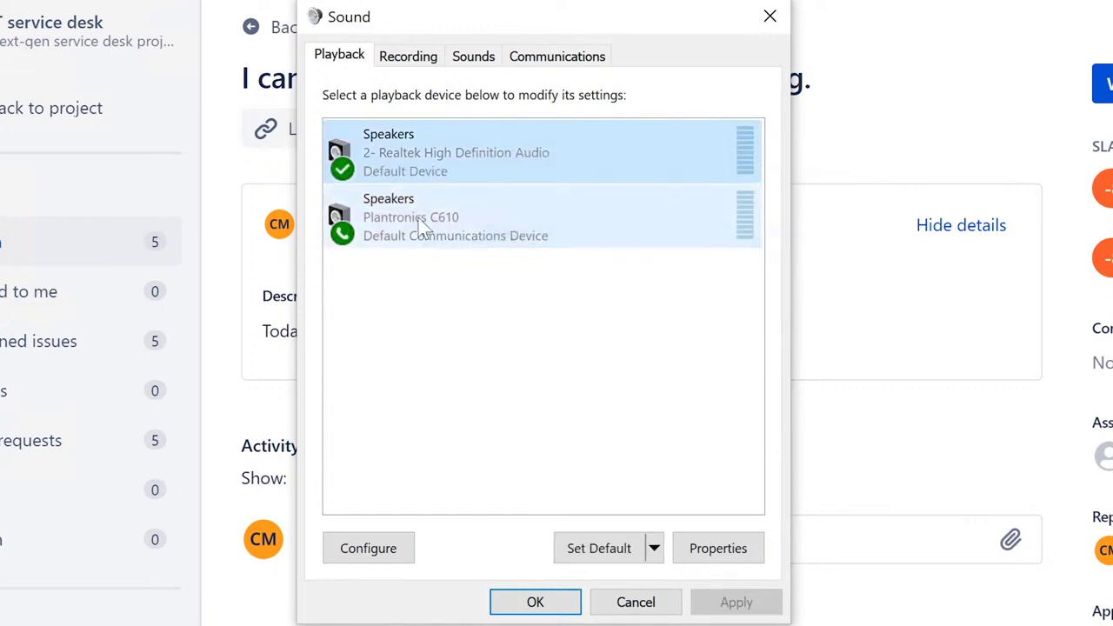
pyautogui.rightClick(470, 169)
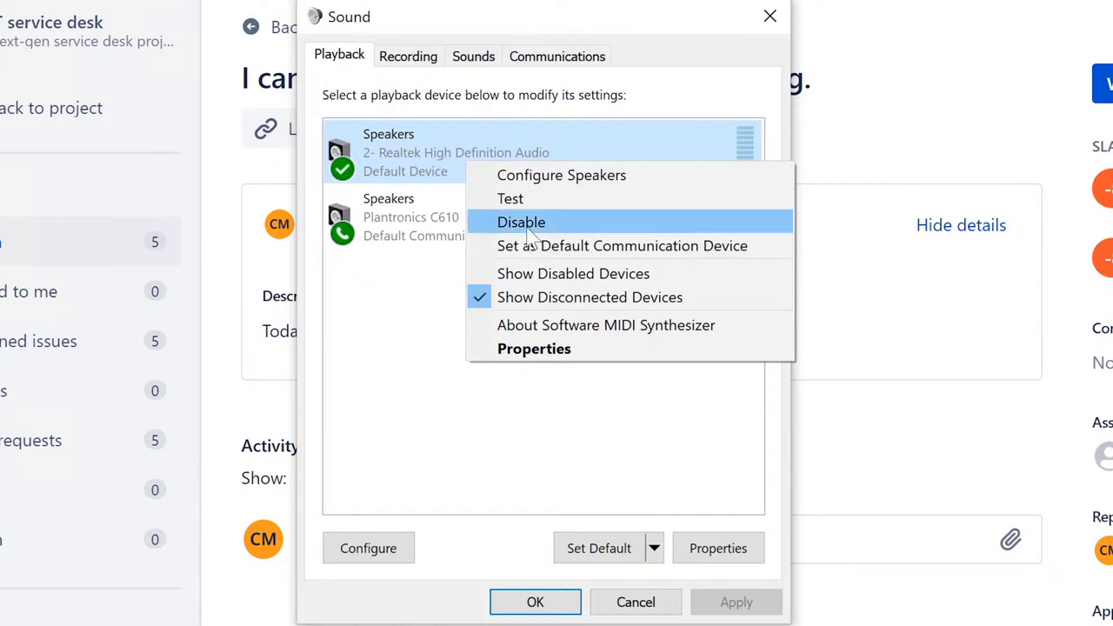
pyautogui.click(663, 247)
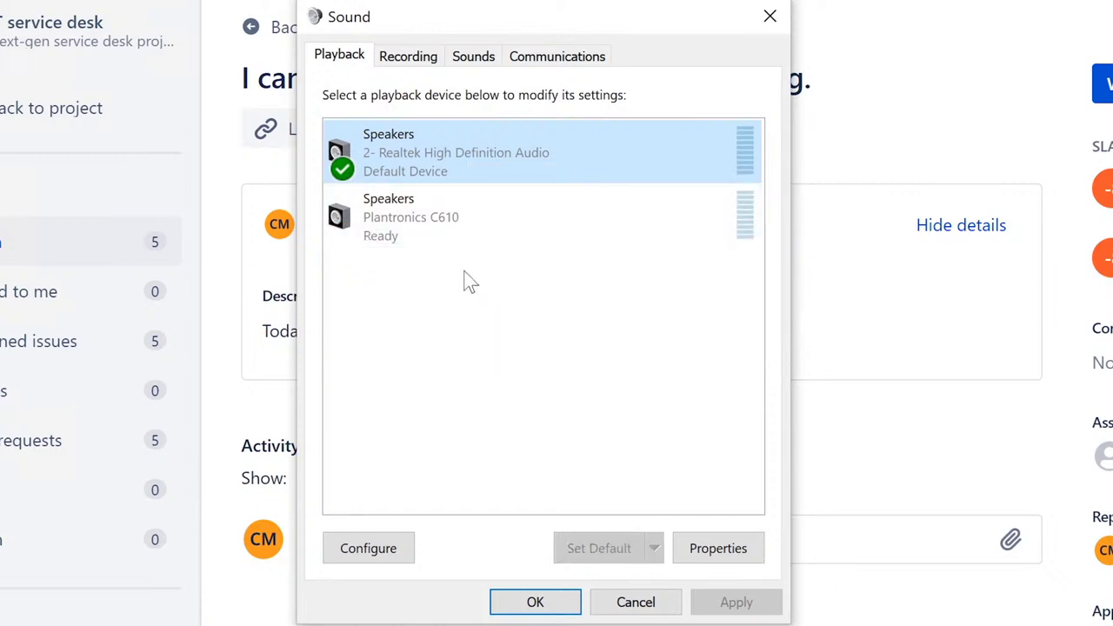
# Step: Set the Plantronics C610 speakers as default device and default communication device
pyautogui.click(467, 241)
pyautogui.rightClick(458, 218)
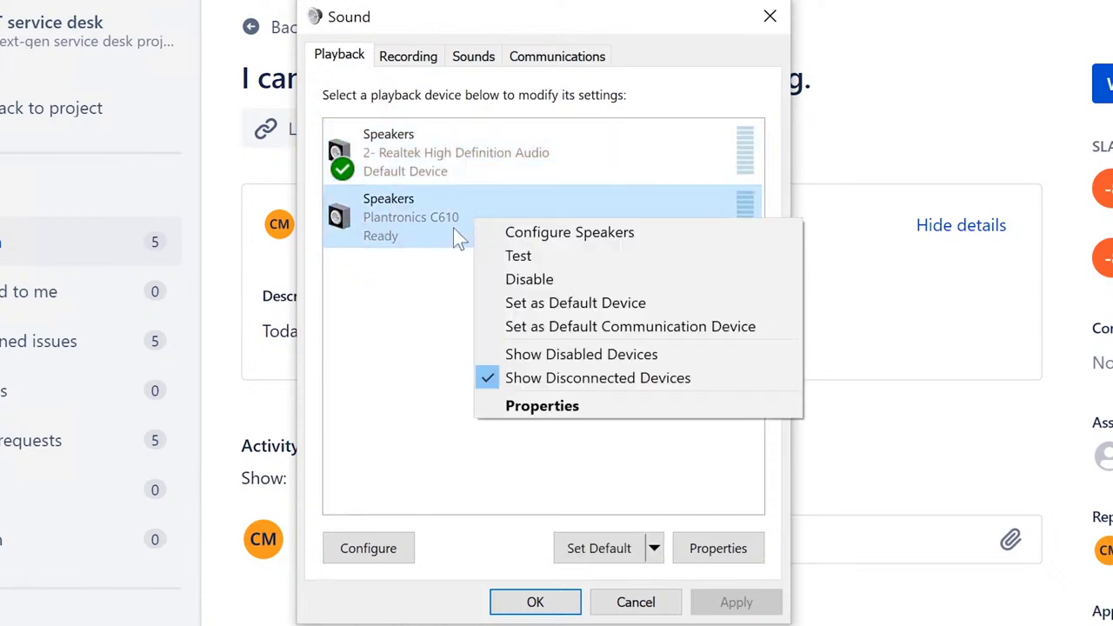
pyautogui.click(613, 302)
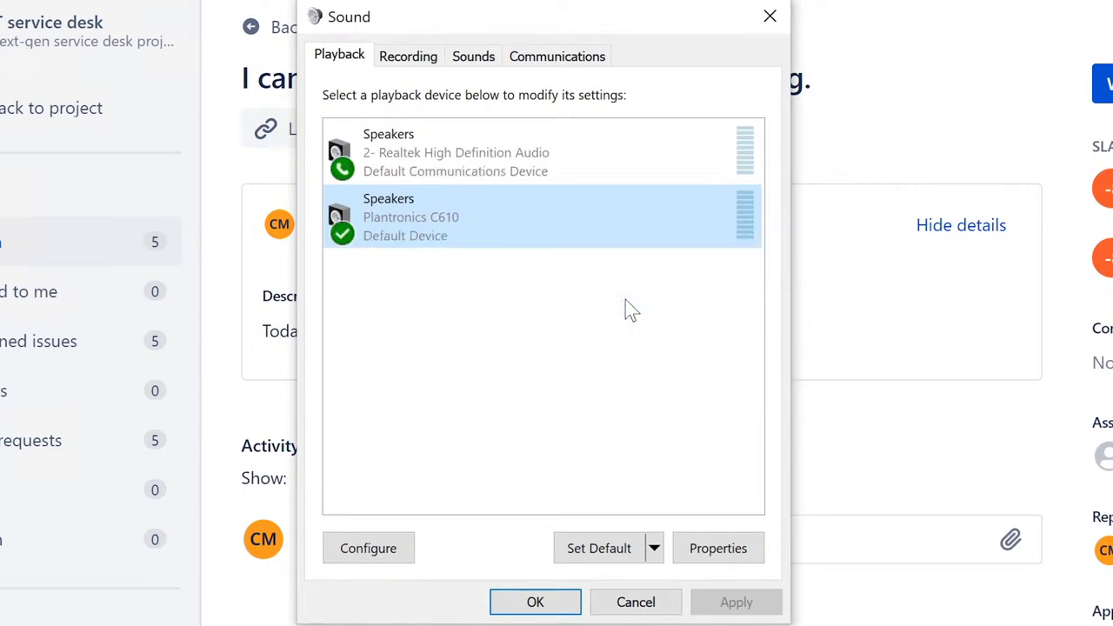
pyautogui.click(478, 167)
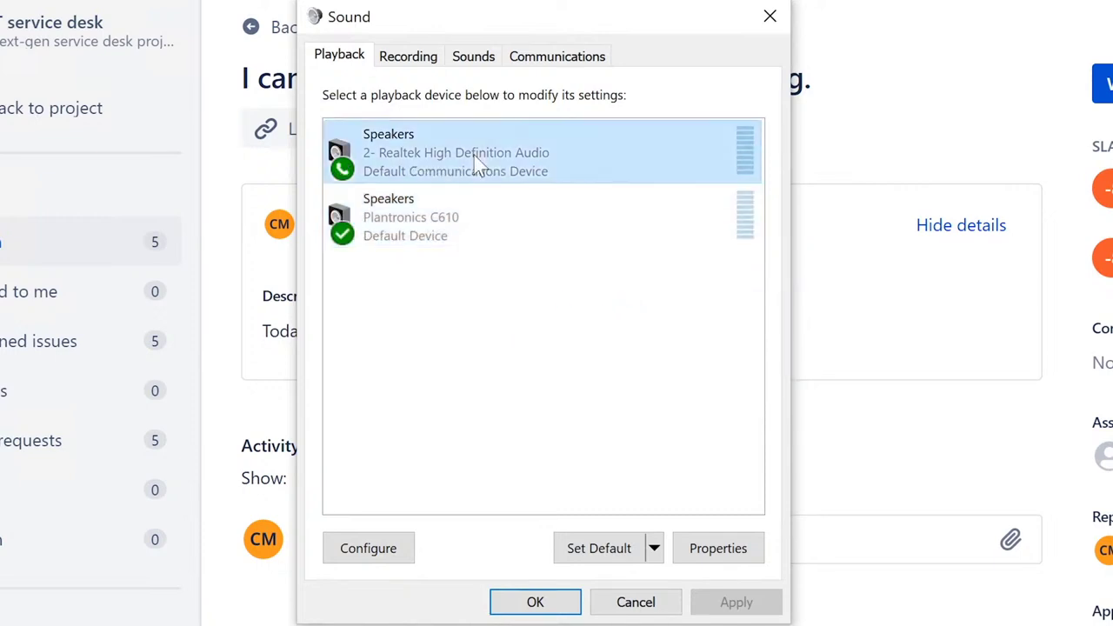
pyautogui.click(412, 237)
pyautogui.rightClick(411, 226)
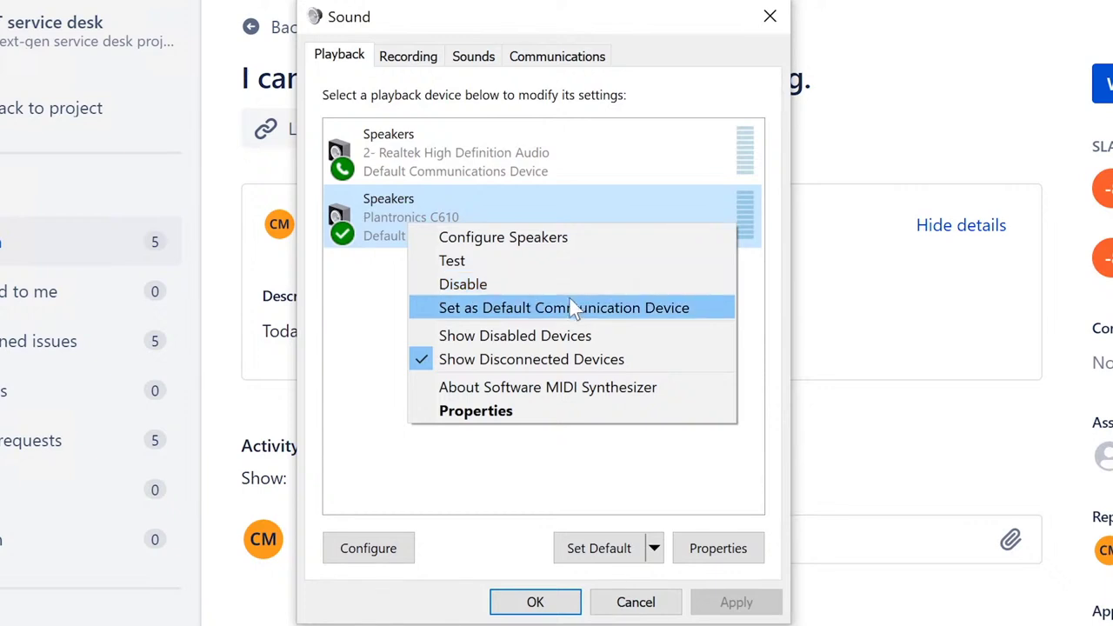
pyautogui.click(574, 309)
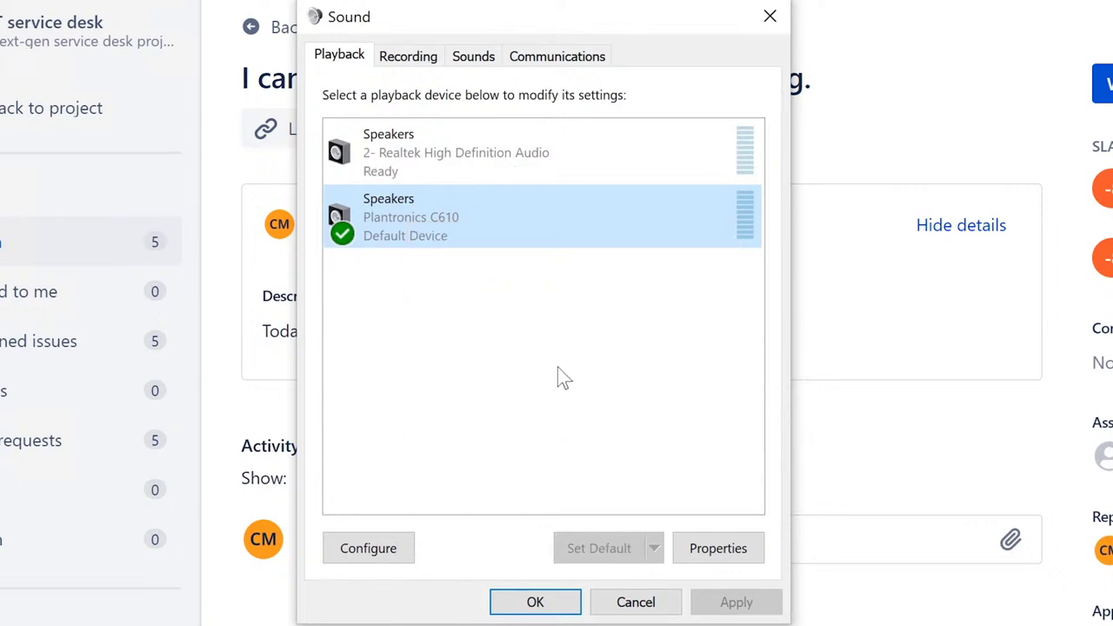
# Step: Review the Plantronics C610 and Line In recording devices, then cancel the Sound dialog
pyautogui.click(407, 55)
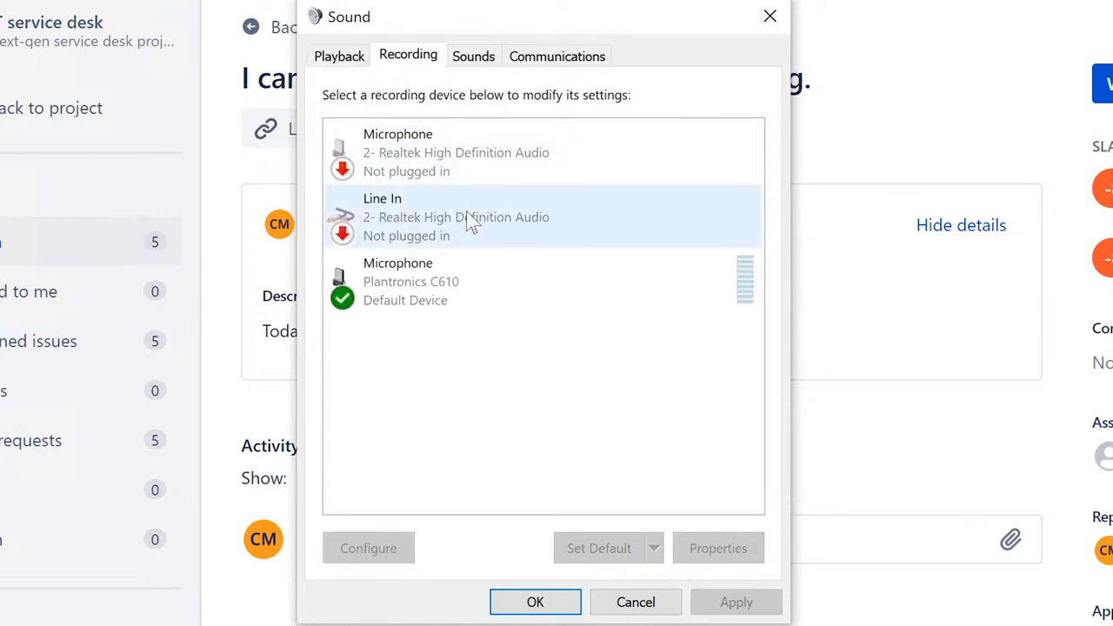
pyautogui.click(453, 303)
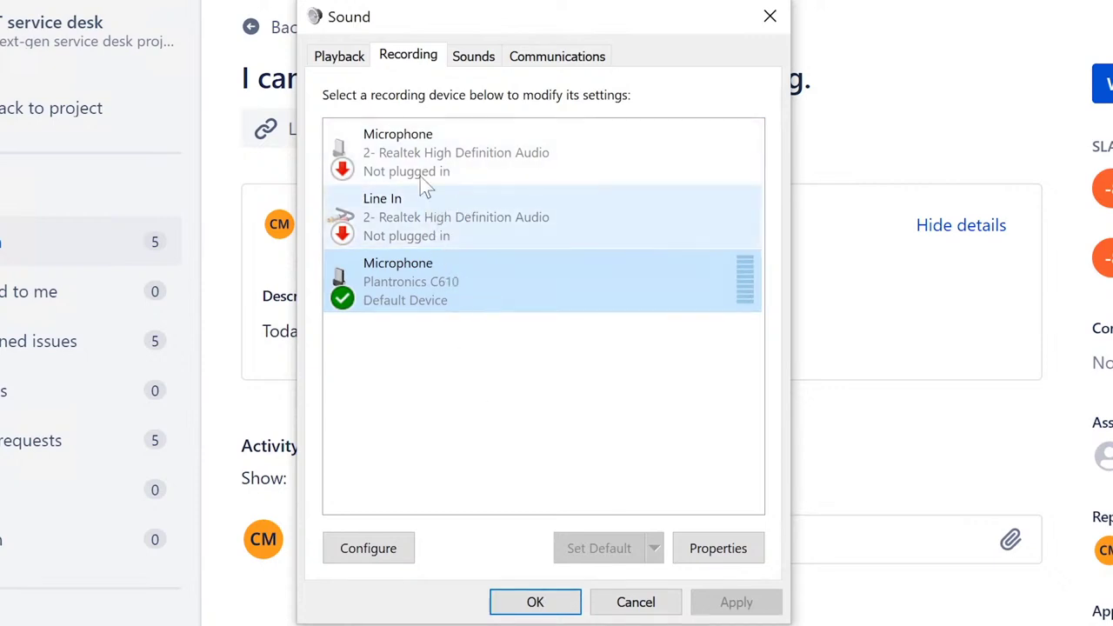
pyautogui.click(410, 209)
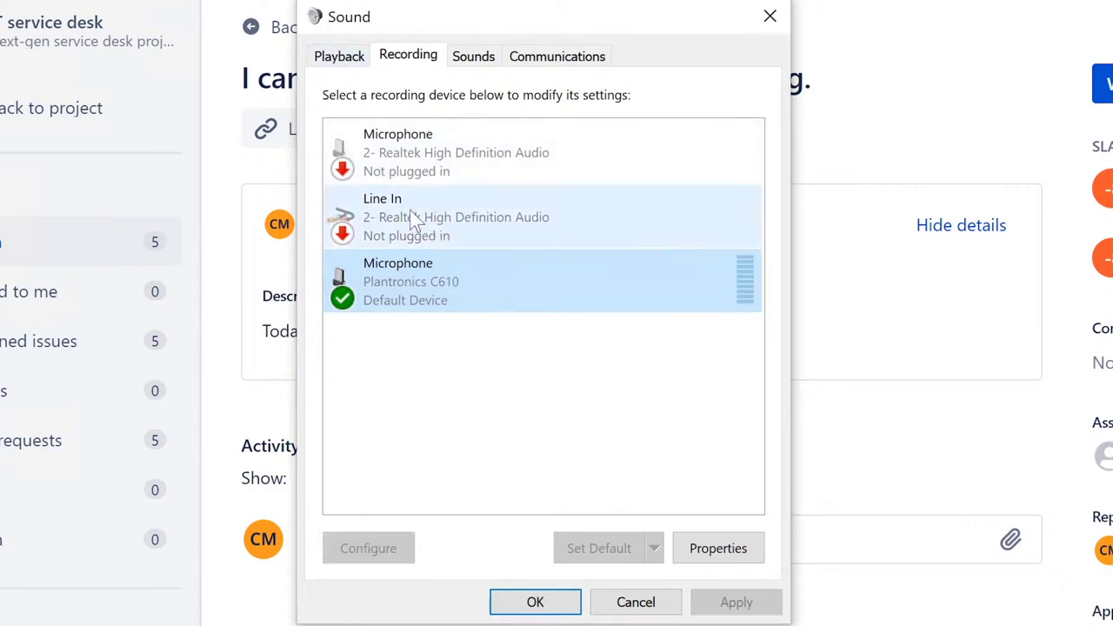
pyautogui.click(353, 63)
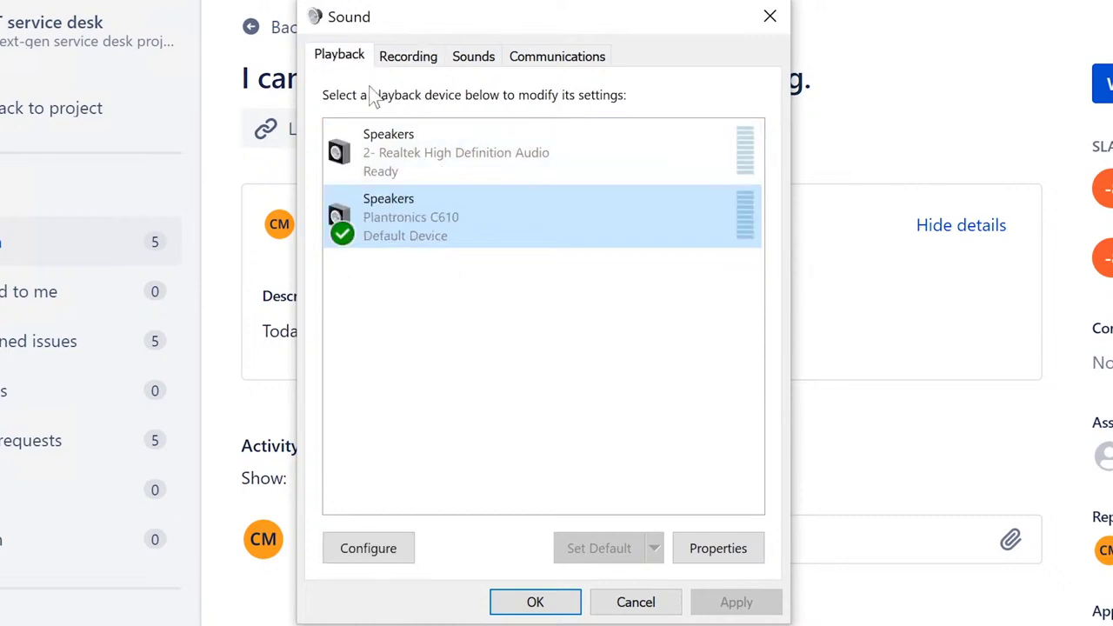
pyautogui.click(583, 400)
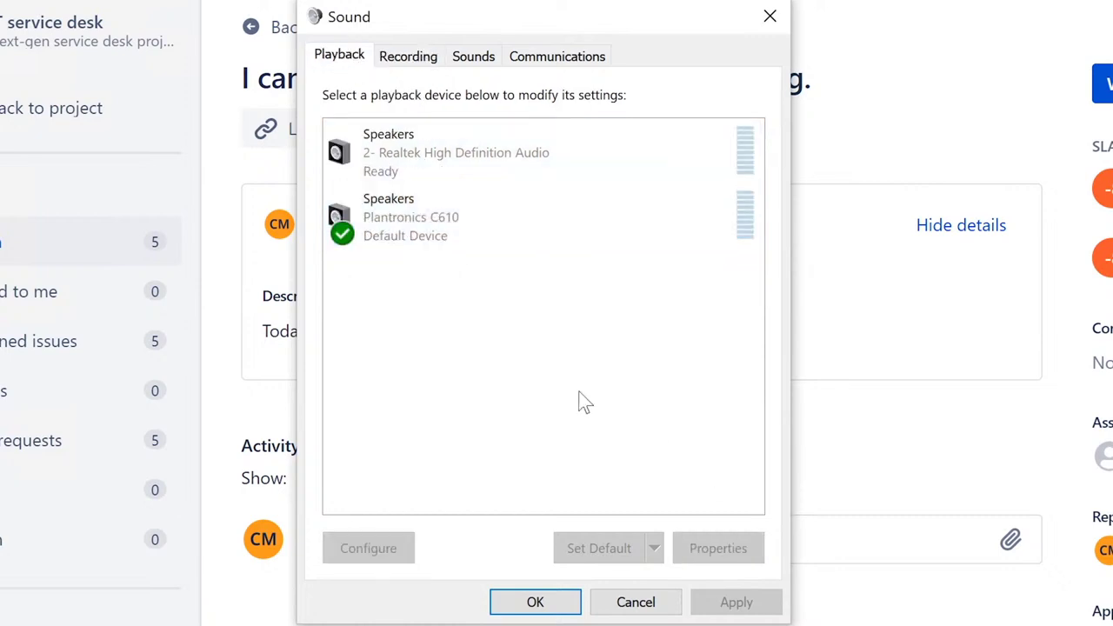
pyautogui.click(641, 602)
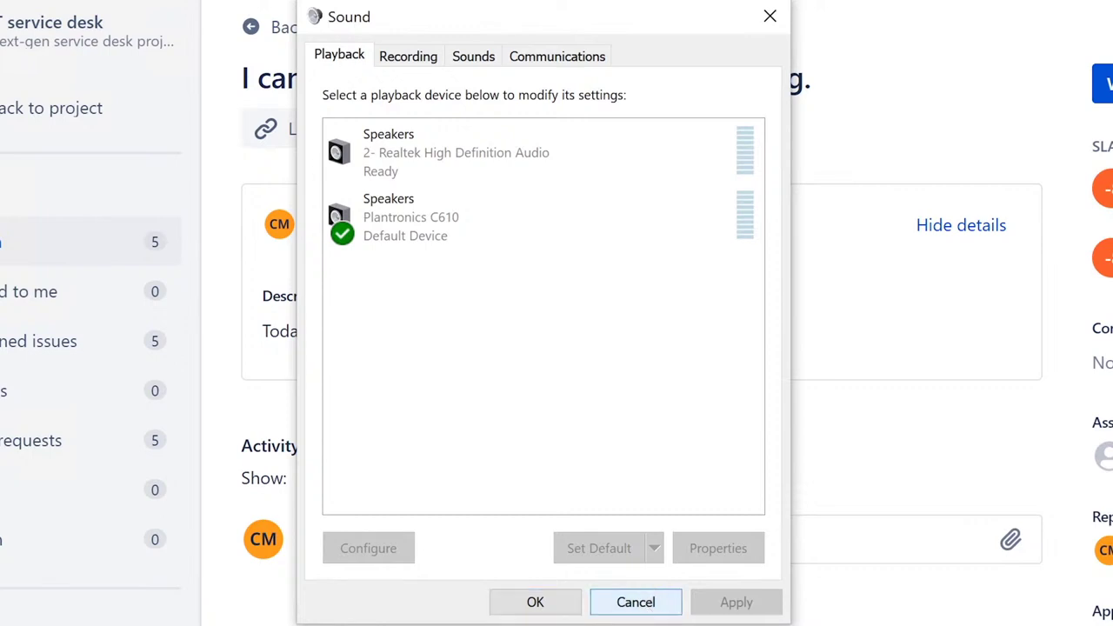
pyautogui.click(652, 612)
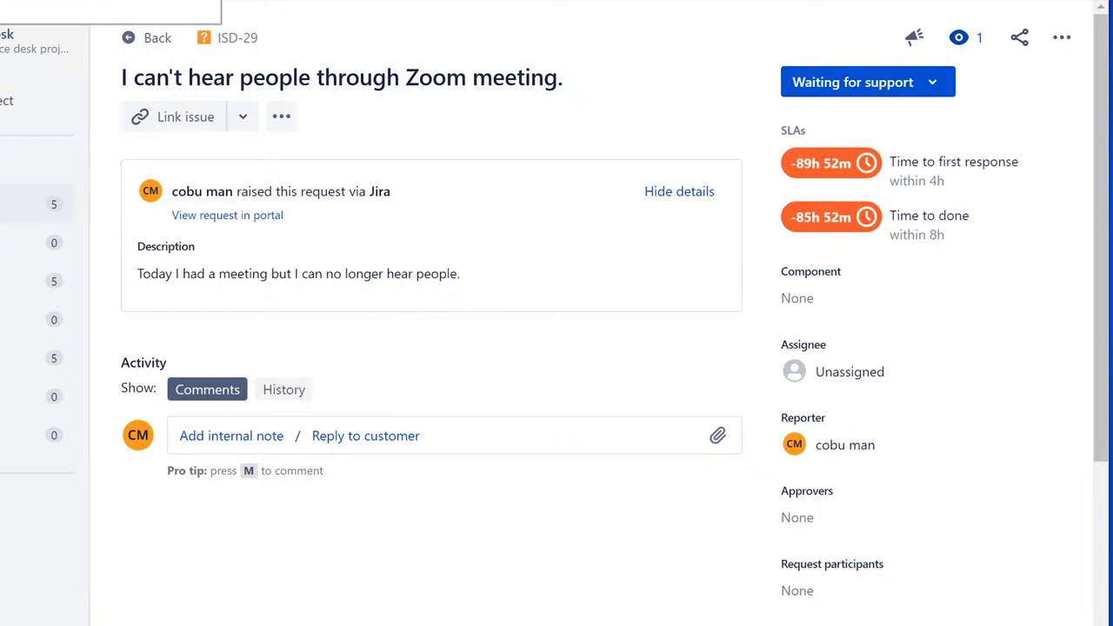
# Step: Return to the All open queue and open ticket ISD-28 about the missing Desktop program
pyautogui.hotkey('alt', 'Left')
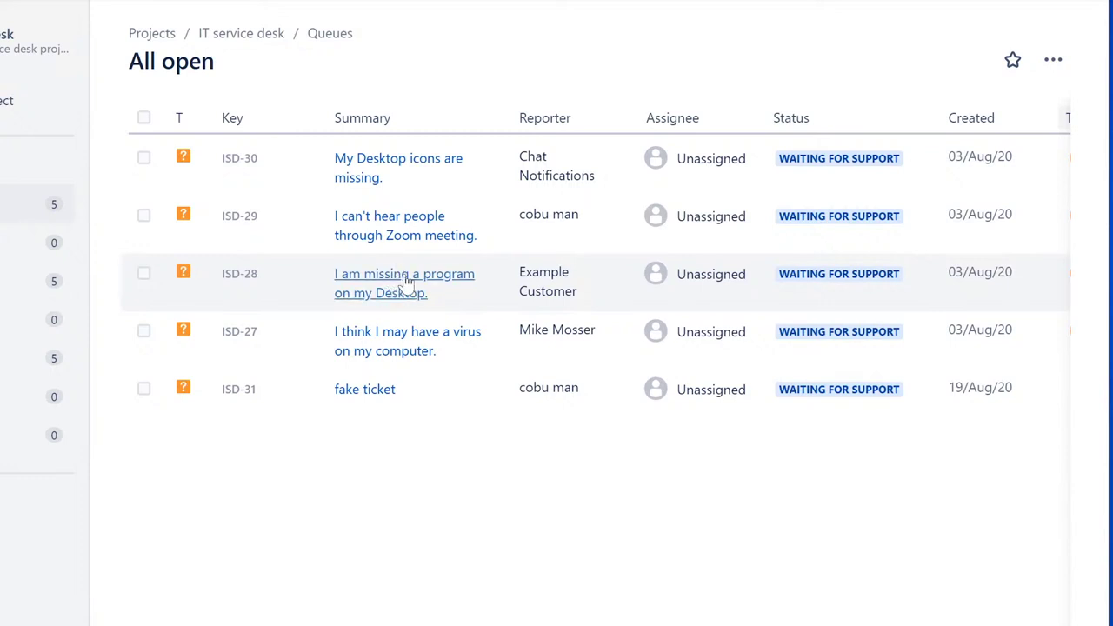
pyautogui.click(405, 278)
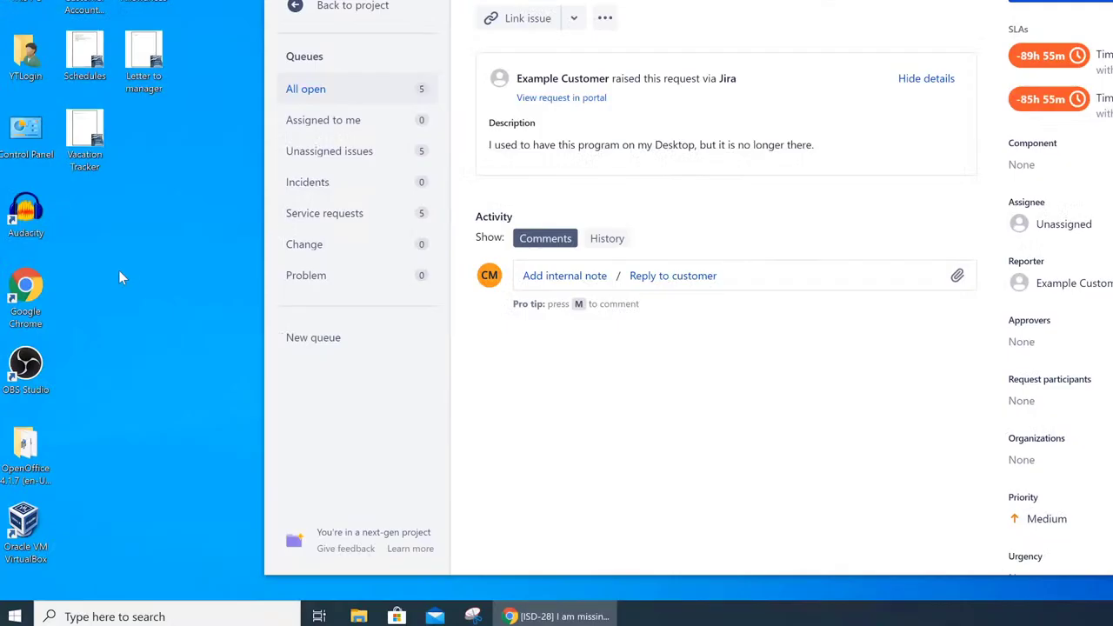
# Step: Drag the Google Chrome desktop shortcut out of the left icon column
pyautogui.moveTo(54, 302); pyautogui.dragTo(147, 189)
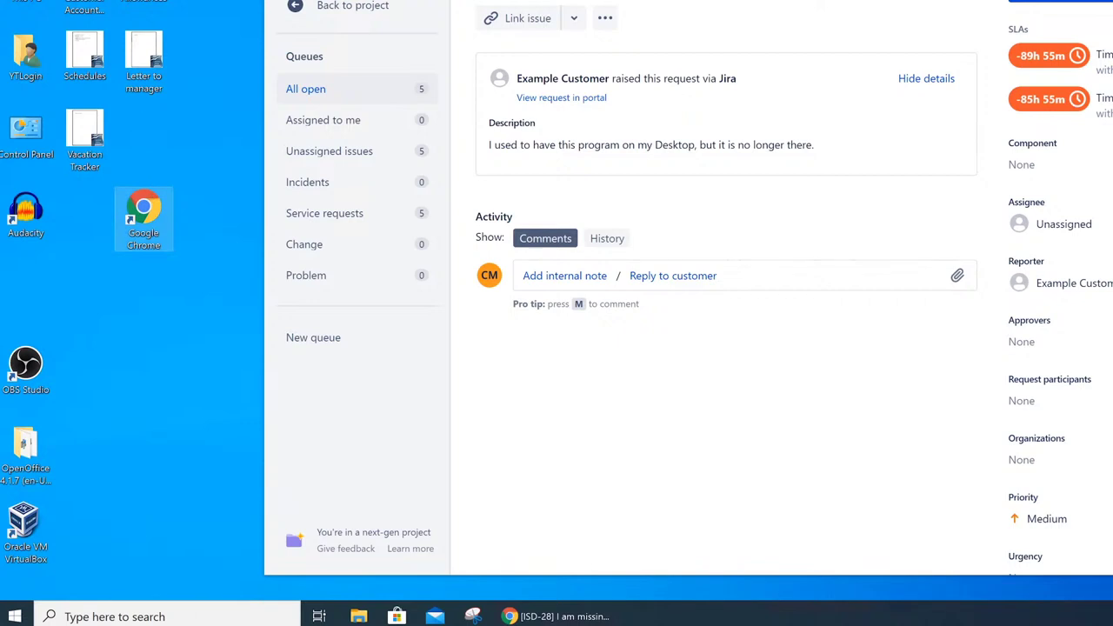
pyautogui.click(15, 616)
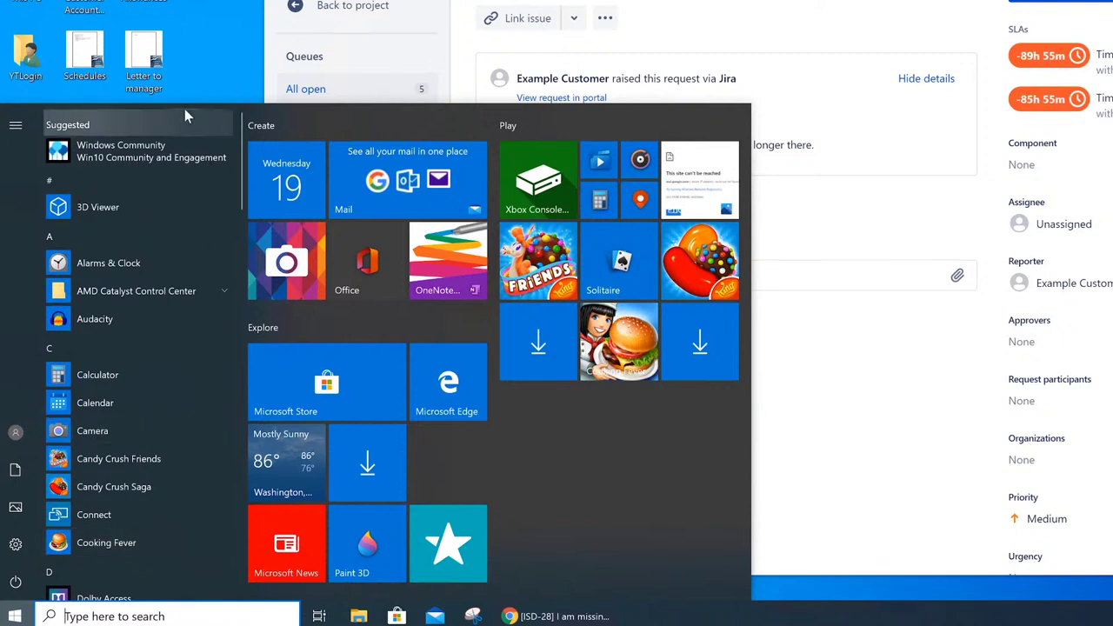
pyautogui.press('Escape')
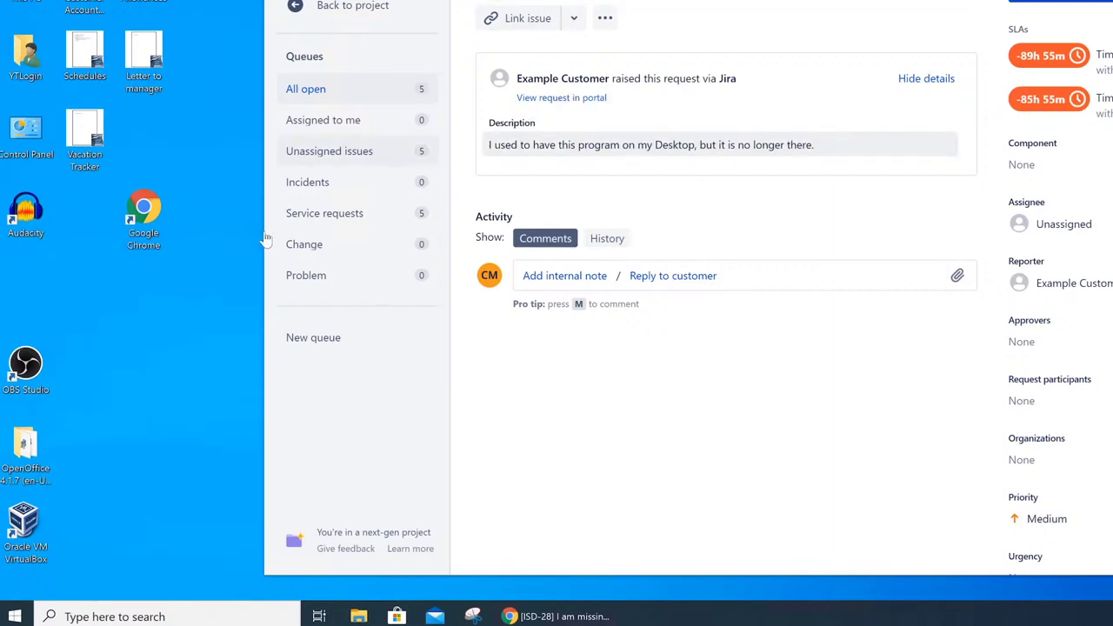
# Step: Put the Google Chrome shortcut back below Audacity and bring up the Start menu
pyautogui.moveTo(148, 212); pyautogui.dragTo(30, 287)
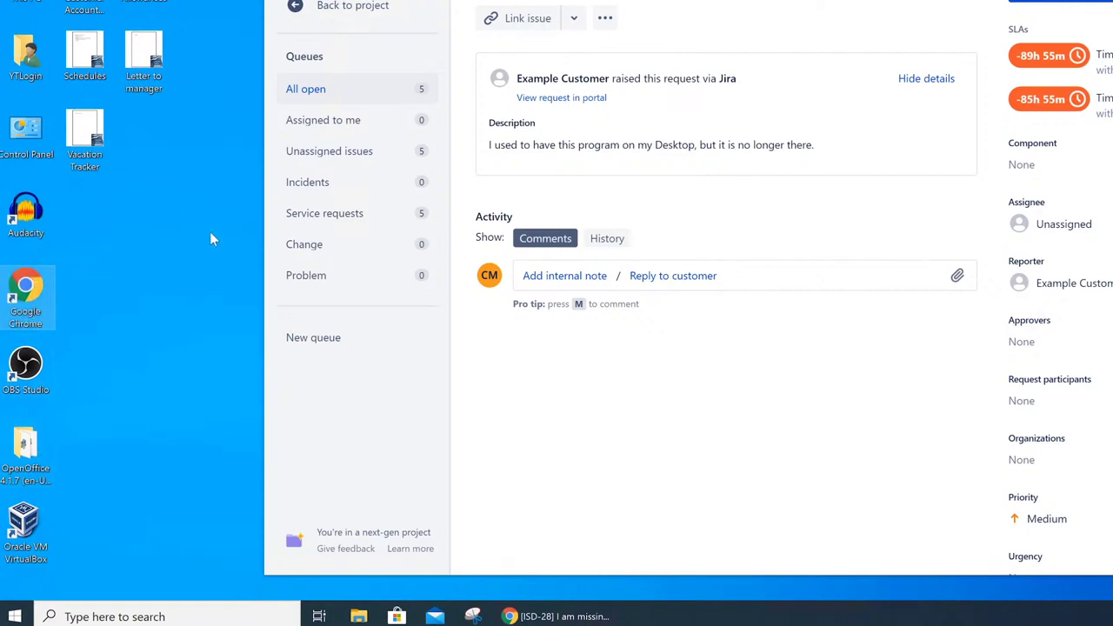
pyautogui.click(14, 616)
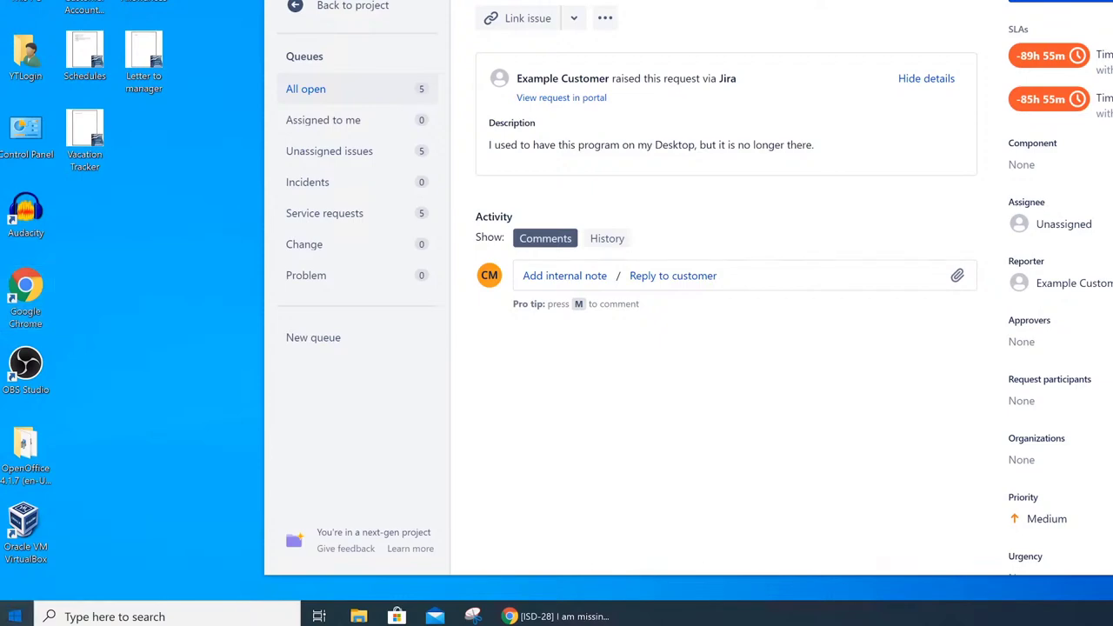
pyautogui.press('Escape')
pyautogui.click(15, 615)
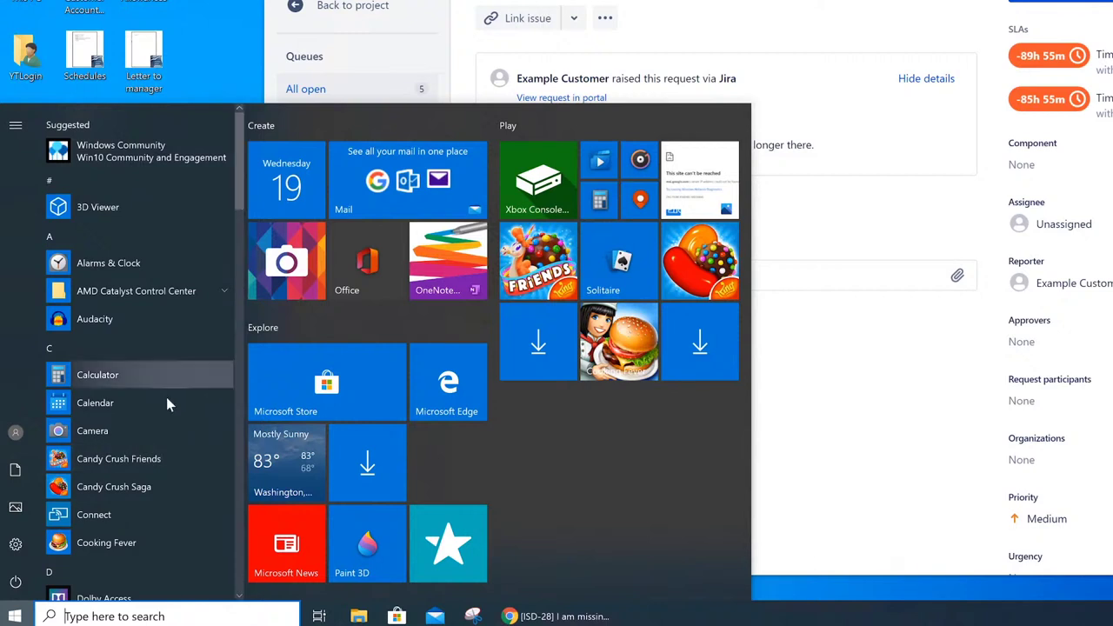
# Step: Scroll the Start menu app list down to the P entries, then close it
pyautogui.scroll(-3, 142, 392)
pyautogui.scroll(-3, 139, 391)
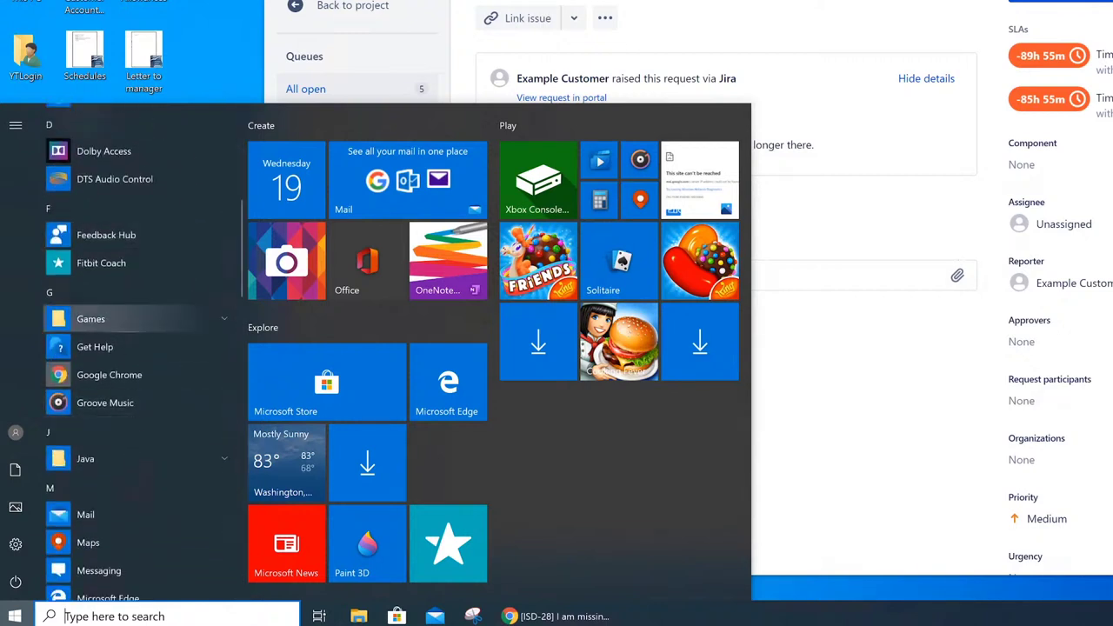
pyautogui.scroll(-5, 87, 453)
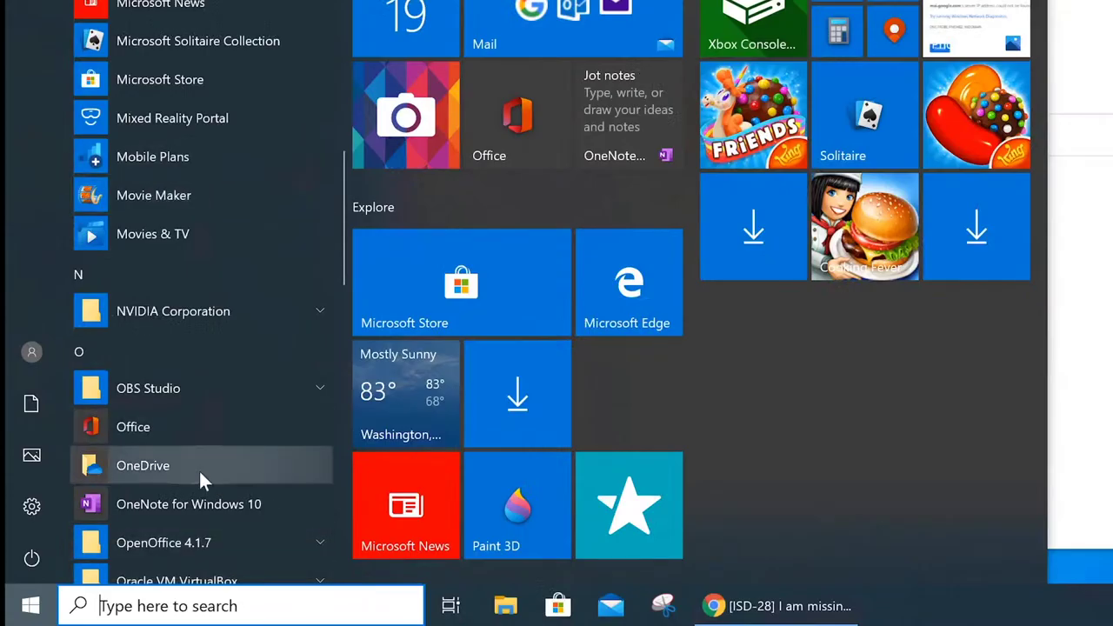
pyautogui.scroll(-3, 199, 469)
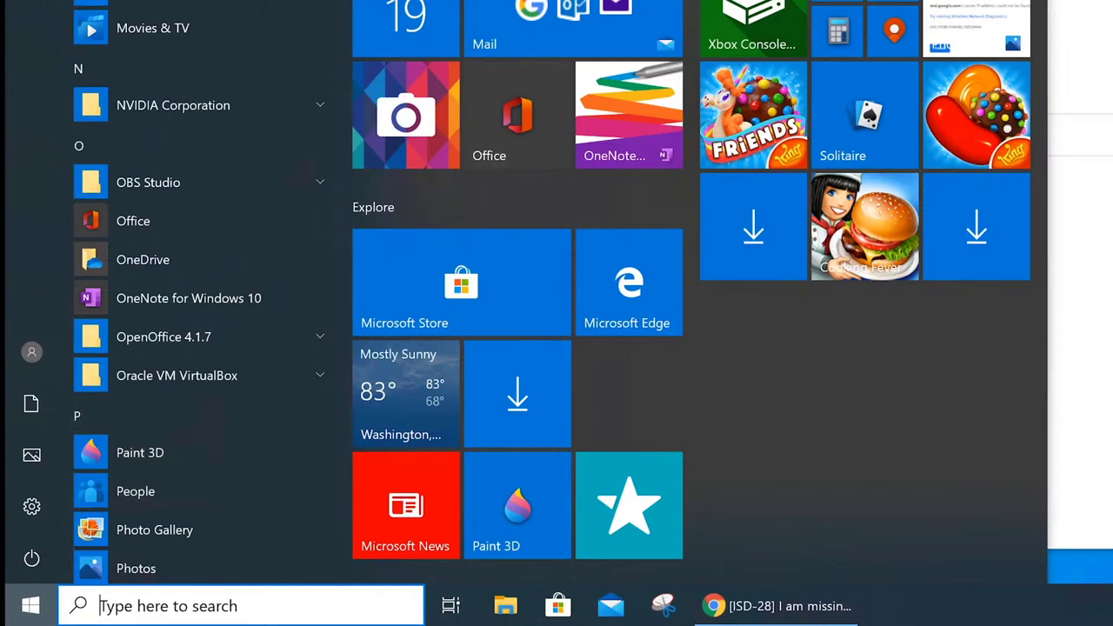
pyautogui.press('Escape')
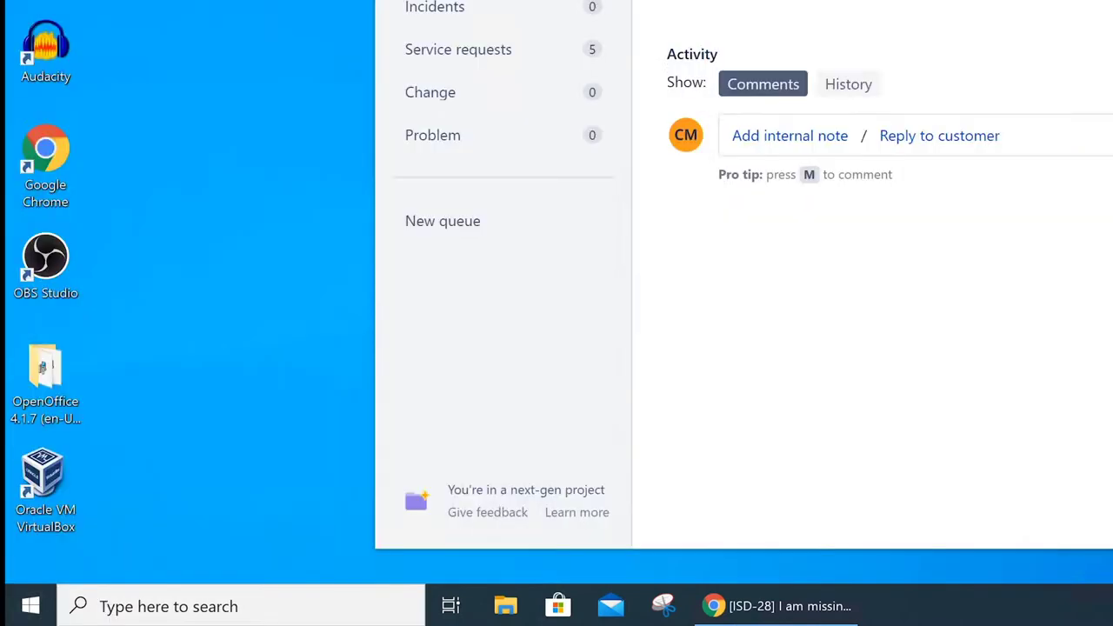
# Step: Reopen the Start menu, then bring up and dismiss the Windows search pane
pyautogui.click(17, 606)
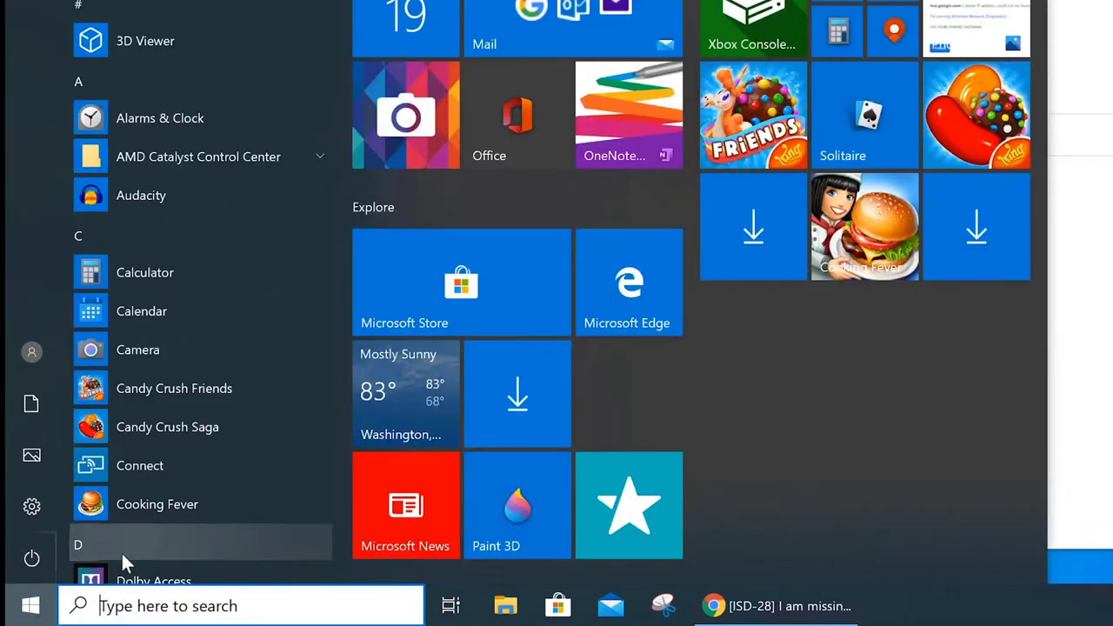
pyautogui.press('super+s')
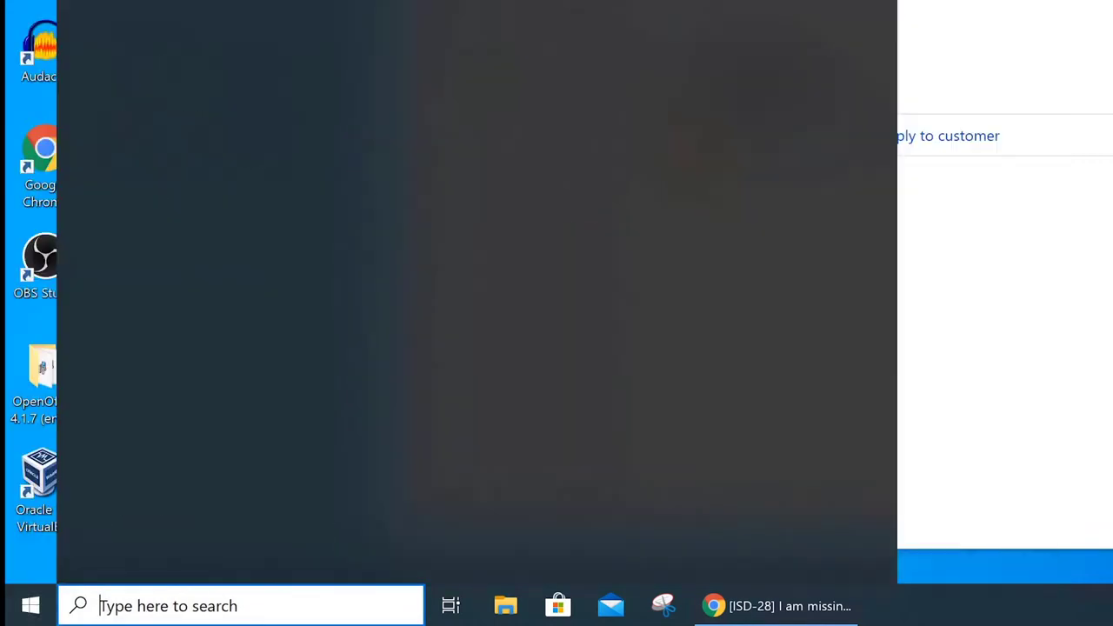
pyautogui.press('Escape')
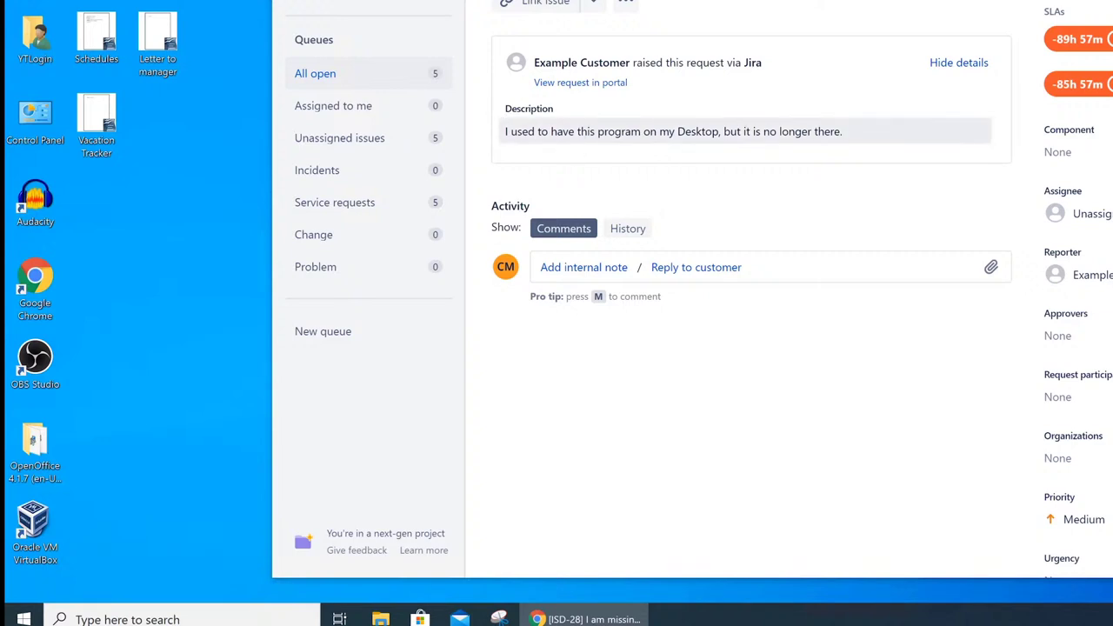
# Step: Select the words 'this program on my Desktop' in ISD-28's Description text
pyautogui.moveTo(588, 132); pyautogui.dragTo(720, 132)
pyautogui.click(720, 131)
pyautogui.moveTo(720, 131); pyautogui.dragTo(577, 132)
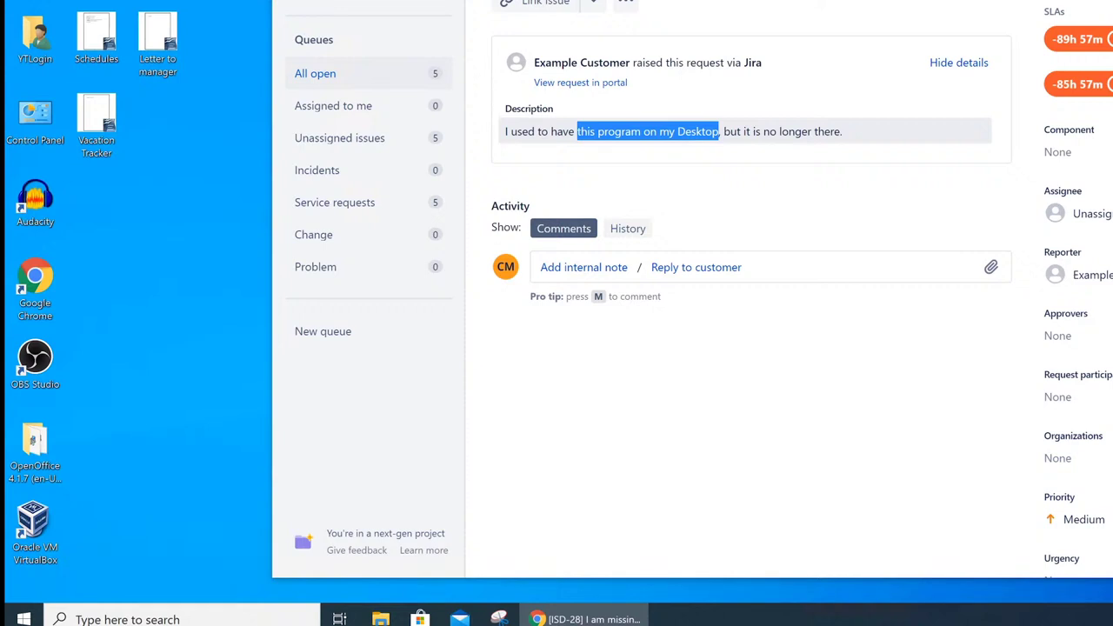
# Step: Review This PC's system properties (Windows 10 Pro, 4.00 GB RAM), then return to All open
pyautogui.rightClick(20, 159)
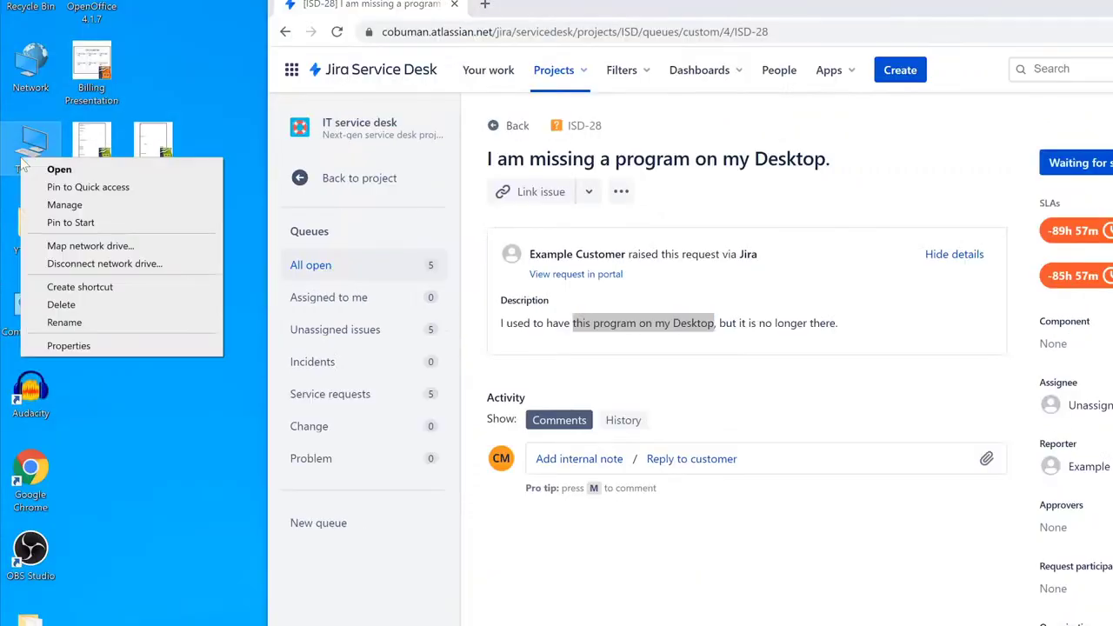
pyautogui.click(81, 345)
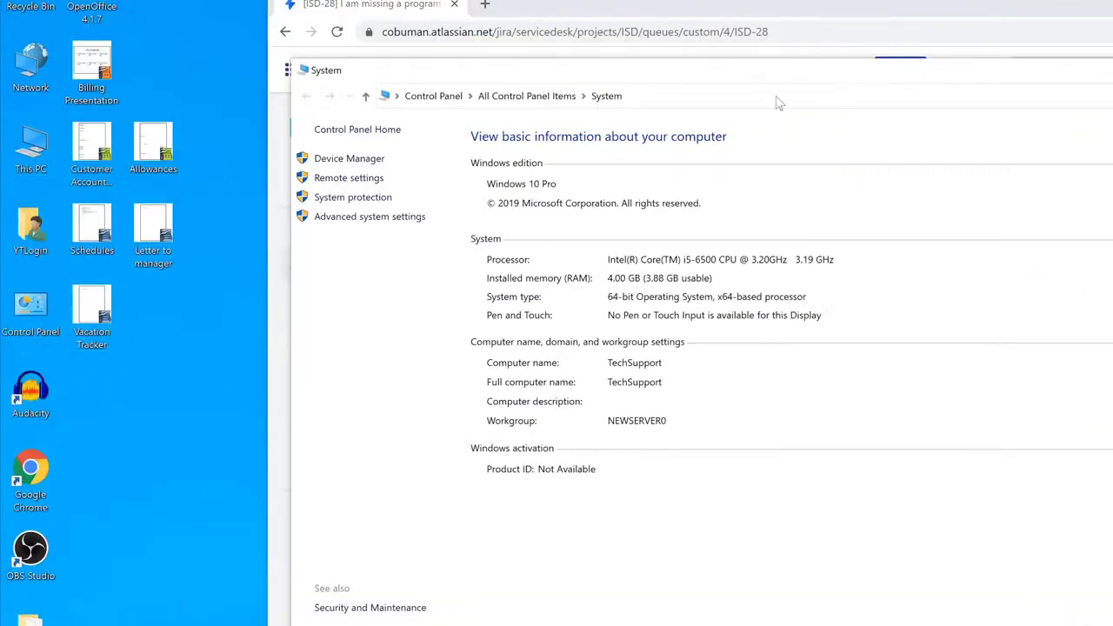
pyautogui.moveTo(778, 70); pyautogui.dragTo(799, 141)
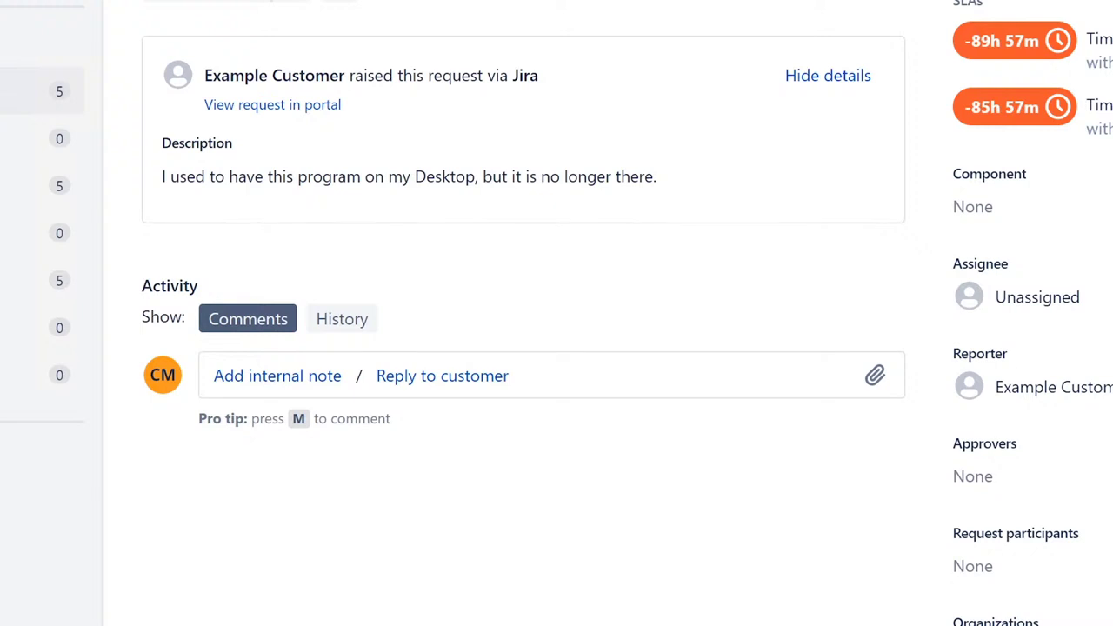
pyautogui.hotkey('alt', 'Left')
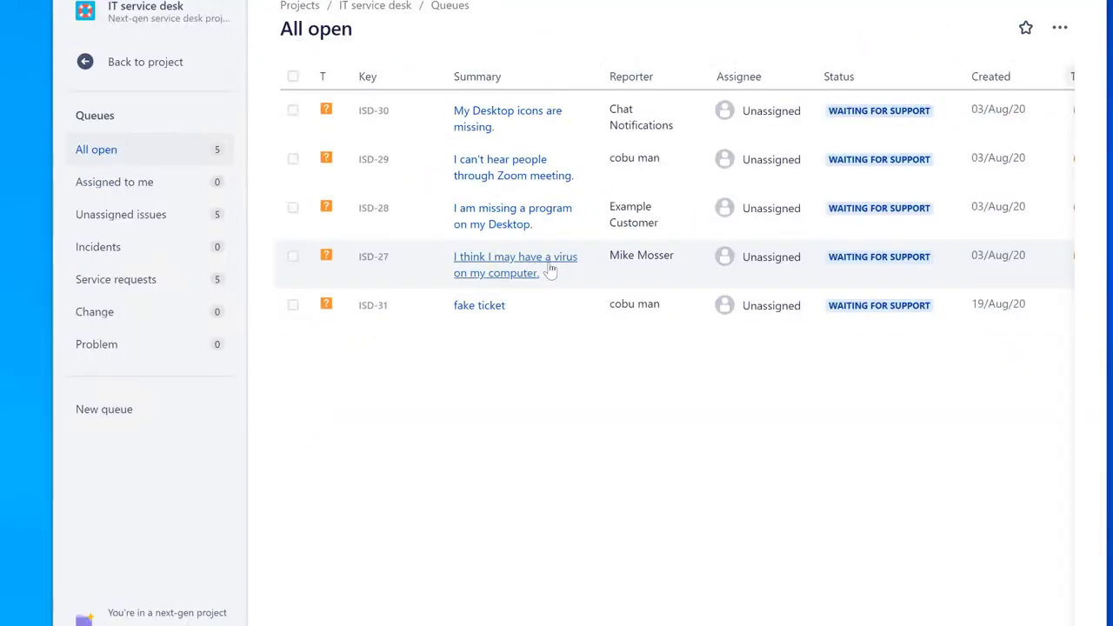
# Step: Open ticket ISD-27 about a suspected virus and put its description into edit mode
pyautogui.click(567, 262)
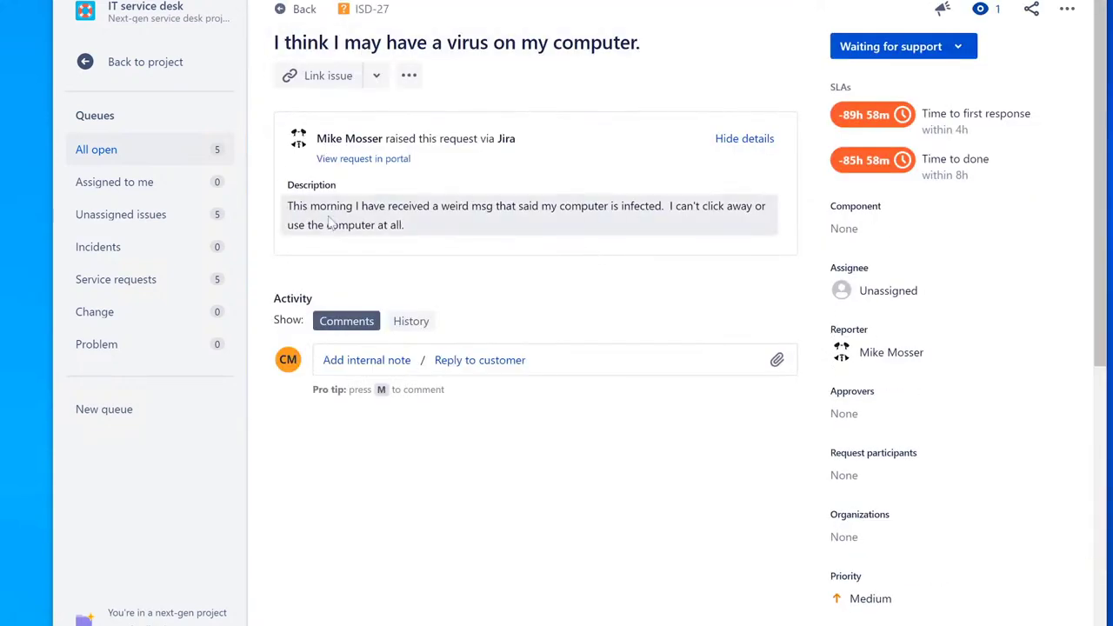
pyautogui.moveTo(482, 234); pyautogui.dragTo(292, 185)
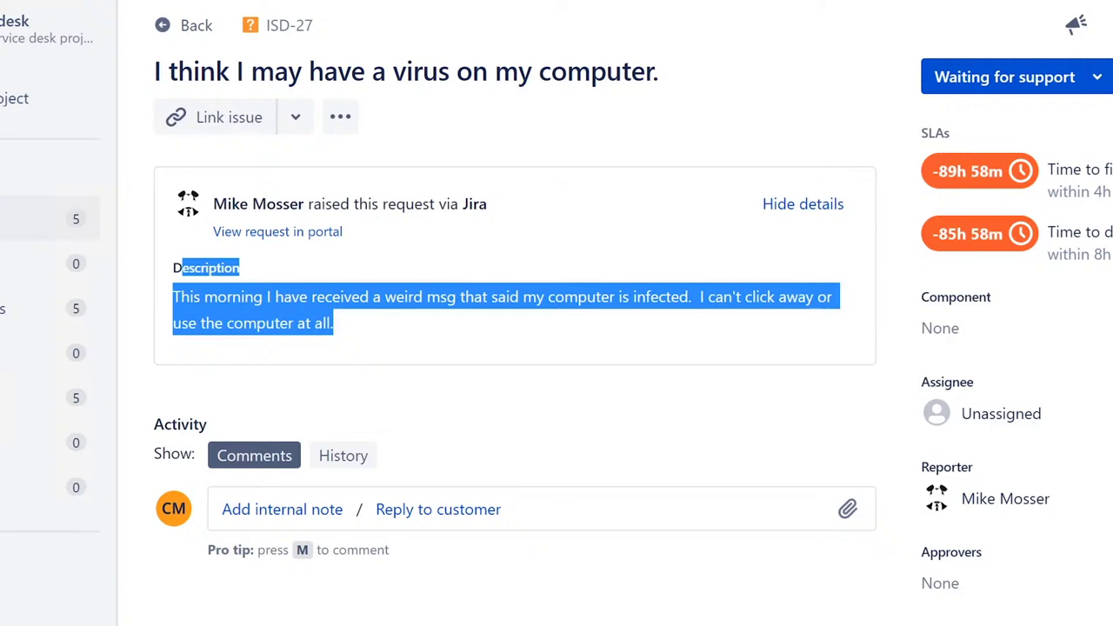
pyautogui.moveTo(182, 268); pyautogui.dragTo(172, 298)
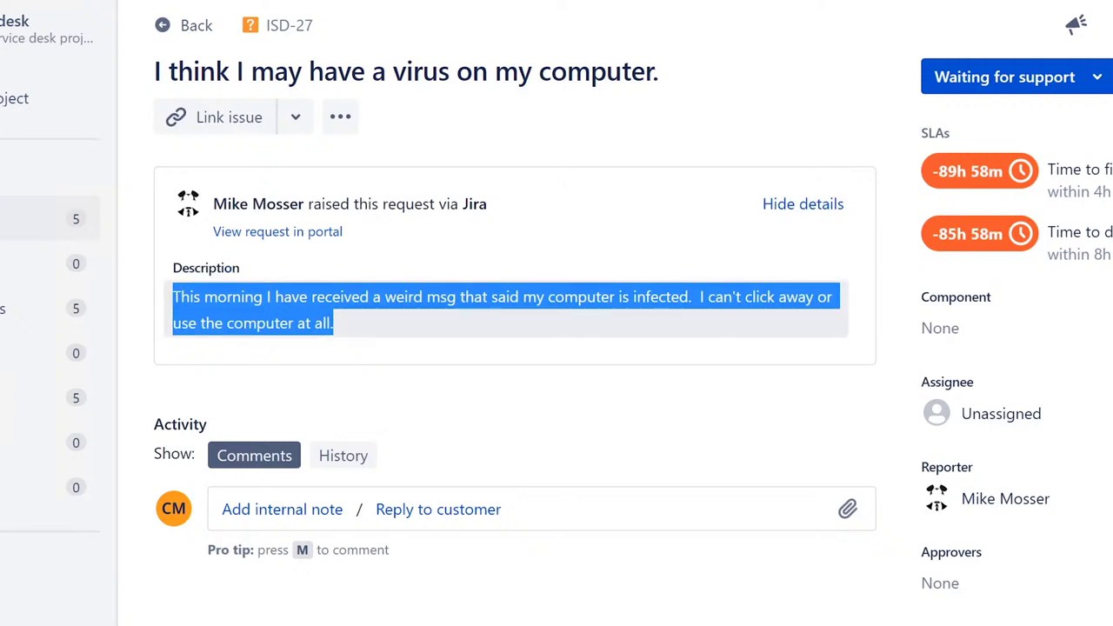
pyautogui.click(330, 309)
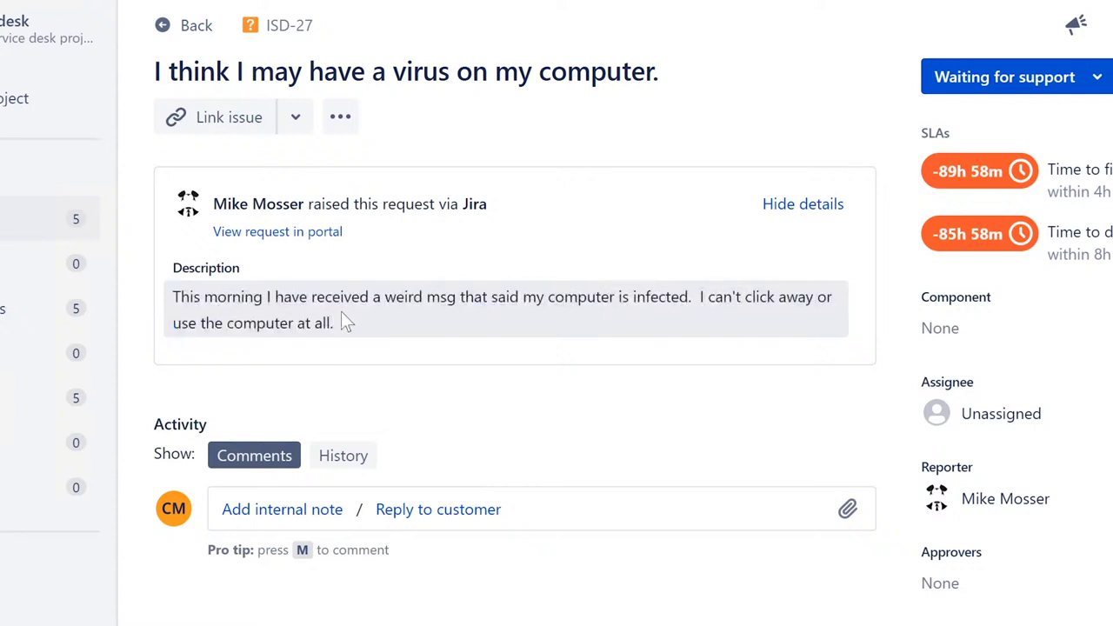
pyautogui.click(351, 326)
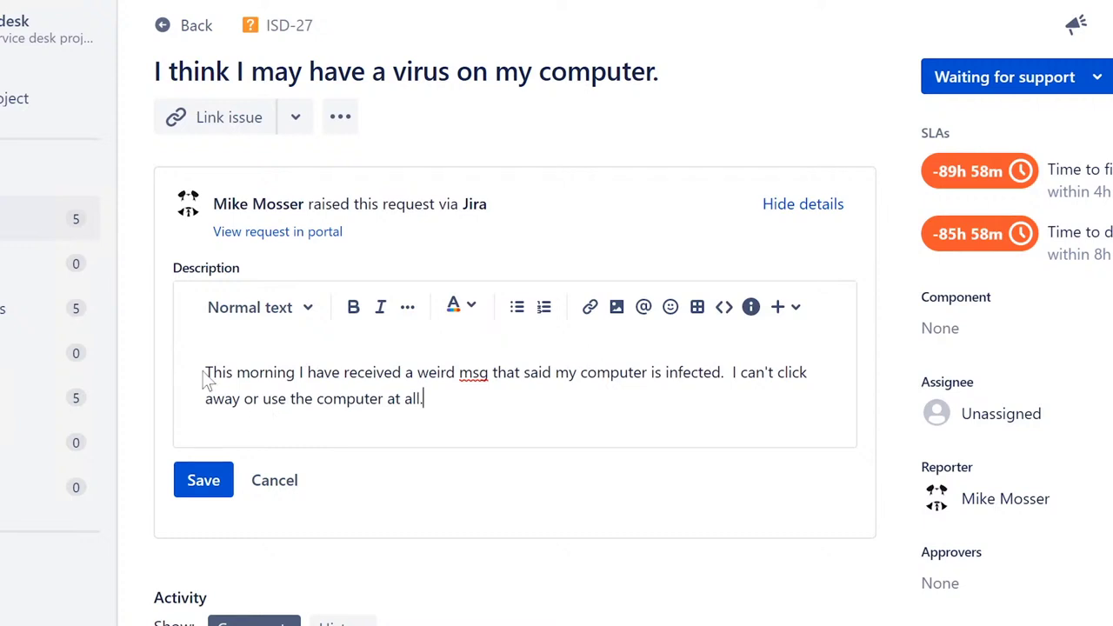
pyautogui.moveTo(205, 372); pyautogui.dragTo(423, 398)
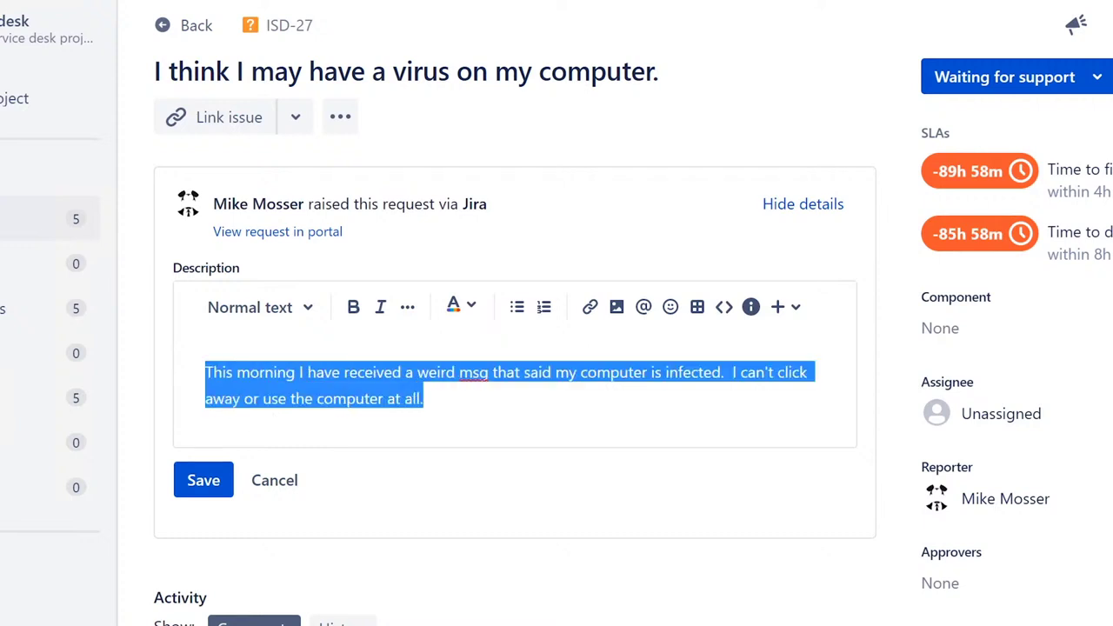
pyautogui.click(423, 398)
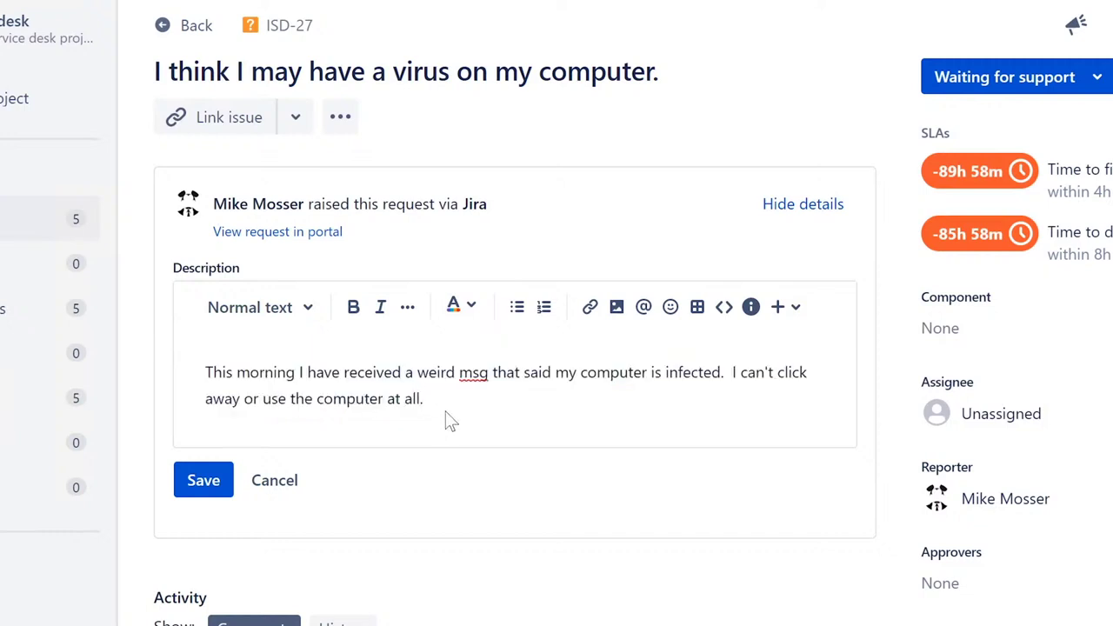
pyautogui.hotkey('ctrl', 'a')
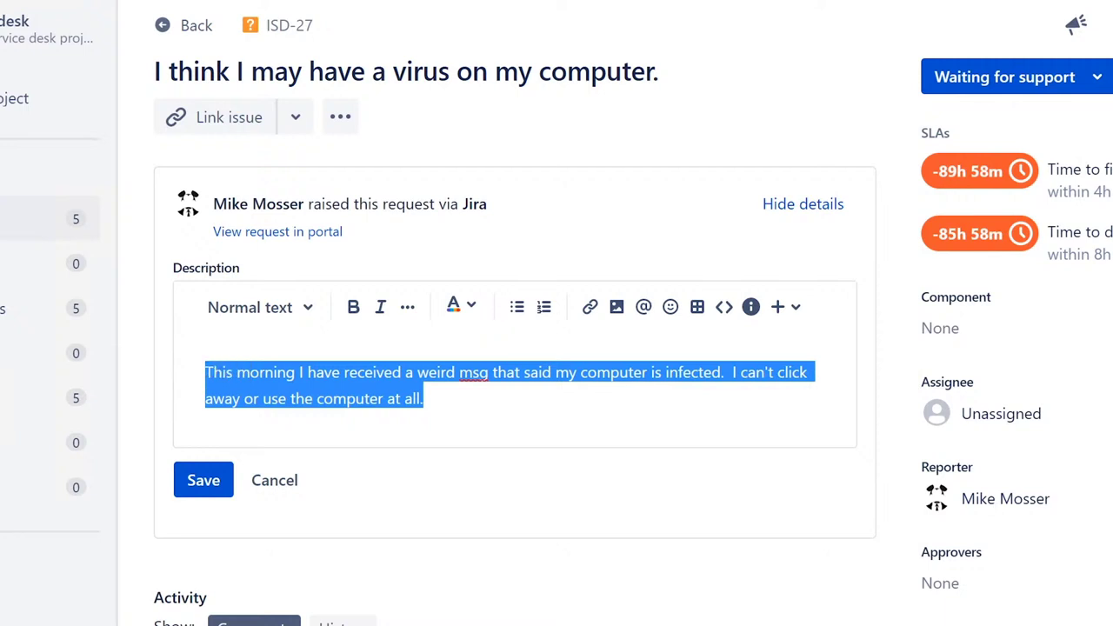
pyautogui.click(241, 372)
pyautogui.moveTo(424, 399); pyautogui.dragTo(205, 372)
pyautogui.click(424, 398)
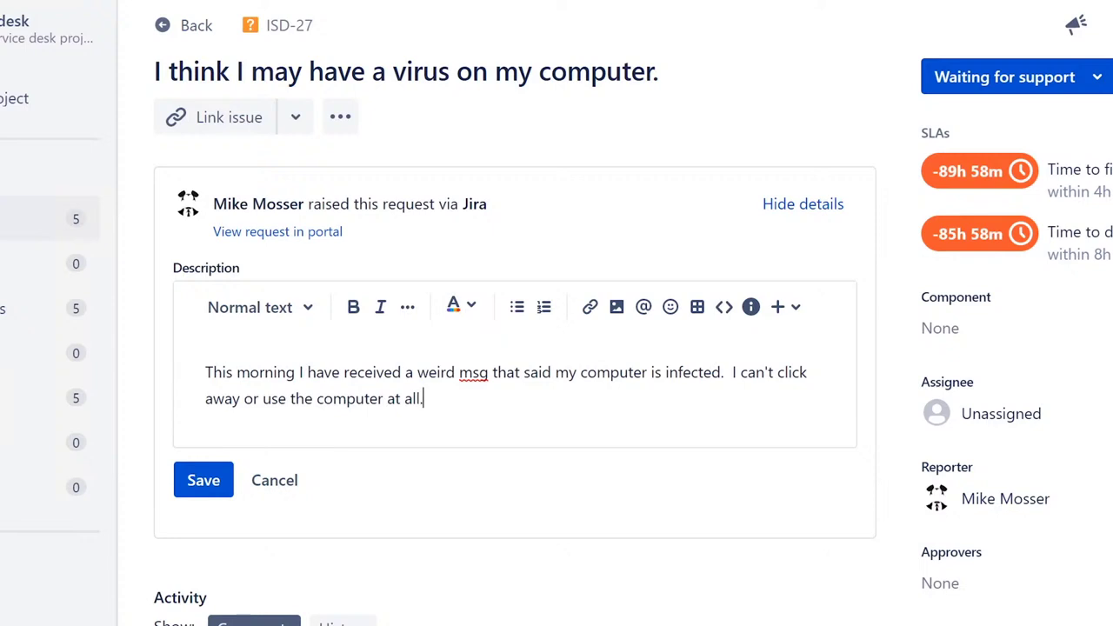
pyautogui.moveTo(236, 373); pyautogui.dragTo(423, 398)
pyautogui.click(424, 398)
pyautogui.click(554, 372)
pyautogui.click(423, 398)
pyautogui.moveTo(723, 372); pyautogui.dragTo(423, 399)
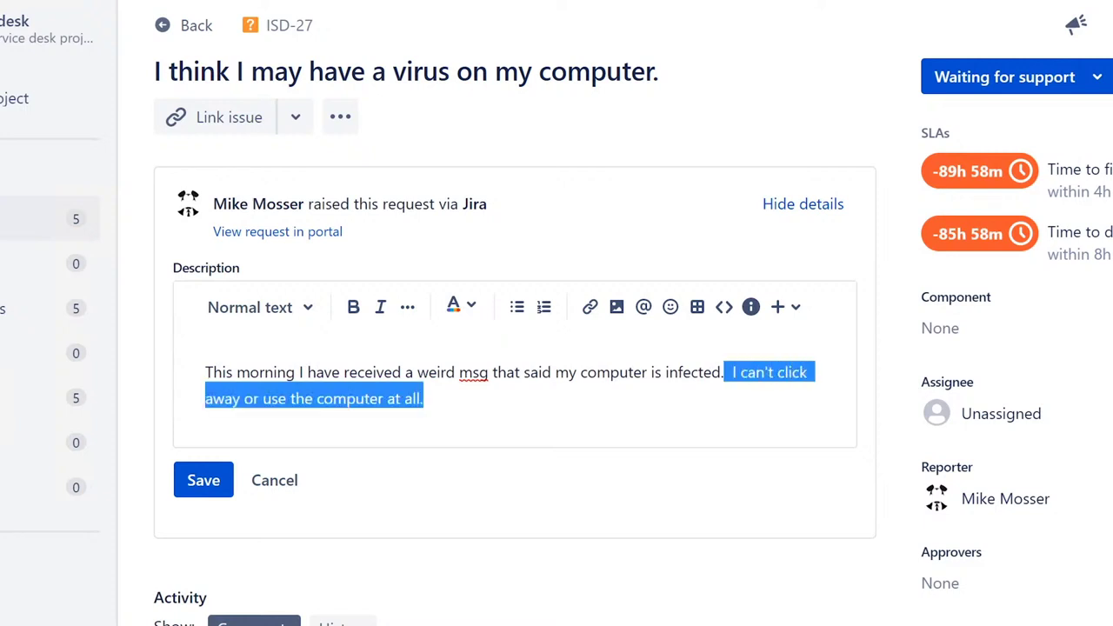
pyautogui.click(424, 398)
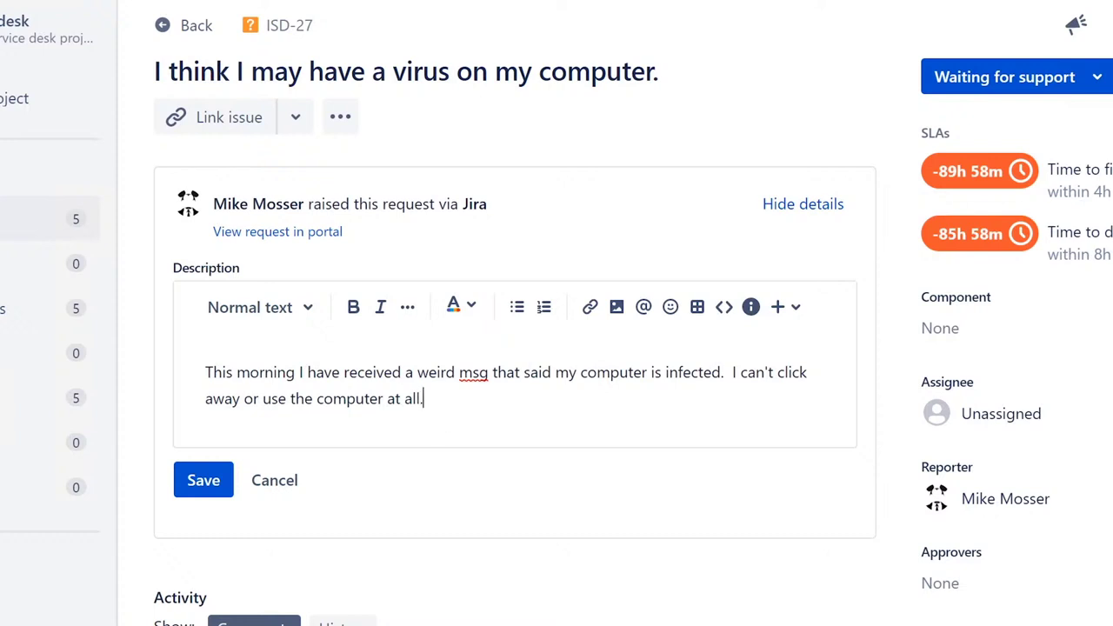
pyautogui.moveTo(424, 398); pyautogui.dragTo(205, 372)
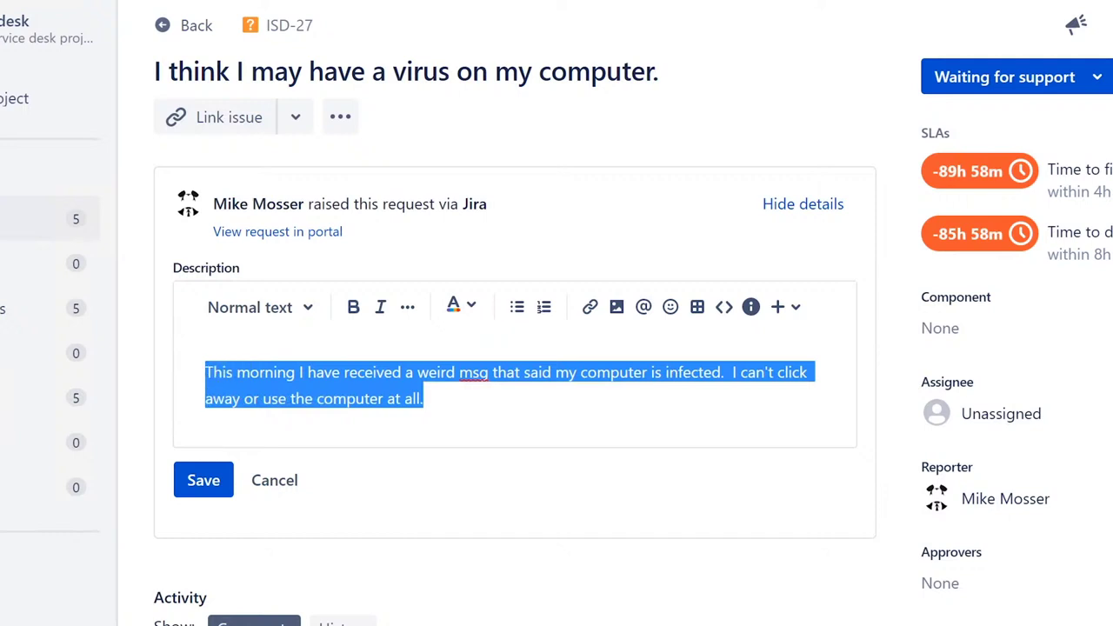
pyautogui.click(424, 399)
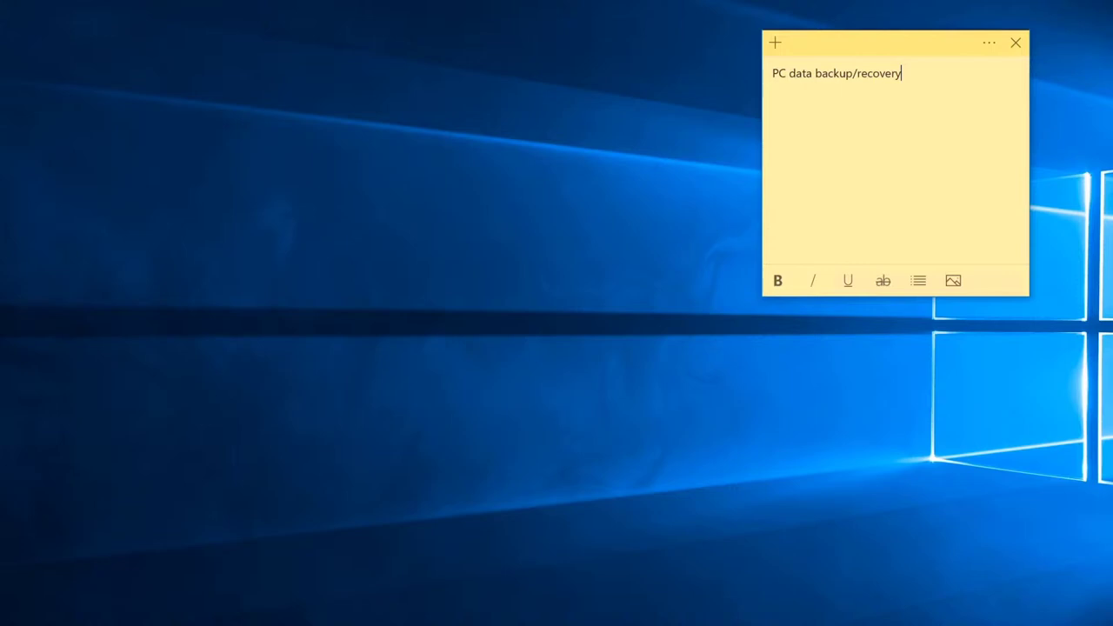
# Step: Open File Explorer on This PC with Windows+E to view the computer's drives
pyautogui.press('super+e')
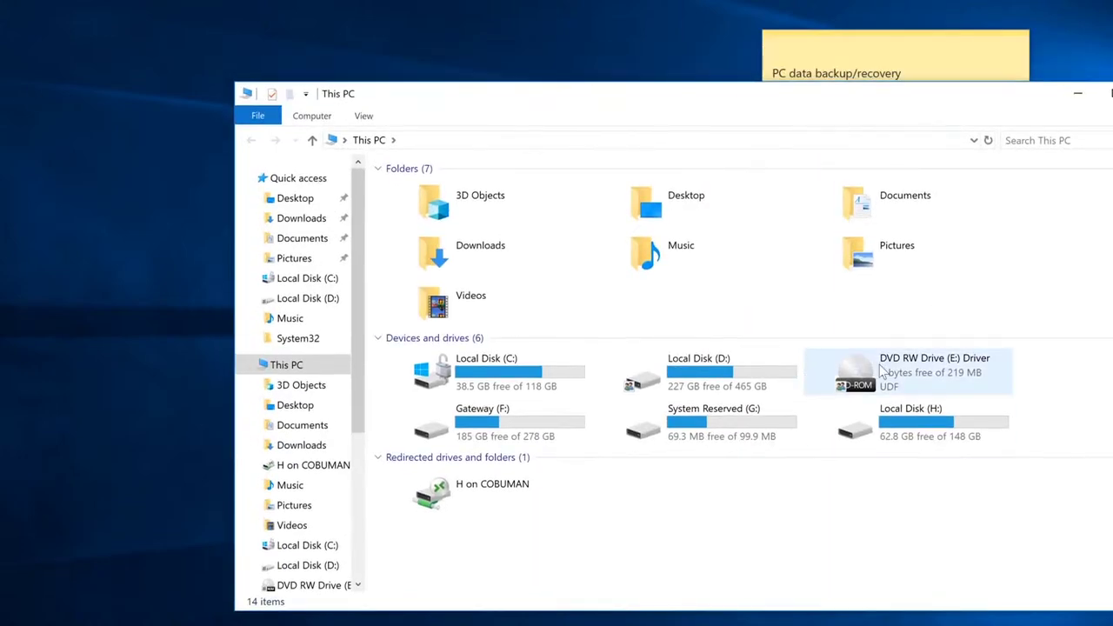
# Step: Select Gateway (F:), Local Disk (D:) and Local Disk (C:) in turn to read their free space
pyautogui.click(519, 426)
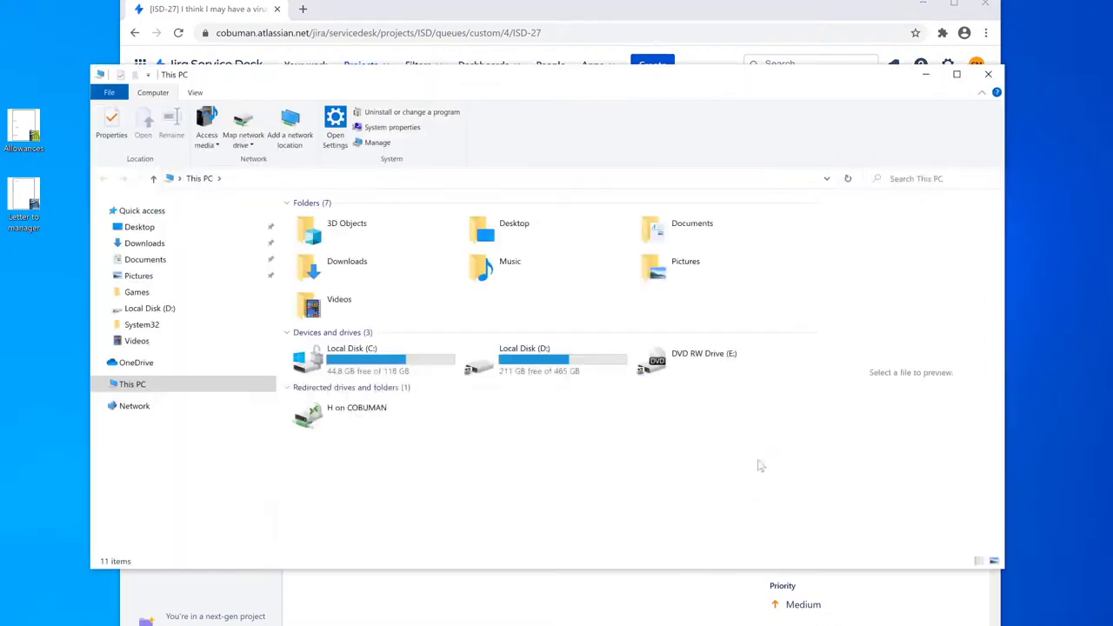
pyautogui.click(539, 365)
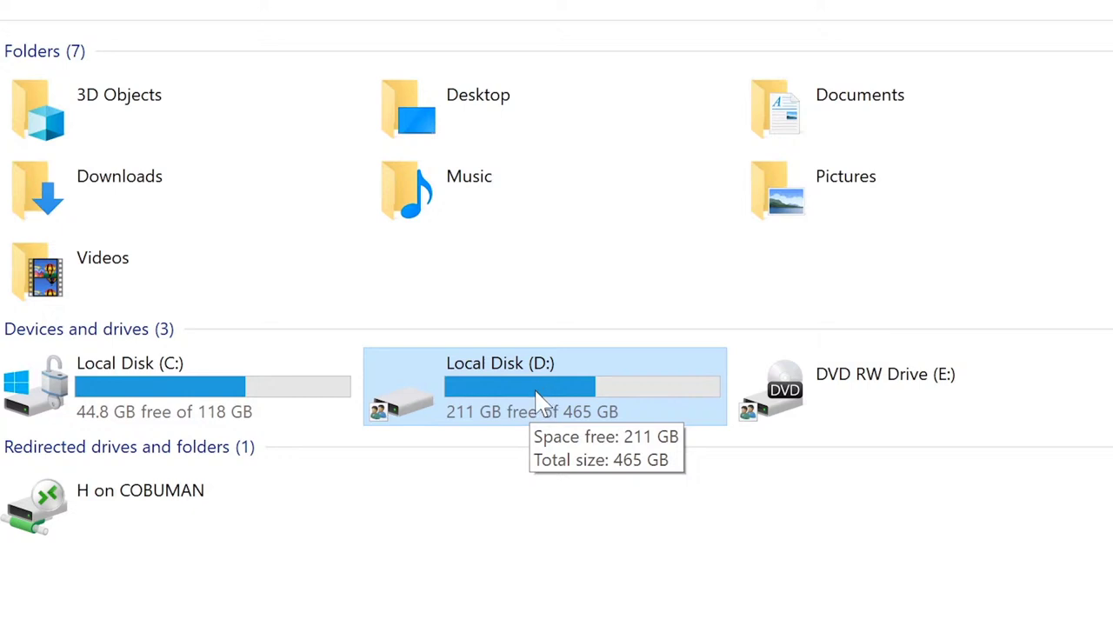
pyautogui.click(203, 399)
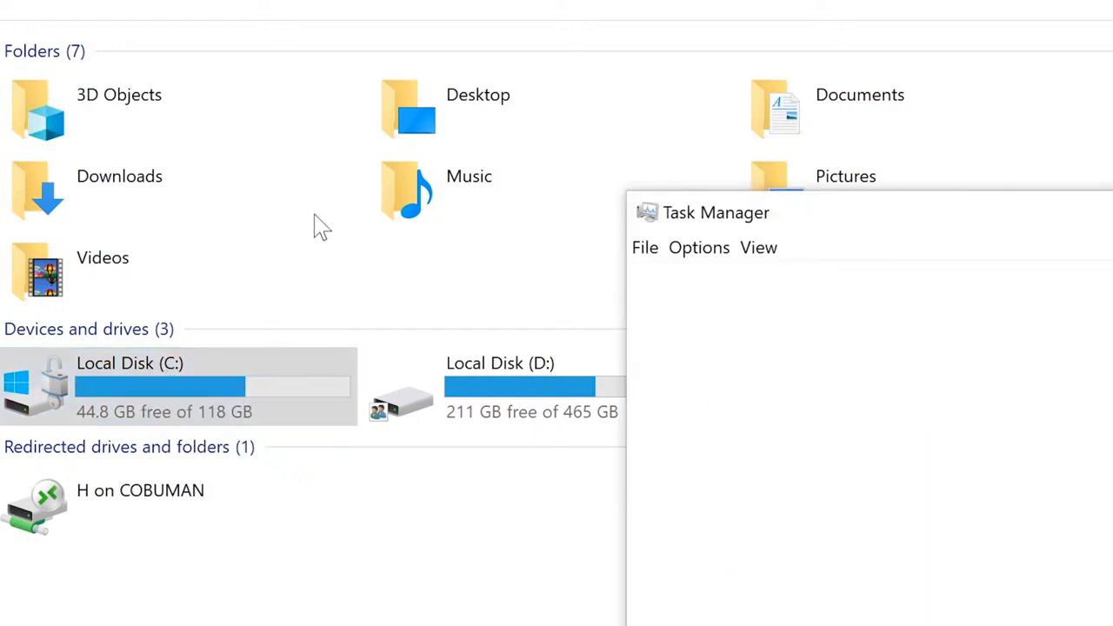
# Step: Move Task Manager up and left and narrow it so the This PC drive tiles stay visible
pyautogui.moveTo(886, 221); pyautogui.dragTo(358, 0)
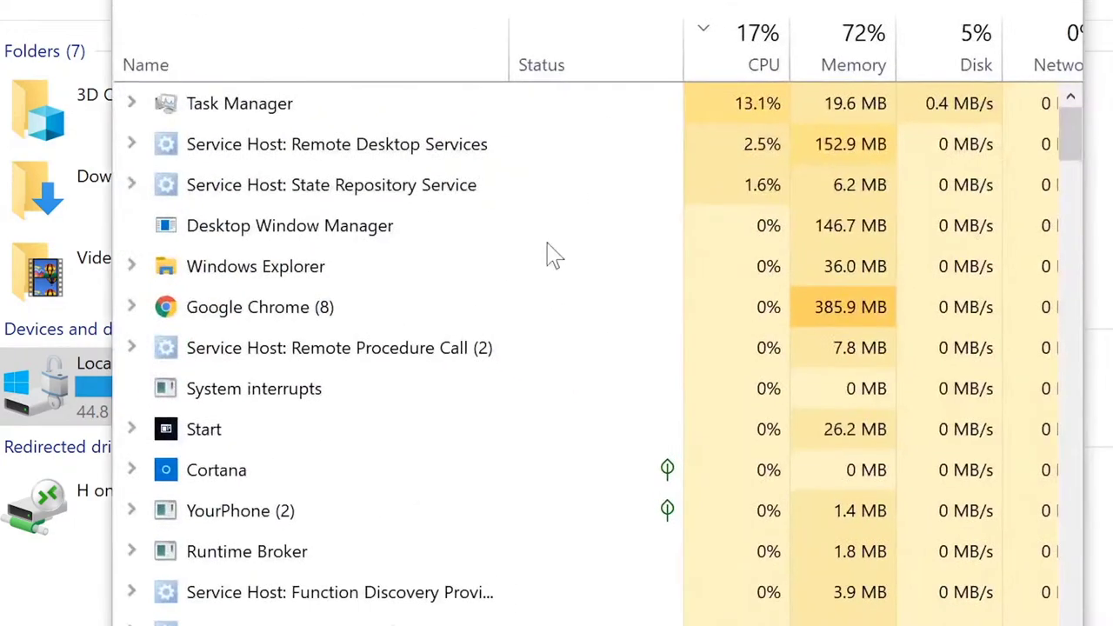
pyautogui.moveTo(1078, 150); pyautogui.dragTo(1063, 266)
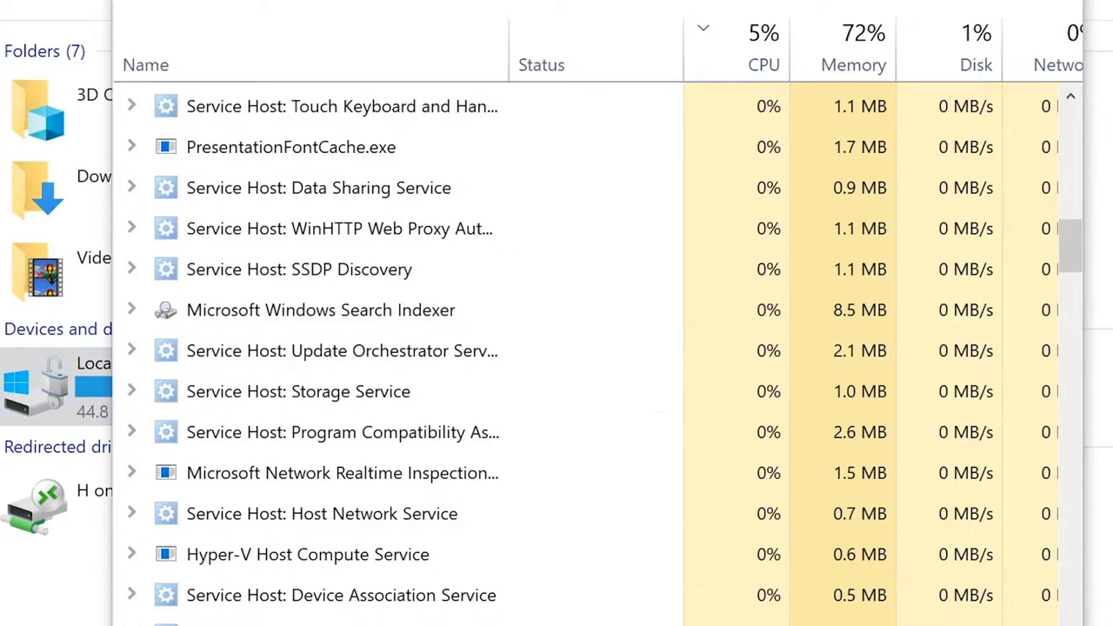
pyautogui.moveTo(95, 366); pyautogui.dragTo(683, 387)
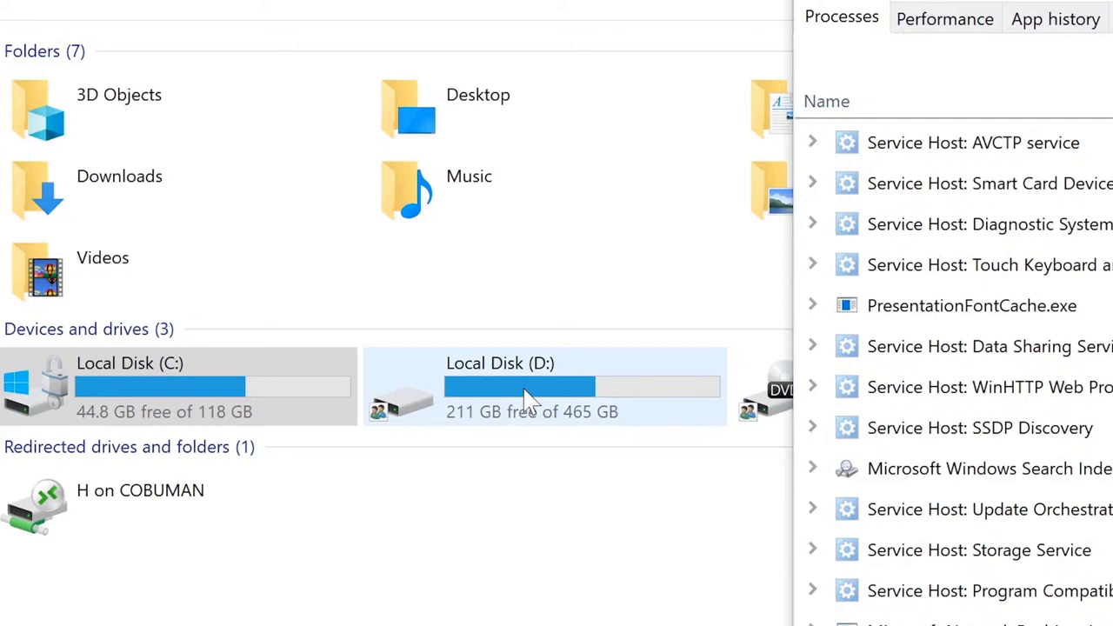
# Step: Check Local Disk (D:)'s BitLocker options, then open D: to view its folders
pyautogui.click(529, 396)
pyautogui.rightClick(530, 382)
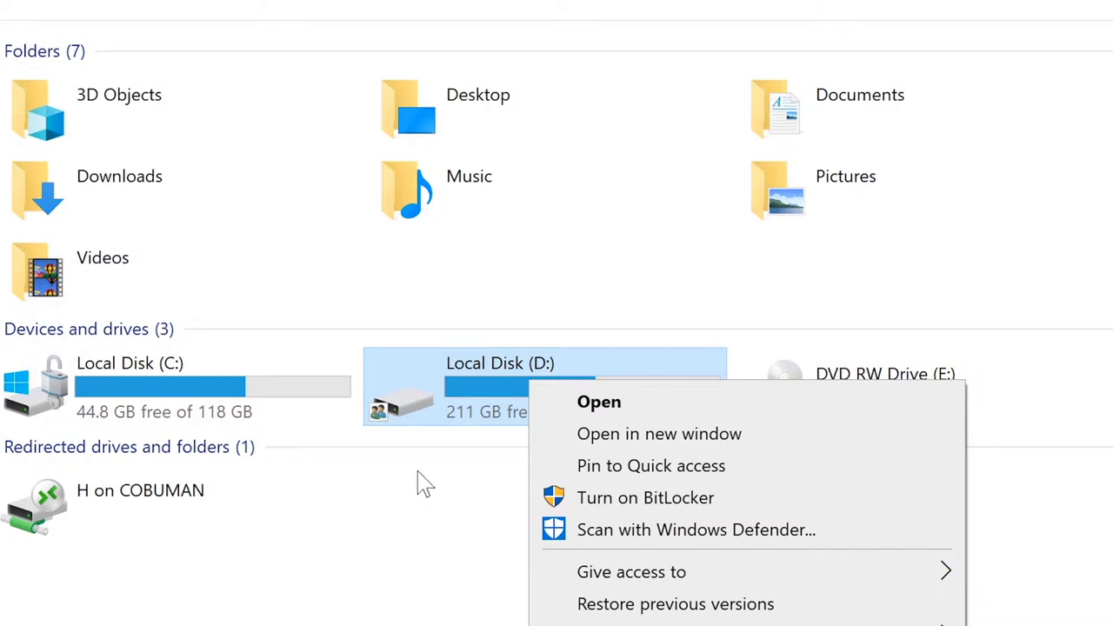
pyautogui.click(481, 400)
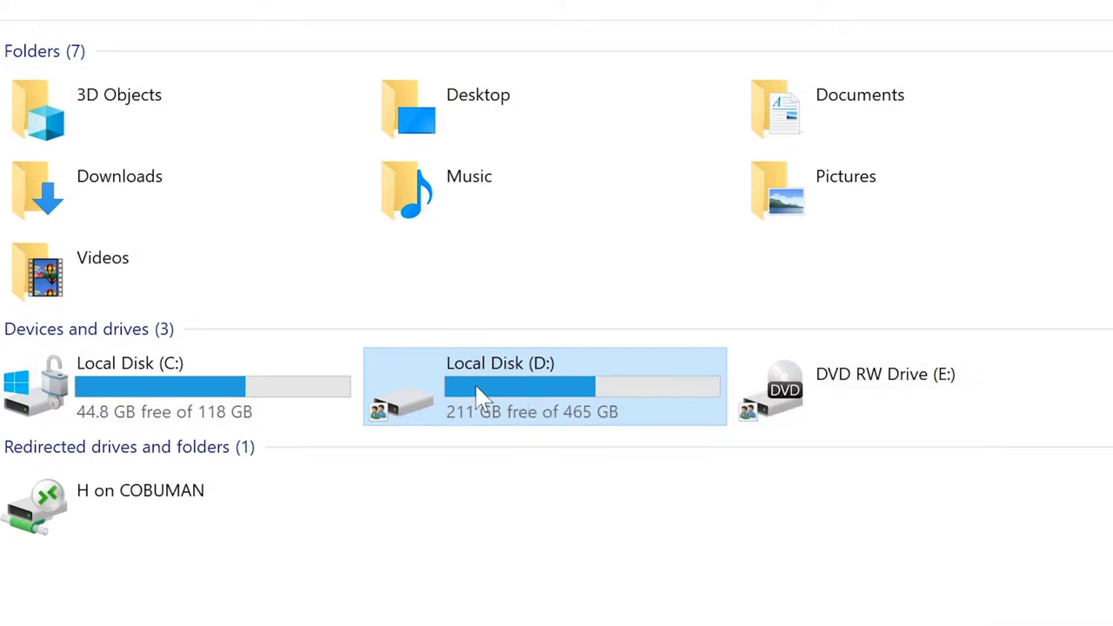
pyautogui.doubleClick(486, 388)
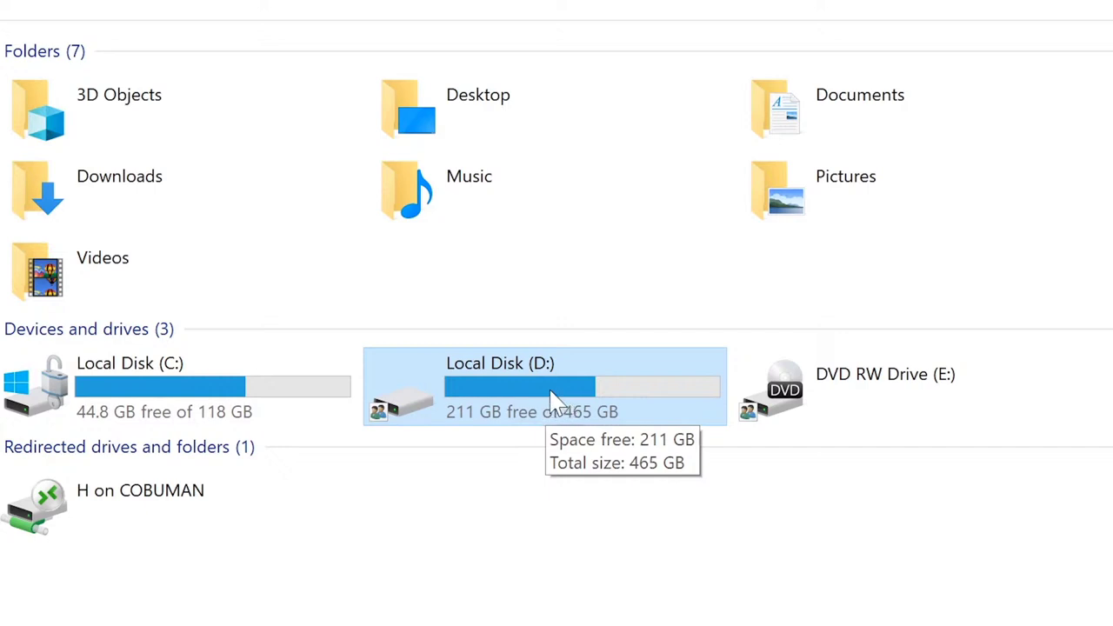
# Step: Confirm Local Disk (C:) is BitLocker-protected, then open the locked Local Disk (H:)
pyautogui.click(91, 393)
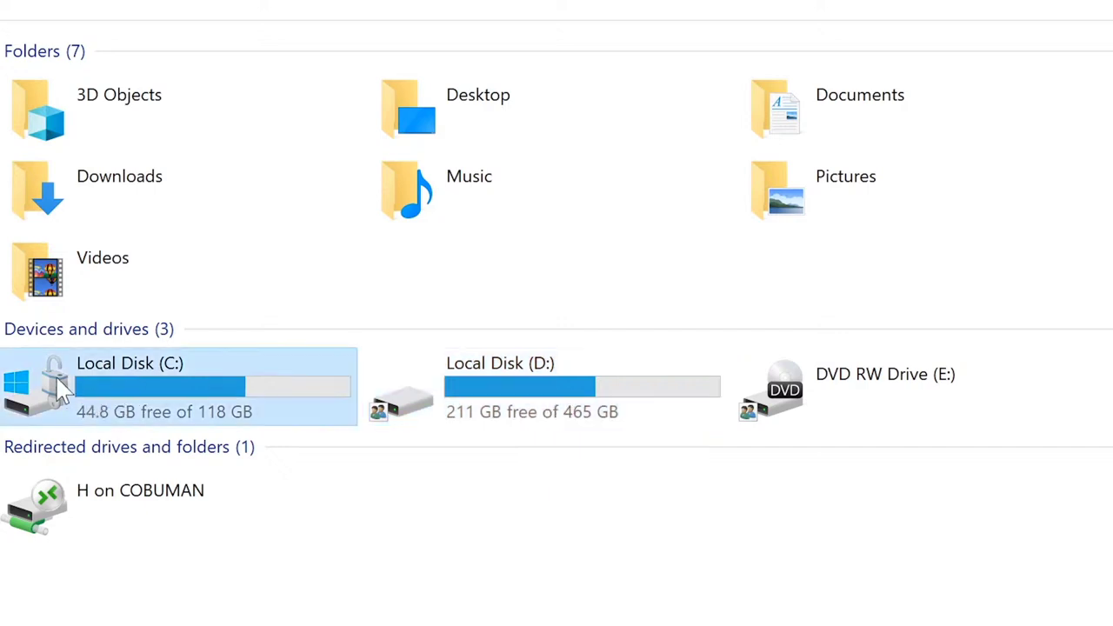
pyautogui.moveTo(87, 387)
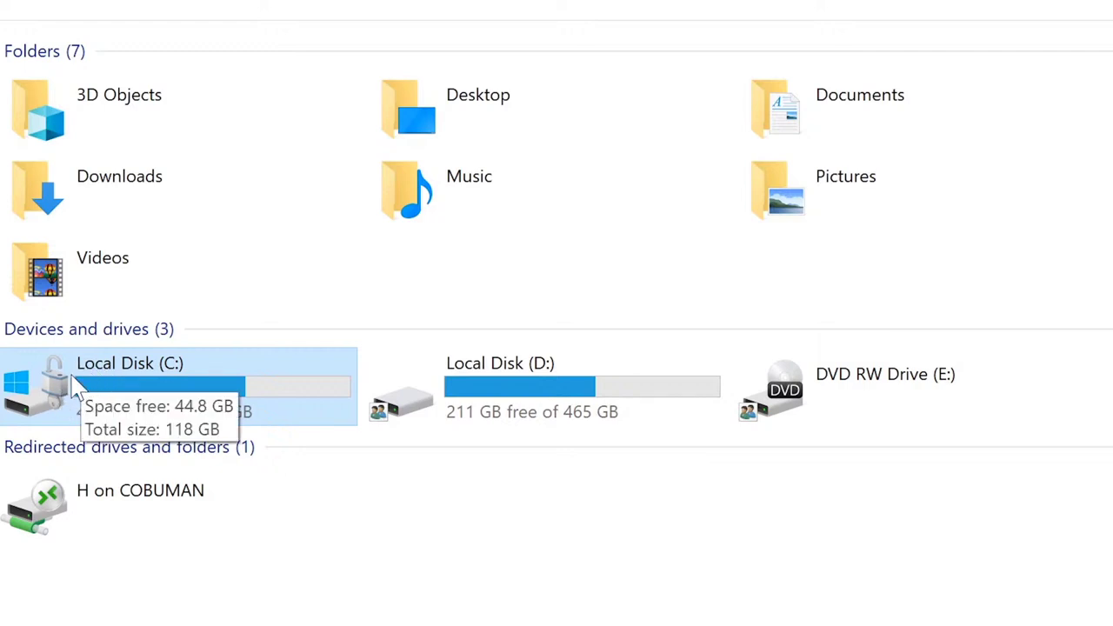
pyautogui.rightClick(133, 365)
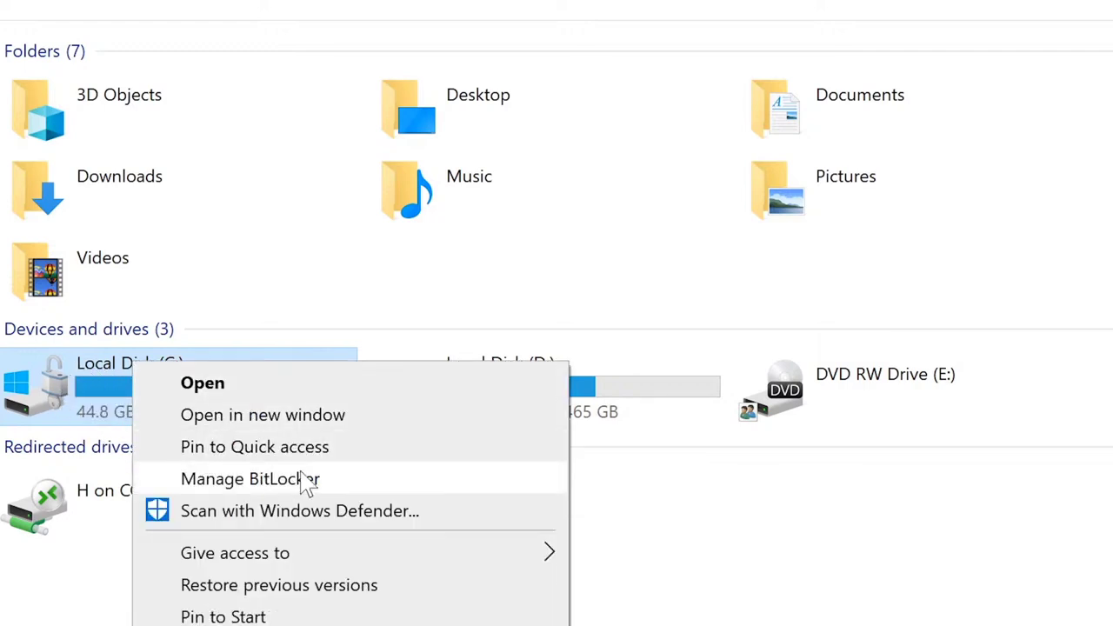
pyautogui.doubleClick(518, 545)
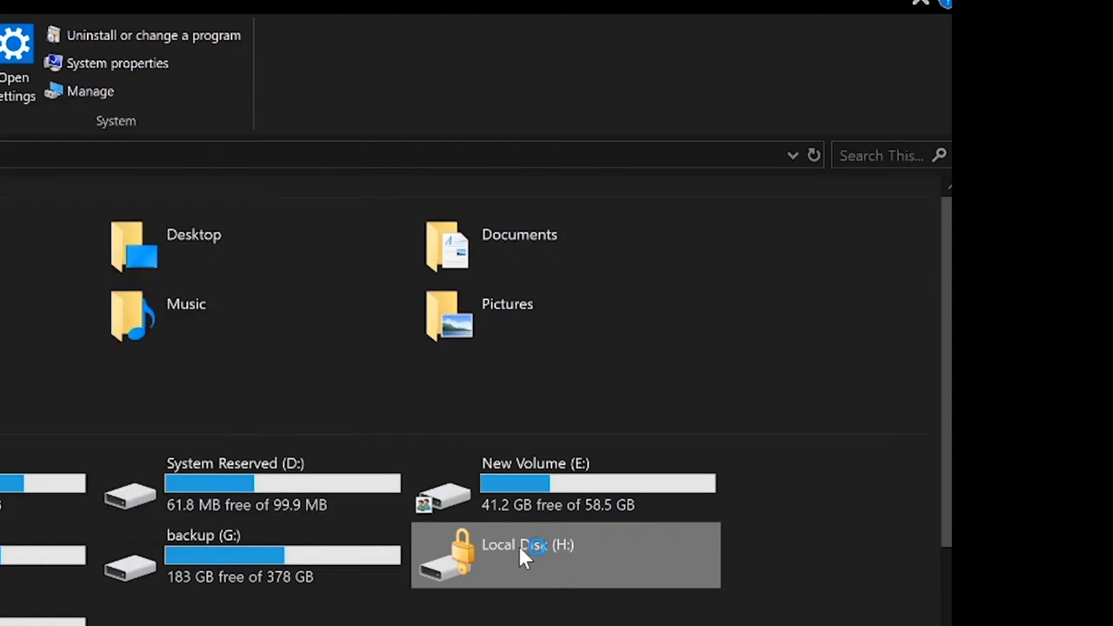
# Step: Paste the 48-digit recovery key into the BitLocker prompt and unlock Local Disk (H:)
pyautogui.hotkey('ctrl', 'v')
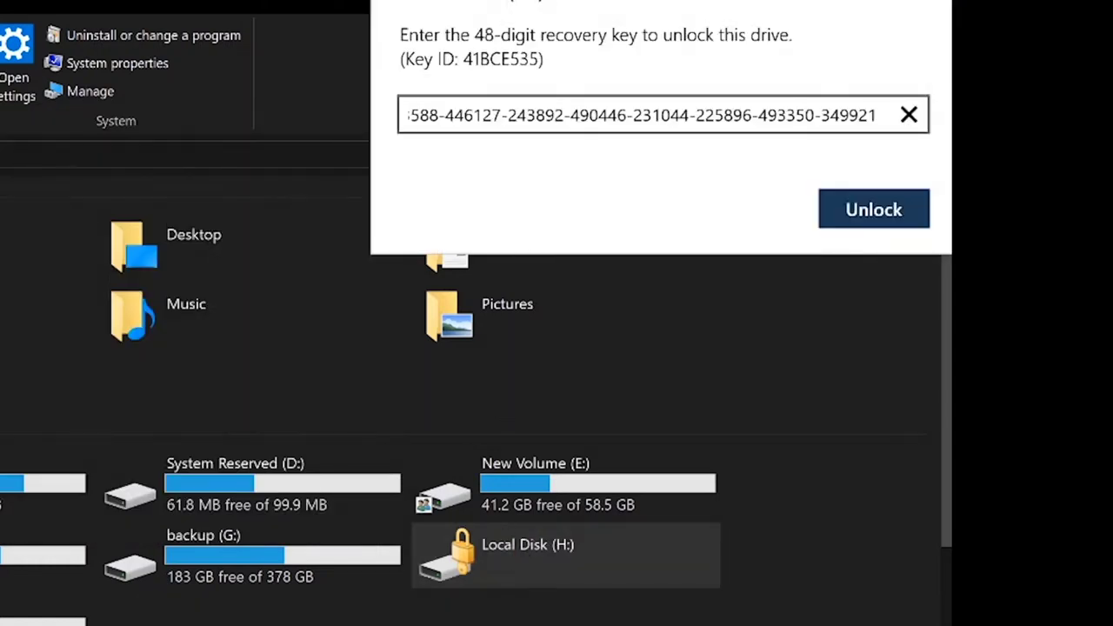
pyautogui.click(883, 225)
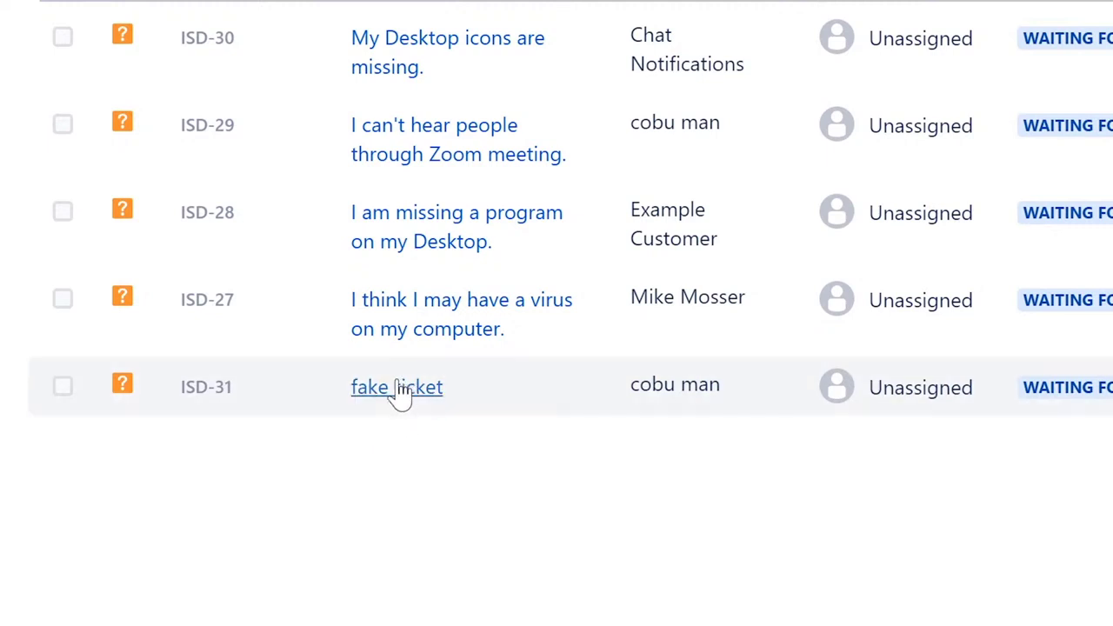
pyautogui.click(388, 390)
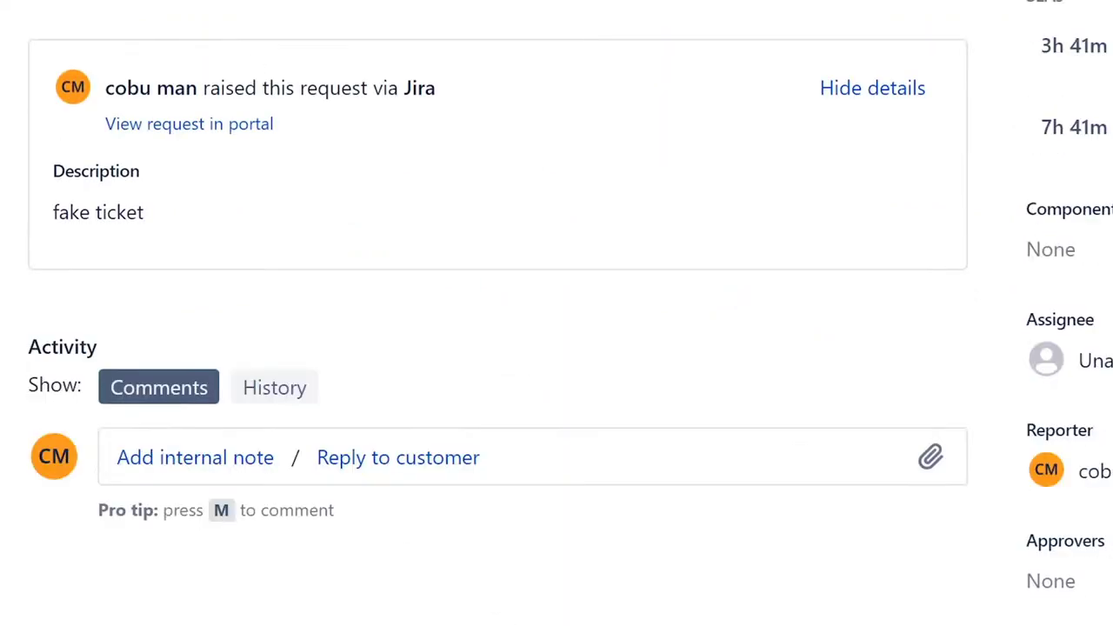
pyautogui.hotkey('alt', 'Left')
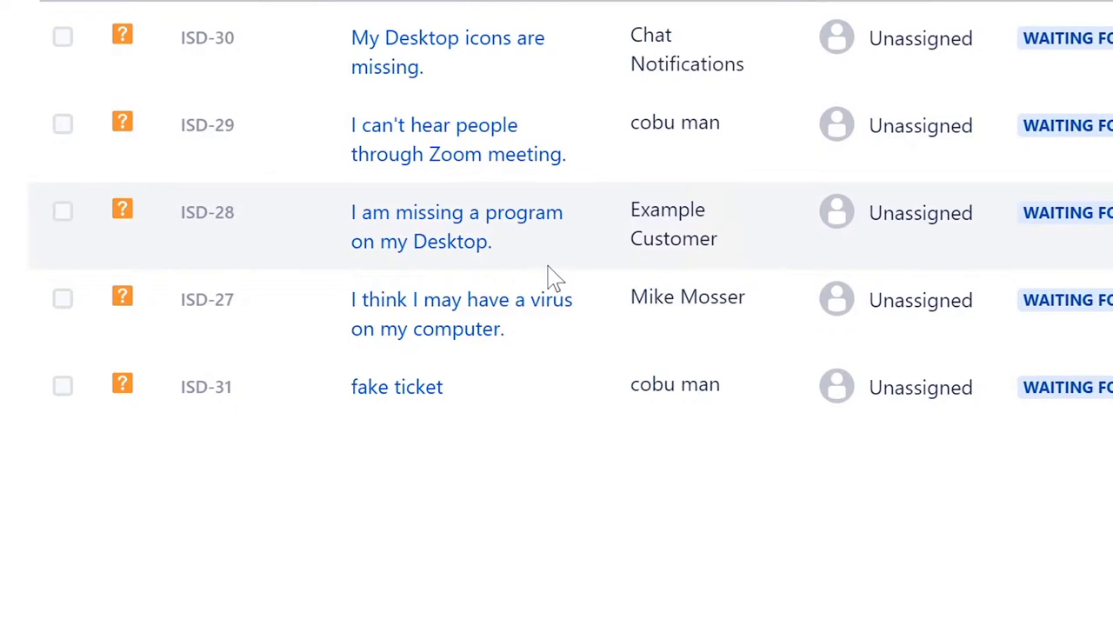
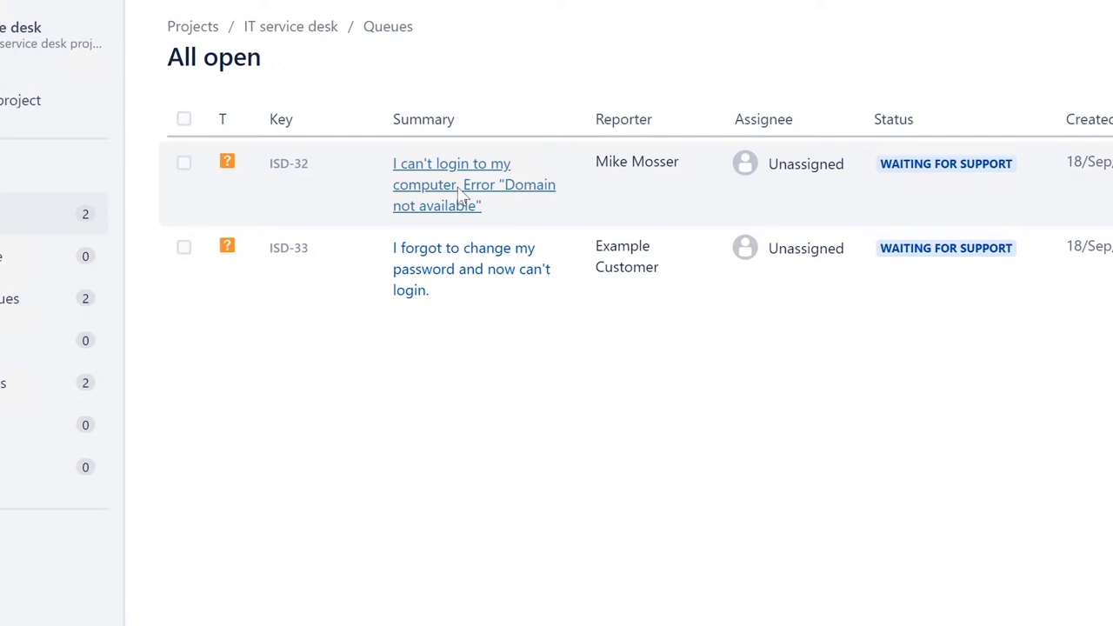
# Step: Open ISD-32 from the All open queue and read through its title and login-error description
pyautogui.click(459, 189)
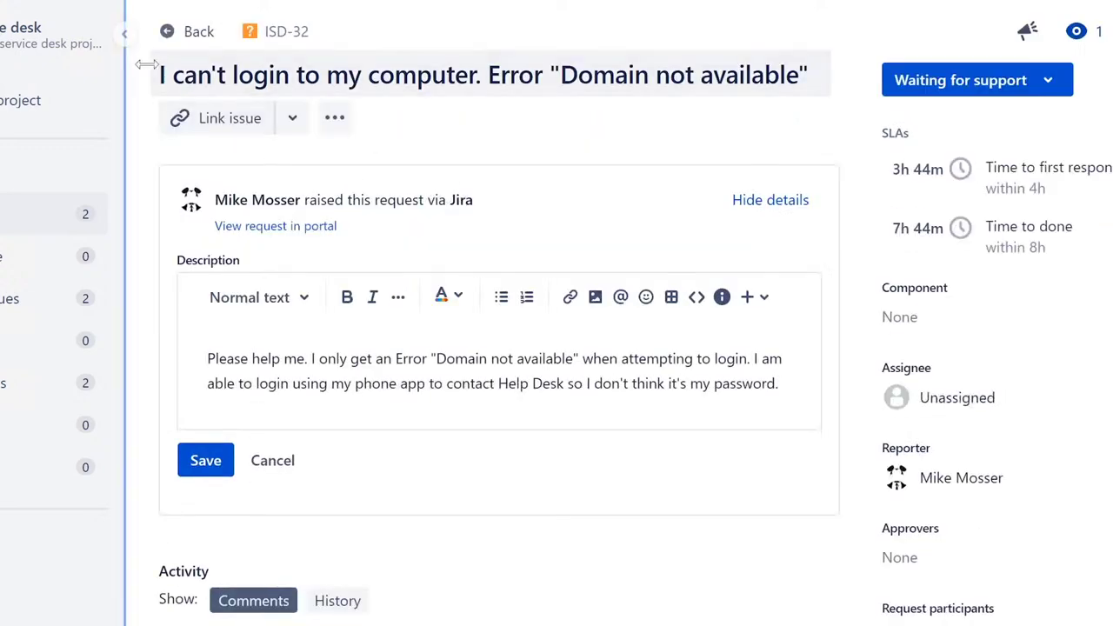
pyautogui.moveTo(809, 76); pyautogui.dragTo(161, 78)
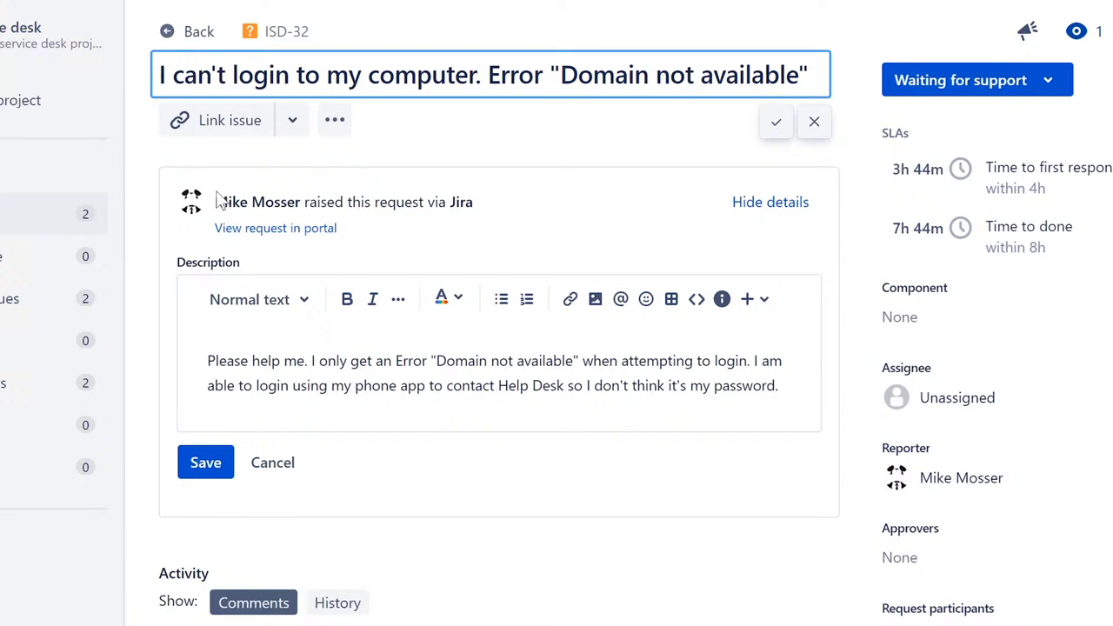
pyautogui.moveTo(214, 201); pyautogui.dragTo(287, 200)
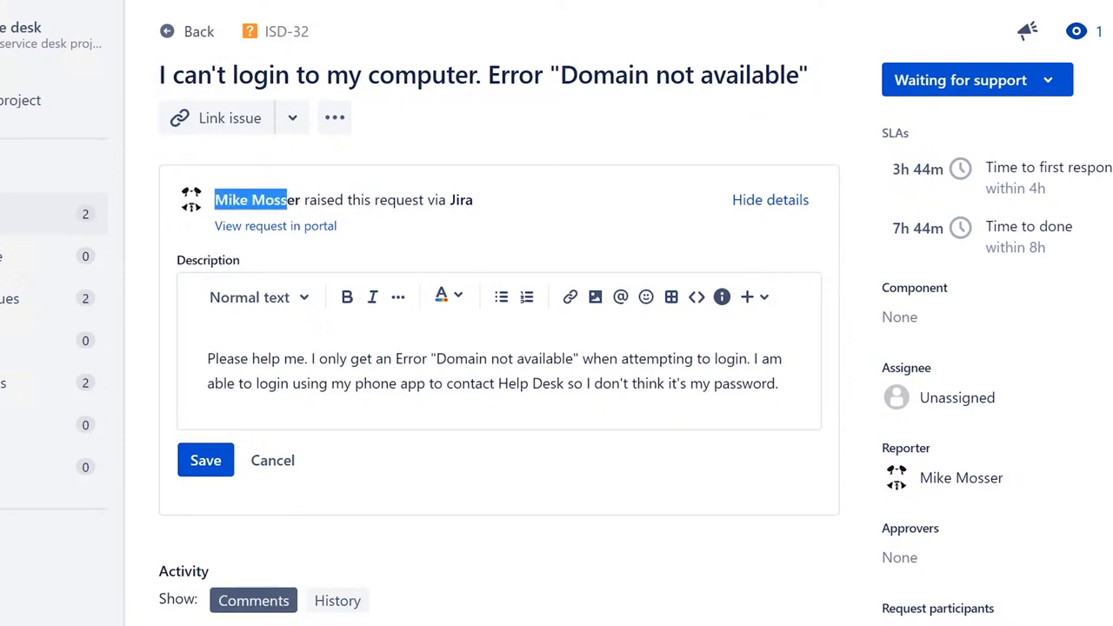
pyautogui.moveTo(207, 358); pyautogui.dragTo(753, 358)
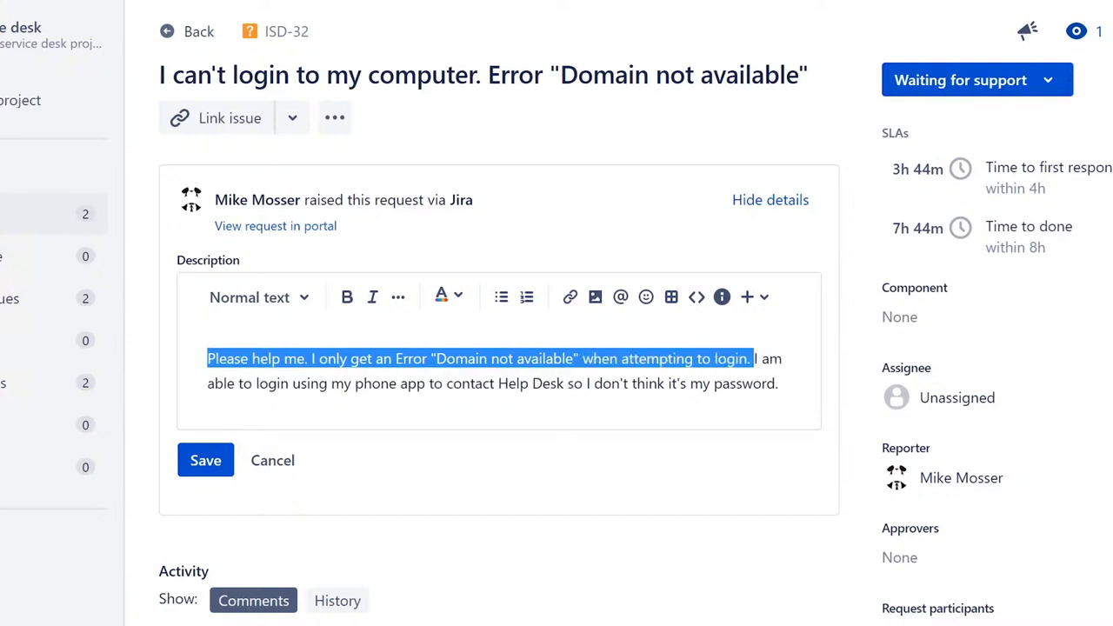
pyautogui.click(755, 358)
pyautogui.hotkey('ctrl', 'shift', 'End')
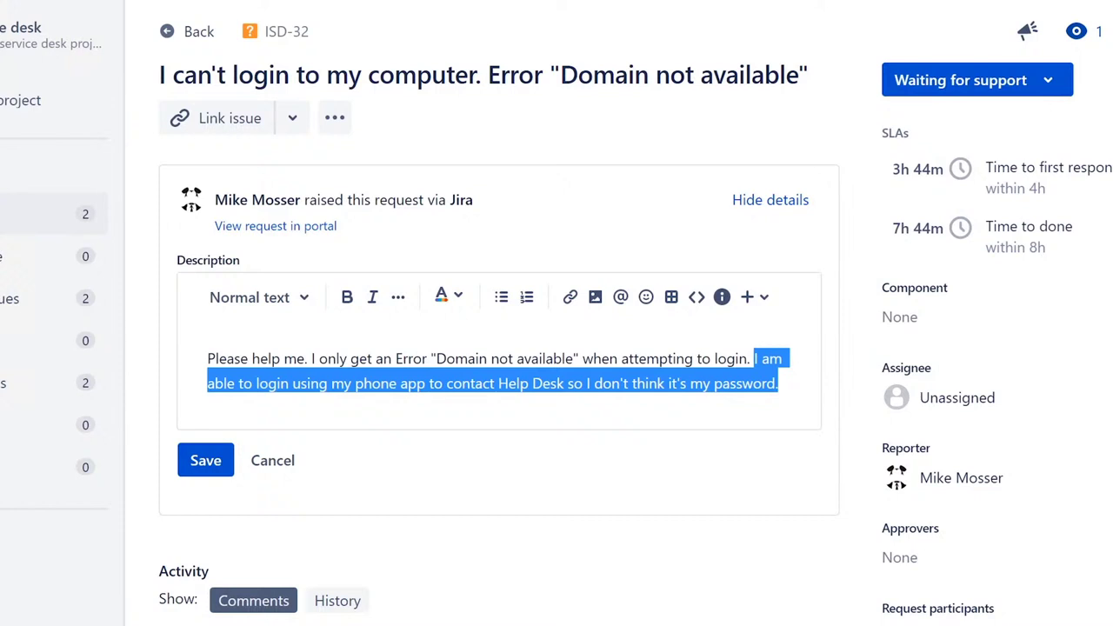
pyautogui.press('Right')
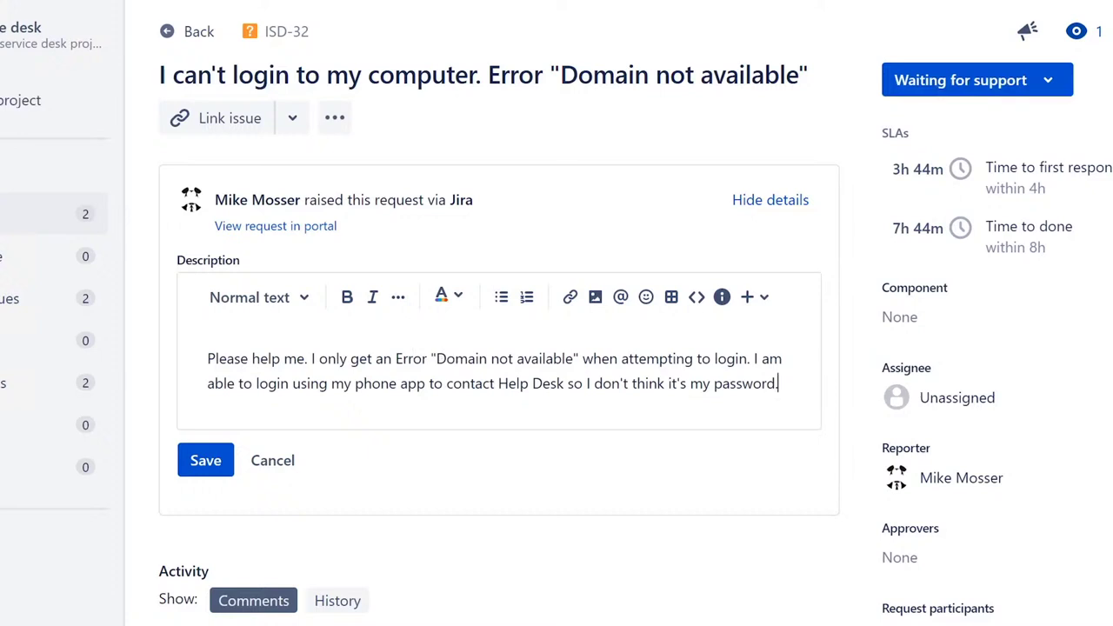
pyautogui.hotkey('shift', 'Right')
pyautogui.hotkey('shift', 'Right')
pyautogui.hotkey('shift', 'Right')
pyautogui.hotkey('shift', 'Right')
pyautogui.hotkey('shift', 'Right')
pyautogui.hotkey('shift', 'Right')
pyautogui.hotkey('shift', 'Right')
pyautogui.hotkey('shift', 'Right')
pyautogui.hotkey('shift', 'Right')
pyautogui.hotkey('shift', 'Right')
pyautogui.hotkey('shift', 'Right')
pyautogui.hotkey('shift', 'Right')
pyautogui.hotkey('shift', 'Right')
pyautogui.hotkey('shift', 'Right')
pyautogui.hotkey('shift', 'Right')
pyautogui.hotkey('shift', 'Right')
pyautogui.hotkey('shift', 'Right')
pyautogui.hotkey('shift', 'Right')
pyautogui.hotkey('shift', 'Right')
pyautogui.hotkey('shift', 'Right')
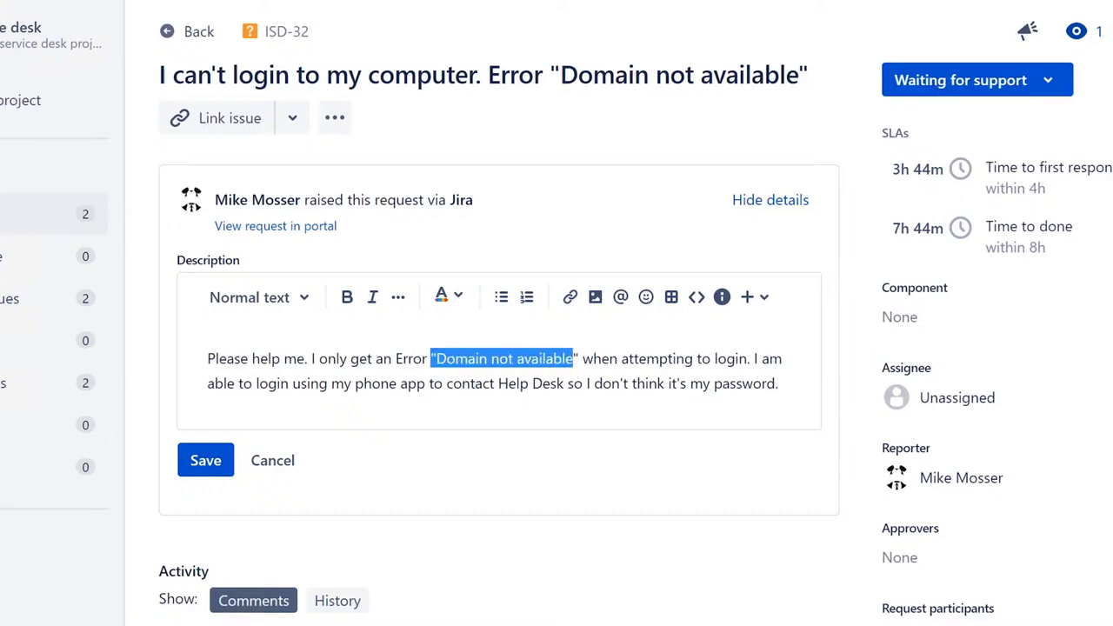
pyautogui.hotkey('shift', 'Right')
pyautogui.press('Right')
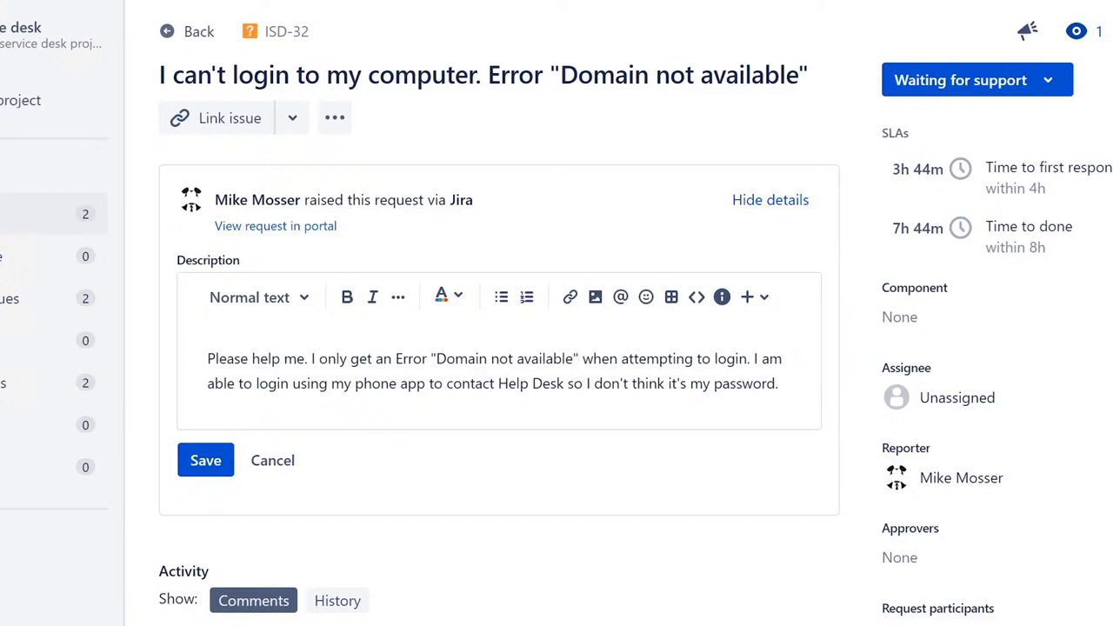
pyautogui.moveTo(431, 358); pyautogui.dragTo(578, 358)
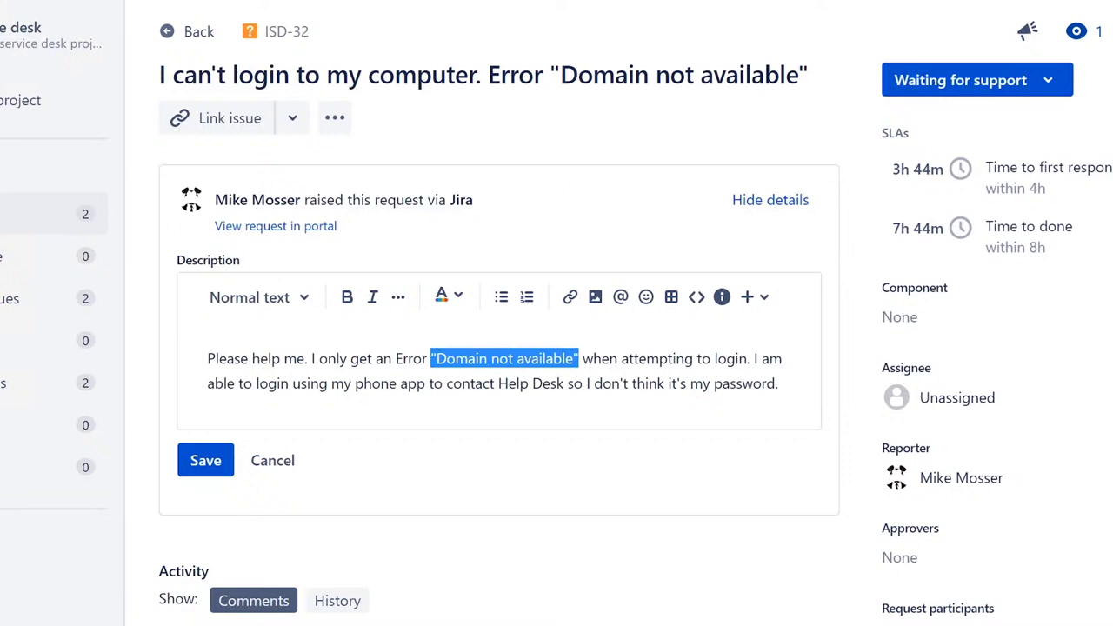
pyautogui.click(580, 358)
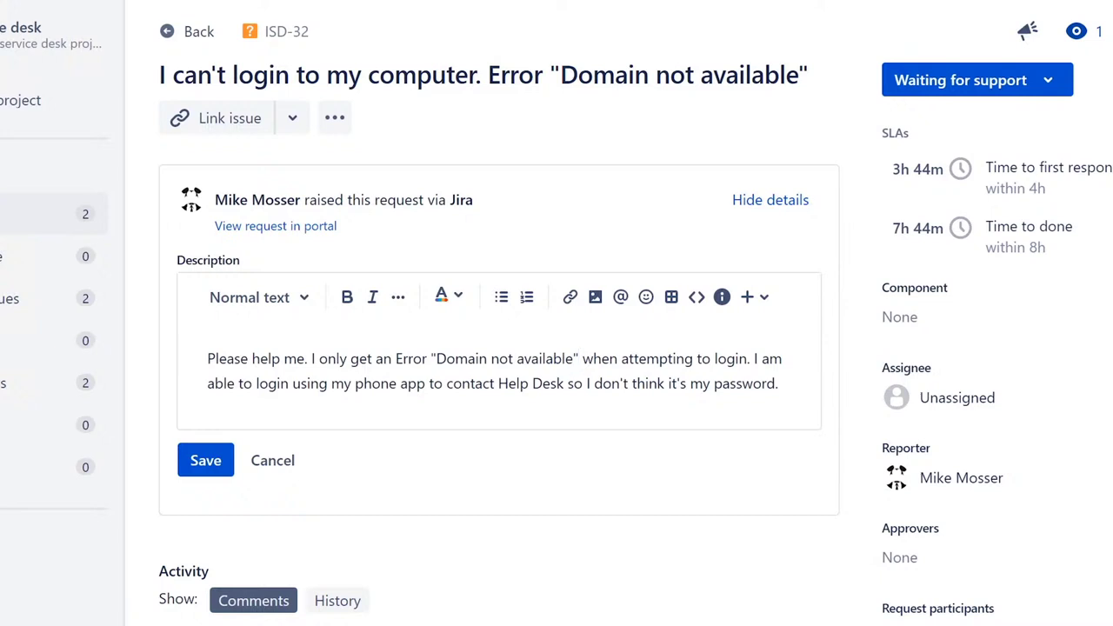
pyautogui.hotkey('shift', 'Right')
pyautogui.hotkey('shift', 'Right')
pyautogui.hotkey('shift', 'Right')
pyautogui.hotkey('shift', 'Right')
pyautogui.hotkey('shift', 'Right')
pyautogui.hotkey('shift', 'Right')
pyautogui.hotkey('shift', 'Right')
pyautogui.hotkey('shift', 'Right')
pyautogui.hotkey('shift', 'Right')
pyautogui.hotkey('shift', 'Right')
pyautogui.hotkey('shift', 'Right')
pyautogui.hotkey('shift', 'Right')
pyautogui.hotkey('shift', 'Right')
pyautogui.hotkey('shift', 'Right')
pyautogui.hotkey('shift', 'Right')
pyautogui.hotkey('shift', 'Right')
pyautogui.hotkey('shift', 'Right')
pyautogui.hotkey('shift', 'Right')
pyautogui.hotkey('shift', 'Right')
pyautogui.hotkey('shift', 'Right')
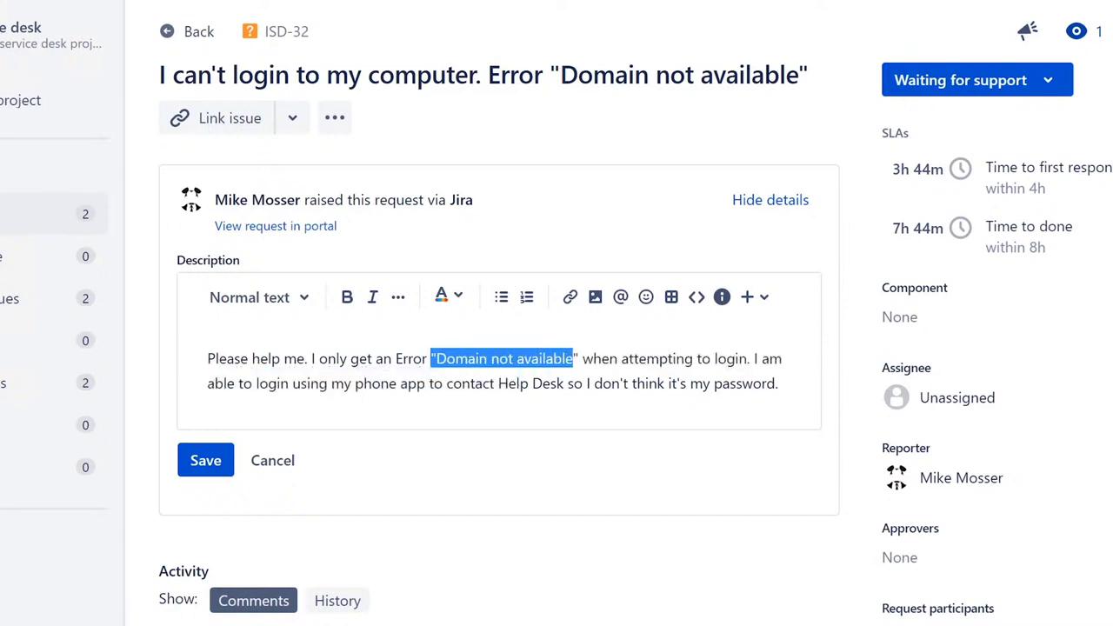
pyautogui.hotkey('shift', 'Right')
pyautogui.hotkey('shift', 'Left')
pyautogui.press('Right')
pyautogui.press('Right')
pyautogui.hotkey('shift', 'Left')
pyautogui.hotkey('shift', 'Left')
pyautogui.hotkey('shift', 'Left')
pyautogui.hotkey('shift', 'Left')
pyautogui.hotkey('shift', 'Left')
pyautogui.hotkey('shift', 'Left')
pyautogui.hotkey('shift', 'Left')
pyautogui.hotkey('shift', 'Left')
pyautogui.hotkey('shift', 'Left')
pyautogui.hotkey('shift', 'Left')
pyautogui.hotkey('shift', 'Left')
pyautogui.hotkey('shift', 'Left')
pyautogui.hotkey('shift', 'Left')
pyautogui.hotkey('shift', 'Left')
pyautogui.hotkey('shift', 'Left')
pyautogui.hotkey('shift', 'Left')
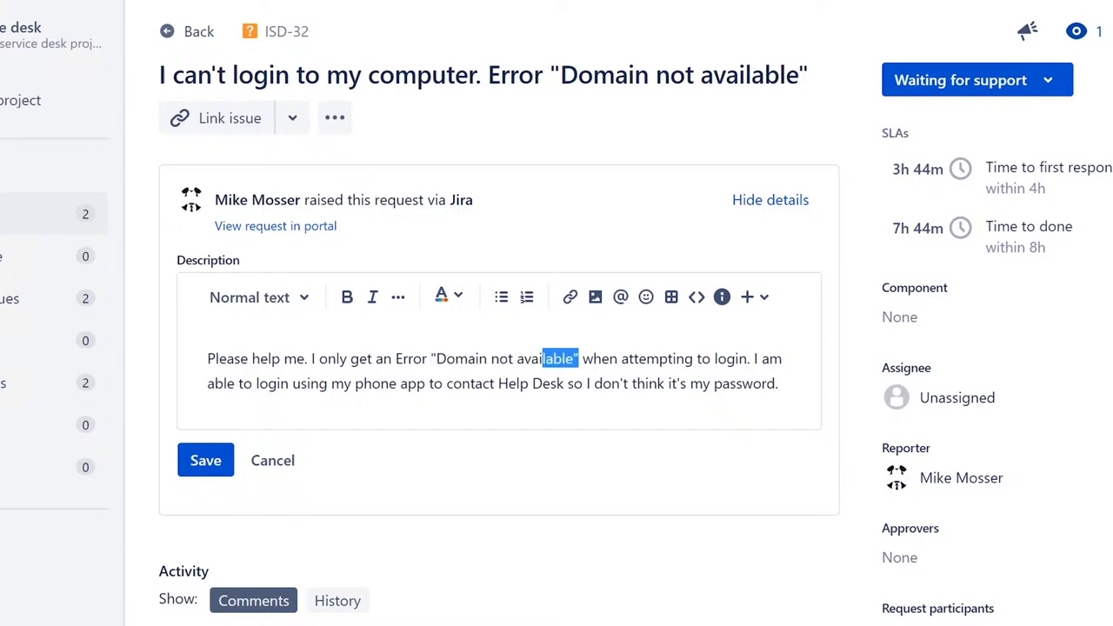
pyautogui.hotkey('shift', 'Left')
pyautogui.hotkey('shift', 'Left')
pyautogui.hotkey('shift', 'Left')
pyautogui.hotkey('shift', 'Left')
pyautogui.hotkey('shift', 'Left')
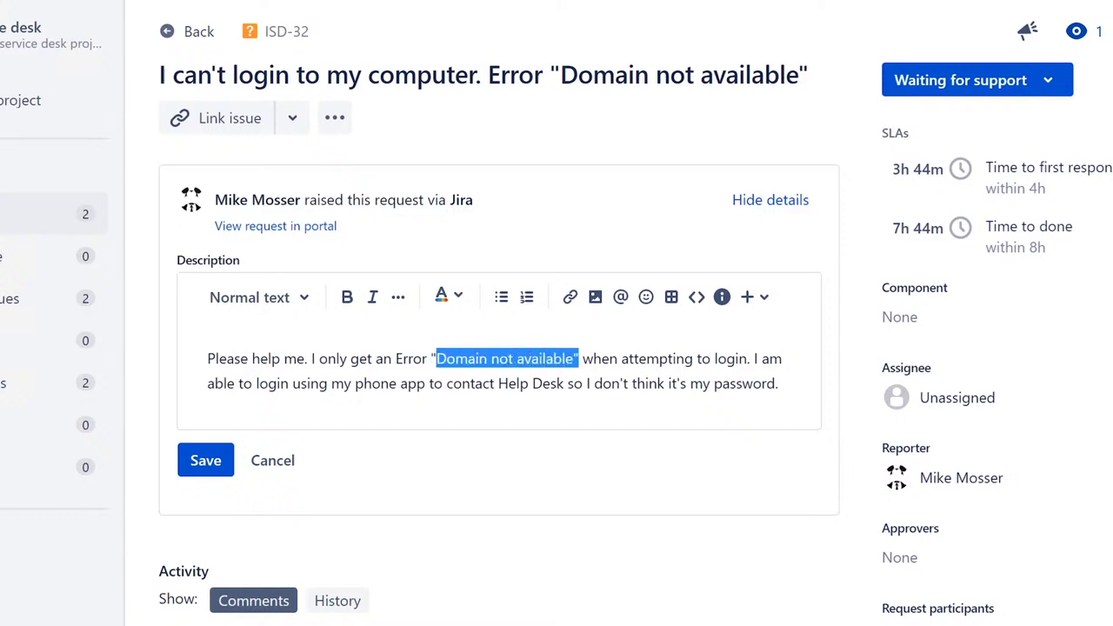
pyautogui.hotkey('shift', 'Left')
pyautogui.press('Left')
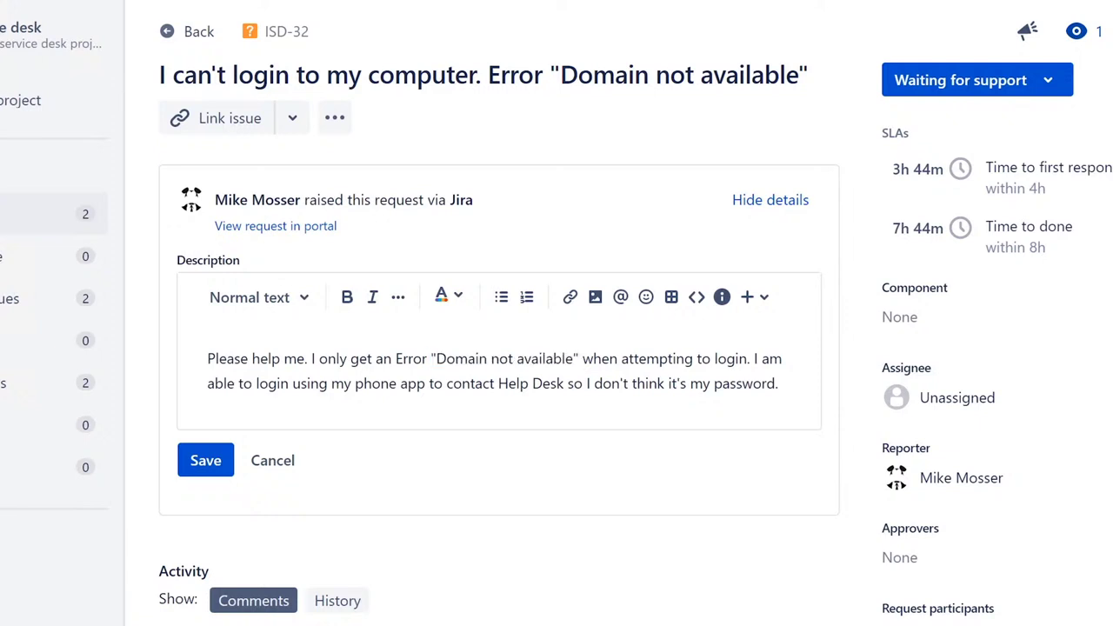
pyautogui.hotkey('shift', 'Right')
pyautogui.hotkey('shift', 'Right')
pyautogui.hotkey('shift', 'Right')
pyautogui.hotkey('shift', 'Right')
pyautogui.hotkey('shift', 'Right')
pyautogui.hotkey('shift', 'Right')
pyautogui.hotkey('shift', 'Right')
pyautogui.hotkey('shift', 'Right')
pyautogui.hotkey('shift', 'Right')
pyautogui.hotkey('shift', 'Right')
pyautogui.hotkey('shift', 'Right')
pyautogui.hotkey('shift', 'Right')
pyautogui.hotkey('shift', 'Right')
pyautogui.hotkey('shift', 'Right')
pyautogui.hotkey('shift', 'Right')
pyautogui.hotkey('shift', 'Right')
pyautogui.hotkey('shift', 'Right')
pyautogui.hotkey('shift', 'Right')
pyautogui.hotkey('shift', 'Right')
pyautogui.hotkey('shift', 'Right')
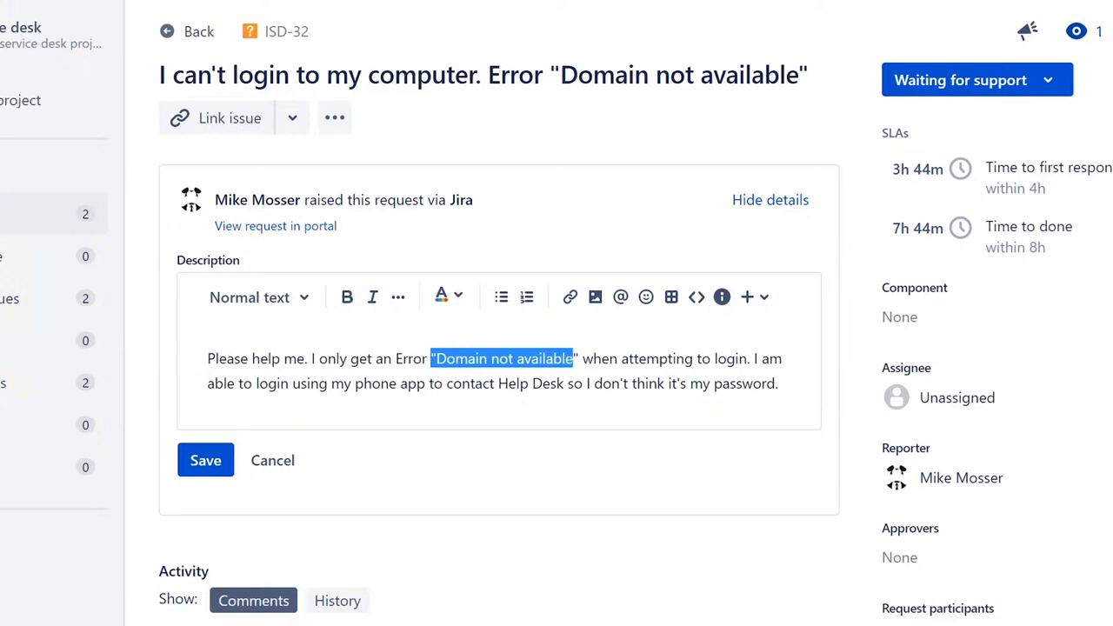
pyautogui.hotkey('shift', 'Right')
pyautogui.hotkey('shift', 'Left')
pyautogui.hotkey('shift', 'Left')
pyautogui.hotkey('shift', 'Left')
pyautogui.hotkey('shift', 'Left')
pyautogui.hotkey('shift', 'Left')
pyautogui.hotkey('shift', 'Right')
pyautogui.hotkey('shift', 'Right')
pyautogui.hotkey('shift', 'Right')
pyautogui.hotkey('shift', 'Right')
pyautogui.hotkey('shift', 'Right')
pyautogui.click(553, 359)
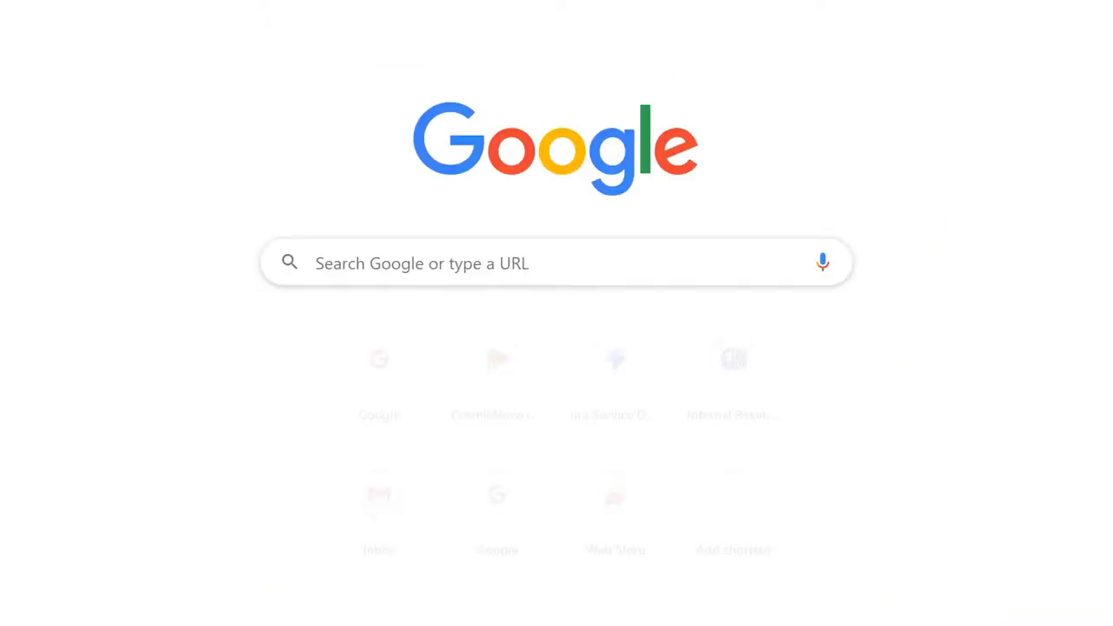
pyautogui.write('cos')
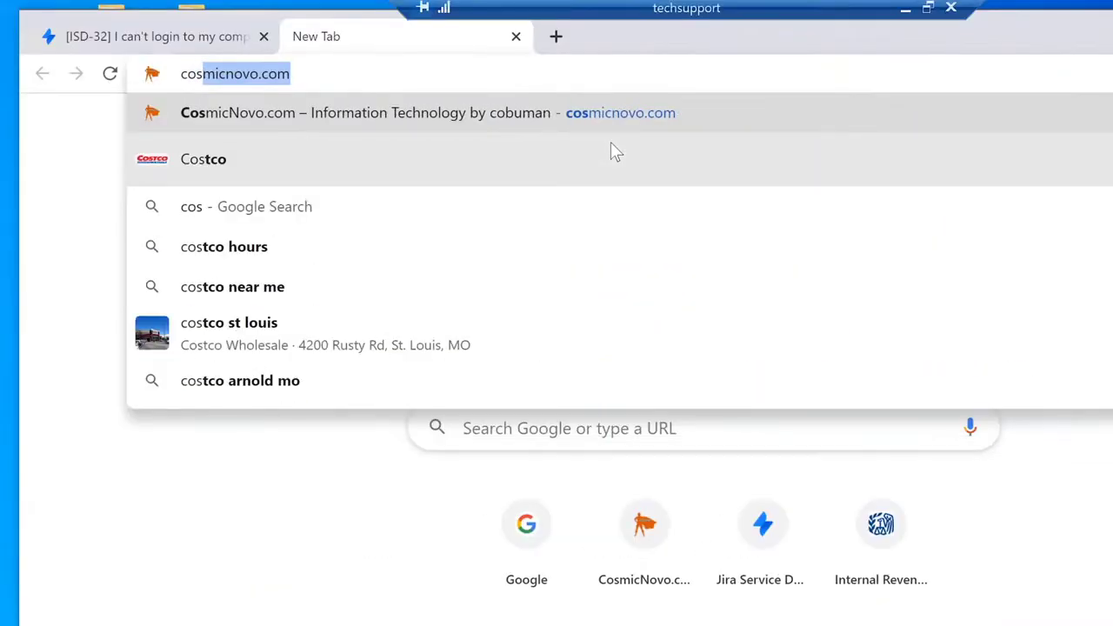
pyautogui.press('Return')
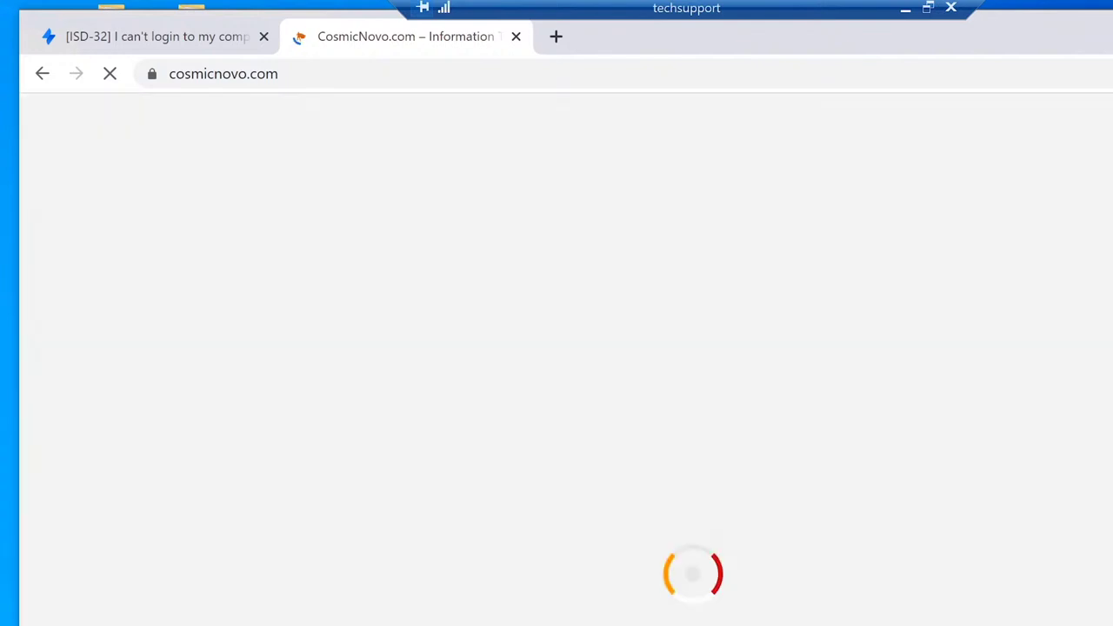
pyautogui.click(170, 74)
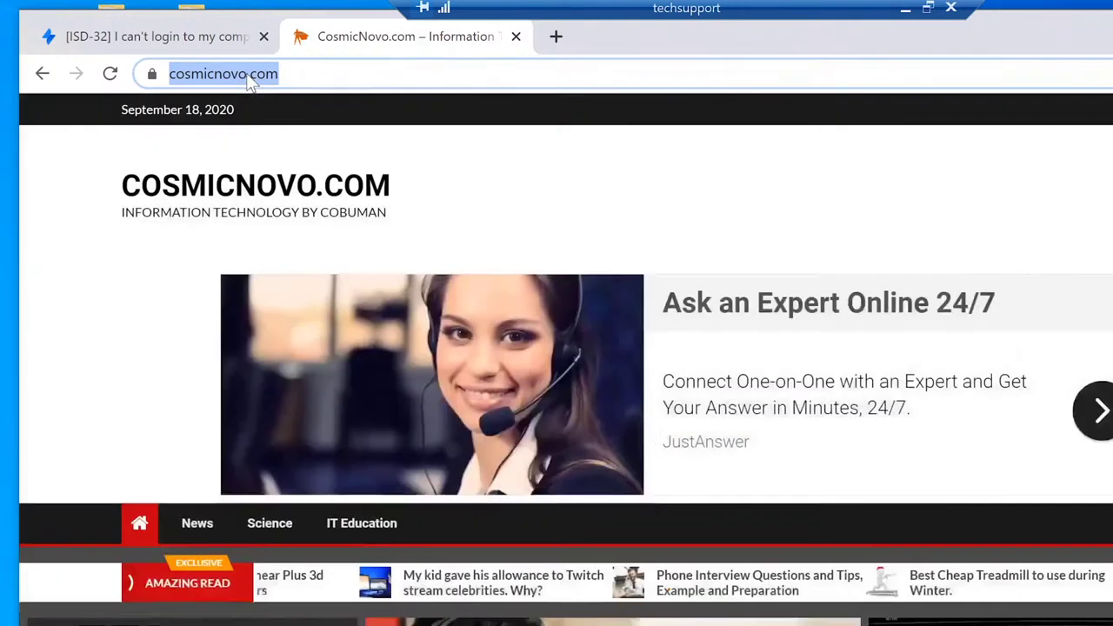
pyautogui.scroll(-3, 800, 401)
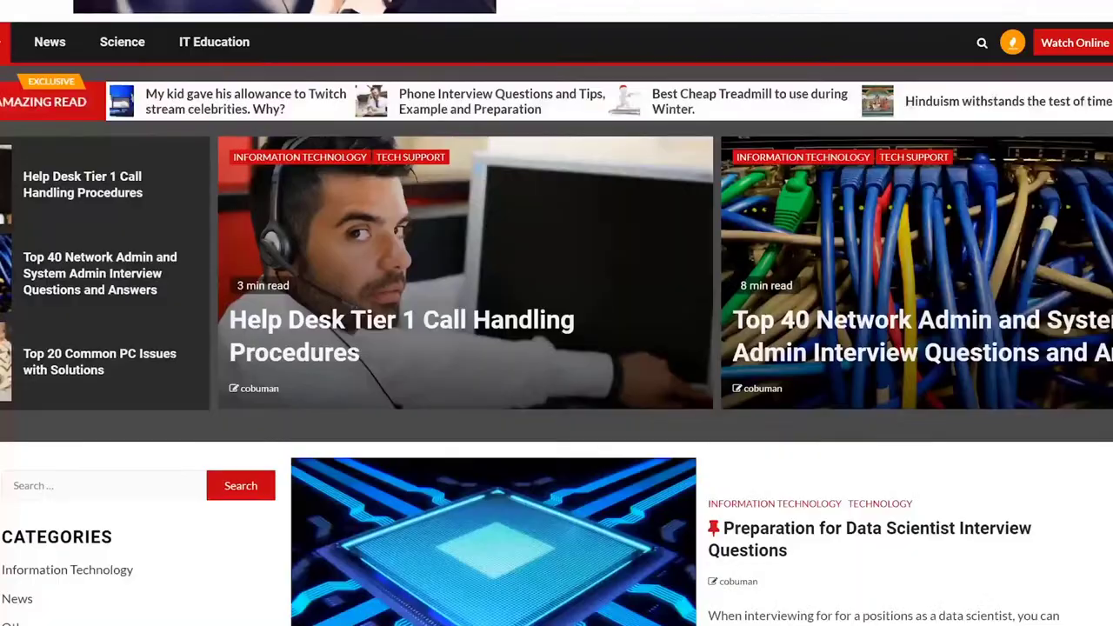
pyautogui.click(515, 39)
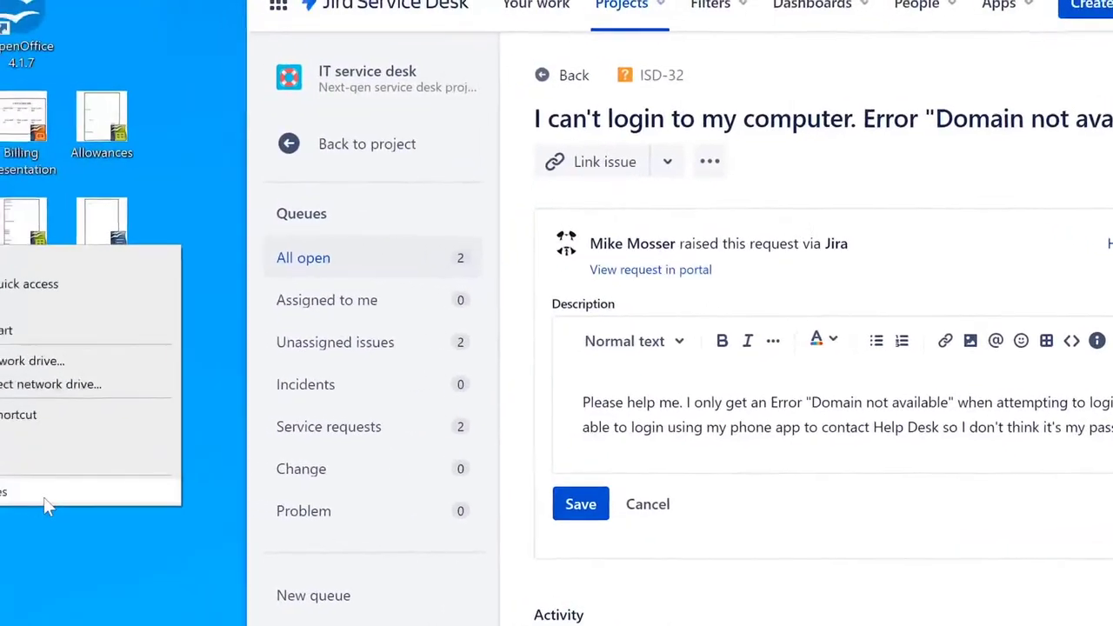
# Step: Open This PC's System properties page, then highlight the ticket's quoted error message
pyautogui.click(46, 497)
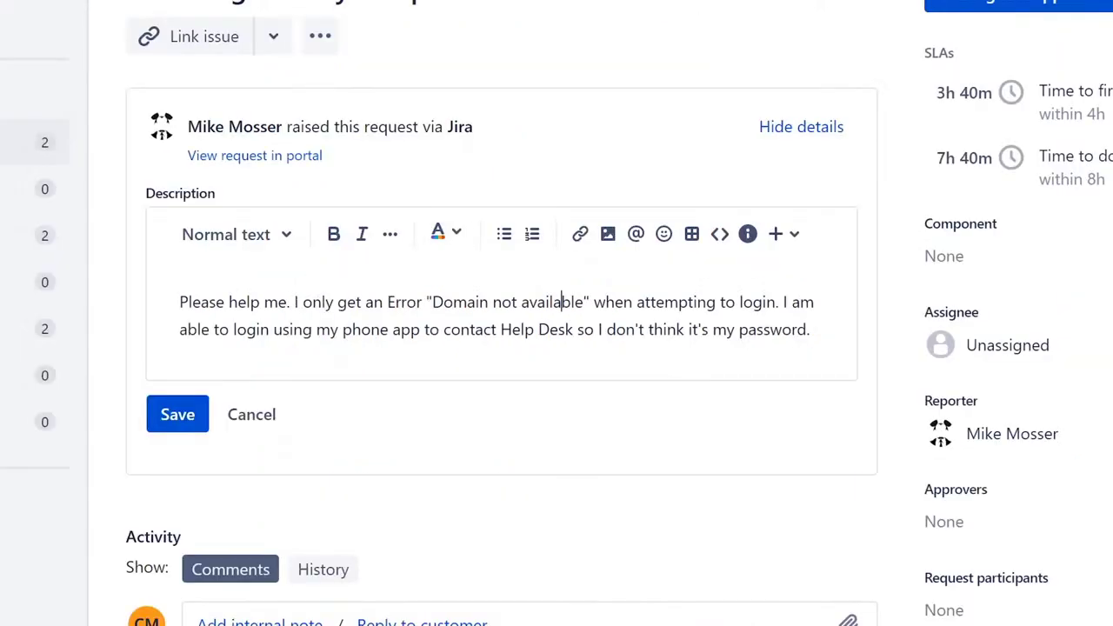
pyautogui.click(432, 301)
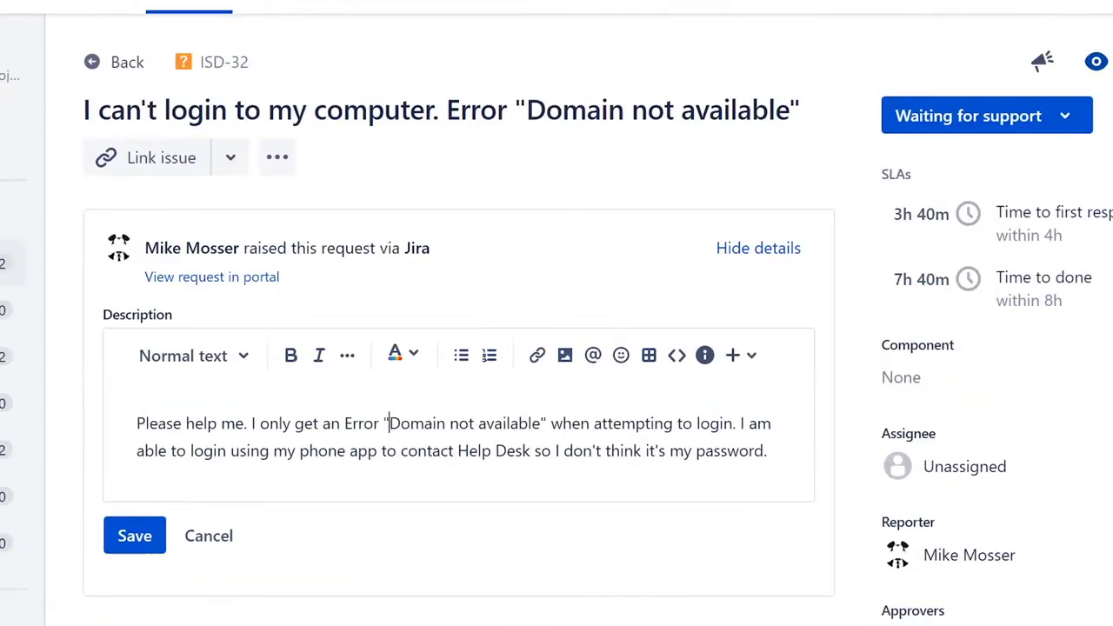
pyautogui.moveTo(426, 302); pyautogui.dragTo(444, 292)
pyautogui.moveTo(402, 416); pyautogui.dragTo(548, 424)
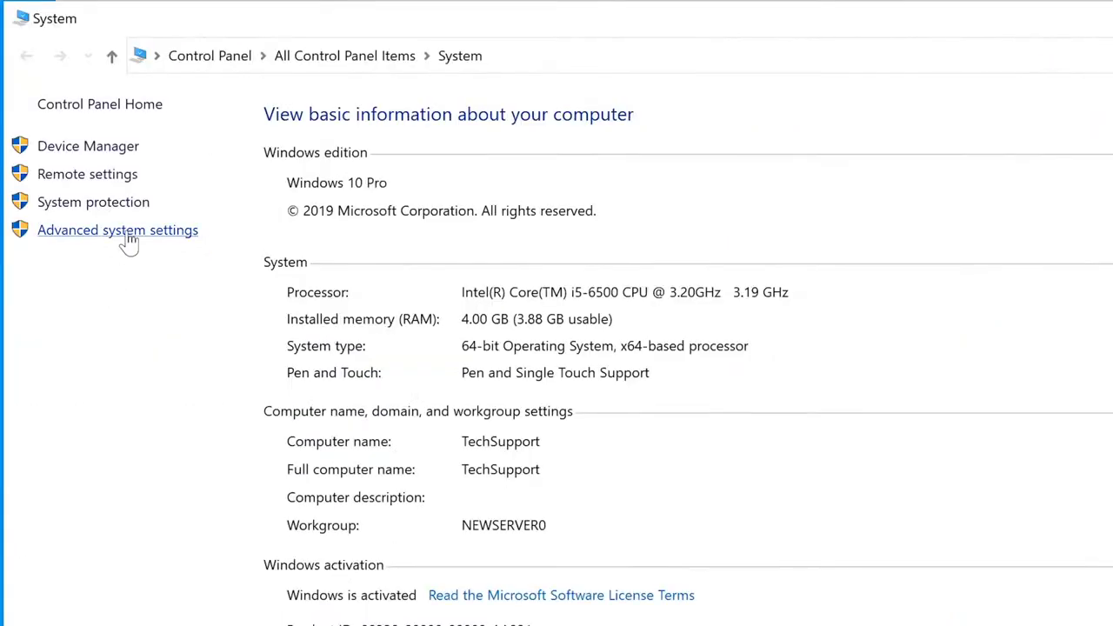
# Step: Open the Computer Name change dialog from Advanced system settings and choose Domain membership
pyautogui.click(128, 232)
pyautogui.moveTo(141, 62); pyautogui.dragTo(574, 99)
pyautogui.click(318, 136)
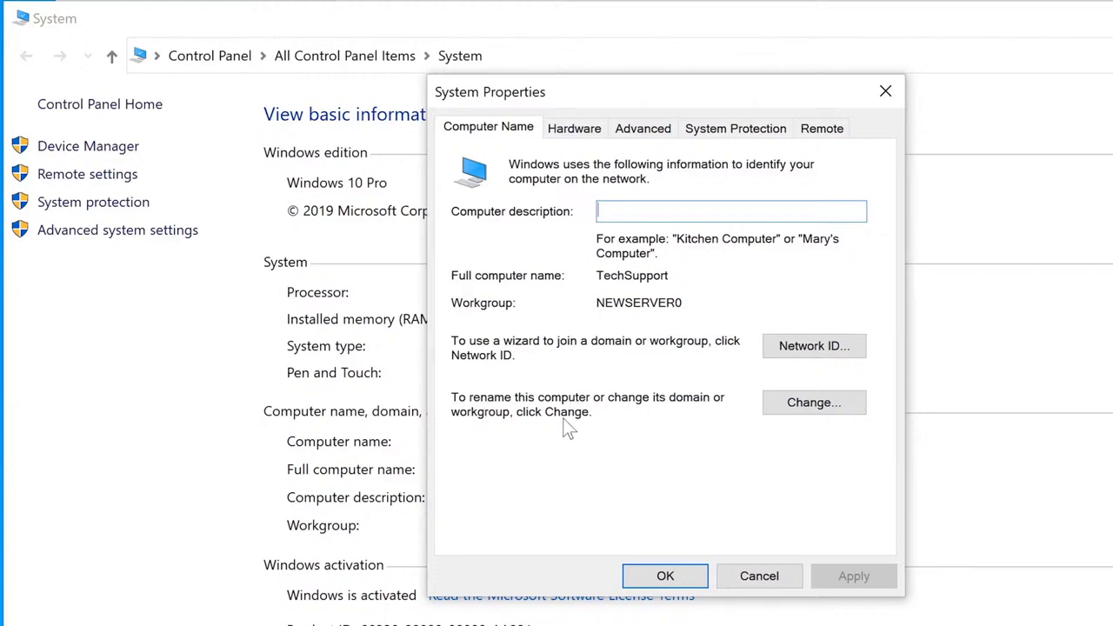
pyautogui.click(796, 404)
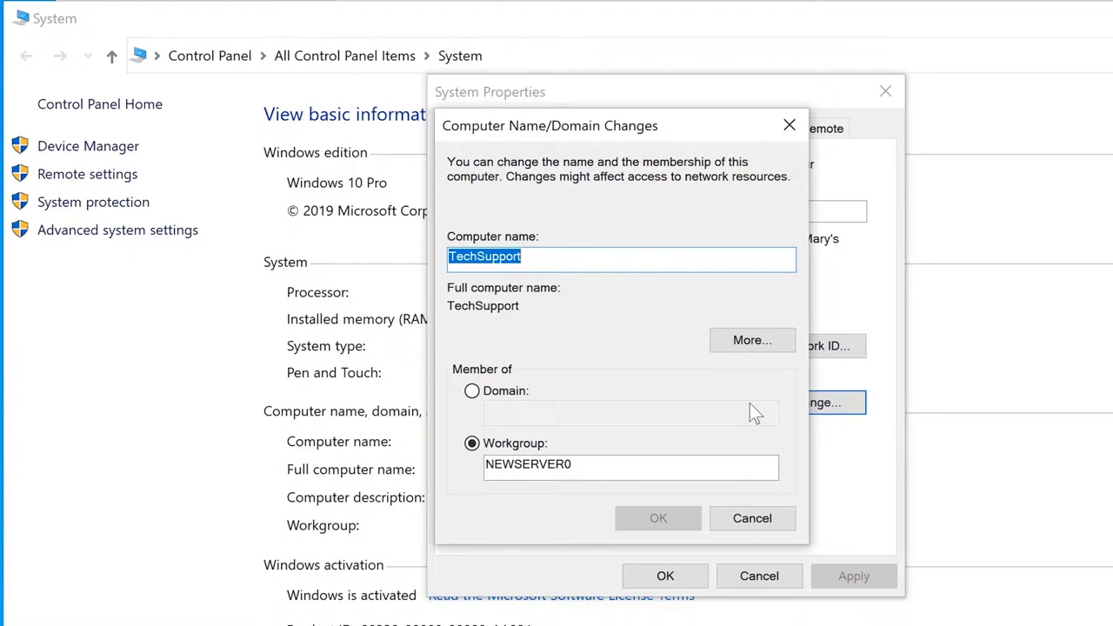
pyautogui.click(471, 392)
pyautogui.click(632, 413)
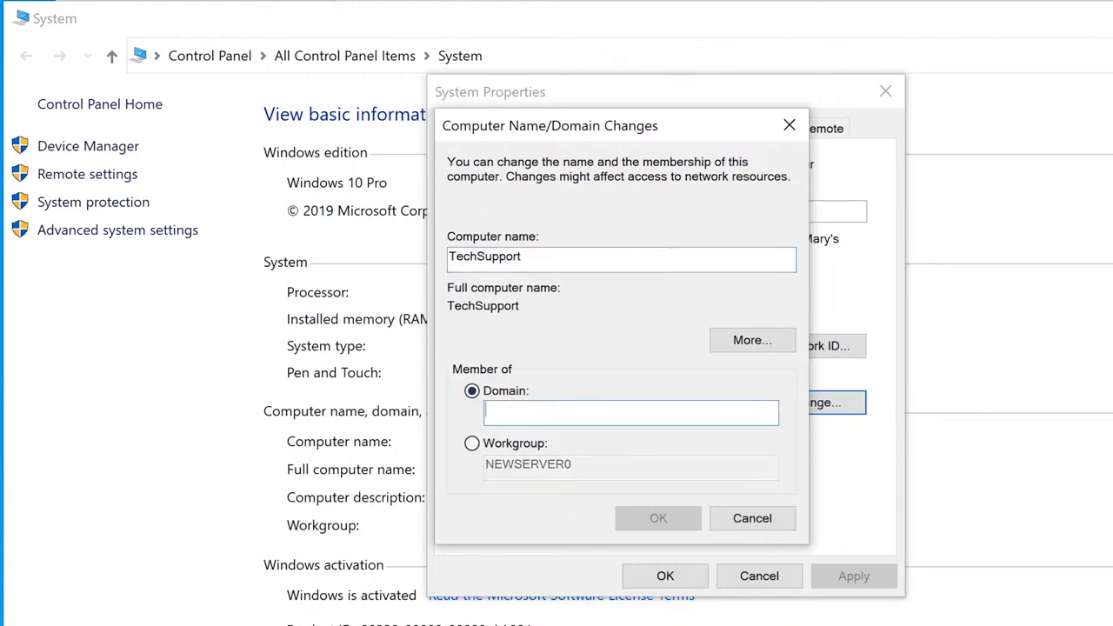
# Step: Enter techsupport.cobuman.com as the domain and confirm joining it
pyautogui.write('techj')
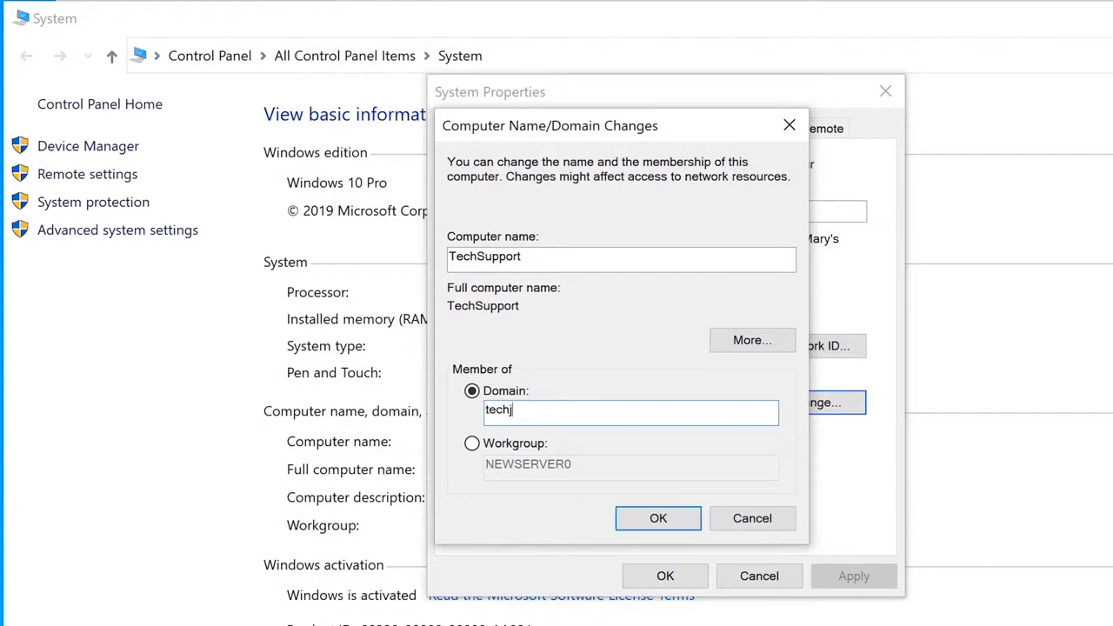
pyautogui.press('BackSpace')
pyautogui.write('support.cobuman.com')
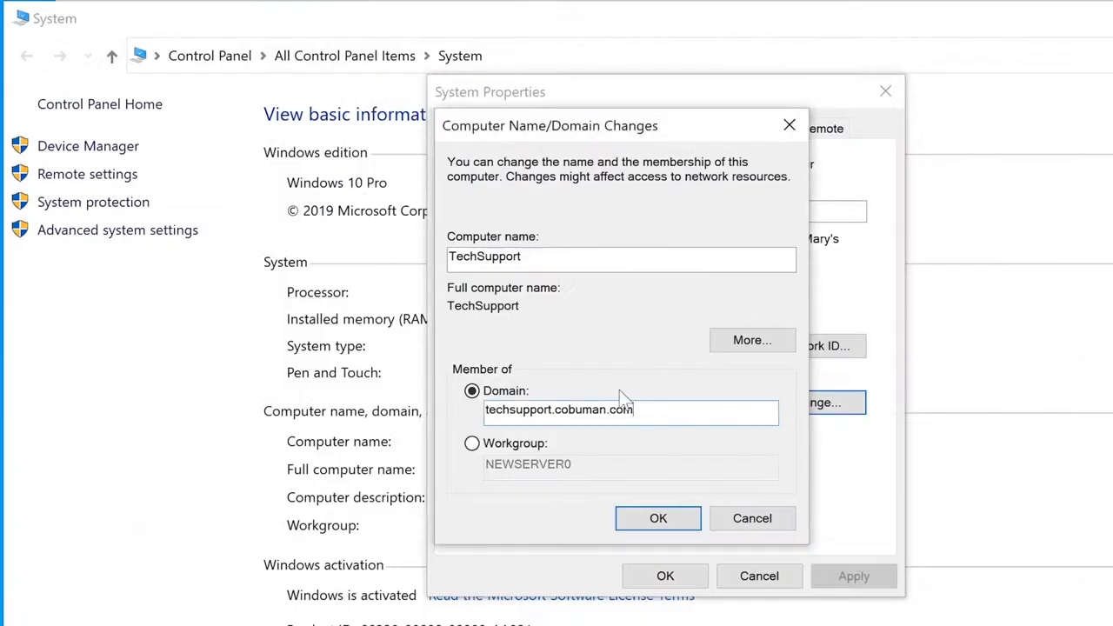
pyautogui.click(687, 519)
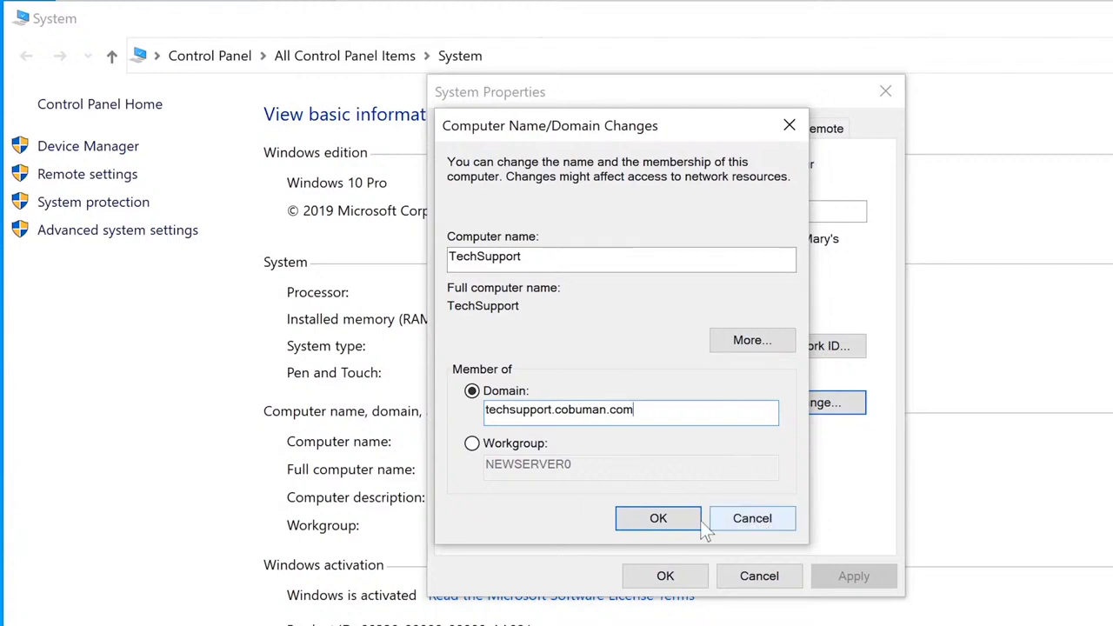
pyautogui.click(658, 518)
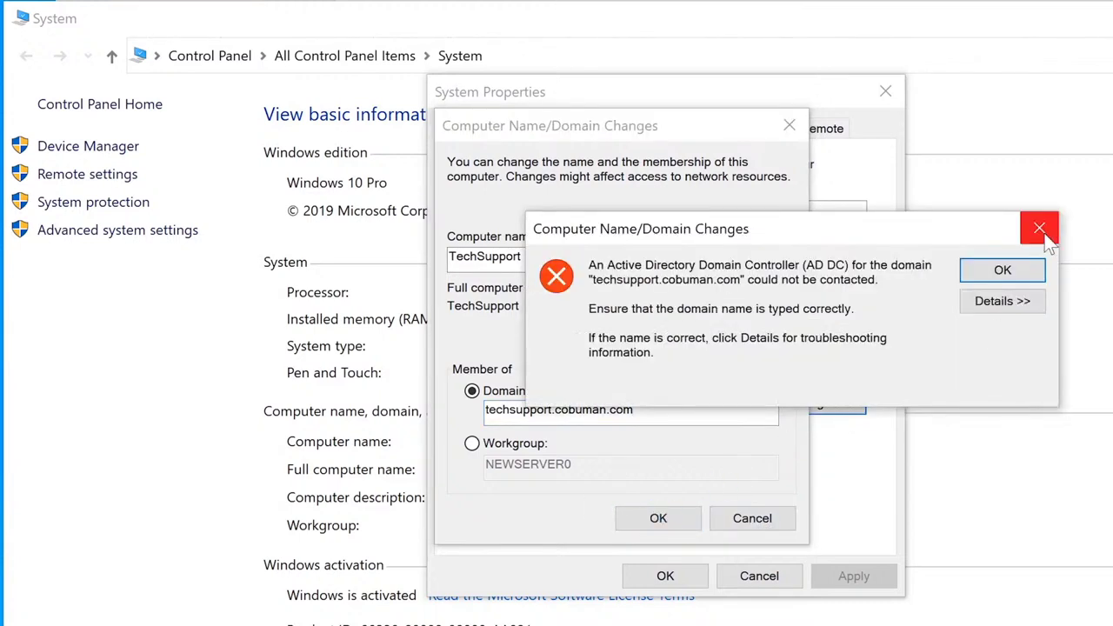
# Step: Dismiss the domain controller error and cancel the Computer Name and System Properties dialogs
pyautogui.click(1046, 240)
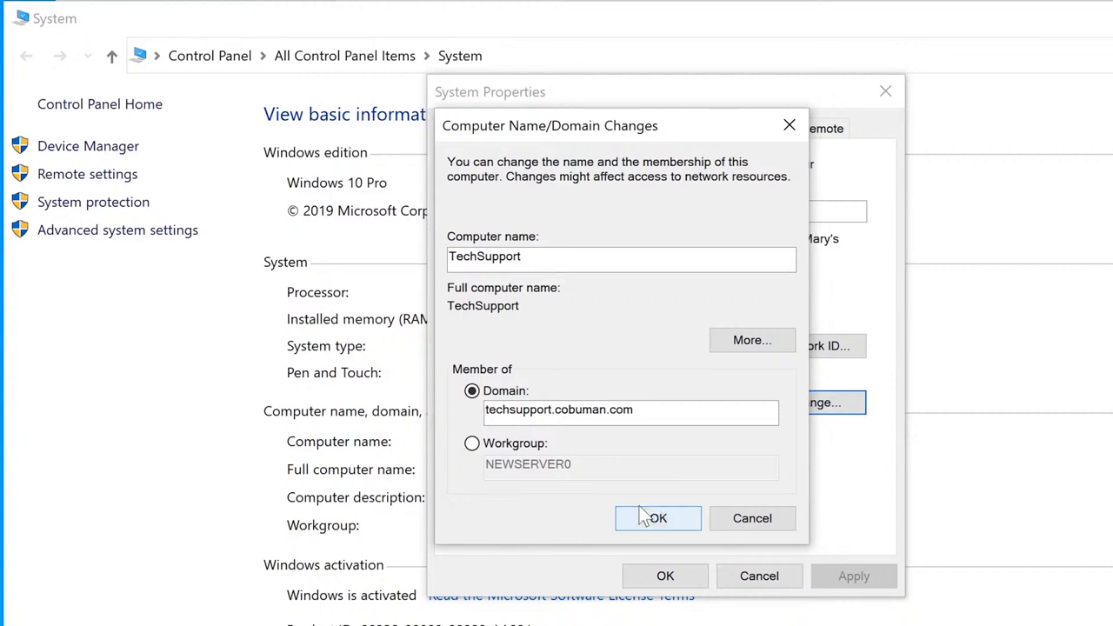
pyautogui.click(729, 523)
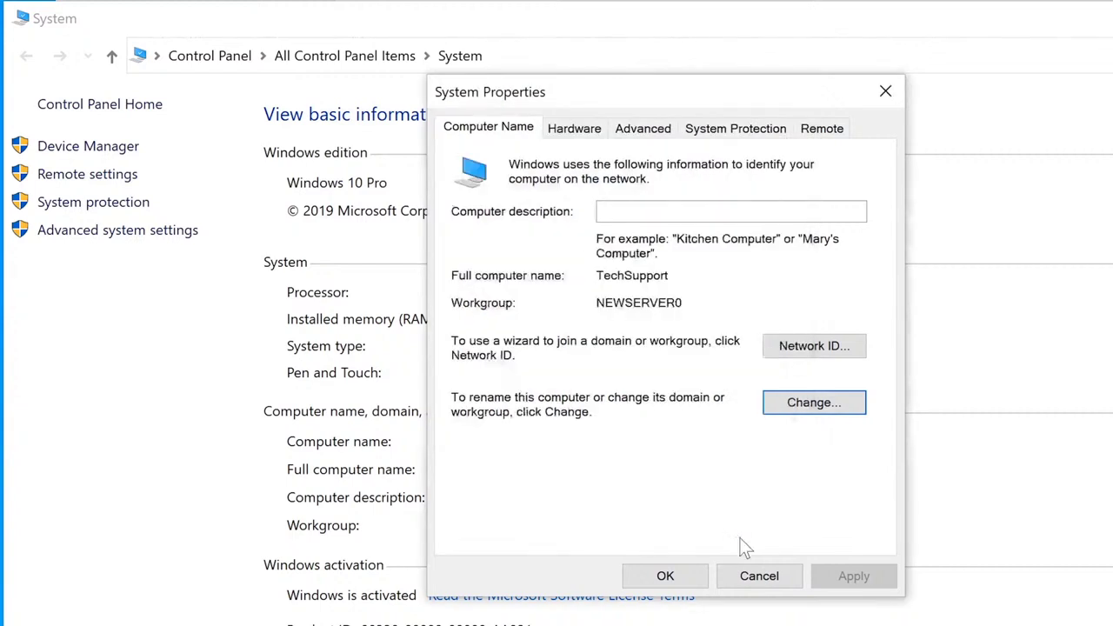
pyautogui.click(757, 592)
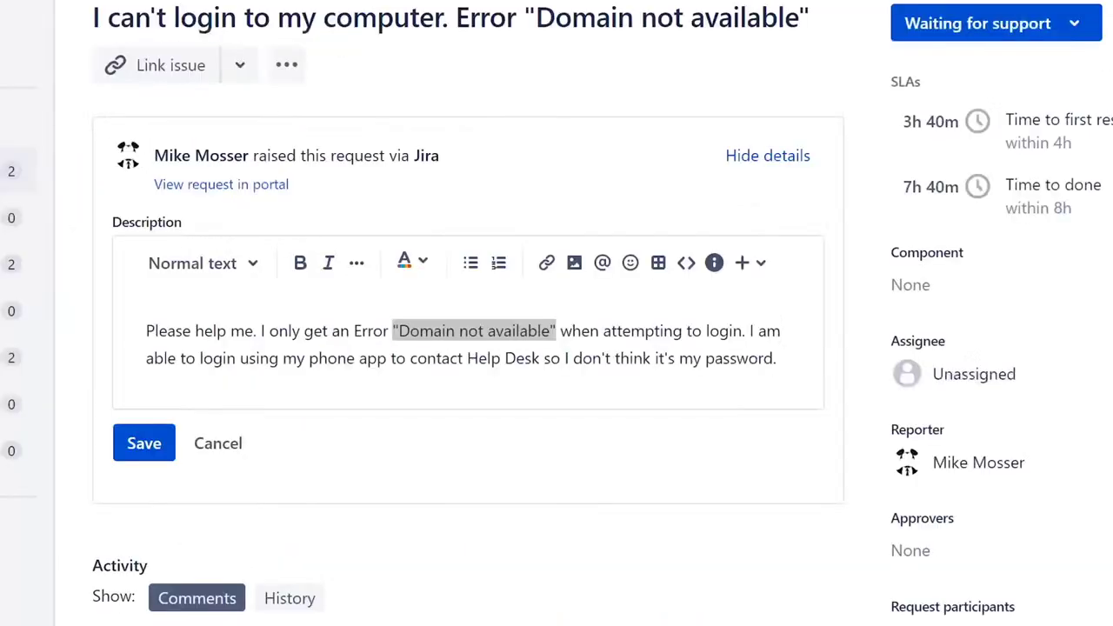
pyautogui.click(541, 330)
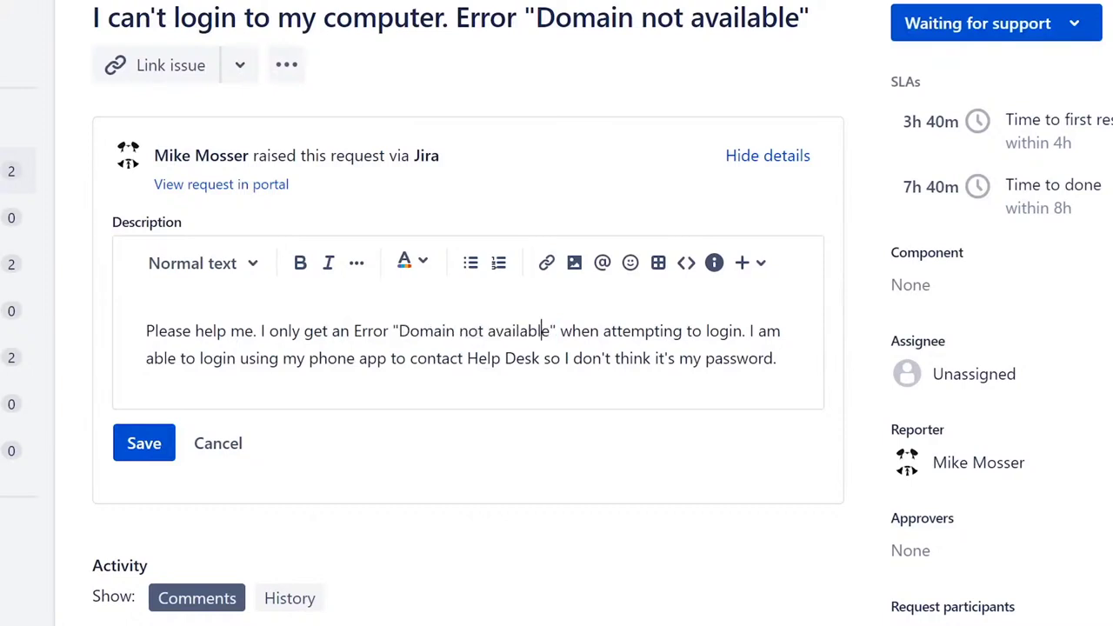
pyautogui.moveTo(556, 330); pyautogui.dragTo(392, 330)
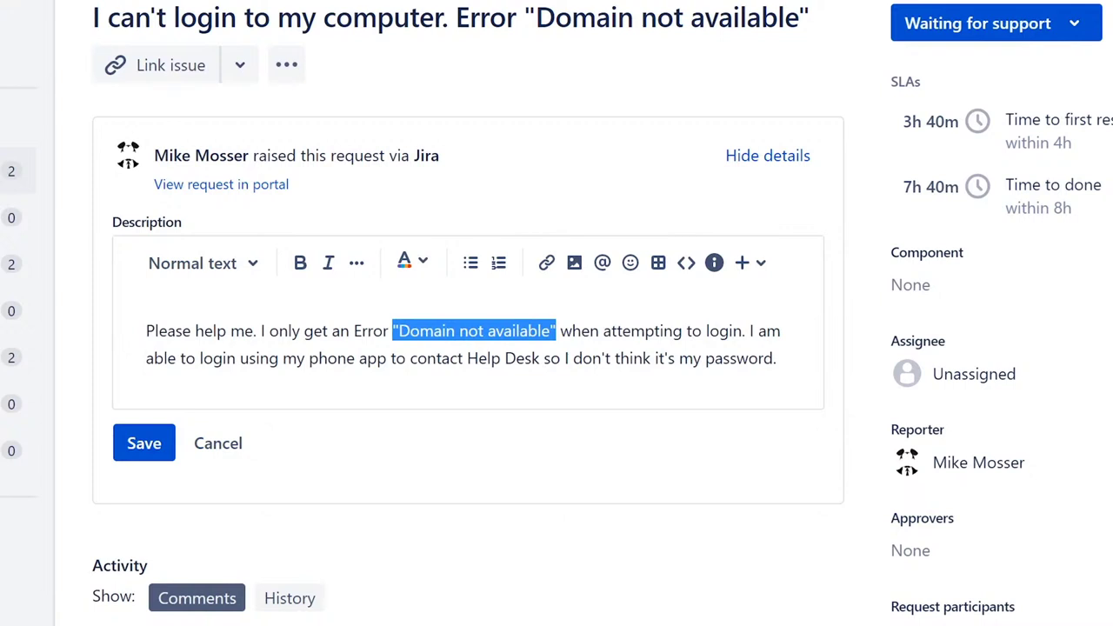
pyautogui.click(392, 330)
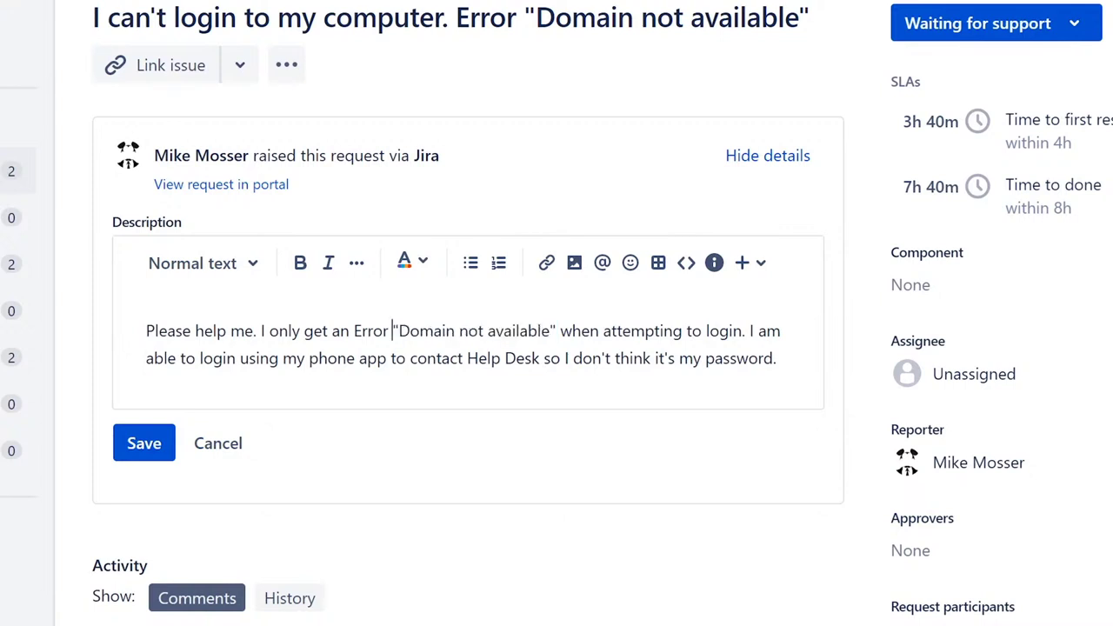
pyautogui.moveTo(392, 330); pyautogui.dragTo(556, 330)
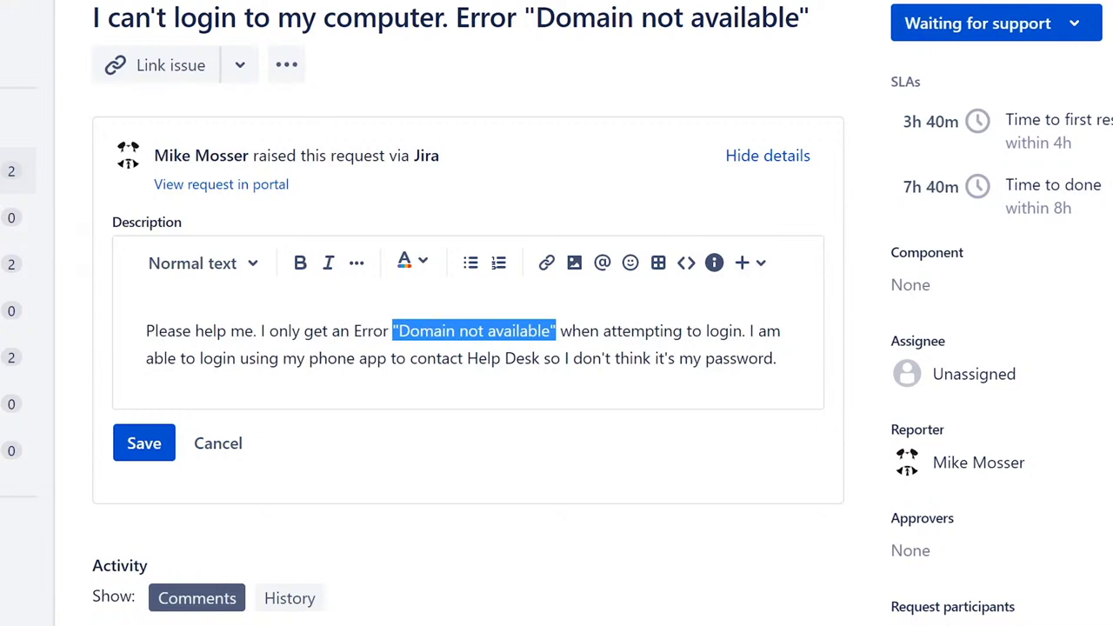
pyautogui.press('Left')
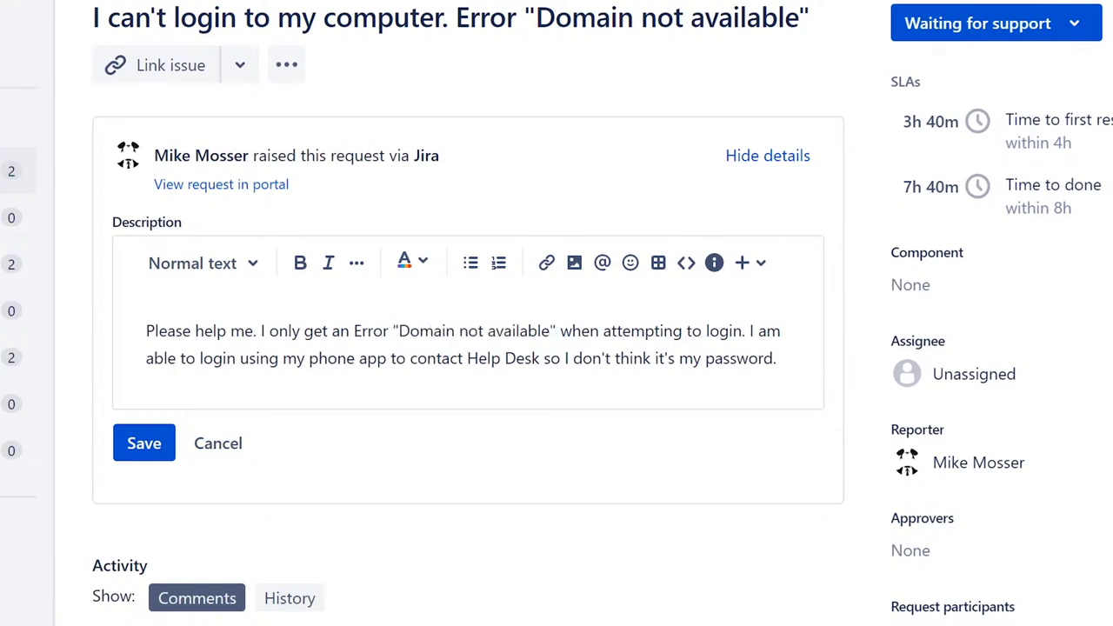
pyautogui.hotkey('shift', 'Right')
pyautogui.hotkey('shift', 'Right')
pyautogui.hotkey('shift', 'Right')
pyautogui.hotkey('shift', 'Right')
pyautogui.hotkey('shift', 'Right')
pyautogui.hotkey('shift', 'Right')
pyautogui.hotkey('shift', 'Right')
pyautogui.hotkey('shift', 'Right')
pyautogui.hotkey('shift', 'Right')
pyautogui.hotkey('shift', 'Right')
pyautogui.hotkey('shift', 'Right')
pyautogui.hotkey('shift', 'Right')
pyautogui.hotkey('shift', 'Right')
pyautogui.hotkey('shift', 'Right')
pyautogui.hotkey('shift', 'Right')
pyautogui.hotkey('shift', 'Right')
pyautogui.hotkey('shift', 'Right')
pyautogui.hotkey('shift', 'Right')
pyautogui.hotkey('shift', 'Right')
pyautogui.hotkey('shift', 'Right')
pyautogui.hotkey('shift', 'Right')
pyautogui.hotkey('shift', 'Right')
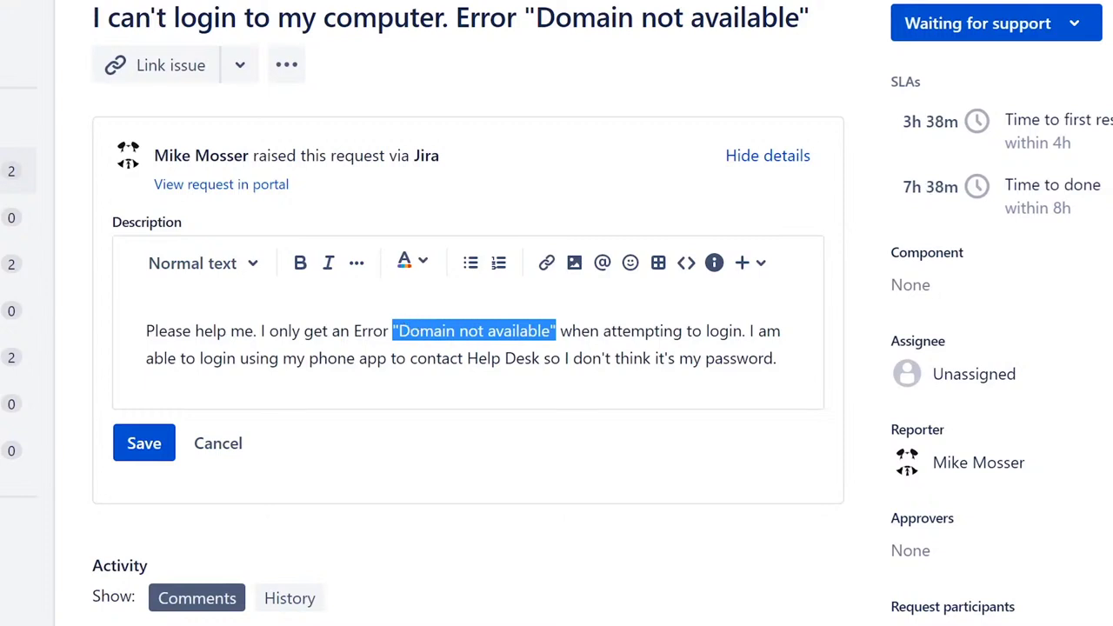
pyautogui.press('Left')
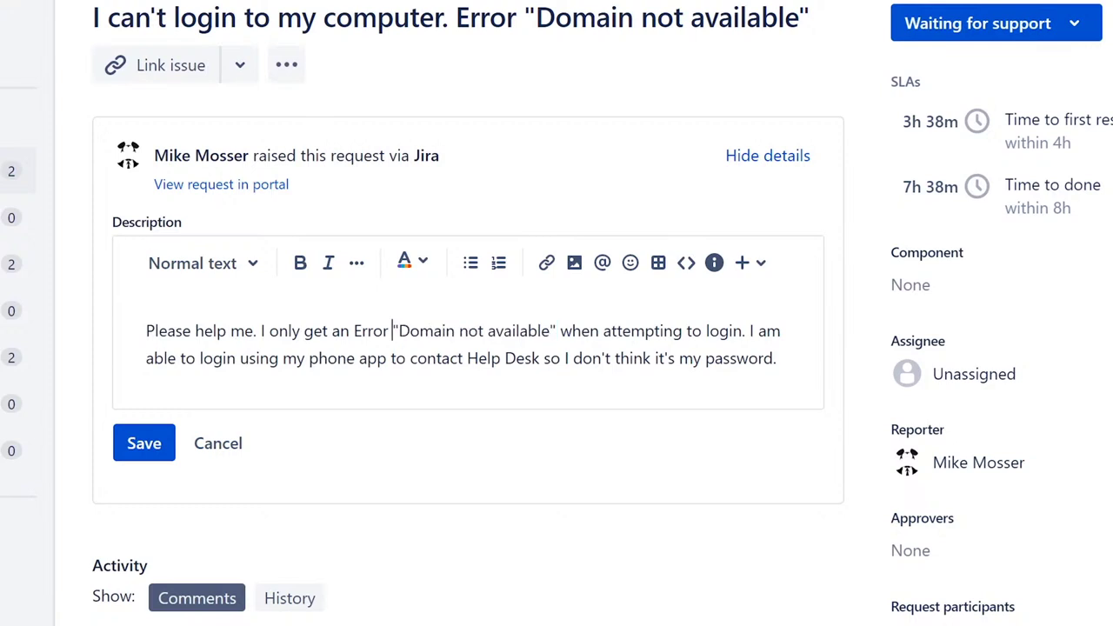
pyautogui.hotkey('shift', 'Right')
pyautogui.hotkey('shift', 'Right')
pyautogui.hotkey('shift', 'Right')
pyautogui.hotkey('shift', 'Right')
pyautogui.hotkey('shift', 'Right')
pyautogui.hotkey('shift', 'Right')
pyautogui.hotkey('shift', 'Right')
pyautogui.hotkey('shift', 'Right')
pyautogui.hotkey('shift', 'Right')
pyautogui.hotkey('shift', 'Right')
pyautogui.hotkey('shift', 'Right')
pyautogui.hotkey('shift', 'Right')
pyautogui.hotkey('shift', 'Right')
pyautogui.hotkey('shift', 'Right')
pyautogui.hotkey('shift', 'Right')
pyautogui.hotkey('shift', 'Right')
pyautogui.hotkey('shift', 'Right')
pyautogui.hotkey('shift', 'Right')
pyautogui.hotkey('shift', 'Right')
pyautogui.hotkey('shift', 'Right')
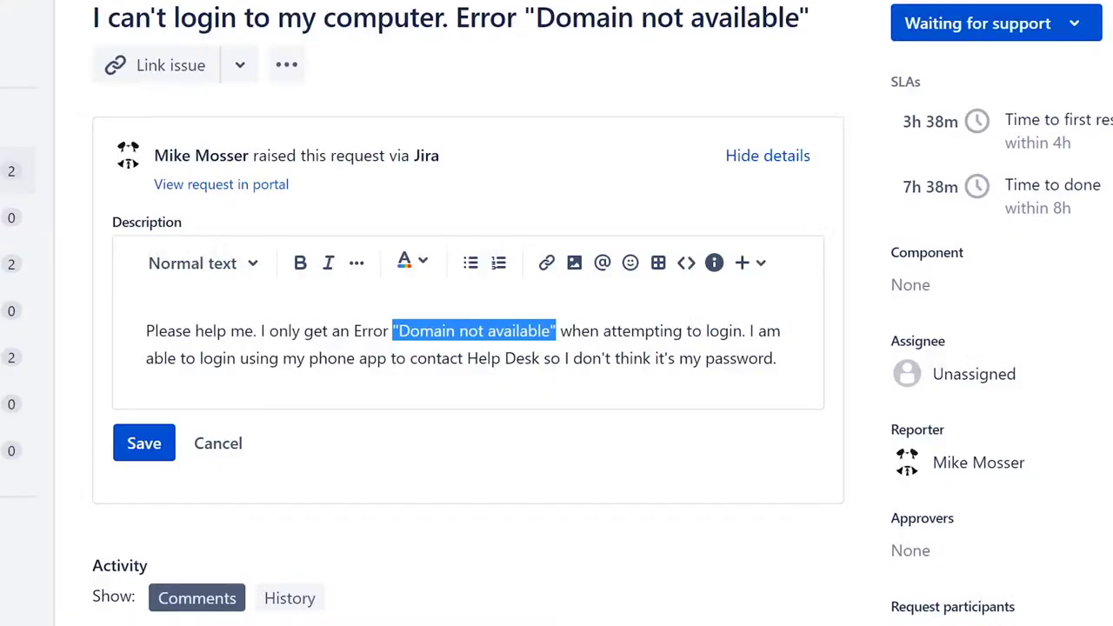
pyautogui.click(572, 331)
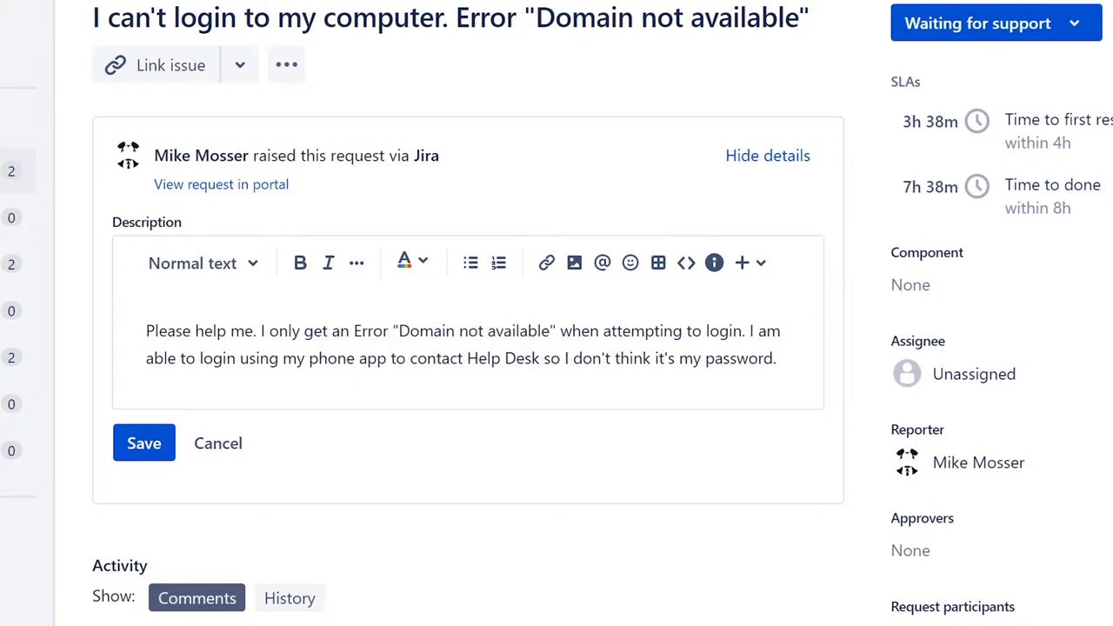
pyautogui.moveTo(392, 331); pyautogui.dragTo(550, 330)
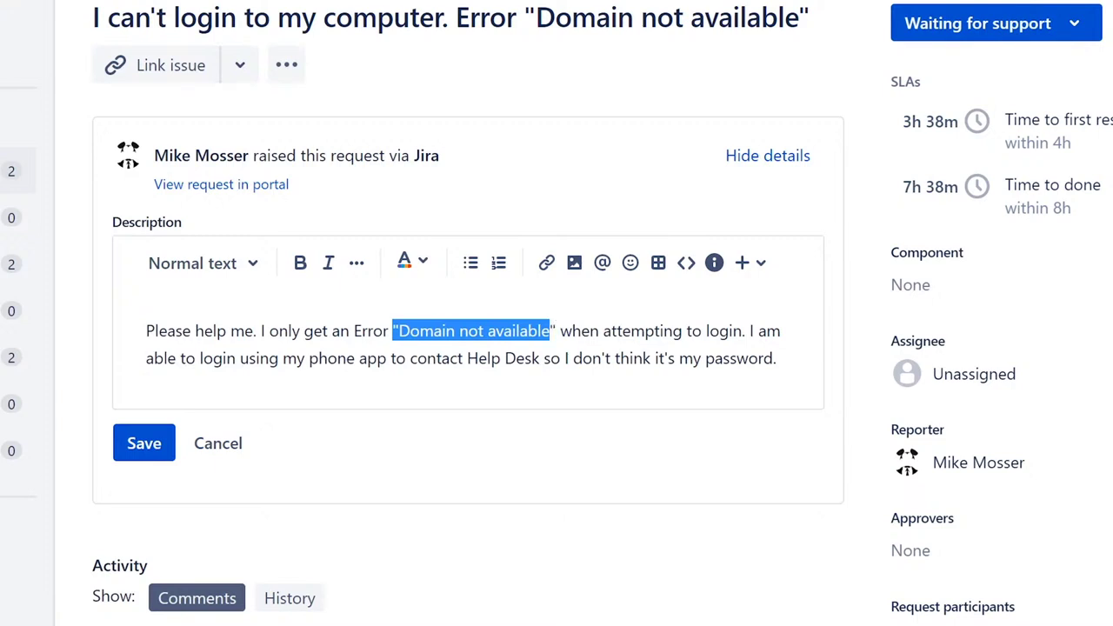
pyautogui.click(572, 331)
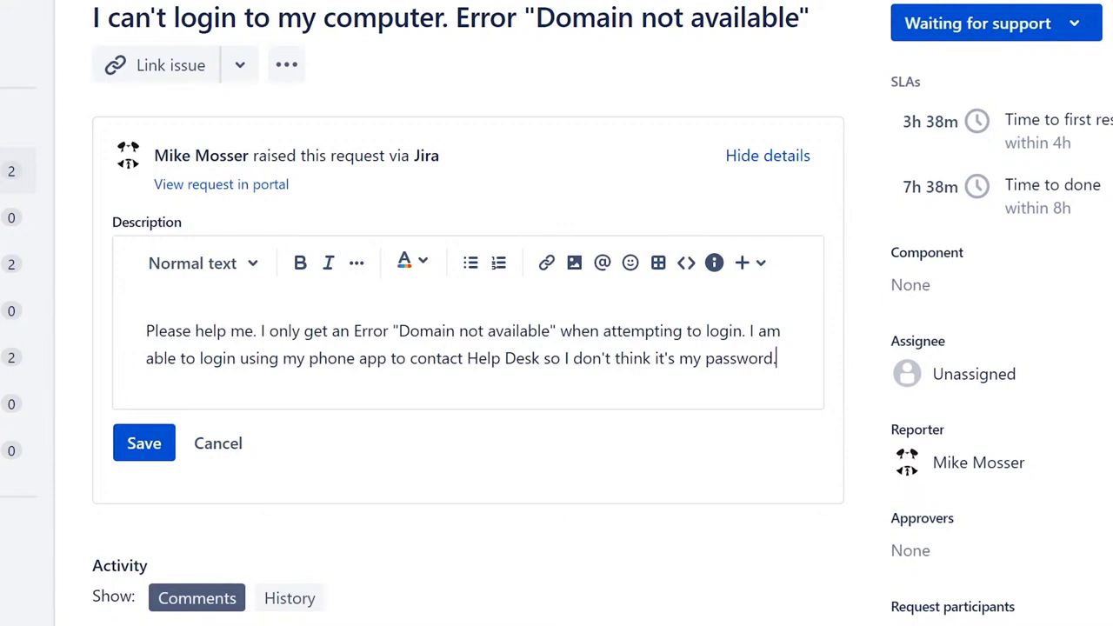
pyautogui.moveTo(554, 331); pyautogui.dragTo(392, 318)
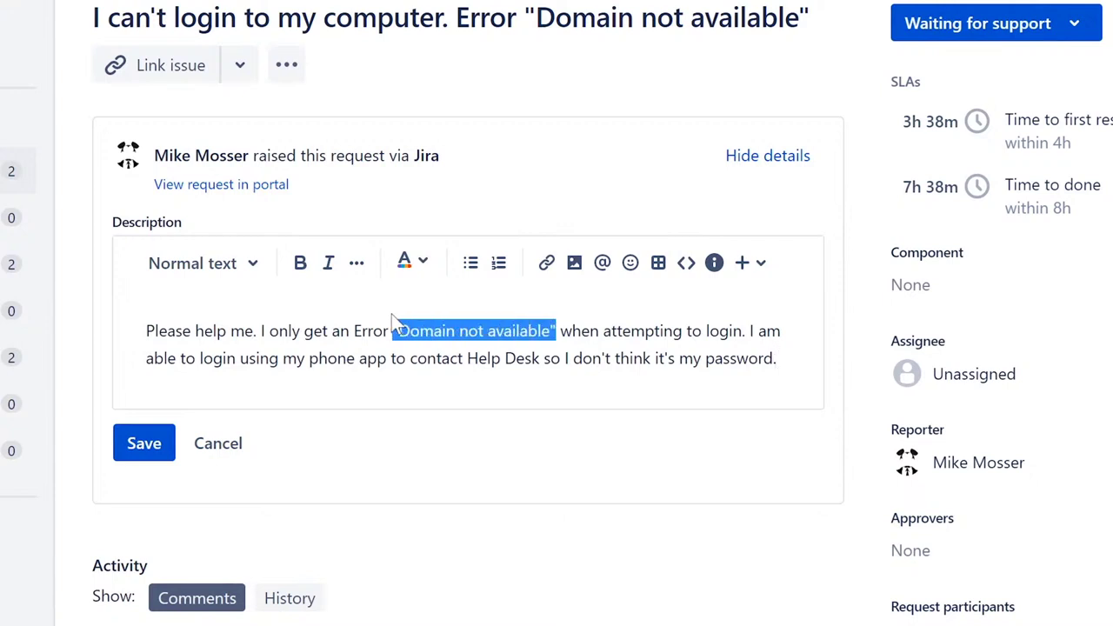
pyautogui.click(419, 330)
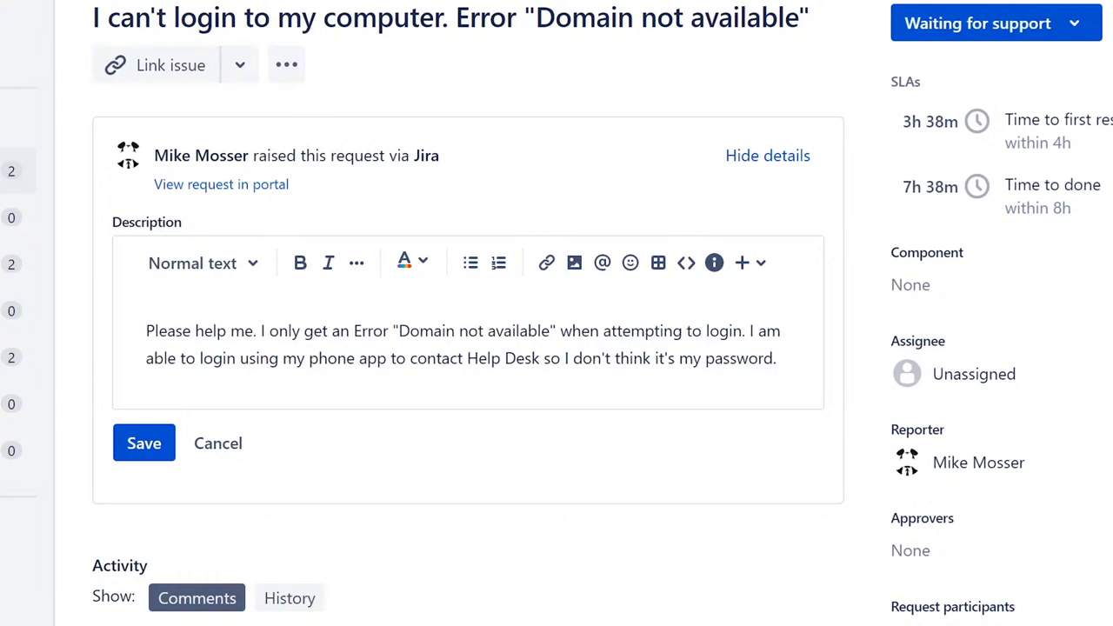
pyautogui.click(392, 330)
pyautogui.moveTo(392, 331); pyautogui.dragTo(555, 330)
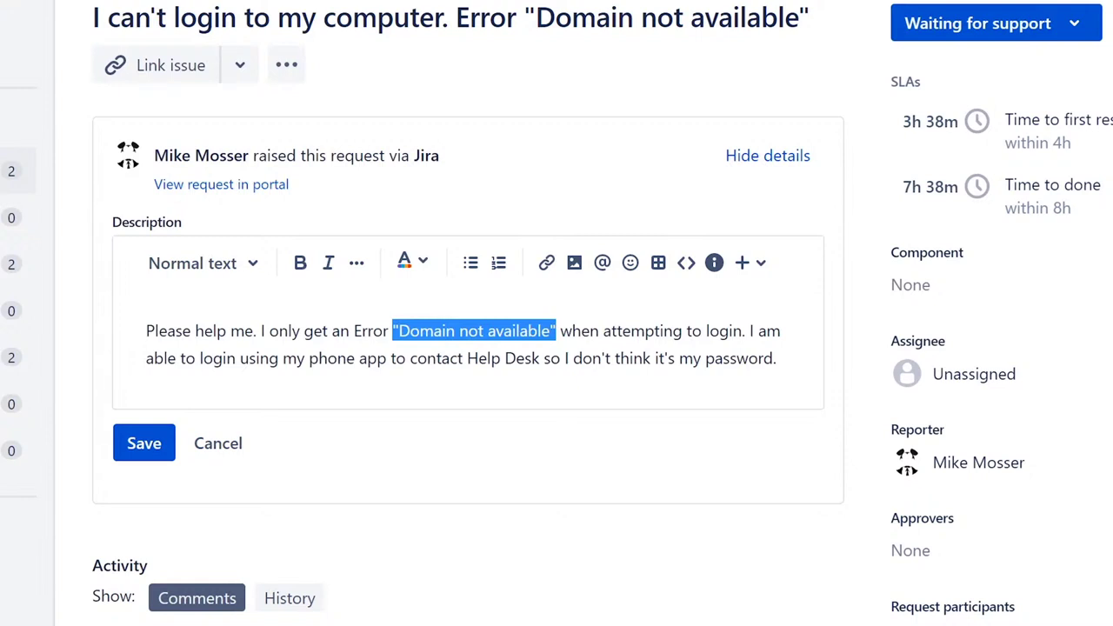
# Step: Select the quoted "Domain not available" error text in the ticket description
pyautogui.press('Right')
pyautogui.hotkey('shift', 'Left')
pyautogui.hotkey('shift', 'Left')
pyautogui.hotkey('shift', 'Left')
pyautogui.hotkey('shift', 'Left')
pyautogui.hotkey('shift', 'Left')
pyautogui.hotkey('shift', 'Left')
pyautogui.hotkey('shift', 'Left')
pyautogui.hotkey('shift', 'Left')
pyautogui.hotkey('shift', 'Left')
pyautogui.hotkey('shift', 'Left')
pyautogui.hotkey('shift', 'Left')
pyautogui.hotkey('shift', 'Left')
pyautogui.hotkey('shift', 'Left')
pyautogui.hotkey('shift', 'Left')
pyautogui.hotkey('shift', 'Left')
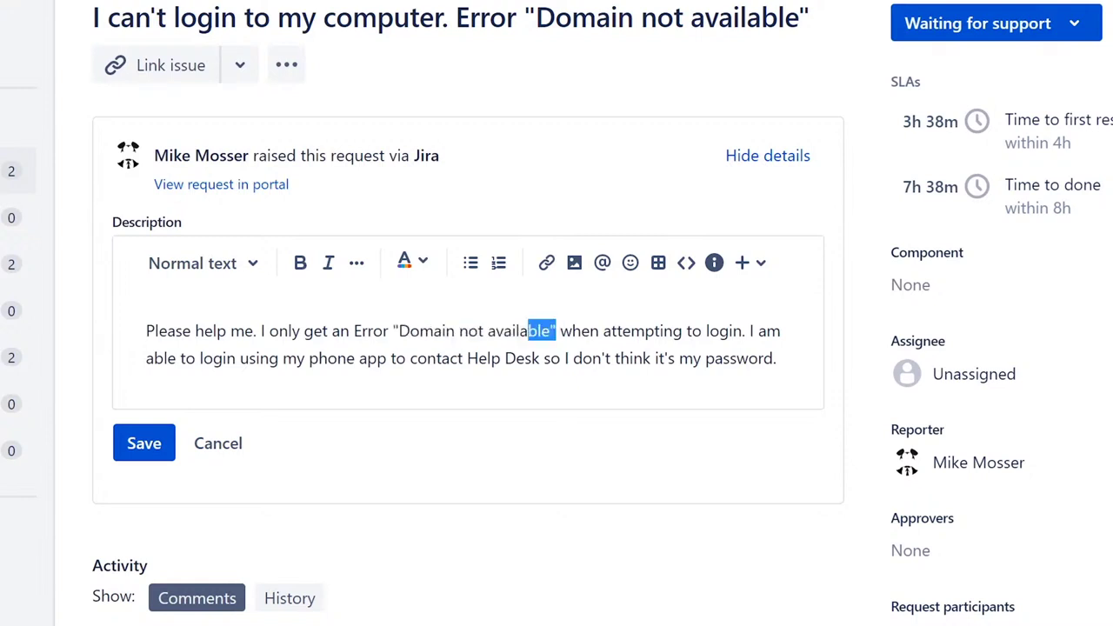
pyautogui.hotkey('shift', 'Left')
pyautogui.hotkey('shift', 'Left')
pyautogui.hotkey('shift', 'Left')
pyautogui.hotkey('shift', 'Left')
pyautogui.hotkey('shift', 'Left')
pyautogui.hotkey('shift', 'Left')
pyautogui.hotkey('shift', 'Left')
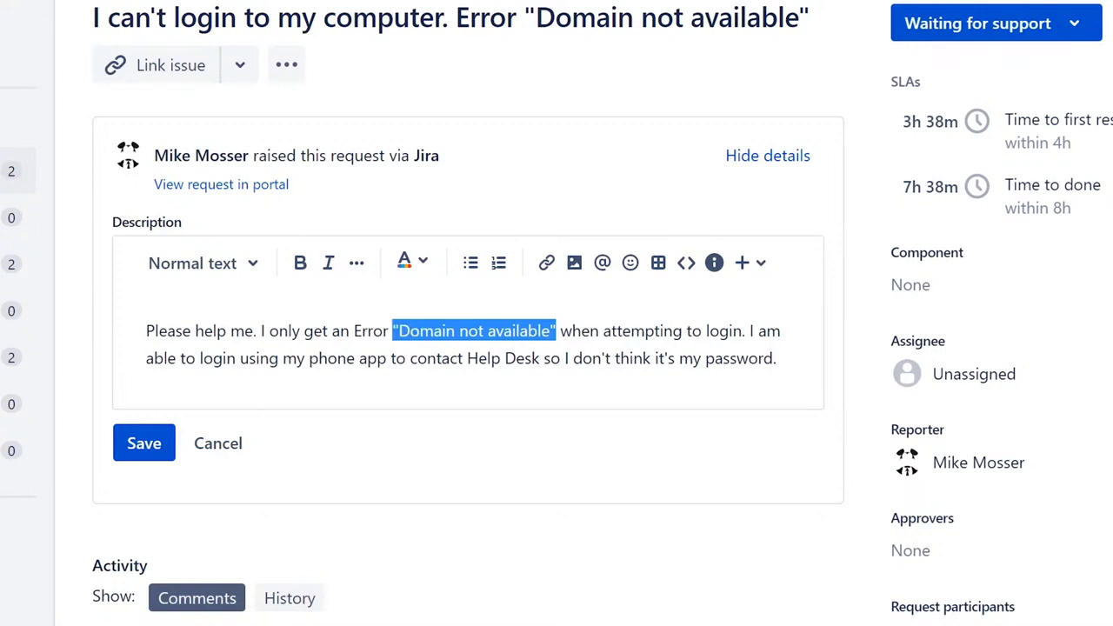
pyautogui.press('Left')
pyautogui.hotkey('shift', 'Right')
pyautogui.hotkey('shift', 'Right')
pyautogui.hotkey('shift', 'Right')
pyautogui.hotkey('shift', 'Right')
pyautogui.hotkey('shift', 'Right')
pyautogui.hotkey('shift', 'Right')
pyautogui.hotkey('shift', 'Right')
pyautogui.hotkey('shift', 'Right')
pyautogui.hotkey('shift', 'Right')
pyautogui.hotkey('shift', 'Right')
pyautogui.hotkey('shift', 'Right')
pyautogui.hotkey('shift', 'Right')
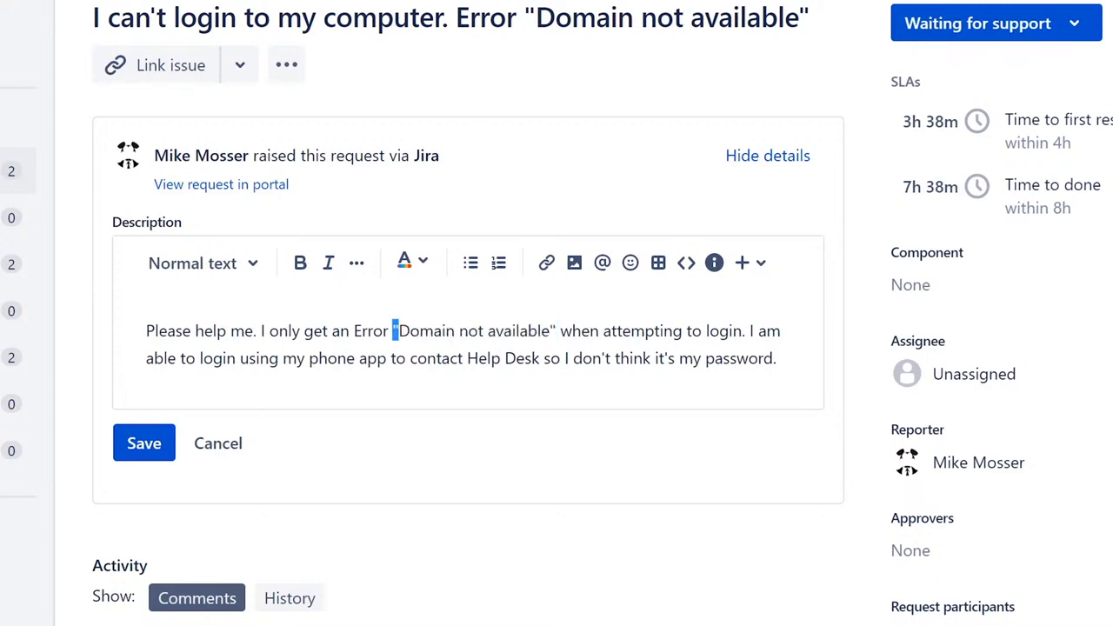
pyautogui.hotkey('shift', 'Right')
pyautogui.hotkey('shift', 'Right')
pyautogui.hotkey('shift', 'Right')
pyautogui.hotkey('shift', 'Right')
pyautogui.hotkey('shift', 'Right')
pyautogui.hotkey('shift', 'Right')
pyautogui.hotkey('shift', 'Right')
pyautogui.hotkey('shift', 'Right')
pyautogui.hotkey('shift', 'Right')
pyautogui.hotkey('shift', 'Right')
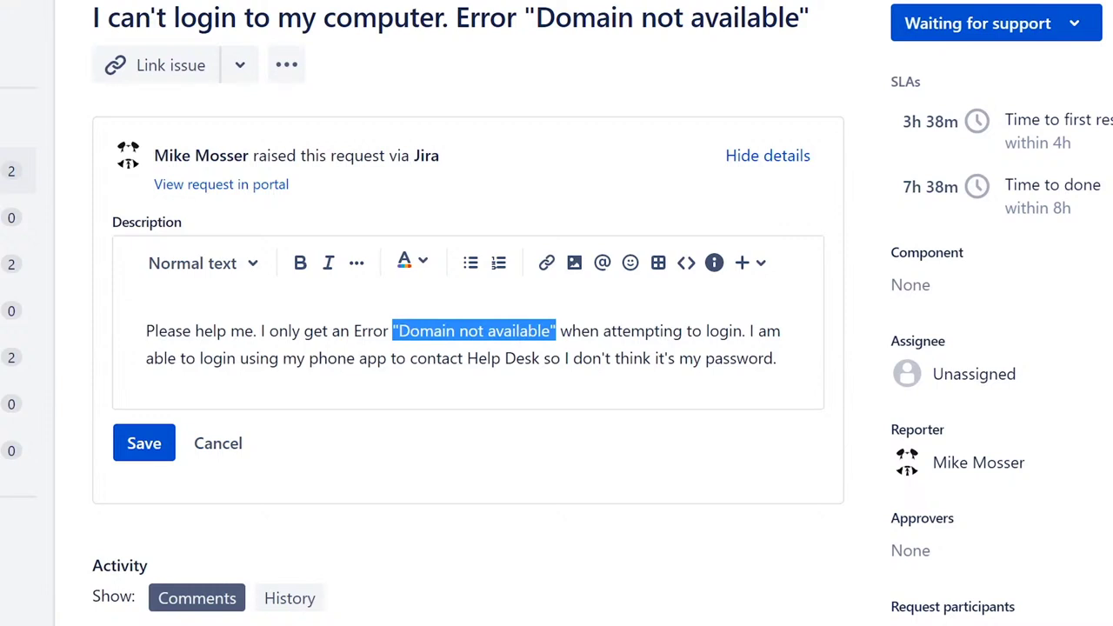
pyautogui.press('Right')
pyautogui.press('Right')
pyautogui.press('Right')
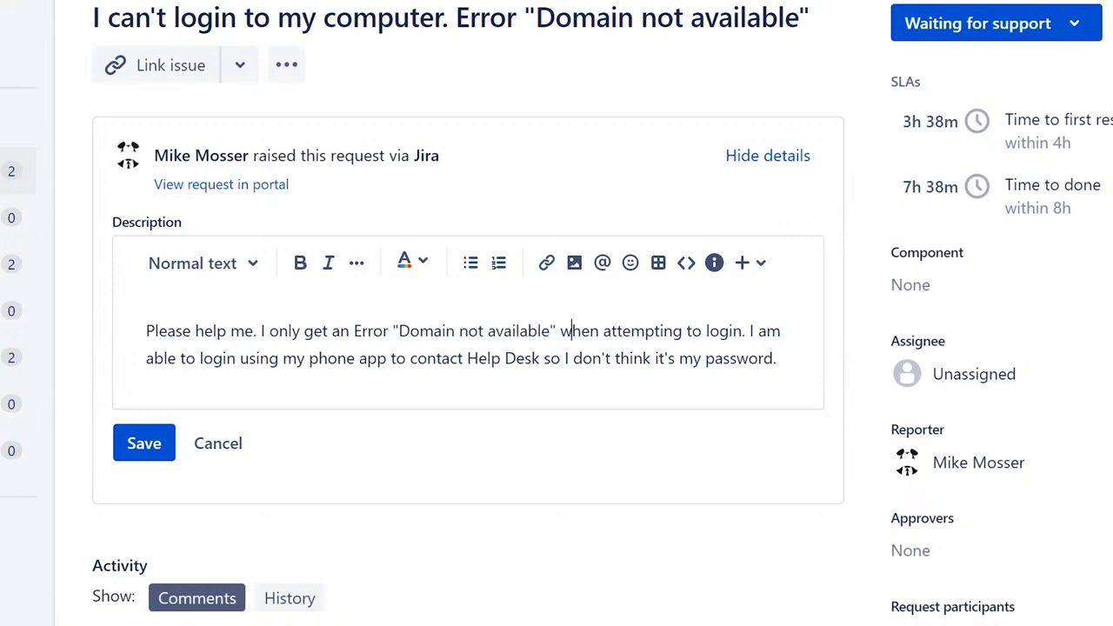
pyautogui.press('Left')
pyautogui.press('Left')
pyautogui.hotkey('shift', 'Left')
pyautogui.hotkey('shift', 'Left')
pyautogui.hotkey('shift', 'Left')
pyautogui.hotkey('shift', 'Left')
pyautogui.hotkey('shift', 'Left')
pyautogui.hotkey('shift', 'Left')
pyautogui.hotkey('shift', 'Left')
pyautogui.hotkey('shift', 'Left')
pyautogui.hotkey('shift', 'Left')
pyautogui.hotkey('shift', 'Left')
pyautogui.hotkey('shift', 'Left')
pyautogui.hotkey('shift', 'Left')
pyautogui.hotkey('shift', 'Left')
pyautogui.hotkey('shift', 'Left')
pyautogui.hotkey('shift', 'Left')
pyautogui.hotkey('shift', 'Left')
pyautogui.hotkey('shift', 'Left')
pyautogui.hotkey('shift', 'Left')
pyautogui.hotkey('shift', 'Left')
pyautogui.hotkey('shift', 'Left')
pyautogui.hotkey('shift', 'Left')
pyautogui.hotkey('shift', 'Left')
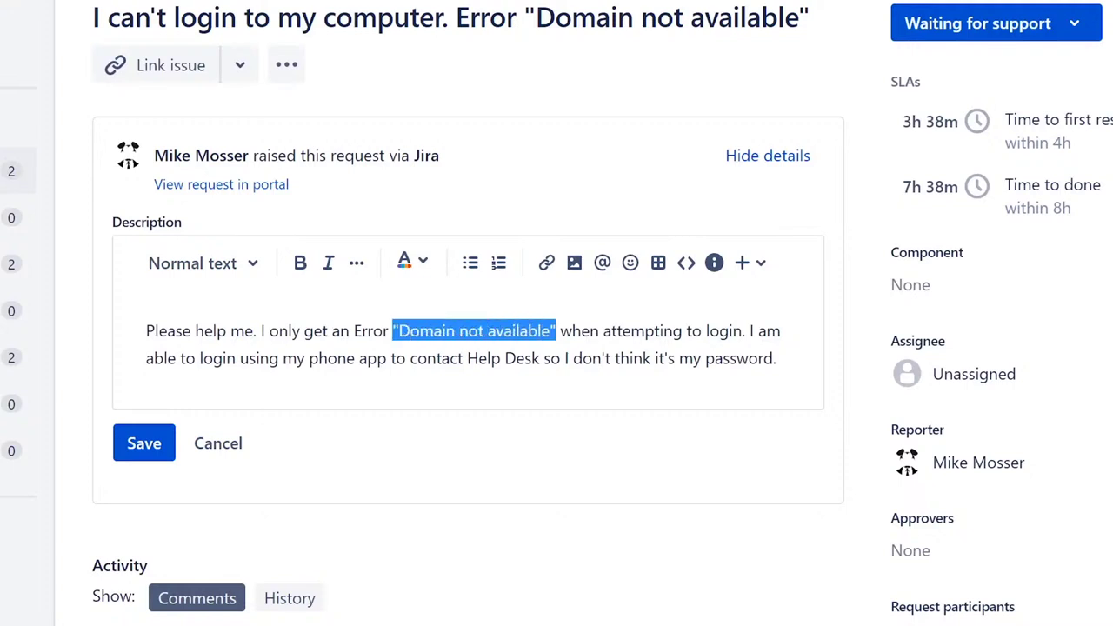
pyautogui.press('Left')
pyautogui.hotkey('shift', 'Right')
pyautogui.hotkey('shift', 'Right')
pyautogui.hotkey('shift', 'Right')
pyautogui.hotkey('shift', 'Right')
pyautogui.hotkey('shift', 'Right')
pyautogui.hotkey('shift', 'Right')
pyautogui.hotkey('shift', 'Right')
pyautogui.hotkey('shift', 'Right')
pyautogui.hotkey('shift', 'Right')
pyautogui.hotkey('shift', 'Right')
pyautogui.hotkey('shift', 'Right')
pyautogui.hotkey('shift', 'Right')
pyautogui.hotkey('shift', 'Right')
pyautogui.hotkey('shift', 'Right')
pyautogui.hotkey('shift', 'Right')
pyautogui.hotkey('shift', 'Right')
pyautogui.hotkey('shift', 'Right')
pyautogui.hotkey('shift', 'Right')
pyautogui.hotkey('shift', 'Right')
pyautogui.hotkey('shift', 'Right')
pyautogui.press('Right')
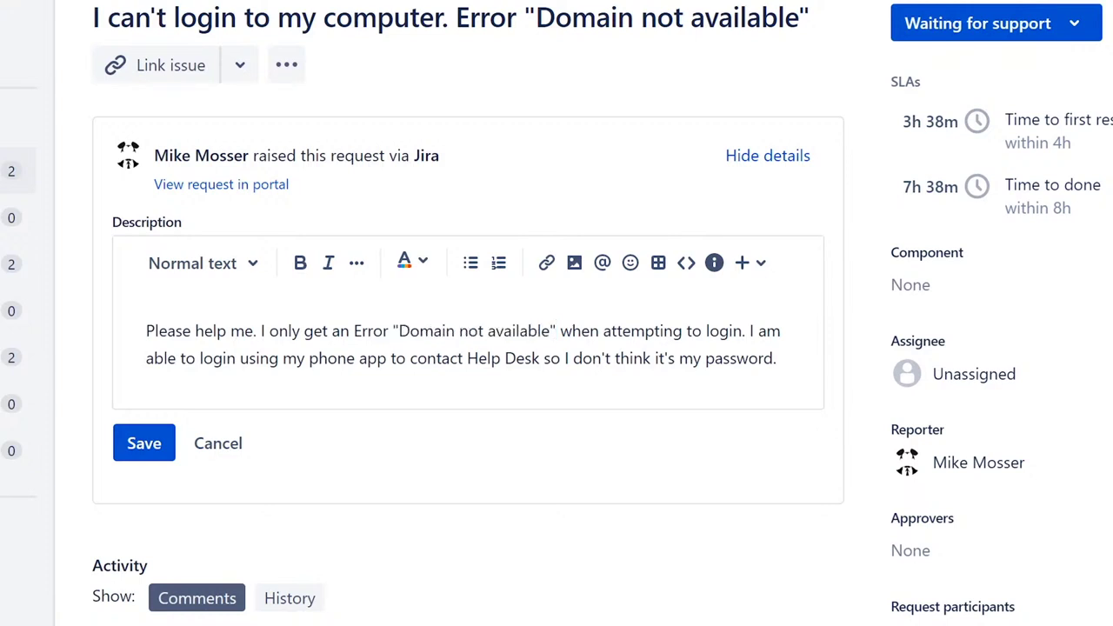
pyautogui.hotkey('shift', 'Left')
pyautogui.hotkey('shift', 'Left')
pyautogui.hotkey('shift', 'Left')
pyautogui.hotkey('shift', 'Left')
pyautogui.hotkey('shift', 'Left')
pyautogui.hotkey('shift', 'Left')
pyautogui.hotkey('shift', 'Left')
pyautogui.hotkey('shift', 'Left')
pyautogui.hotkey('shift', 'Left')
pyautogui.hotkey('shift', 'Left')
pyautogui.hotkey('shift', 'Left')
pyautogui.hotkey('shift', 'Left')
pyautogui.hotkey('shift', 'Left')
pyautogui.hotkey('shift', 'Left')
pyautogui.hotkey('shift', 'Left')
pyautogui.hotkey('shift', 'Left')
pyautogui.hotkey('shift', 'Left')
pyautogui.hotkey('shift', 'Left')
pyautogui.hotkey('shift', 'Left')
pyautogui.hotkey('shift', 'Left')
pyautogui.hotkey('shift', 'Left')
pyautogui.hotkey('shift', 'Left')
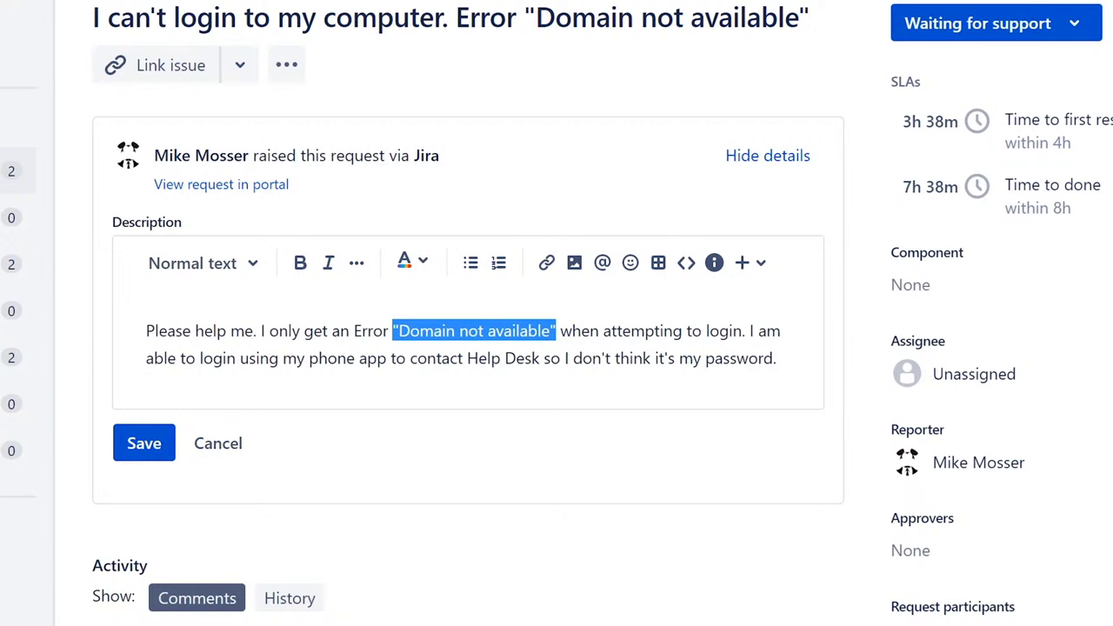
pyautogui.click(397, 331)
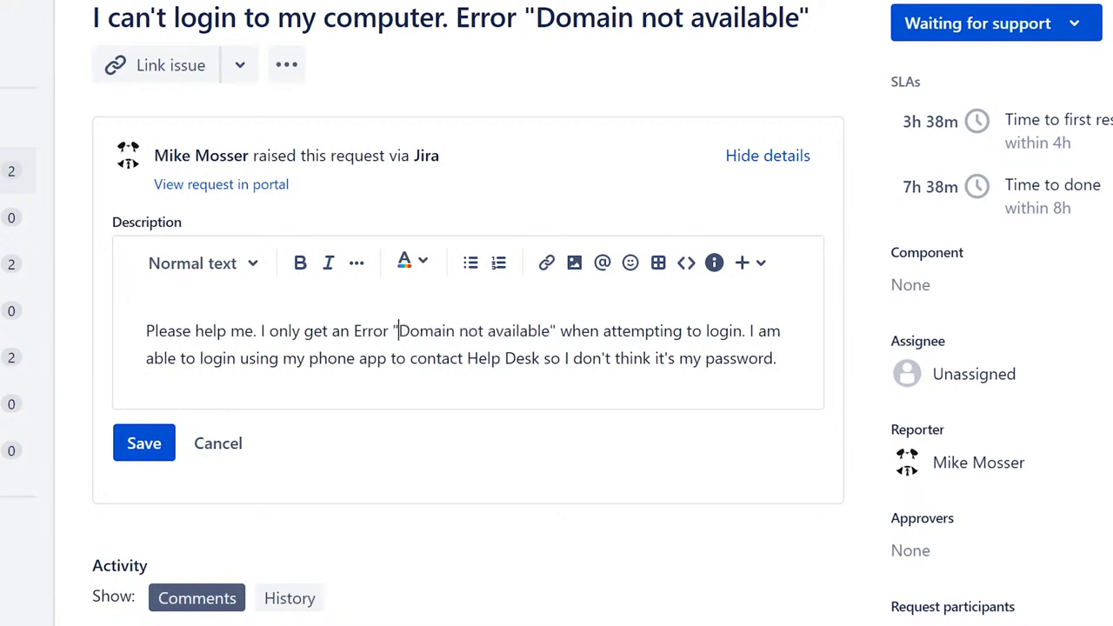
pyautogui.moveTo(392, 330); pyautogui.dragTo(556, 330)
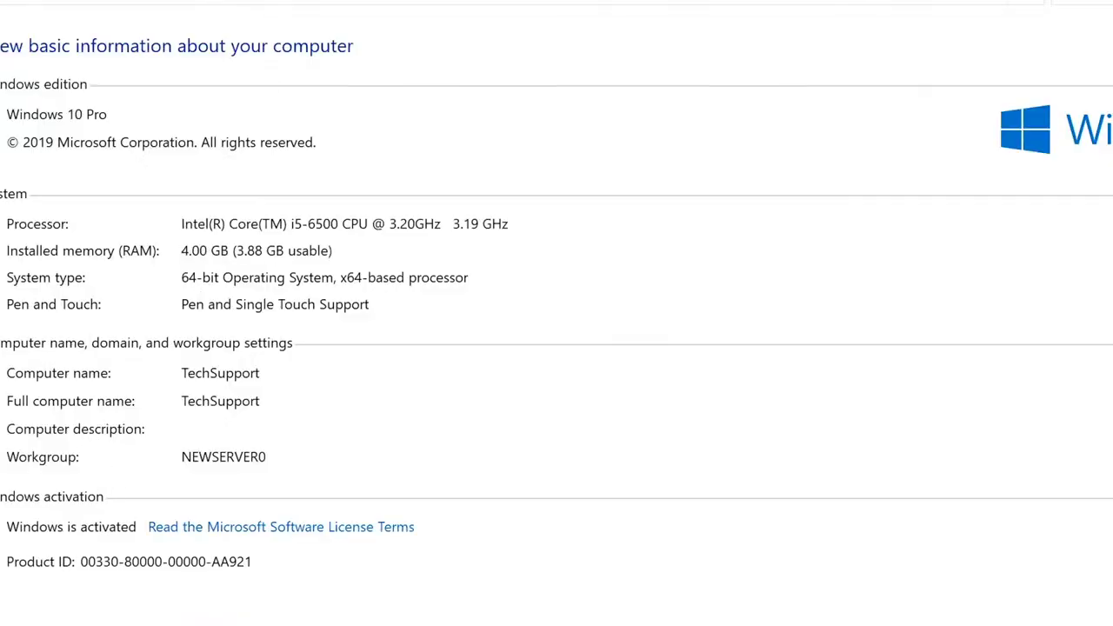
# Step: Review the Computer Name tab and its Change dialog, then cancel both without changes
pyautogui.moveTo(2, 17); pyautogui.dragTo(623, 137)
pyautogui.click(400, 173)
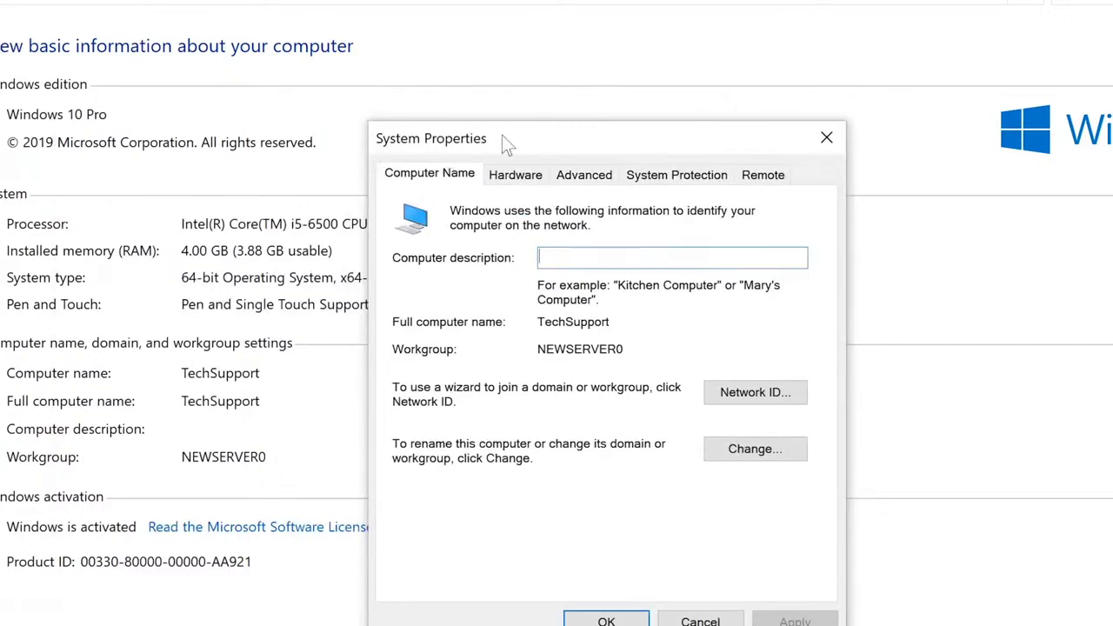
pyautogui.moveTo(501, 134); pyautogui.dragTo(328, 27)
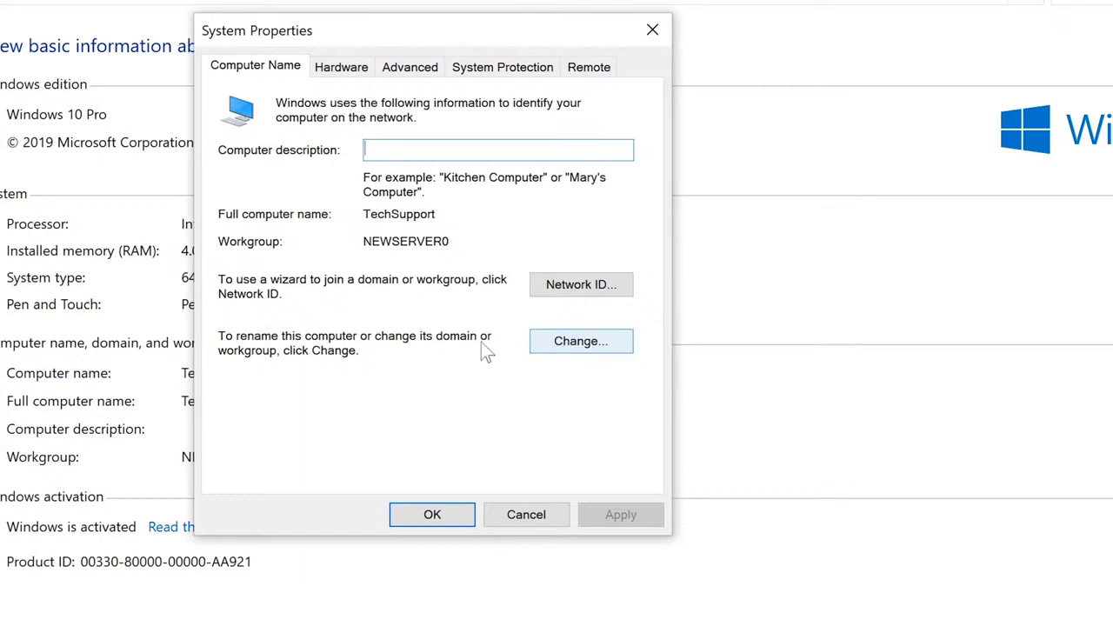
pyautogui.click(591, 353)
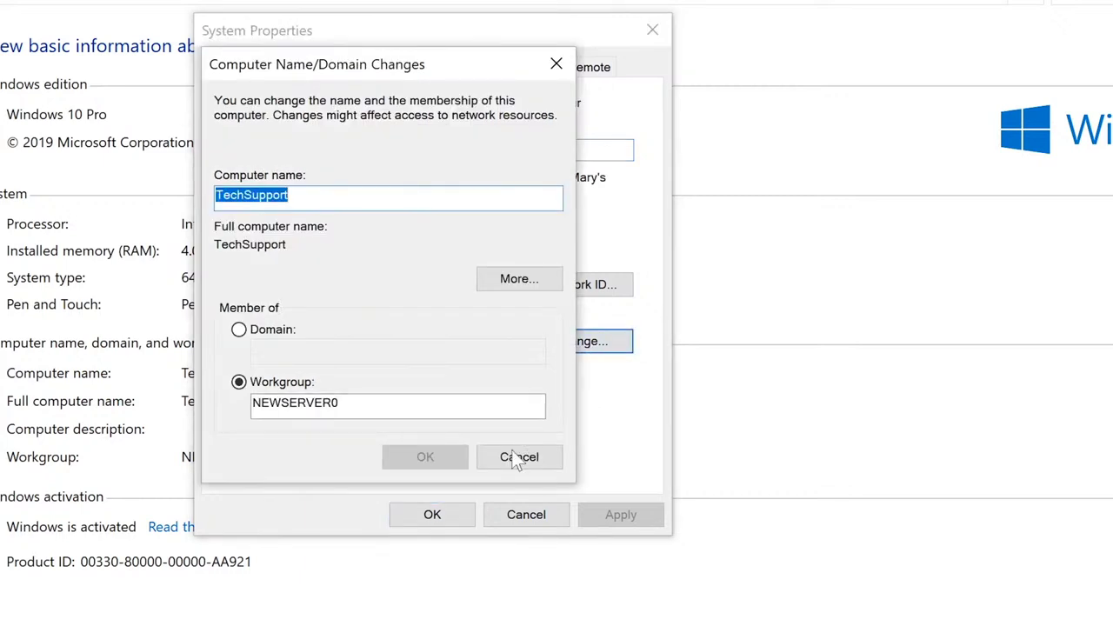
pyautogui.click(516, 458)
pyautogui.click(520, 513)
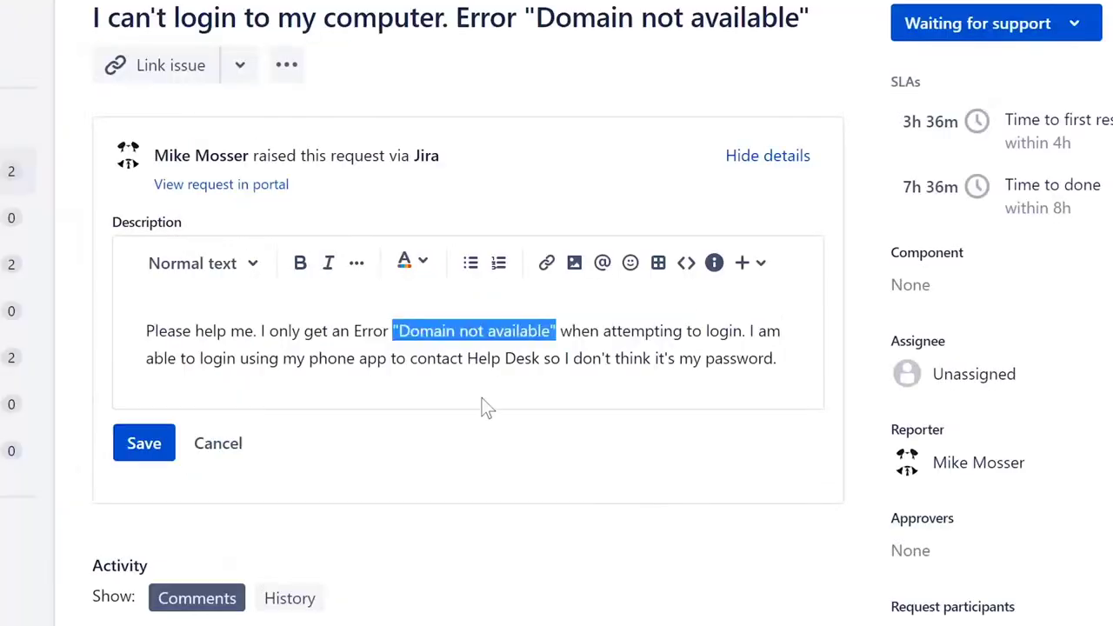
# Step: Cancel the description edit without saving and start a Reply to customer comment
pyautogui.click(532, 357)
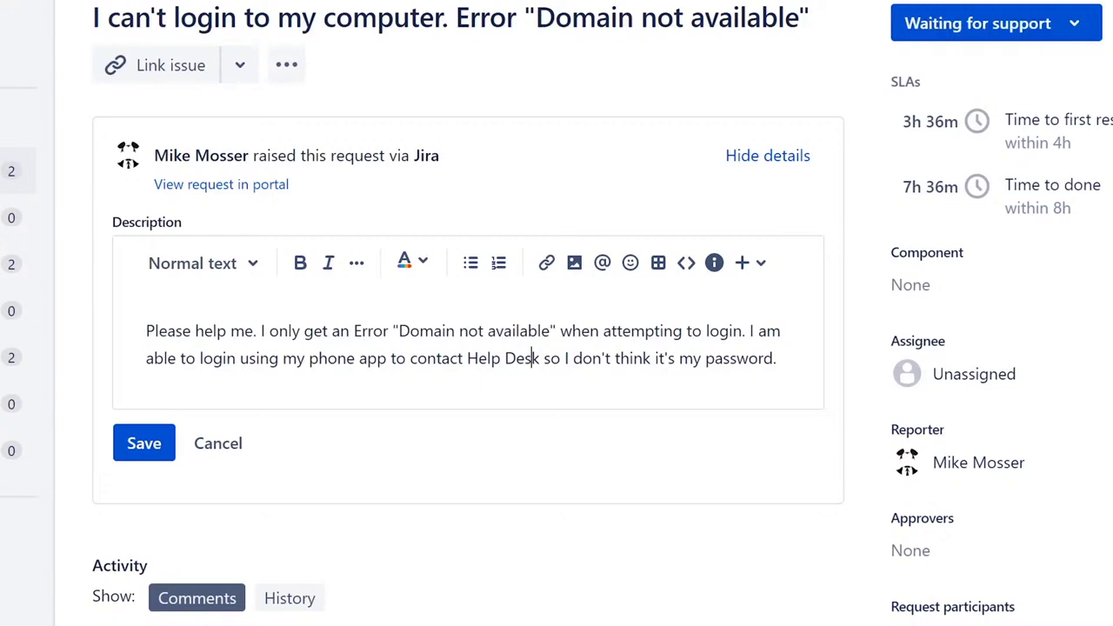
pyautogui.click(556, 331)
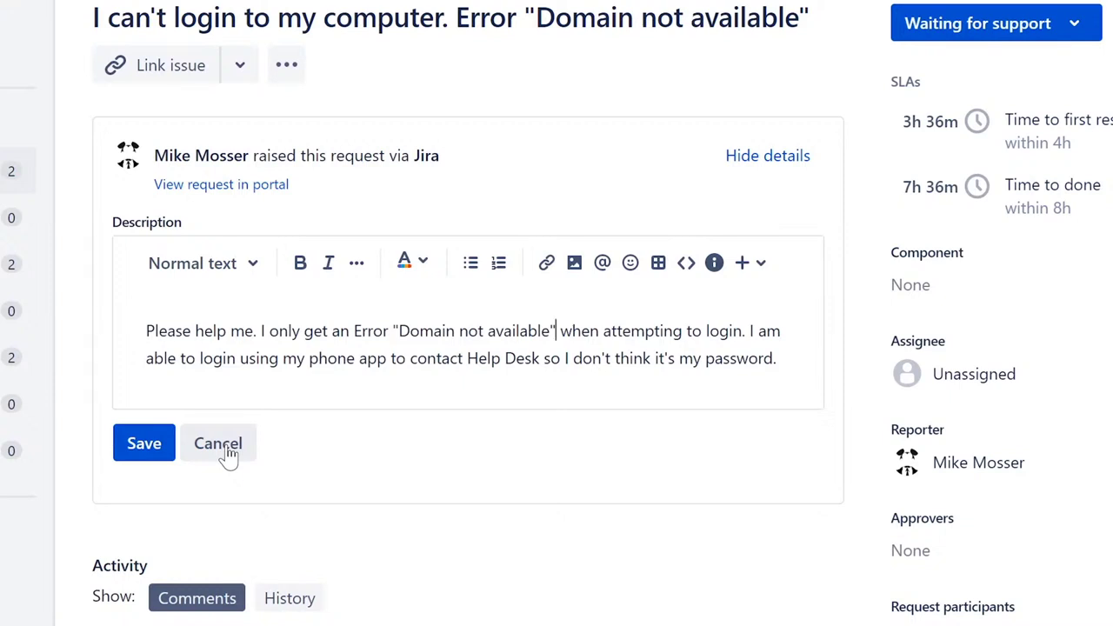
pyautogui.click(228, 451)
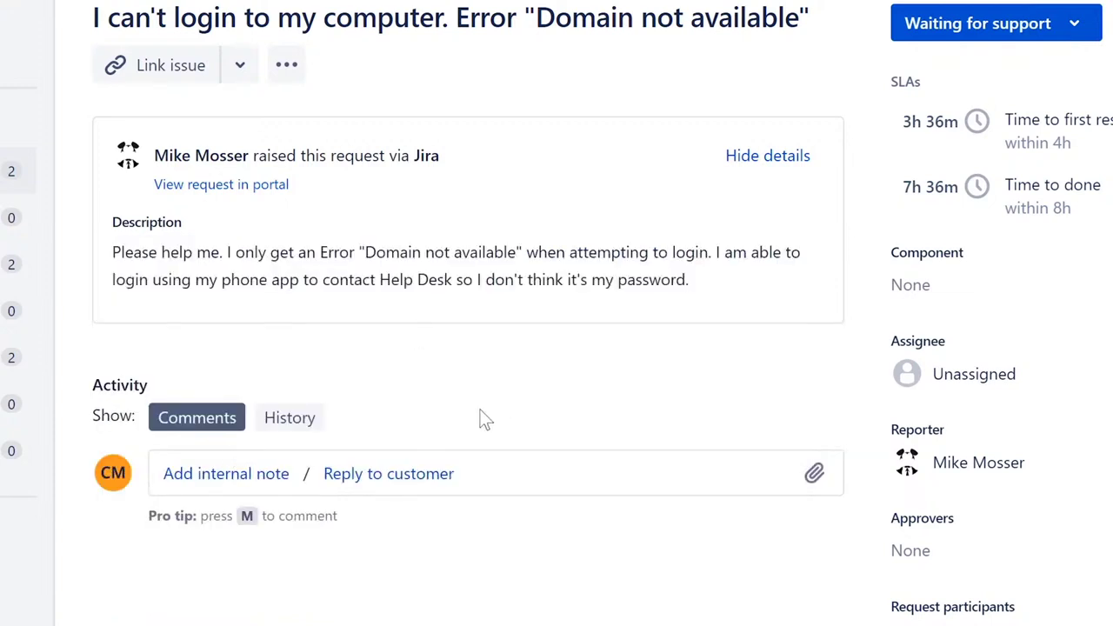
pyautogui.click(389, 473)
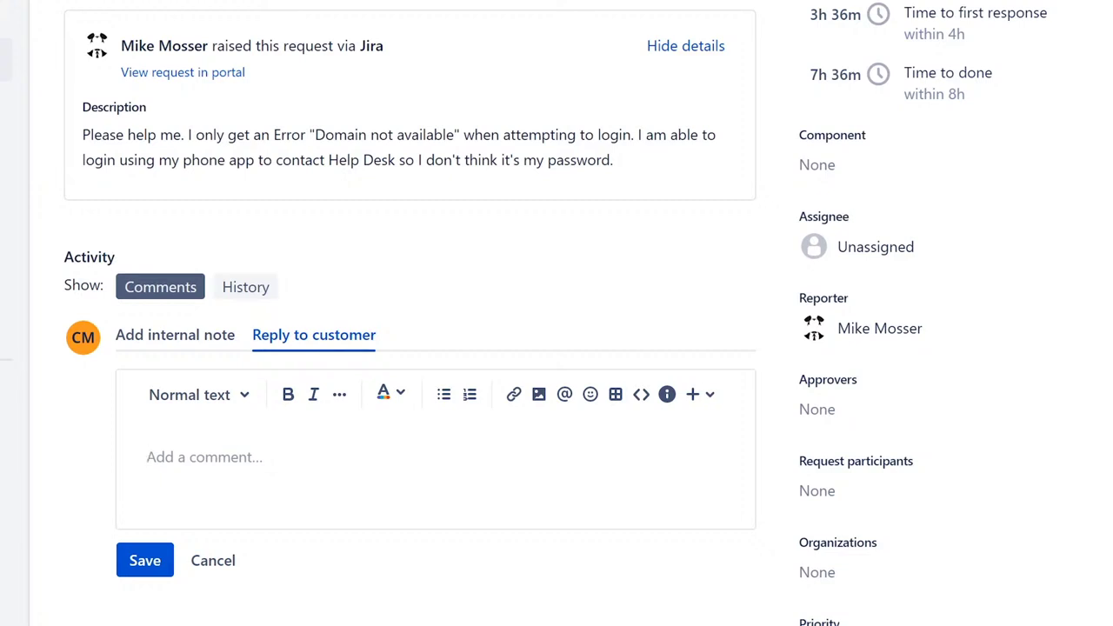
# Step: Write 'Can you please bring back the computer to the office so we can fix it.' plus 'Computer needs to be added to Domain.' before the signature
pyautogui.write('Can you ple')
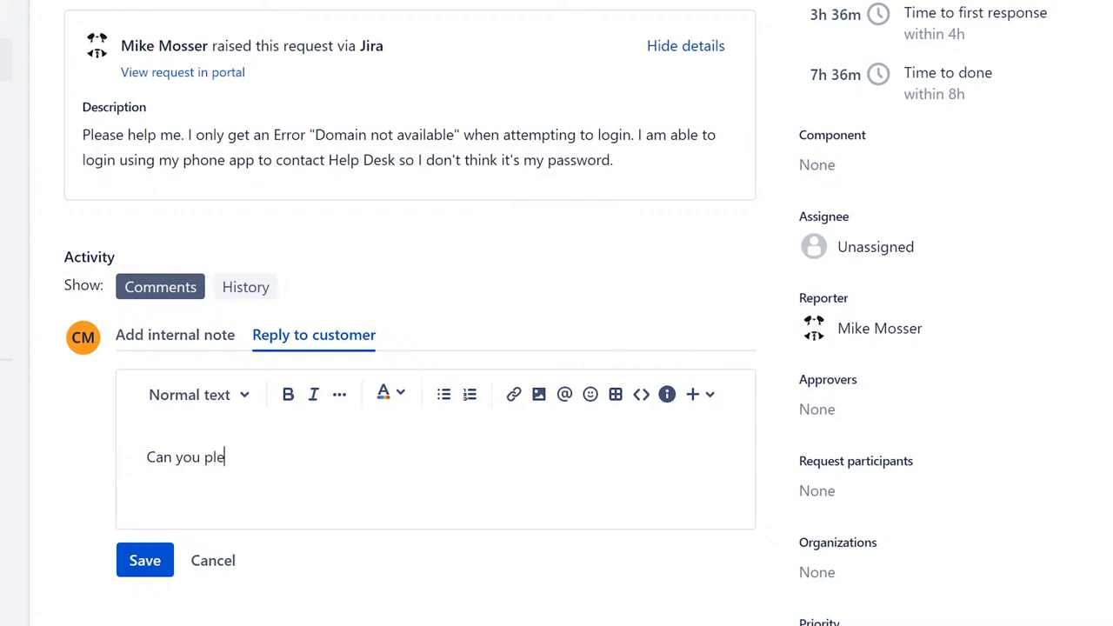
pyautogui.write('ase bring bac')
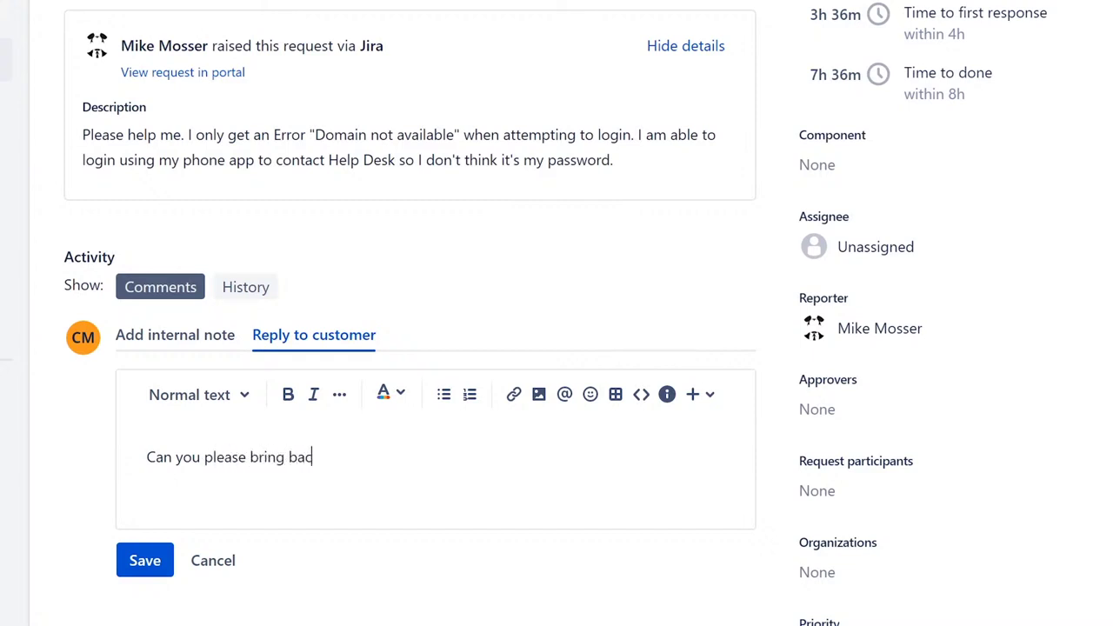
pyautogui.write('k the computer t')
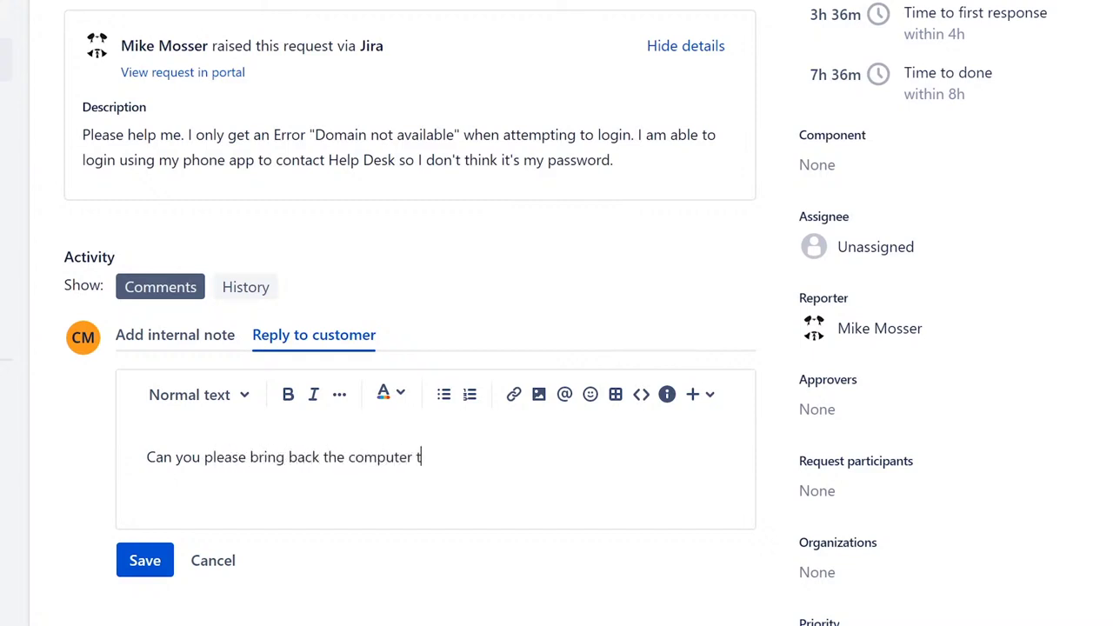
pyautogui.write('o the office so we can fi')
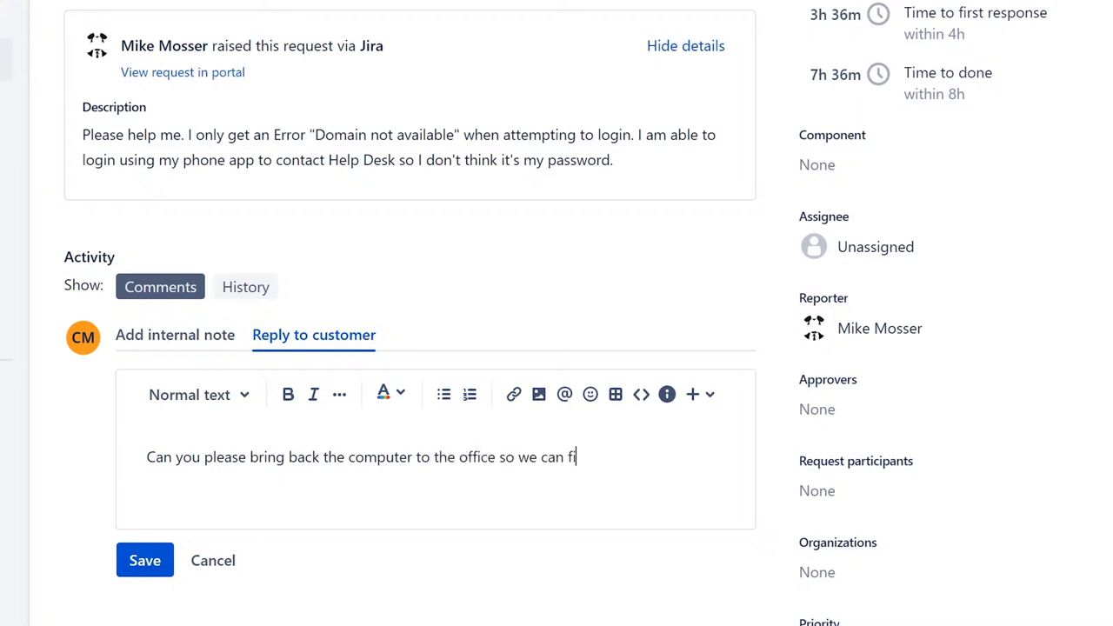
pyautogui.write('x it. Ervin')
pyautogui.click(599, 457)
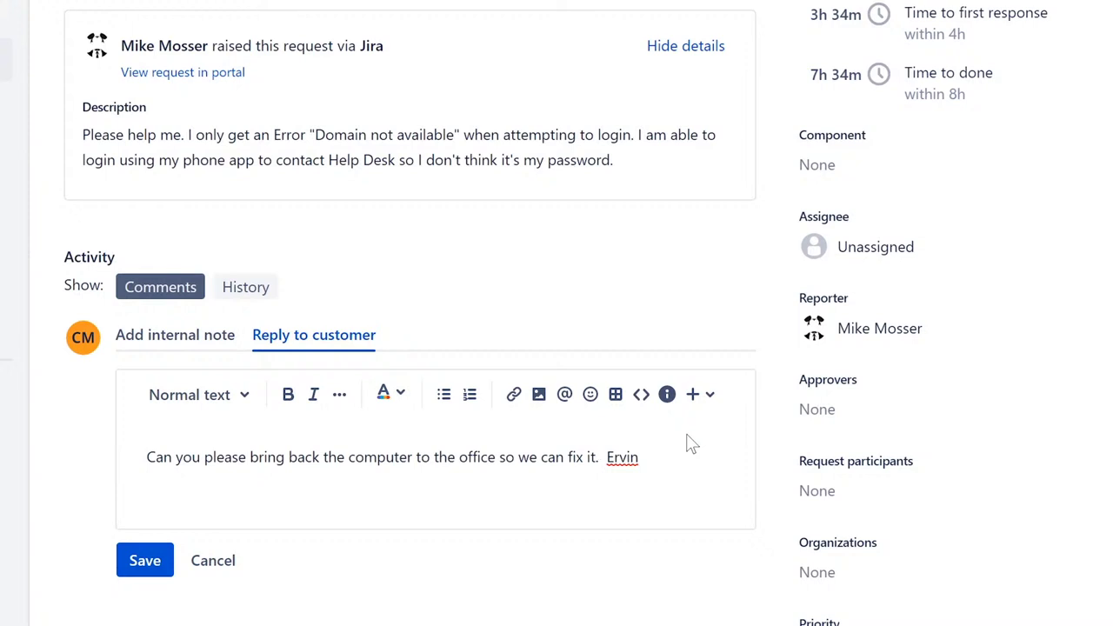
pyautogui.write('Compu')
pyautogui.write('ter need')
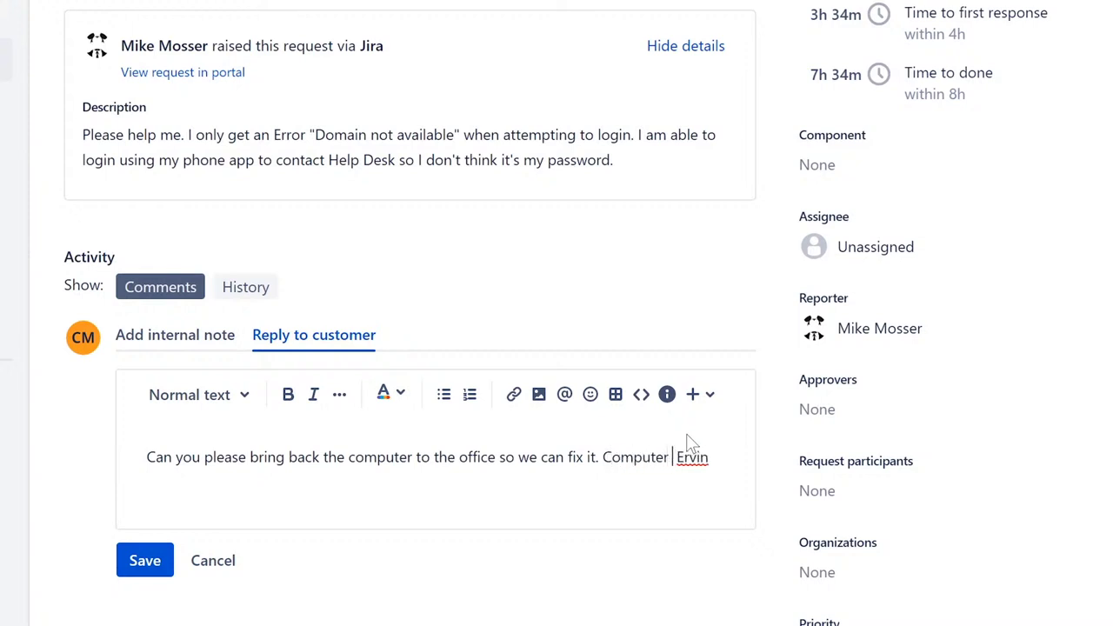
pyautogui.write('s to be added ')
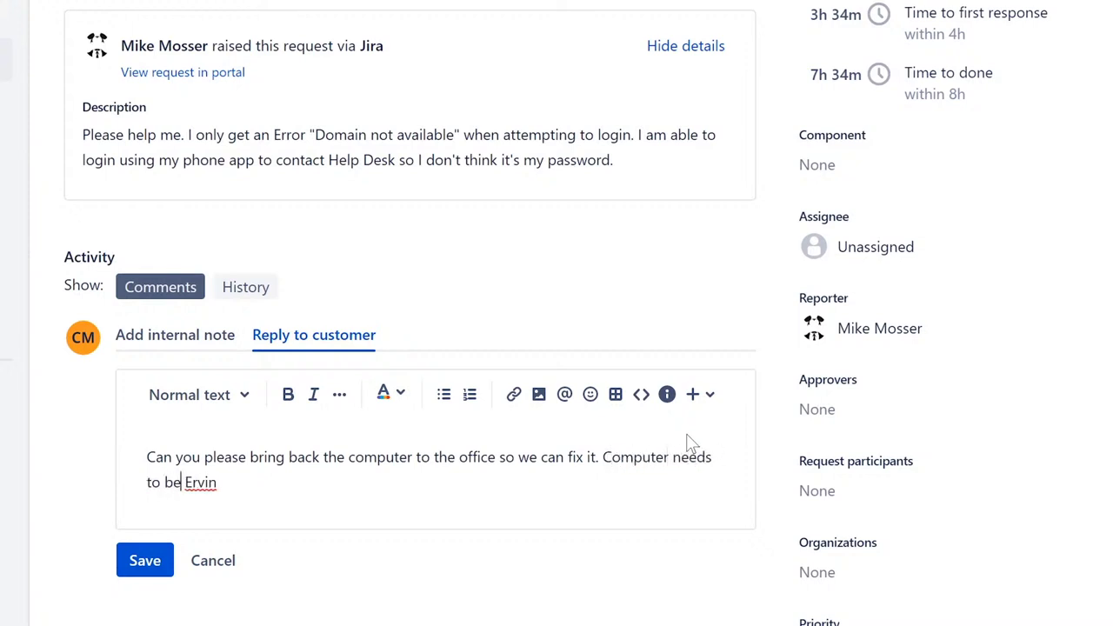
pyautogui.write('to Domain')
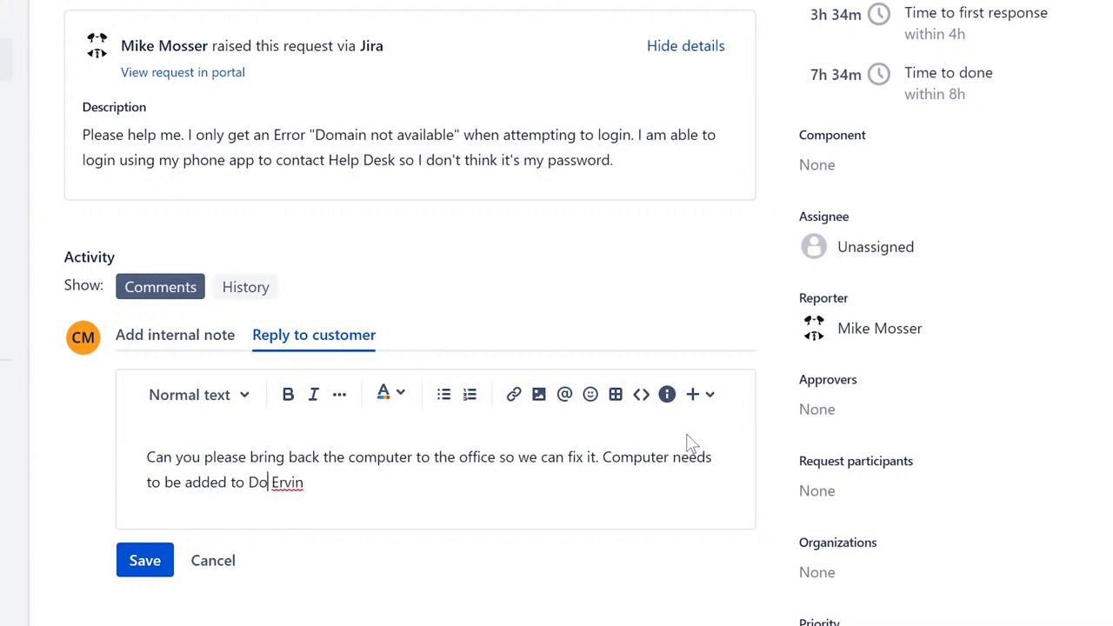
pyautogui.write('.')
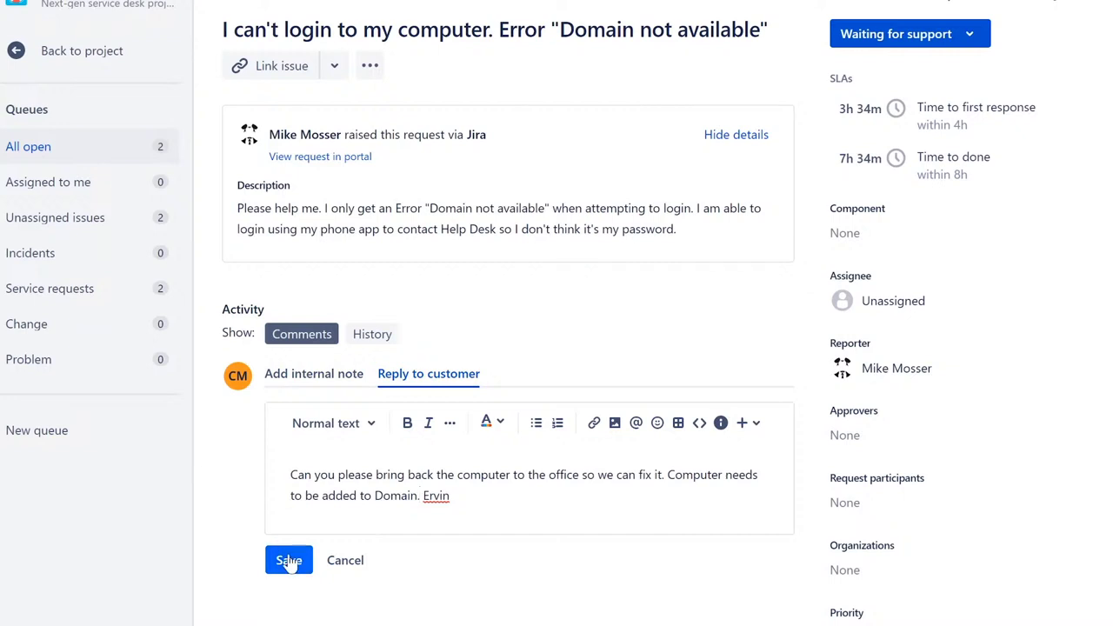
# Step: Post the reply, assign ISD-32 to myself, and return to the All open queue
pyautogui.click(289, 562)
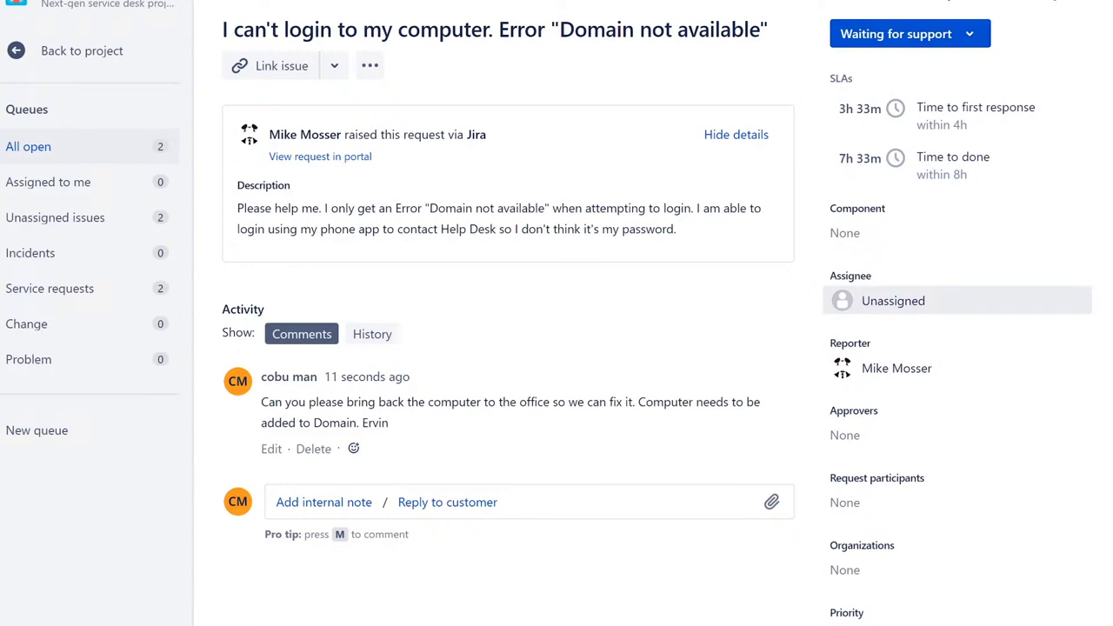
pyautogui.click(893, 300)
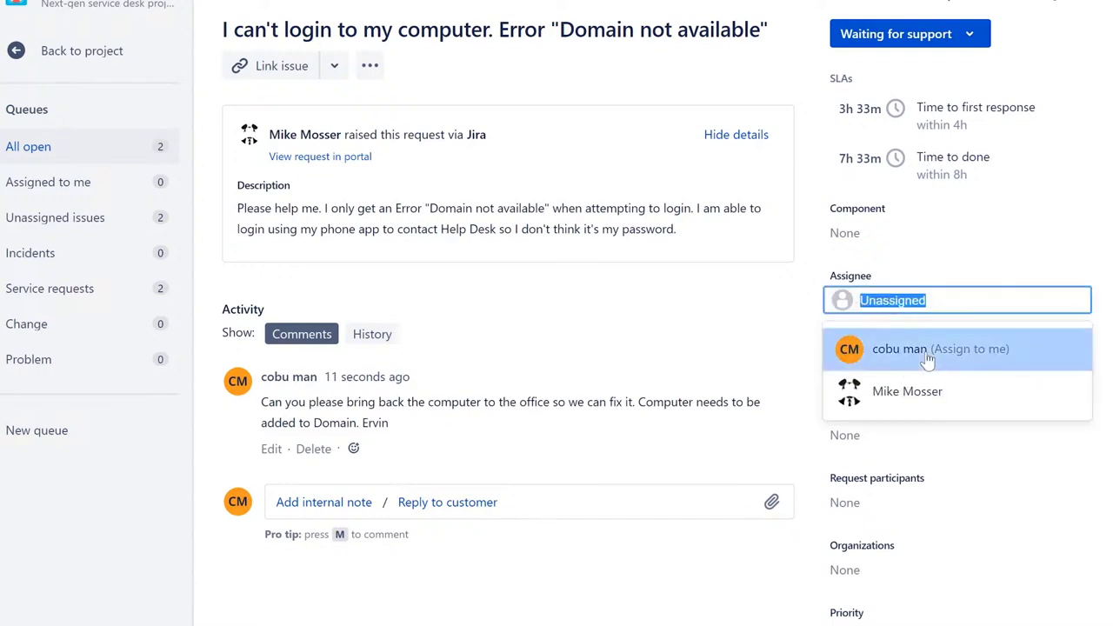
pyautogui.click(900, 348)
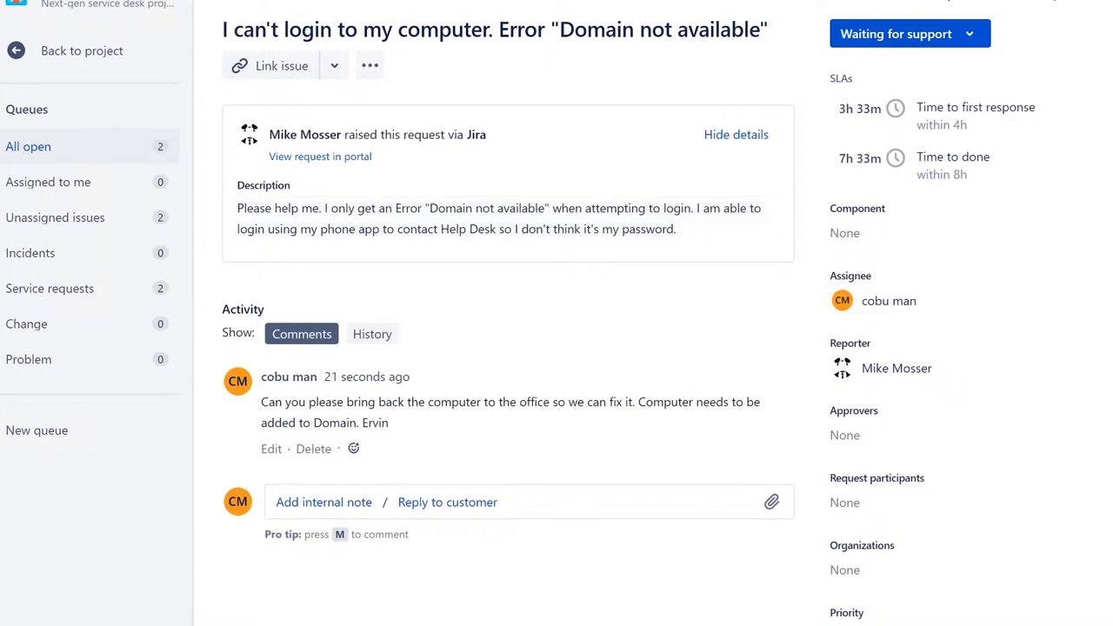
pyautogui.scroll(-1, 925, 274)
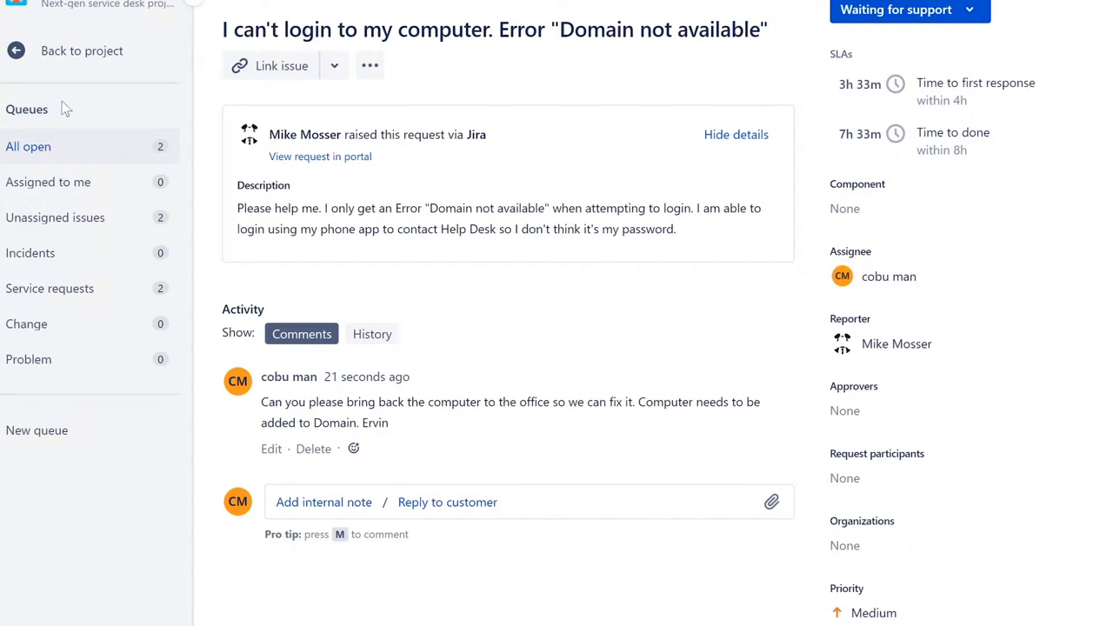
pyautogui.click(52, 148)
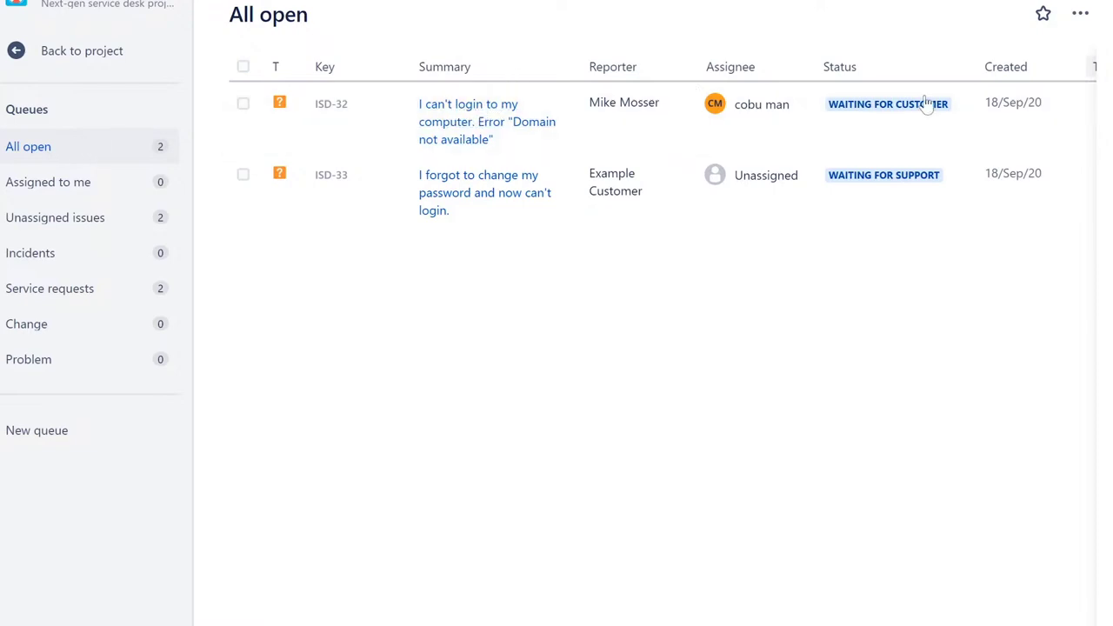
# Step: Open ISD-33, "I forgot to change my password and now can't login."
pyautogui.moveTo(777, 117)
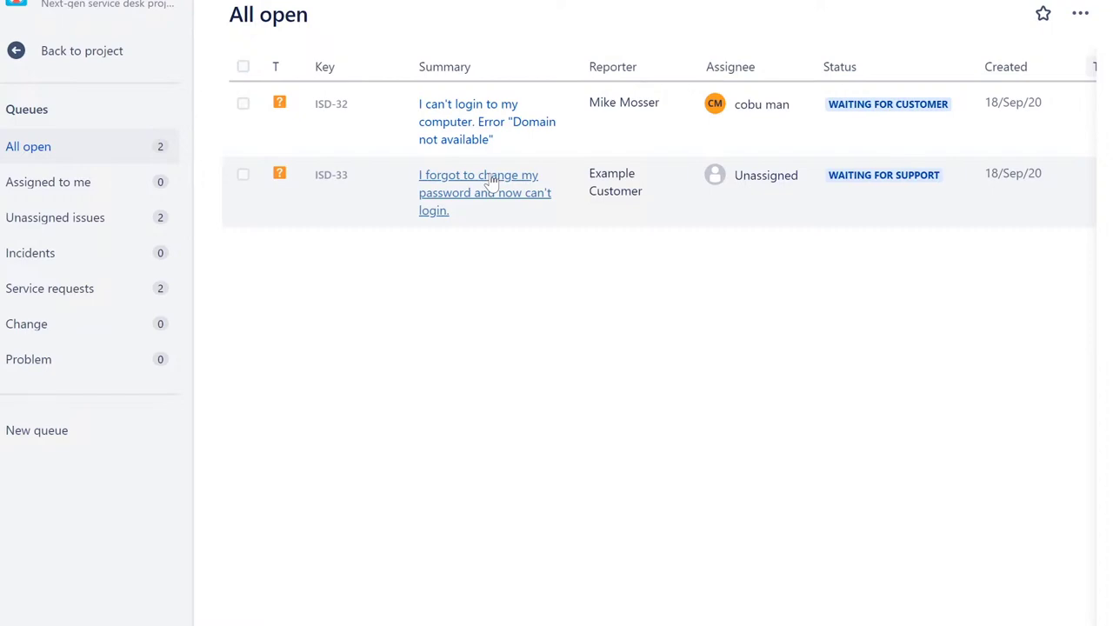
pyautogui.click(492, 180)
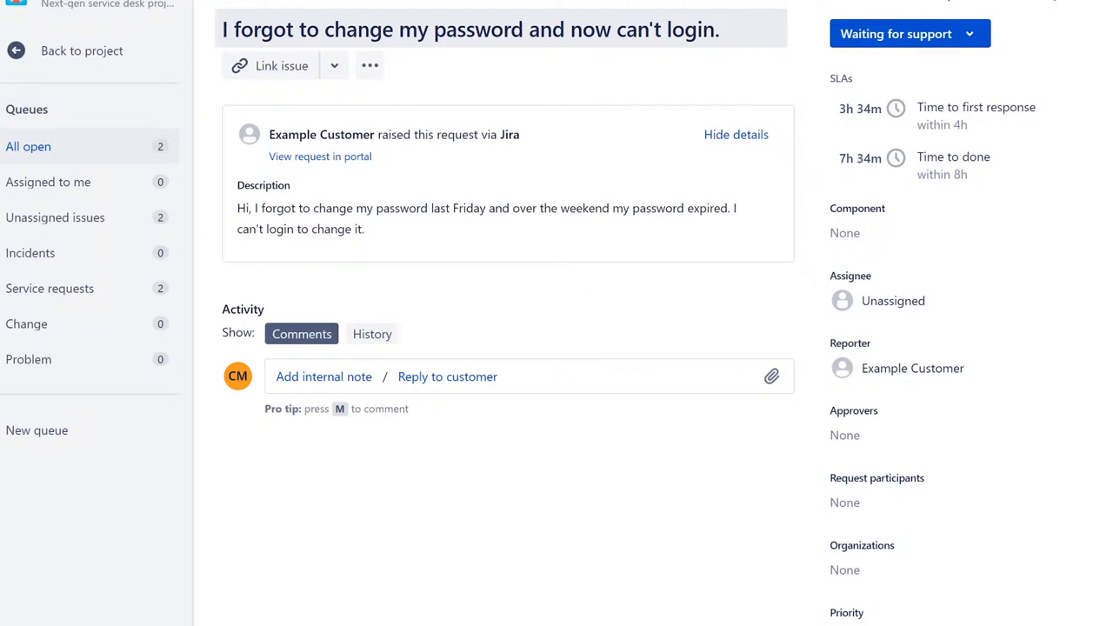
# Step: Read ISD-33's title and description, then assign the request to yourself
pyautogui.moveTo(223, 30); pyautogui.dragTo(725, 44)
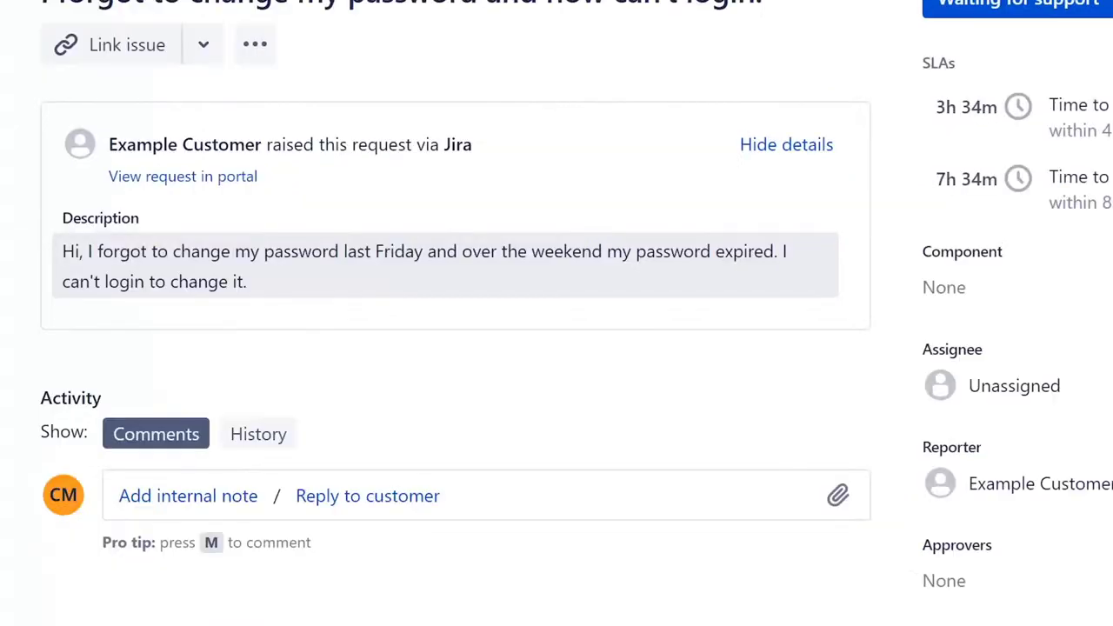
pyautogui.moveTo(62, 251); pyautogui.dragTo(315, 276)
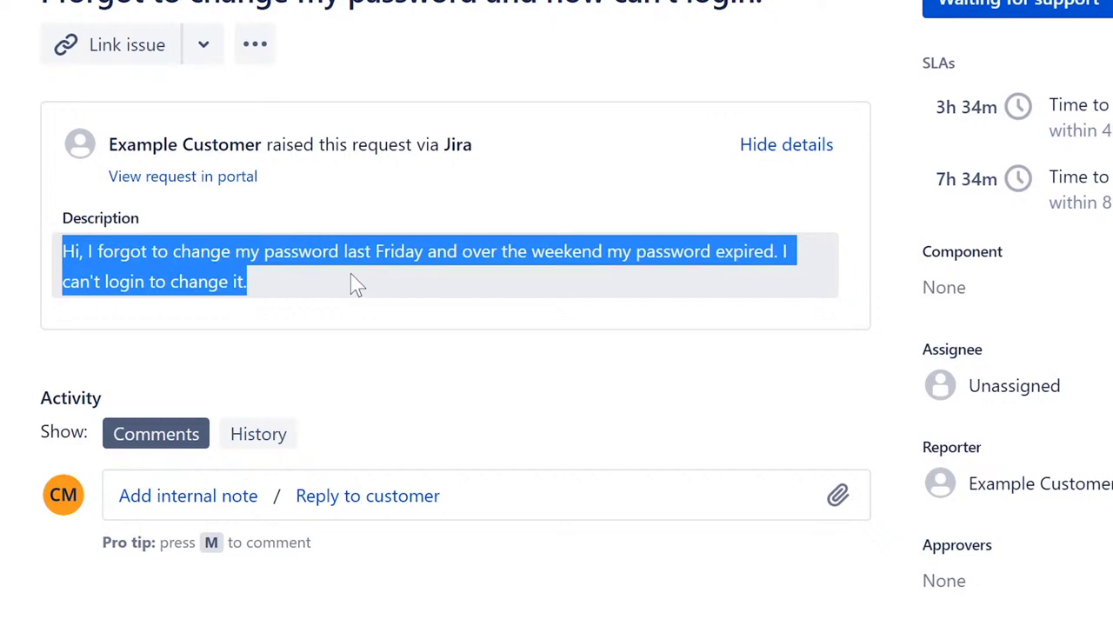
pyautogui.click(351, 274)
pyautogui.click(1014, 385)
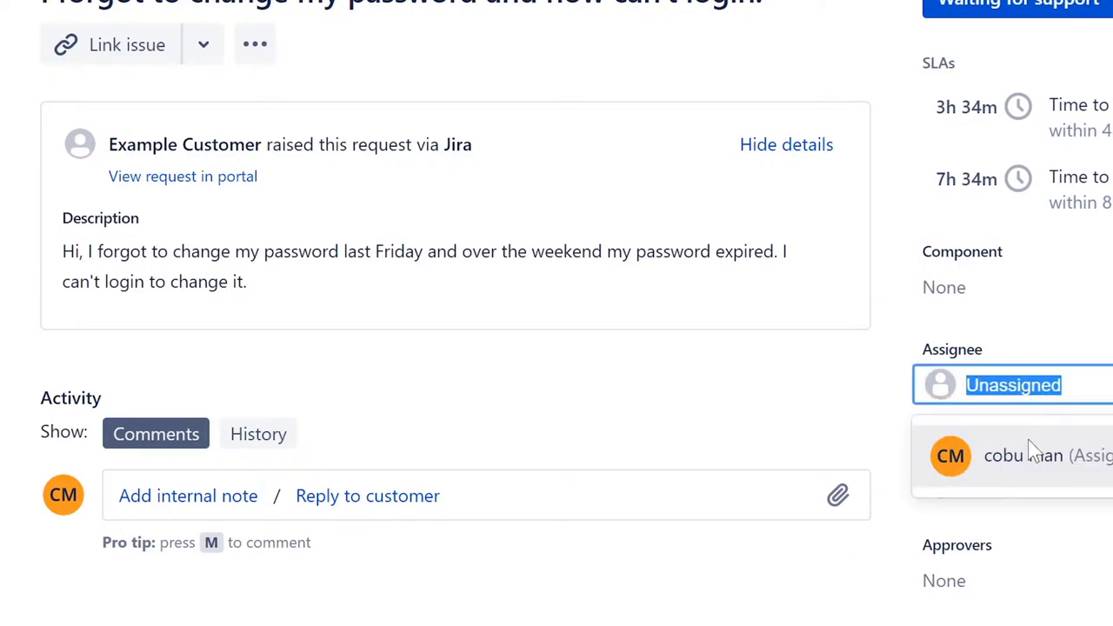
pyautogui.click(959, 473)
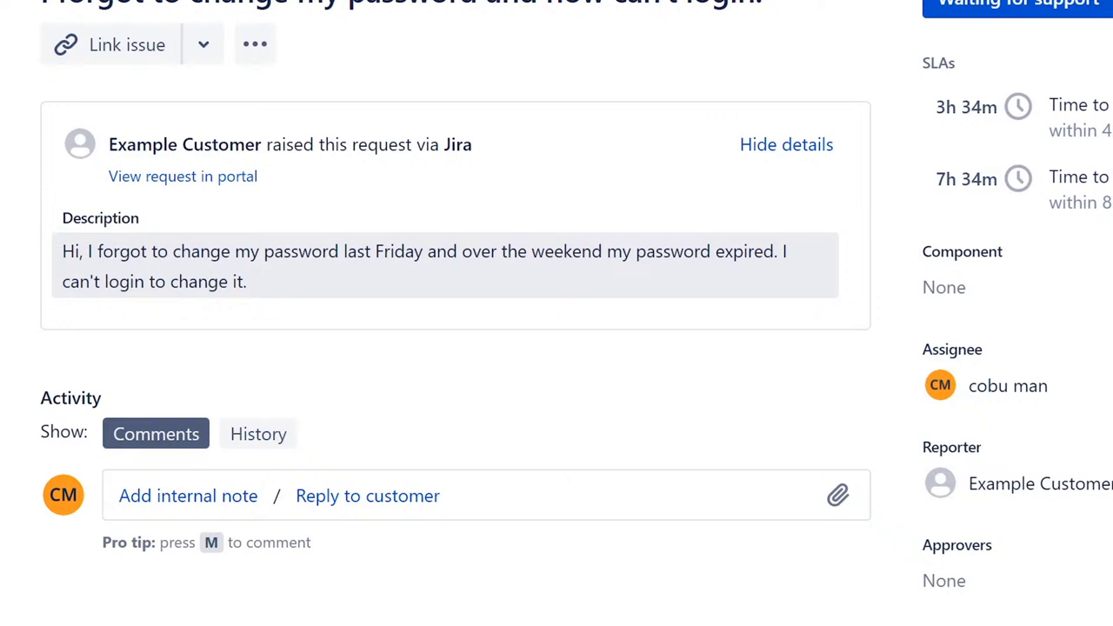
# Step: Highlight the expired-password problem and open the description for editing
pyautogui.moveTo(83, 251); pyautogui.dragTo(773, 251)
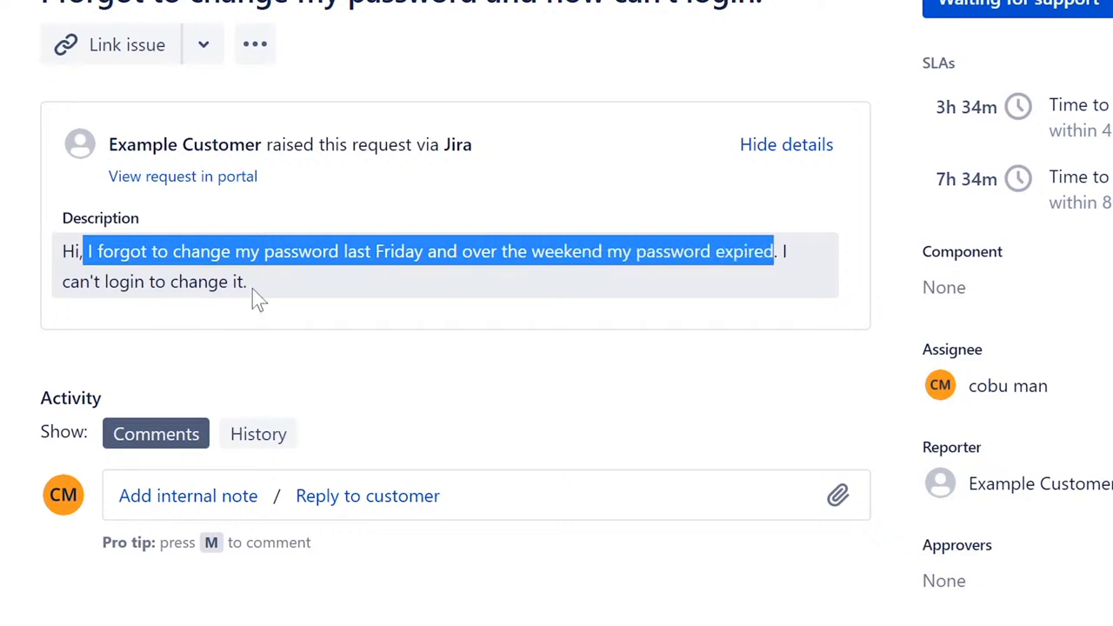
pyautogui.click(280, 286)
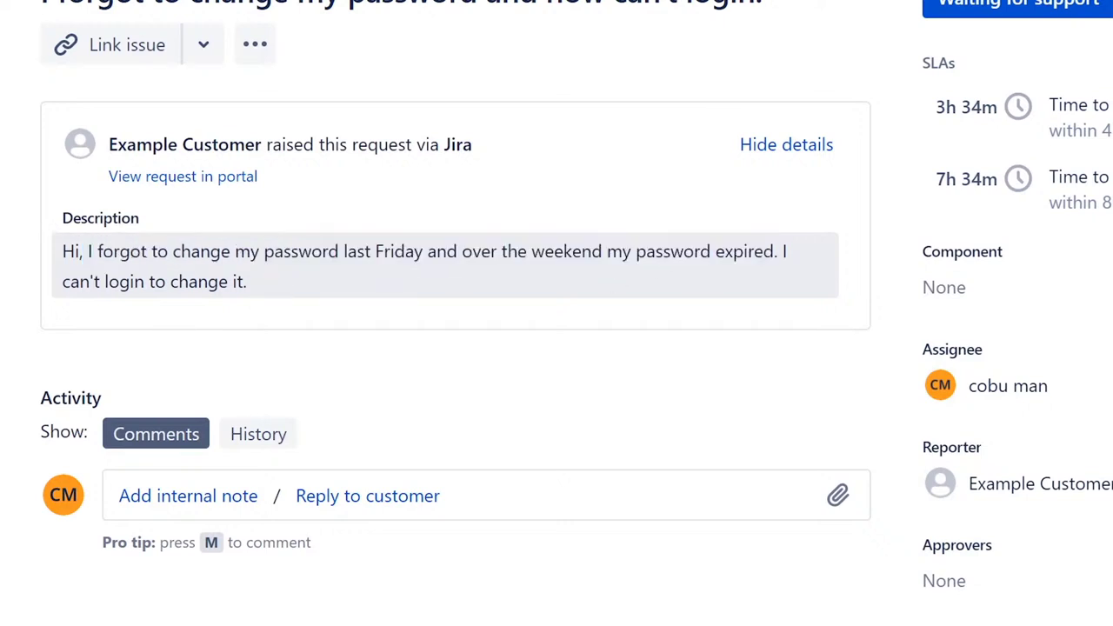
pyautogui.click(306, 260)
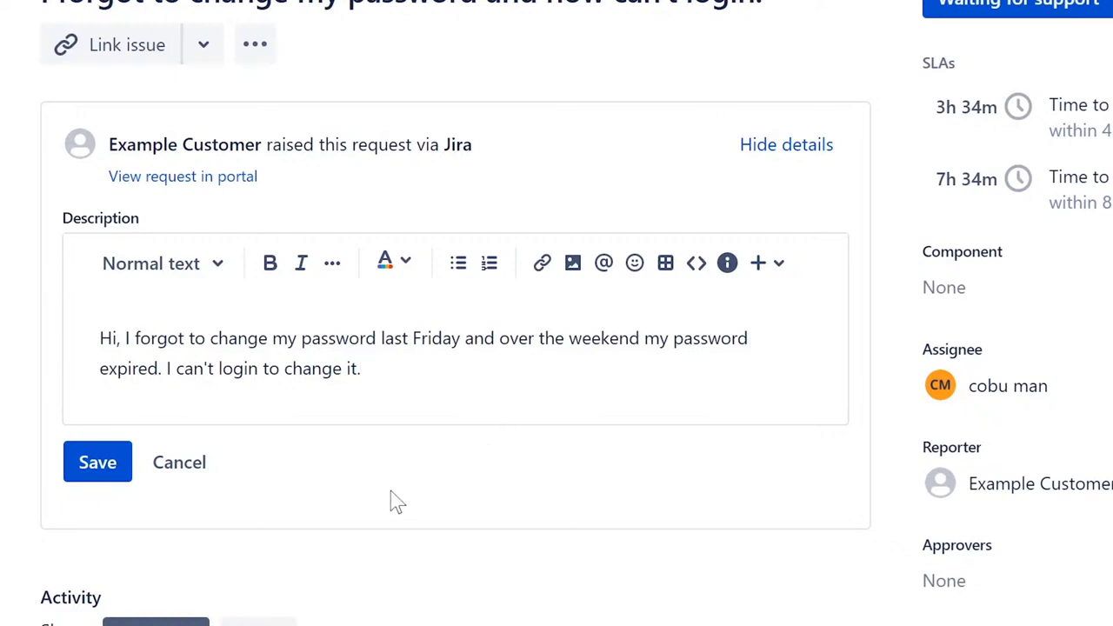
# Step: Save the description unchanged, then highlight the opening of the Discord password-advice message
pyautogui.click(98, 462)
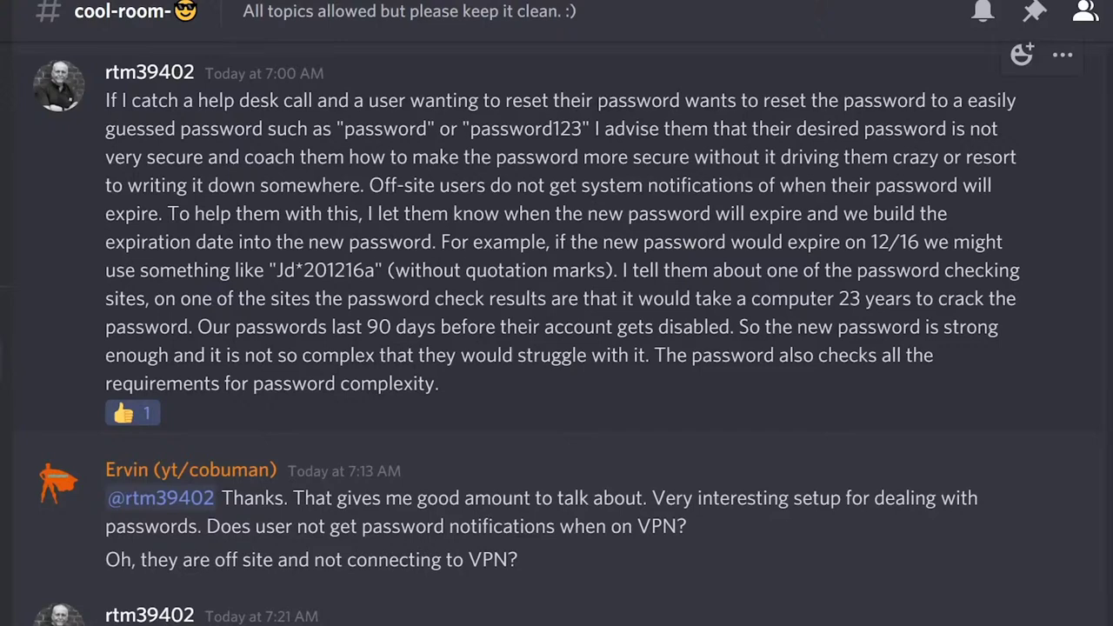
pyautogui.moveTo(468, 100); pyautogui.dragTo(365, 186)
pyautogui.click(365, 187)
pyautogui.moveTo(368, 185); pyautogui.dragTo(434, 185)
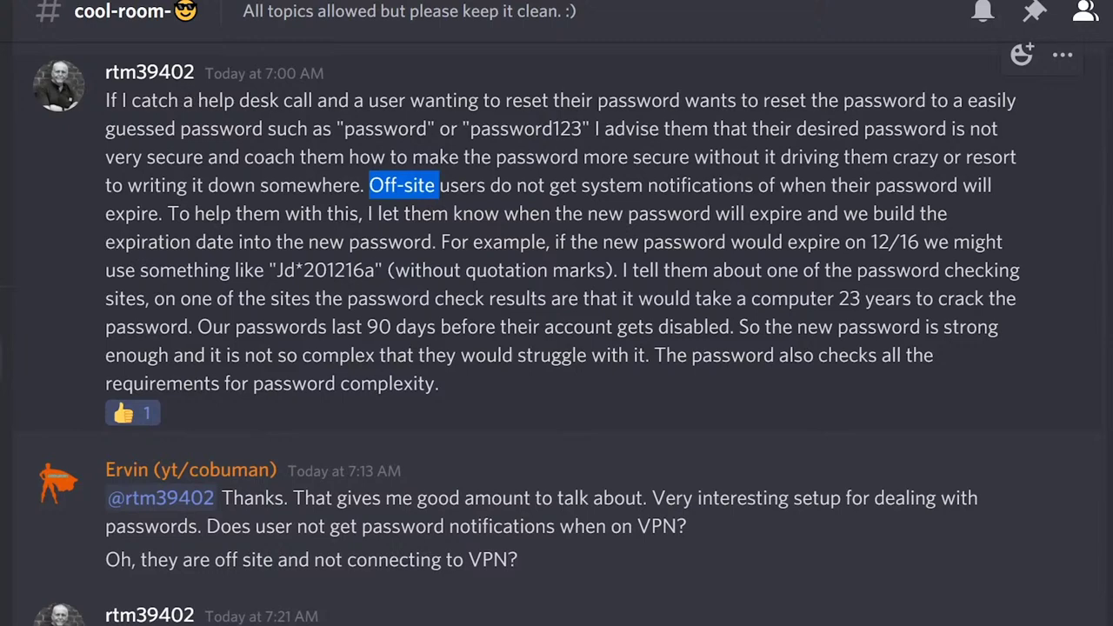
pyautogui.moveTo(131, 100); pyautogui.dragTo(312, 100)
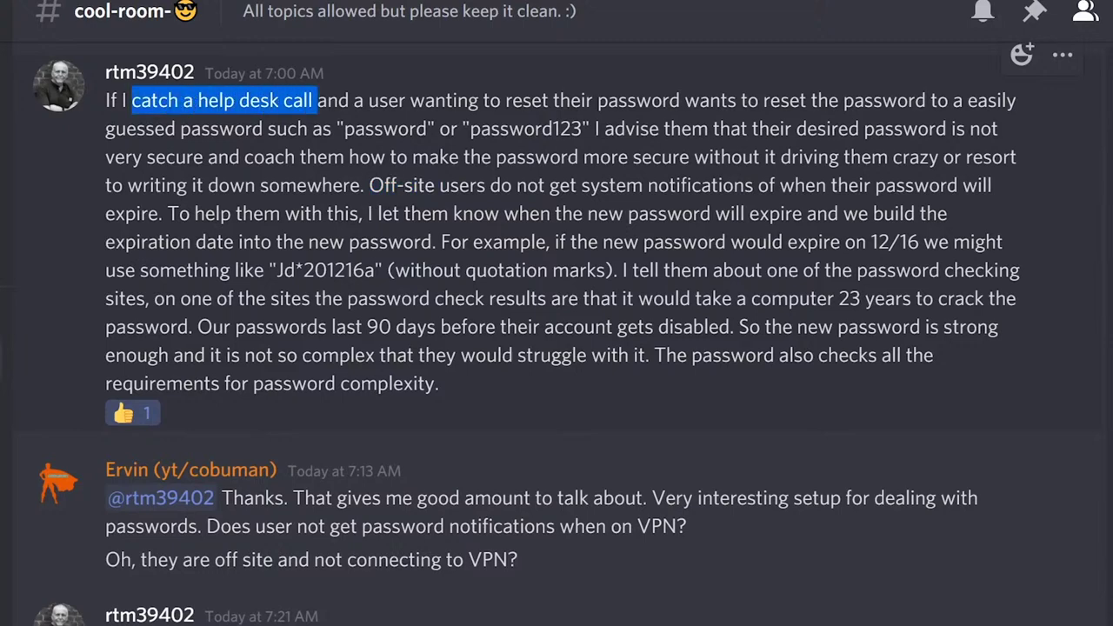
pyautogui.click(121, 398)
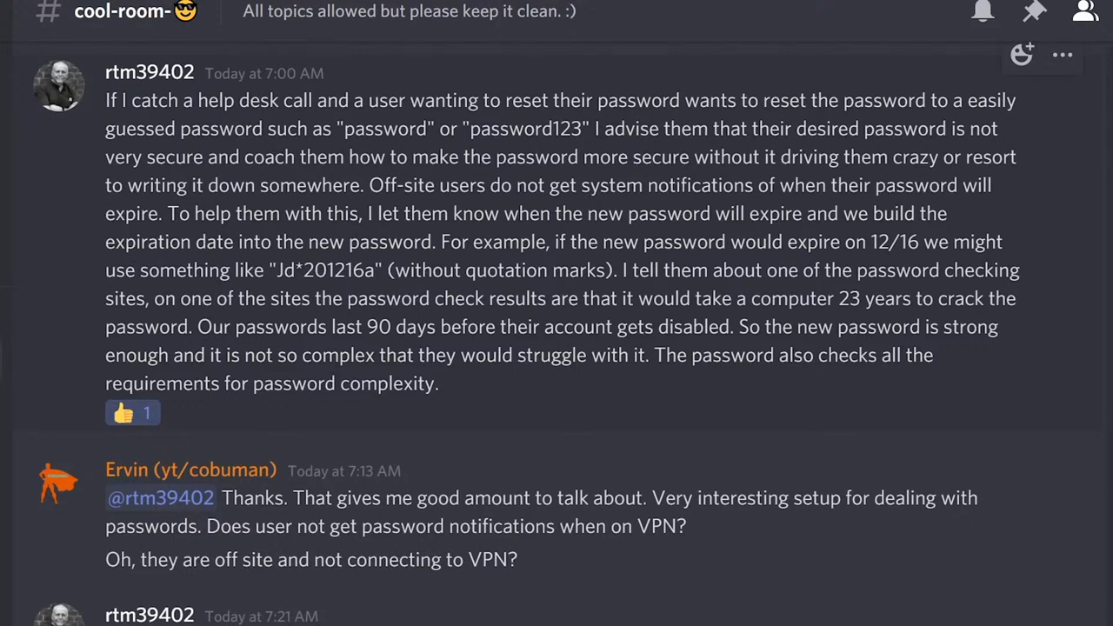
pyautogui.moveTo(369, 186); pyautogui.dragTo(165, 214)
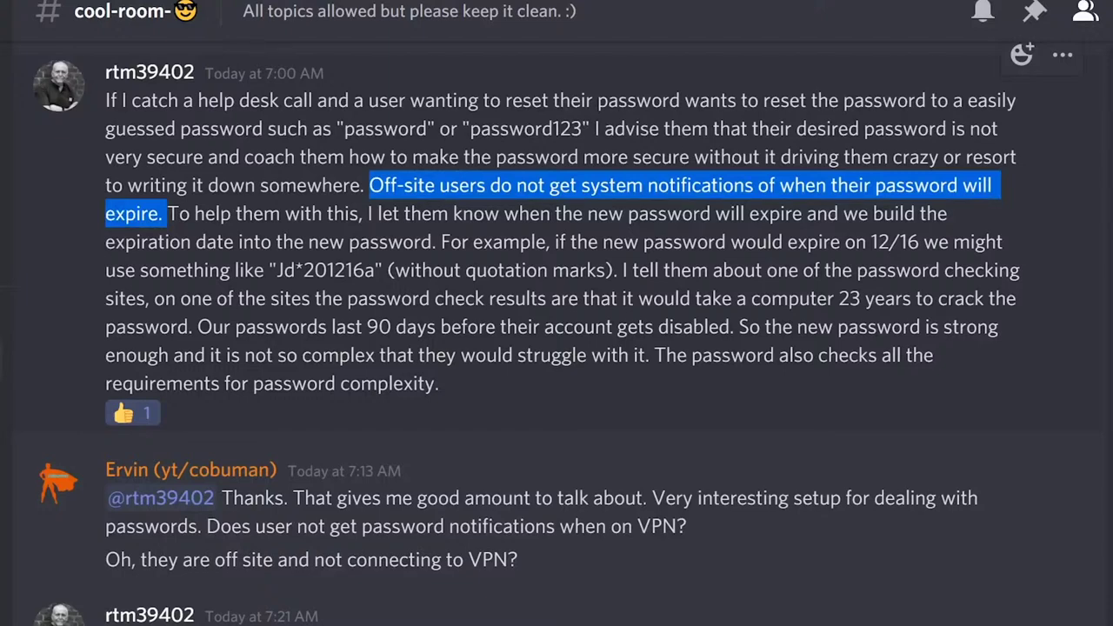
pyautogui.click(167, 213)
# Step: Read the advice on built-in expiry dates, the 12/16 example, password-checker sites and 90-day expiry
pyautogui.moveTo(167, 213); pyautogui.dragTo(951, 213)
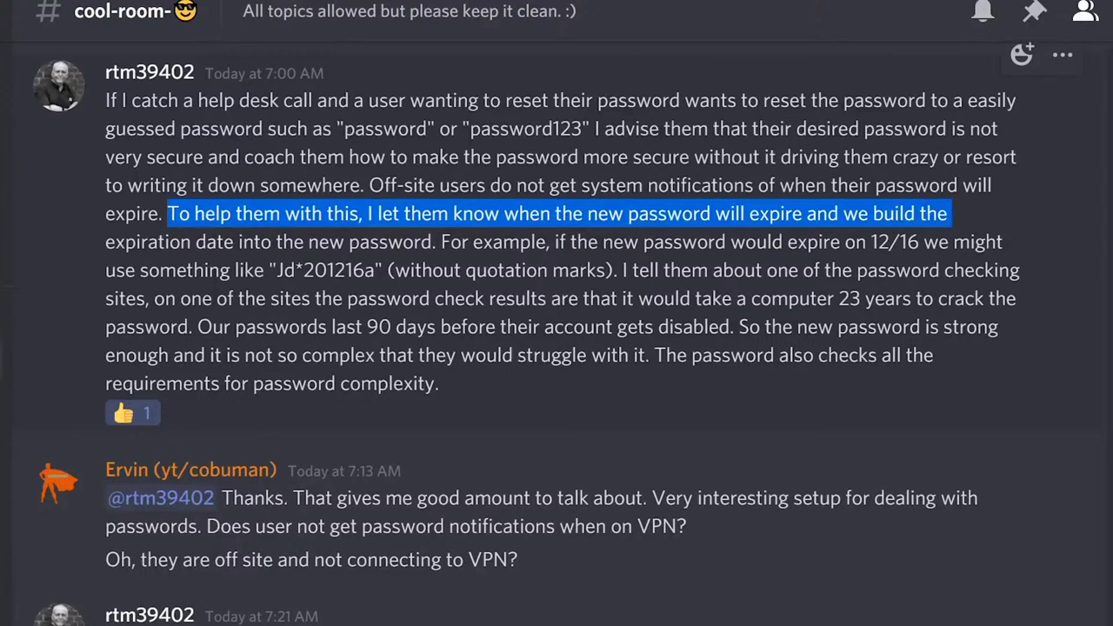
pyautogui.moveTo(951, 213); pyautogui.dragTo(441, 241)
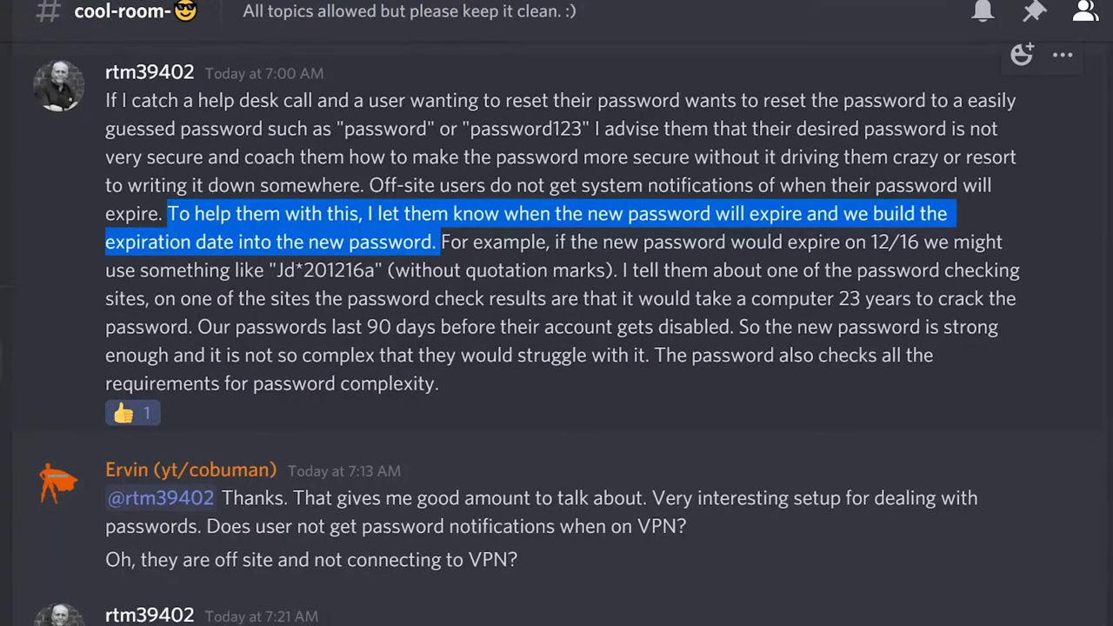
pyautogui.click(441, 241)
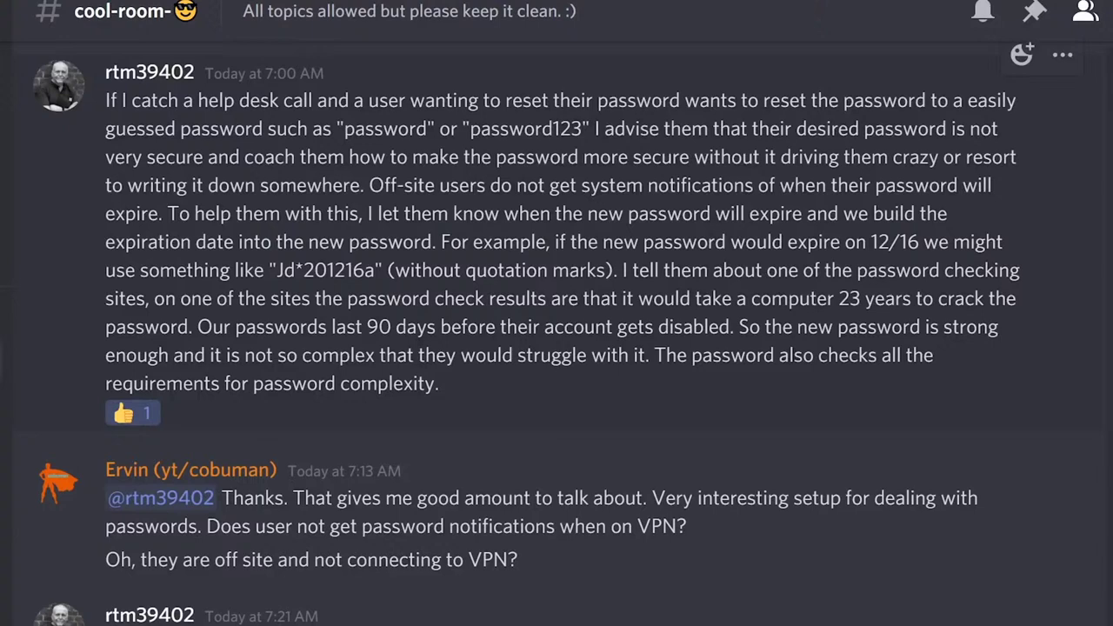
pyautogui.moveTo(431, 241)
pyautogui.mouseDown()
pyautogui.moveTo(125, 242)
pyautogui.moveTo(452, 242)
pyautogui.mouseUp()
pyautogui.moveTo(452, 241); pyautogui.dragTo(617, 270)
pyautogui.click(377, 270)
pyautogui.moveTo(377, 269); pyautogui.dragTo(276, 269)
pyautogui.moveTo(302, 270); pyautogui.dragTo(353, 269)
pyautogui.moveTo(621, 270); pyautogui.dragTo(1010, 269)
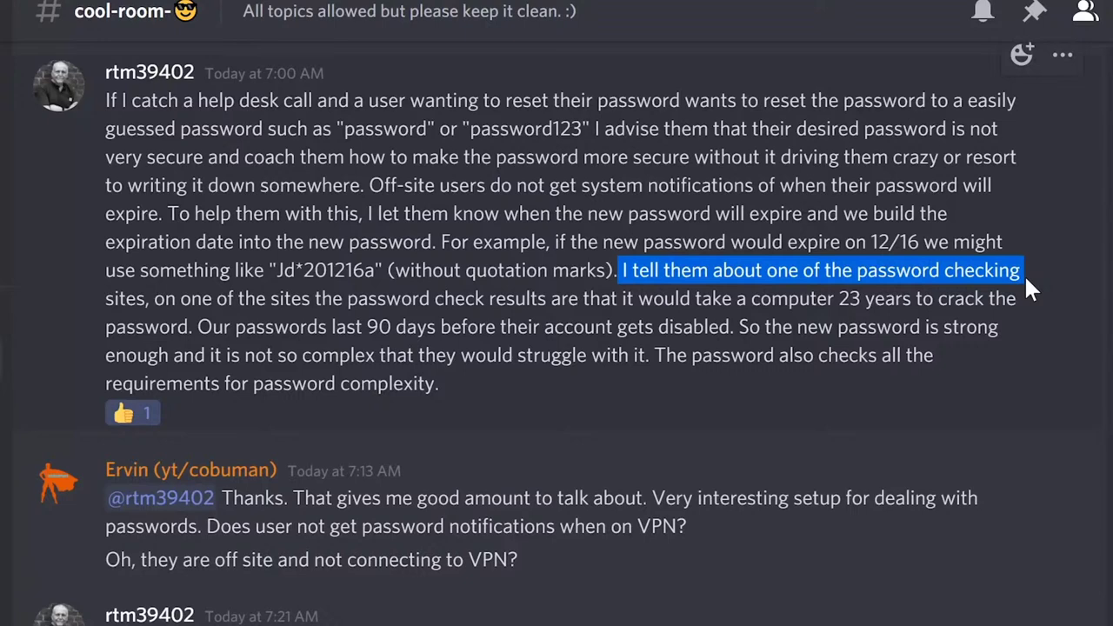
pyautogui.moveTo(1026, 282); pyautogui.dragTo(192, 327)
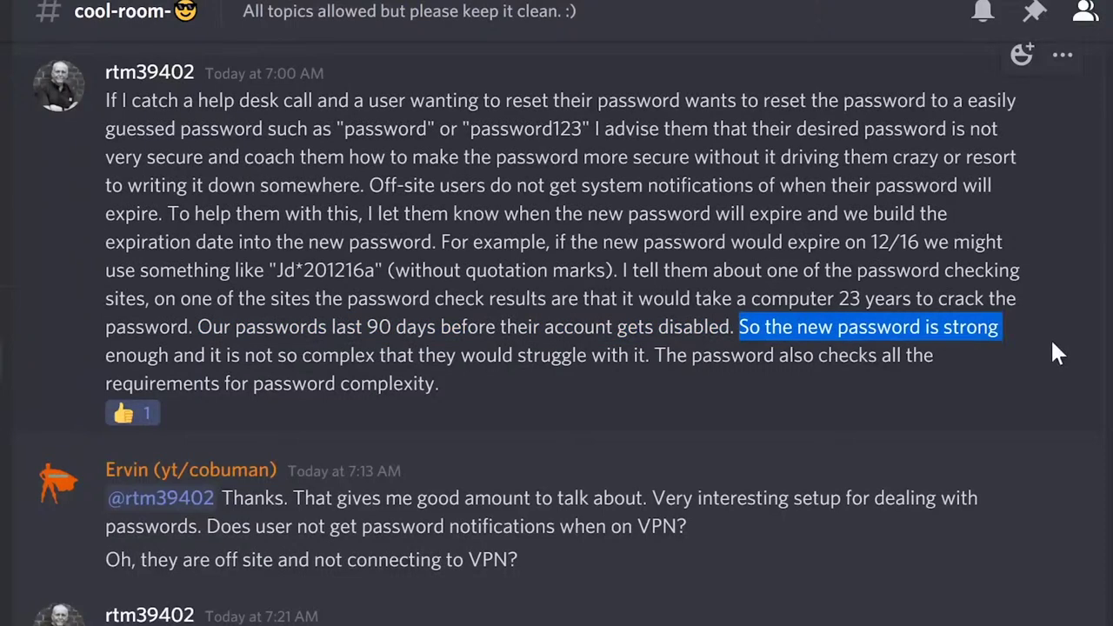
pyautogui.moveTo(997, 331); pyautogui.dragTo(493, 348)
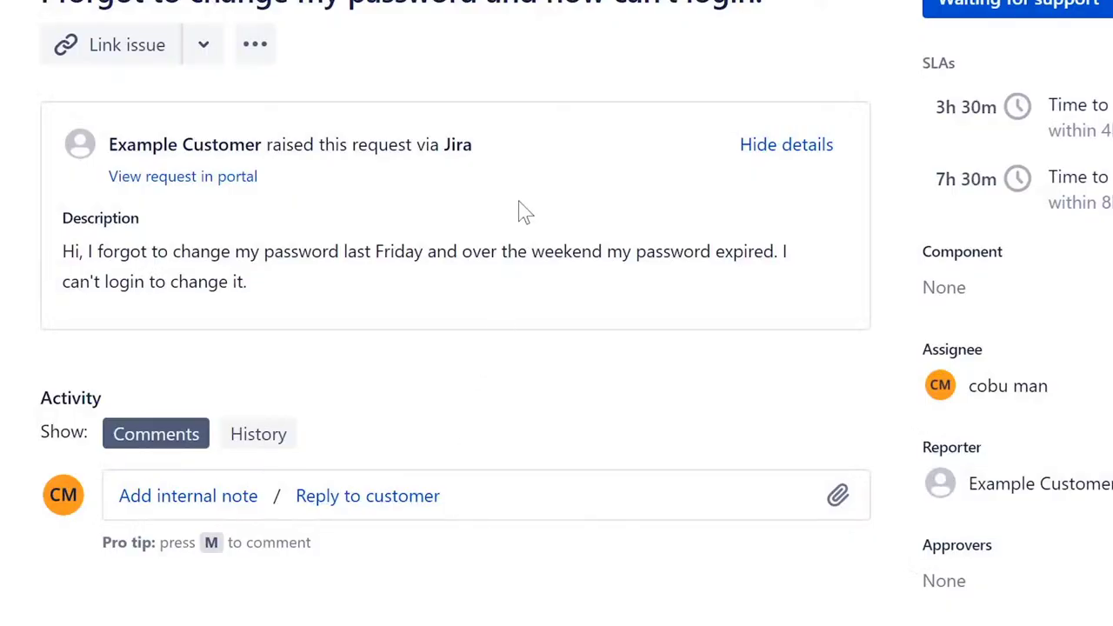
# Step: Click into the Description field of the password-expiry request
pyautogui.click(461, 261)
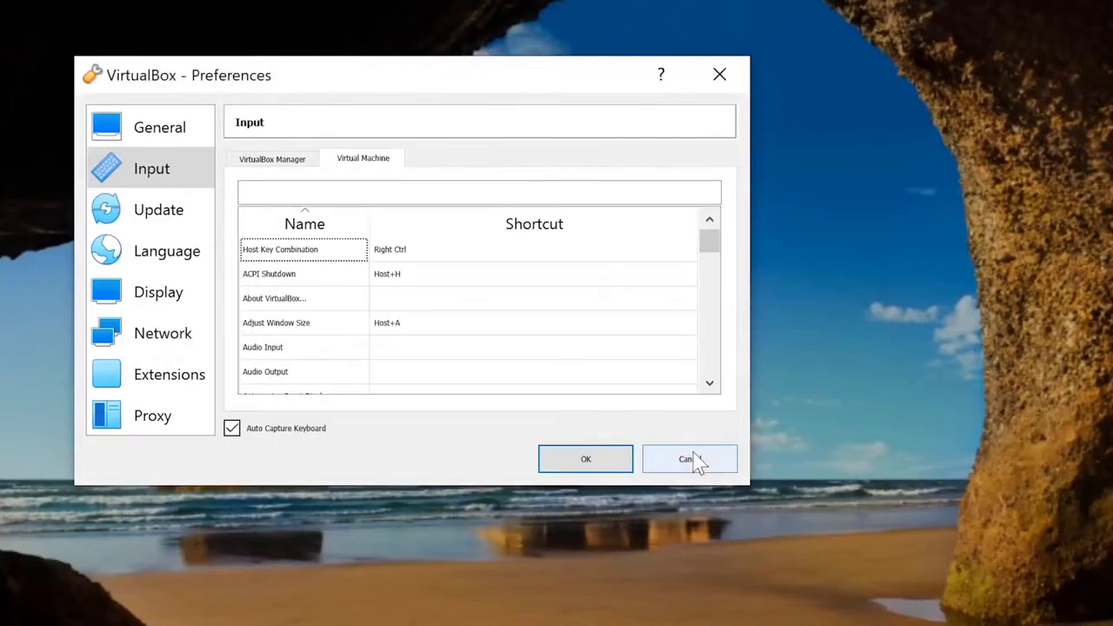
# Step: Sign in to the server's Administrator account with Ctrl+Alt+Del and the admin password
pyautogui.click(696, 458)
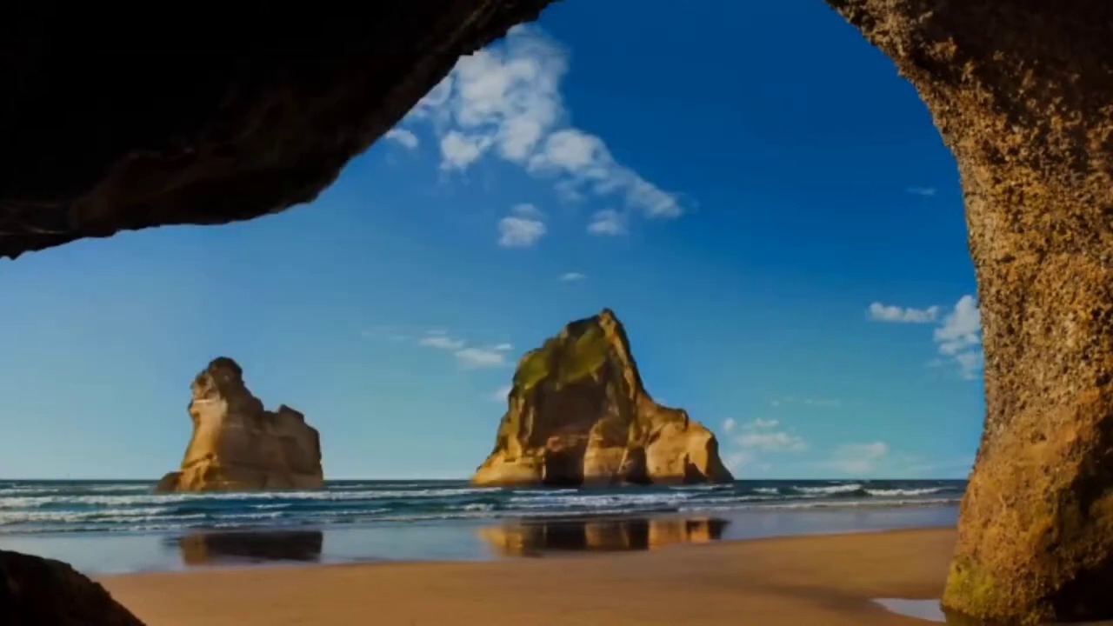
pyautogui.hotkey('ctrl', 'Home')
pyautogui.press('Escape')
pyautogui.hotkey('ctrl', 'alt', 'Delete')
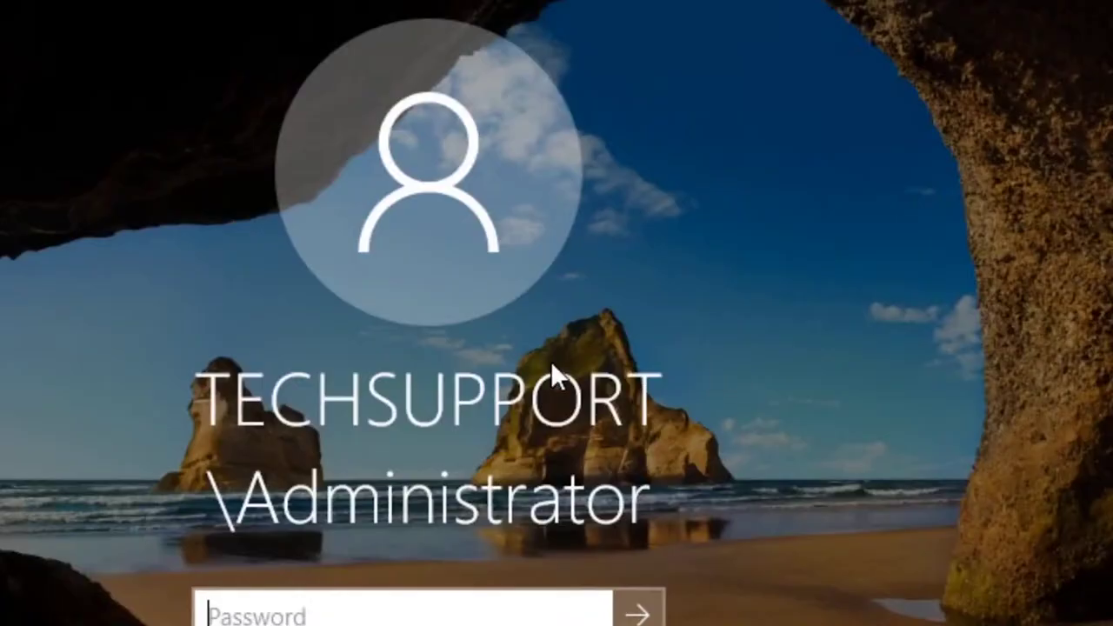
pyautogui.press('Return')
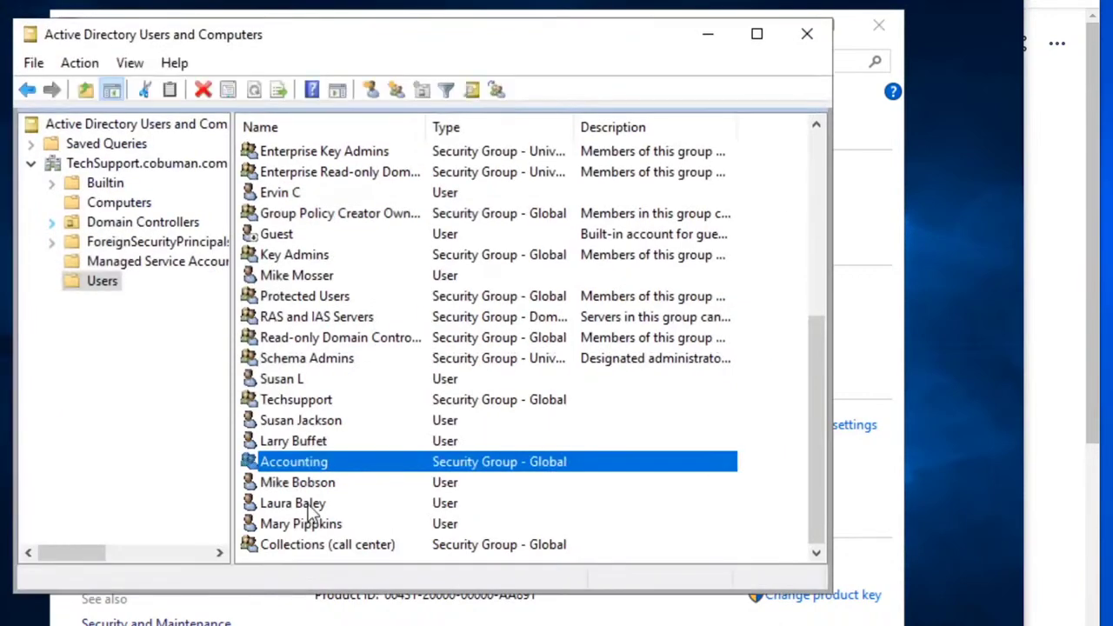
# Step: Search the Users container for the affected user by first name
pyautogui.click(400, 299)
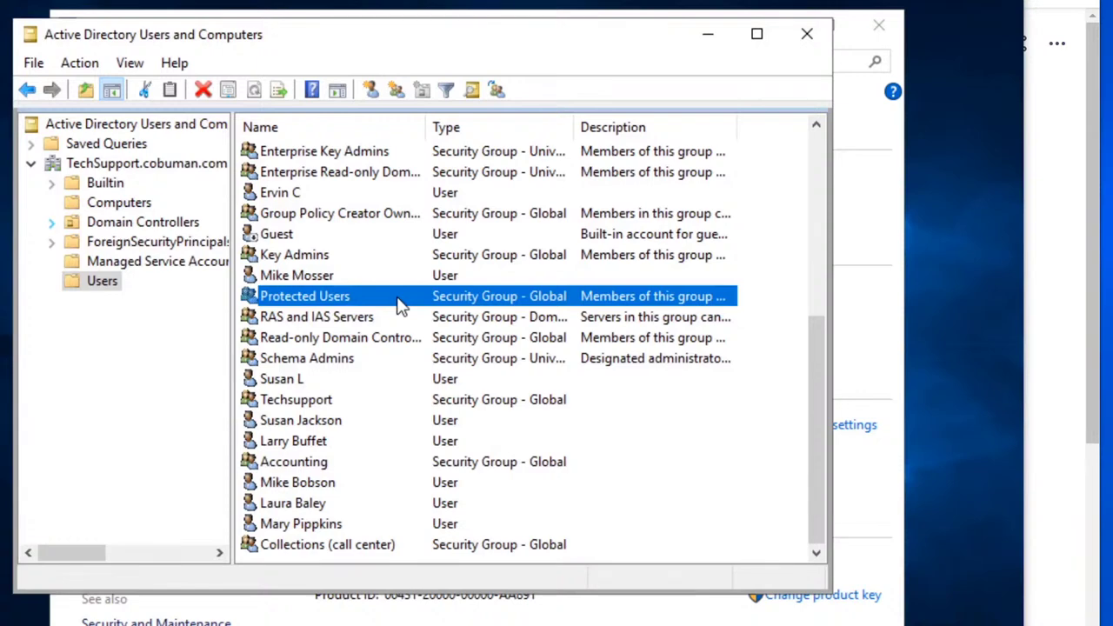
pyautogui.rightClick(86, 281)
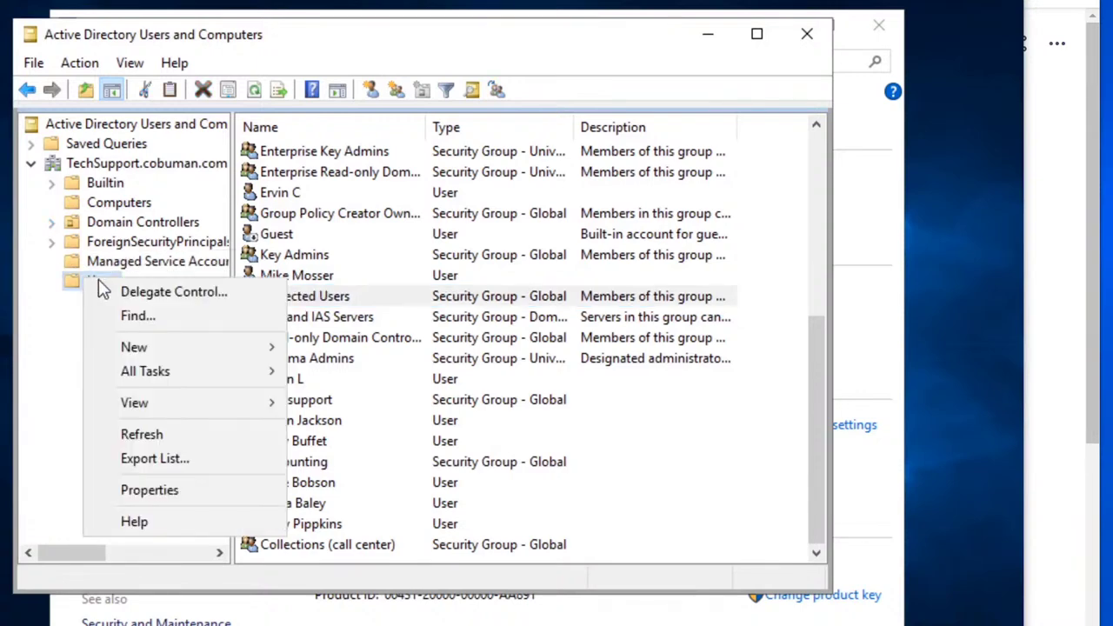
pyautogui.click(137, 316)
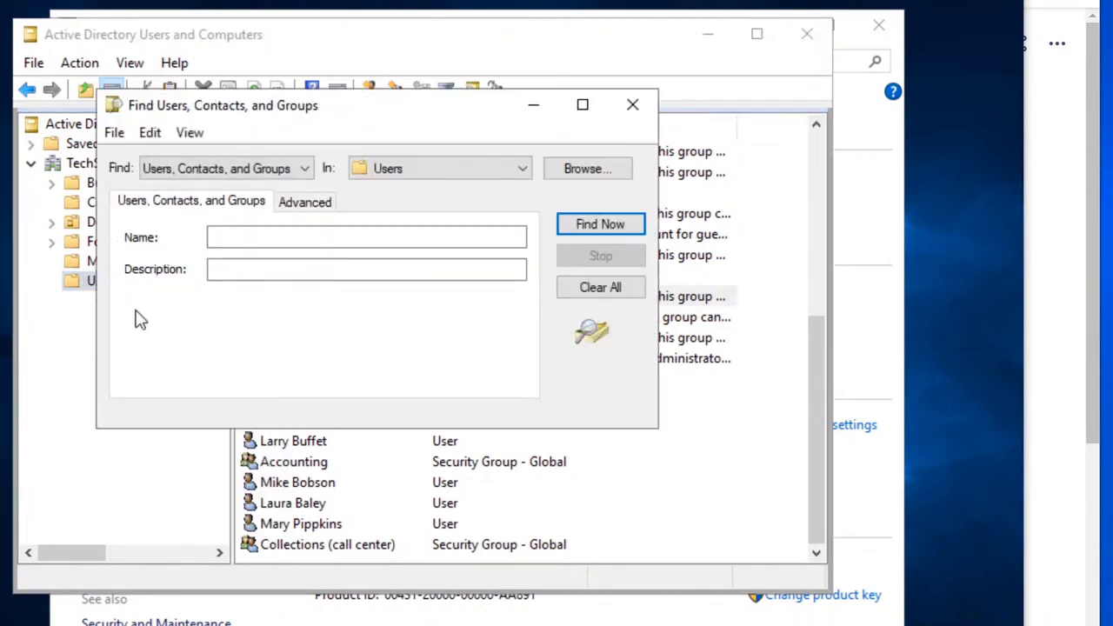
pyautogui.click(333, 230)
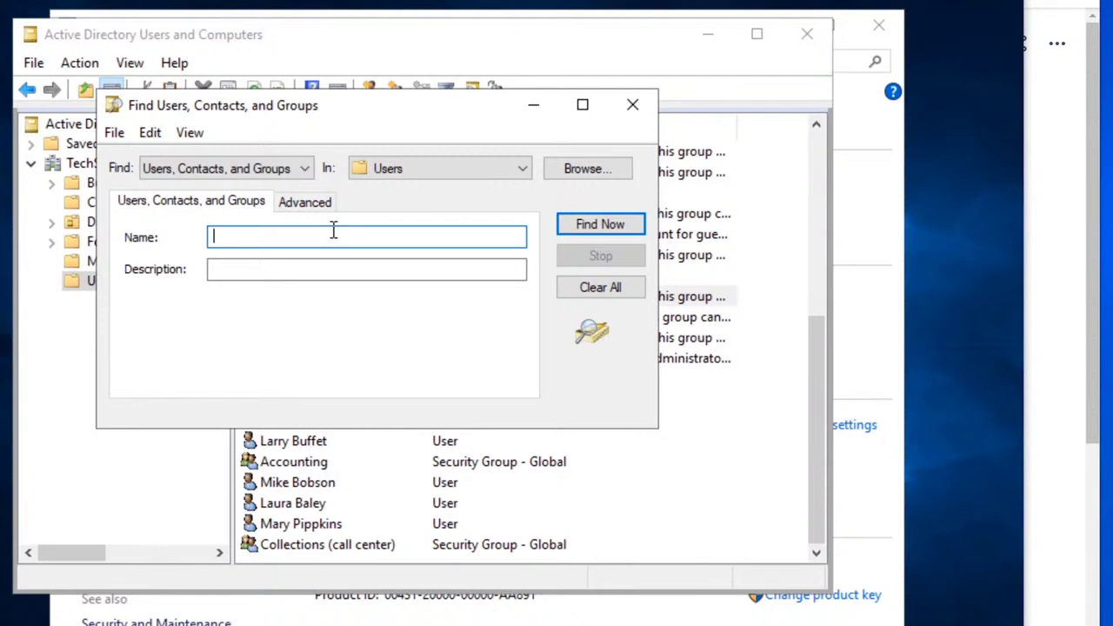
pyautogui.write('mike')
pyautogui.click(579, 229)
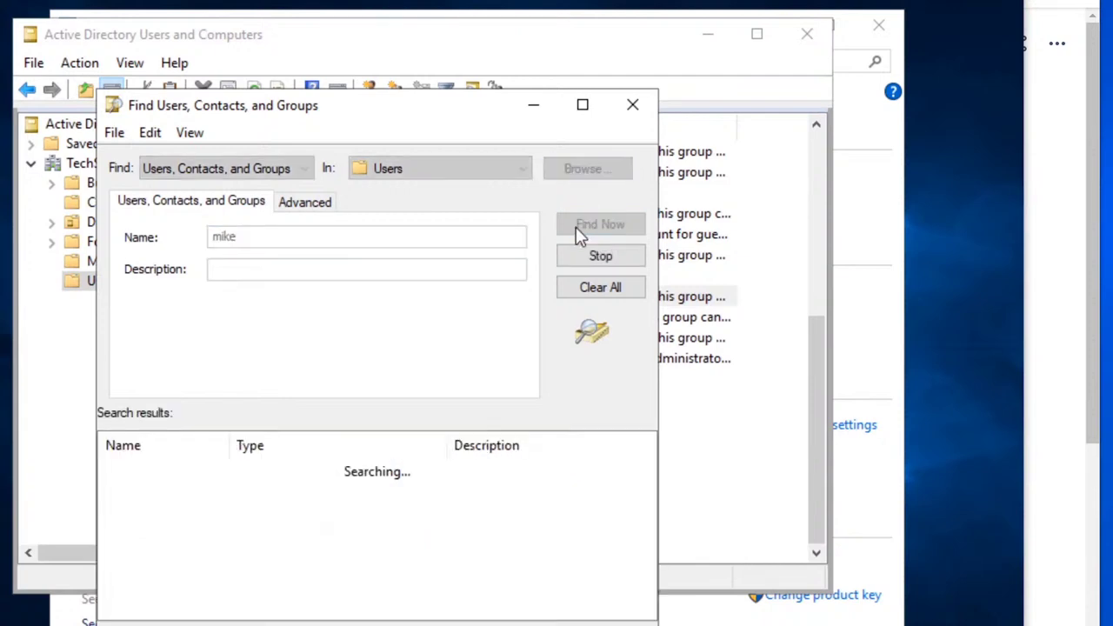
# Step: Open Reset Password for the second matching user account
pyautogui.click(182, 491)
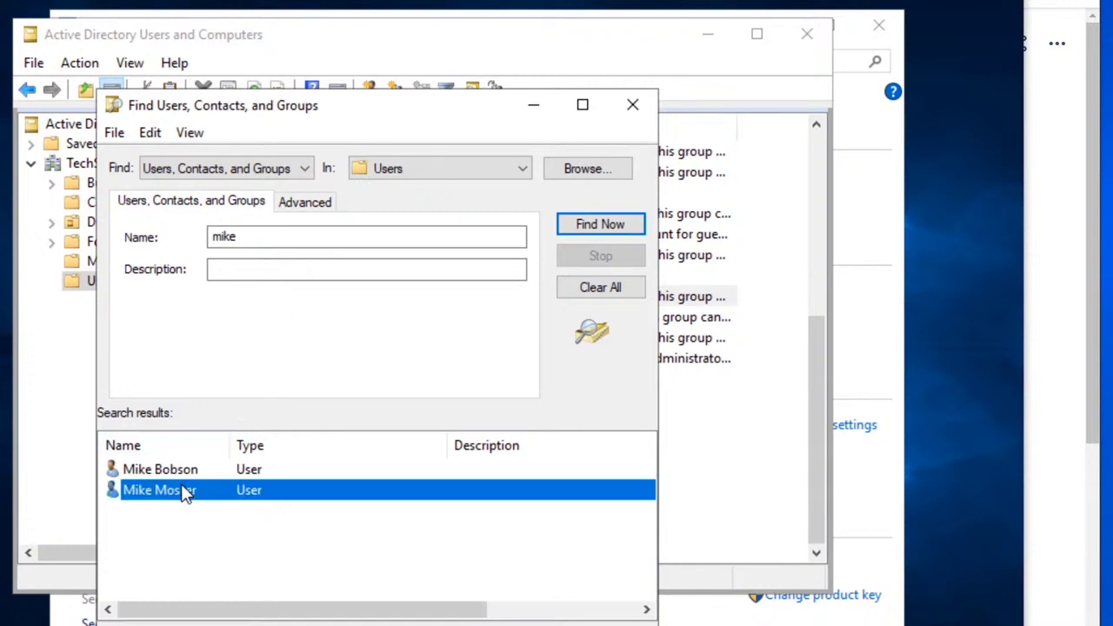
pyautogui.rightClick(184, 493)
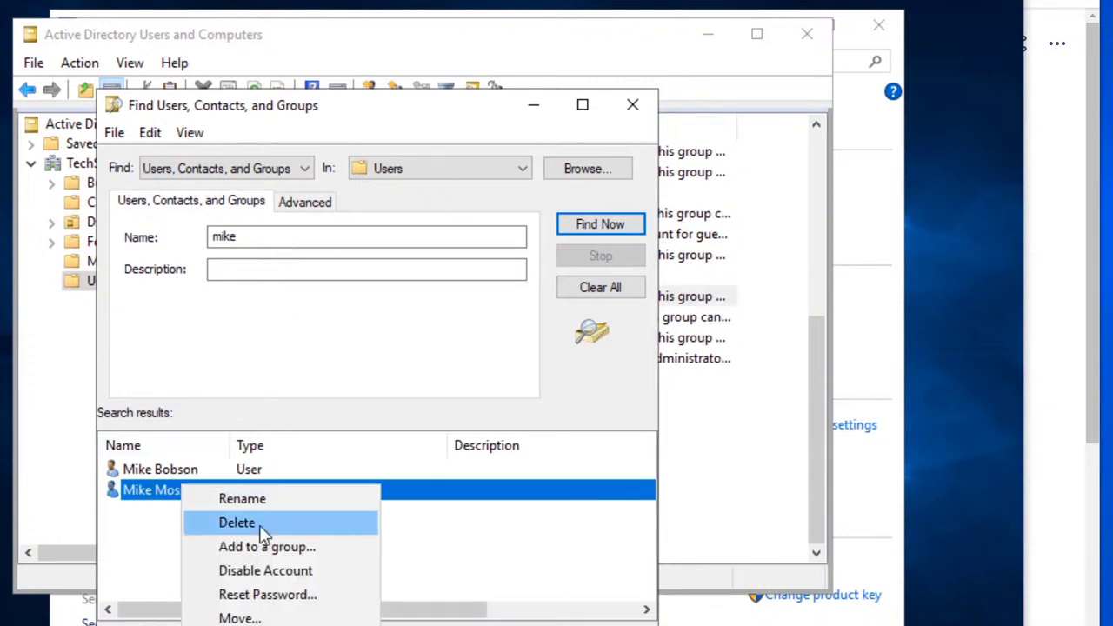
pyautogui.click(281, 596)
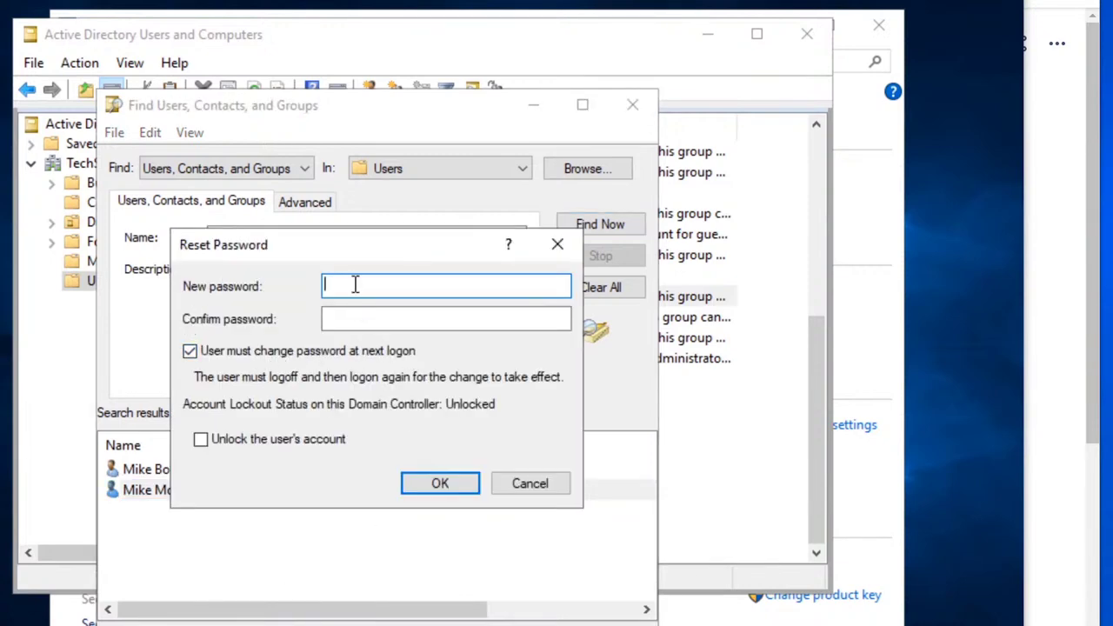
# Step: Move through the New password and Confirm password fields, leaving them empty
pyautogui.click(346, 312)
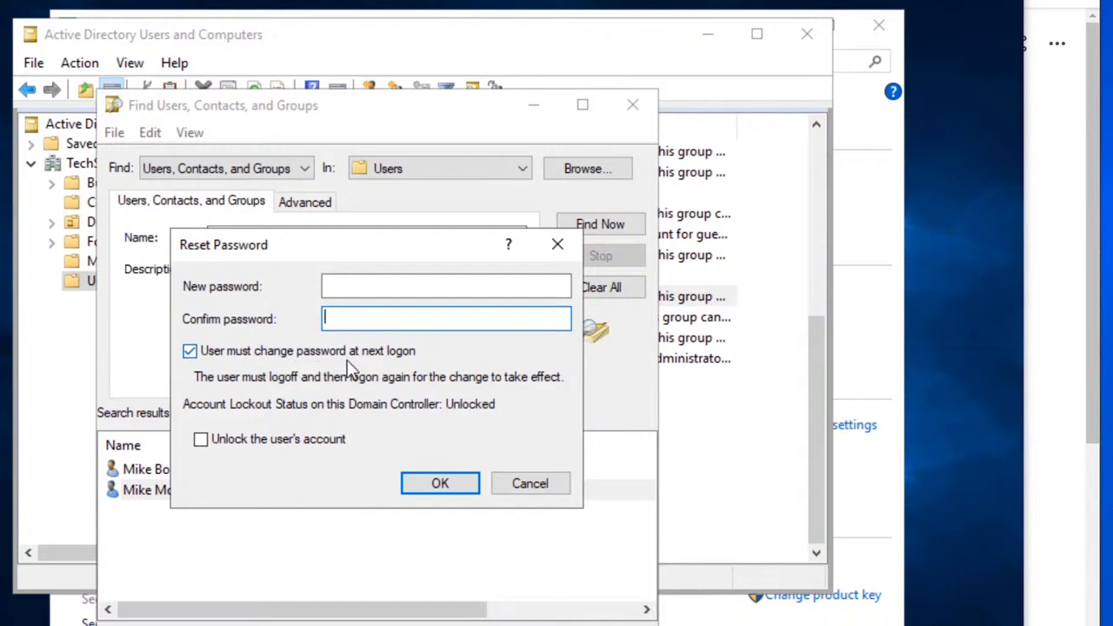
pyautogui.click(405, 289)
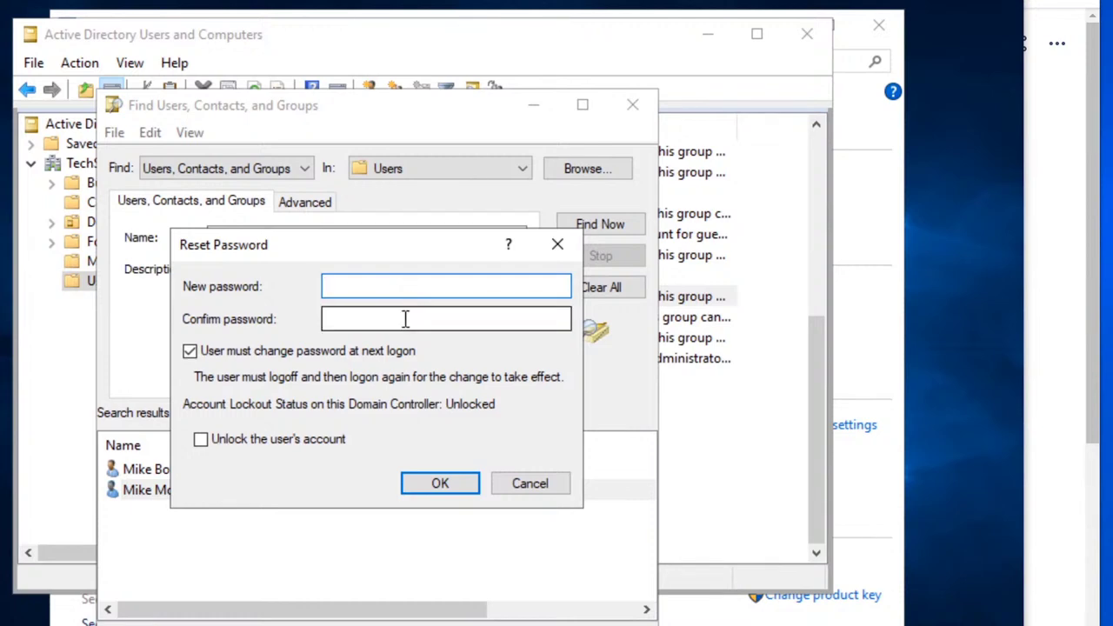
pyautogui.click(405, 318)
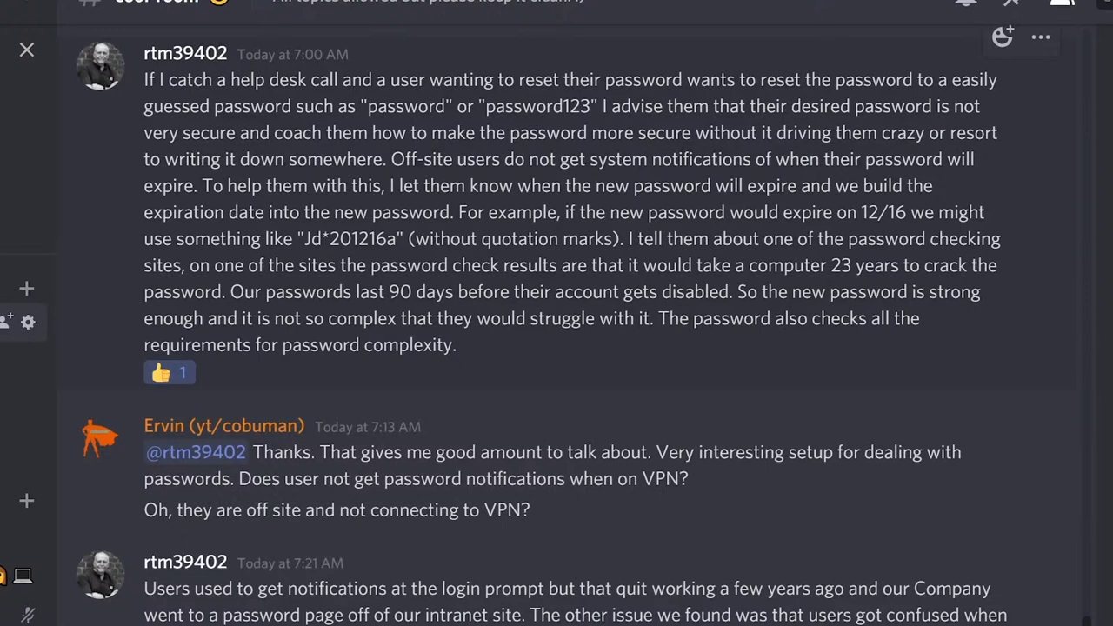
pyautogui.moveTo(304, 238); pyautogui.dragTo(394, 227)
pyautogui.press('Escape')
pyautogui.moveTo(396, 239); pyautogui.dragTo(303, 239)
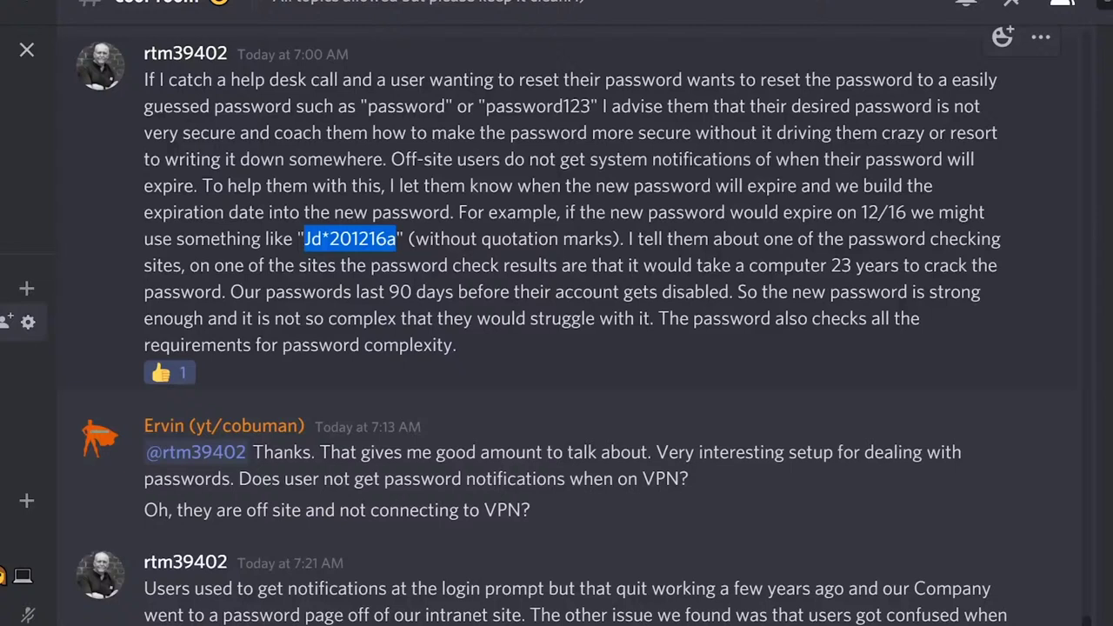
pyautogui.moveTo(391, 159); pyautogui.dragTo(456, 159)
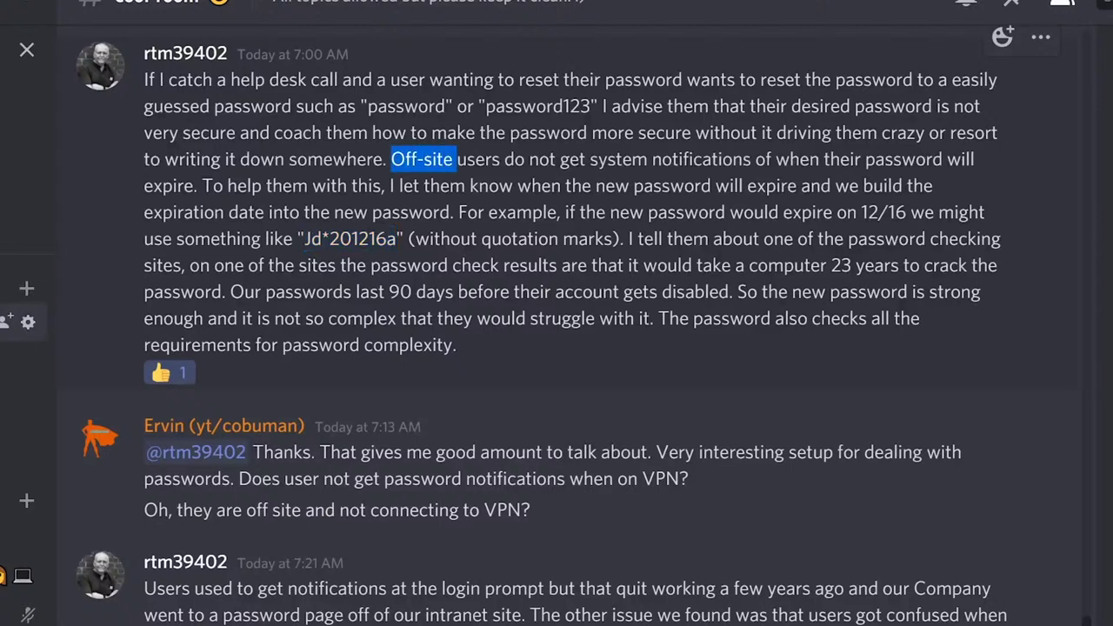
pyautogui.moveTo(304, 239); pyautogui.dragTo(396, 239)
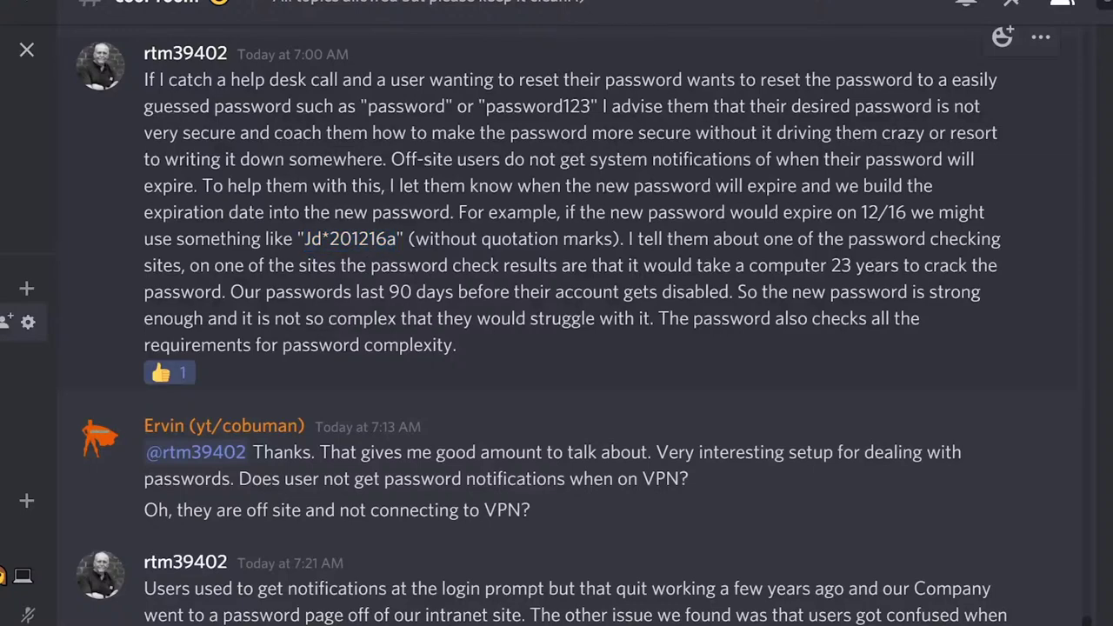
pyautogui.scroll(-2, 672, 262)
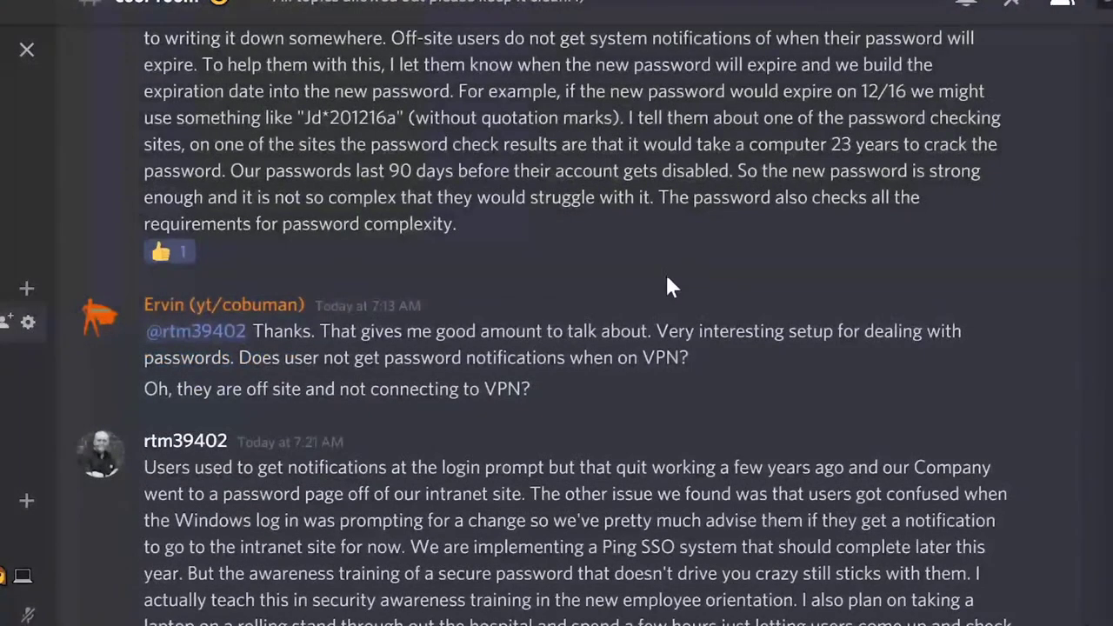
pyautogui.scroll(-2, 652, 286)
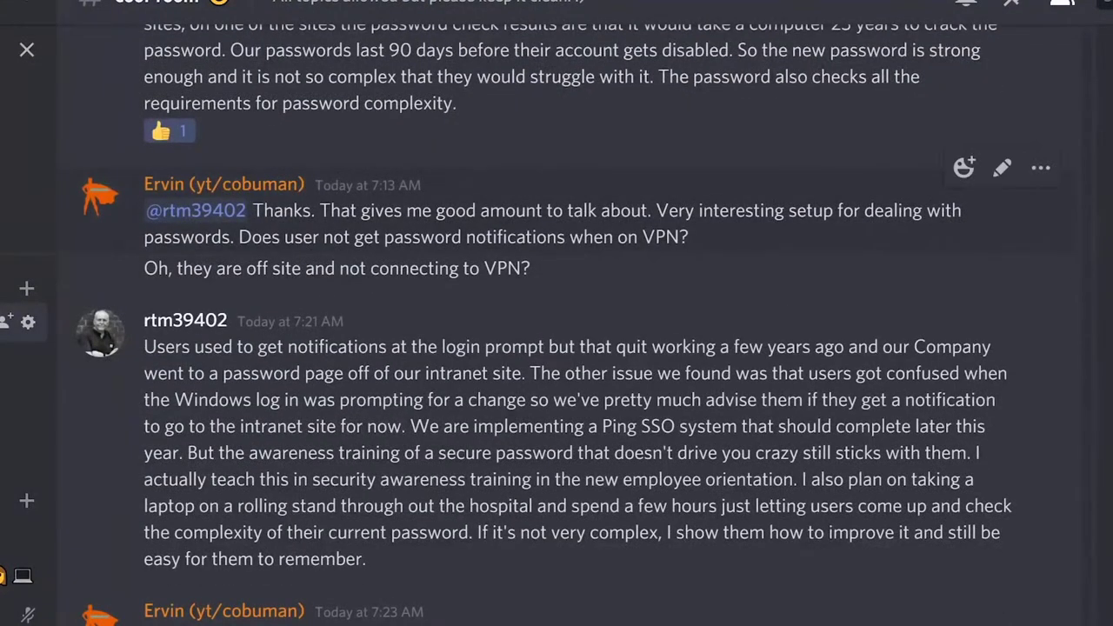
pyautogui.moveTo(252, 210); pyautogui.dragTo(294, 210)
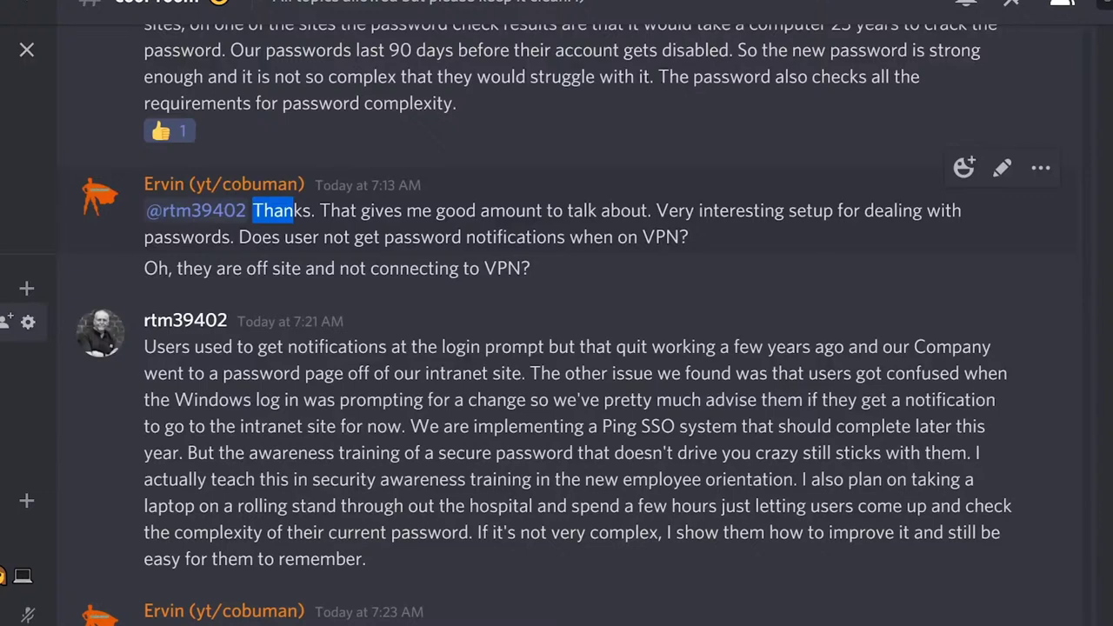
pyautogui.moveTo(294, 210); pyautogui.dragTo(476, 210)
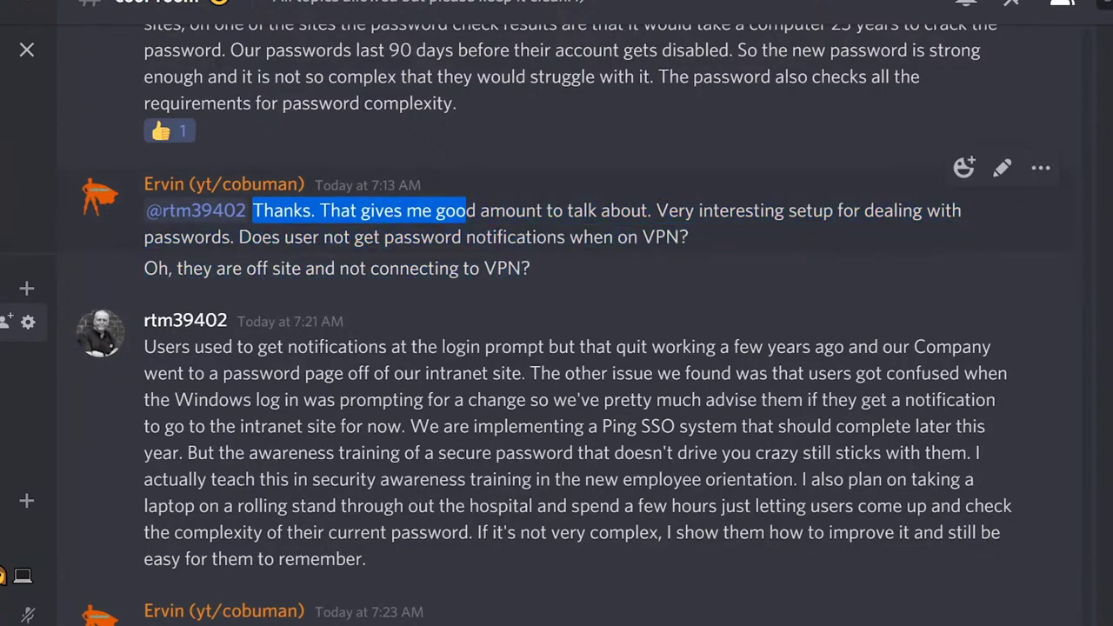
pyautogui.scroll(2, 462, 226)
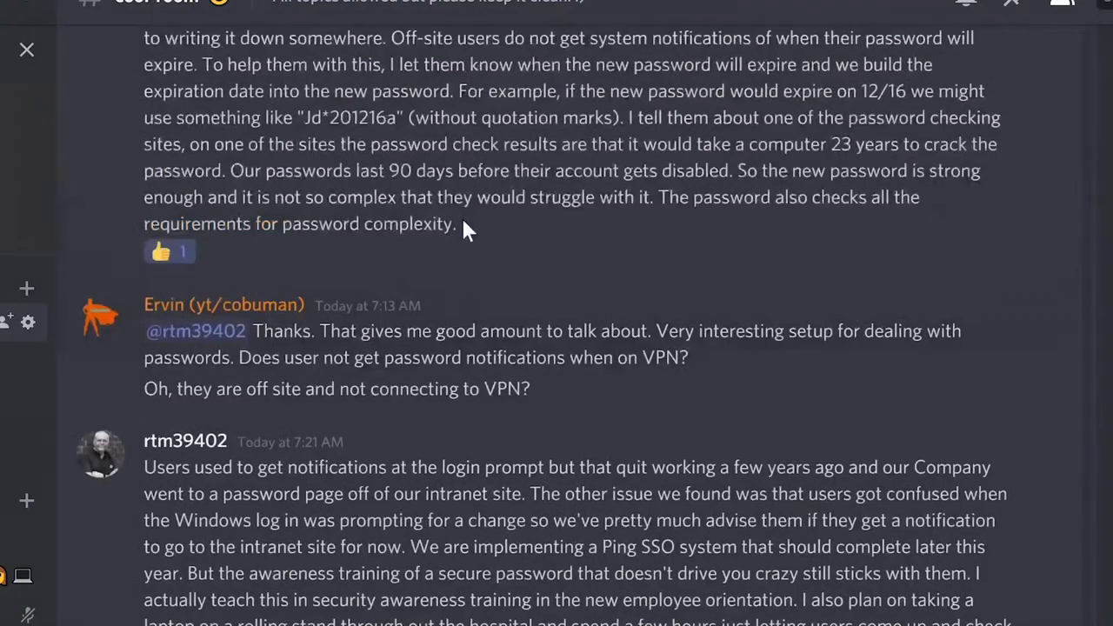
pyautogui.moveTo(304, 118); pyautogui.dragTo(397, 117)
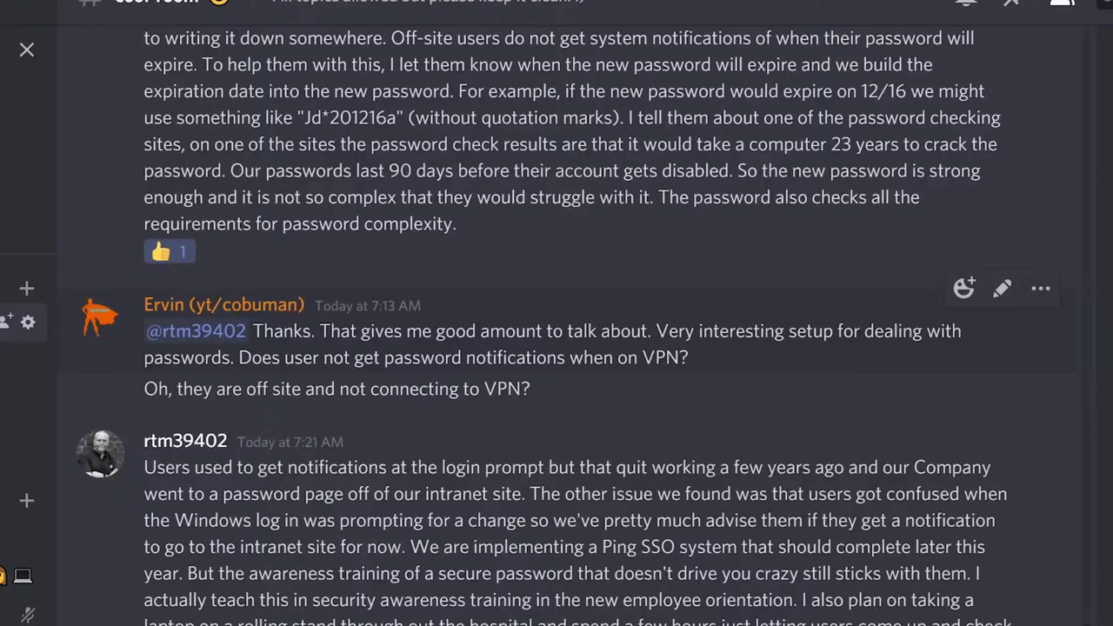
pyautogui.moveTo(252, 330); pyautogui.dragTo(654, 331)
# Step: Read the reply's question about notifications on VPN, the off-site clarification and login-prompt notifications
pyautogui.scroll(-5, 556, 348)
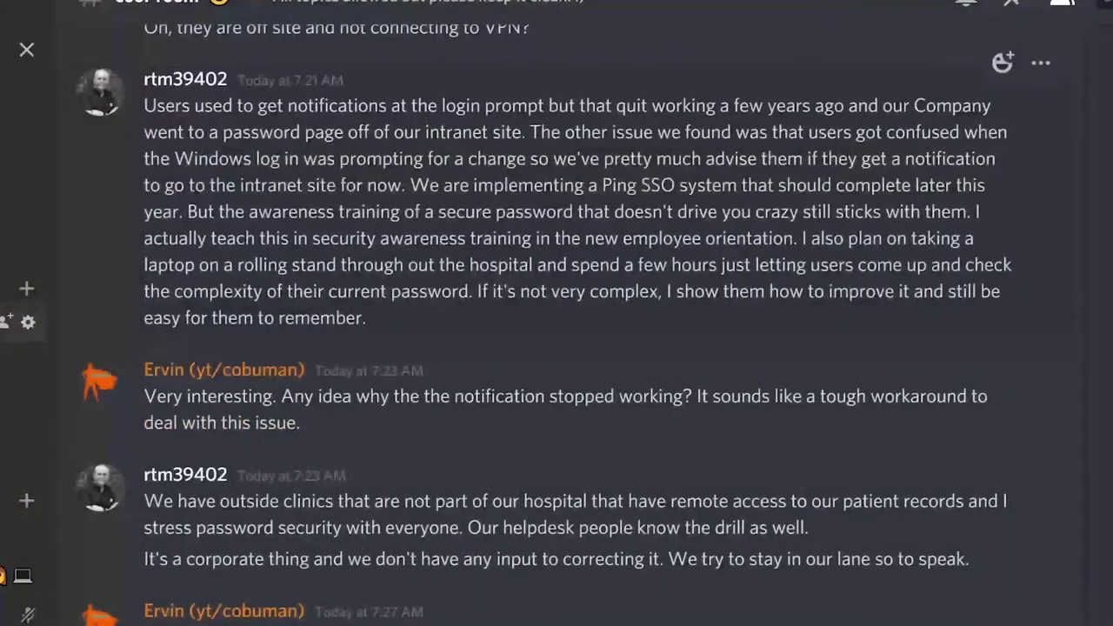
pyautogui.moveTo(144, 106); pyautogui.dragTo(284, 105)
pyautogui.scroll(2, 295, 101)
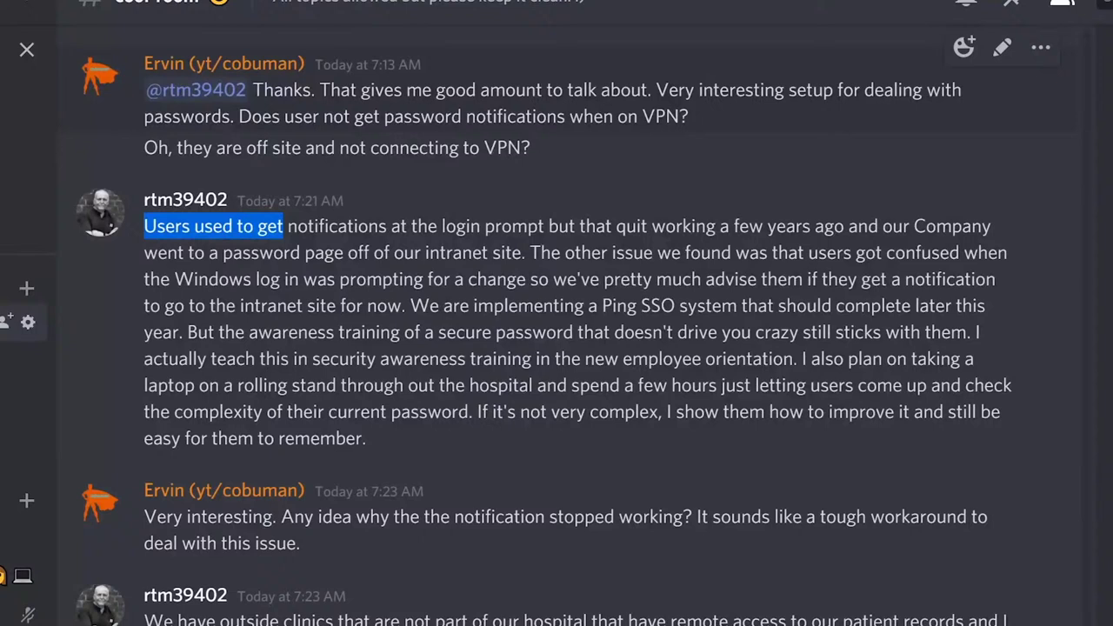
pyautogui.moveTo(239, 116); pyautogui.dragTo(679, 116)
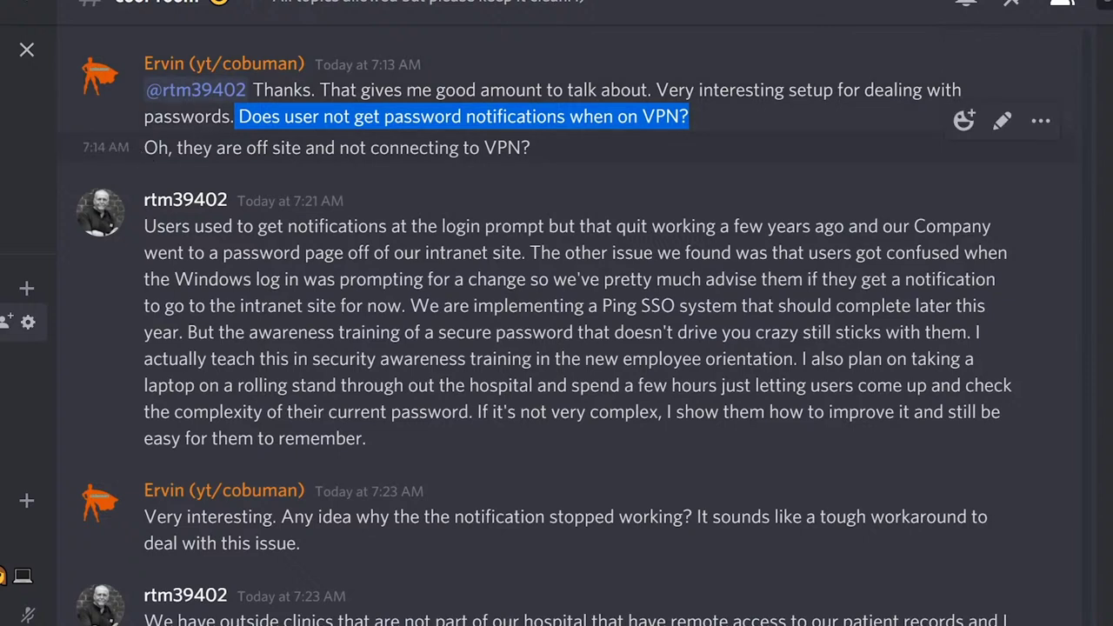
pyautogui.moveTo(145, 148); pyautogui.dragTo(529, 156)
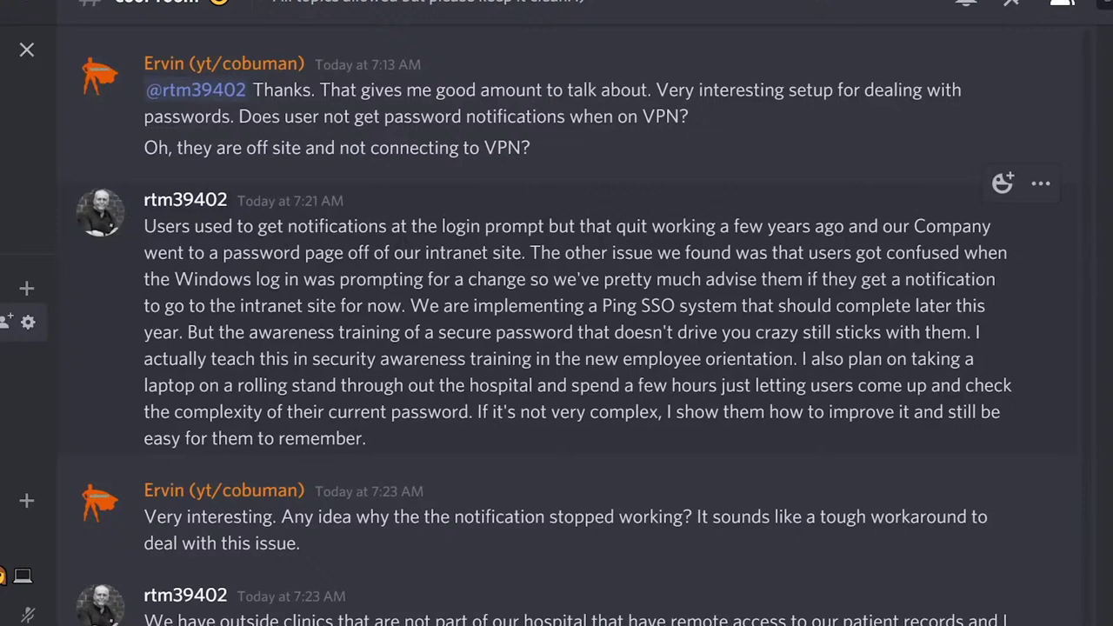
pyautogui.moveTo(145, 226); pyautogui.dragTo(530, 253)
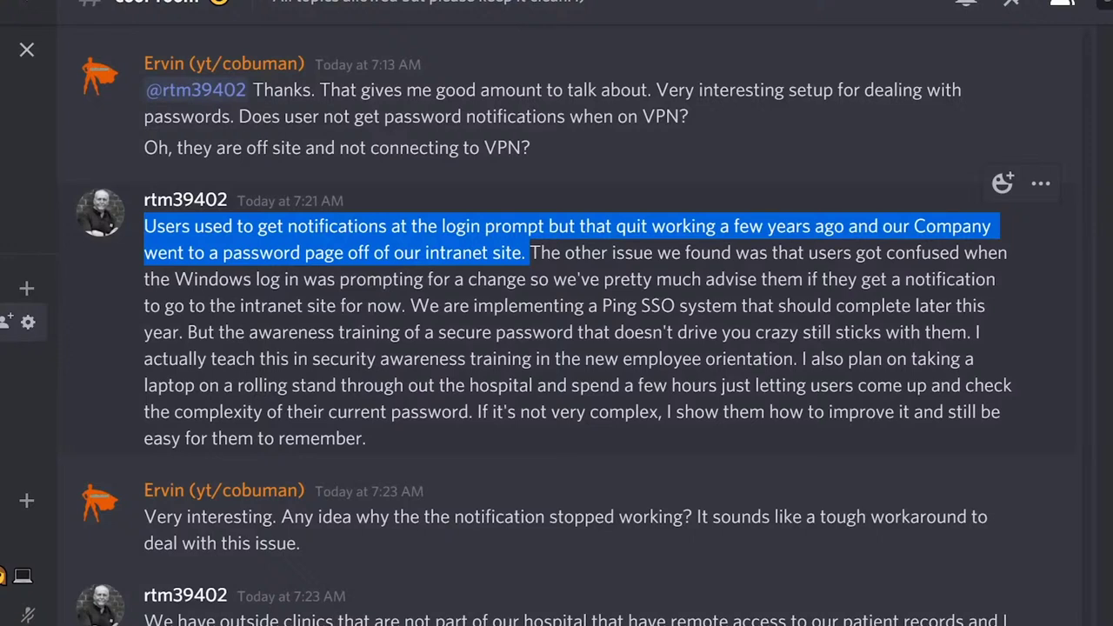
# Step: Read the sentence about the intranet password page and the start of 'The other issue'
pyautogui.click(100, 241)
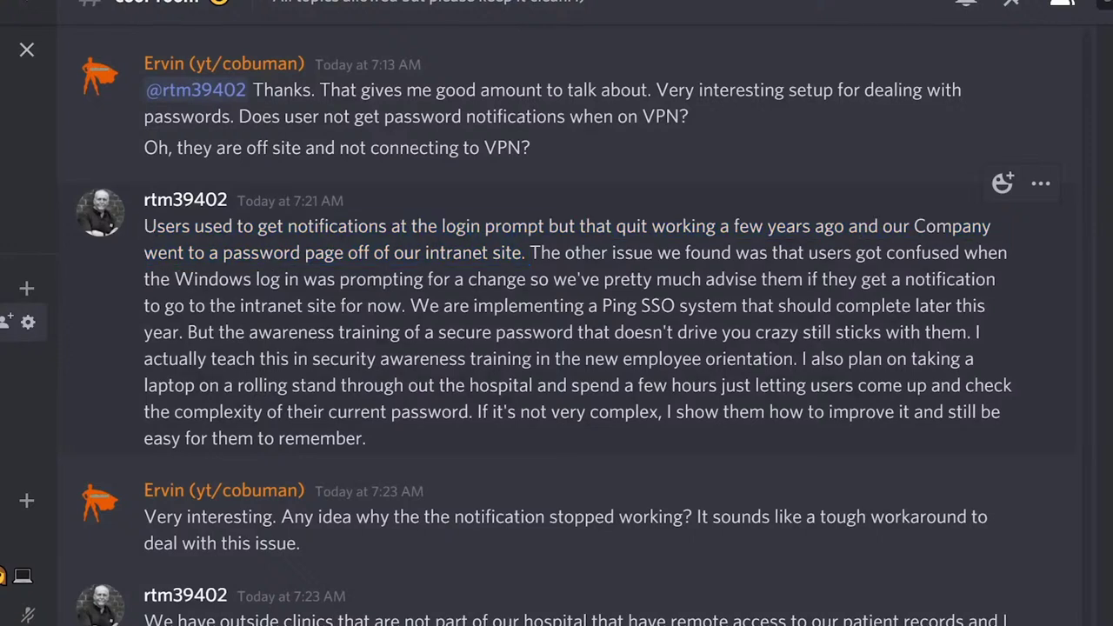
pyautogui.moveTo(145, 226); pyautogui.dragTo(473, 254)
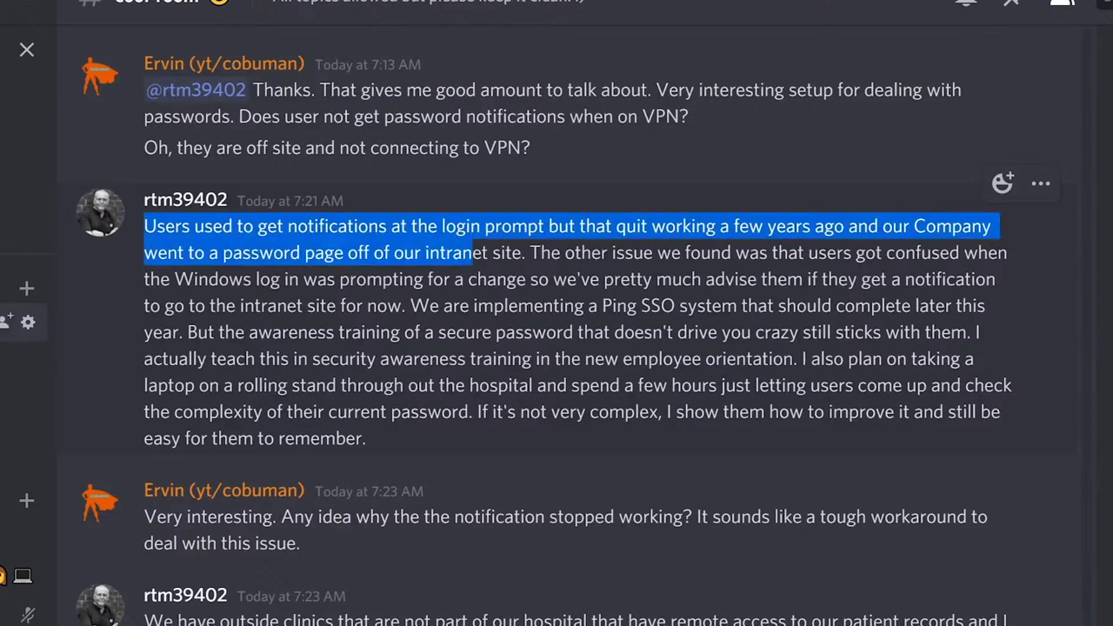
pyautogui.moveTo(473, 253); pyautogui.dragTo(525, 253)
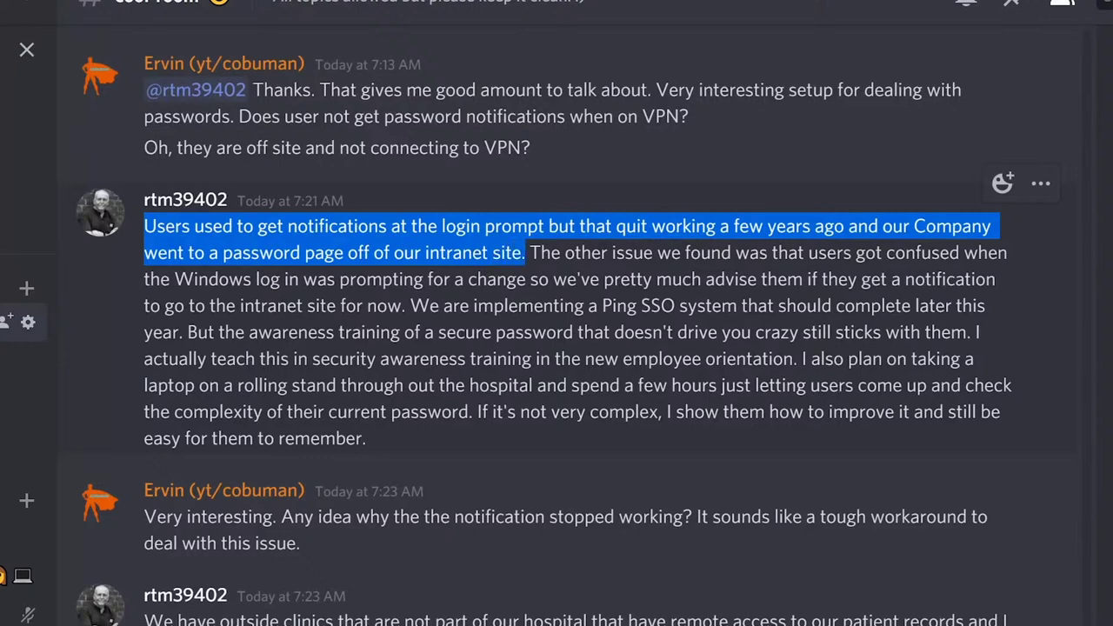
pyautogui.press('Escape')
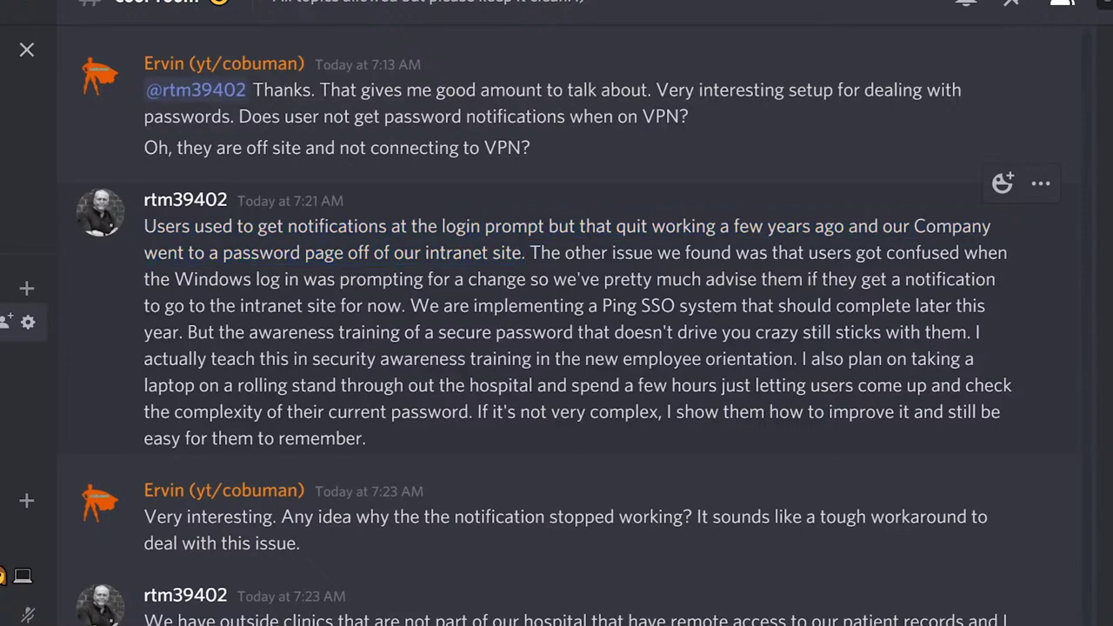
pyautogui.moveTo(529, 253); pyautogui.dragTo(541, 253)
pyautogui.moveTo(541, 253); pyautogui.dragTo(564, 253)
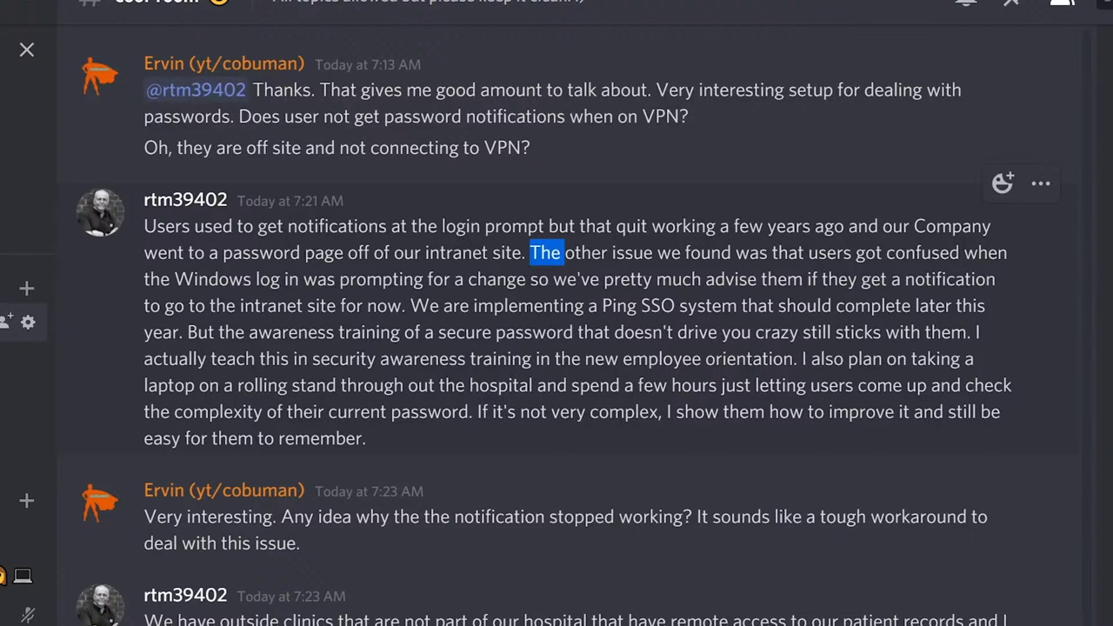
pyautogui.moveTo(564, 253); pyautogui.dragTo(601, 253)
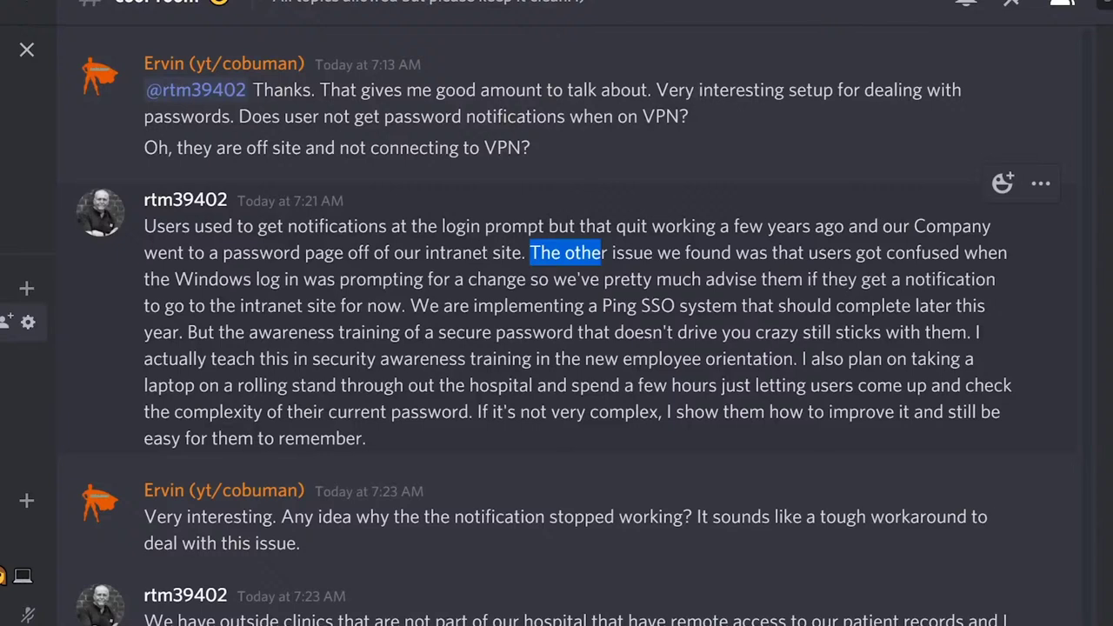
pyautogui.moveTo(605, 252); pyautogui.dragTo(608, 252)
pyautogui.moveTo(608, 252); pyautogui.dragTo(608, 252)
pyautogui.moveTo(608, 252); pyautogui.dragTo(600, 279)
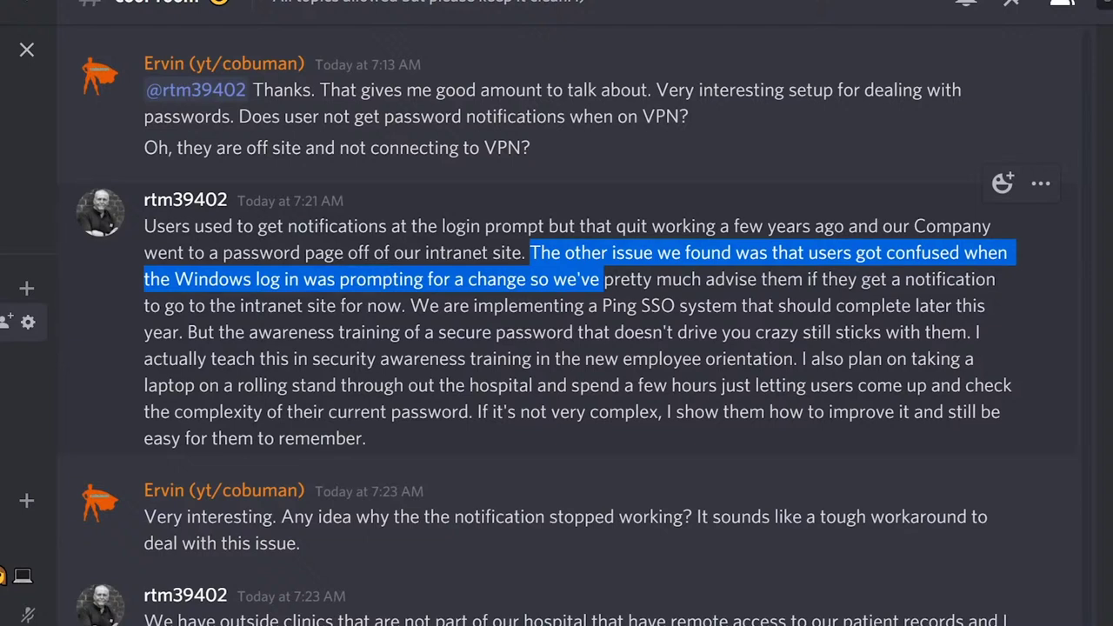
# Step: Read the sentences on confusing Windows login prompts, the Ping SSO plan and awareness training
pyautogui.moveTo(530, 252); pyautogui.dragTo(401, 305)
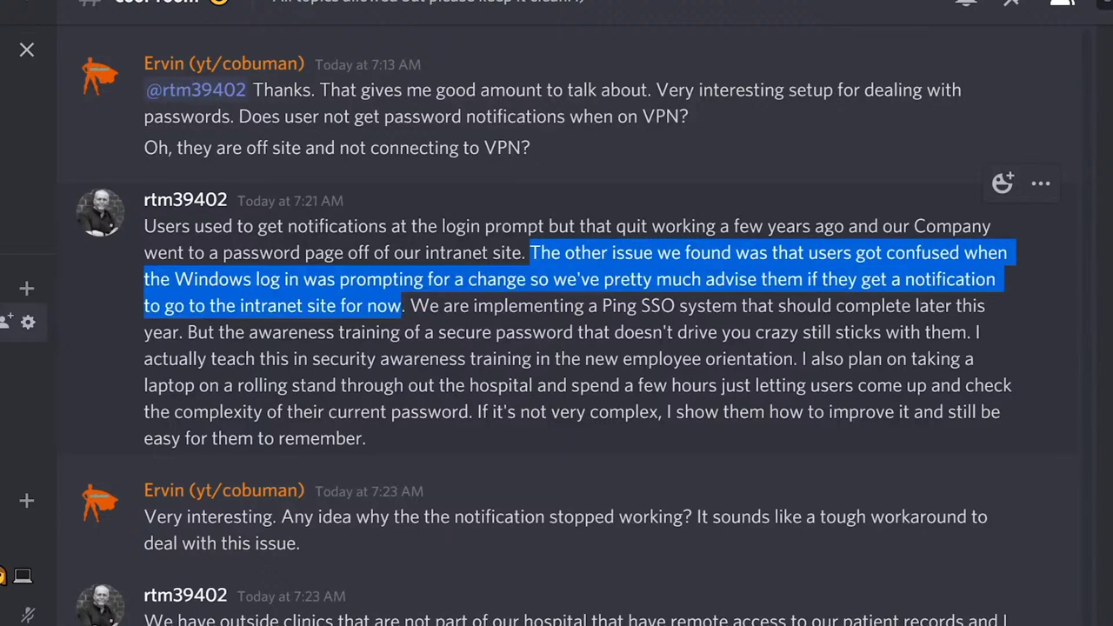
pyautogui.click(402, 305)
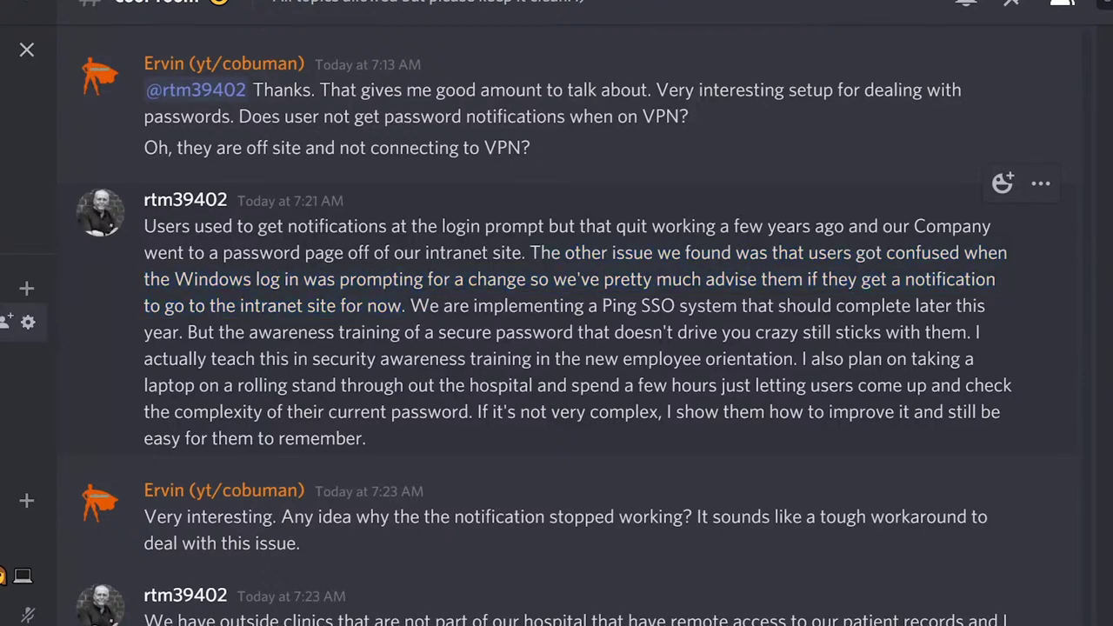
pyautogui.moveTo(410, 305); pyautogui.dragTo(662, 305)
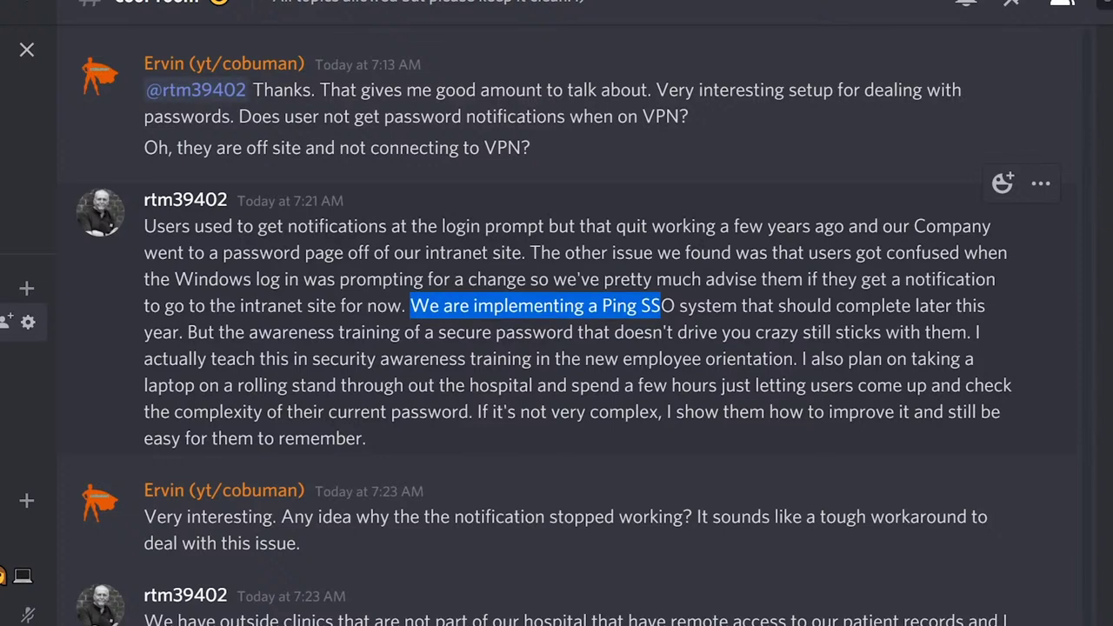
pyautogui.moveTo(662, 306); pyautogui.dragTo(967, 332)
pyautogui.click(186, 332)
pyautogui.press('Escape')
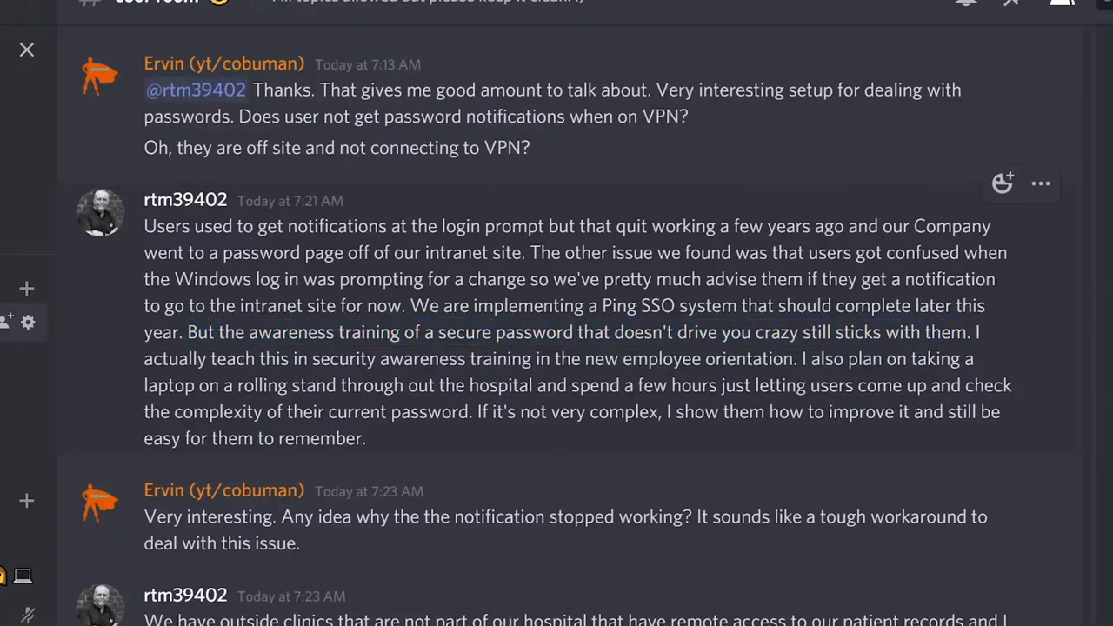
pyautogui.moveTo(969, 332); pyautogui.dragTo(187, 332)
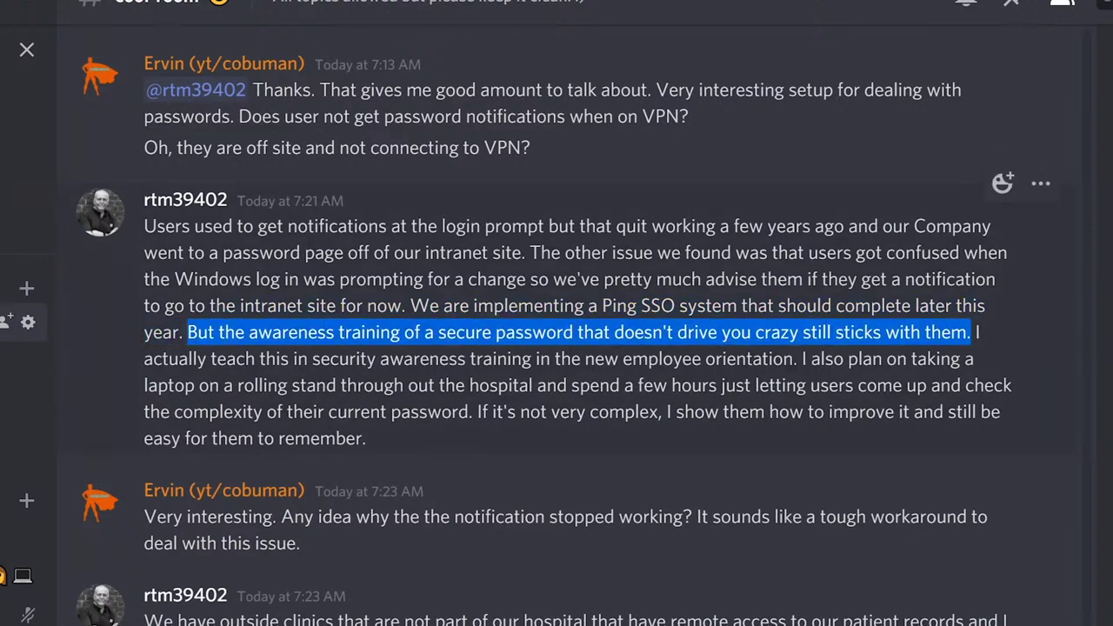
pyautogui.click(187, 333)
pyautogui.moveTo(973, 332); pyautogui.dragTo(797, 358)
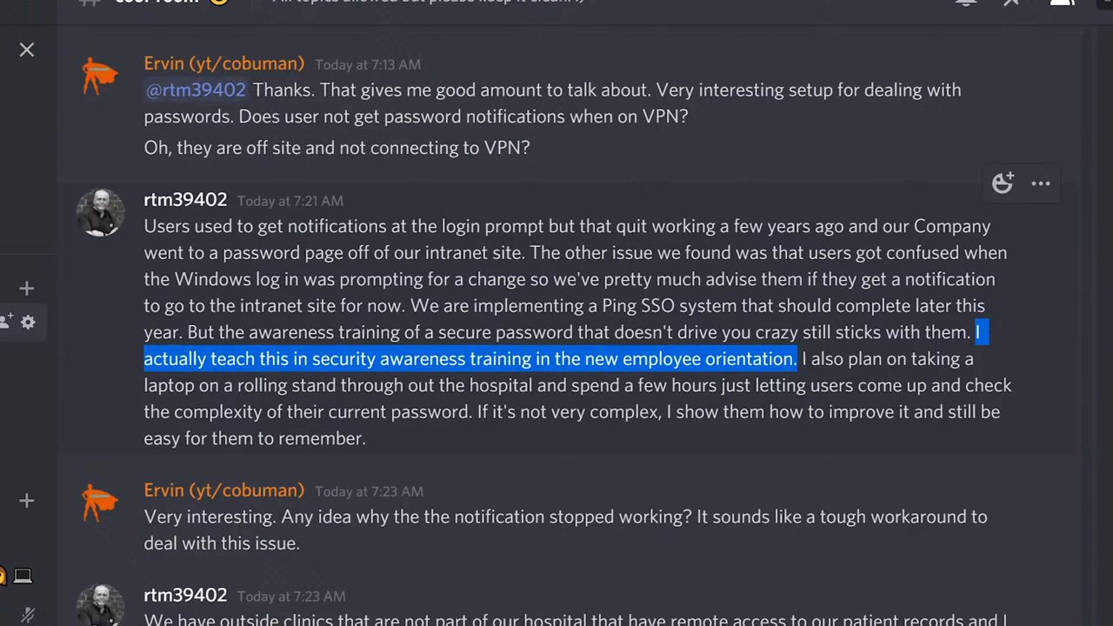
pyautogui.press('Escape')
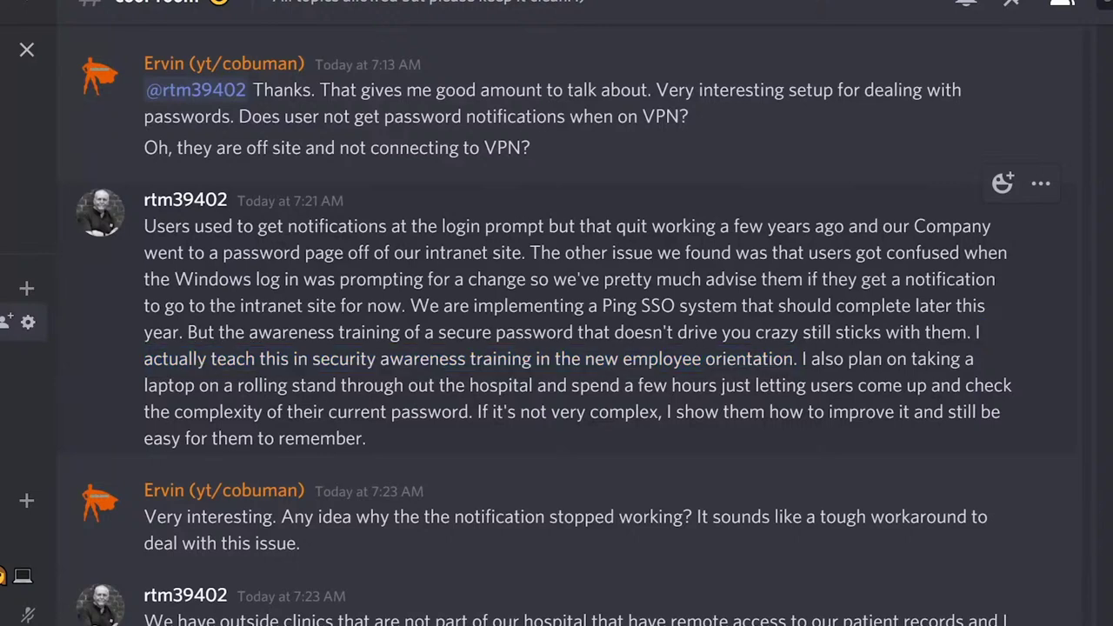
pyautogui.moveTo(802, 358); pyautogui.dragTo(476, 412)
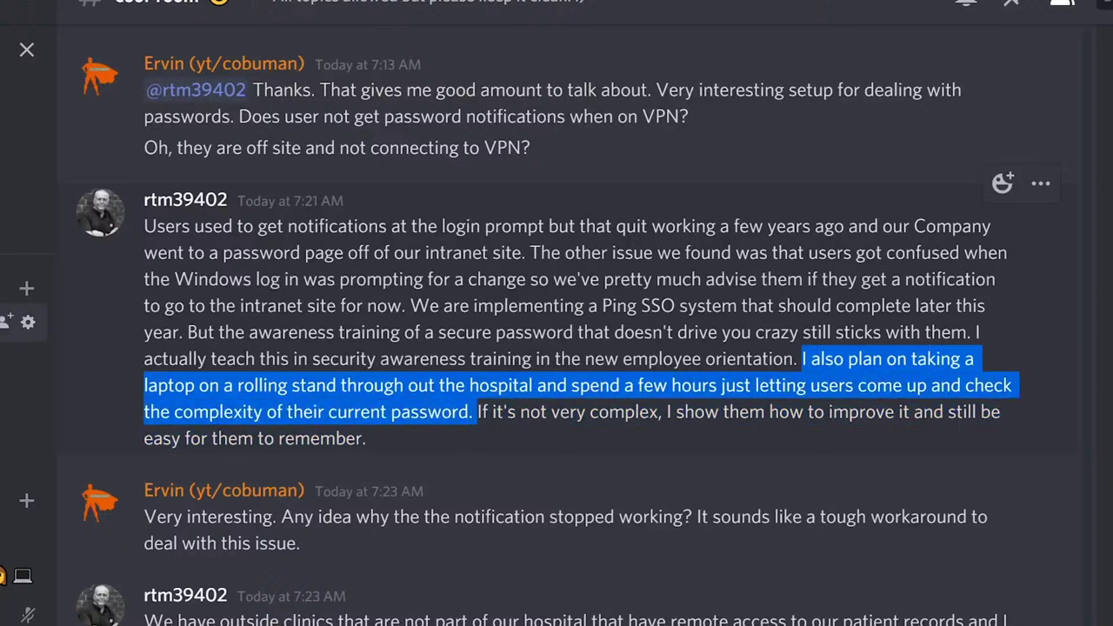
pyautogui.click(477, 412)
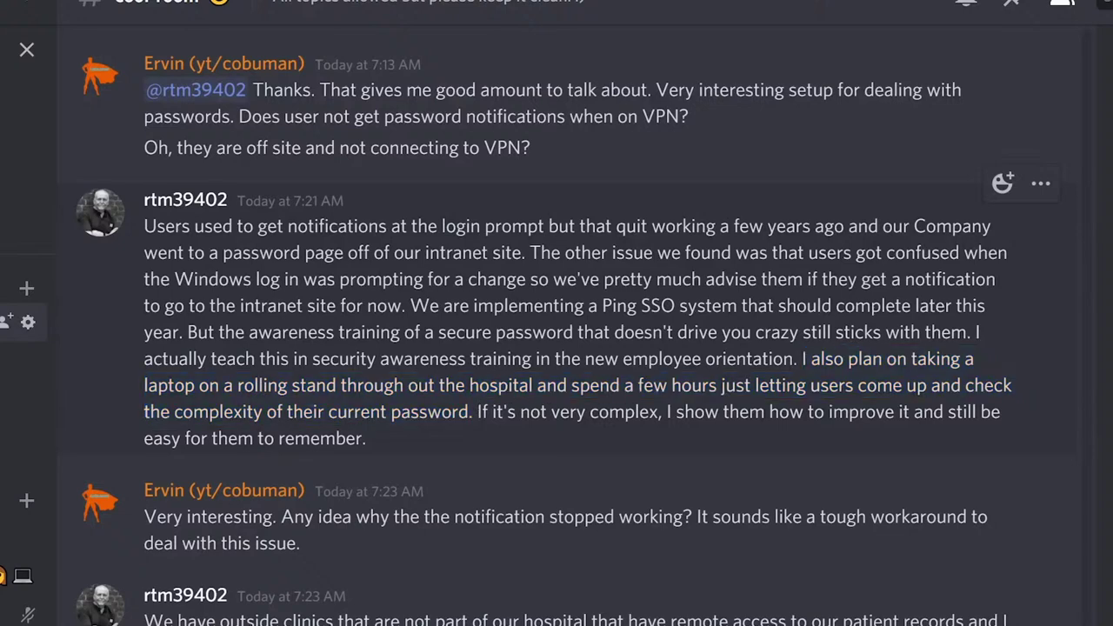
pyautogui.moveTo(801, 358); pyautogui.dragTo(477, 412)
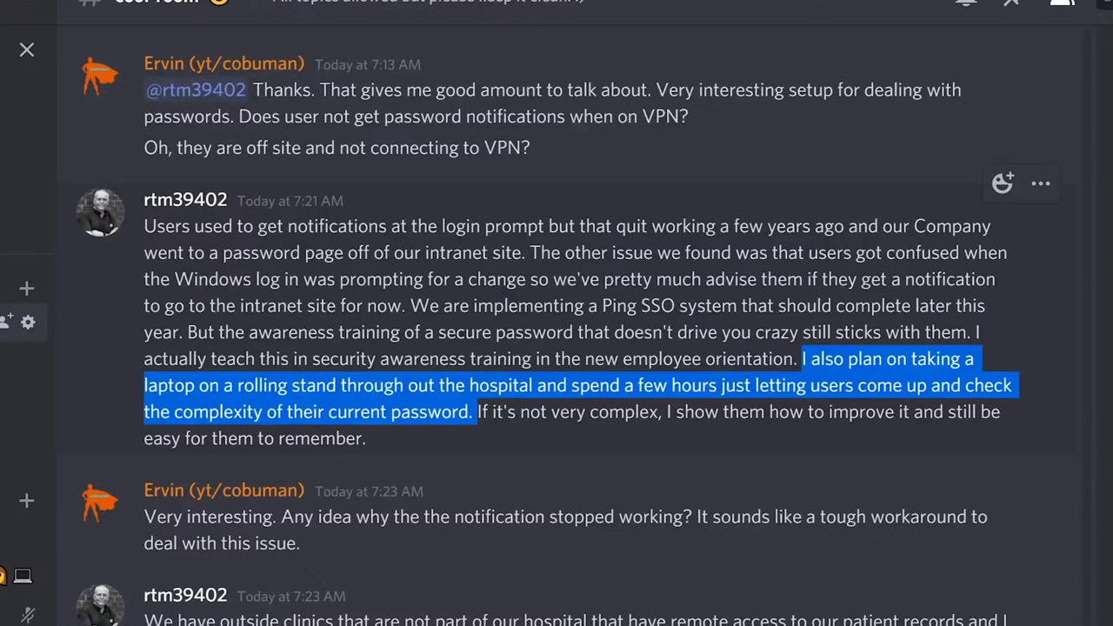
pyautogui.moveTo(476, 412)
pyautogui.mouseDown()
pyautogui.moveTo(487, 412)
pyautogui.moveTo(477, 411)
pyautogui.mouseUp()
pyautogui.moveTo(478, 411)
pyautogui.mouseDown()
pyautogui.moveTo(458, 411)
pyautogui.moveTo(477, 411)
pyautogui.mouseUp()
pyautogui.click(477, 412)
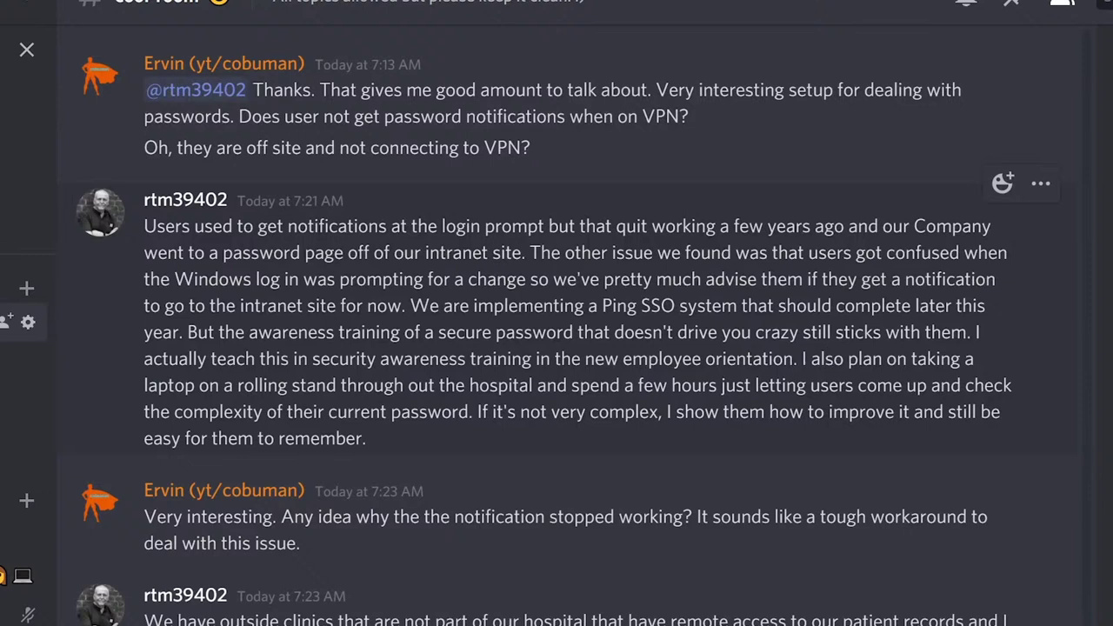
pyautogui.moveTo(802, 358); pyautogui.dragTo(886, 358)
pyautogui.moveTo(477, 412); pyautogui.dragTo(841, 442)
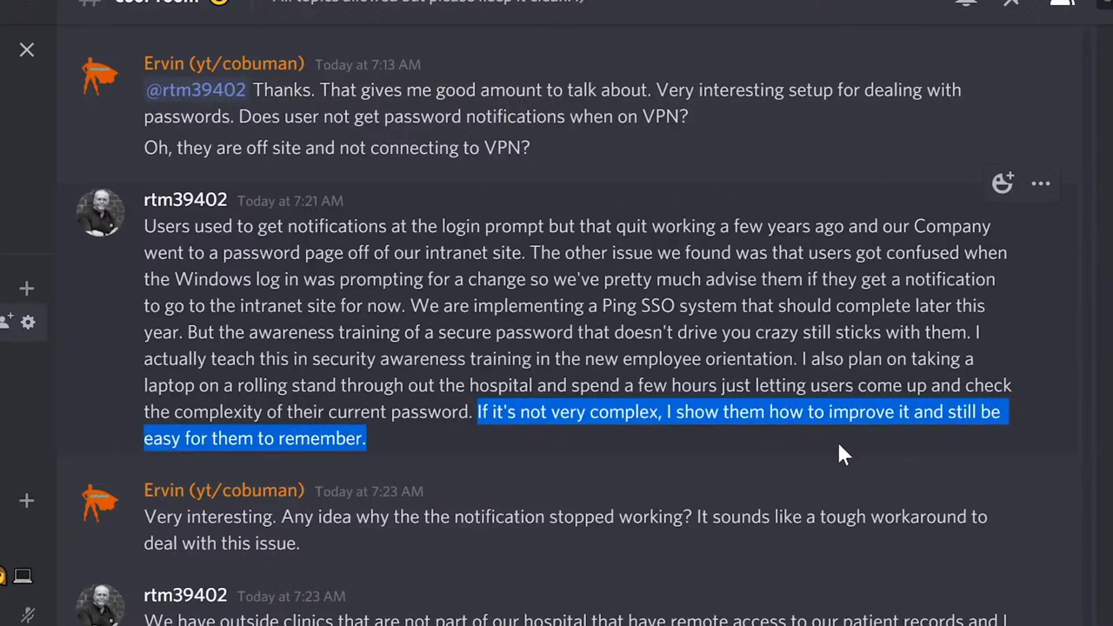
pyautogui.click(837, 440)
# Step: Scroll to the later replies and read the sentence about outside clinics and password security
pyautogui.scroll(-4, 810, 413)
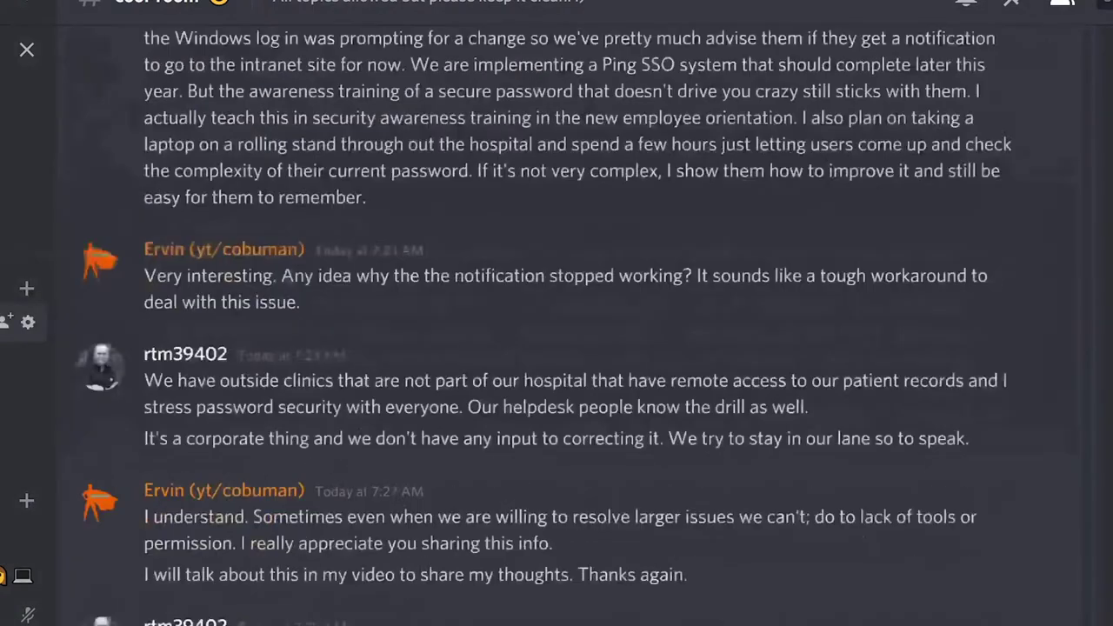
pyautogui.scroll(-1, 806, 417)
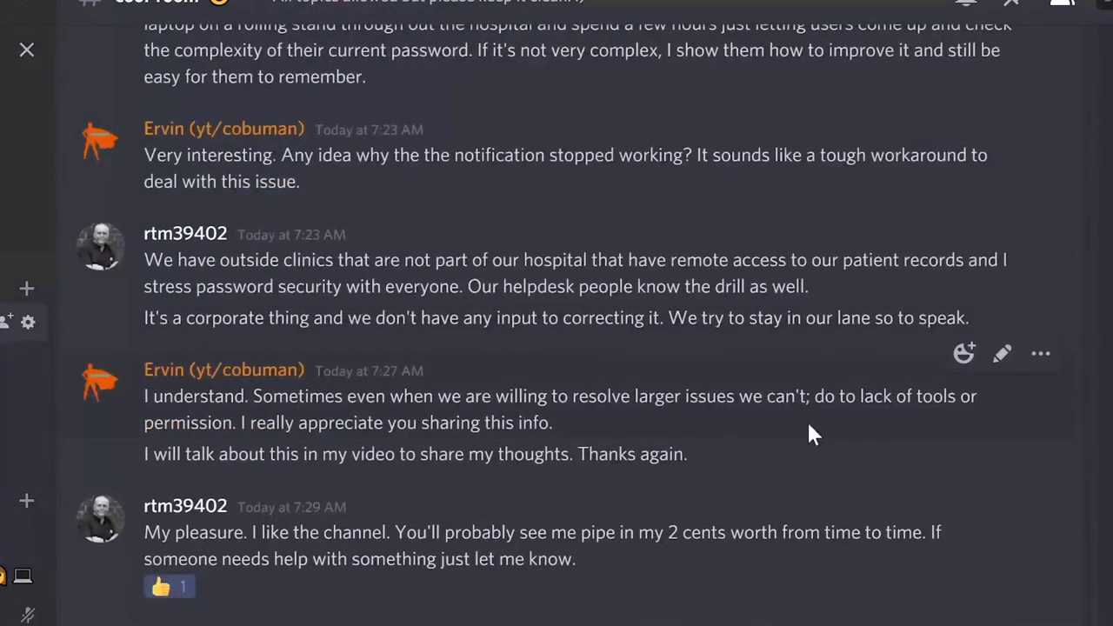
pyautogui.scroll(-1, 807, 426)
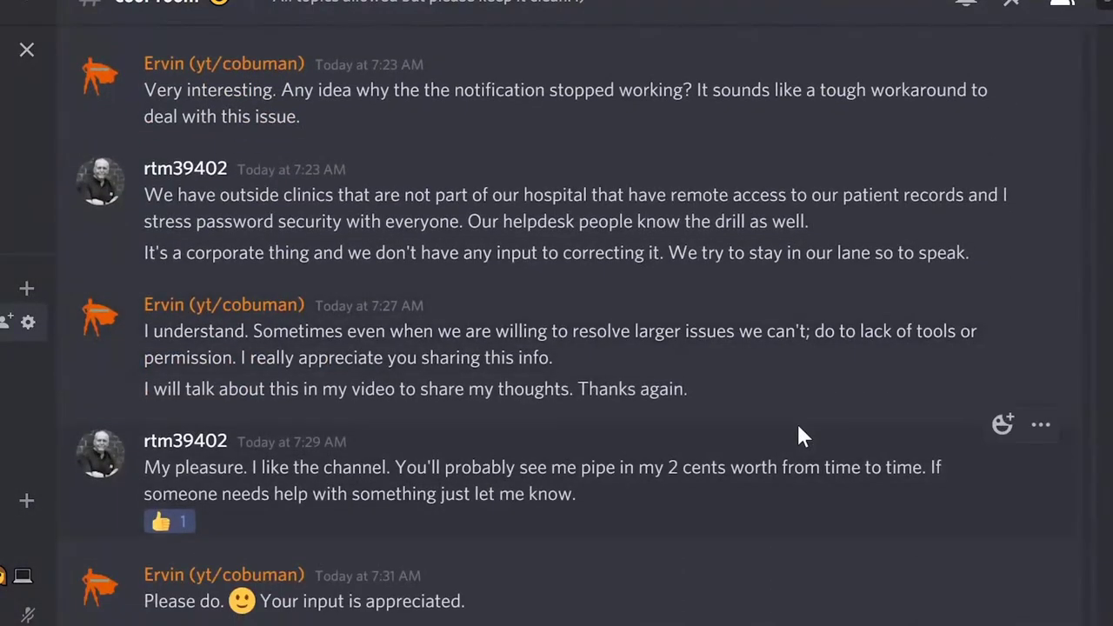
pyautogui.moveTo(144, 195); pyautogui.dragTo(313, 196)
pyautogui.click(432, 174)
pyautogui.moveTo(434, 178); pyautogui.dragTo(464, 222)
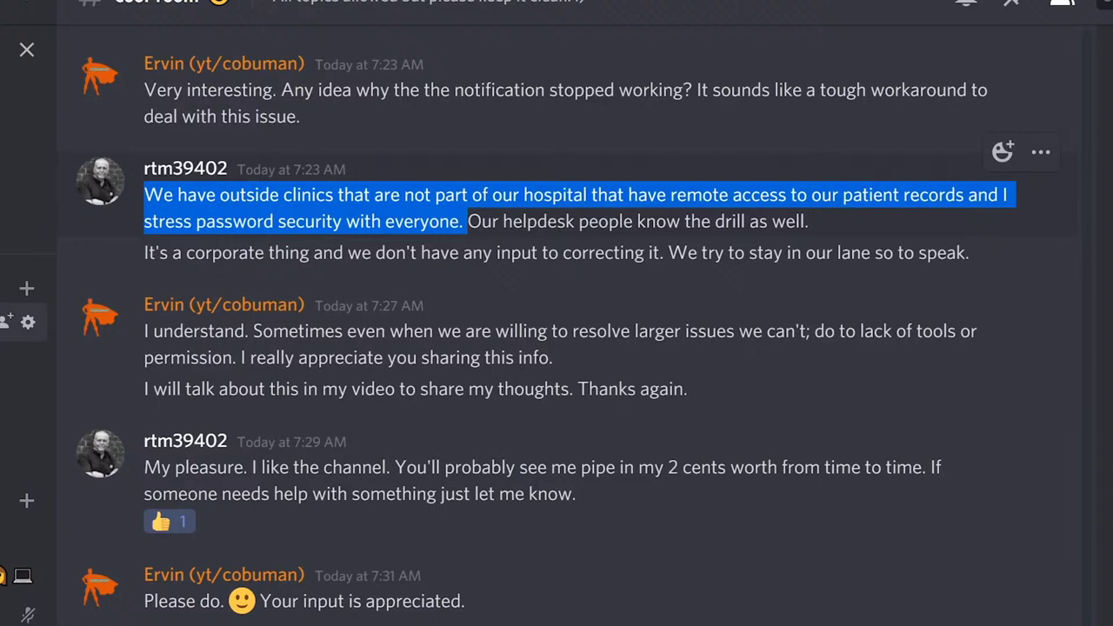
pyautogui.moveTo(466, 222); pyautogui.dragTo(470, 197)
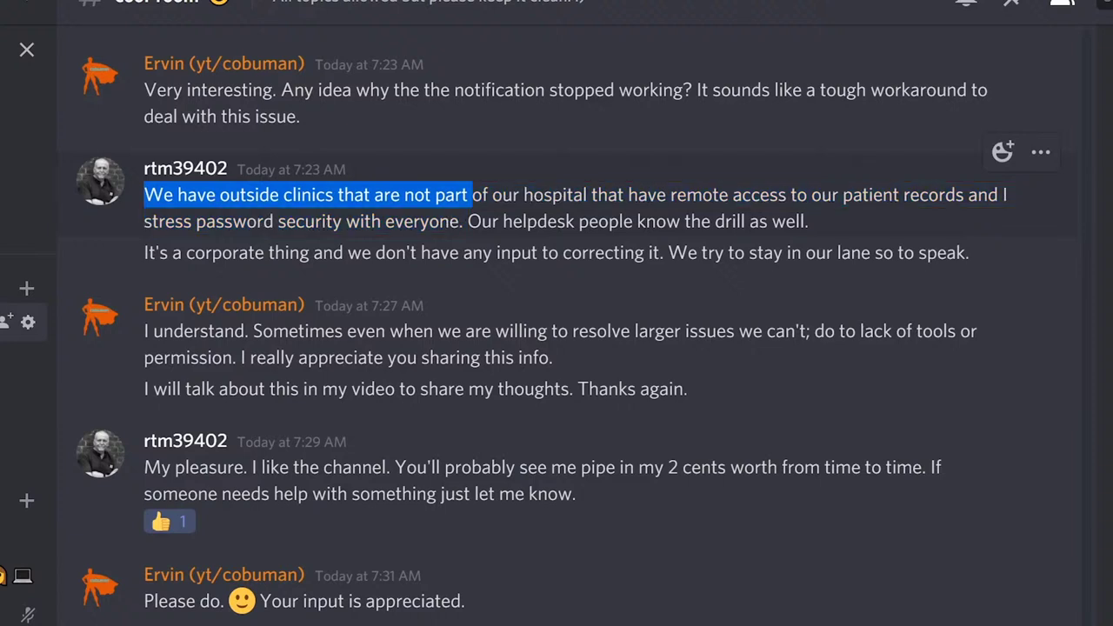
pyautogui.moveTo(463, 223); pyautogui.dragTo(140, 195)
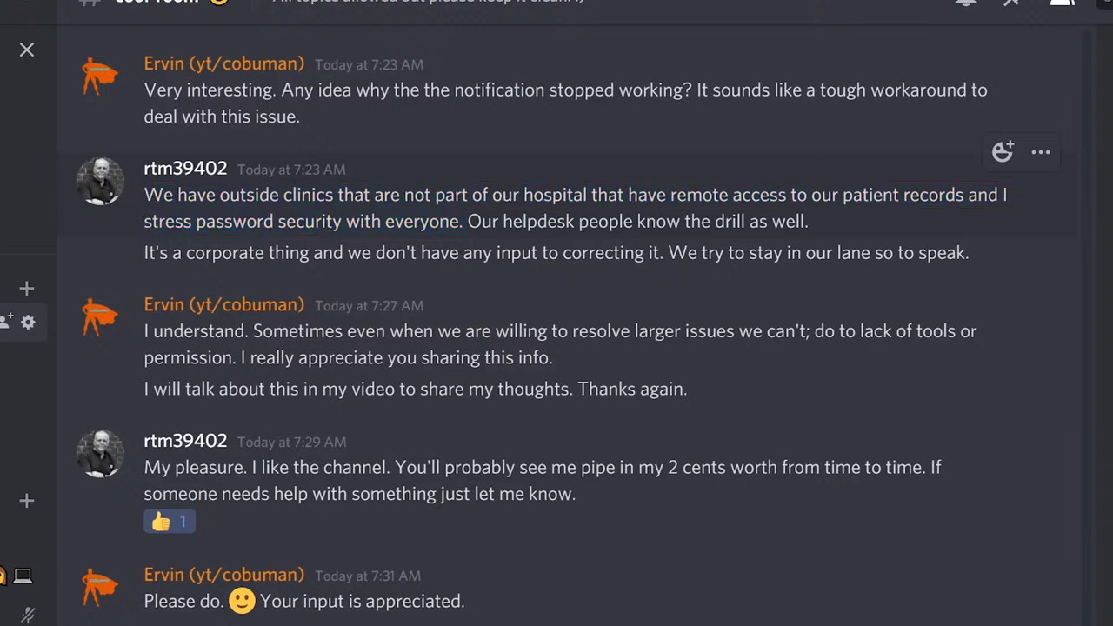
pyautogui.moveTo(144, 194); pyautogui.dragTo(280, 195)
pyautogui.click(379, 184)
pyautogui.moveTo(144, 195); pyautogui.dragTo(464, 221)
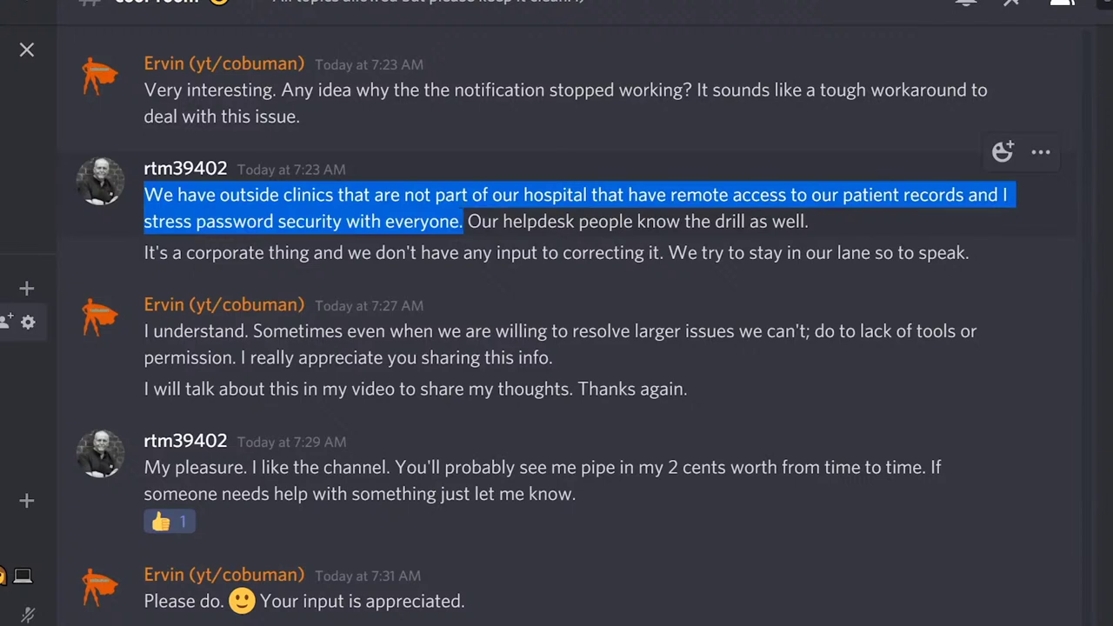
pyautogui.click(465, 221)
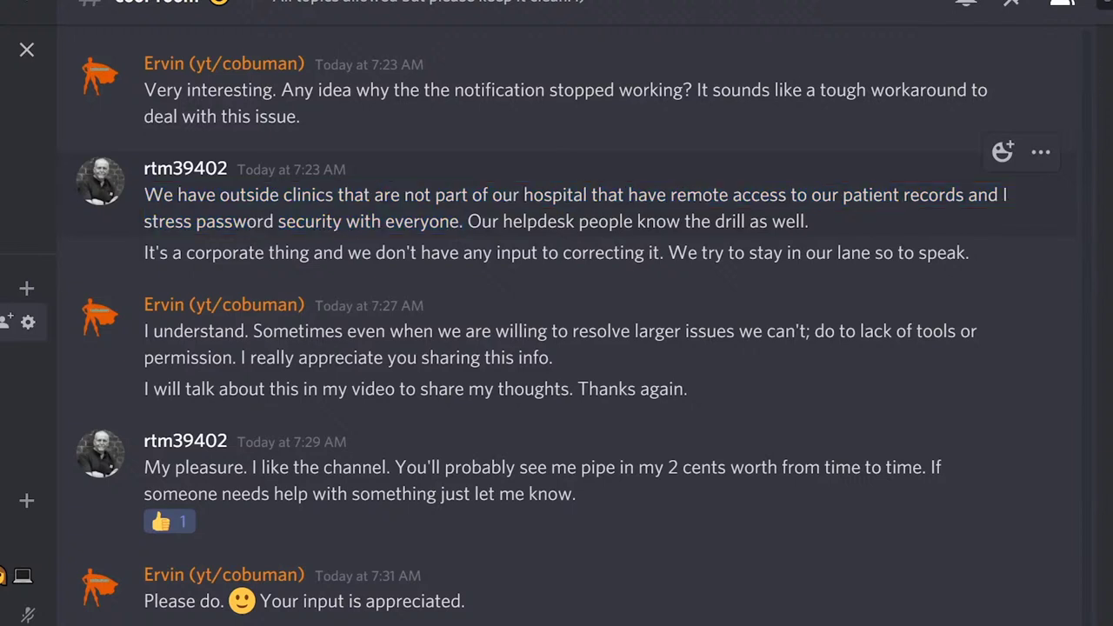
pyautogui.moveTo(466, 221); pyautogui.dragTo(839, 230)
pyautogui.click(835, 225)
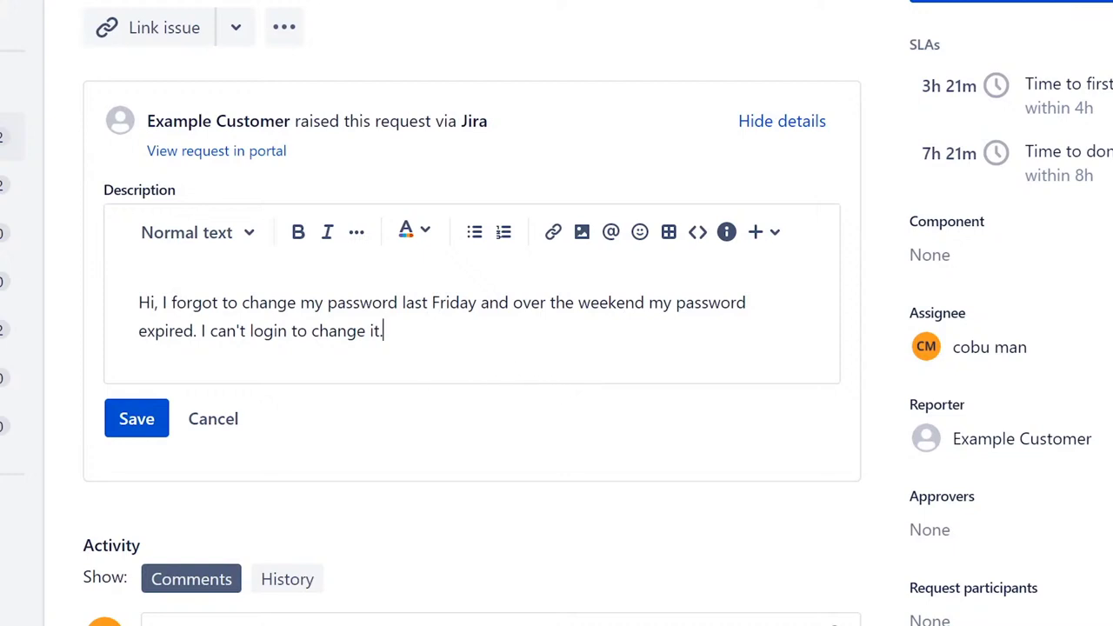
# Step: Cancel the description edit, review the customer's problem text, and open a comment box
pyautogui.click(226, 421)
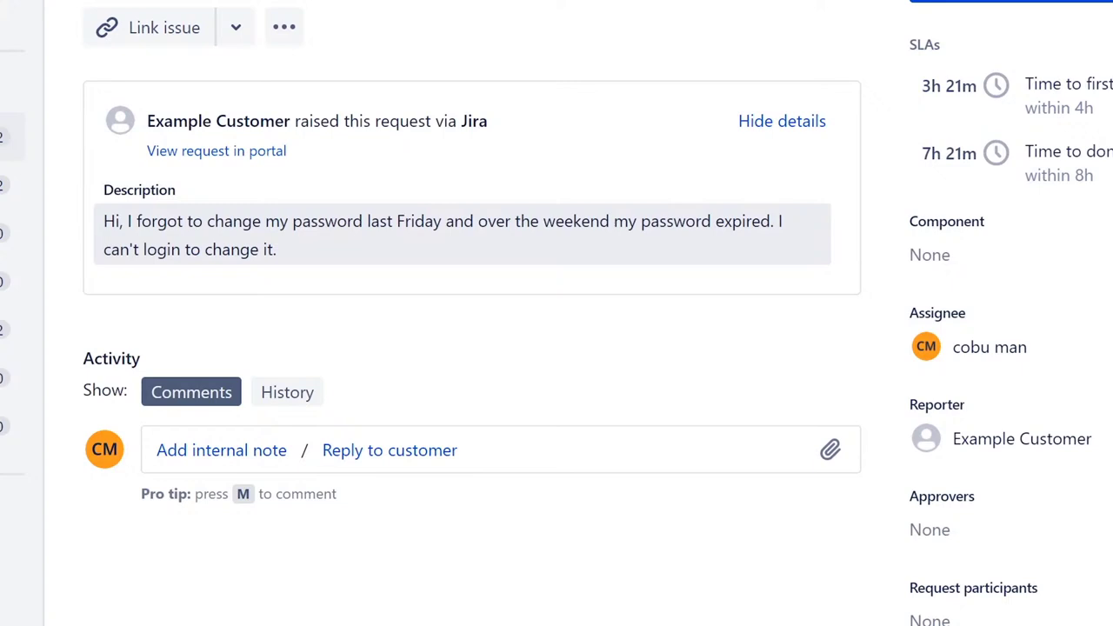
pyautogui.moveTo(103, 221); pyautogui.dragTo(292, 251)
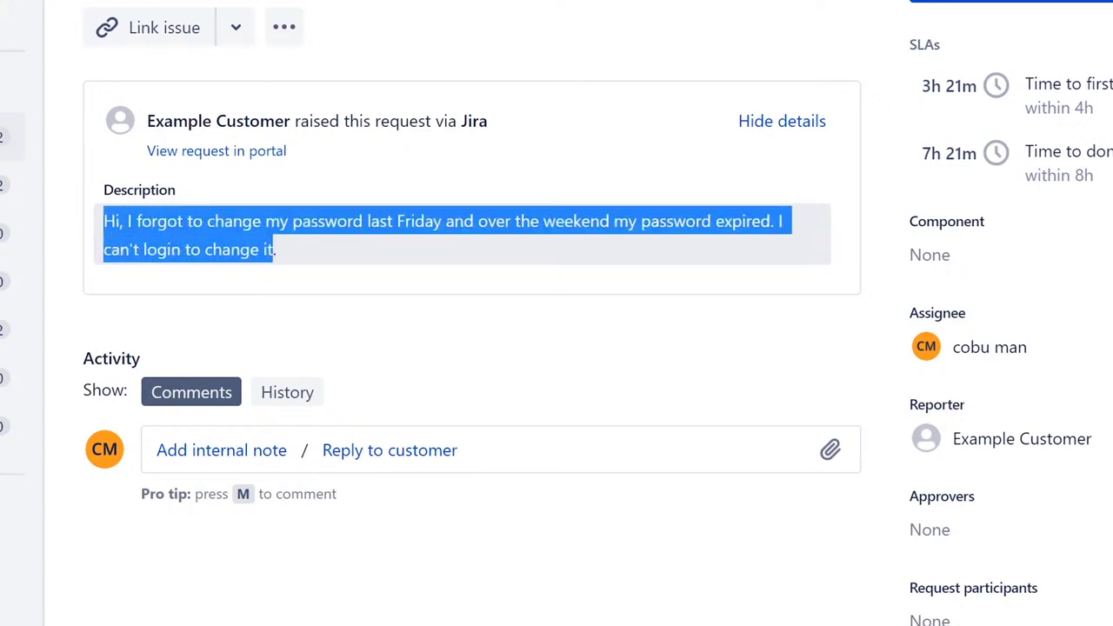
pyautogui.click(291, 248)
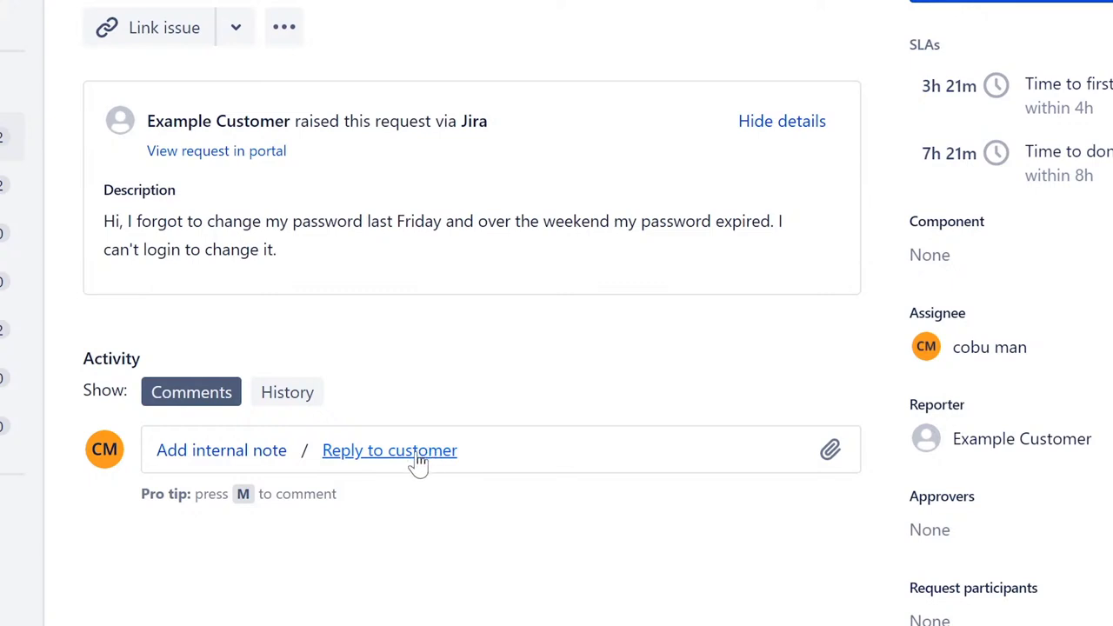
pyautogui.click(418, 452)
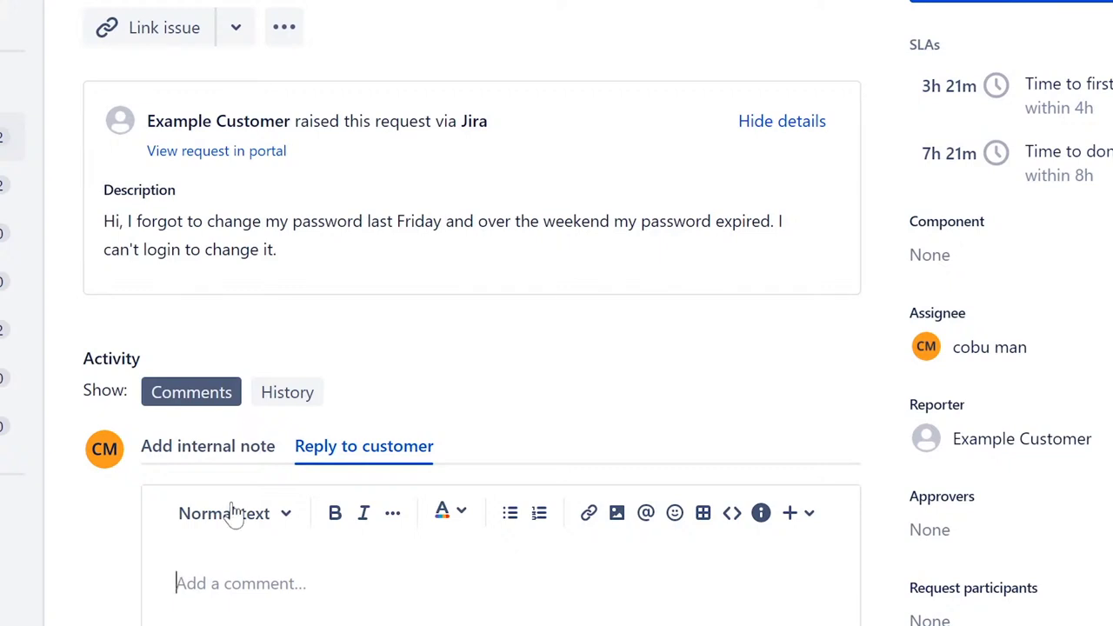
# Step: Post an internal note reading 'I've reset user's password.' signed with the agent's name
pyautogui.click(234, 448)
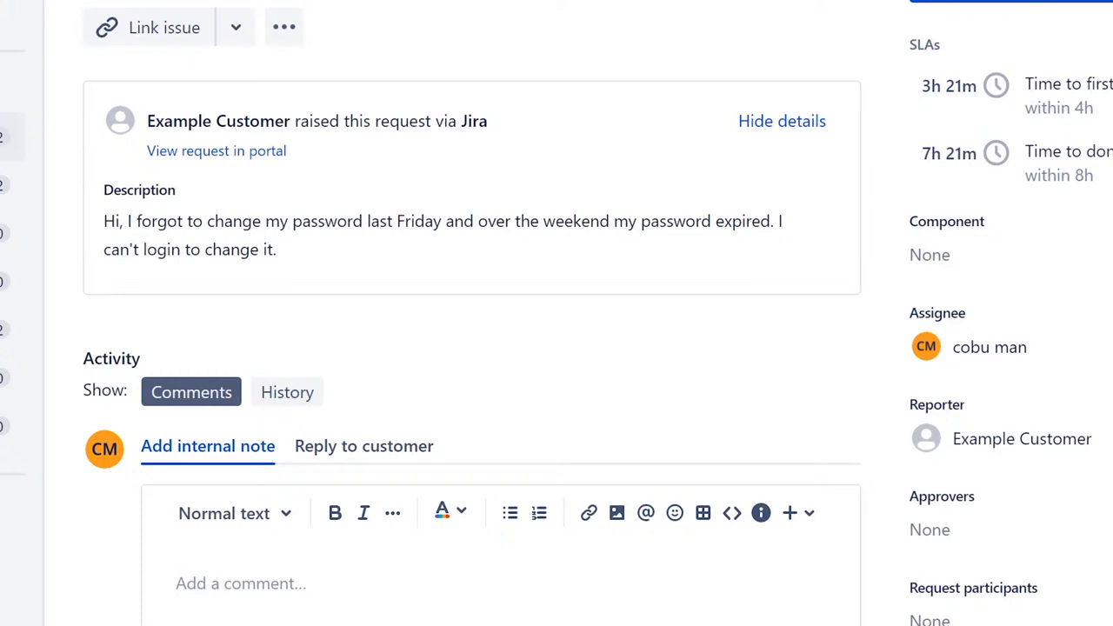
pyautogui.write("I've ")
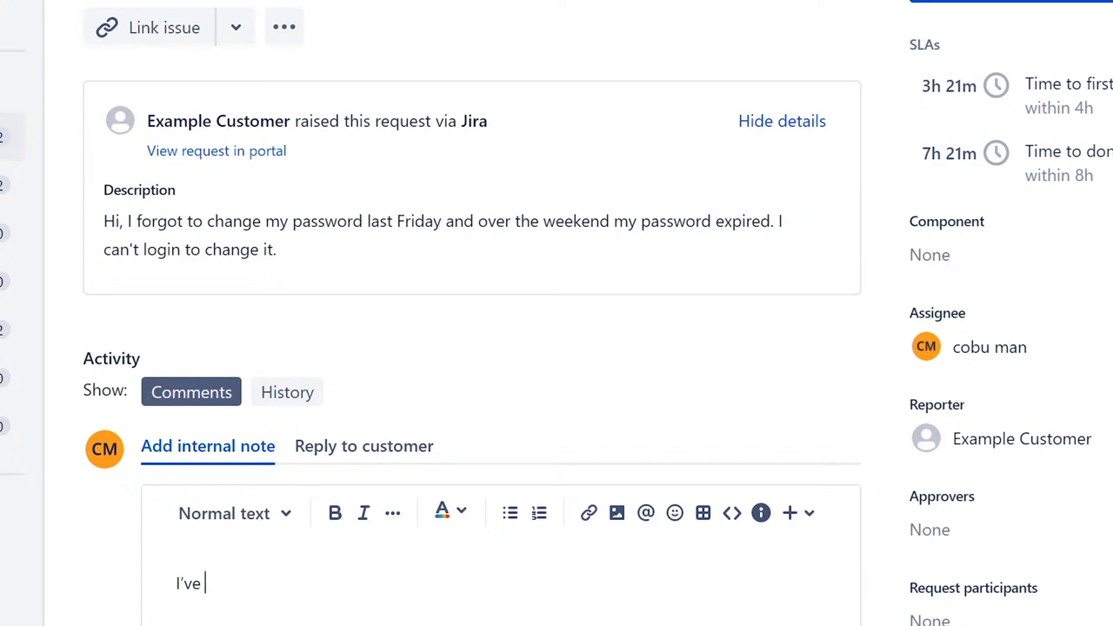
pyautogui.write("reset user's password")
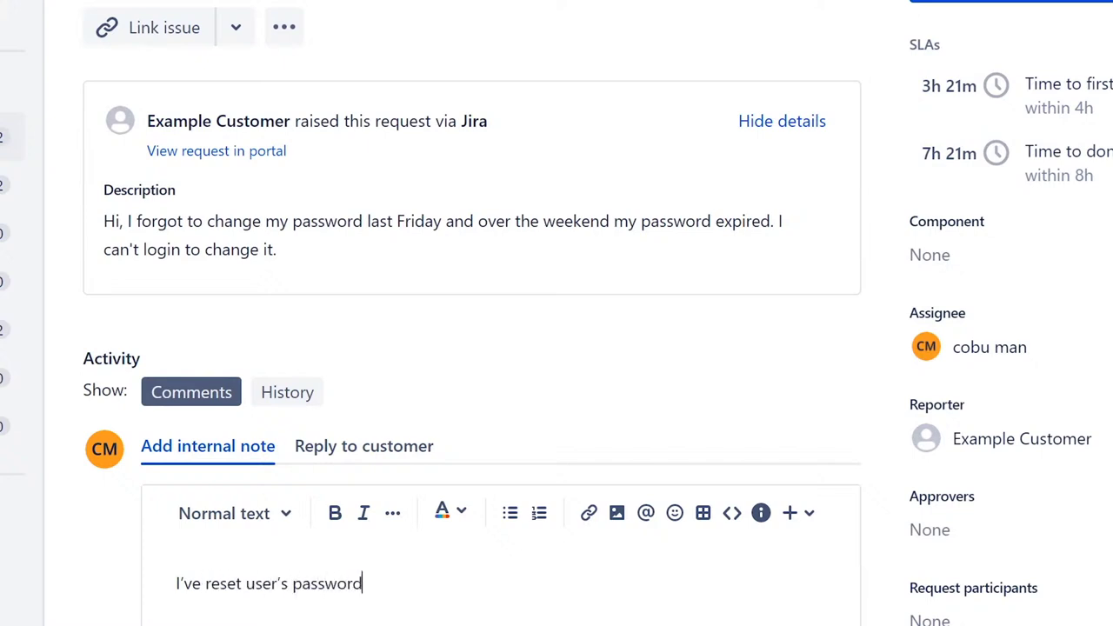
pyautogui.write('. Ervin')
pyautogui.hotkey('ctrl', 'Return')
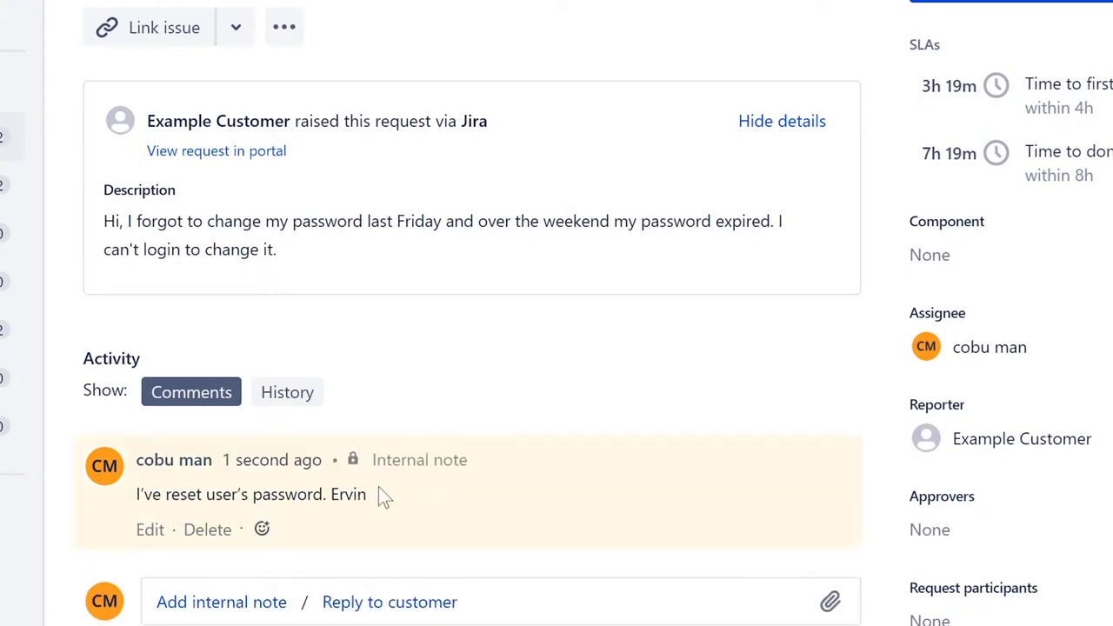
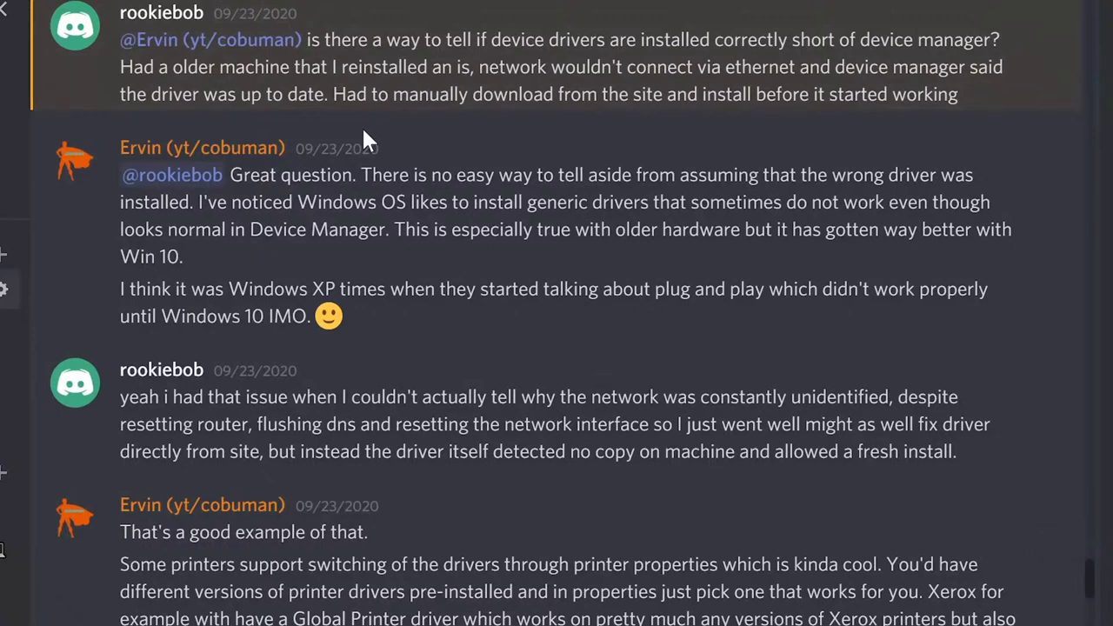
# Step: Highlight the cool-room question about checking device drivers, then open Device Manager from System
pyautogui.moveTo(368, 132)
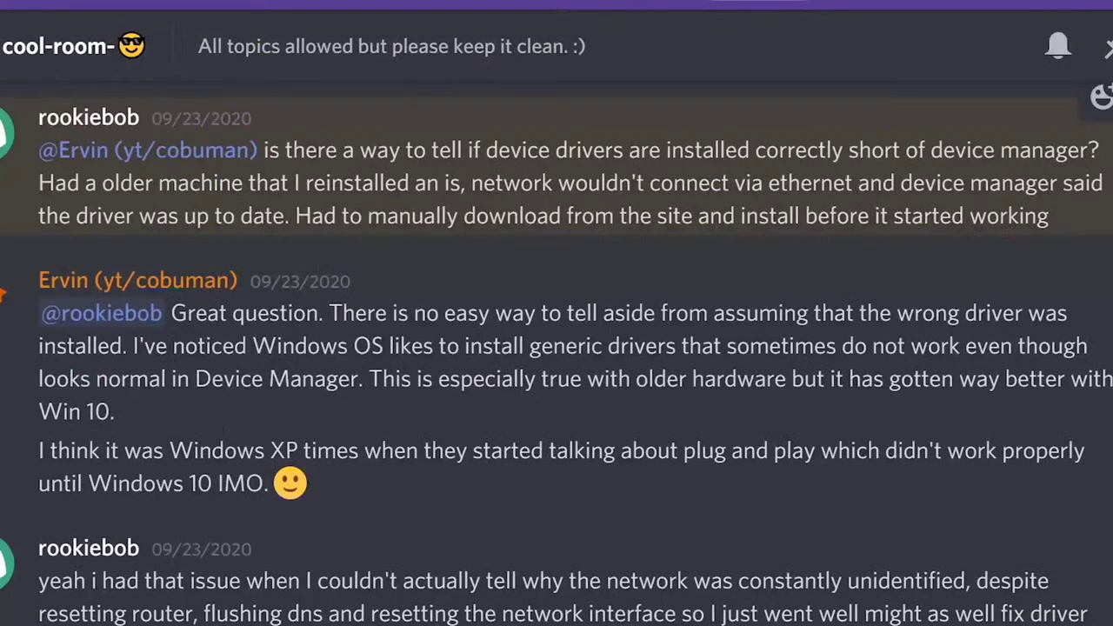
pyautogui.moveTo(285, 150); pyautogui.dragTo(1052, 216)
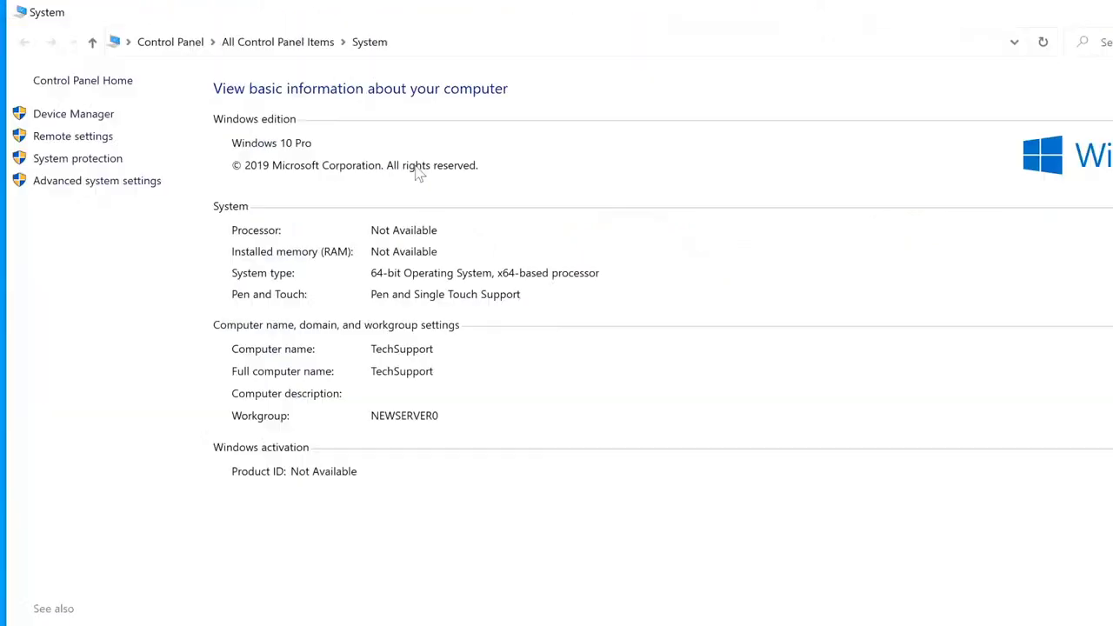
pyautogui.click(92, 123)
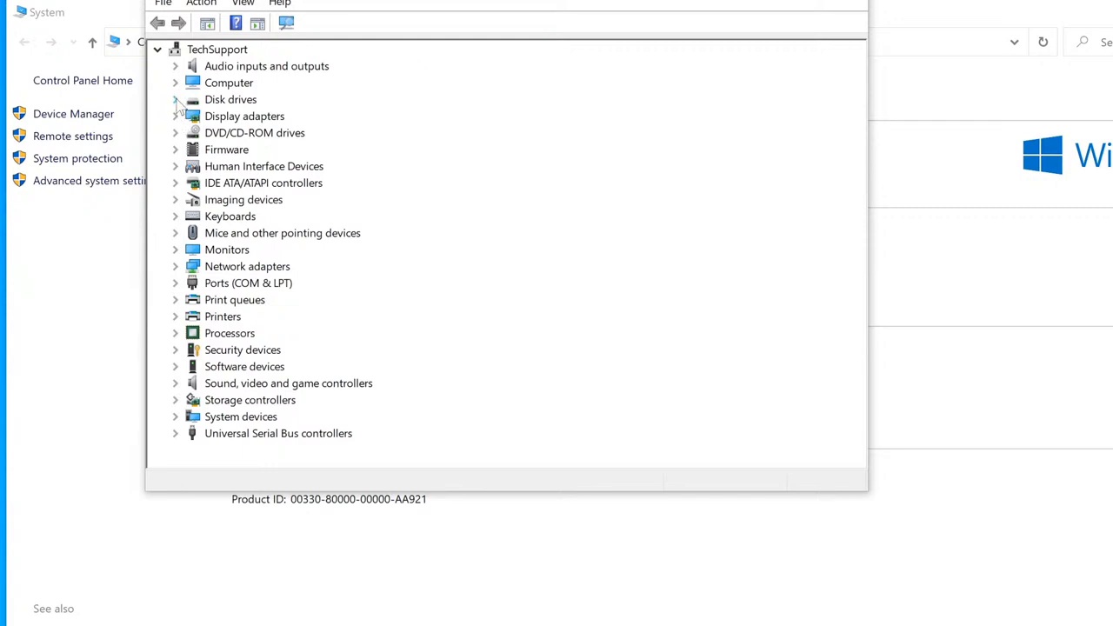
# Step: Expand Network adapters and go through the Intel Ethernet, VirtualBox and Hyper-V adapter entries
pyautogui.moveTo(350, 0); pyautogui.dragTo(421, 45)
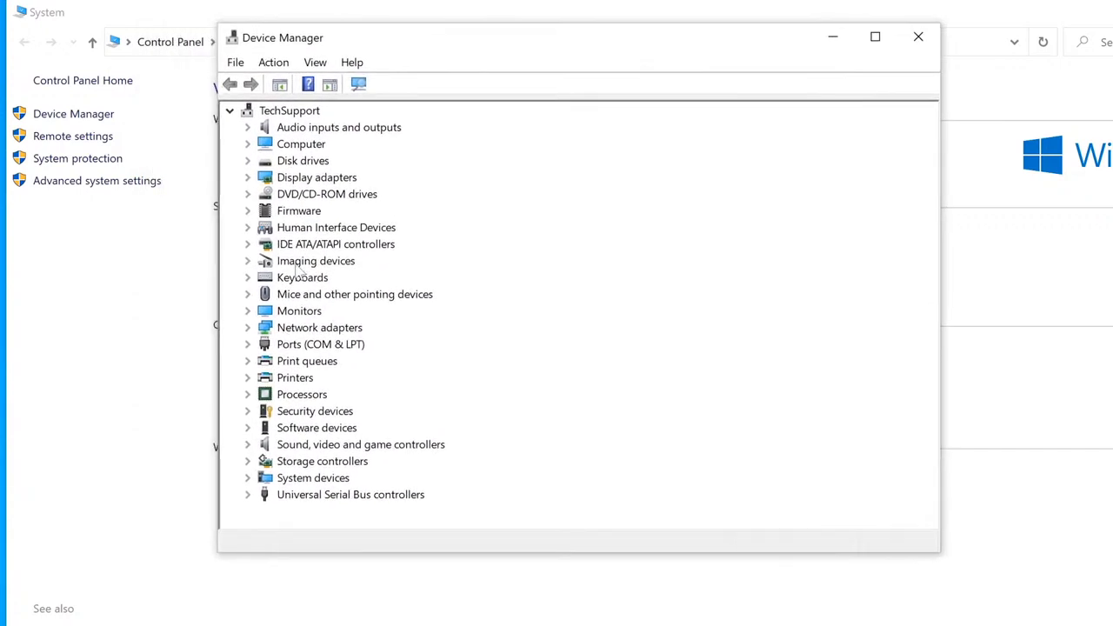
pyautogui.click(246, 329)
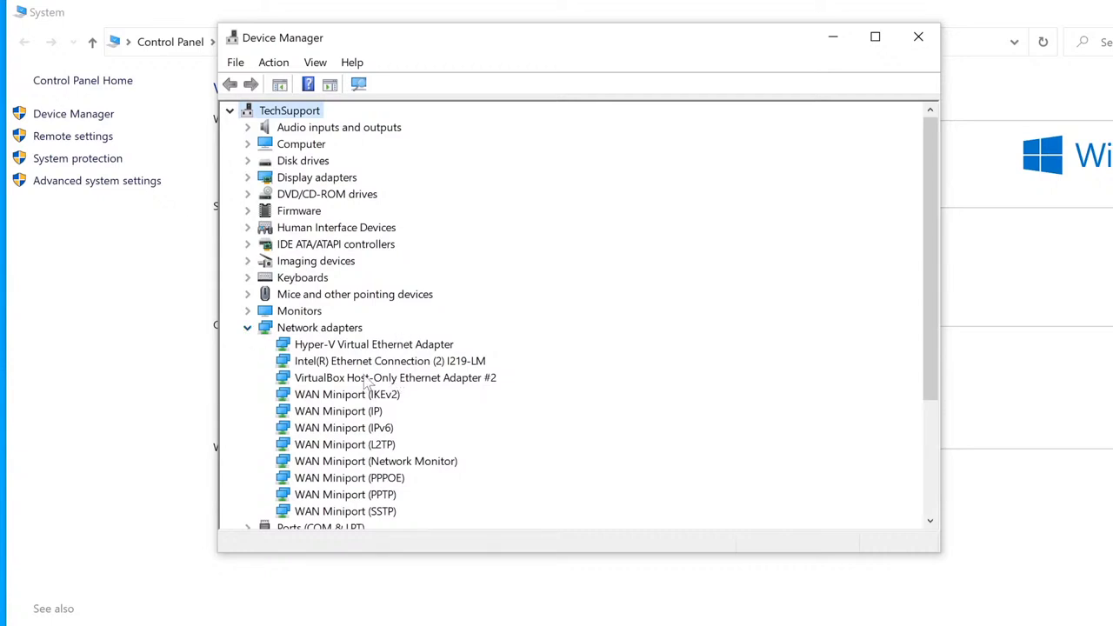
pyautogui.click(372, 361)
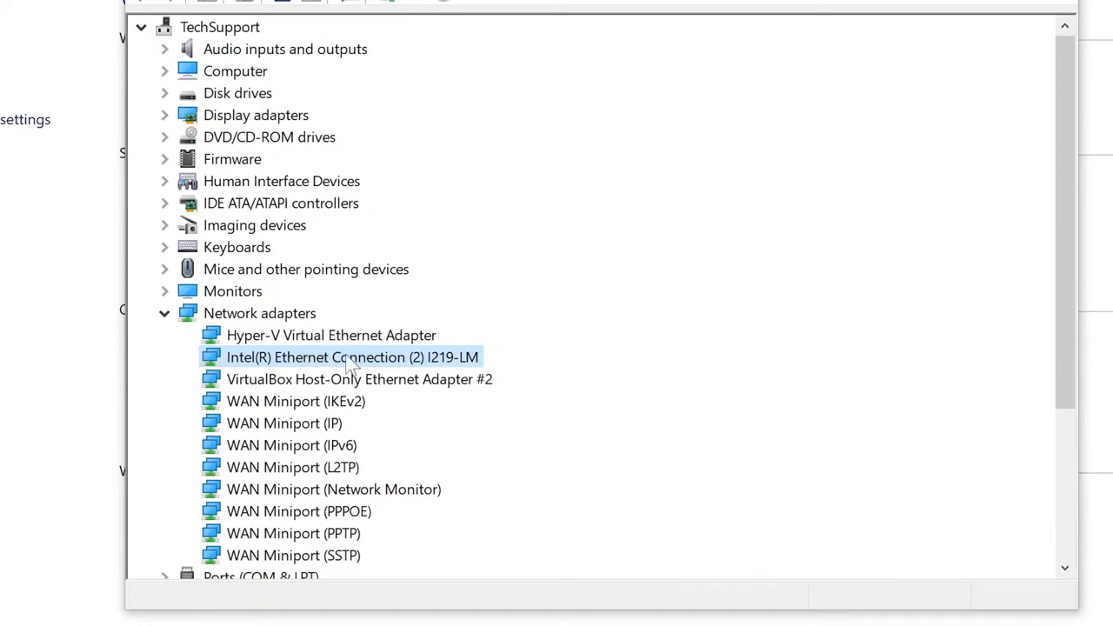
pyautogui.click(296, 384)
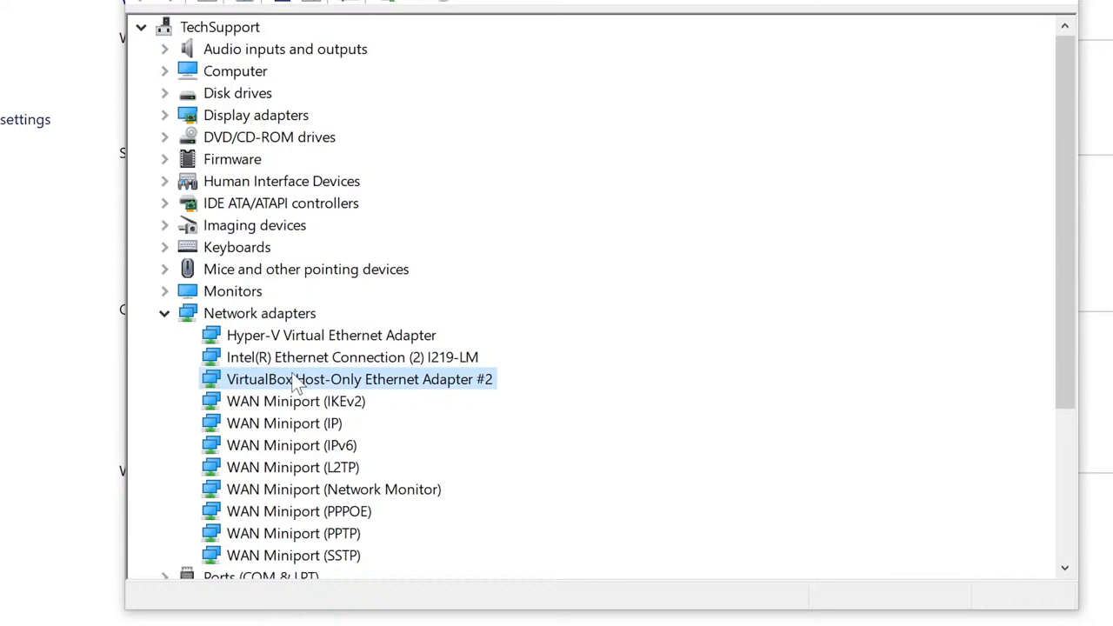
pyautogui.click(327, 338)
pyautogui.click(322, 360)
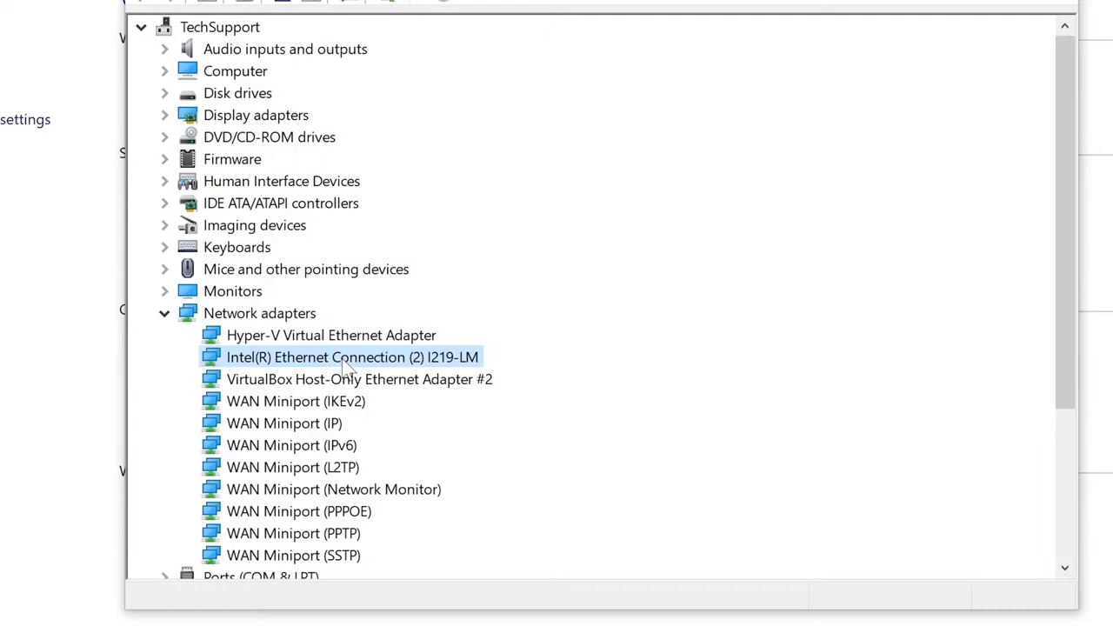
pyautogui.scroll(-4, 347, 369)
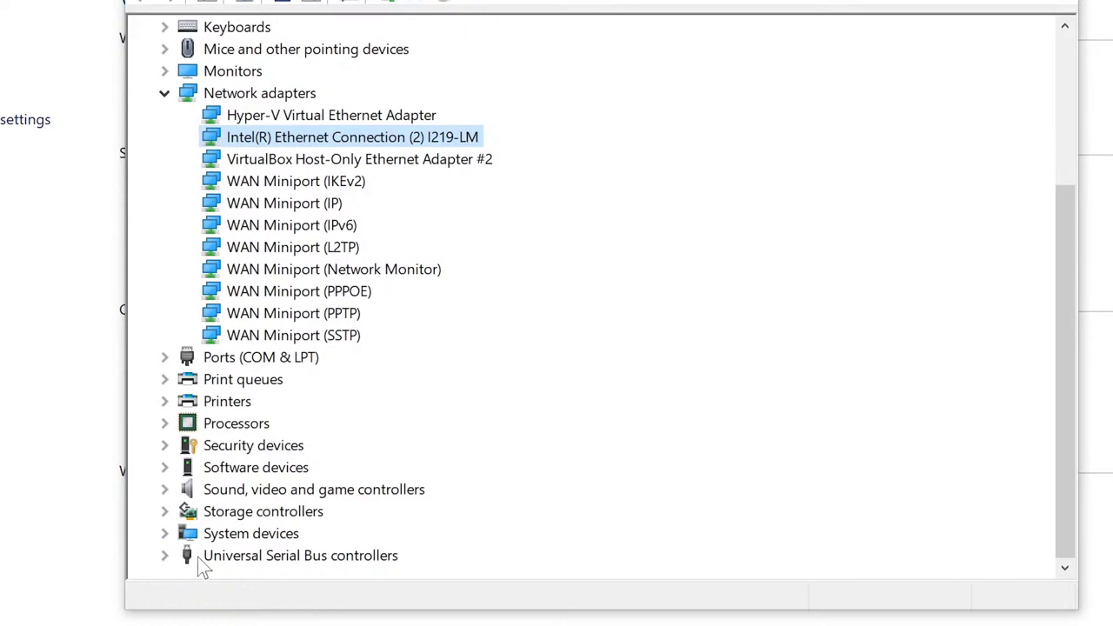
pyautogui.scroll(2, 261, 442)
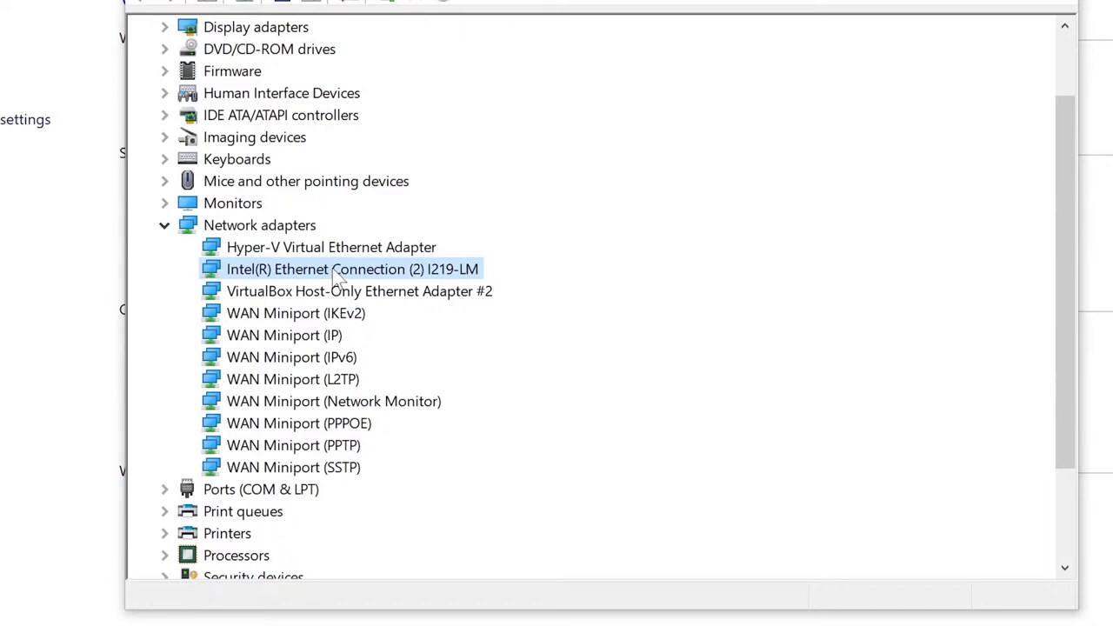
pyautogui.rightClick(337, 277)
# Step: Confirm the Intel(R) Ethernet Connection (2) I219-LM reports working properly, then cancel its properties
pyautogui.click(414, 414)
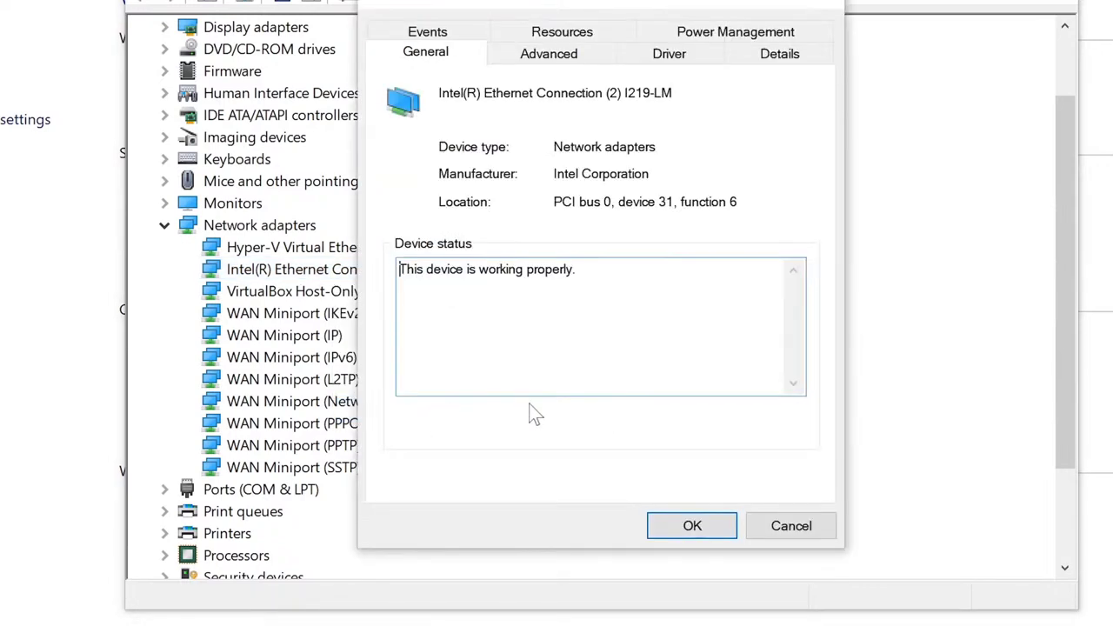
pyautogui.press('End')
pyautogui.hotkey('ctrl', 'shift', 'Left')
pyautogui.hotkey('ctrl', 'shift', 'Left')
pyautogui.hotkey('ctrl', 'shift', 'Left')
pyautogui.hotkey('ctrl', 'shift', 'Left')
pyautogui.hotkey('ctrl', 'shift', 'Left')
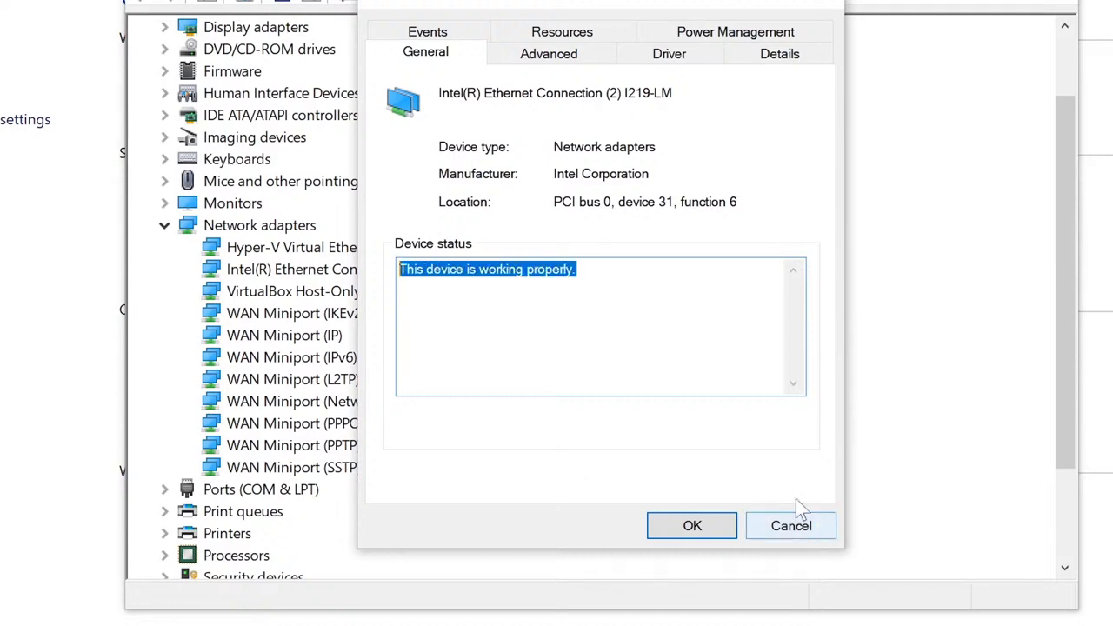
pyautogui.press('Right')
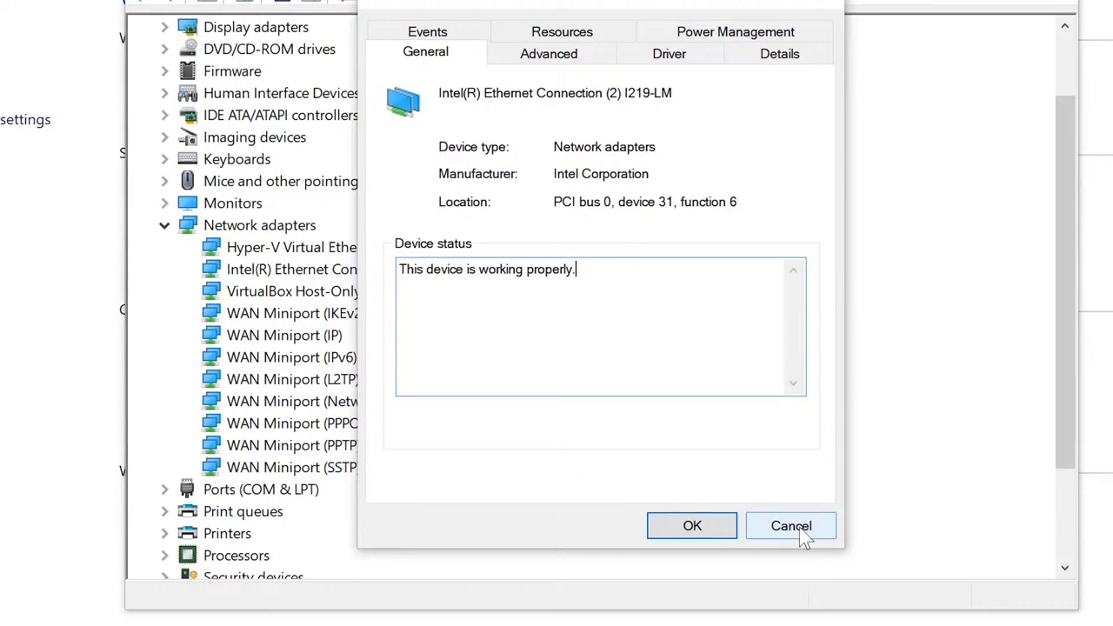
pyautogui.moveTo(648, 3); pyautogui.dragTo(785, 51)
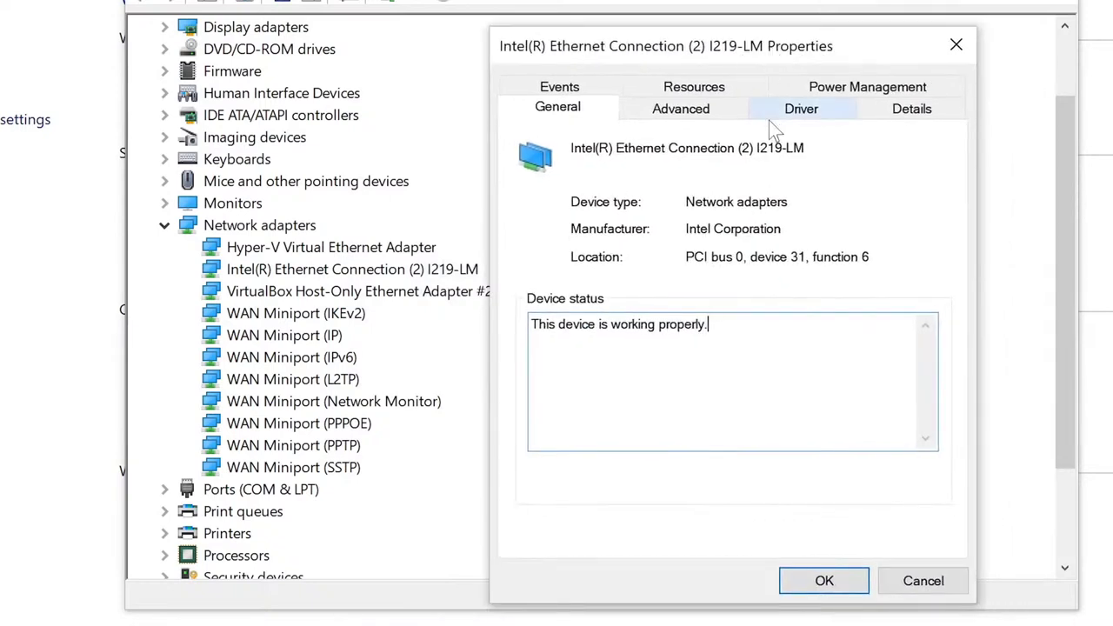
pyautogui.click(920, 587)
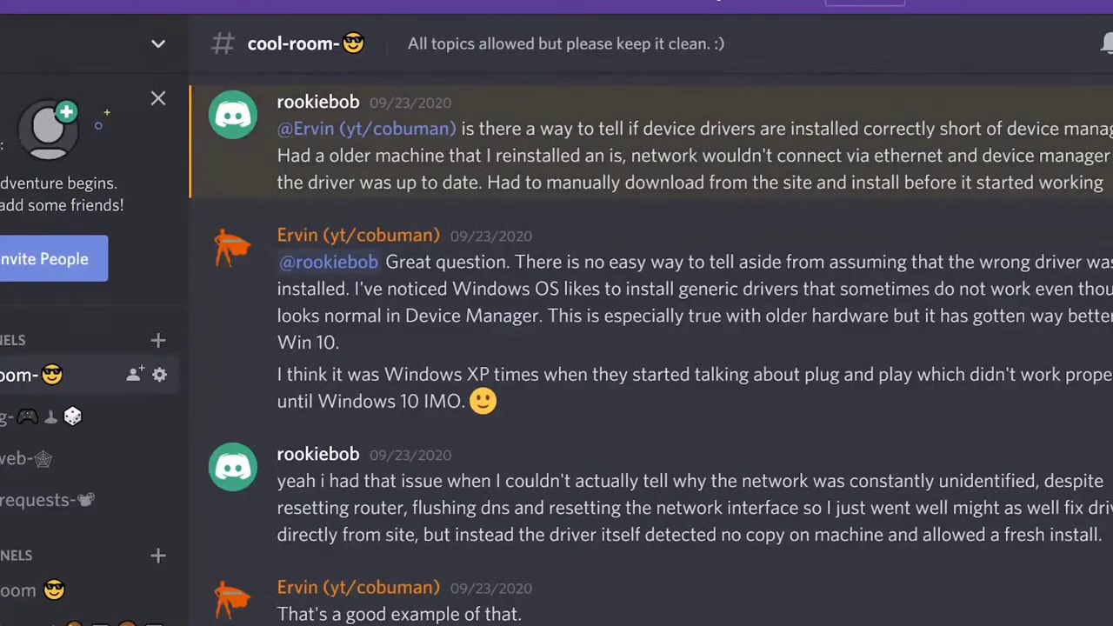
# Step: Highlight the reply's sentences about the network not connecting and generic drivers looking normal
pyautogui.moveTo(288, 156); pyautogui.dragTo(652, 155)
pyautogui.moveTo(514, 262); pyautogui.dragTo(563, 262)
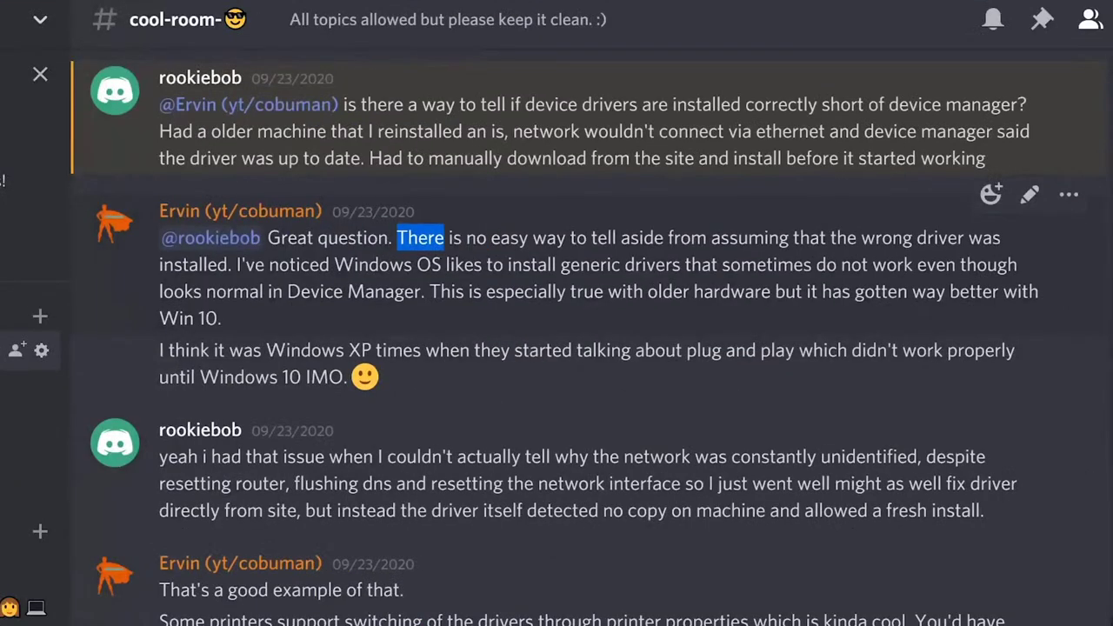
pyautogui.moveTo(444, 248); pyautogui.dragTo(424, 292)
pyautogui.click(237, 265)
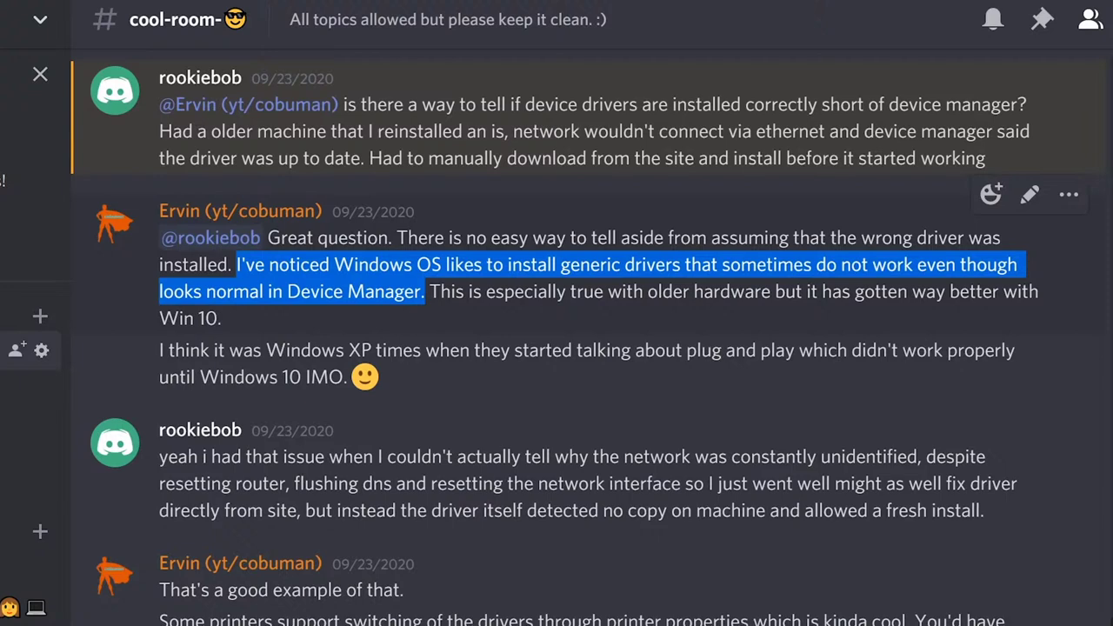
pyautogui.click(425, 292)
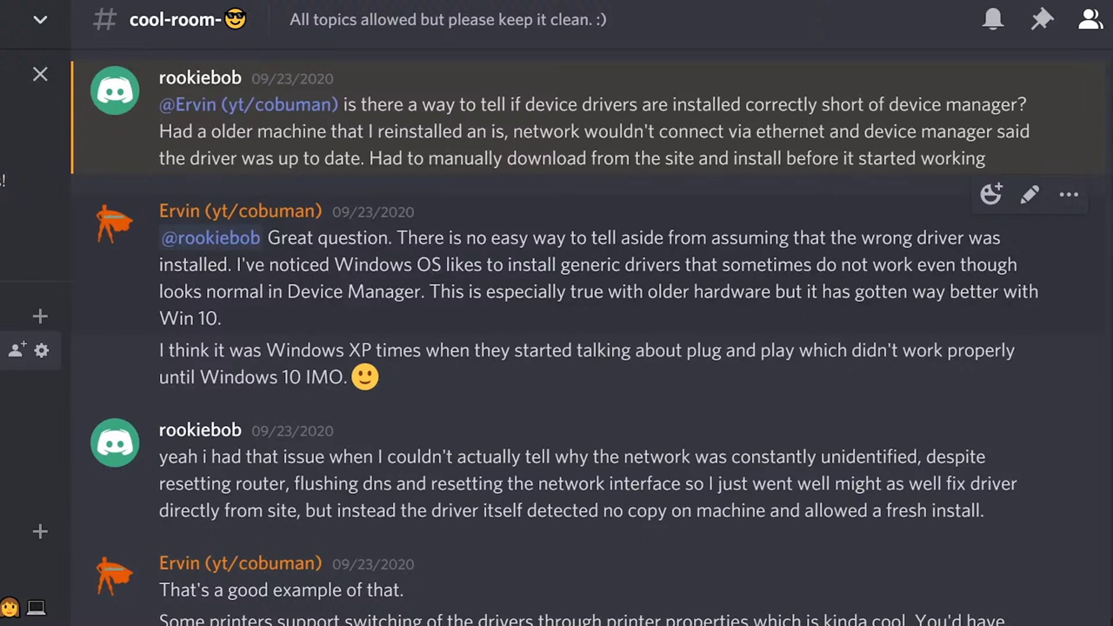
pyautogui.moveTo(237, 264); pyautogui.dragTo(430, 292)
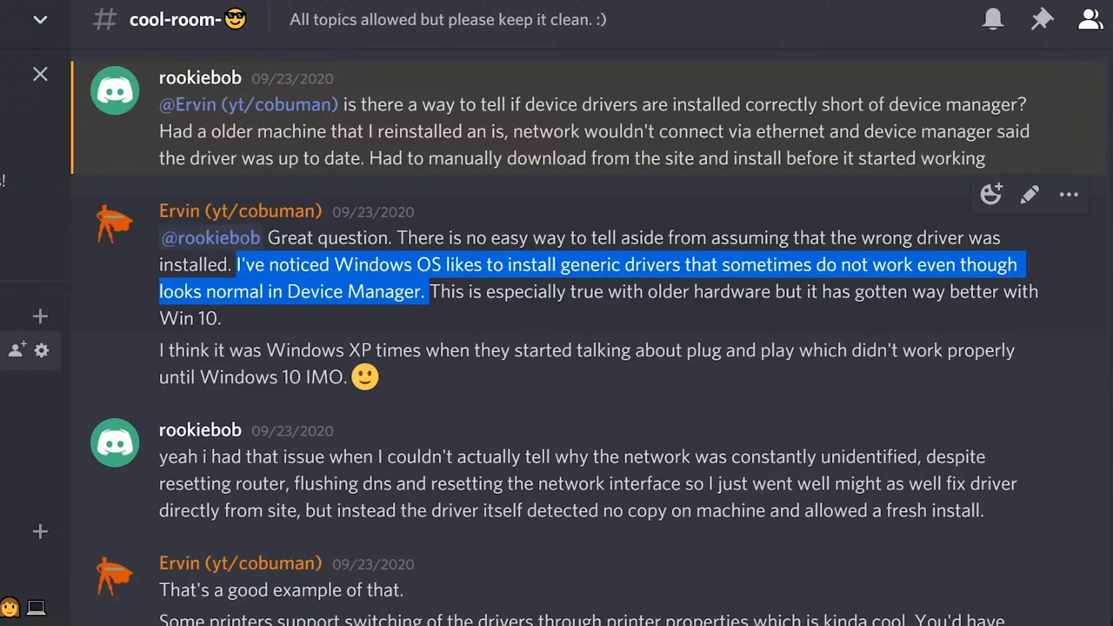
pyautogui.press('Escape')
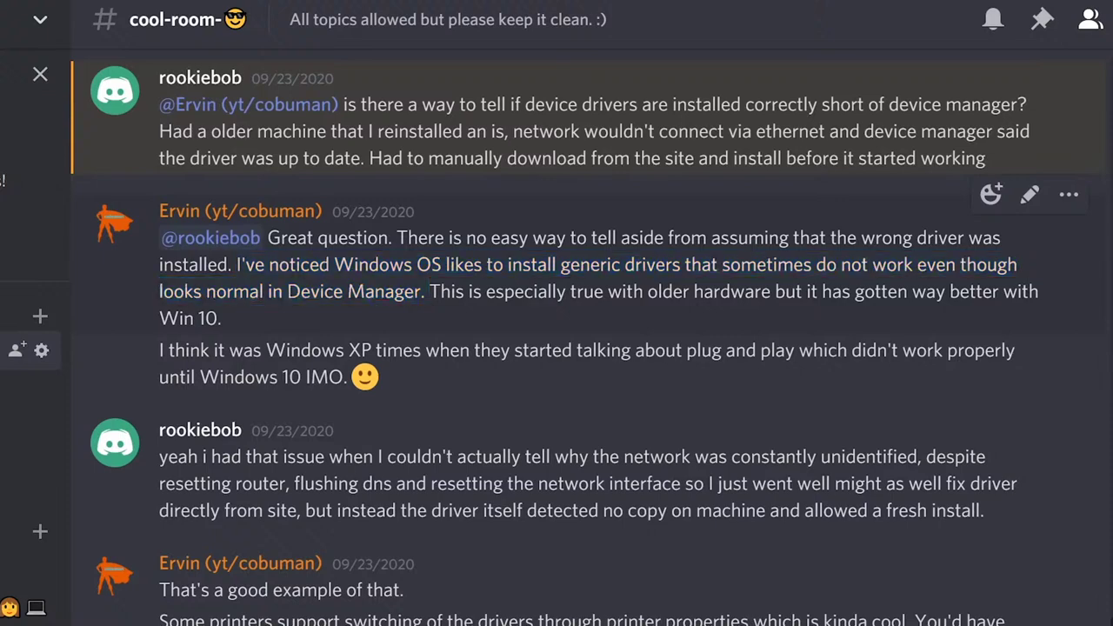
# Step: Highlight the sentence about older hardware and Win 10
pyautogui.hotkey('shift', 'Right')
pyautogui.hotkey('shift', 'Right')
pyautogui.hotkey('shift', 'Right')
pyautogui.hotkey('shift', 'Left')
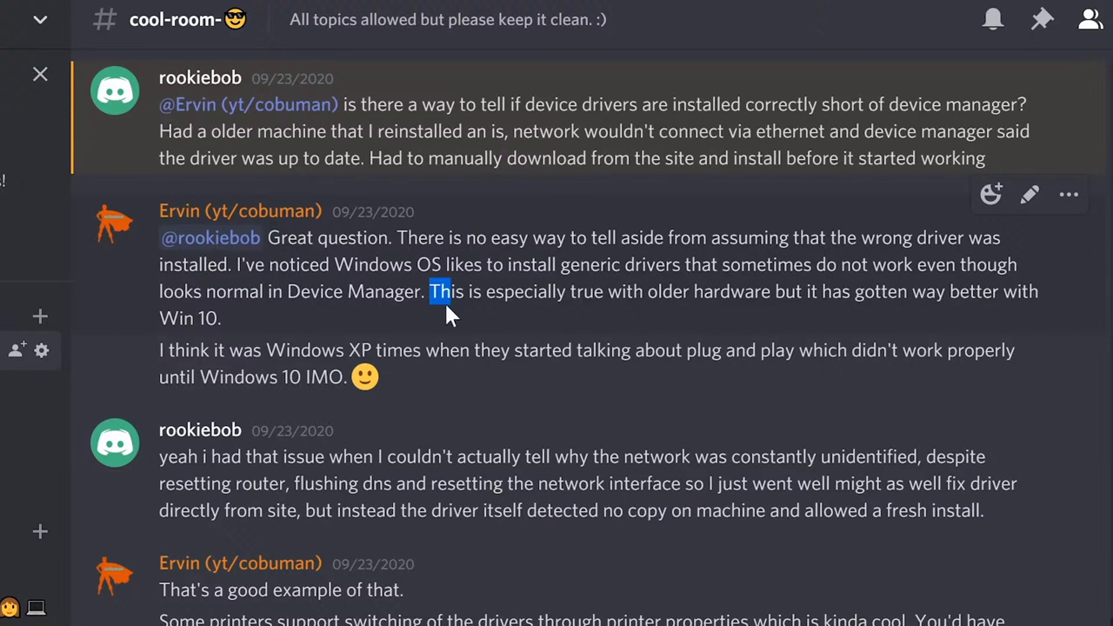
pyautogui.keyDown('shift'); pyautogui.click(440, 313); pyautogui.keyUp('shift')
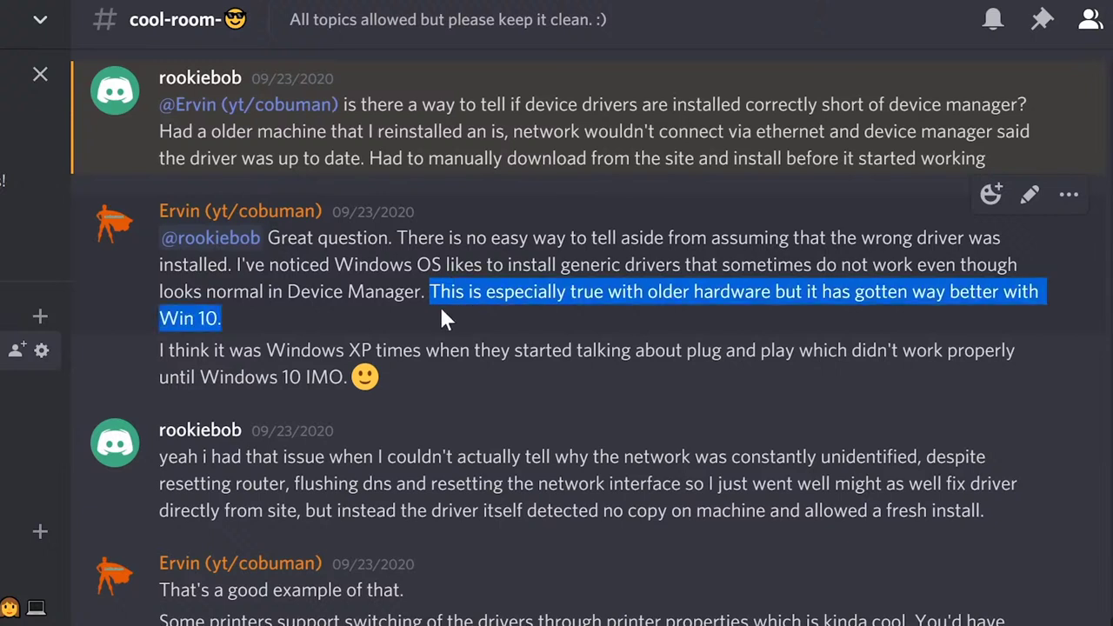
pyautogui.moveTo(453, 304); pyautogui.dragTo(718, 314)
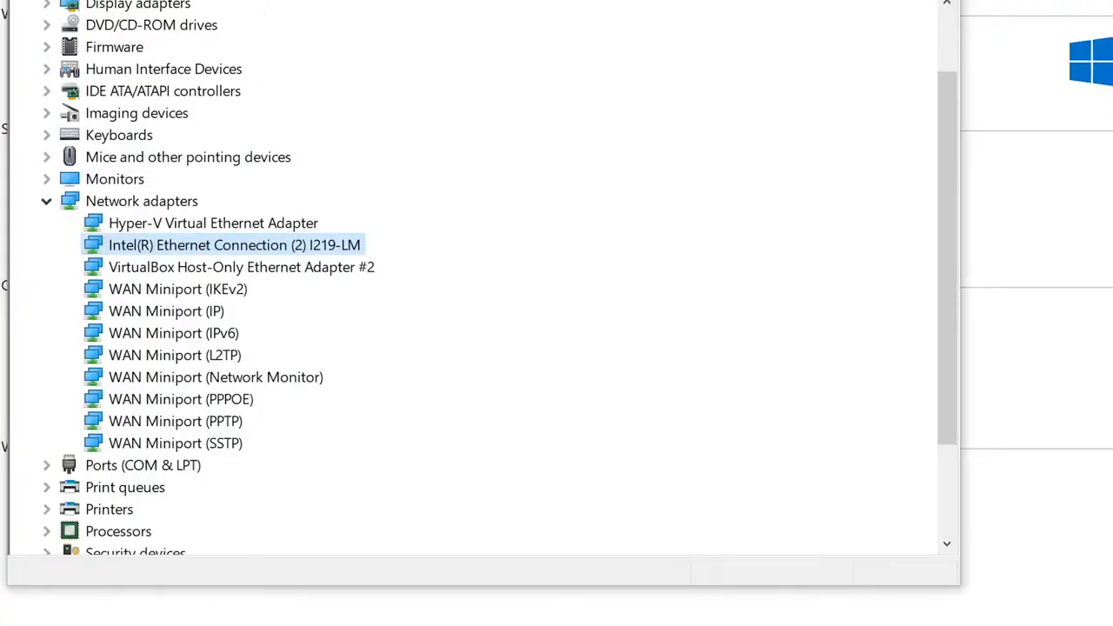
# Step: Dismiss the Intel adapter's action menu and close Device Manager
pyautogui.rightClick(185, 252)
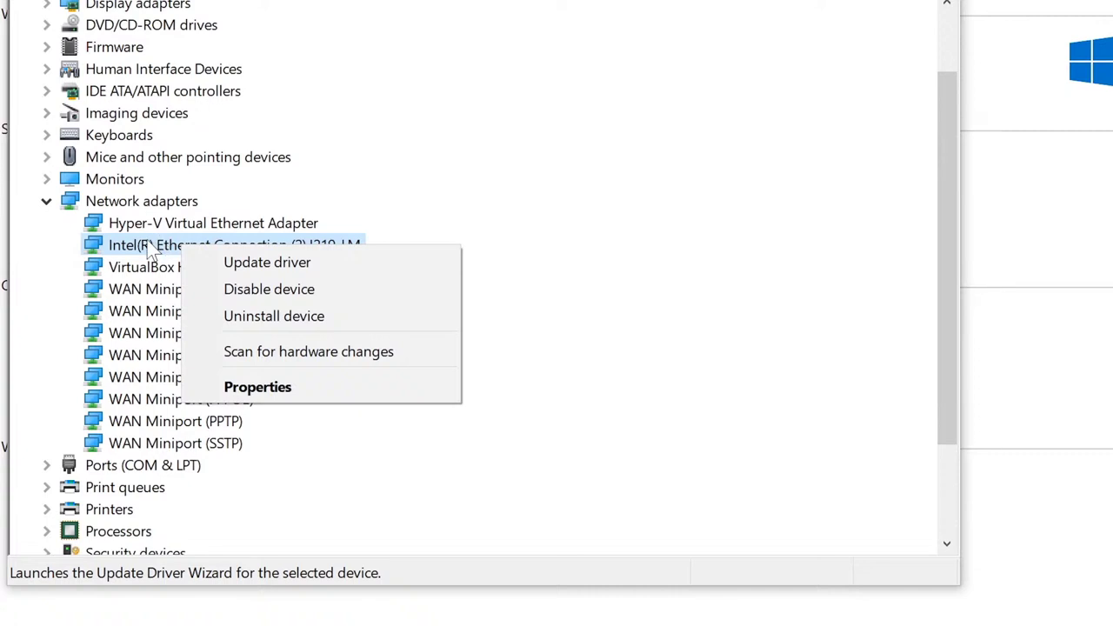
pyautogui.click(159, 246)
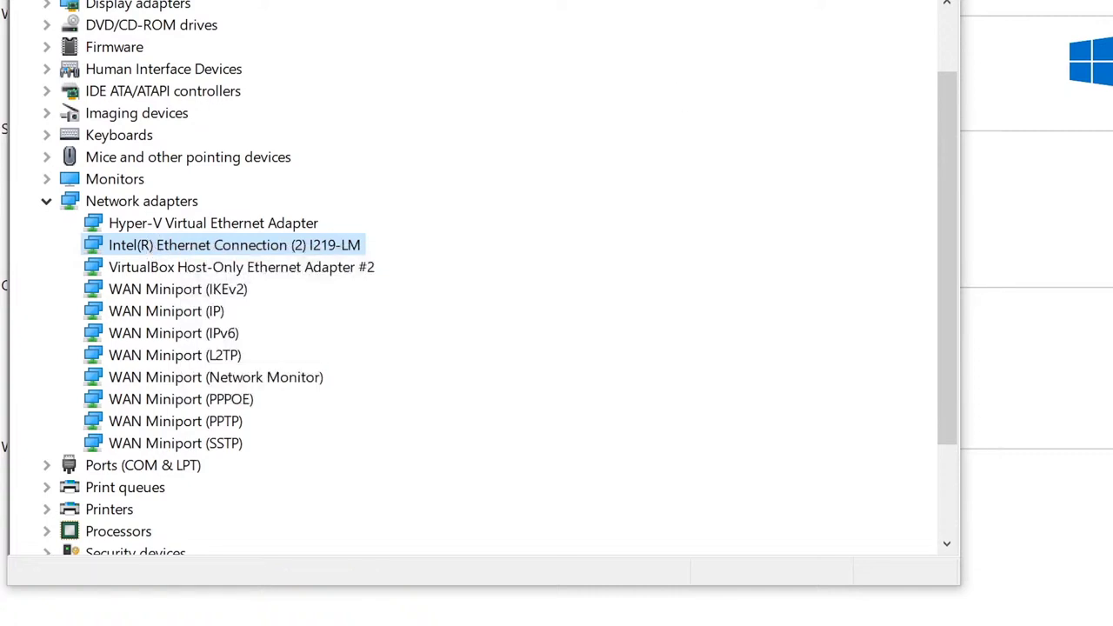
pyautogui.click(905, 2)
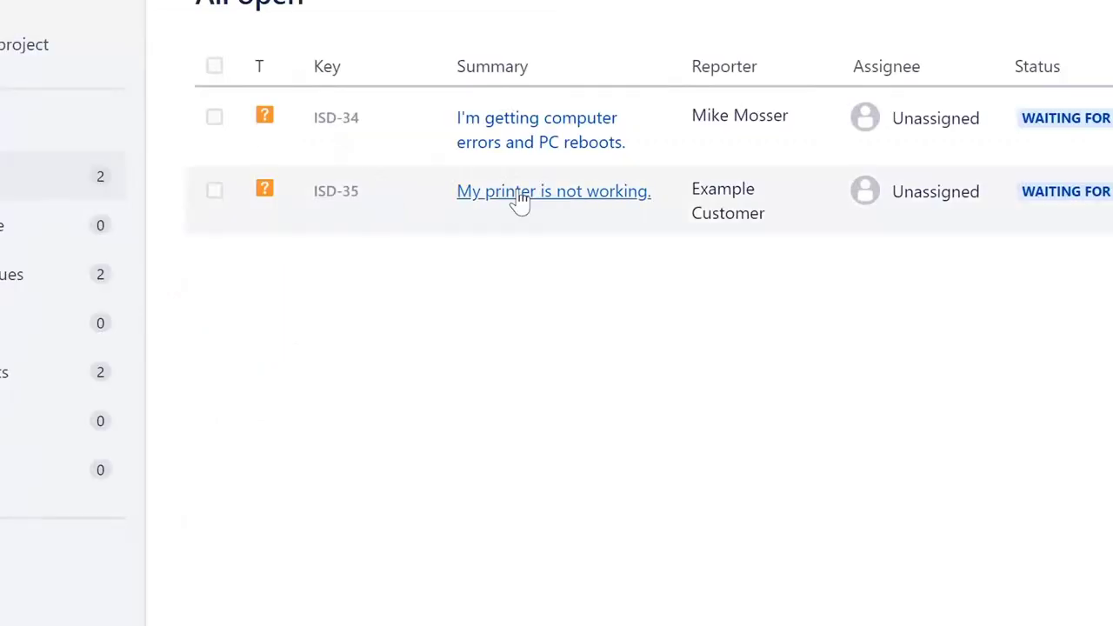
# Step: Open request ISD-35 'My printer is not working.' and assign it to yourself
pyautogui.click(519, 195)
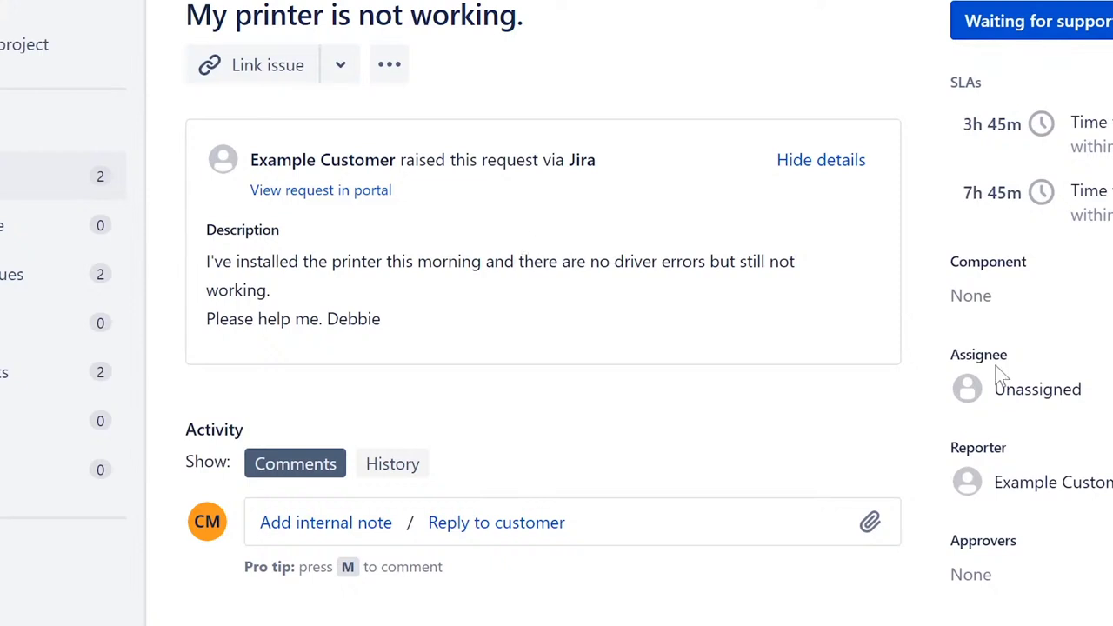
pyautogui.click(1023, 374)
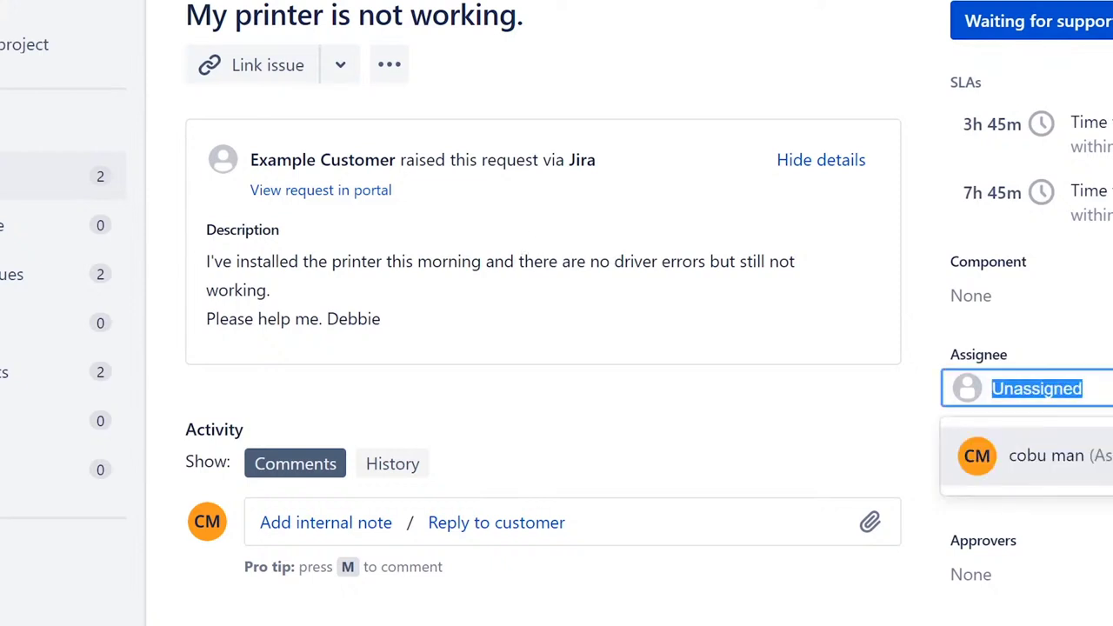
pyautogui.click(1087, 465)
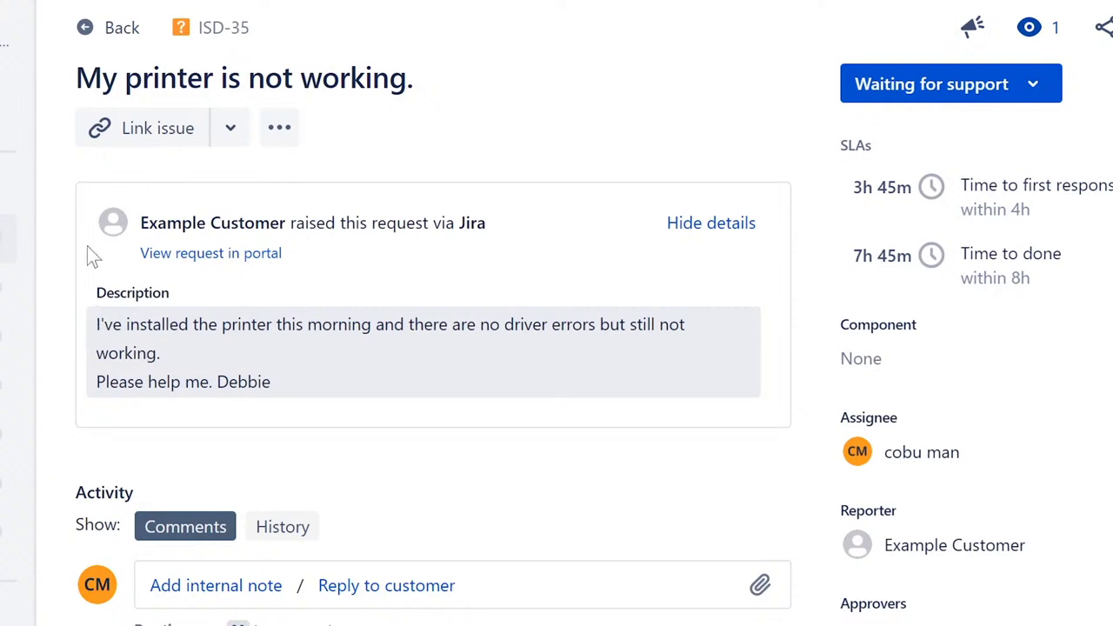
# Step: Read through the ISD-35 title and its description about no driver errors
pyautogui.moveTo(78, 78); pyautogui.dragTo(472, 107)
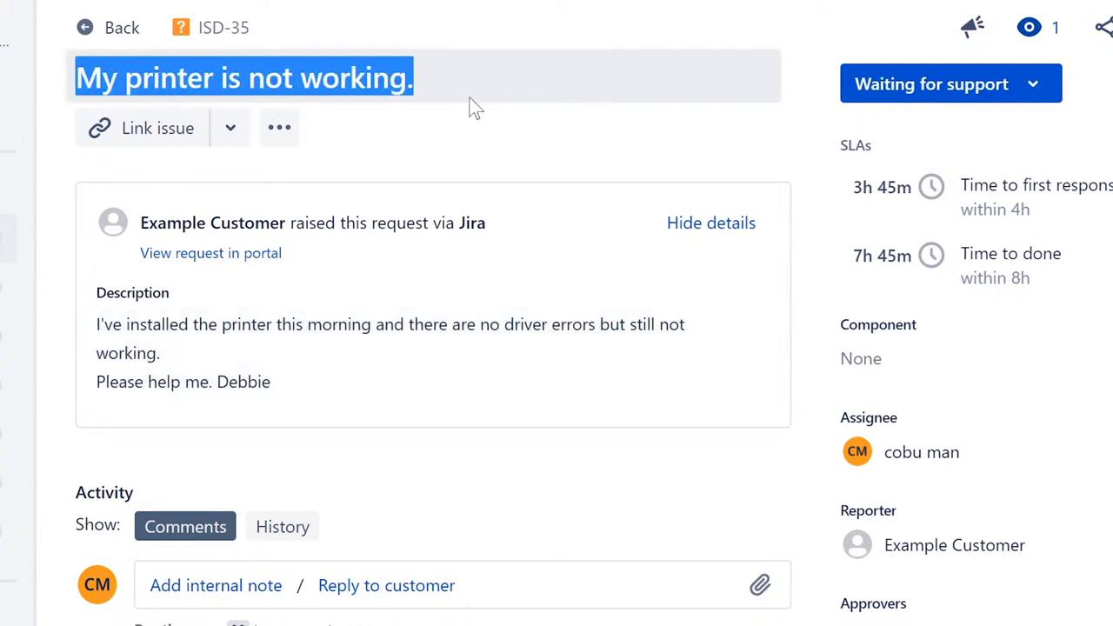
pyautogui.tripleClick(98, 333)
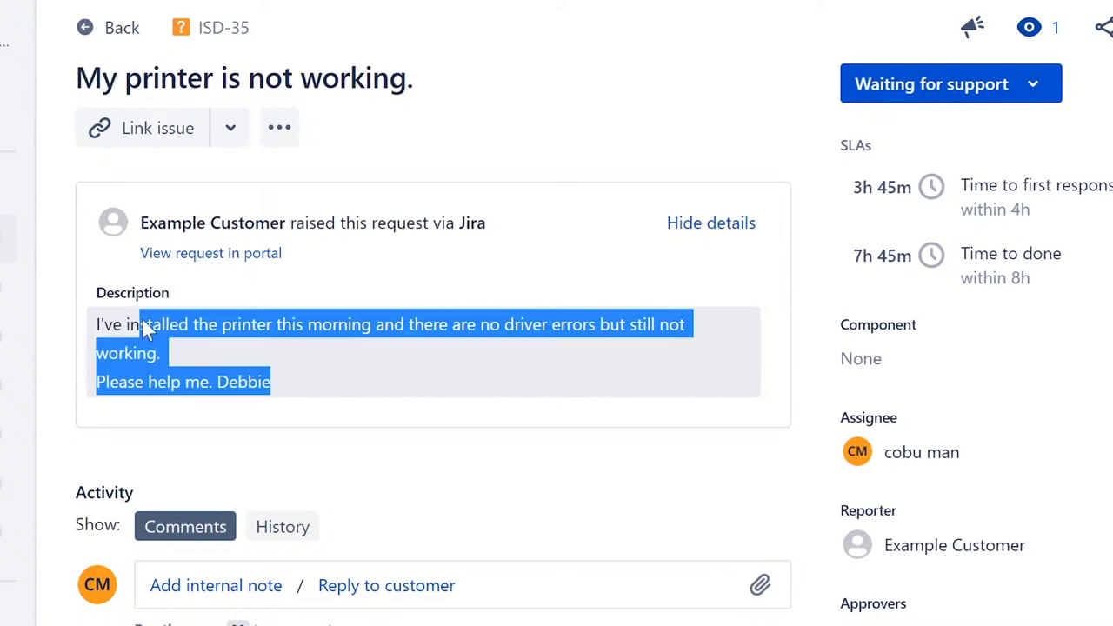
pyautogui.moveTo(102, 326); pyautogui.dragTo(99, 326)
pyautogui.tripleClick(97, 327)
pyautogui.click(97, 328)
pyautogui.tripleClick(98, 329)
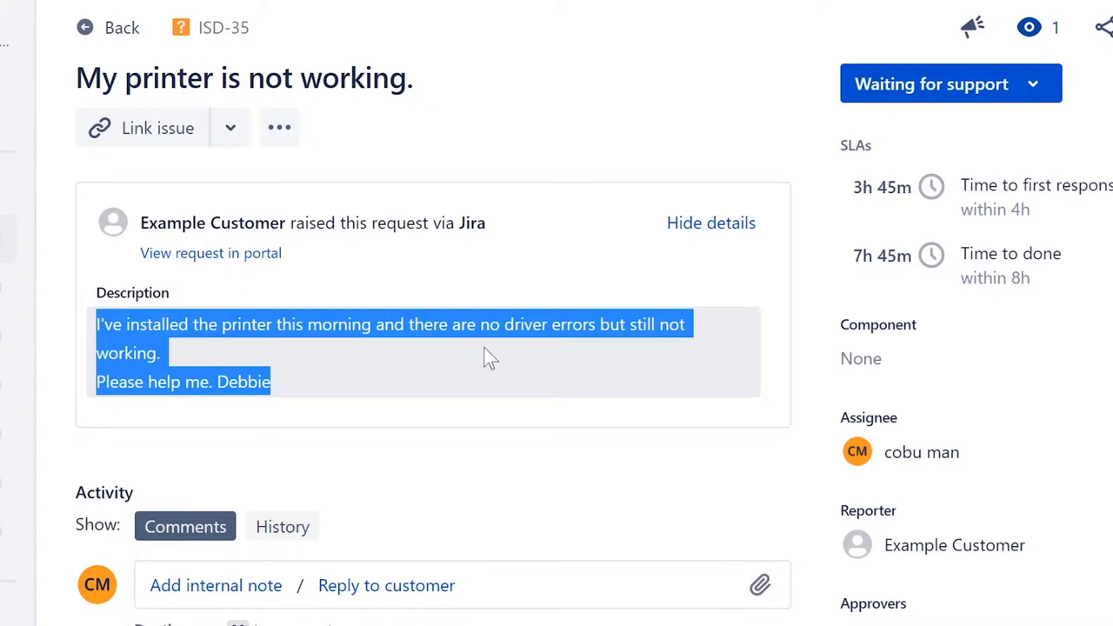
pyautogui.click(301, 385)
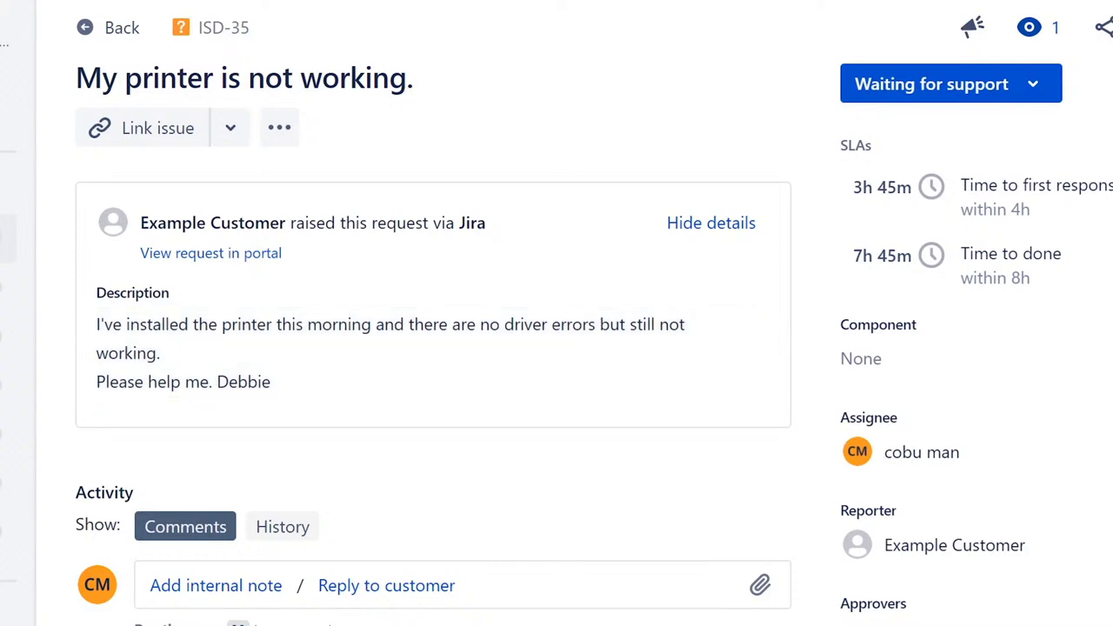
pyautogui.press('super')
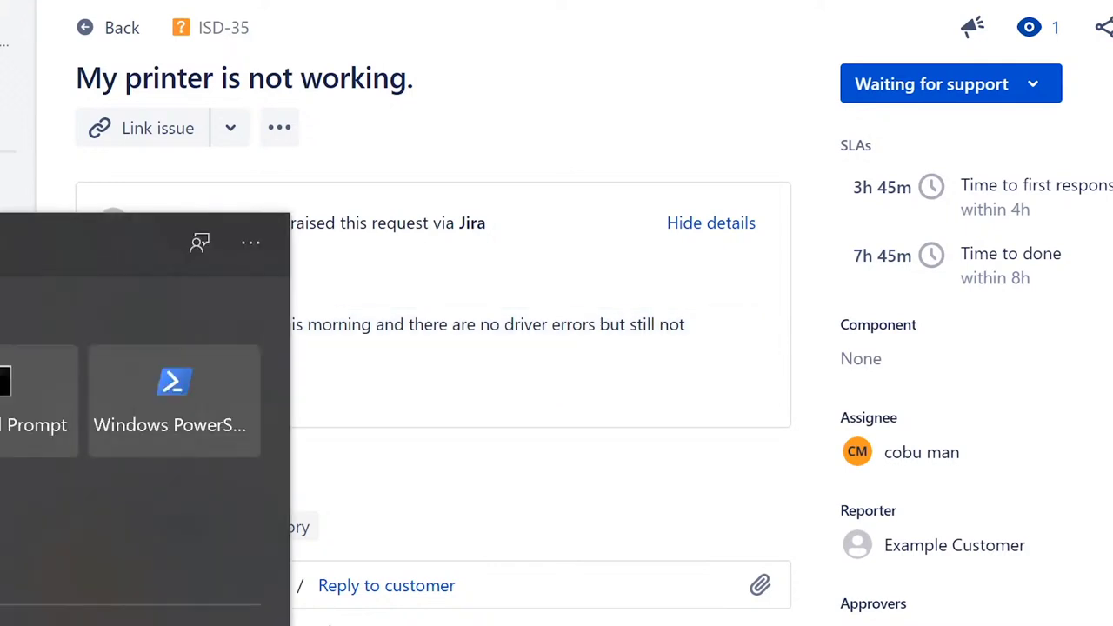
# Step: Replace the 'devic' Start search with 'printer' to find Printers & scanners
pyautogui.write('devic')
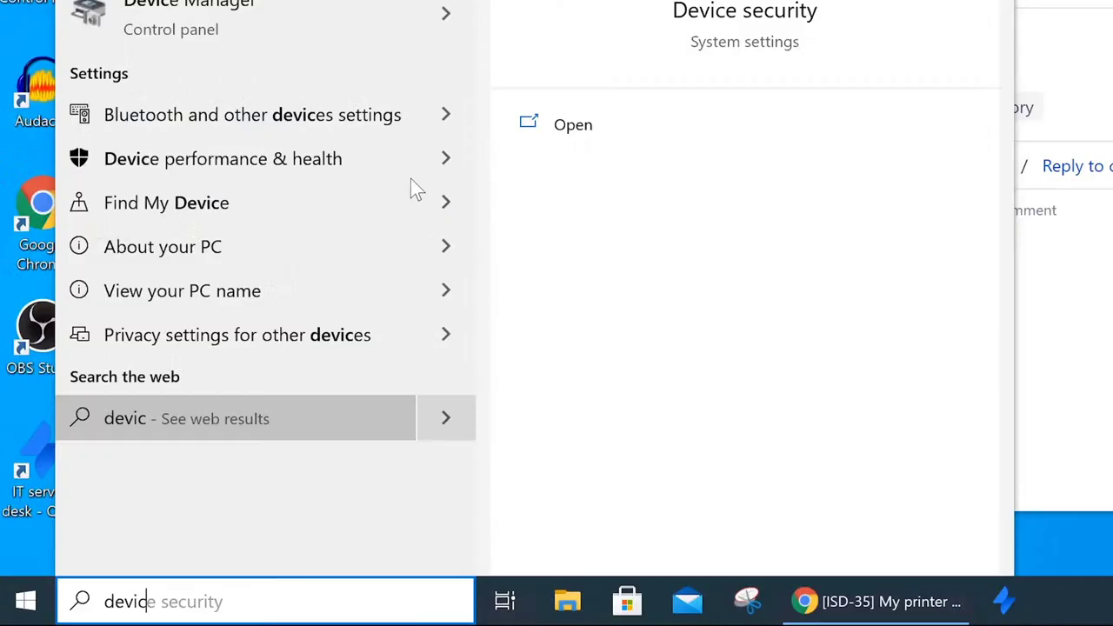
pyautogui.press('BackSpace')
pyautogui.press('BackSpace')
pyautogui.press('BackSpace')
pyautogui.press('BackSpace')
pyautogui.press('BackSpace')
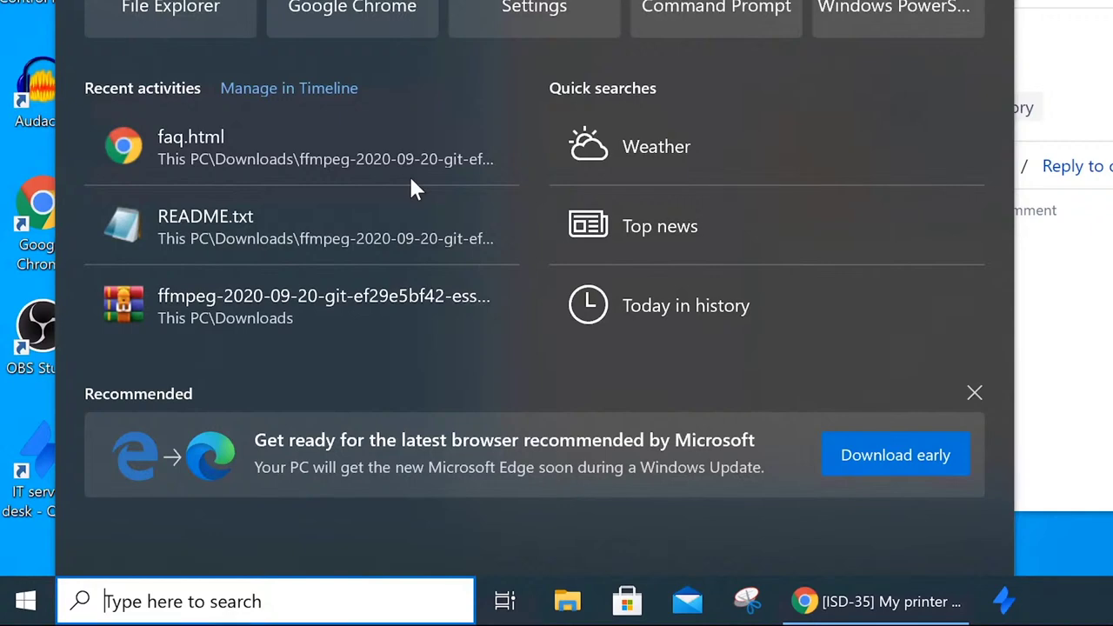
pyautogui.write('printer')
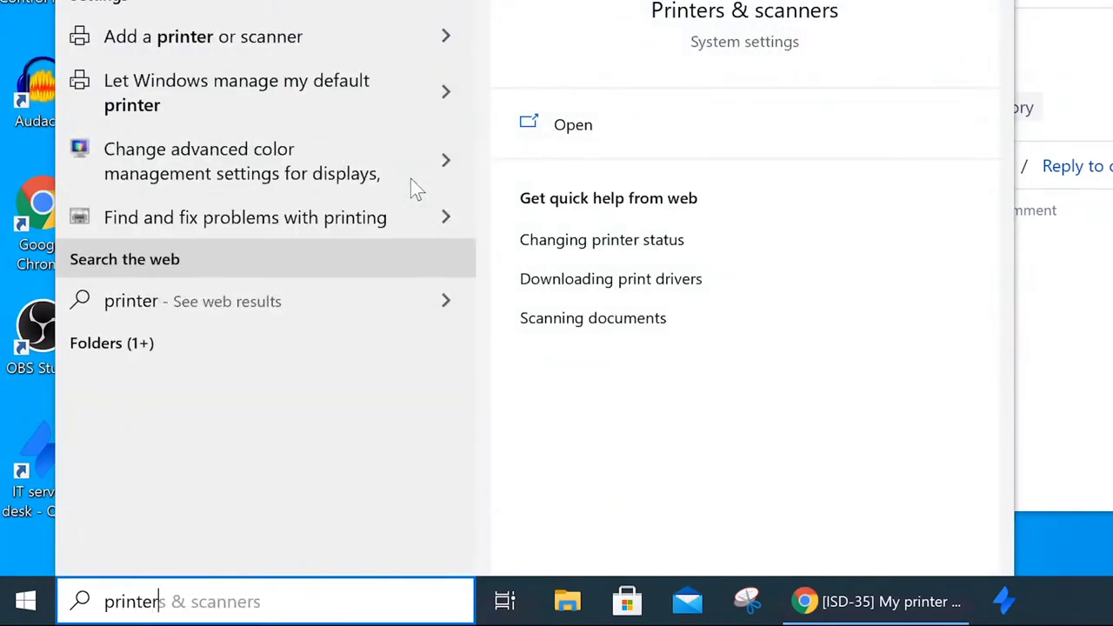
# Step: Open Printers & scanners settings and select the Canon MP250 series printer
pyautogui.press('Return')
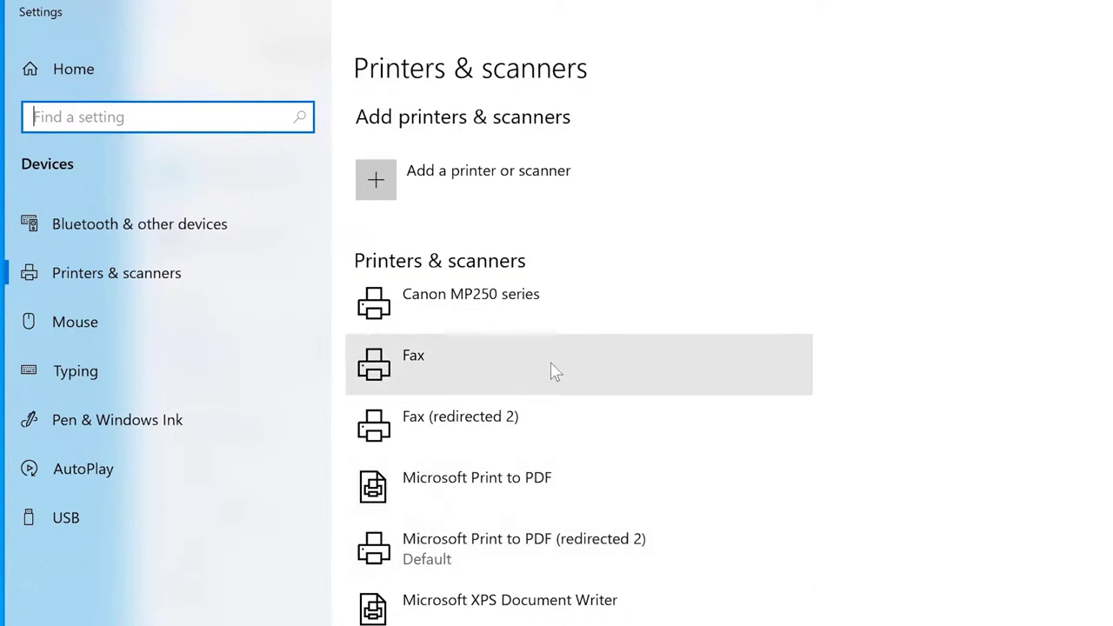
pyautogui.click(554, 321)
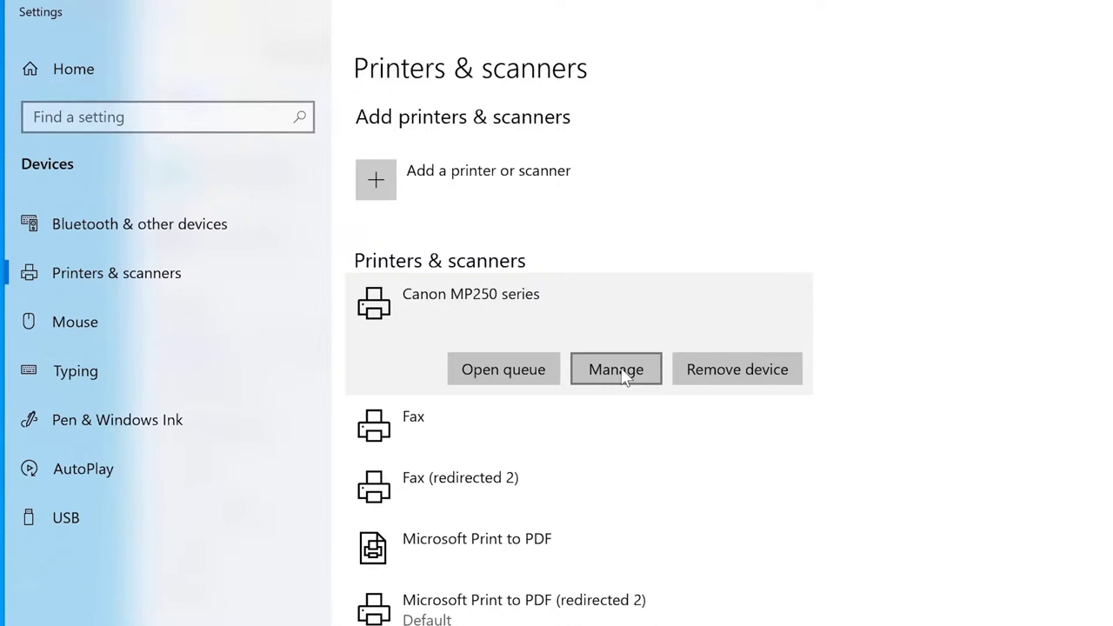
# Step: Open the Canon MP250 series management page and shift the Settings window to the right
pyautogui.click(616, 369)
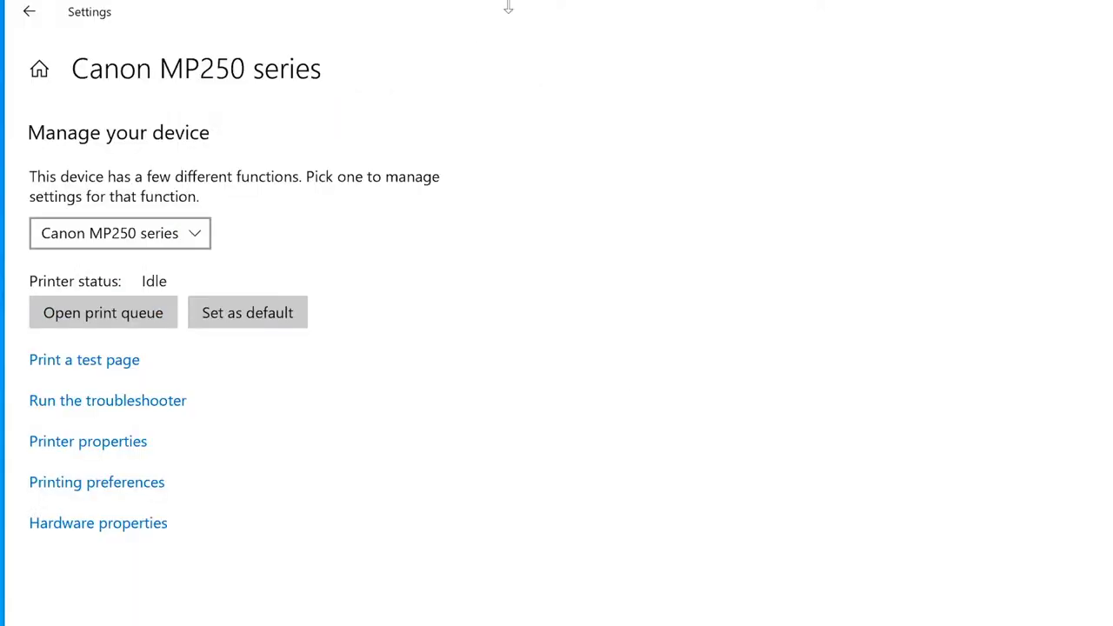
pyautogui.moveTo(507, 17); pyautogui.dragTo(638, 20)
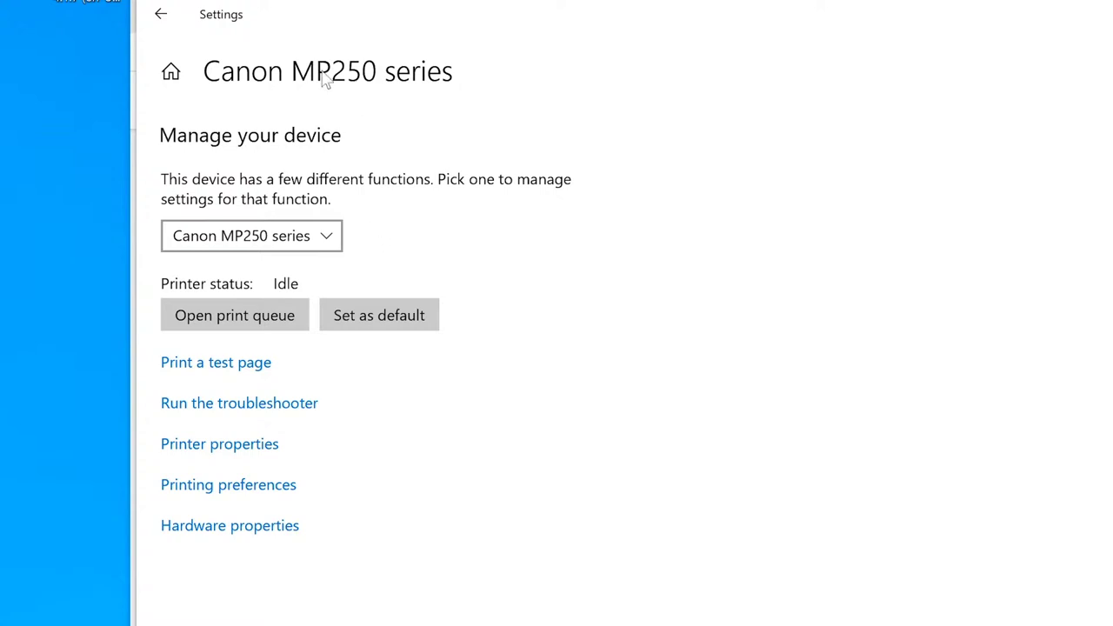
pyautogui.moveTo(355, 35); pyautogui.dragTo(416, 30)
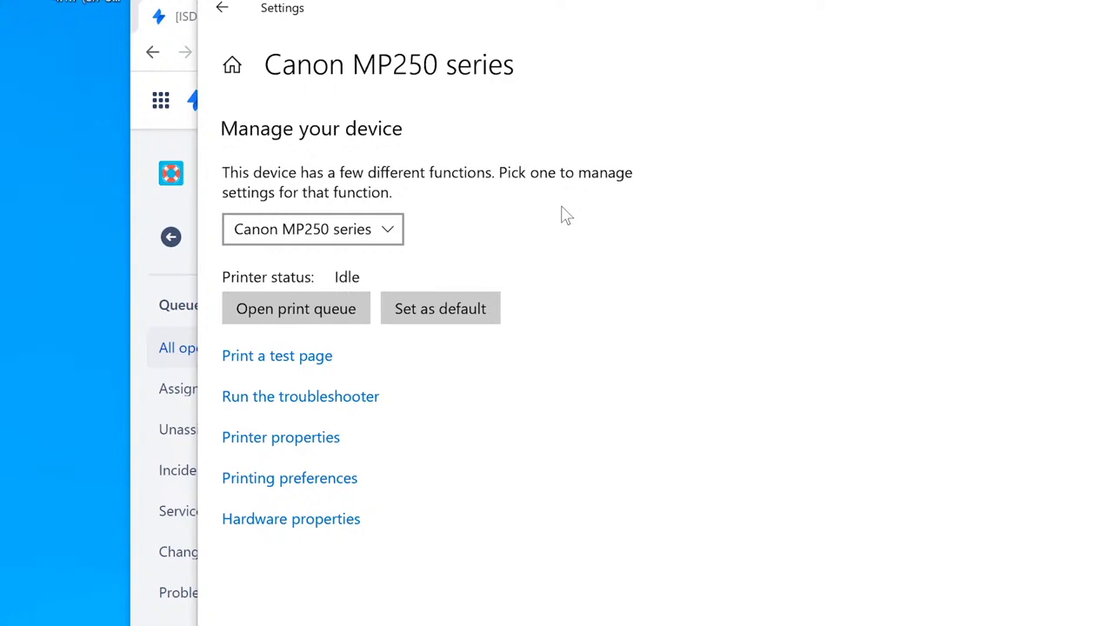
pyautogui.moveTo(519, 20); pyautogui.dragTo(948, 19)
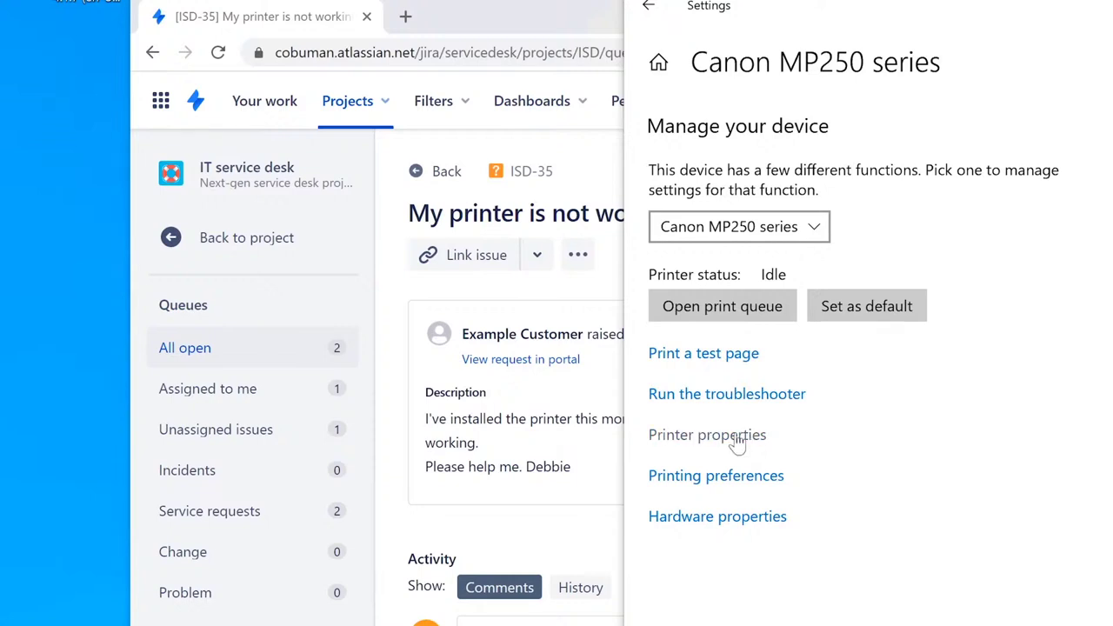
# Step: Move the Canon MP250 series Properties dialog, on its General tab, to the top centre
pyautogui.moveTo(1106, 452); pyautogui.dragTo(764, 191)
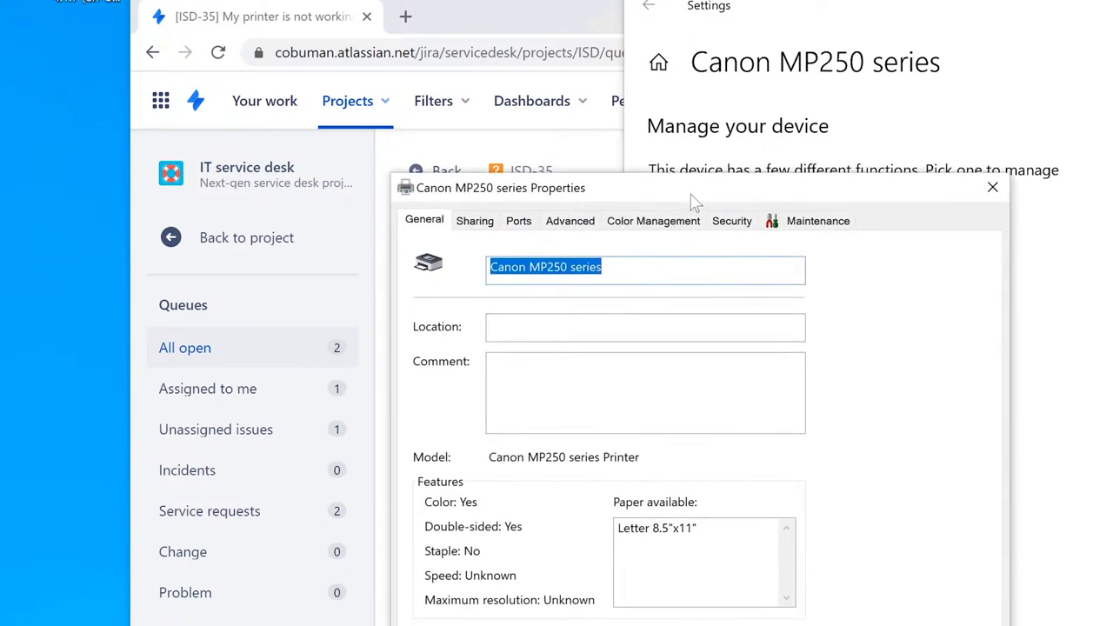
pyautogui.click(621, 268)
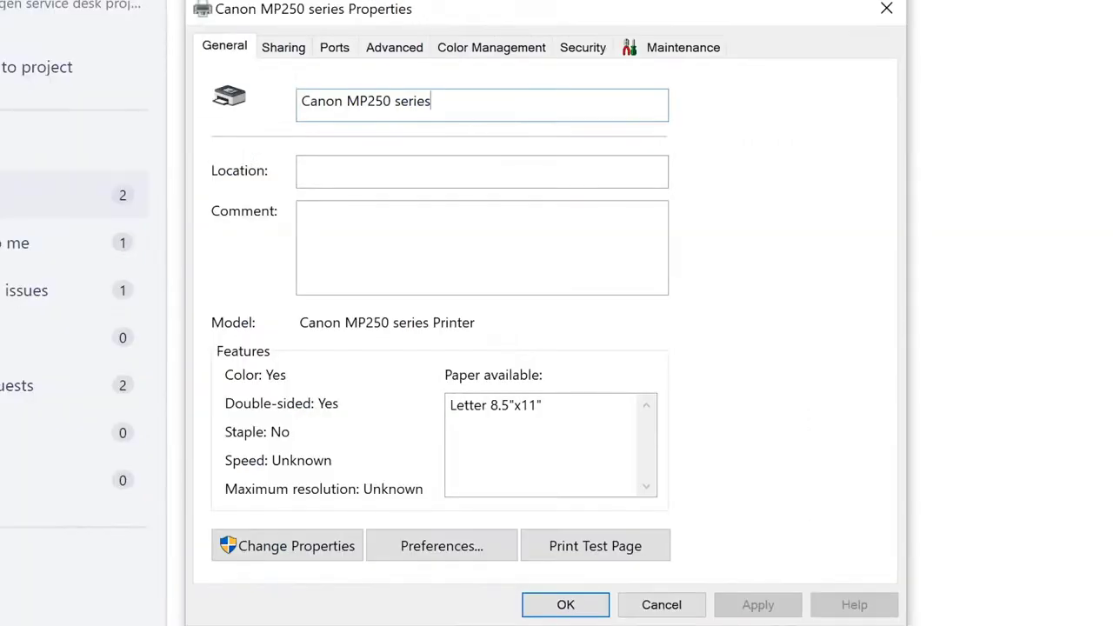
pyautogui.click(302, 172)
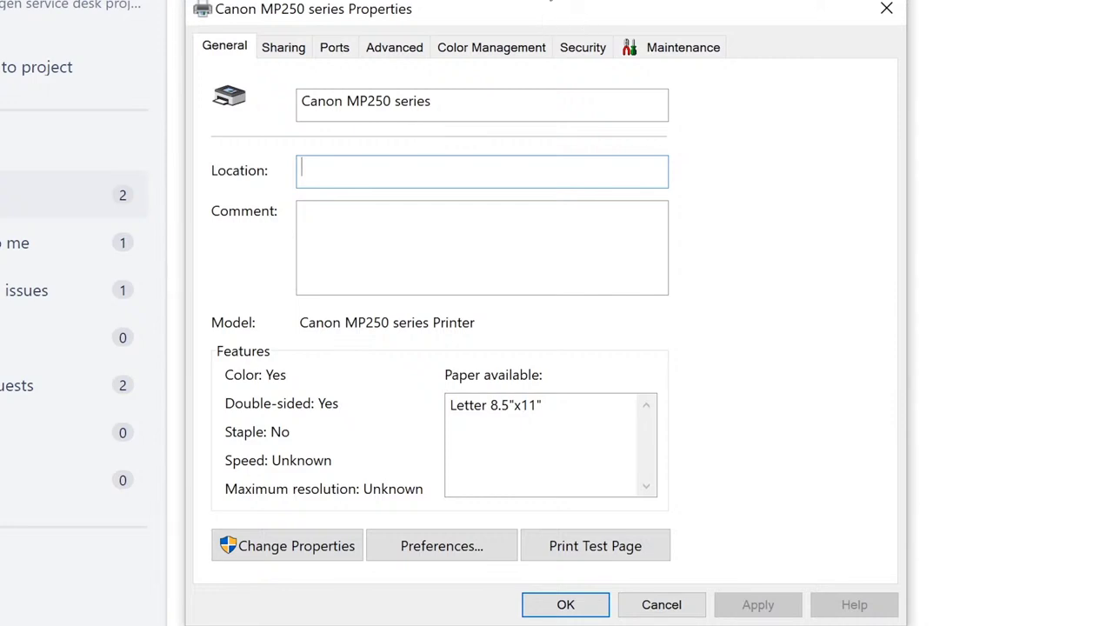
pyautogui.moveTo(546, 12); pyautogui.dragTo(546, 26)
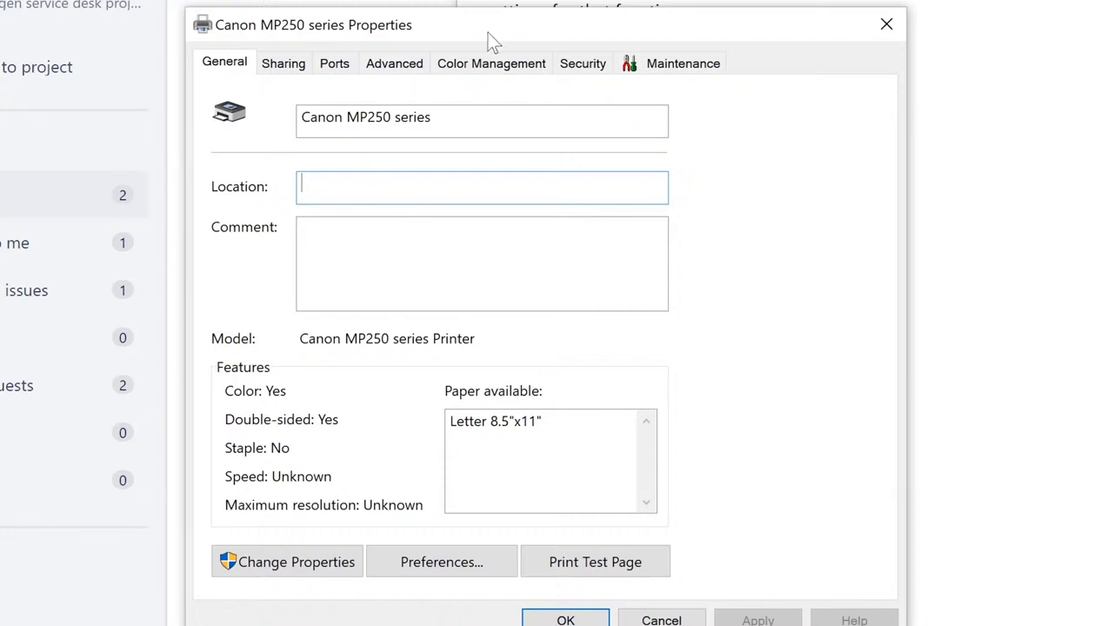
# Step: Show the Advanced settings of the Canon MP250 series Properties and move the dialog right to reveal the ticket
pyautogui.click(405, 70)
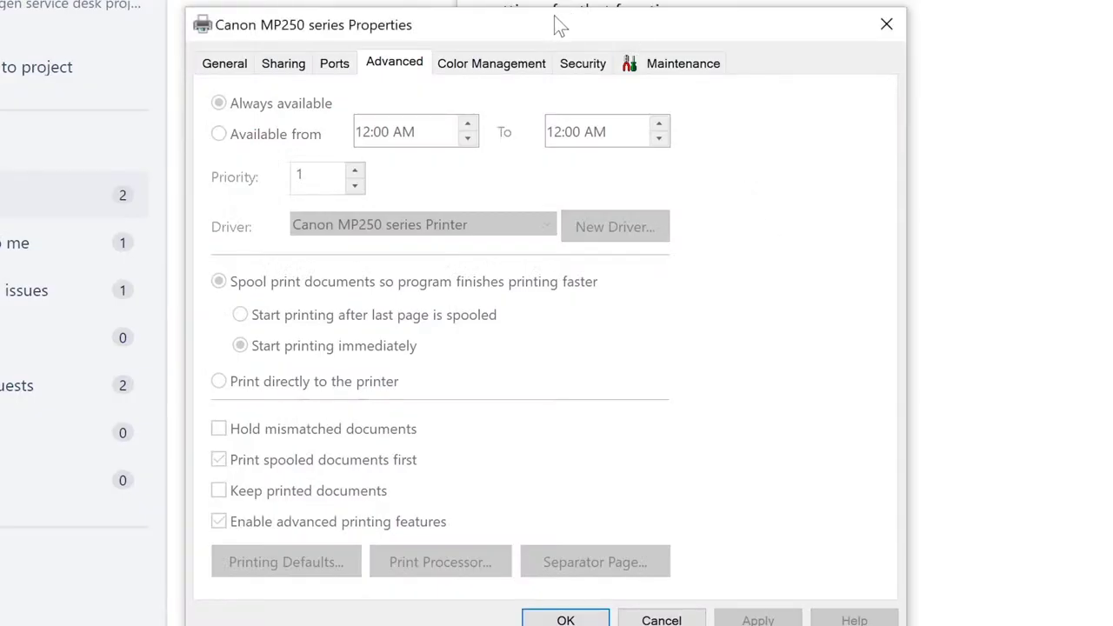
pyautogui.moveTo(548, 26); pyautogui.dragTo(547, 31)
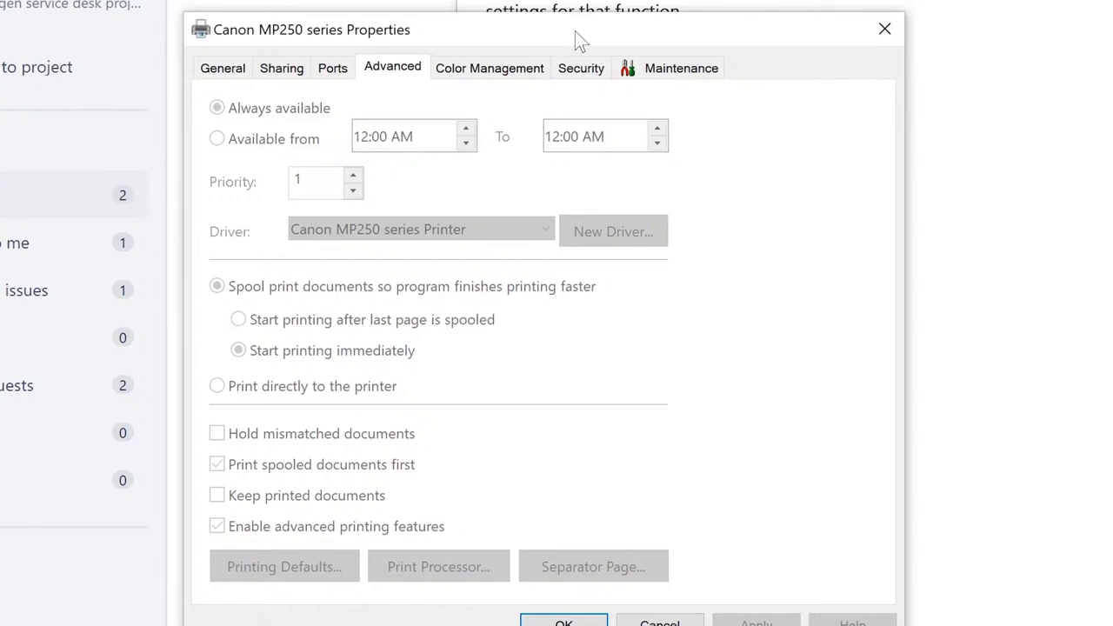
pyautogui.moveTo(577, 37); pyautogui.dragTo(797, 57)
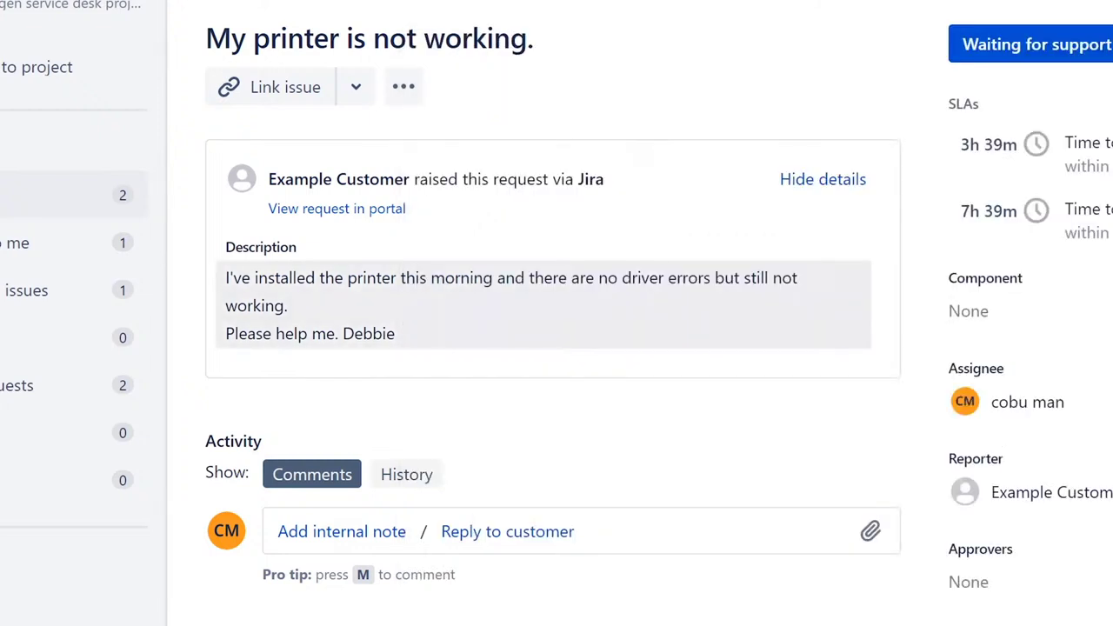
# Step: Return to the printer ticket and place the caret at various points in its description
pyautogui.click(409, 334)
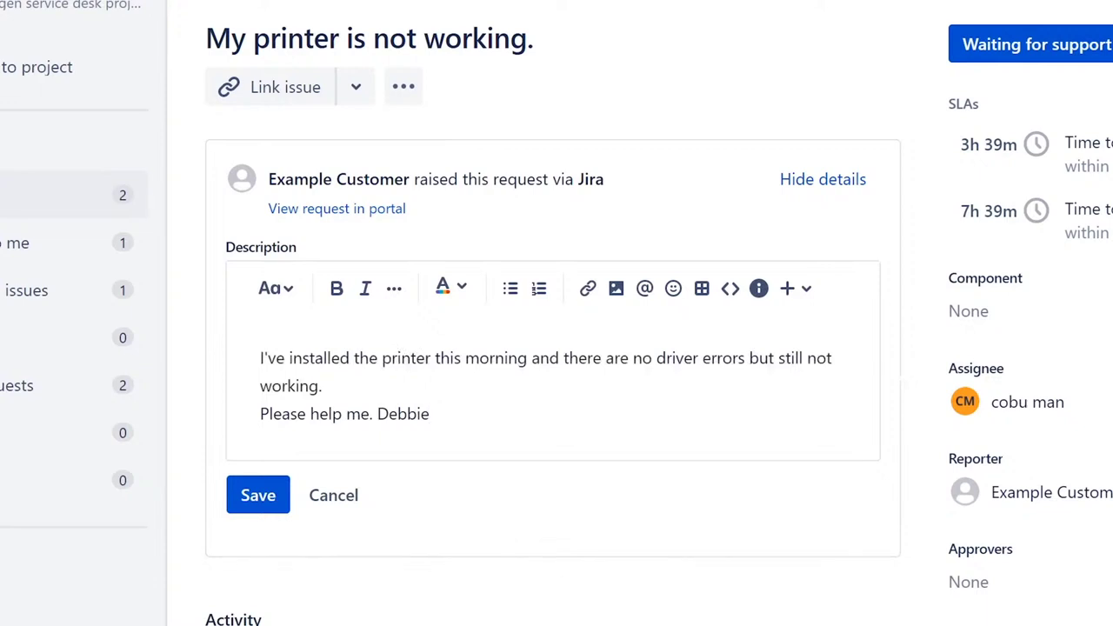
pyautogui.click(369, 413)
pyautogui.click(326, 385)
pyautogui.click(479, 357)
pyautogui.click(327, 385)
pyautogui.click(387, 414)
pyautogui.click(439, 357)
# Step: Close the screenshot preview and switch the comment from a customer reply to an internal note
pyautogui.click(387, 505)
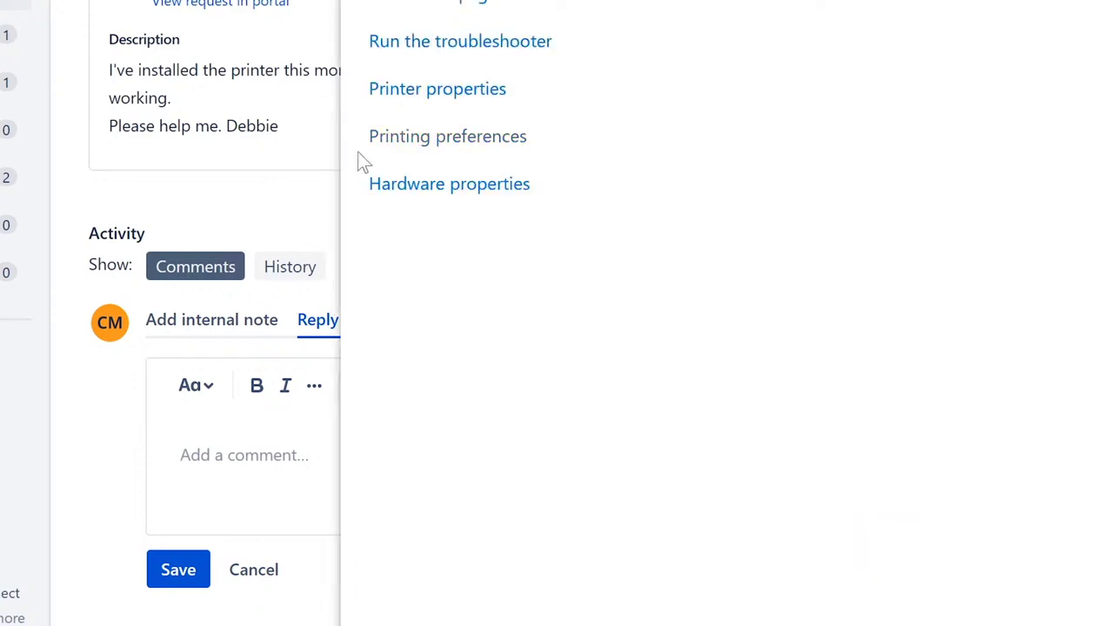
pyautogui.click(275, 200)
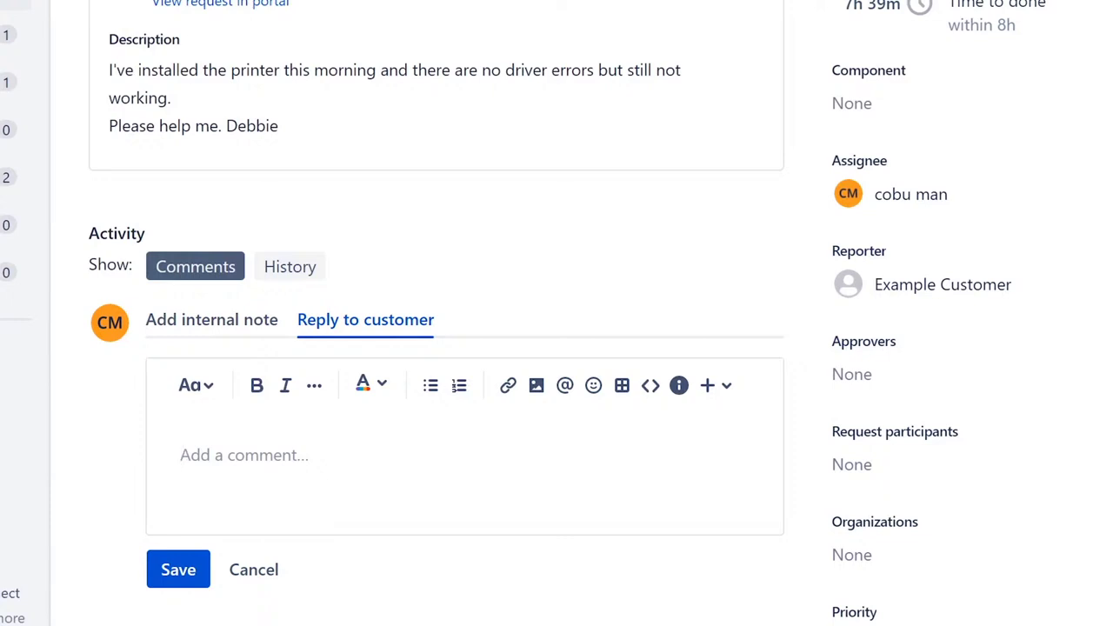
pyautogui.click(271, 330)
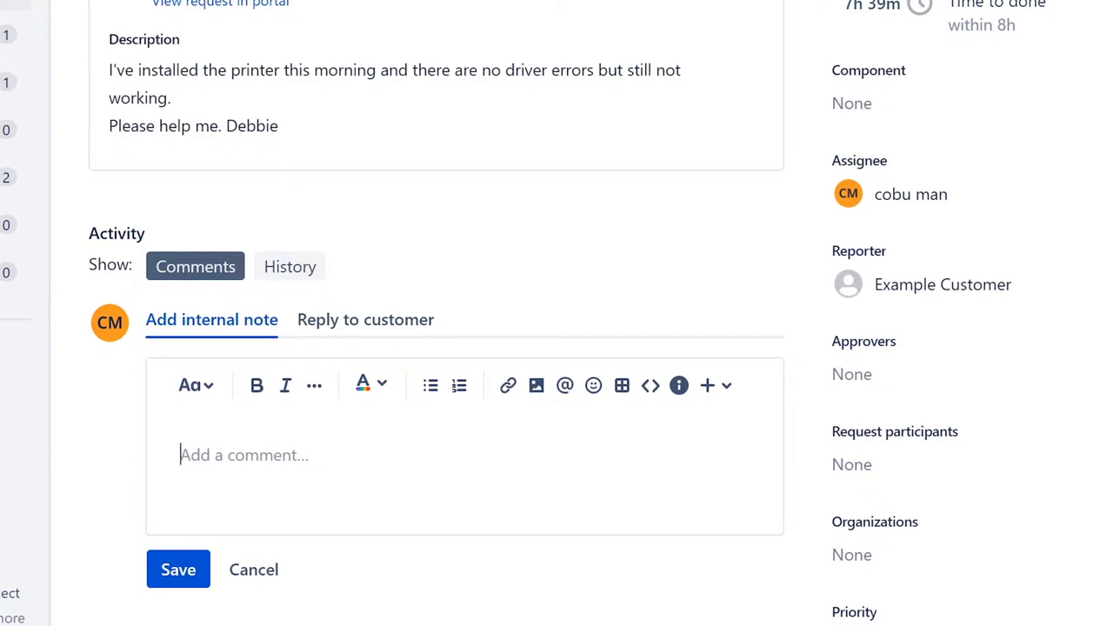
# Step: Save the internal note 'Configured printer as requested by user/customer.' with the agent's sign-off, and set the request to Completed
pyautogui.write('Configured ')
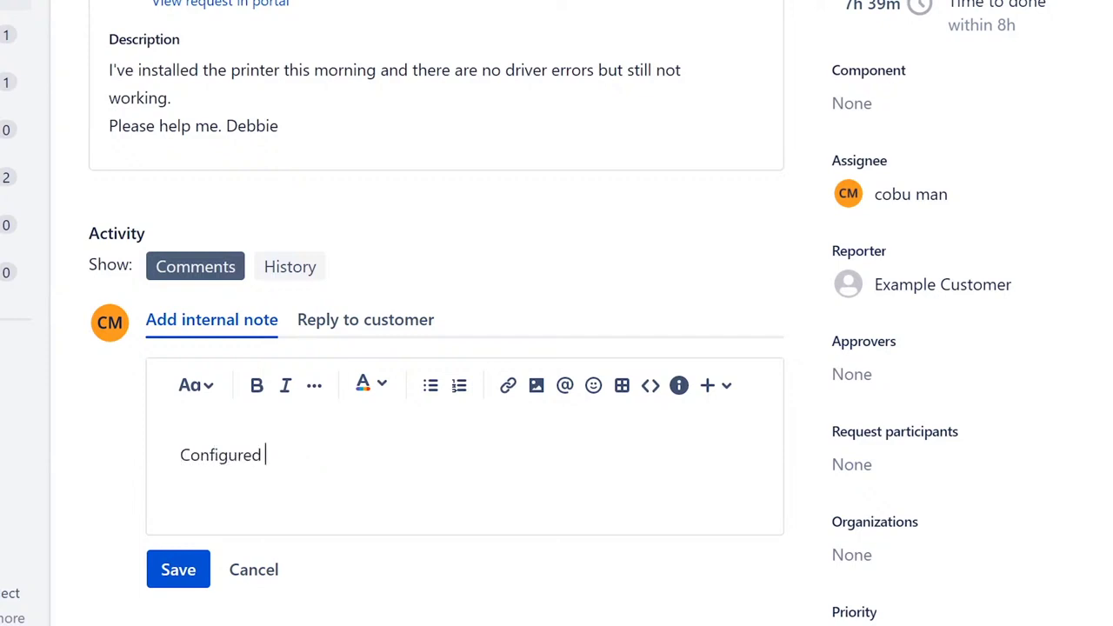
pyautogui.write('printer as ')
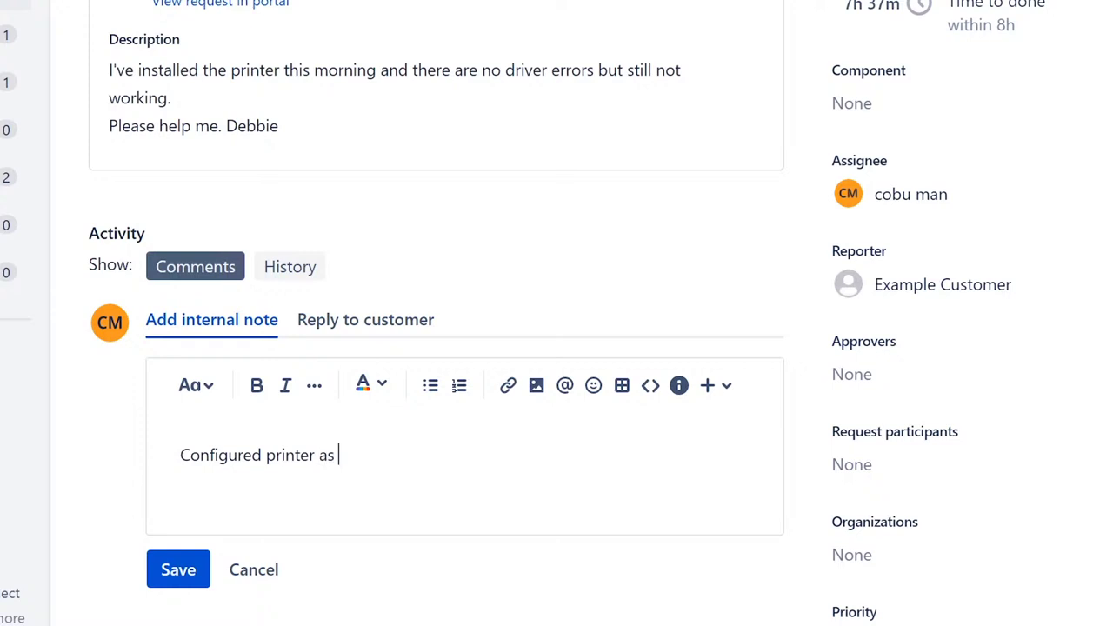
pyautogui.write('requested by ')
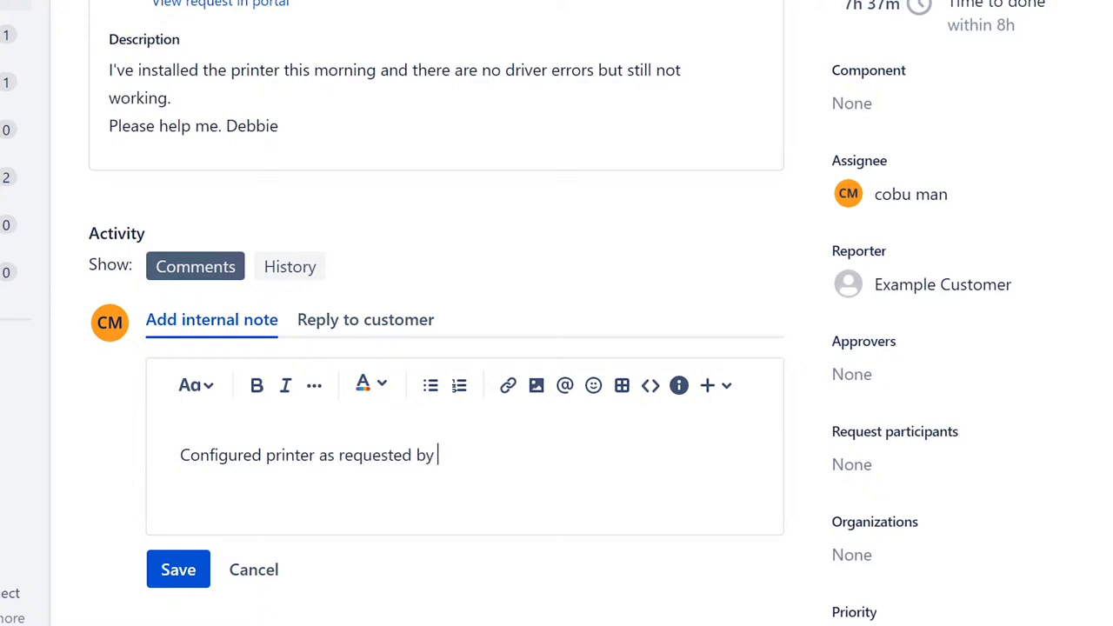
pyautogui.write('user/customer. Ervin')
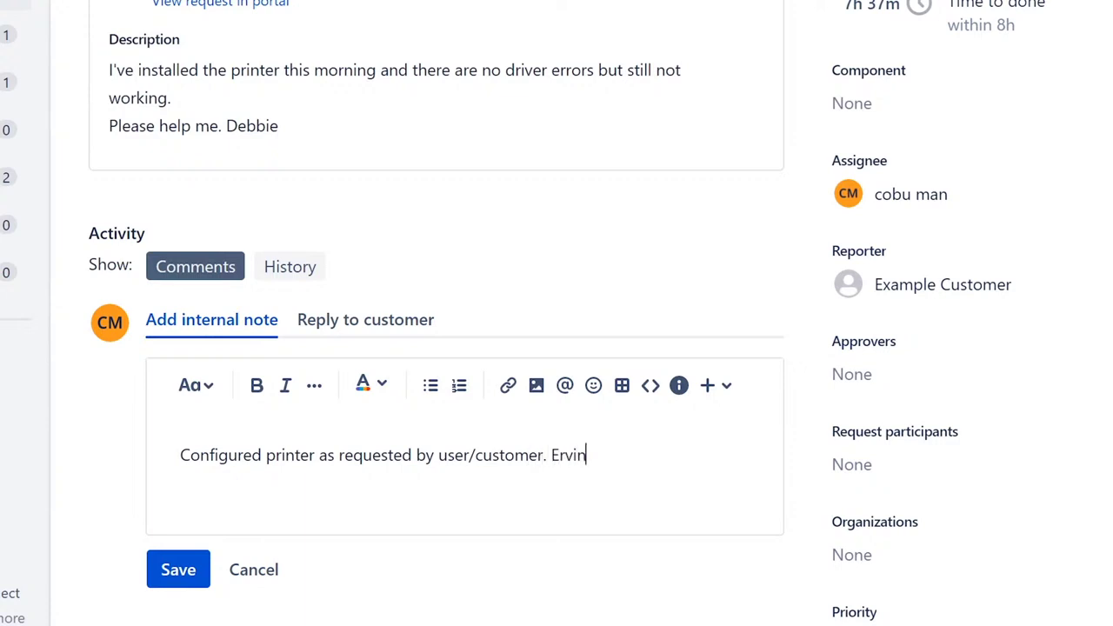
pyautogui.click(165, 576)
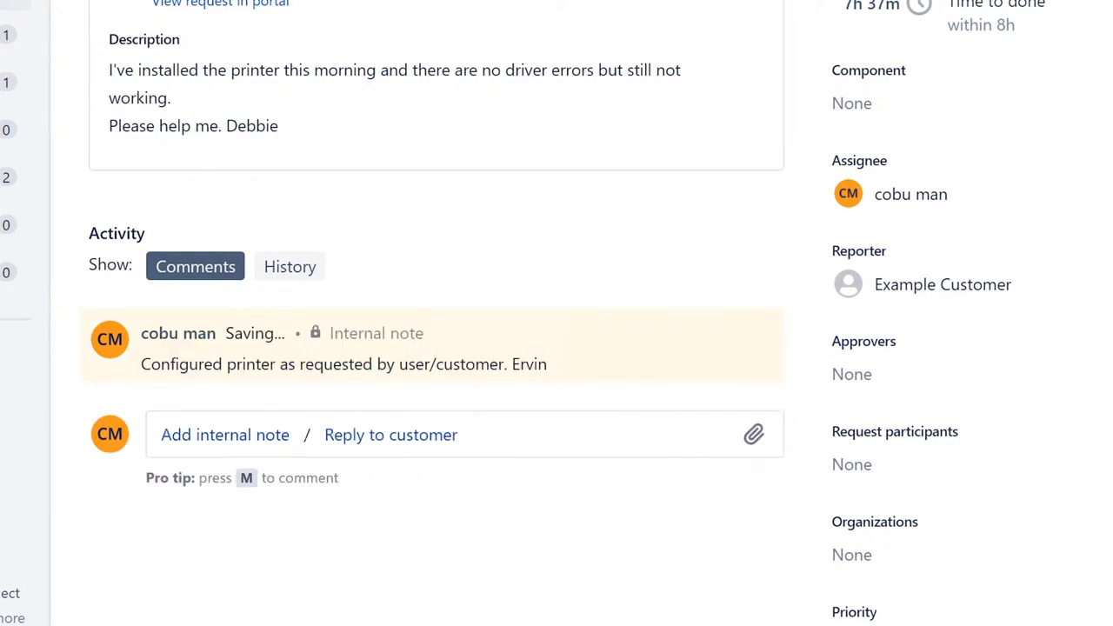
pyautogui.click(944, 0)
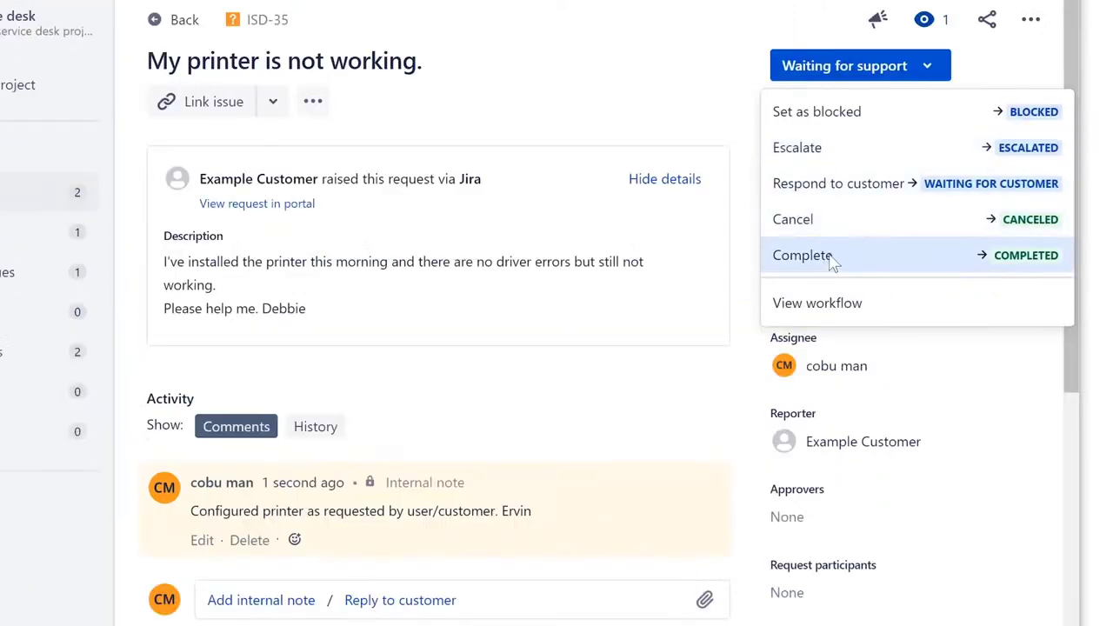
pyautogui.click(830, 258)
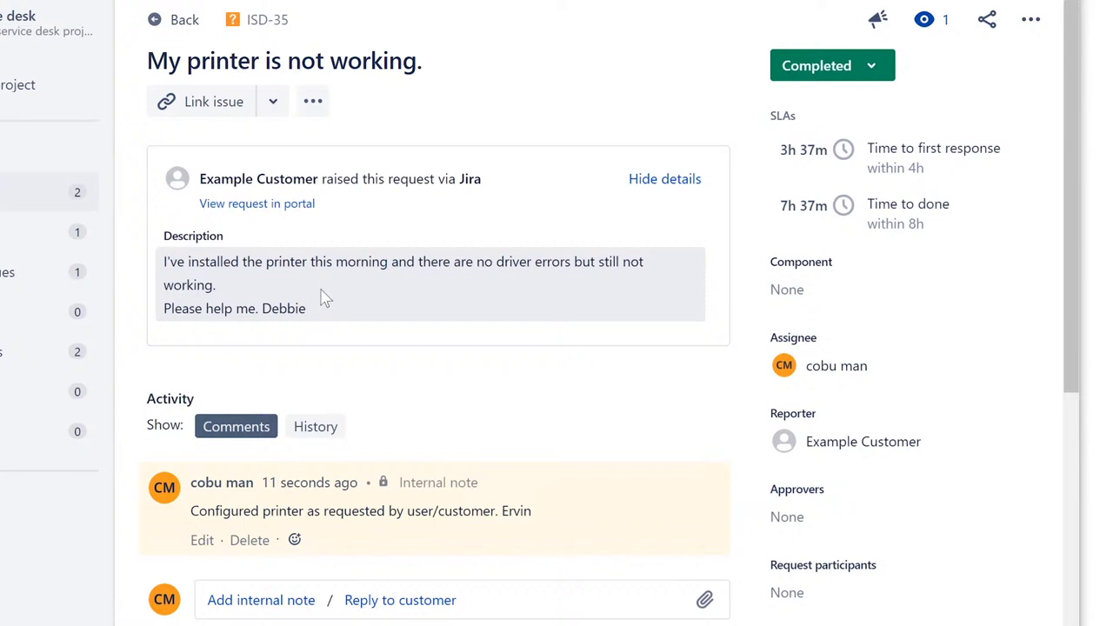
pyautogui.click(264, 287)
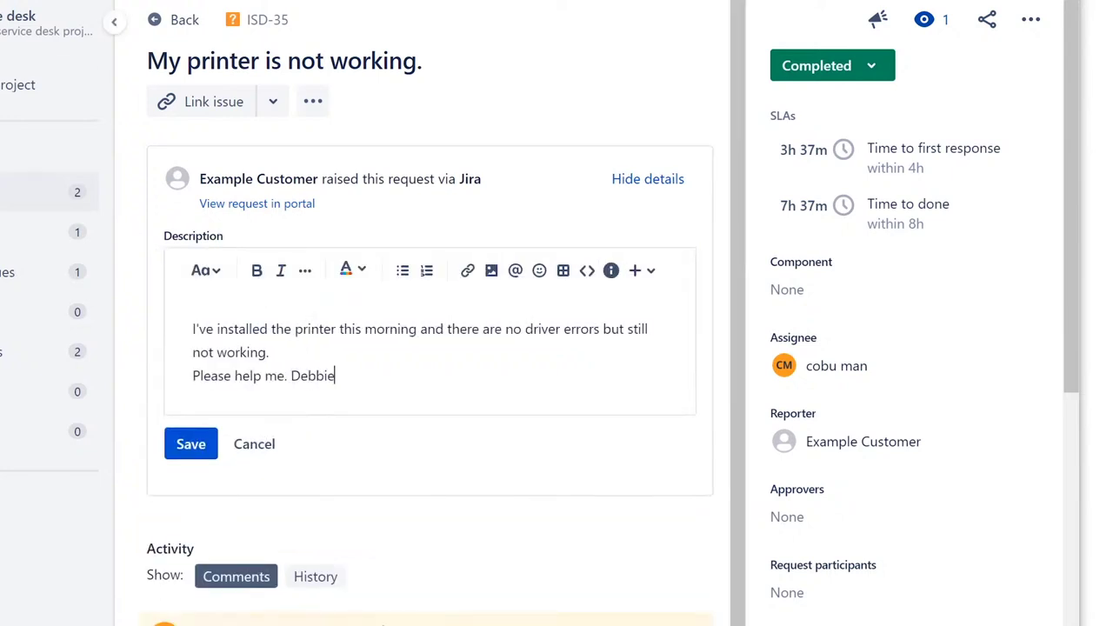
# Step: Check the All open queue's columns and open request ISD-34 about PC reboots
pyautogui.click(10, 192)
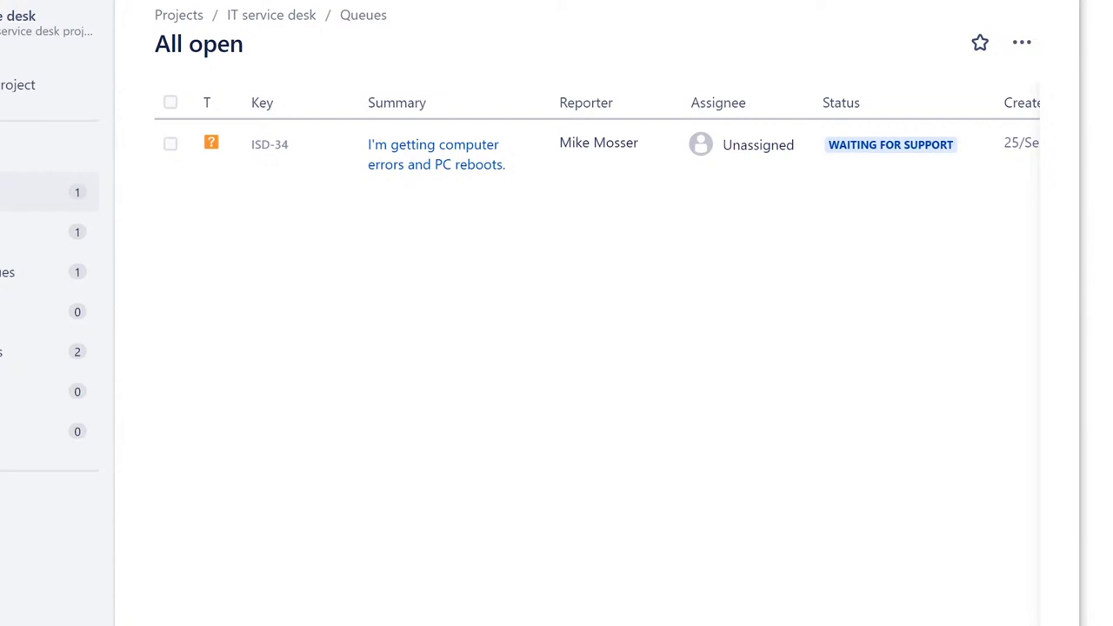
pyautogui.hscroll(3, 594, 148)
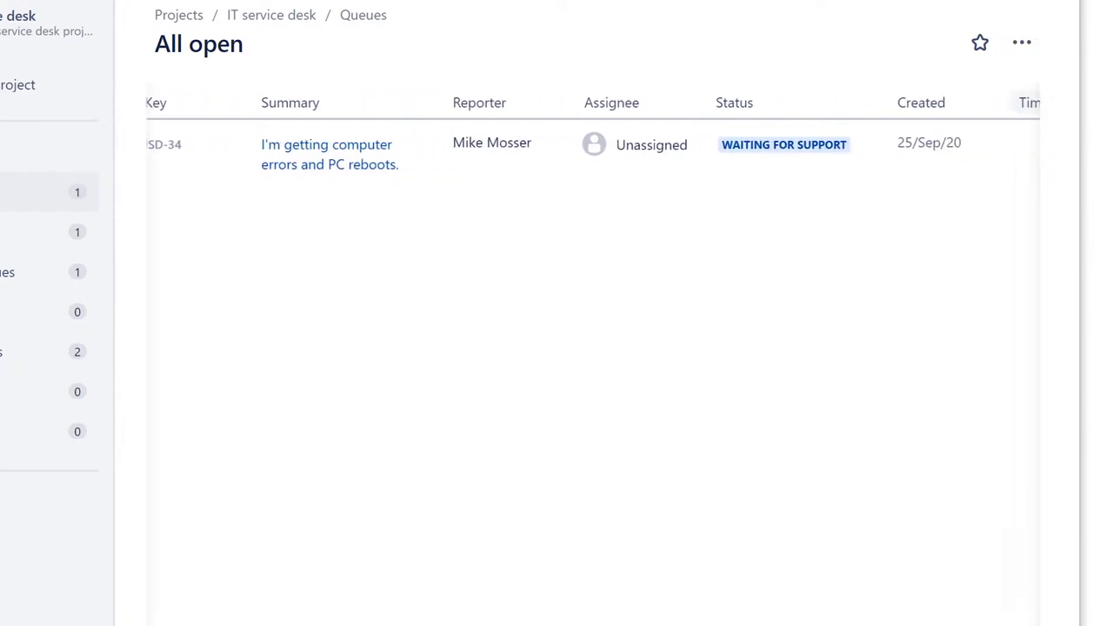
pyautogui.hscroll(-3, 594, 148)
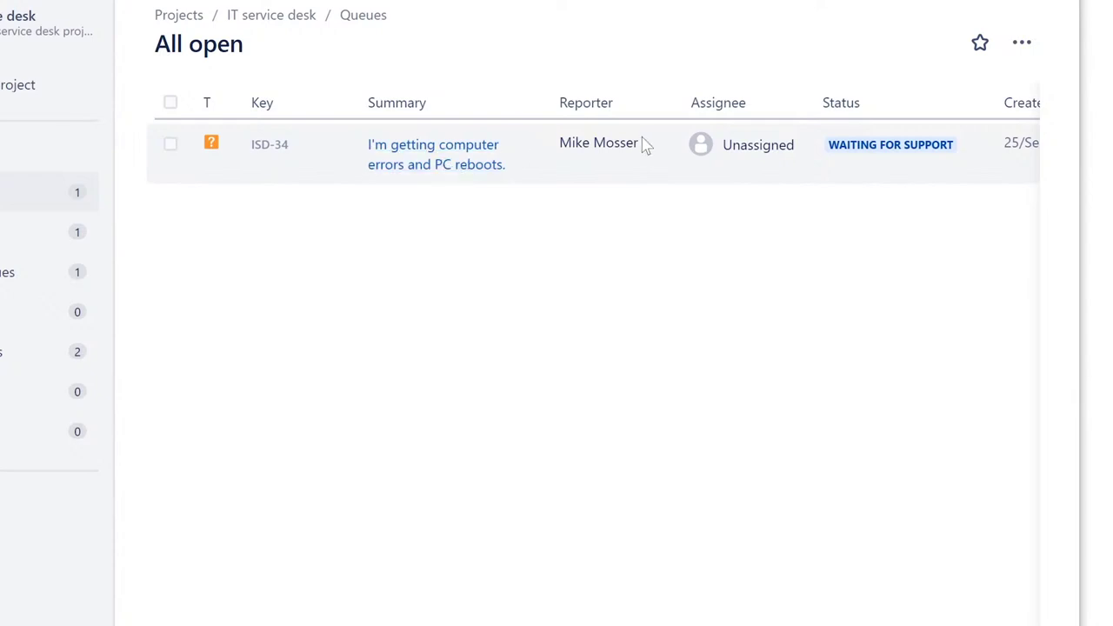
pyautogui.click(406, 150)
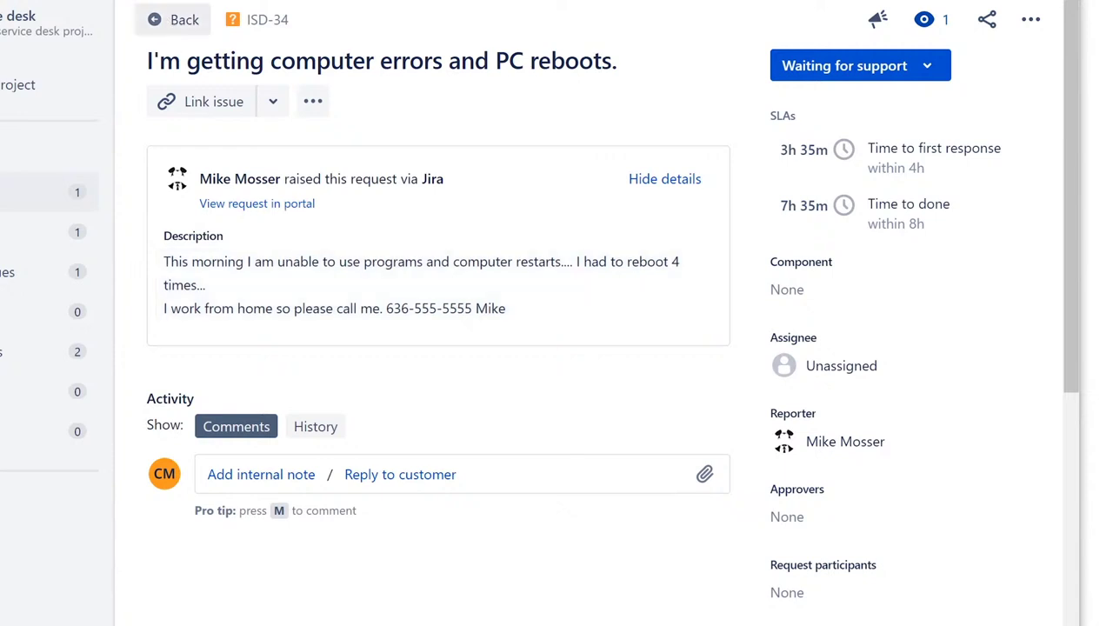
# Step: Read ISD-34's title and description, then edit the description after 'reboot 4 times...'
pyautogui.moveTo(148, 61); pyautogui.dragTo(639, 66)
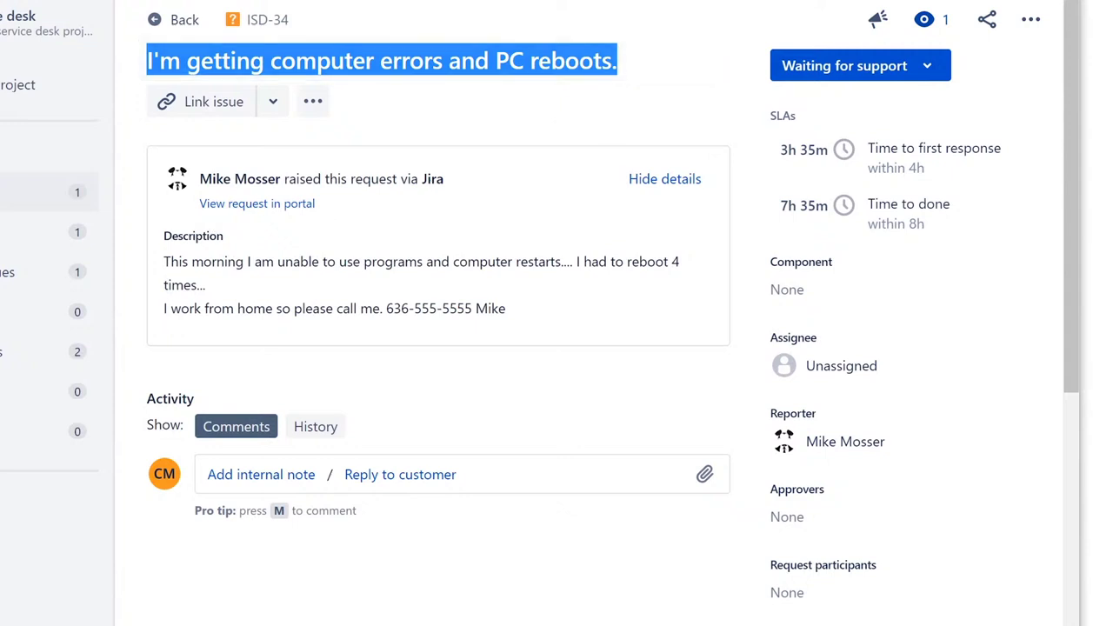
pyautogui.moveTo(164, 262); pyautogui.dragTo(405, 285)
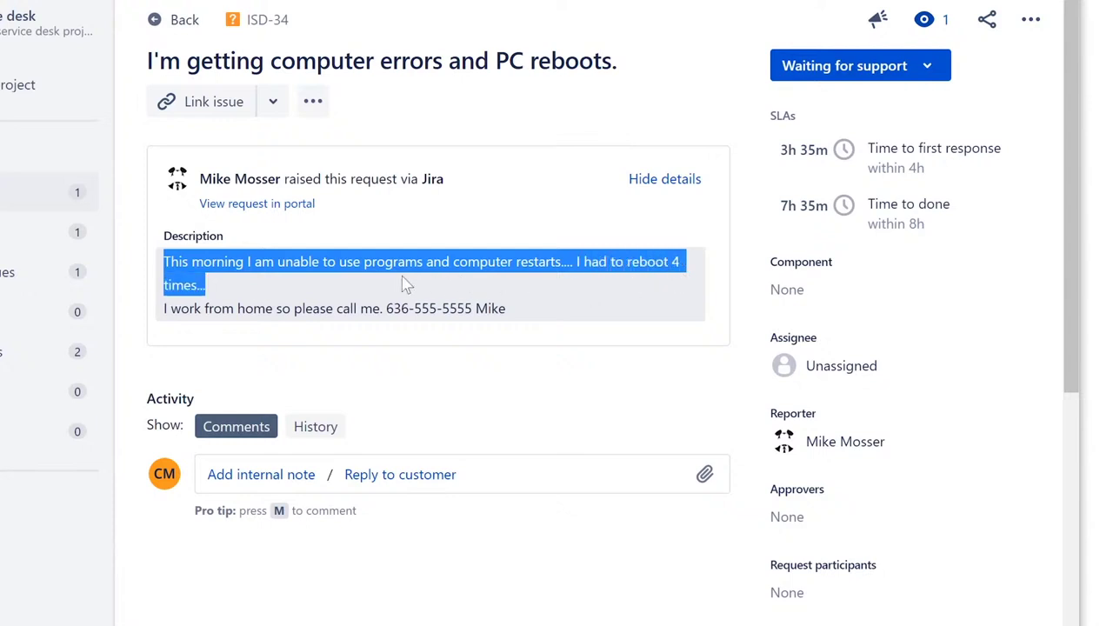
pyautogui.click(396, 288)
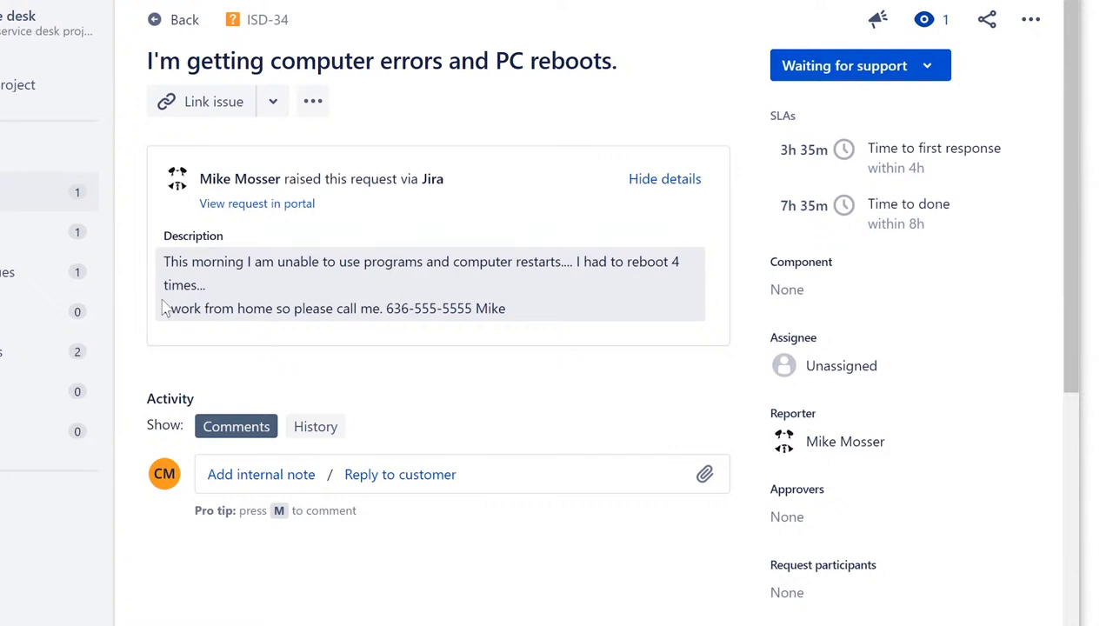
pyautogui.moveTo(506, 307); pyautogui.dragTo(164, 310)
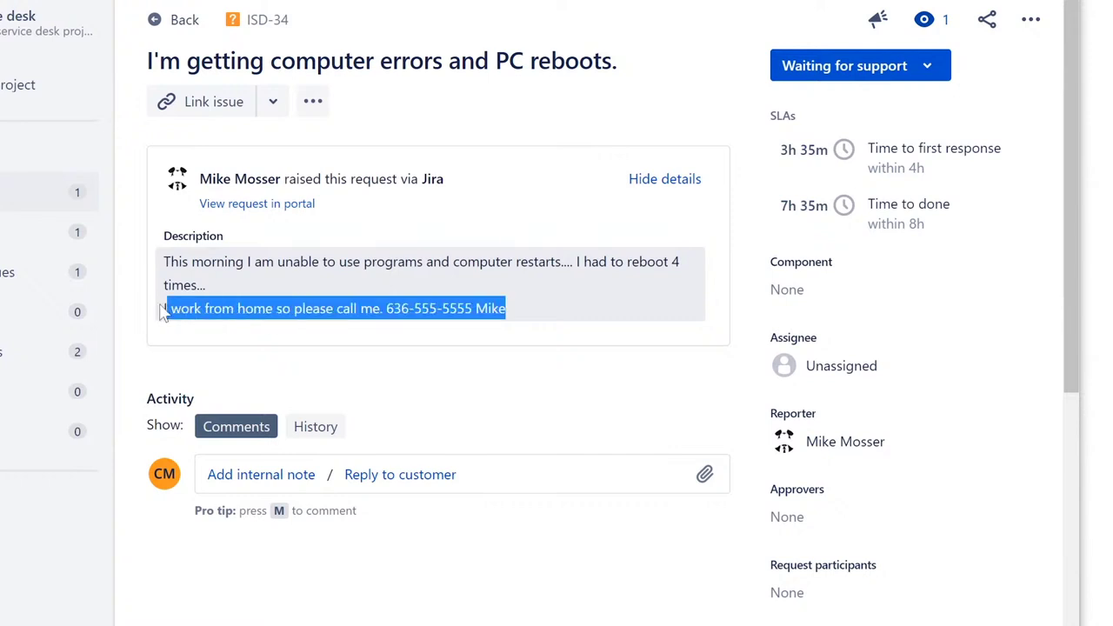
pyautogui.click(165, 311)
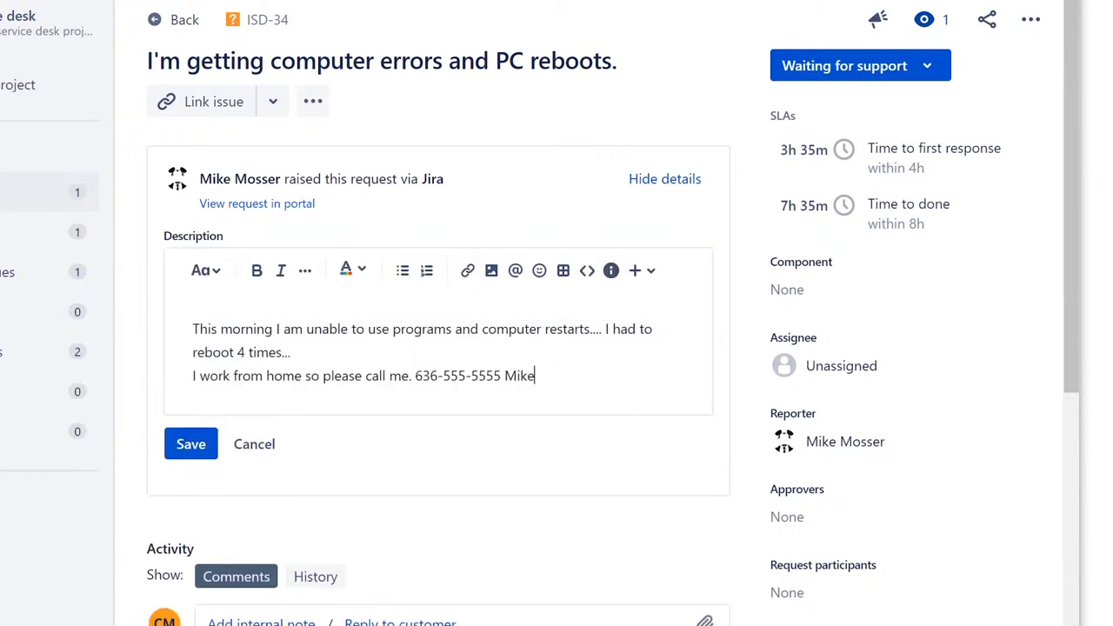
pyautogui.click(291, 352)
pyautogui.click(536, 375)
pyautogui.press('Up')
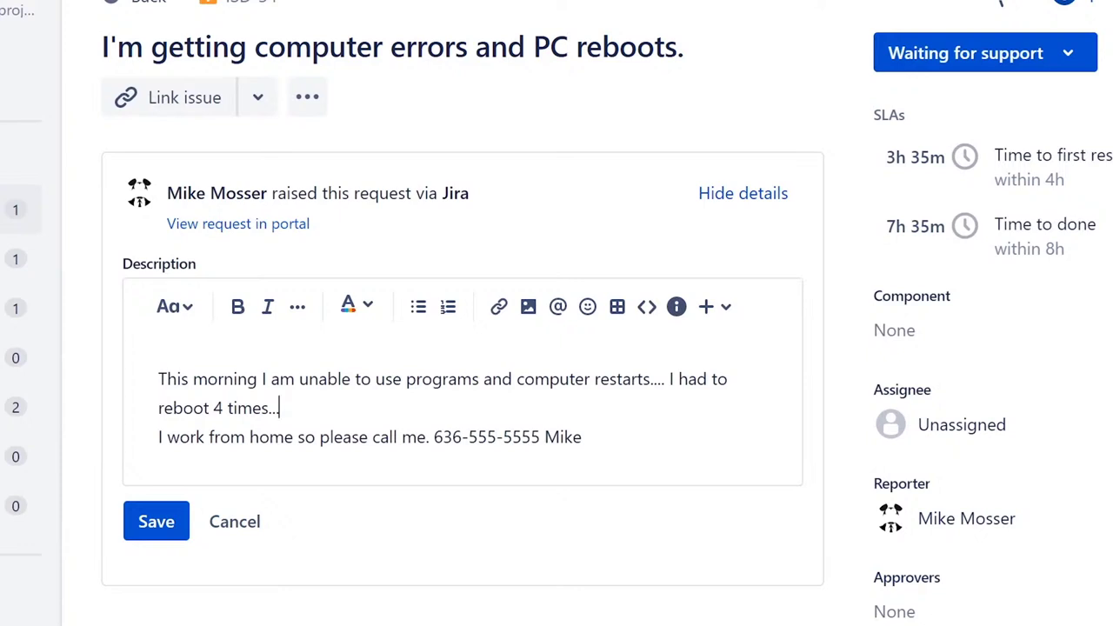
pyautogui.click(319, 436)
pyautogui.moveTo(279, 408); pyautogui.dragTo(669, 379)
pyautogui.click(279, 408)
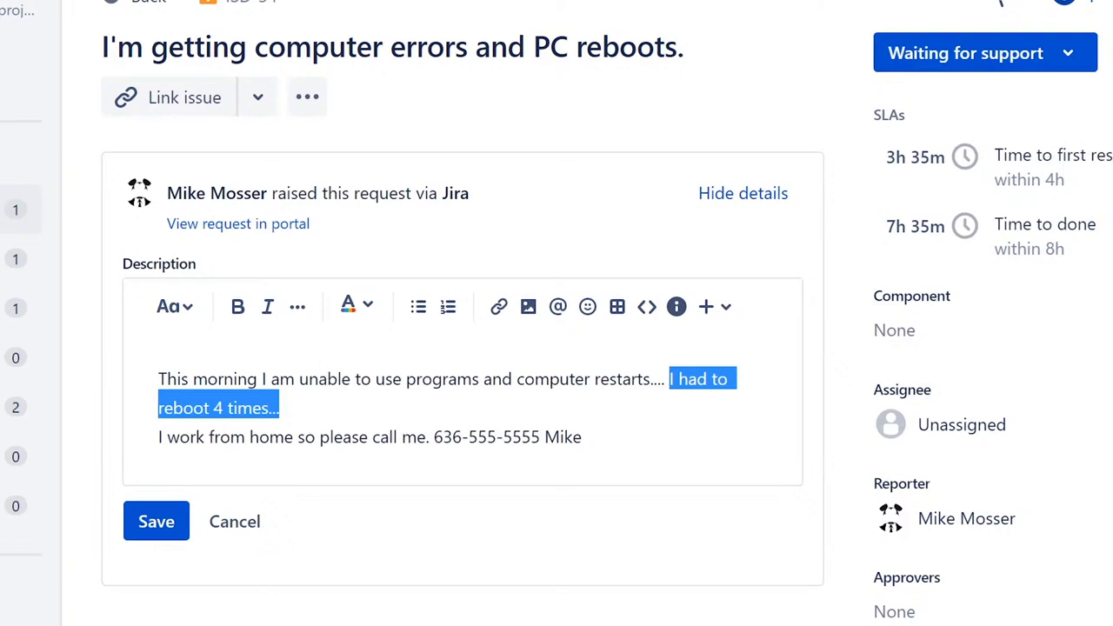
pyautogui.click(279, 407)
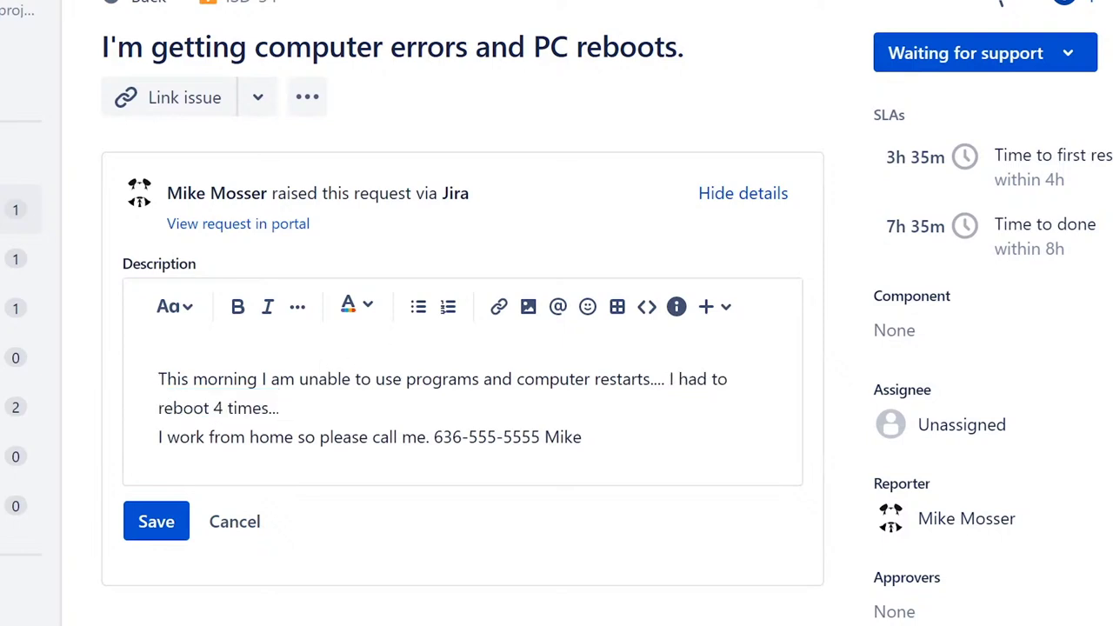
pyautogui.moveTo(165, 379); pyautogui.dragTo(624, 379)
pyautogui.click(277, 408)
pyautogui.moveTo(158, 379); pyautogui.dragTo(664, 379)
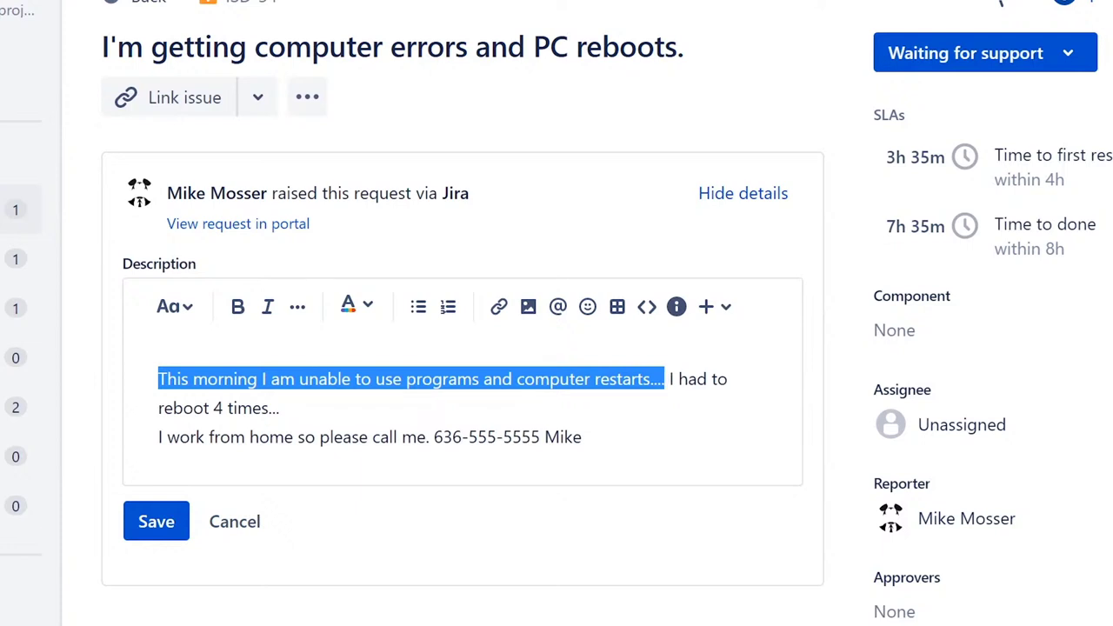
pyautogui.click(279, 407)
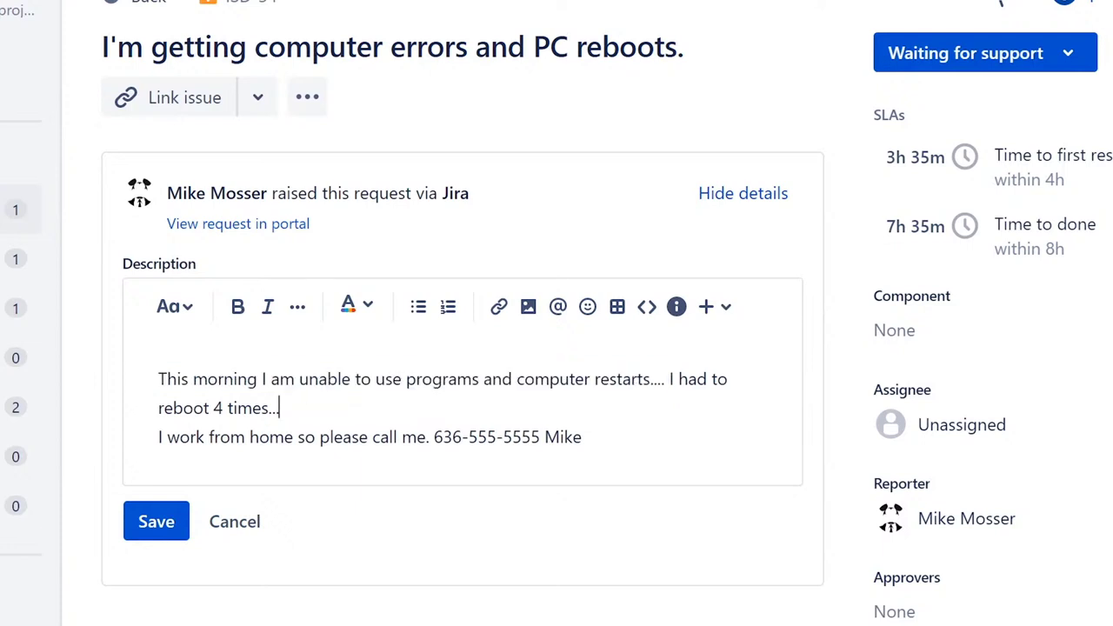
pyautogui.moveTo(355, 379); pyautogui.dragTo(478, 379)
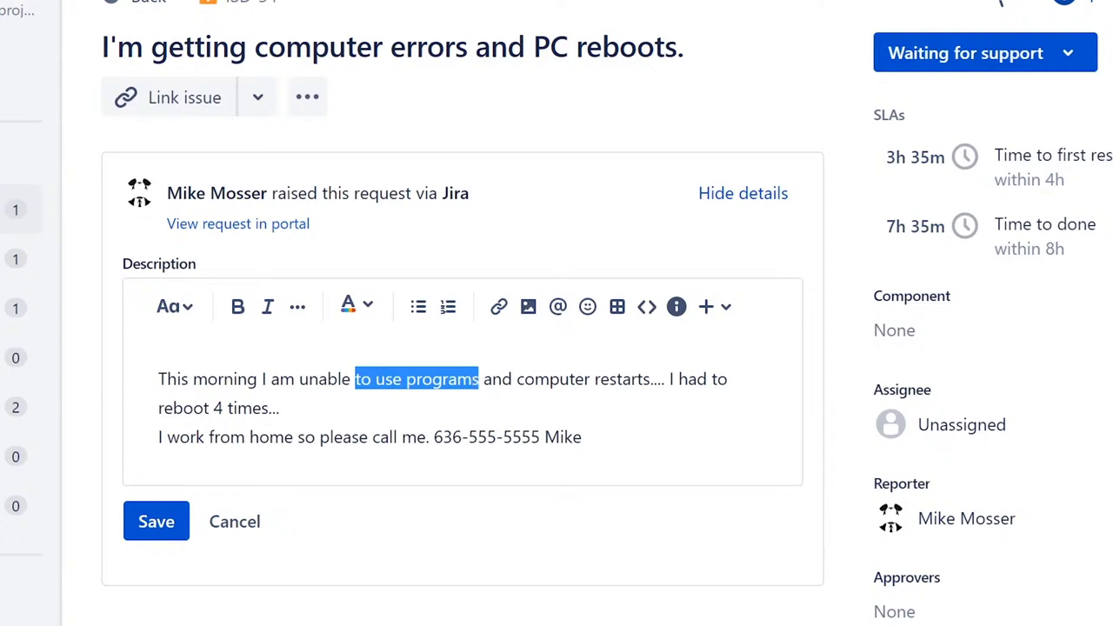
pyautogui.click(279, 408)
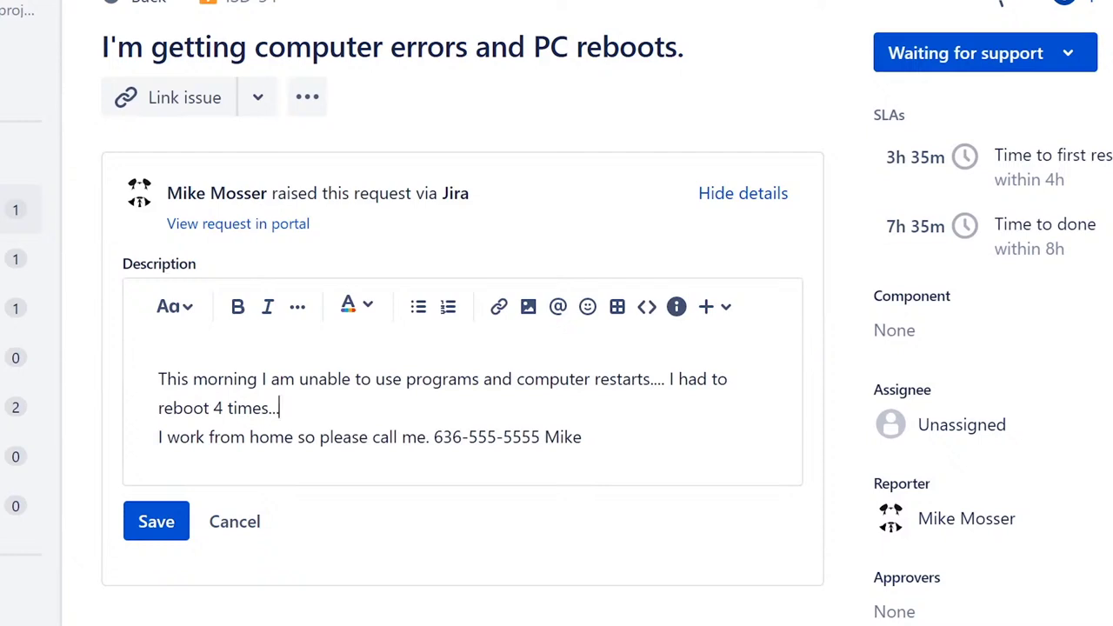
pyautogui.moveTo(358, 379)
pyautogui.mouseDown()
pyautogui.moveTo(418, 380)
pyautogui.moveTo(350, 379)
pyautogui.mouseUp()
pyautogui.click(457, 379)
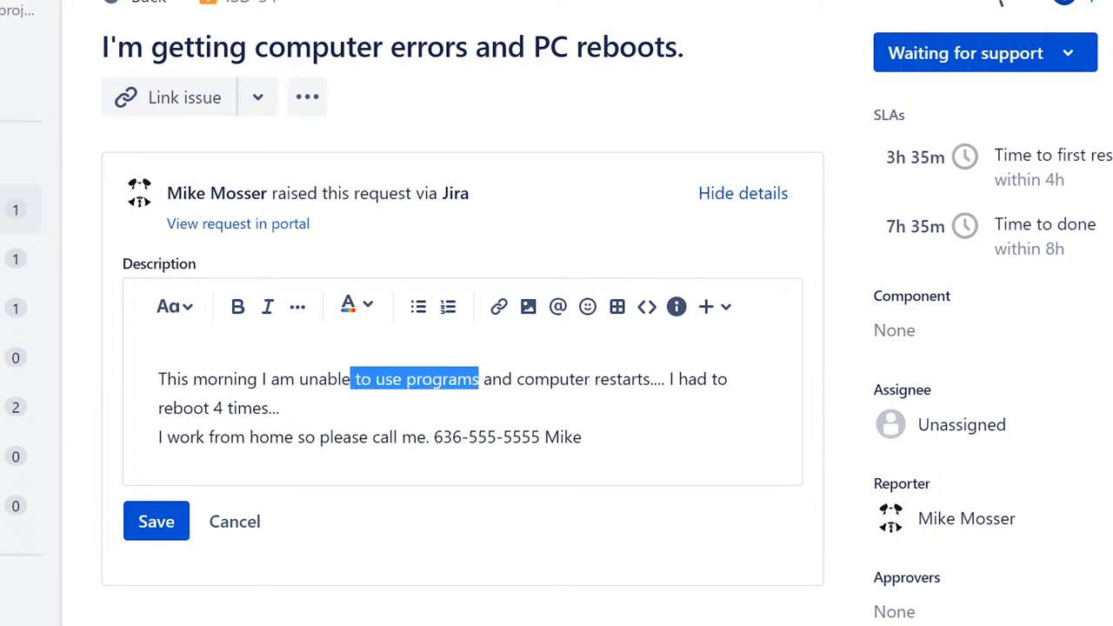
pyautogui.click(360, 379)
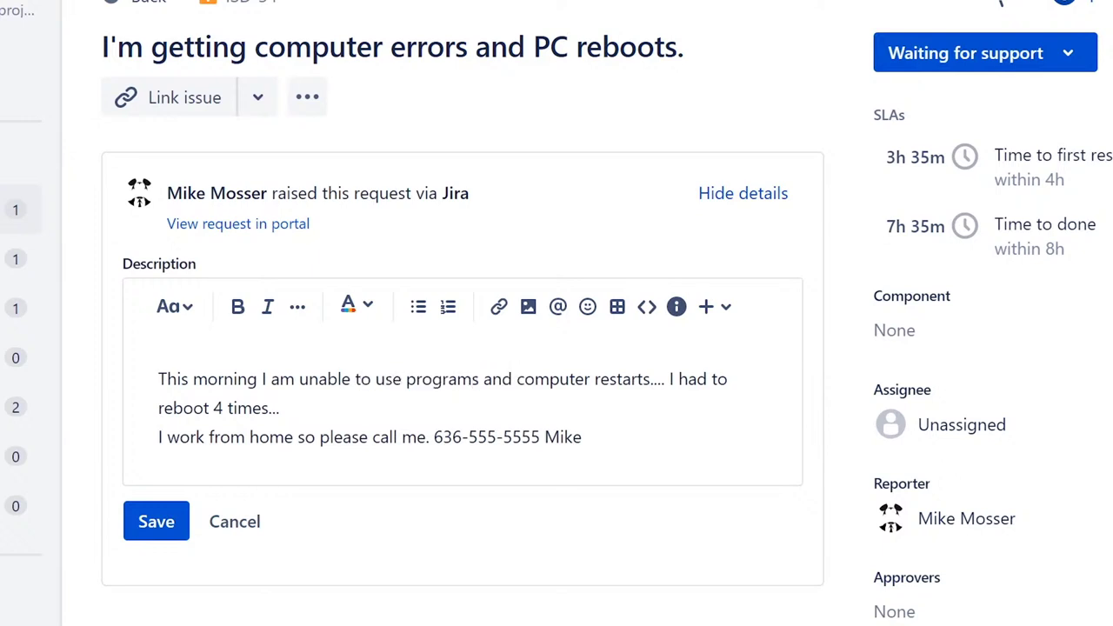
pyautogui.moveTo(517, 379); pyautogui.dragTo(650, 379)
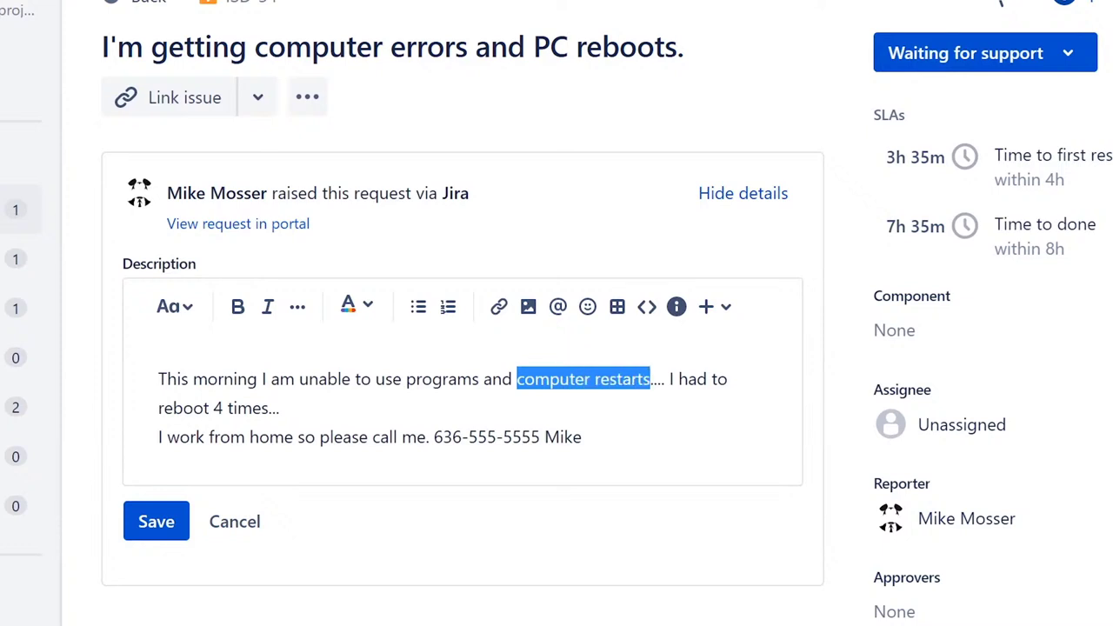
pyautogui.click(661, 379)
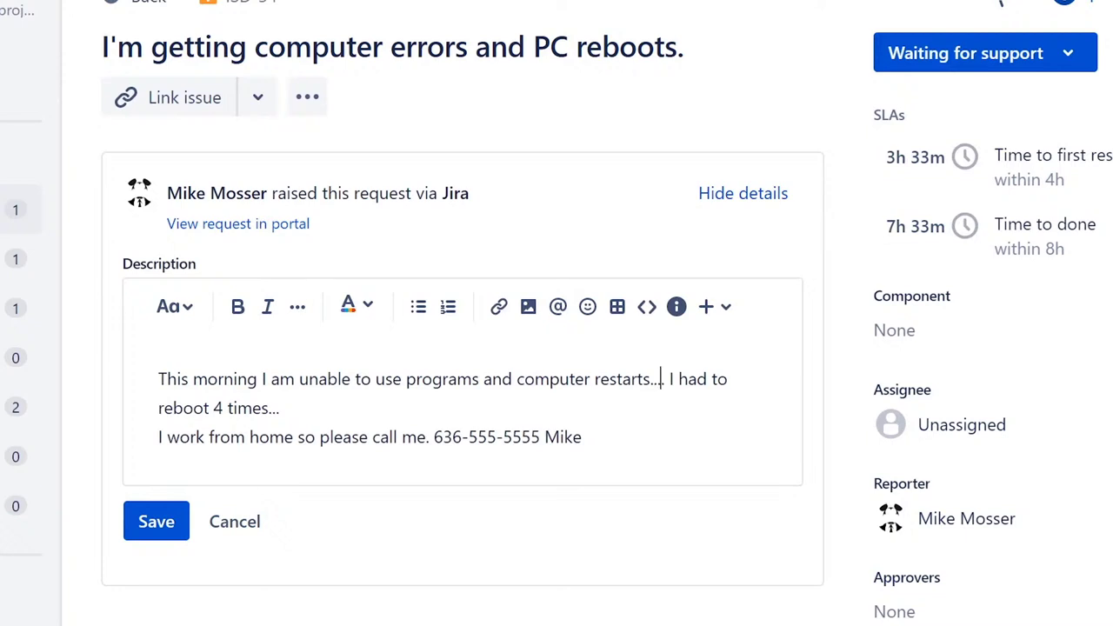
pyautogui.click(385, 379)
pyautogui.moveTo(514, 379); pyautogui.dragTo(654, 380)
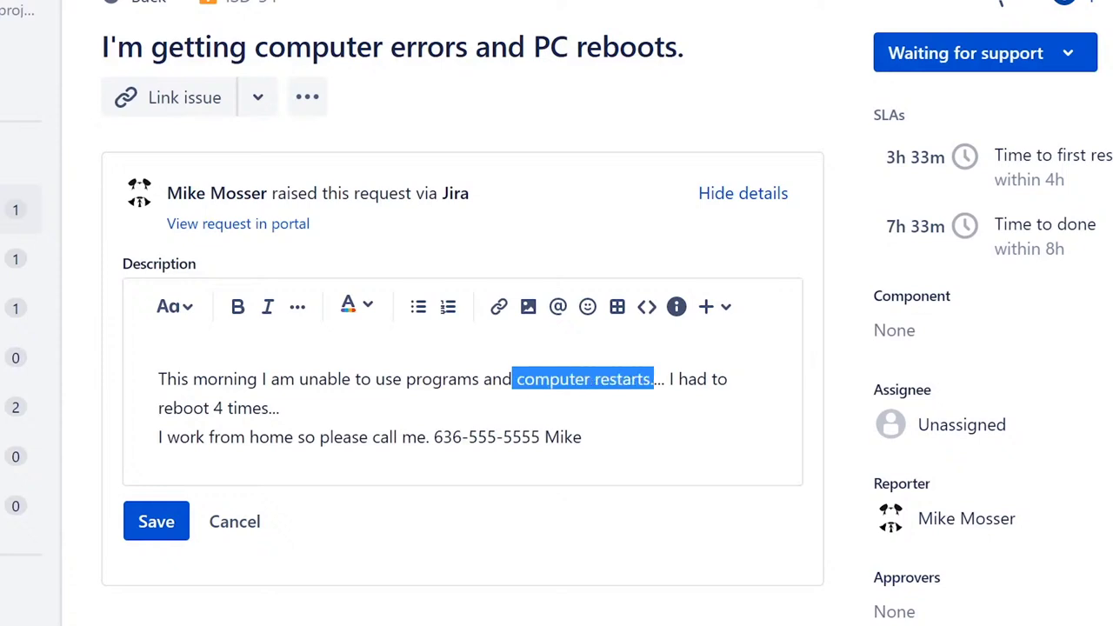
pyautogui.click(618, 379)
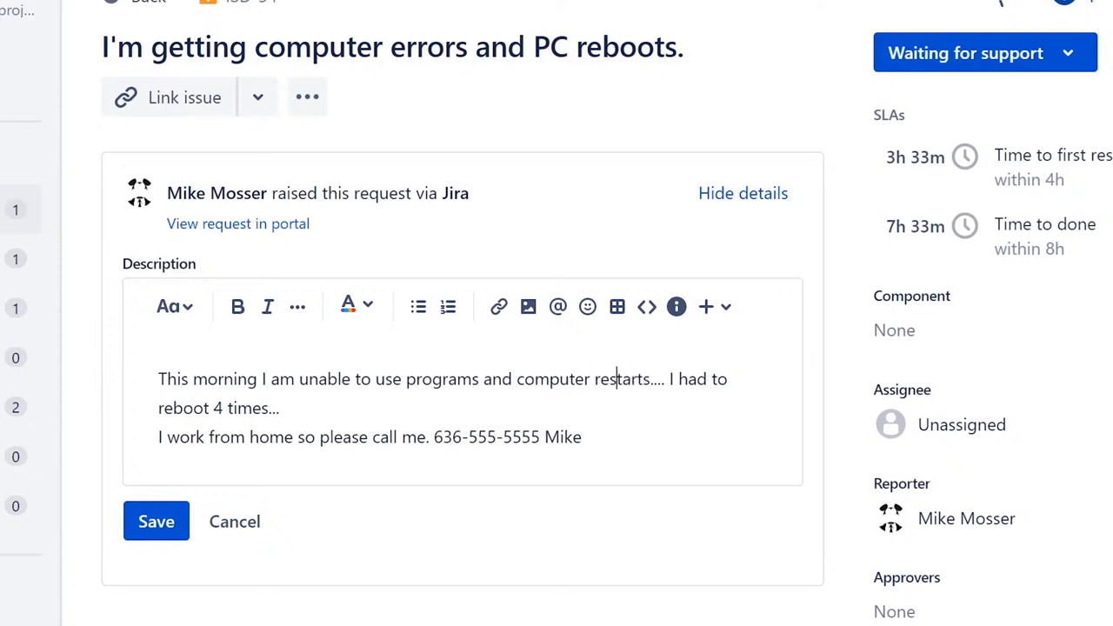
pyautogui.moveTo(517, 379); pyautogui.dragTo(644, 379)
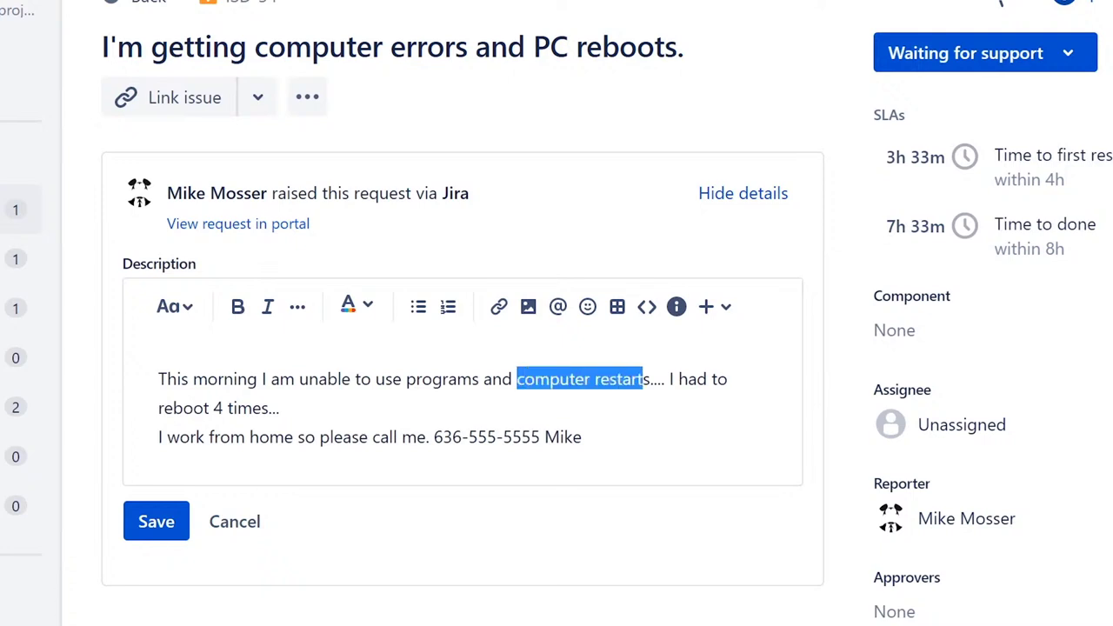
pyautogui.moveTo(479, 379); pyautogui.dragTo(167, 379)
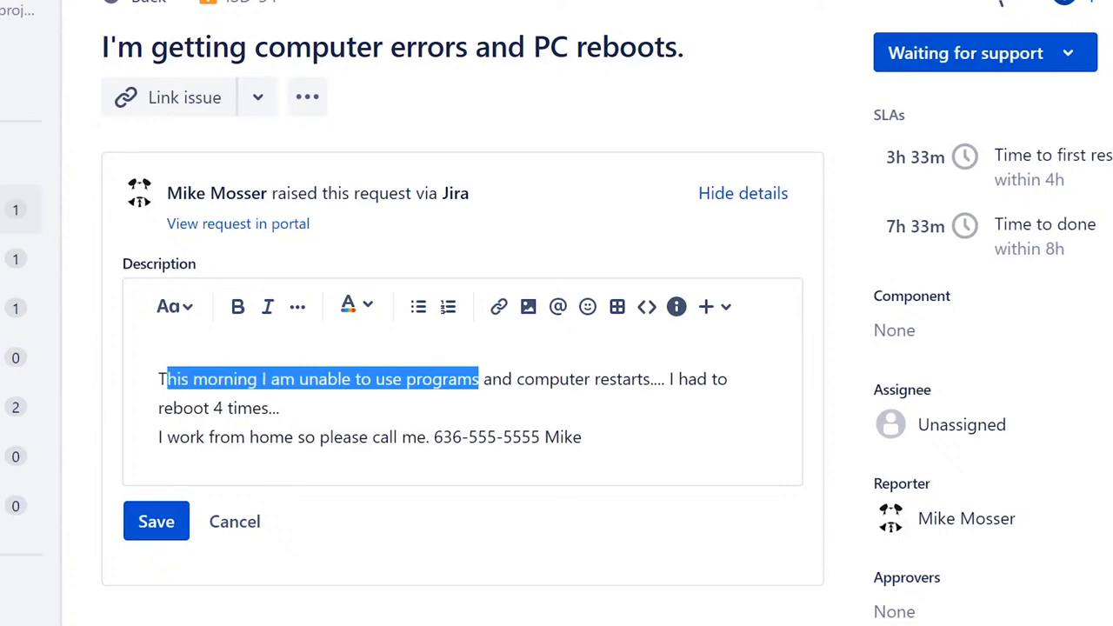
pyautogui.click(257, 379)
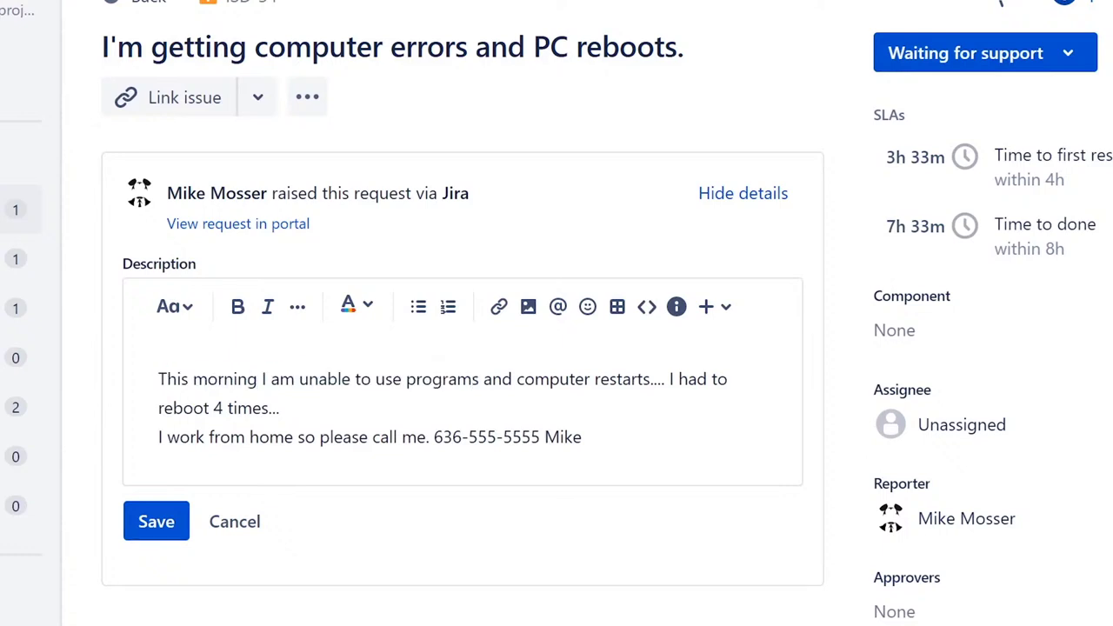
pyautogui.moveTo(318, 379); pyautogui.dragTo(483, 379)
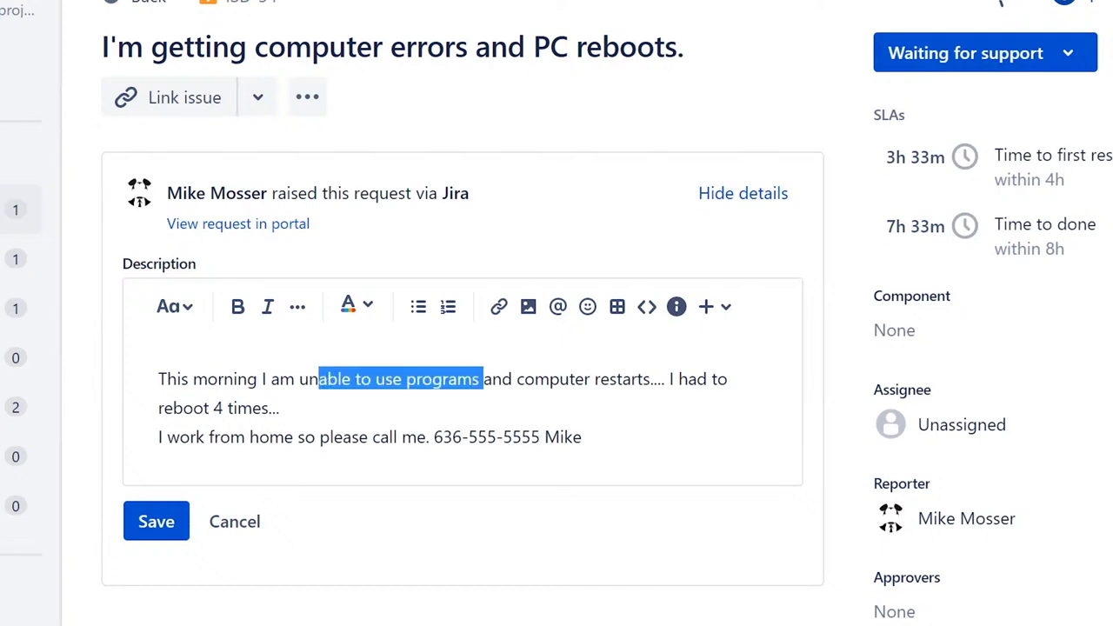
pyautogui.click(360, 379)
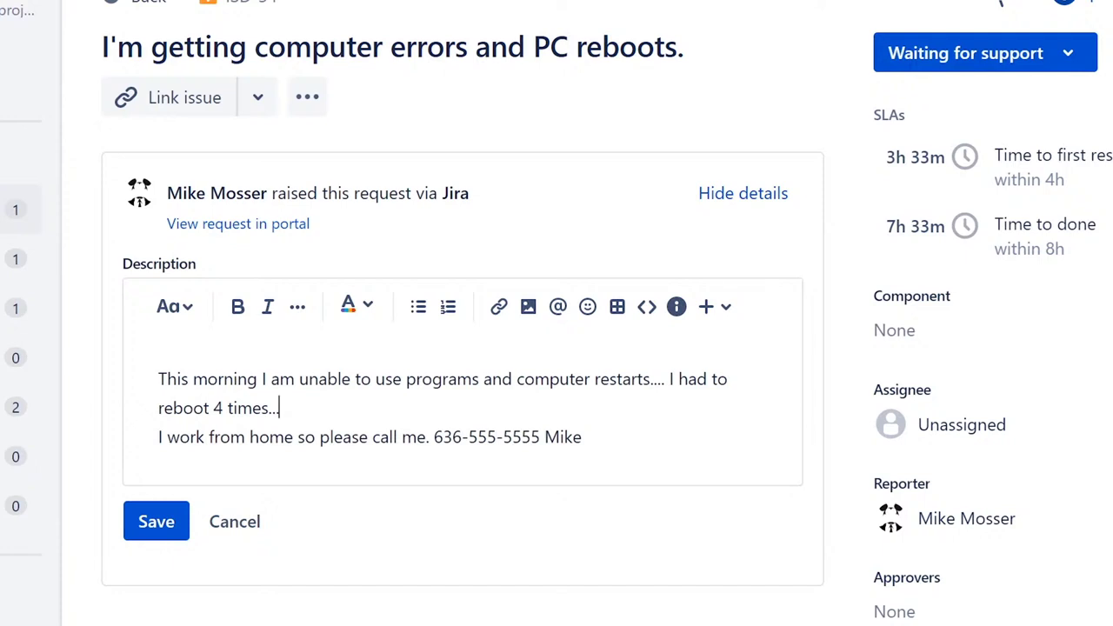
pyautogui.moveTo(280, 408); pyautogui.dragTo(668, 379)
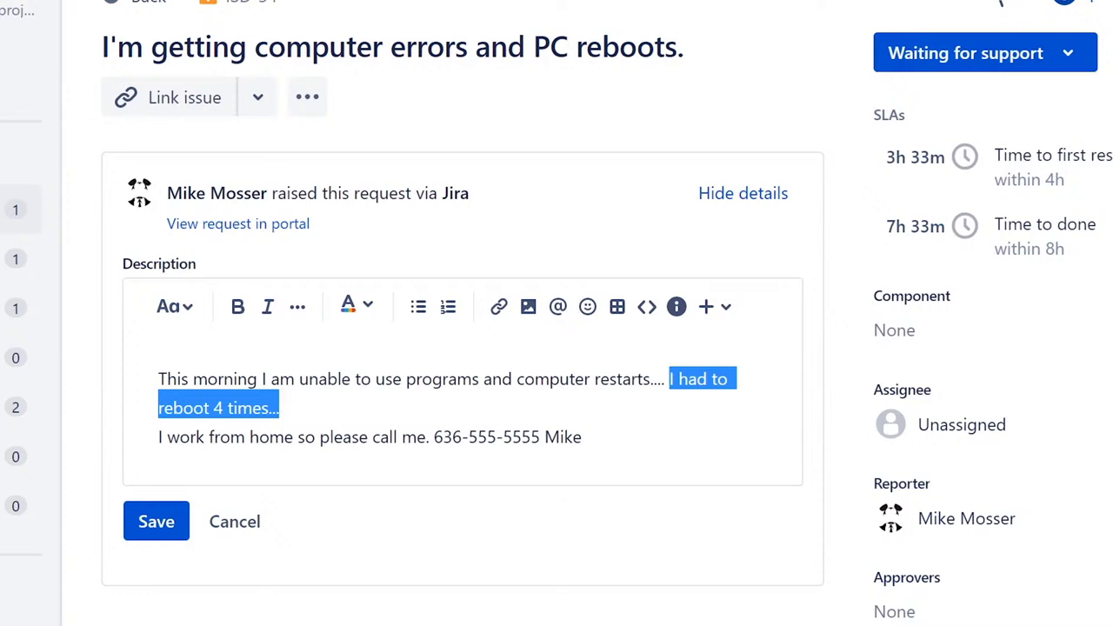
pyautogui.click(280, 408)
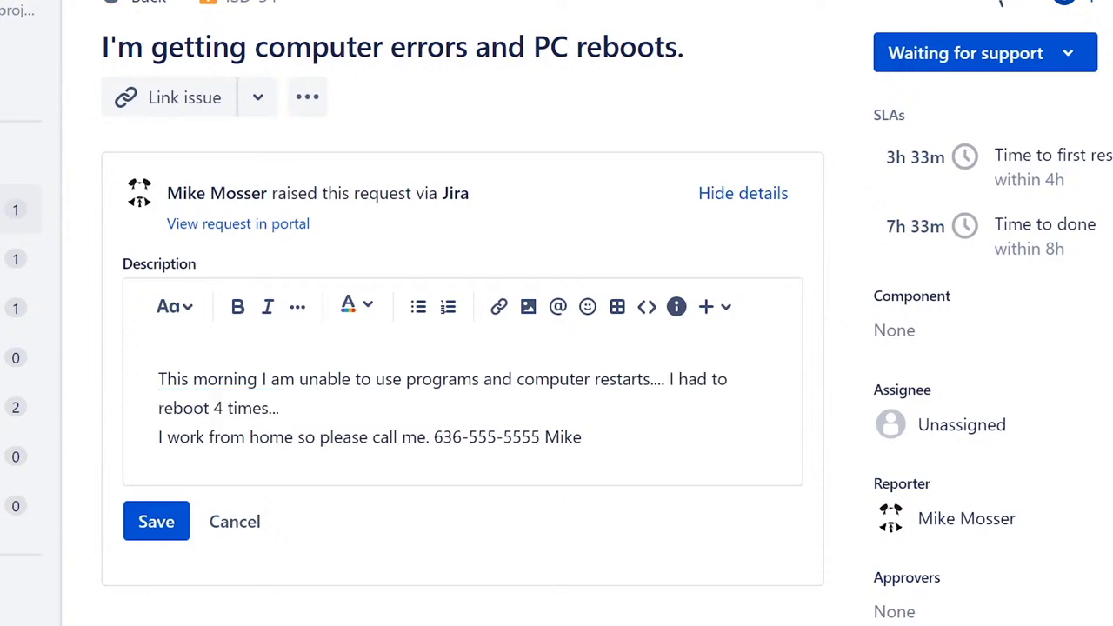
pyautogui.moveTo(278, 408); pyautogui.dragTo(668, 358)
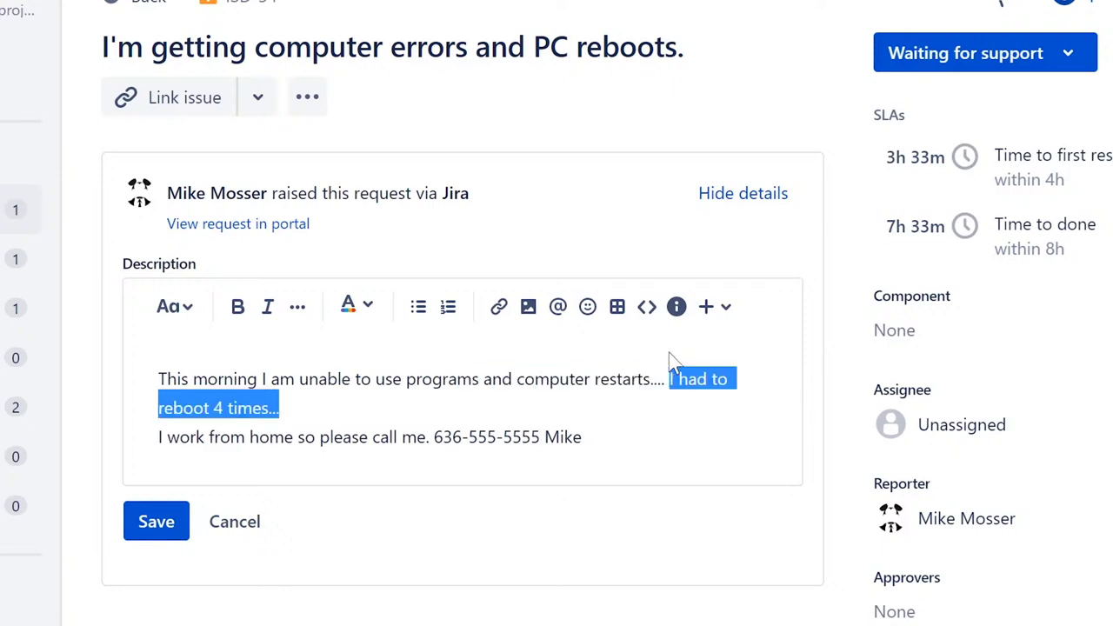
pyautogui.click(616, 380)
pyautogui.click(512, 437)
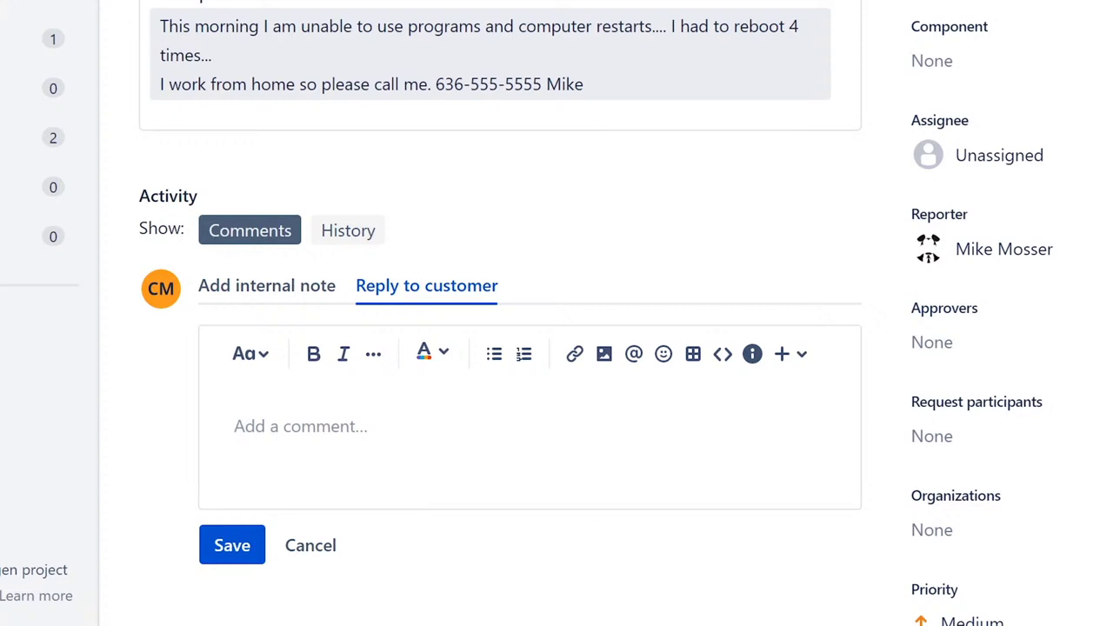
# Step: Type 'Good morning,' and ask 'Do you turn off your computer at the end of shift or do you keep in on?'
pyautogui.write('Good mron')
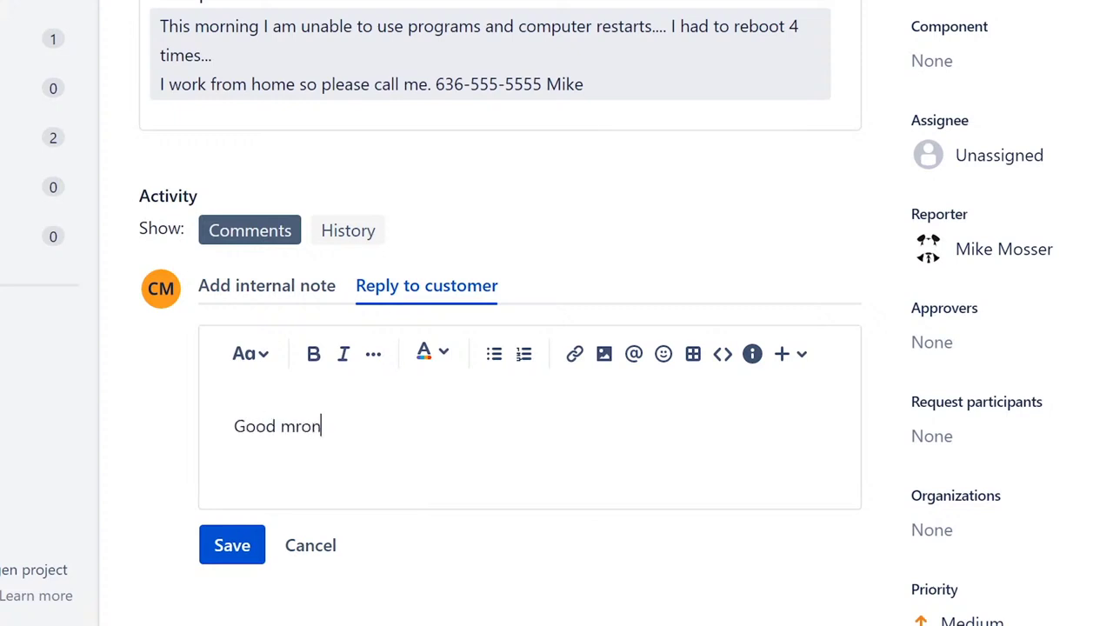
pyautogui.press('BackSpace')
pyautogui.press('BackSpace')
pyautogui.press('BackSpace')
pyautogui.write('orning,')
pyautogui.press('Return')
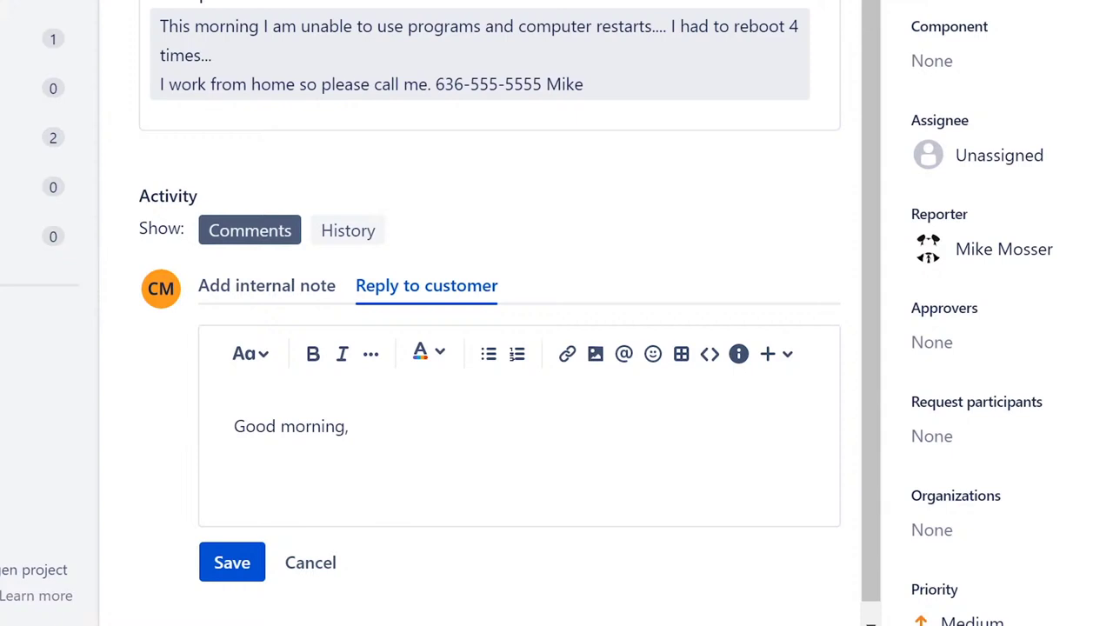
pyautogui.write('Do you turn off')
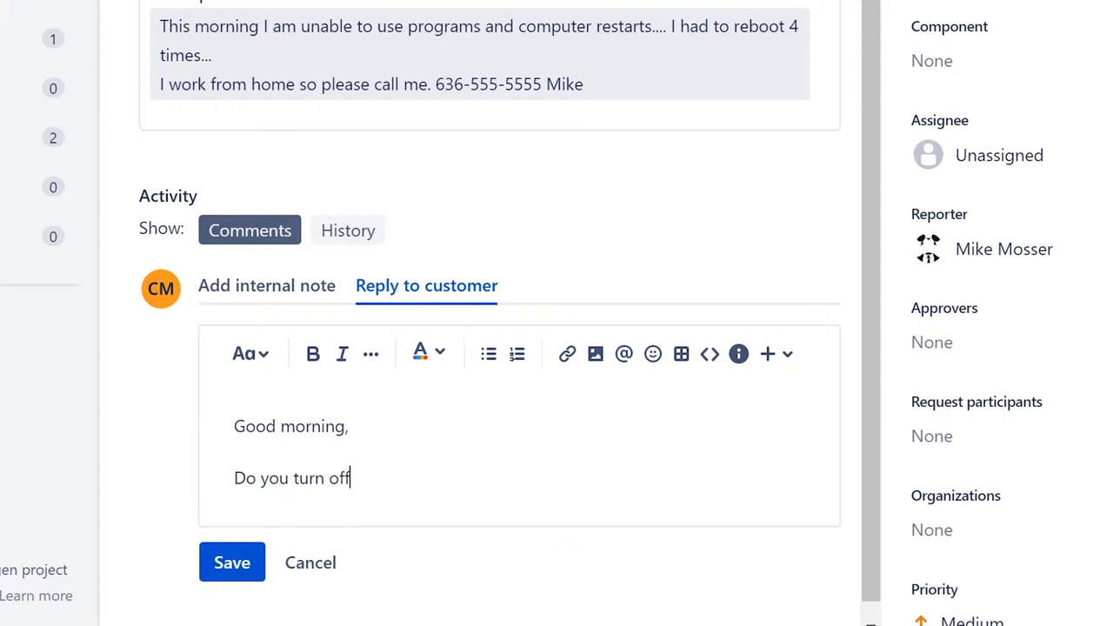
pyautogui.write(' your computer ad')
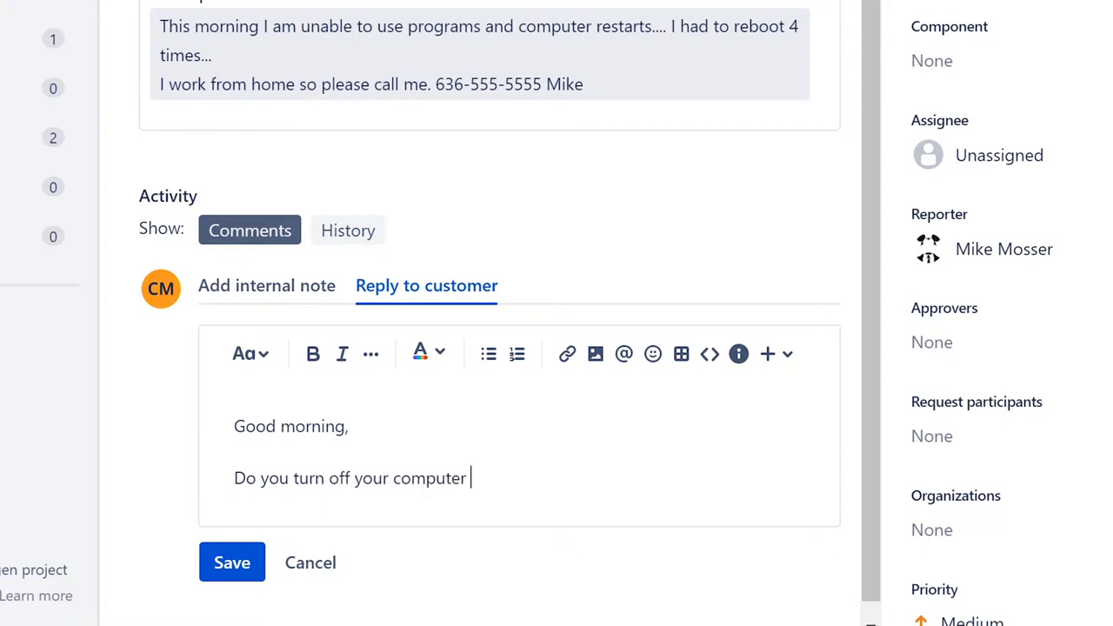
pyautogui.press('BackSpace')
pyautogui.press('BackSpace')
pyautogui.write('t the end of shift o')
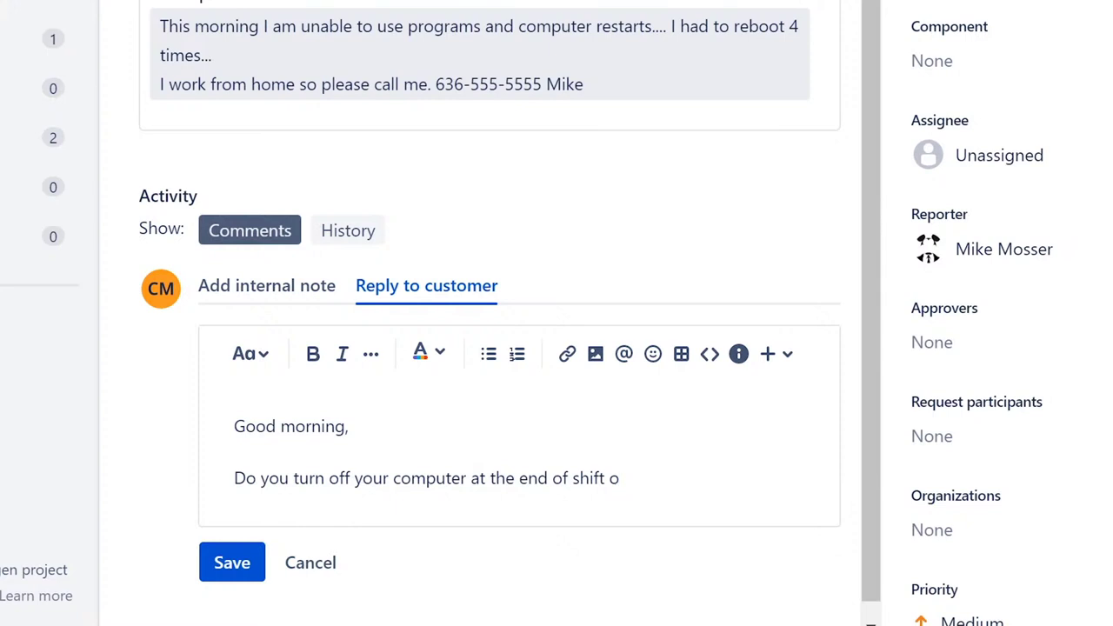
pyautogui.write('r do you keep in on?')
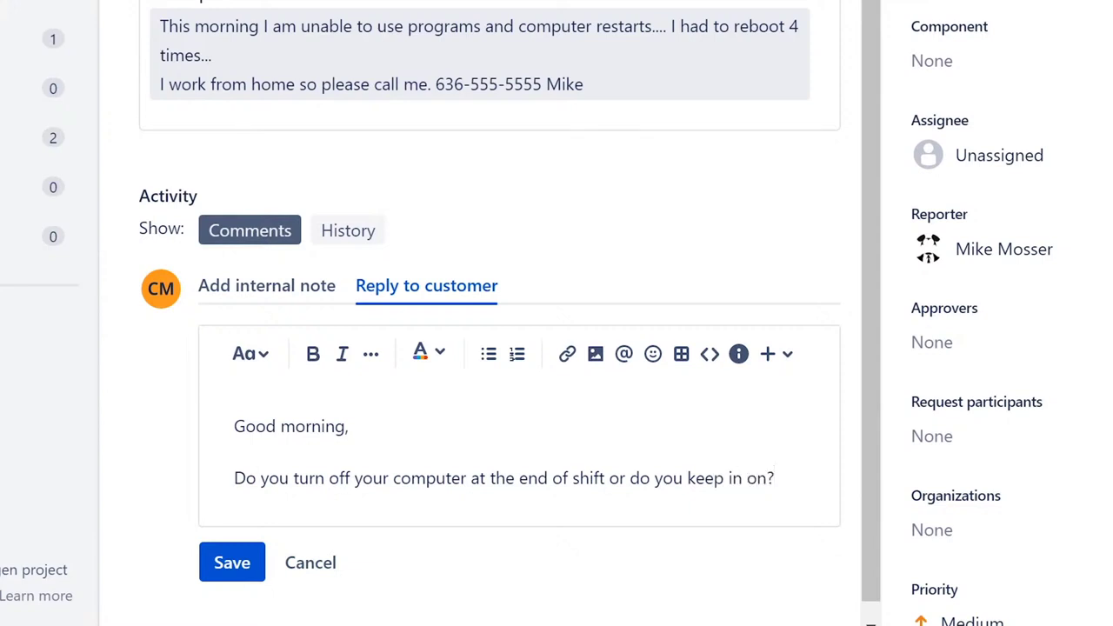
# Step: Add the customer's answer 'I turn it off or shutdown...' and begin a 'Me: Please' line
pyautogui.press('Return')
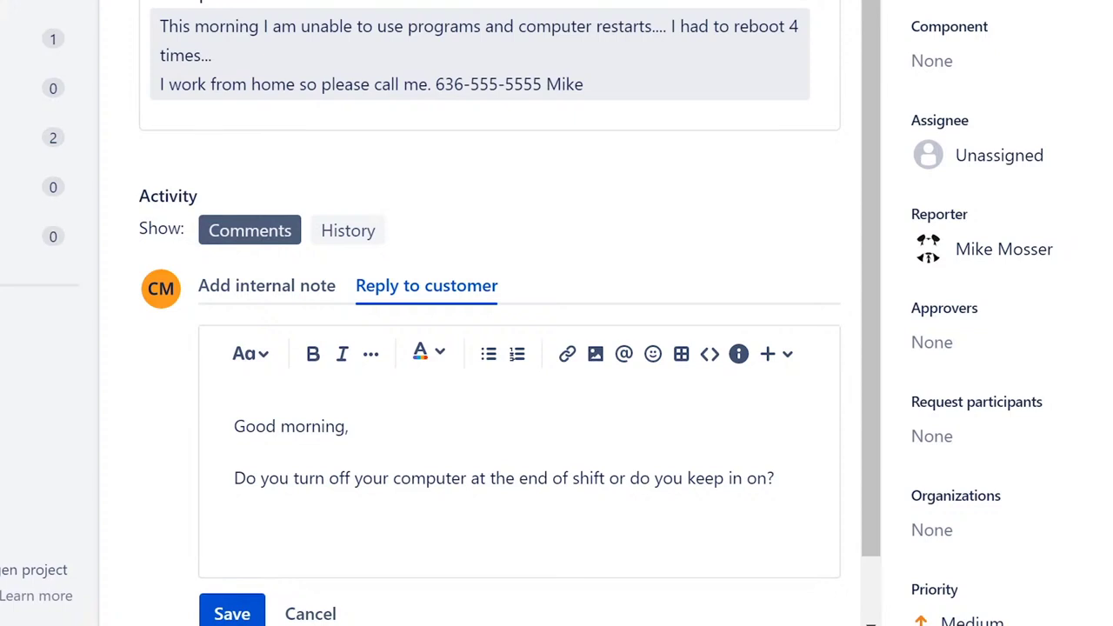
pyautogui.write('Mike: I turne')
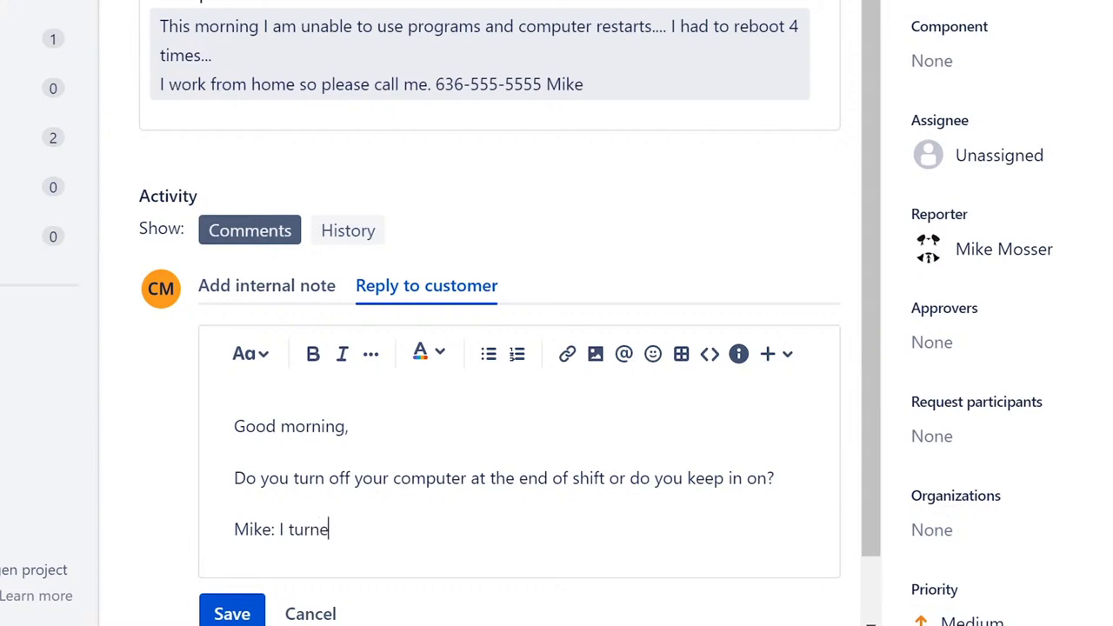
pyautogui.press('BackSpace')
pyautogui.write('it off or shu')
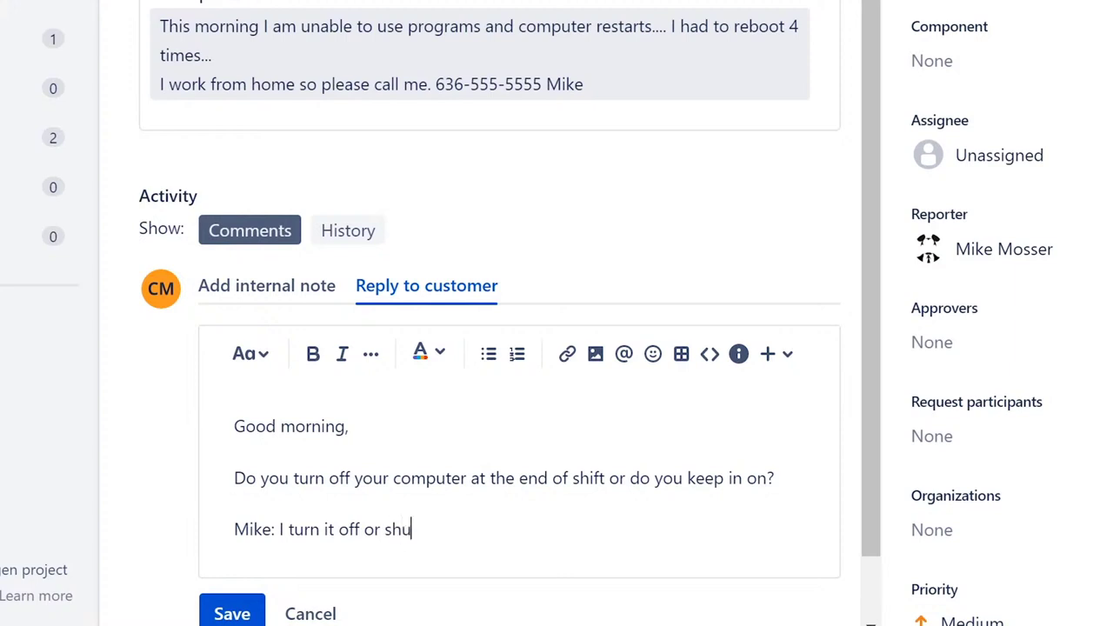
pyautogui.write('tdown...')
pyautogui.press('Return')
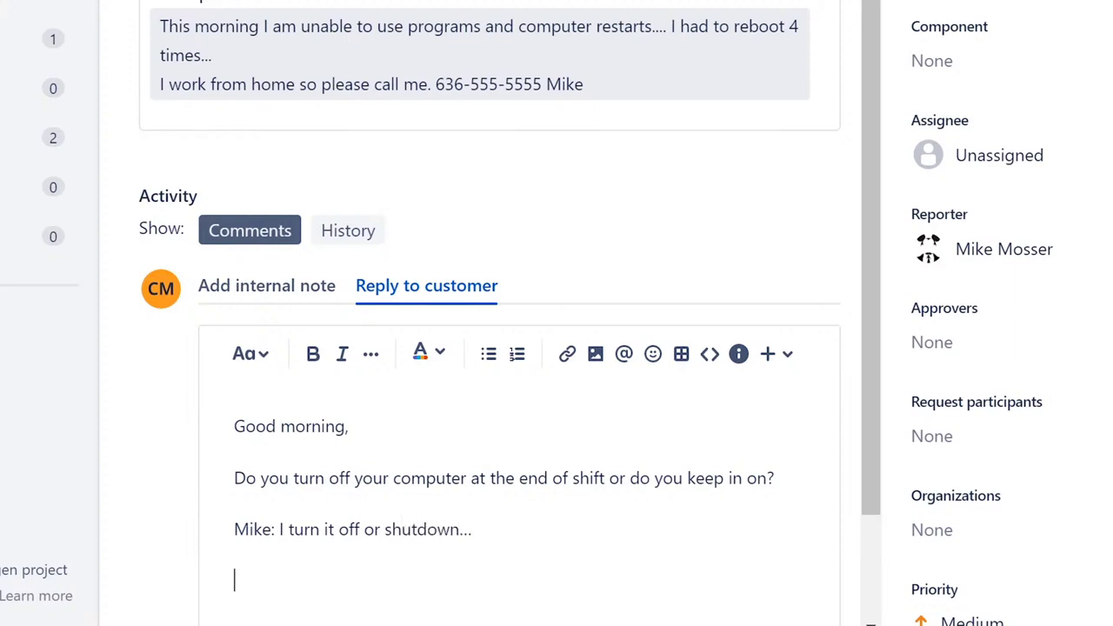
pyautogui.write('Me: Please')
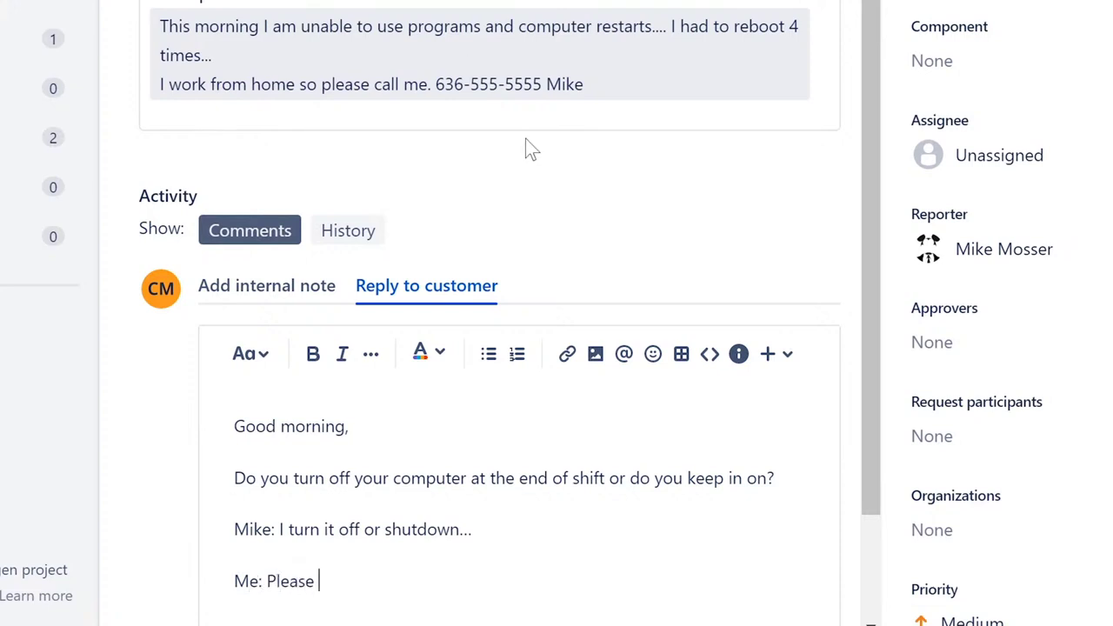
# Step: Continue the advice with 'leave computer on after work so that it can get updates.'
pyautogui.scroll(-1, 532, 150)
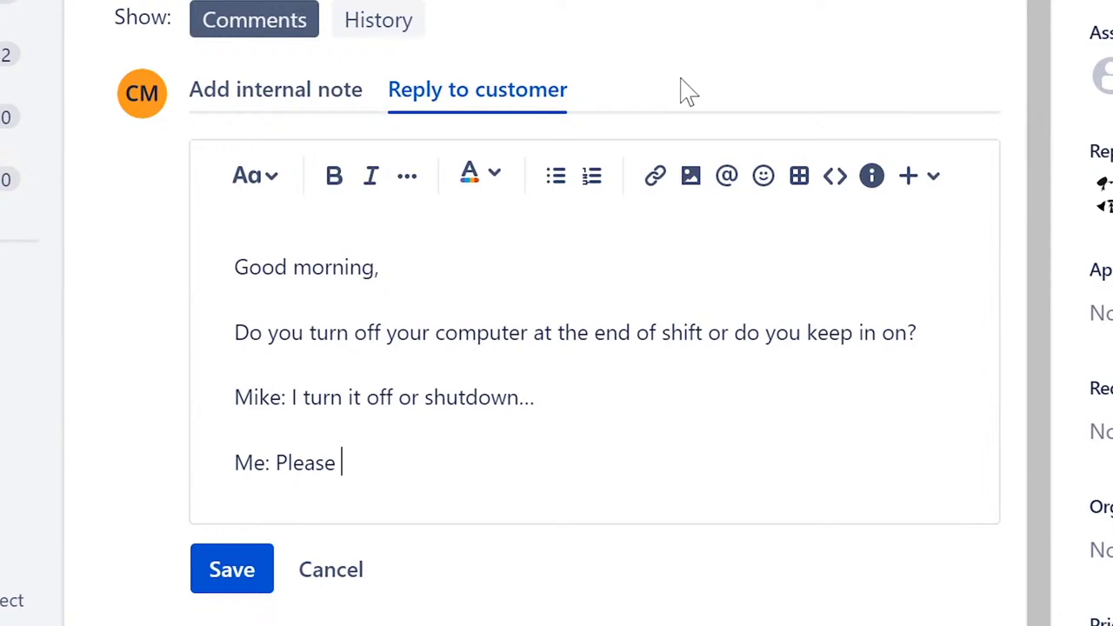
pyautogui.write('insure')
pyautogui.press('BackSpace')
pyautogui.press('BackSpace')
pyautogui.press('BackSpace')
pyautogui.press('BackSpace')
pyautogui.press('BackSpace')
pyautogui.press('BackSpace')
pyautogui.write('leave')
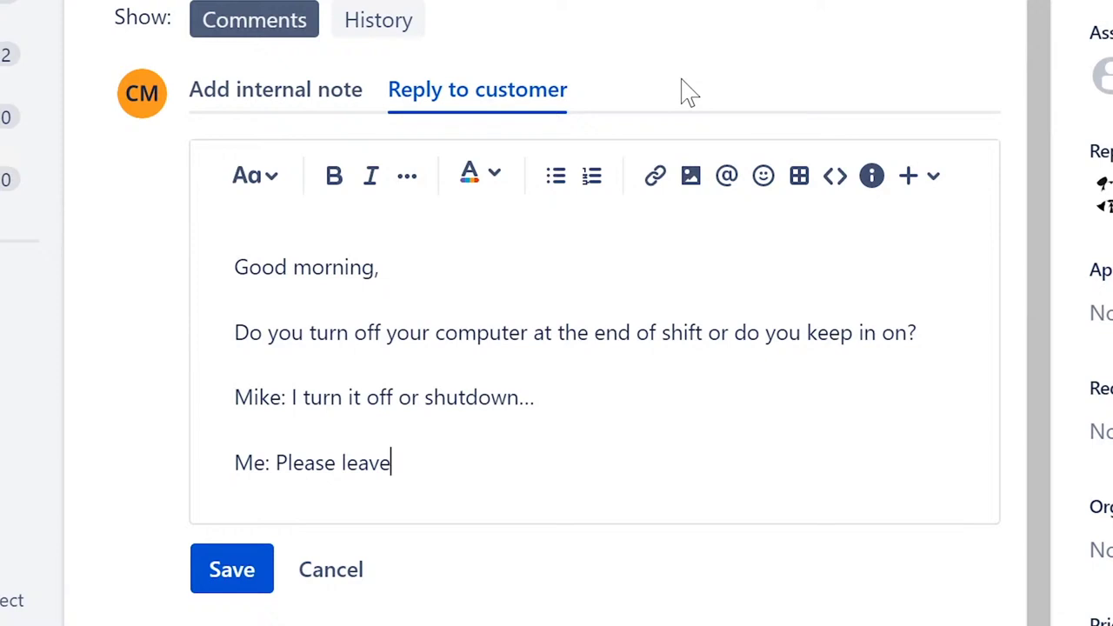
pyautogui.press('BackSpace')
pyautogui.press('BackSpace')
pyautogui.press('BackSpace')
pyautogui.press('BackSpace')
pyautogui.press('BackSpace')
pyautogui.write('inus')
pyautogui.press('BackSpace')
pyautogui.press('BackSpace')
pyautogui.write('sure th')
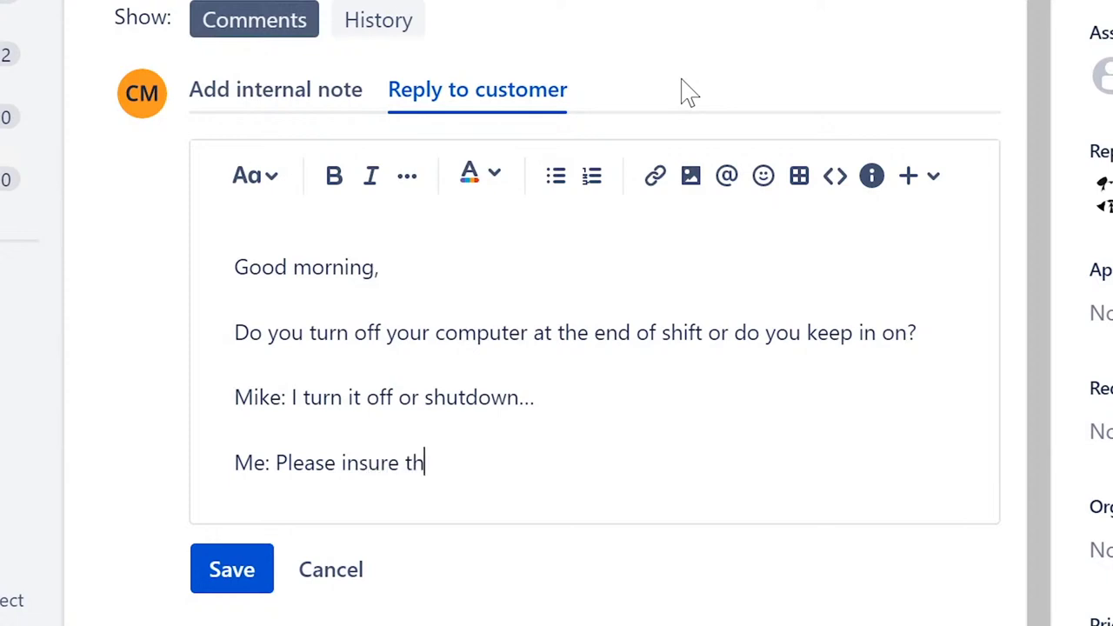
pyautogui.write('at')
pyautogui.press('BackSpace')
pyautogui.press('BackSpace')
pyautogui.press('BackSpace')
pyautogui.press('BackSpace')
pyautogui.press('BackSpace')
pyautogui.press('BackSpace')
pyautogui.press('BackSpace')
pyautogui.press('BackSpace')
pyautogui.press('BackSpace')
pyautogui.press('BackSpace')
pyautogui.press('BackSpace')
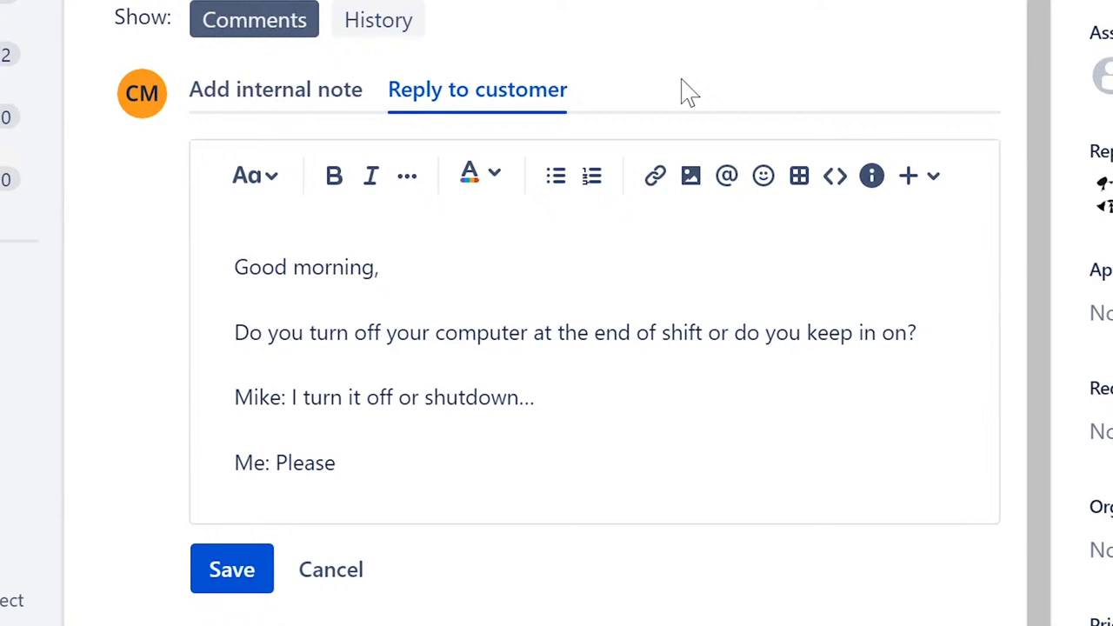
pyautogui.write('leave computer o')
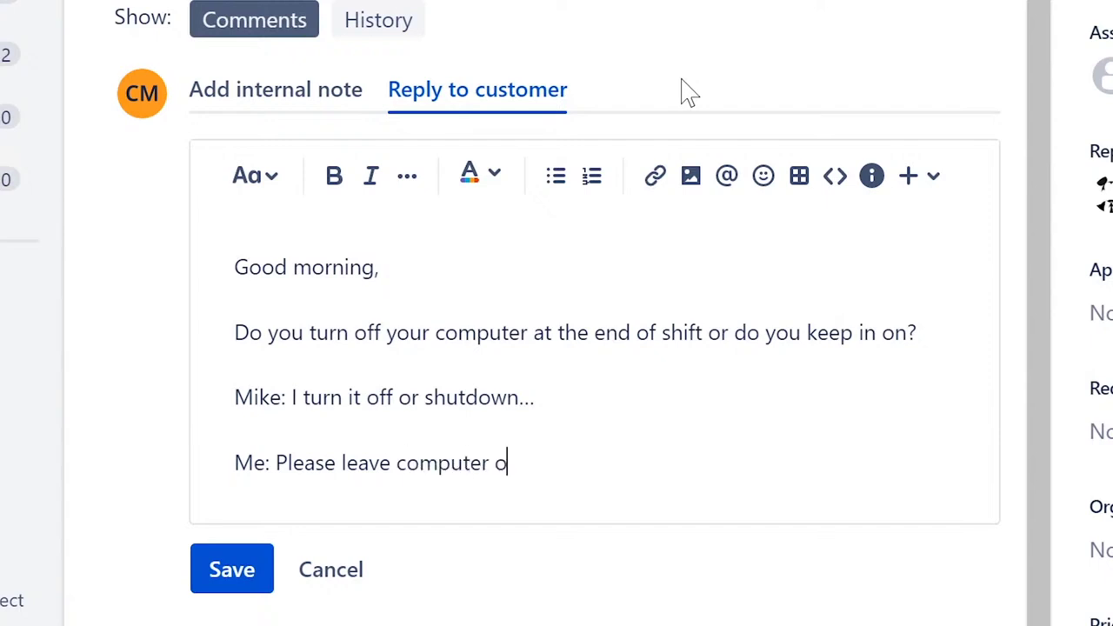
pyautogui.write('n after wor')
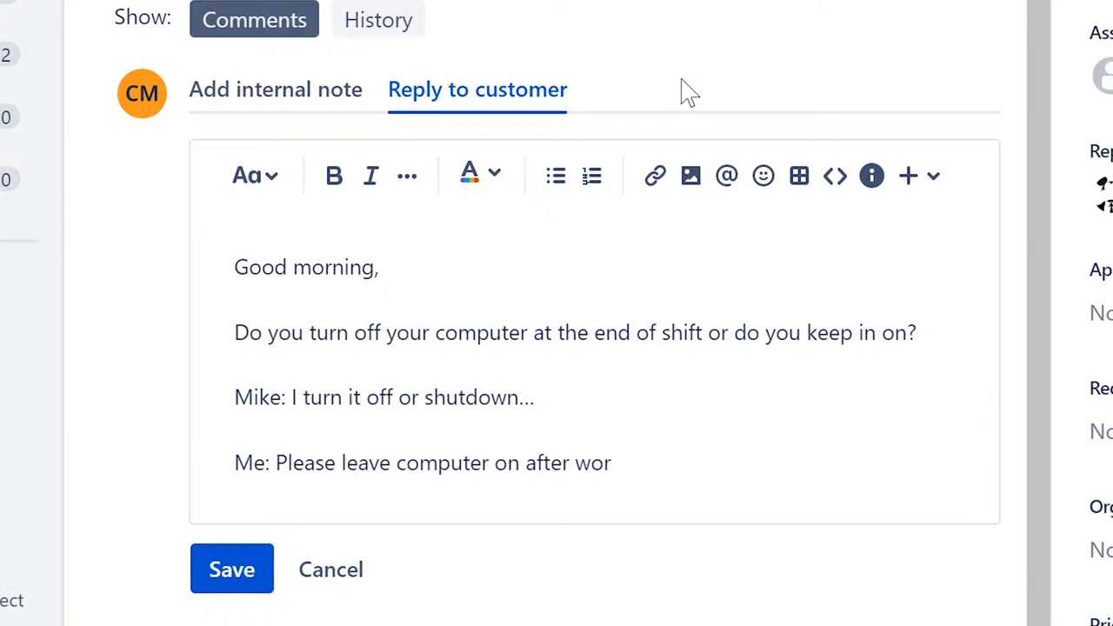
pyautogui.write('k so that i')
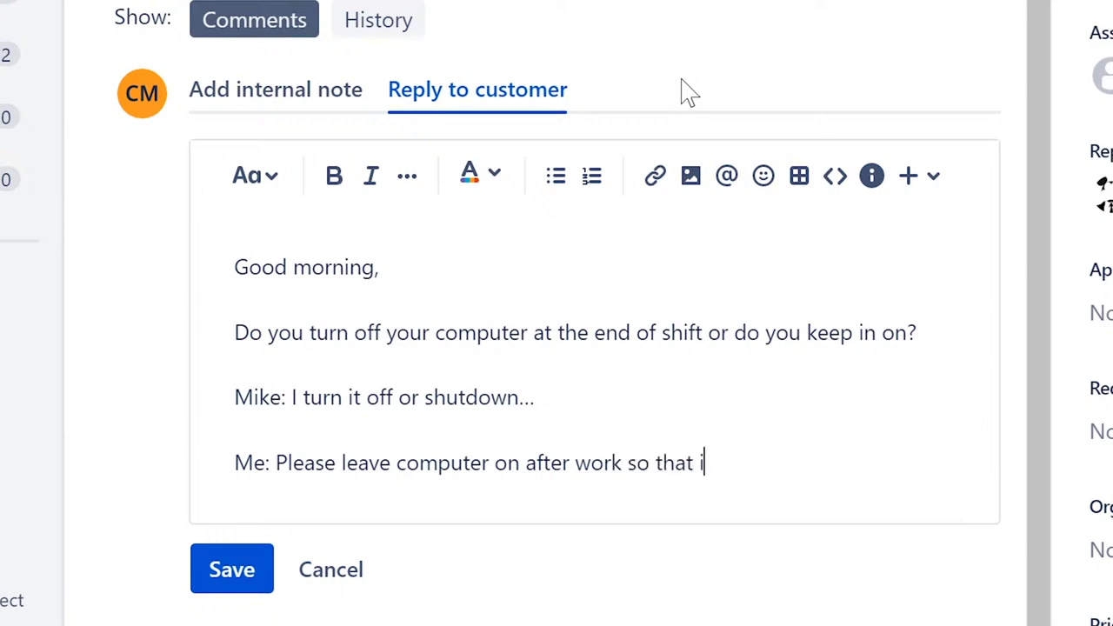
pyautogui.write('t can get updates')
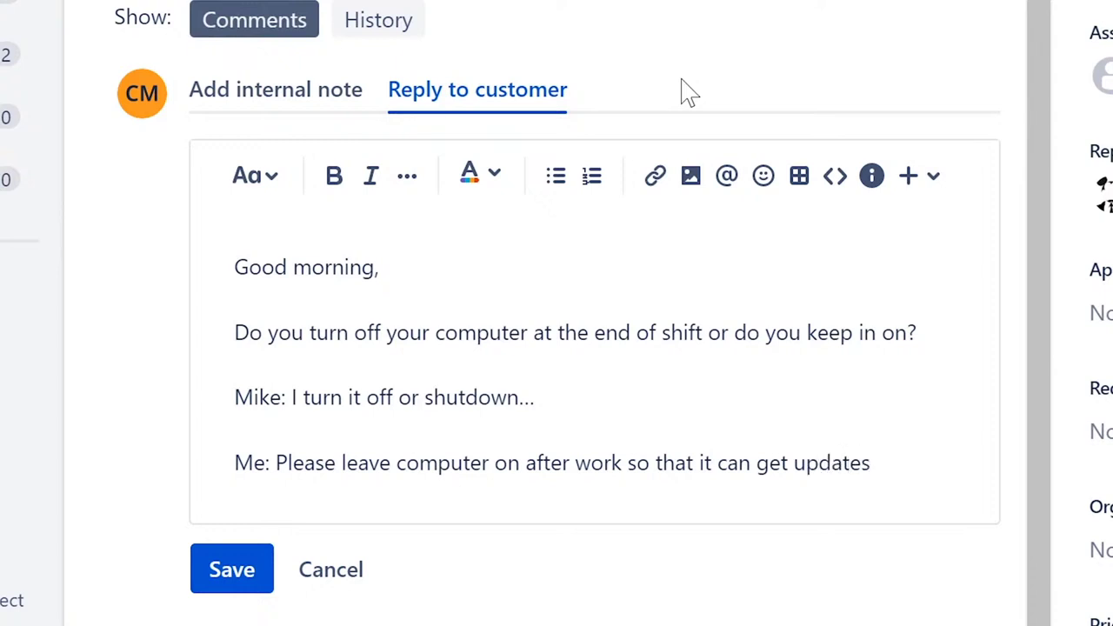
pyautogui.write('. t')
# Step: Add 'This will minimize restarts and will allow for faster login.' and select part of the last paragraph
pyautogui.press('BackSpace')
pyautogui.write('This will ')
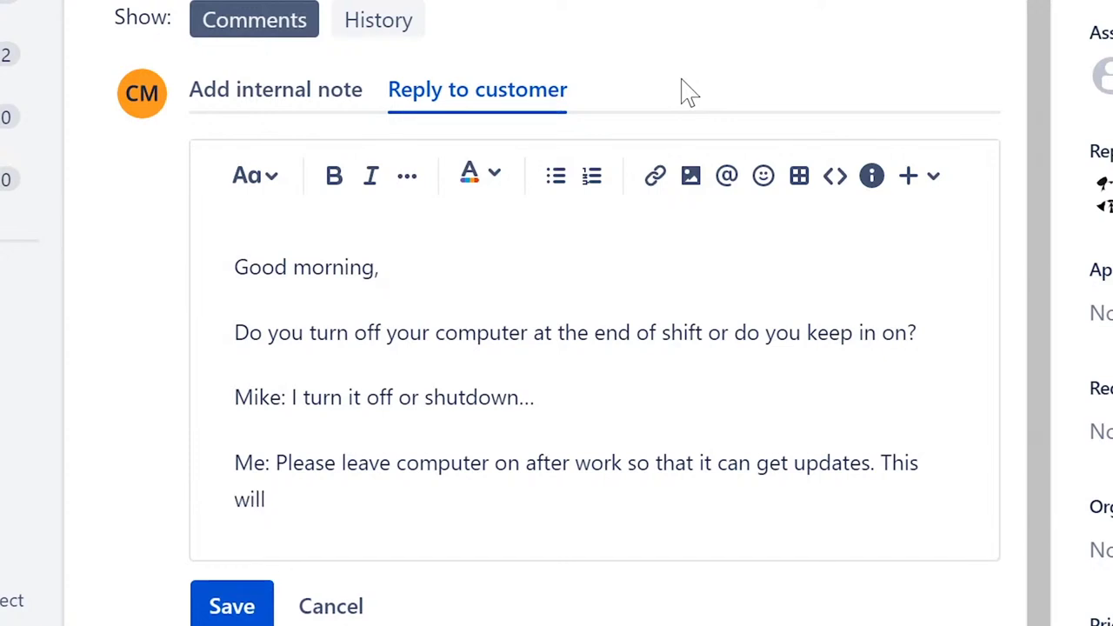
pyautogui.write('i')
pyautogui.press('BackSpace')
pyautogui.write('minimize ')
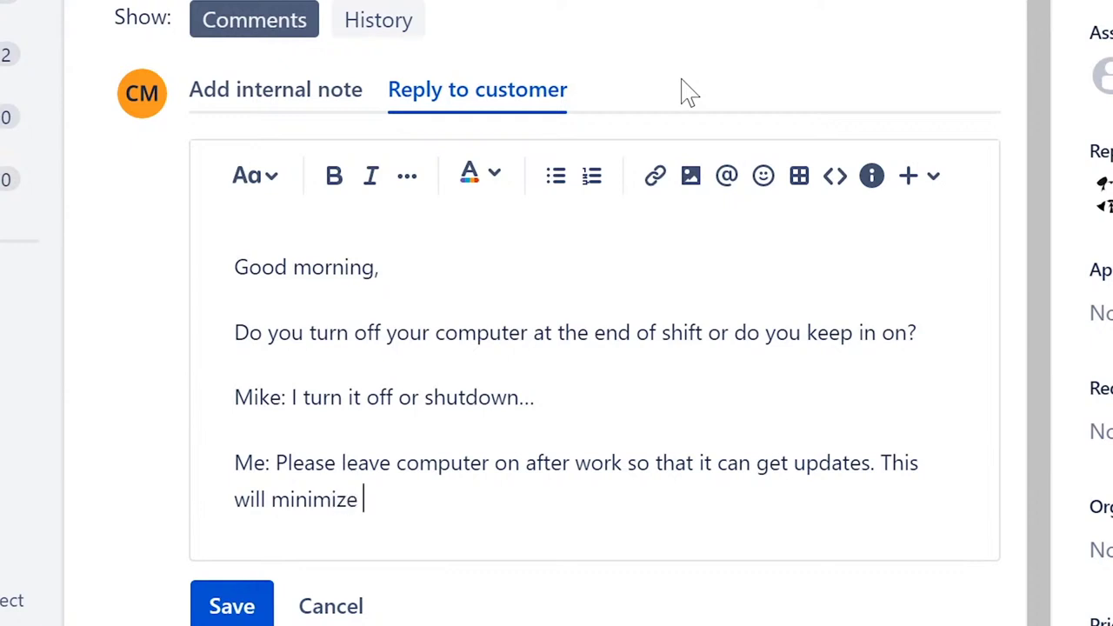
pyautogui.write('restarts')
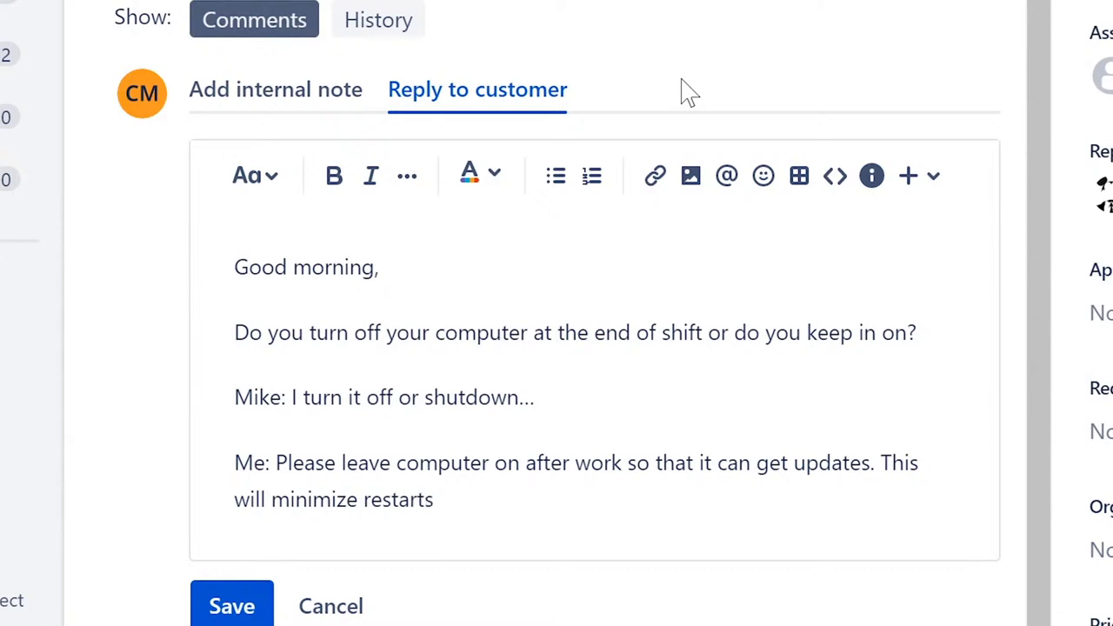
pyautogui.write(' and will allow')
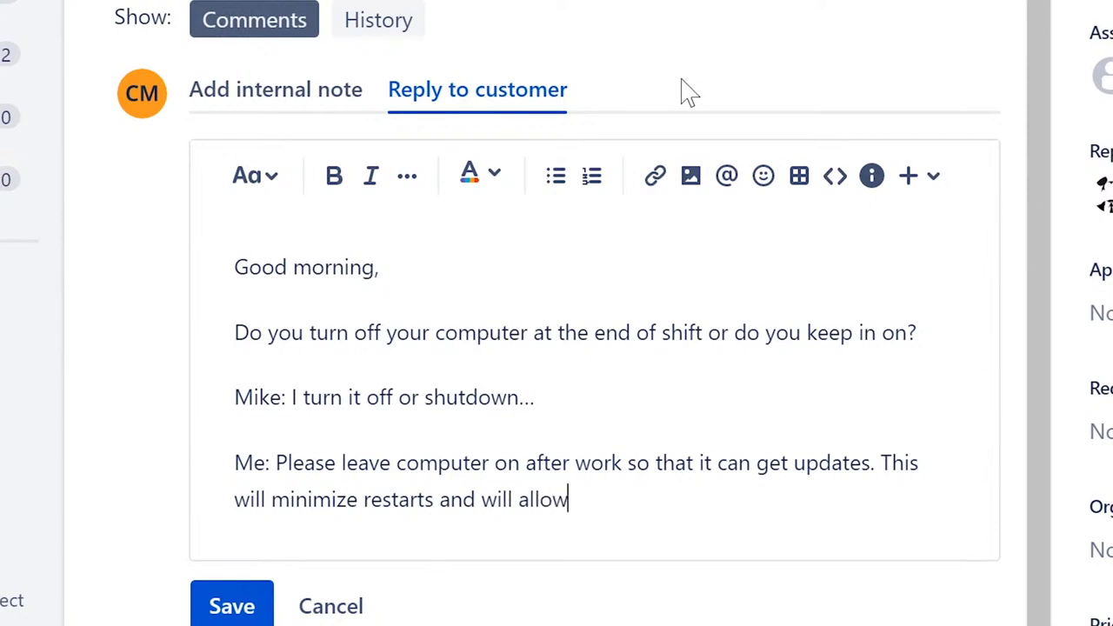
pyautogui.write(' for faster ')
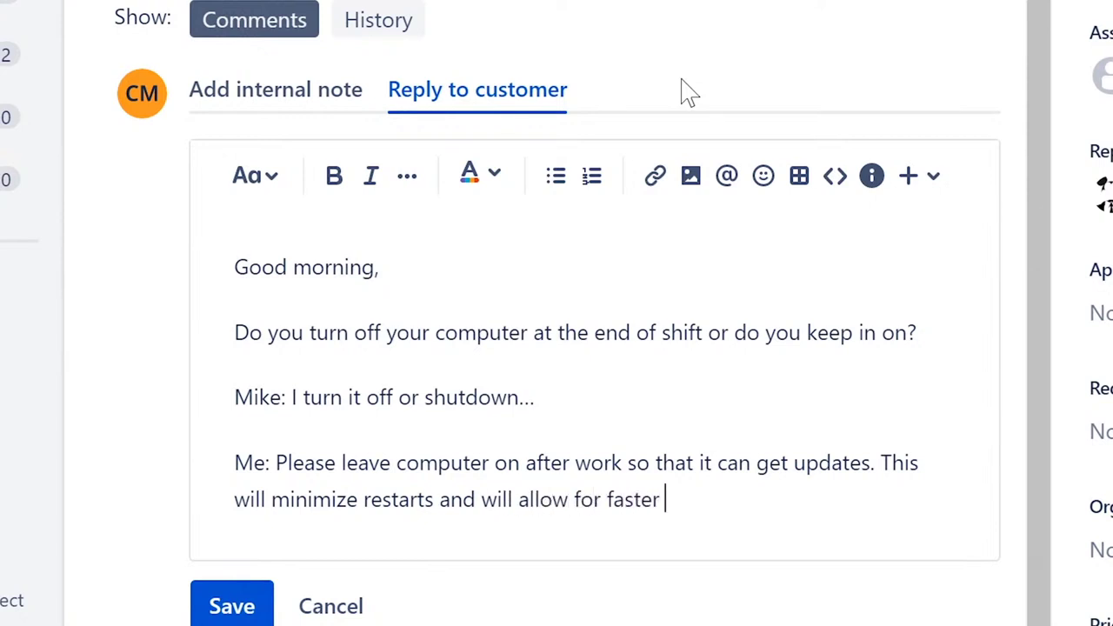
pyautogui.write('login.')
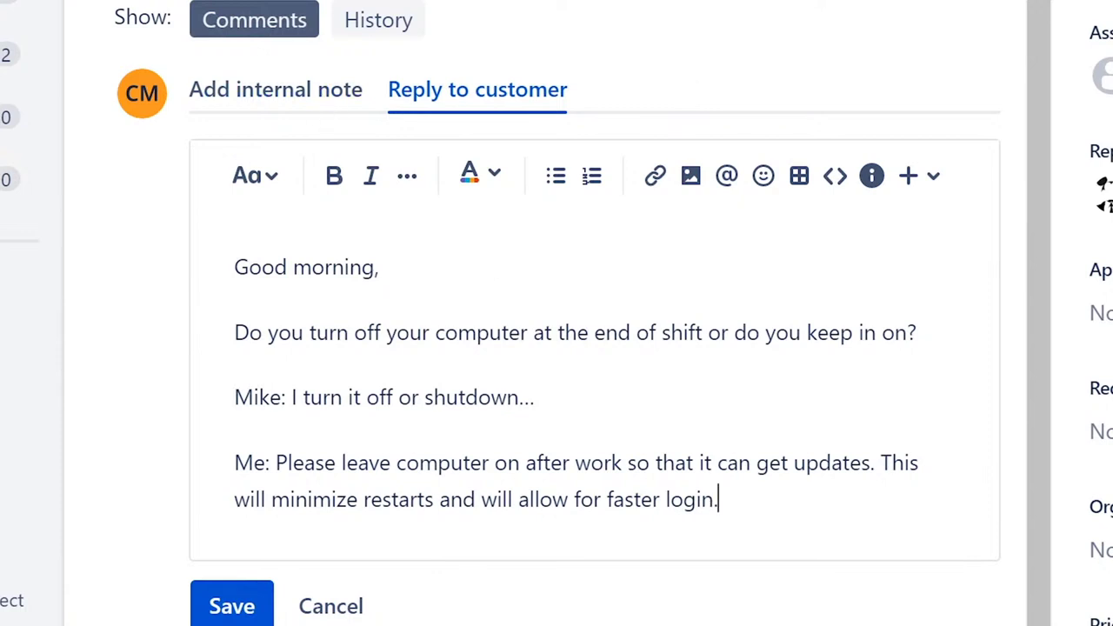
pyautogui.scroll(-1, 324, 103)
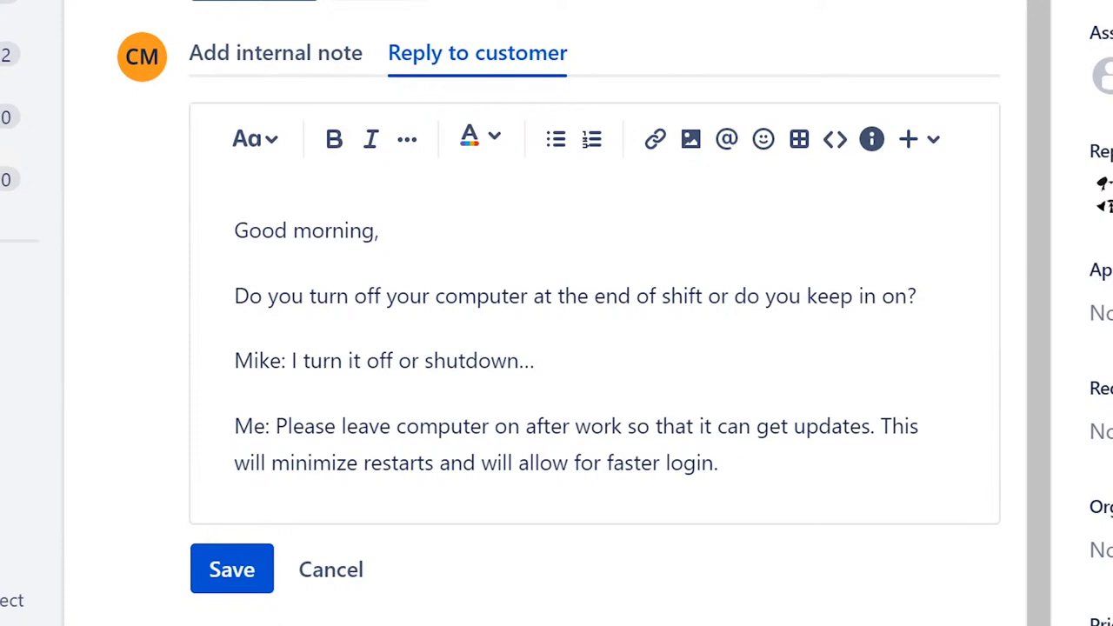
pyautogui.moveTo(507, 426); pyautogui.dragTo(874, 426)
pyautogui.click(720, 462)
pyautogui.scroll(5, 795, 200)
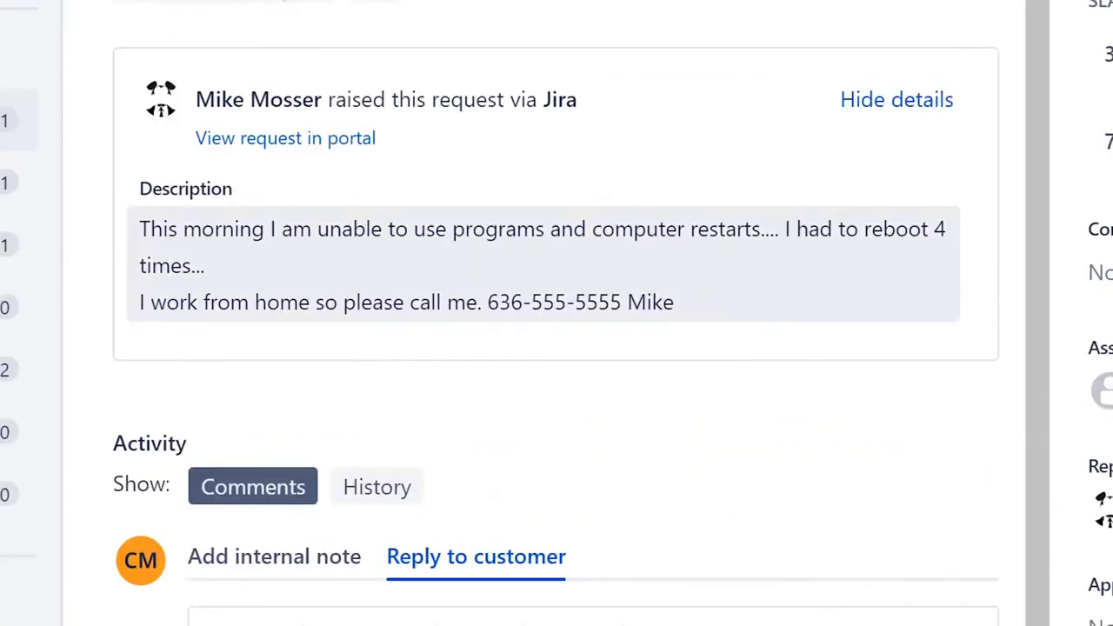
pyautogui.moveTo(786, 229); pyautogui.dragTo(215, 272)
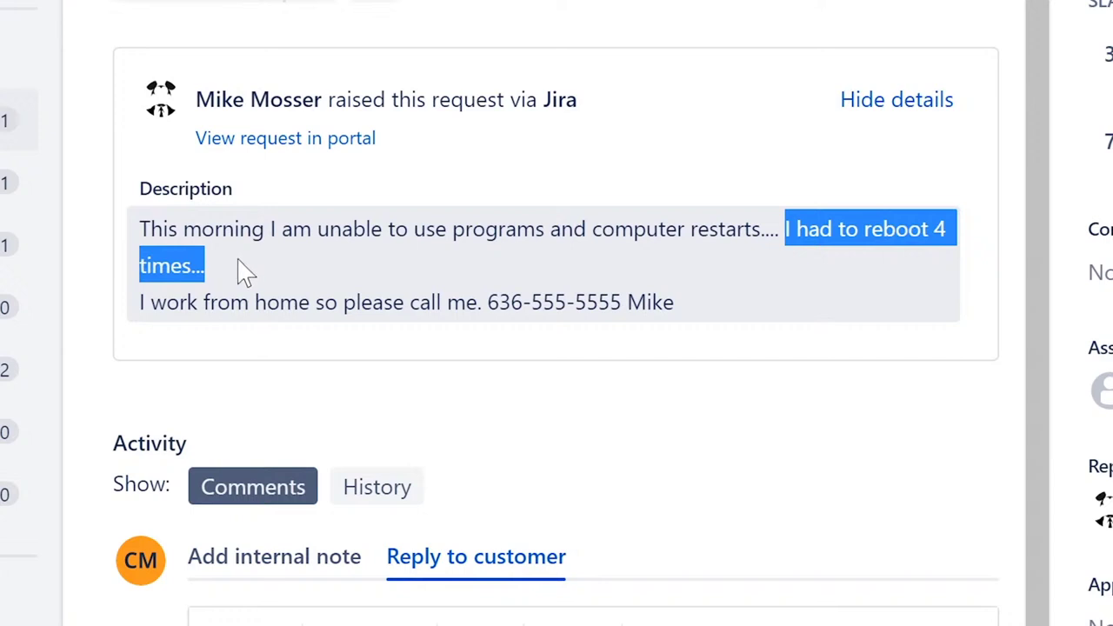
pyautogui.click(243, 273)
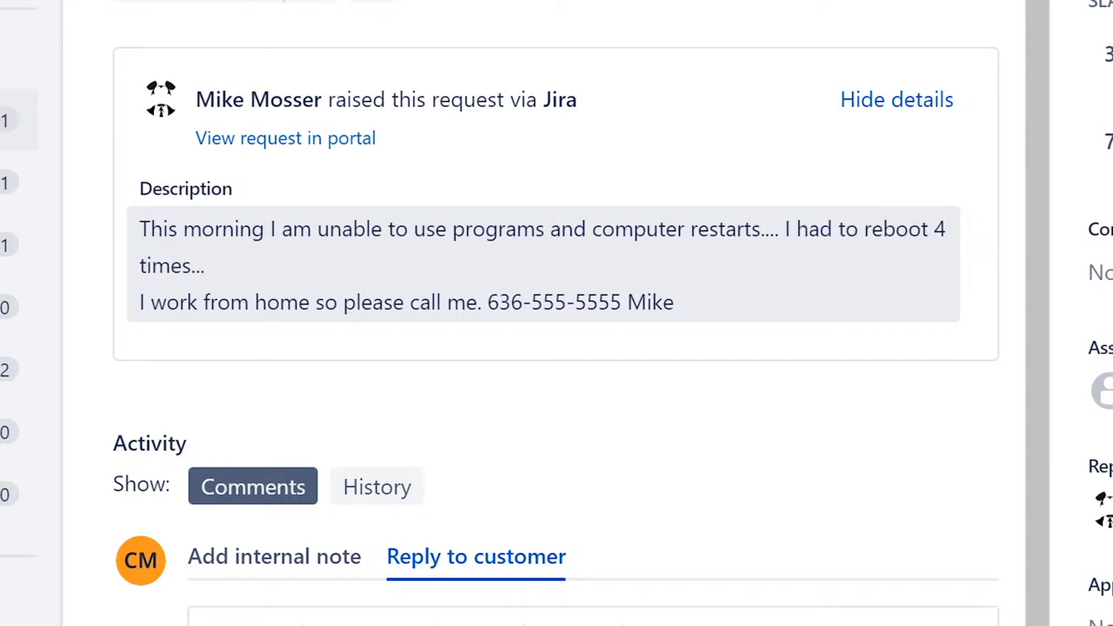
pyautogui.moveTo(785, 229); pyautogui.dragTo(894, 254)
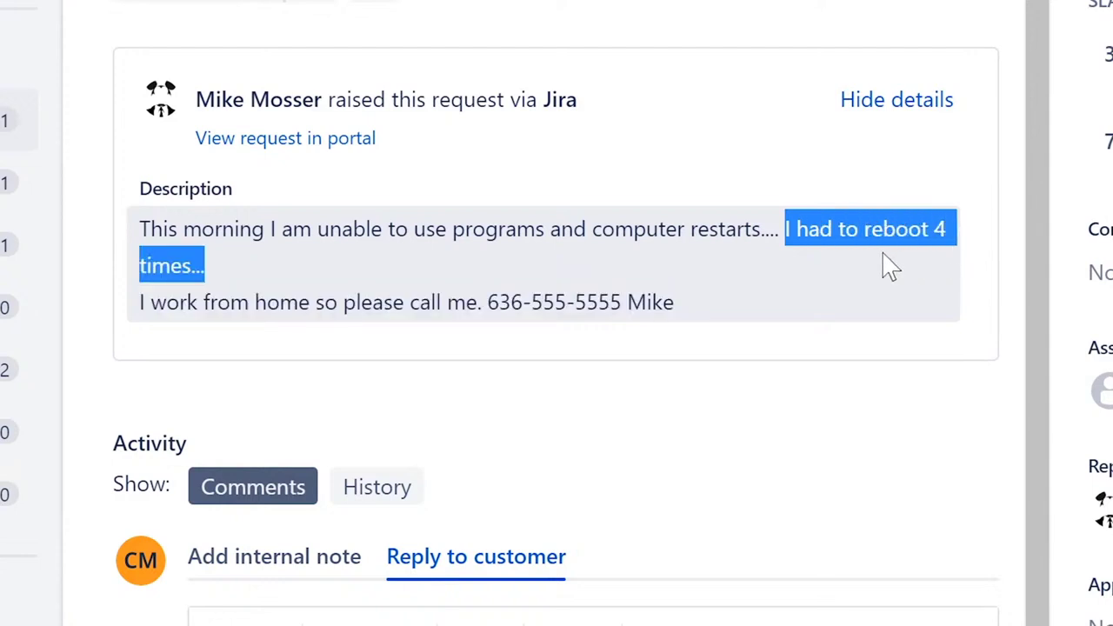
pyautogui.click(889, 265)
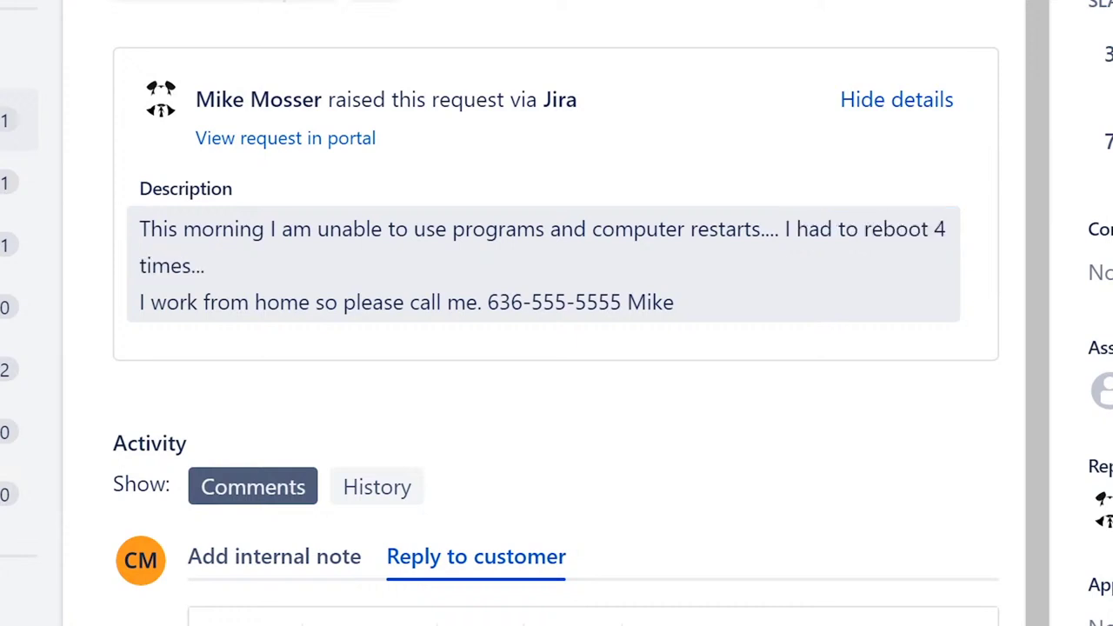
pyautogui.moveTo(786, 229); pyautogui.dragTo(407, 268)
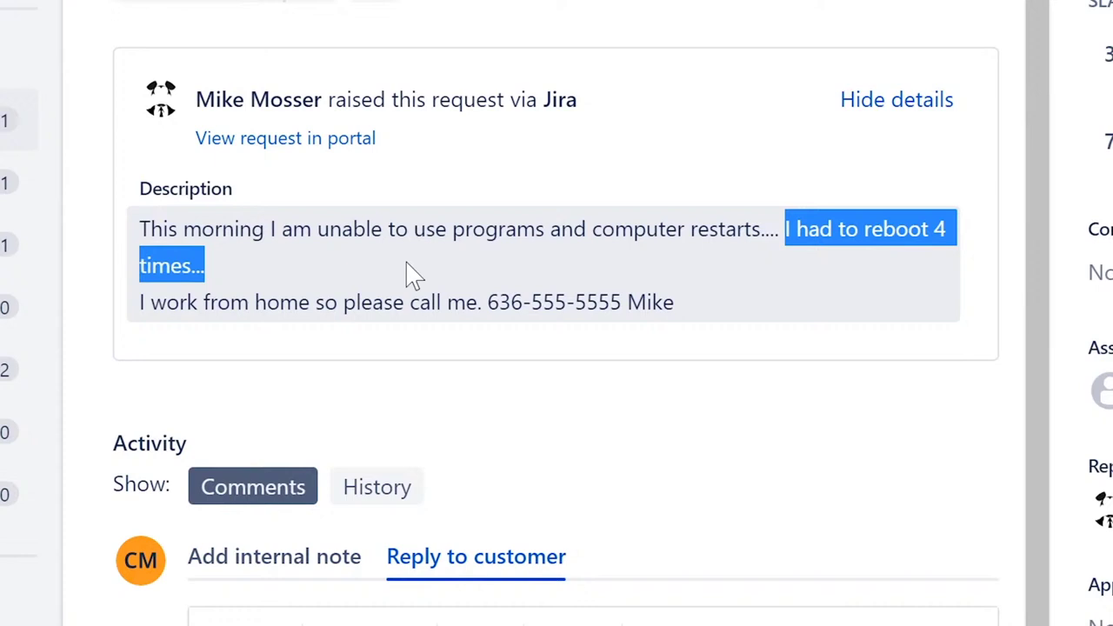
pyautogui.click(407, 265)
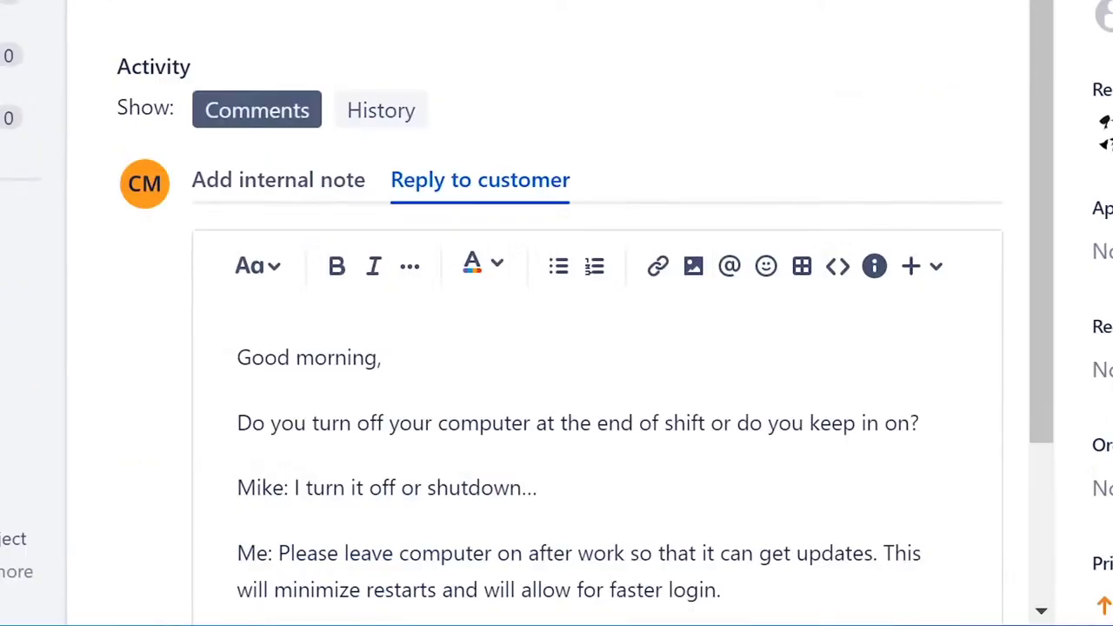
pyautogui.scroll(-2, 597, 348)
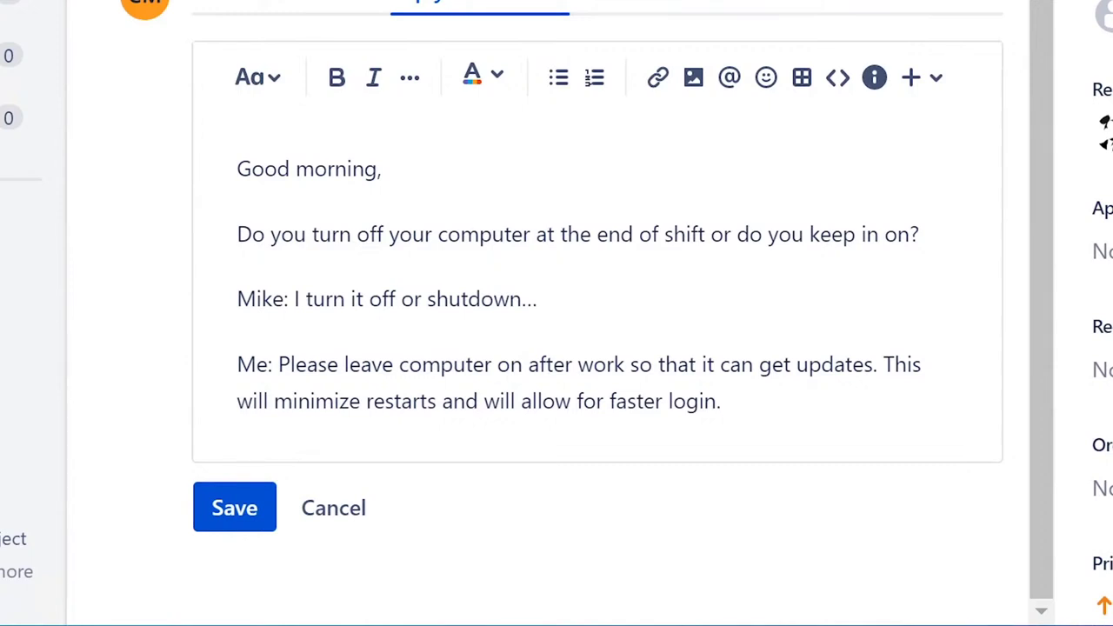
# Step: Start a new paragraph 'Me: Computer uses very little power when not in use.'
pyautogui.press('Return')
pyautogui.write('Me')
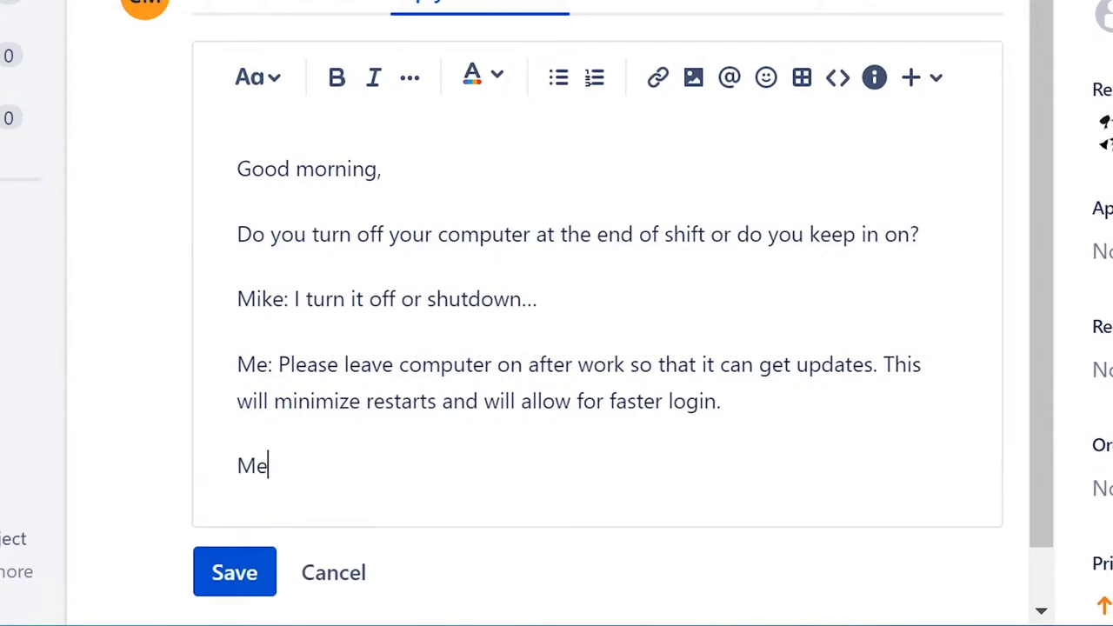
pyautogui.write(': ')
pyautogui.write('The')
pyautogui.press('BackSpace')
pyautogui.press('BackSpace')
pyautogui.press('BackSpace')
pyautogui.press('BackSpace')
pyautogui.write('Computer ')
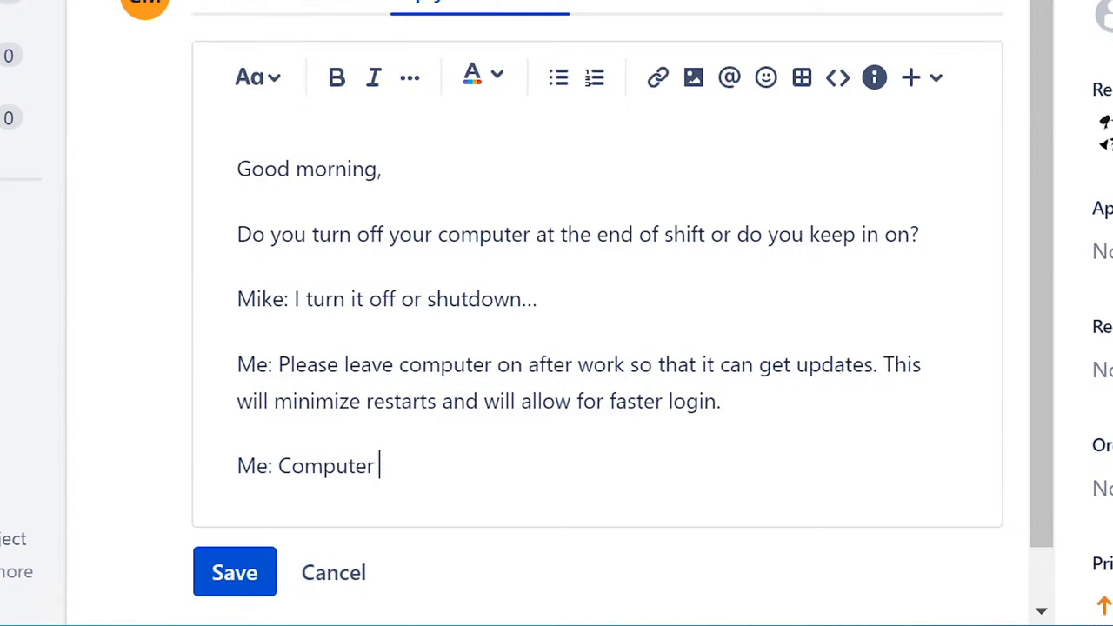
pyautogui.write('uses very lit')
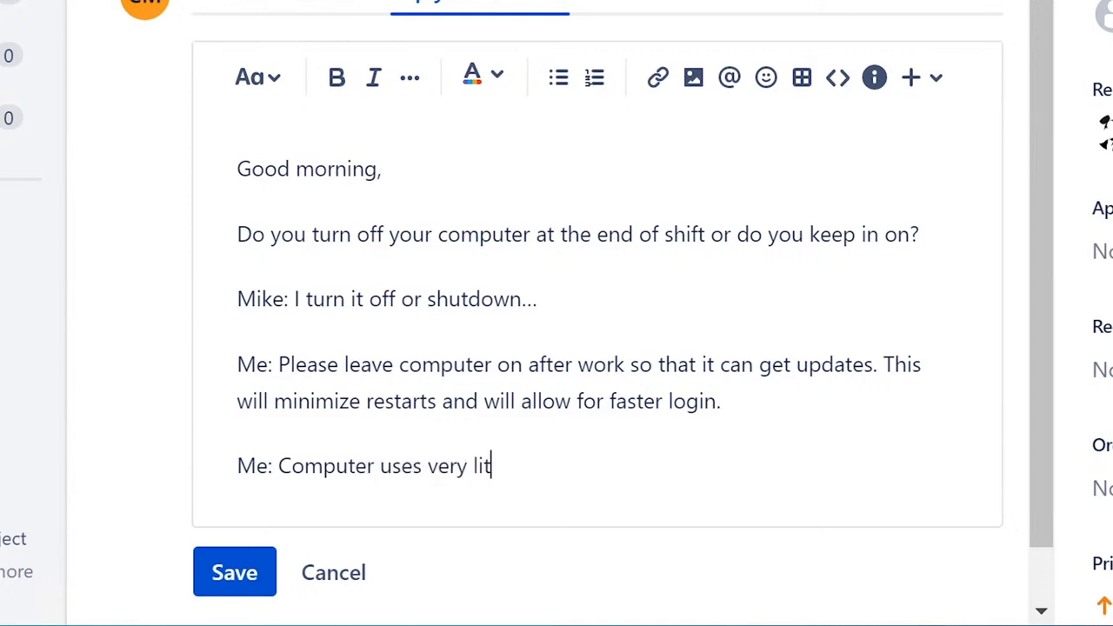
pyautogui.write('tle power when no')
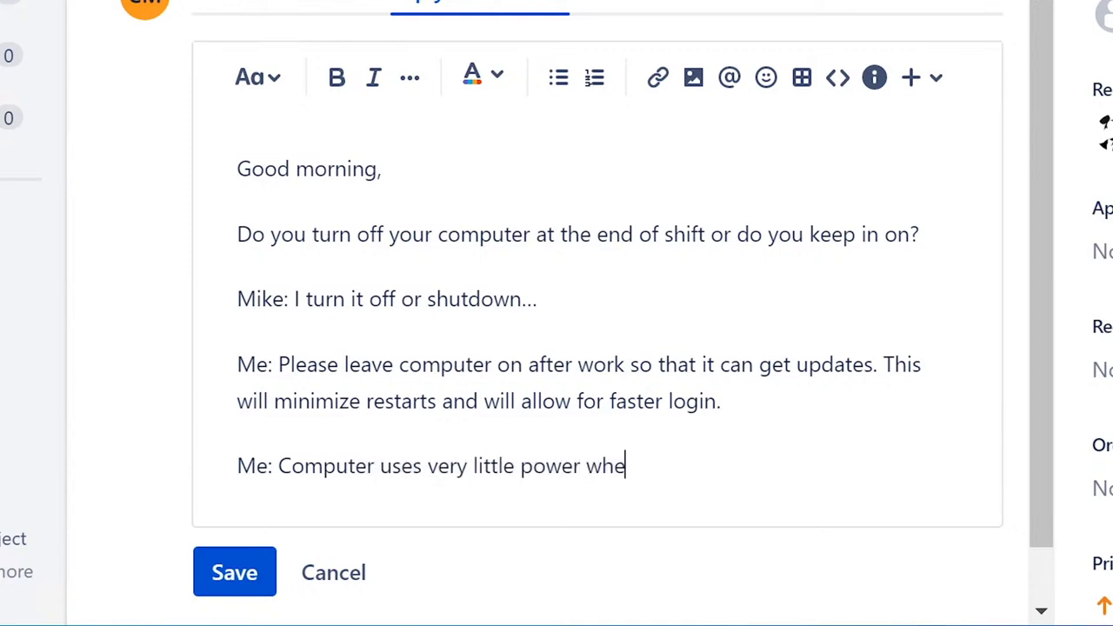
pyautogui.press('BackSpace')
pyautogui.write('not in use.')
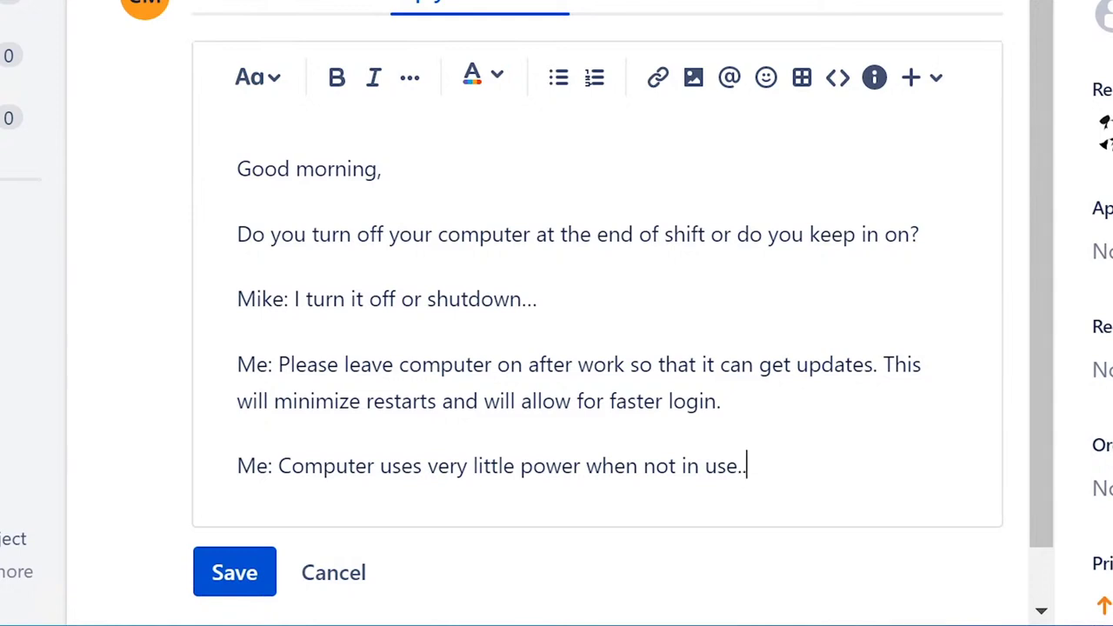
# Step: Add '... it uses around 8 watts compared to a light bulb which is around 60 w...' and start a new paragraph
pyautogui.write('.. it uses around ')
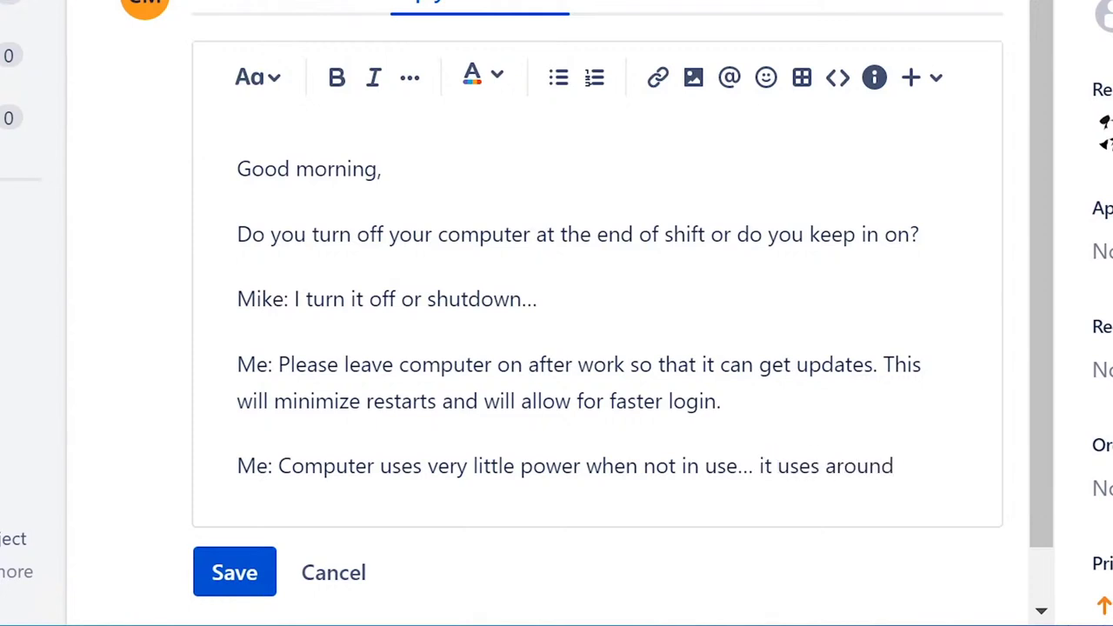
pyautogui.write('8 watts compare')
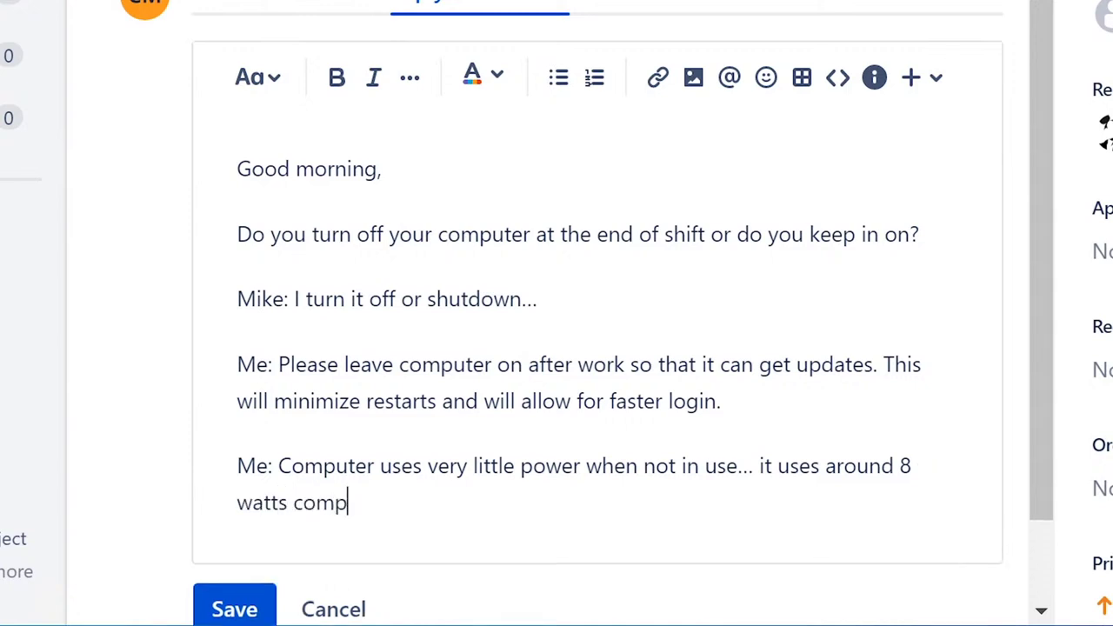
pyautogui.press('BackSpace')
pyautogui.write('red to')
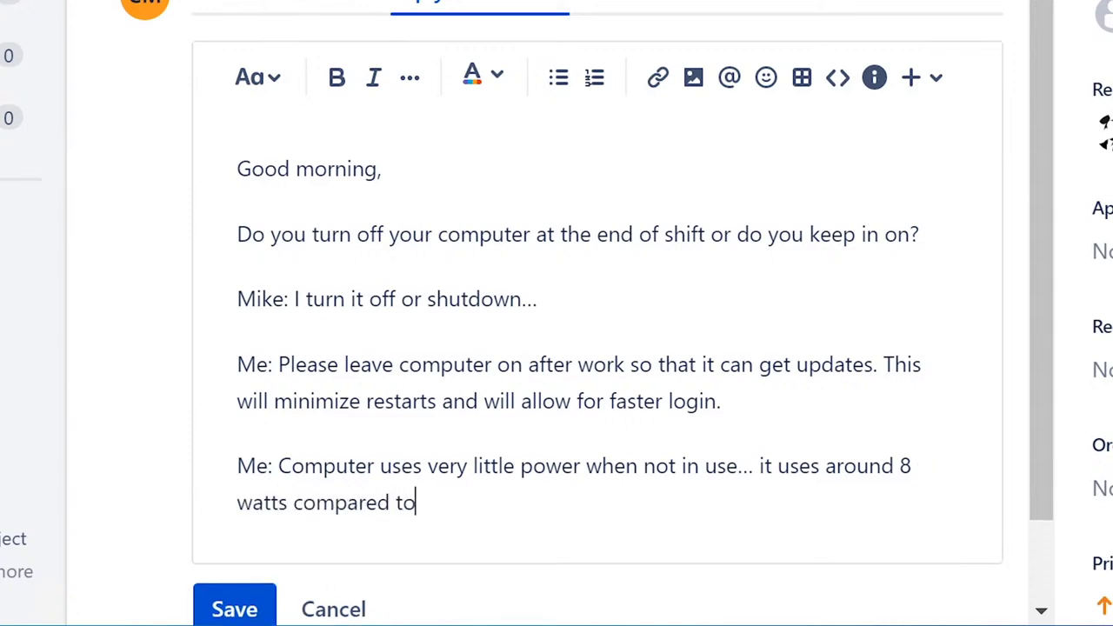
pyautogui.write(' a light bul whi')
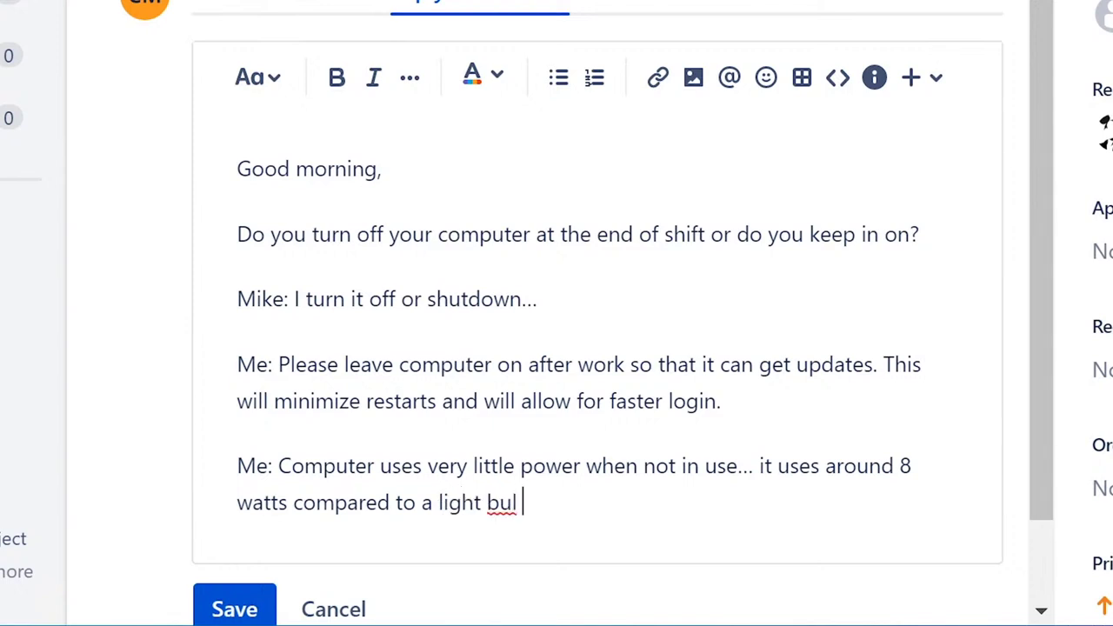
pyautogui.press('BackSpace')
pyautogui.press('BackSpace')
pyautogui.press('BackSpace')
pyautogui.press('BackSpace')
pyautogui.press('BackSpace')
pyautogui.write('b')
pyautogui.press('BackSpace')
pyautogui.write('lb wh')
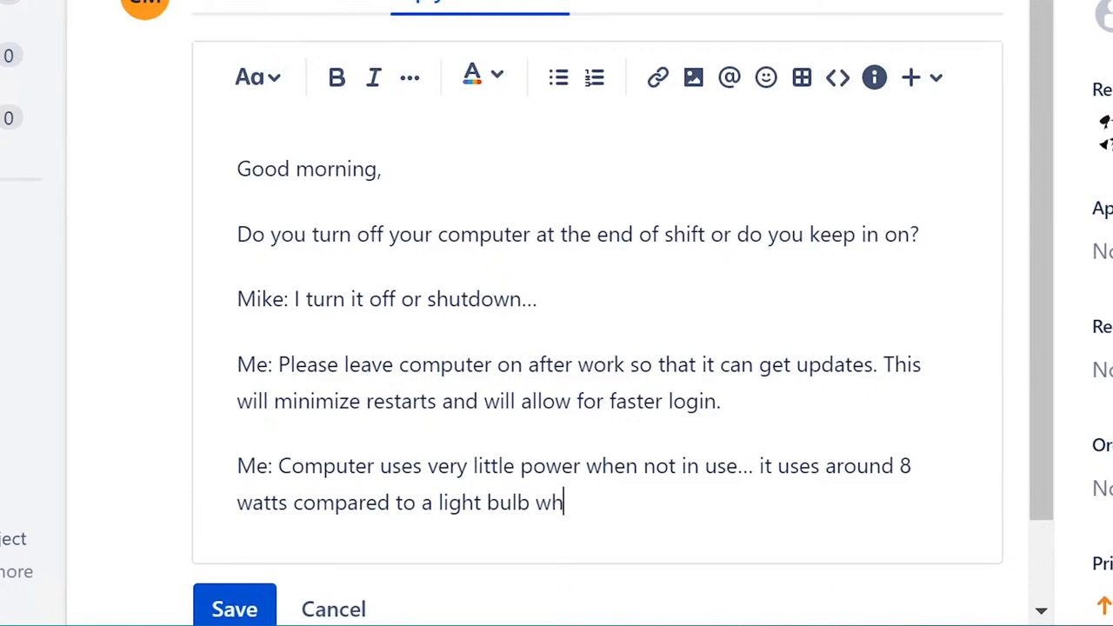
pyautogui.write('ich is around ')
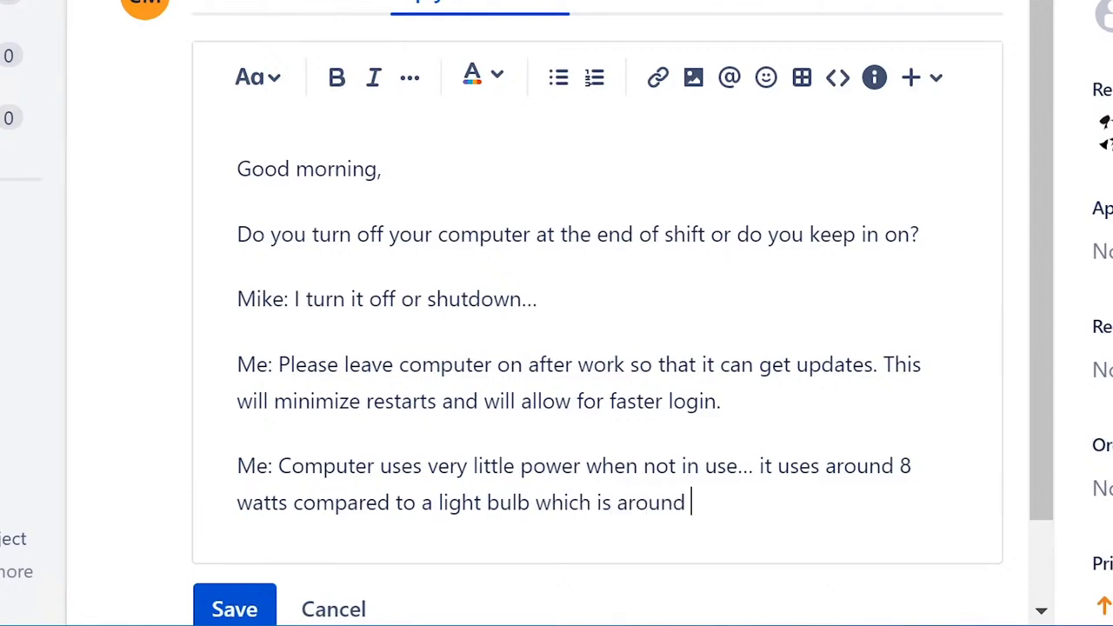
pyautogui.write('60 w...')
pyautogui.press('Return')
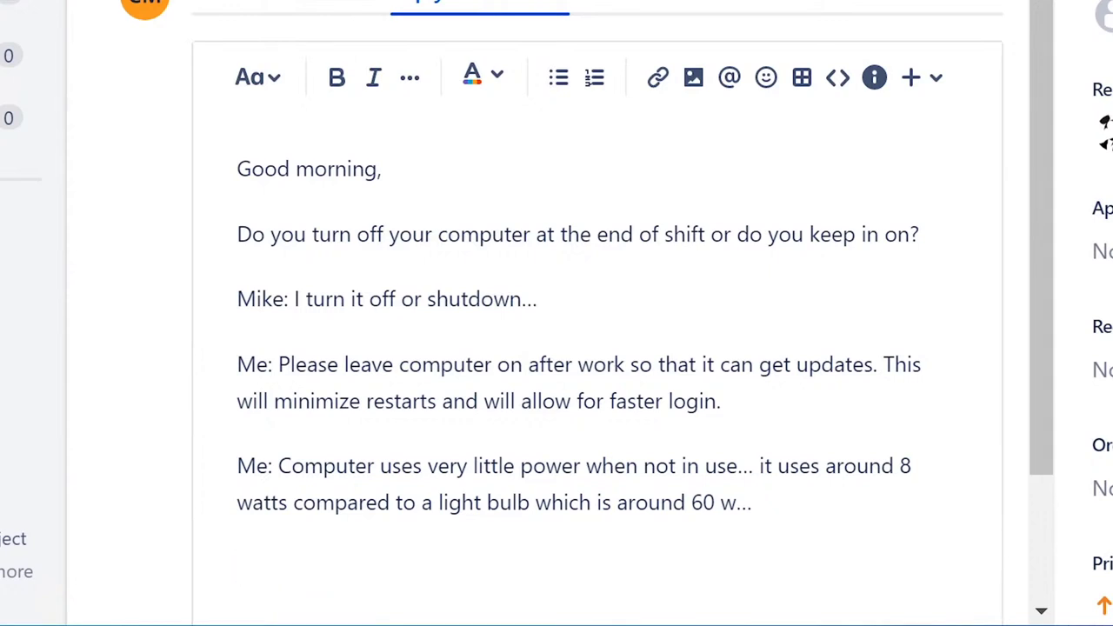
pyautogui.scroll(-2, 857, 449)
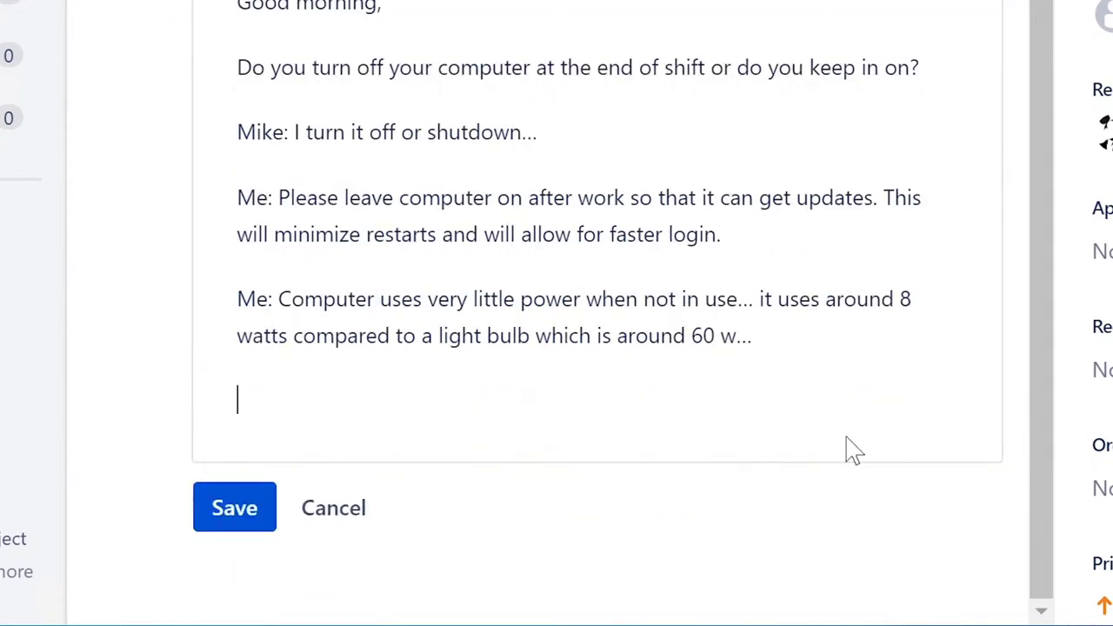
pyautogui.click(899, 298)
pyautogui.hotkey('shift', 'Right')
pyautogui.moveTo(917, 298); pyautogui.dragTo(287, 336)
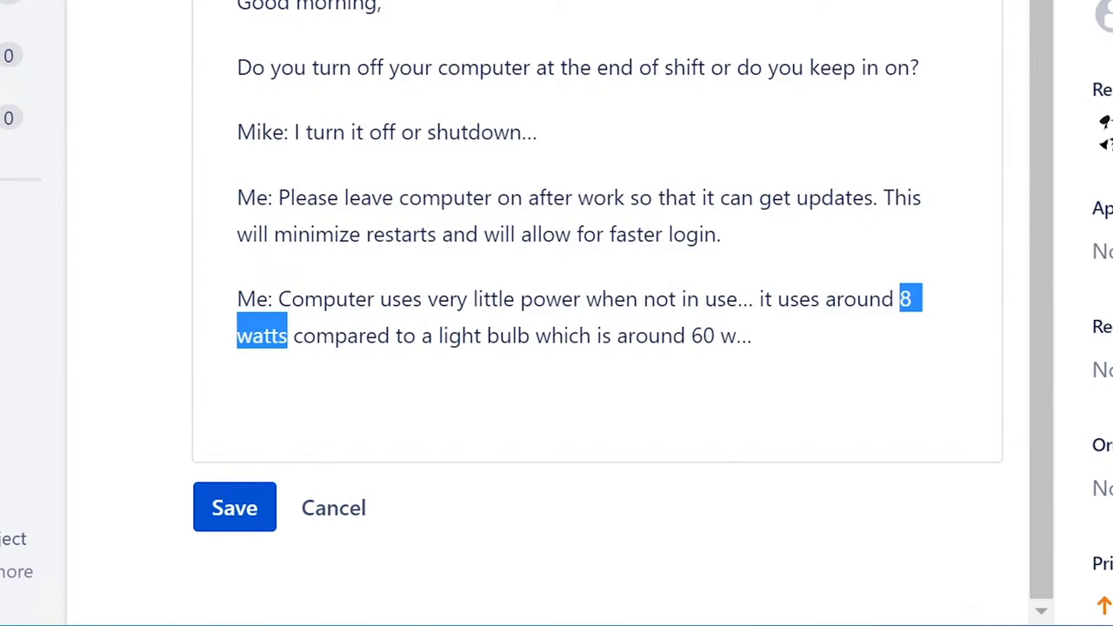
pyautogui.click(334, 335)
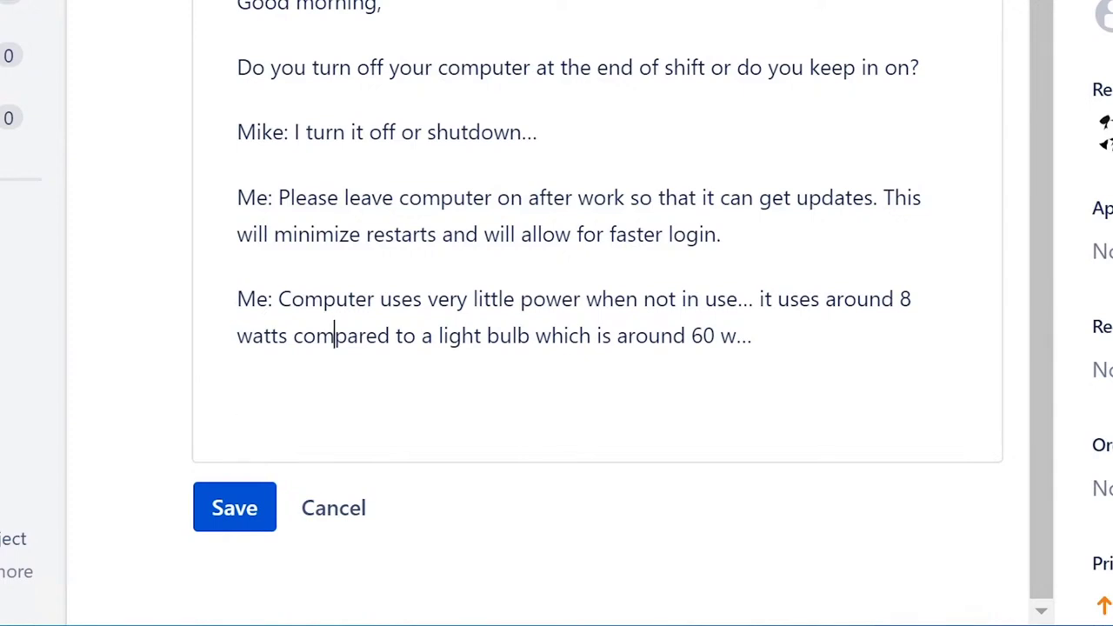
pyautogui.click(238, 400)
pyautogui.write('Mike: okay, n')
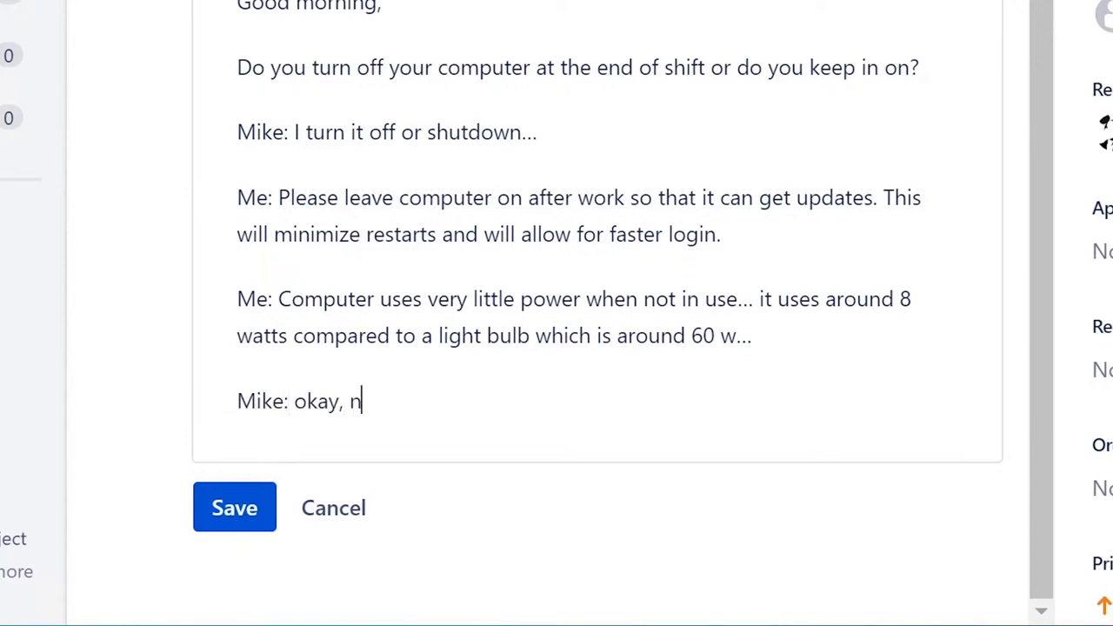
pyautogui.write('p.')
# Step: Write 'Me : A good way to insure programs work properly when working from home', correcting 'proreply' via spelling suggestion
pyautogui.press('Return')
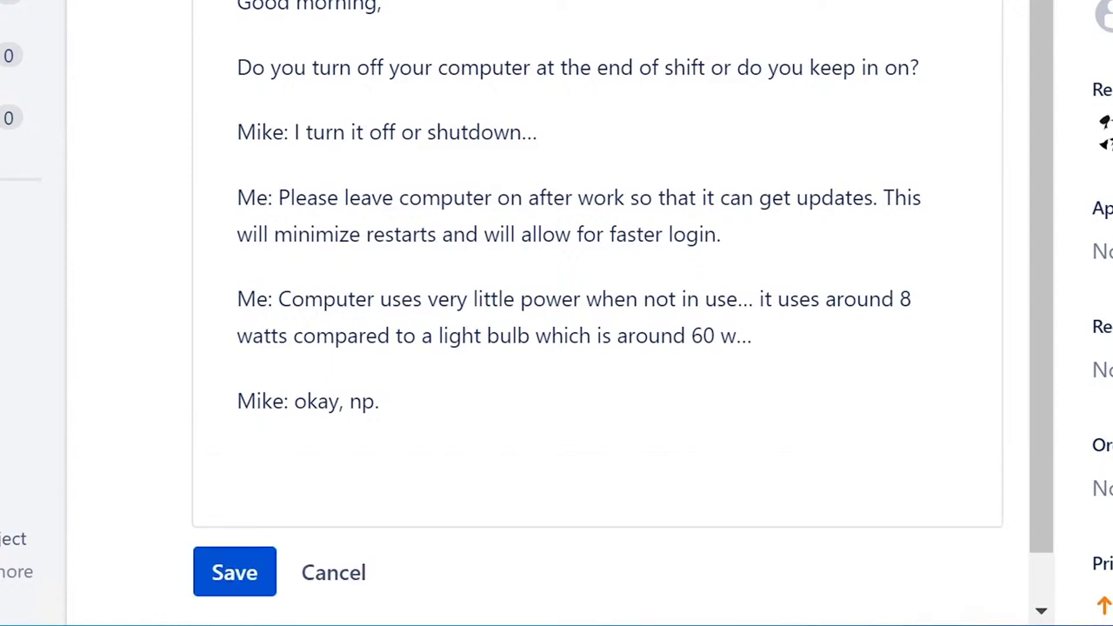
pyautogui.write('Me :')
pyautogui.scroll(2, 598, 313)
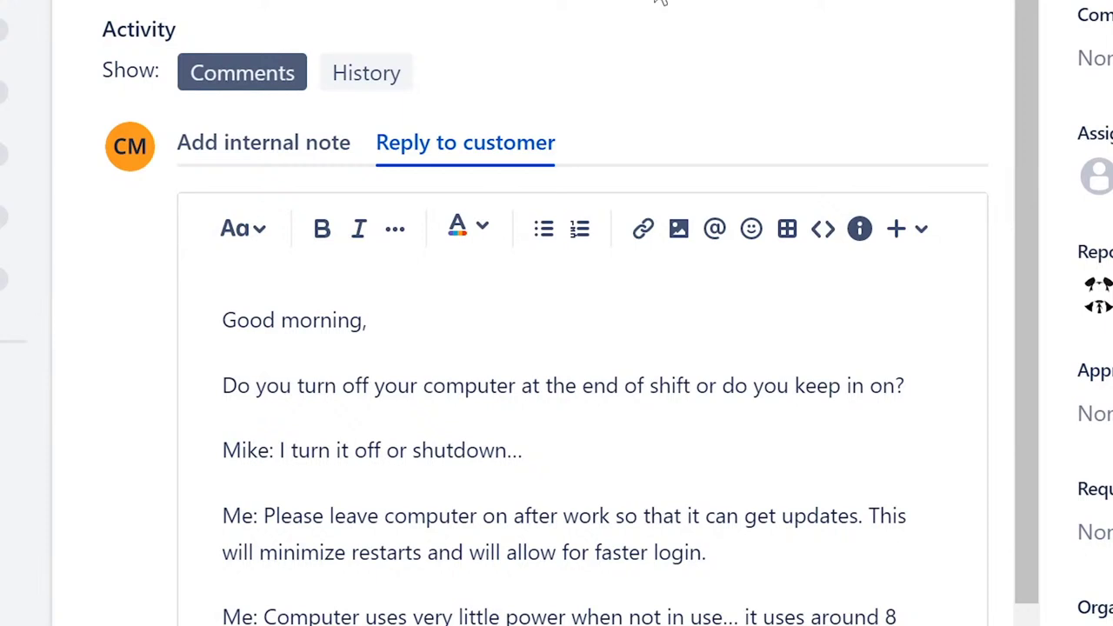
pyautogui.scroll(-3, 587, 395)
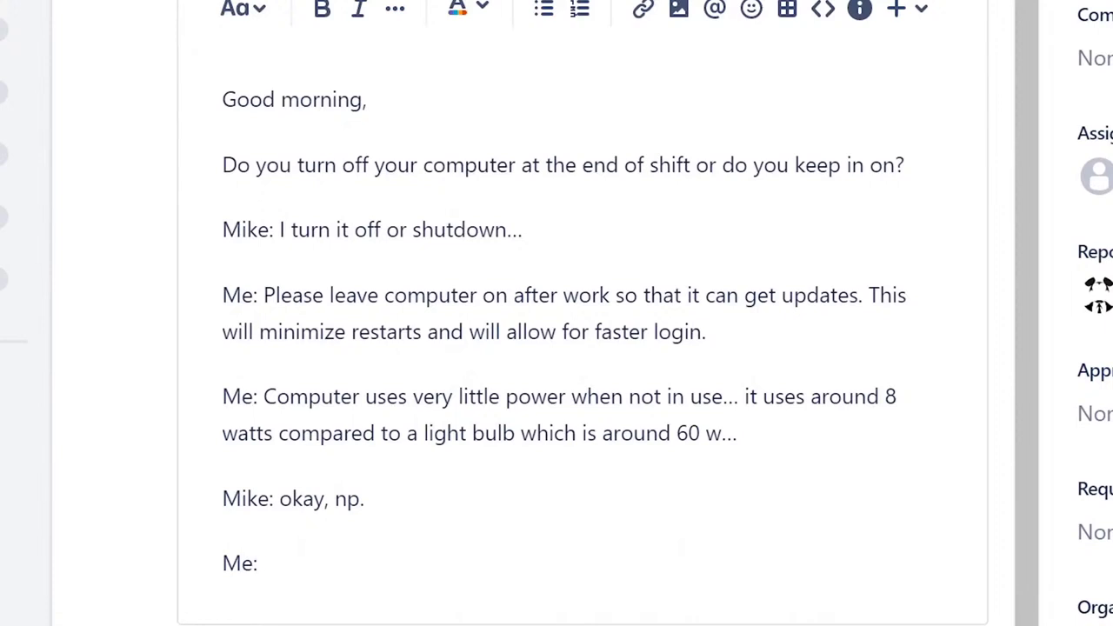
pyautogui.write('a Good')
pyautogui.press('BackSpace')
pyautogui.press('BackSpace')
pyautogui.press('BackSpace')
pyautogui.press('BackSpace')
pyautogui.press('BackSpace')
pyautogui.press('BackSpace')
pyautogui.press('BackSpace')
pyautogui.write('A good way to')
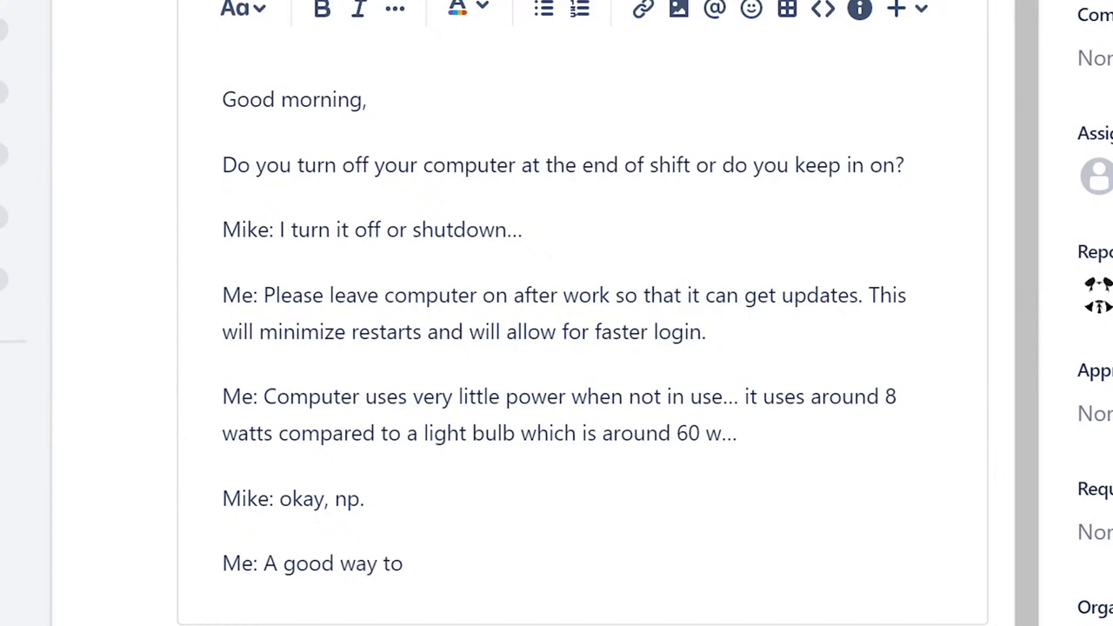
pyautogui.write(' insure pro')
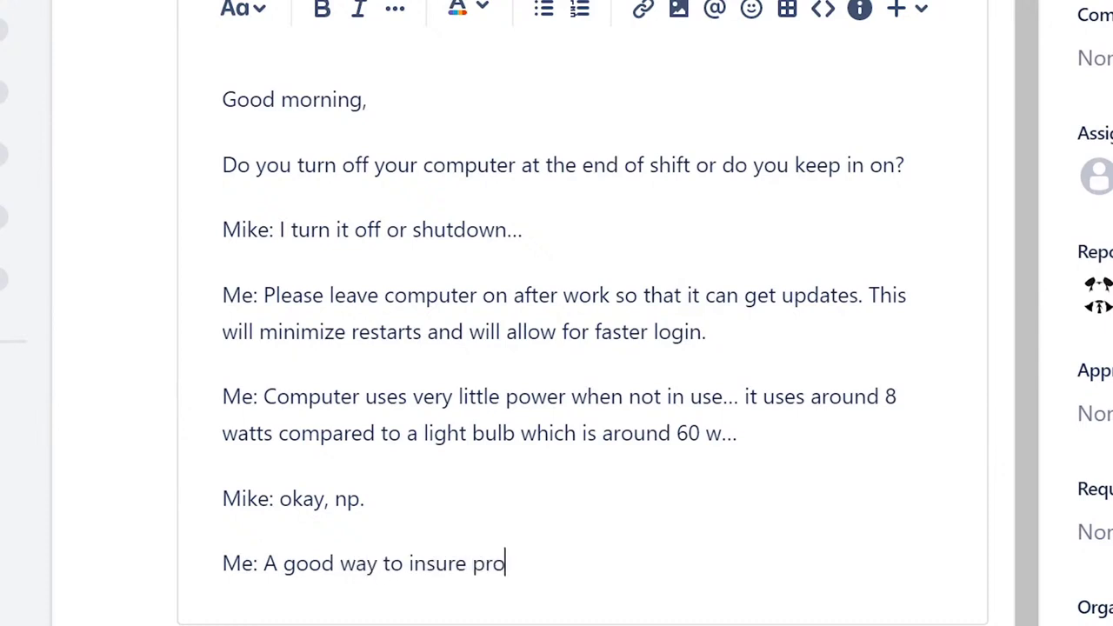
pyautogui.write('grams work ')
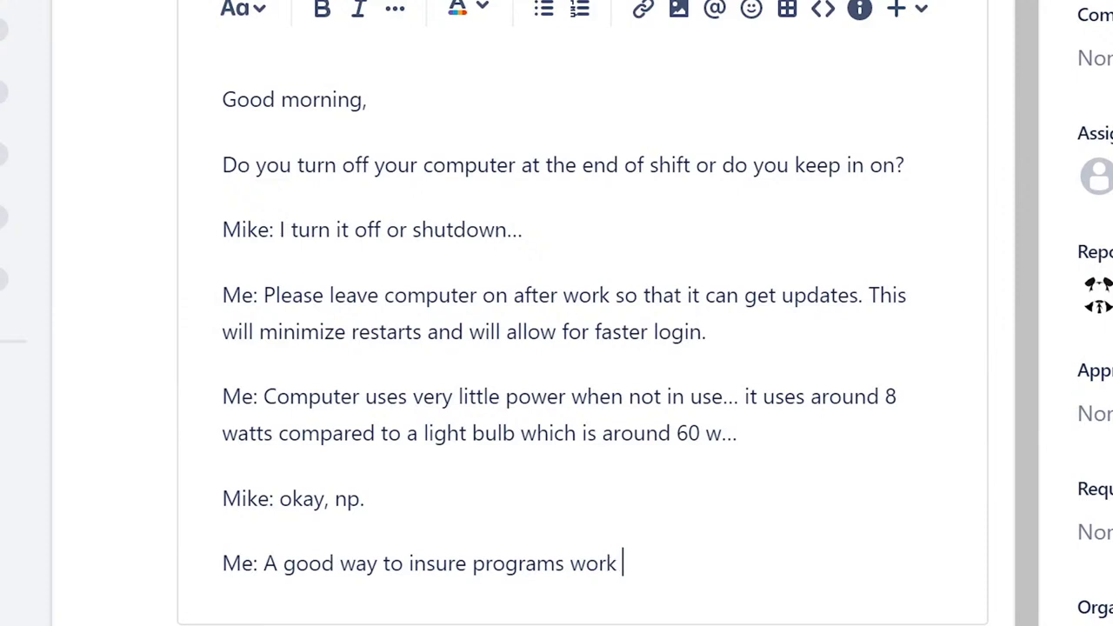
pyautogui.write('prorep')
pyautogui.press('BackSpace')
pyautogui.press('BackSpace')
pyautogui.write('reply when wor')
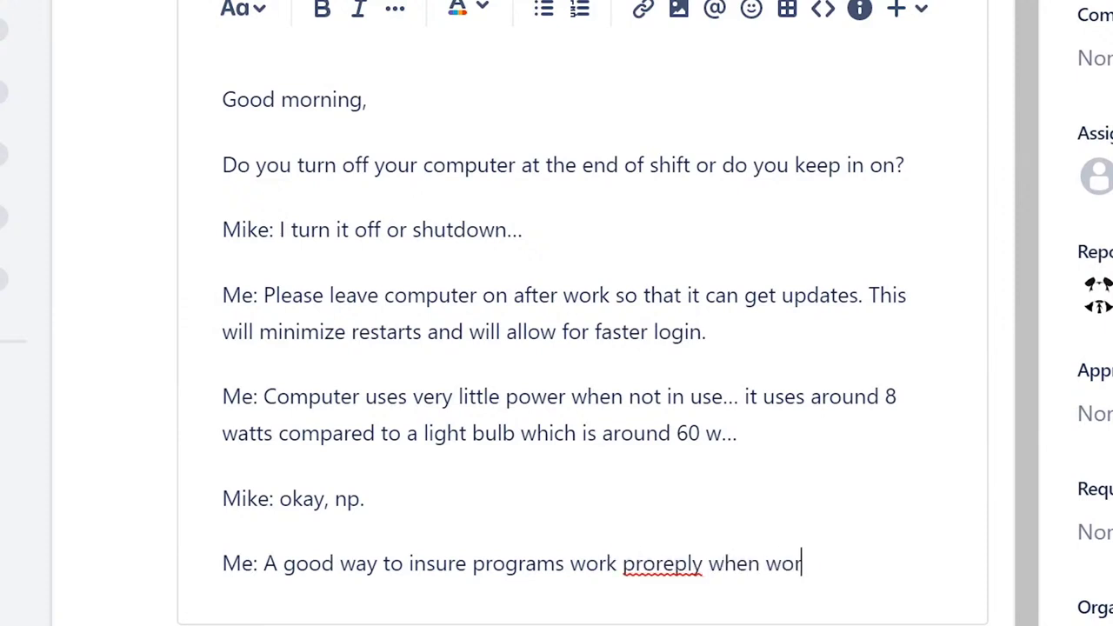
pyautogui.write('king from home')
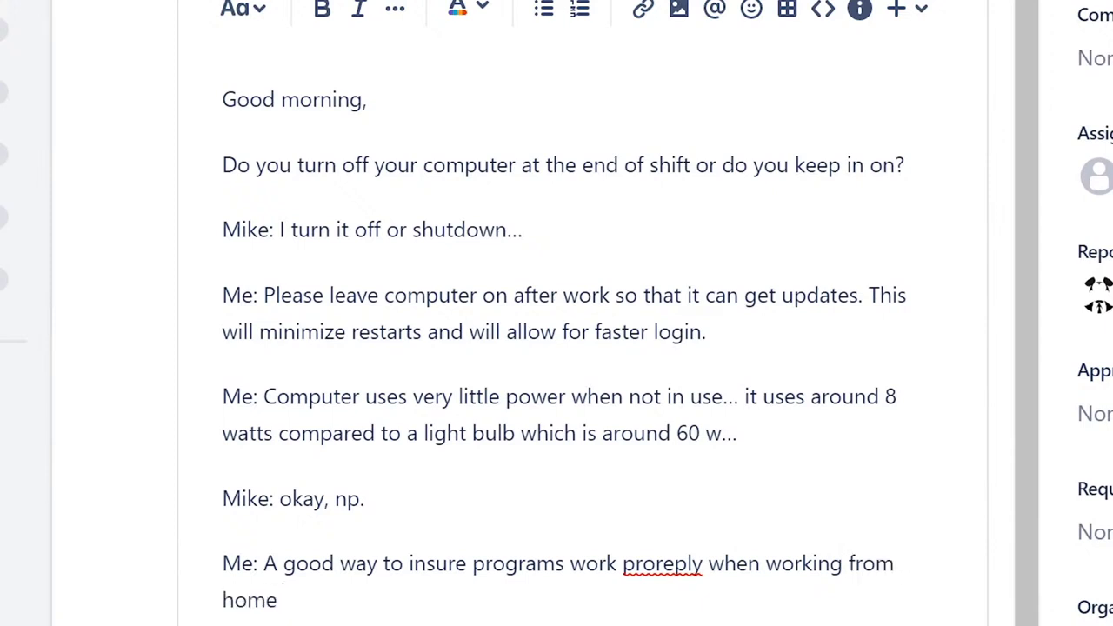
pyautogui.rightClick(682, 562)
pyautogui.click(812, 242)
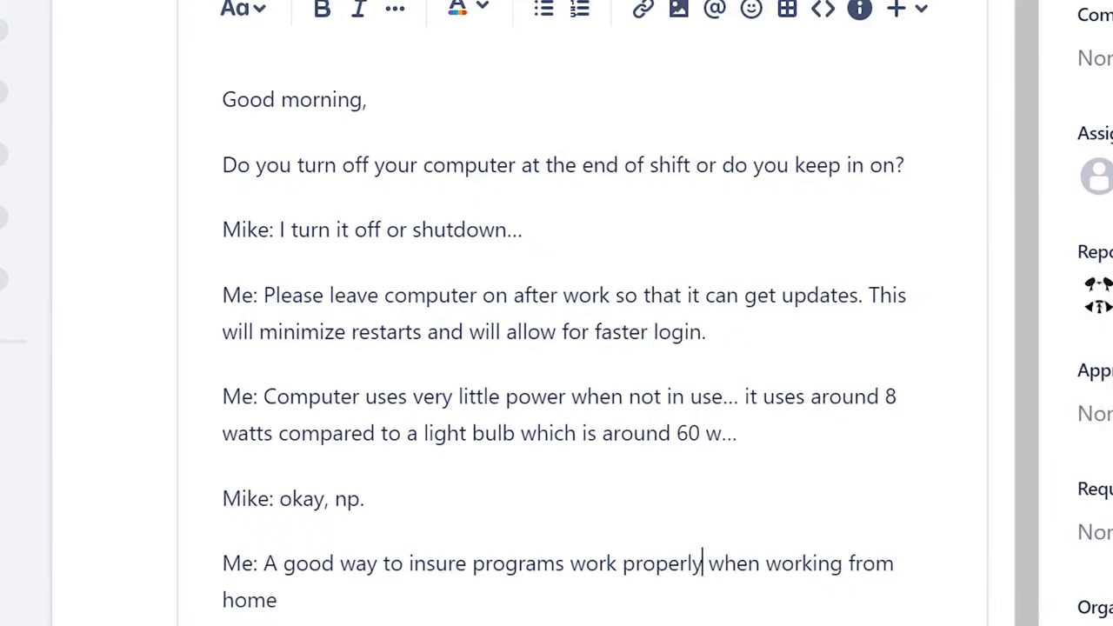
pyautogui.hotkey('ctrl', 'End')
# Step: Add 'is to Login in this order: Login to VPN first, then your IP Phone and then everything else...'
pyautogui.write('is to')
pyautogui.write(' Login')
pyautogui.write(' in ')
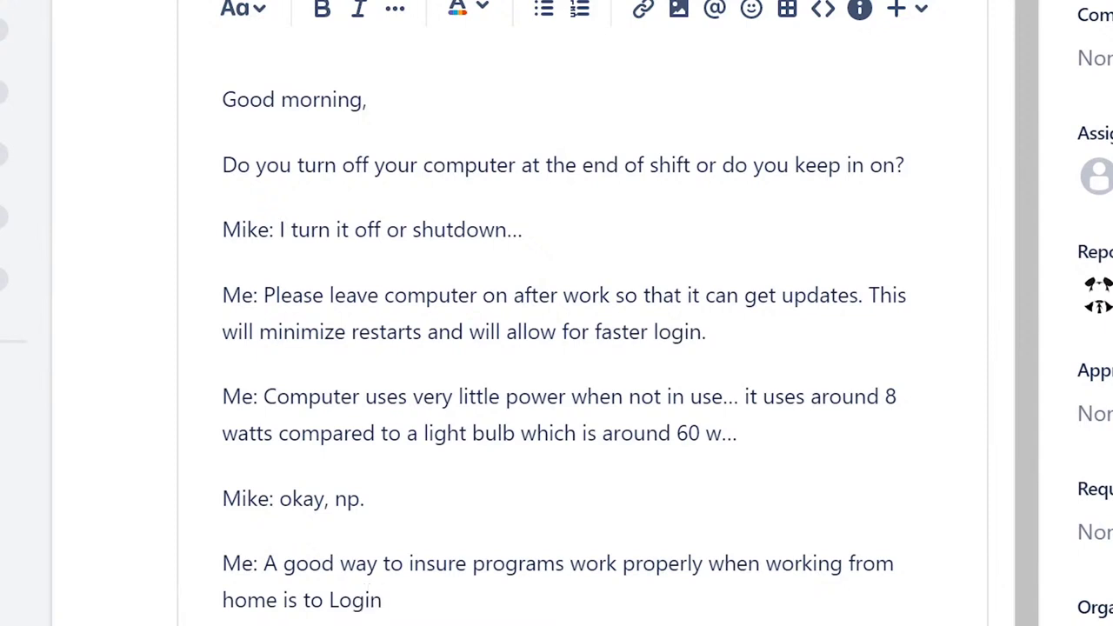
pyautogui.write('this order:')
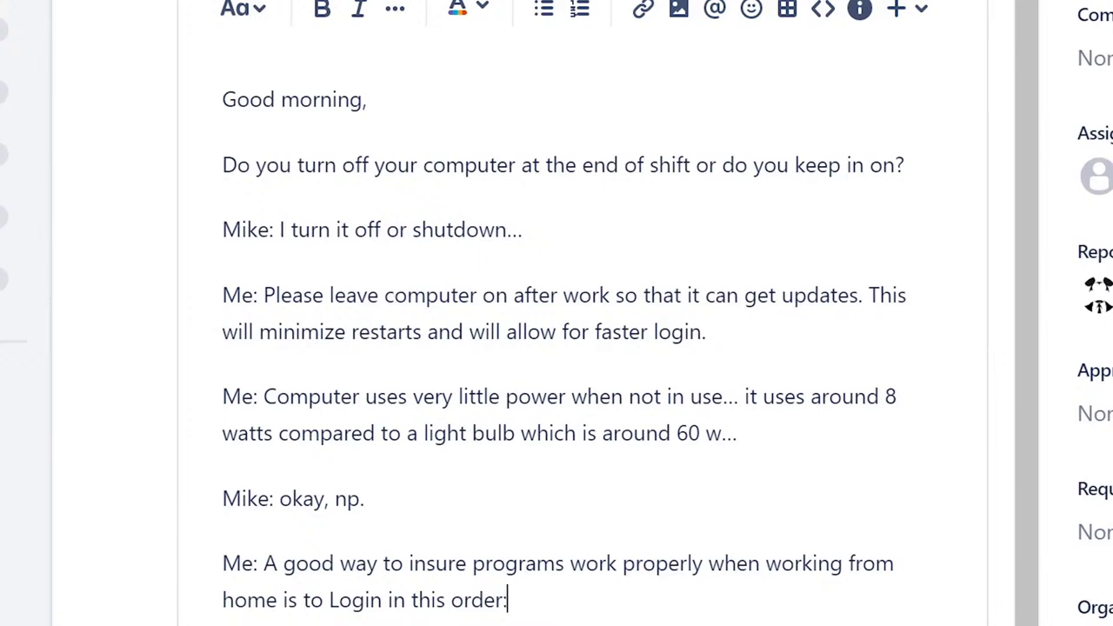
pyautogui.scroll(-2, 583, 313)
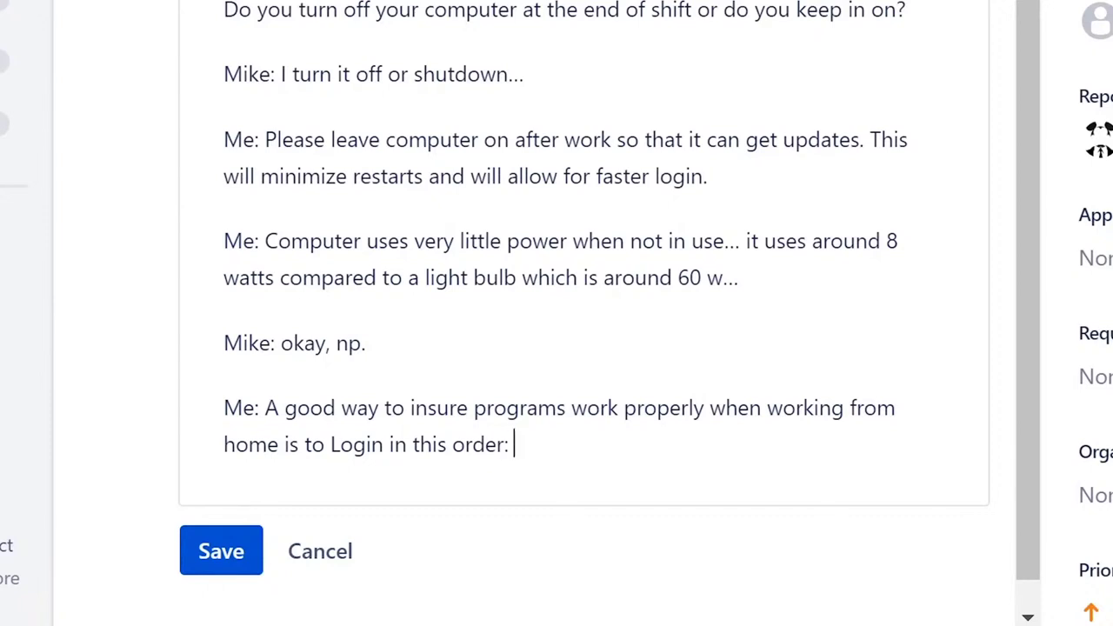
pyautogui.write('Login to VP')
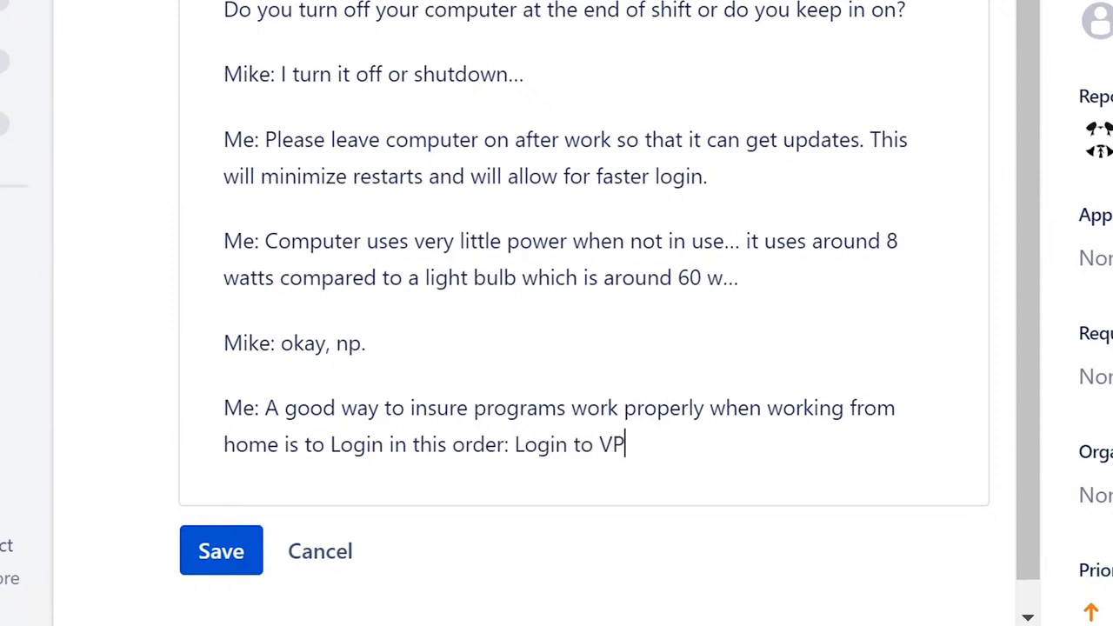
pyautogui.write('N first, ')
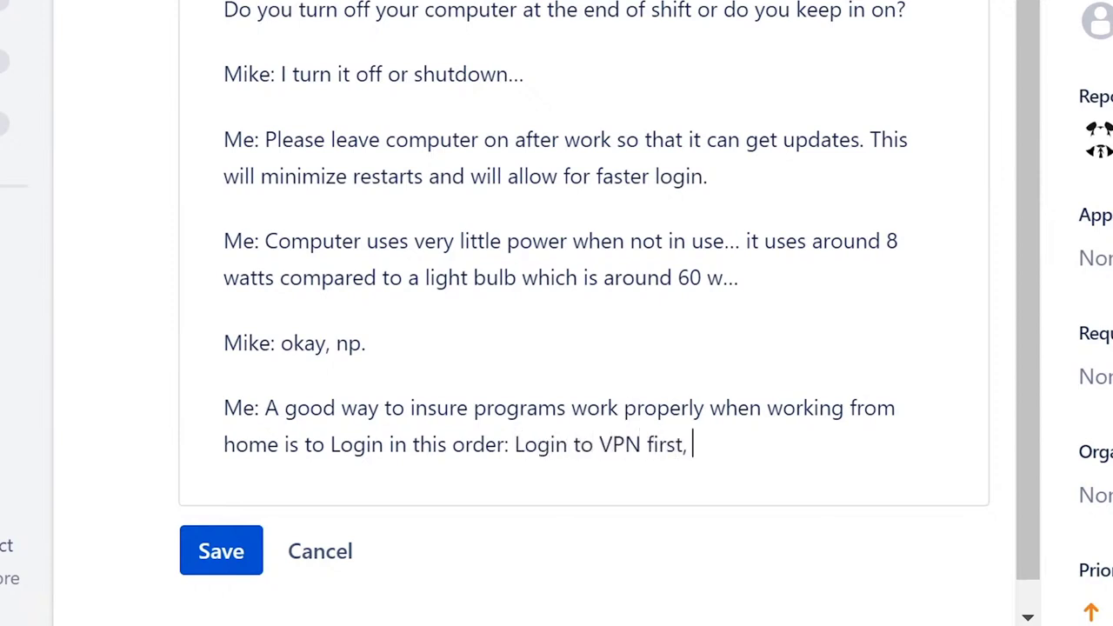
pyautogui.write('then your IP')
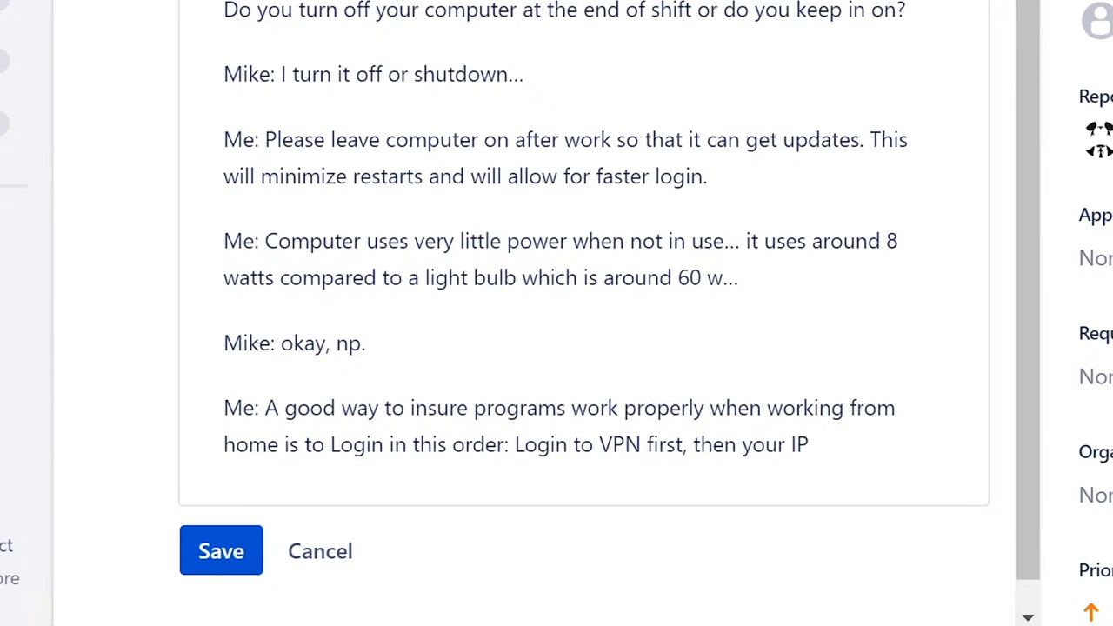
pyautogui.write(' Phone and then ')
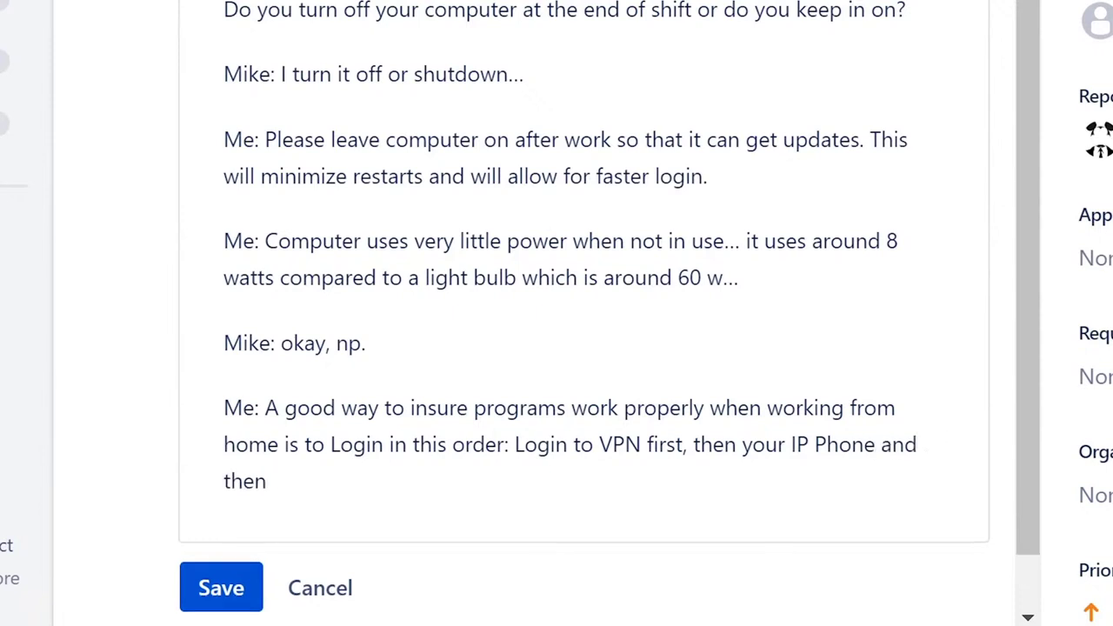
pyautogui.write('everything else')
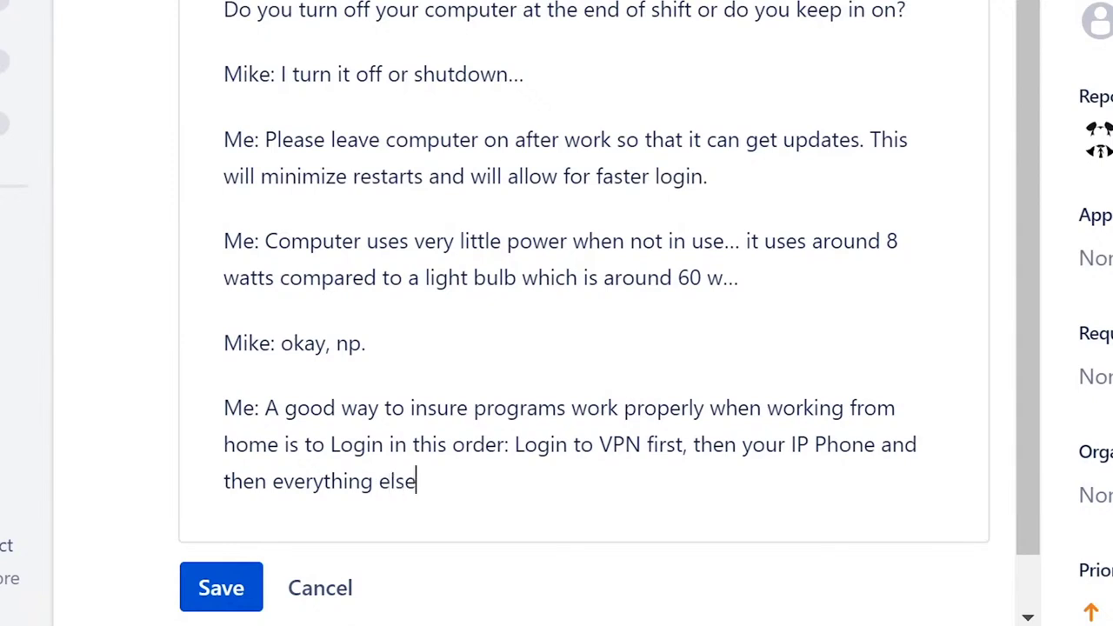
pyautogui.press('BackSpace')
pyautogui.write('... that')
# Step: End the reply with 'this will insure a proactive work day.'
pyautogui.press('BackSpace')
pyautogui.press('BackSpace')
pyautogui.write('is will insure')
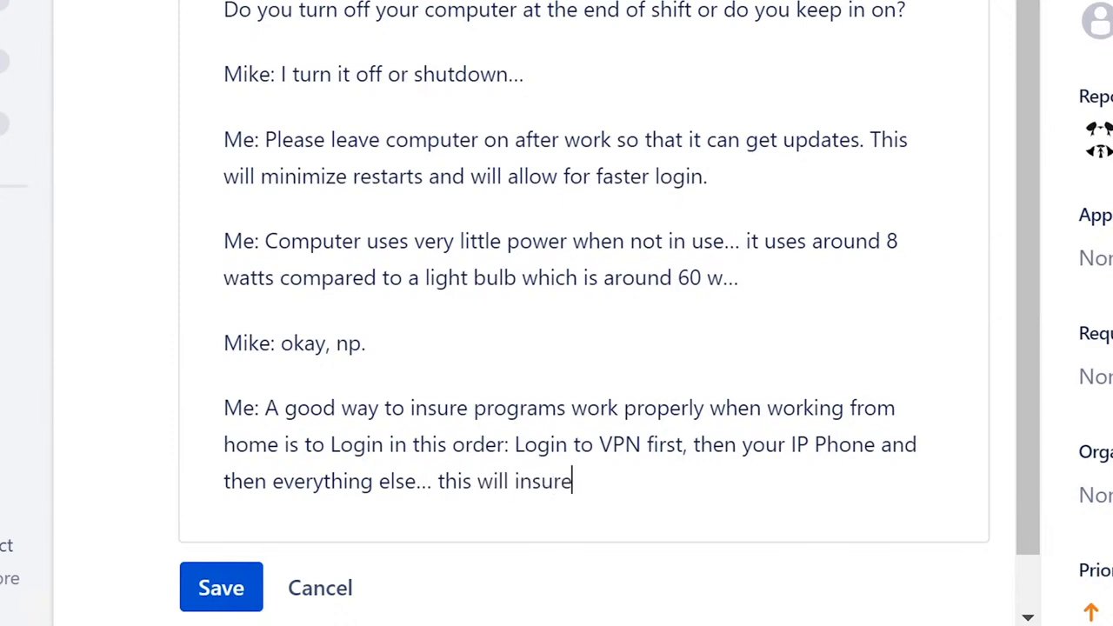
pyautogui.write(' safe')
pyautogui.press('BackSpace')
pyautogui.press('BackSpace')
pyautogui.press('BackSpace')
pyautogui.press('BackSpace')
pyautogui.write('po')
pyautogui.press('BackSpace')
pyautogui.write('ro')
pyautogui.write('ad')
pyautogui.press('BackSpace')
pyautogui.write('ctive')
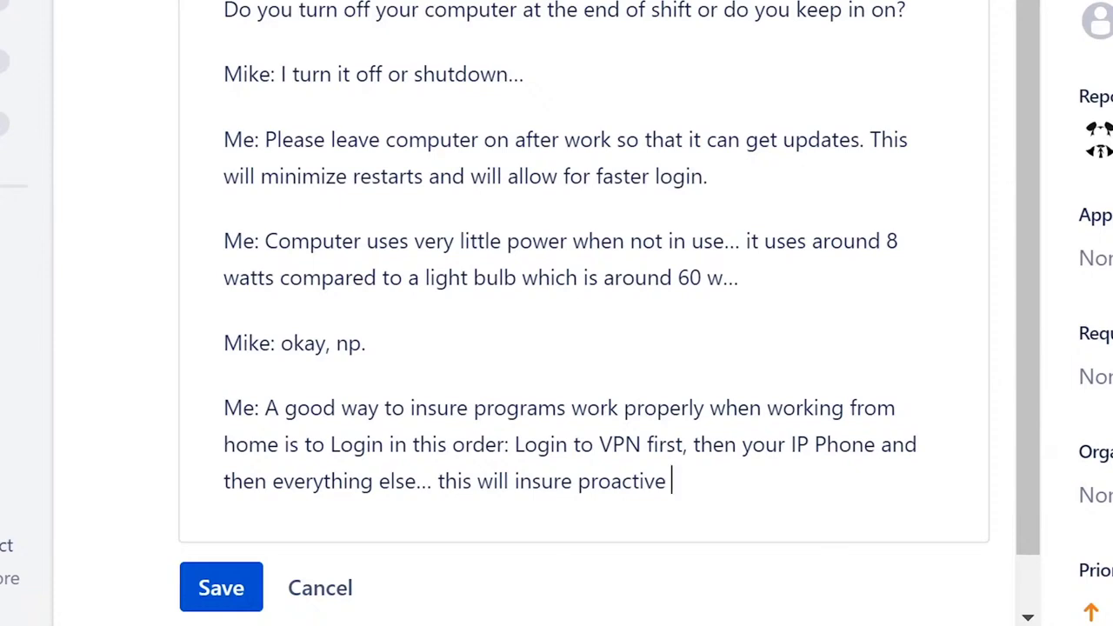
pyautogui.write('work day.')
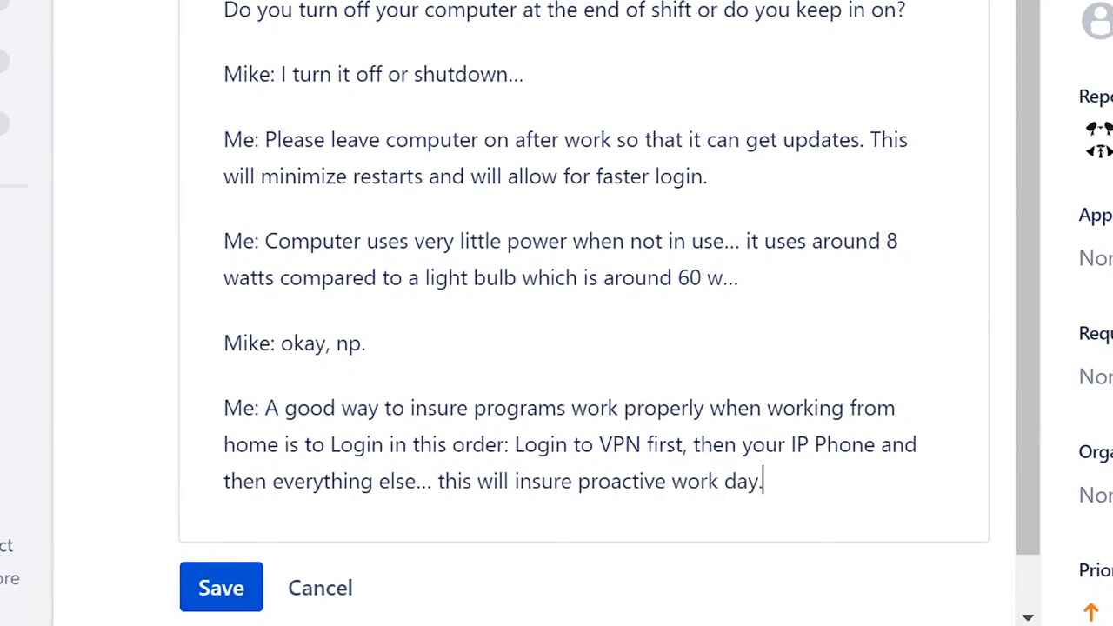
pyautogui.press('Left')
pyautogui.press('Left')
pyautogui.press('Left')
pyautogui.press('Left')
pyautogui.press('Left')
pyautogui.press('Left')
pyautogui.press('Left')
pyautogui.press('Left')
pyautogui.press('Left')
pyautogui.press('Left')
pyautogui.press('Left')
pyautogui.press('Left')
pyautogui.press('Left')
pyautogui.press('Left')
pyautogui.press('Left')
pyautogui.press('Left')
pyautogui.press('Left')
pyautogui.press('Left')
pyautogui.press('Left')
pyautogui.write('a')
pyautogui.press('Right')
pyautogui.press('Right')
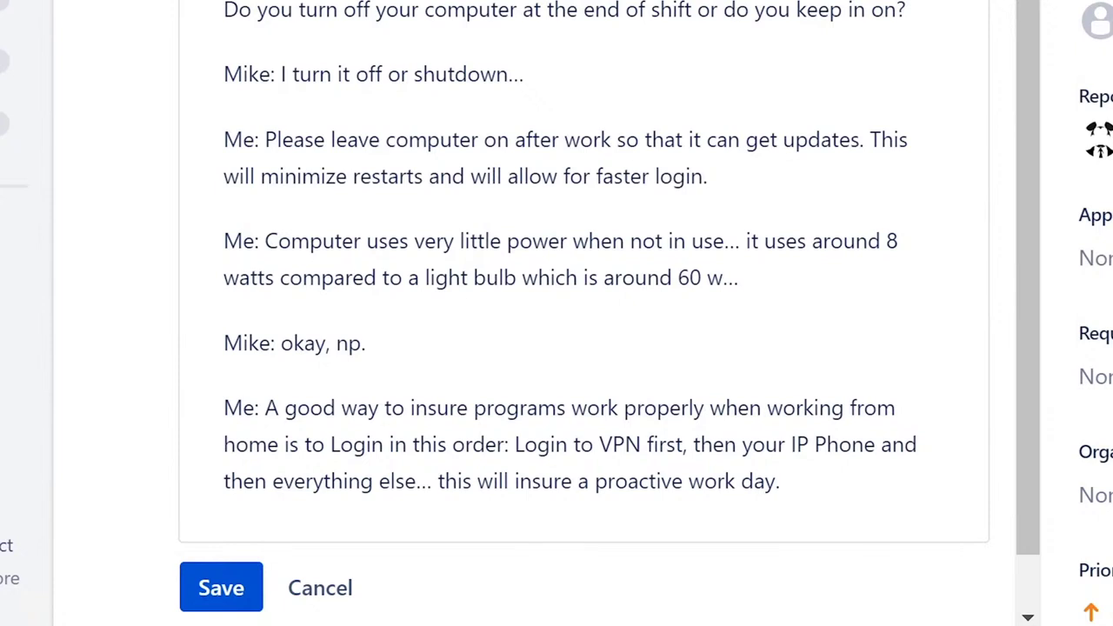
pyautogui.moveTo(693, 445); pyautogui.dragTo(445, 481)
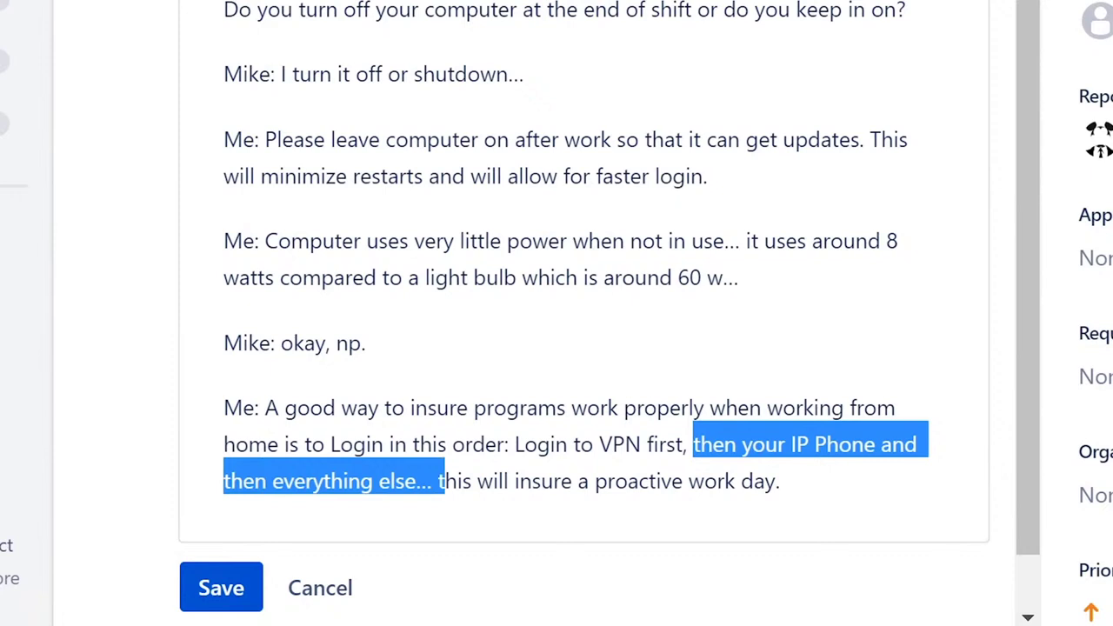
pyautogui.moveTo(675, 444); pyautogui.dragTo(513, 444)
pyautogui.click(551, 444)
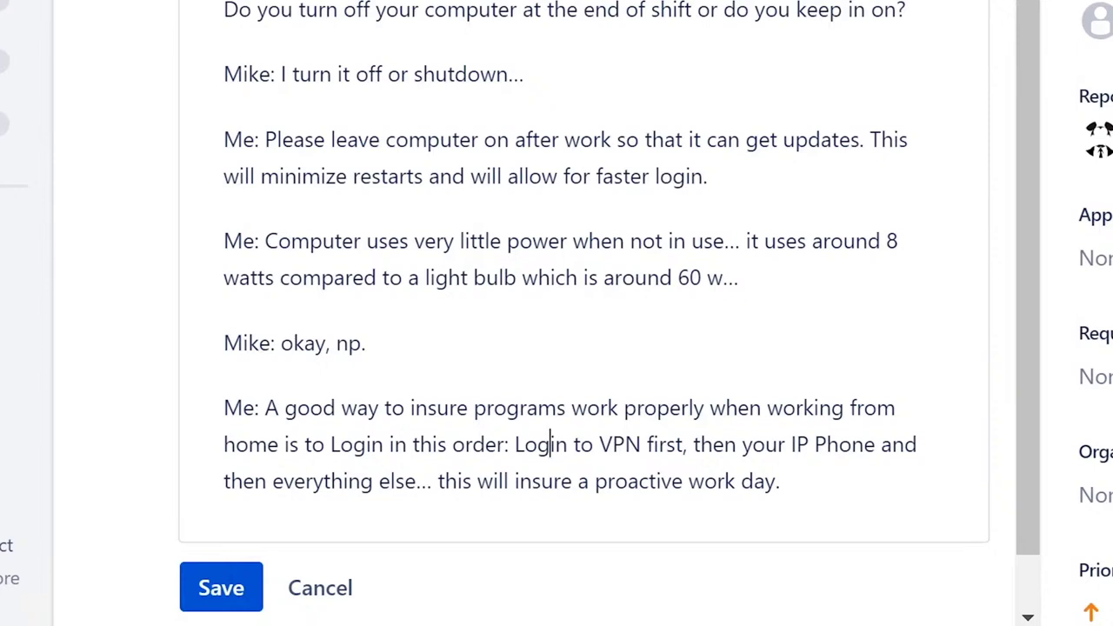
pyautogui.scroll(-1, 582, 313)
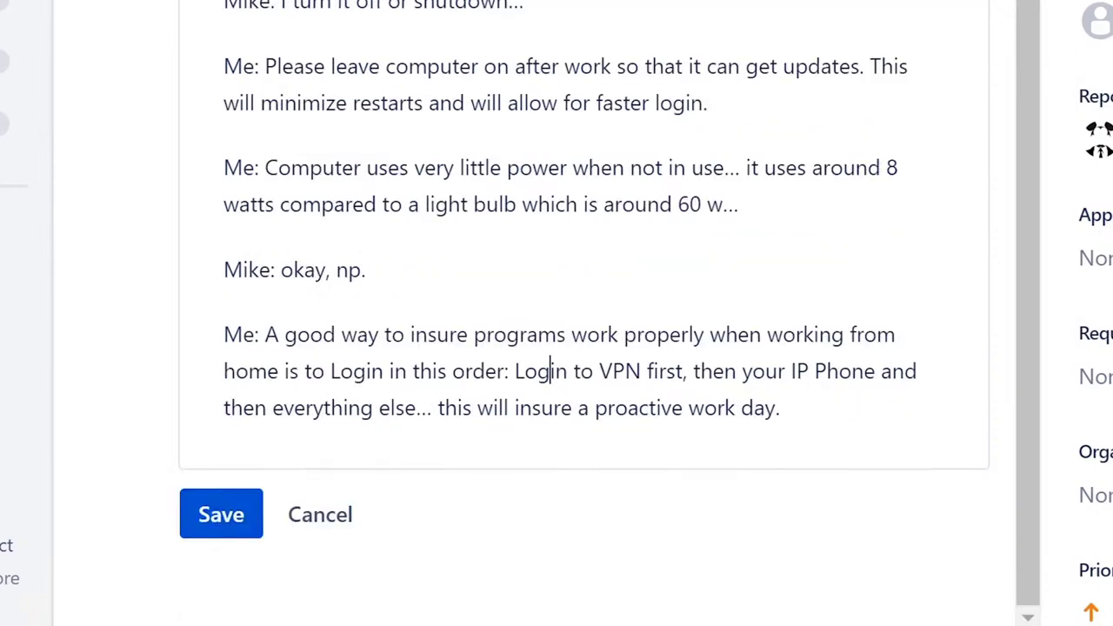
pyautogui.click(781, 408)
pyautogui.scroll(5, 582, 313)
# Step: Review the whole reply from greeting to VPN login advice and post it to the customer with Ctrl+Enter
pyautogui.scroll(-5, 582, 313)
pyautogui.click(365, 270)
pyautogui.scroll(3, 582, 313)
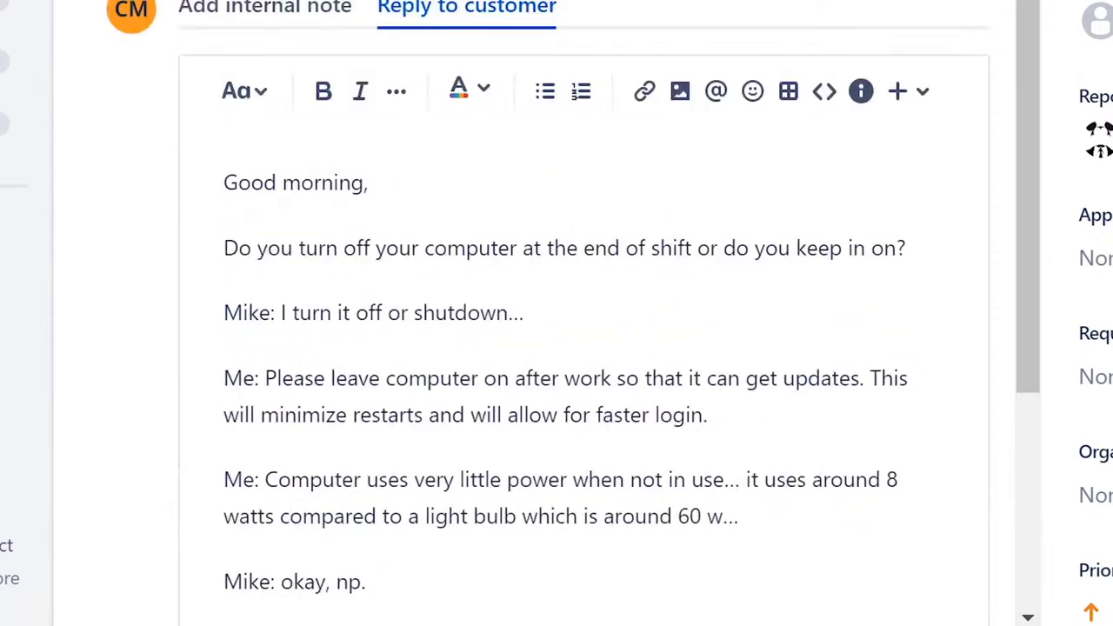
pyautogui.scroll(2, 583, 313)
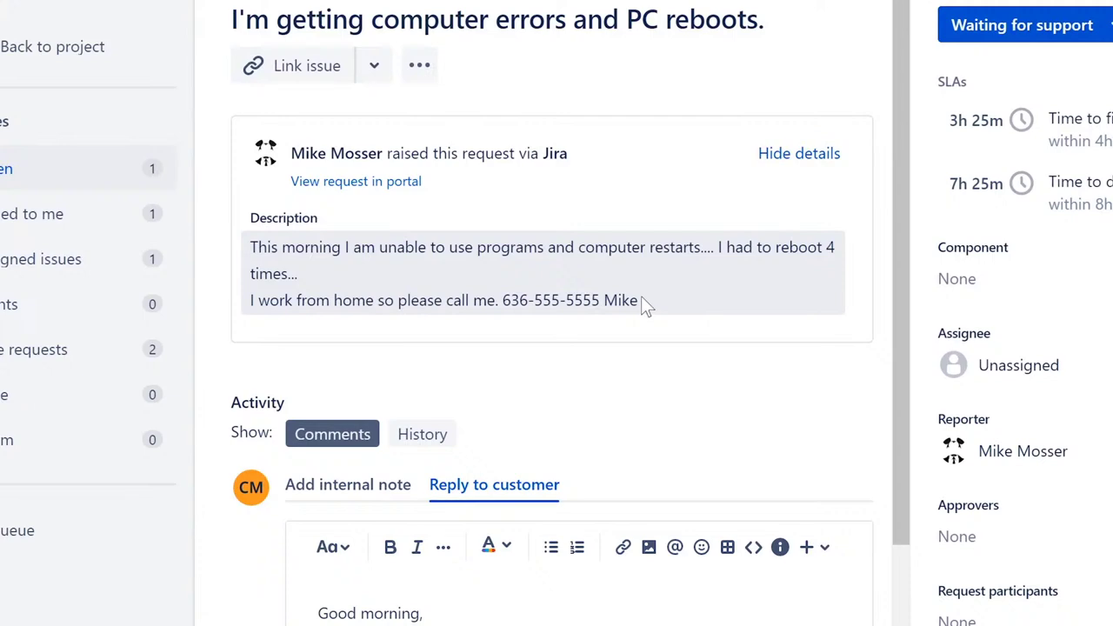
pyautogui.scroll(-4, 552, 348)
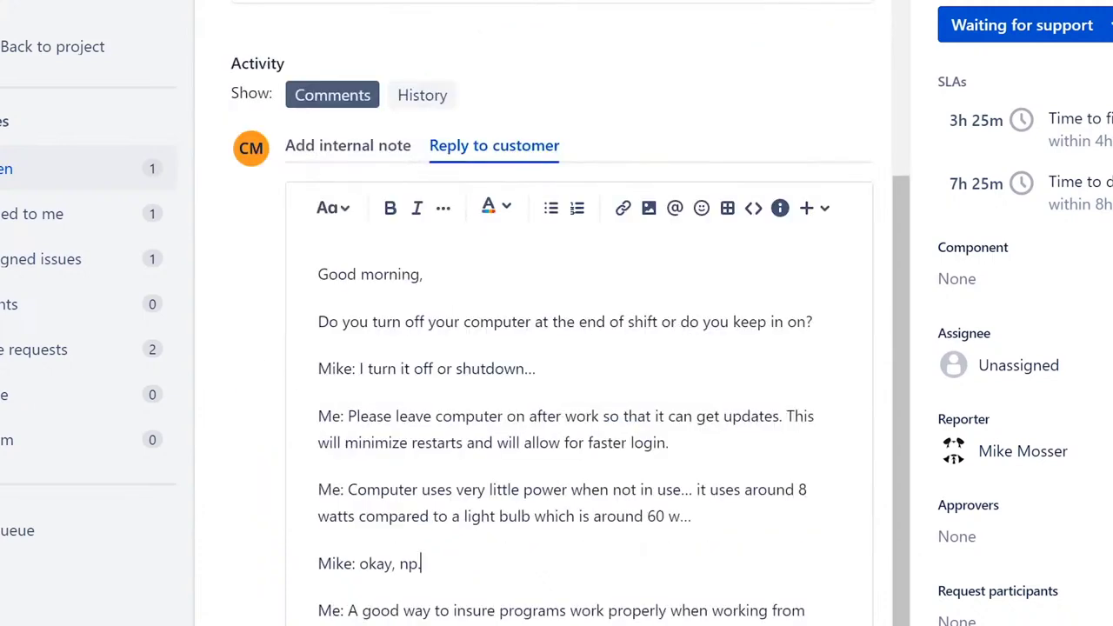
pyautogui.scroll(4, 552, 348)
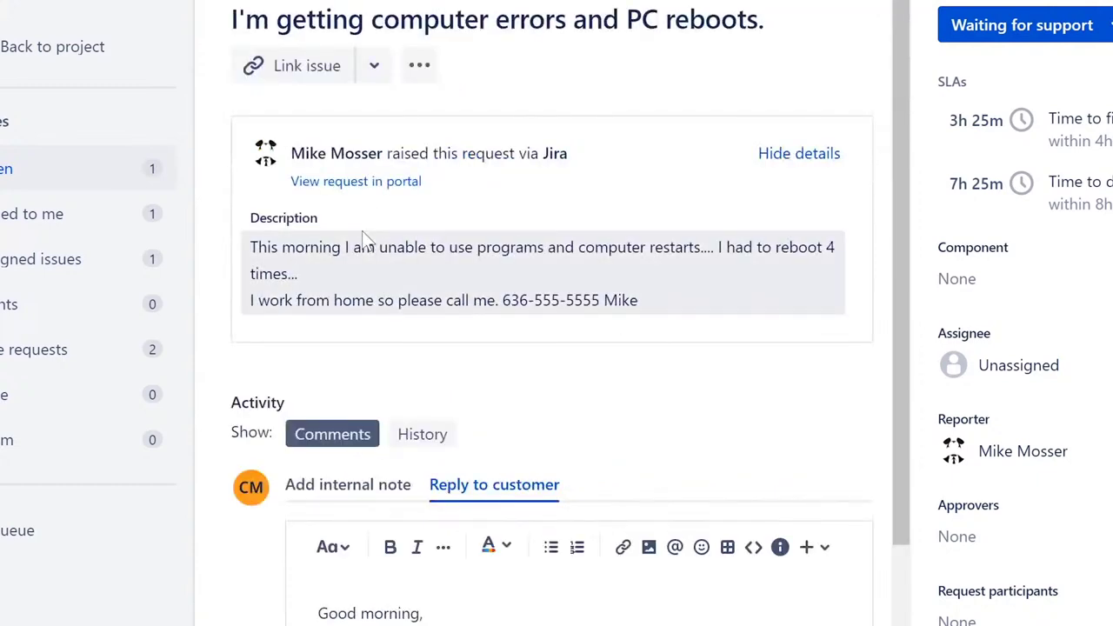
pyautogui.scroll(-3, 365, 243)
pyautogui.scroll(-2, 553, 348)
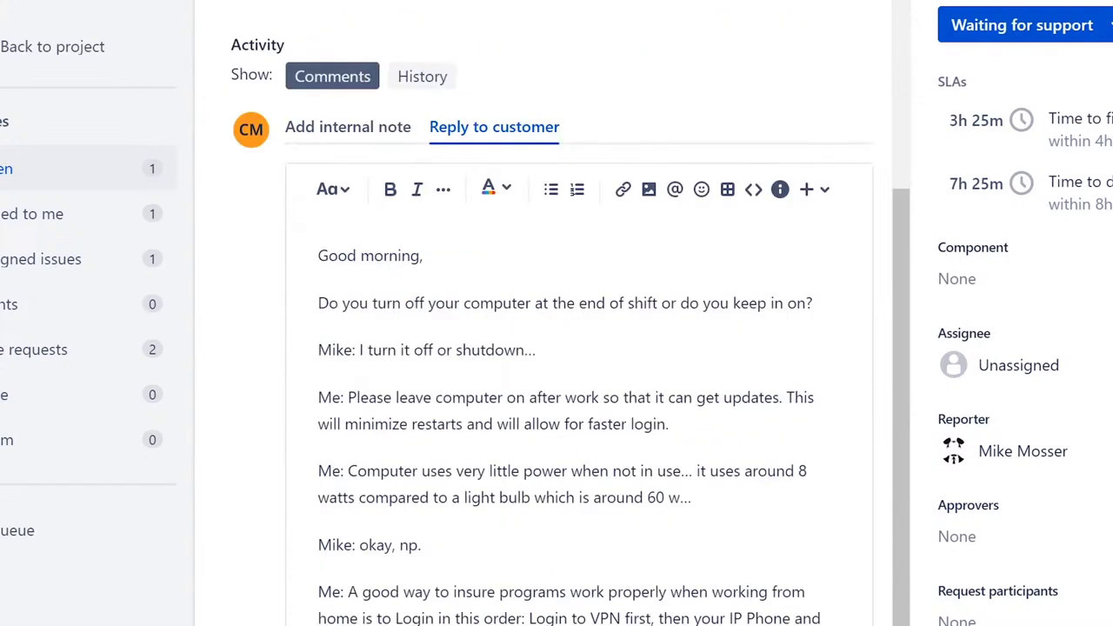
pyautogui.hotkey('ctrl', 'Return')
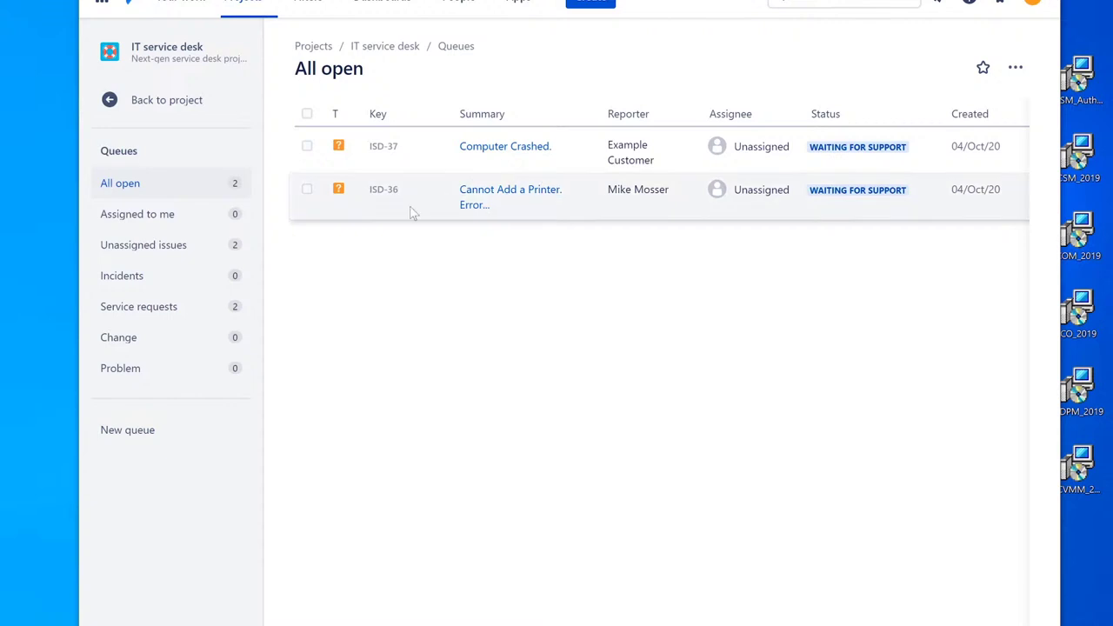
# Step: Open request ISD-36, review its reporter and description, then enlarge the attached print spooler error screenshot
pyautogui.click(518, 191)
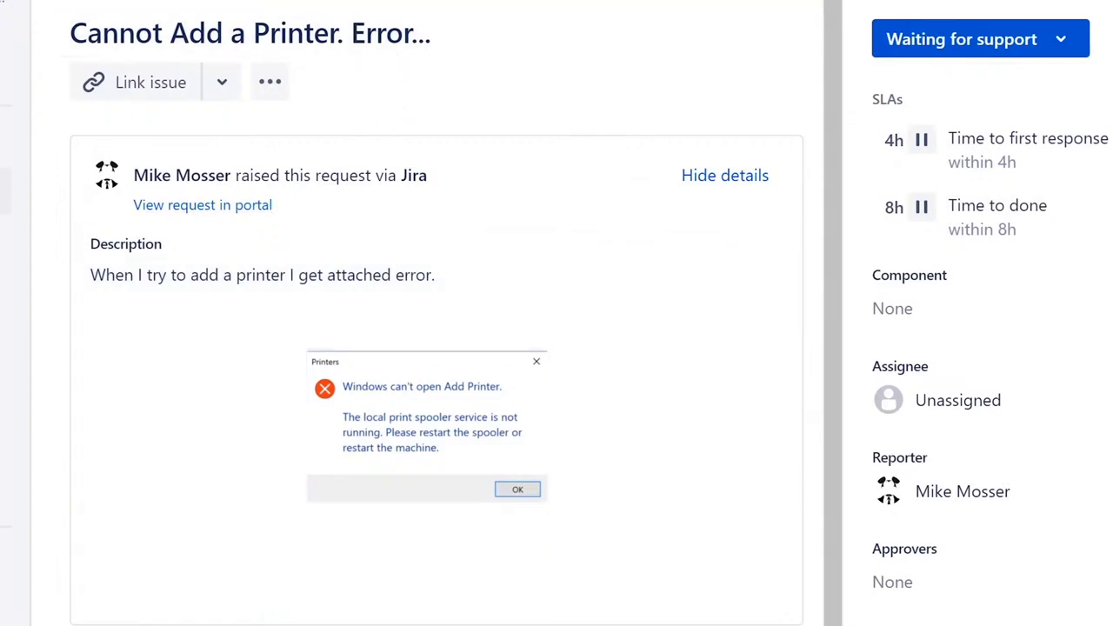
pyautogui.moveTo(133, 175); pyautogui.dragTo(232, 172)
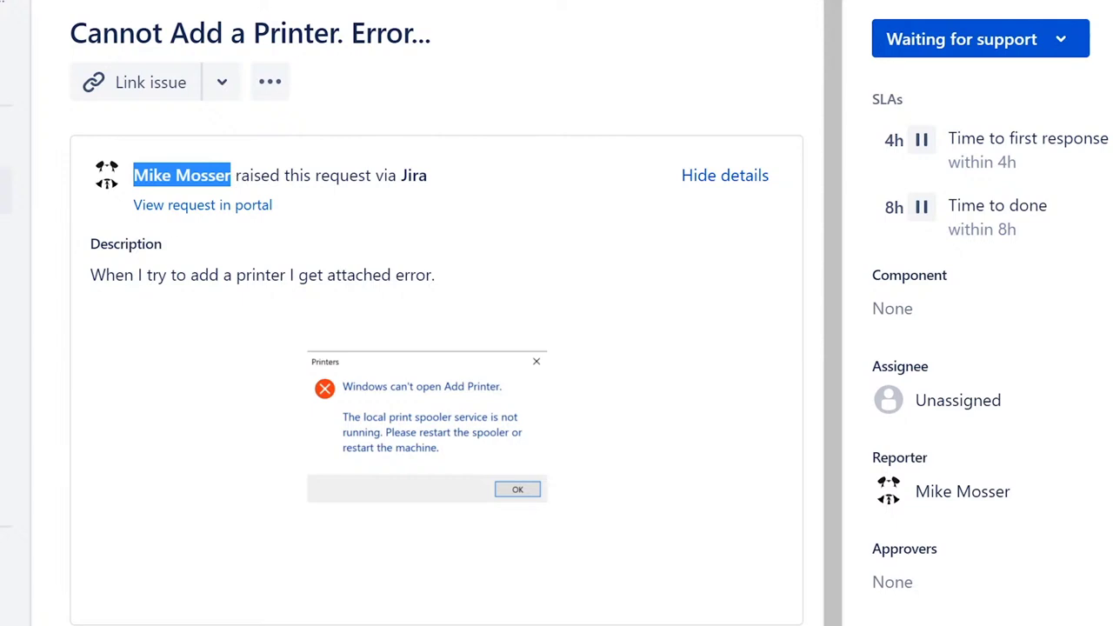
pyautogui.click(440, 272)
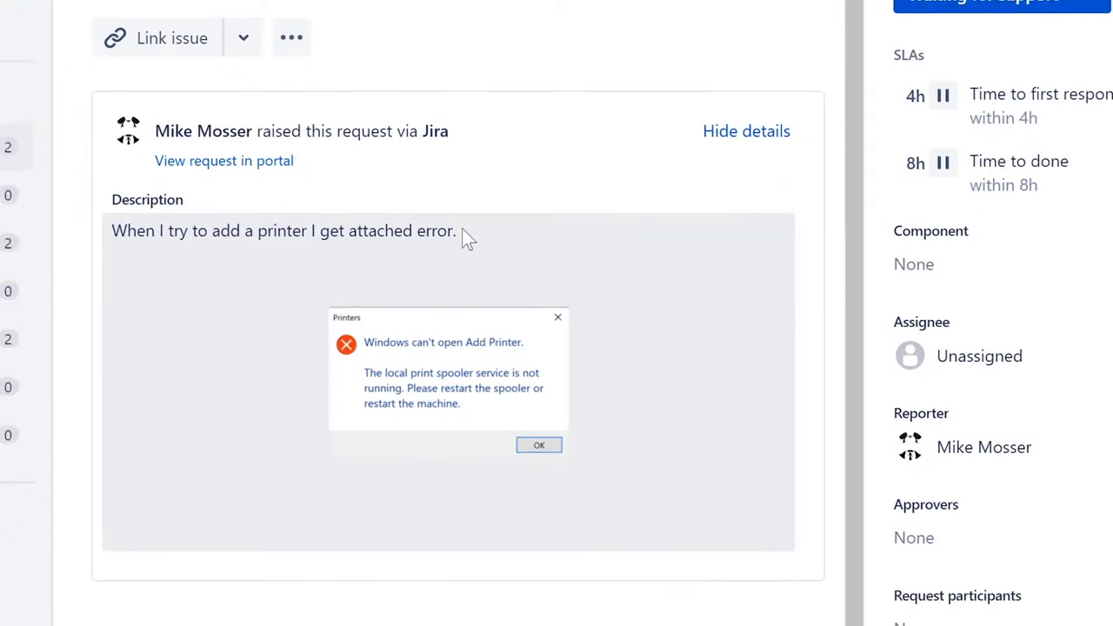
pyautogui.moveTo(463, 231); pyautogui.dragTo(111, 231)
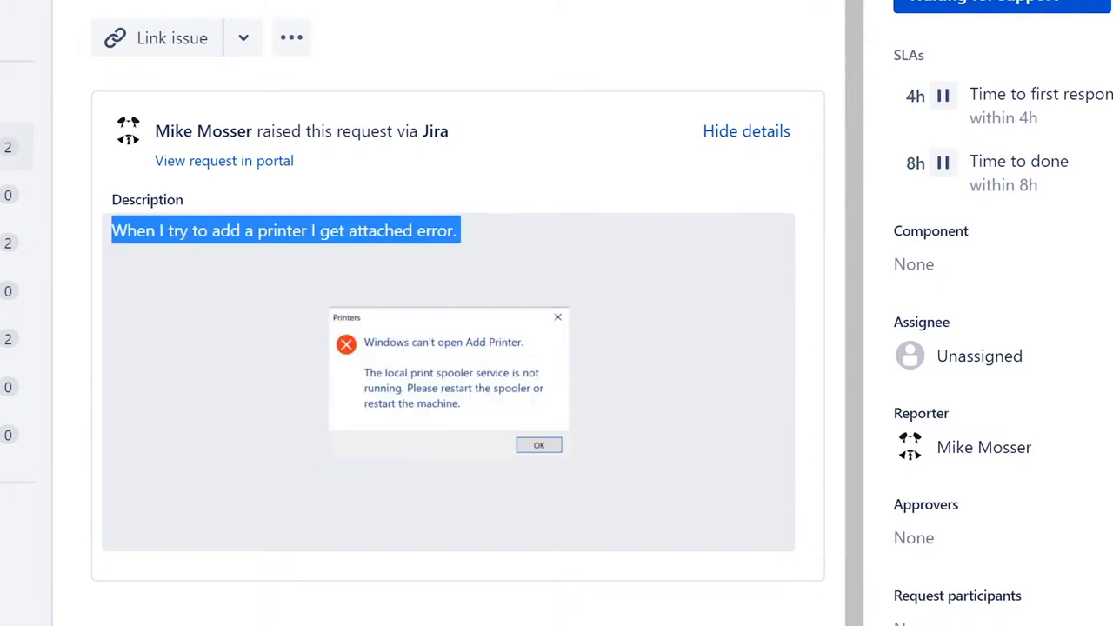
pyautogui.click(111, 231)
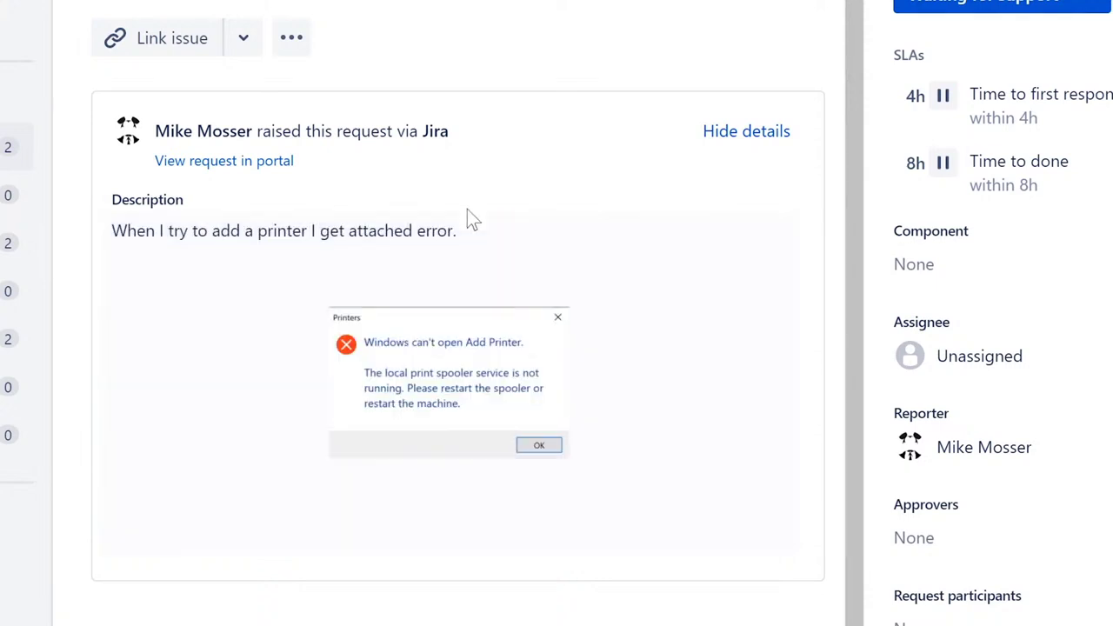
pyautogui.moveTo(465, 233); pyautogui.dragTo(111, 231)
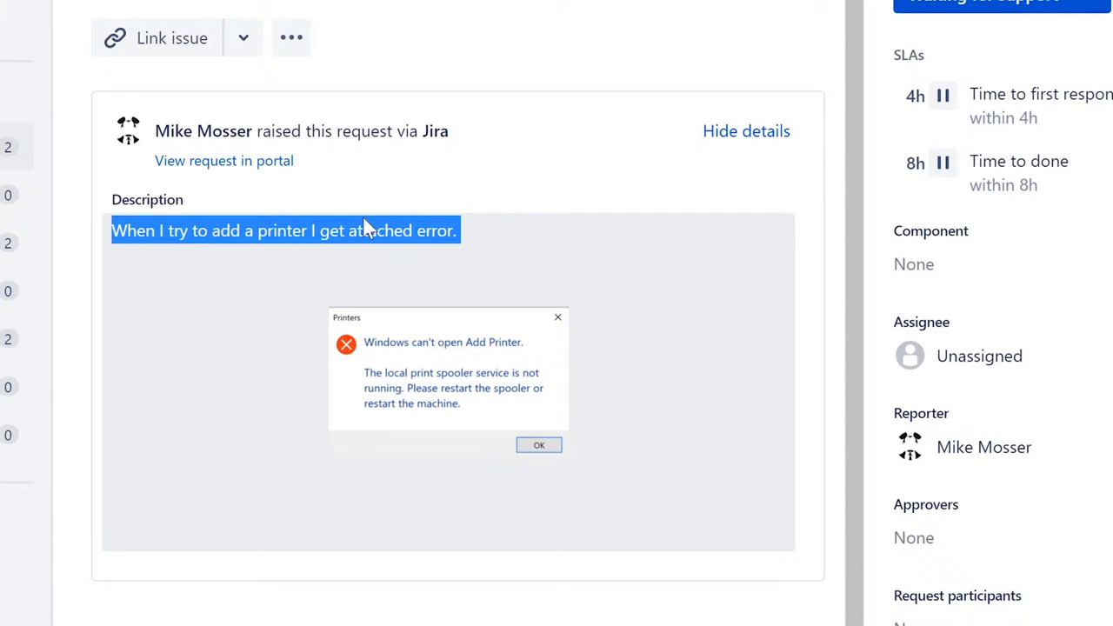
pyautogui.click(400, 365)
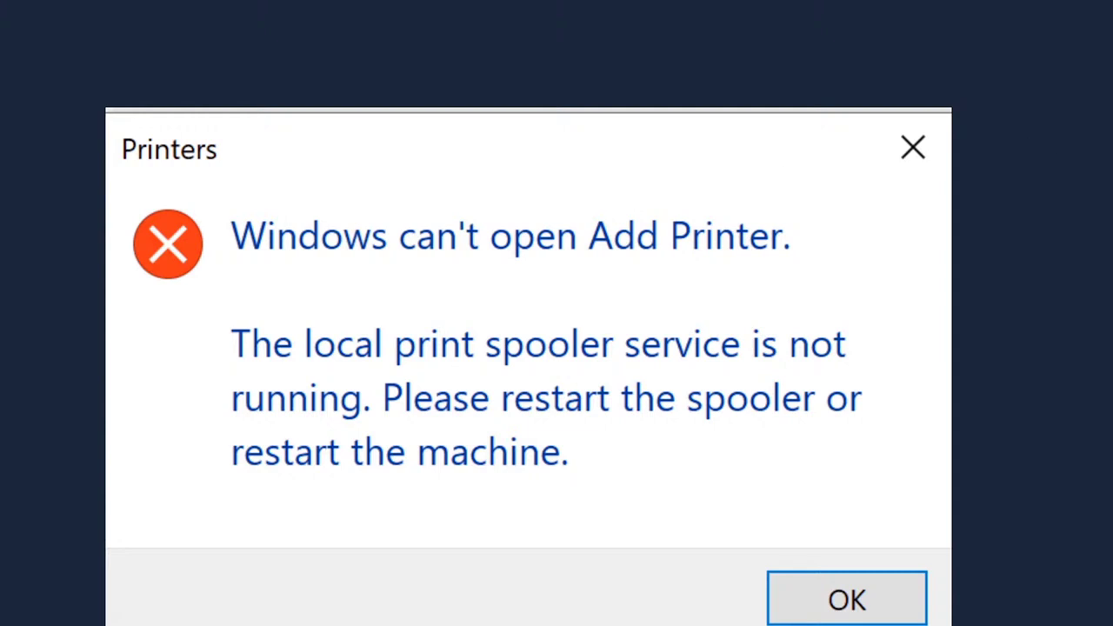
pyautogui.press('Escape')
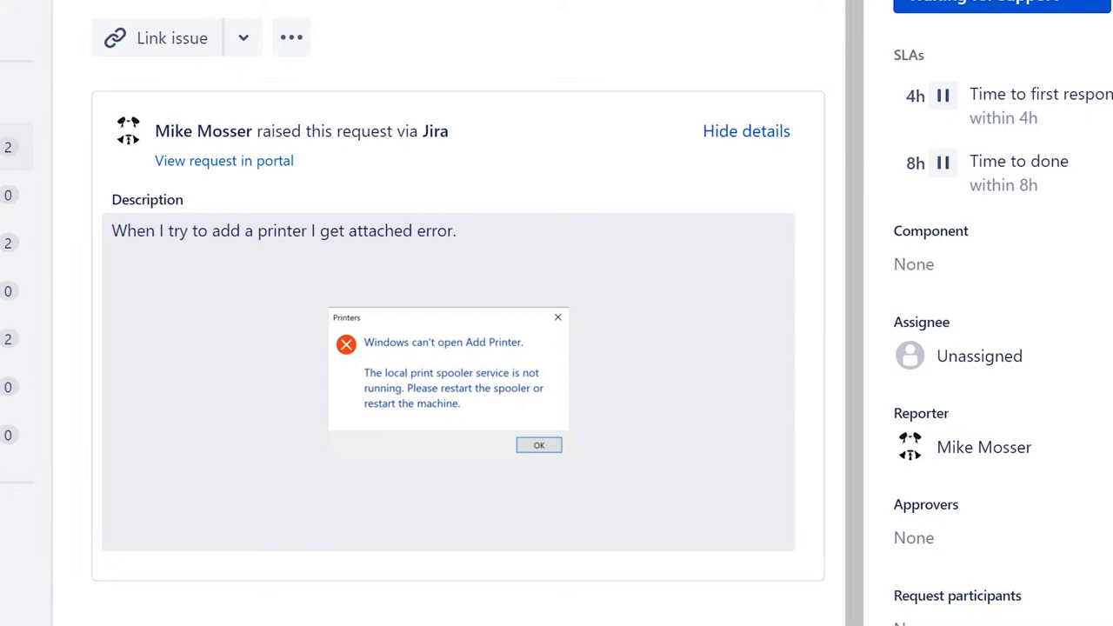
pyautogui.click(452, 350)
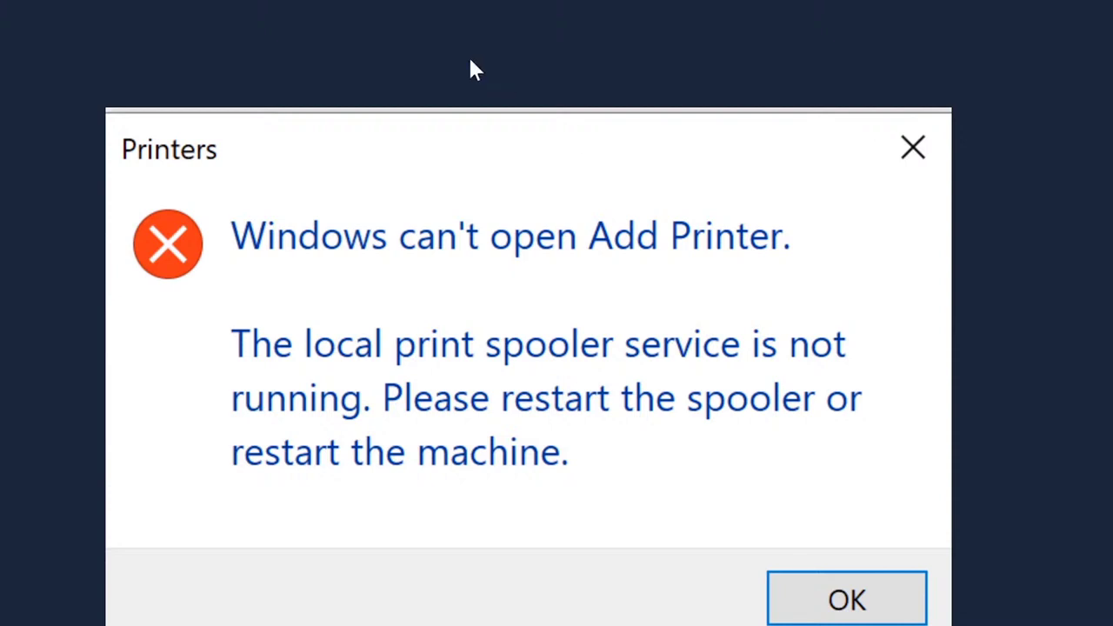
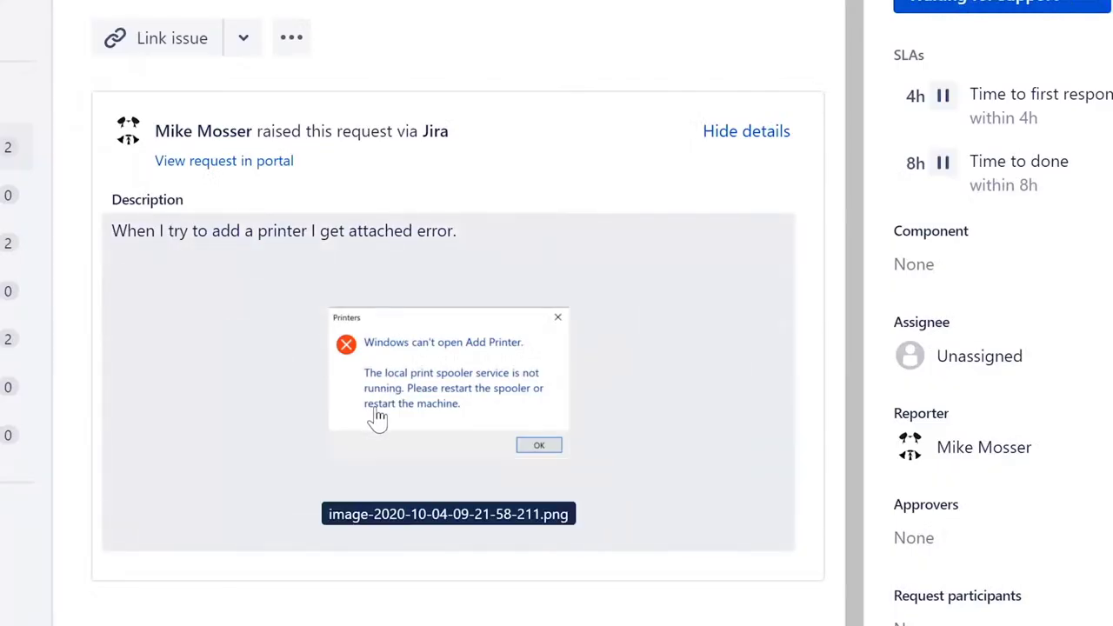
# Step: Search Start for 'printer' to open the Printers & scanners settings page
pyautogui.press('super')
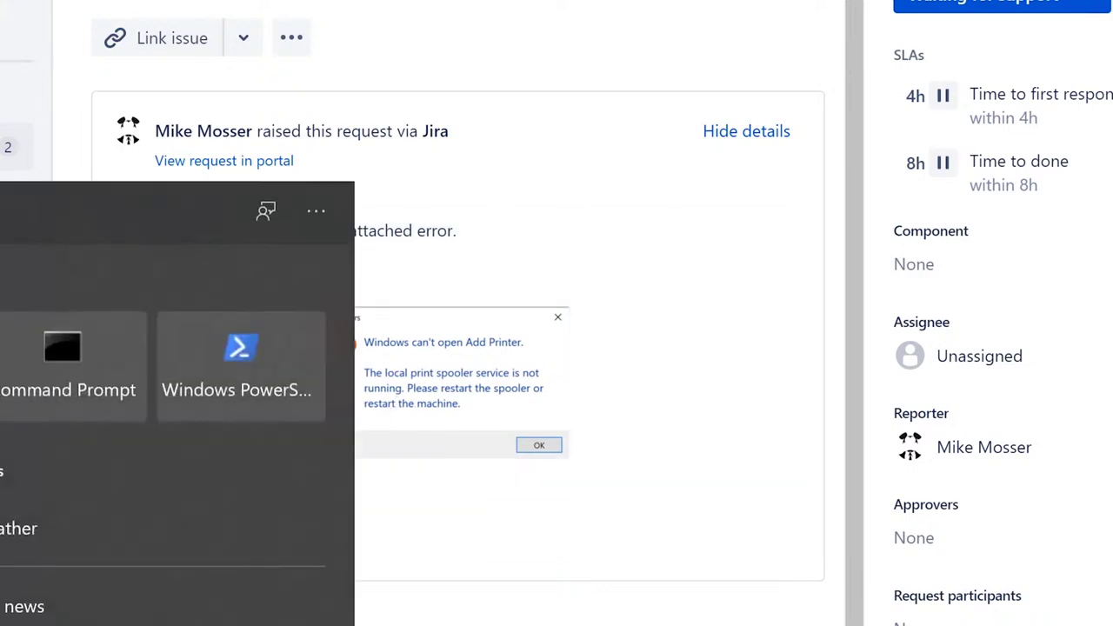
pyautogui.write('device')
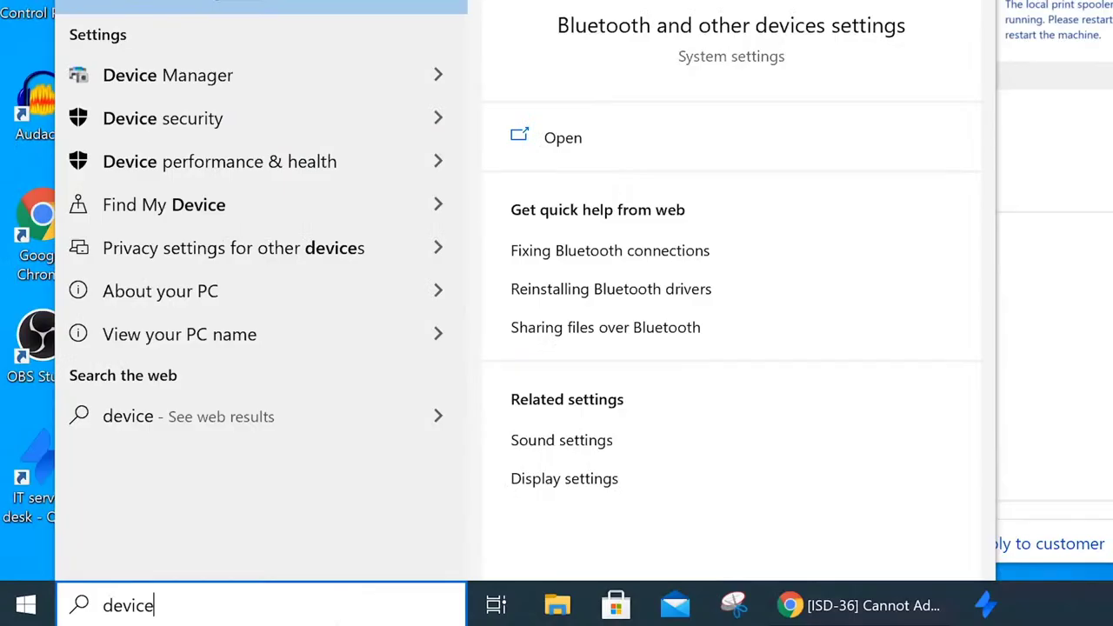
pyautogui.press('BackSpace')
pyautogui.press('BackSpace')
pyautogui.press('BackSpace')
pyautogui.press('BackSpace')
pyautogui.press('BackSpace')
pyautogui.press('BackSpace')
pyautogui.write('printe')
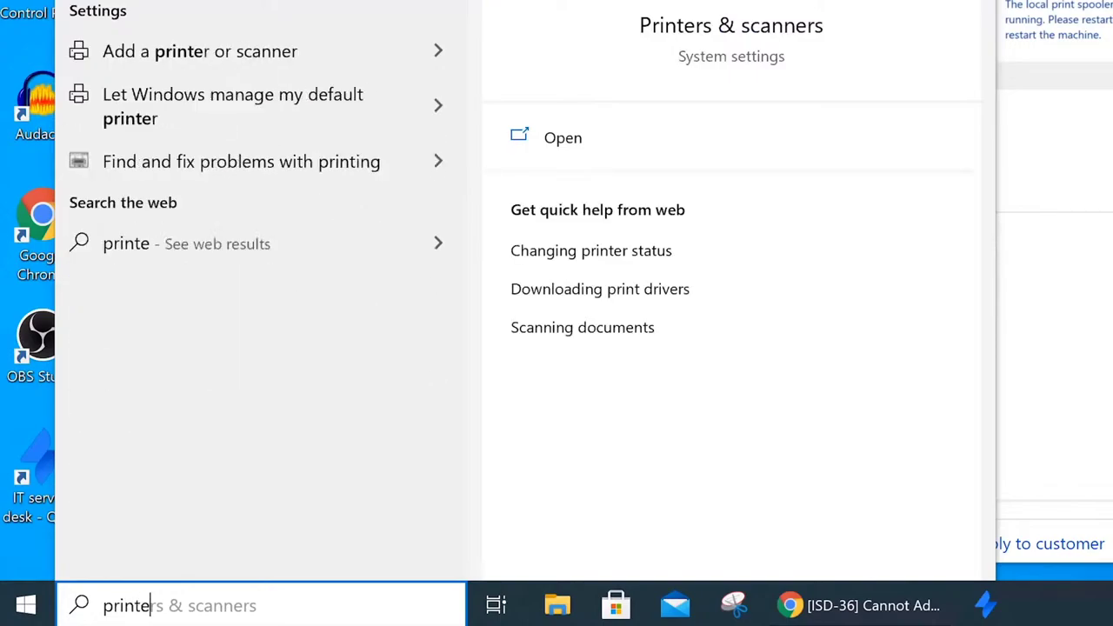
pyautogui.write('r')
pyautogui.press('Return')
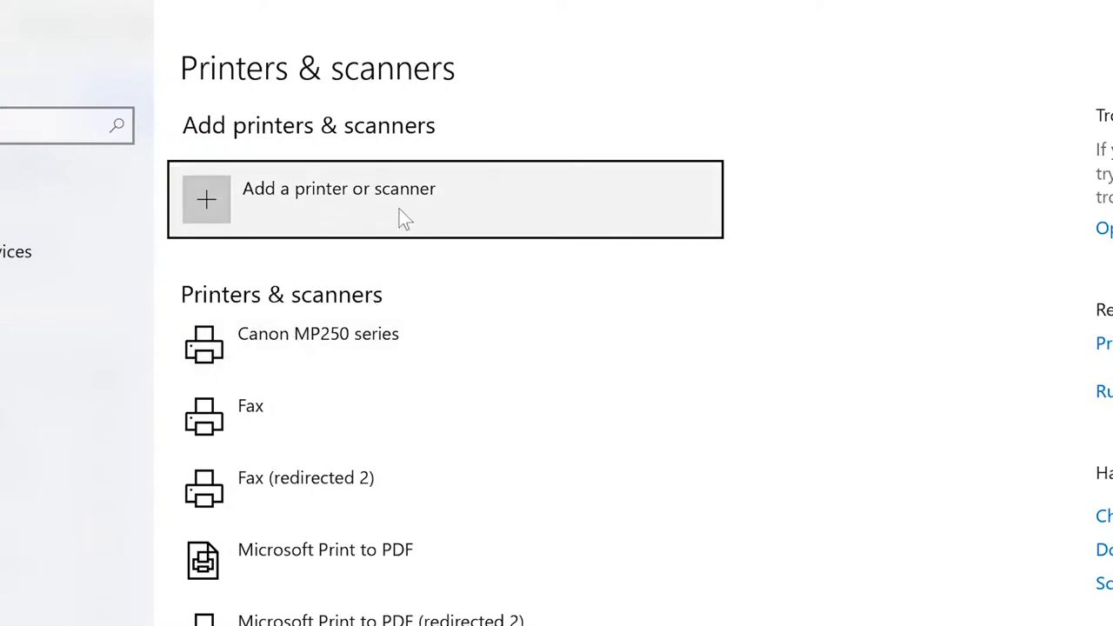
pyautogui.click(346, 216)
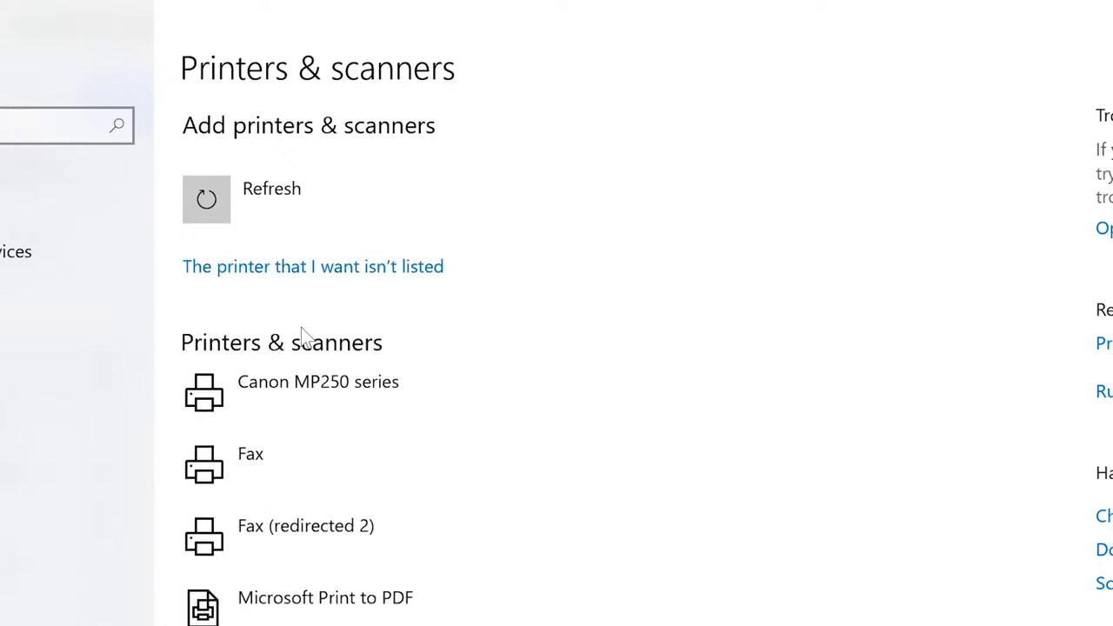
# Step: Try adding an unlisted printer to reproduce the print spooler error, and move the error dialog up
pyautogui.click(277, 280)
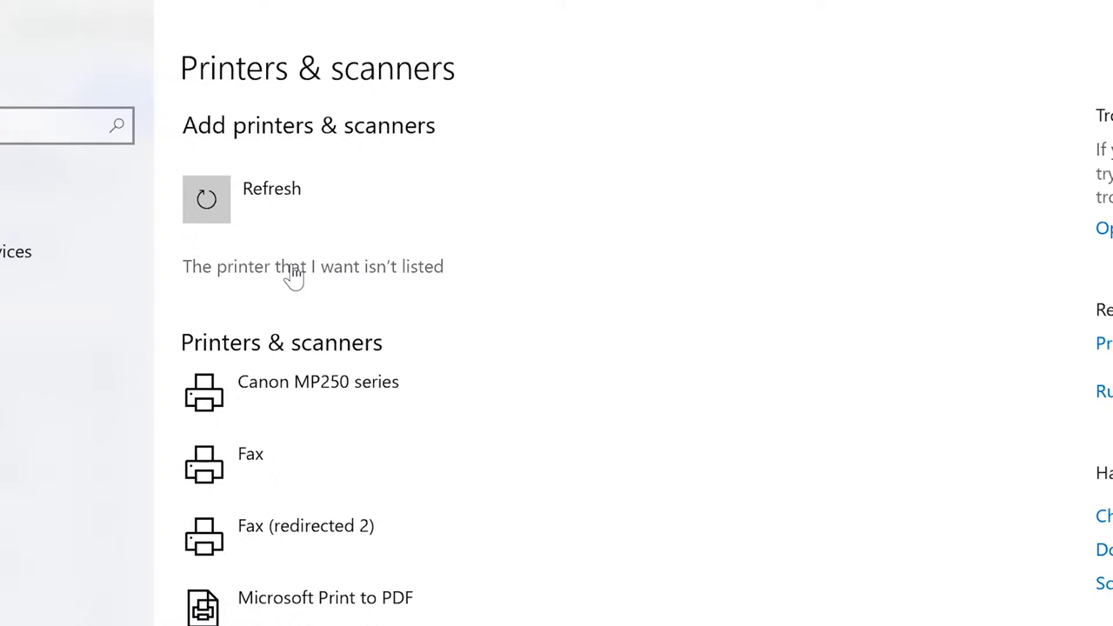
pyautogui.click(337, 268)
pyautogui.click(297, 273)
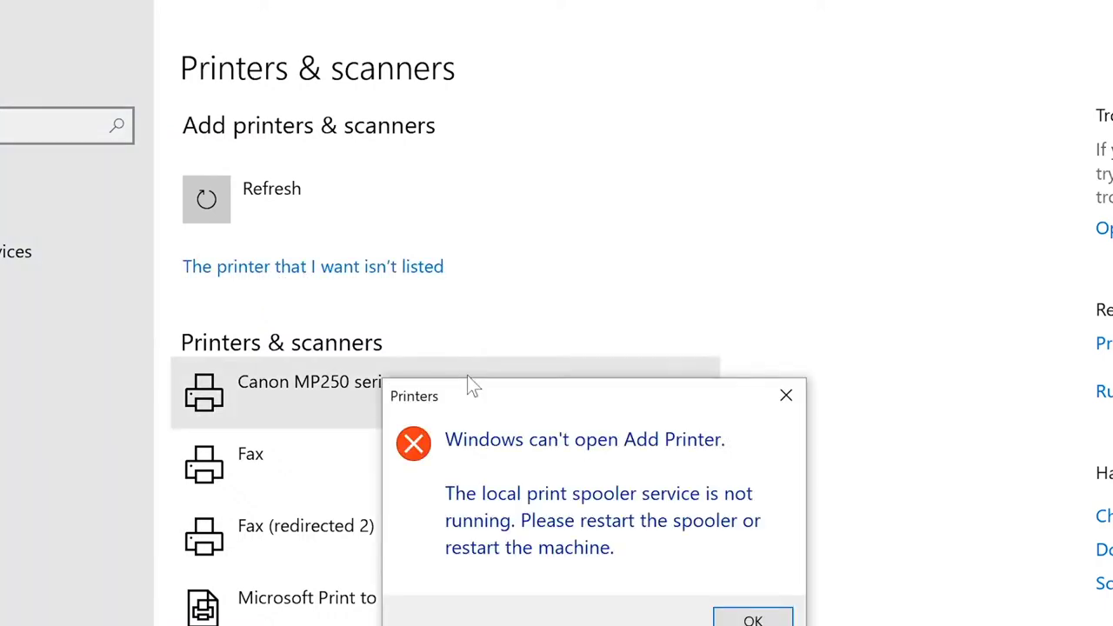
pyautogui.moveTo(628, 391); pyautogui.dragTo(605, 365)
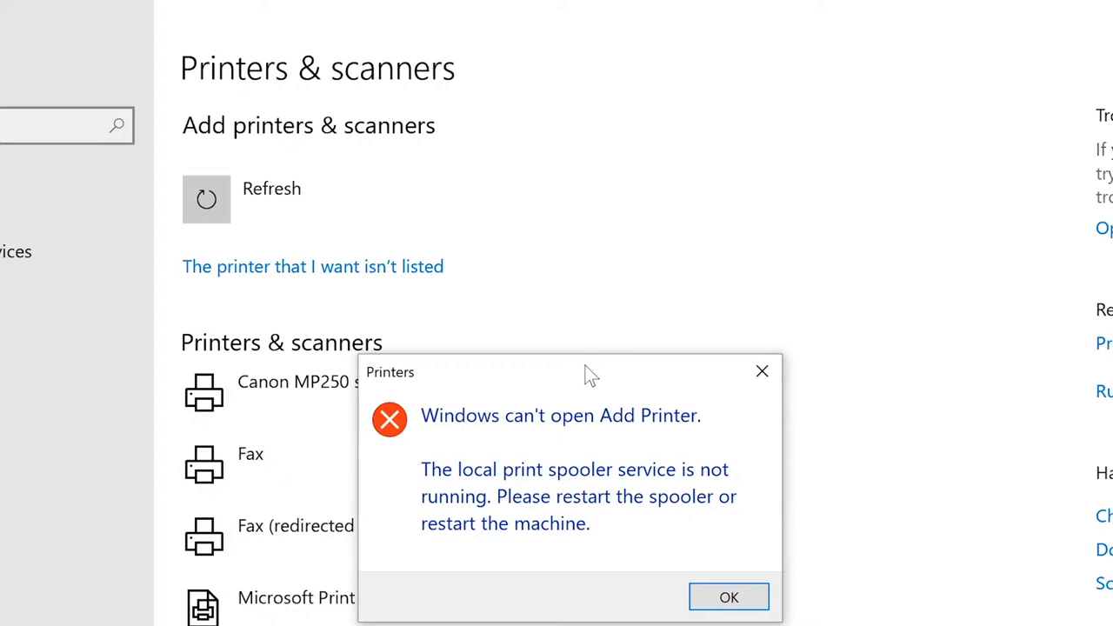
pyautogui.moveTo(578, 366); pyautogui.dragTo(559, 242)
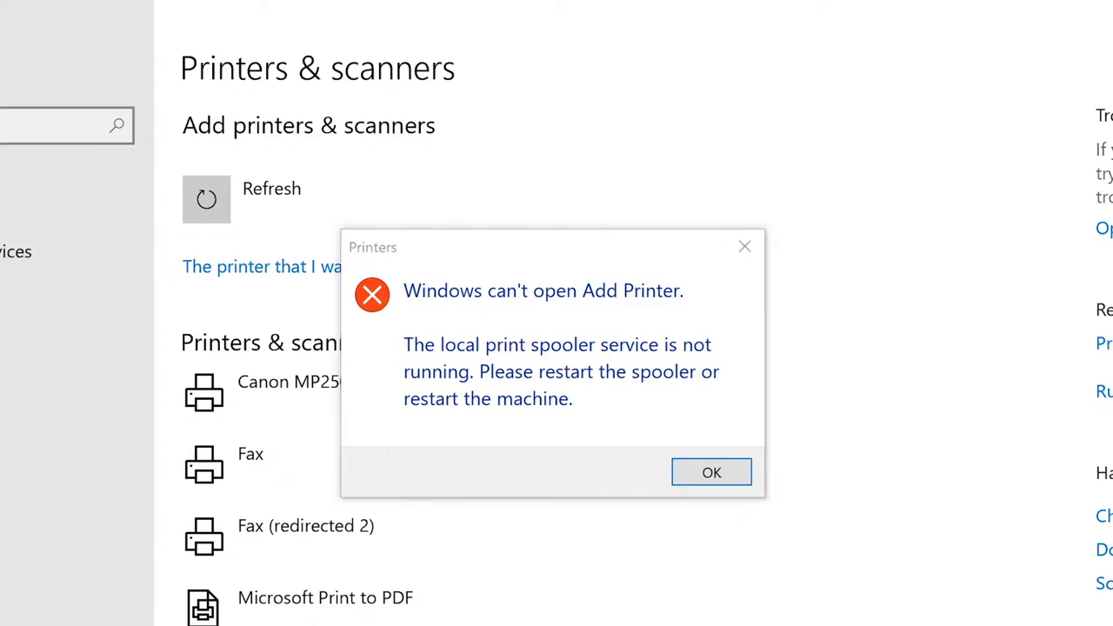
pyautogui.hotkey('ctrl', 'shift', 'Escape')
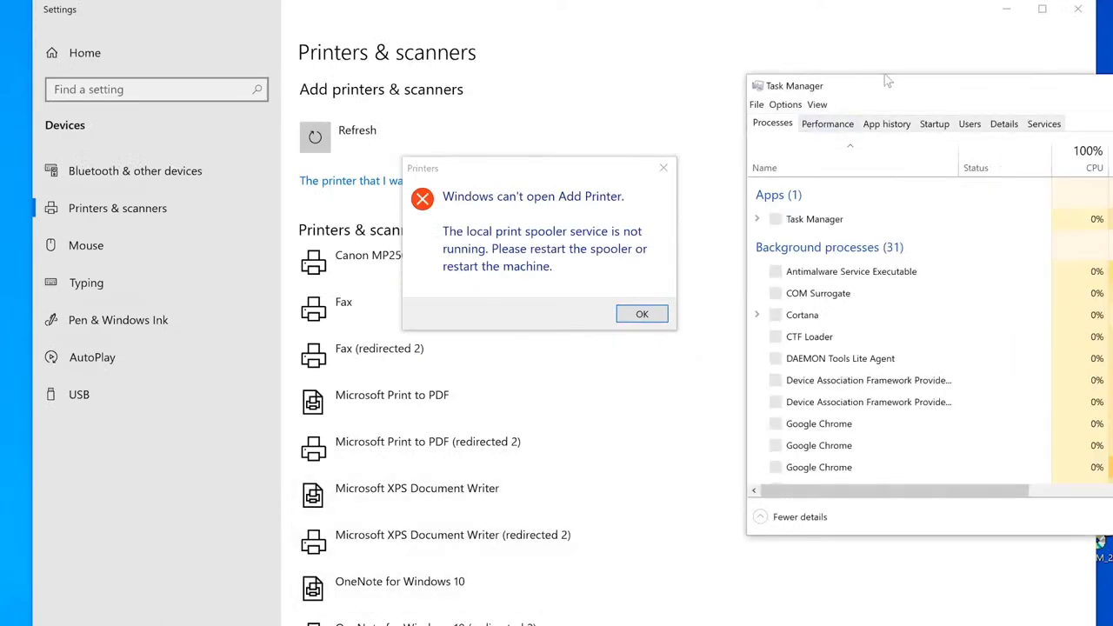
# Step: Show Task Manager's Services tab in full detail and launch the Services console
pyautogui.moveTo(903, 80); pyautogui.dragTo(739, 106)
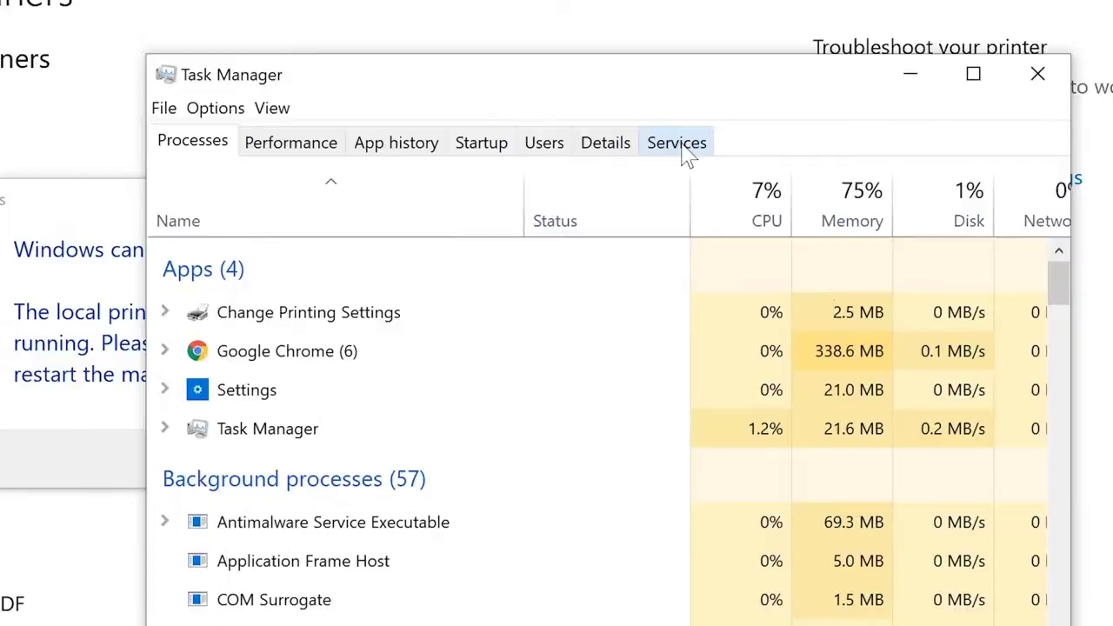
pyautogui.click(815, 137)
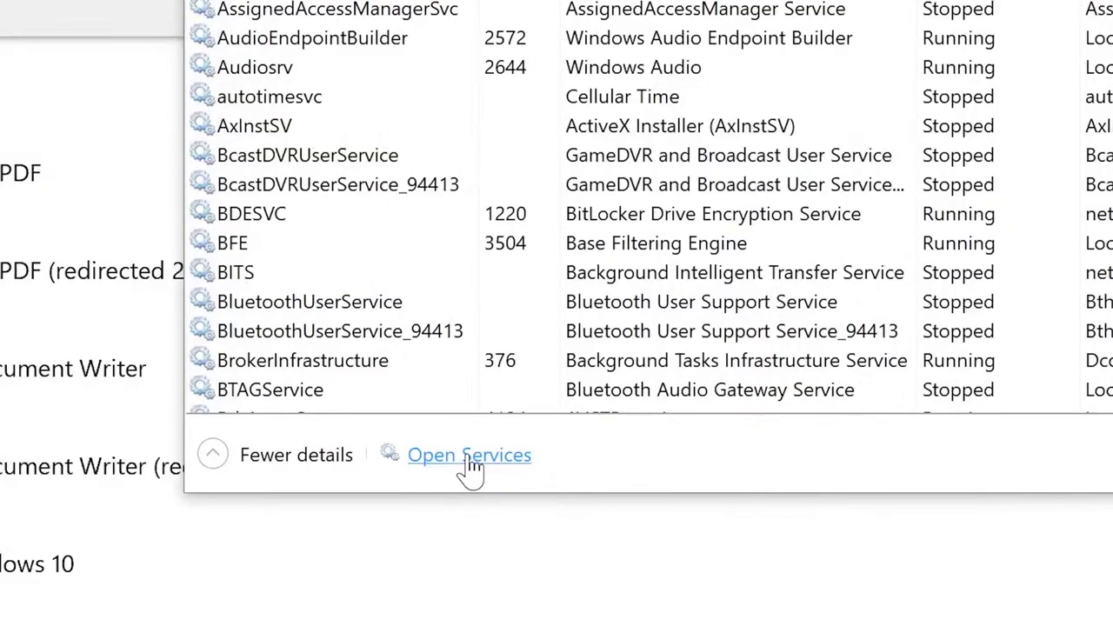
pyautogui.click(470, 459)
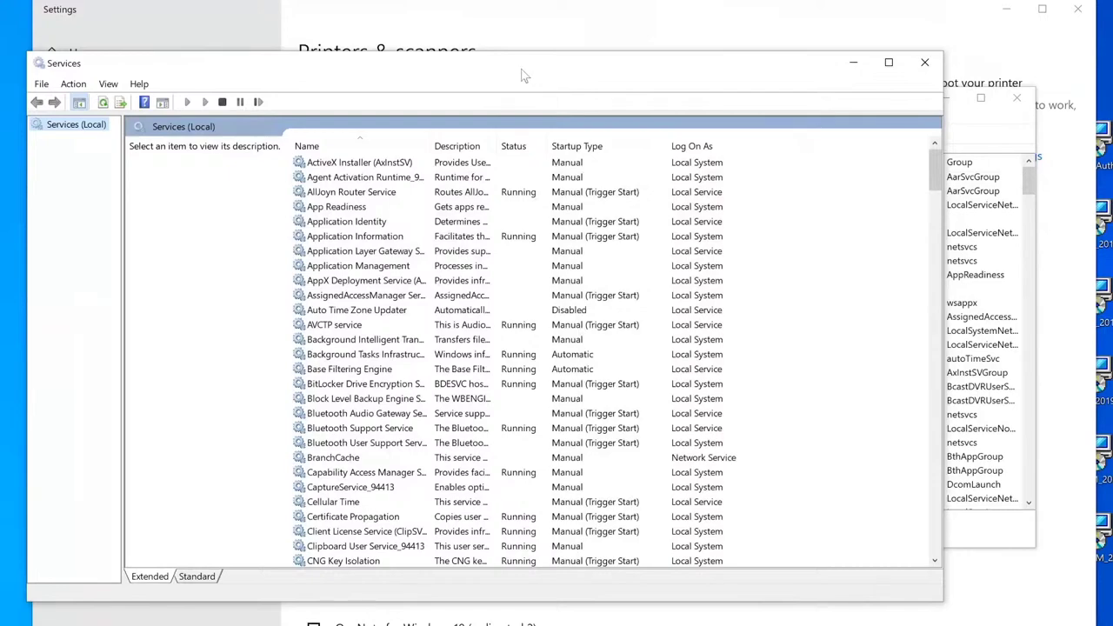
# Step: Arrange the Services console and Task Manager side by side
pyautogui.moveTo(524, 76); pyautogui.dragTo(434, 73)
pyautogui.moveTo(892, 119); pyautogui.dragTo(927, 91)
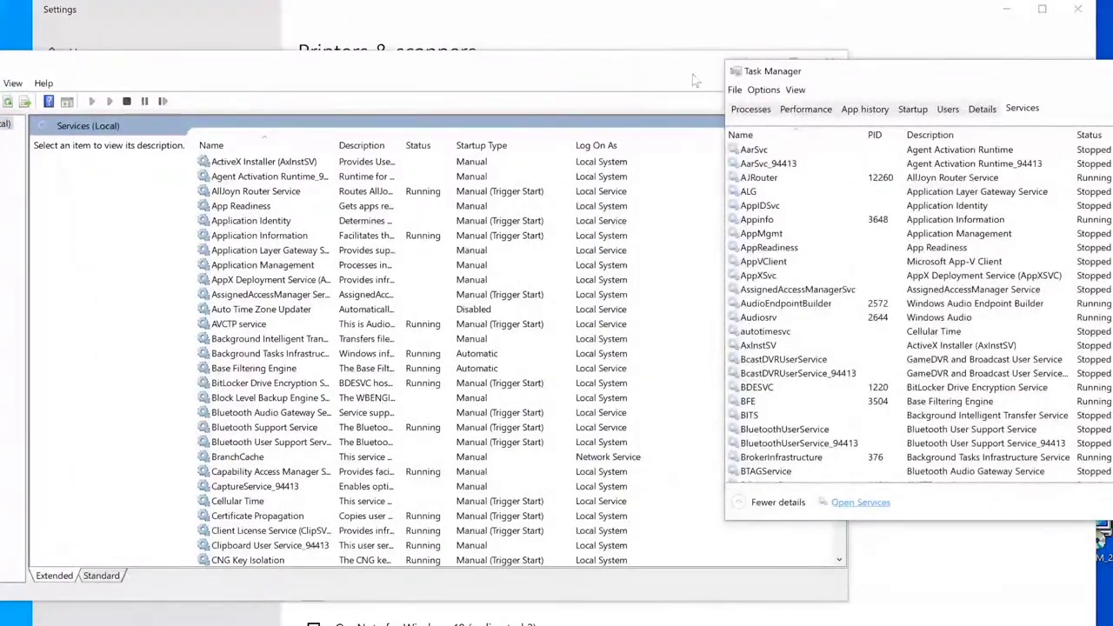
pyautogui.moveTo(692, 74); pyautogui.dragTo(767, 49)
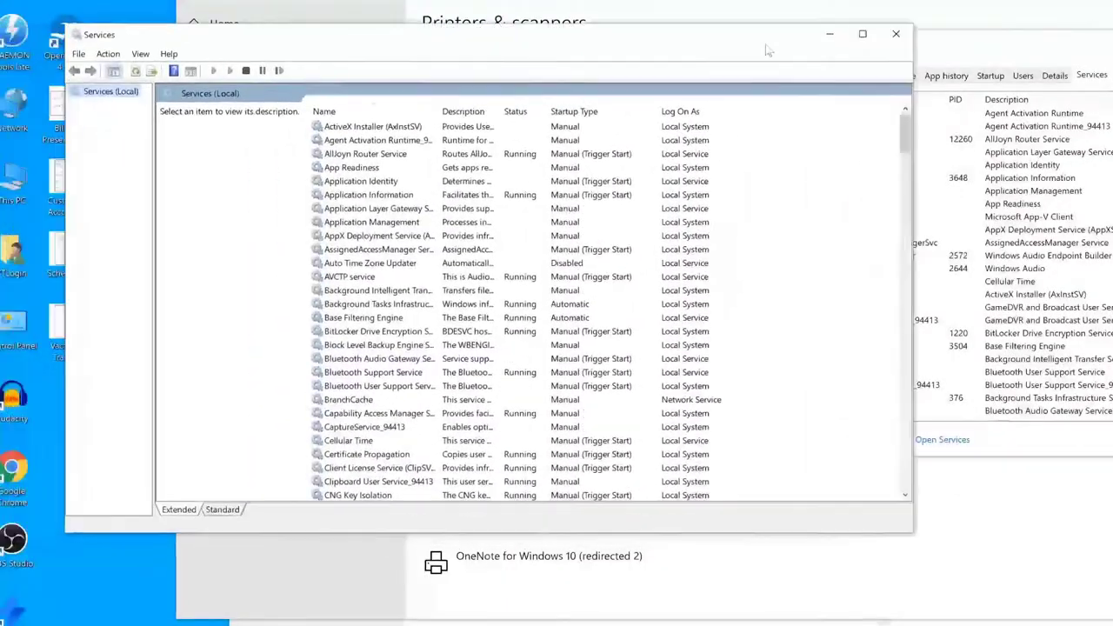
pyautogui.moveTo(913, 119); pyautogui.dragTo(796, 119)
pyautogui.moveTo(887, 38); pyautogui.dragTo(871, 29)
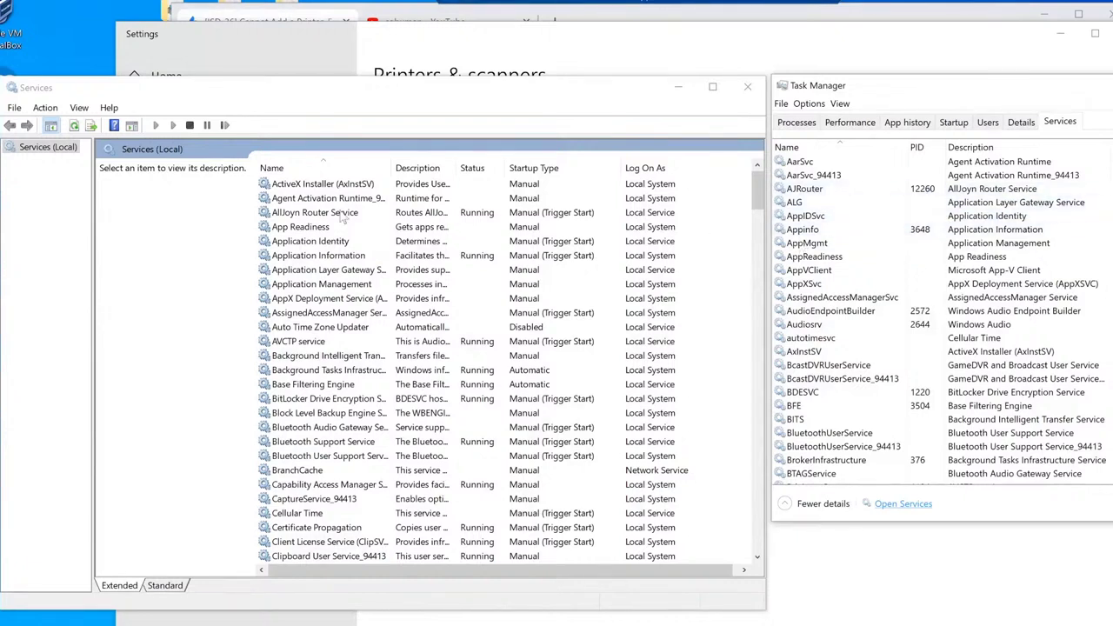
pyautogui.click(305, 200)
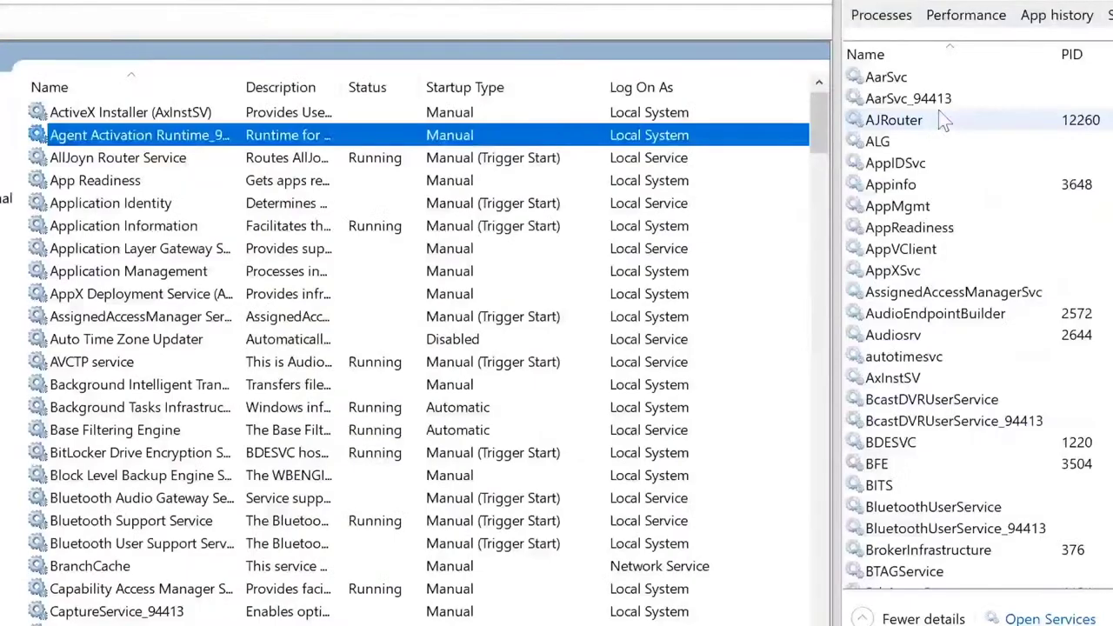
# Step: Browse the A-services in Task Manager: AJRouter, AarSvc, AxInstSV and Audiosrv
pyautogui.click(831, 187)
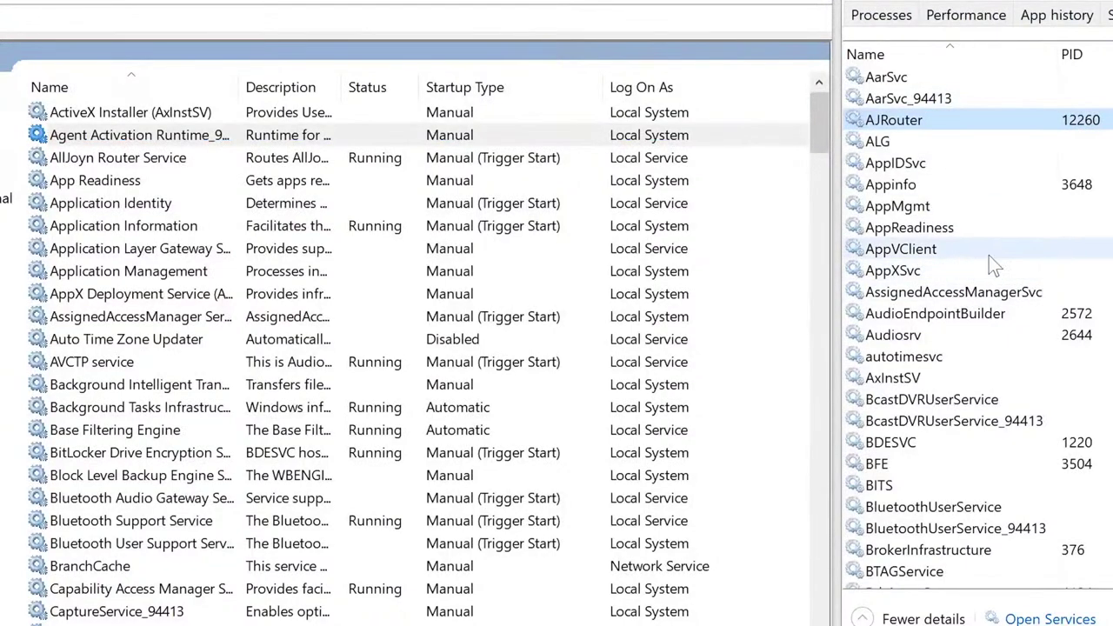
pyautogui.click(919, 75)
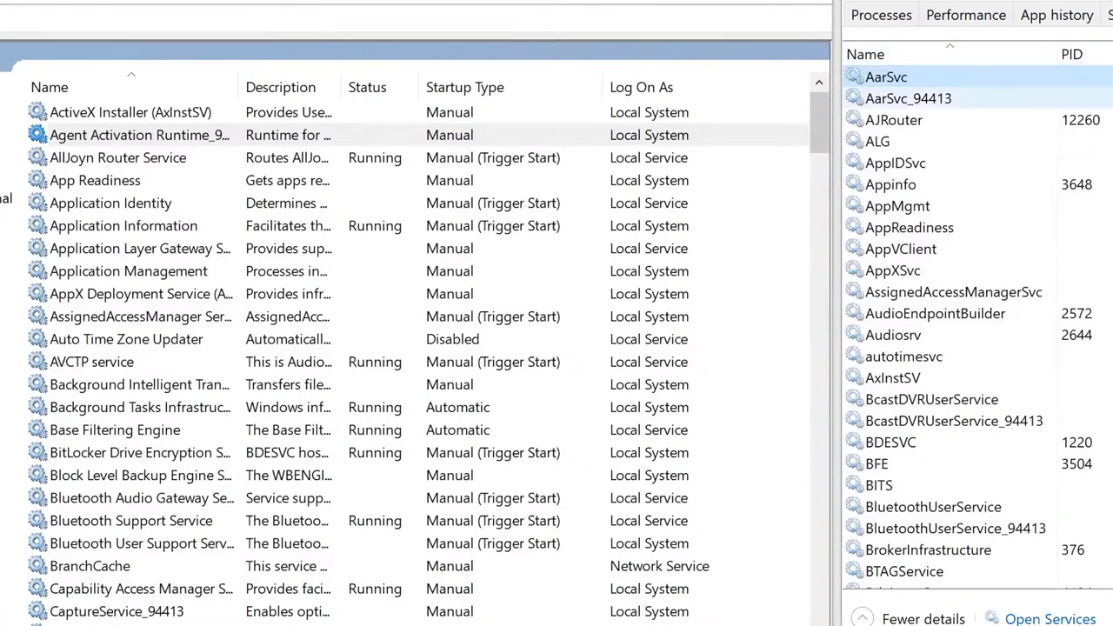
pyautogui.click(94, 114)
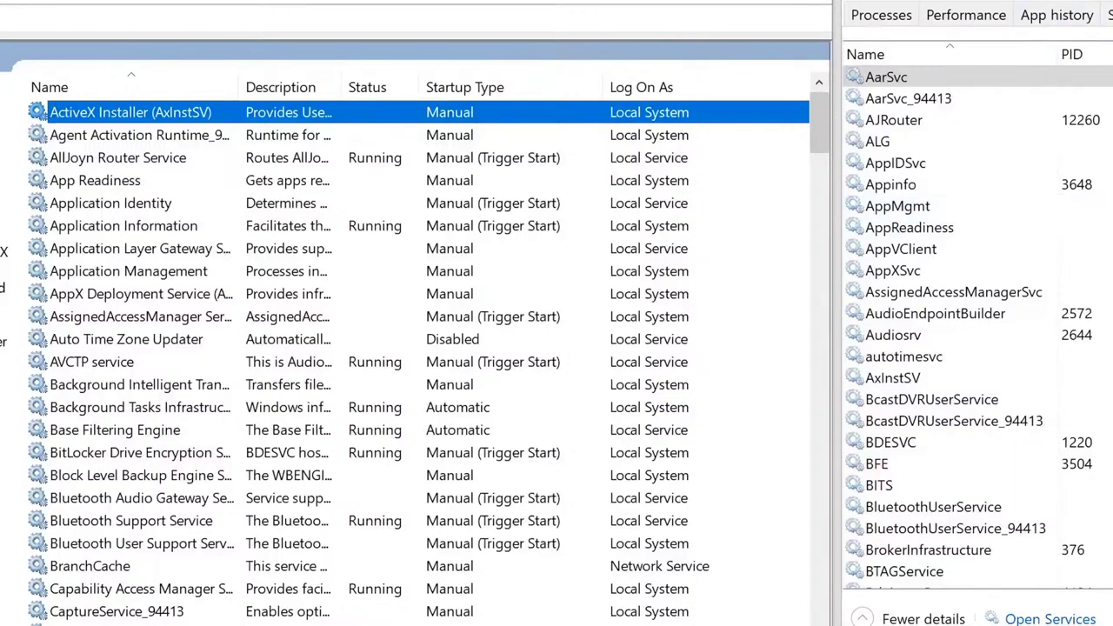
pyautogui.click(1005, 327)
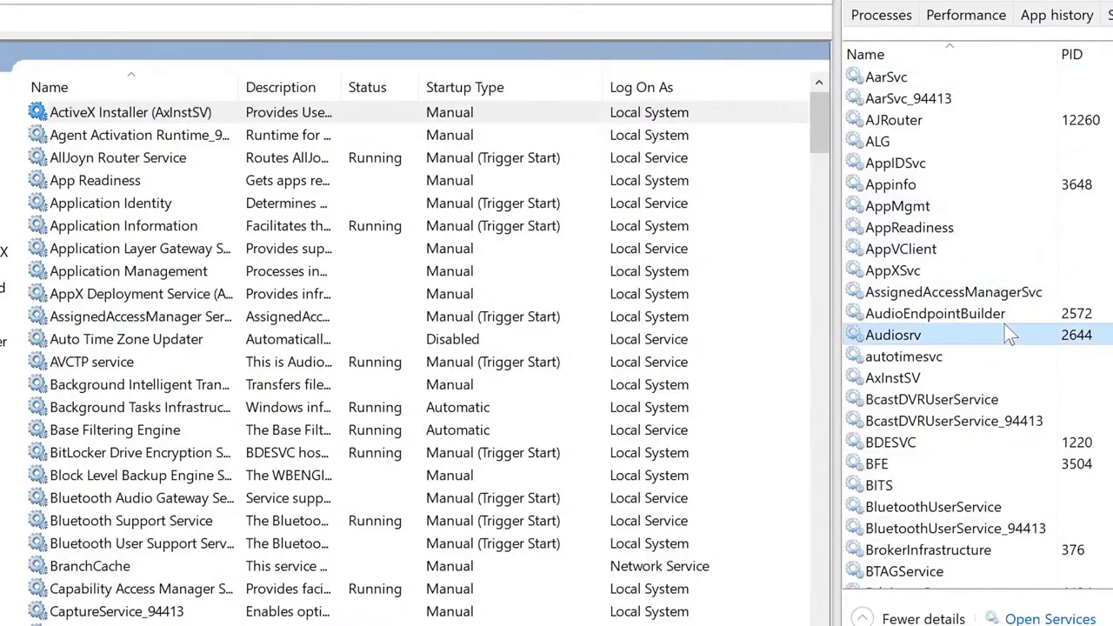
pyautogui.click(970, 384)
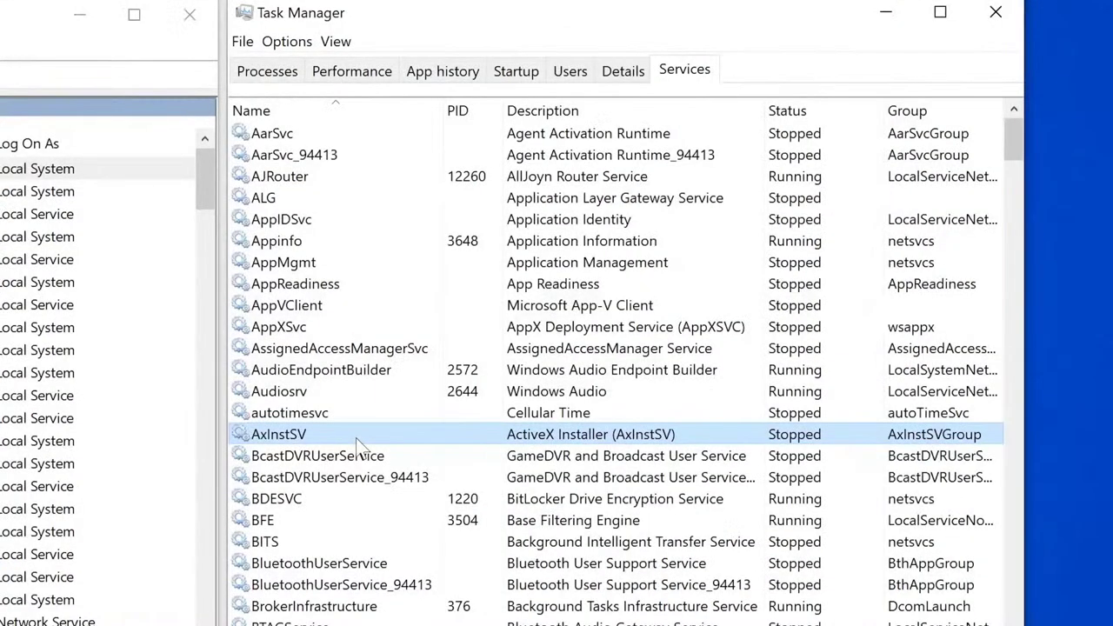
# Step: Jump to the P services and inspect PrintNotify and the PrintWorkflowUserSvc entries
pyautogui.press('p')
pyautogui.press('r')
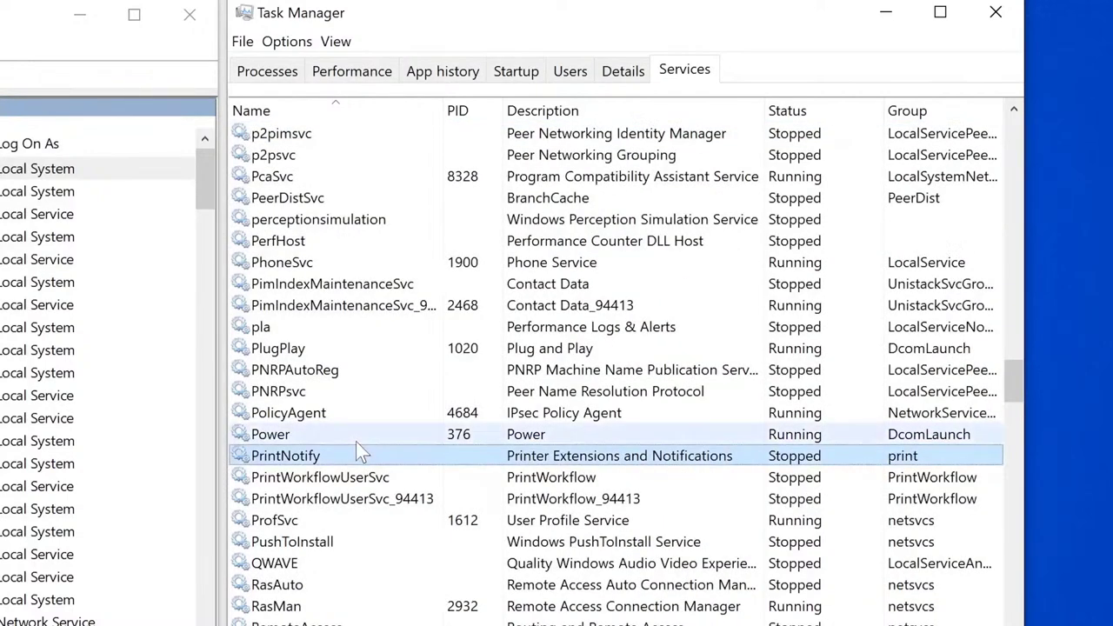
pyautogui.click(296, 484)
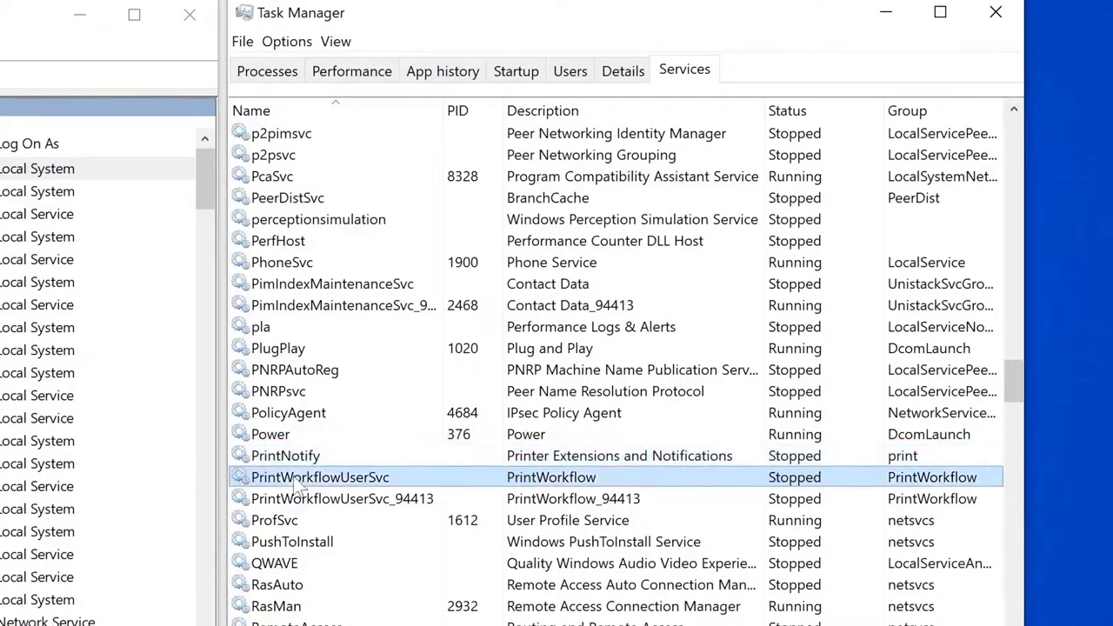
pyautogui.click(300, 505)
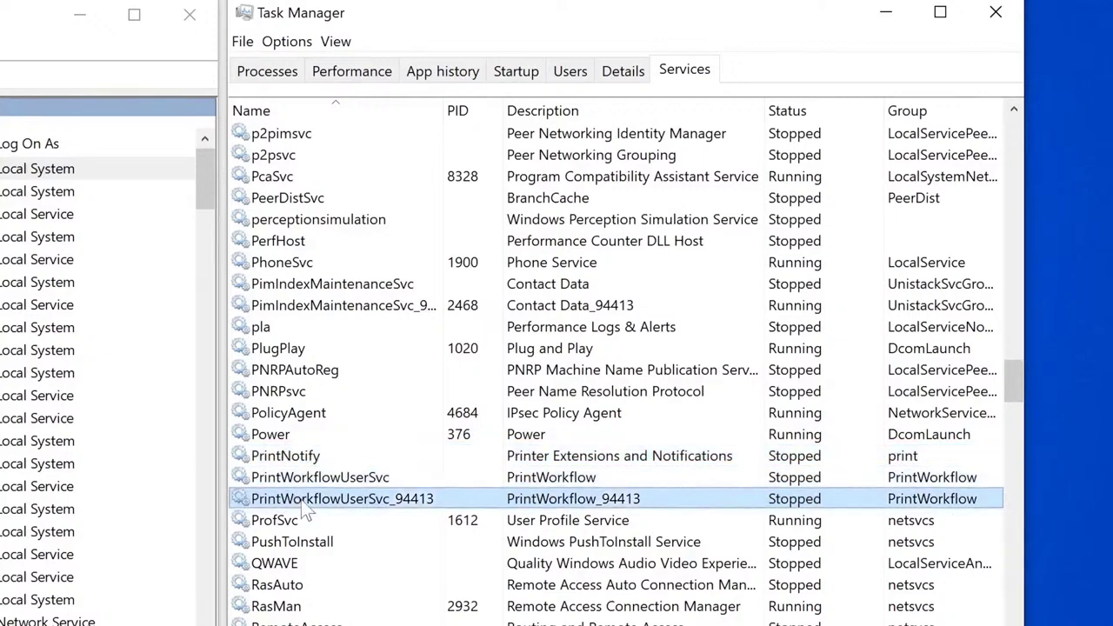
pyautogui.click(326, 459)
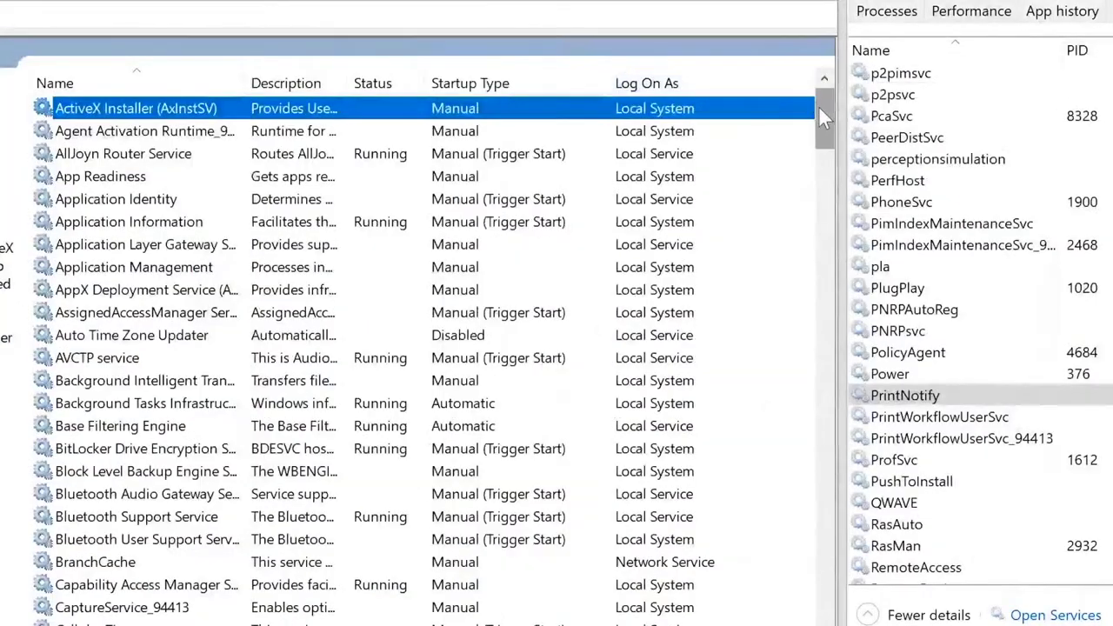
pyautogui.scroll(-3, 819, 105)
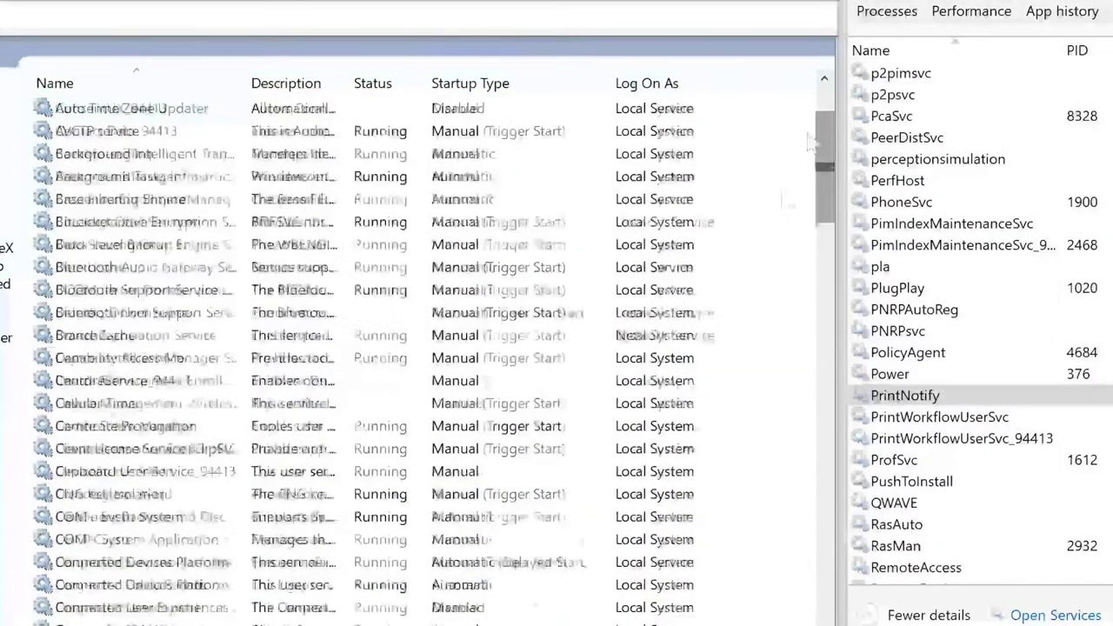
# Step: Jump to the 'pr' services and select PrintNotify in Task Manager
pyautogui.scroll(-5, 820, 209)
pyautogui.scroll(6, 820, 209)
pyautogui.click(252, 290)
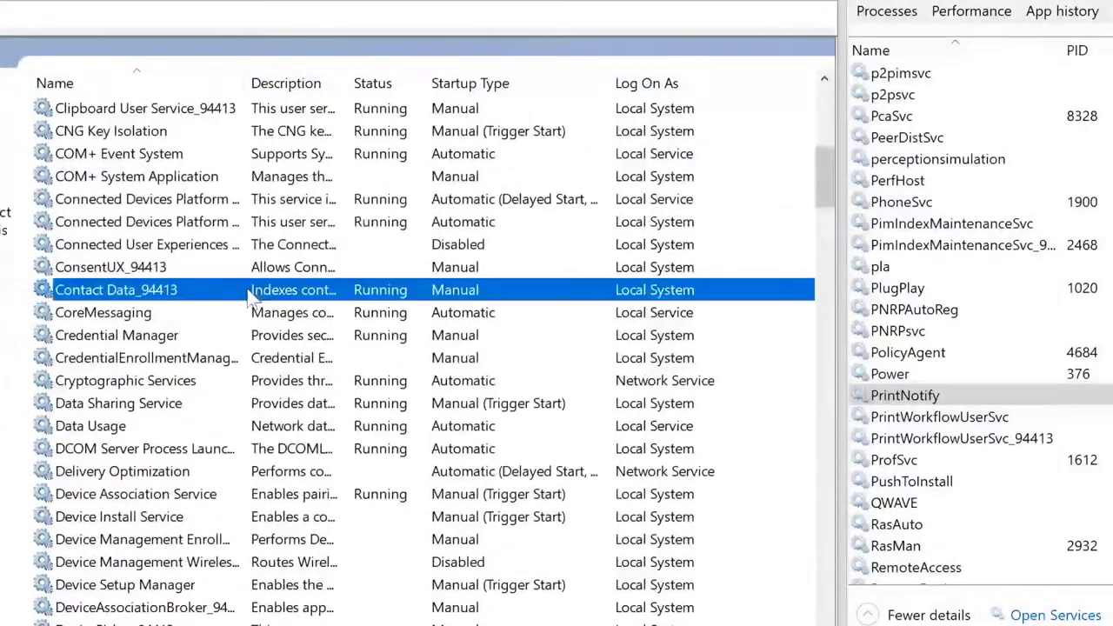
pyautogui.write('pr')
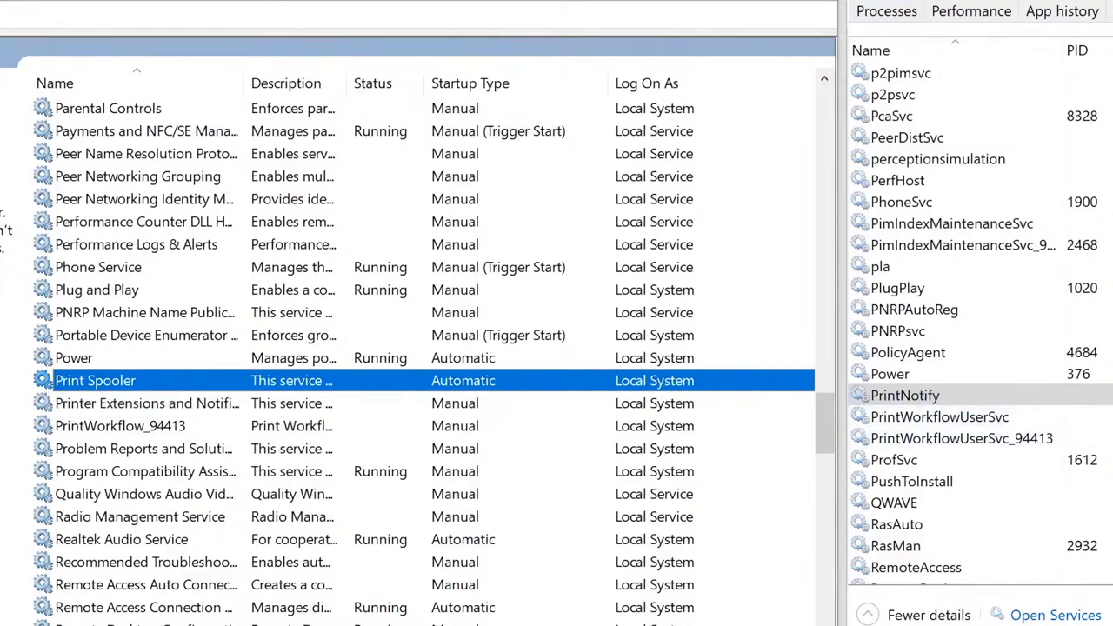
pyautogui.click(905, 395)
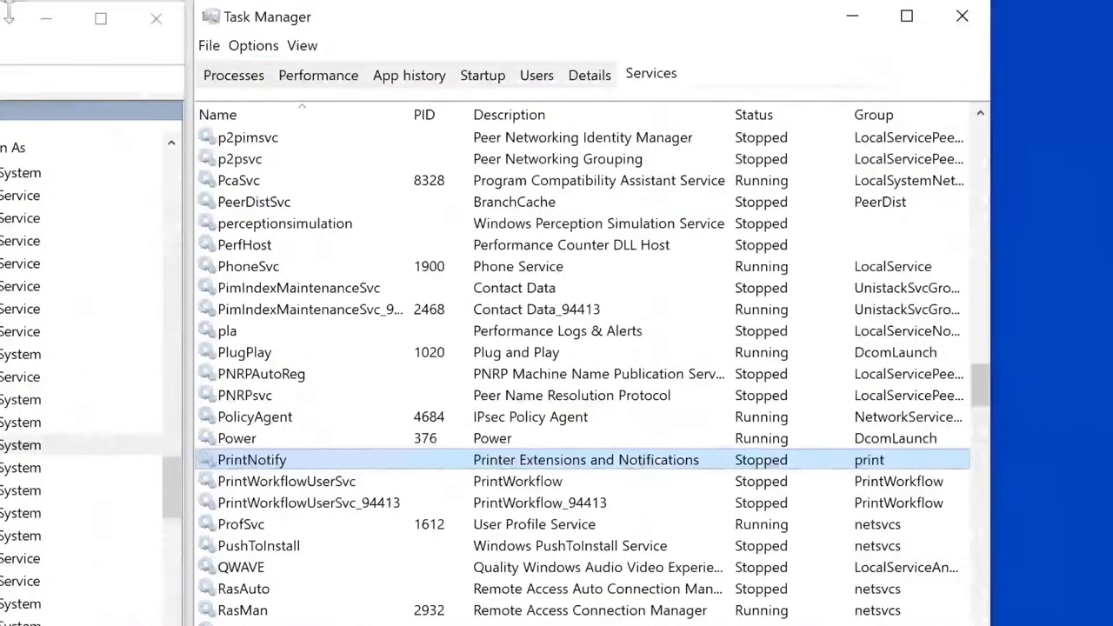
# Step: Reposition Task Manager and bring the Services console to the front
pyautogui.click(78, 444)
pyautogui.click(364, 15)
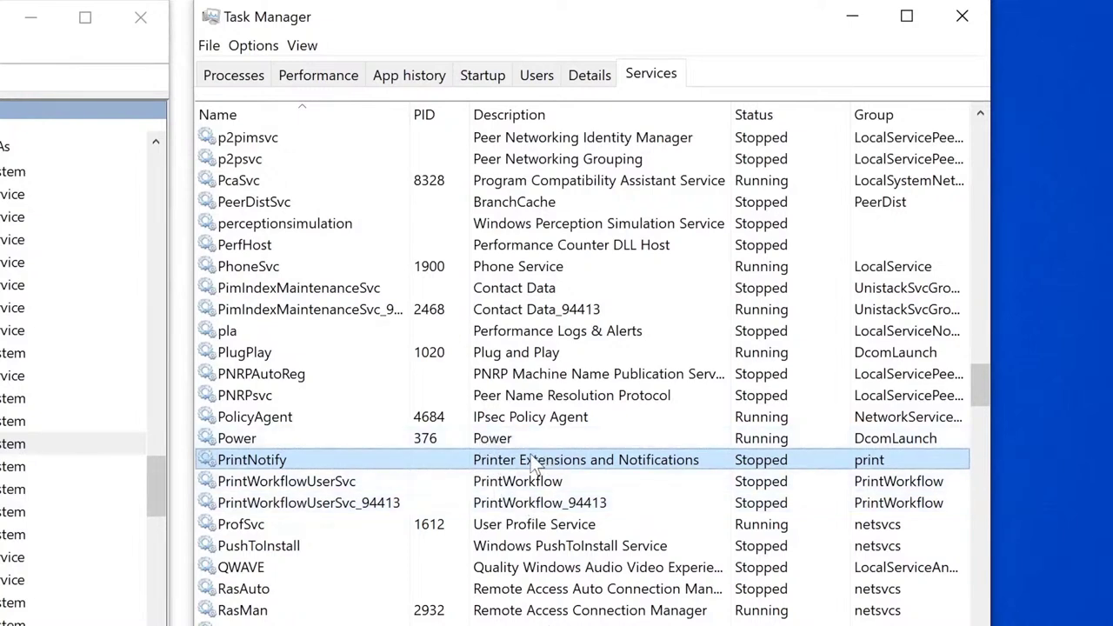
pyautogui.click(514, 379)
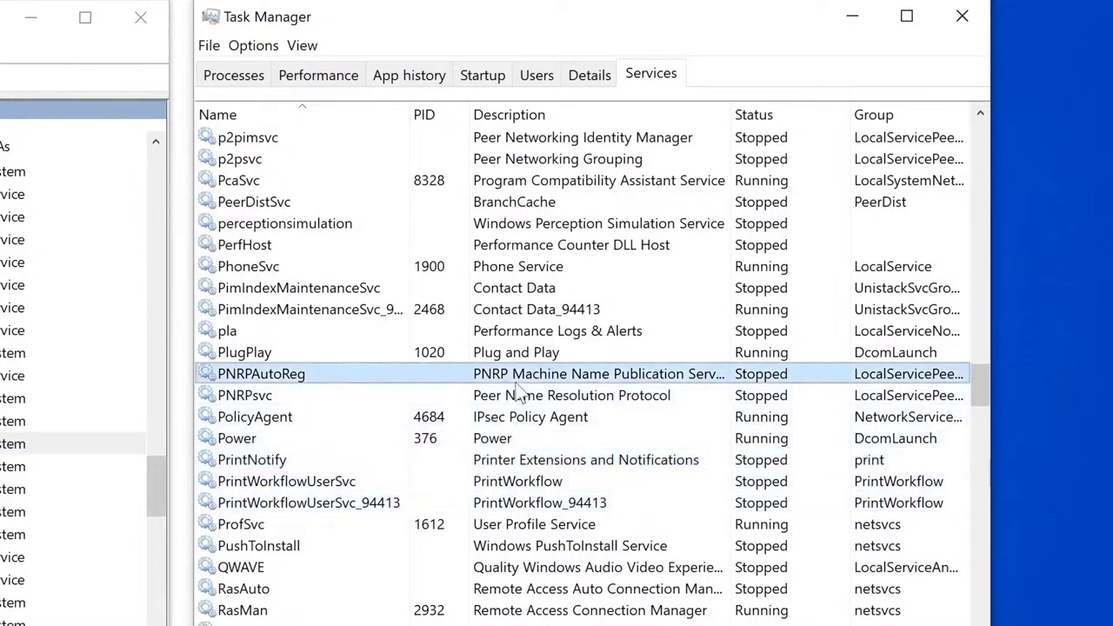
pyautogui.moveTo(549, 18)
pyautogui.mouseDown()
pyautogui.moveTo(578, 30)
pyautogui.moveTo(551, 46)
pyautogui.moveTo(531, 23)
pyautogui.mouseUp()
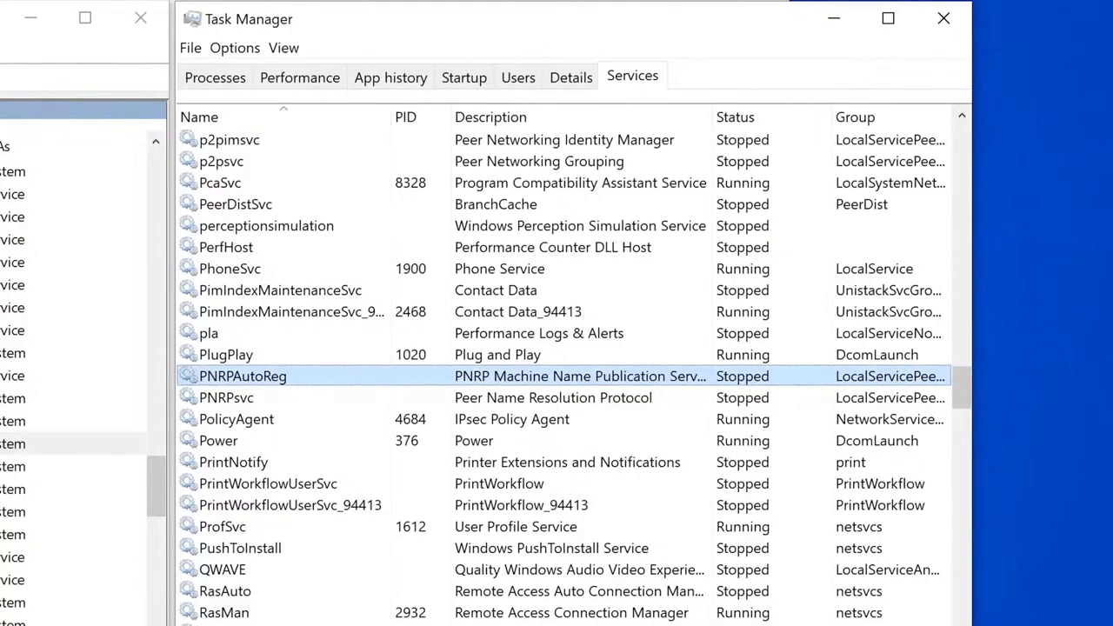
pyautogui.click(96, 52)
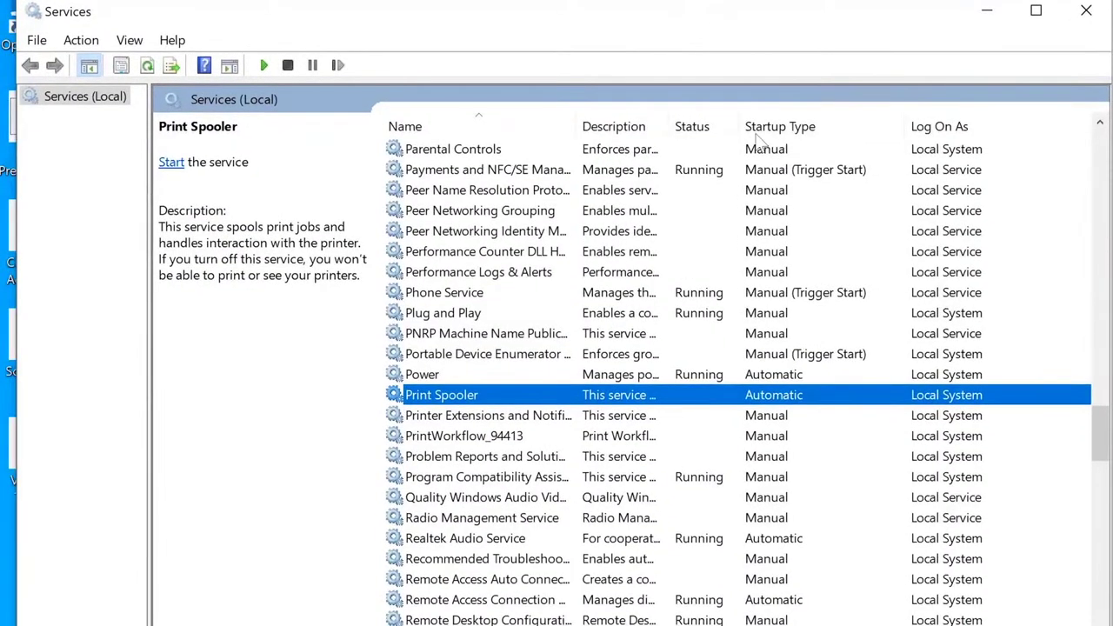
# Step: Start the Print Spooler service from its context menu
pyautogui.rightClick(467, 397)
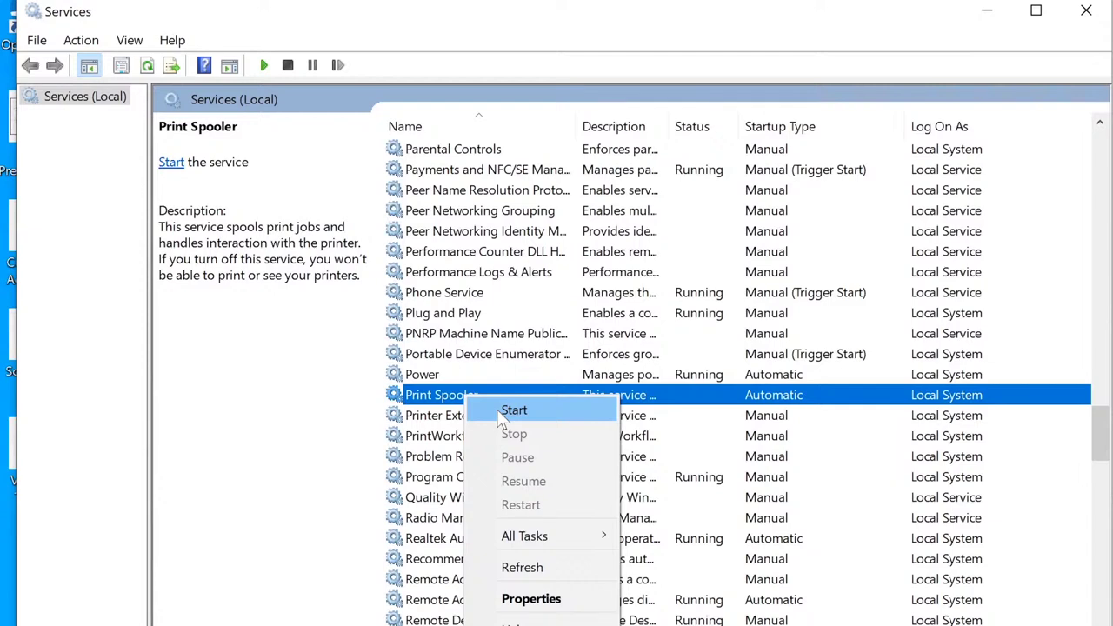
pyautogui.rightClick(435, 396)
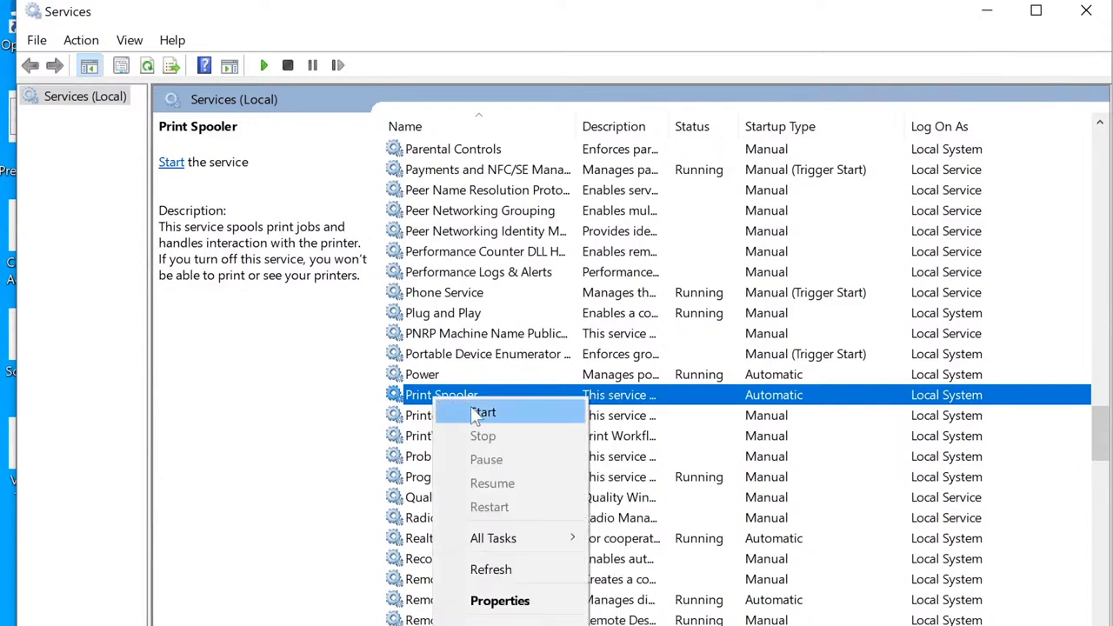
pyautogui.click(472, 409)
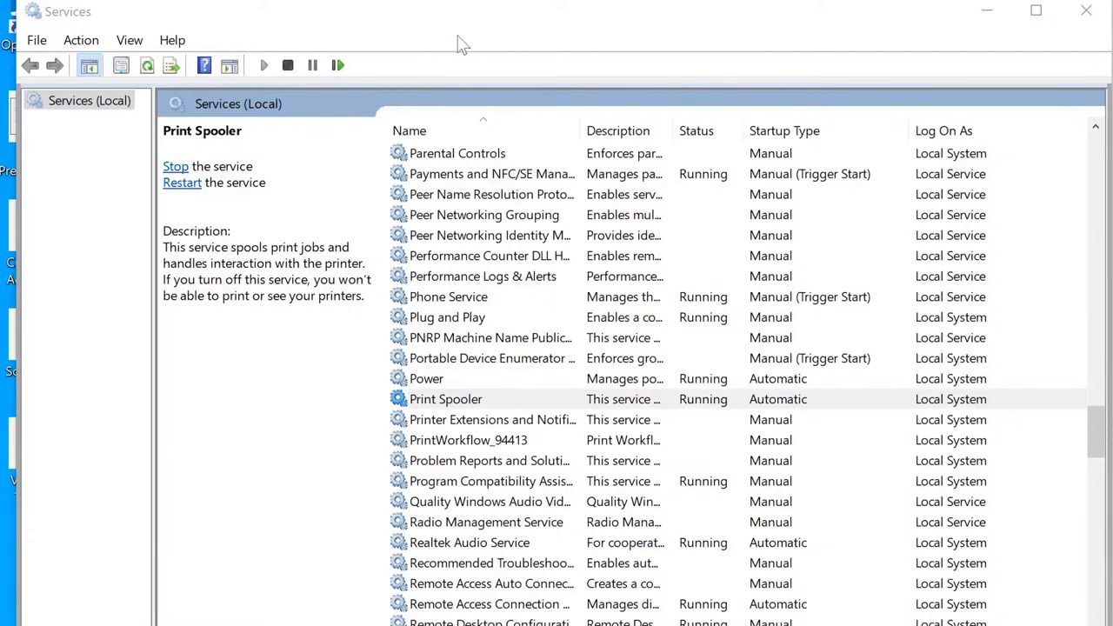
pyautogui.click(479, 19)
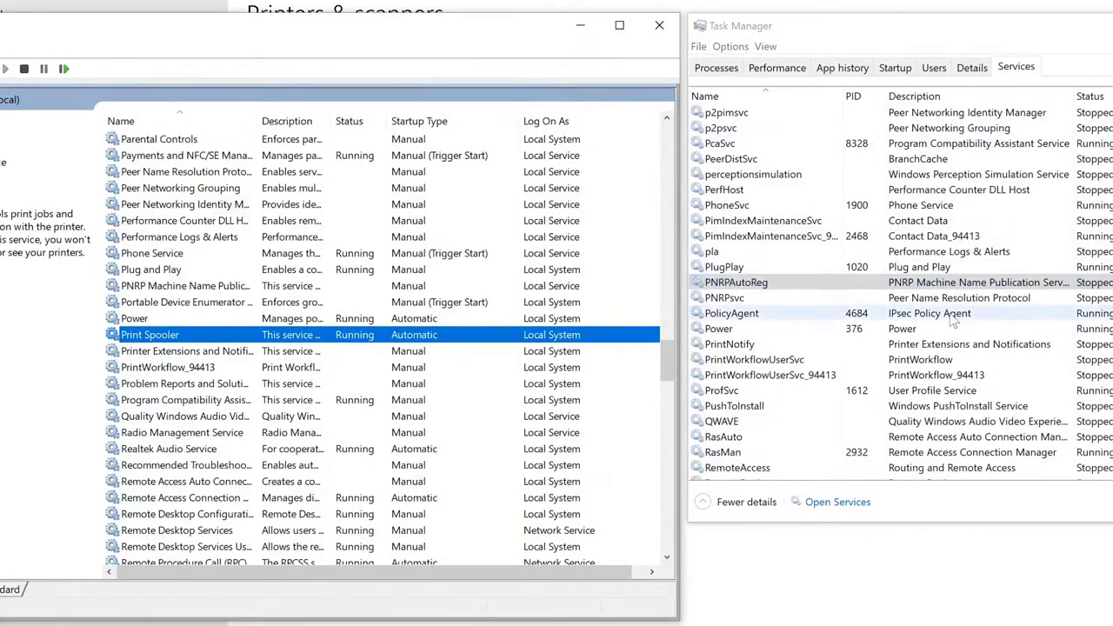
# Step: Check the PlugPlay service in Task Manager's list, then return to the Services console
pyautogui.click(874, 26)
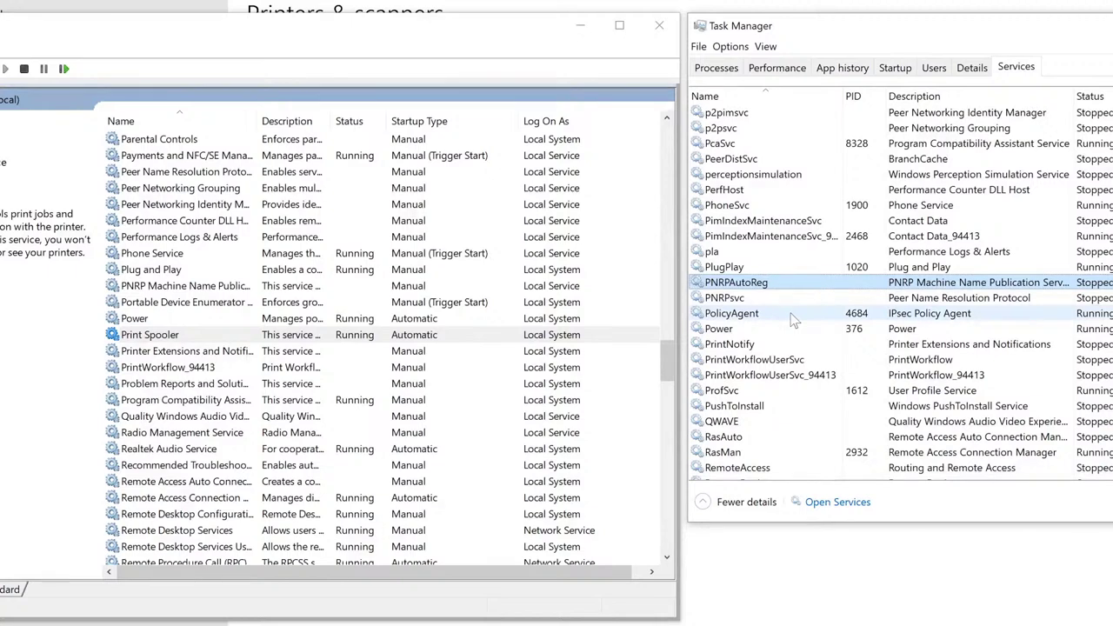
pyautogui.click(854, 268)
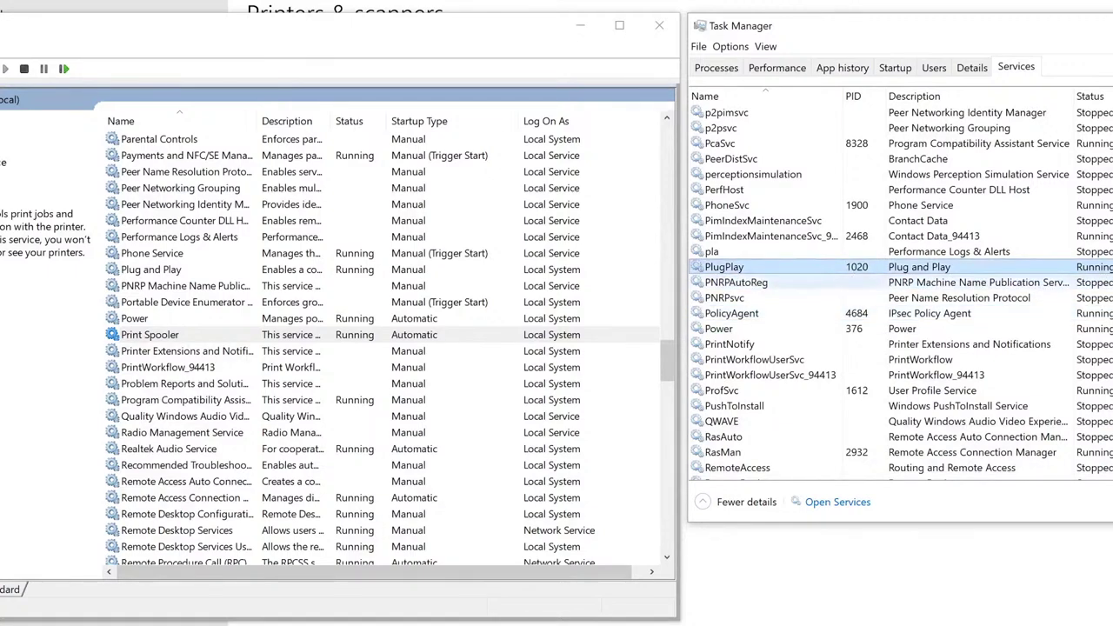
pyautogui.scroll(-2, 900, 287)
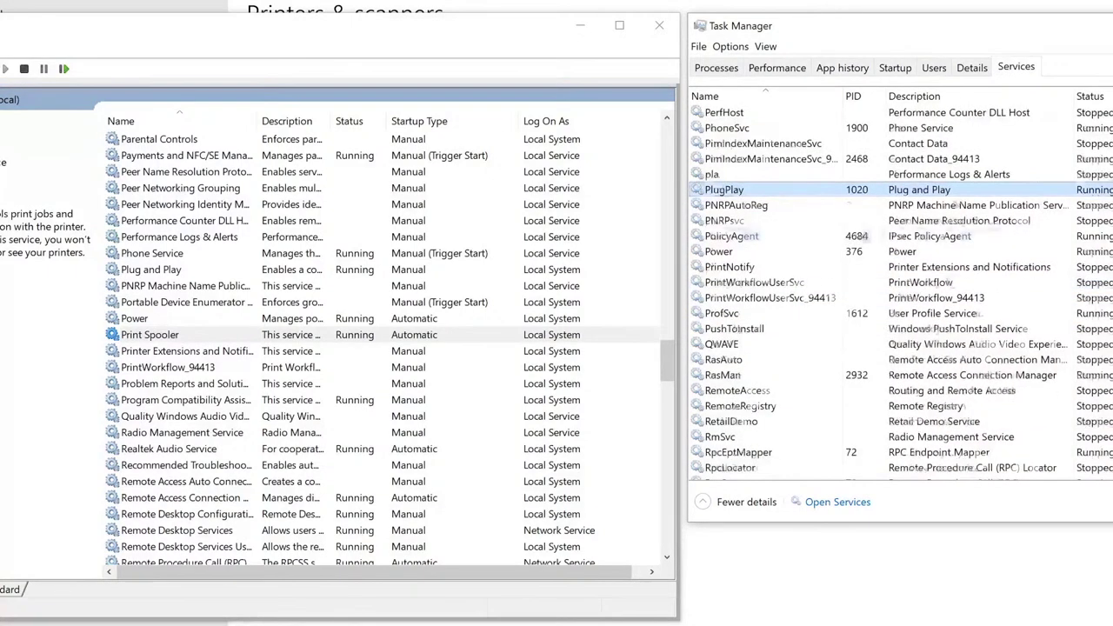
pyautogui.scroll(4, 900, 287)
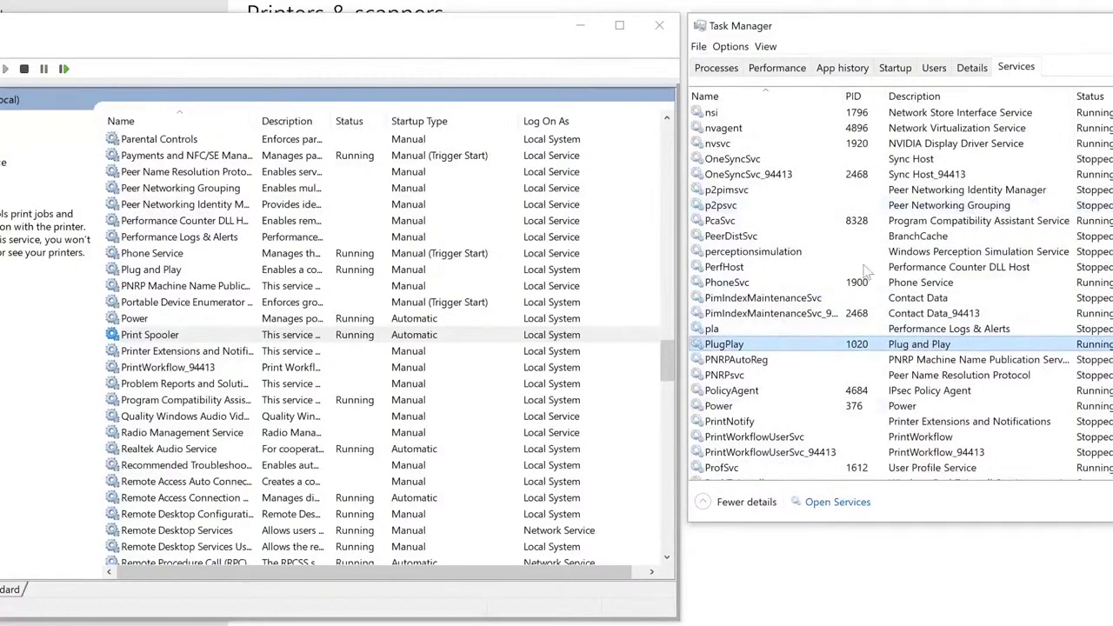
pyautogui.click(291, 29)
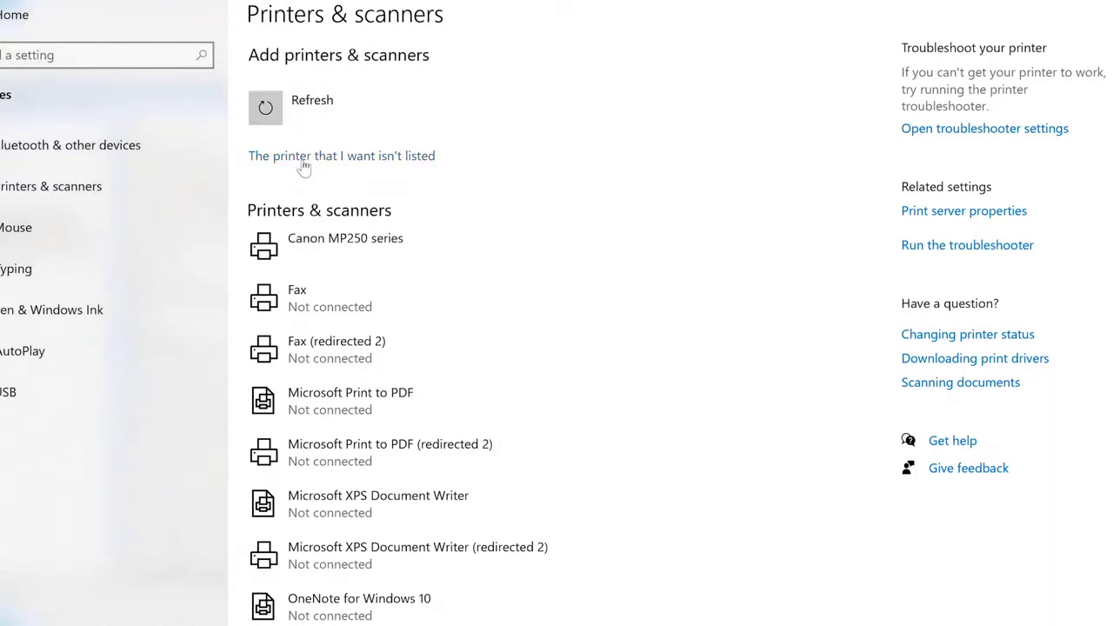
# Step: Open Add Printer for an unlisted printer, choose the TCP/IP address option, then cancel
pyautogui.click(304, 158)
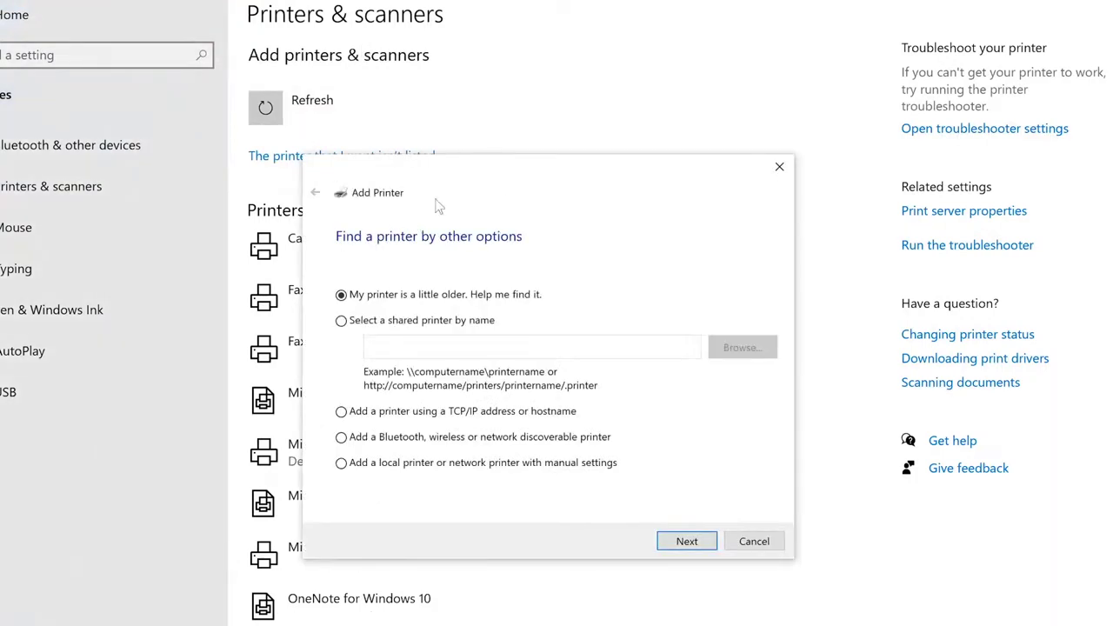
pyautogui.moveTo(519, 177); pyautogui.dragTo(539, 149)
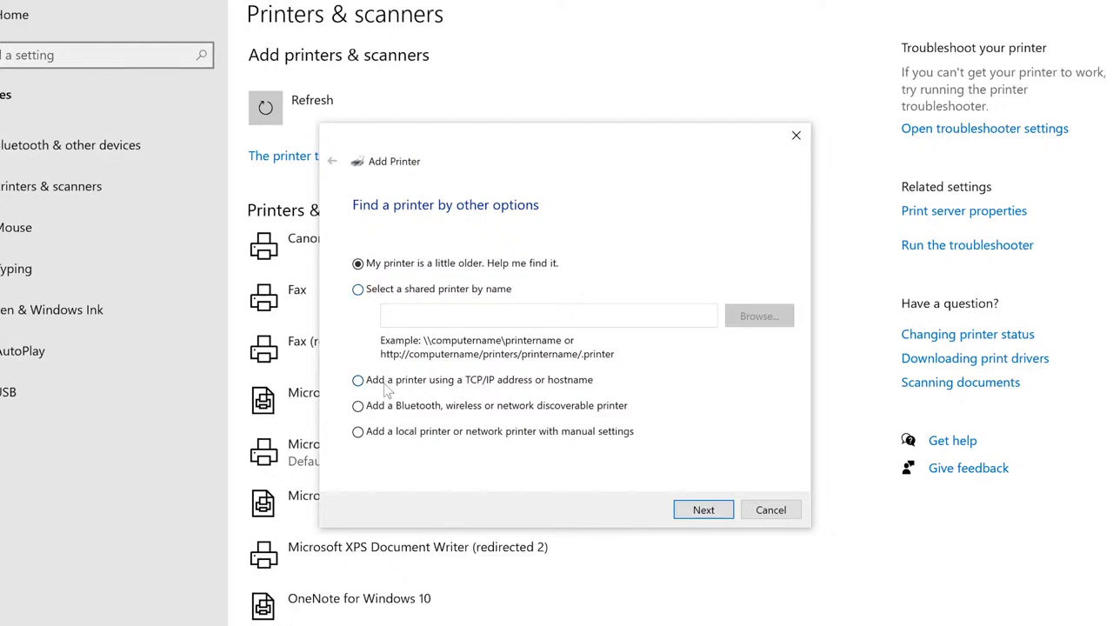
pyautogui.click(386, 387)
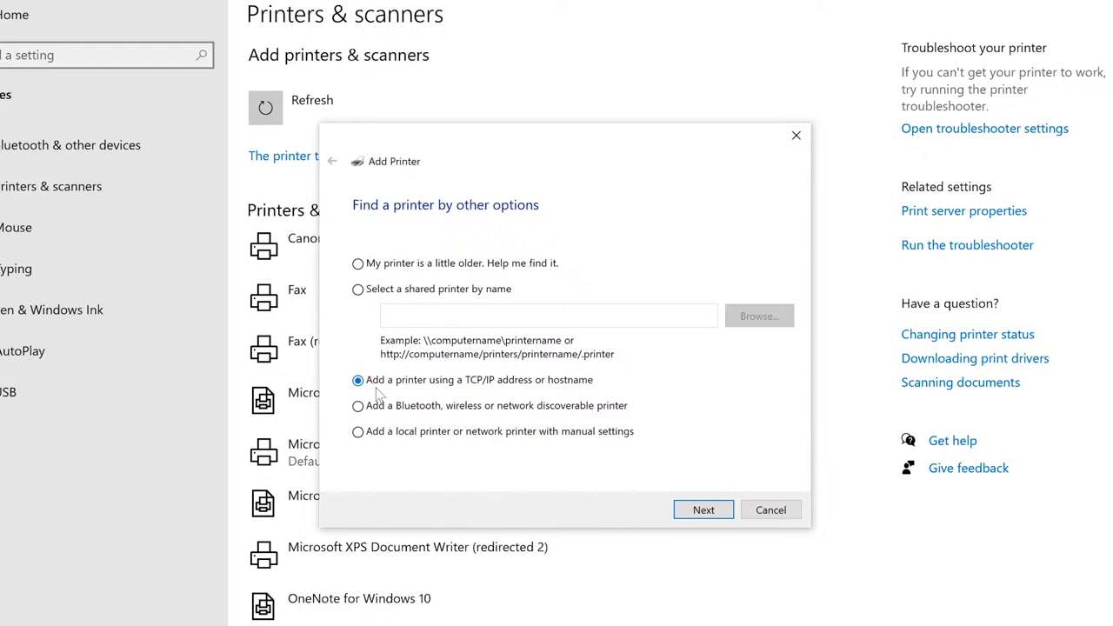
pyautogui.click(773, 508)
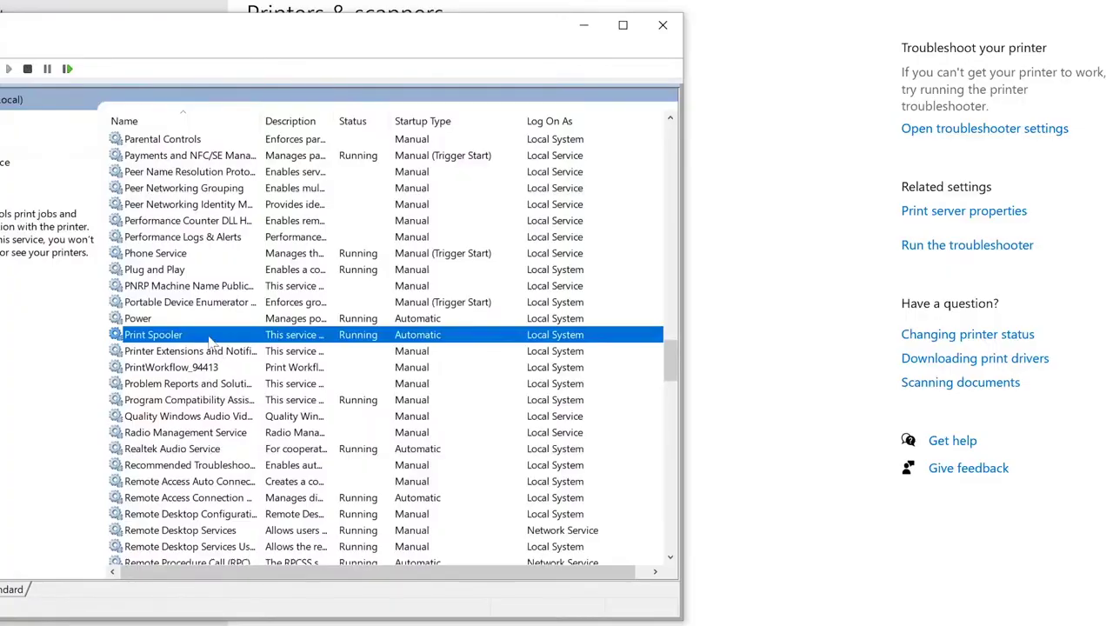
# Step: Stop the Print Spooler service and widen the Description column
pyautogui.rightClick(209, 340)
pyautogui.click(258, 372)
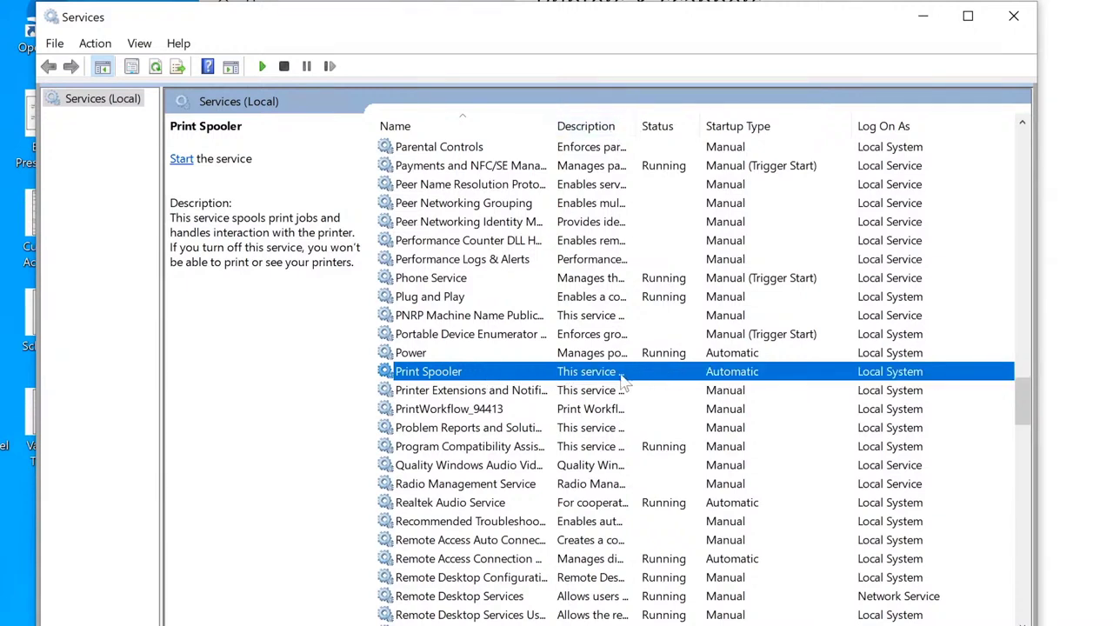
pyautogui.moveTo(638, 112); pyautogui.dragTo(659, 110)
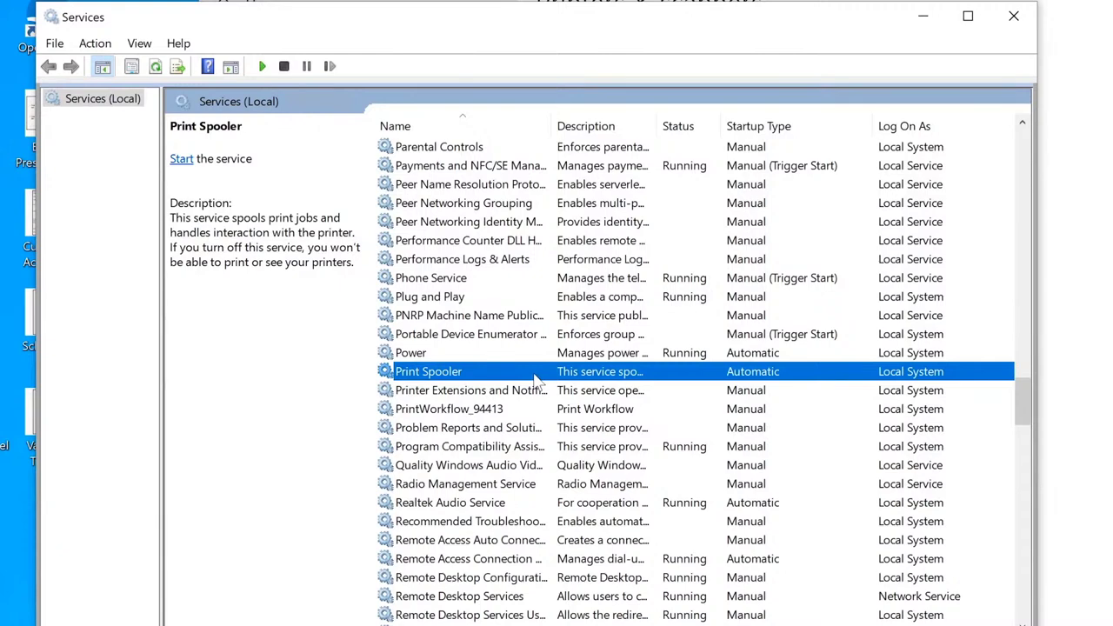
# Step: Apply a Disabled startup type in Print Spooler's properties
pyautogui.rightClick(535, 380)
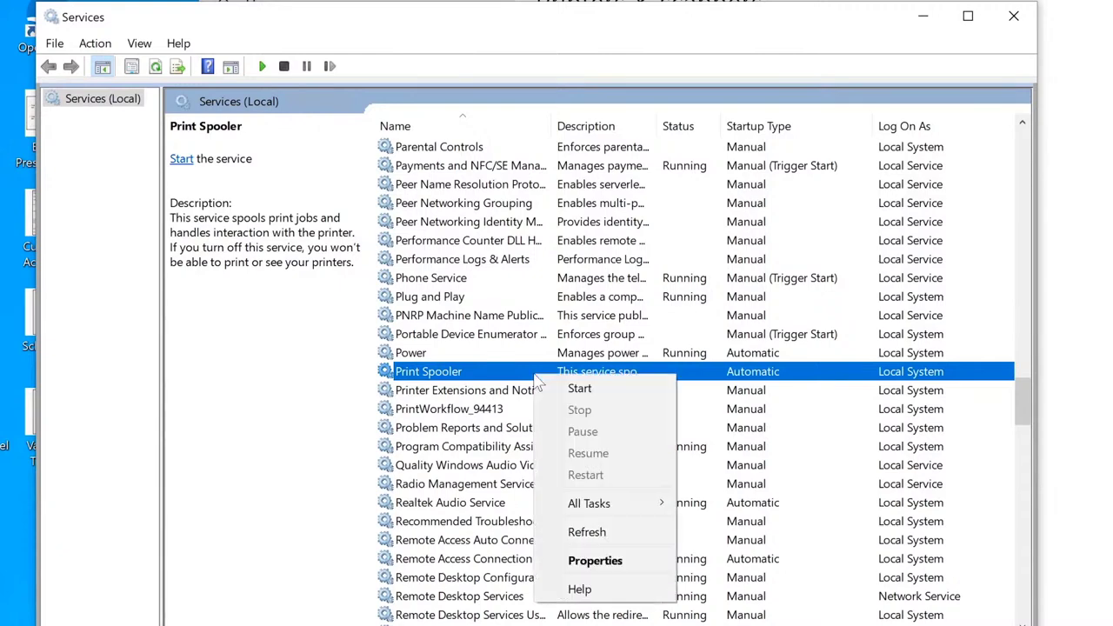
pyautogui.click(595, 561)
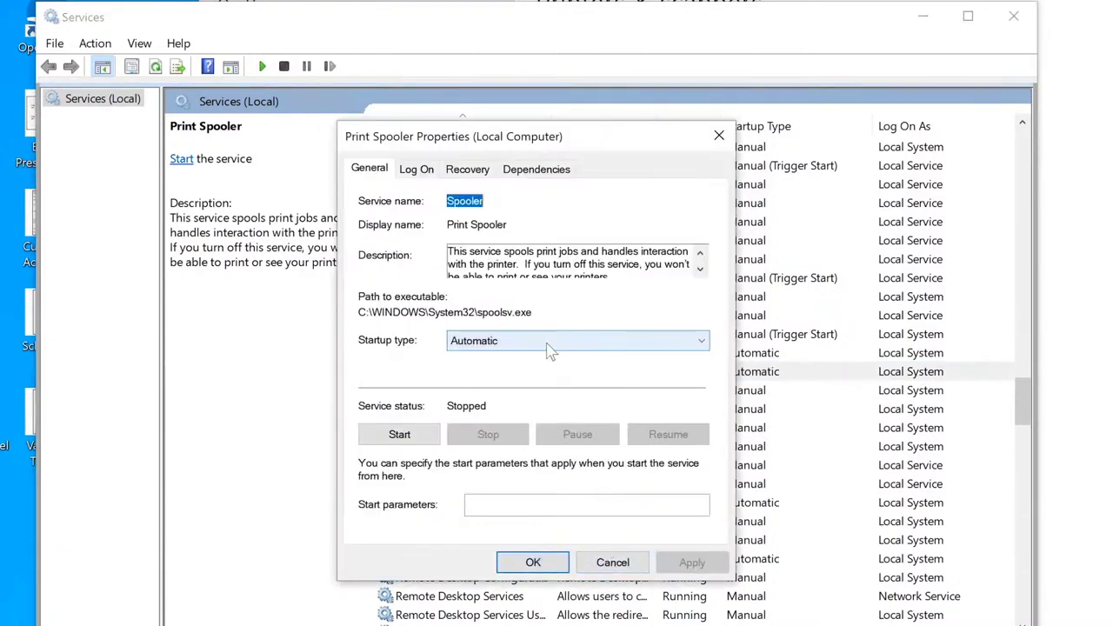
pyautogui.moveTo(634, 149); pyautogui.dragTo(937, 153)
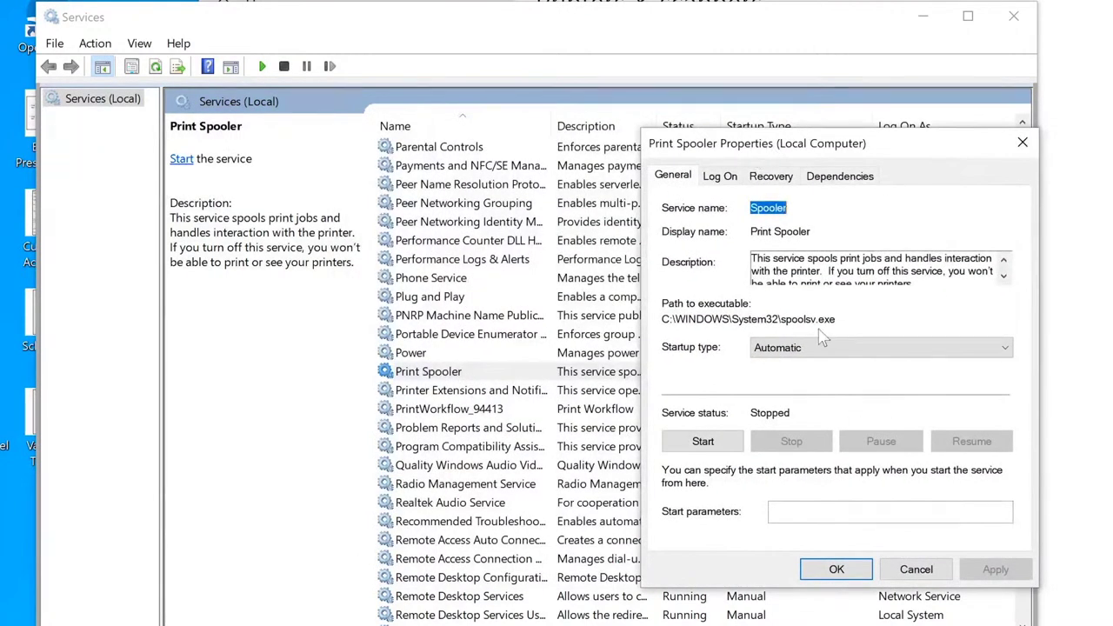
pyautogui.click(804, 348)
pyautogui.click(781, 403)
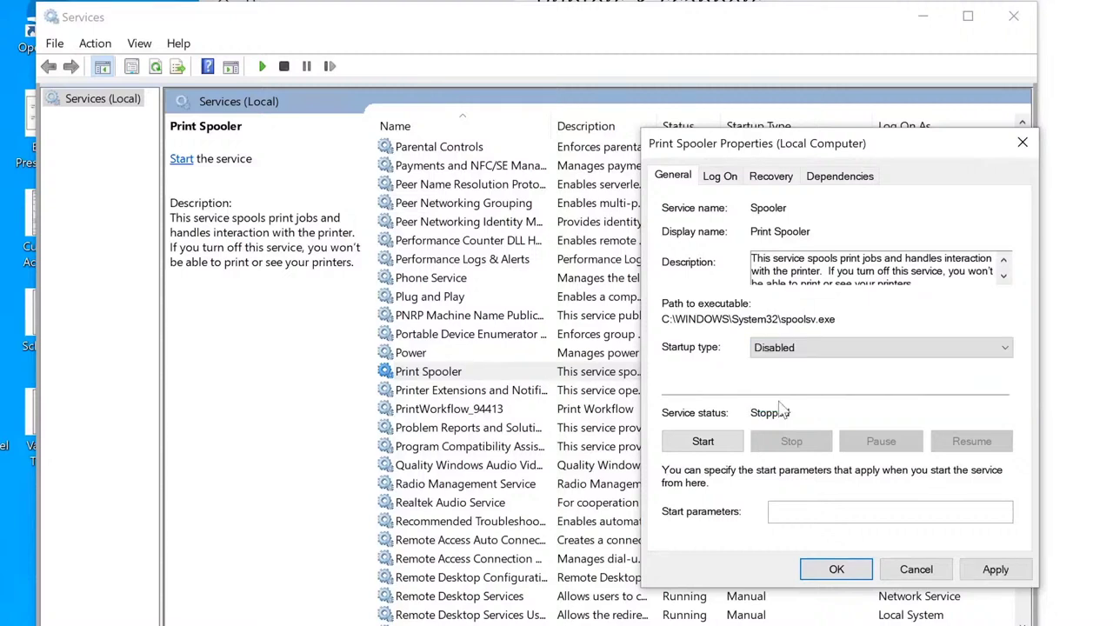
pyautogui.click(996, 570)
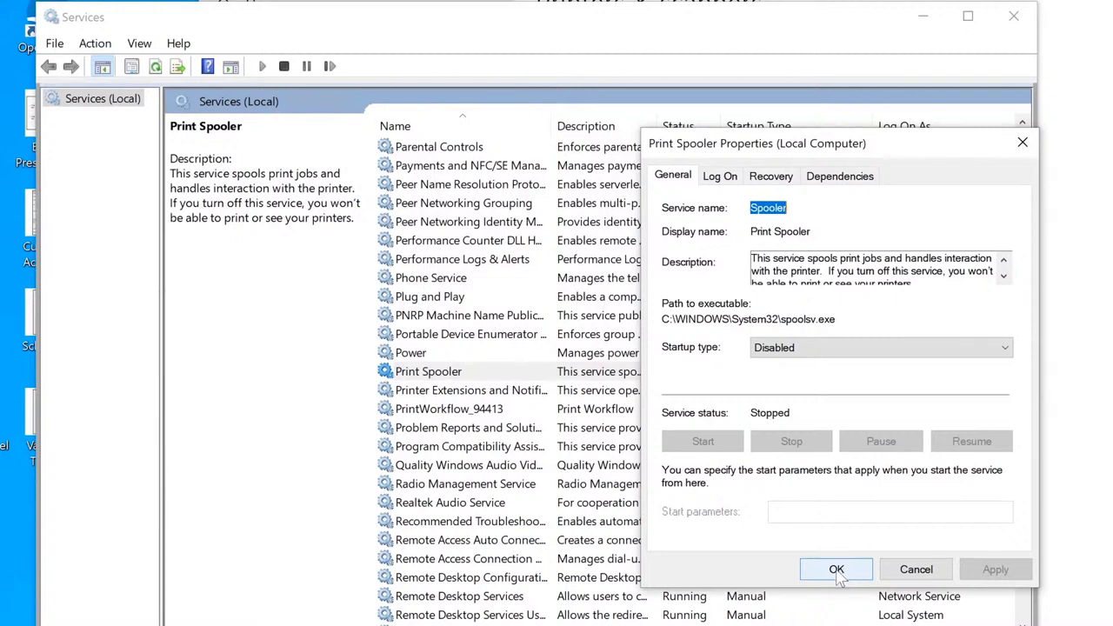
# Step: Change Print Spooler's startup type to Automatic, apply it and close the dialog
pyautogui.click(862, 348)
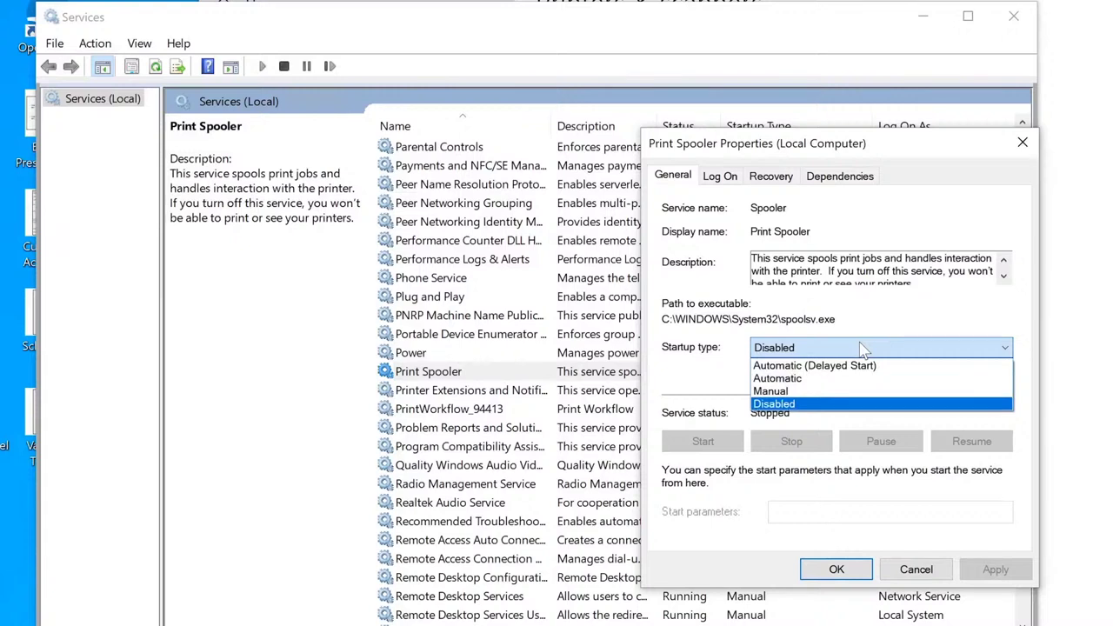
pyautogui.click(817, 386)
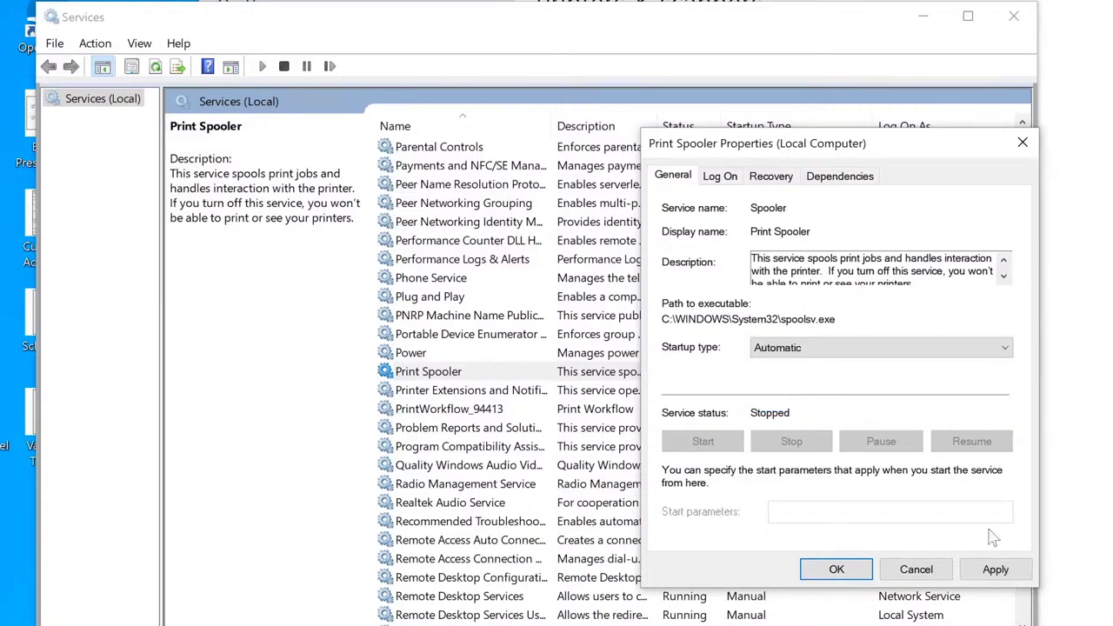
pyautogui.click(994, 569)
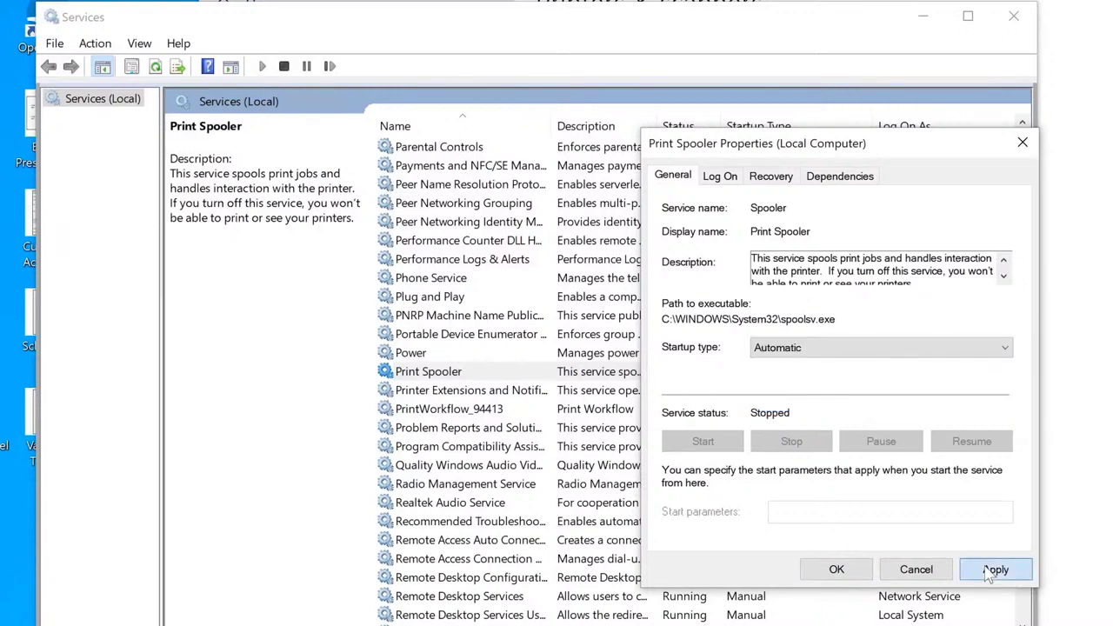
pyautogui.click(839, 570)
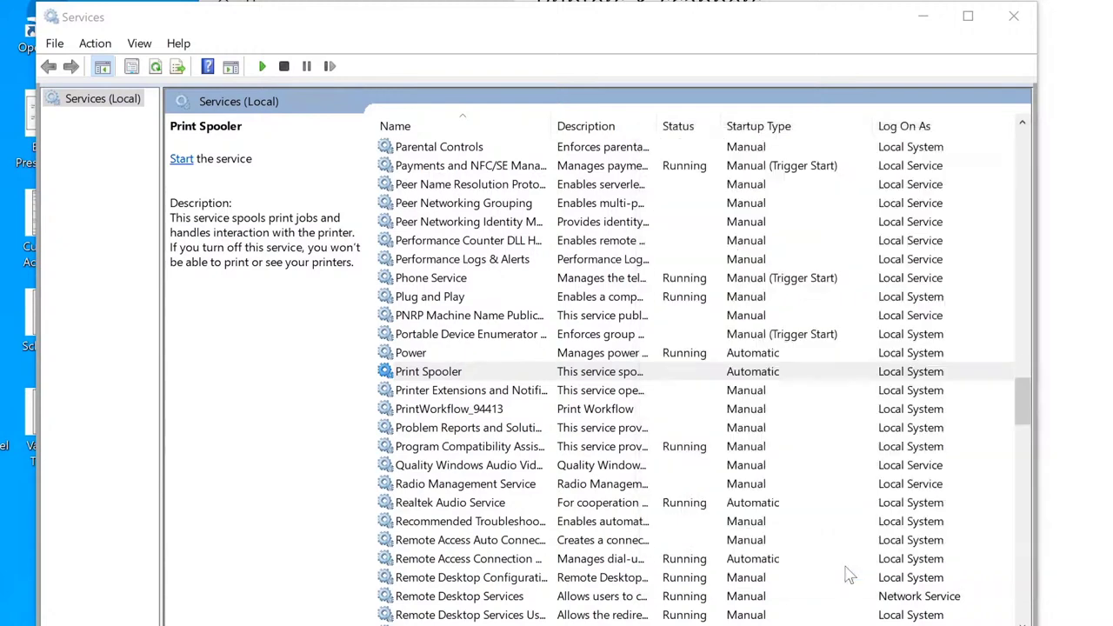
pyautogui.rightClick(616, 374)
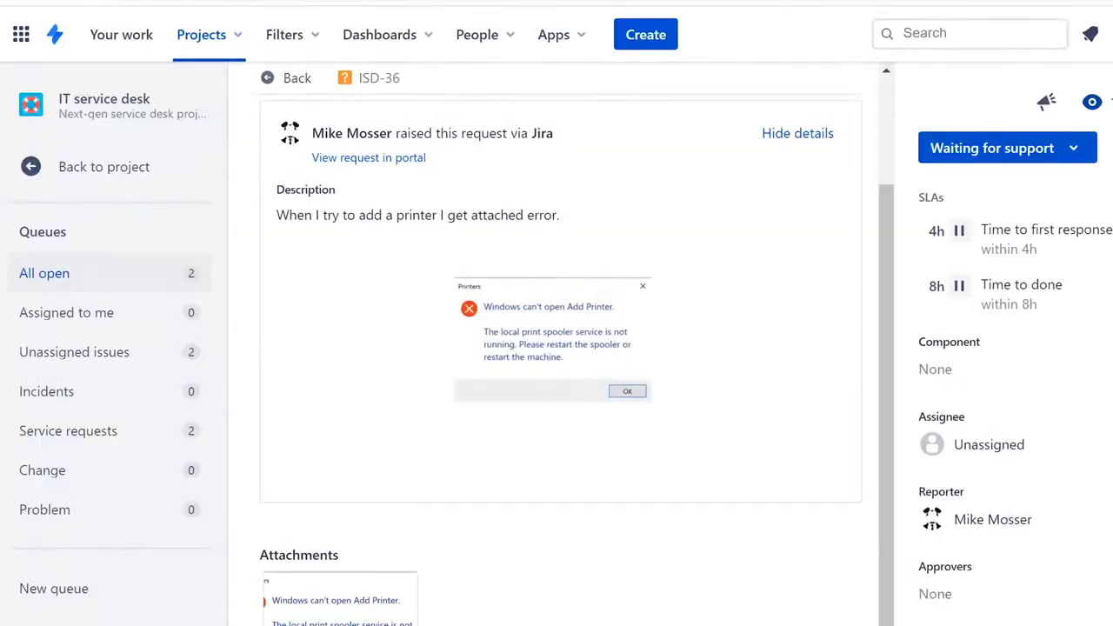
# Step: Launch the Windows Services console from search and move it over the ticket
pyautogui.press('super')
pyautogui.write('services')
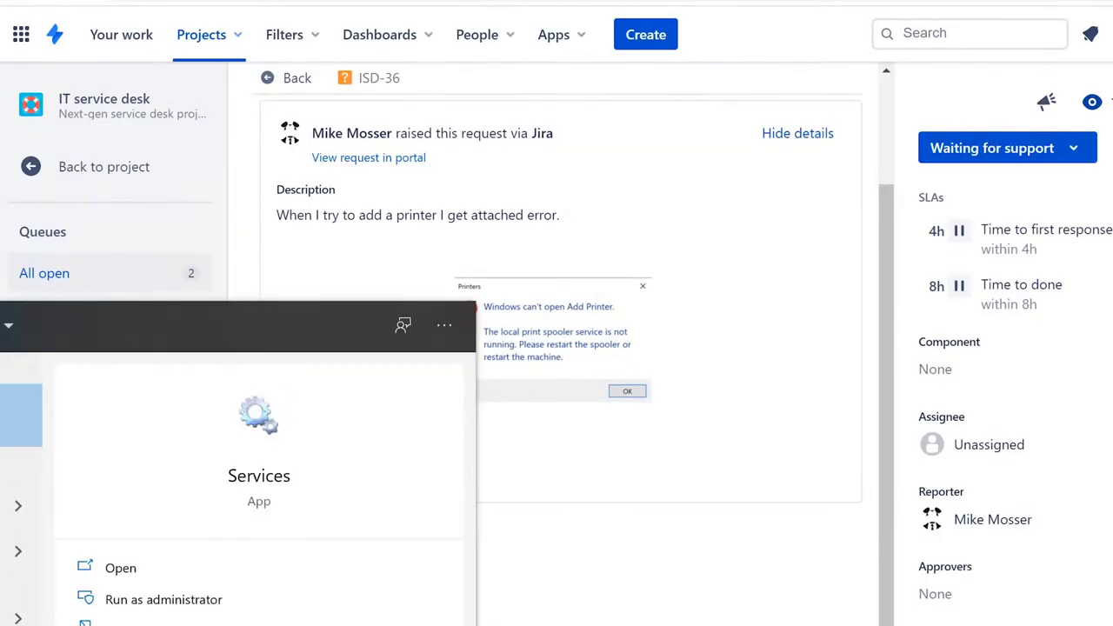
pyautogui.press('Return')
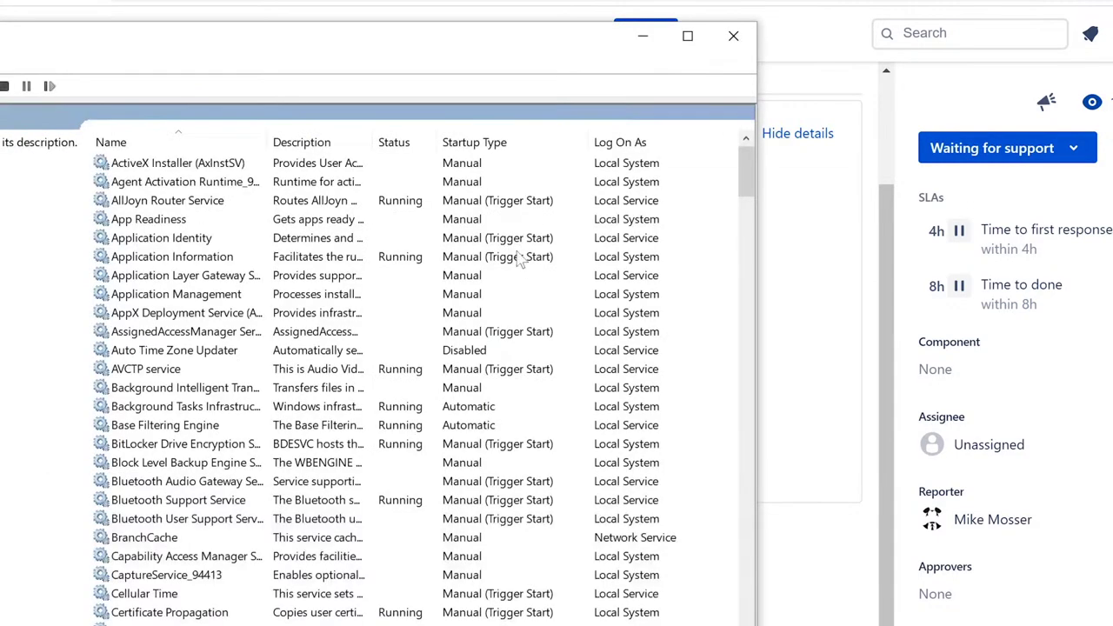
pyautogui.moveTo(503, 28); pyautogui.dragTo(530, 179)
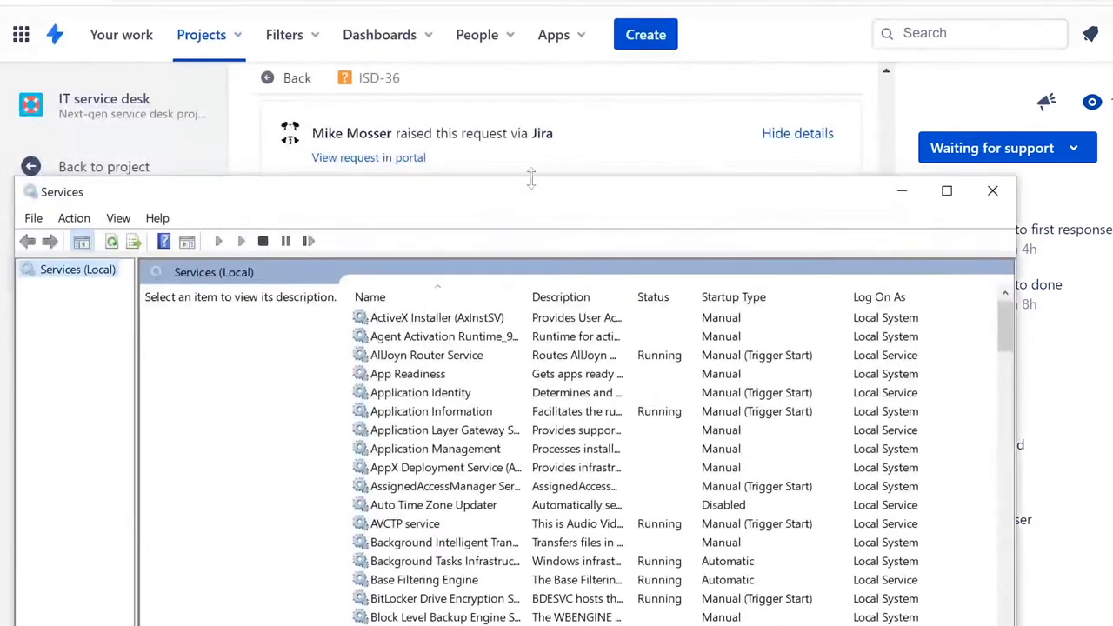
# Step: Enter the customer's computer name under Another computer, cancel, then close the Services console
pyautogui.click(34, 224)
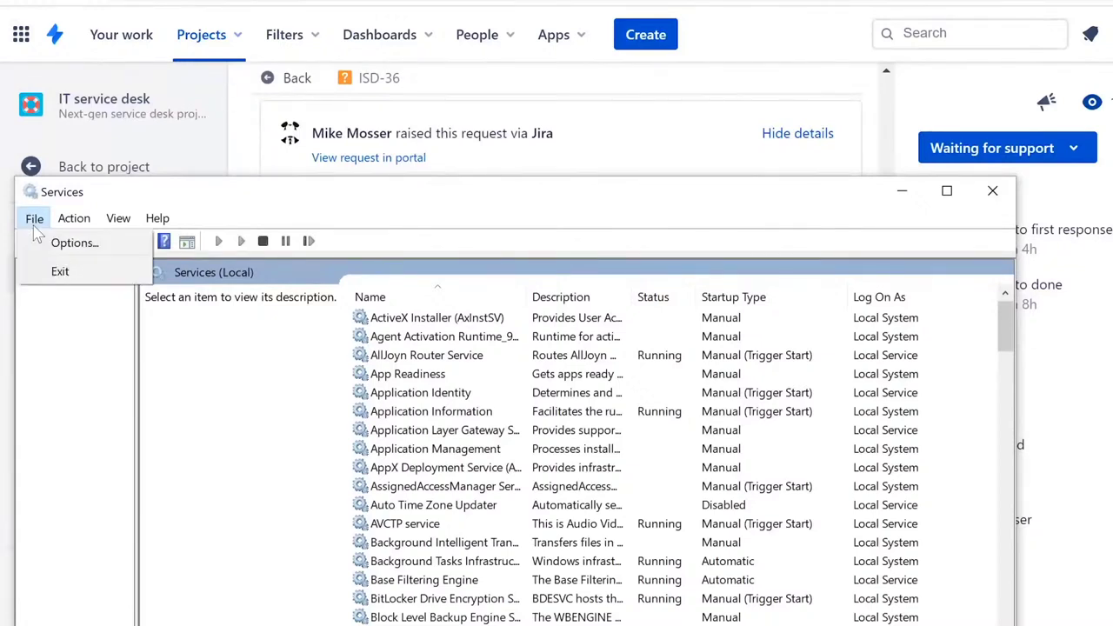
pyautogui.moveTo(75, 224)
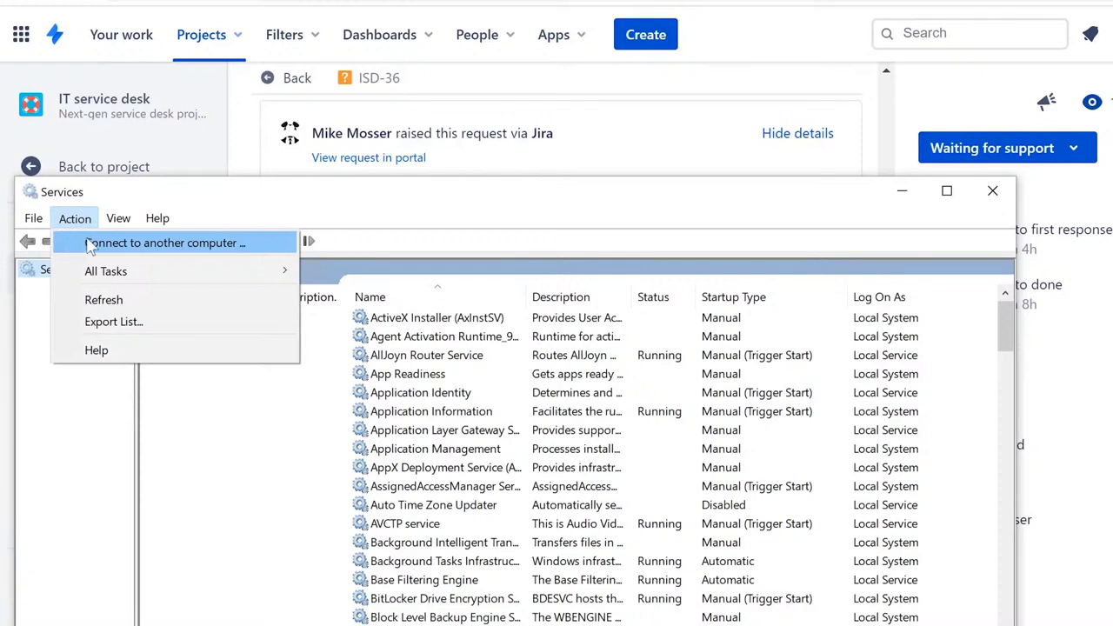
pyautogui.click(92, 247)
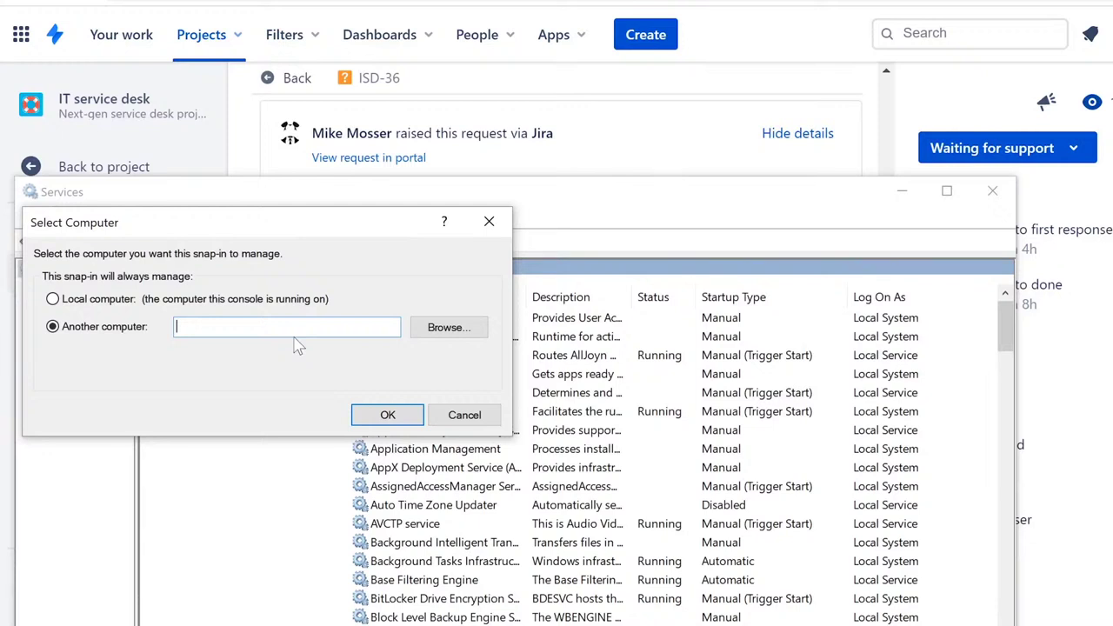
pyautogui.write('mikescomputerna')
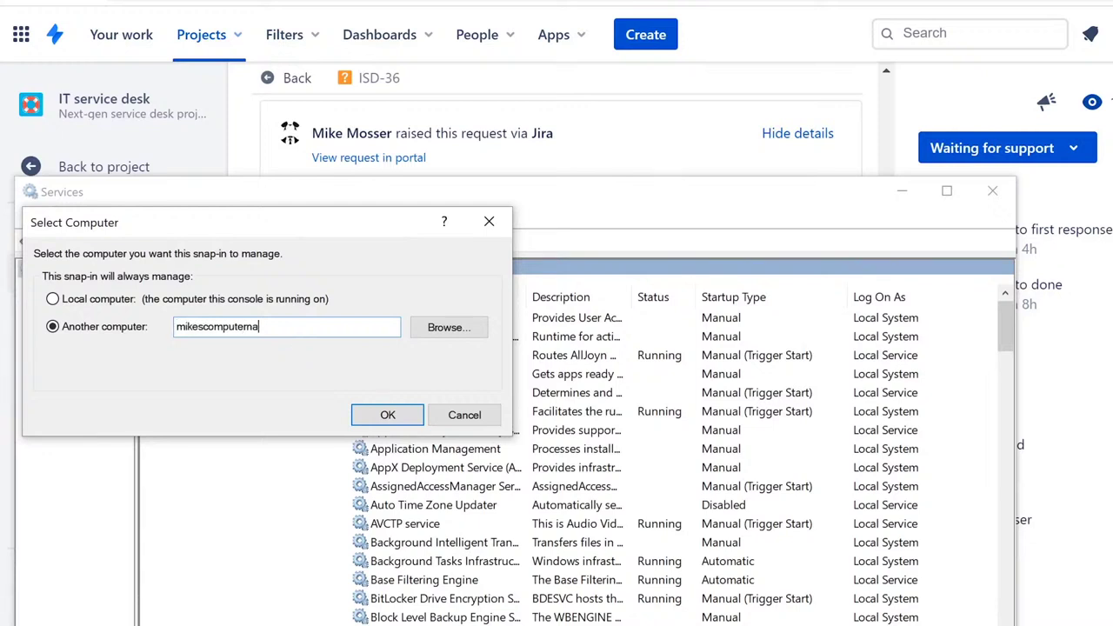
pyautogui.write('me')
pyautogui.click(492, 421)
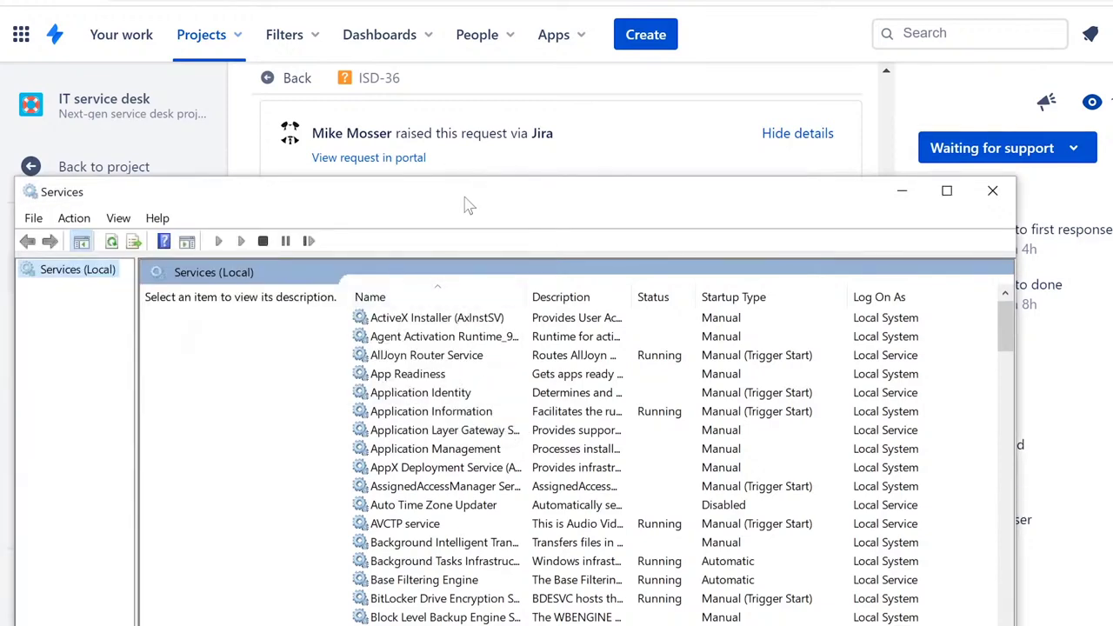
pyautogui.moveTo(467, 202); pyautogui.dragTo(431, 94)
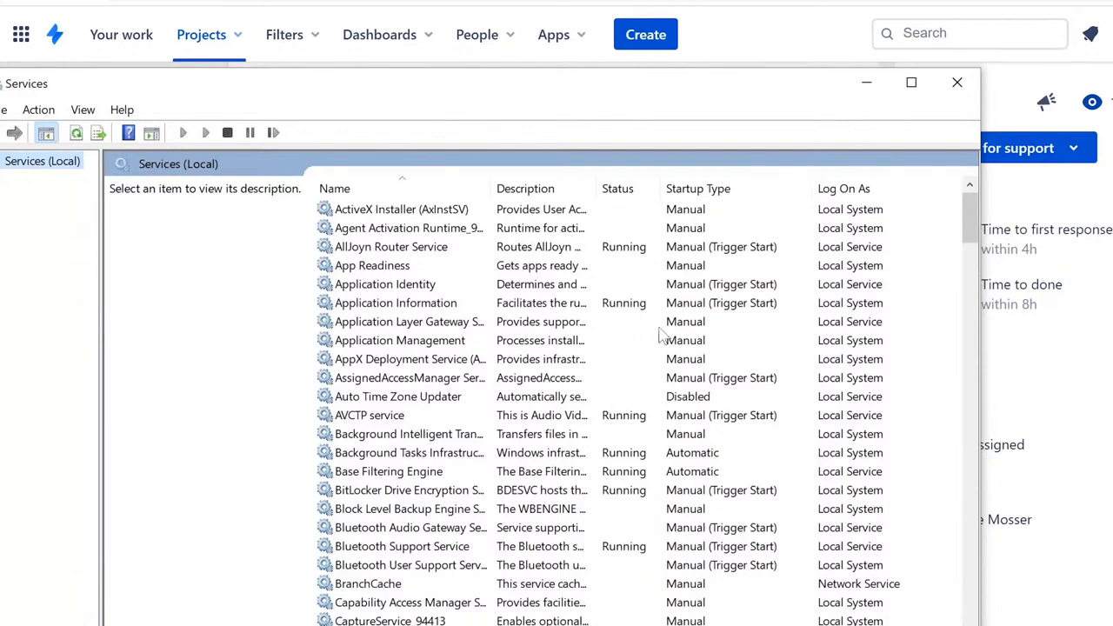
pyautogui.click(959, 82)
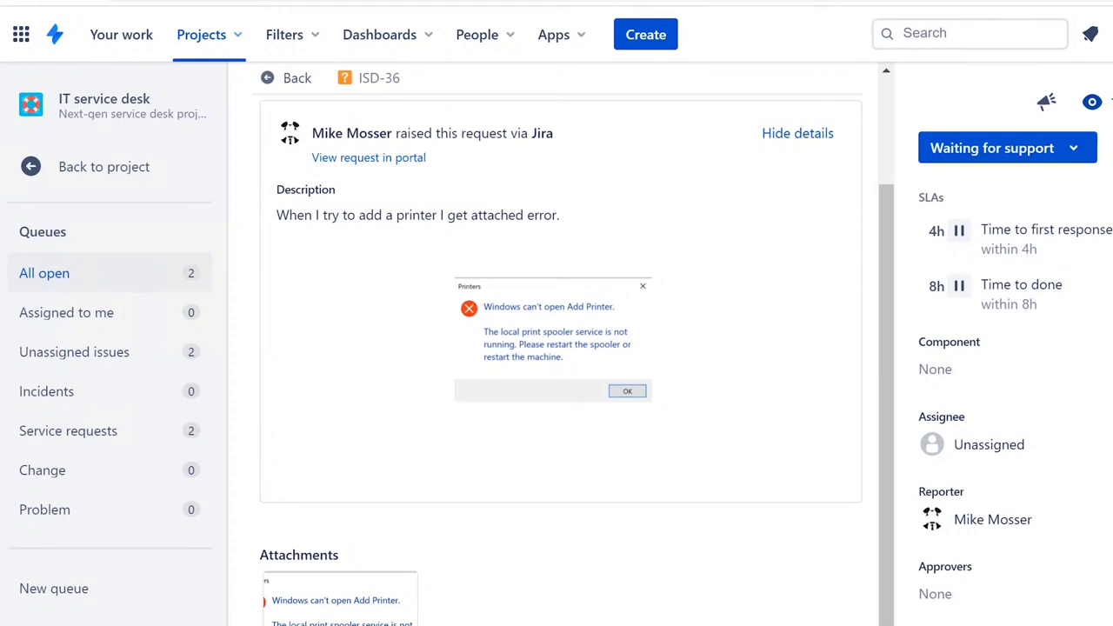
# Step: Reply to the customer that printing is enabled on their computer and ask them to retry
pyautogui.scroll(-2, 561, 348)
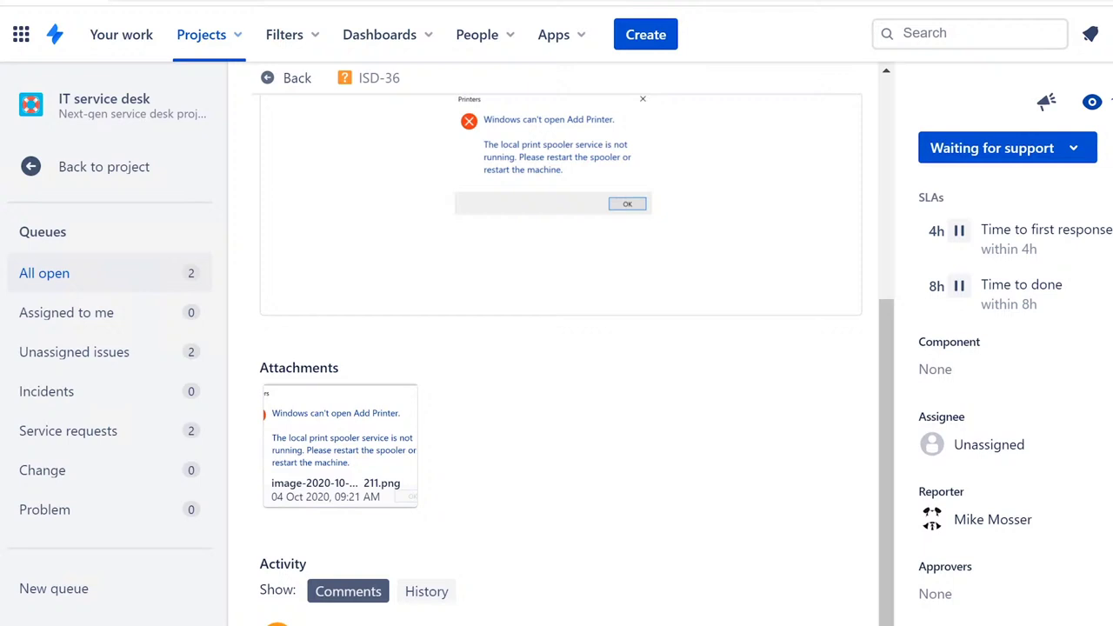
pyautogui.write('Helo')
pyautogui.press('BackSpace')
pyautogui.write('lo')
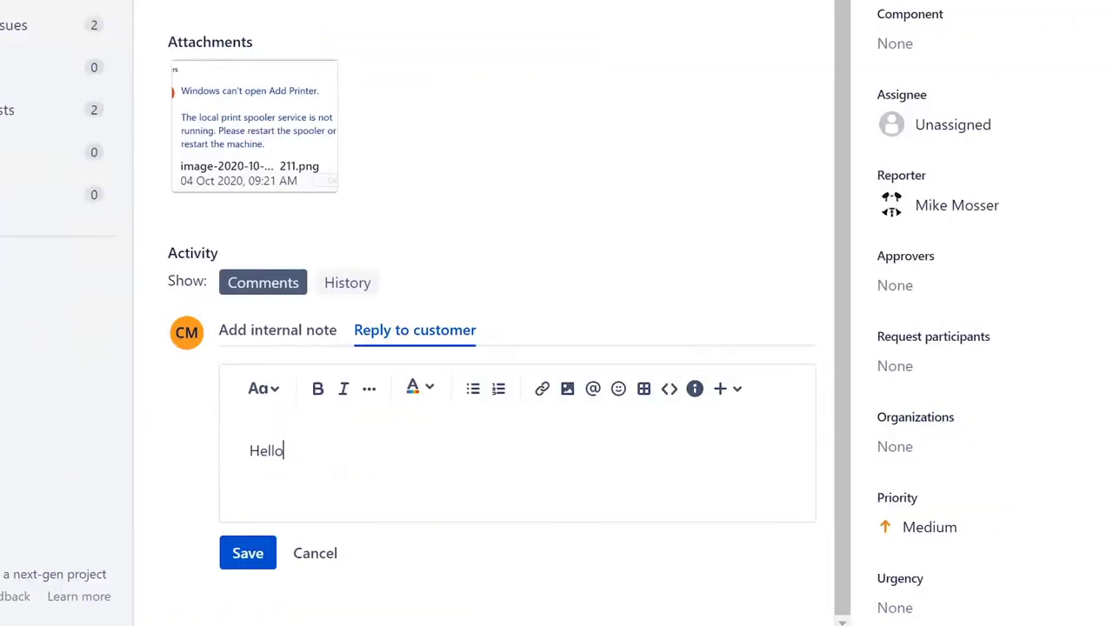
pyautogui.write(' Mike, I have enable')
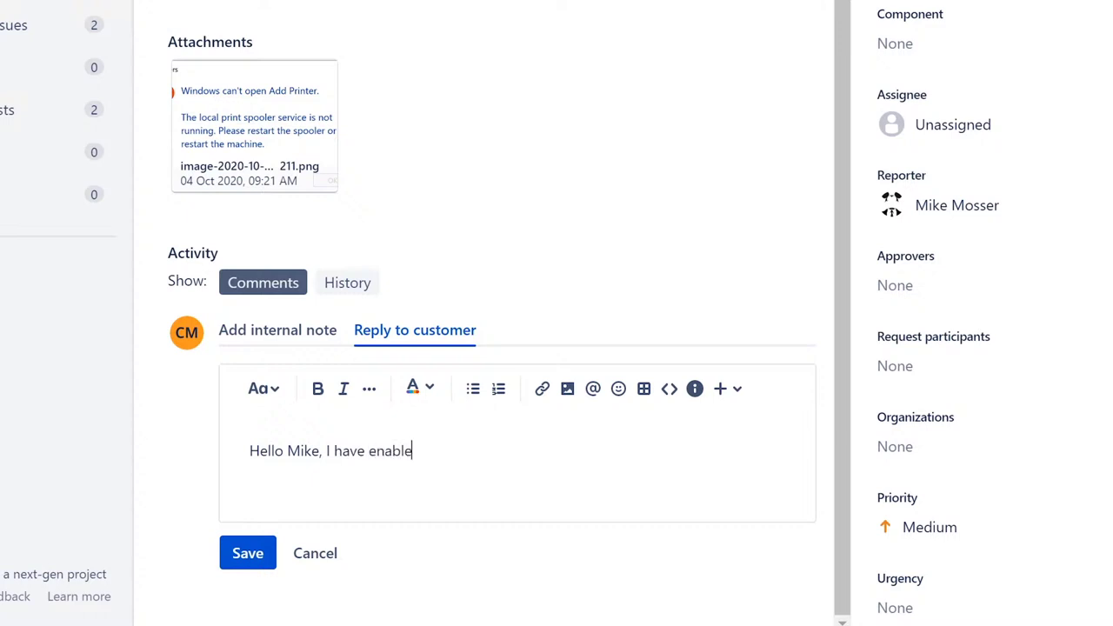
pyautogui.write('d Printing on yuour')
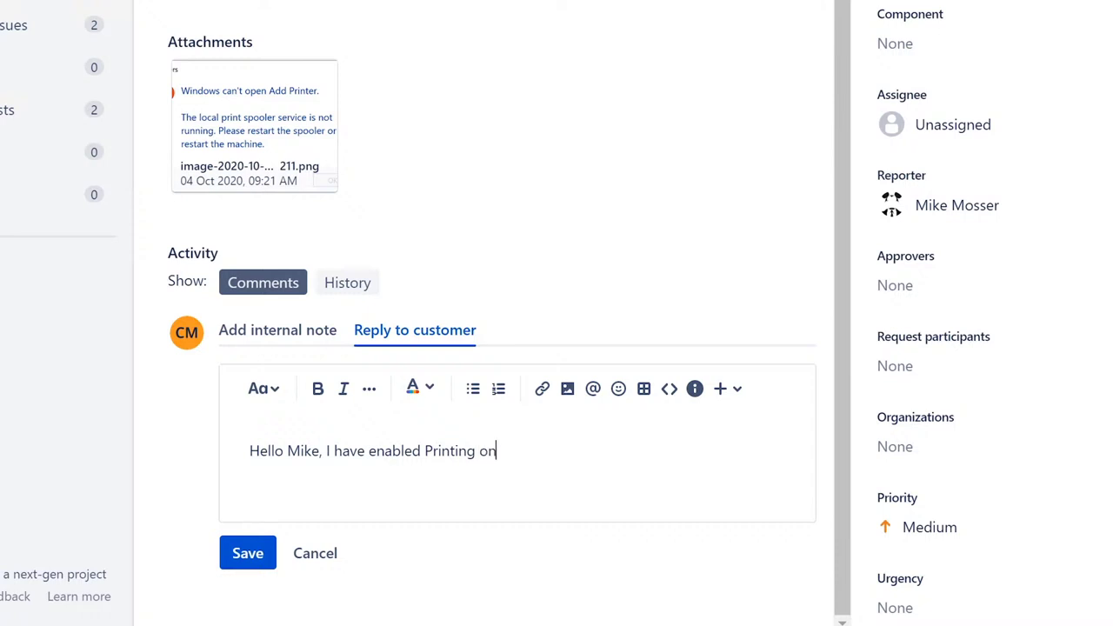
pyautogui.press('BackSpace')
pyautogui.press('BackSpace')
pyautogui.write('our compute4r')
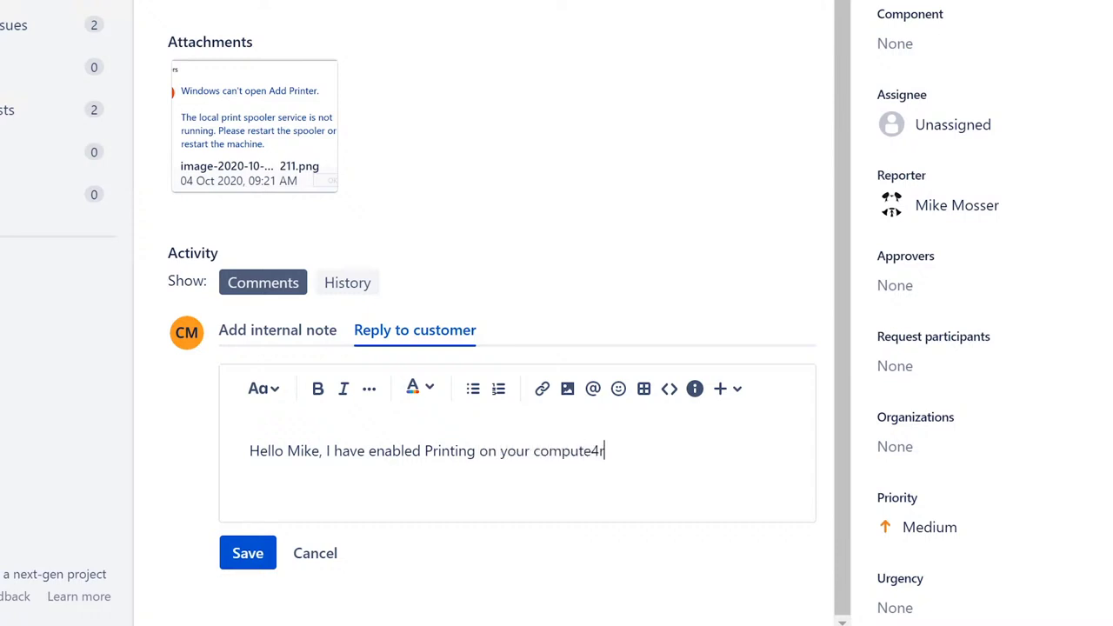
pyautogui.press('BackSpace')
pyautogui.press('BackSpace')
pyautogui.write('r. Please try again and ')
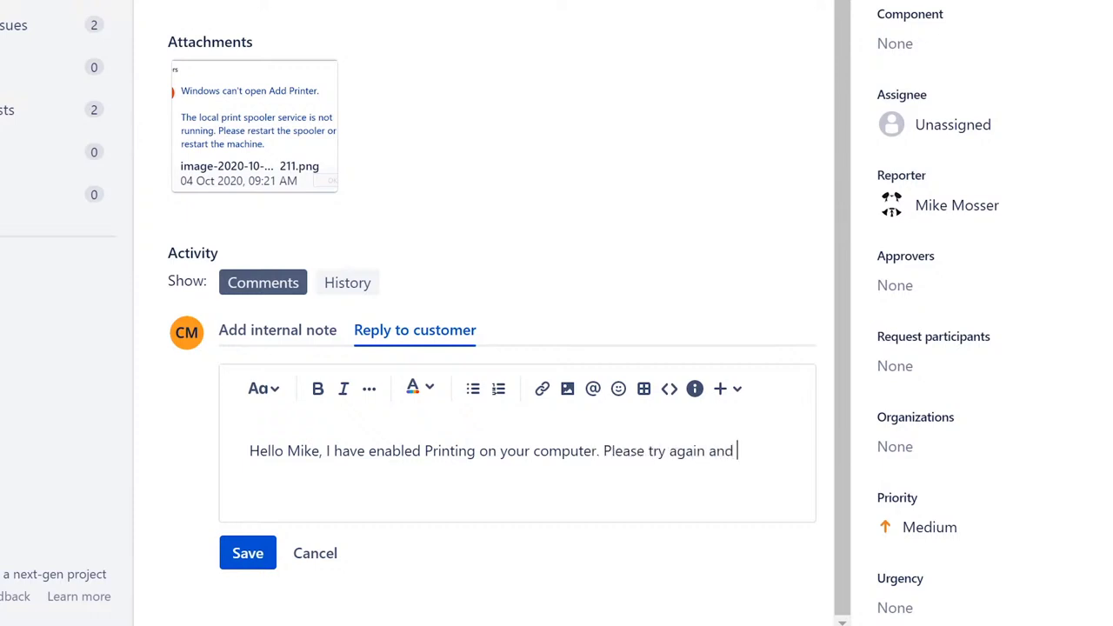
pyautogui.write('let me know')
pyautogui.write('if an')
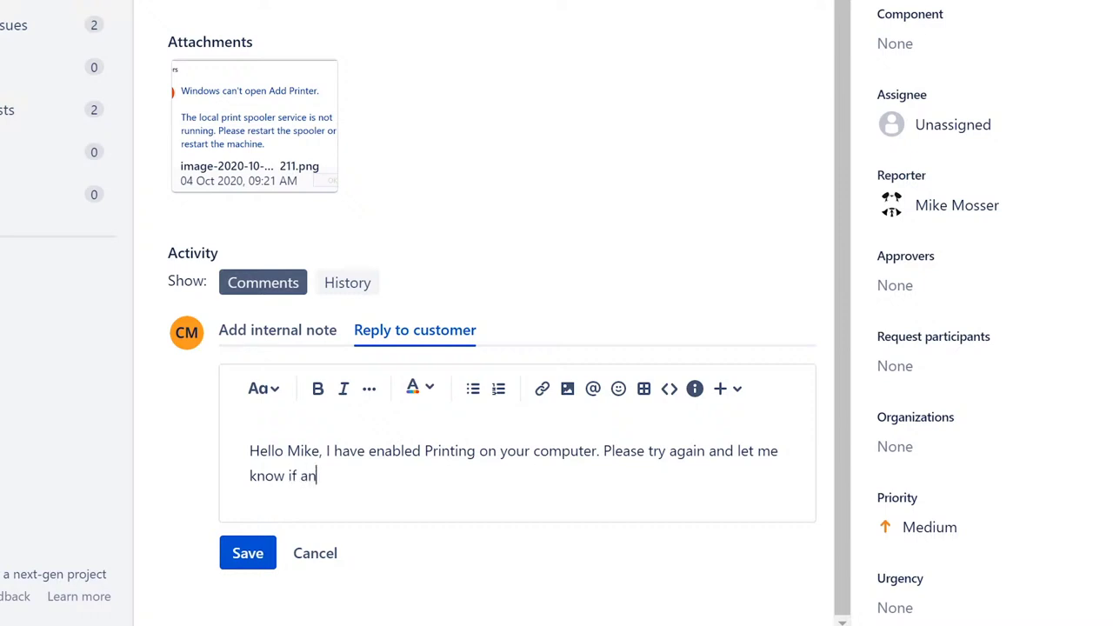
pyautogui.write('y issues. Ervin')
pyautogui.click(246, 553)
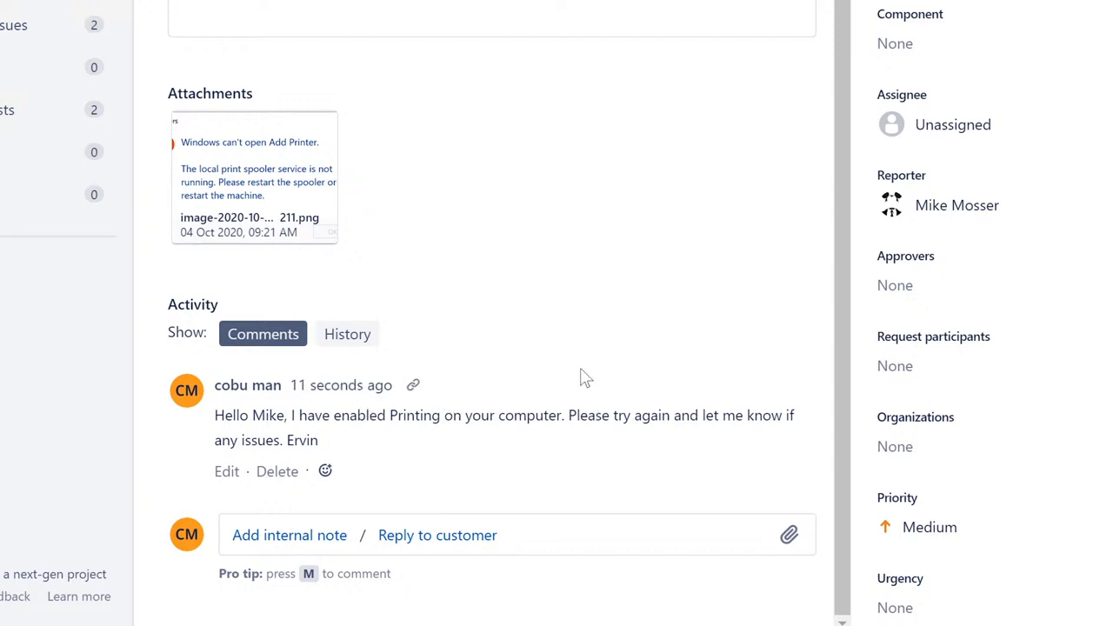
# Step: Post an internal note on ISD-36 saying 'Printing now works fine.', signed with the agent's name
pyautogui.moveTo(601, 416); pyautogui.dragTo(596, 440)
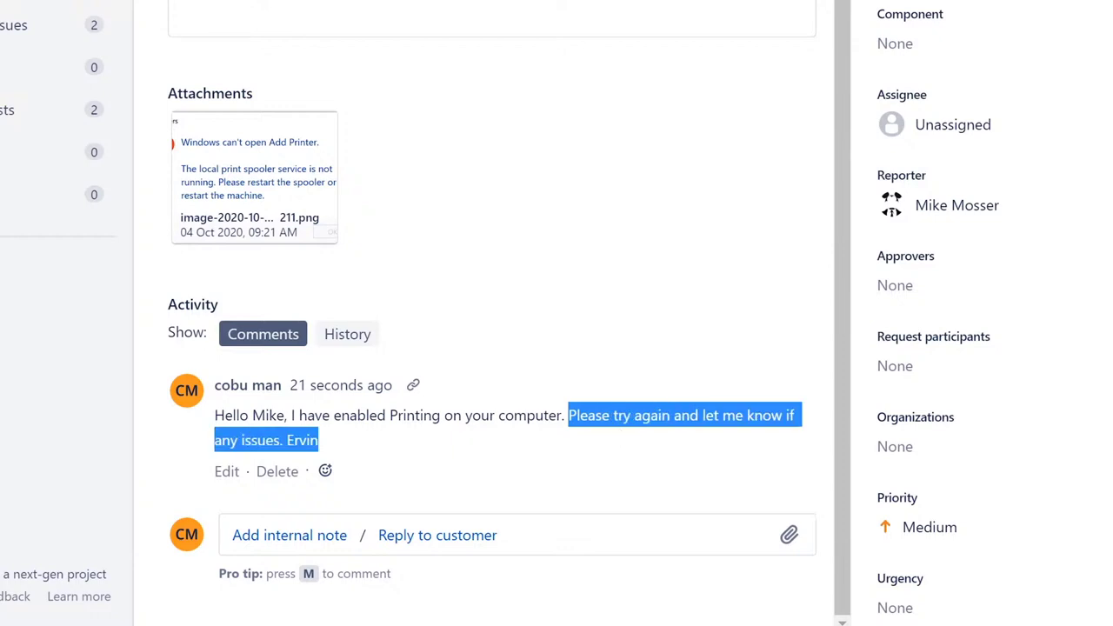
pyautogui.click(610, 440)
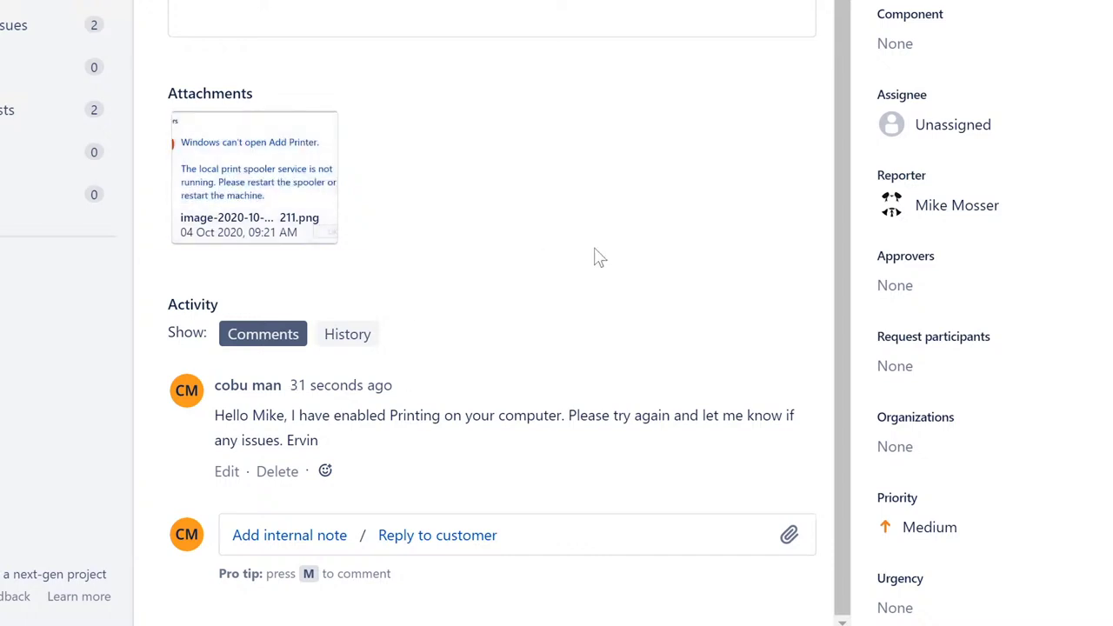
pyautogui.click(296, 537)
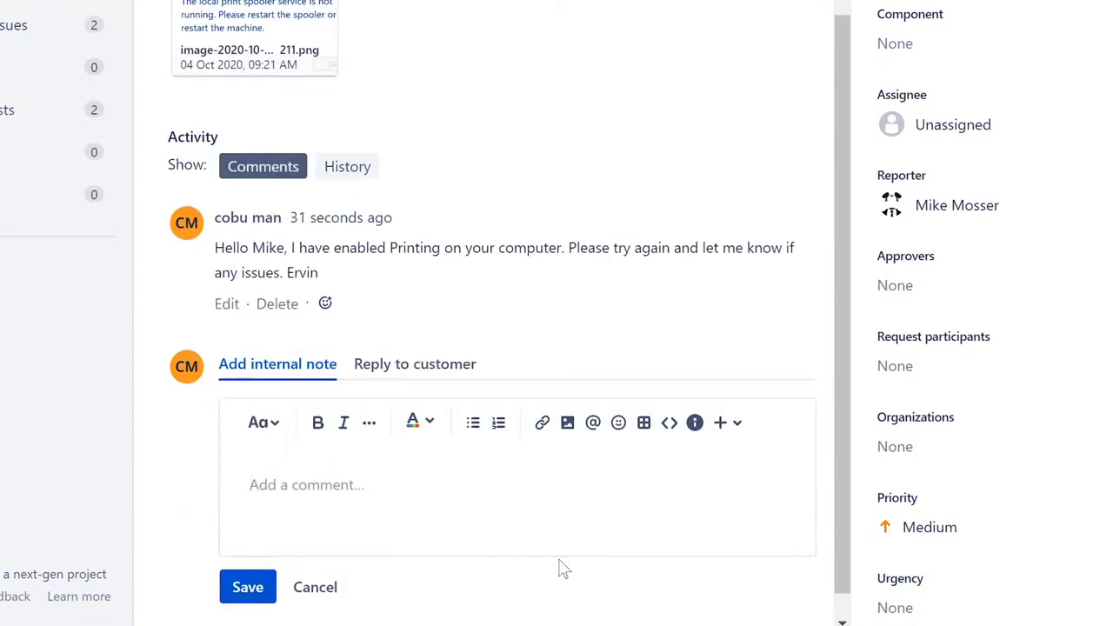
pyautogui.write('Printing ')
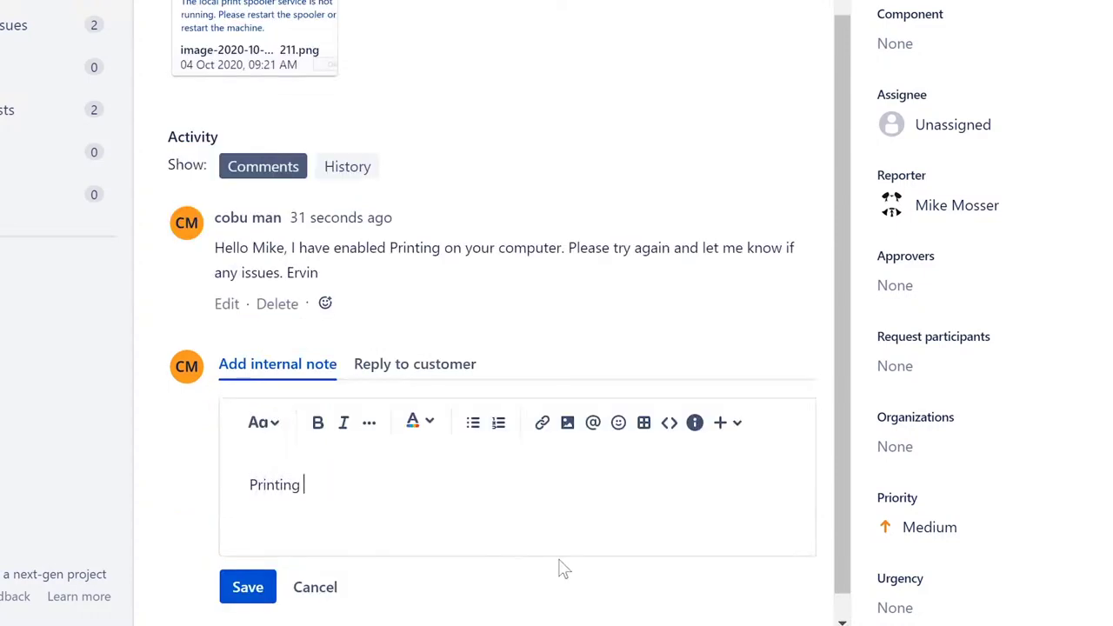
pyautogui.write('now workis fine.')
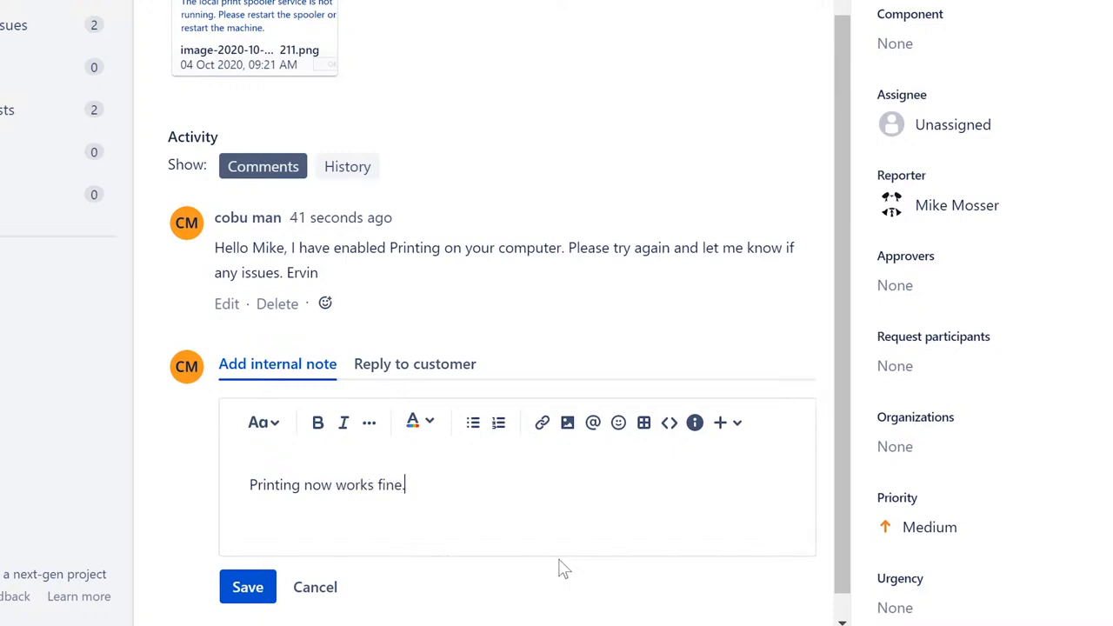
pyautogui.write(' Ervin')
pyautogui.click(249, 587)
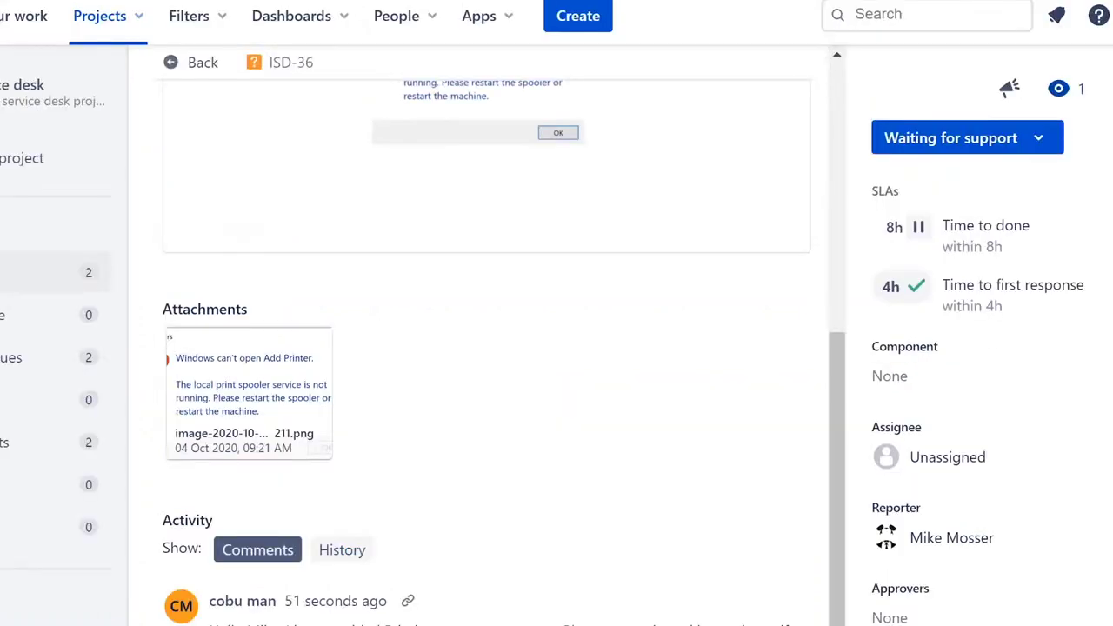
# Step: Move ISD-36 from Waiting for support to Completed, then bring back the queue list
pyautogui.scroll(3, 487, 348)
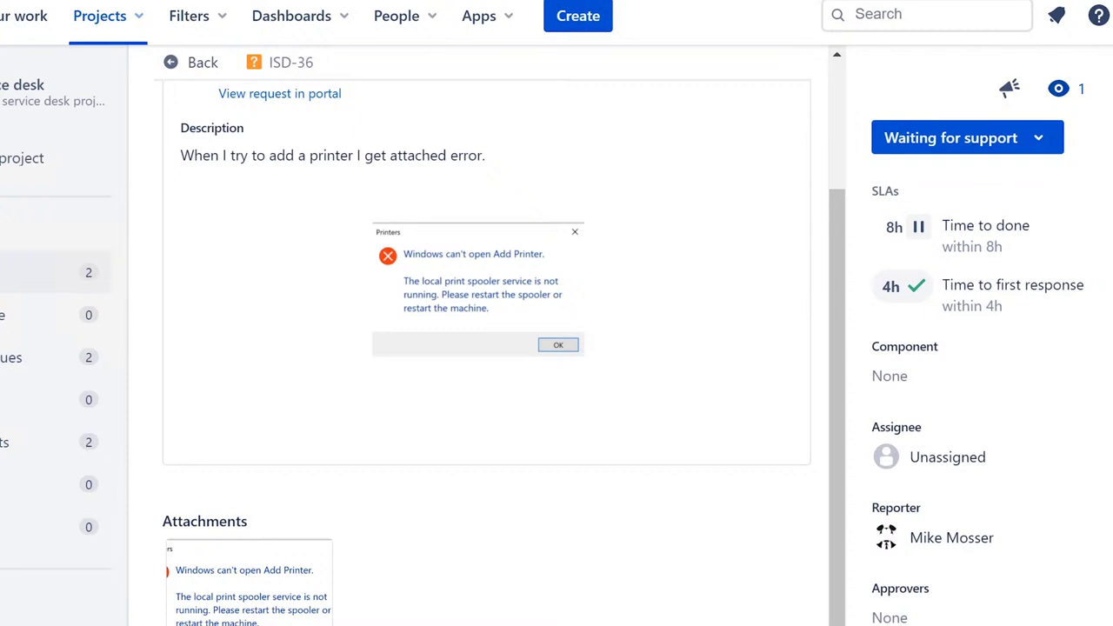
pyautogui.scroll(-3, 532, 600)
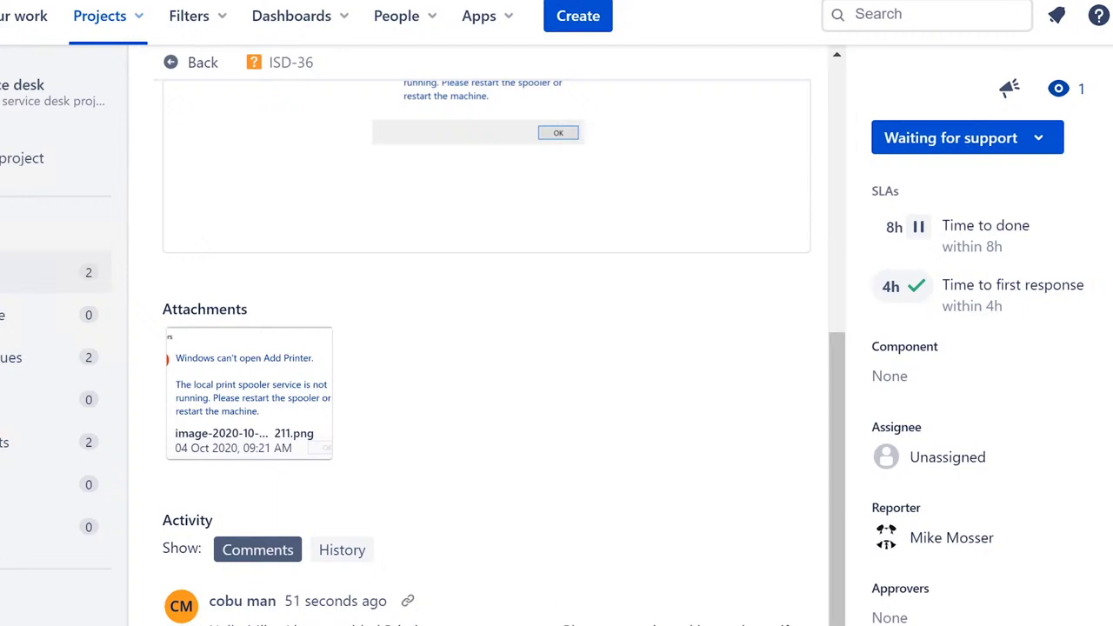
pyautogui.scroll(4, 487, 348)
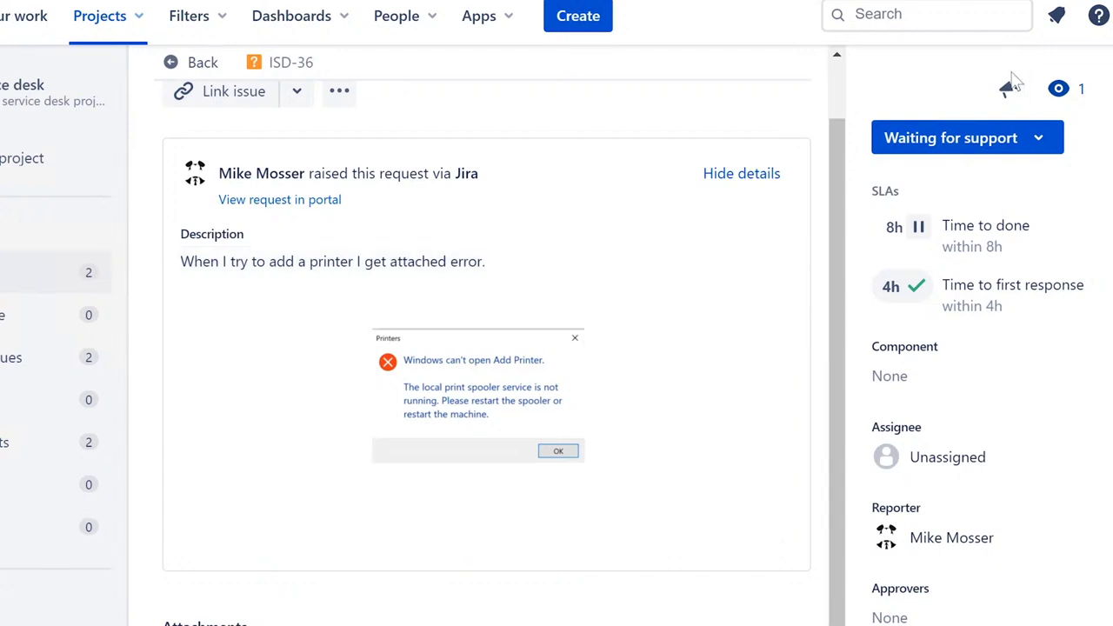
pyautogui.click(1042, 146)
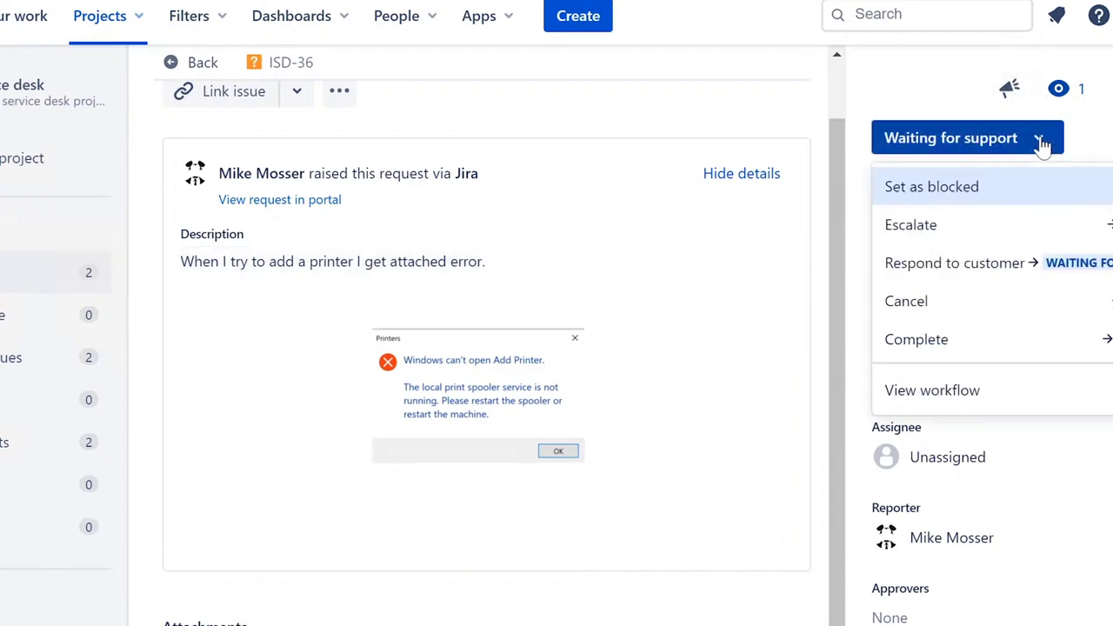
pyautogui.click(971, 339)
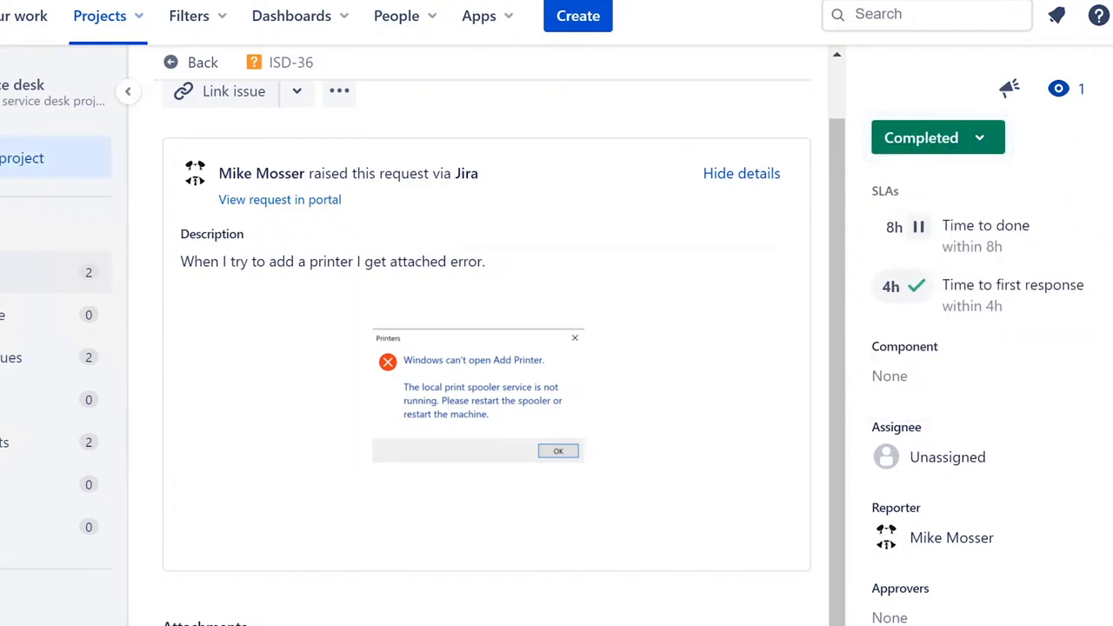
pyautogui.click(22, 158)
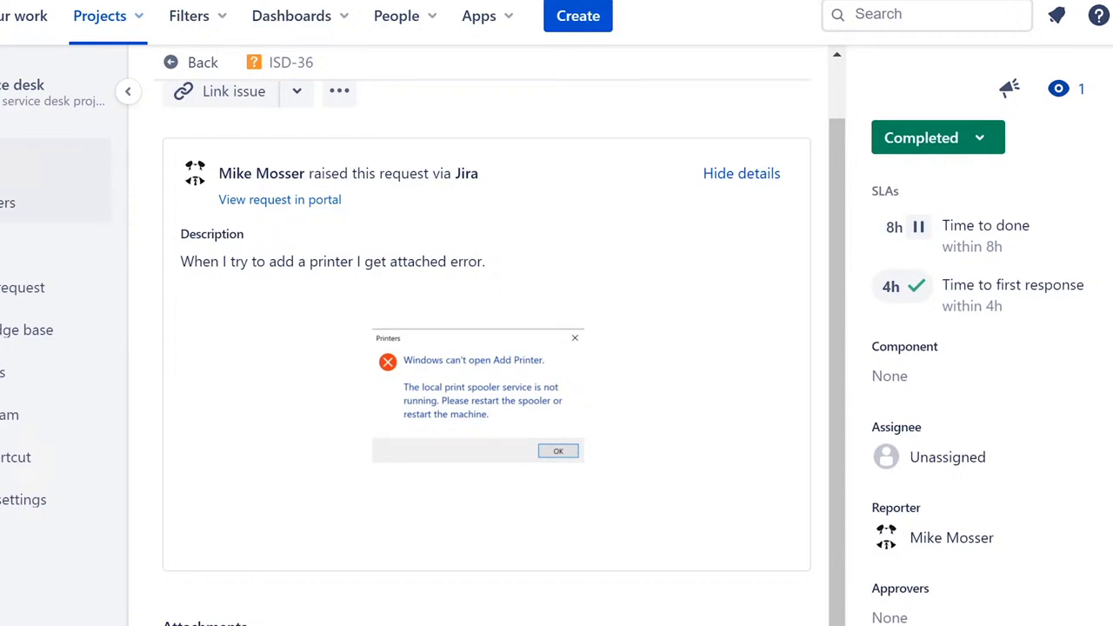
pyautogui.click(87, 155)
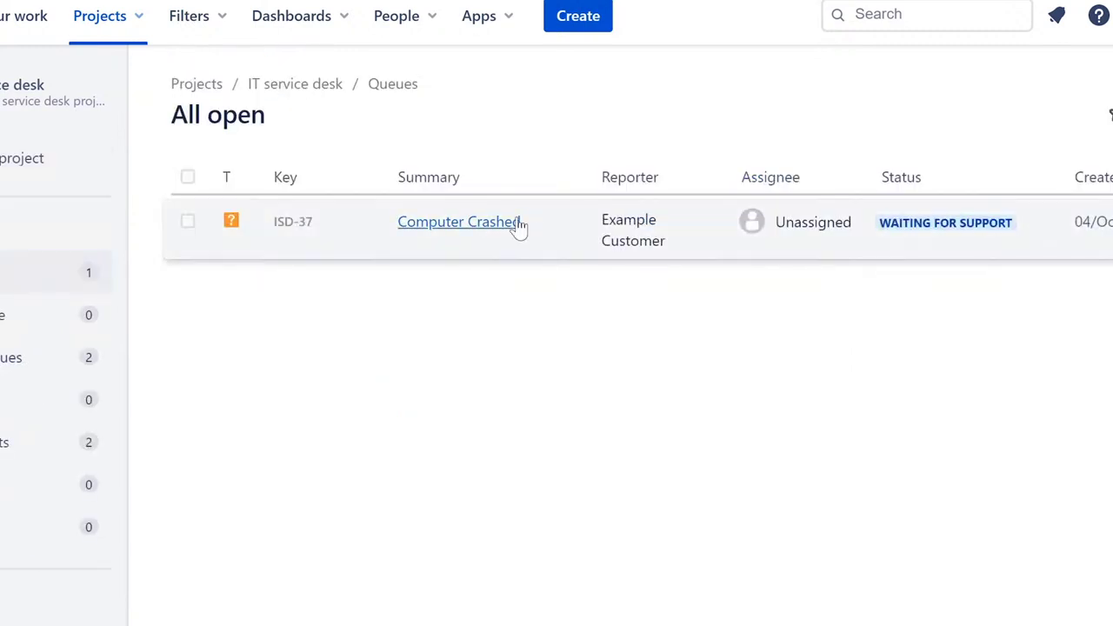
# Step: Open ISD-37 'Computer Crashed.', read its burning-plastic description, and enlarge the 250V 470µF capacitor photo
pyautogui.click(479, 224)
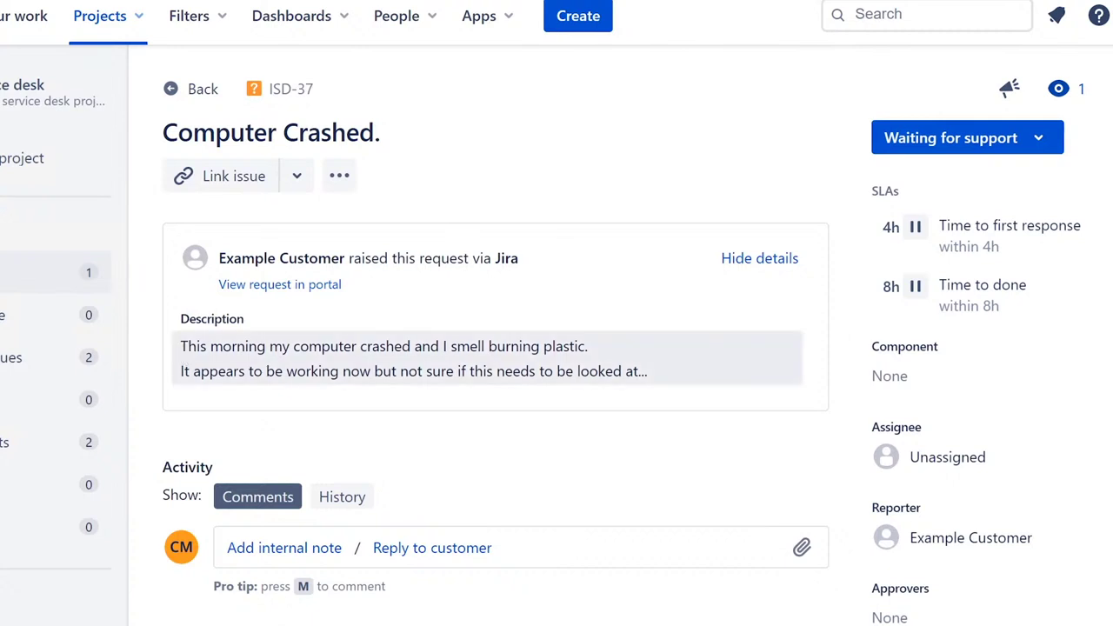
pyautogui.moveTo(188, 346); pyautogui.dragTo(613, 367)
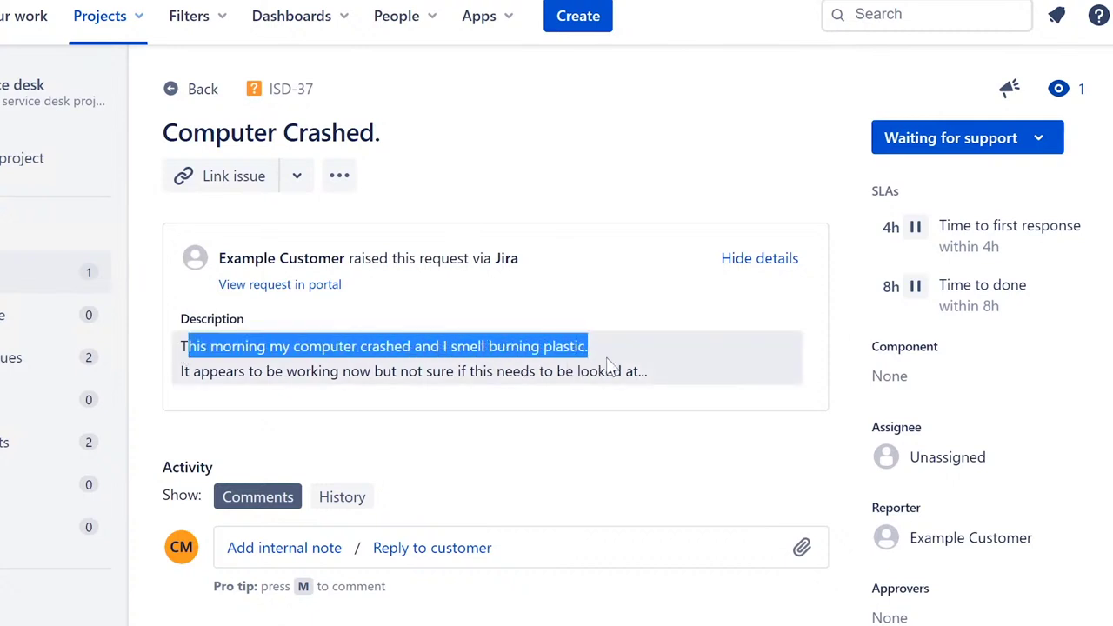
pyautogui.click(174, 380)
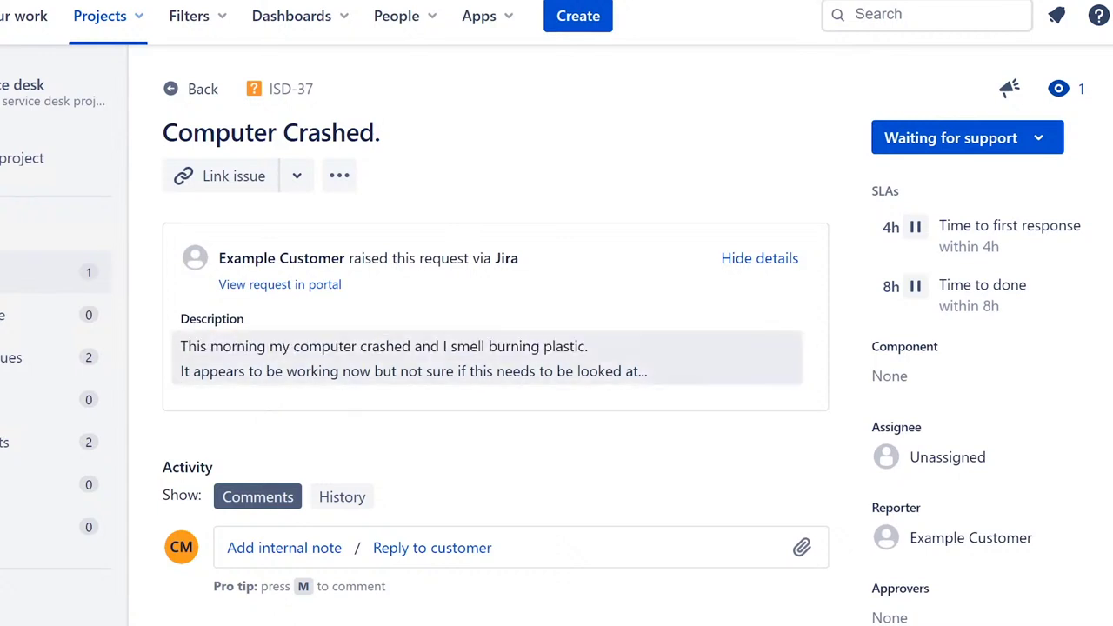
pyautogui.moveTo(649, 371); pyautogui.dragTo(181, 371)
pyautogui.click(181, 372)
pyautogui.moveTo(649, 371); pyautogui.dragTo(190, 372)
pyautogui.click(190, 371)
pyautogui.moveTo(649, 371); pyautogui.dragTo(180, 371)
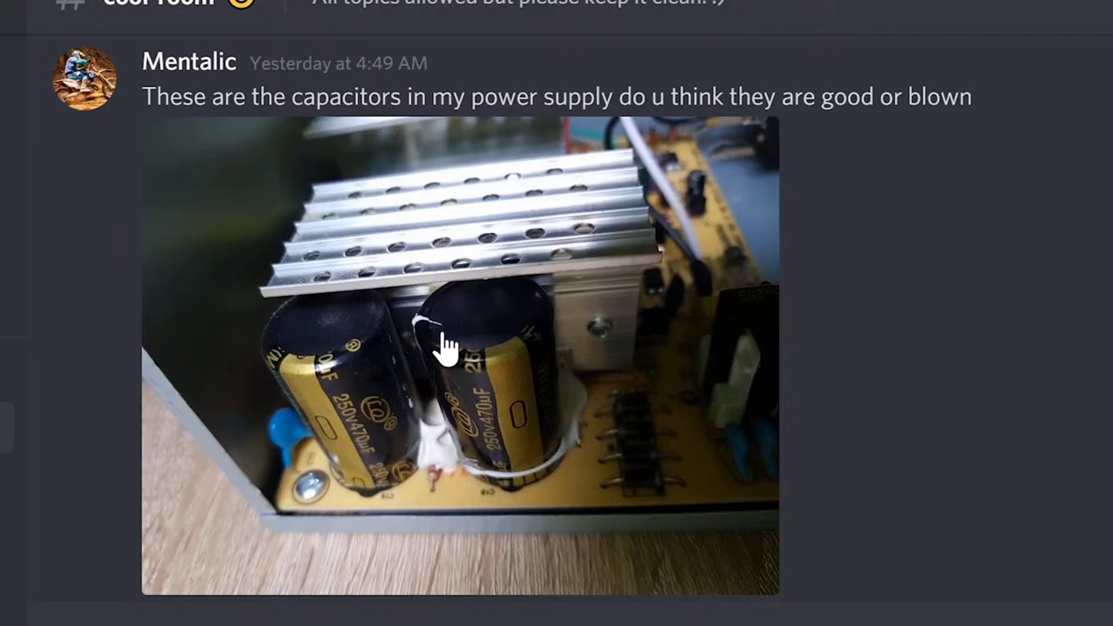
pyautogui.click(472, 358)
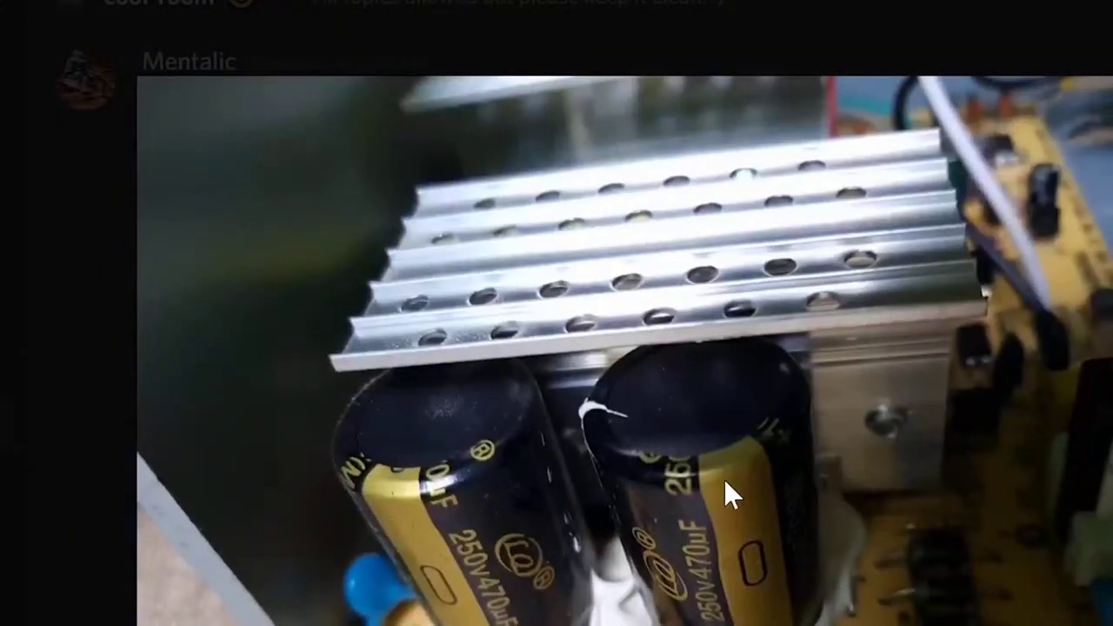
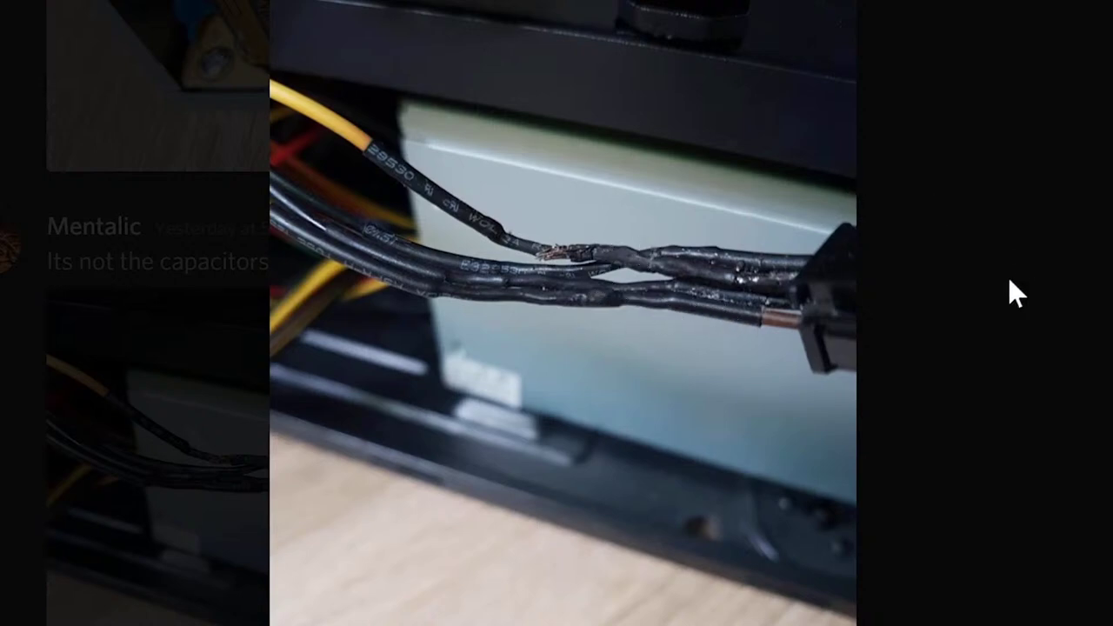
# Step: View the red cable and motherboard photos in the Discord PSU repair thread
pyautogui.click(984, 320)
pyautogui.scroll(-15, 626, 317)
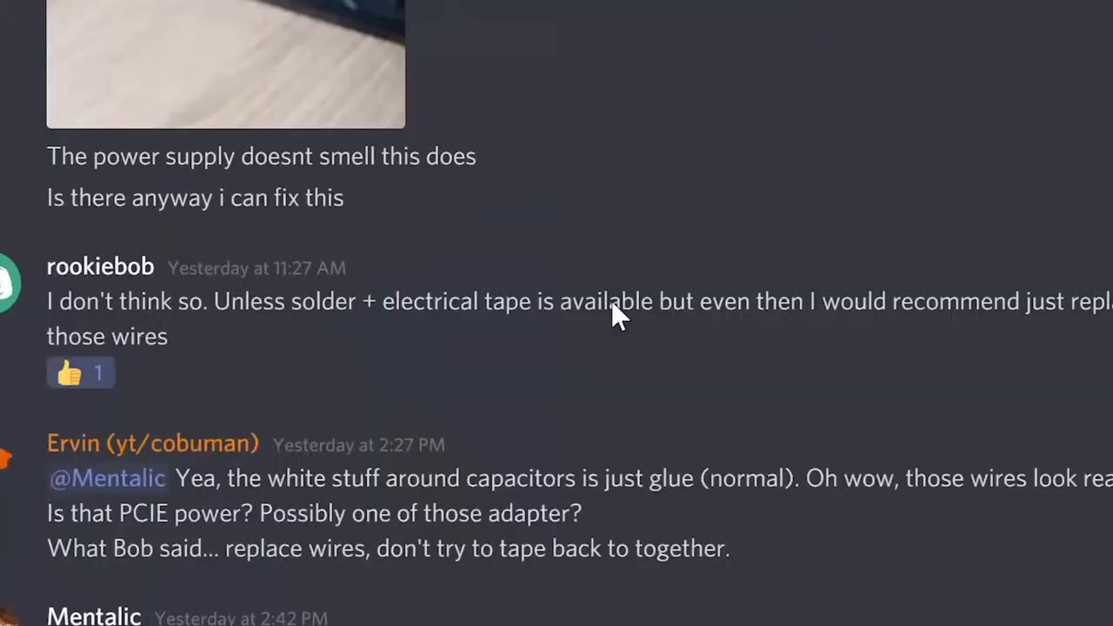
pyautogui.scroll(-4, 607, 301)
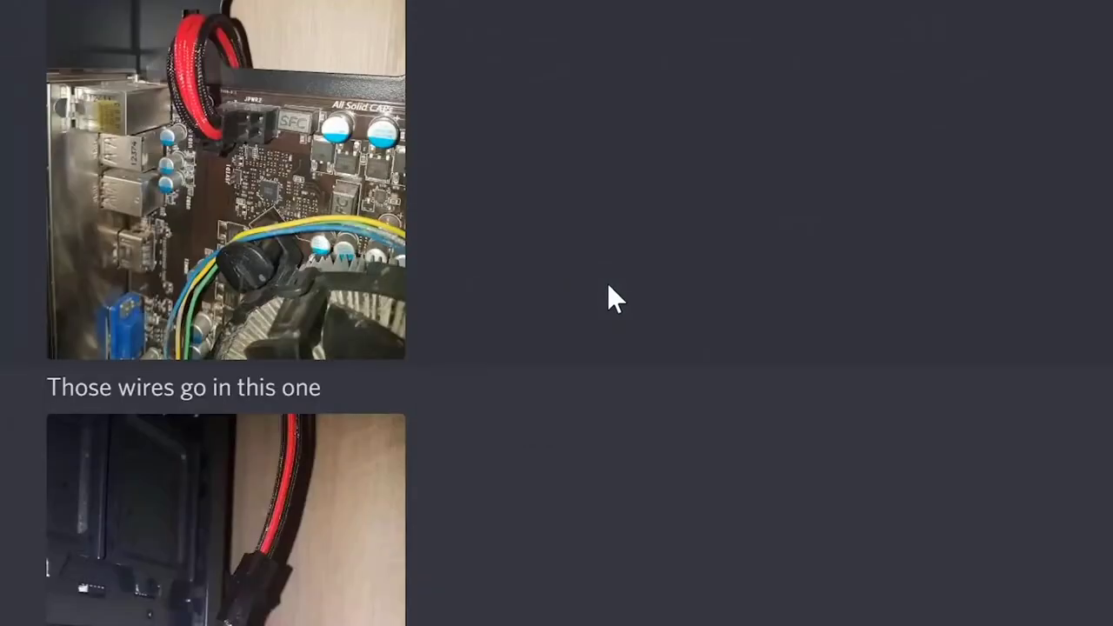
pyautogui.click(269, 457)
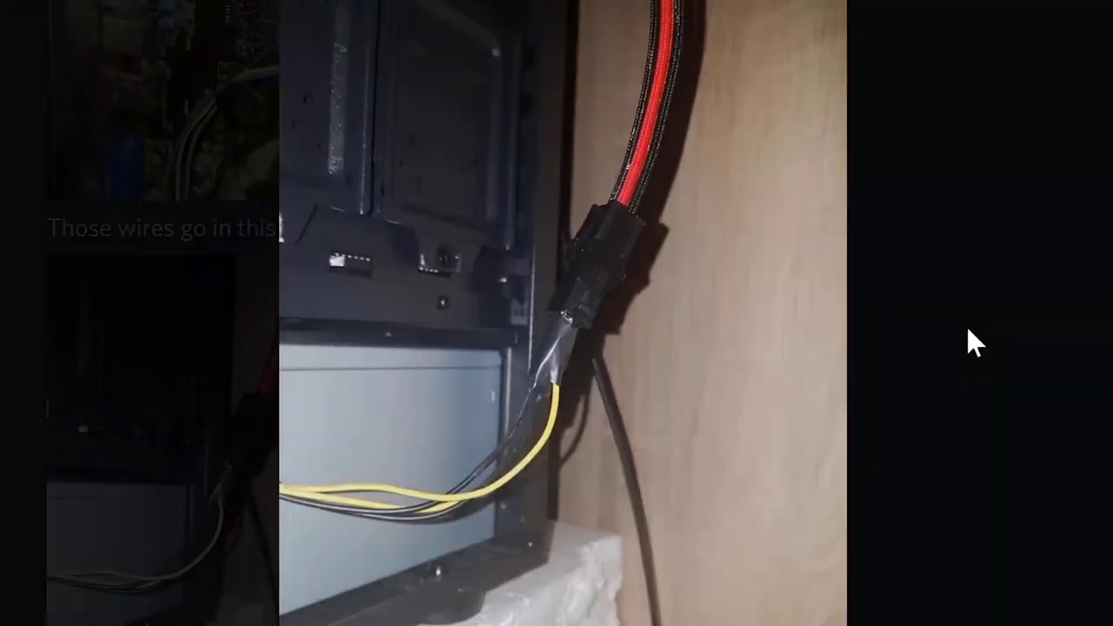
pyautogui.click(964, 334)
pyautogui.scroll(4, 348, 330)
pyautogui.click(241, 387)
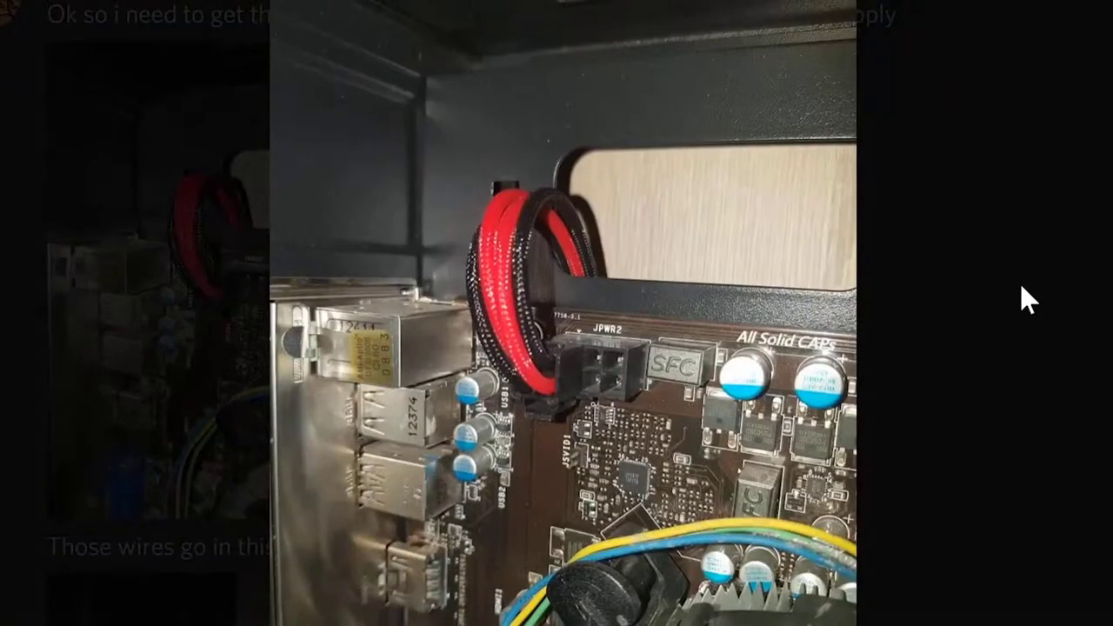
pyautogui.click(993, 316)
# Step: Scroll through the replacement suggestion and view the wire photo
pyautogui.scroll(-10, 994, 315)
pyautogui.scroll(-4, 992, 311)
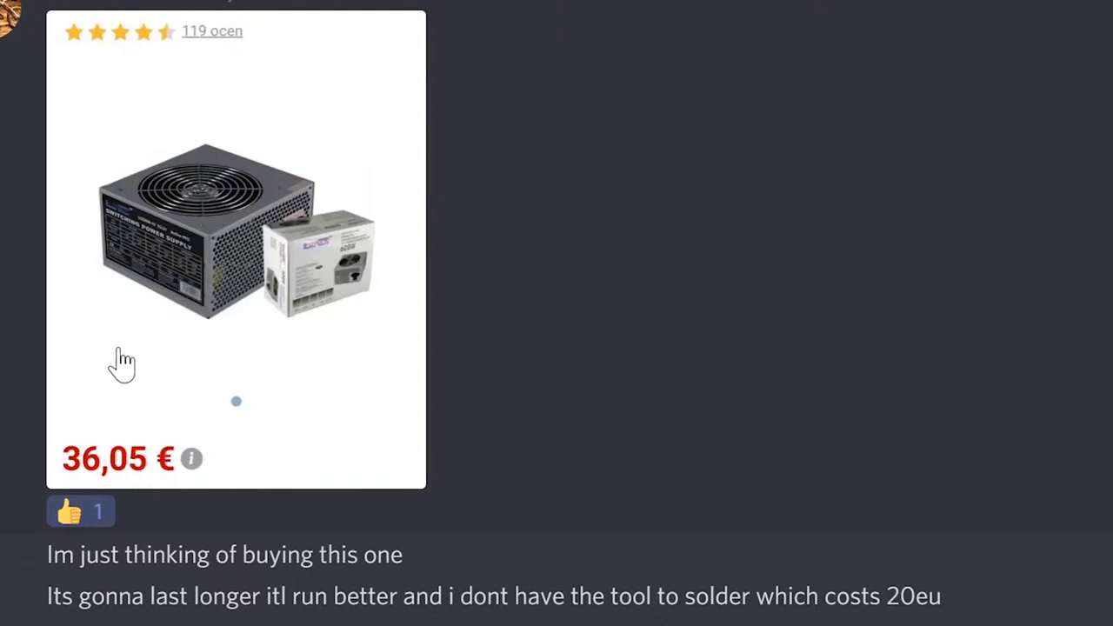
pyautogui.scroll(2, 218, 347)
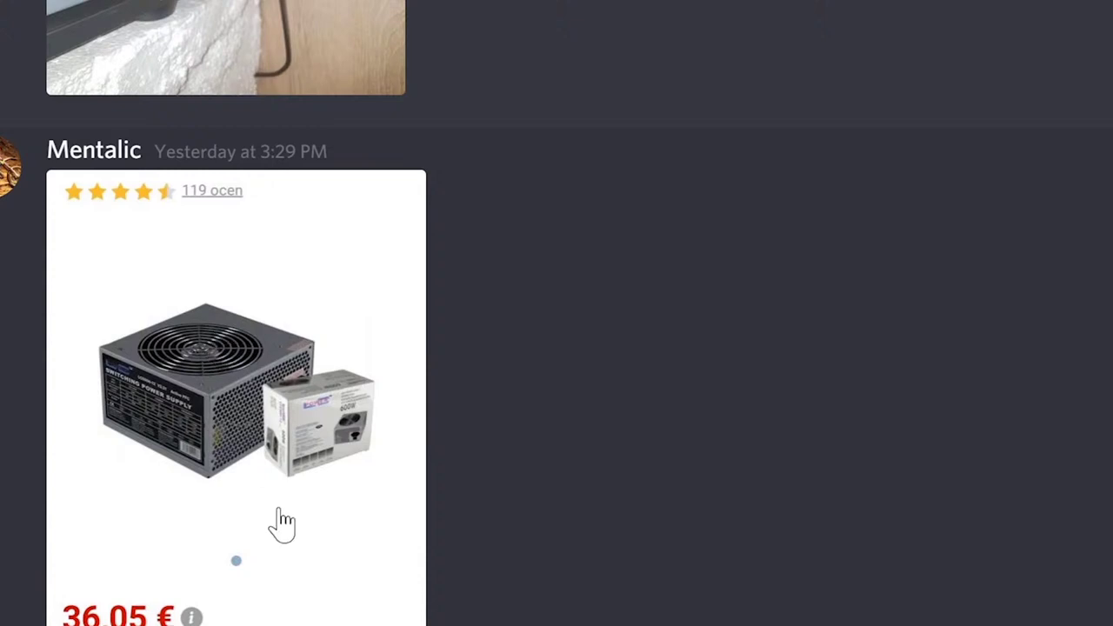
pyautogui.scroll(-4, 284, 523)
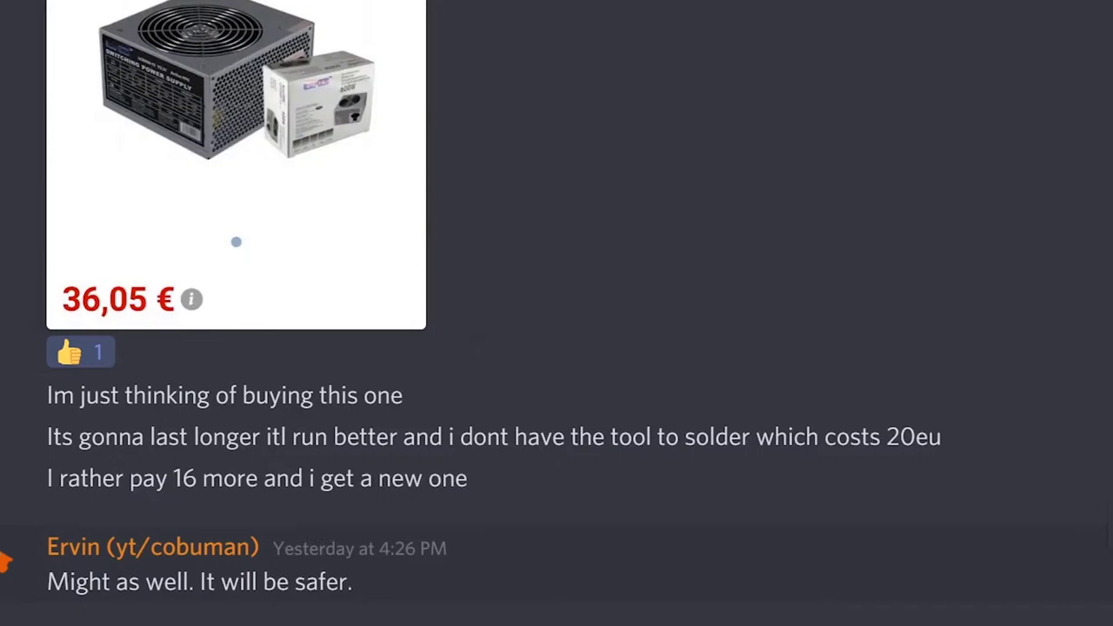
pyautogui.scroll(10, 319, 301)
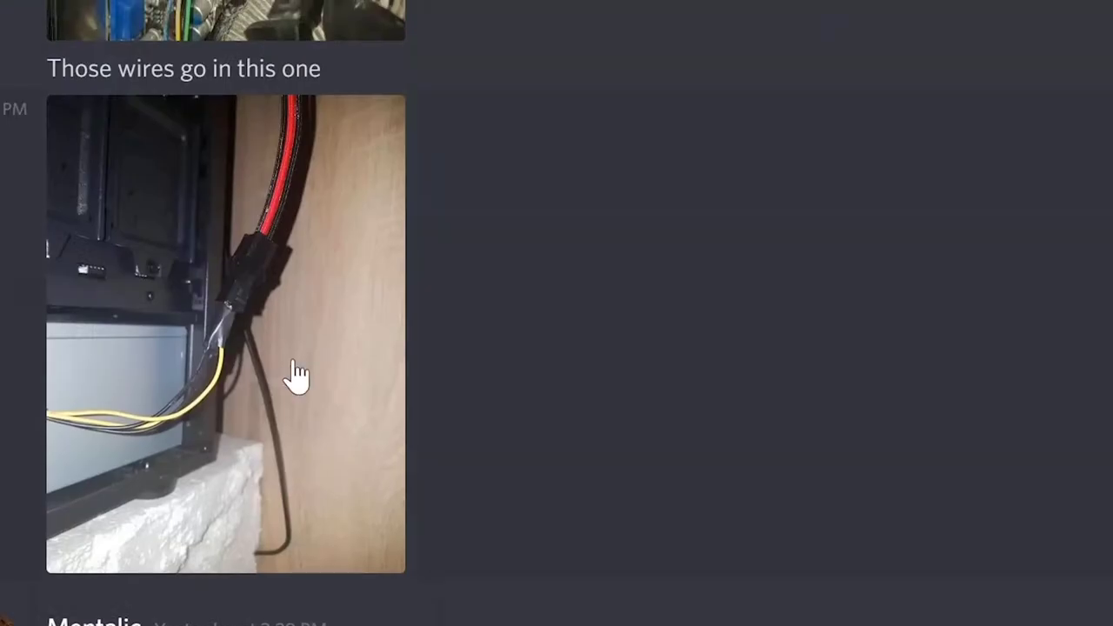
pyautogui.scroll(7, 280, 405)
pyautogui.scroll(-4, 286, 497)
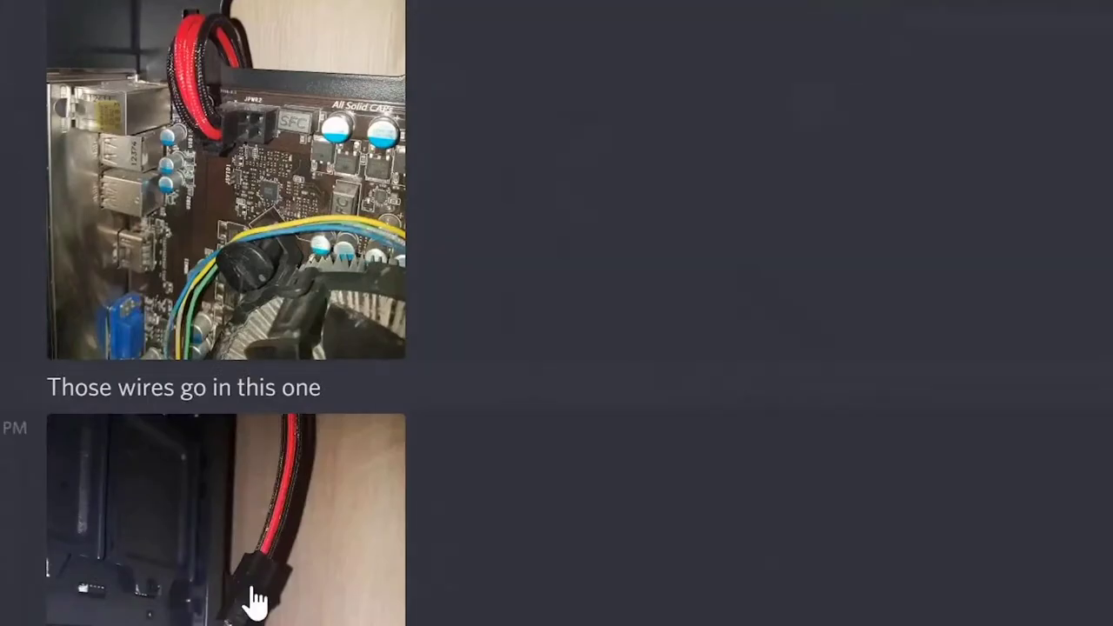
pyautogui.click(255, 621)
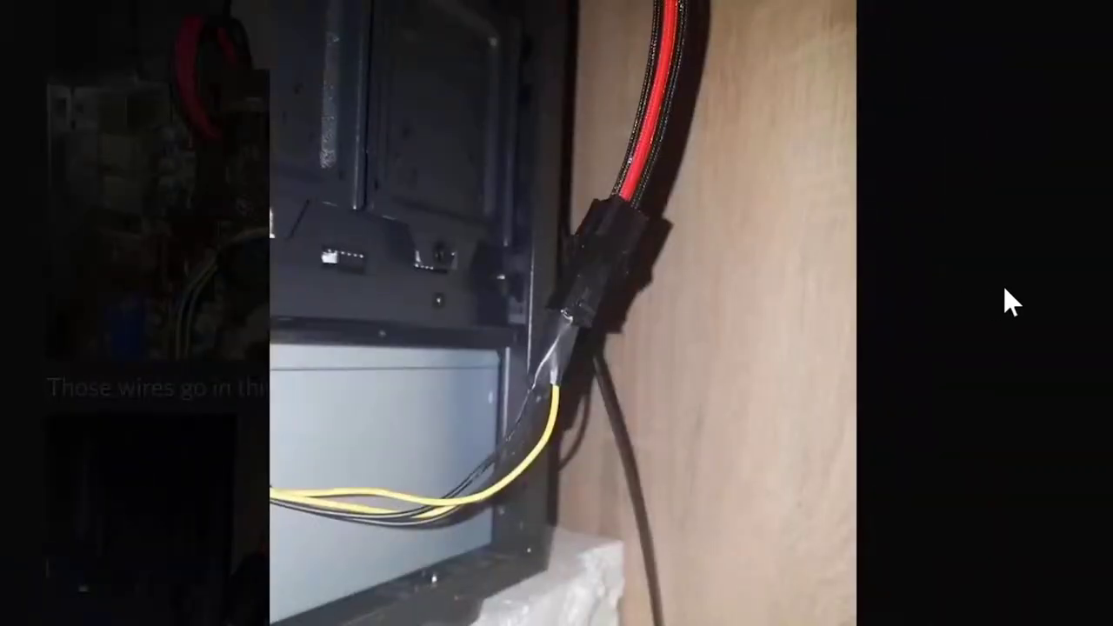
pyautogui.click(1004, 286)
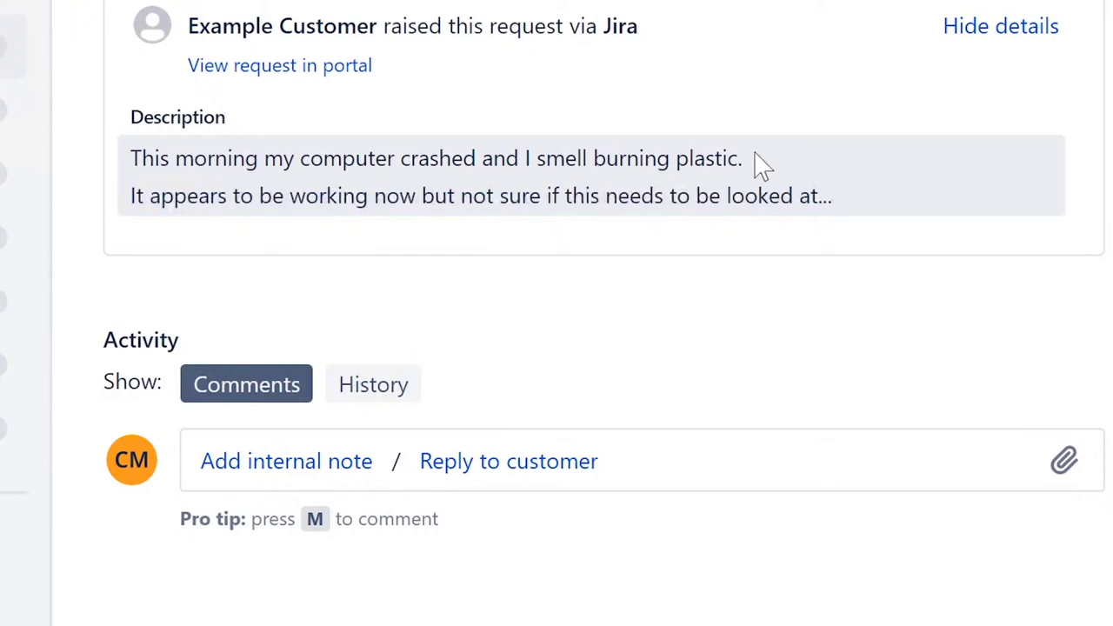
# Step: Post a customer reply: it sounds like a bad PSU; have a local PC tech take a look
pyautogui.click(513, 470)
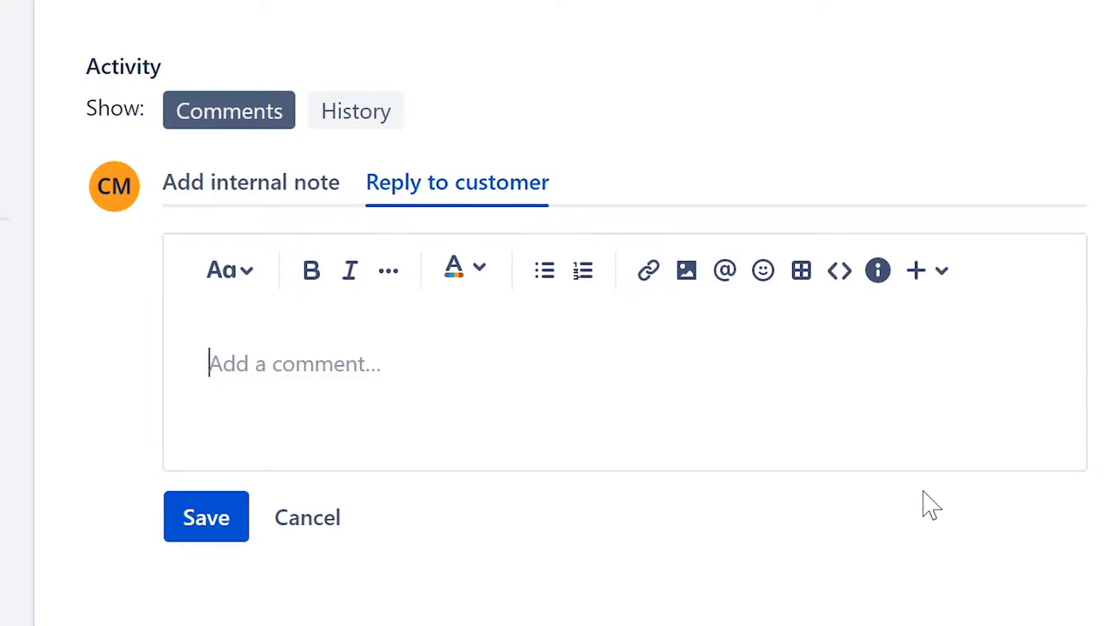
pyautogui.write('Please')
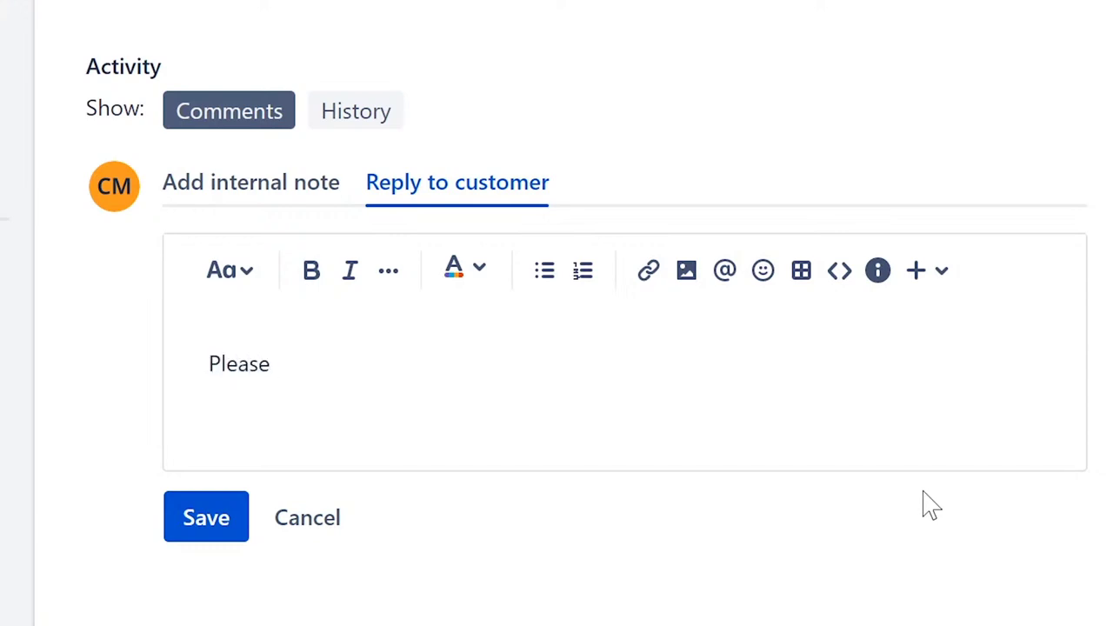
pyautogui.press('BackSpace')
pyautogui.press('BackSpace')
pyautogui.press('BackSpace')
pyautogui.press('BackSpace')
pyautogui.press('BackSpace')
pyautogui.press('BackSpace')
pyautogui.press('BackSpace')
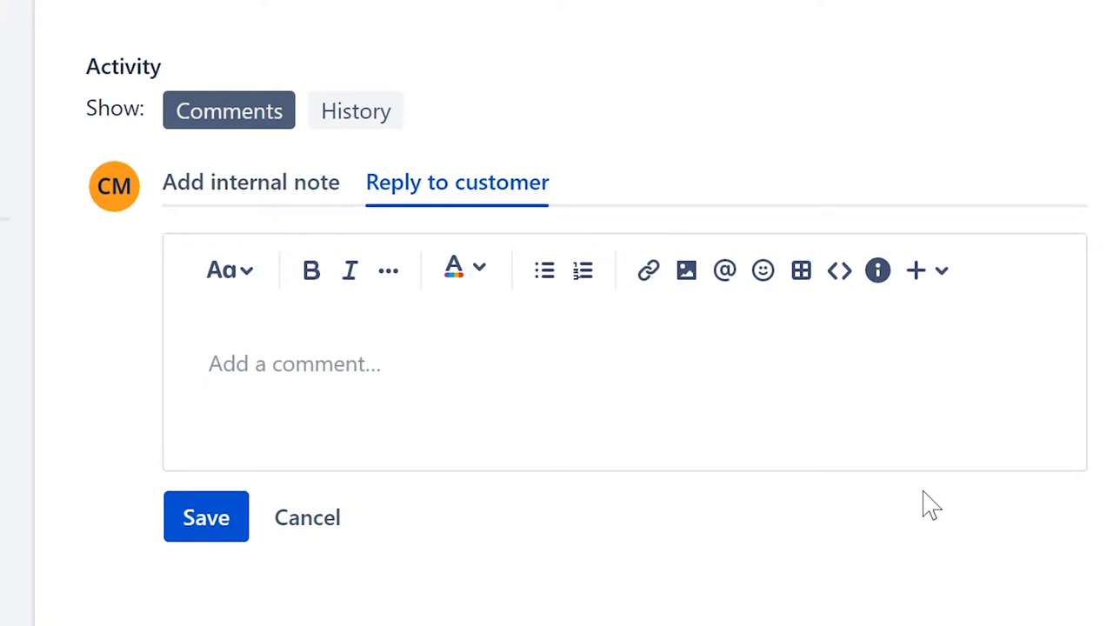
pyautogui.write('Hello, i')
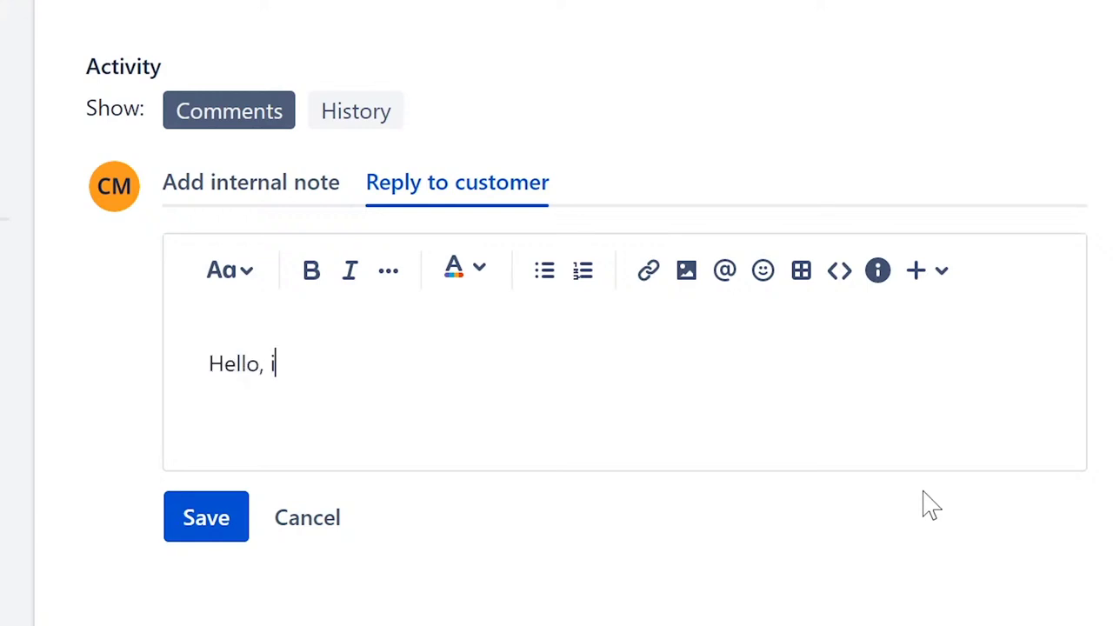
pyautogui.write('t sounds like')
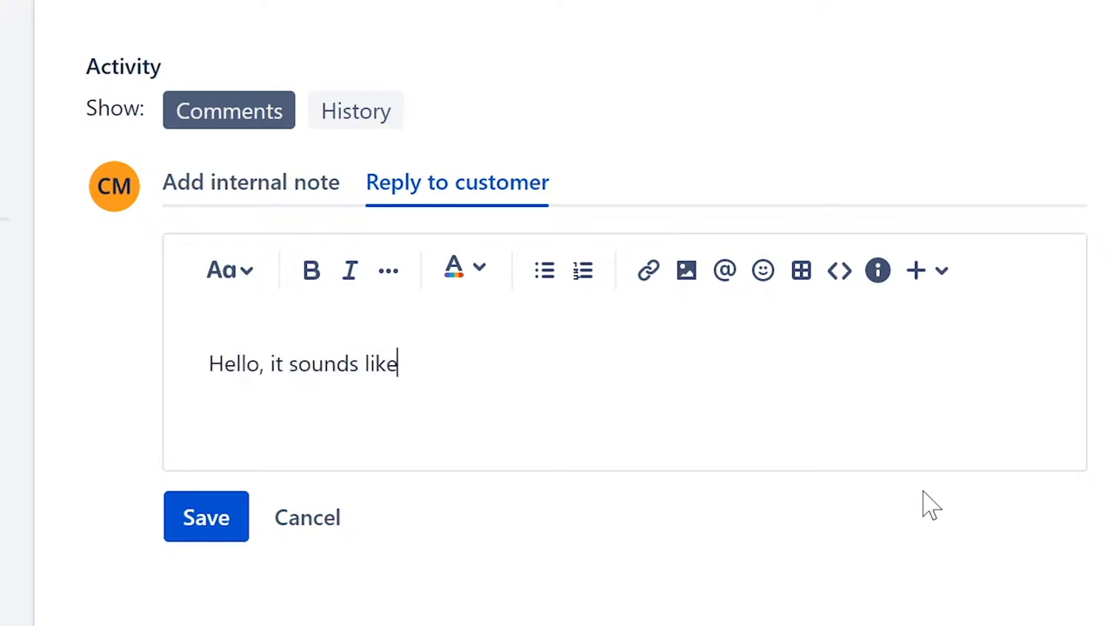
pyautogui.write(' you have a bad PSU')
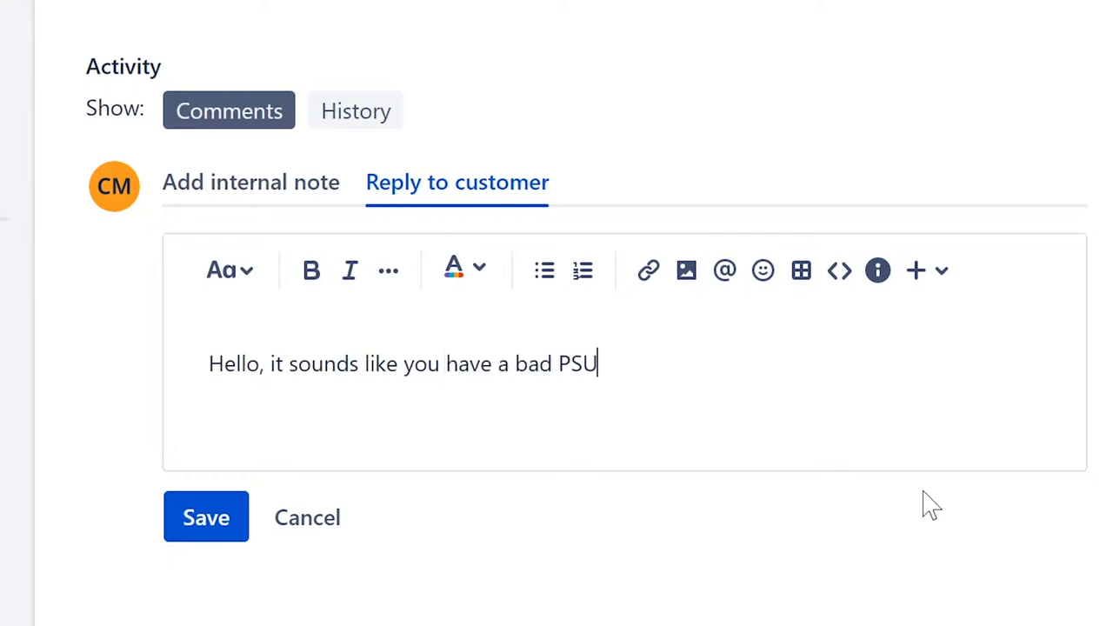
pyautogui.write('. Please take your computer ')
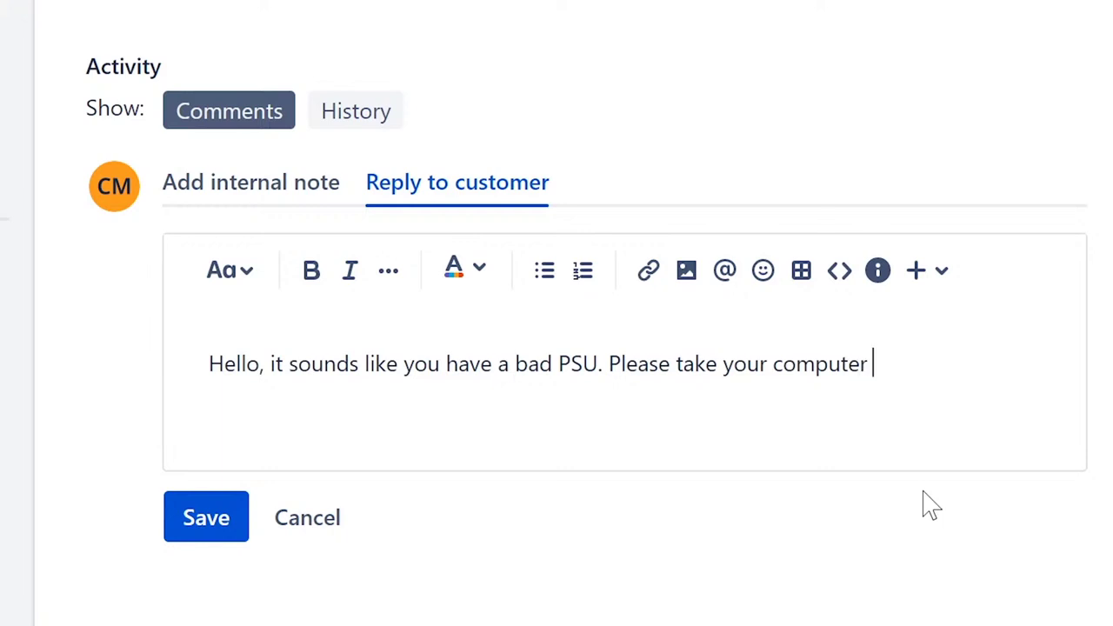
pyautogui.write('to local ')
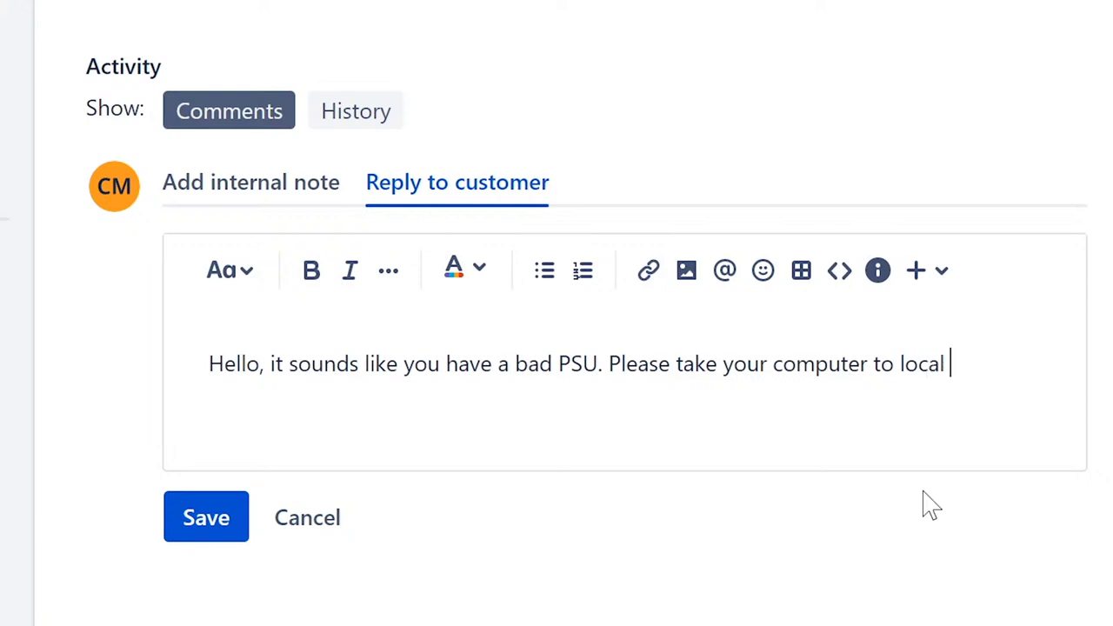
pyautogui.write('Pc tech to ha')
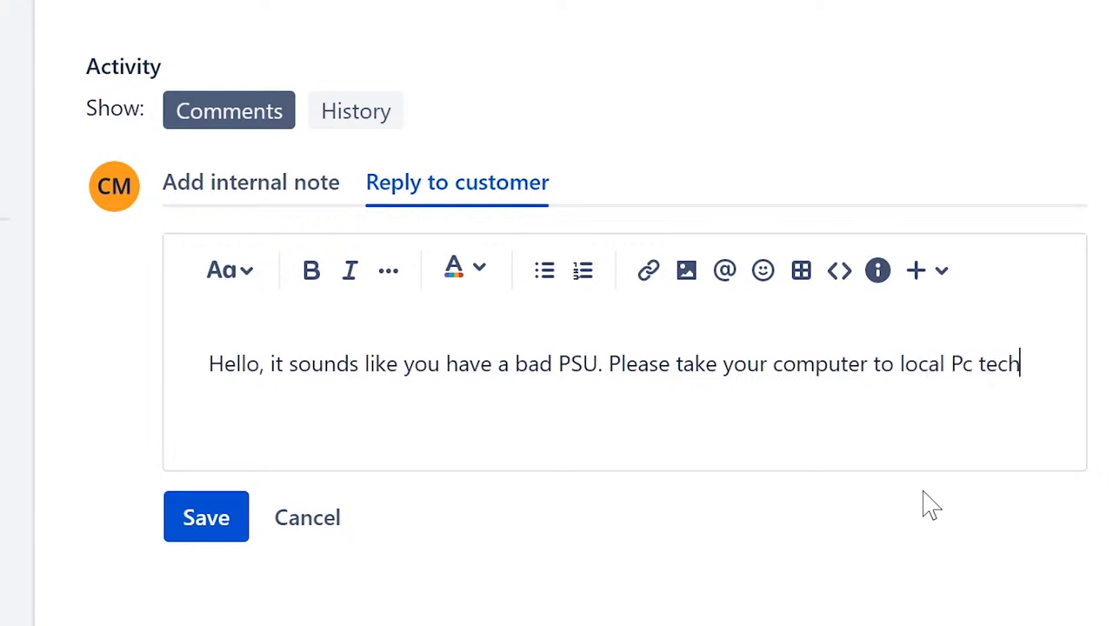
pyautogui.press('BackSpace')
pyautogui.press('BackSpace')
pyautogui.write('take a look. Ervin')
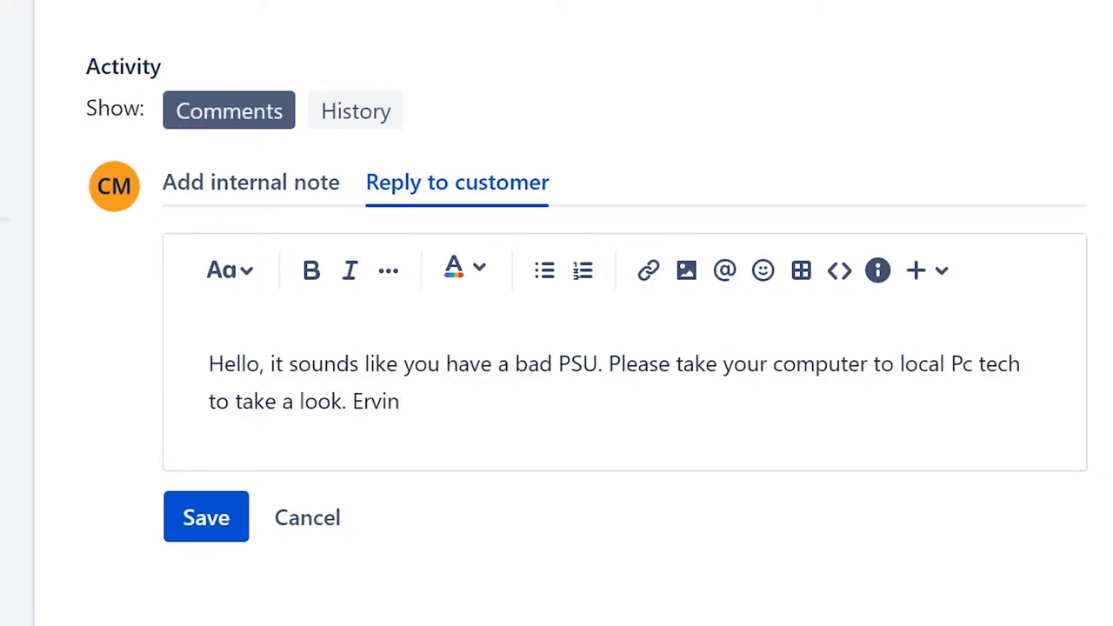
pyautogui.click(498, 363)
pyautogui.click(671, 363)
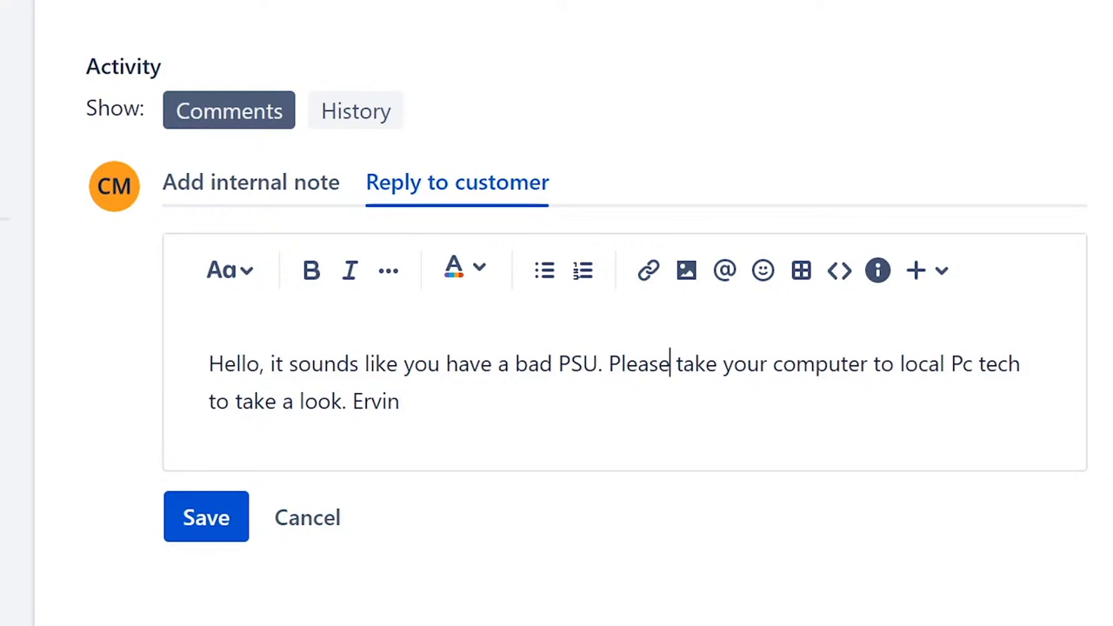
pyautogui.click(191, 526)
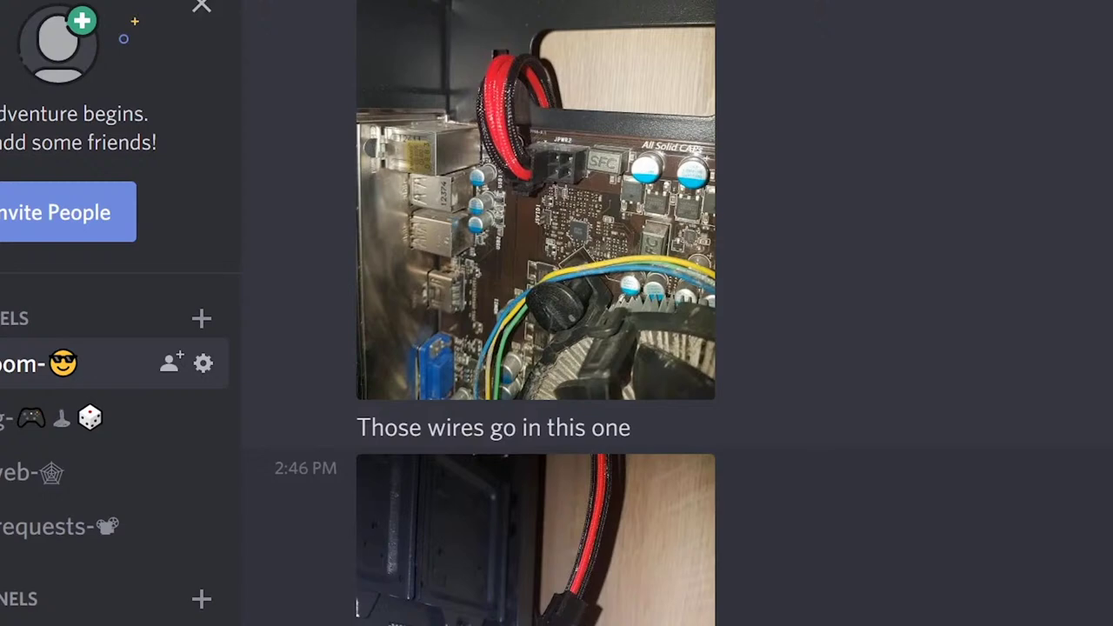
# Step: Scroll back through the PSU thread in Discord
pyautogui.scroll(-10, 661, 408)
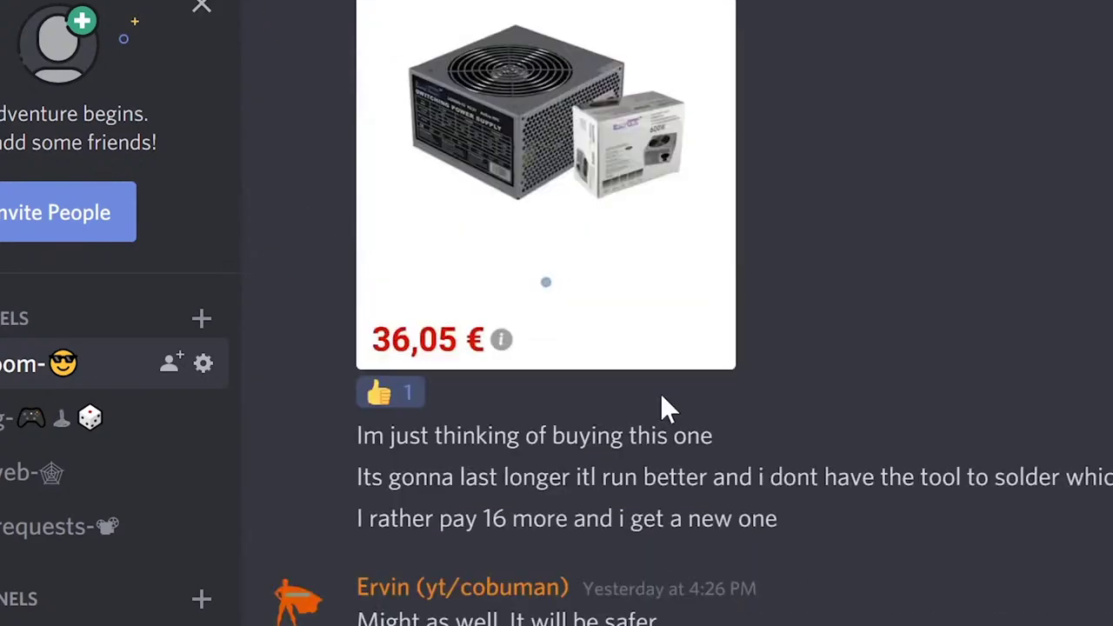
pyautogui.scroll(3, 731, 361)
pyautogui.scroll(4, 817, 427)
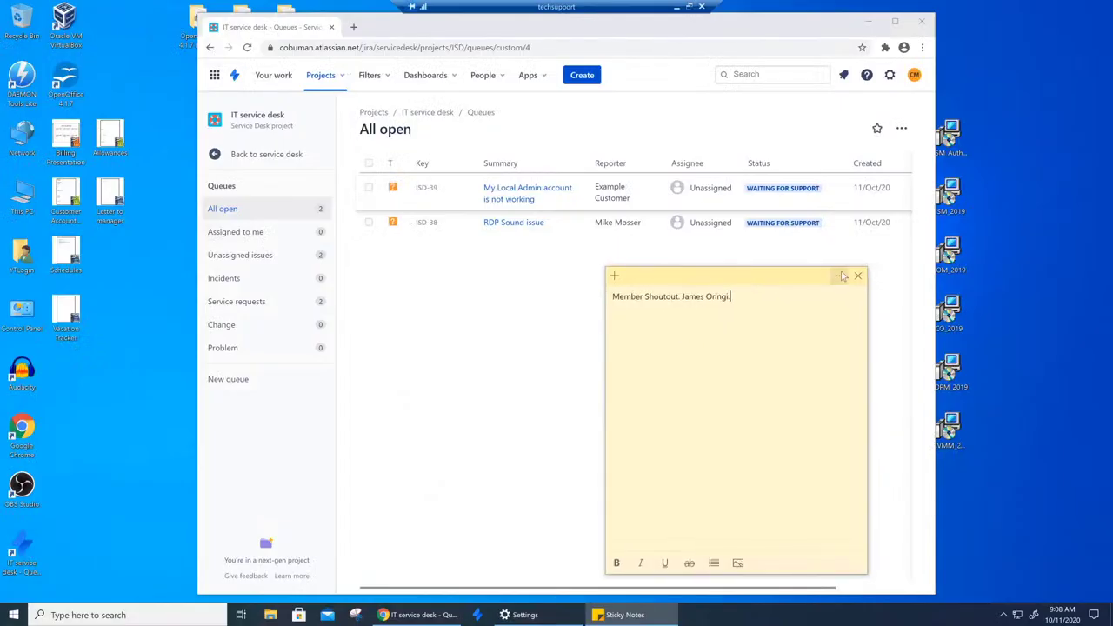
# Step: Close the member-shoutout sticky note covering the All open queue
pyautogui.click(860, 275)
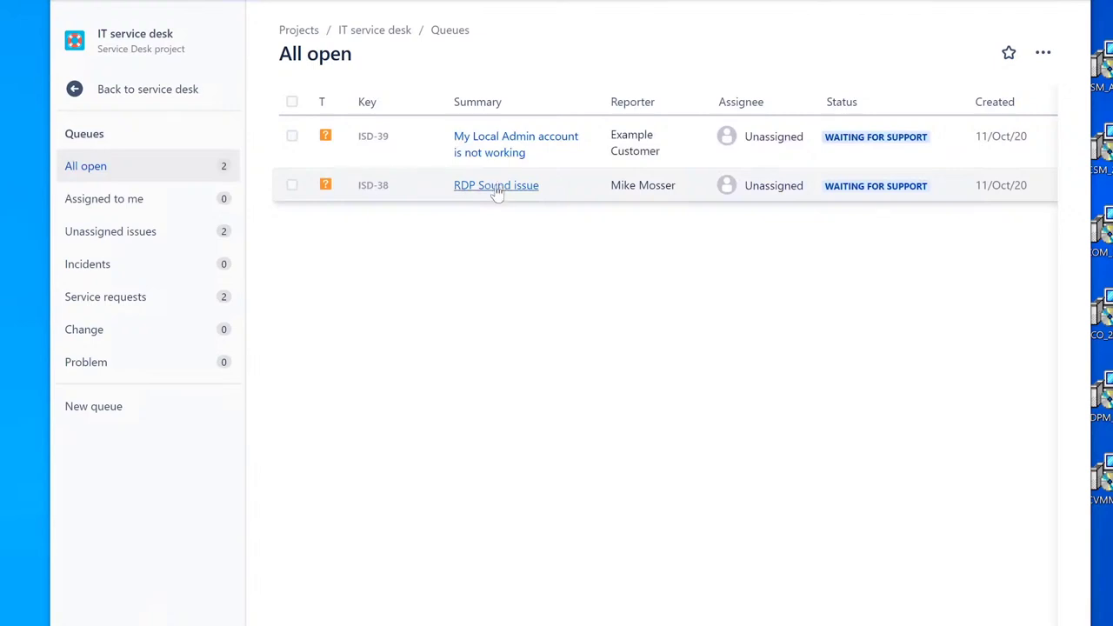
pyautogui.click(497, 186)
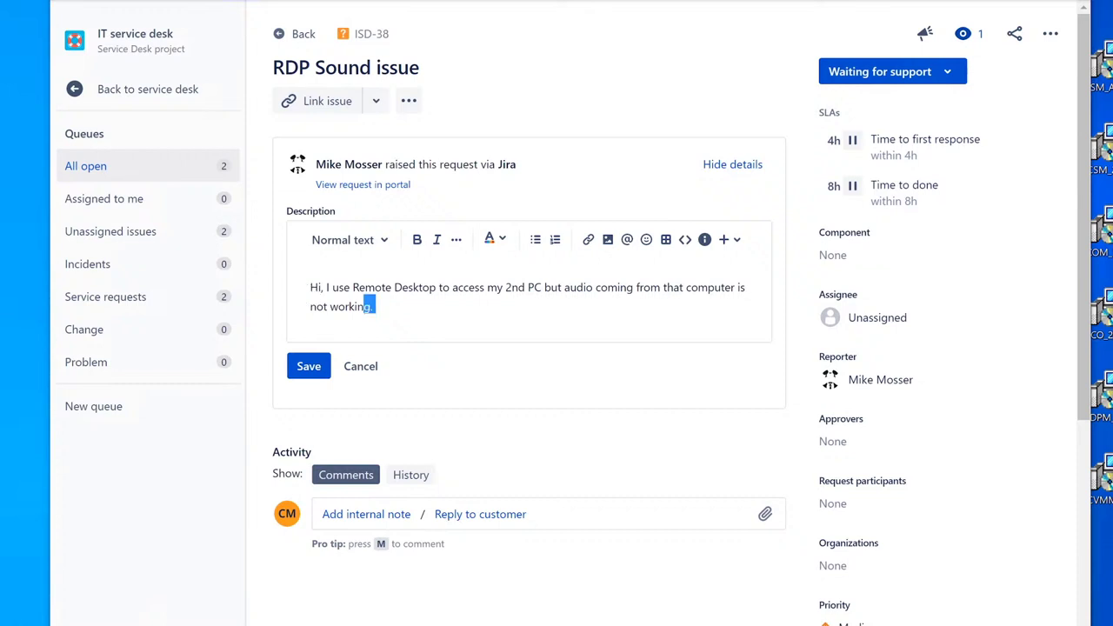
pyautogui.tripleClick(369, 303)
pyautogui.click(421, 287)
pyautogui.moveTo(394, 287); pyautogui.dragTo(261, 302)
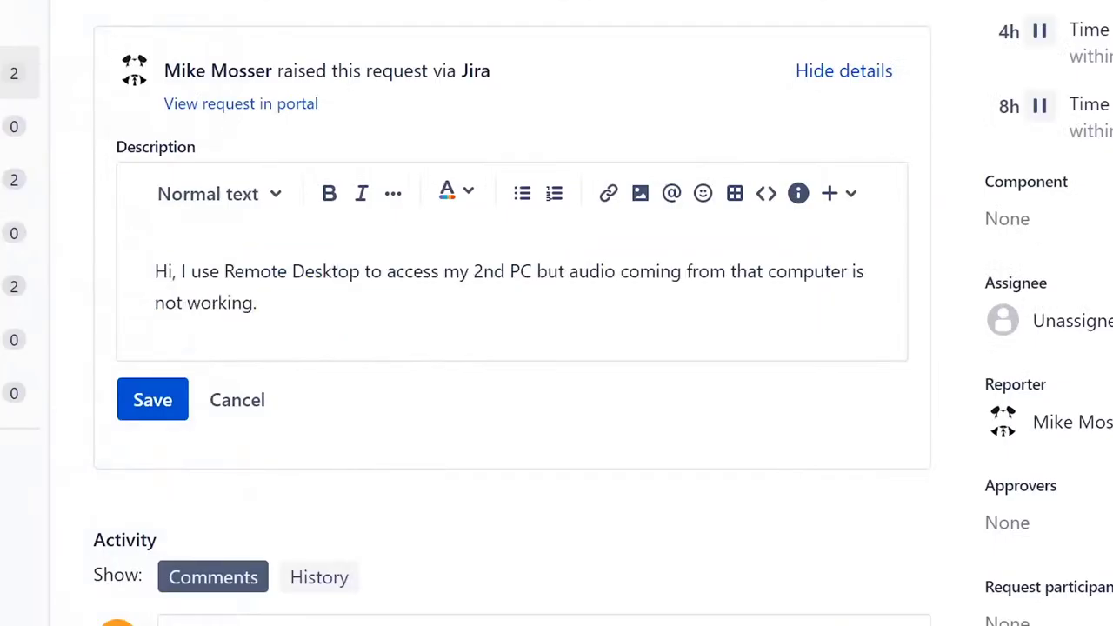
pyautogui.click(547, 271)
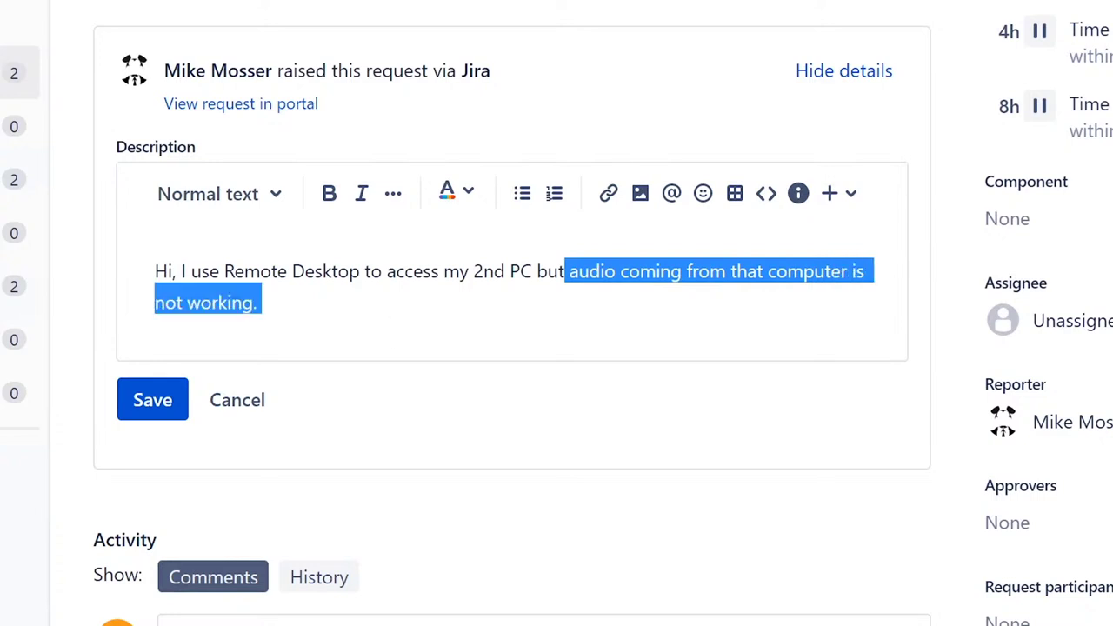
pyautogui.click(261, 303)
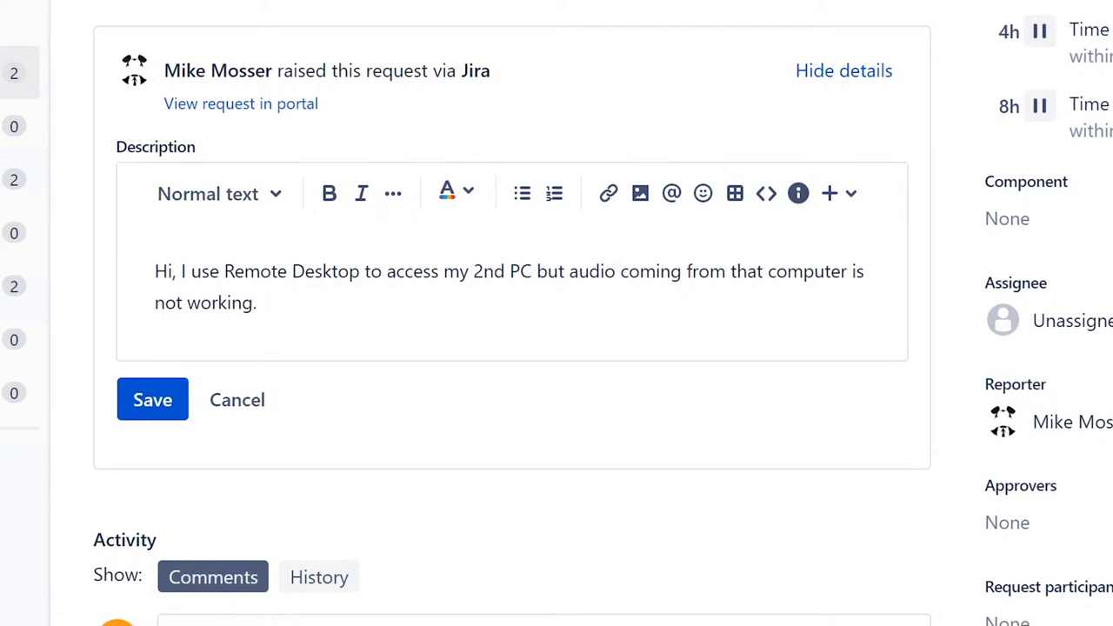
pyautogui.moveTo(225, 272); pyautogui.dragTo(360, 272)
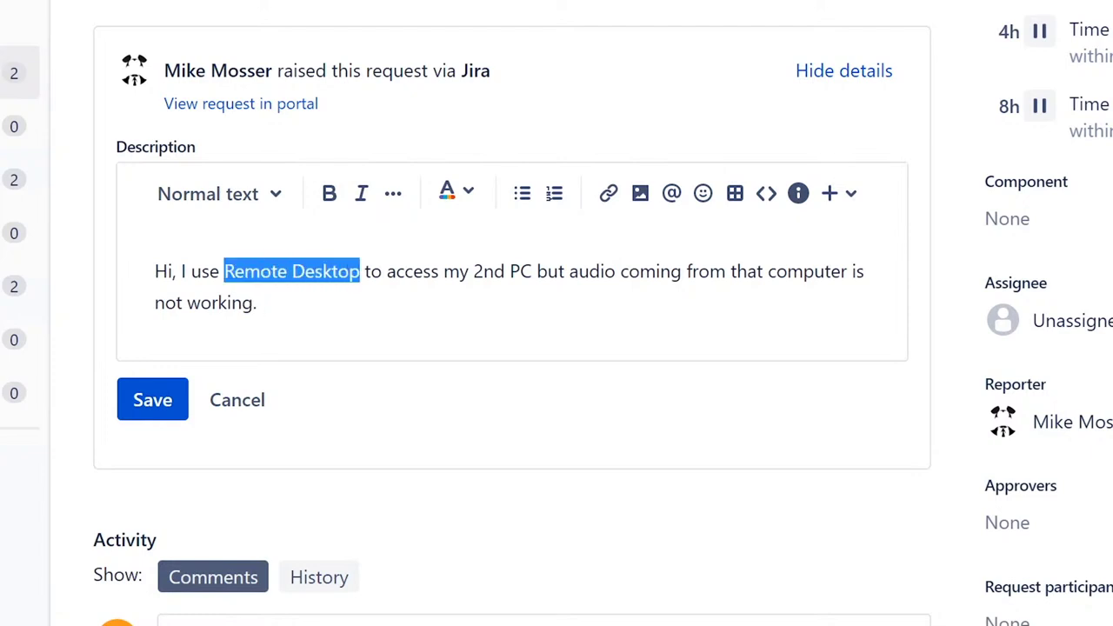
pyautogui.click(473, 272)
pyautogui.moveTo(473, 271); pyautogui.dragTo(531, 271)
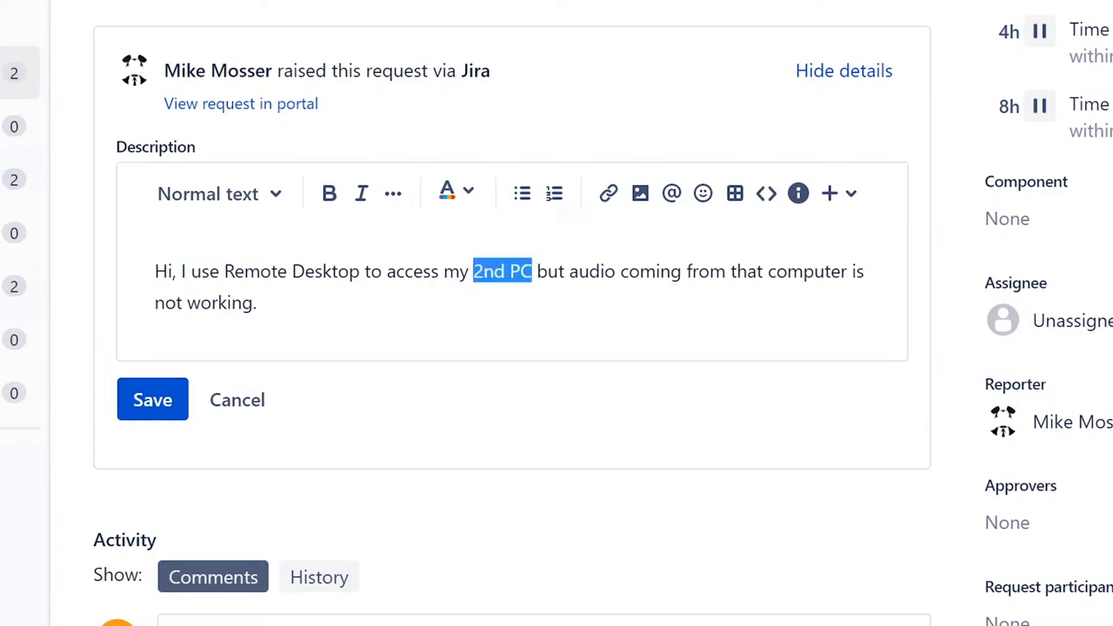
pyautogui.click(261, 303)
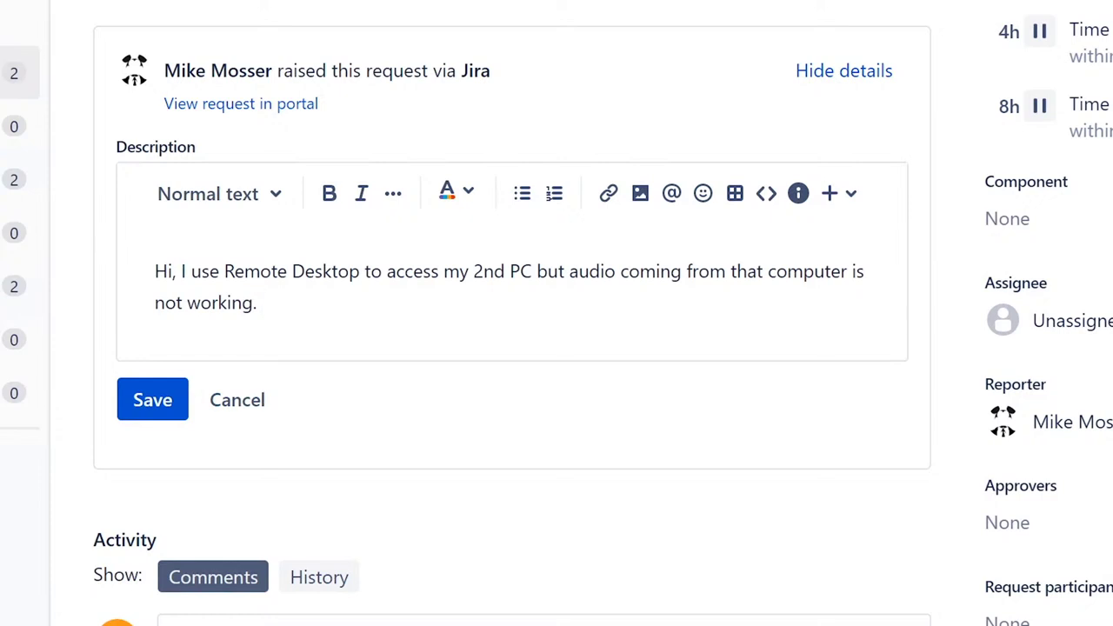
pyautogui.moveTo(224, 271); pyautogui.dragTo(359, 271)
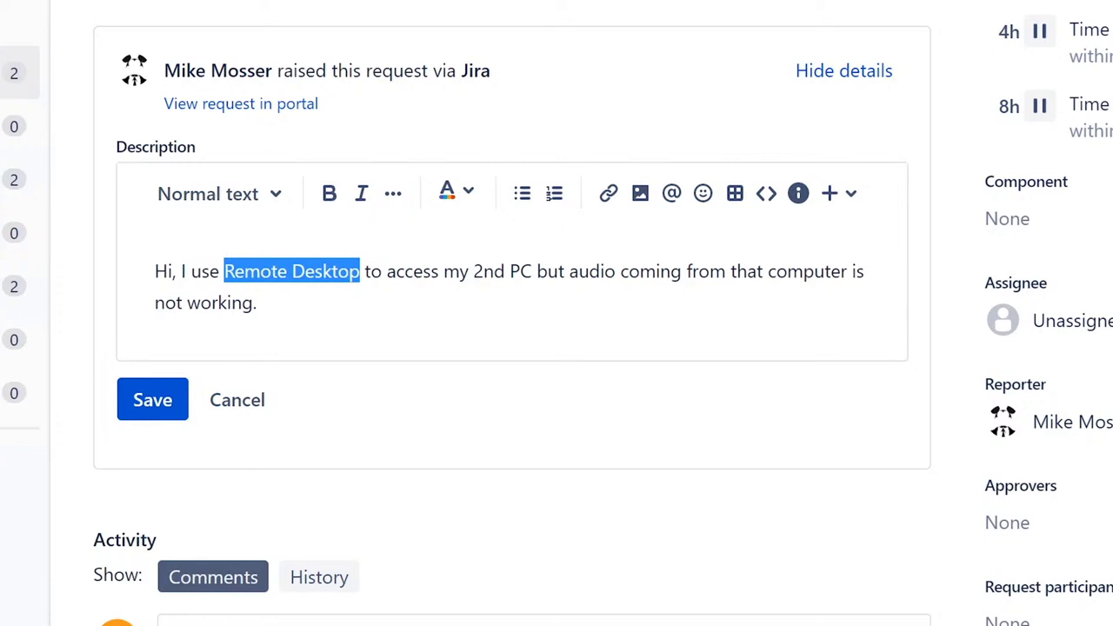
pyautogui.click(261, 302)
pyautogui.moveTo(533, 271); pyautogui.dragTo(473, 271)
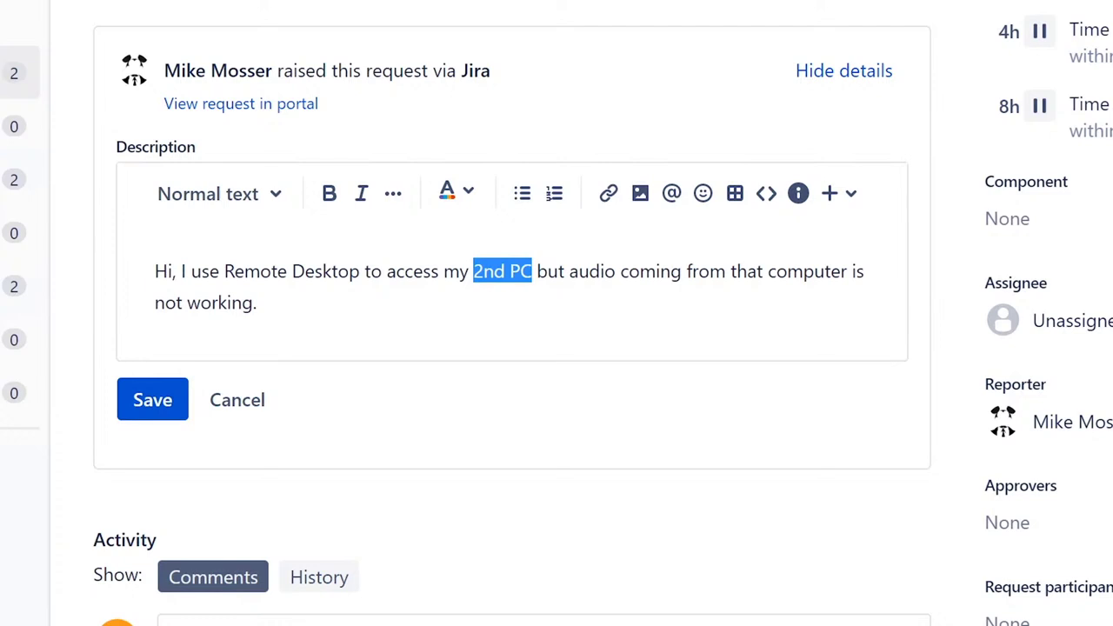
pyautogui.click(261, 303)
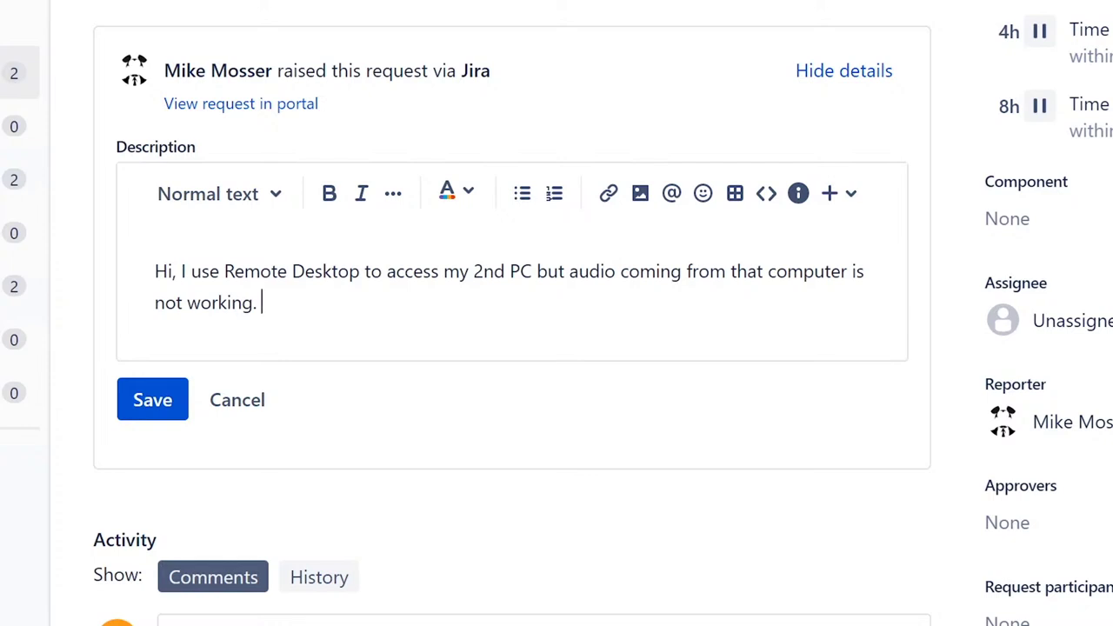
pyautogui.hotkey('shift', 'Right')
pyautogui.hotkey('shift', 'Right')
pyautogui.hotkey('shift', 'Right')
pyautogui.hotkey('shift', 'Right')
pyautogui.hotkey('shift', 'Right')
pyautogui.hotkey('shift', 'Right')
pyautogui.hotkey('shift', 'Right')
pyautogui.hotkey('shift', 'Right')
pyautogui.hotkey('shift', 'Right')
pyautogui.hotkey('shift', 'Right')
pyautogui.hotkey('shift', 'Right')
pyautogui.hotkey('shift', 'Right')
pyautogui.hotkey('shift', 'Right')
pyautogui.hotkey('shift', 'Right')
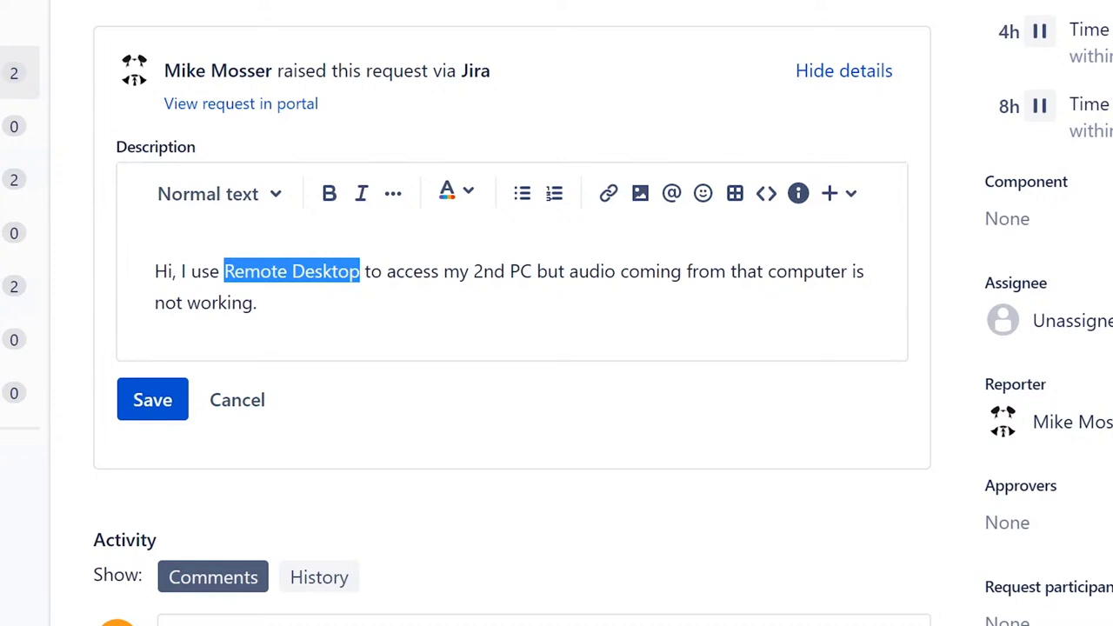
pyautogui.click(470, 271)
pyautogui.hotkey('shift', 'Right')
pyautogui.hotkey('shift', 'Right')
pyautogui.hotkey('shift', 'Right')
pyautogui.hotkey('shift', 'Right')
pyautogui.hotkey('shift', 'Right')
pyautogui.hotkey('shift', 'Right')
pyautogui.hotkey('shift', 'Right')
pyautogui.hotkey('shift', 'Right')
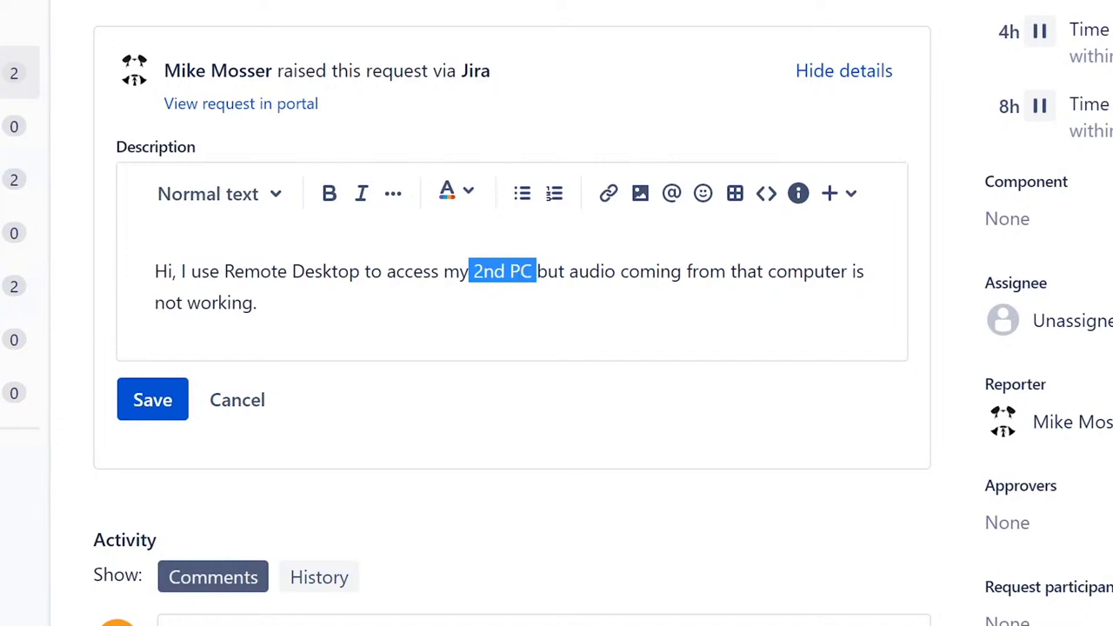
pyautogui.click(570, 271)
pyautogui.hotkey('shift', 'Right')
pyautogui.hotkey('shift', 'Right')
pyautogui.hotkey('shift', 'Right')
pyautogui.hotkey('shift', 'Right')
pyautogui.hotkey('shift', 'Right')
pyautogui.hotkey('shift', 'Right')
pyautogui.hotkey('shift', 'Right')
pyautogui.hotkey('shift', 'Right')
pyautogui.hotkey('shift', 'Right')
pyautogui.hotkey('shift', 'Right')
pyautogui.hotkey('shift', 'Right')
pyautogui.hotkey('shift', 'Right')
pyautogui.hotkey('shift', 'Right')
pyautogui.hotkey('shift', 'Right')
pyautogui.hotkey('shift', 'Right')
pyautogui.hotkey('shift', 'Right')
pyautogui.hotkey('shift', 'Right')
pyautogui.hotkey('shift', 'Right')
pyautogui.hotkey('shift', 'Right')
pyautogui.hotkey('shift', 'Right')
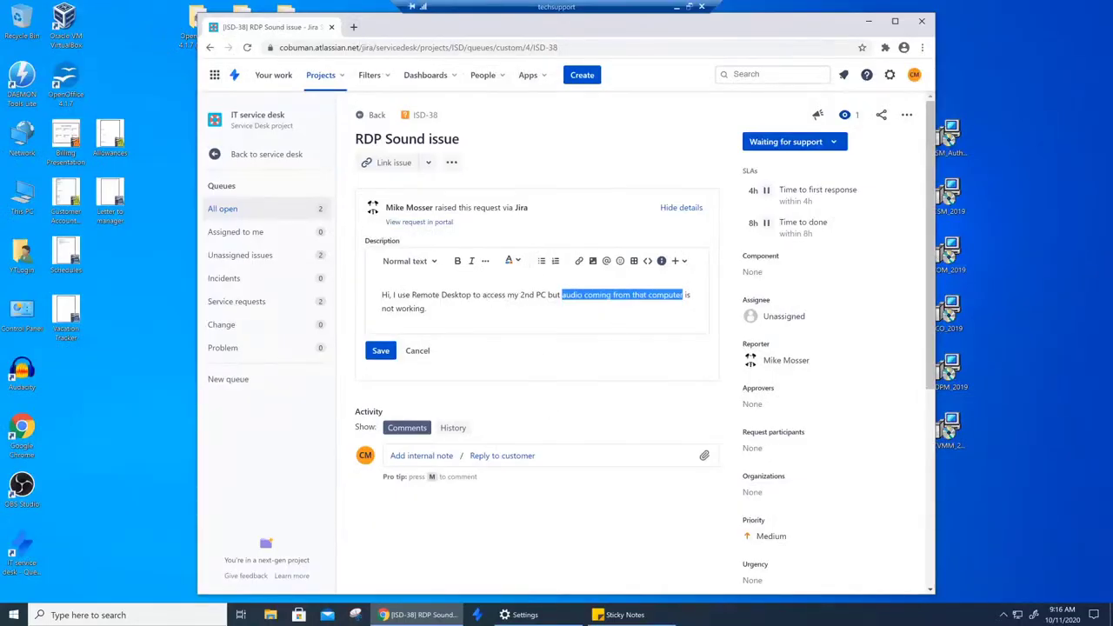
# Step: Highlight the ticket's audio complaint and launch Remote Desktop Connection by searching 'remote'
pyautogui.click(624, 295)
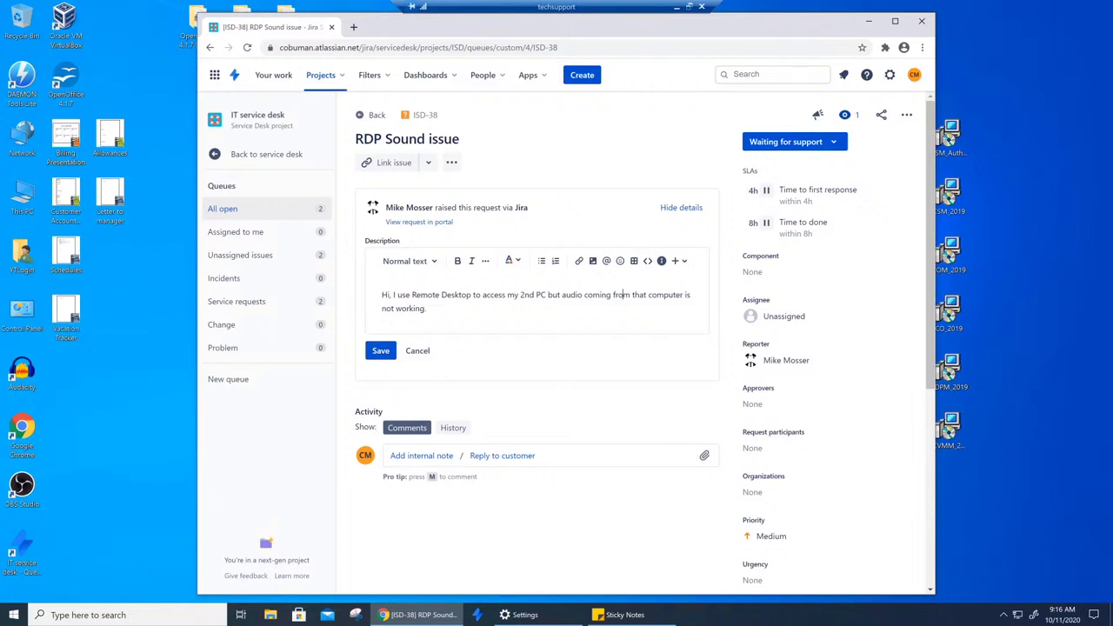
pyautogui.moveTo(561, 295); pyautogui.dragTo(428, 308)
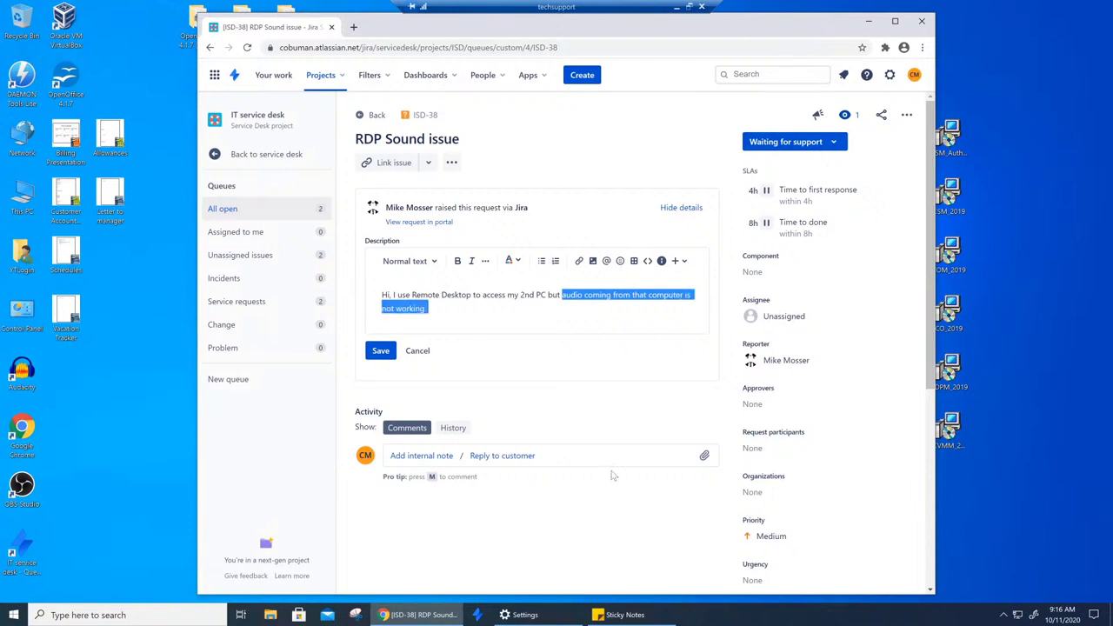
pyautogui.click(185, 608)
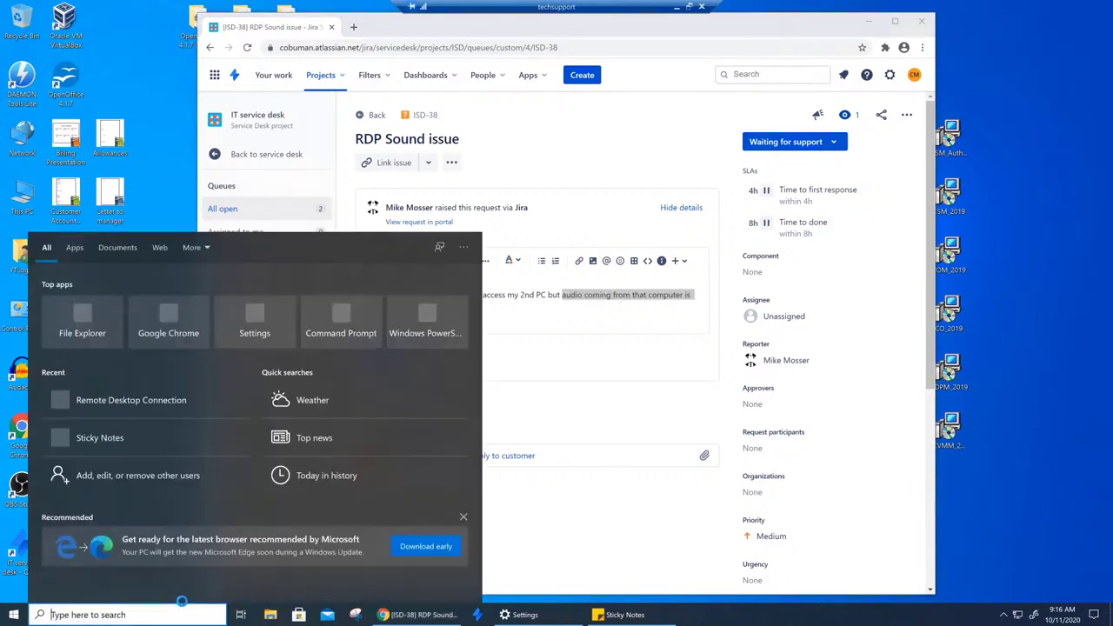
pyautogui.write('remote')
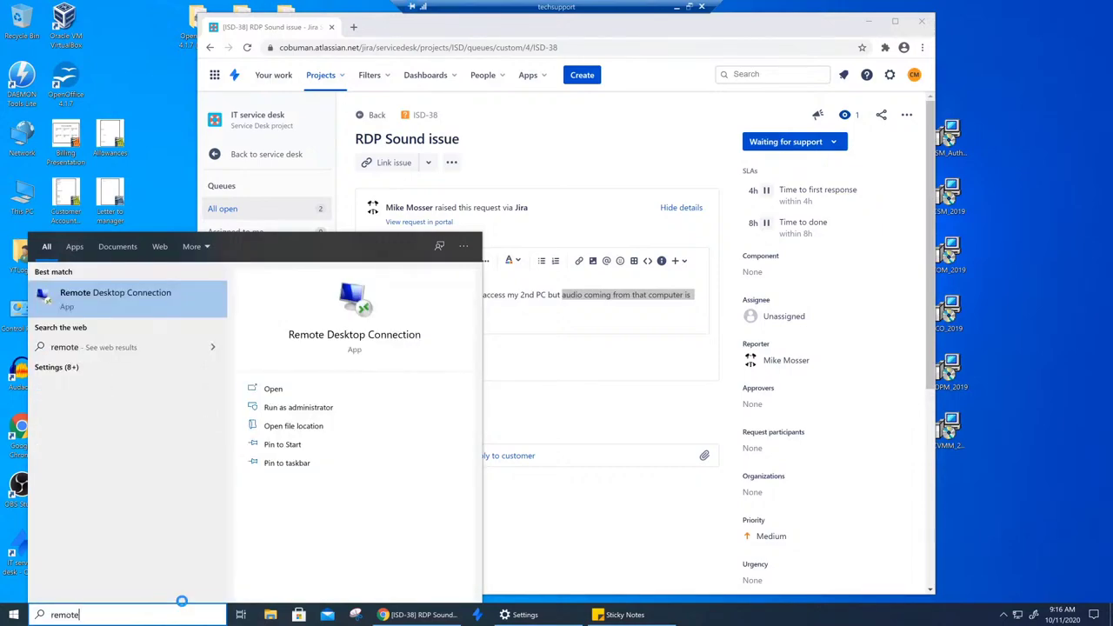
pyautogui.press('Return')
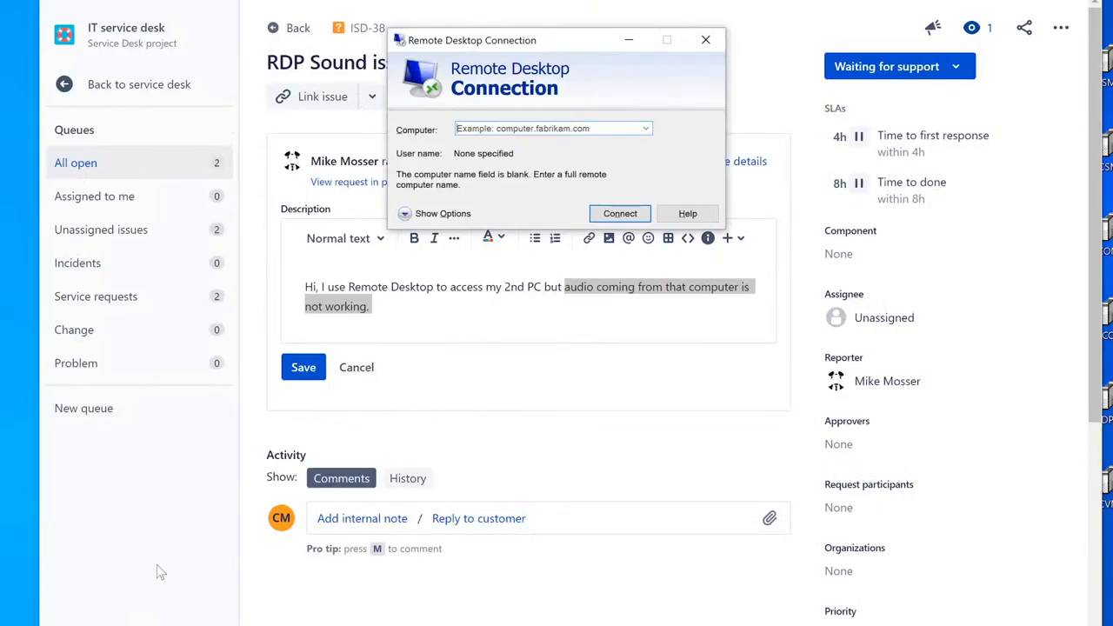
pyautogui.moveTo(578, 45); pyautogui.dragTo(575, 208)
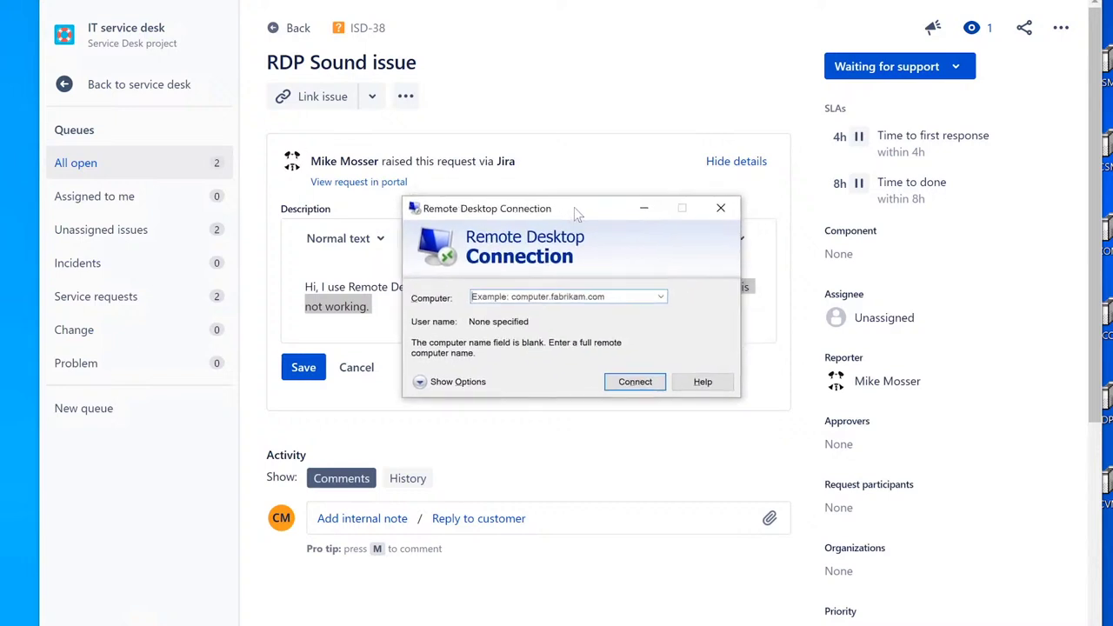
# Step: Confirm Local Resources remote audio is Play on this computer, cancel, and minimise the window
pyautogui.click(447, 383)
pyautogui.moveTo(584, 211); pyautogui.dragTo(570, 137)
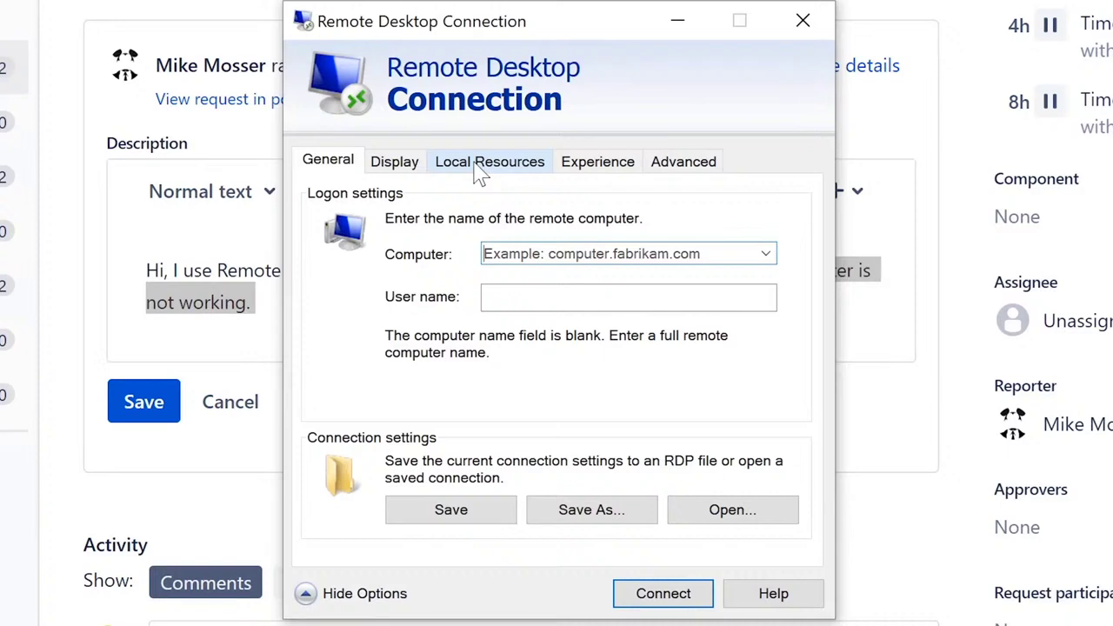
pyautogui.click(481, 165)
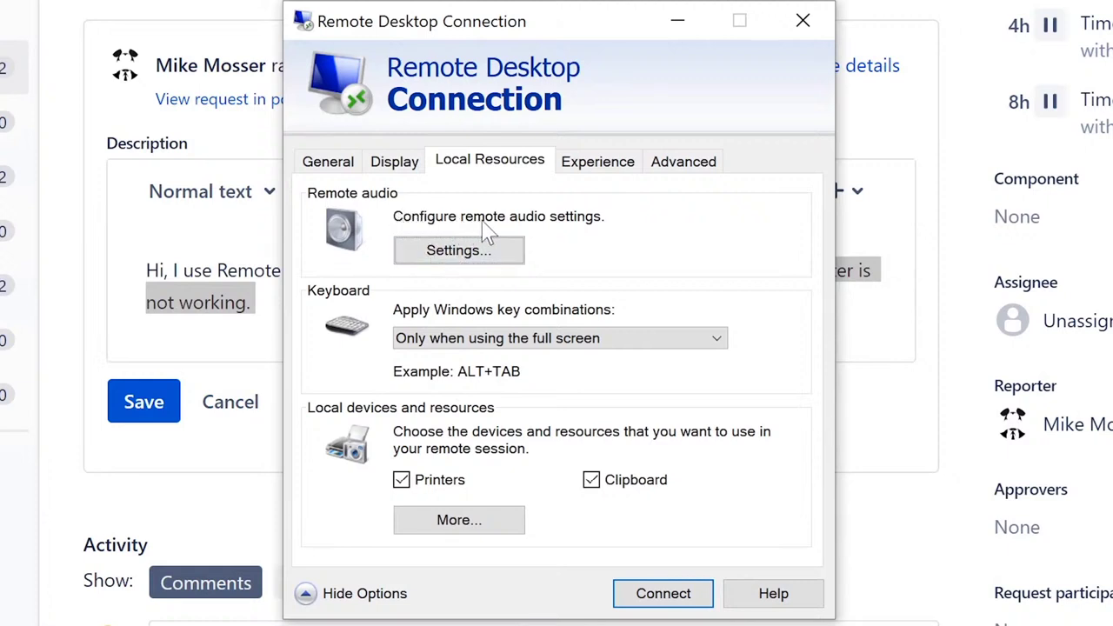
pyautogui.click(451, 260)
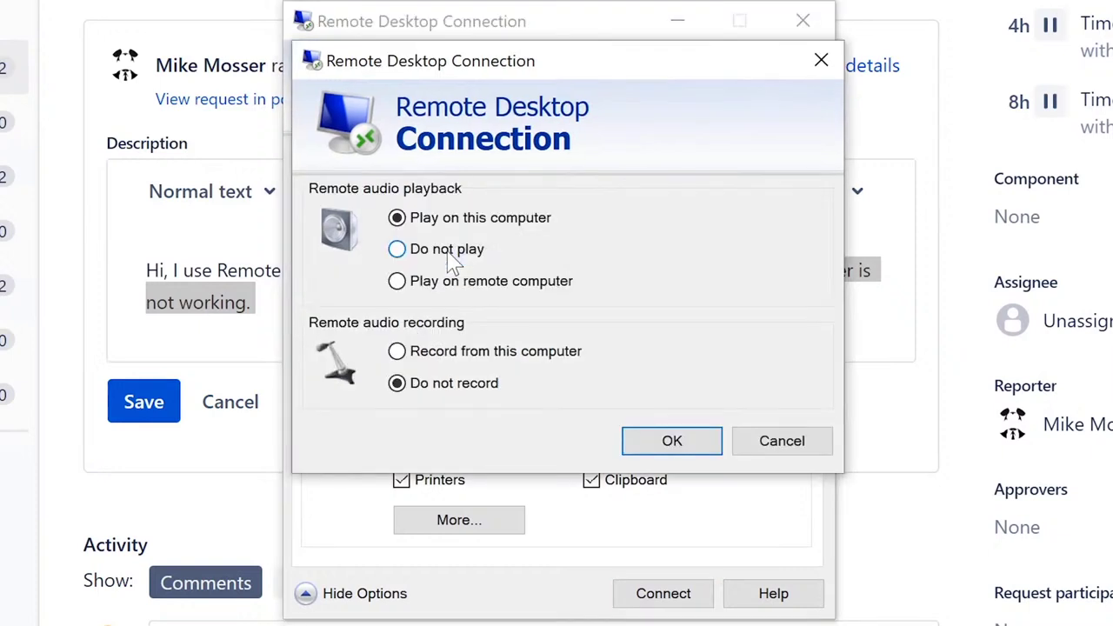
pyautogui.moveTo(546, 62); pyautogui.dragTo(532, 183)
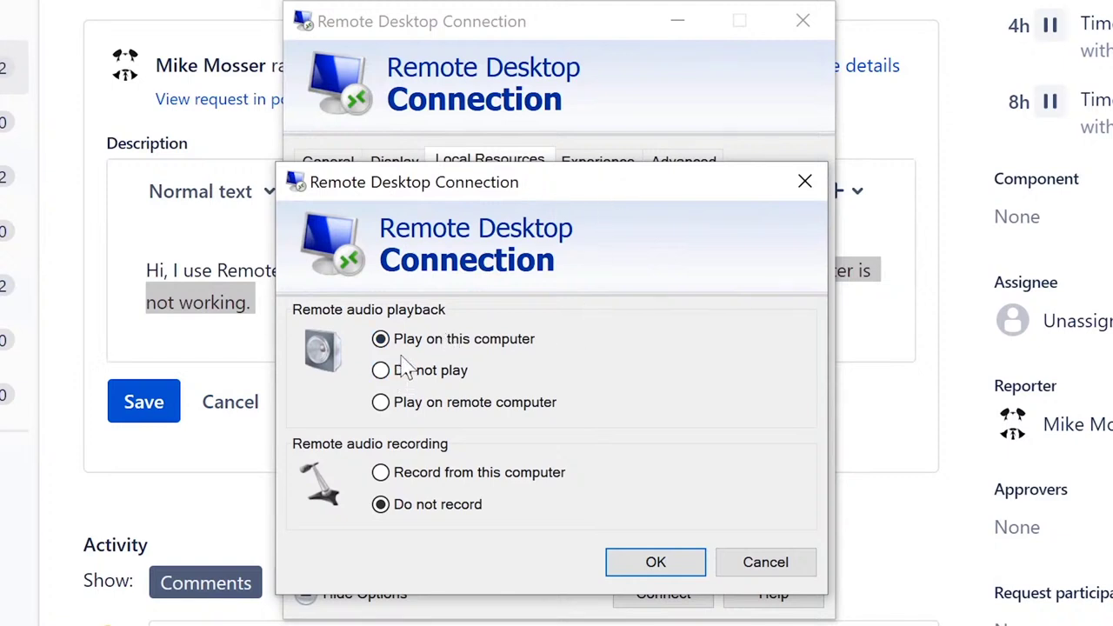
pyautogui.click(779, 571)
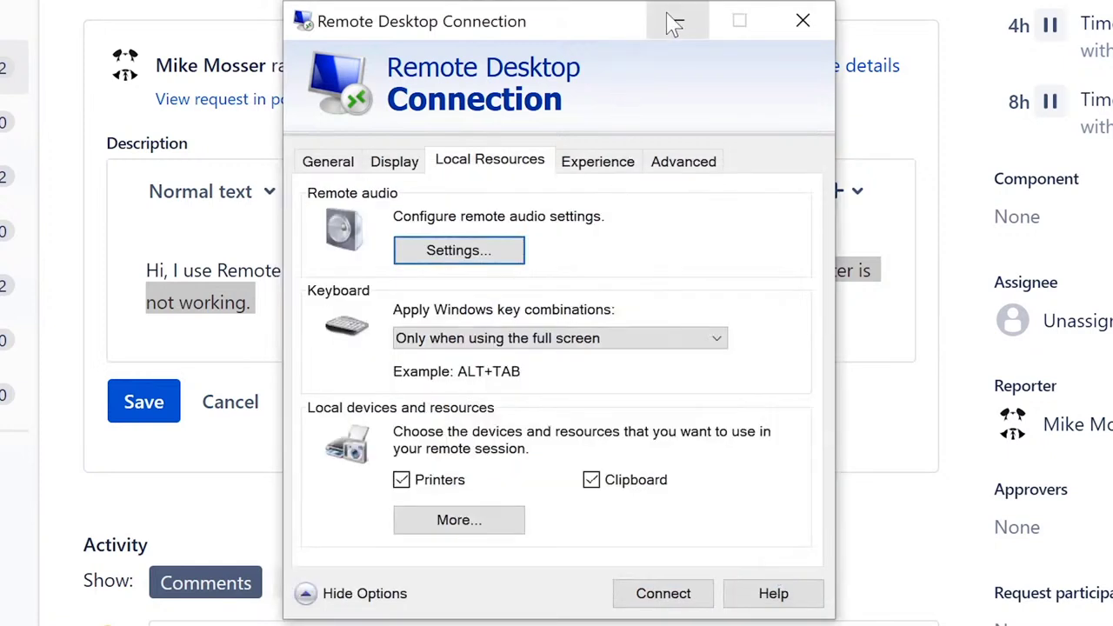
pyautogui.click(674, 22)
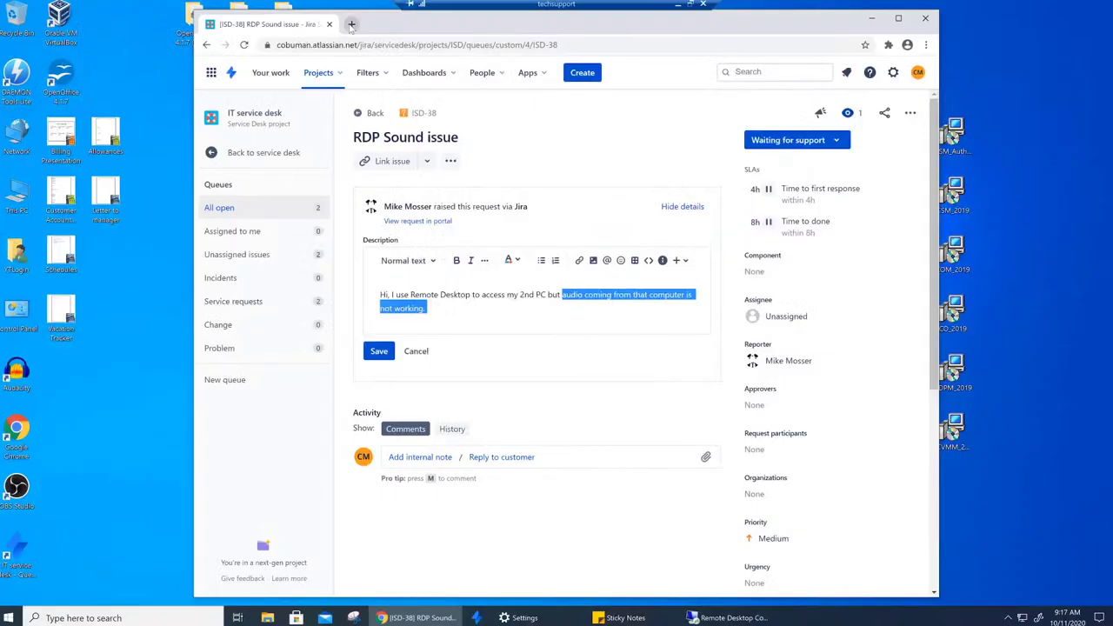
# Step: Open the suggested YouTube channel page from youtube.com in a new tab
pyautogui.click(347, 21)
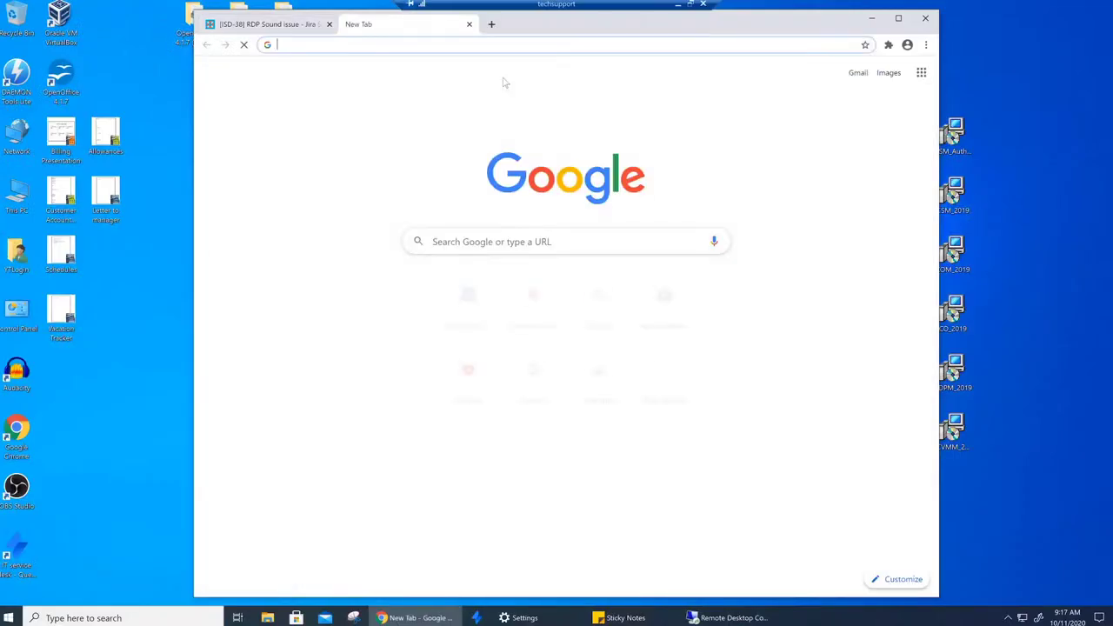
pyautogui.write('youtube')
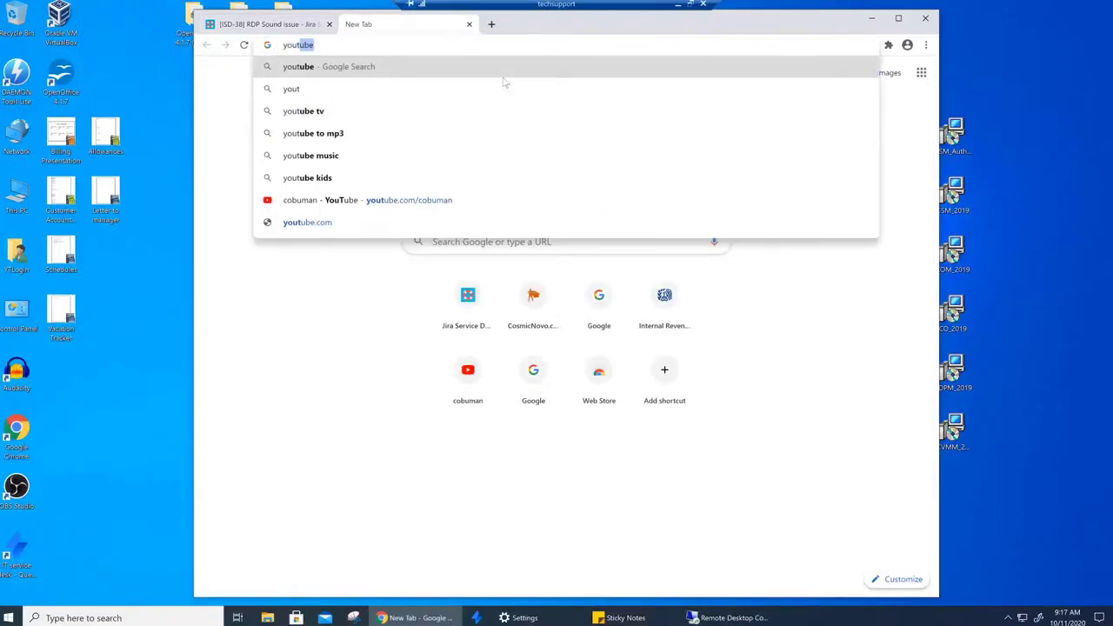
pyautogui.write('.com')
pyautogui.press('Down')
pyautogui.press('Down')
pyautogui.press('Down')
pyautogui.press('Down')
pyautogui.press('Return')
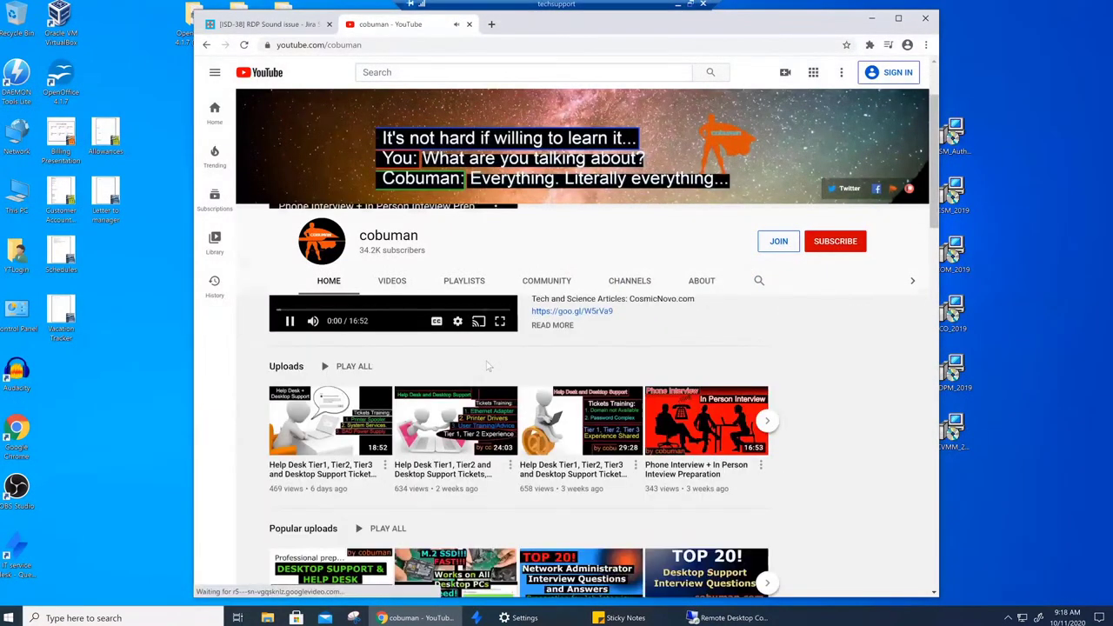
# Step: Play the featured video from about 1:43 with volume adjusted, then pause it
pyautogui.scroll(-1, 435, 357)
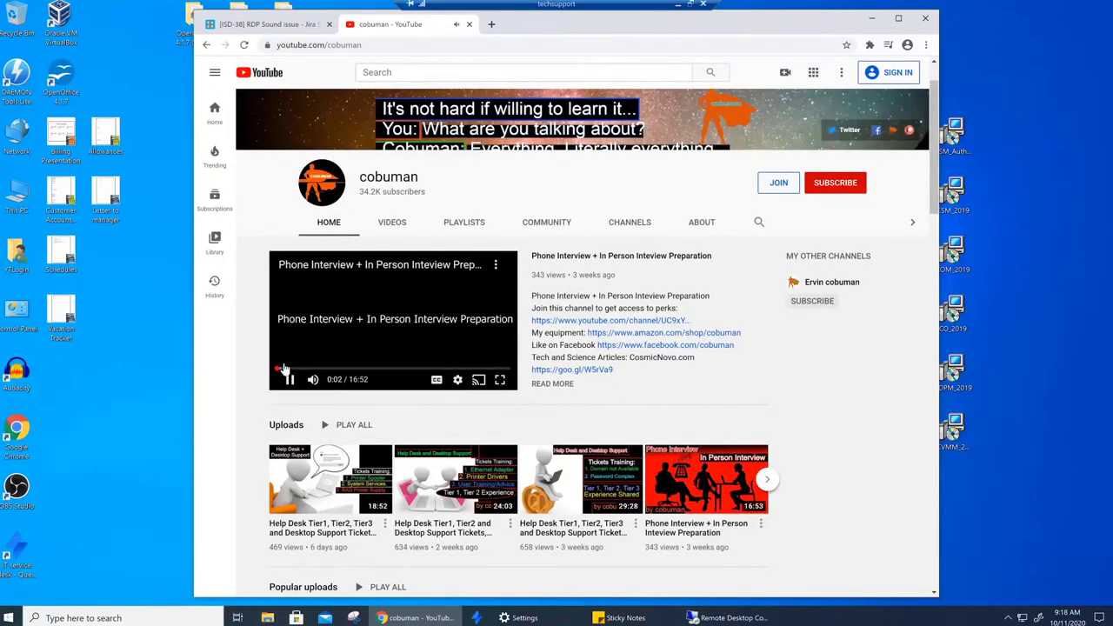
pyautogui.click(300, 369)
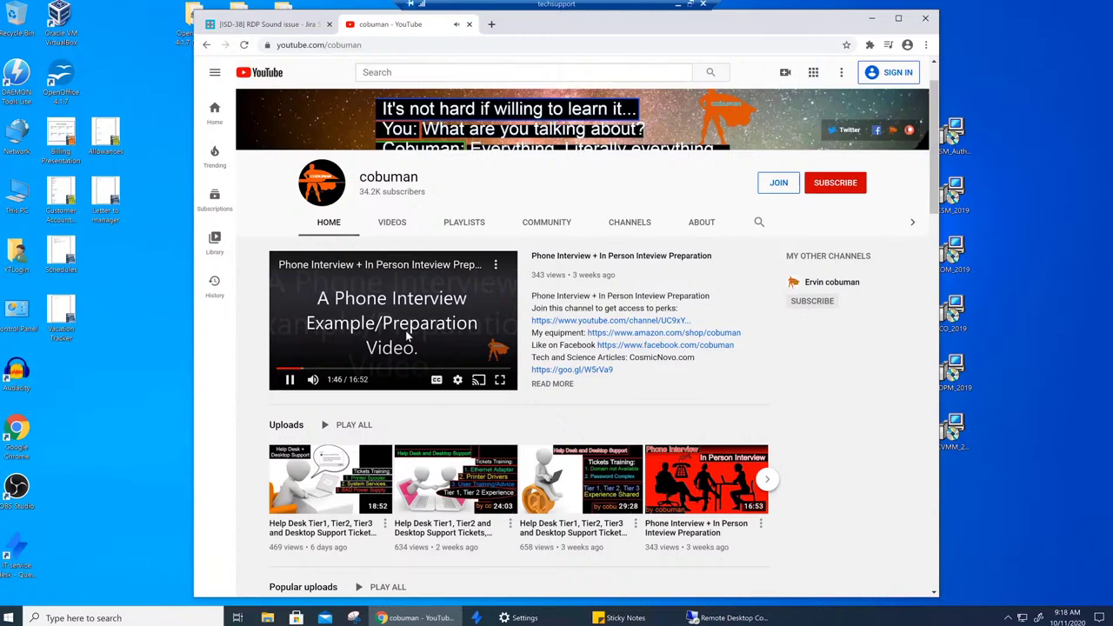
pyautogui.press('XF86AudioLowerVolume')
pyautogui.press('XF86AudioRaiseVolume')
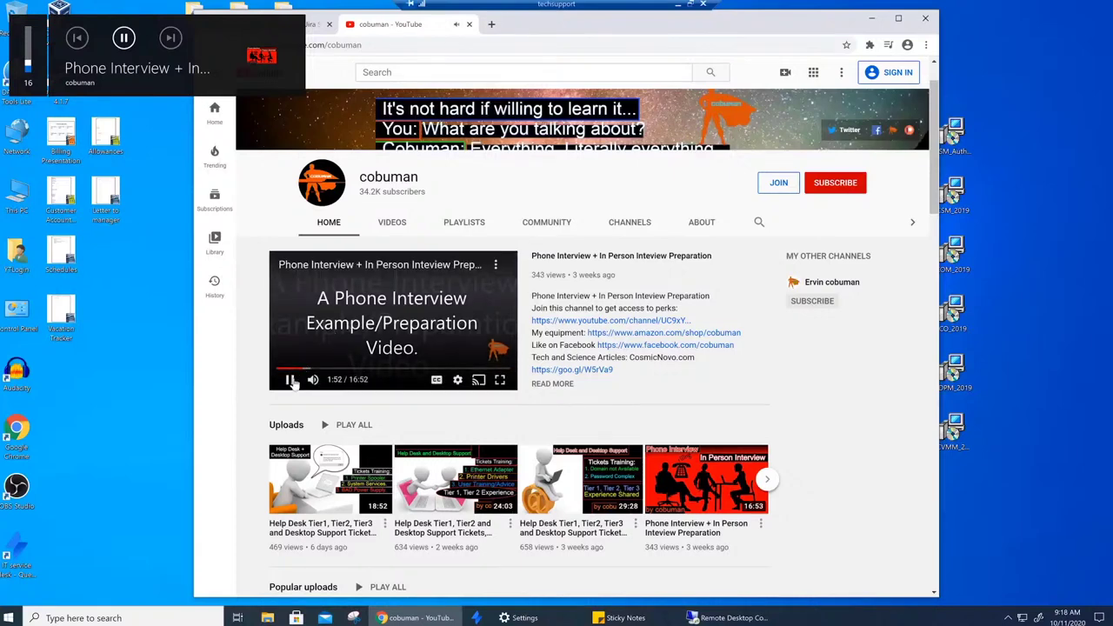
pyautogui.click(291, 380)
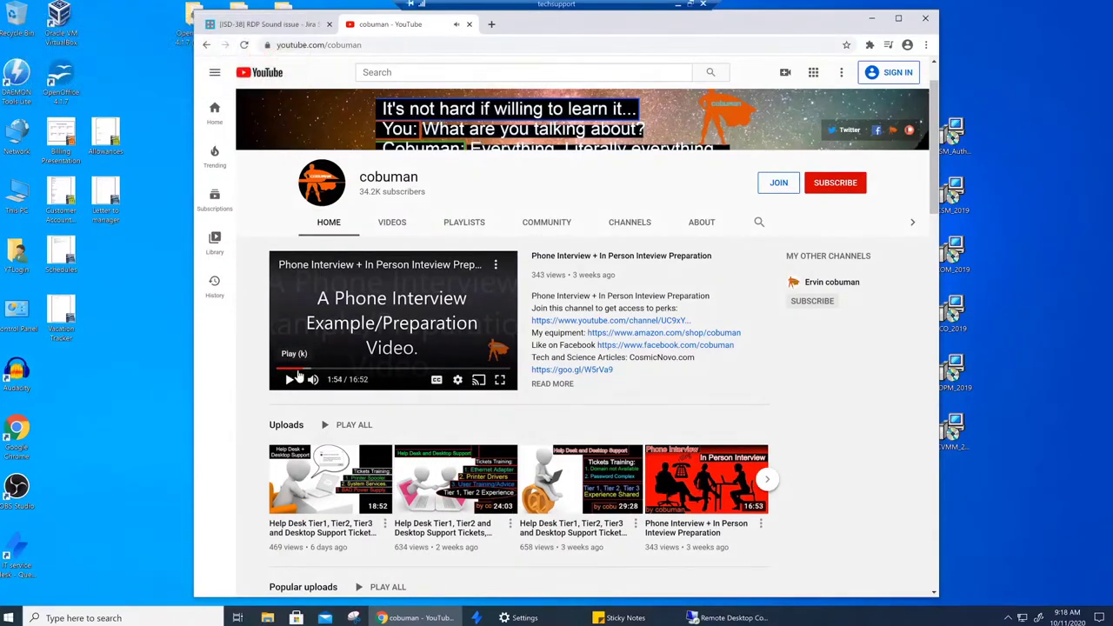
pyautogui.click(739, 618)
# Step: Recheck the remote audio setting and close Remote Desktop Connection
pyautogui.click(512, 286)
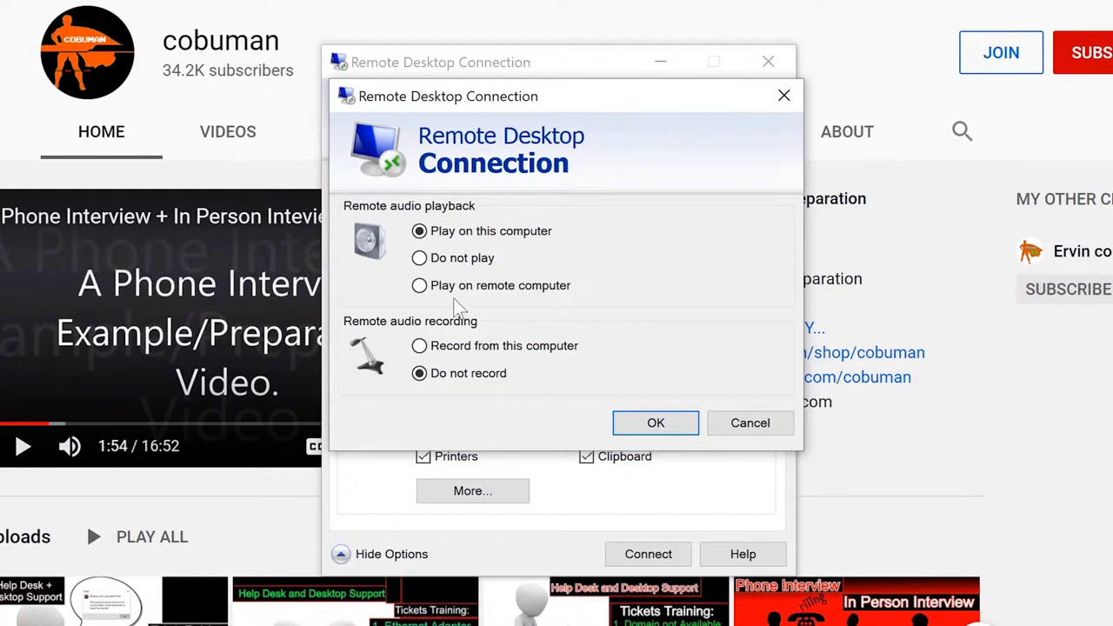
pyautogui.click(753, 425)
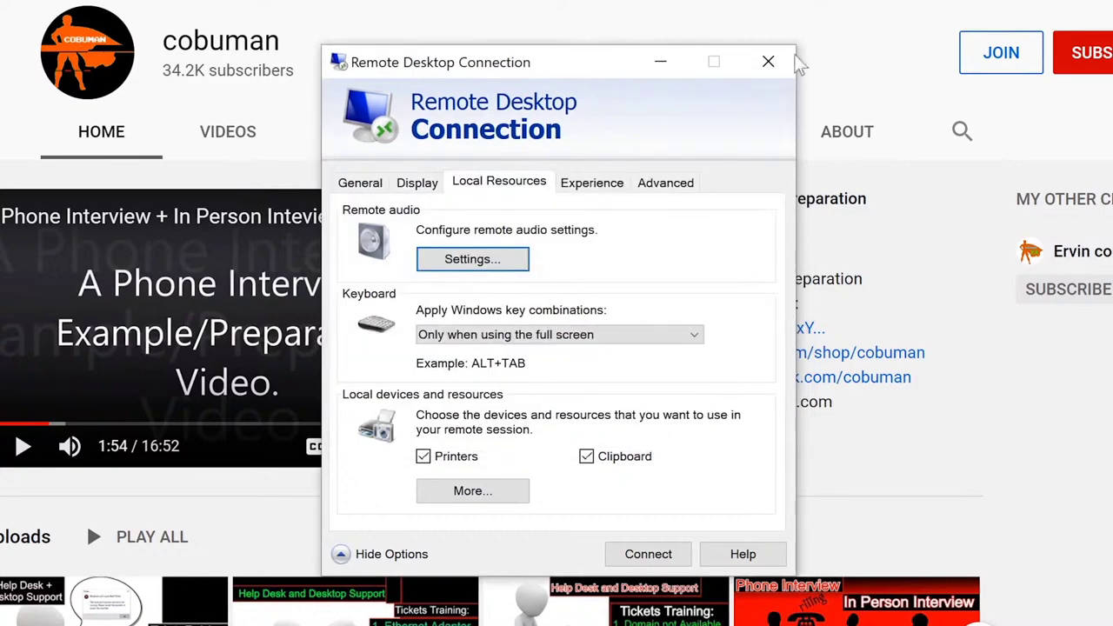
pyautogui.click(665, 188)
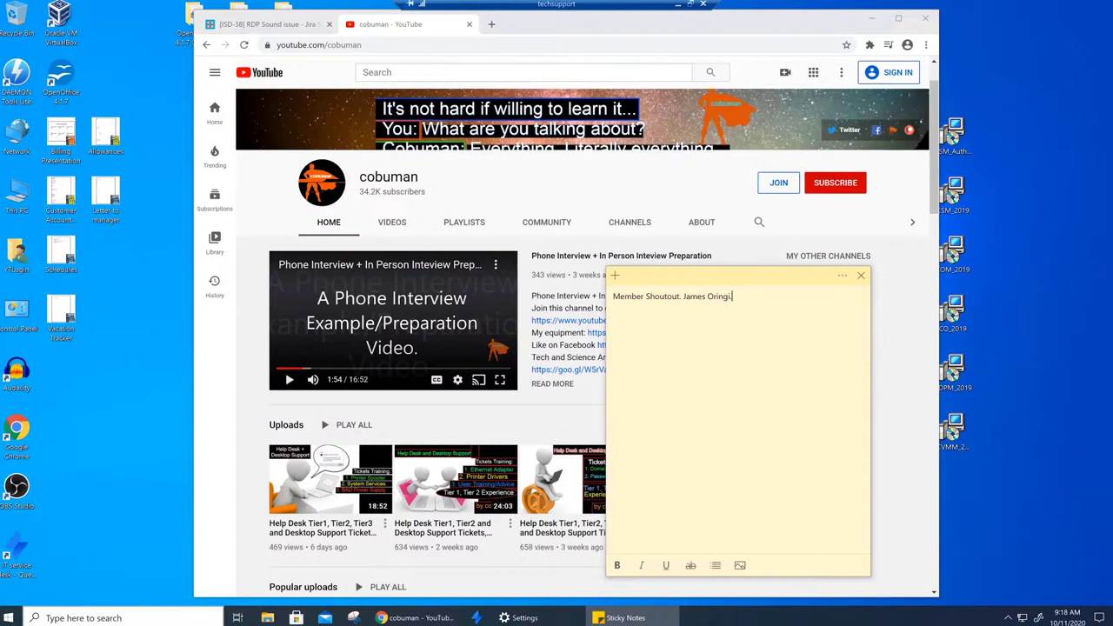
# Step: Relaunch Remote Desktop Connection and set remote audio to Play on this computer
pyautogui.press('super')
pyautogui.write('remote')
pyautogui.press('Return')
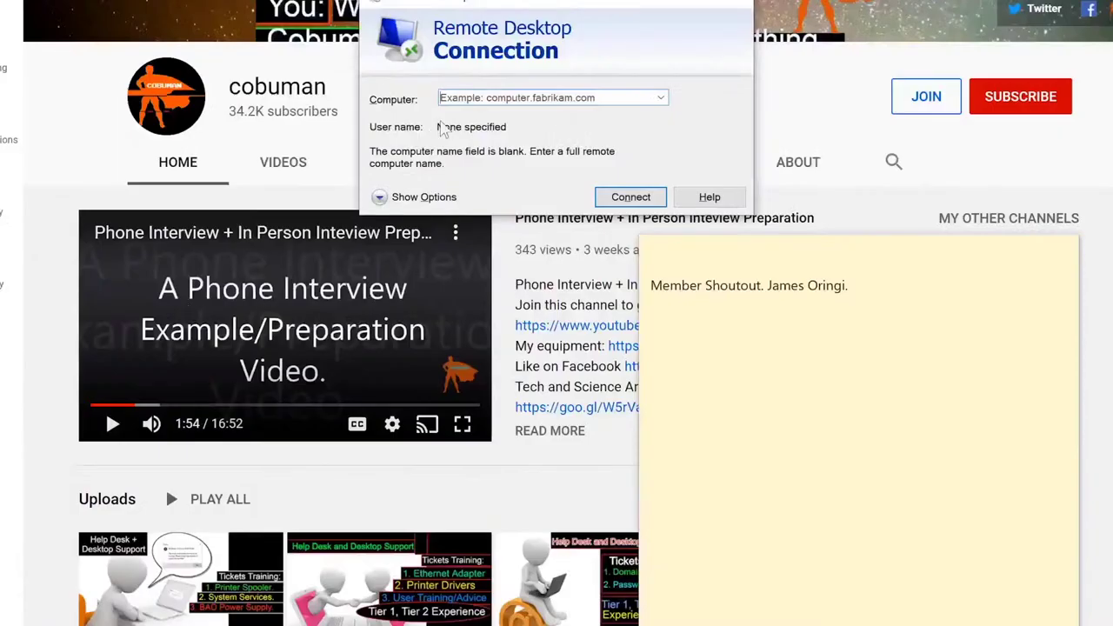
pyautogui.click(383, 196)
pyautogui.click(504, 97)
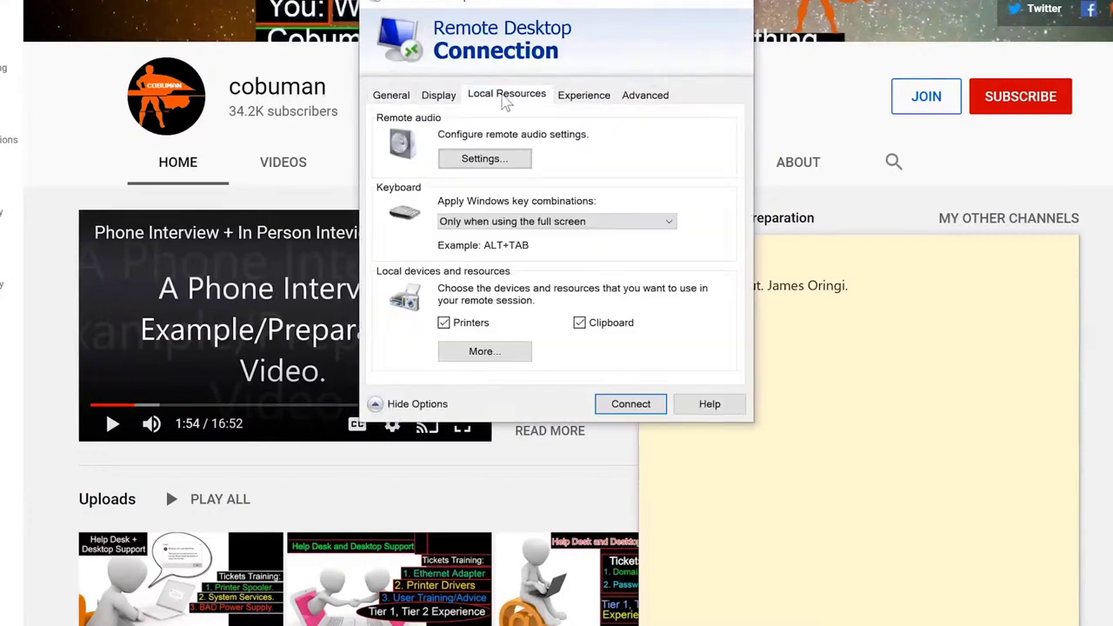
pyautogui.click(492, 161)
pyautogui.click(490, 181)
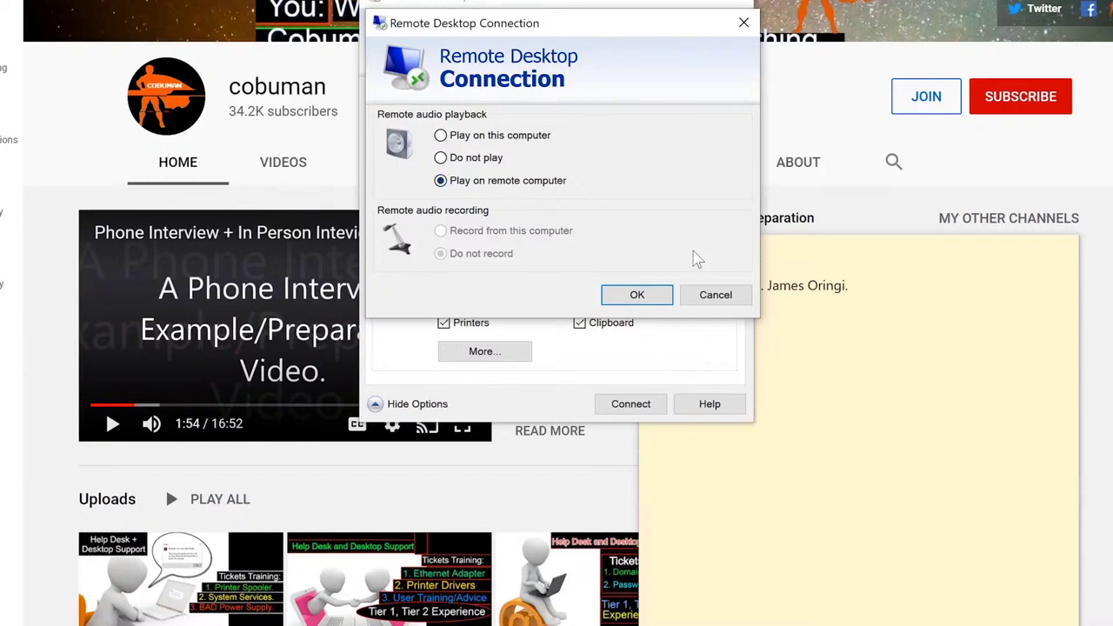
pyautogui.click(468, 140)
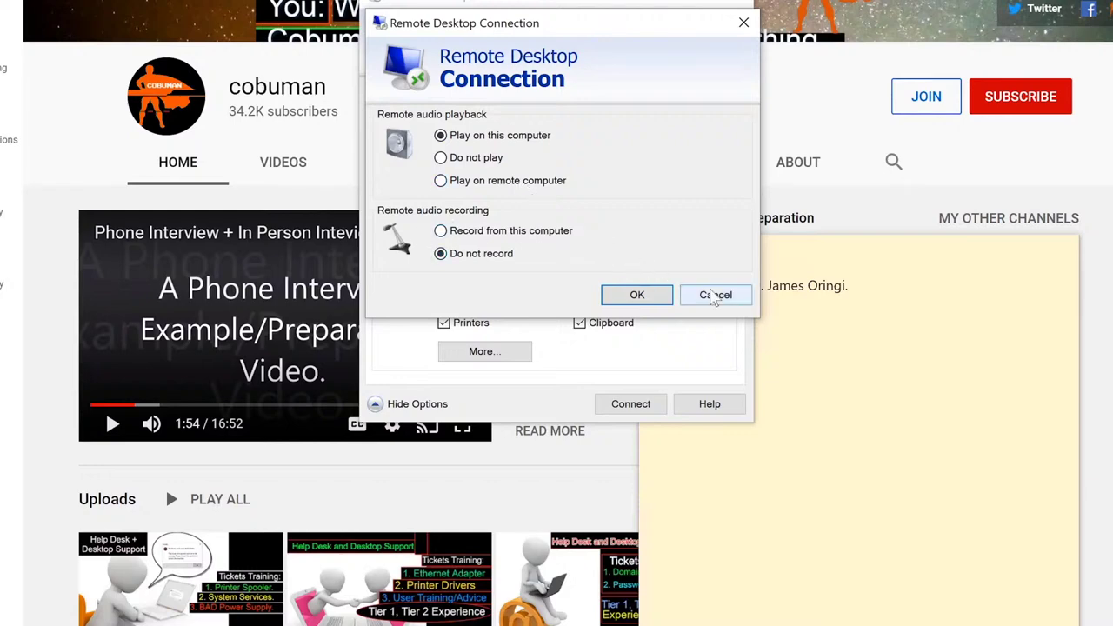
pyautogui.click(638, 295)
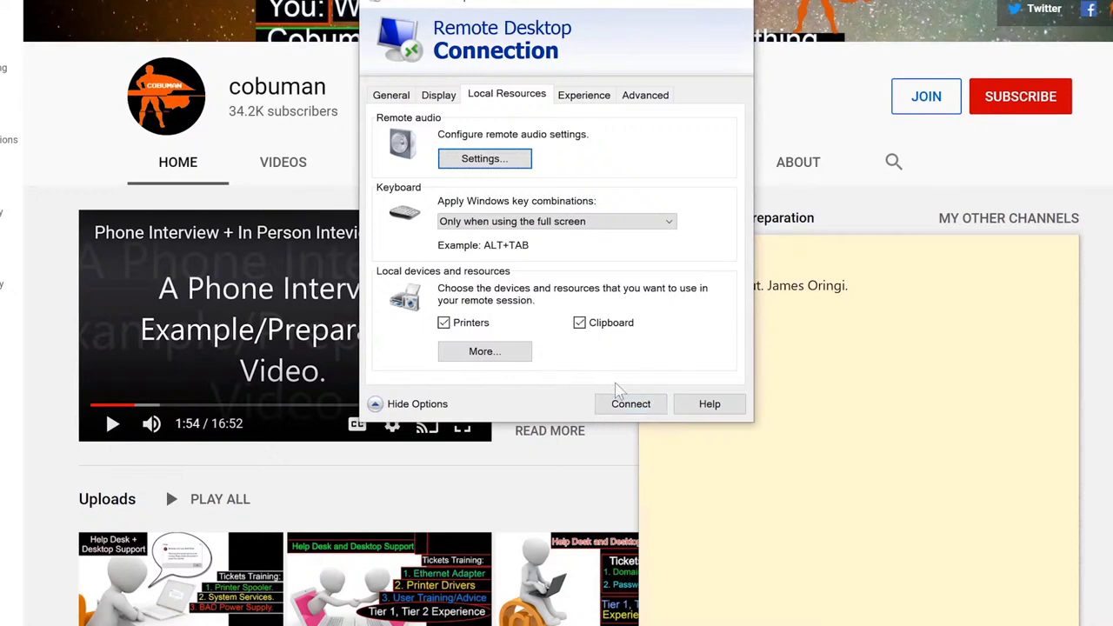
# Step: Dismiss the blank computer name error, then close Remote Desktop Connection and the sticky note
pyautogui.click(633, 403)
pyautogui.click(746, 315)
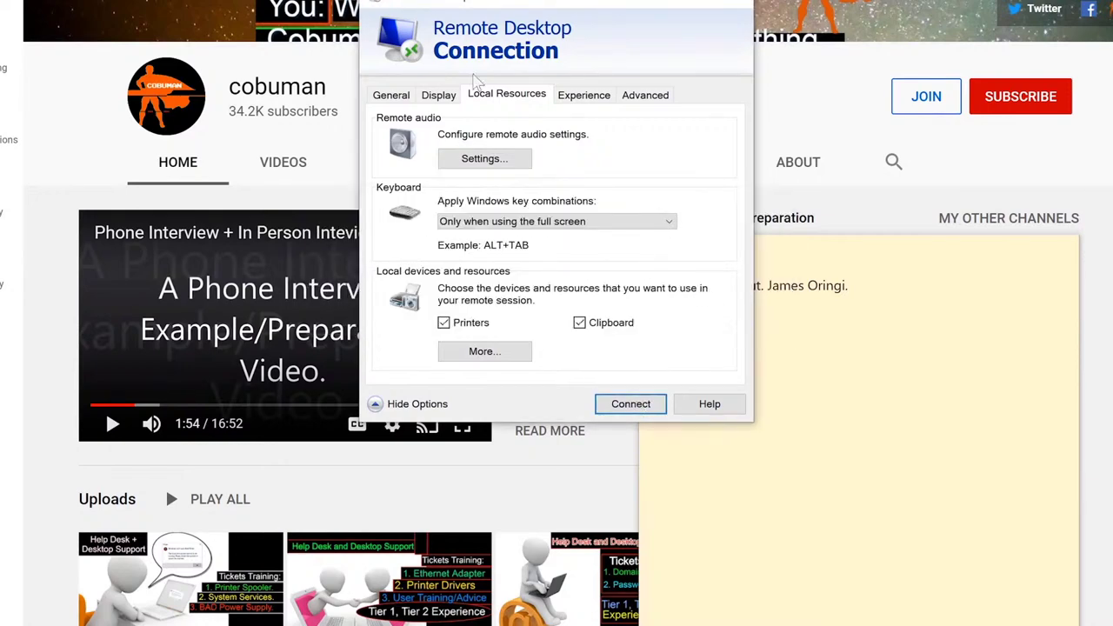
pyautogui.click(481, 159)
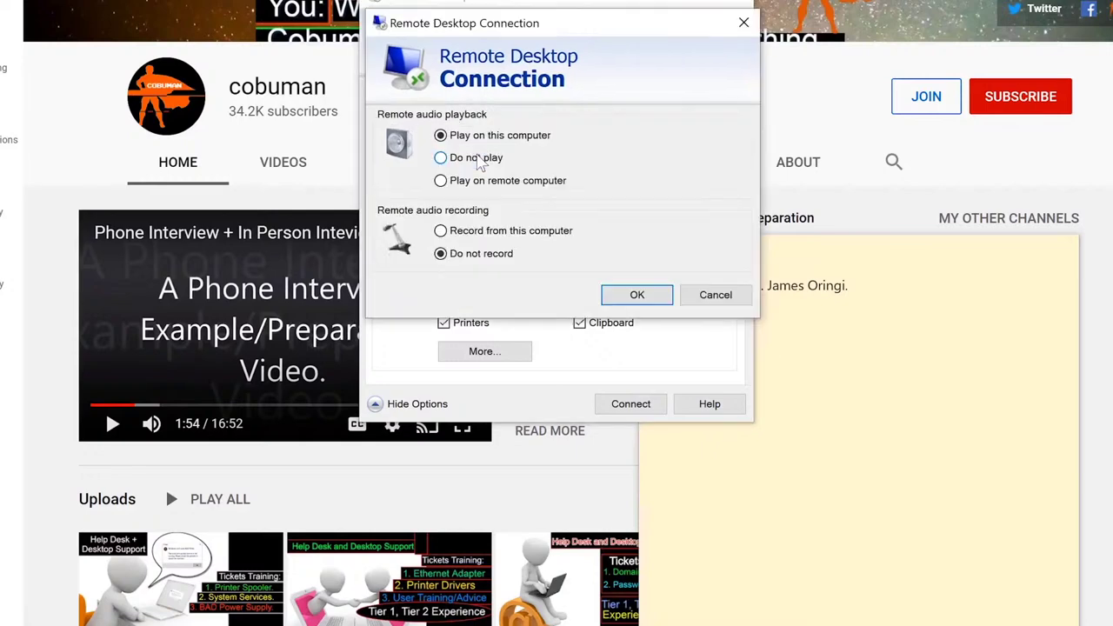
pyautogui.click(714, 294)
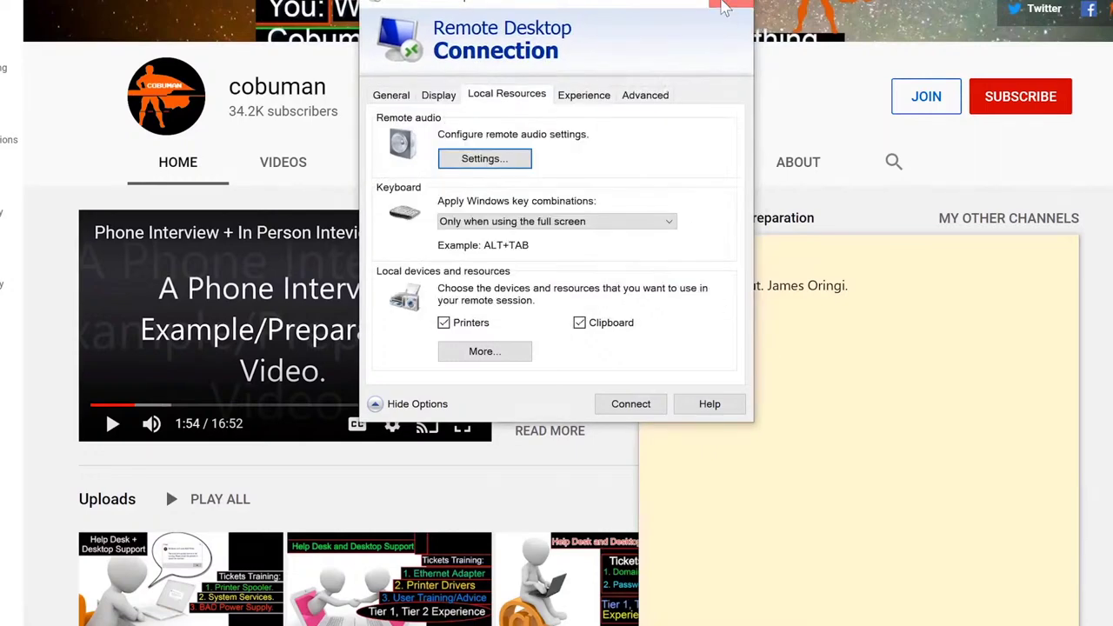
pyautogui.click(729, 6)
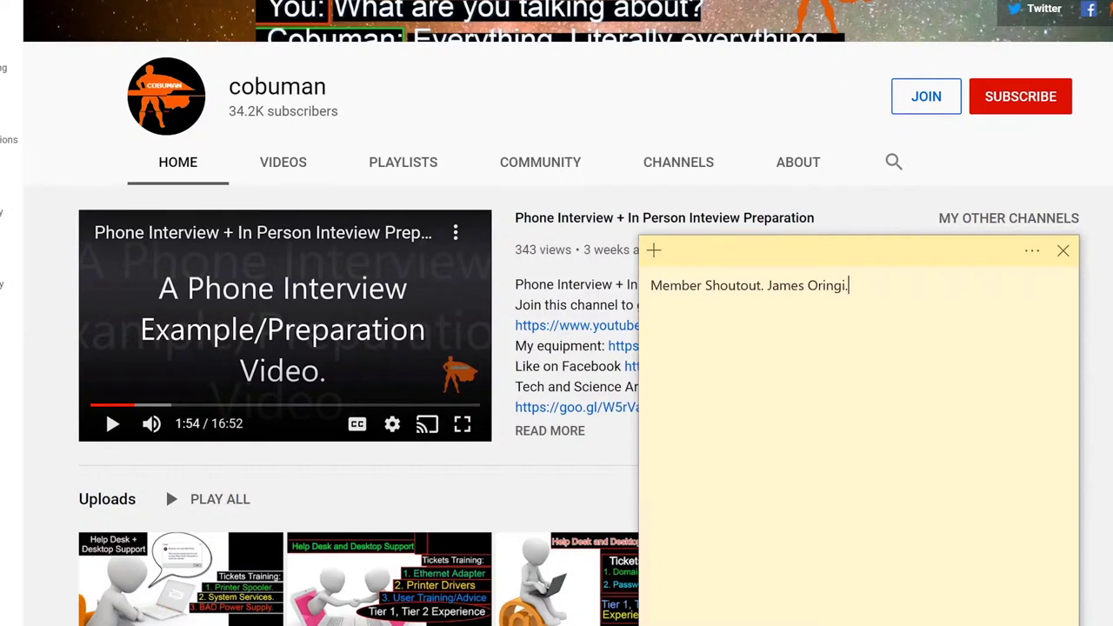
pyautogui.click(1063, 251)
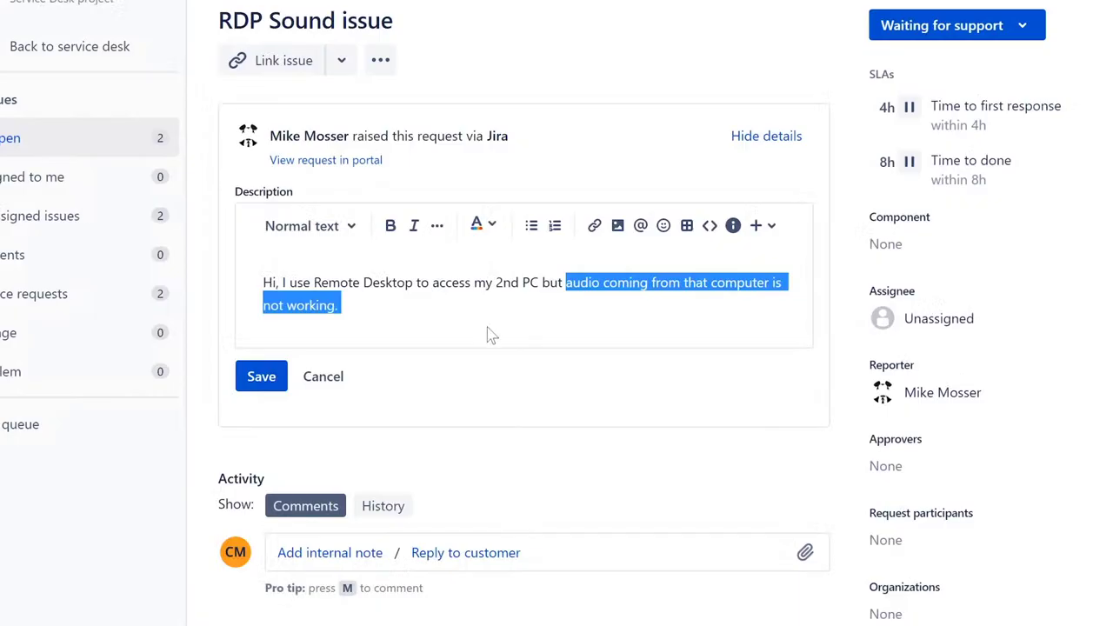
# Step: Add internal note 'Changed Remote Desktop Settings to play audio on a local computer.'
pyautogui.click(491, 338)
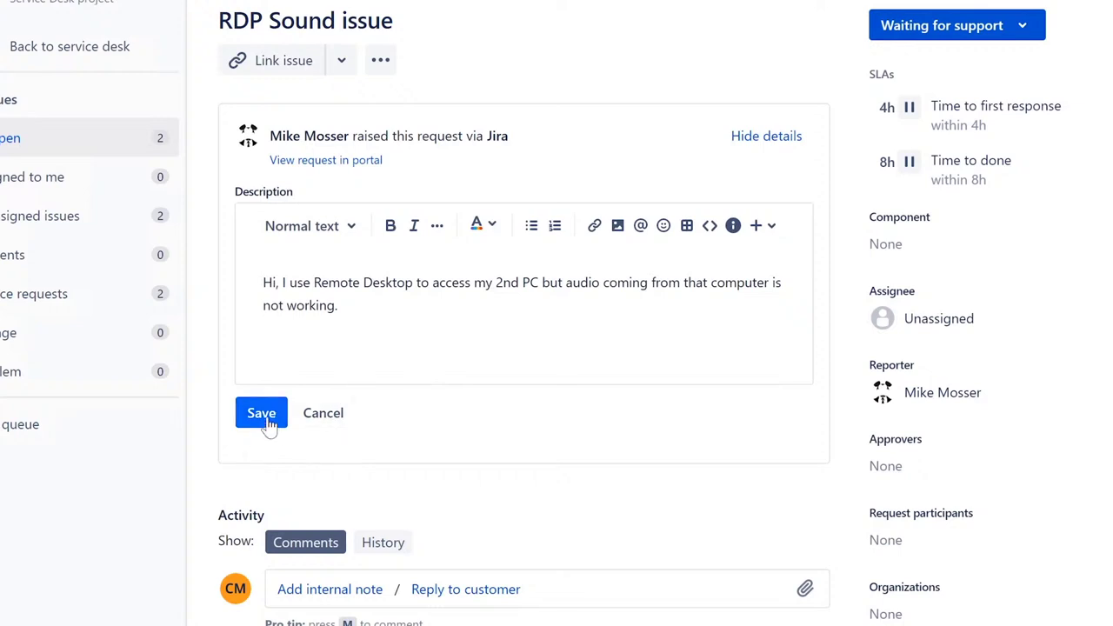
pyautogui.click(342, 416)
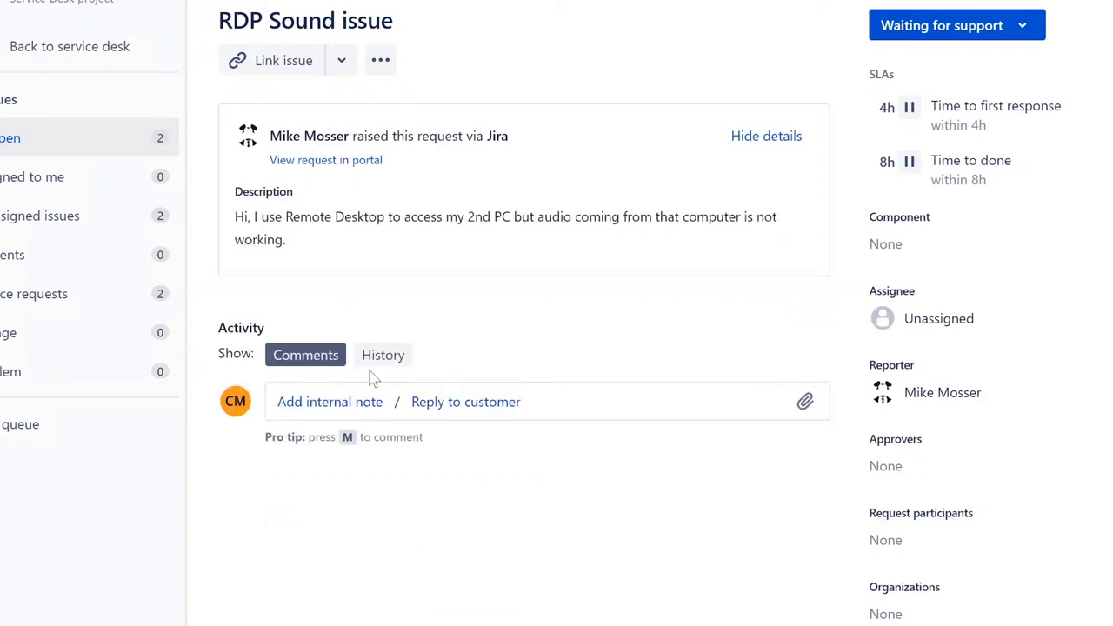
pyautogui.click(320, 400)
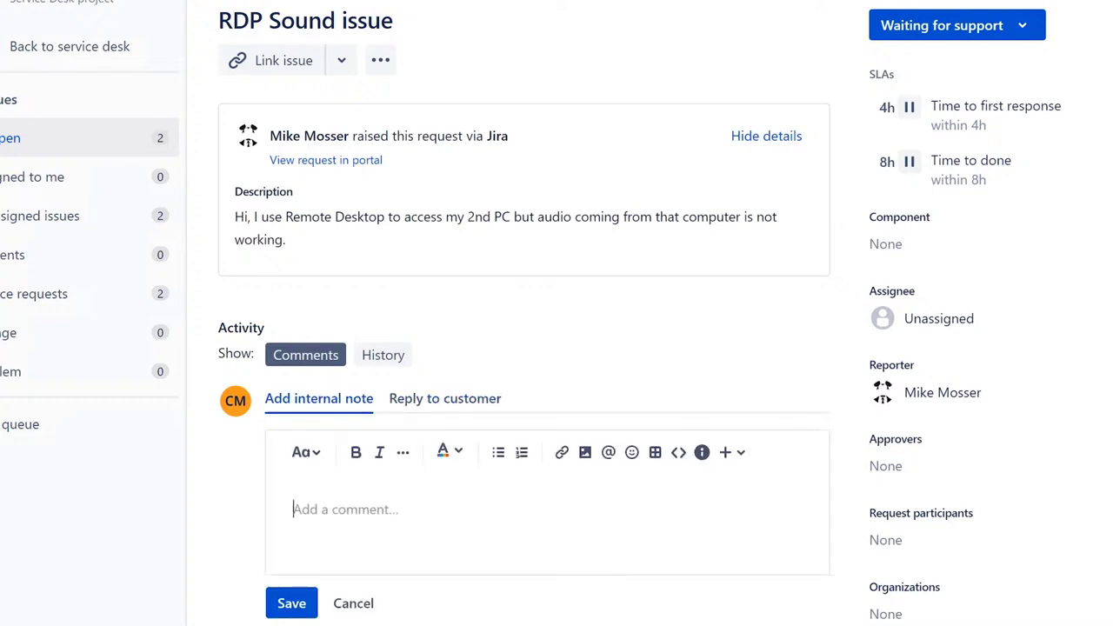
pyautogui.write('Changed ')
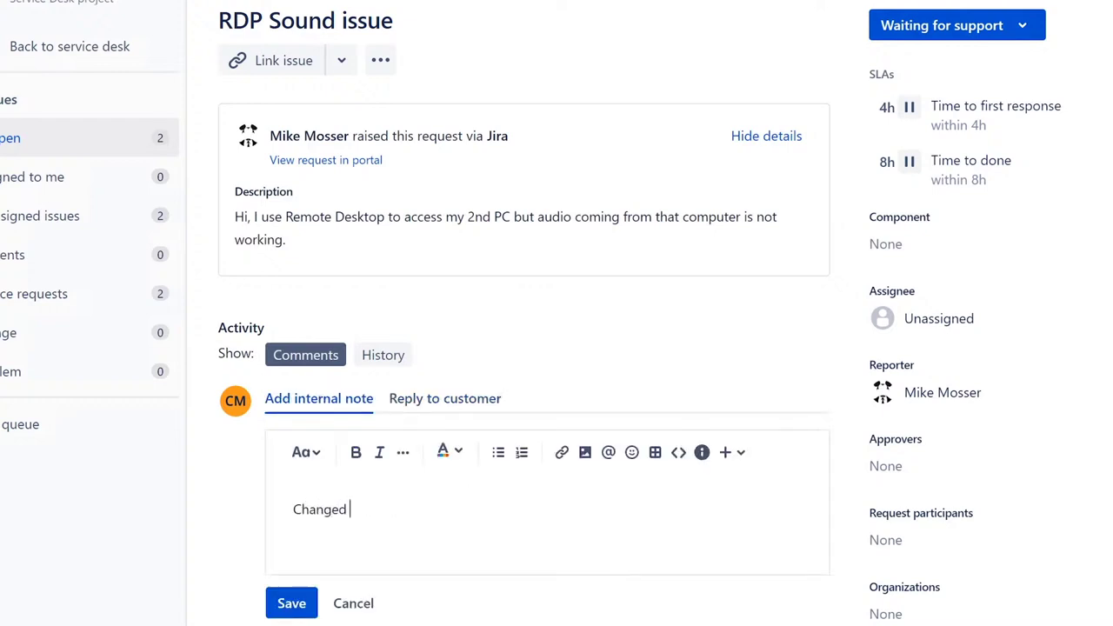
pyautogui.write('seRemote Deskot')
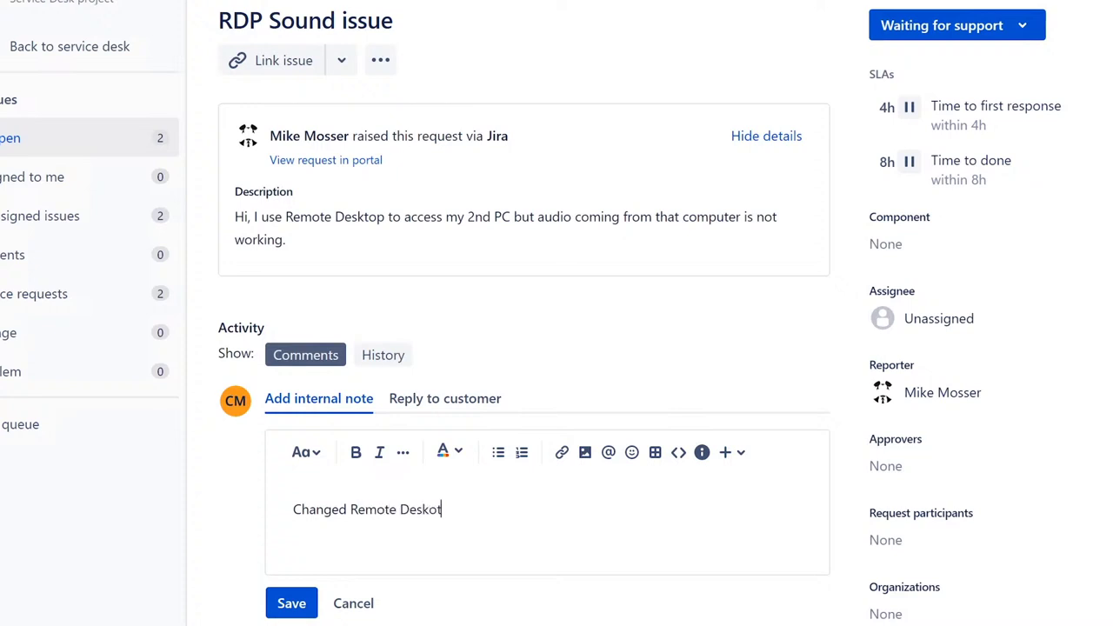
pyautogui.write('top Settings to play adui')
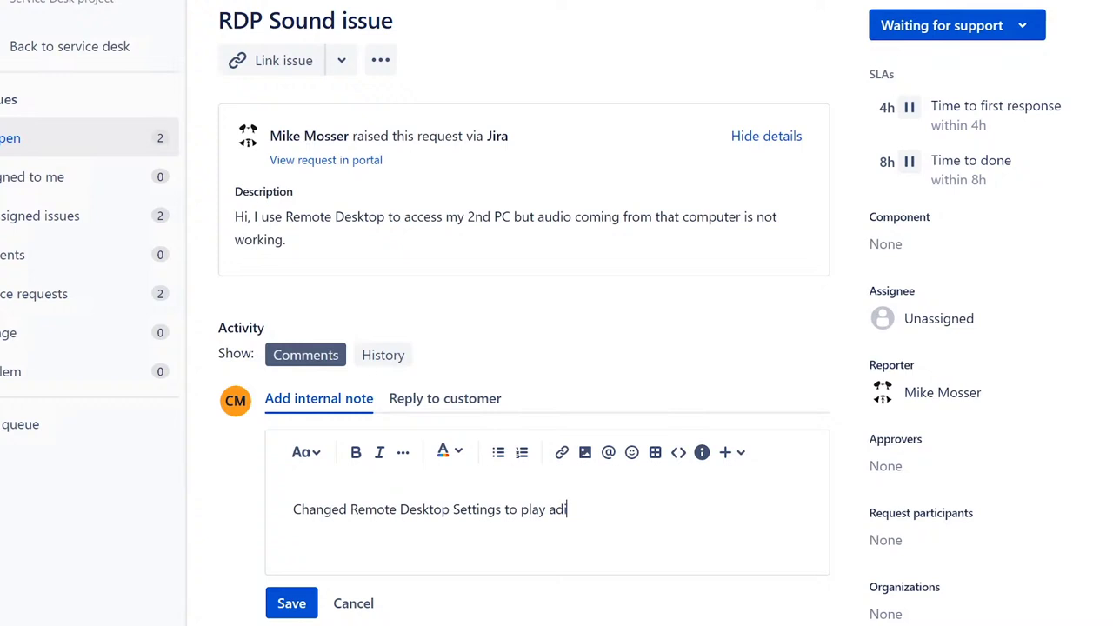
pyautogui.write('udio on a local com')
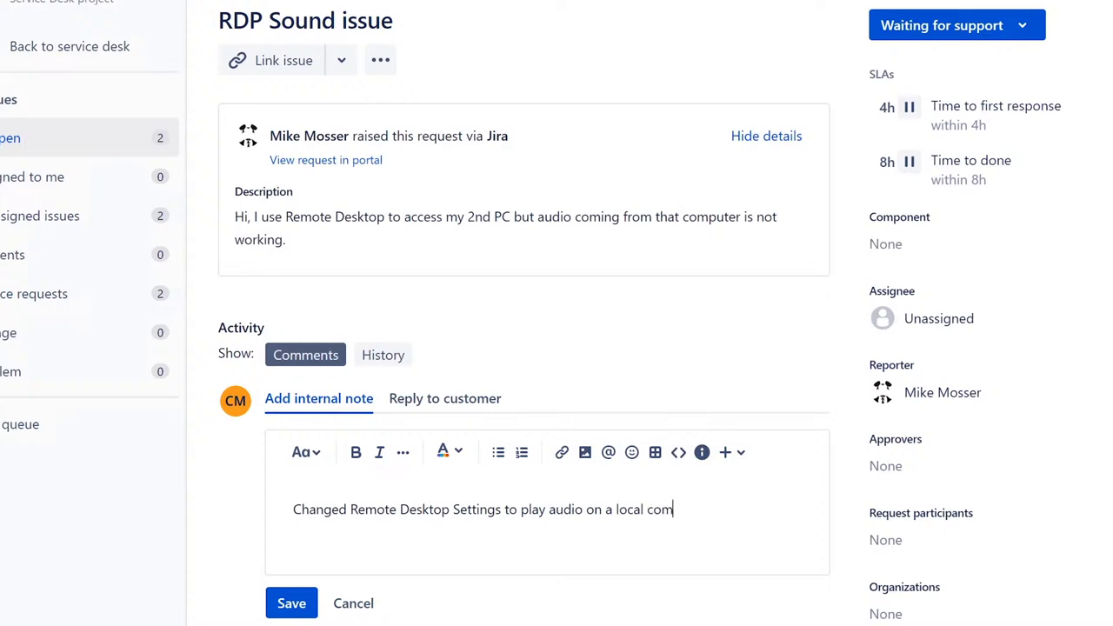
pyautogui.write('puter.')
pyautogui.click(292, 605)
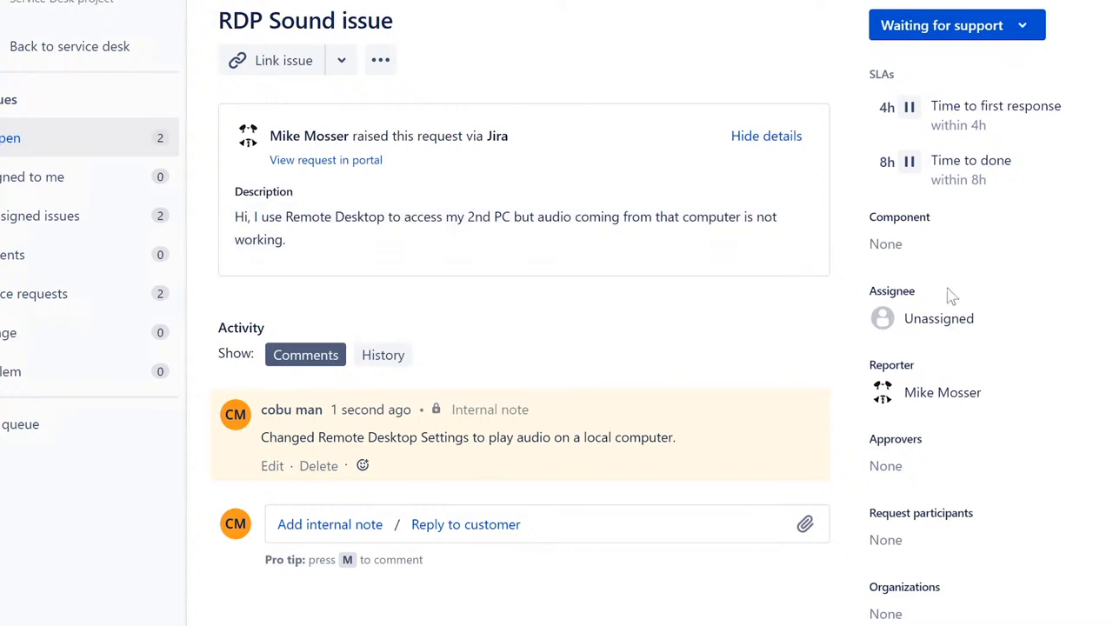
# Step: Assign the RDP Sound ticket to yourself and mark it Complete
pyautogui.click(944, 318)
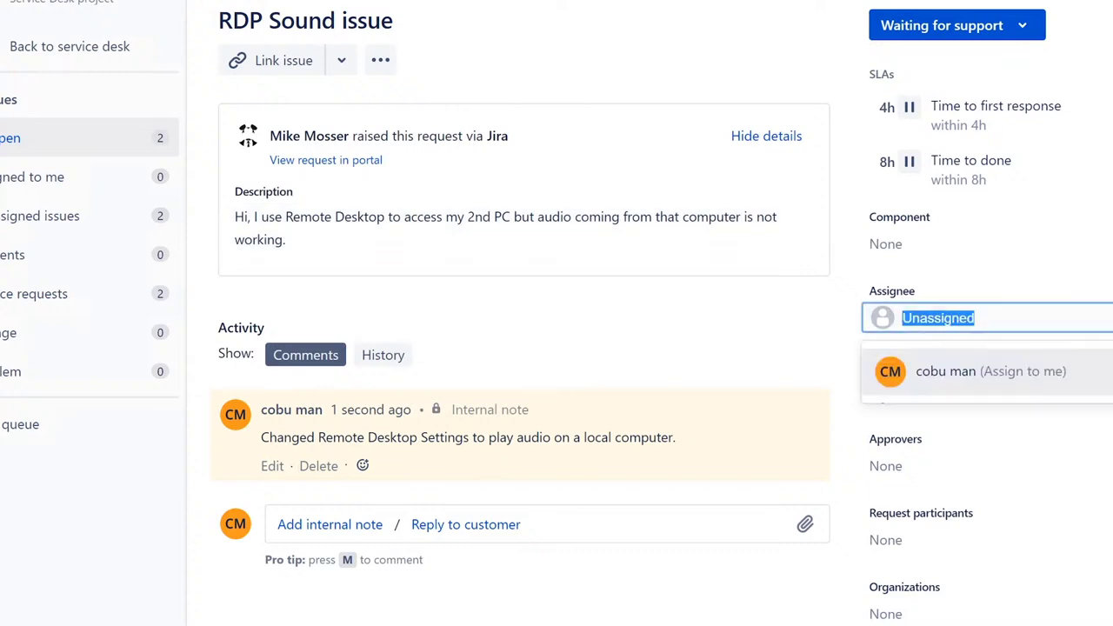
pyautogui.click(943, 369)
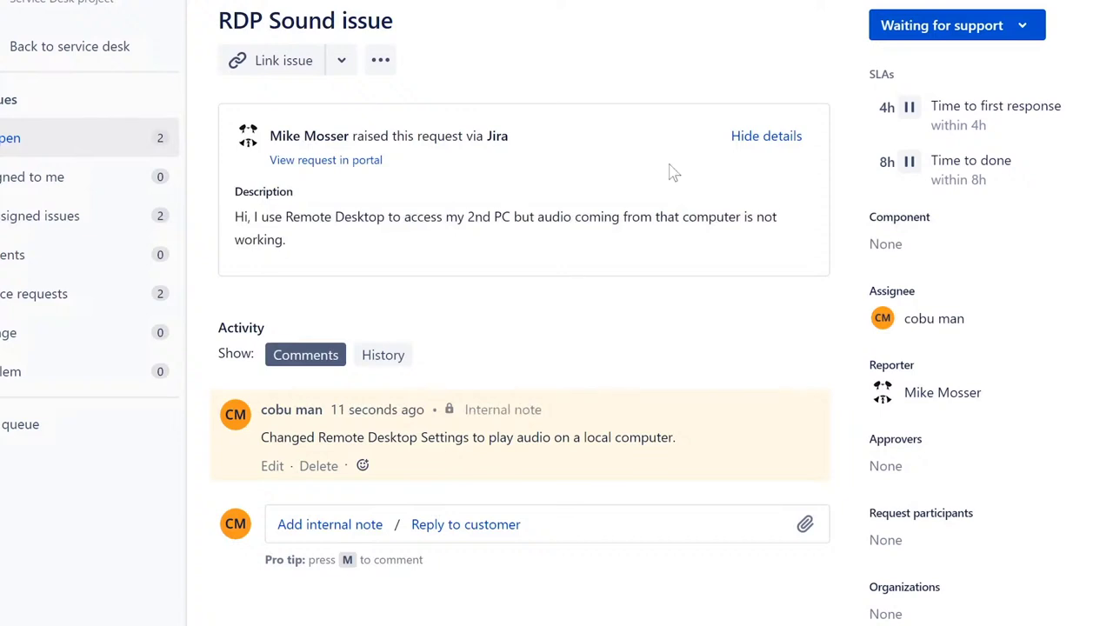
pyautogui.click(1018, 34)
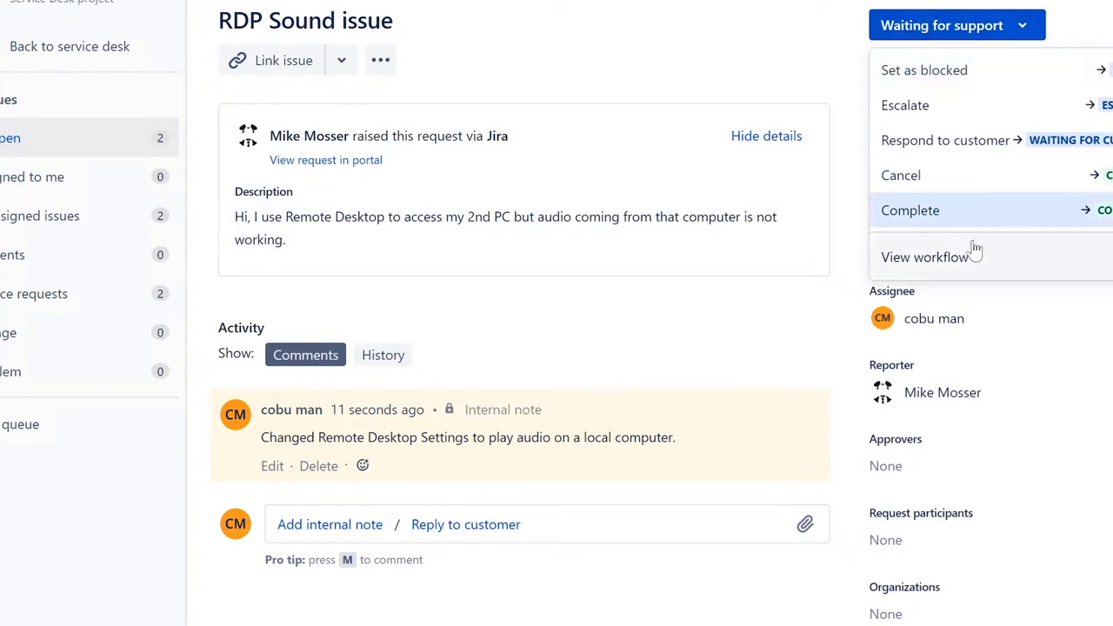
pyautogui.click(1008, 211)
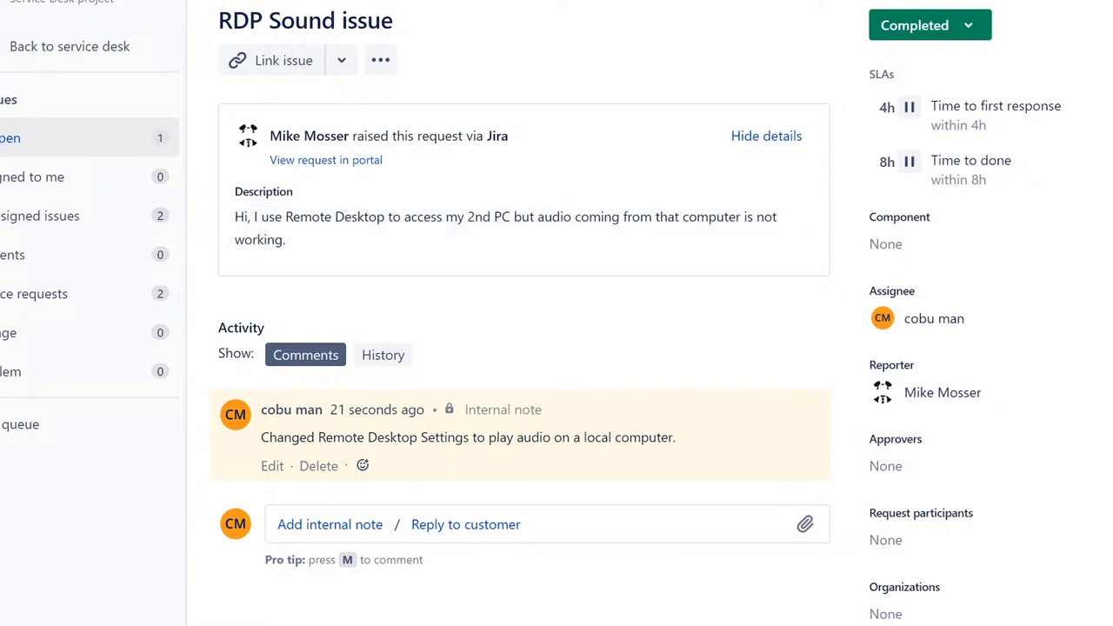
pyautogui.press('super')
# Step: Launch Remote Desktop Connection from Start search 'remote' and position its dialog
pyautogui.write('remote')
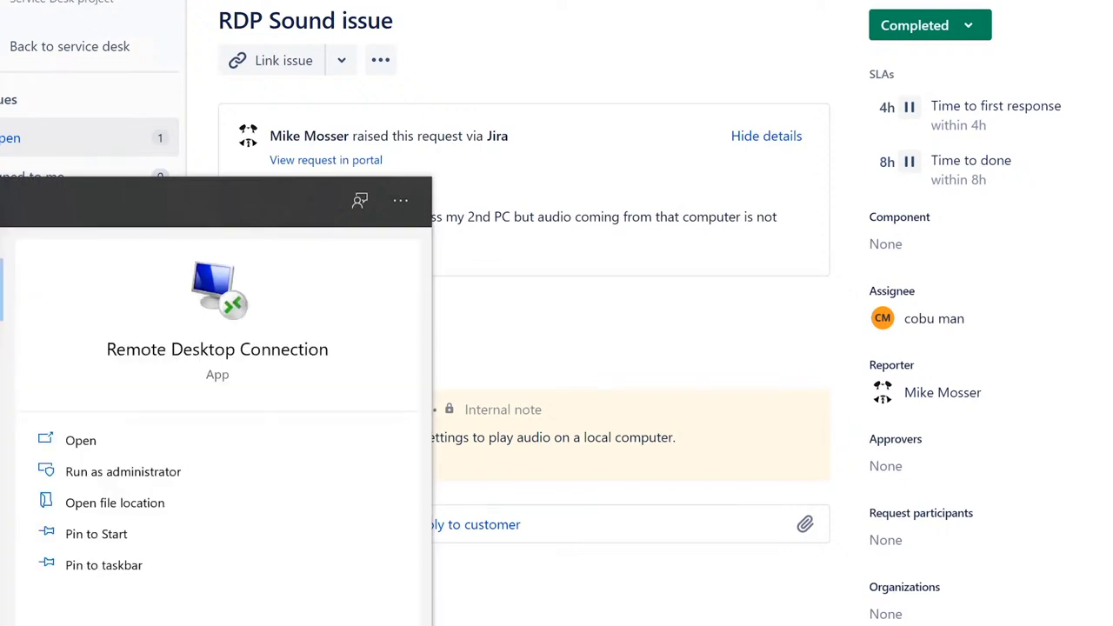
pyautogui.press('Return')
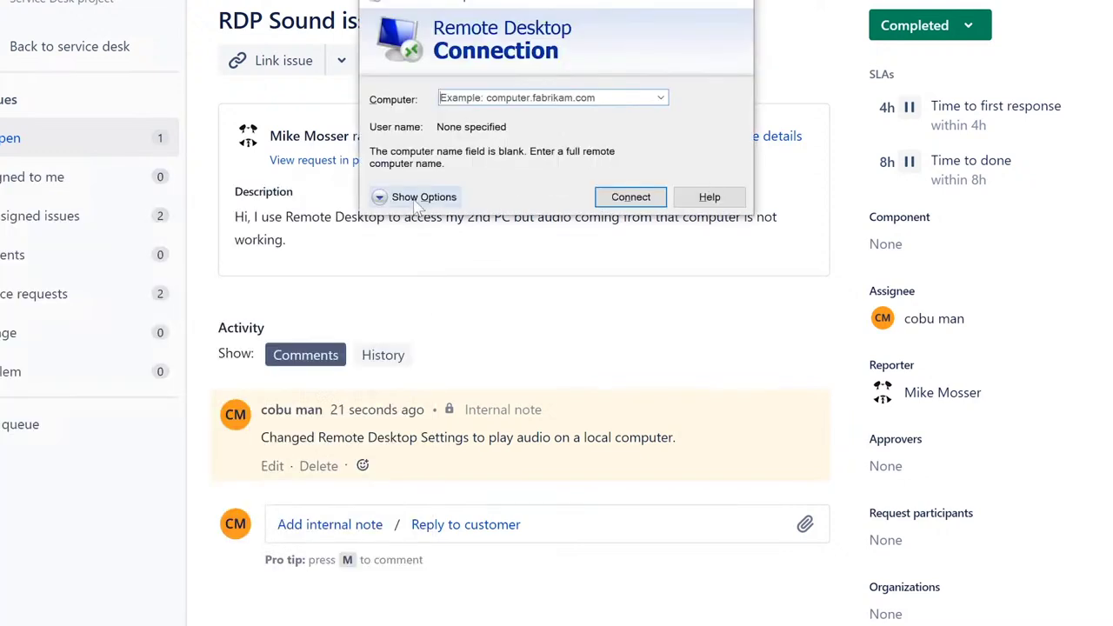
pyautogui.click(421, 198)
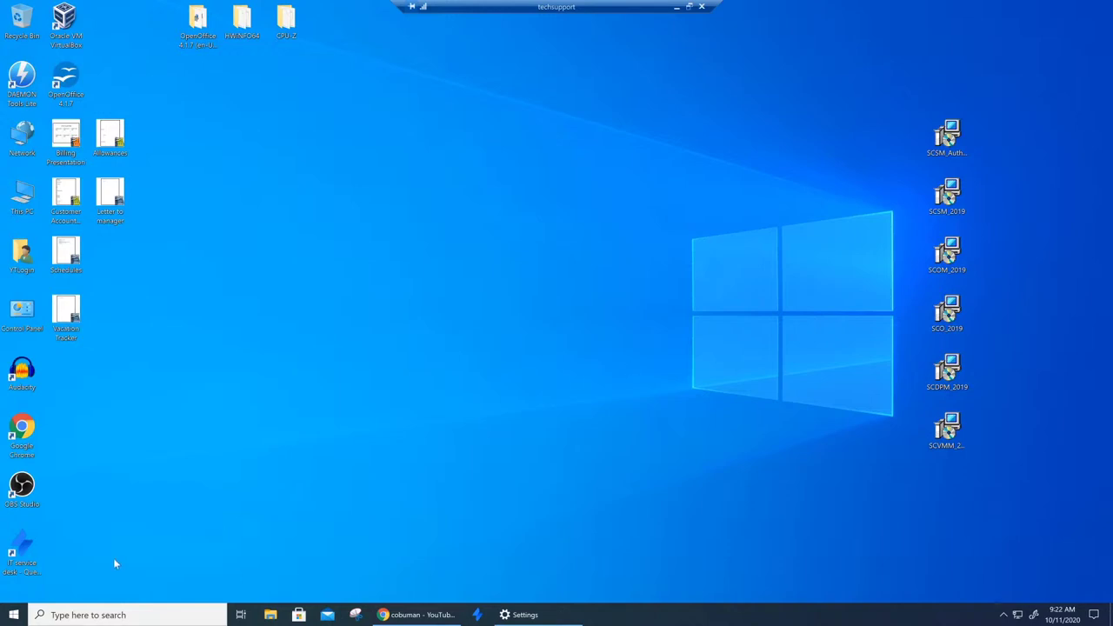
pyautogui.click(131, 615)
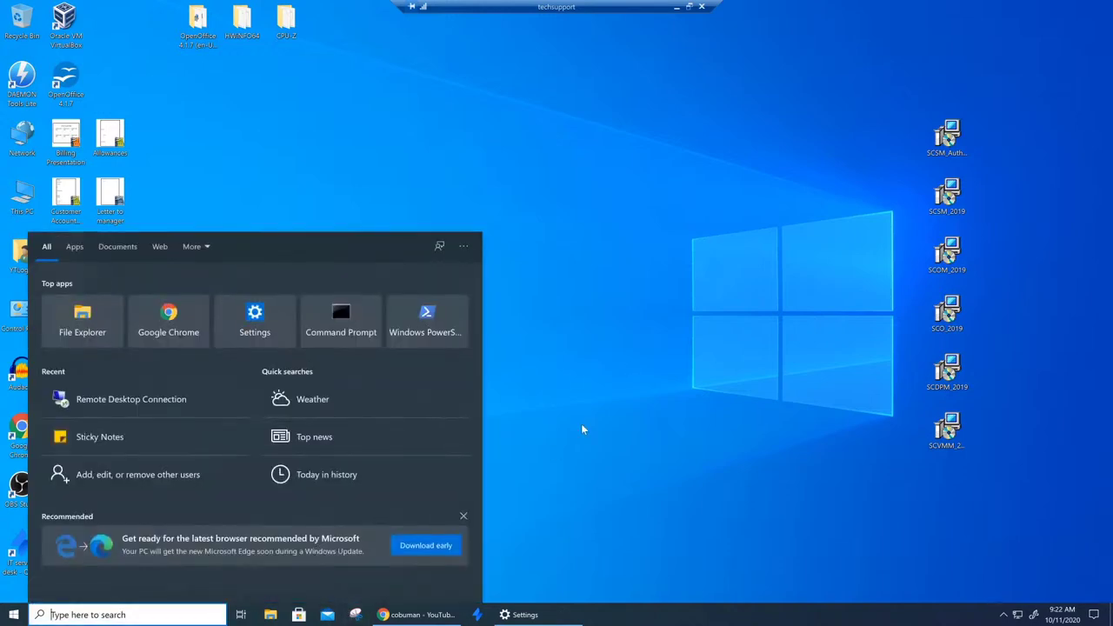
pyautogui.write('remote')
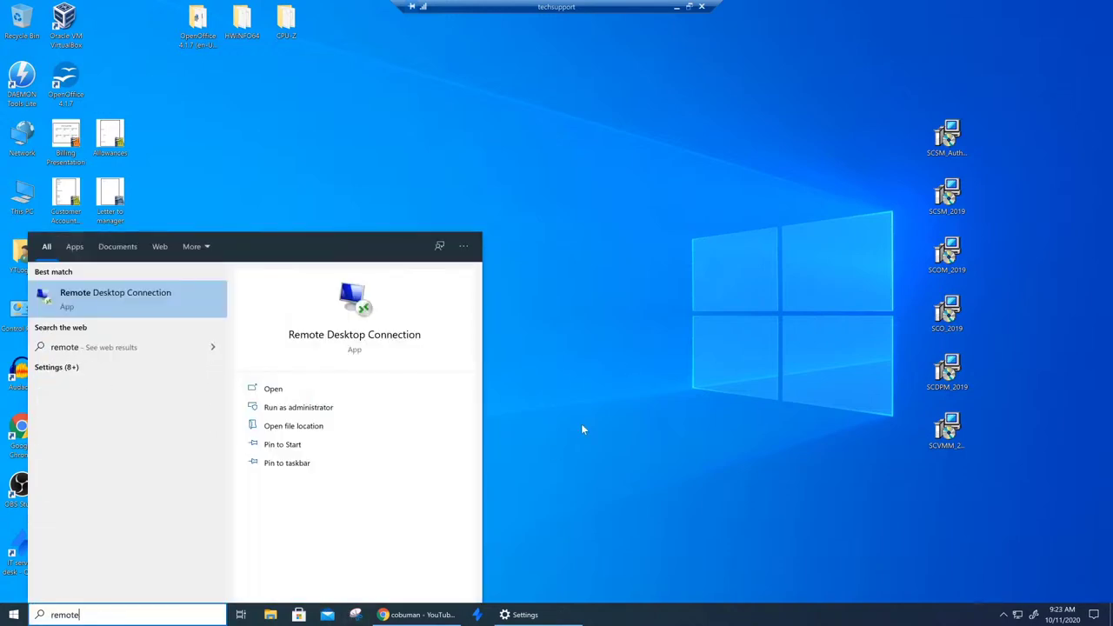
pyautogui.press('Return')
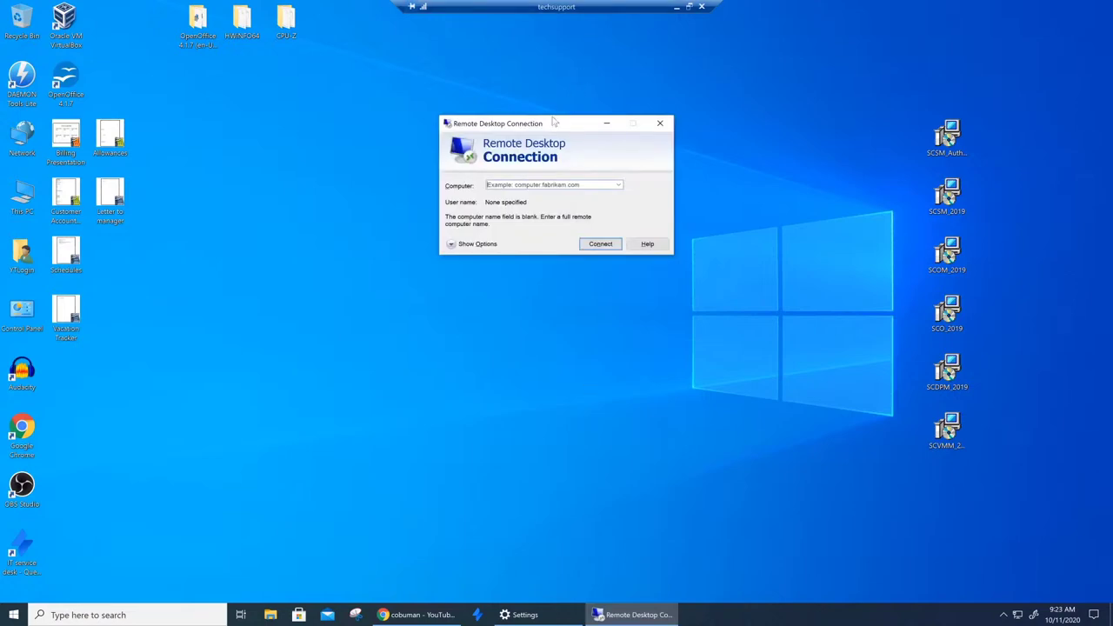
pyautogui.moveTo(549, 126); pyautogui.dragTo(560, 145)
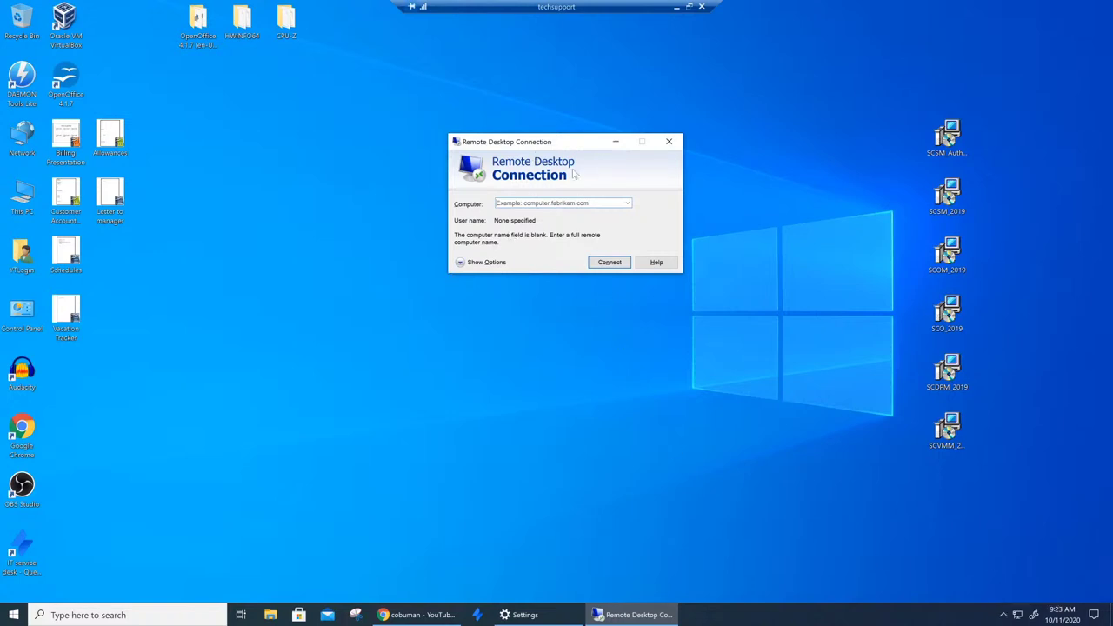
pyautogui.moveTo(557, 145); pyautogui.dragTo(552, 160)
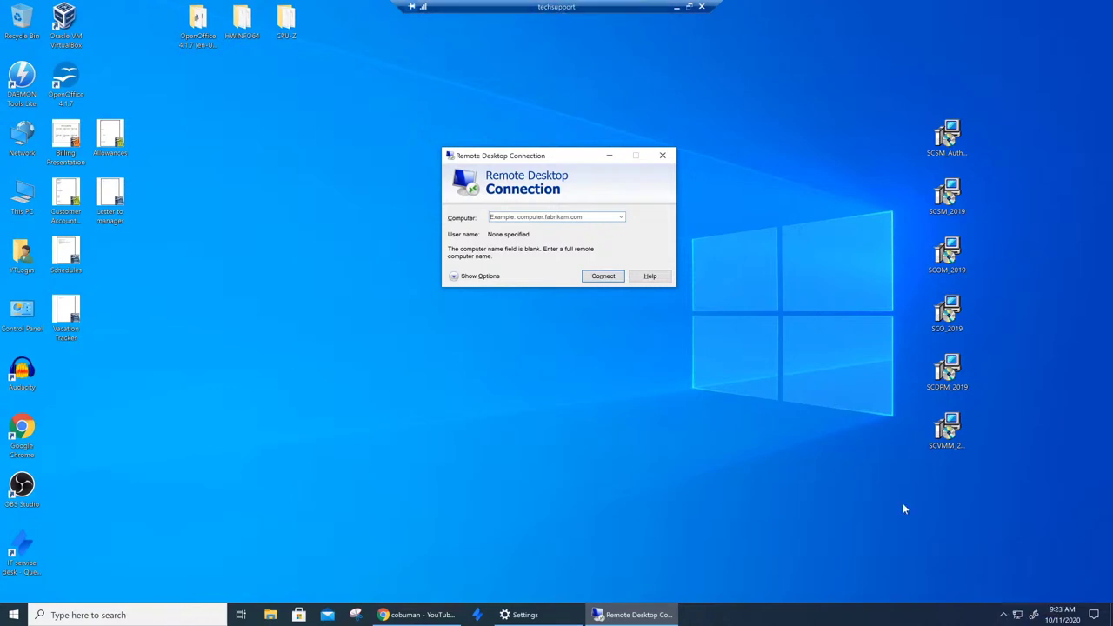
# Step: Check the tray volume and confirm in Sound settings that output is Remote Audio at 100
pyautogui.click(1003, 612)
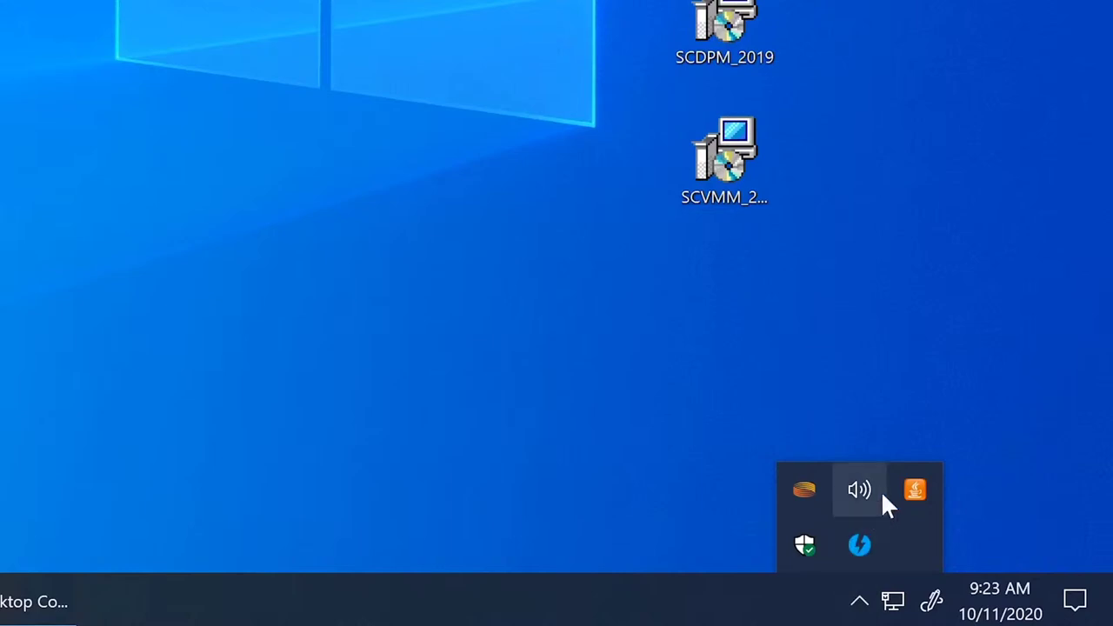
pyautogui.click(869, 492)
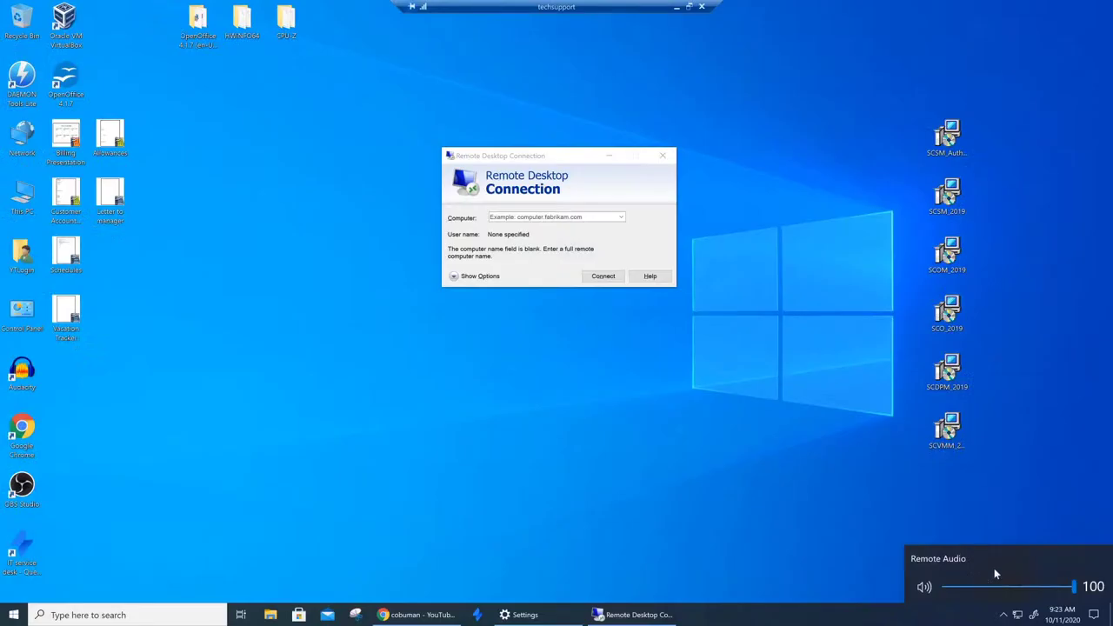
pyautogui.click(1005, 614)
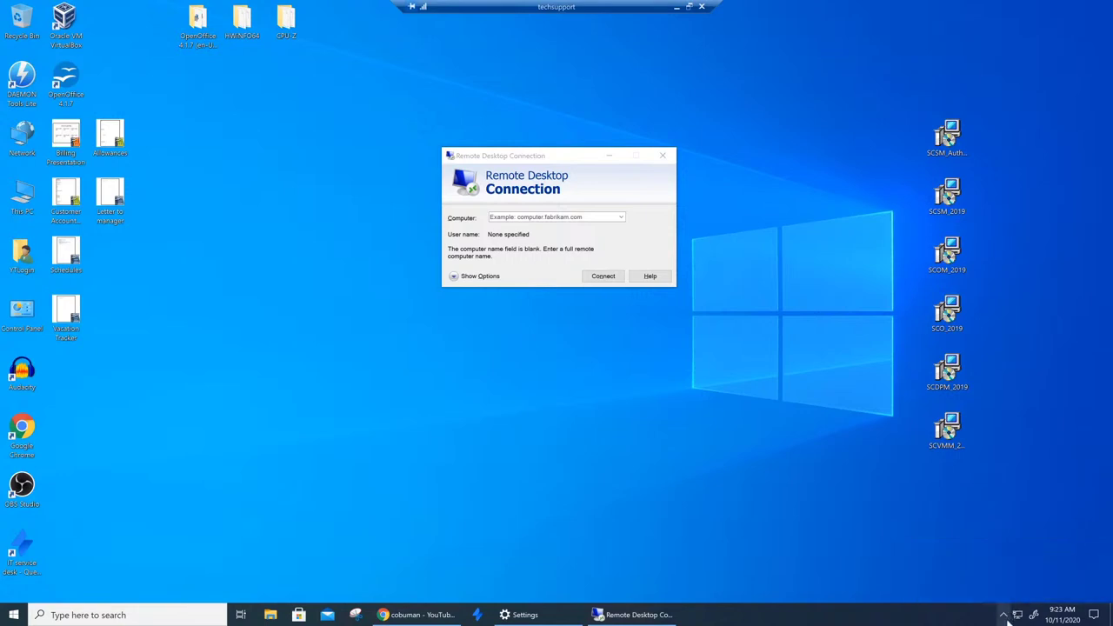
pyautogui.click(1005, 613)
pyautogui.rightClick(1006, 568)
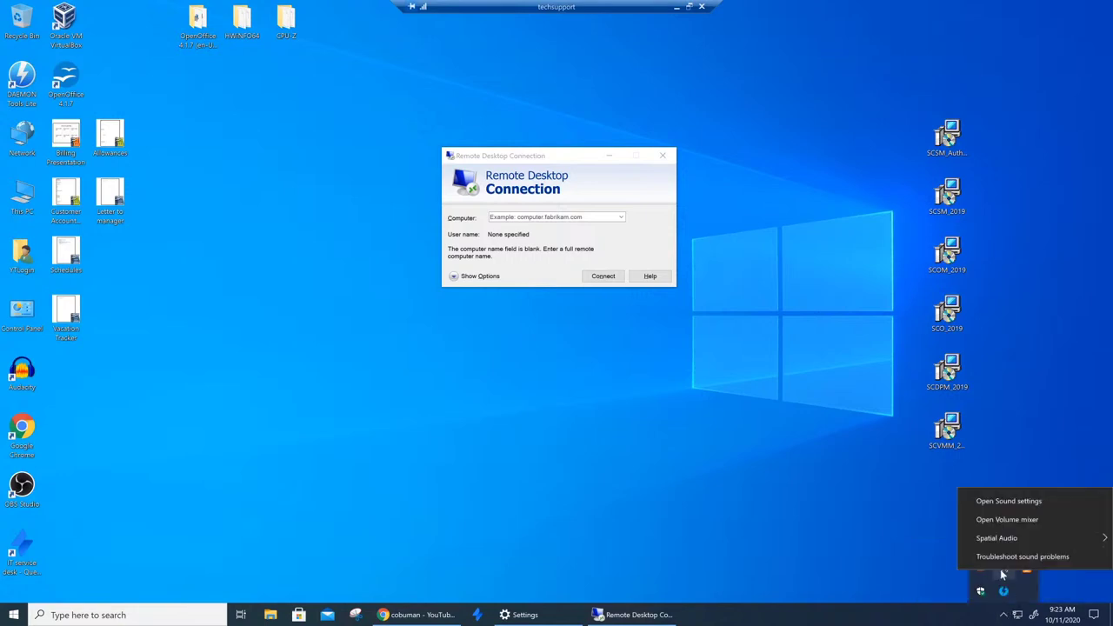
pyautogui.click(1024, 505)
pyautogui.moveTo(266, 12); pyautogui.dragTo(418, 76)
pyautogui.click(439, 174)
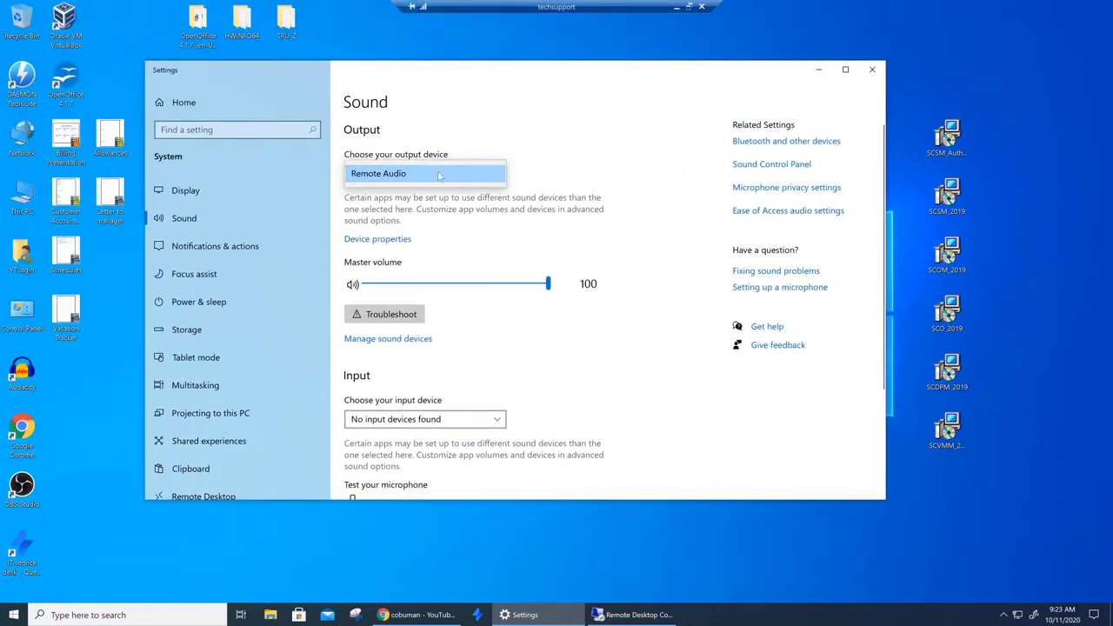
pyautogui.click(546, 212)
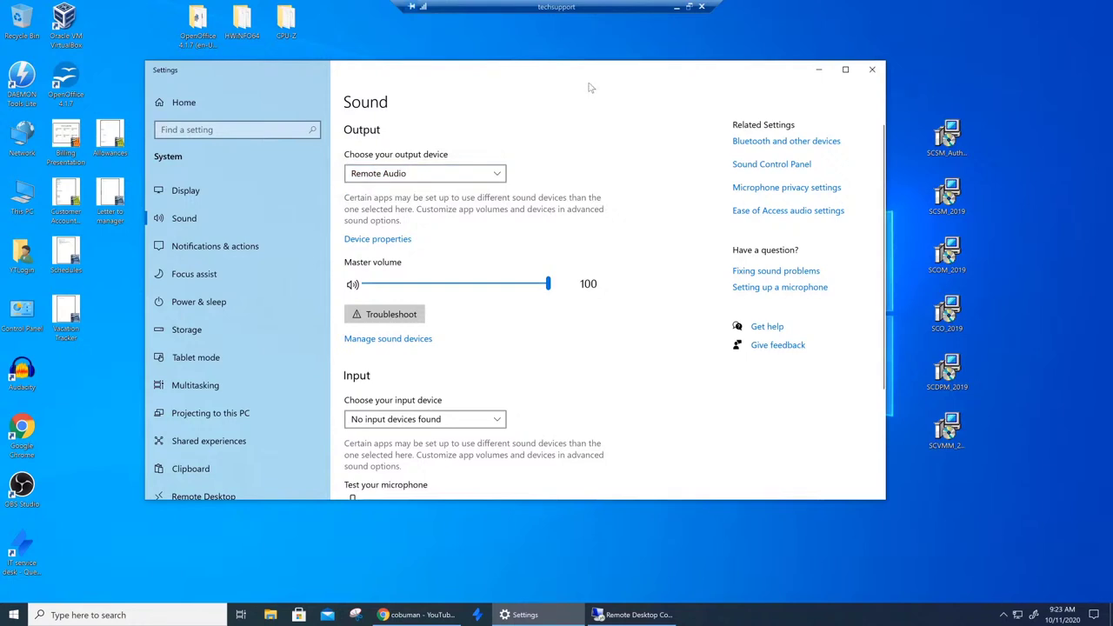
pyautogui.moveTo(605, 70); pyautogui.dragTo(645, 80)
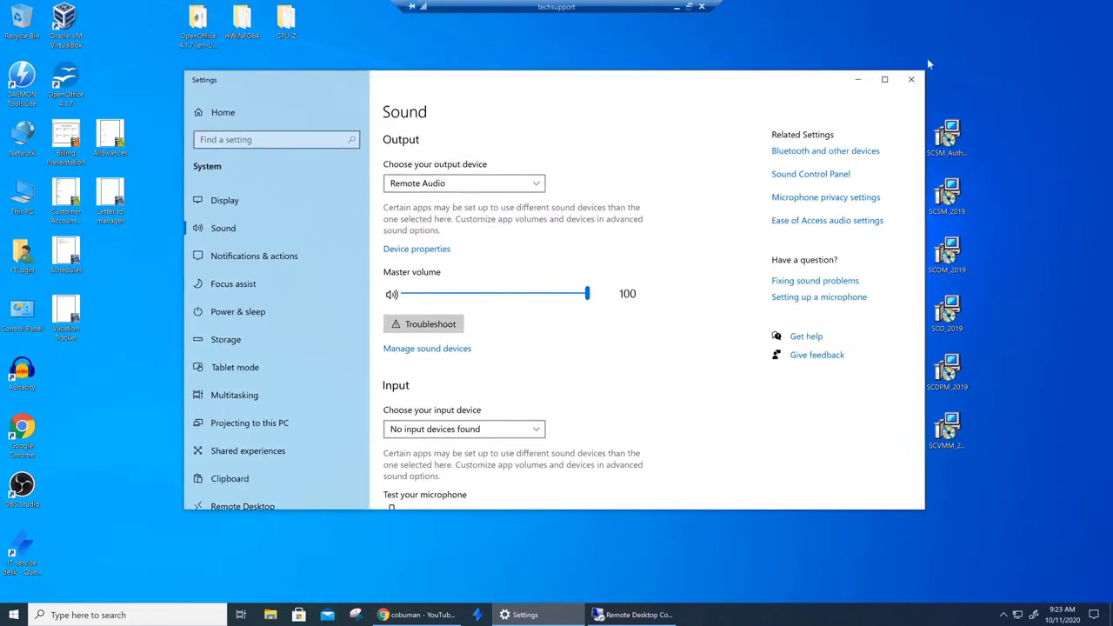
pyautogui.click(911, 82)
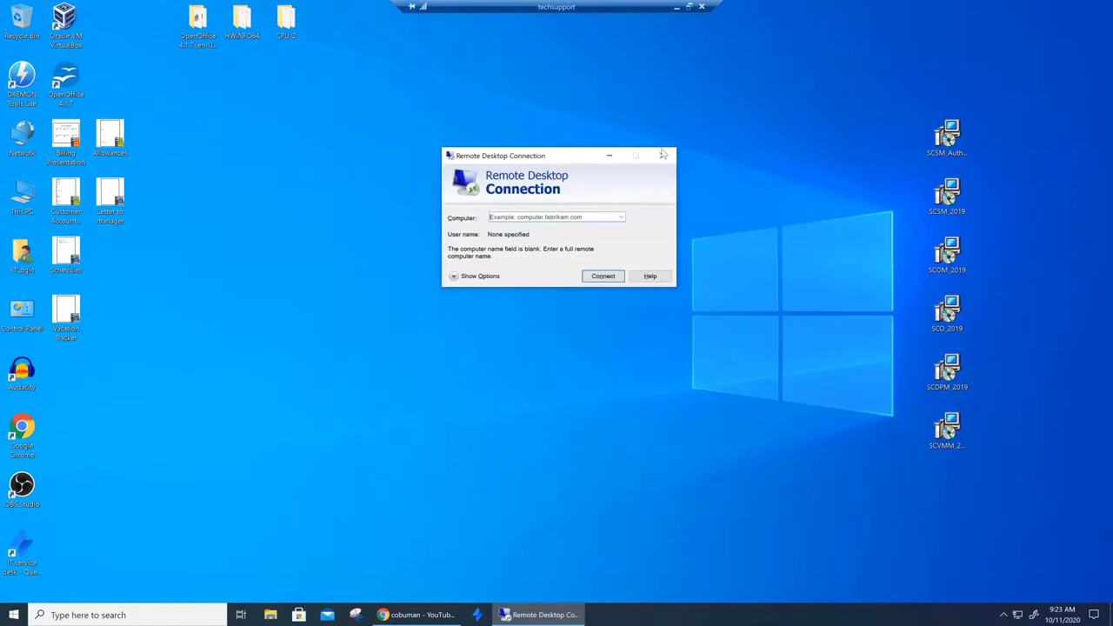
# Step: Set Local Resources remote audio to Play on remote computer and confirm
pyautogui.click(474, 276)
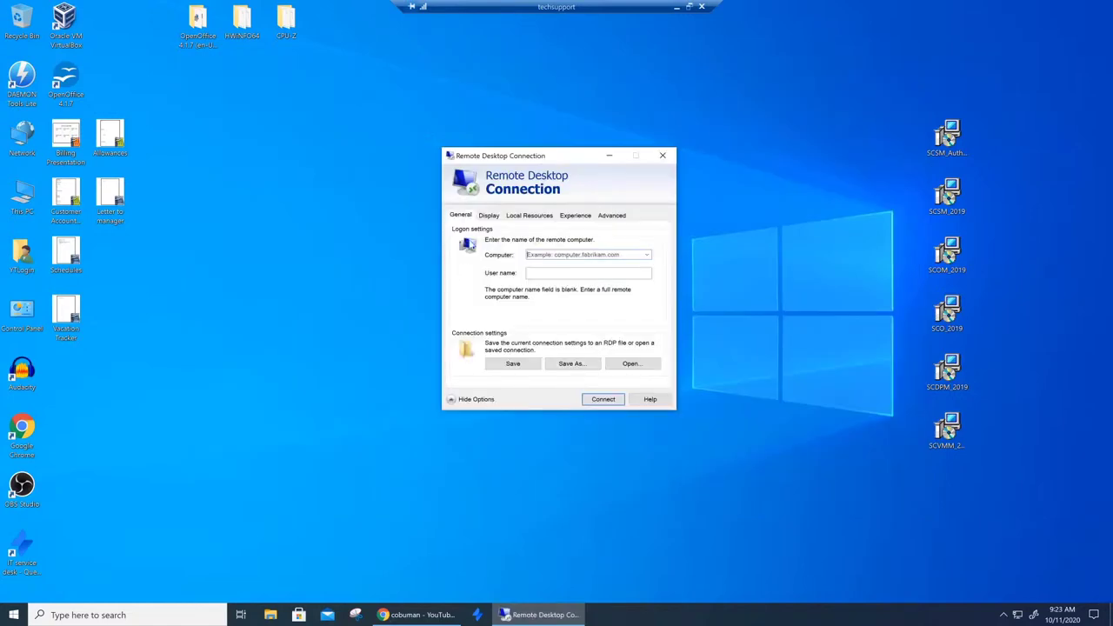
pyautogui.click(527, 215)
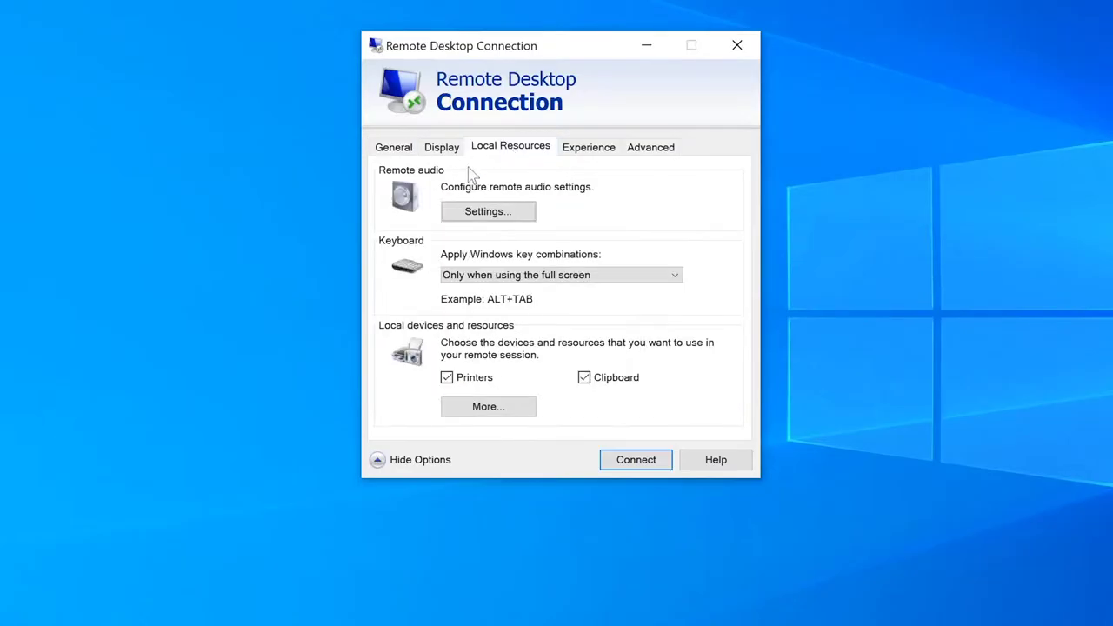
pyautogui.click(493, 213)
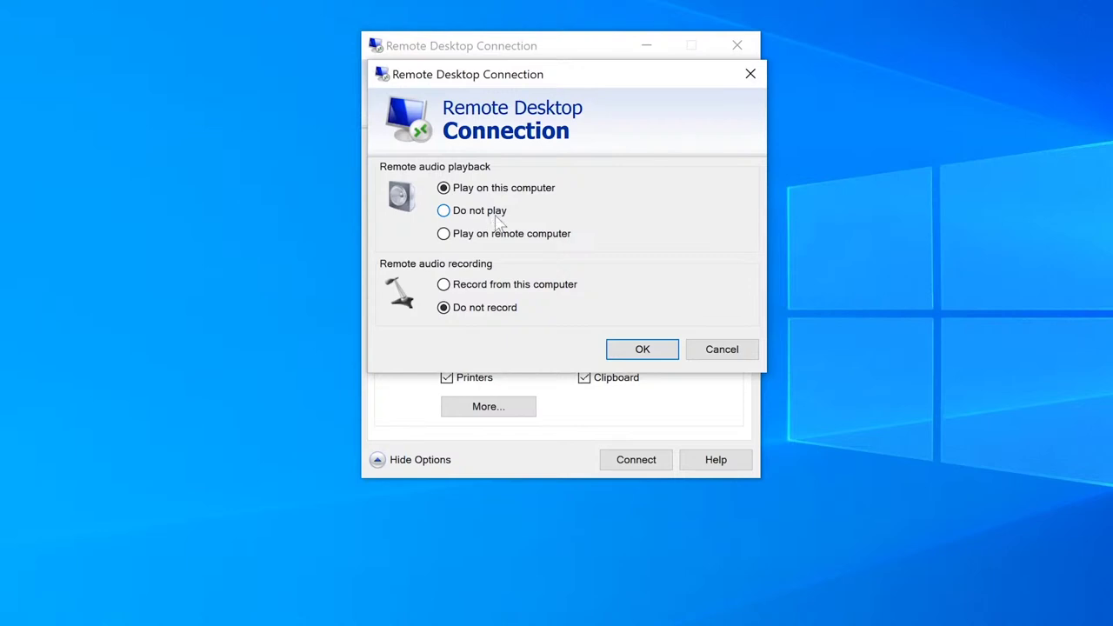
pyautogui.click(477, 236)
pyautogui.click(641, 350)
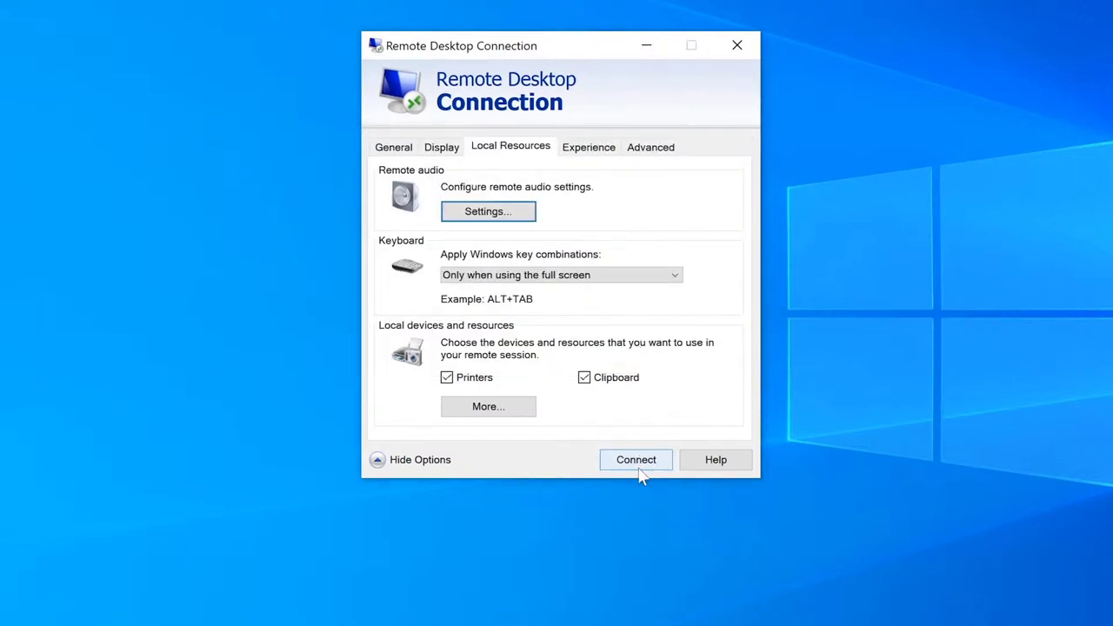
# Step: Enter computer name userscomputername on the General tab and connect
pyautogui.click(393, 150)
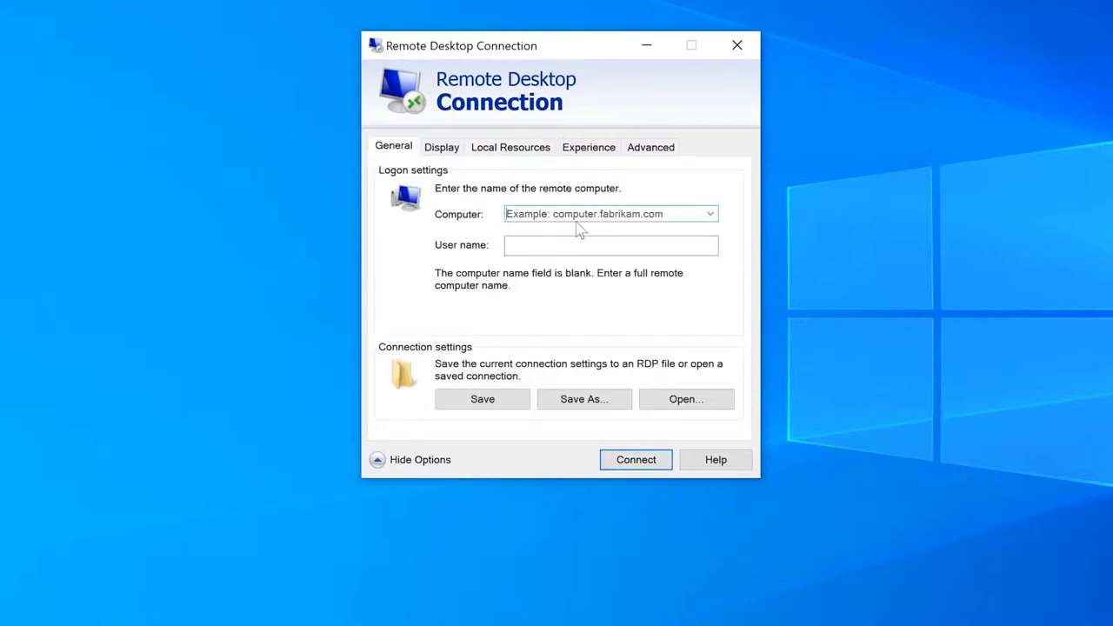
pyautogui.write('userscomputern')
pyautogui.write('ame')
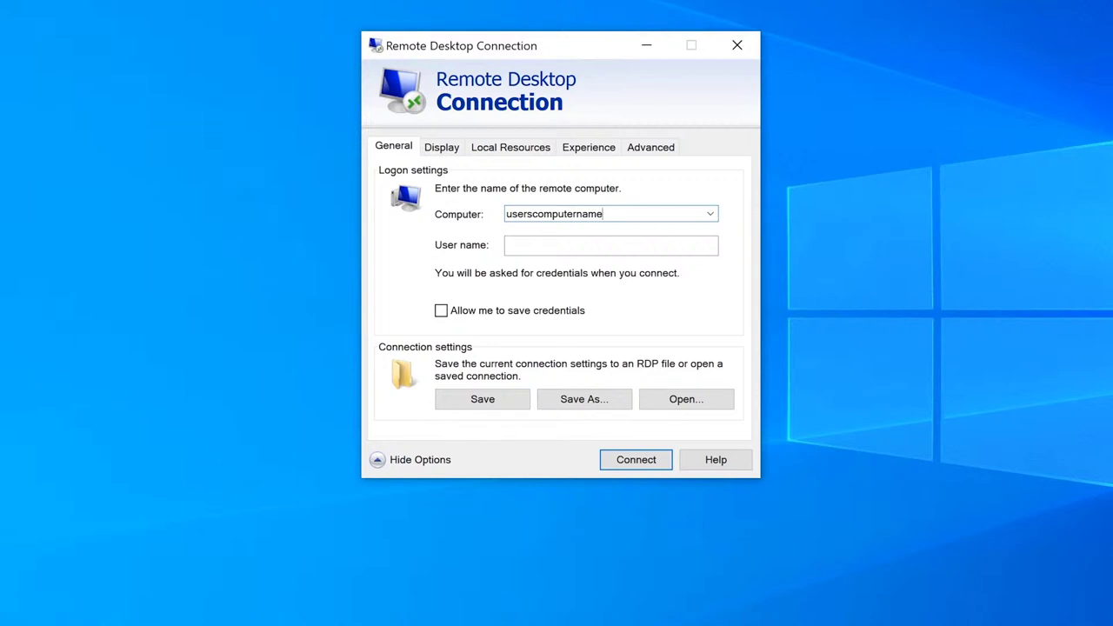
pyautogui.click(628, 460)
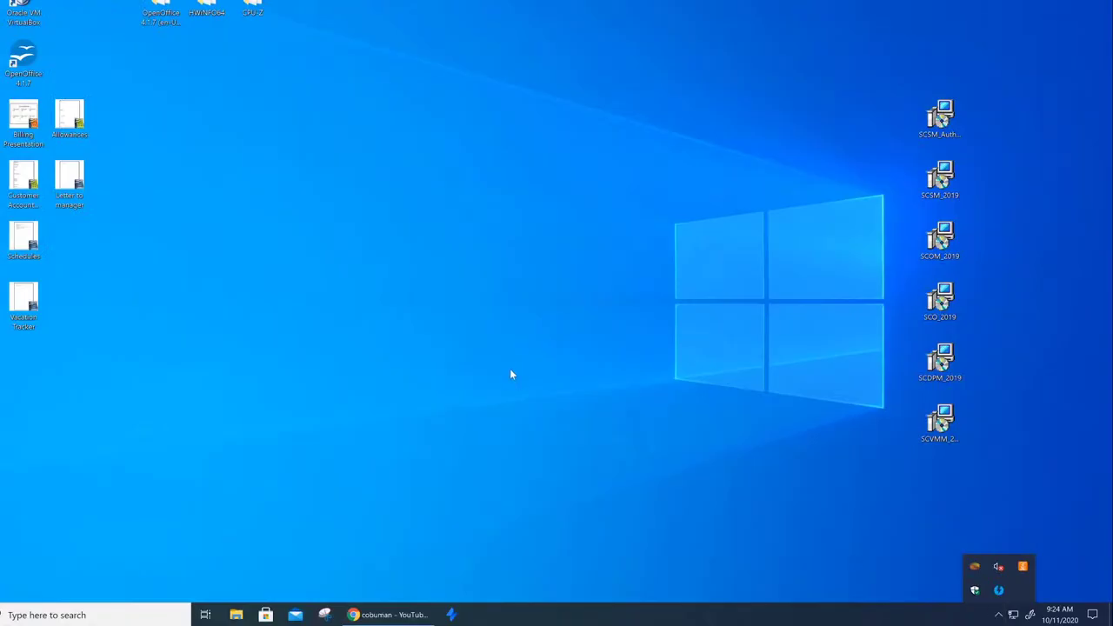
# Step: Run the audio playback troubleshooter through to the end and close it
pyautogui.click(1001, 563)
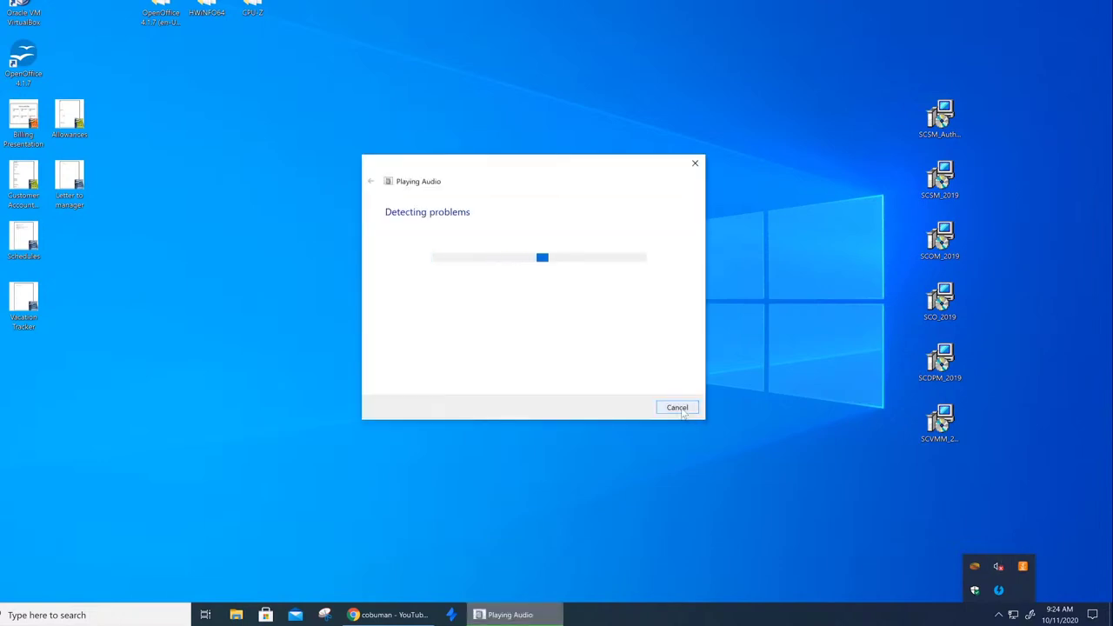
pyautogui.click(638, 411)
pyautogui.click(637, 414)
pyautogui.click(676, 408)
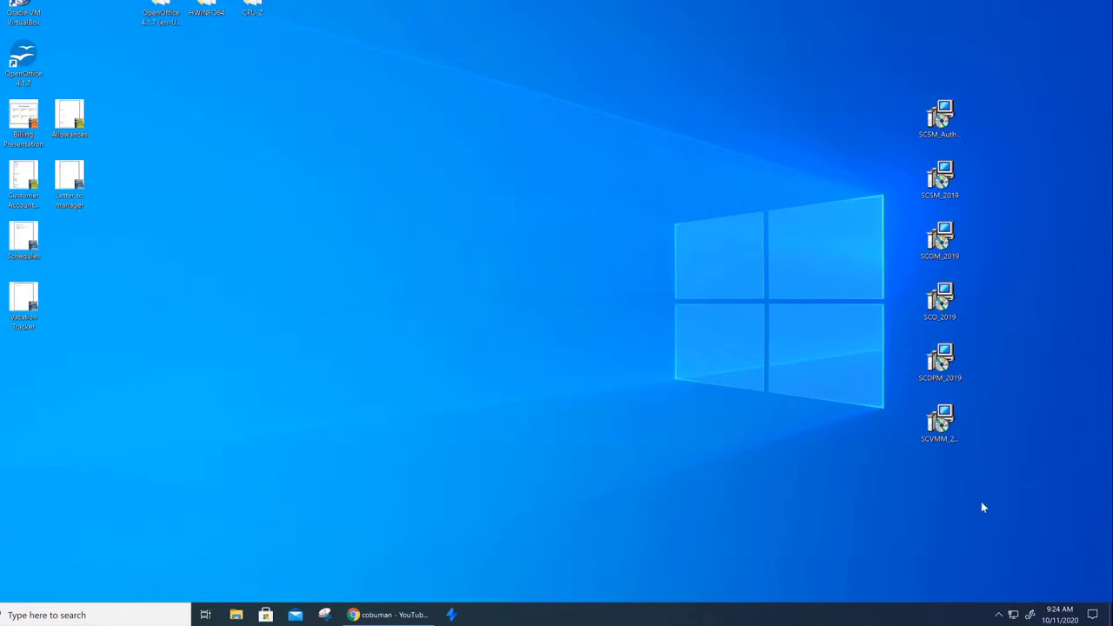
# Step: Check the speaker volume, then open Sound settings showing the Realtek speakers as output
pyautogui.click(999, 614)
pyautogui.click(995, 565)
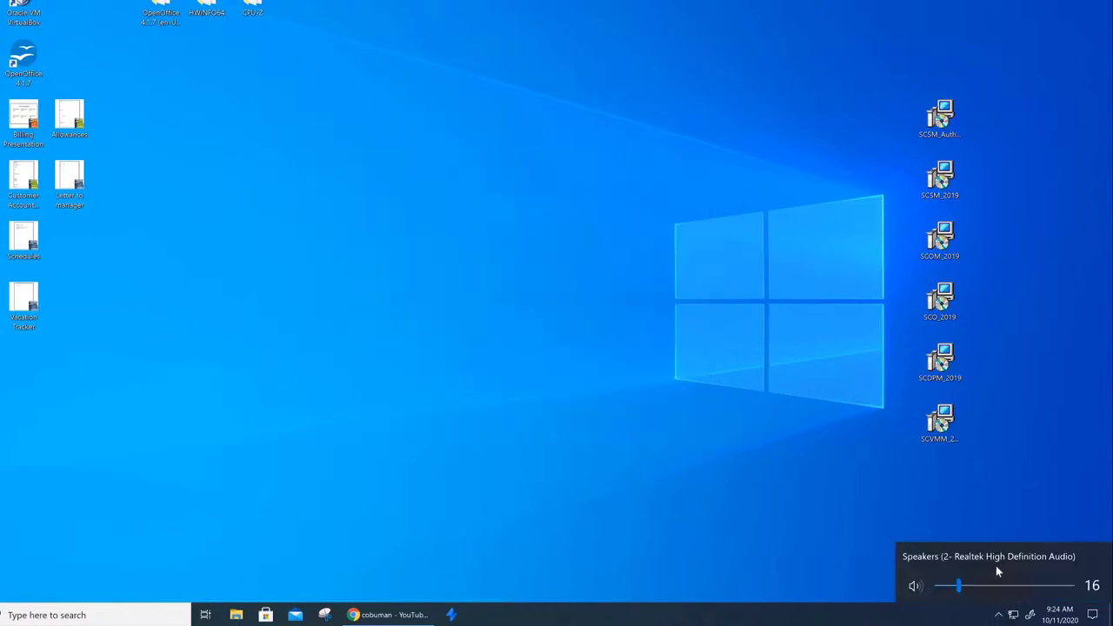
pyautogui.click(1013, 611)
pyautogui.click(999, 614)
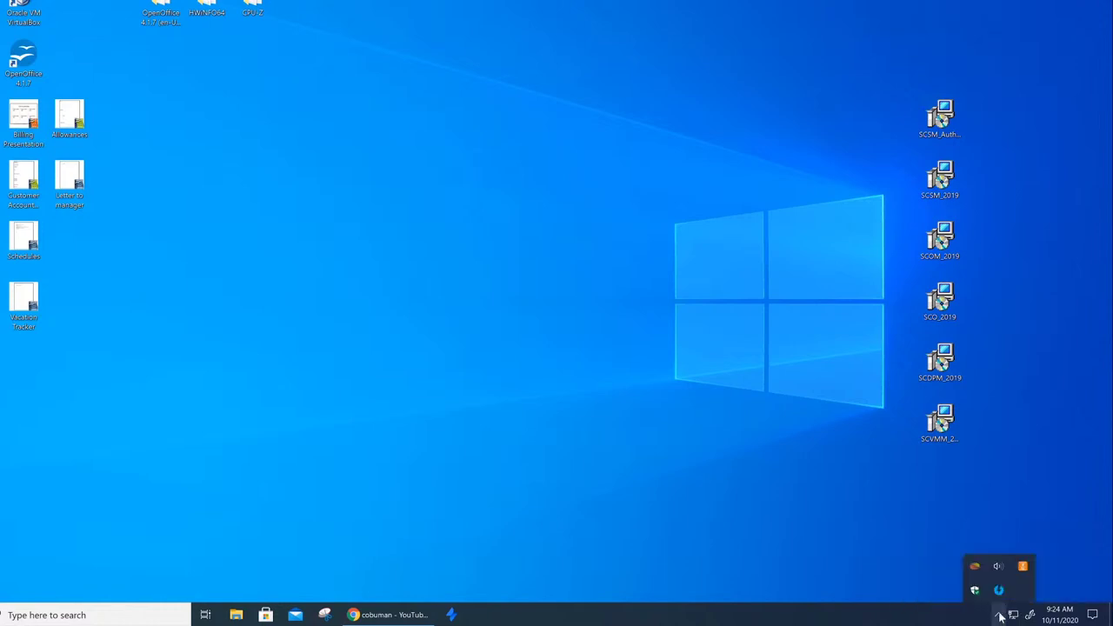
pyautogui.rightClick(998, 567)
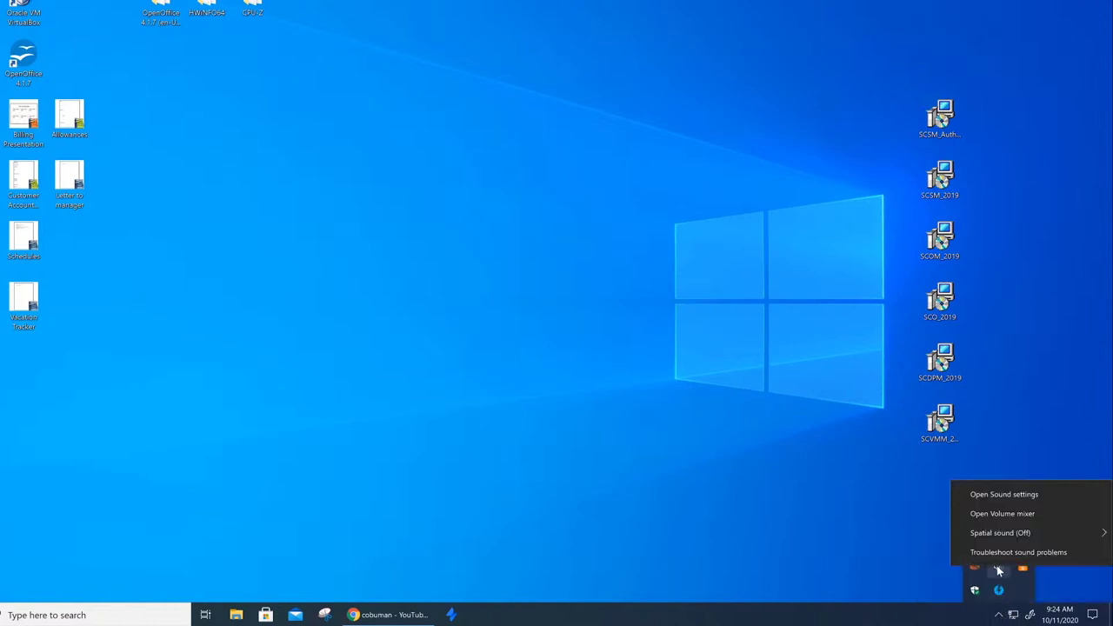
pyautogui.click(1026, 495)
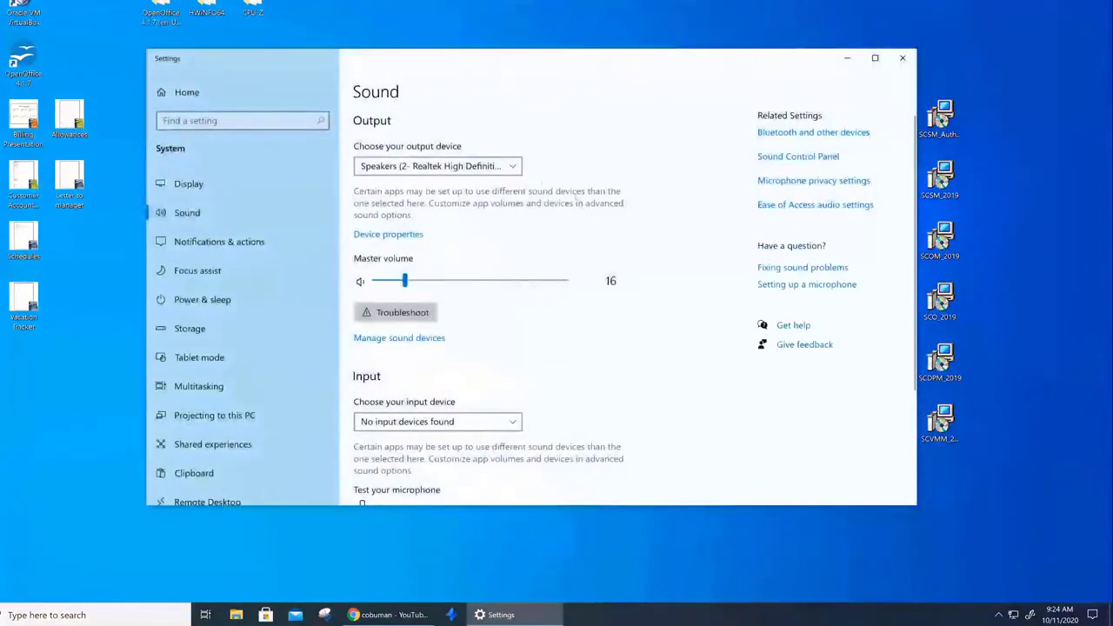
# Step: Choose Speakers (2- Plantronics C610) from the 'Choose your output device' list
pyautogui.click(509, 168)
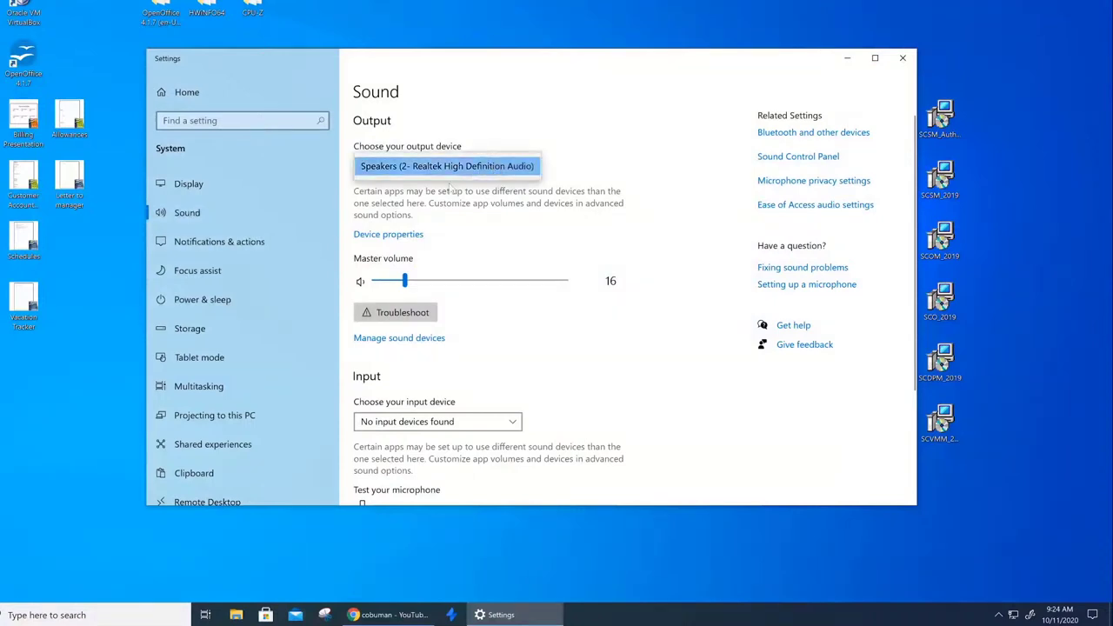
pyautogui.click(476, 202)
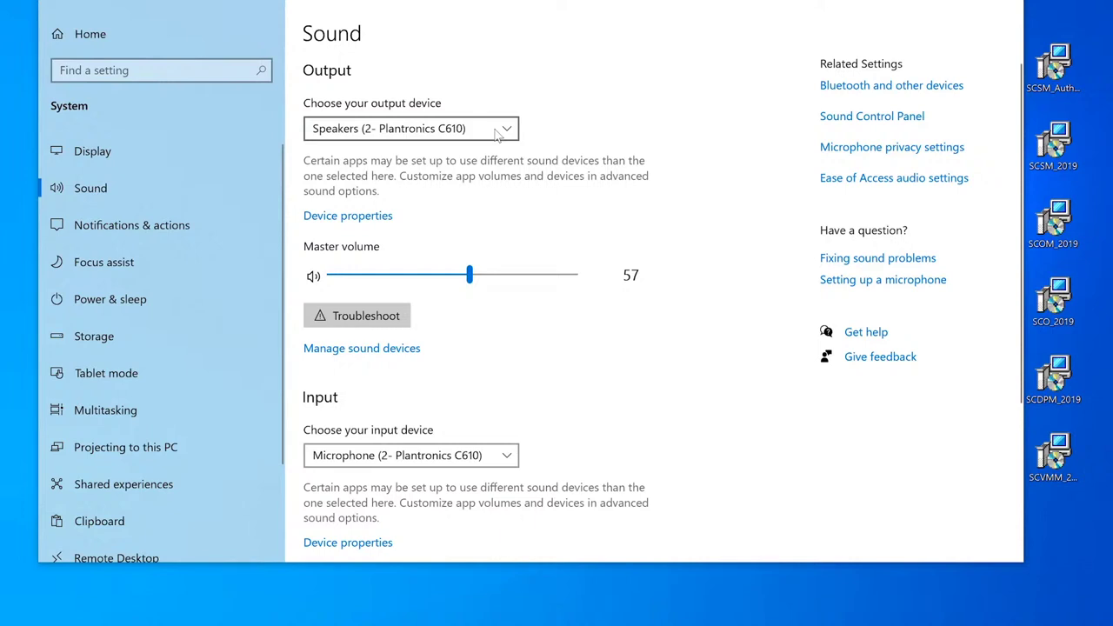
pyautogui.click(497, 131)
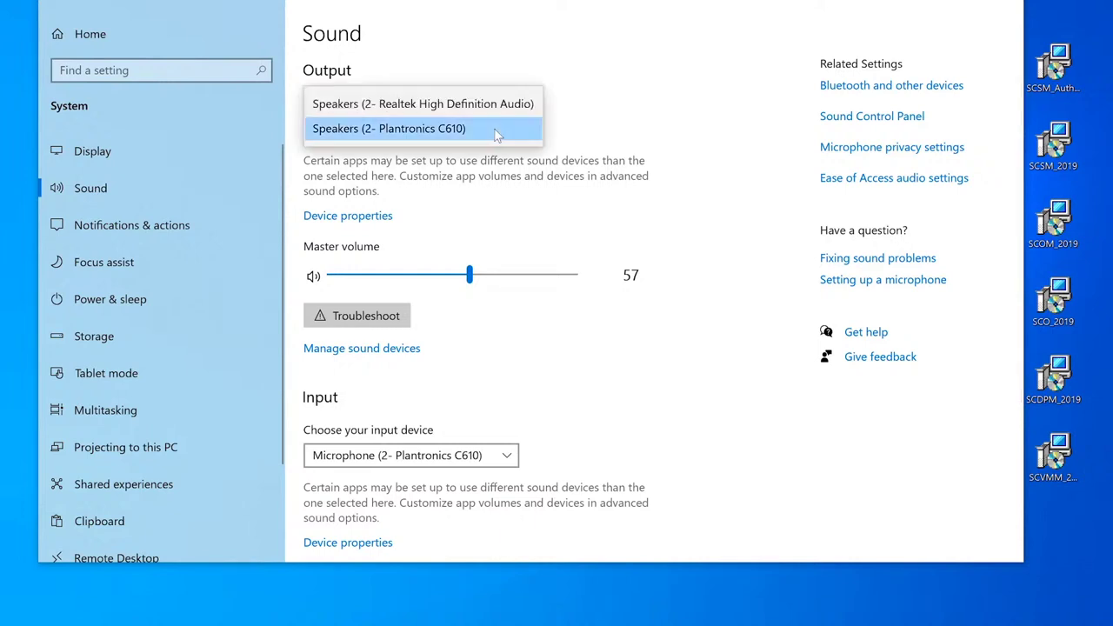
pyautogui.click(524, 209)
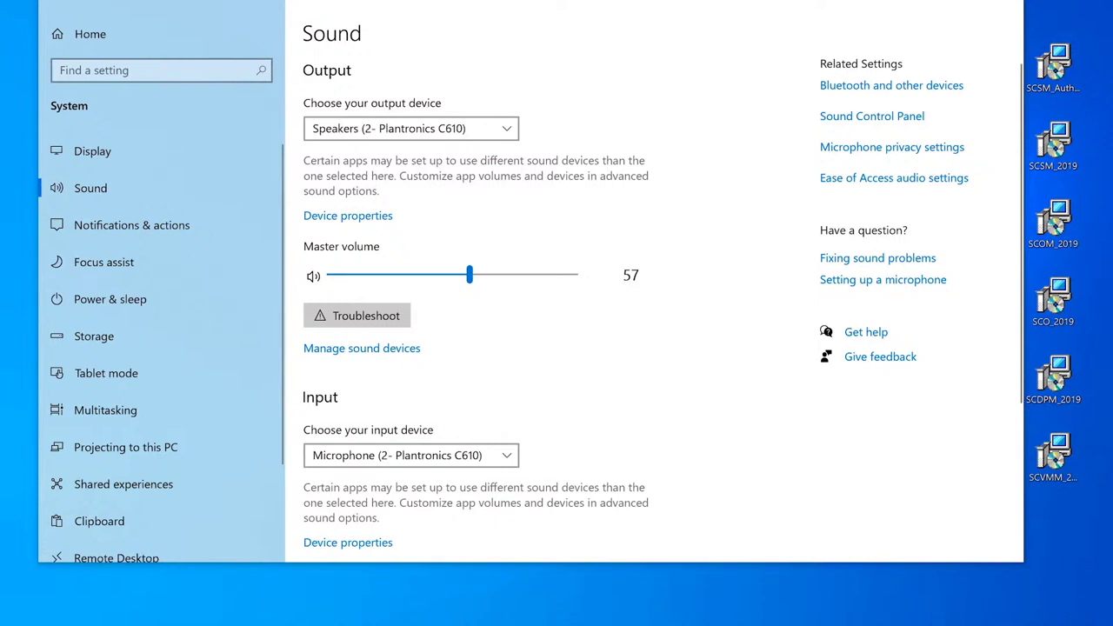
# Step: Launch Remote Desktop Connection from Start search and show its Local Resources options
pyautogui.press('super')
pyautogui.write('remote')
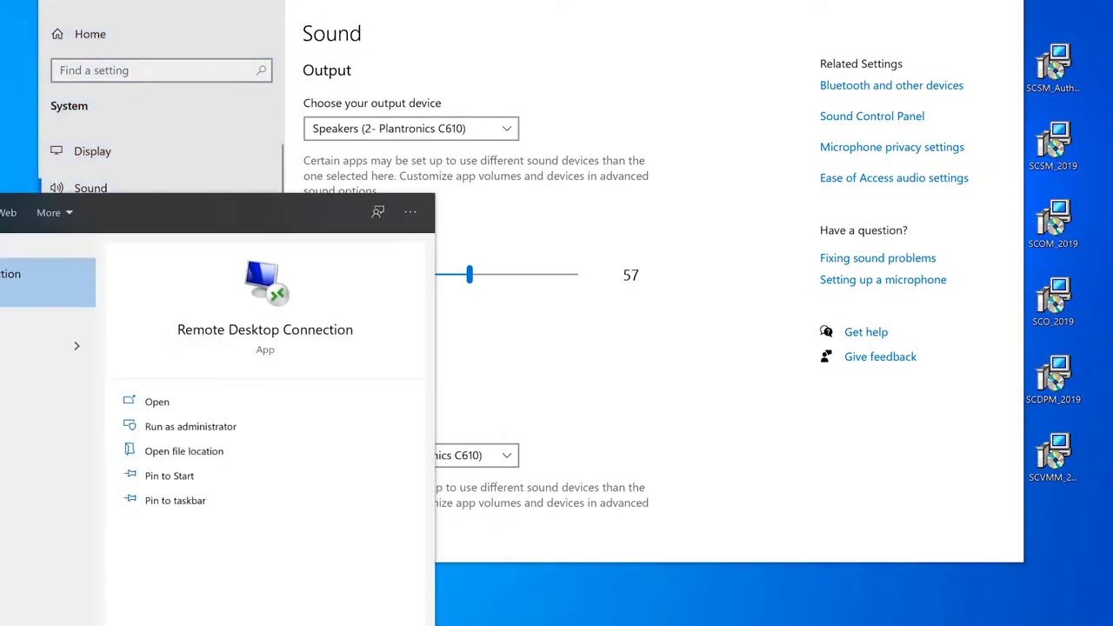
pyautogui.press('Return')
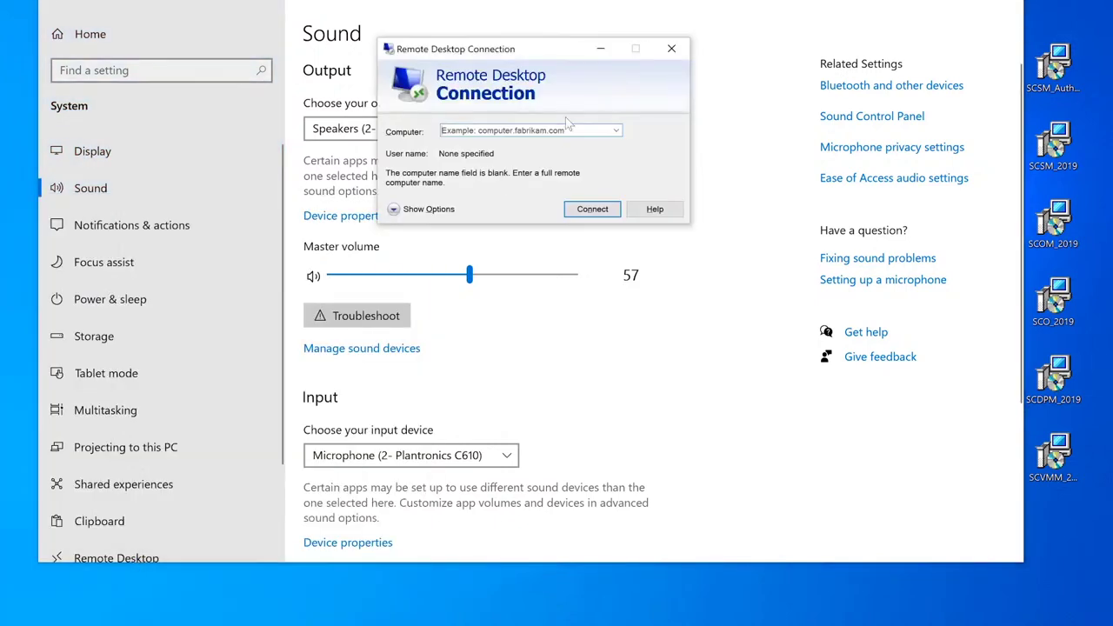
pyautogui.click(397, 211)
pyautogui.click(492, 129)
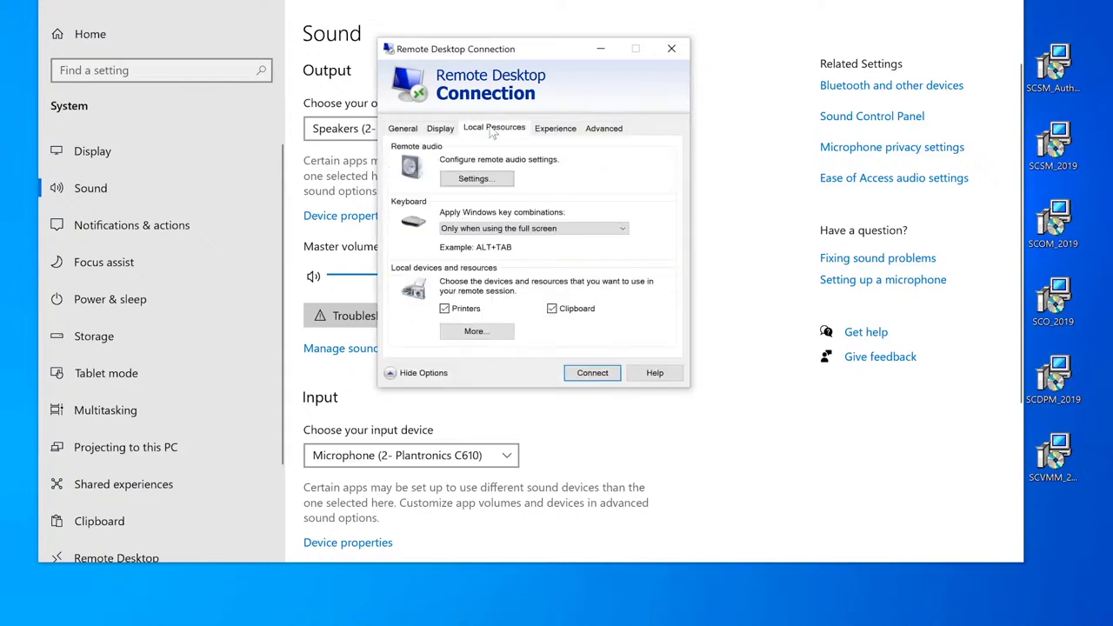
# Step: Review the remote audio playback settings, cancel without saving, and close Remote Desktop Connection
pyautogui.click(480, 178)
pyautogui.click(475, 198)
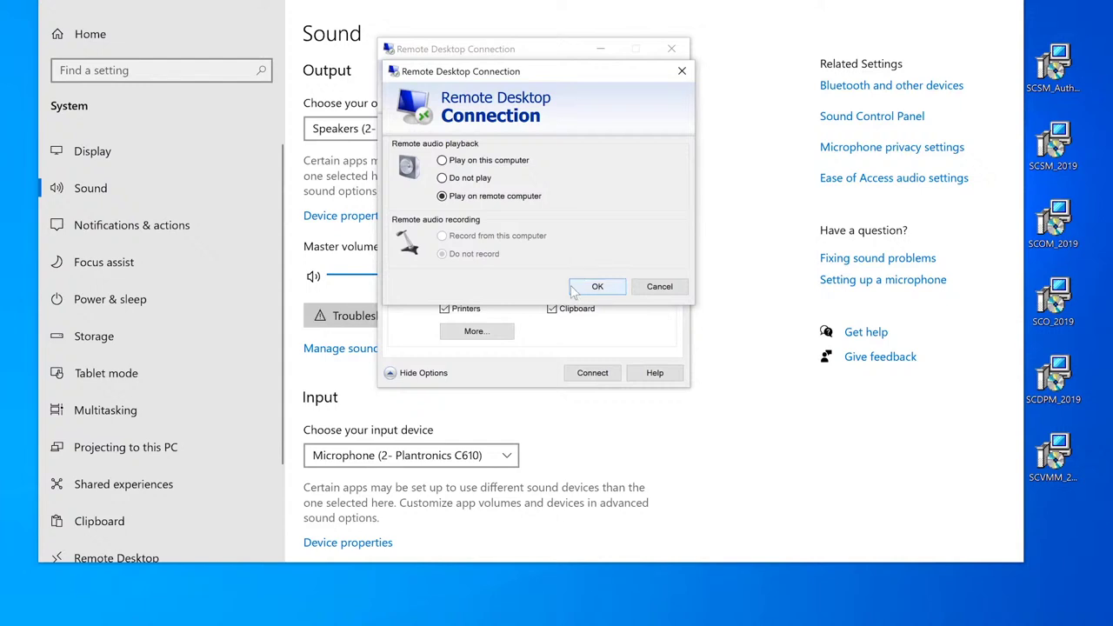
pyautogui.click(661, 290)
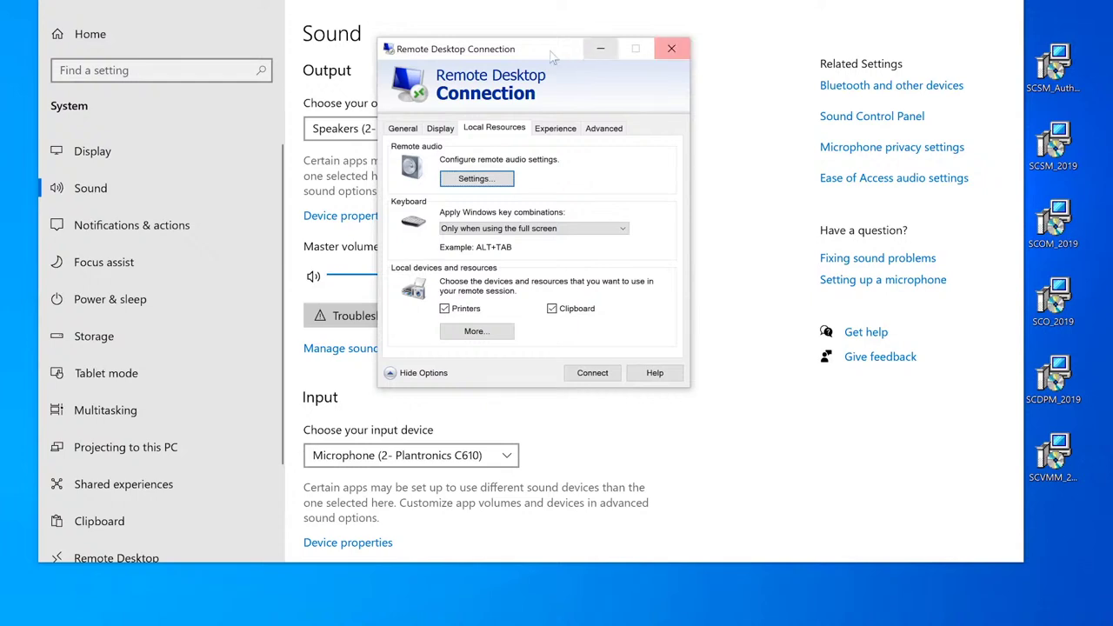
pyautogui.moveTo(548, 61); pyautogui.dragTo(542, 92)
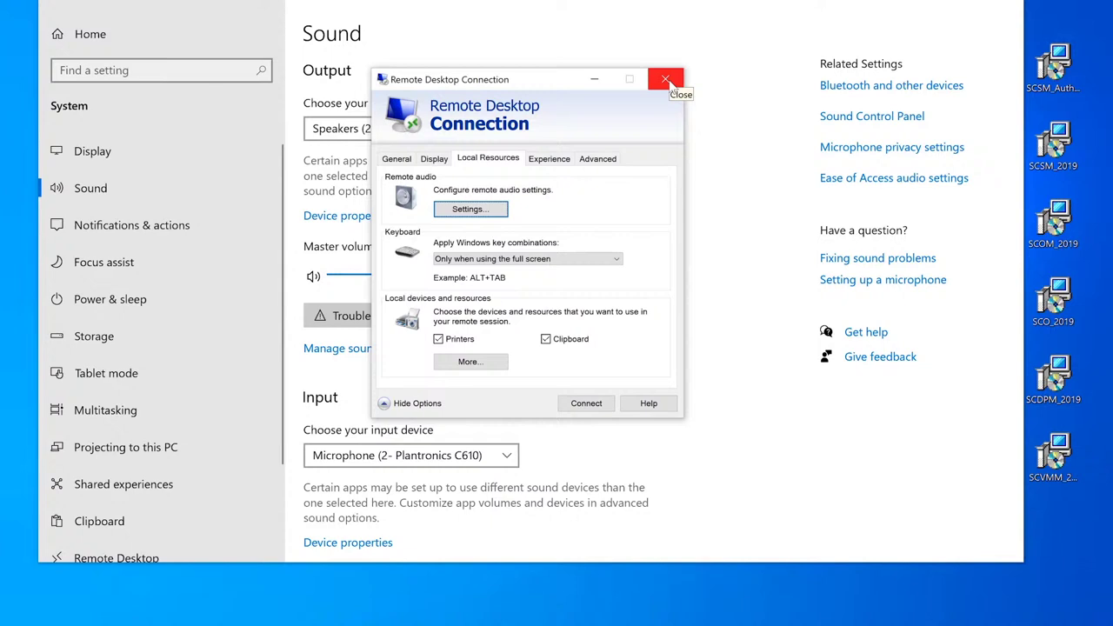
pyautogui.click(670, 83)
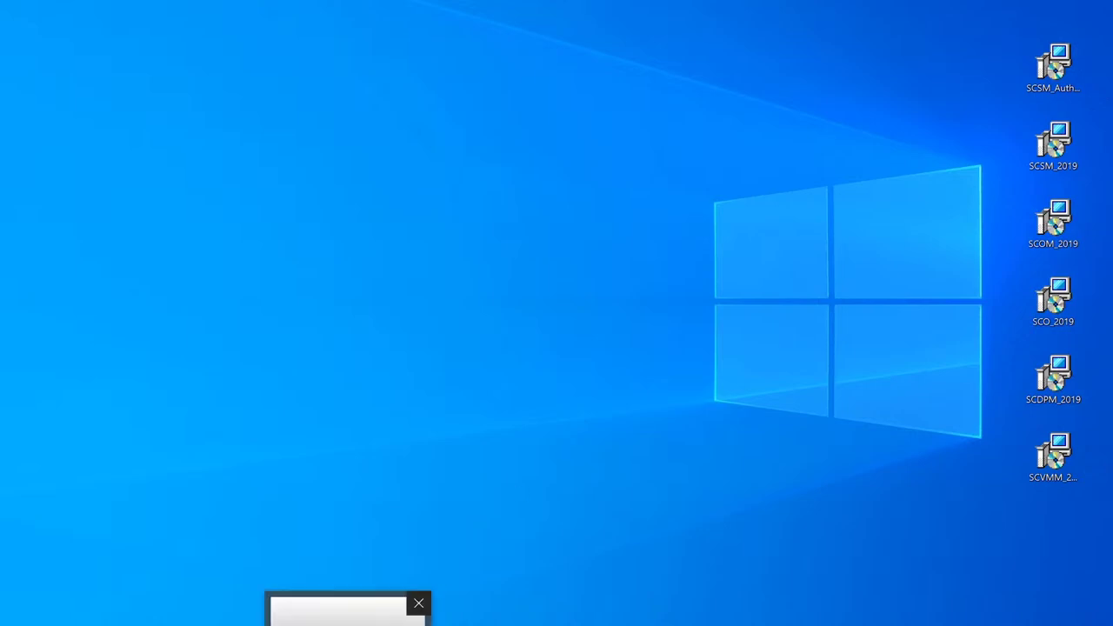
# Step: Open ticket ISD-39 from the All open queue and highlight the customer's problem description
pyautogui.click(339, 610)
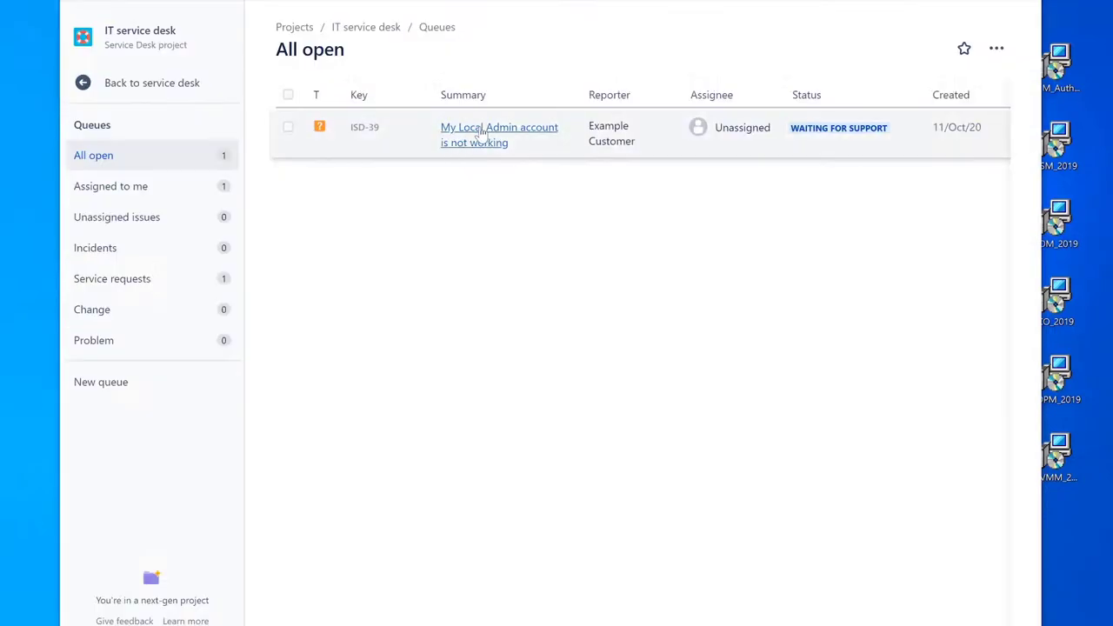
pyautogui.click(483, 132)
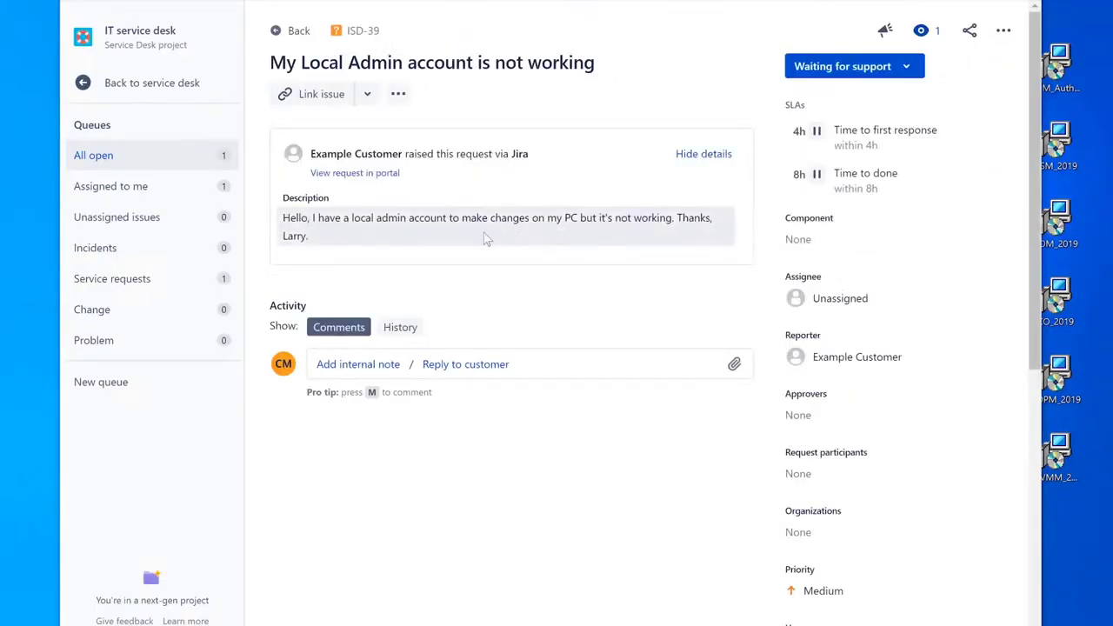
pyautogui.moveTo(272, 62); pyautogui.dragTo(521, 63)
pyautogui.moveTo(282, 217); pyautogui.dragTo(571, 219)
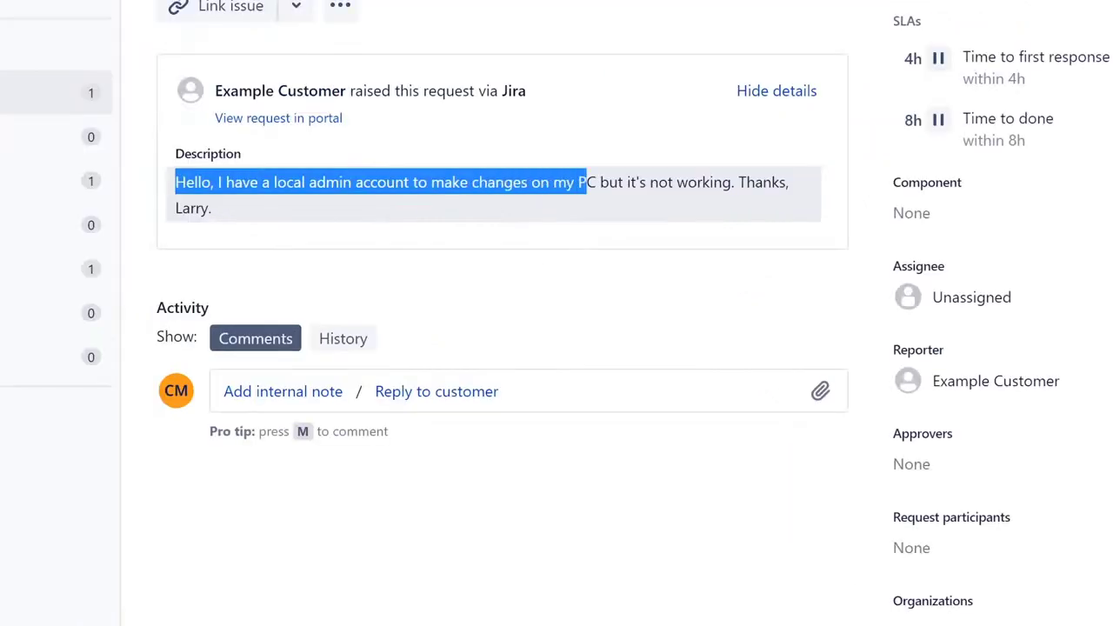
pyautogui.moveTo(587, 182); pyautogui.dragTo(217, 182)
pyautogui.click(738, 182)
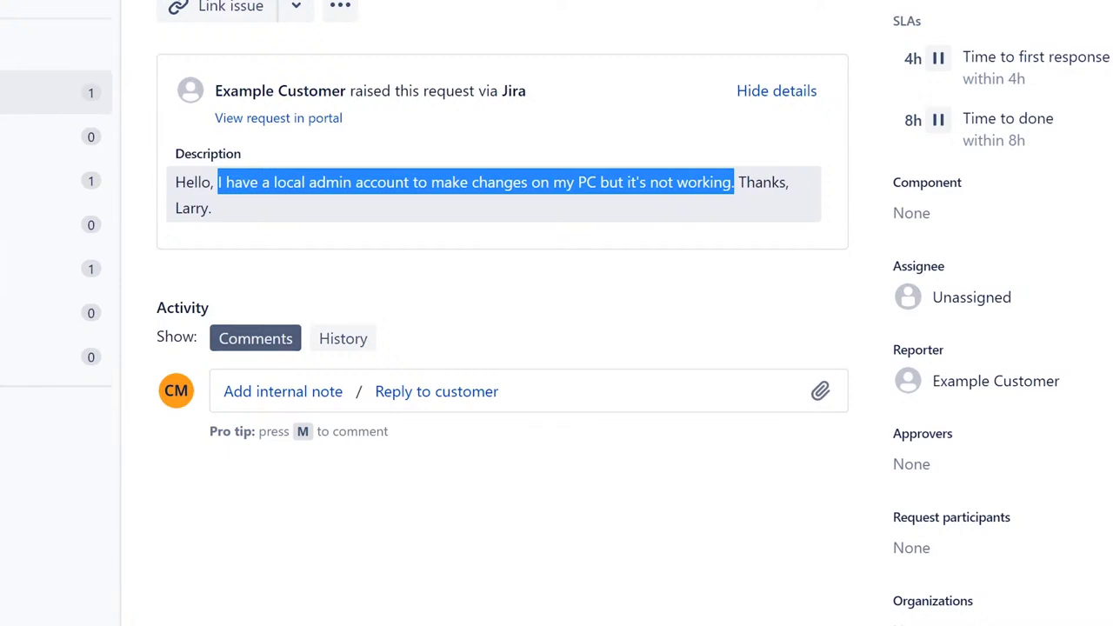
pyautogui.click(218, 182)
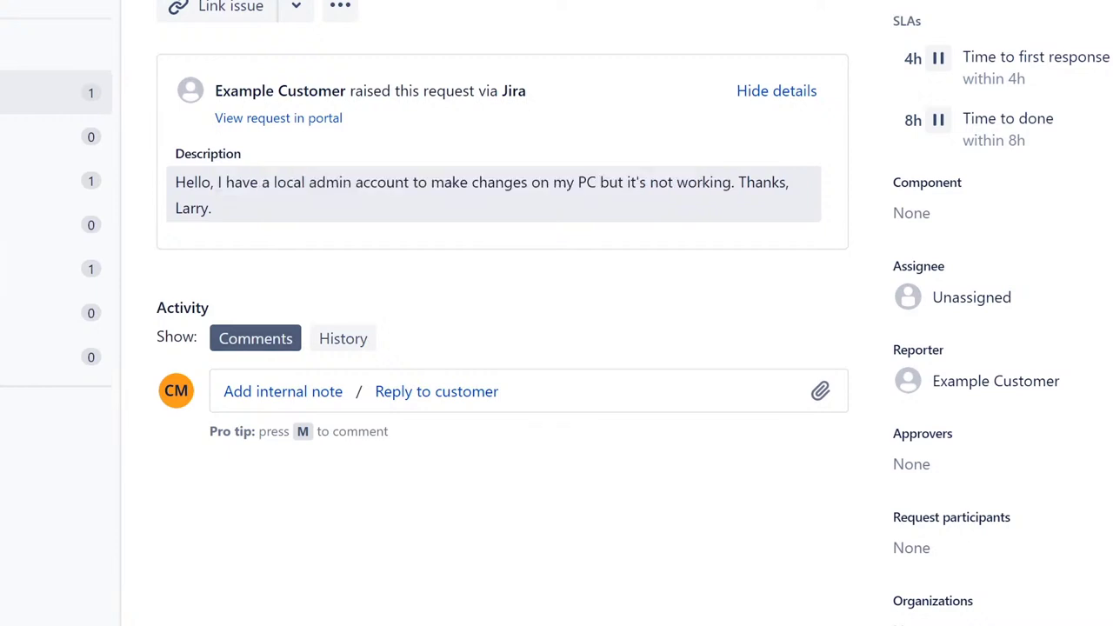
pyautogui.click(280, 187)
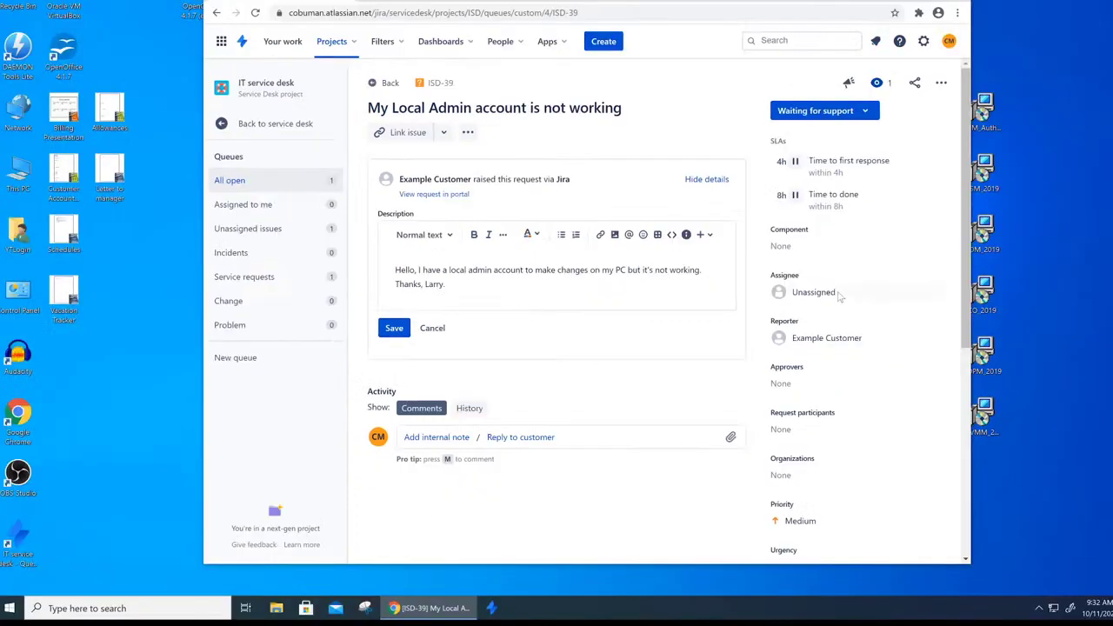
# Step: Set the ISD-39 Assignee to your own signed-in agent account
pyautogui.click(813, 293)
pyautogui.click(828, 323)
pyautogui.write('.')
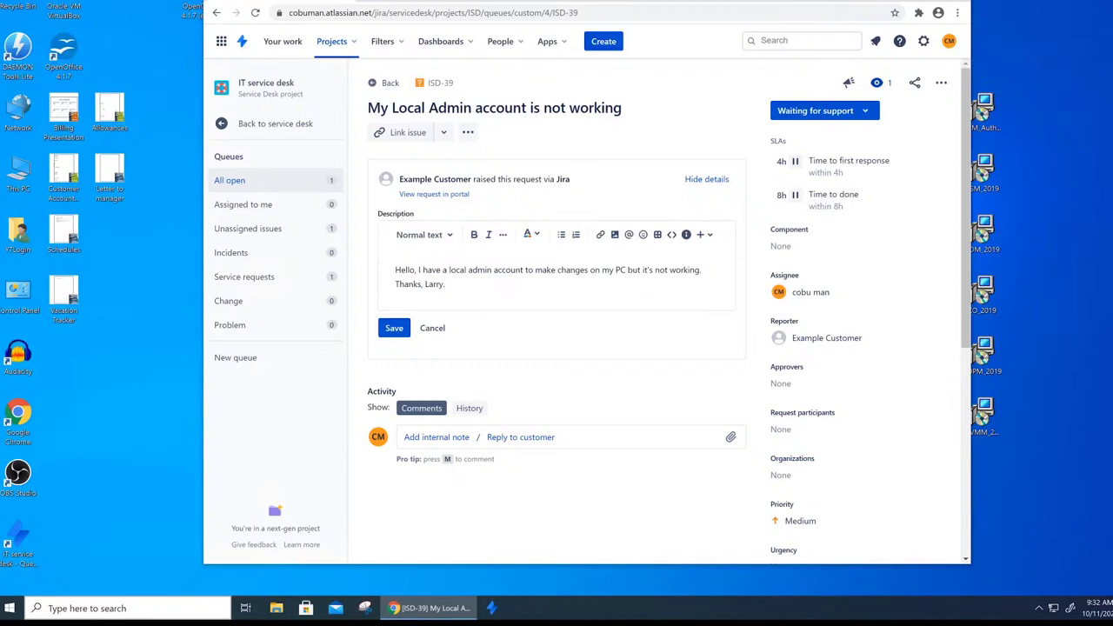
# Step: Search 'users' to open Family & other users and expand both local Administrator accounts
pyautogui.press('super+s')
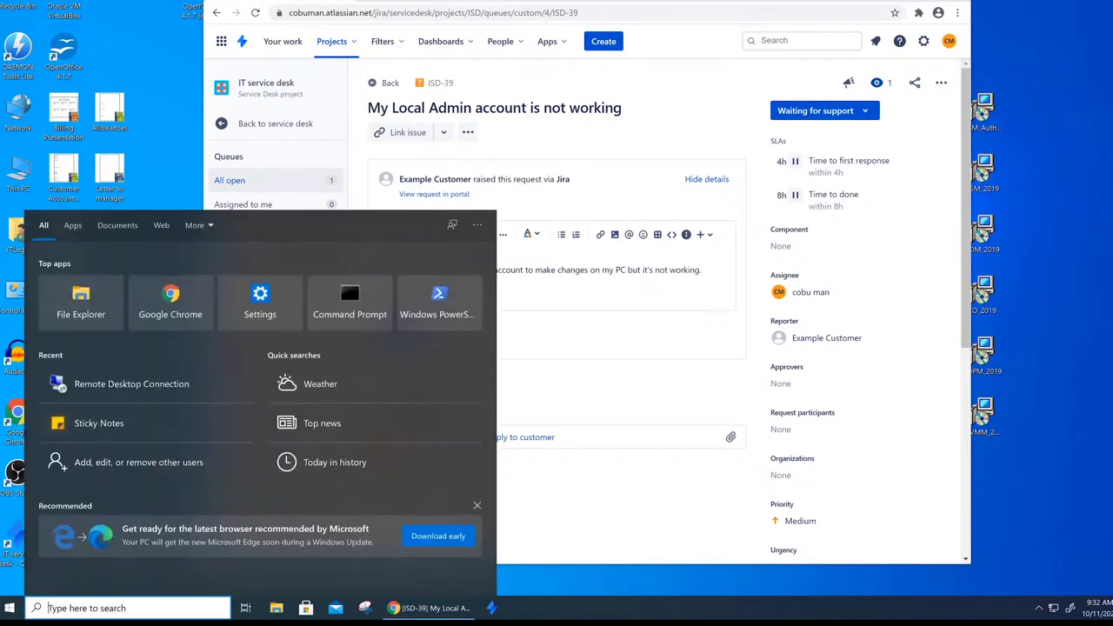
pyautogui.write('users')
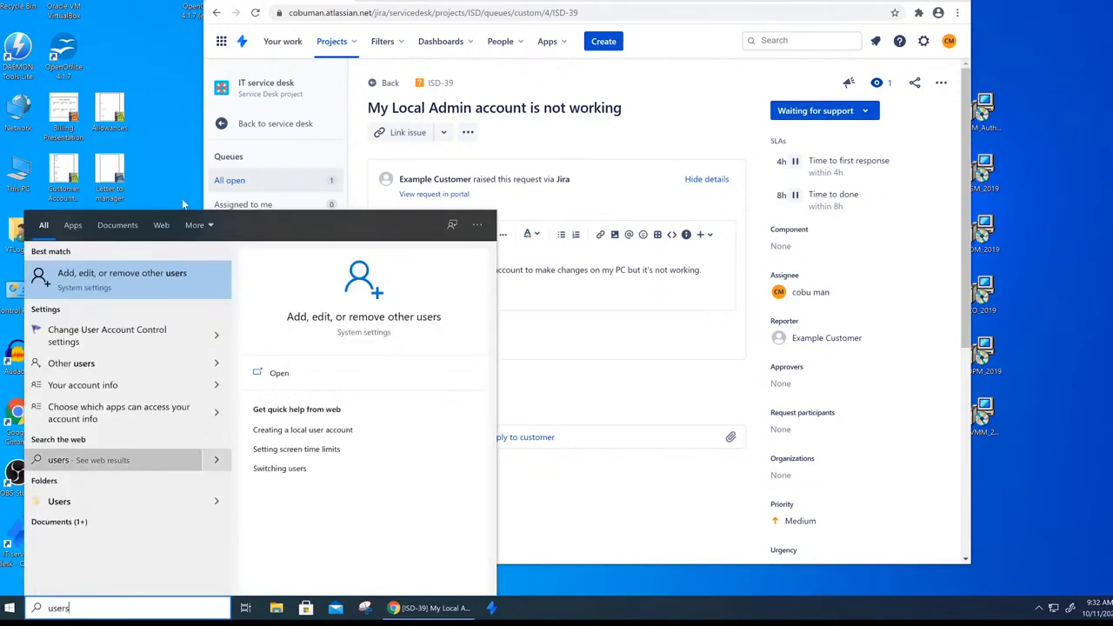
pyautogui.press('Return')
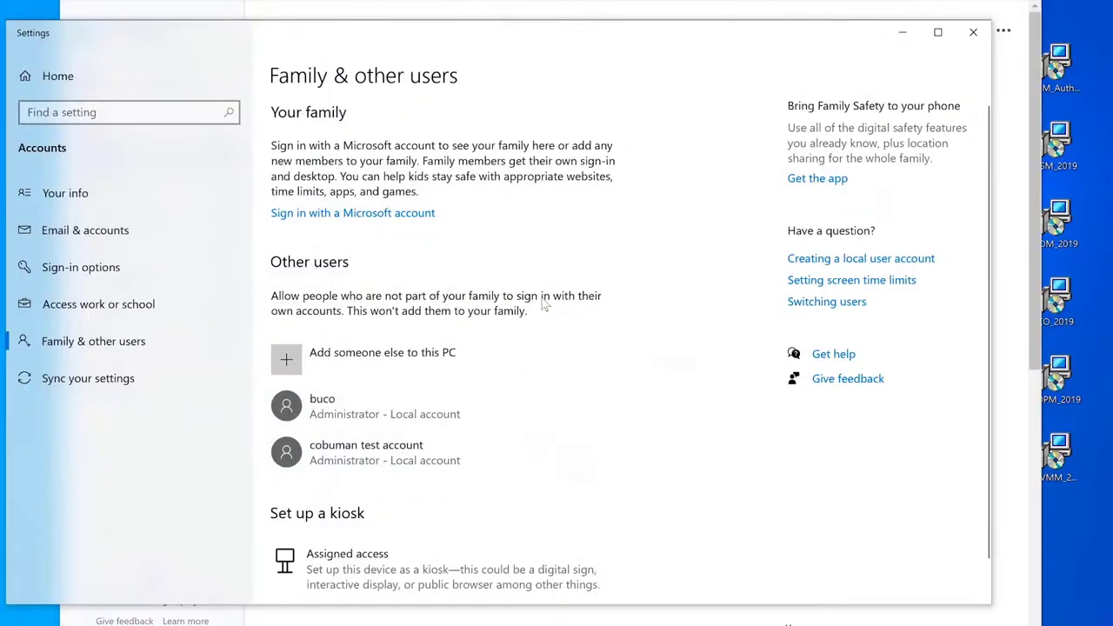
pyautogui.scroll(-1, 579, 300)
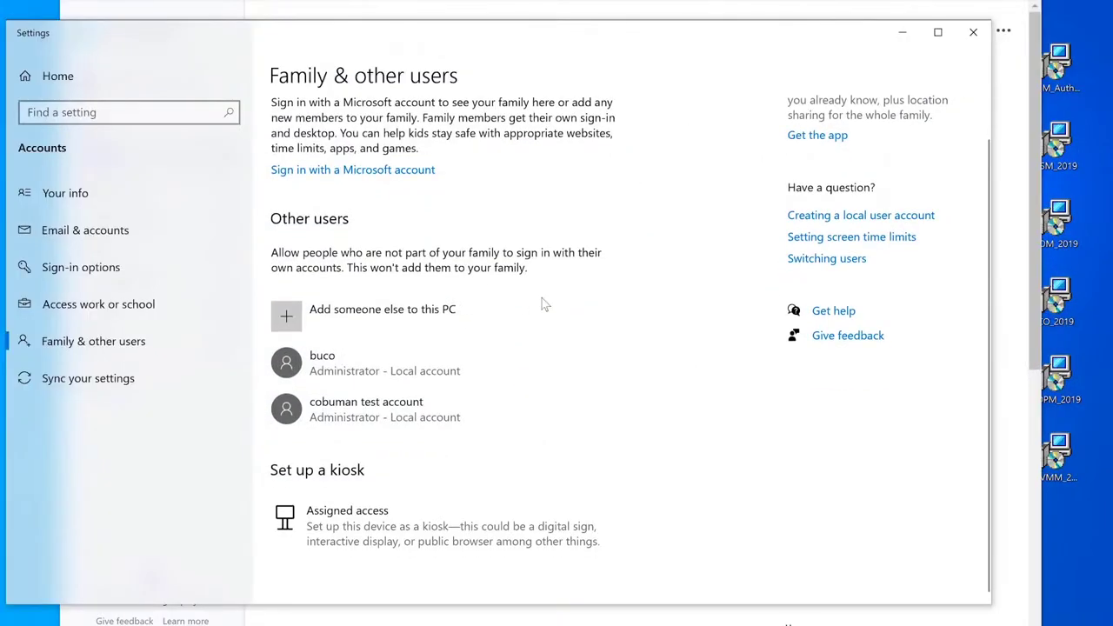
pyautogui.click(474, 381)
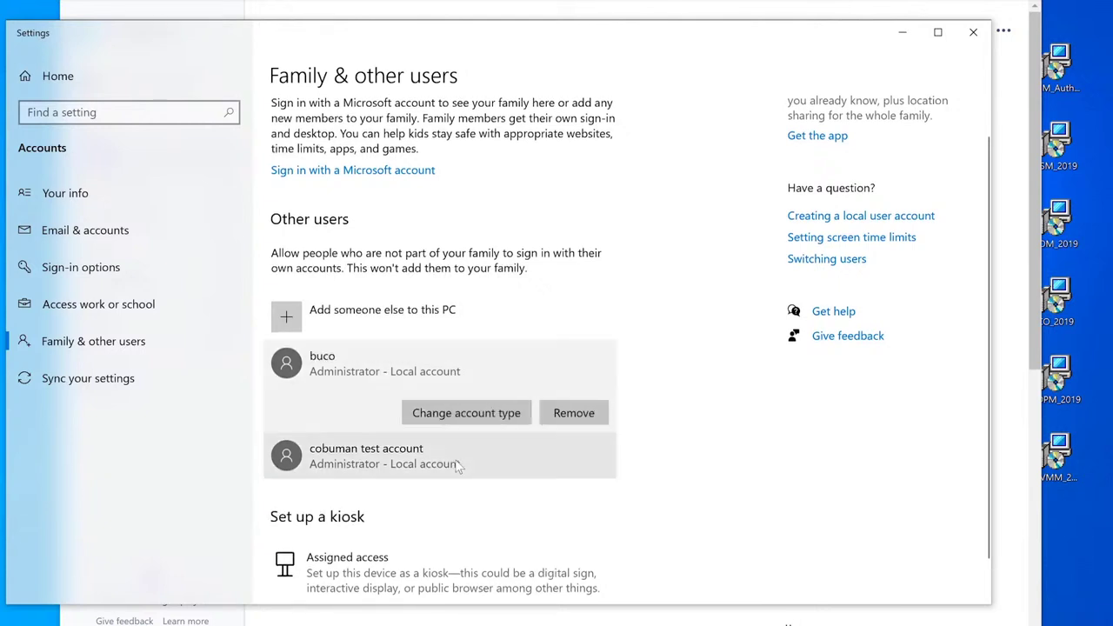
pyautogui.click(456, 461)
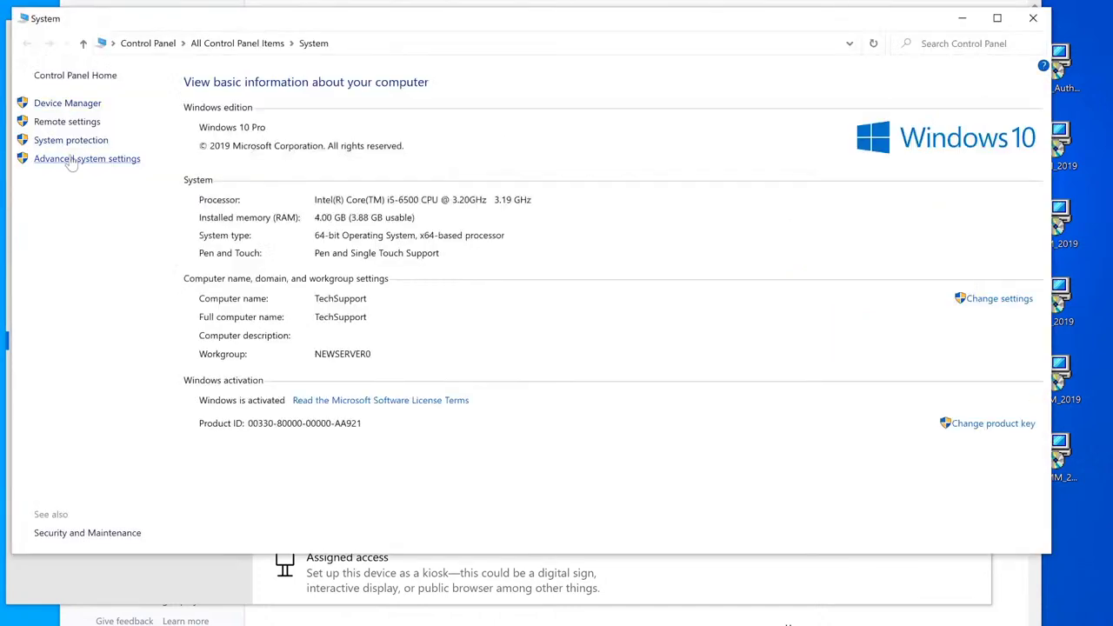
# Step: Open Advanced system settings, close the System window, and bring up the User Profiles dialog
pyautogui.click(71, 164)
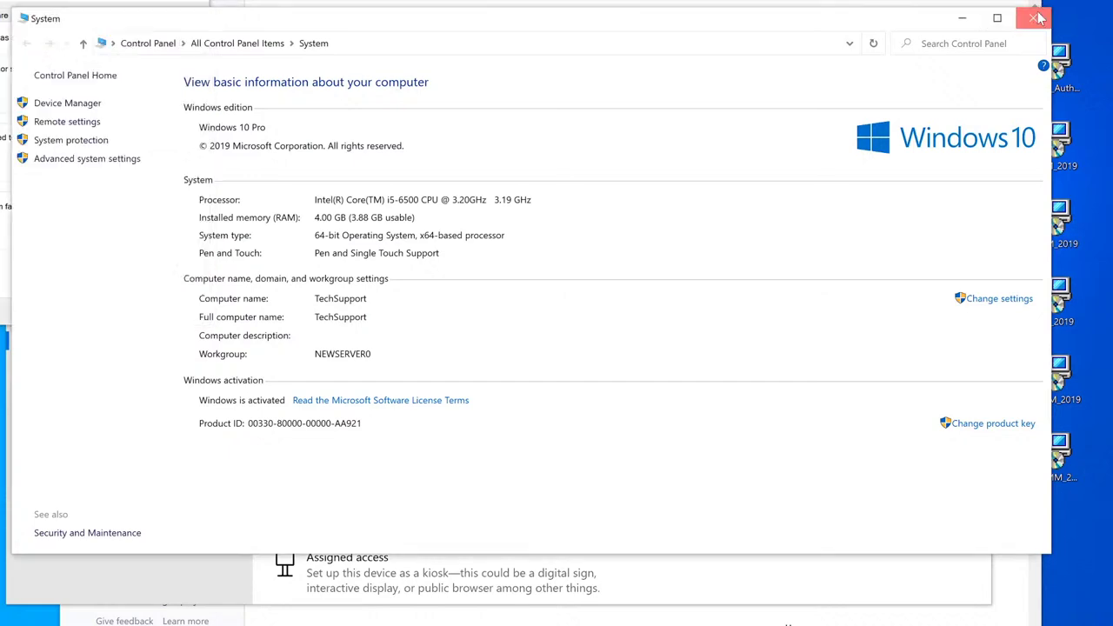
pyautogui.click(1035, 18)
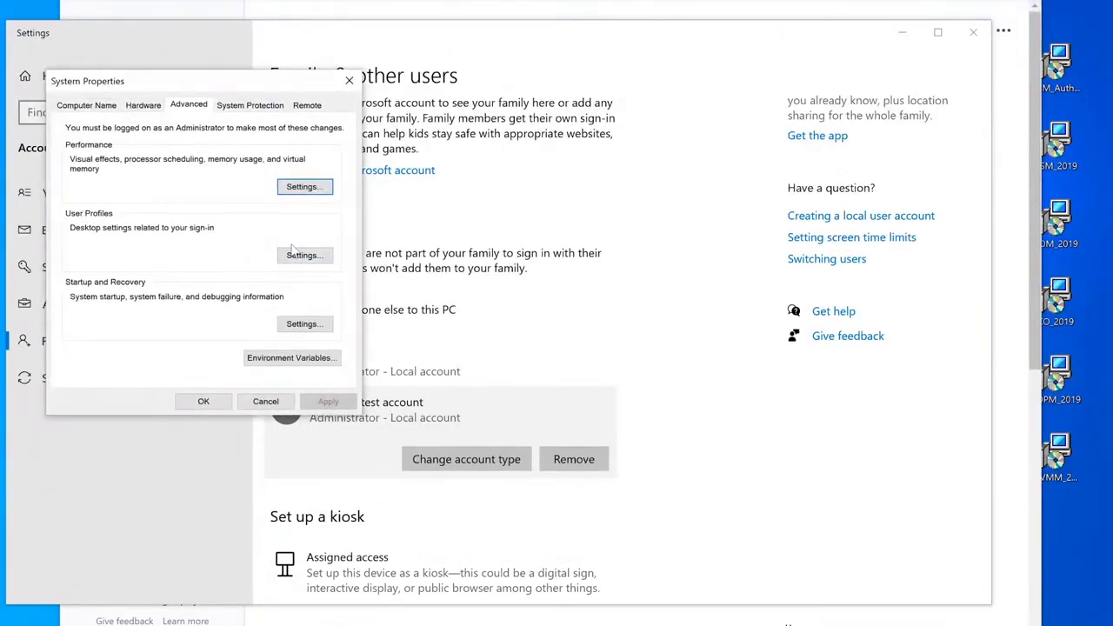
pyautogui.click(302, 254)
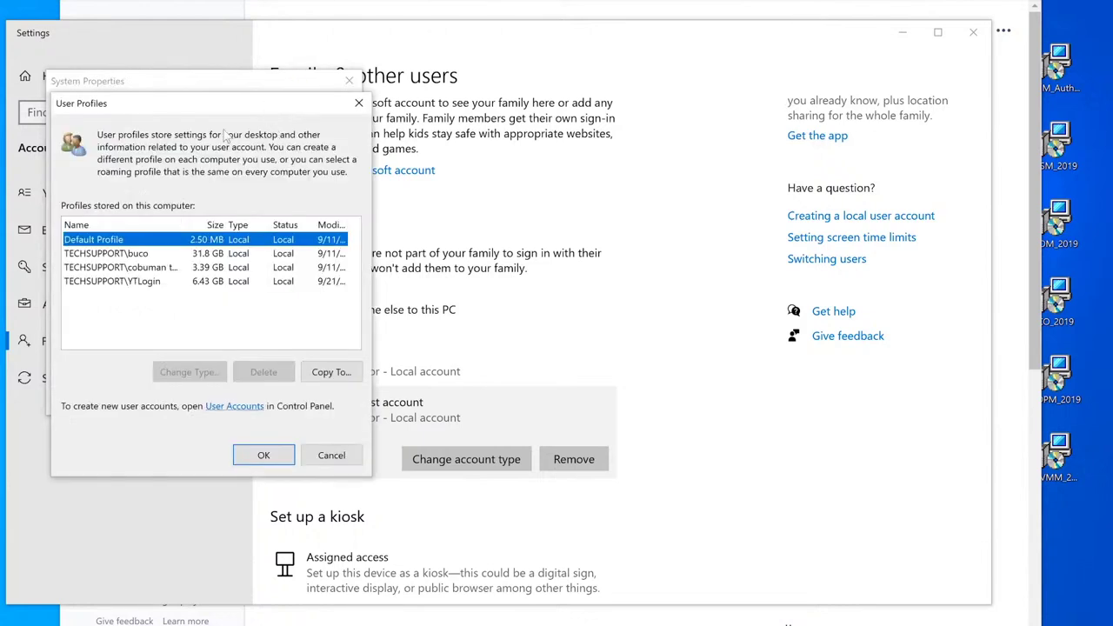
pyautogui.moveTo(246, 104); pyautogui.dragTo(189, 109)
pyautogui.moveTo(543, 28); pyautogui.dragTo(723, 25)
pyautogui.moveTo(140, 112); pyautogui.dragTo(235, 252)
pyautogui.moveTo(235, 258); pyautogui.dragTo(237, 226)
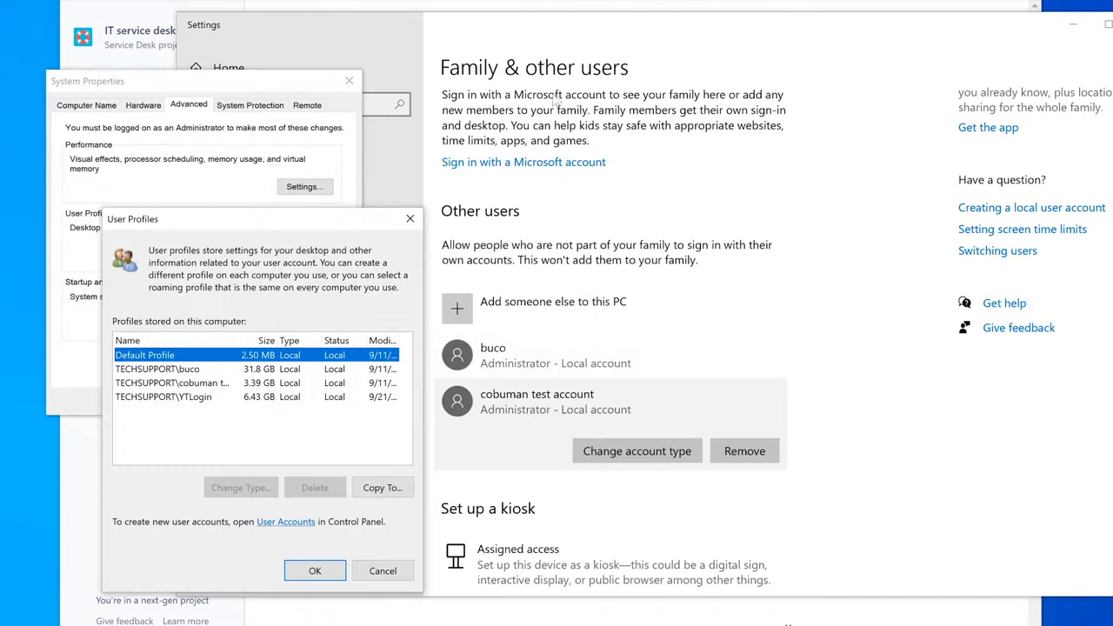
# Step: Reposition the Settings window and expand both local account entries beside the User Profiles dialog
pyautogui.click(495, 80)
pyautogui.moveTo(430, 31); pyautogui.dragTo(361, 21)
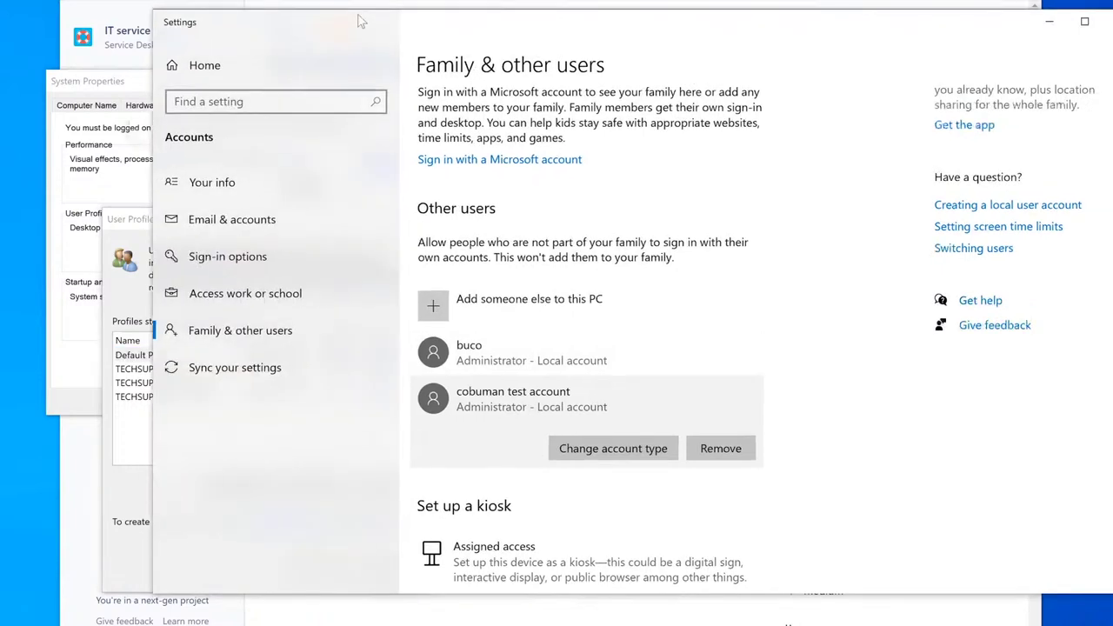
pyautogui.click(426, 352)
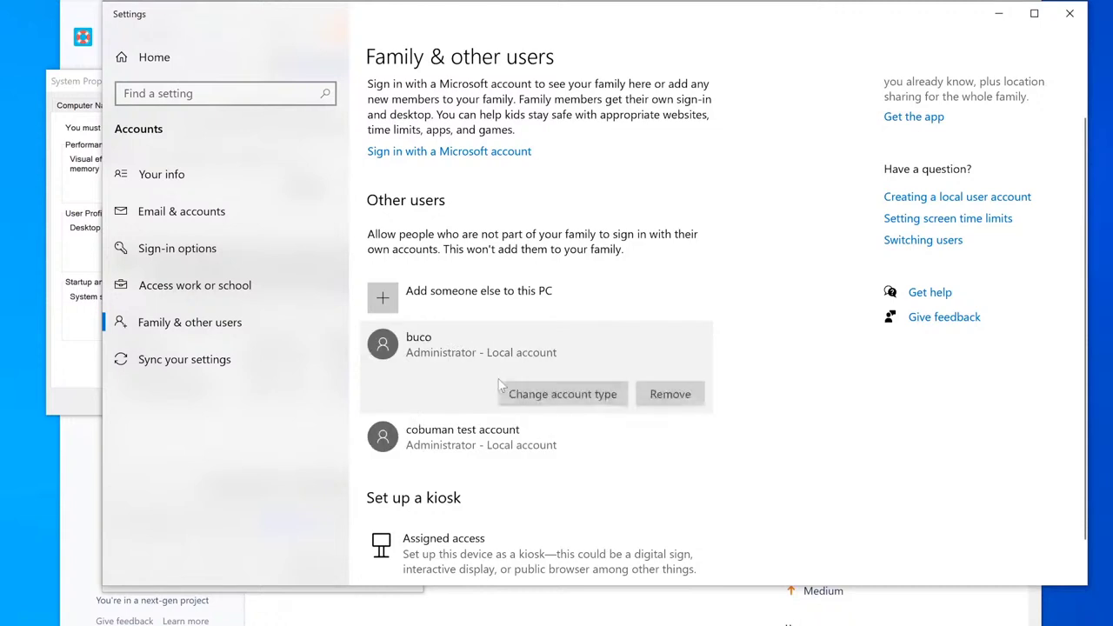
pyautogui.click(474, 437)
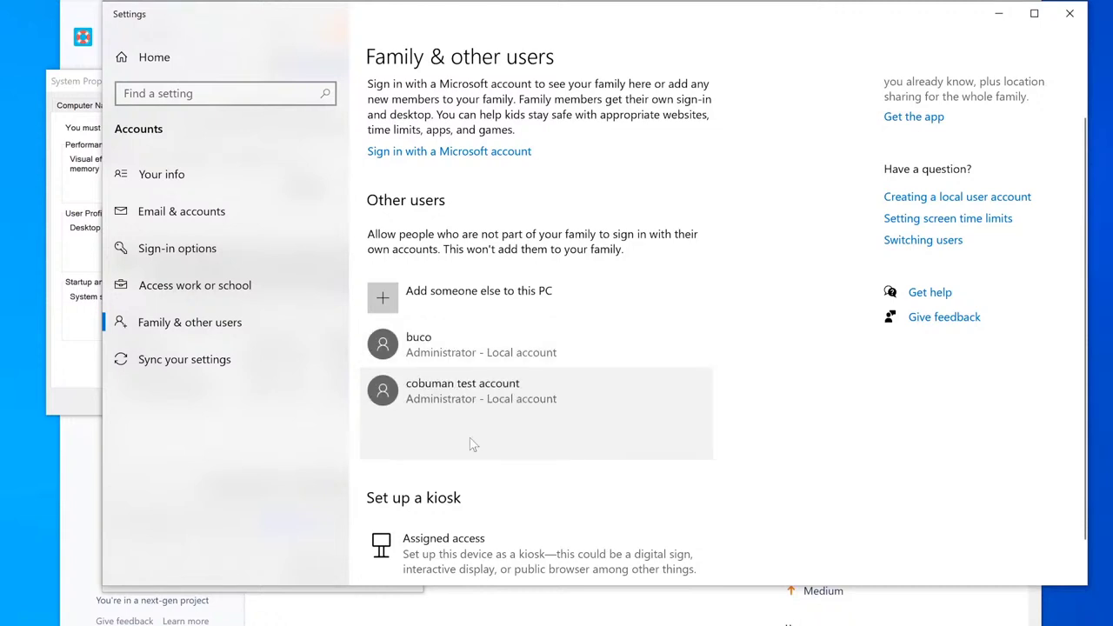
pyautogui.click(490, 356)
pyautogui.click(413, 426)
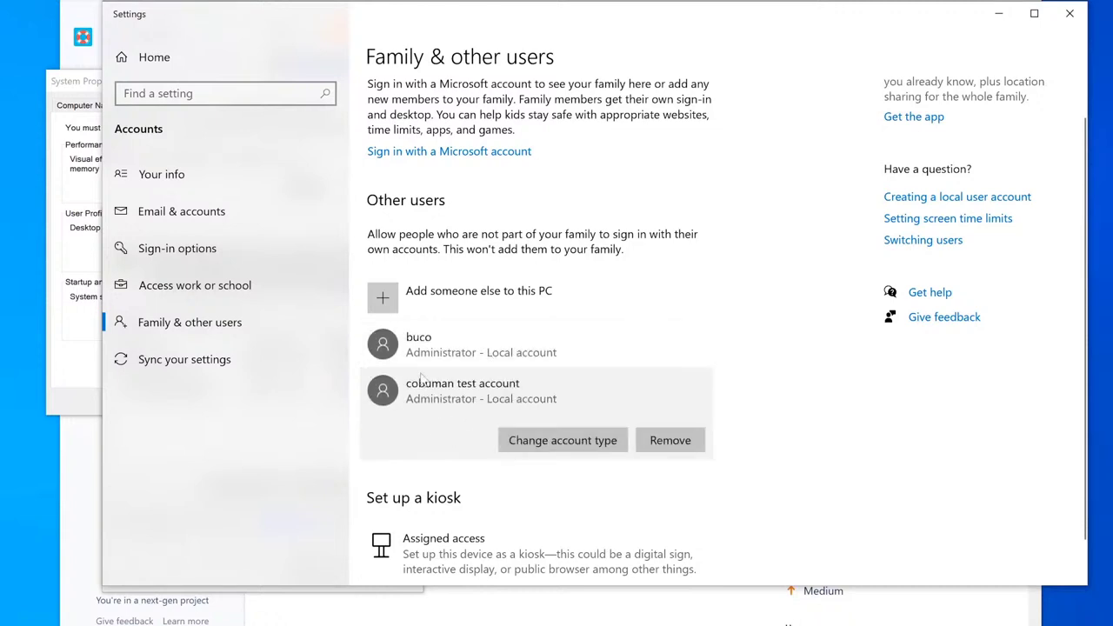
pyautogui.click(71, 84)
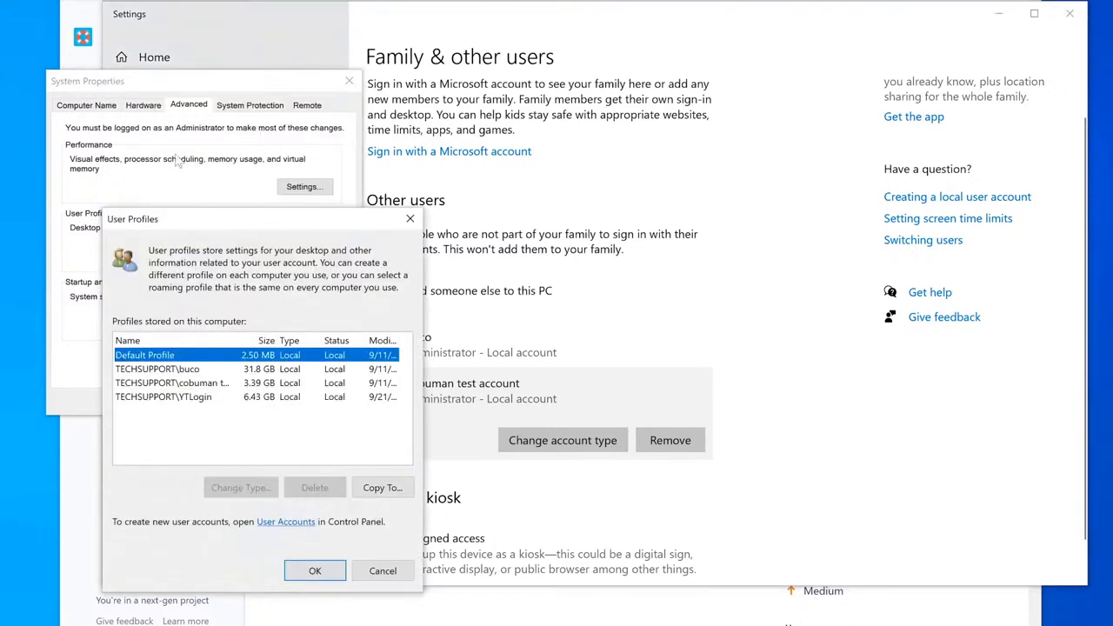
# Step: Click through the buco, cobuman and YTLogin stored profiles to compare their sizes
pyautogui.click(203, 384)
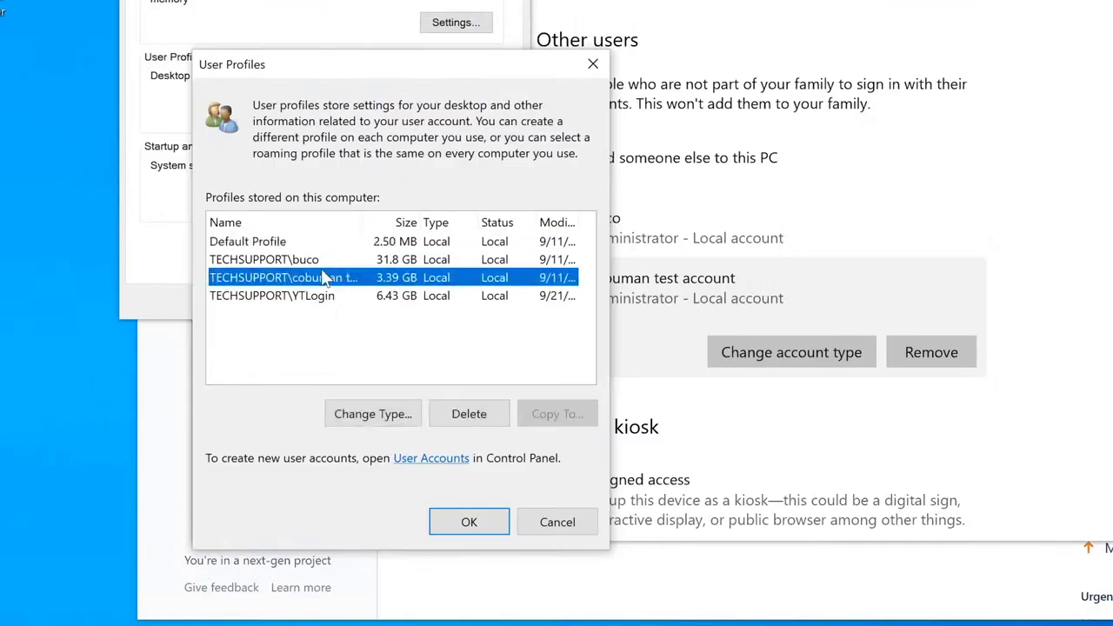
pyautogui.click(196, 397)
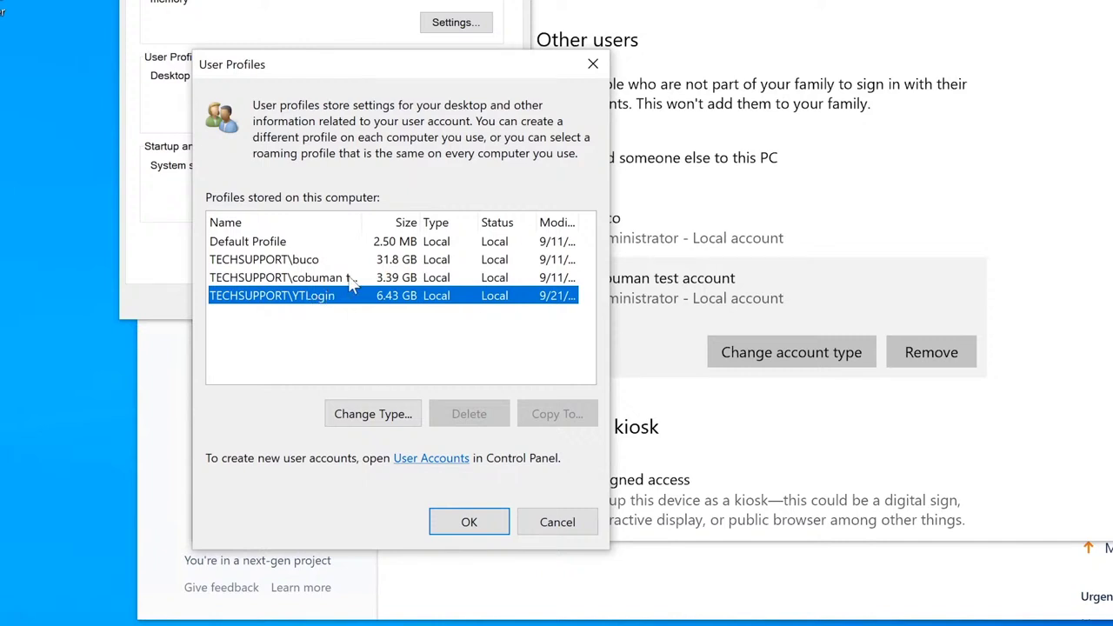
pyautogui.click(351, 280)
pyautogui.click(355, 263)
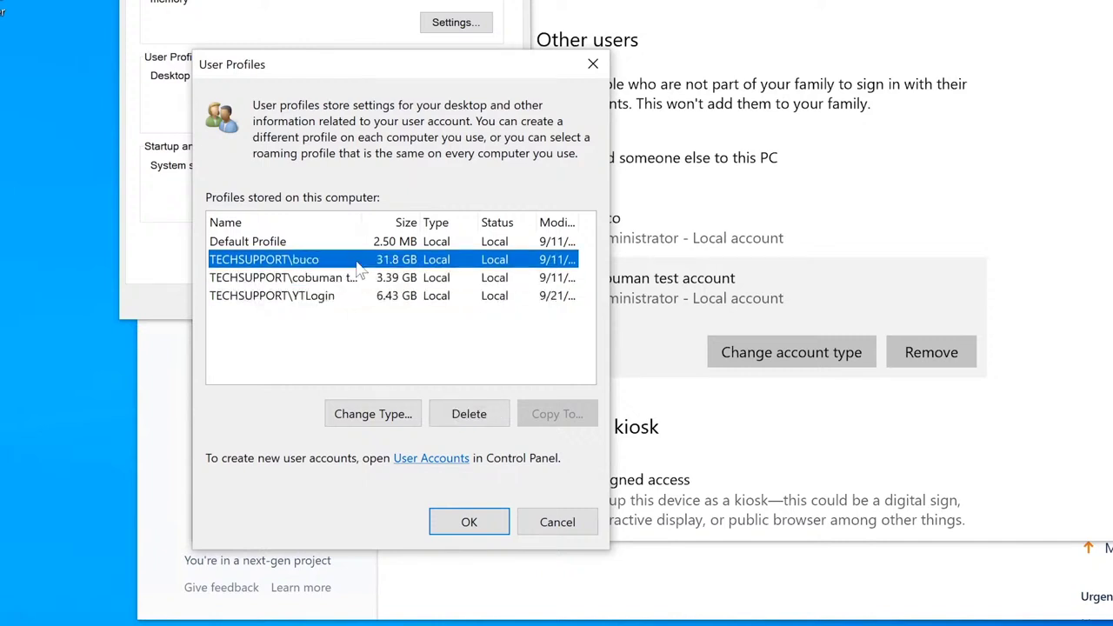
pyautogui.click(340, 283)
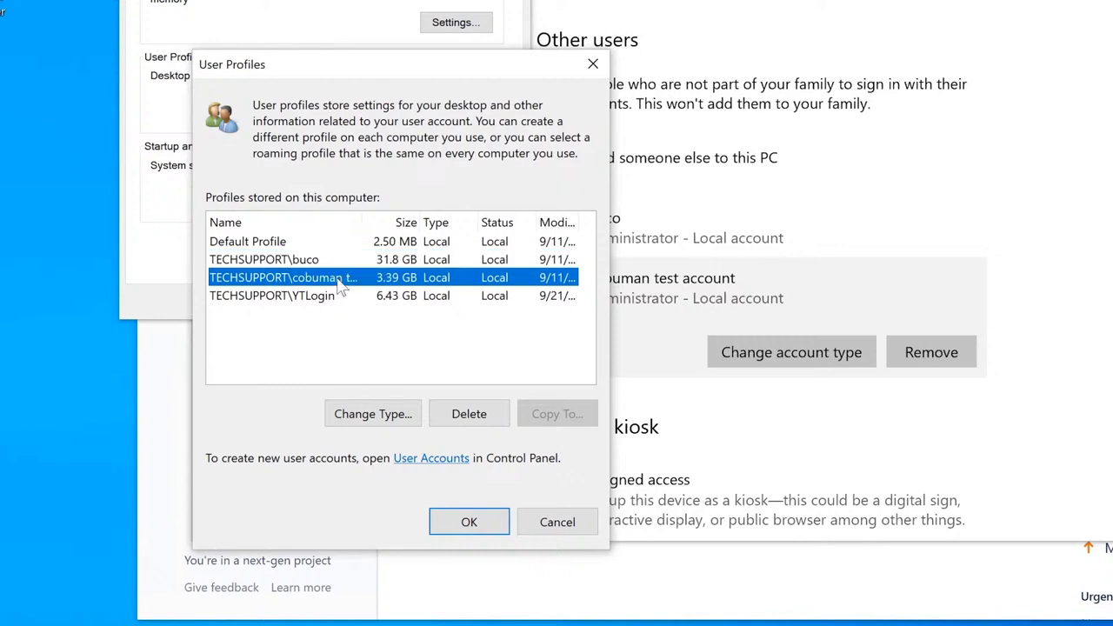
pyautogui.click(362, 262)
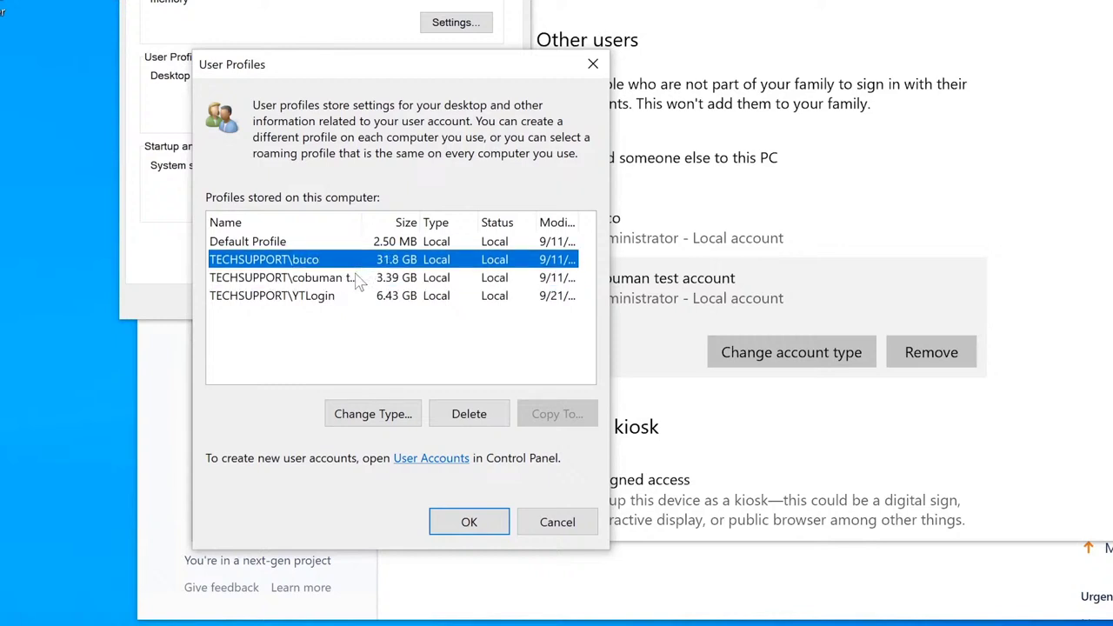
pyautogui.click(356, 280)
pyautogui.click(349, 298)
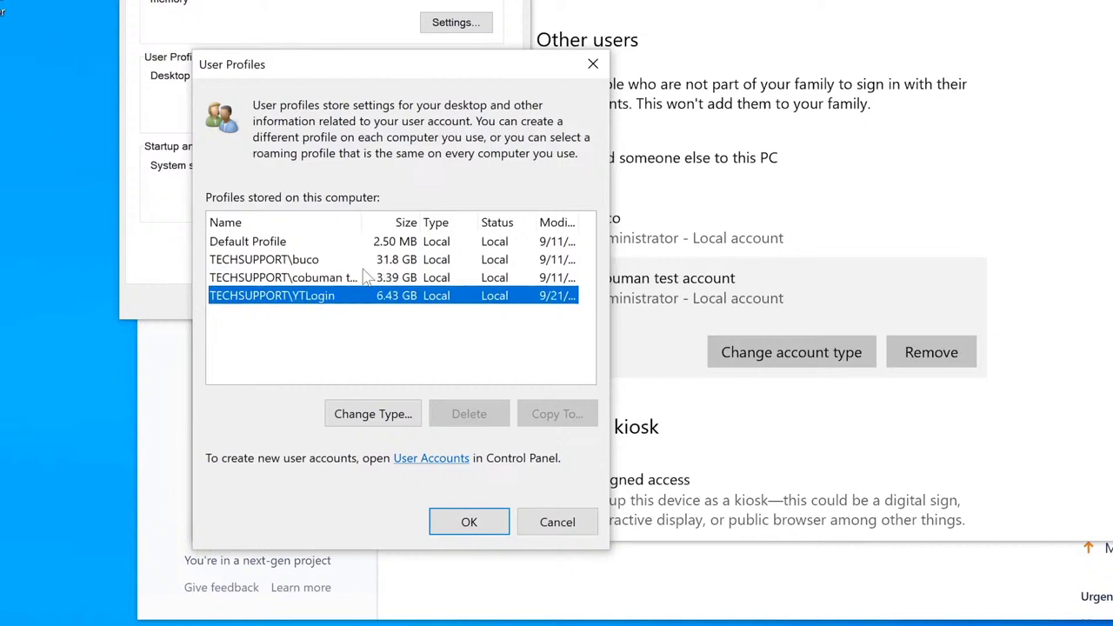
pyautogui.click(369, 263)
pyautogui.click(357, 280)
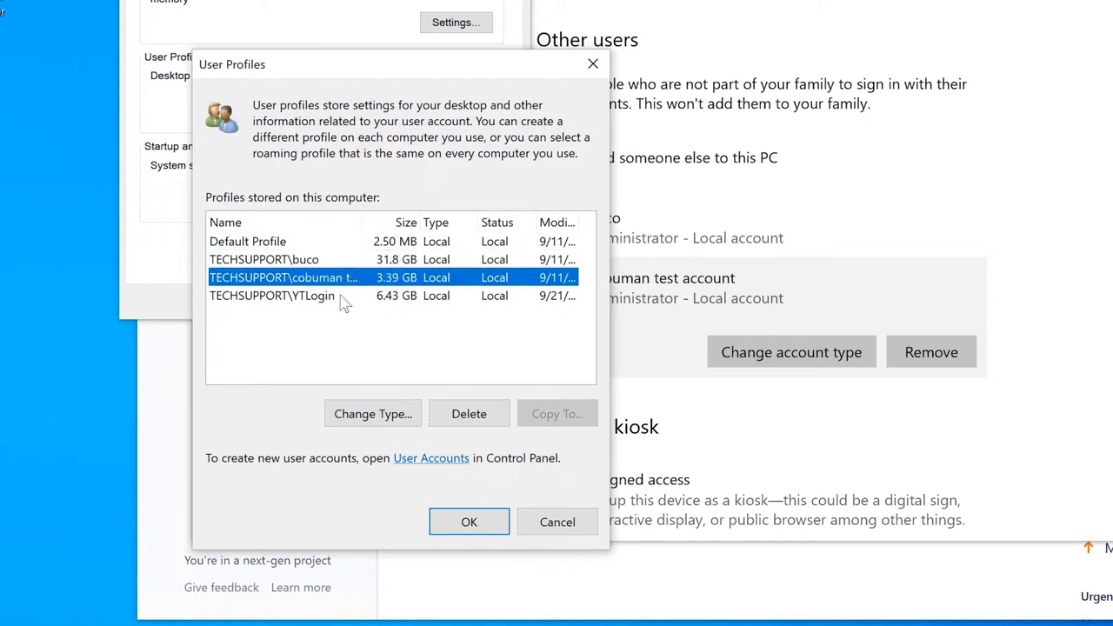
# Step: Move the User Profiles dialog aside, open File Explorer, and reselect buco and cobuman
pyautogui.moveTo(458, 67); pyautogui.dragTo(357, 35)
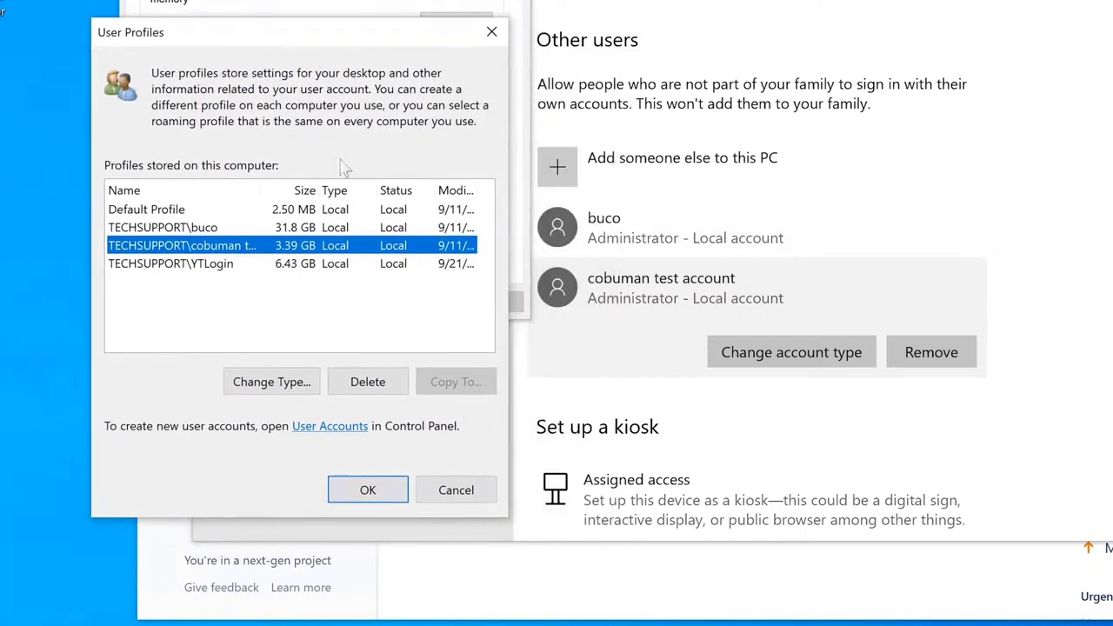
pyautogui.click(281, 227)
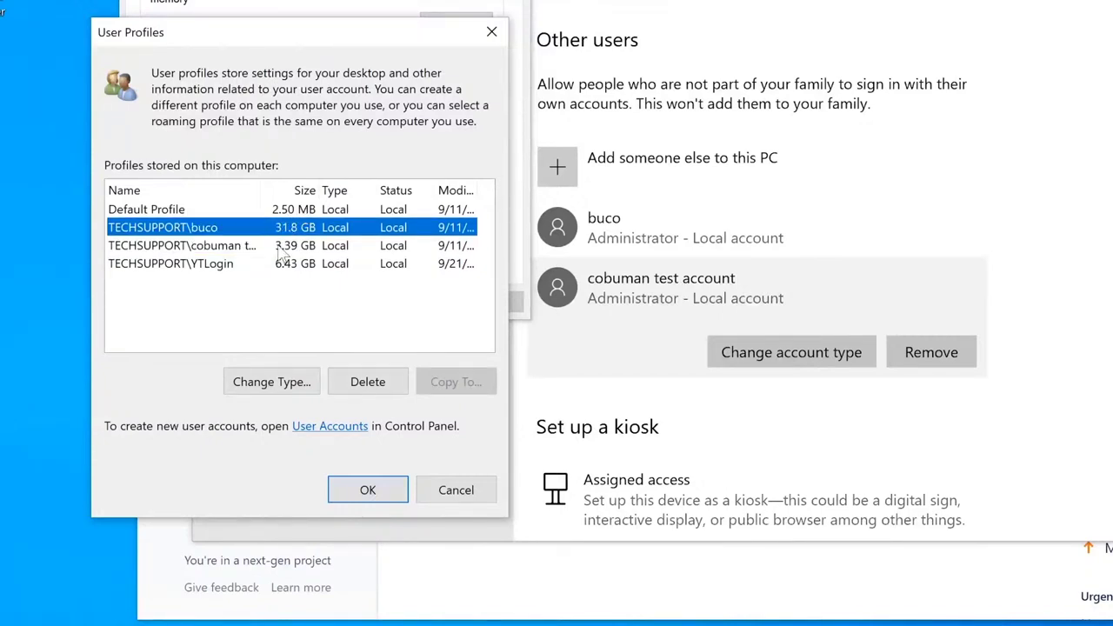
pyautogui.click(347, 383)
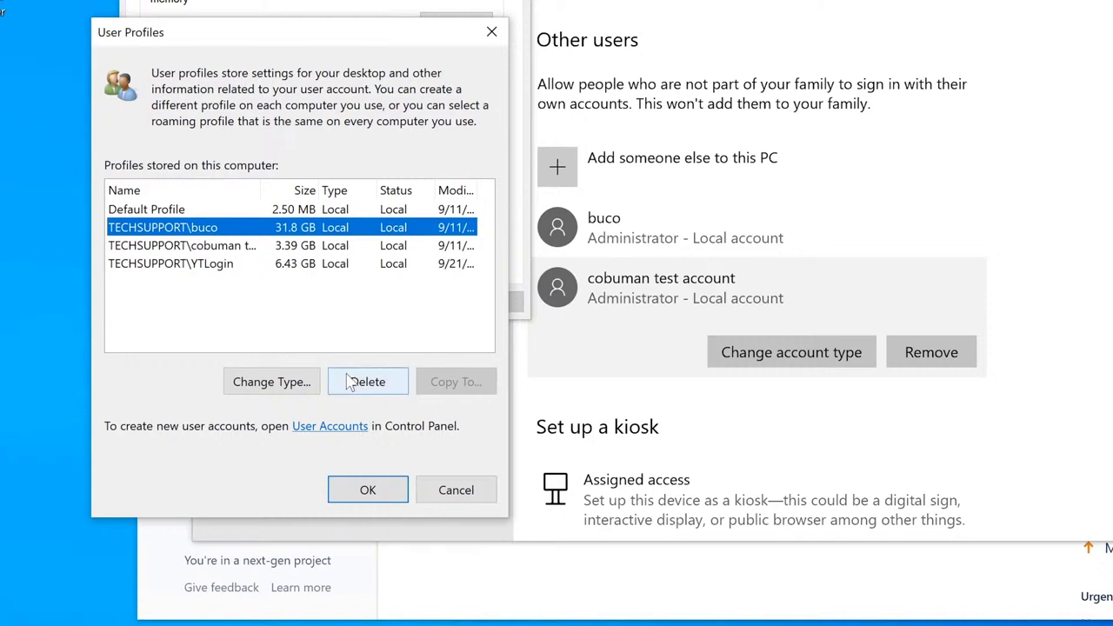
pyautogui.click(320, 248)
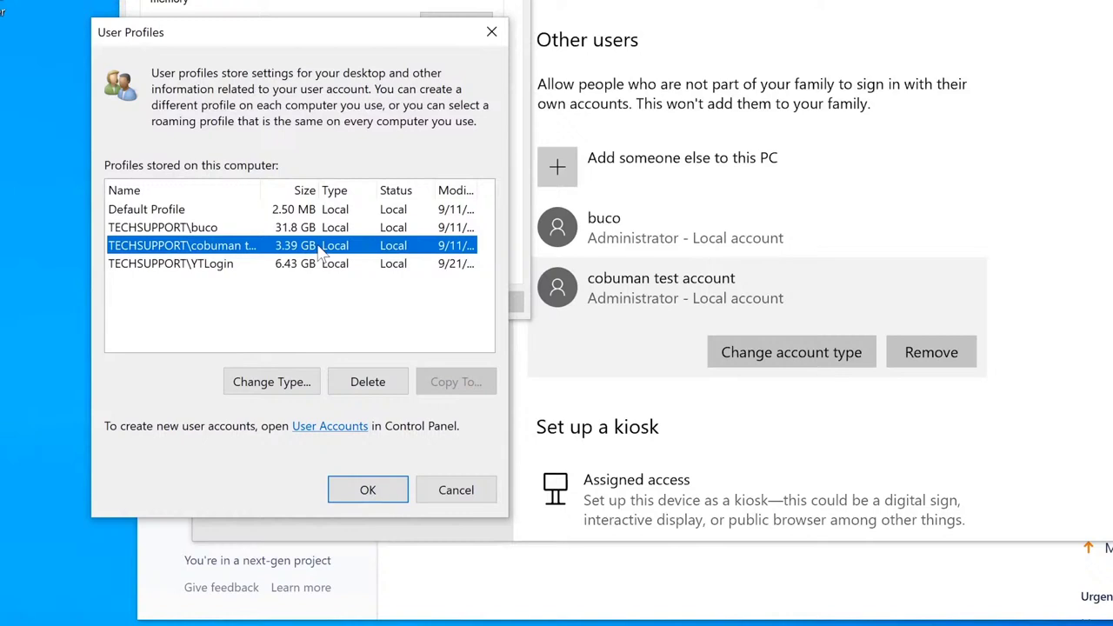
pyautogui.click(320, 231)
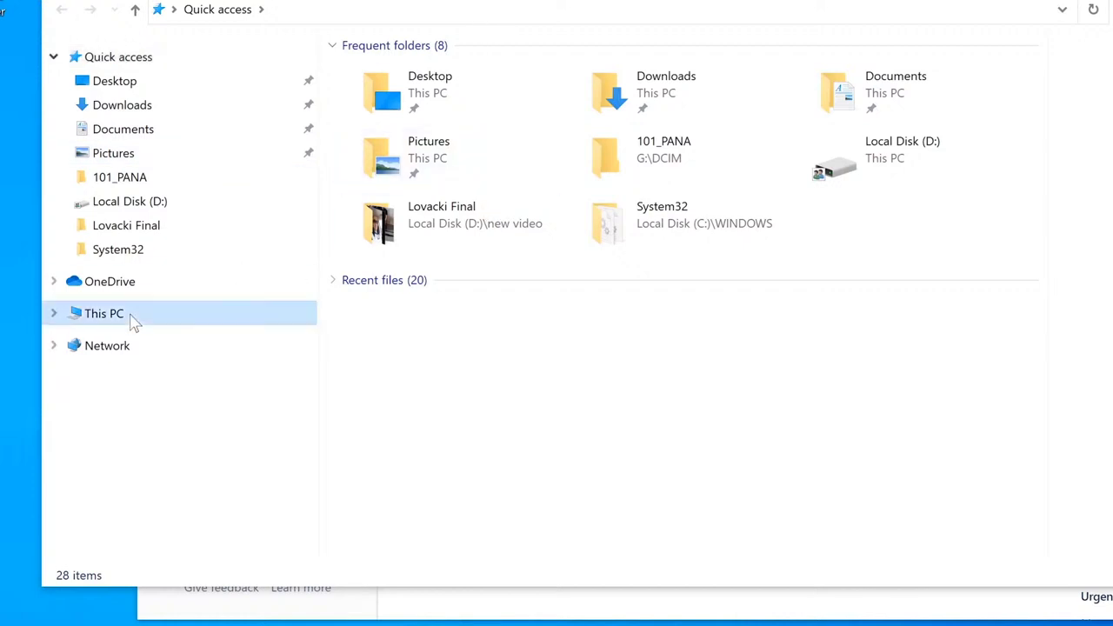
# Step: Navigate File Explorer to C:\Users via This PC and Local Disk (C:)
pyautogui.click(132, 320)
pyautogui.doubleClick(453, 318)
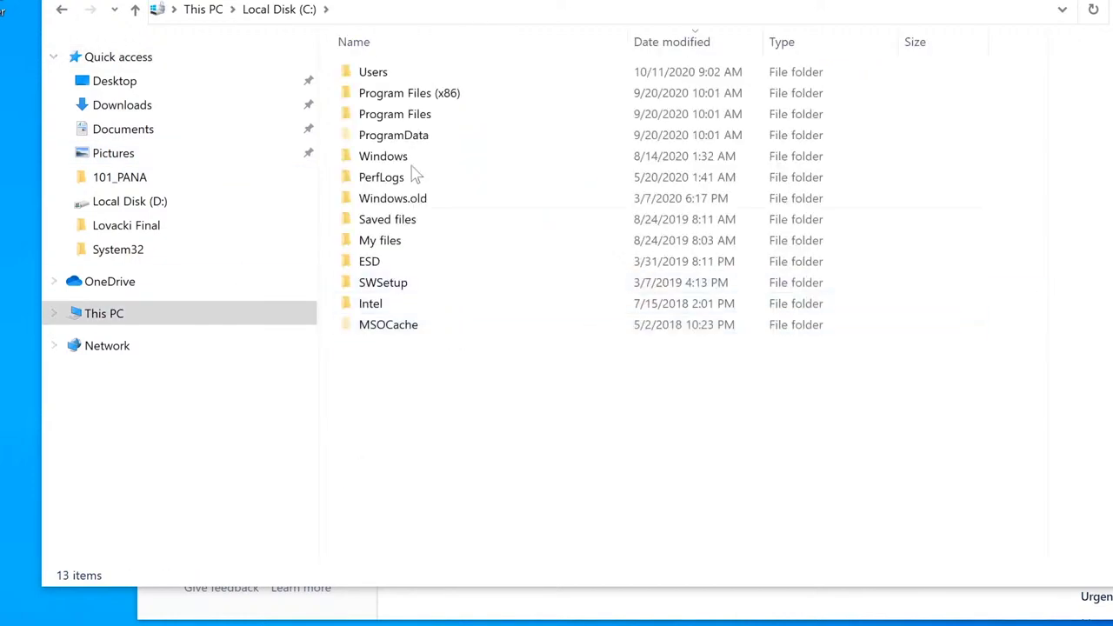
pyautogui.doubleClick(374, 72)
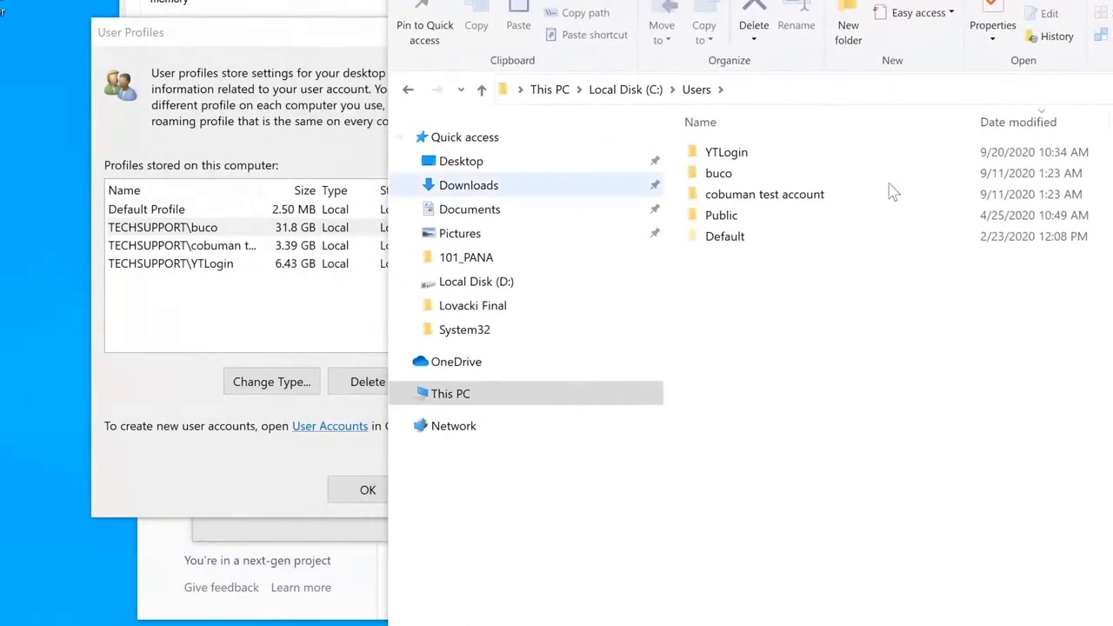
# Step: Match the buco, cobuman and YTLogin folders against their entries in User Profiles
pyautogui.click(730, 173)
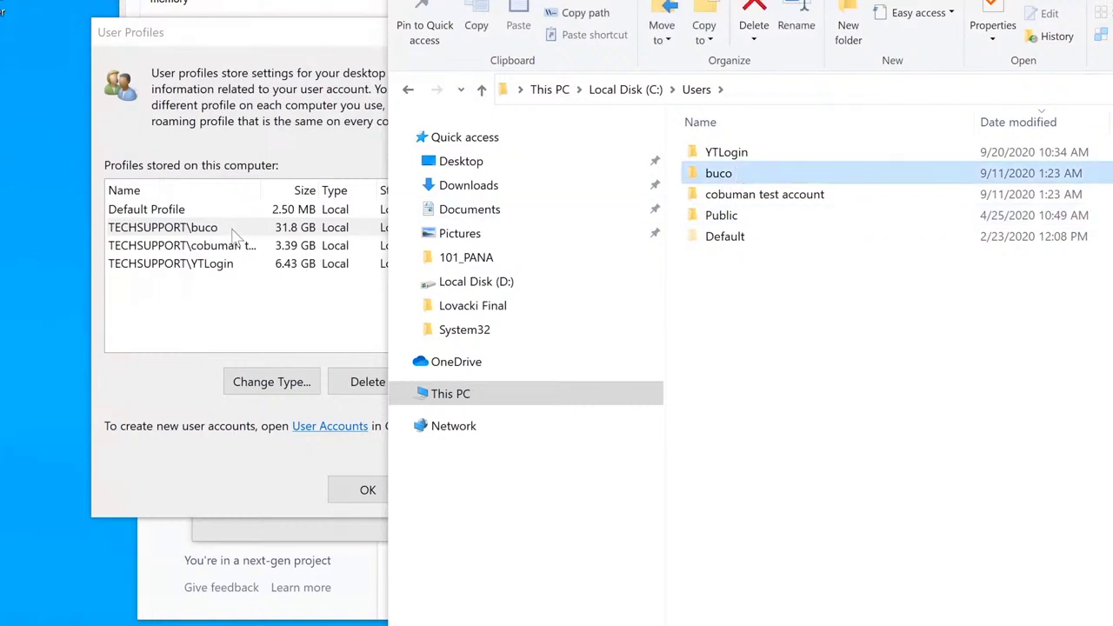
pyautogui.click(762, 197)
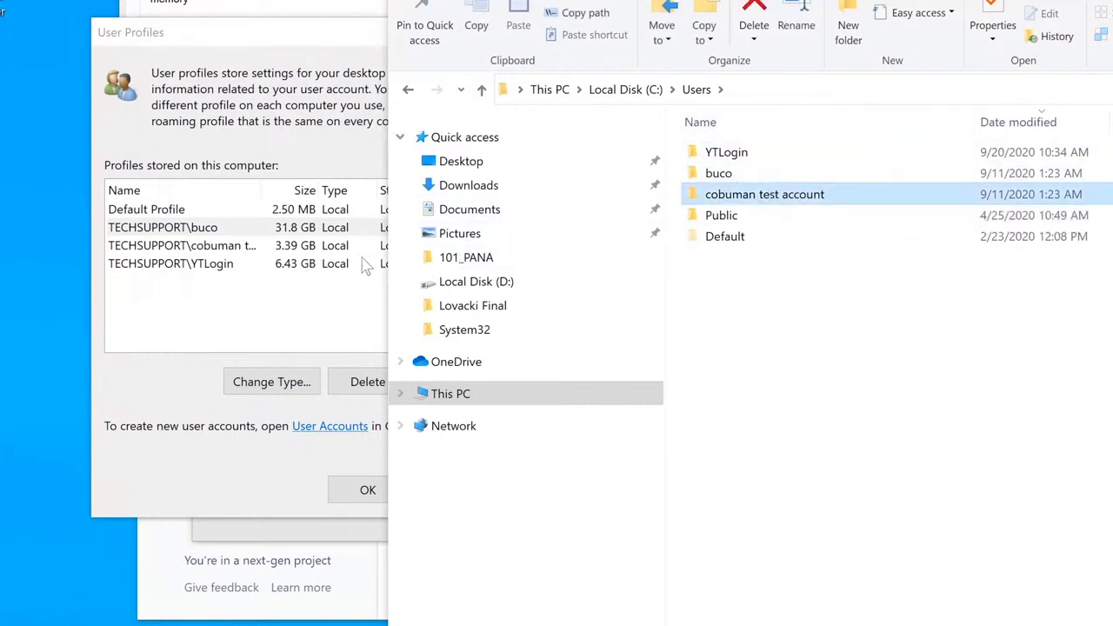
pyautogui.click(224, 248)
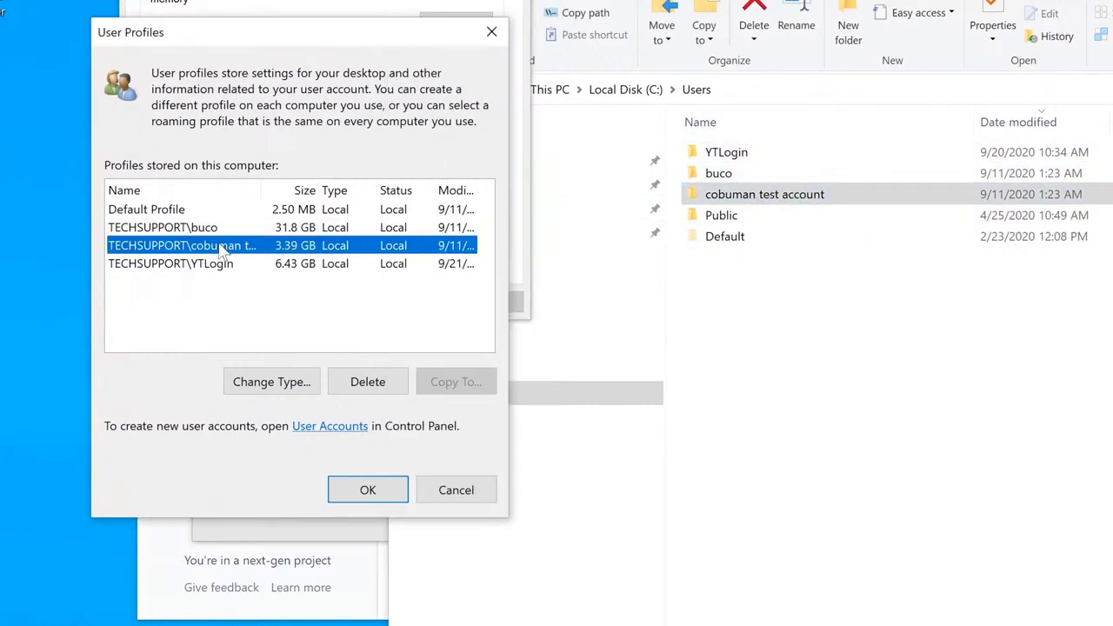
pyautogui.click(728, 155)
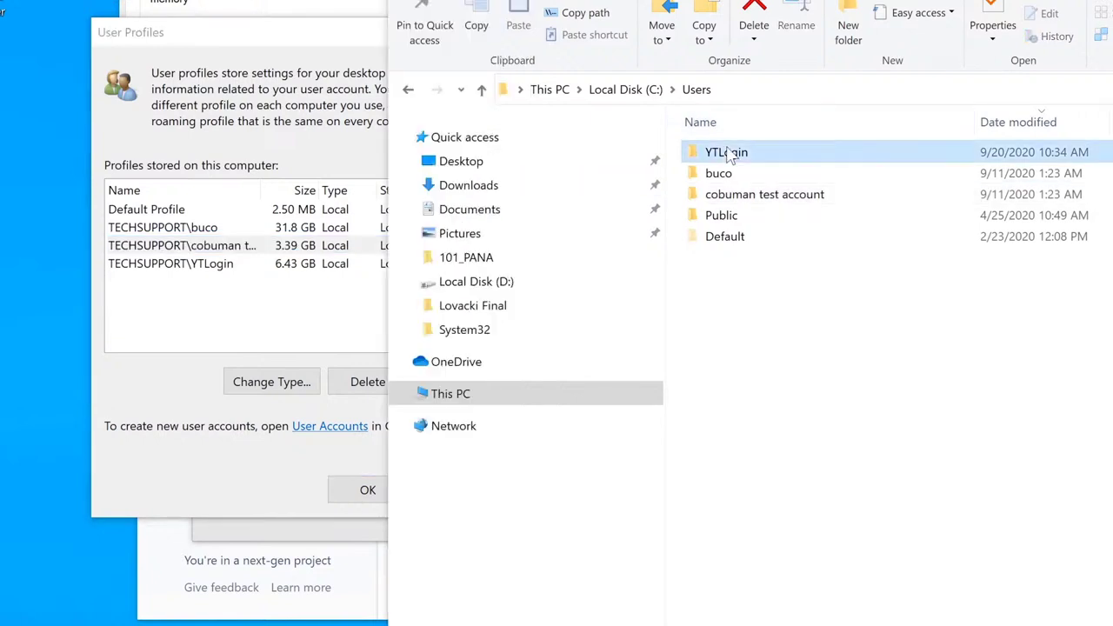
pyautogui.click(200, 267)
pyautogui.click(393, 248)
pyautogui.click(395, 266)
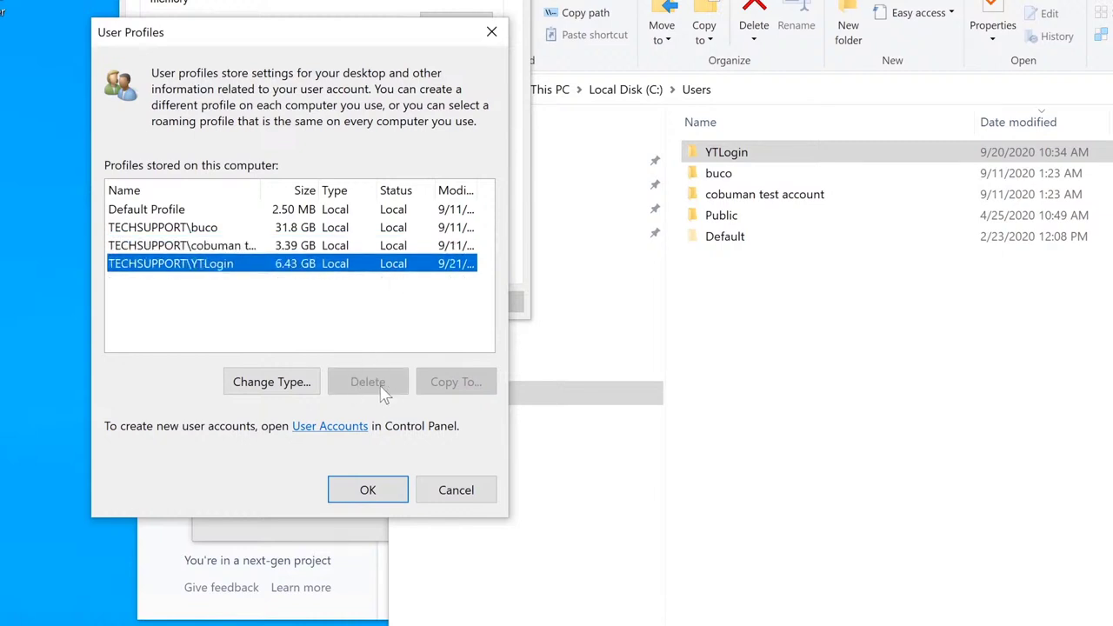
# Step: Reselect the stored profiles, then open the buco user folder in File Explorer
pyautogui.click(360, 248)
pyautogui.click(336, 268)
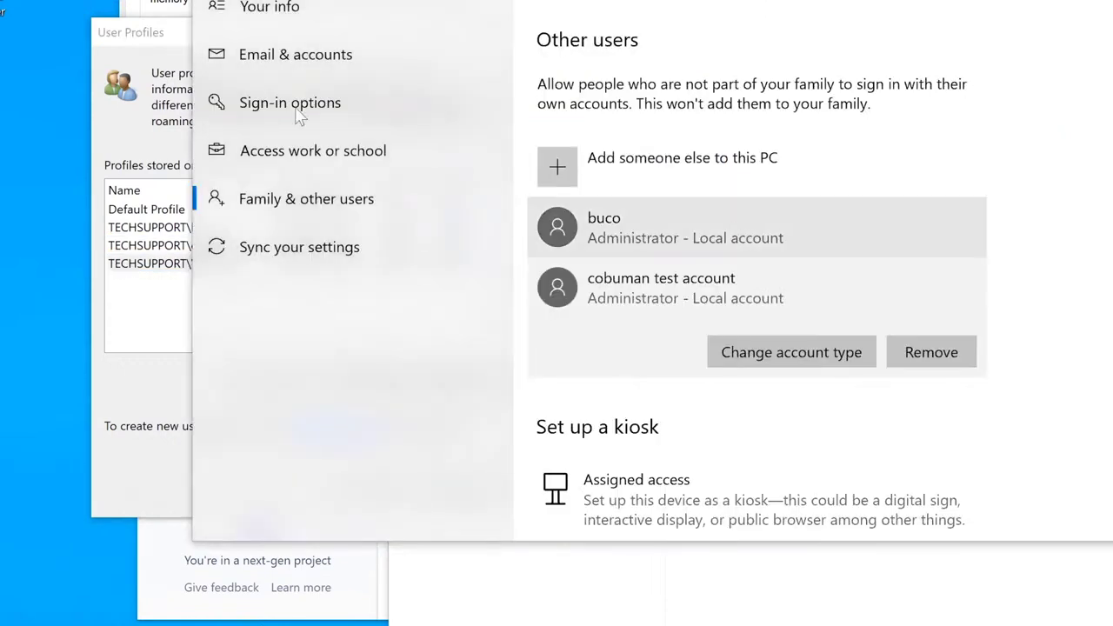
pyautogui.moveTo(174, 38); pyautogui.dragTo(143, 29)
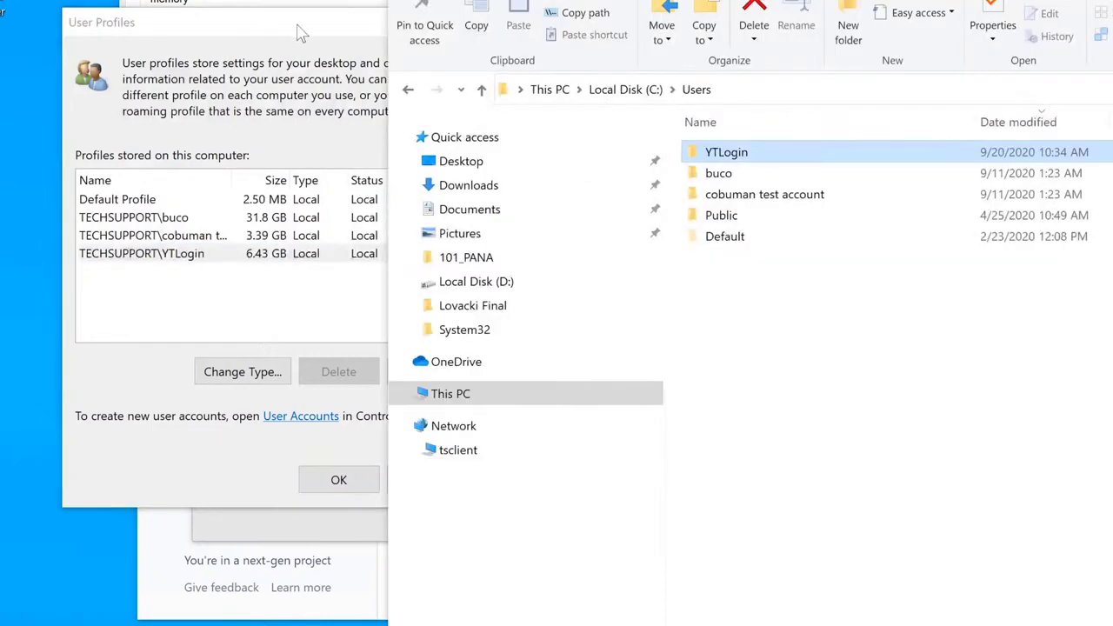
pyautogui.moveTo(300, 33); pyautogui.dragTo(465, 15)
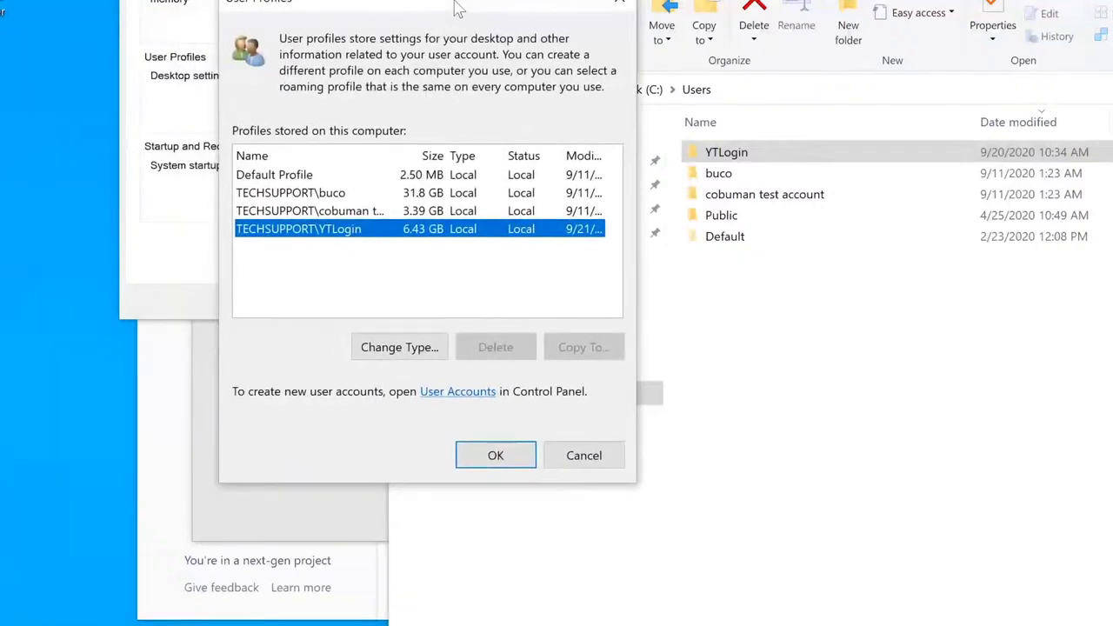
pyautogui.click(466, 200)
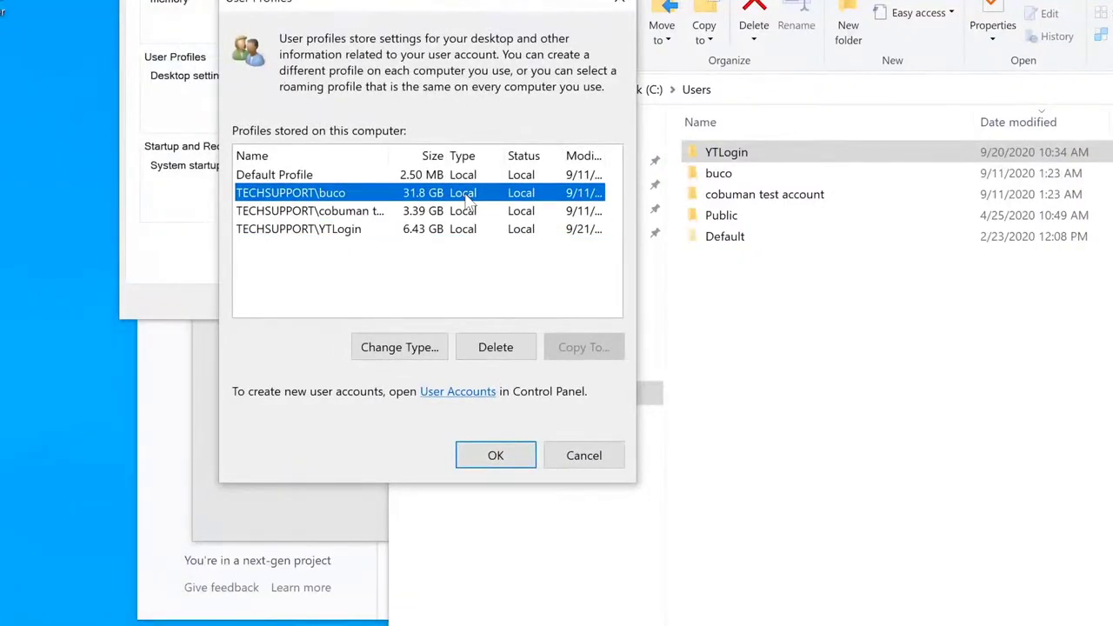
pyautogui.click(718, 173)
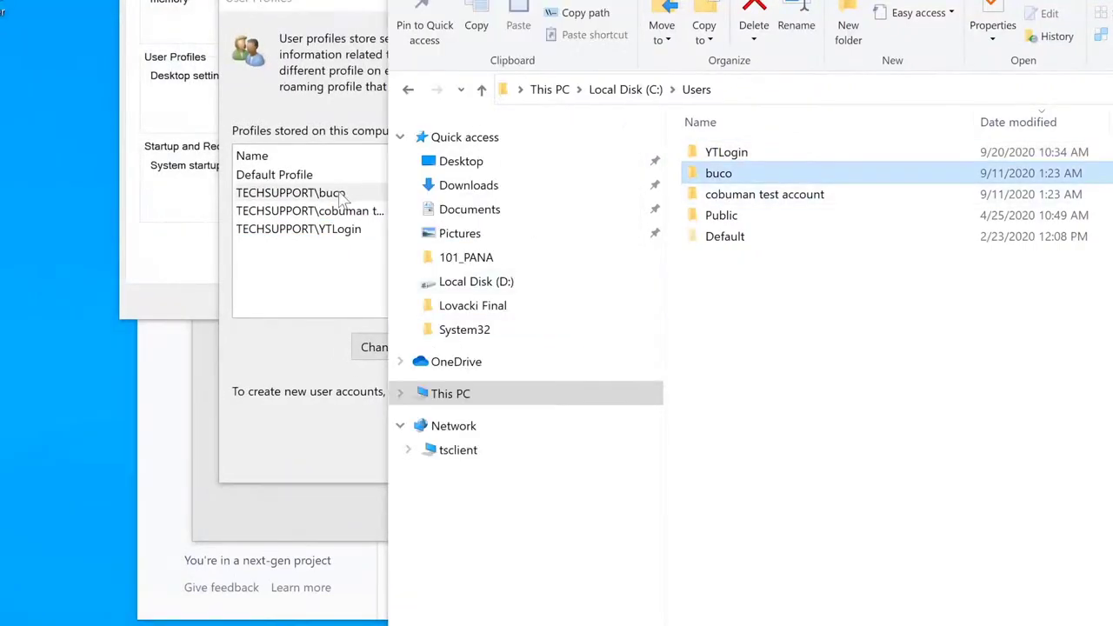
pyautogui.click(341, 193)
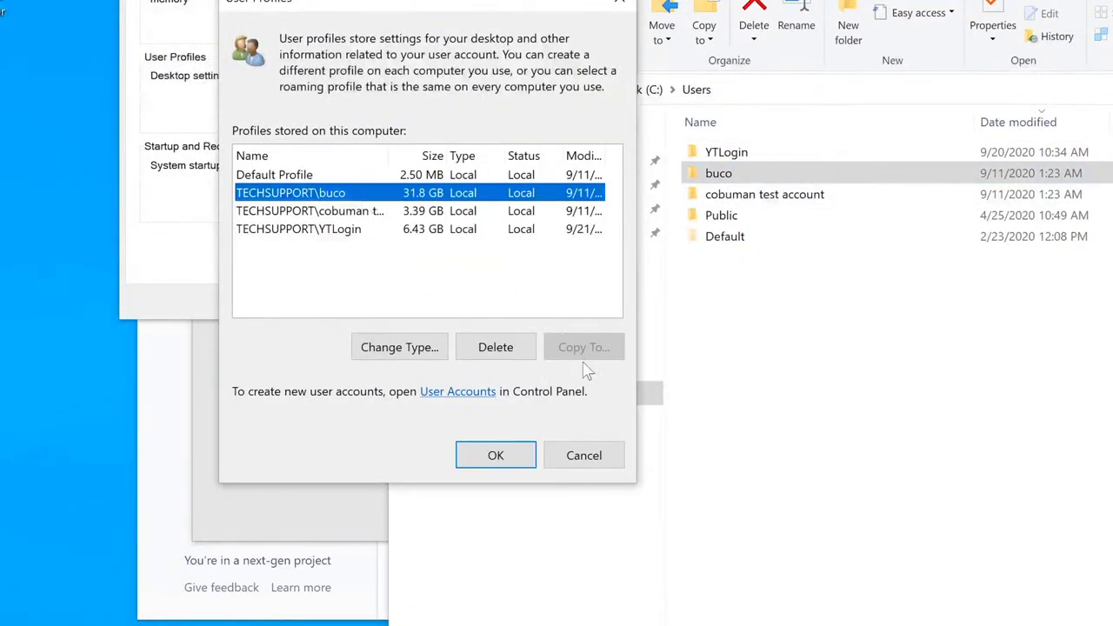
pyautogui.doubleClick(739, 175)
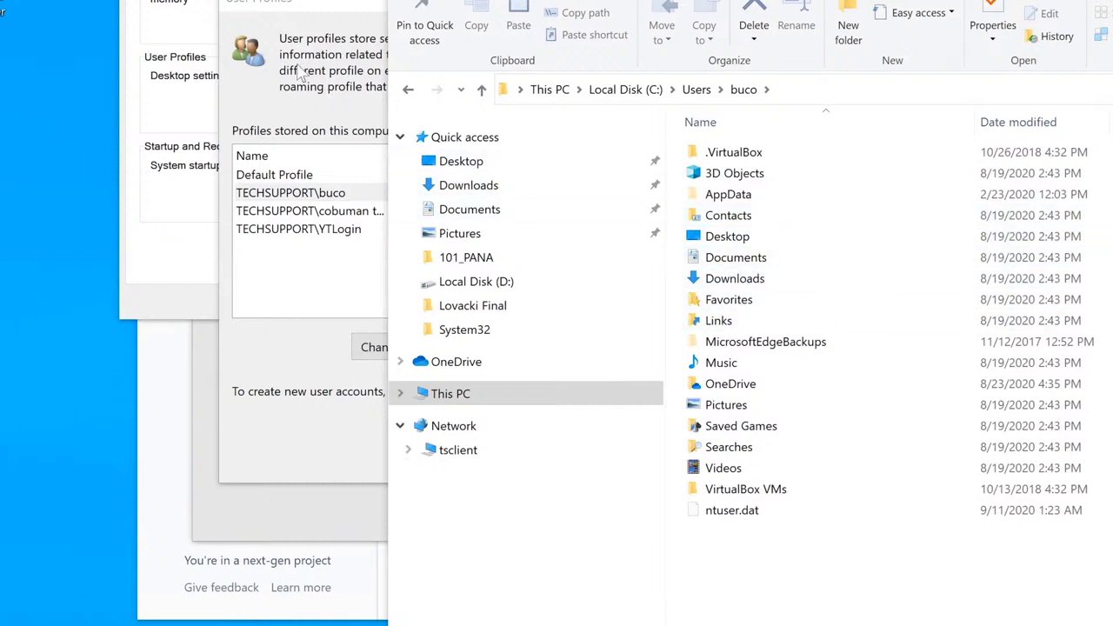
# Step: Cancel User Profiles, move System Properties aside, and return to Family & other users
pyautogui.moveTo(348, 17); pyautogui.dragTo(224, 7)
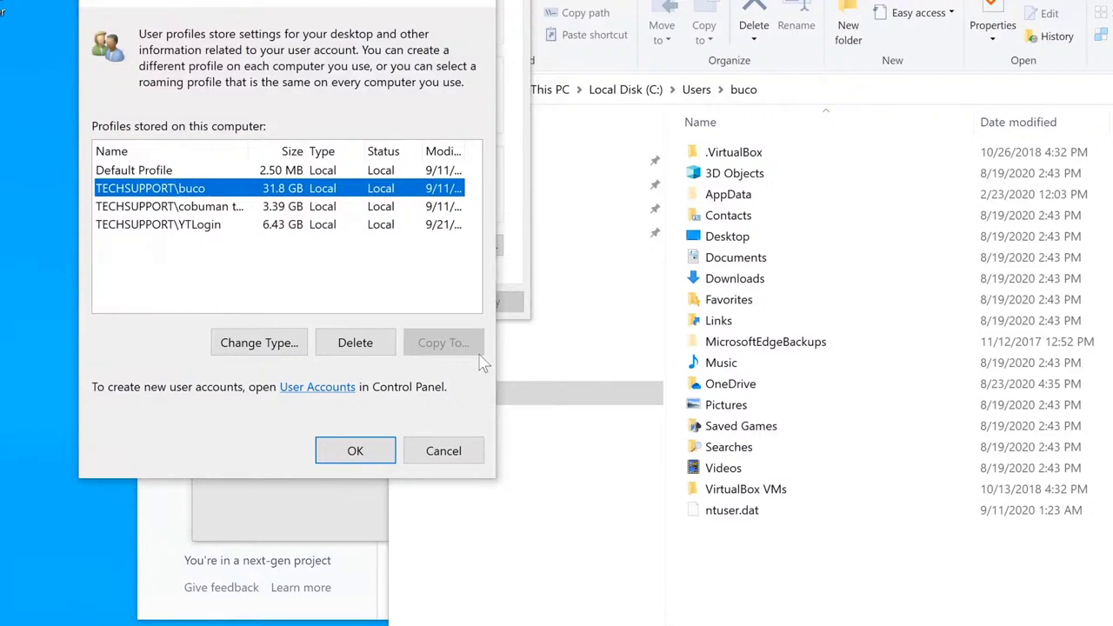
pyautogui.click(440, 459)
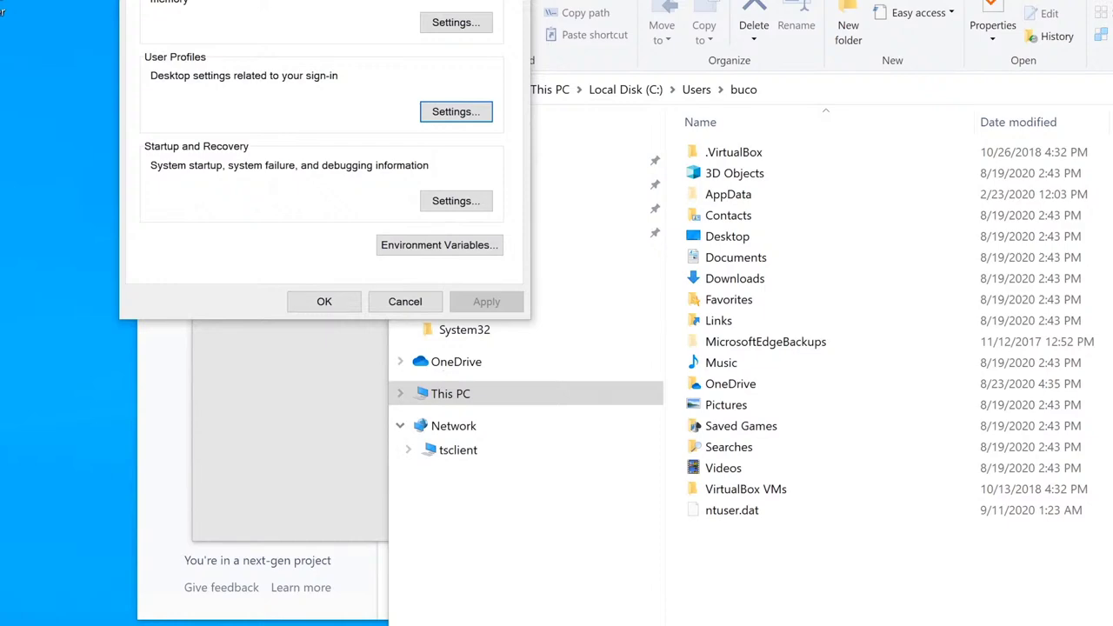
pyautogui.moveTo(348, 0); pyautogui.dragTo(102, 0)
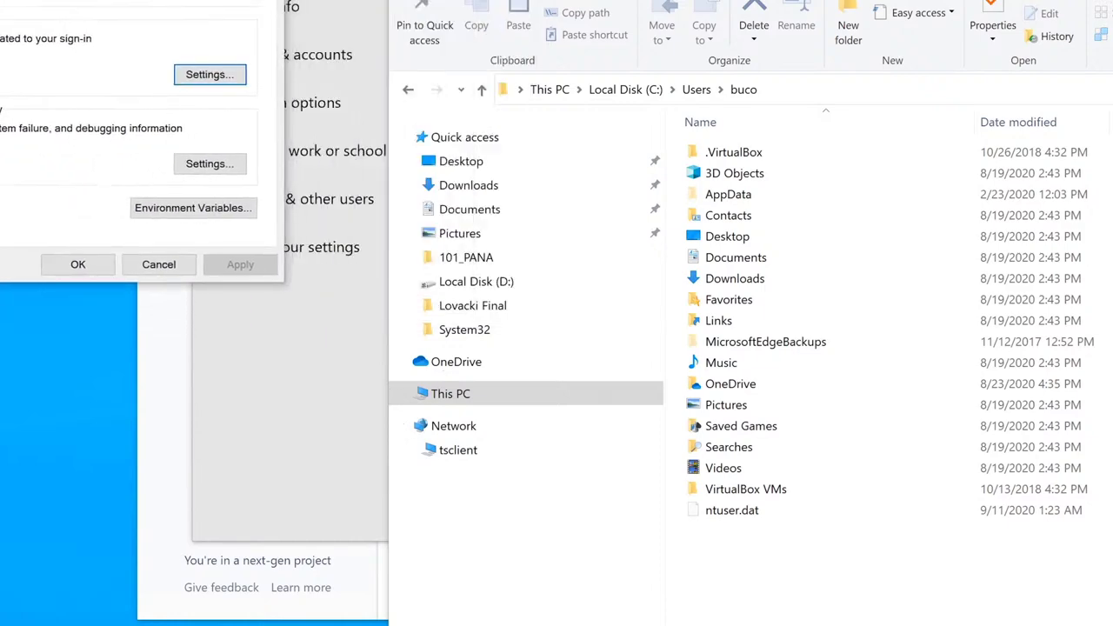
pyautogui.hotkey('alt', 'Tab')
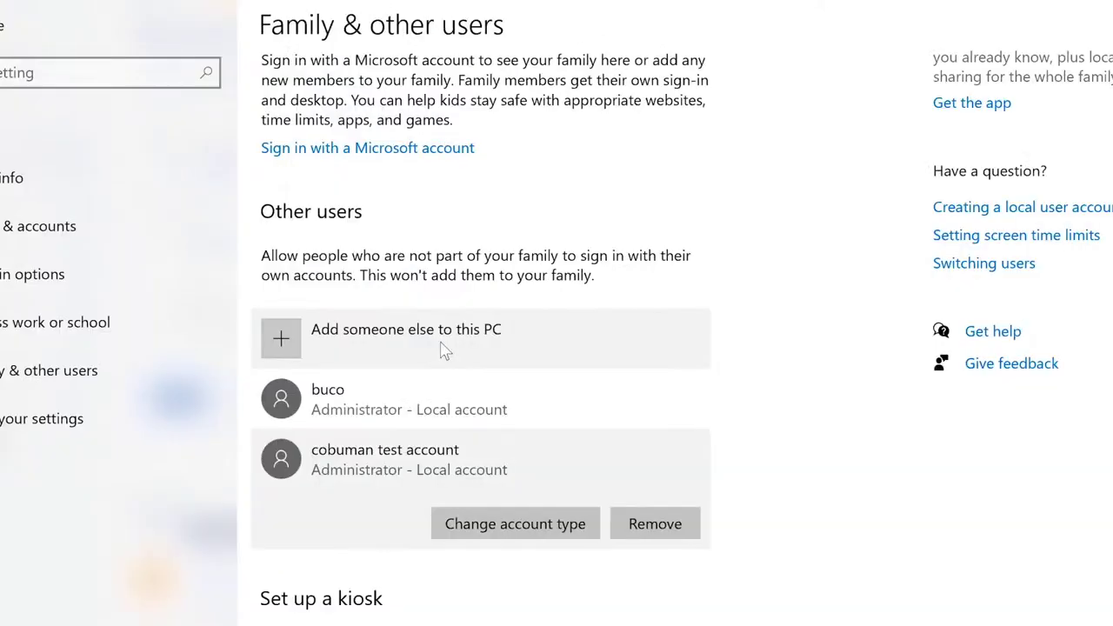
# Step: Start a local user without a Microsoft account named LocalAdmin, entering its password twice
pyautogui.click(444, 349)
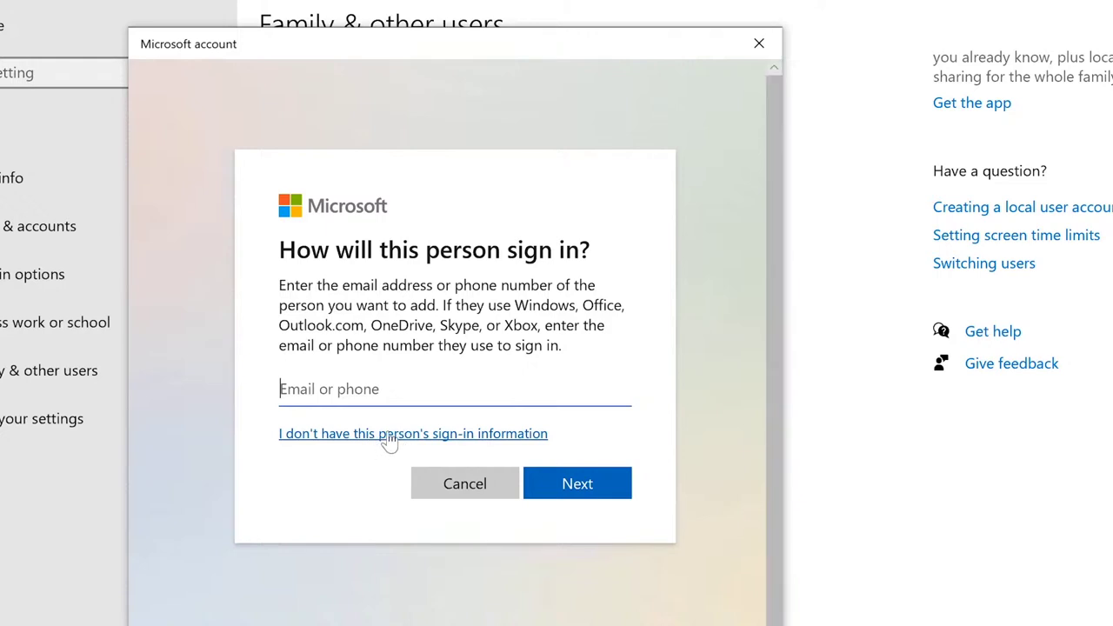
pyautogui.click(389, 442)
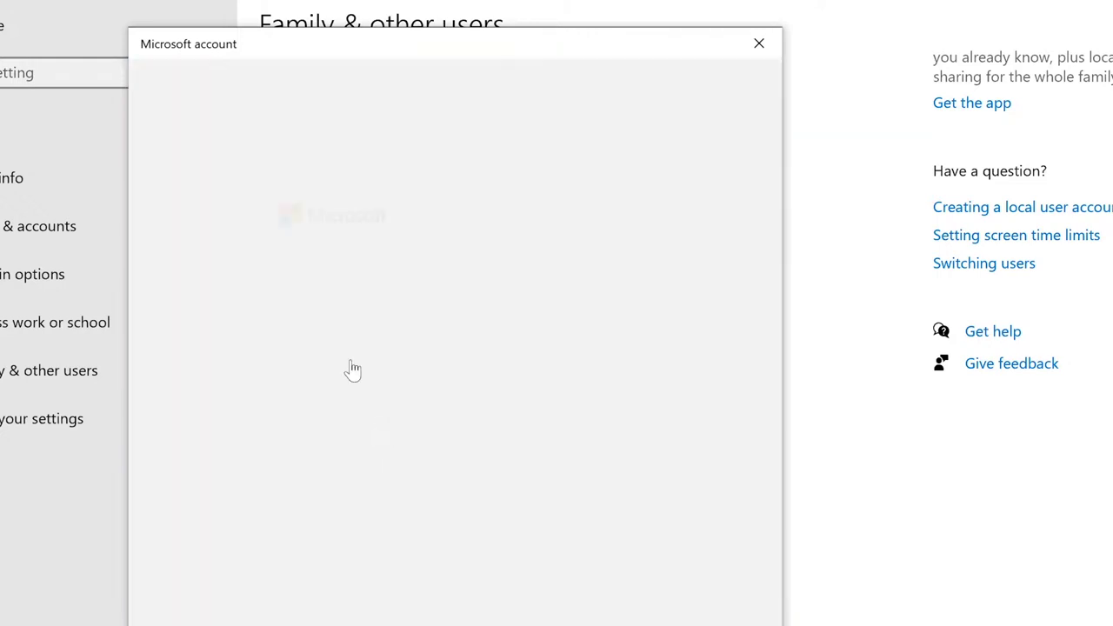
pyautogui.click(351, 426)
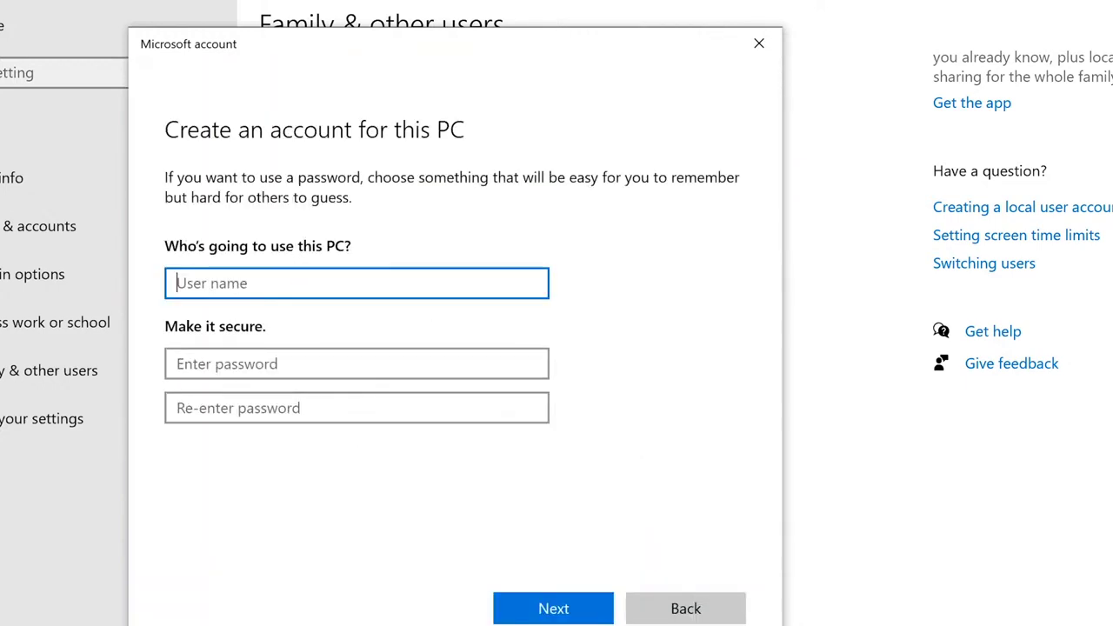
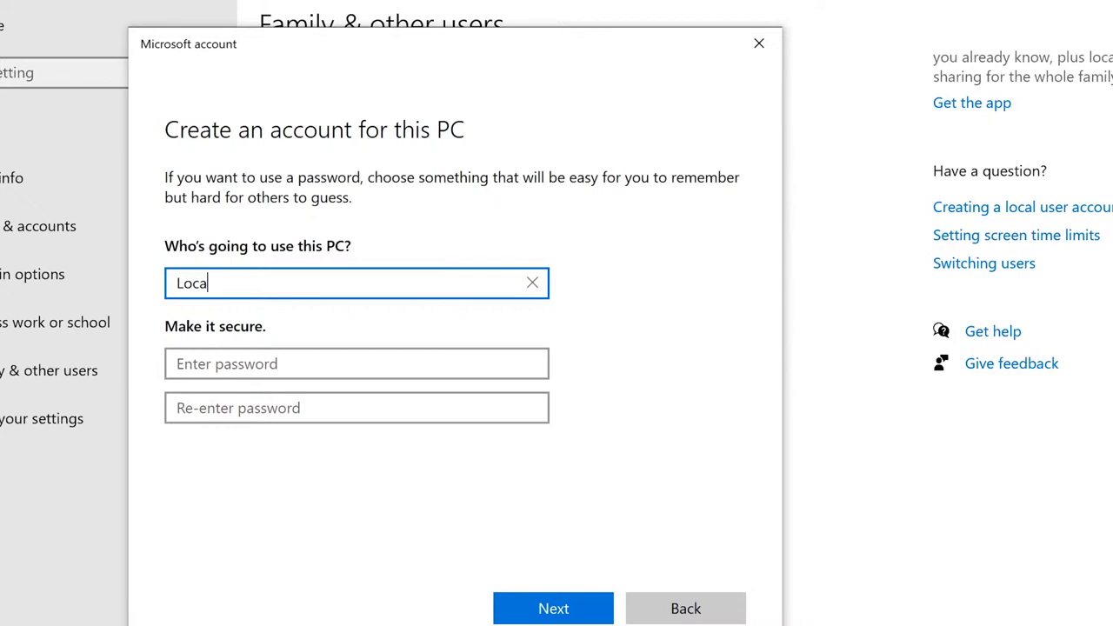
pyautogui.press('Tab')
pyautogui.press('Tab')
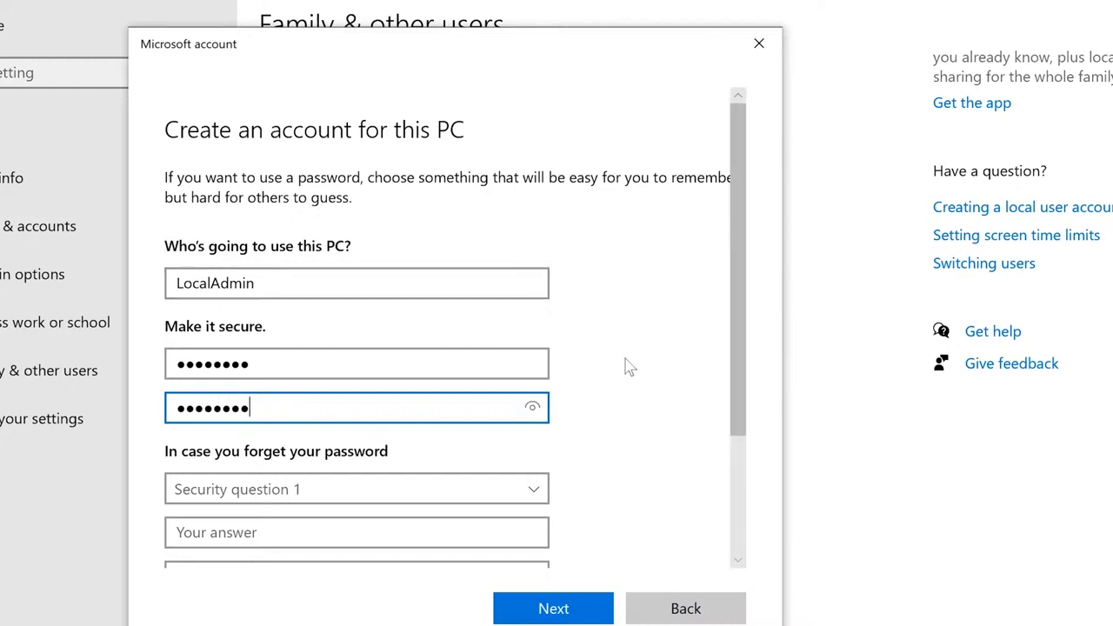
pyautogui.scroll(-3, 626, 365)
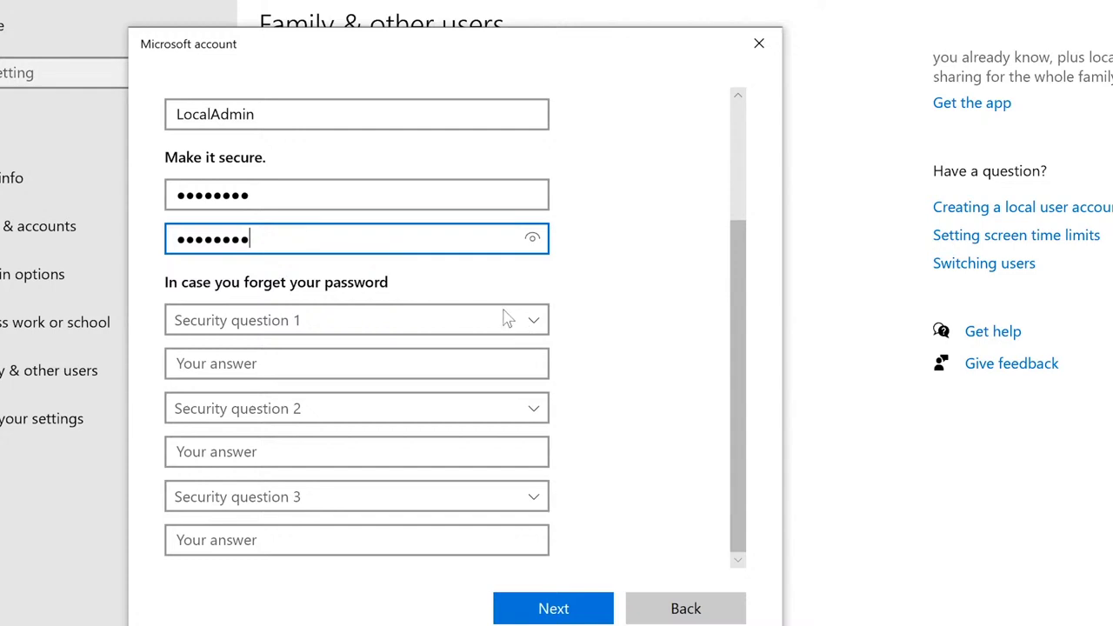
# Step: Answer the first pet's name, birth city and childhood nickname security questions, then finish creating the account
pyautogui.click(504, 318)
pyautogui.click(415, 348)
pyautogui.press('Tab')
pyautogui.click(360, 409)
pyautogui.click(361, 450)
pyautogui.press('Tab')
pyautogui.click(458, 503)
pyautogui.press('Escape')
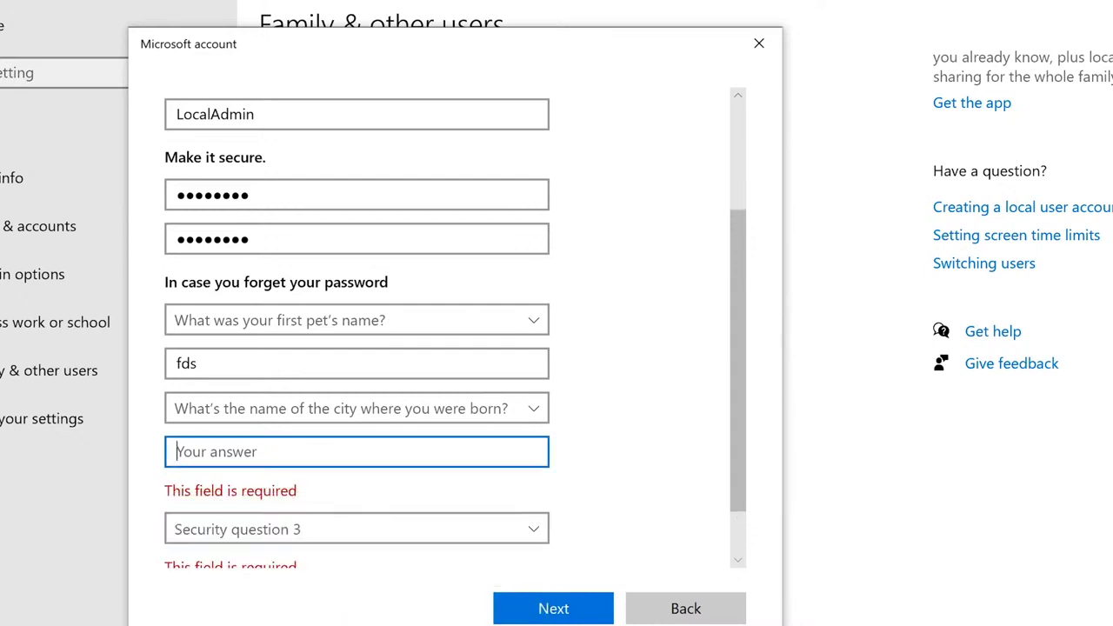
pyautogui.click(491, 509)
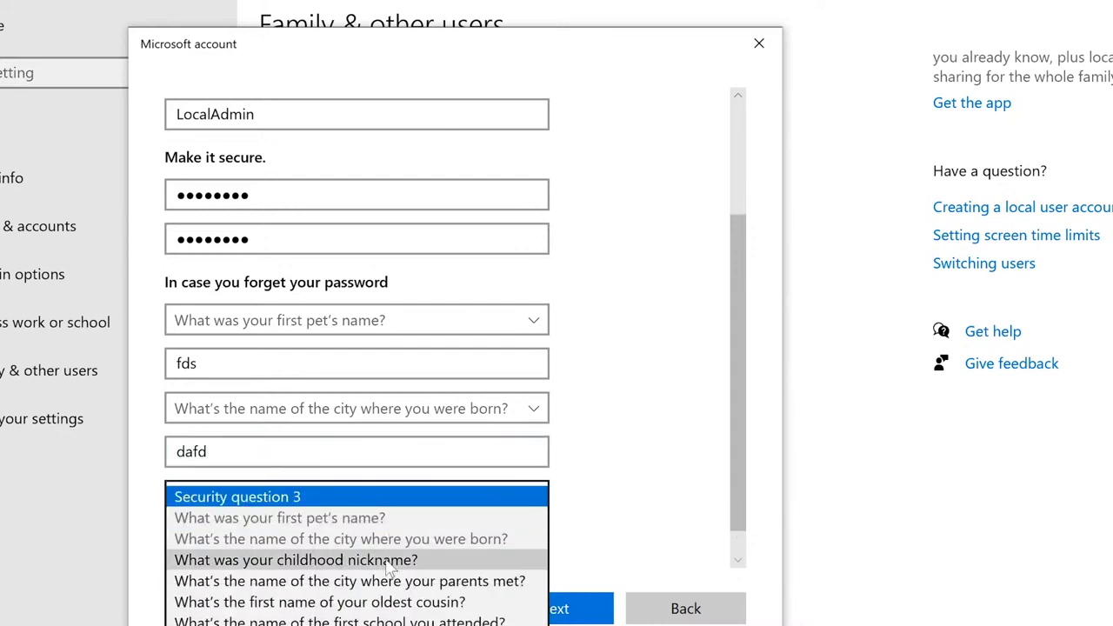
pyautogui.click(396, 559)
pyautogui.click(310, 540)
pyautogui.click(557, 607)
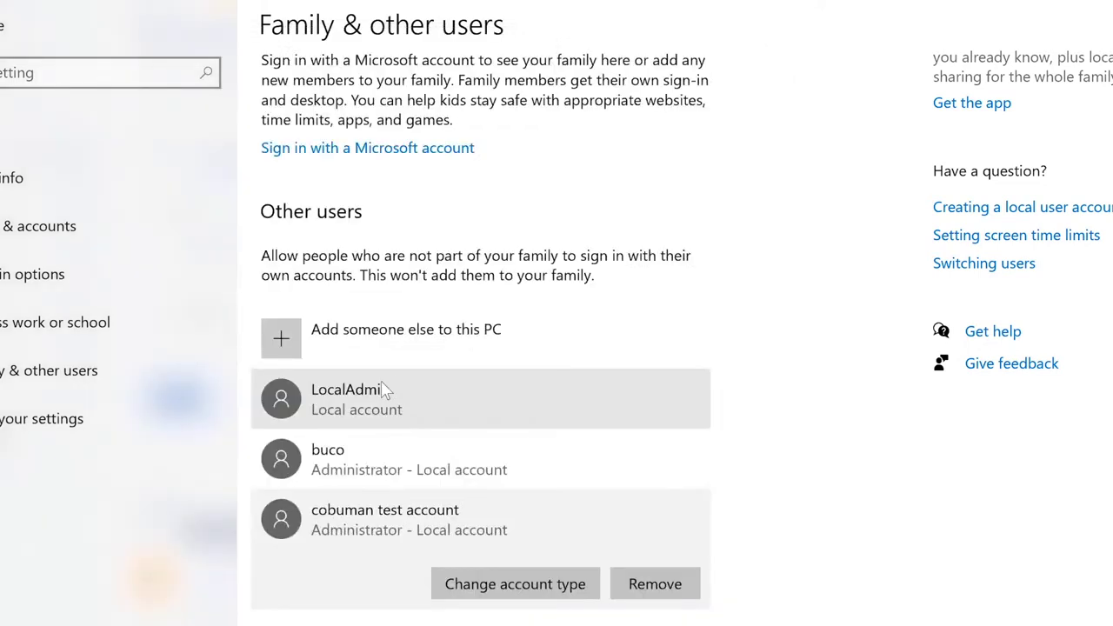
# Step: Change LocalAdmin's account type from local account to Administrator
pyautogui.click(380, 405)
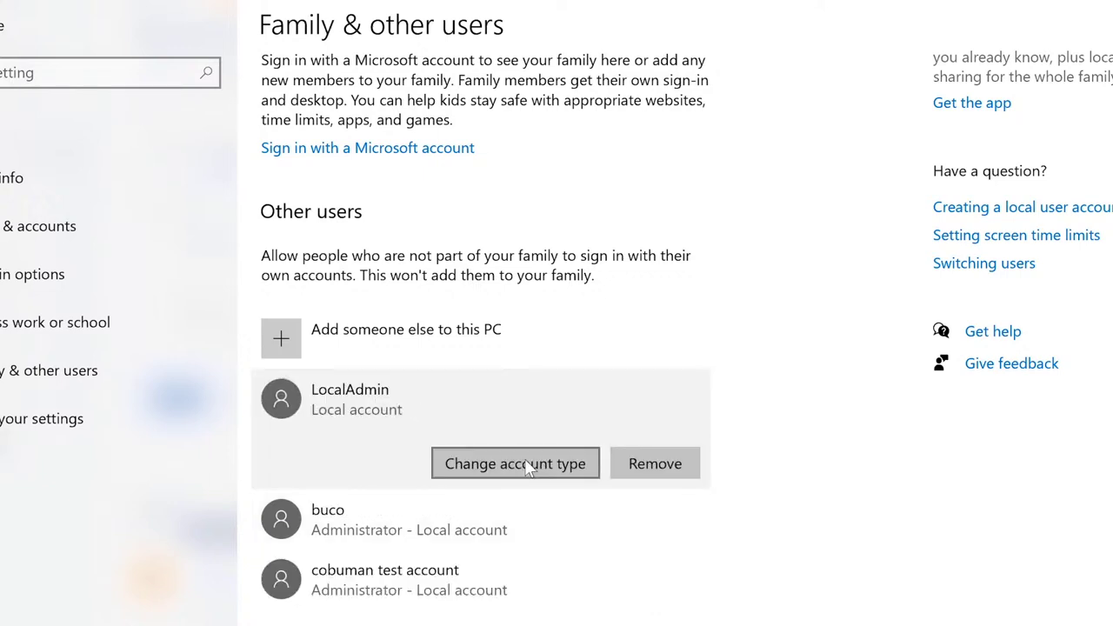
pyautogui.click(529, 467)
pyautogui.click(414, 365)
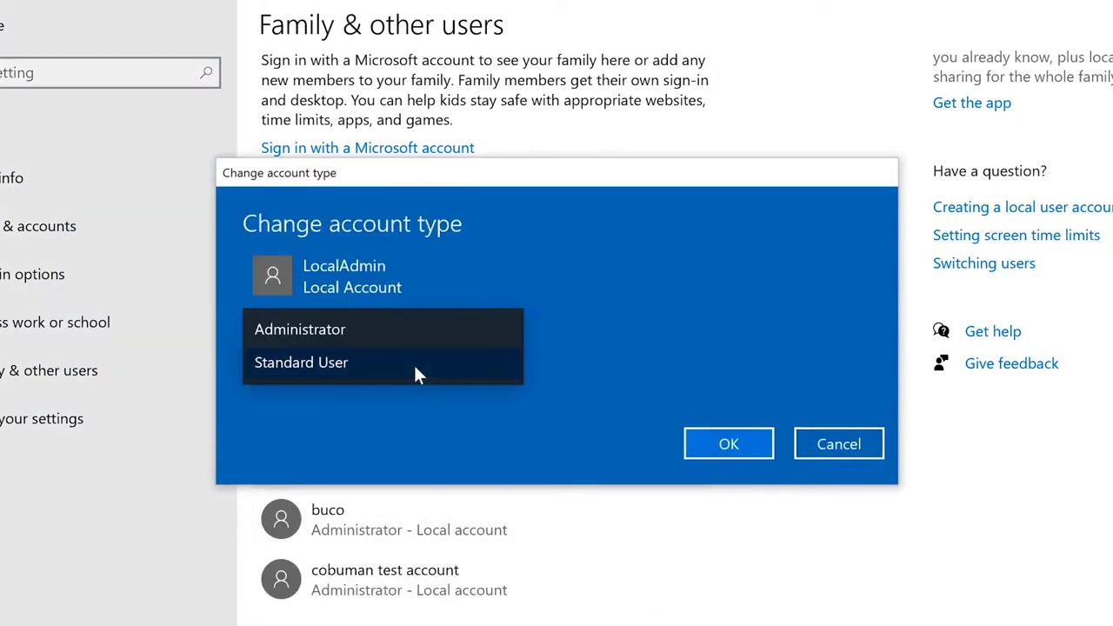
pyautogui.click(365, 339)
pyautogui.click(729, 444)
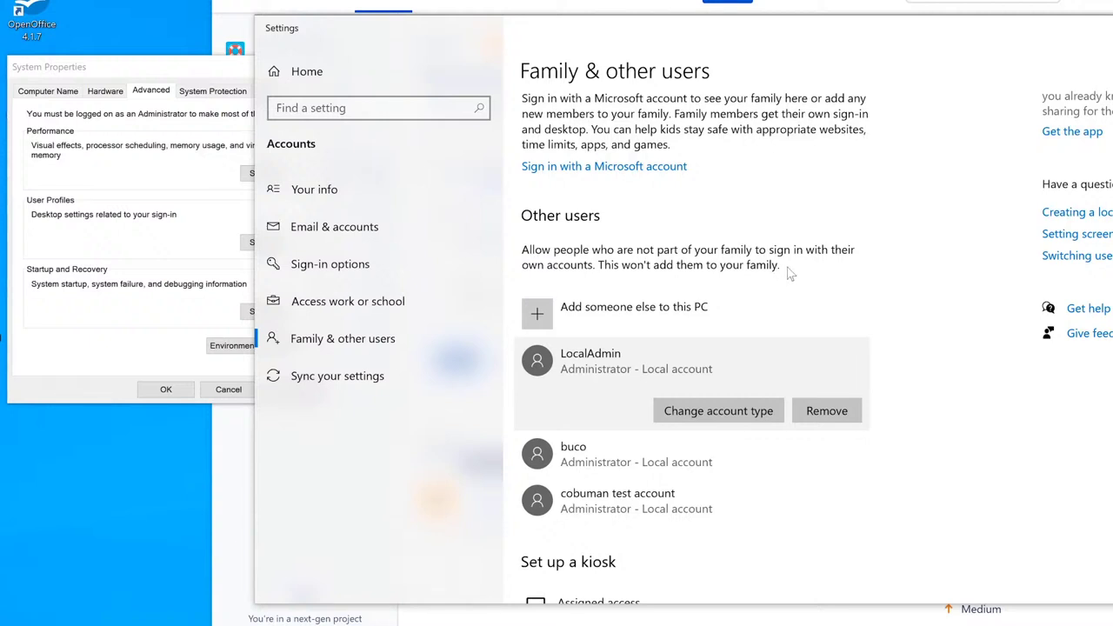
# Step: Open User Profiles from System Properties and look over two of the stored profiles
pyautogui.click(138, 181)
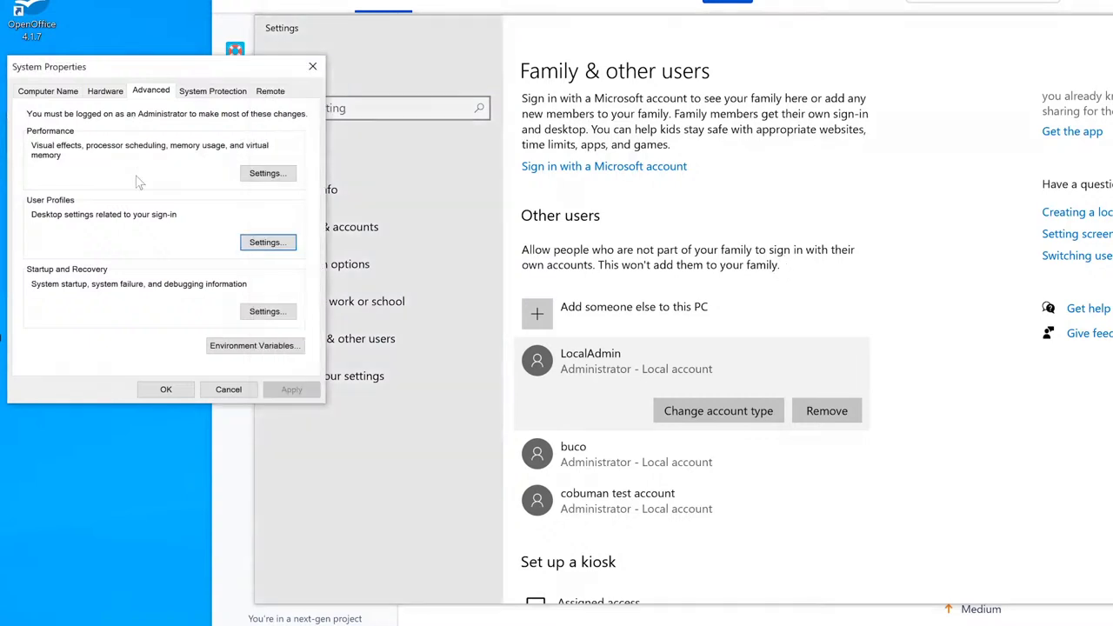
pyautogui.click(270, 247)
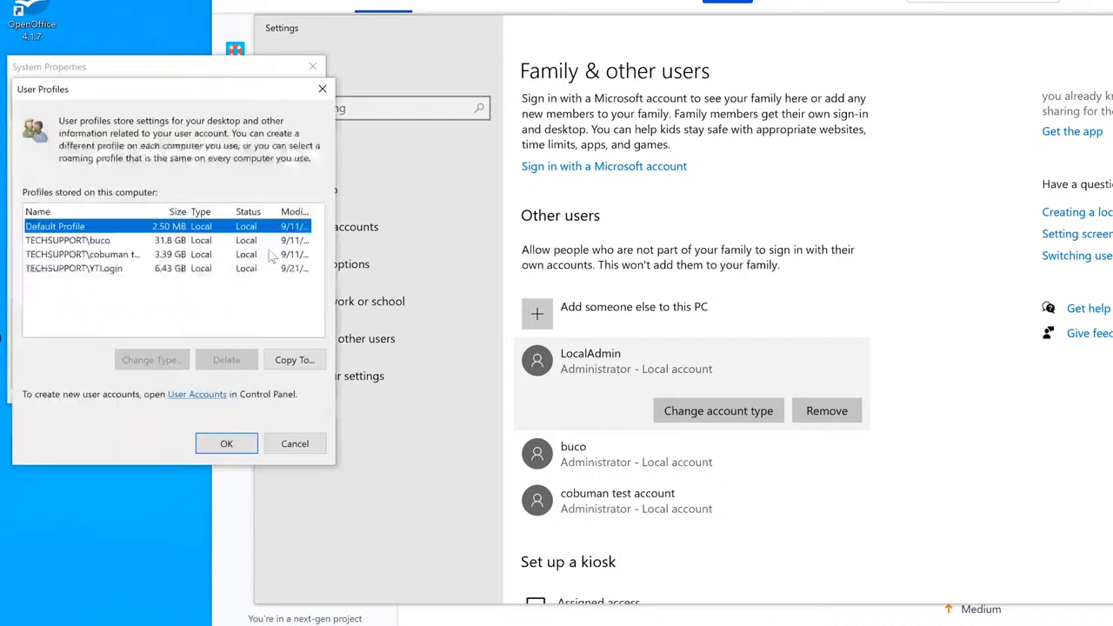
pyautogui.click(111, 242)
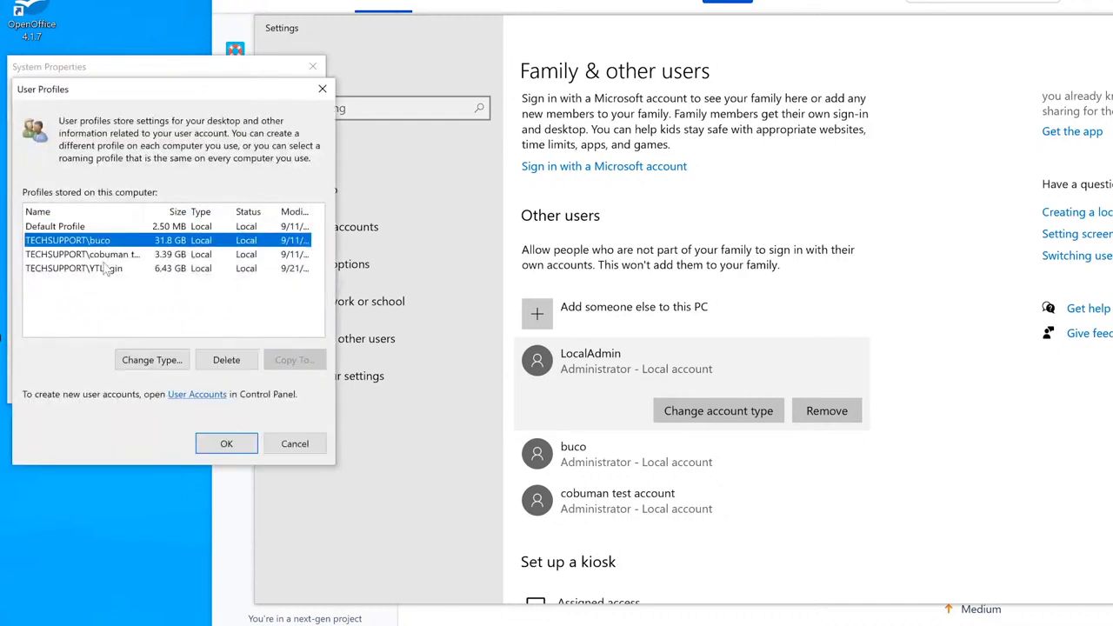
pyautogui.click(147, 255)
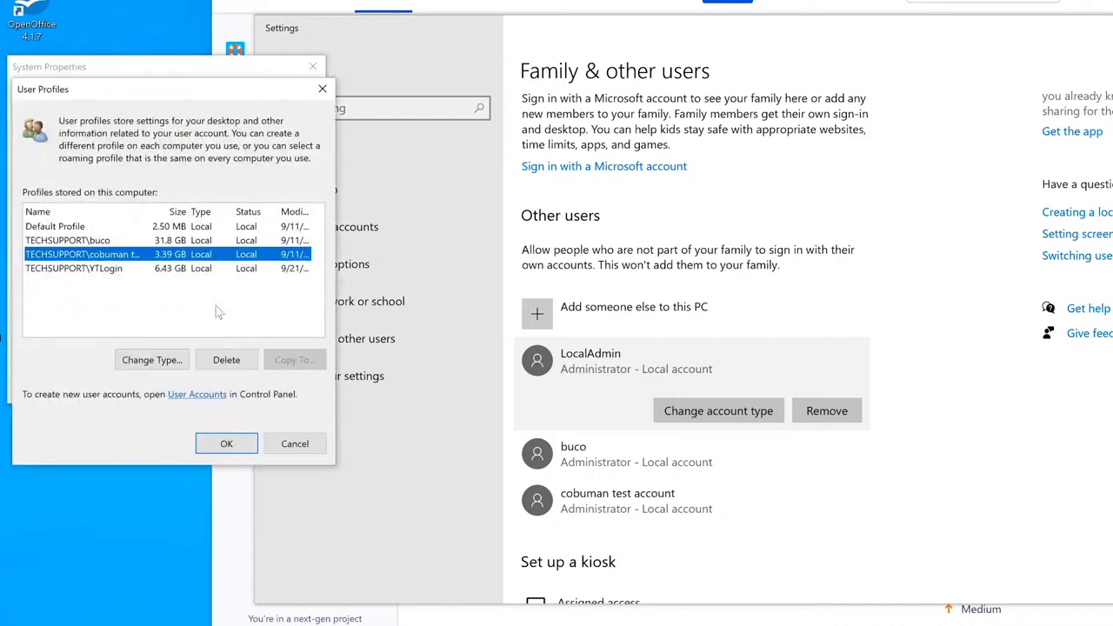
# Step: Browse in File Explorer to This PC > Local Disk (C:) > Users
pyautogui.press('super+e')
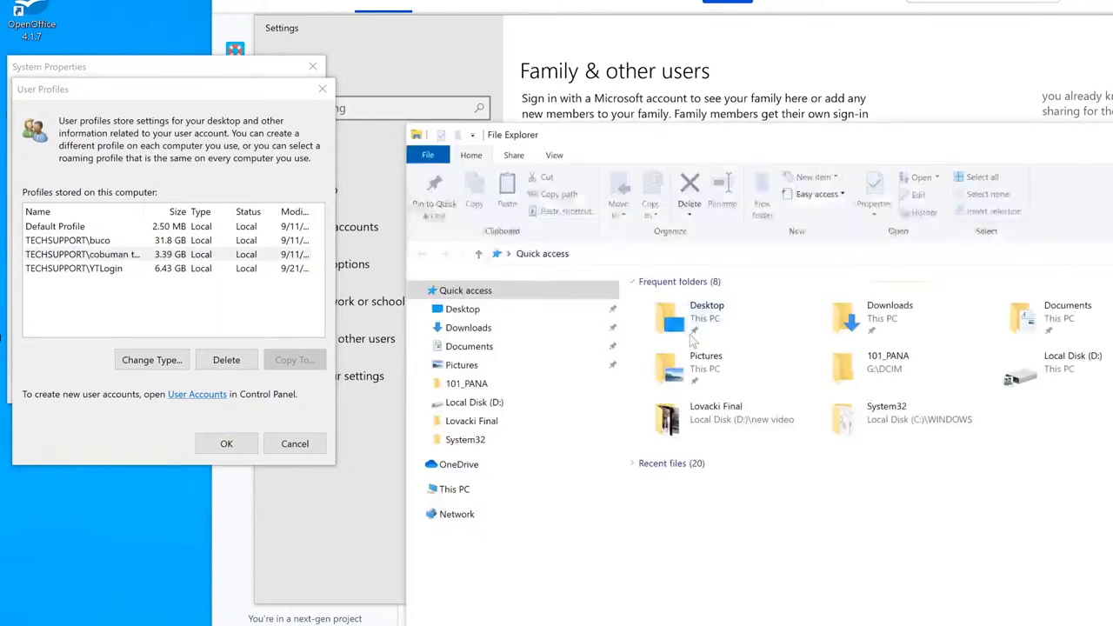
pyautogui.click(456, 489)
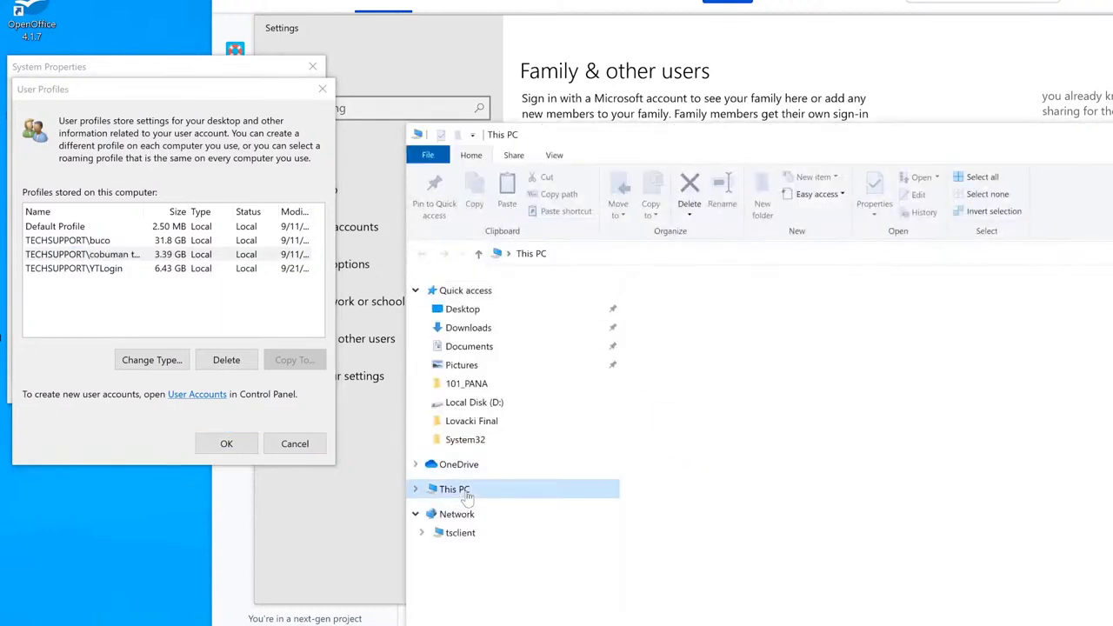
pyautogui.click(740, 516)
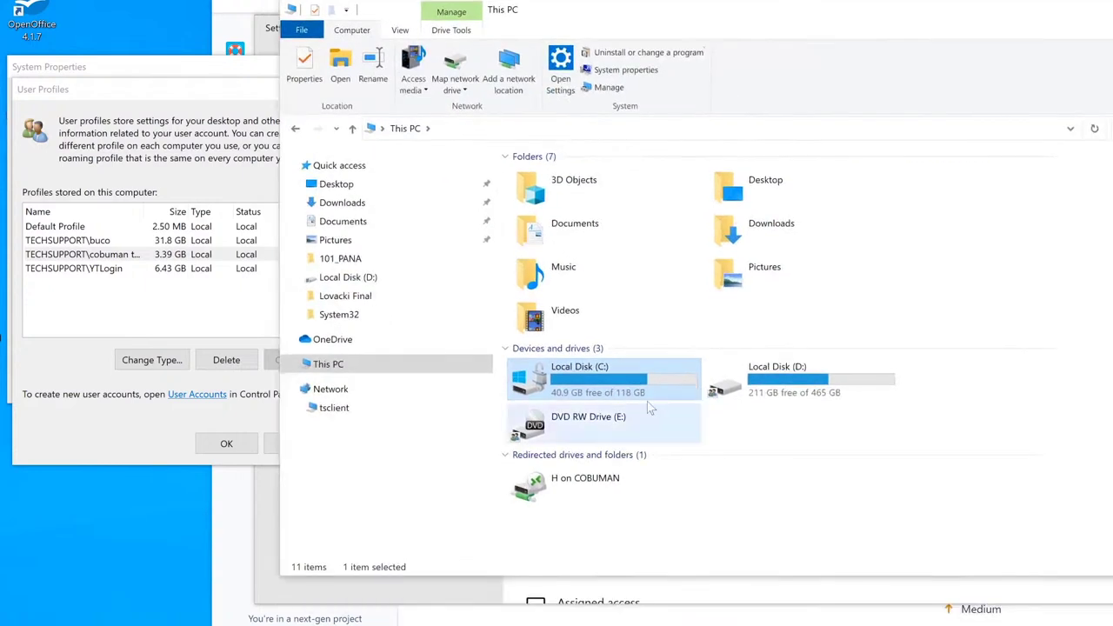
pyautogui.doubleClick(600, 383)
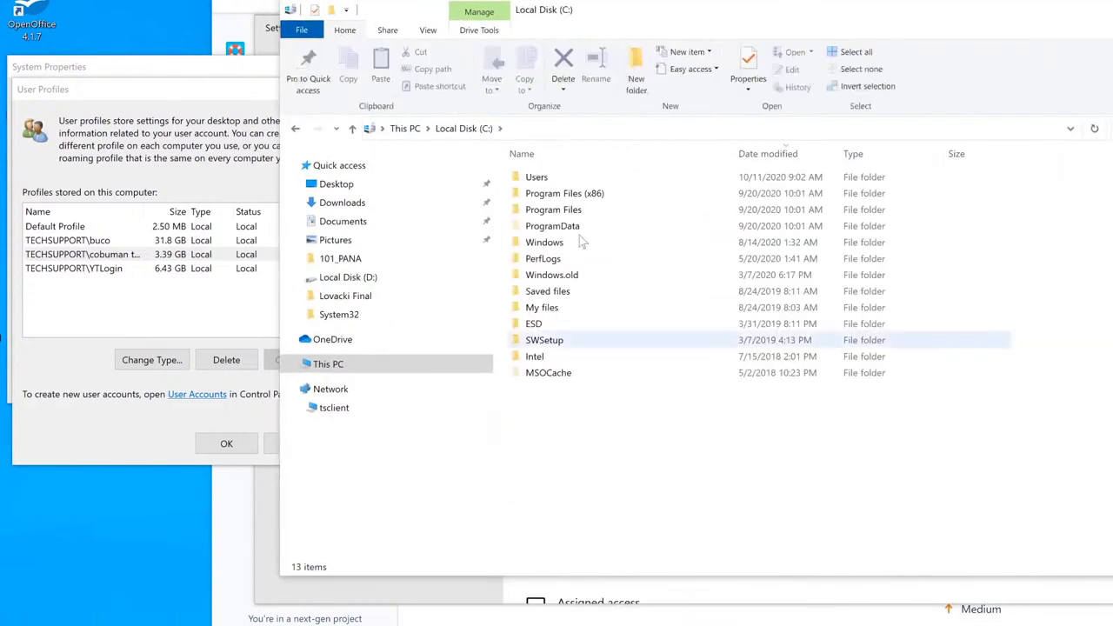
pyautogui.click(572, 178)
pyautogui.doubleClick(573, 178)
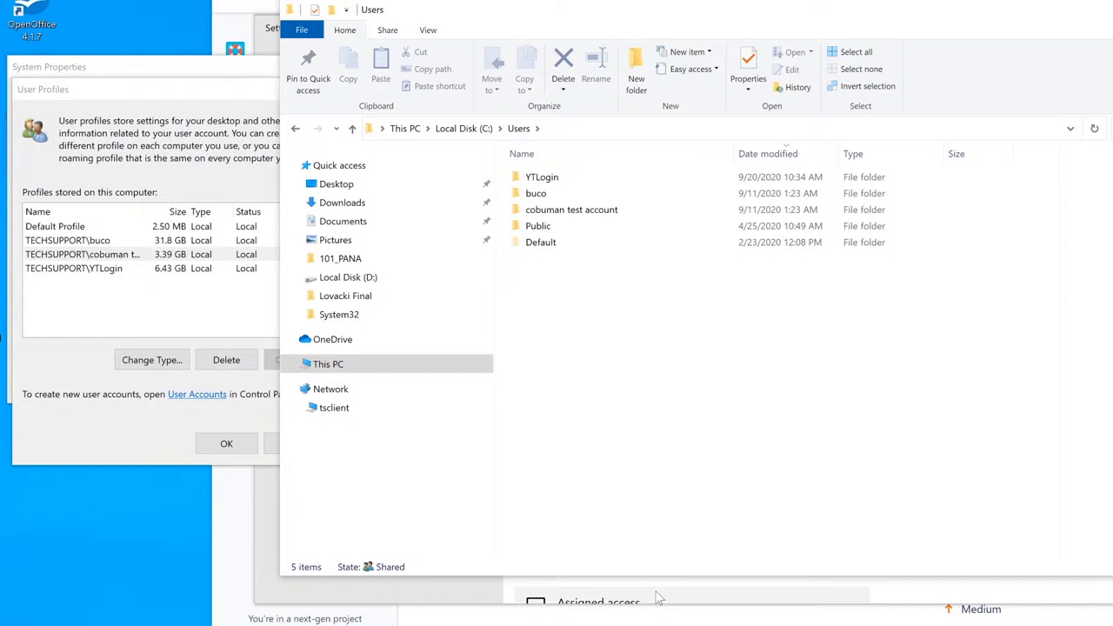
# Step: Close the User Profiles dialog and move System Properties aside
pyautogui.click(451, 597)
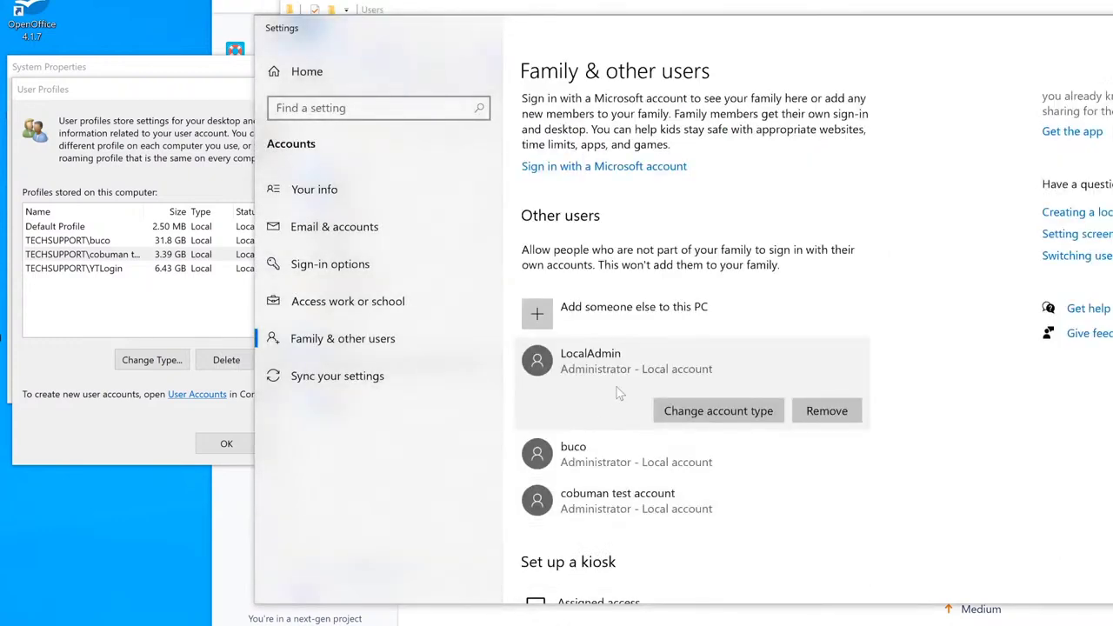
pyautogui.click(756, 13)
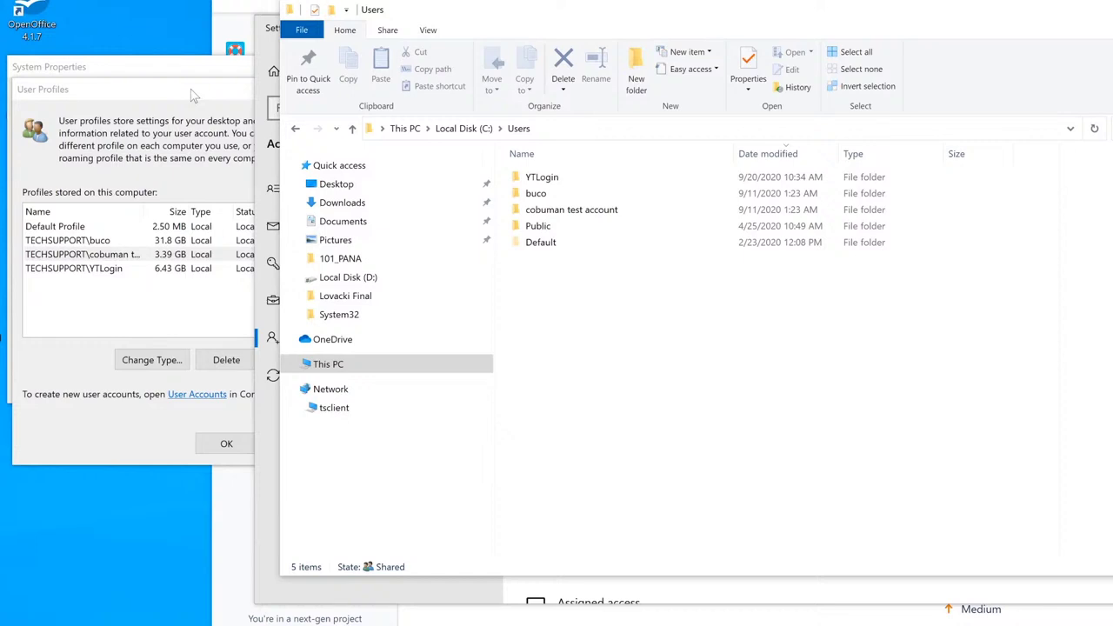
pyautogui.click(181, 99)
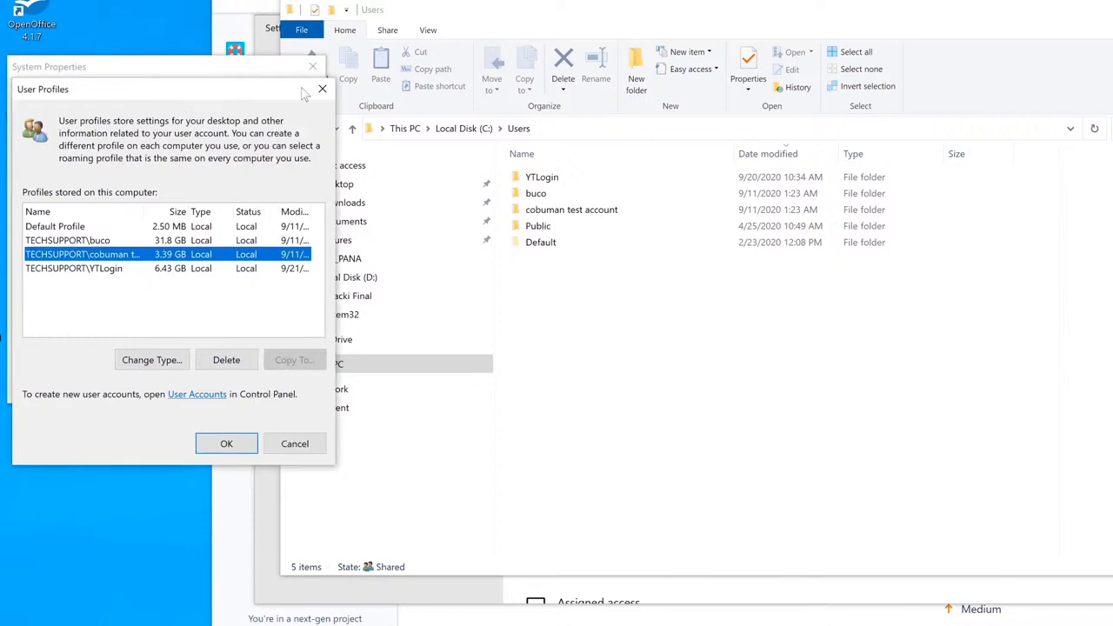
pyautogui.moveTo(297, 89); pyautogui.dragTo(374, 63)
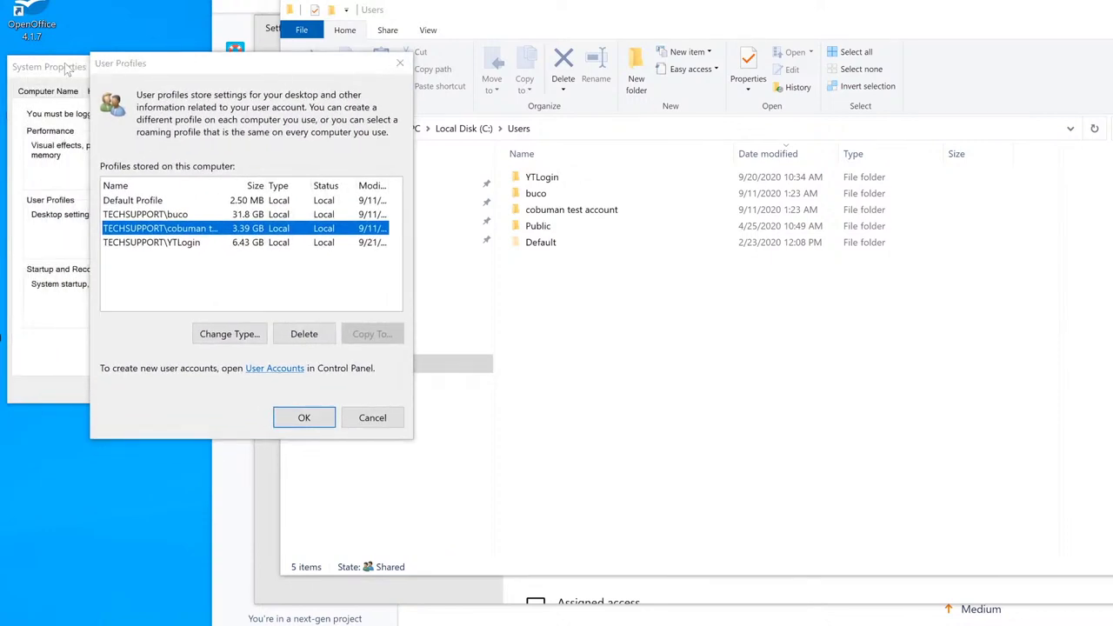
pyautogui.click(400, 67)
pyautogui.moveTo(109, 71); pyautogui.dragTo(216, 43)
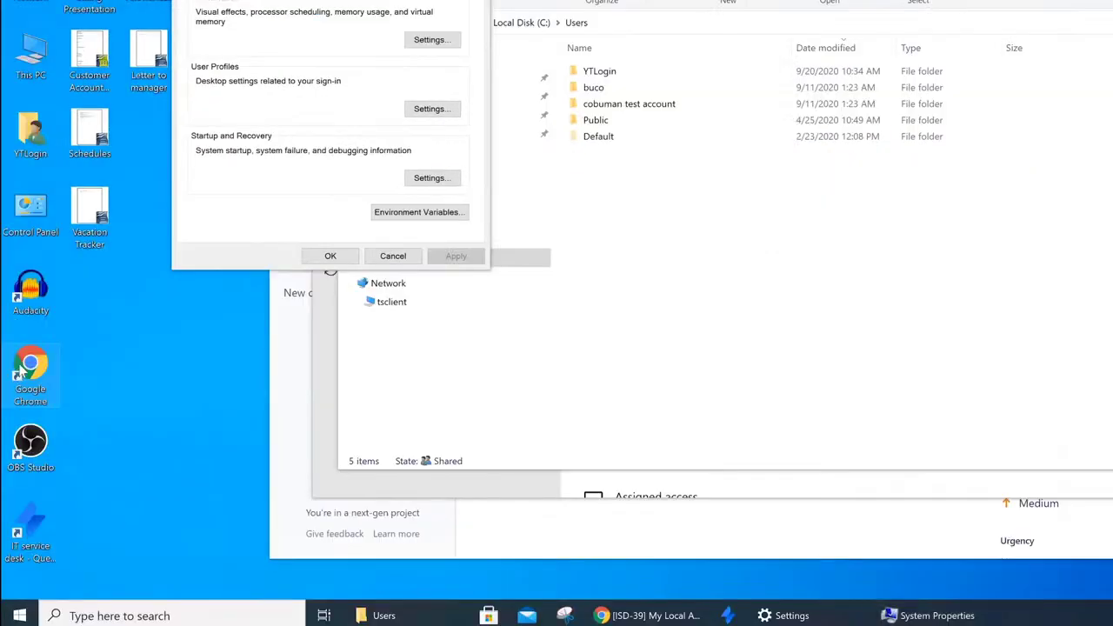
# Step: Launch Google Chrome from its desktop shortcut using Run as different user
pyautogui.rightClick(31, 363)
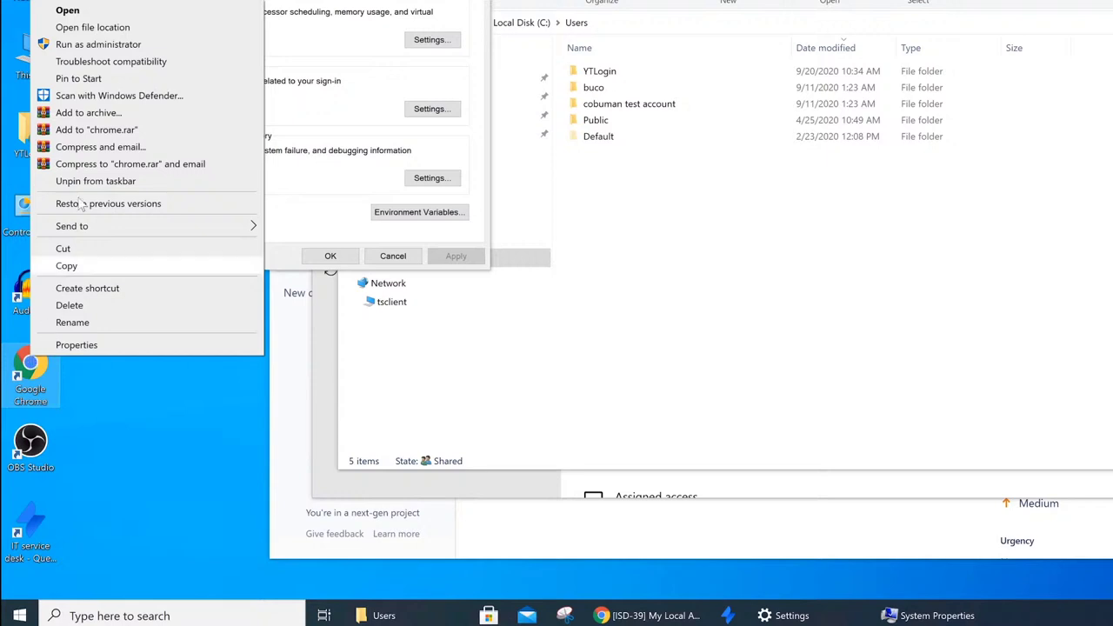
pyautogui.click(24, 383)
pyautogui.rightClick(23, 383)
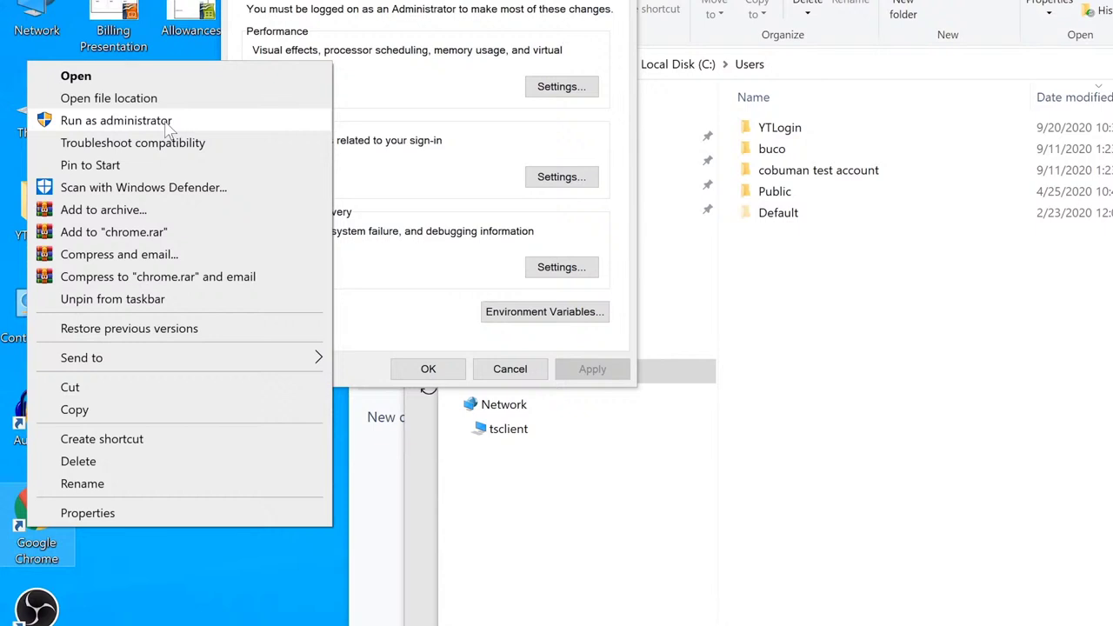
pyautogui.click(113, 569)
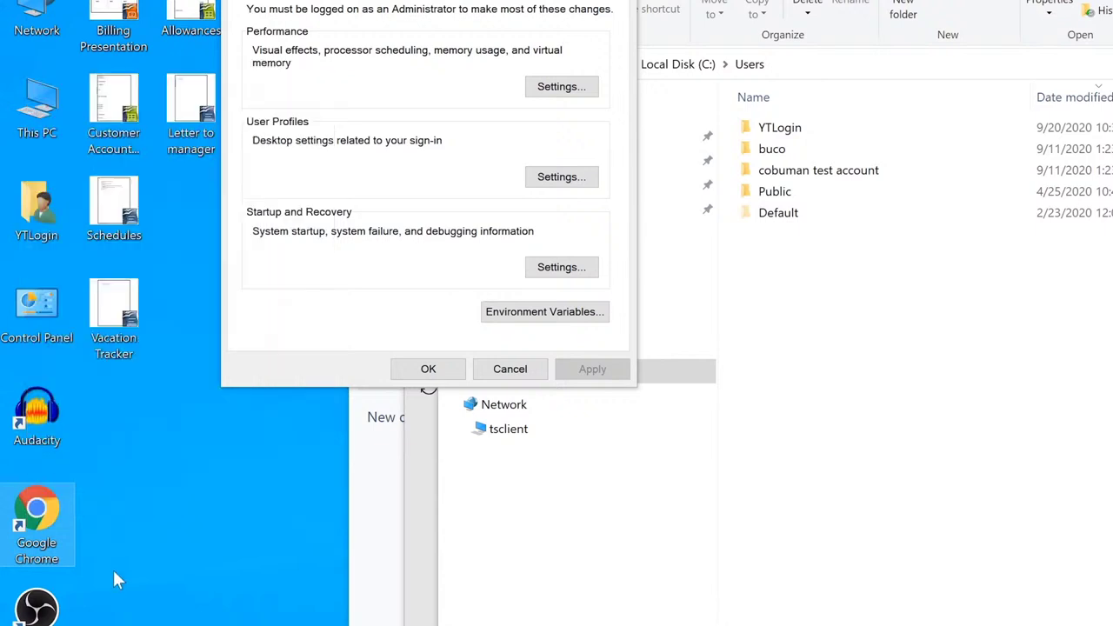
pyautogui.rightClick(31, 525)
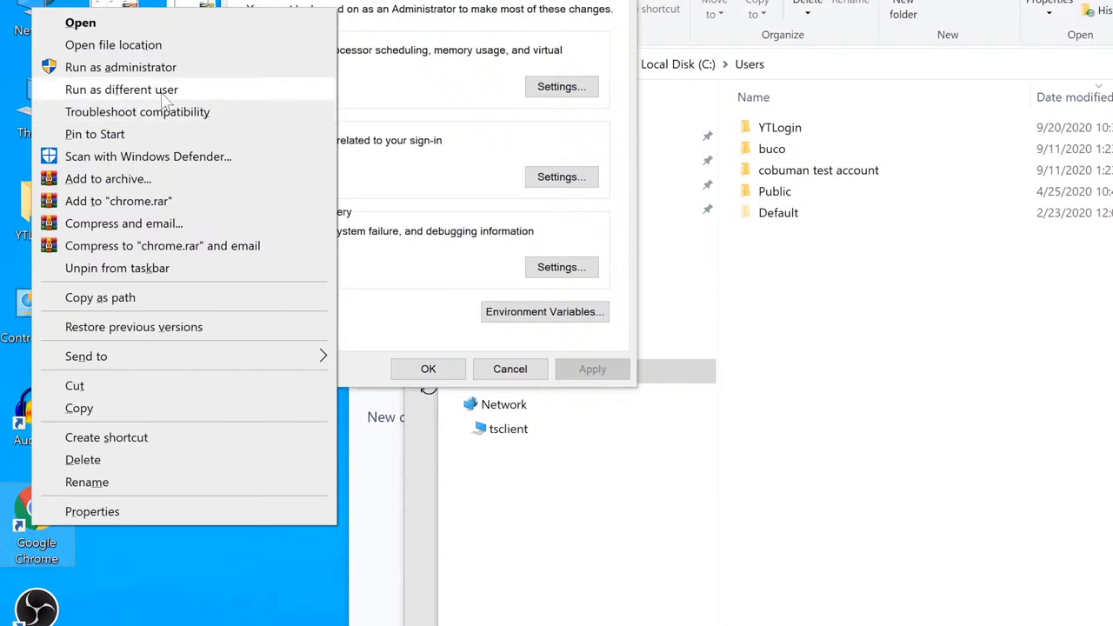
pyautogui.click(32, 546)
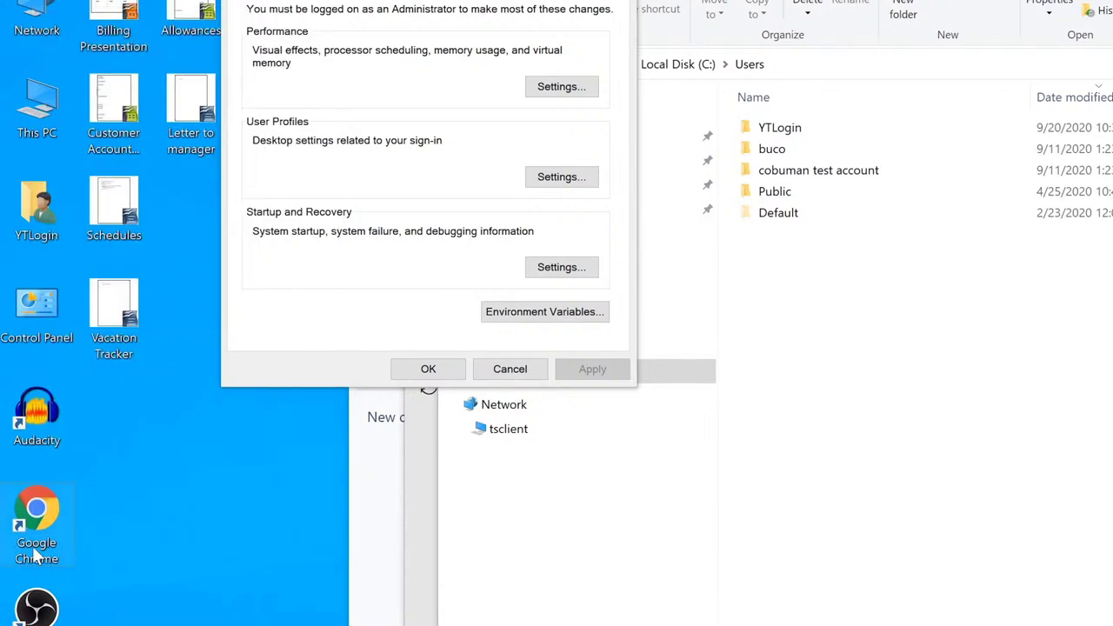
pyautogui.rightClick(31, 517)
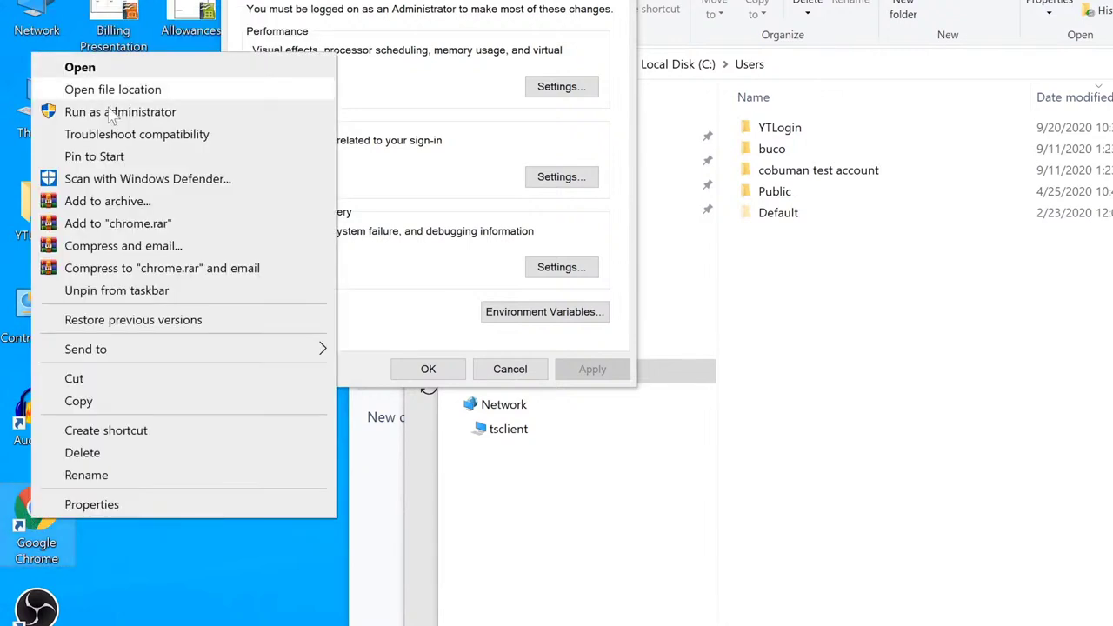
pyautogui.click(27, 527)
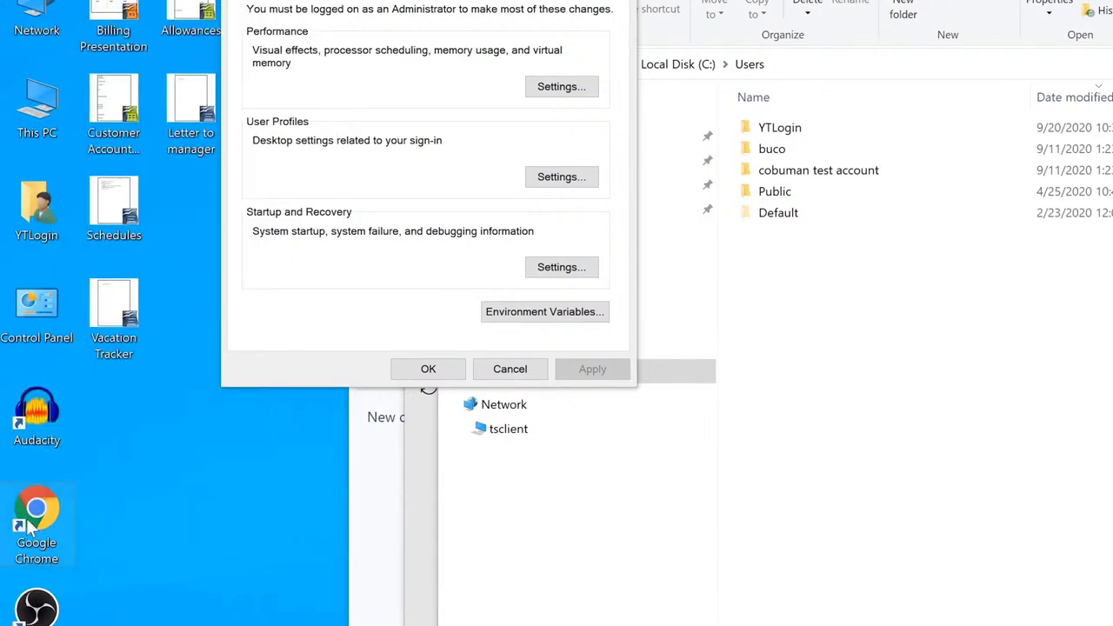
pyautogui.rightClick(31, 525)
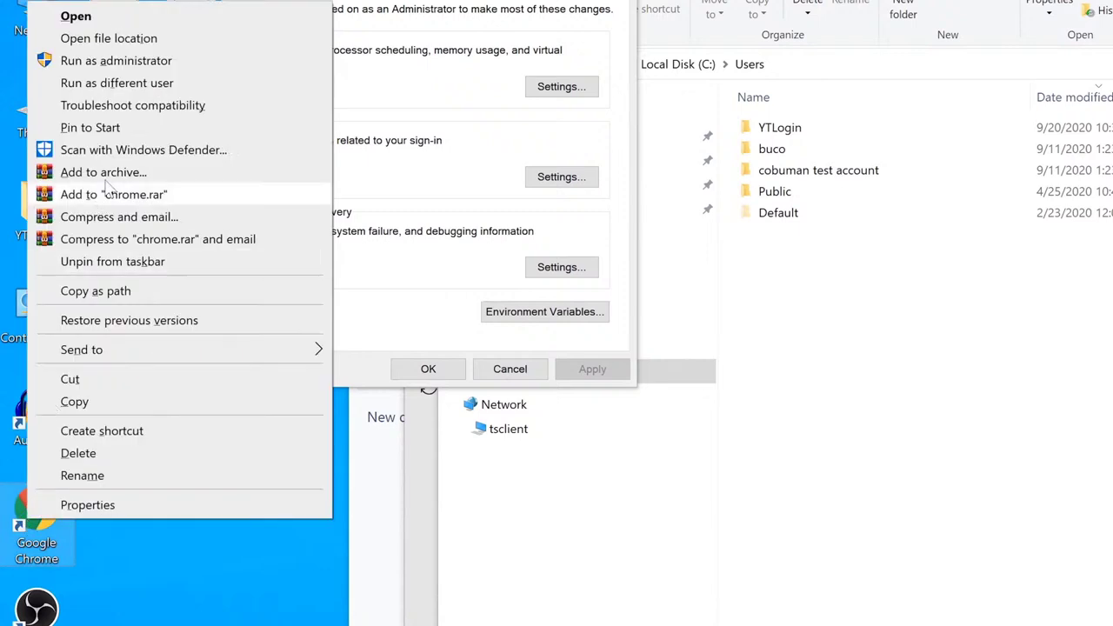
pyautogui.click(142, 82)
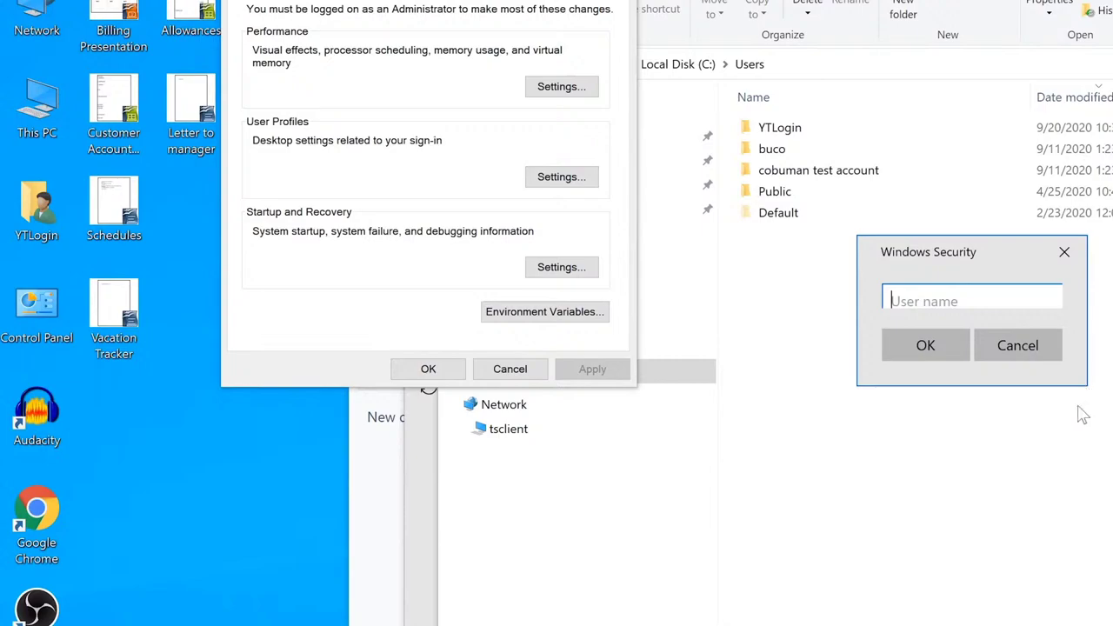
# Step: Cancel the first prompt, then enter LocalAdmin as the user name in the reopened prompt and confirm
pyautogui.moveTo(873, 259); pyautogui.dragTo(842, 217)
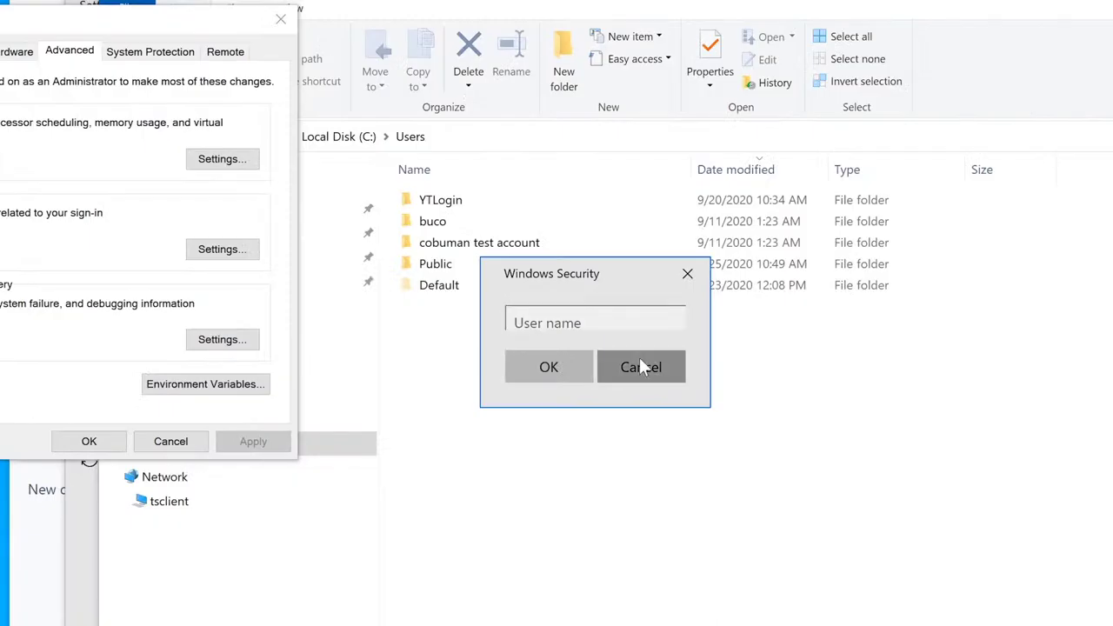
pyautogui.click(989, 304)
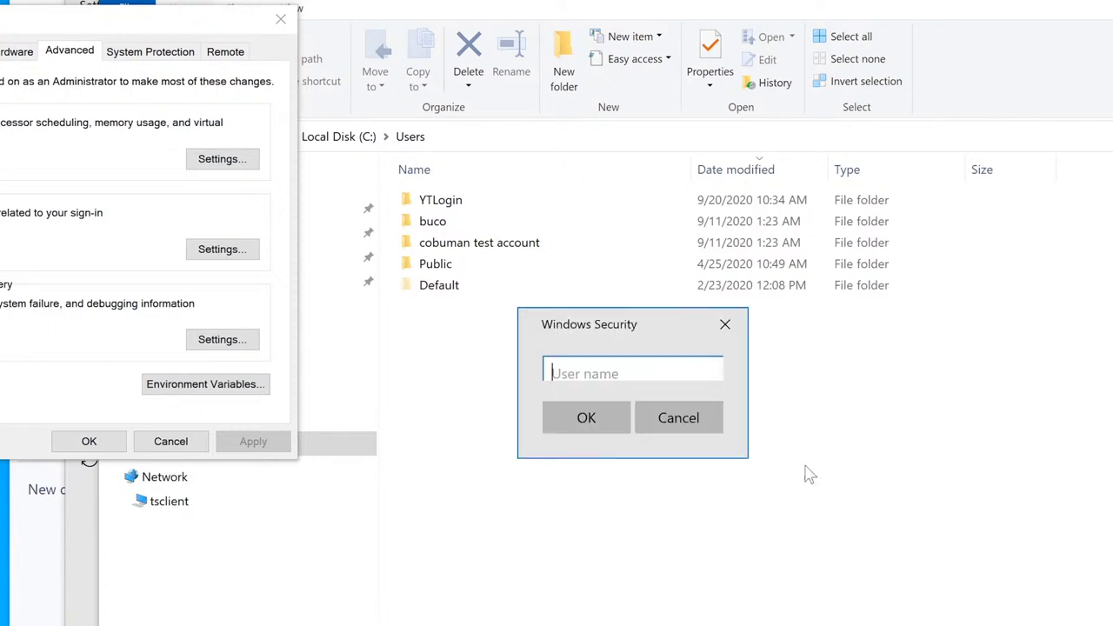
pyautogui.moveTo(641, 322); pyautogui.dragTo(587, 298)
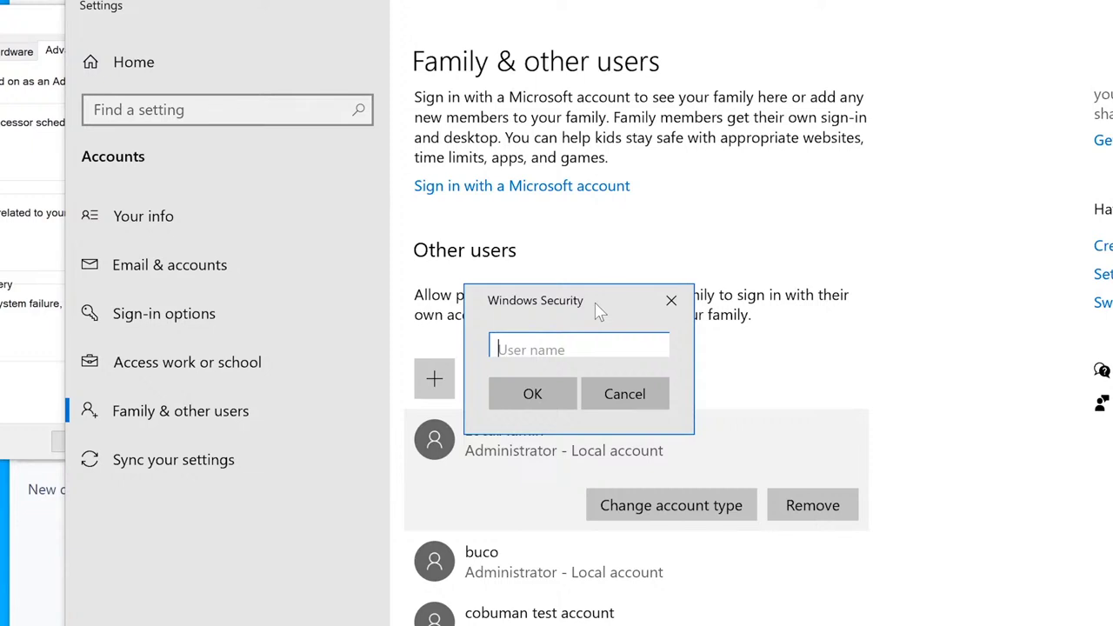
pyautogui.write('L')
pyautogui.moveTo(600, 312); pyautogui.dragTo(597, 214)
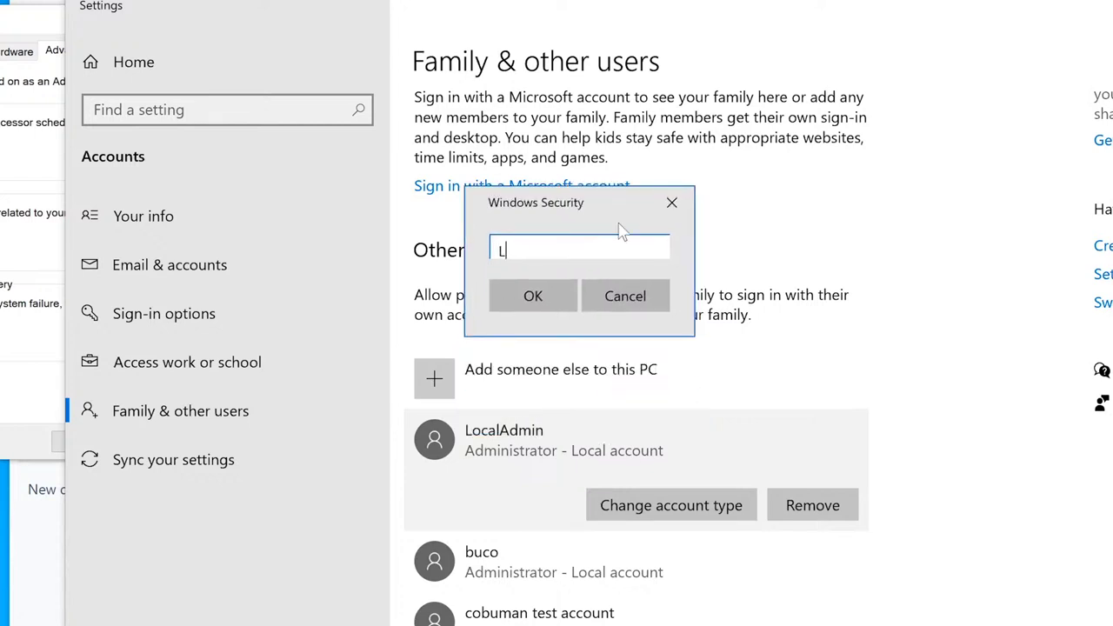
pyautogui.write('ocalAdmin')
pyautogui.press('Tab')
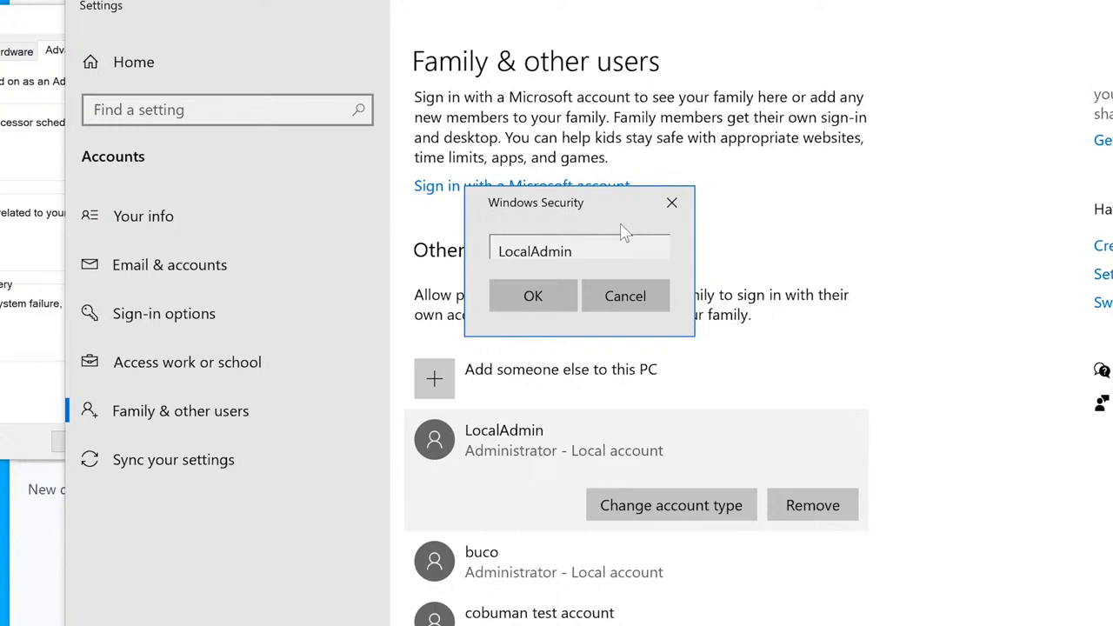
pyautogui.click(544, 309)
pyautogui.click(550, 296)
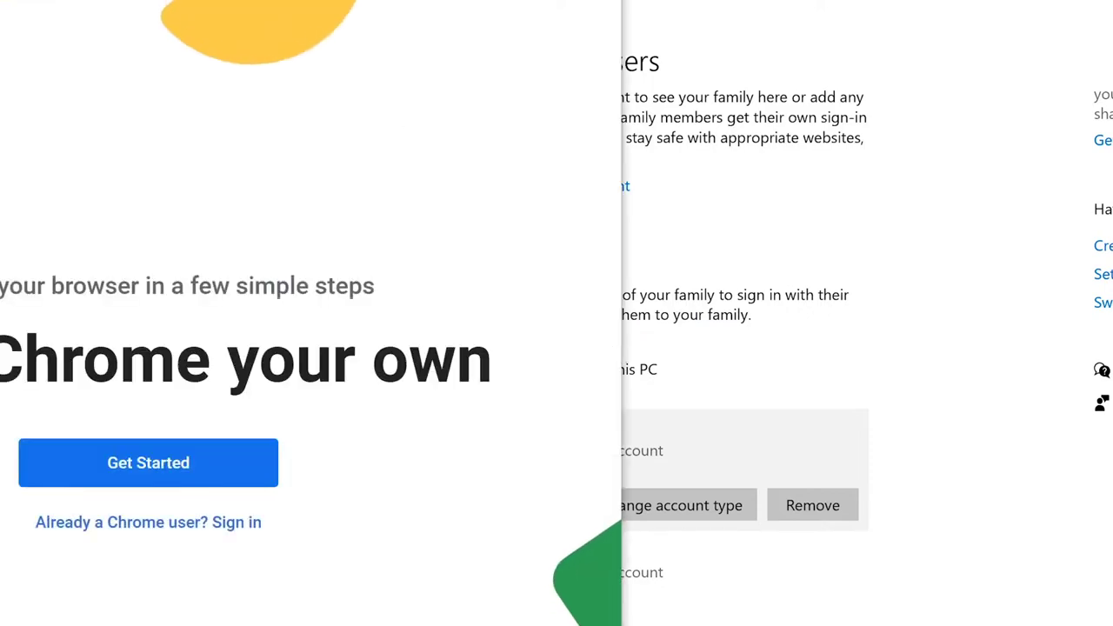
# Step: Arrange the Chrome Welcome window alongside the ISD-39 Jira ticket
pyautogui.moveTo(406, 25); pyautogui.dragTo(1112, 120)
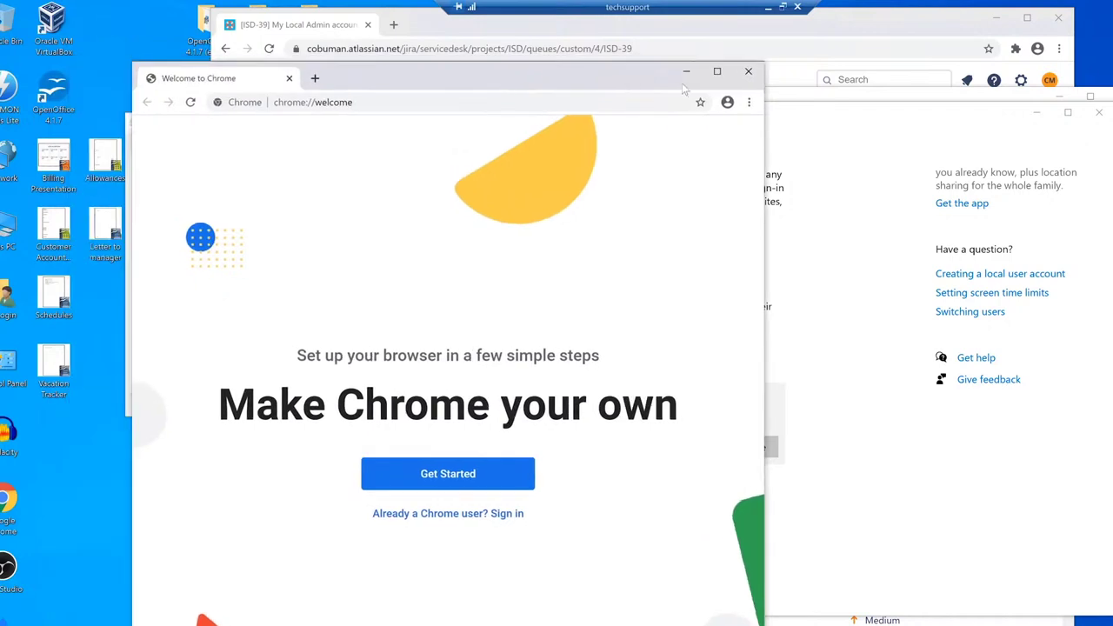
pyautogui.moveTo(1027, 99); pyautogui.dragTo(642, 34)
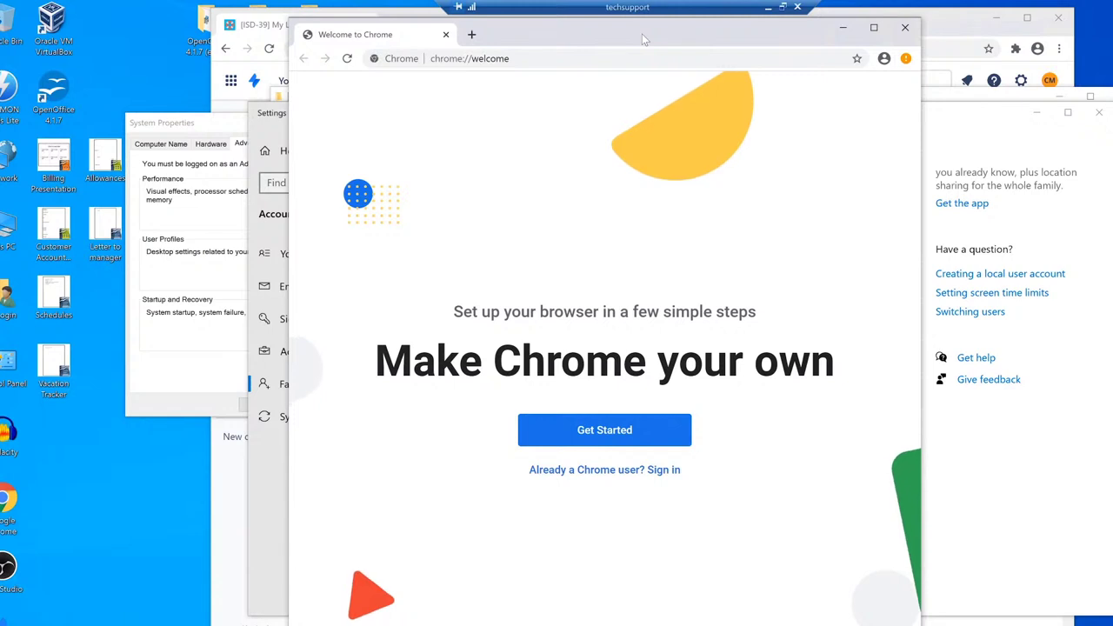
pyautogui.moveTo(642, 34); pyautogui.dragTo(476, 44)
pyautogui.click(844, 26)
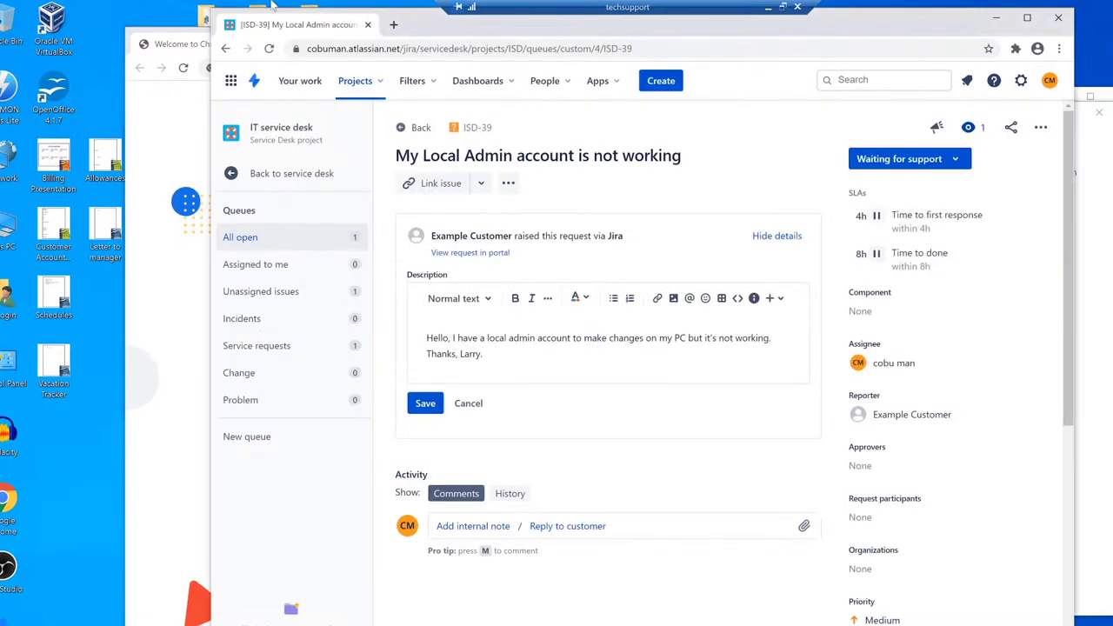
pyautogui.click(162, 42)
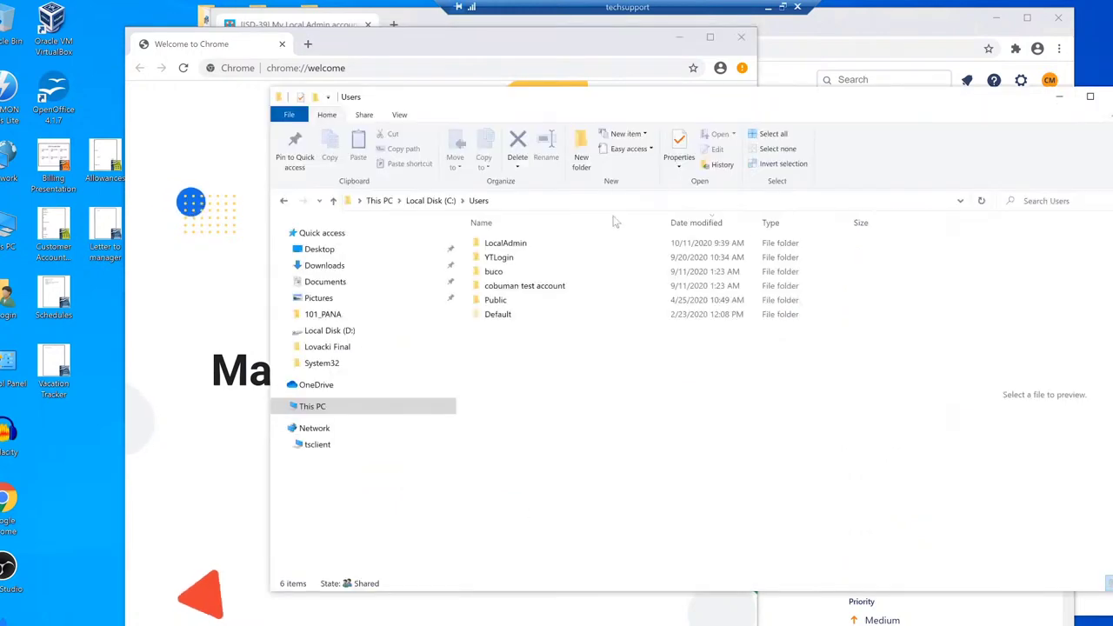
# Step: Select the new LocalAdmin folder in C:\Users and decline the permission prompt when opening it
pyautogui.moveTo(670, 100); pyautogui.dragTo(731, 127)
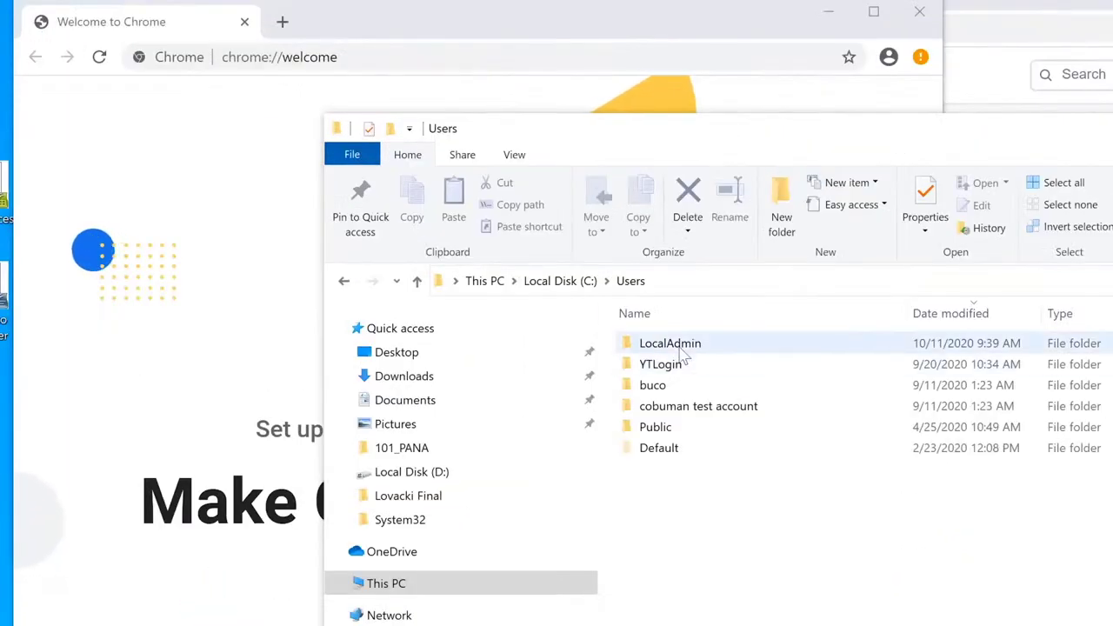
pyautogui.click(681, 348)
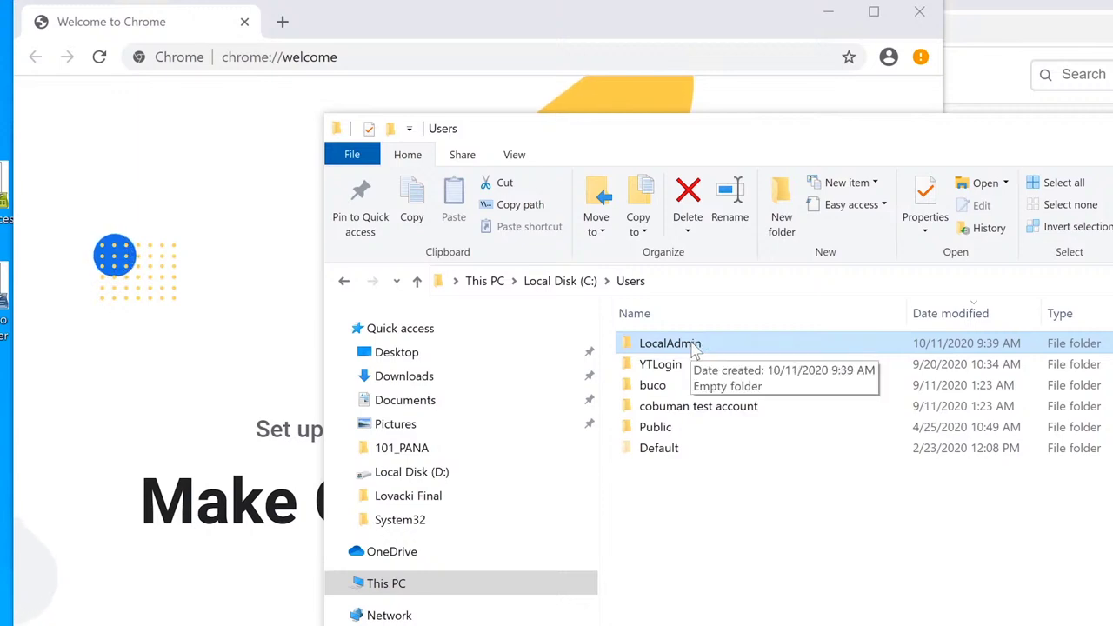
pyautogui.click(658, 25)
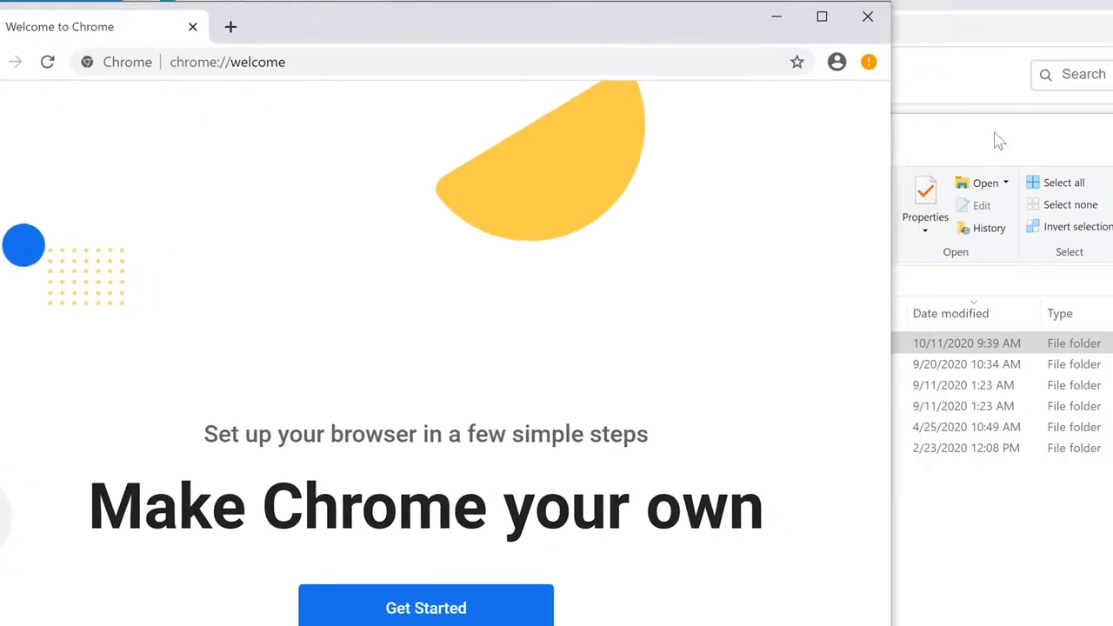
pyautogui.click(996, 142)
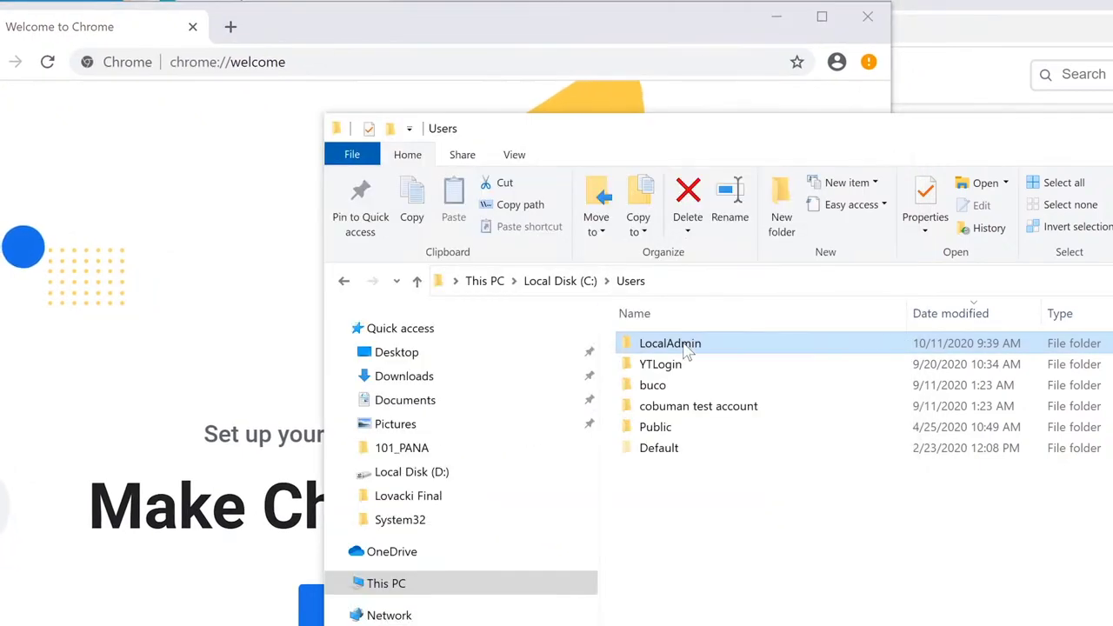
pyautogui.doubleClick(687, 345)
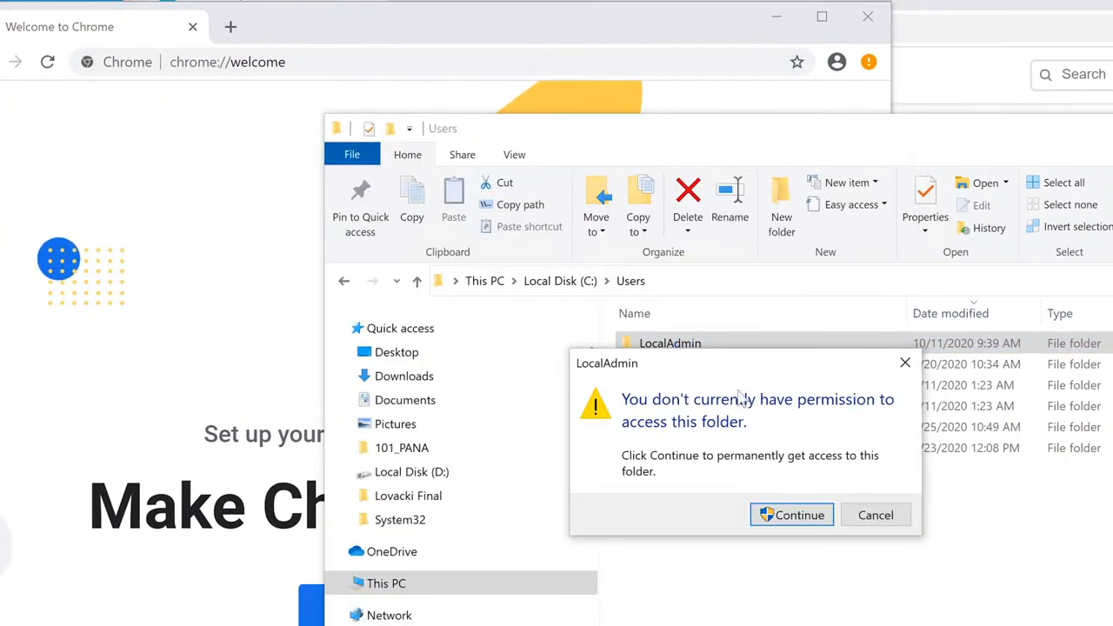
pyautogui.click(874, 517)
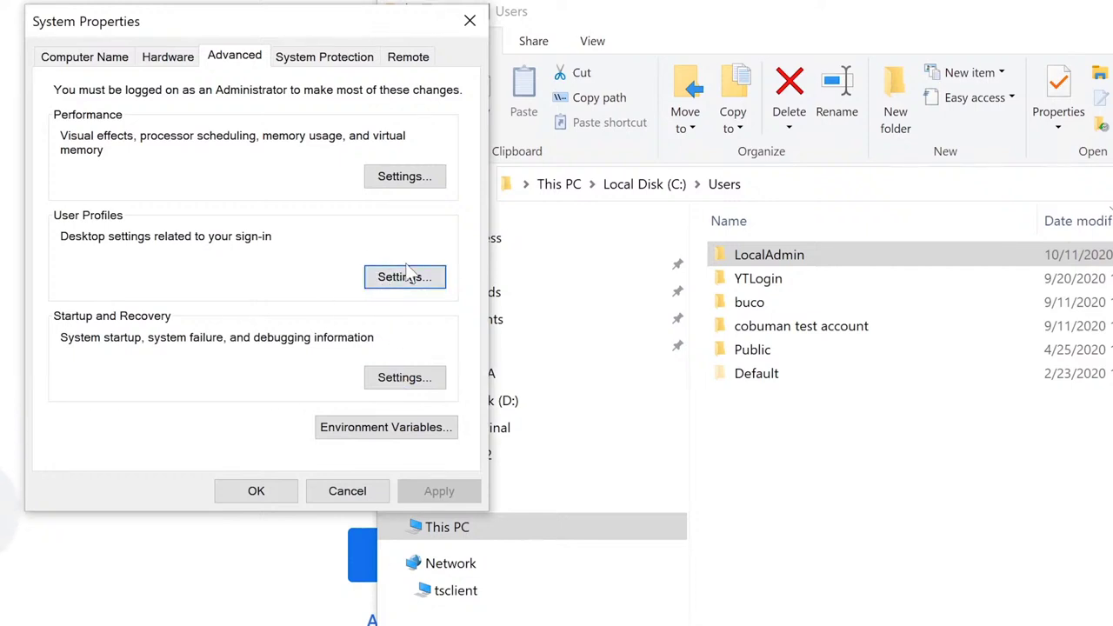
# Step: Open User Profiles Settings and select the 78.1 MB TECHSUPPORT\LocalAdmin profile
pyautogui.click(399, 275)
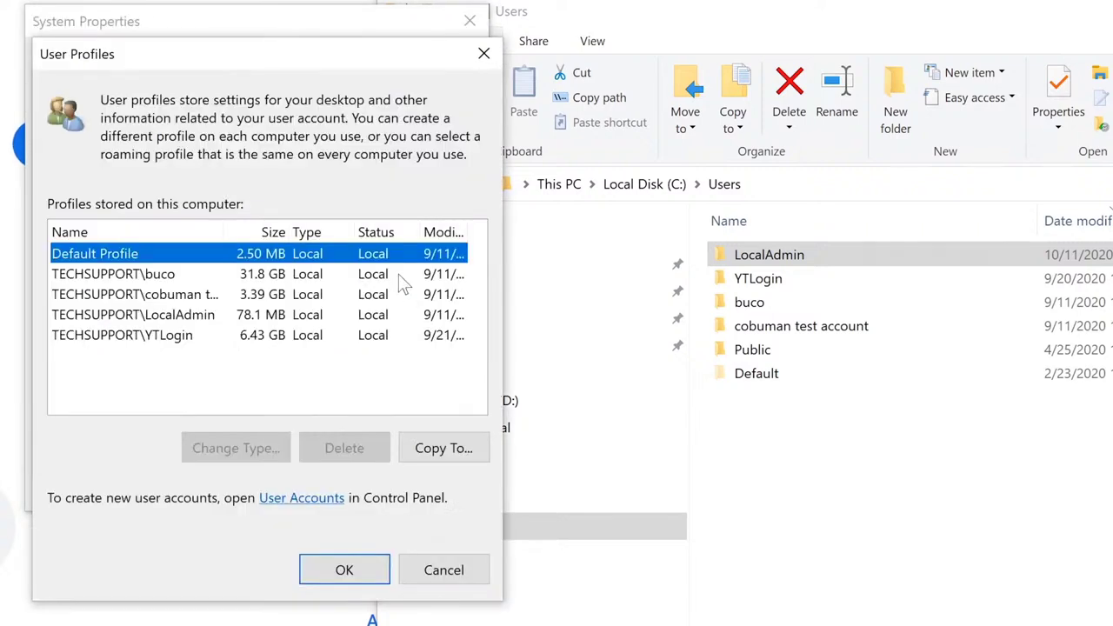
pyautogui.click(197, 318)
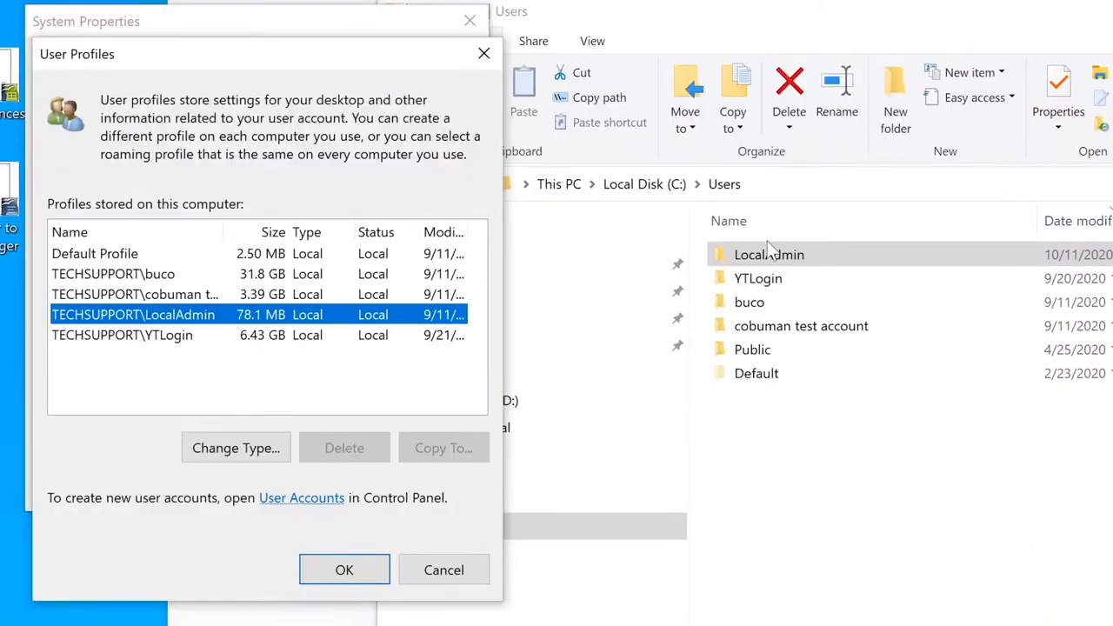
# Step: Open the LocalAdmin folder with permanent access and go into AppData\Local
pyautogui.rightClick(767, 251)
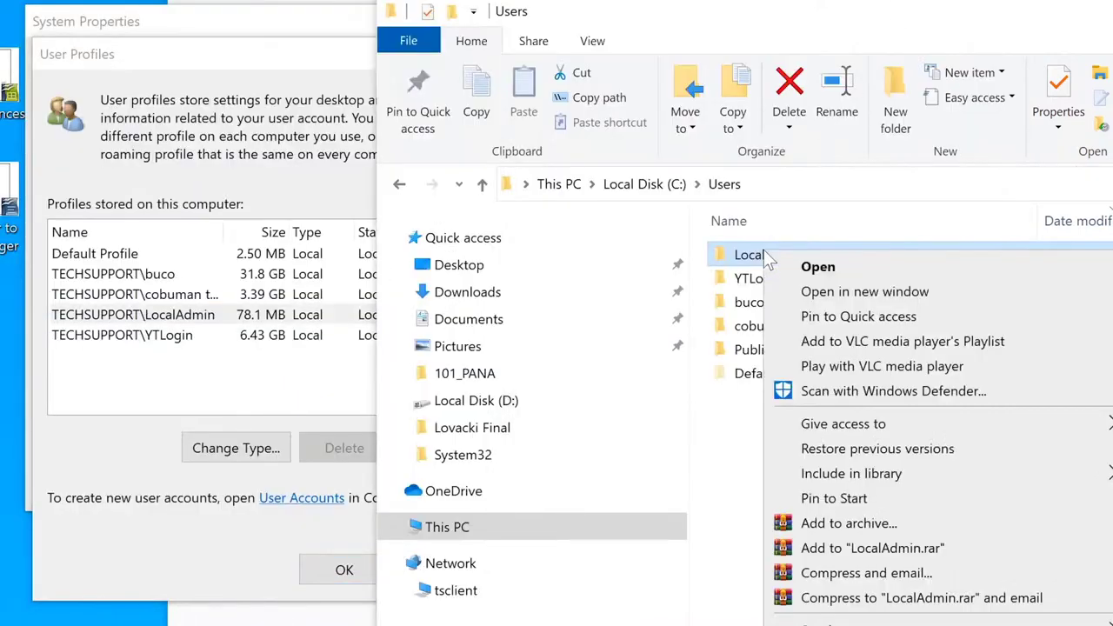
pyautogui.click(817, 266)
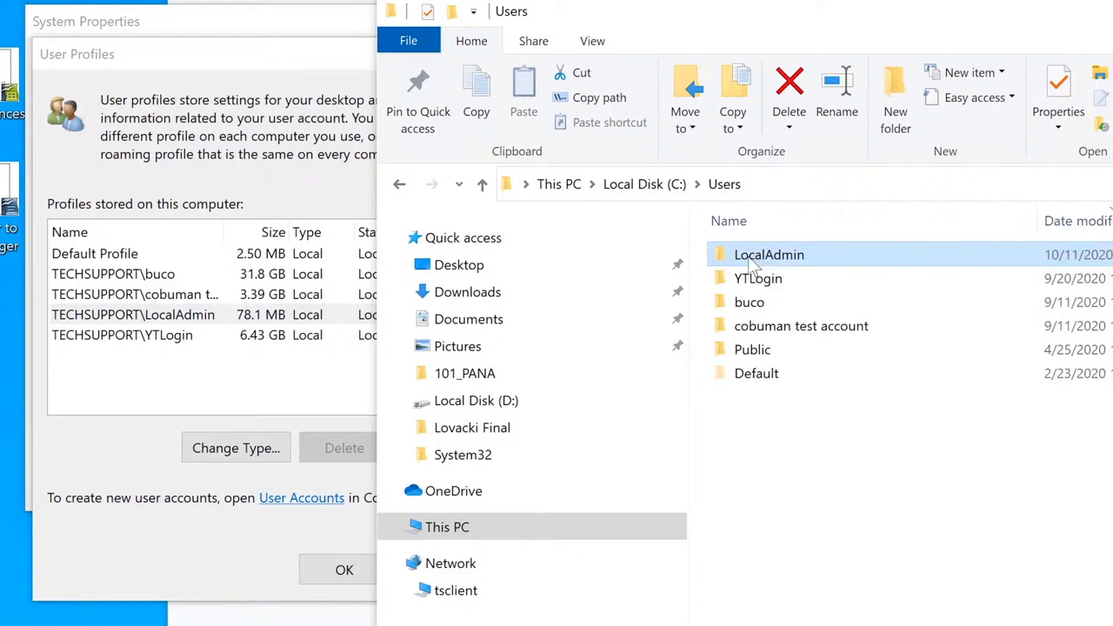
pyautogui.click(909, 449)
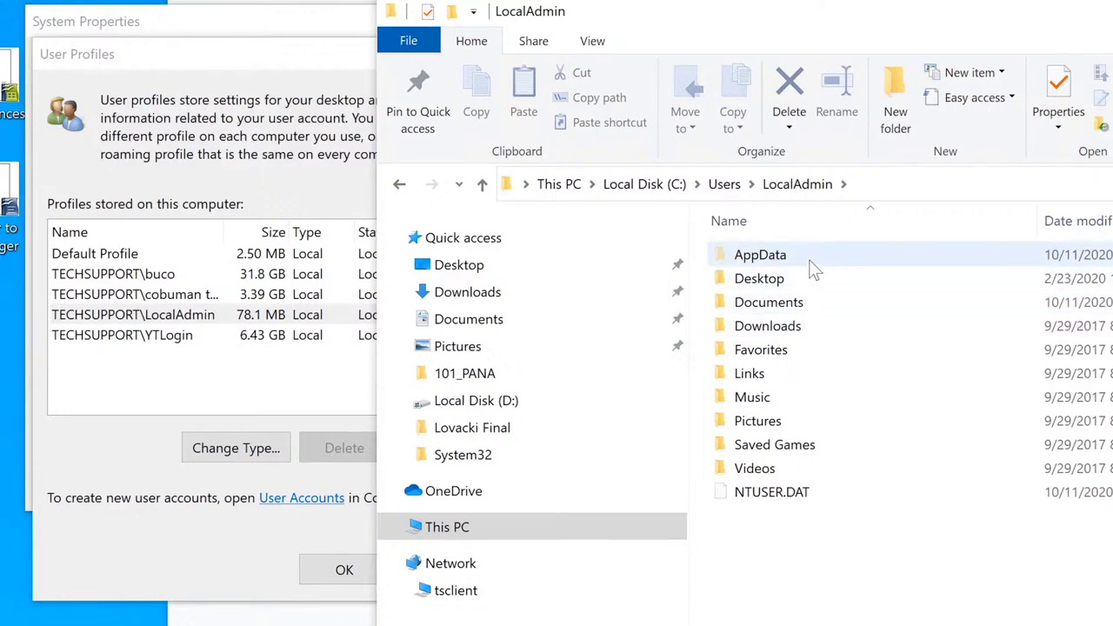
pyautogui.doubleClick(810, 261)
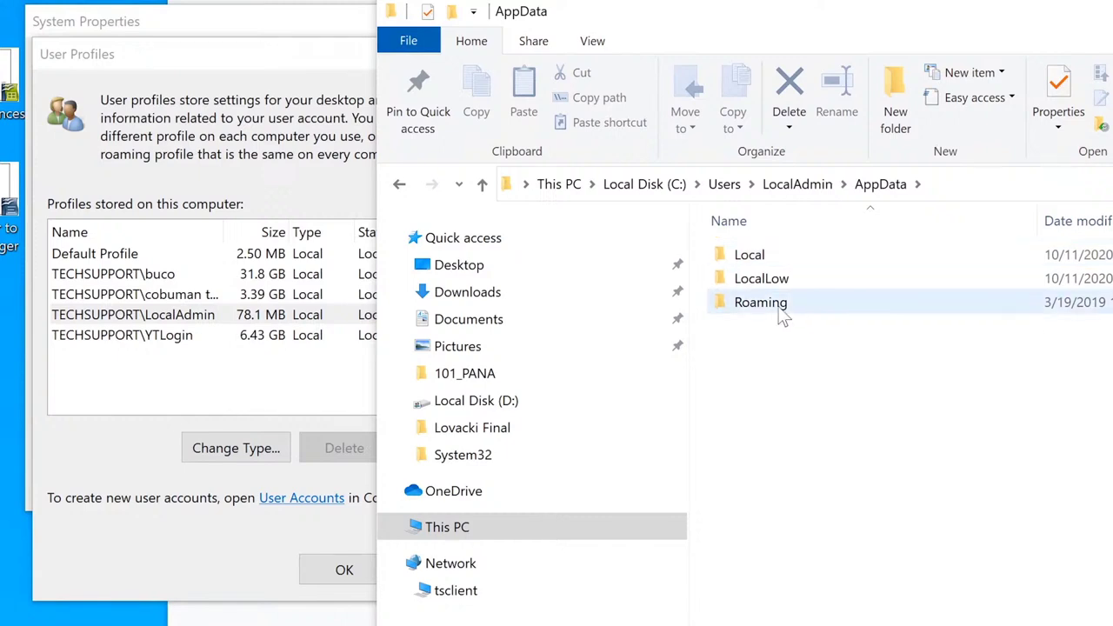
pyautogui.doubleClick(792, 264)
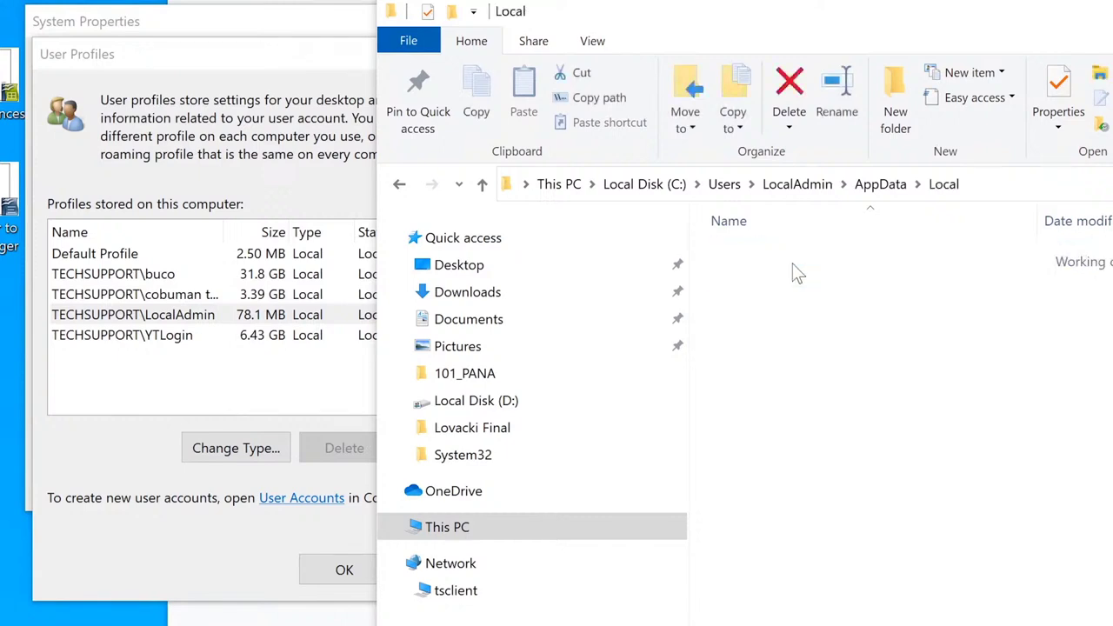
# Step: Look over the Google, Microsoft, Microsoft Help and Temp folders in AppData\Local
pyautogui.click(795, 251)
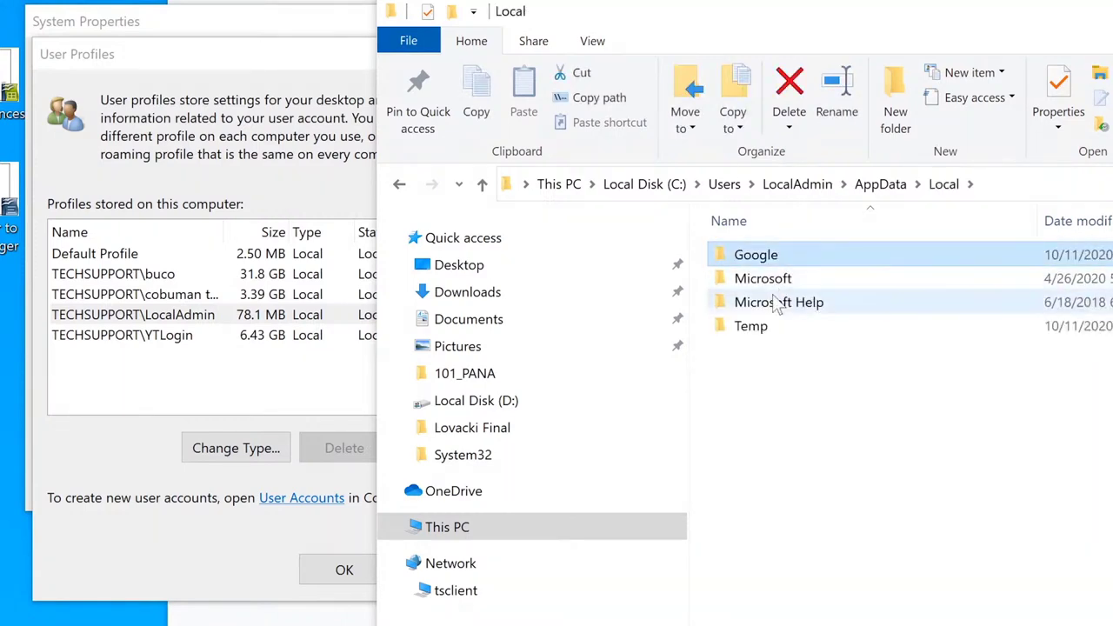
pyautogui.click(784, 287)
pyautogui.click(777, 300)
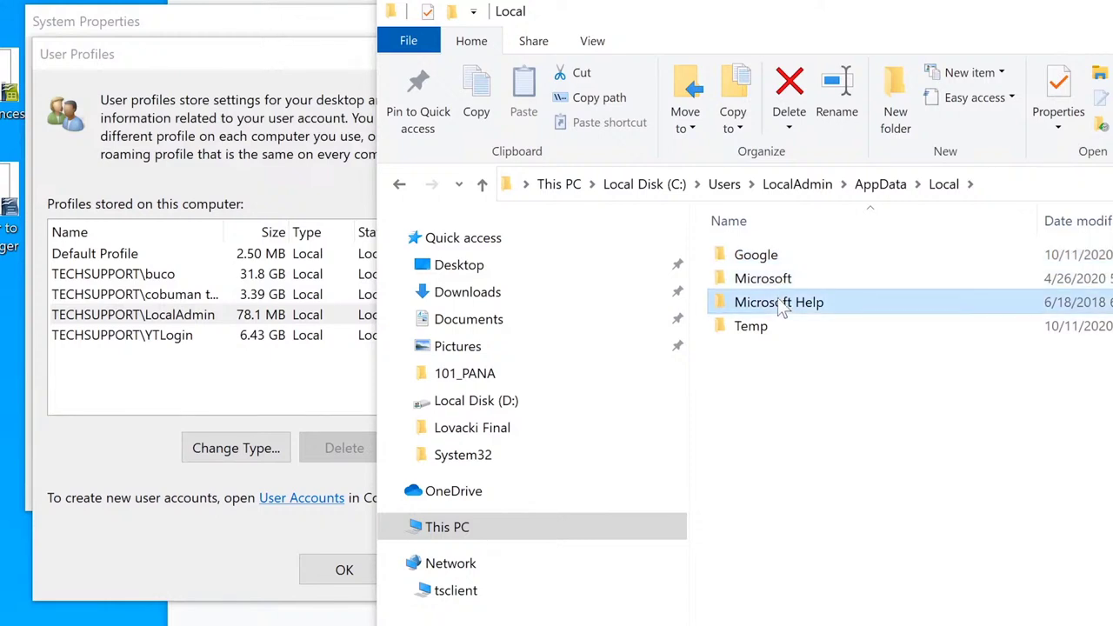
pyautogui.click(764, 329)
pyautogui.click(782, 280)
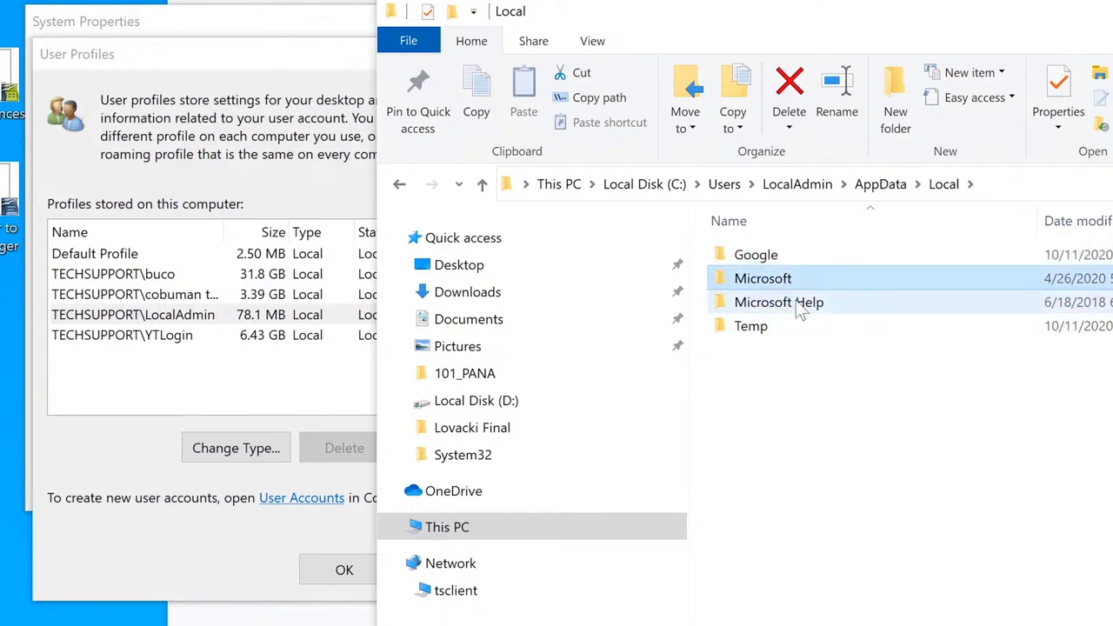
pyautogui.click(794, 258)
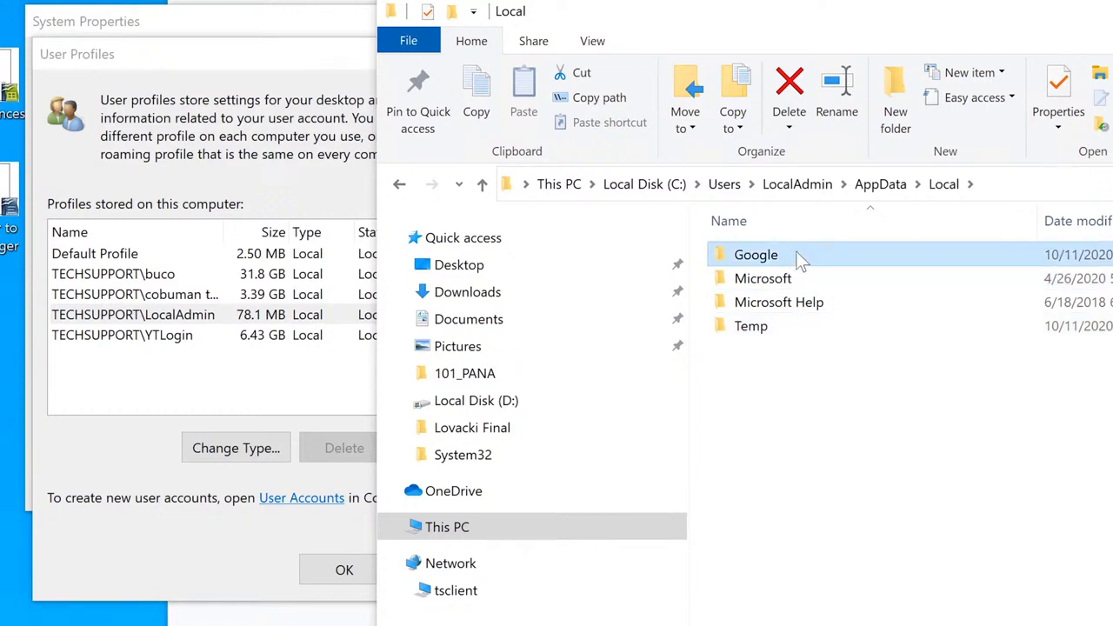
pyautogui.moveTo(777, 263)
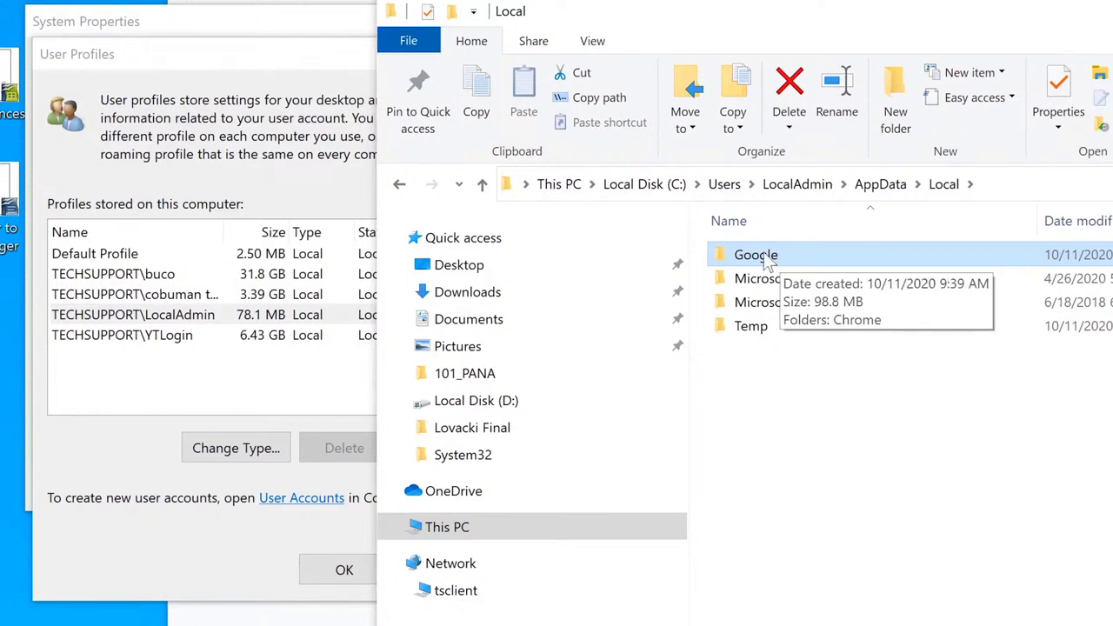
# Step: Go back from AppData through LocalAdmin and Users to the root of Local Disk (C:)
pyautogui.click(399, 183)
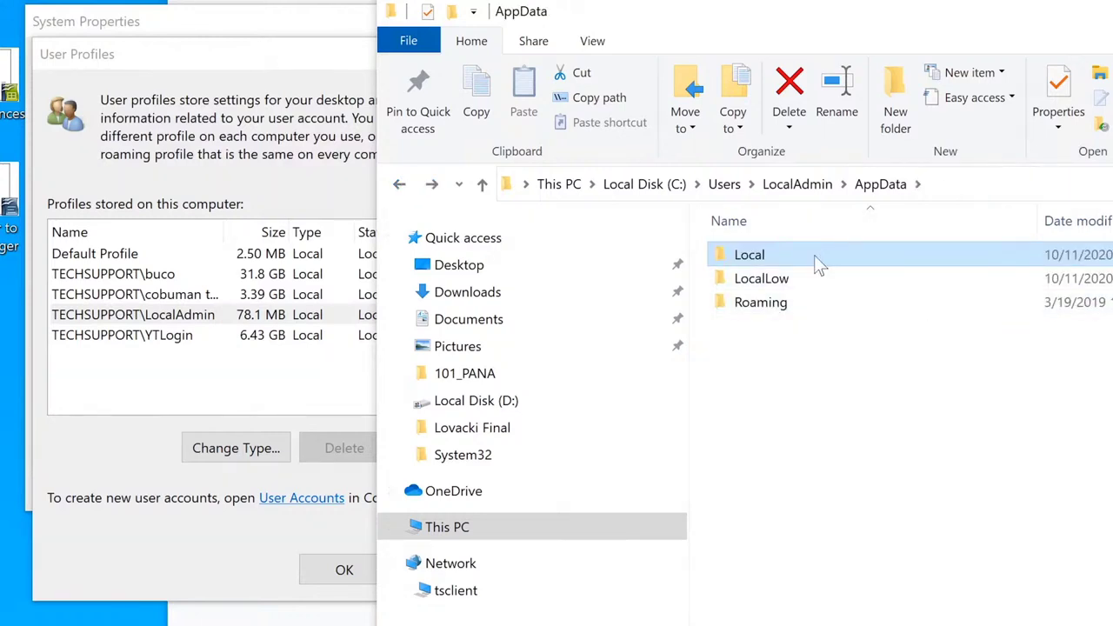
pyautogui.press('F2')
pyautogui.click(762, 278)
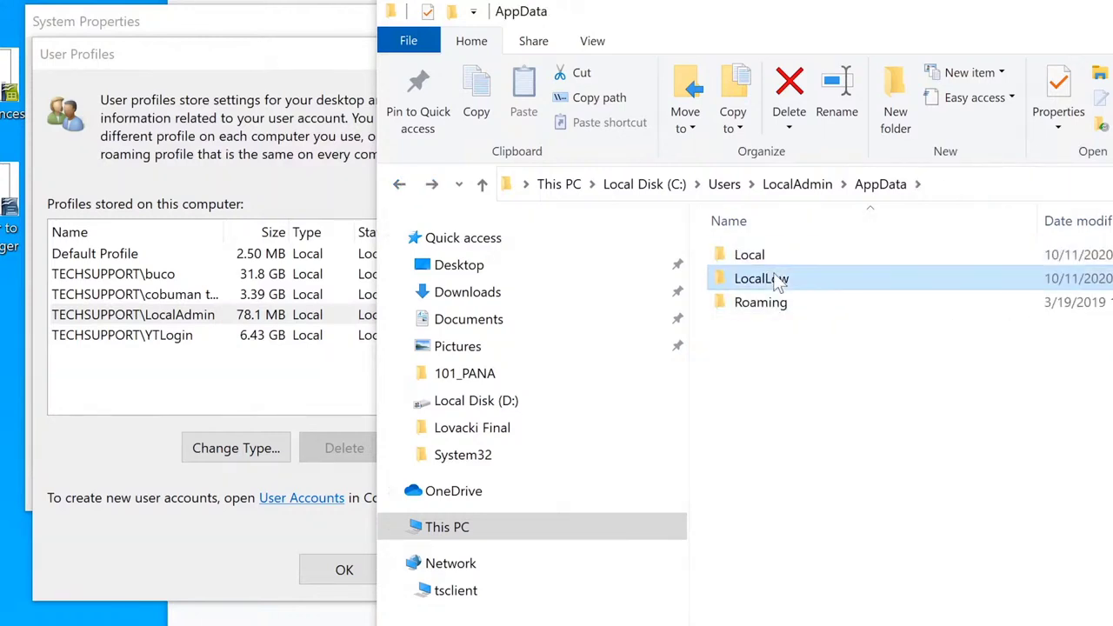
pyautogui.moveTo(777, 253)
pyautogui.click(401, 182)
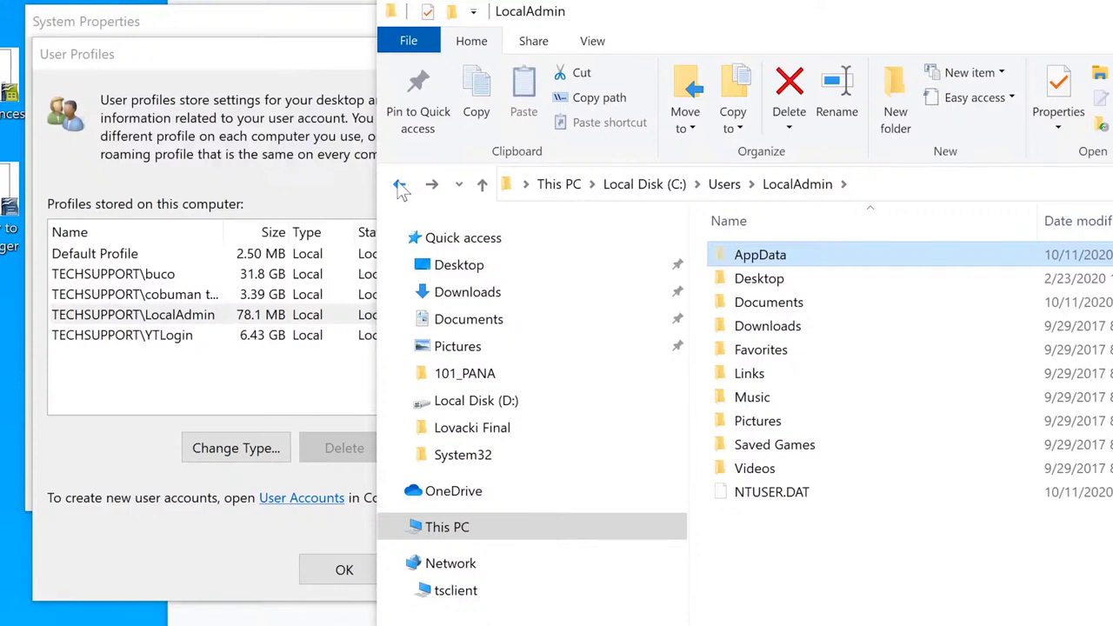
pyautogui.click(401, 187)
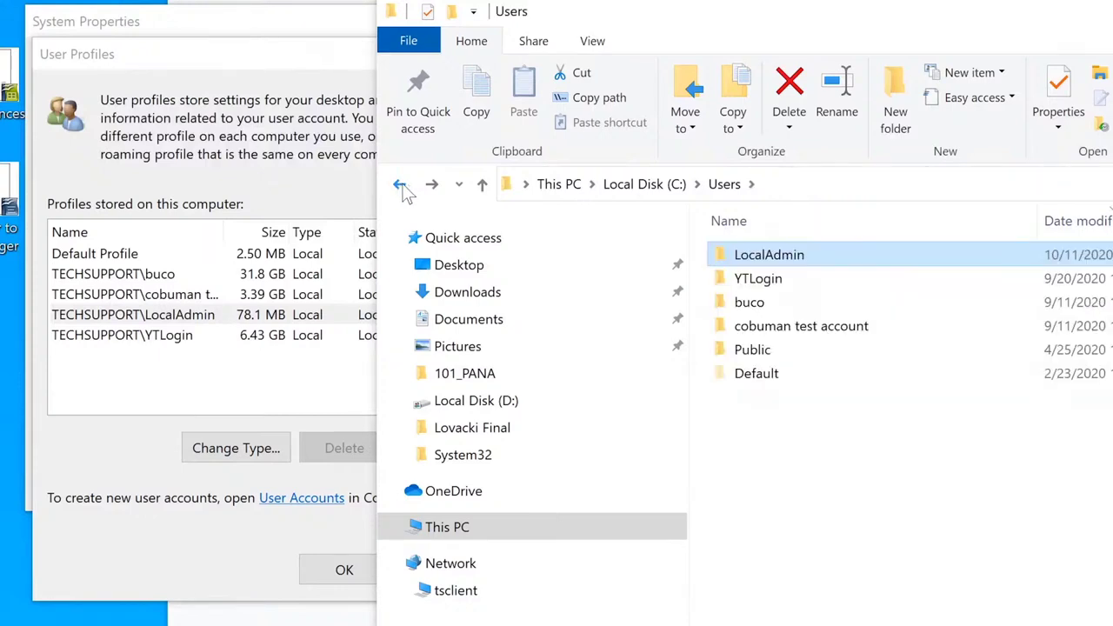
pyautogui.click(401, 186)
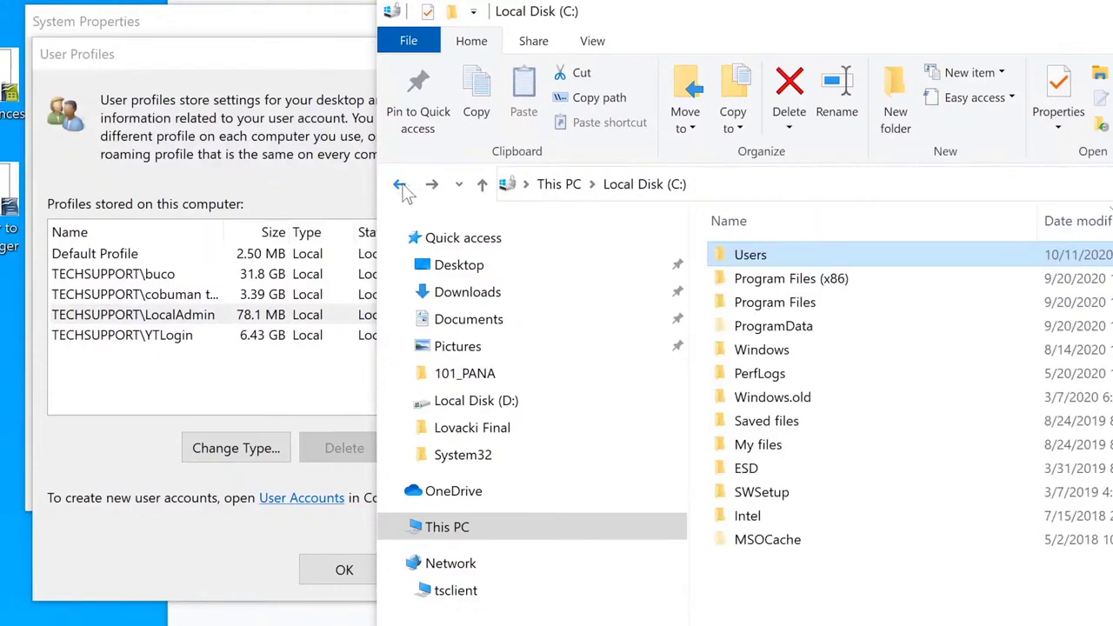
# Step: Compare the LocalAdmin folder in C:\Users with its User Profiles entry, then close that dialog
pyautogui.doubleClick(774, 263)
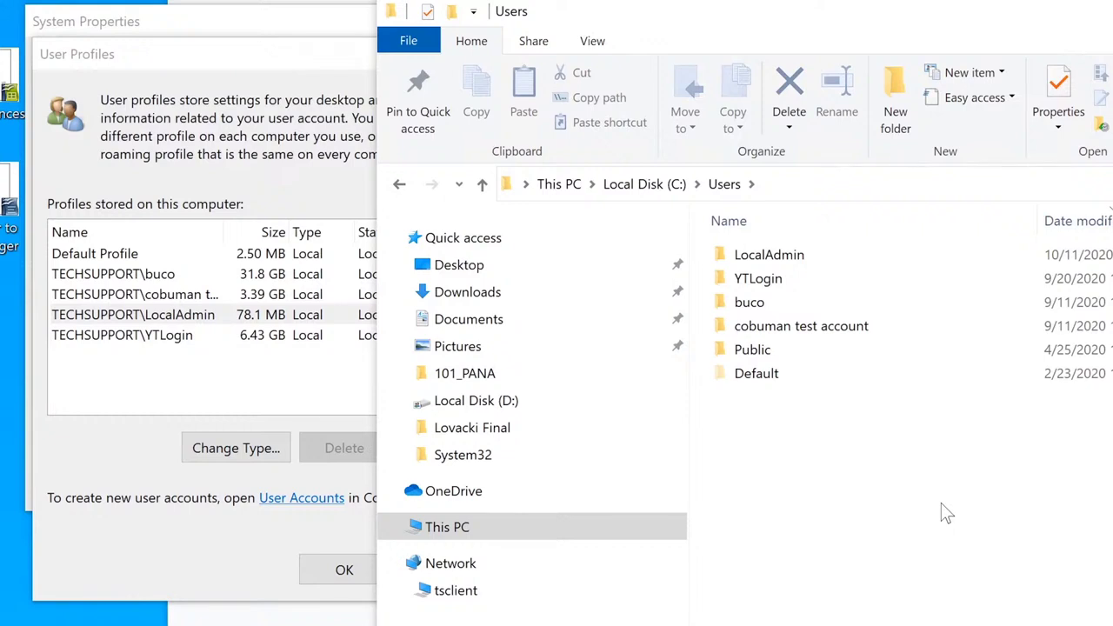
pyautogui.click(840, 249)
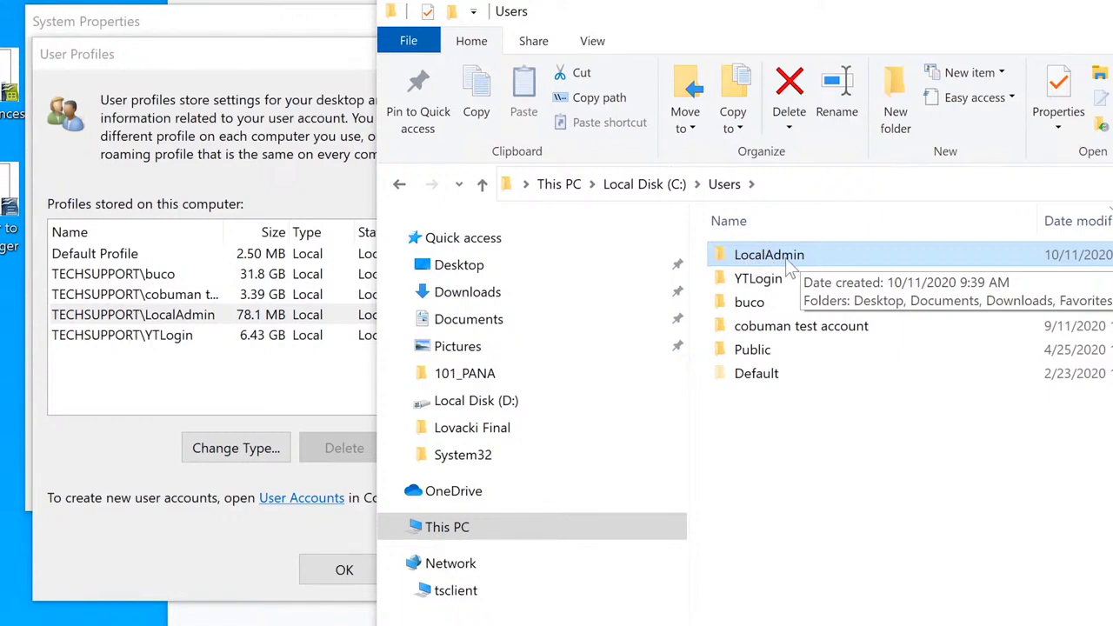
pyautogui.moveTo(300, 62); pyautogui.dragTo(257, 63)
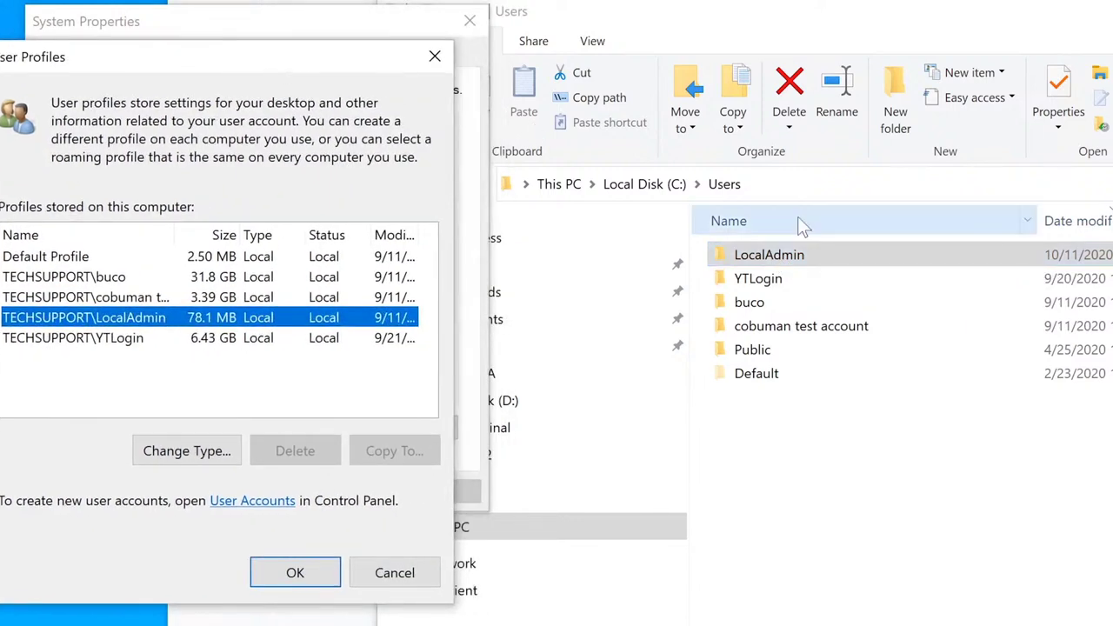
pyautogui.click(787, 280)
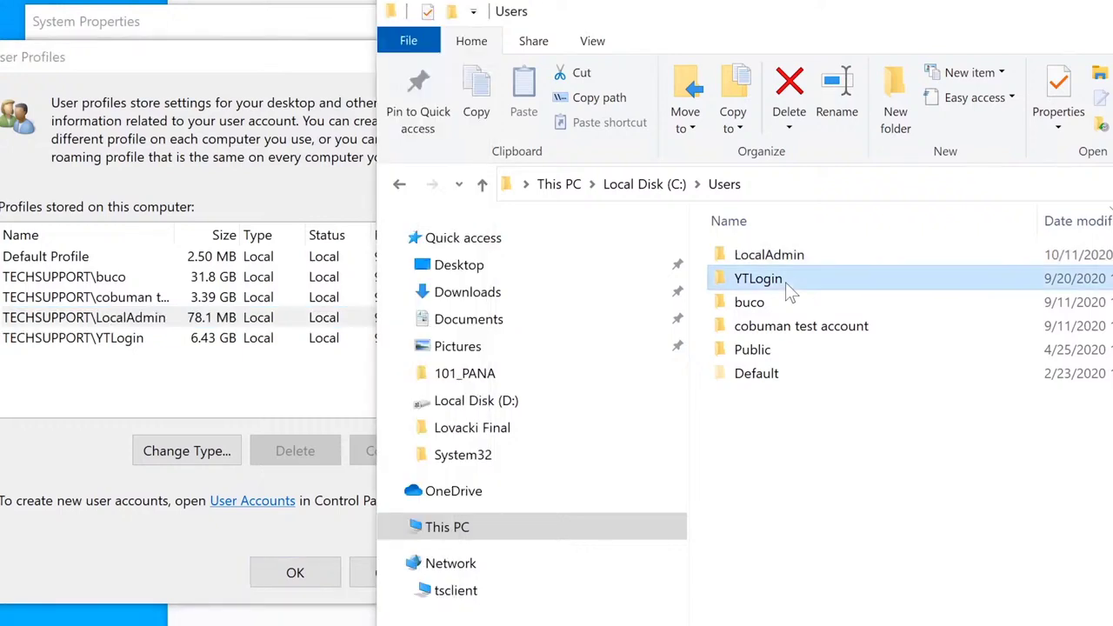
pyautogui.click(232, 327)
pyautogui.click(824, 254)
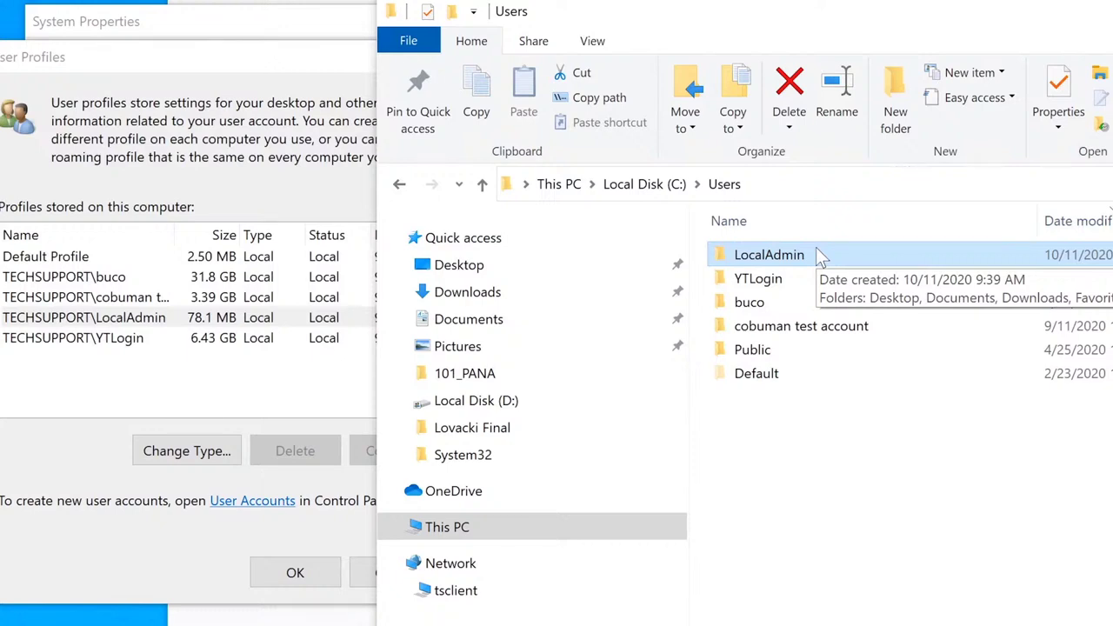
pyautogui.moveTo(299, 50); pyautogui.dragTo(292, 54)
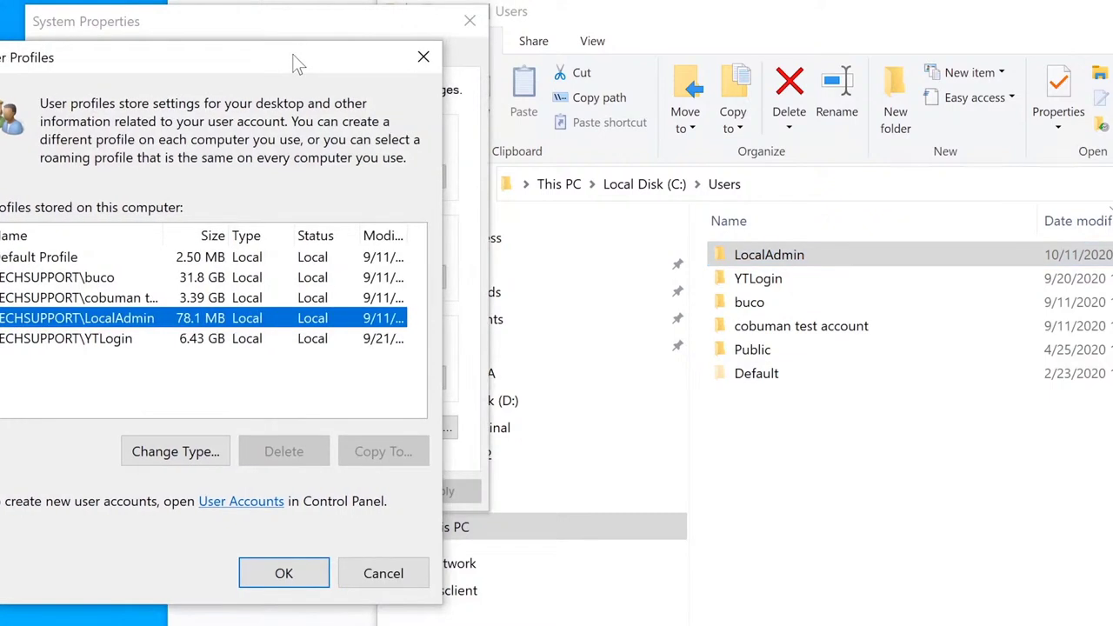
pyautogui.click(422, 61)
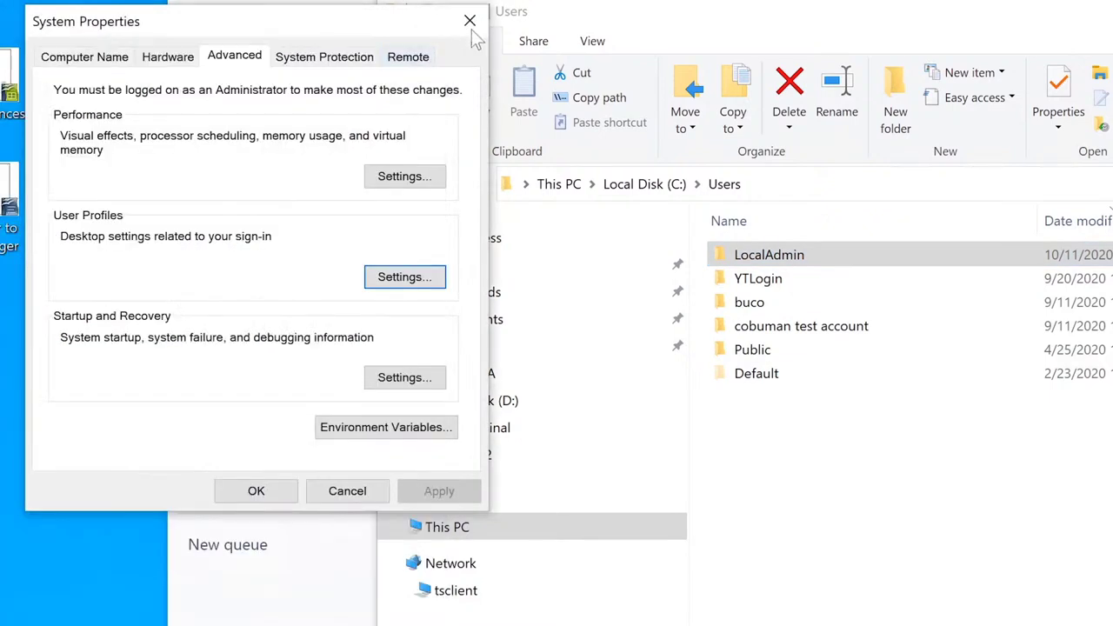
# Step: Reply to the customer that a local admin profile named LocalAdmin was created, including its password
pyautogui.click(469, 21)
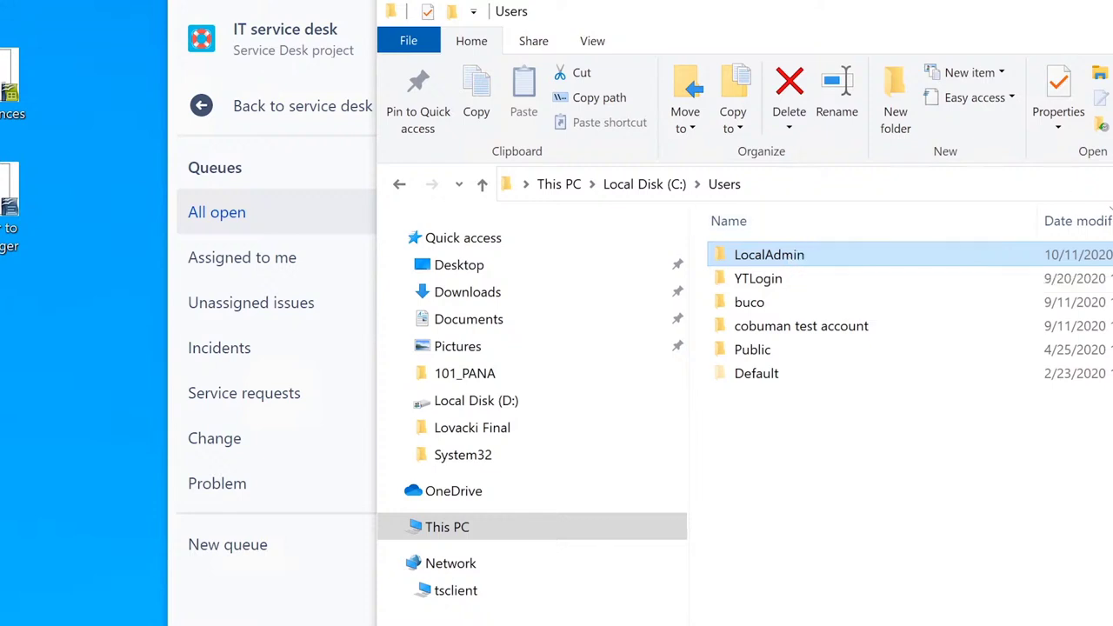
pyautogui.hotkey('alt', 'Tab')
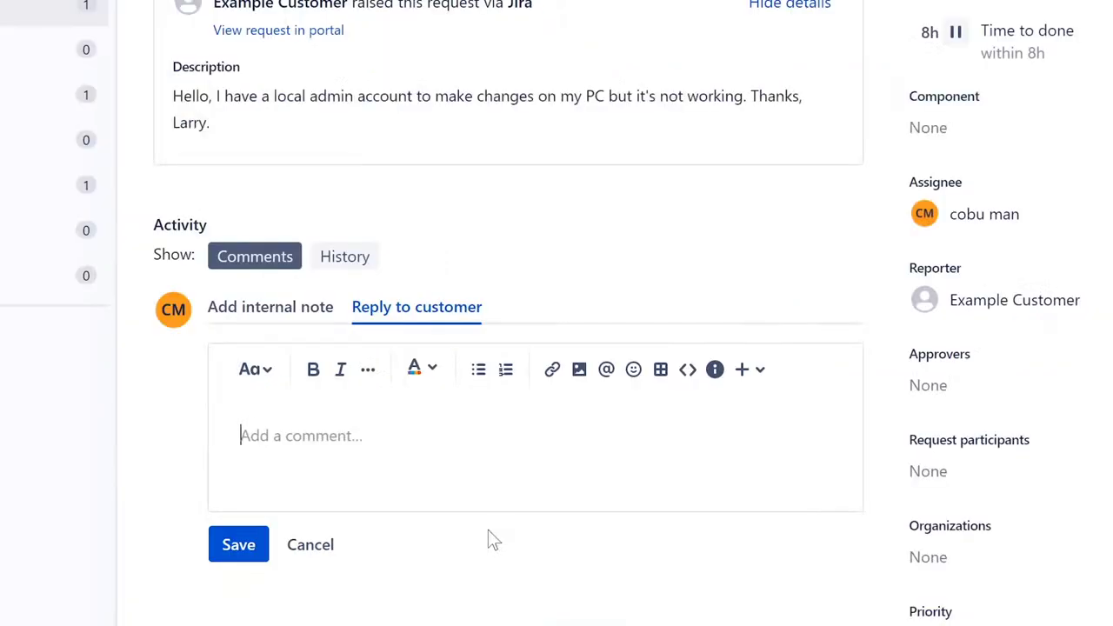
pyautogui.write('He')
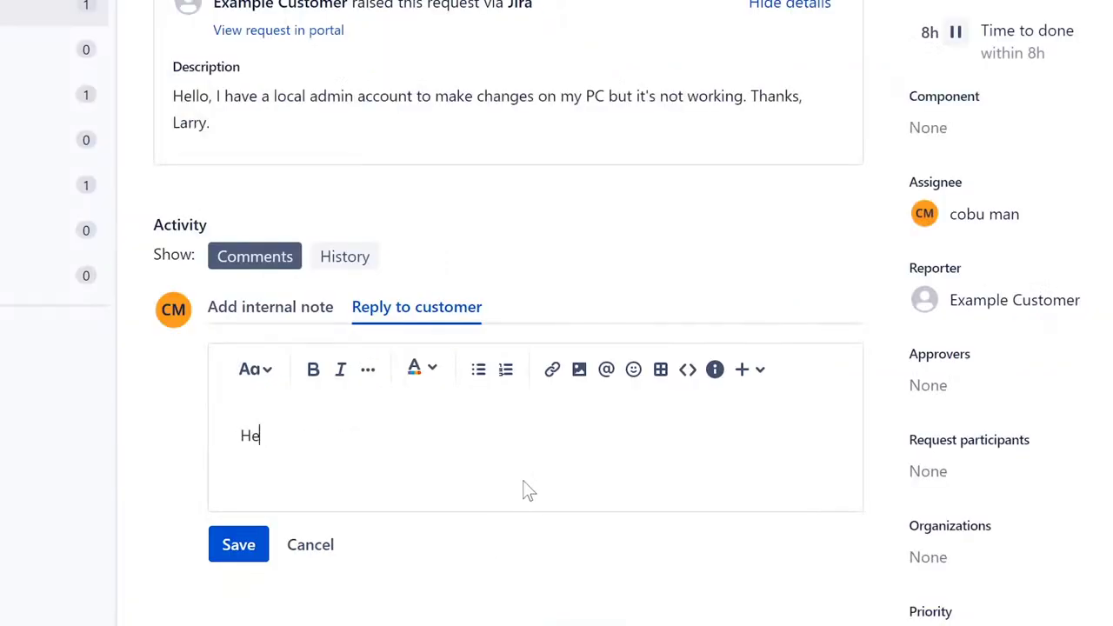
pyautogui.write("llo Larry, I've created aloc")
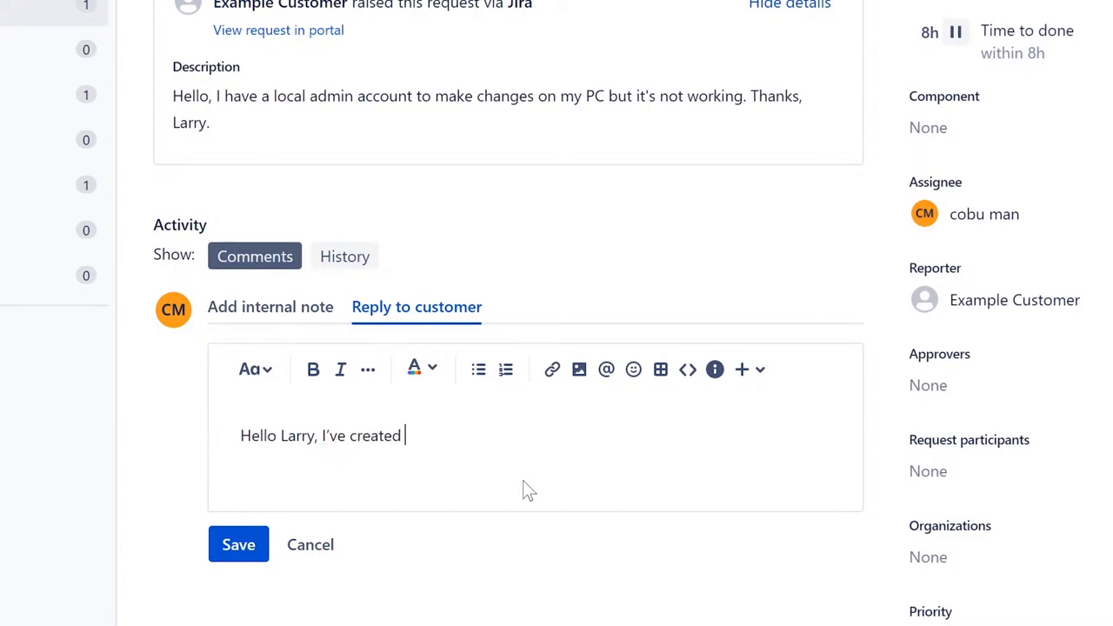
pyautogui.press('BackSpace')
pyautogui.press('BackSpace')
pyautogui.press('BackSpace')
pyautogui.write('local admin ')
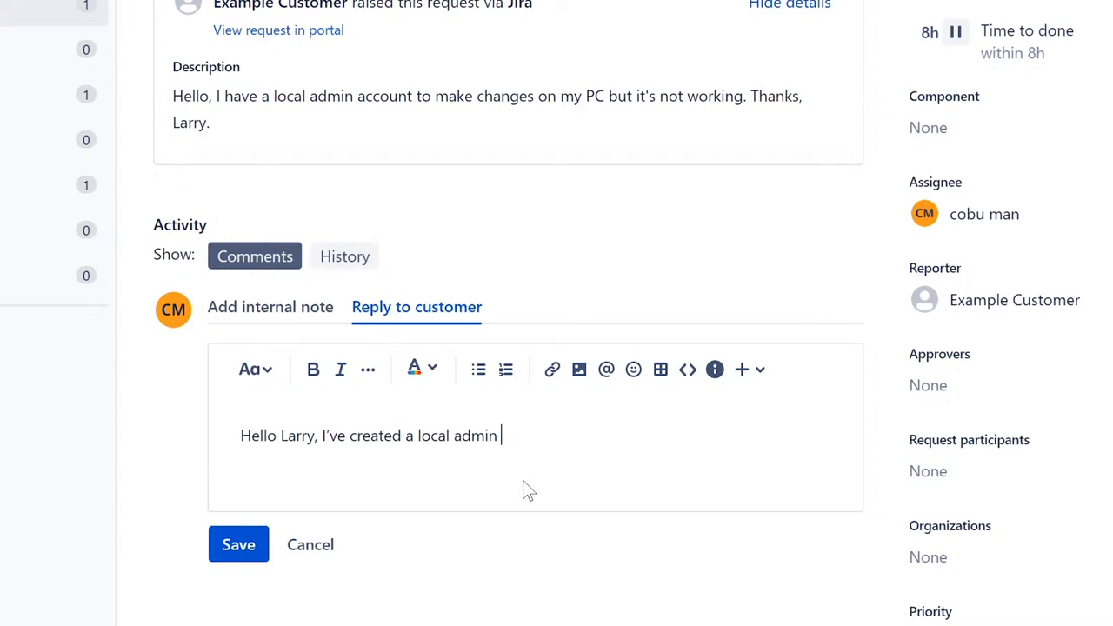
pyautogui.write('profile named Lo')
pyautogui.write('cal')
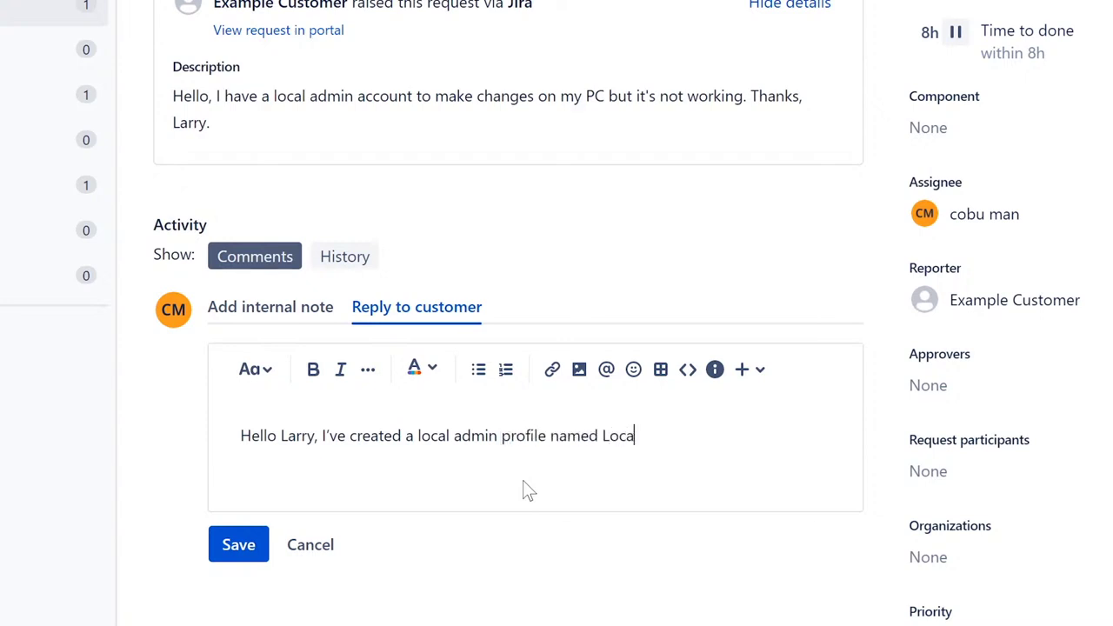
pyautogui.press('BackSpace')
pyautogui.write('Admin')
pyautogui.write(' and t')
pyautogui.write('ssw')
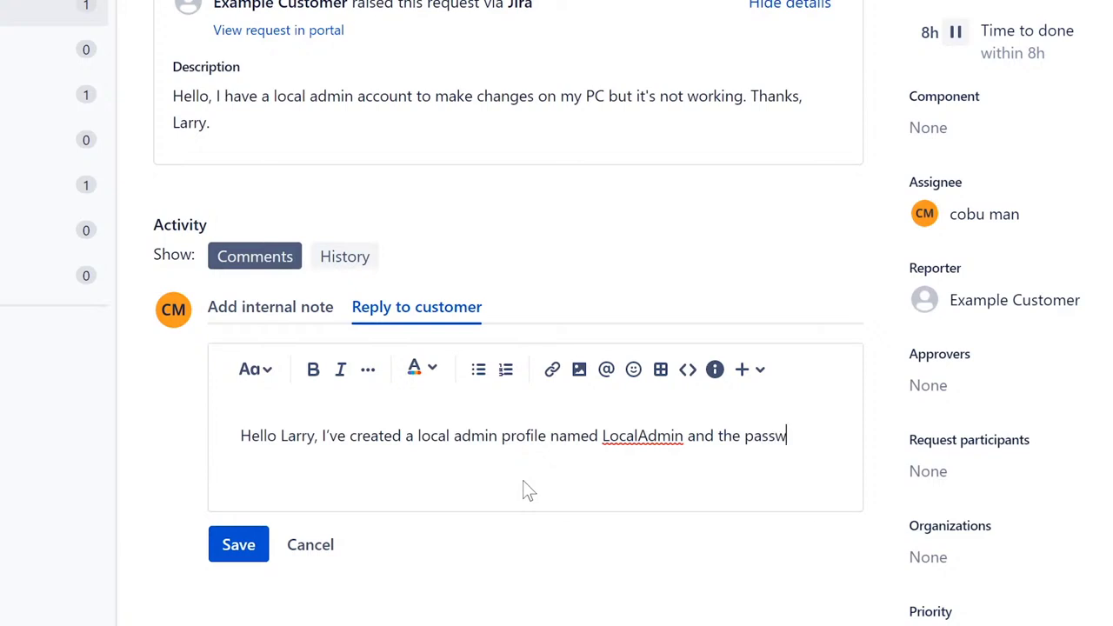
pyautogui.write('ord is XXXXXX. Ervin')
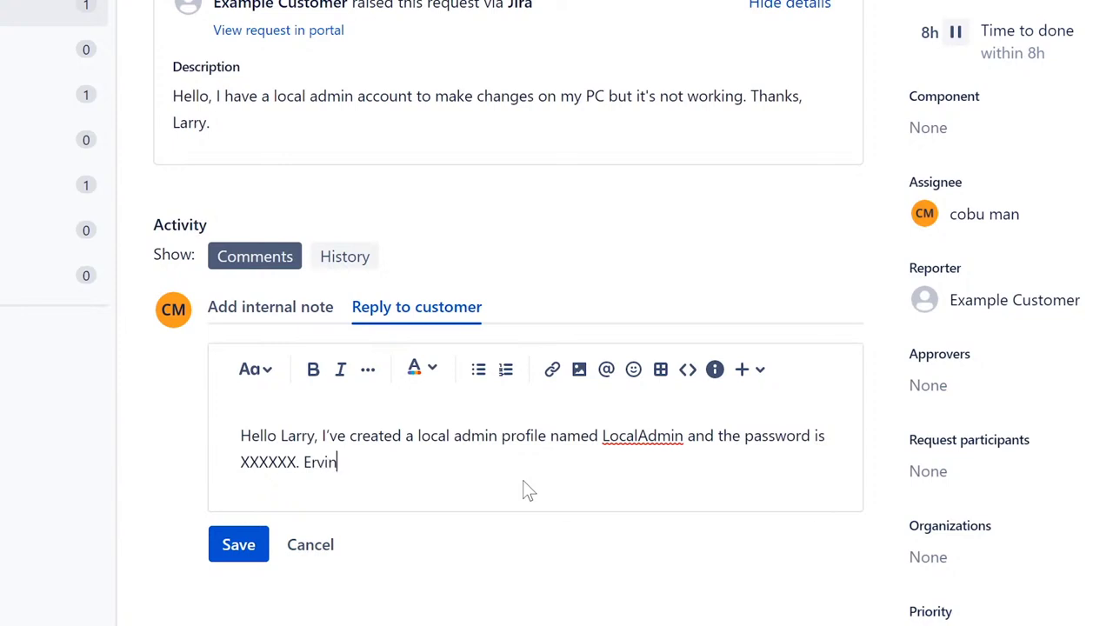
# Step: Review the reply text and post it to the customer
pyautogui.click(601, 436)
pyautogui.hotkey('shift', 'Right')
pyautogui.hotkey('shift', 'Right')
pyautogui.hotkey('shift', 'Right')
pyautogui.hotkey('shift', 'Right')
pyautogui.hotkey('shift', 'Right')
pyautogui.hotkey('shift', 'Right')
pyautogui.hotkey('shift', 'Right')
pyautogui.hotkey('shift', 'Right')
pyautogui.hotkey('shift', 'Right')
pyautogui.hotkey('shift', 'Right')
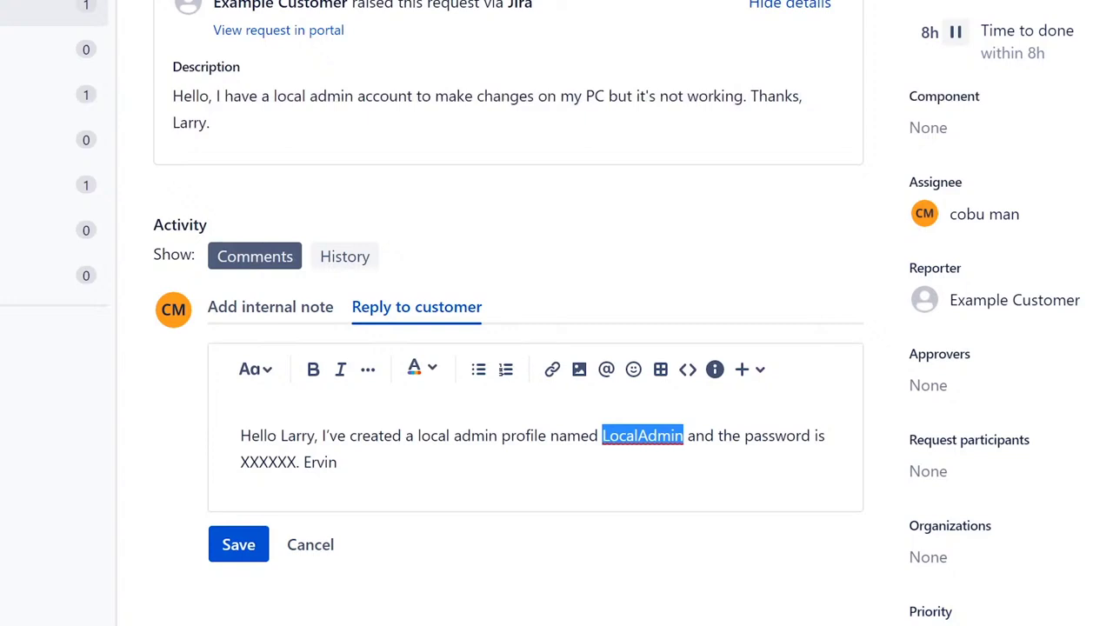
pyautogui.click(471, 436)
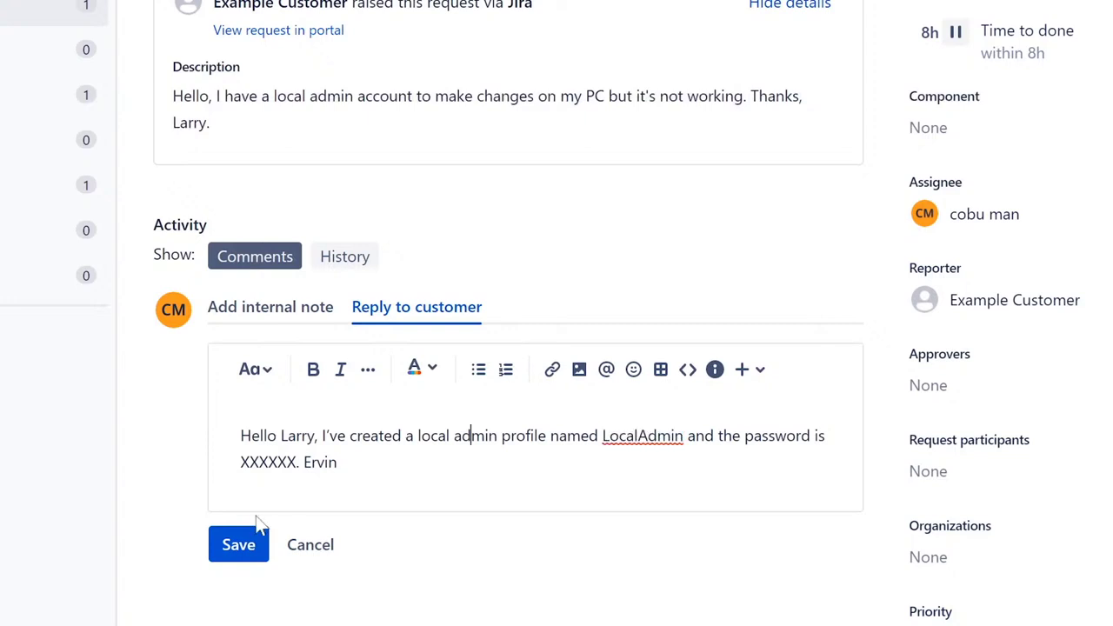
pyautogui.click(235, 551)
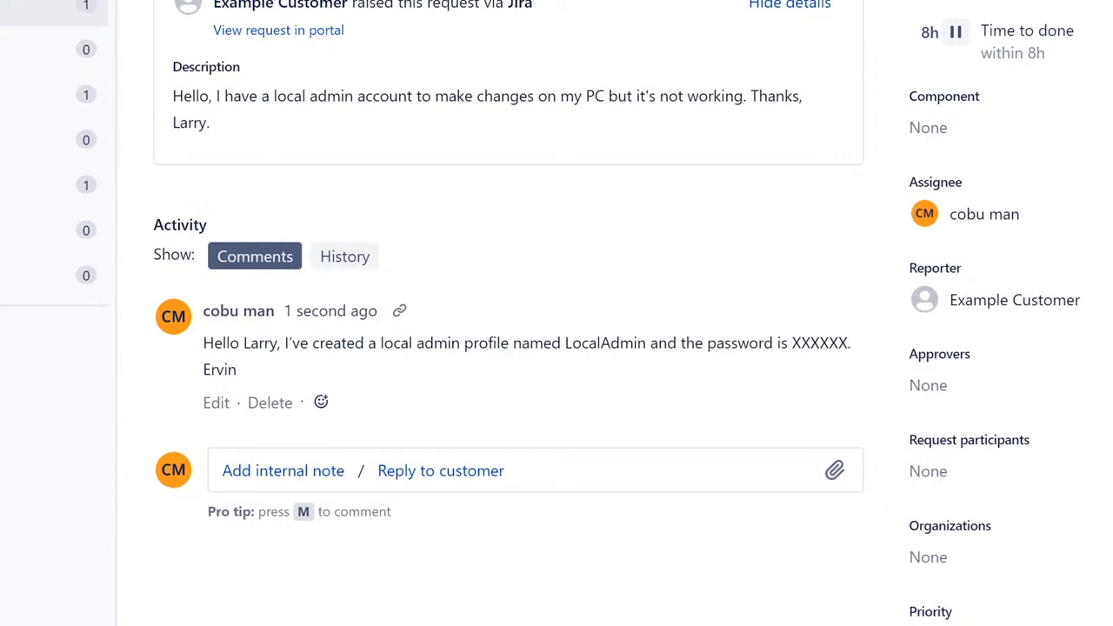
# Step: Check the LocalAdmin comment, then move ticket ISD-39 from Waiting for support to Completed
pyautogui.moveTo(563, 343); pyautogui.dragTo(646, 343)
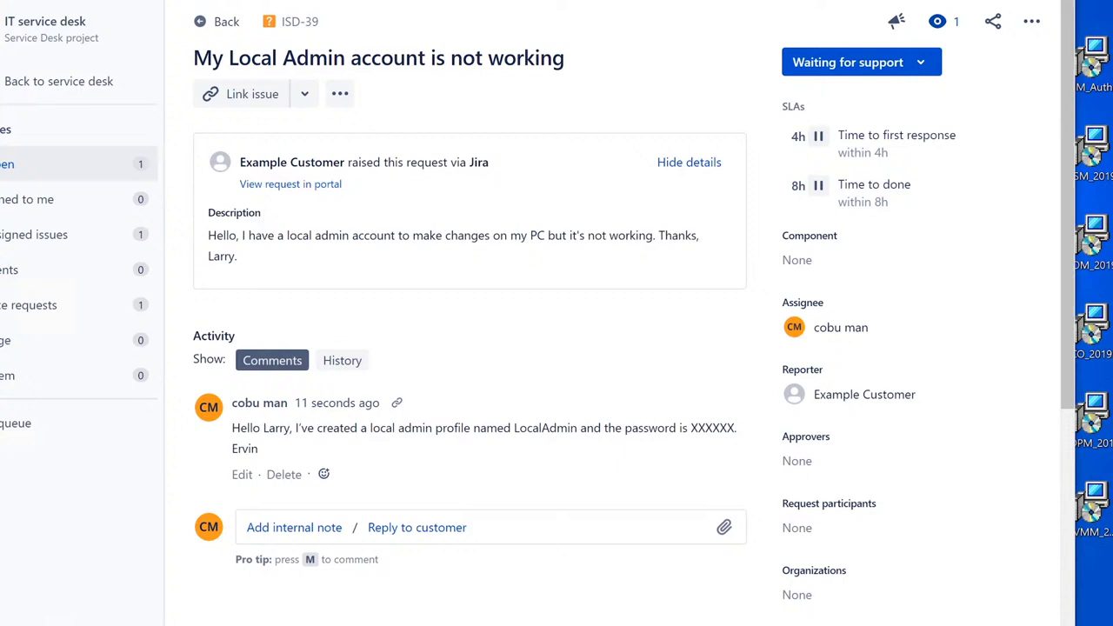
pyautogui.click(908, 64)
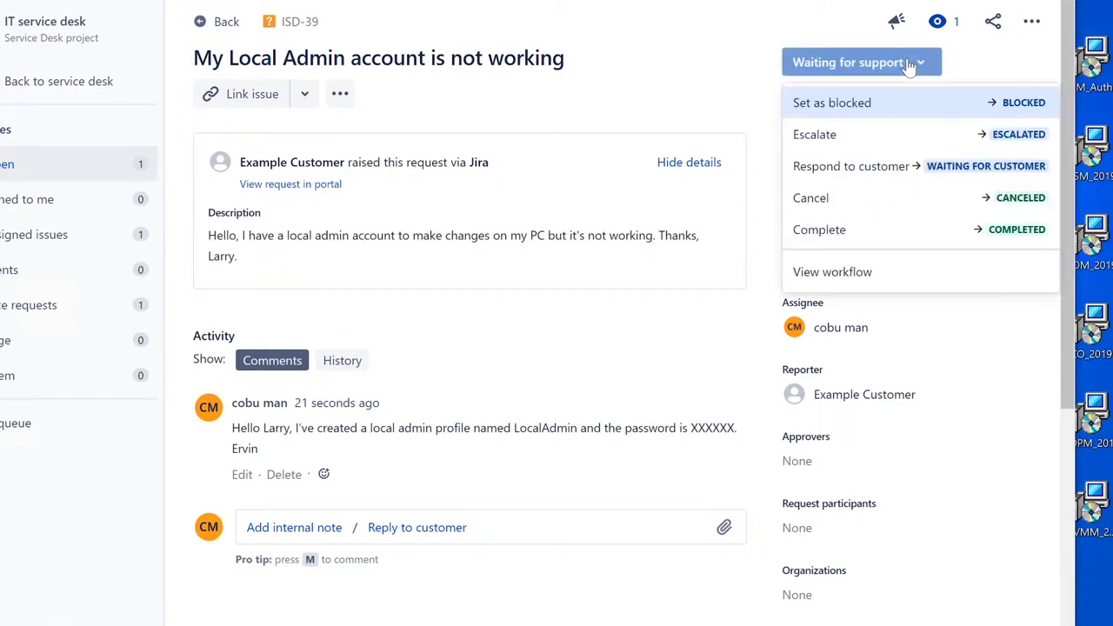
pyautogui.click(921, 239)
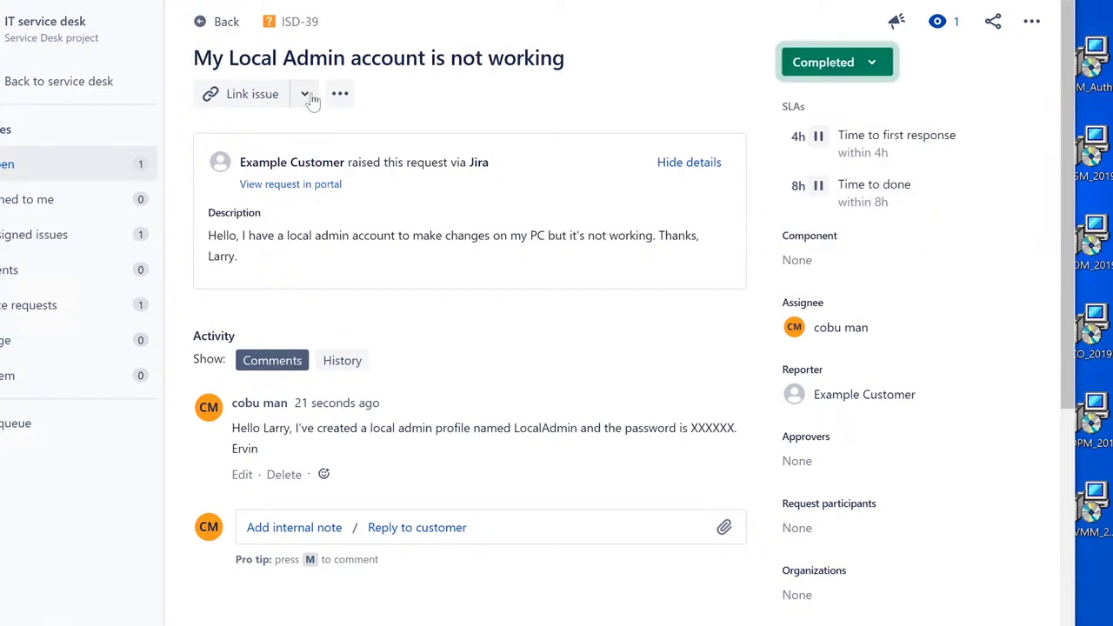
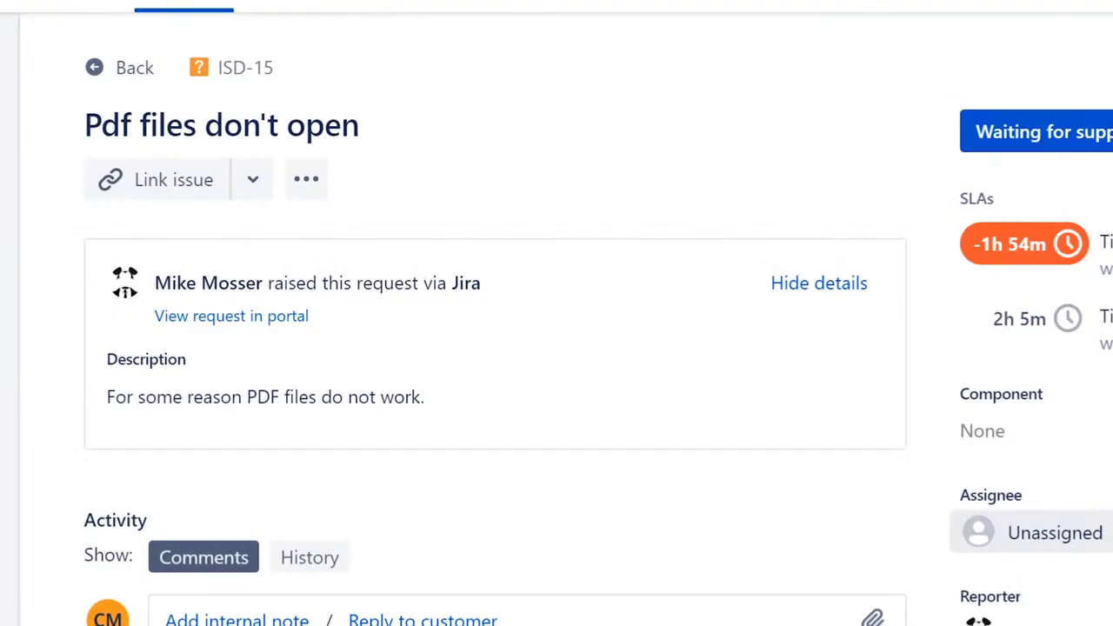
# Step: Assign ticket ISD-15 'Pdf files don't open' to myself and select the ticket title text
pyautogui.click(1055, 532)
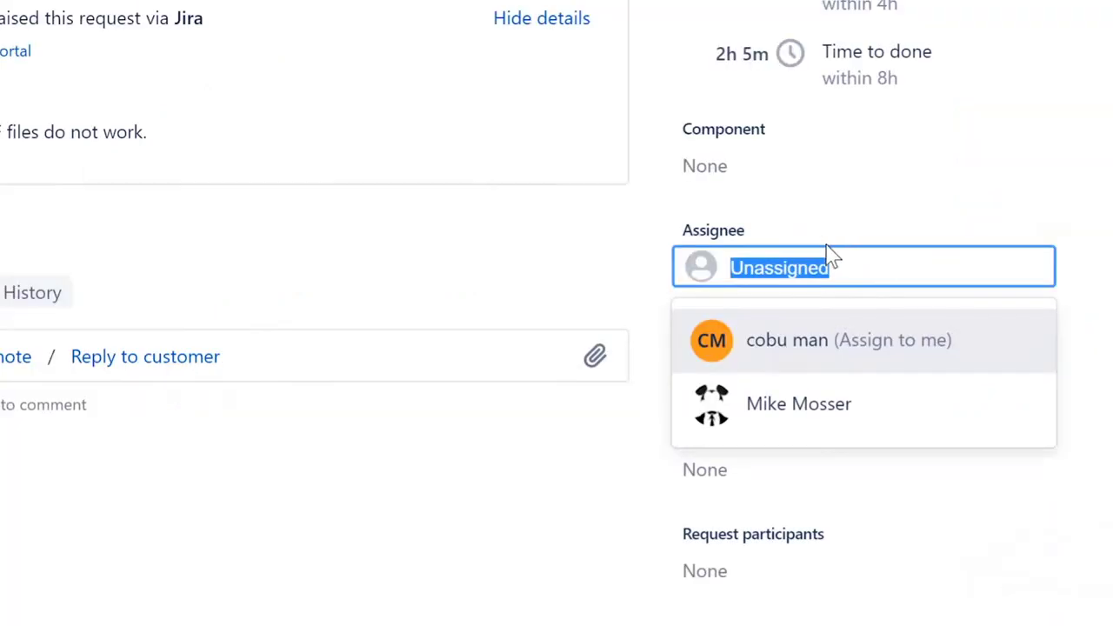
pyautogui.click(767, 342)
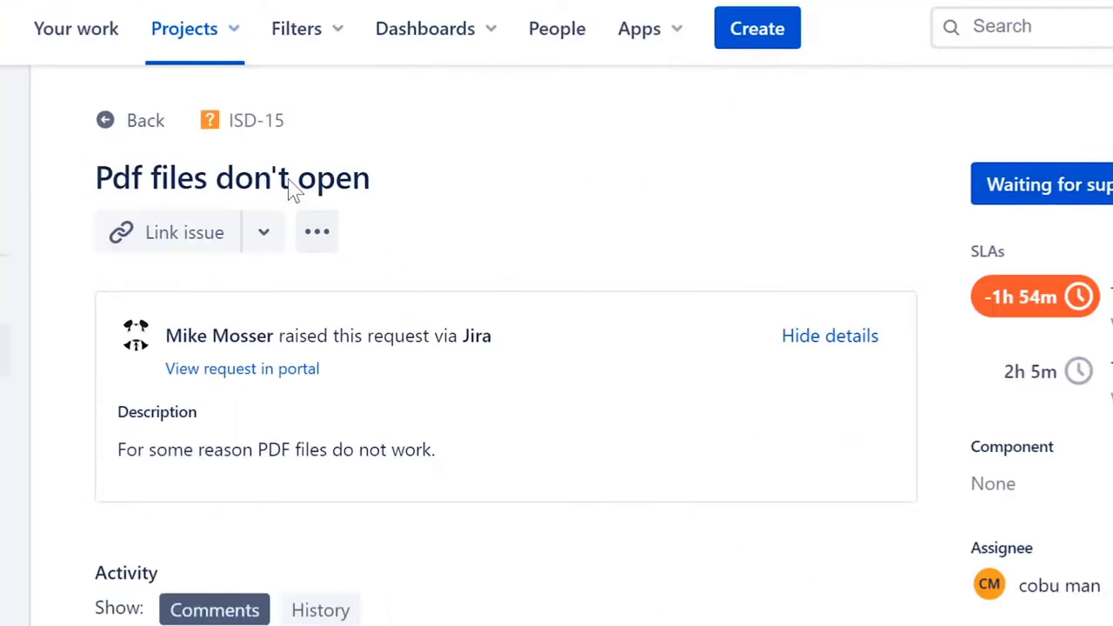
pyautogui.moveTo(373, 178); pyautogui.dragTo(30, 122)
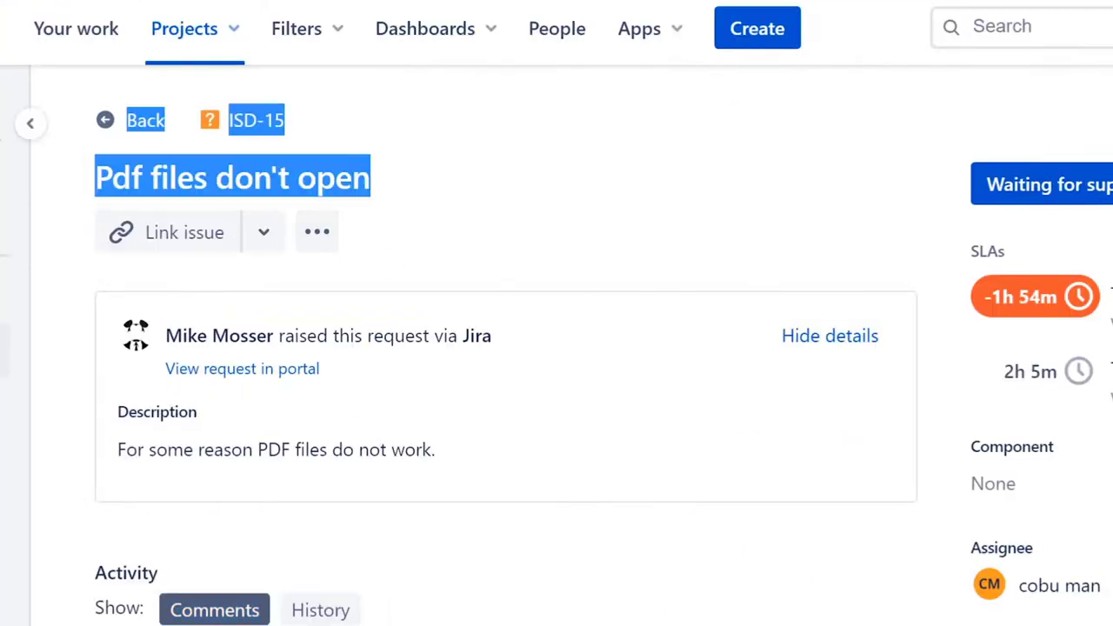
pyautogui.click(30, 122)
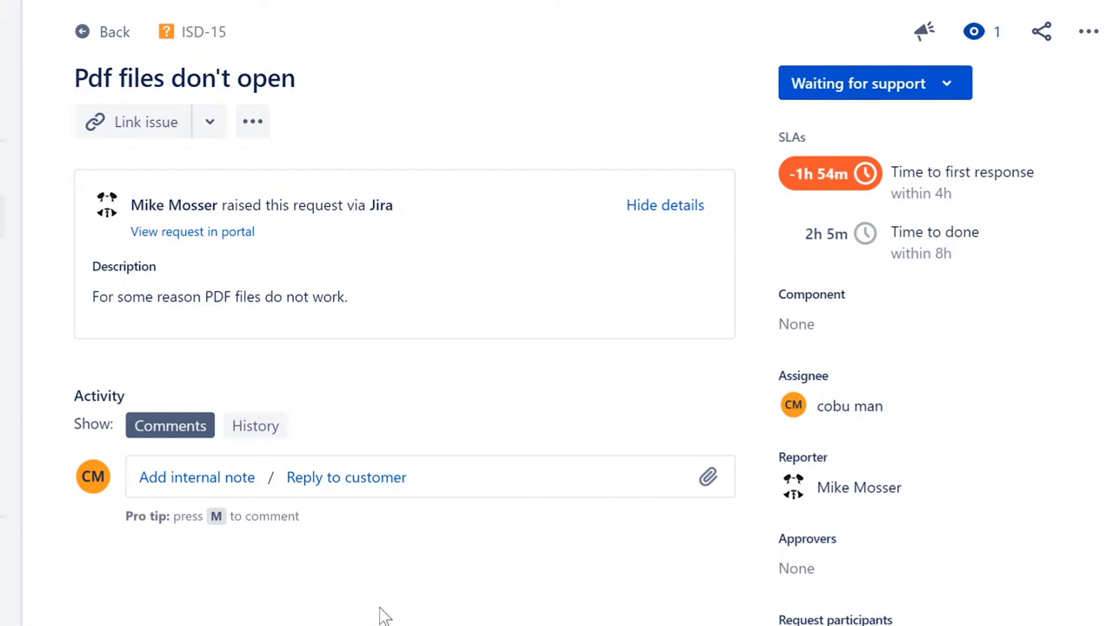
# Step: Reply to the customer as Help Desk support about the PDF issue, requesting their computer name or IP address
pyautogui.click(365, 490)
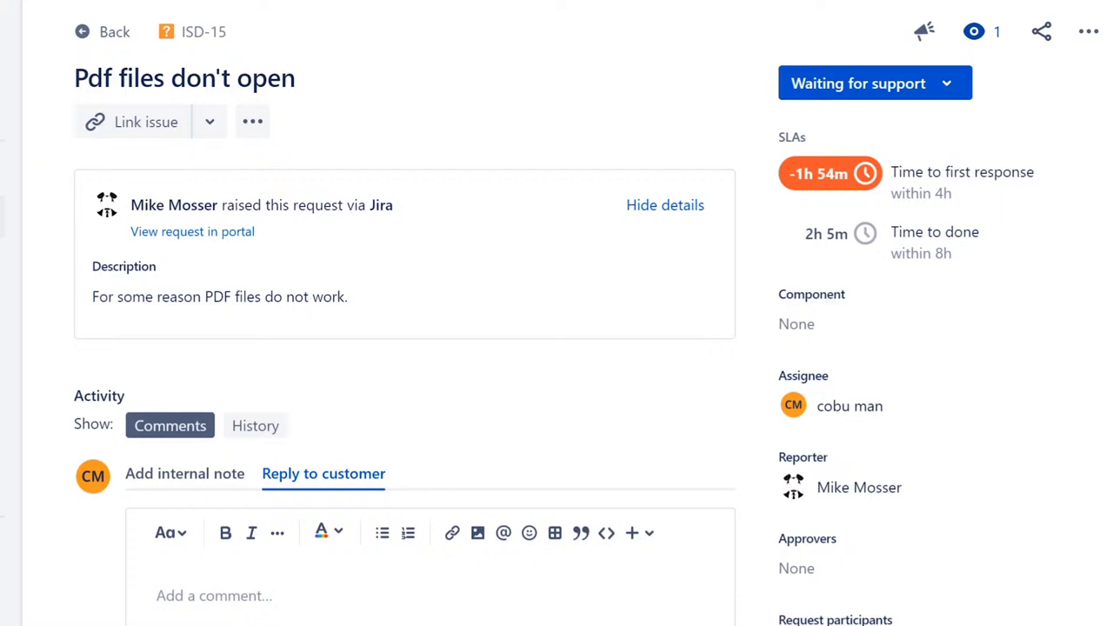
pyautogui.write('Hello,')
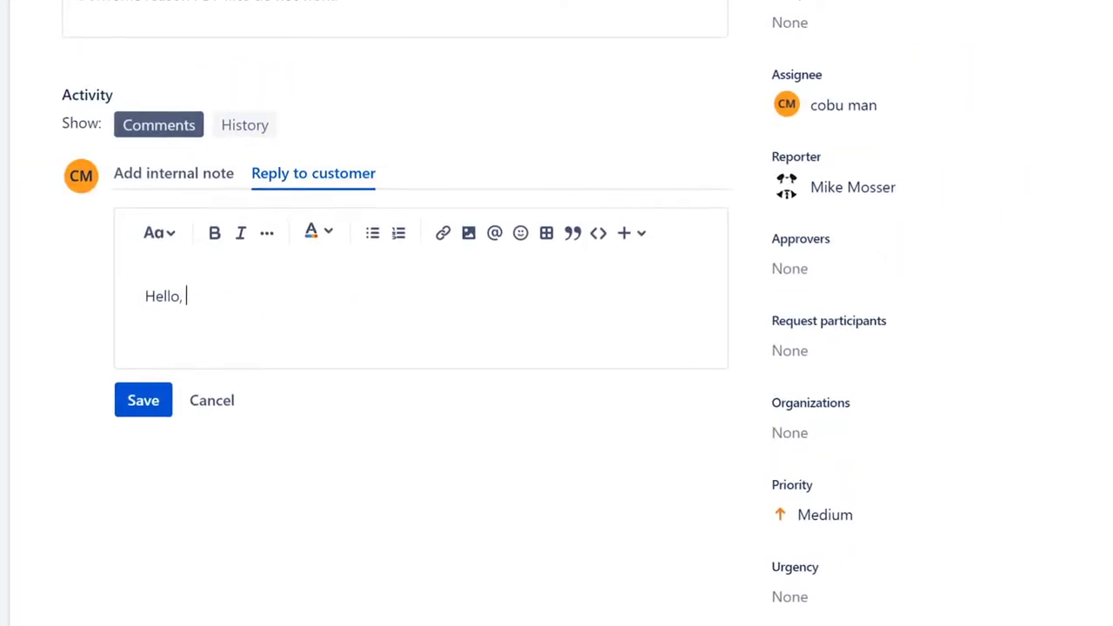
pyautogui.write(' My nam eis')
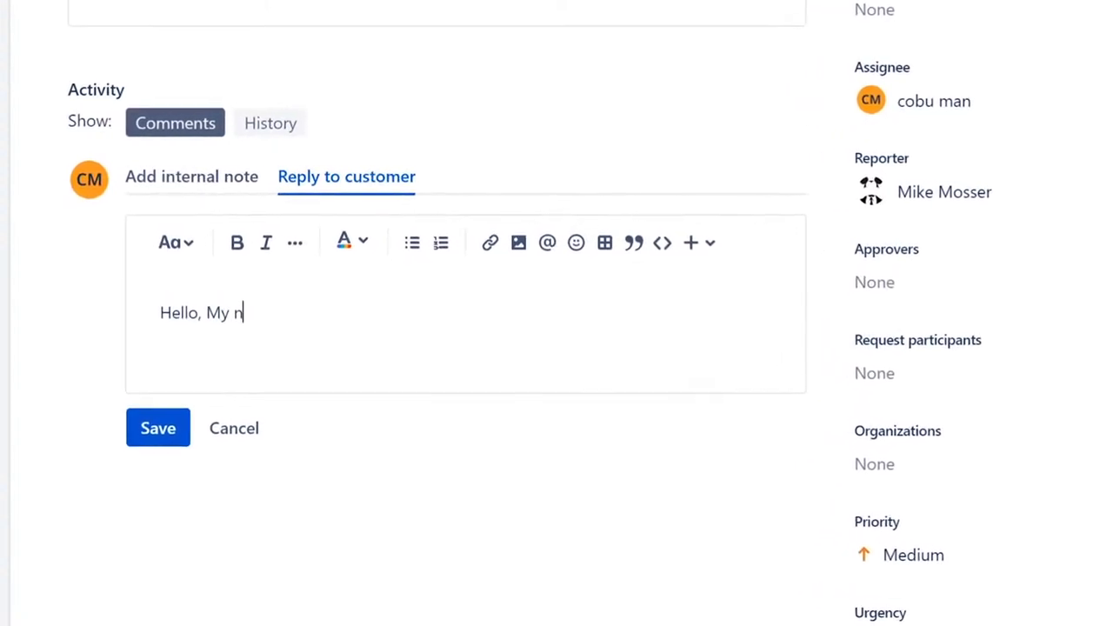
pyautogui.press('BackSpace')
pyautogui.press('BackSpace')
pyautogui.press('BackSpace')
pyautogui.press('BackSpace')
pyautogui.write('e is Ervin w')
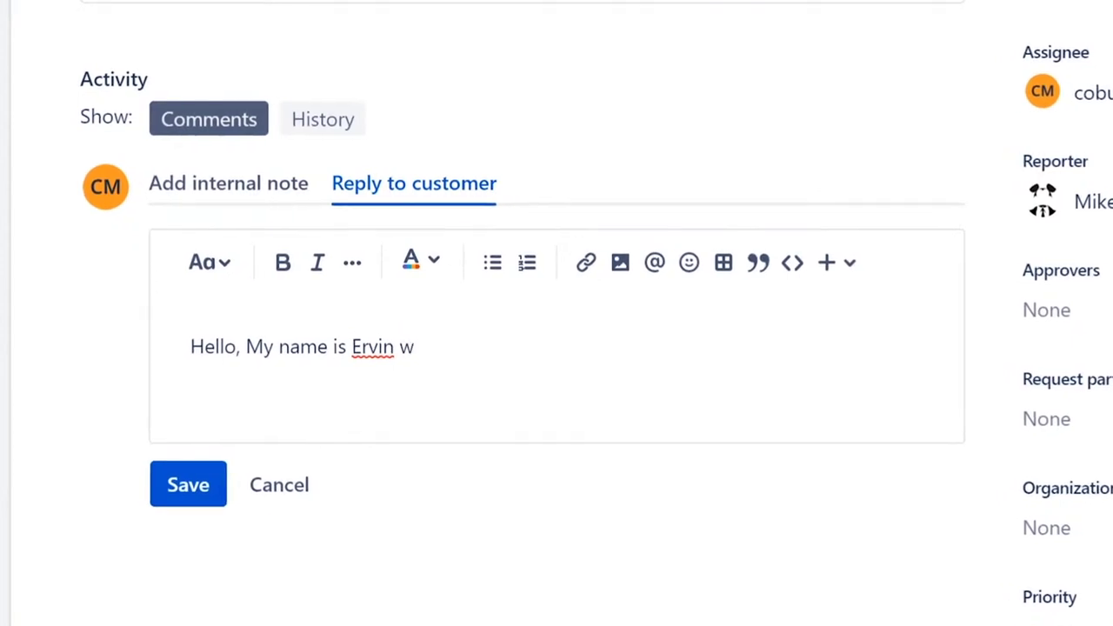
pyautogui.write('tih')
pyautogui.press('BackSpace')
pyautogui.press('BackSpace')
pyautogui.write('ih')
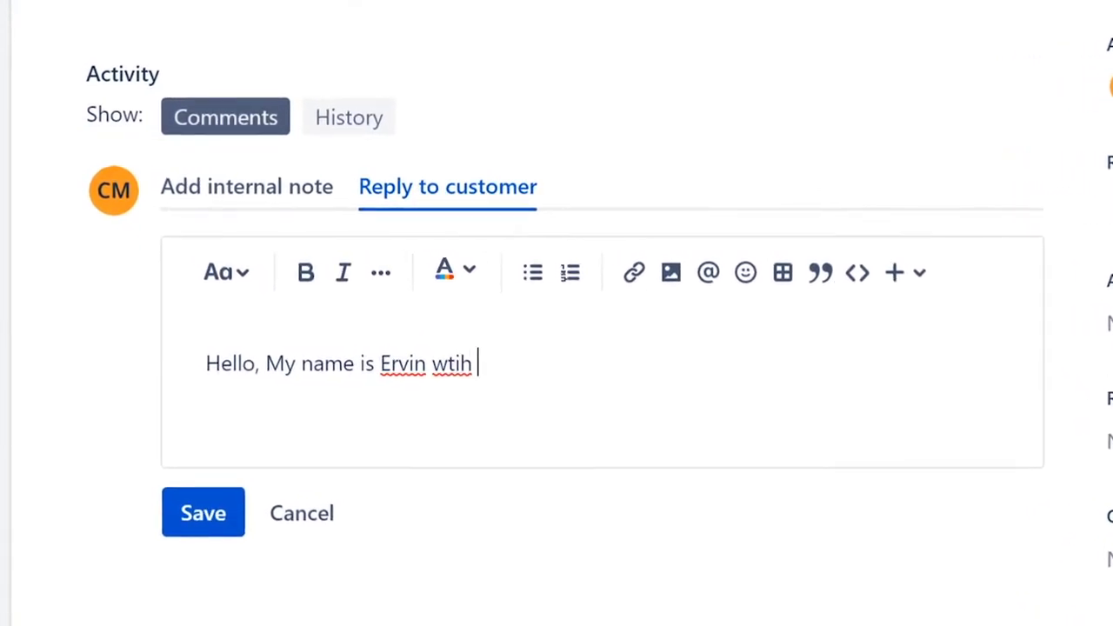
pyautogui.press('BackSpace')
pyautogui.press('BackSpace')
pyautogui.press('BackSpace')
pyautogui.write('ith ')
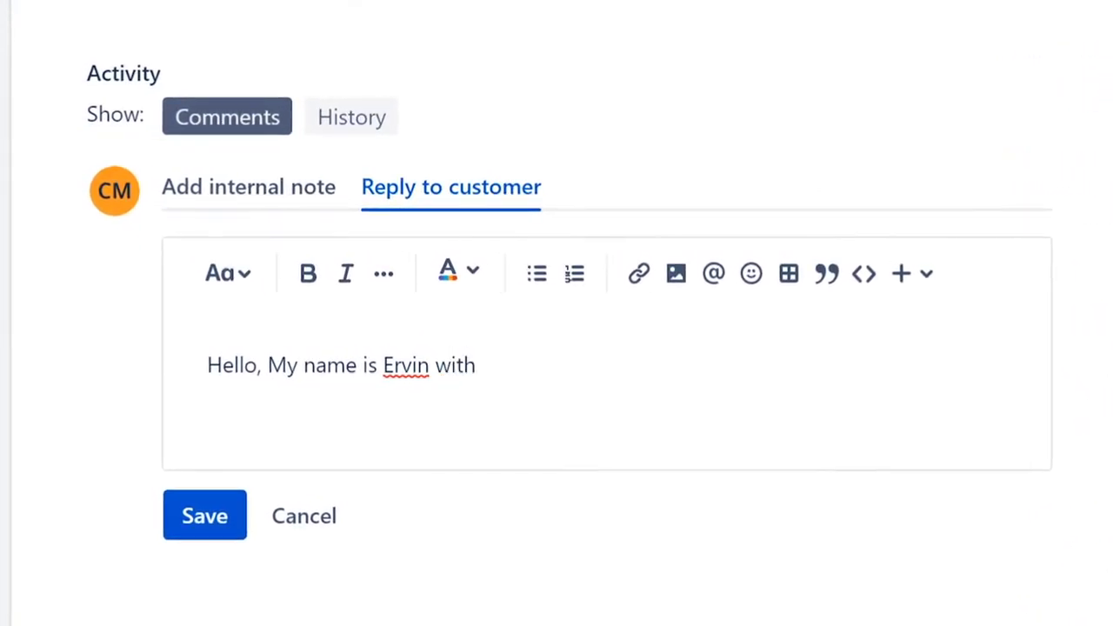
pyautogui.write('Help Desk ')
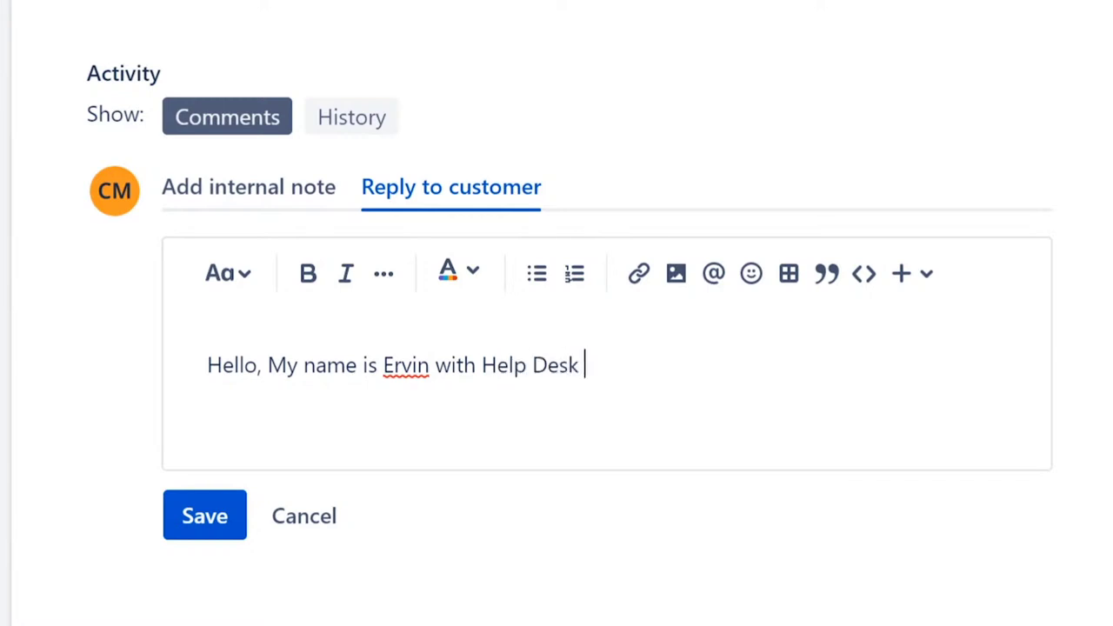
pyautogui.write('support. I ')
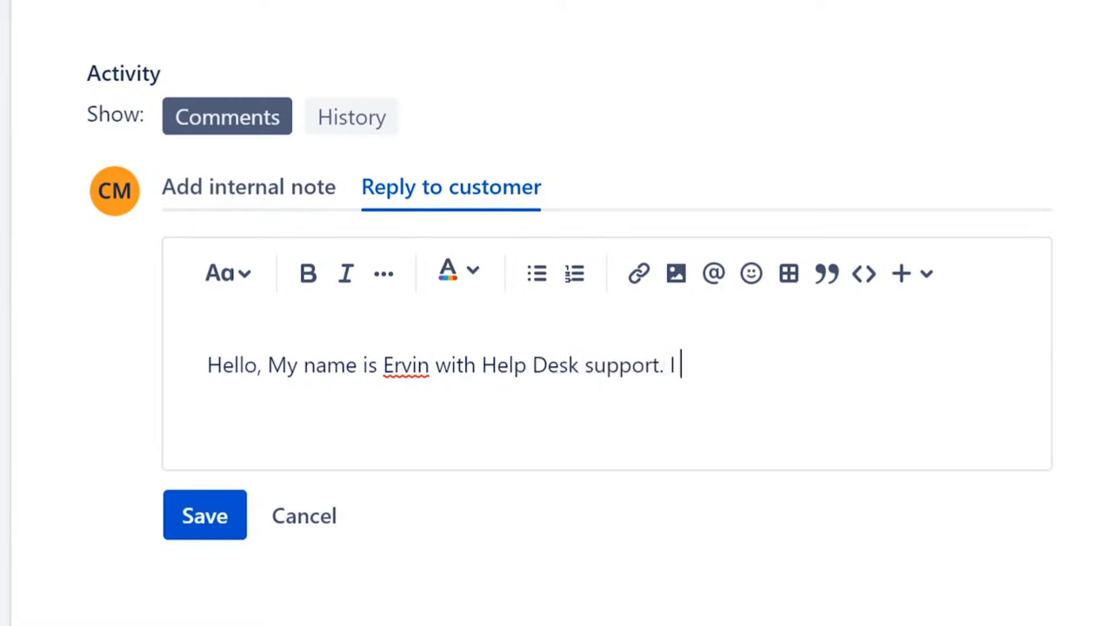
pyautogui.write('have your ticket ')
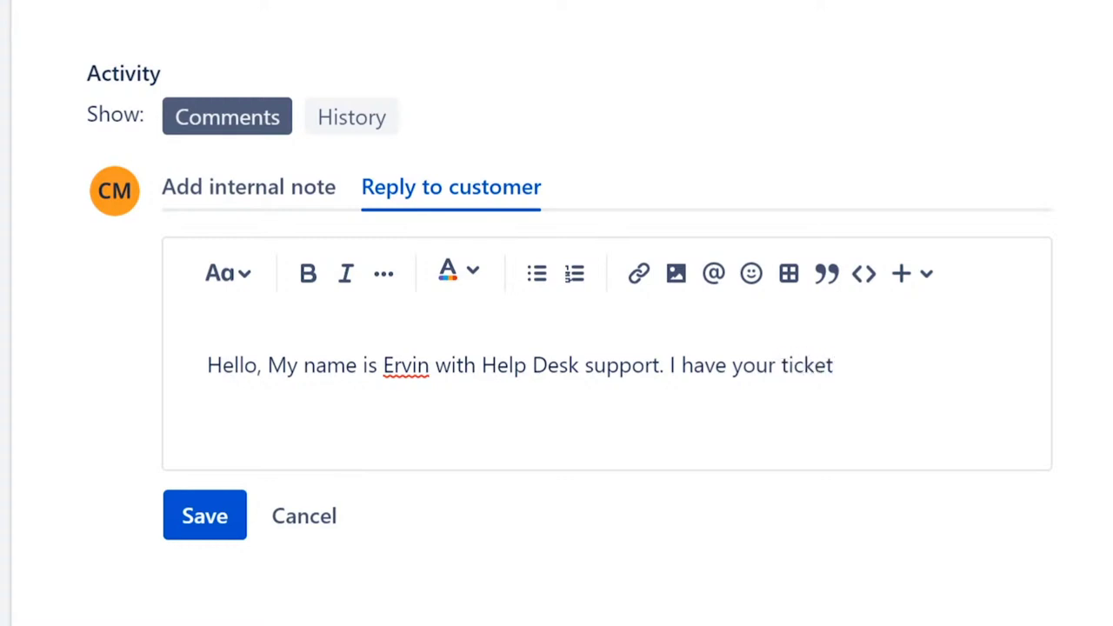
pyautogui.write('about ')
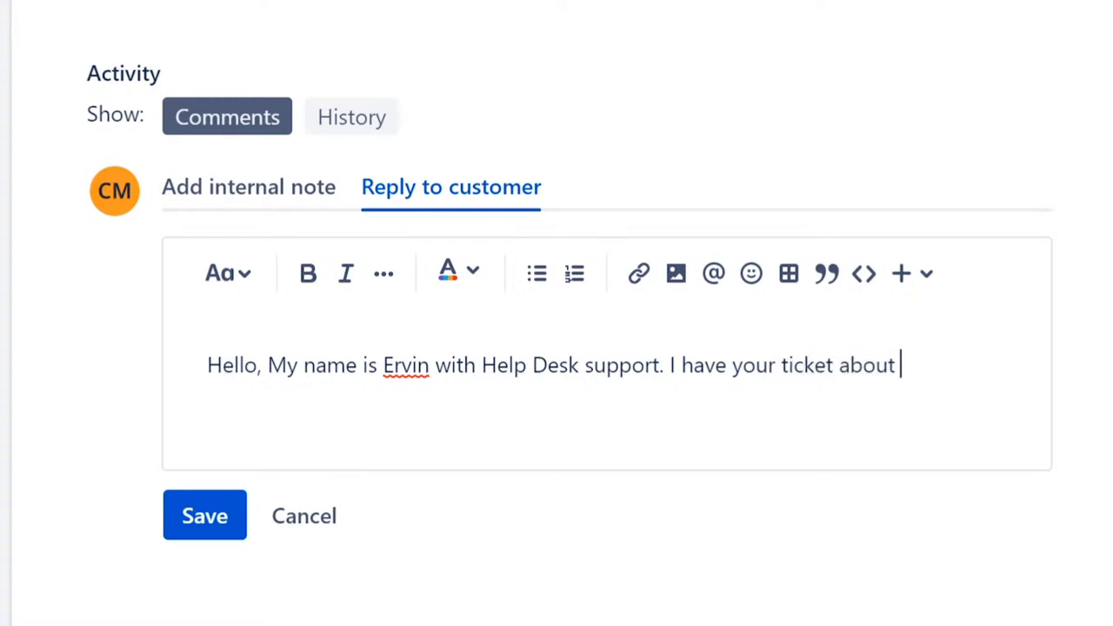
pyautogui.write('pdf files n')
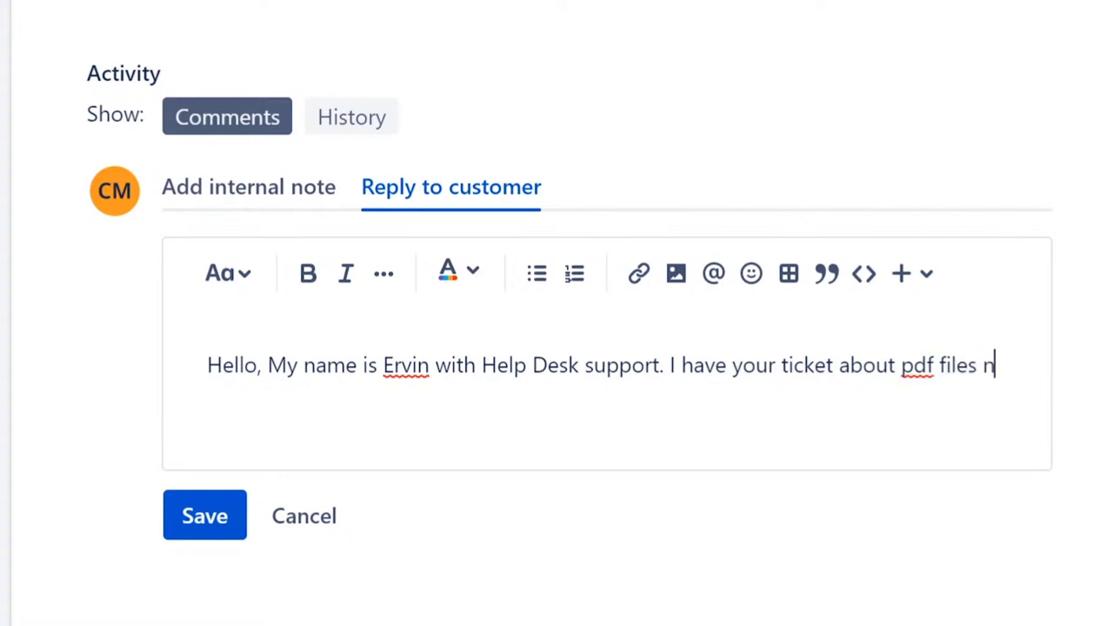
pyautogui.write('ot working. Can')
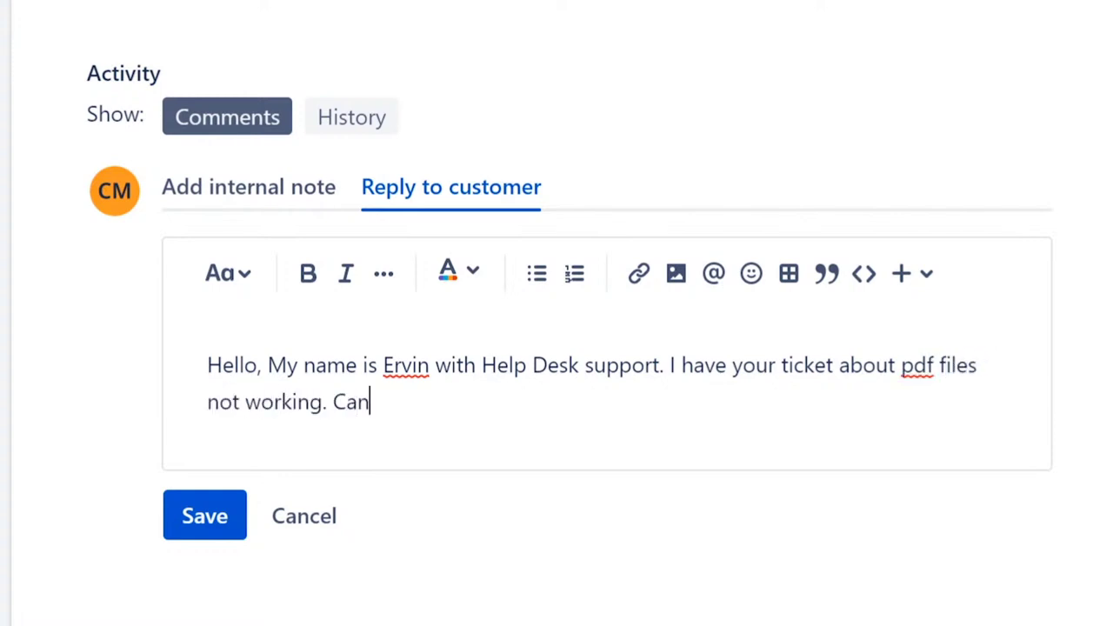
pyautogui.write(' you please ')
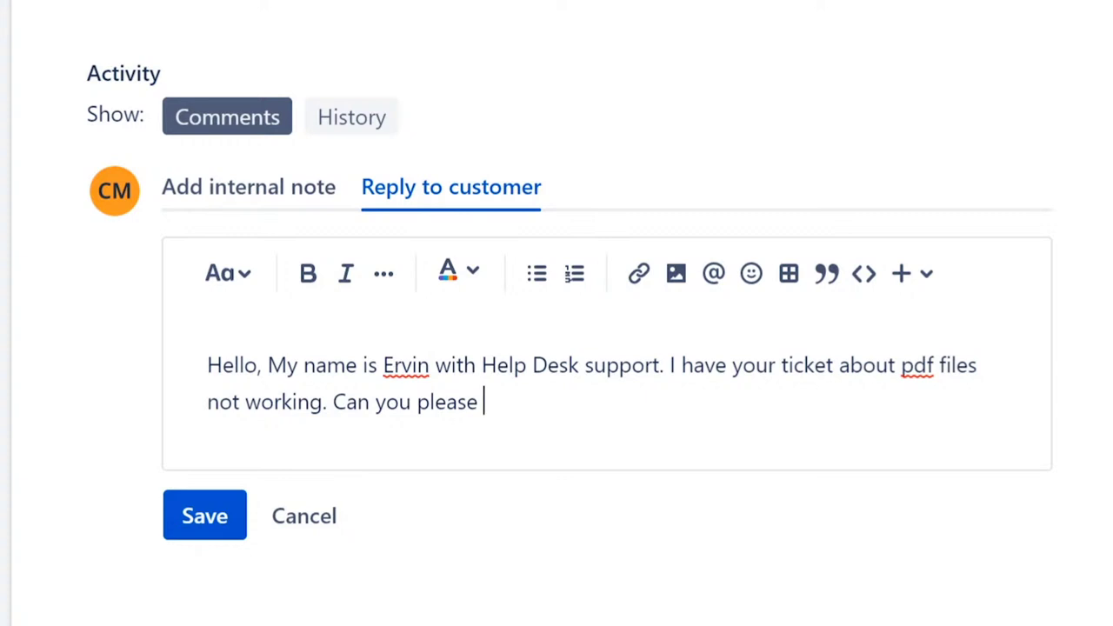
pyautogui.write('send me your ')
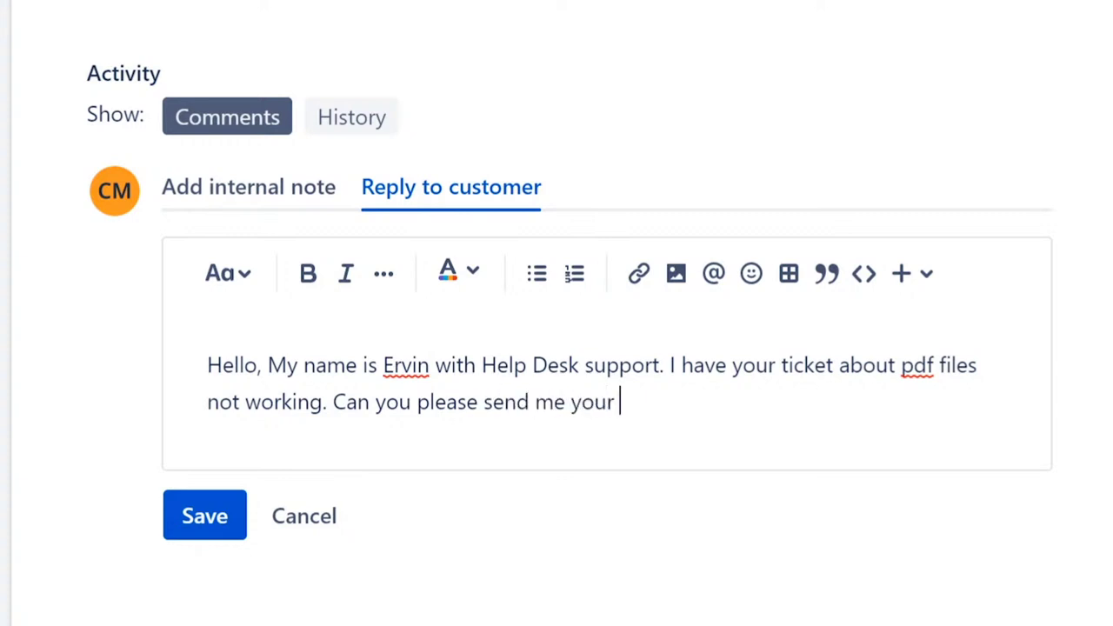
pyautogui.write('computer name')
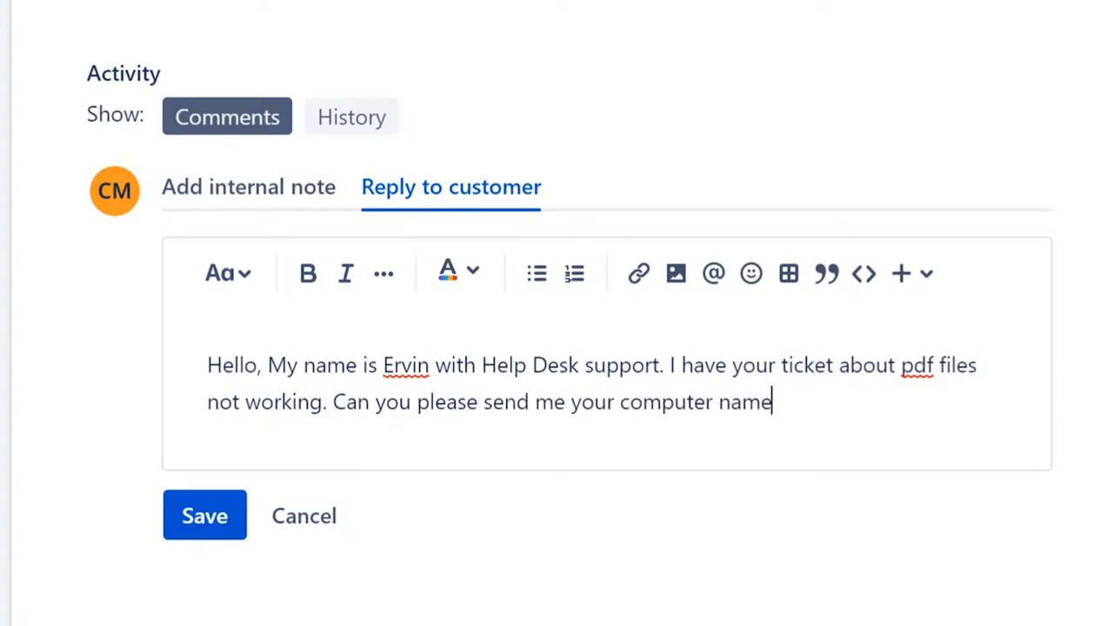
pyautogui.write(' or ip address.')
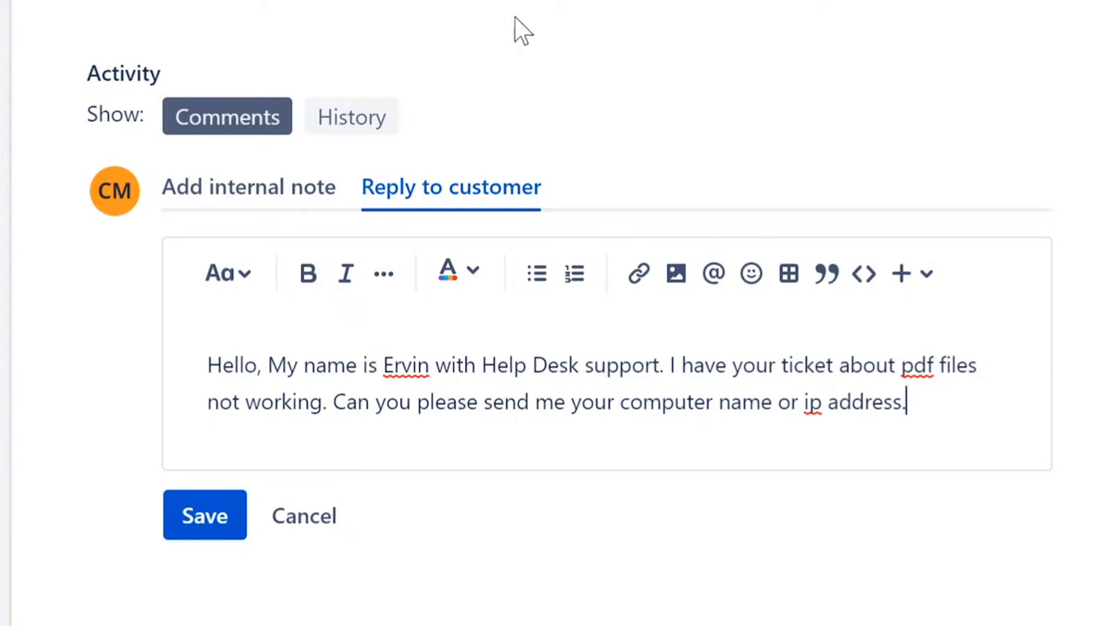
pyautogui.click(211, 524)
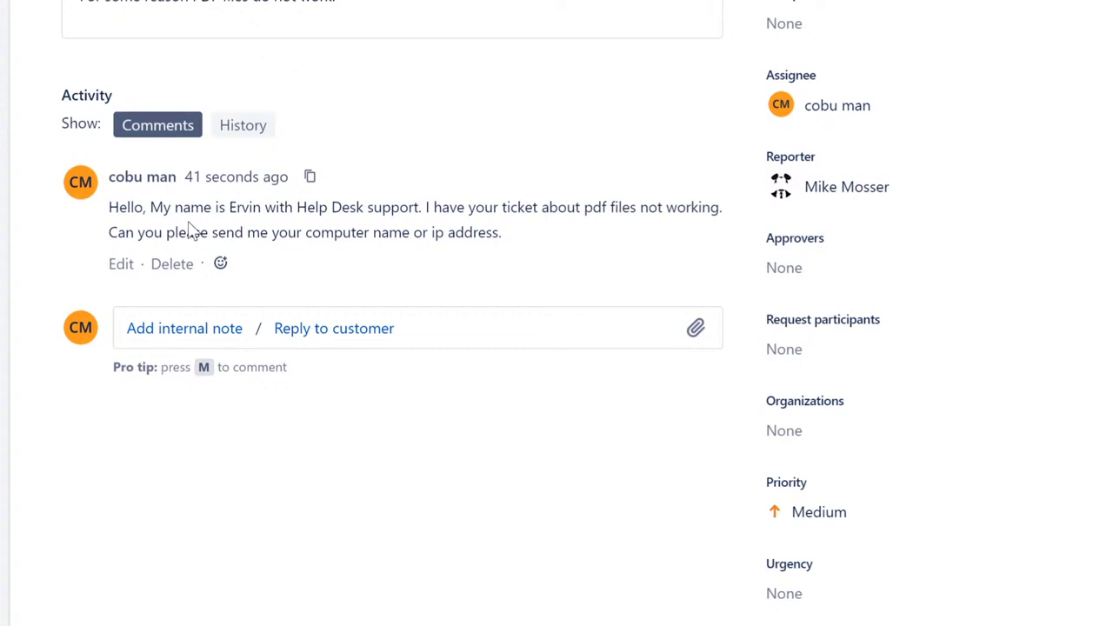
pyautogui.moveTo(305, 232); pyautogui.dragTo(411, 233)
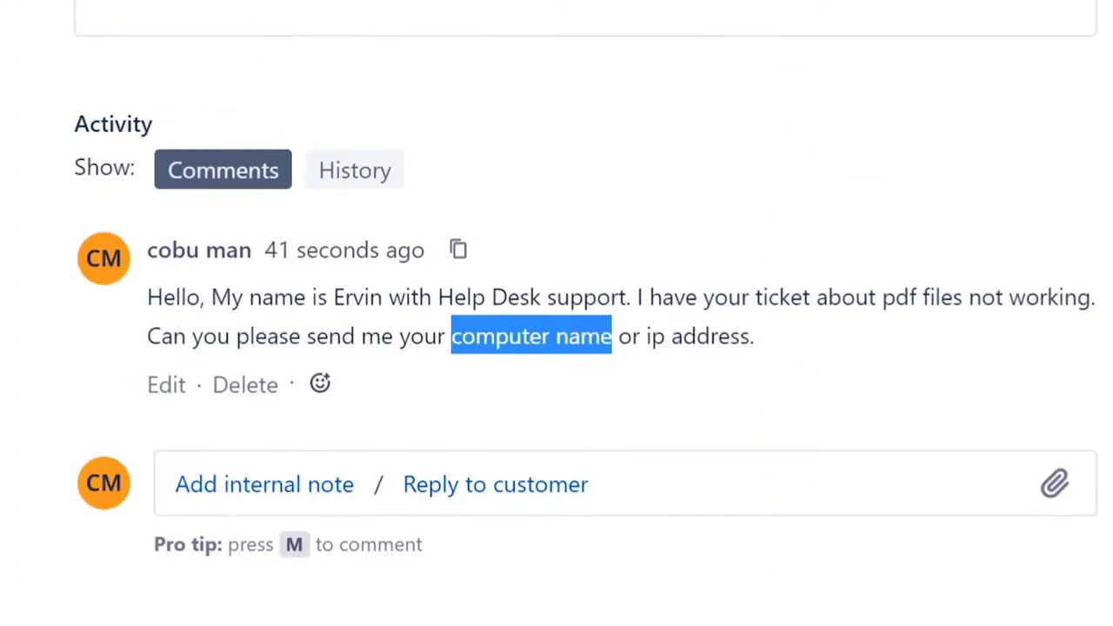
pyautogui.moveTo(646, 336); pyautogui.dragTo(754, 337)
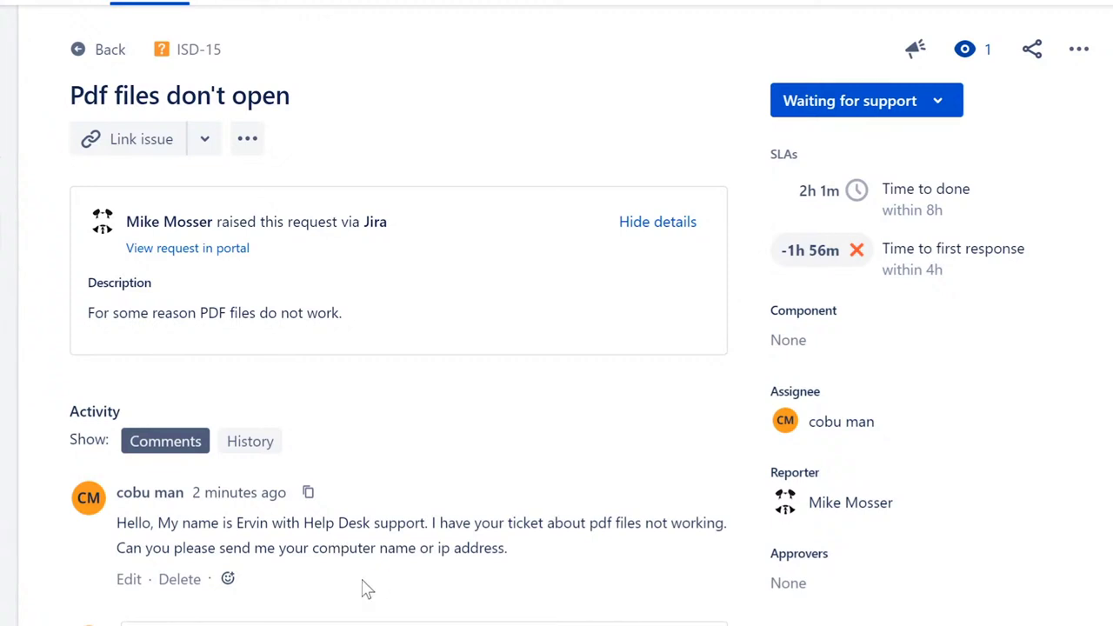
# Step: Start an internal note on ISD-15 containing the user's PC name
pyautogui.scroll(-3, 366, 588)
pyautogui.click(287, 474)
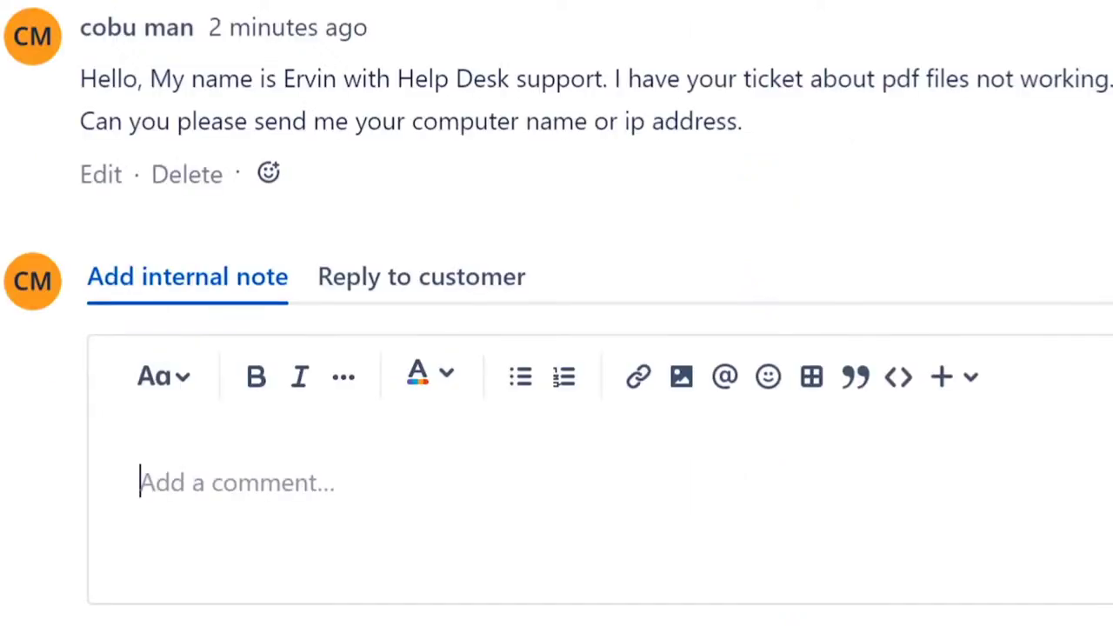
pyautogui.write('cobuman')
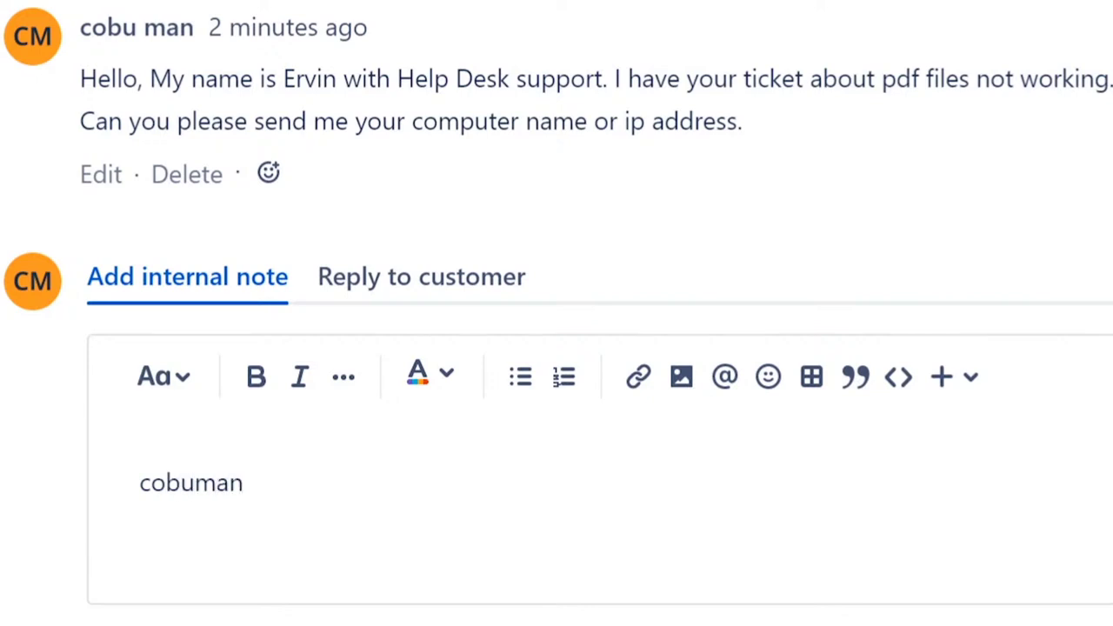
pyautogui.write('1')
pyautogui.press('Left')
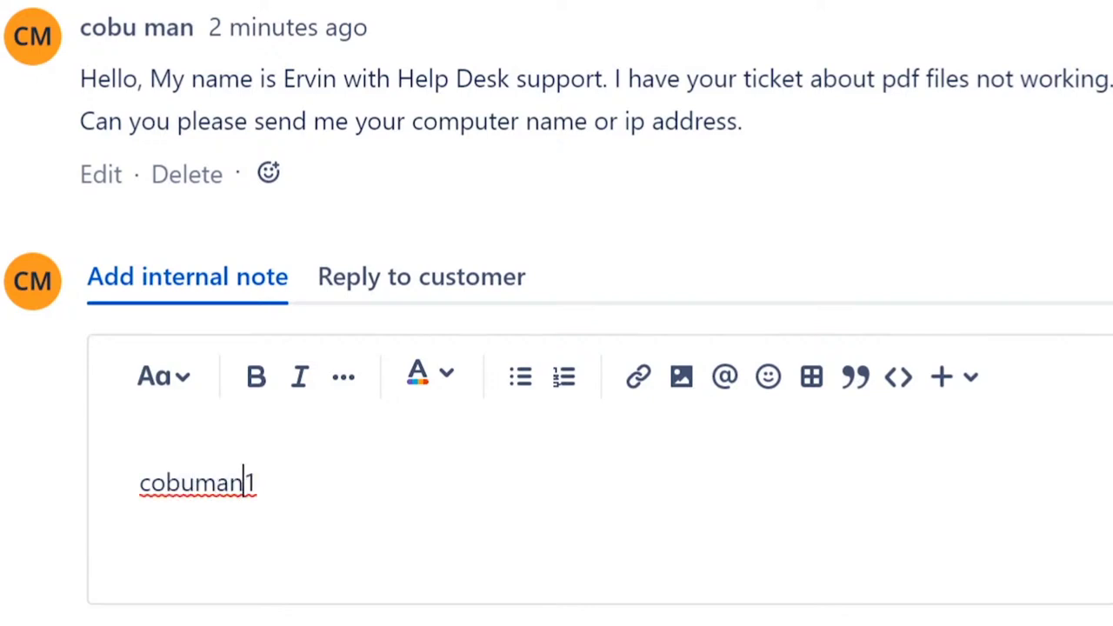
pyautogui.press('Left')
pyautogui.press('Left')
pyautogui.press('Left')
pyautogui.press('Left')
pyautogui.press('Left')
pyautogui.press('Left')
pyautogui.press('Left')
# Step: Prefix the PC name with 'Users's pc name is', end it with a period, and save the note
pyautogui.write('cus')
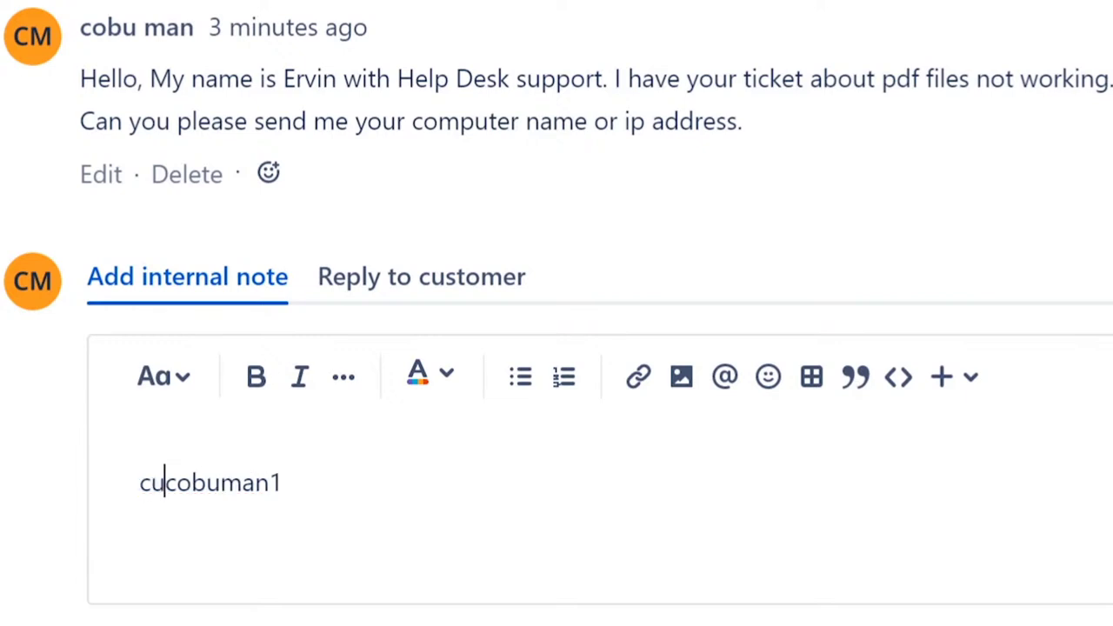
pyautogui.press('BackSpace')
pyautogui.press('BackSpace')
pyautogui.press('BackSpace')
pyautogui.write('user')
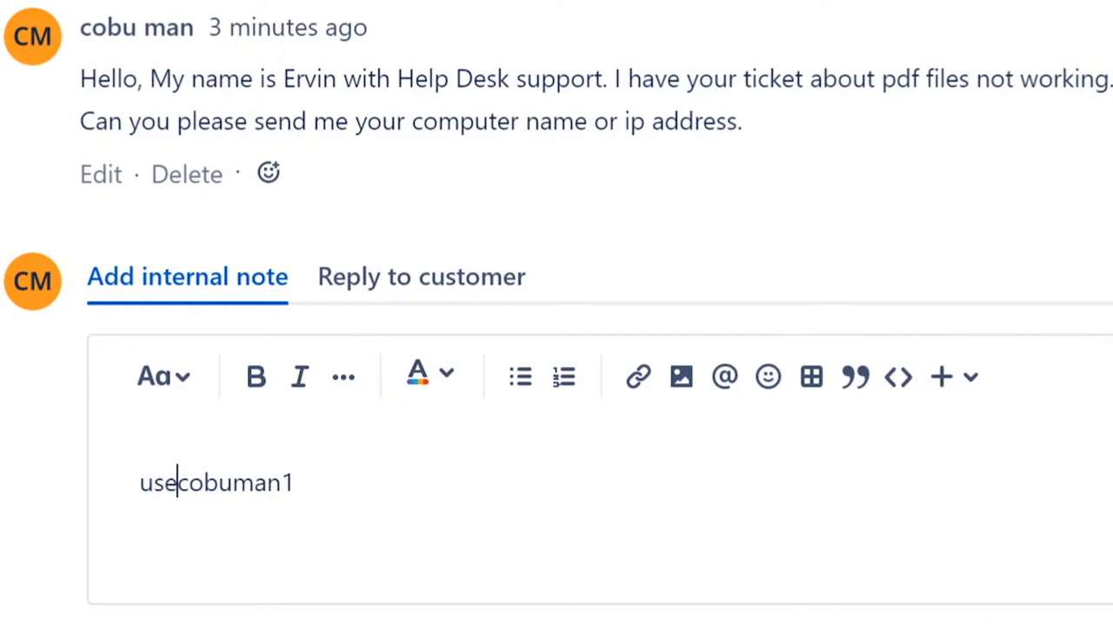
pyautogui.press('BackSpace')
pyautogui.press('BackSpace')
pyautogui.press('BackSpace')
pyautogui.press('BackSpace')
pyautogui.write("Users's p")
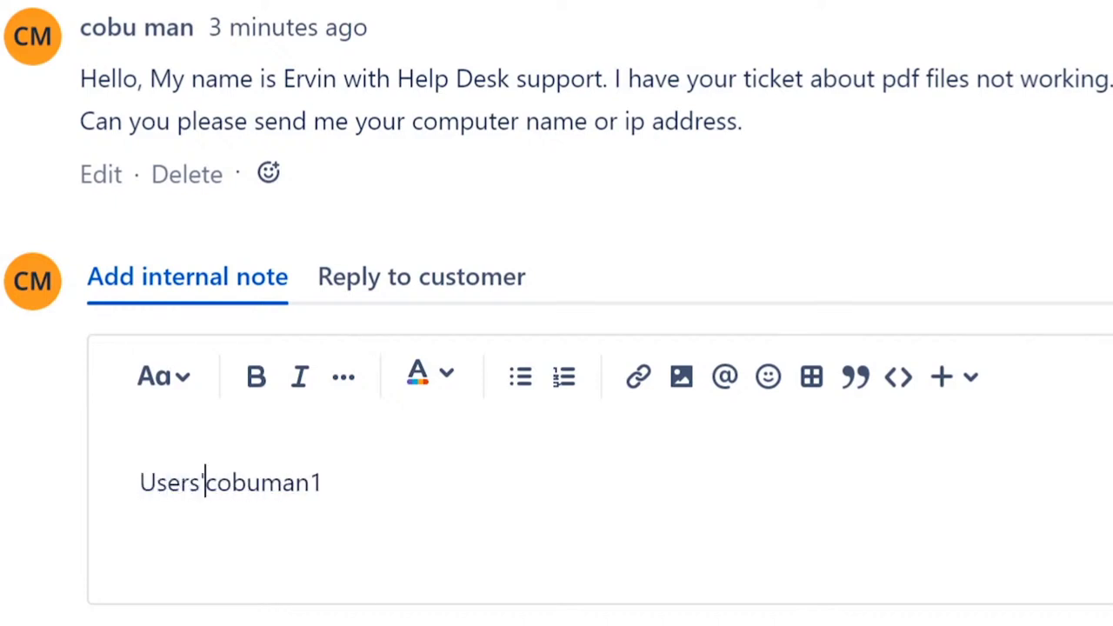
pyautogui.write('c name i')
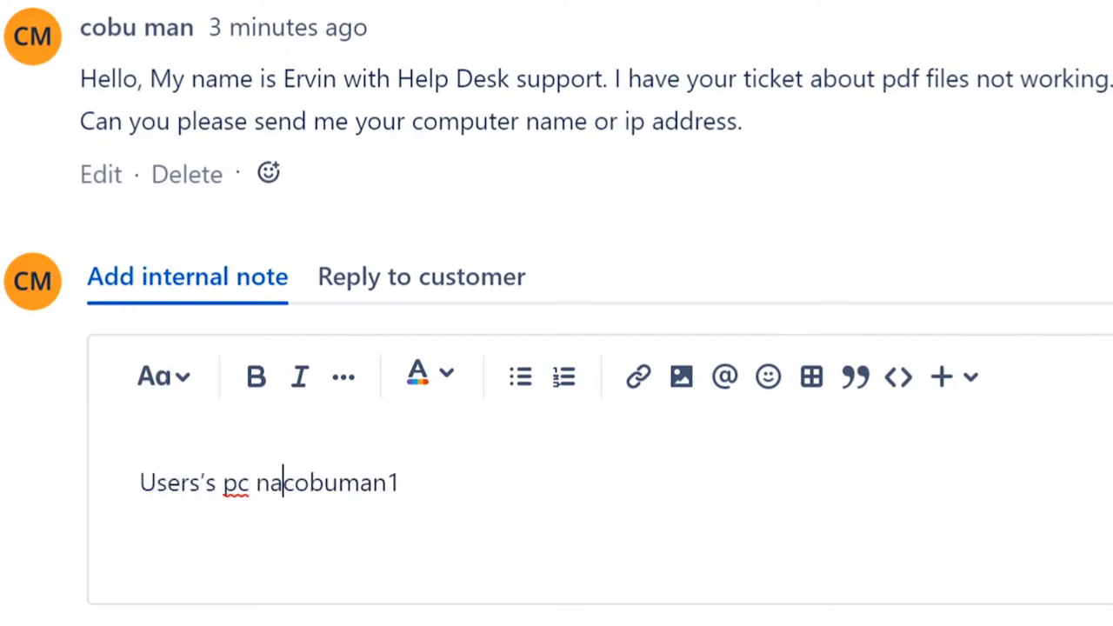
pyautogui.write('s')
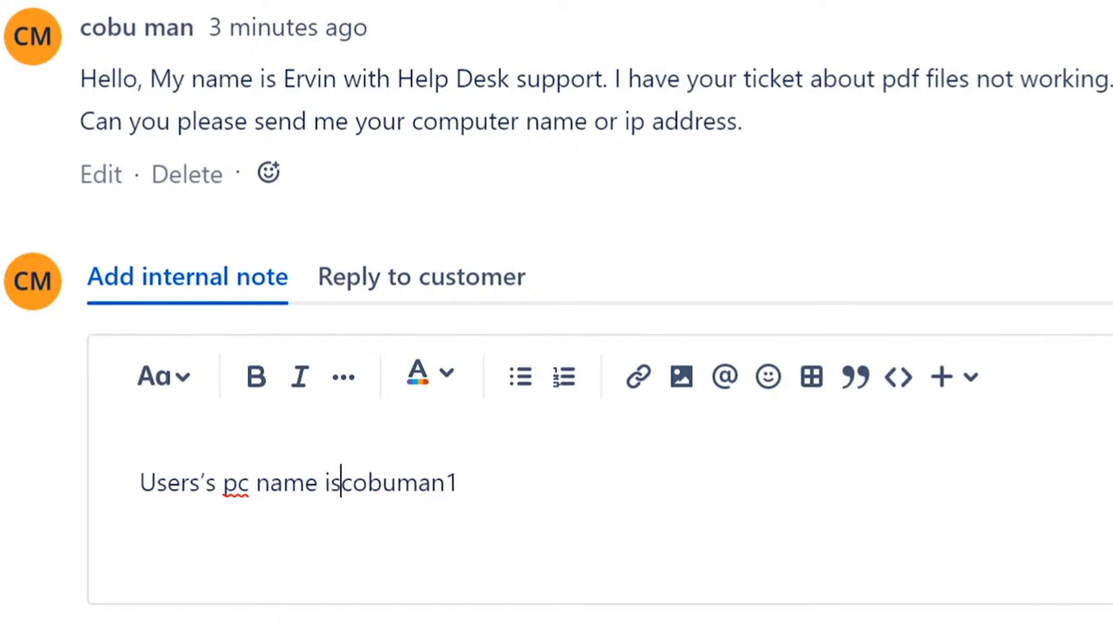
pyautogui.press('Right')
pyautogui.press('Right')
pyautogui.press('Right')
pyautogui.press('End')
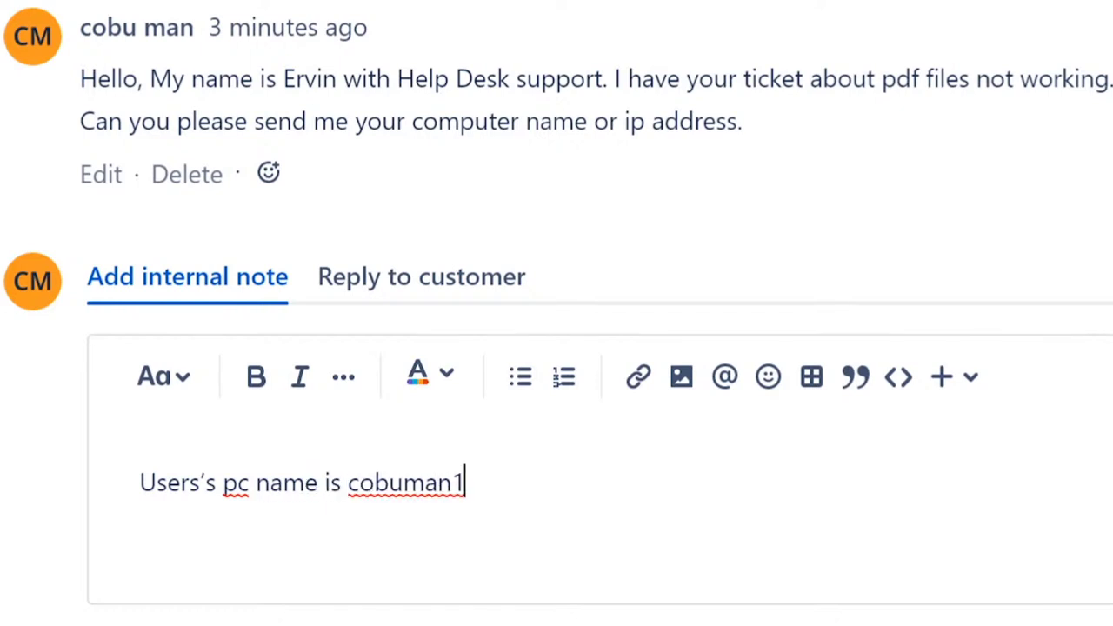
pyautogui.write('.')
pyautogui.hotkey('ctrl', 'Return')
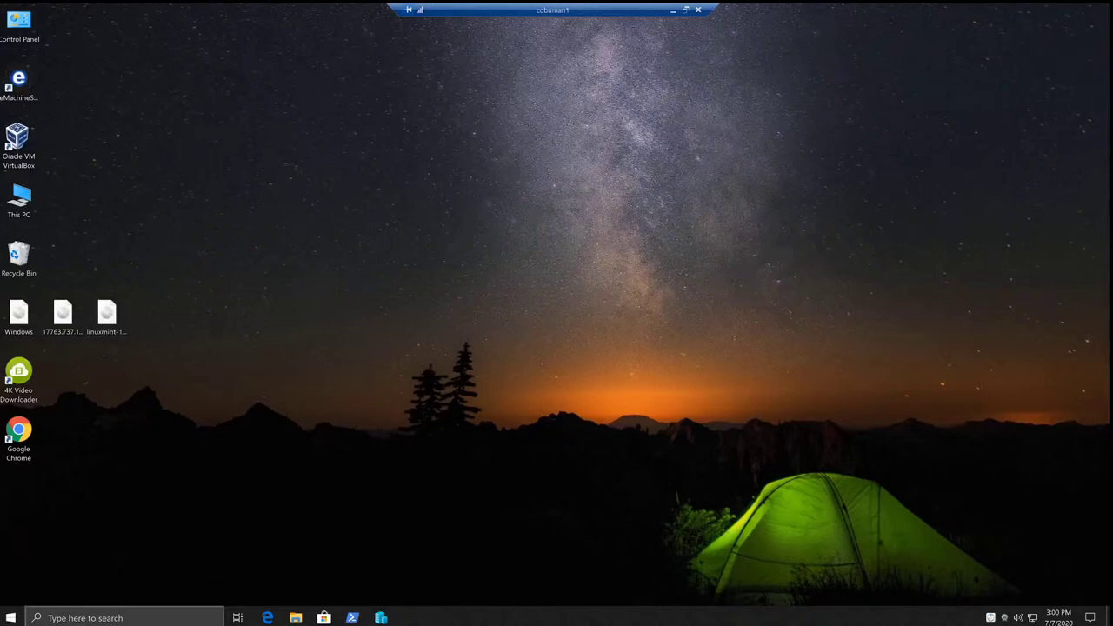
# Step: Search the remote PC for 'adobe', then dismiss the Start menu
pyautogui.click(121, 617)
pyautogui.write('adobe')
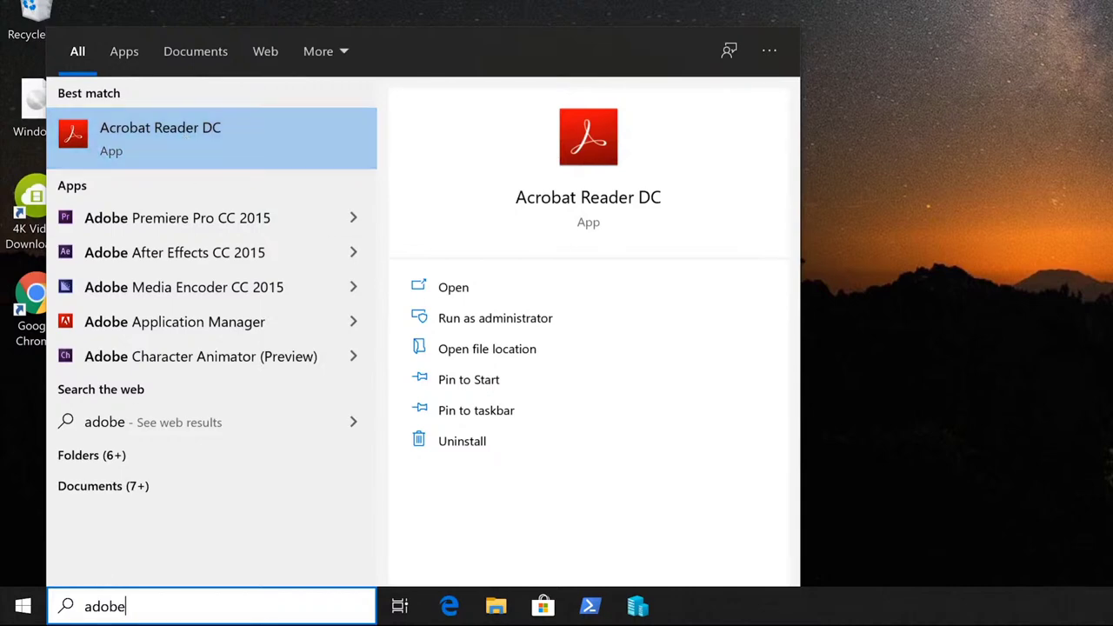
pyautogui.click(26, 610)
pyautogui.click(26, 610)
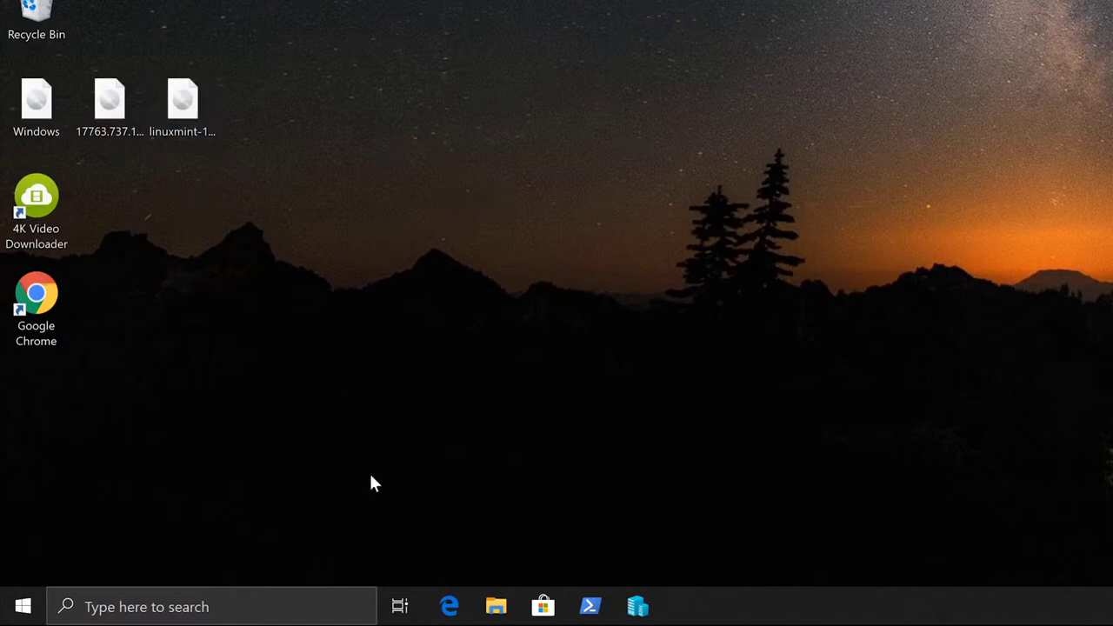
# Step: Search 'file asso' and open the 'Choose a default app for each type of file' setting
pyautogui.click(220, 606)
pyautogui.write('file')
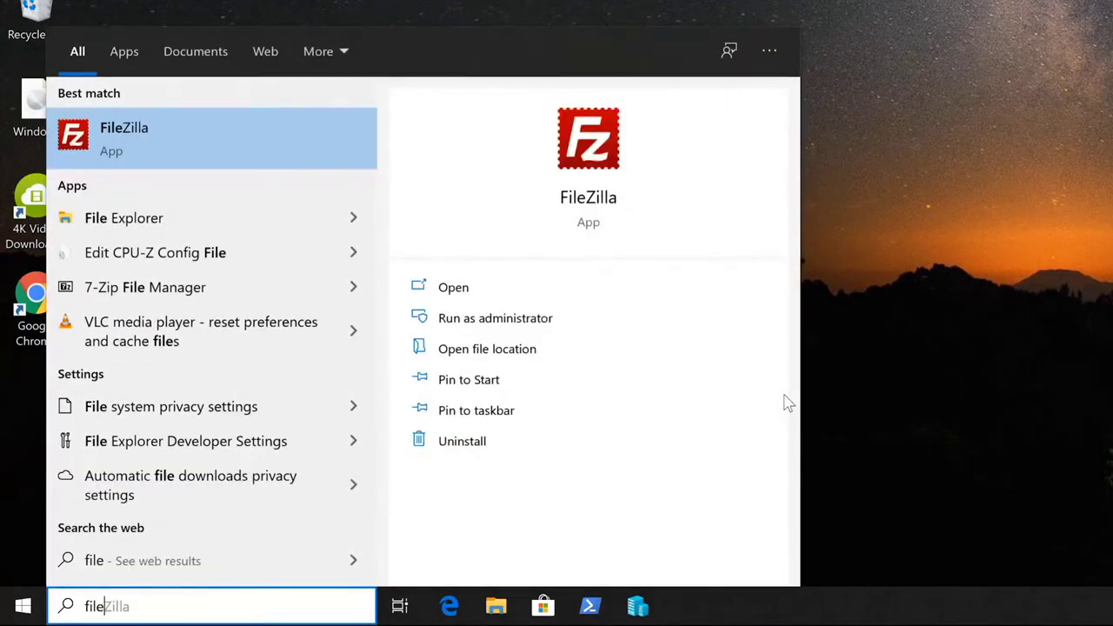
pyautogui.write(' asso')
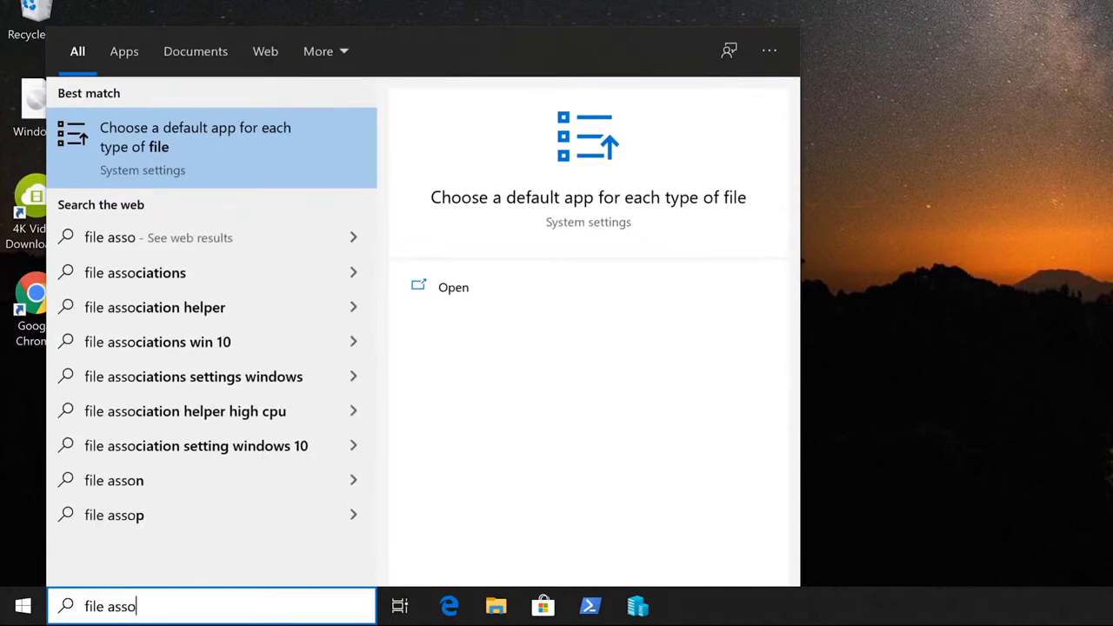
pyautogui.click(217, 151)
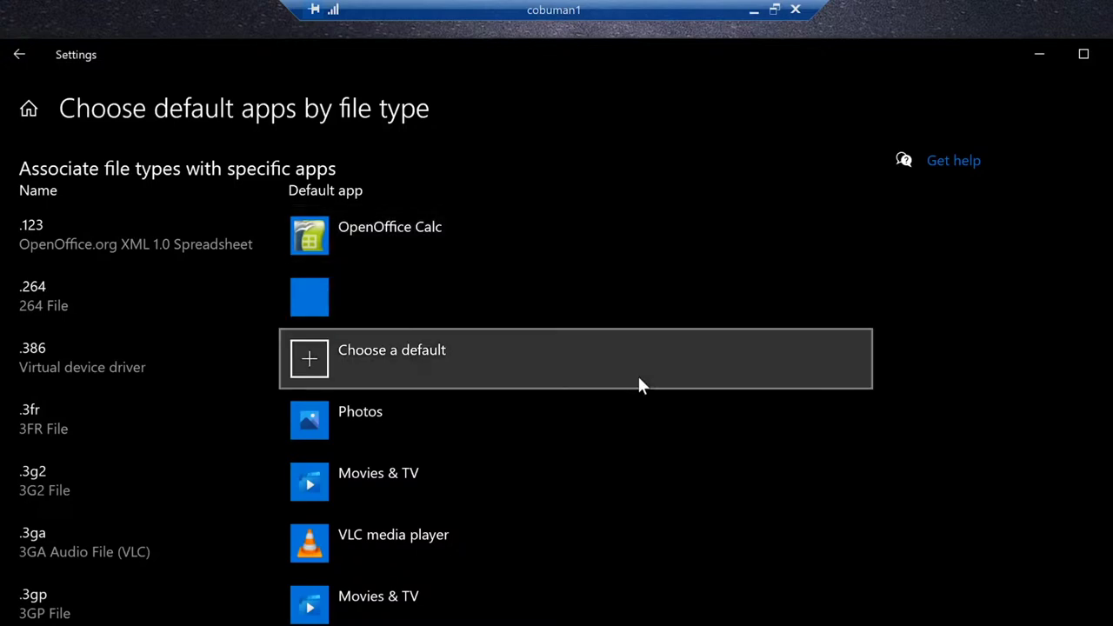
# Step: Scroll the file-type list down to .pdf, moving the Settings window off the screen edge
pyautogui.scroll(-15, 623, 383)
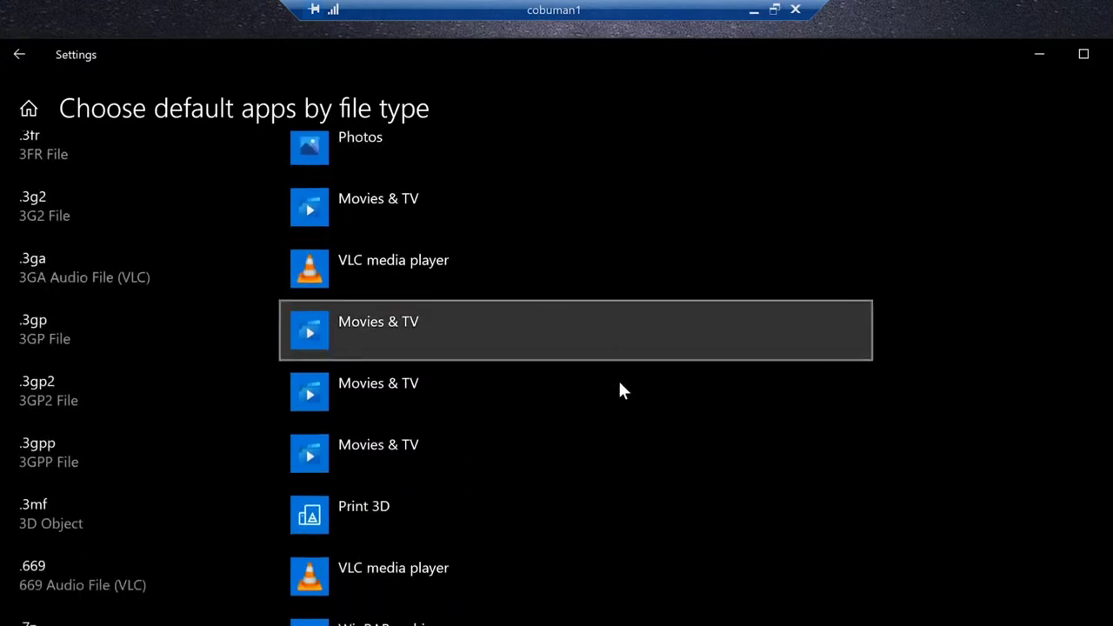
pyautogui.scroll(-3, 646, 395)
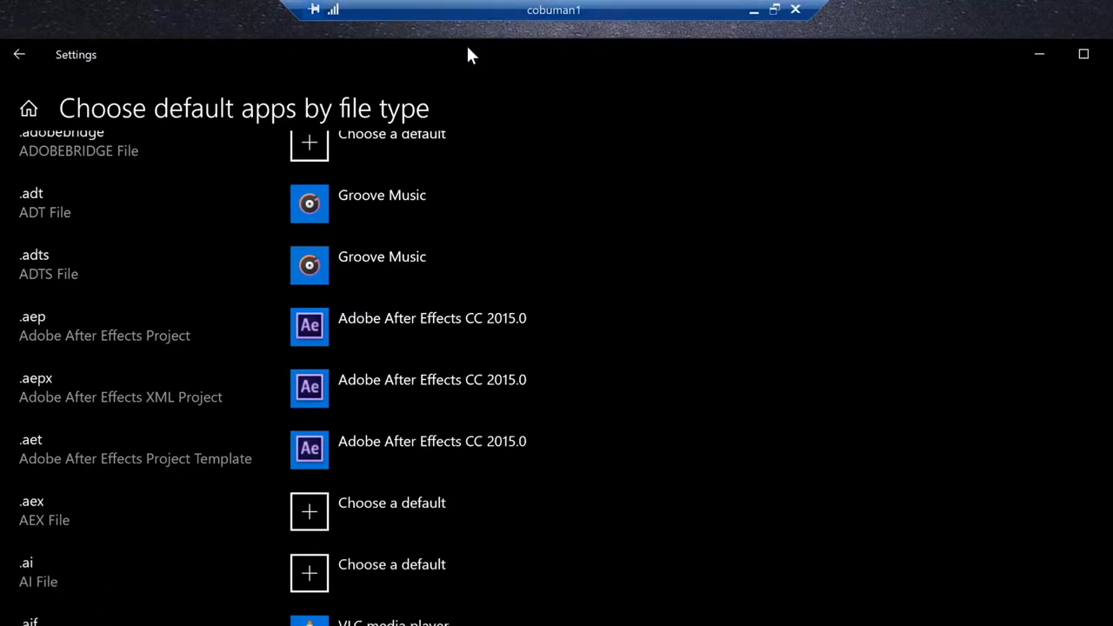
pyautogui.moveTo(543, 44); pyautogui.dragTo(628, 46)
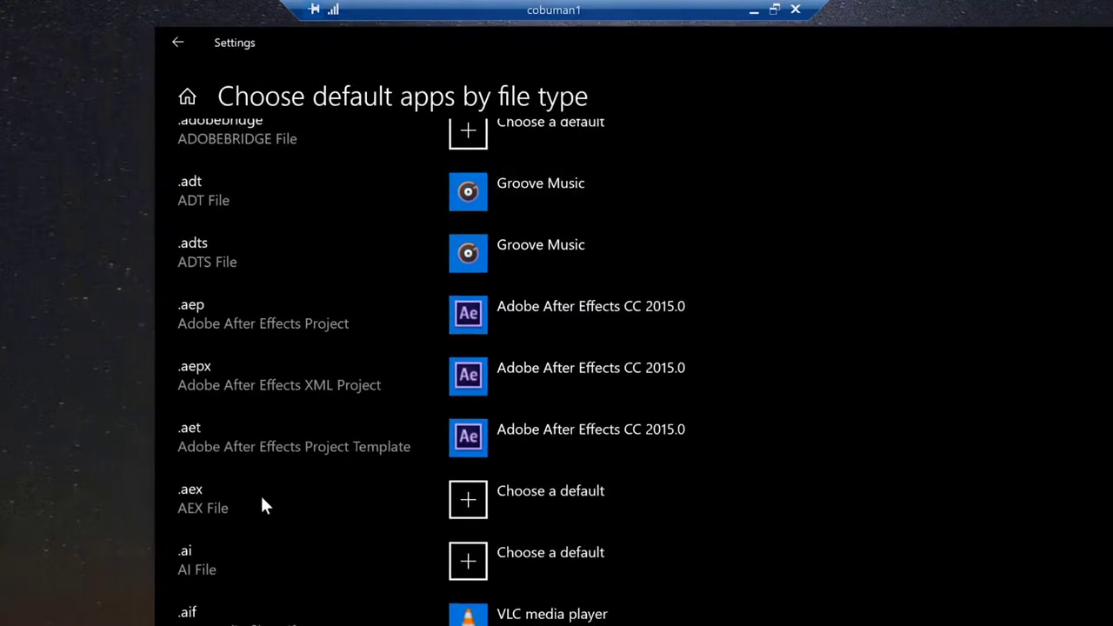
pyautogui.scroll(-2, 262, 499)
pyautogui.scroll(-20, 246, 501)
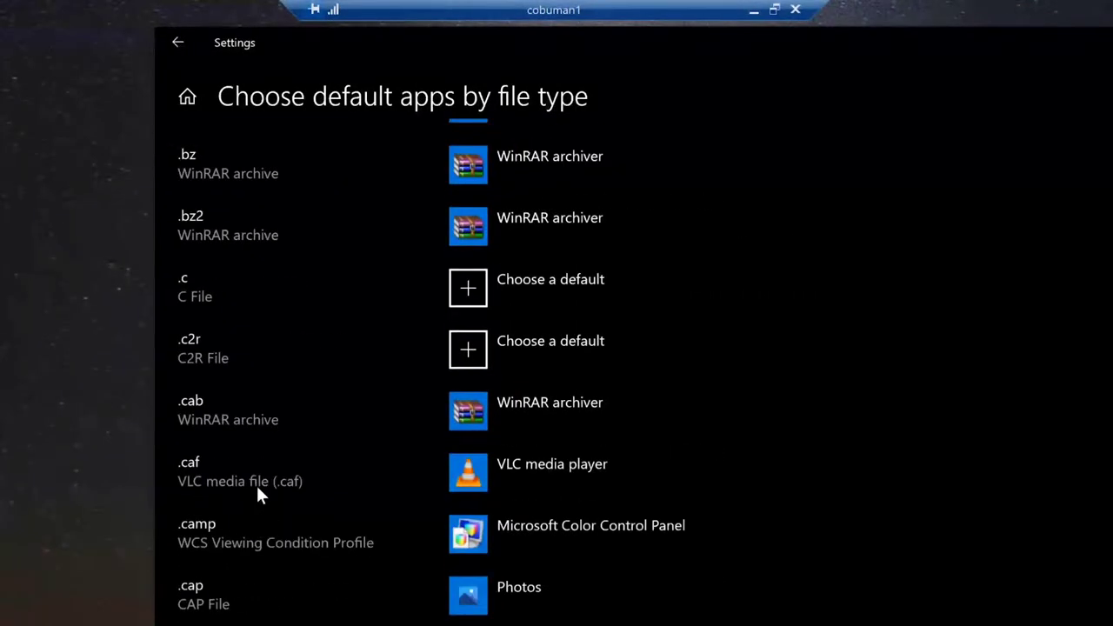
pyautogui.scroll(-10, 256, 482)
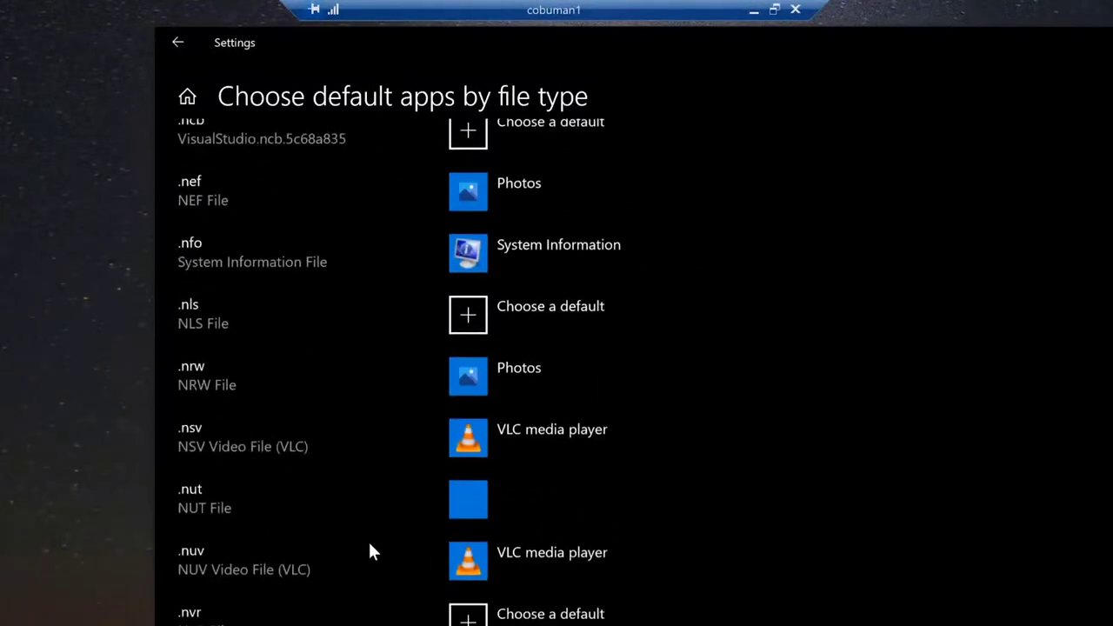
pyautogui.scroll(-8, 368, 546)
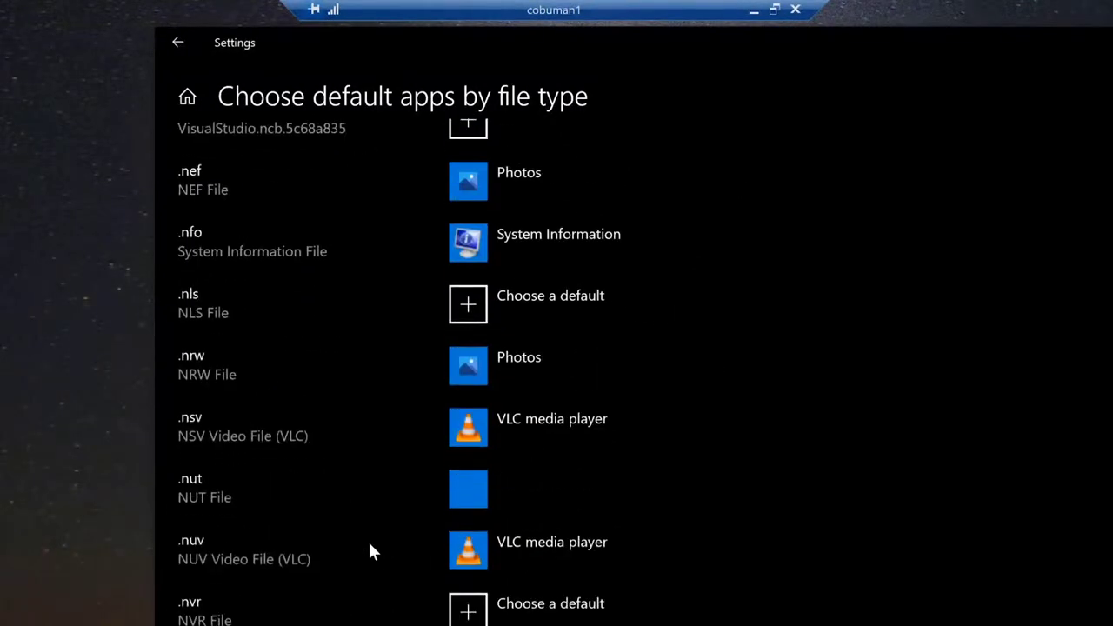
pyautogui.scroll(-7, 369, 551)
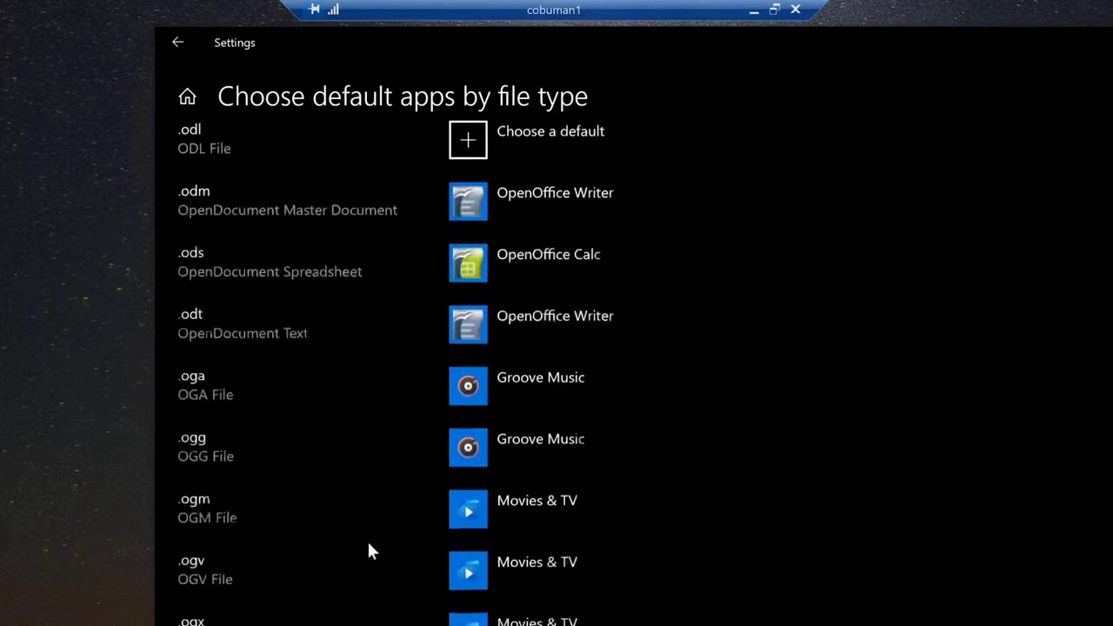
pyautogui.scroll(-3, 367, 551)
pyautogui.scroll(-5, 366, 550)
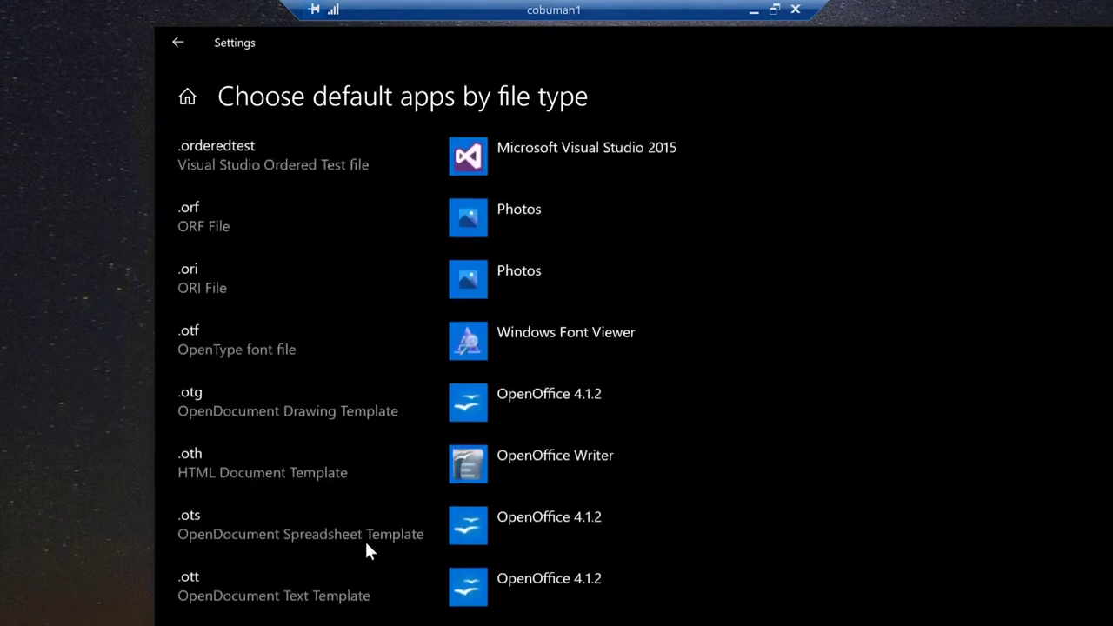
pyautogui.scroll(-3, 370, 553)
pyautogui.scroll(-1, 370, 554)
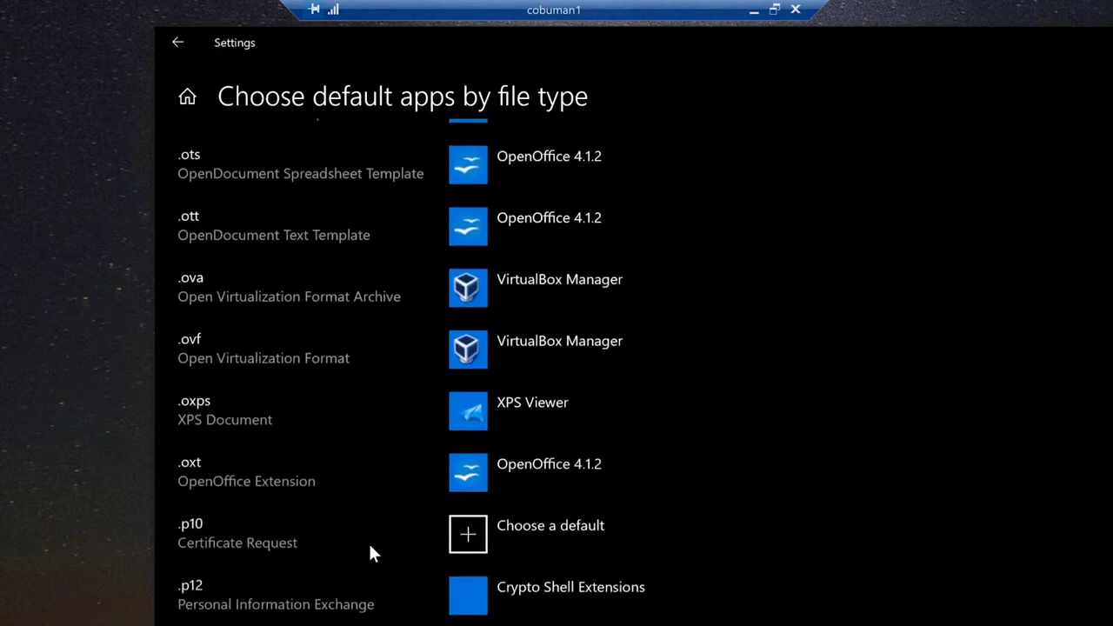
pyautogui.scroll(-3, 370, 554)
pyautogui.scroll(-4, 369, 554)
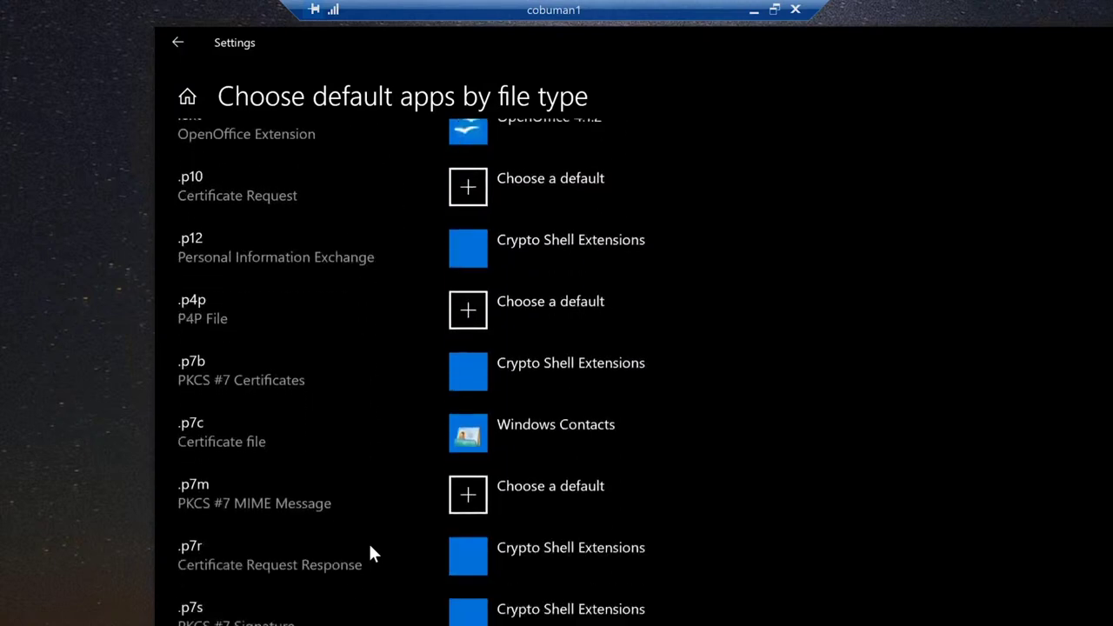
pyautogui.scroll(-4, 370, 554)
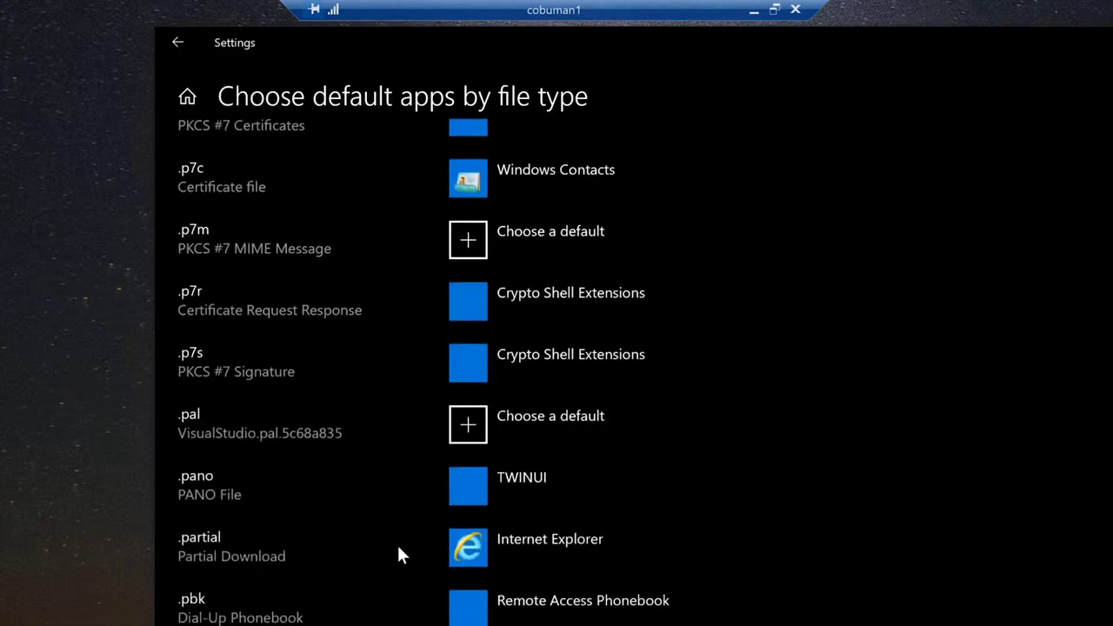
pyautogui.scroll(-3, 324, 600)
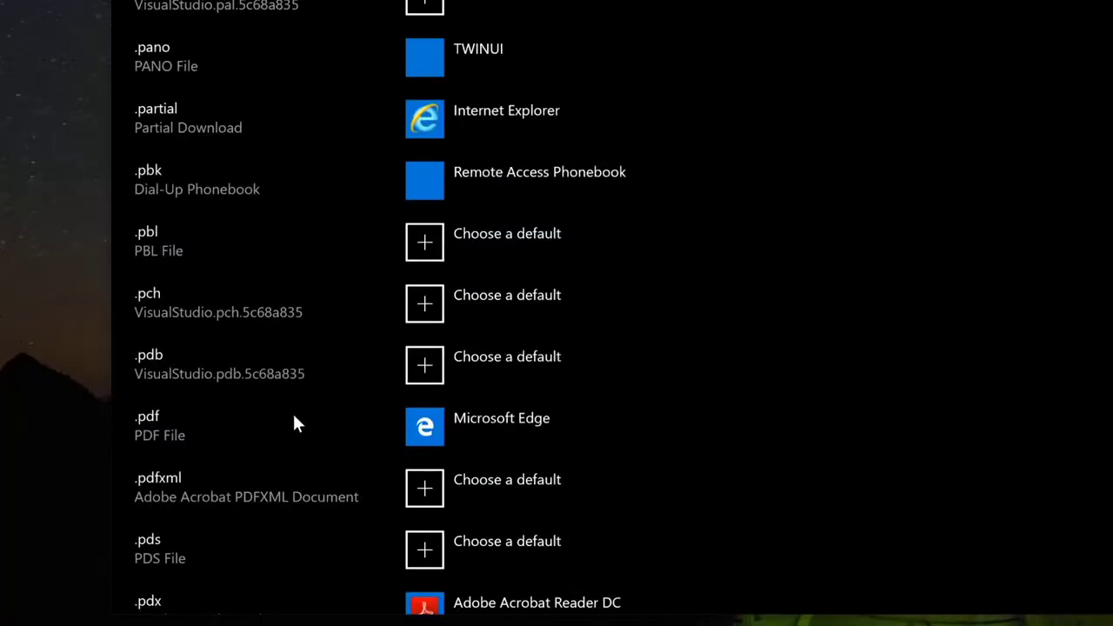
pyautogui.scroll(-3, 196, 400)
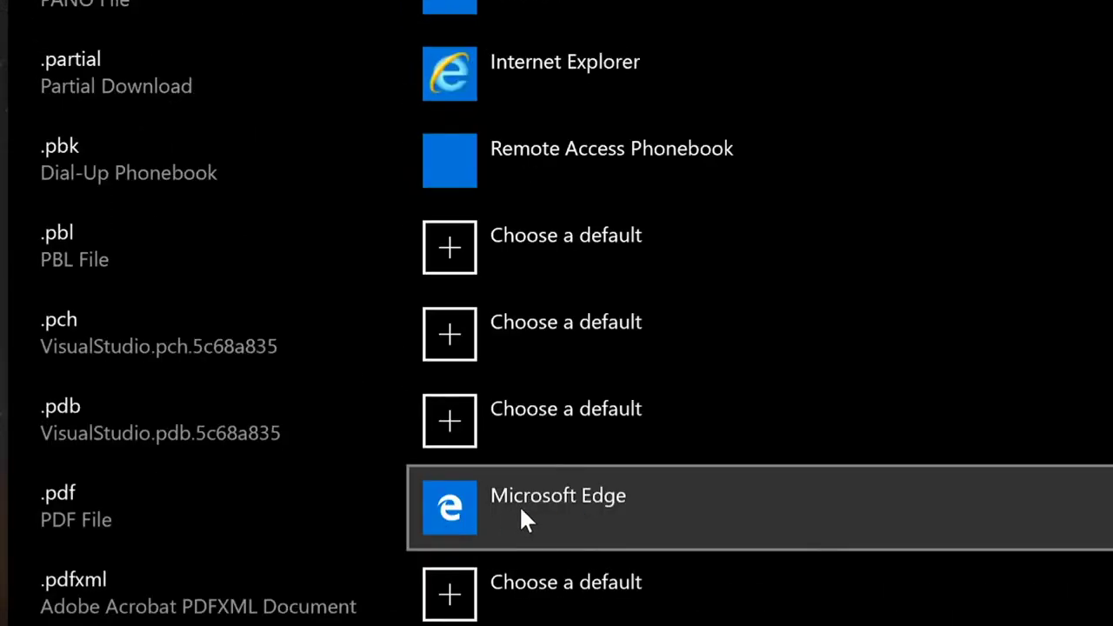
# Step: Change the .pdf default from Microsoft Edge to Adobe Acrobat Reader DC and close Settings
pyautogui.click(555, 507)
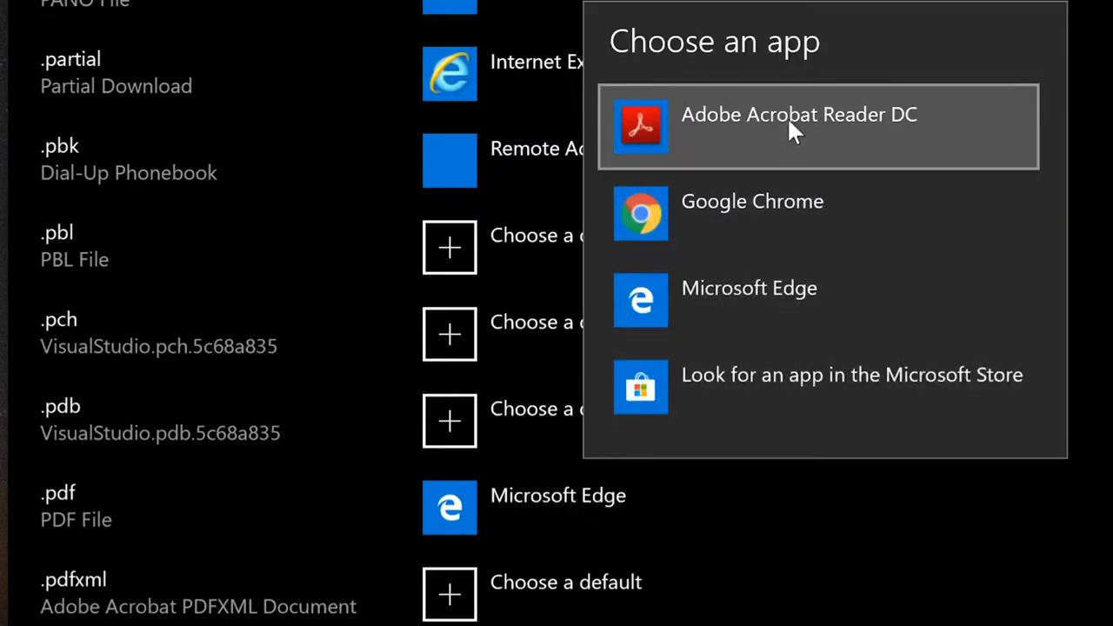
pyautogui.click(788, 116)
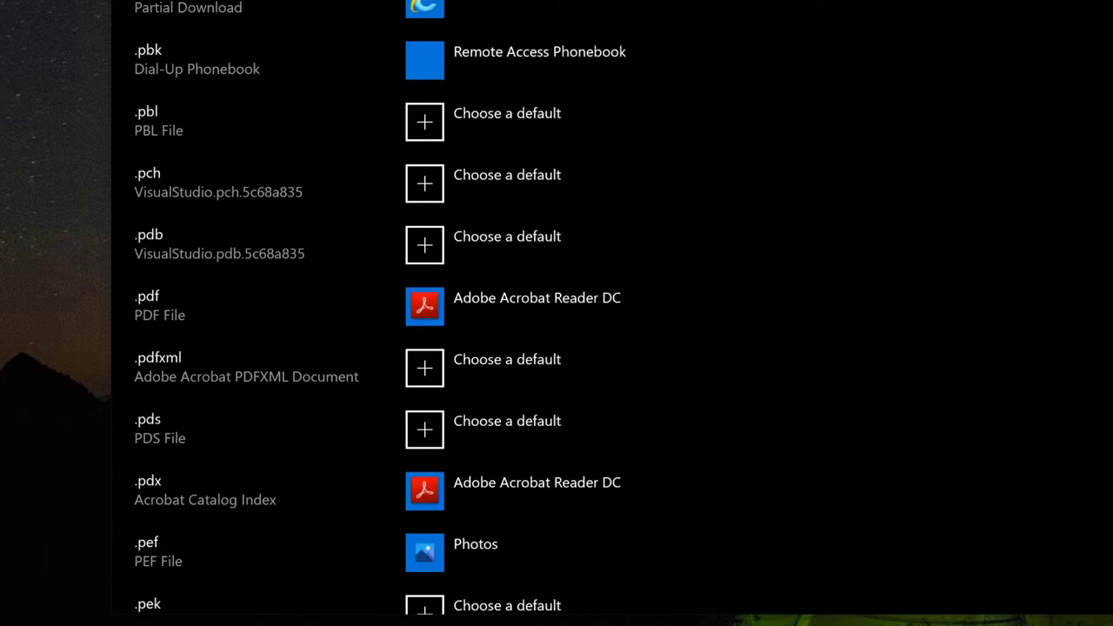
pyautogui.hotkey('alt', 'F4')
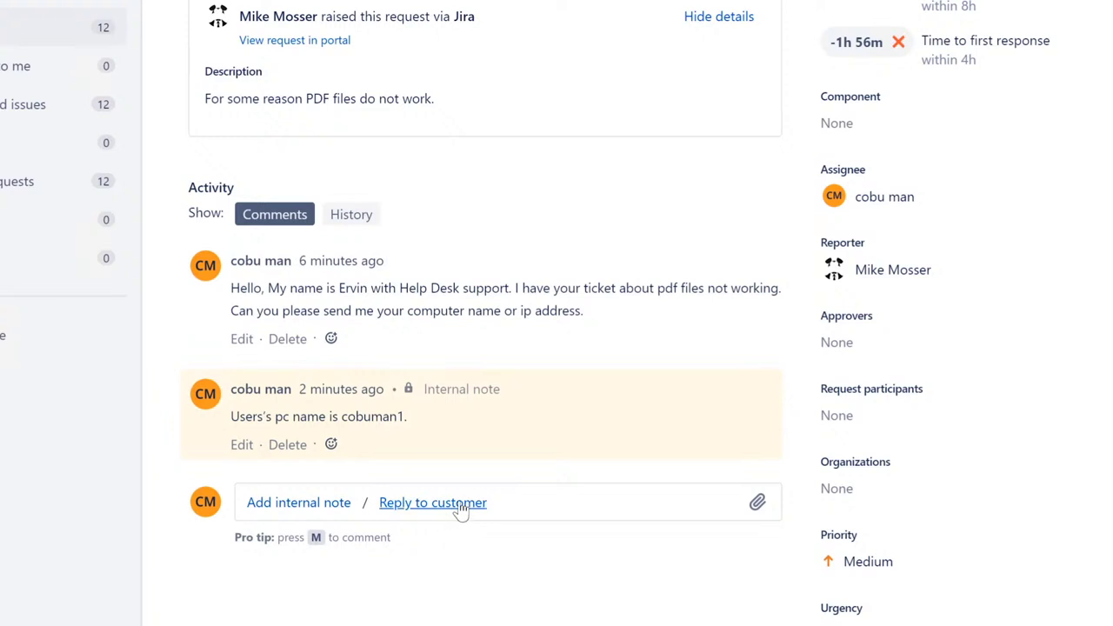
# Step: Save an internal note 'Changed file association to resolve .pdf issues.' signed with the agent's name
pyautogui.click(313, 513)
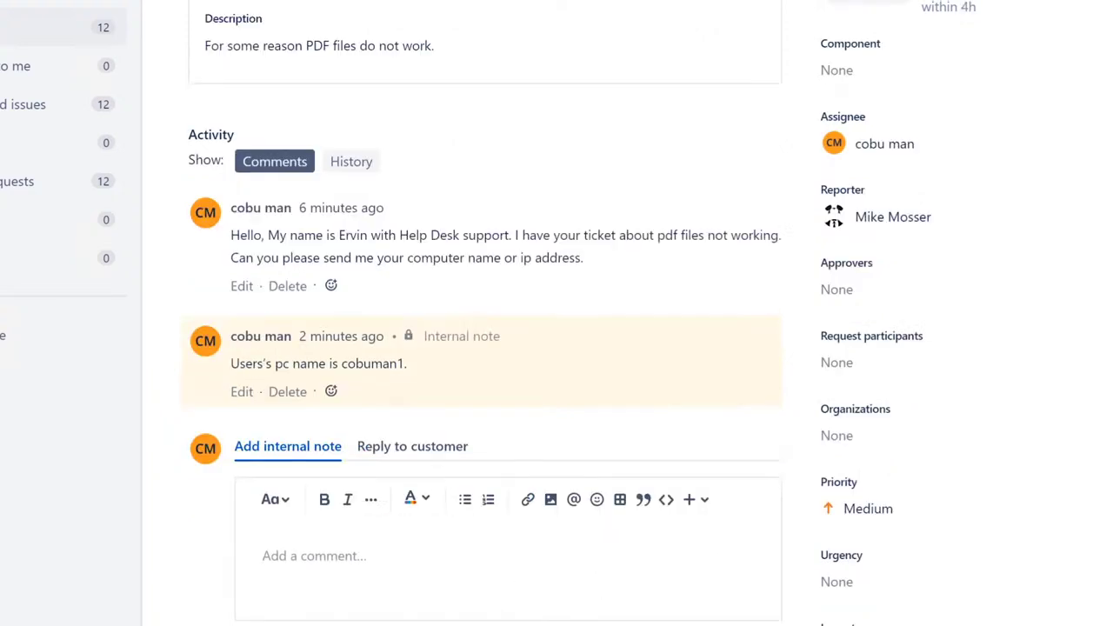
pyautogui.write('Changed f')
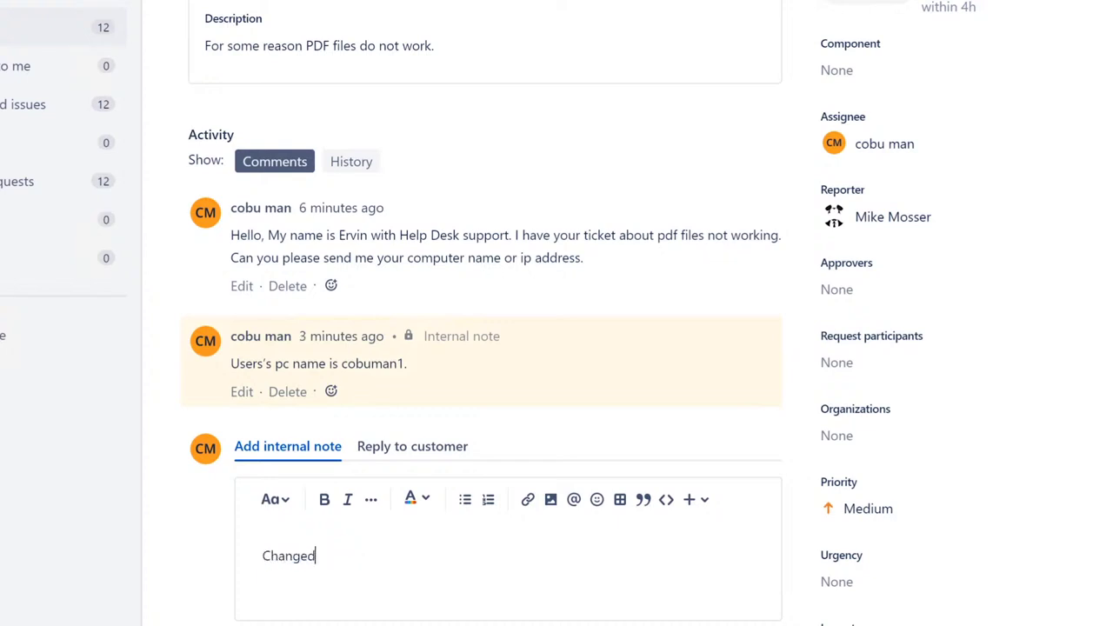
pyautogui.write('ile a')
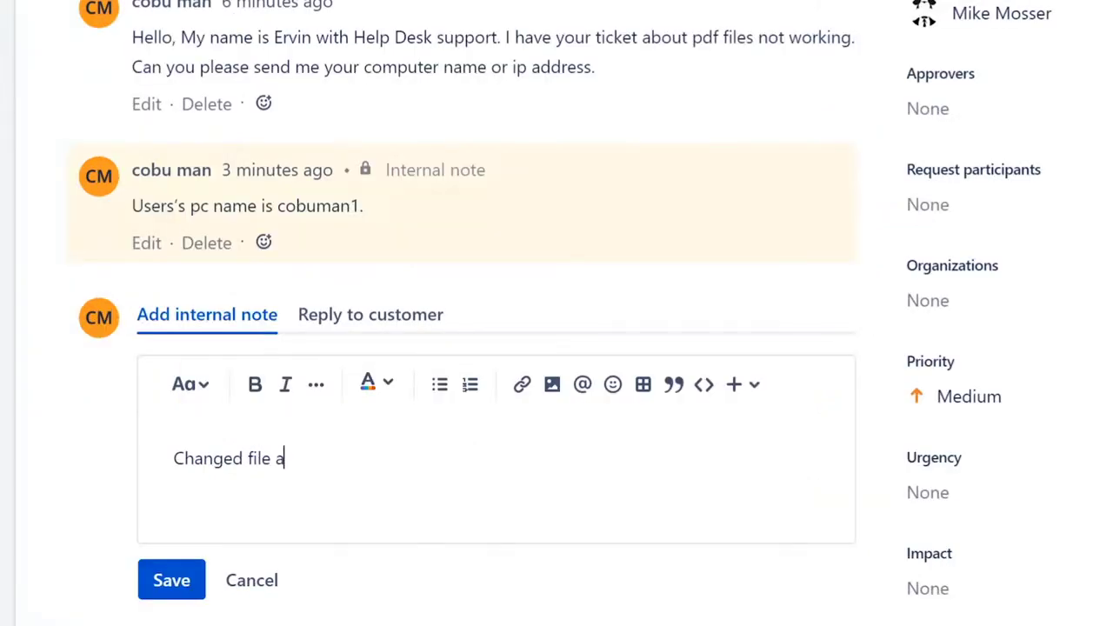
pyautogui.write('ssocitaion')
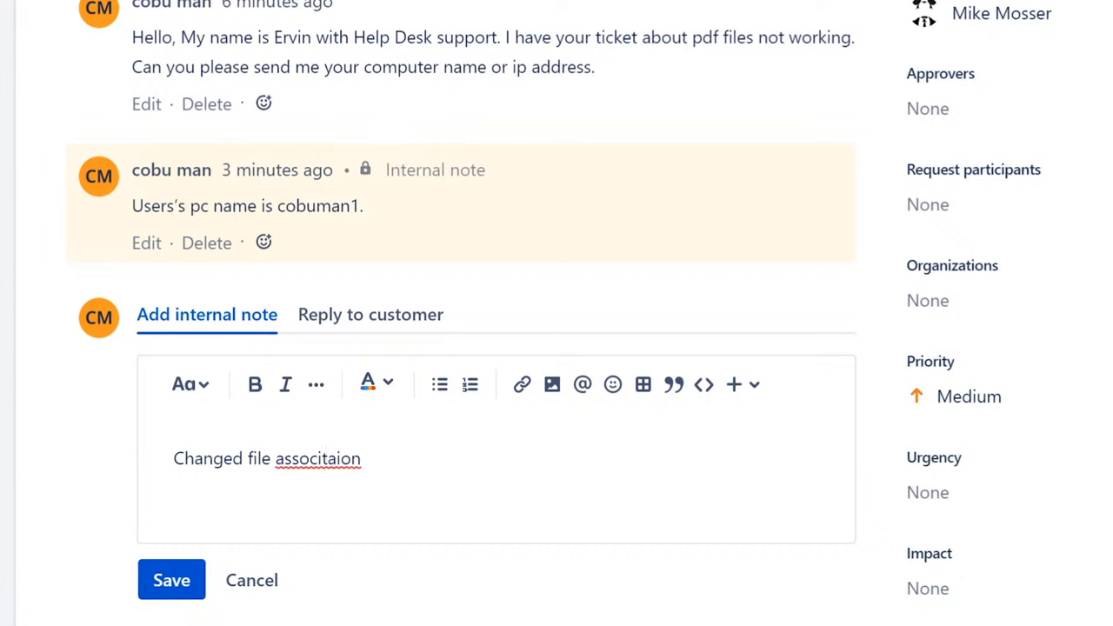
pyautogui.rightClick(339, 458)
pyautogui.click(452, 153)
pyautogui.write('to allow pdf')
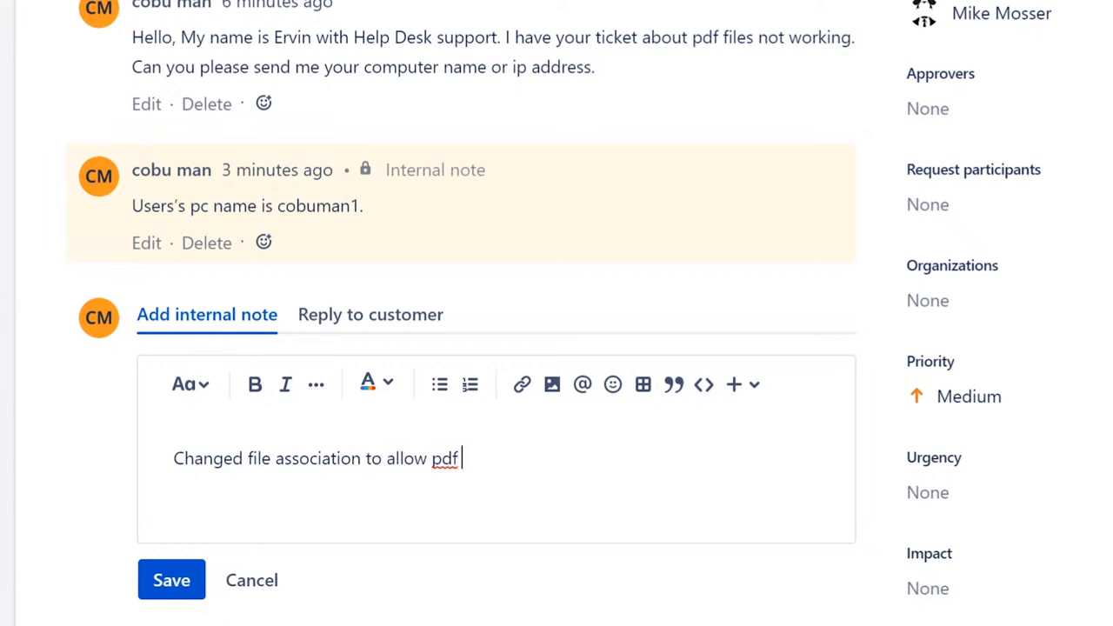
pyautogui.press('BackSpace')
pyautogui.press('BackSpace')
pyautogui.press('BackSpace')
pyautogui.press('BackSpace')
pyautogui.press('BackSpace')
pyautogui.press('BackSpace')
pyautogui.press('BackSpace')
pyautogui.press('BackSpace')
pyautogui.press('BackSpace')
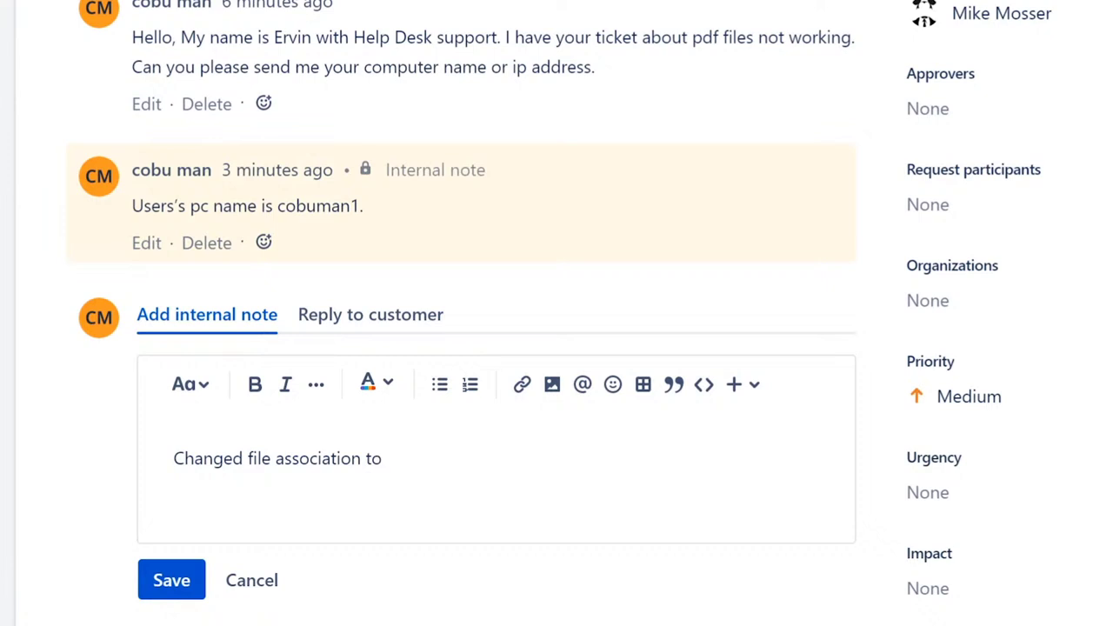
pyautogui.write('resolve .pdf')
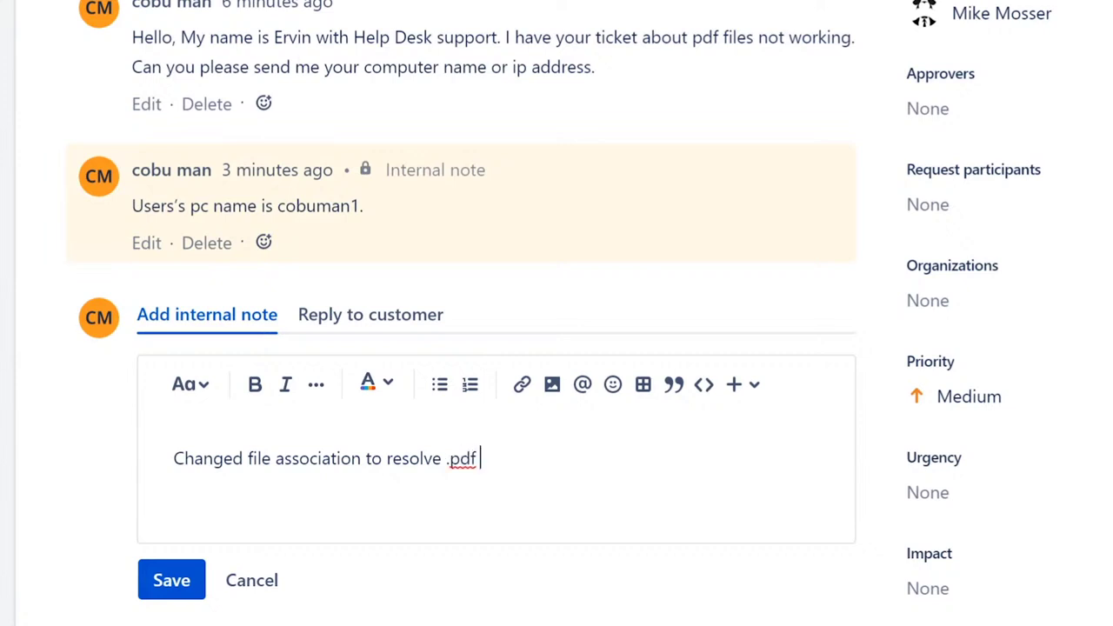
pyautogui.write(' issues. Ervi')
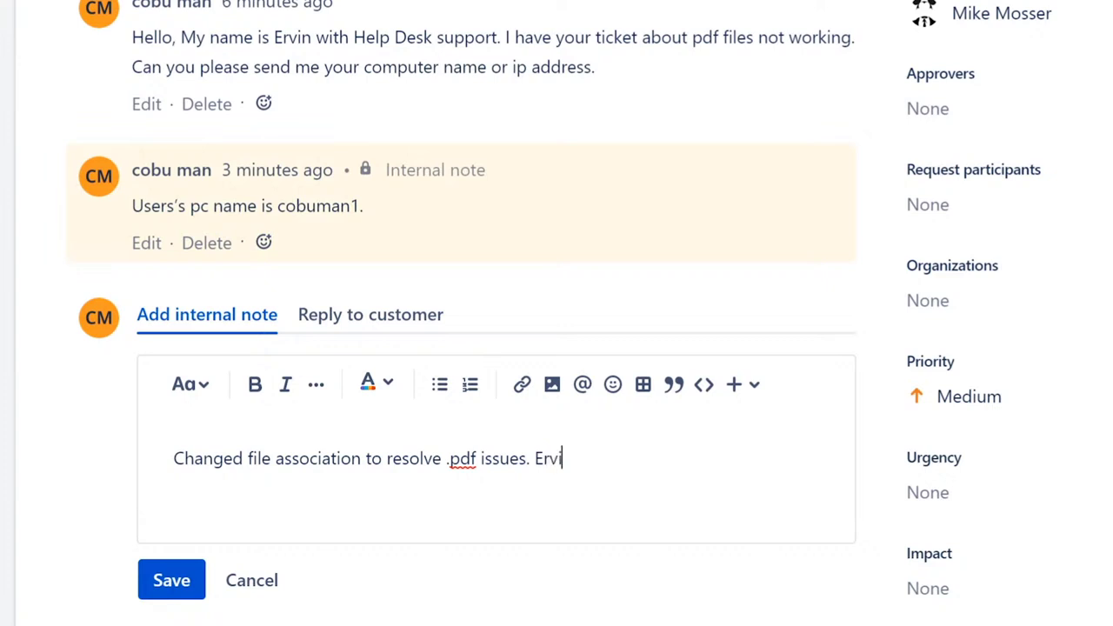
pyautogui.write('n')
pyautogui.click(171, 584)
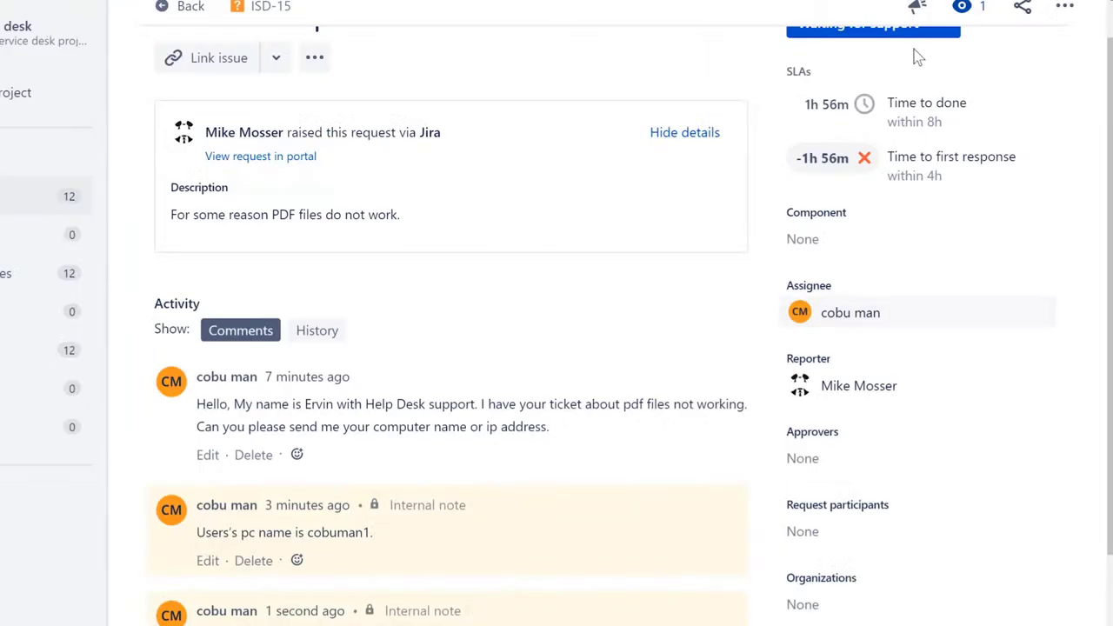
pyautogui.scroll(1, 989, 235)
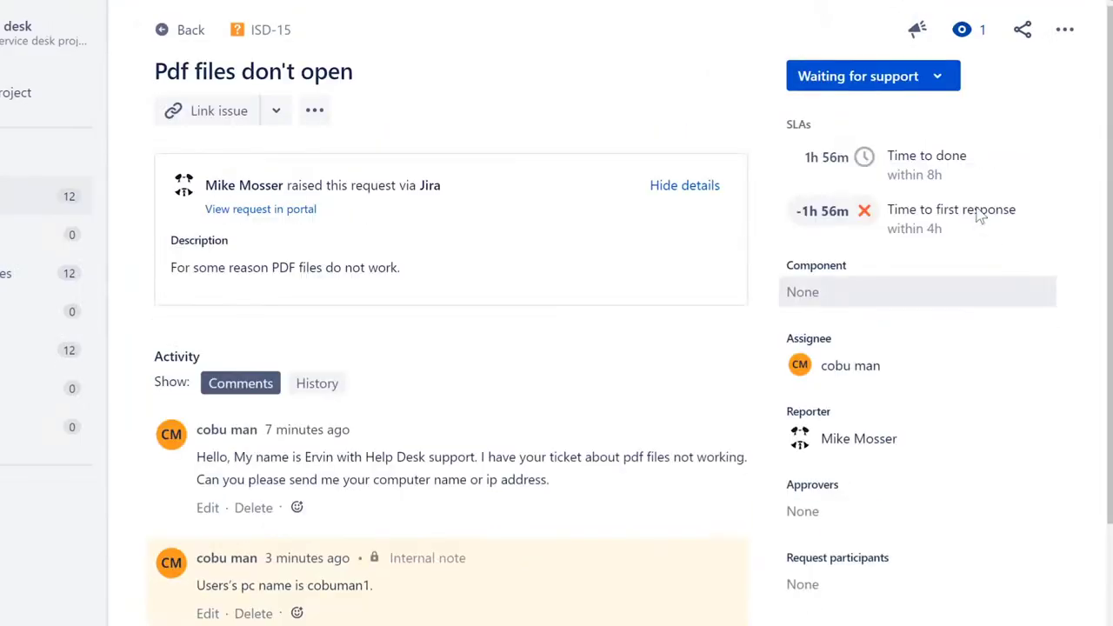
# Step: Set ISD-15's status to Completed and go back to the All open queue
pyautogui.click(891, 84)
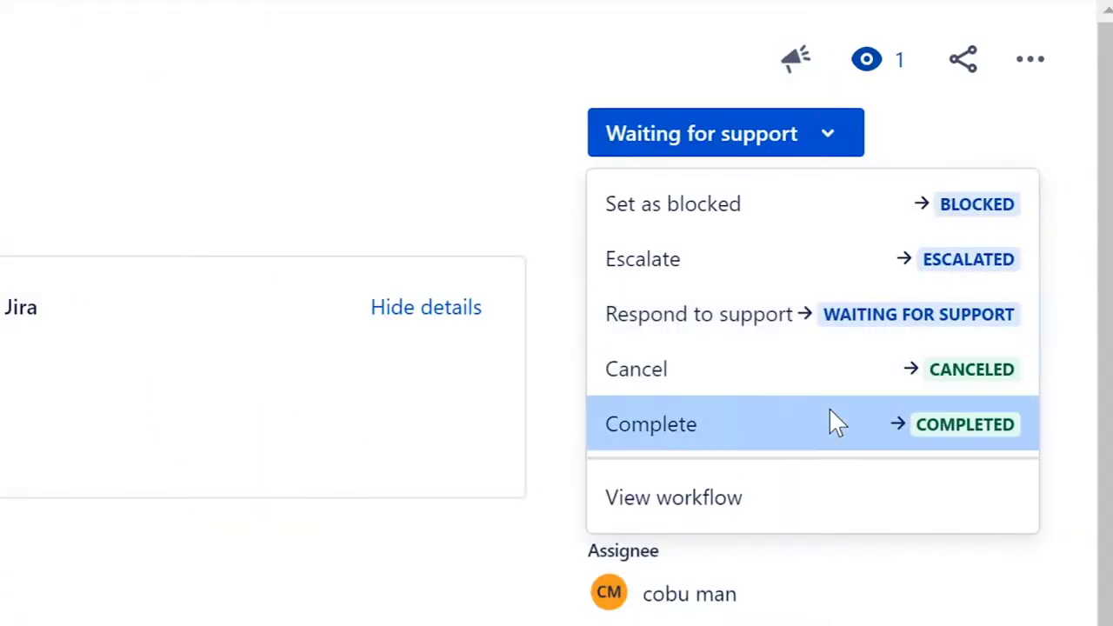
pyautogui.click(832, 424)
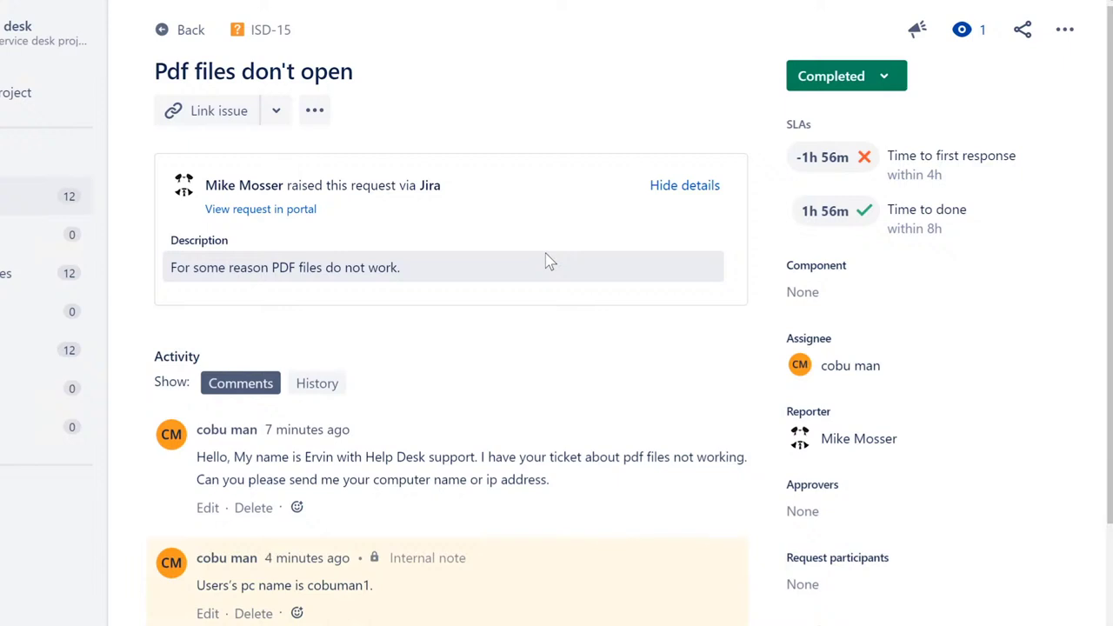
pyautogui.click(193, 40)
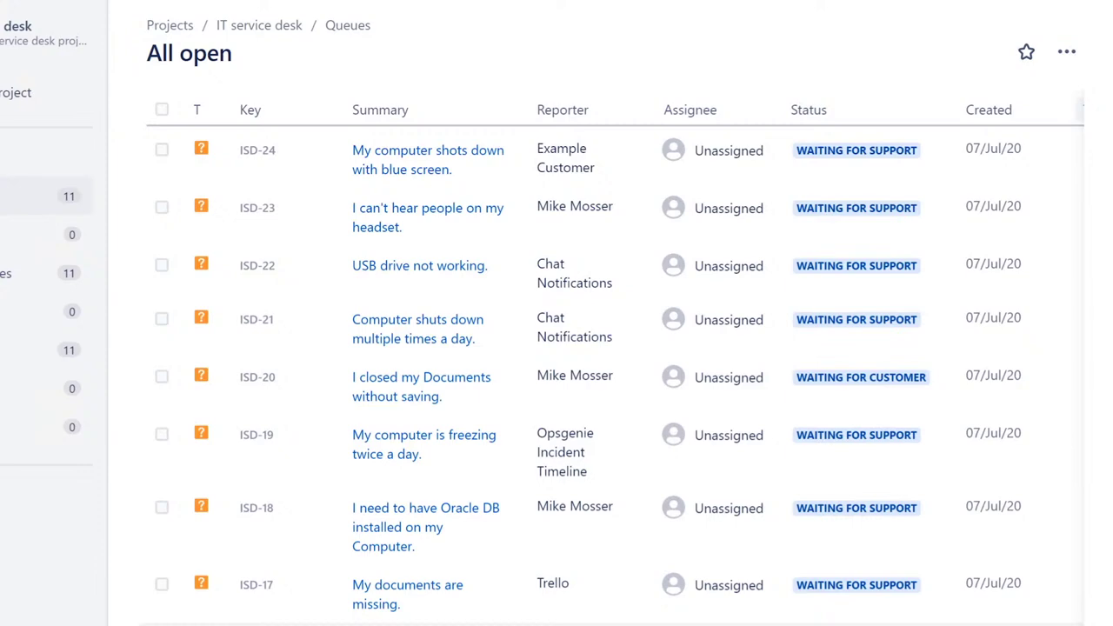
# Step: Open ISD-16 'Websites are super slow.', assign it to myself, and discard the accidental description edit
pyautogui.click(467, 597)
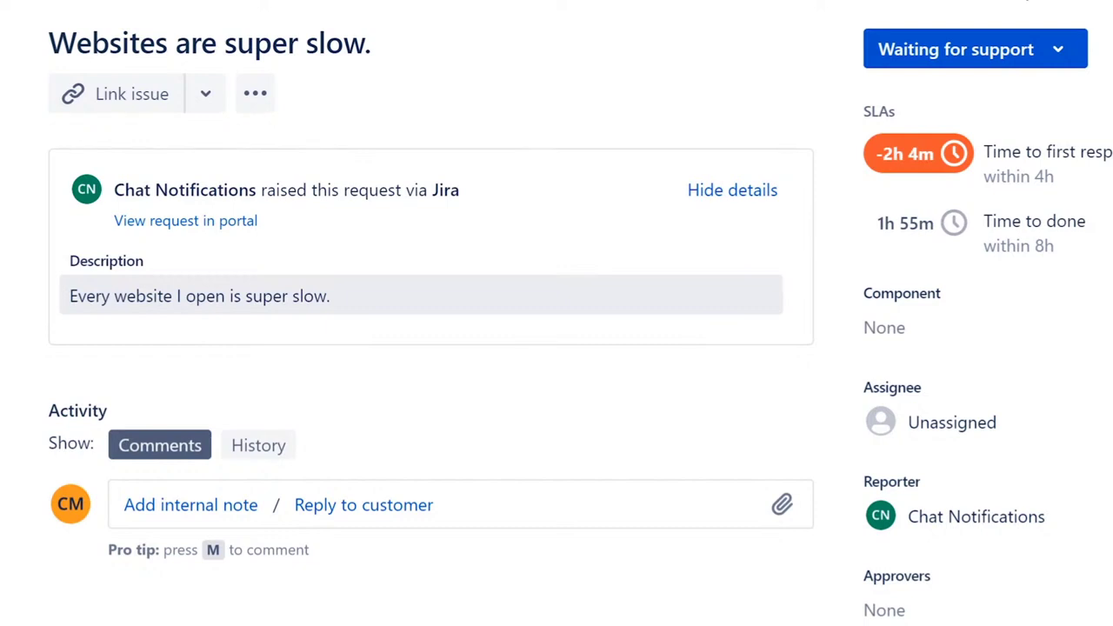
pyautogui.click(317, 300)
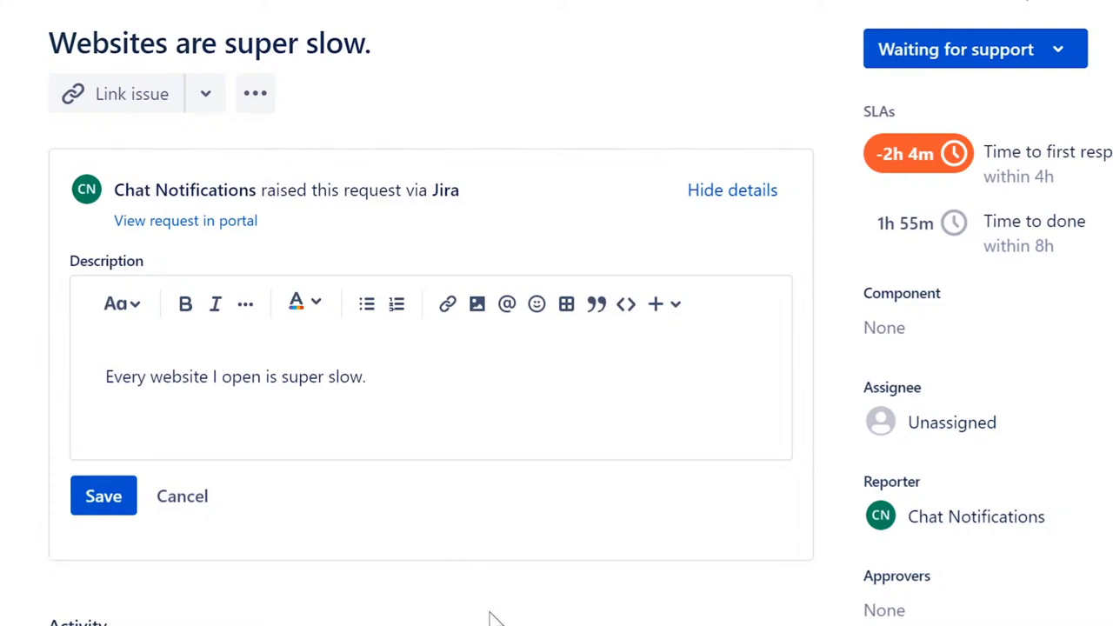
pyautogui.click(1011, 435)
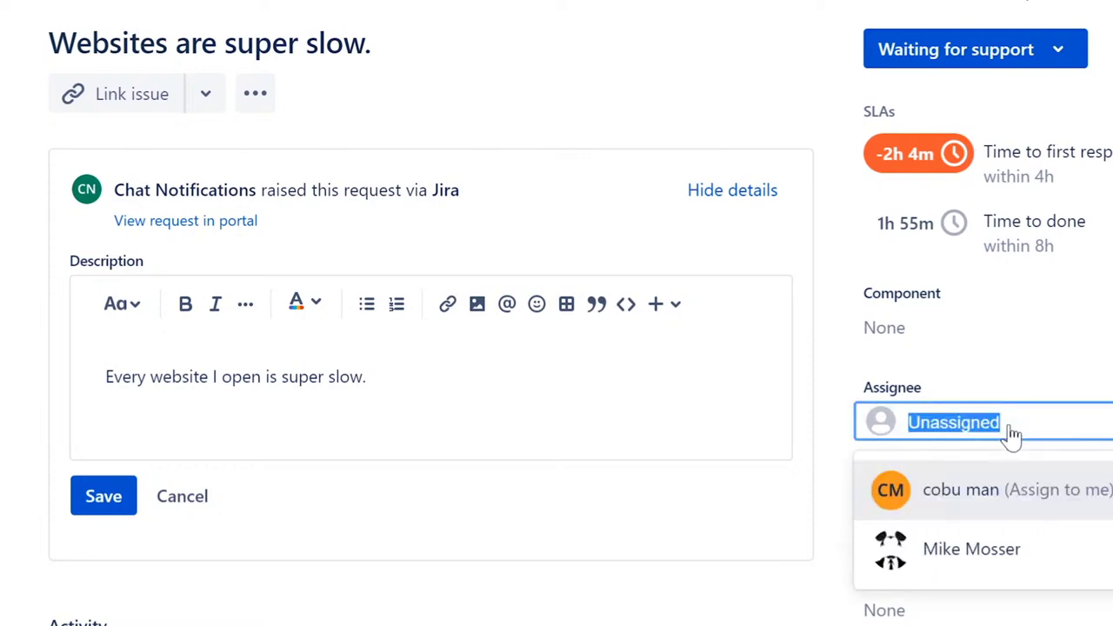
pyautogui.click(1041, 494)
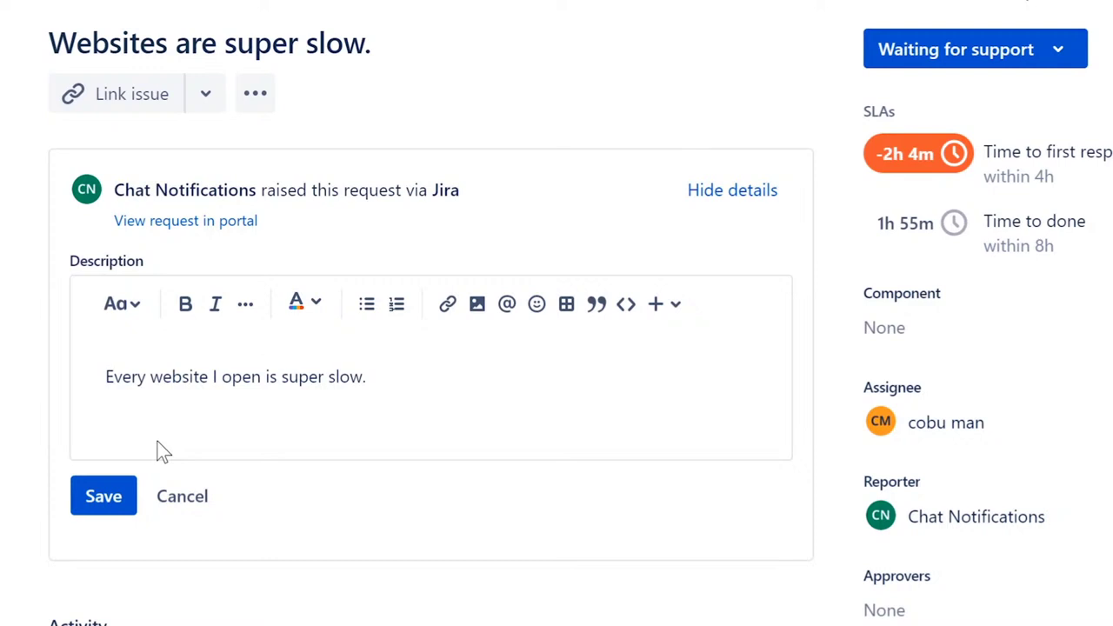
pyautogui.click(199, 512)
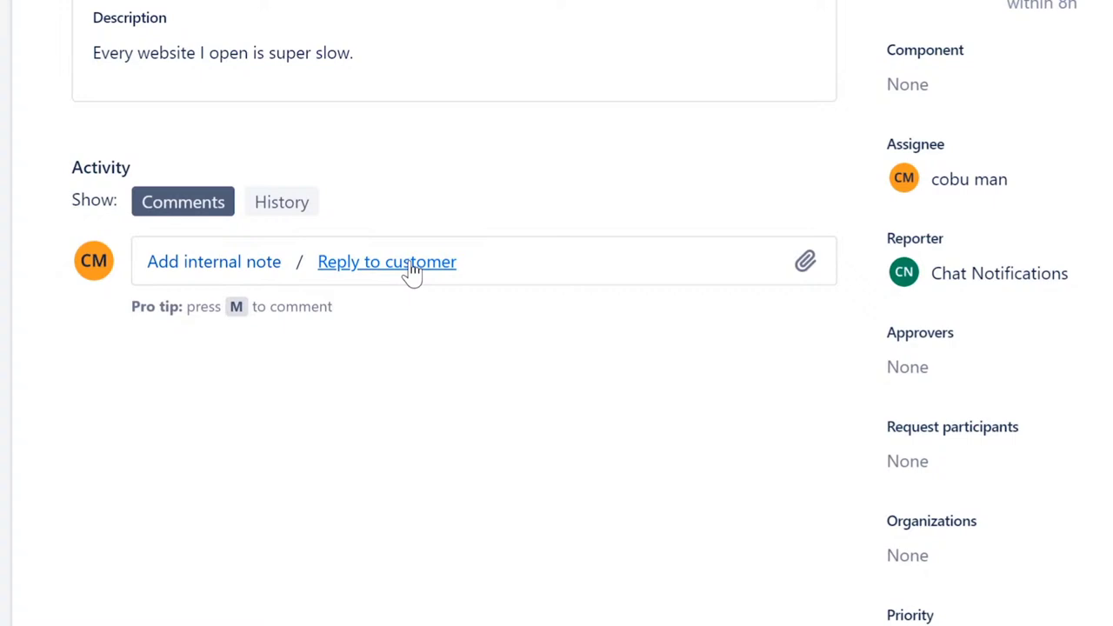
pyautogui.click(412, 264)
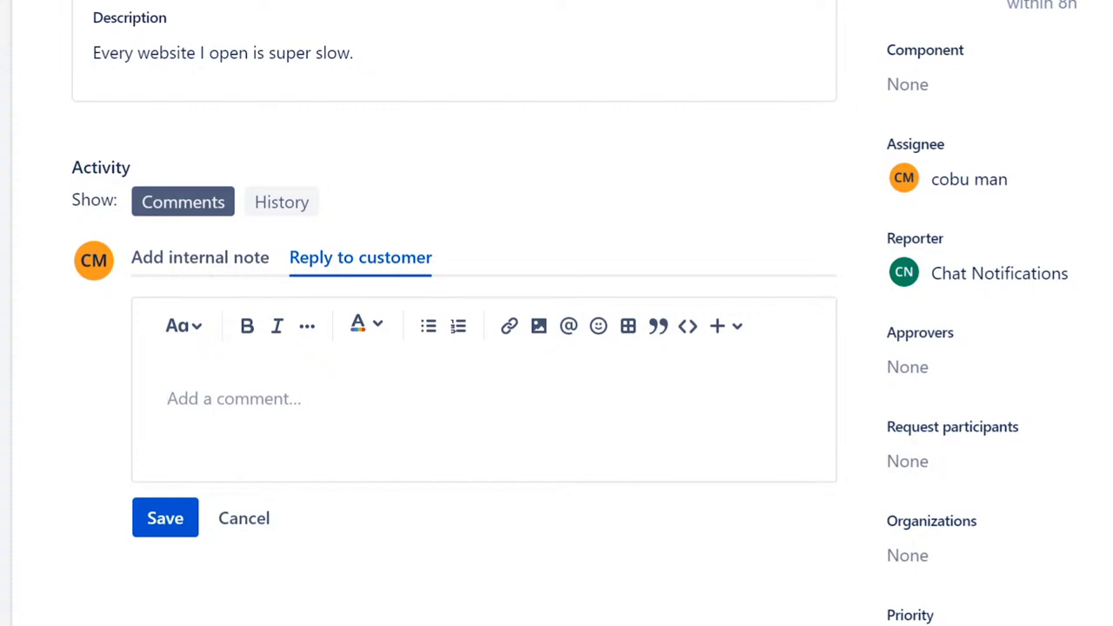
# Step: Post a Tech Support reply offering help with slow websites and asking for the PC name or IP address
pyautogui.write('Hel')
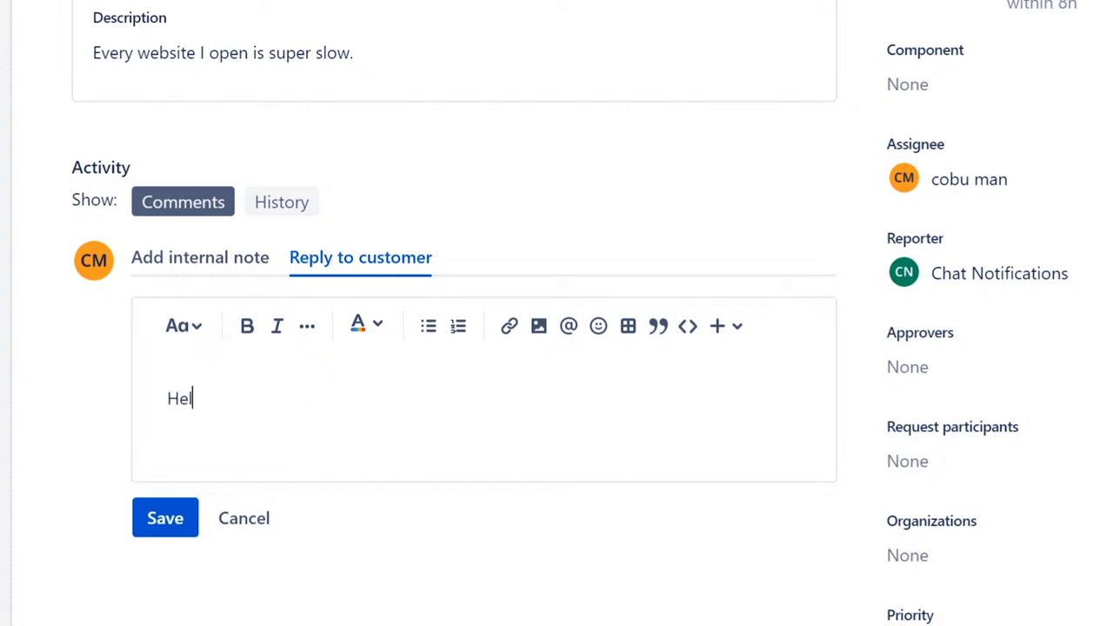
pyautogui.write('lo, my nam')
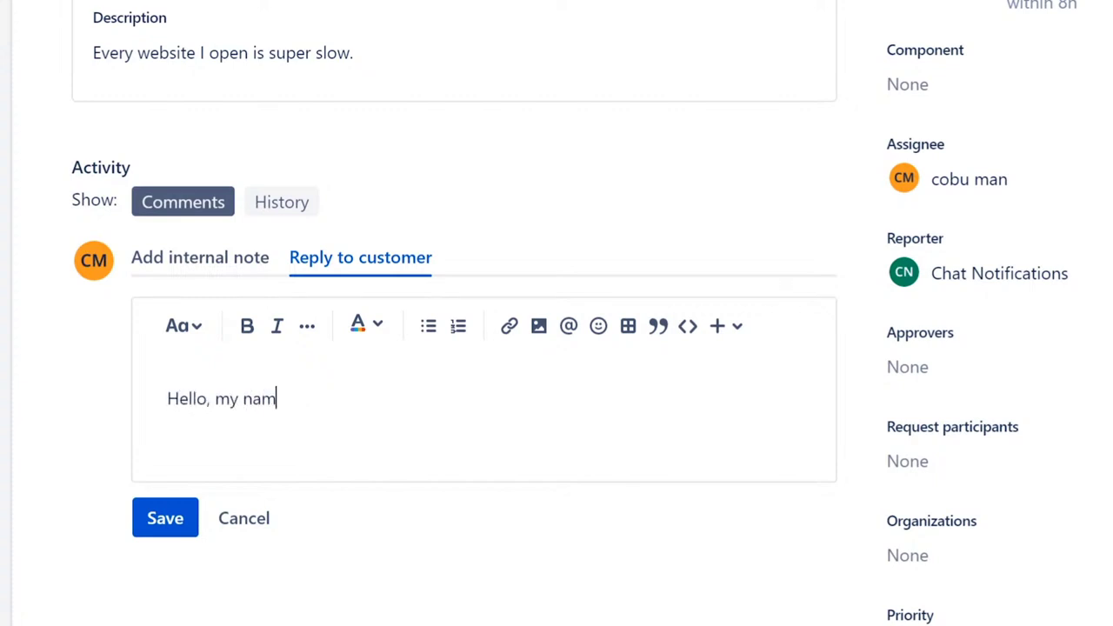
pyautogui.write('e is Ervin')
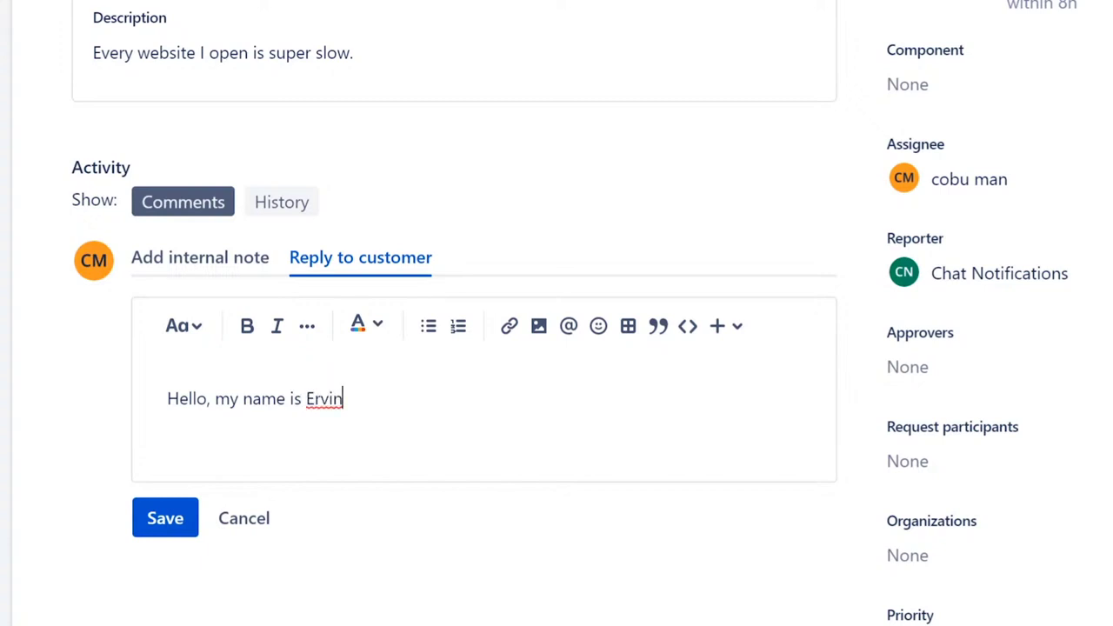
pyautogui.write(' with Tech S')
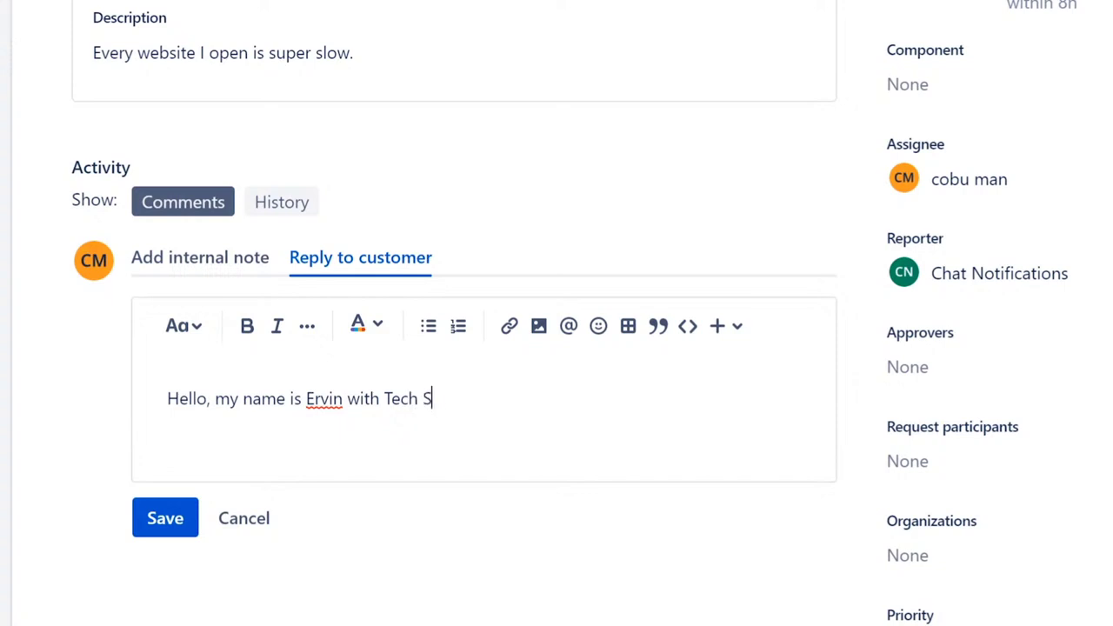
pyautogui.write('upport. I can he')
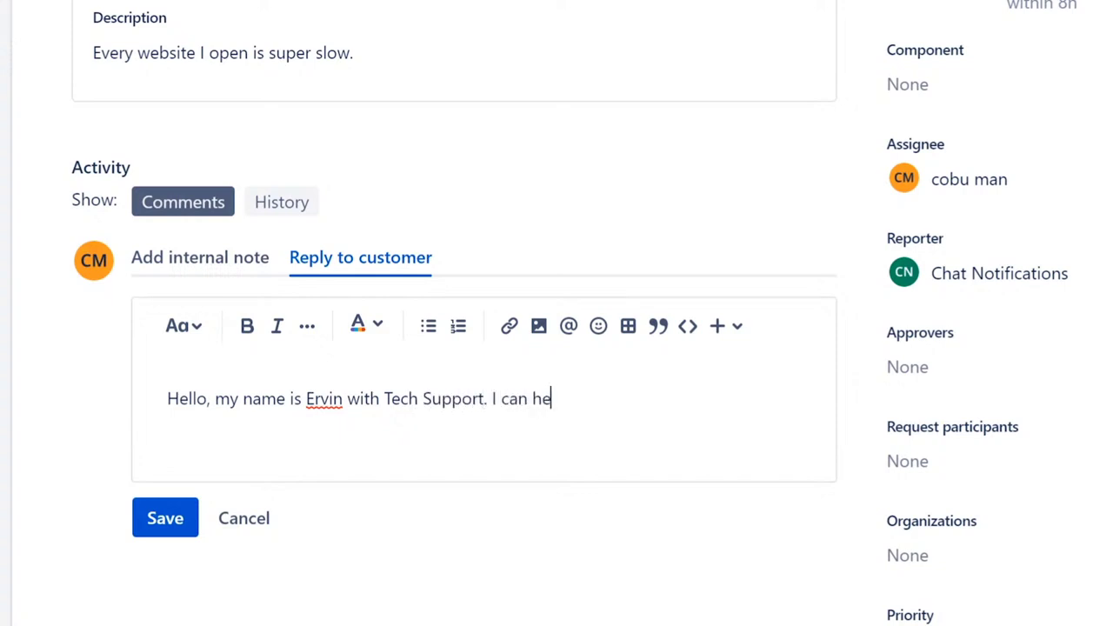
pyautogui.write('lp you with slo')
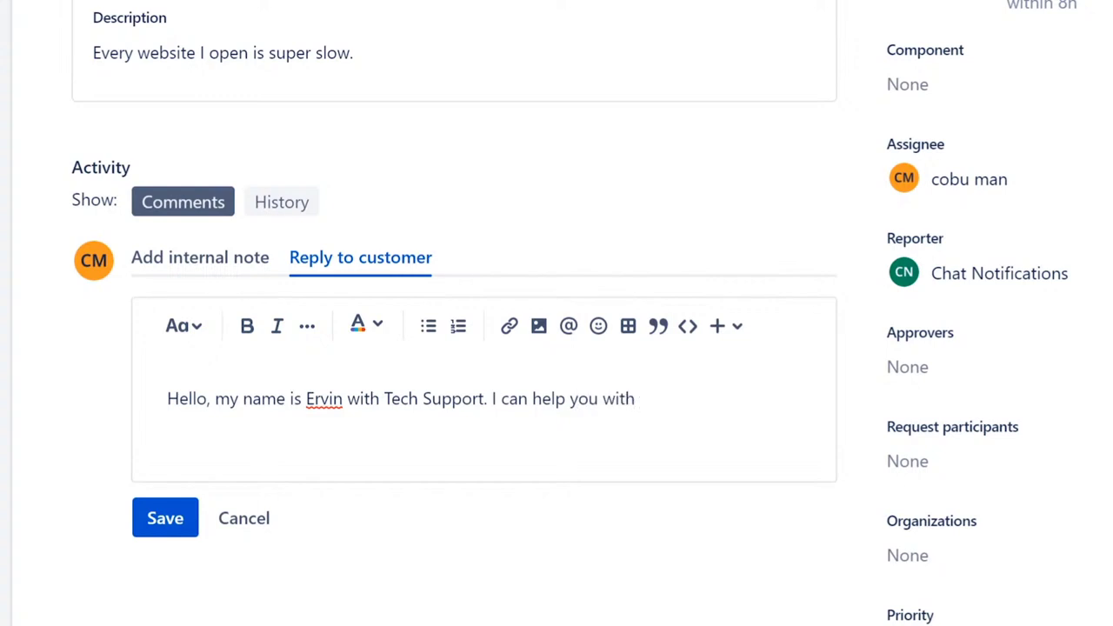
pyautogui.write('w website issue')
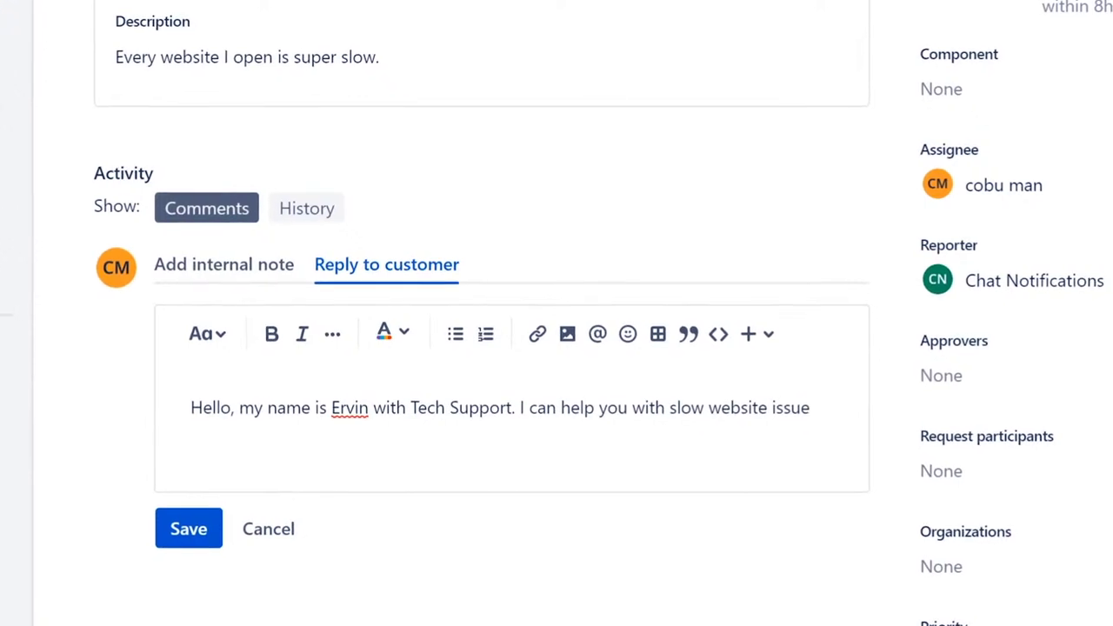
pyautogui.write('...')
pyautogui.press('Return')
pyautogui.write('can you pleas')
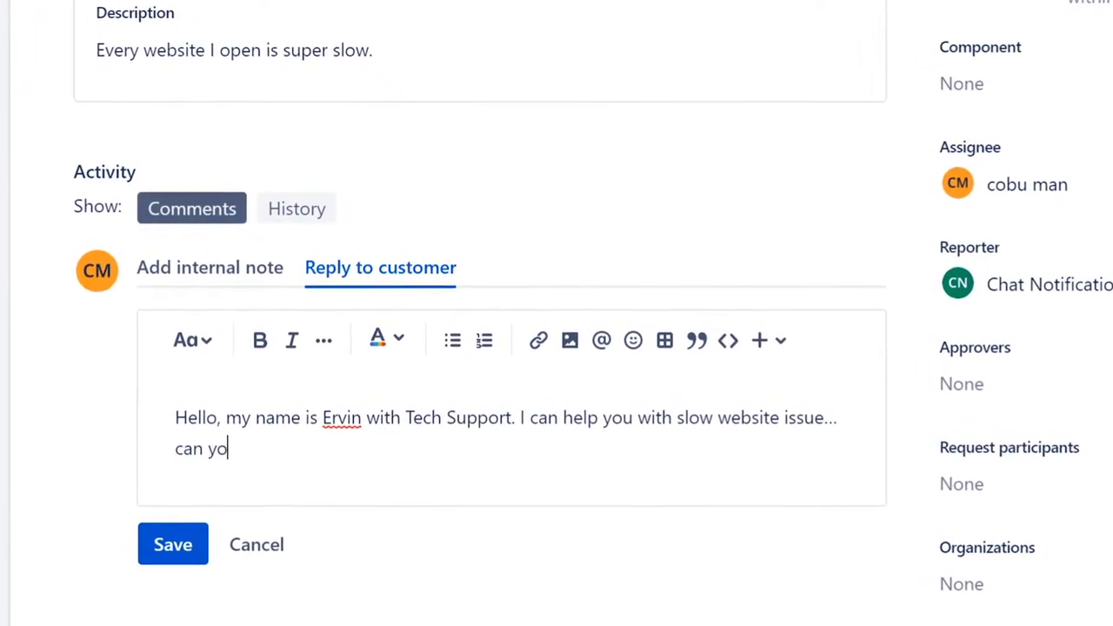
pyautogui.write('e provide pc')
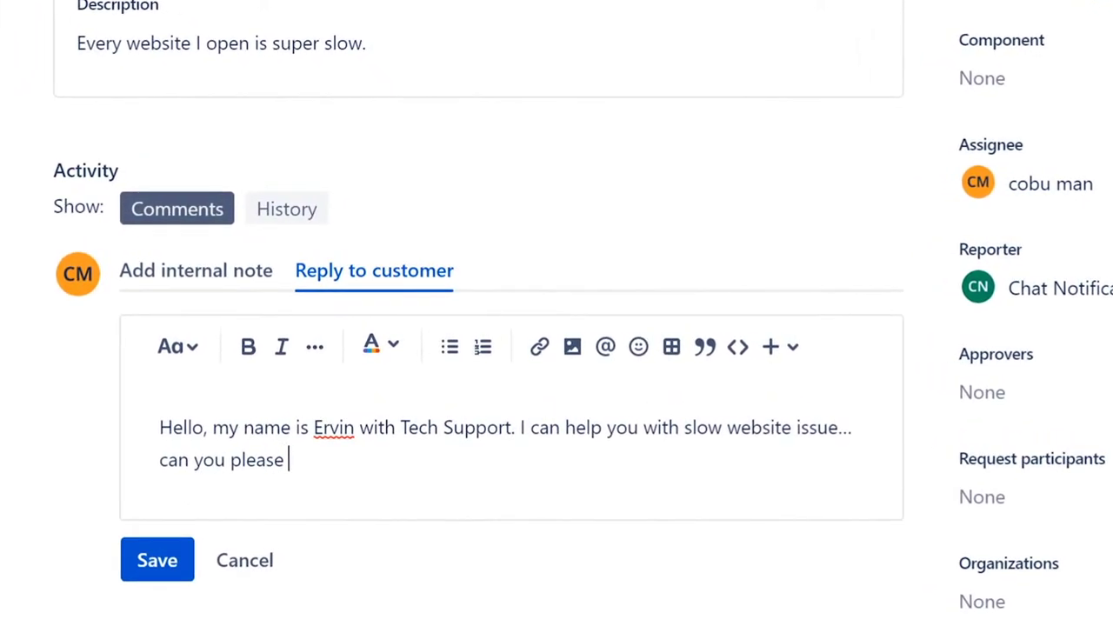
pyautogui.write(' name or ')
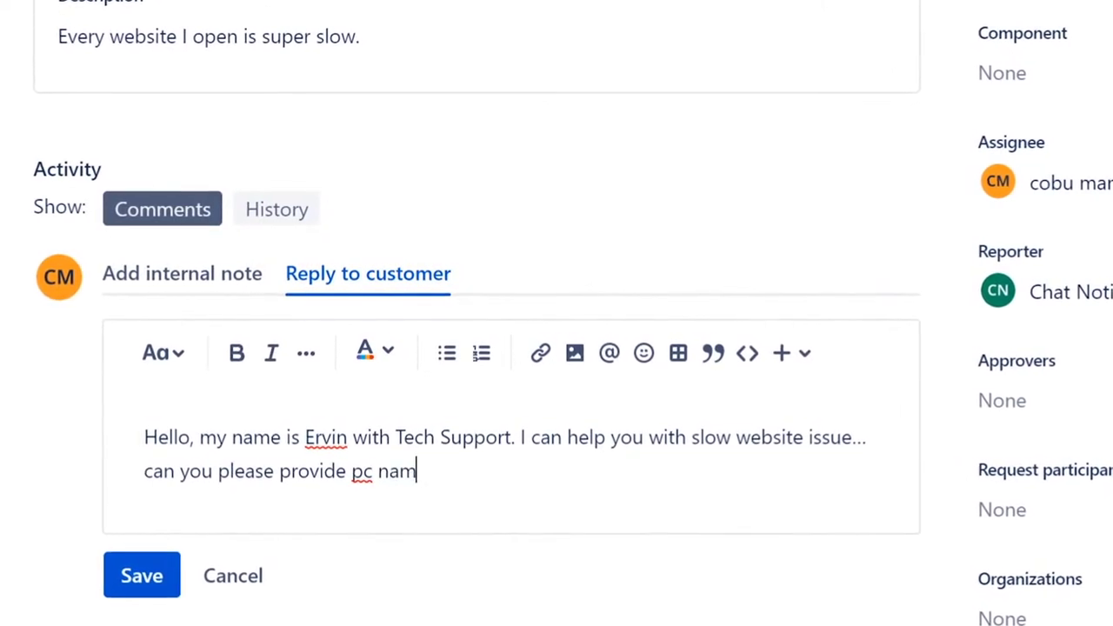
pyautogui.write('ip addree')
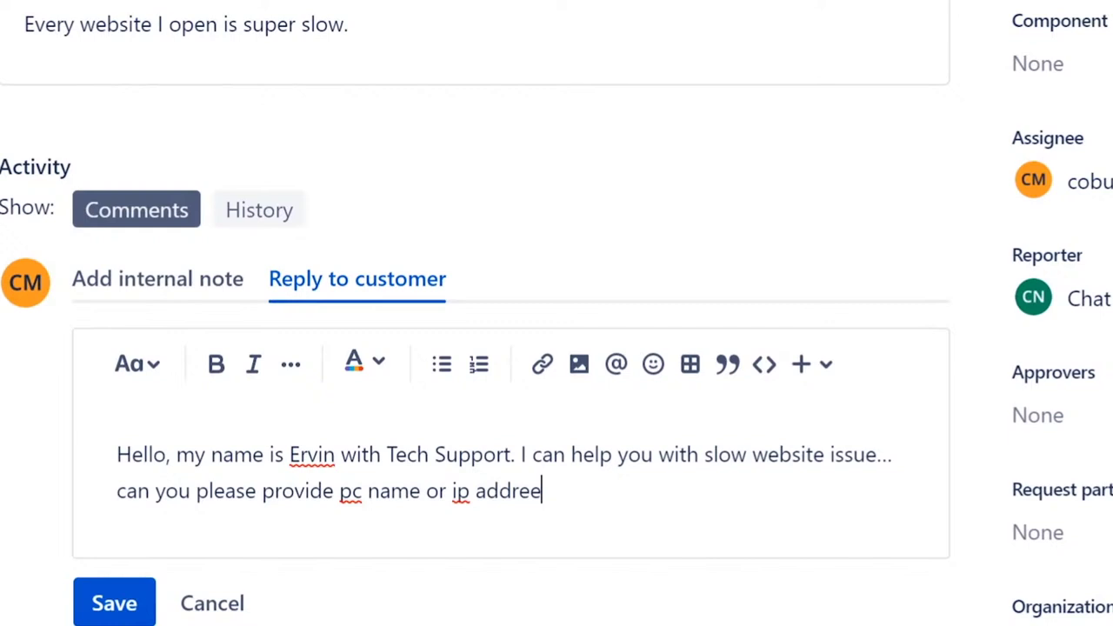
pyautogui.press('BackSpace')
pyautogui.write('ss so that ')
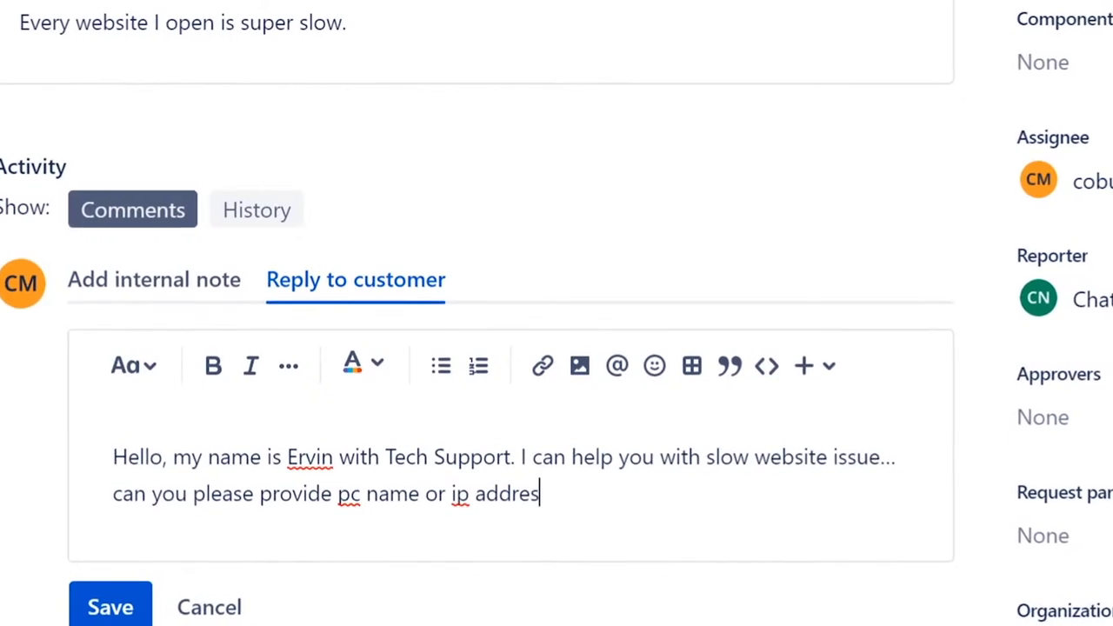
pyautogui.write('I can take a ')
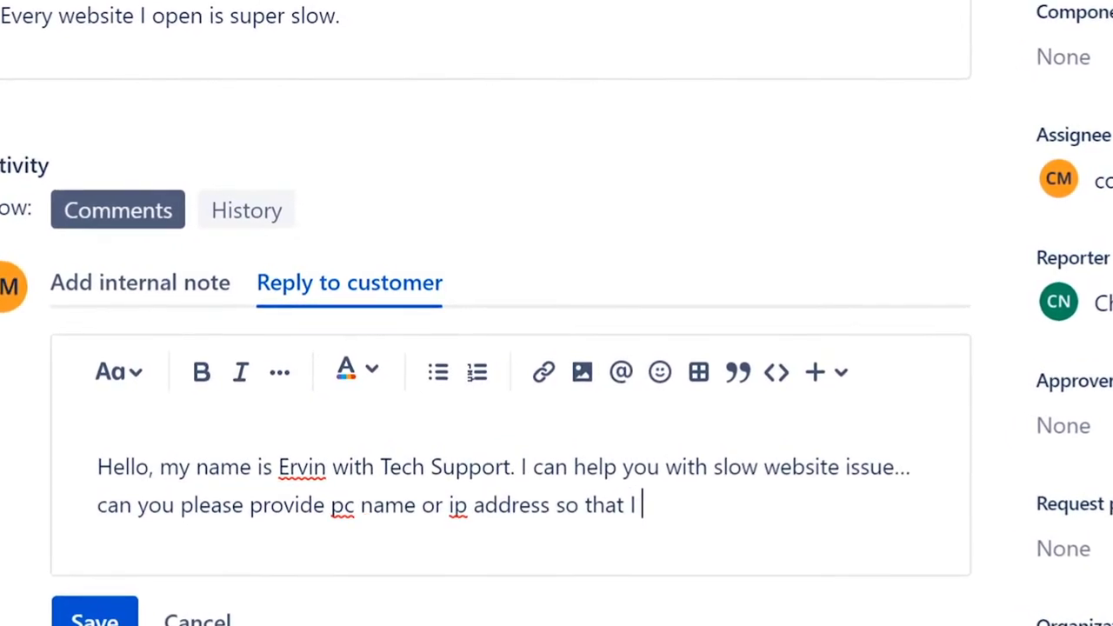
pyautogui.write('look.')
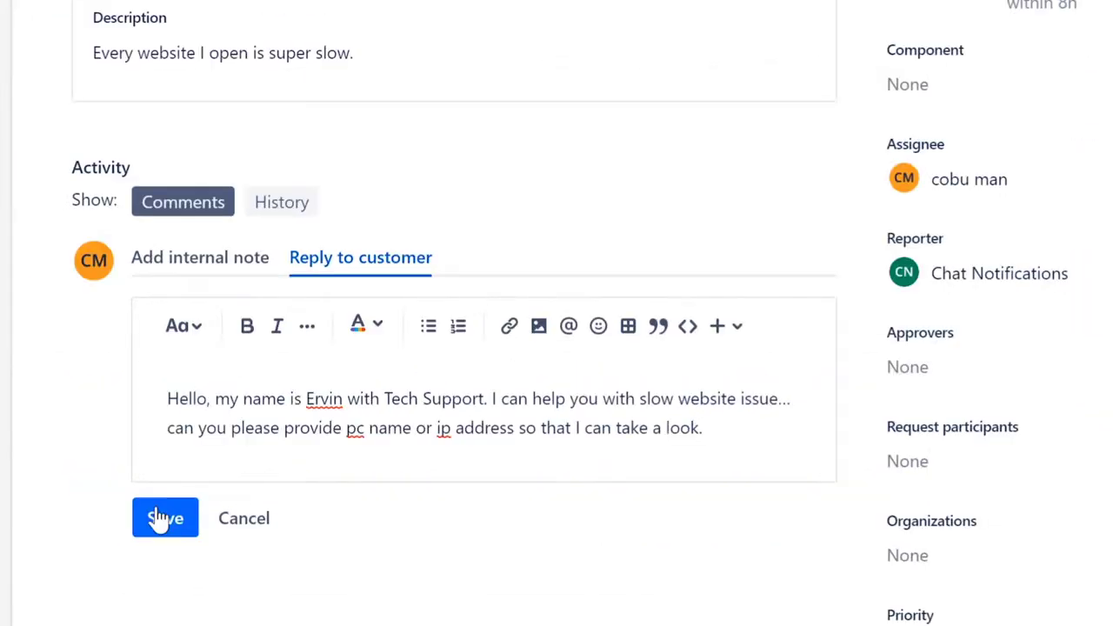
pyautogui.click(159, 518)
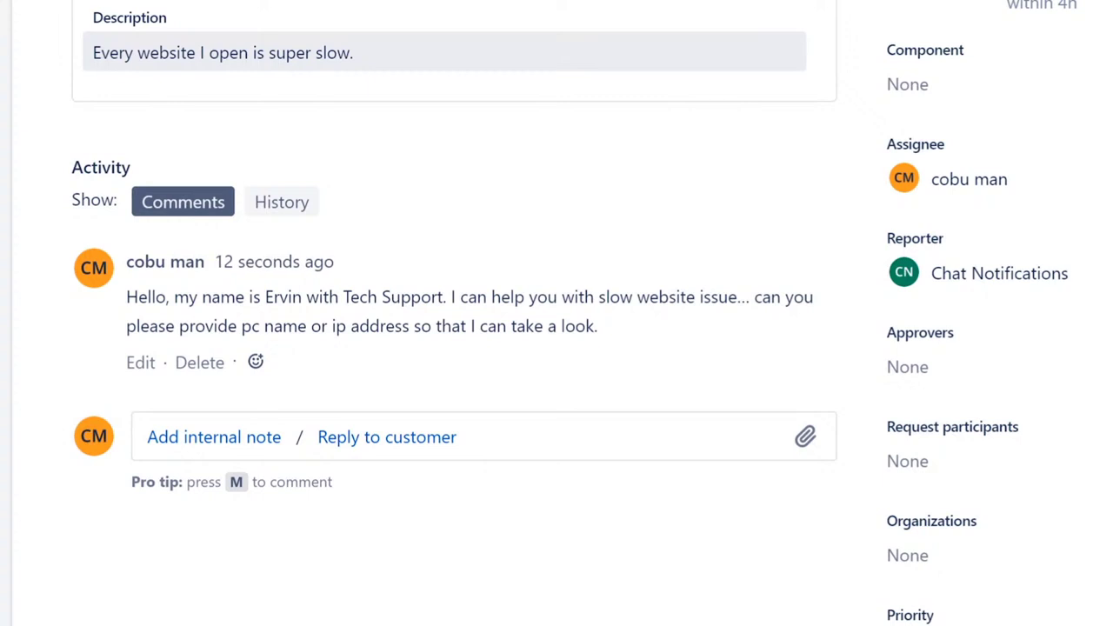
# Step: Select 'Every website' in the description and type a note stating the user's PC name
pyautogui.moveTo(200, 53); pyautogui.dragTo(101, 52)
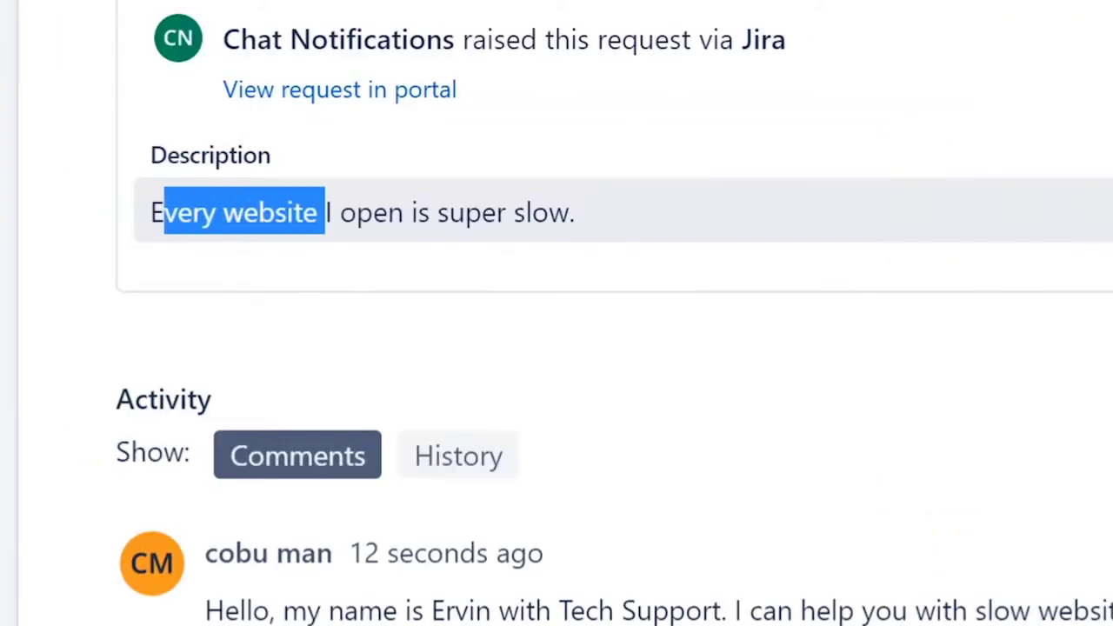
pyautogui.moveTo(164, 213); pyautogui.dragTo(150, 212)
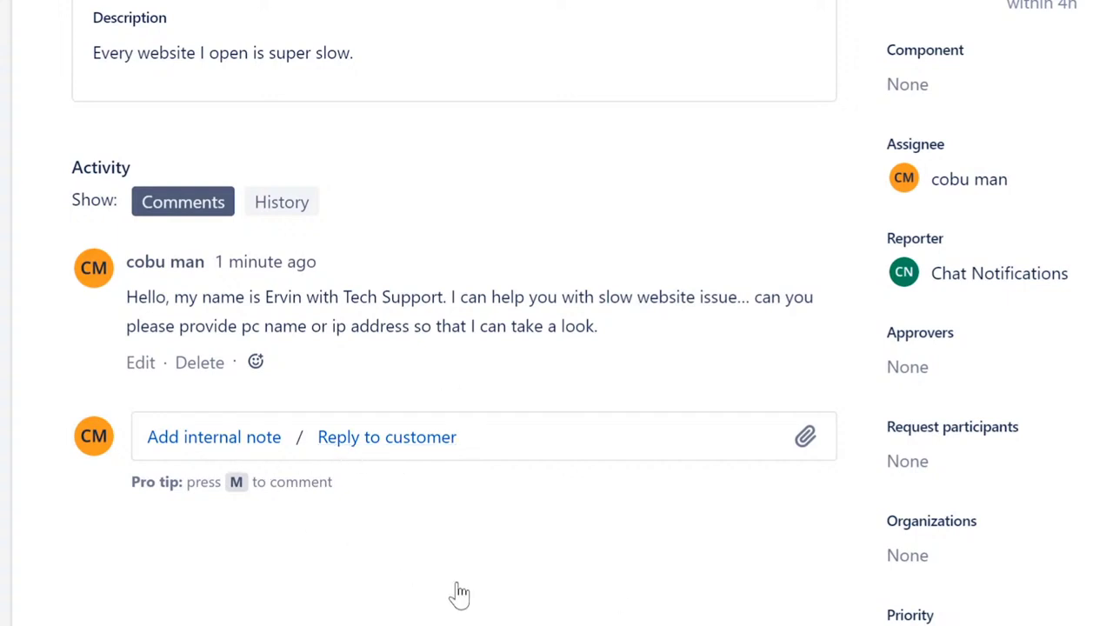
pyautogui.write('m')
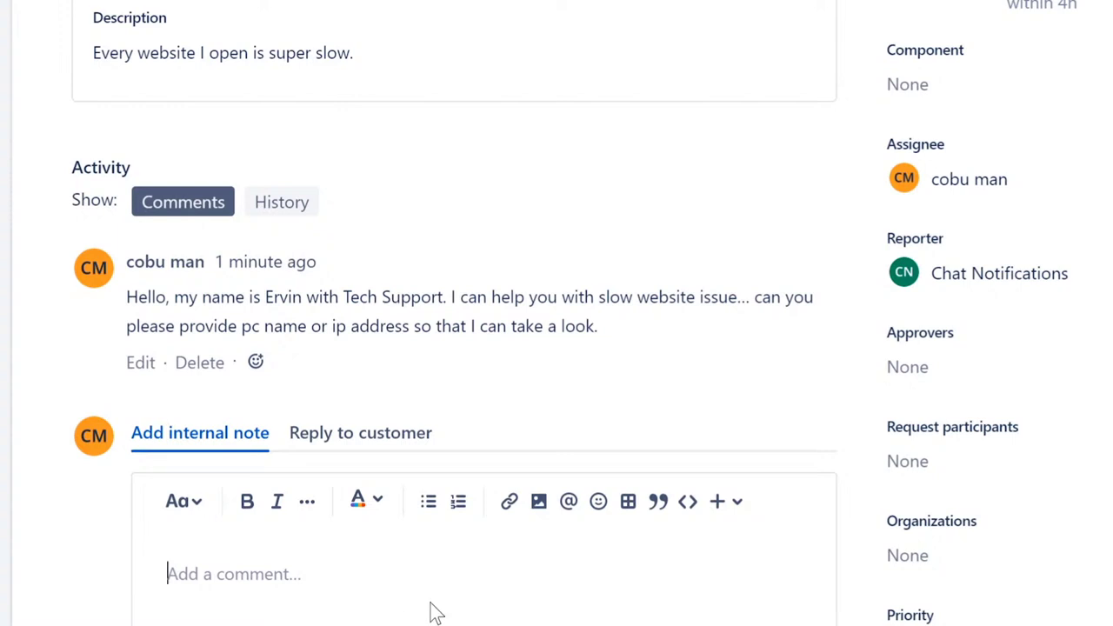
pyautogui.write('cobuman1')
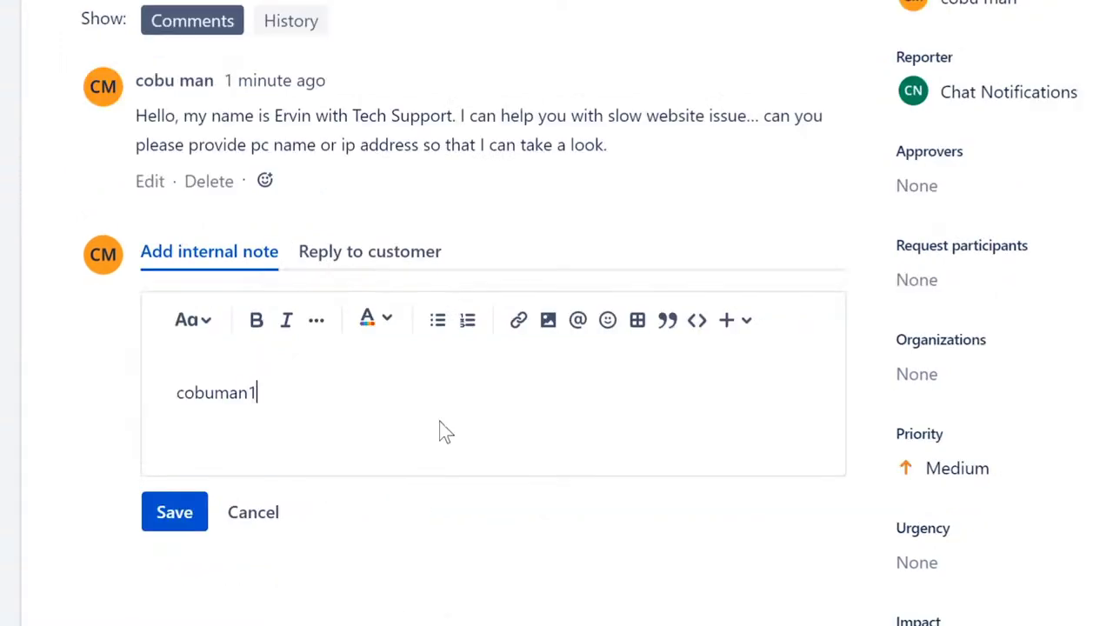
pyautogui.write(" is user's pc ")
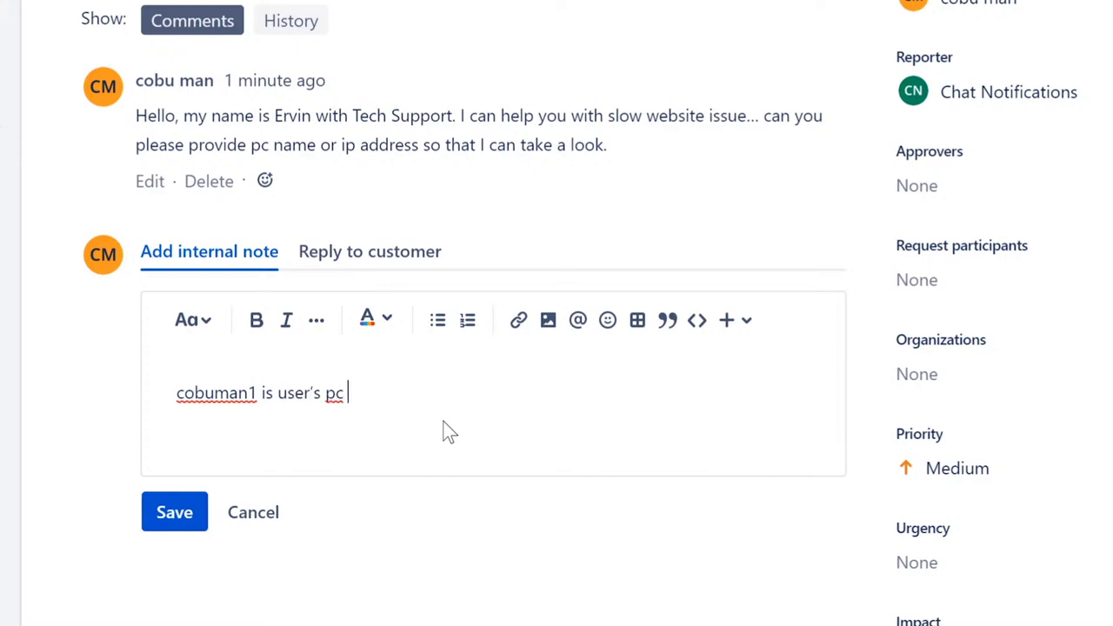
pyautogui.write('name. Erv')
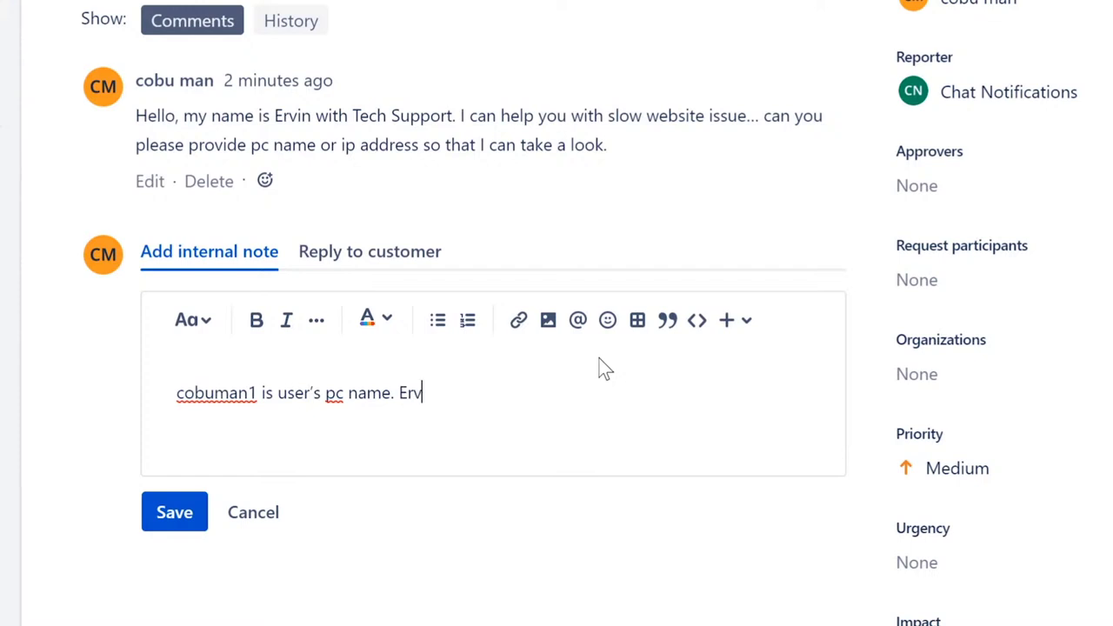
pyautogui.write('in')
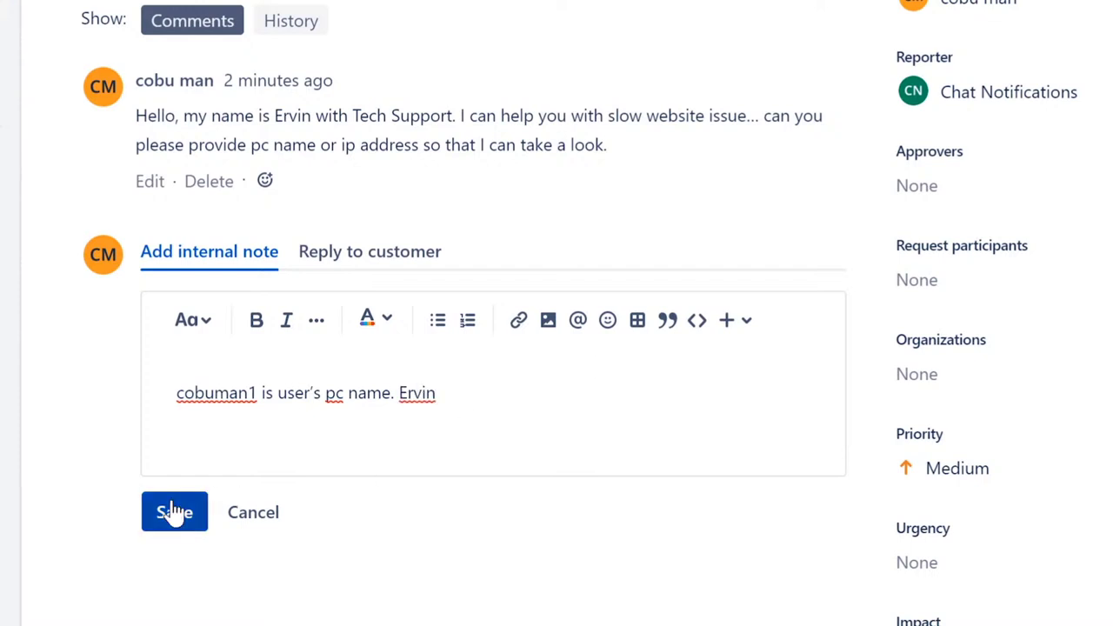
# Step: Save the signed internal note naming the user's PC on the slow-websites ticket
pyautogui.click(174, 513)
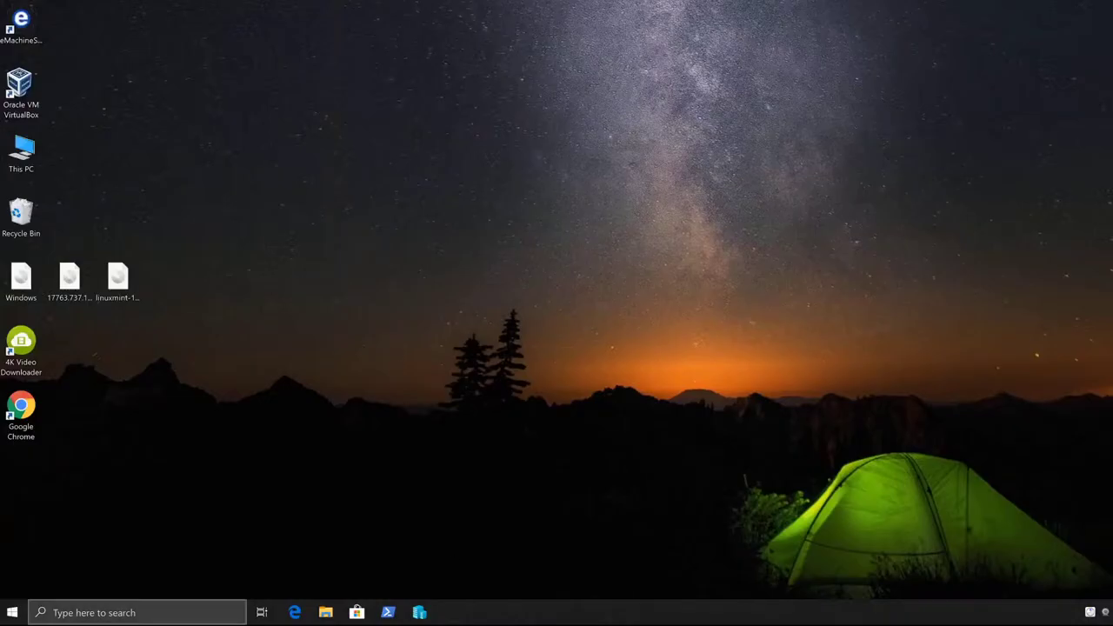
# Step: Search 'update' from the taskbar and start a fresh Windows Update check
pyautogui.press('super+s')
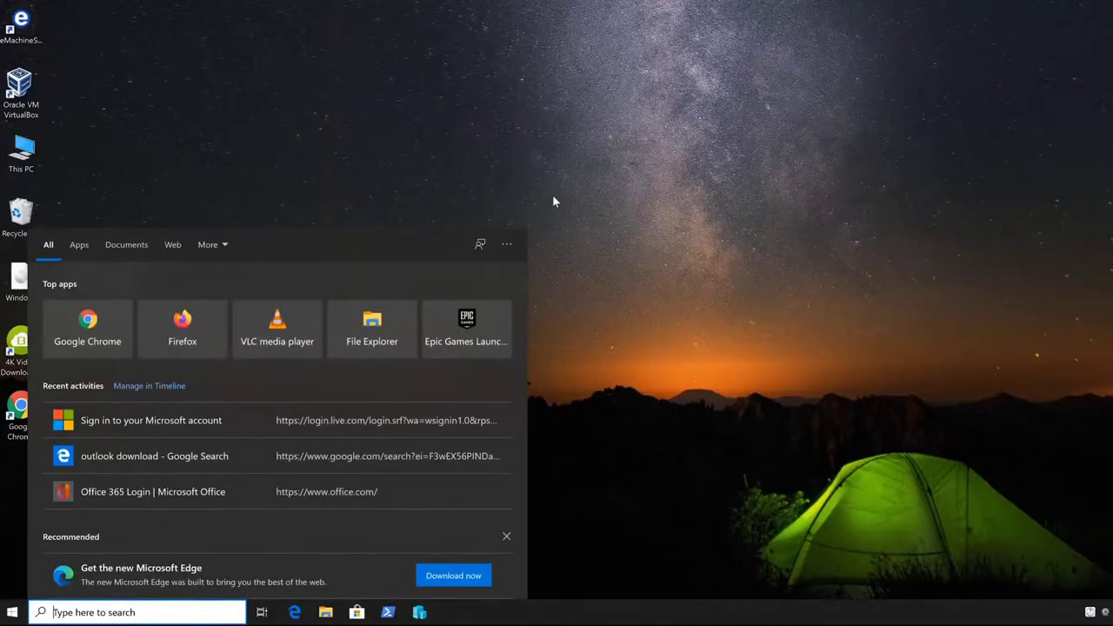
pyautogui.click(554, 198)
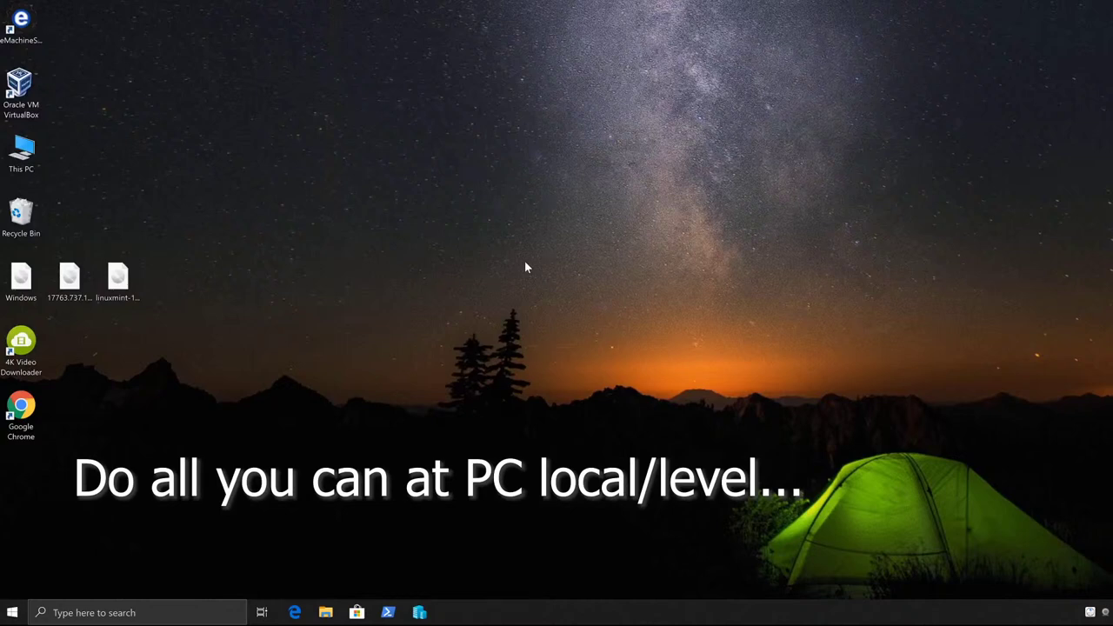
pyautogui.click(131, 612)
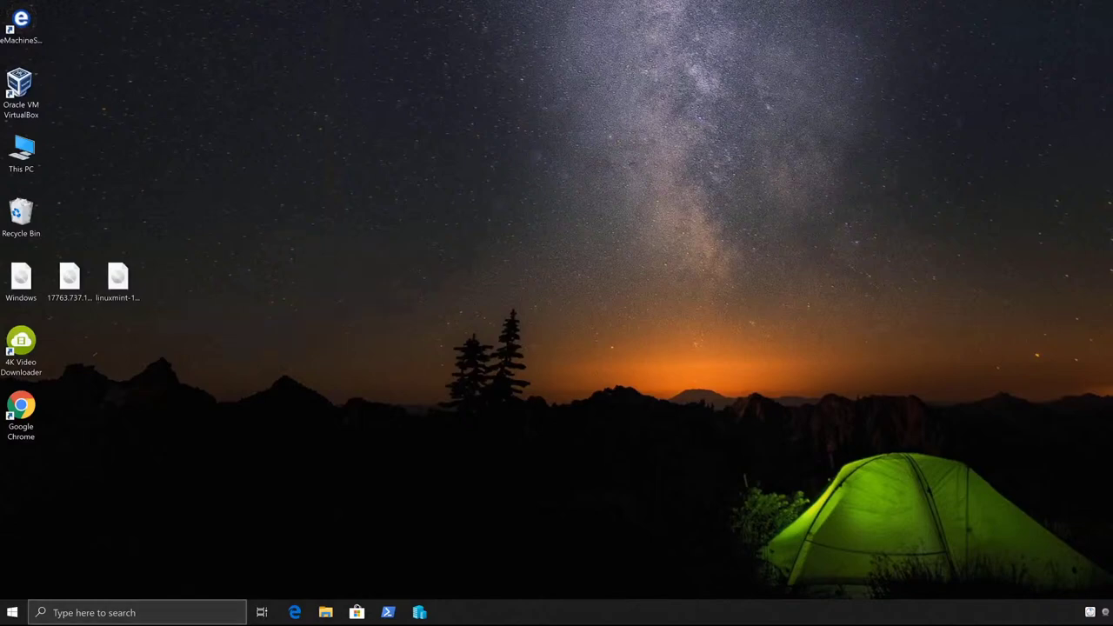
pyautogui.write('update')
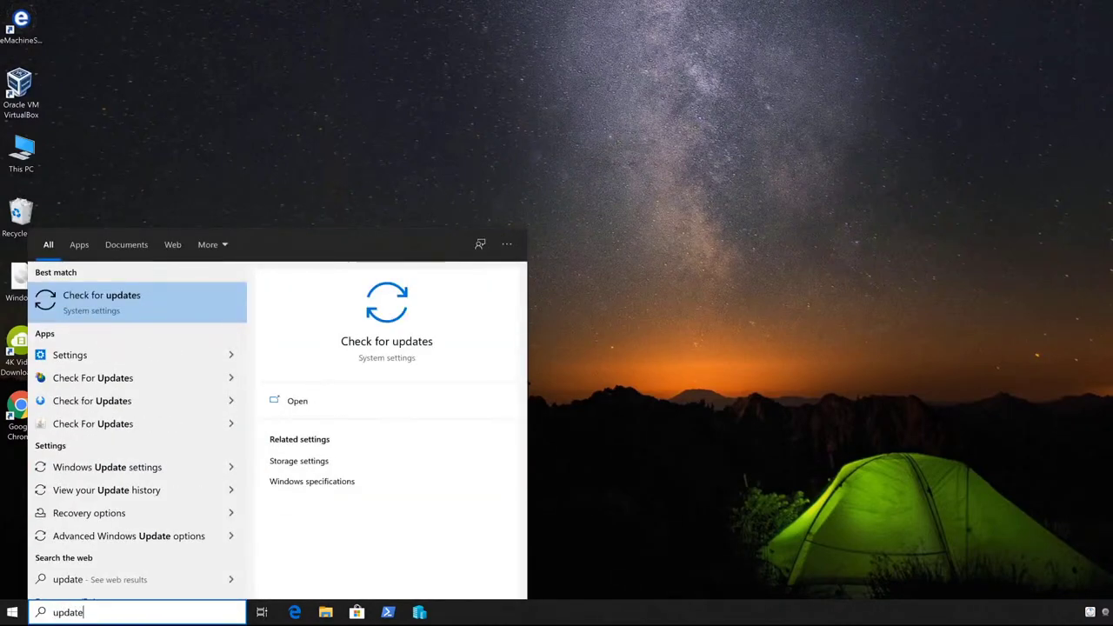
pyautogui.press('Return')
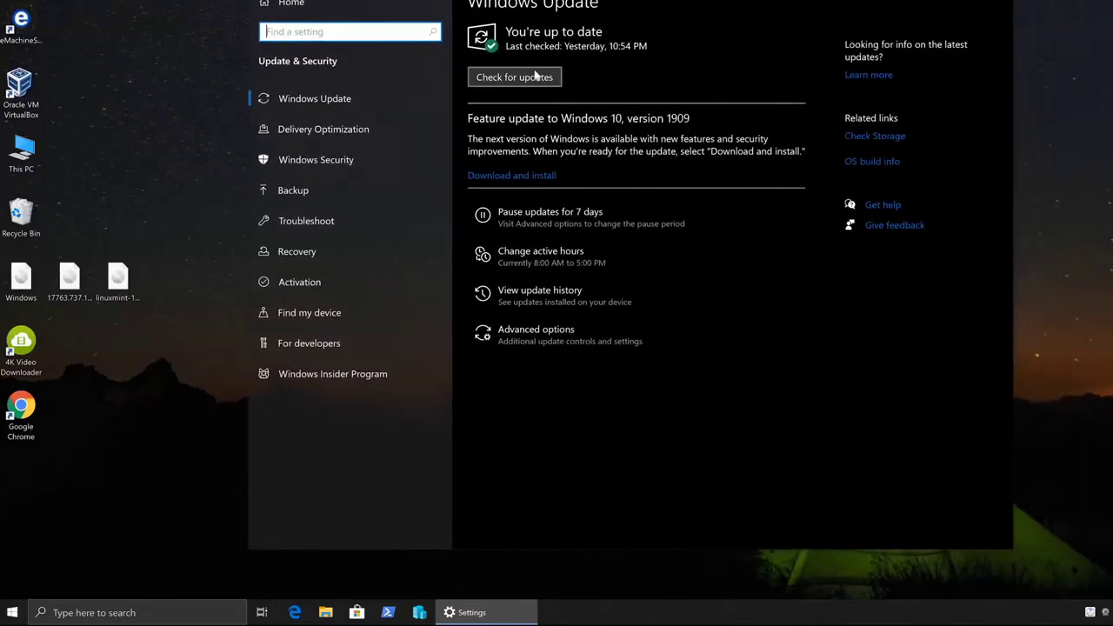
pyautogui.click(534, 77)
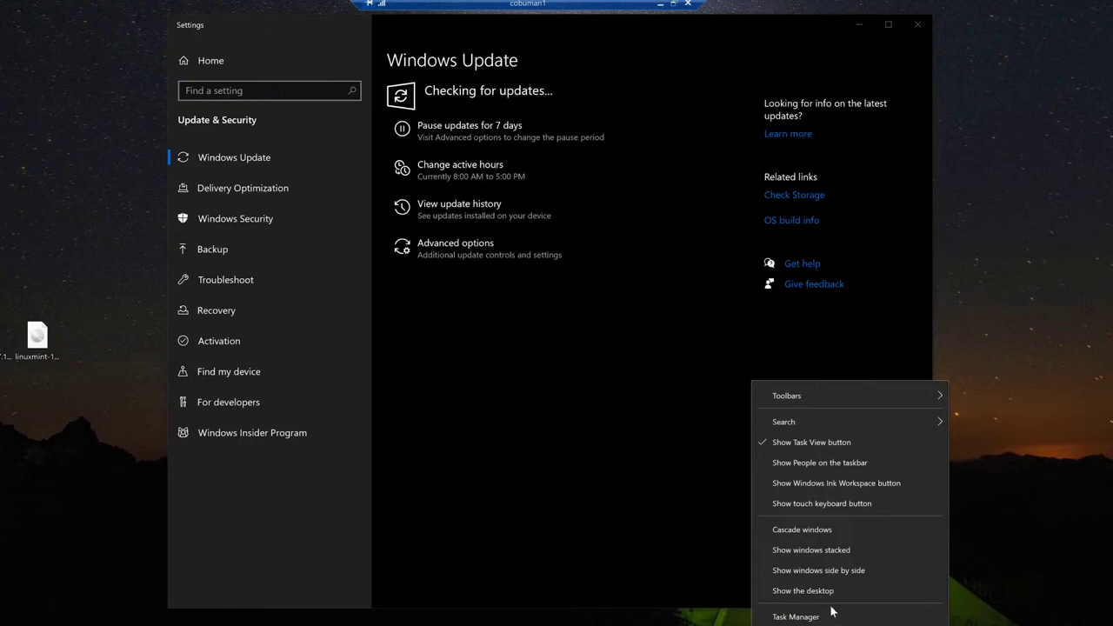
pyautogui.click(821, 617)
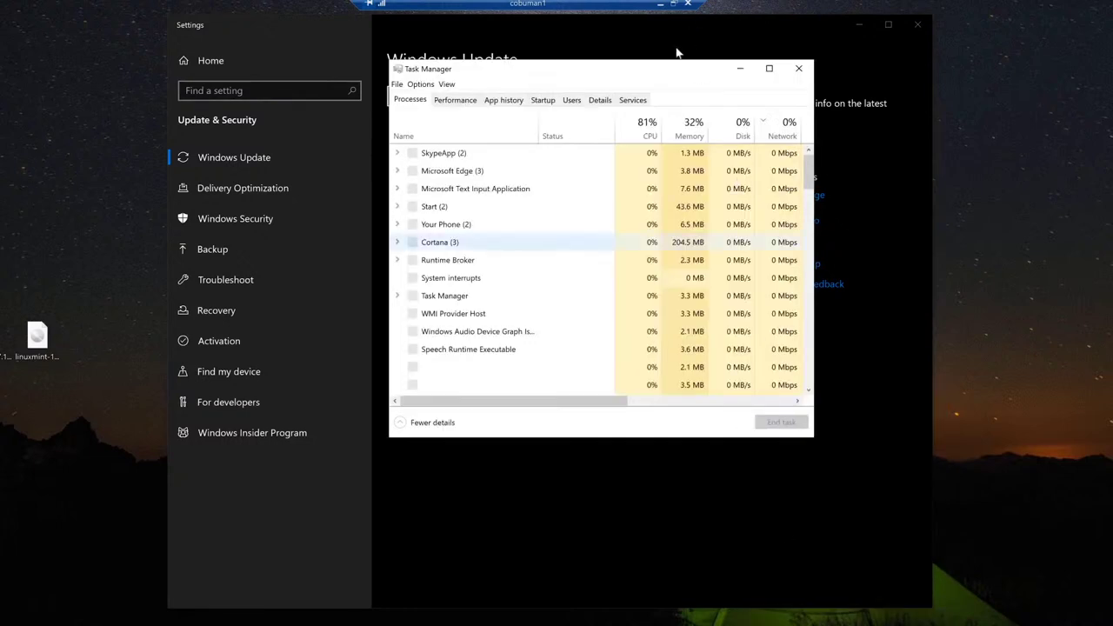
# Step: Move Task Manager aside and view Ethernet performance: 304 Kbps sent, 40 Kbps received
pyautogui.moveTo(664, 66); pyautogui.dragTo(859, 147)
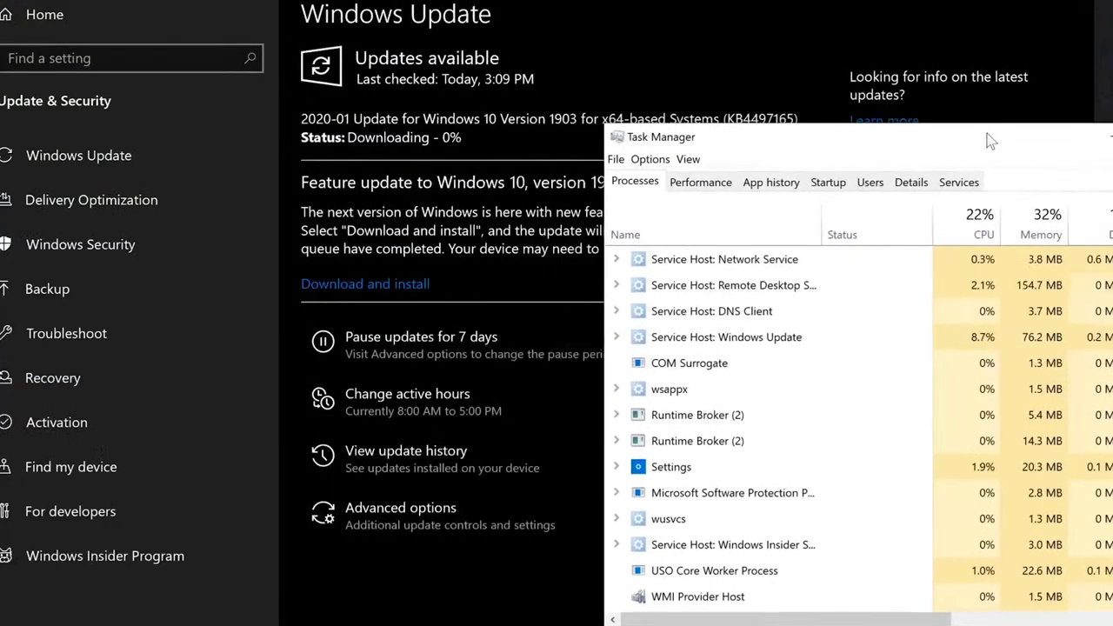
pyautogui.moveTo(989, 141); pyautogui.dragTo(877, 251)
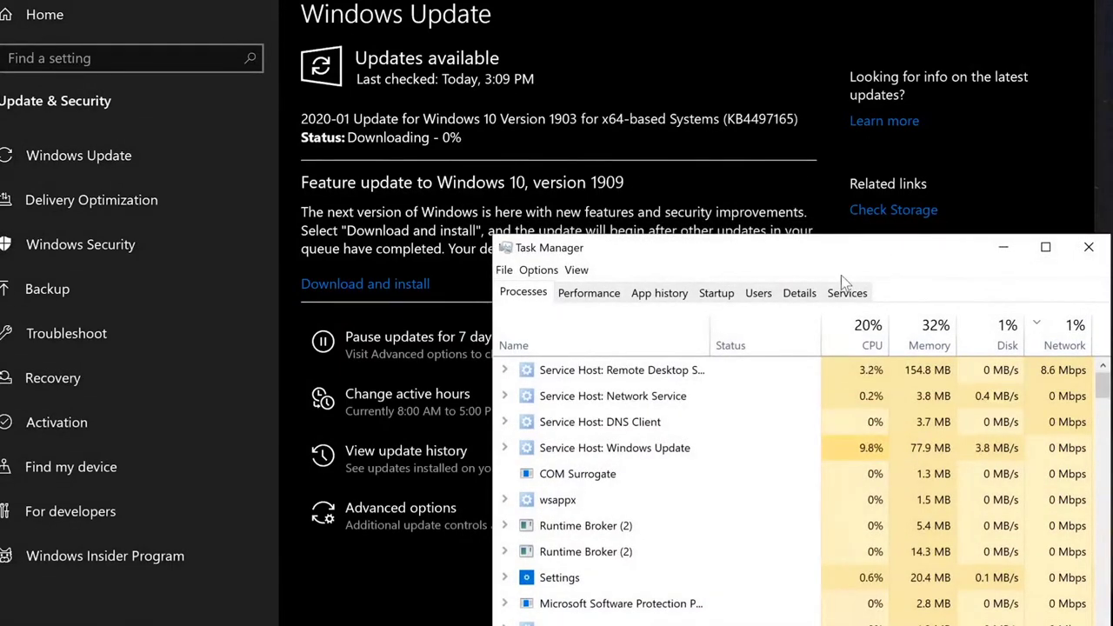
pyautogui.moveTo(796, 254); pyautogui.dragTo(794, 269)
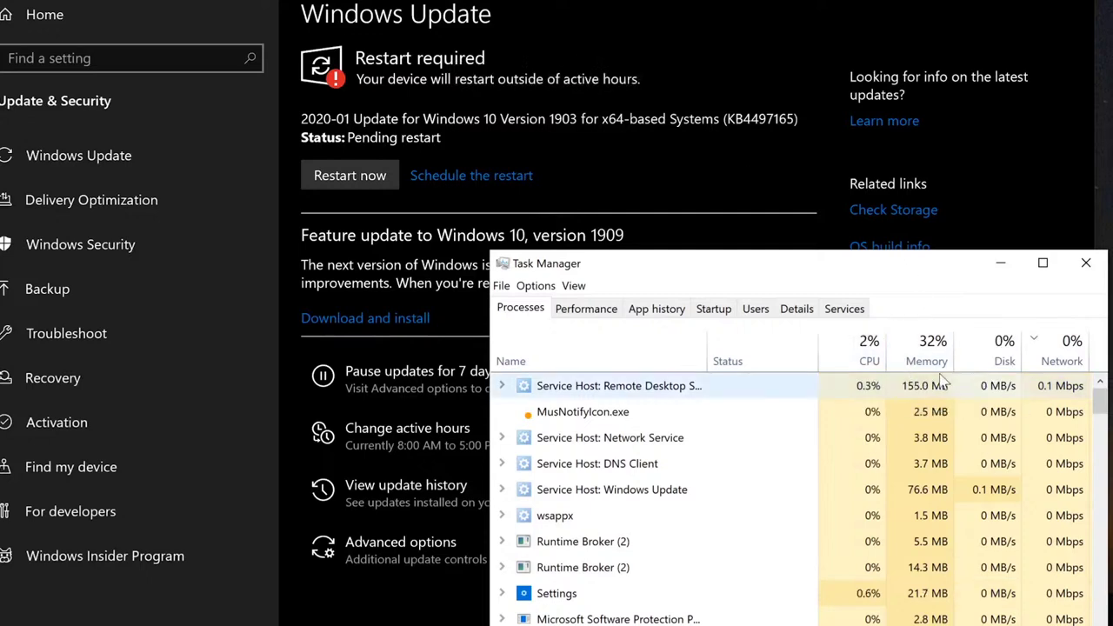
pyautogui.moveTo(702, 269); pyautogui.dragTo(665, 245)
pyautogui.click(563, 292)
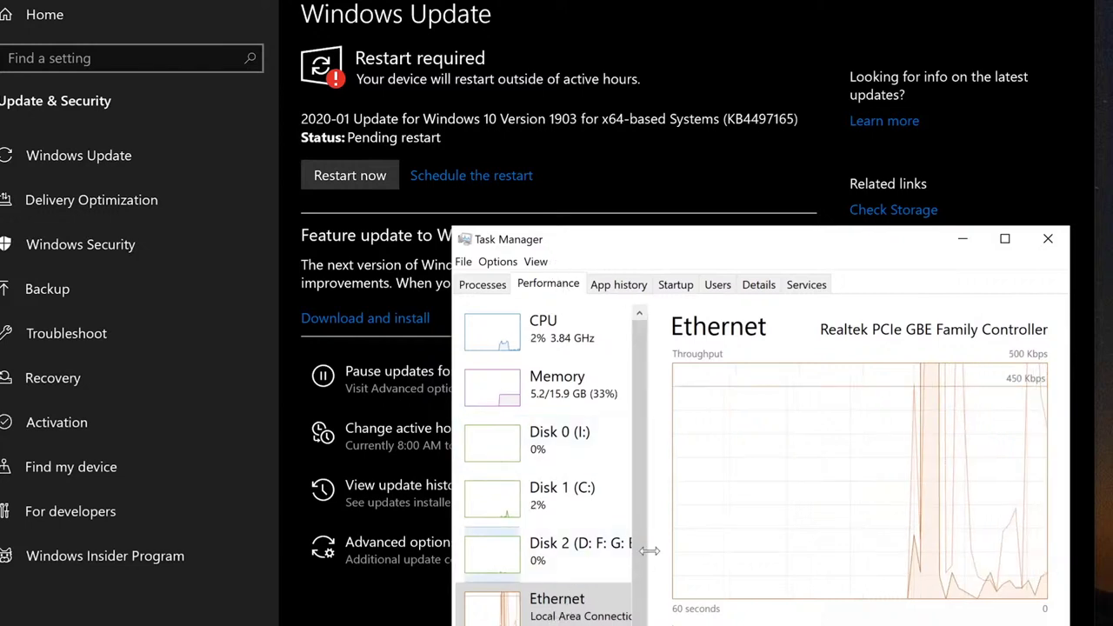
pyautogui.scroll(-2, 570, 531)
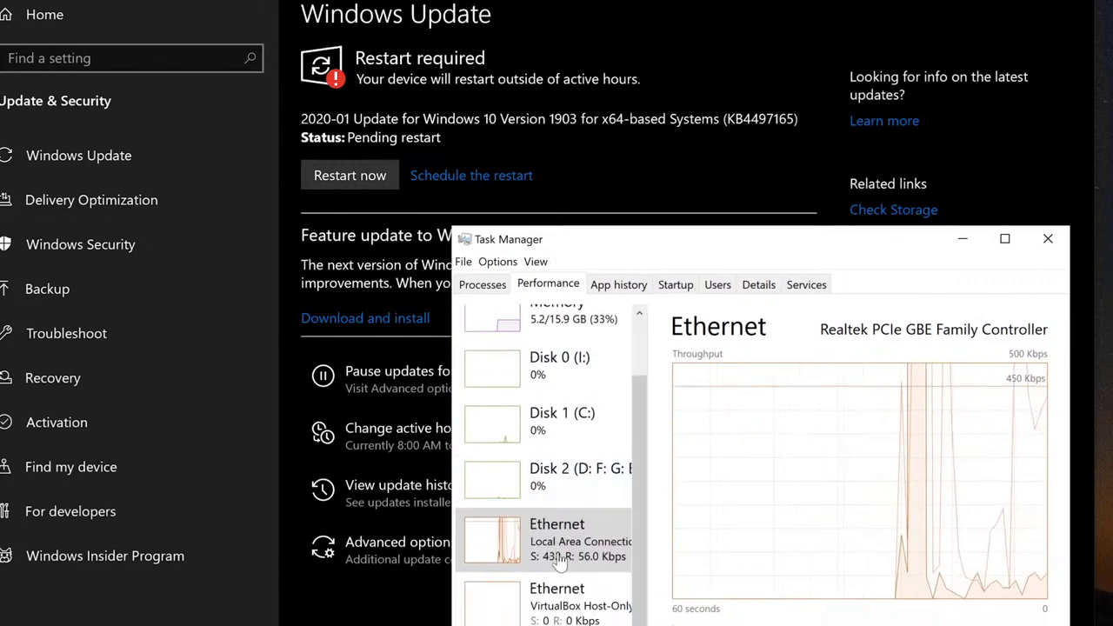
pyautogui.scroll(-1, 528, 491)
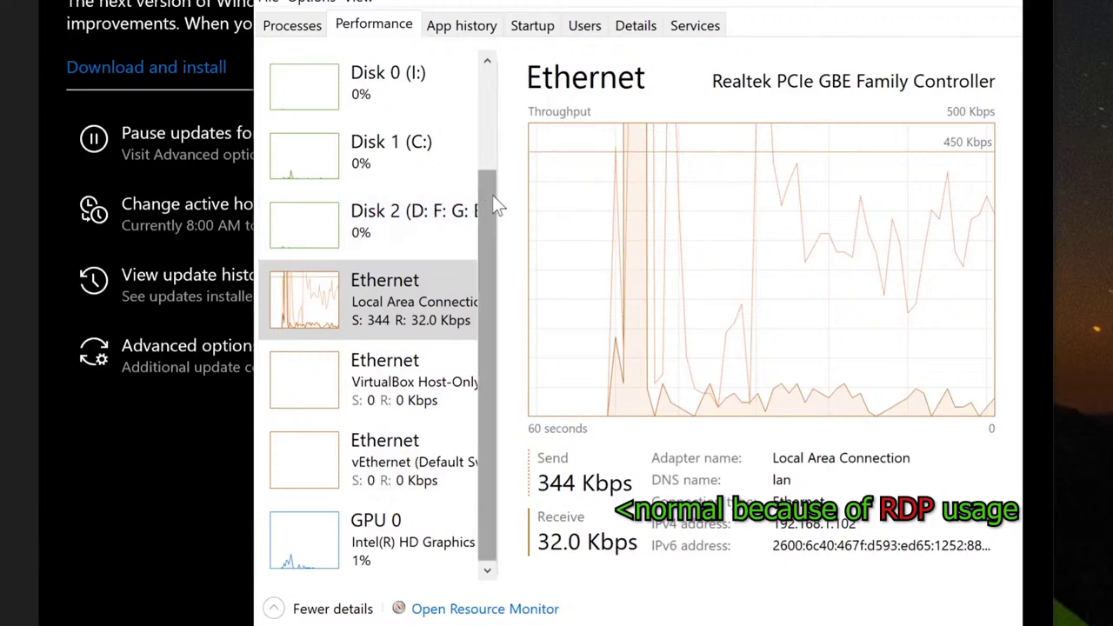
pyautogui.scroll(2, 484, 287)
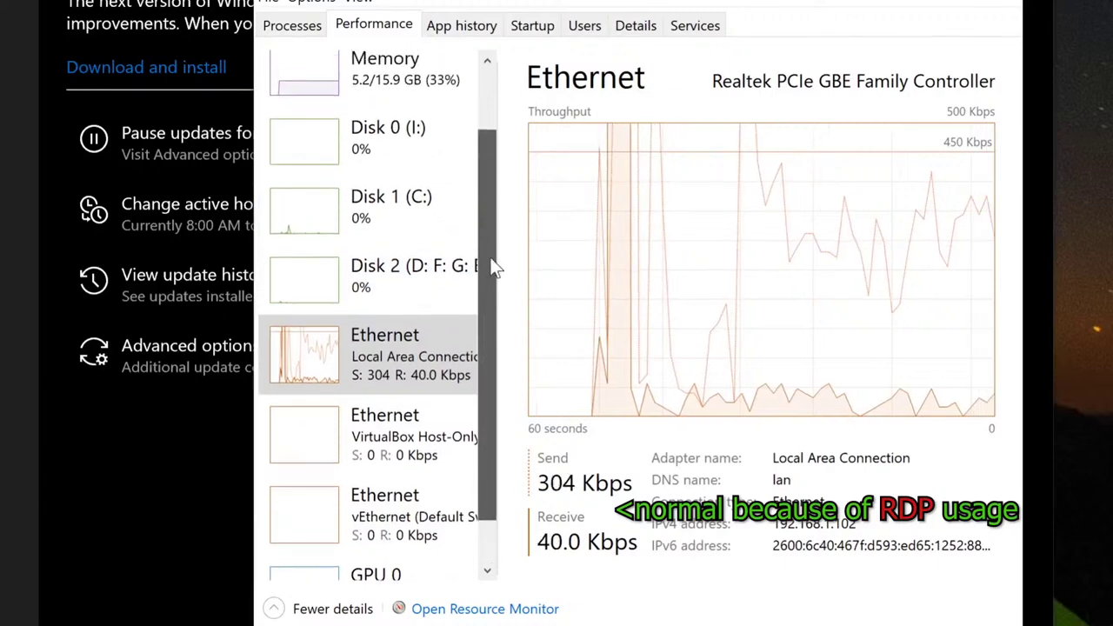
pyautogui.moveTo(491, 267); pyautogui.dragTo(503, 203)
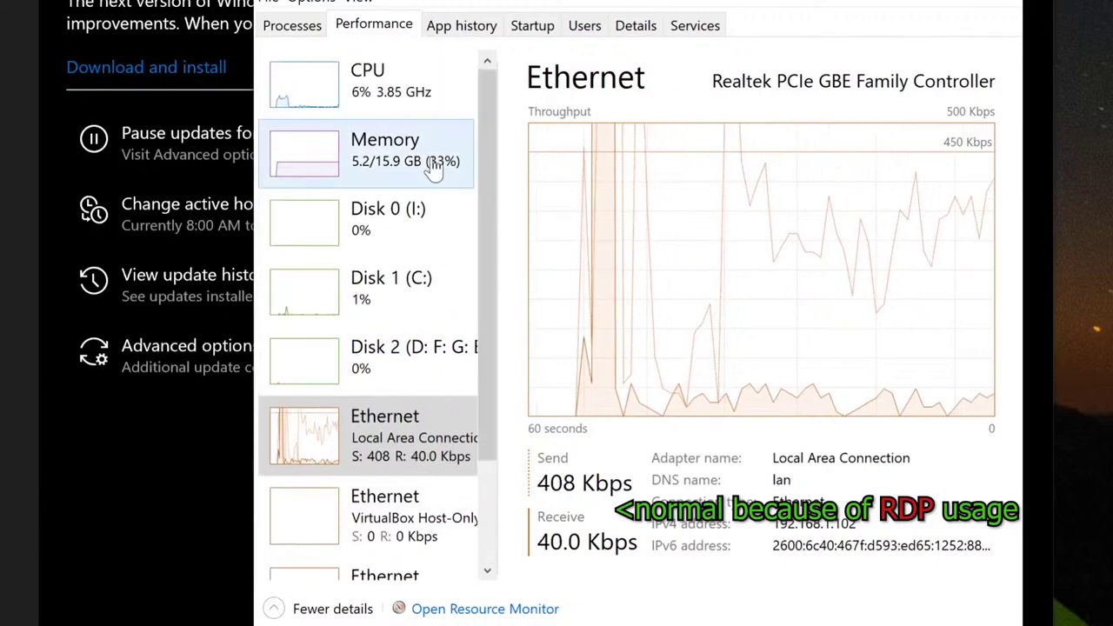
# Step: Sort processes by CPU, expand Service Host: Remote Desktop, then dismiss Task Manager
pyautogui.click(313, 29)
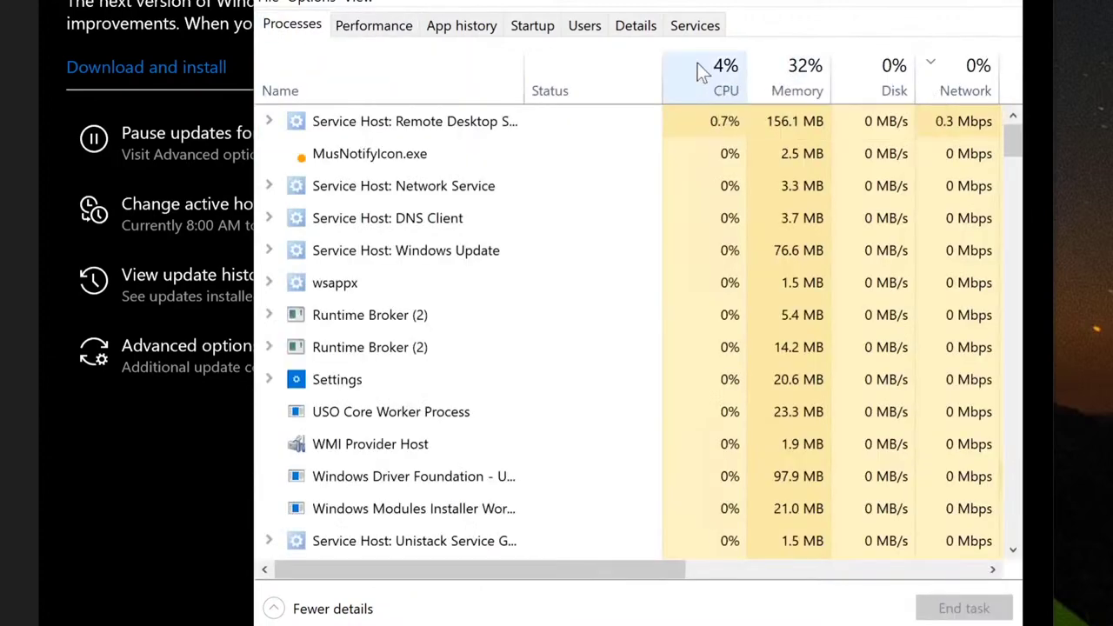
pyautogui.click(704, 78)
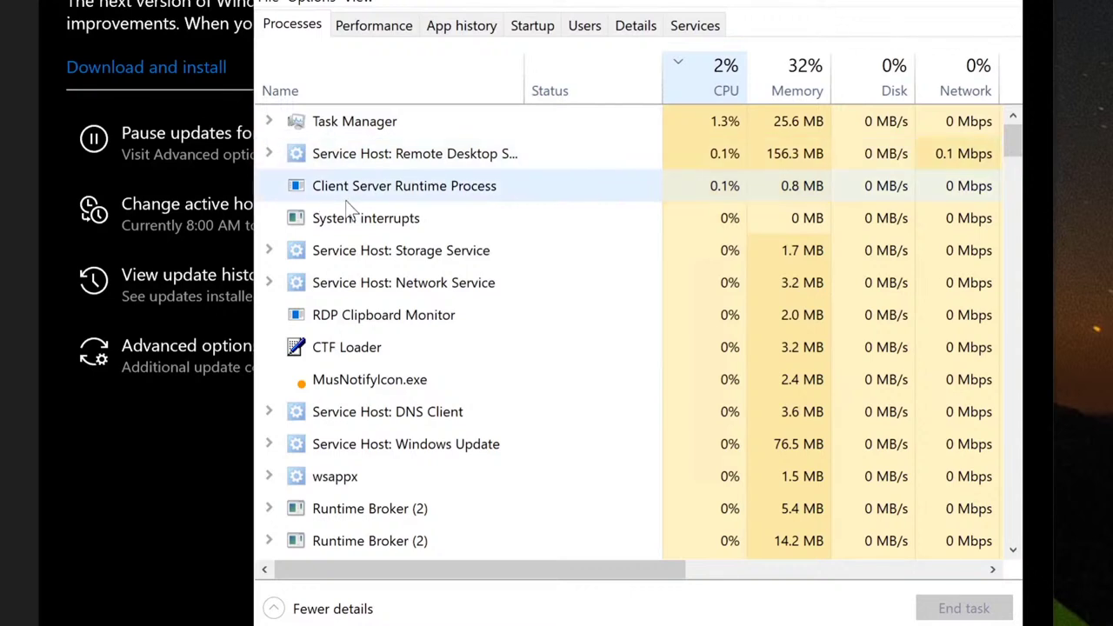
pyautogui.click(270, 154)
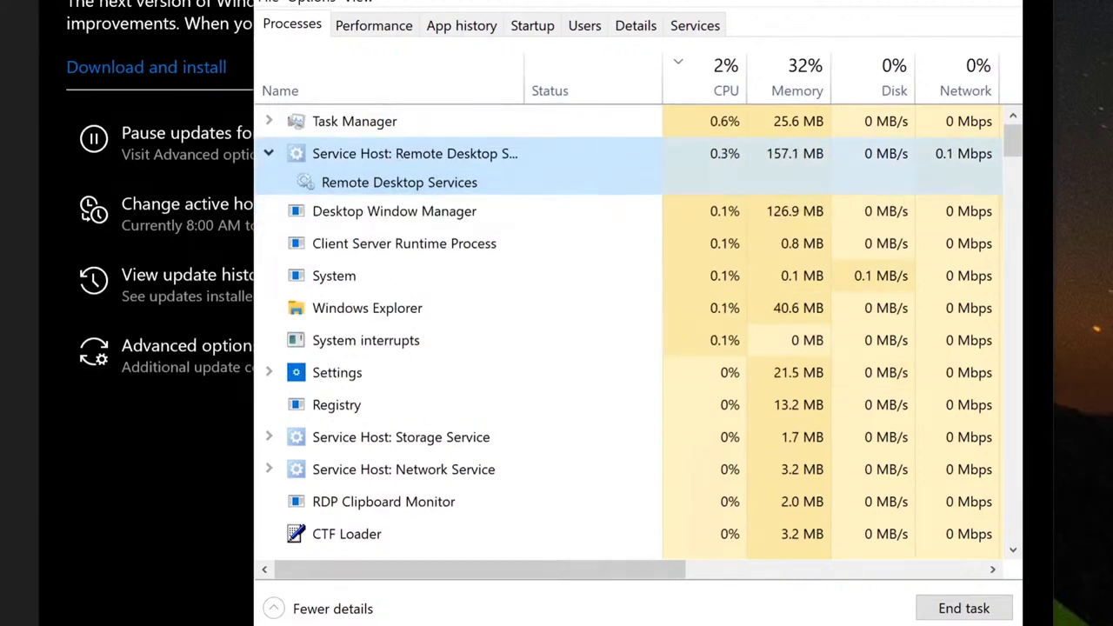
pyautogui.hotkey('alt', 'F4')
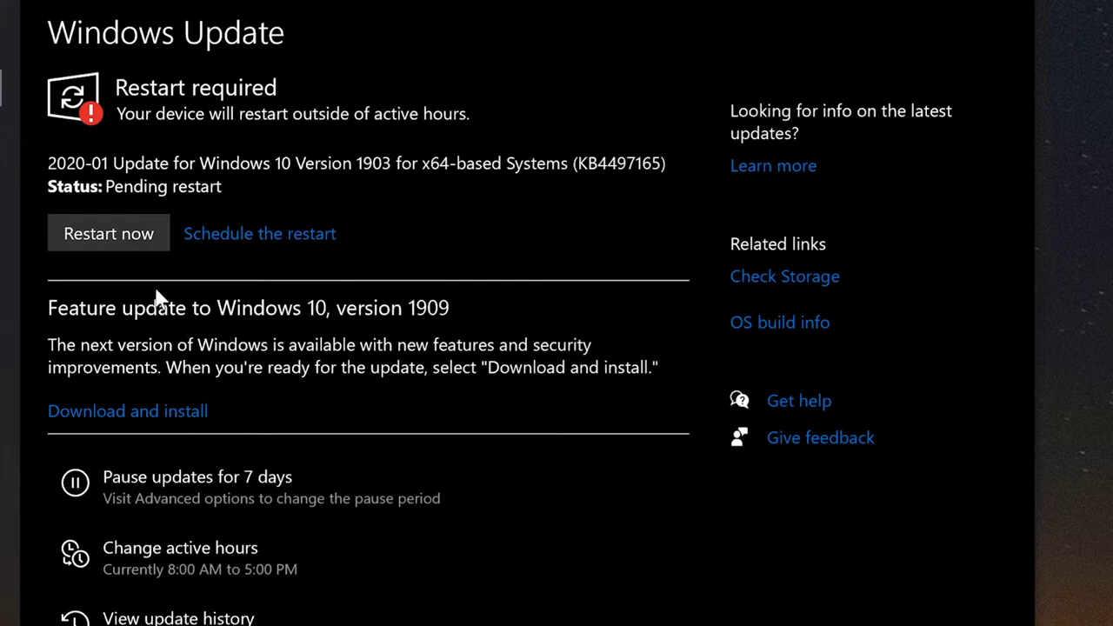
# Step: Restore Task Manager, shift it left, widen the Performance resource list, then return to Processes
pyautogui.click(144, 237)
pyautogui.hotkey('ctrl', 'shift', 'Escape')
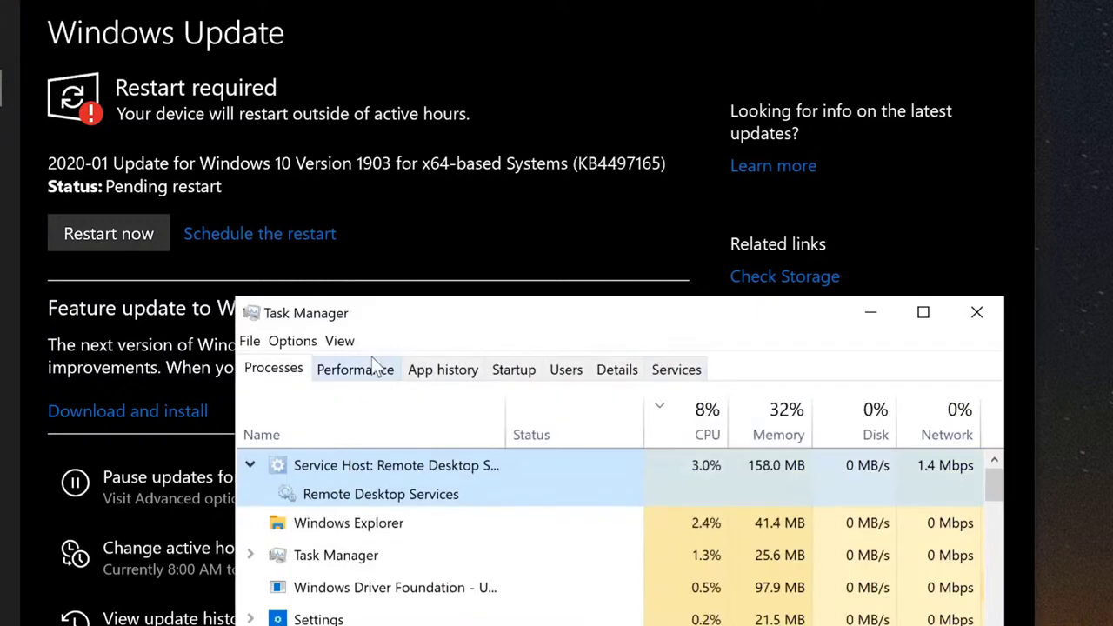
pyautogui.click(373, 374)
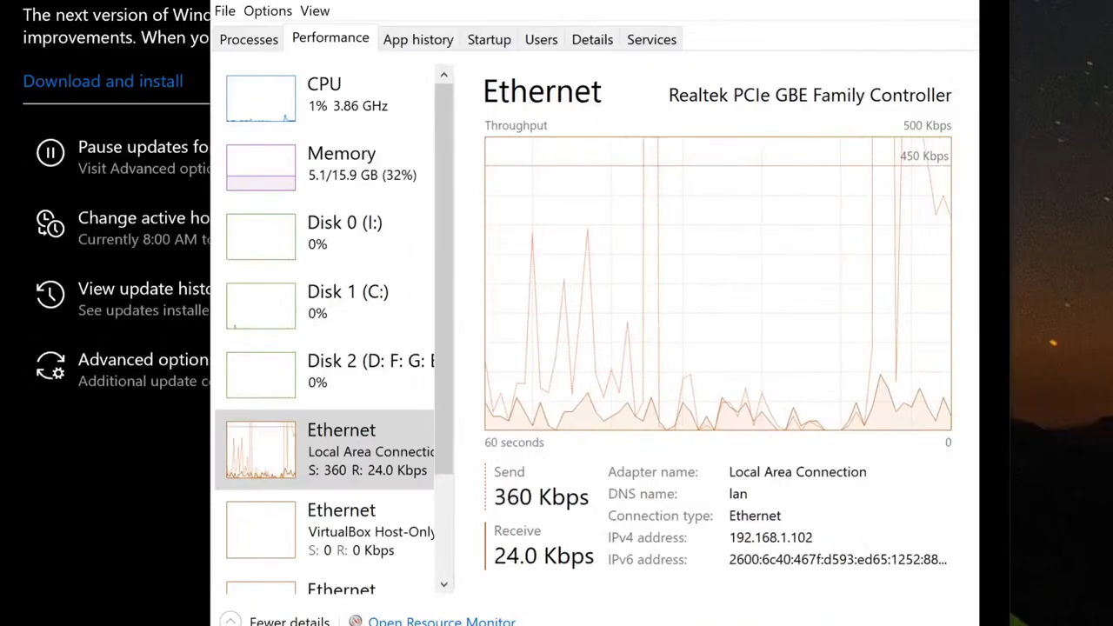
pyautogui.moveTo(504, 0); pyautogui.dragTo(476, 2)
pyautogui.moveTo(548, 9); pyautogui.dragTo(418, 10)
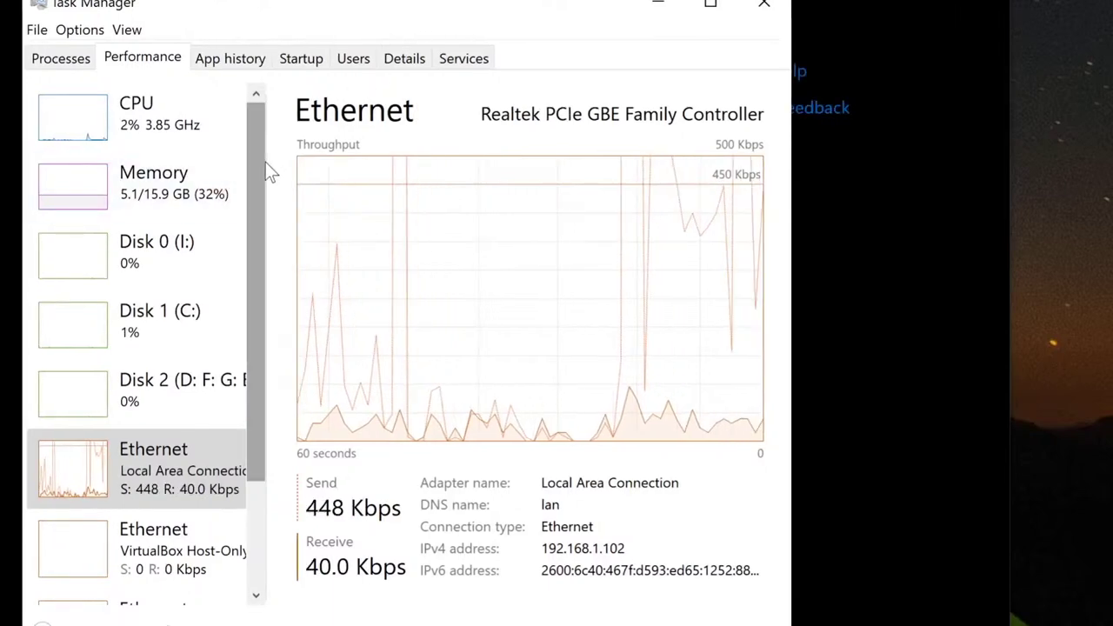
pyautogui.moveTo(271, 158); pyautogui.dragTo(329, 146)
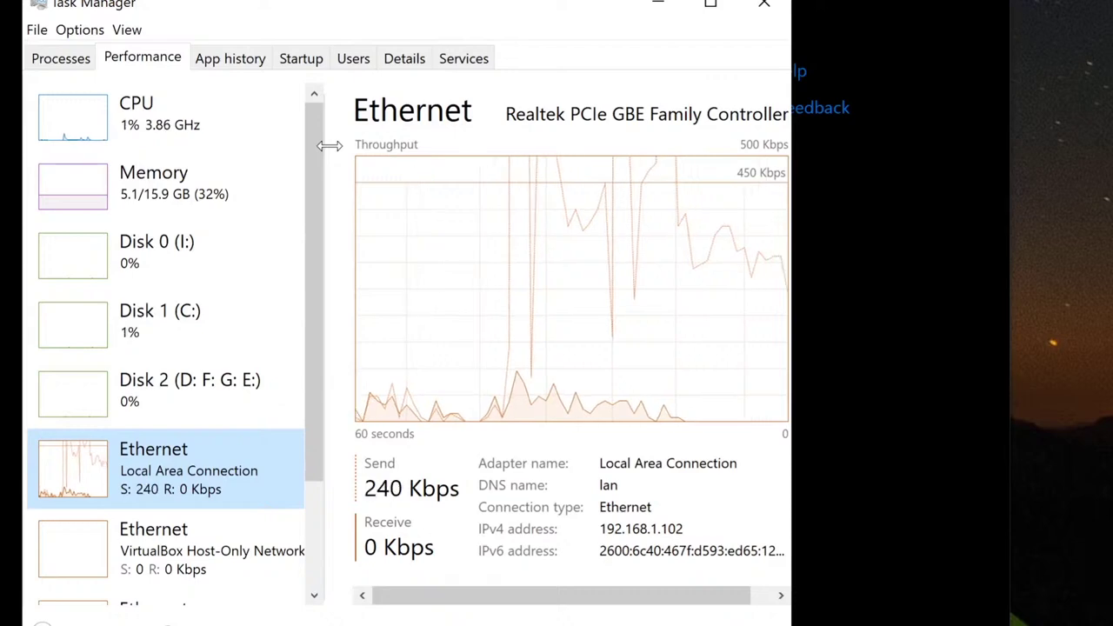
pyautogui.moveTo(327, 203)
pyautogui.mouseDown()
pyautogui.moveTo(365, 182)
pyautogui.moveTo(322, 186)
pyautogui.mouseUp()
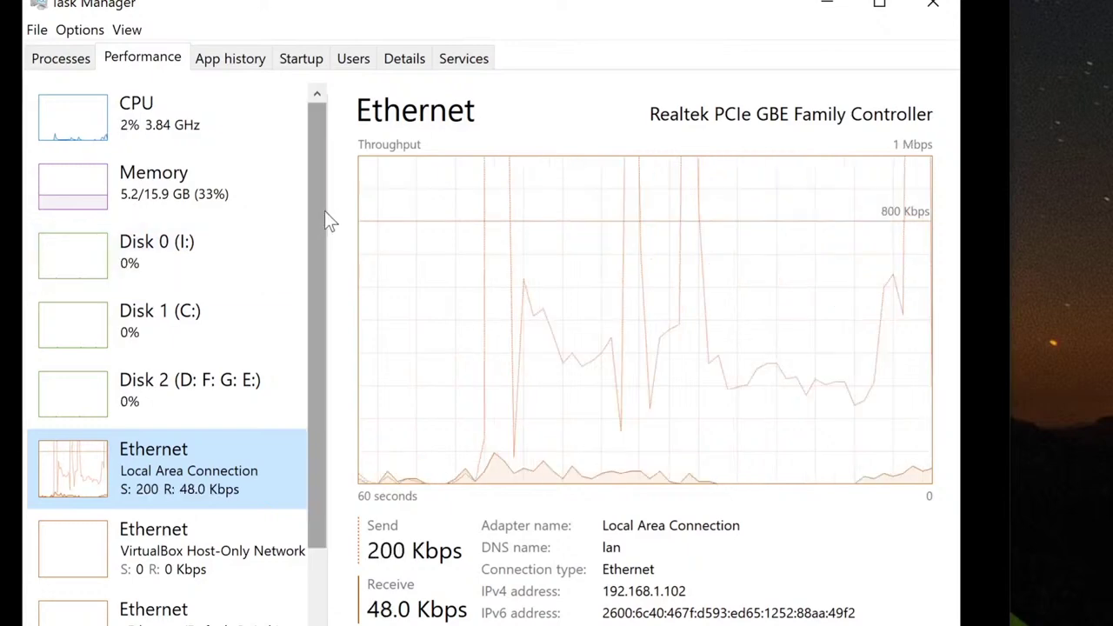
pyautogui.moveTo(330, 206); pyautogui.dragTo(391, 198)
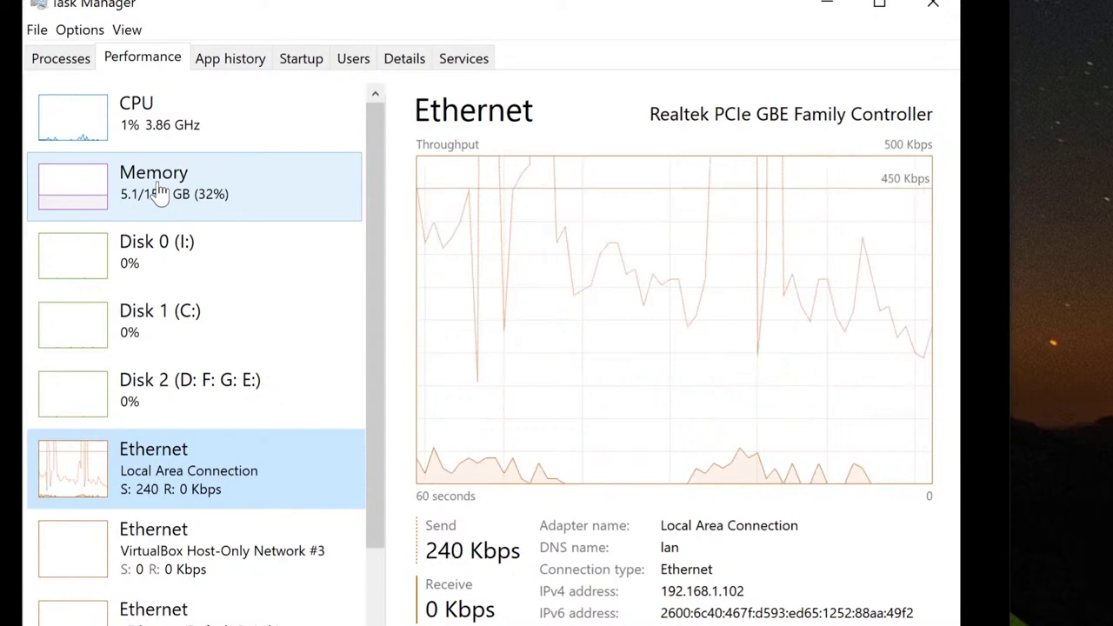
pyautogui.click(59, 59)
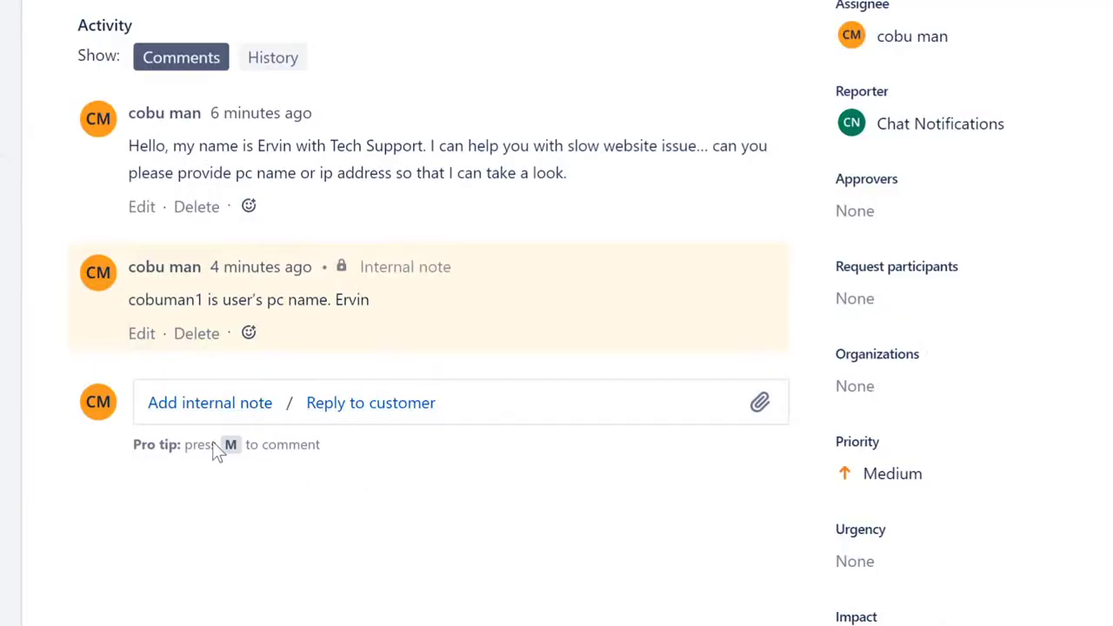
# Step: Save a signed internal note: 'There are no issues at the moment. I will keep the ticket open for 24hrs to monitor.'
pyautogui.click(207, 401)
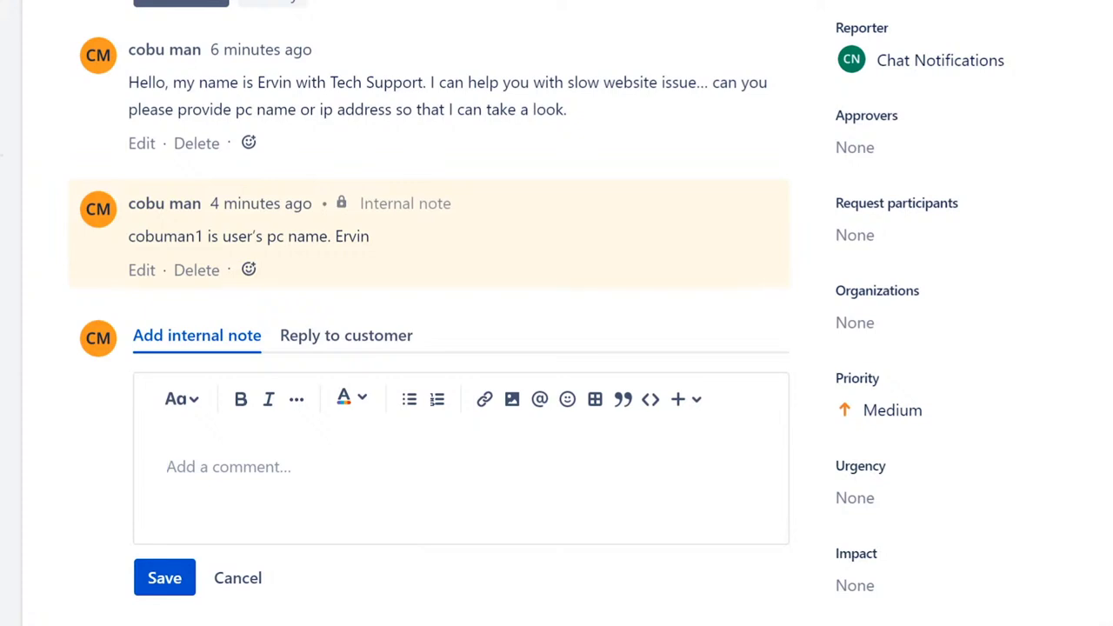
pyautogui.write('There')
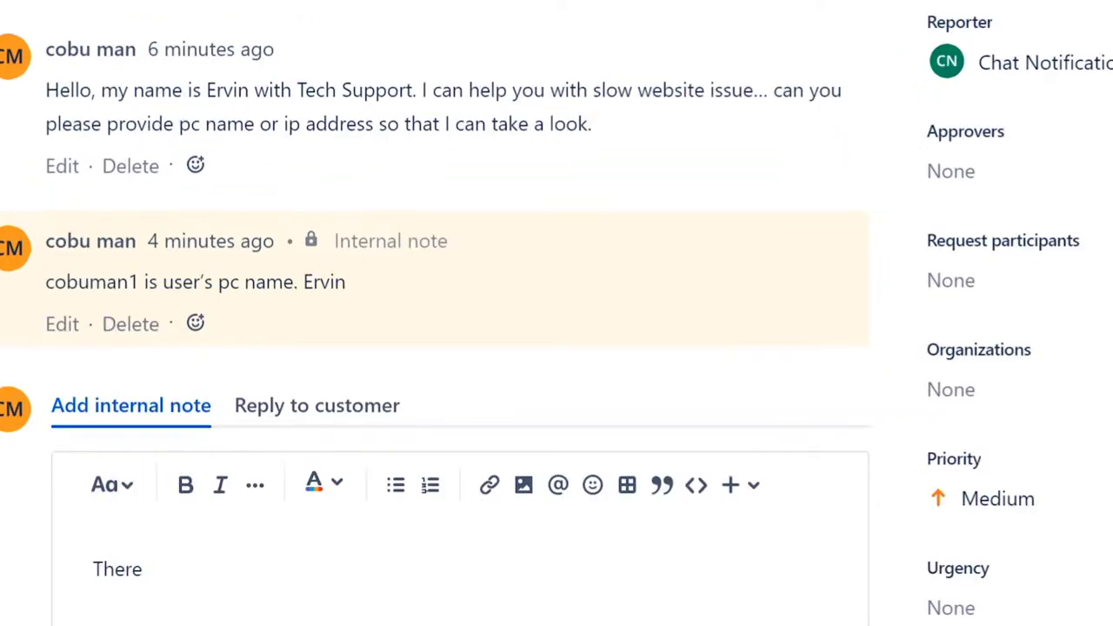
pyautogui.write(' i are no issues ')
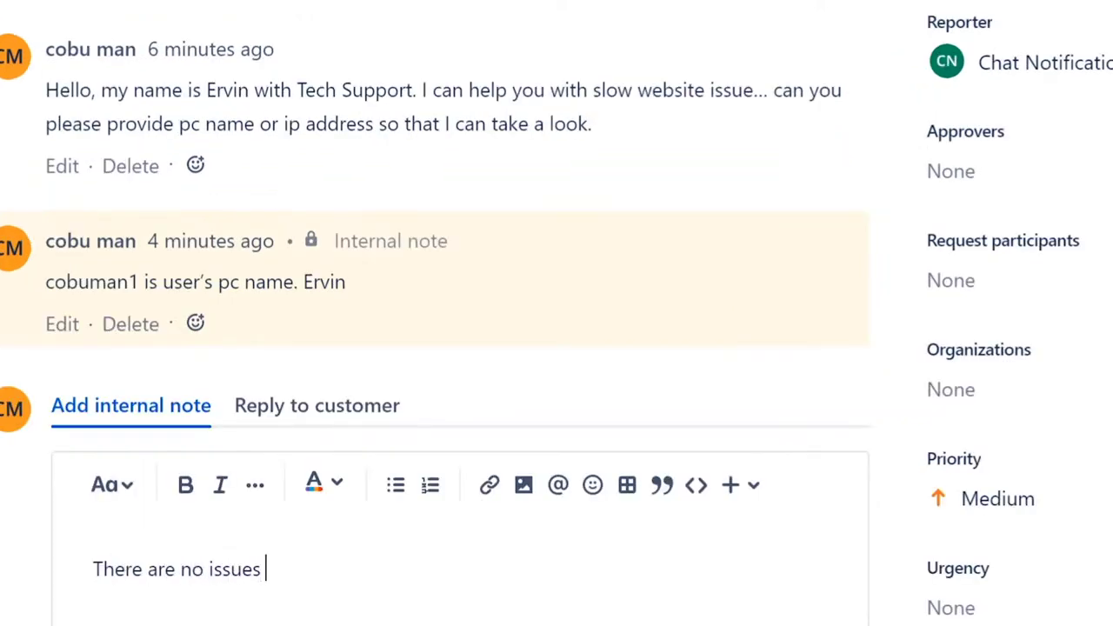
pyautogui.write('at the moment.')
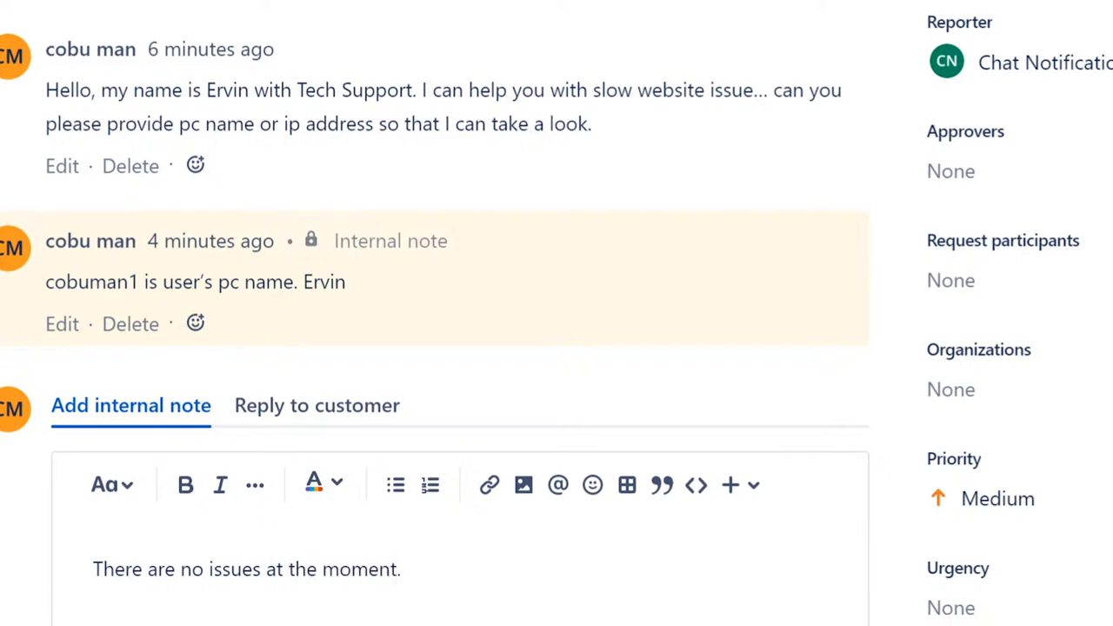
pyautogui.scroll(1, 561, 241)
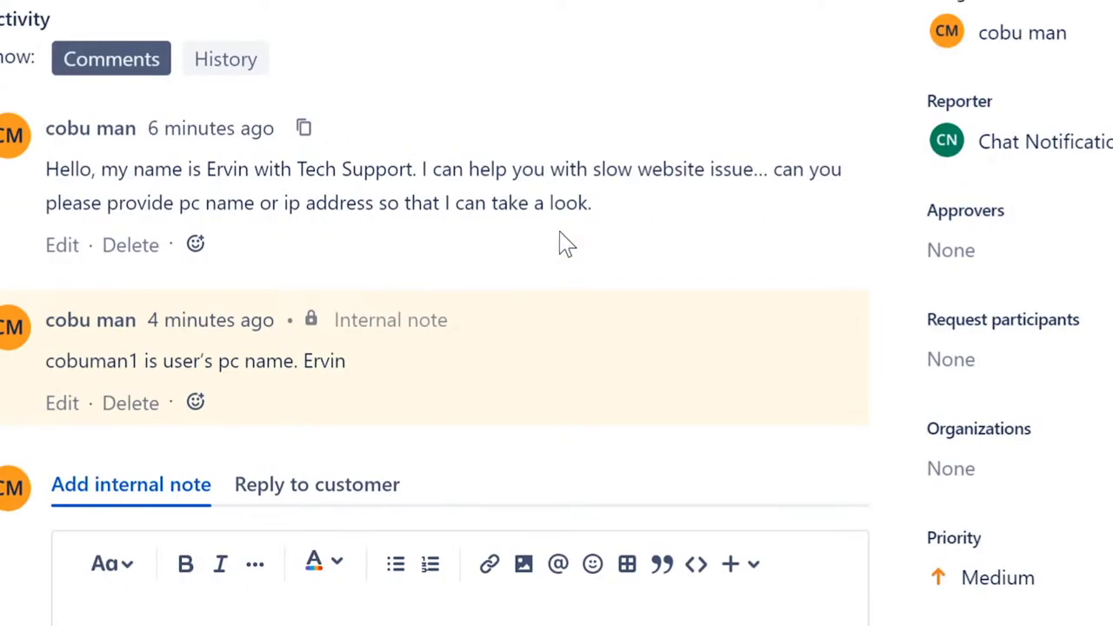
pyautogui.scroll(-3, 609, 172)
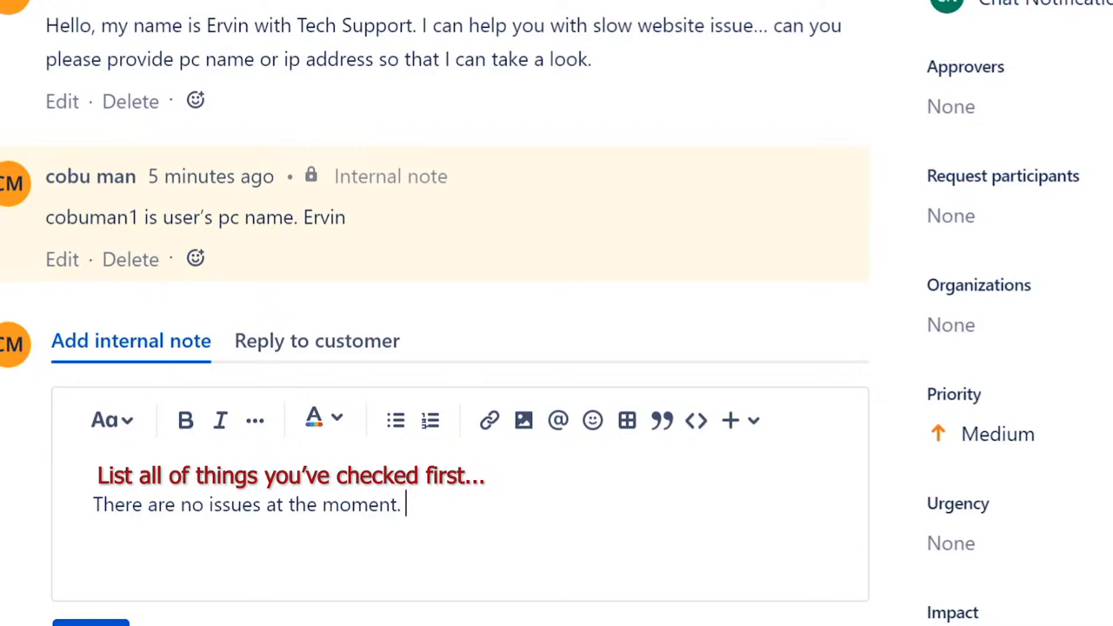
pyautogui.write('I will keep the ticke topne')
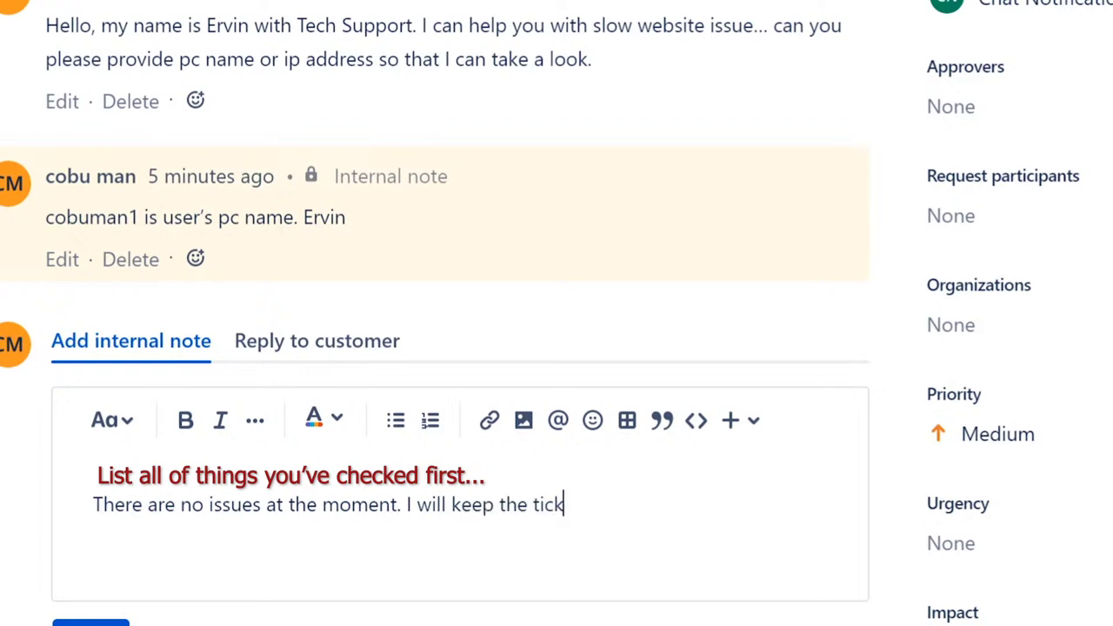
pyautogui.press('BackSpace')
pyautogui.press('BackSpace')
pyautogui.press('BackSpace')
pyautogui.press('BackSpace')
pyautogui.press('BackSpace')
pyautogui.press('BackSpace')
pyautogui.write('t open fo')
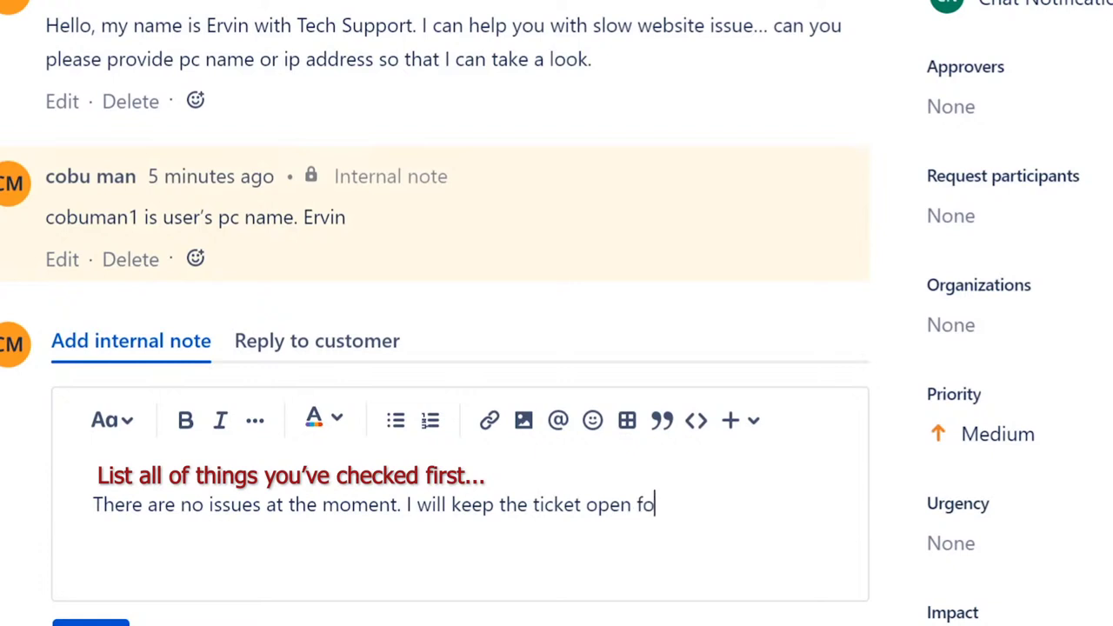
pyautogui.write('r 24hrs to monitor')
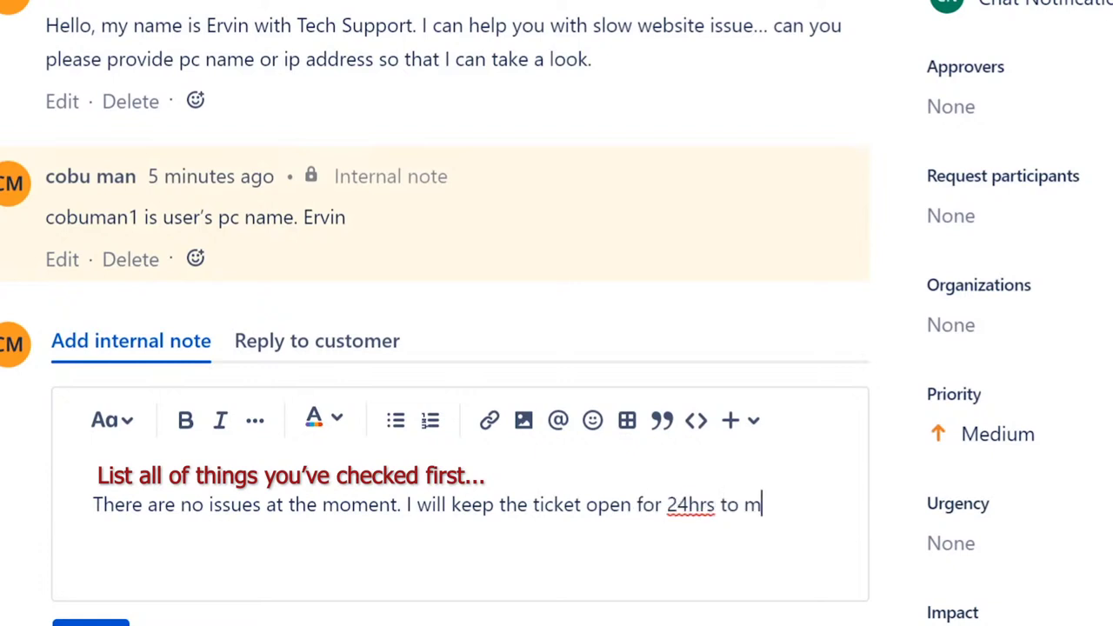
pyautogui.write('.')
pyautogui.press('Return')
pyautogui.write('Ervin')
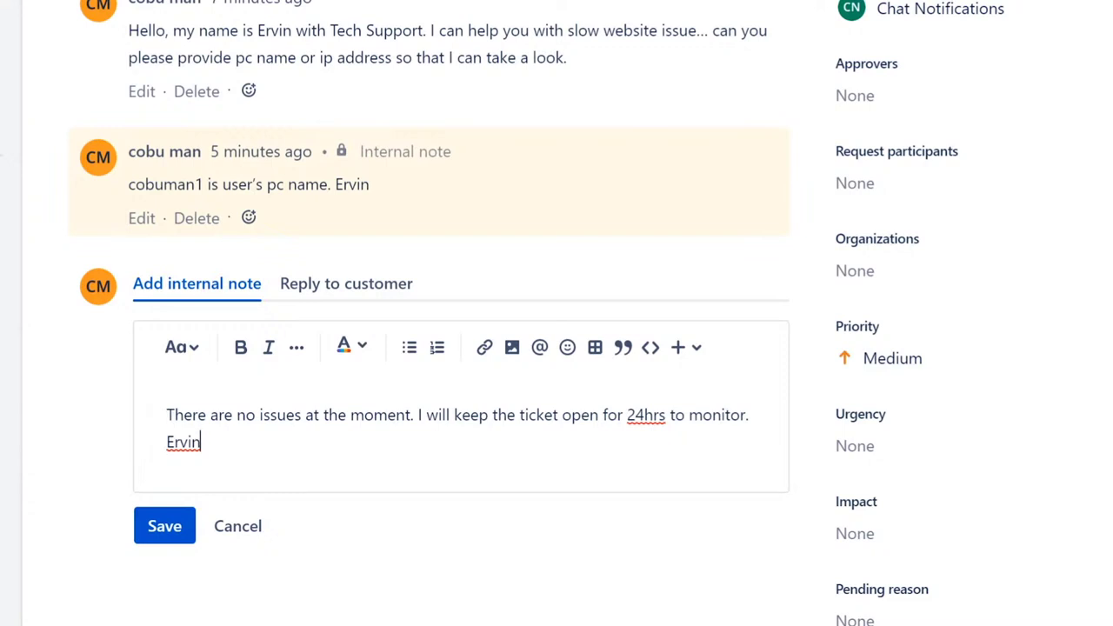
pyautogui.click(180, 534)
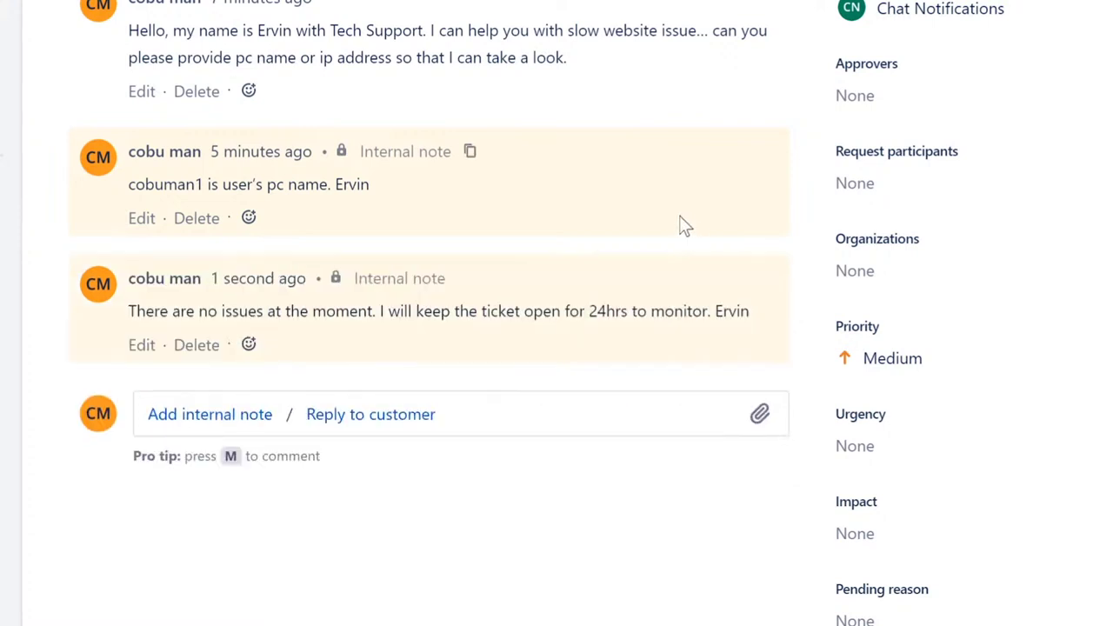
pyautogui.scroll(2, 715, 104)
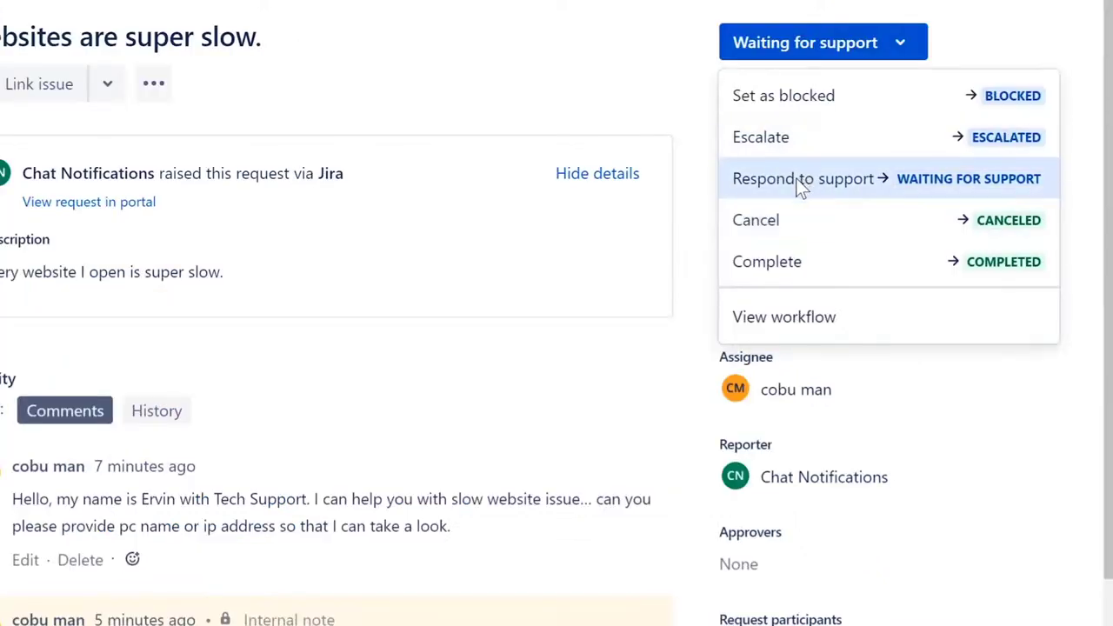
# Step: Move ISD-16 to Waiting for customer via Respond to customer, then return to All open
pyautogui.click(847, 178)
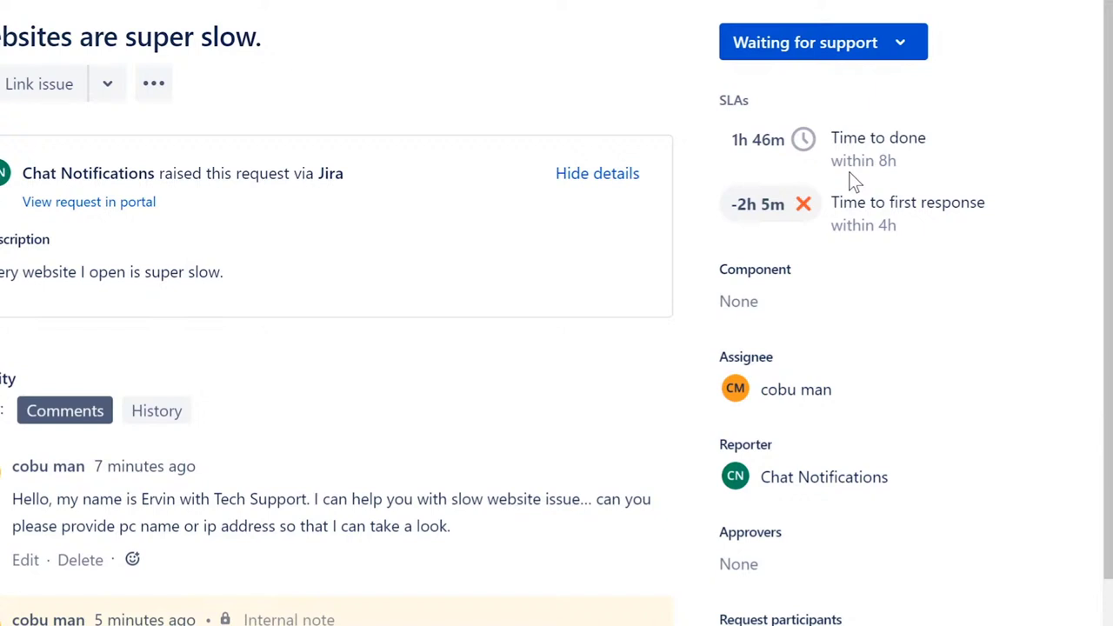
pyautogui.click(887, 45)
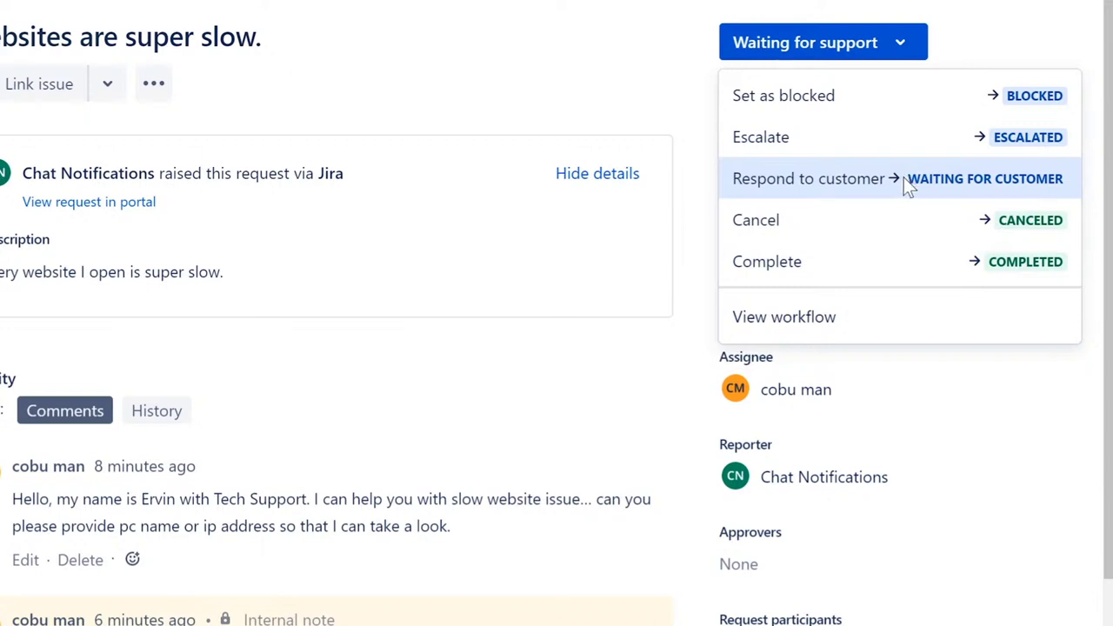
pyautogui.click(904, 178)
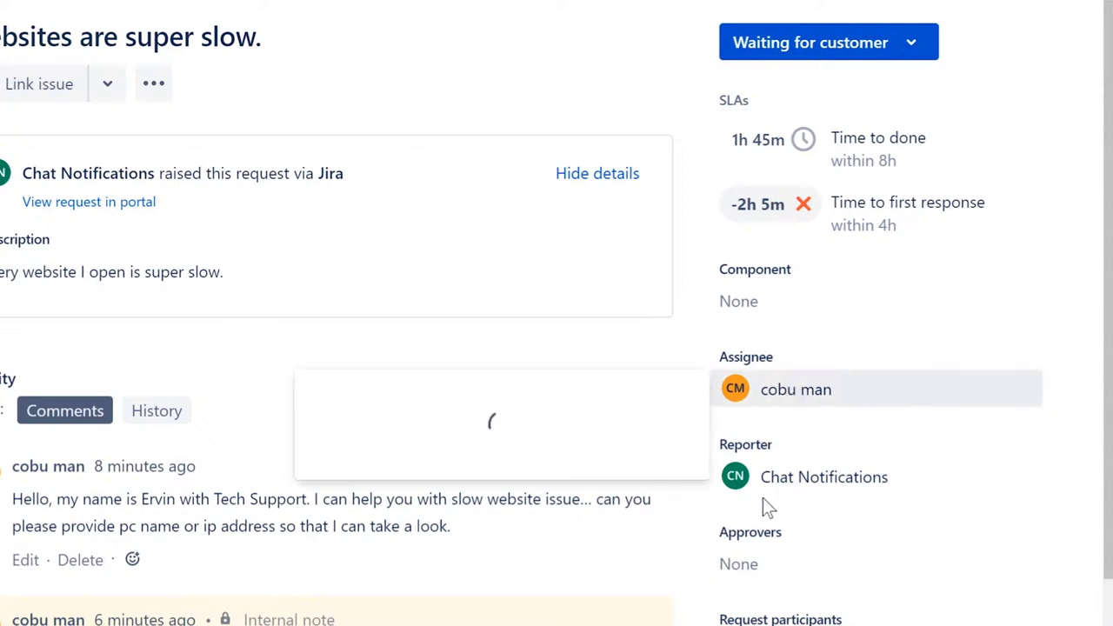
pyautogui.moveTo(749, 402)
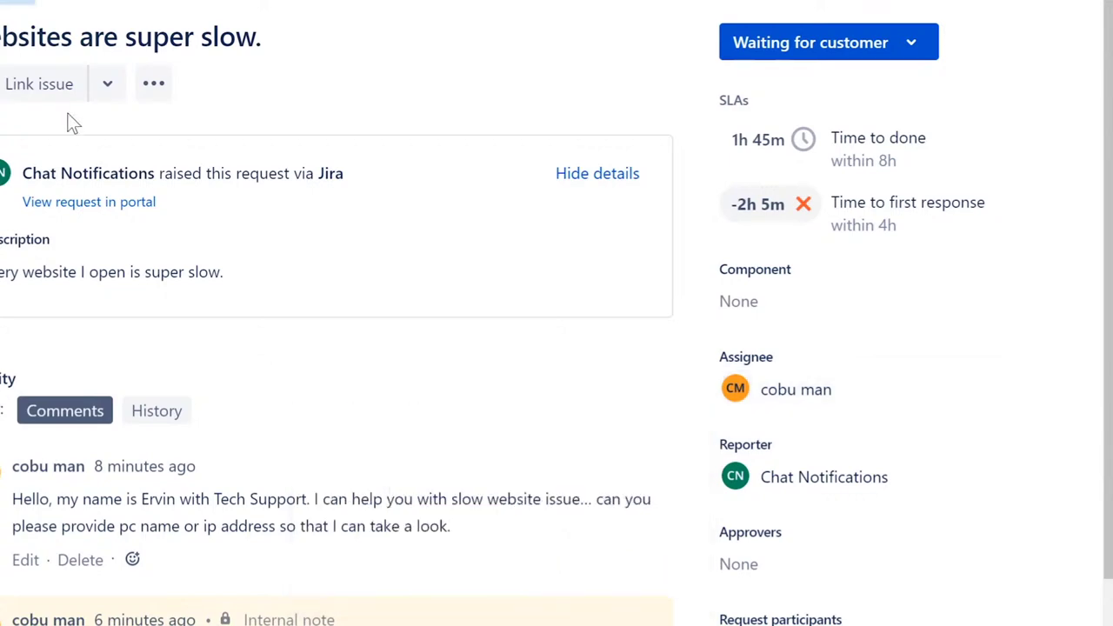
pyautogui.hotkey('alt', 'Left')
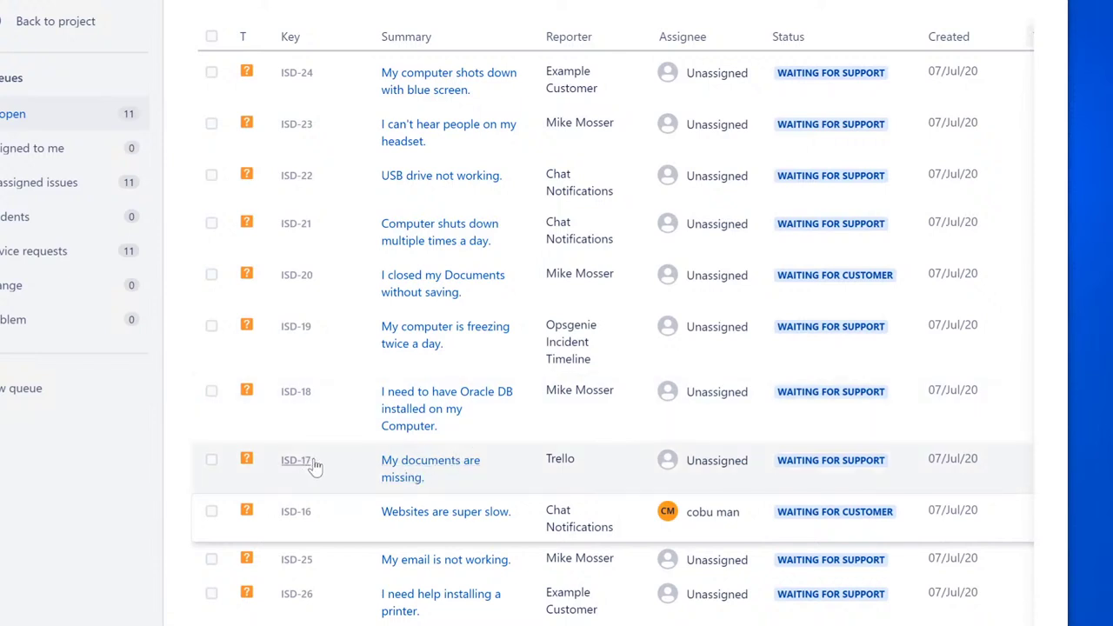
# Step: Open ISD-17 'My documents are missing.', assign it to yourself, and begin a customer reply
pyautogui.click(452, 469)
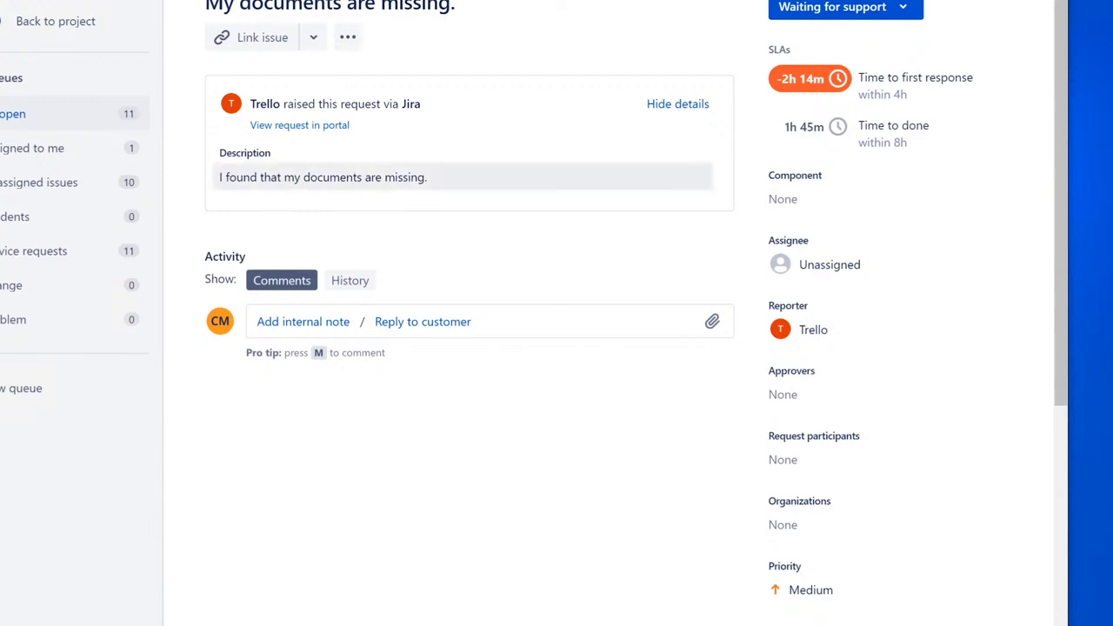
pyautogui.click(919, 416)
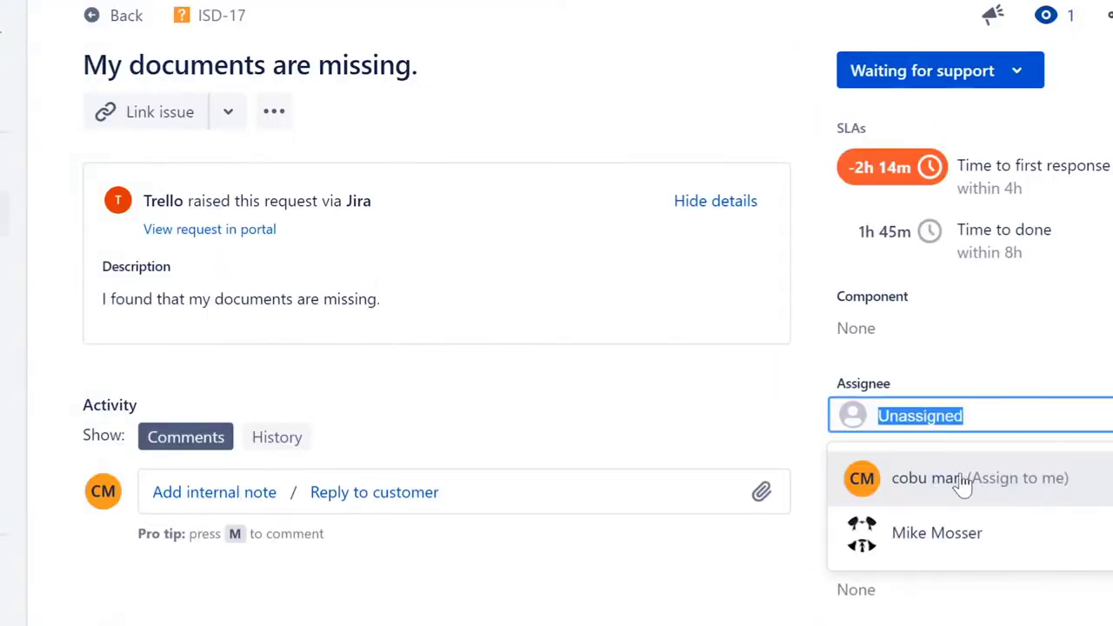
pyautogui.click(960, 476)
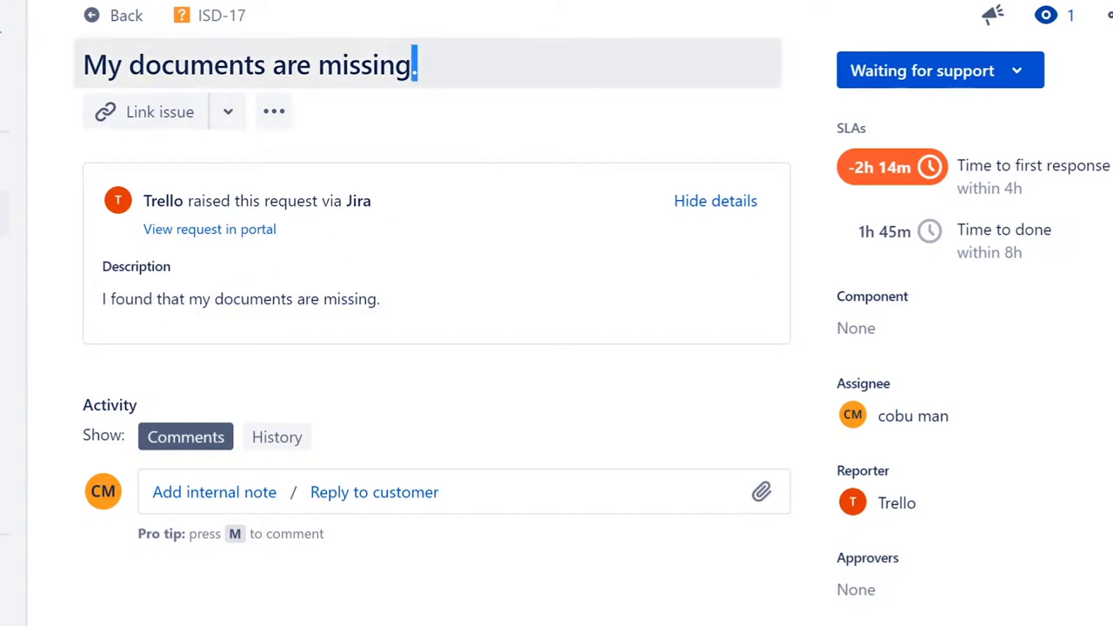
pyautogui.moveTo(416, 63); pyautogui.dragTo(125, 300)
pyautogui.click(124, 300)
pyautogui.moveTo(383, 300); pyautogui.dragTo(103, 300)
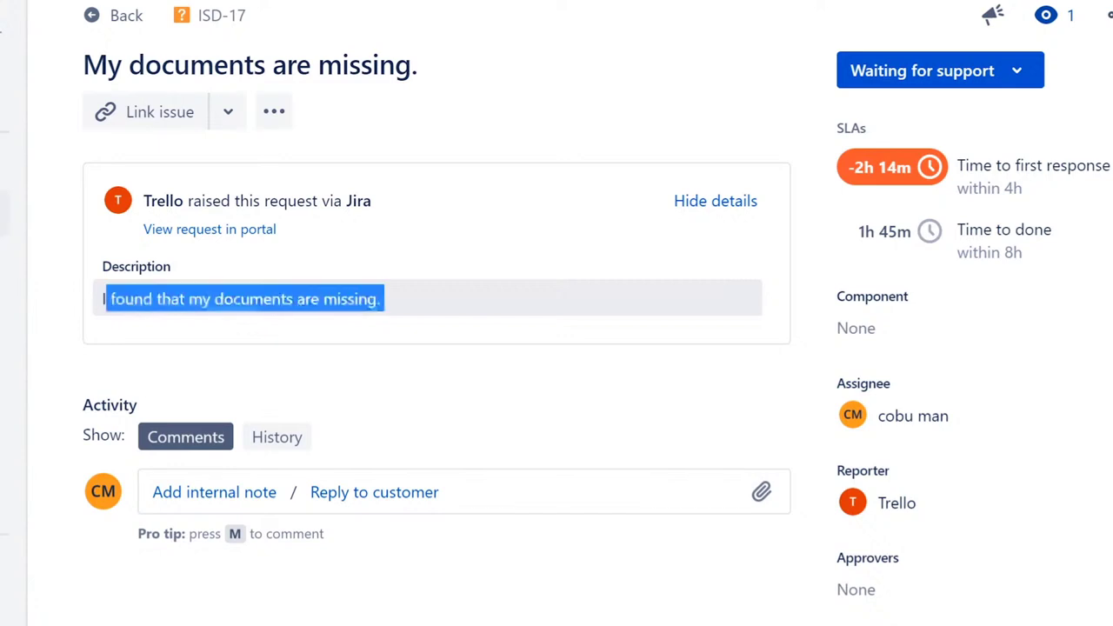
pyautogui.click(124, 300)
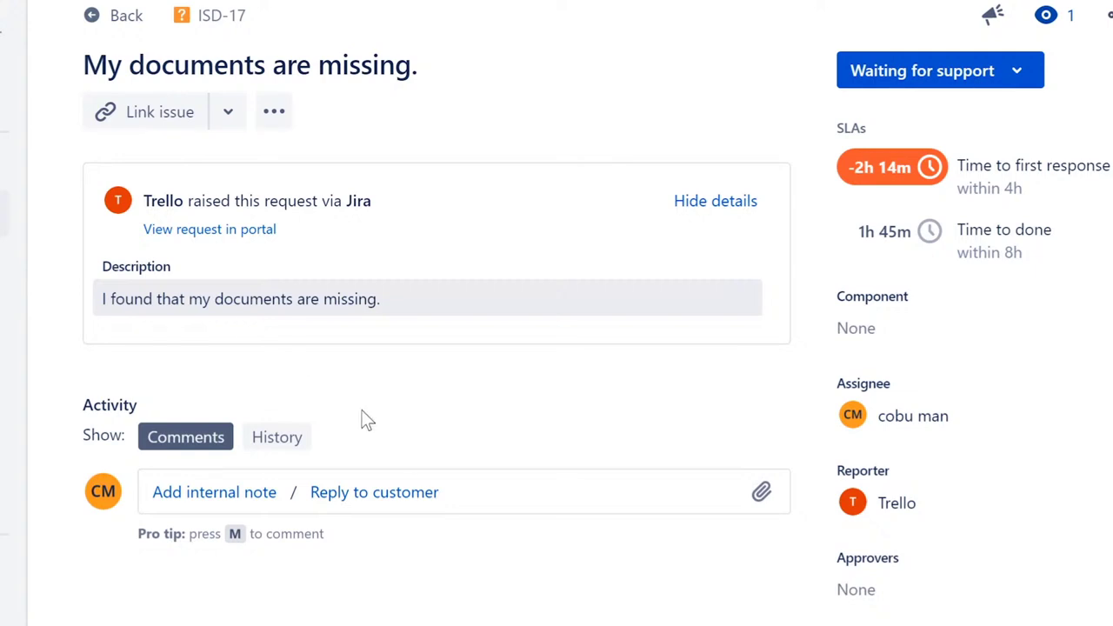
pyautogui.click(384, 496)
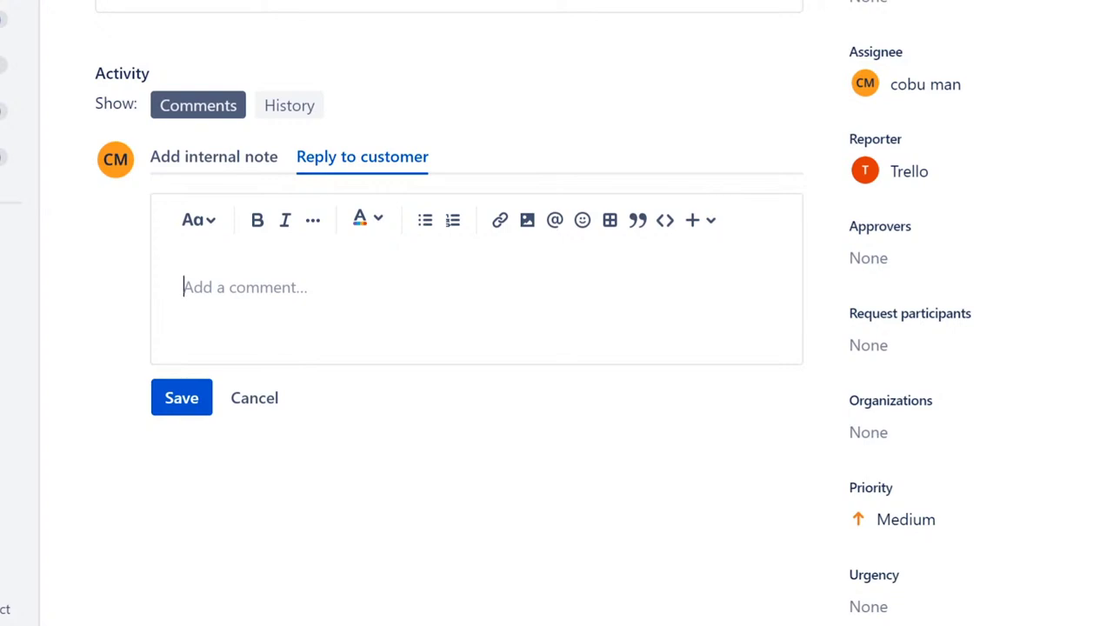
# Step: Post a reply from Pc support acknowledging the missing files and asking for the Pc name
pyautogui.write('Hello, this ')
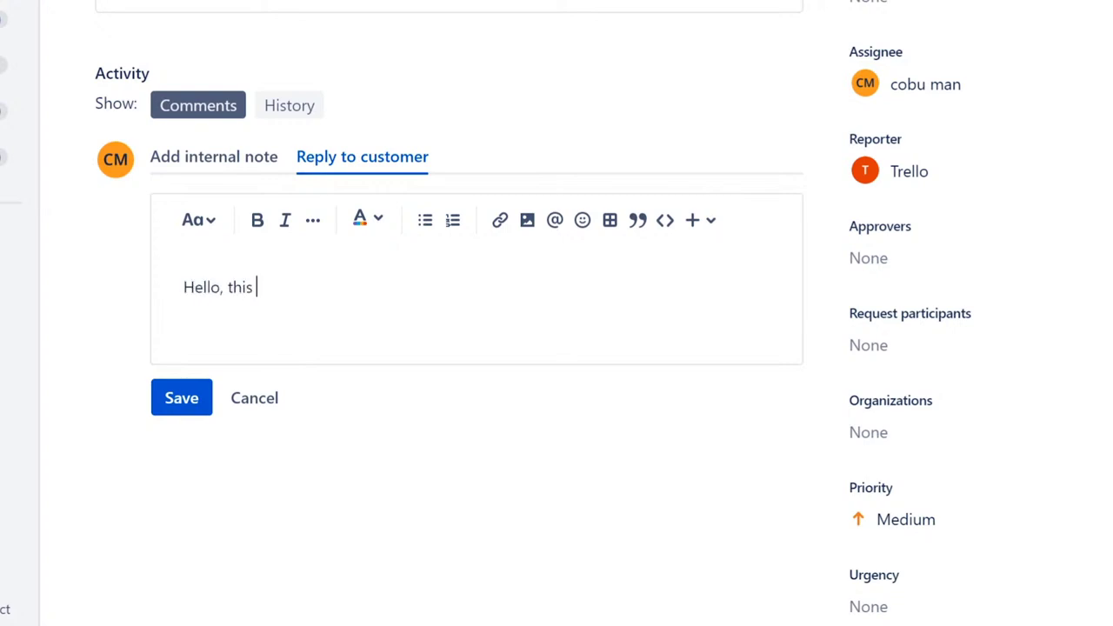
pyautogui.write('is Ervin with ')
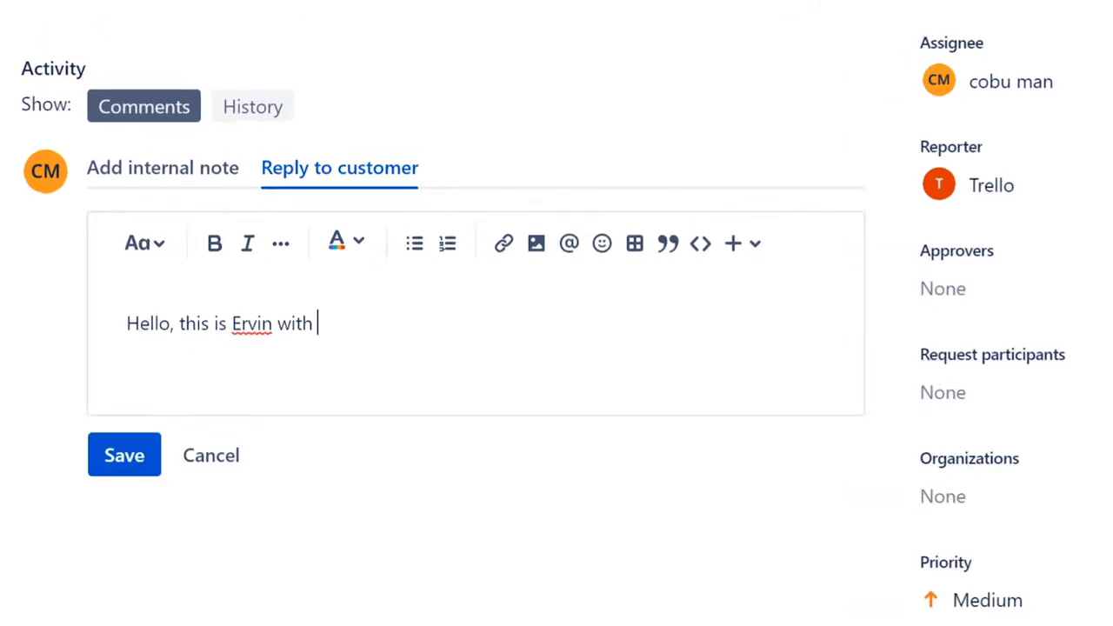
pyautogui.write('cP')
pyautogui.press('BackSpace')
pyautogui.press('BackSpace')
pyautogui.write('Pc support. I ')
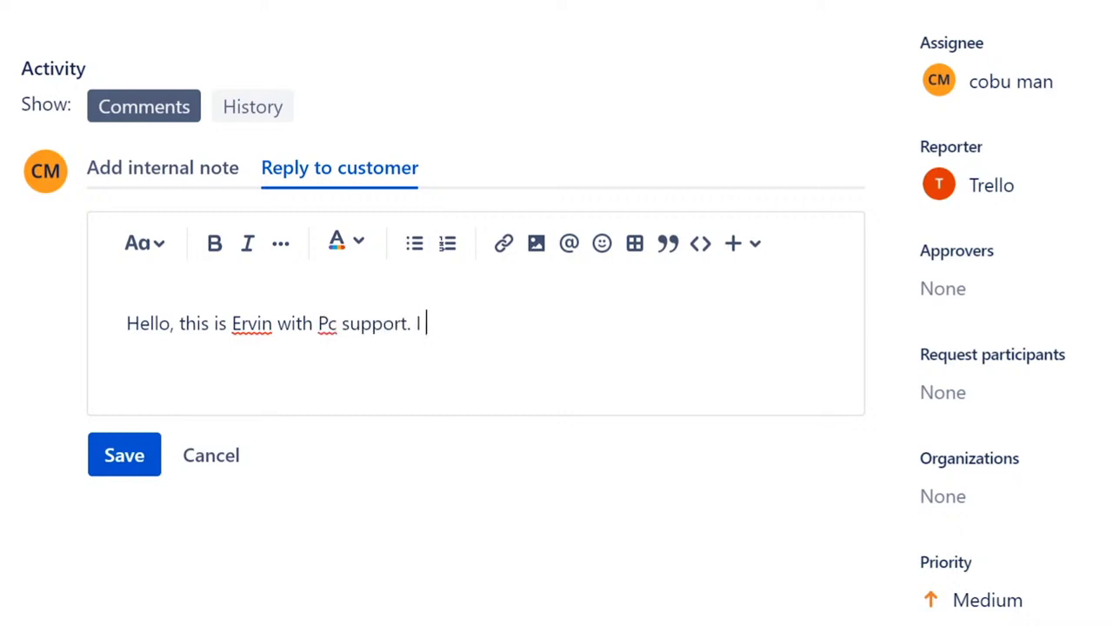
pyautogui.write('have your tick')
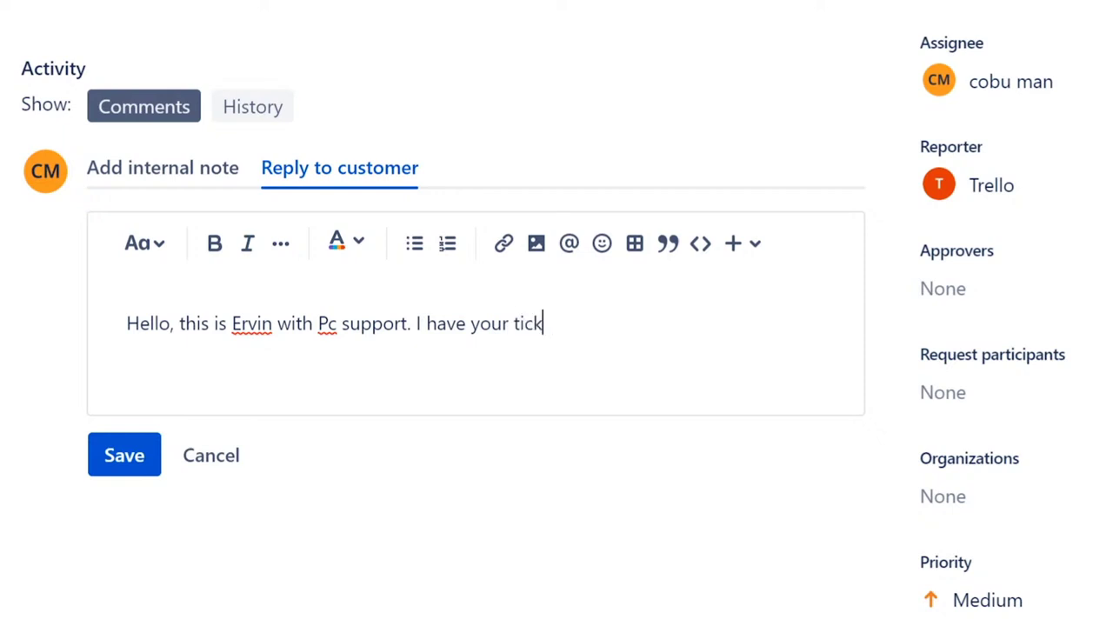
pyautogui.write('et about missi')
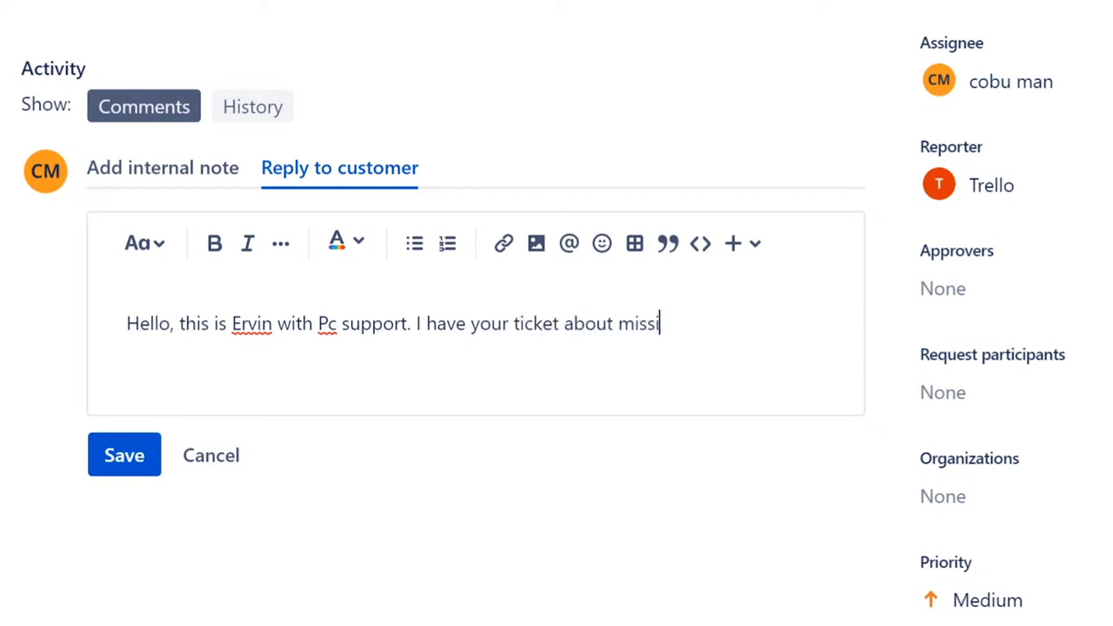
pyautogui.write('ling files')
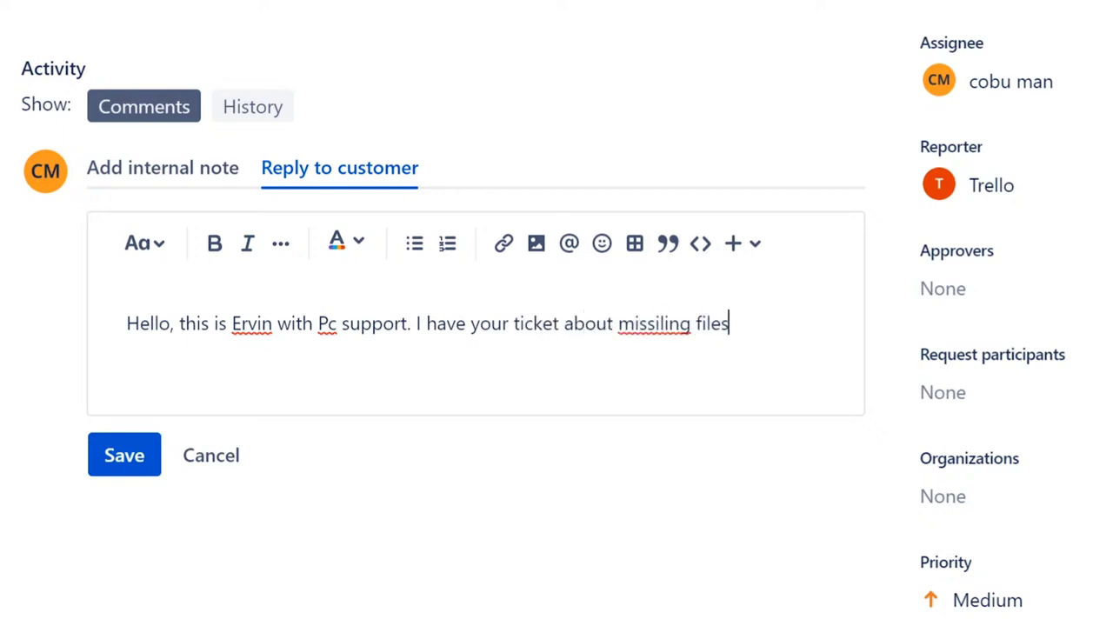
pyautogui.rightClick(649, 324)
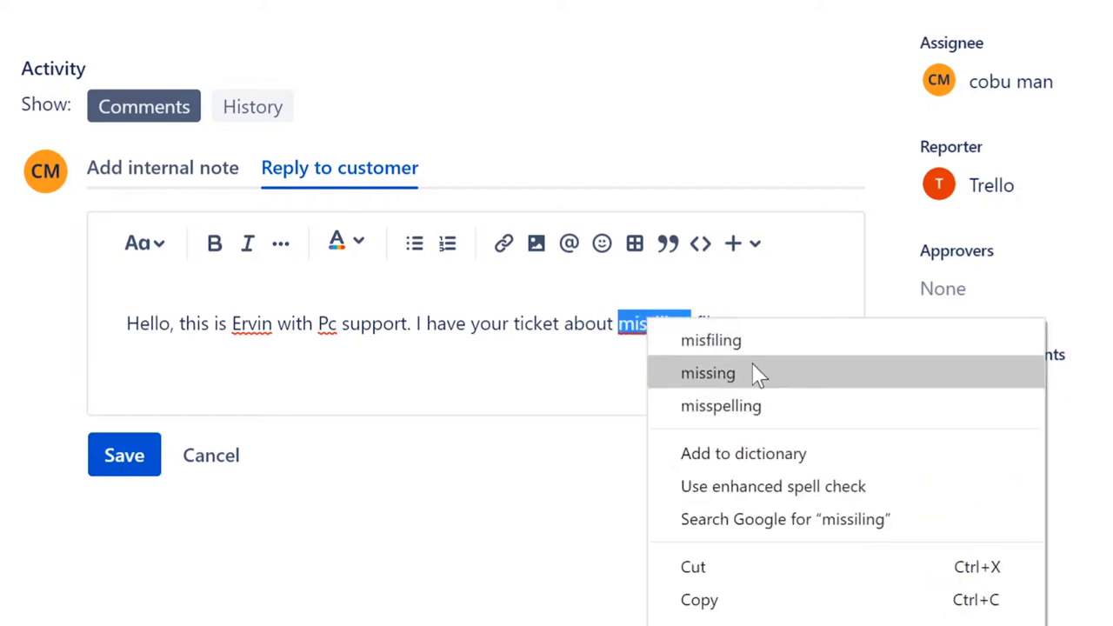
pyautogui.click(753, 373)
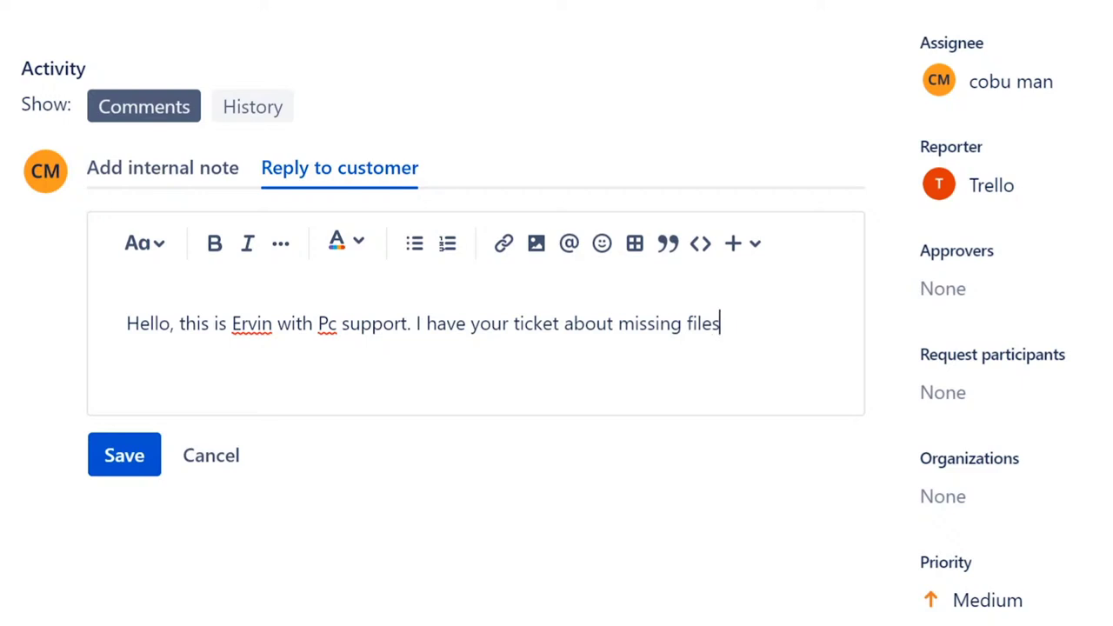
pyautogui.write('. Can you plea')
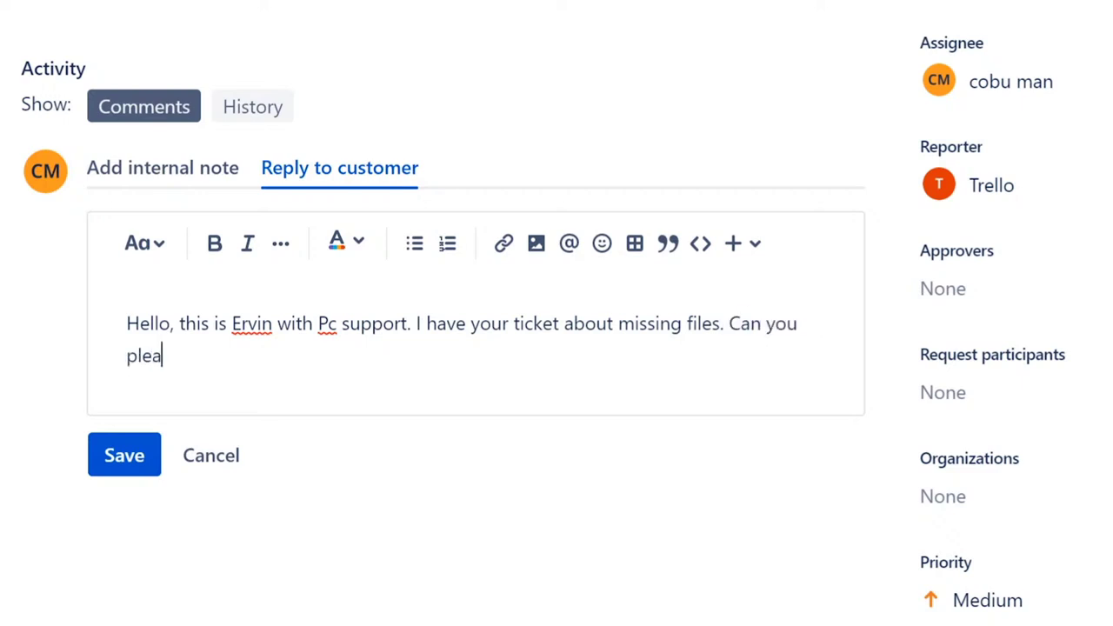
pyautogui.write('se provide')
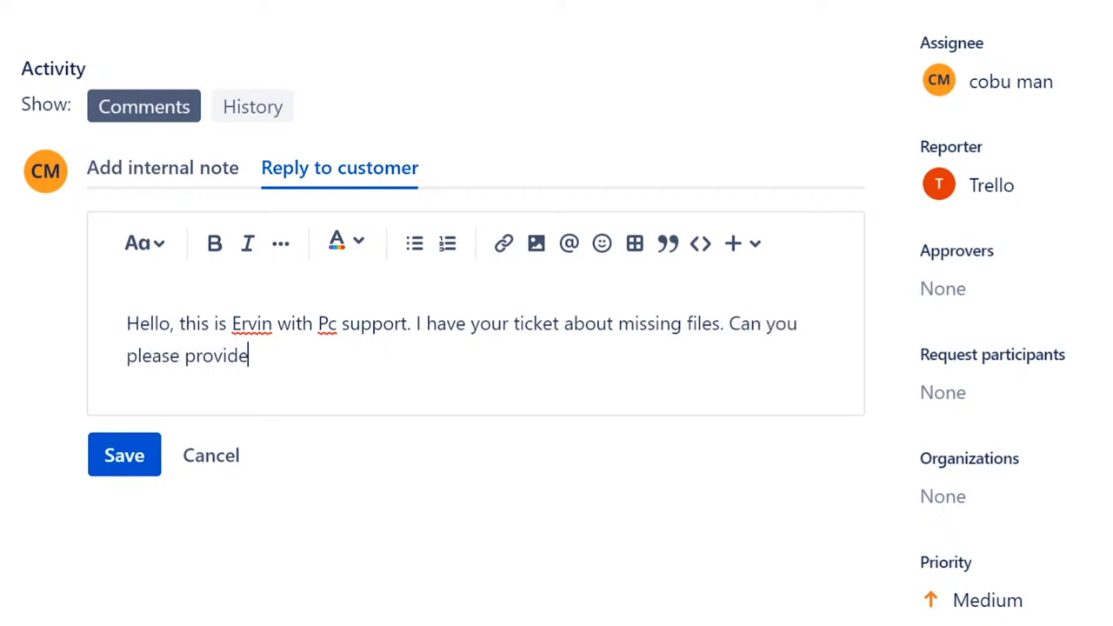
pyautogui.write(' your Pc name.')
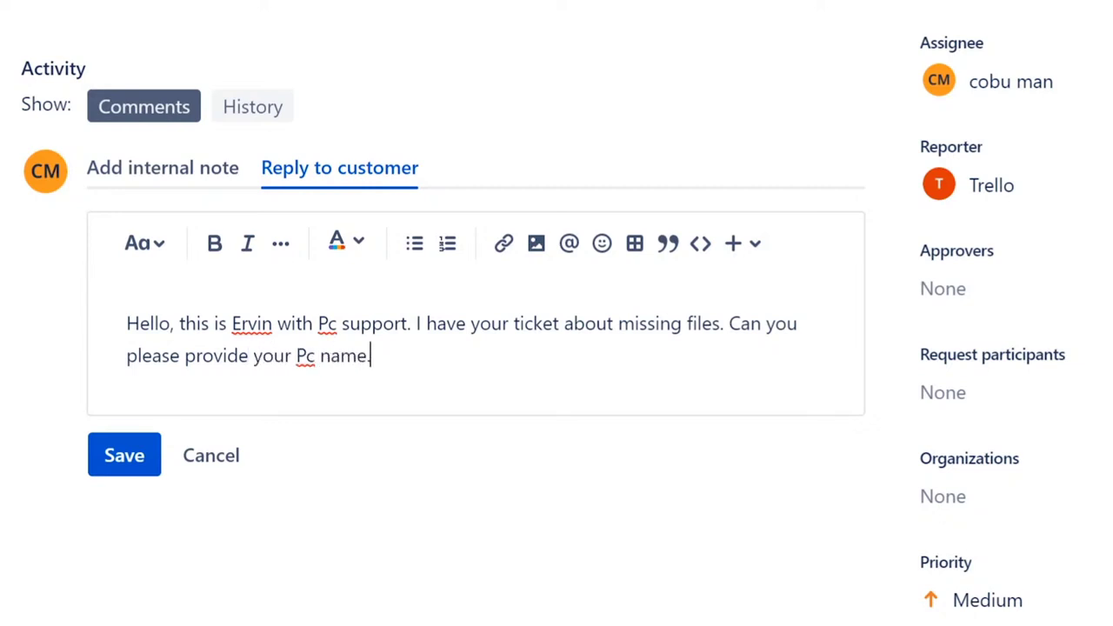
pyautogui.write('?')
pyautogui.press('Left')
pyautogui.press('Left')
pyautogui.press('Left')
pyautogui.press('Left')
pyautogui.press('Left')
pyautogui.press('Left')
pyautogui.press('Left')
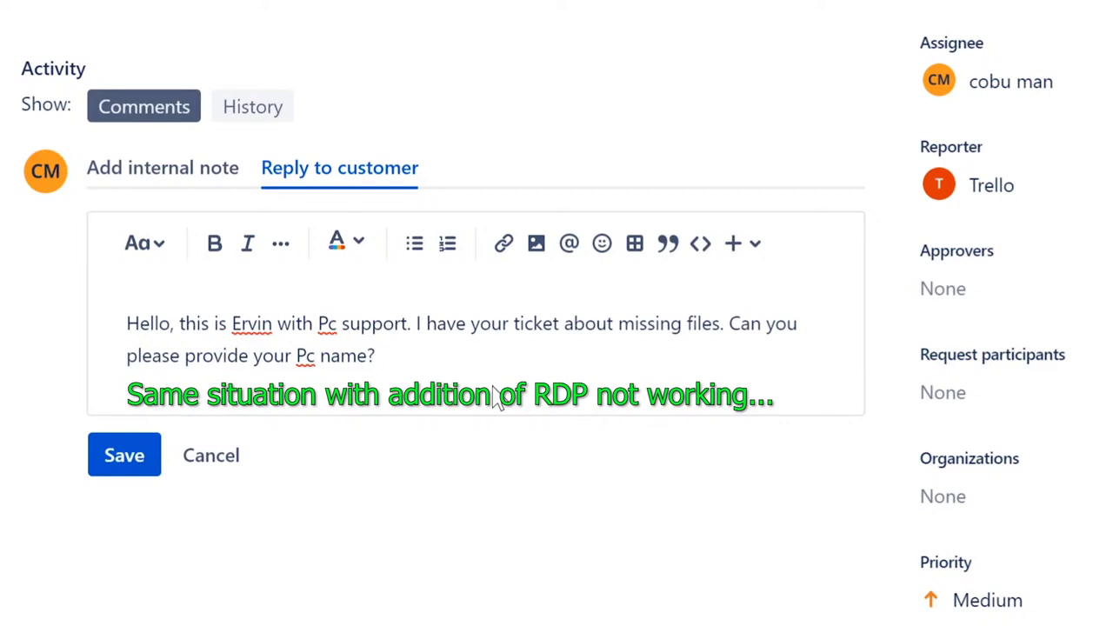
pyautogui.click(148, 463)
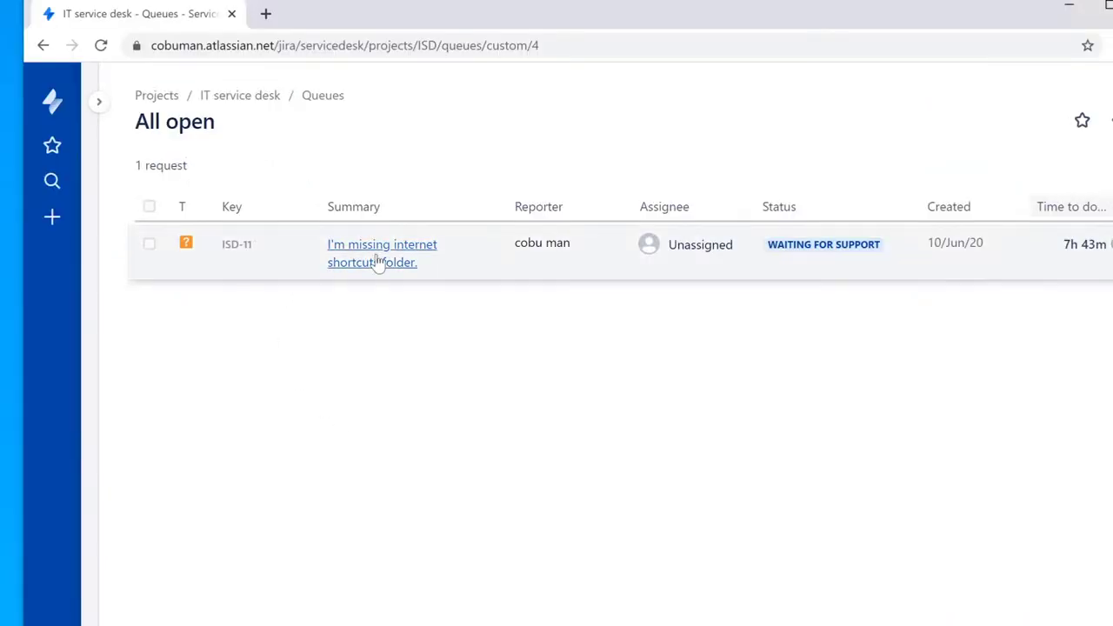
# Step: Open ISD-11 'I'm missing internet shortcuts folder.' and put its description into edit mode
pyautogui.click(398, 254)
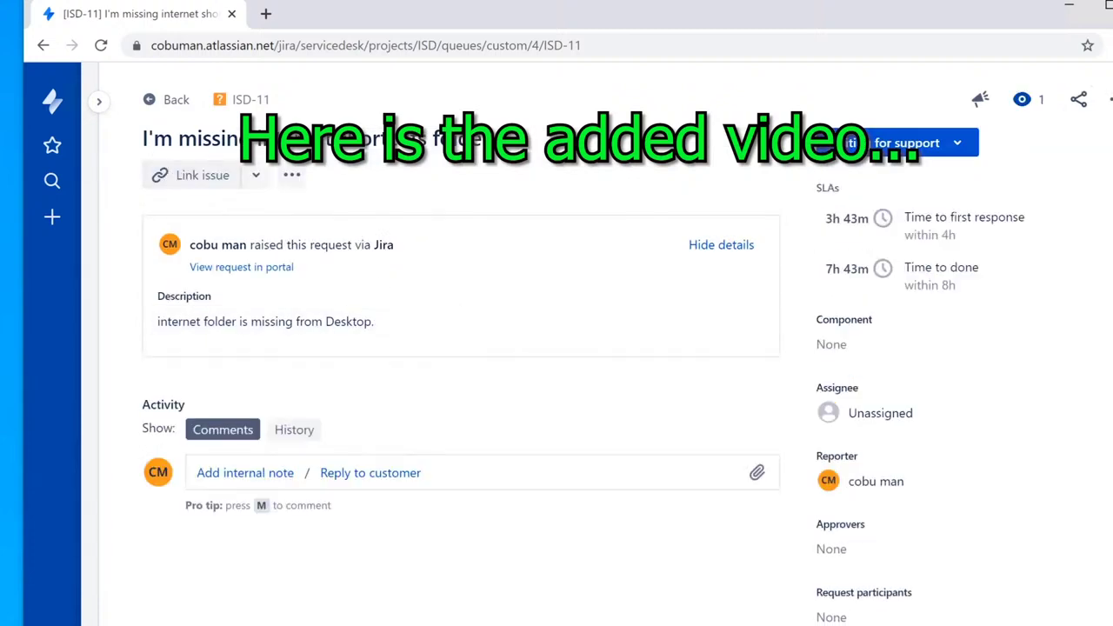
pyautogui.moveTo(144, 139); pyautogui.dragTo(487, 141)
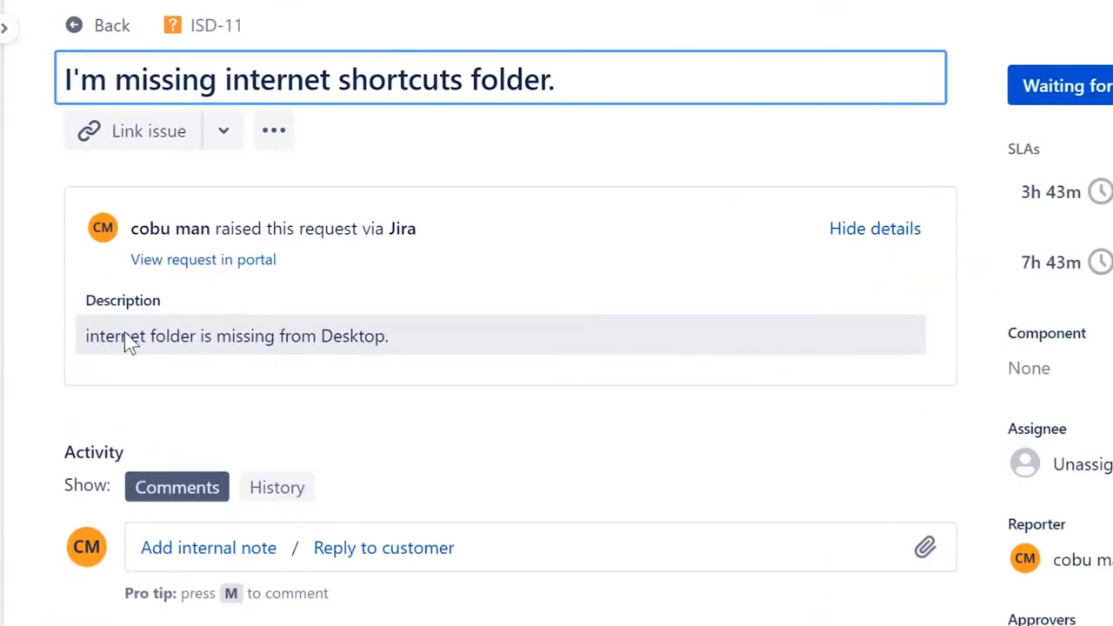
pyautogui.moveTo(193, 323); pyautogui.dragTo(374, 323)
pyautogui.click(308, 319)
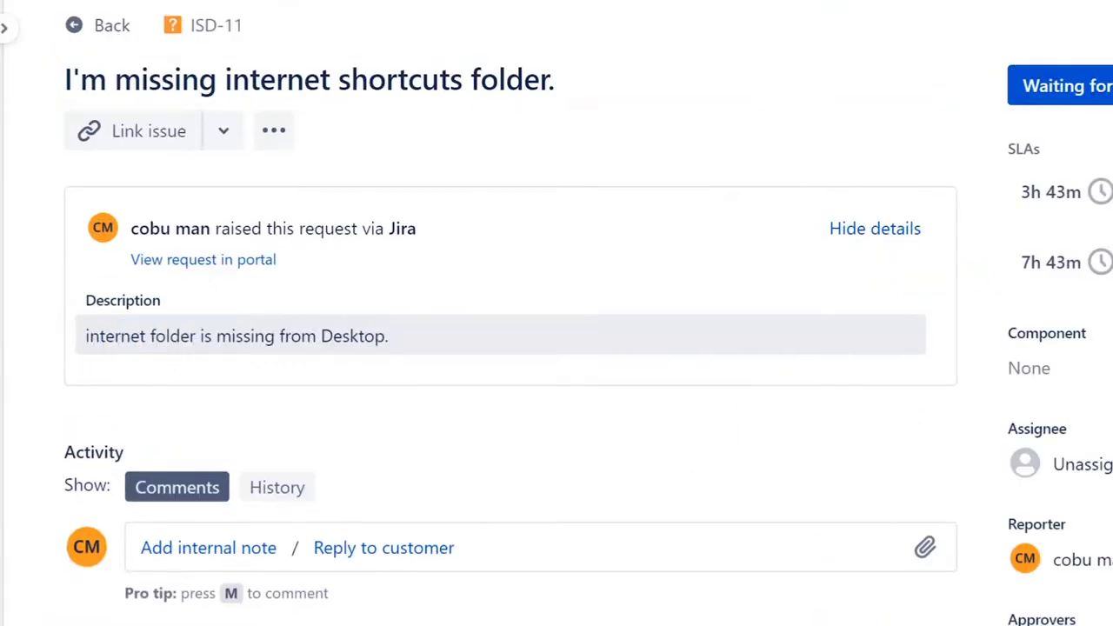
pyautogui.click(388, 339)
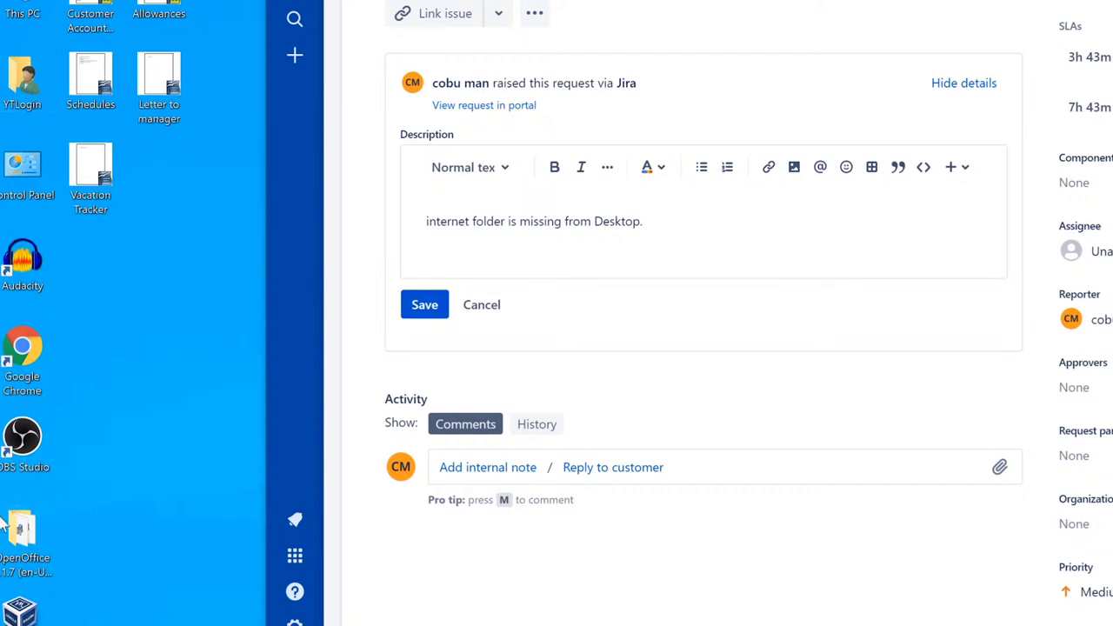
# Step: Move the OpenOffice desktop shortcut, select the Recycle Bin, and add a new description line
pyautogui.moveTo(19, 531); pyautogui.dragTo(76, 478)
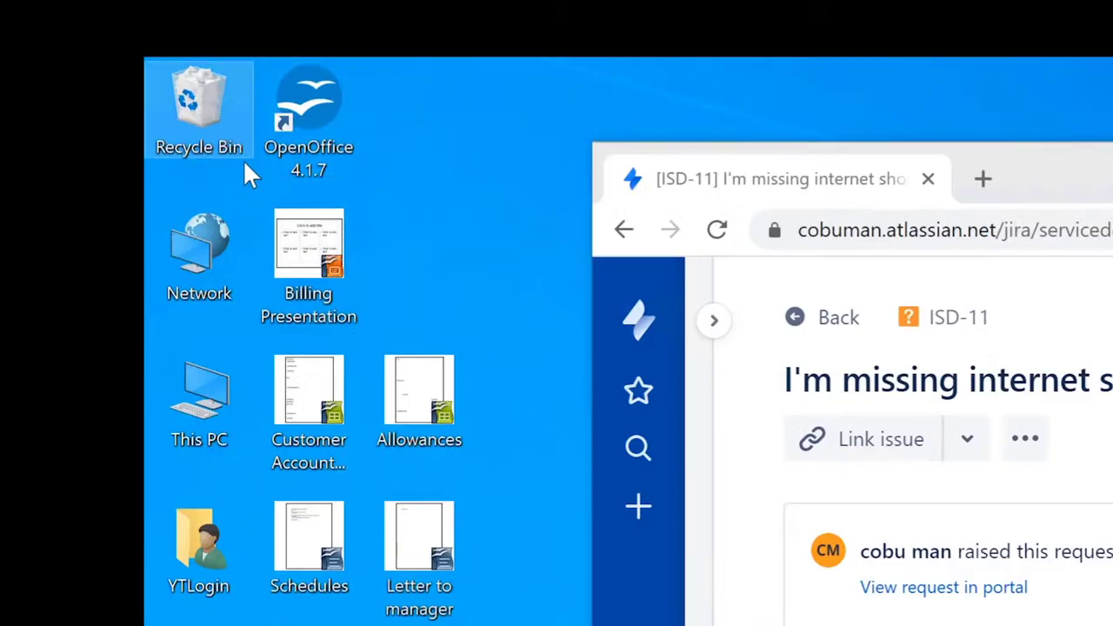
pyautogui.click(205, 136)
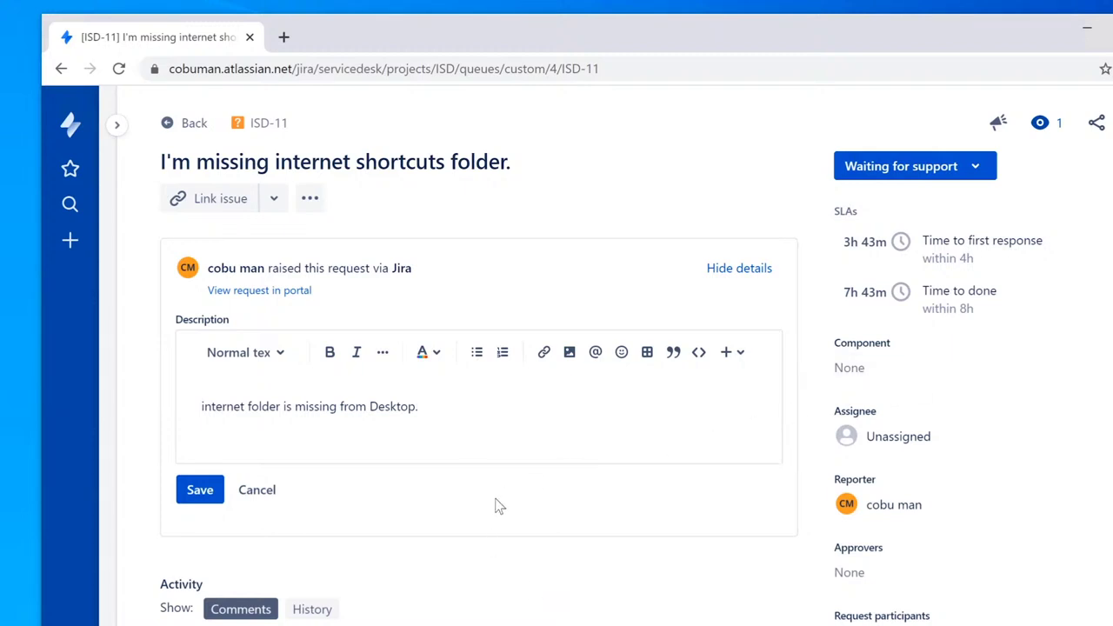
pyautogui.press('Return')
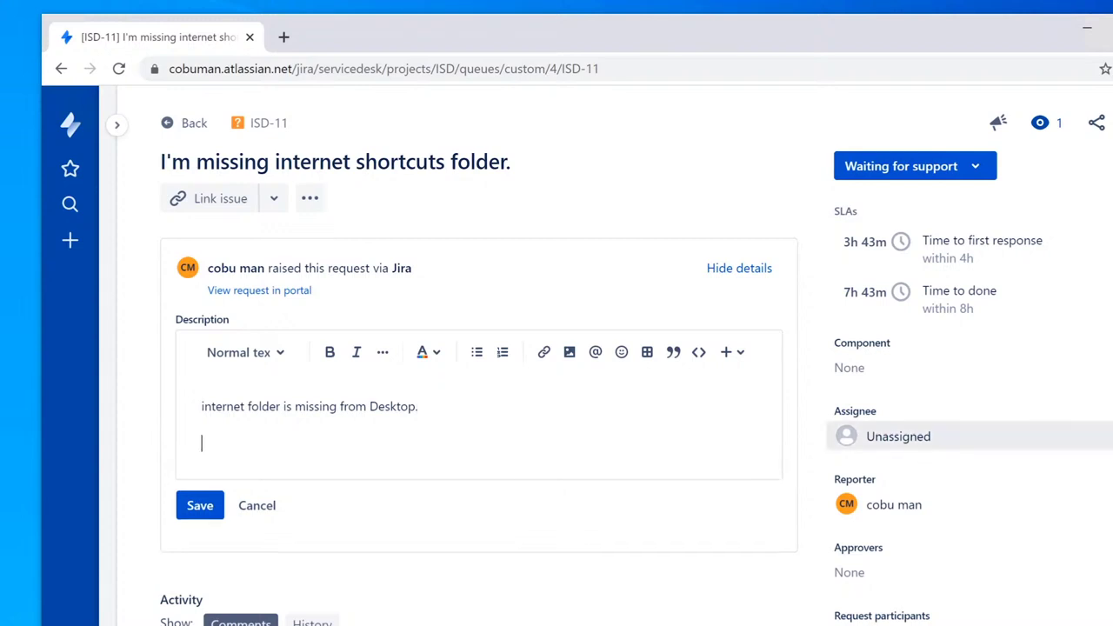
# Step: Assign ISD-11 to yourself
pyautogui.click(899, 436)
pyautogui.click(944, 487)
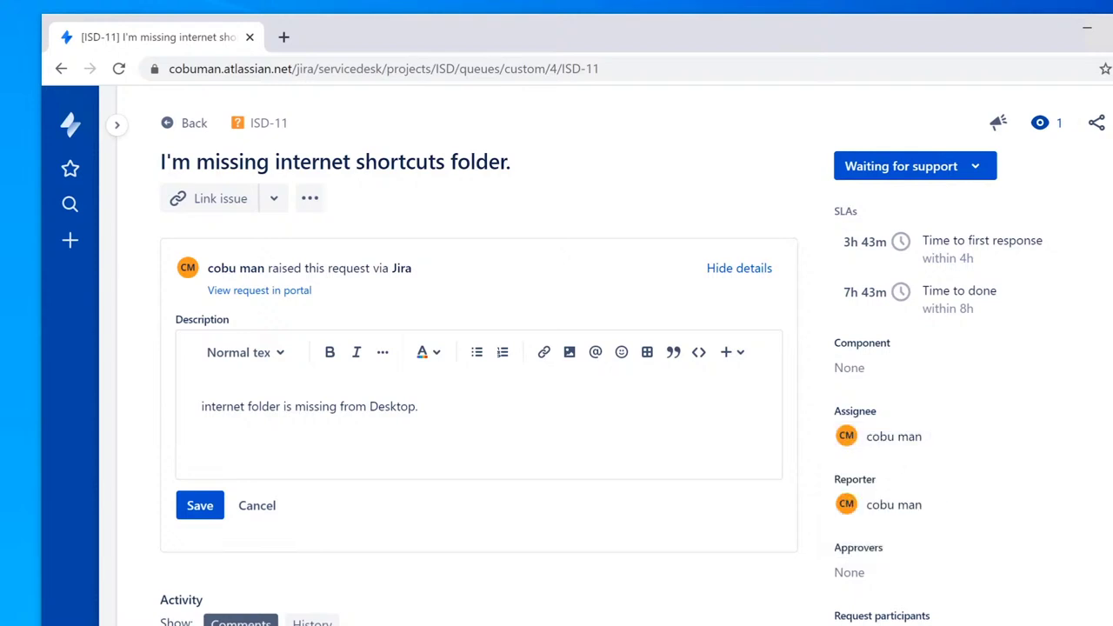
pyautogui.scroll(-2, 478, 392)
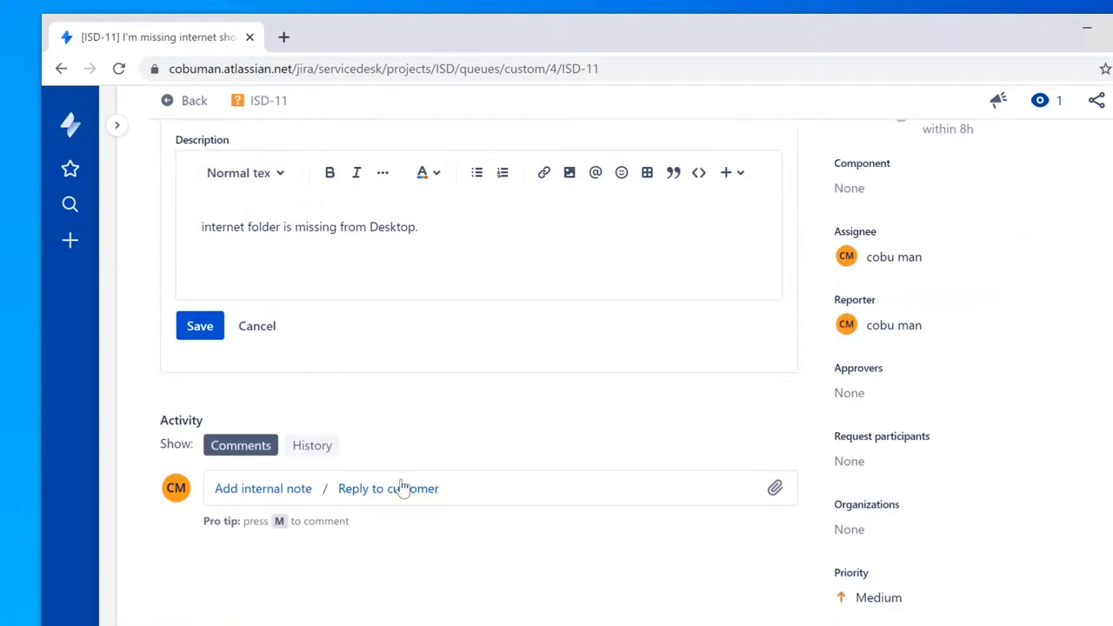
# Step: Post a Help Desk reply asking the customer for their PC name so the folder can be restored
pyautogui.click(420, 484)
pyautogui.write('Hell')
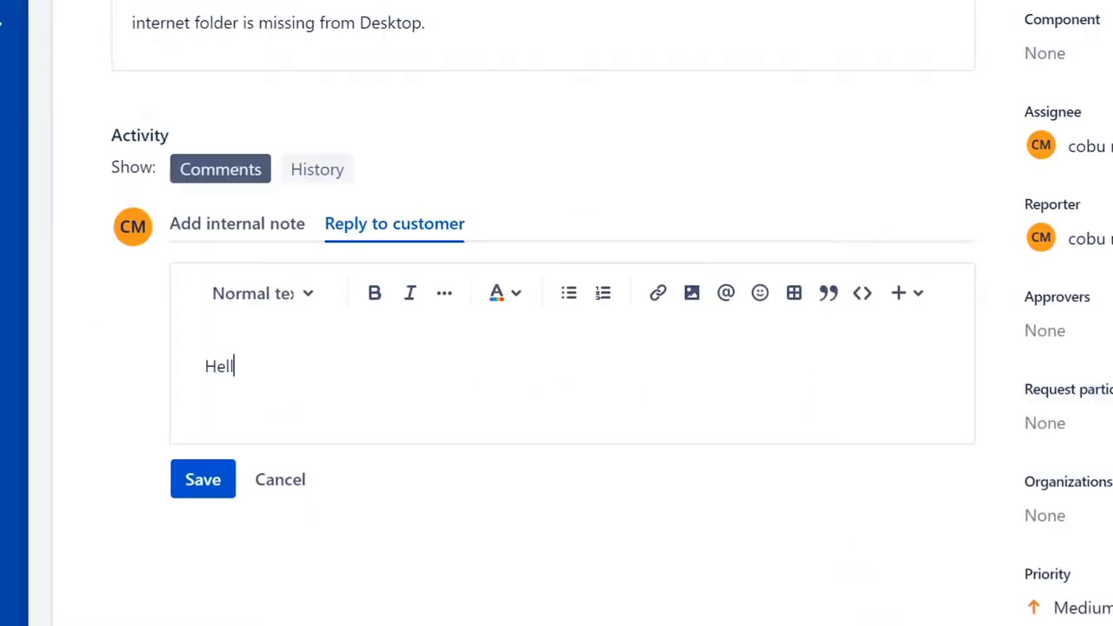
pyautogui.write('o, this is Ervin with EUS')
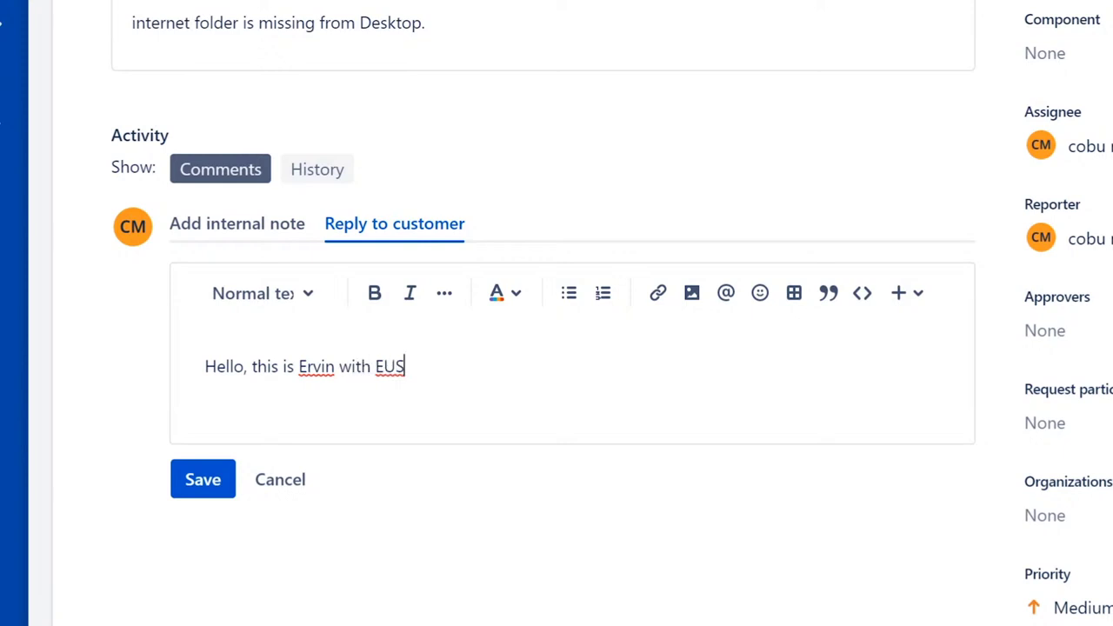
pyautogui.press('BackSpace')
pyautogui.press('BackSpace')
pyautogui.press('BackSpace')
pyautogui.press('BackSpace')
pyautogui.write('tech support.')
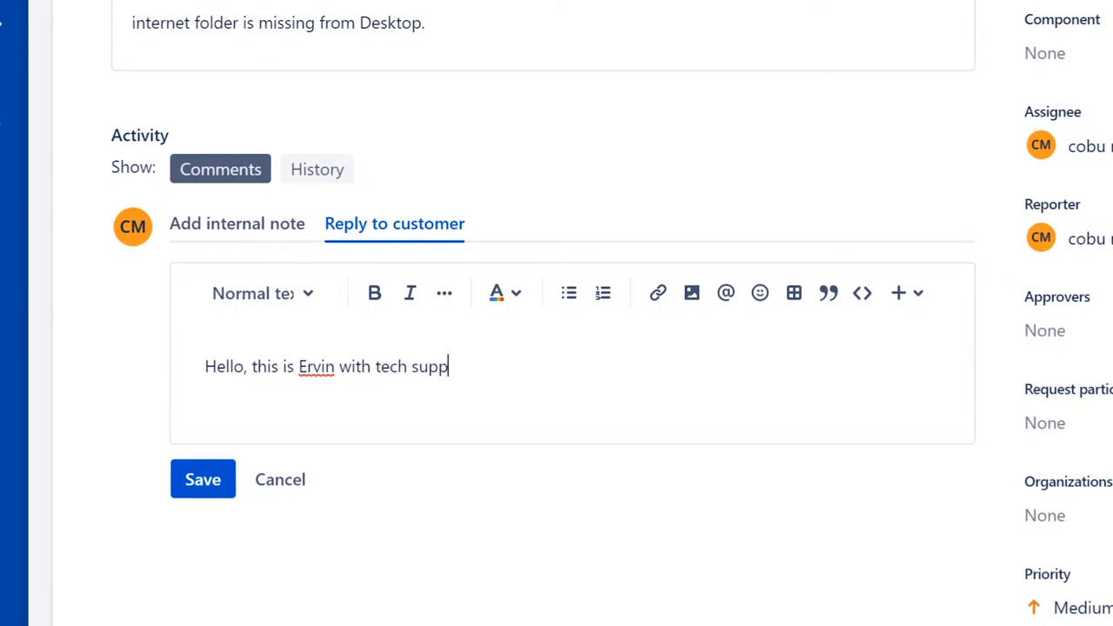
pyautogui.press('BackSpace')
pyautogui.press('BackSpace')
pyautogui.press('BackSpace')
pyautogui.press('BackSpace')
pyautogui.press('BackSpace')
pyautogui.press('BackSpace')
pyautogui.press('BackSpace')
pyautogui.press('BackSpace')
pyautogui.press('BackSpace')
pyautogui.press('BackSpace')
pyautogui.press('BackSpace')
pyautogui.press('BackSpace')
pyautogui.press('BackSpace')
pyautogui.press('BackSpace')
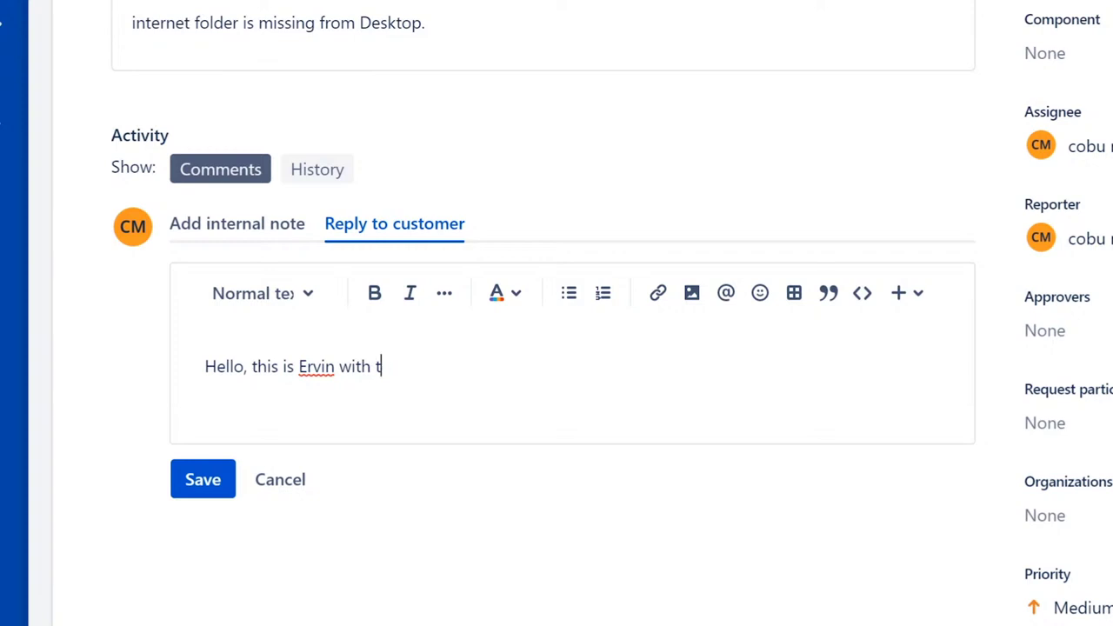
pyautogui.write('Help Desk')
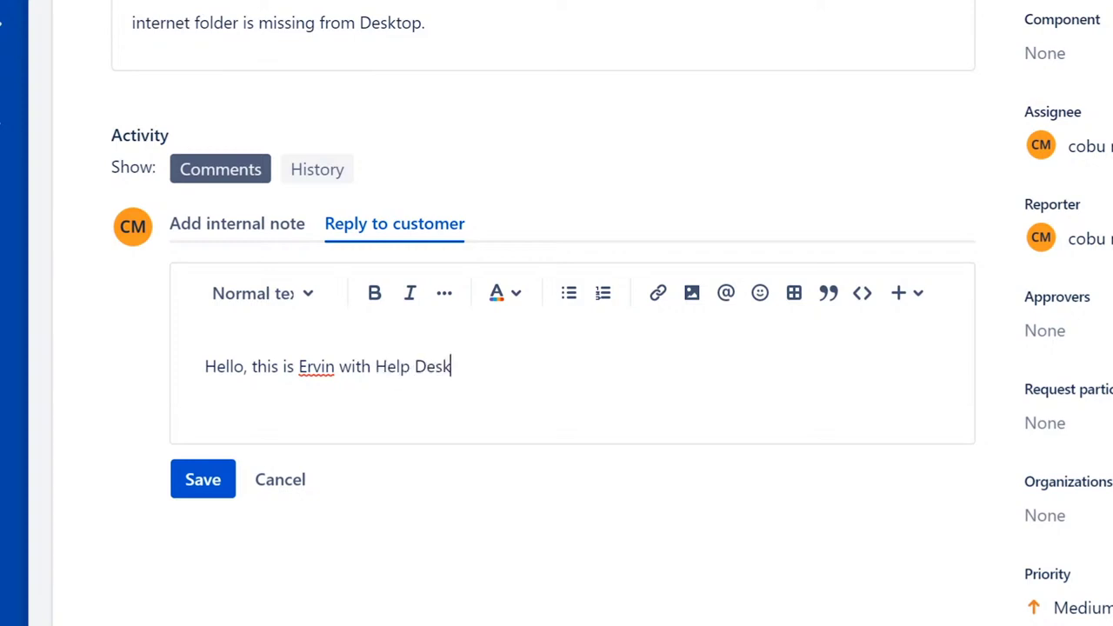
pyautogui.write('. Can you plea')
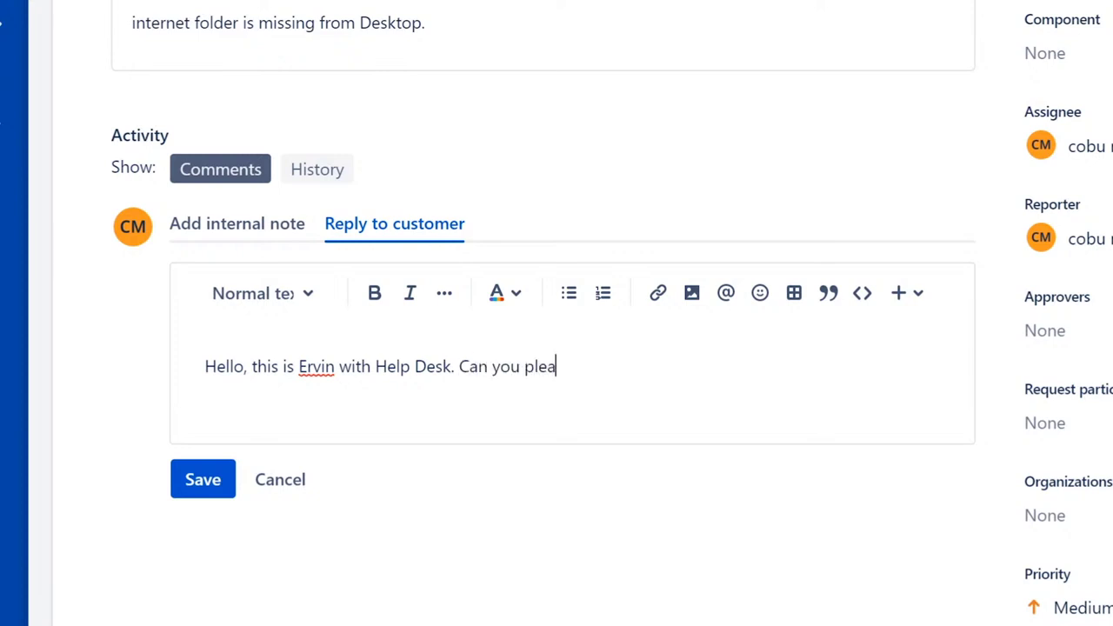
pyautogui.write('se provide you')
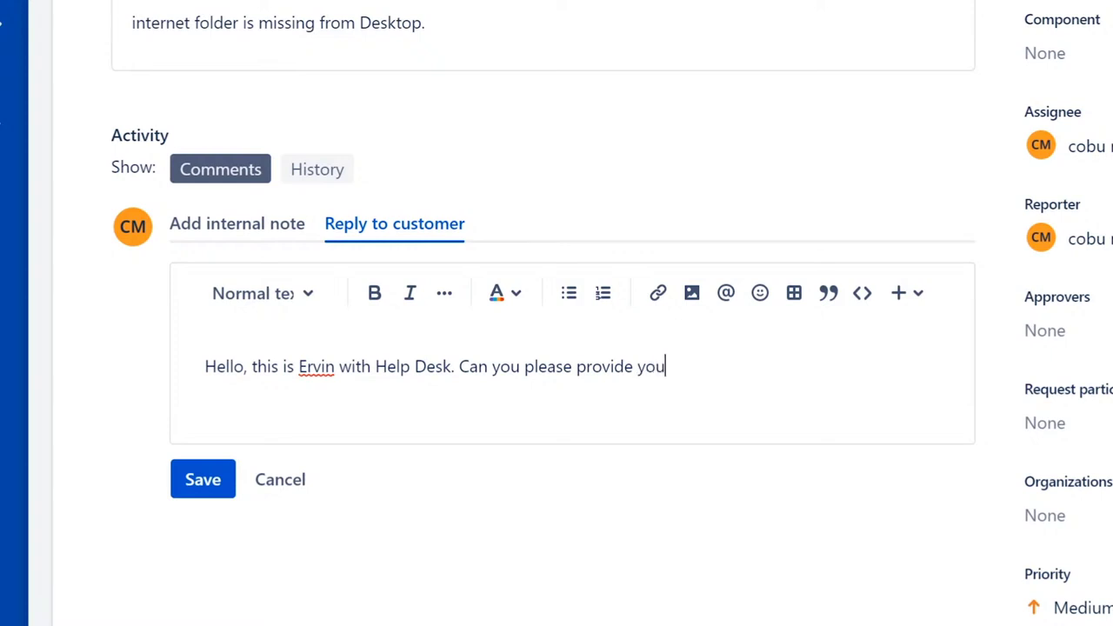
pyautogui.write('r PC name so that I can r')
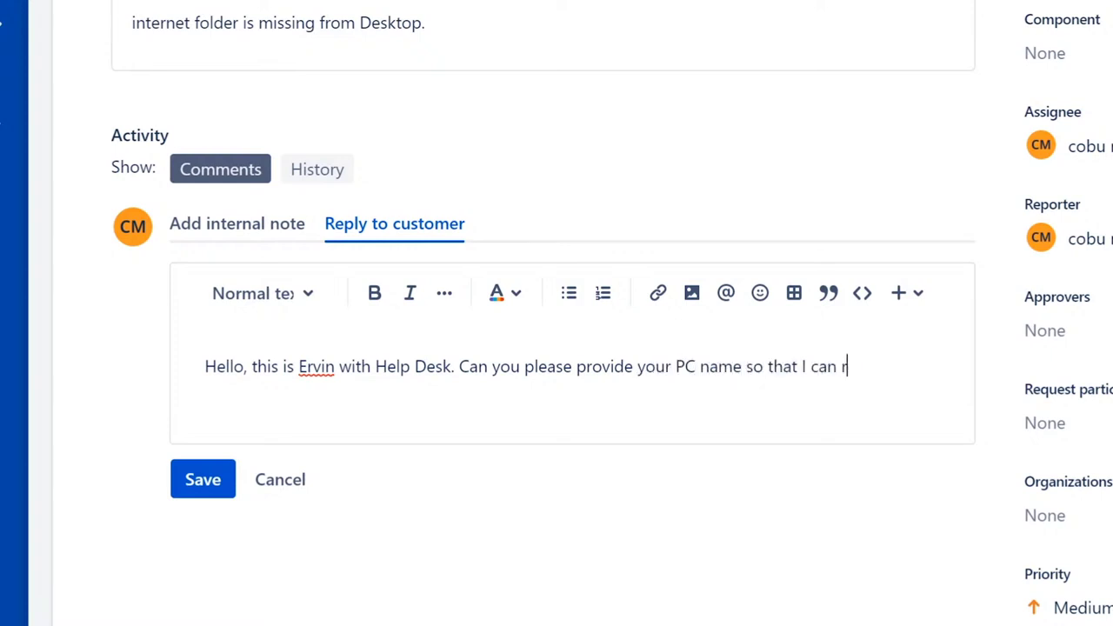
pyautogui.write('estore your fo')
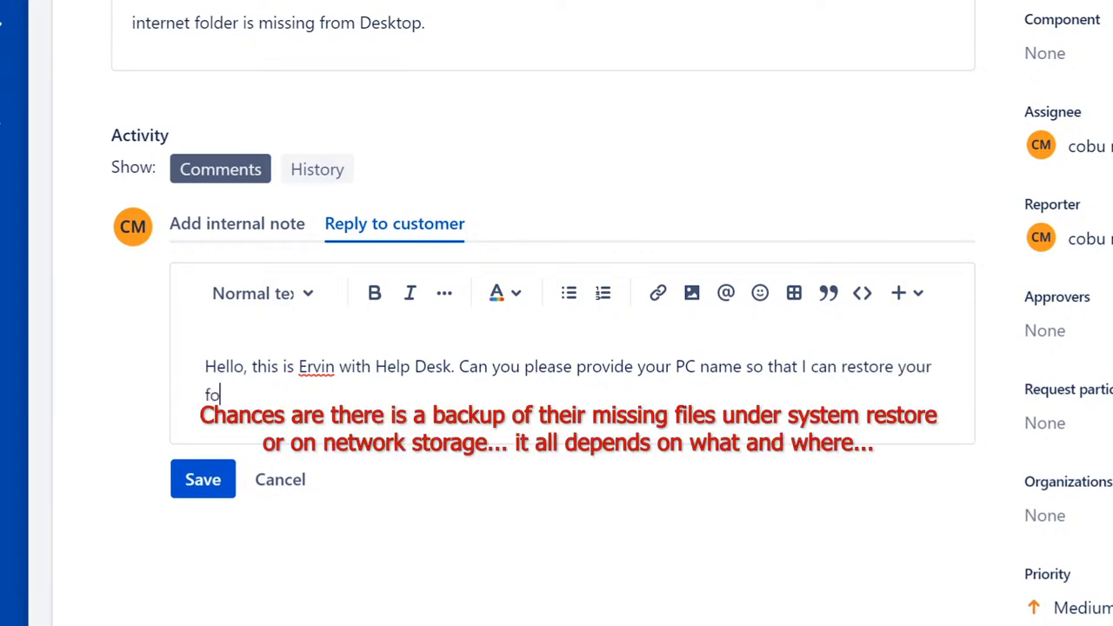
pyautogui.write('lder? Thanks yo')
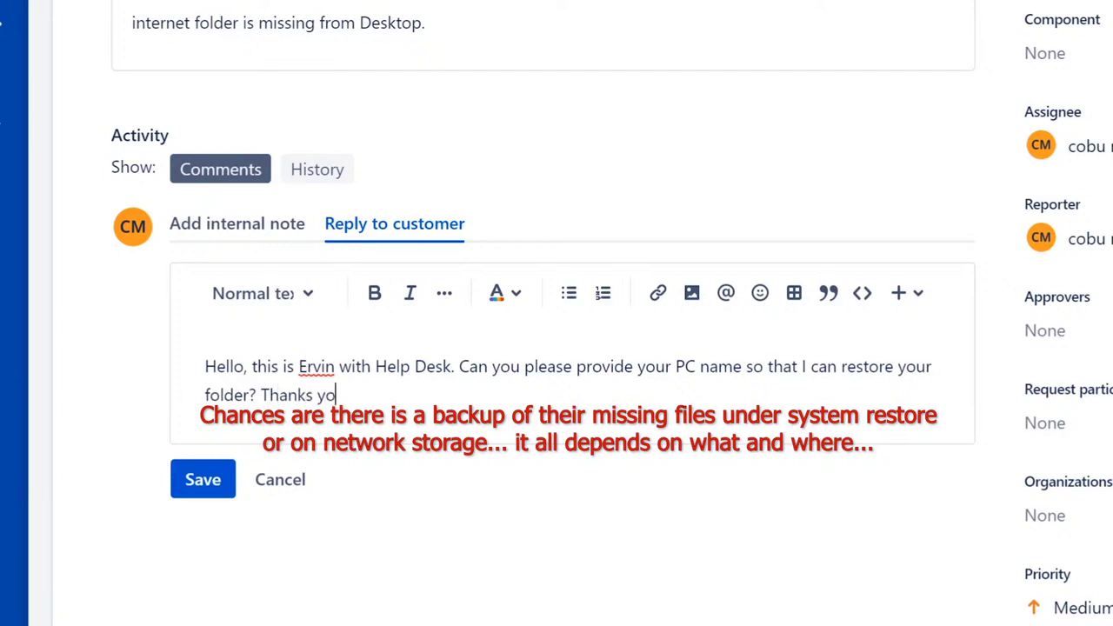
pyautogui.press('BackSpace')
pyautogui.write(', Ervin.')
pyautogui.click(199, 475)
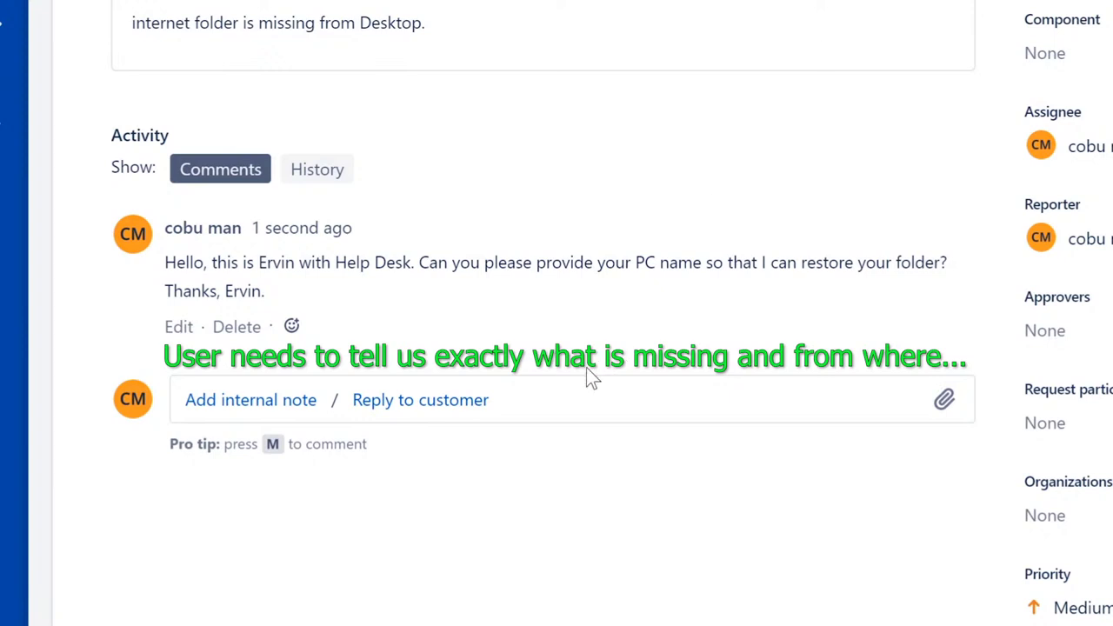
# Step: Save an internal note on ISD-11 recording the user's PC name
pyautogui.scroll(3, 586, 374)
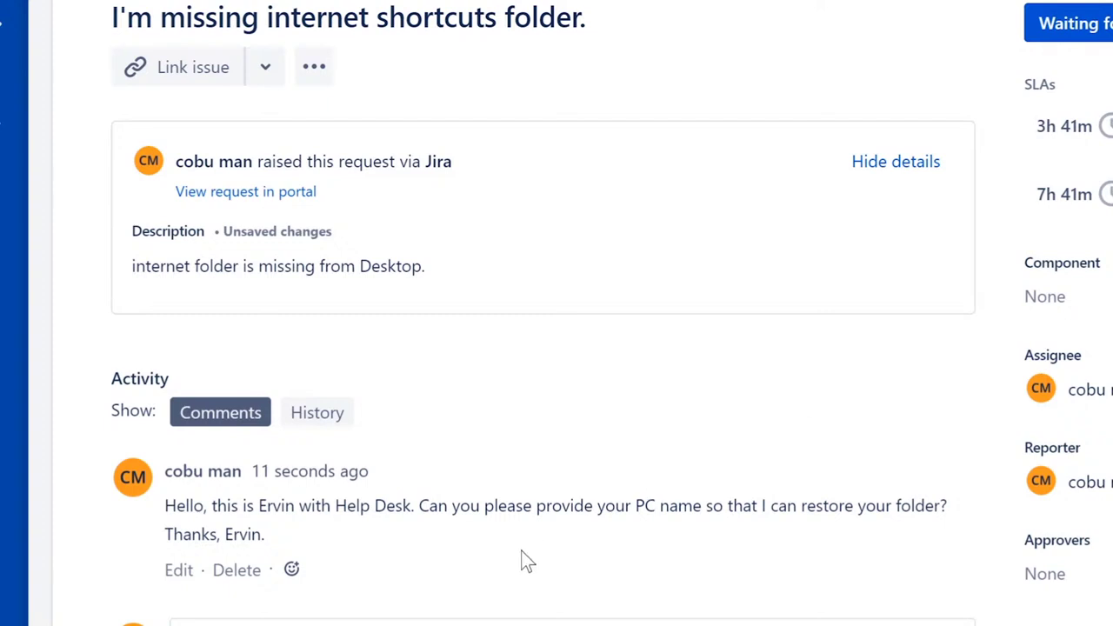
pyautogui.scroll(-4, 525, 440)
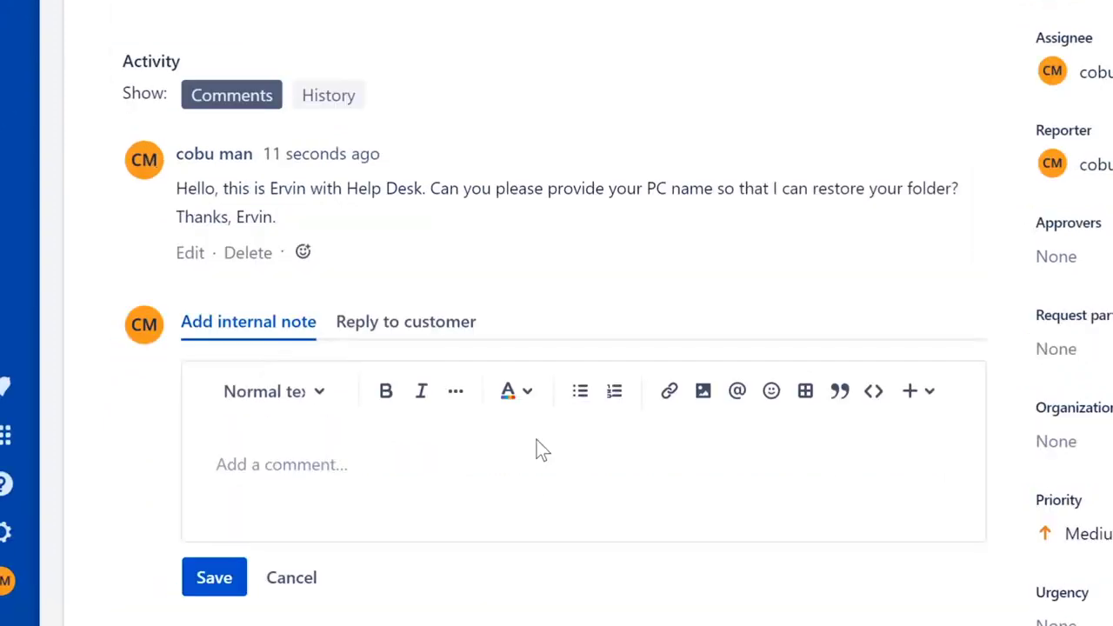
pyautogui.write('cobu')
pyautogui.press('BackSpace')
pyautogui.press('BackSpace')
pyautogui.press('BackSpace')
pyautogui.press('BackSpace')
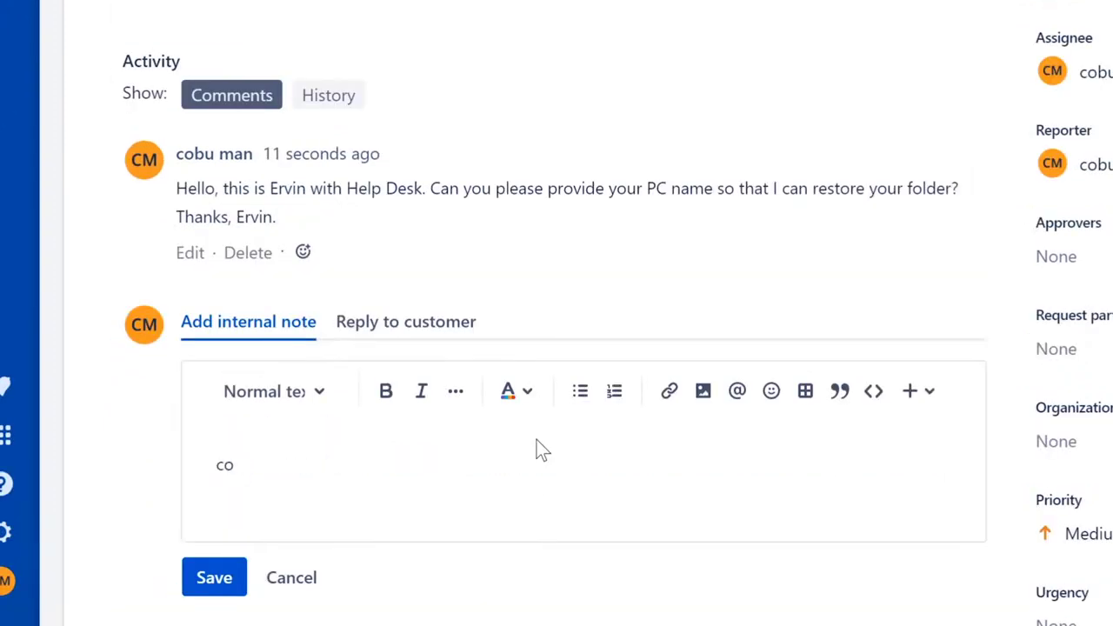
pyautogui.write('the pc')
pyautogui.press('BackSpace')
pyautogui.press('BackSpace')
pyautogui.press('BackSpace')
pyautogui.press('BackSpace')
pyautogui.press('BackSpace')
pyautogui.press('BackSpace')
pyautogui.write("user'")
pyautogui.write('s Pc name ')
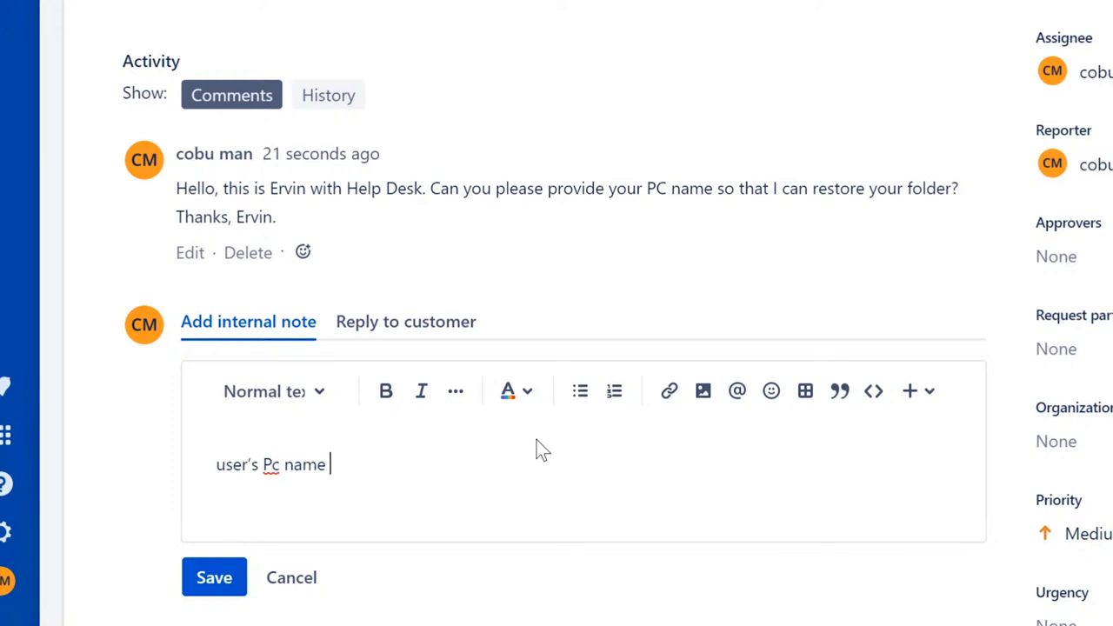
pyautogui.write('is cobuman1')
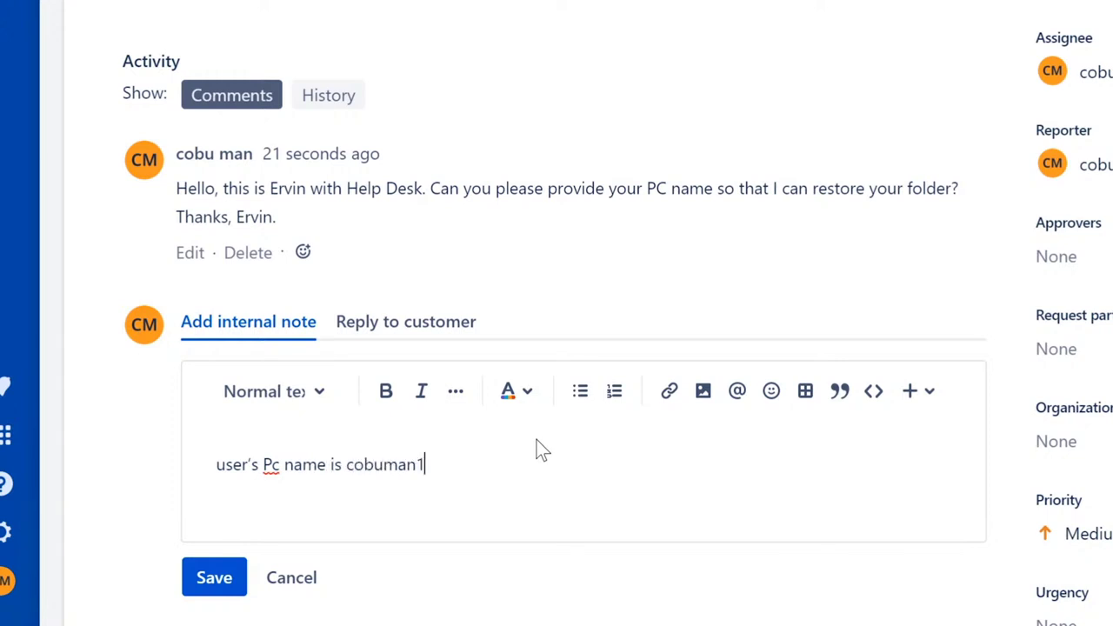
pyautogui.click(214, 576)
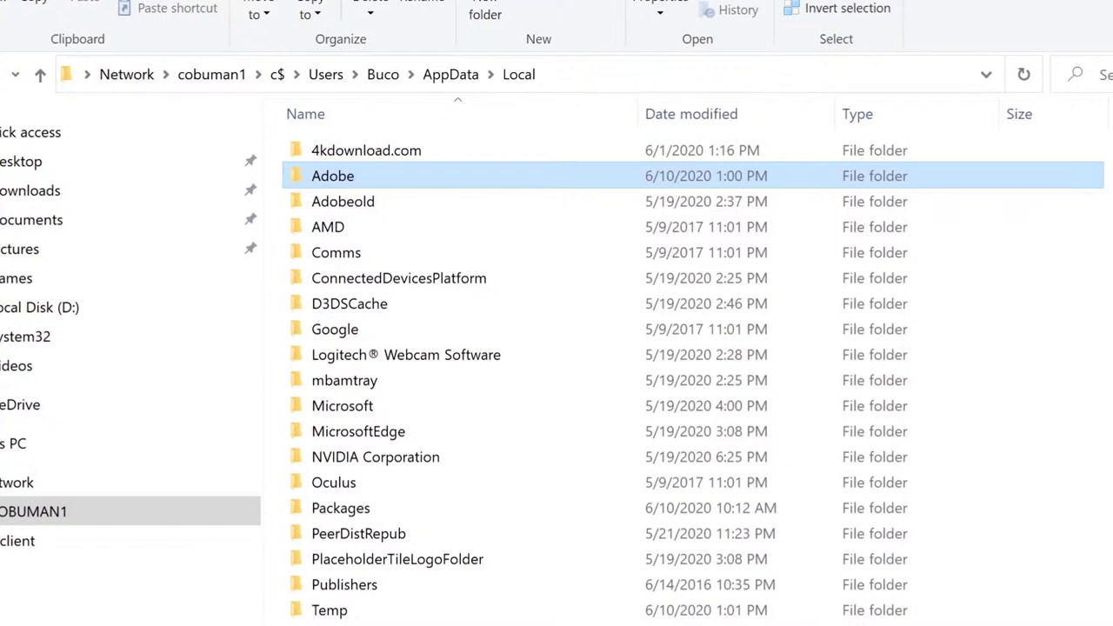
# Step: Open the user's Desktop folder and create a new folder named 'Internet Shortcuts'
pyautogui.click(387, 78)
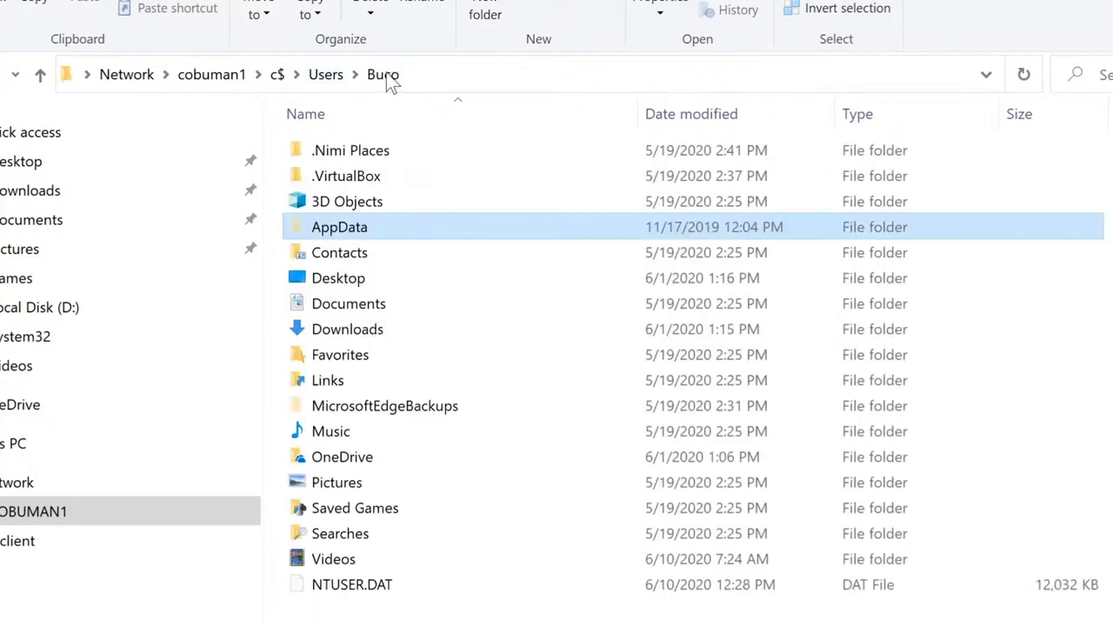
pyautogui.click(388, 280)
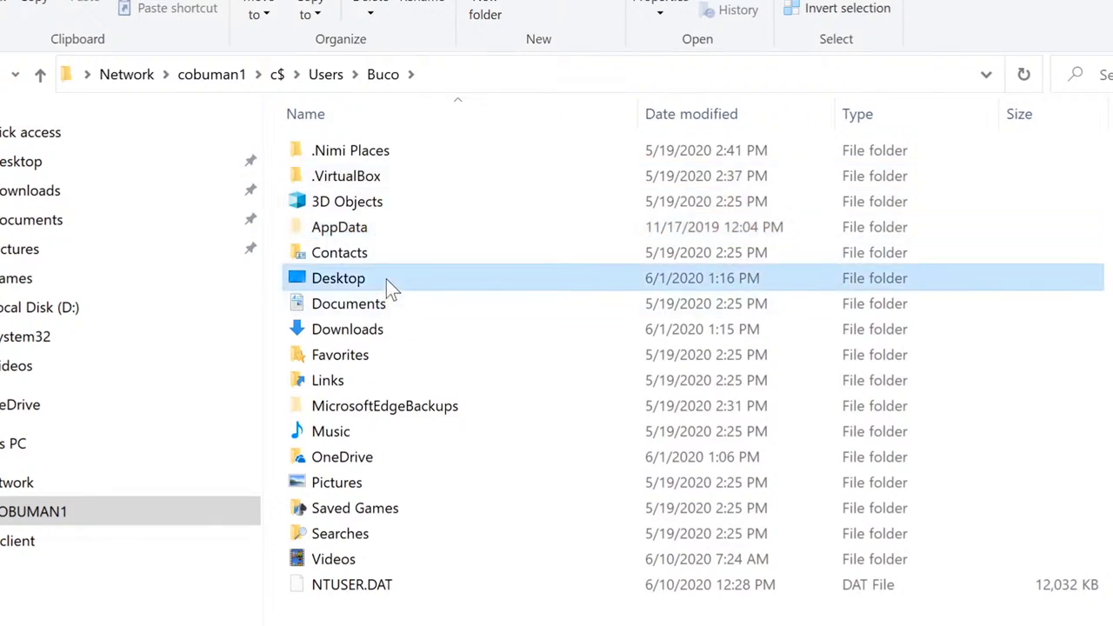
pyautogui.doubleClick(386, 279)
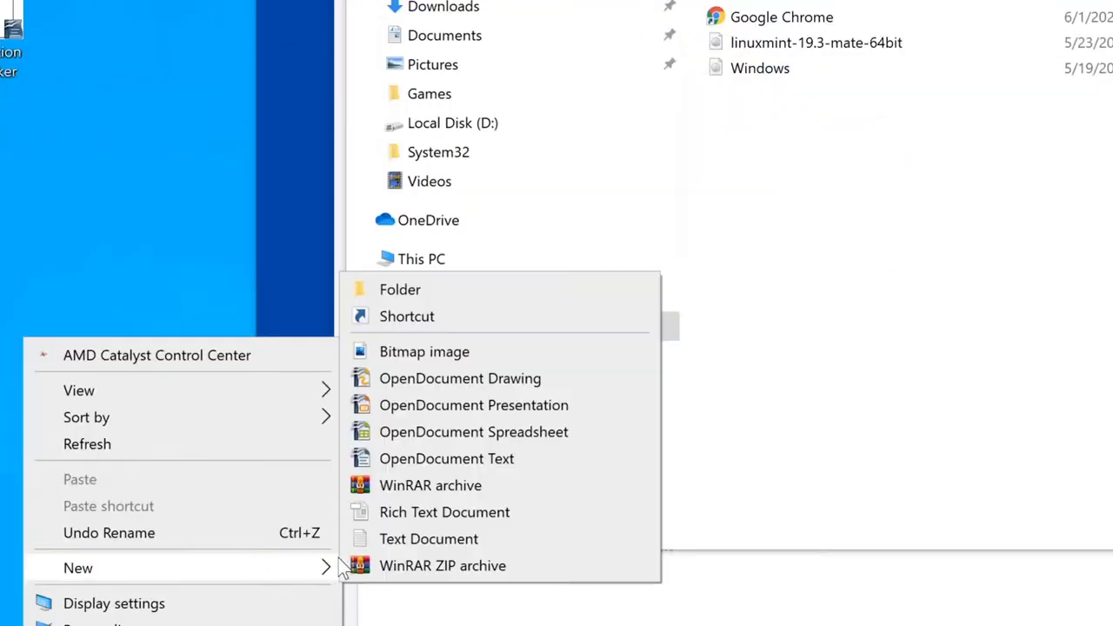
pyautogui.click(468, 291)
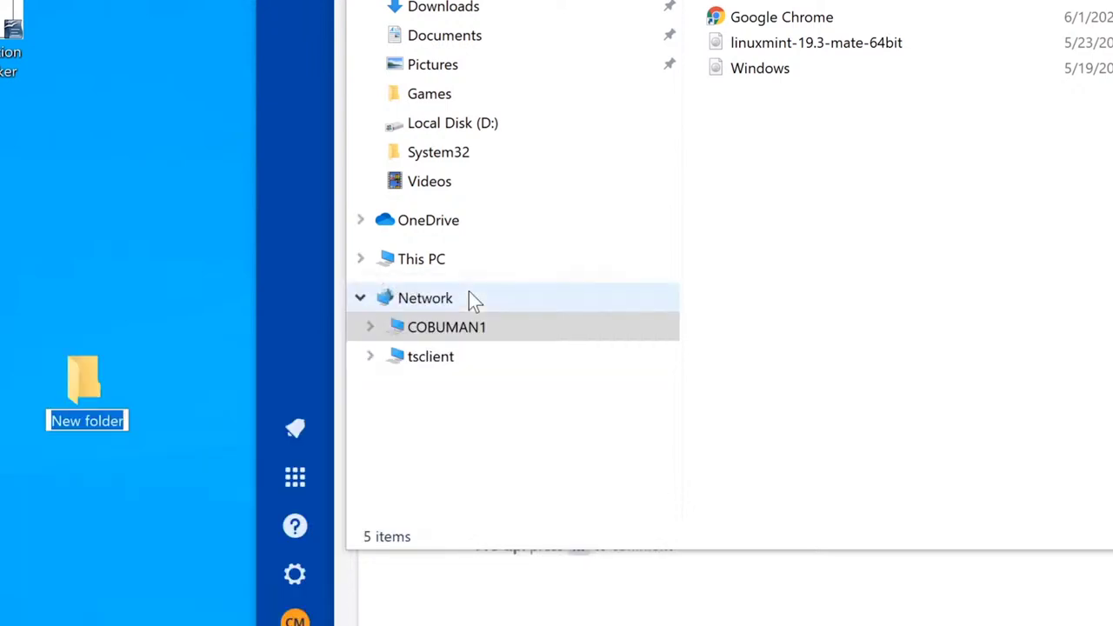
pyautogui.write('Intern')
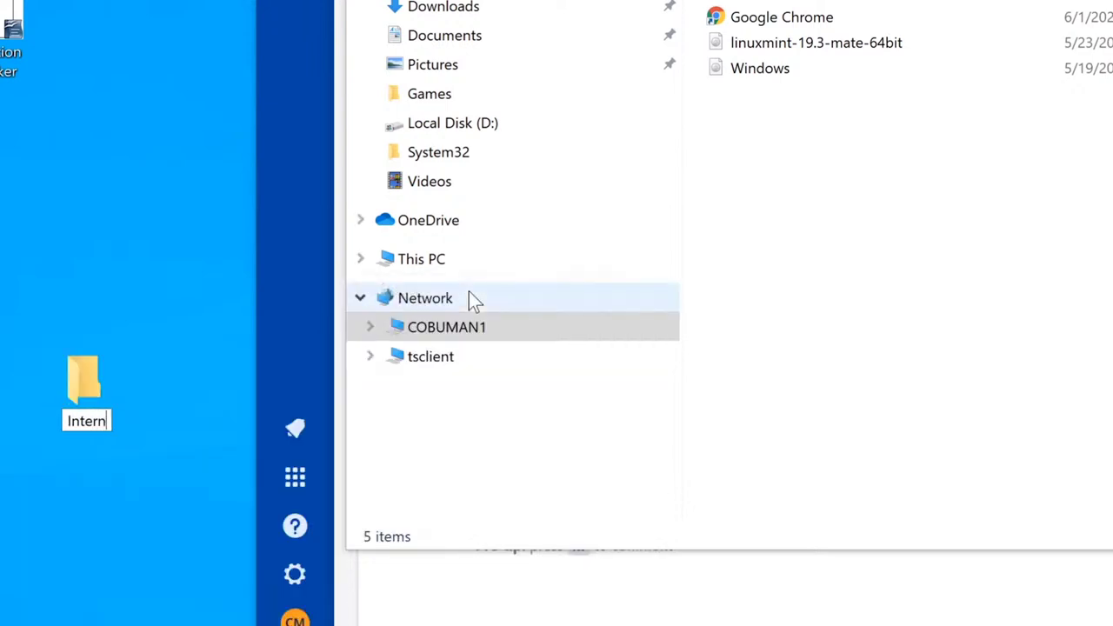
pyautogui.write('et Shortcuts')
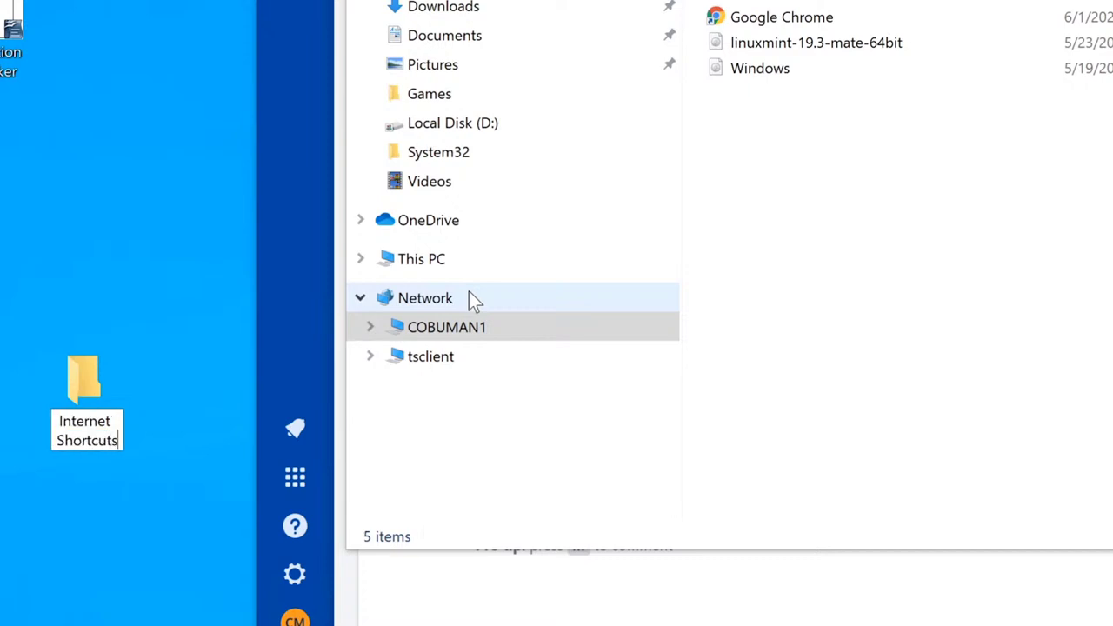
pyautogui.press('Return')
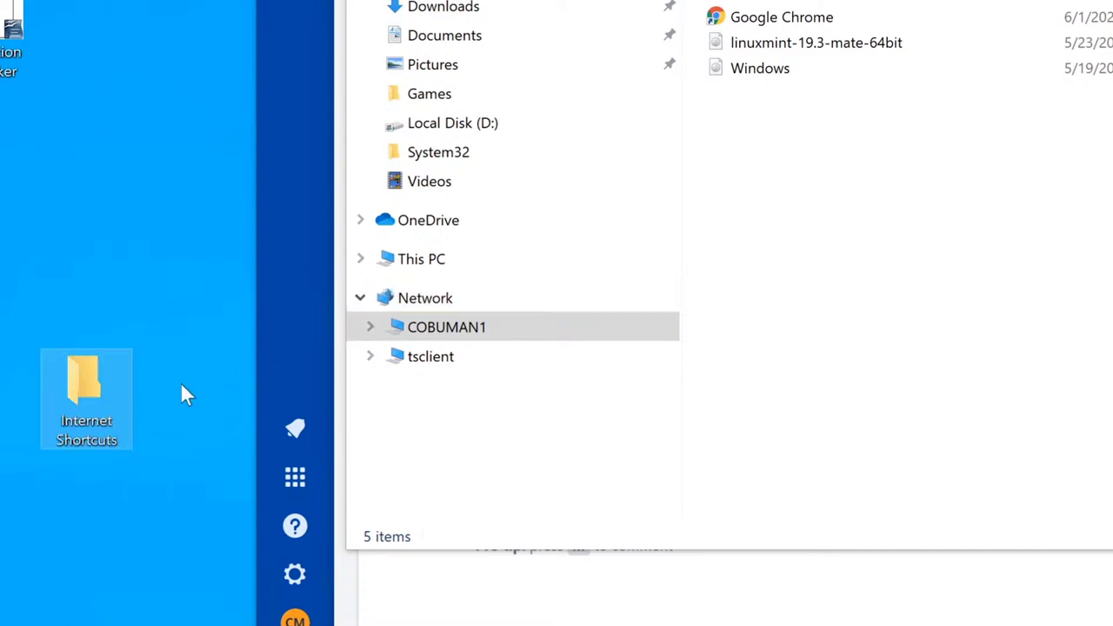
# Step: Copy the Internet Shortcuts folder and paste it onto the remote user's Desktop
pyautogui.rightClick(79, 374)
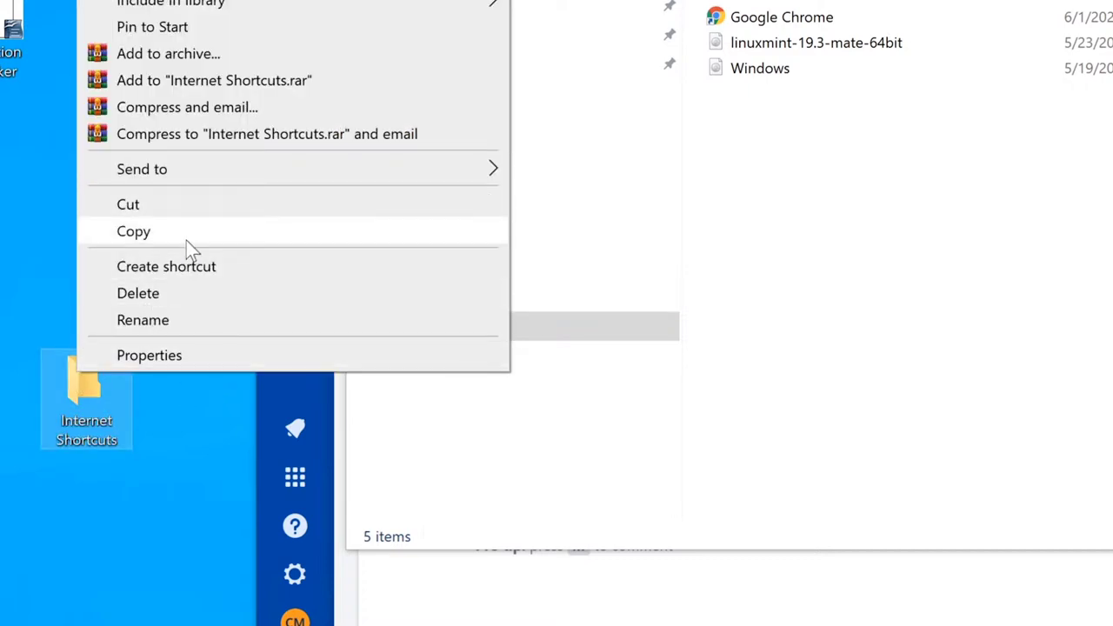
pyautogui.click(186, 234)
pyautogui.rightClick(933, 249)
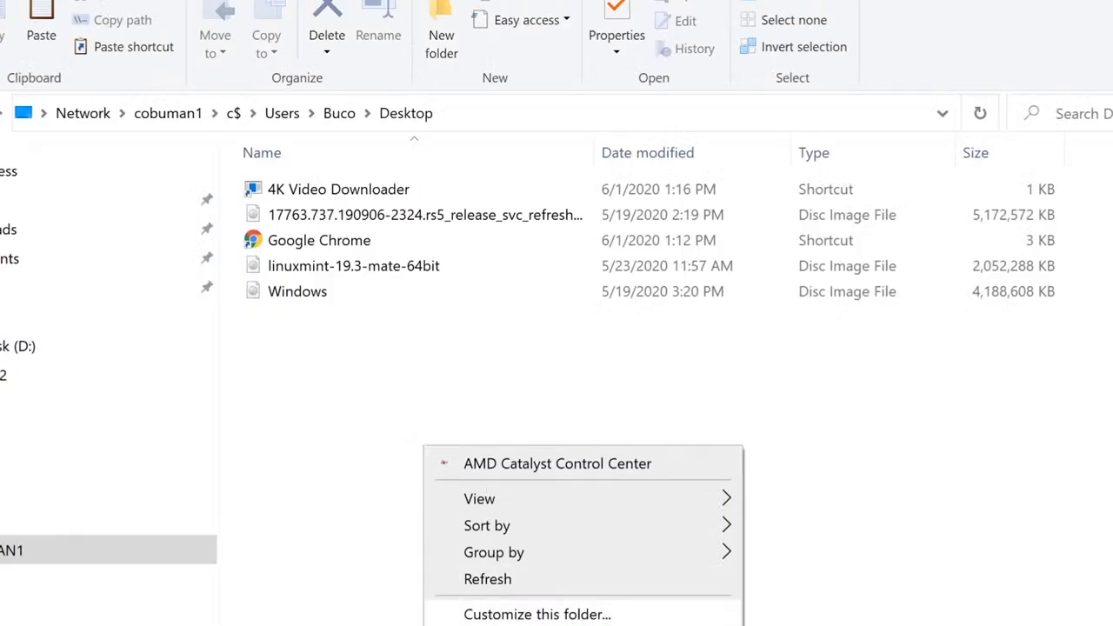
pyautogui.click(483, 625)
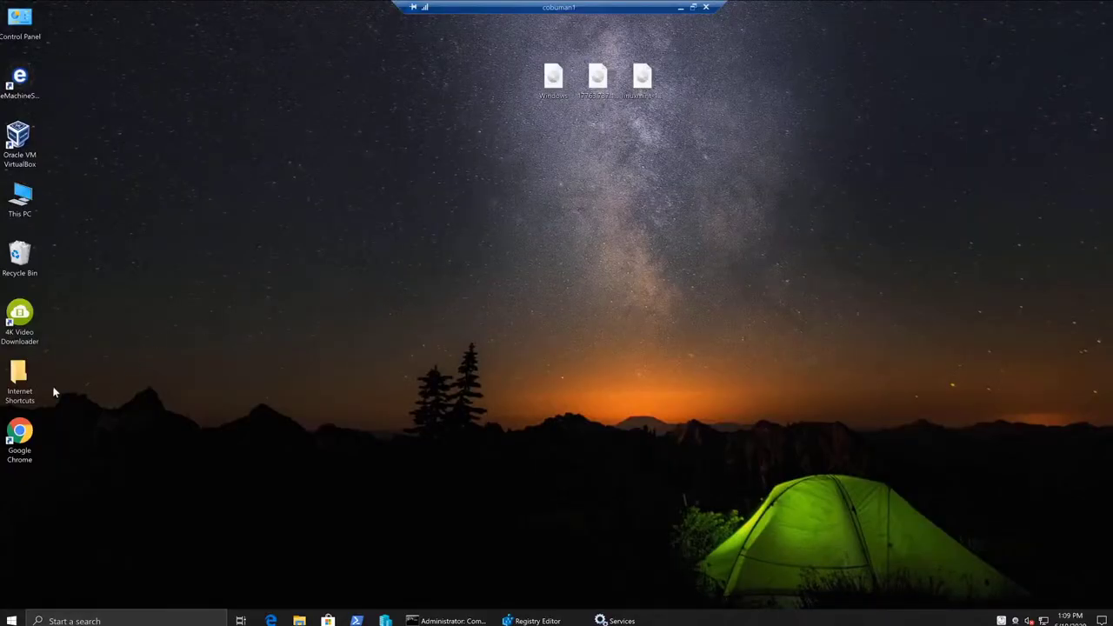
pyautogui.moveTo(12, 381); pyautogui.dragTo(436, 223)
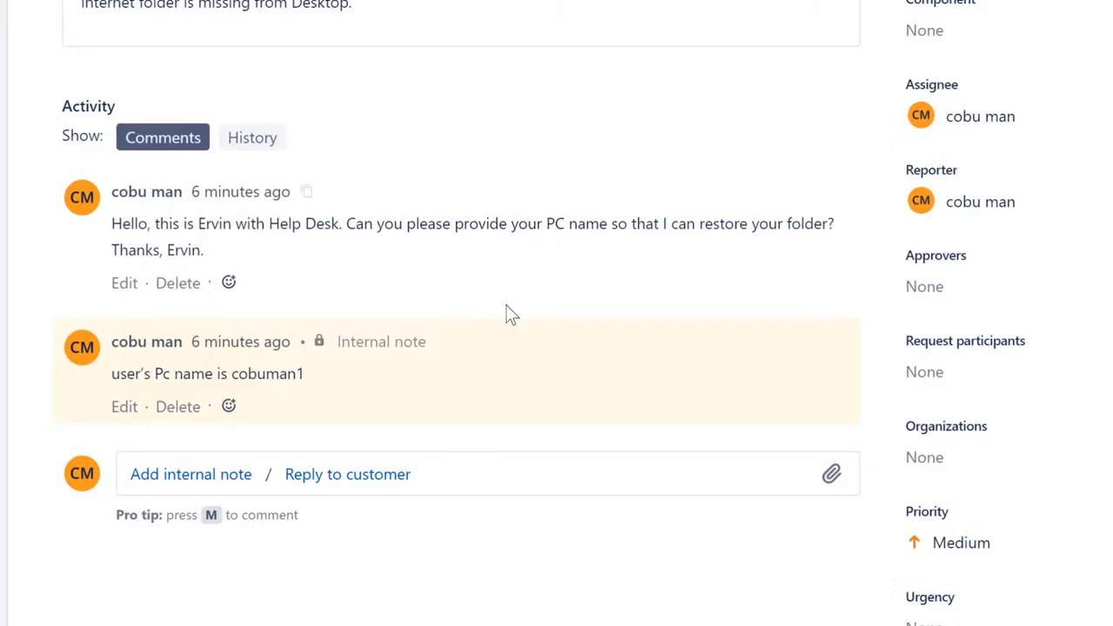
# Step: Post a customer reply on ISD-11 saying a copy of the internet folder was made to the desktop
pyautogui.scroll(-2, 510, 315)
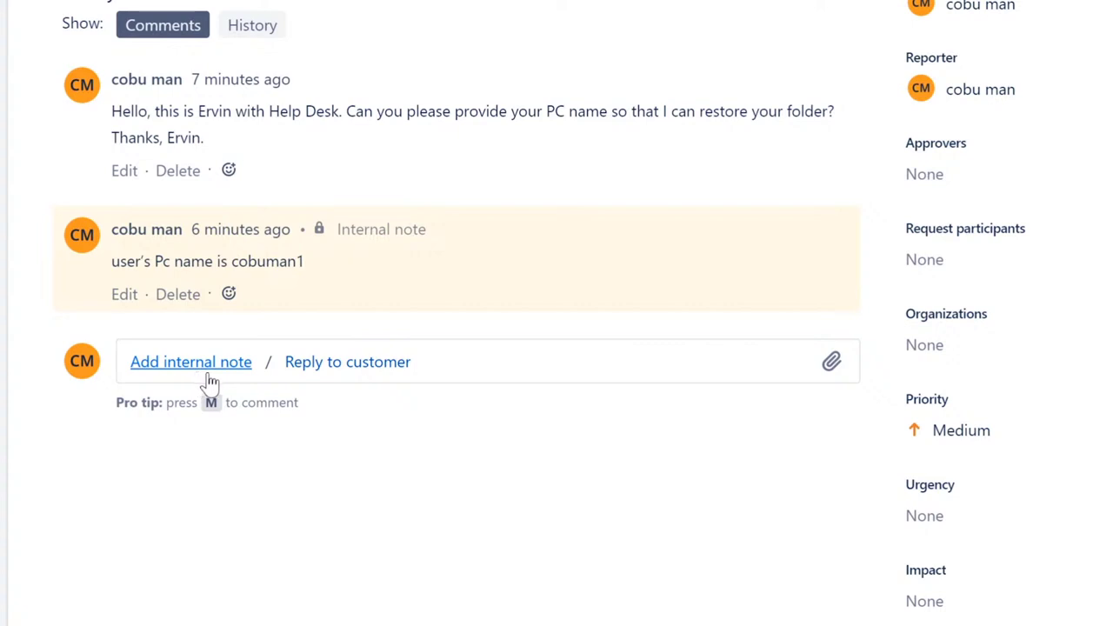
pyautogui.click(340, 365)
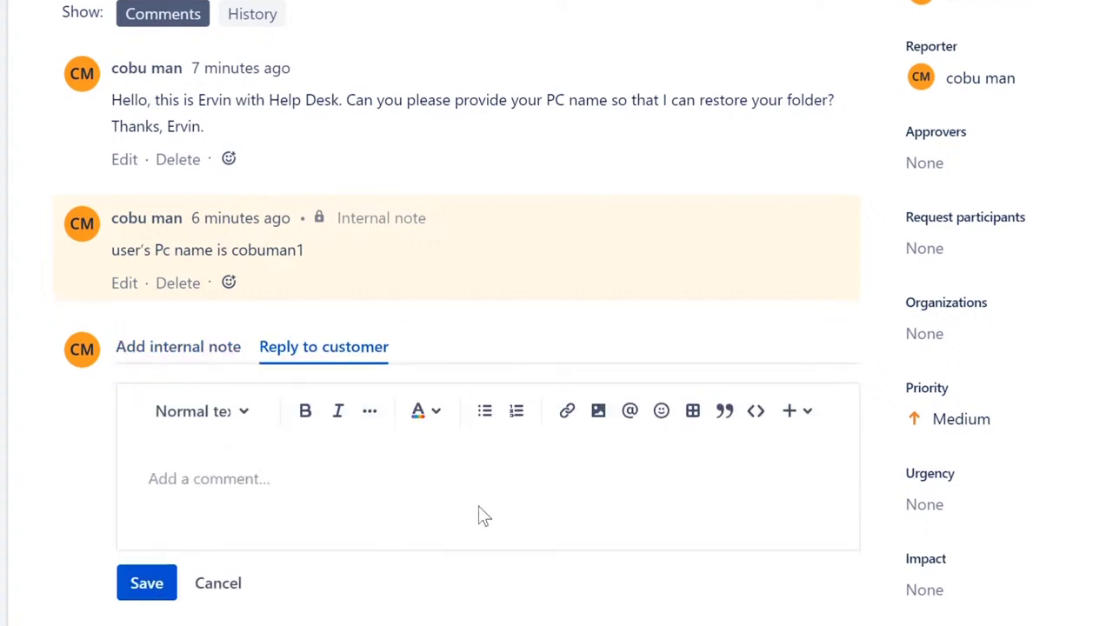
pyautogui.write('ma')
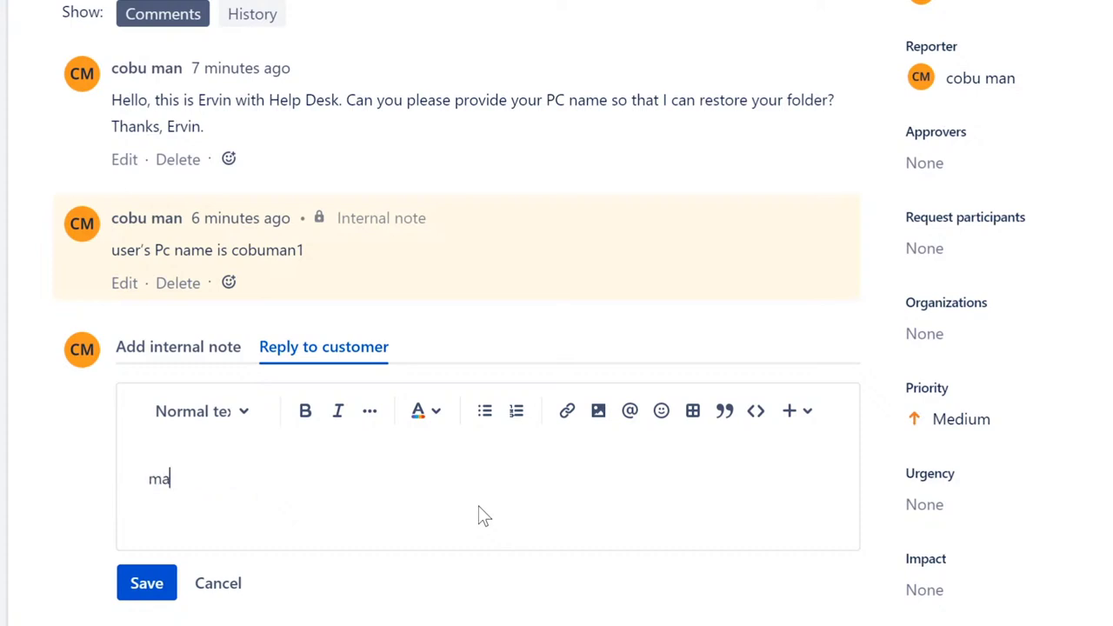
pyautogui.write('de a copy o')
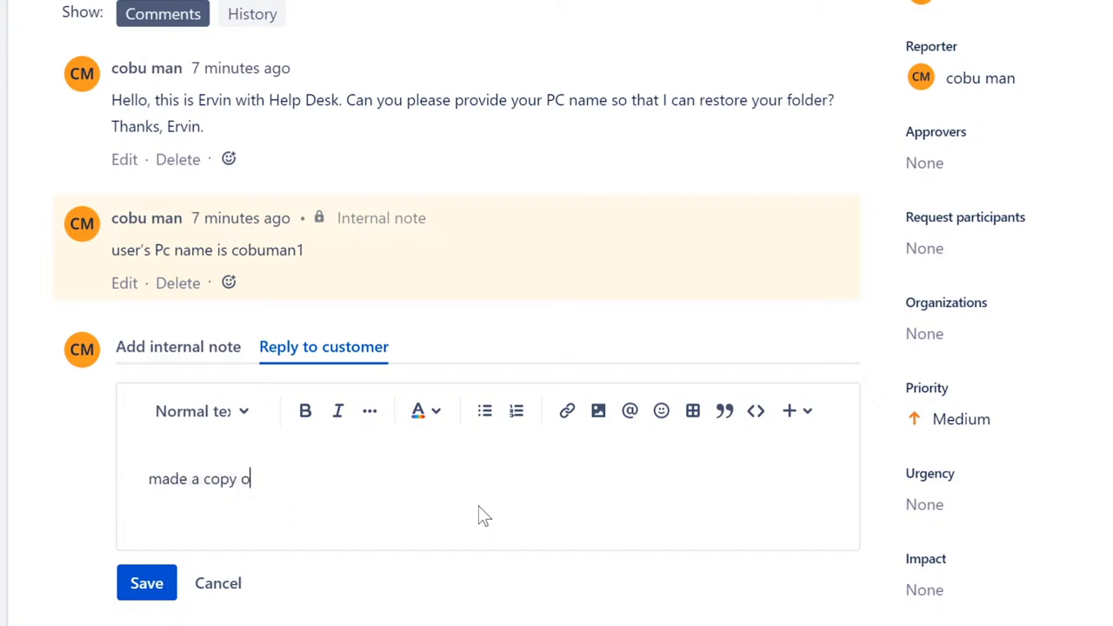
pyautogui.write('f internet folde')
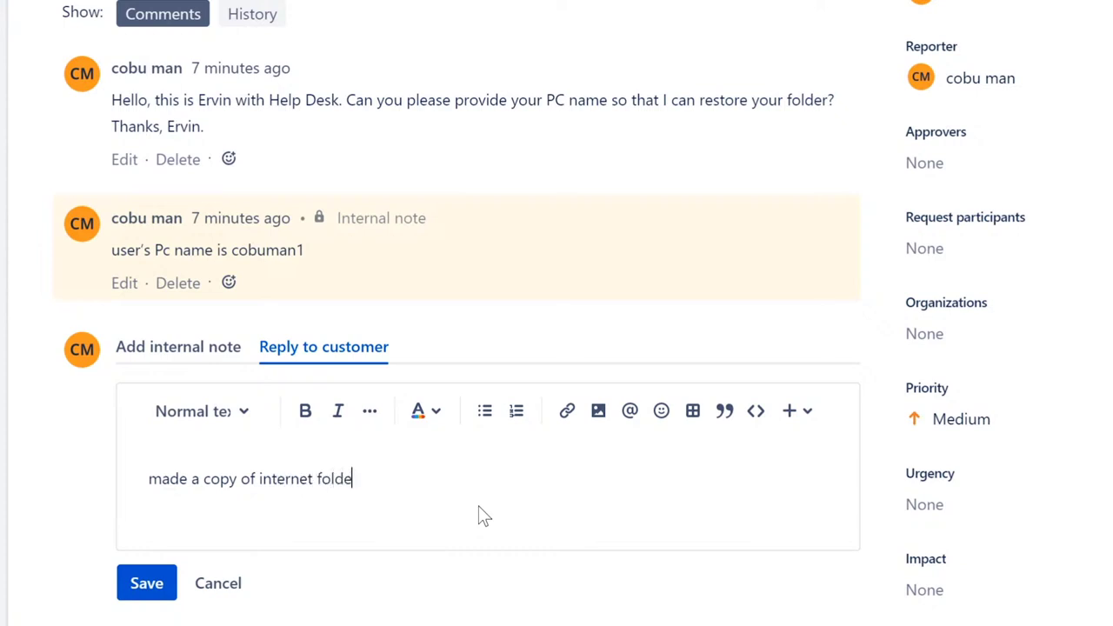
pyautogui.write('r to desktop. Ervin')
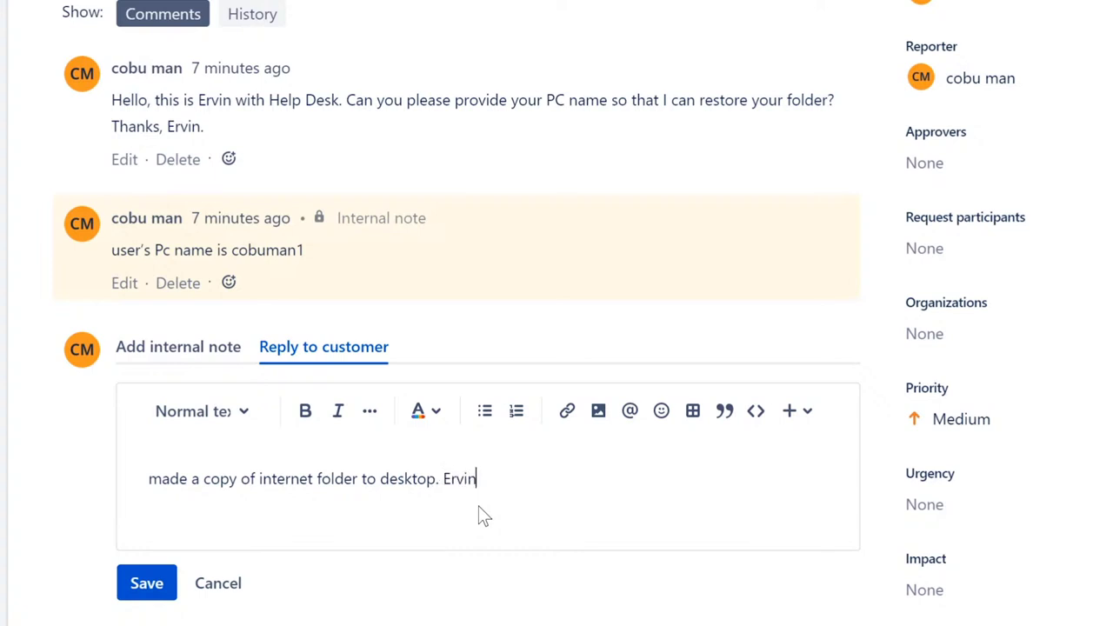
pyautogui.click(144, 583)
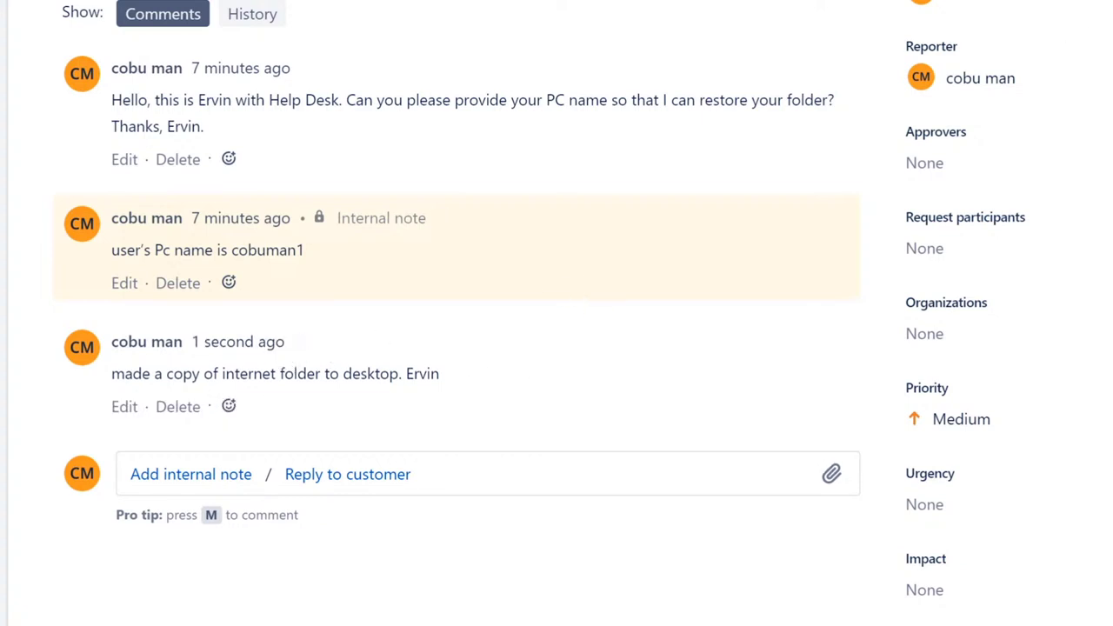
pyautogui.scroll(2, 461, 313)
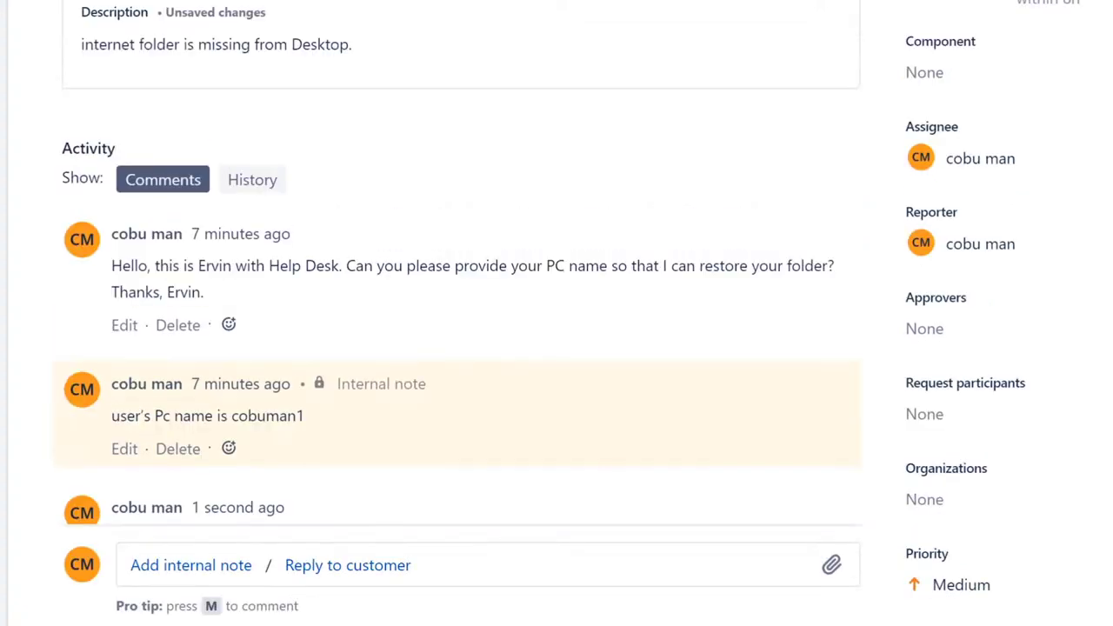
pyautogui.click(1075, 34)
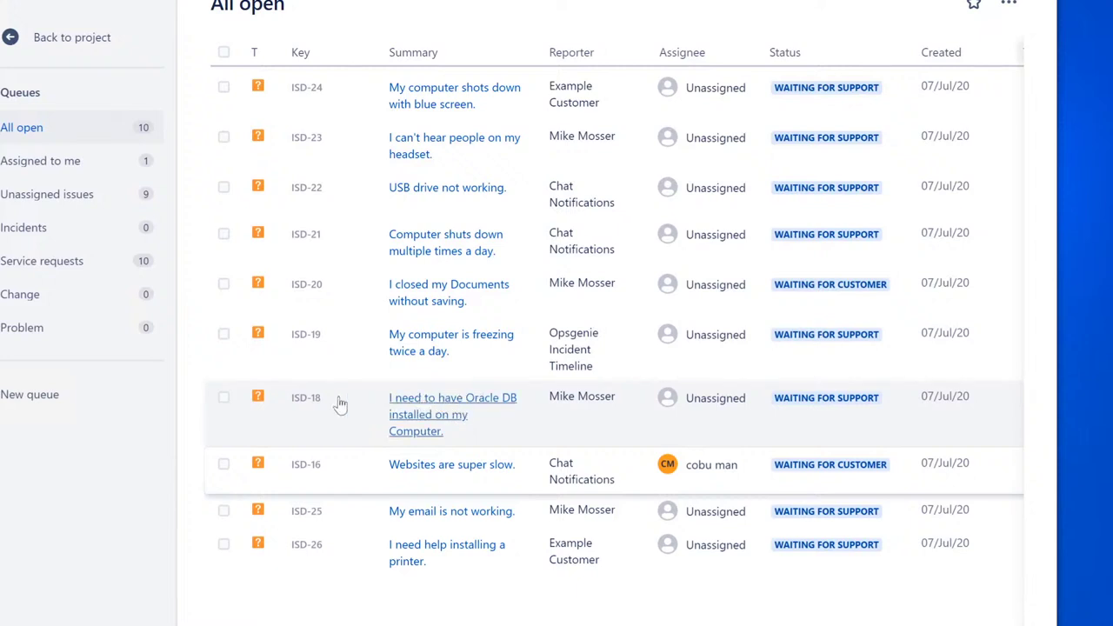
# Step: Open ticket ISD-18 about installing Oracle DB and assign it to yourself
pyautogui.click(454, 402)
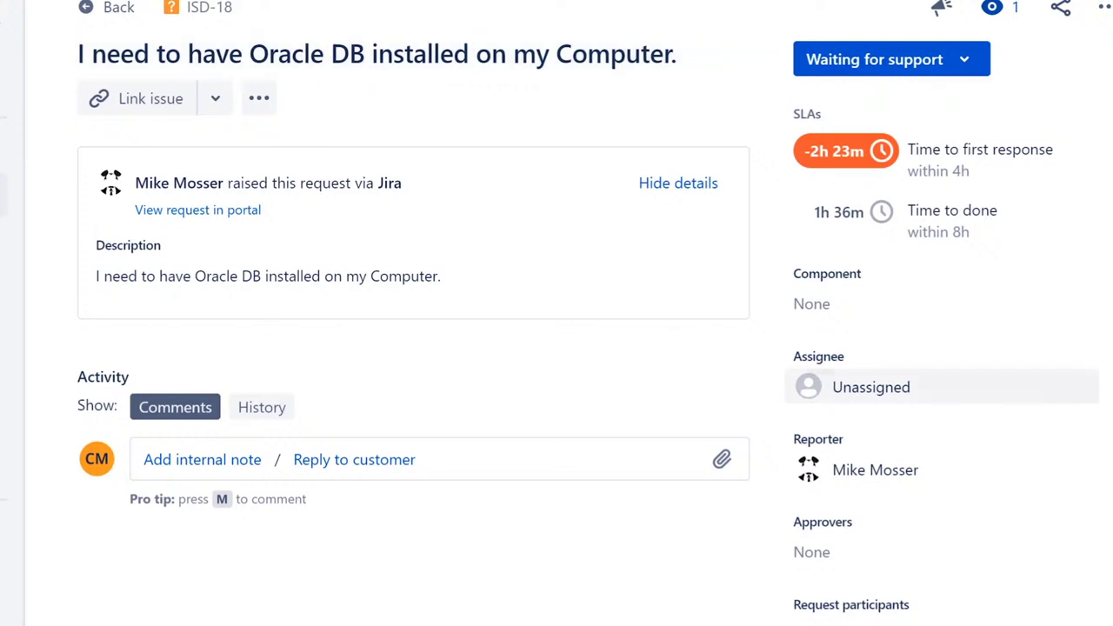
pyautogui.click(913, 405)
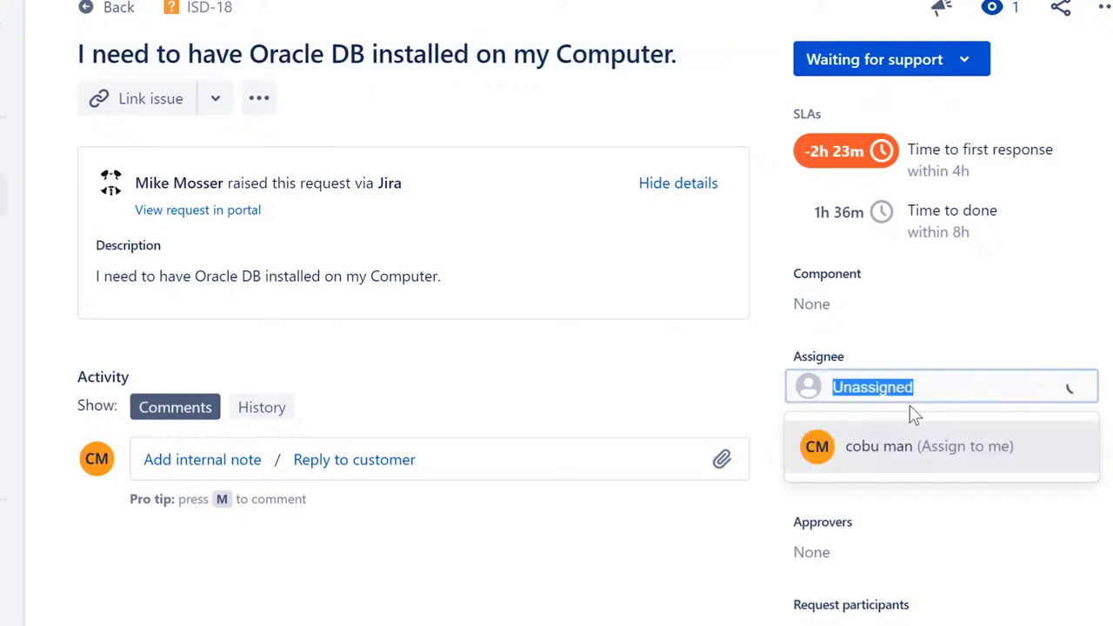
pyautogui.click(866, 444)
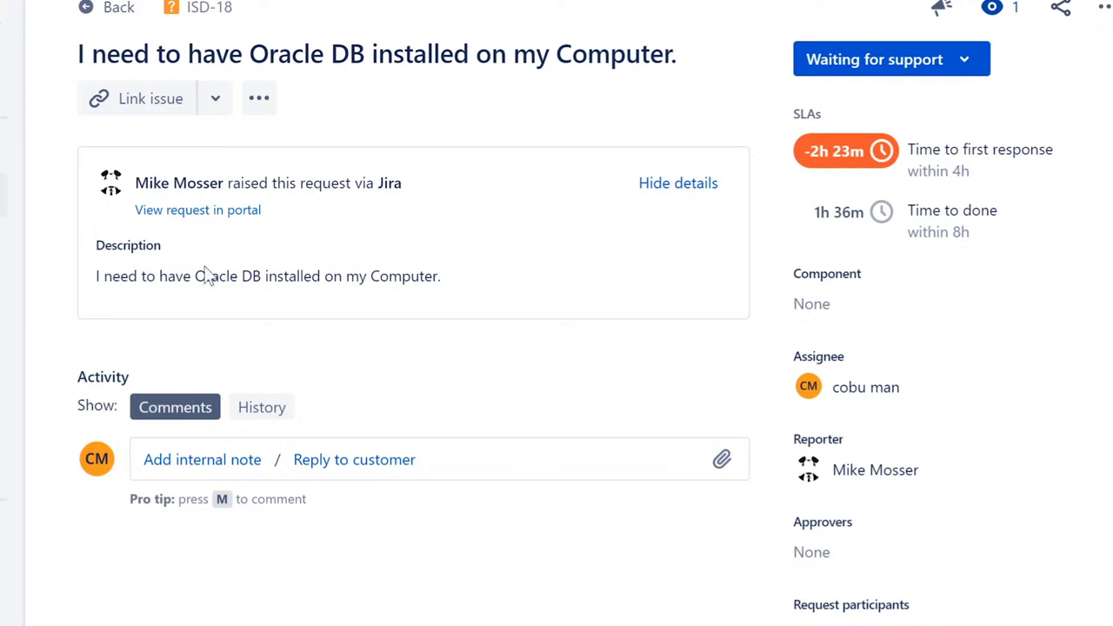
# Step: Highlight the ISD-18 ticket title and the requester's name
pyautogui.moveTo(77, 54); pyautogui.dragTo(693, 68)
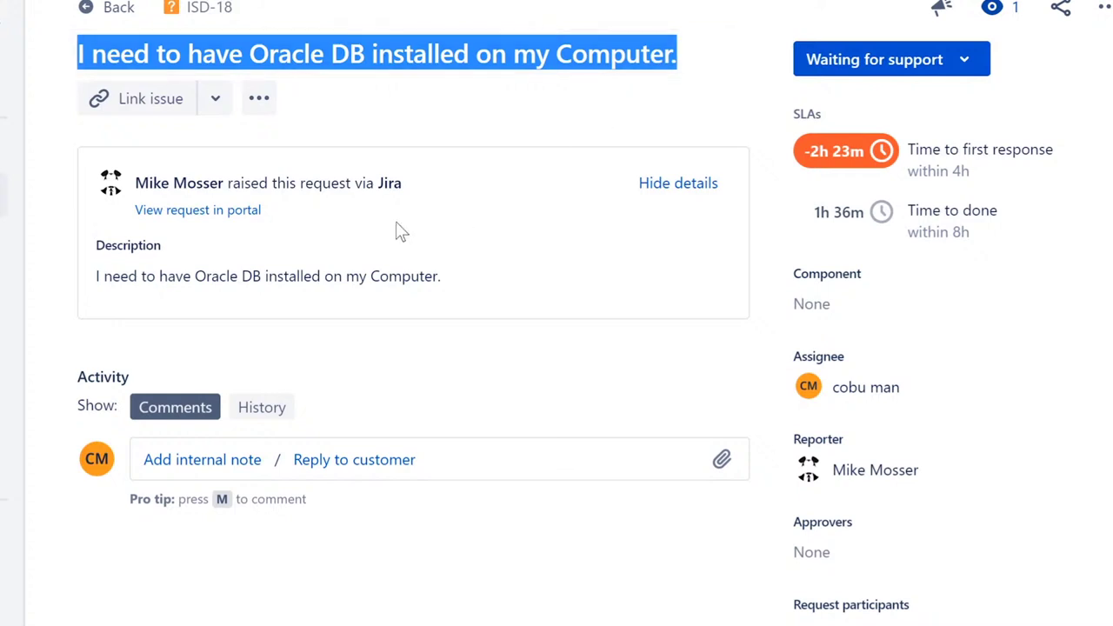
pyautogui.click(266, 270)
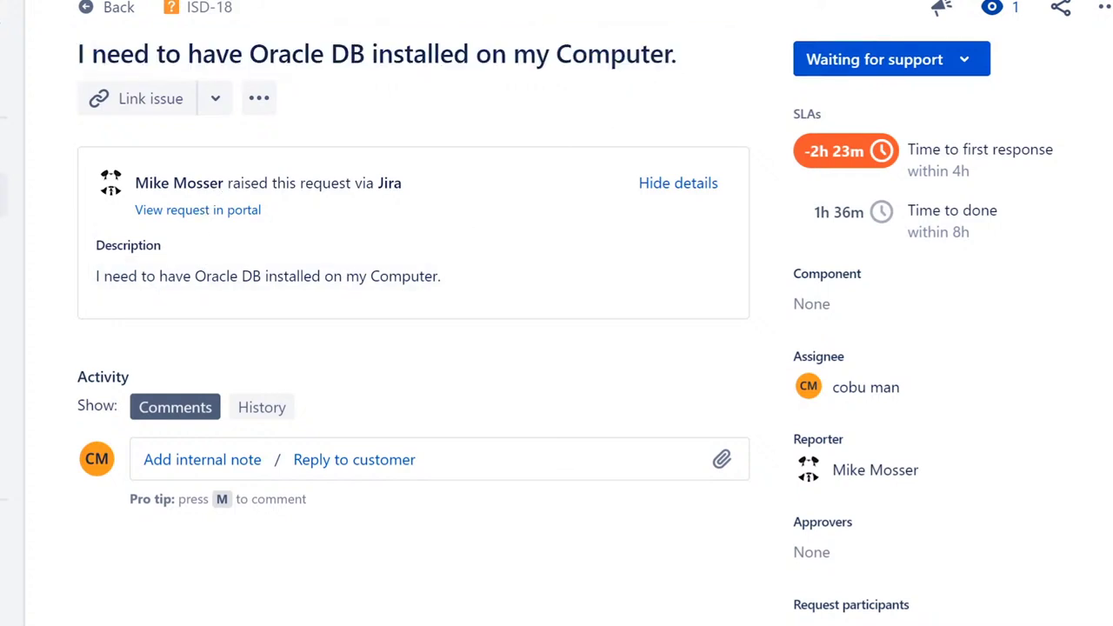
pyautogui.moveTo(228, 182); pyautogui.dragTo(137, 189)
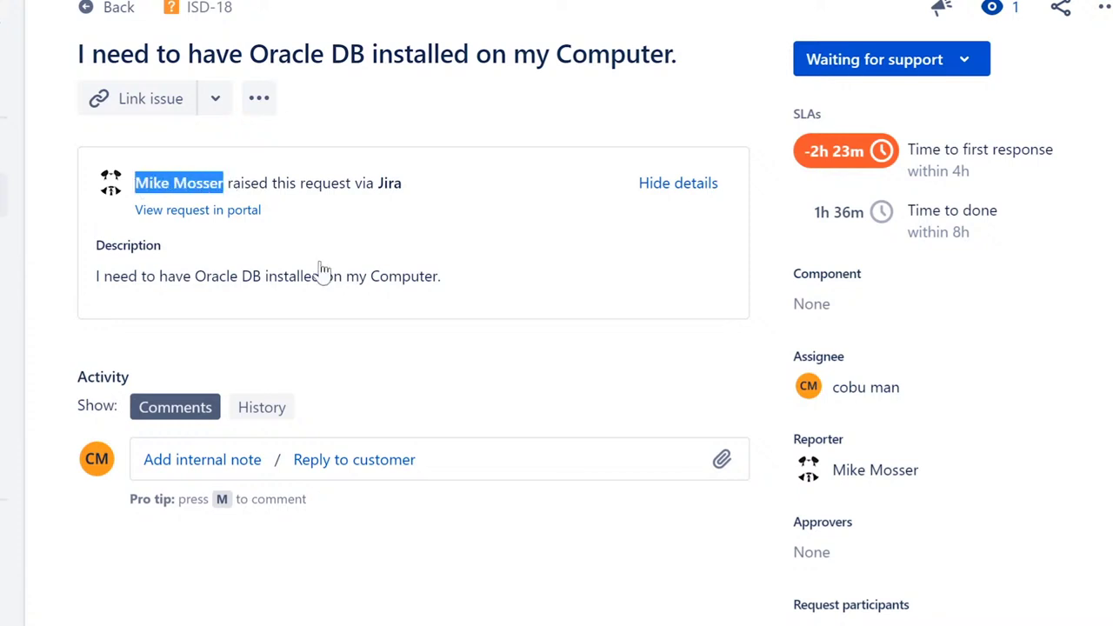
pyautogui.click(417, 278)
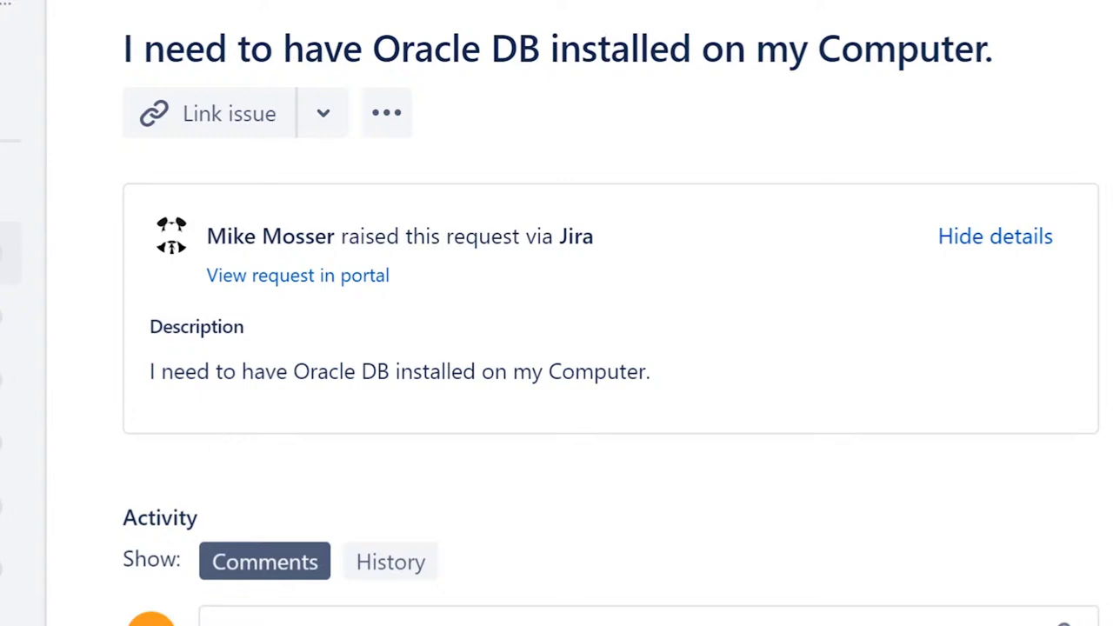
pyautogui.moveTo(206, 236); pyautogui.dragTo(338, 235)
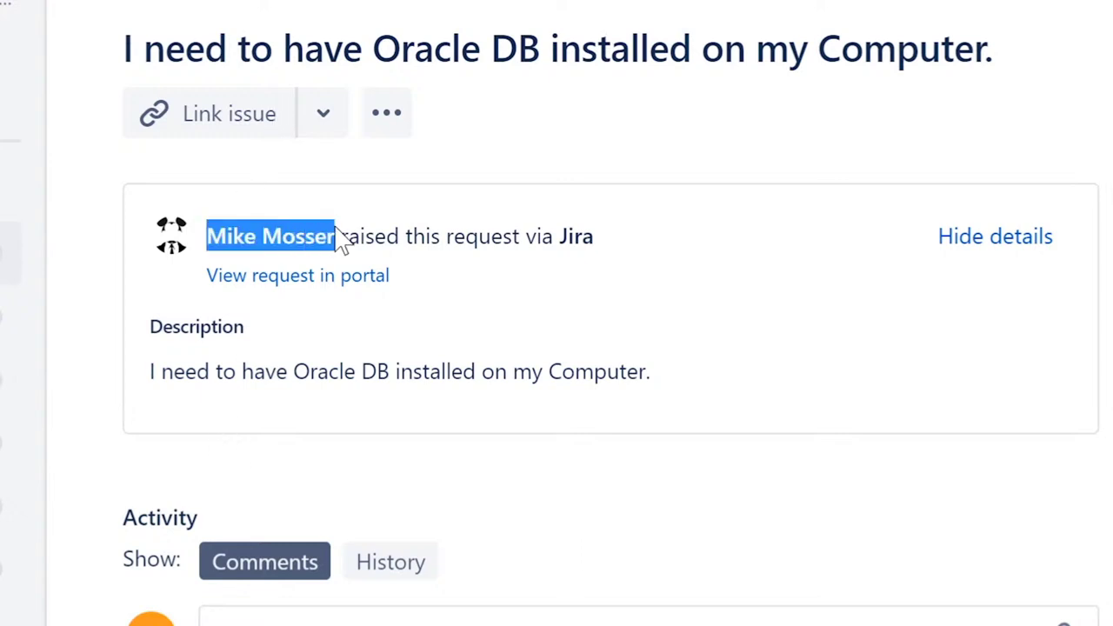
pyautogui.click(348, 236)
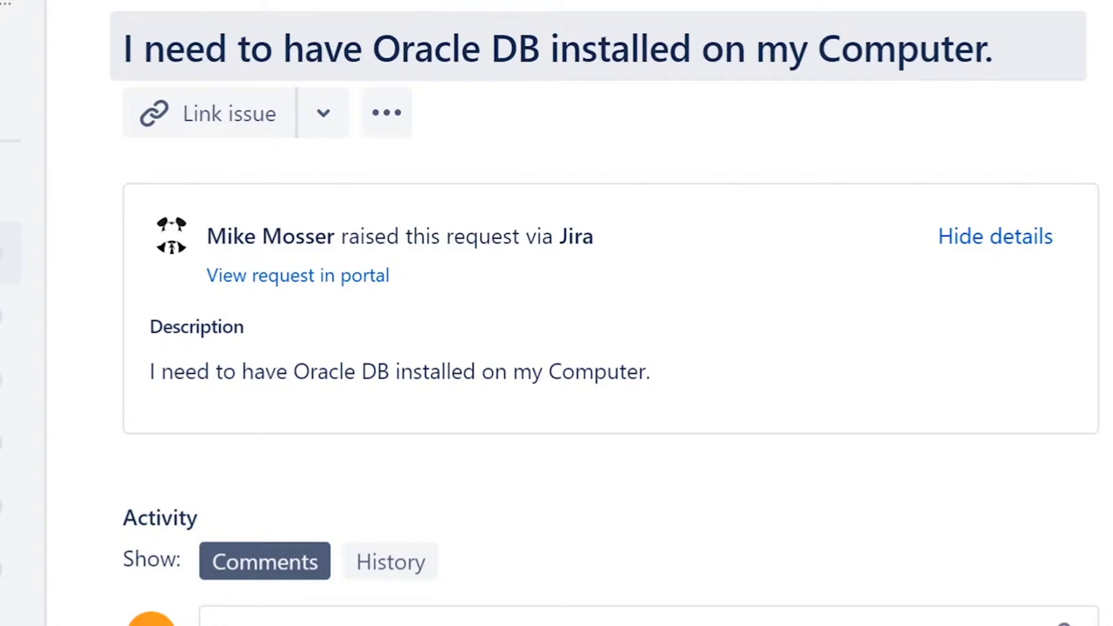
pyautogui.click(124, 48)
pyautogui.click(527, 48)
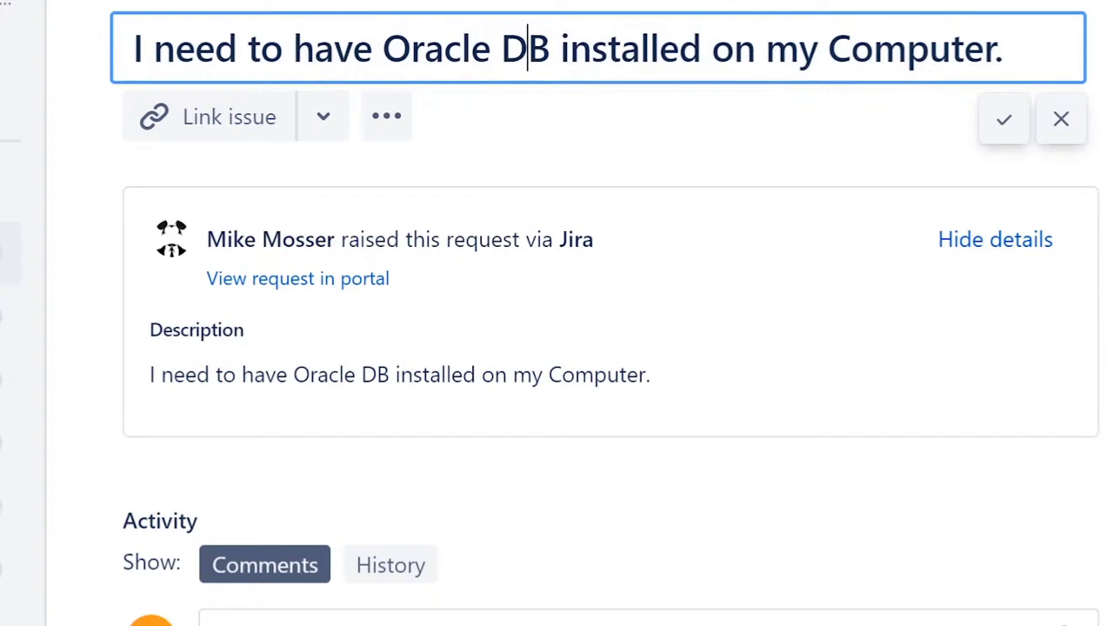
pyautogui.press('Right')
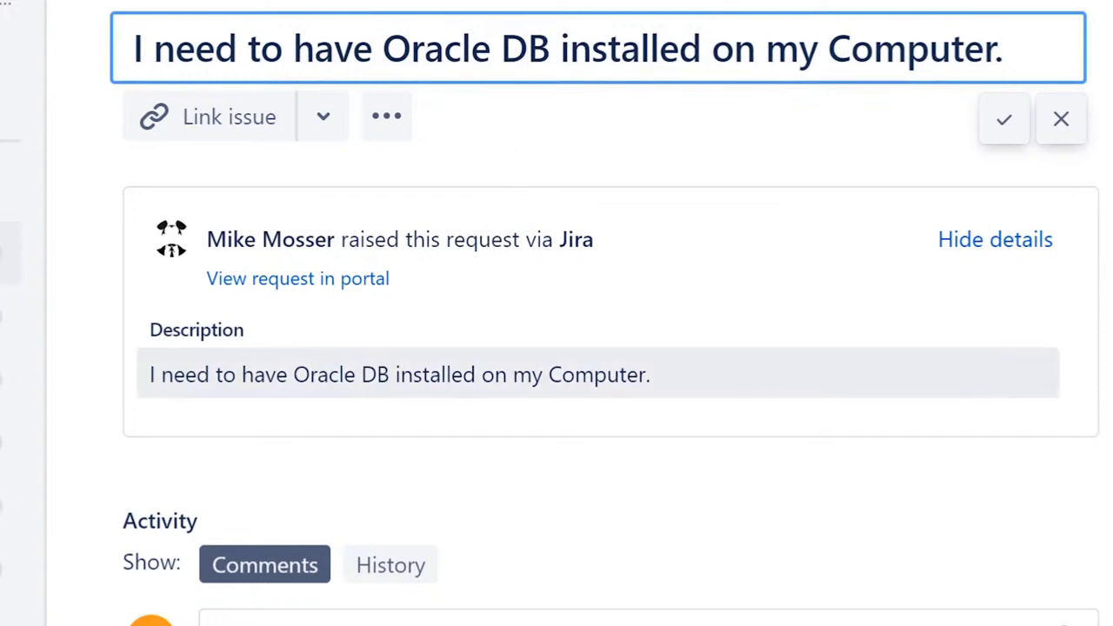
pyautogui.click(509, 374)
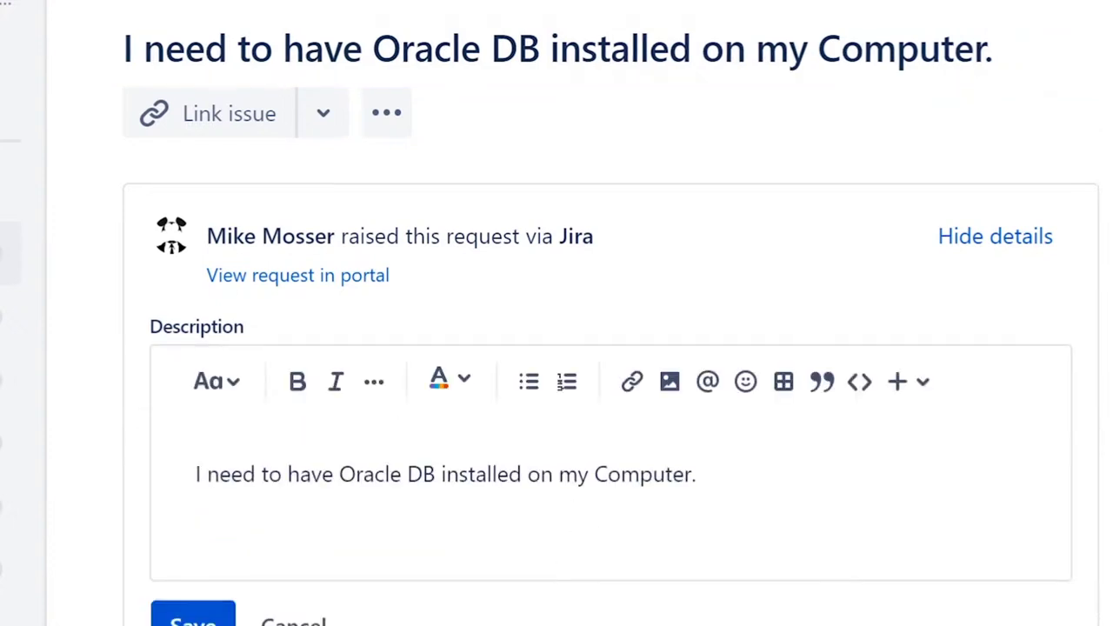
pyautogui.press('Escape')
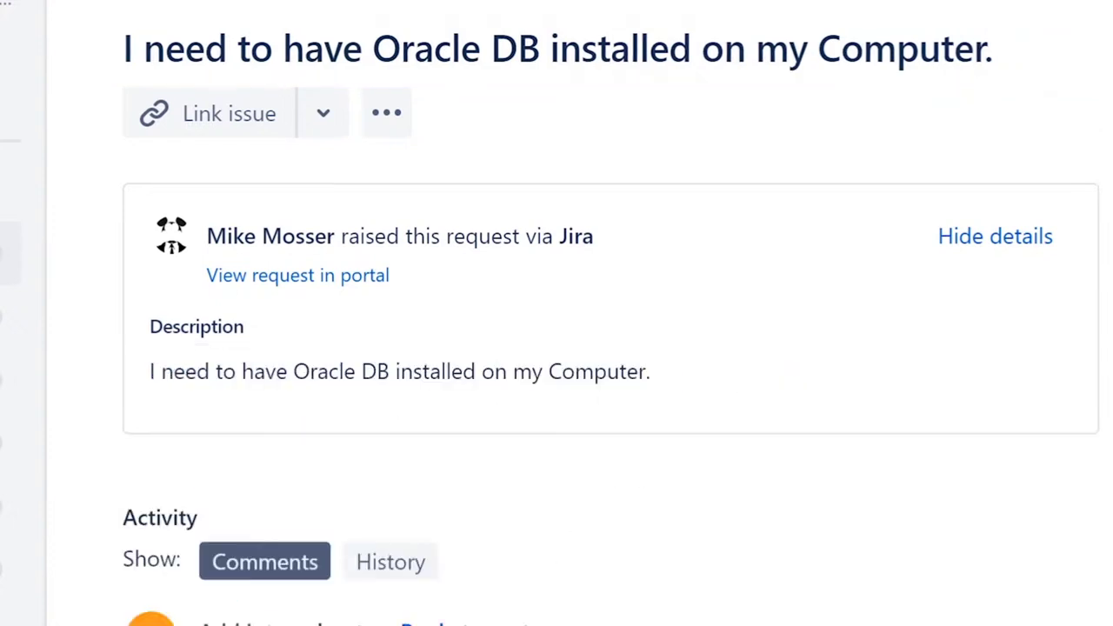
# Step: Draft a PC support reply saying Oracle DB must first be checked against the approved software list
pyautogui.click(514, 442)
pyautogui.write('Hello, ')
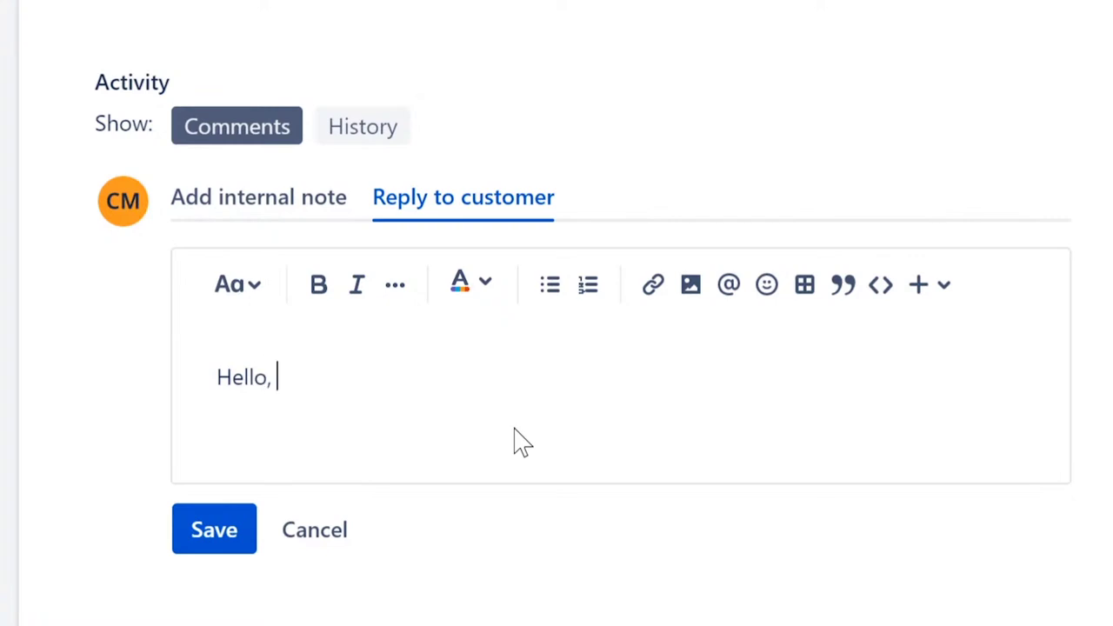
pyautogui.write('my names i')
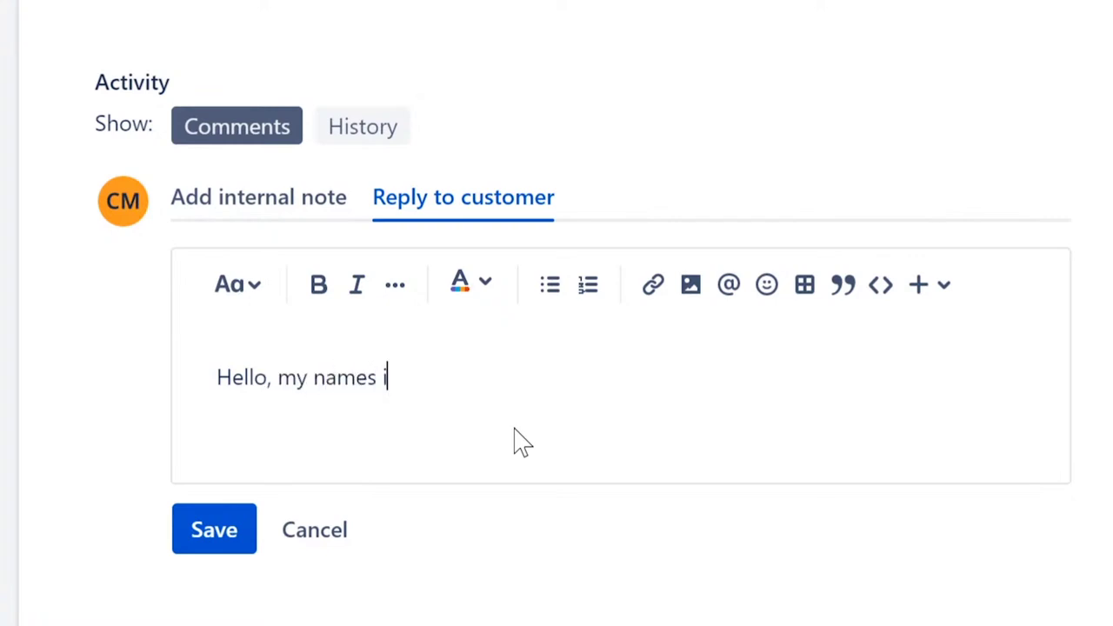
pyautogui.write('s Ervin.')
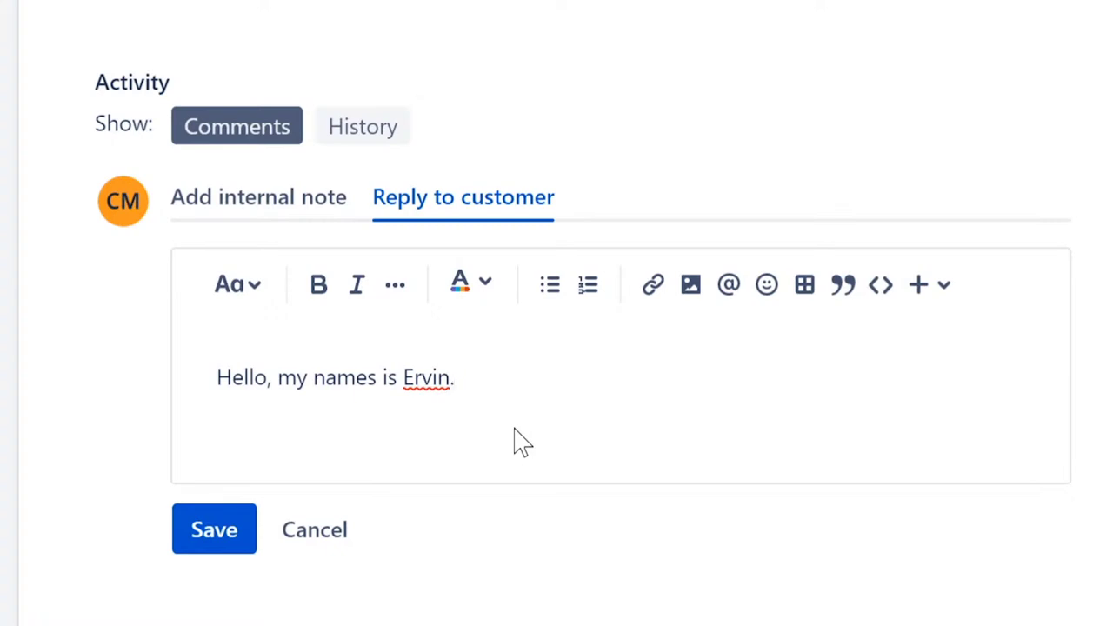
pyautogui.press('BackSpace')
pyautogui.write('with')
pyautogui.write('Pc support')
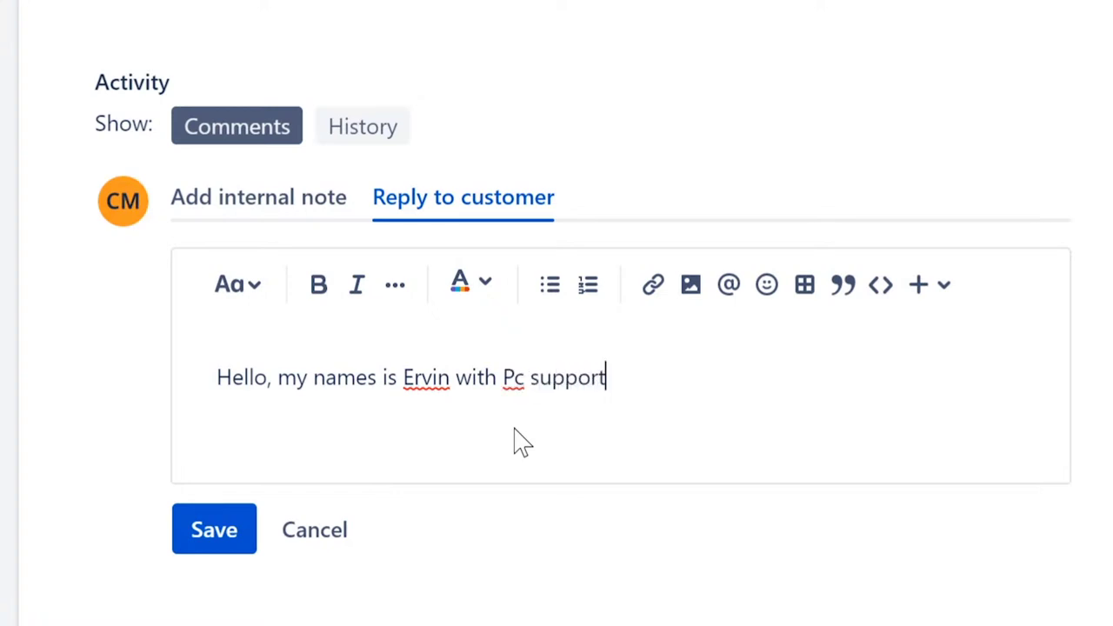
pyautogui.write('. I have yo')
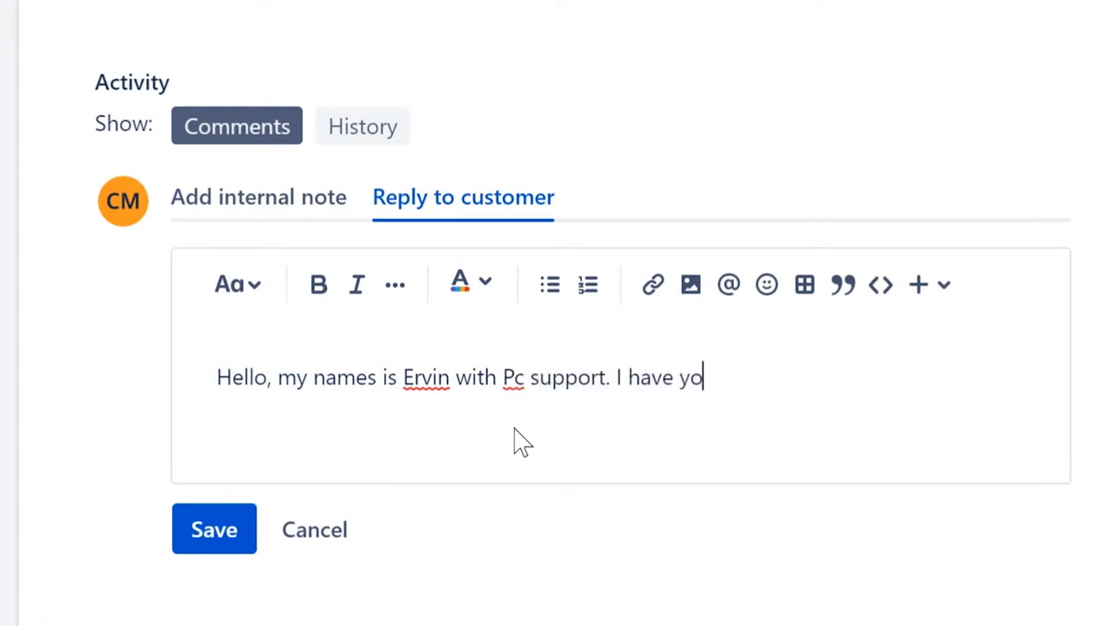
pyautogui.write('ur ticket about')
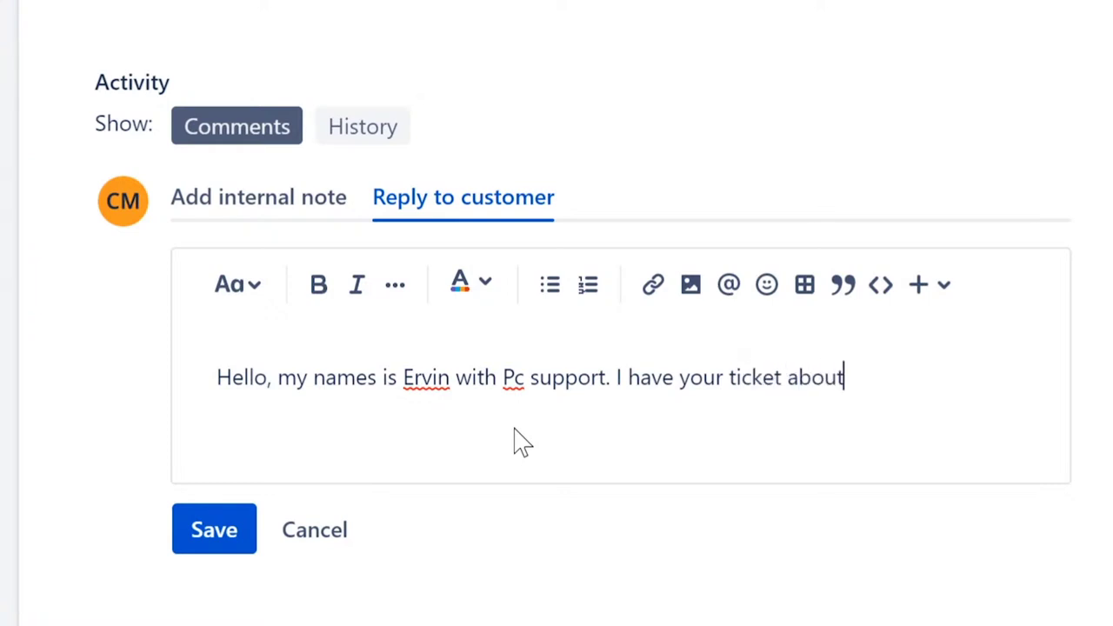
pyautogui.write(' insta')
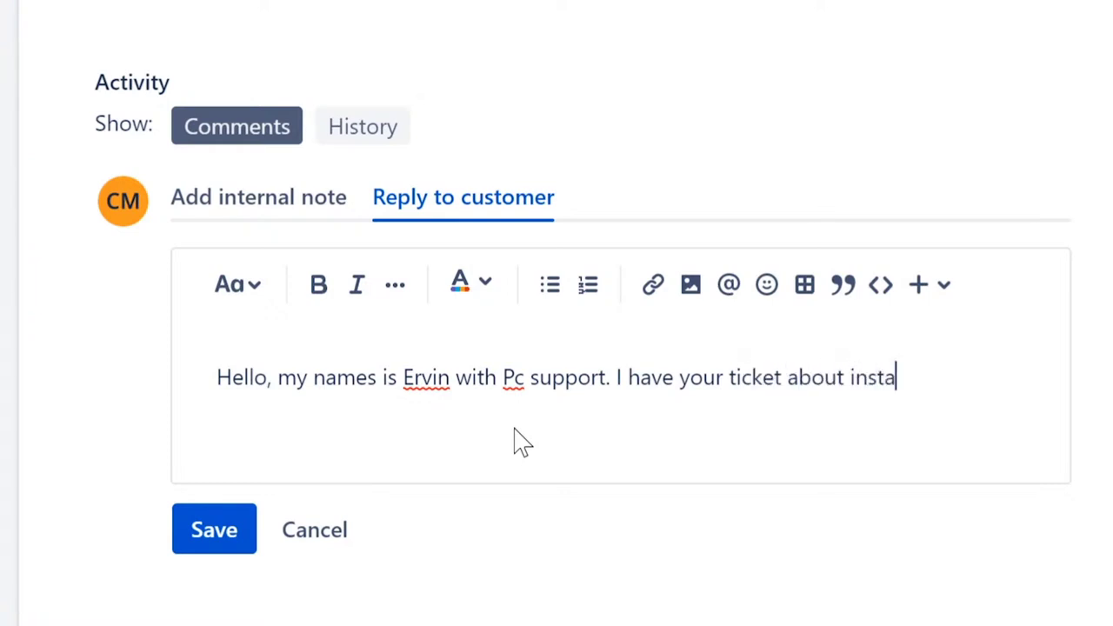
pyautogui.write('lling ')
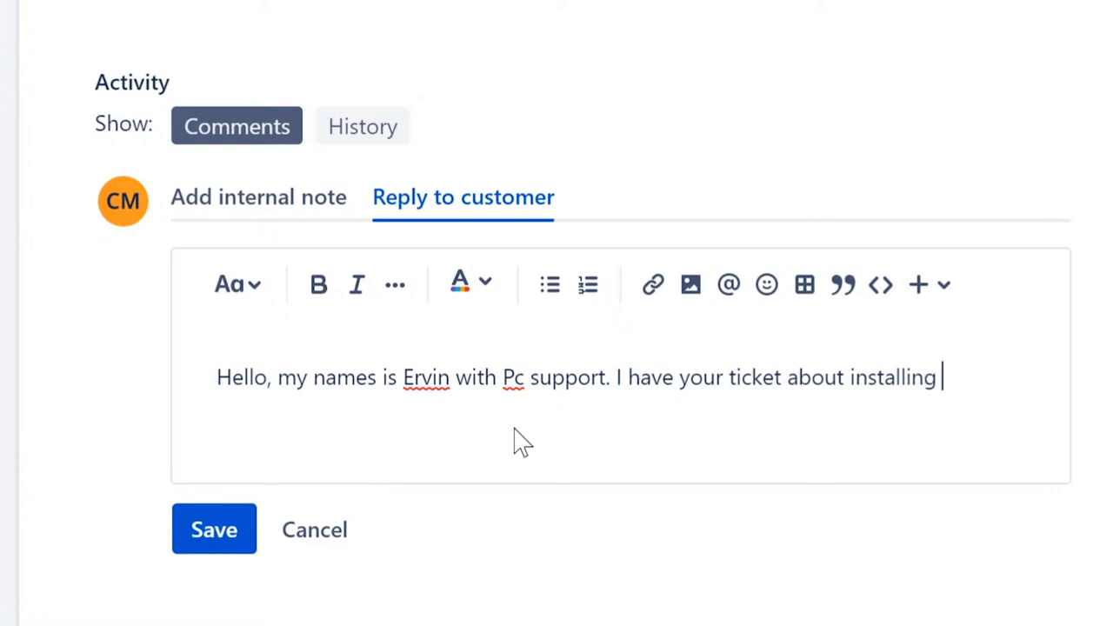
pyautogui.write('Oracle')
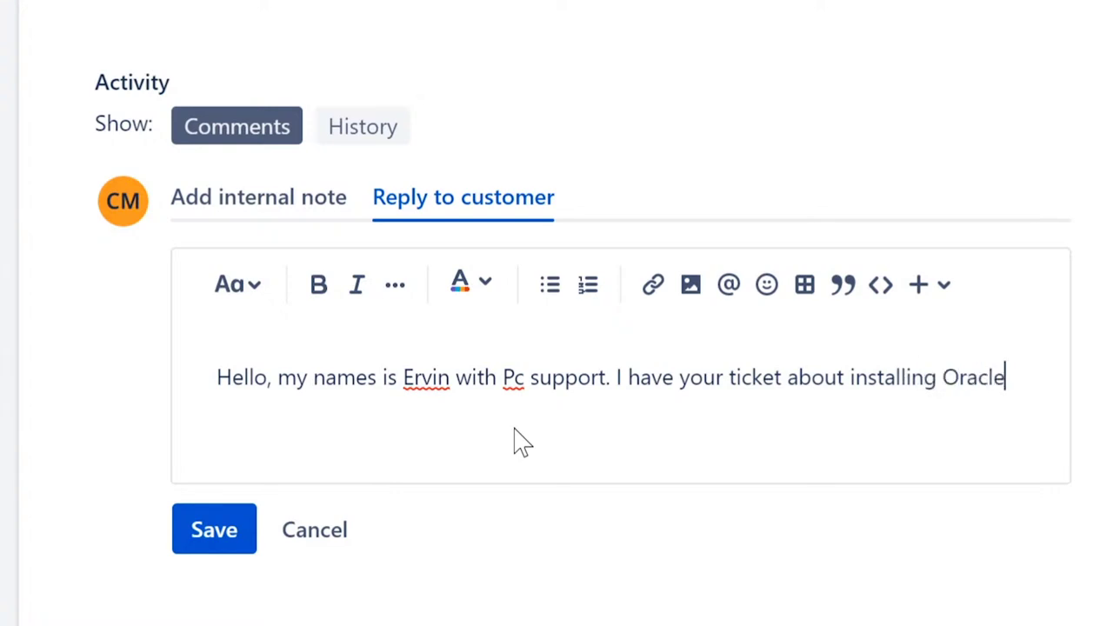
pyautogui.write(' DB;')
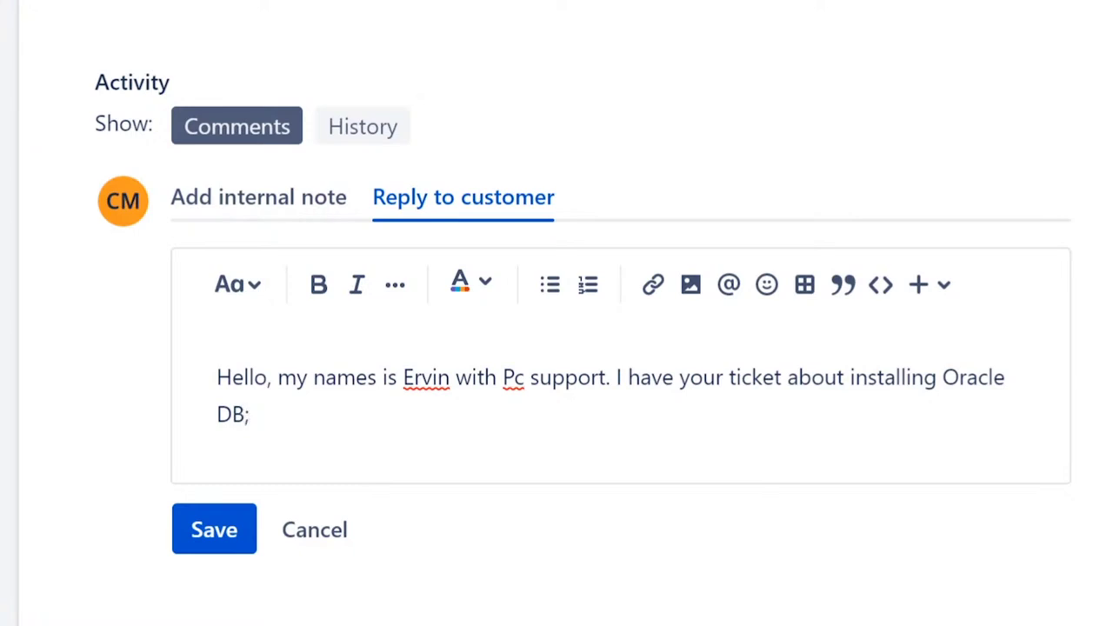
pyautogui.write(' do you have')
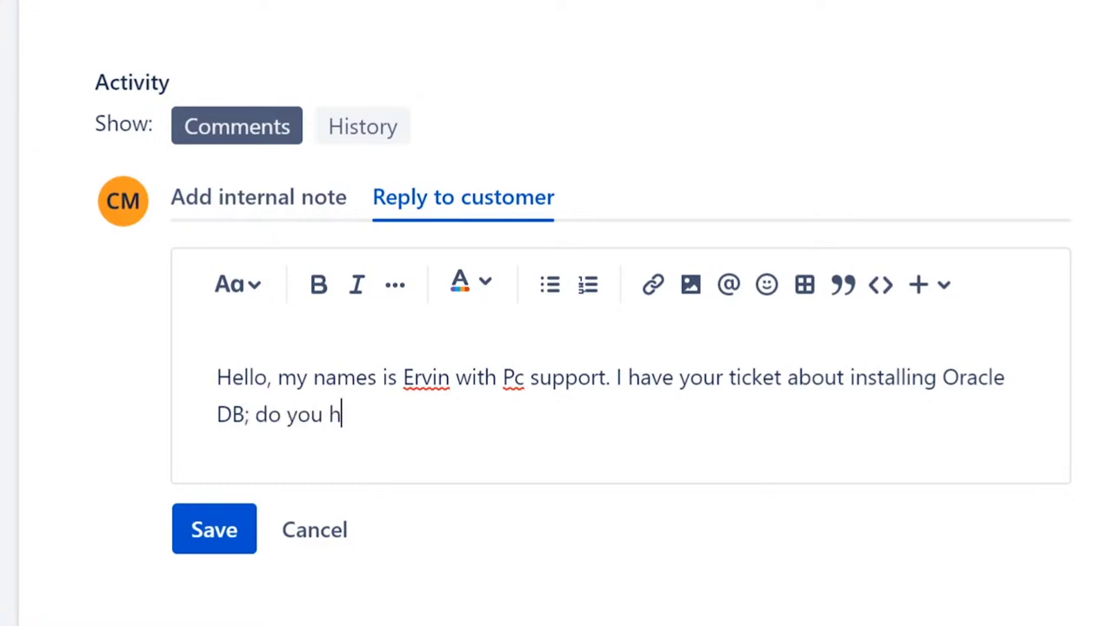
pyautogui.press('BackSpace')
pyautogui.press('BackSpace')
pyautogui.press('BackSpace')
pyautogui.press('BackSpace')
pyautogui.press('BackSpace')
pyautogui.press('BackSpace')
pyautogui.press('BackSpace')
pyautogui.press('BackSpace')
pyautogui.press('BackSpace')
pyautogui.press('BackSpace')
pyautogui.press('BackSpace')
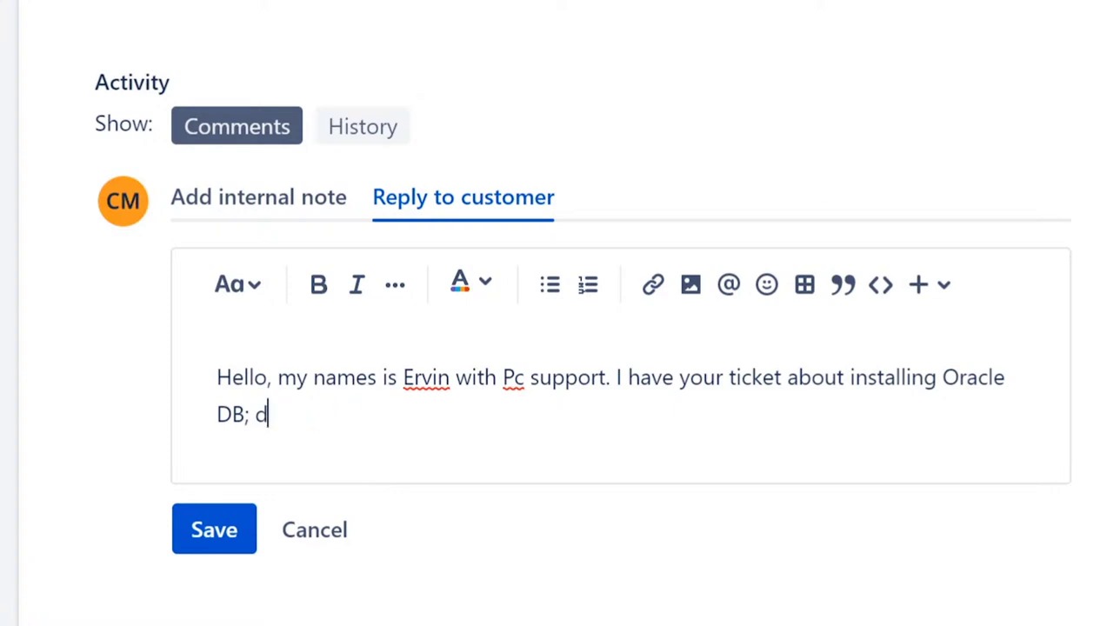
pyautogui.write('id you reque')
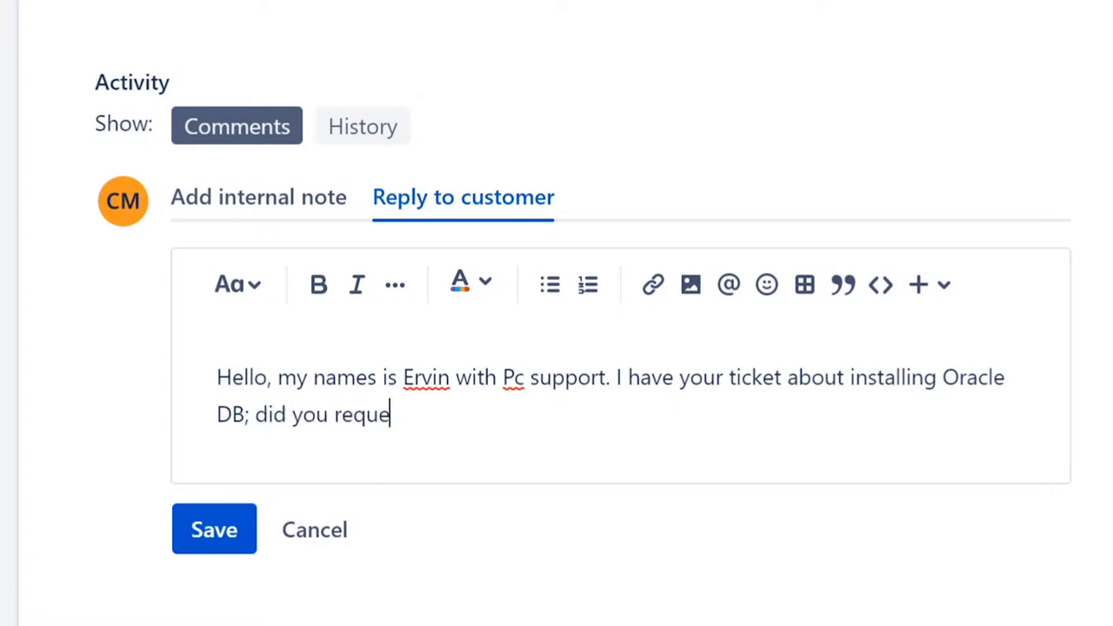
pyautogui.write('st a lic')
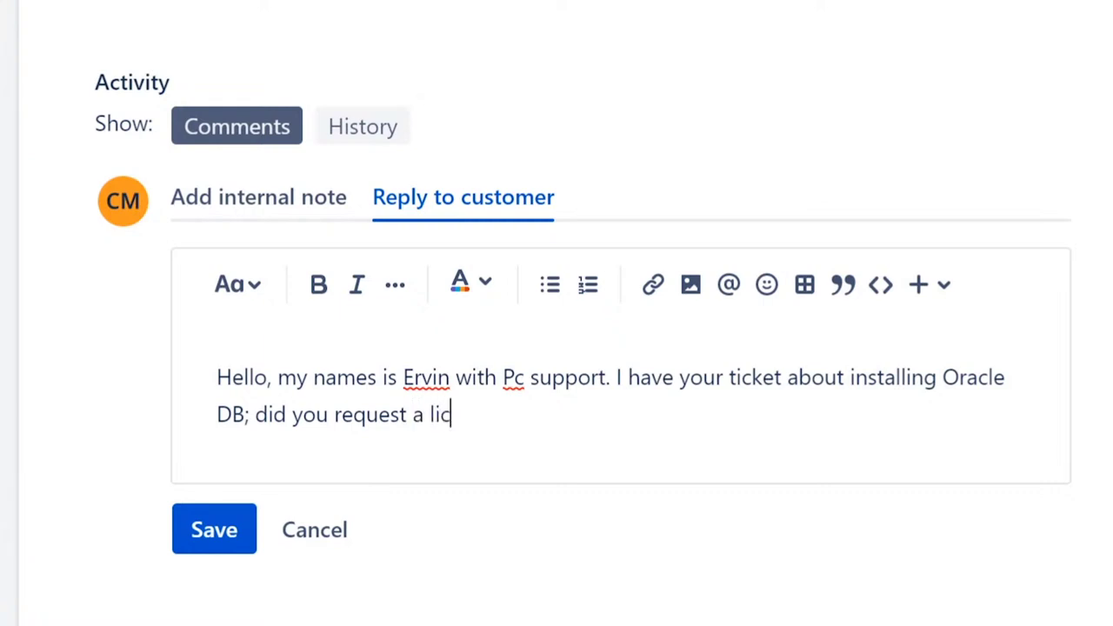
pyautogui.write('ense for this fot')
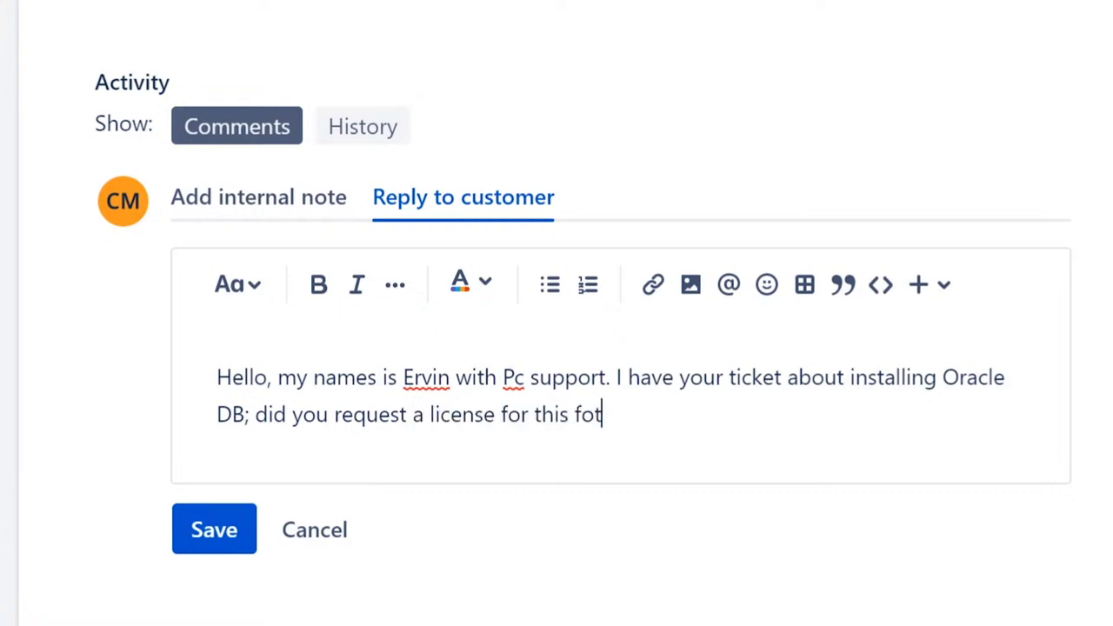
pyautogui.press('BackSpace')
pyautogui.write('ftwa')
pyautogui.press('BackSpace')
pyautogui.press('BackSpace')
pyautogui.press('BackSpace')
pyautogui.press('BackSpace')
pyautogui.press('BackSpace')
pyautogui.press('BackSpace')
pyautogui.write('software')
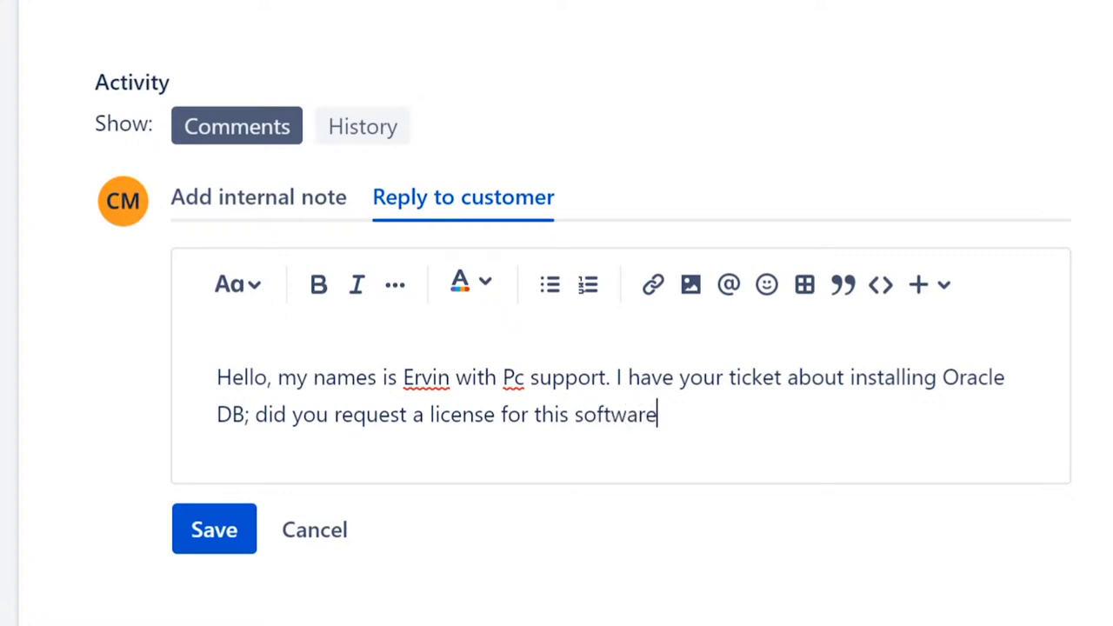
pyautogui.write('.')
pyautogui.press('BackSpace')
pyautogui.write('?')
pyautogui.press('BackSpace')
pyautogui.press('BackSpace')
pyautogui.press('BackSpace')
pyautogui.press('BackSpace')
pyautogui.press('BackSpace')
pyautogui.press('BackSpace')
pyautogui.press('BackSpace')
pyautogui.press('BackSpace')
pyautogui.press('BackSpace')
pyautogui.press('BackSpace')
pyautogui.press('BackSpace')
pyautogui.press('BackSpace')
pyautogui.press('BackSpace')
pyautogui.press('BackSpace')
pyautogui.press('BackSpace')
pyautogui.press('BackSpace')
pyautogui.press('BackSpace')
pyautogui.press('BackSpace')
pyautogui.press('BackSpace')
pyautogui.press('BackSpace')
pyautogui.press('BackSpace')
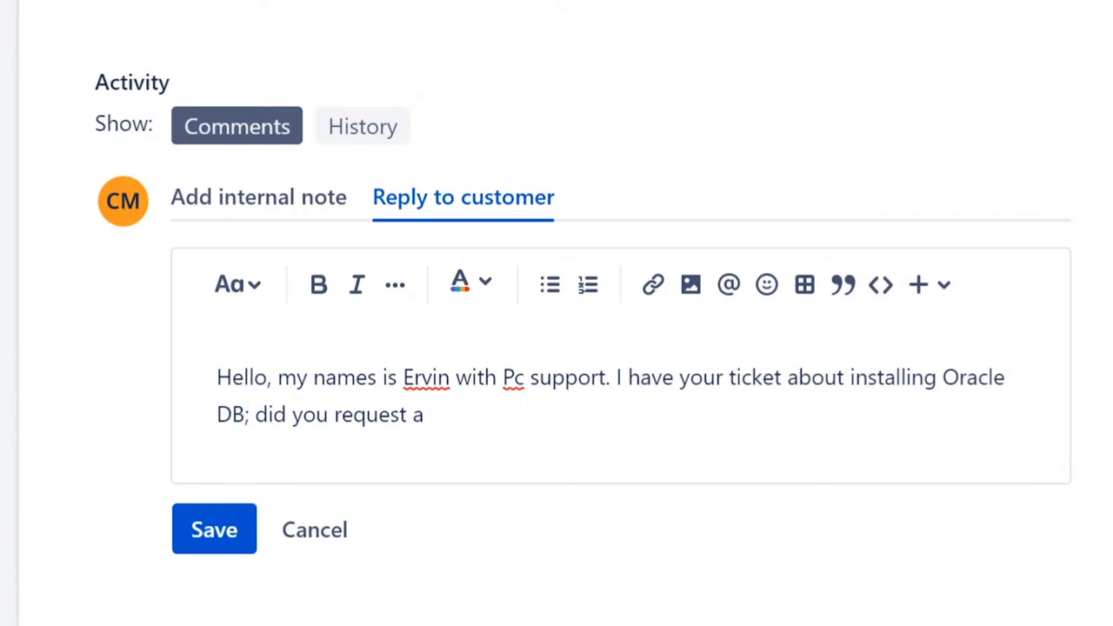
pyautogui.press('BackSpace')
pyautogui.press('BackSpace')
pyautogui.press('BackSpace')
pyautogui.press('BackSpace')
pyautogui.press('BackSpace')
pyautogui.press('BackSpace')
pyautogui.press('BackSpace')
pyautogui.press('BackSpace')
pyautogui.press('BackSpace')
pyautogui.press('BackSpace')
pyautogui.press('BackSpace')
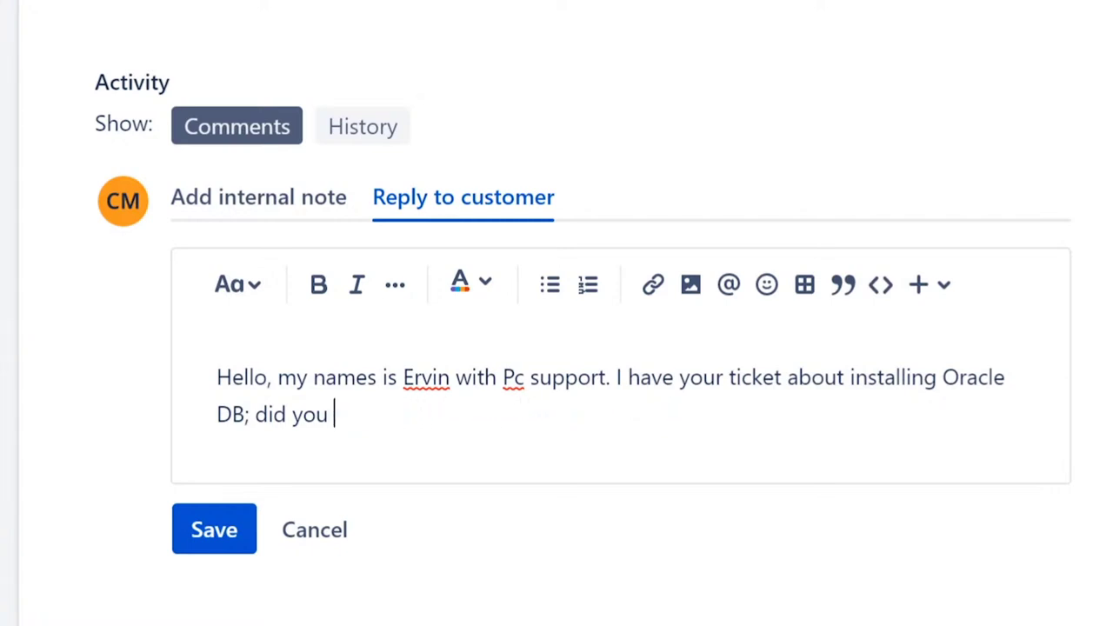
pyautogui.press('BackSpace')
pyautogui.press('BackSpace')
pyautogui.press('BackSpace')
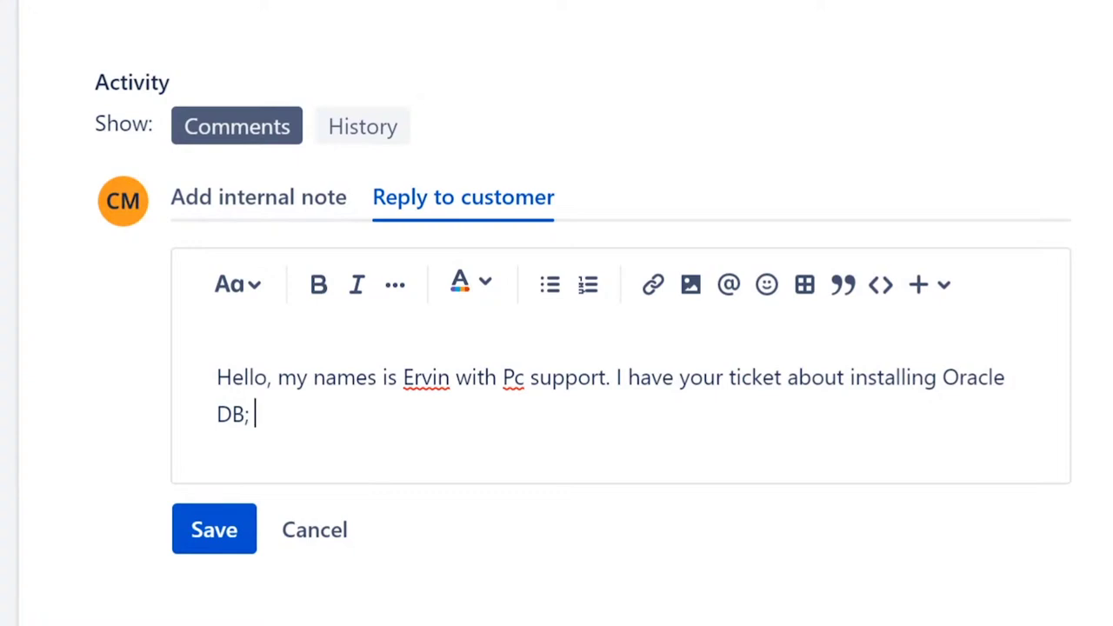
pyautogui.write('before I install this fo')
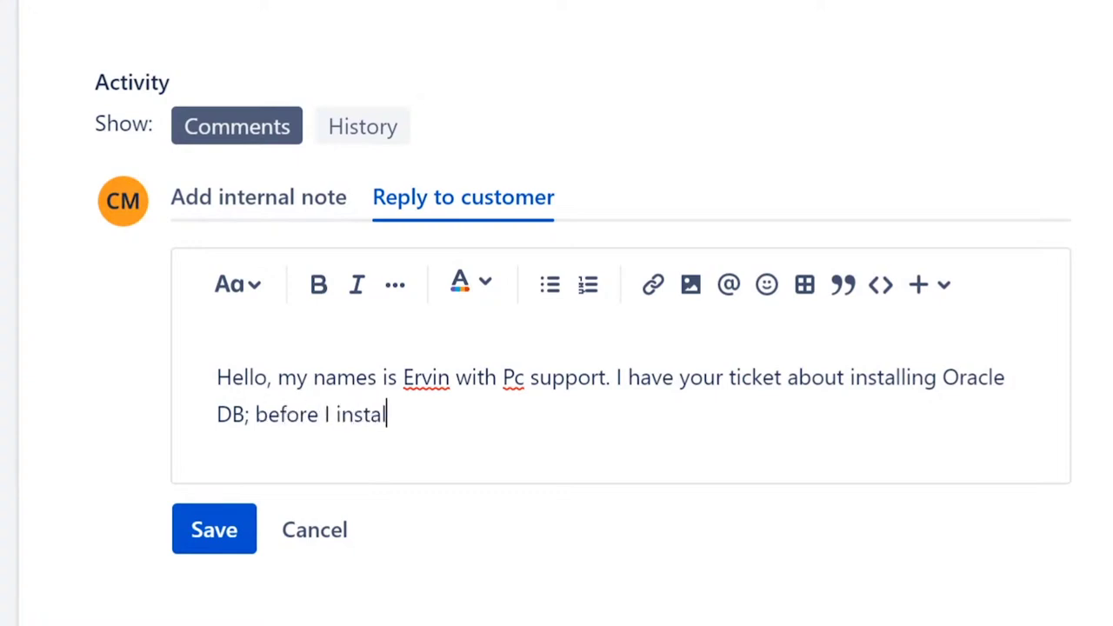
pyautogui.press('BackSpace')
pyautogui.press('BackSpace')
pyautogui.write('software I ')
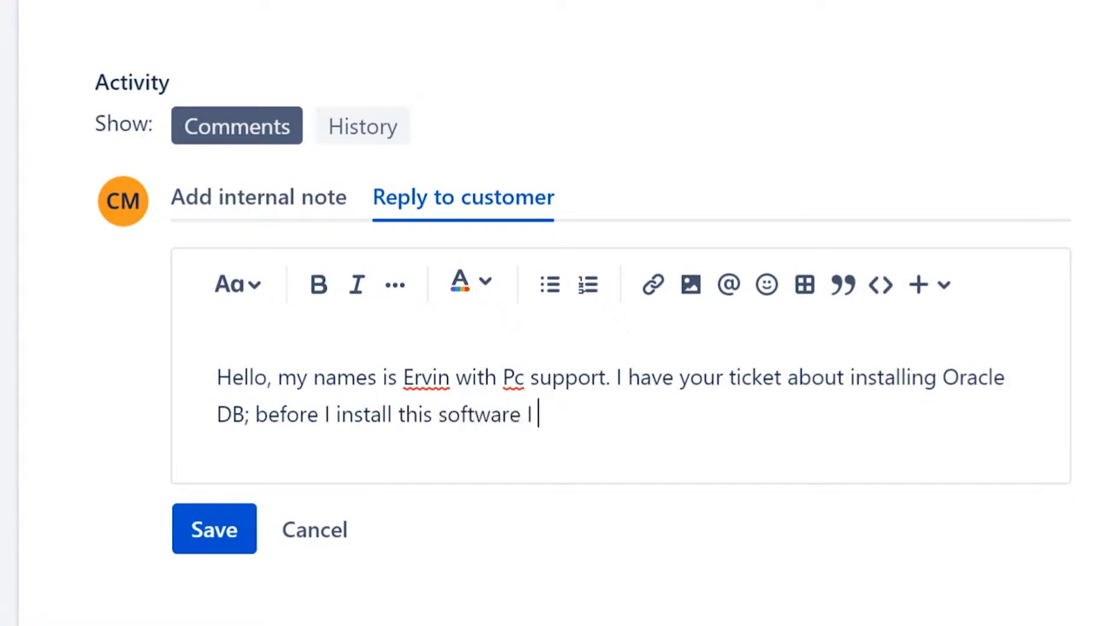
pyautogui.write('have ch')
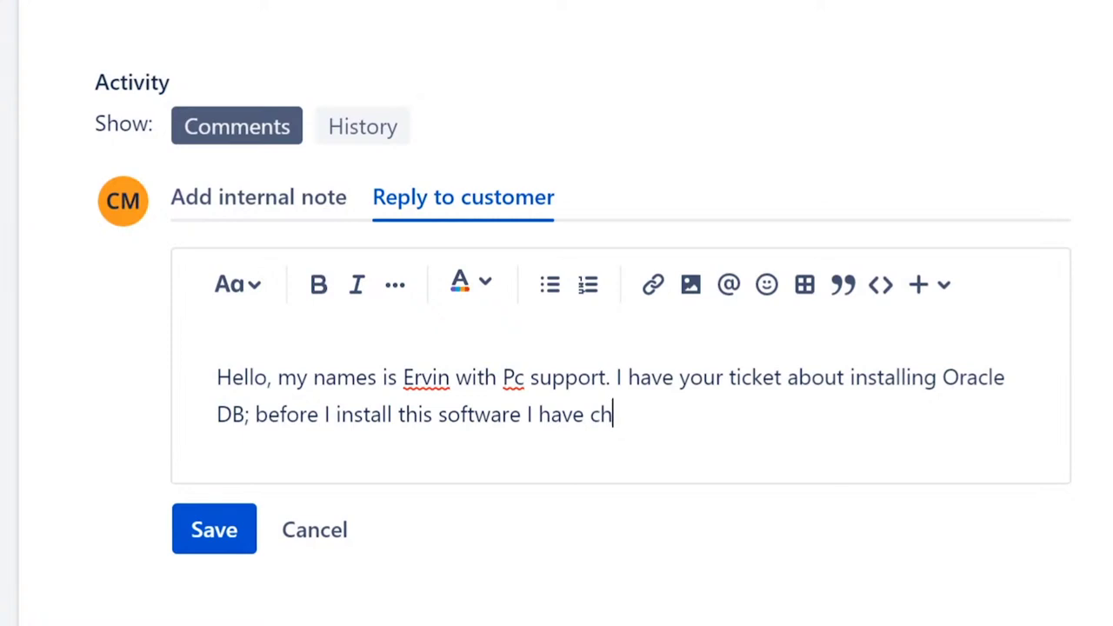
pyautogui.write('eck to se')
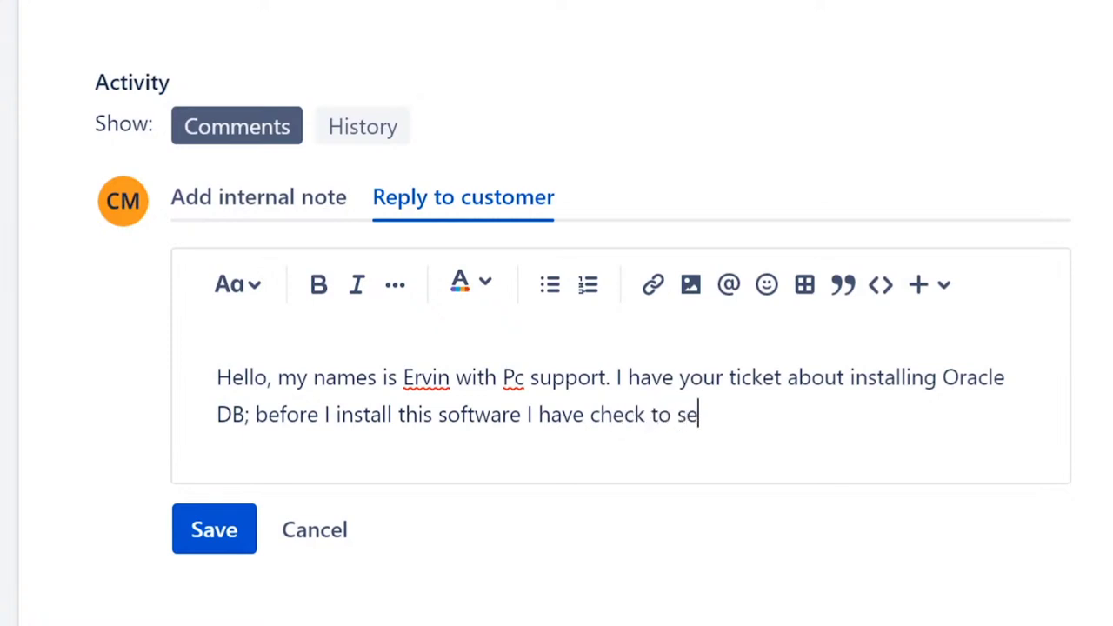
pyautogui.write("e if it's ")
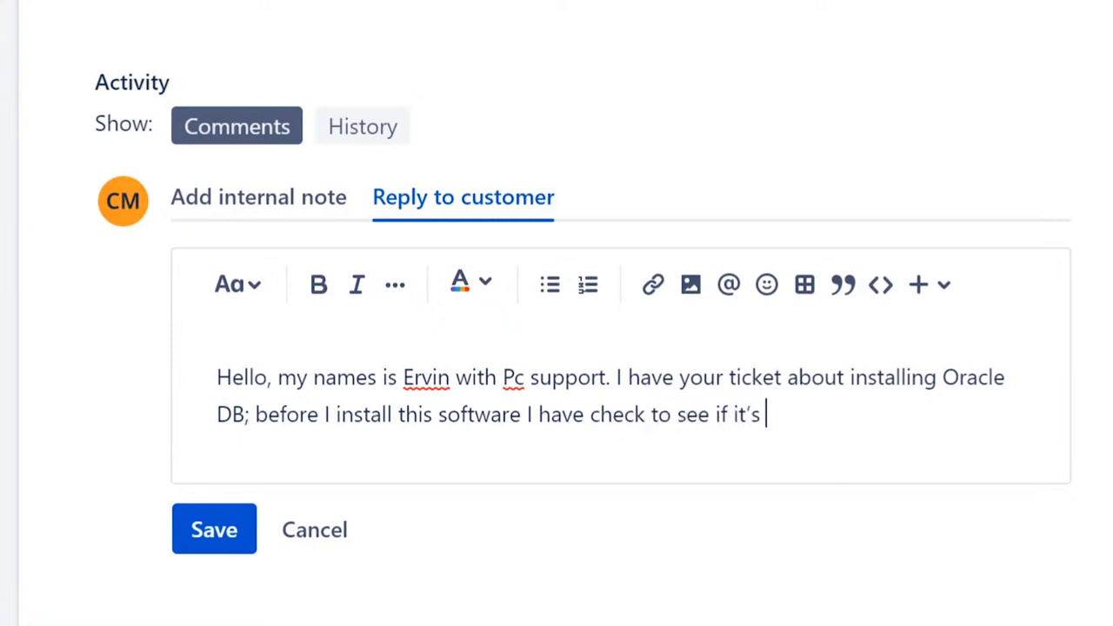
pyautogui.write('on approve')
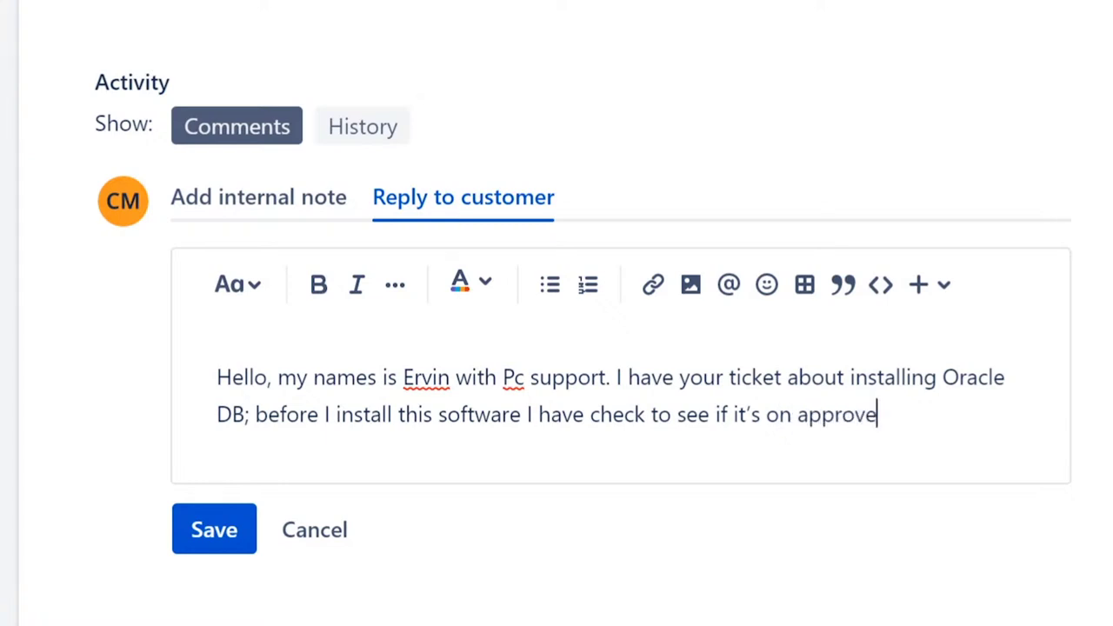
pyautogui.write('d software list...')
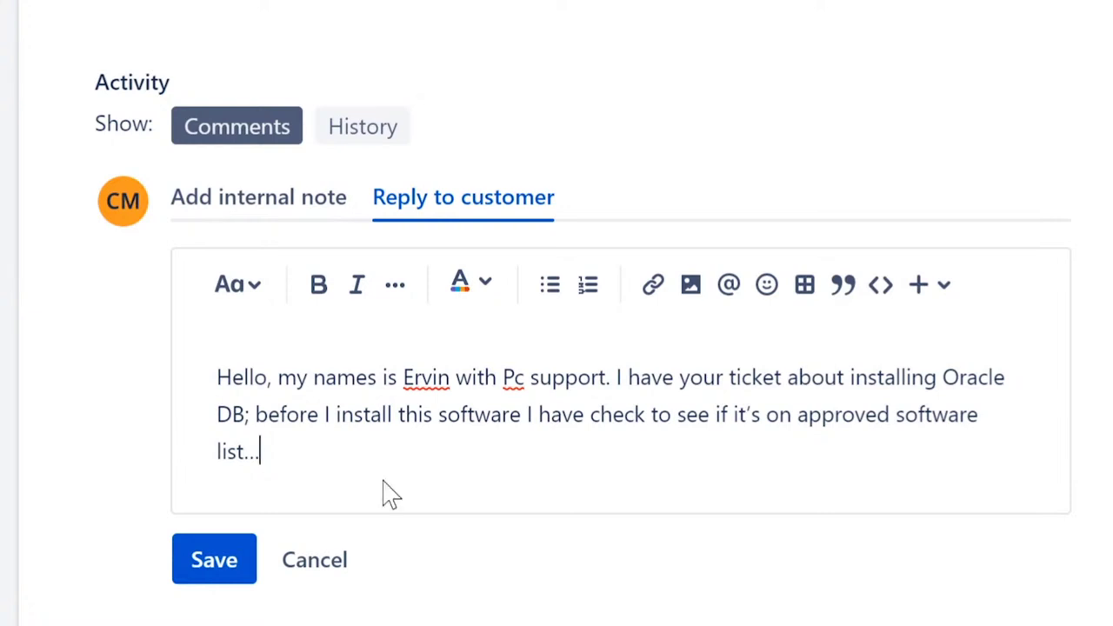
# Step: Post the approved-software-check reply on ISD-18 and review the request header
pyautogui.click(221, 569)
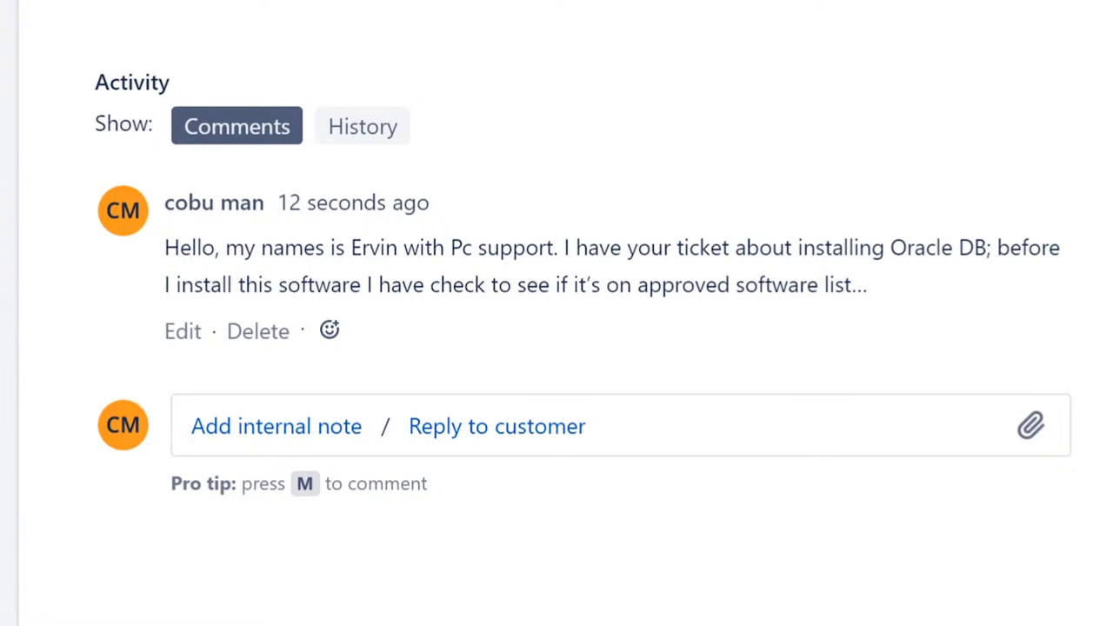
pyautogui.scroll(1, 557, 313)
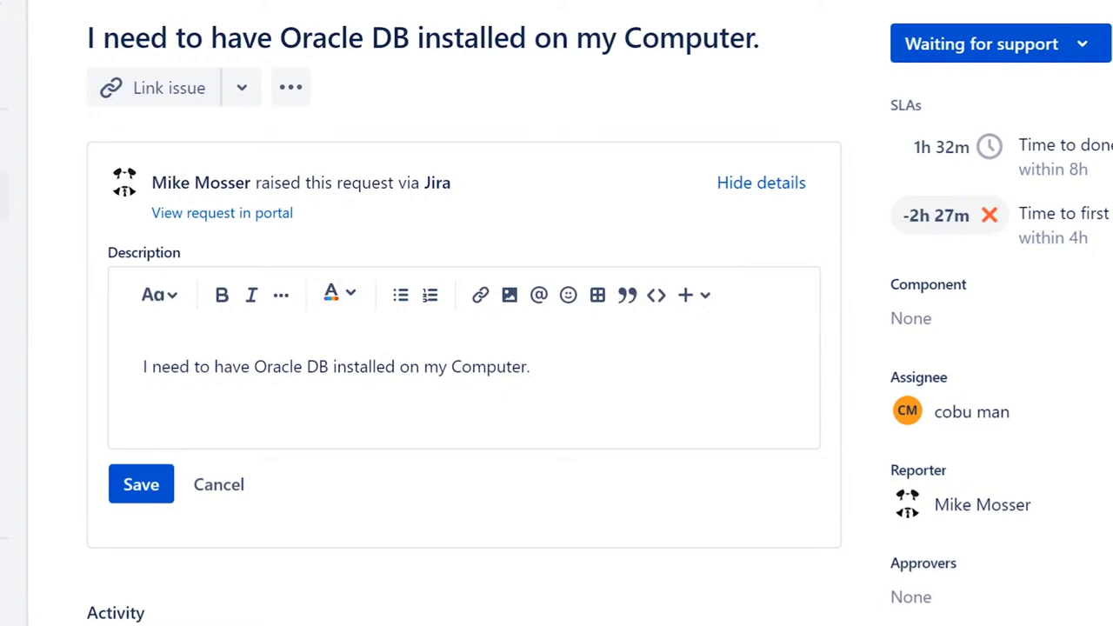
pyautogui.moveTo(151, 182); pyautogui.dragTo(247, 182)
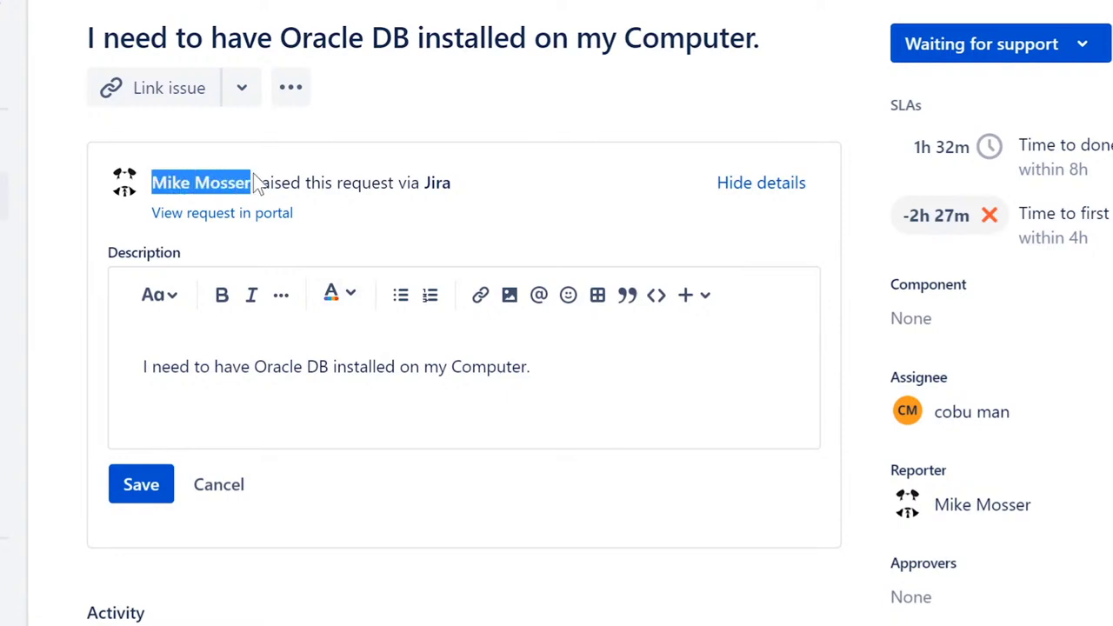
pyautogui.click(530, 366)
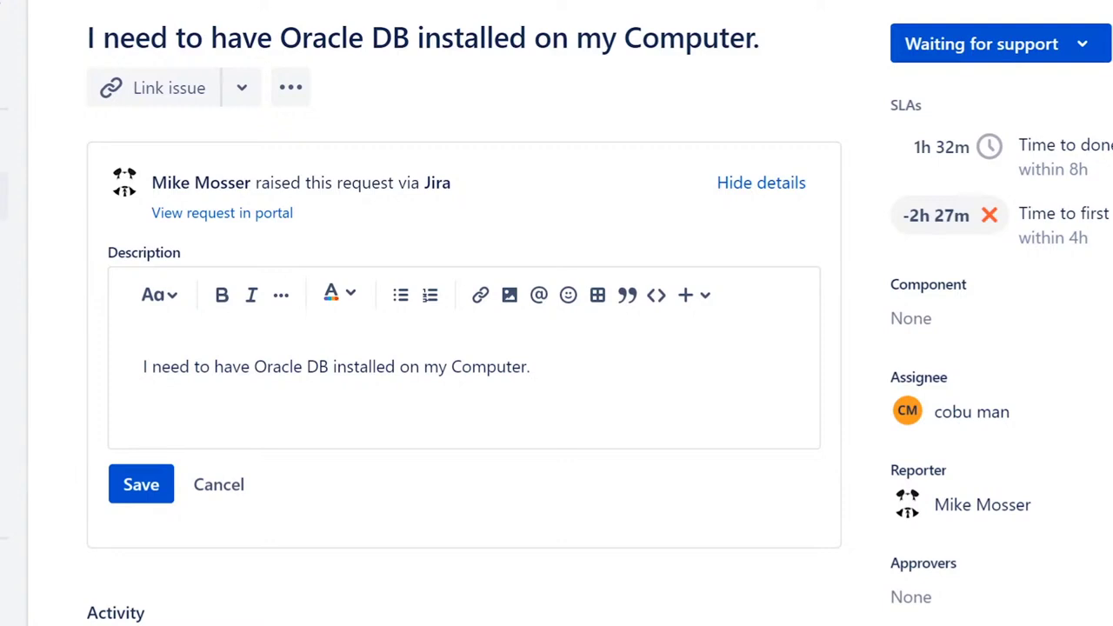
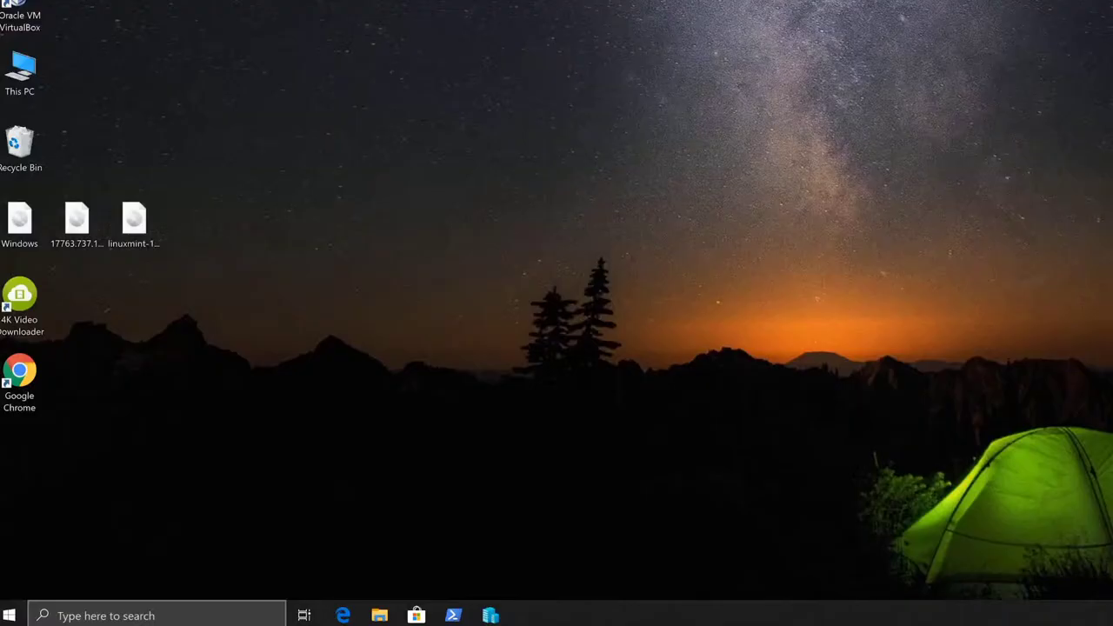
# Step: Launch Control Panel from Windows search and go into its Administrative Tools folder
pyautogui.click(130, 616)
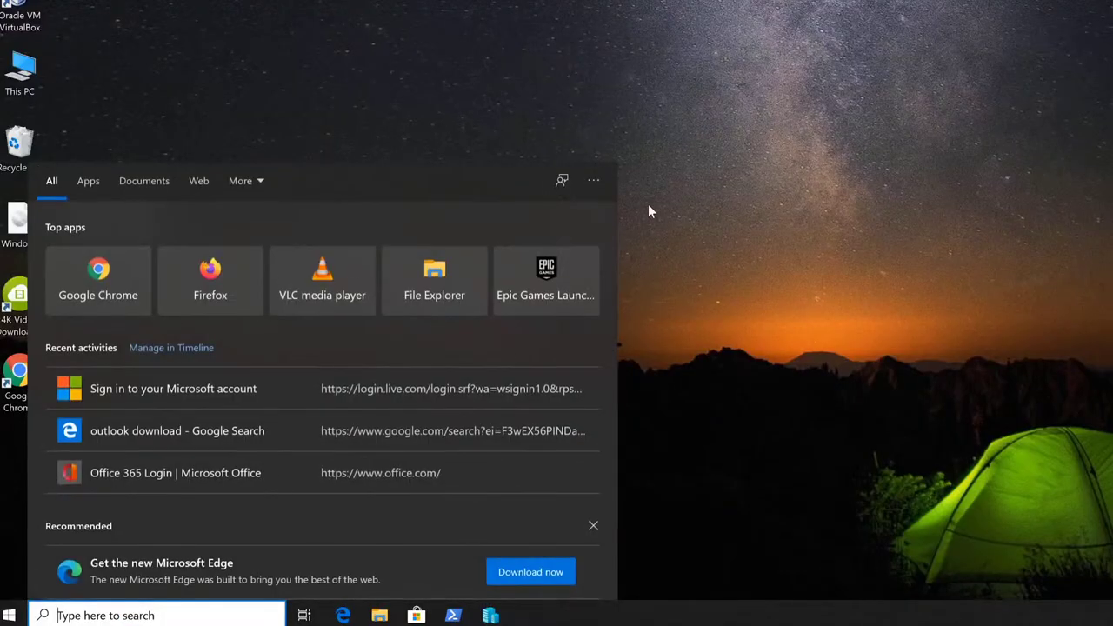
pyautogui.write('control panel')
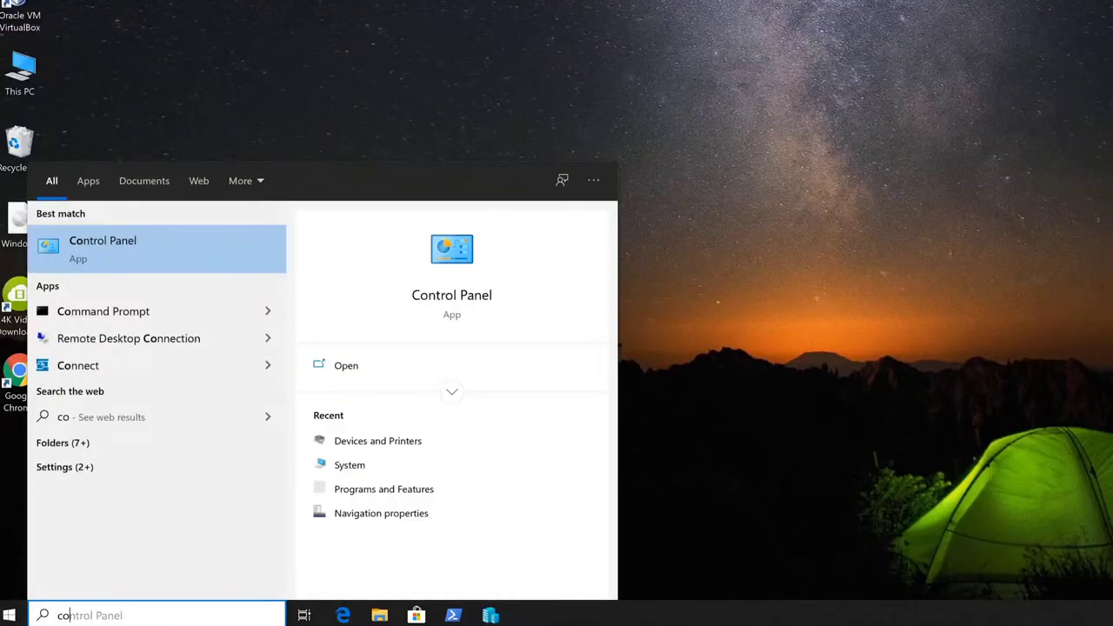
pyautogui.press('Return')
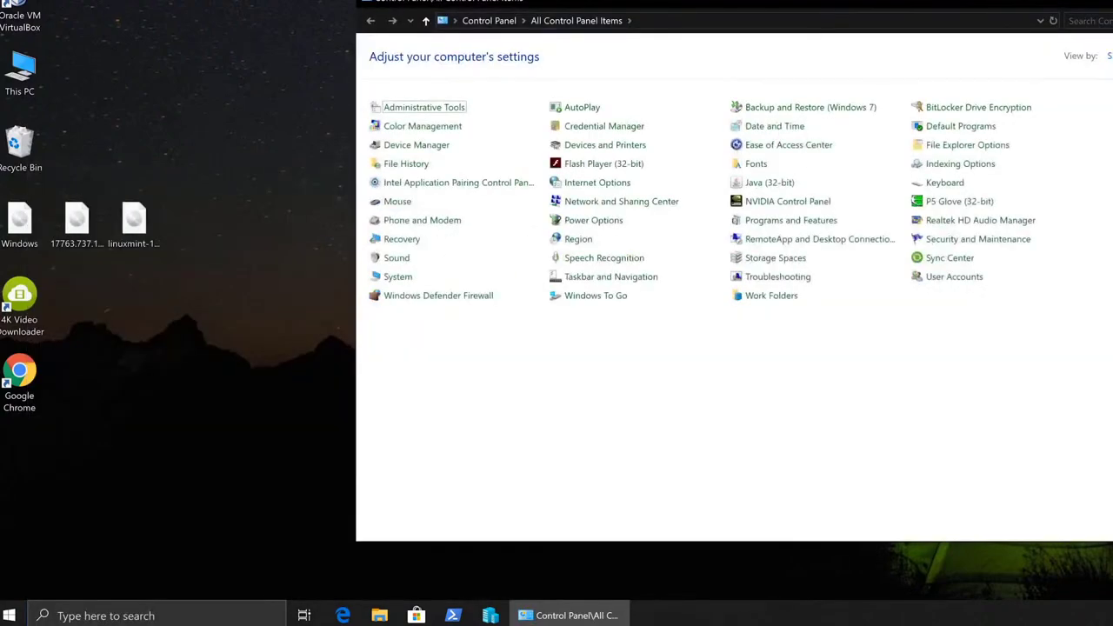
pyautogui.moveTo(787, 4); pyautogui.dragTo(744, 0)
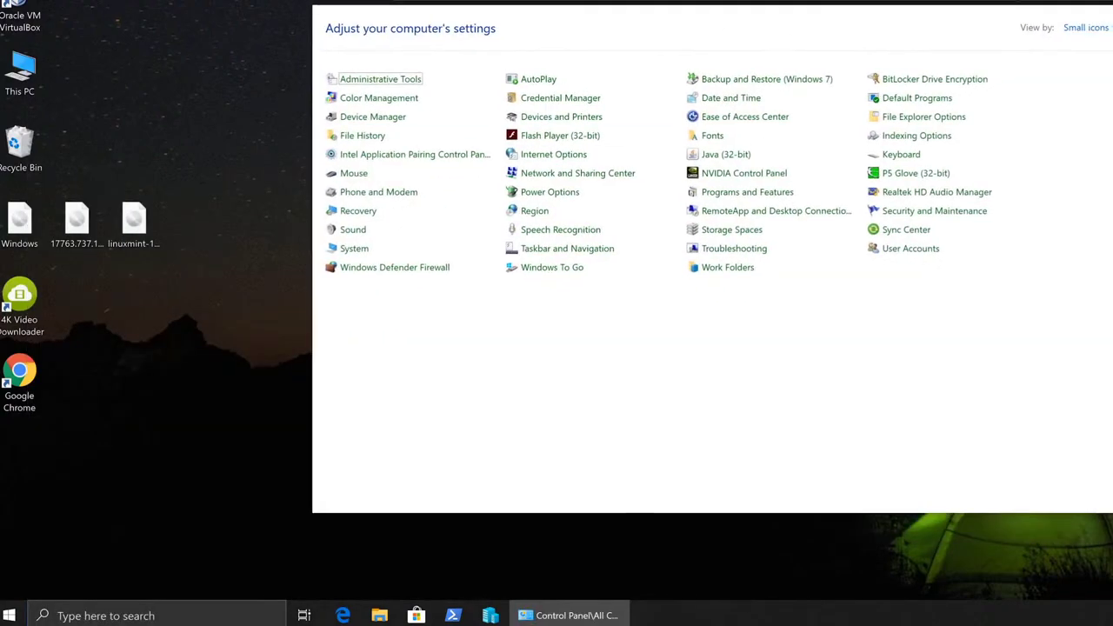
pyautogui.click(247, 209)
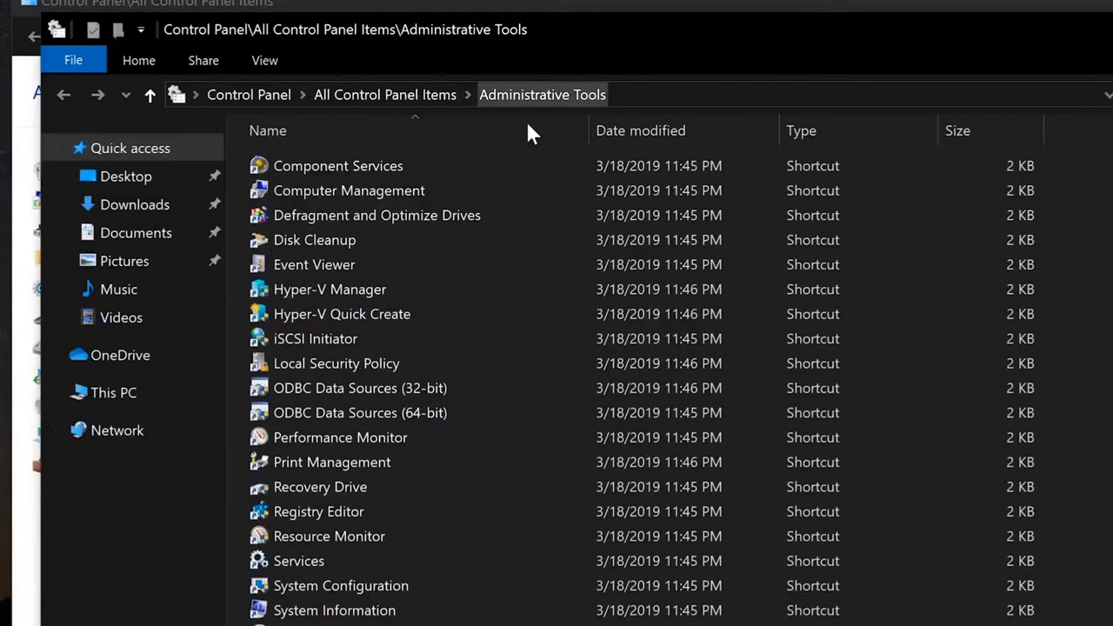
pyautogui.doubleClick(353, 412)
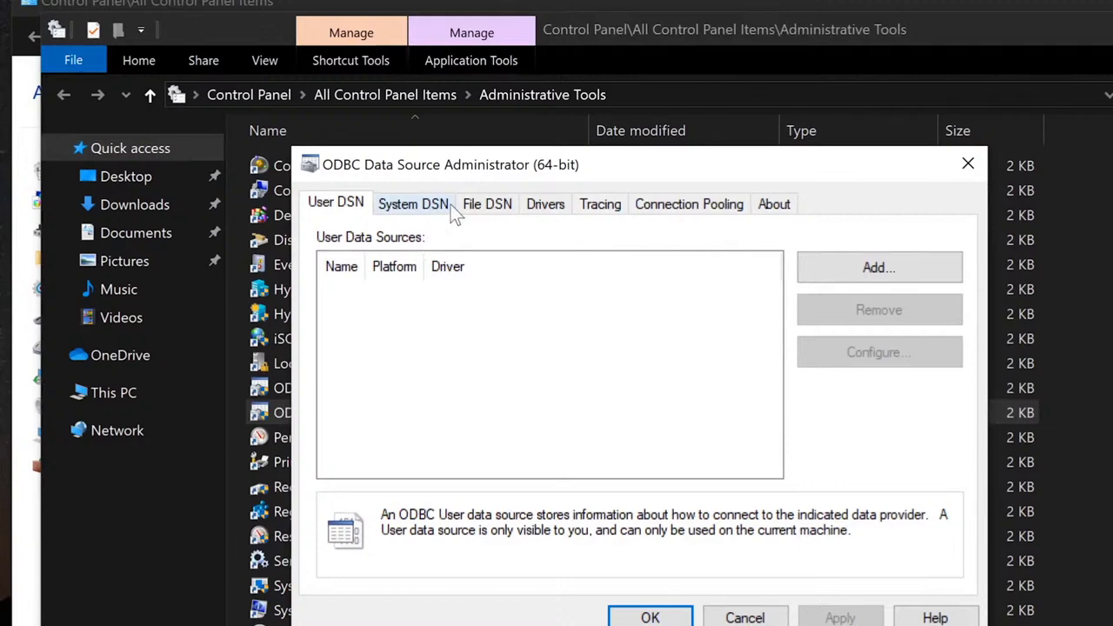
pyautogui.click(479, 209)
pyautogui.click(426, 205)
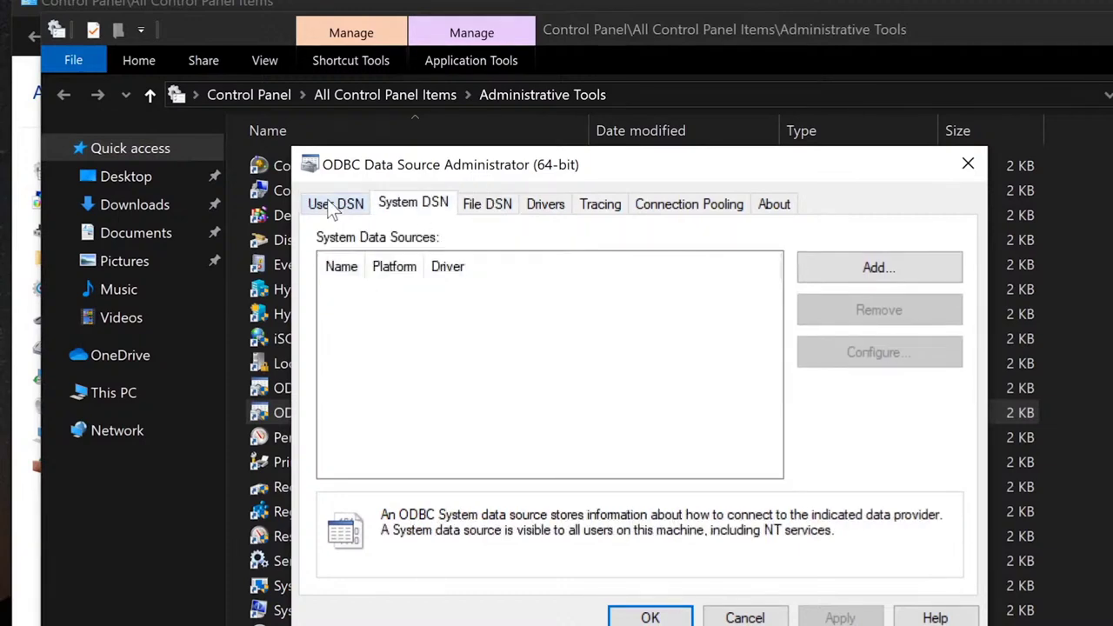
pyautogui.click(334, 206)
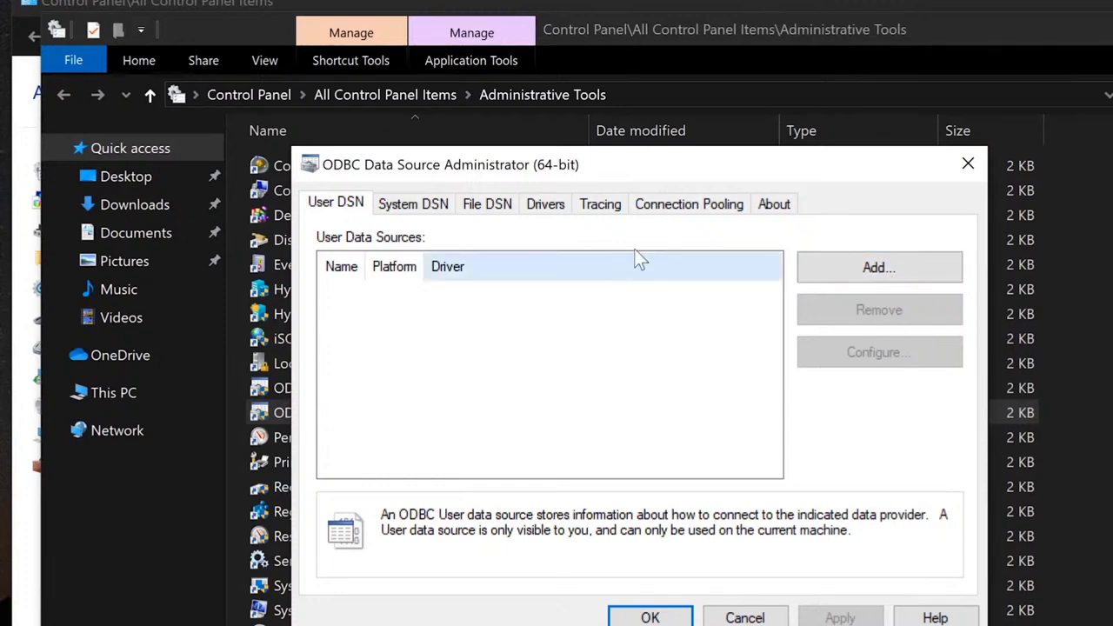
pyautogui.click(545, 204)
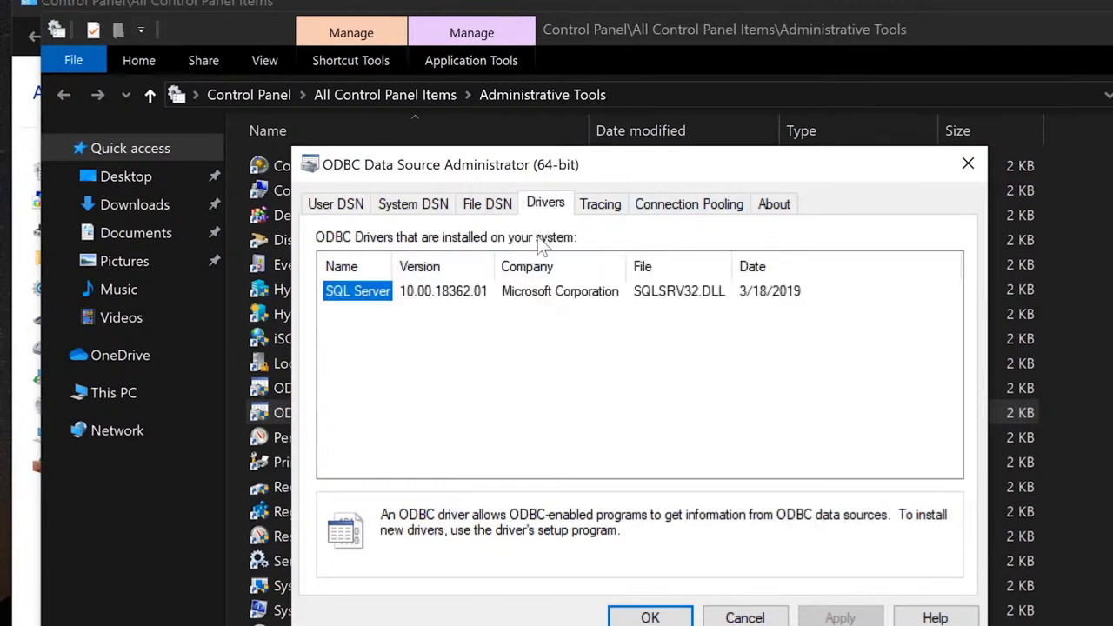
pyautogui.click(375, 357)
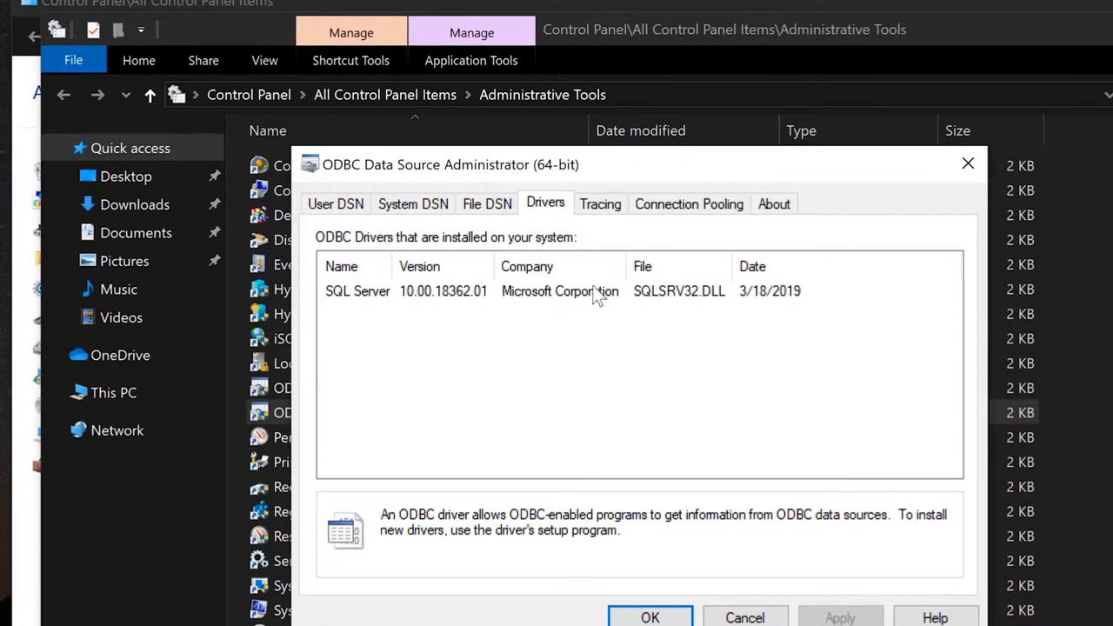
pyautogui.click(357, 292)
pyautogui.click(331, 200)
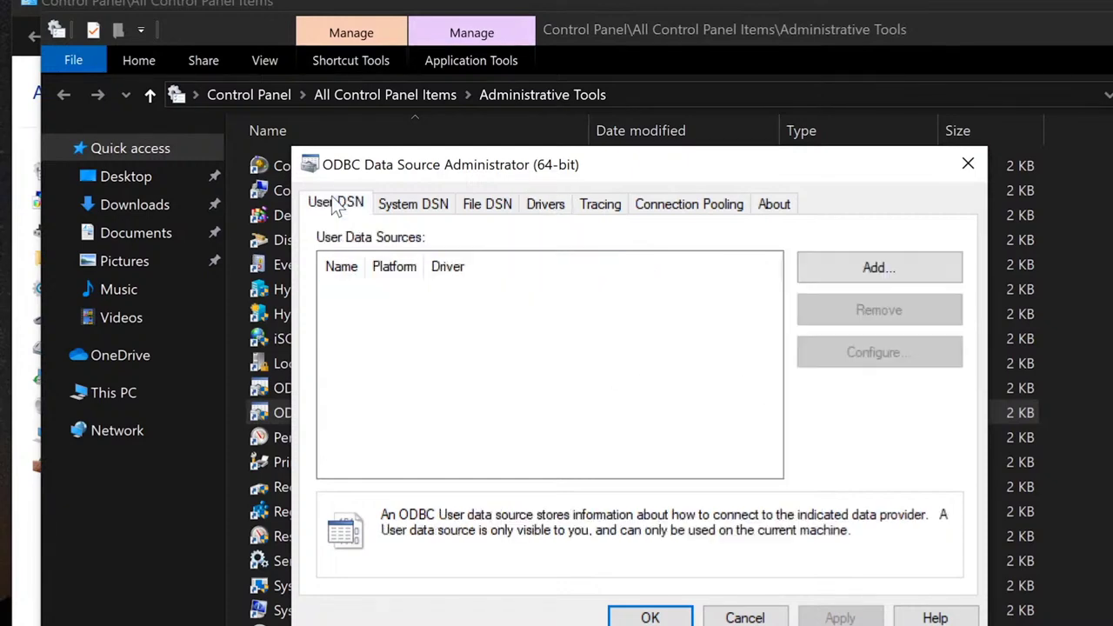
pyautogui.click(419, 209)
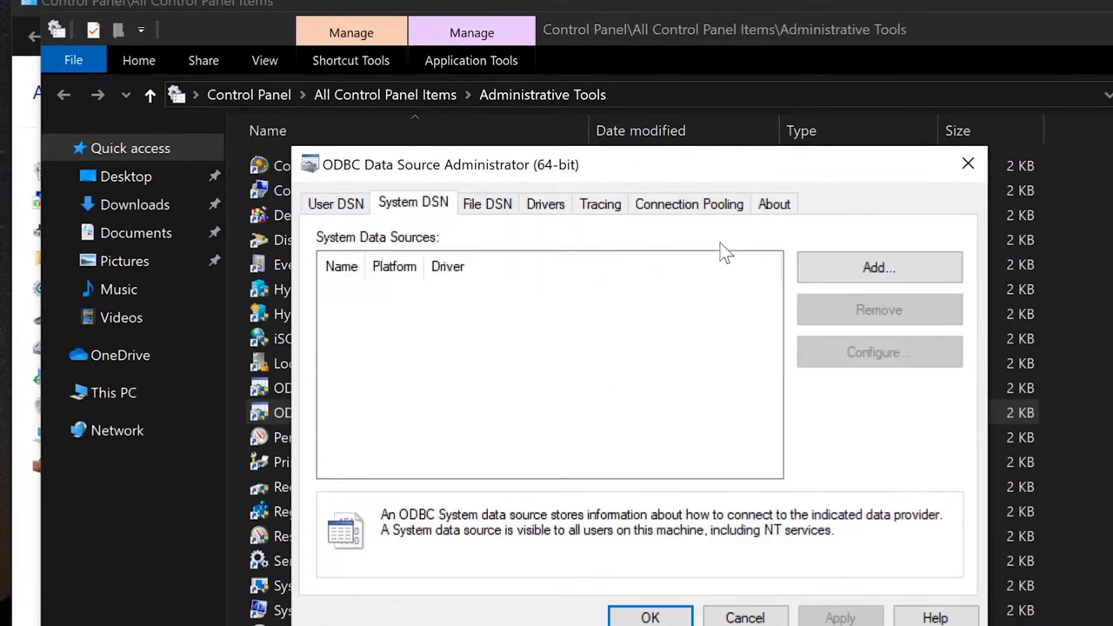
pyautogui.click(874, 269)
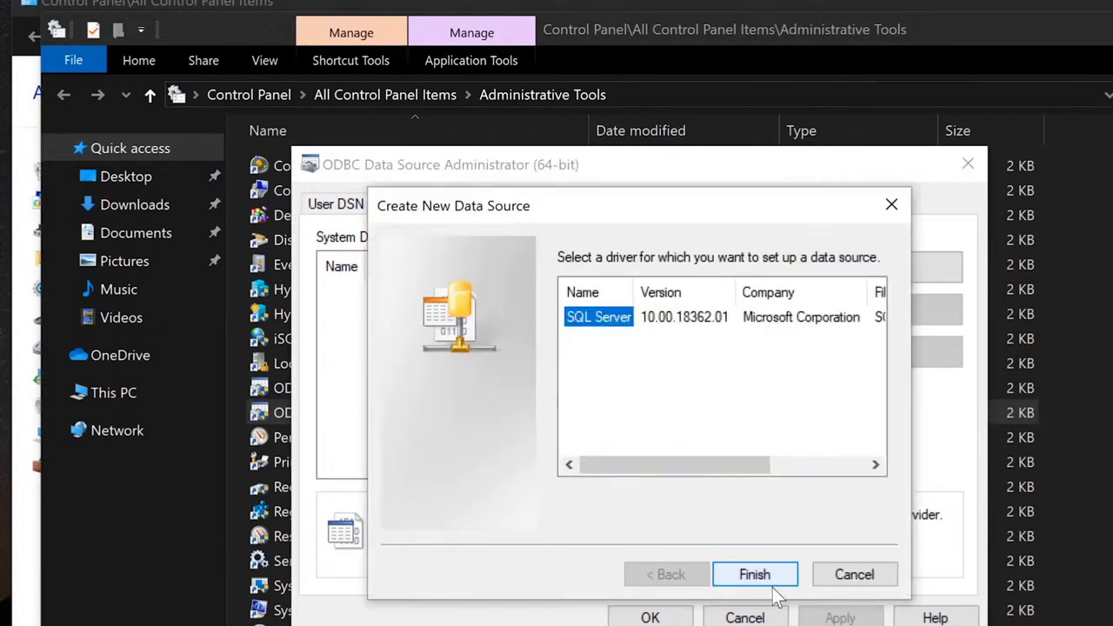
pyautogui.click(757, 352)
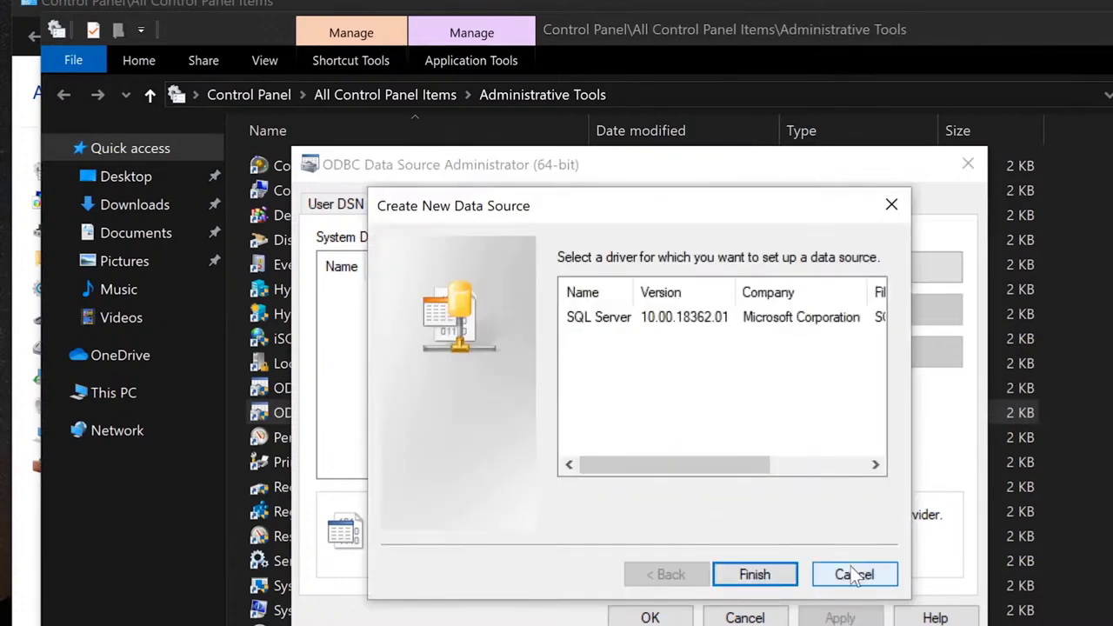
pyautogui.click(852, 572)
pyautogui.click(745, 616)
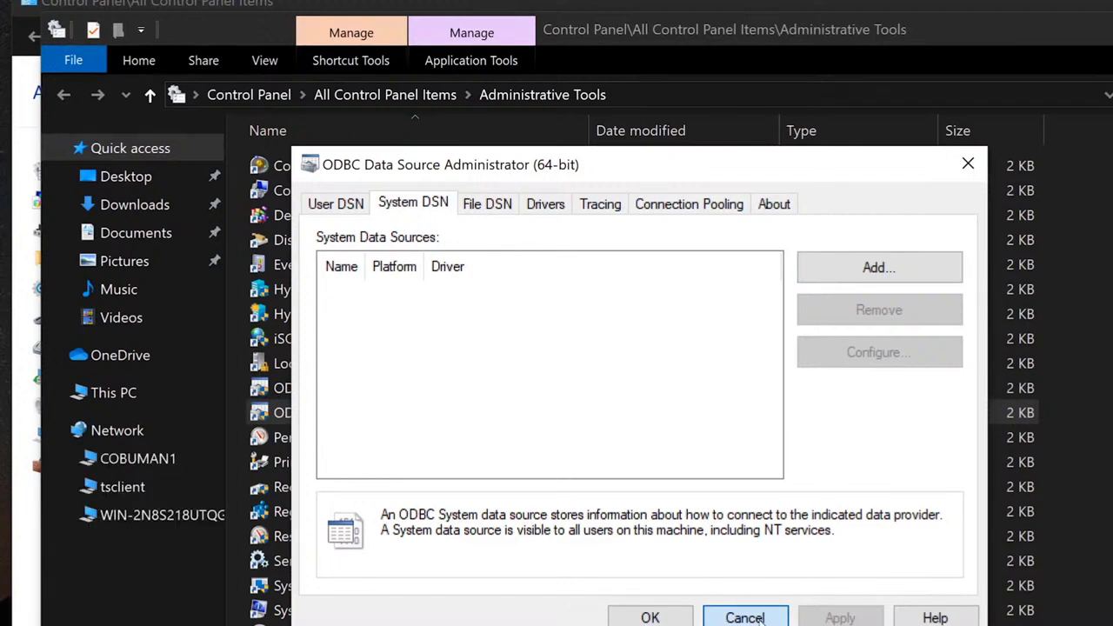
pyautogui.click(763, 619)
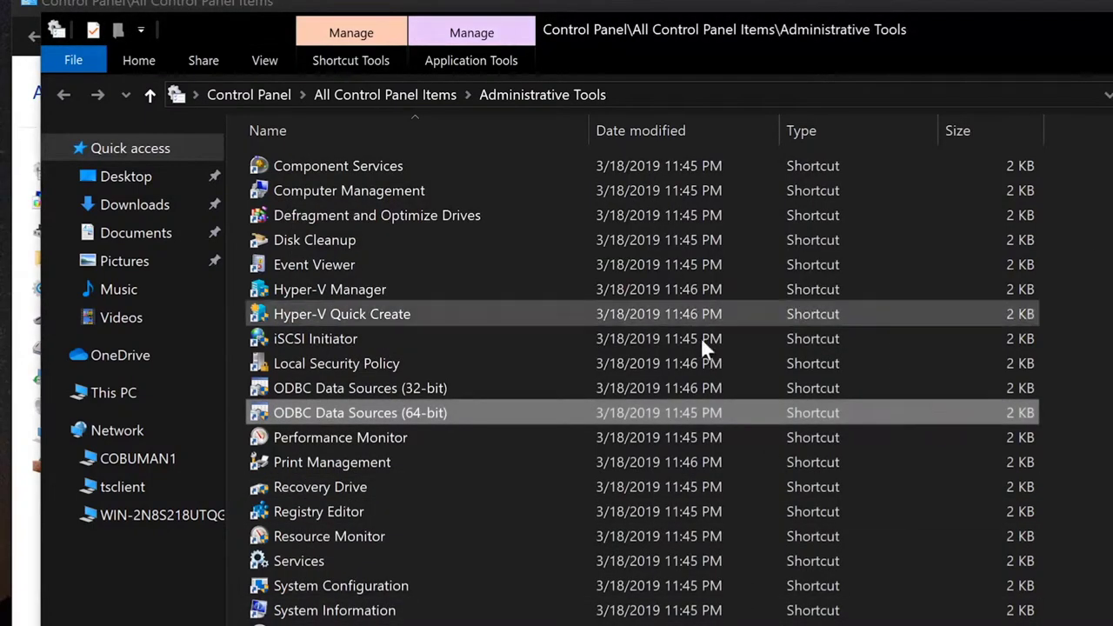
pyautogui.click(655, 377)
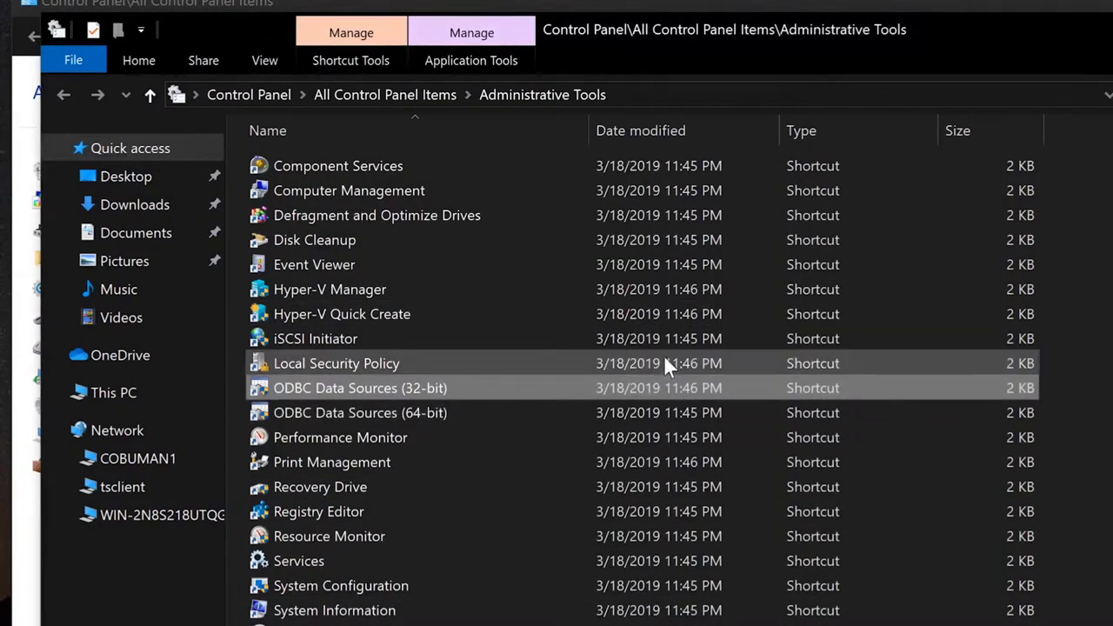
pyautogui.click(672, 339)
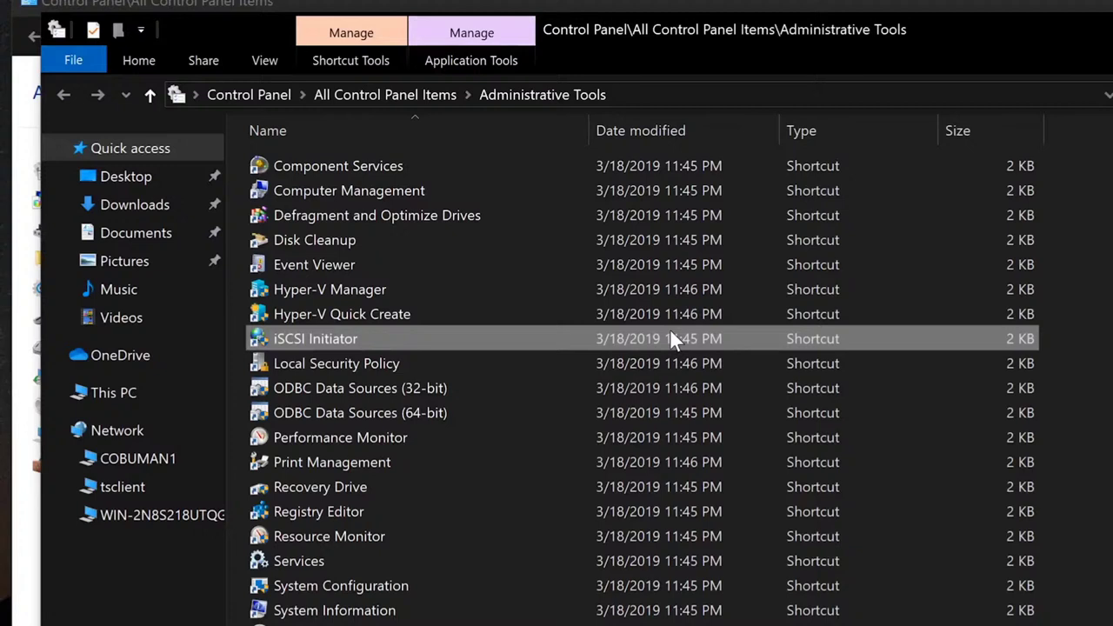
pyautogui.click(654, 314)
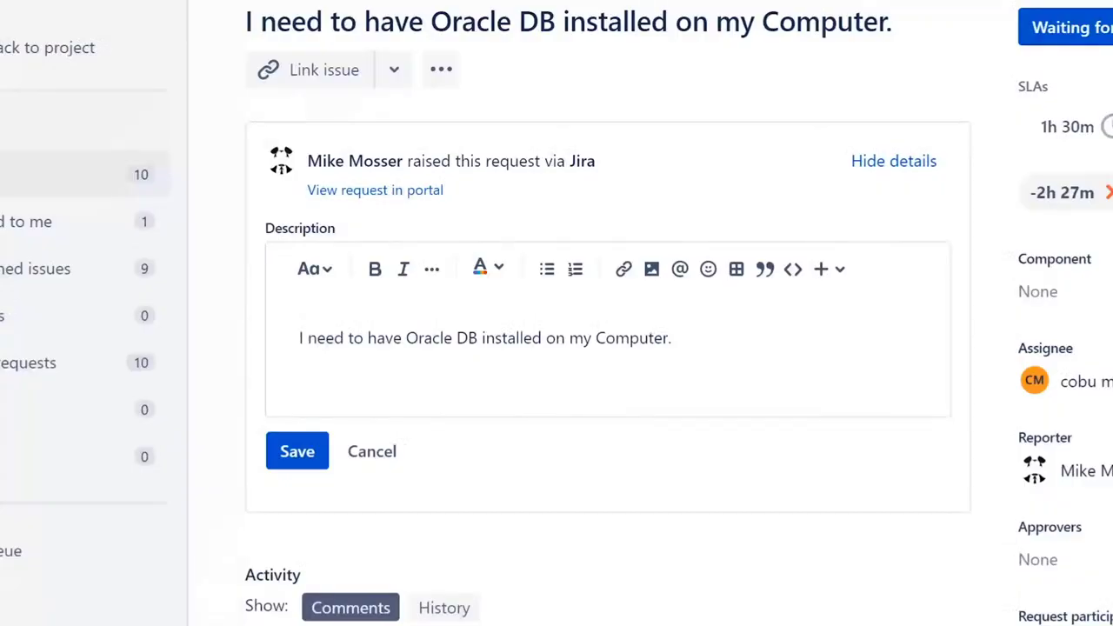
# Step: Scroll down to Activity and begin an internal note on the Oracle DB request
pyautogui.scroll(-3, 507, 428)
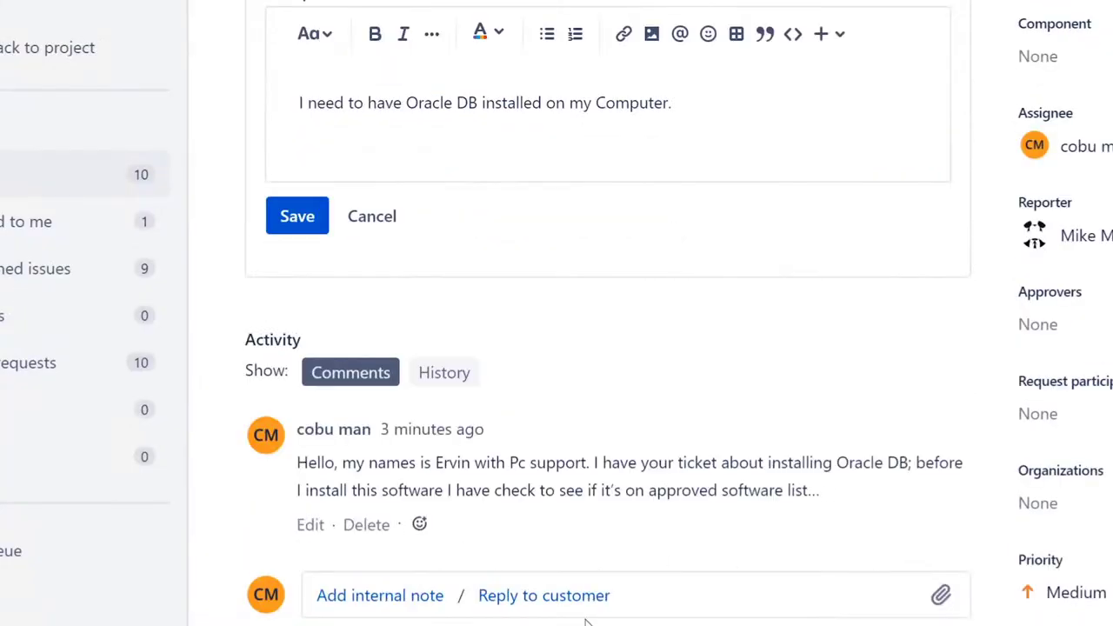
pyautogui.click(403, 598)
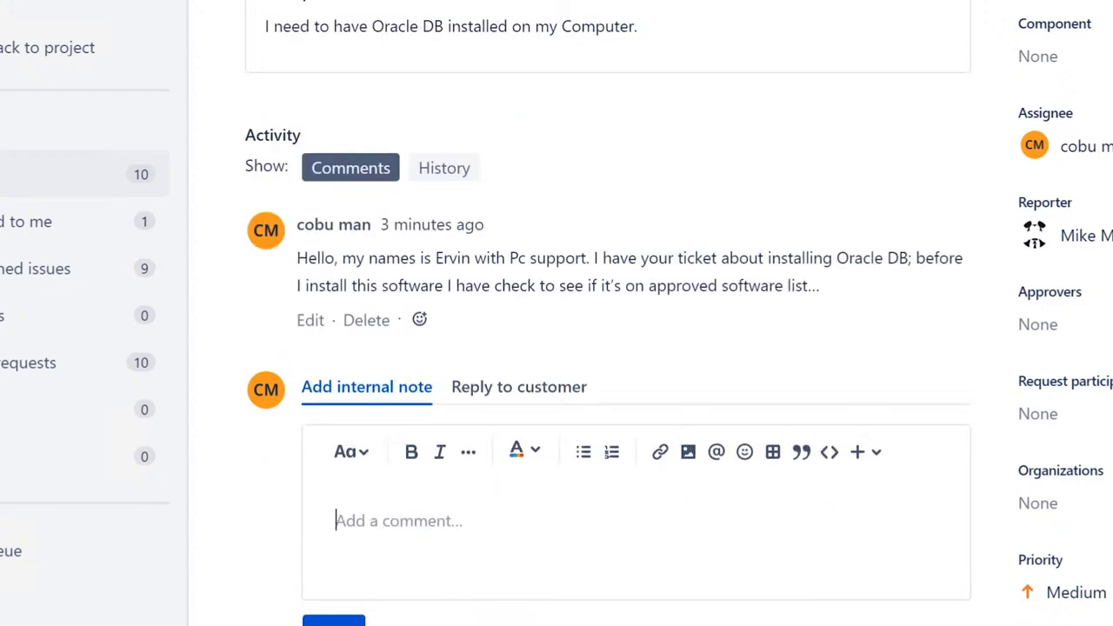
# Step: Save the internal note 'Subscribed PC to Oracle DB/installed software as requested.' signed with the agent's name
pyautogui.write('IN')
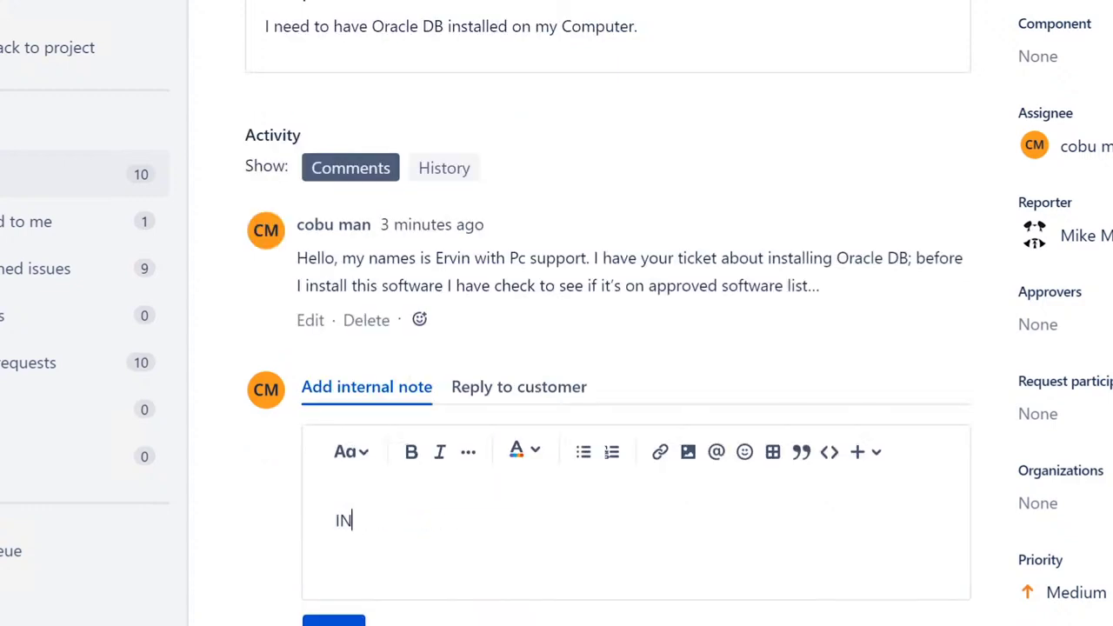
pyautogui.press('BackSpace')
pyautogui.write('nstalle')
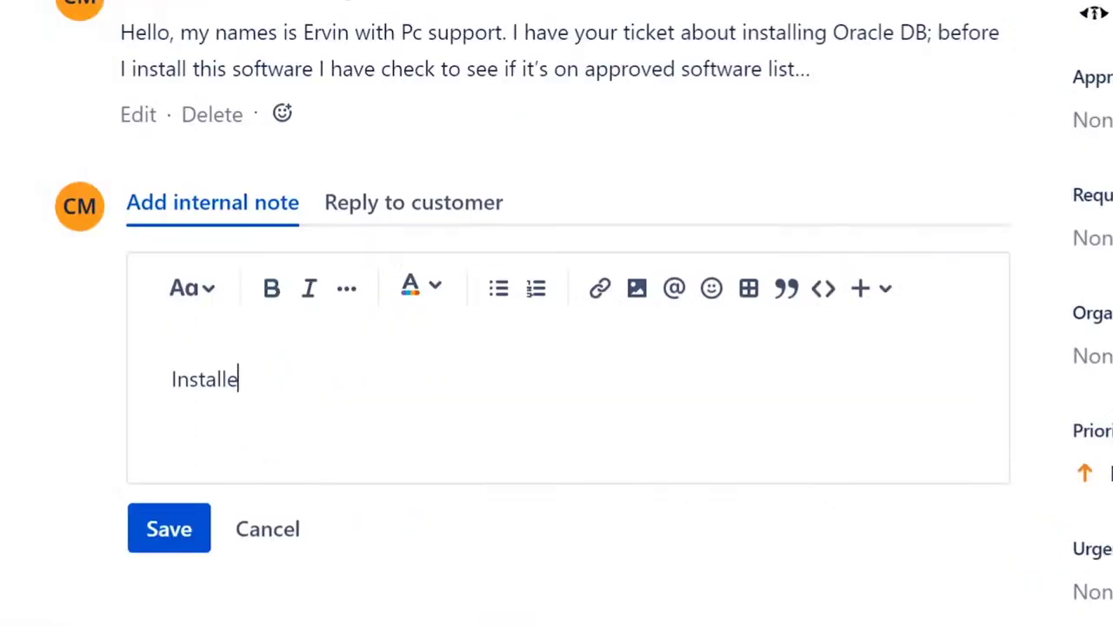
pyautogui.press('BackSpace')
pyautogui.press('BackSpace')
pyautogui.press('BackSpace')
pyautogui.press('BackSpace')
pyautogui.press('BackSpace')
pyautogui.press('BackSpace')
pyautogui.press('BackSpace')
pyautogui.press('BackSpace')
pyautogui.write('Subsc')
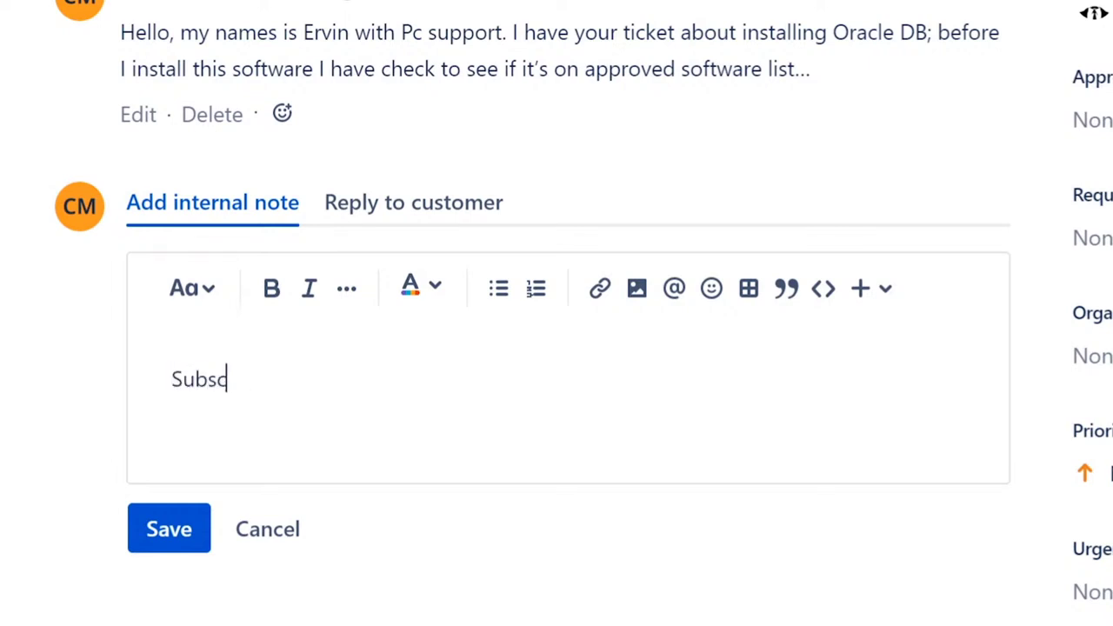
pyautogui.write('ribed Pc')
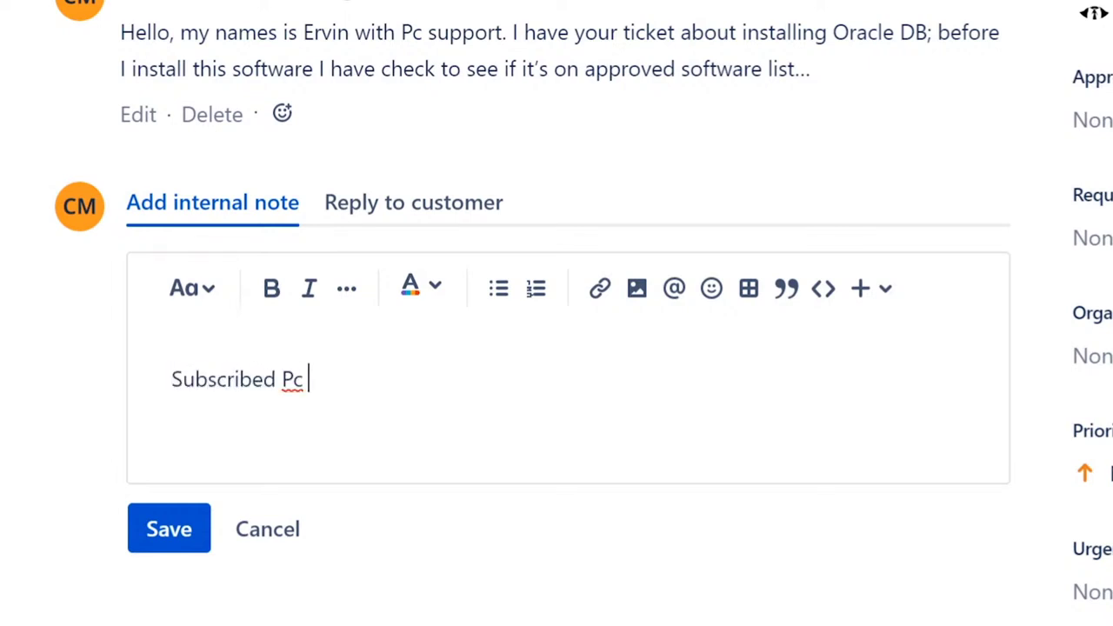
pyautogui.press('BackSpace')
pyautogui.write('C to Oracle')
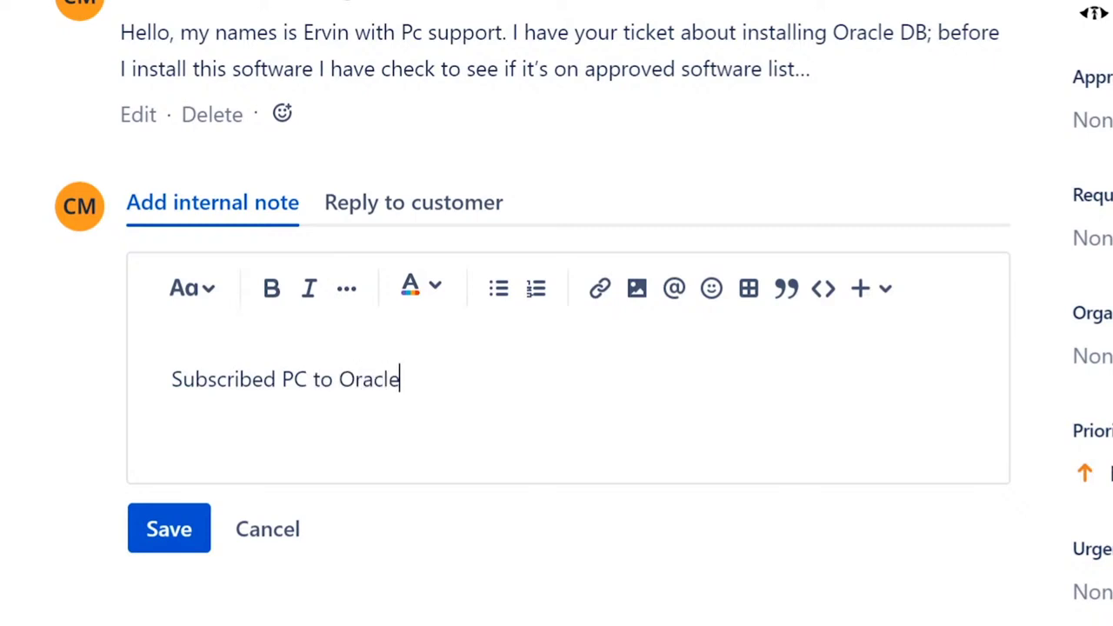
pyautogui.write(' DB,')
pyautogui.press('BackSpace')
pyautogui.press('BackSpace')
pyautogui.write('/install')
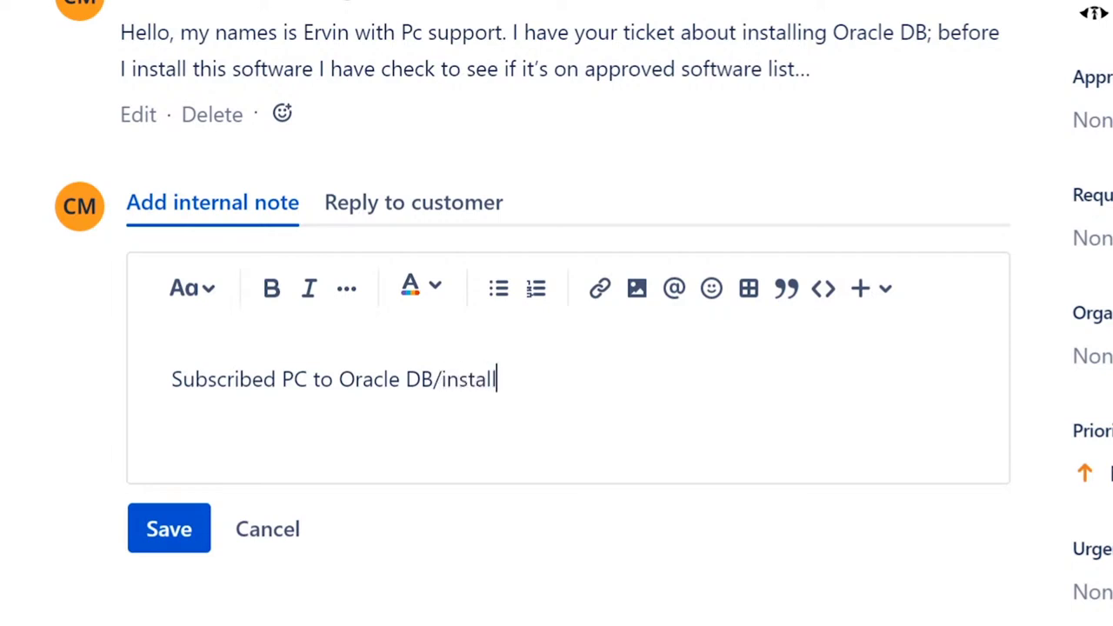
pyautogui.write('ed soft')
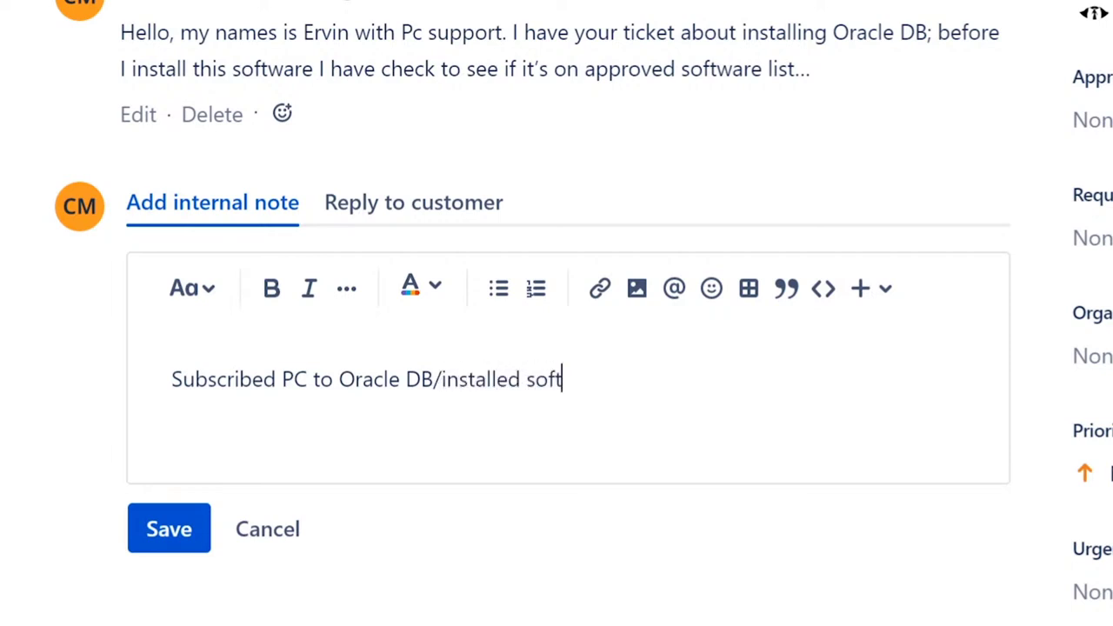
pyautogui.write('ware as req')
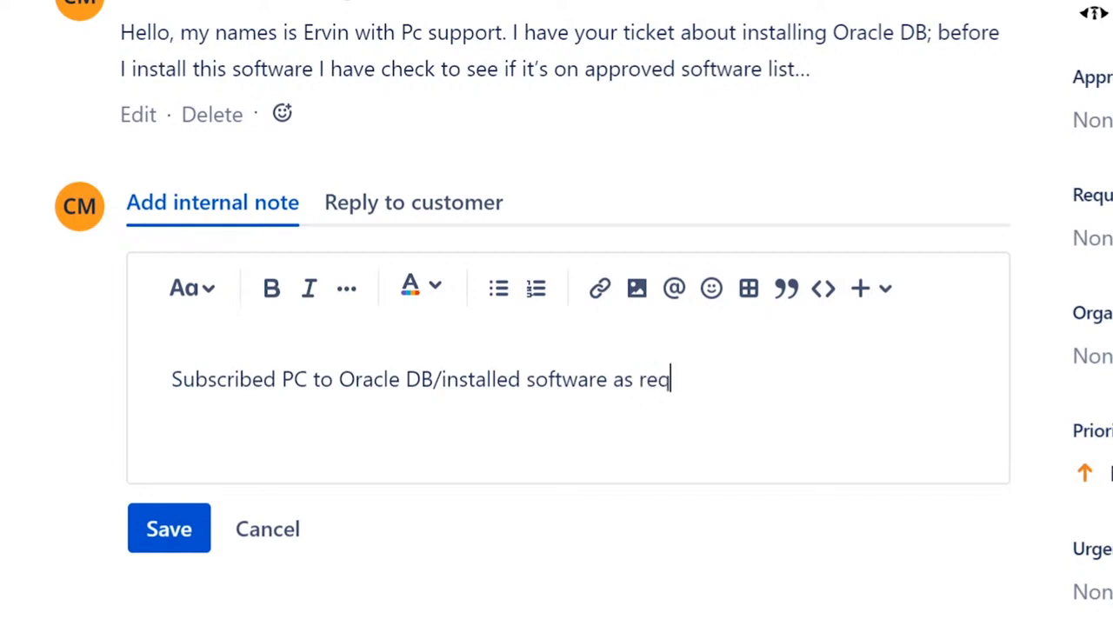
pyautogui.write('uested. Ervin')
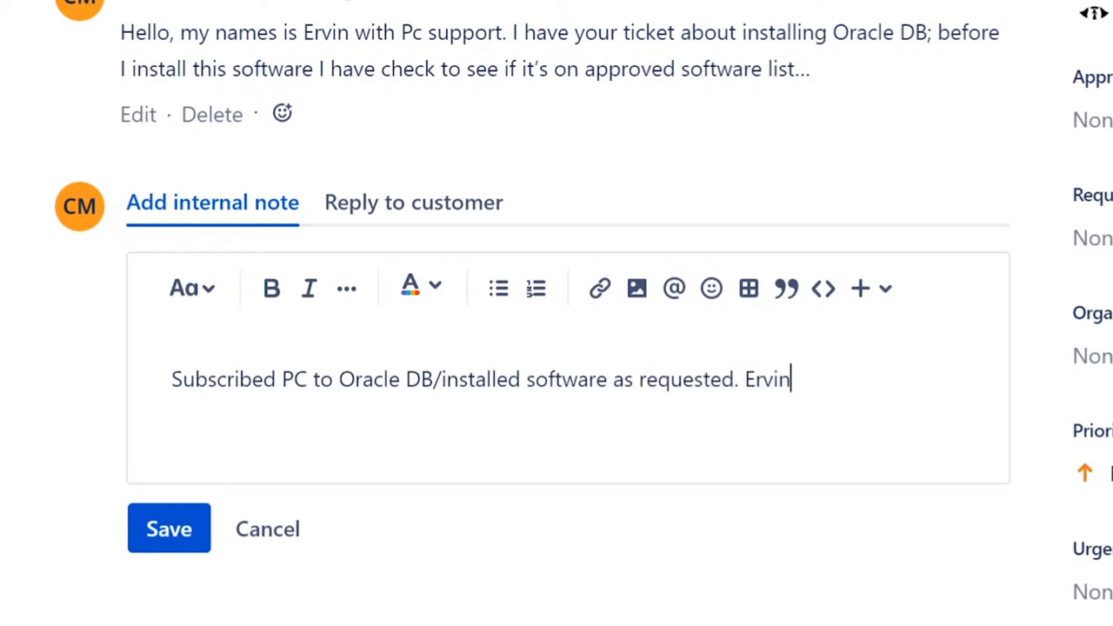
pyautogui.click(178, 541)
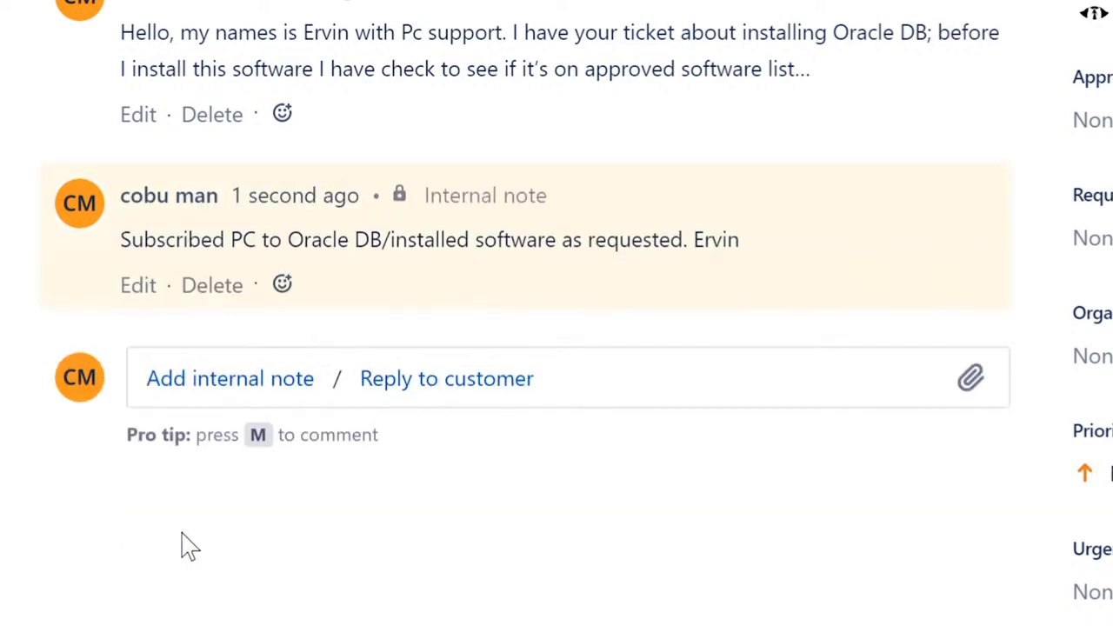
pyautogui.scroll(10, 599, 270)
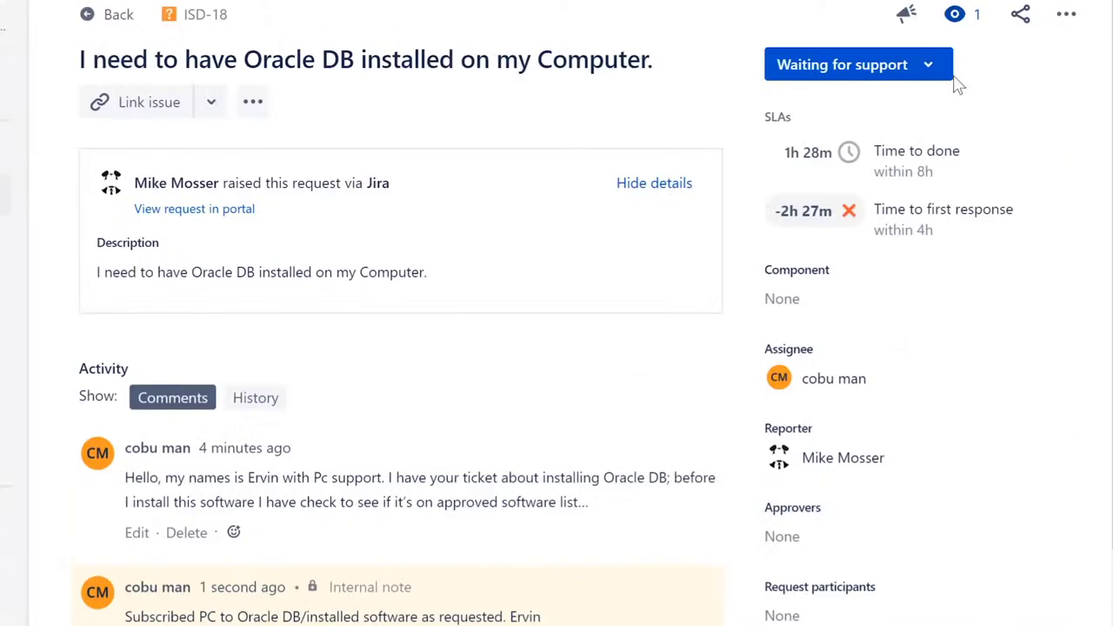
# Step: Mark ISD-18 as Completed, then open ISD-19 'My computer is freezing twice a day.' from the queue
pyautogui.click(932, 75)
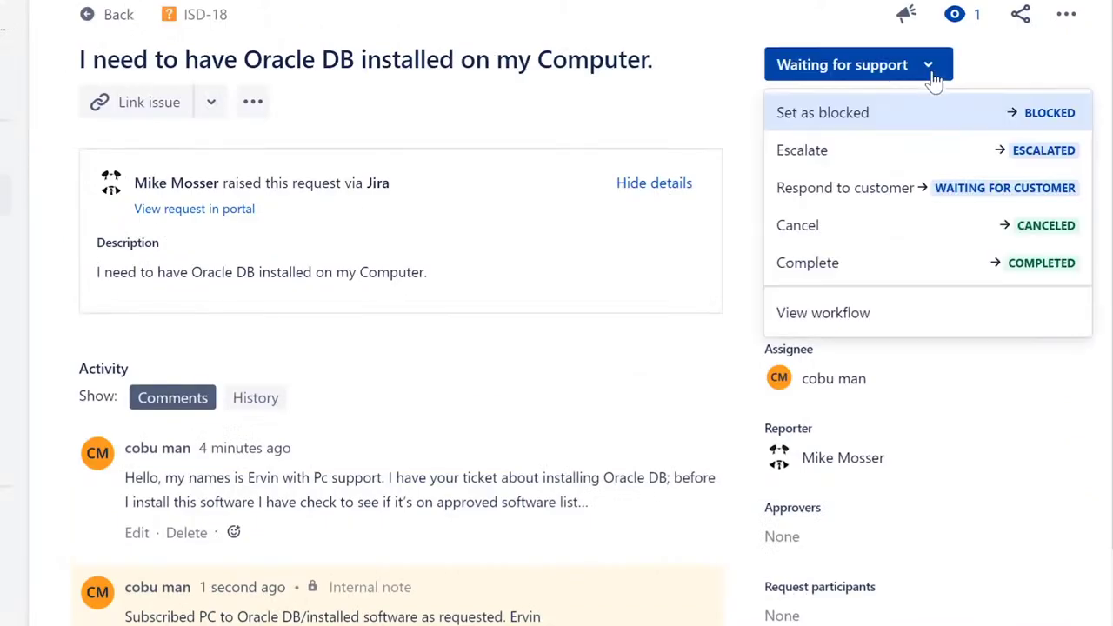
pyautogui.click(901, 261)
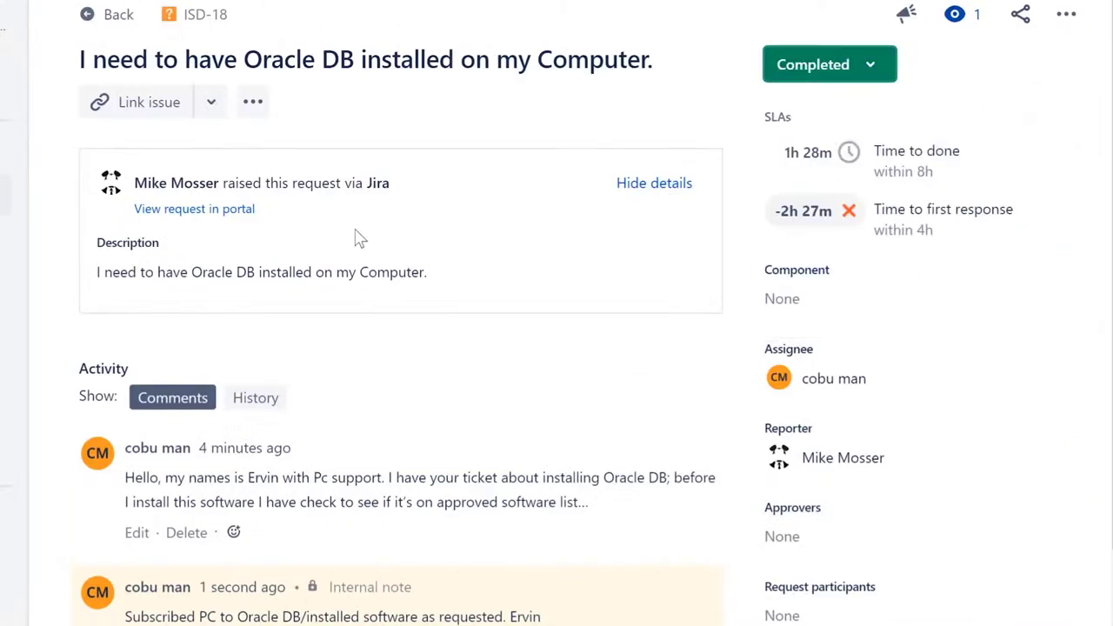
pyautogui.click(107, 26)
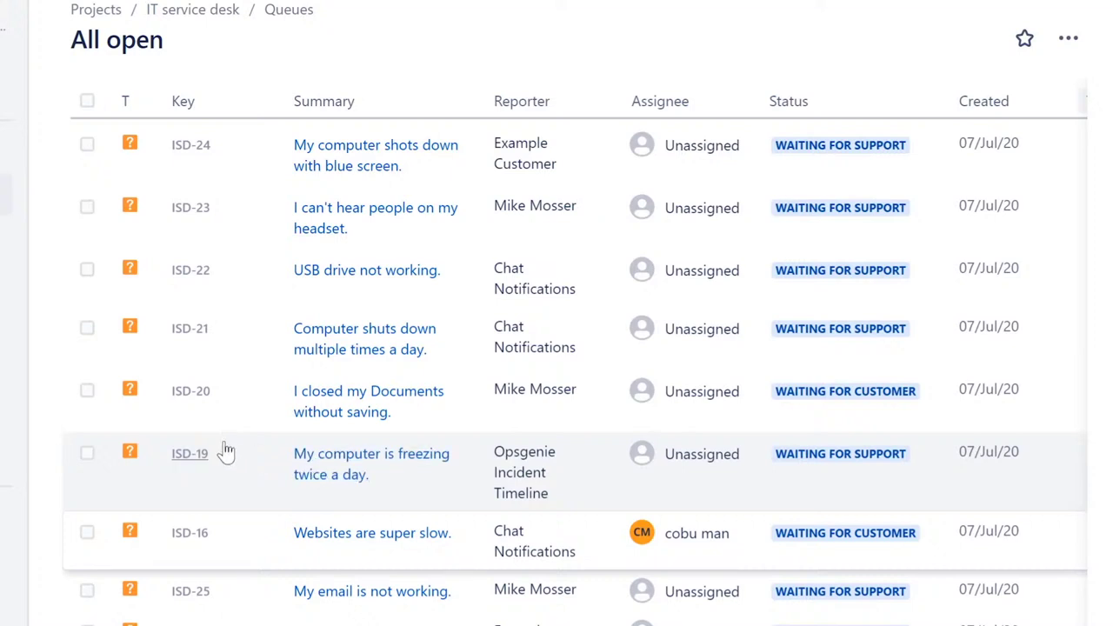
pyautogui.click(401, 464)
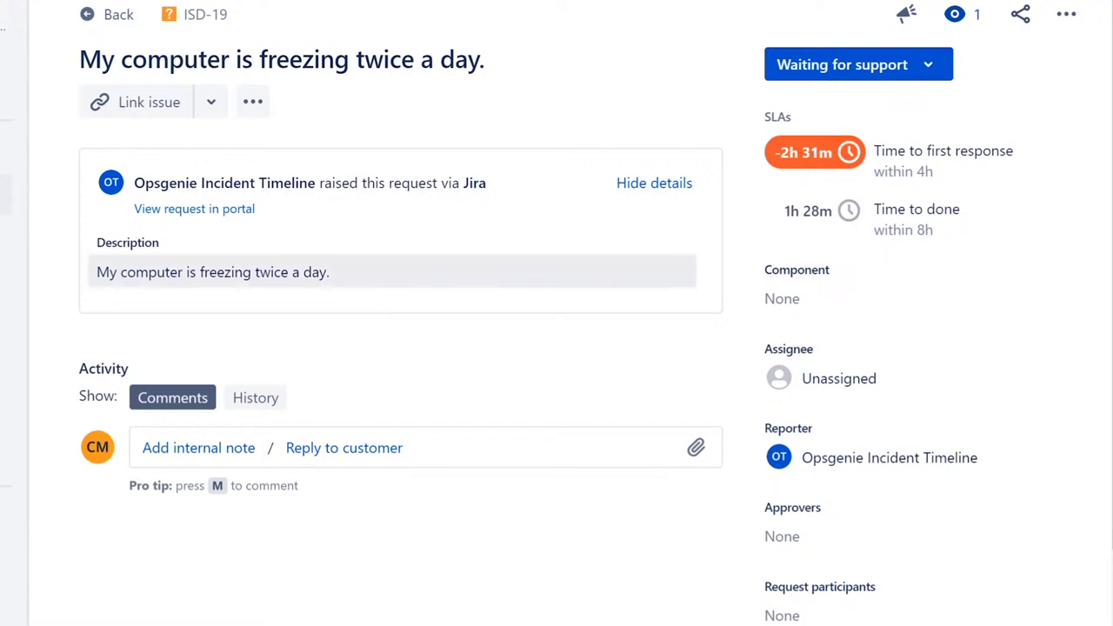
pyautogui.click(870, 375)
# Step: Pick 'Assign to me' in the ISD-19 Assignee dropdown
pyautogui.click(876, 439)
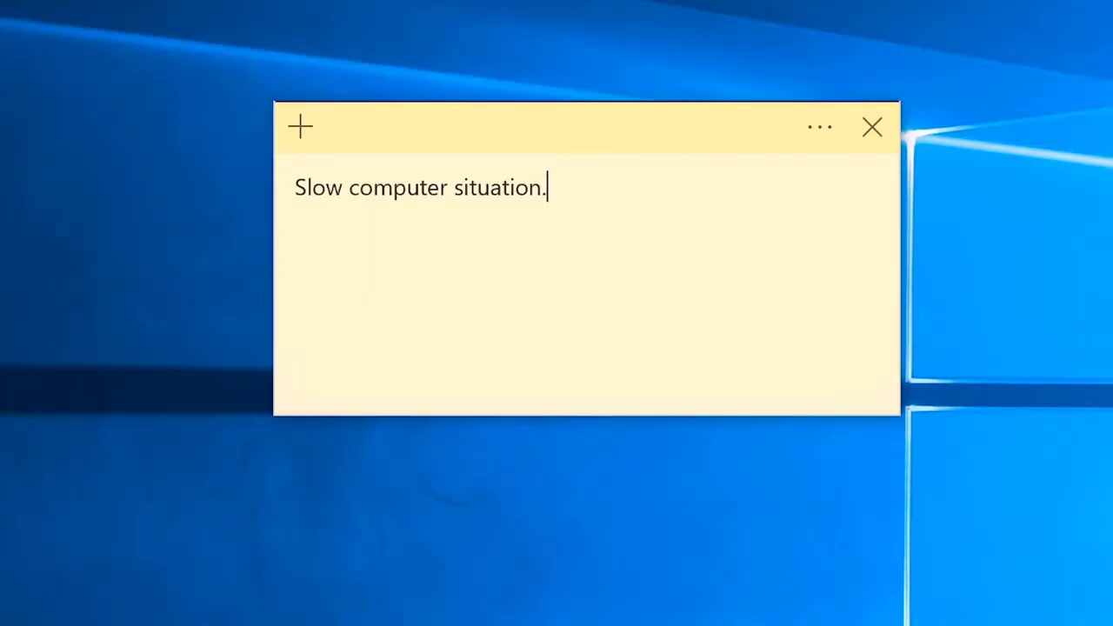
# Step: Deselect the 'Slow computer situation.' note text and shift the sticky note slightly left
pyautogui.hotkey('shift', 'Left')
pyautogui.hotkey('shift', 'Left')
pyautogui.hotkey('shift', 'Left')
pyautogui.hotkey('shift', 'Left')
pyautogui.hotkey('shift', 'Left')
pyautogui.hotkey('shift', 'Left')
pyautogui.hotkey('shift', 'Left')
pyautogui.hotkey('shift', 'Left')
pyautogui.hotkey('shift', 'Left')
pyautogui.hotkey('shift', 'Left')
pyautogui.hotkey('shift', 'Left')
pyautogui.hotkey('shift', 'Left')
pyautogui.hotkey('shift', 'Left')
pyautogui.hotkey('shift', 'Left')
pyautogui.hotkey('shift', 'Left')
pyautogui.hotkey('shift', 'Left')
pyautogui.hotkey('shift', 'Left')
pyautogui.hotkey('shift', 'Left')
pyautogui.hotkey('shift', 'Left')
pyautogui.hotkey('shift', 'Left')
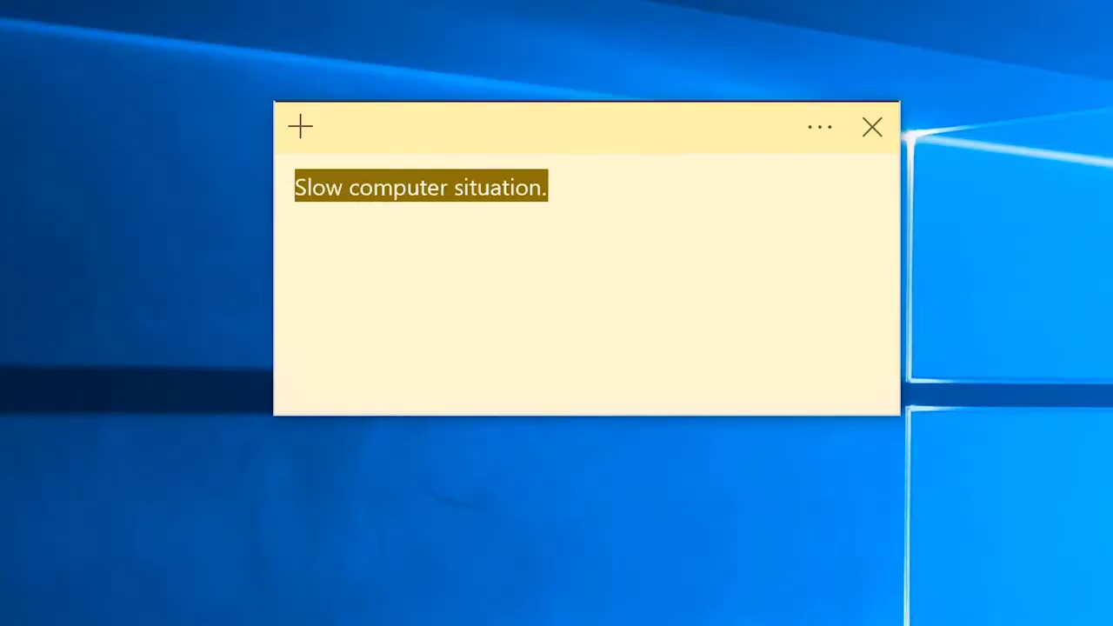
pyautogui.press('Right')
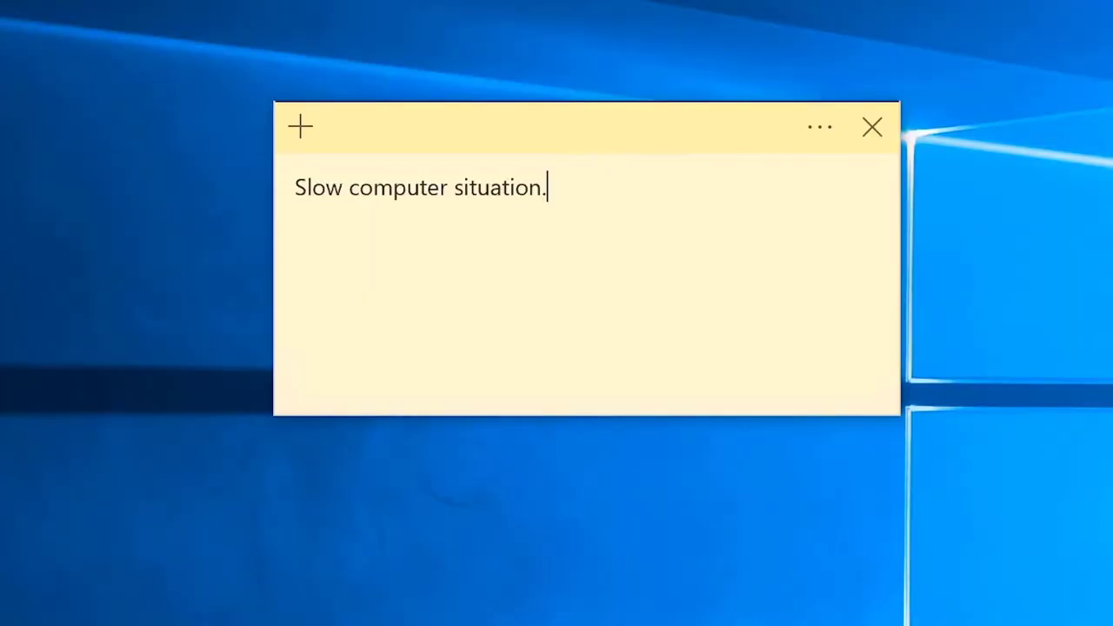
pyautogui.moveTo(592, 134); pyautogui.dragTo(542, 139)
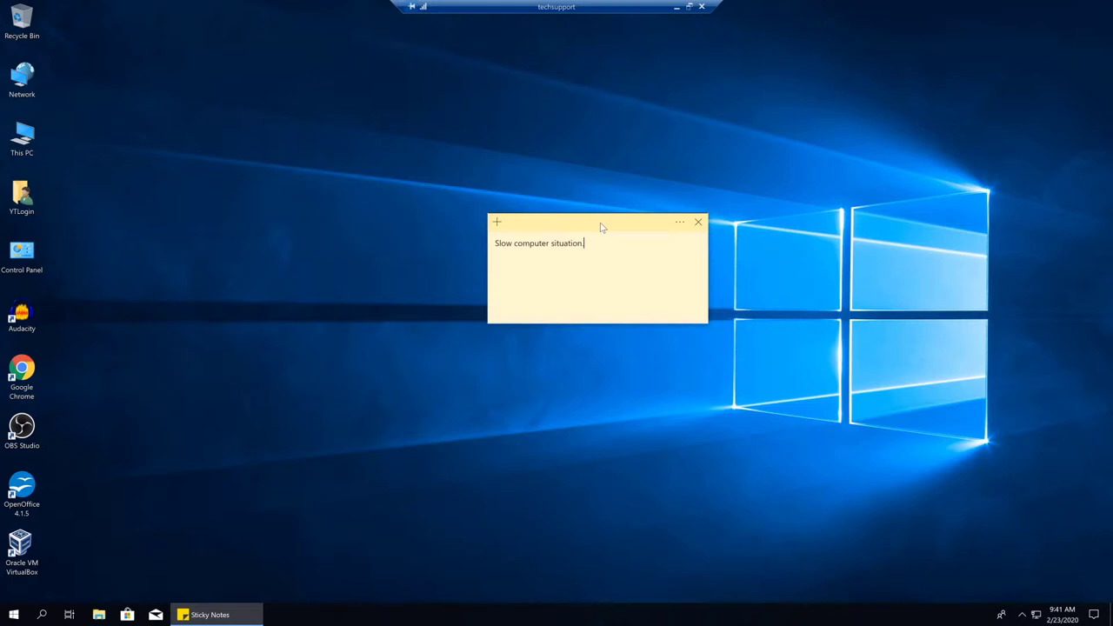
# Step: Search 'update' to reach the Windows Update page and reposition the Settings window
pyautogui.click(42, 615)
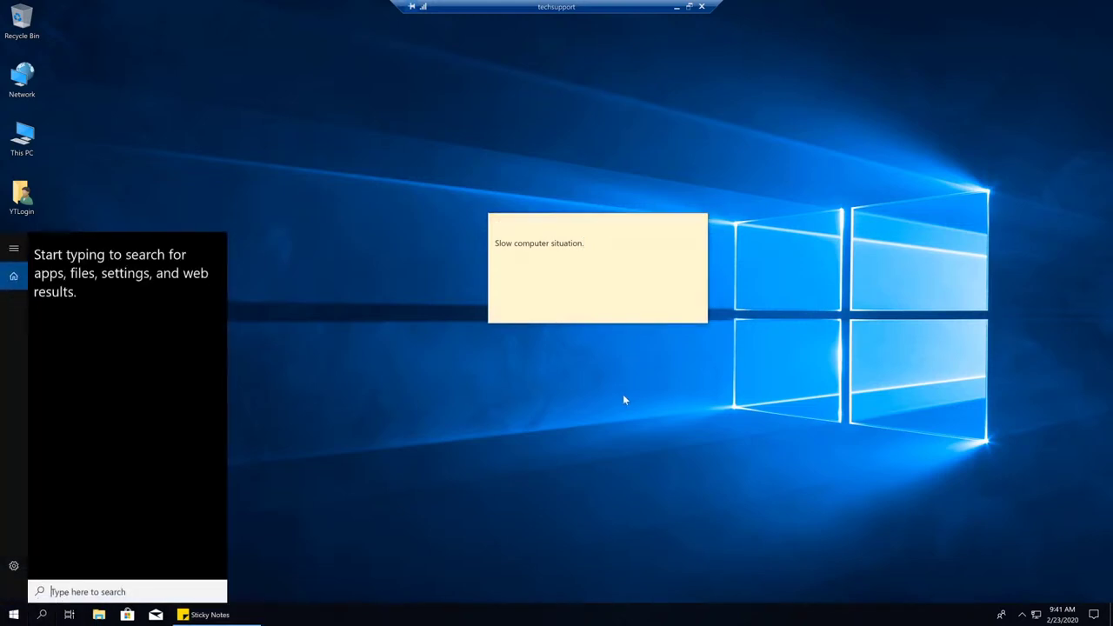
pyautogui.write('update')
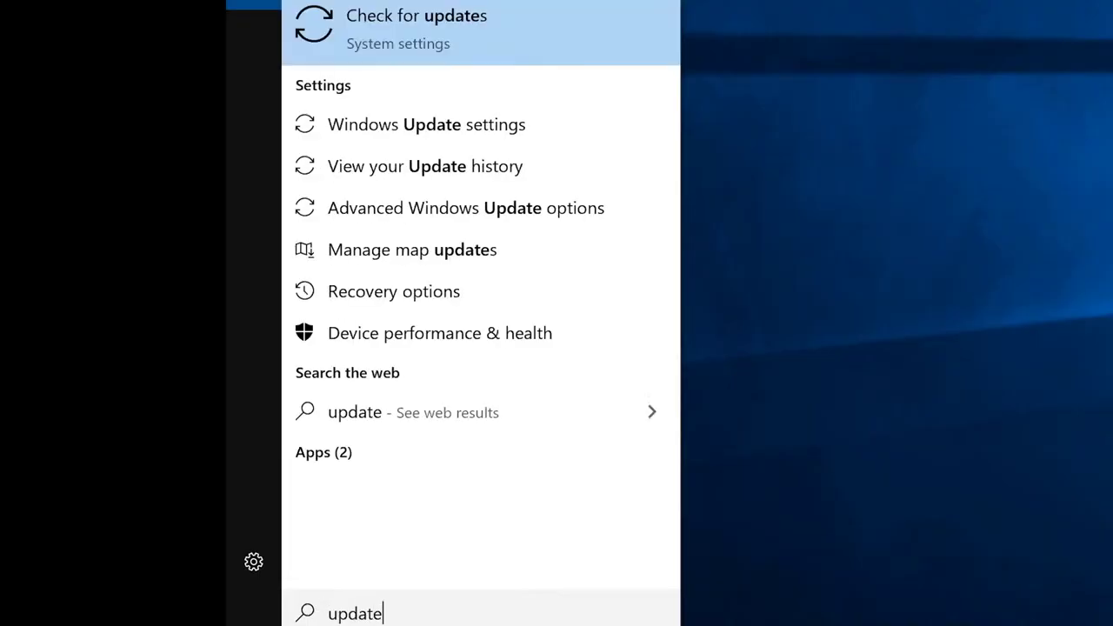
pyautogui.press('Return')
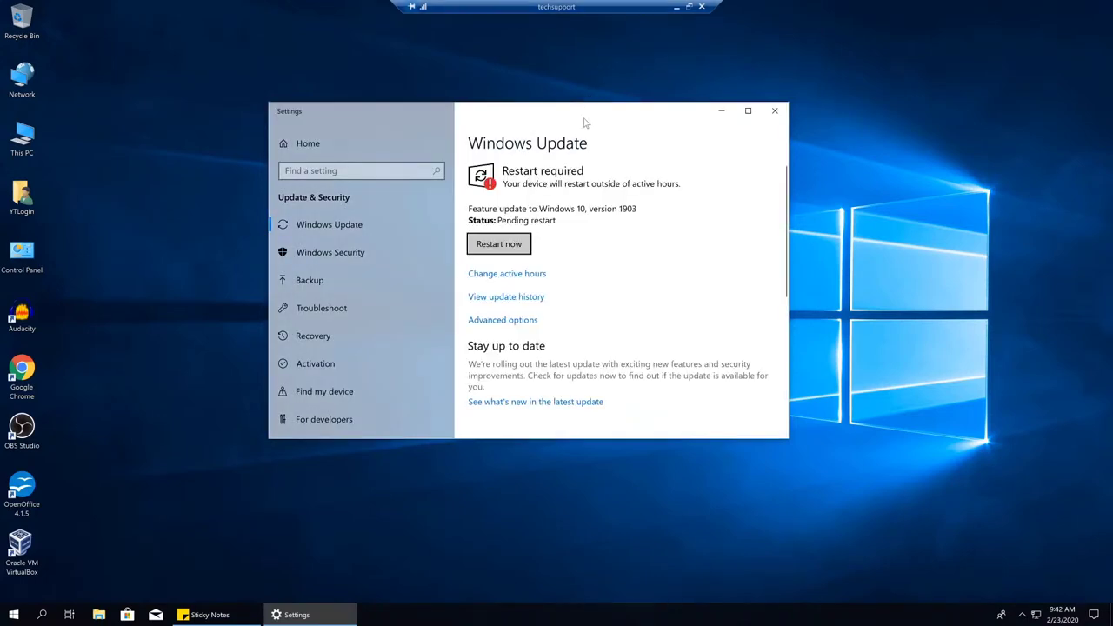
pyautogui.moveTo(590, 122); pyautogui.dragTo(618, 156)
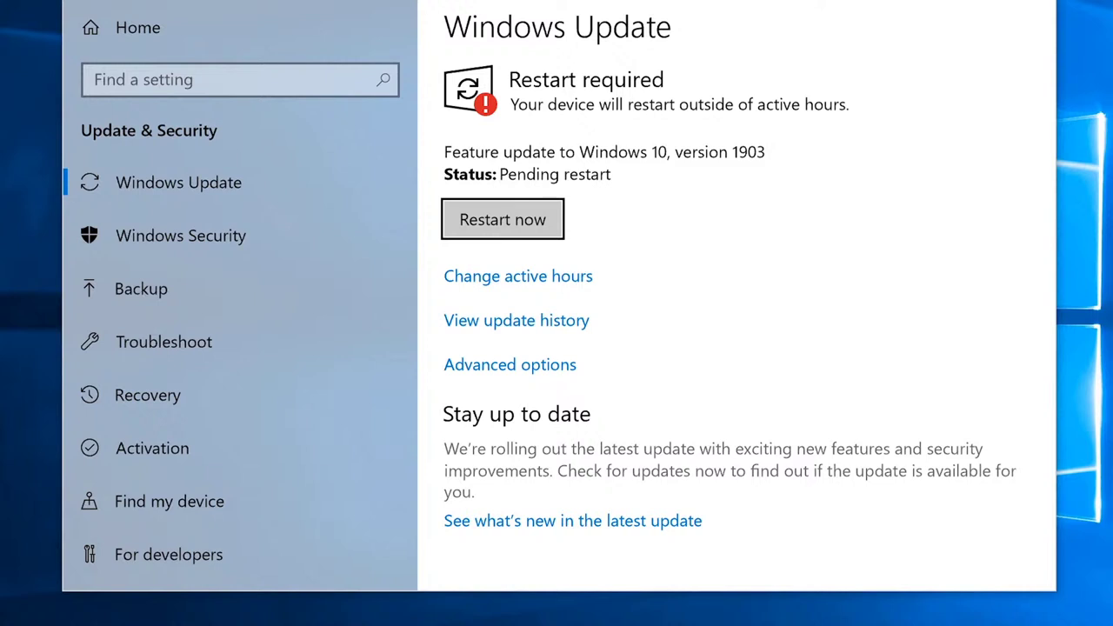
# Step: Nudge the Settings window into place, then open request ISD-20 from the All open queue
pyautogui.moveTo(650, 0); pyautogui.dragTo(624, 3)
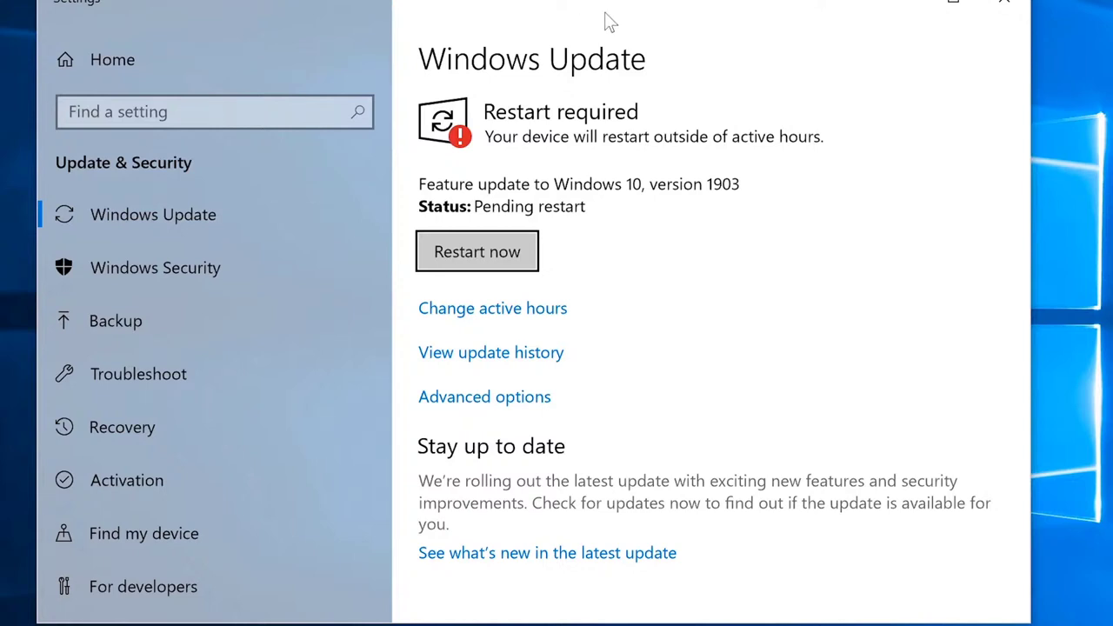
pyautogui.moveTo(603, 20); pyautogui.dragTo(611, 23)
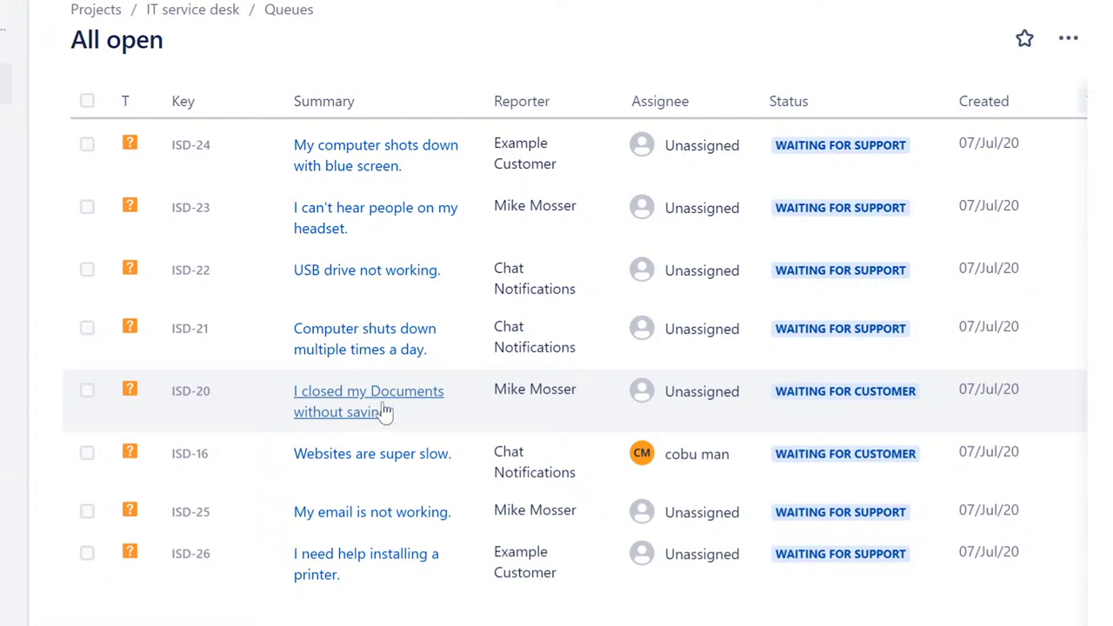
pyautogui.click(421, 405)
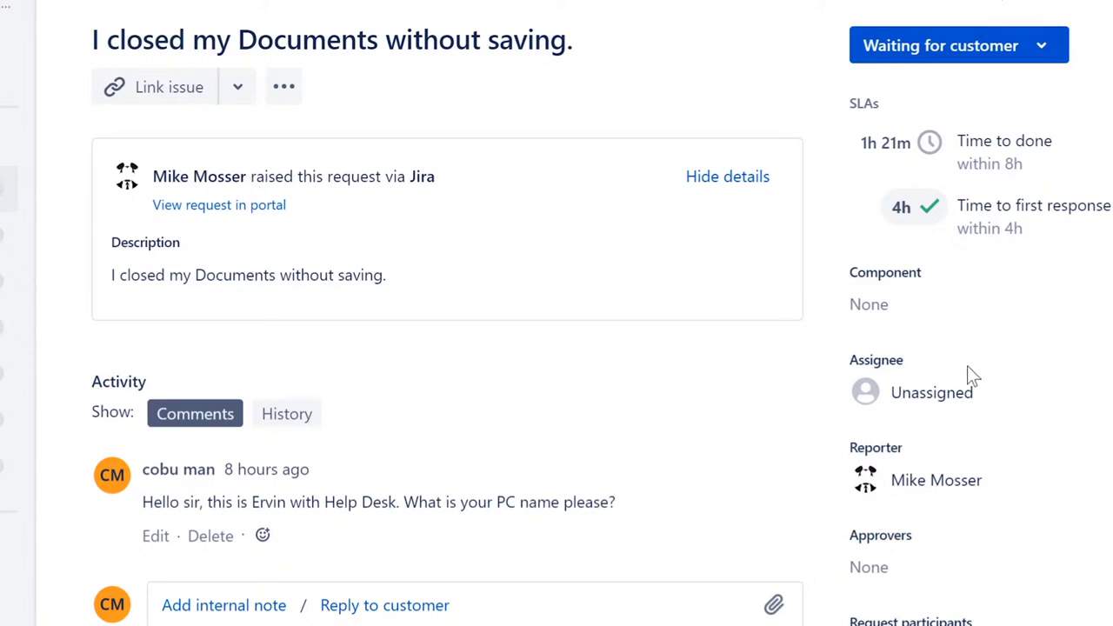
# Step: Start changing the assignee of ISD-20 'I closed my Documents without saving.'
pyautogui.click(931, 392)
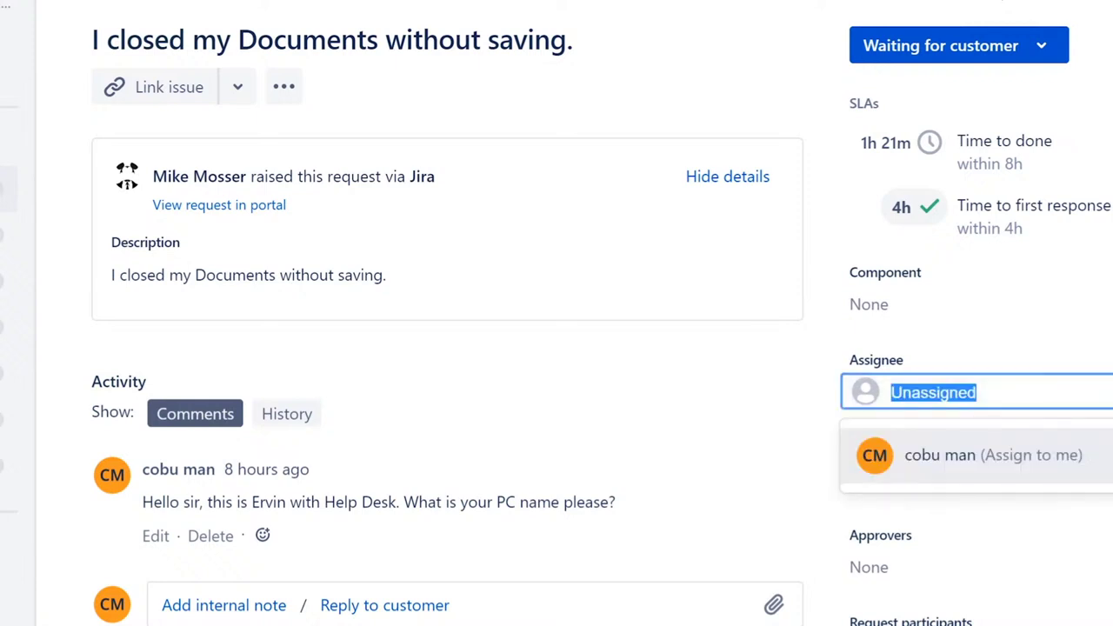
# Step: Choose 'Assign to me' for ISD-20, clear a stray text highlight, and scroll down the request
pyautogui.click(939, 455)
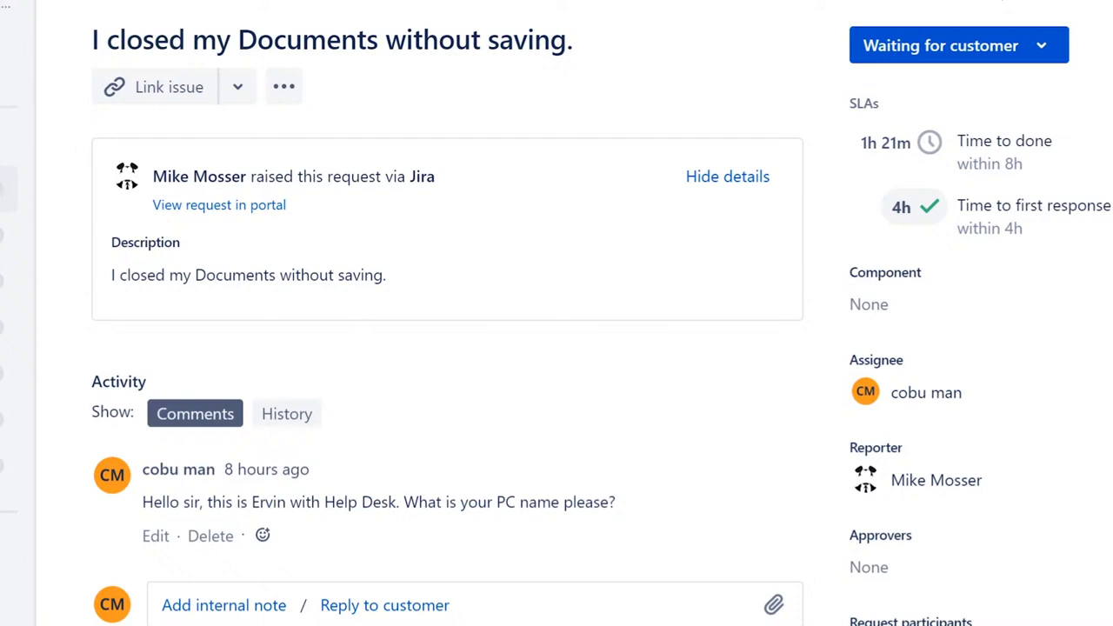
pyautogui.moveTo(166, 176); pyautogui.dragTo(219, 177)
pyautogui.click(219, 177)
pyautogui.scroll(-4, 398, 601)
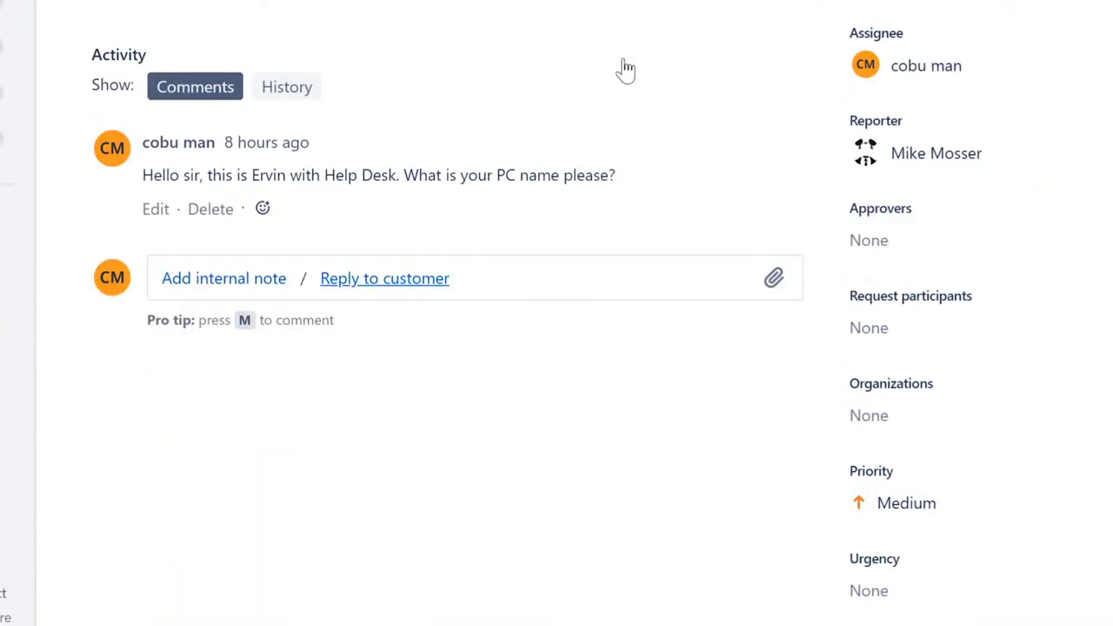
# Step: Post a customer reply from Help Desk Tier1 asking if the unsaved document was saved elsewhere, ending with a Slightly smiling face emoji
pyautogui.click(436, 279)
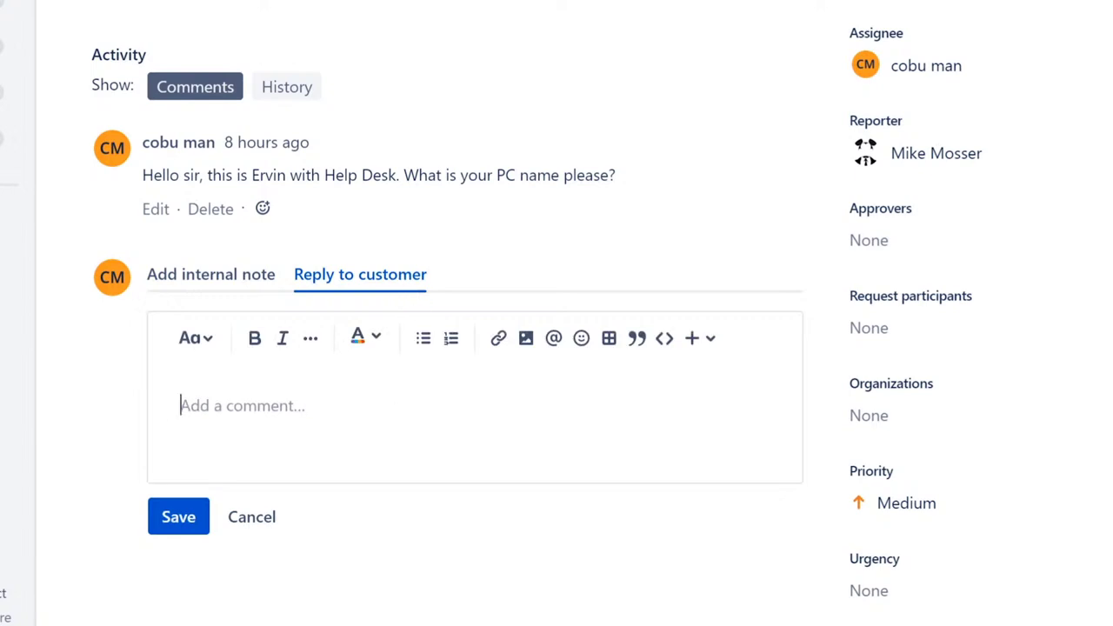
pyautogui.write('H')
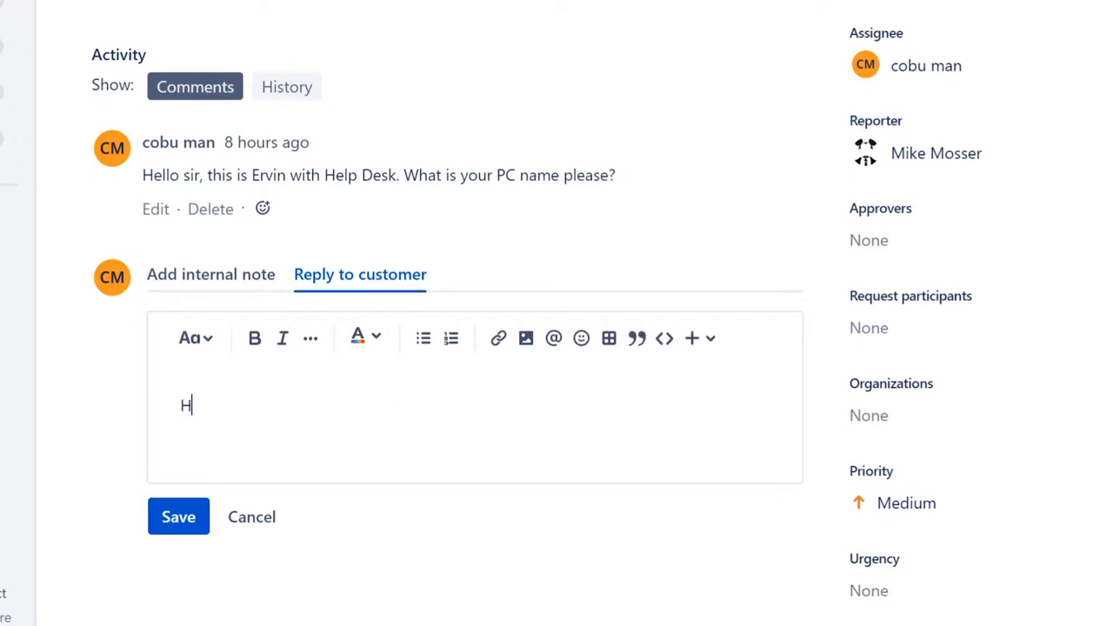
pyautogui.write('ello, my name')
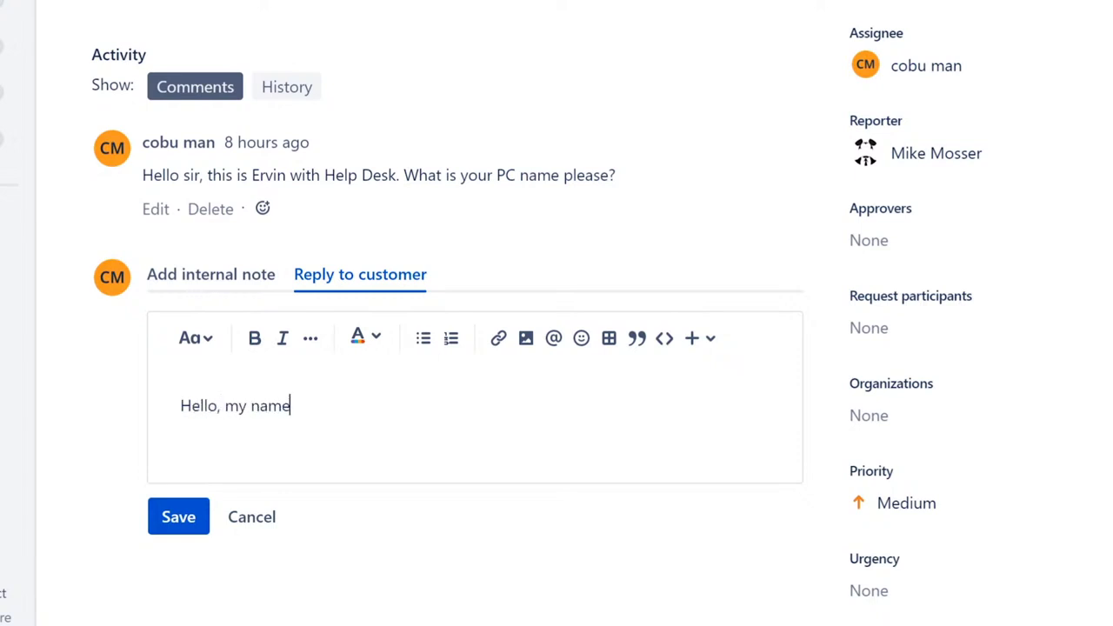
pyautogui.write(' is Ervin with ')
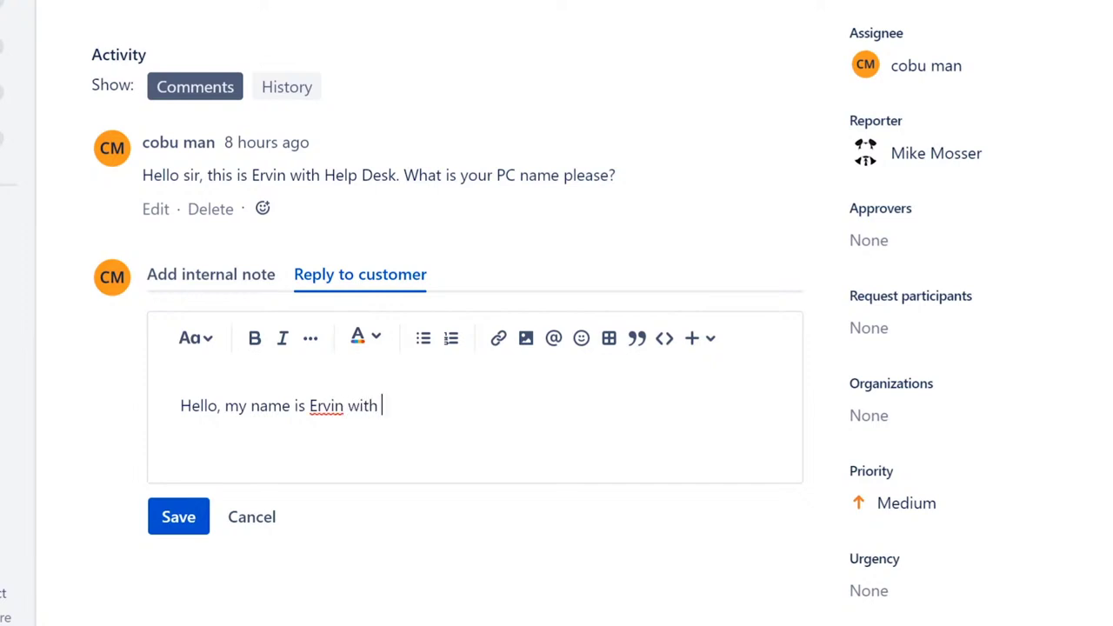
pyautogui.write('Help Desk ')
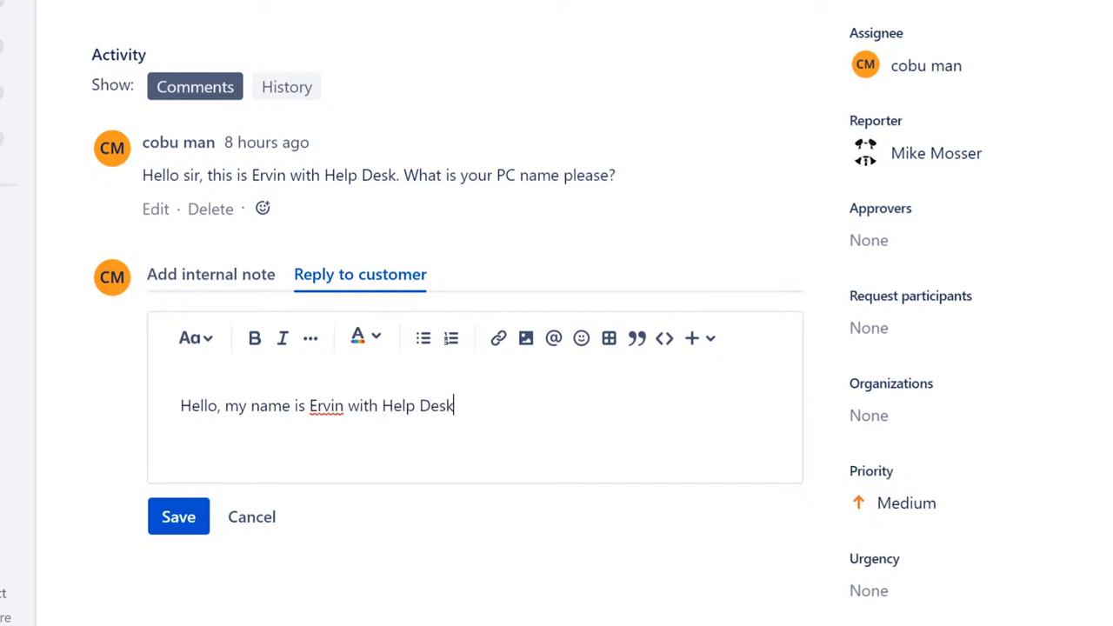
pyautogui.write('Tier1')
pyautogui.write(',')
pyautogui.press('BackSpace')
pyautogui.press('BackSpace')
pyautogui.write('. I have your tick')
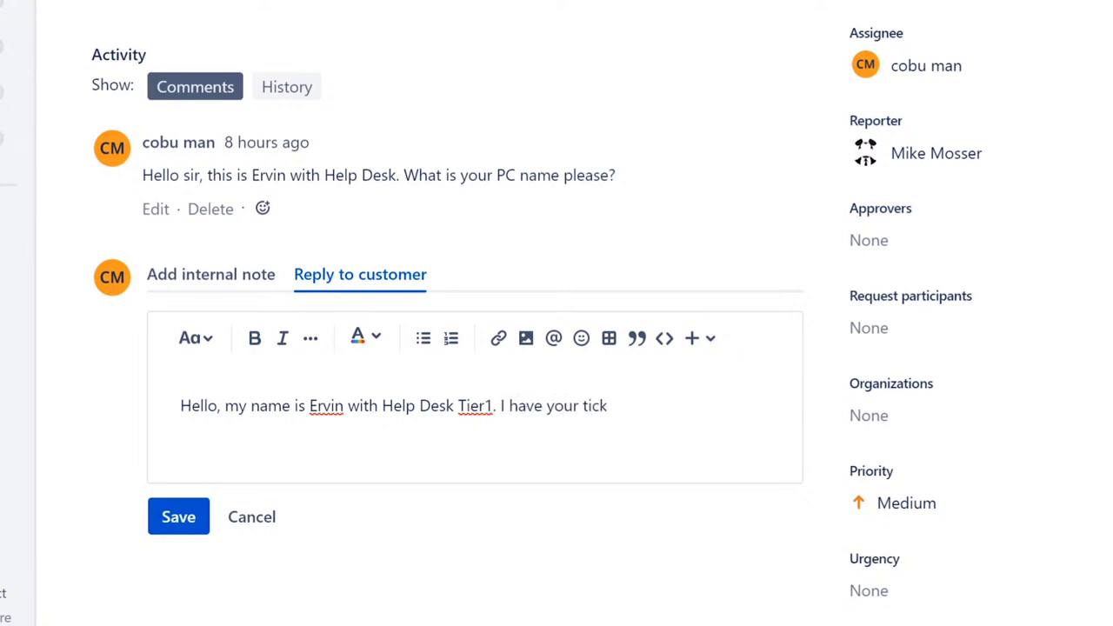
pyautogui.write('et about closing a ')
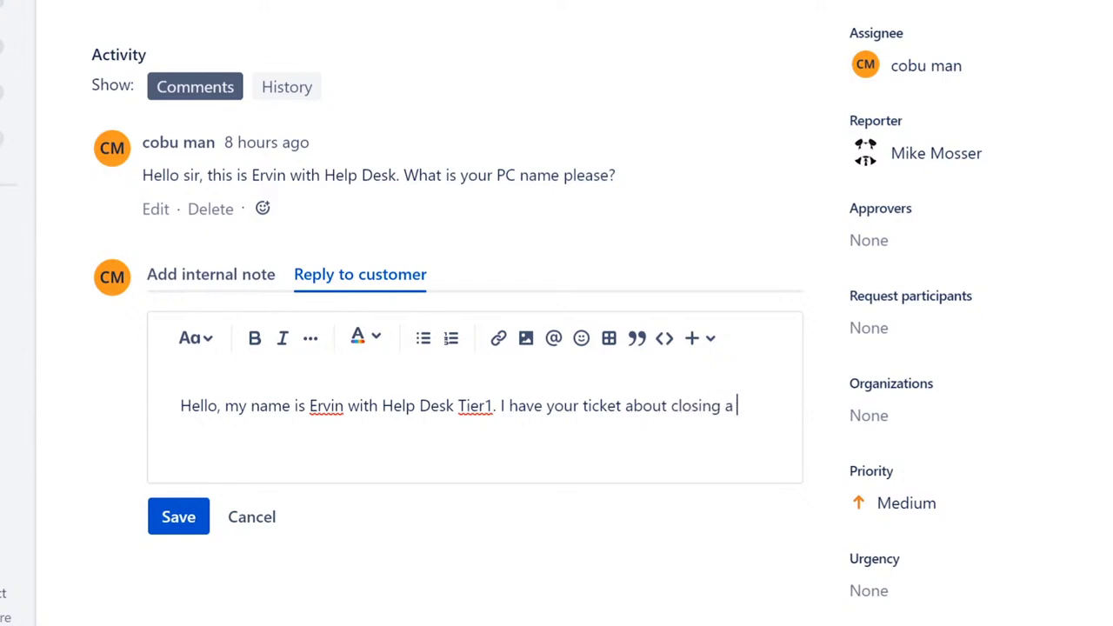
pyautogui.write('dco')
pyautogui.press('BackSpace')
pyautogui.press('BackSpace')
pyautogui.write('ocument without ')
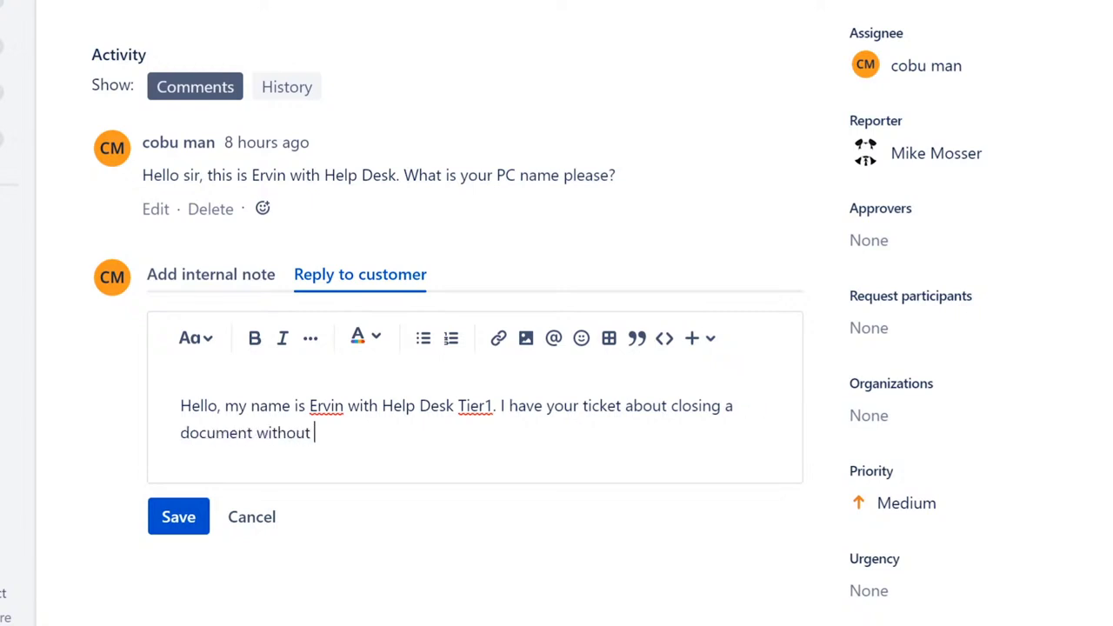
pyautogui.write('saving it... Did you happ')
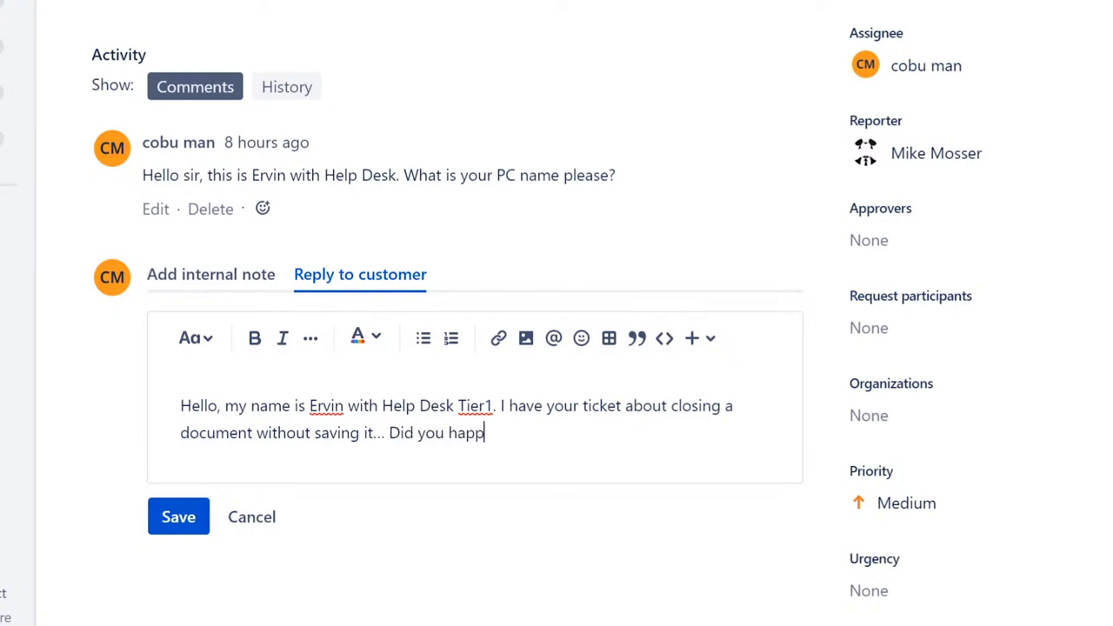
pyautogui.write('en to save it so')
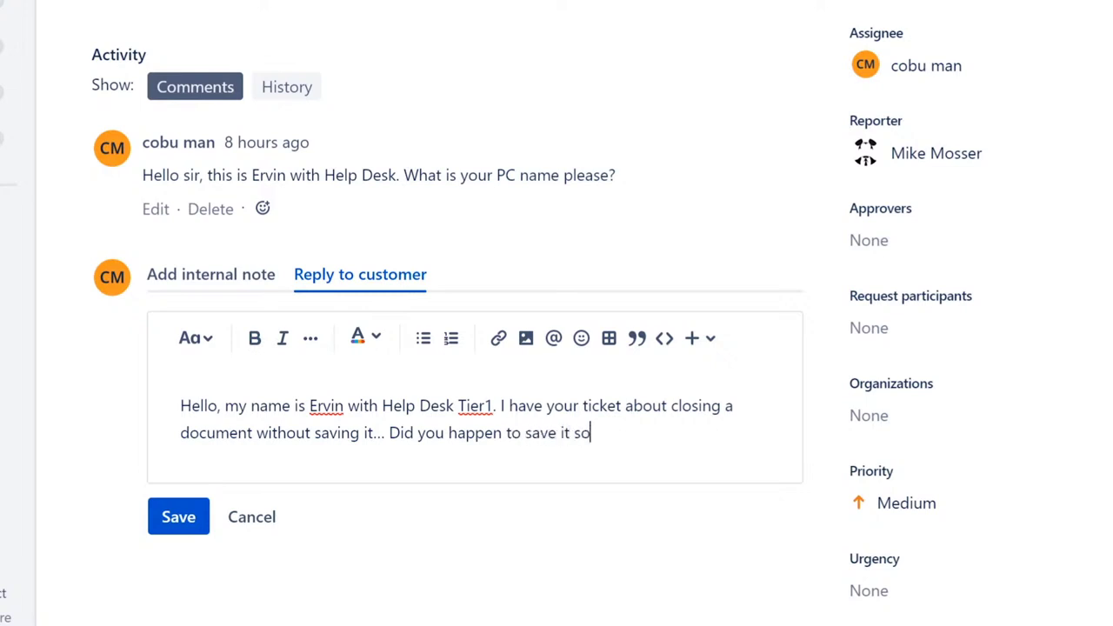
pyautogui.write('mewhere else? ')
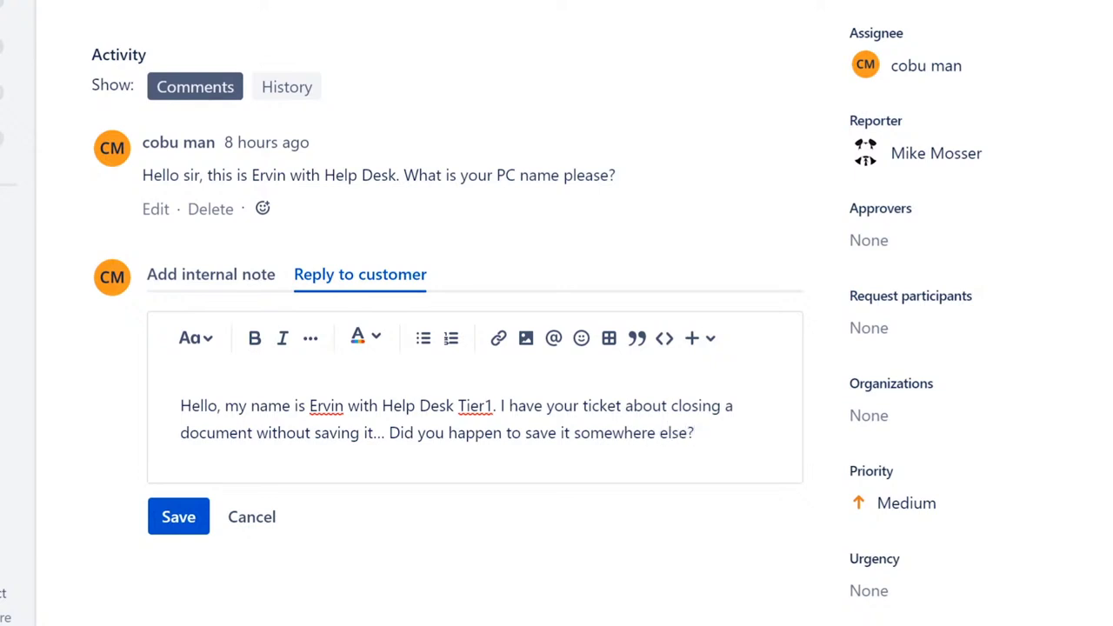
pyautogui.write('o')
pyautogui.press('BackSpace')
pyautogui.press('BackSpace')
pyautogui.press('BackSpace')
pyautogui.write('or did just ')
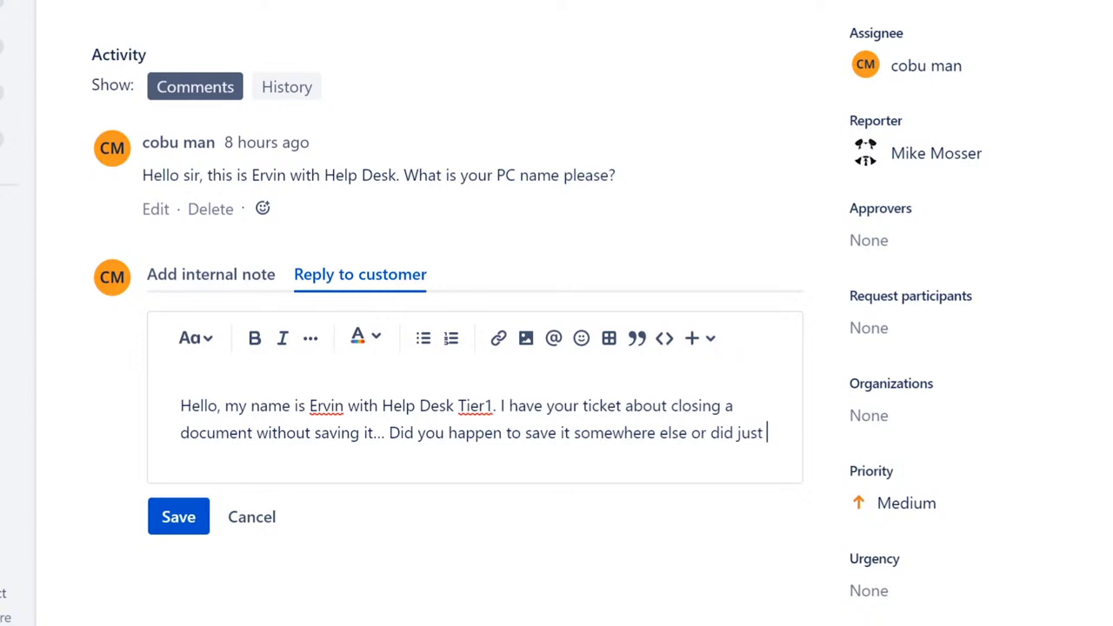
pyautogui.write('close ')
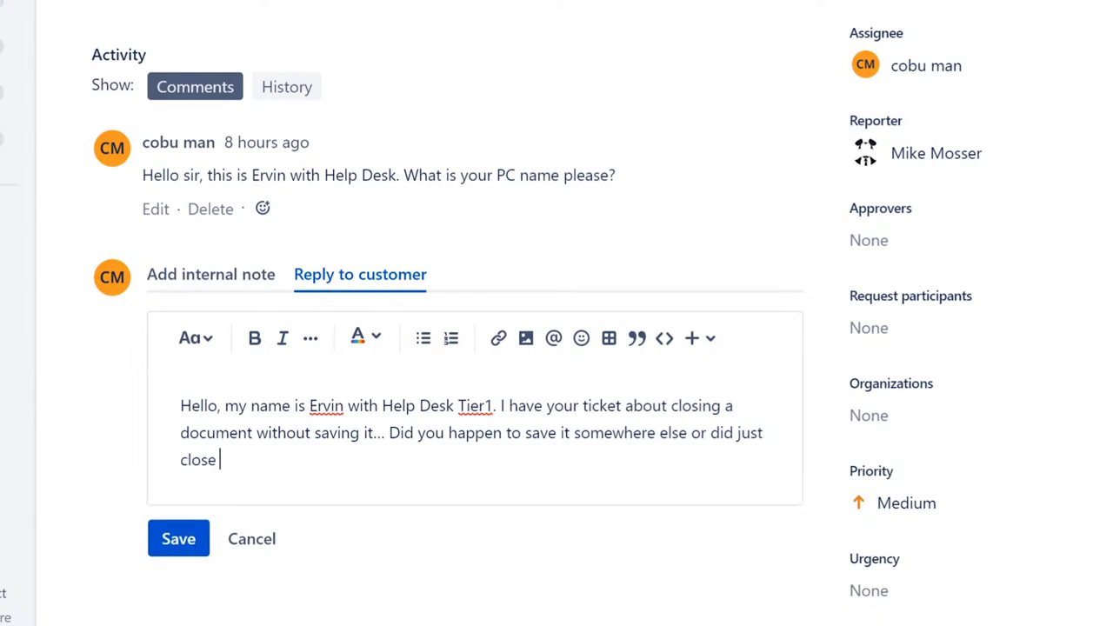
pyautogui.write('the window? ')
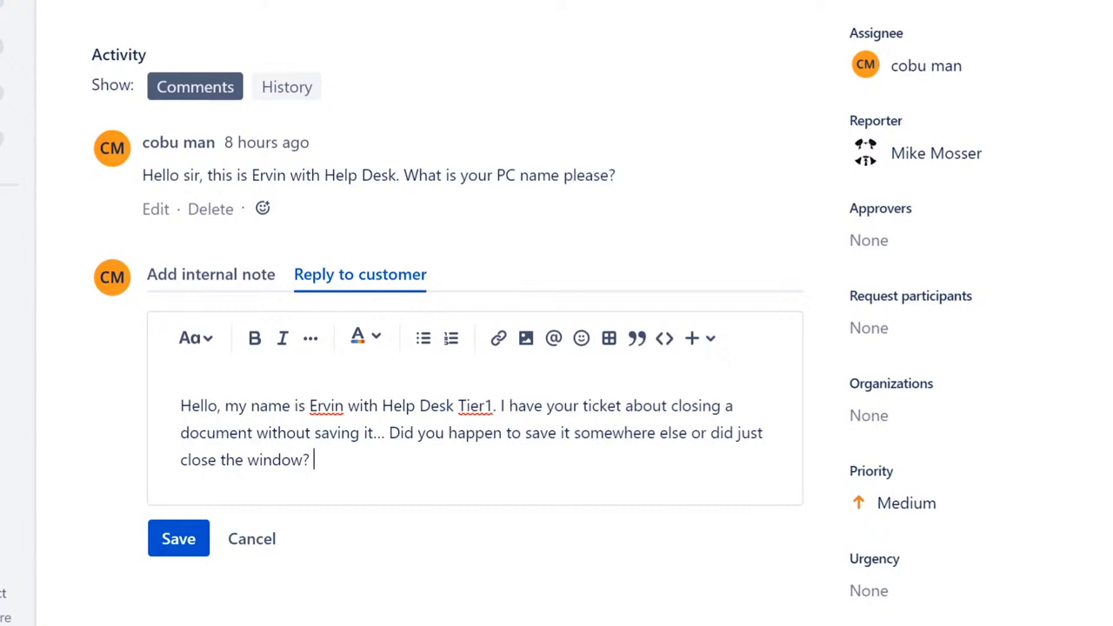
pyautogui.write(':)')
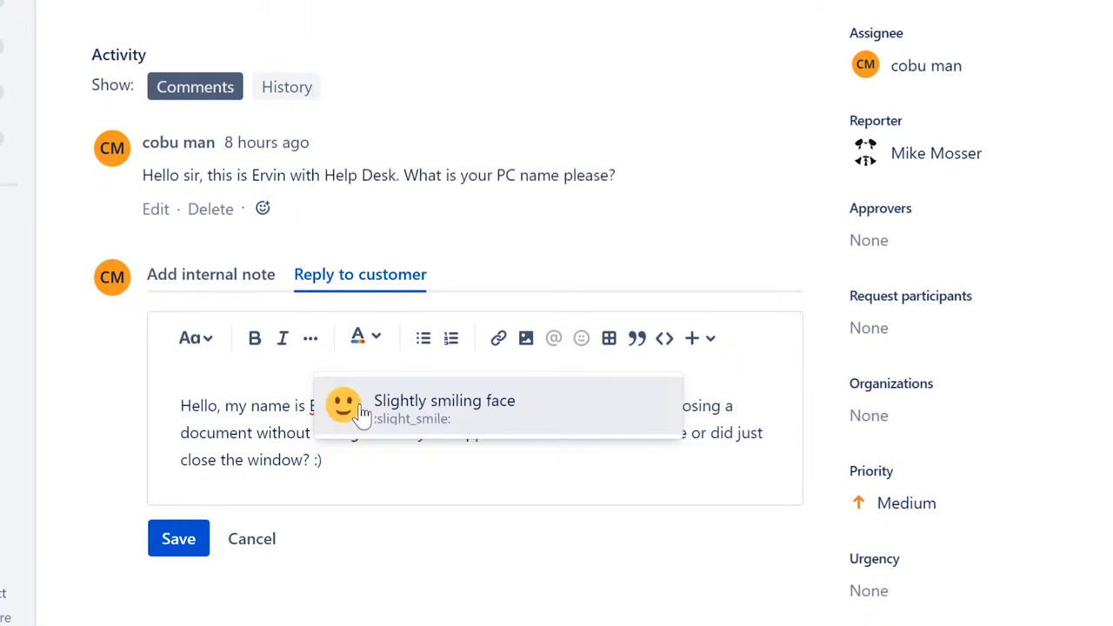
pyautogui.click(361, 416)
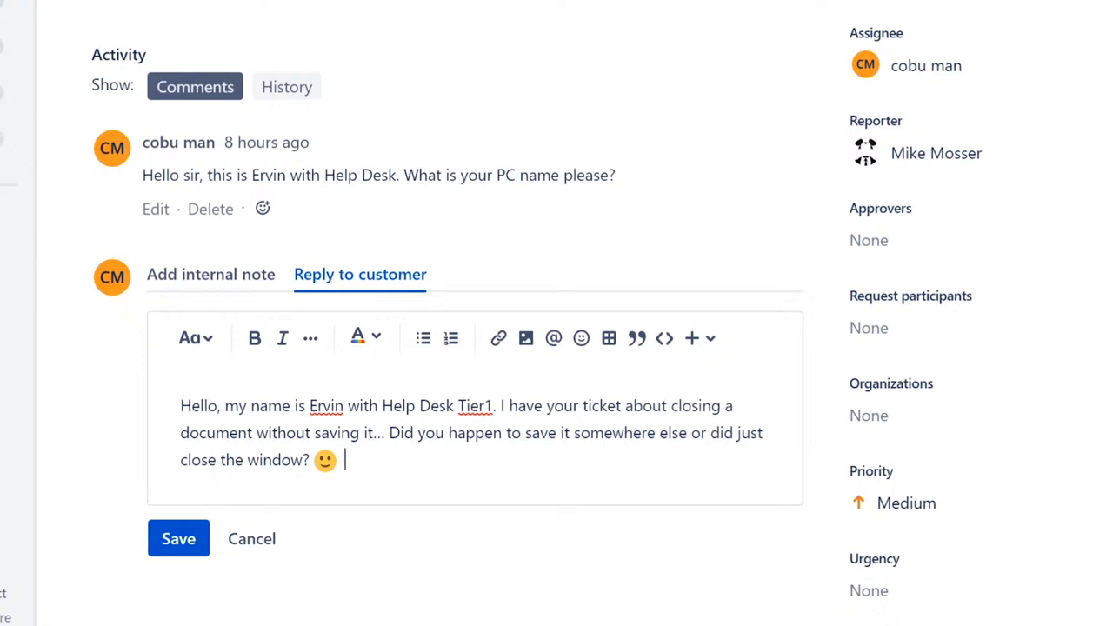
pyautogui.click(184, 541)
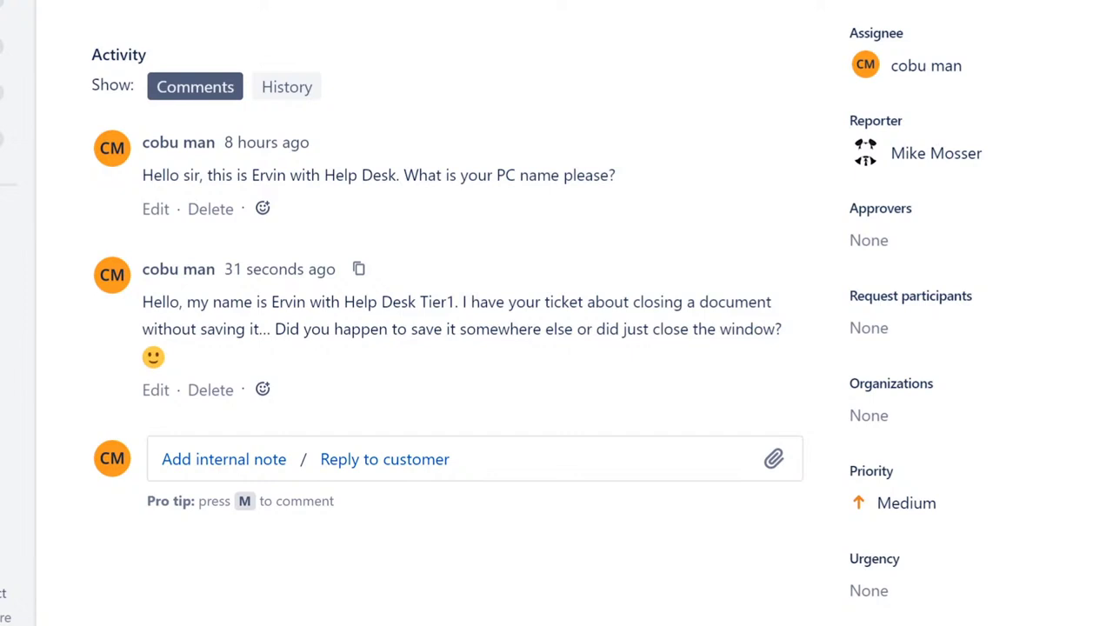
# Step: Type 'Unfortunately, we don't have a way to recover that file... once you close the window like that it is gone' with spell-check fixes
pyautogui.click(385, 463)
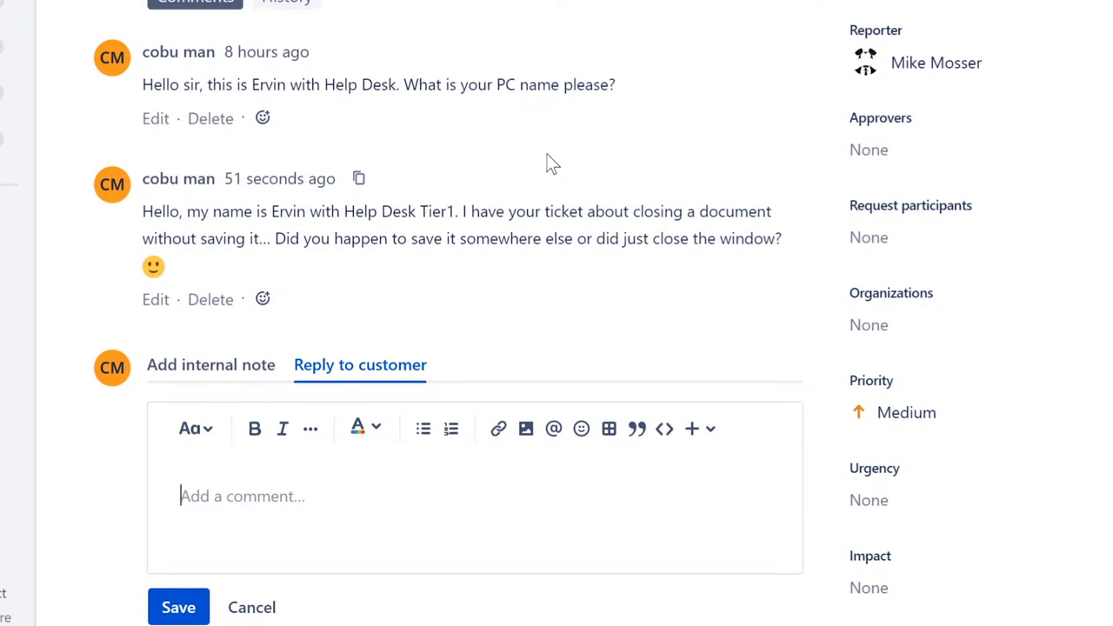
pyautogui.write('Unf')
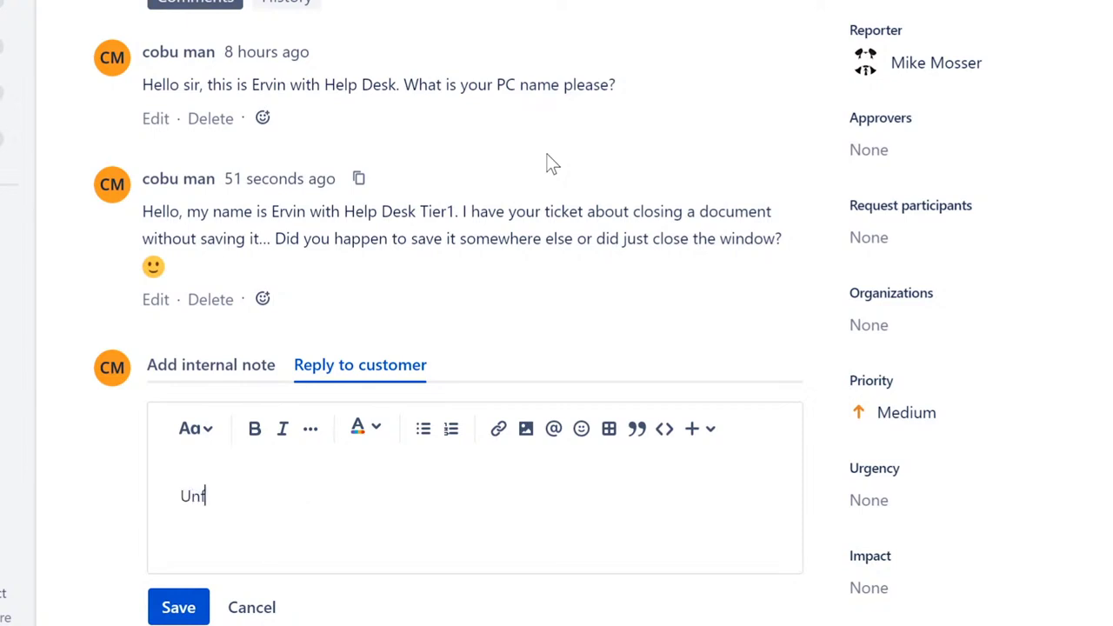
pyautogui.write('ortunatelly,')
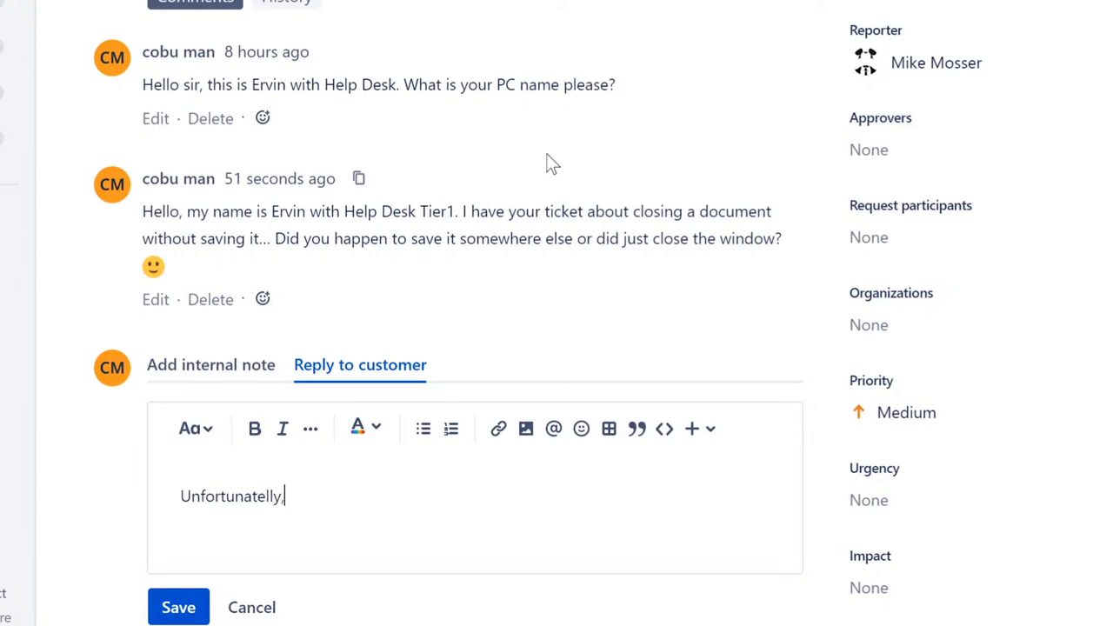
pyautogui.write(" we dont'")
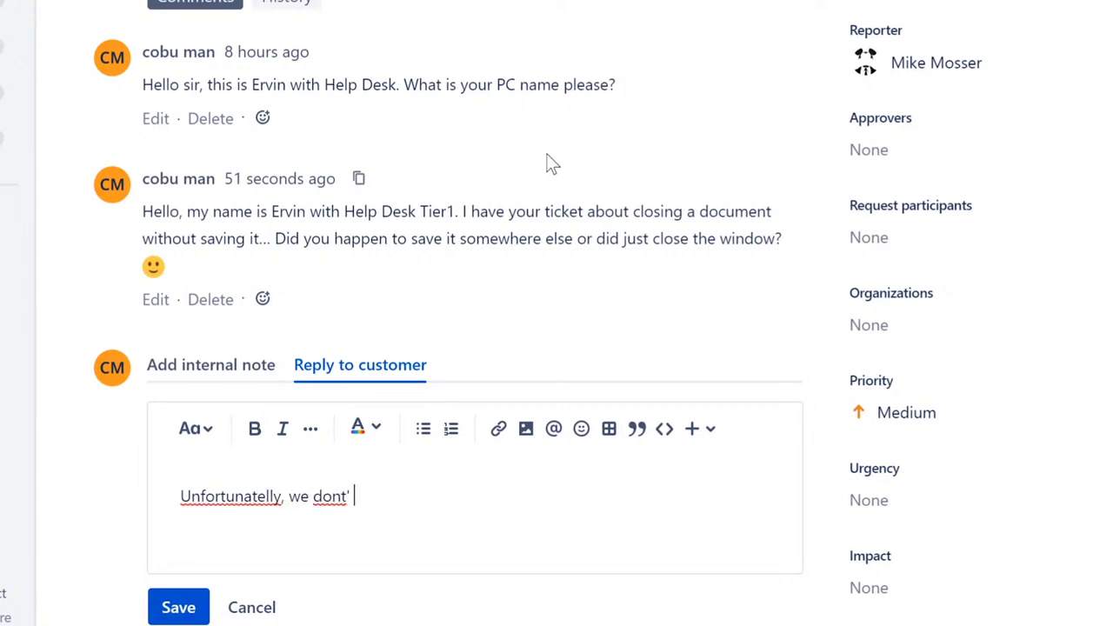
pyautogui.doubleClick(231, 495)
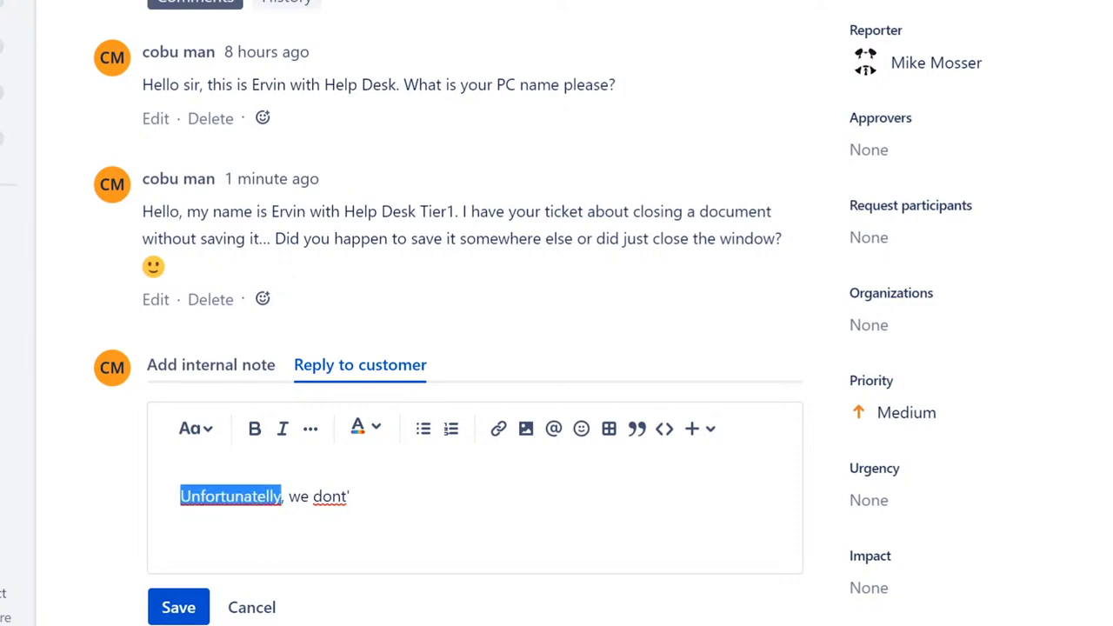
pyautogui.rightClick(260, 504)
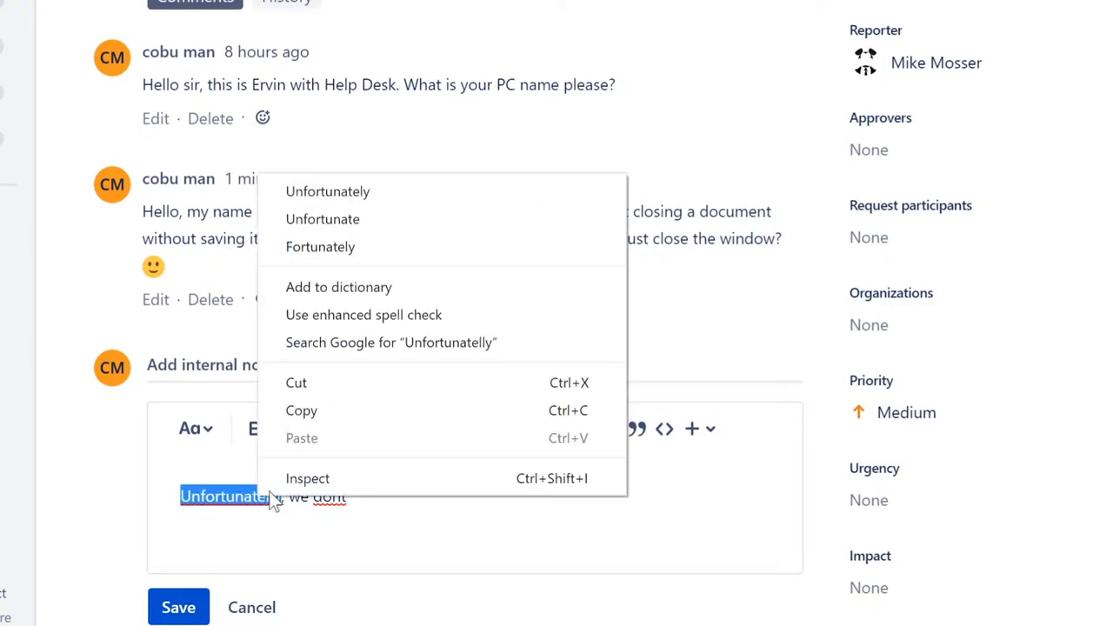
pyautogui.click(419, 192)
pyautogui.press('End')
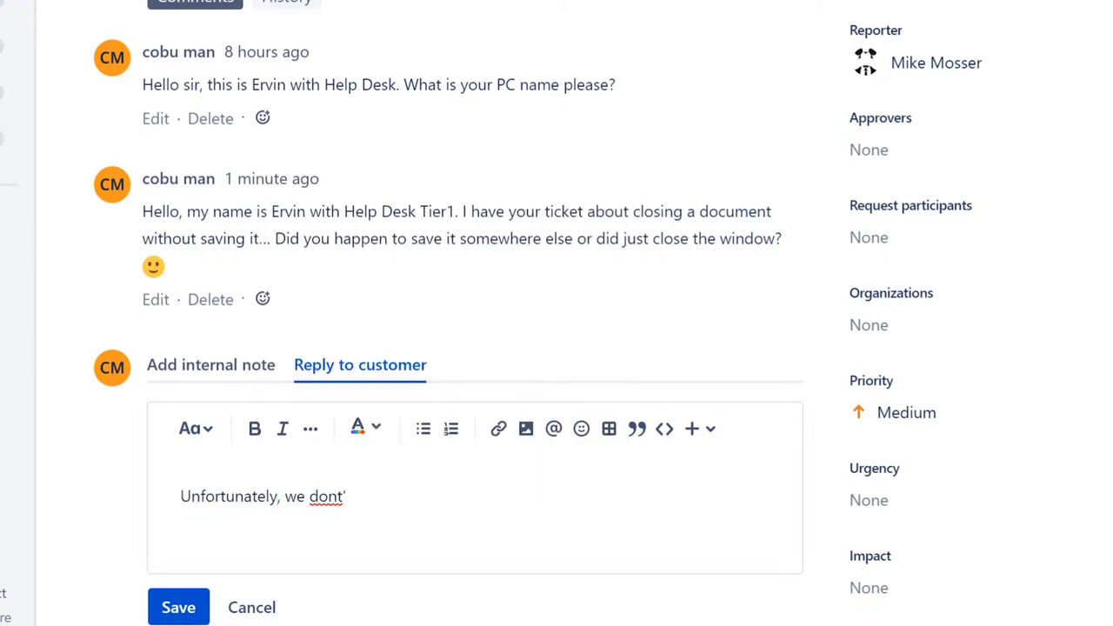
pyautogui.press('BackSpace')
pyautogui.press('BackSpace')
pyautogui.press('BackSpace')
pyautogui.write("'t")
pyautogui.write(' have a way r')
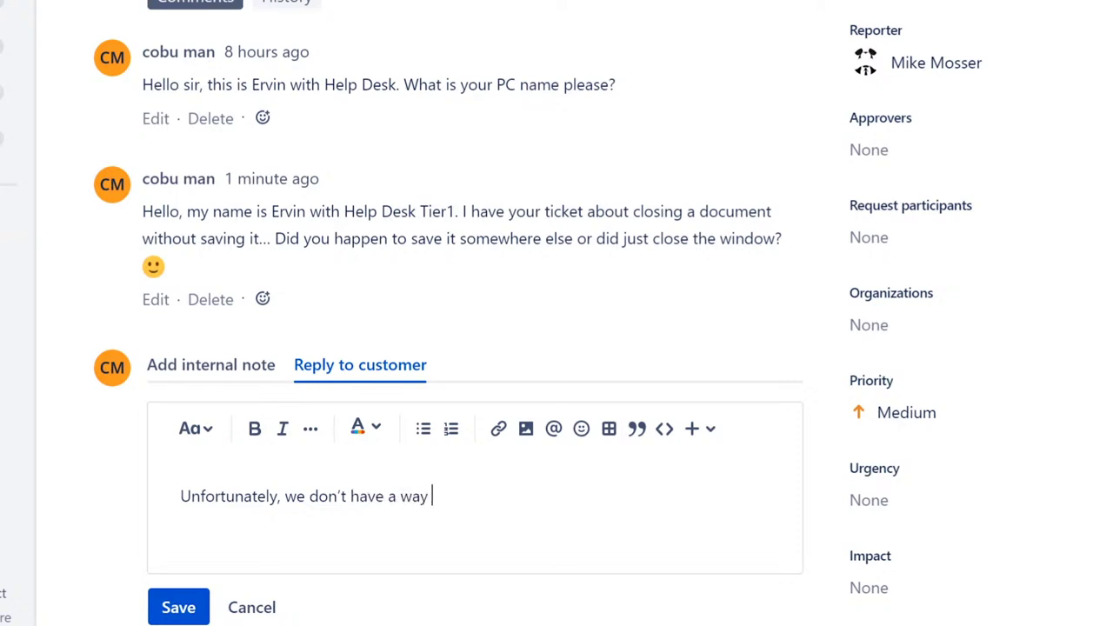
pyautogui.write('o re')
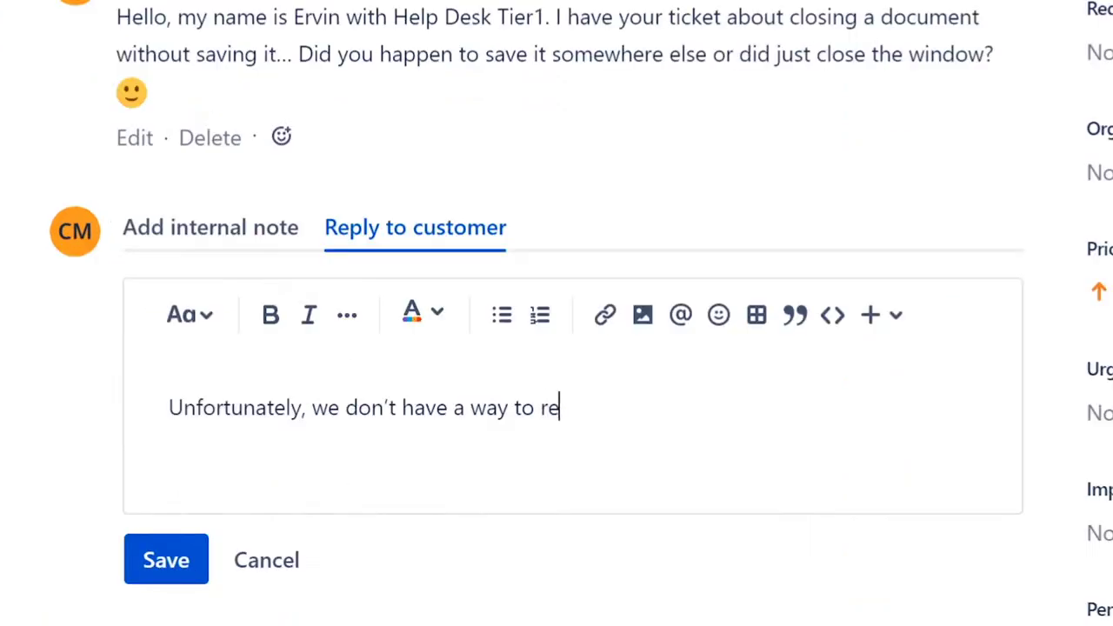
pyautogui.write('cover')
pyautogui.write(' that ')
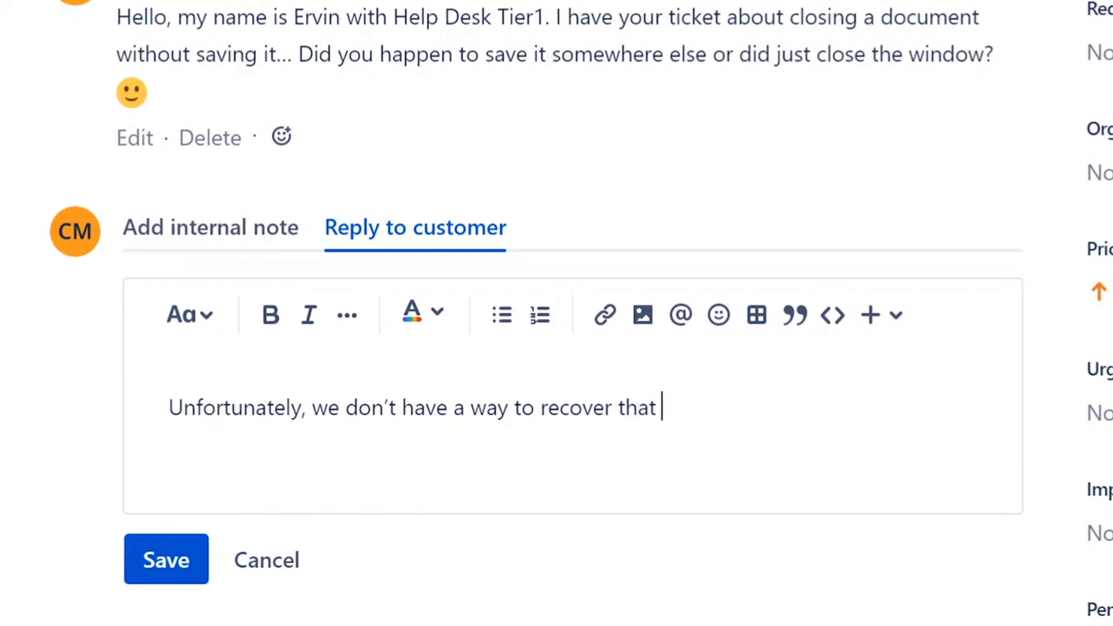
pyautogui.write('file... once you cl')
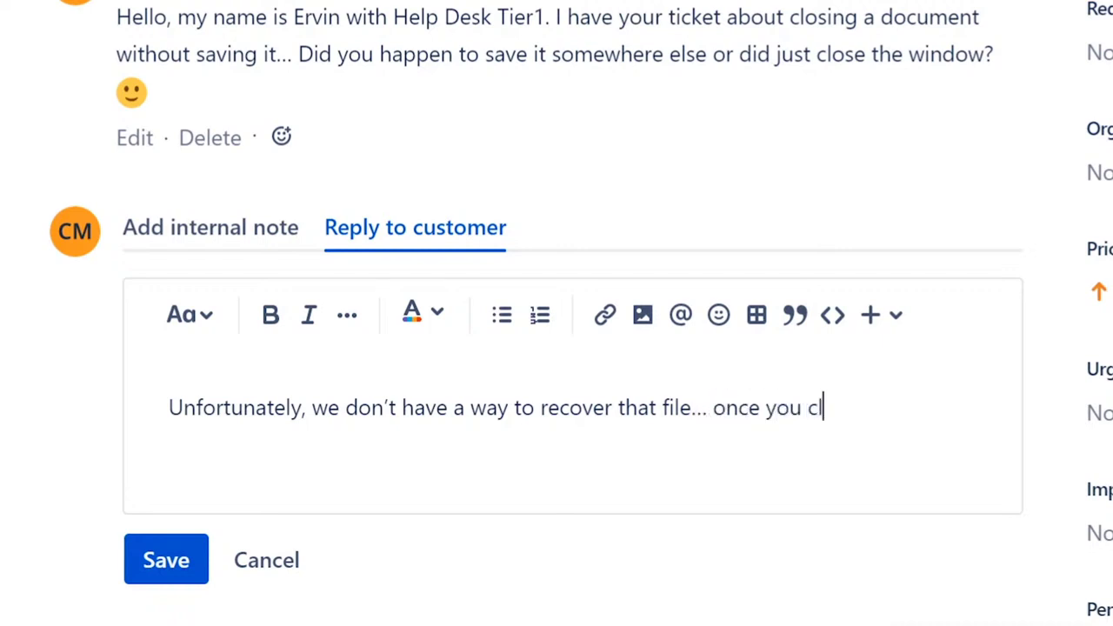
pyautogui.write('ose the window')
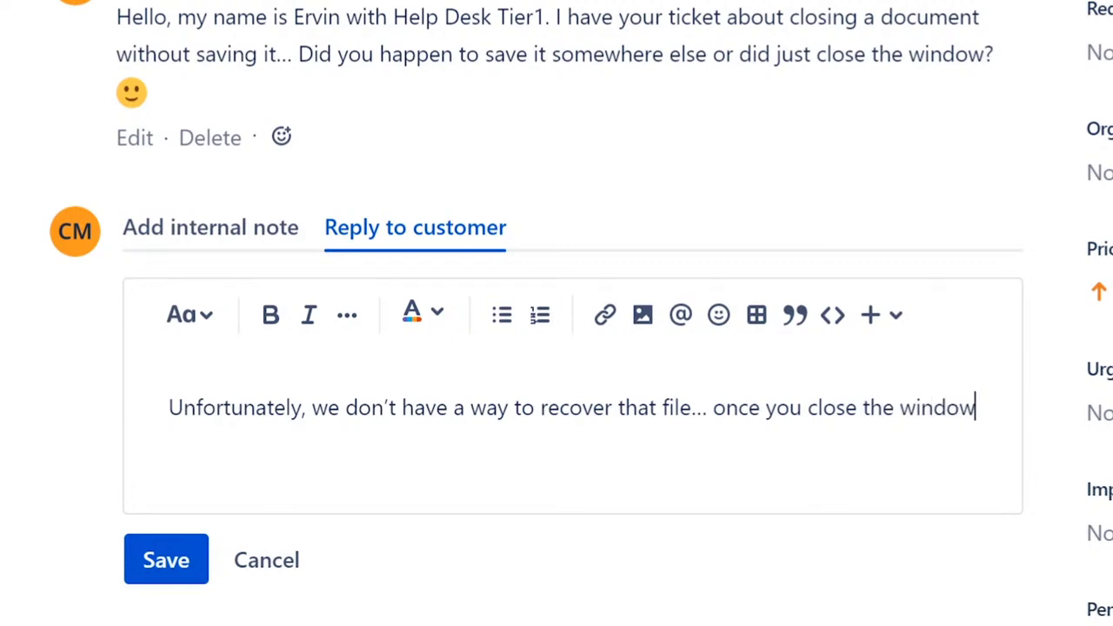
pyautogui.write(' like that')
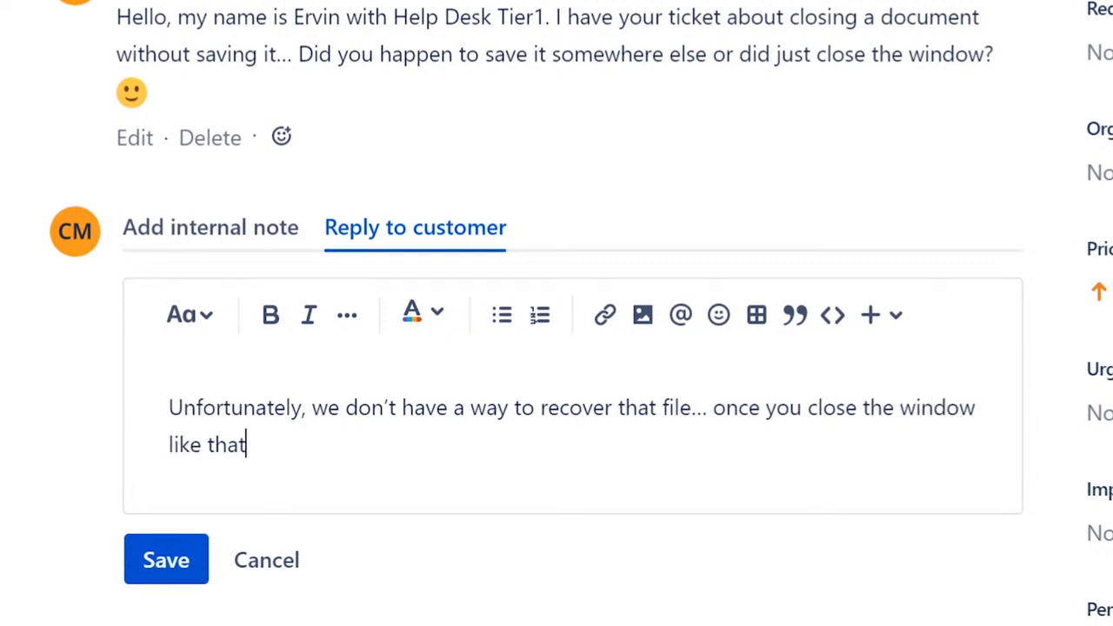
pyautogui.write(' it is gon')
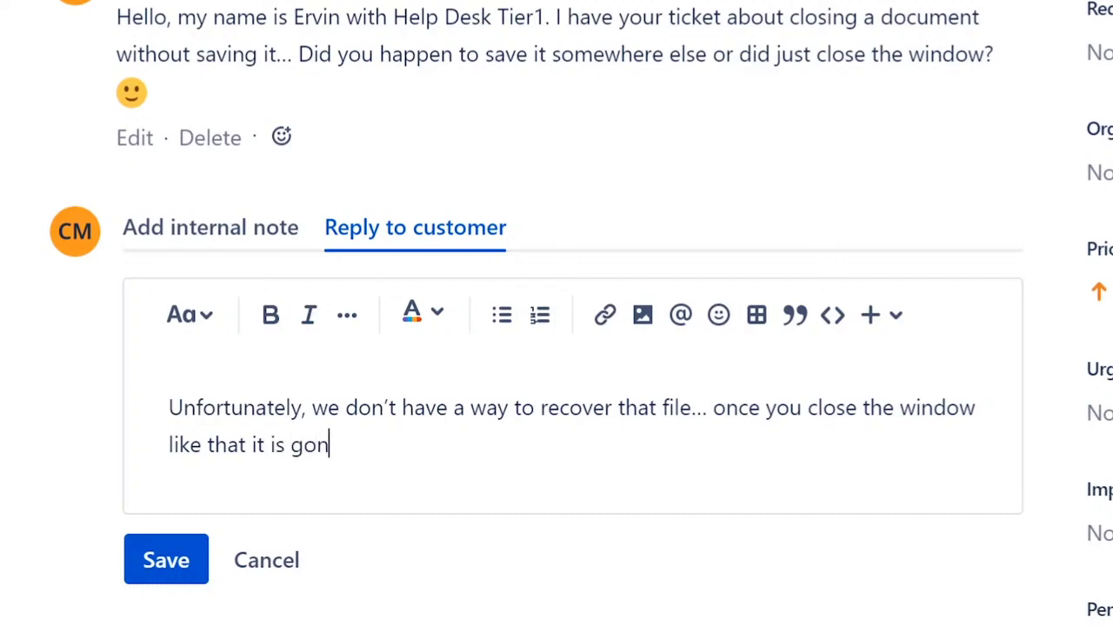
pyautogui.write('e forever. :')
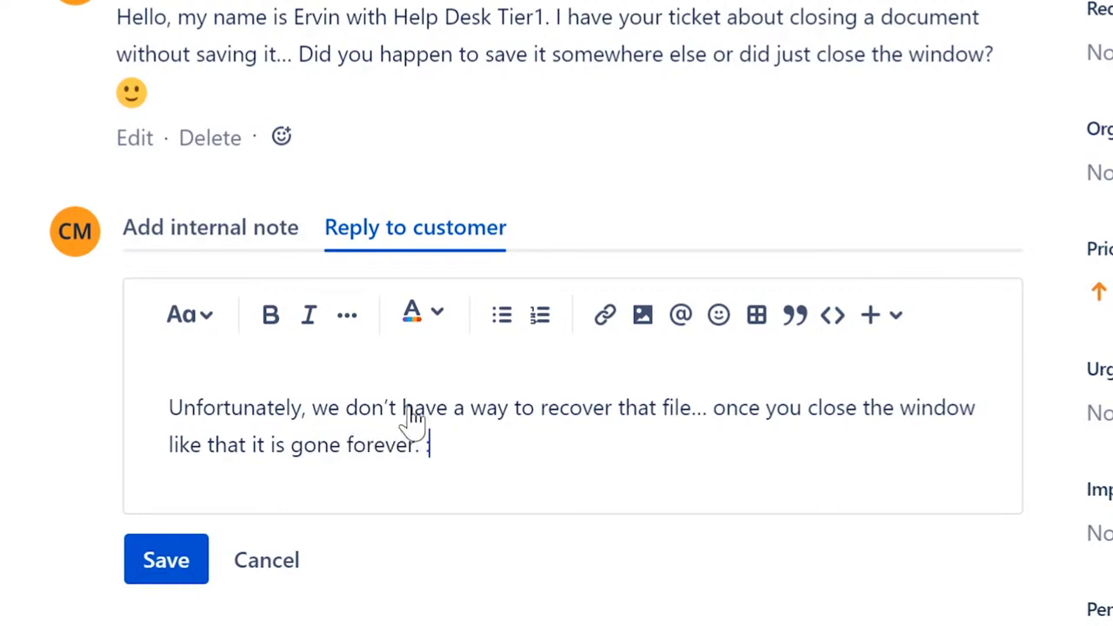
# Step: End with 'gone forever.' plus a Disappointed face emoji, then offer to check the PC for a time based backup
pyautogui.write('(')
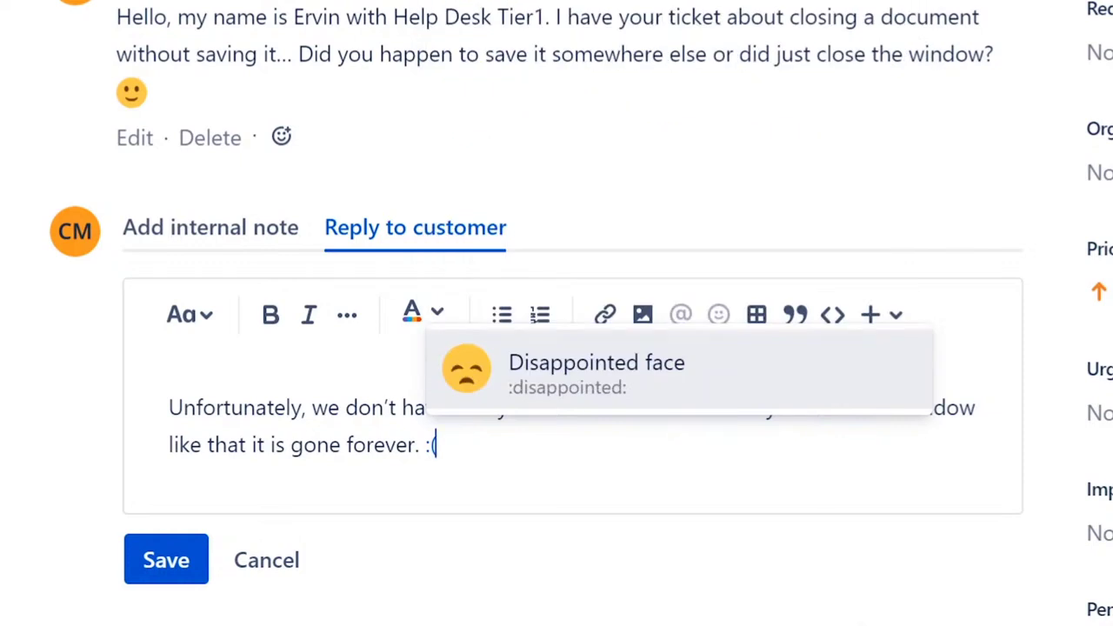
pyautogui.click(621, 397)
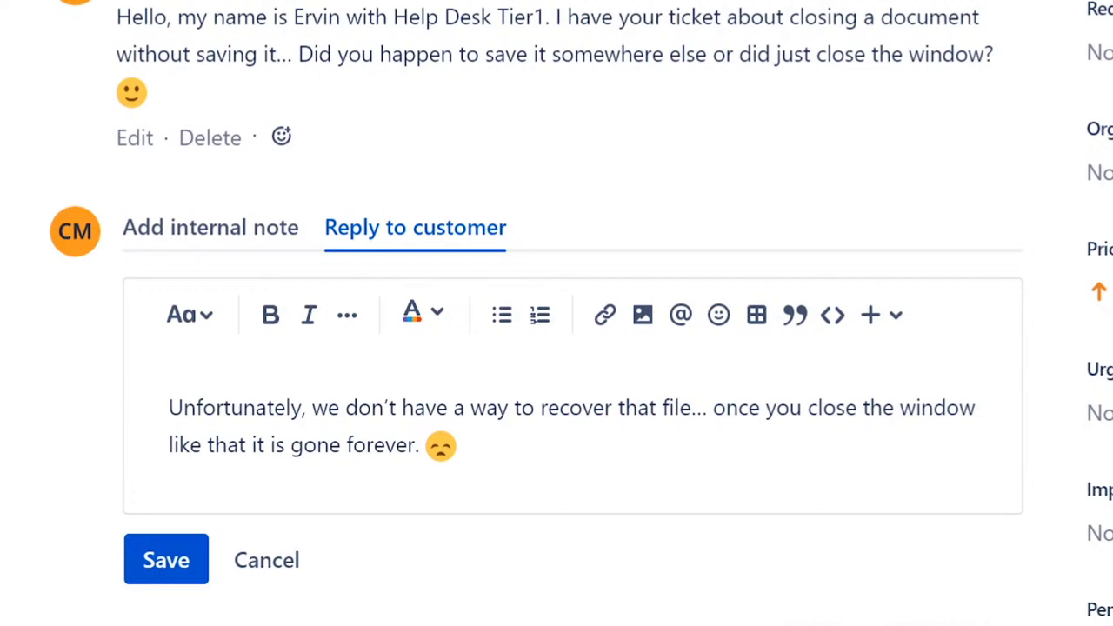
pyautogui.write('However, I cat')
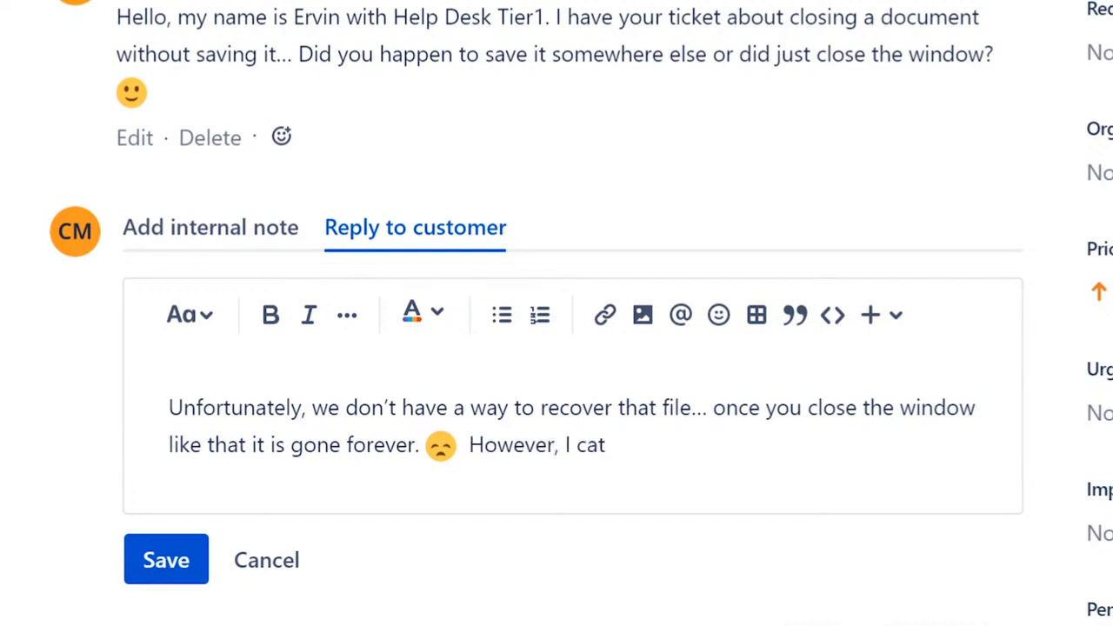
pyautogui.press('BackSpace')
pyautogui.write('n ta')
pyautogui.write('ke a look at ')
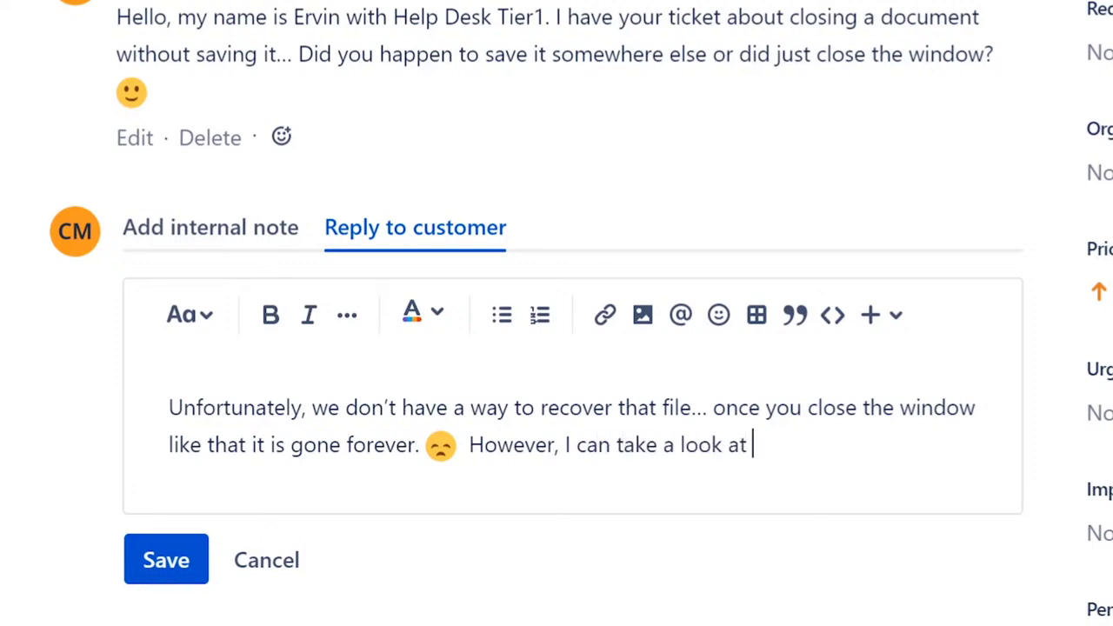
pyautogui.write('your Pc')
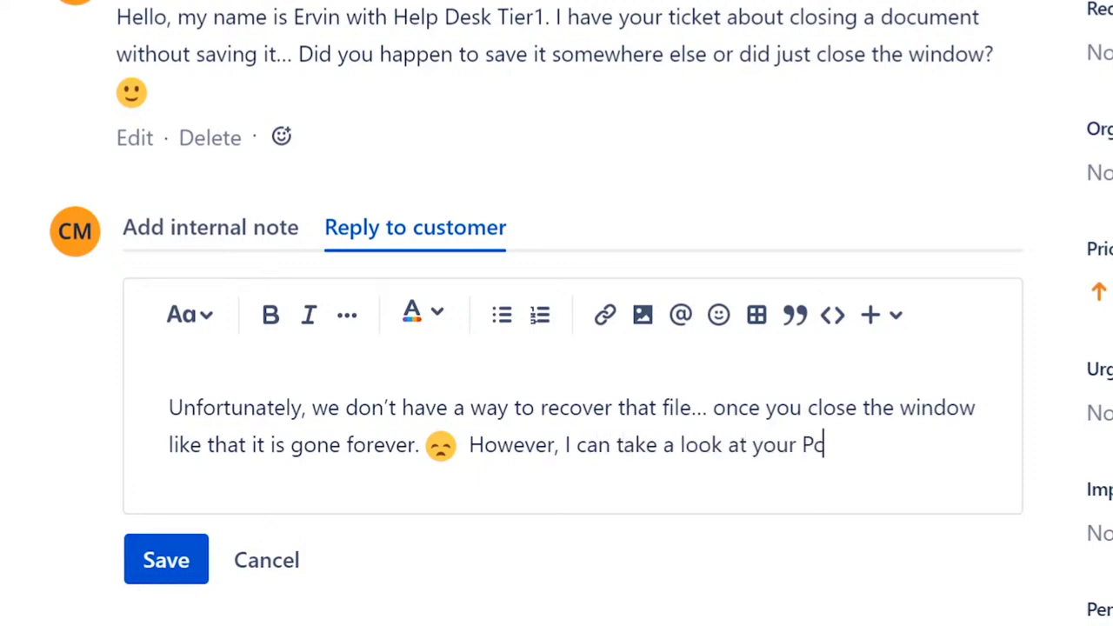
pyautogui.press('BackSpace')
pyautogui.write('C to se')
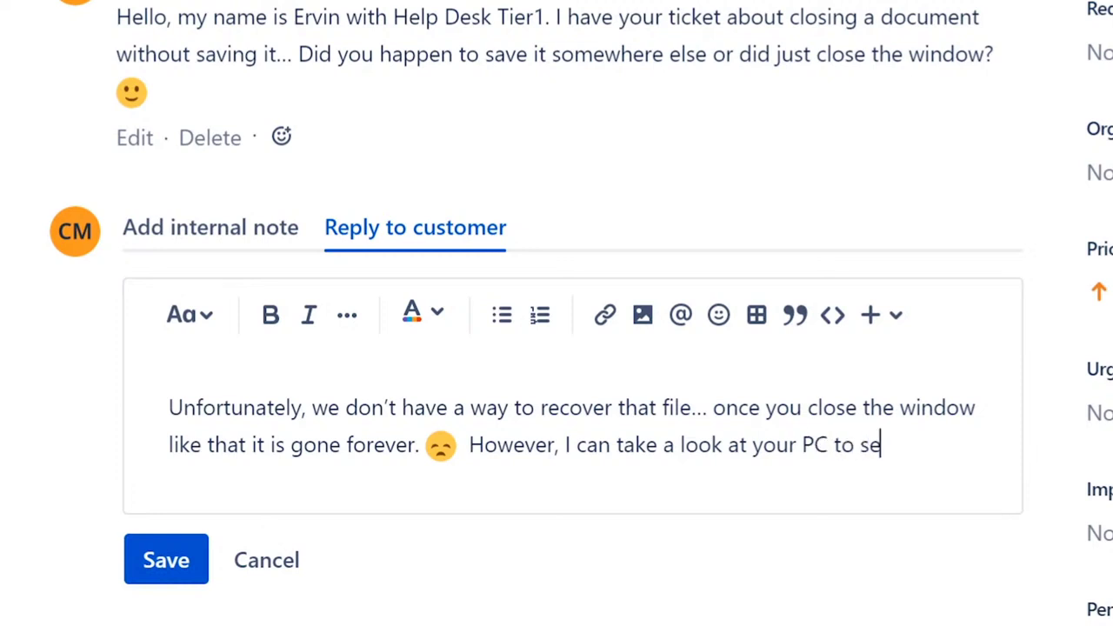
pyautogui.write('e if I can f')
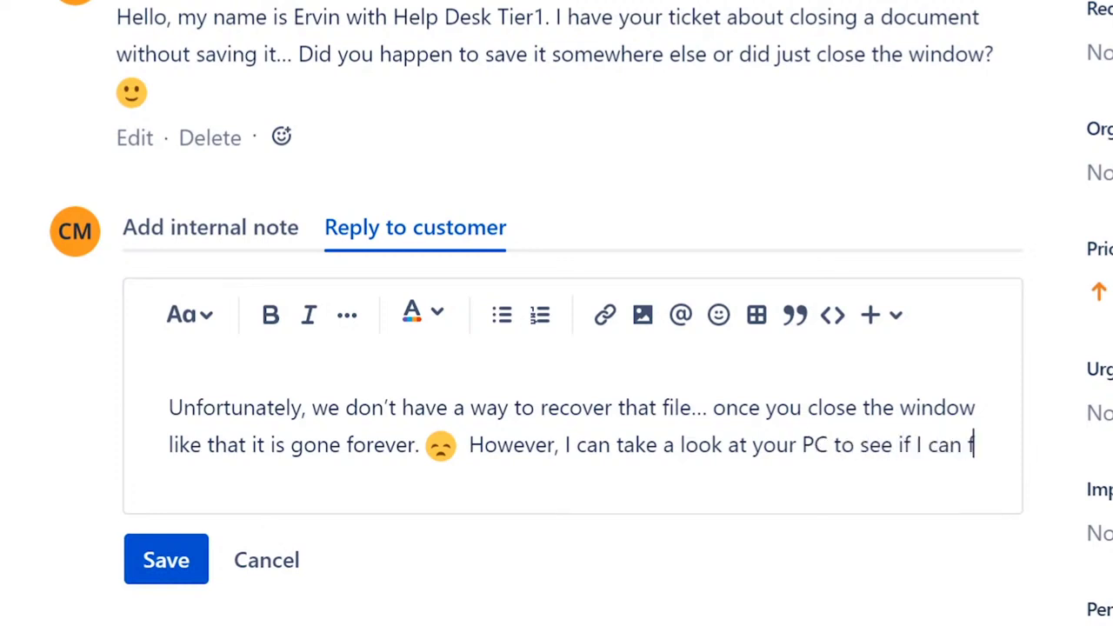
pyautogui.write('ind a ')
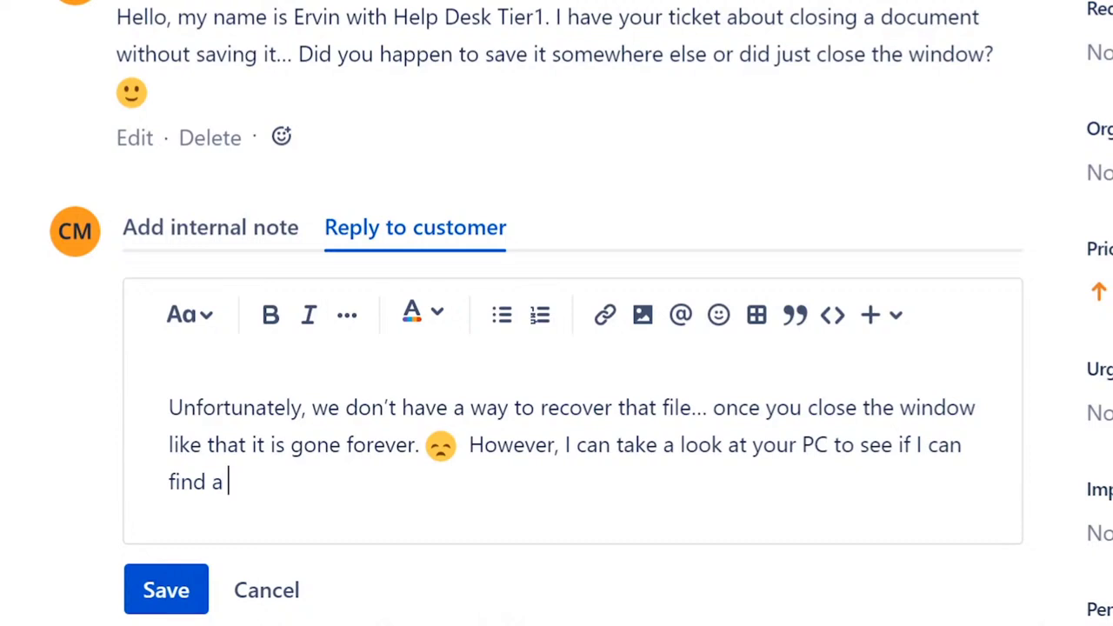
pyautogui.write('time base')
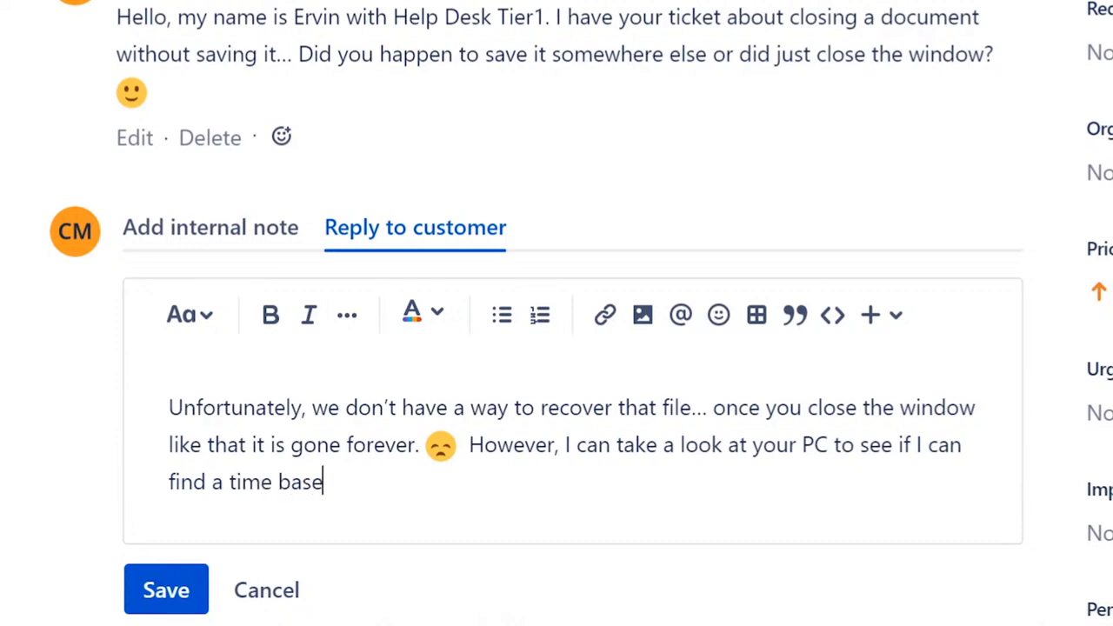
pyautogui.write('d backup')
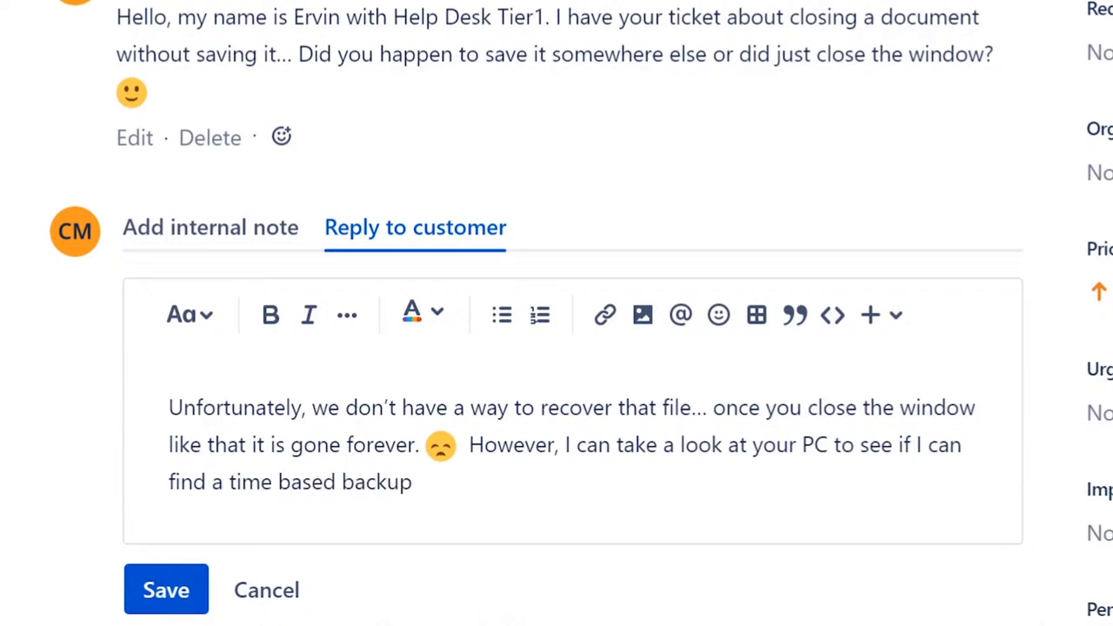
# Step: Insert 'saved' before 'backup' and add '... but I'm not 100% sure there is something there.'
pyautogui.press('Left')
pyautogui.press('Left')
pyautogui.press('Left')
pyautogui.press('Left')
pyautogui.press('Left')
pyautogui.press('Left')
pyautogui.write('saved')
pyautogui.press('Right')
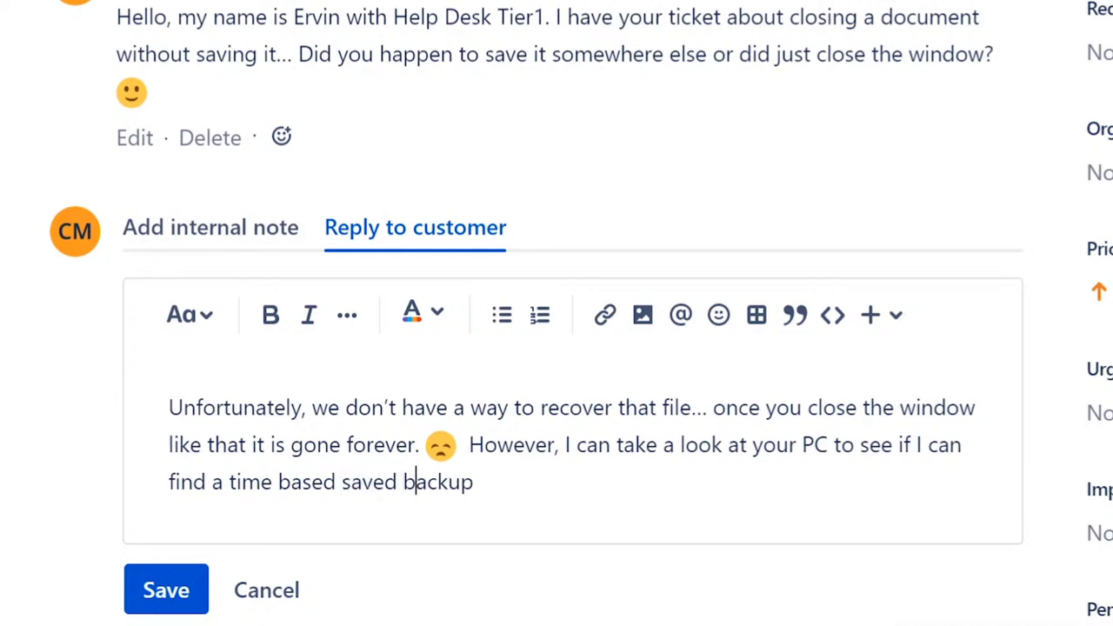
pyautogui.press('End')
pyautogui.write("... but I'm not con")
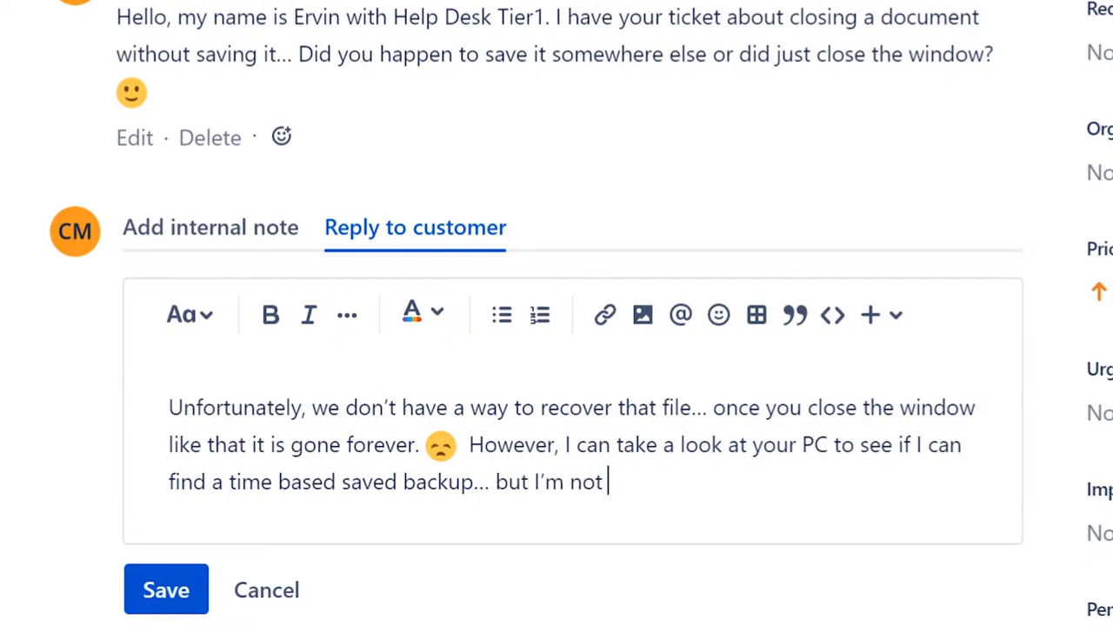
pyautogui.press('BackSpace')
pyautogui.press('BackSpace')
pyautogui.press('BackSpace')
pyautogui.write('100% sur')
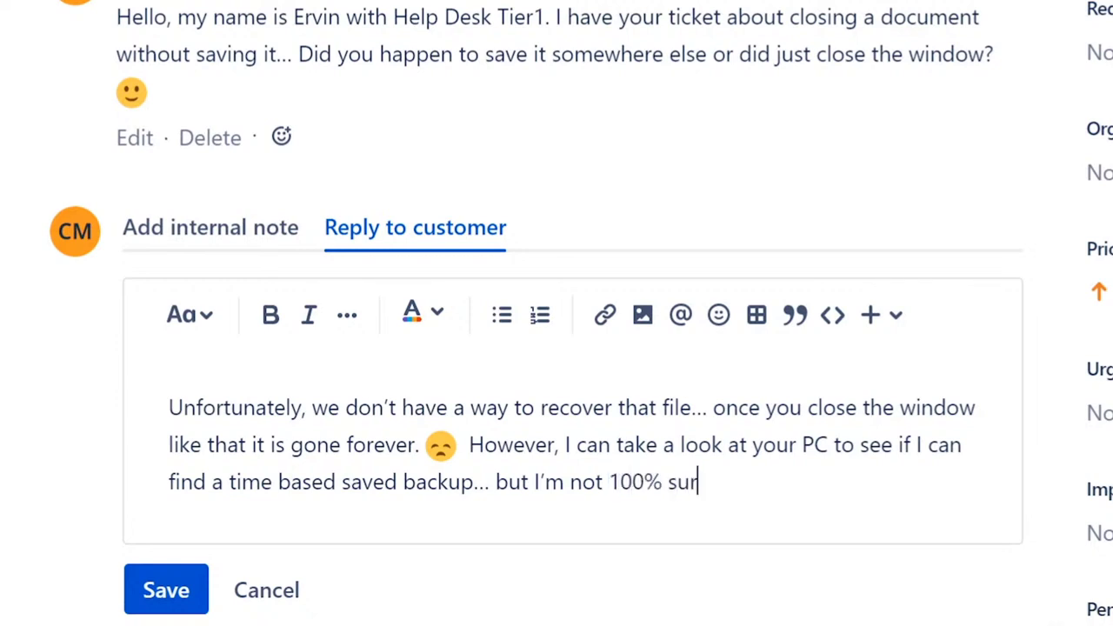
pyautogui.write('e there is some')
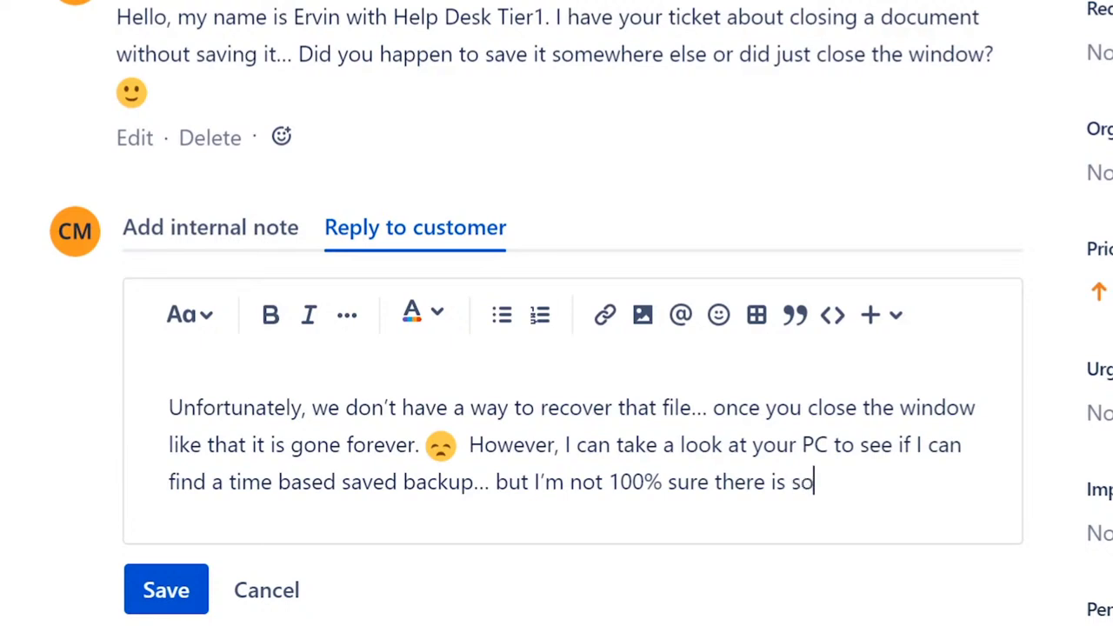
pyautogui.write('thing there.')
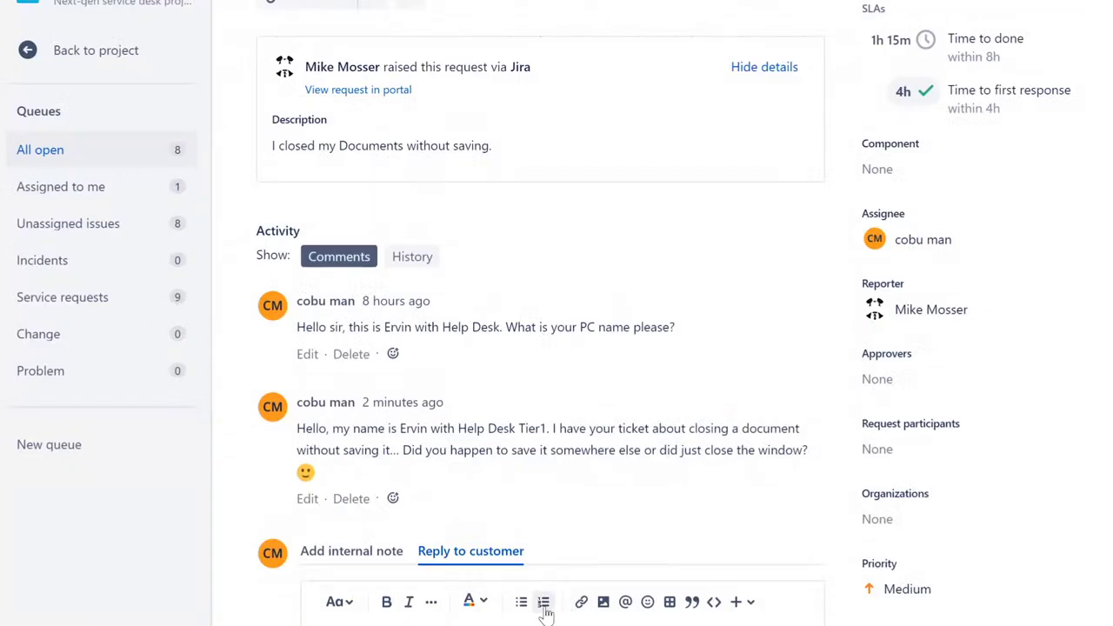
pyautogui.scroll(-3, 546, 613)
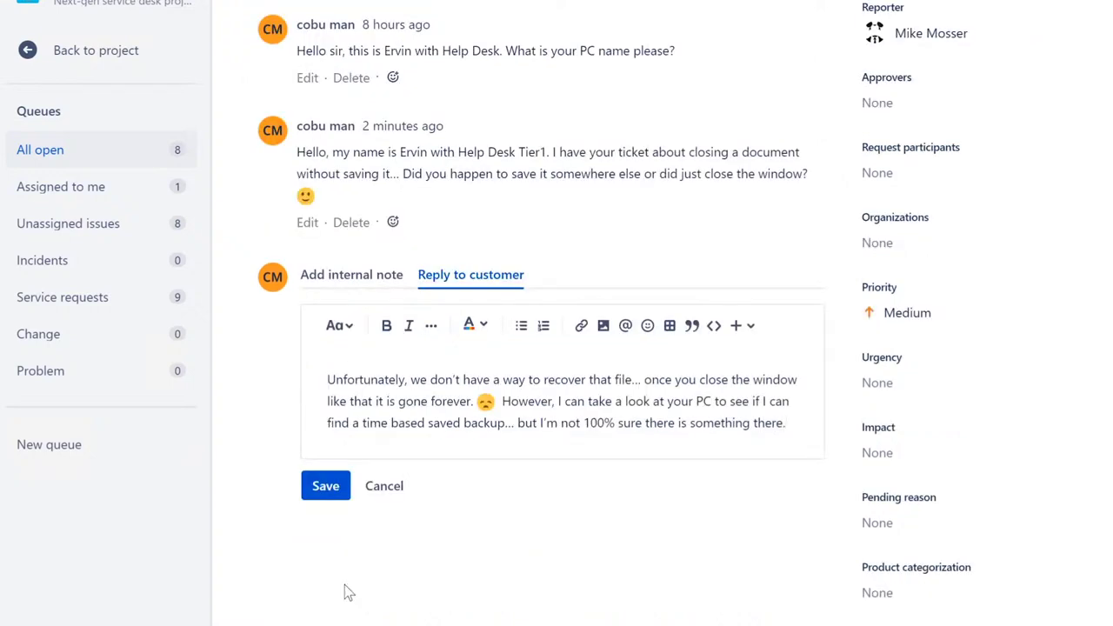
pyautogui.click(334, 495)
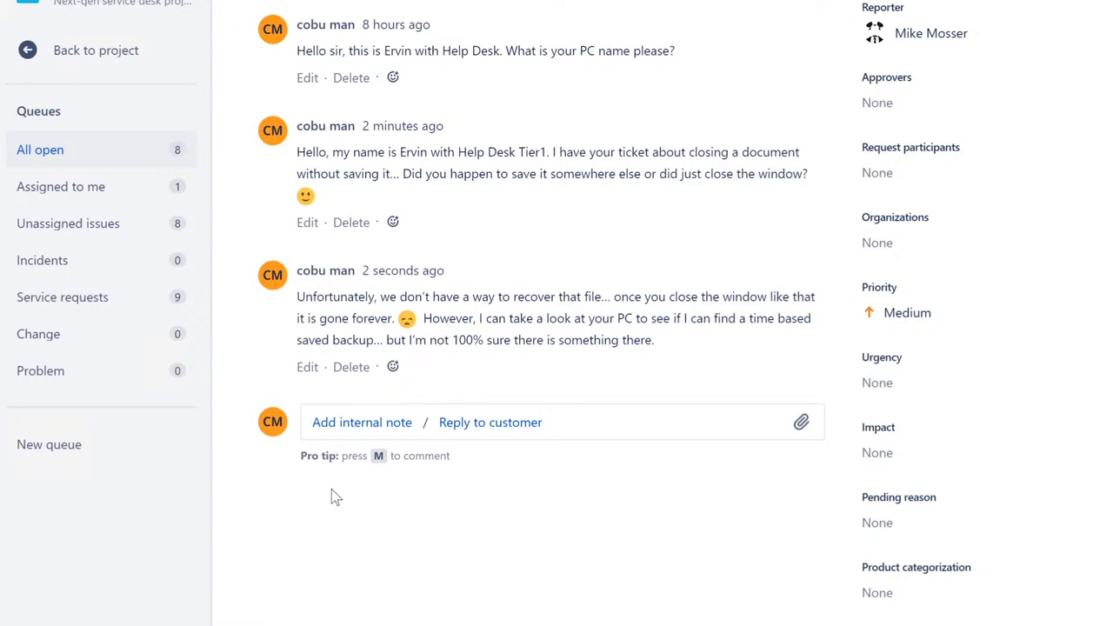
pyautogui.moveTo(461, 270)
pyautogui.scroll(5, 504, 343)
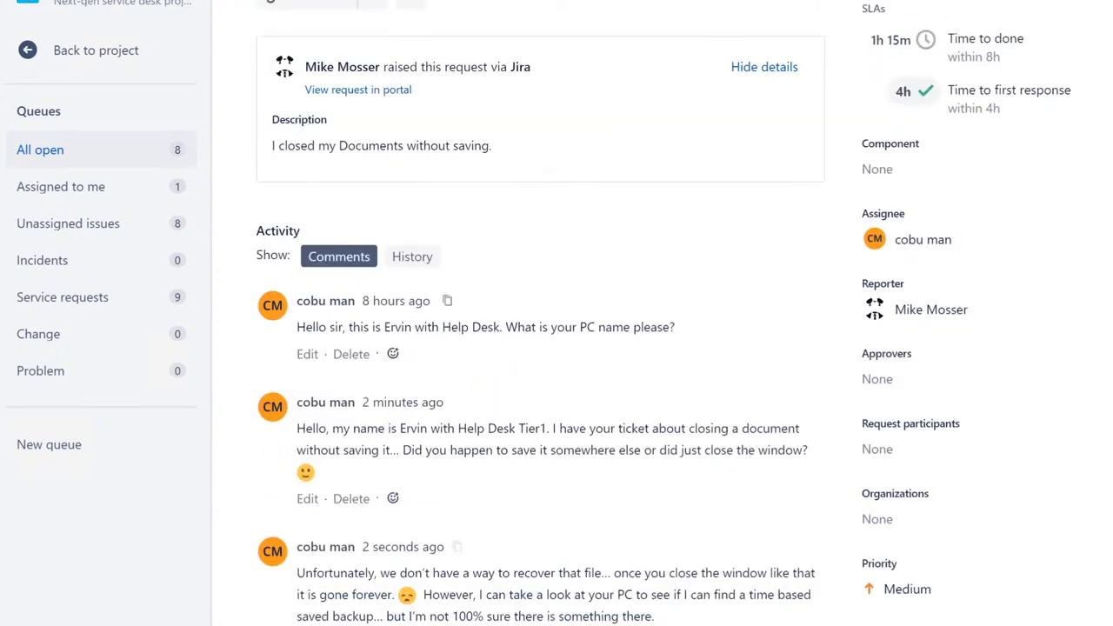
pyautogui.scroll(1, 793, 405)
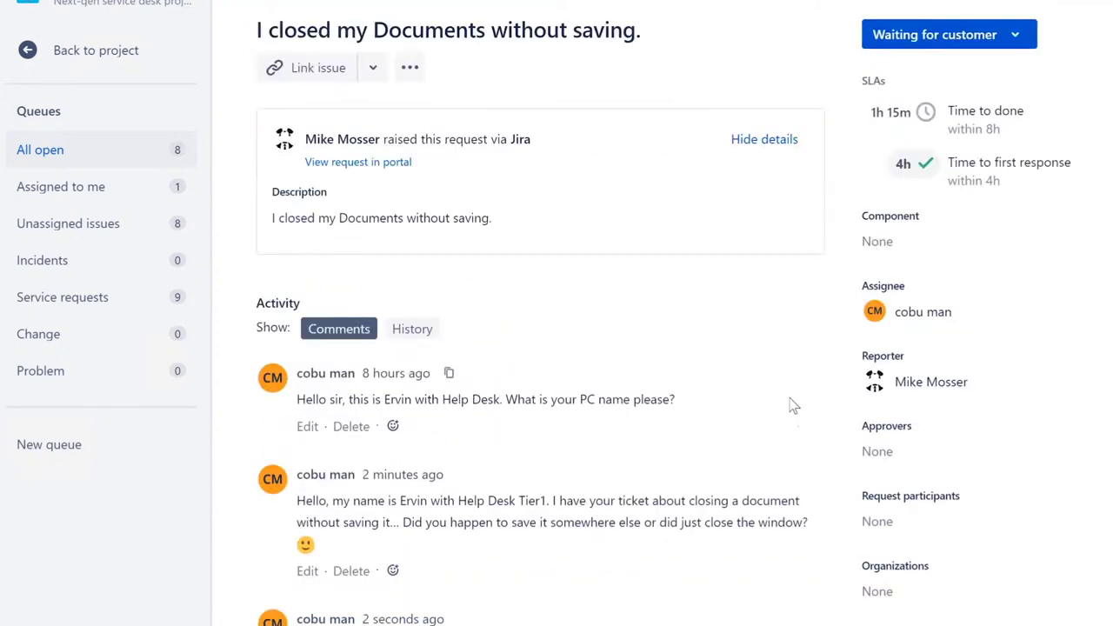
# Step: Change the request status from Waiting for customer to Completed, then go back to the All open queue
pyautogui.click(1011, 35)
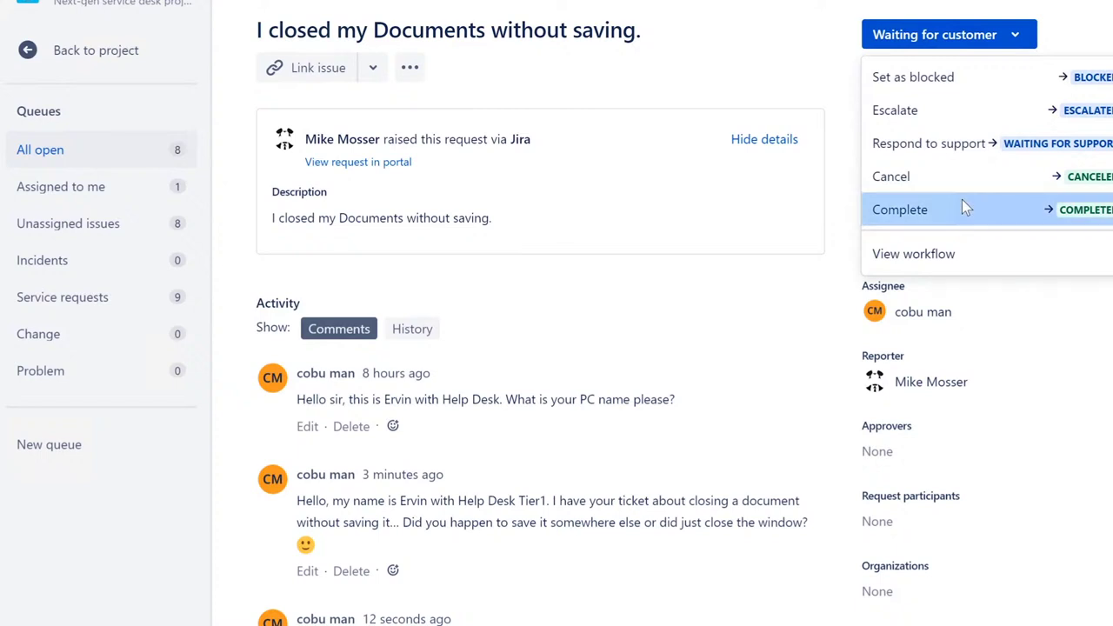
pyautogui.click(961, 205)
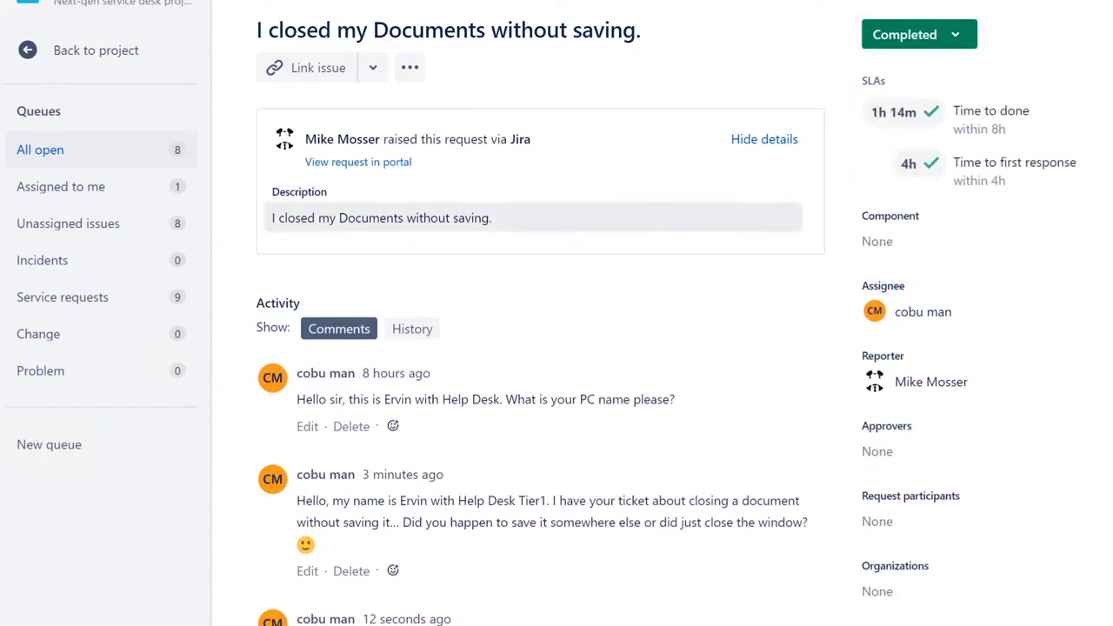
pyautogui.click(432, 225)
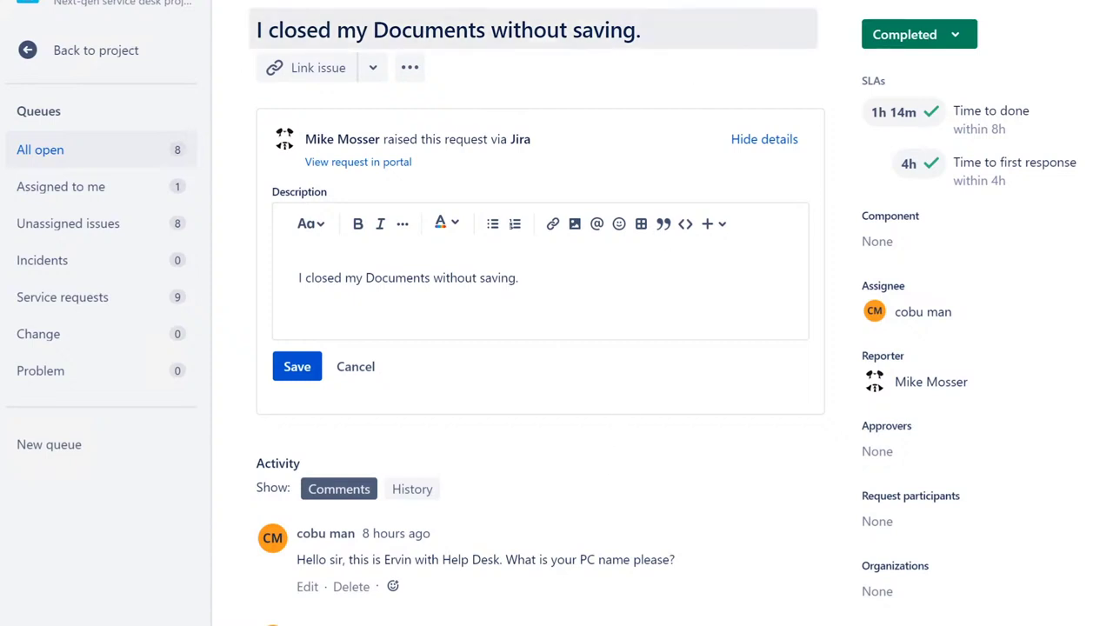
pyautogui.click(452, 29)
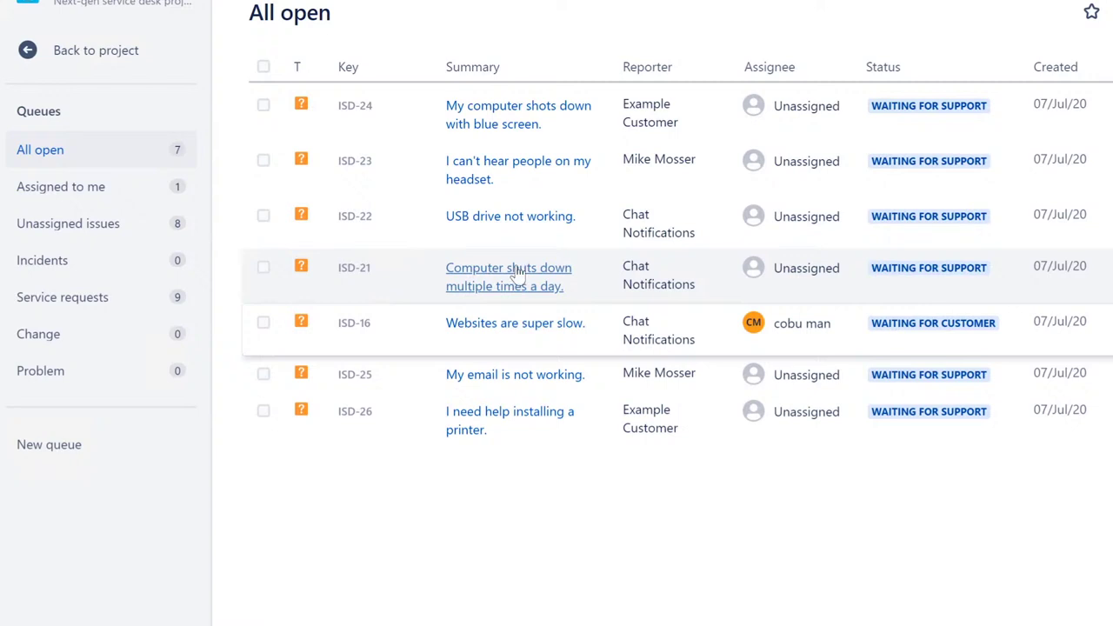
# Step: Open ISD-21 from the queue and set its Assignee to your own agent user
pyautogui.click(517, 272)
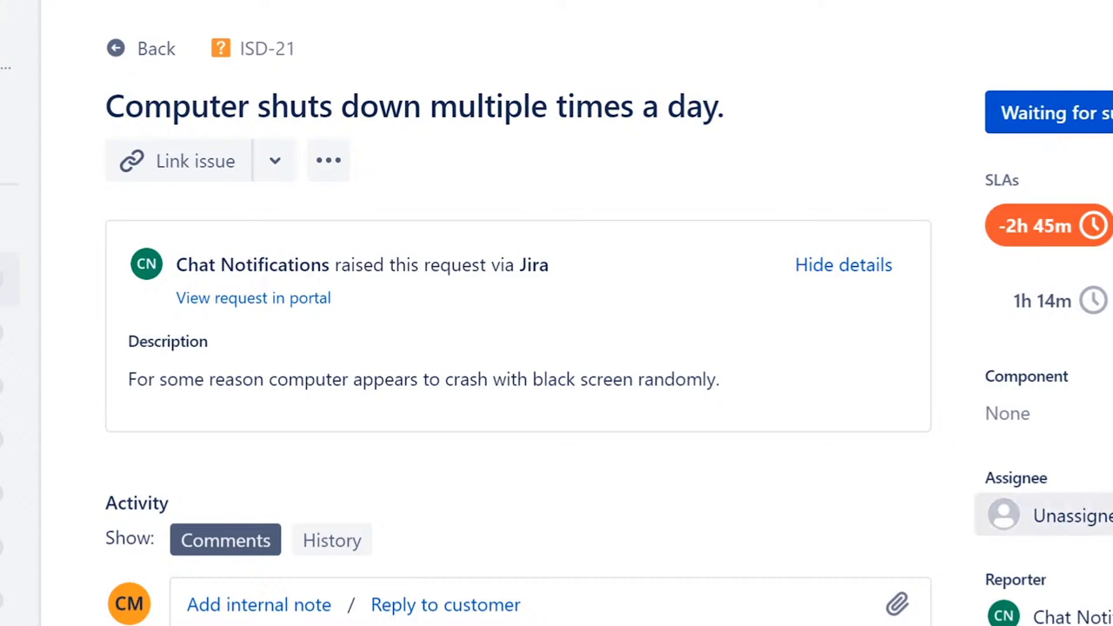
pyautogui.click(1078, 516)
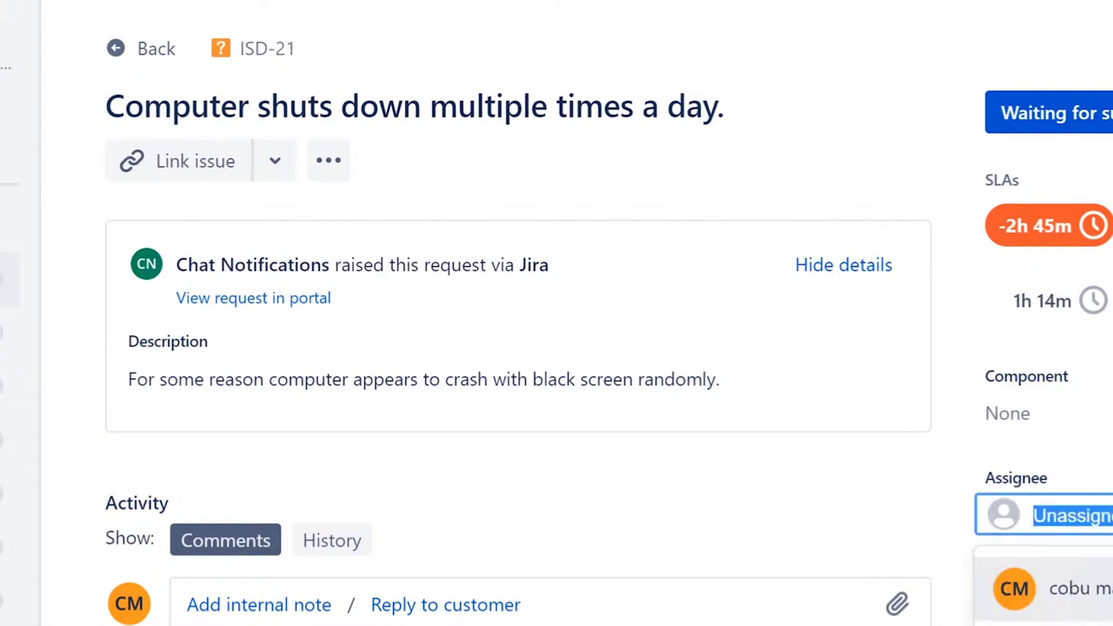
pyautogui.click(1101, 608)
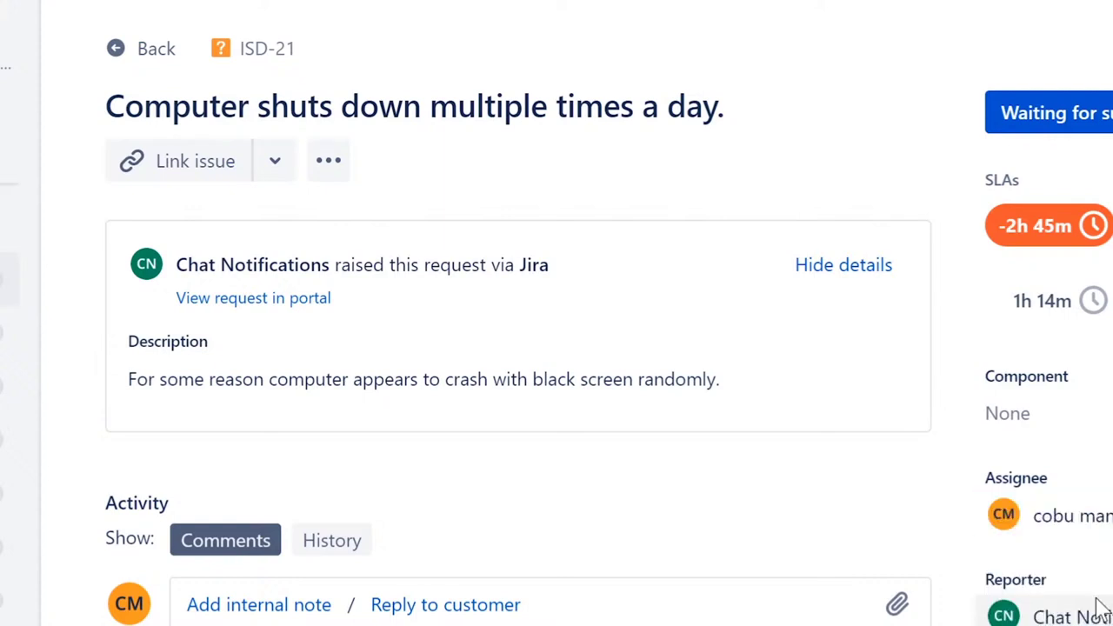
pyautogui.click(403, 607)
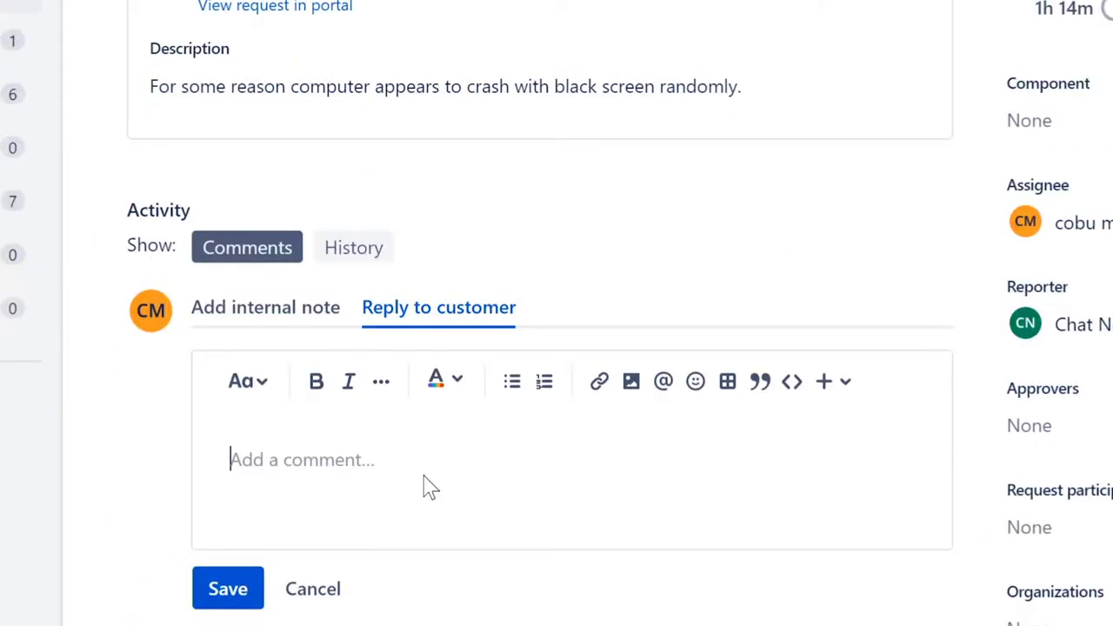
# Step: Post a reply introducing yourself from PC support, asking if shutdowns show an error or the screen simply goes dark
pyautogui.write('Hel')
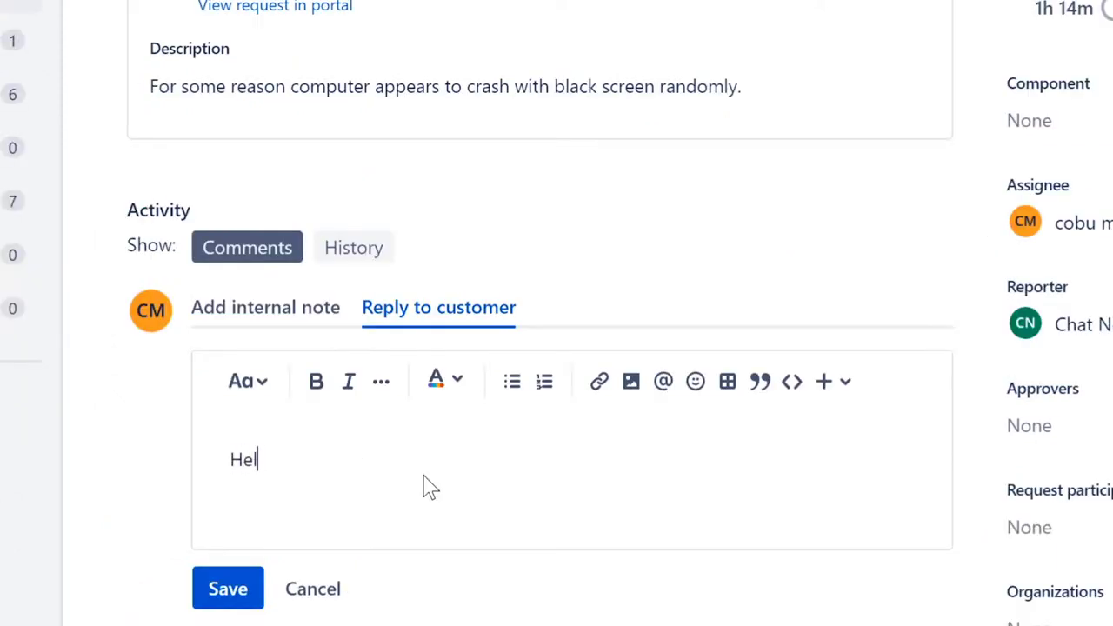
pyautogui.write('lo, this i')
pyautogui.press('BackSpace')
pyautogui.write('is Ervin with ')
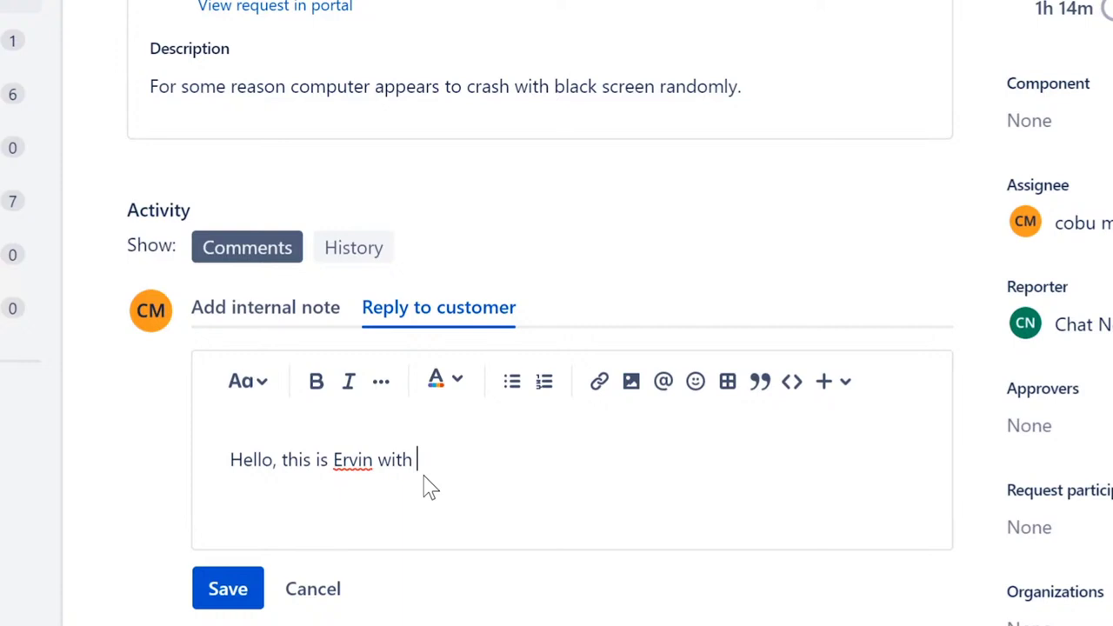
pyautogui.write('Pc suppor')
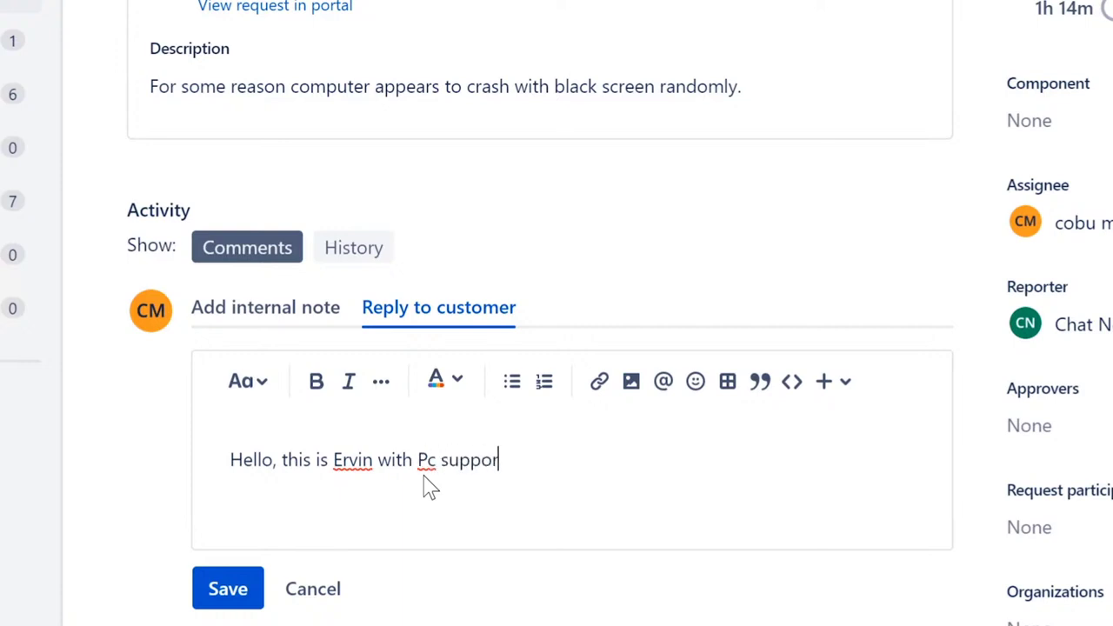
pyautogui.write('t. When your ')
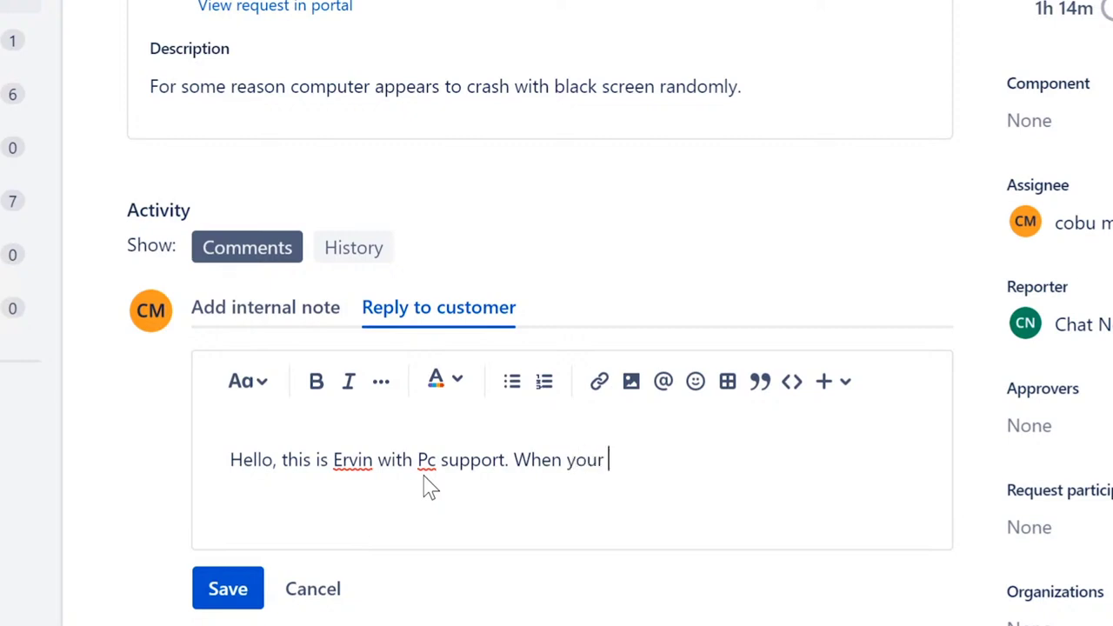
pyautogui.write('computer d')
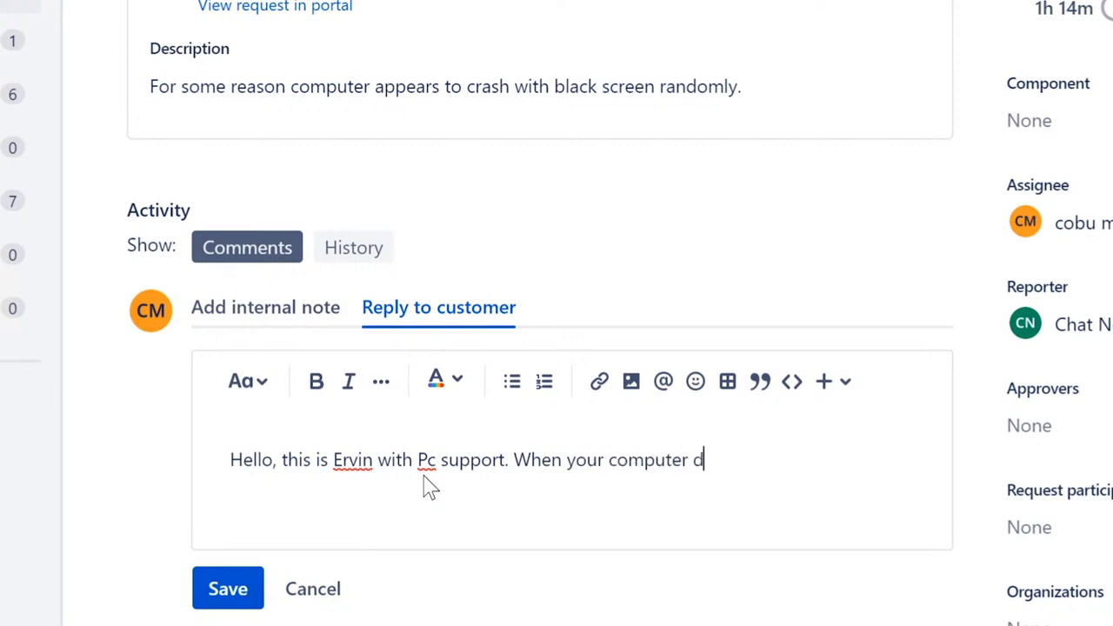
pyautogui.press('BackSpace')
pyautogui.write('shutd')
pyautogui.press('BackSpace')
pyautogui.write('s down...')
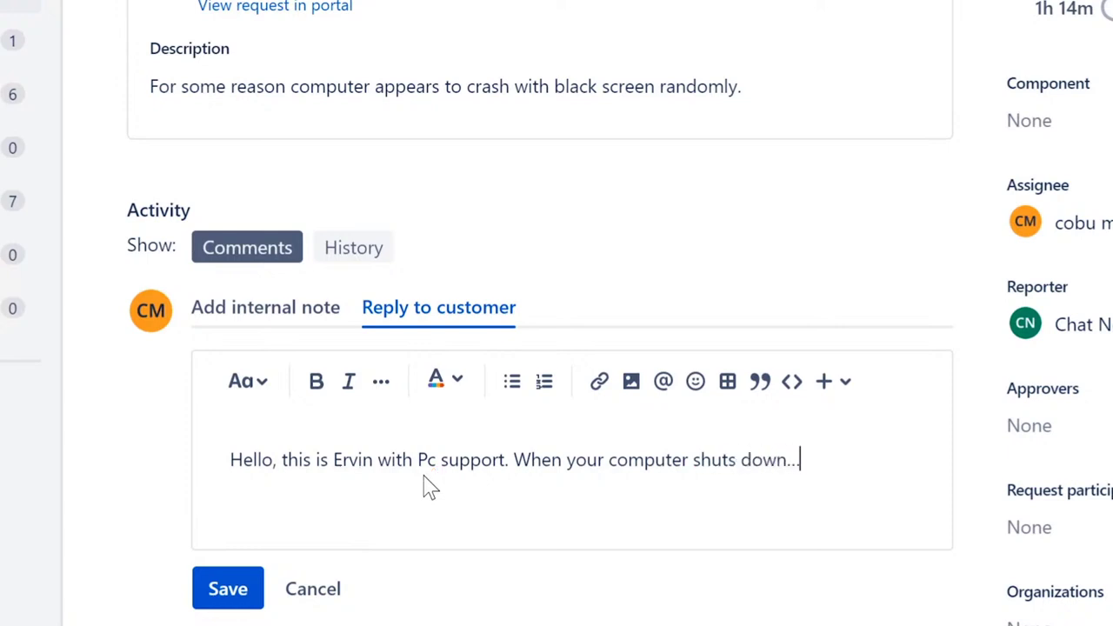
pyautogui.write(' does it giv')
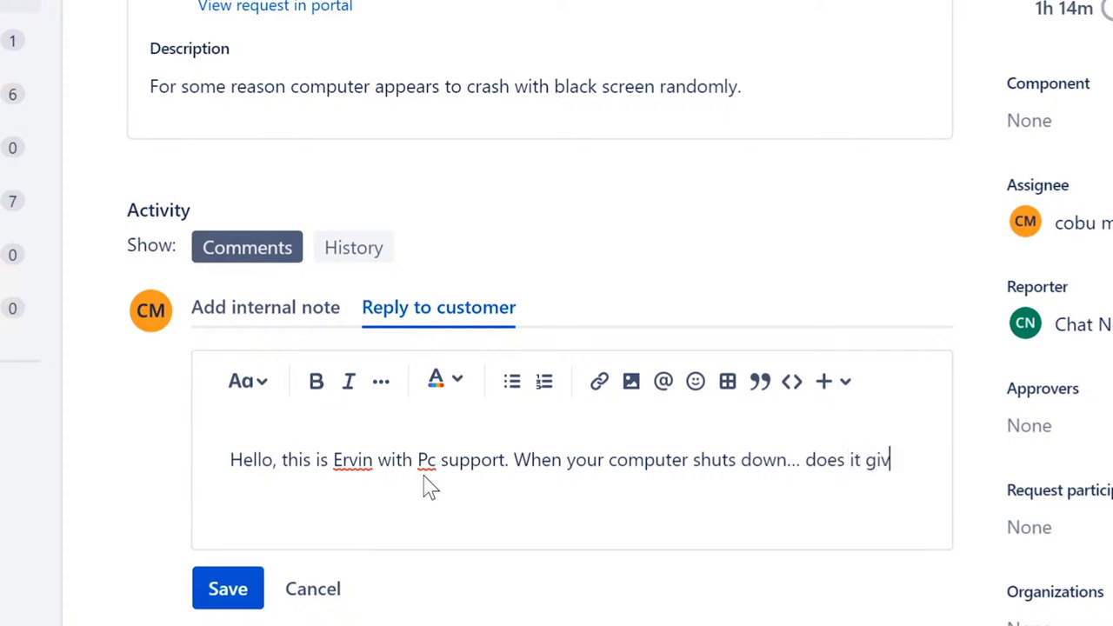
pyautogui.write('e you any e')
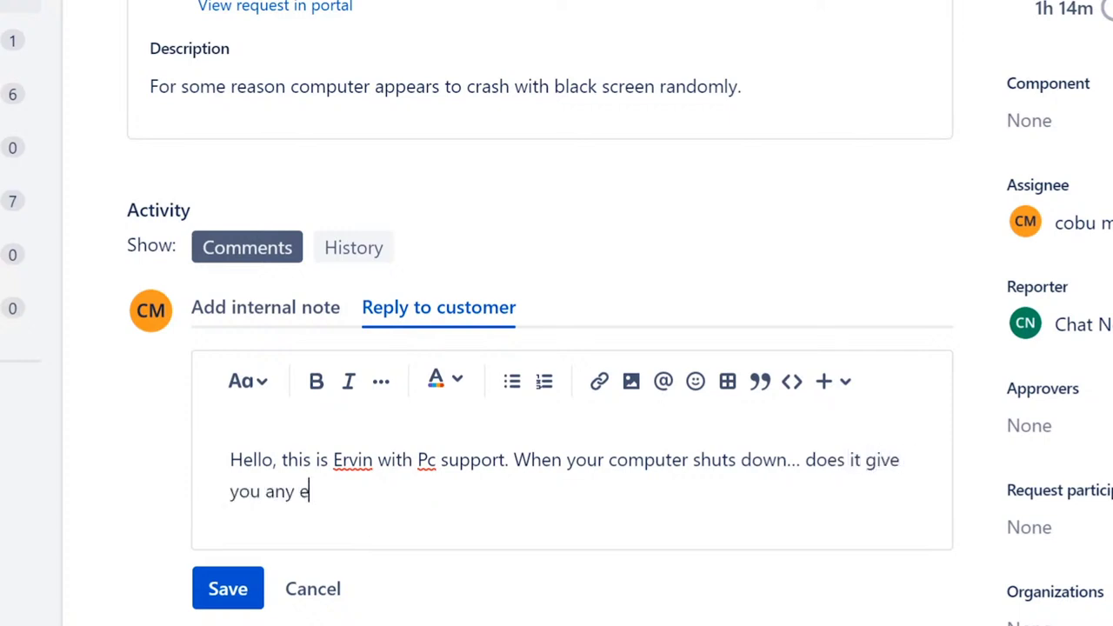
pyautogui.write('rror or doe')
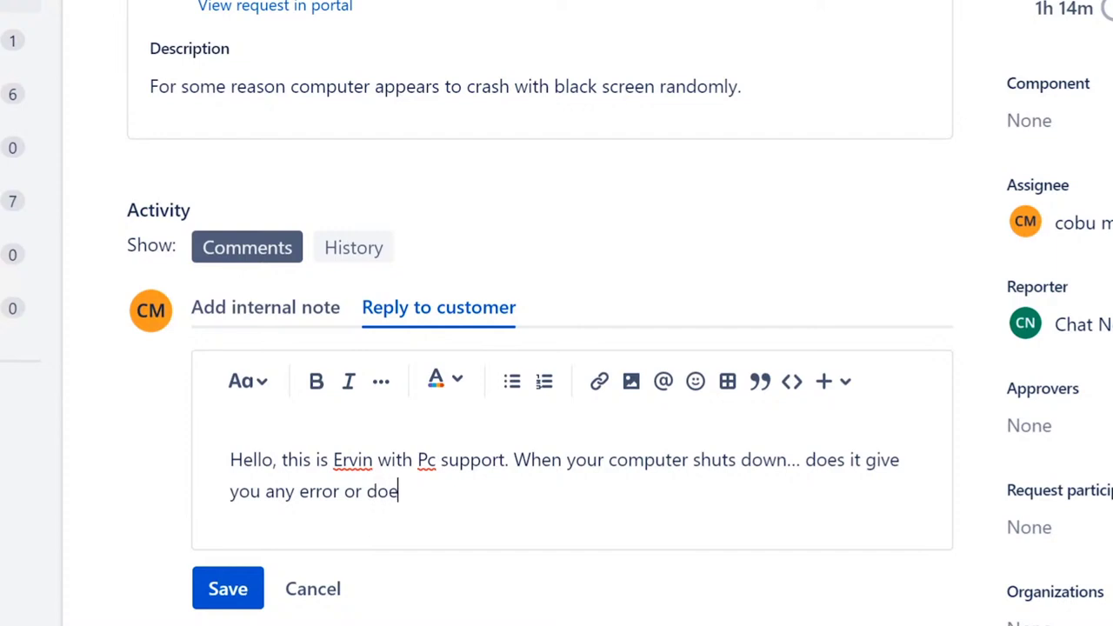
pyautogui.write('s screen ')
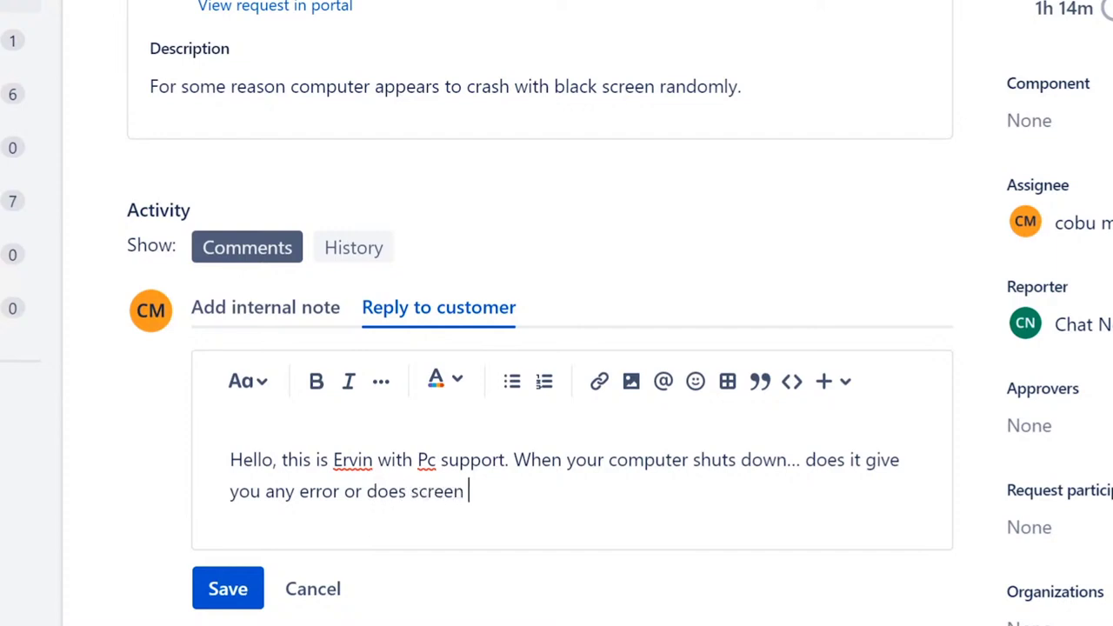
pyautogui.write('simply go da')
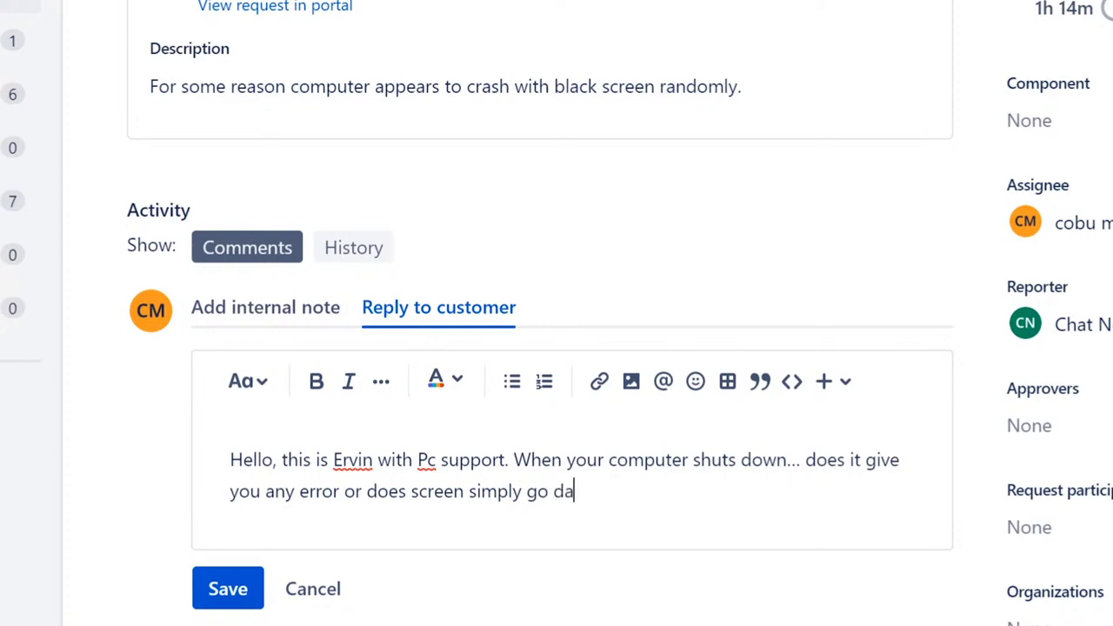
pyautogui.write('rk?')
pyautogui.press('BackSpace')
pyautogui.press('BackSpace')
pyautogui.press('BackSpace')
pyautogui.press('BackSpace')
pyautogui.press('BackSpace')
pyautogui.press('BackSpace')
pyautogui.press('BackSpace')
pyautogui.press('BackSpace')
pyautogui.press('BackSpace')
pyautogui.press('BackSpace')
pyautogui.press('BackSpace')
pyautogui.press('BackSpace')
pyautogui.press('BackSpace')
pyautogui.press('BackSpace')
pyautogui.press('BackSpace')
pyautogui.press('BackSpace')
pyautogui.press('BackSpace')
pyautogui.press('BackSpace')
pyautogui.press('BackSpace')
pyautogui.press('BackSpace')
pyautogui.press('BackSpace')
pyautogui.press('BackSpace')
pyautogui.press('BackSpace')
pyautogui.press('BackSpace')
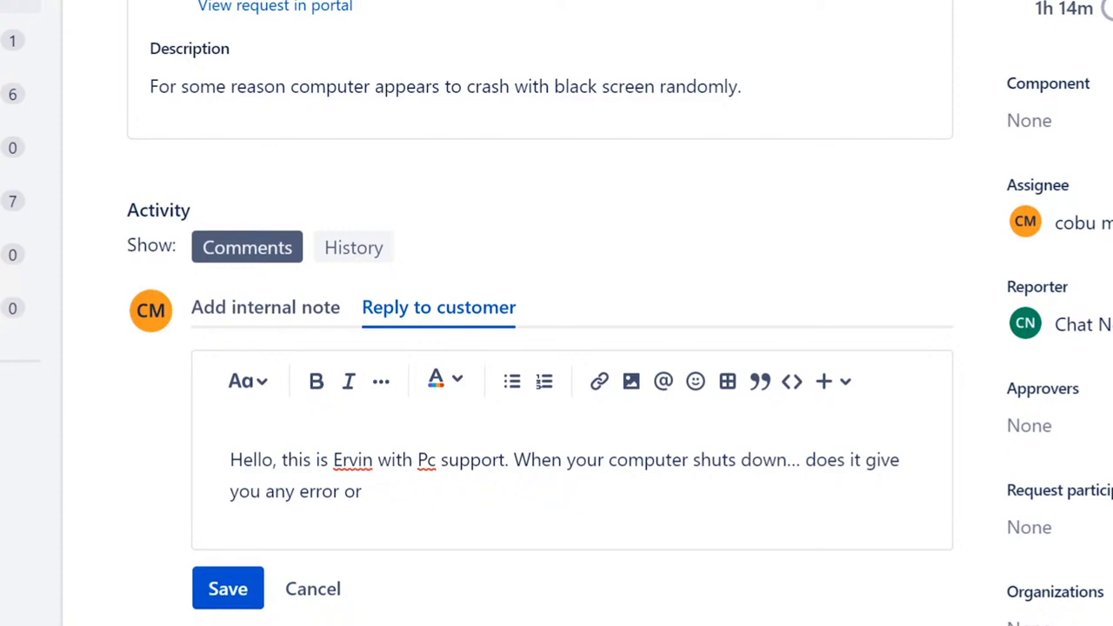
pyautogui.hotkey('ctrl', 'z')
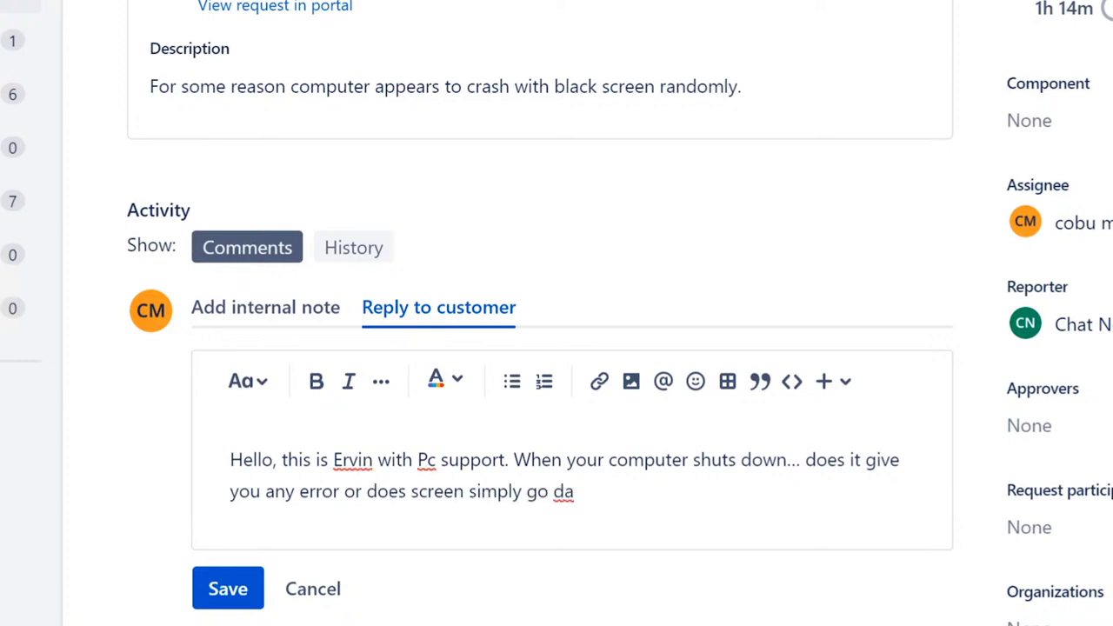
pyautogui.write('rk?')
pyautogui.click(218, 605)
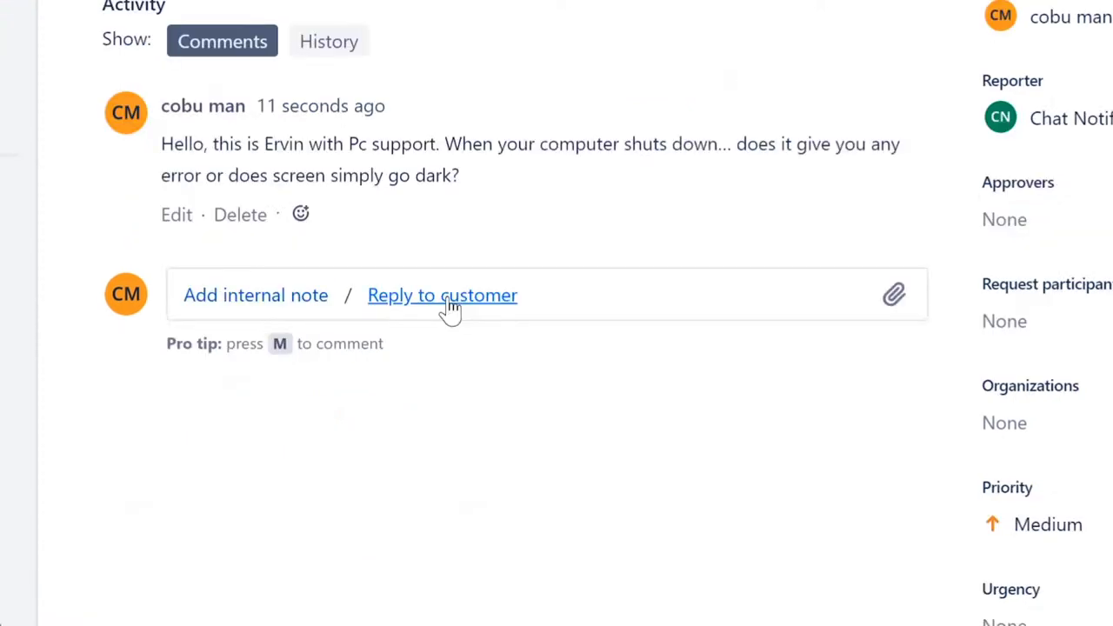
# Step: Type 'It sounds like it could a hardware issue... We will need to perform a hardware diagnostic on this computer.'
pyautogui.click(450, 302)
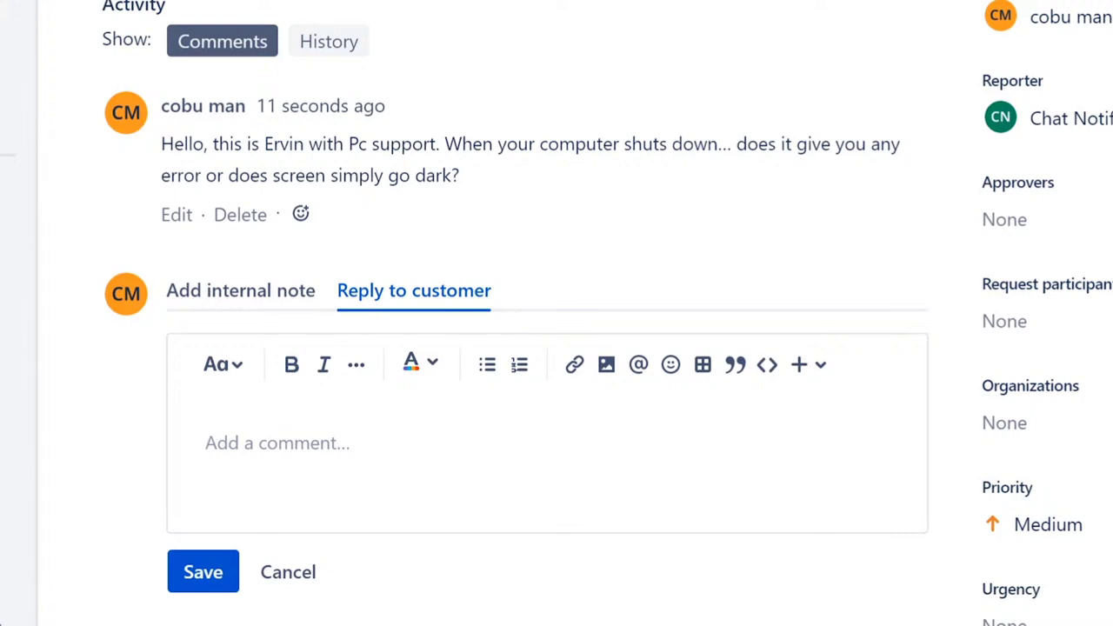
pyautogui.write('It sound')
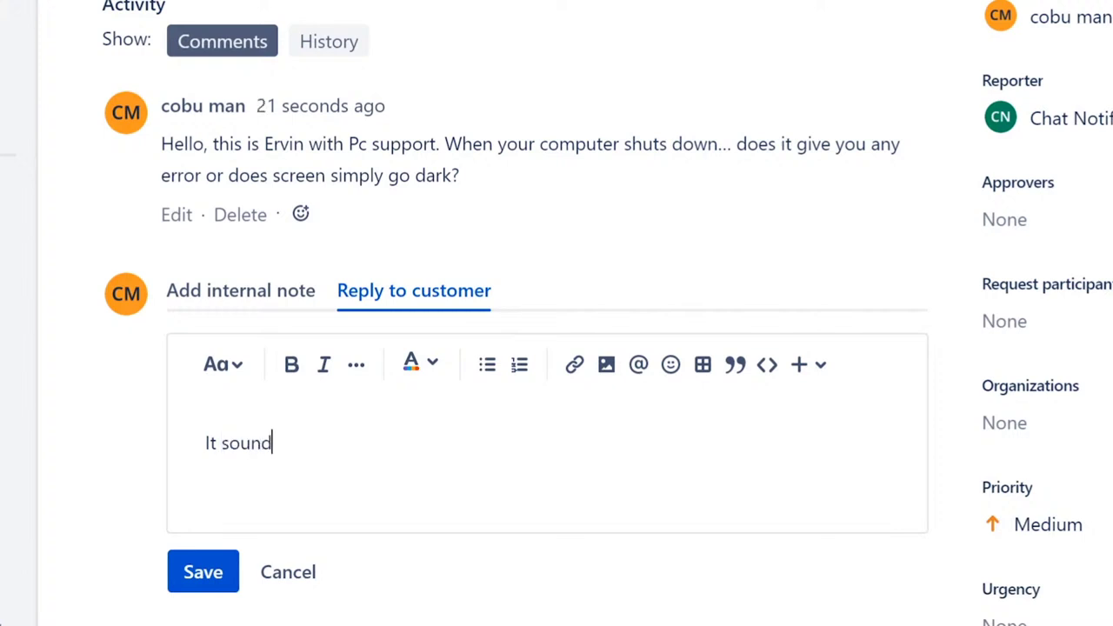
pyautogui.write('s like it coul')
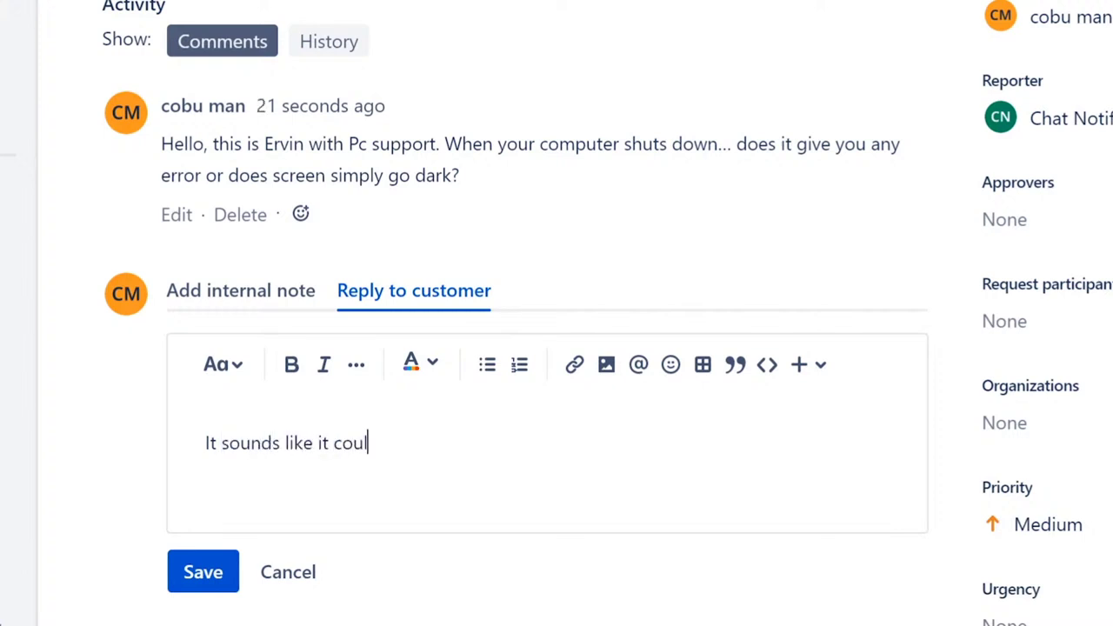
pyautogui.write('d a hardware issue')
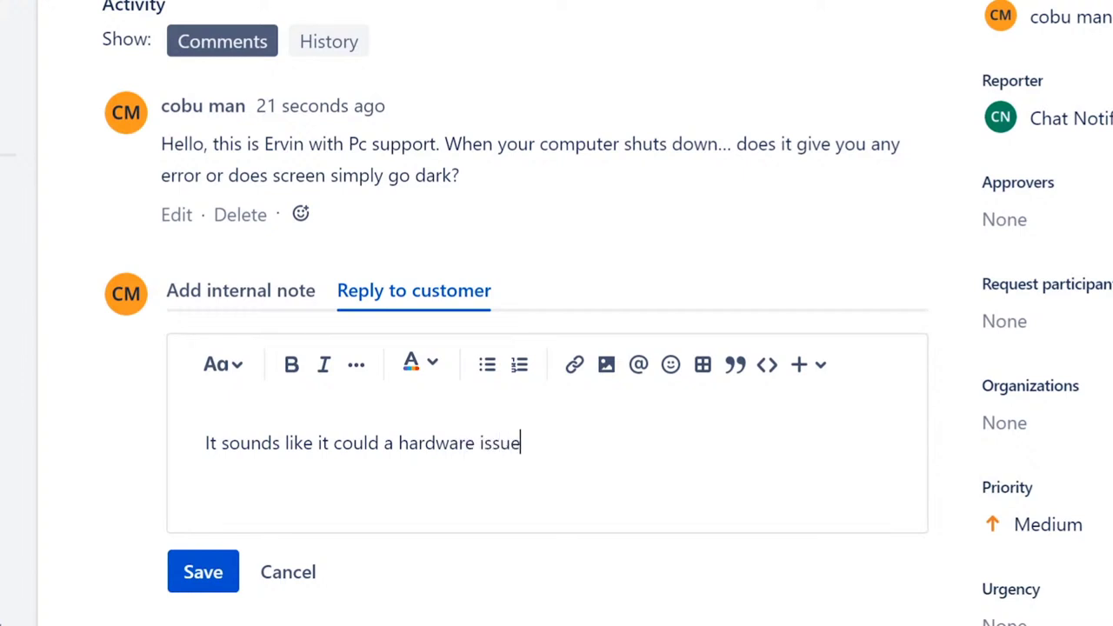
pyautogui.write('... We will need to di')
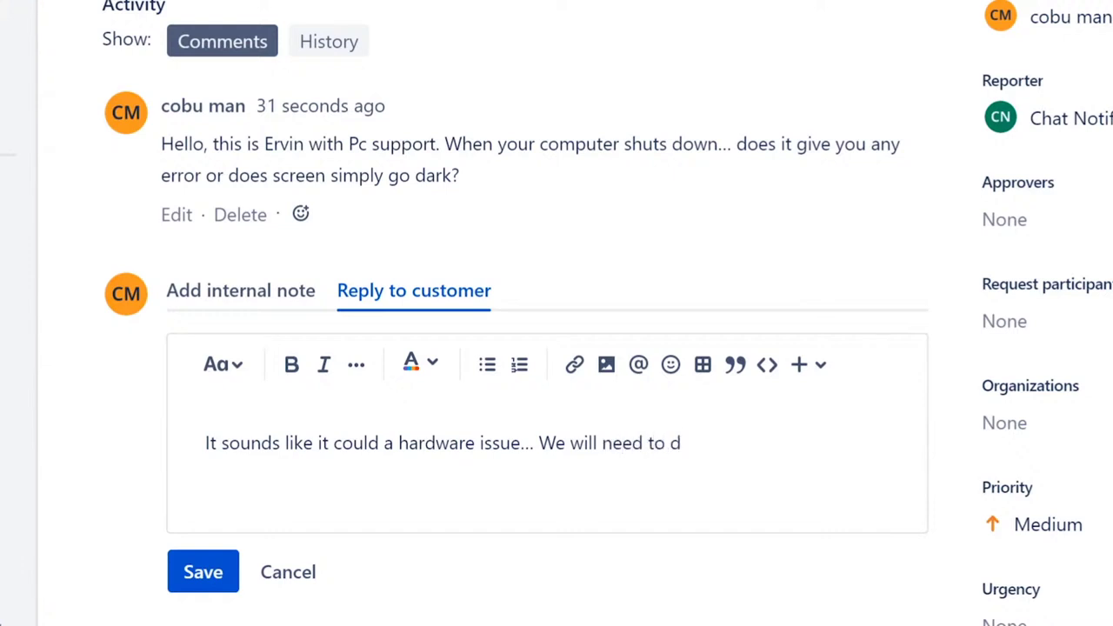
pyautogui.press('BackSpace')
pyautogui.write('performa')
pyautogui.press('BackSpace')
pyautogui.write('a di')
pyautogui.press('BackSpace')
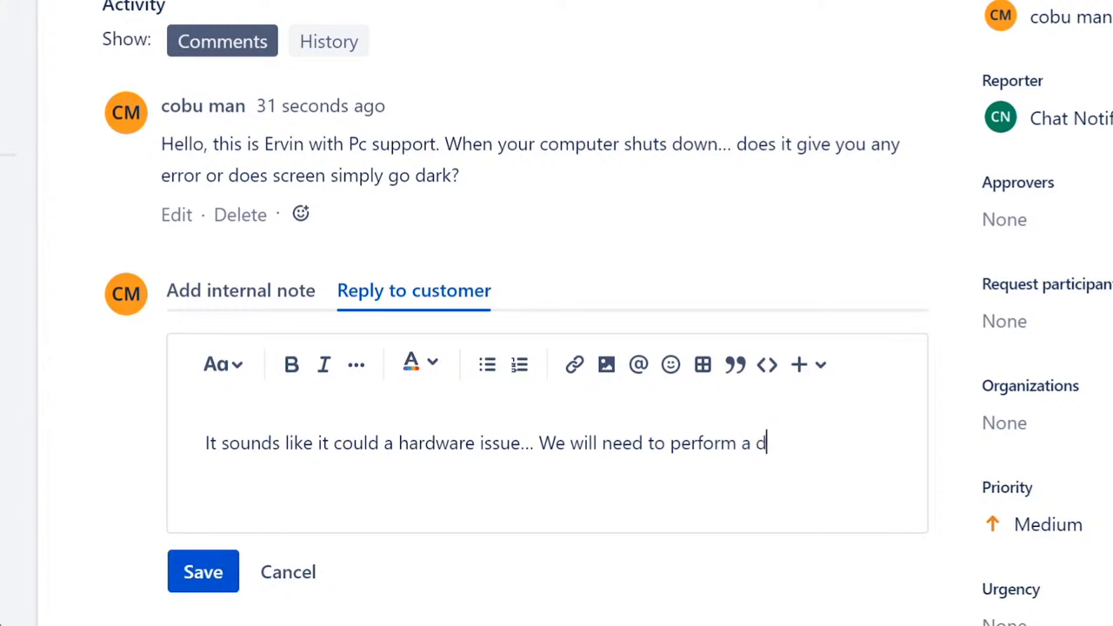
pyautogui.press('BackSpace')
pyautogui.write('hardware')
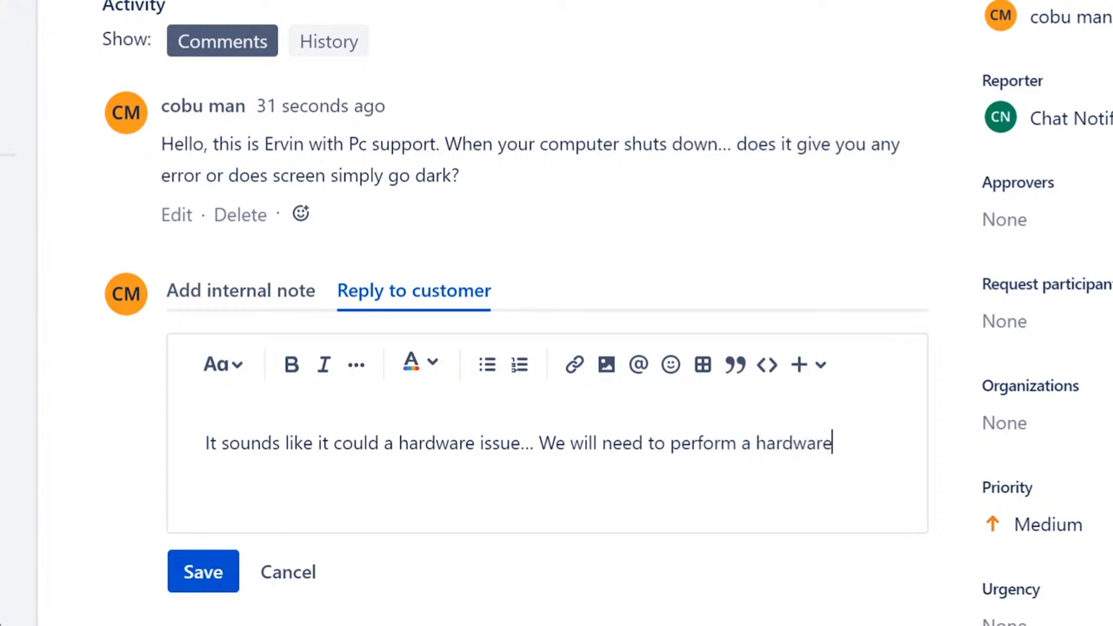
pyautogui.write(' diagionsit')
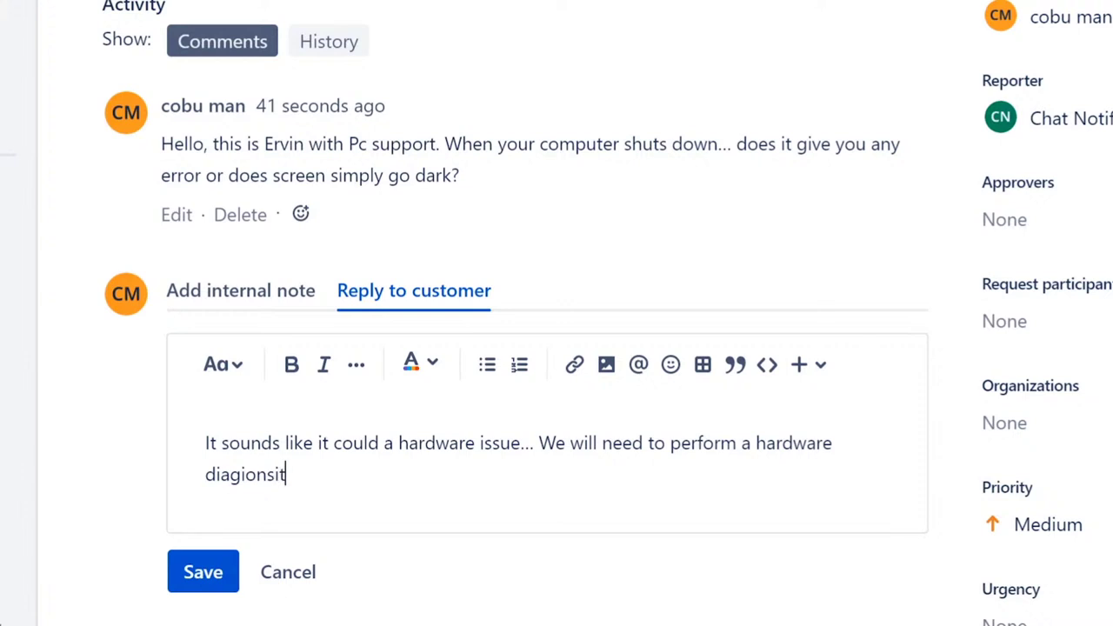
pyautogui.press('BackSpace')
pyautogui.write('tic on this P')
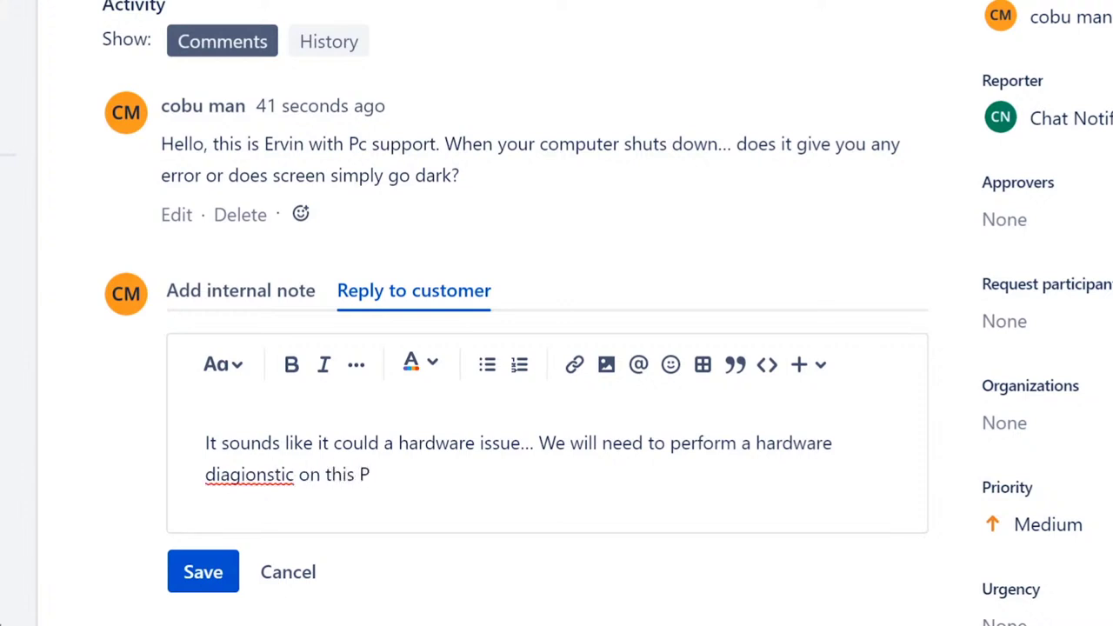
pyautogui.press('BackSpace')
pyautogui.write('computer.')
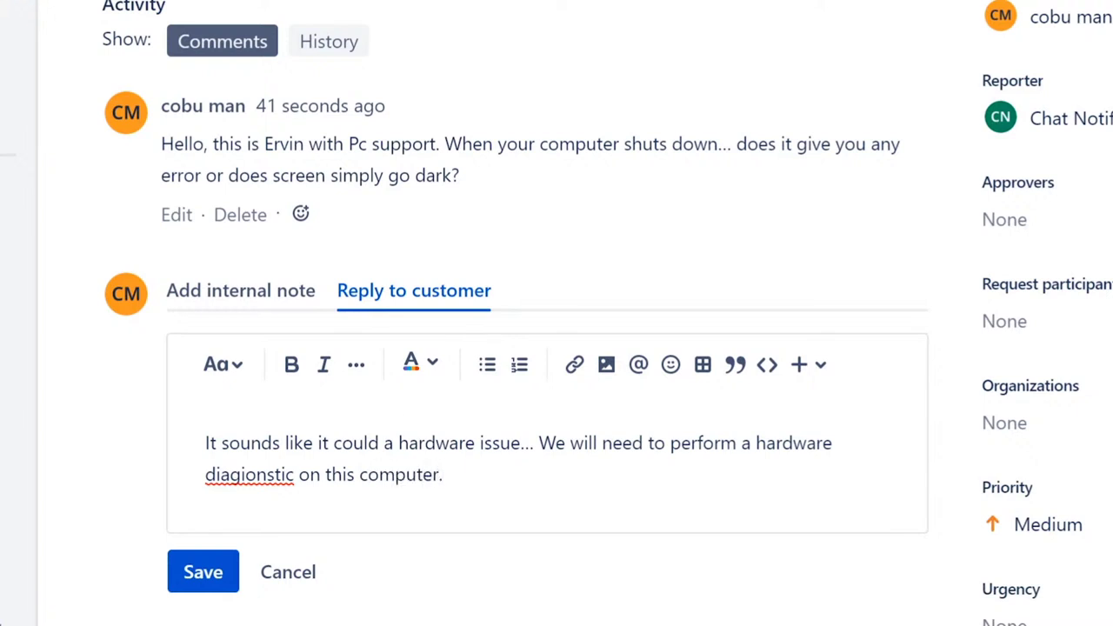
# Step: Correct the misspelled word to 'diagnostics' via spell-check and post the reply
pyautogui.rightClick(257, 474)
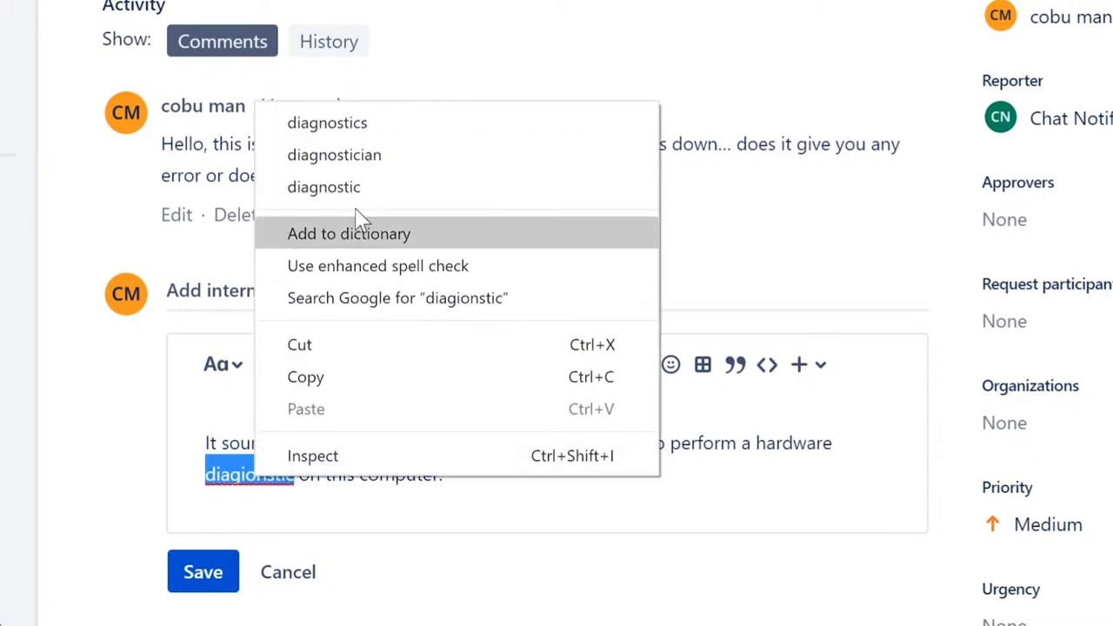
pyautogui.click(427, 131)
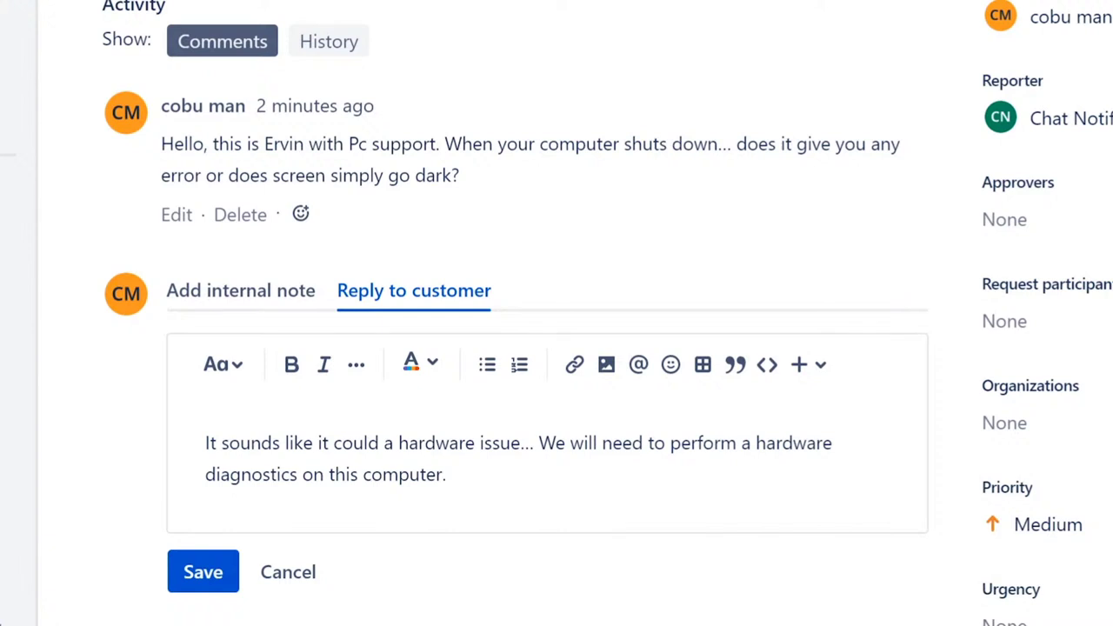
pyautogui.click(200, 575)
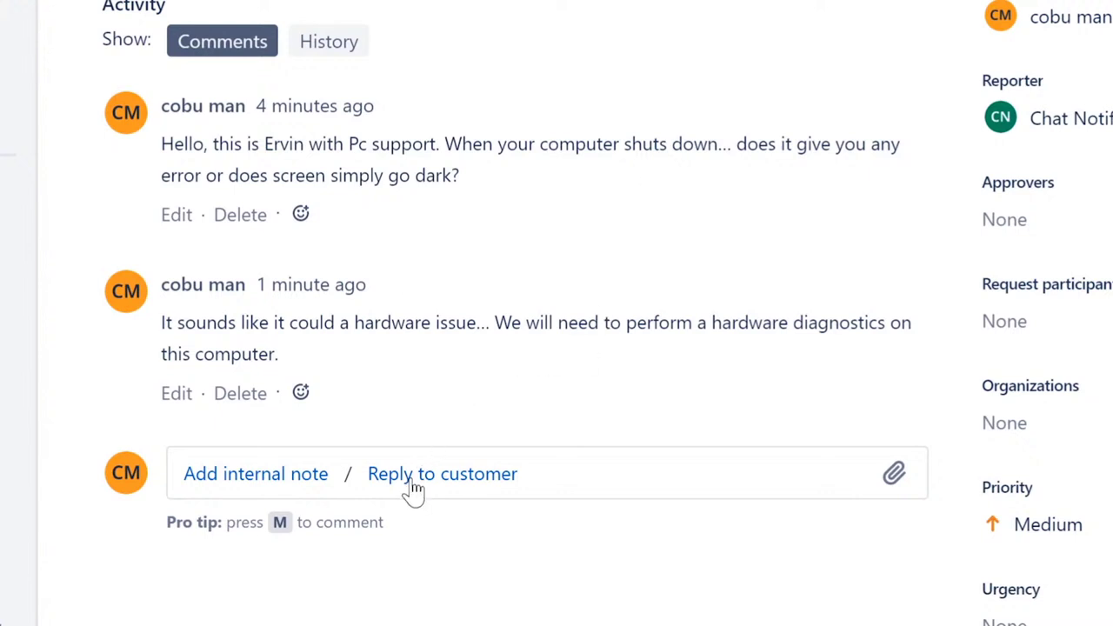
# Step: Save an internal note on ISD-21 stating the user's PC name, signed by the agent
pyautogui.click(722, 493)
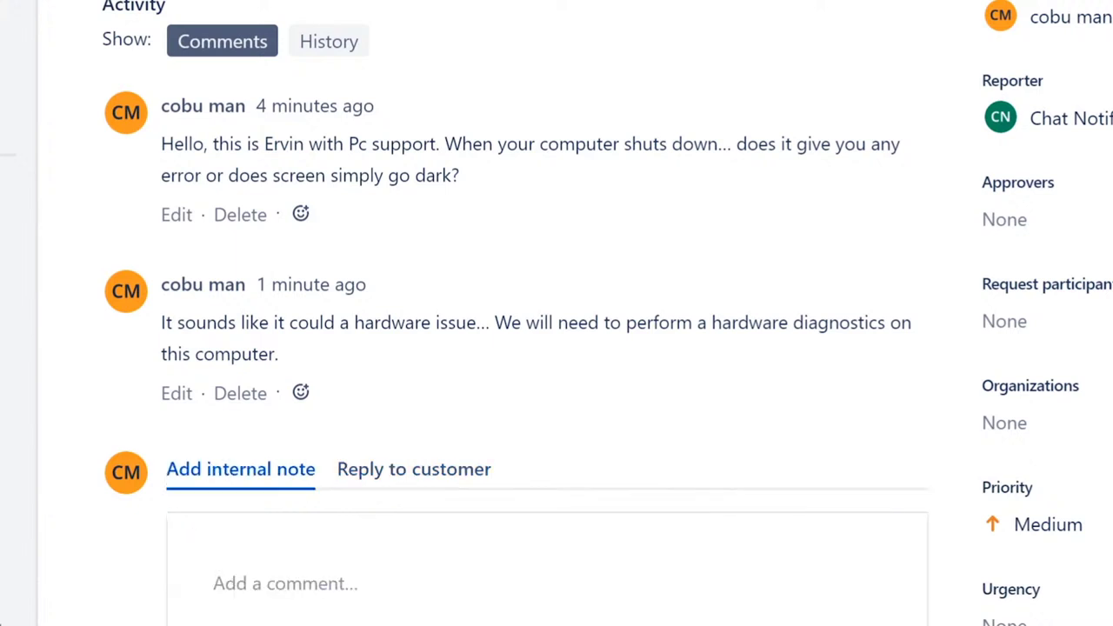
pyautogui.click(355, 595)
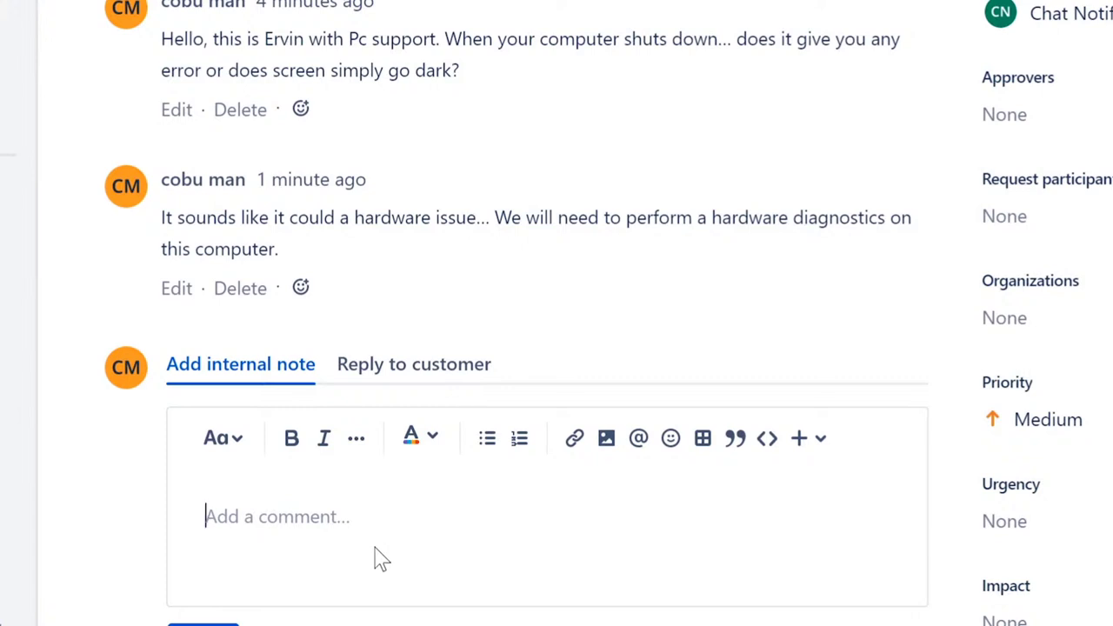
pyautogui.write("User'")
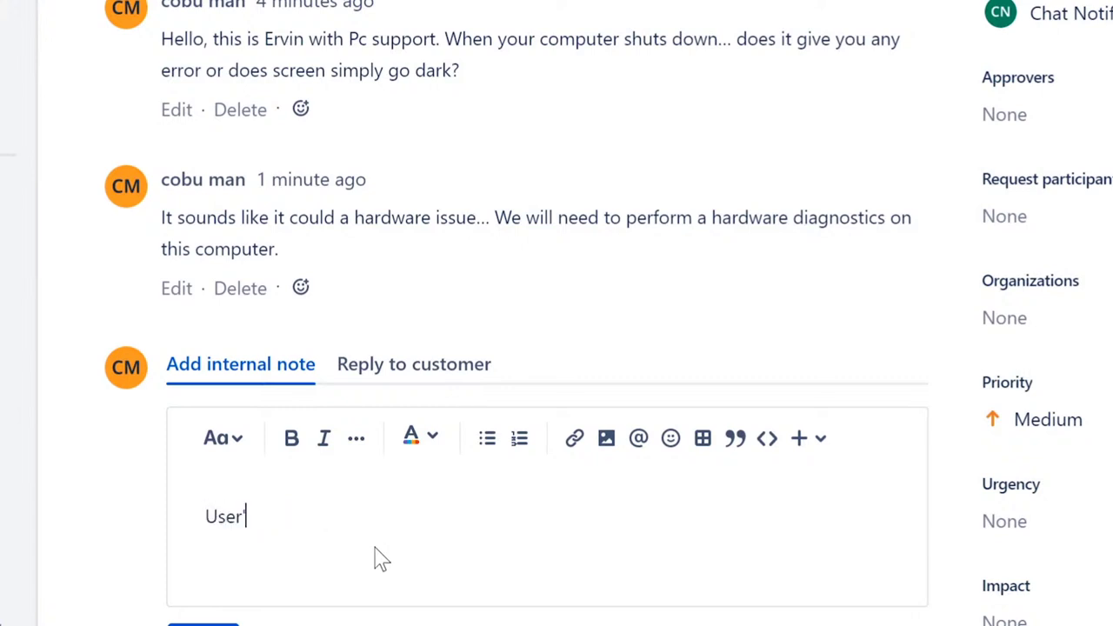
pyautogui.write('s Pc name is cobu')
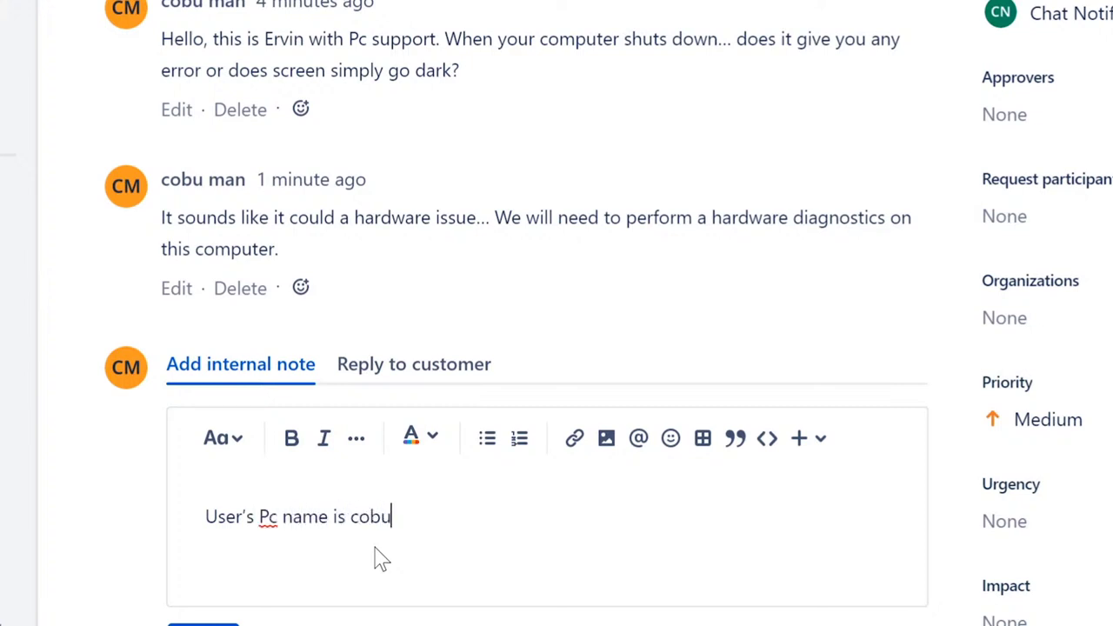
pyautogui.write('man1. ')
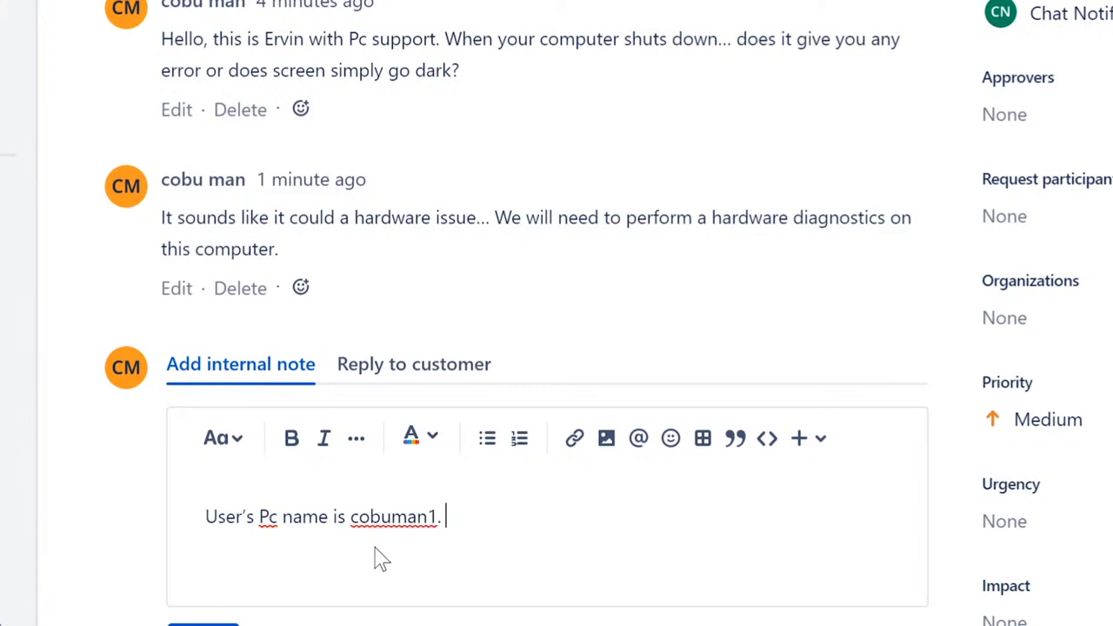
pyautogui.write('Ervin')
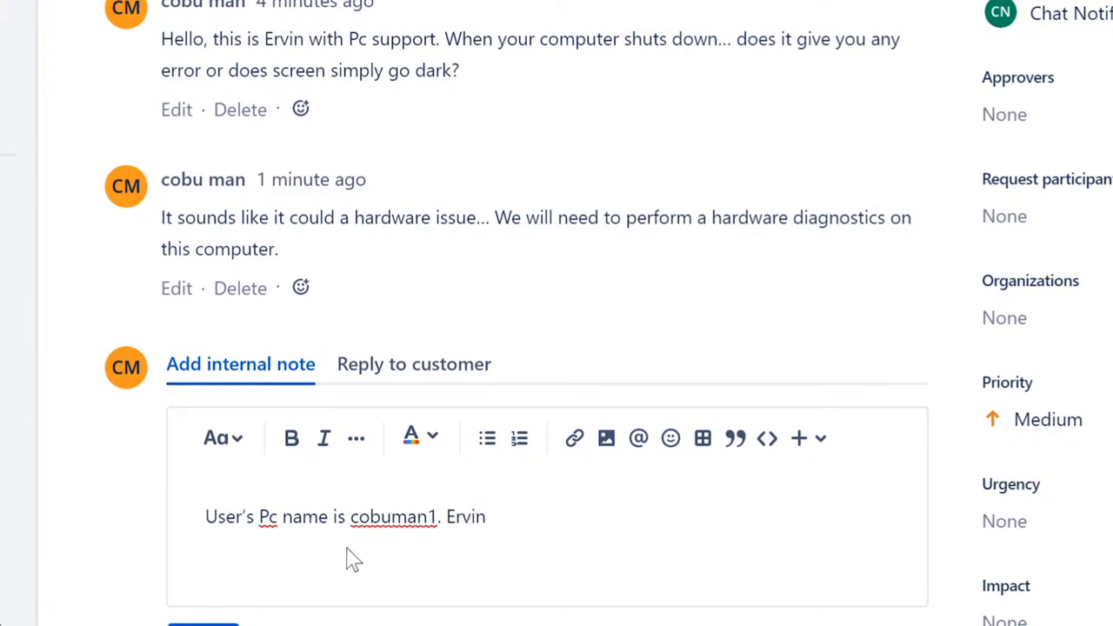
pyautogui.hotkey('ctrl', 'Return')
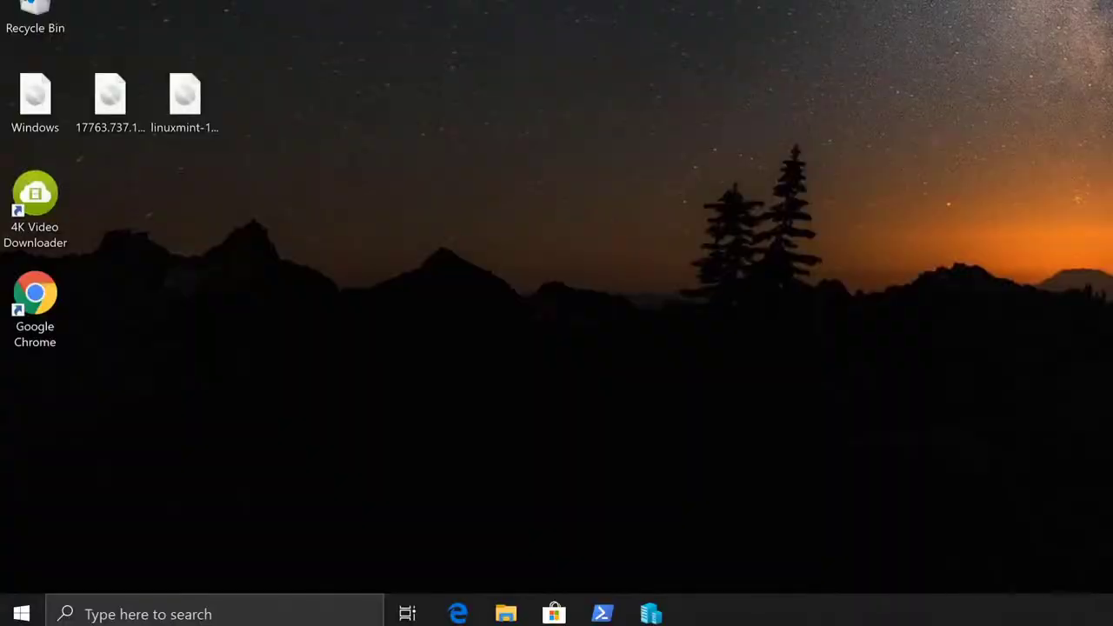
# Step: Launch Event Viewer from the Start right-click menu, enlarge its window, and select Windows Logs > System
pyautogui.rightClick(22, 614)
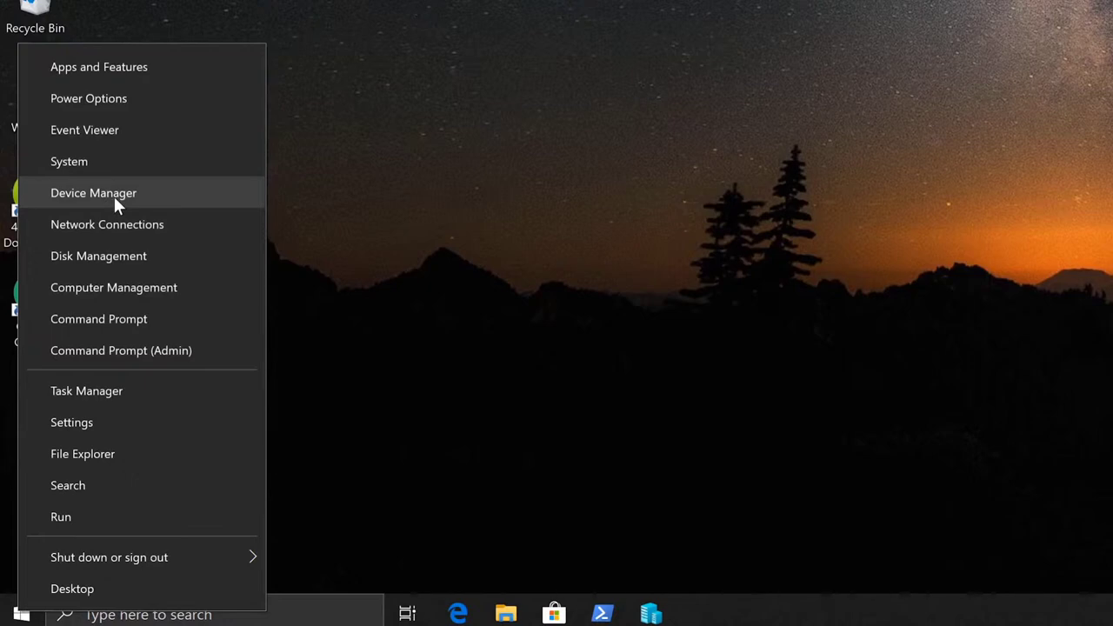
pyautogui.click(126, 131)
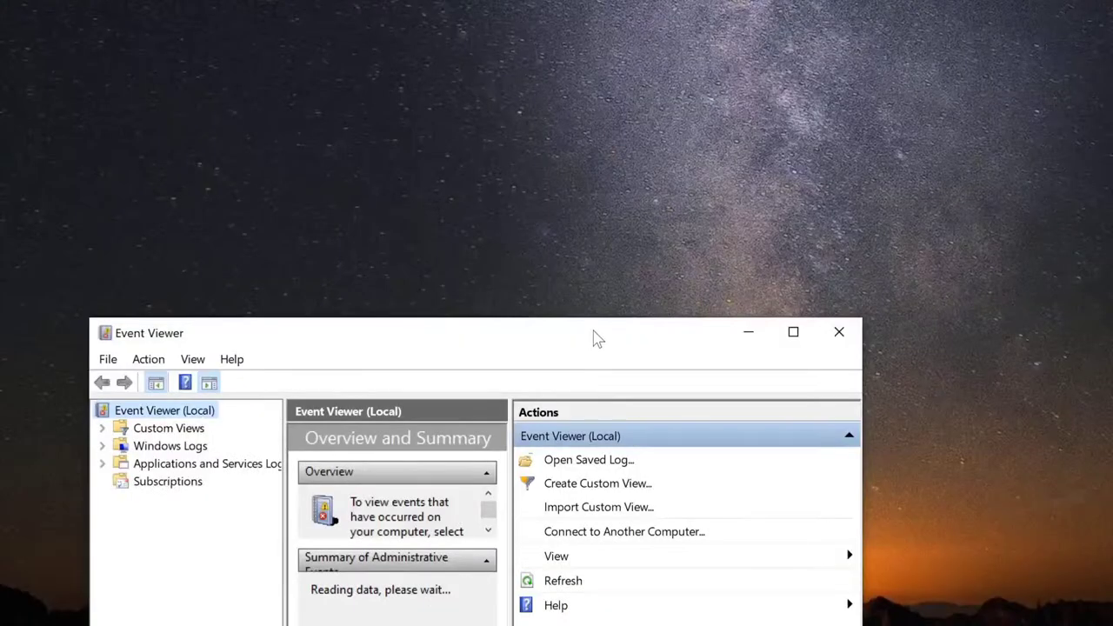
pyautogui.moveTo(597, 340); pyautogui.dragTo(635, 25)
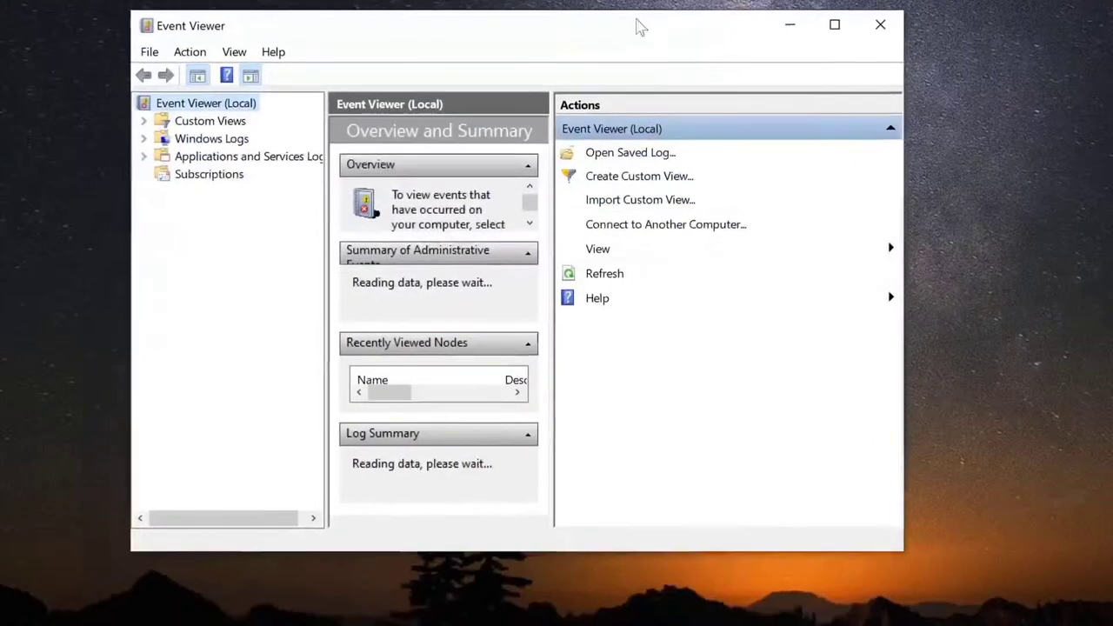
pyautogui.moveTo(913, 551); pyautogui.dragTo(1080, 625)
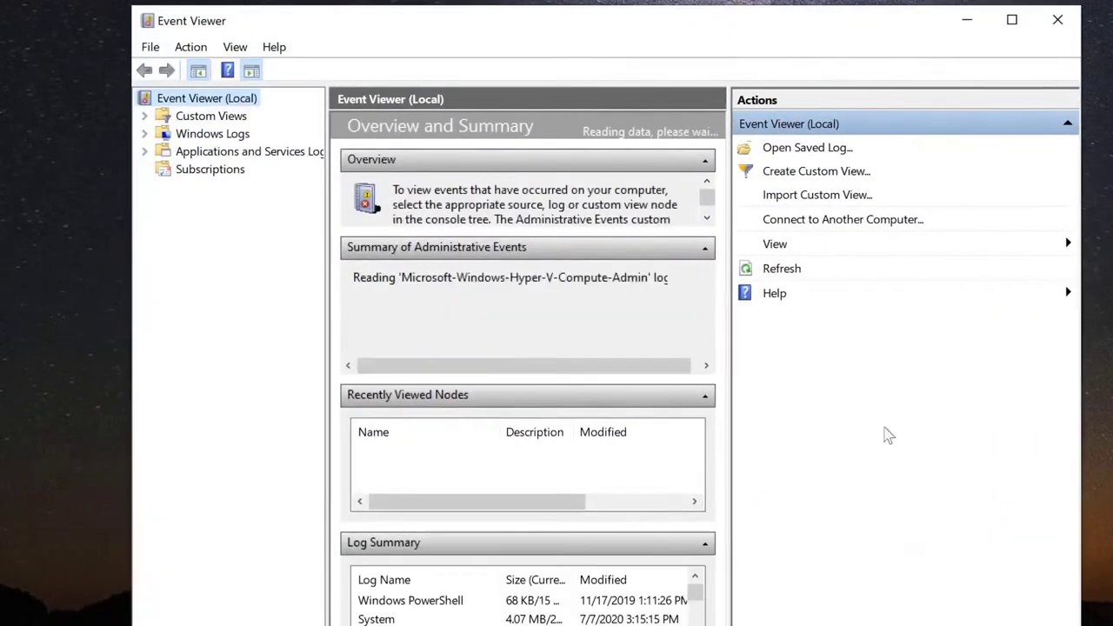
pyautogui.click(146, 135)
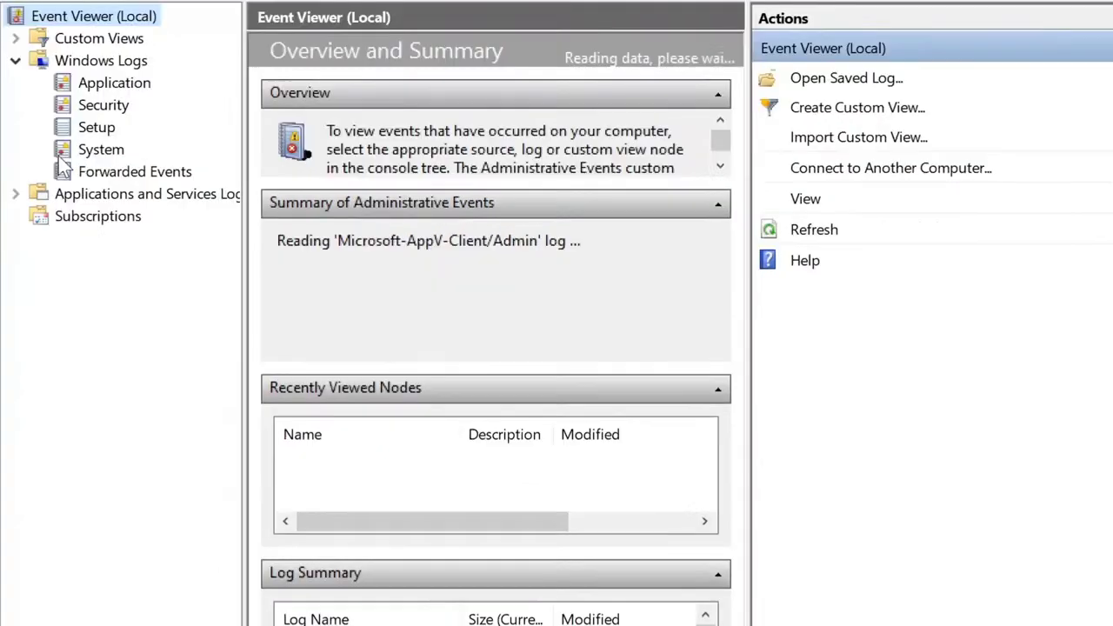
pyautogui.click(200, 205)
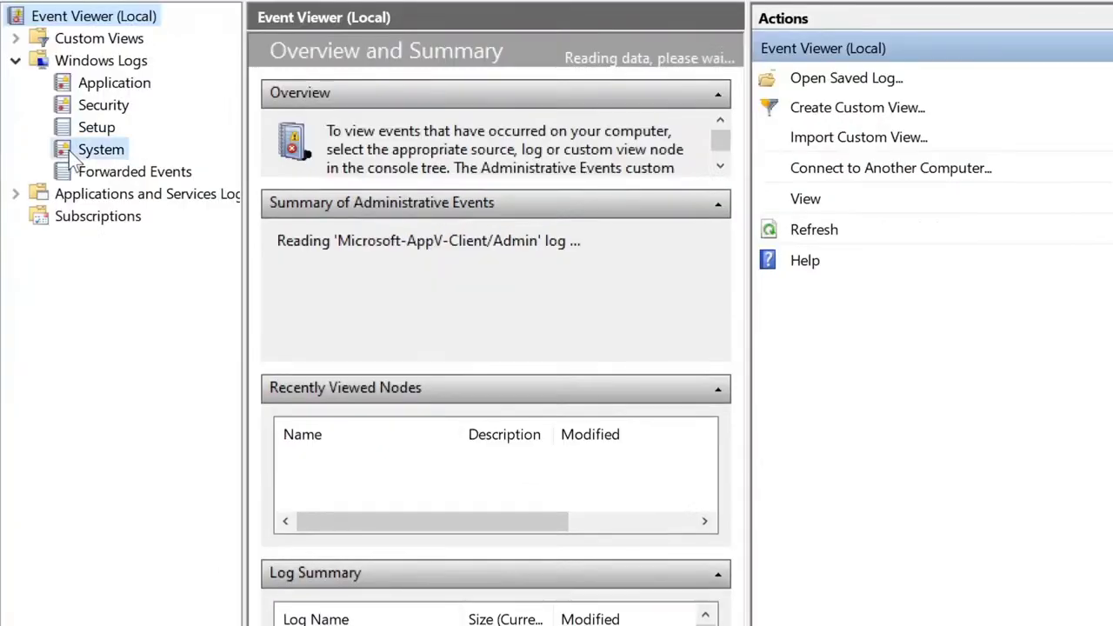
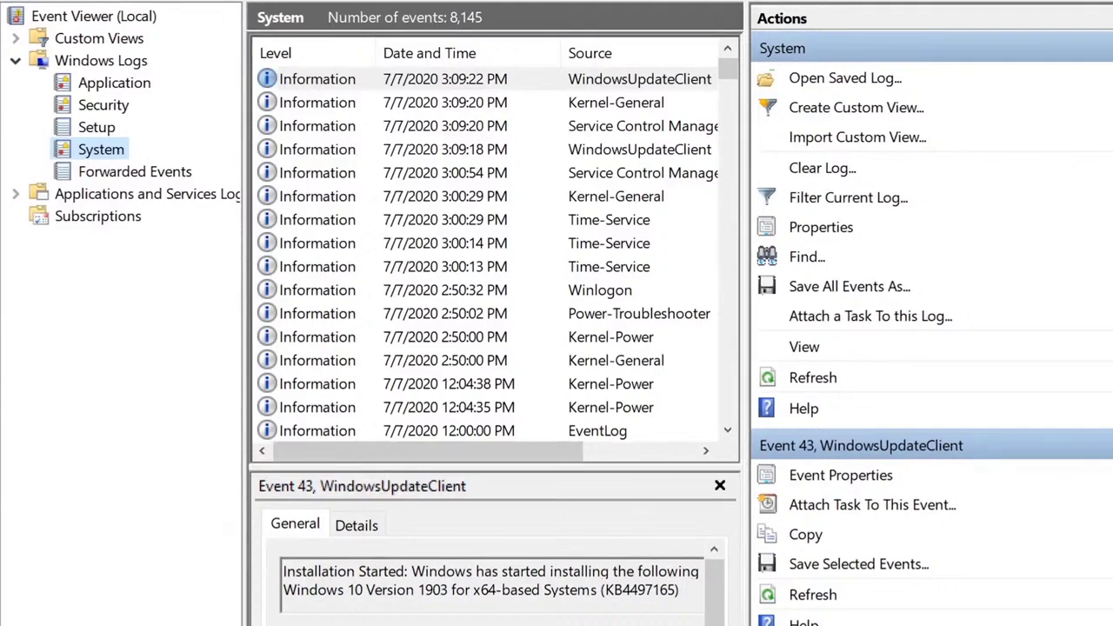
# Step: Maximize Event Viewer to show Event ID and Task Category, sort System events by Level, and browse
pyautogui.press('super+Up')
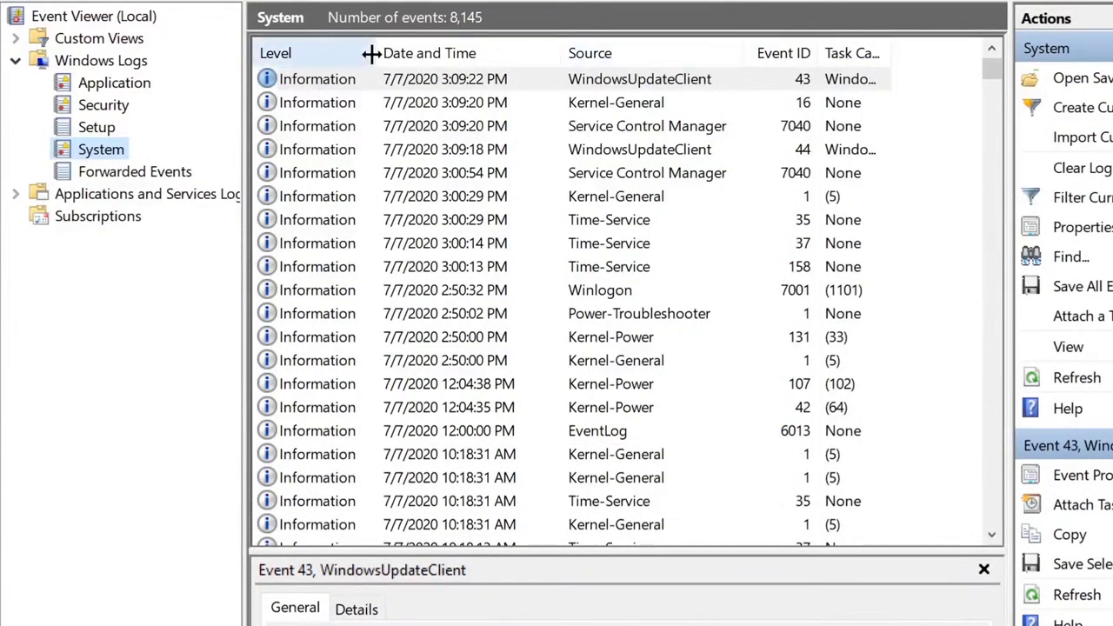
pyautogui.click(298, 50)
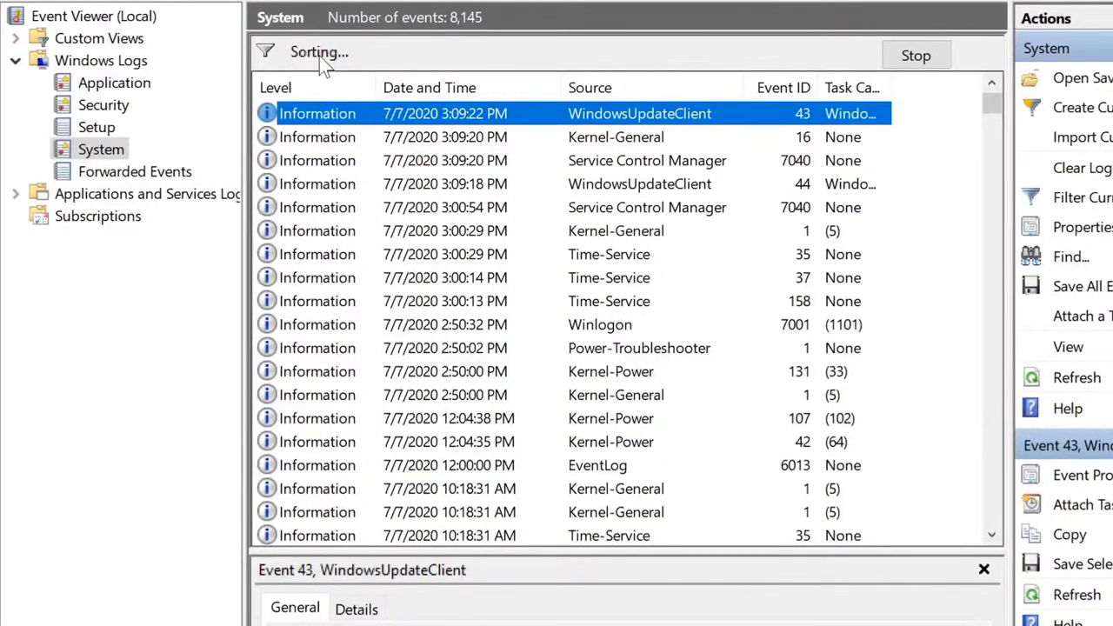
pyautogui.scroll(-2, 510, 210)
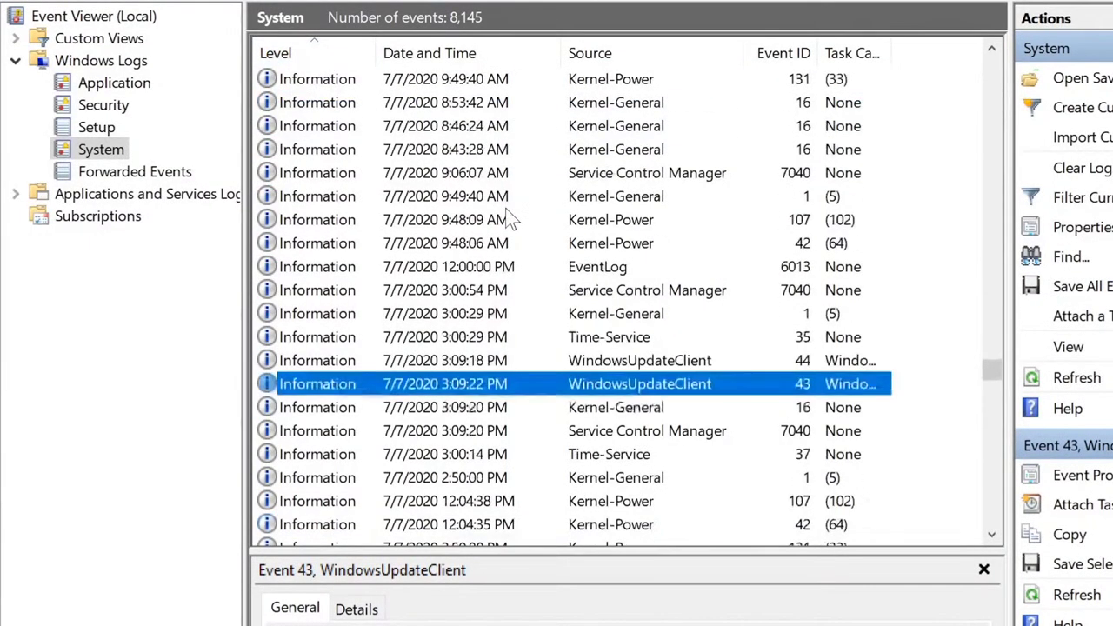
pyautogui.scroll(6, 789, 290)
pyautogui.scroll(8, 774, 290)
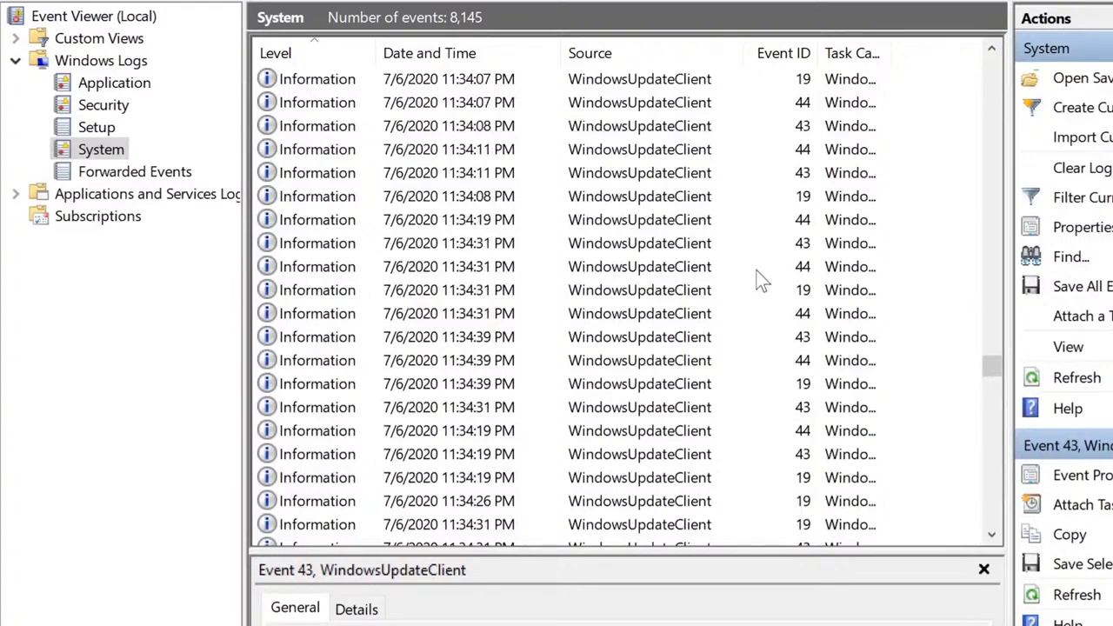
pyautogui.scroll(15, 755, 290)
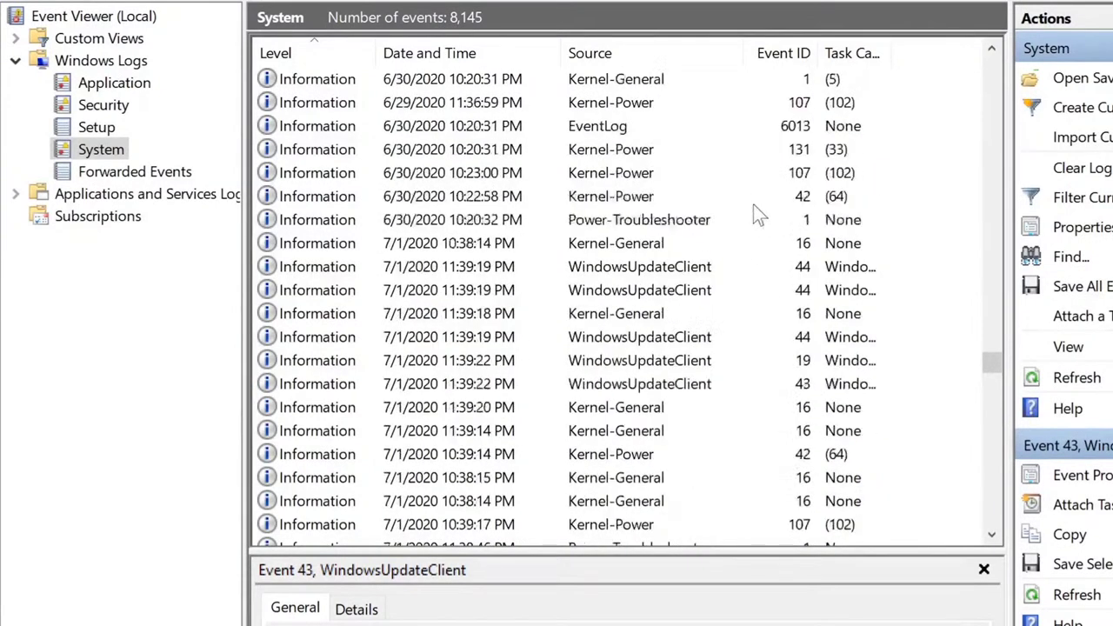
pyautogui.scroll(-15, 726, 198)
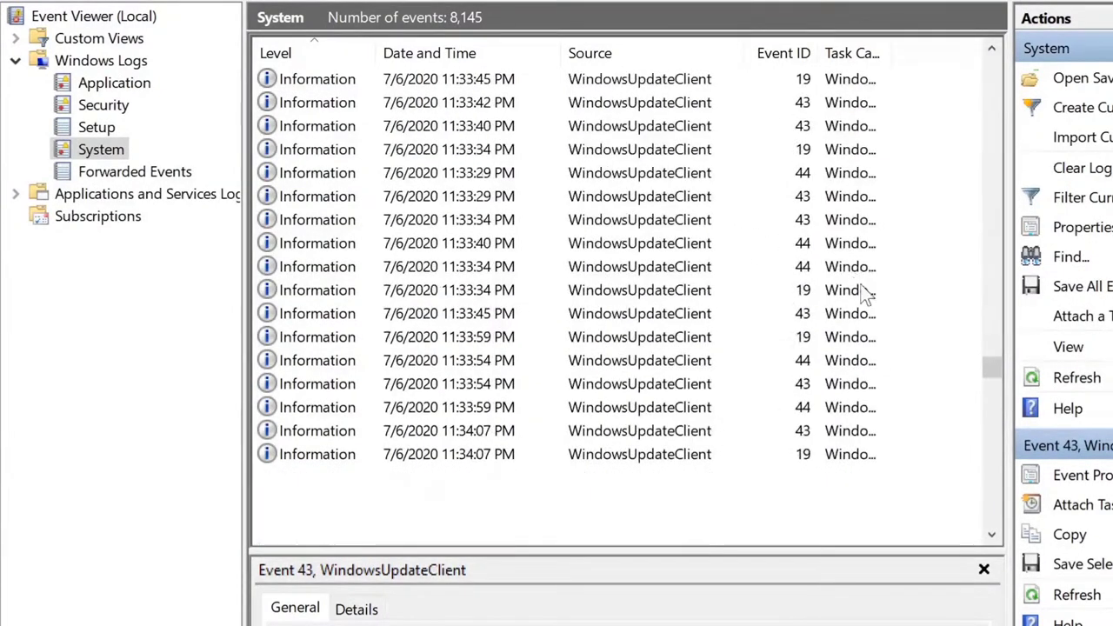
pyautogui.scroll(-12, 870, 300)
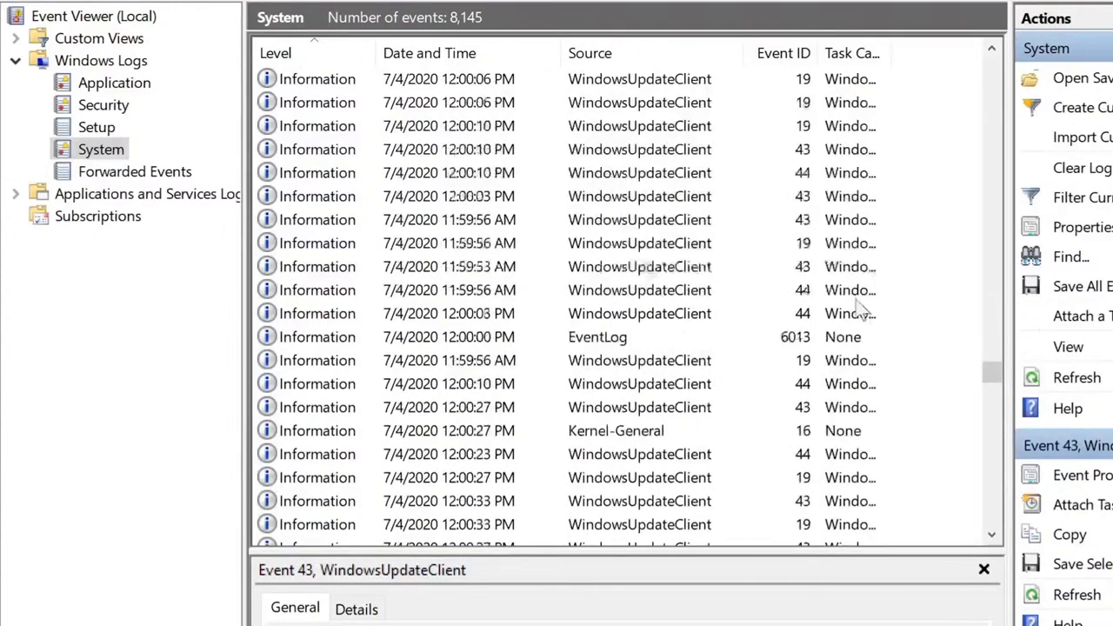
pyautogui.scroll(-5, 795, 287)
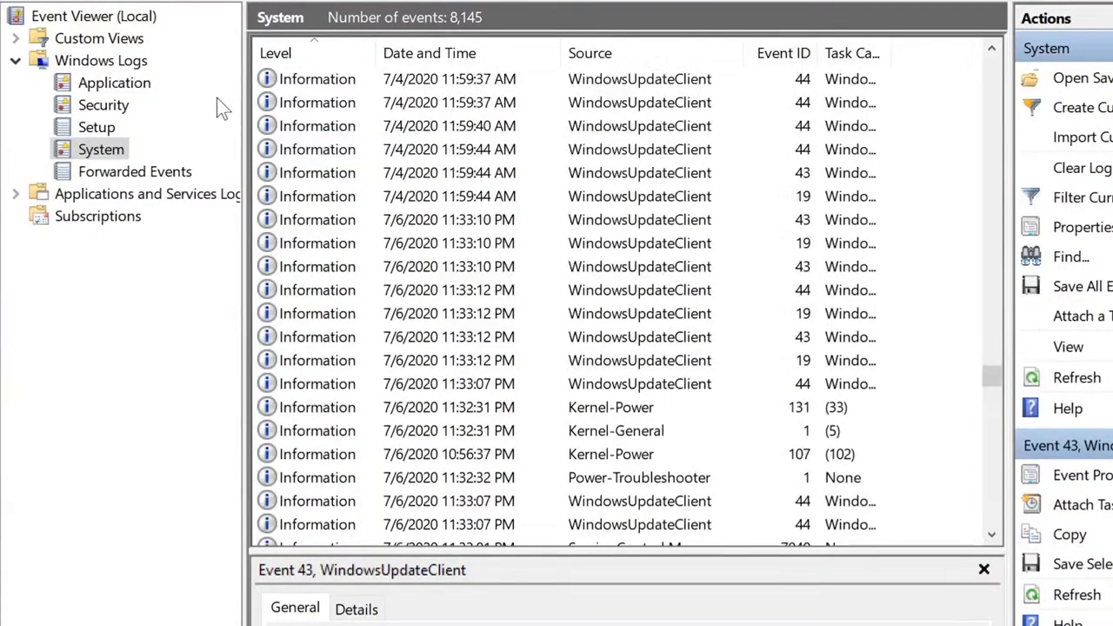
pyautogui.hscroll(1, 222, 105)
pyautogui.scroll(-10, 519, 181)
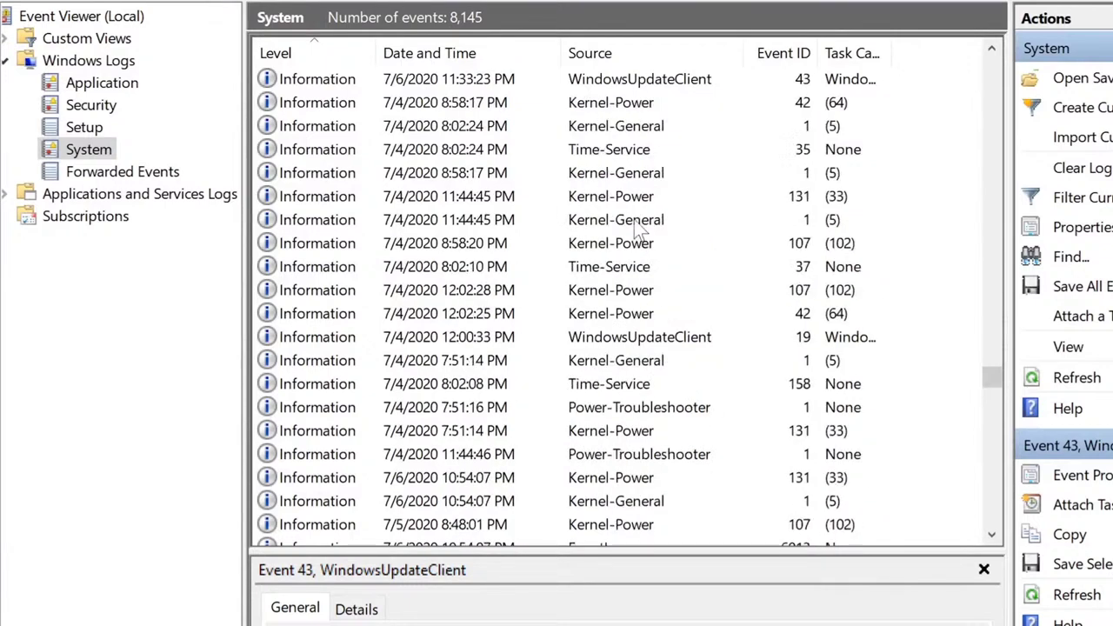
pyautogui.moveTo(992, 379); pyautogui.dragTo(994, 531)
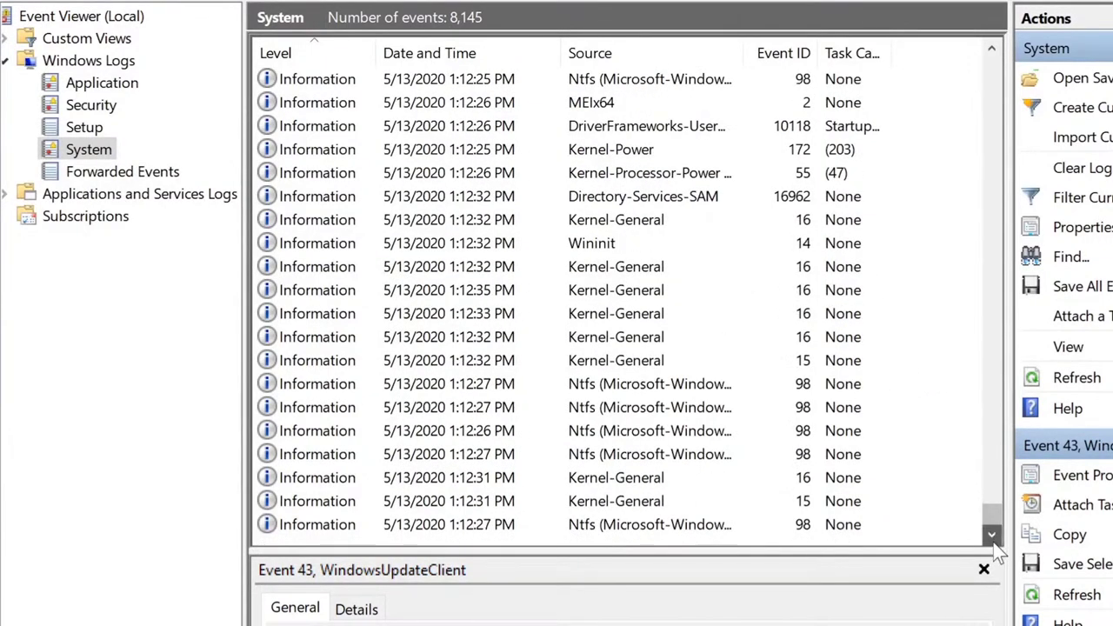
# Step: Read the Ntfs Event 98 volume-health descriptions for drives F:, E: and G:
pyautogui.click(588, 409)
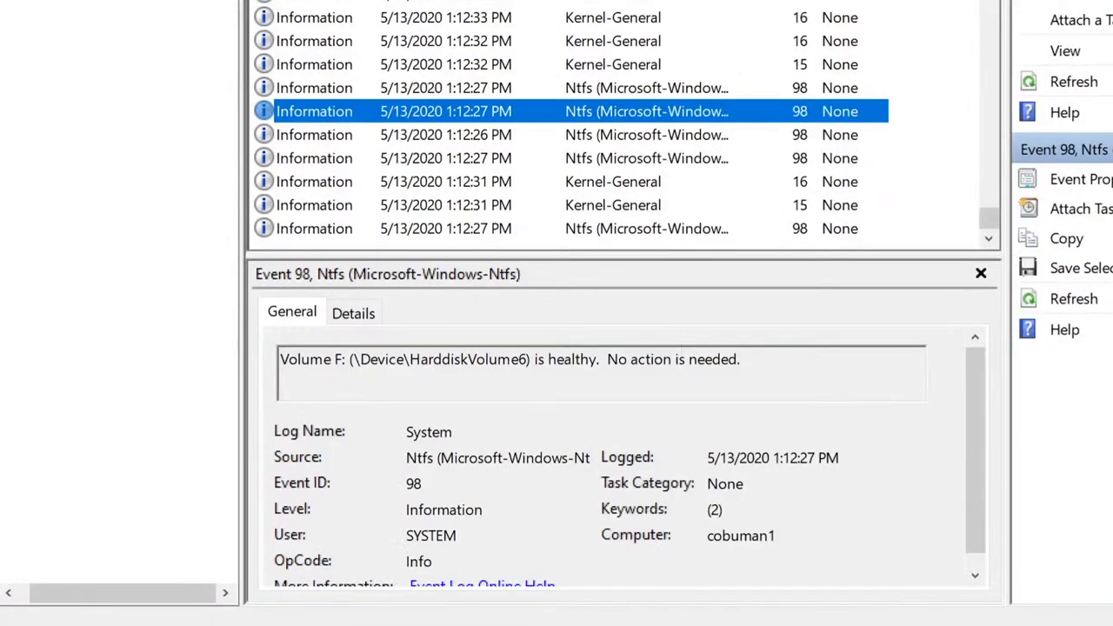
pyautogui.click(745, 625)
pyautogui.moveTo(743, 359); pyautogui.dragTo(279, 359)
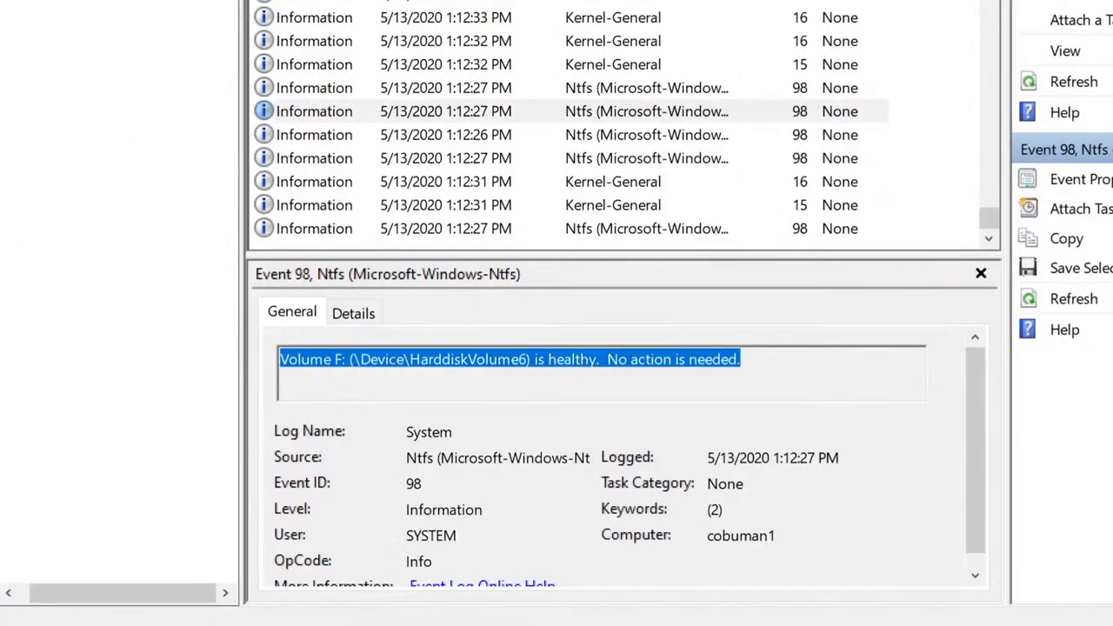
pyautogui.click(396, 134)
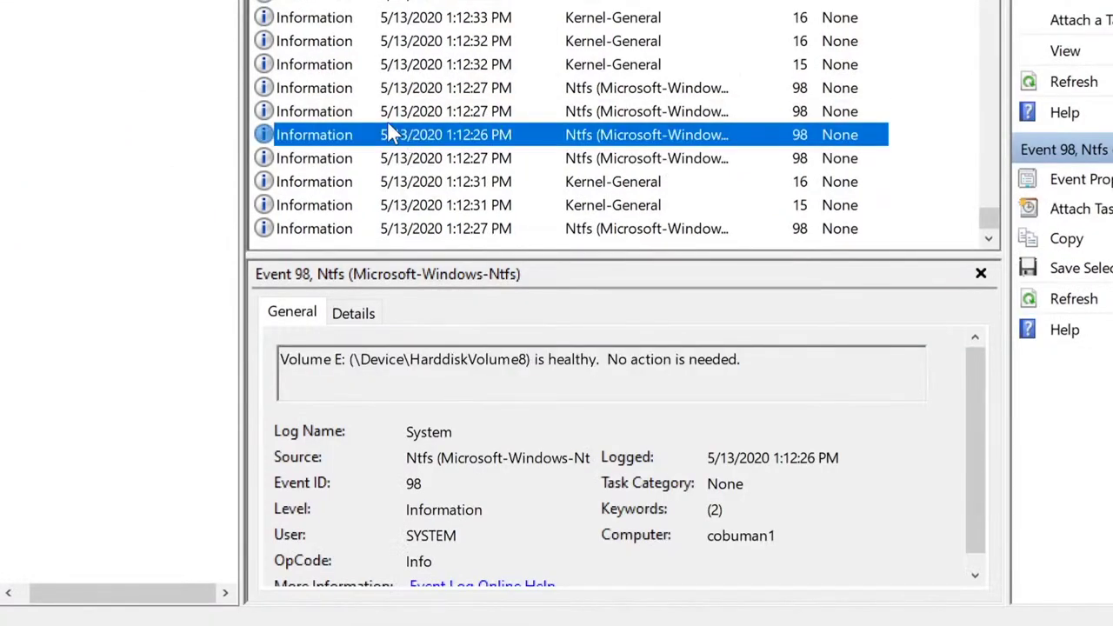
pyautogui.click(277, 92)
pyautogui.scroll(-10, 281, 94)
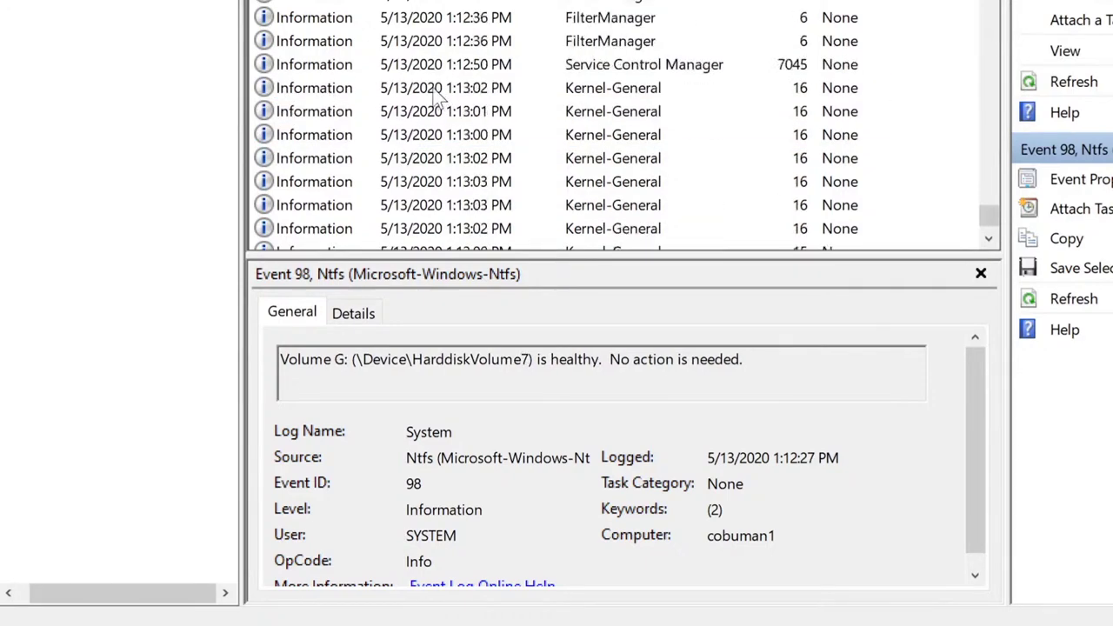
pyautogui.scroll(10, 973, 183)
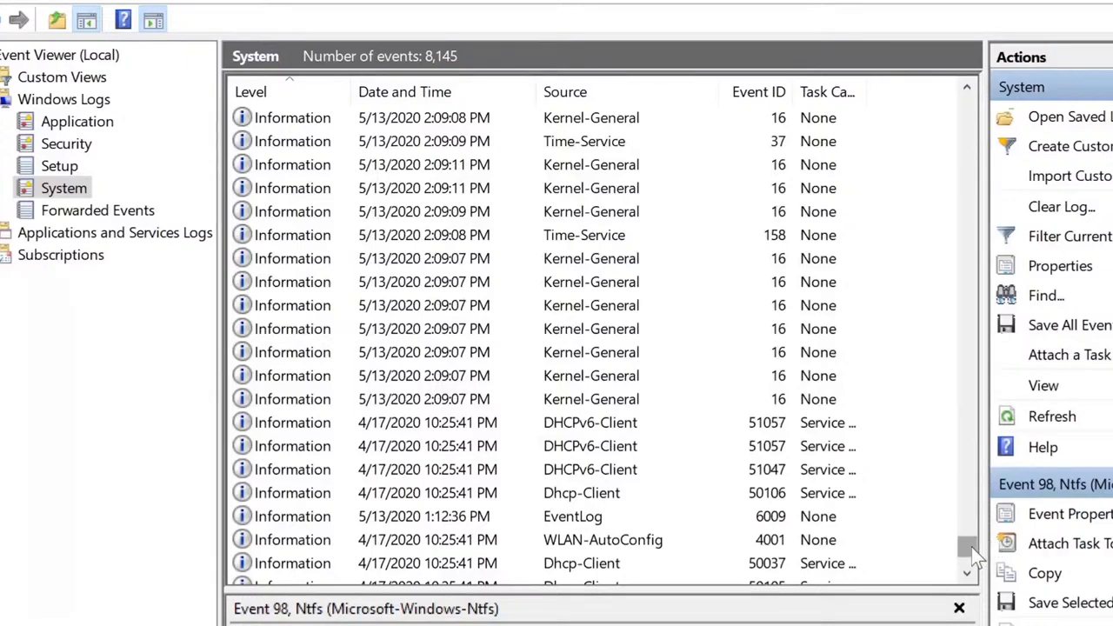
pyautogui.moveTo(980, 405); pyautogui.dragTo(970, 115)
# Step: Check the Kernel-PnP 219, HttpEvent 15016 and DistributedCOM 10010 entries in the Level-sorted System log
pyautogui.scroll(-5, 579, 329)
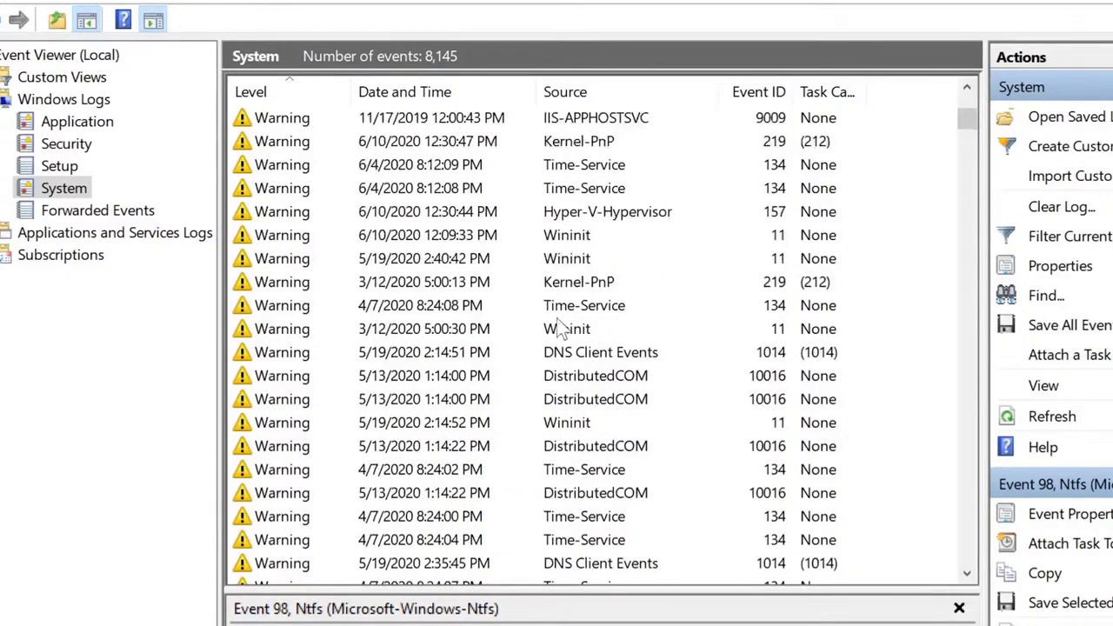
pyautogui.scroll(2, 300, 311)
pyautogui.scroll(4, 295, 305)
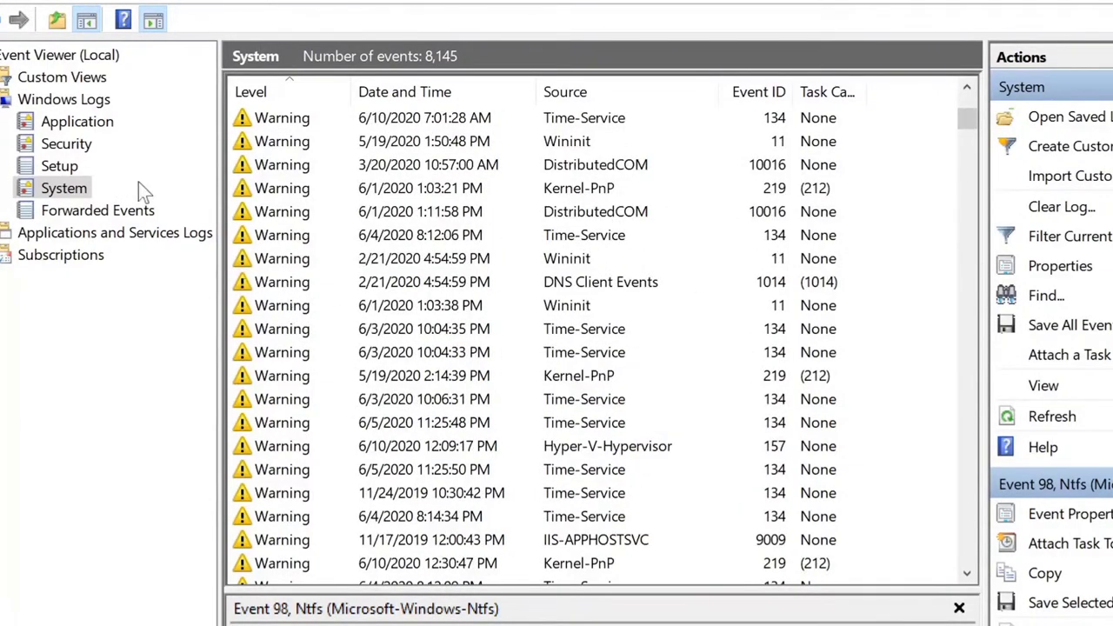
pyautogui.click(268, 188)
pyautogui.scroll(15, 271, 189)
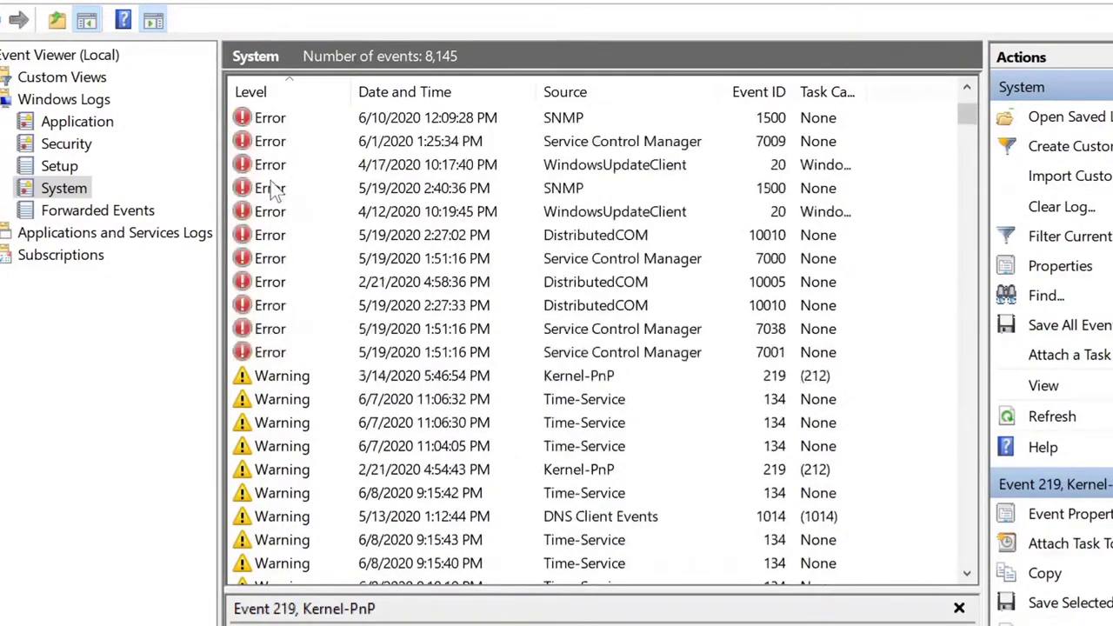
pyautogui.scroll(3, 290, 193)
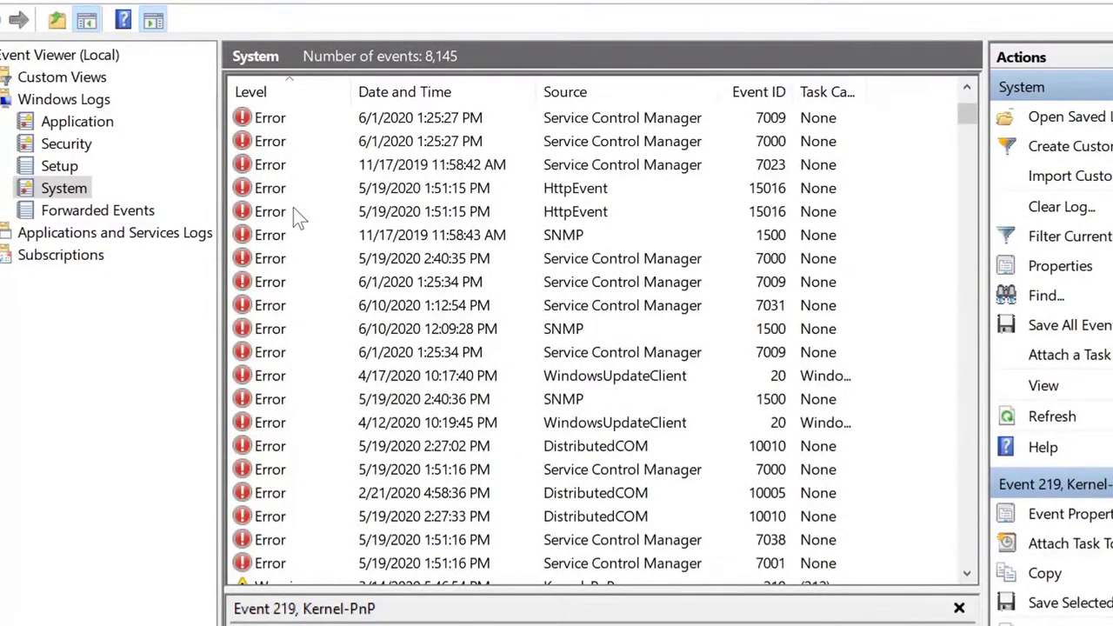
pyautogui.click(293, 208)
pyautogui.scroll(8, 334, 225)
pyautogui.scroll(6, 334, 225)
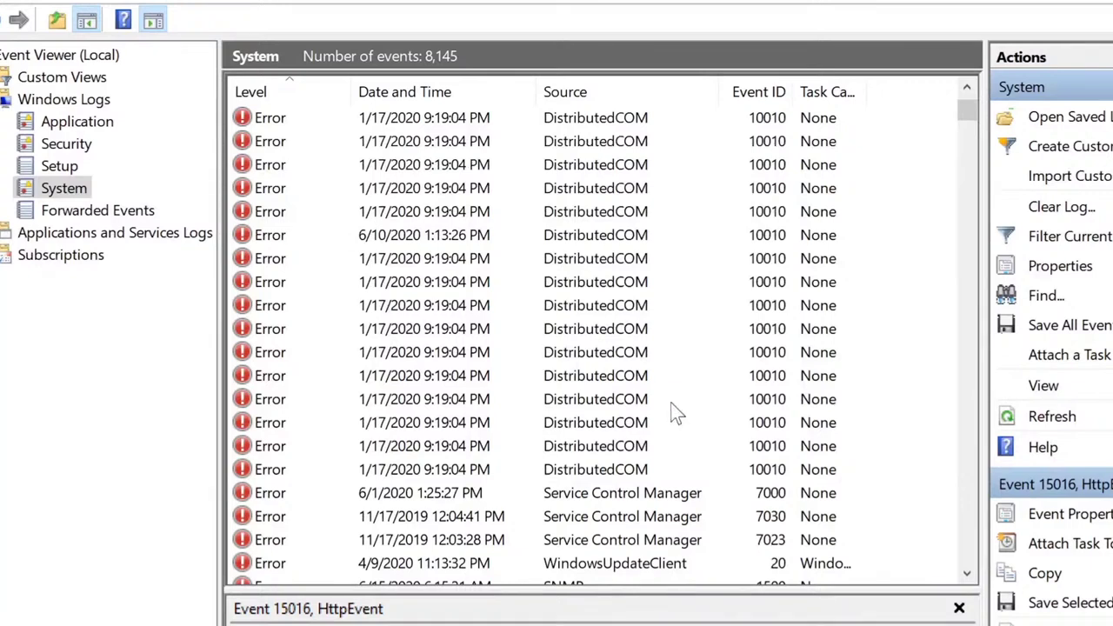
pyautogui.scroll(7, 675, 412)
pyautogui.scroll(-6, 583, 541)
pyautogui.click(571, 422)
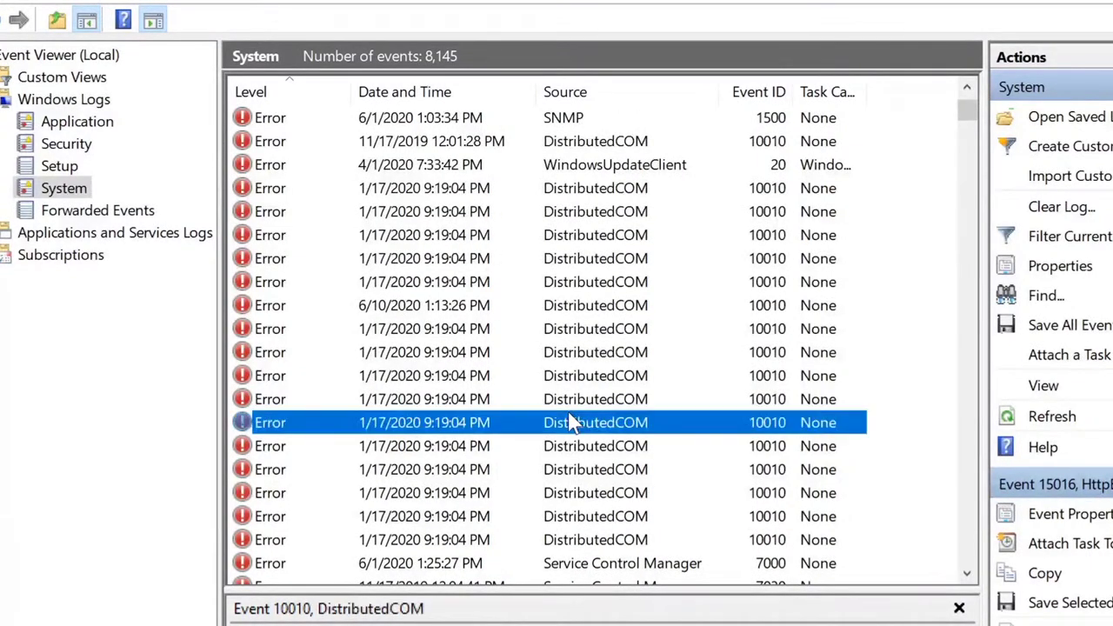
pyautogui.scroll(10, 574, 422)
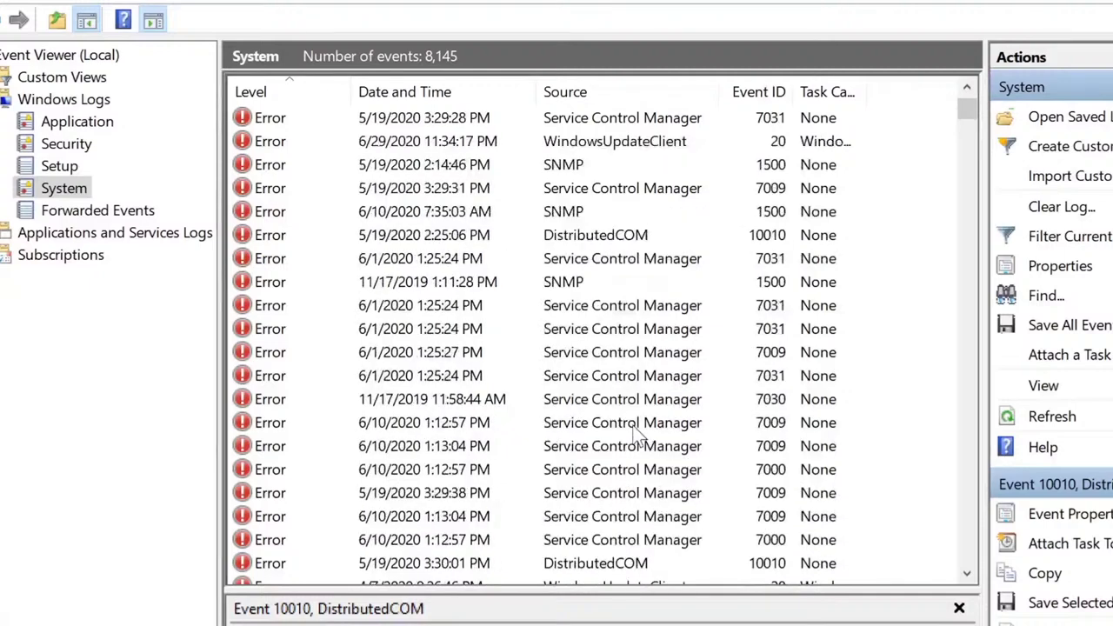
pyautogui.scroll(4, 637, 439)
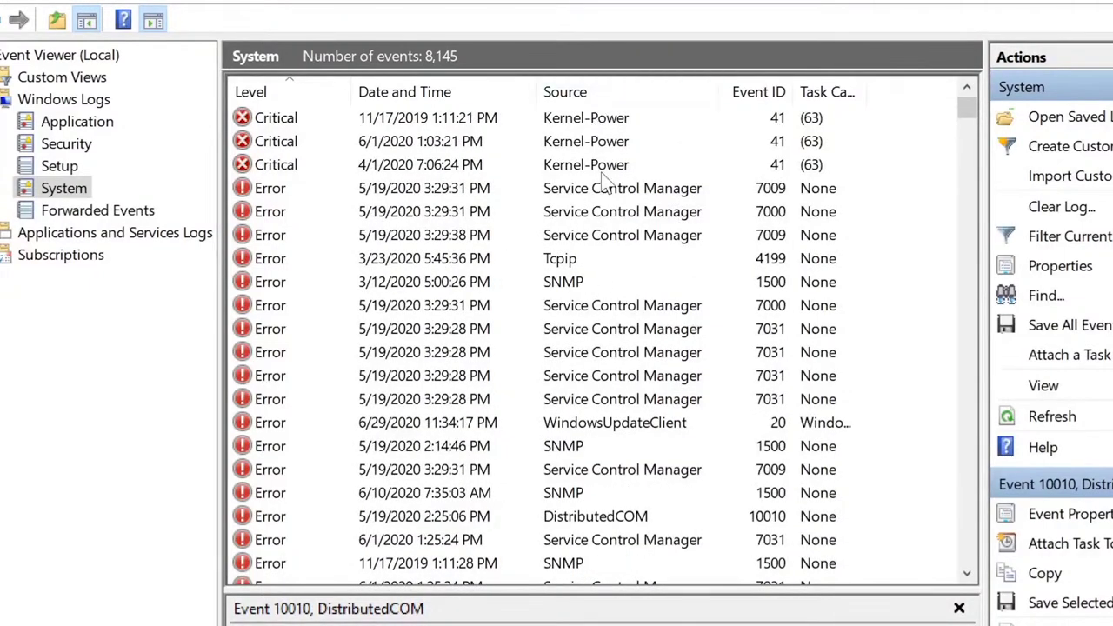
# Step: Inspect the 5/19/2020 2:27:33 PM DistributedCOM error and the 6/15/2020 SNMP Event 1500 error
pyautogui.scroll(-8, 592, 269)
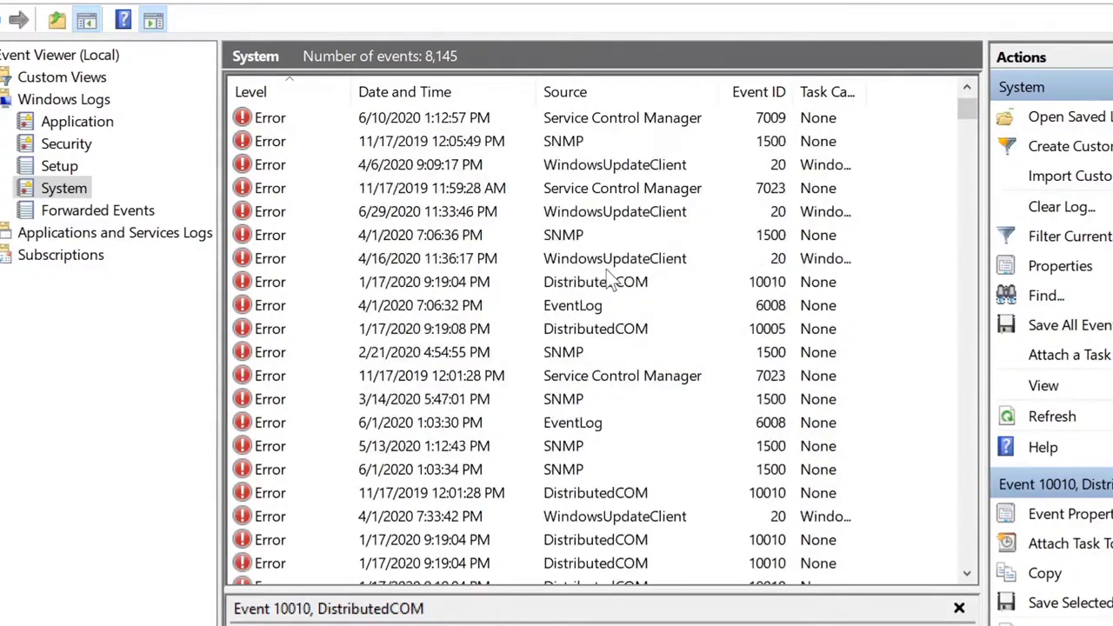
pyautogui.scroll(-15, 624, 268)
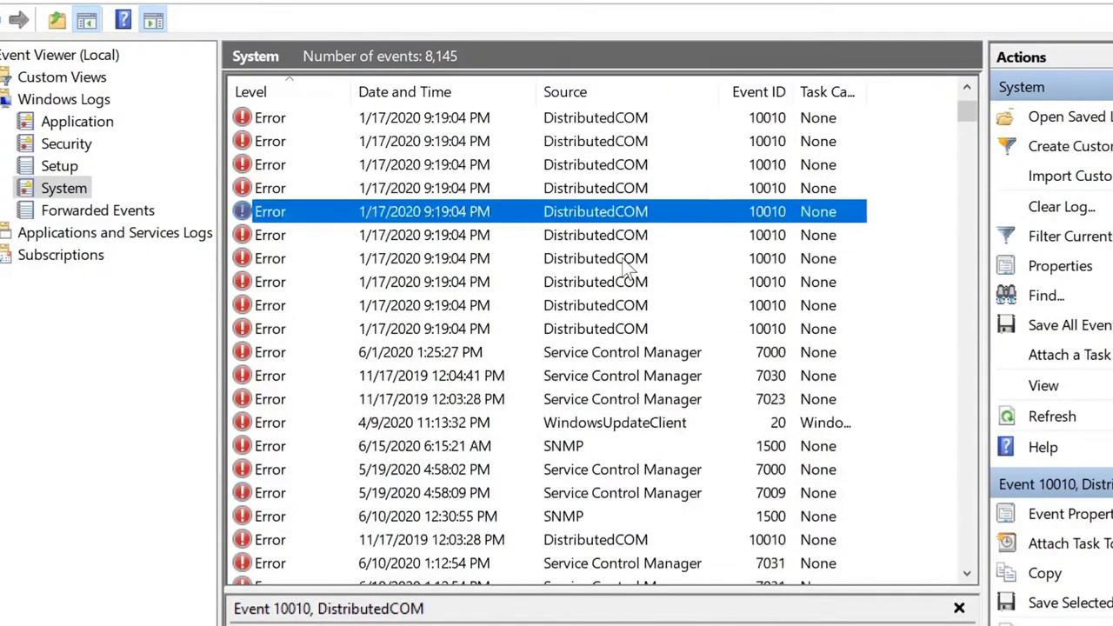
pyautogui.scroll(-10, 626, 270)
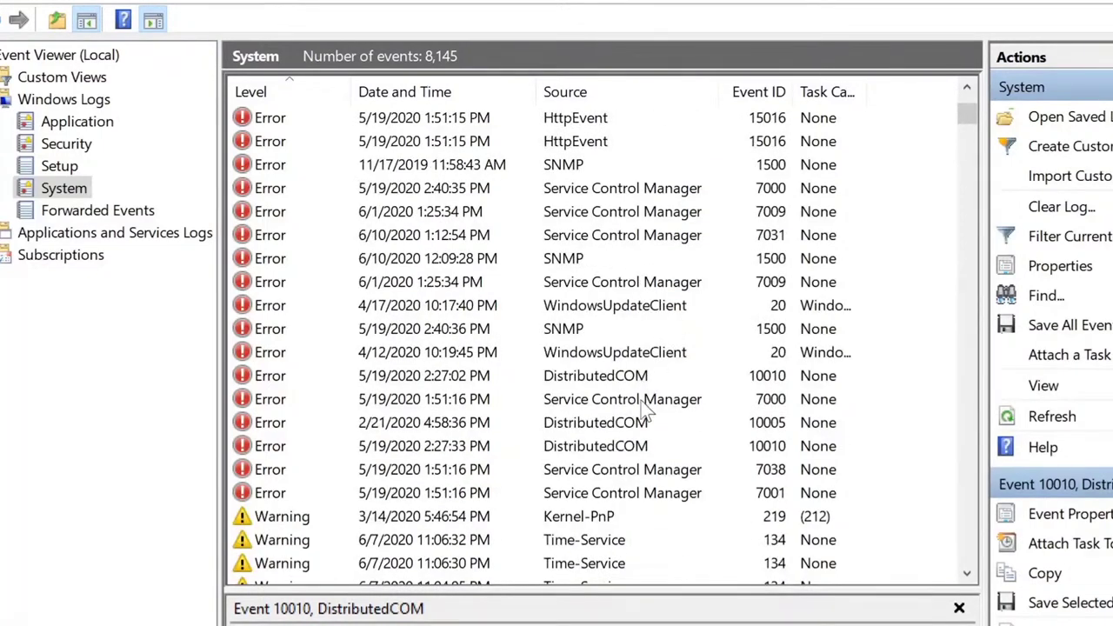
pyautogui.scroll(3, 628, 401)
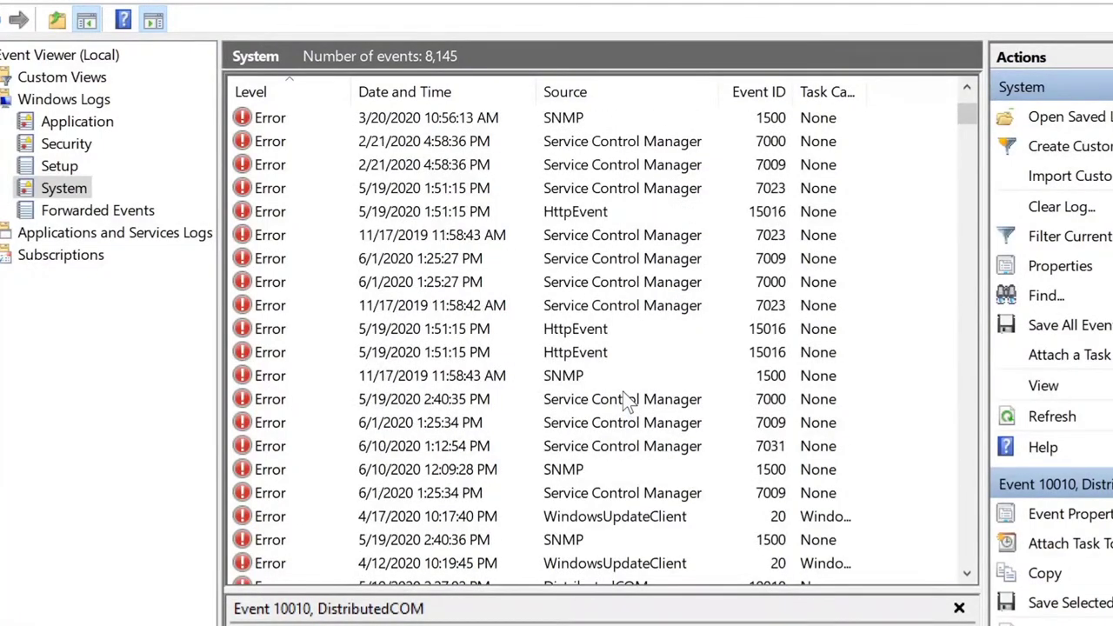
pyautogui.scroll(-4, 651, 376)
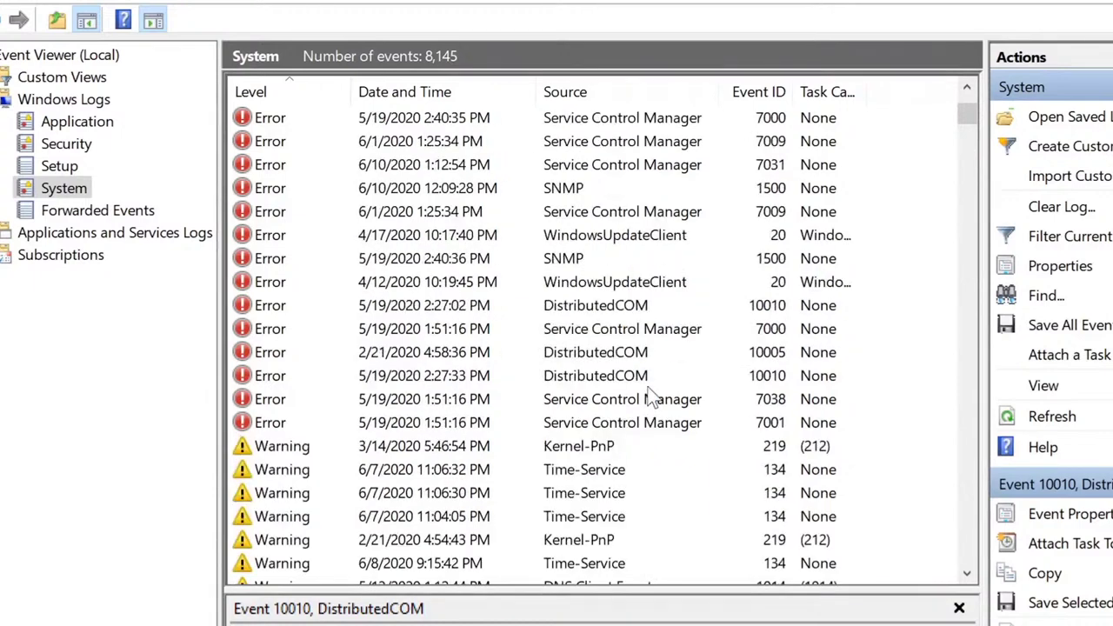
pyautogui.click(283, 384)
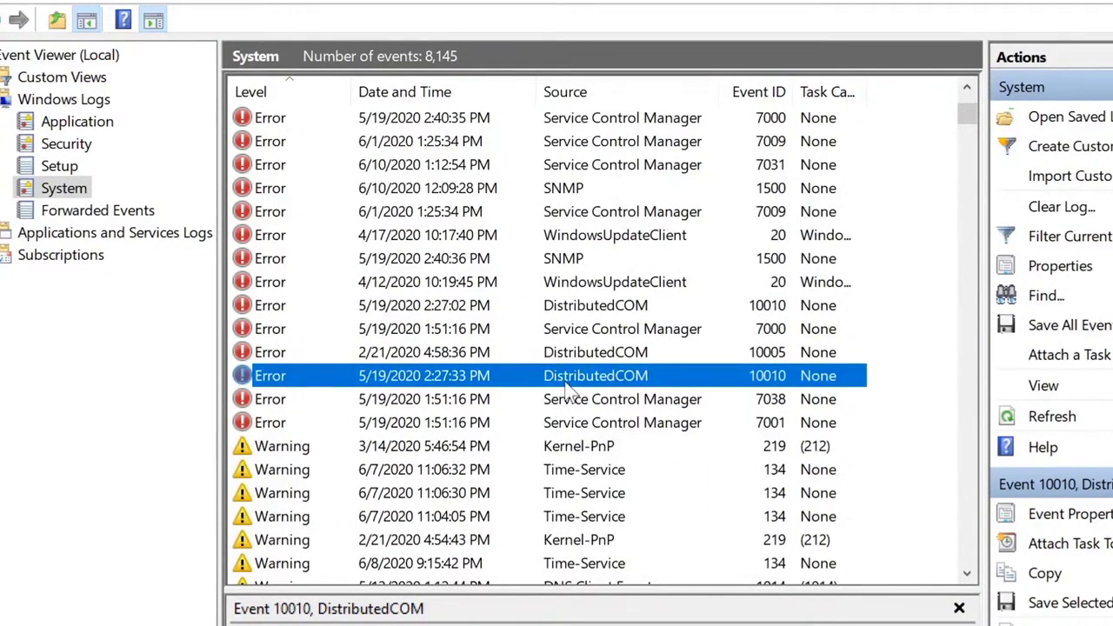
pyautogui.scroll(-9, 569, 392)
pyautogui.scroll(6, 565, 402)
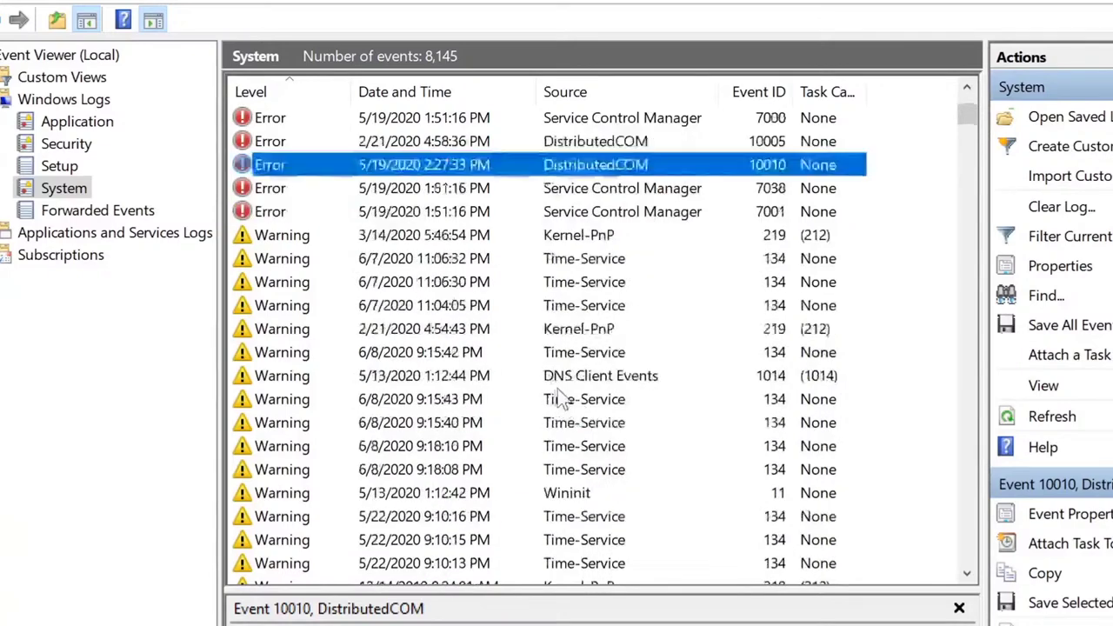
pyautogui.scroll(15, 561, 398)
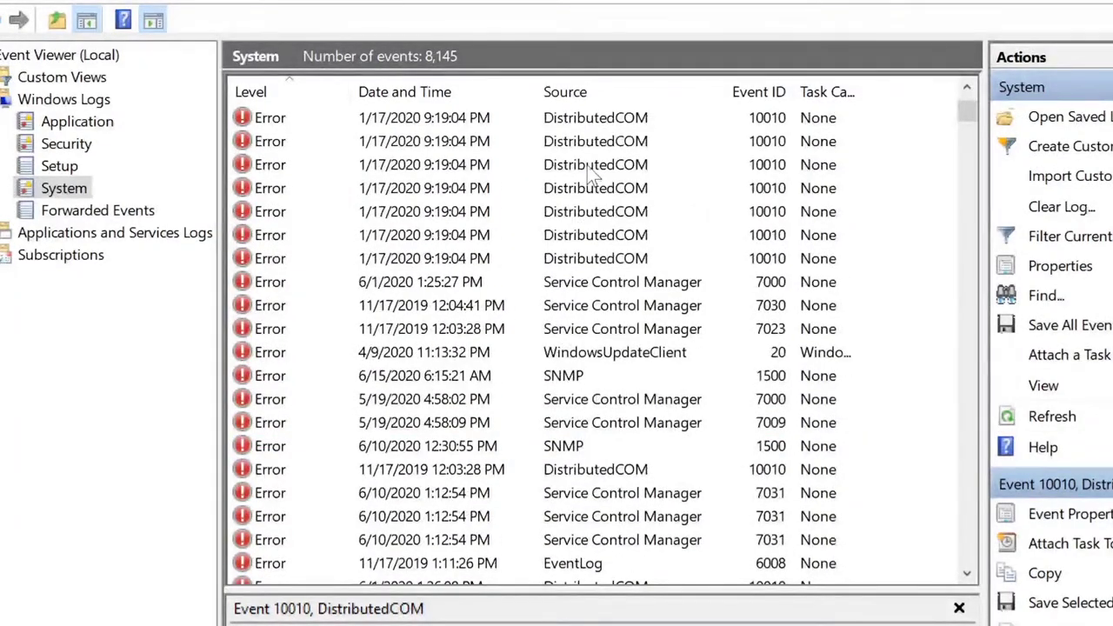
pyautogui.click(641, 379)
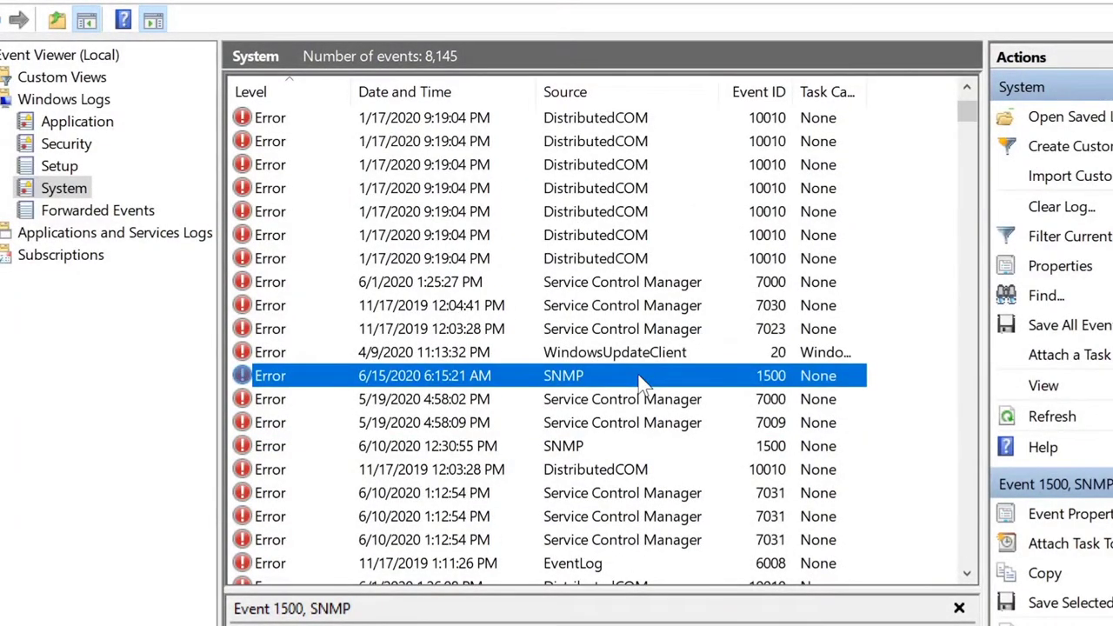
pyautogui.scroll(6, 634, 385)
pyautogui.scroll(-6, 631, 386)
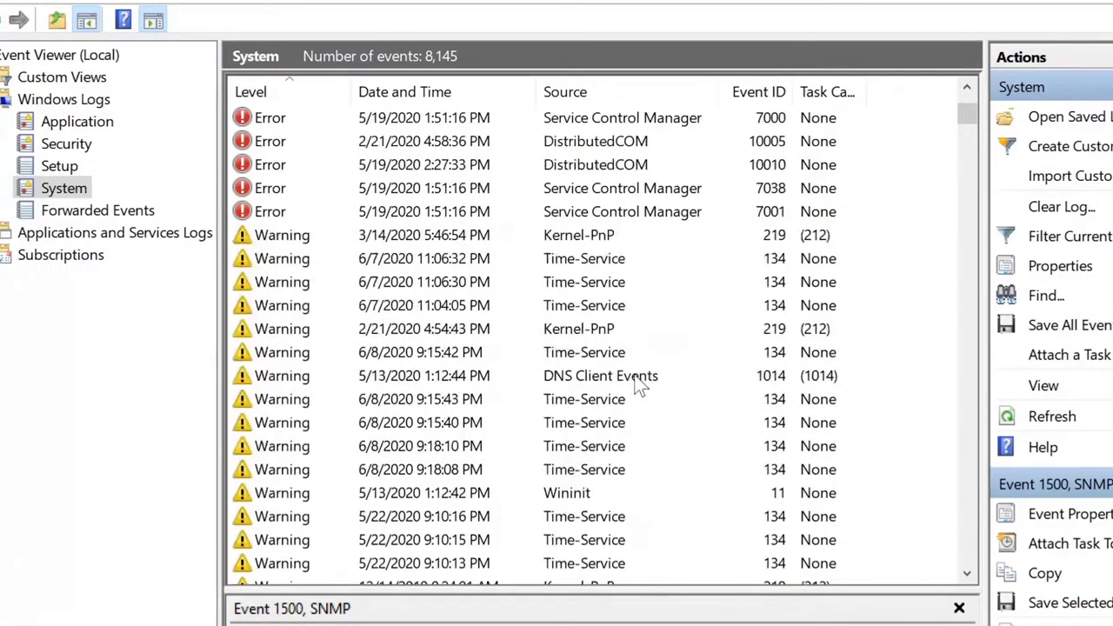
pyautogui.scroll(-15, 639, 386)
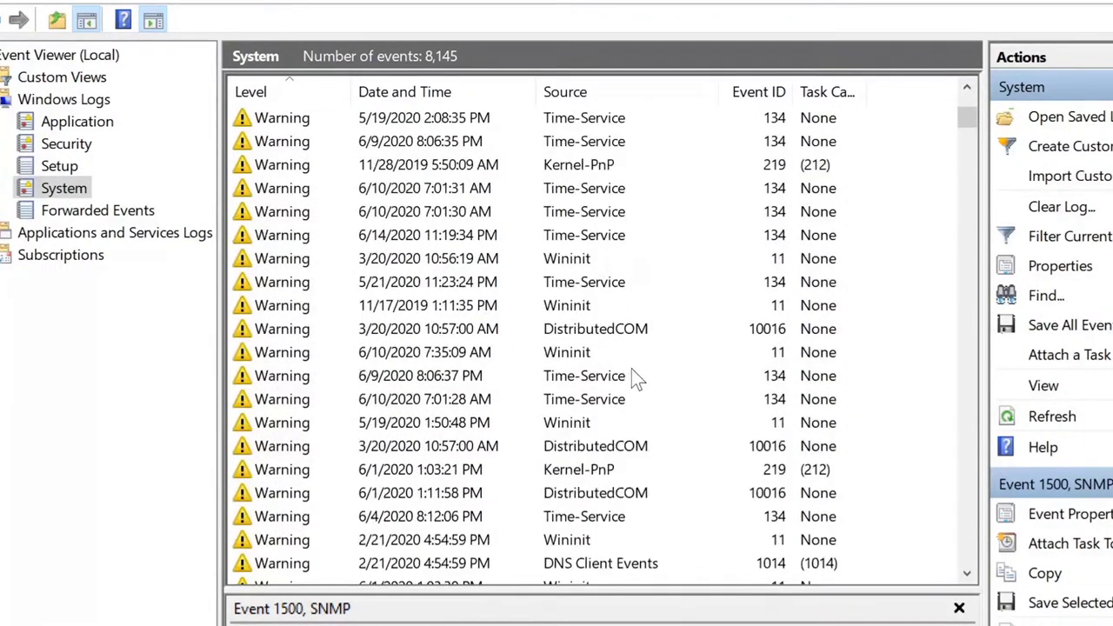
pyautogui.scroll(-15, 641, 370)
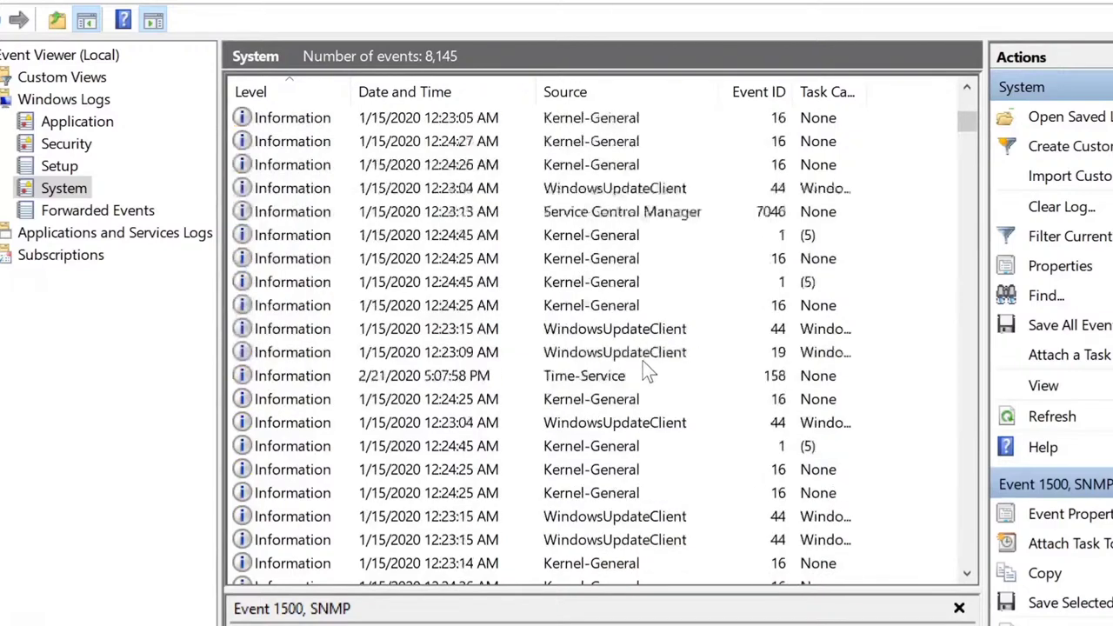
pyautogui.scroll(-15, 657, 370)
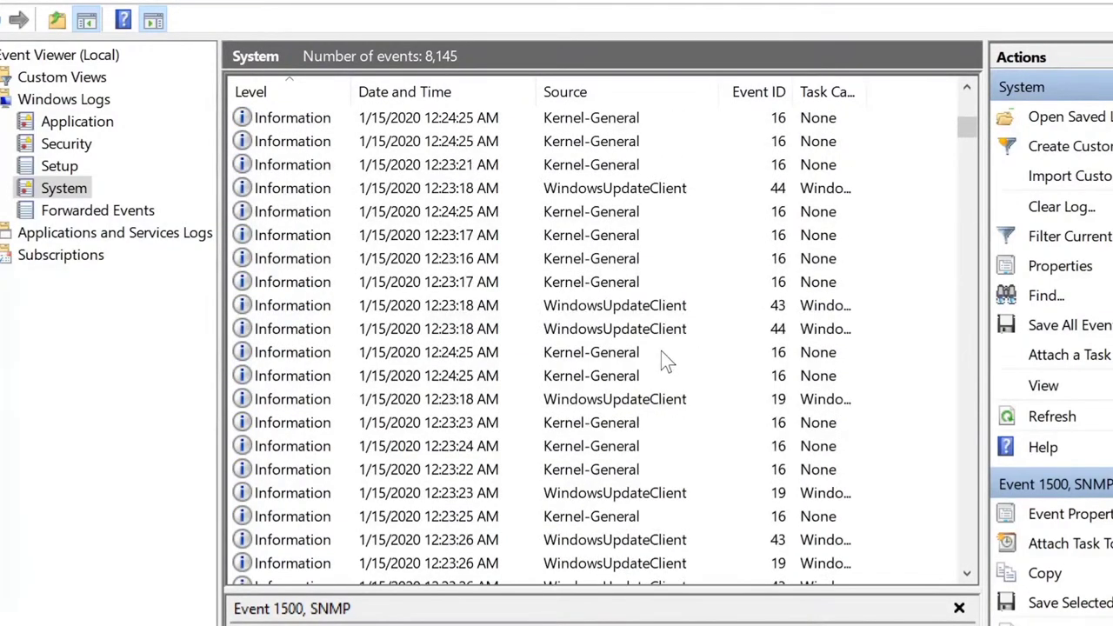
pyautogui.scroll(-15, 644, 370)
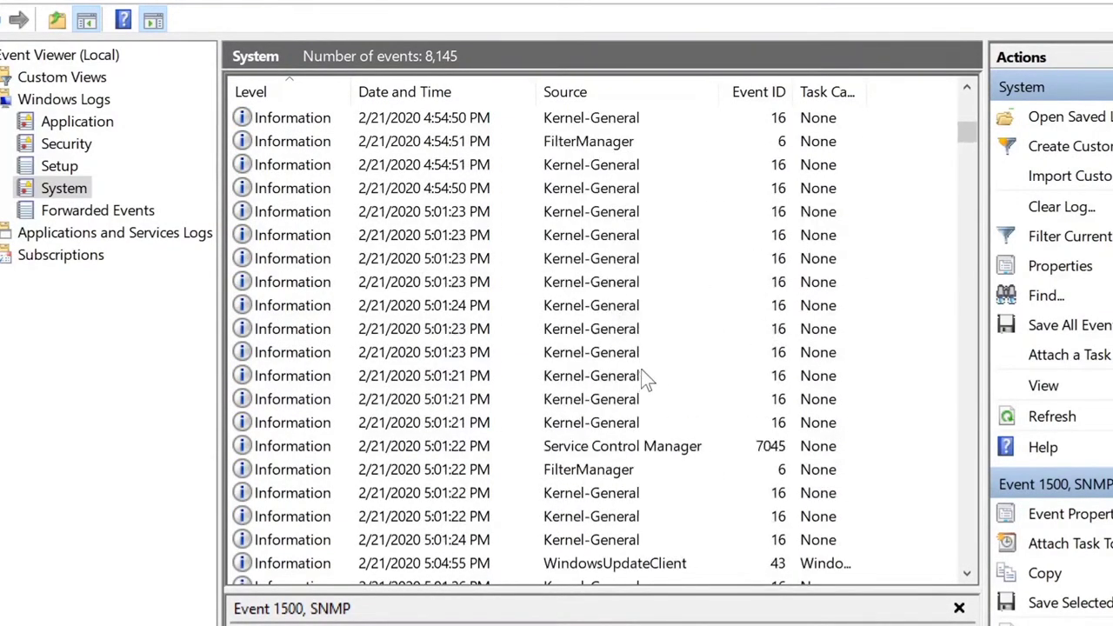
pyautogui.scroll(-15, 641, 375)
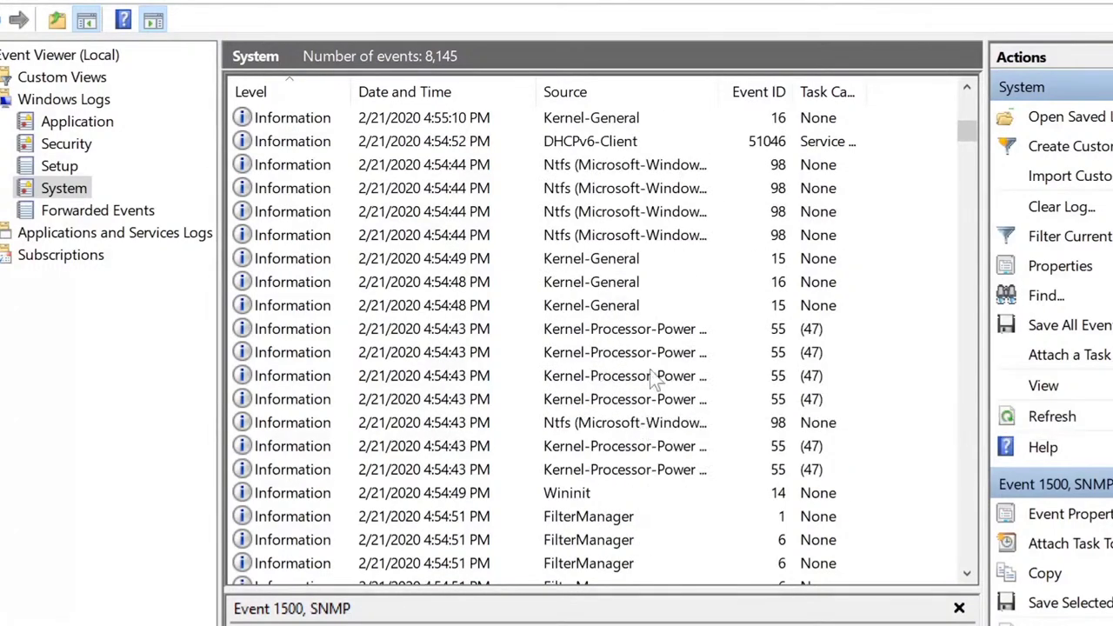
pyautogui.scroll(-15, 647, 370)
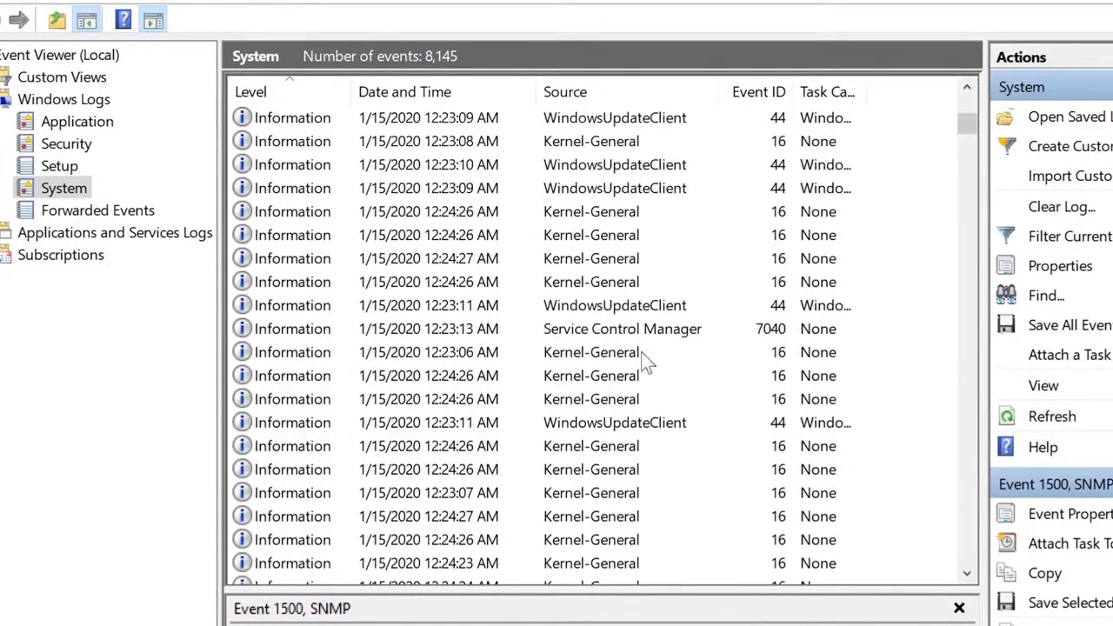
pyautogui.scroll(-15, 661, 375)
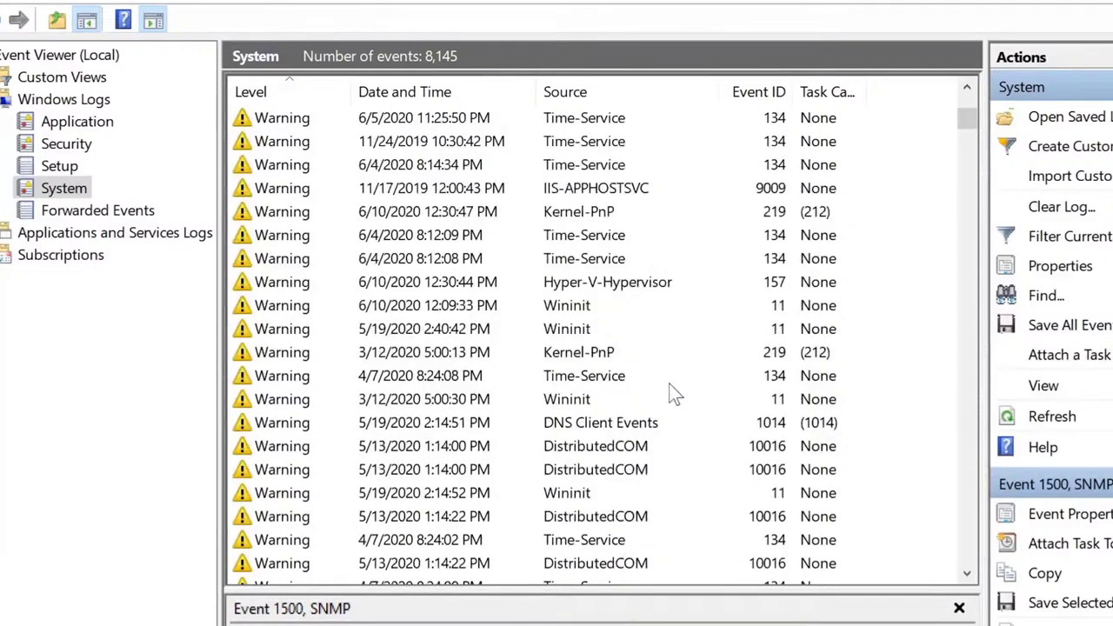
pyautogui.scroll(-15, 659, 387)
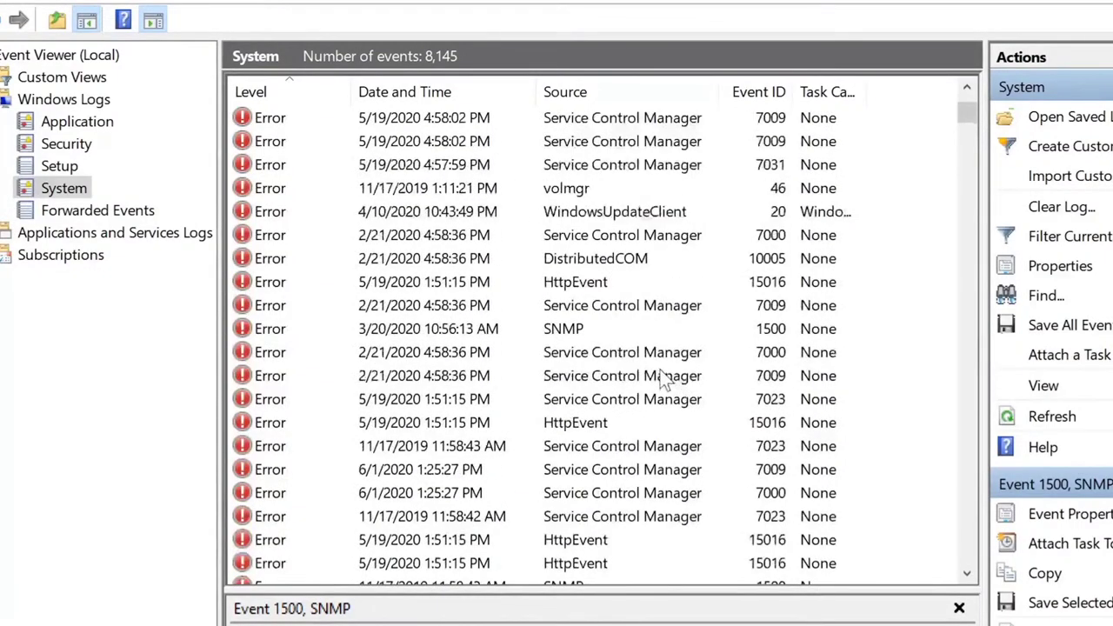
# Step: Compare Event 7009 and 7000 errors, ending on the 5/19/2020 Audiosrv Event 7000 logon failure
pyautogui.click(592, 141)
pyautogui.click(612, 238)
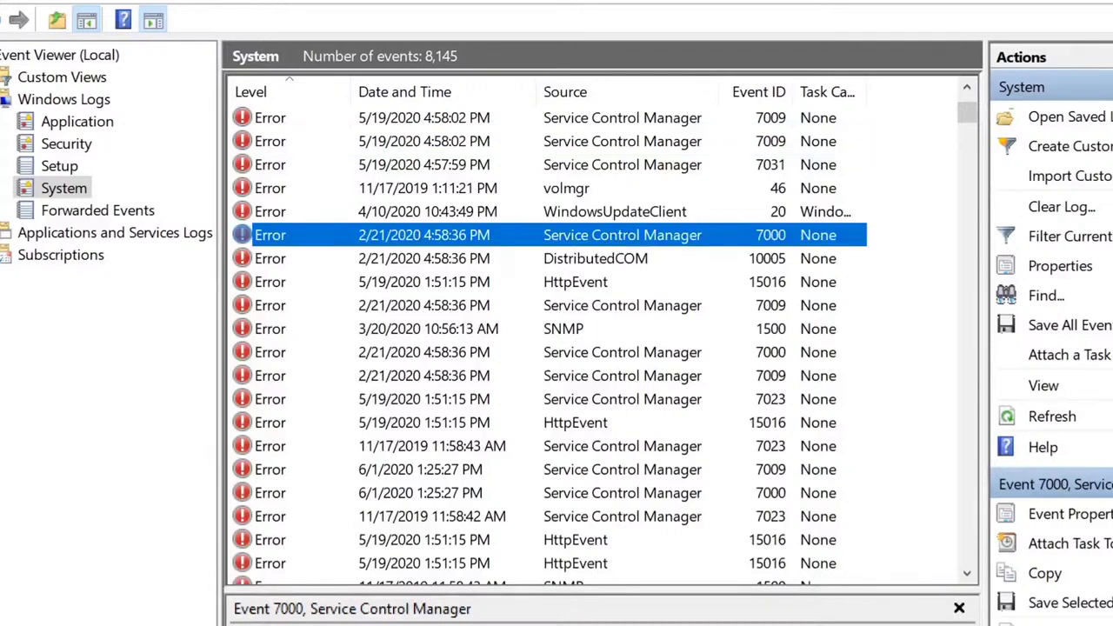
pyautogui.moveTo(748, 375); pyautogui.dragTo(247, 355)
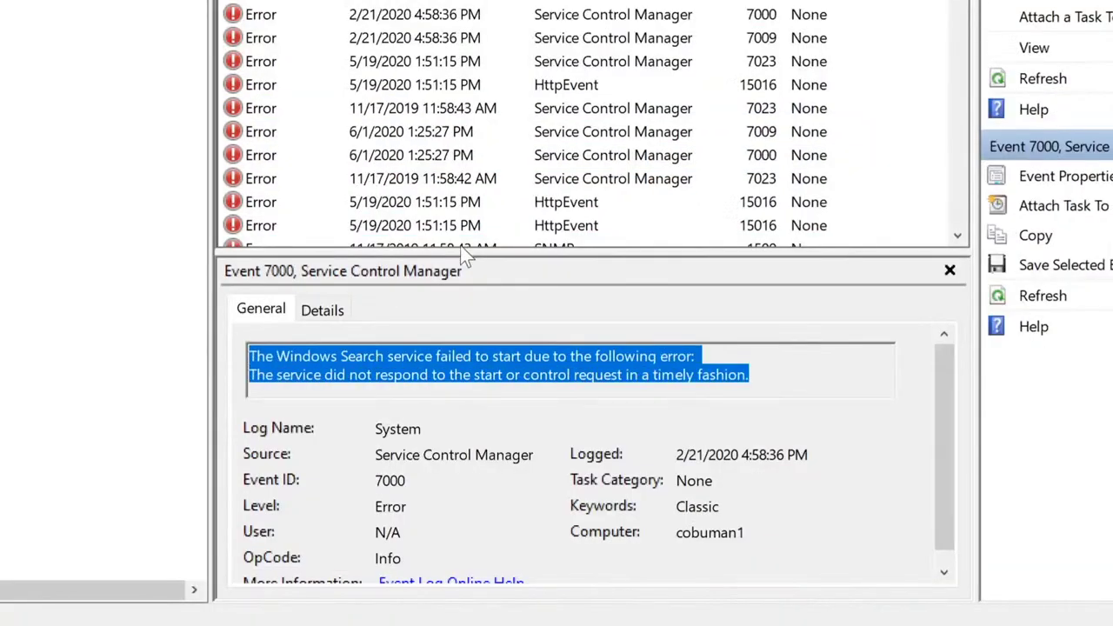
pyautogui.click(675, 137)
pyautogui.scroll(-3, 672, 167)
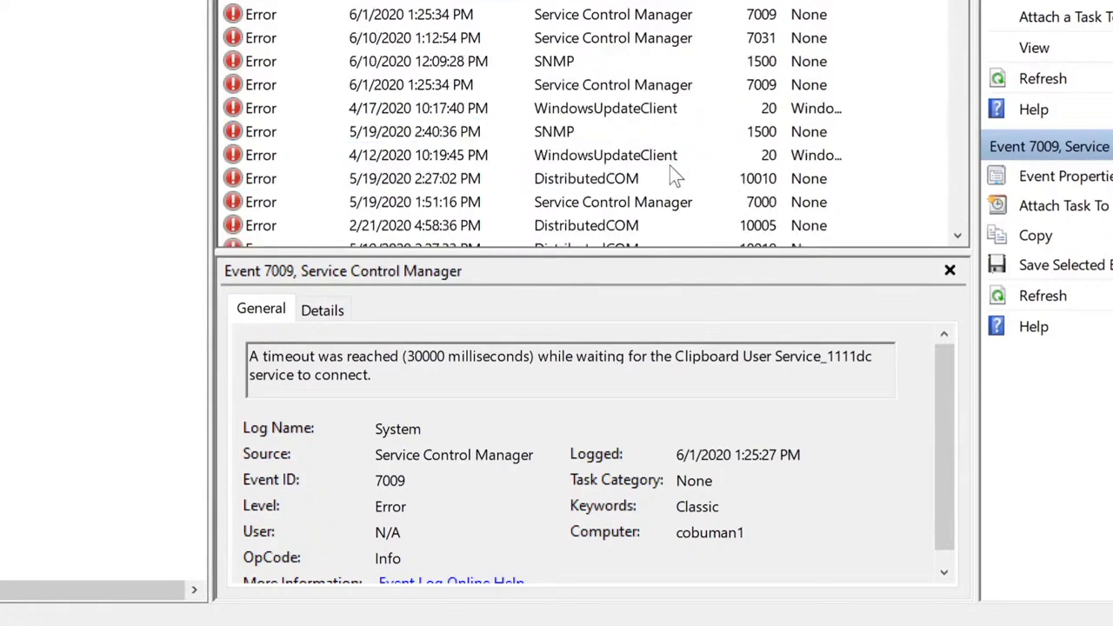
pyautogui.scroll(-3, 687, 183)
pyautogui.scroll(6, 694, 187)
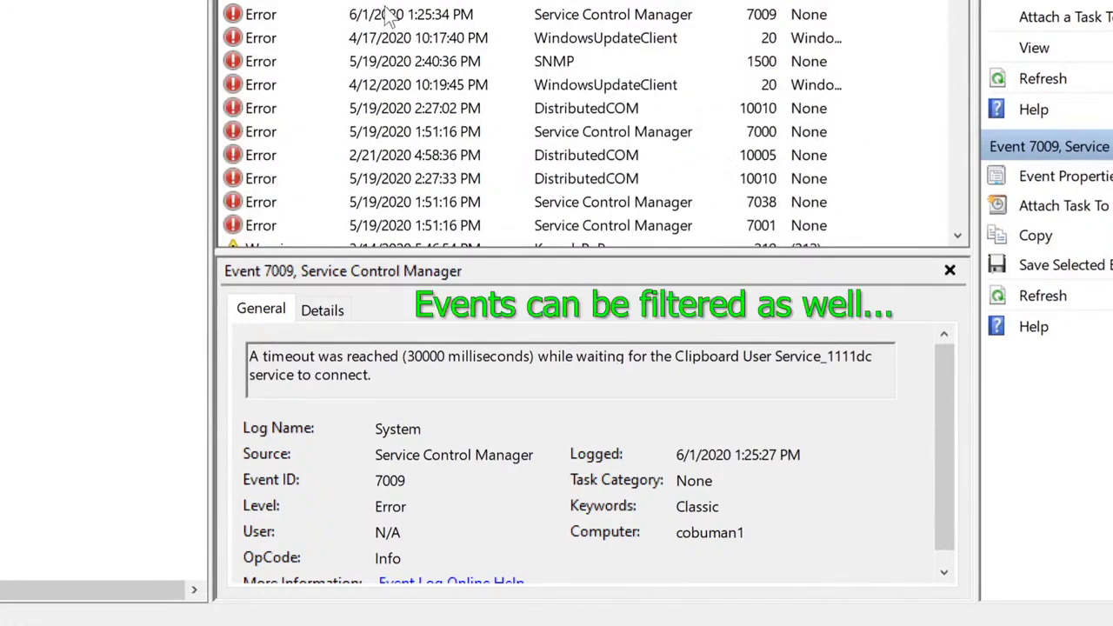
pyautogui.click(351, 138)
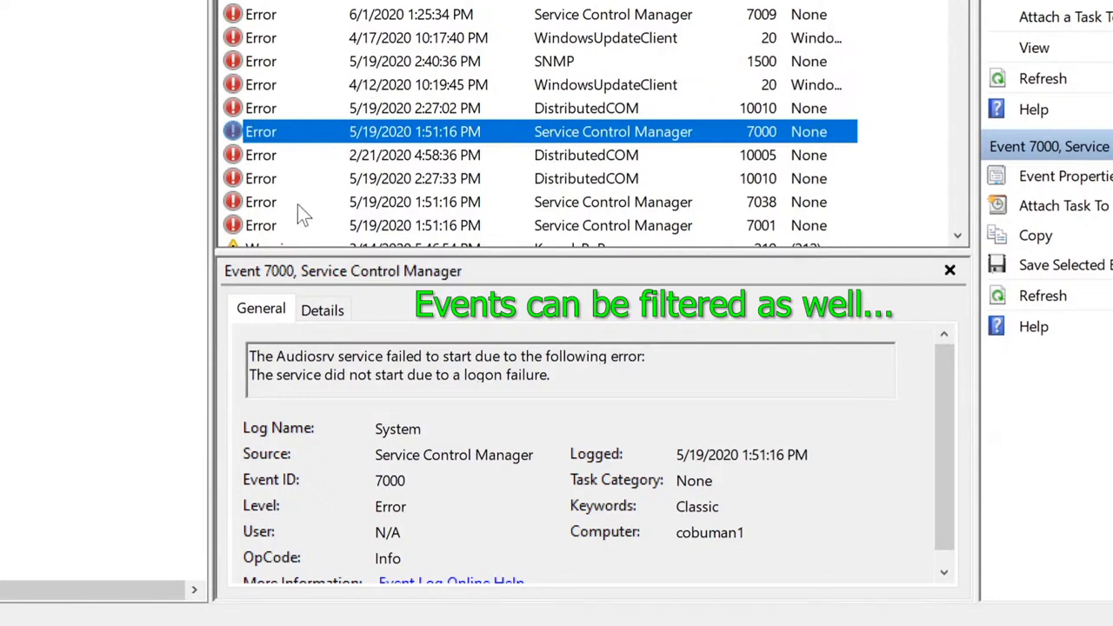
# Step: Search Windows for 'contro' after trying 'regedit' and 'reliability monitor', and launch Control Panel
pyautogui.press('super')
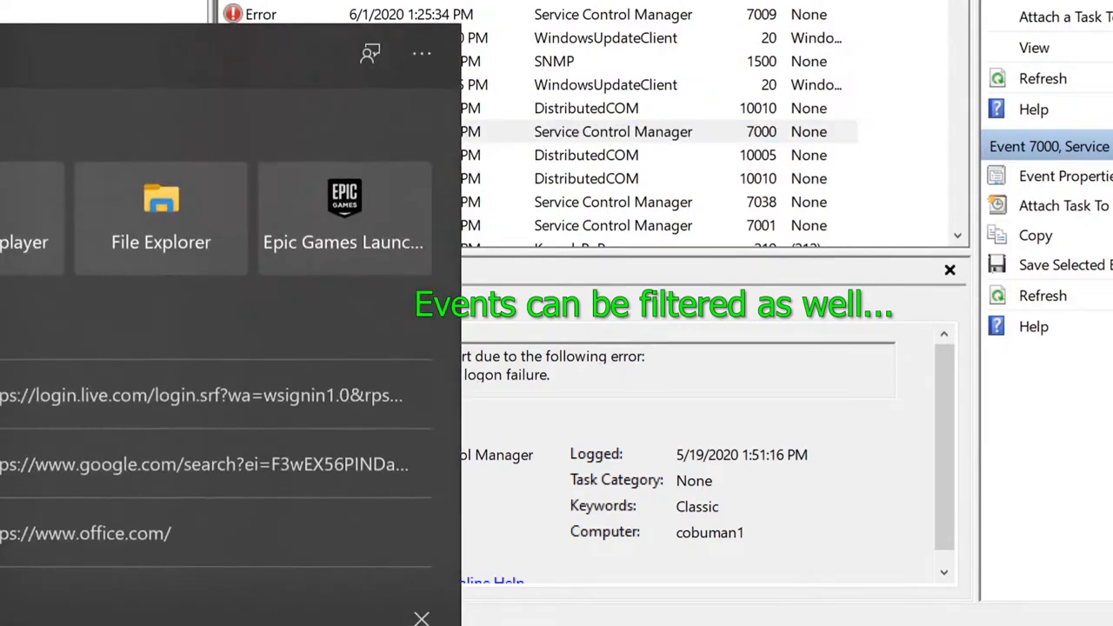
pyautogui.write('regedit')
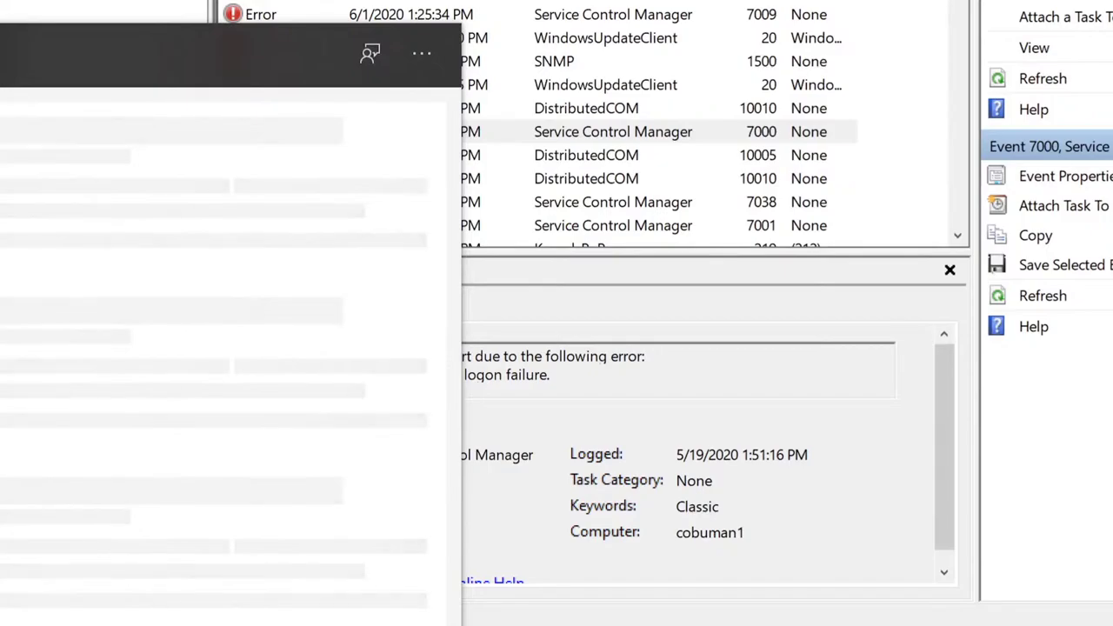
pyautogui.press('BackSpace')
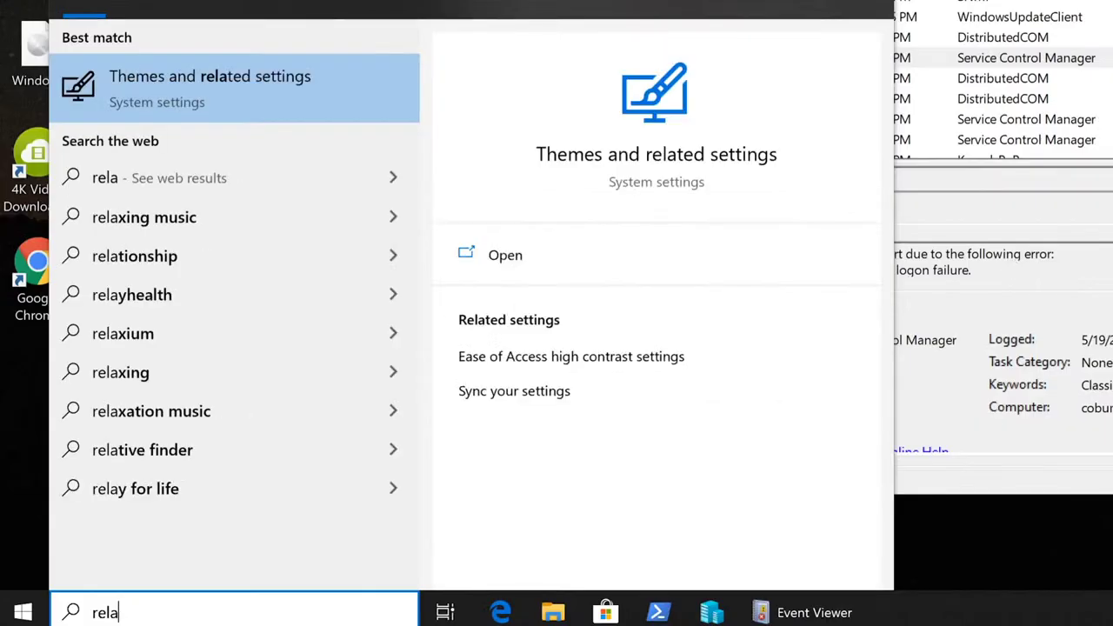
pyautogui.write('i')
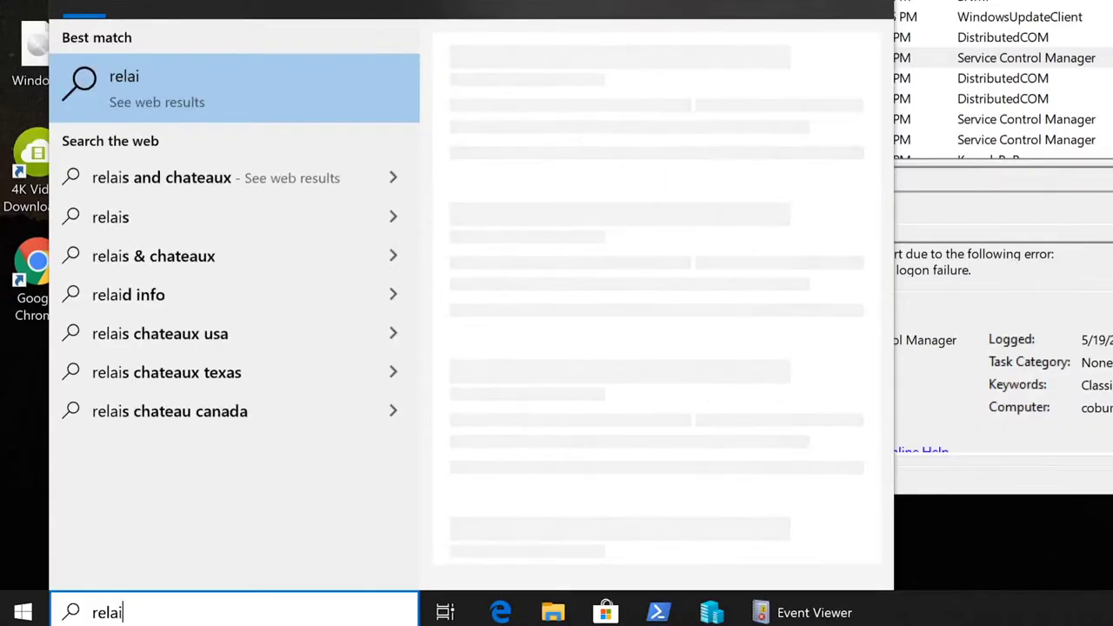
pyautogui.write('bility montor')
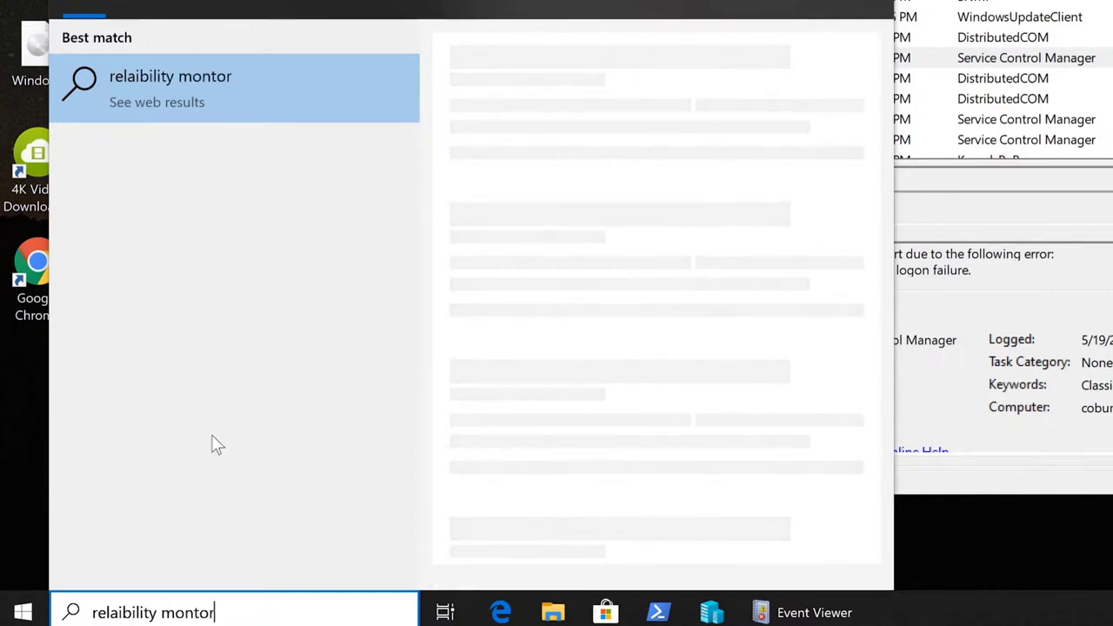
pyautogui.hotkey('ctrl', 'a')
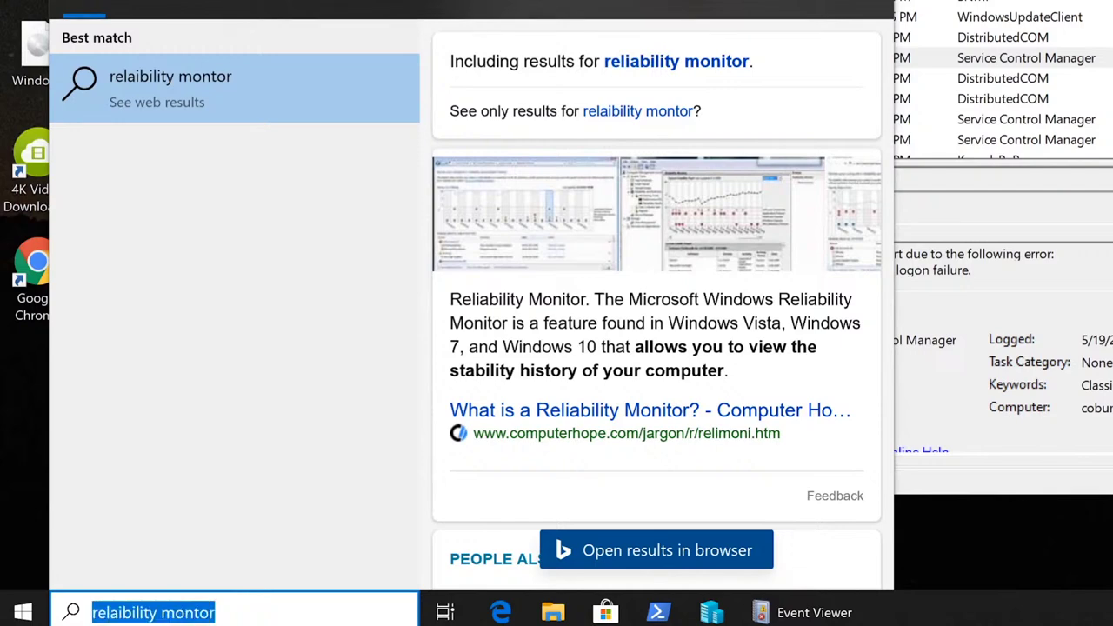
pyautogui.write('contro')
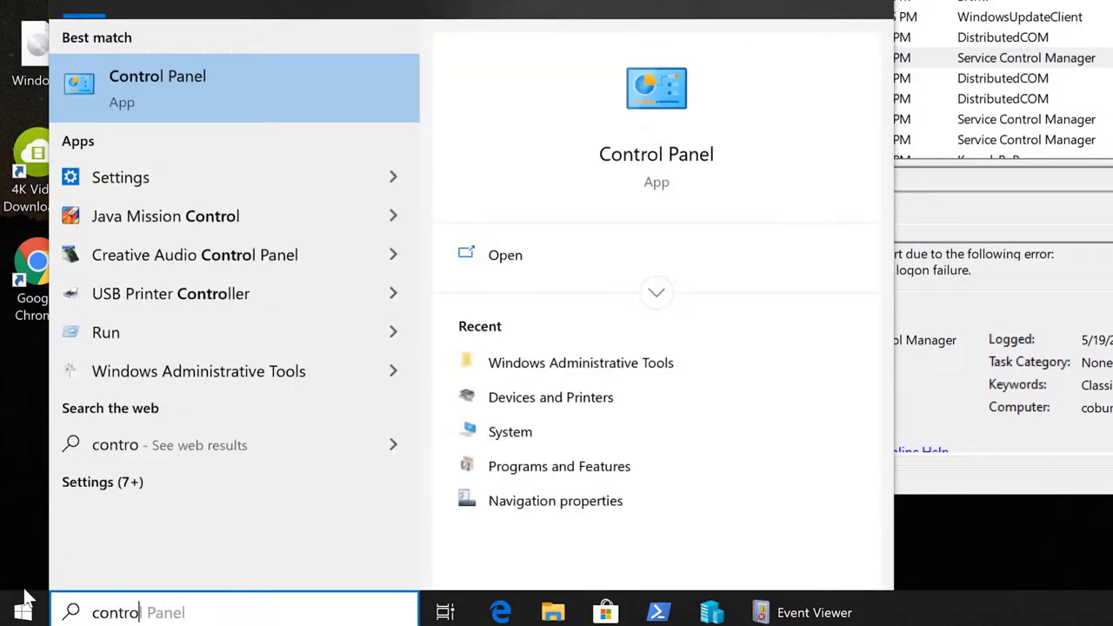
pyautogui.press('Return')
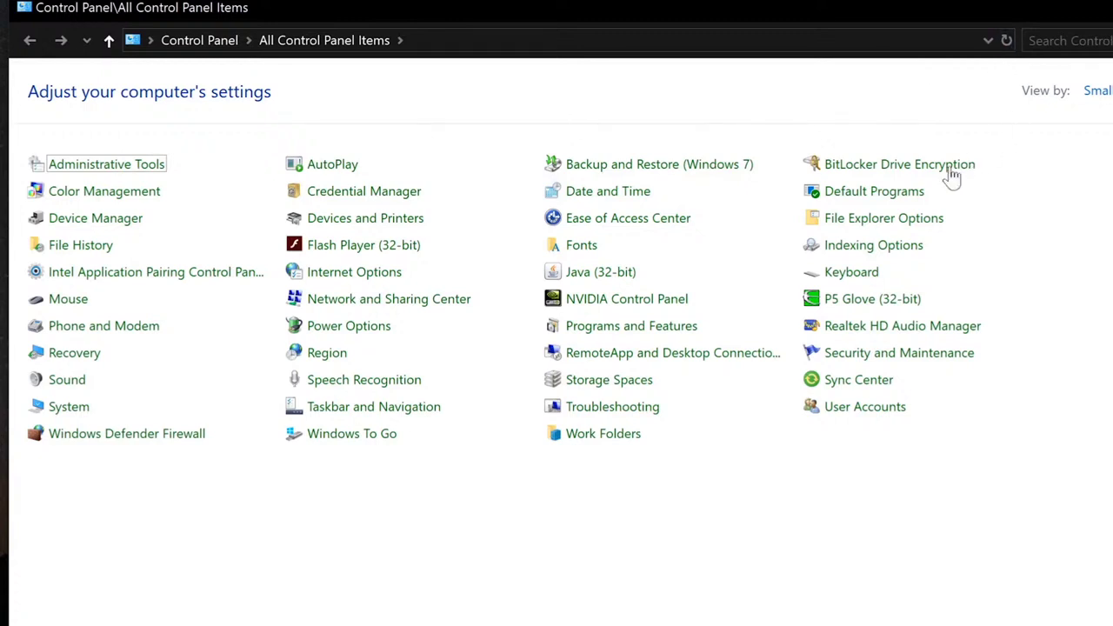
# Step: Review Security and Maintenance, expanding its Security section and checking the message settings
pyautogui.click(862, 353)
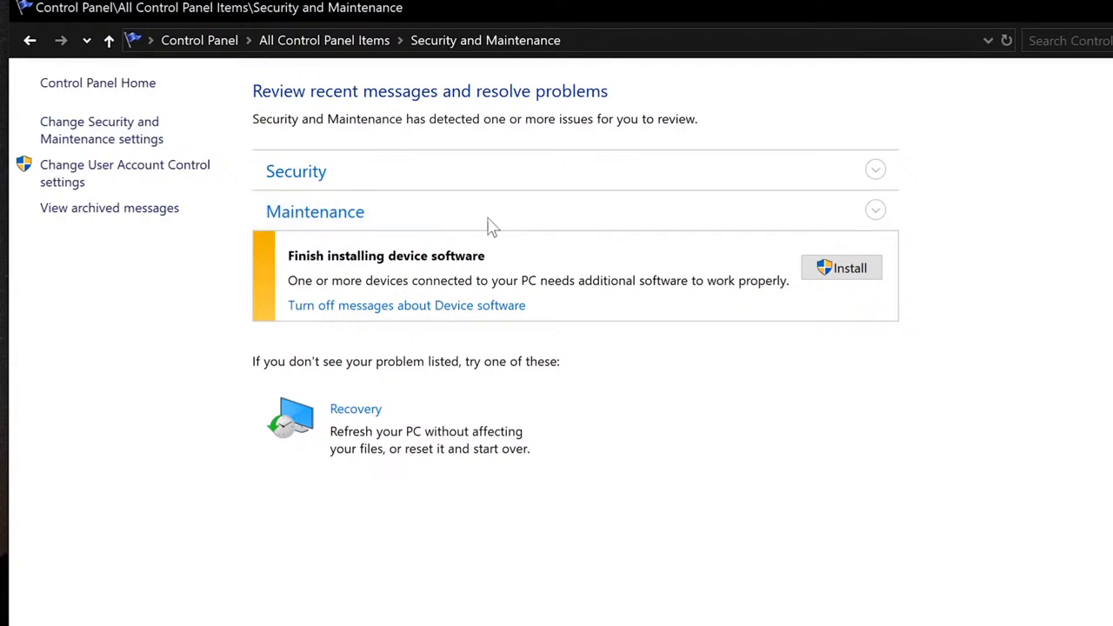
pyautogui.click(328, 172)
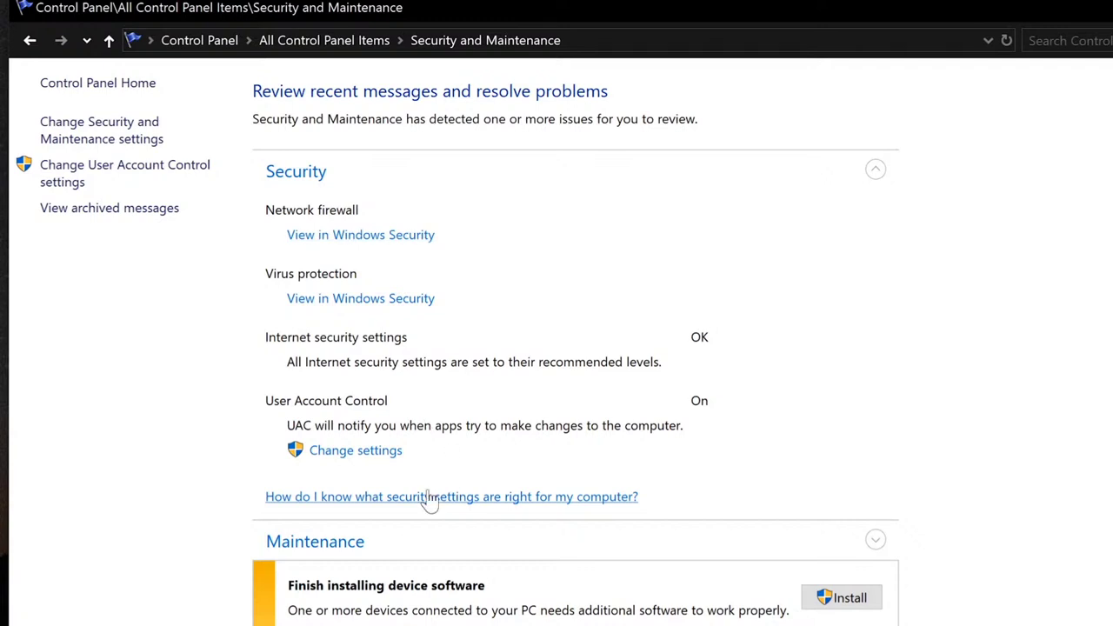
pyautogui.scroll(-1, 439, 480)
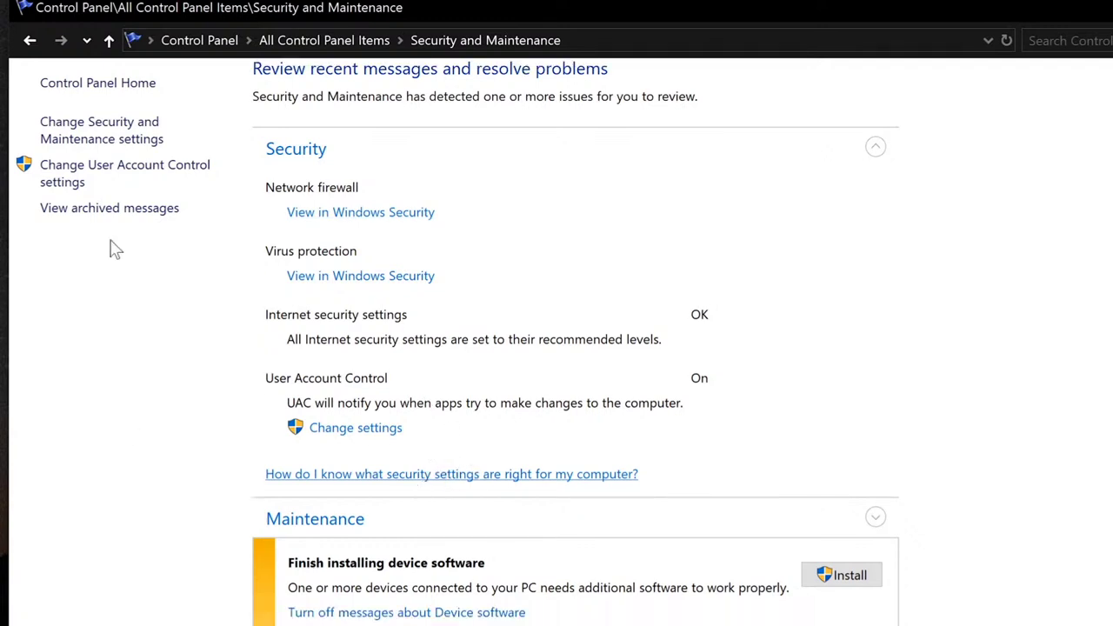
pyautogui.click(99, 135)
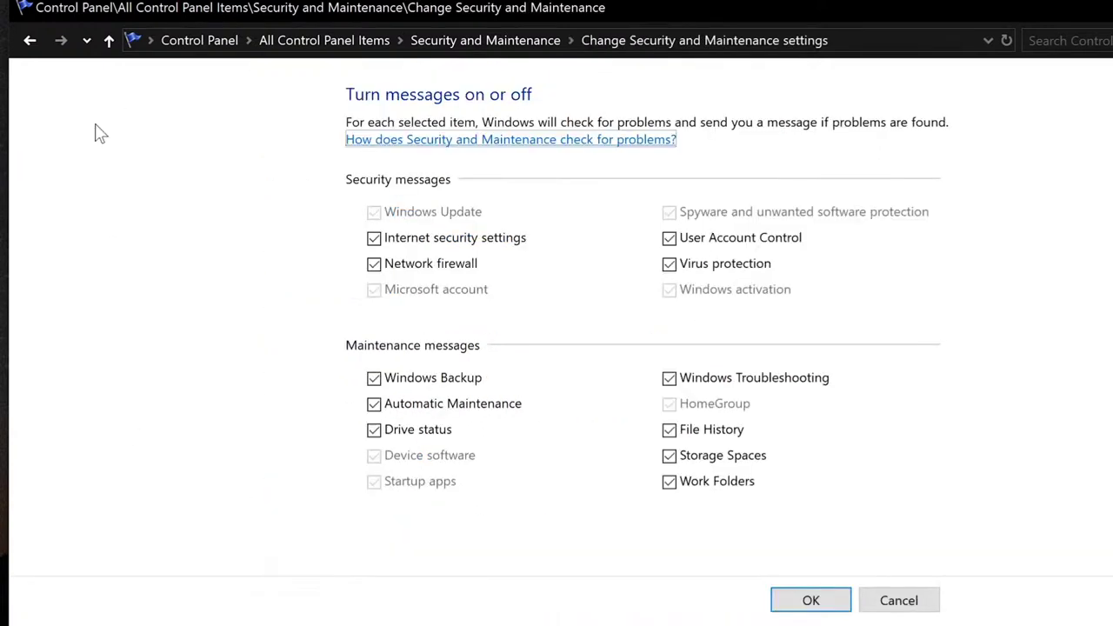
pyautogui.click(26, 41)
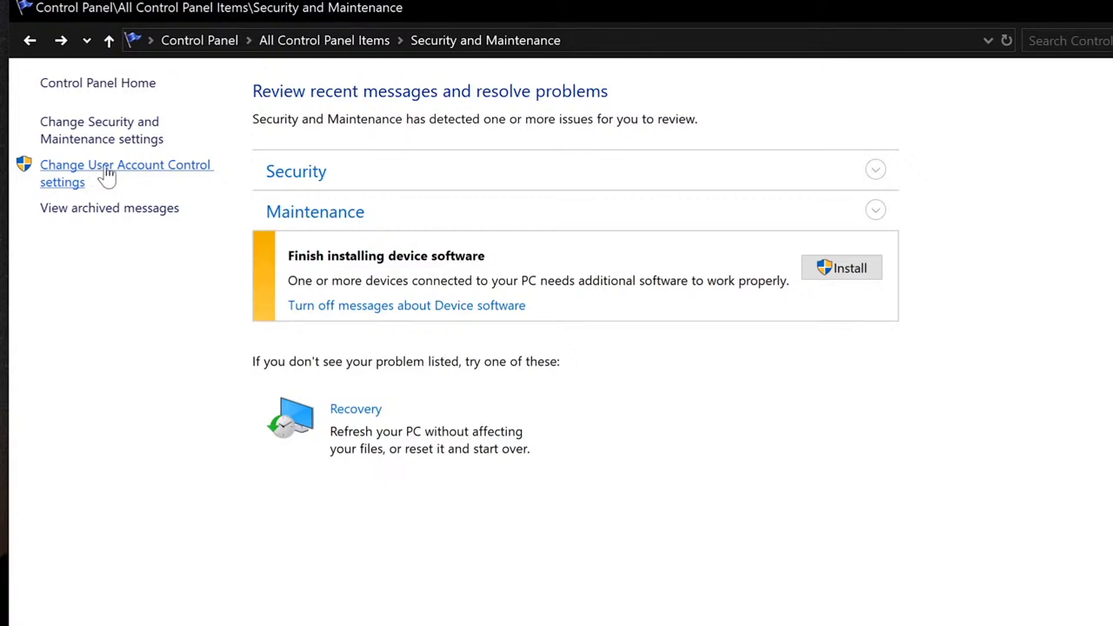
pyautogui.click(323, 189)
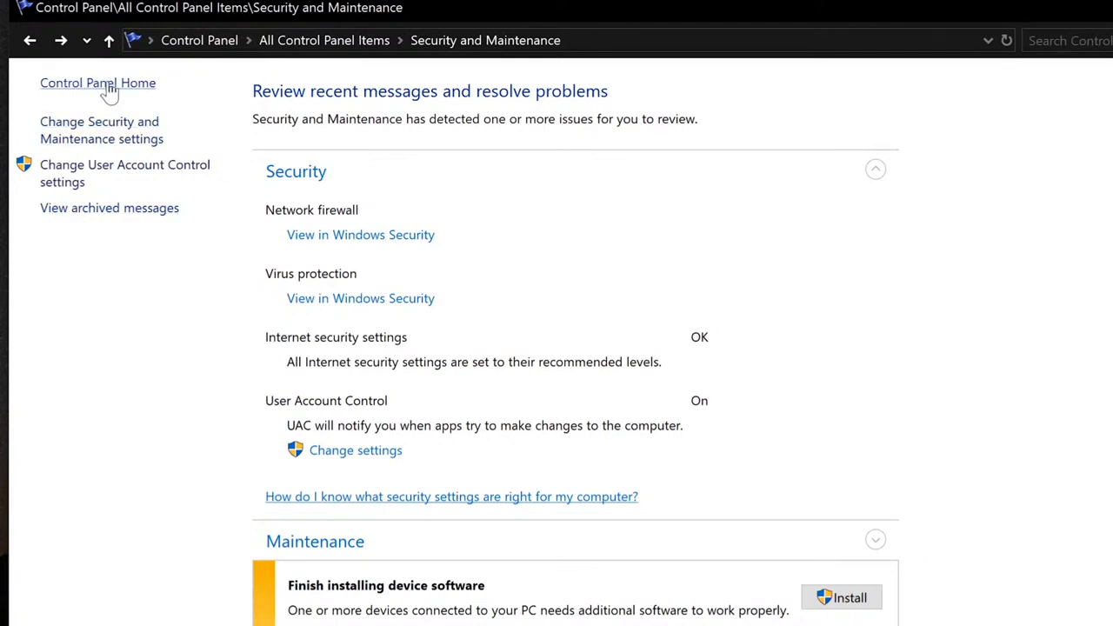
# Step: Filter Control Panel items with 're' and bring up View reliability history
pyautogui.hotkey('ctrl', 'e')
pyautogui.write('re')
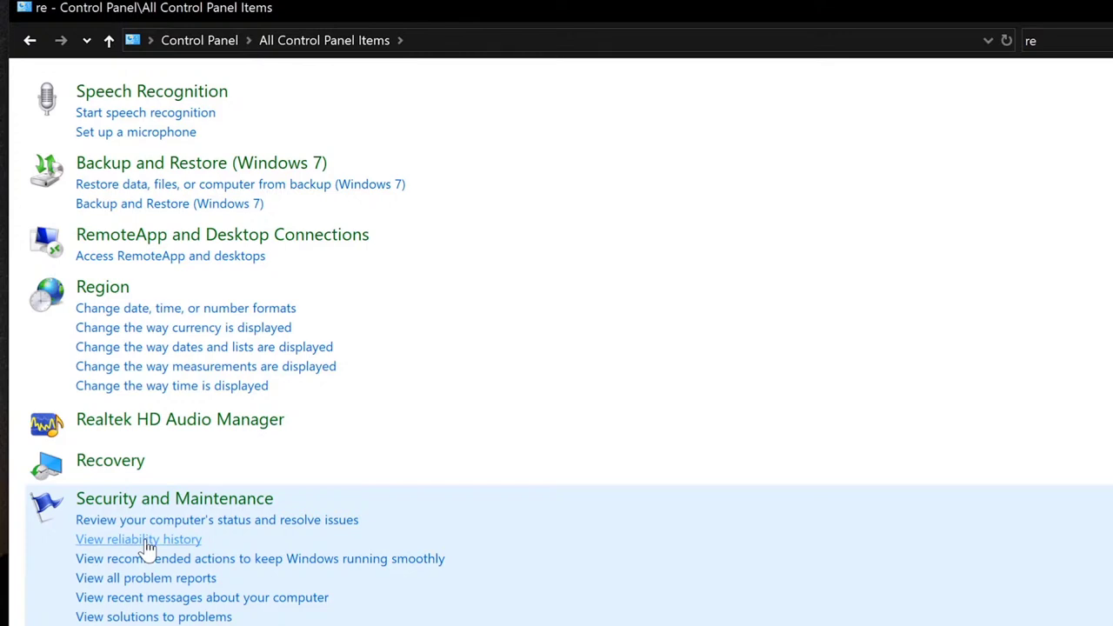
pyautogui.click(139, 539)
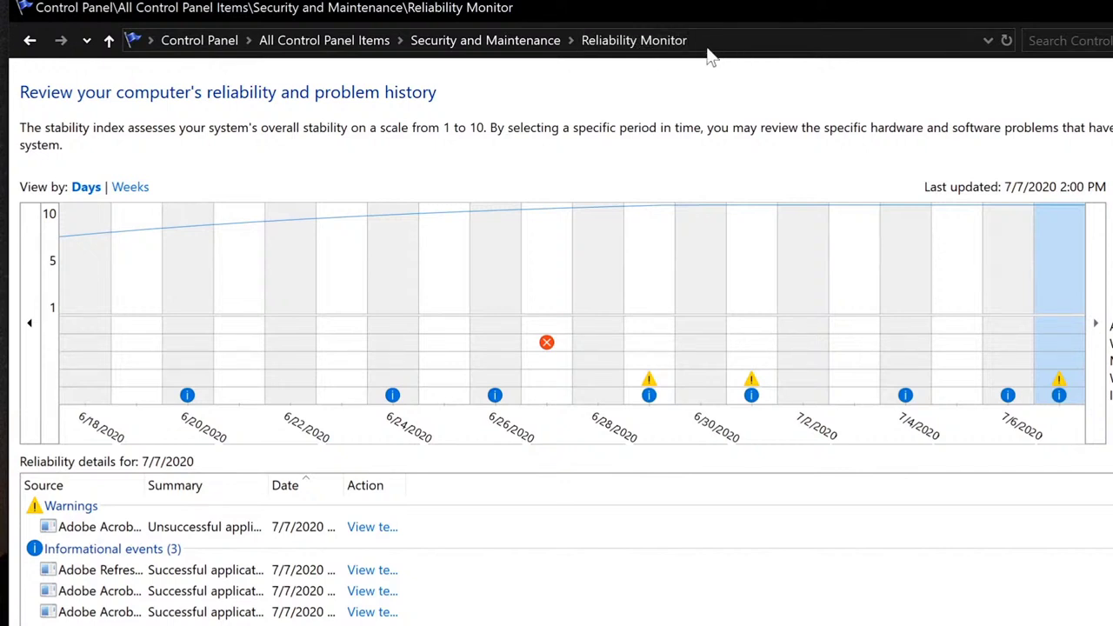
# Step: View technical details of the 6/27/2020 Windows Hardware error, widening the Date column first
pyautogui.click(547, 345)
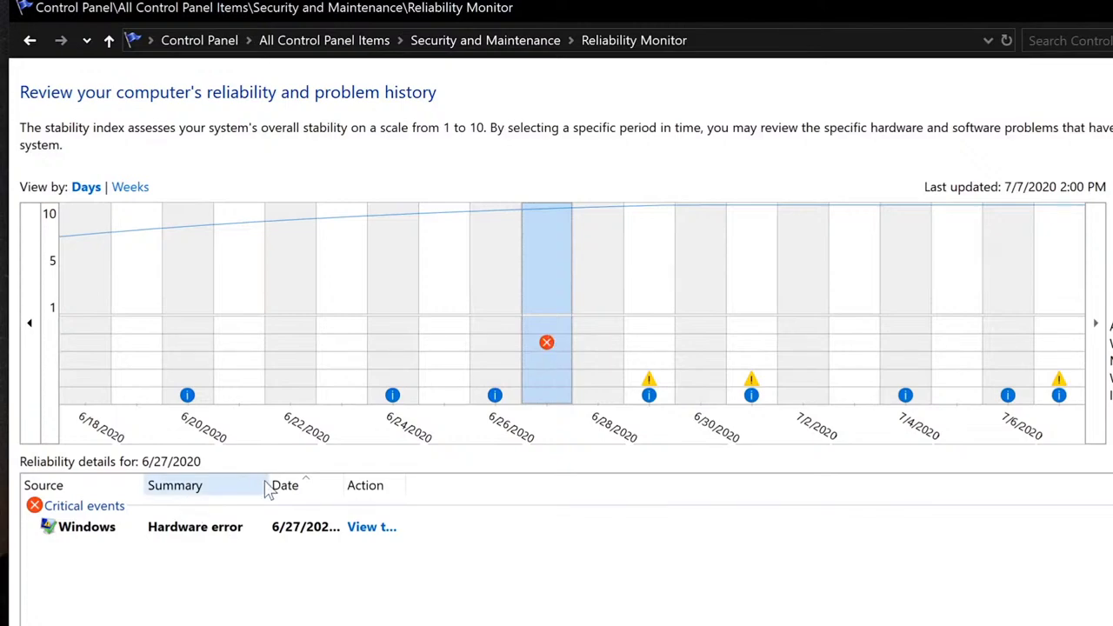
pyautogui.moveTo(343, 490); pyautogui.dragTo(402, 486)
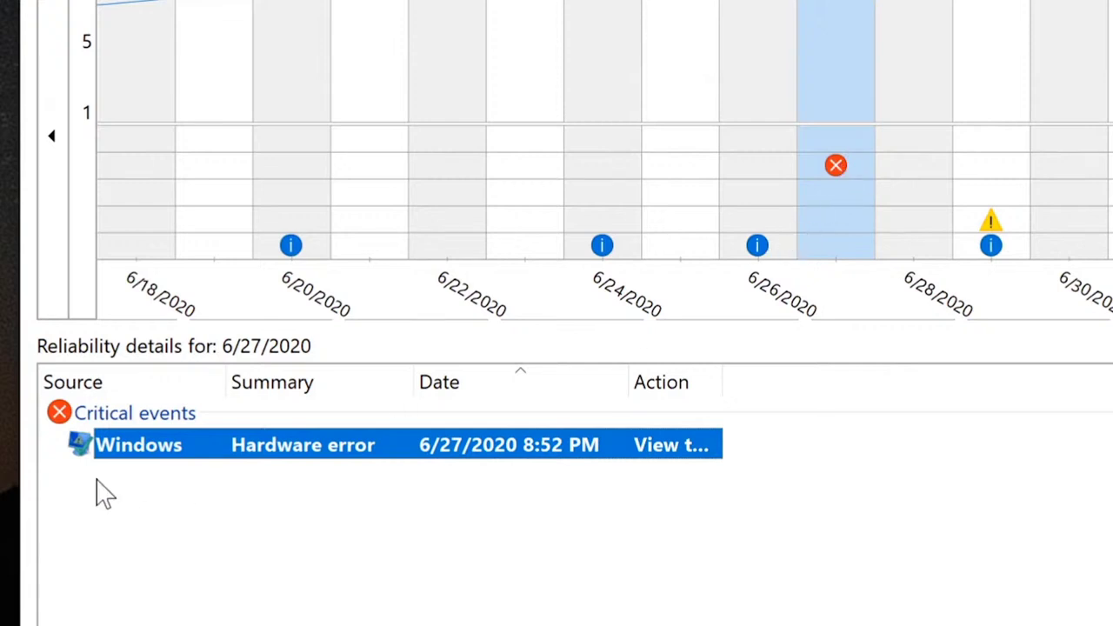
pyautogui.doubleClick(161, 463)
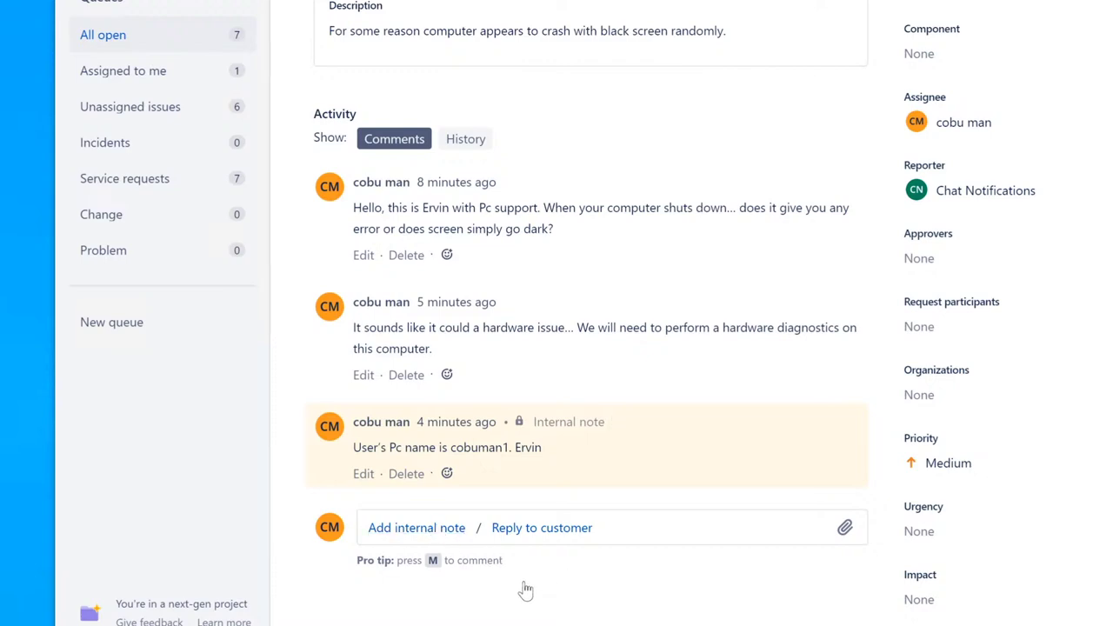
pyautogui.click(546, 517)
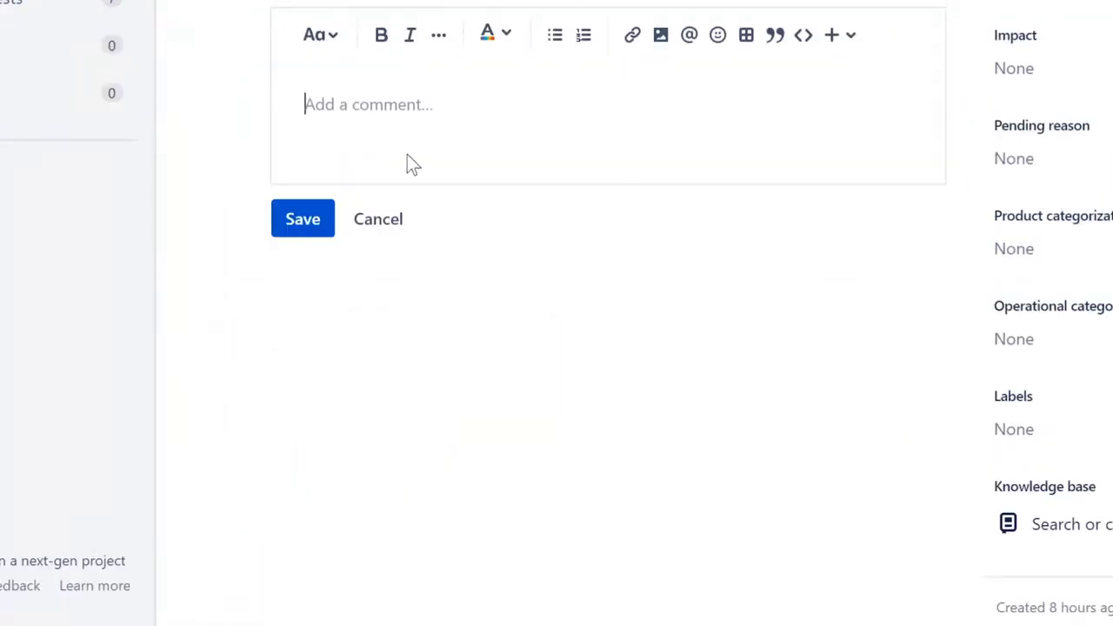
# Step: Save the internal note 'Routed issue to local pc support to troubleshoot hardware issues.' with the agent's signature
pyautogui.write('Routed ')
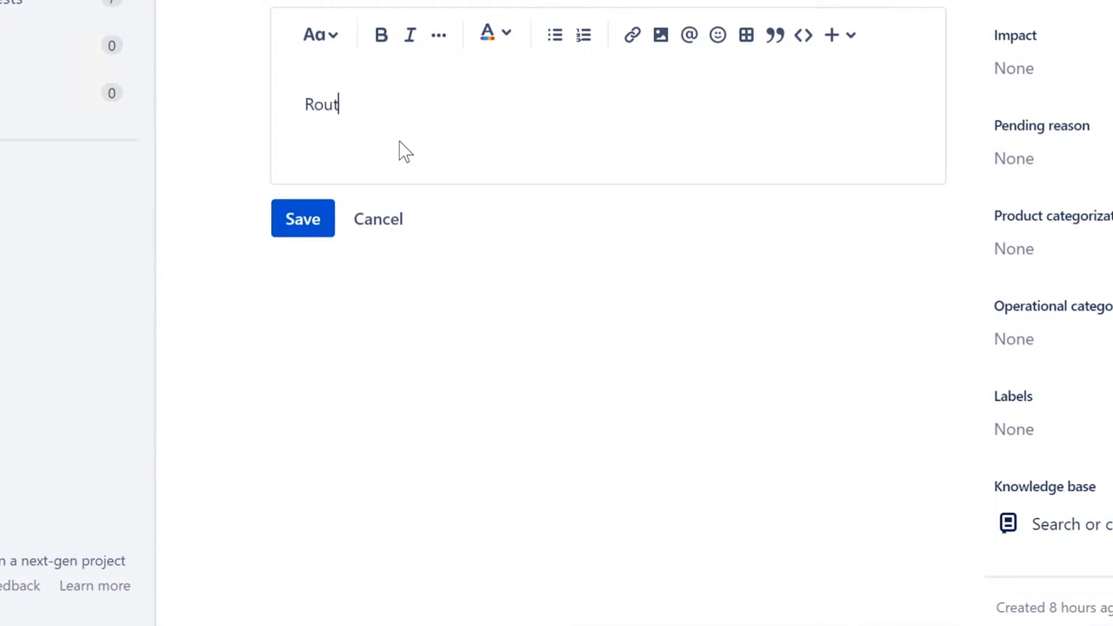
pyautogui.write('issue to local ')
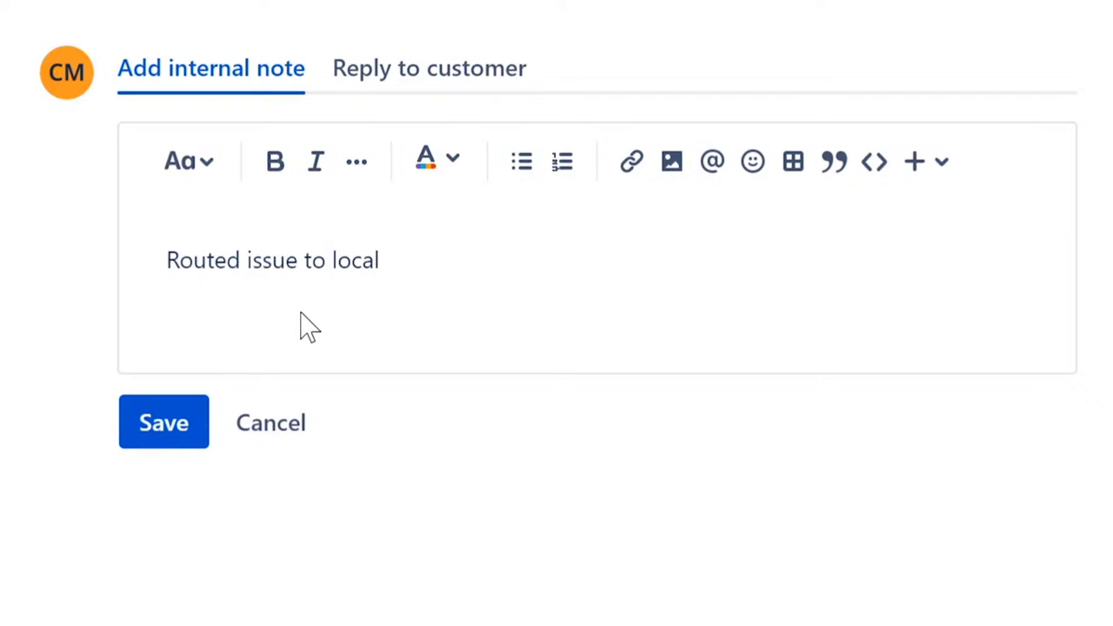
pyautogui.write('pc sup')
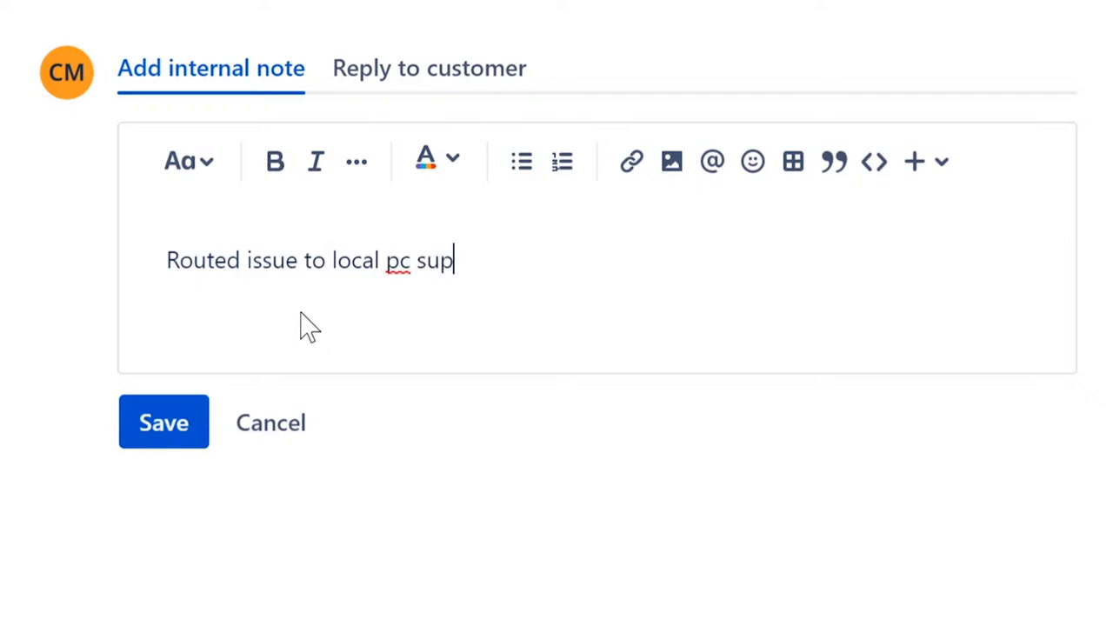
pyautogui.write('port to tr')
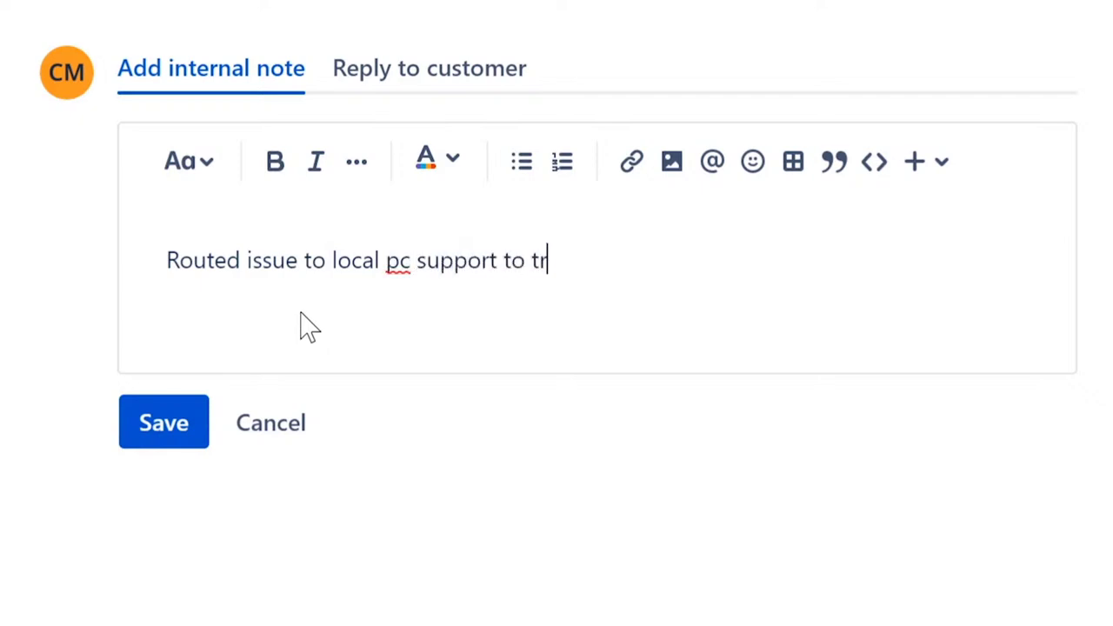
pyautogui.write('oublsh')
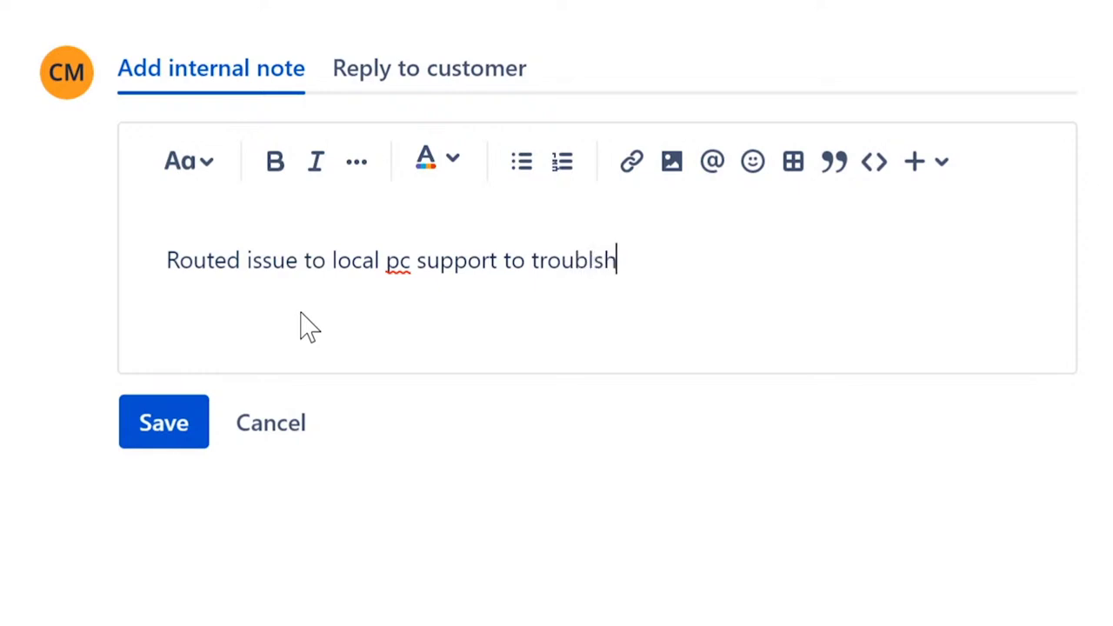
pyautogui.write('oot hardware')
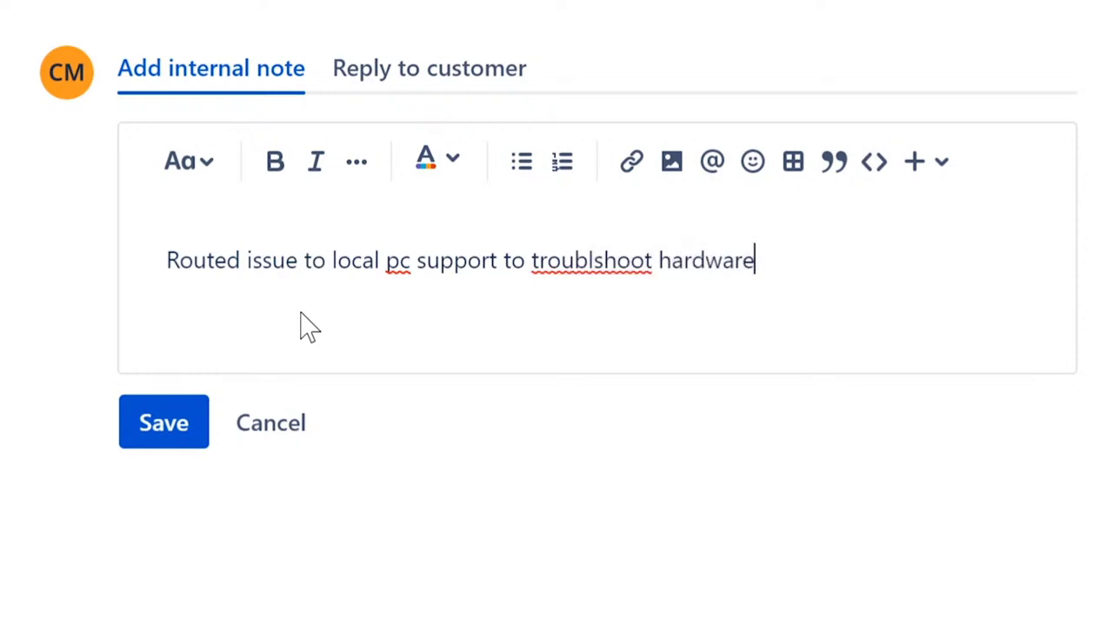
pyautogui.write(' issues. E')
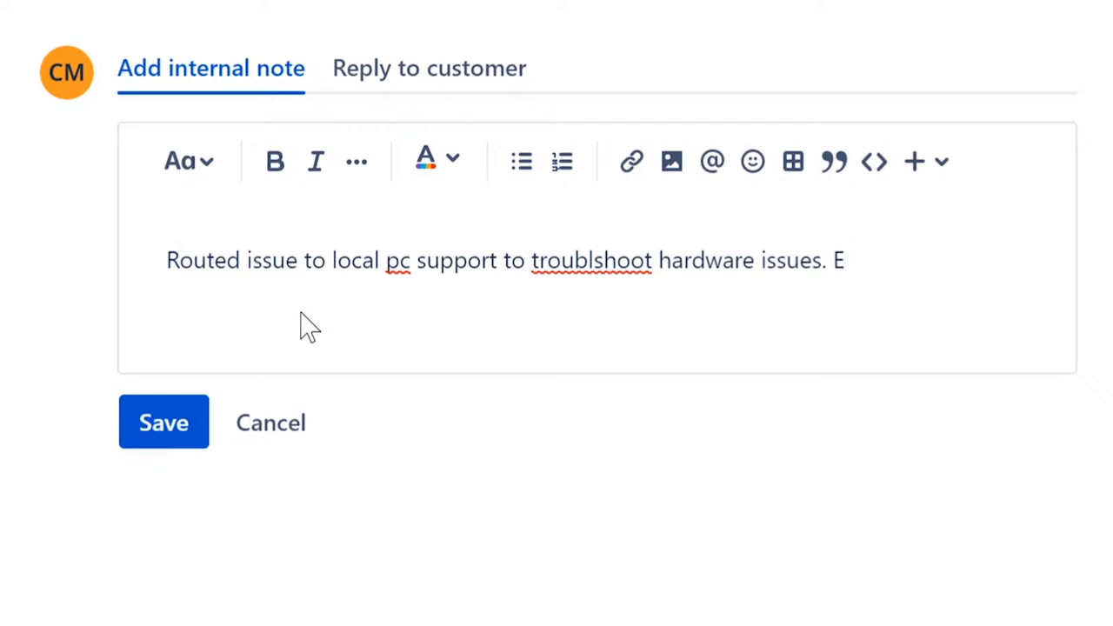
pyautogui.write('rvin')
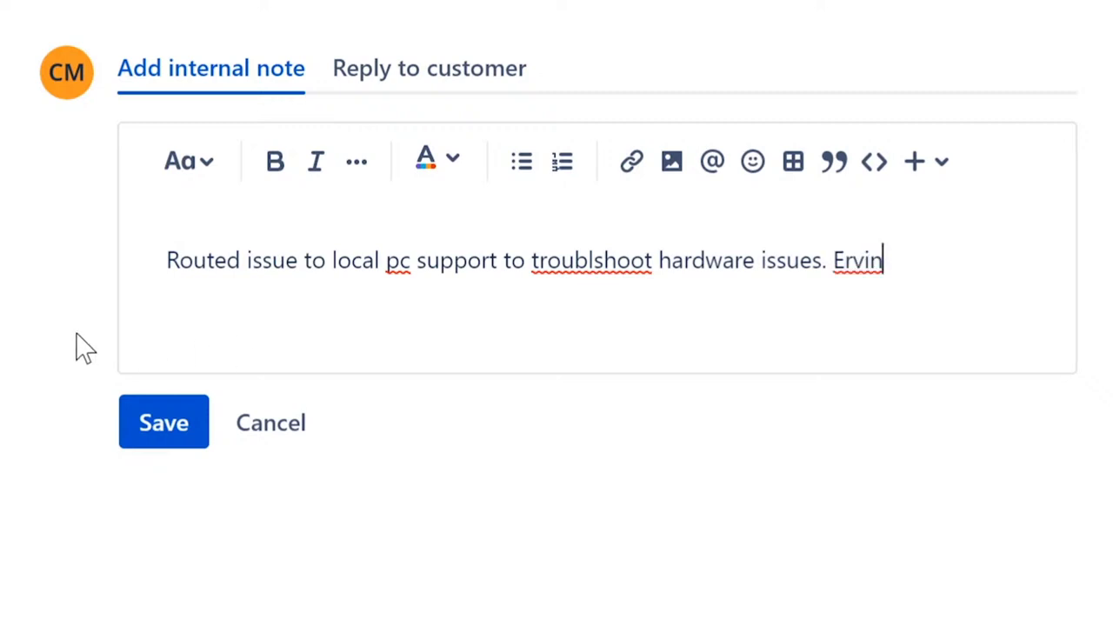
pyautogui.rightClick(605, 261)
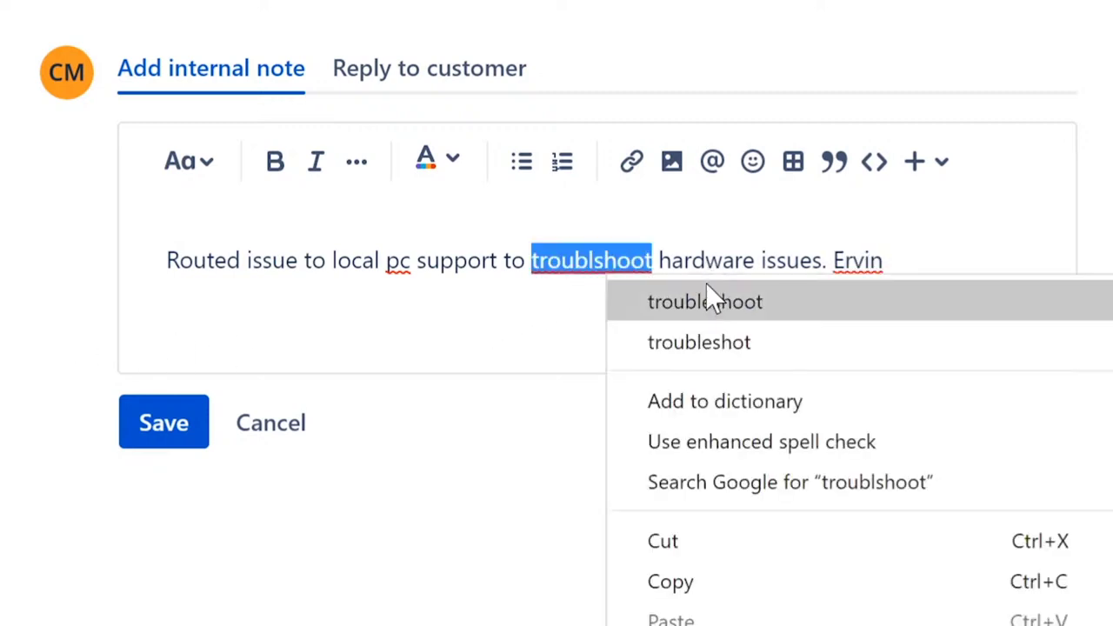
pyautogui.click(708, 300)
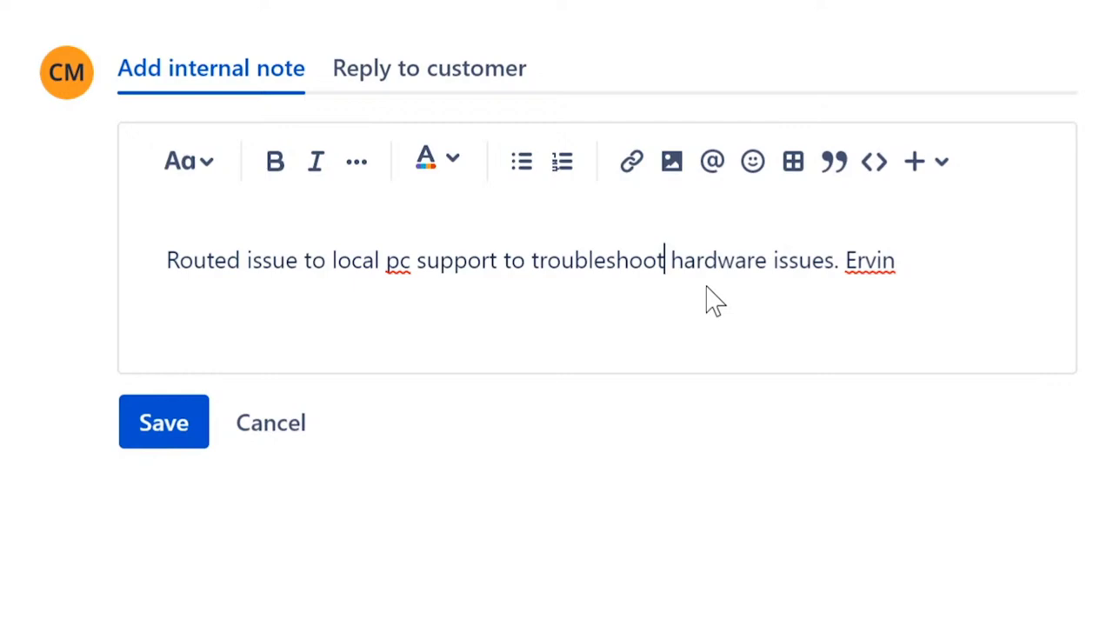
pyautogui.click(177, 431)
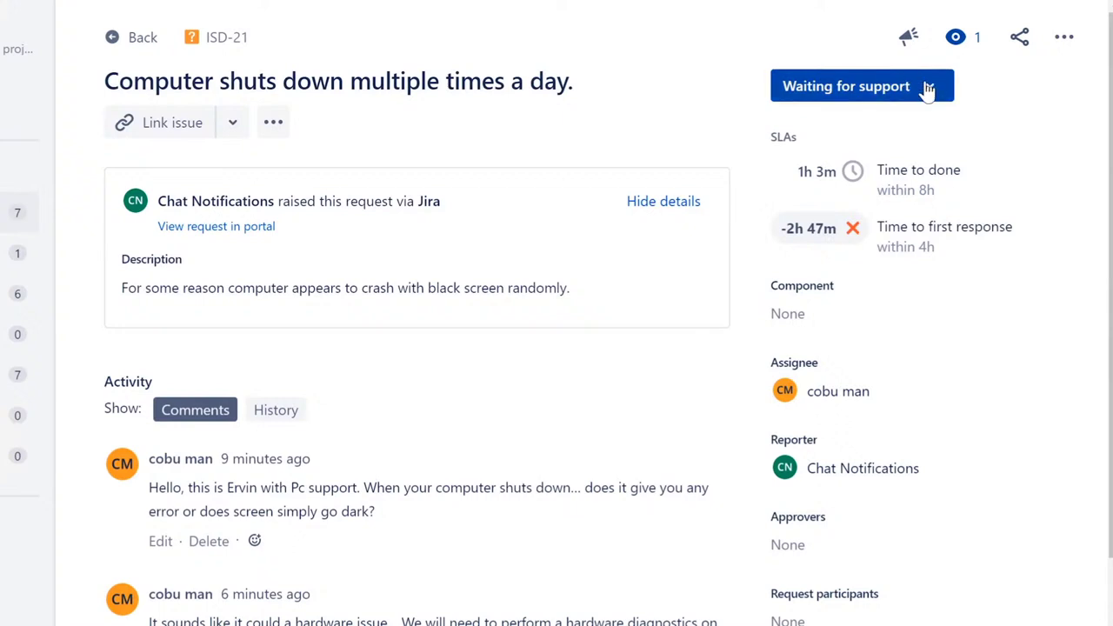
pyautogui.click(923, 90)
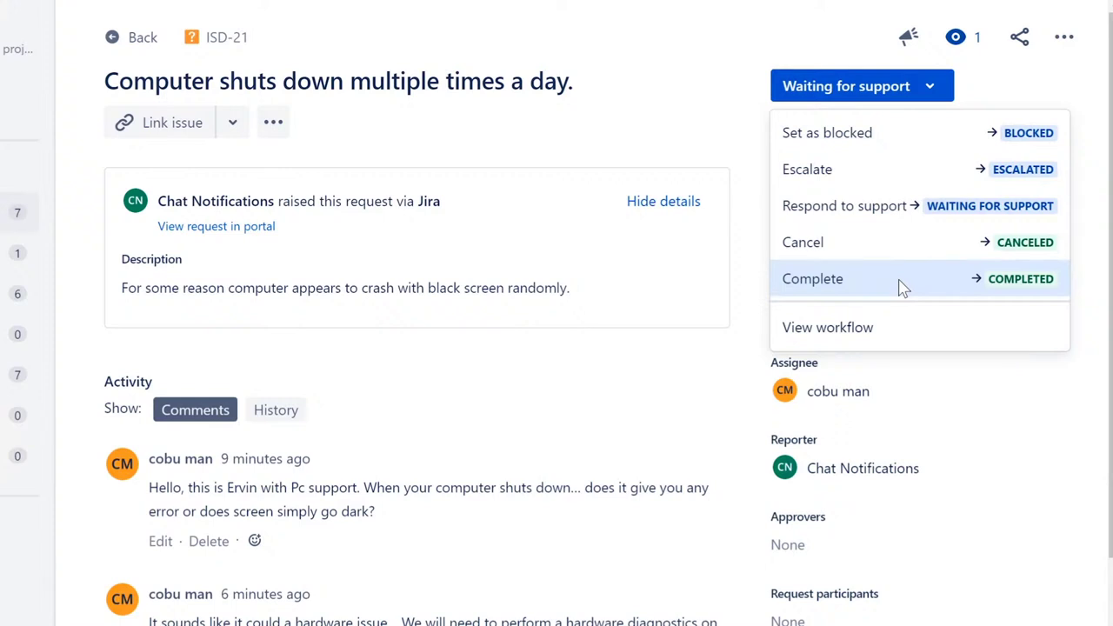
# Step: Transition ISD-21 from Waiting for support to Completed, then go back to All open
pyautogui.click(901, 287)
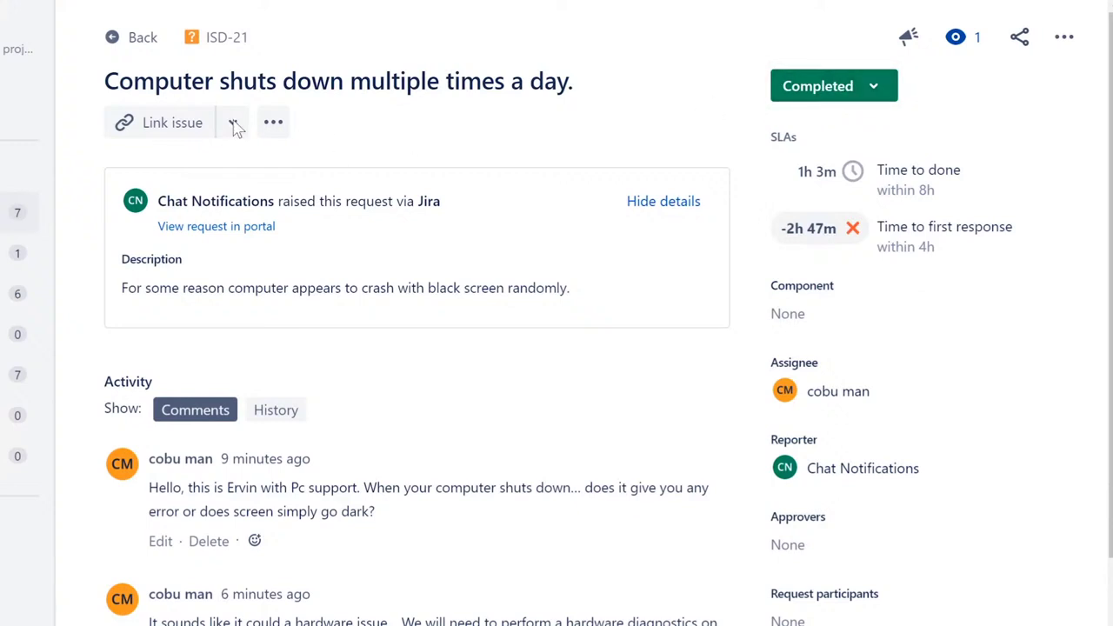
pyautogui.click(126, 37)
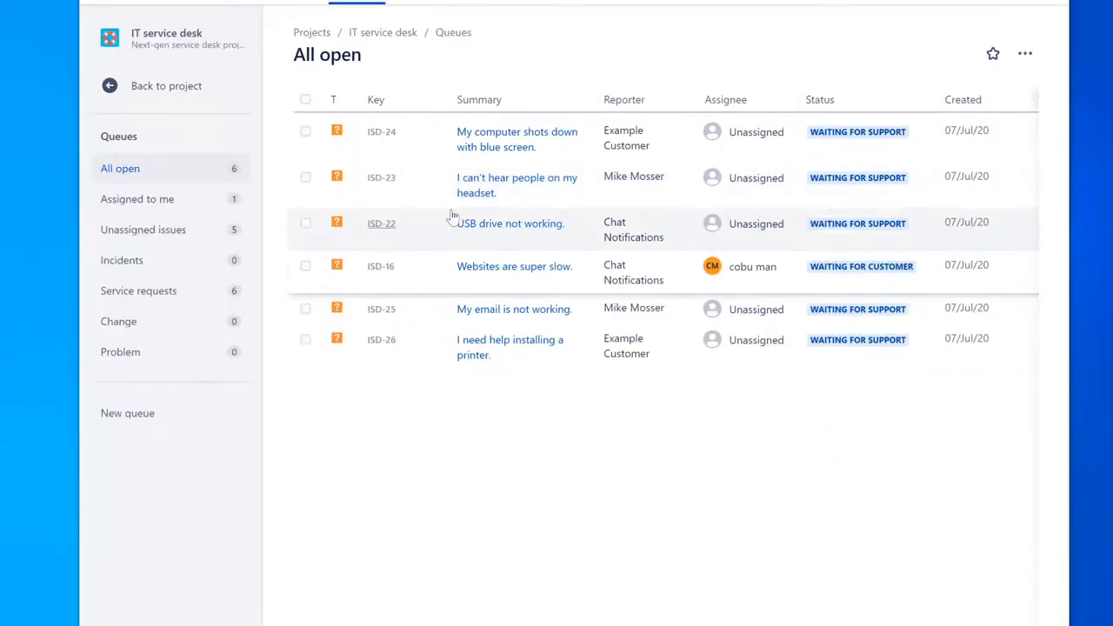
# Step: Open ISD-22 'USB drive not working' and assign it to yourself
pyautogui.click(537, 225)
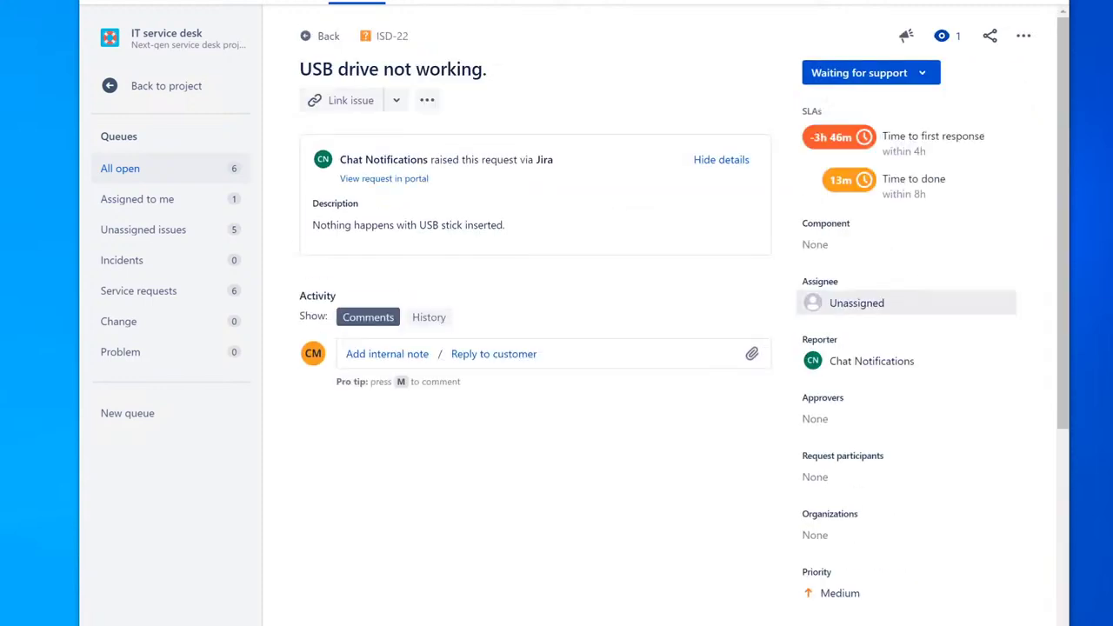
pyautogui.click(920, 315)
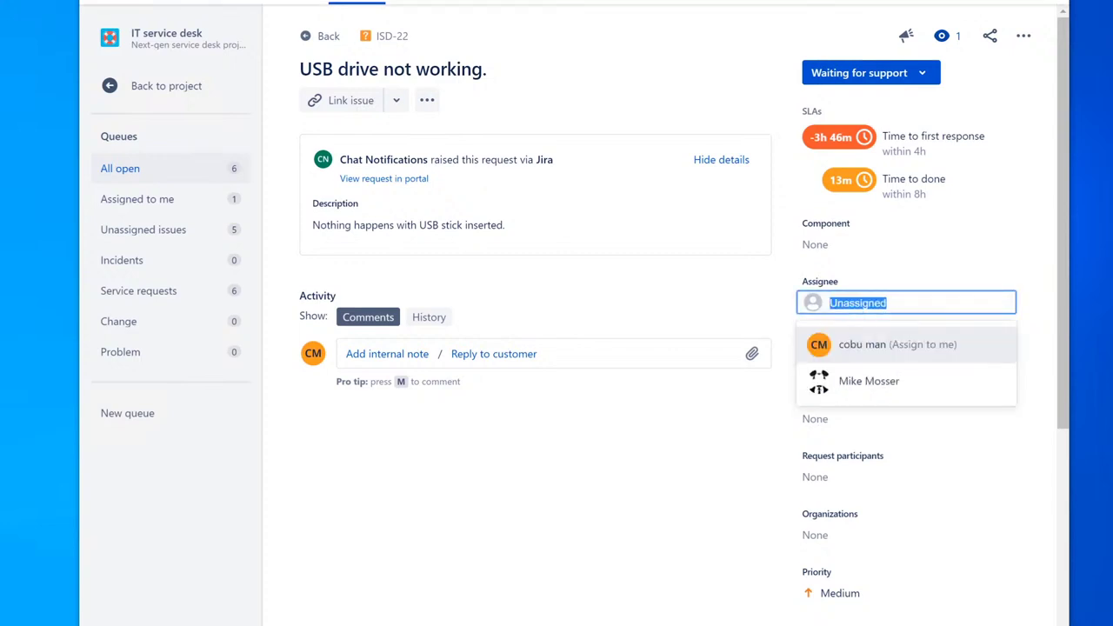
pyautogui.click(876, 354)
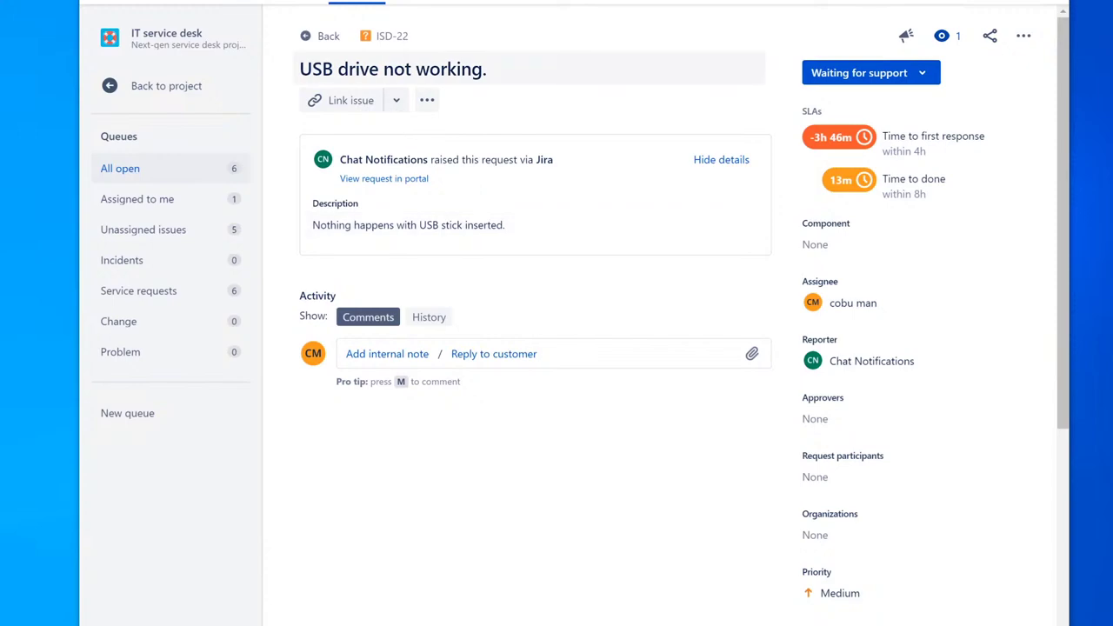
# Step: Review the ticket's title and description text, then begin editing the description
pyautogui.moveTo(496, 71); pyautogui.dragTo(312, 71)
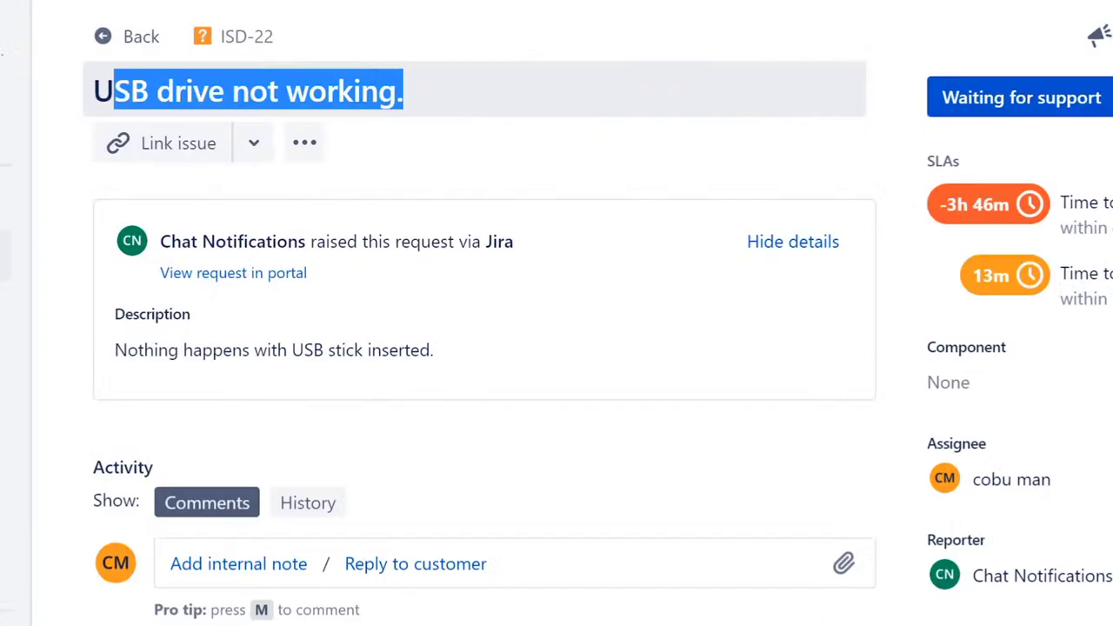
pyautogui.moveTo(114, 91); pyautogui.dragTo(94, 90)
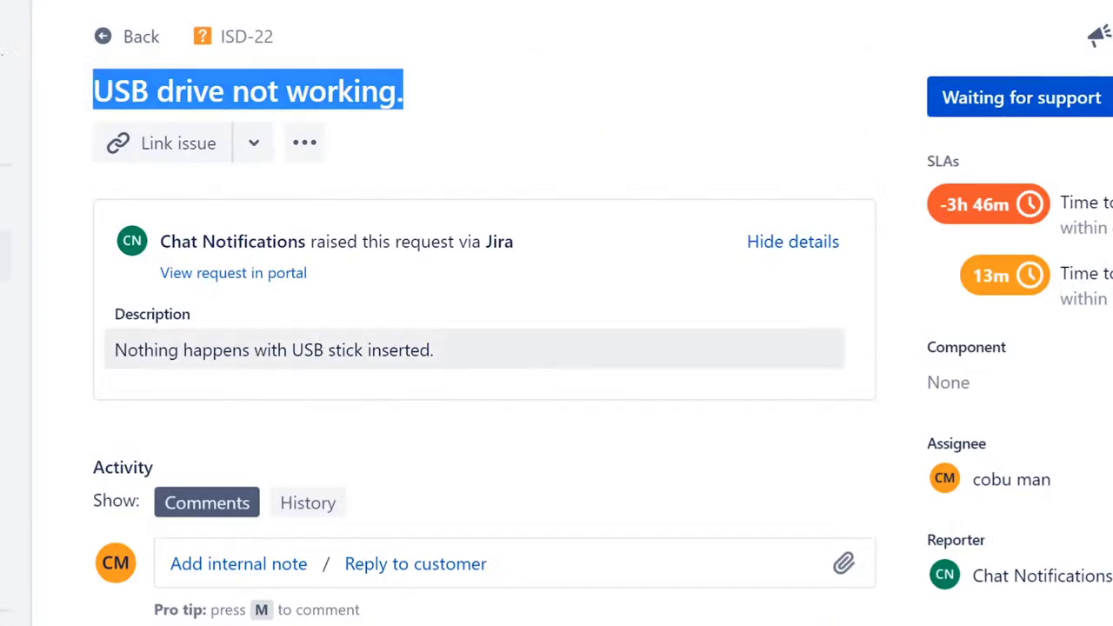
pyautogui.moveTo(441, 351); pyautogui.dragTo(142, 350)
pyautogui.click(142, 350)
pyautogui.moveTo(440, 350); pyautogui.dragTo(114, 350)
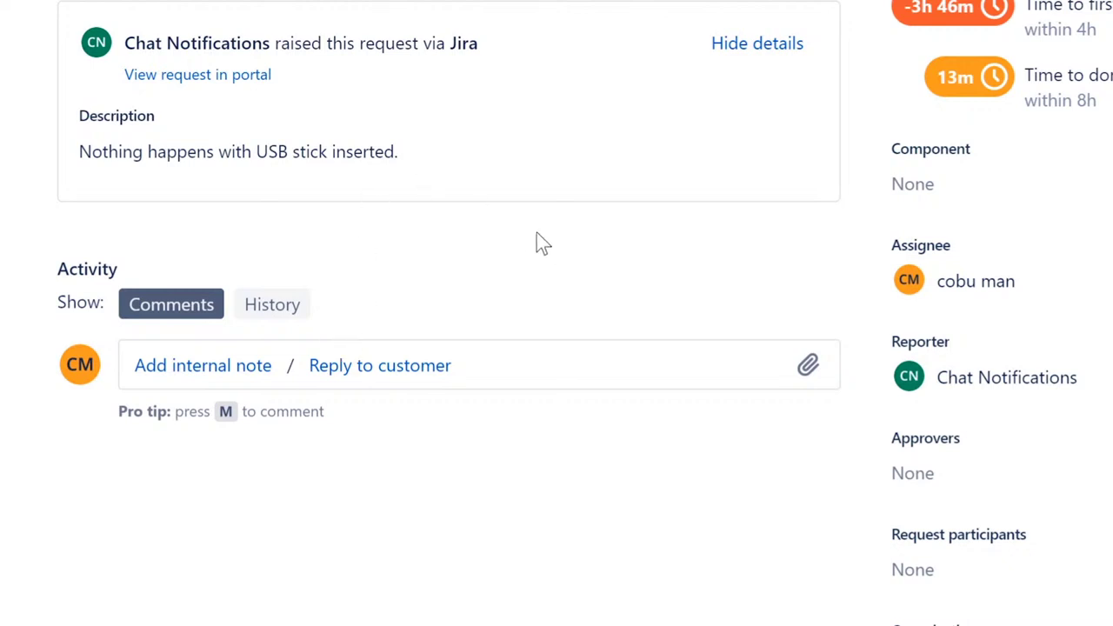
pyautogui.moveTo(406, 152); pyautogui.dragTo(78, 137)
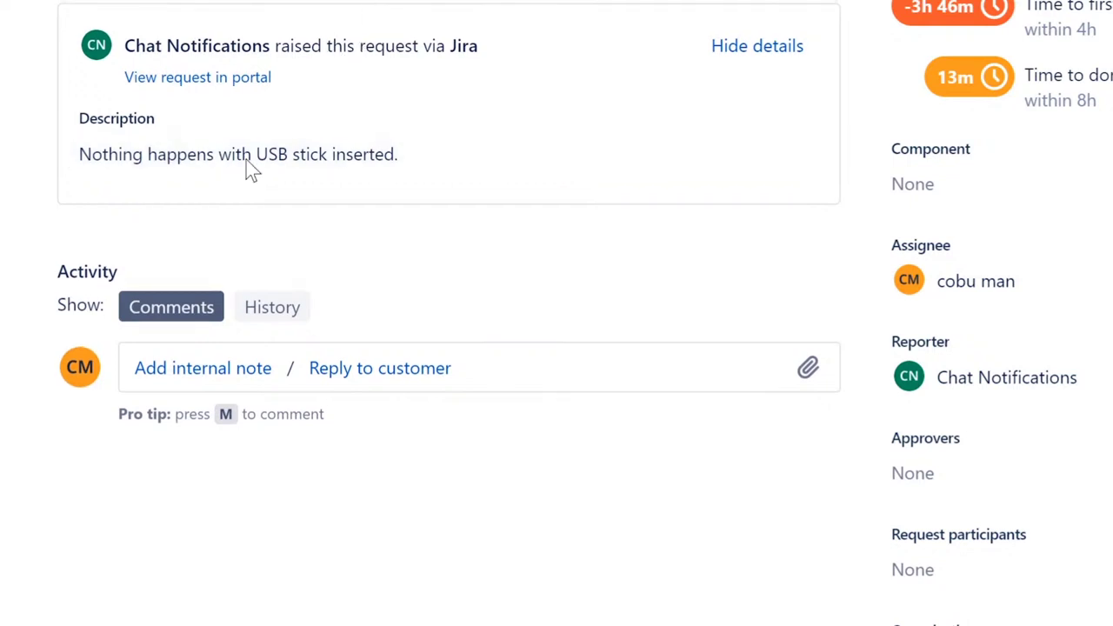
pyautogui.click(286, 172)
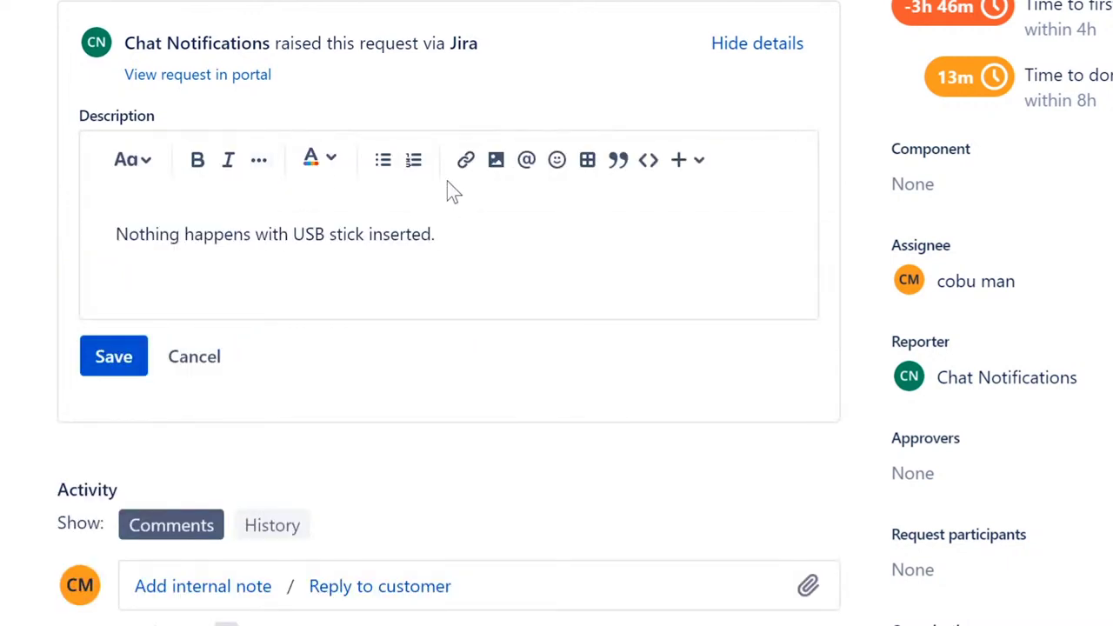
# Step: Cancel the description edit, reopen the Description field, then start a customer reply
pyautogui.click(206, 357)
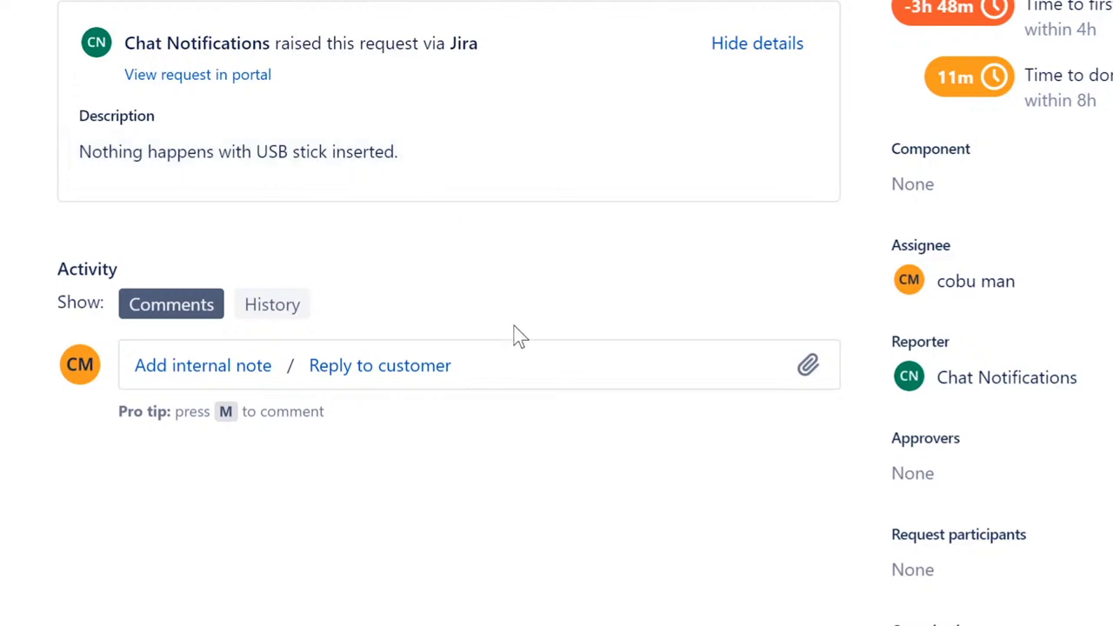
pyautogui.click(426, 153)
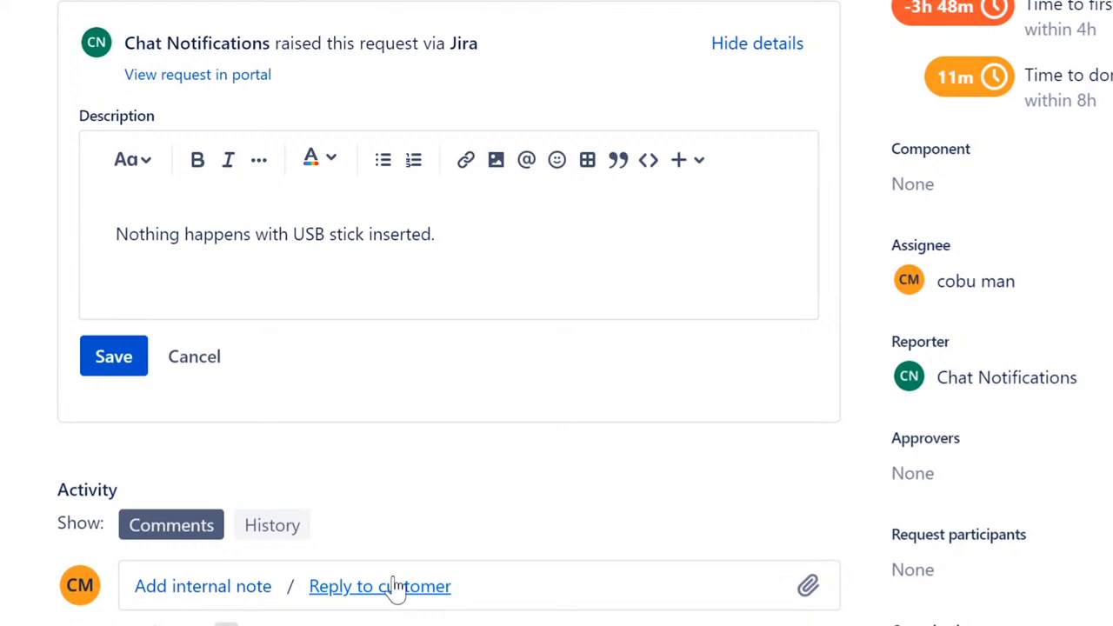
pyautogui.click(381, 588)
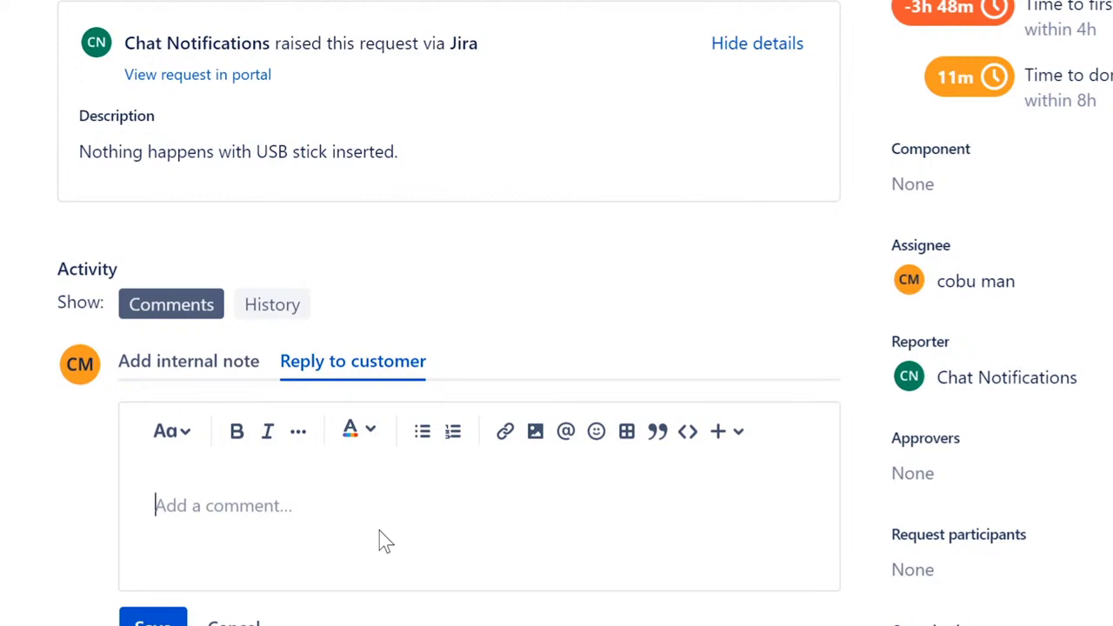
# Step: Start the reply with a greeting introducing yourself from Tech Support, spell-corrected to 'Unfortunately,'
pyautogui.write('Hello, I')
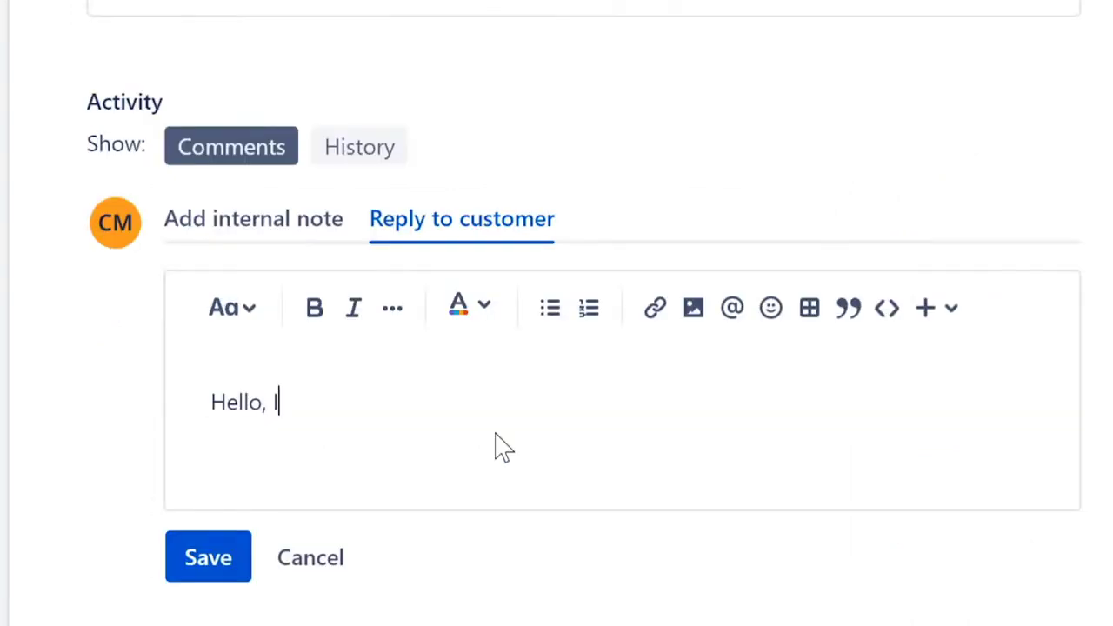
pyautogui.press('BackSpace')
pyautogui.write('my name is E')
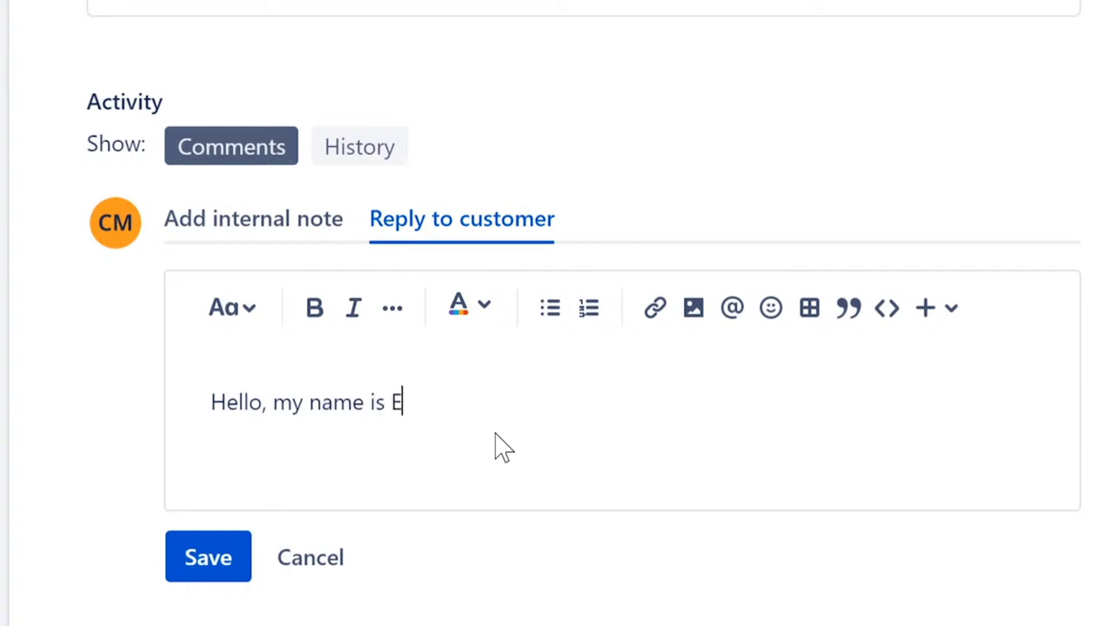
pyautogui.write('rvin with Tech')
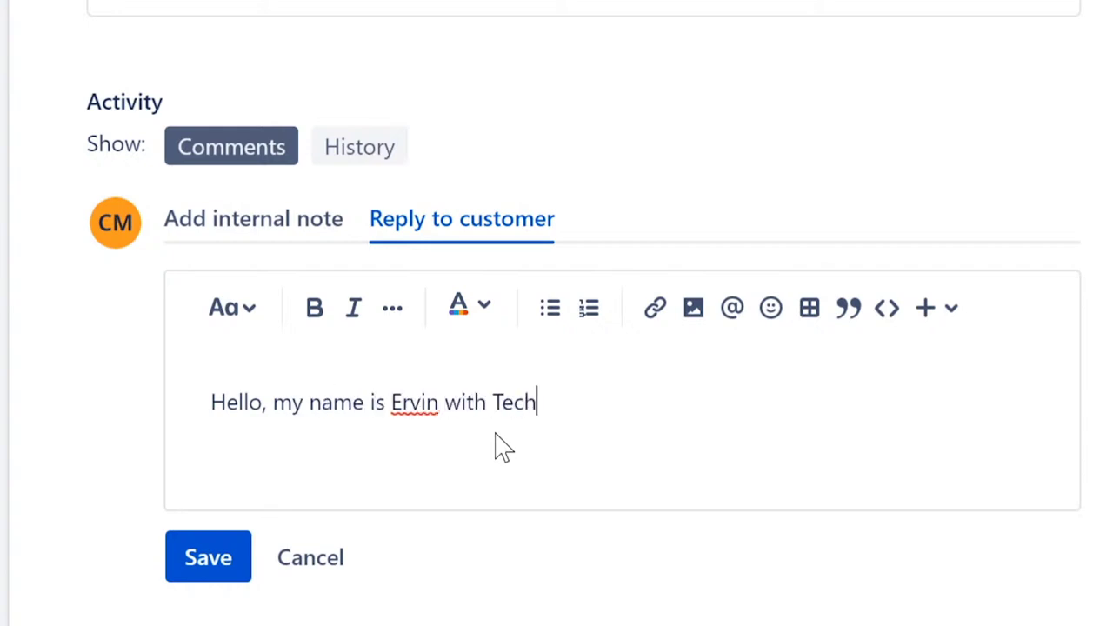
pyautogui.write(' Suppor')
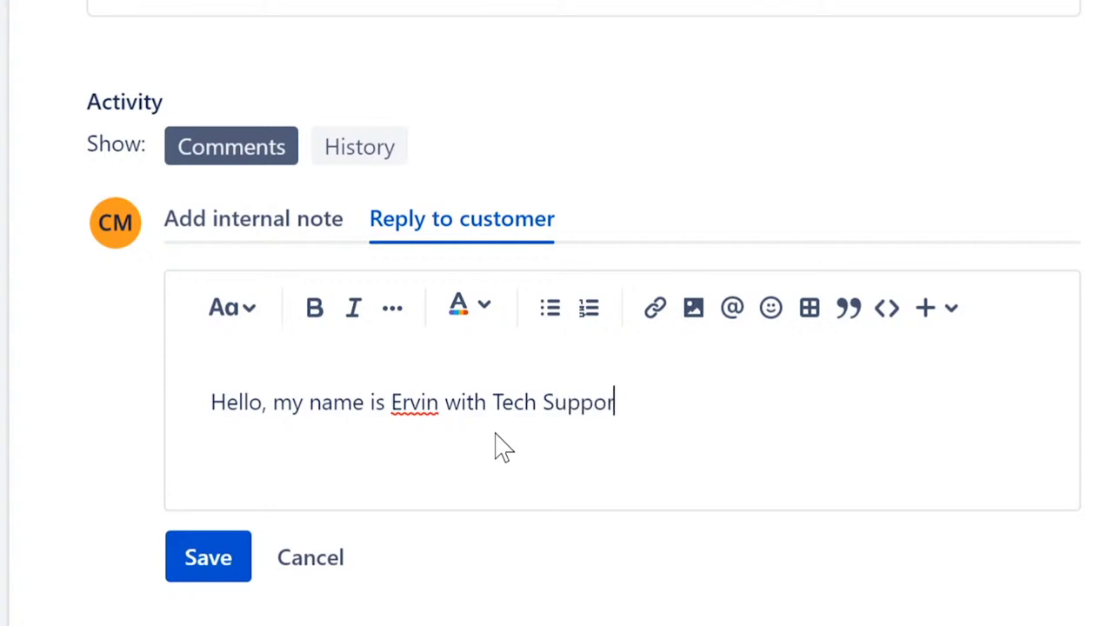
pyautogui.write('t. Unfor')
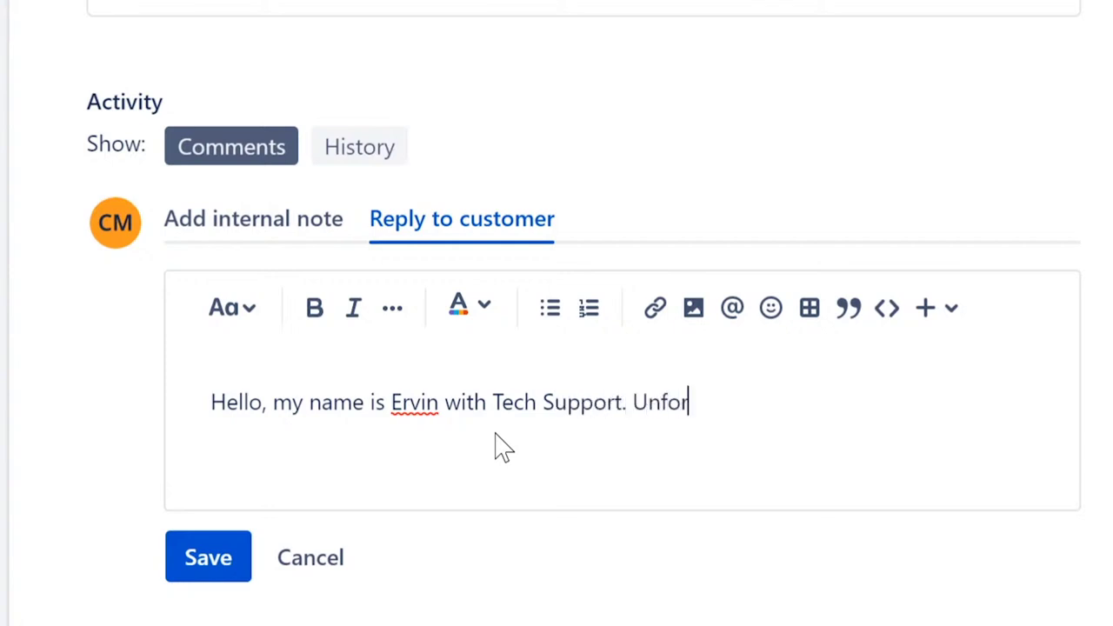
pyautogui.write('tunatlly,')
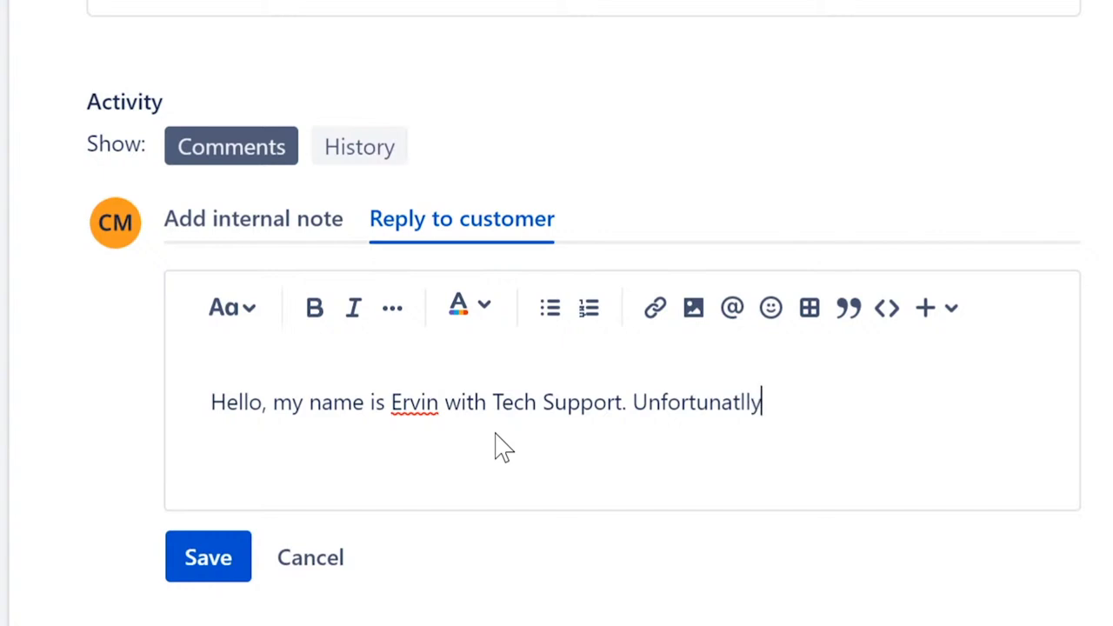
pyautogui.rightClick(745, 402)
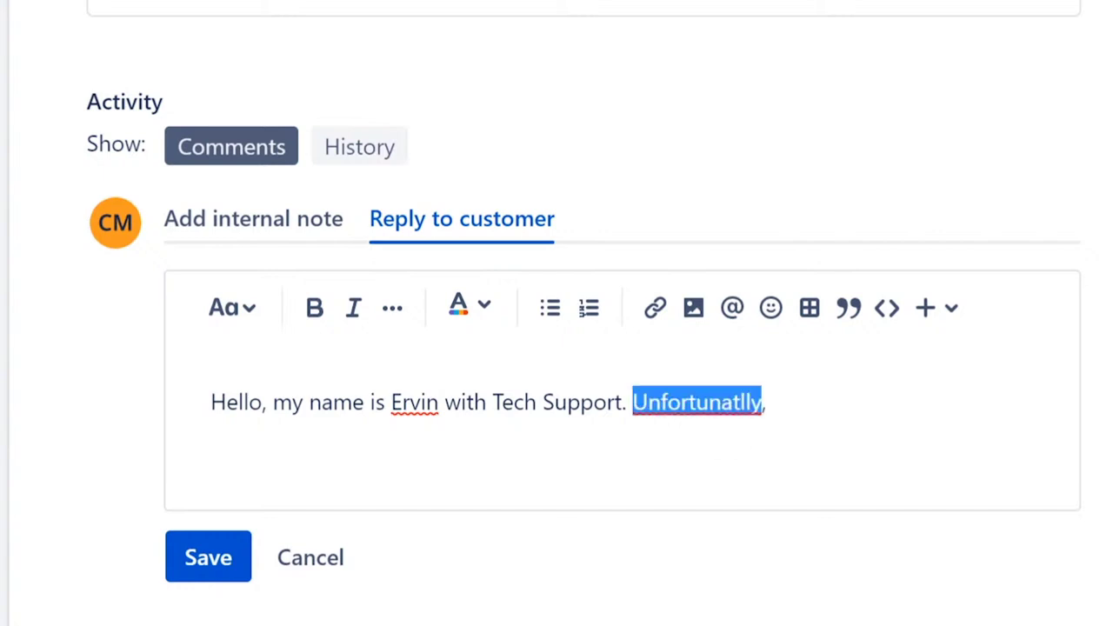
pyautogui.click(826, 425)
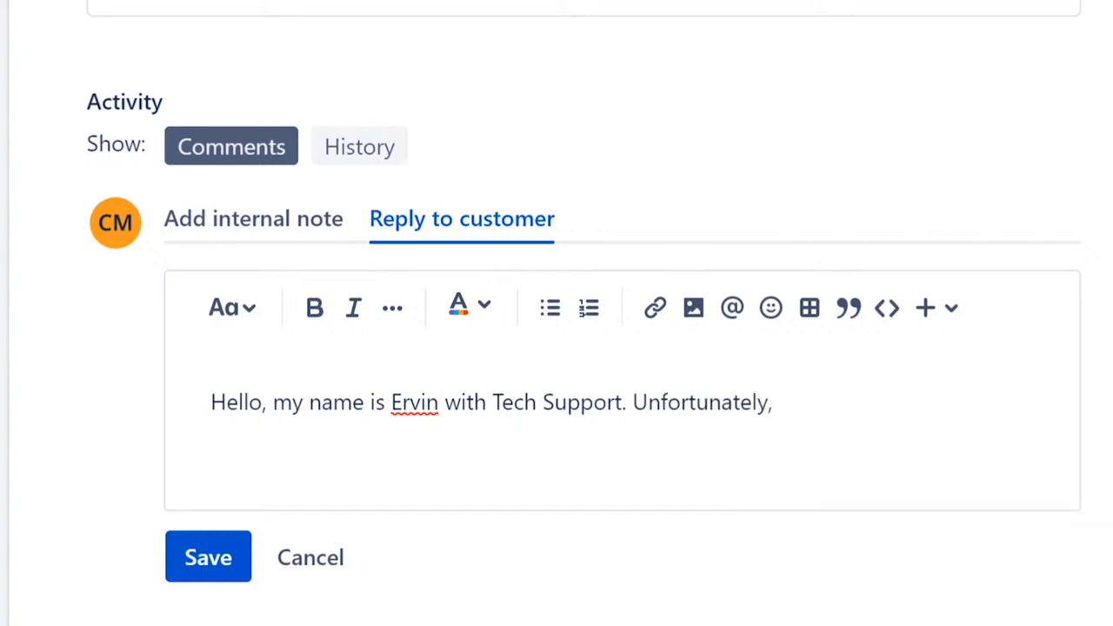
# Step: Continue with 'our company has USB port disabled as part of company security policy.'
pyautogui.write('our company ')
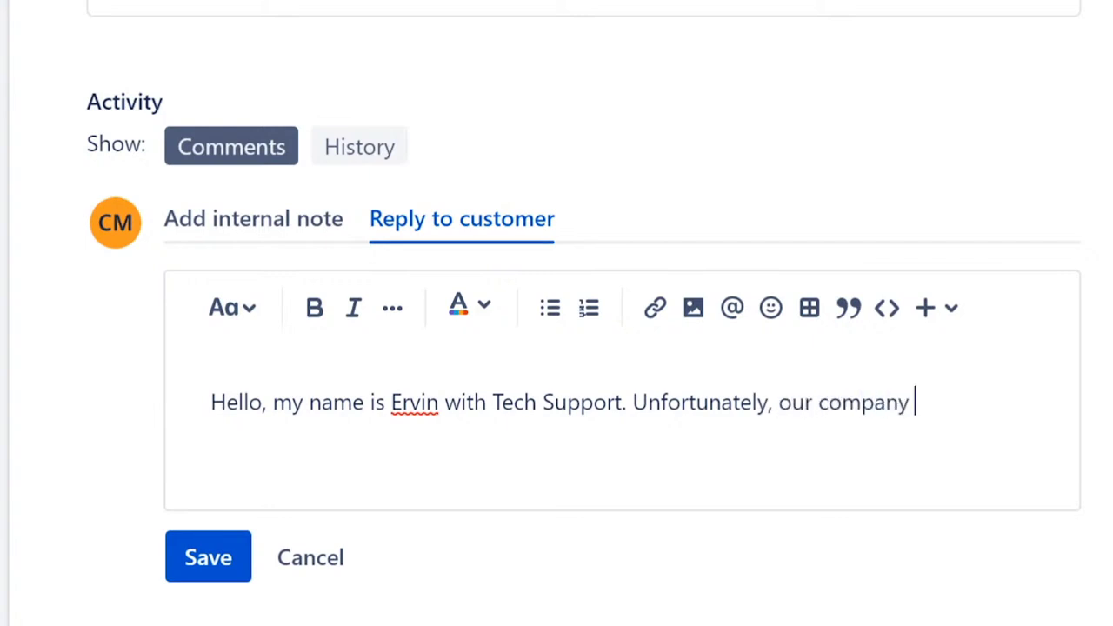
pyautogui.write('has USB')
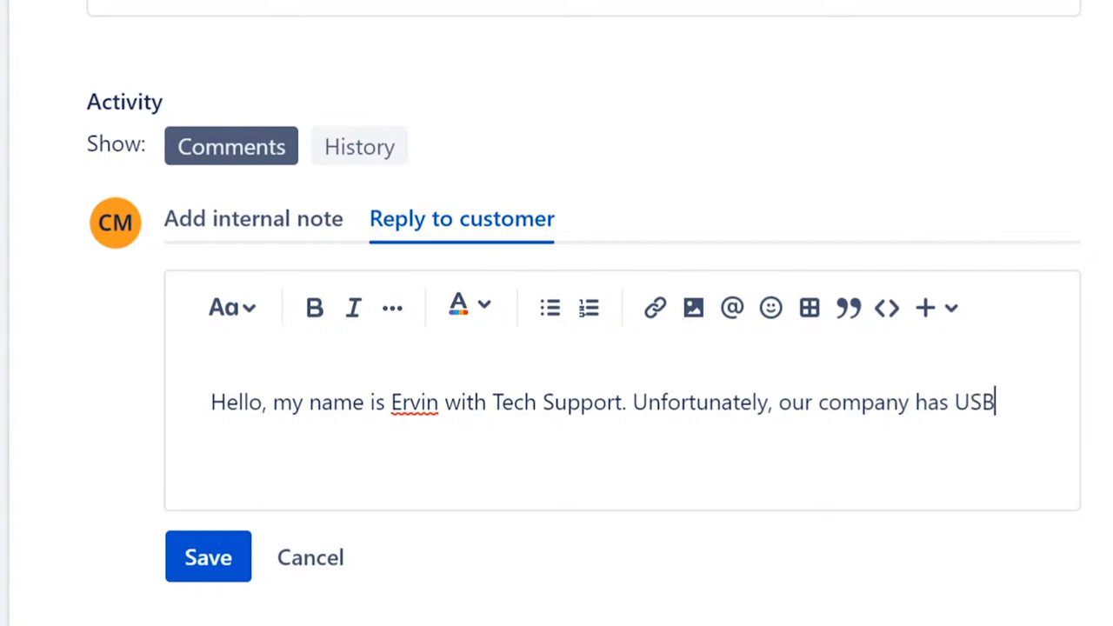
pyautogui.write(' protr')
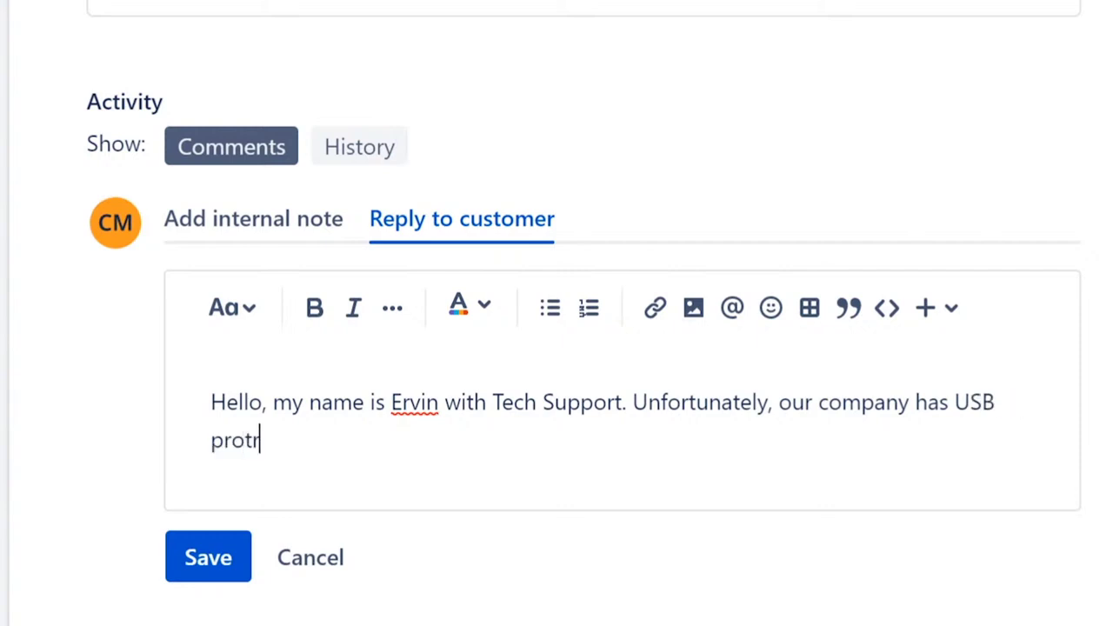
pyautogui.press('BackSpace')
pyautogui.press('BackSpace')
pyautogui.press('BackSpace')
pyautogui.press('BackSpace')
pyautogui.write('ort disabled by')
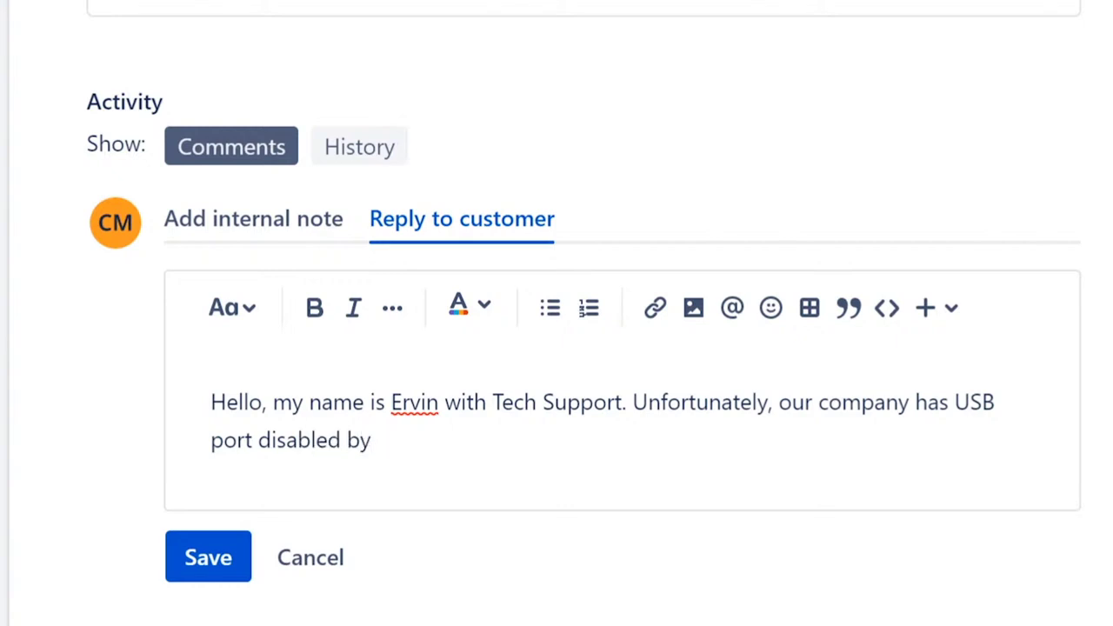
pyautogui.press('BackSpace')
pyautogui.press('BackSpace')
pyautogui.write('as po')
pyautogui.press('BackSpace')
pyautogui.write('art ')
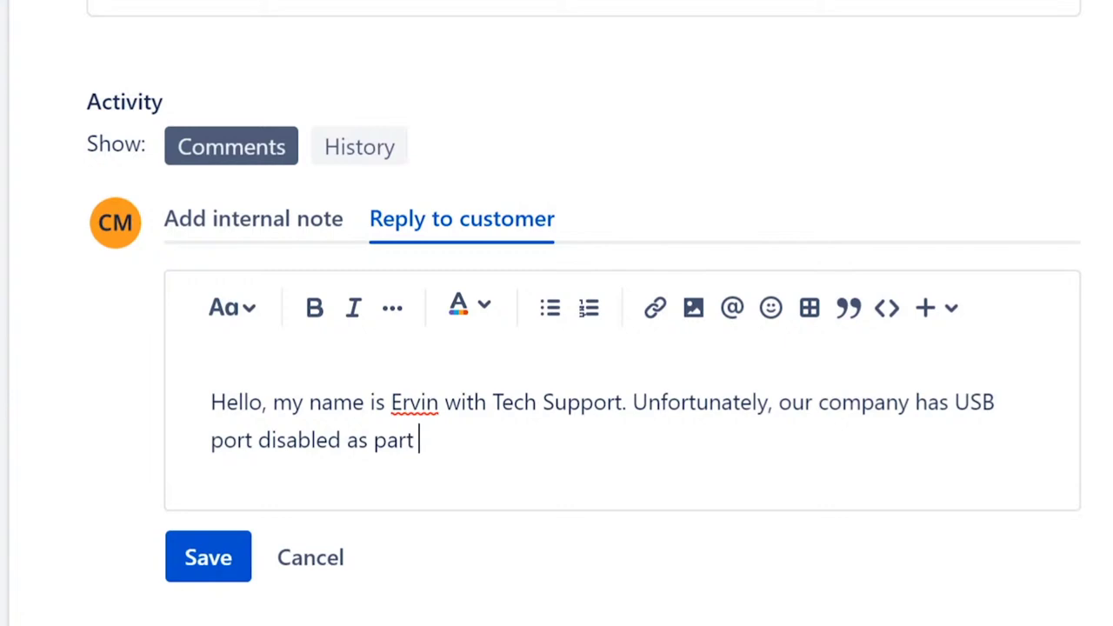
pyautogui.write('of companie')
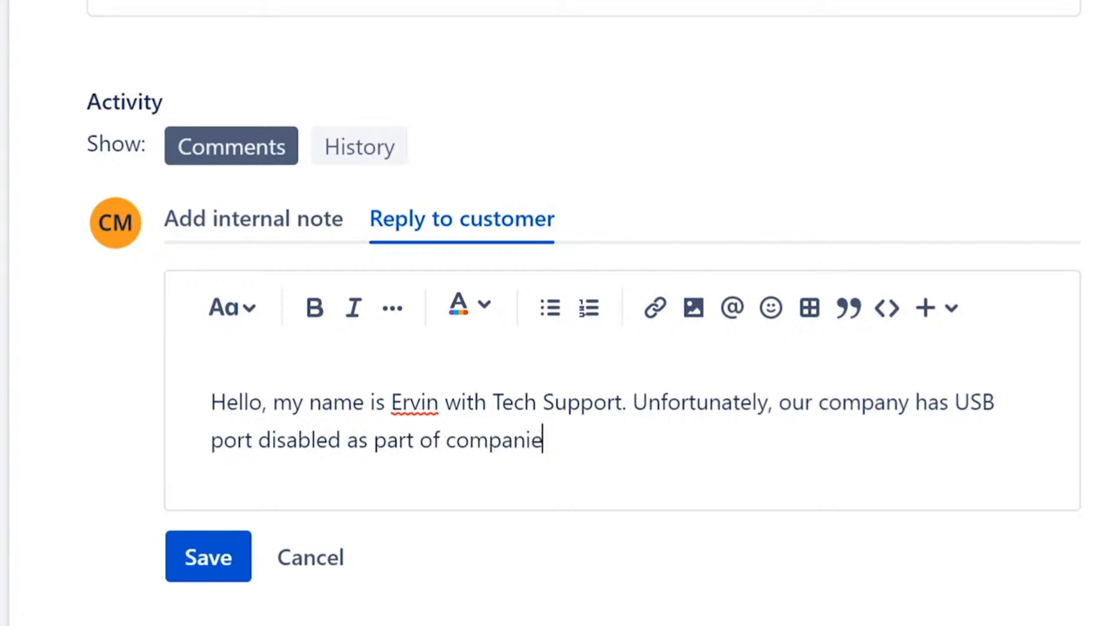
pyautogui.press('BackSpace')
pyautogui.press('BackSpace')
pyautogui.write('y pol')
pyautogui.press('BackSpace')
pyautogui.press('BackSpace')
pyautogui.press('BackSpace')
pyautogui.write('security po')
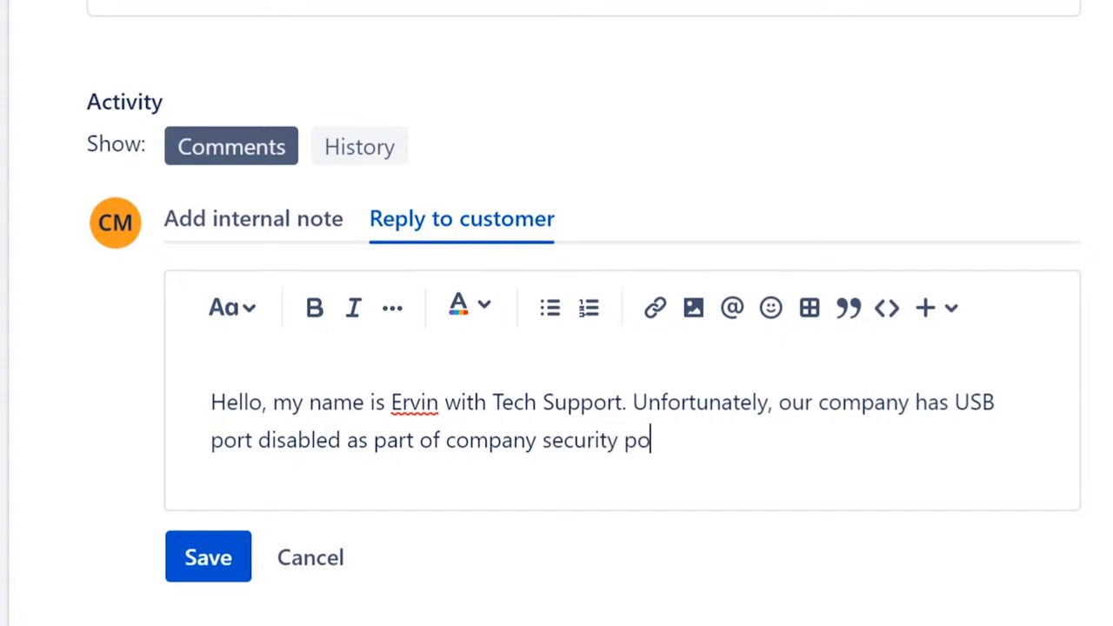
pyautogui.write('licy.')
# Step: Add the closing line 'If you need further assistance please let me know...' after the policy statement
pyautogui.write('If')
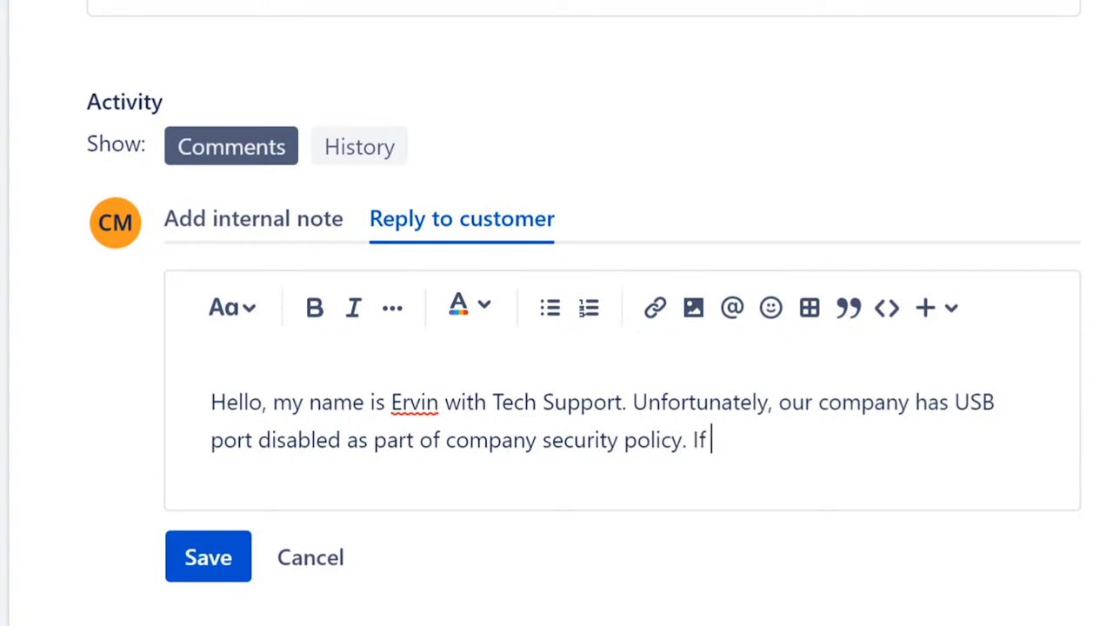
pyautogui.write(' you need')
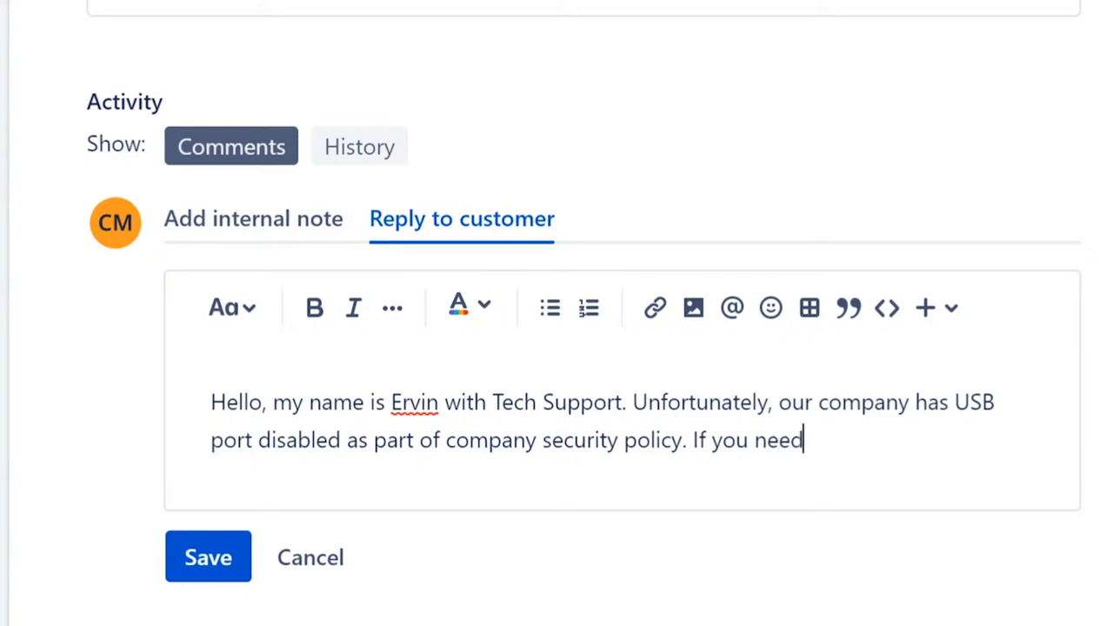
pyautogui.write(' further assis')
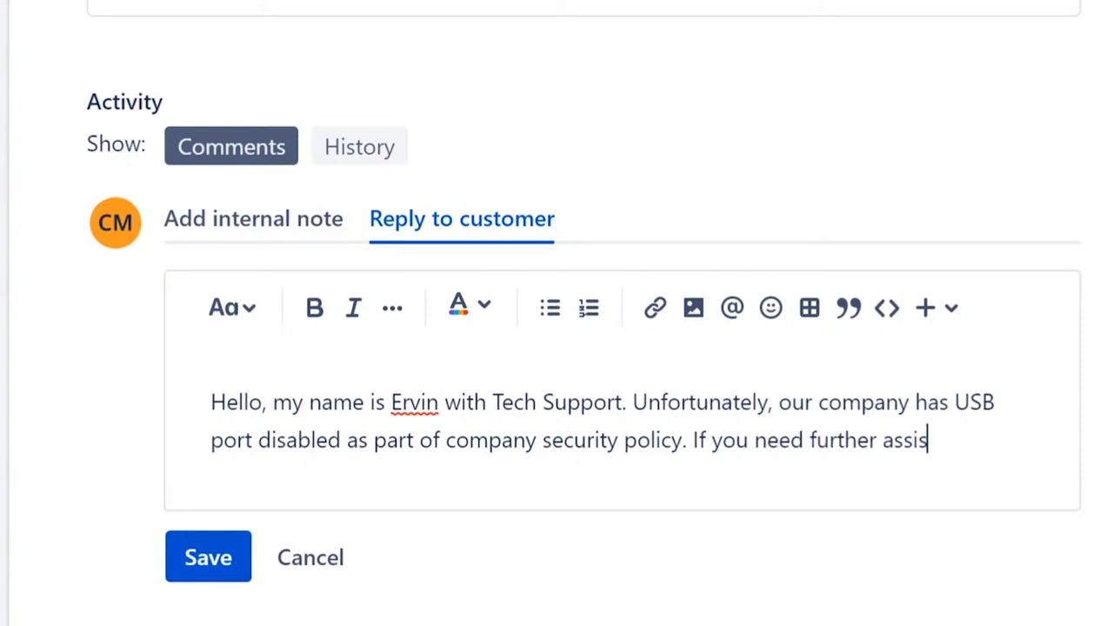
pyautogui.write('tance pl')
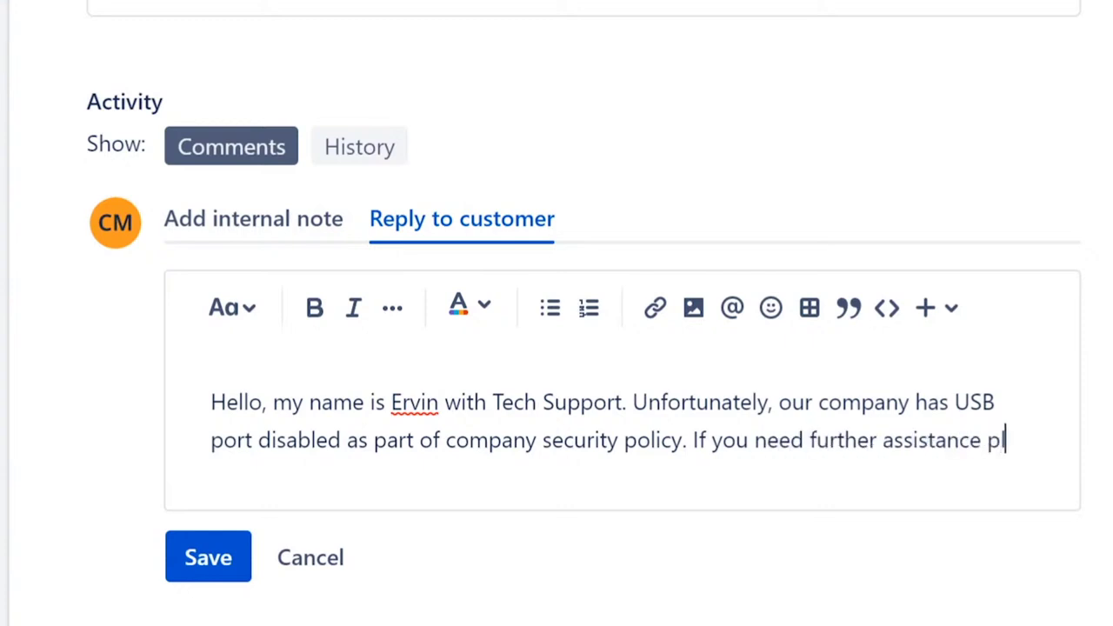
pyautogui.write('ease let me know')
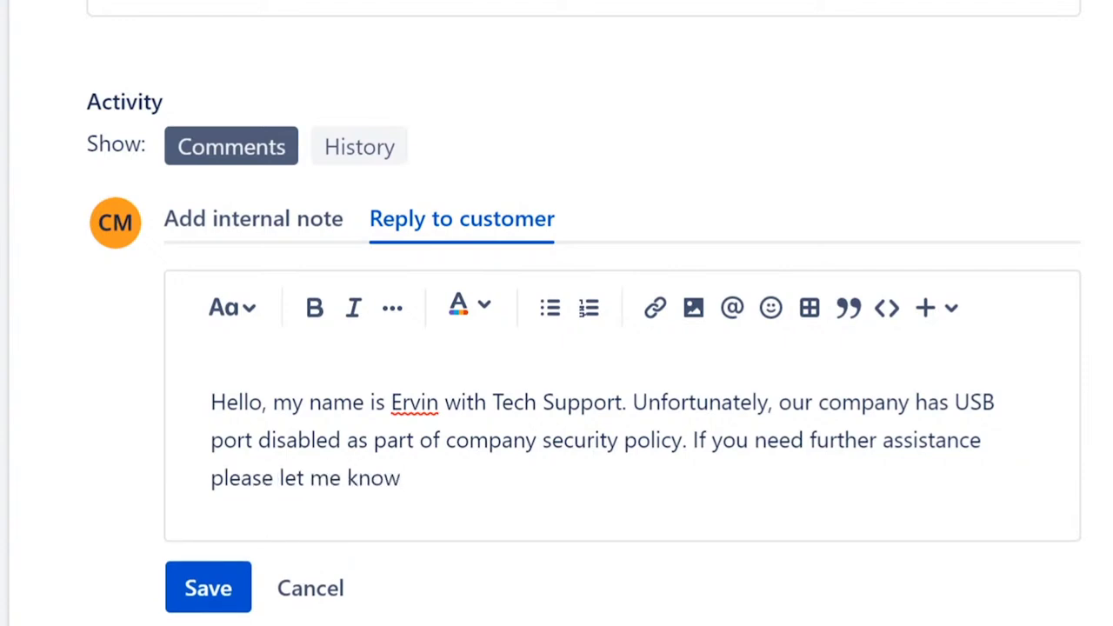
pyautogui.write('...')
# Step: Select the policy statement, then the closing 'If you need further assistance' sentence, to review the draft
pyautogui.click(211, 440)
pyautogui.moveTo(211, 440); pyautogui.dragTo(687, 440)
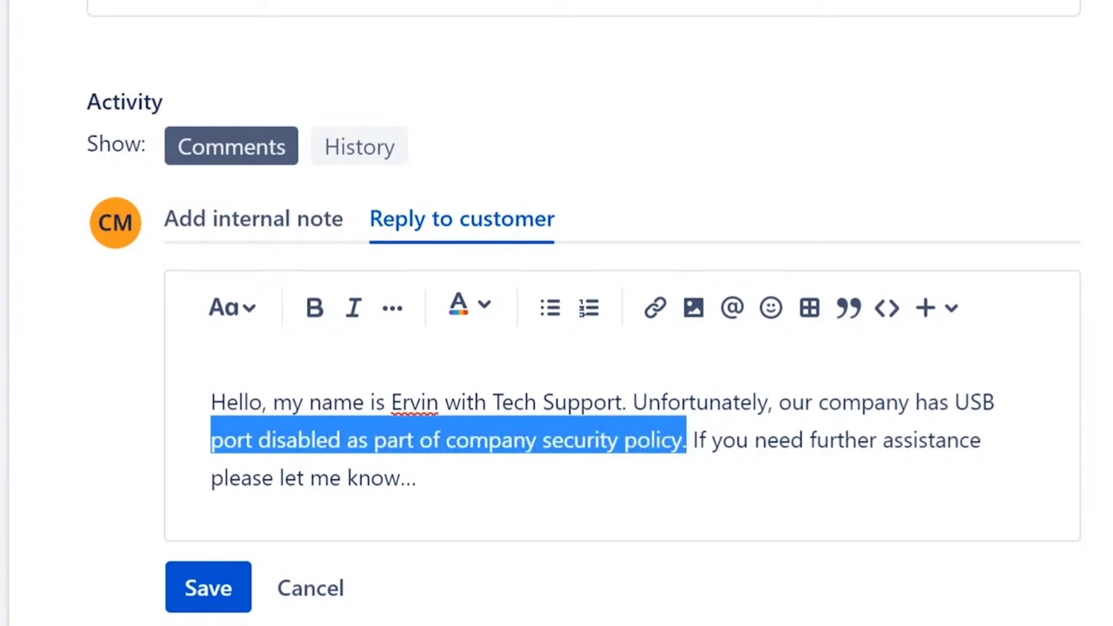
pyautogui.click(417, 477)
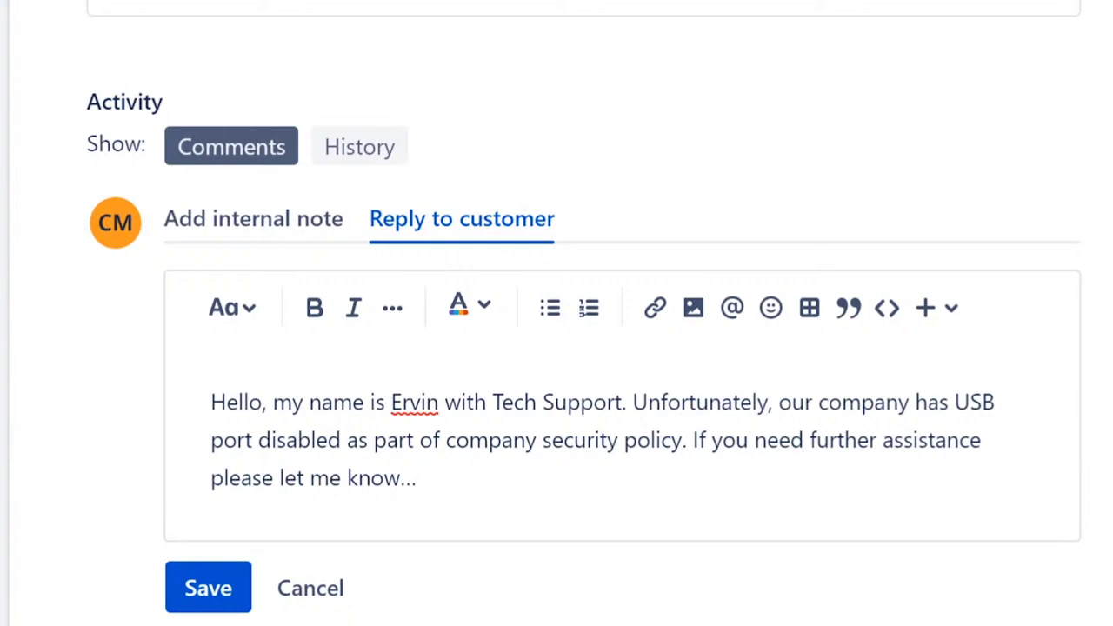
pyautogui.keyDown('shift'); pyautogui.click(699, 440); pyautogui.keyUp('shift')
pyautogui.keyDown('shift'); pyautogui.click(687, 440); pyautogui.keyUp('shift')
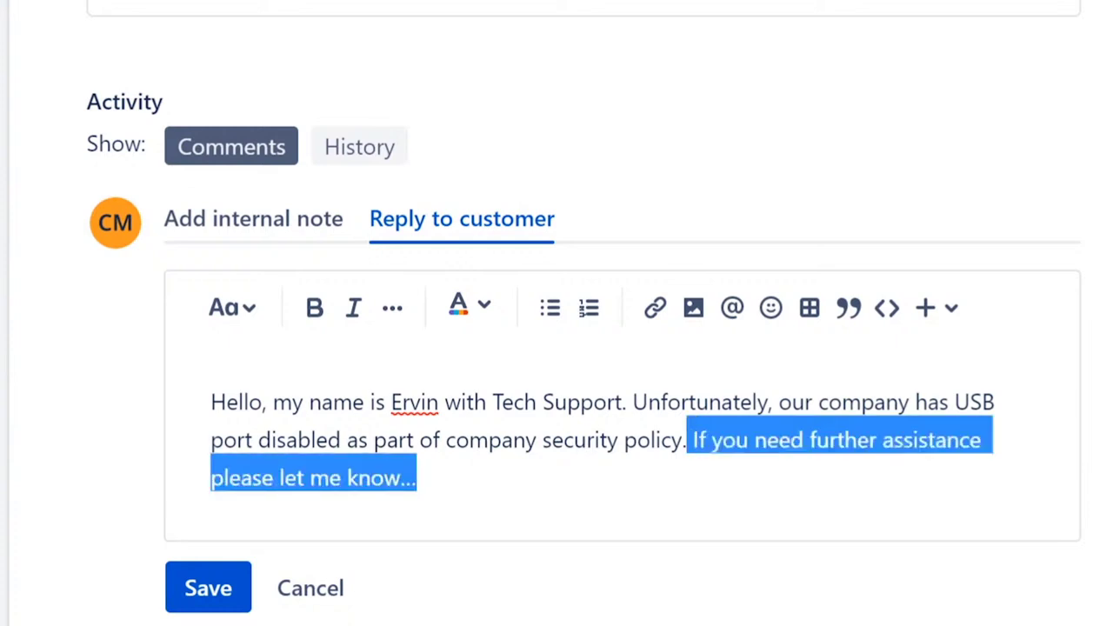
pyautogui.keyDown('shift'); pyautogui.click(706, 440); pyautogui.keyUp('shift')
pyautogui.keyDown('shift'); pyautogui.click(693, 440); pyautogui.keyUp('shift')
pyautogui.click(417, 477)
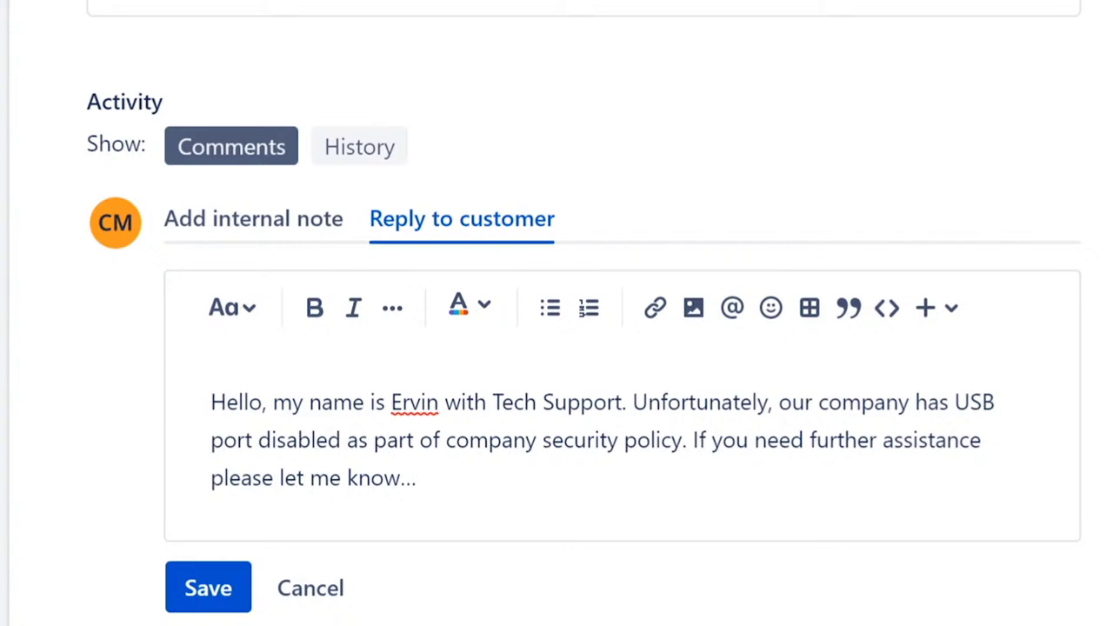
# Step: Add ', but when it comes to USB ports this is something controlled by Security team.' and save the reply
pyautogui.write('but')
pyautogui.press('BackSpace')
pyautogui.write(', when it ')
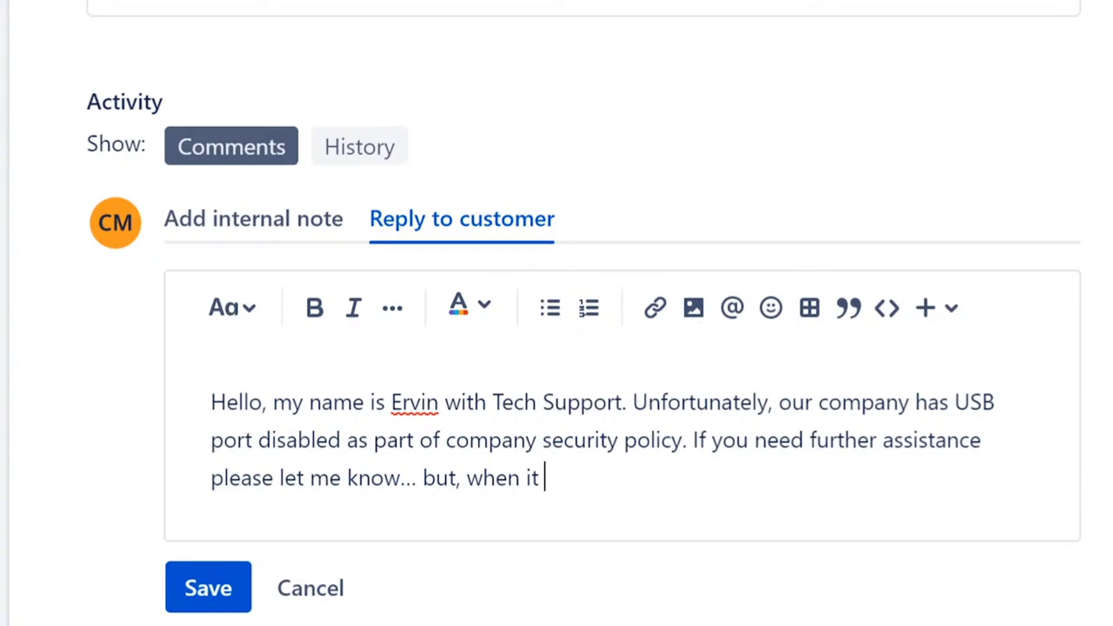
pyautogui.write('comes to ')
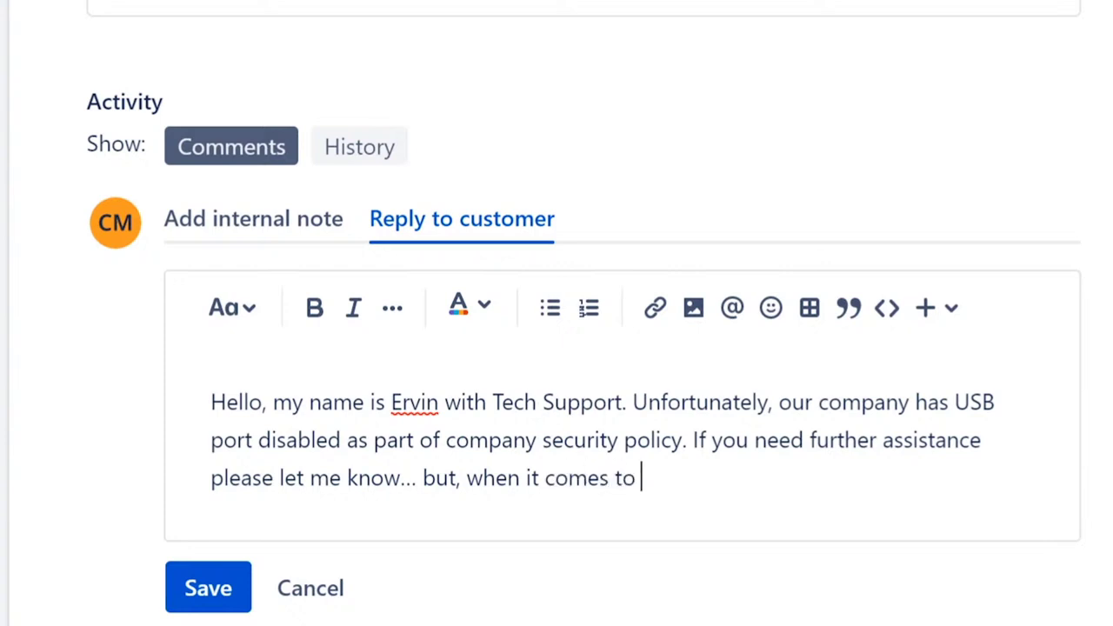
pyautogui.write('USB p')
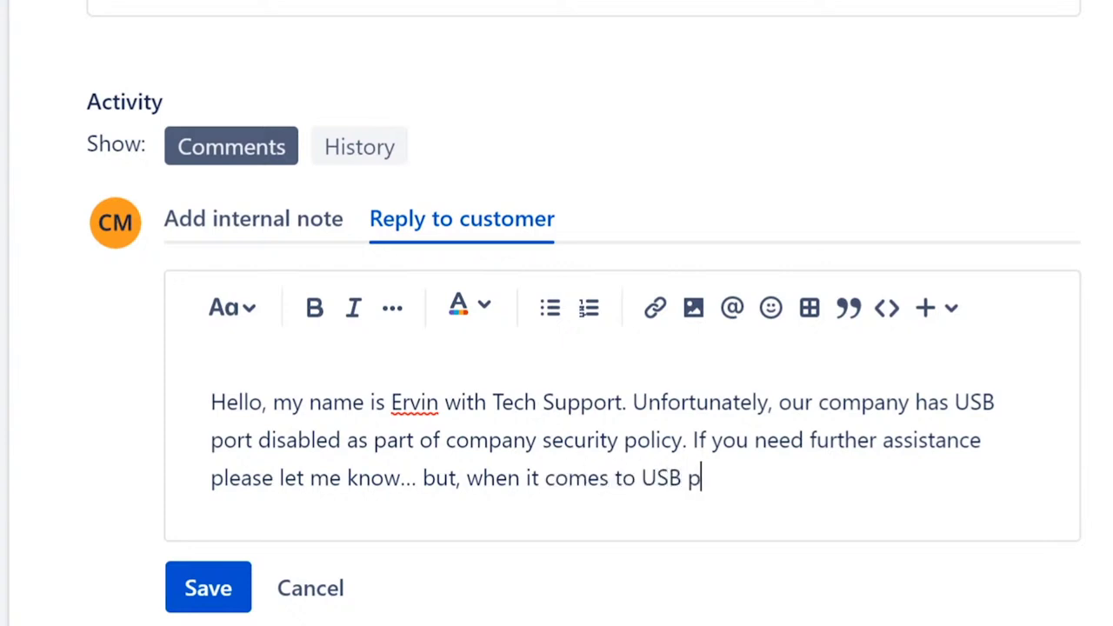
pyautogui.write('orts this is')
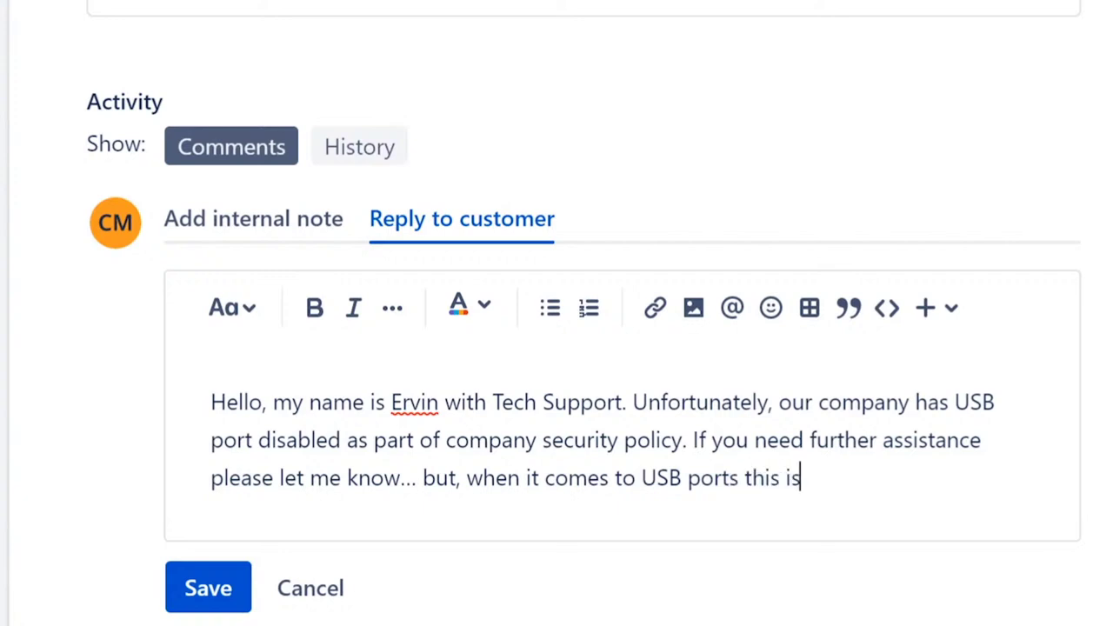
pyautogui.write(' something contro')
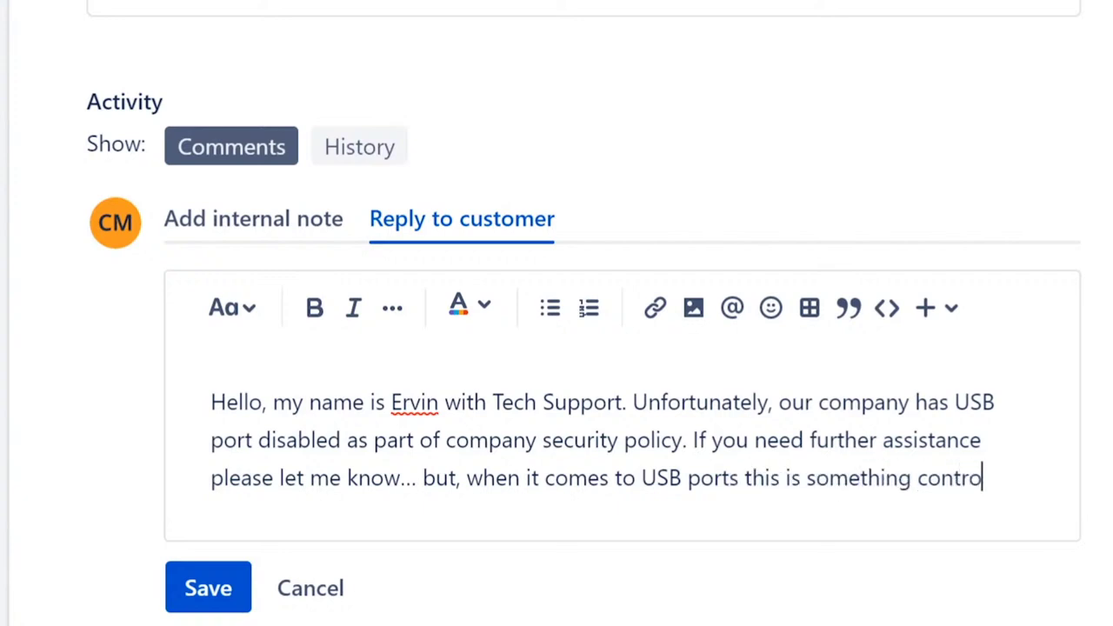
pyautogui.write('lled by ')
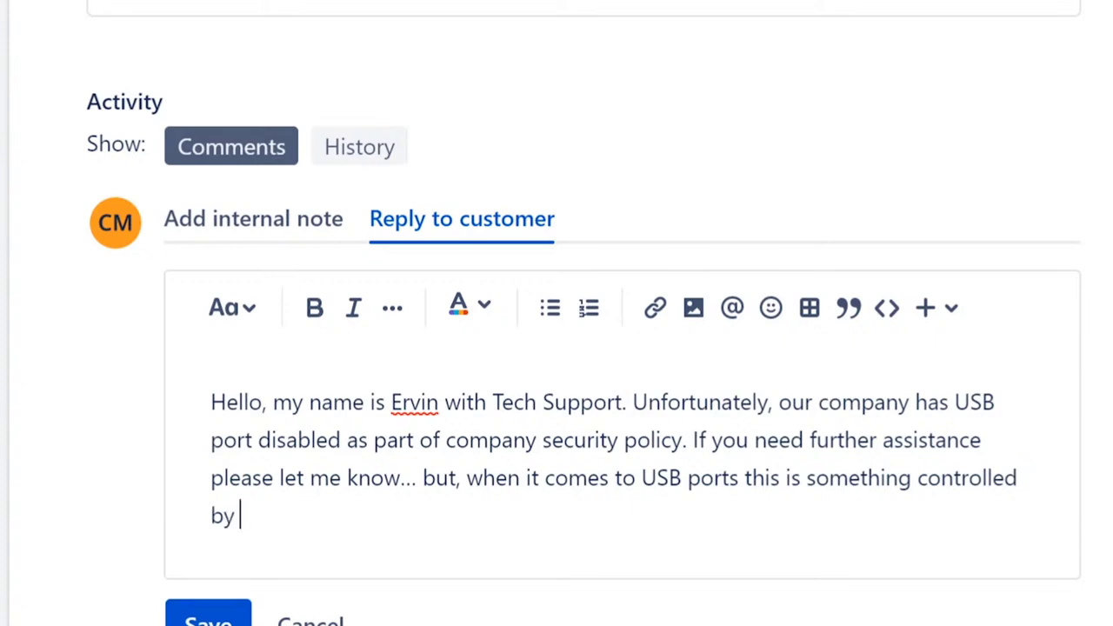
pyautogui.write('Security team.')
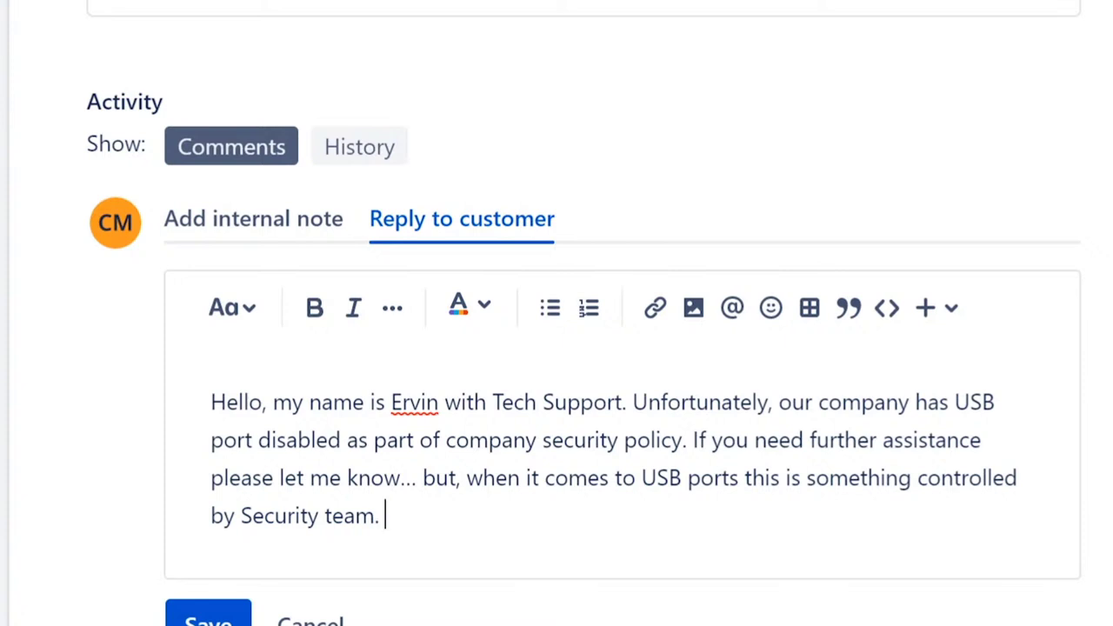
pyautogui.click(222, 613)
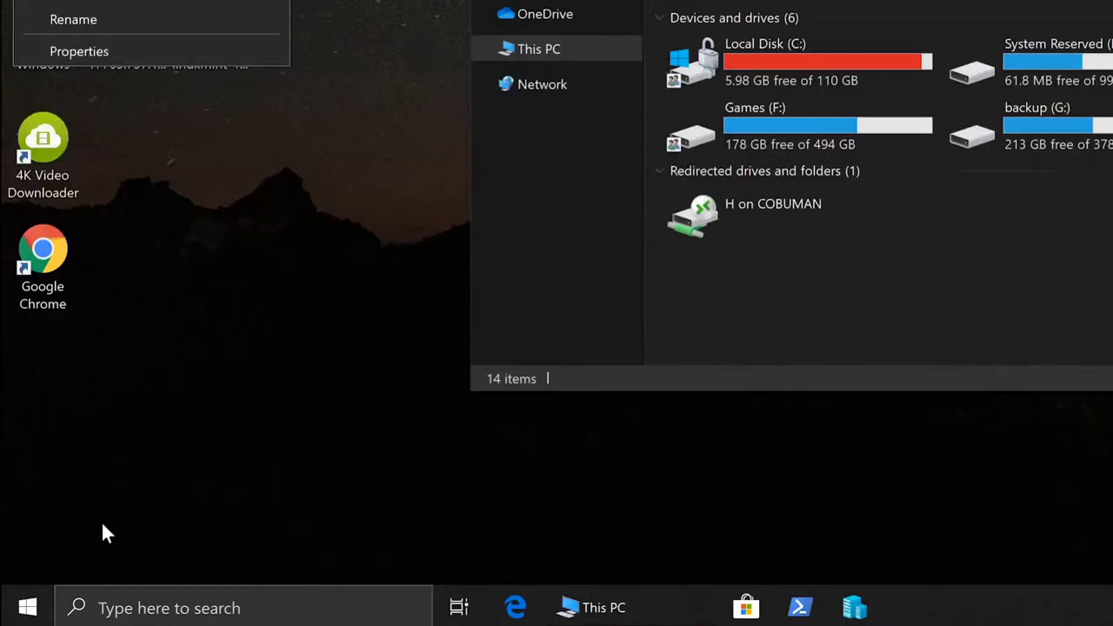
# Step: Bring up the Win+X power-user menu of system tools
pyautogui.press('super+x')
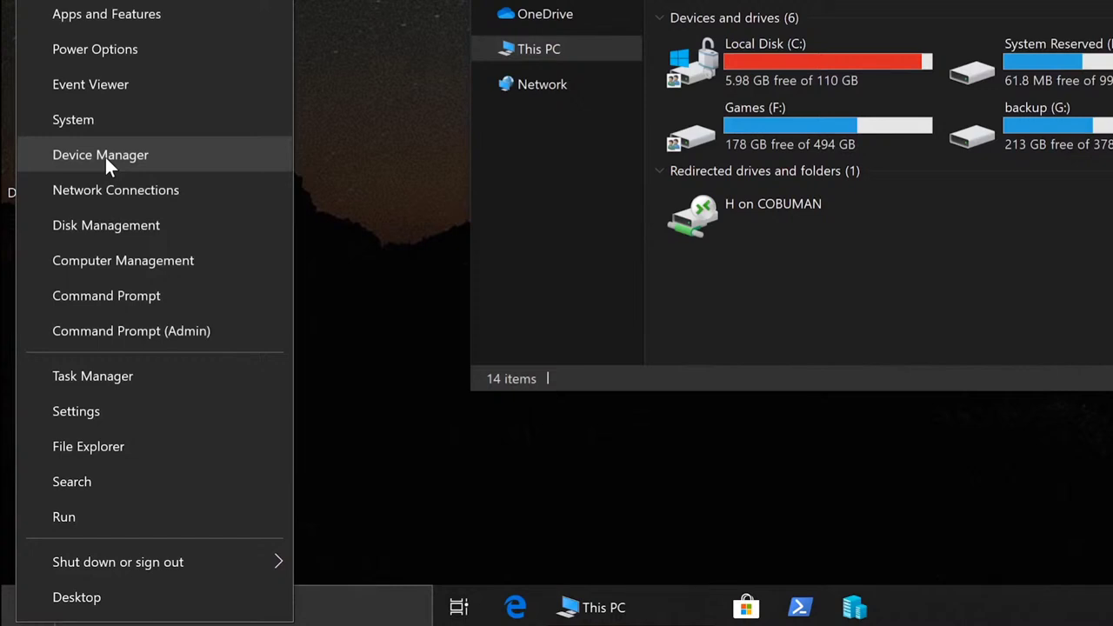
# Step: Launch Device Manager and select the Unknown USB Device under Universal Serial Bus controllers
pyautogui.click(104, 154)
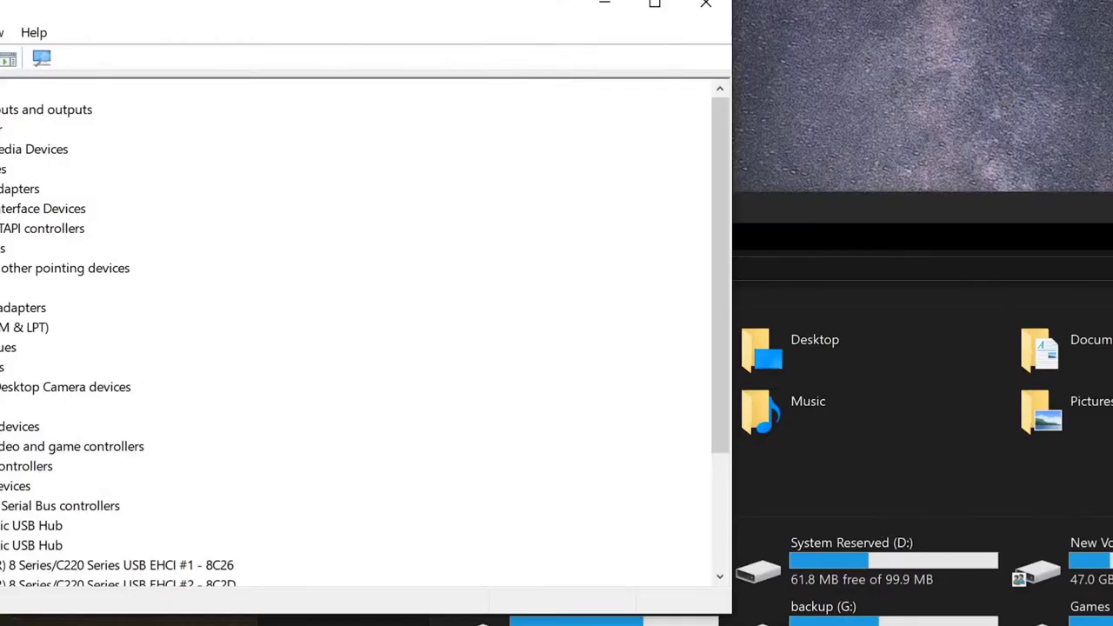
pyautogui.moveTo(240, 14); pyautogui.dragTo(530, 20)
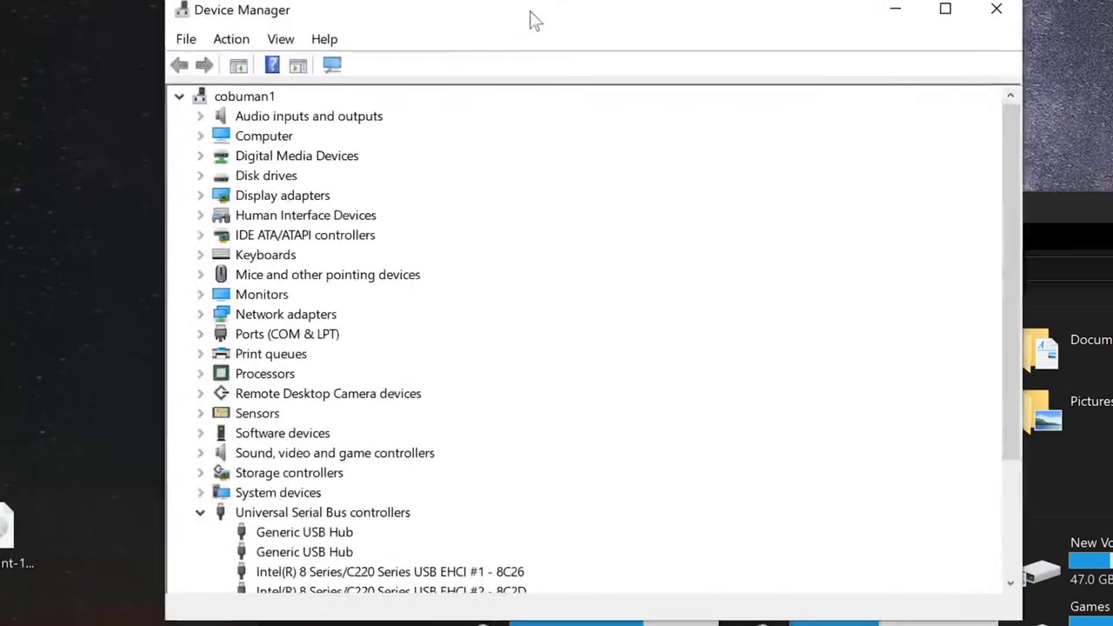
pyautogui.scroll(-3, 529, 496)
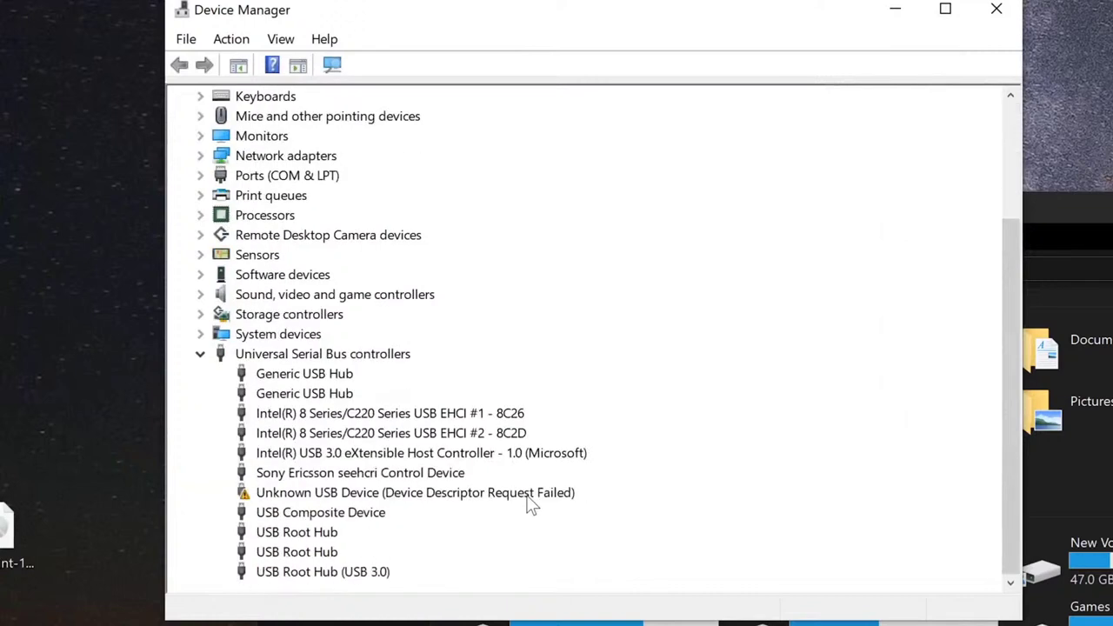
pyautogui.click(394, 499)
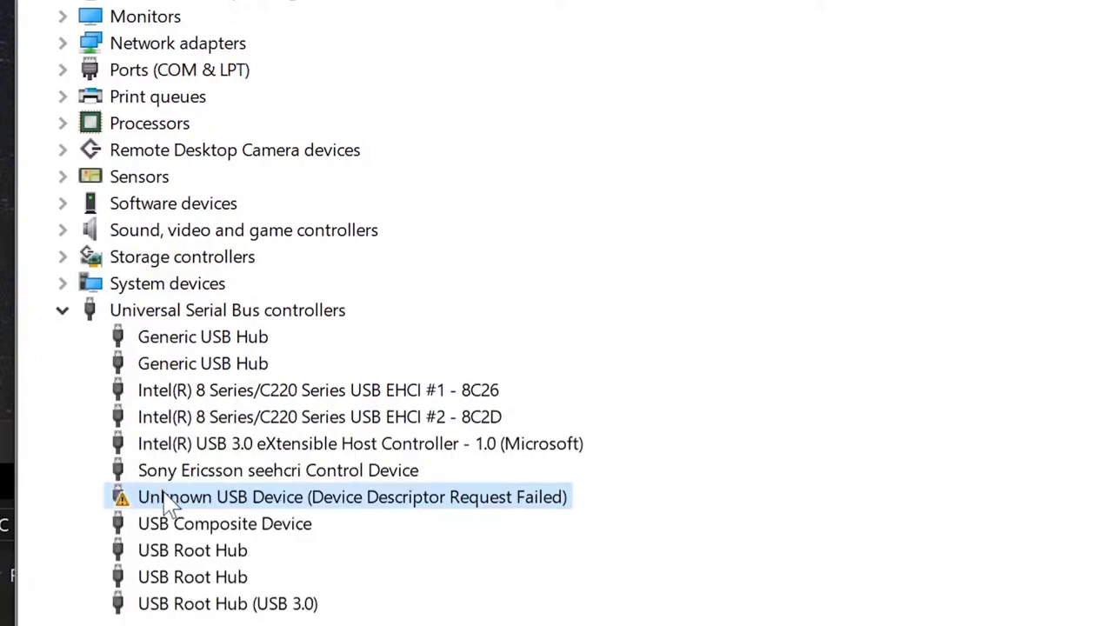
pyautogui.rightClick(170, 504)
pyautogui.click(208, 624)
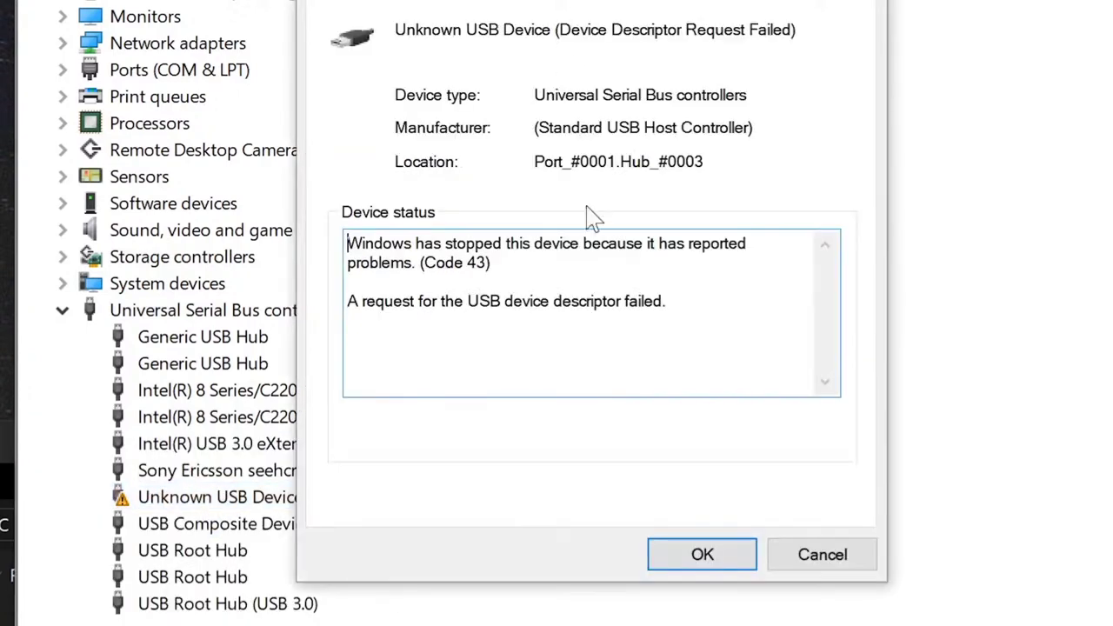
pyautogui.moveTo(491, 263); pyautogui.dragTo(347, 243)
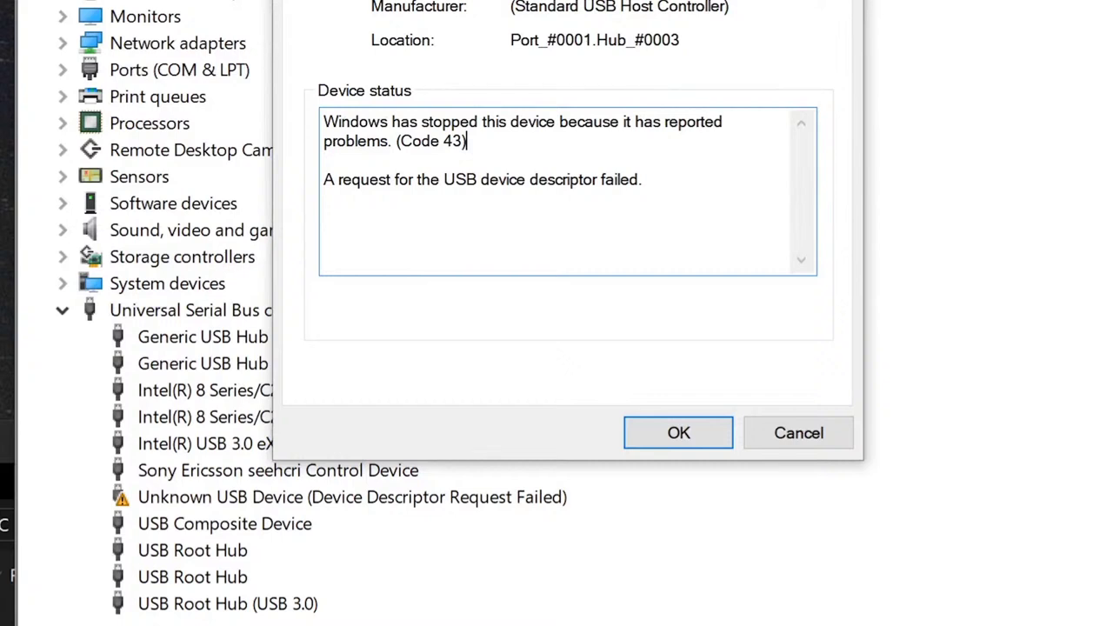
pyautogui.press('Return')
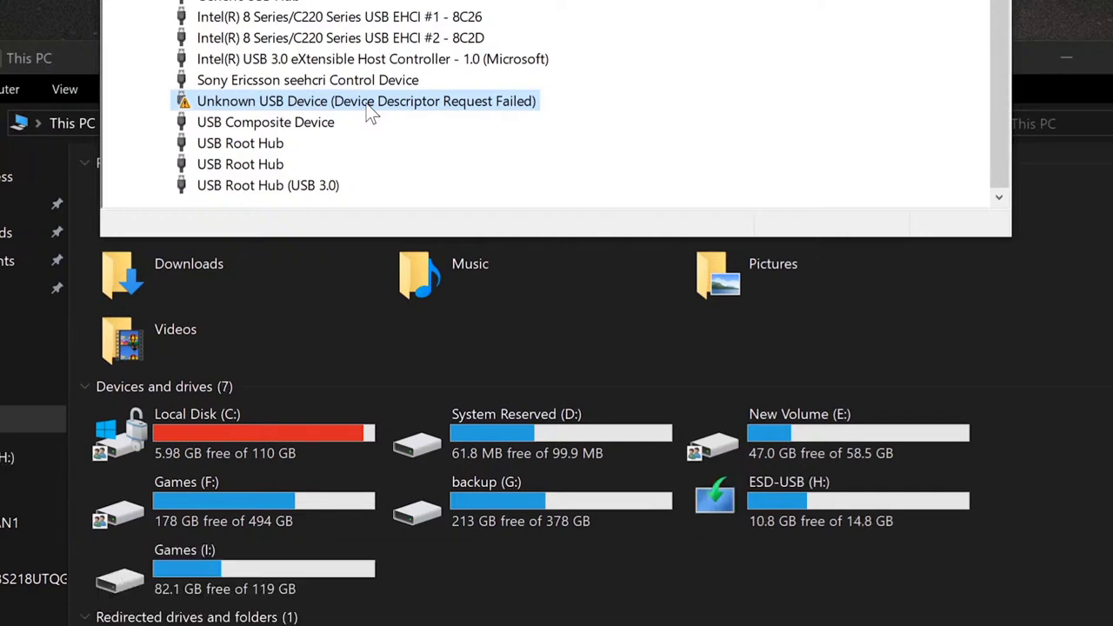
# Step: Select the ESD-USB (H:) drive in the This PC window
pyautogui.scroll(3, 369, 113)
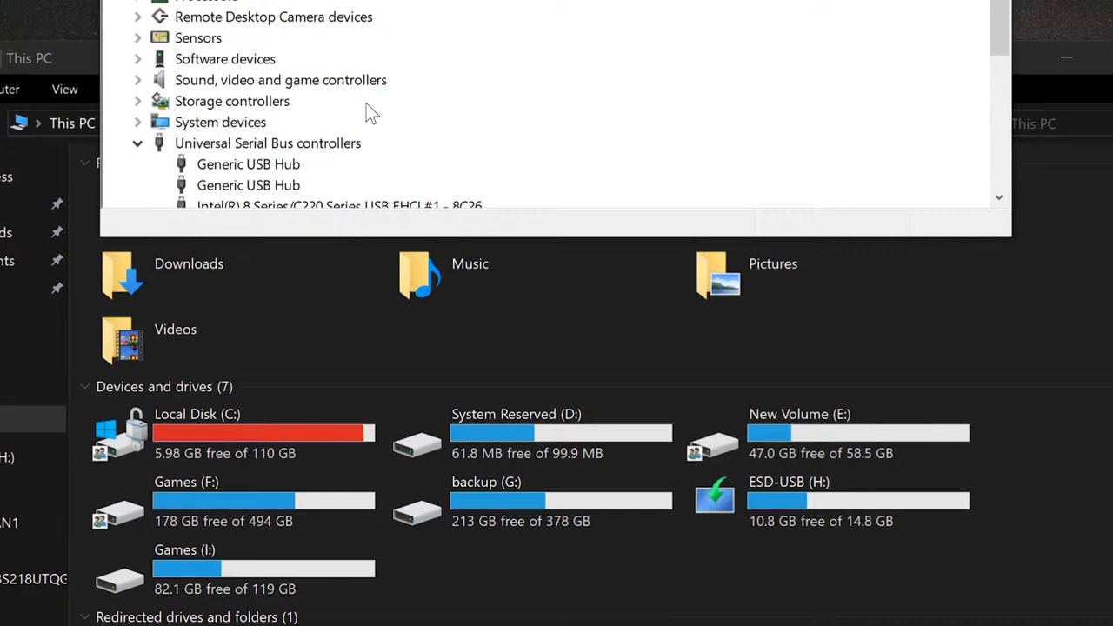
pyautogui.scroll(-3, 372, 91)
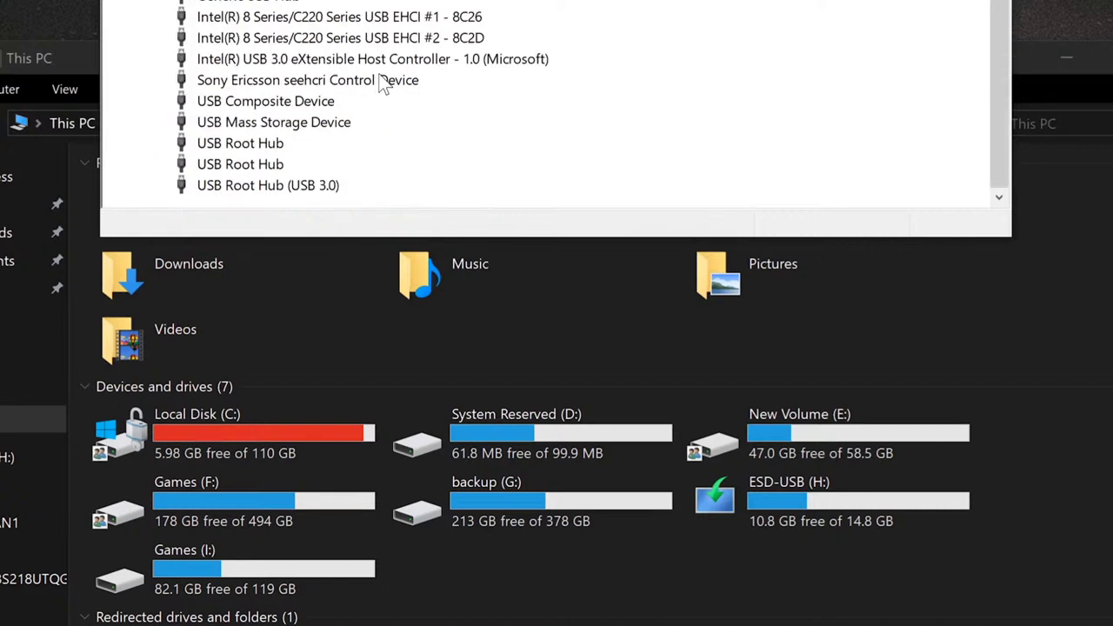
pyautogui.scroll(3, 409, 100)
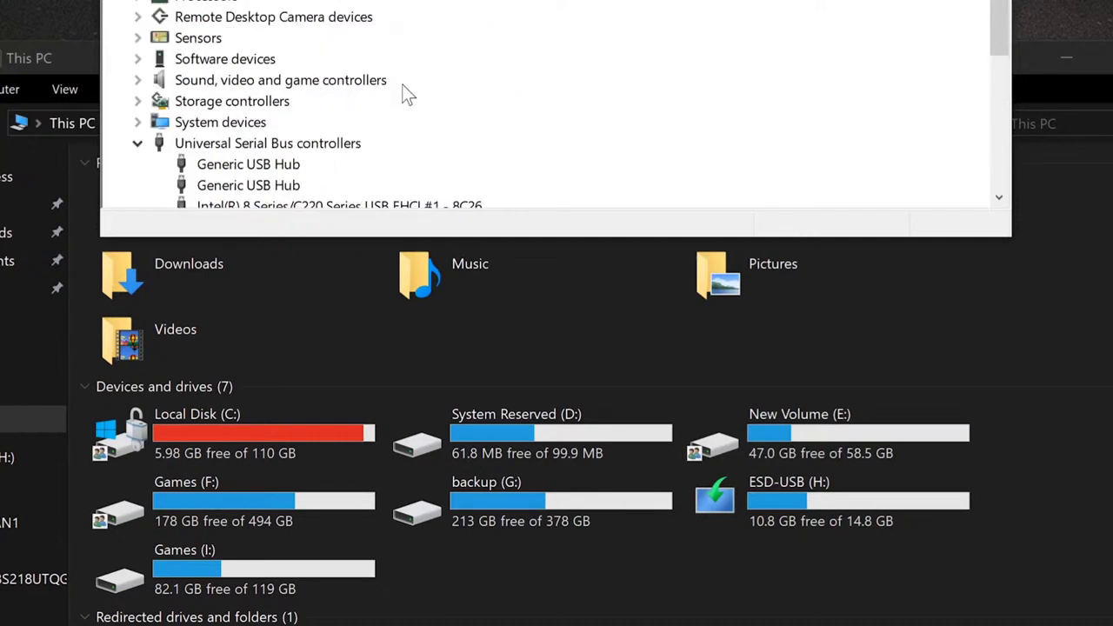
pyautogui.click(1035, 75)
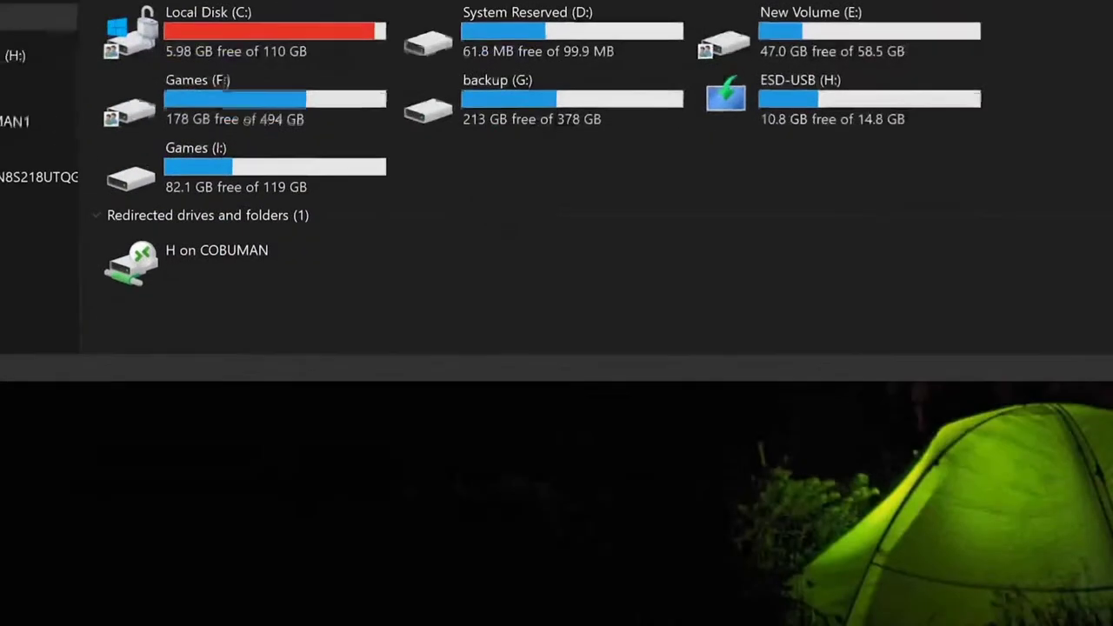
pyautogui.click(800, 384)
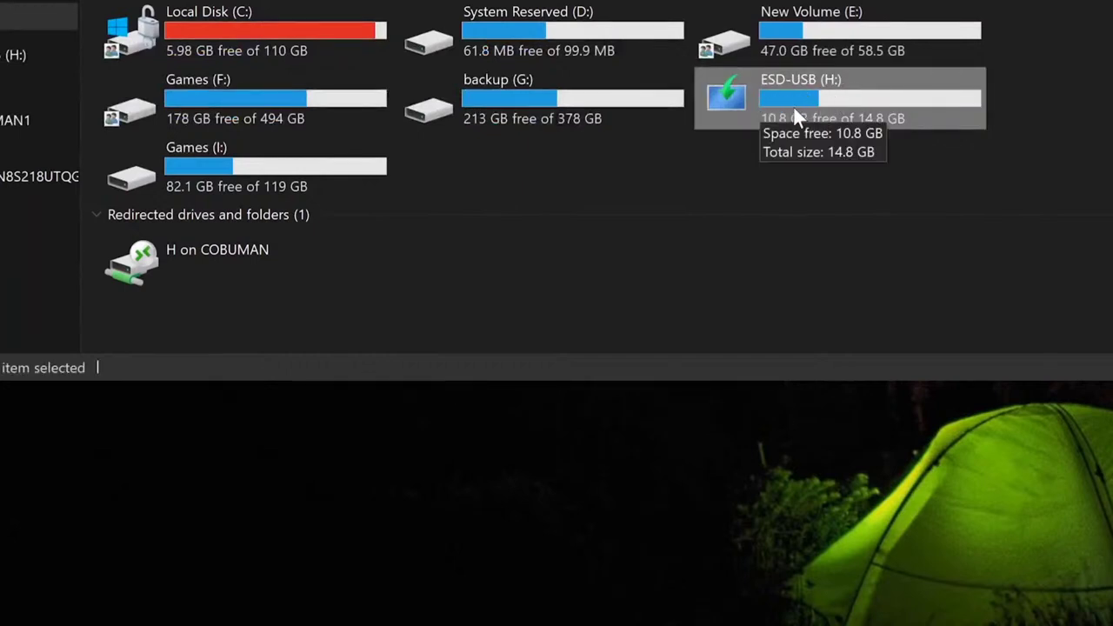
# Step: Recheck the device tree in Device Manager, including Storage controllers, then close it
pyautogui.hotkey('alt', 'Tab')
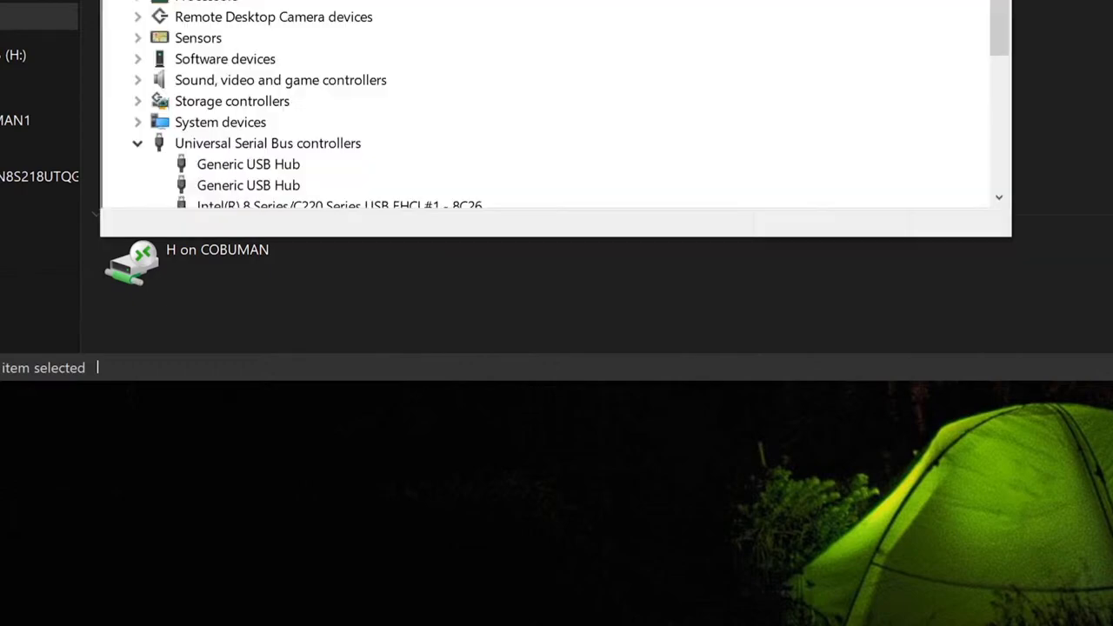
pyautogui.scroll(-3, 548, 104)
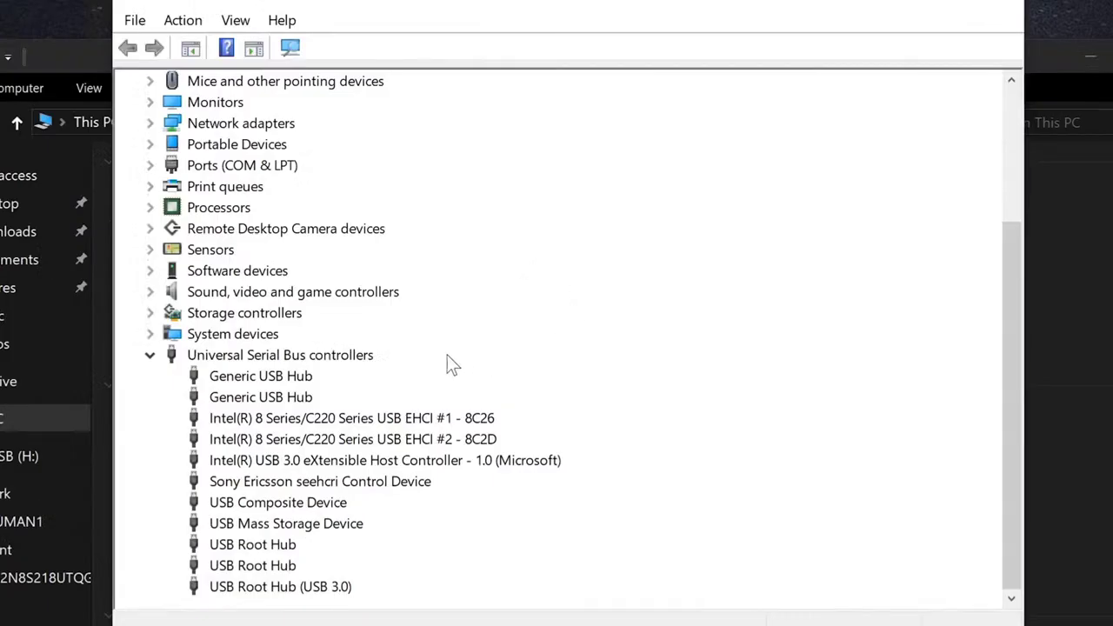
pyautogui.click(151, 313)
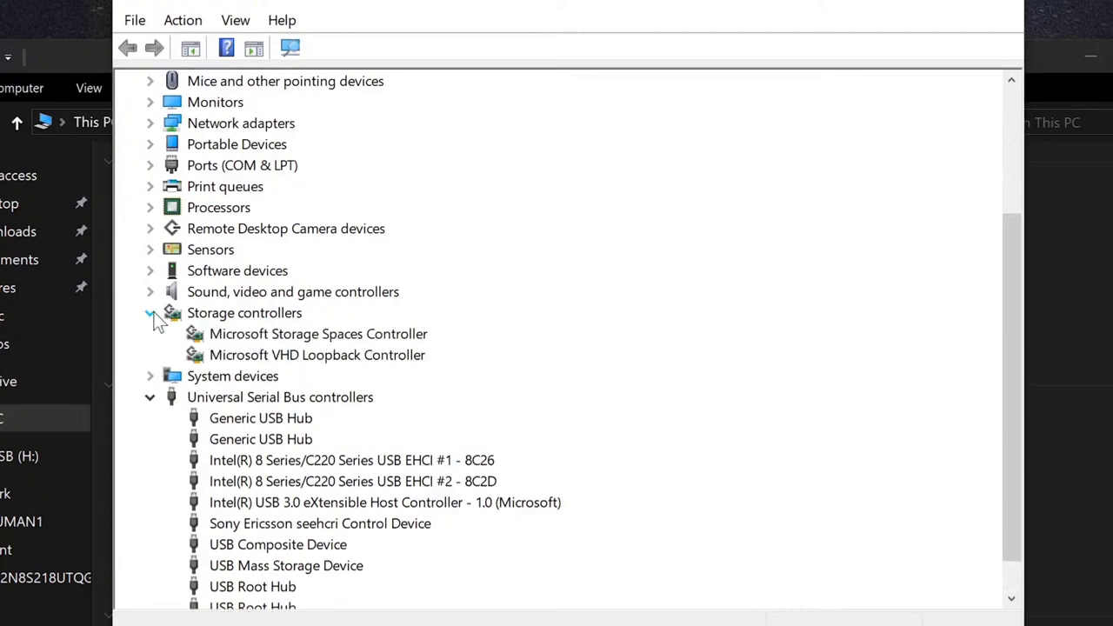
pyautogui.click(150, 314)
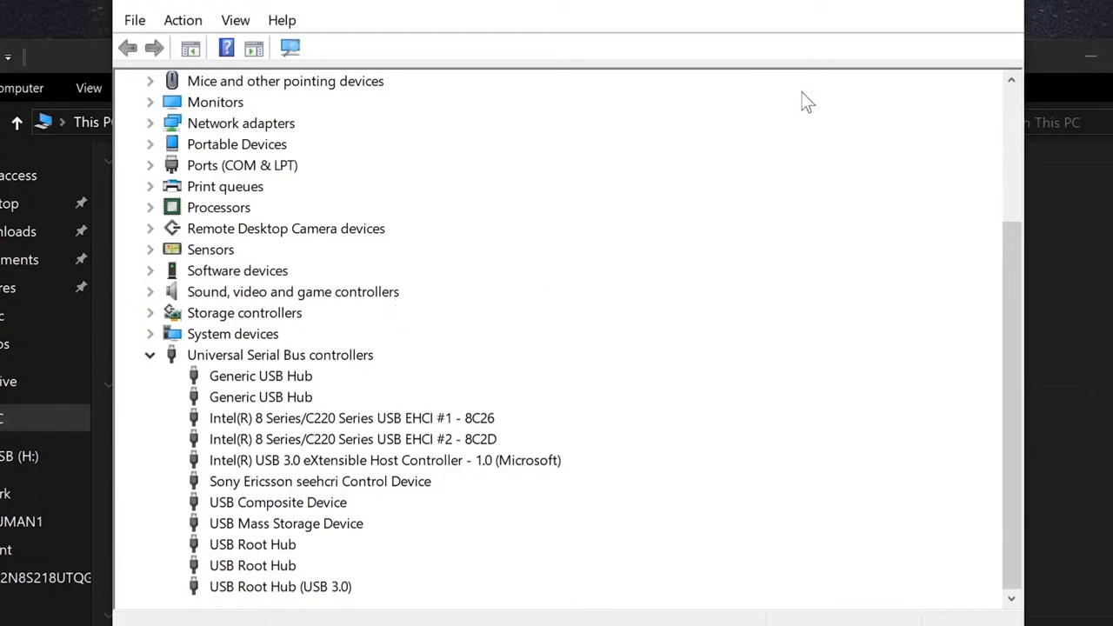
pyautogui.moveTo(704, 5); pyautogui.dragTo(672, 221)
pyautogui.click(967, 209)
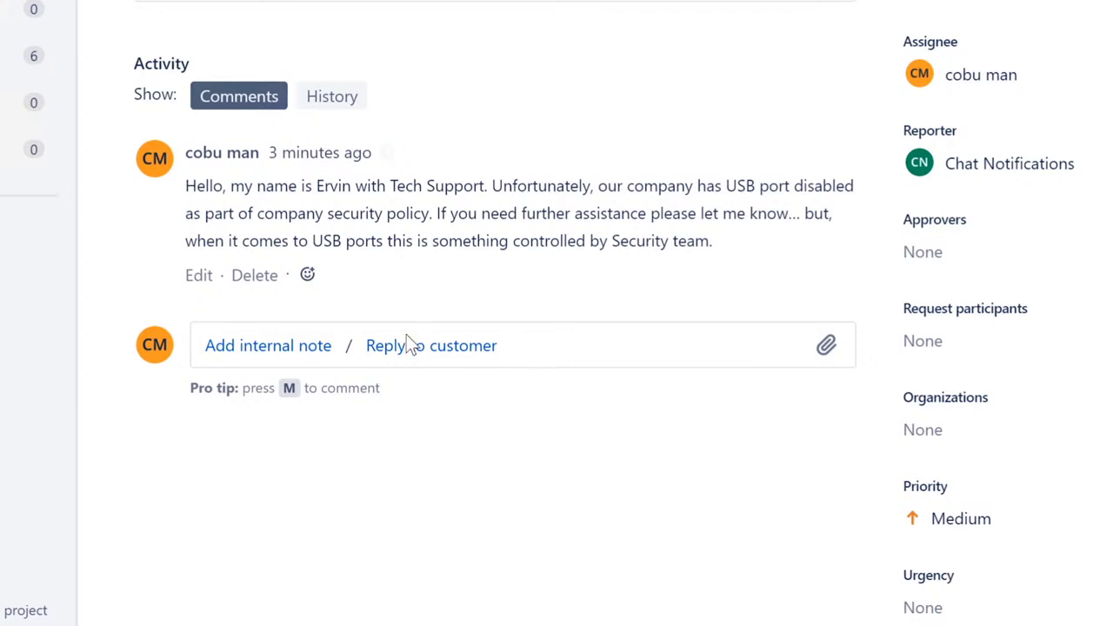
# Step: Write the internal note 'Notified user of company security policy in regards to Usb ports. The are disabled by default.' signed with your name
pyautogui.click(300, 345)
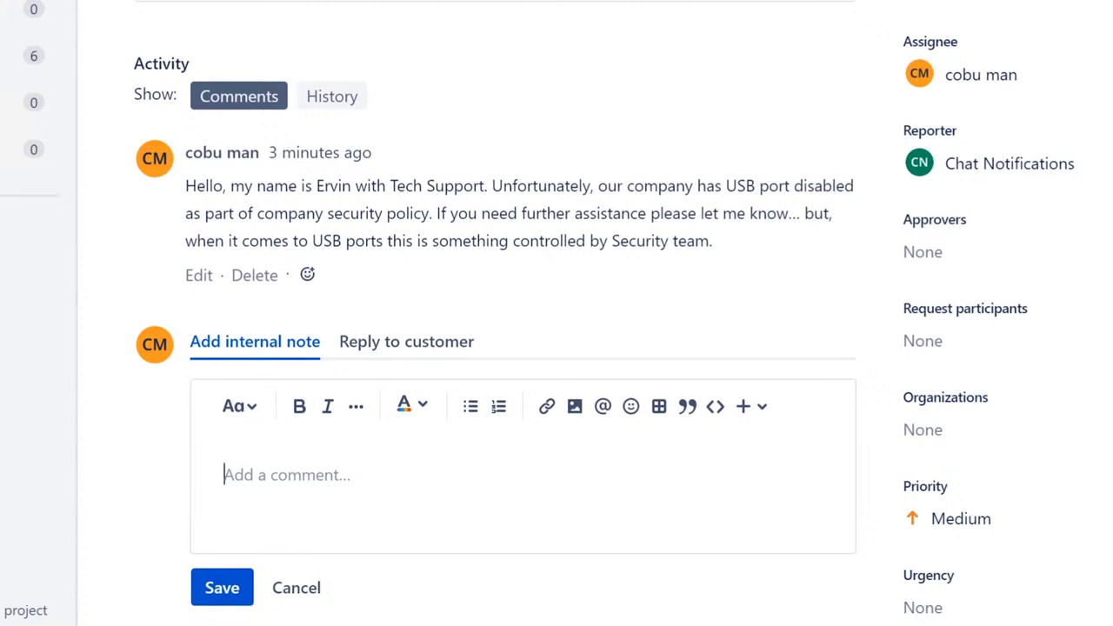
pyautogui.write('NOt')
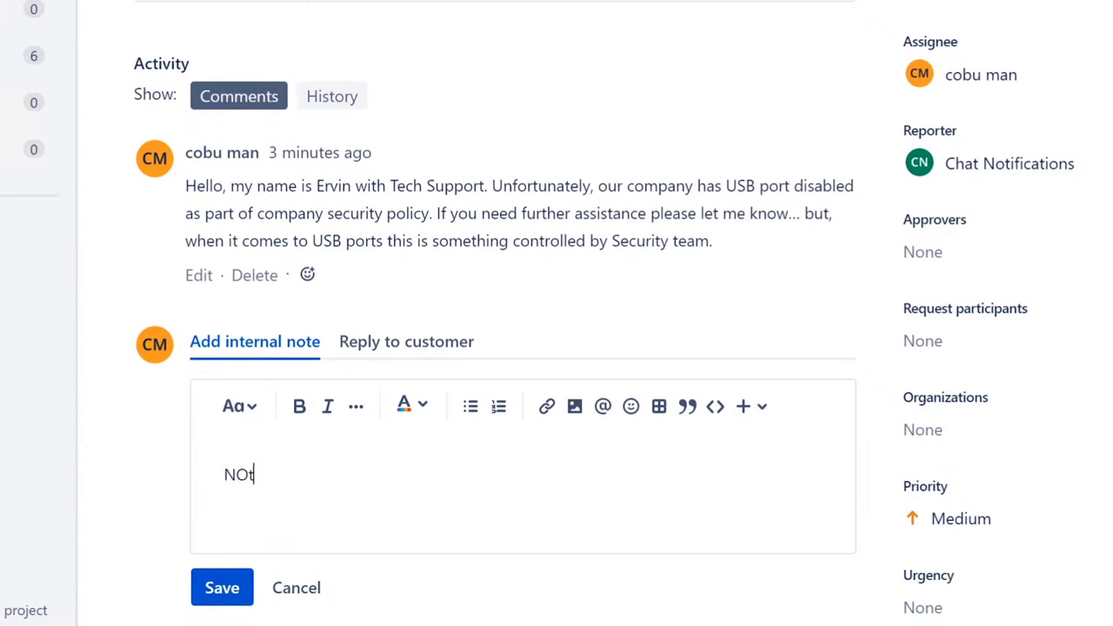
pyautogui.press('BackSpace')
pyautogui.press('BackSpace')
pyautogui.write('otified user of')
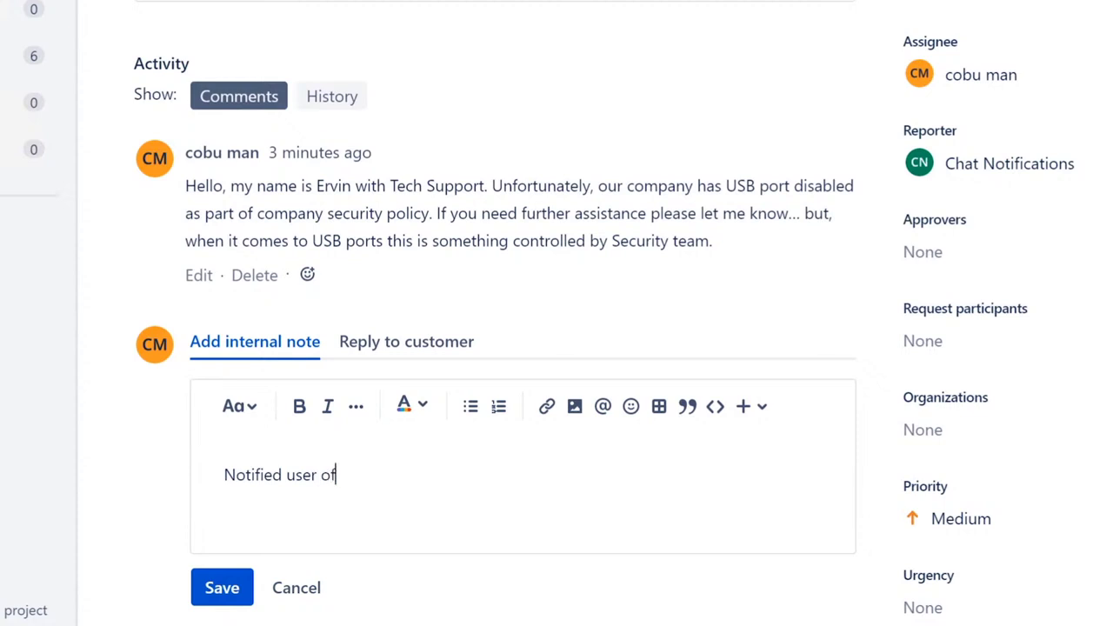
pyautogui.write(' company securit')
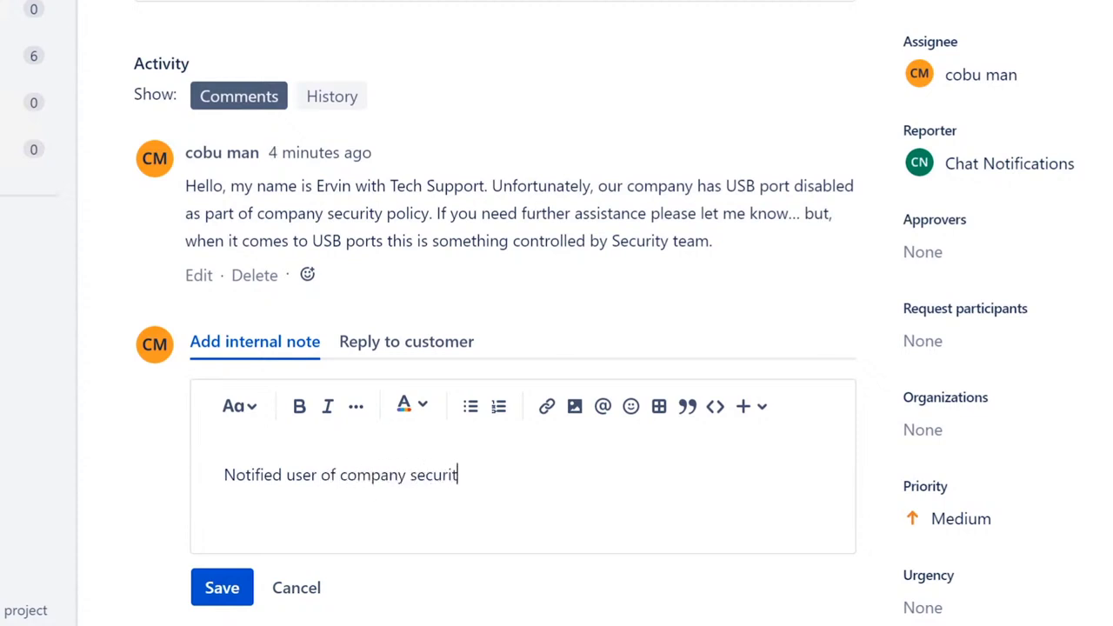
pyautogui.write('y policy in regeards')
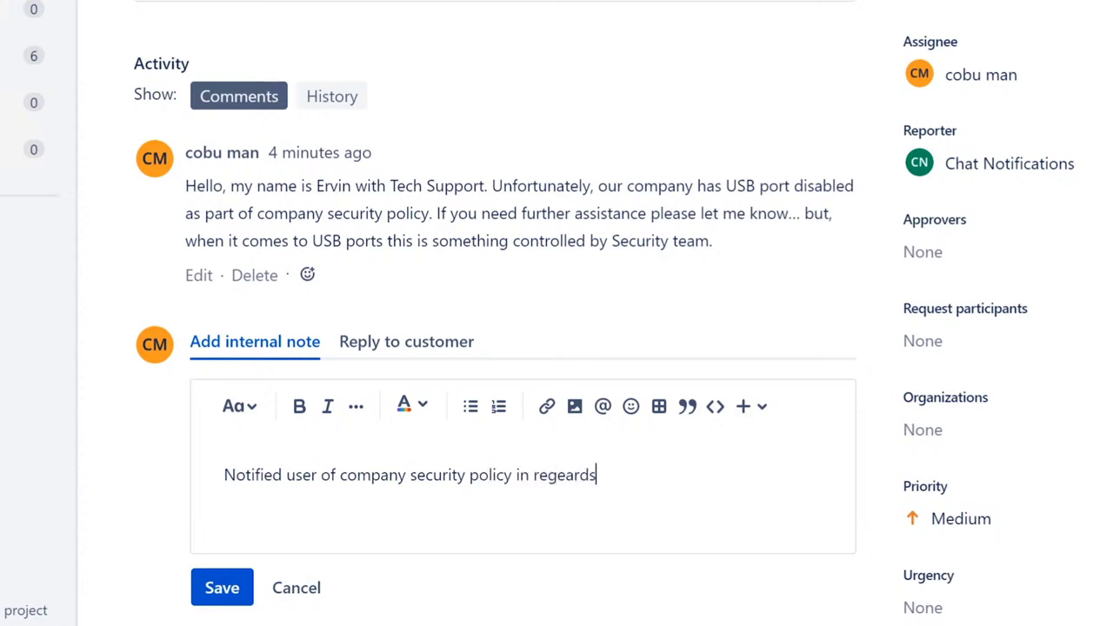
pyautogui.press('BackSpace')
pyautogui.press('BackSpace')
pyautogui.press('BackSpace')
pyautogui.press('BackSpace')
pyautogui.press('BackSpace')
pyautogui.write('ards to Usb')
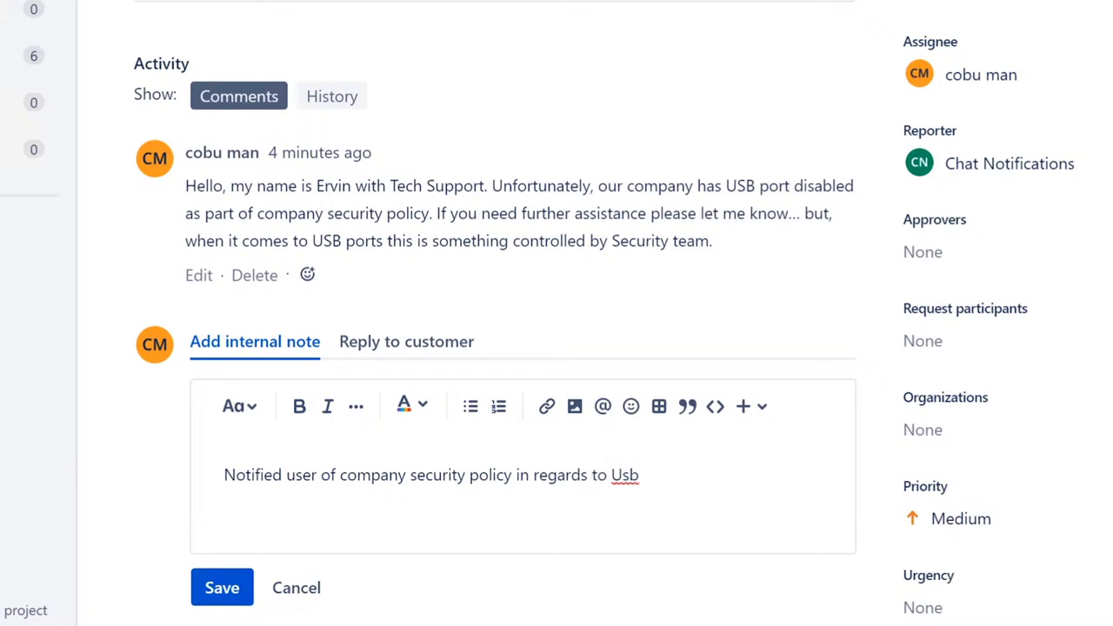
pyautogui.write(' ports. The are dis')
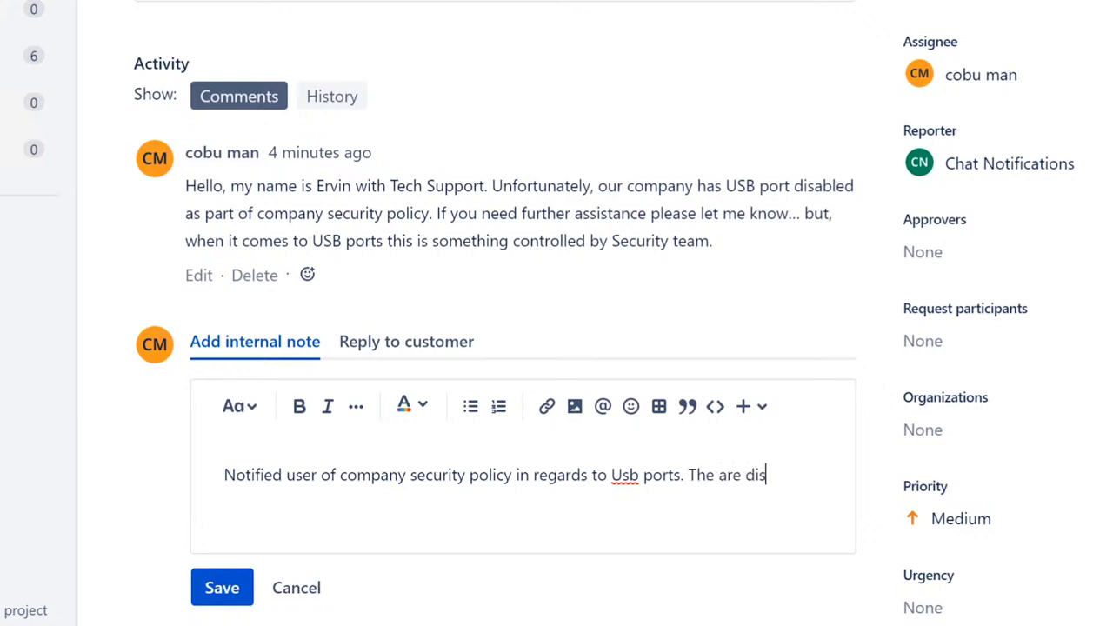
pyautogui.write('abled')
pyautogui.write(' by default.')
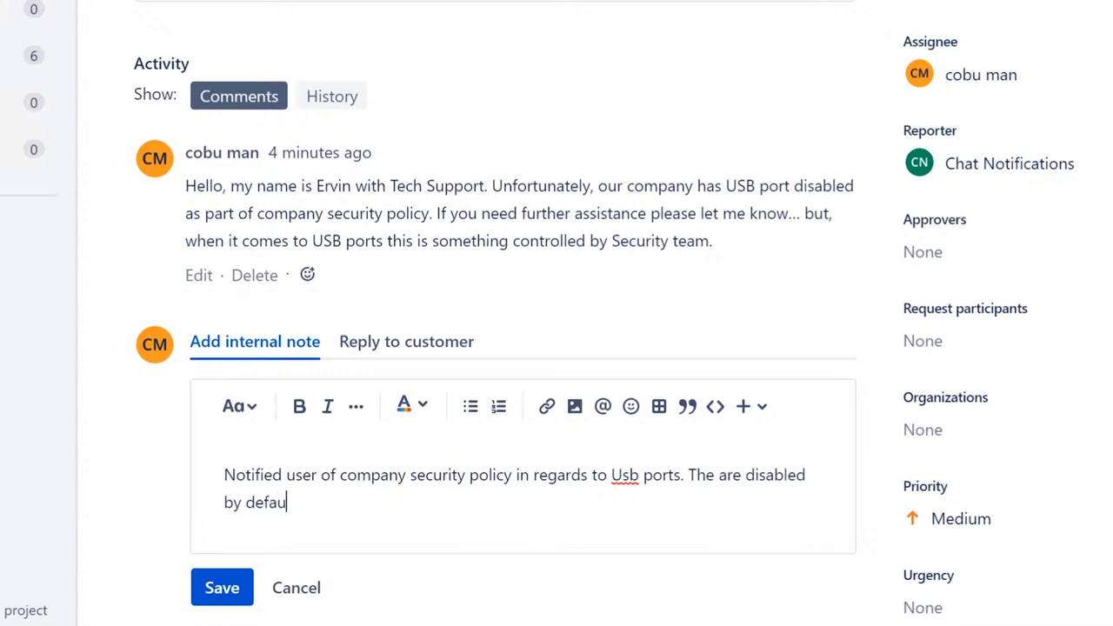
pyautogui.write(' ERvi')
pyautogui.press('BackSpace')
pyautogui.press('BackSpace')
pyautogui.press('BackSpace')
pyautogui.write('rvin')
pyautogui.moveTo(409, 475); pyautogui.dragTo(532, 475)
# Step: Save the internal note, transition the USB ticket to Complete, and return to the queue
pyautogui.click(340, 503)
pyautogui.click(221, 589)
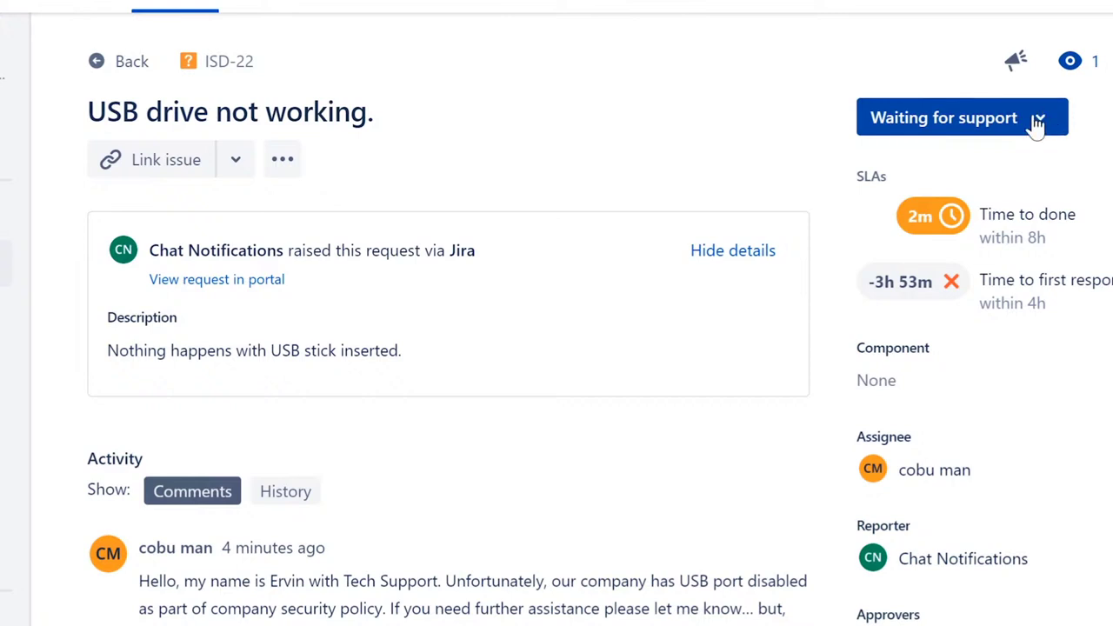
pyautogui.click(1033, 124)
pyautogui.click(986, 342)
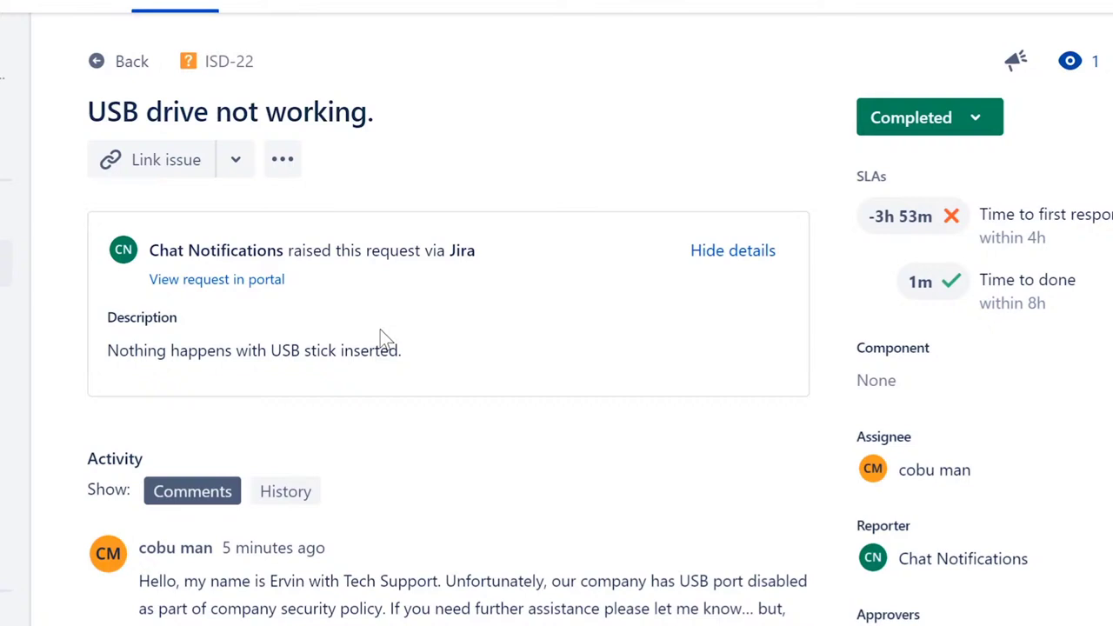
pyautogui.click(114, 69)
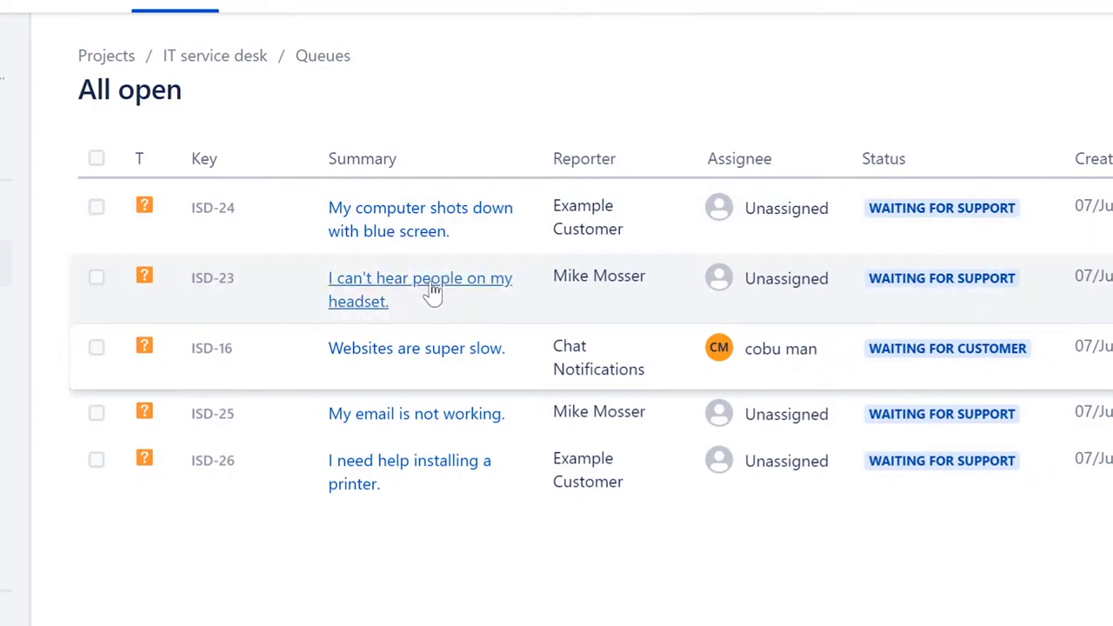
# Step: Open headset ticket ISD-23 and assign it to yourself
pyautogui.click(432, 287)
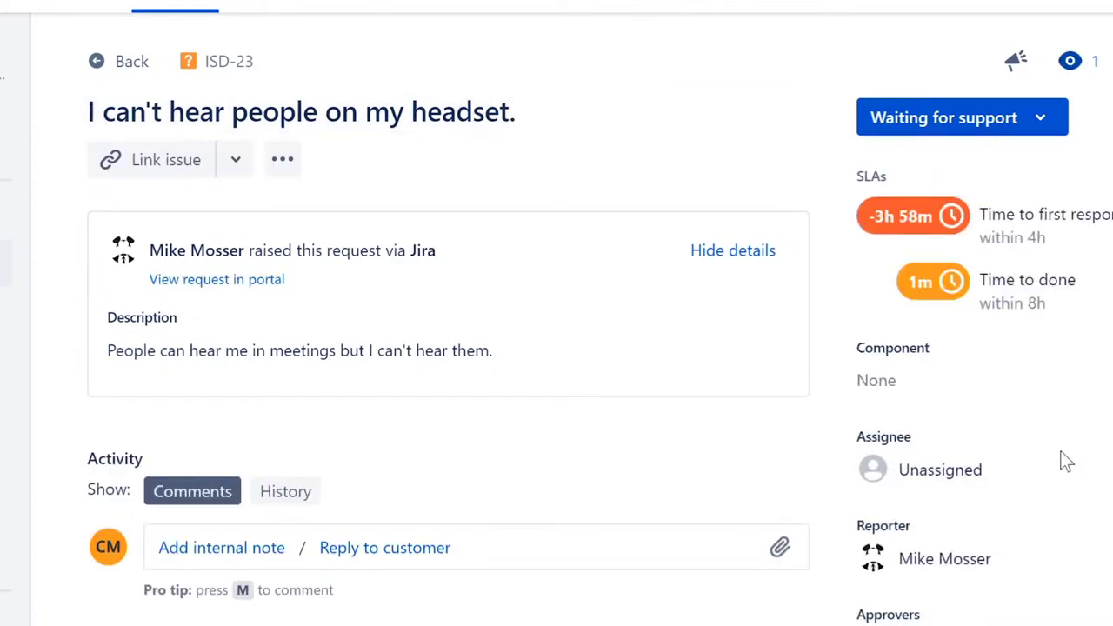
pyautogui.click(941, 476)
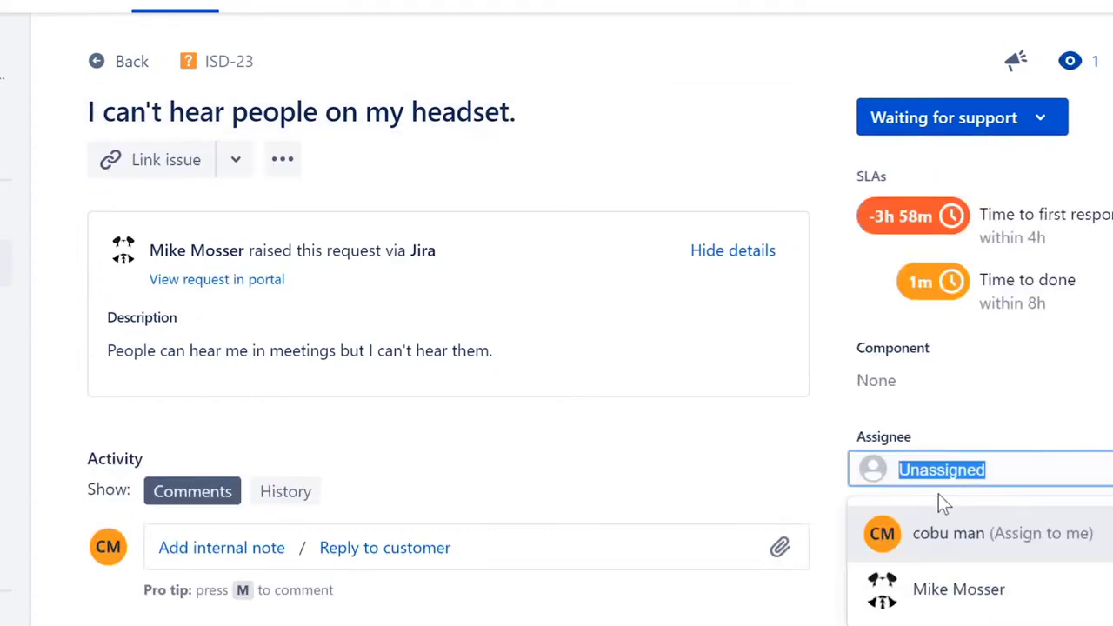
pyautogui.click(926, 534)
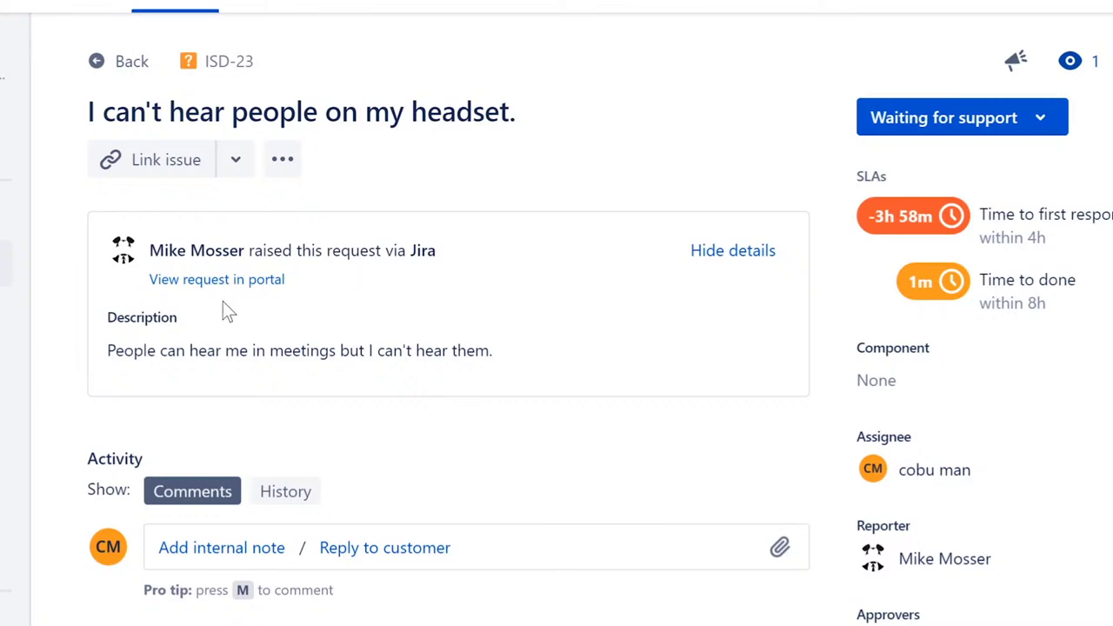
# Step: Select the customer's description, discard the accidental edit, and start a reply to the customer
pyautogui.moveTo(107, 351); pyautogui.dragTo(519, 371)
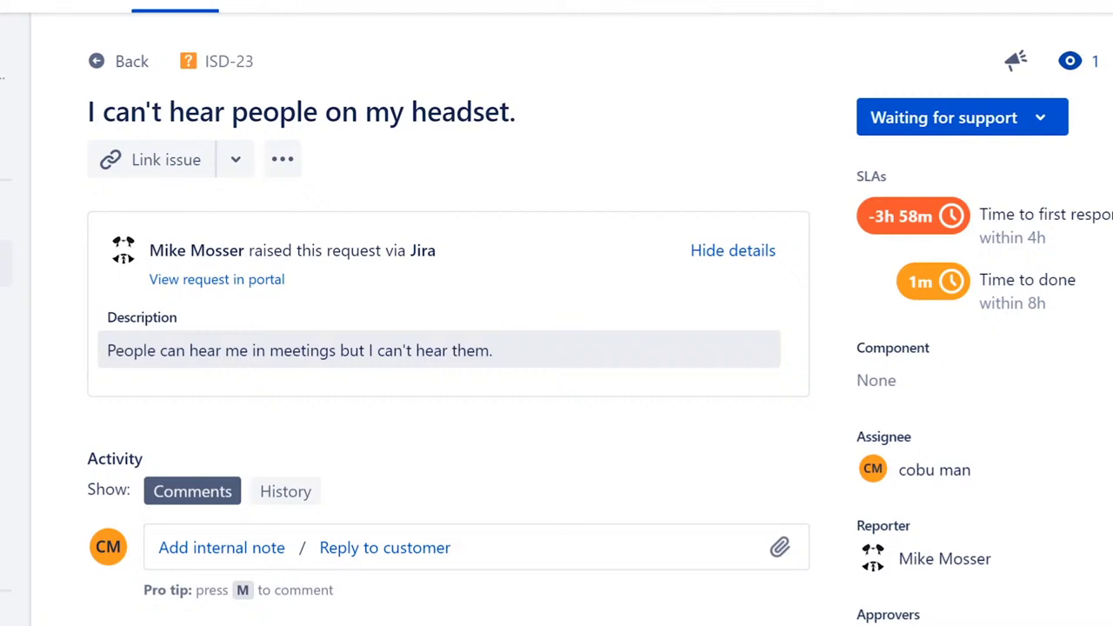
pyautogui.click(487, 353)
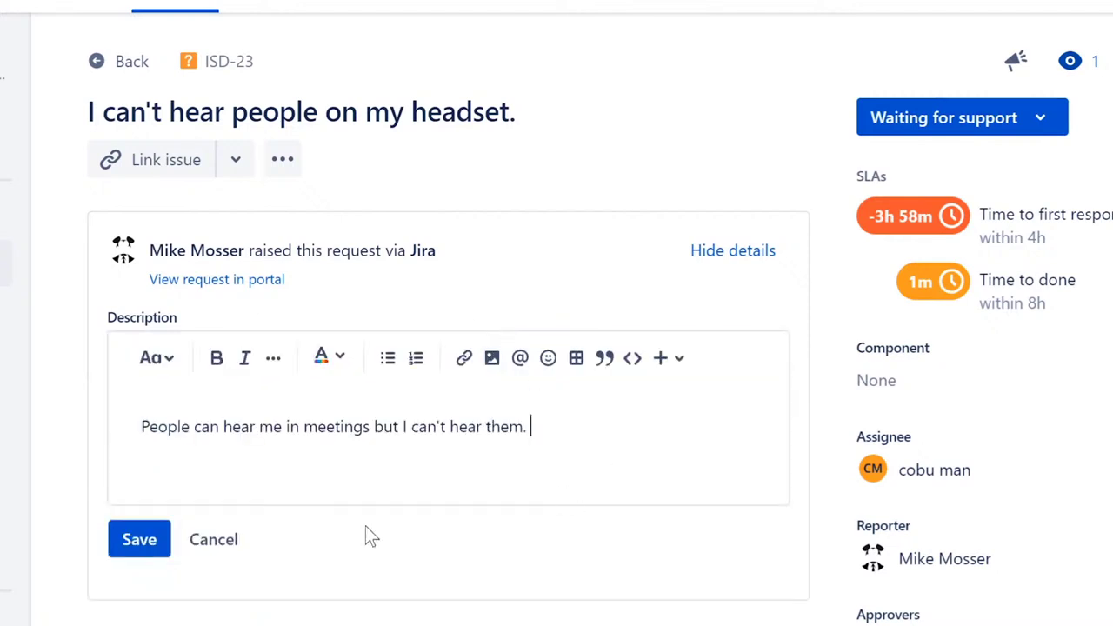
pyautogui.click(224, 542)
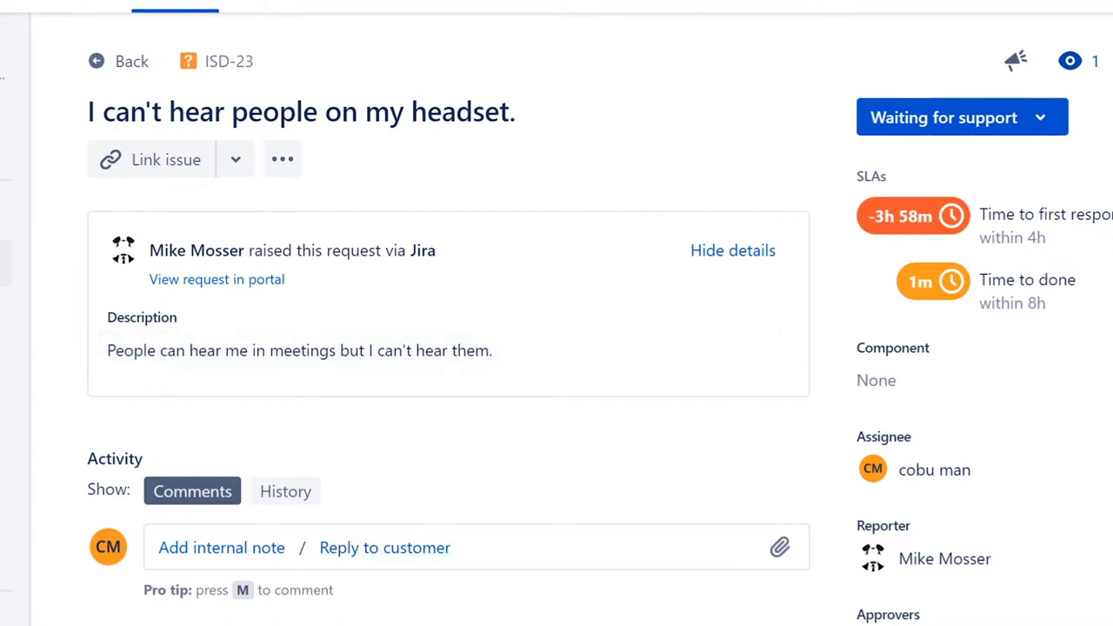
pyautogui.click(384, 548)
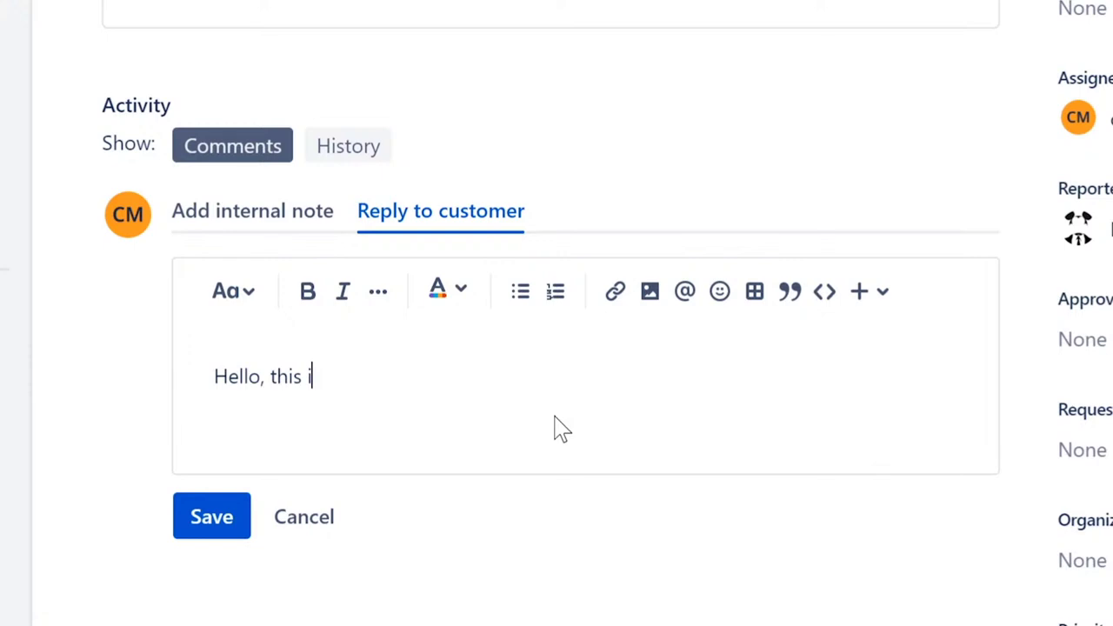
# Step: Post a customer reply offering headset help and asking for remote control and the PC name or IP
pyautogui.write('s is Ervin wi')
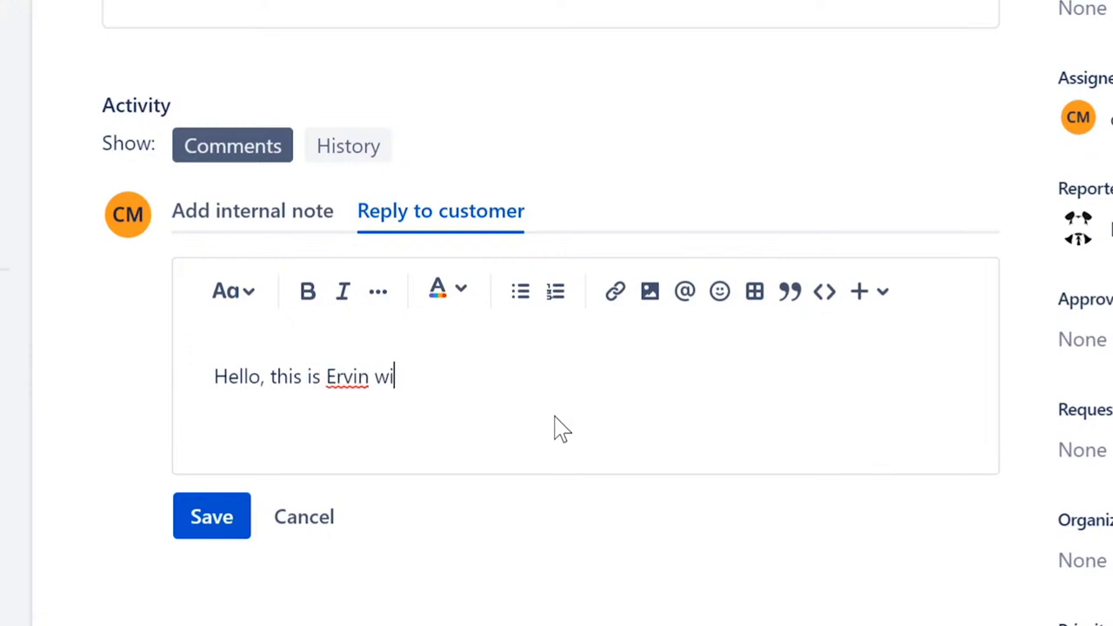
pyautogui.write('th Help Desk. ')
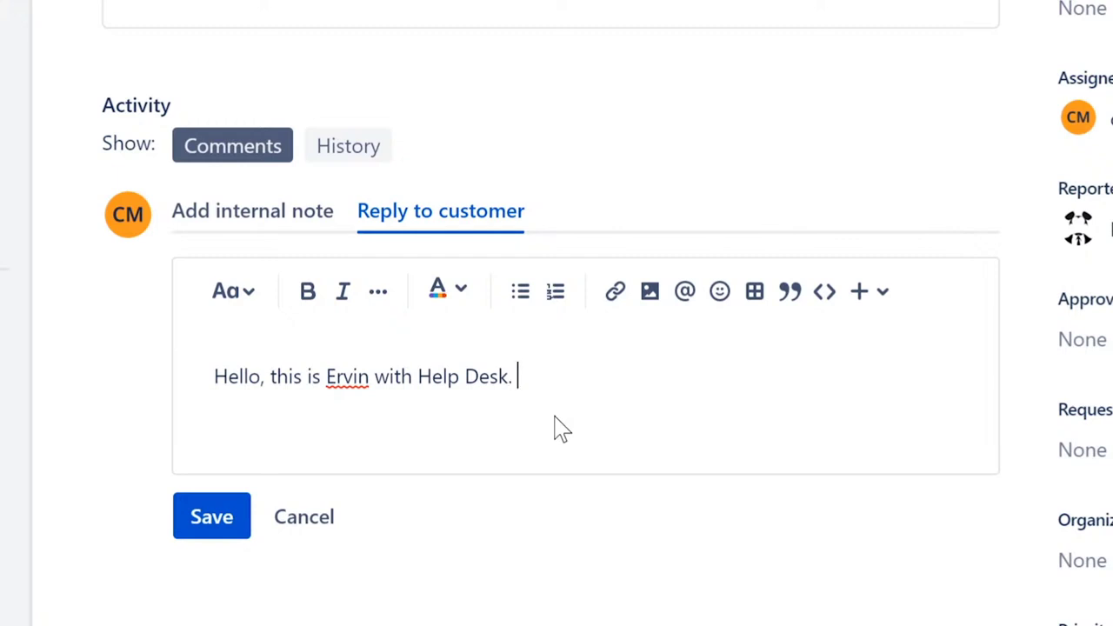
pyautogui.write('I can help you with ')
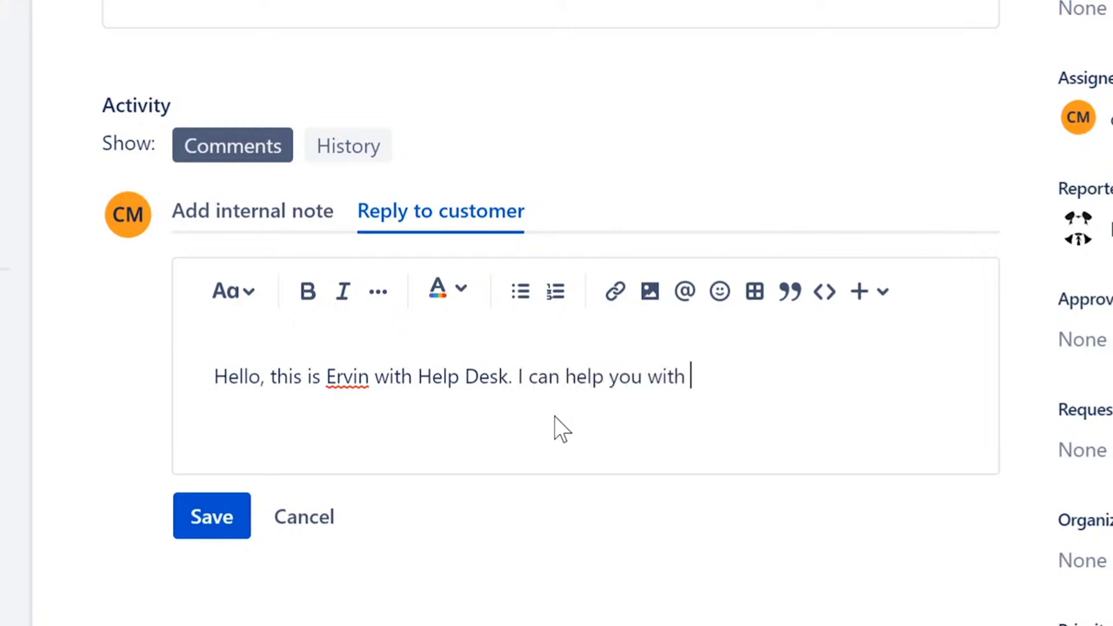
pyautogui.write('heads')
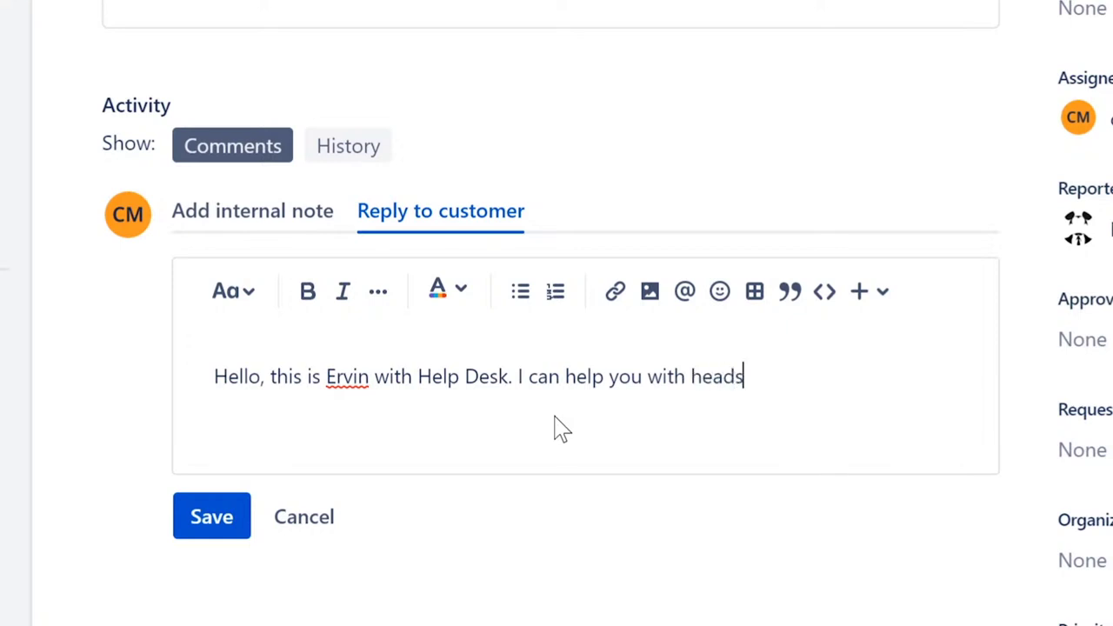
pyautogui.write('et issue')
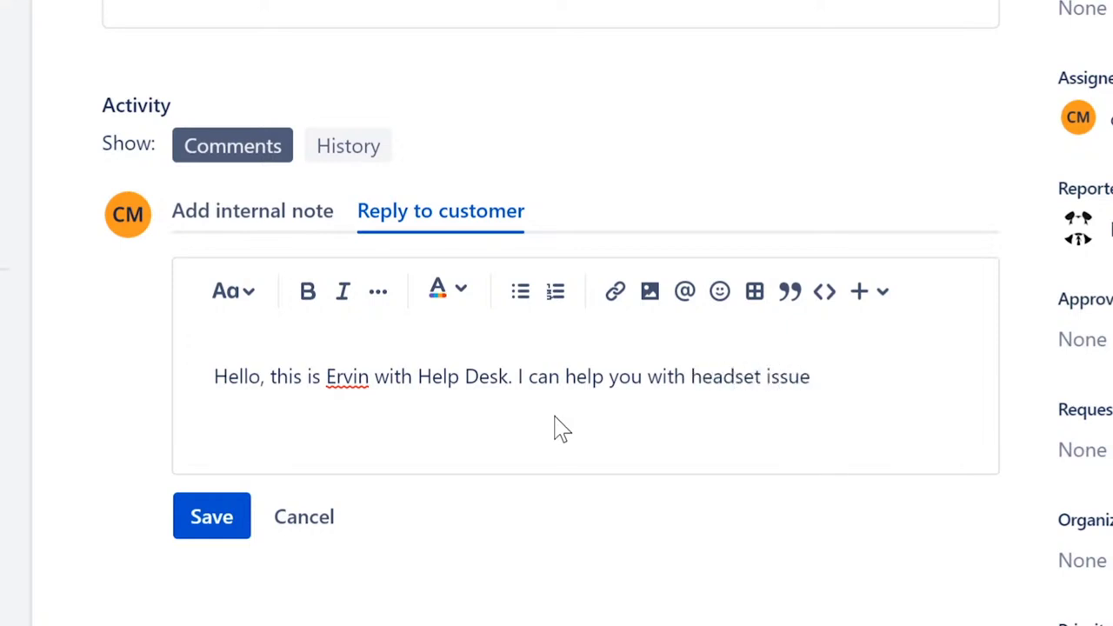
pyautogui.write('. May I ta')
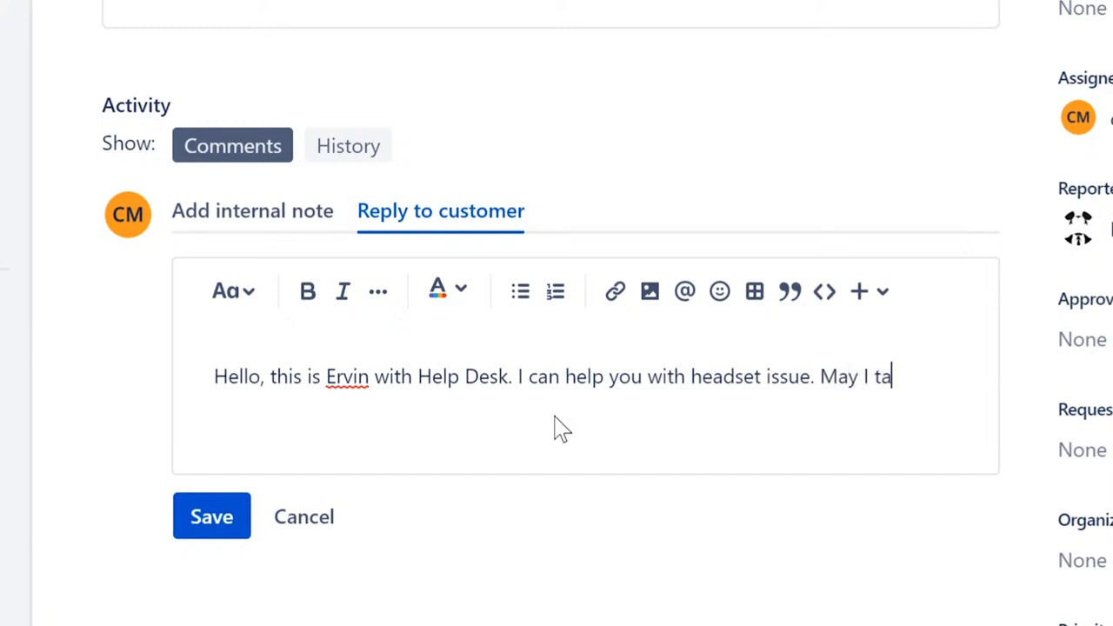
pyautogui.write('ke')
pyautogui.press('BackSpace')
pyautogui.write('ke tontrol of ryou')
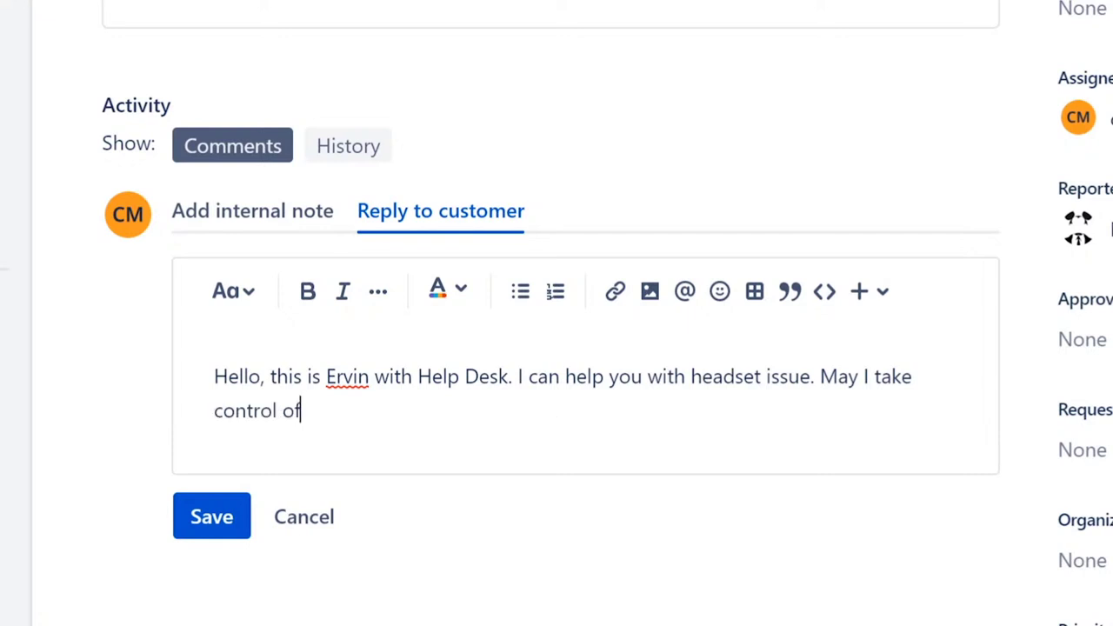
pyautogui.press('BackSpace')
pyautogui.press('BackSpace')
pyautogui.press('BackSpace')
pyautogui.press('BackSpace')
pyautogui.write('your co')
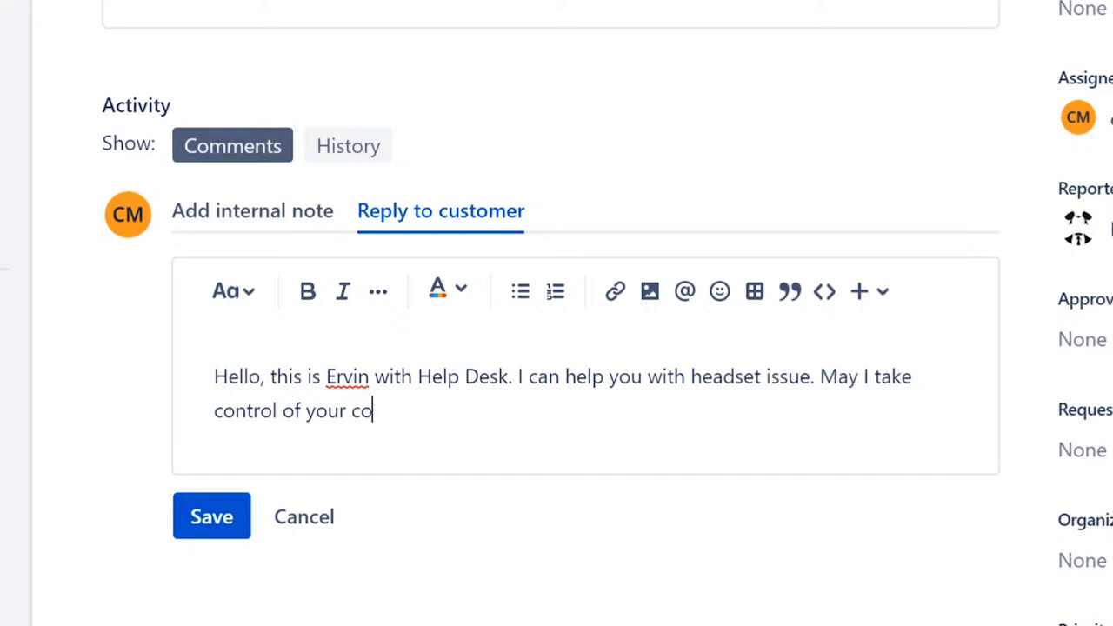
pyautogui.write('mputer to ')
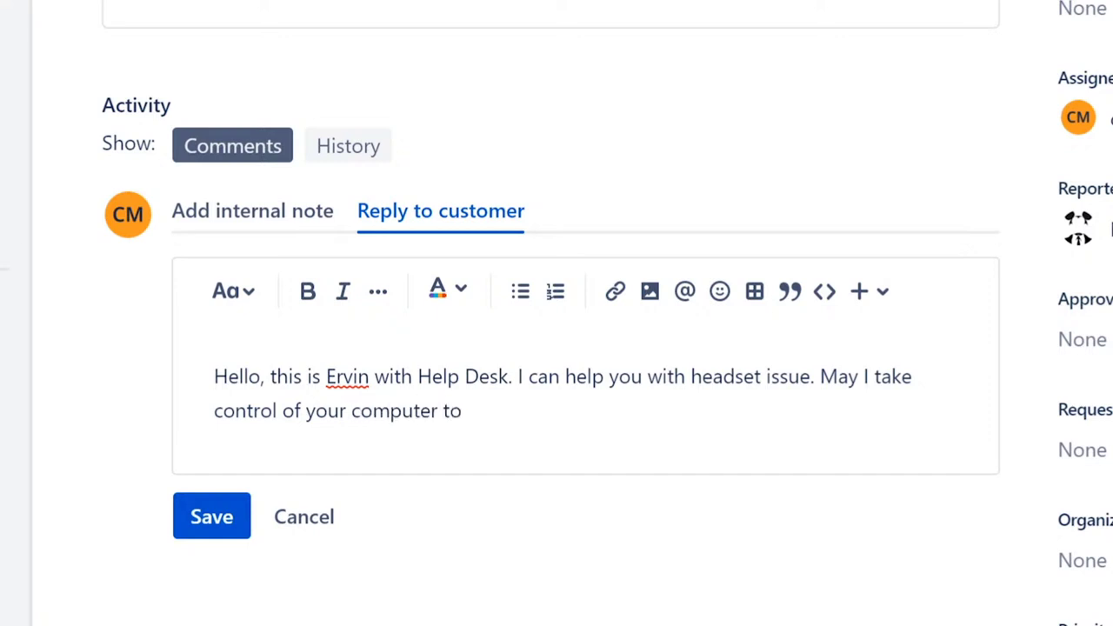
pyautogui.write('fix it?')
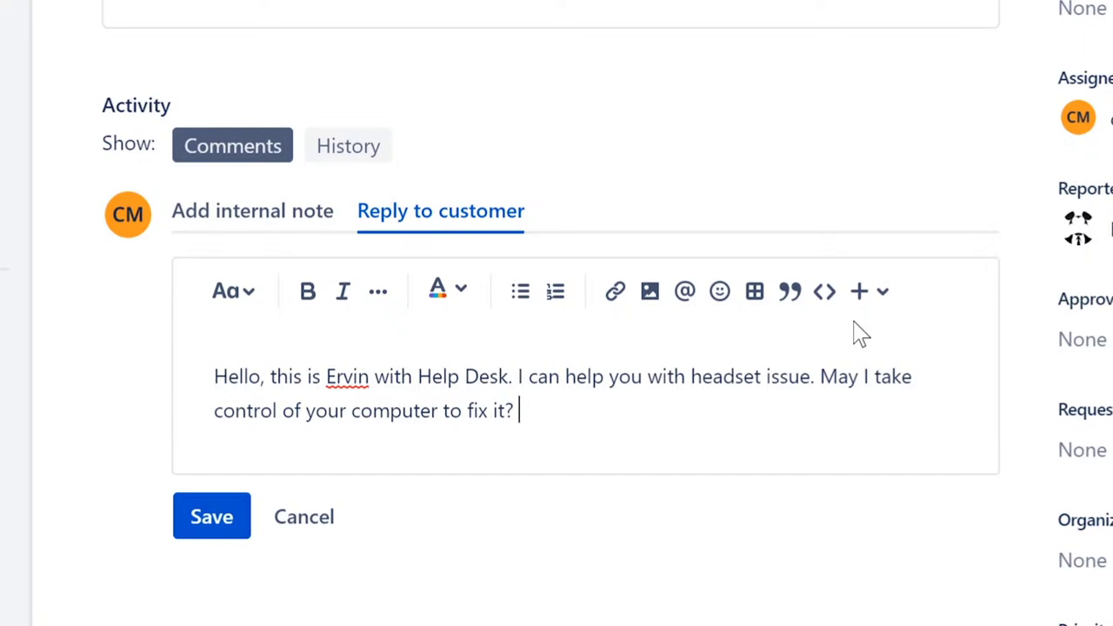
pyautogui.write('If so, please send me ')
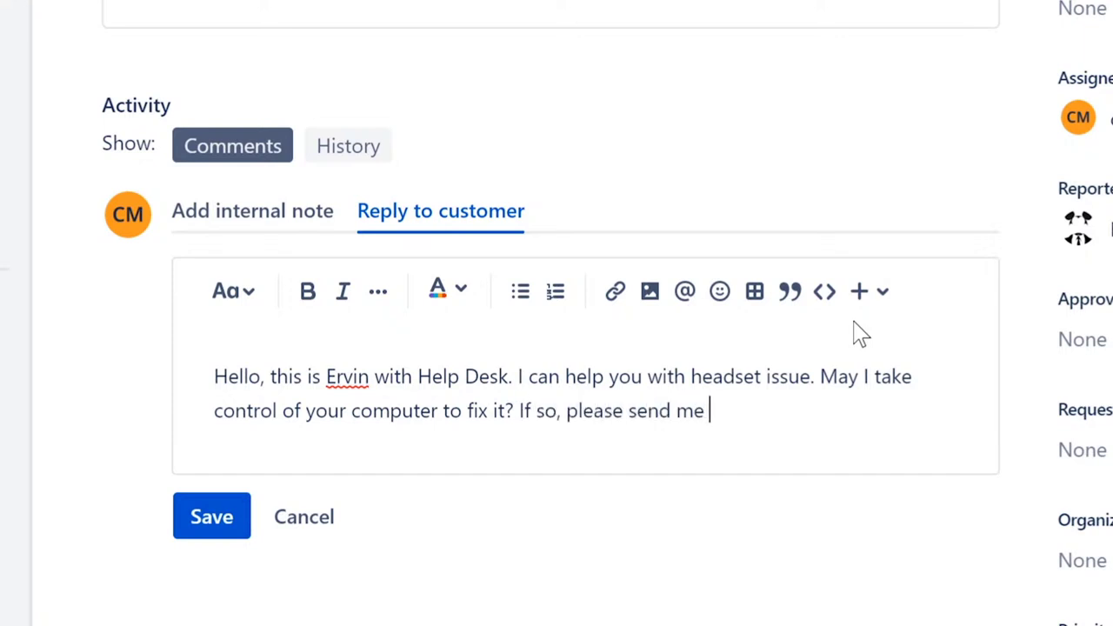
pyautogui.write('your PC ')
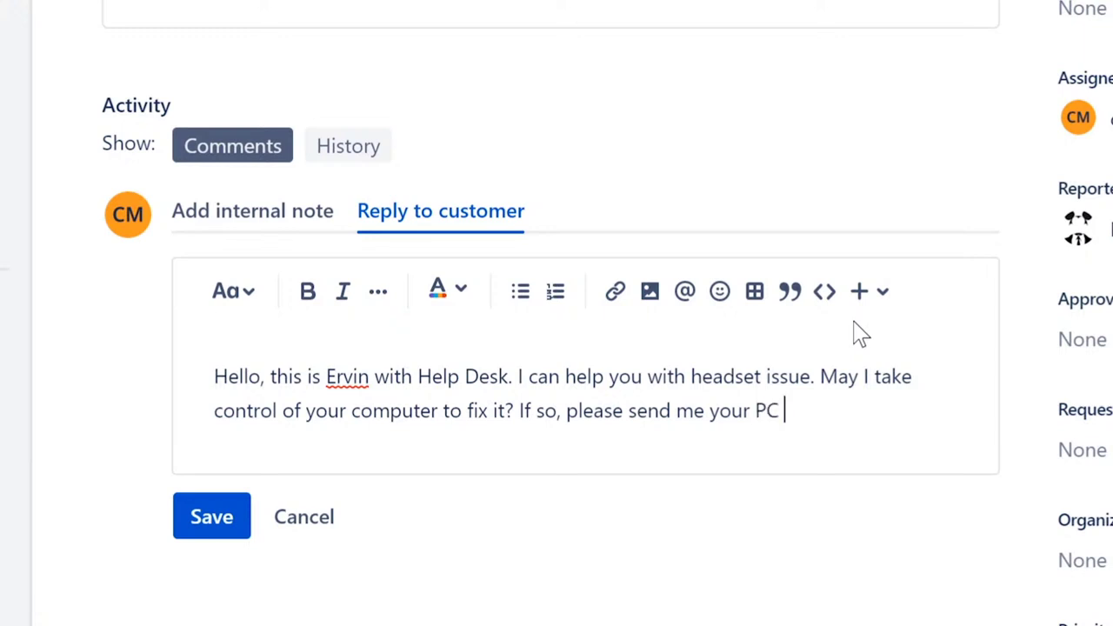
pyautogui.write('name or ip')
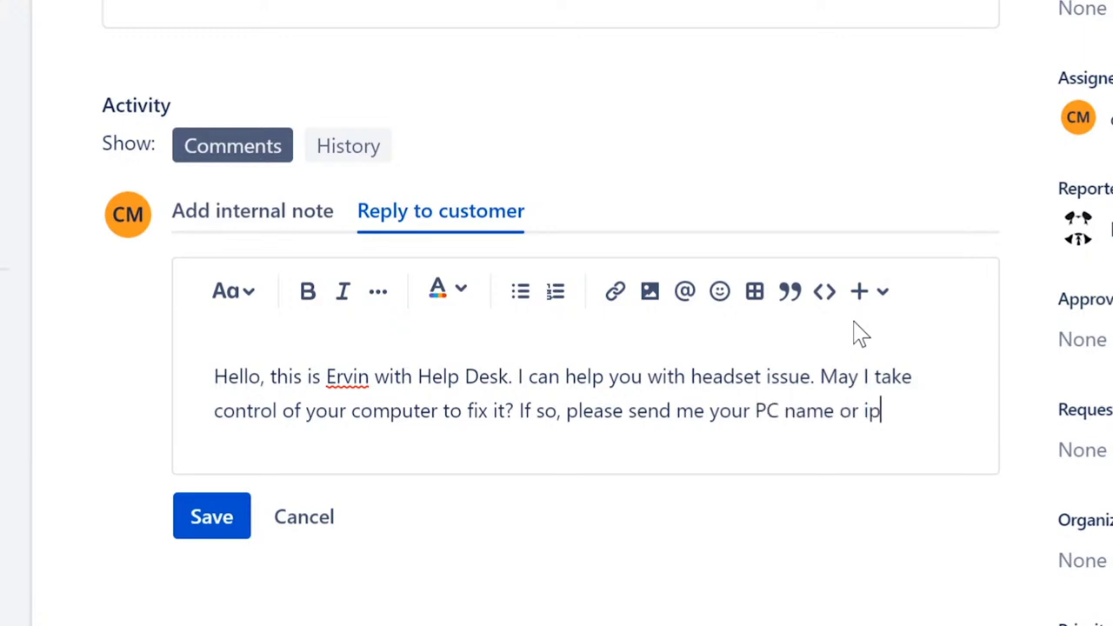
pyautogui.write(' address')
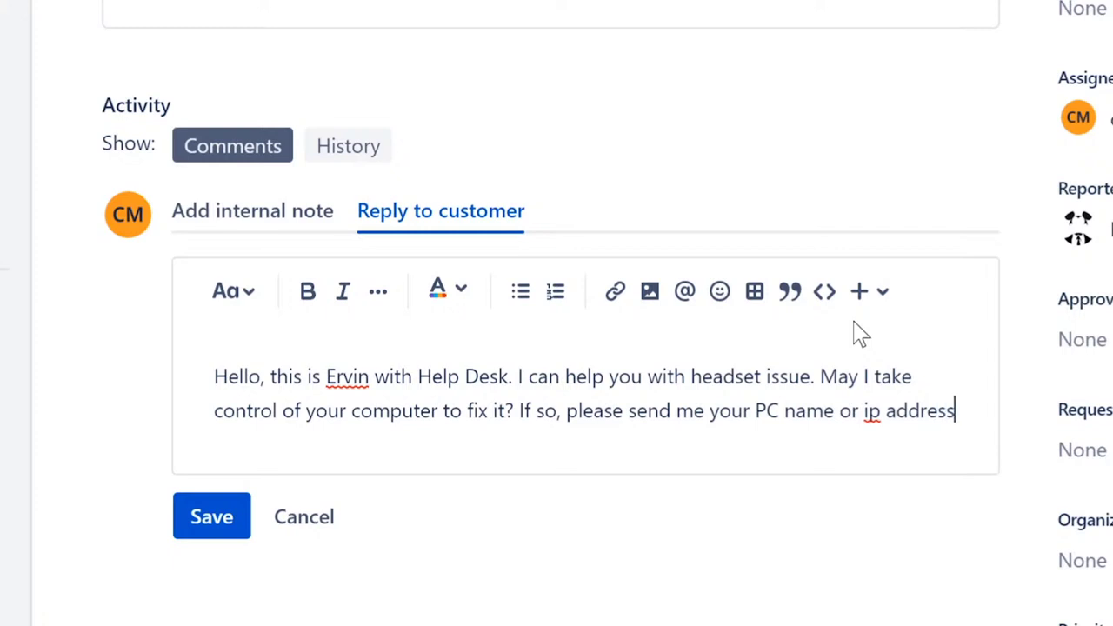
pyautogui.write('.')
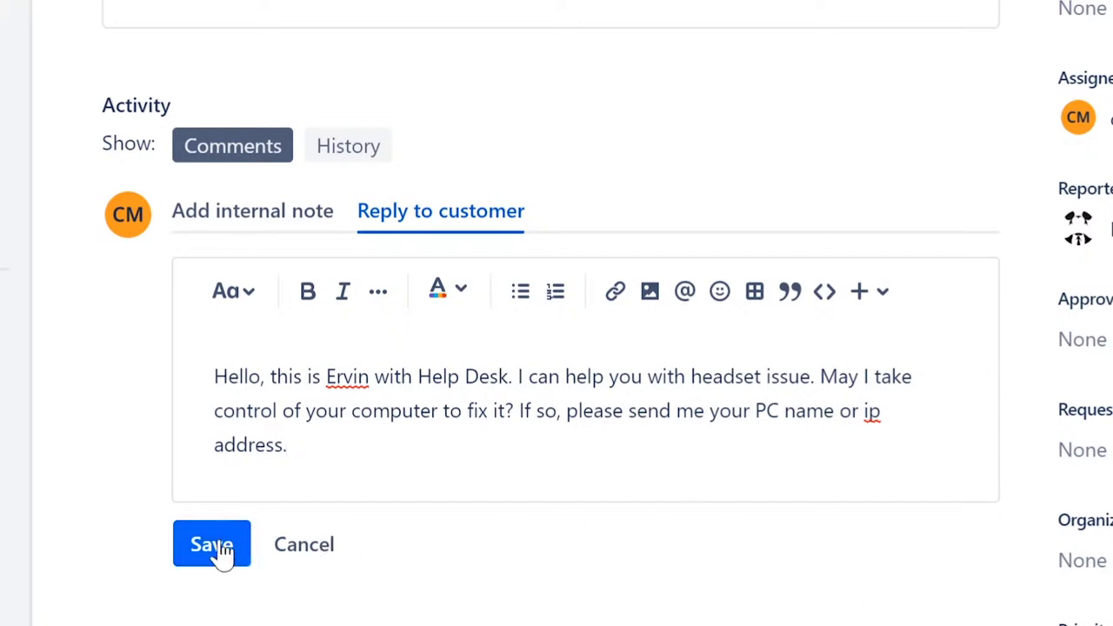
pyautogui.click(202, 553)
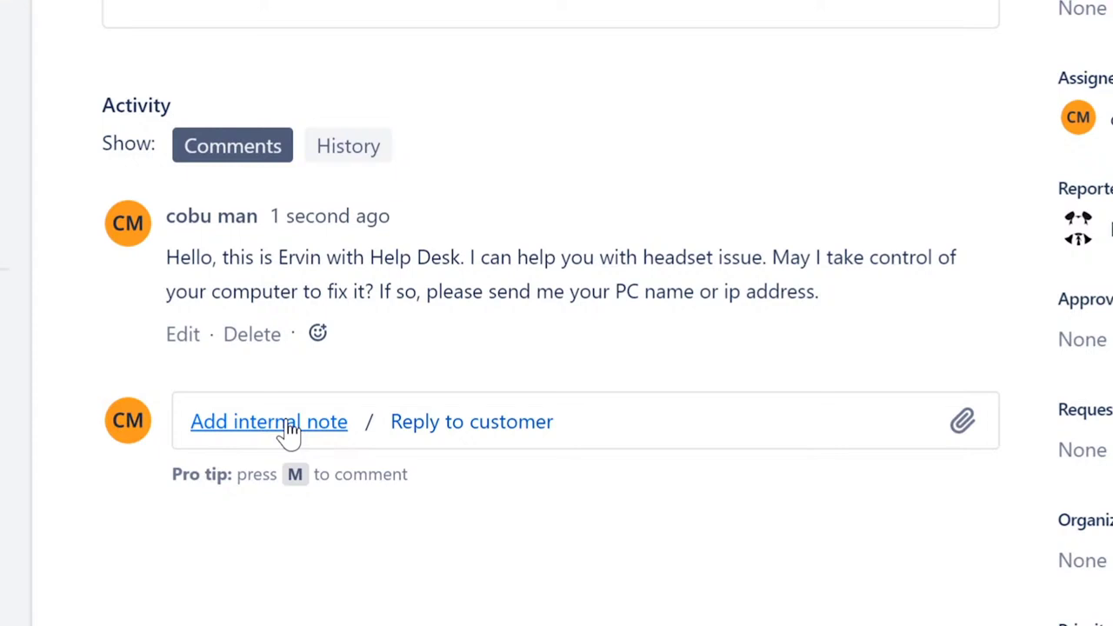
# Step: Add an internal note stating the user's PC name and save it
pyautogui.click(290, 432)
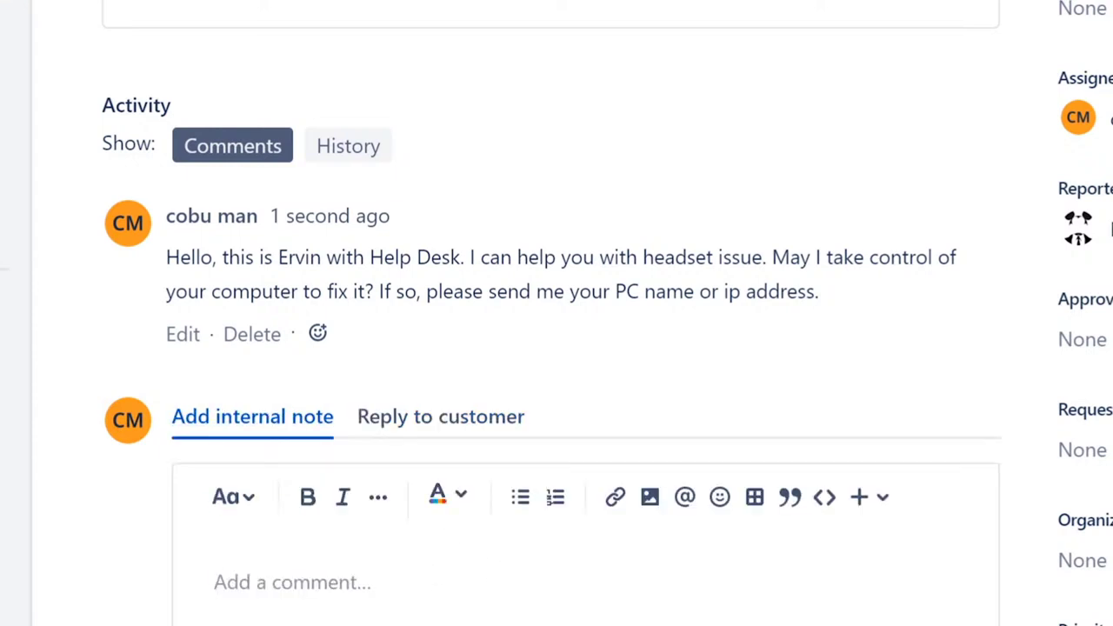
pyautogui.write('u')
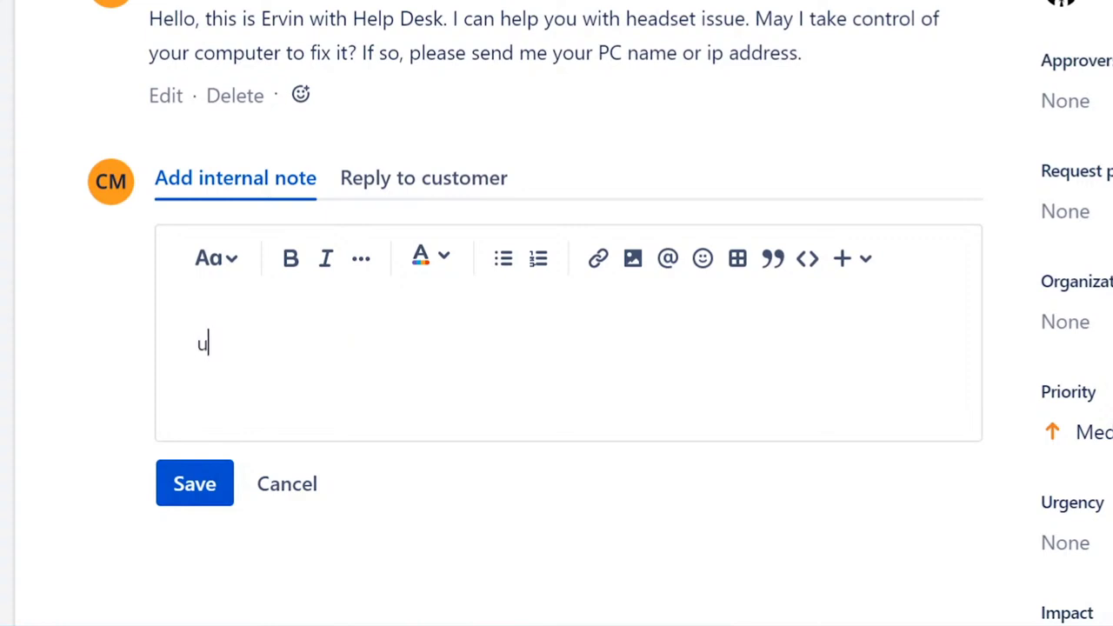
pyautogui.write("ser's pc name ")
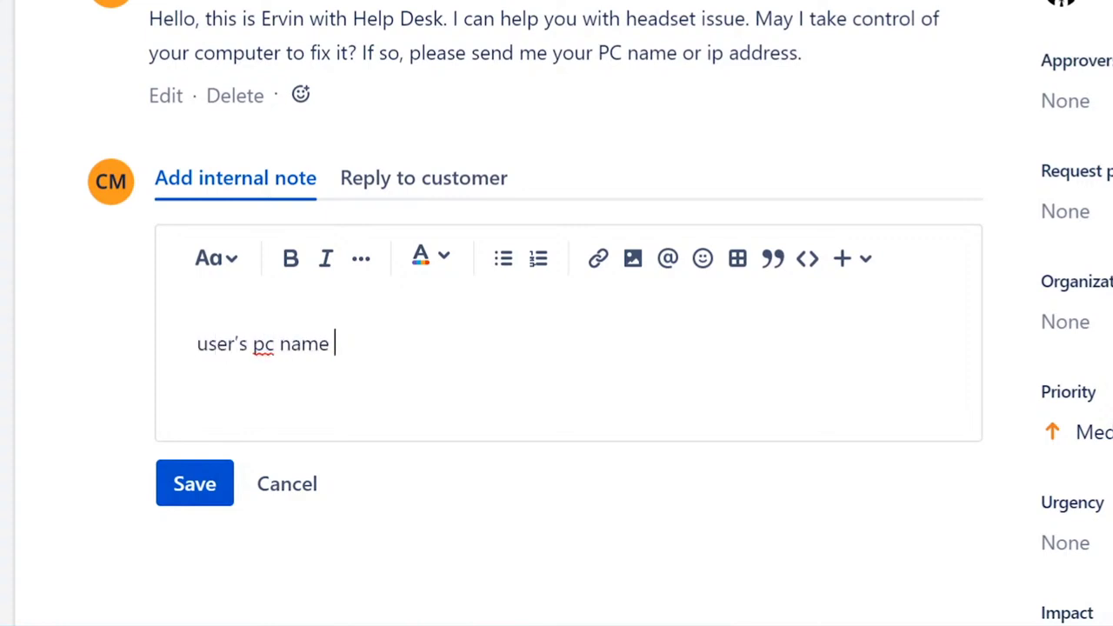
pyautogui.write('is cobuman1')
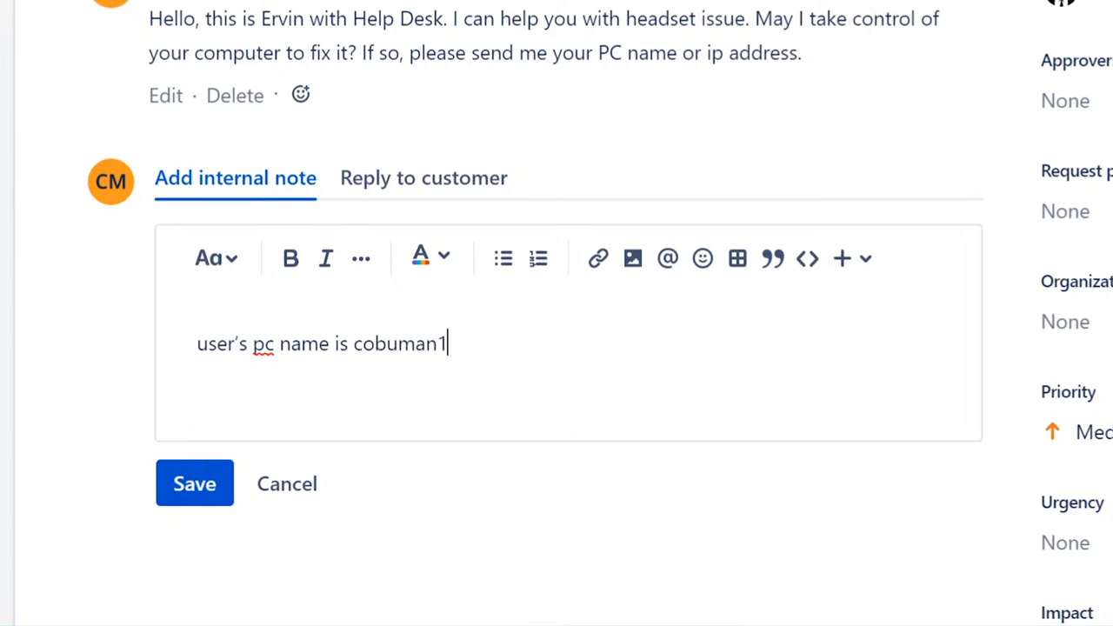
pyautogui.click(178, 494)
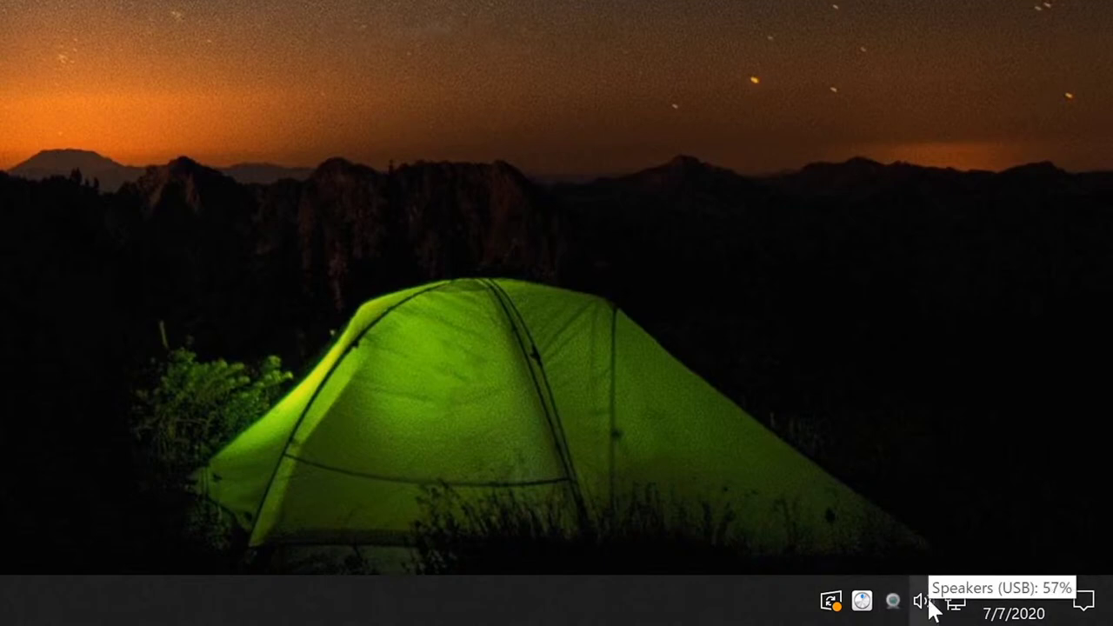
# Step: Open Sound settings from the tray speaker icon and check the output device is Speakers (Plantronics C610)
pyautogui.click(922, 602)
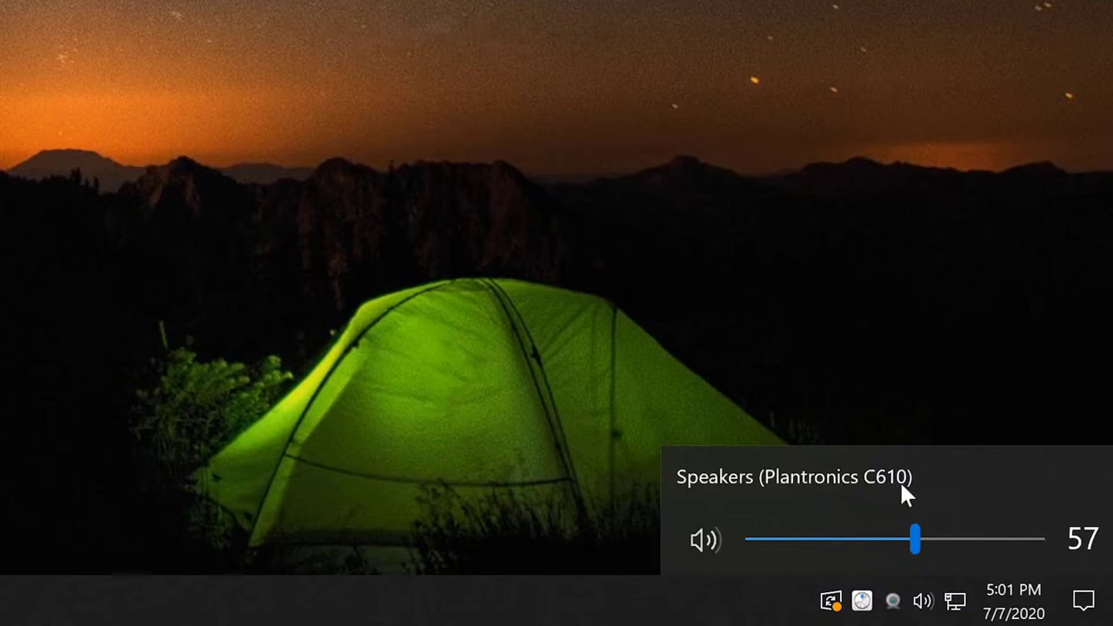
pyautogui.rightClick(925, 600)
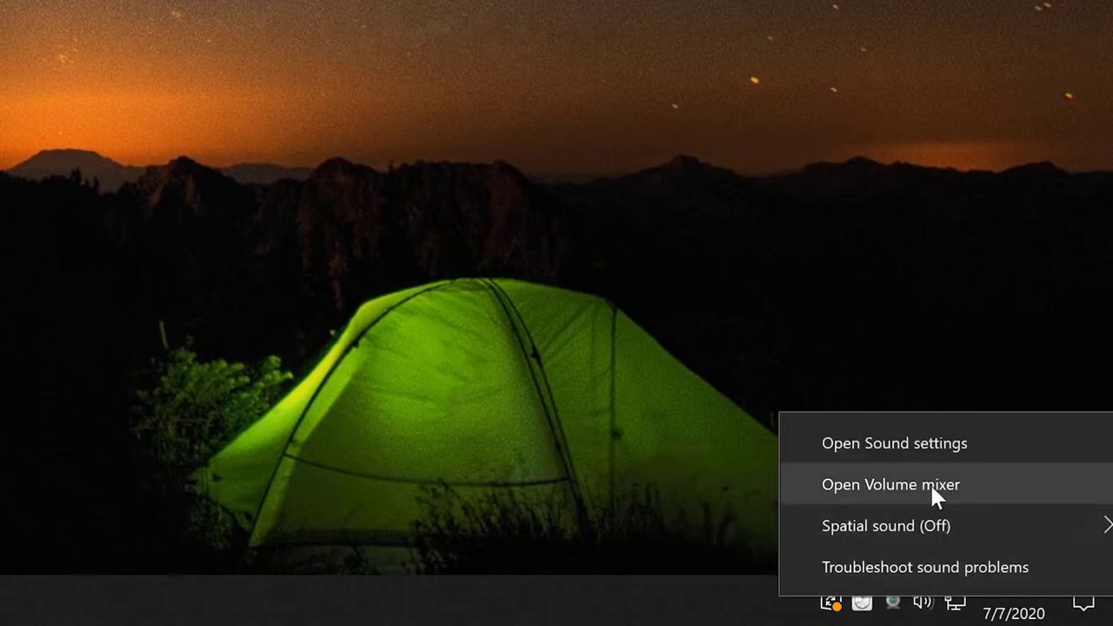
pyautogui.click(953, 444)
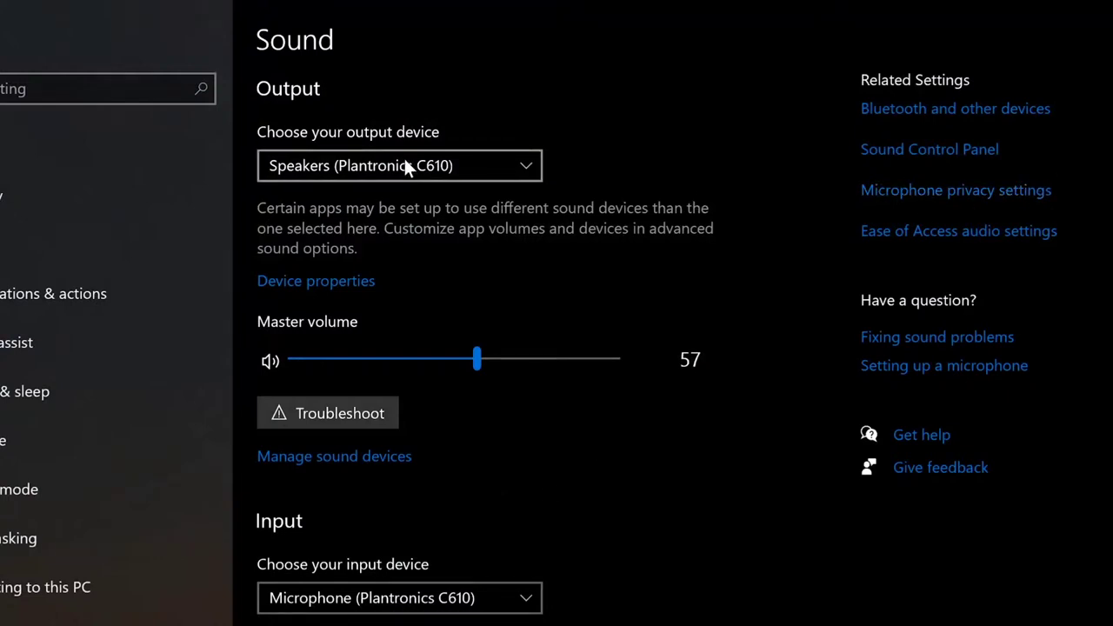
pyautogui.click(362, 166)
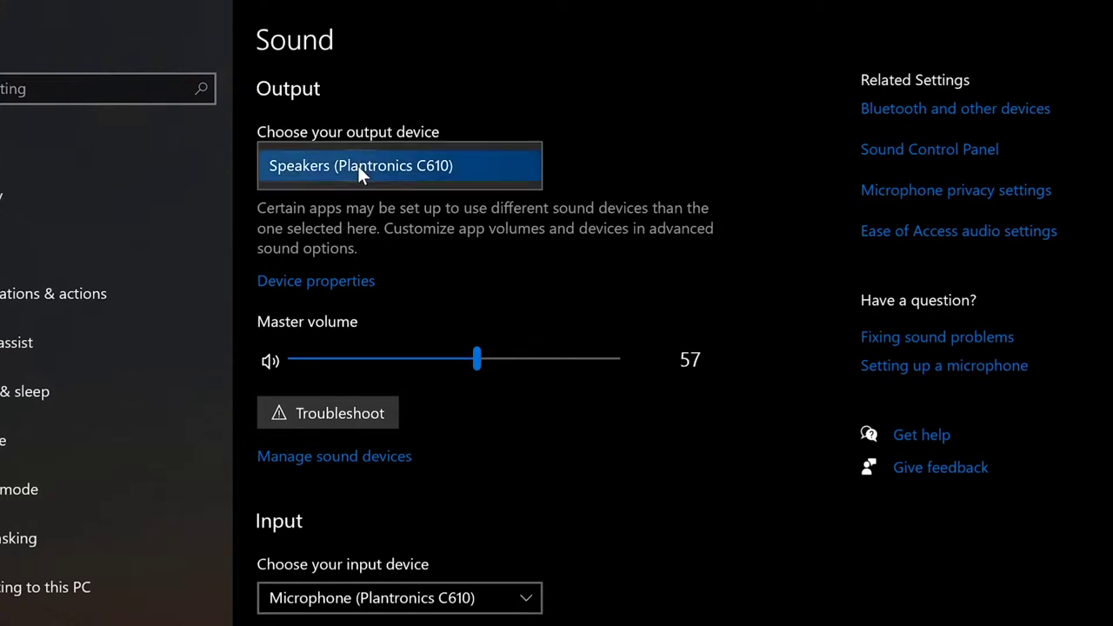
pyautogui.click(556, 200)
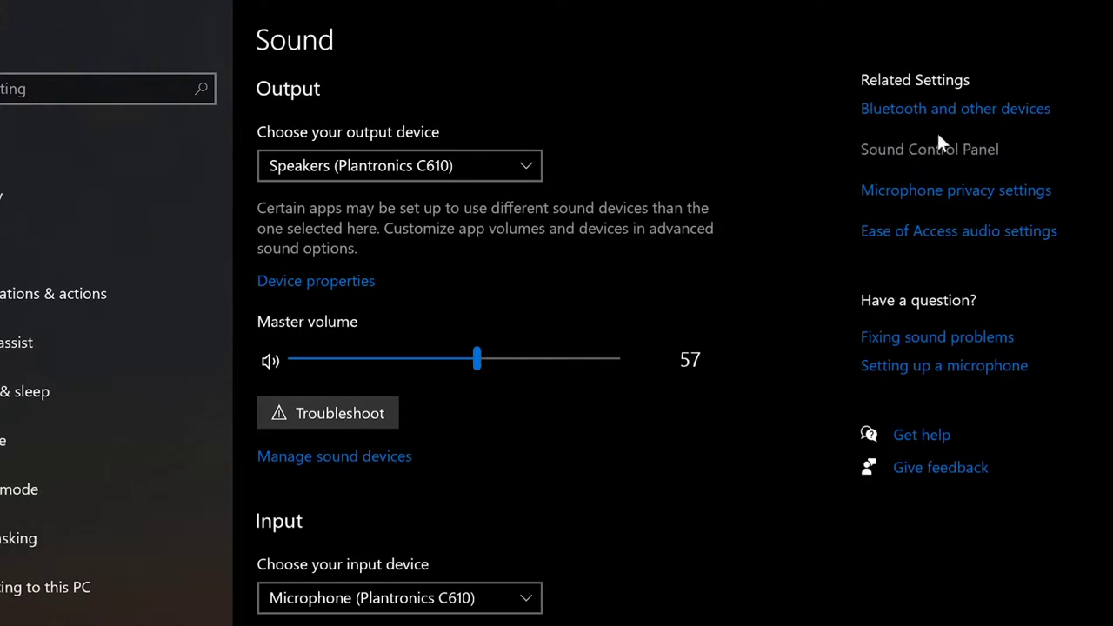
# Step: In the Sound Control Panel, show disabled devices and disable then re-enable the Plantronics Speakers
pyautogui.click(961, 155)
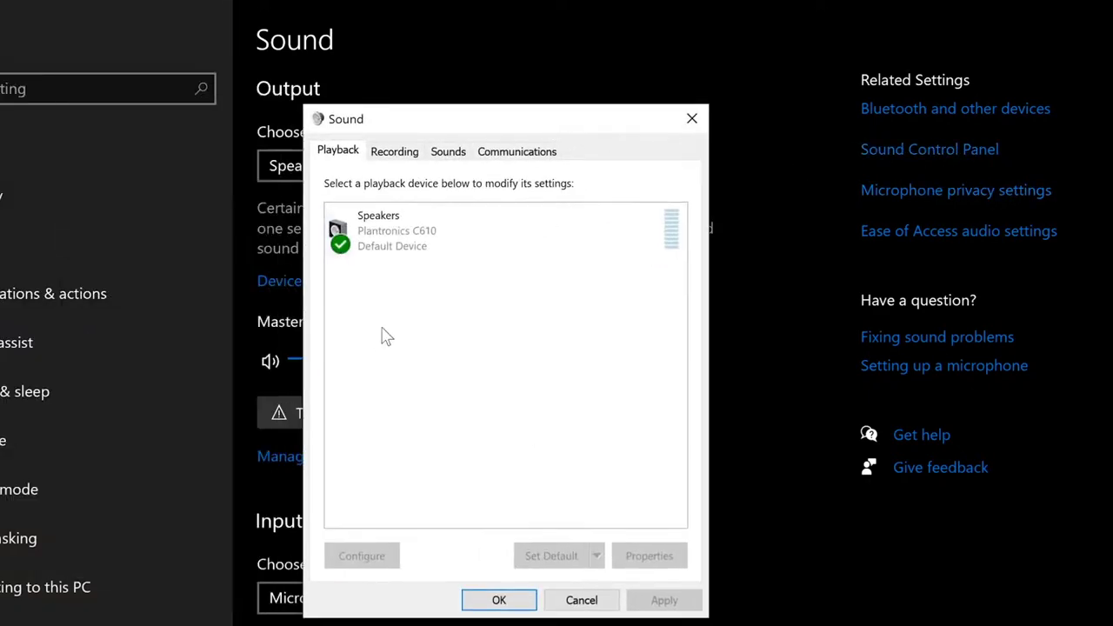
pyautogui.rightClick(470, 345)
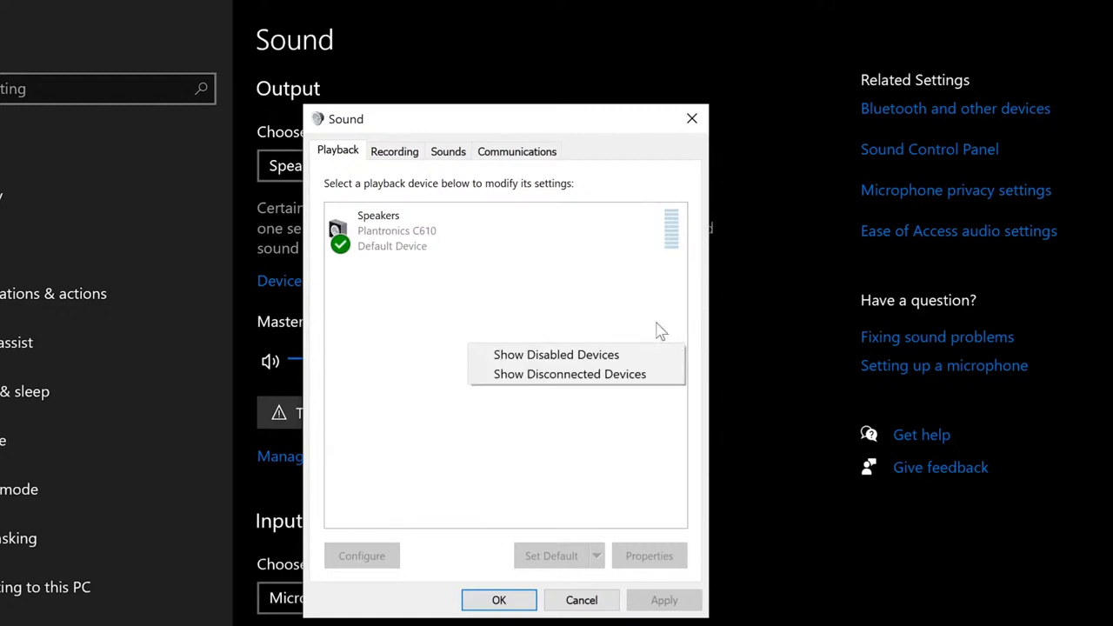
pyautogui.rightClick(412, 318)
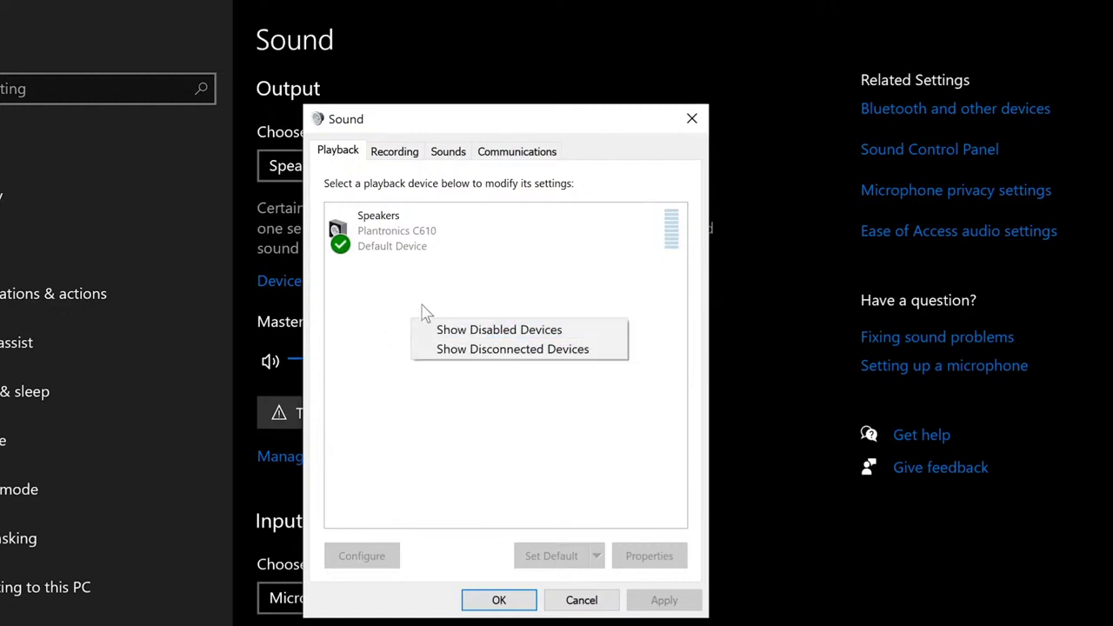
pyautogui.click(456, 330)
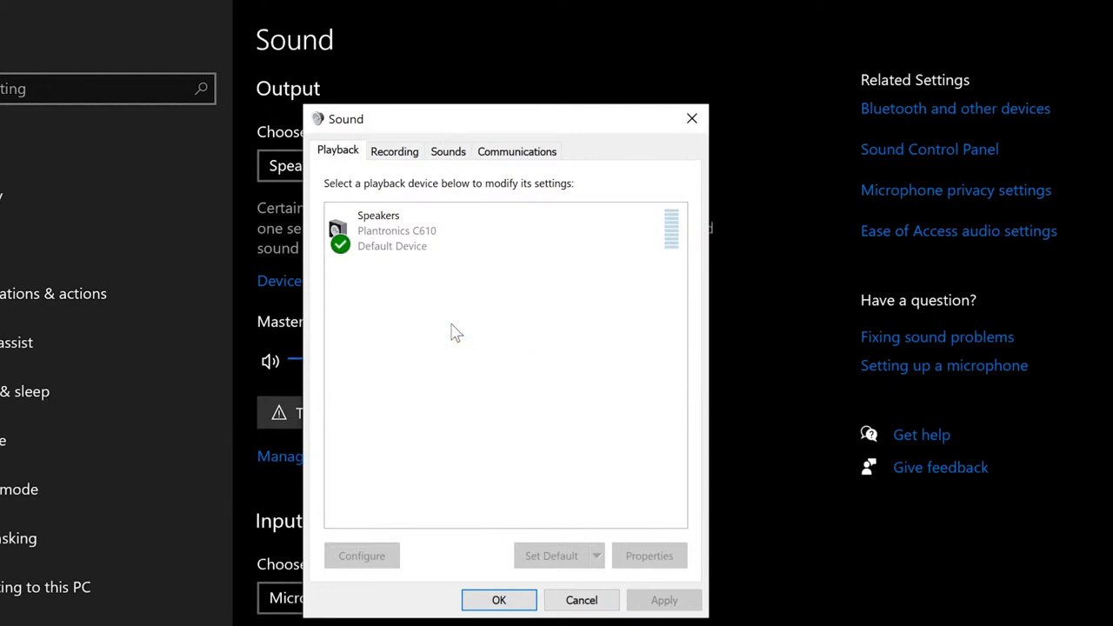
pyautogui.rightClick(489, 414)
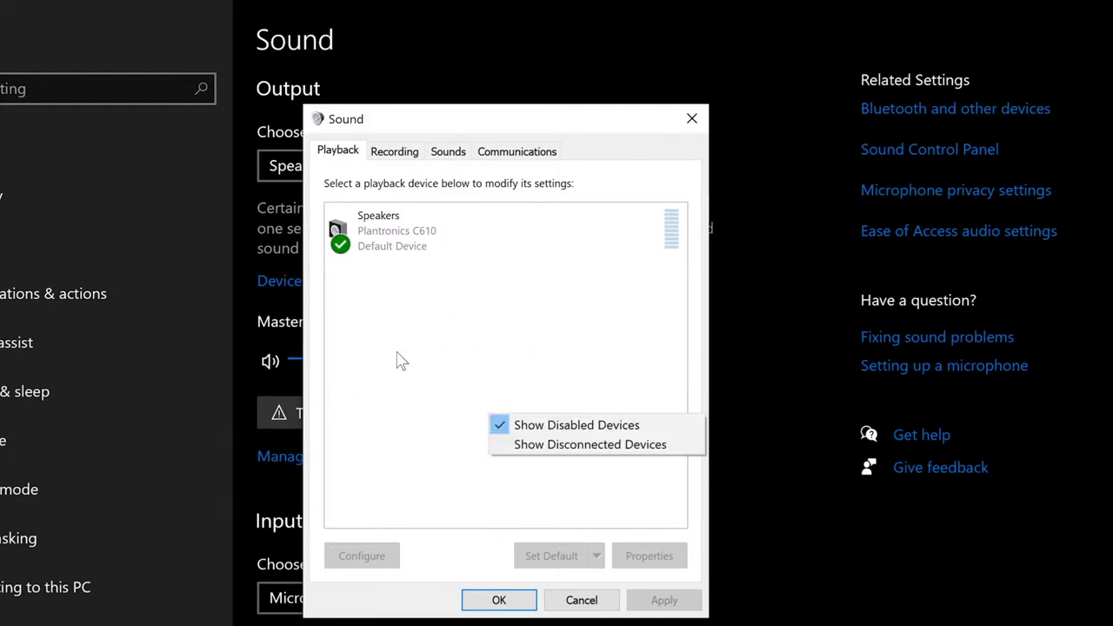
pyautogui.click(400, 360)
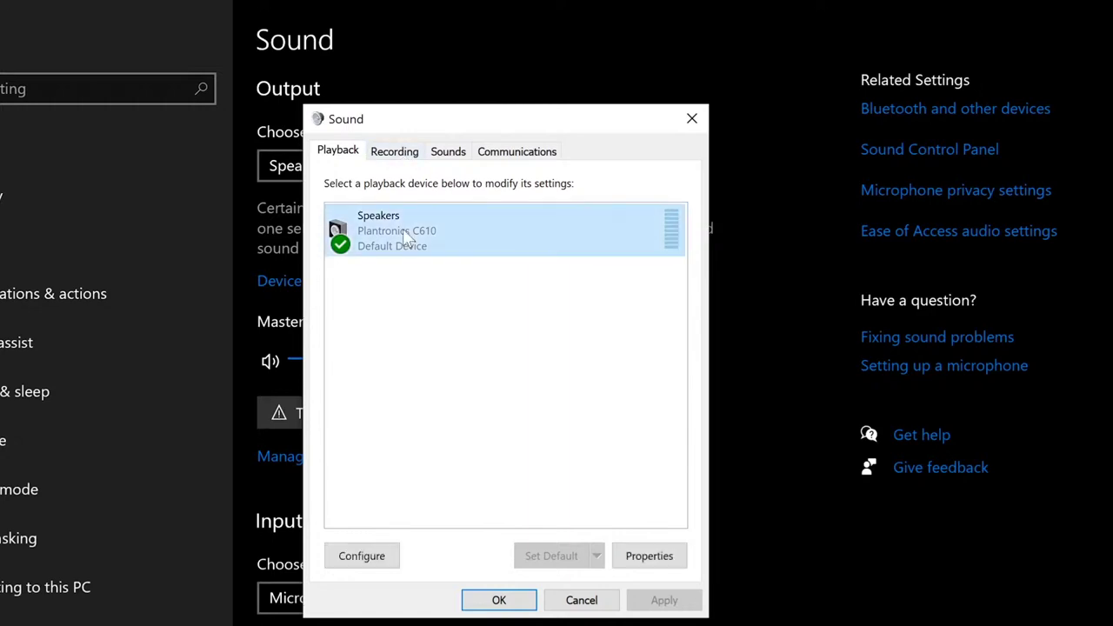
pyautogui.rightClick(419, 372)
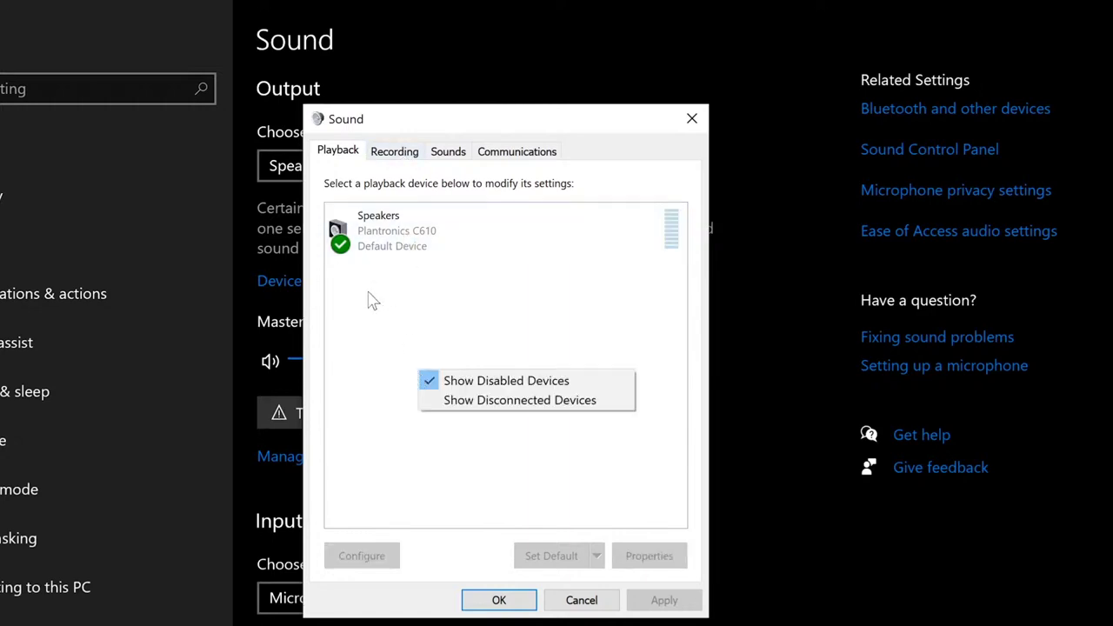
pyautogui.rightClick(394, 238)
pyautogui.click(454, 292)
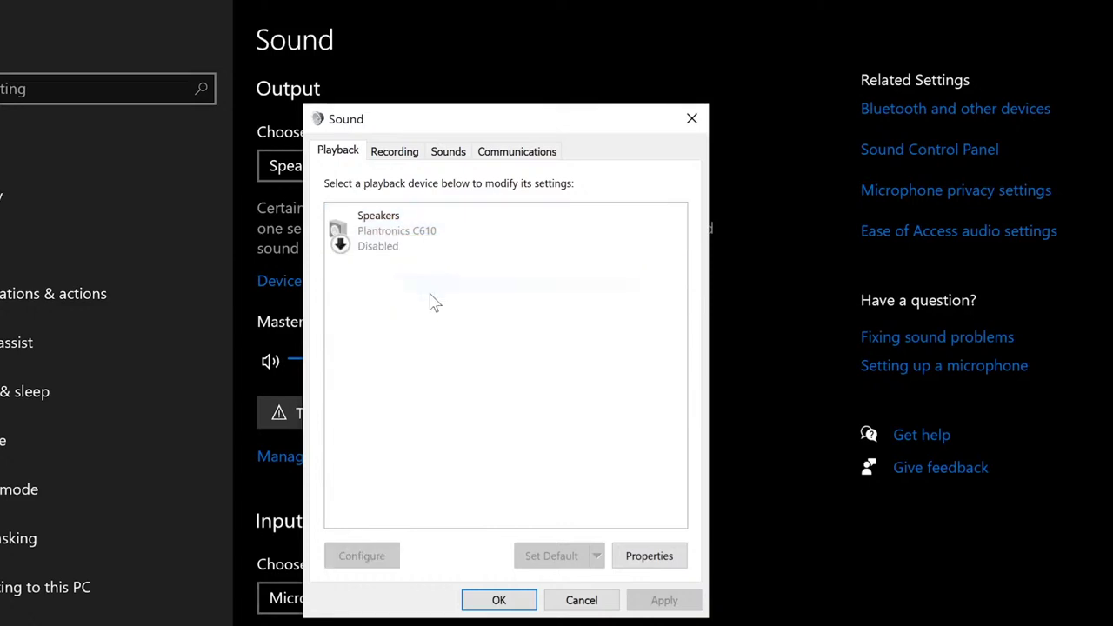
pyautogui.rightClick(387, 227)
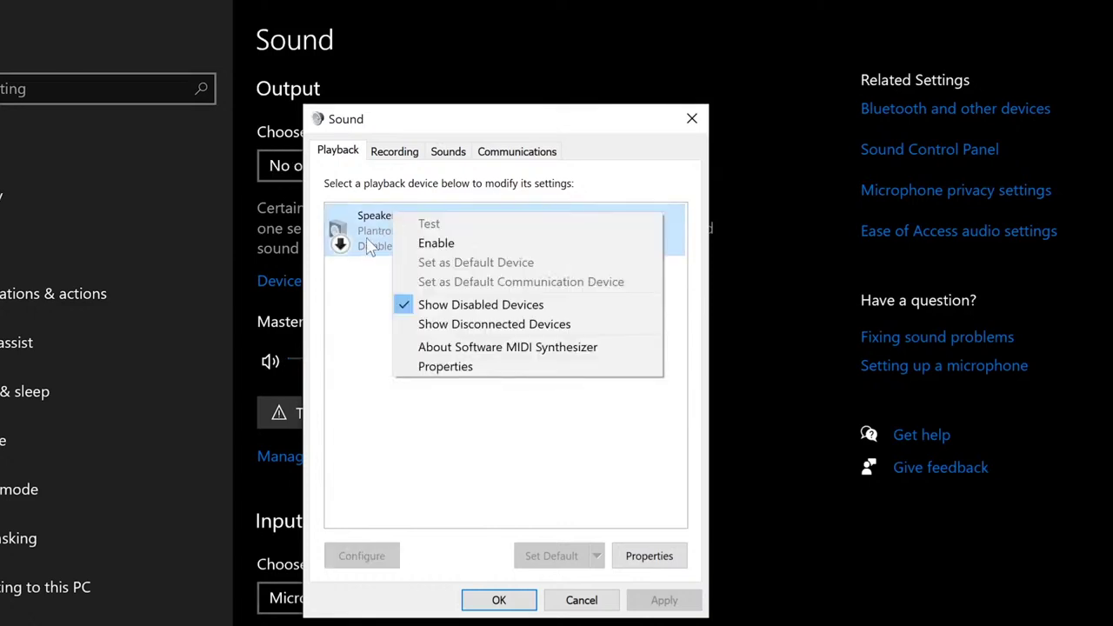
pyautogui.click(469, 251)
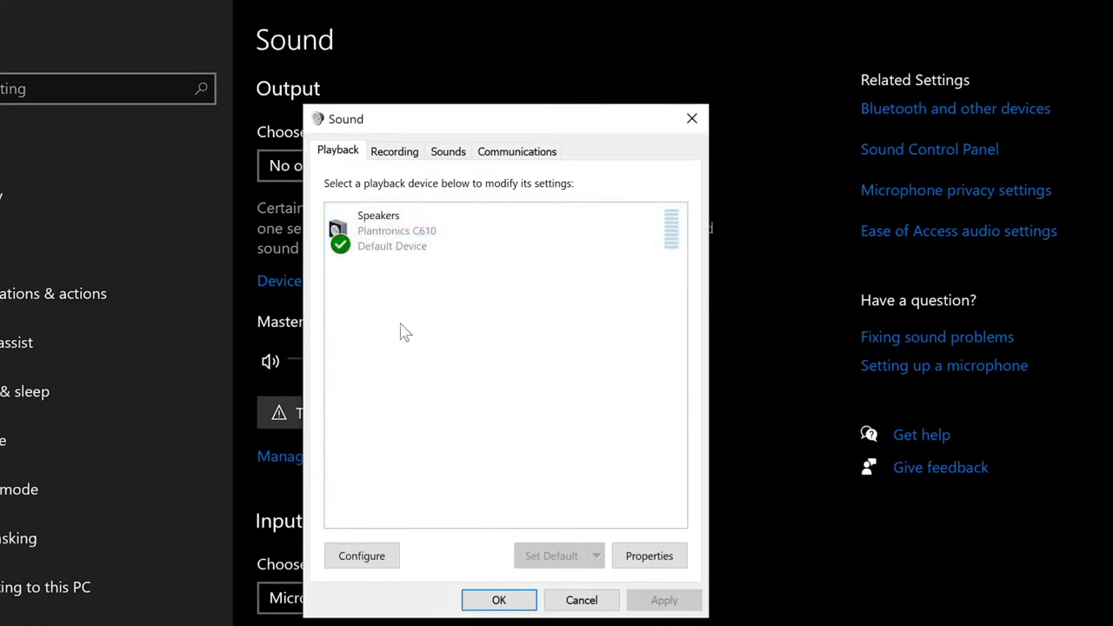
# Step: Raise the Plantronics microphone recording level from 57 to 77 and close the dialogs with OK
pyautogui.click(402, 159)
pyautogui.click(438, 245)
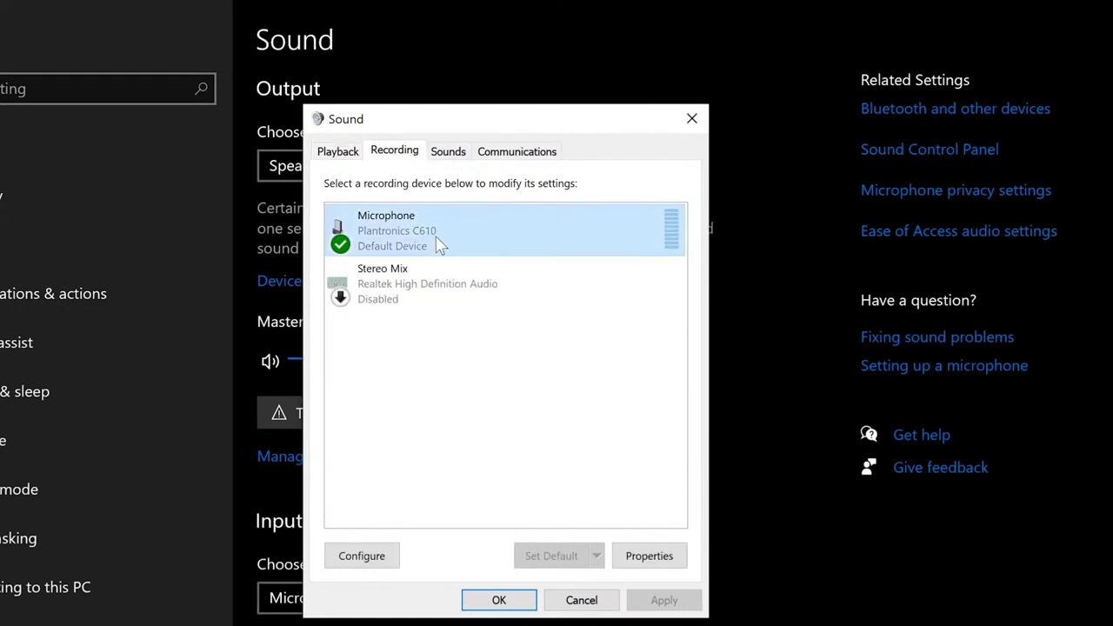
pyautogui.click(428, 289)
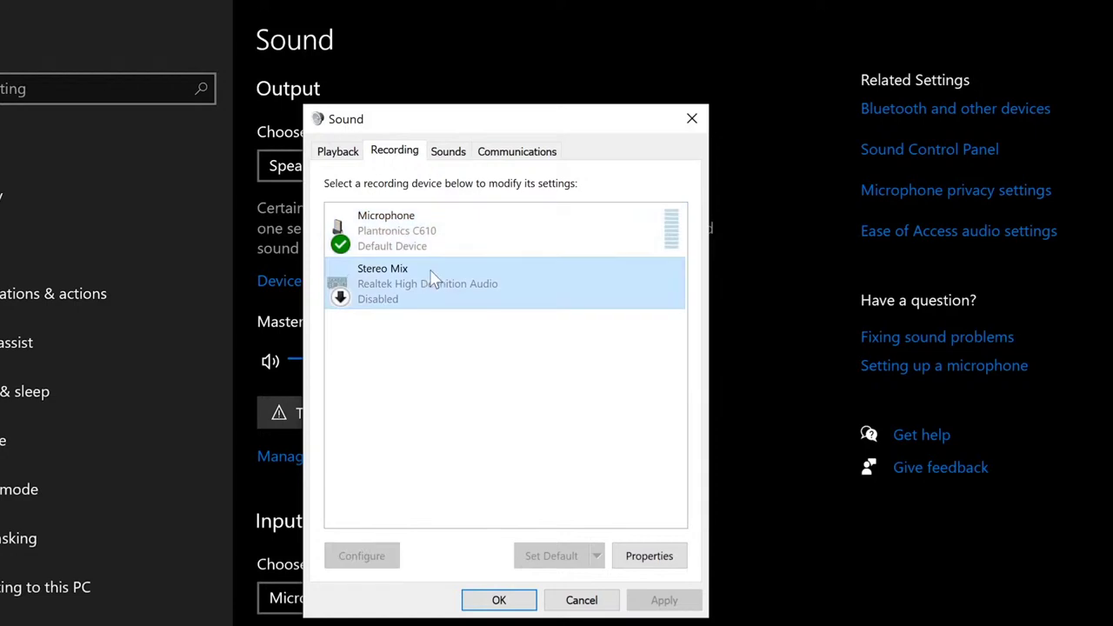
pyautogui.click(424, 245)
pyautogui.doubleClick(442, 236)
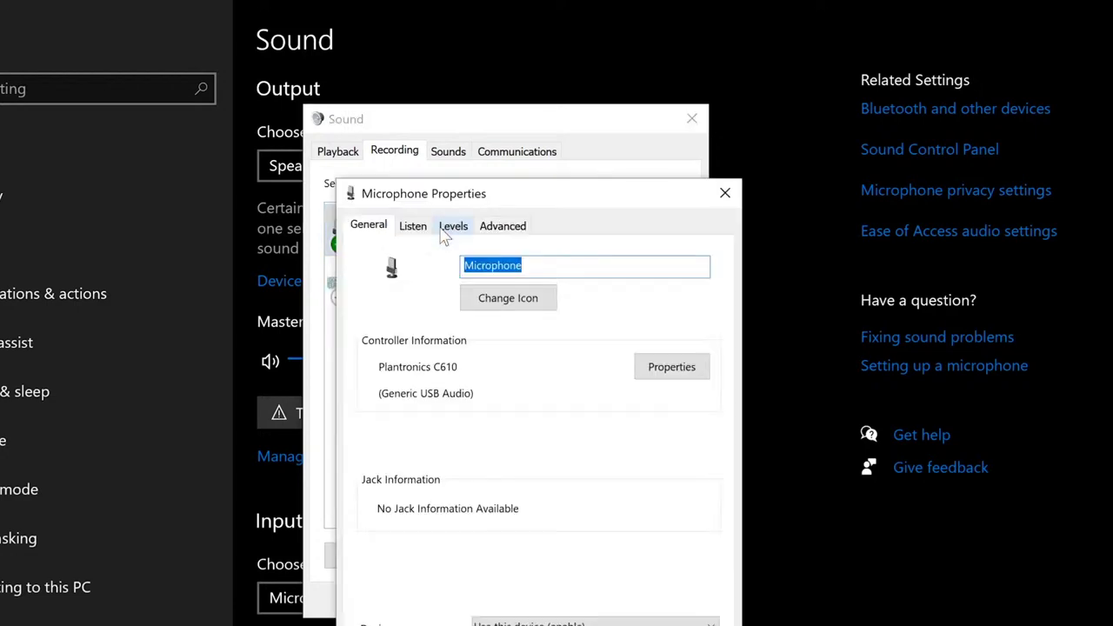
pyautogui.click(453, 226)
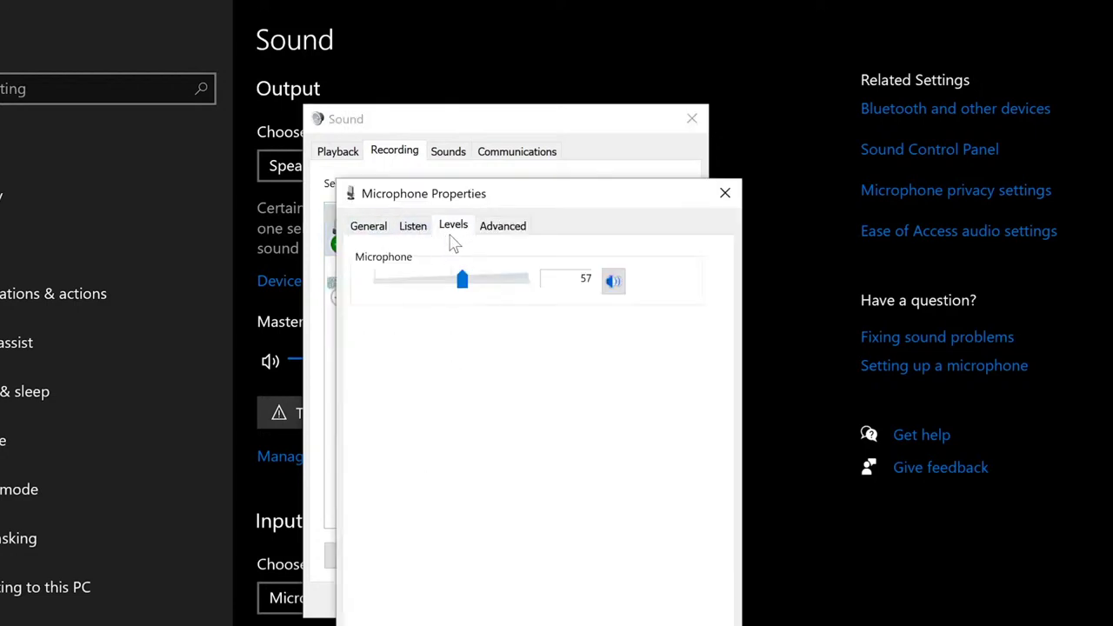
pyautogui.click(473, 278)
pyautogui.click(530, 621)
pyautogui.click(499, 599)
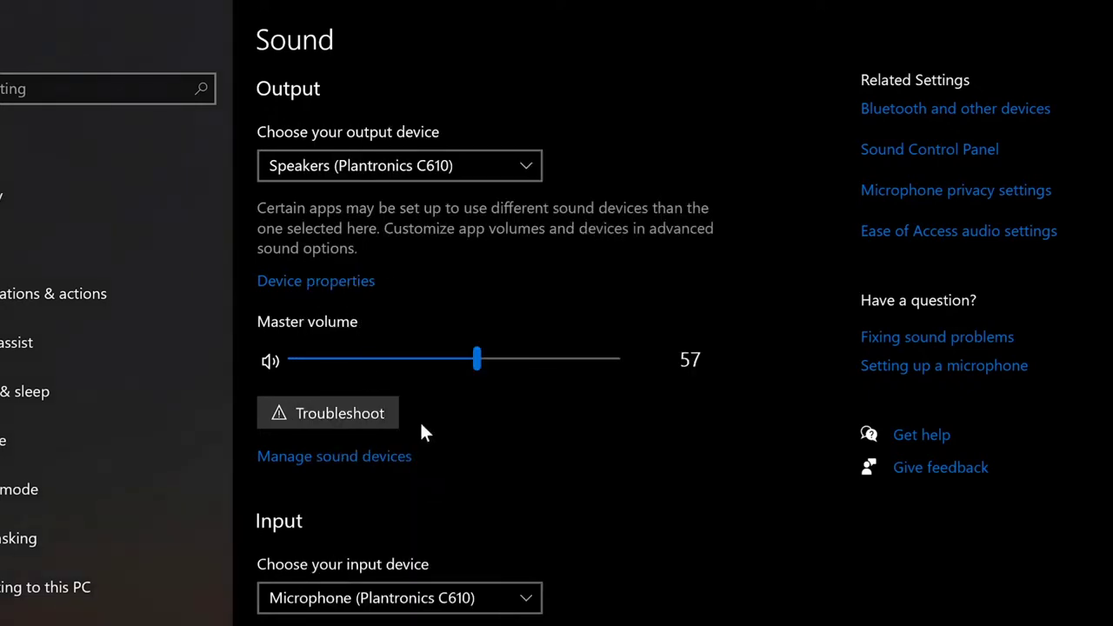
pyautogui.click(391, 159)
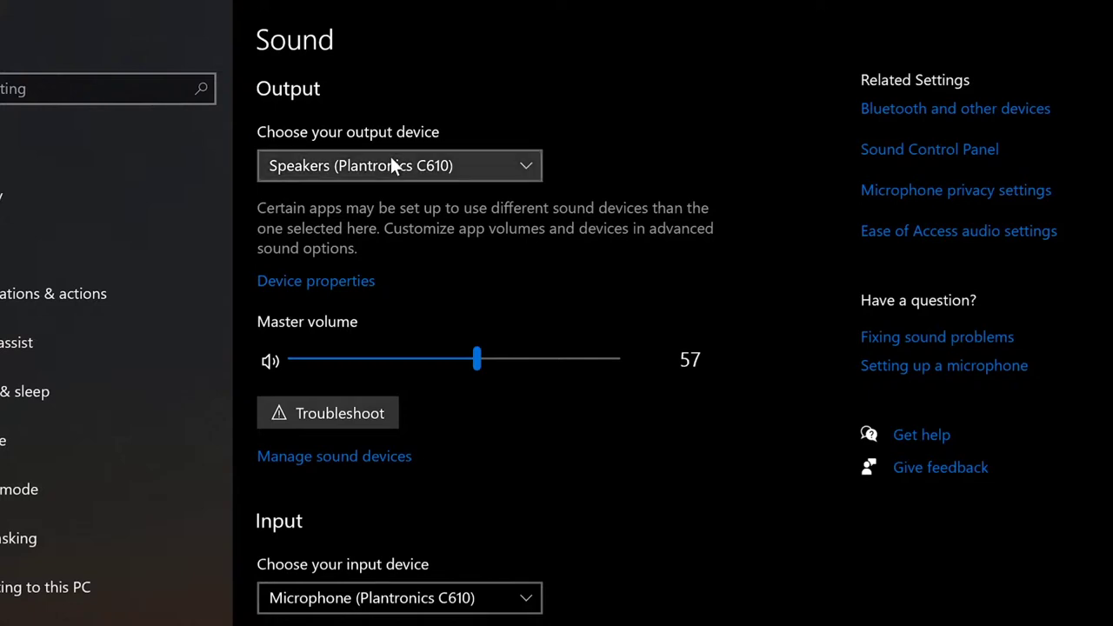
pyautogui.click(439, 230)
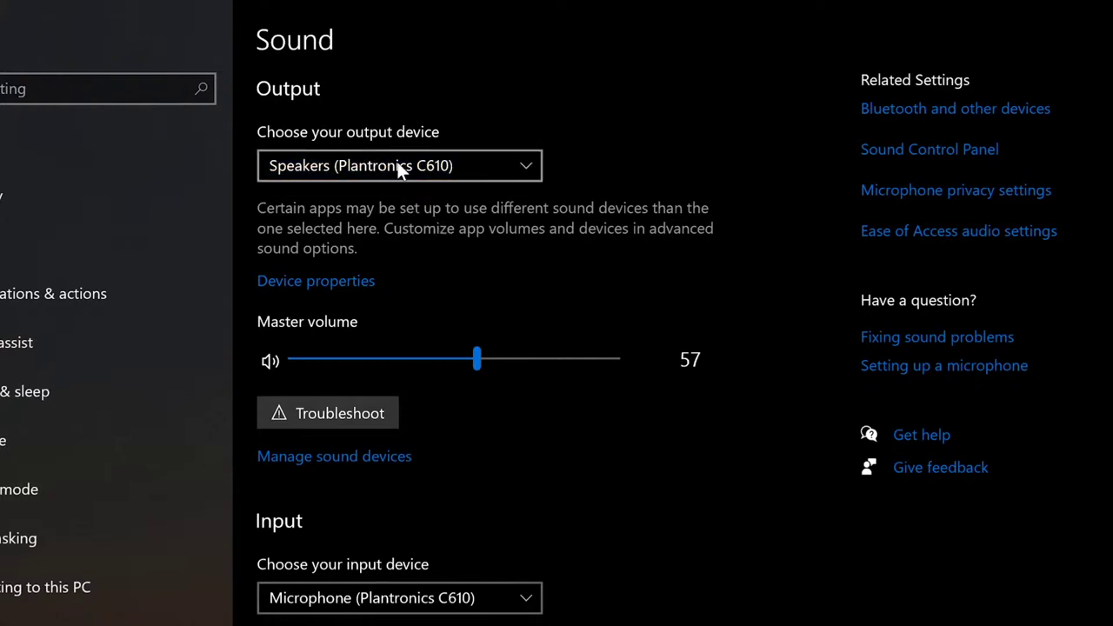
pyautogui.click(387, 167)
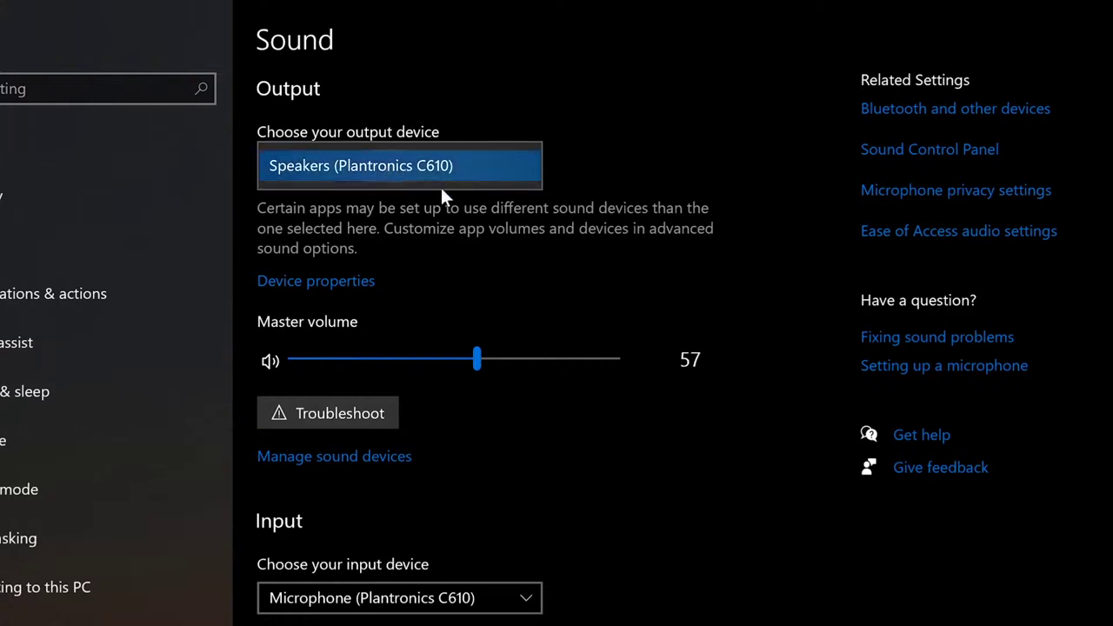
pyautogui.click(466, 202)
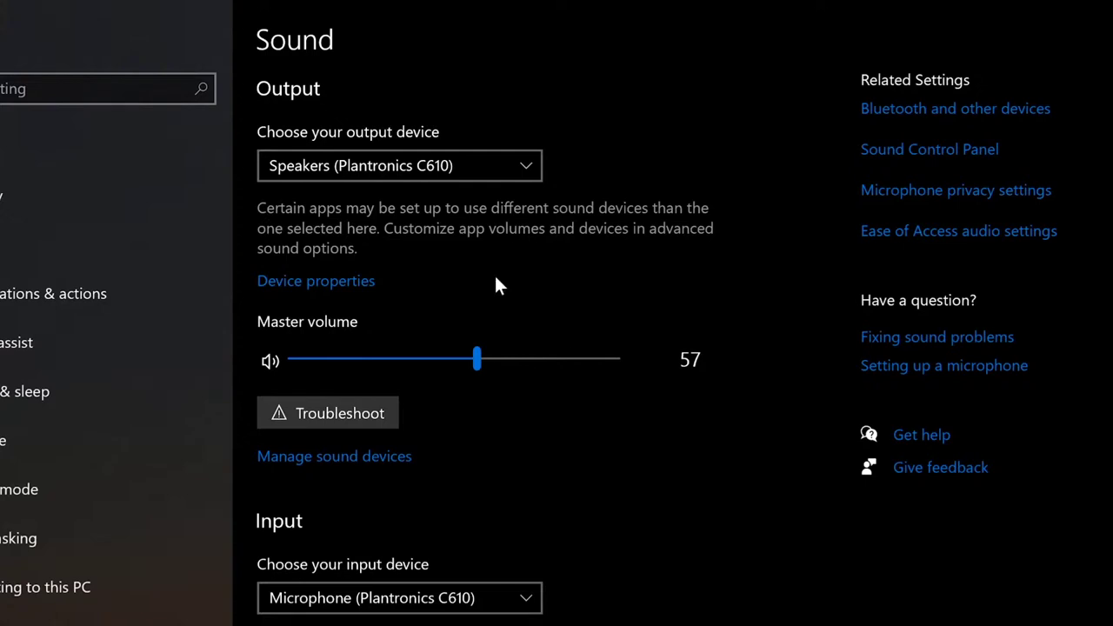
pyautogui.click(478, 359)
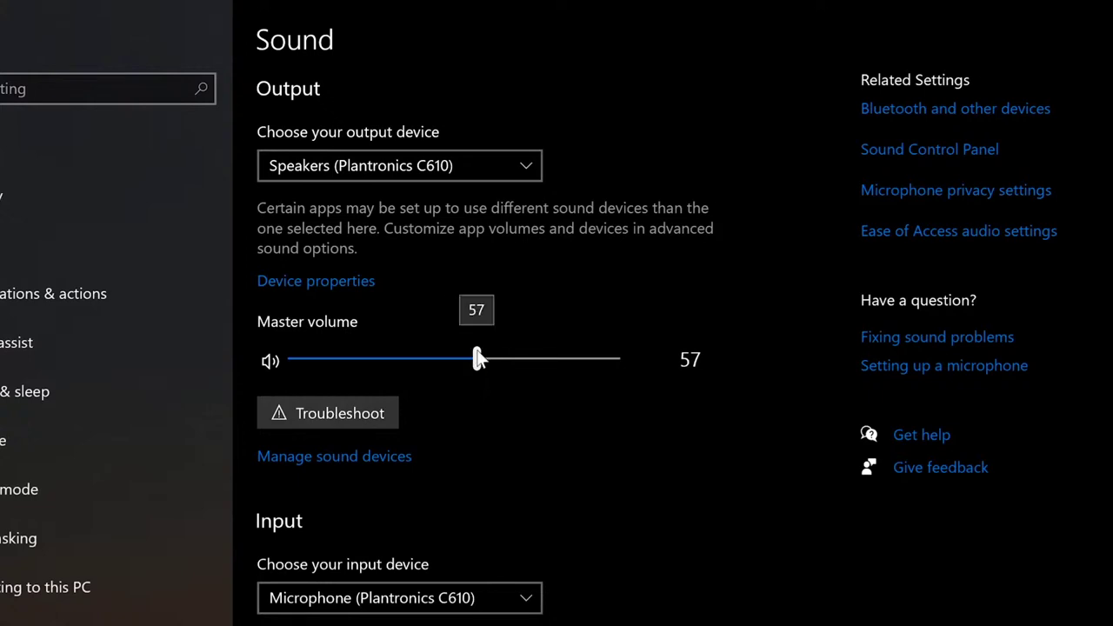
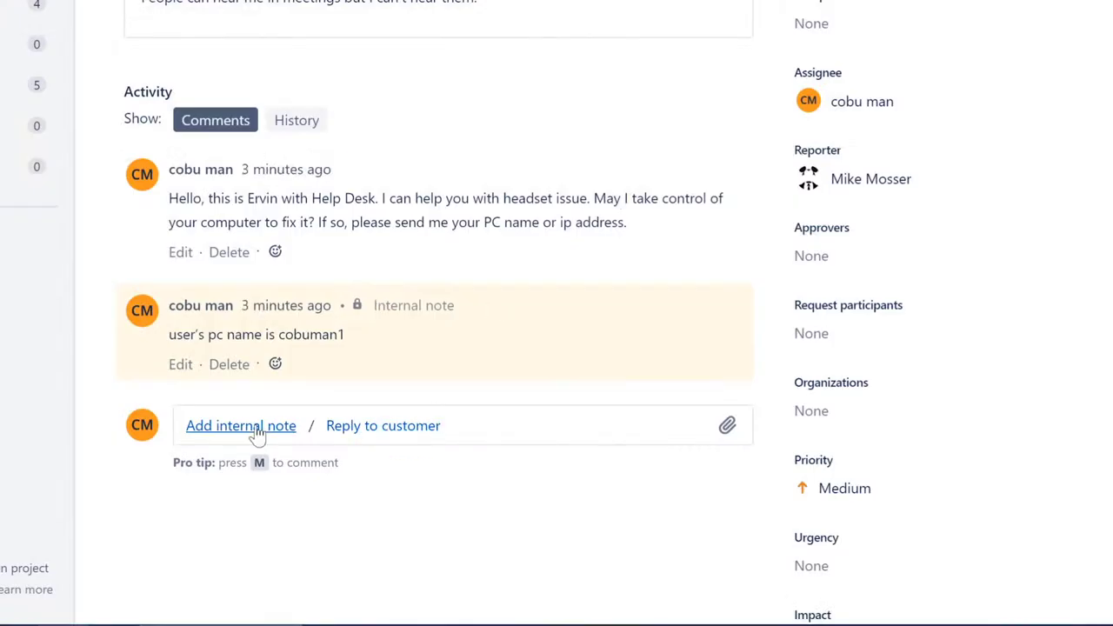
# Step: Post the internal note 'I have configured the headset and tested', signed, and mark ISD-23 Completed
pyautogui.write('m')
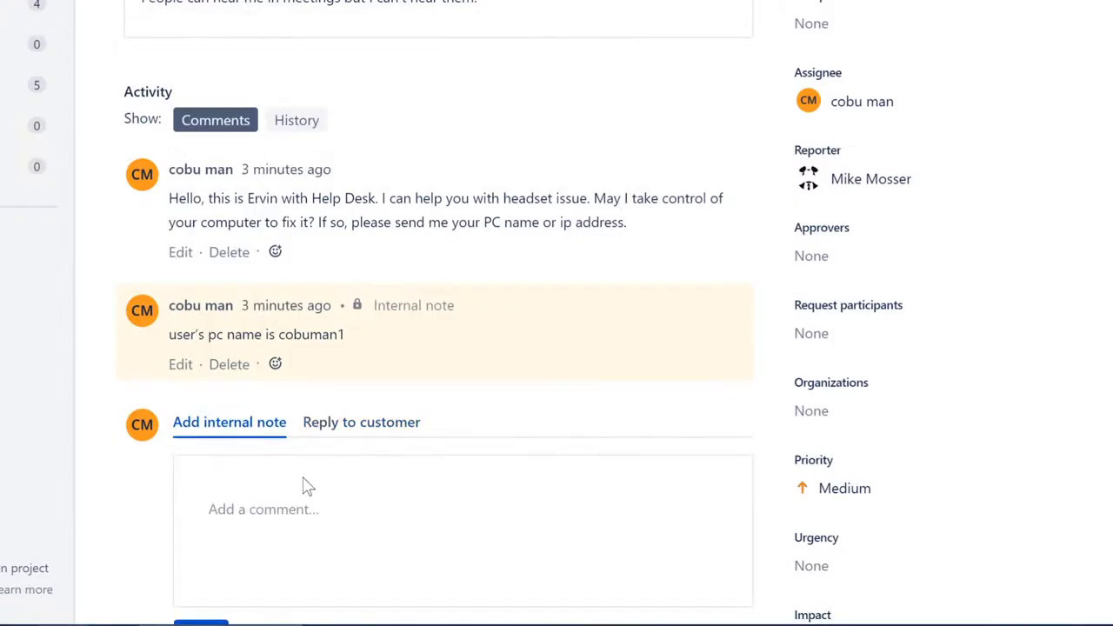
pyautogui.write('I have ')
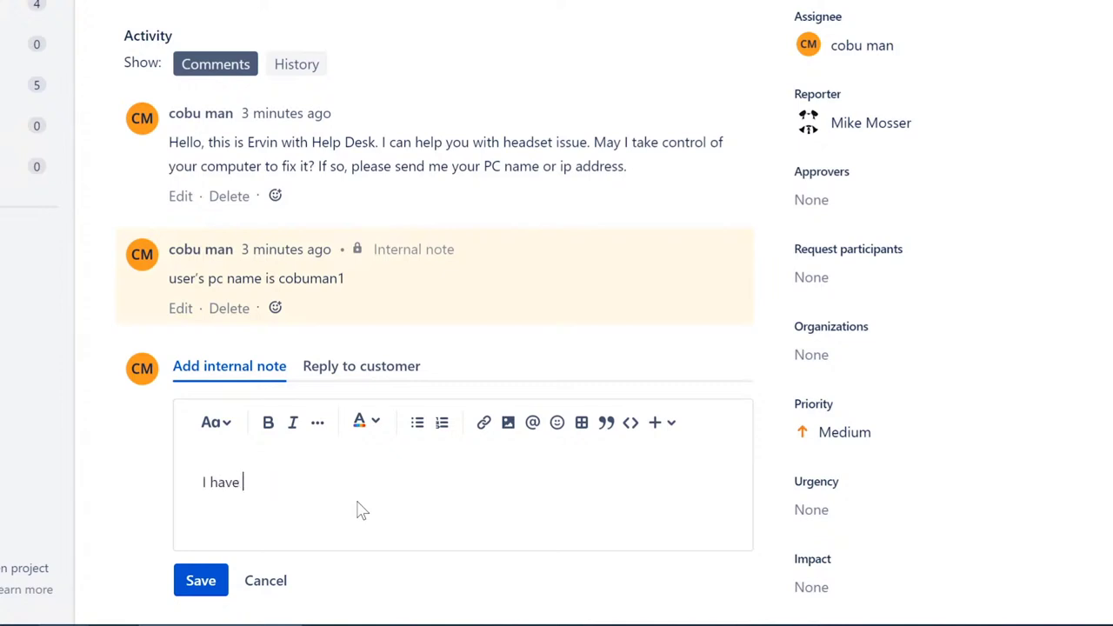
pyautogui.write('configured the headset an')
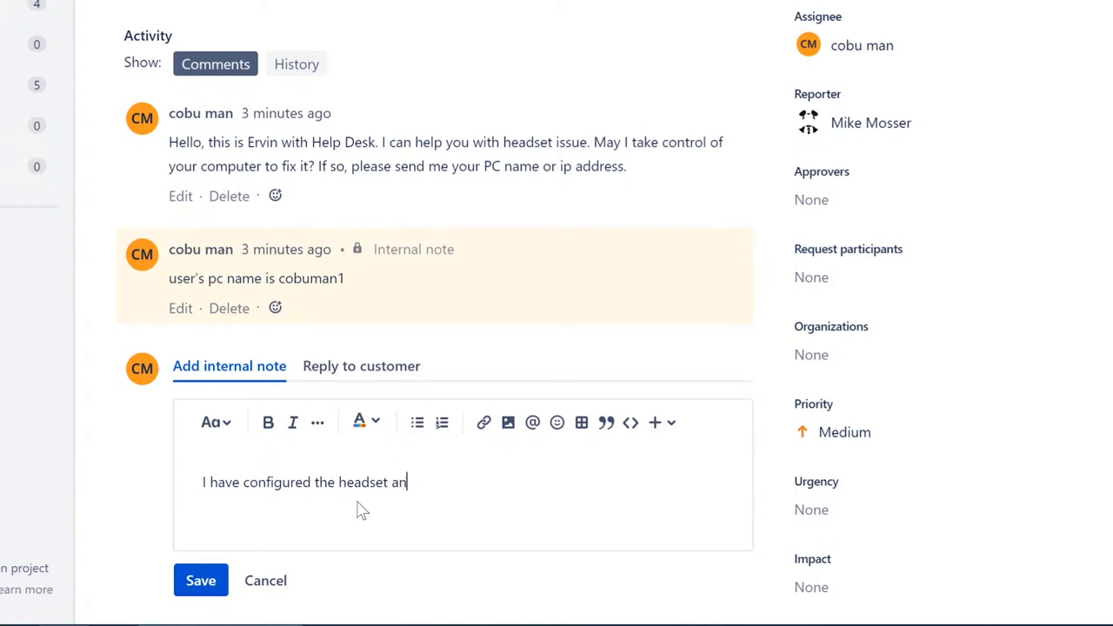
pyautogui.write('d tested.')
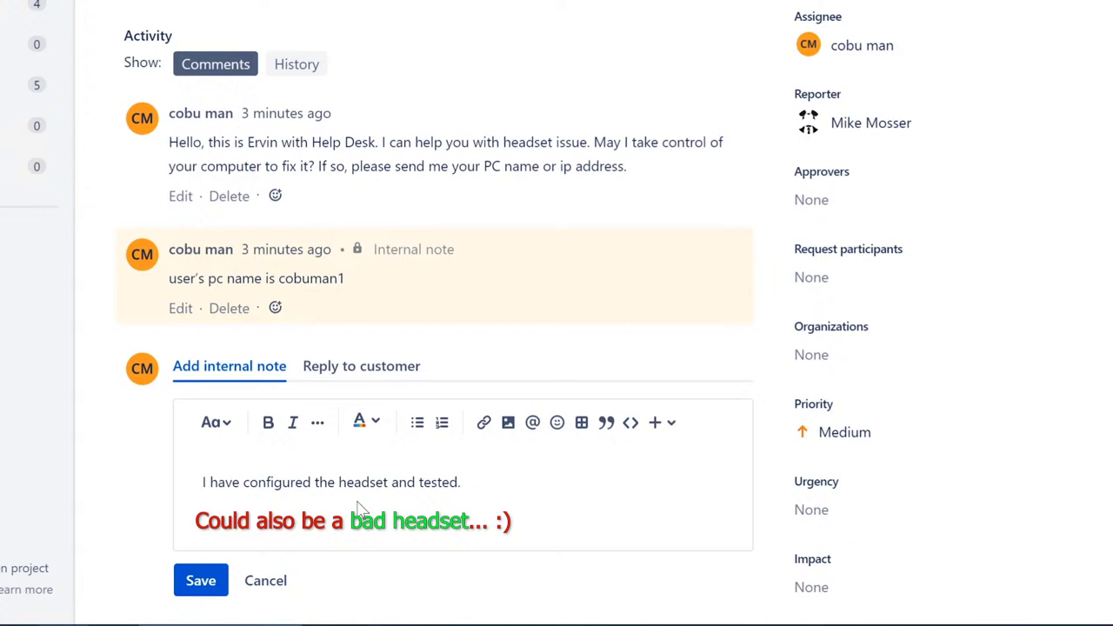
pyautogui.write(' Ervin')
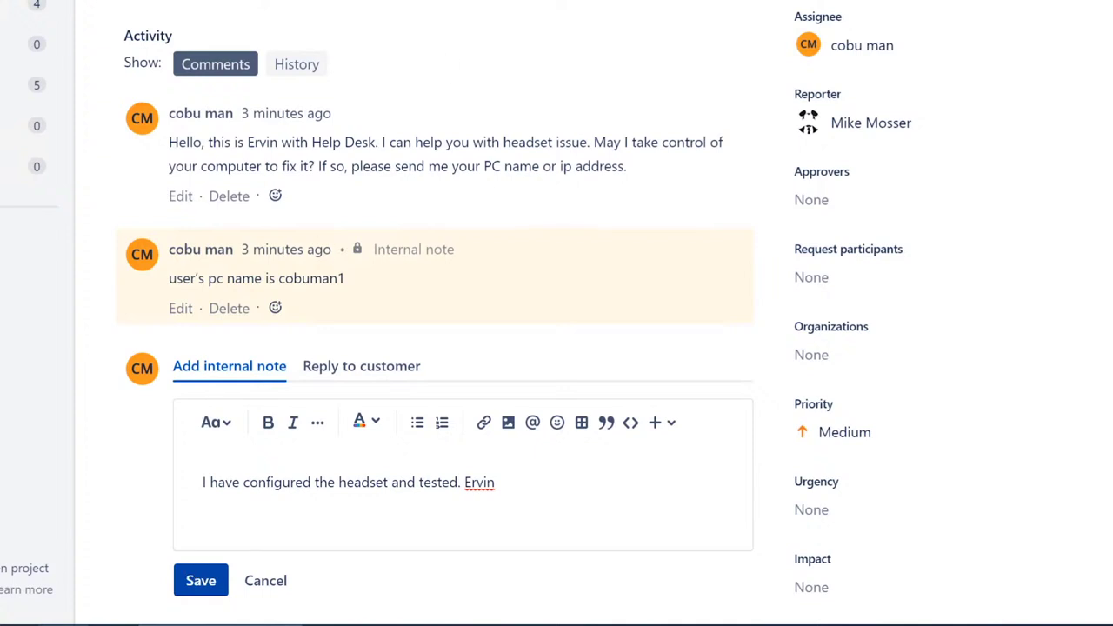
pyautogui.hotkey('ctrl', 'Return')
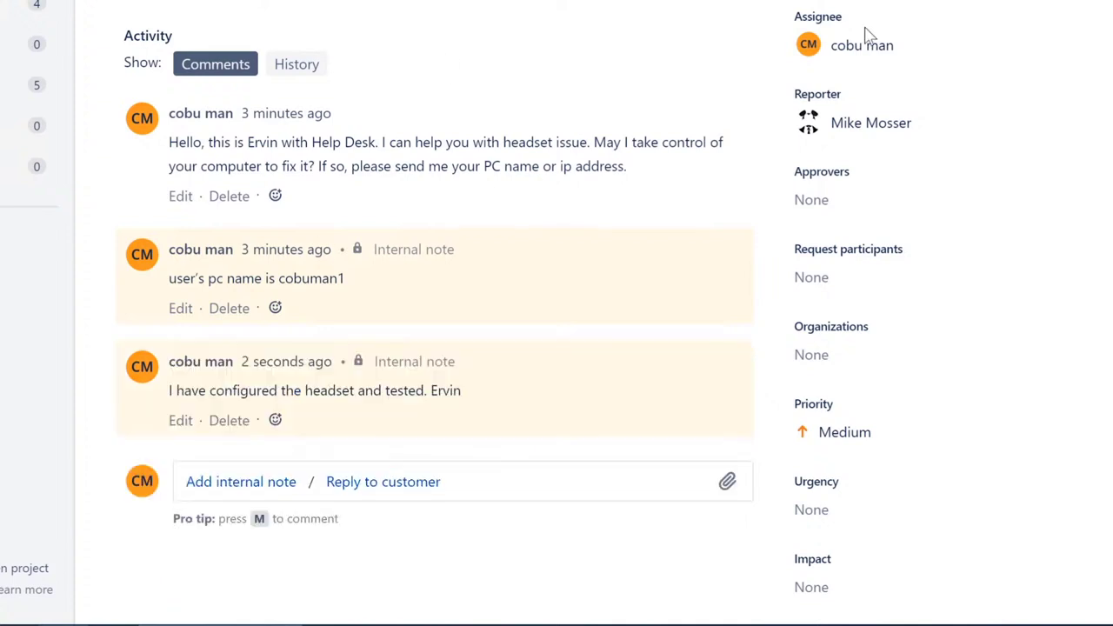
pyautogui.scroll(1, 899, 40)
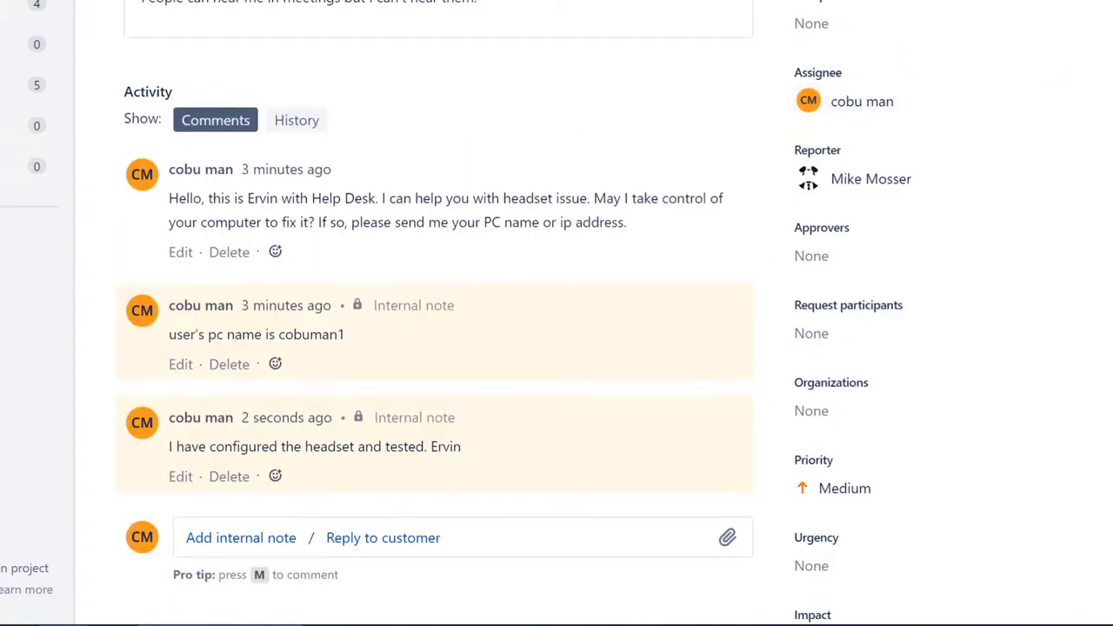
pyautogui.click(887, 0)
pyautogui.click(997, 0)
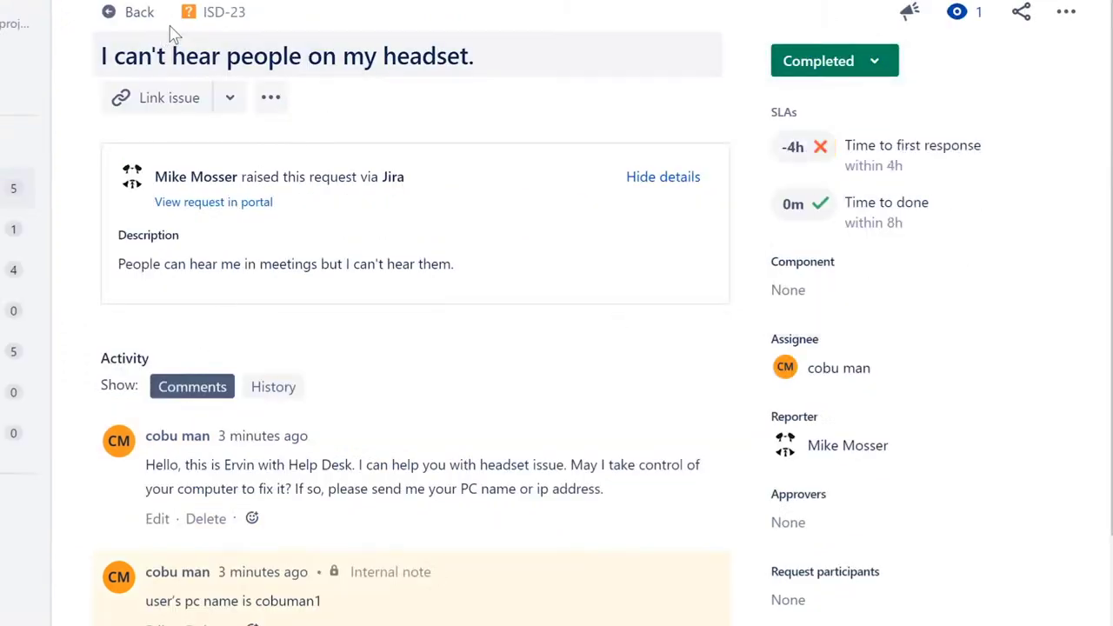
# Step: Return to the queue and open ISD-24 'My computer shots down with blue screen.'
pyautogui.click(131, 21)
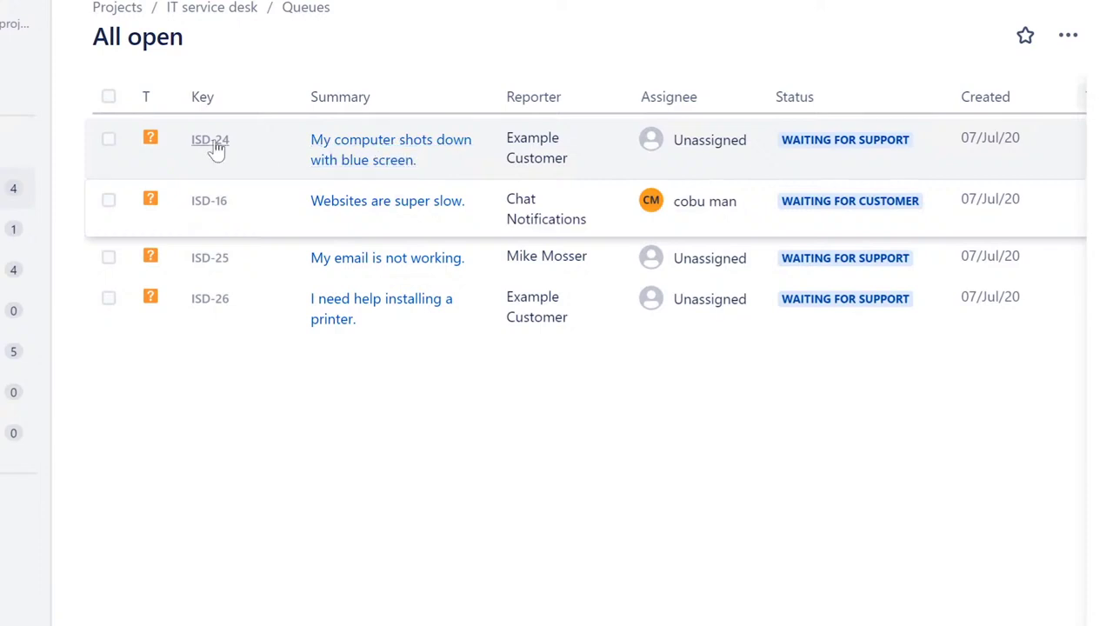
pyautogui.click(431, 148)
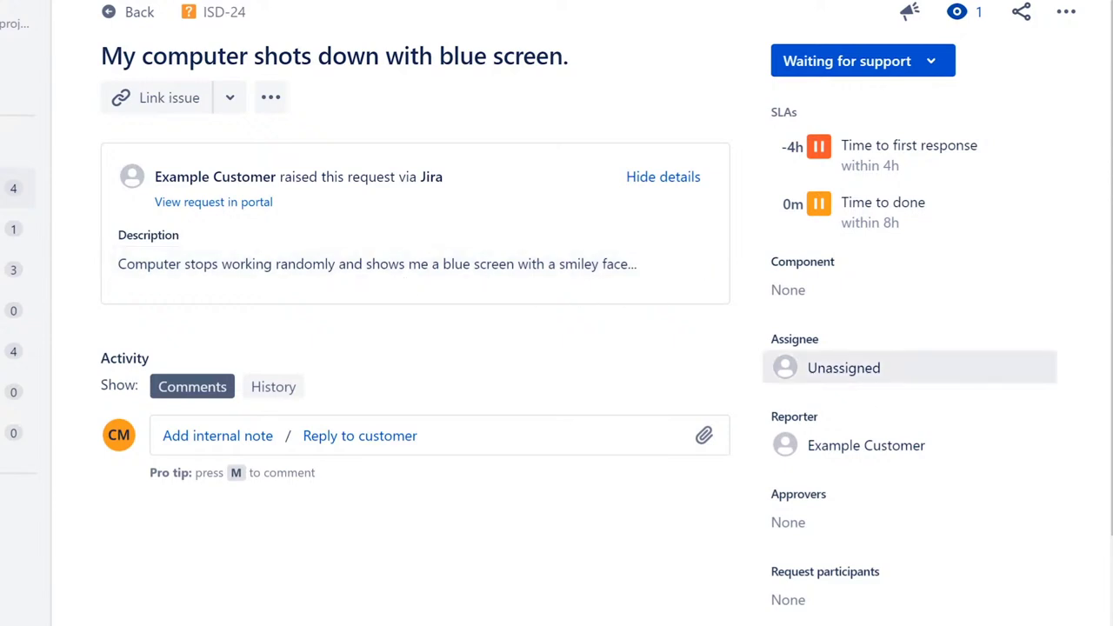
# Step: Assign ISD-24 to yourself and select the blue screen with smiley face wording in its description
pyautogui.click(843, 367)
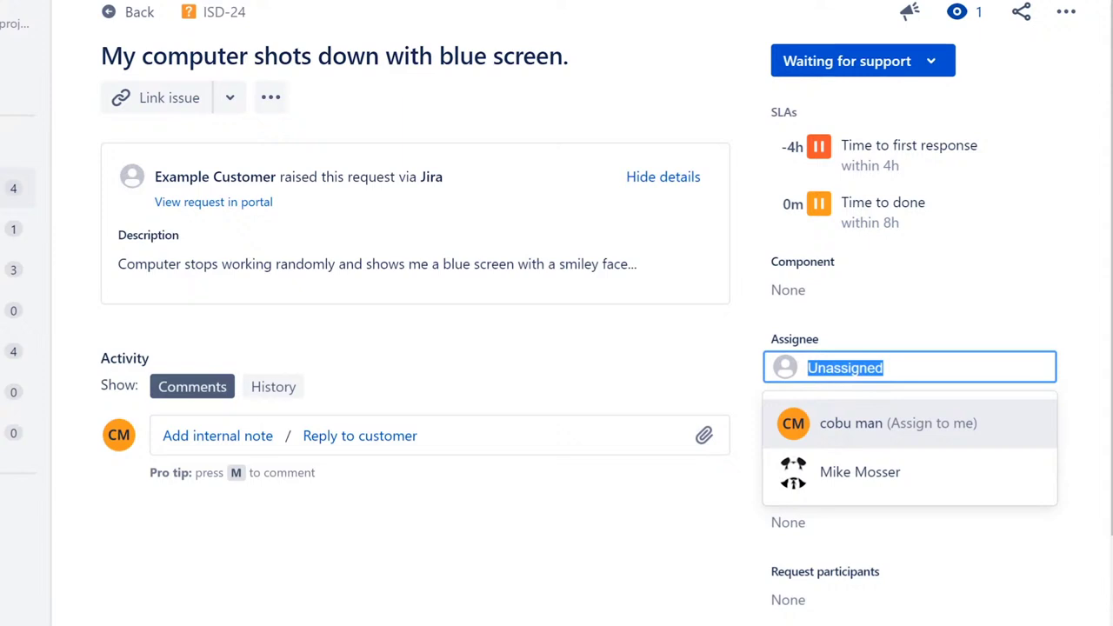
pyautogui.click(843, 426)
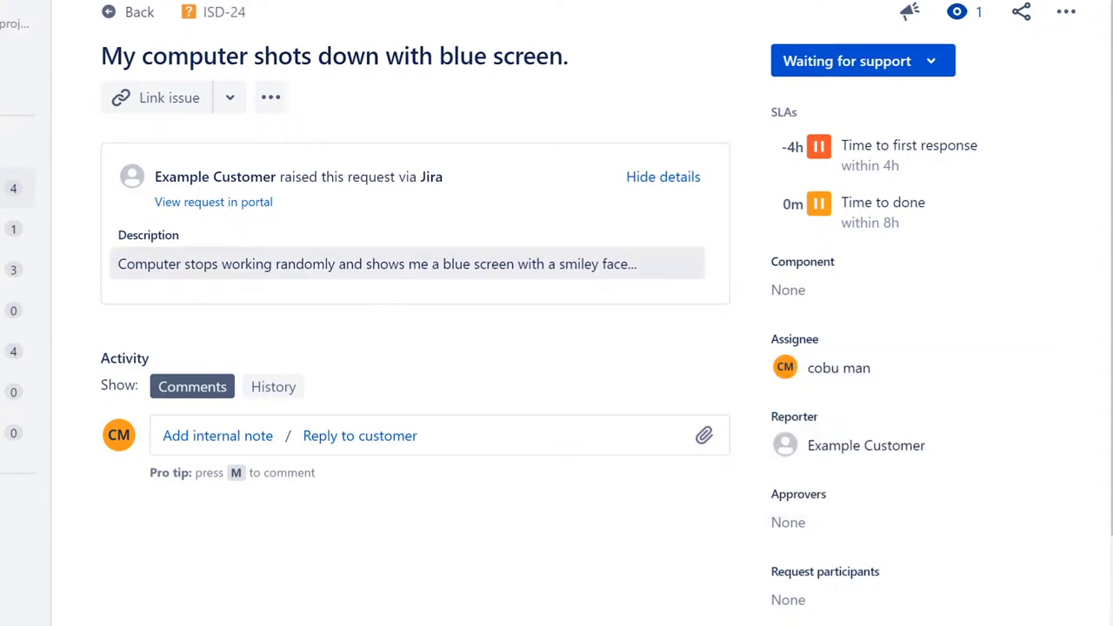
pyautogui.click(407, 275)
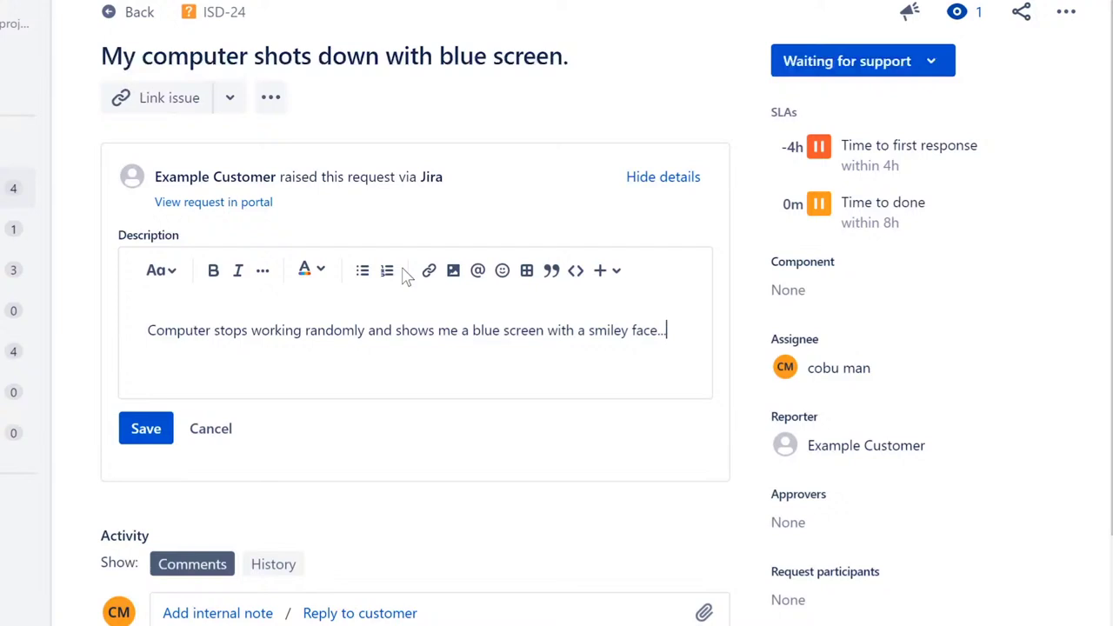
pyautogui.click(122, 54)
pyautogui.moveTo(123, 54); pyautogui.dragTo(600, 46)
pyautogui.press('Escape')
pyautogui.moveTo(666, 331); pyautogui.dragTo(157, 330)
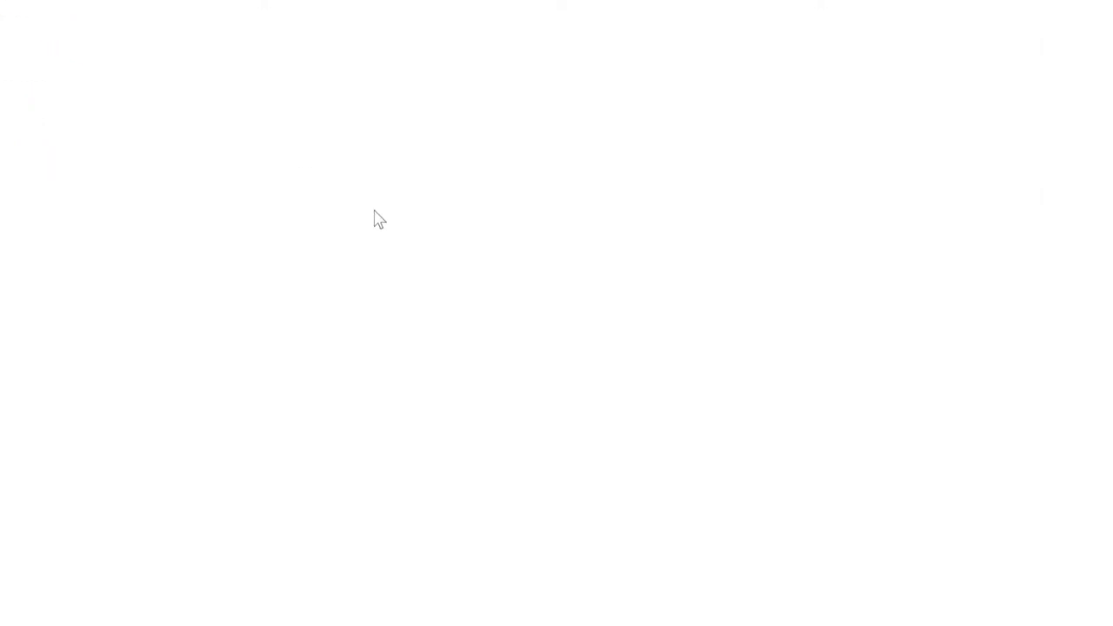
# Step: Google 'blue screen with smiley face' and preview a Microsoft Community image result
pyautogui.write('bl')
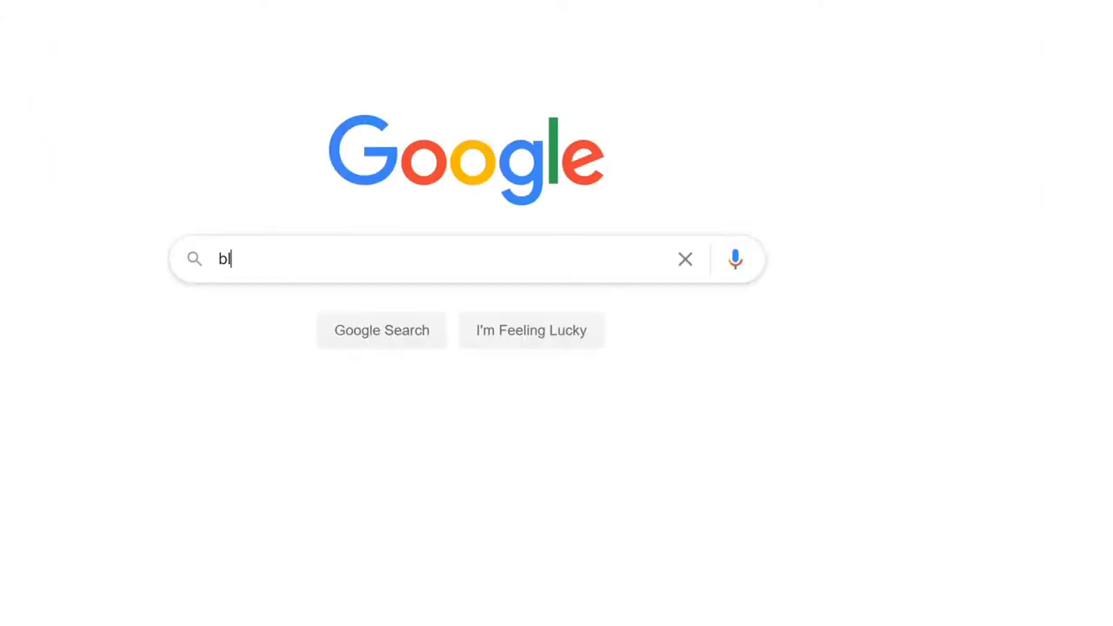
pyautogui.write('ue screen')
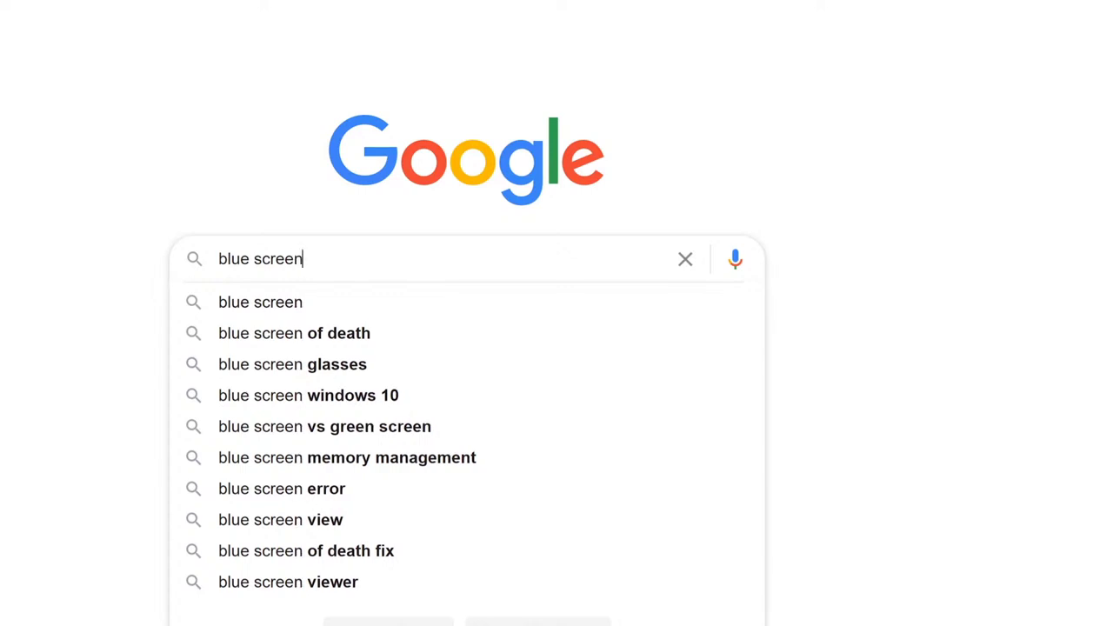
pyautogui.write(' with s')
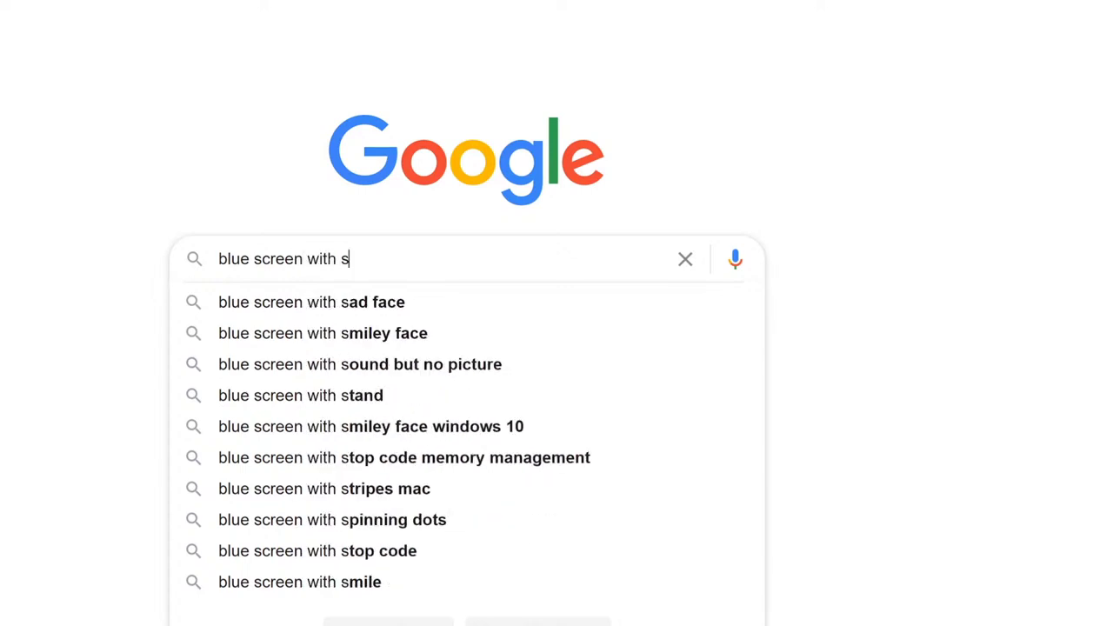
pyautogui.press('Down')
pyautogui.press('Down')
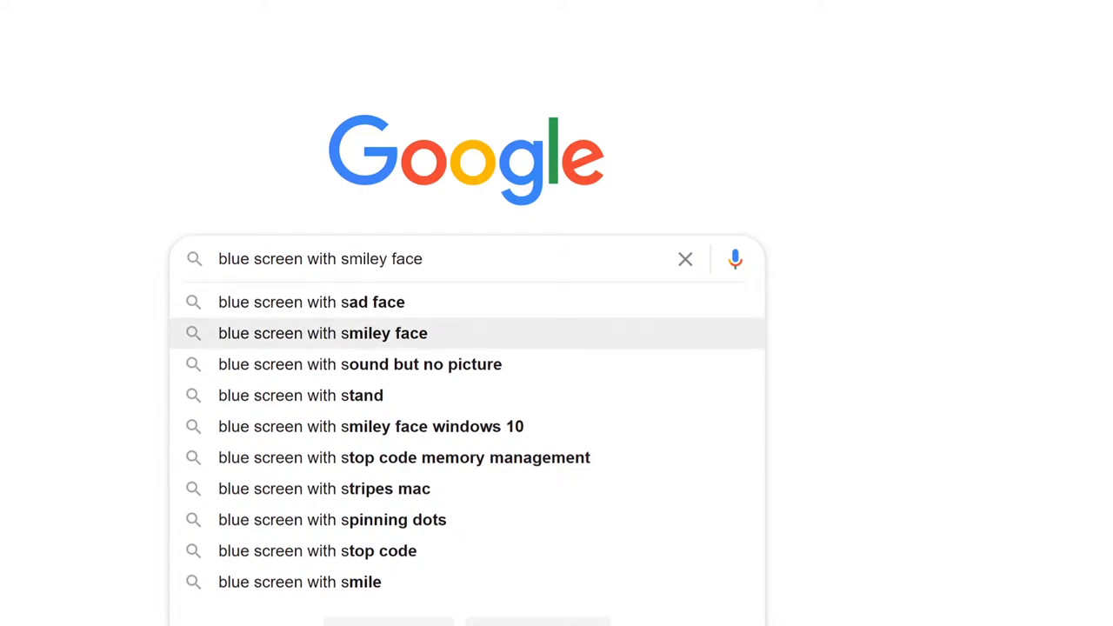
pyautogui.press('Return')
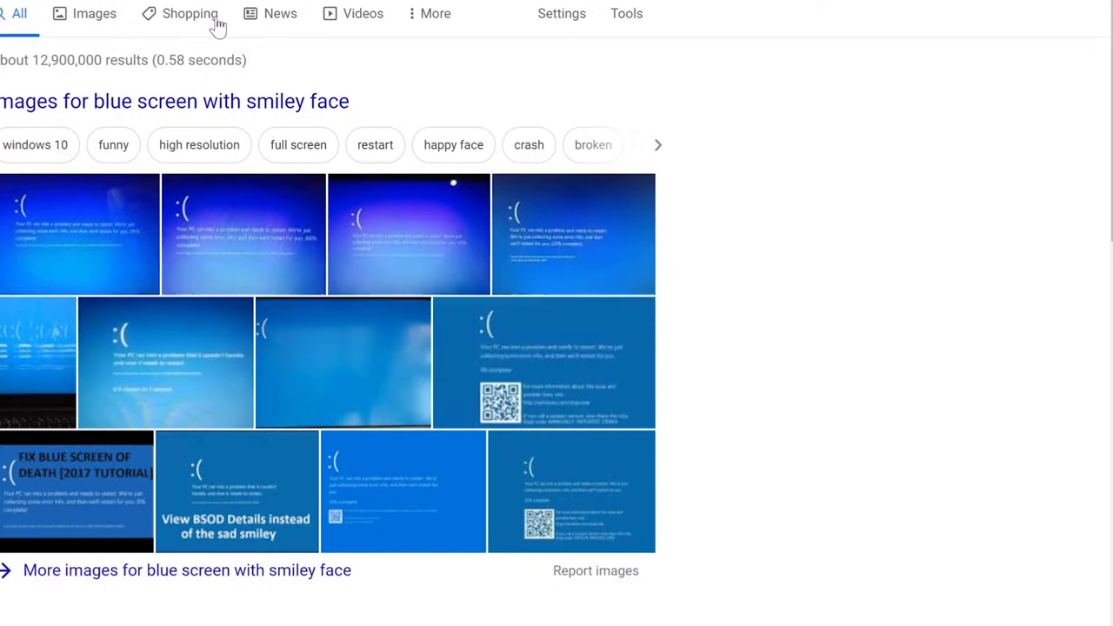
pyautogui.click(87, 19)
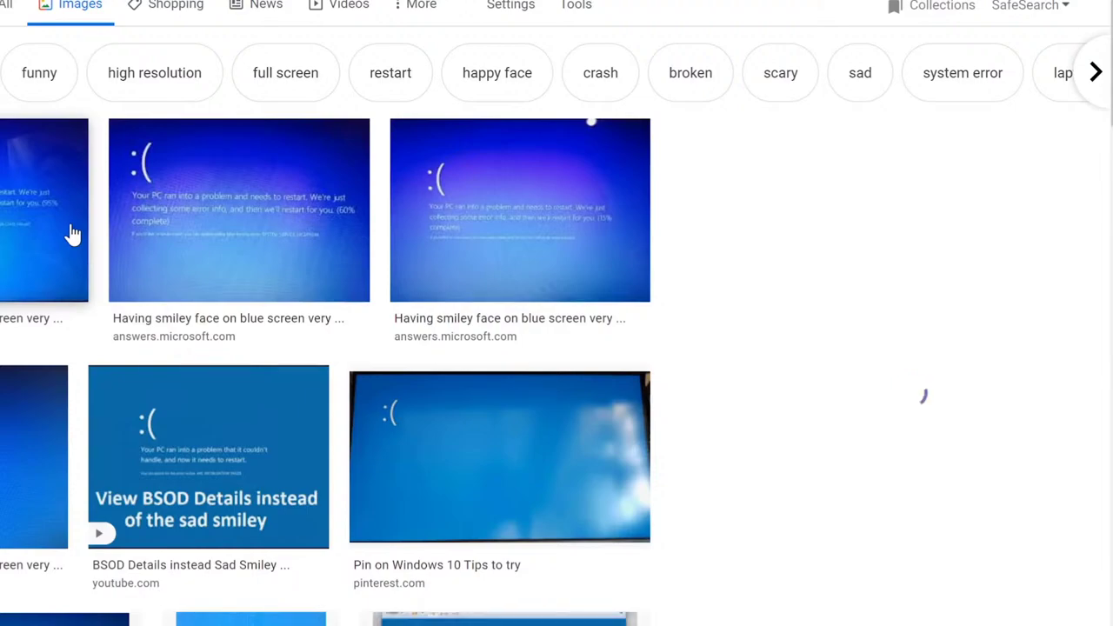
pyautogui.scroll(-5, 70, 226)
pyautogui.click(62, 91)
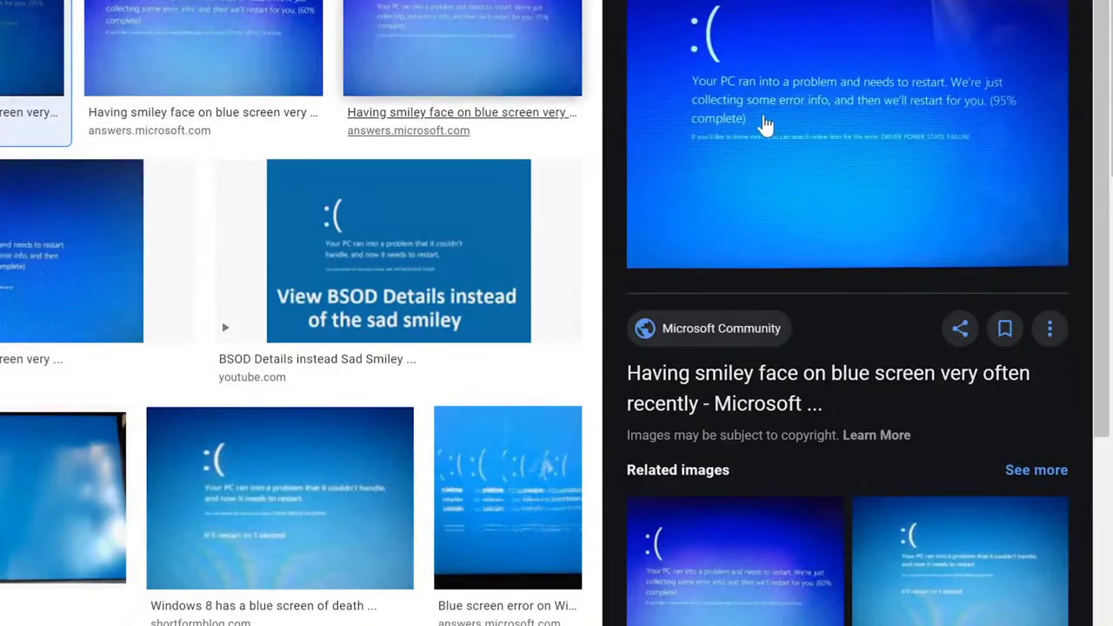
pyautogui.scroll(2, 629, 157)
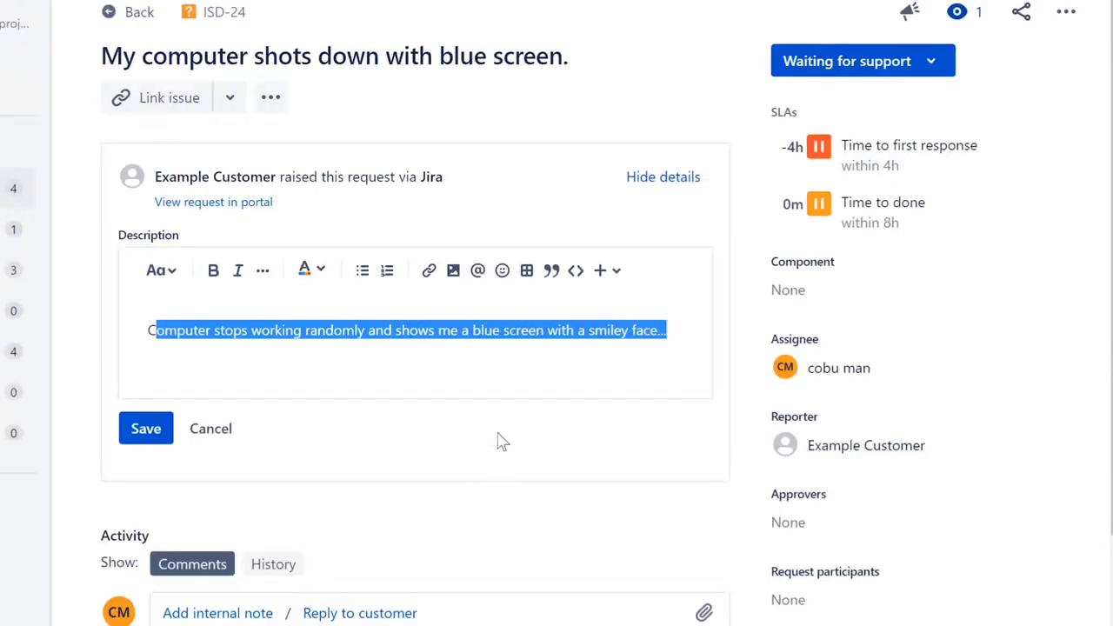
# Step: Start an internal note on ISD-24: 'Talked to user to confirm that the issue is BSOD.'
pyautogui.click(492, 573)
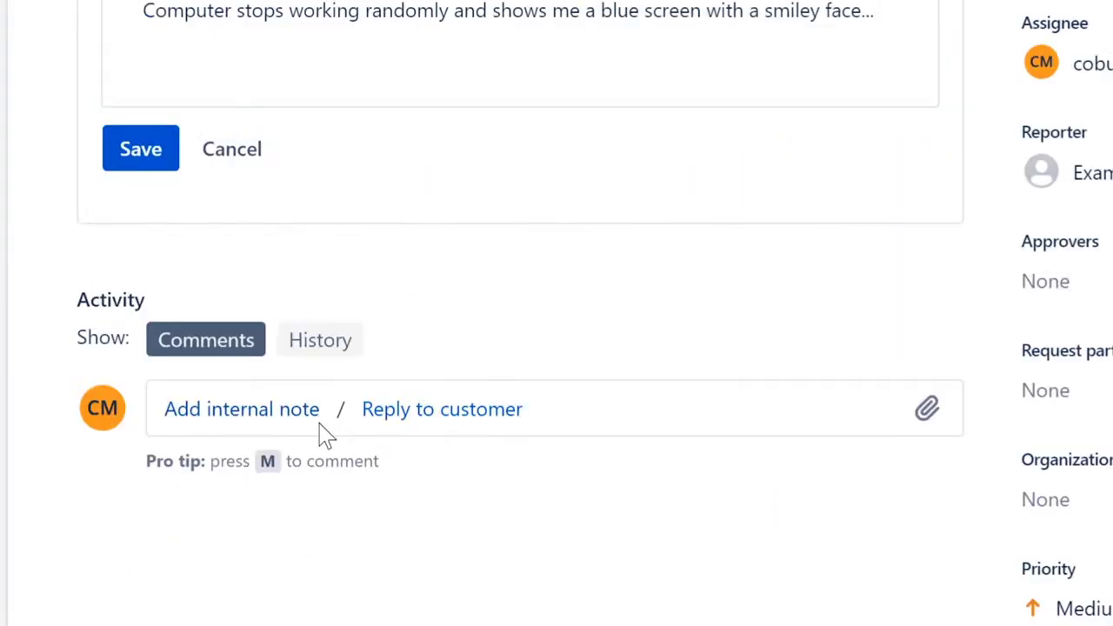
pyautogui.click(246, 413)
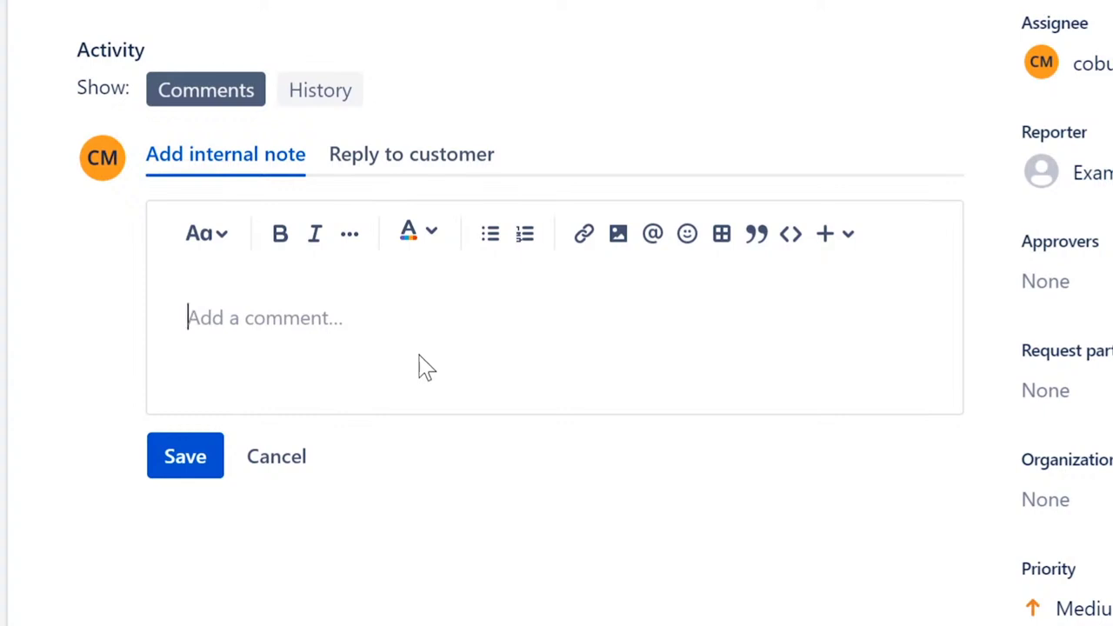
pyautogui.write('Talked')
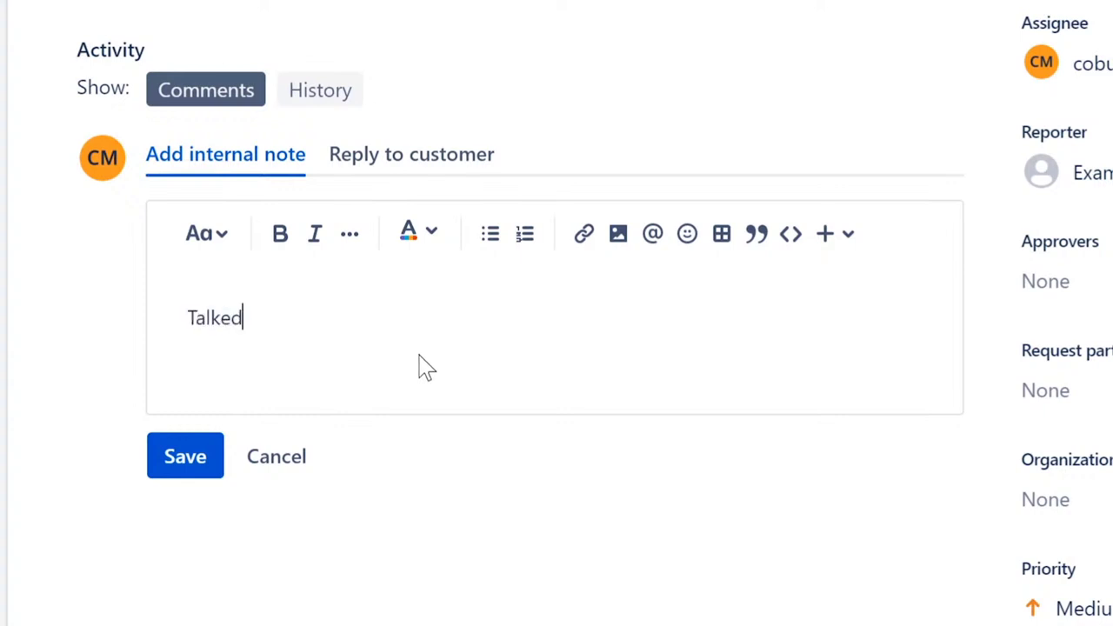
pyautogui.write(' to')
pyautogui.write('r and')
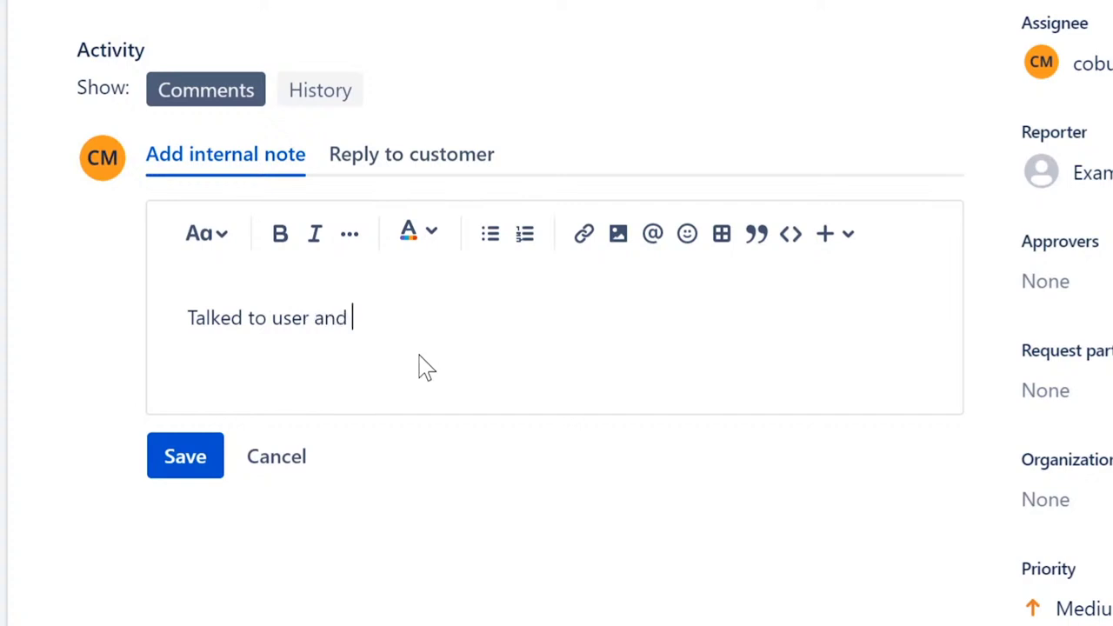
pyautogui.press('BackSpace')
pyautogui.press('BackSpace')
pyautogui.press('BackSpace')
pyautogui.write('to confir')
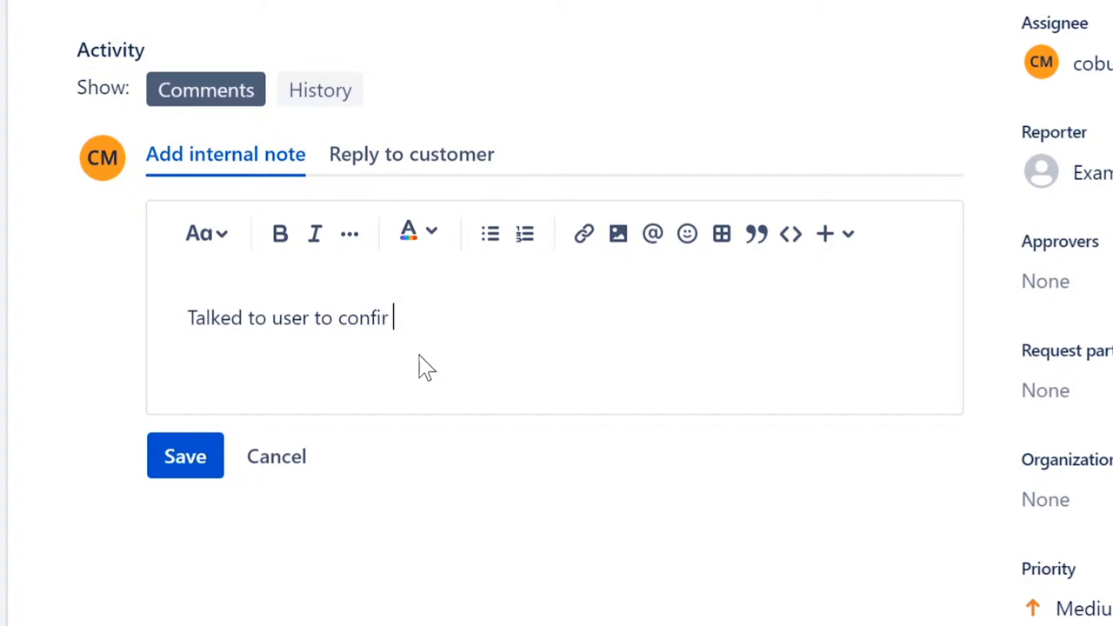
pyautogui.press('BackSpace')
pyautogui.write('m that the issue i')
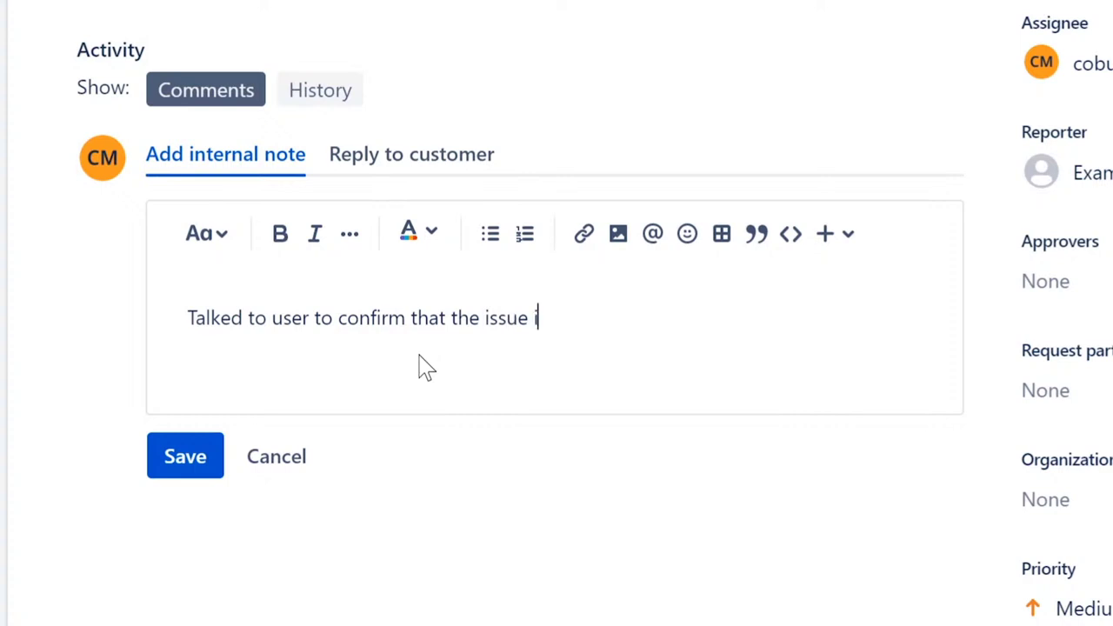
pyautogui.write('s BSOD.')
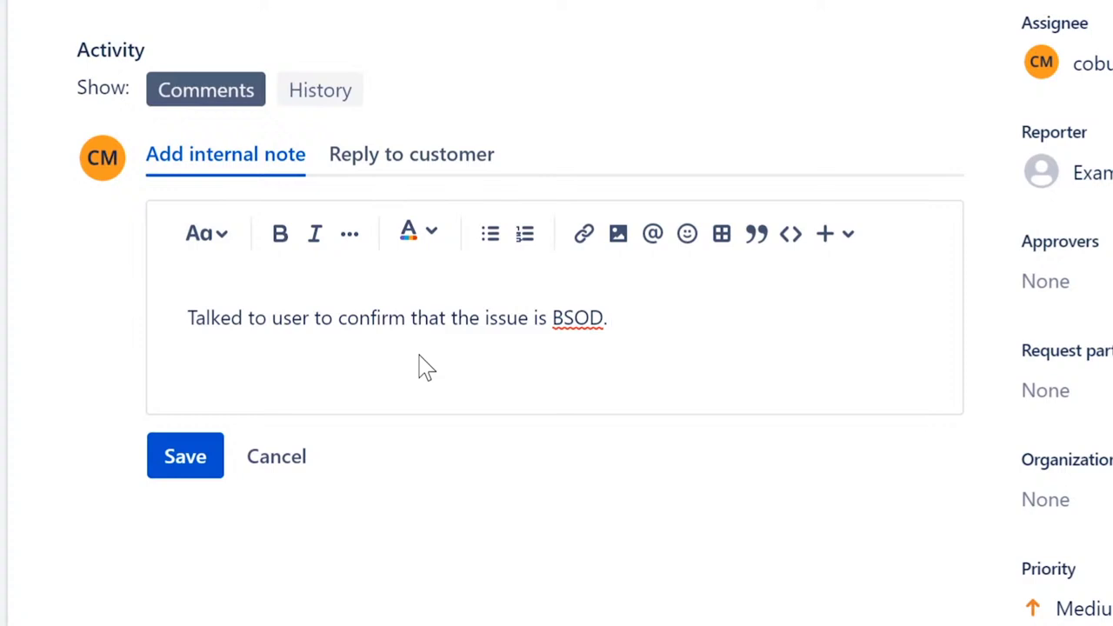
# Step: Add 'Recommonded to user' and bring up spelling suggestions for the misspelled word
pyautogui.write('Recommonded to user')
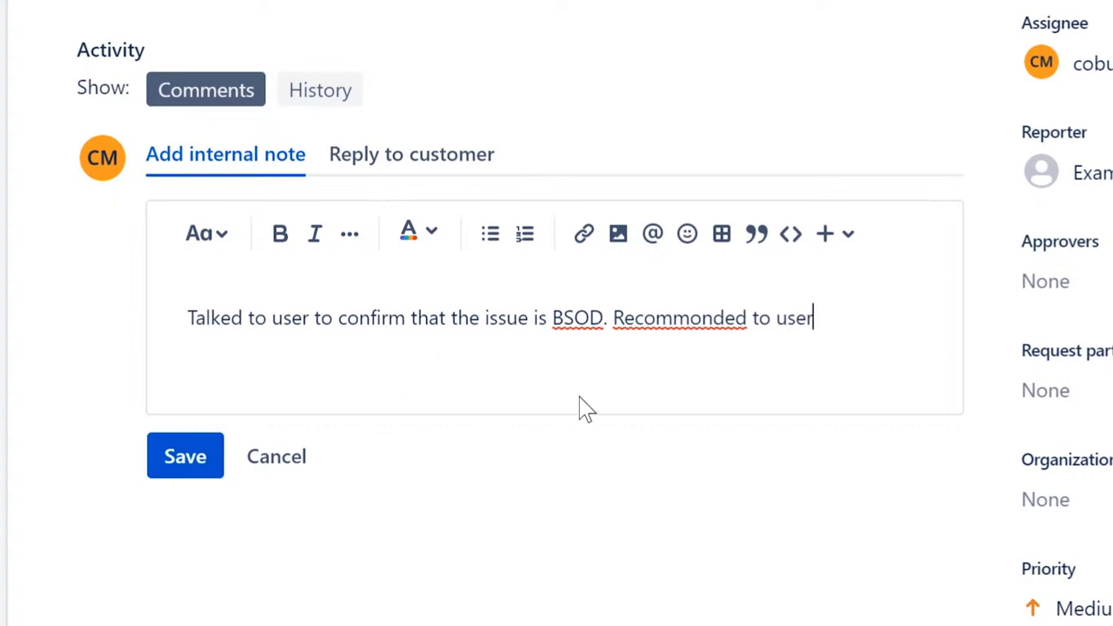
pyautogui.click(701, 318)
pyautogui.doubleClick(741, 325)
pyautogui.rightClick(715, 320)
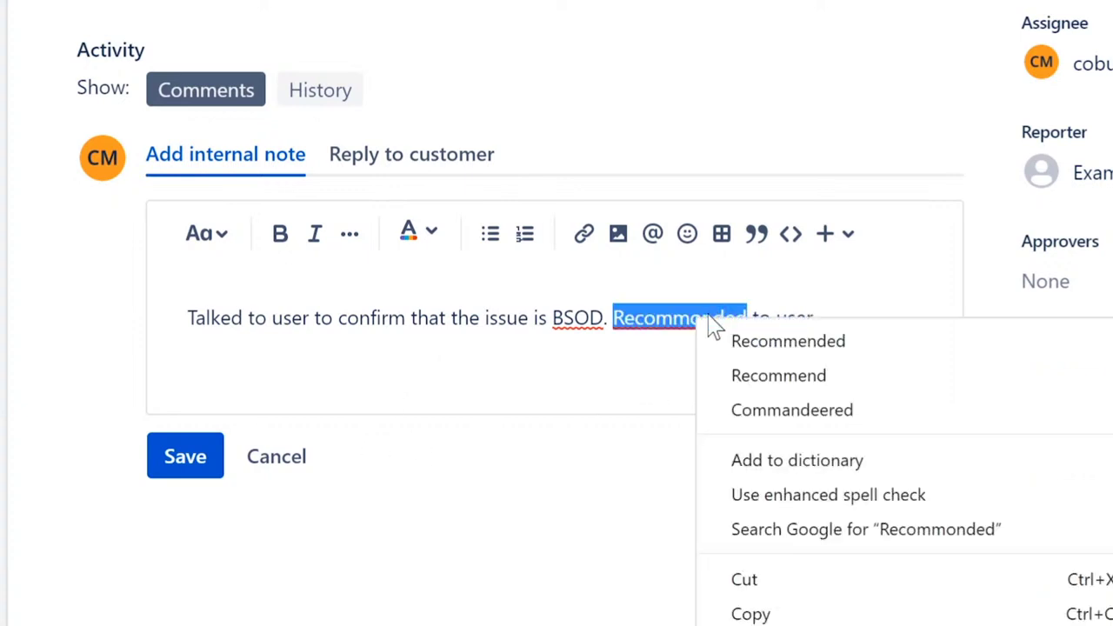
# Step: Correct to 'Recommended' and continue: take computer for hardware diagnostic to her local Pc support, signed
pyautogui.click(832, 340)
pyautogui.click(812, 318)
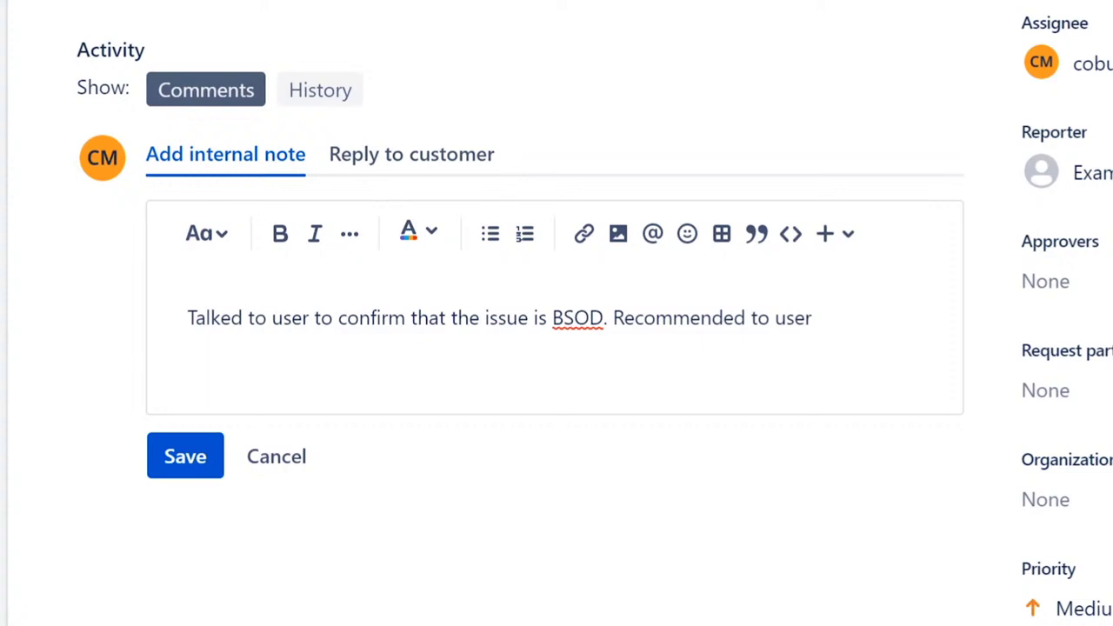
pyautogui.write('to take computer ')
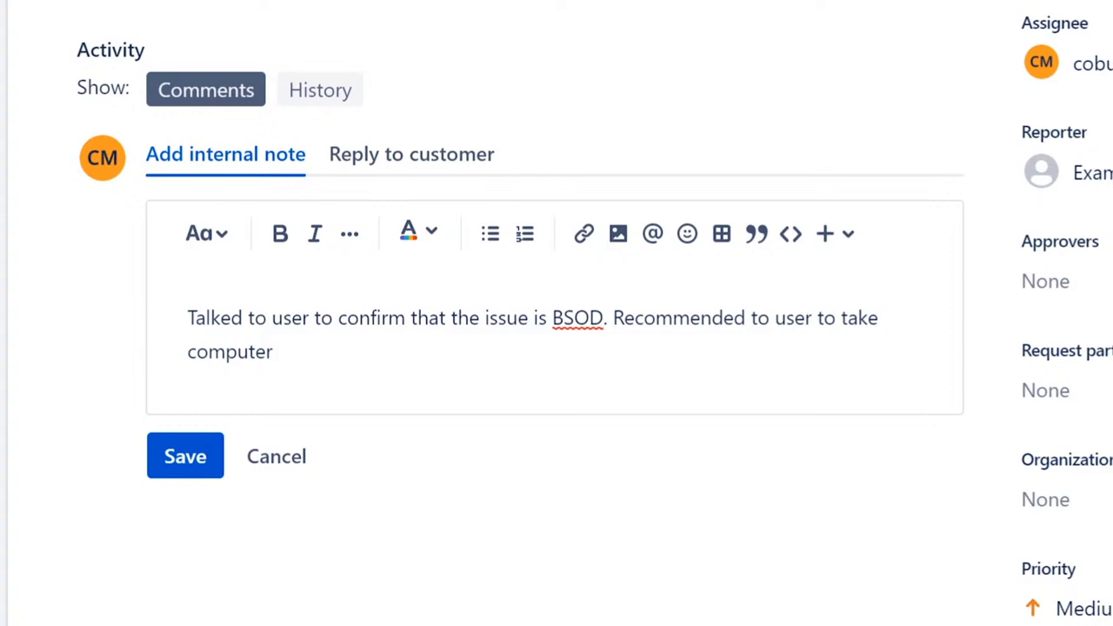
pyautogui.write('for hard')
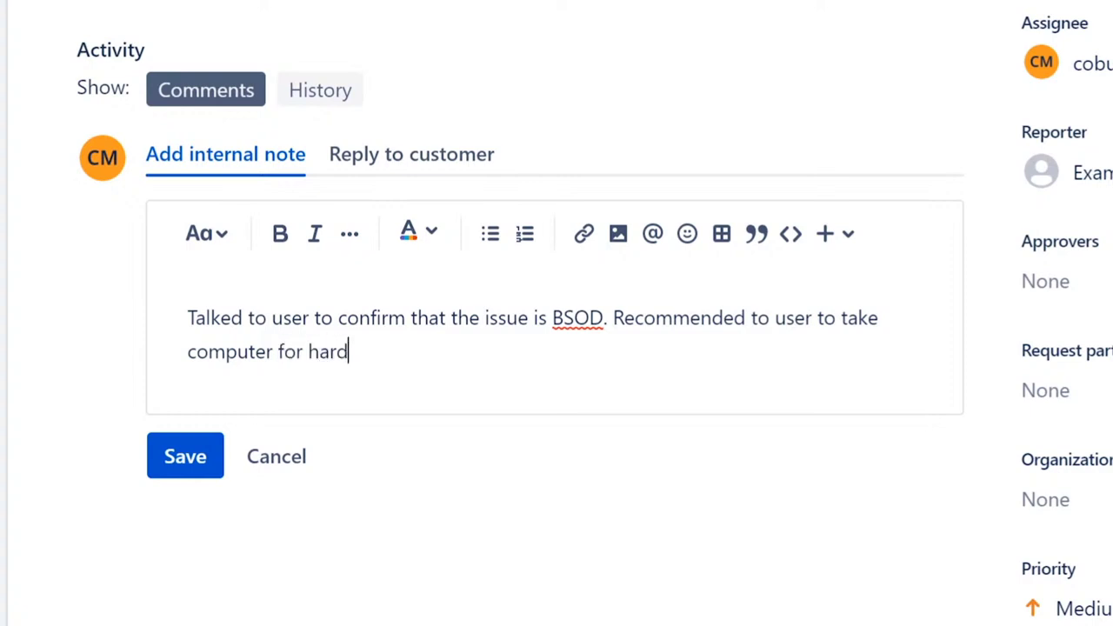
pyautogui.write('ware diag')
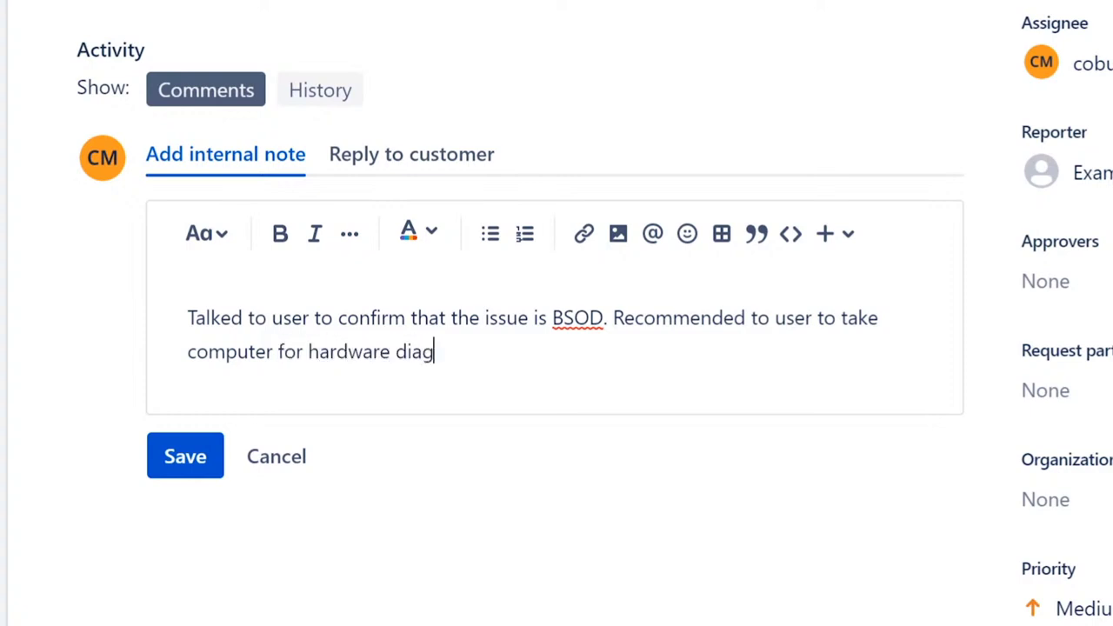
pyautogui.write('nostic; to he')
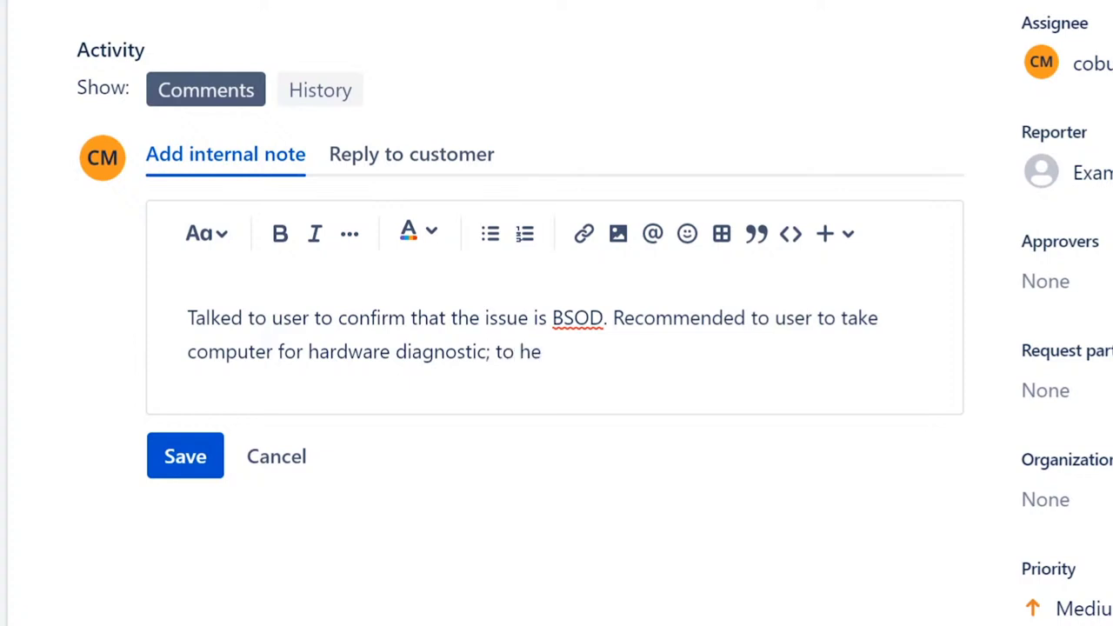
pyautogui.press('BackSpace')
pyautogui.press('BackSpace')
pyautogui.write('her local Pc support.')
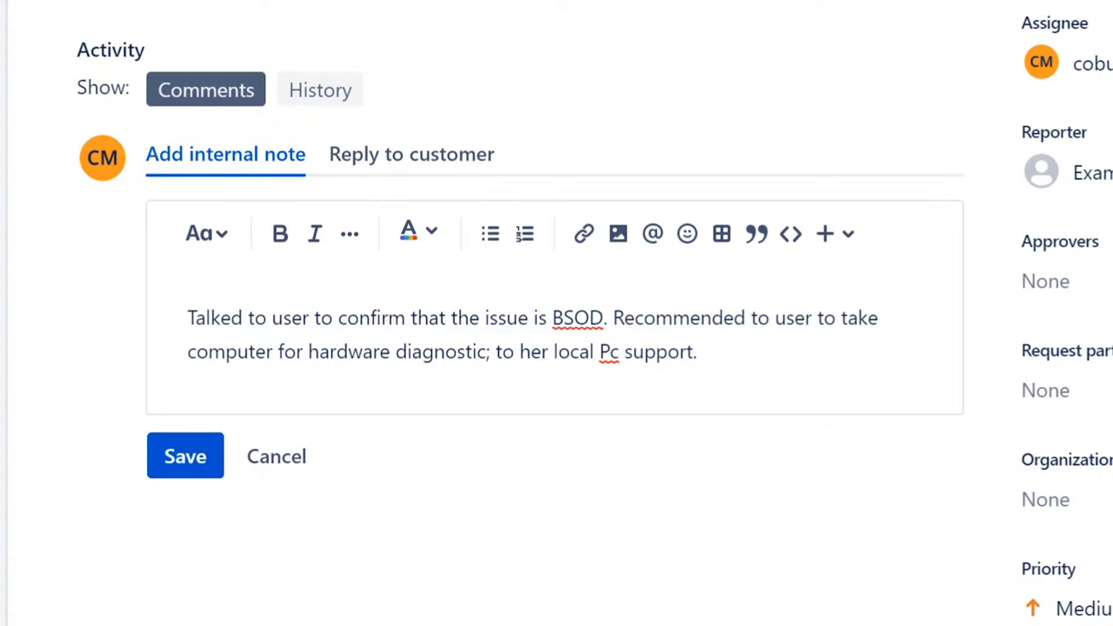
pyautogui.write(' ERvin')
pyautogui.press('BackSpace')
pyautogui.press('BackSpace')
pyautogui.press('BackSpace')
# Step: Change 'Pc' to 'PC', add 'Routed ticket to local Pc support.', and select 'hardware diagnostic'
pyautogui.press('BackSpace')
pyautogui.write('rvin')
pyautogui.click(735, 351)
pyautogui.press('Left')
pyautogui.press('Left')
pyautogui.press('Left')
pyautogui.press('Left')
pyautogui.press('Left')
pyautogui.press('Left')
pyautogui.press('Left')
pyautogui.press('Left')
pyautogui.press('Left')
pyautogui.press('Left')
pyautogui.press('Left')
pyautogui.press('Left')
pyautogui.press('Left')
pyautogui.press('Left')
pyautogui.press('BackSpace')
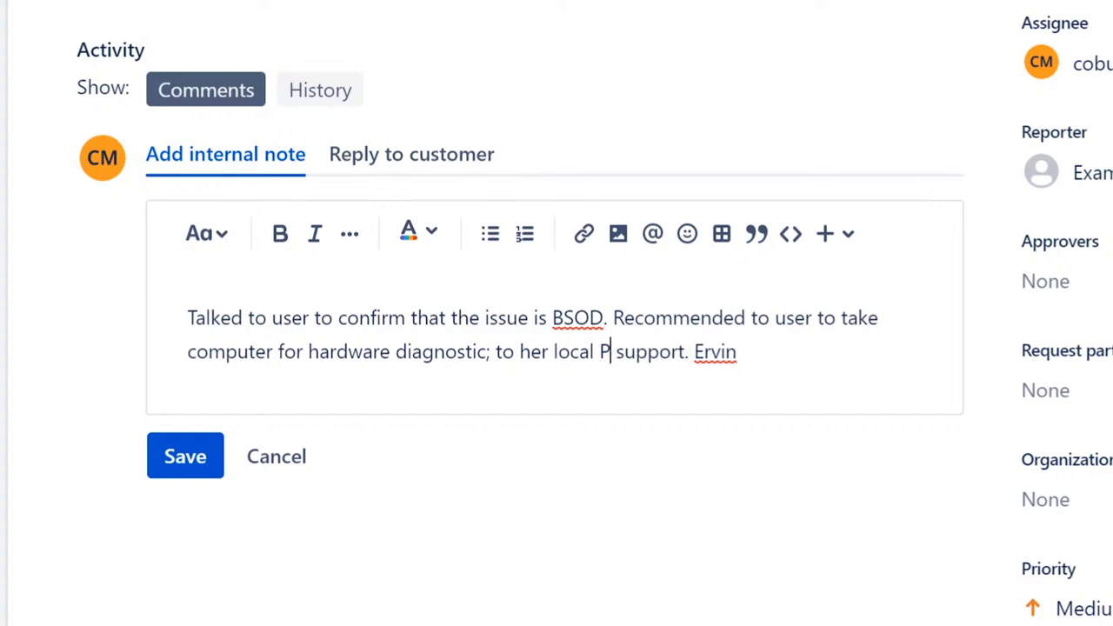
pyautogui.write('C')
pyautogui.press('Right')
pyautogui.press('Right')
pyautogui.press('Right')
pyautogui.press('Right')
pyautogui.press('Right')
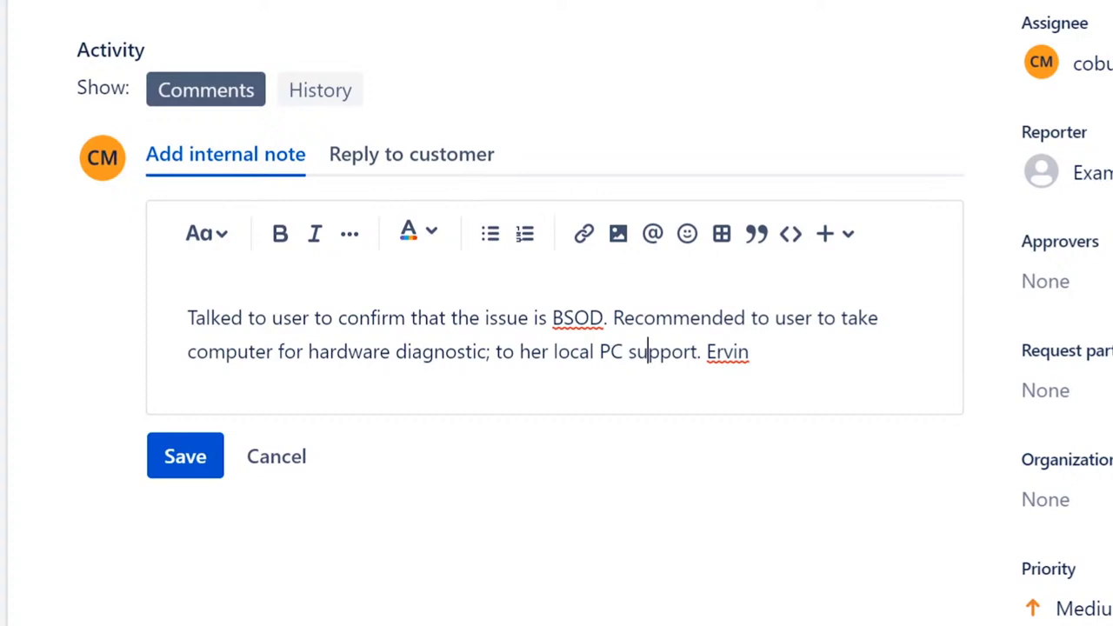
pyautogui.press('Right')
pyautogui.press('Right')
pyautogui.press('Right')
pyautogui.press('Right')
pyautogui.press('Right')
pyautogui.write('Route')
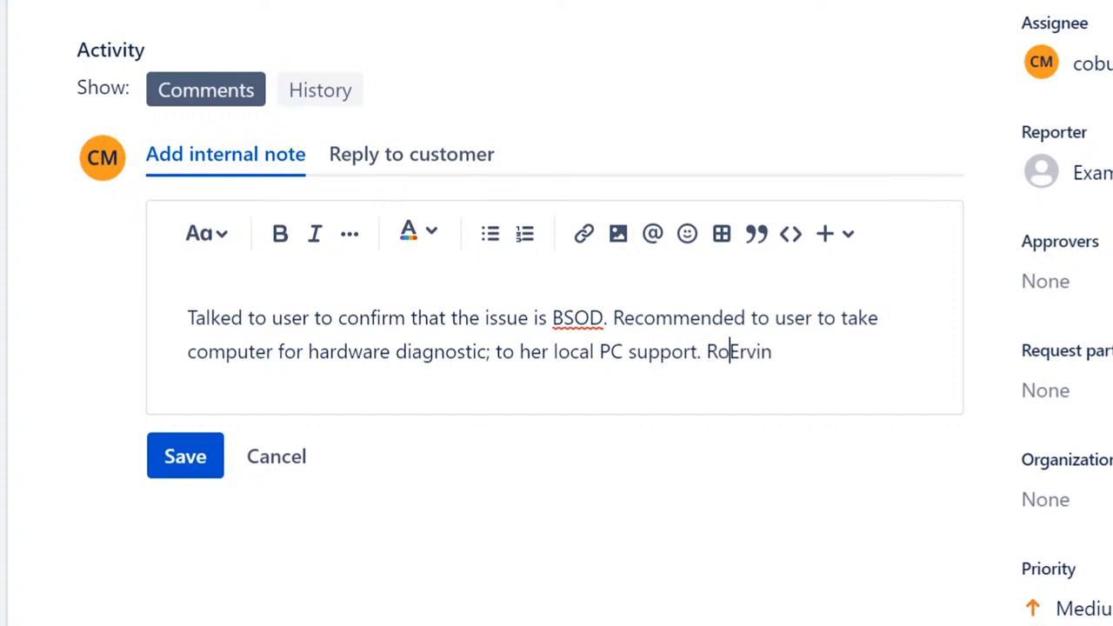
pyautogui.write('d ticket t')
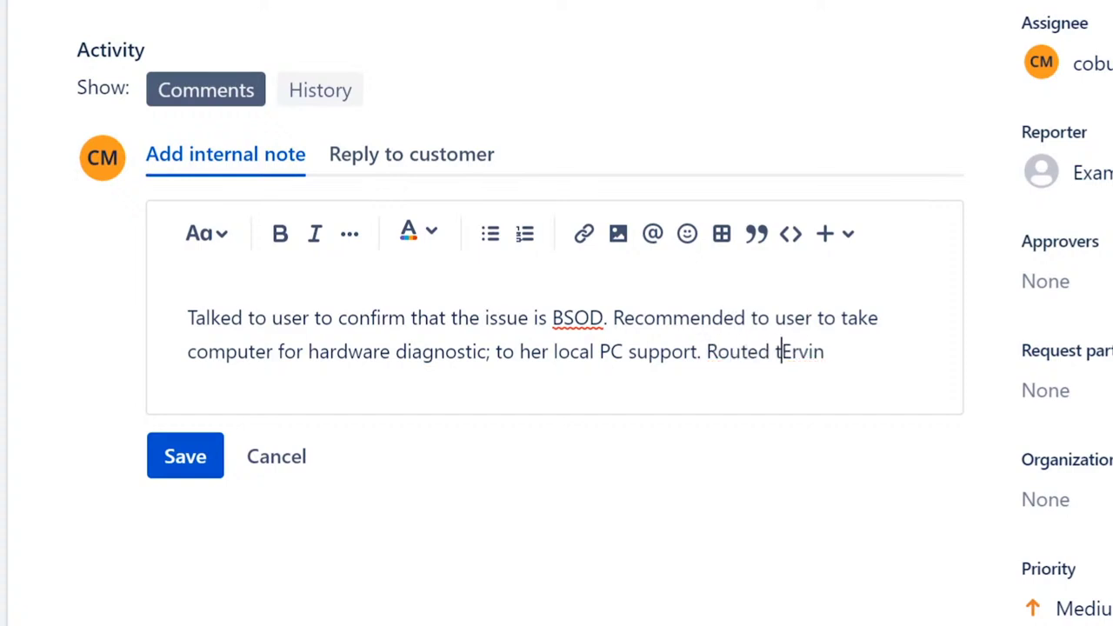
pyautogui.write('o loc')
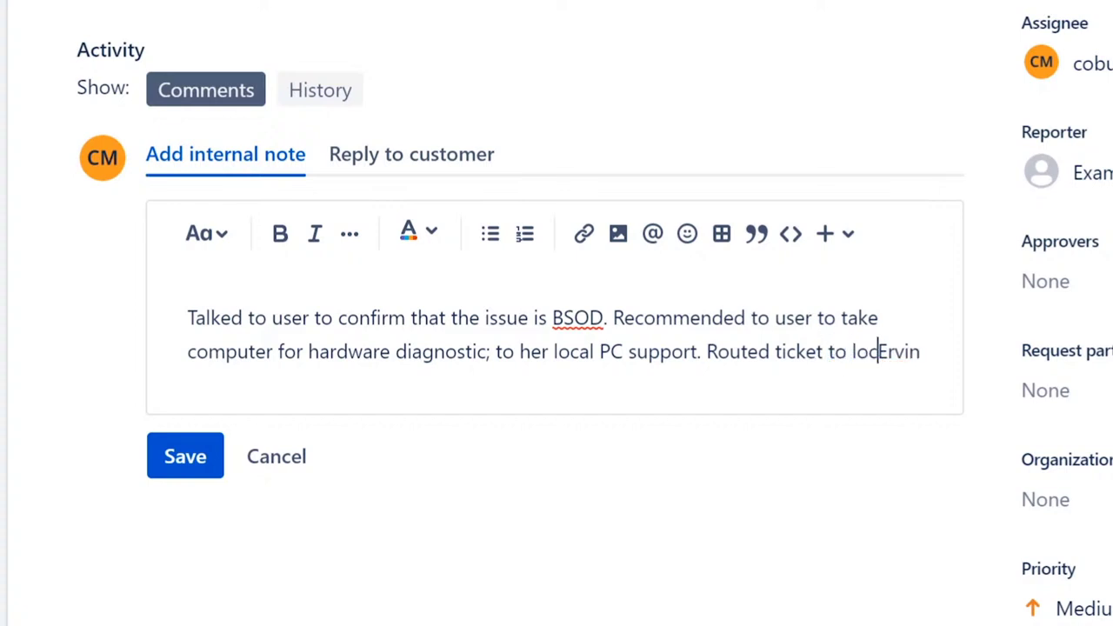
pyautogui.write('al Pc support')
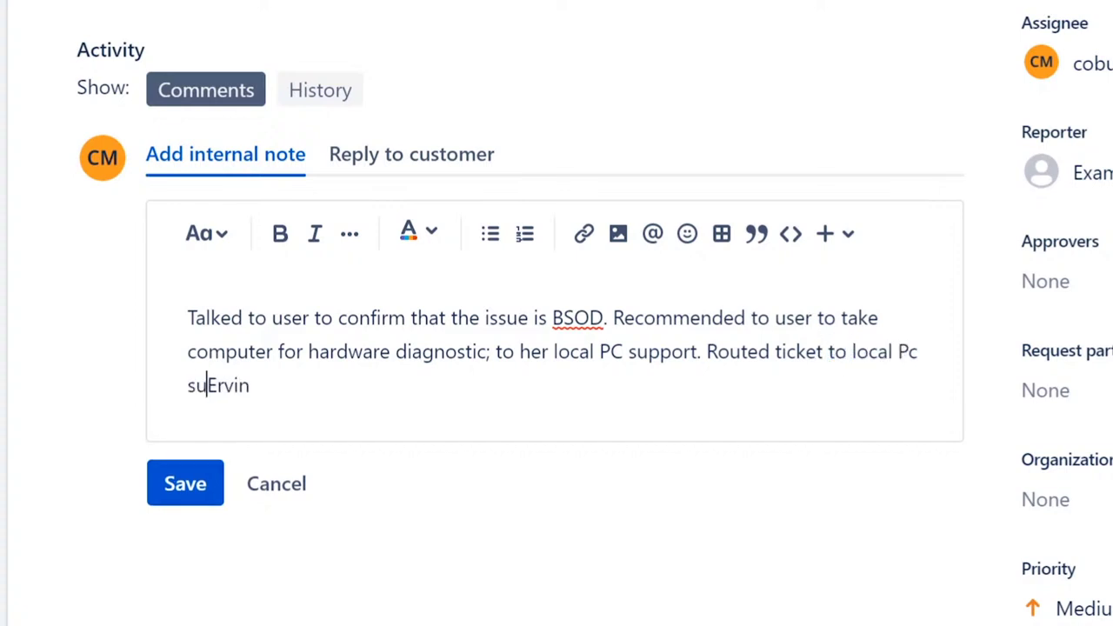
pyautogui.write('.')
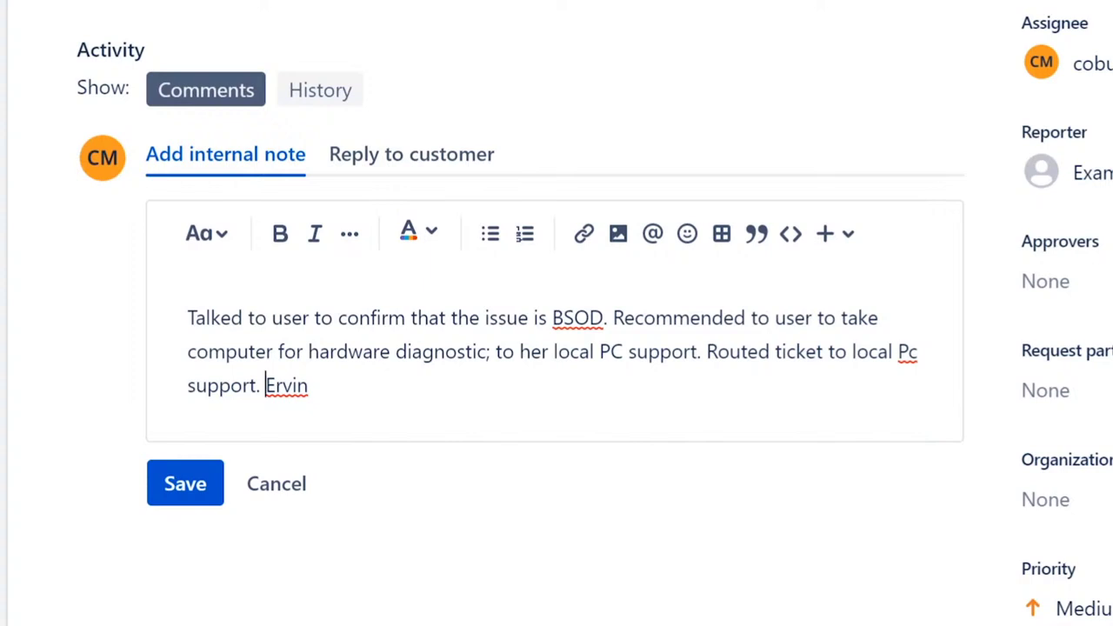
pyautogui.doubleClick(348, 351)
pyautogui.hotkey('shift', 'Right')
pyautogui.hotkey('shift', 'Right')
pyautogui.hotkey('shift', 'Right')
pyautogui.hotkey('shift', 'Right')
pyautogui.hotkey('shift', 'Right')
pyautogui.hotkey('shift', 'Right')
pyautogui.hotkey('shift', 'Right')
pyautogui.hotkey('shift', 'Right')
pyautogui.hotkey('shift', 'Right')
pyautogui.hotkey('shift', 'Right')
pyautogui.hotkey('shift', 'Right')
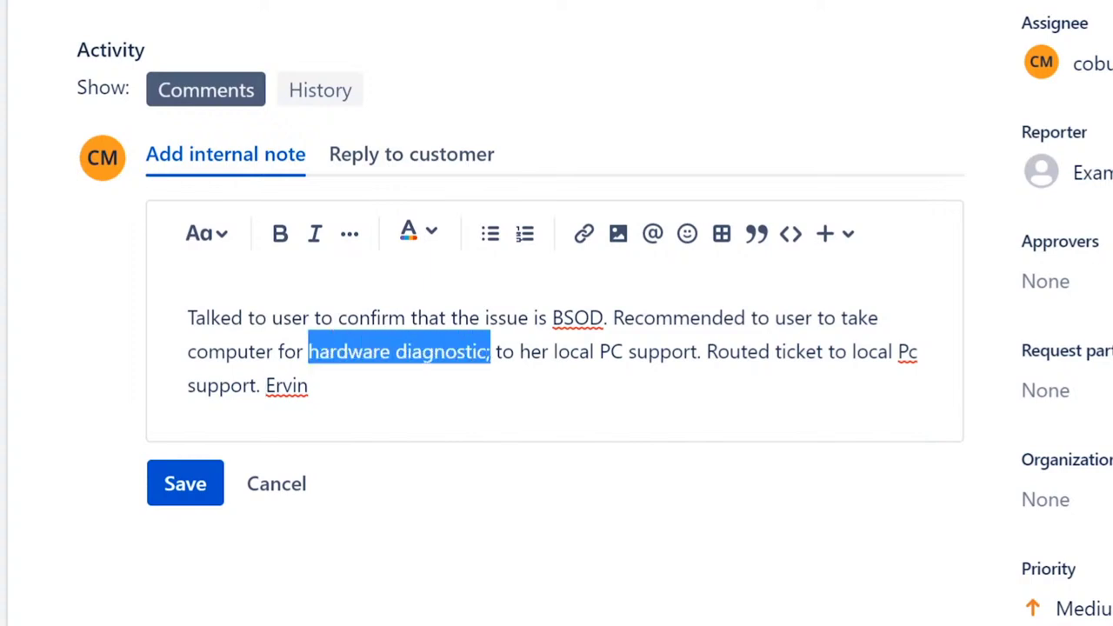
pyautogui.hotkey('shift', 'Left')
# Step: Save the note, set ISD-24 to Completed, and return to the All open queue
pyautogui.click(174, 491)
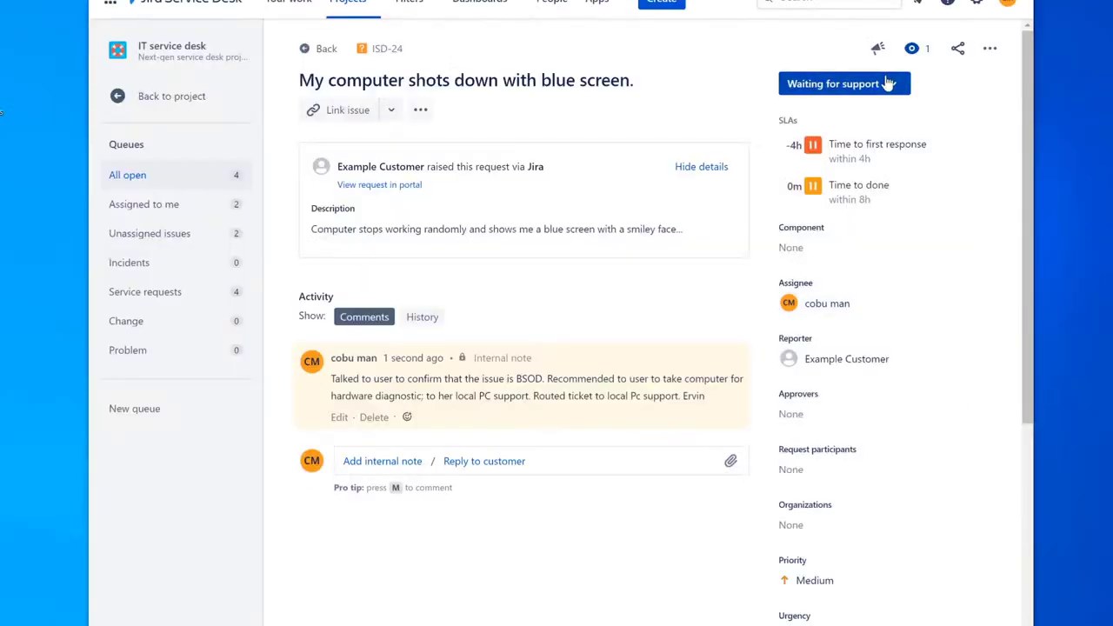
pyautogui.click(870, 86)
pyautogui.click(854, 221)
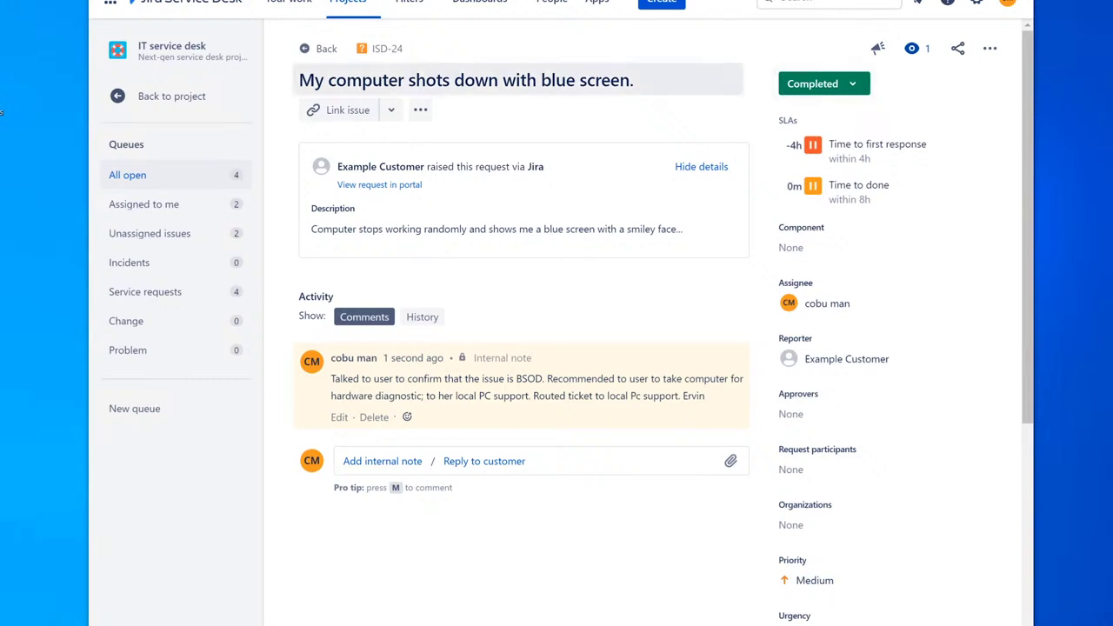
pyautogui.click(322, 52)
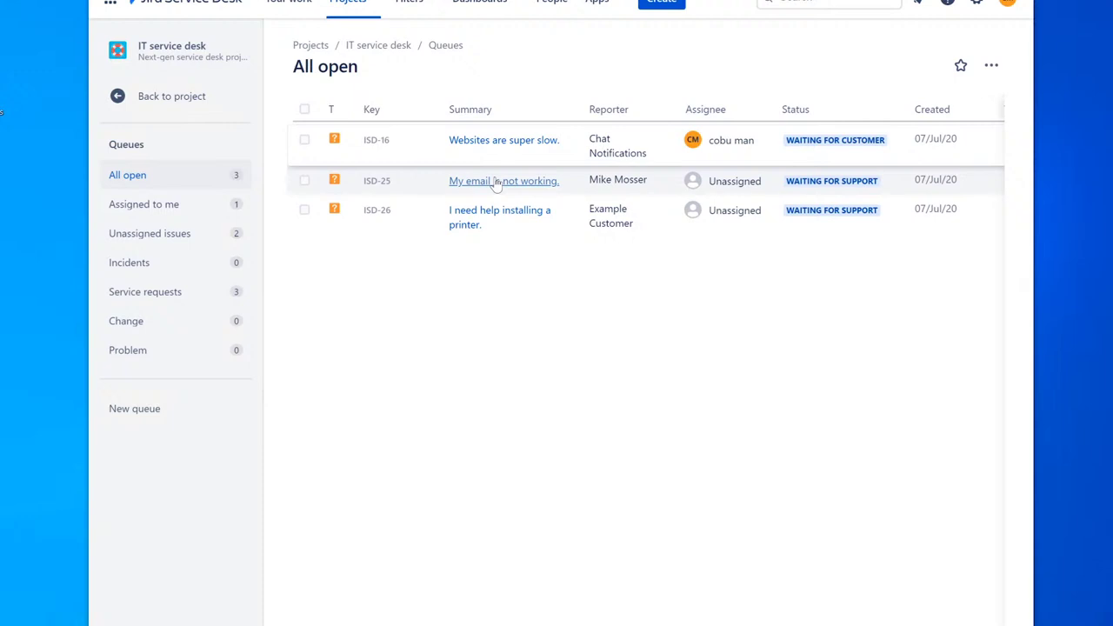
# Step: Open ISD-25 'My email is not working.' and enlarge the screenshot in its description
pyautogui.click(497, 181)
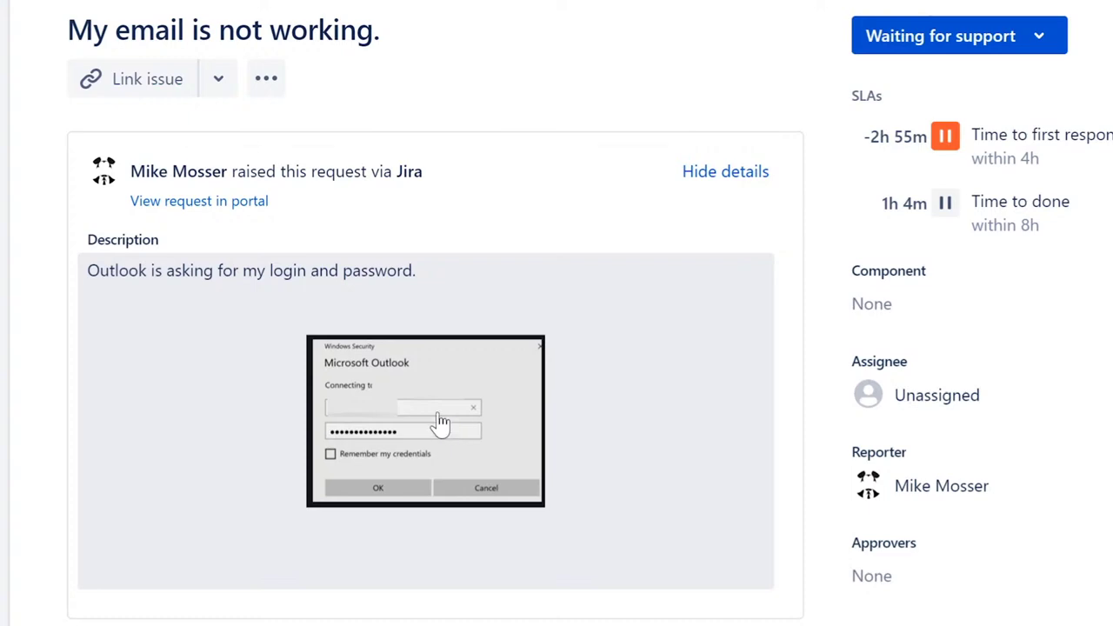
pyautogui.click(442, 423)
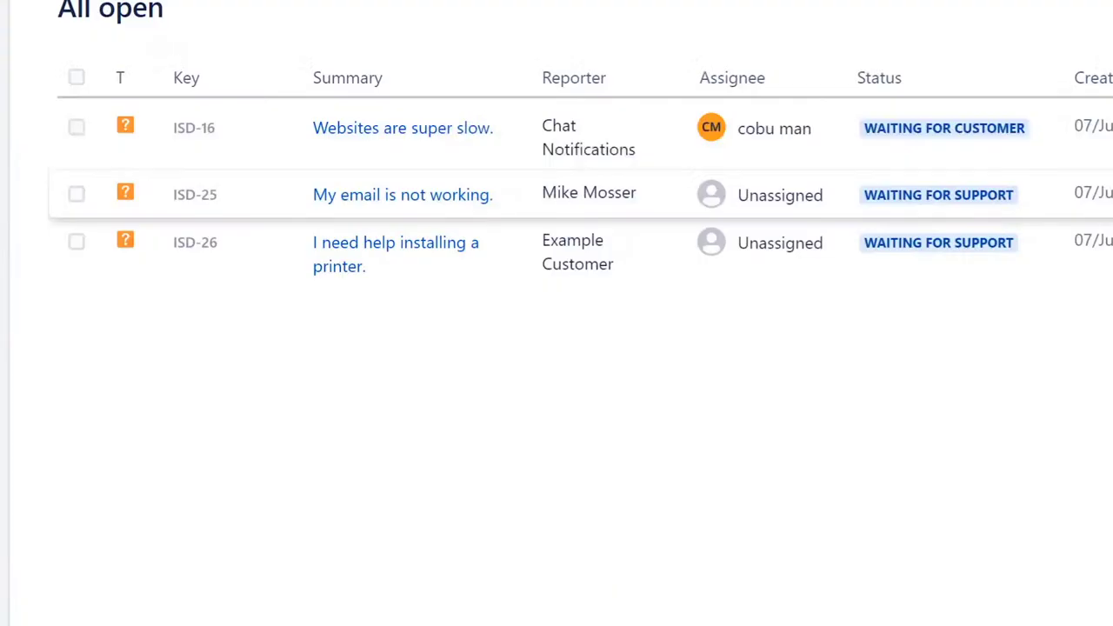
pyautogui.click(400, 197)
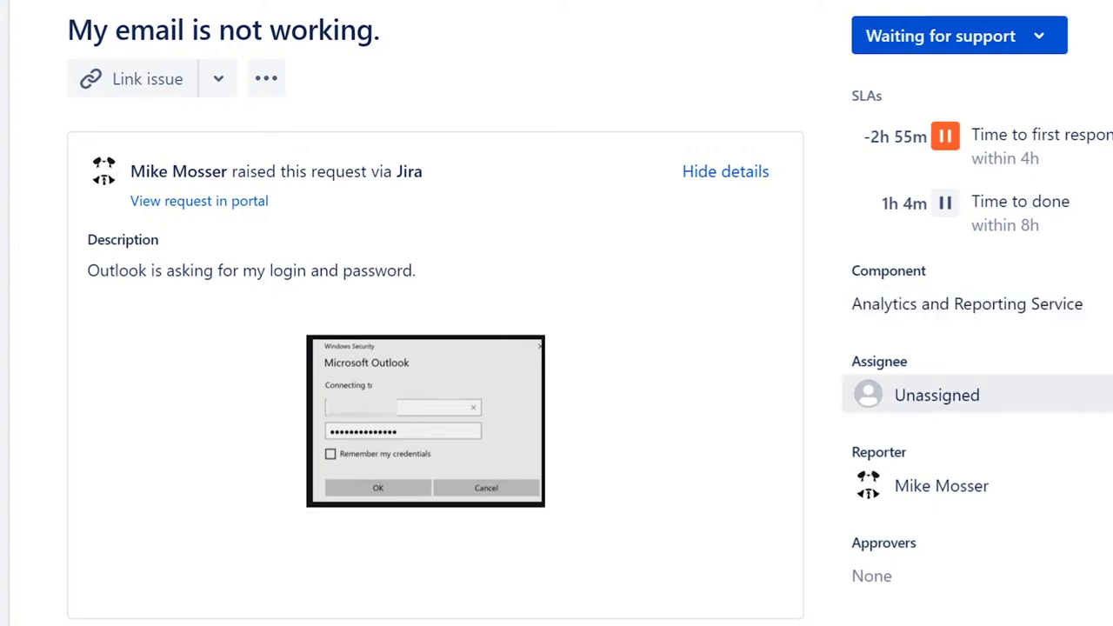
pyautogui.click(937, 395)
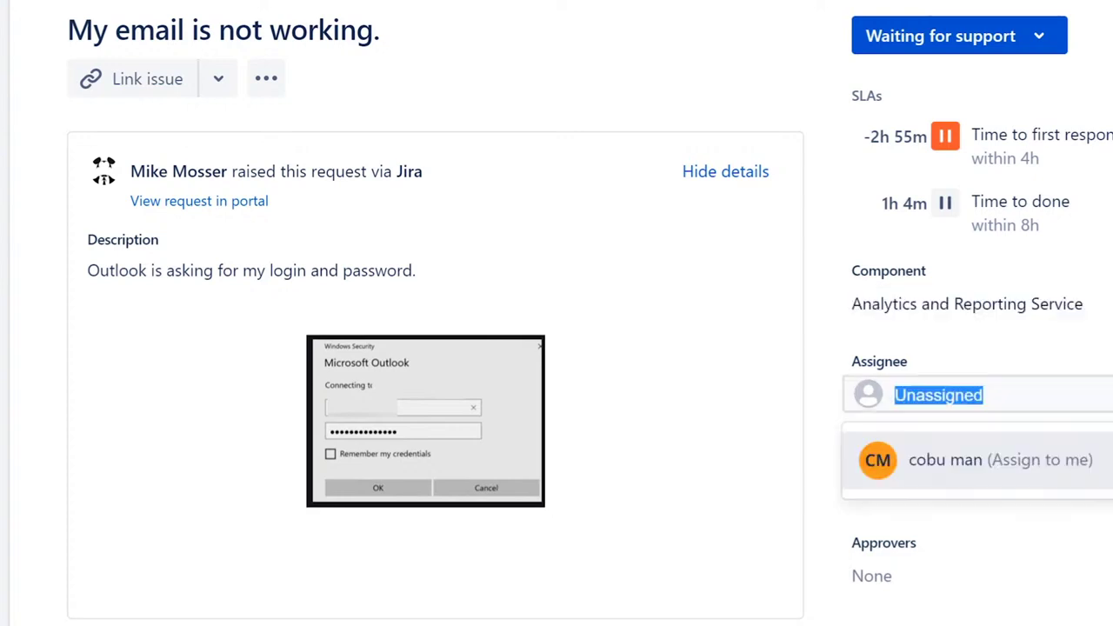
pyautogui.click(924, 456)
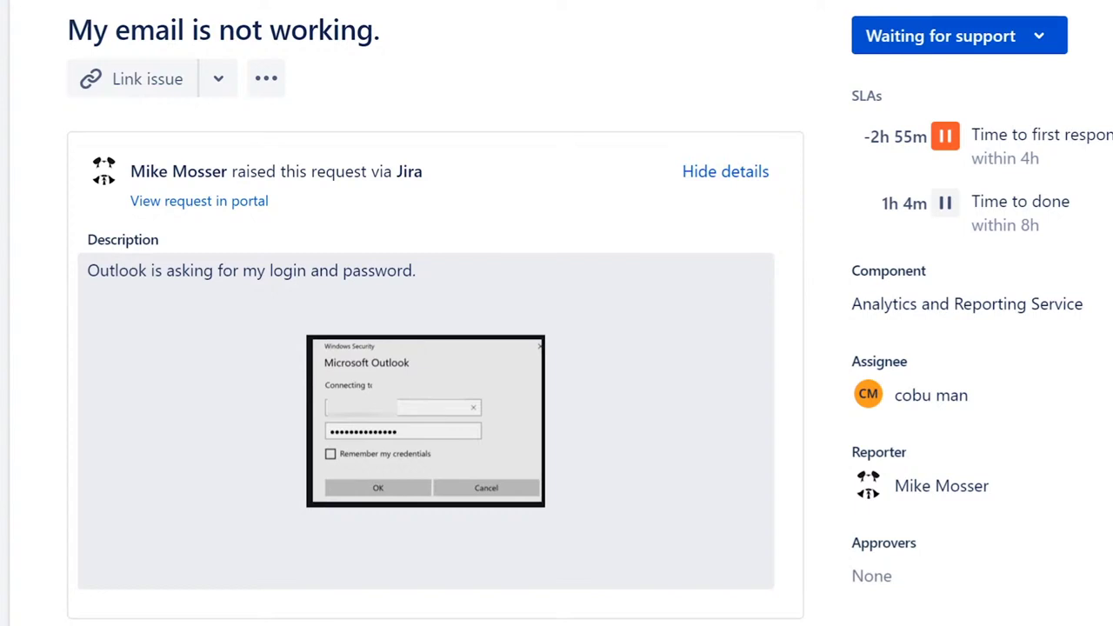
pyautogui.click(131, 609)
pyautogui.moveTo(380, 30); pyautogui.dragTo(35, 13)
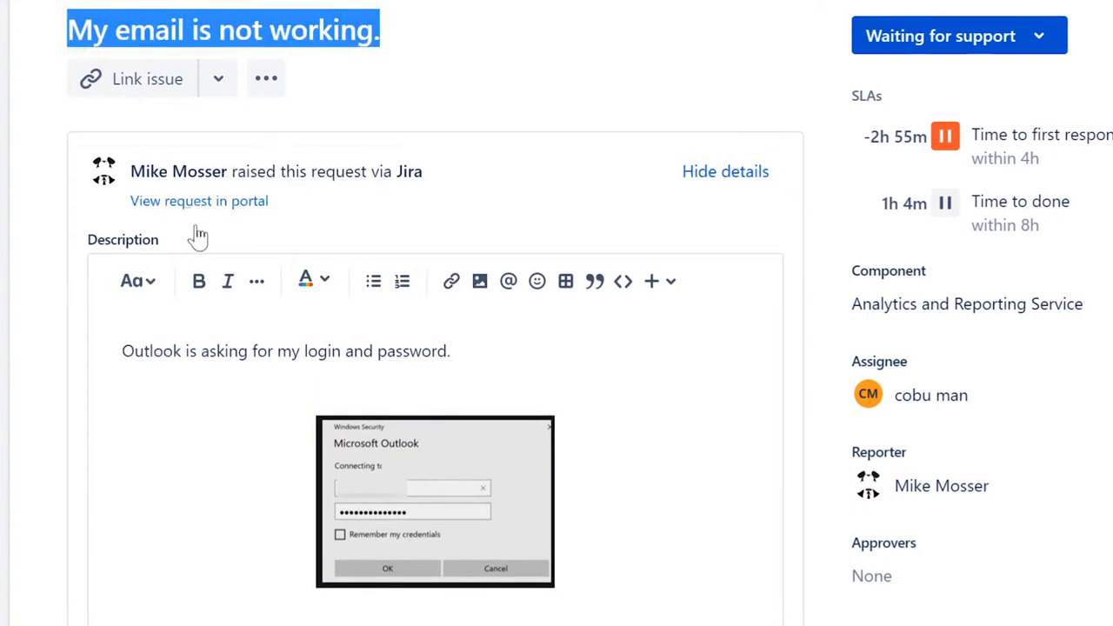
pyautogui.moveTo(122, 350); pyautogui.dragTo(453, 351)
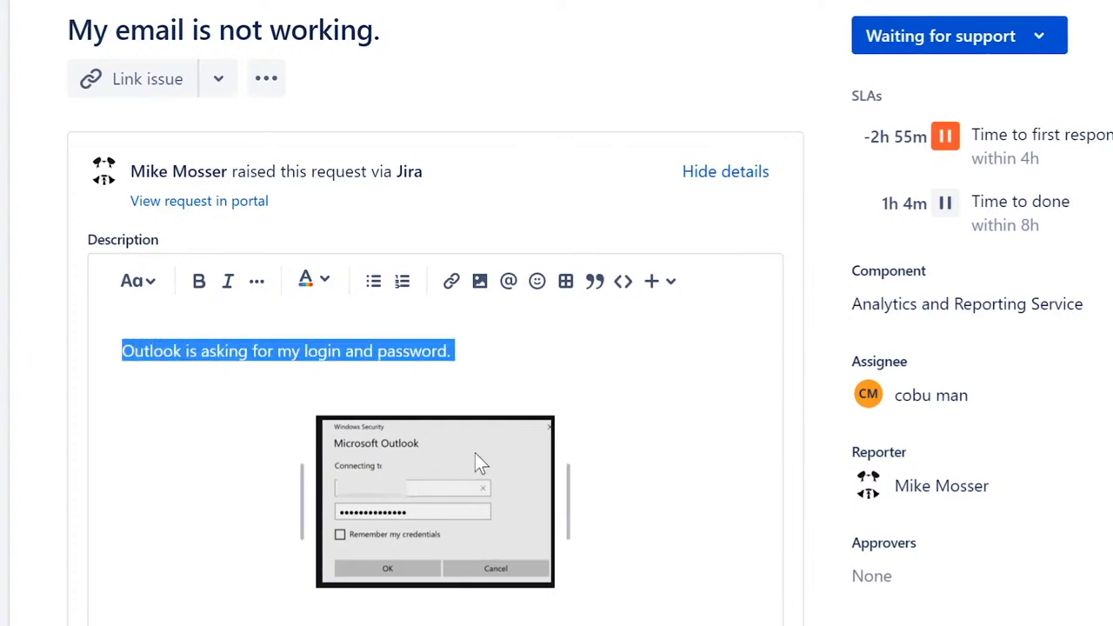
pyautogui.scroll(-3, 475, 453)
pyautogui.scroll(-3, 435, 313)
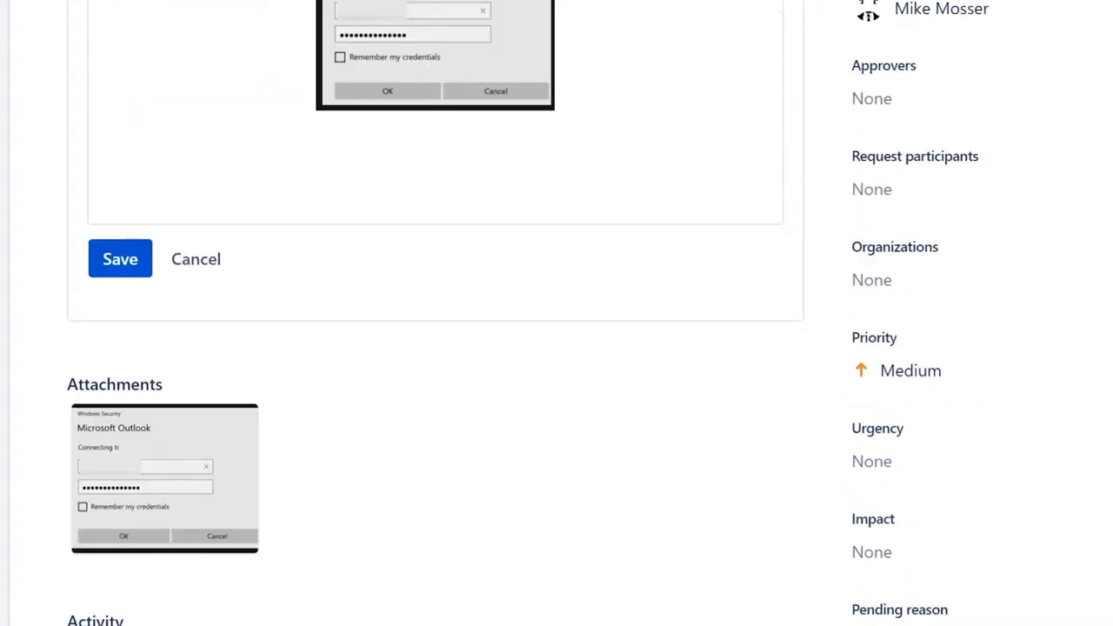
pyautogui.scroll(6, 424, 512)
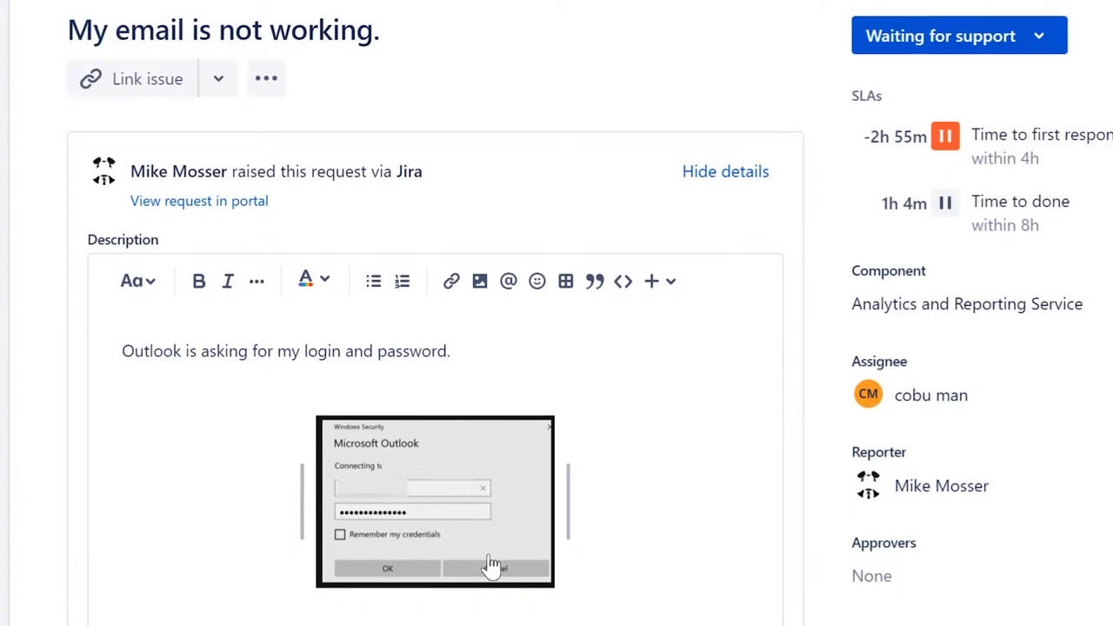
pyautogui.click(427, 476)
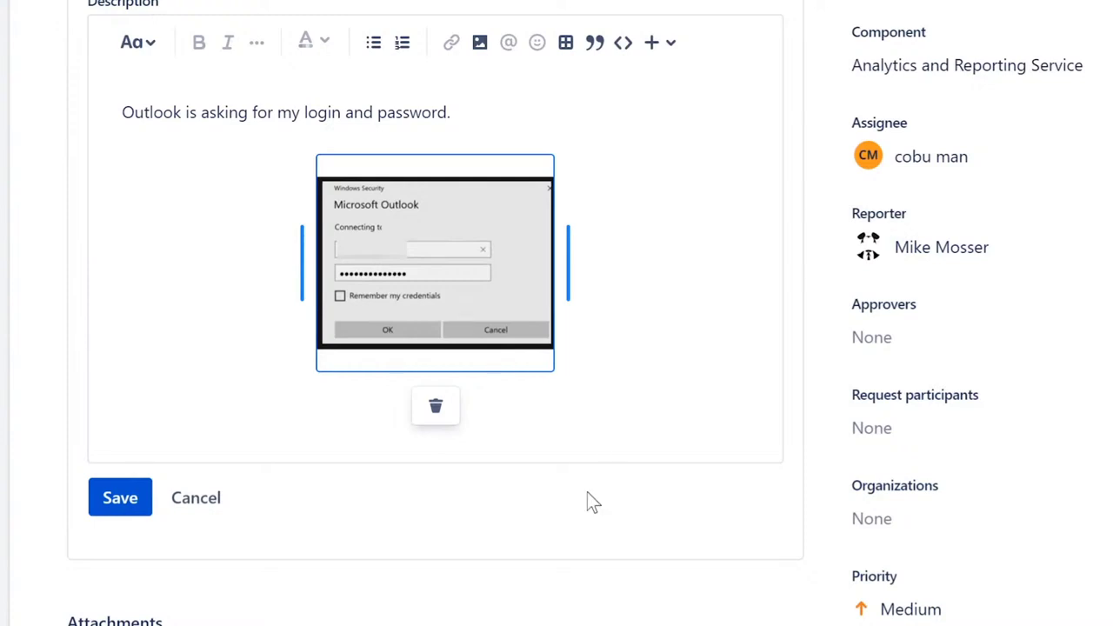
pyautogui.scroll(-5, 583, 583)
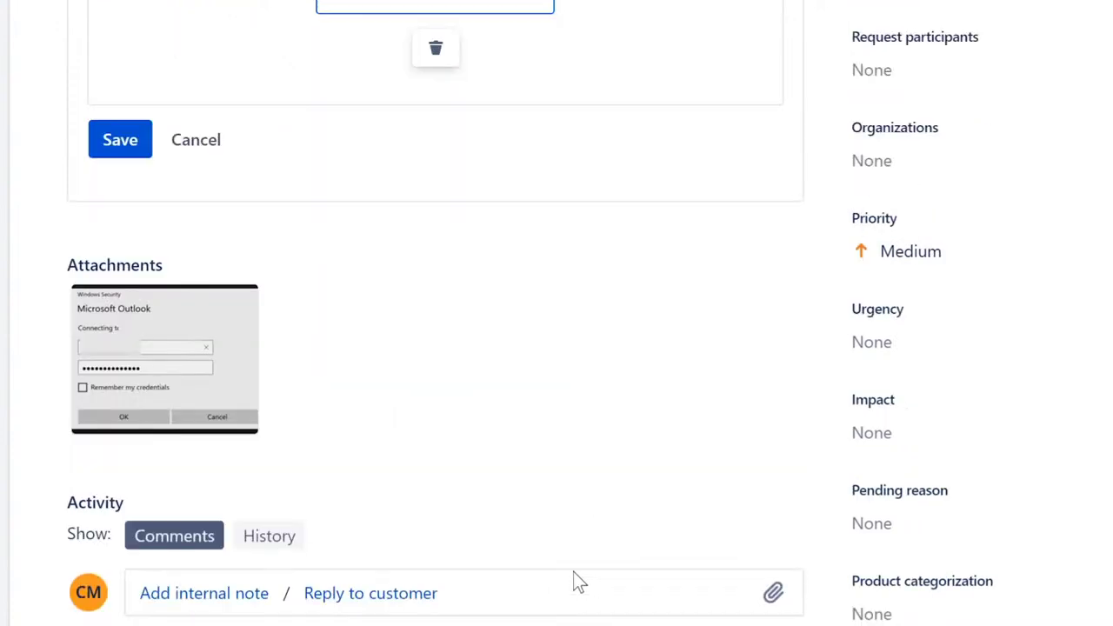
# Step: Start a customer reply introducing yourself from Pc support and acknowledging the email-not-working ticket
pyautogui.click(371, 593)
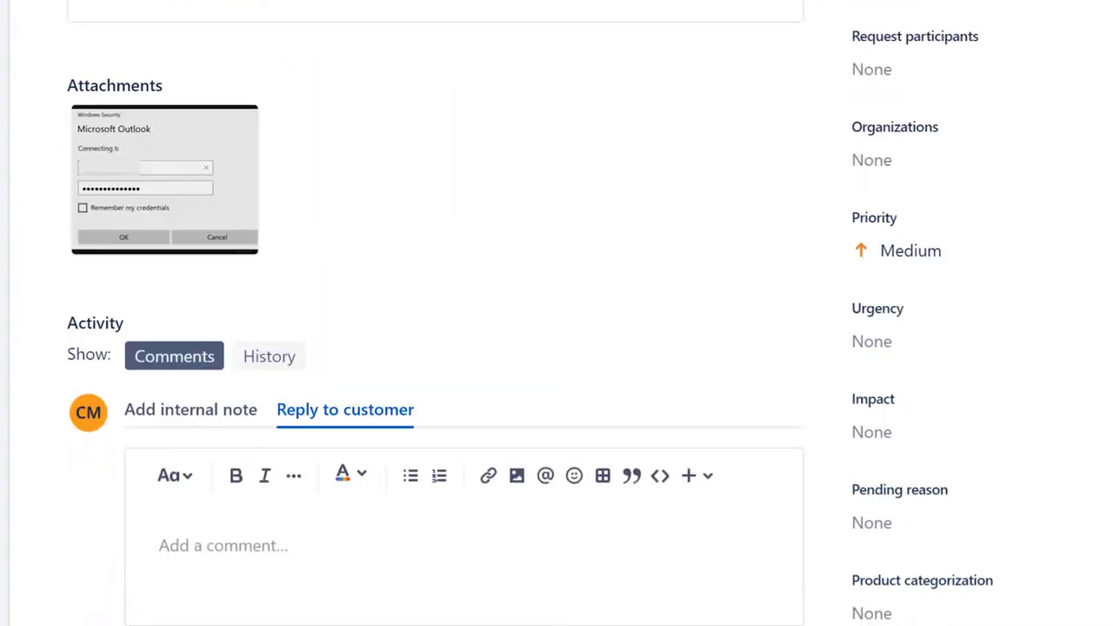
pyautogui.write('Hello, my ')
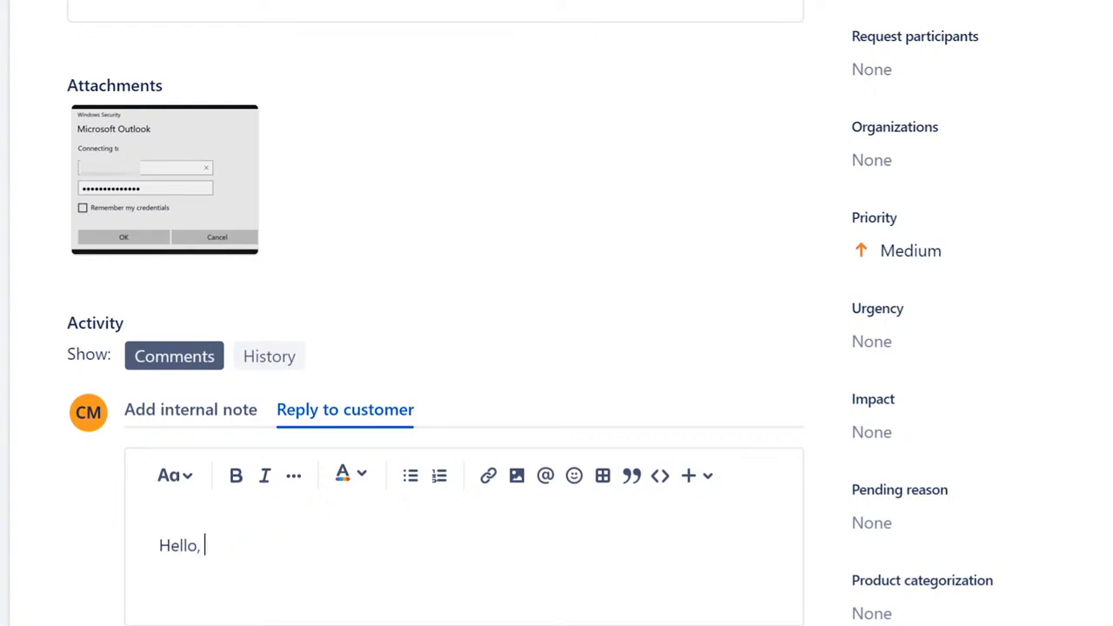
pyautogui.write('name is Ervin with ')
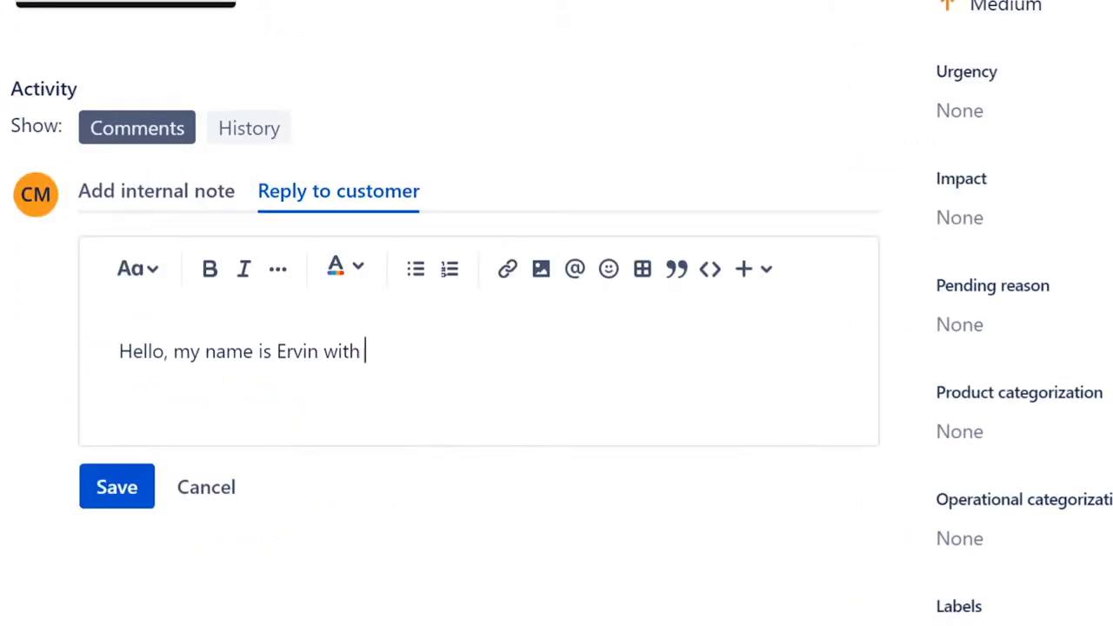
pyautogui.write('Pc support.')
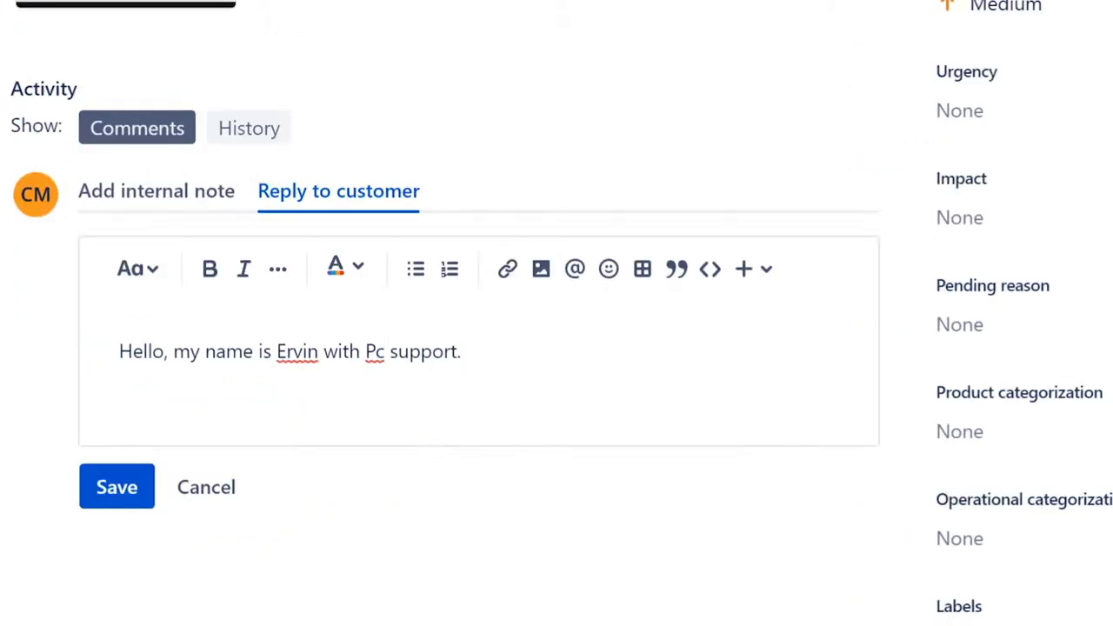
pyautogui.scroll(5, 715, 452)
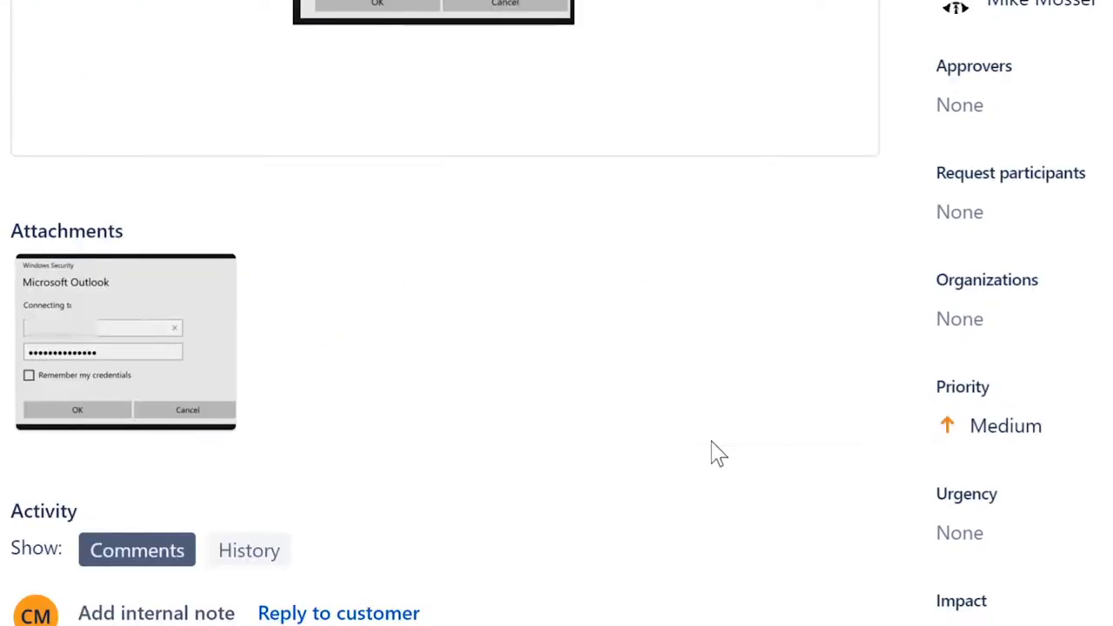
pyautogui.scroll(2, 718, 453)
pyautogui.scroll(2, 715, 452)
pyautogui.scroll(-10, 715, 452)
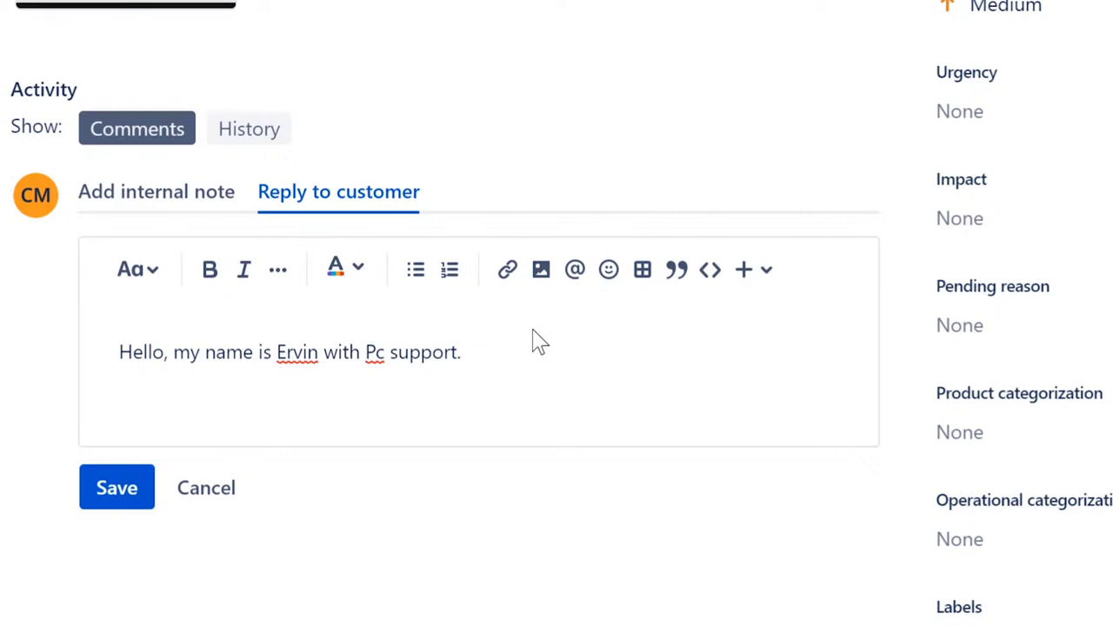
pyautogui.write('I have yo')
pyautogui.press('BackSpace')
pyautogui.press('BackSpace')
pyautogui.press('BackSpace')
pyautogui.press('BackSpace')
pyautogui.write('ve your jtic')
pyautogui.press('BackSpace')
pyautogui.press('BackSpace')
pyautogui.press('BackSpace')
pyautogui.press('BackSpace')
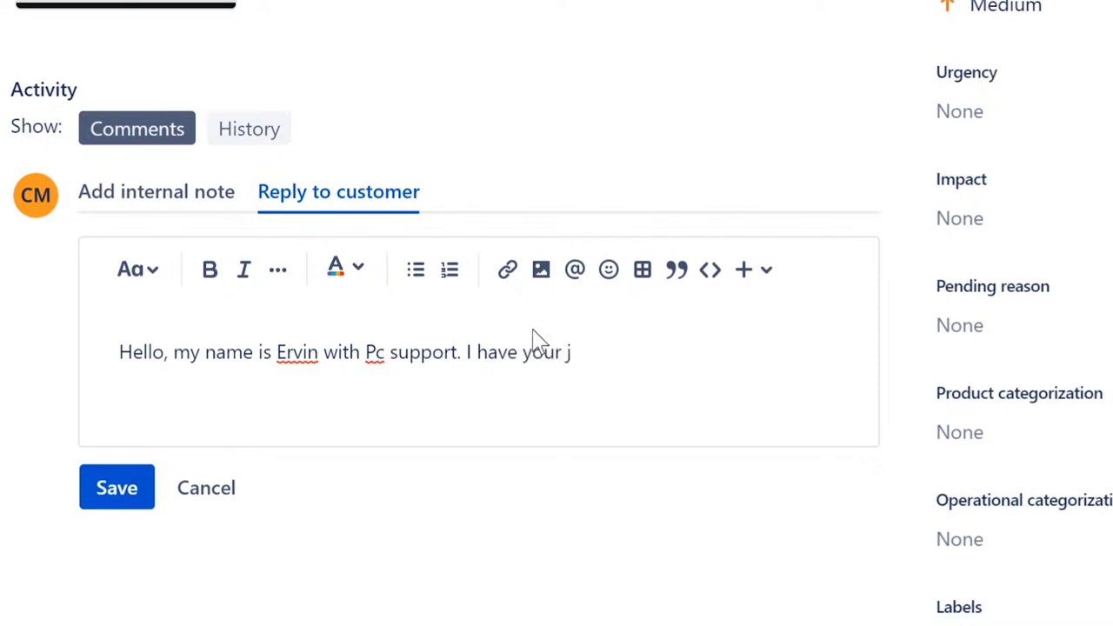
pyautogui.write('ticket about email not')
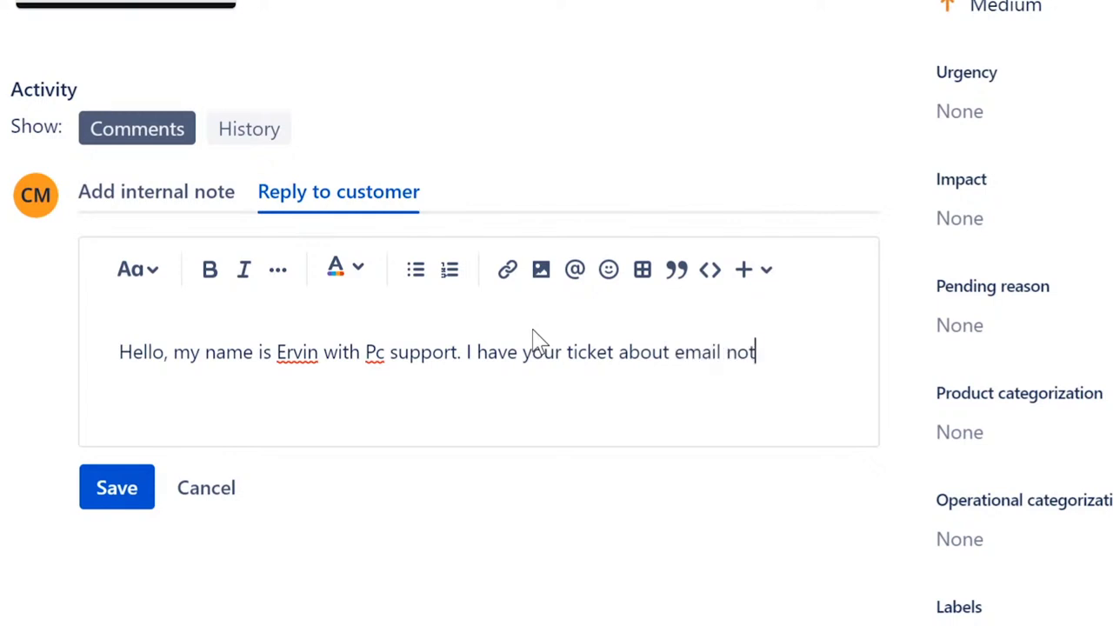
pyautogui.write(' working.')
# Step: Ask 'Did you by chance change you password recently?' and post the reply
pyautogui.press('Return')
pyautogui.write('D')
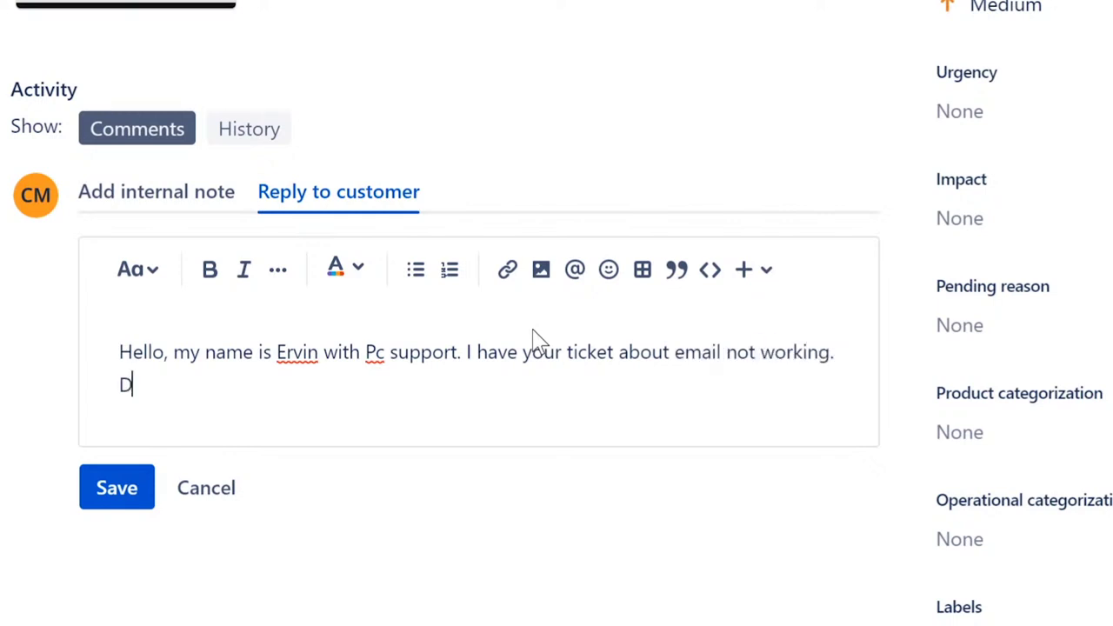
pyautogui.write('id you by chanc')
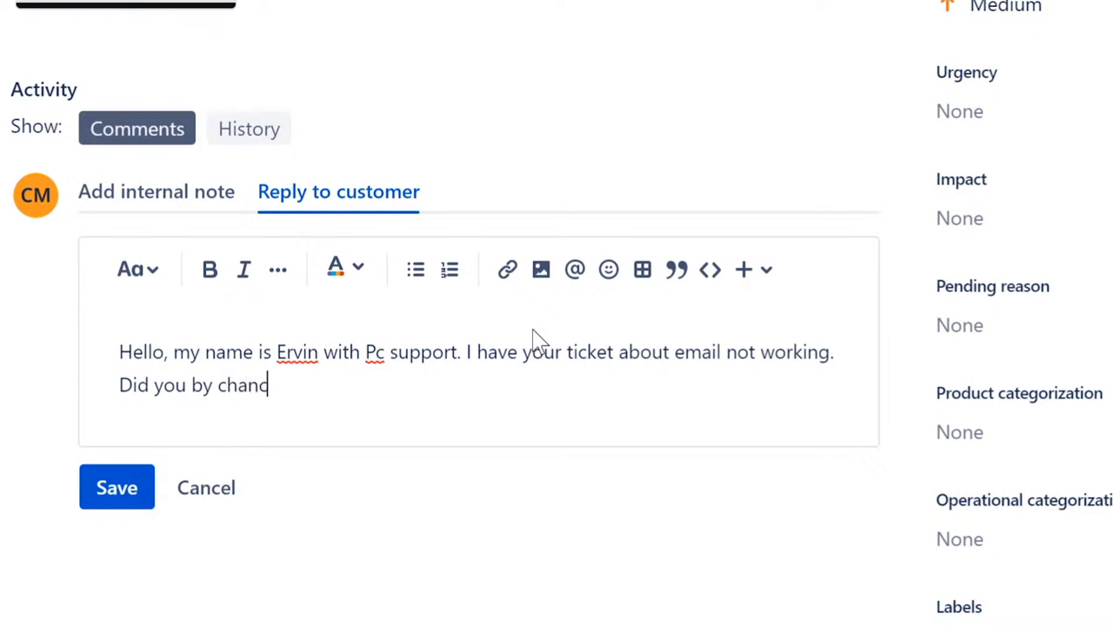
pyautogui.write('e change ')
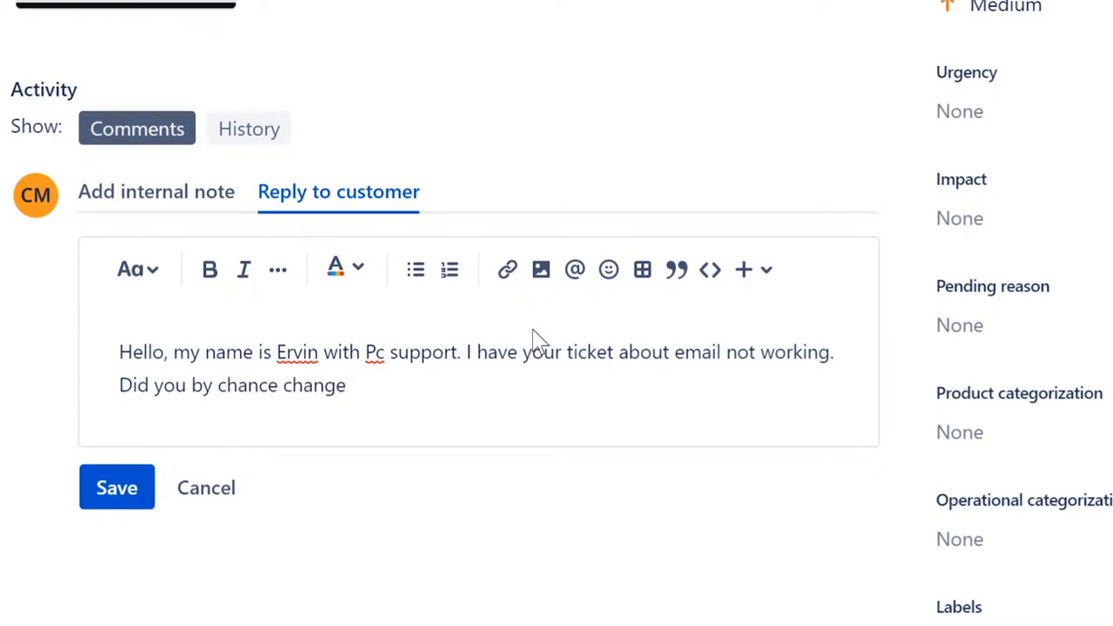
pyautogui.write('you passw')
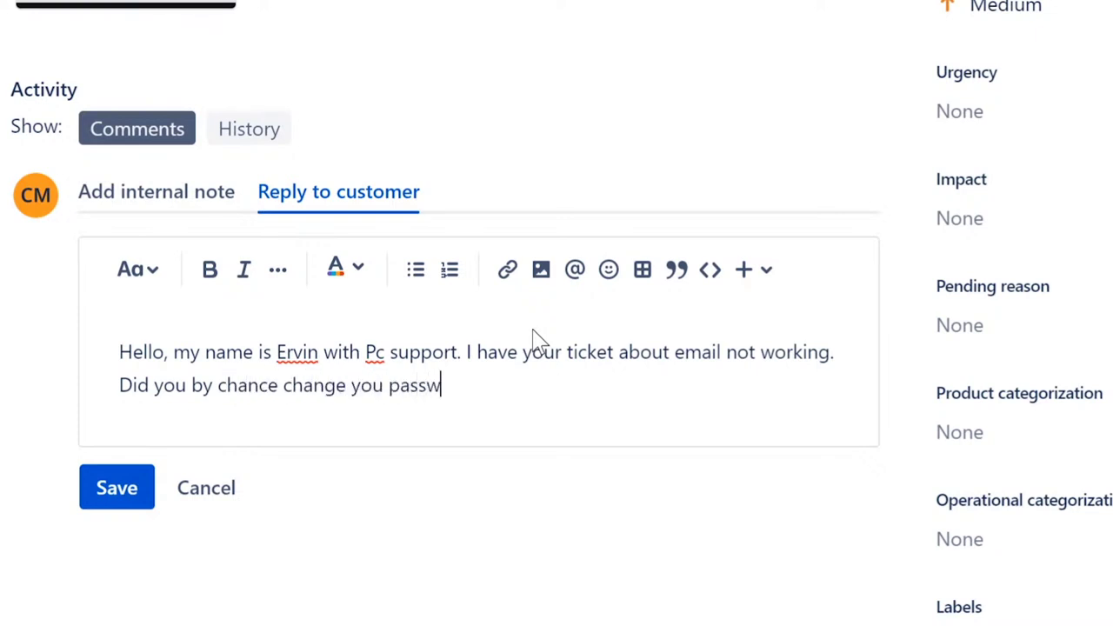
pyautogui.write('ord recene')
pyautogui.press('BackSpace')
pyautogui.write('t')
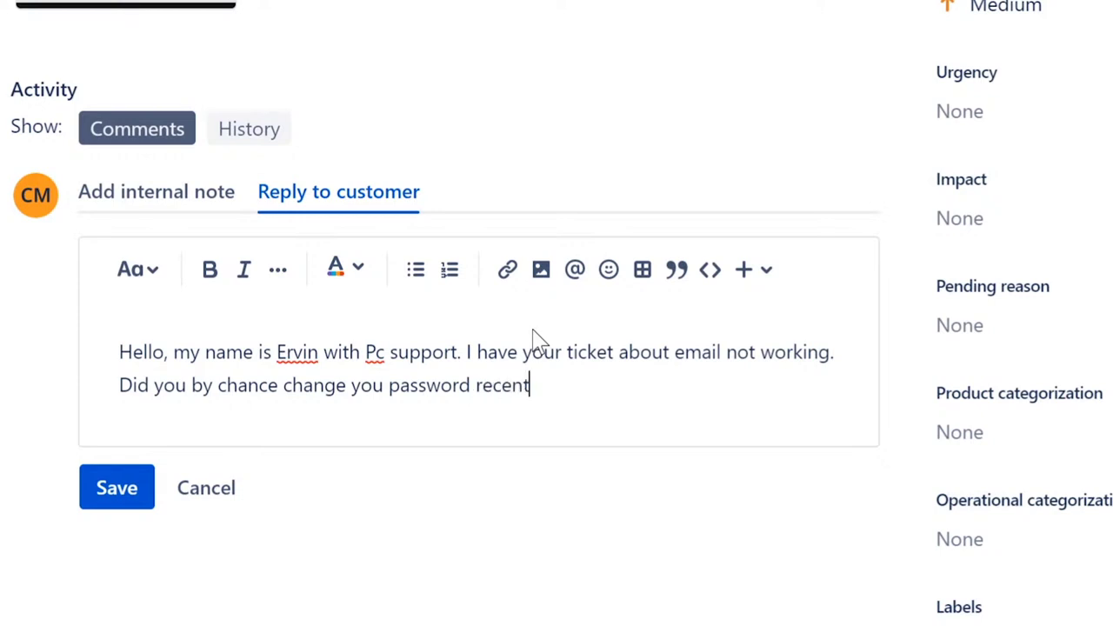
pyautogui.write('ly?')
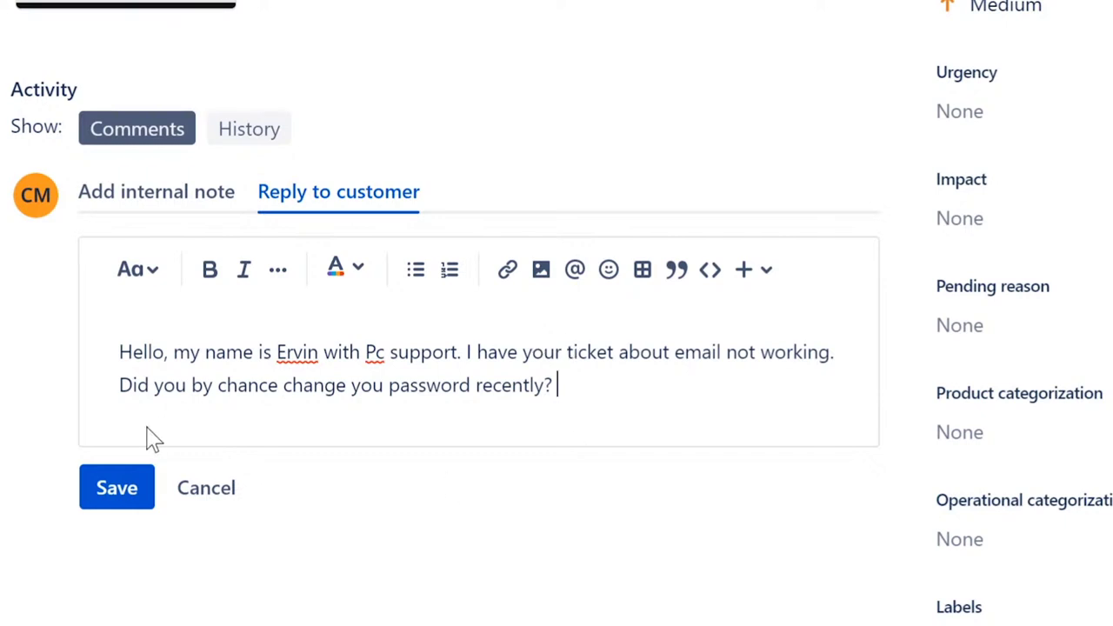
pyautogui.click(111, 503)
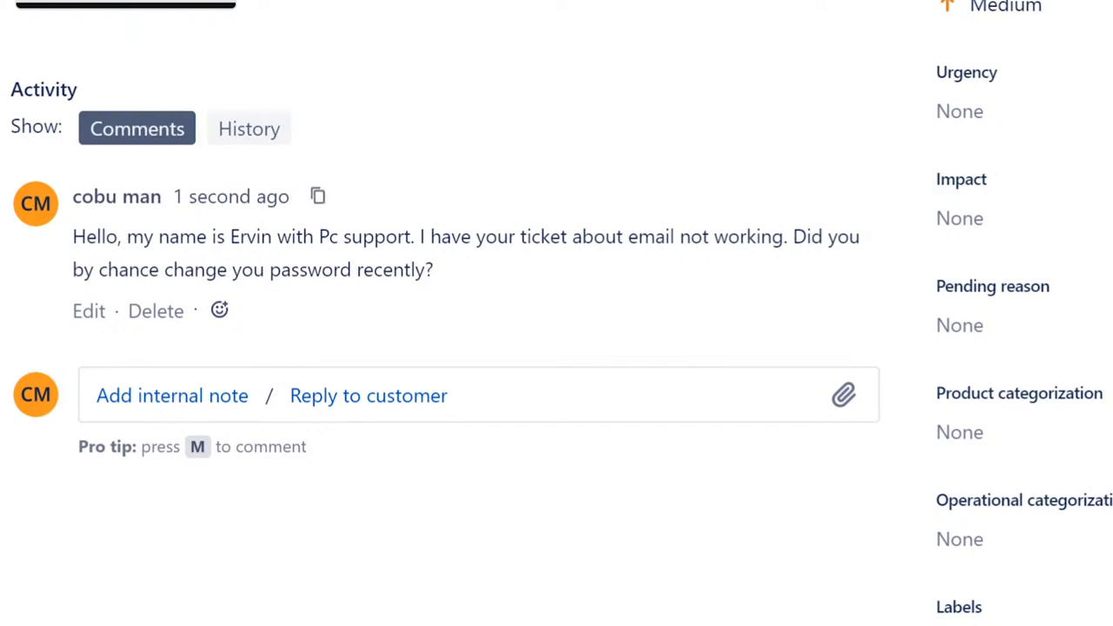
# Step: Review ISD-25, then in the VirtualBox VM open the Input > Keyboard special-key menu
pyautogui.scroll(12, 405, 273)
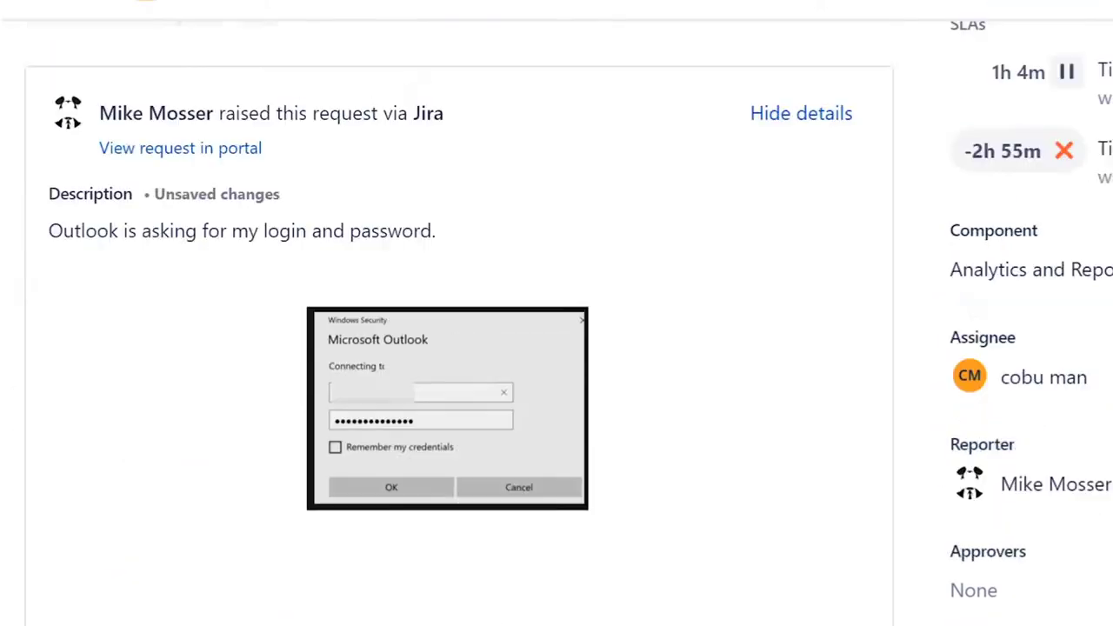
pyautogui.moveTo(99, 254); pyautogui.dragTo(213, 254)
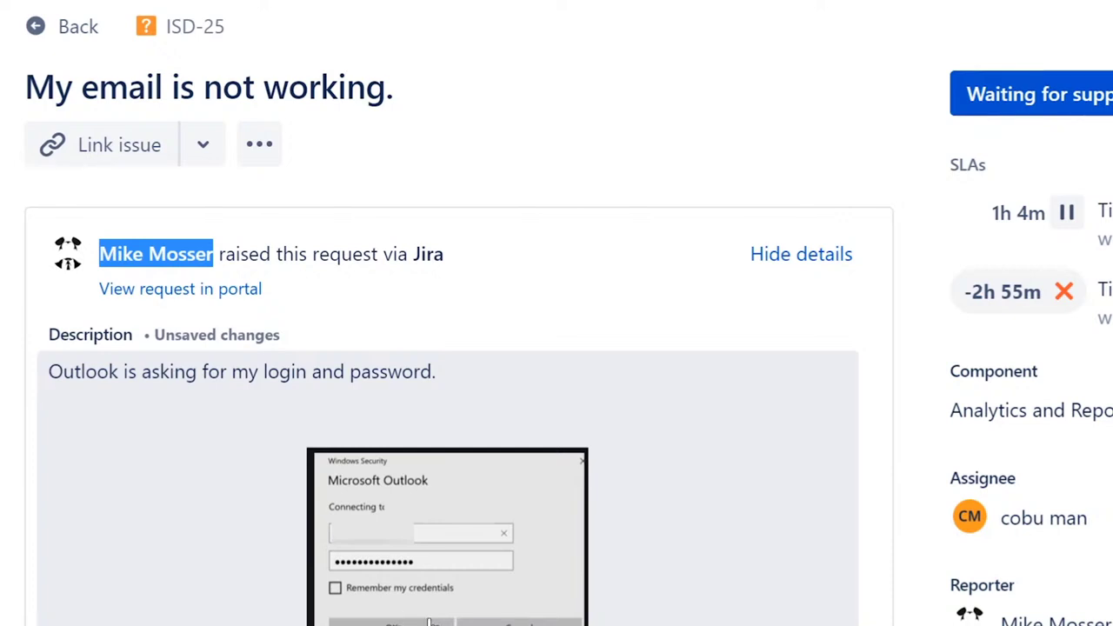
pyautogui.scroll(-6, 428, 619)
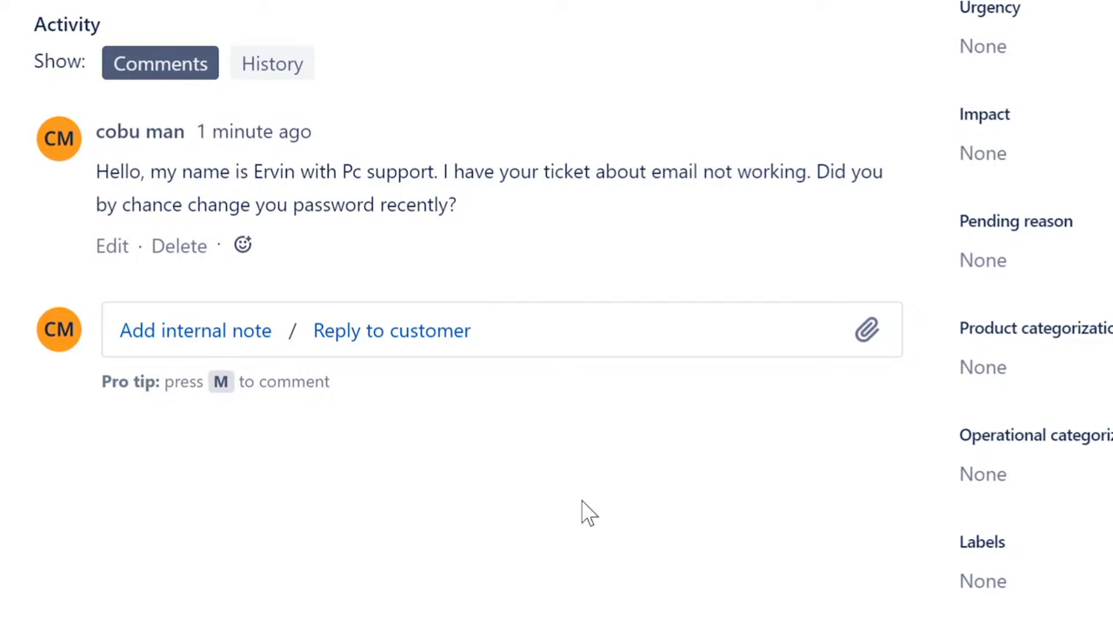
pyautogui.scroll(5, 582, 513)
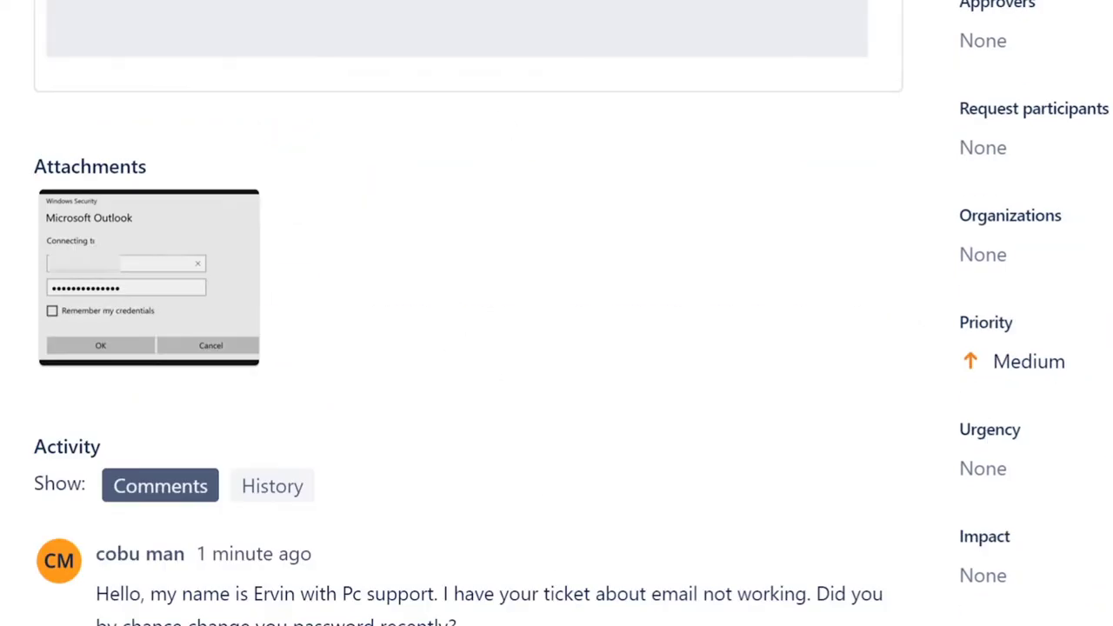
pyautogui.scroll(3, 522, 20)
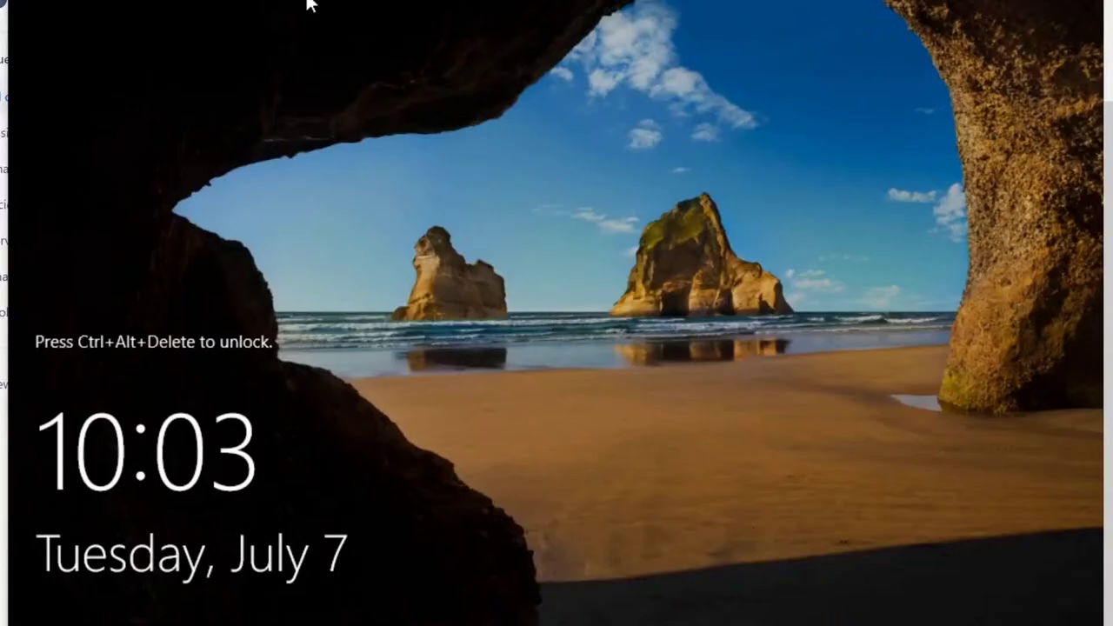
pyautogui.click(308, 4)
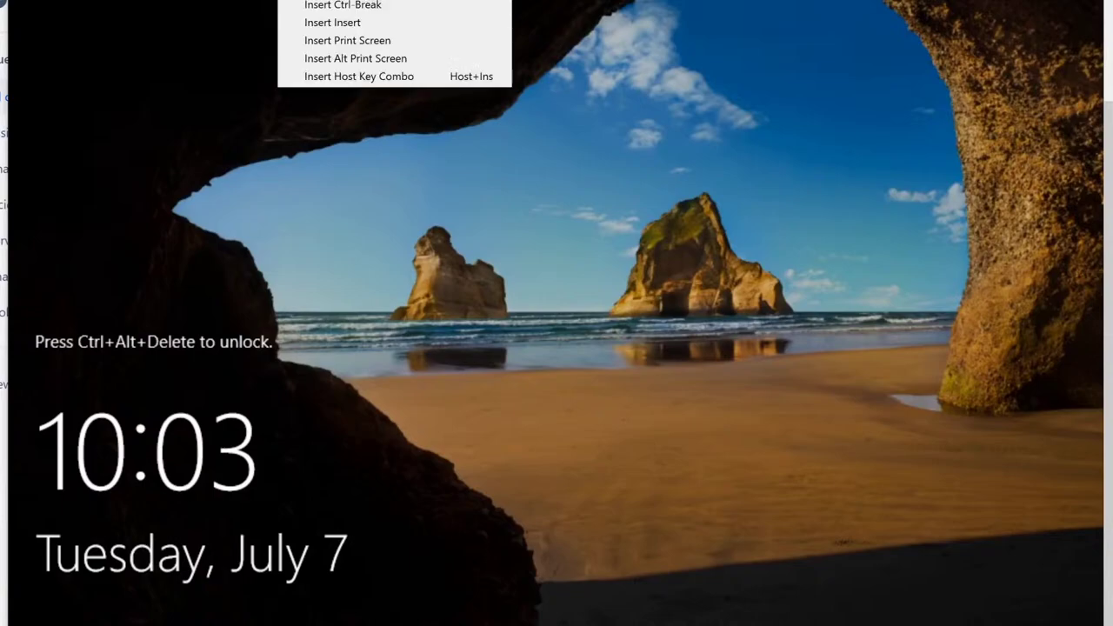
# Step: Unlock the Windows Server 2019 VM and sign in with the administrator password
pyautogui.click(310, 4)
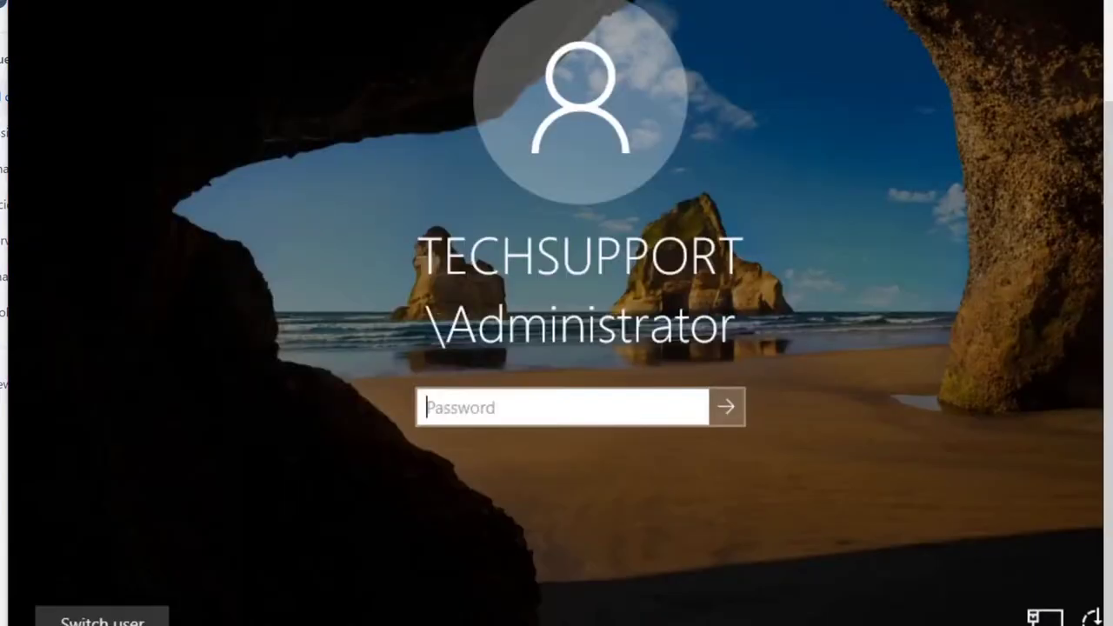
pyautogui.write('•')
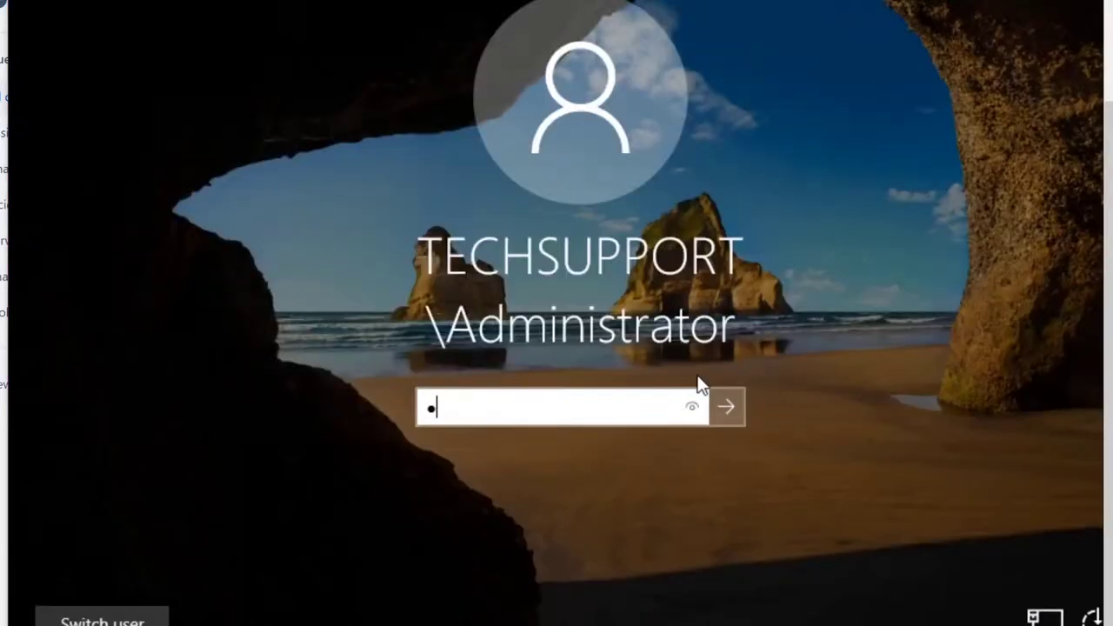
pyautogui.write('••••••')
pyautogui.press('Return')
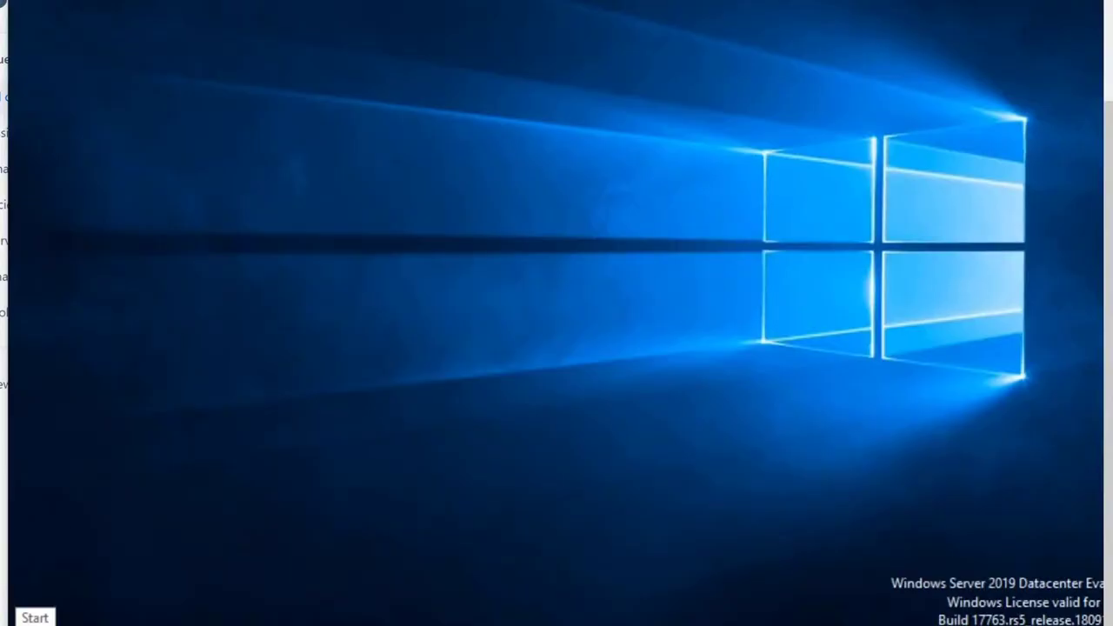
# Step: Launch Active Directory Users and Computers from Windows Administrative Tools
pyautogui.click(18, 623)
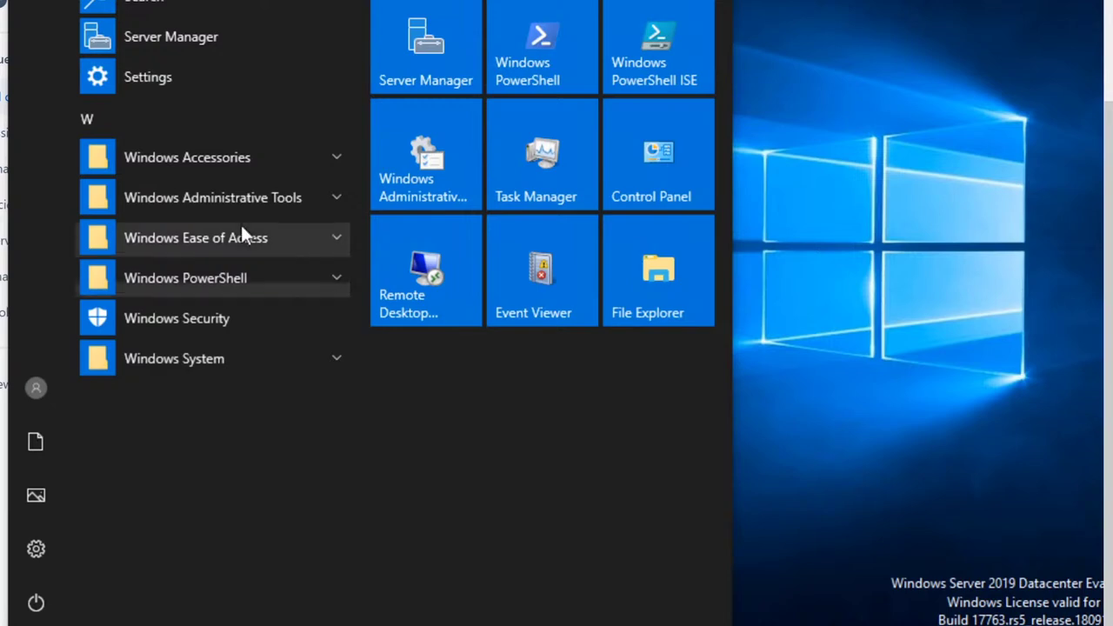
pyautogui.click(251, 200)
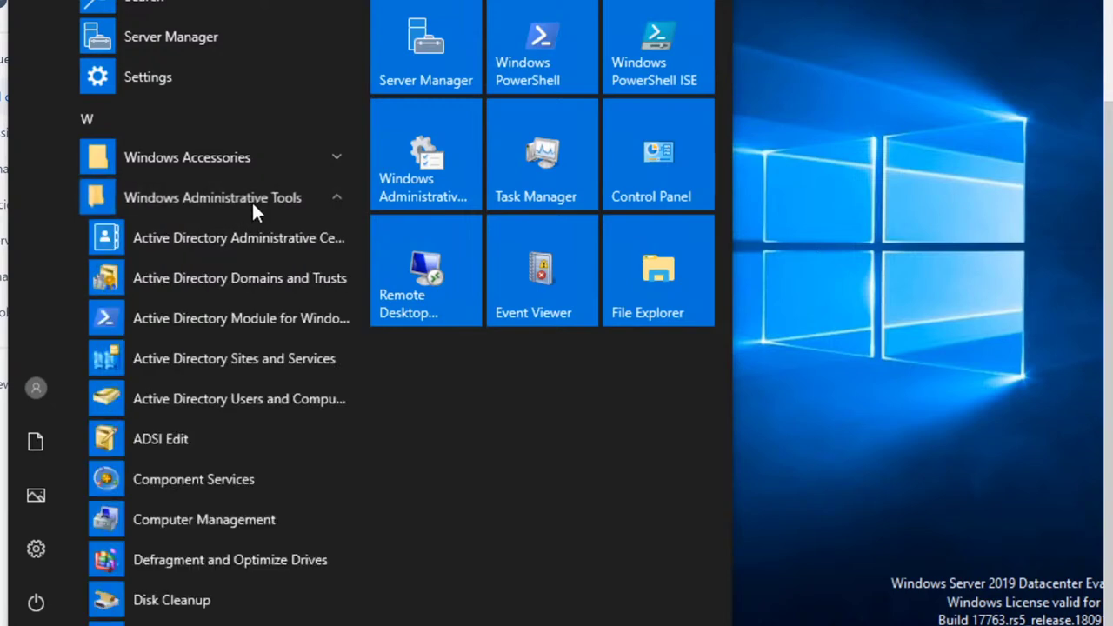
pyautogui.click(197, 393)
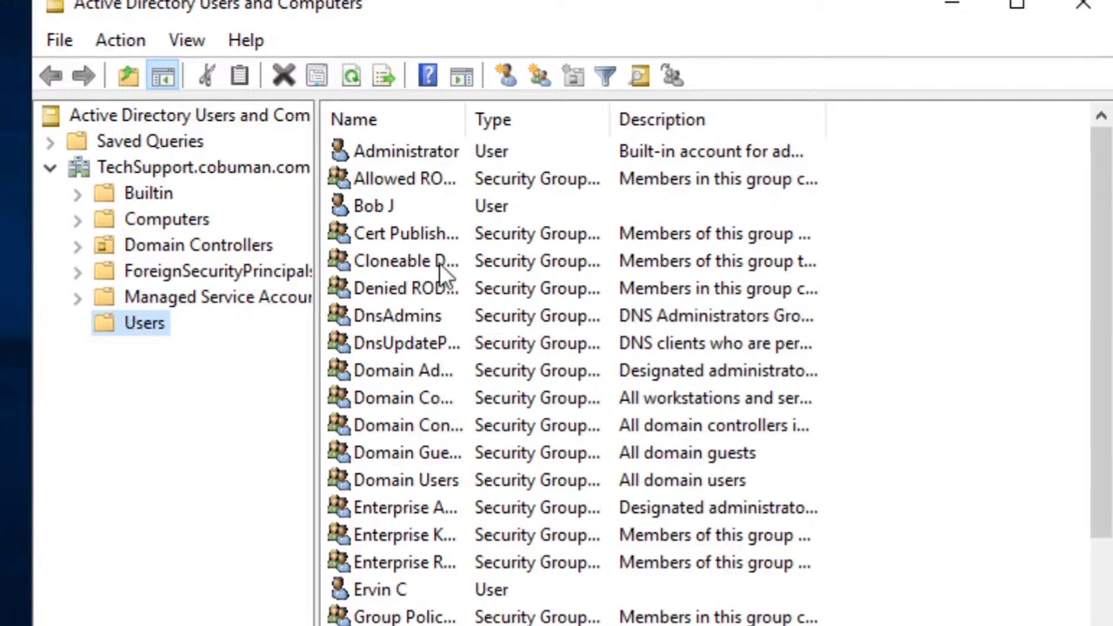
# Step: Find the requester's account in the Users folder by name and open its Reset Password dialog
pyautogui.rightClick(148, 332)
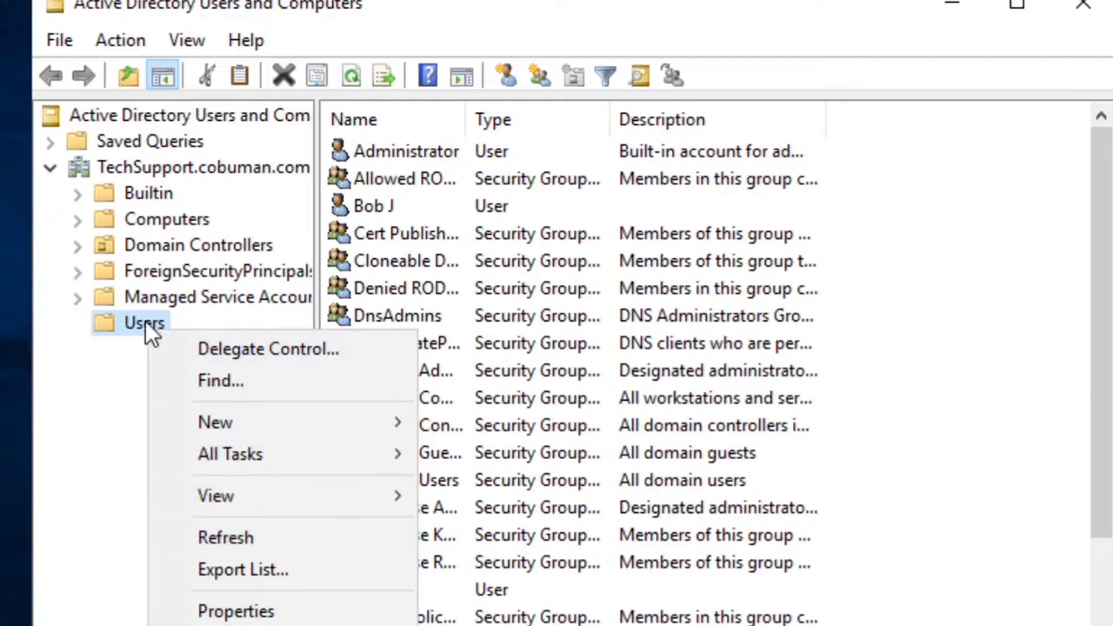
pyautogui.click(205, 374)
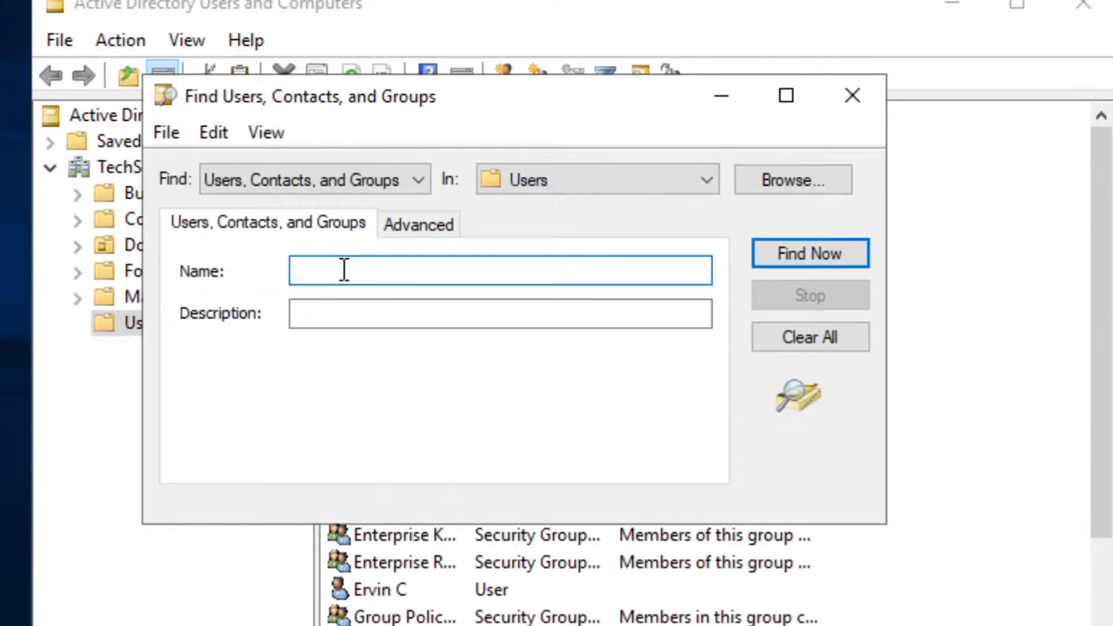
pyautogui.click(793, 259)
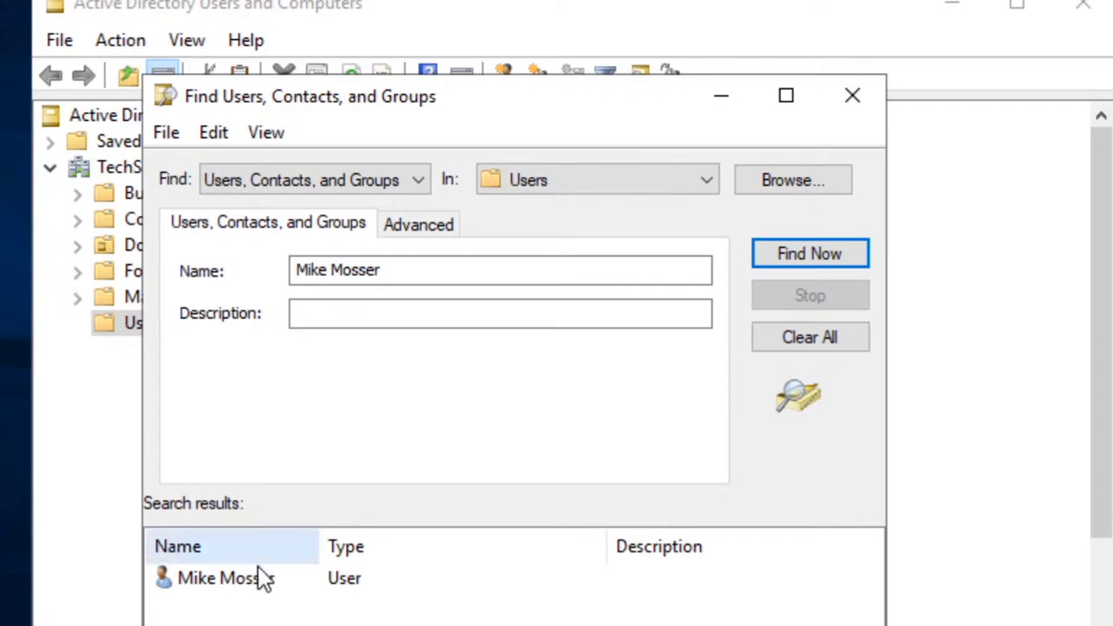
pyautogui.click(254, 595)
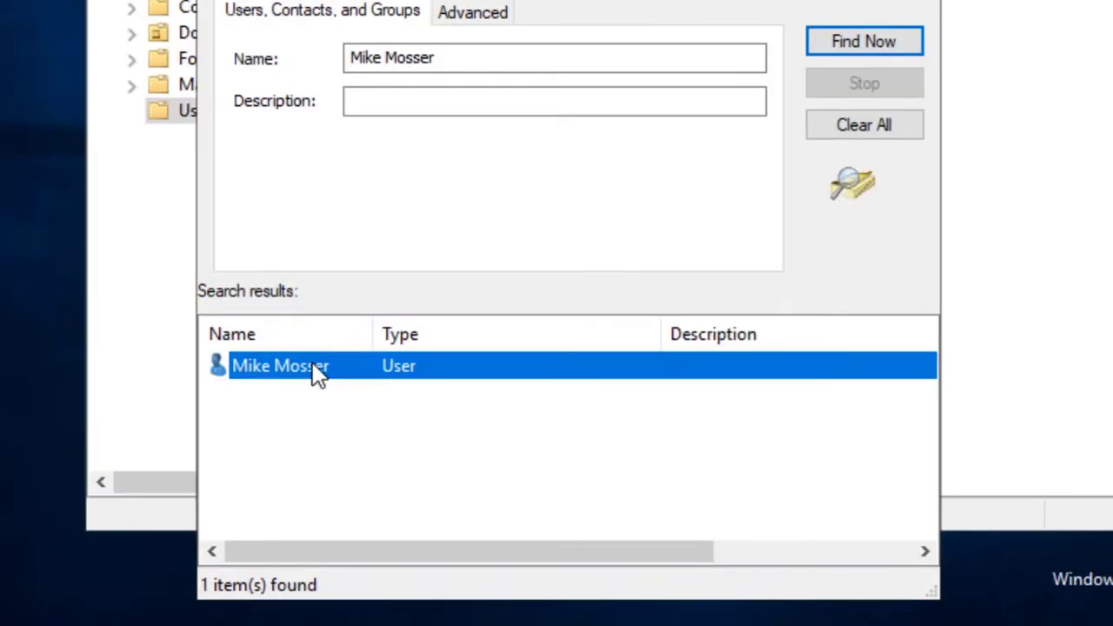
pyautogui.rightClick(318, 372)
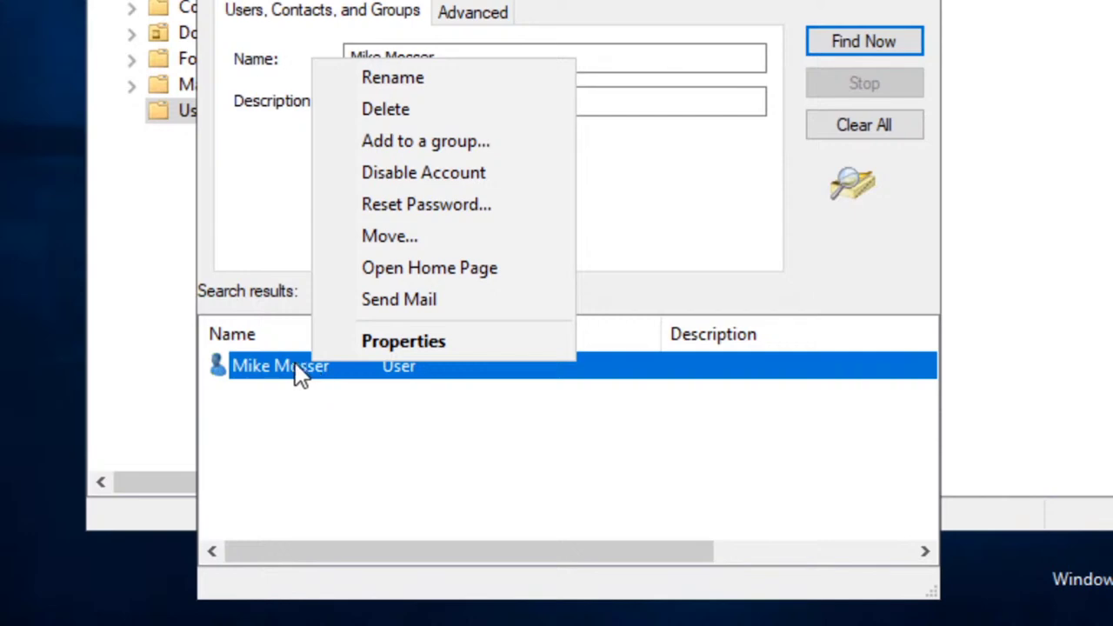
pyautogui.click(426, 201)
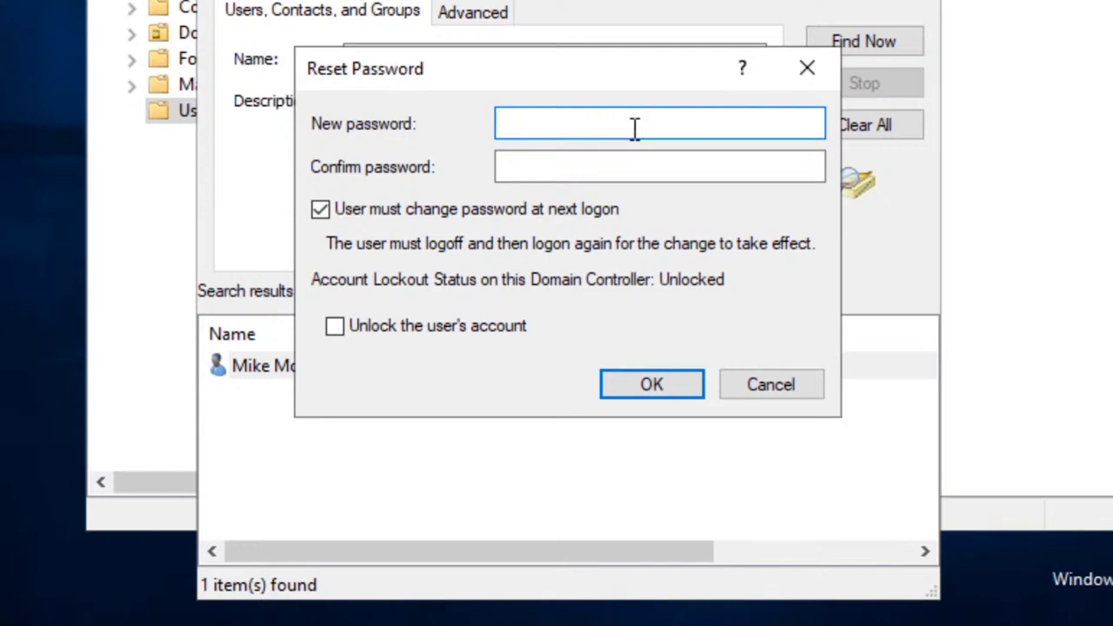
# Step: Enter and confirm the new password for the requester's account
pyautogui.write('*************')
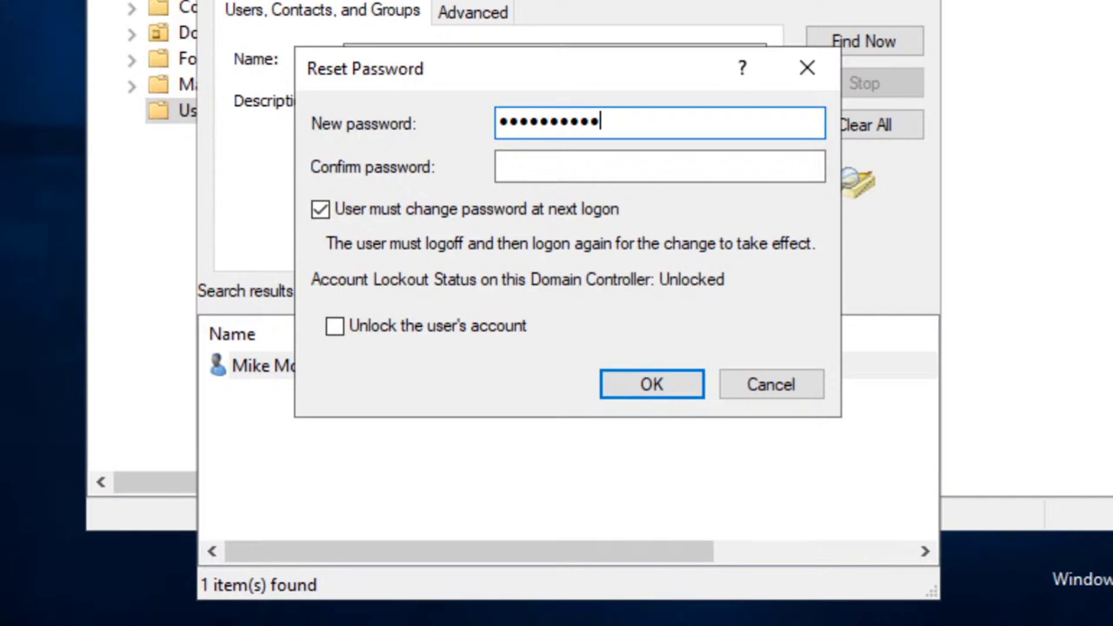
pyautogui.press('Tab')
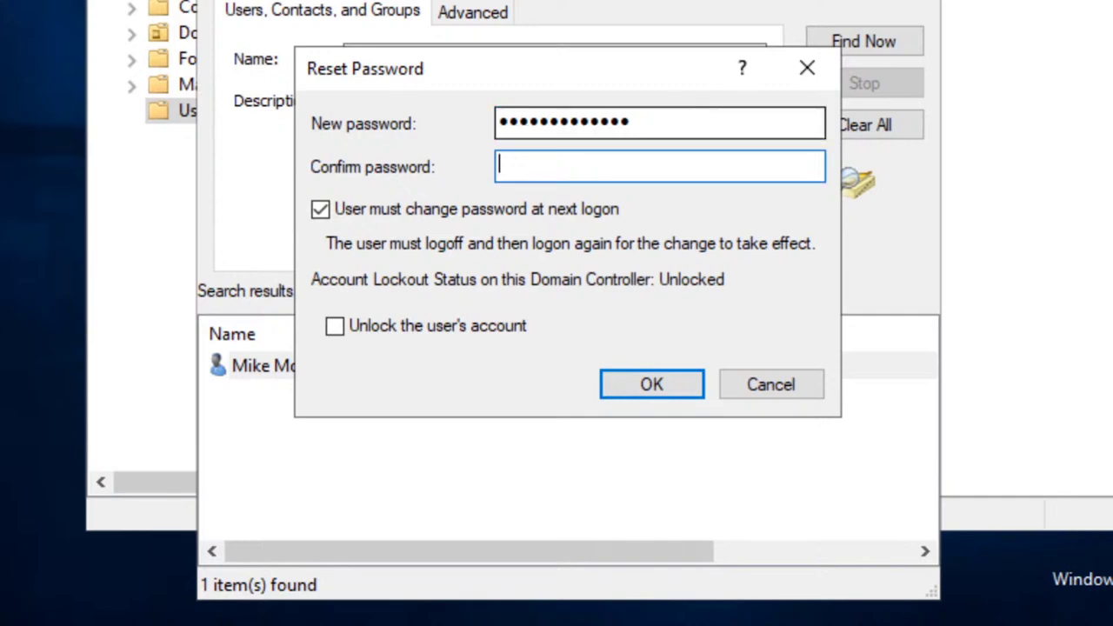
pyautogui.write('***********')
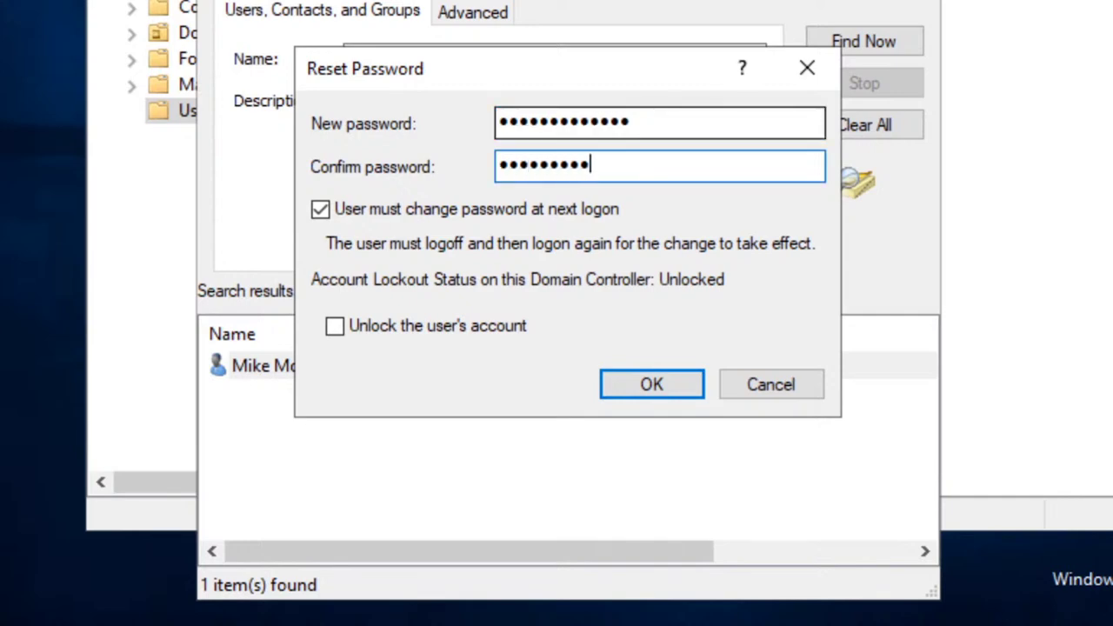
pyautogui.write('**')
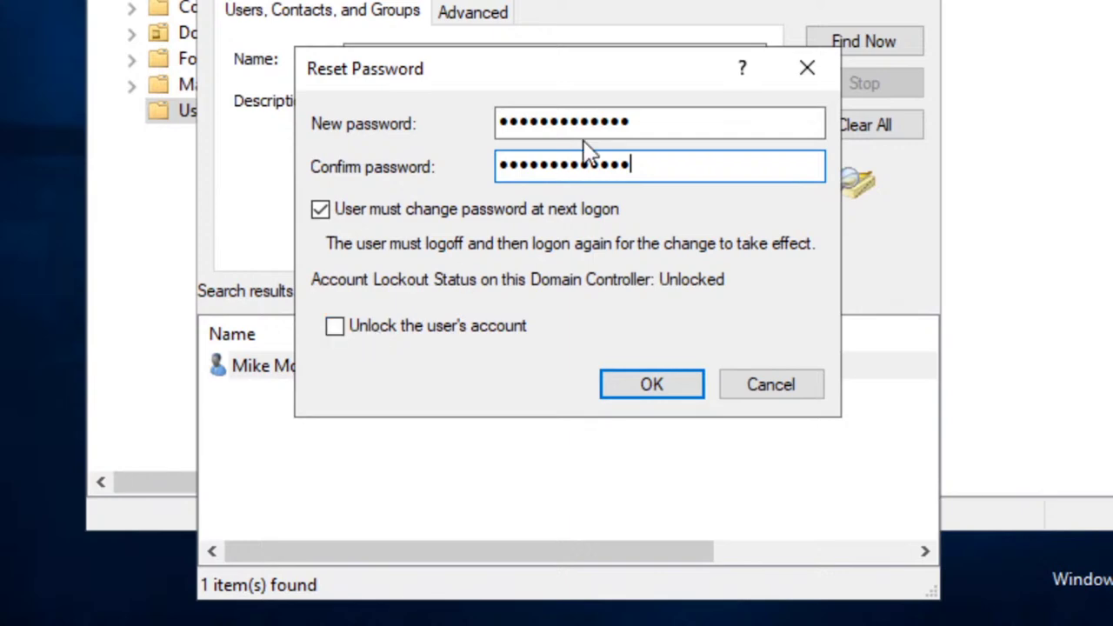
pyautogui.click(649, 123)
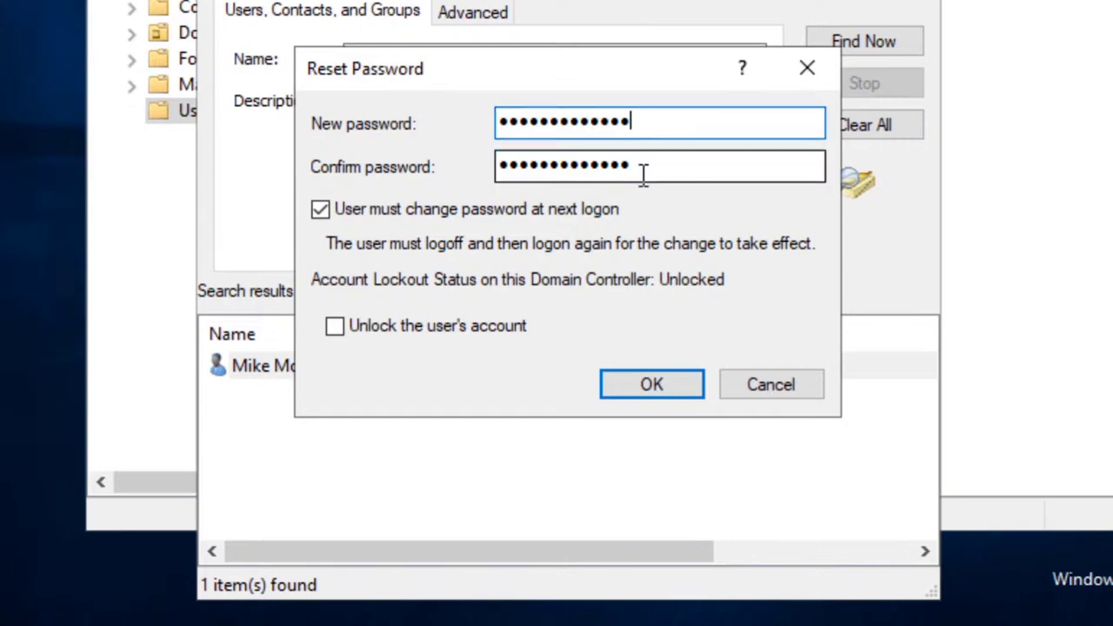
pyautogui.click(652, 165)
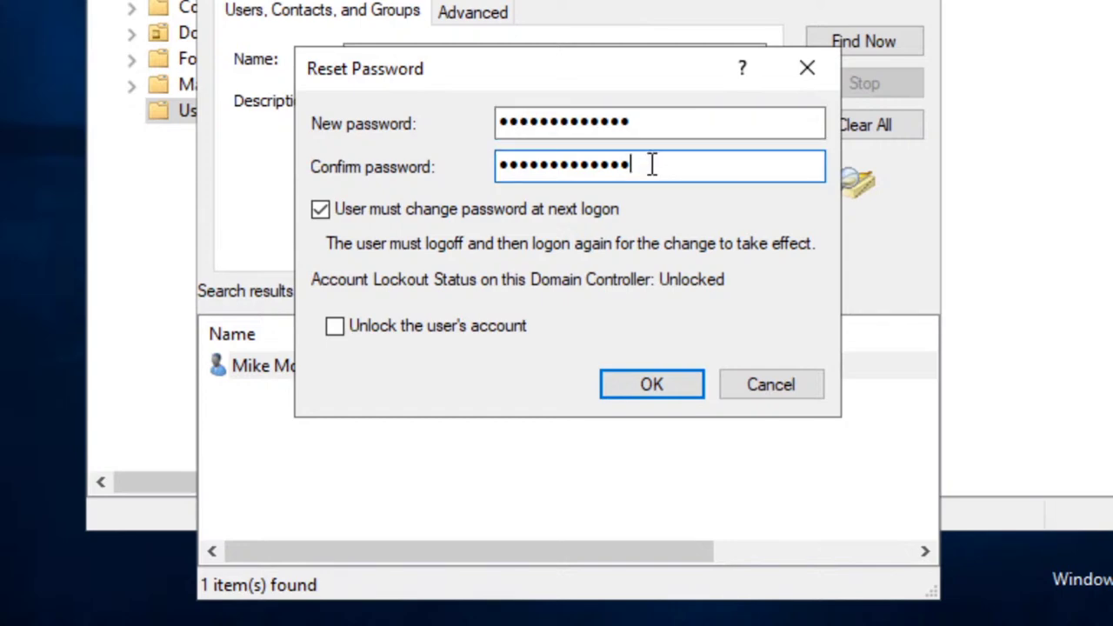
pyautogui.click(663, 122)
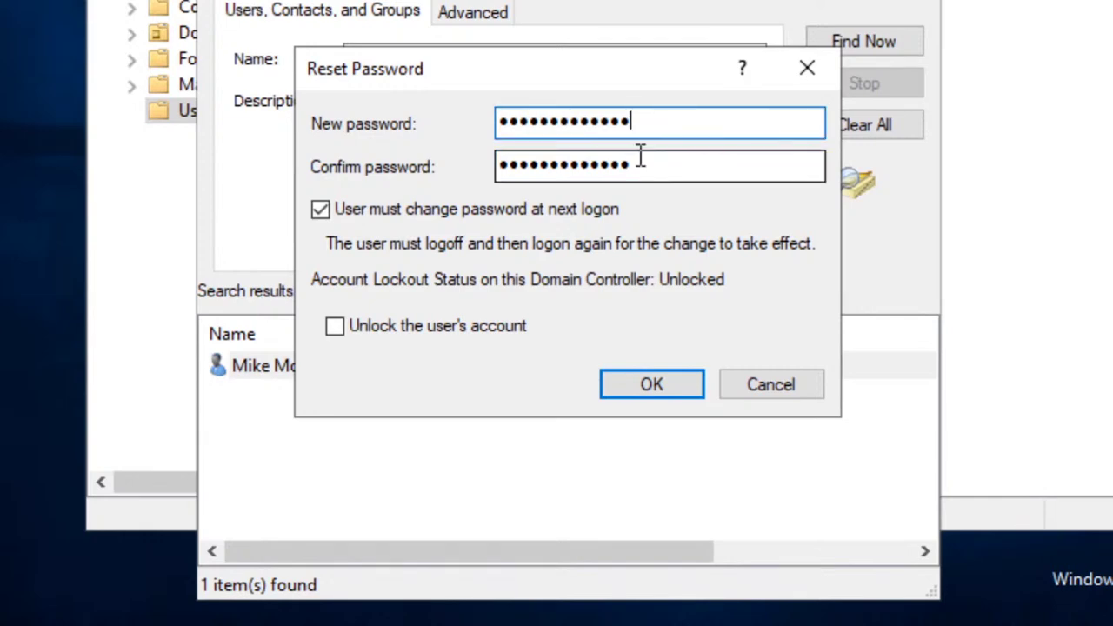
pyautogui.click(640, 159)
pyautogui.click(653, 122)
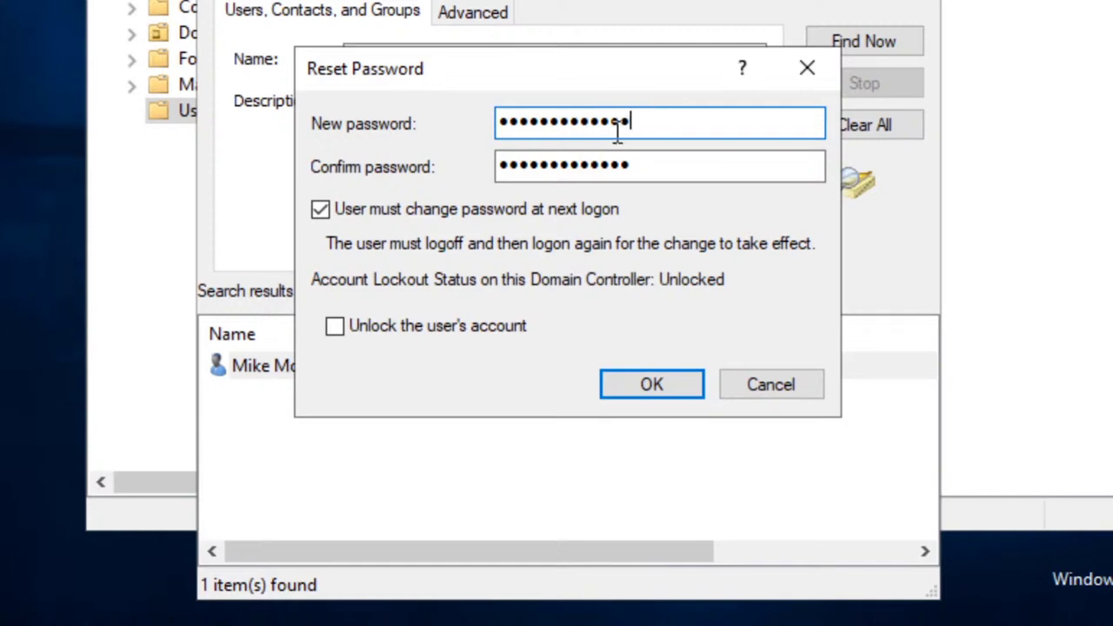
pyautogui.click(635, 164)
pyautogui.click(658, 127)
# Step: Tick Unlock the user's account, apply the reset and dismiss the confirmation
pyautogui.click(338, 329)
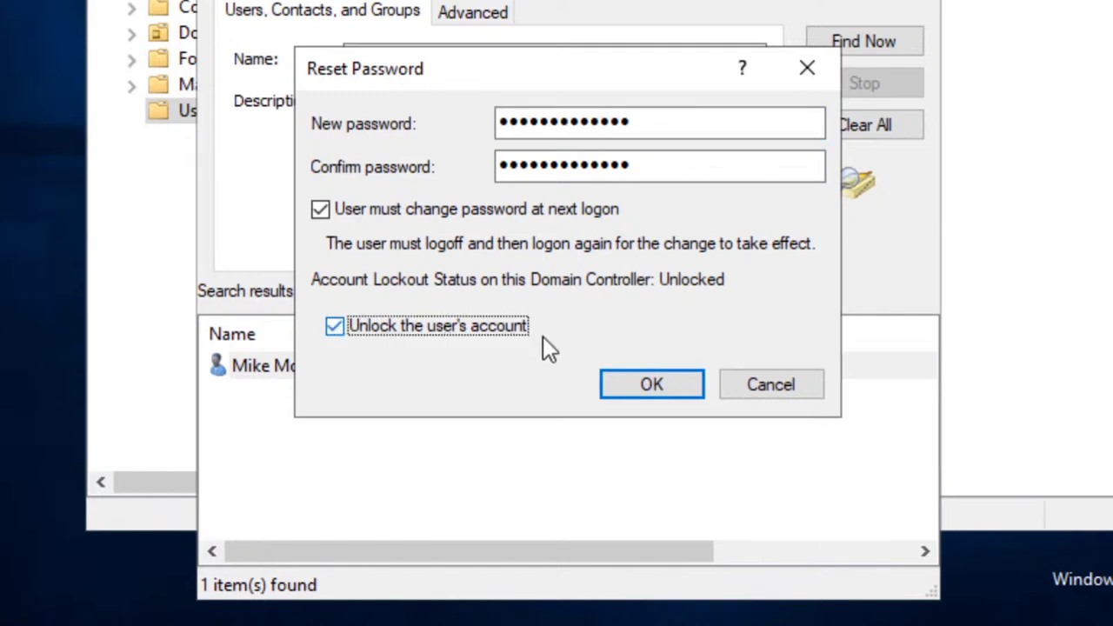
pyautogui.click(628, 384)
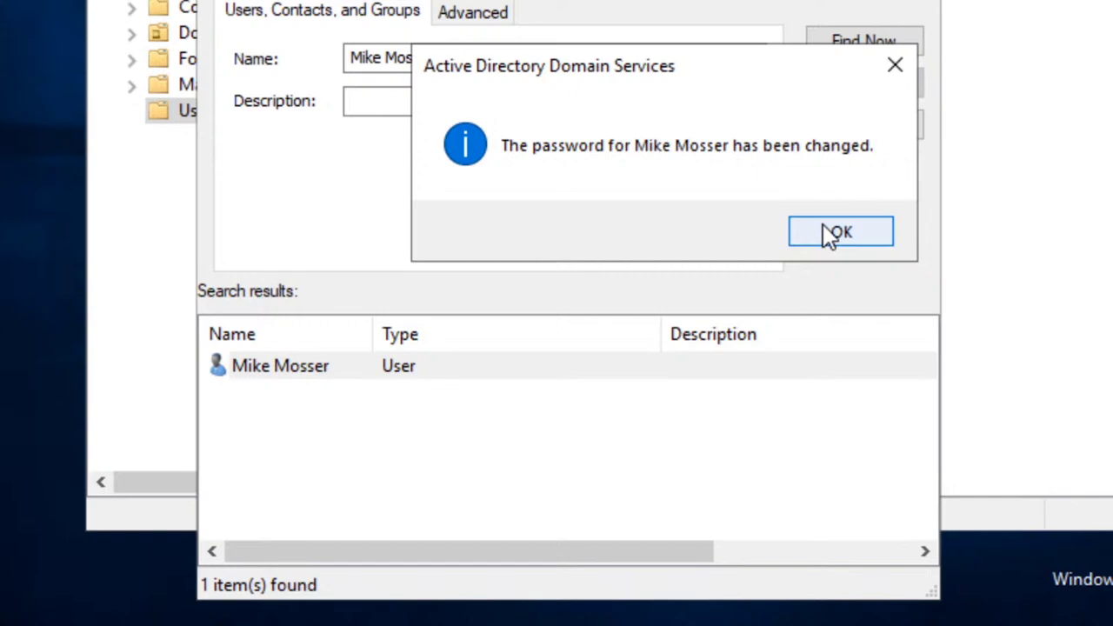
pyautogui.click(827, 234)
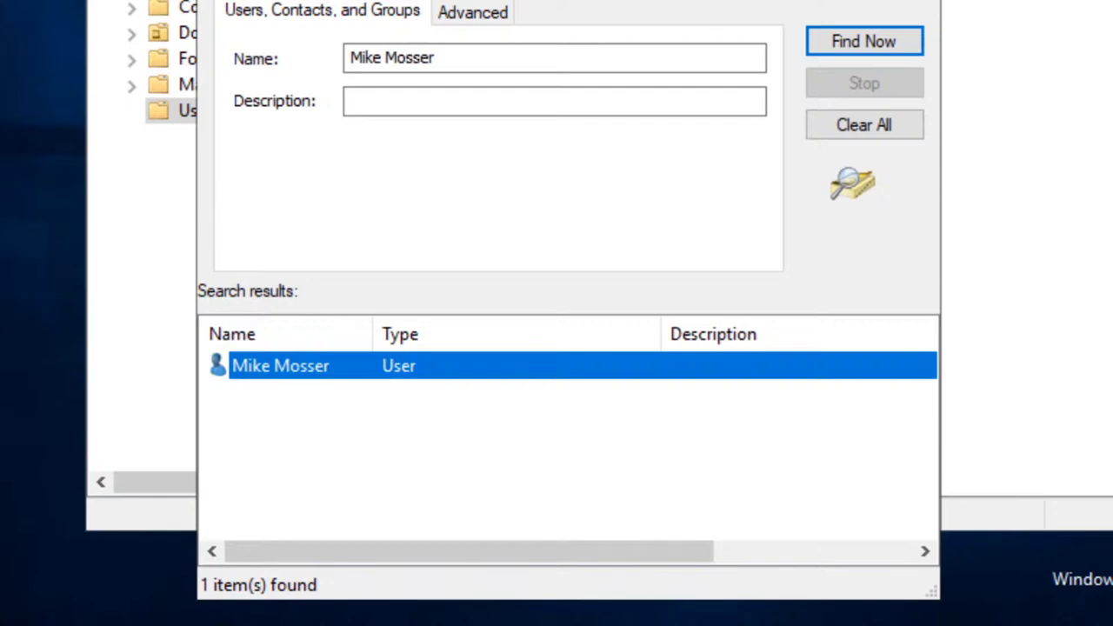
# Step: Lock the server session, send Ctrl+Alt+Del to show the sign-in prompt, and return to Jira
pyautogui.click(30, 618)
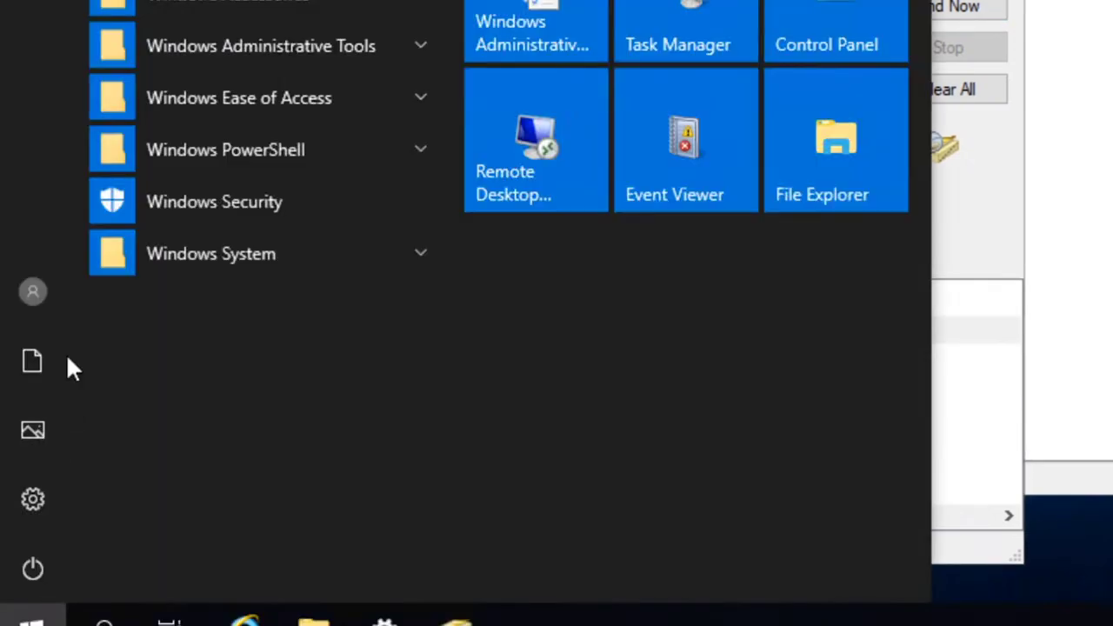
pyautogui.click(35, 283)
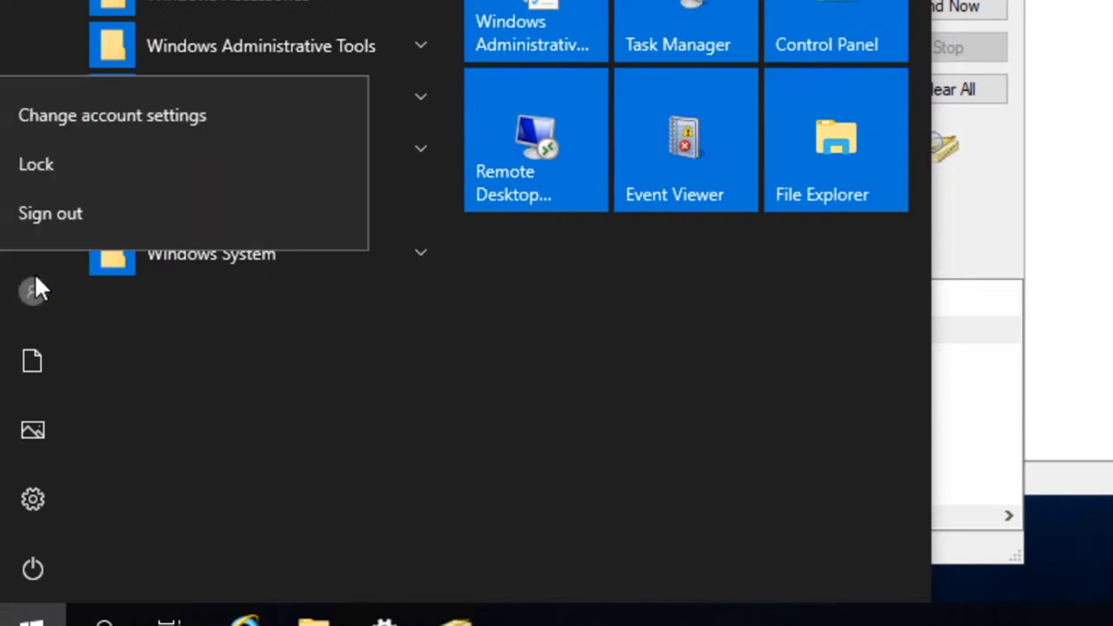
pyautogui.click(92, 166)
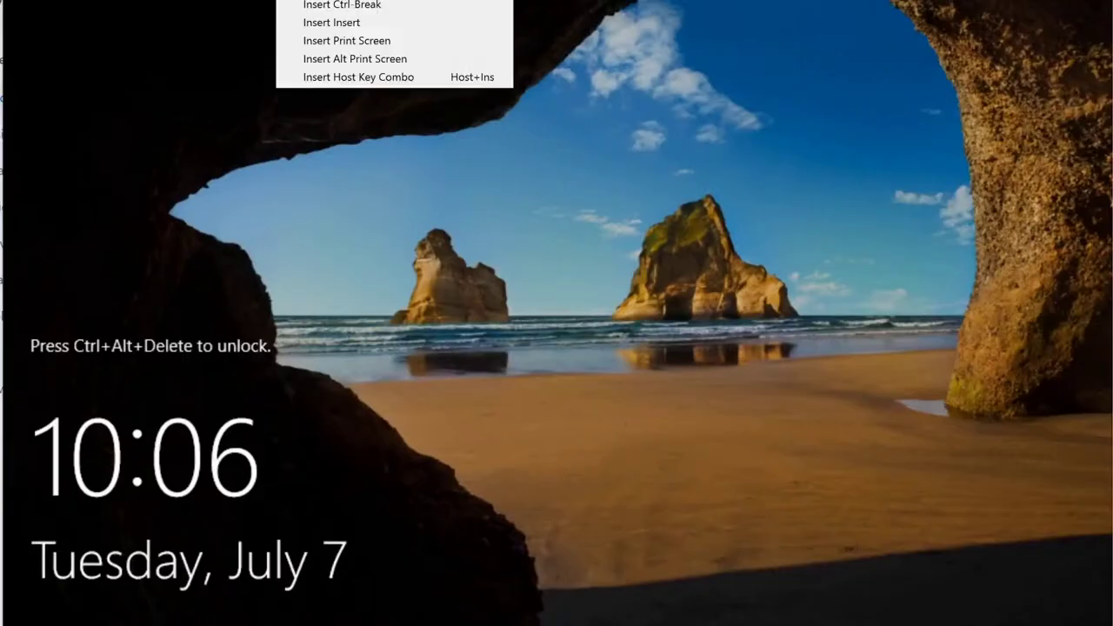
pyautogui.hotkey('ctrl', 'alt', 'Delete')
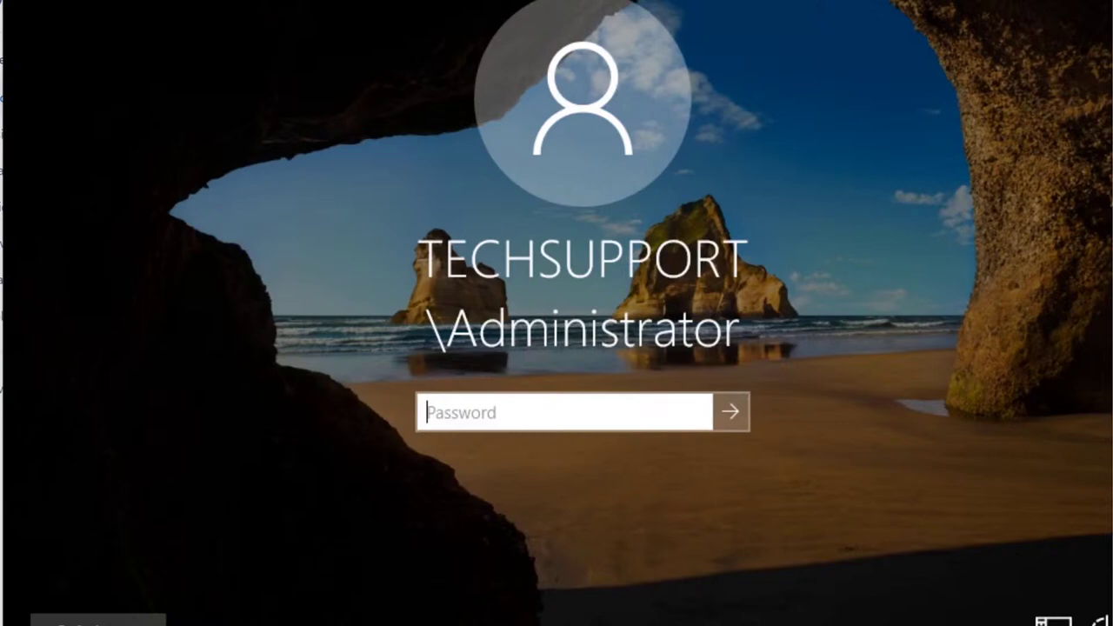
pyautogui.click(124, 36)
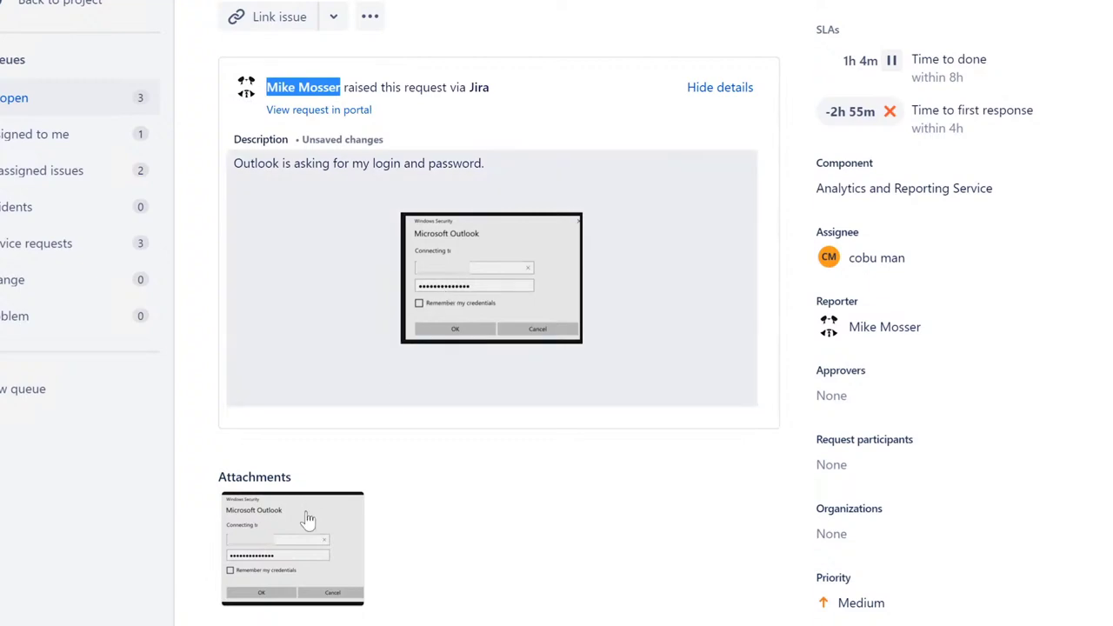
# Step: Enlarge the attached Outlook screenshot on ISD-25 to review it
pyautogui.moveTo(309, 520)
pyautogui.click(333, 500)
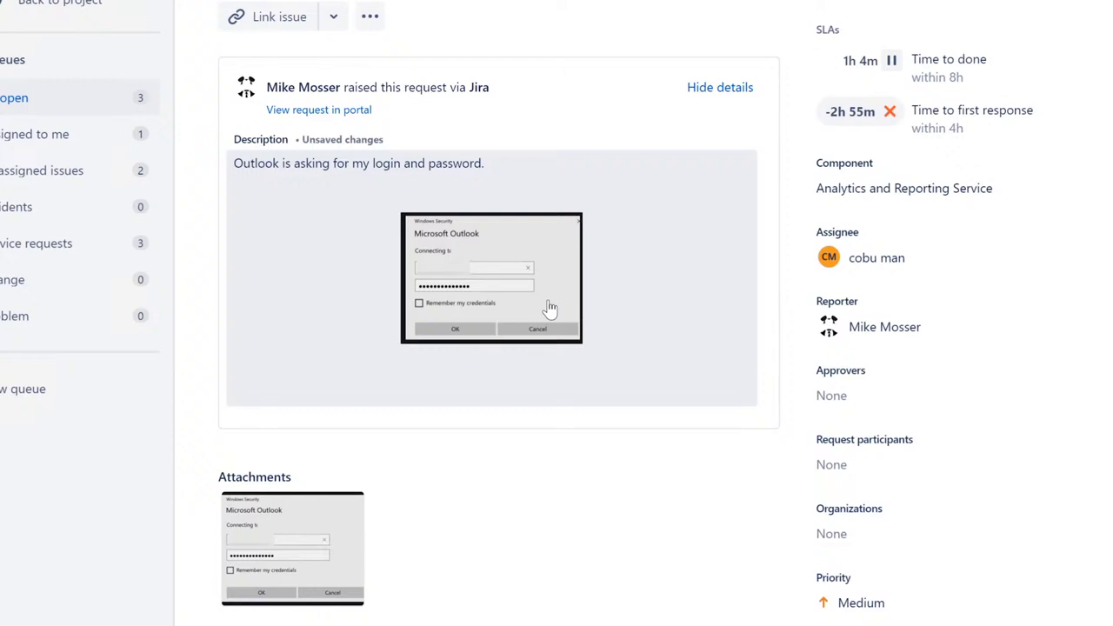
pyautogui.click(525, 443)
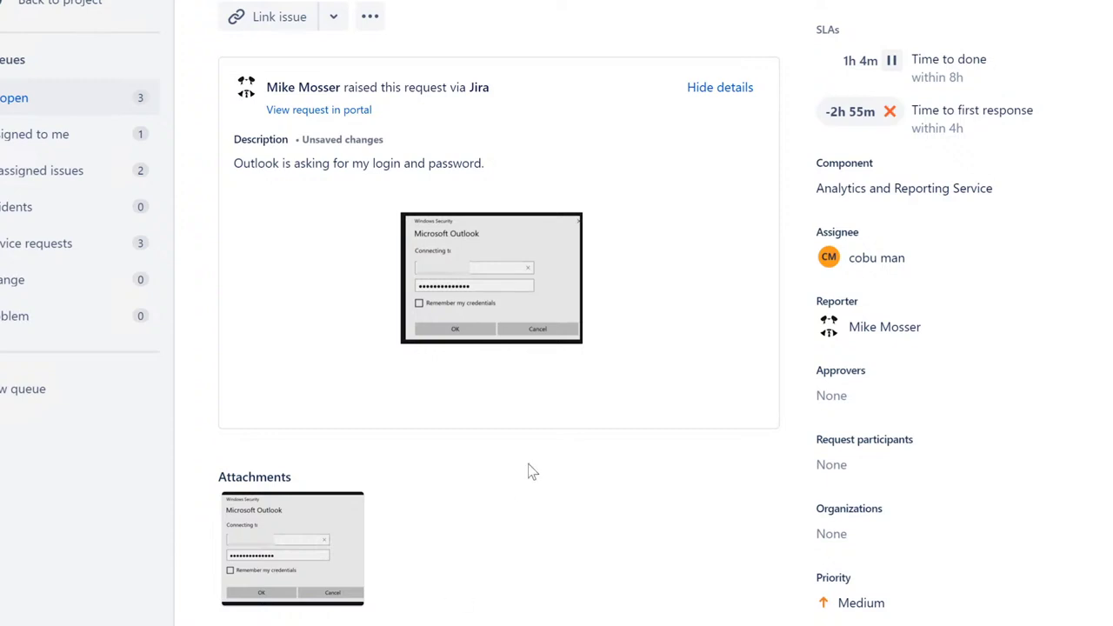
# Step: Post an internal note 'Resolved issue by password reset.' signed with the agent's name
pyautogui.scroll(-3, 530, 470)
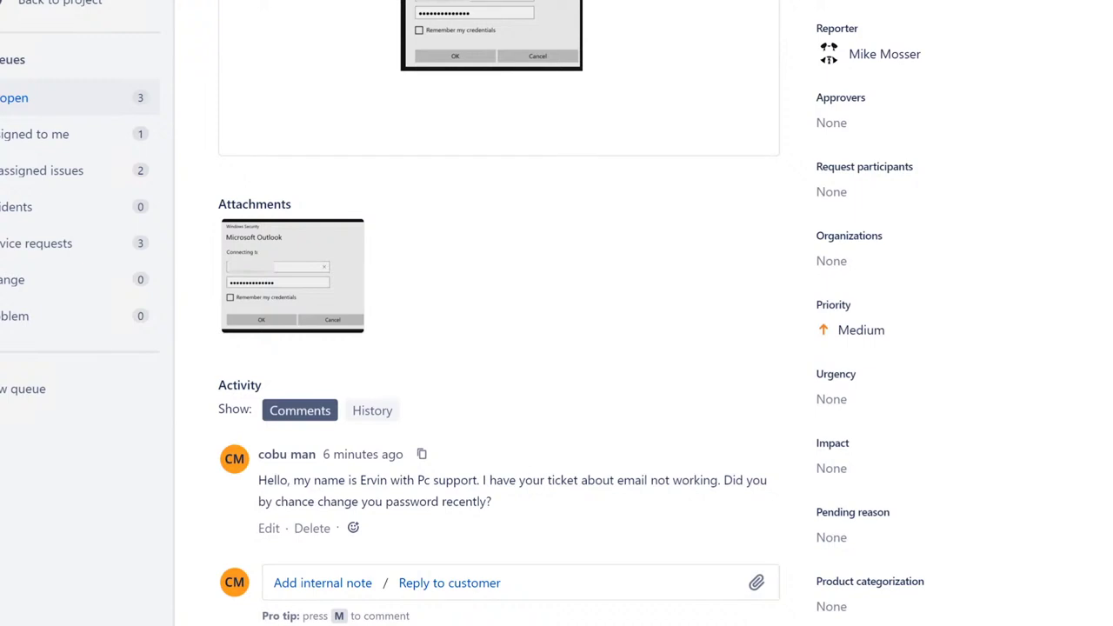
pyautogui.click(442, 584)
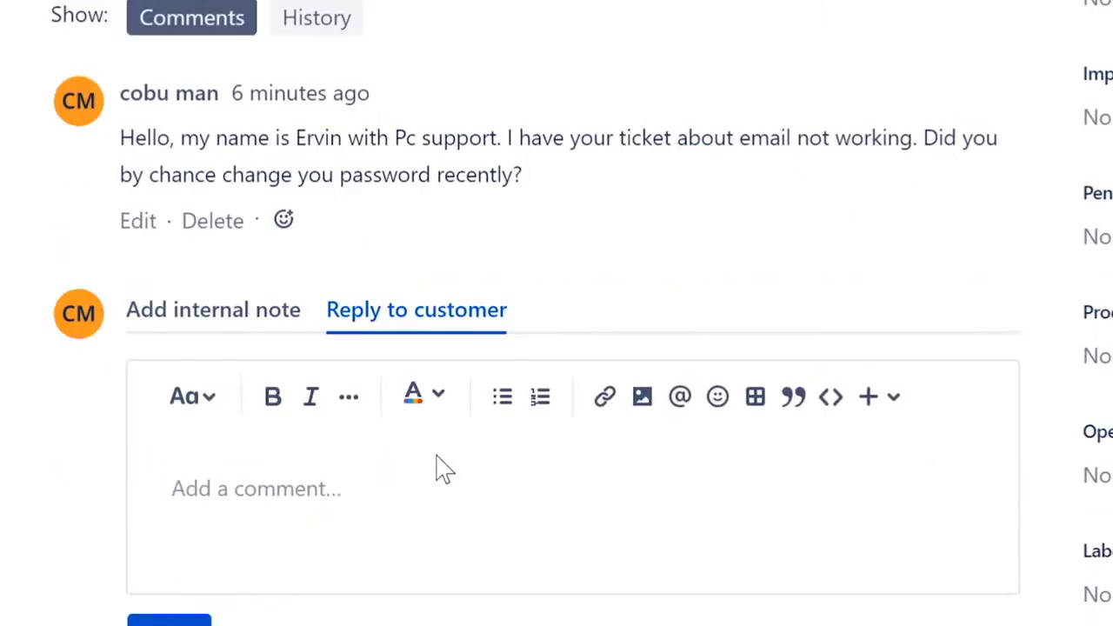
pyautogui.click(255, 323)
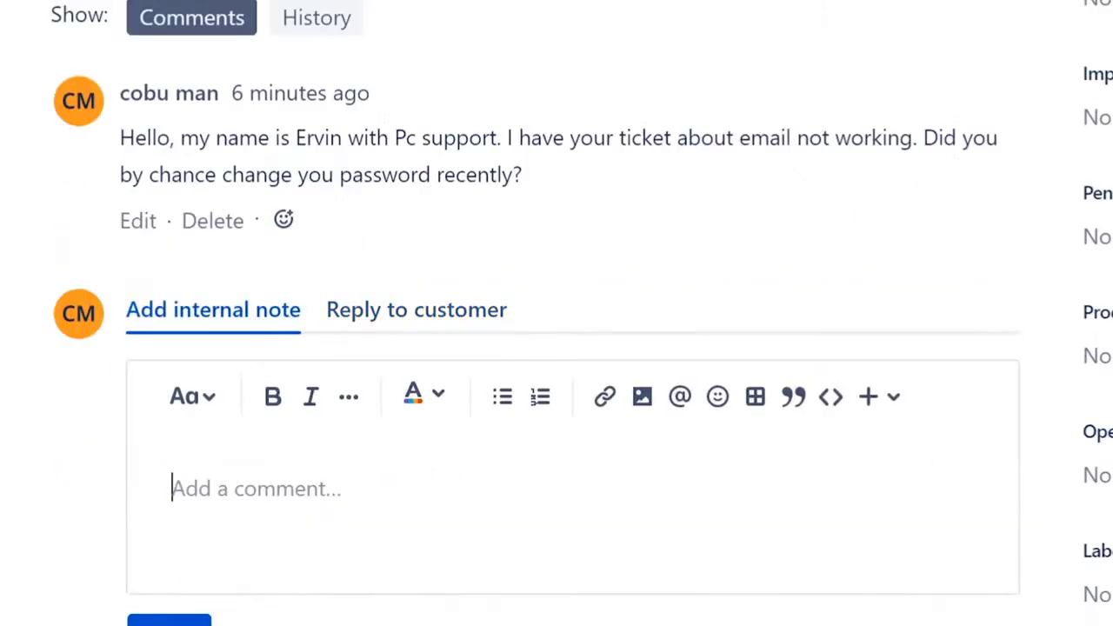
pyautogui.click(470, 535)
pyautogui.write('REso')
pyautogui.press('BackSpace')
pyautogui.press('BackSpace')
pyautogui.press('BackSpace')
pyautogui.write('eso')
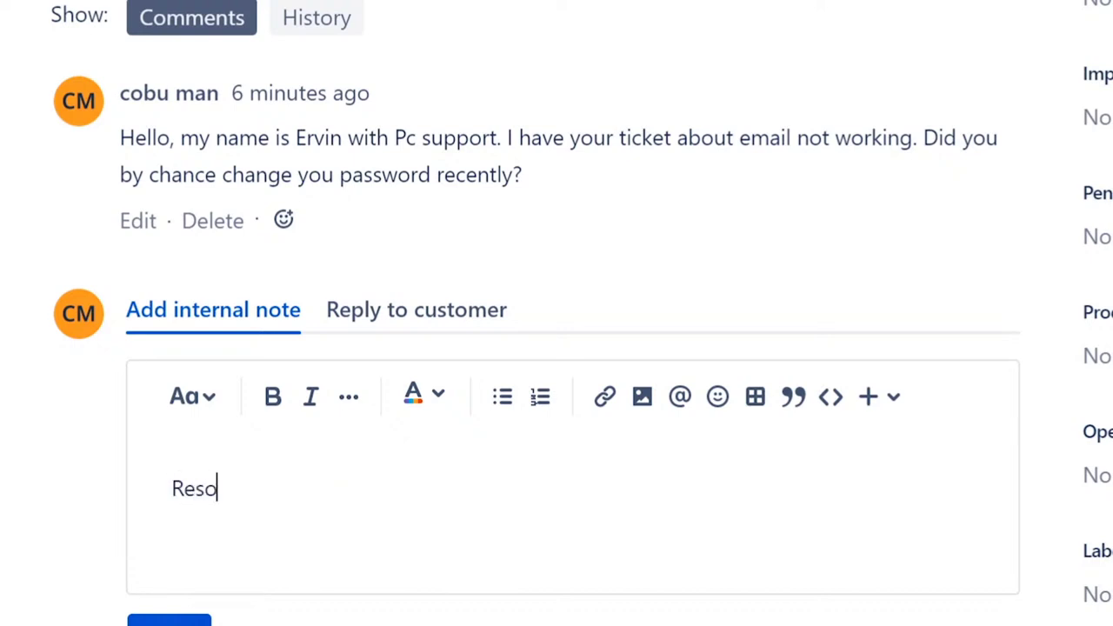
pyautogui.write('lved issue by')
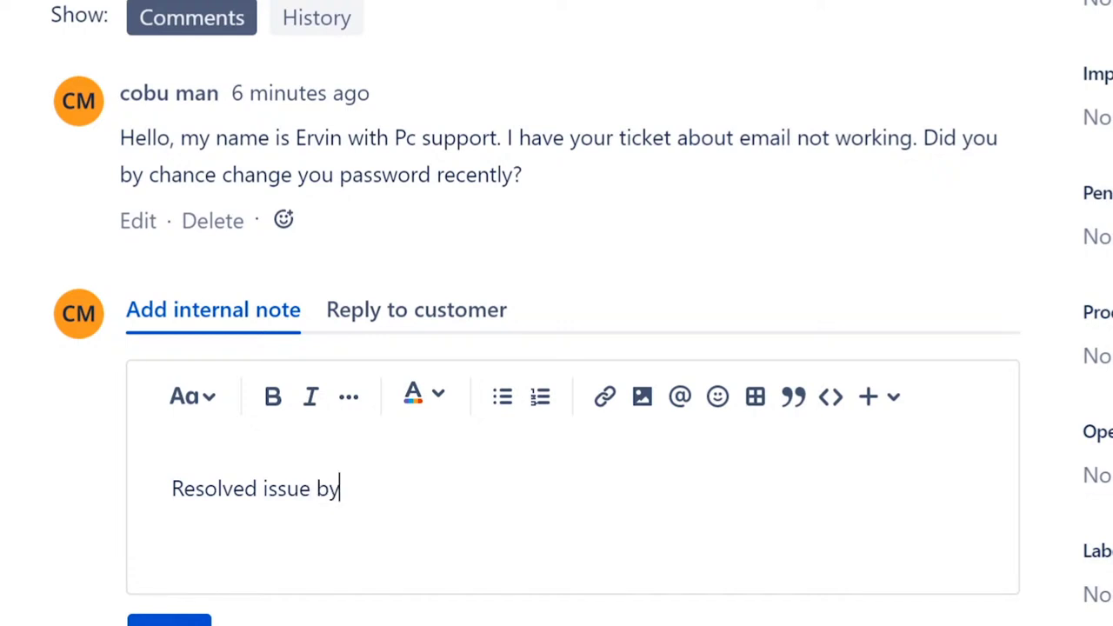
pyautogui.write(' passwor')
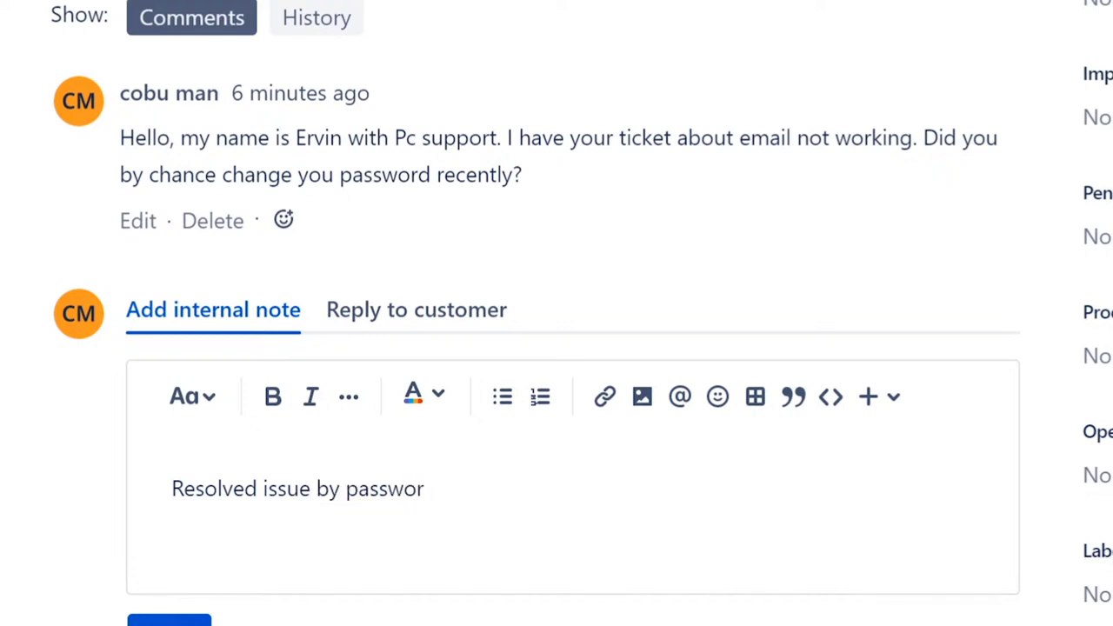
pyautogui.write('d reset. E')
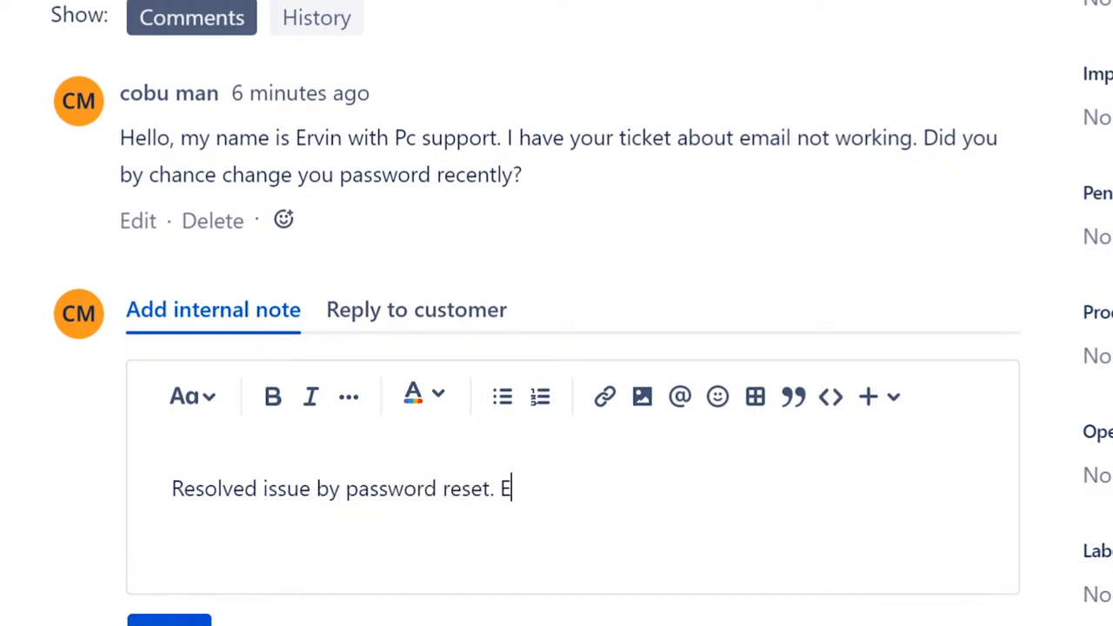
pyautogui.write('rvin')
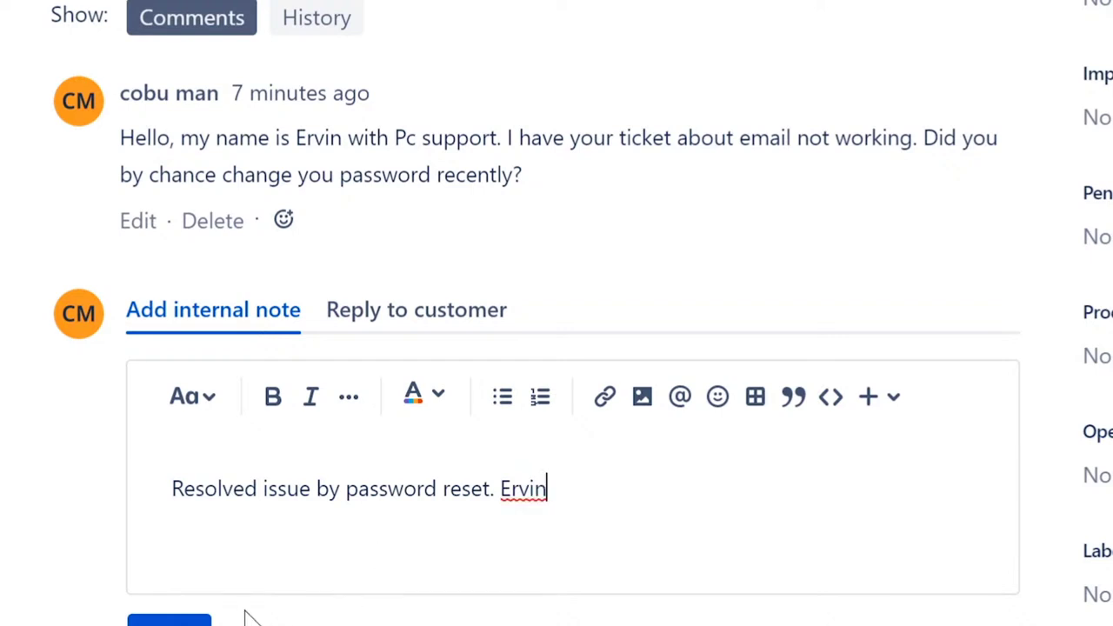
pyautogui.click(168, 621)
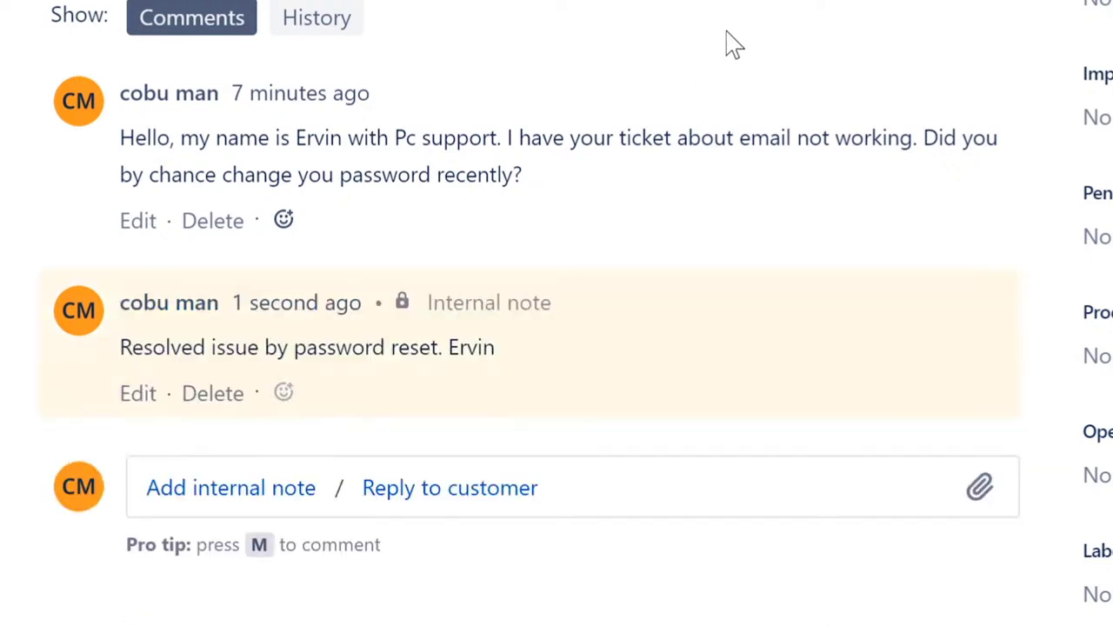
pyautogui.scroll(5, 726, 44)
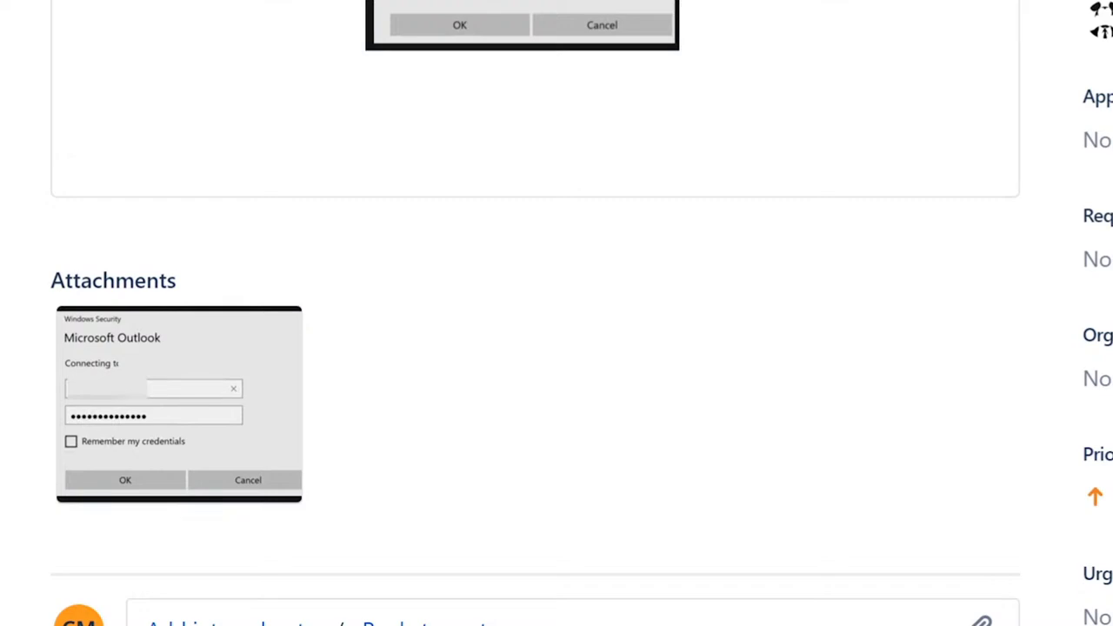
pyautogui.scroll(10, 556, 313)
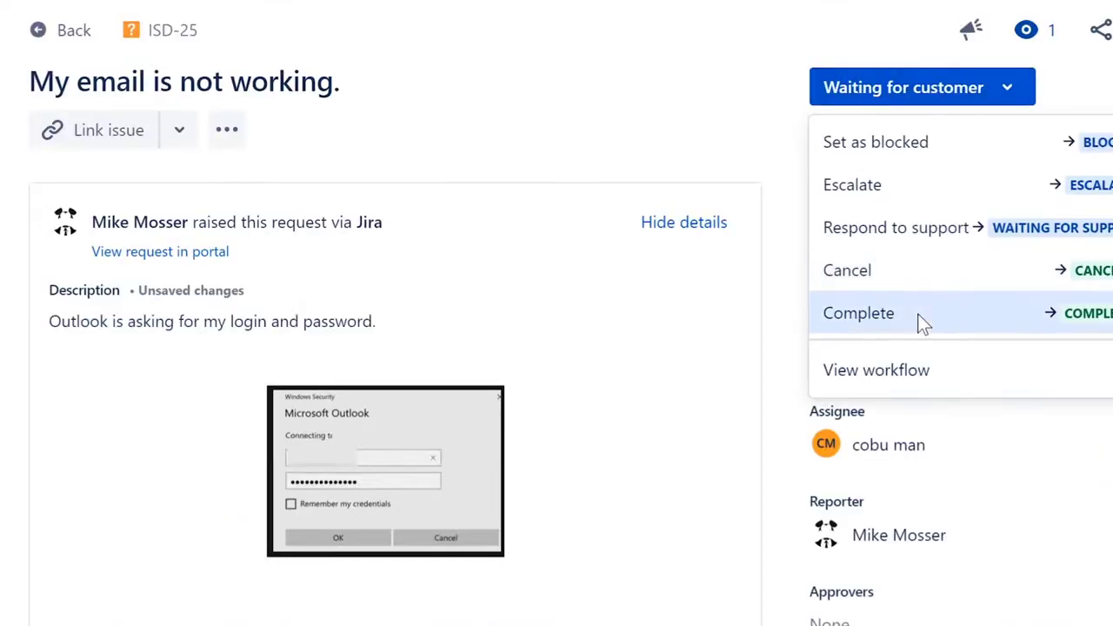
# Step: Set ISD-25 to Completed, return to the All open queue and open ISD-26
pyautogui.click(917, 314)
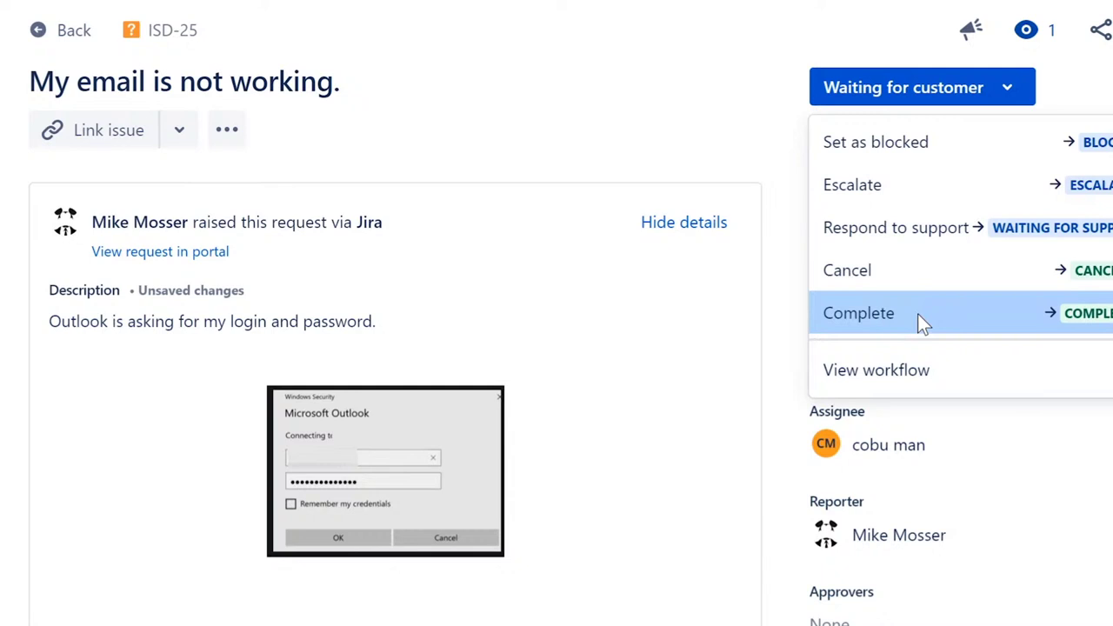
pyautogui.click(75, 33)
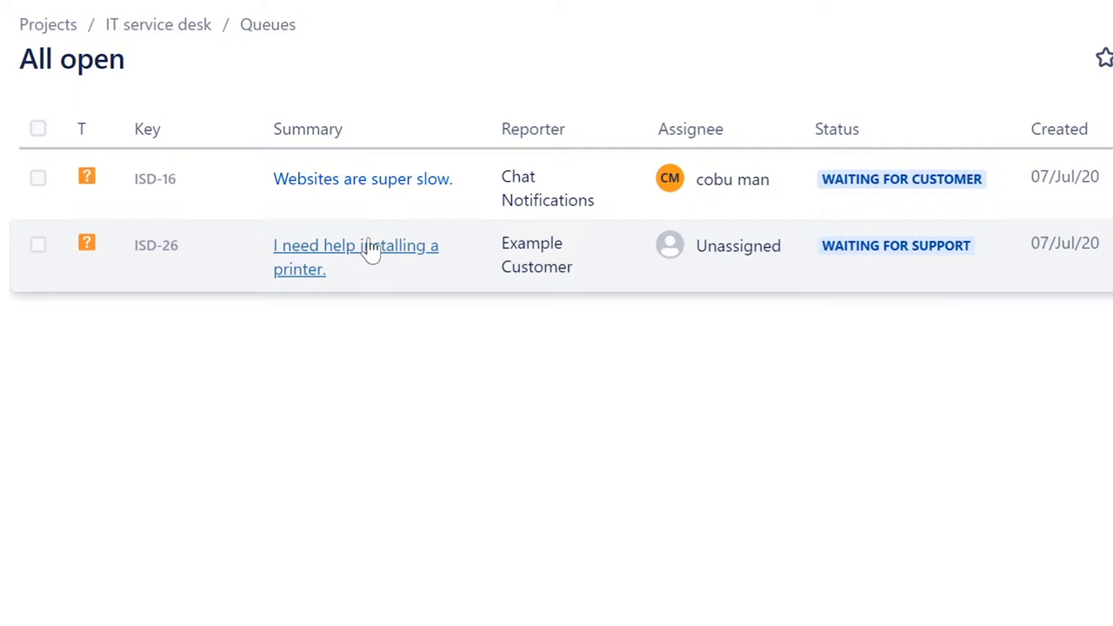
pyautogui.click(371, 250)
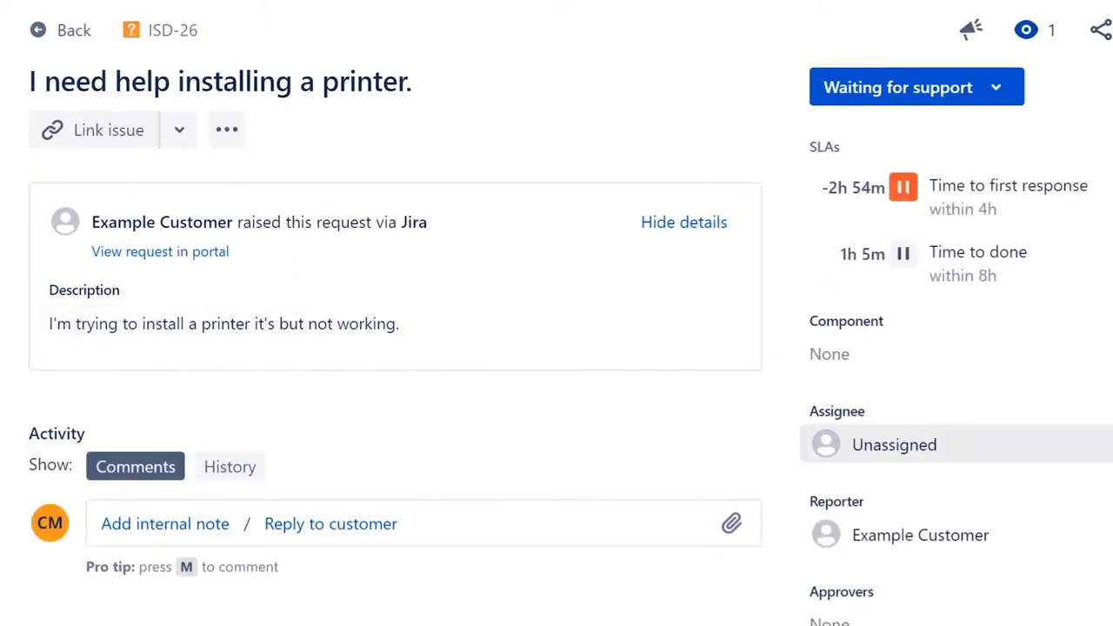
# Step: Assign ISD-26 to the support agent and highlight the title and description to review them
pyautogui.click(910, 445)
pyautogui.click(912, 513)
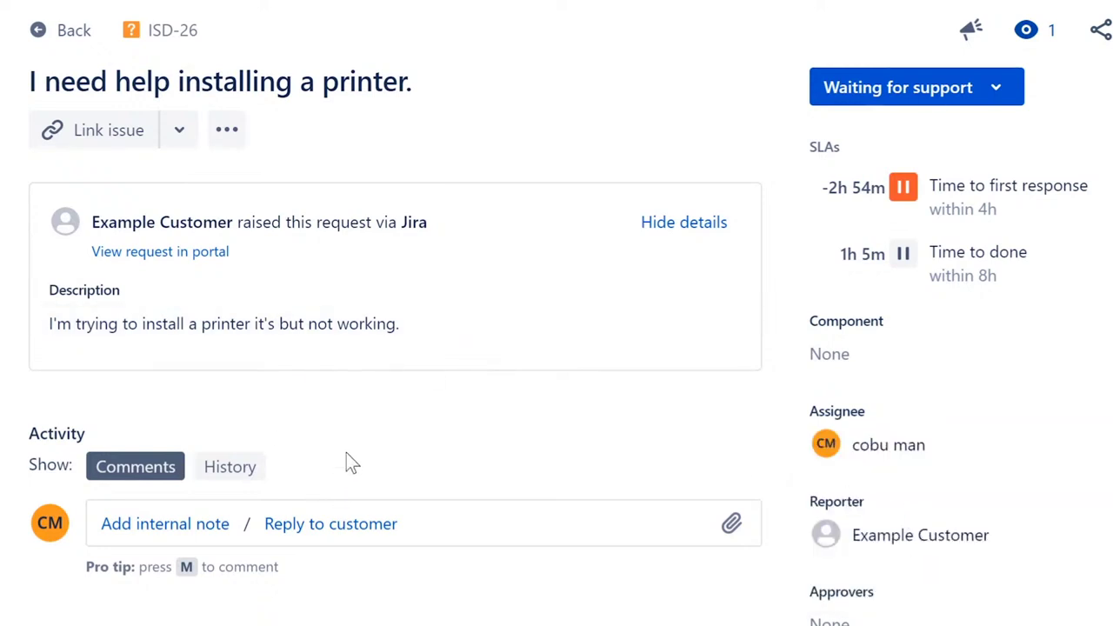
pyautogui.moveTo(412, 82); pyautogui.dragTo(49, 78)
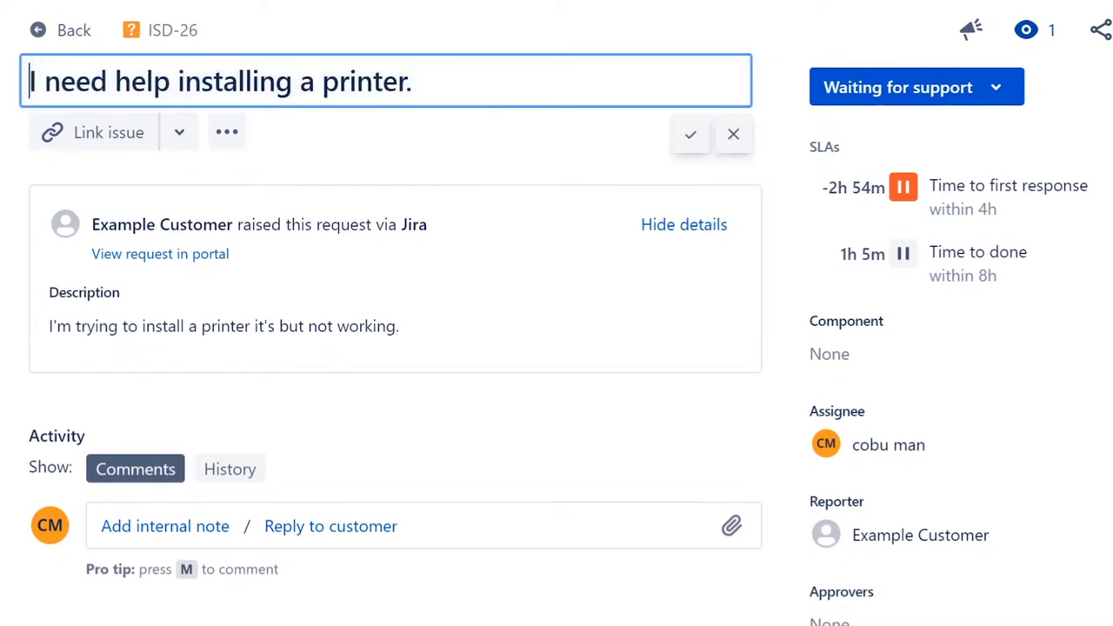
pyautogui.click(50, 325)
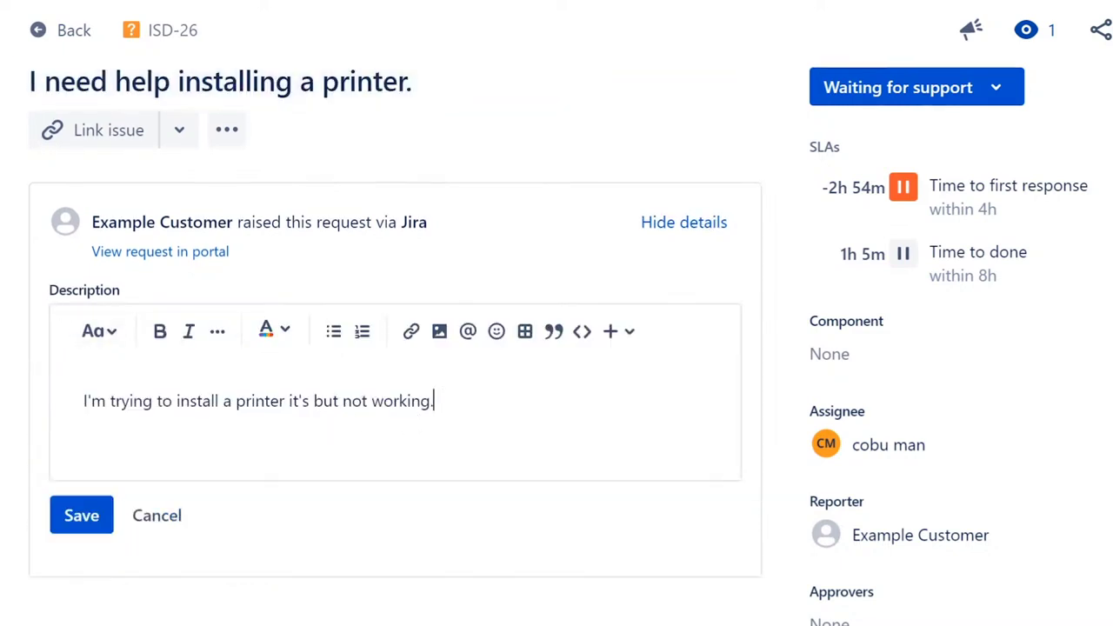
pyautogui.moveTo(434, 401); pyautogui.dragTo(79, 380)
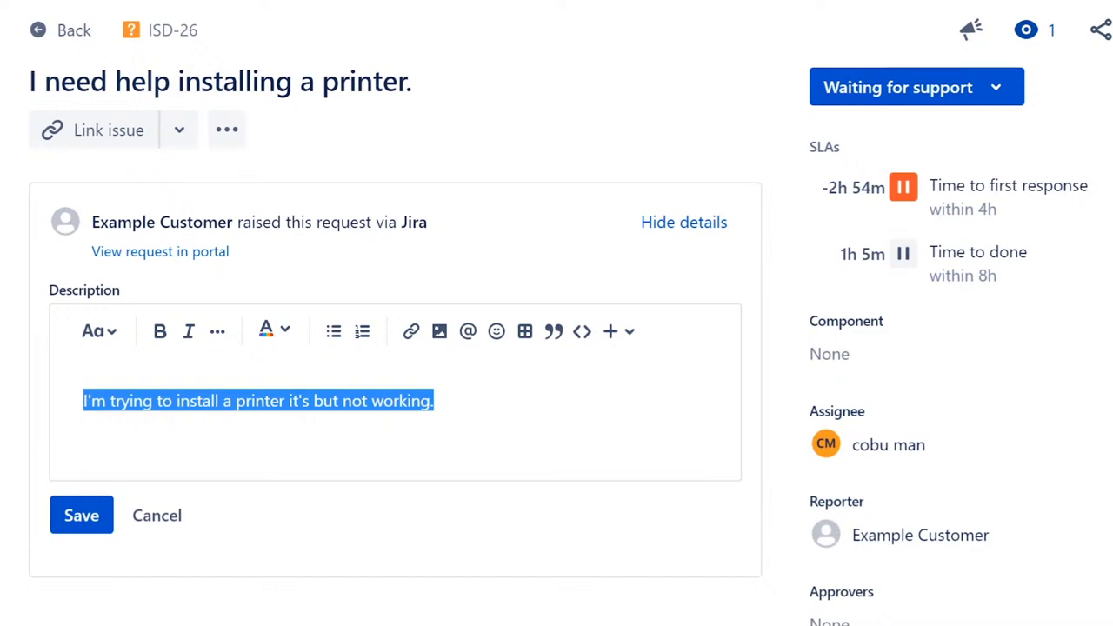
pyautogui.click(434, 401)
pyautogui.moveTo(434, 401); pyautogui.dragTo(80, 411)
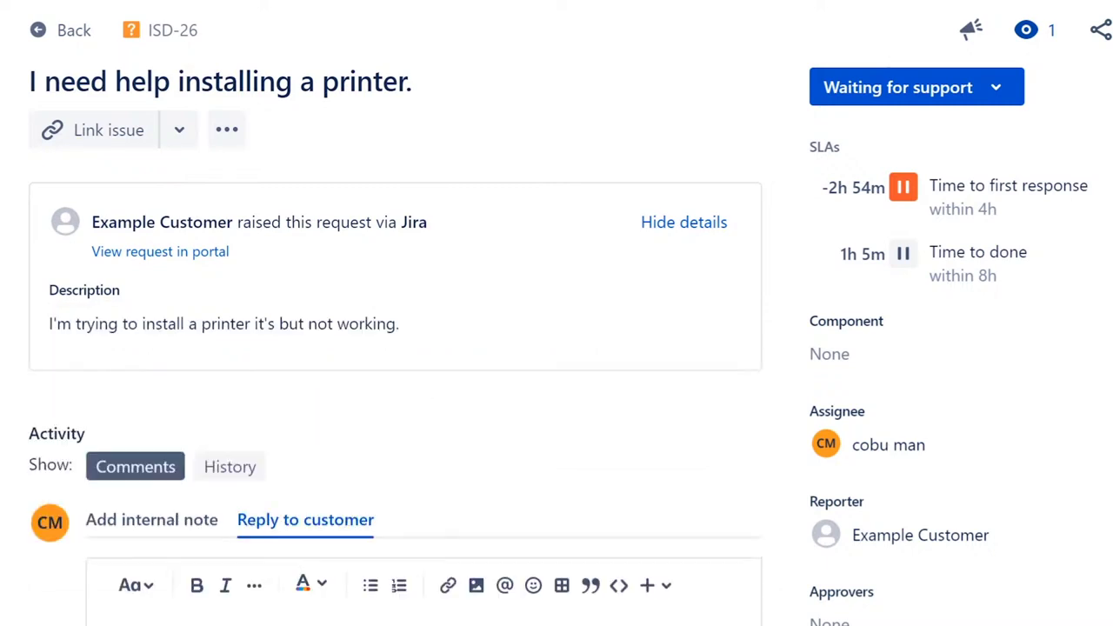
# Step: Draft a Help Desk greeting asking 'What kind of printer are you trying to add? Local printer or Network printer?'
pyautogui.click(363, 362)
pyautogui.write('Hel')
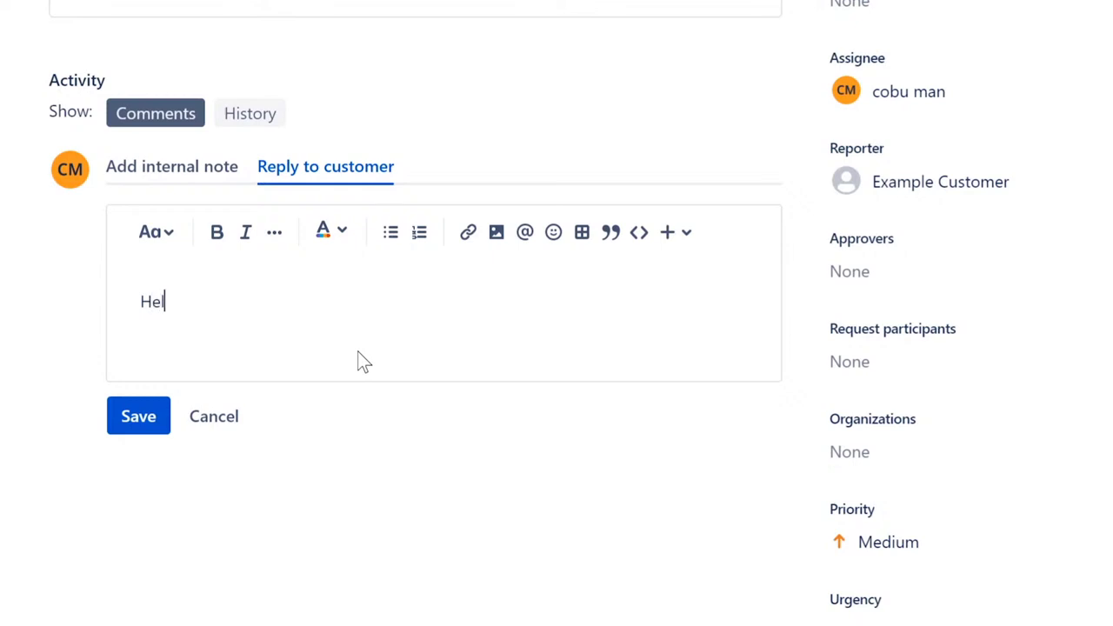
pyautogui.write('lo, my name is Er')
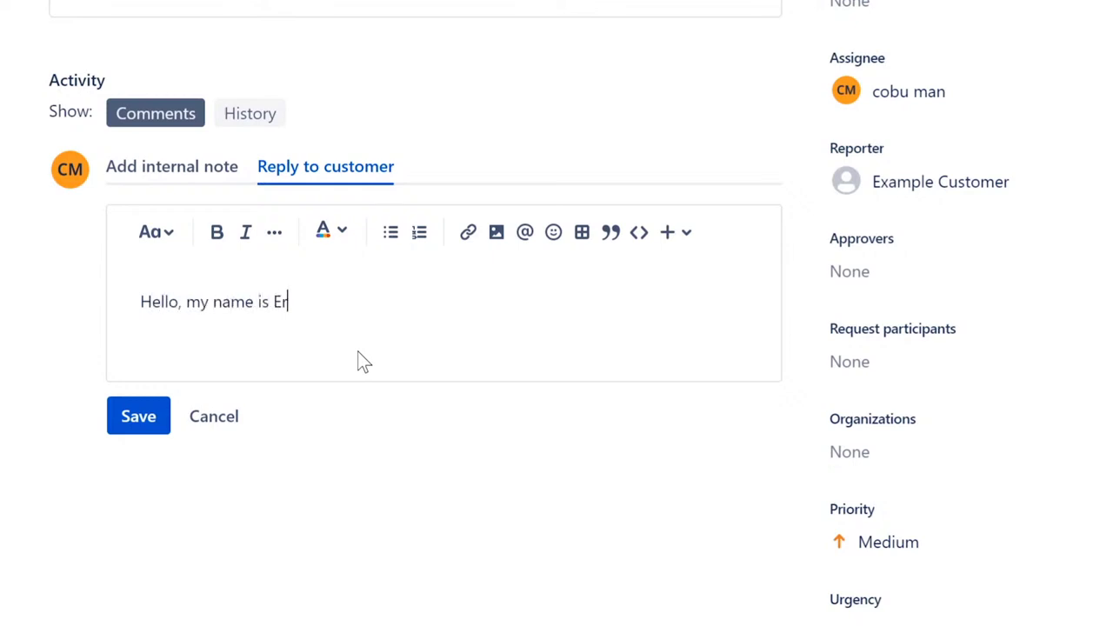
pyautogui.write('vin with Help Desk. ')
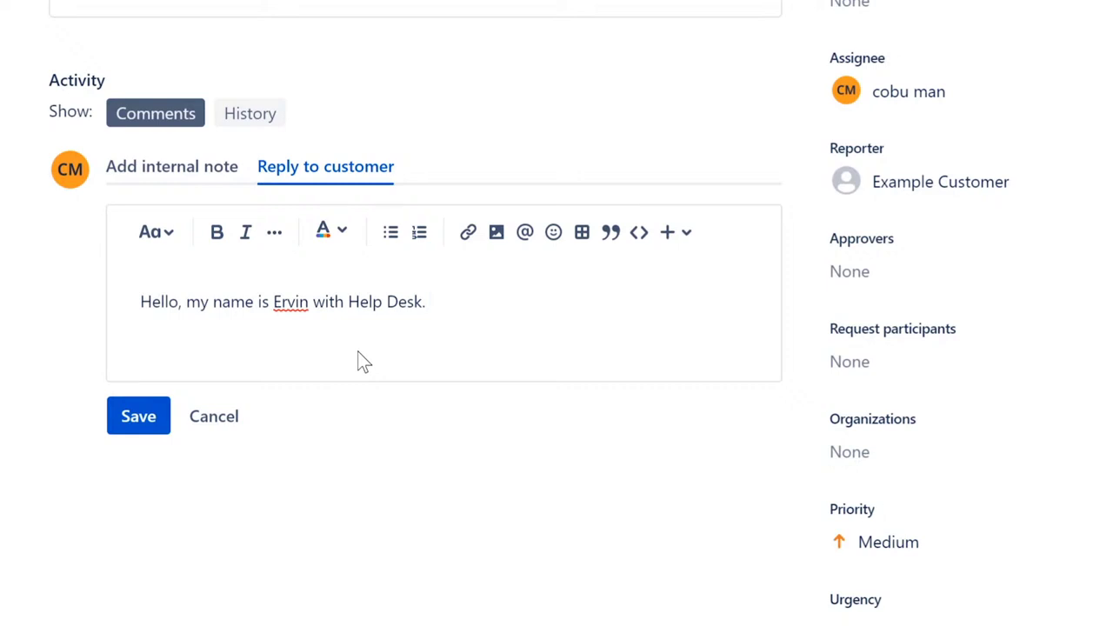
pyautogui.write('What kind of ')
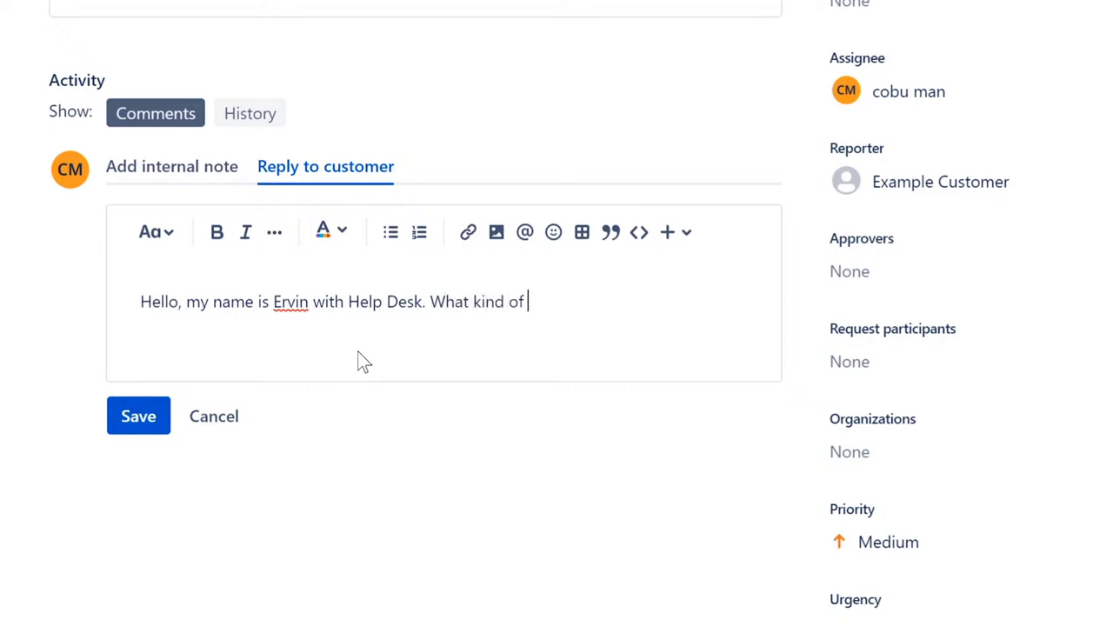
pyautogui.write('printer are ')
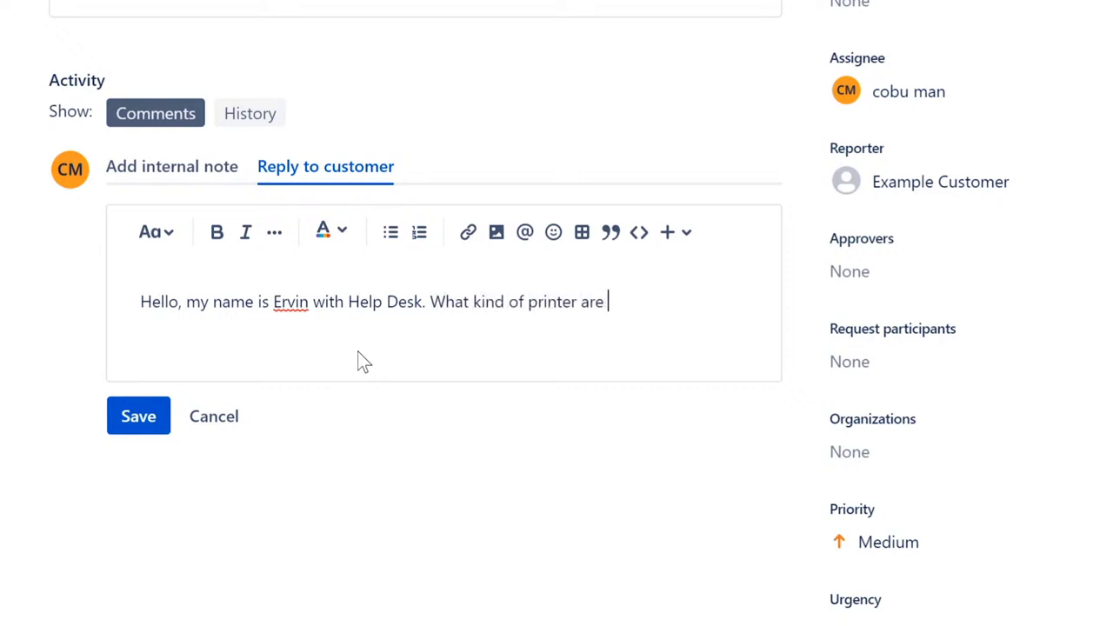
pyautogui.write('you trying to add?')
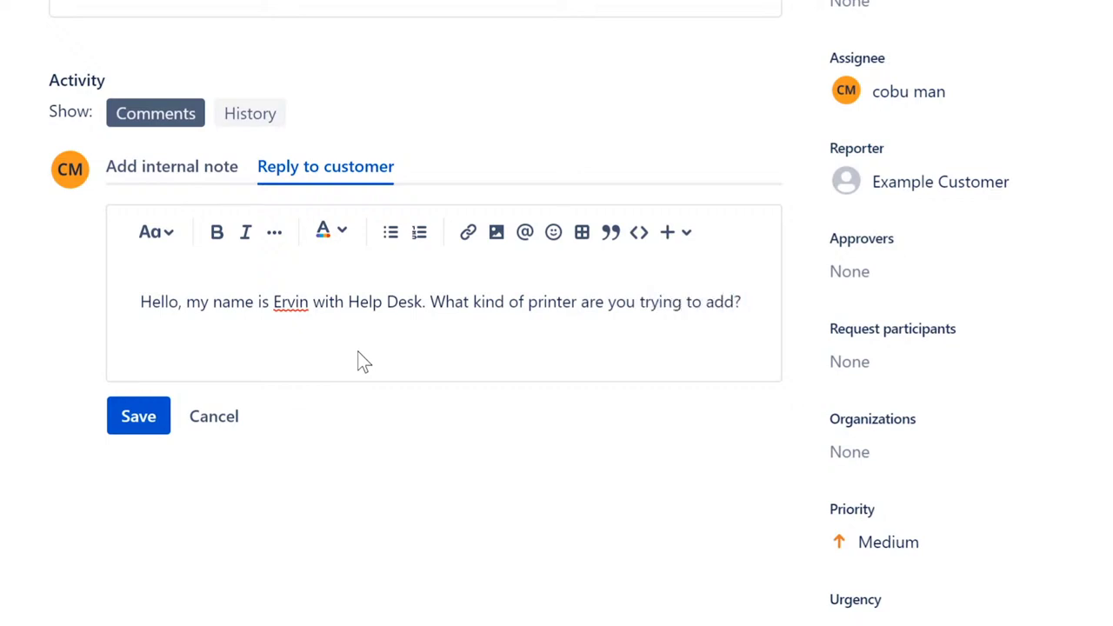
pyautogui.press('Return')
pyautogui.write('Local printer ')
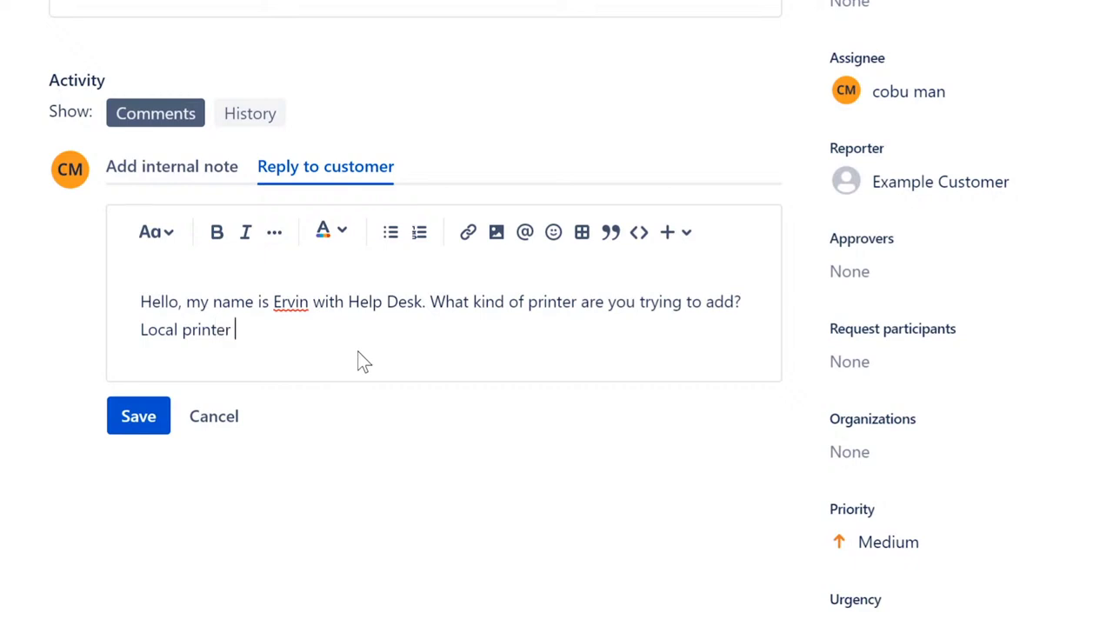
pyautogui.write('or Network prin')
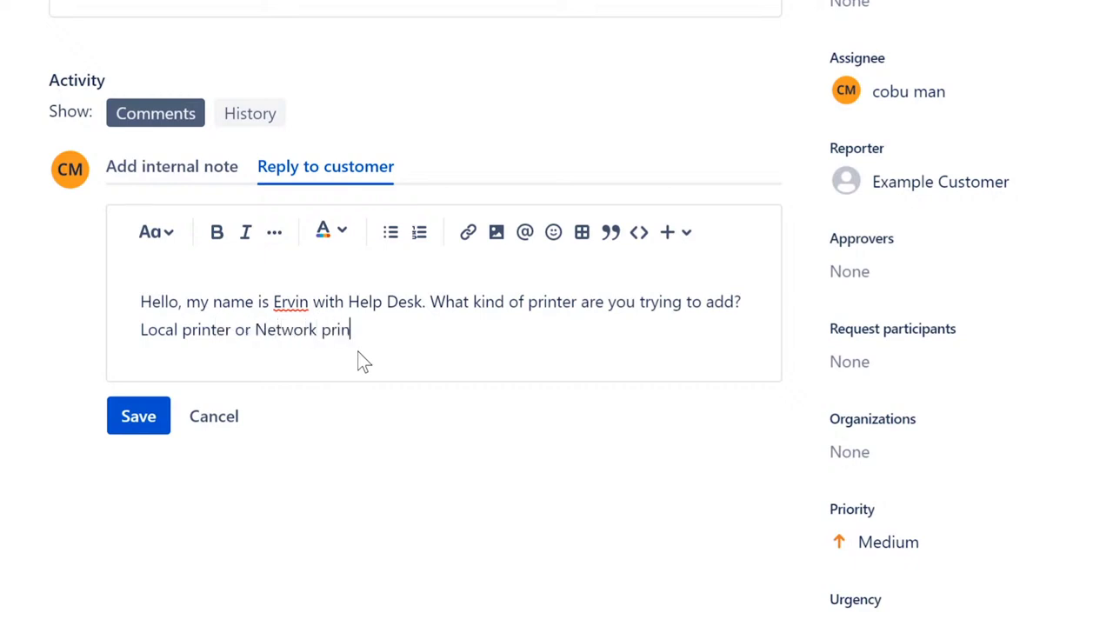
pyautogui.press('BackSpace')
pyautogui.press('BackSpace')
pyautogui.write('inter?')
pyautogui.hotkey('ctrl', 'Left')
pyautogui.hotkey('ctrl', 'Left')
pyautogui.hotkey('shift', 'End')
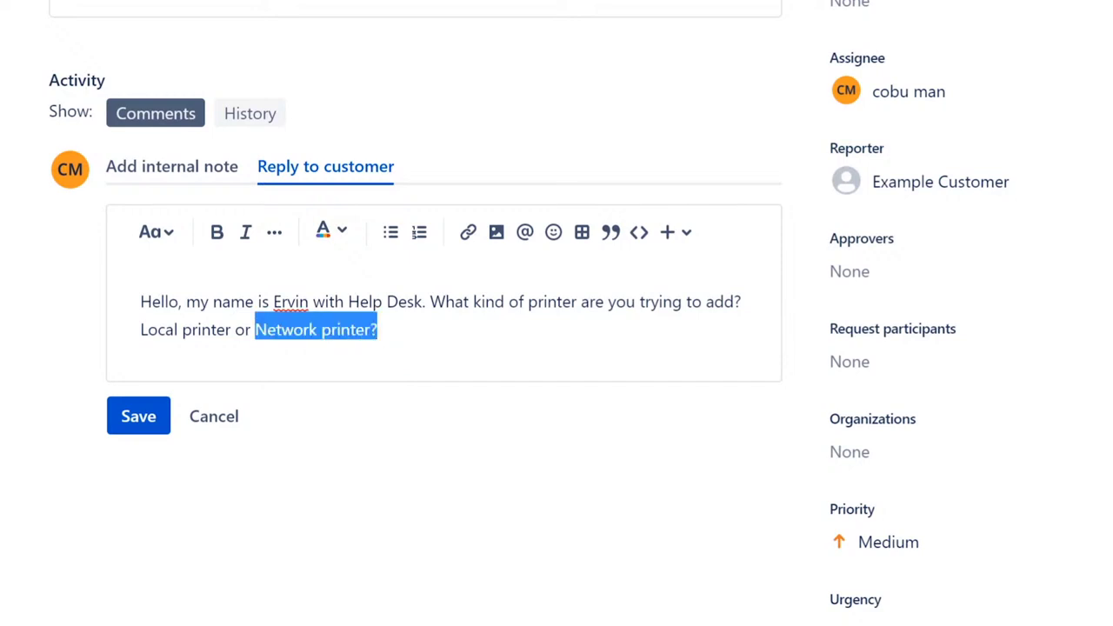
pyautogui.hotkey('shift', 'Left')
pyautogui.click(378, 330)
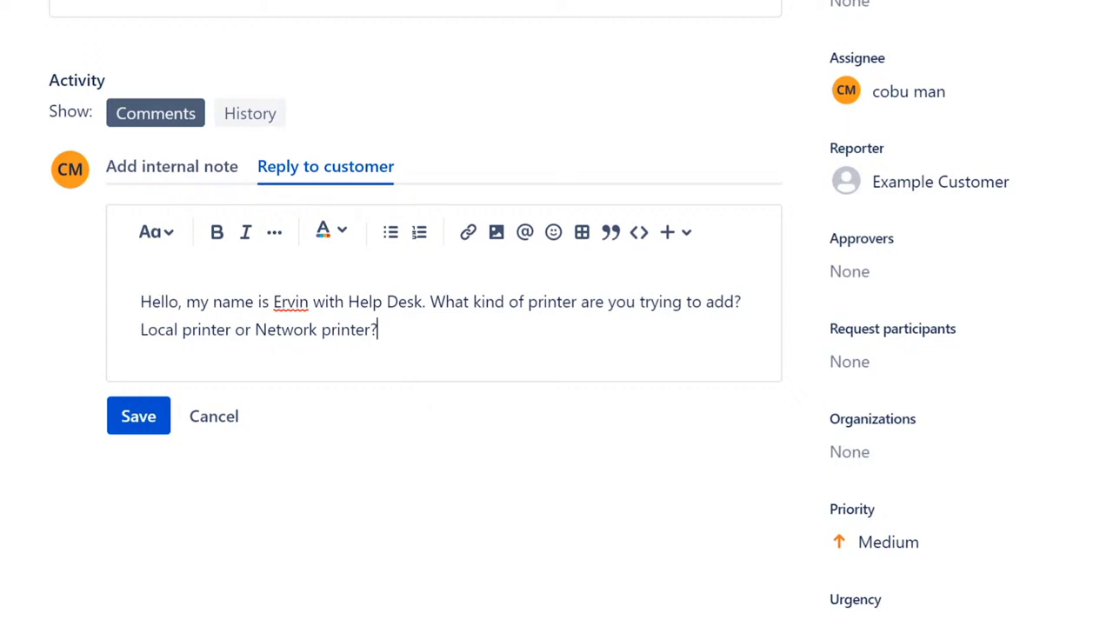
pyautogui.moveTo(266, 329); pyautogui.dragTo(370, 329)
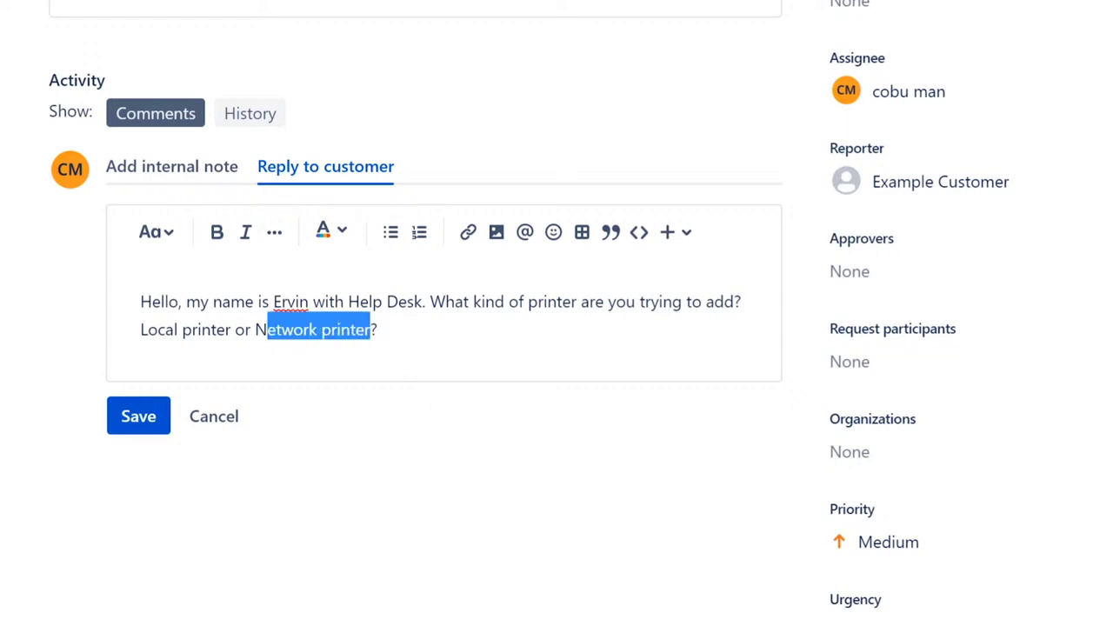
pyautogui.click(378, 330)
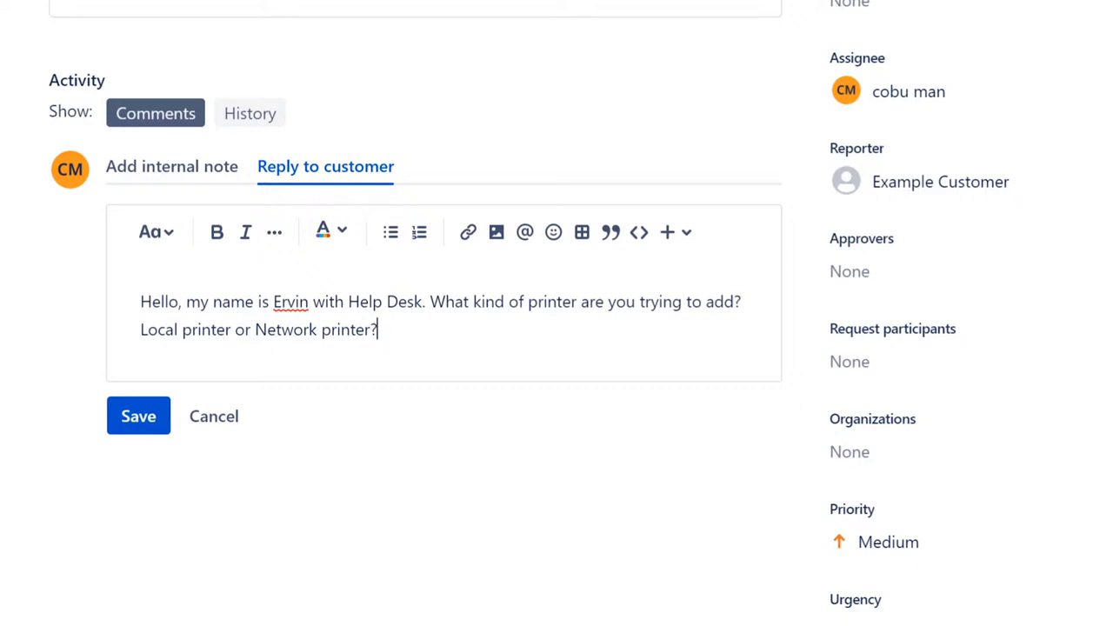
# Step: Begin a follow-up asking for the PC name, then erase the unfinished sentence
pyautogui.write('Also, can you p')
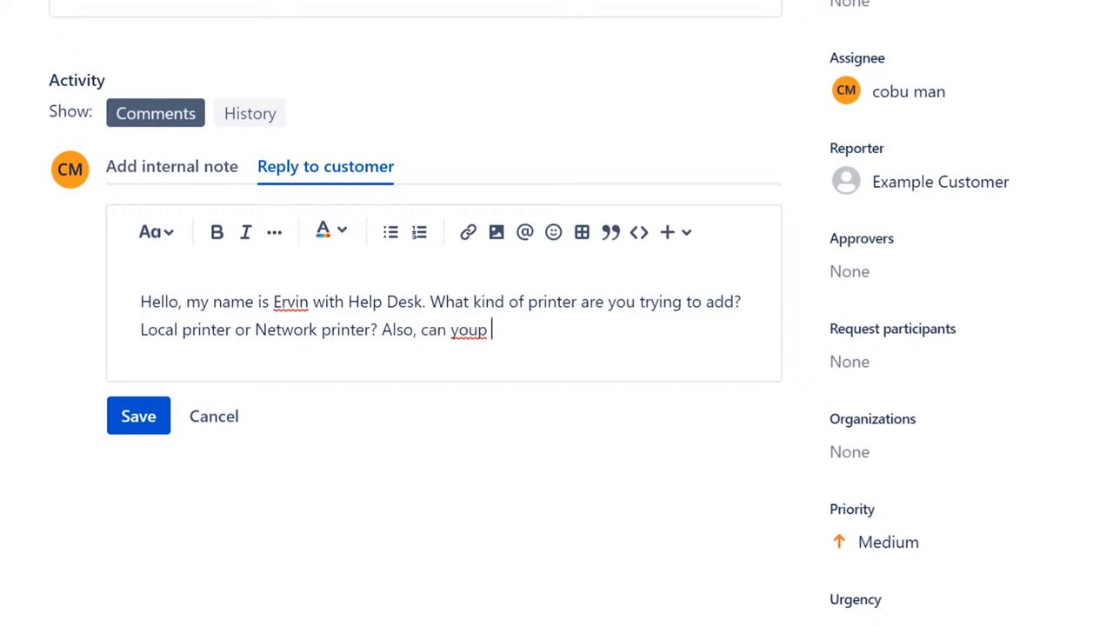
pyautogui.press('BackSpace')
pyautogui.write('please sne')
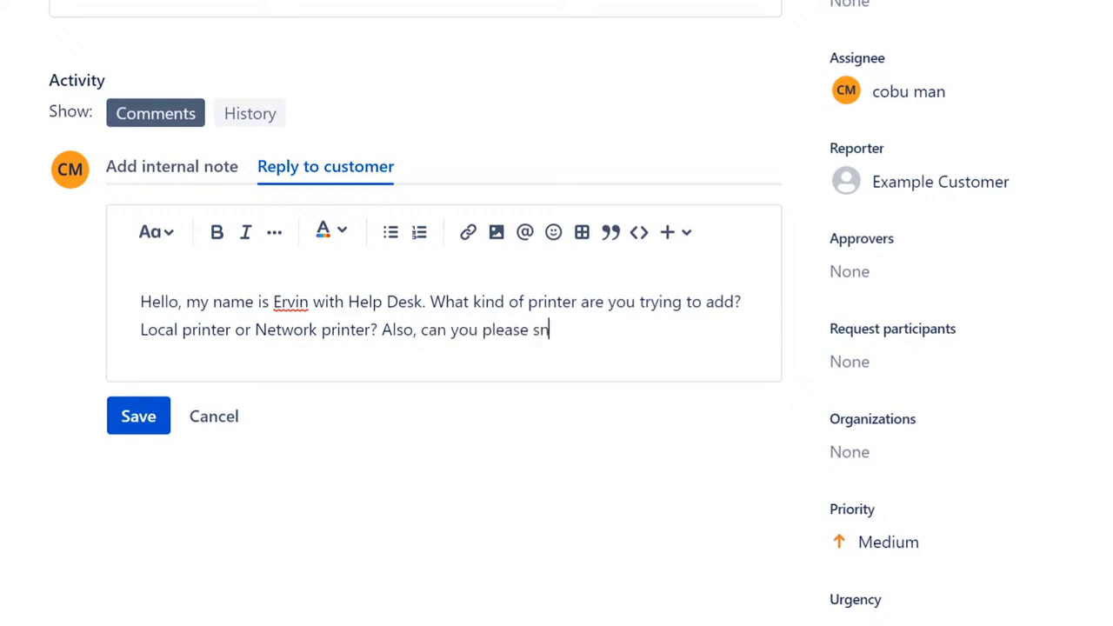
pyautogui.press('BackSpace')
pyautogui.press('BackSpace')
pyautogui.write('end me your Pc')
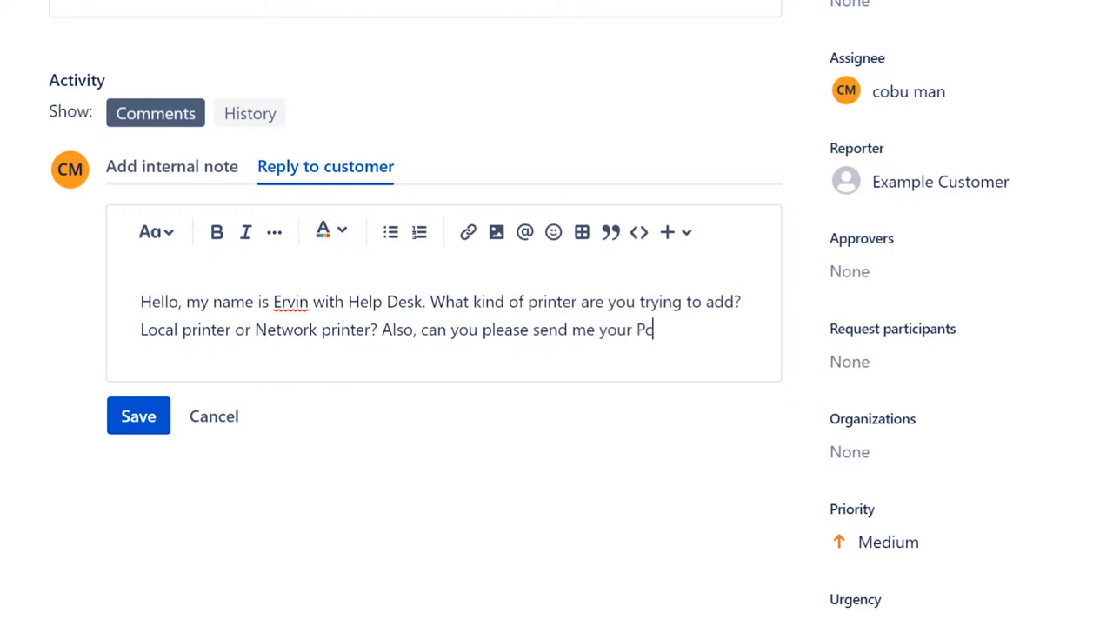
pyautogui.press('BackSpace')
pyautogui.write('C name with')
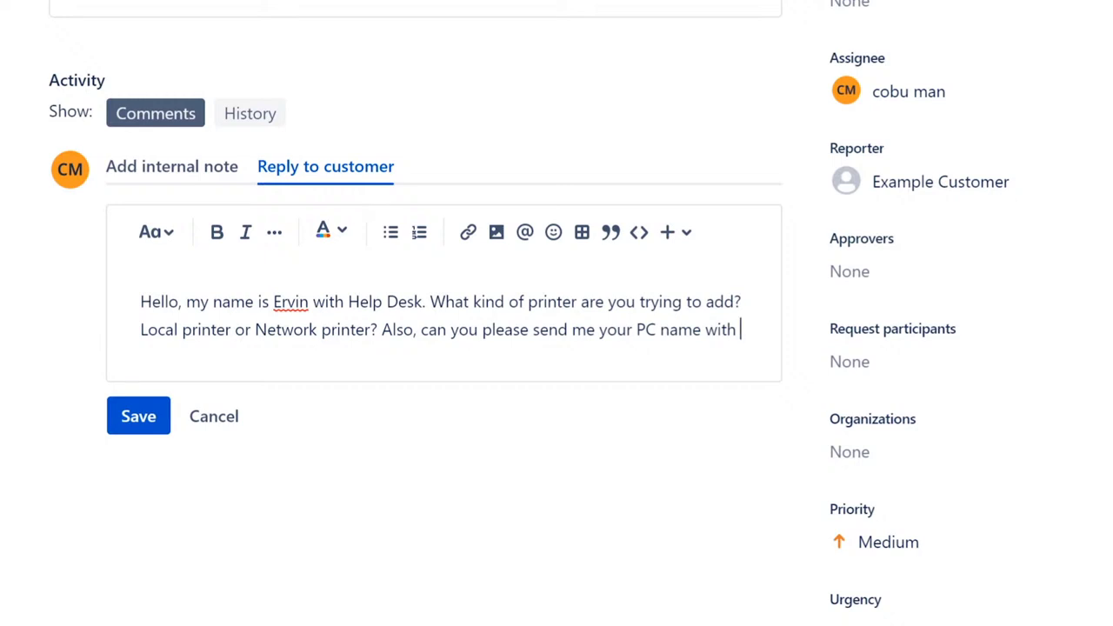
pyautogui.press('BackSpace')
pyautogui.press('BackSpace')
pyautogui.press('BackSpace')
pyautogui.press('BackSpace')
pyautogui.press('BackSpace')
pyautogui.press('BackSpace')
pyautogui.press('BackSpace')
pyautogui.press('BackSpace')
pyautogui.press('BackSpace')
pyautogui.press('BackSpace')
pyautogui.press('BackSpace')
pyautogui.press('BackSpace')
pyautogui.press('BackSpace')
pyautogui.press('BackSpace')
pyautogui.press('BackSpace')
pyautogui.press('BackSpace')
pyautogui.press('BackSpace')
pyautogui.press('BackSpace')
pyautogui.press('BackSpace')
pyautogui.press('BackSpace')
pyautogui.press('BackSpace')
pyautogui.press('BackSpace')
pyautogui.press('BackSpace')
pyautogui.press('BackSpace')
pyautogui.press('BackSpace')
pyautogui.press('BackSpace')
pyautogui.press('BackSpace')
pyautogui.press('BackSpace')
pyautogui.press('BackSpace')
pyautogui.press('BackSpace')
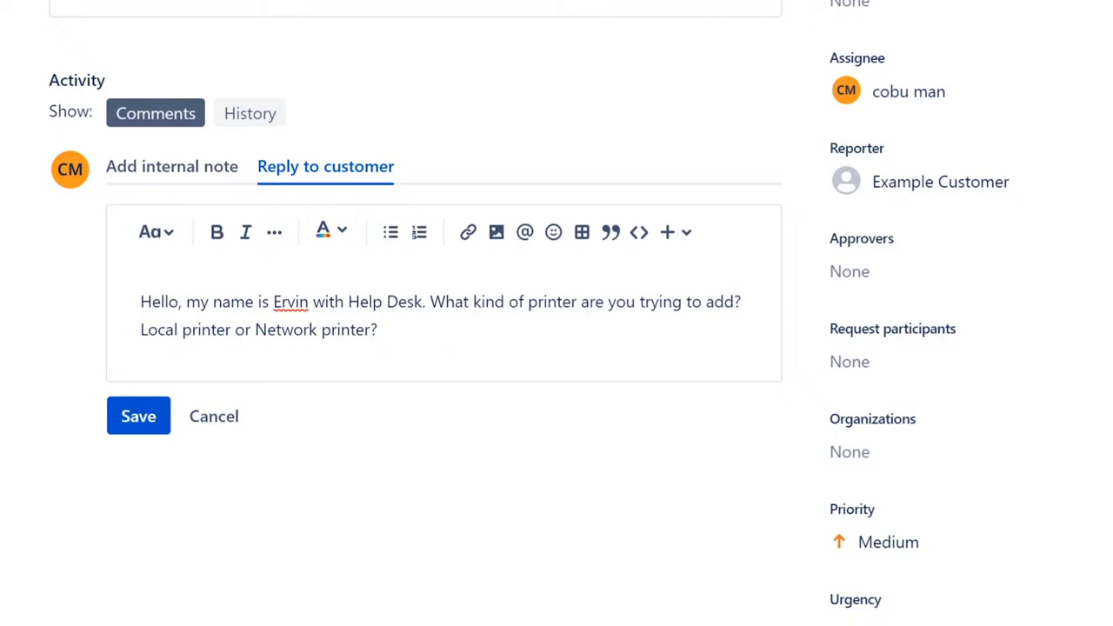
# Step: Save the reply, then highlight its Local printer and Network printer choices
pyautogui.click(140, 421)
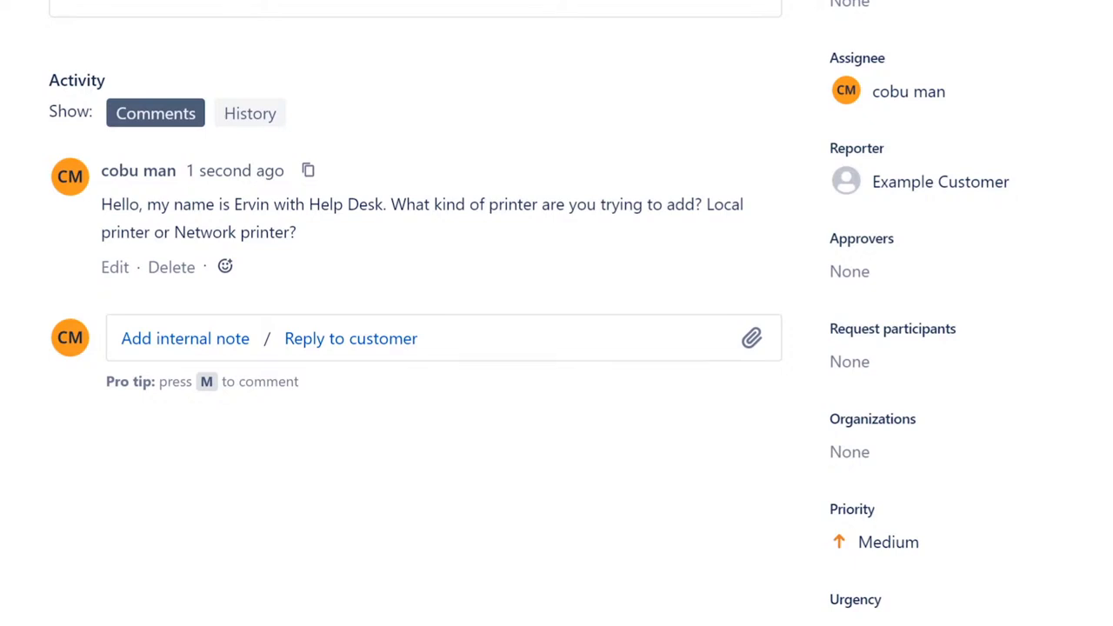
pyautogui.moveTo(706, 205); pyautogui.dragTo(306, 235)
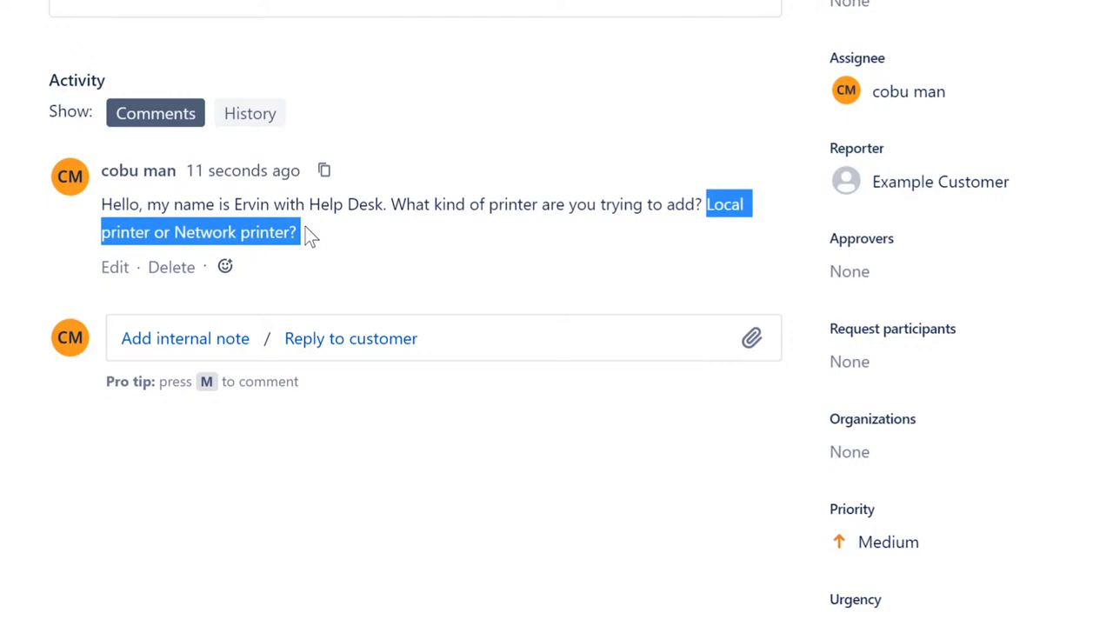
pyautogui.click(306, 233)
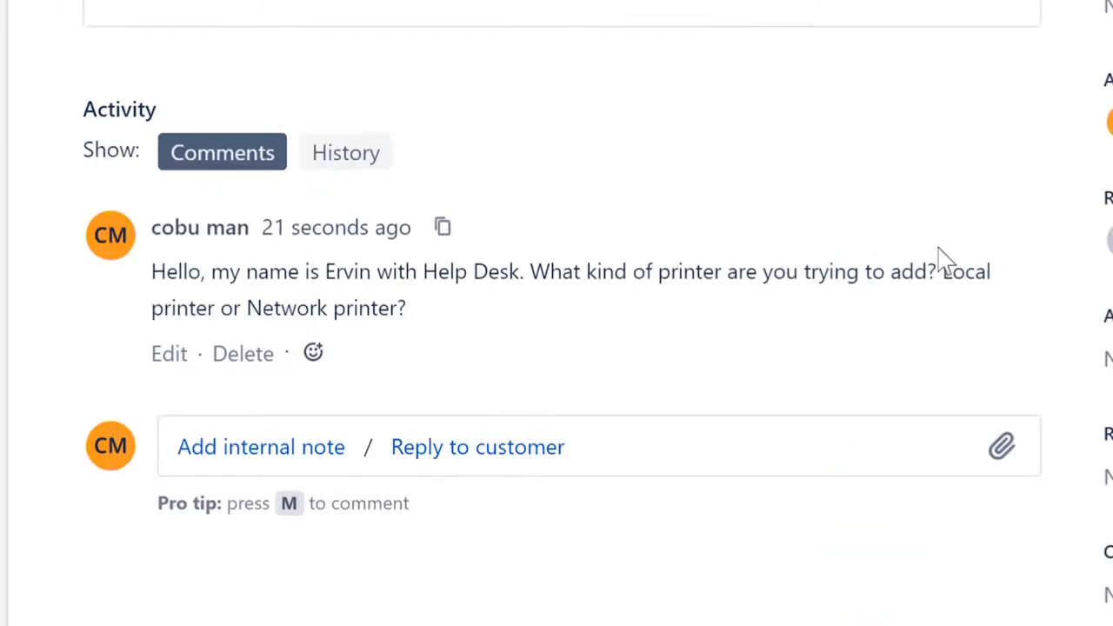
pyautogui.moveTo(942, 272); pyautogui.dragTo(220, 307)
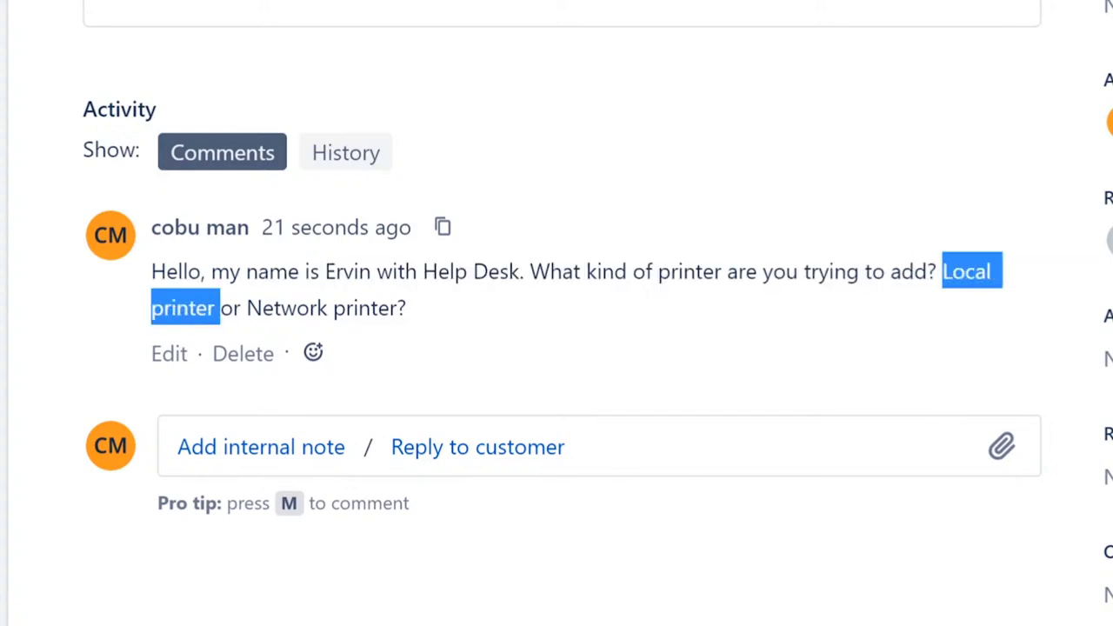
pyautogui.click(220, 308)
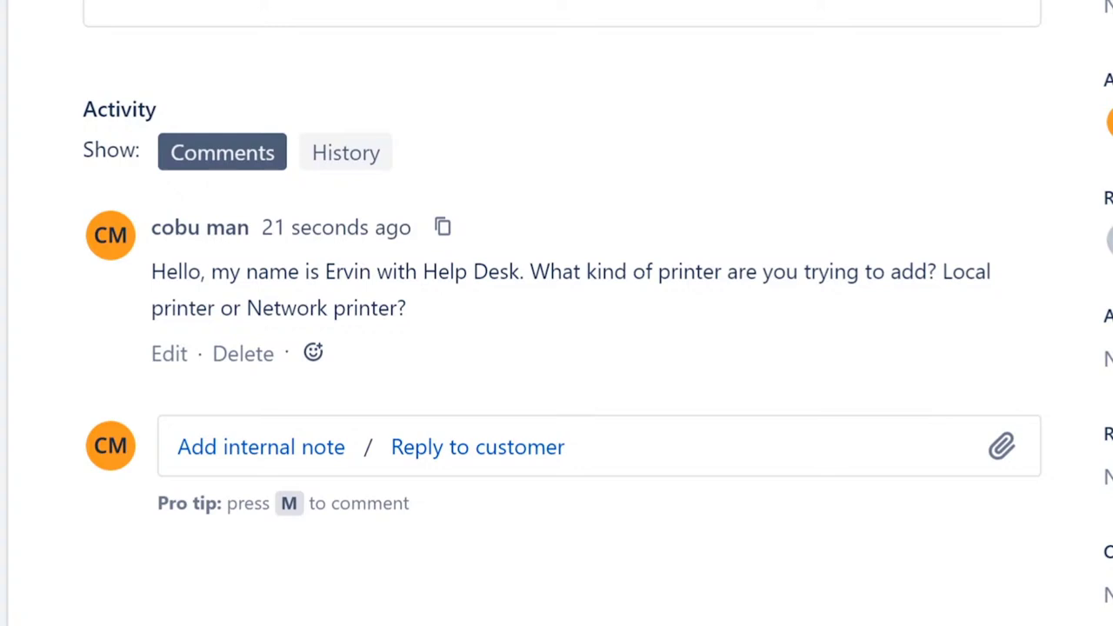
pyautogui.moveTo(247, 308); pyautogui.dragTo(397, 308)
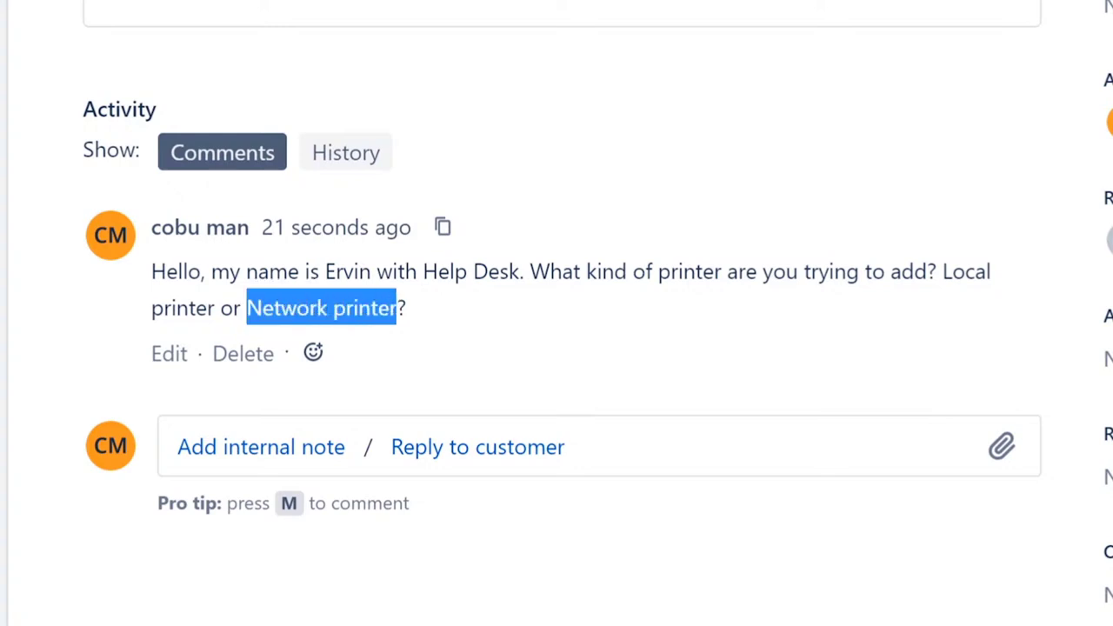
pyautogui.click(430, 308)
# Step: Highlight Local printer, Network printer and finally the whole posted reply while explaining it
pyautogui.moveTo(942, 271); pyautogui.dragTo(215, 308)
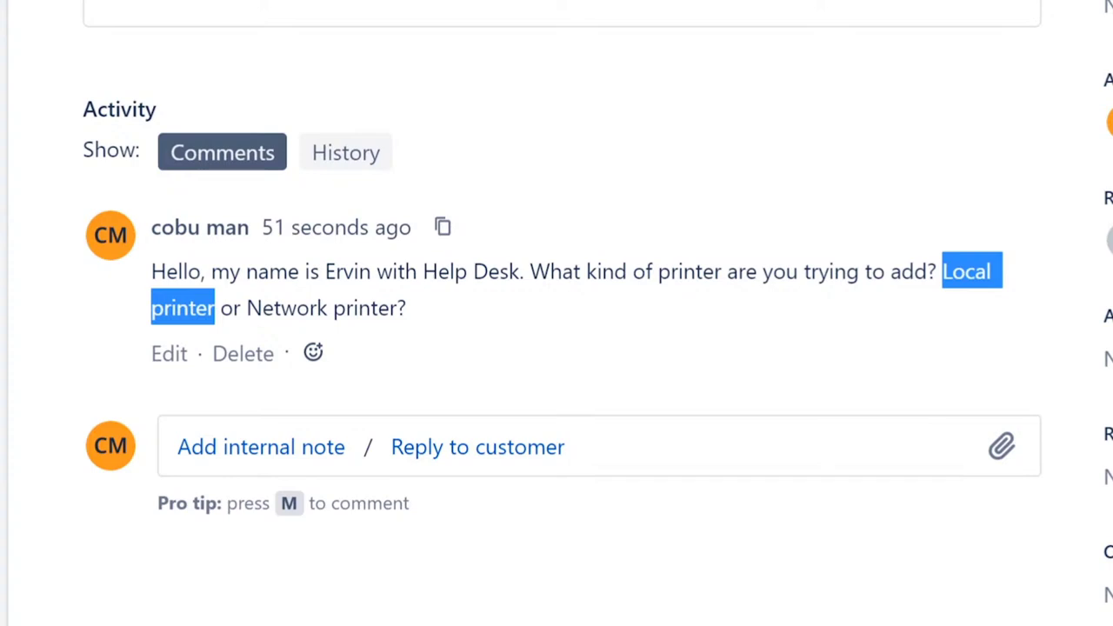
pyautogui.click(263, 310)
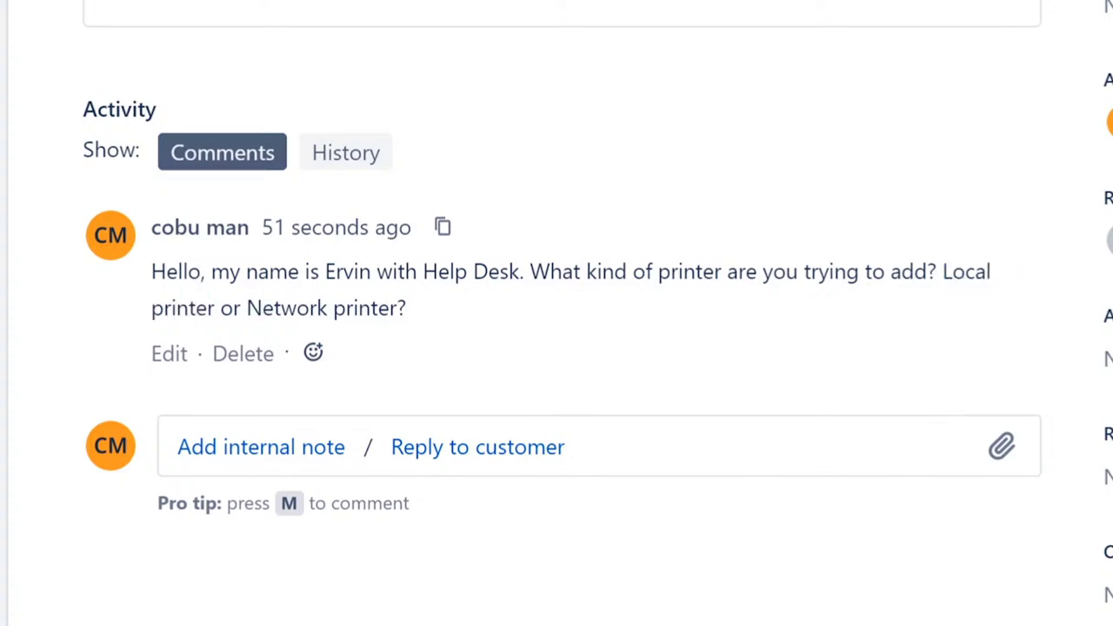
pyautogui.moveTo(246, 309); pyautogui.dragTo(397, 310)
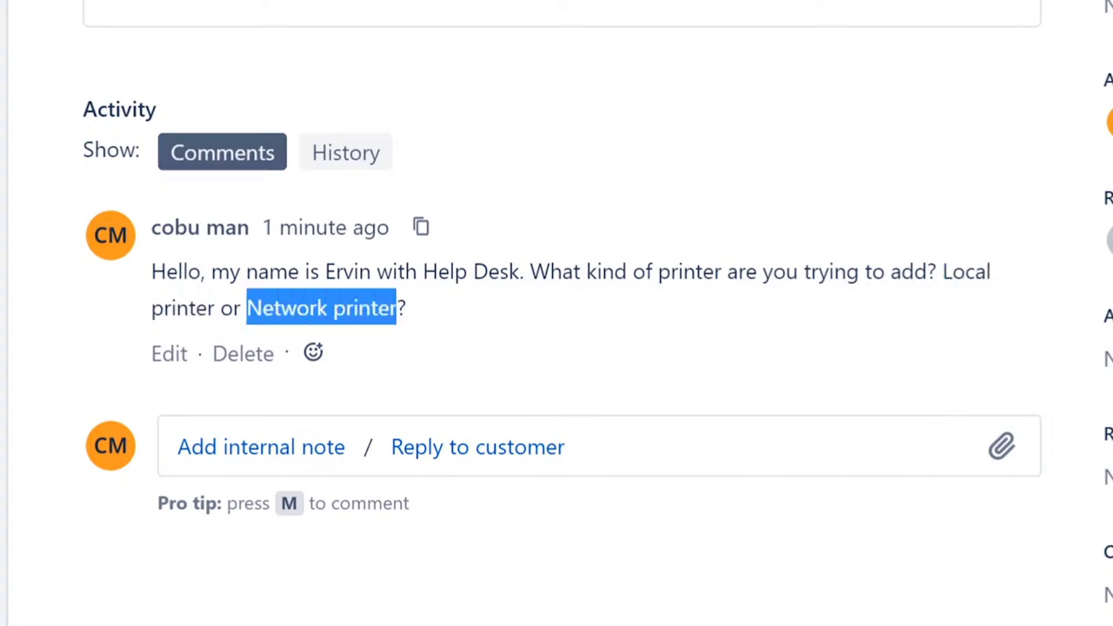
pyautogui.click(418, 316)
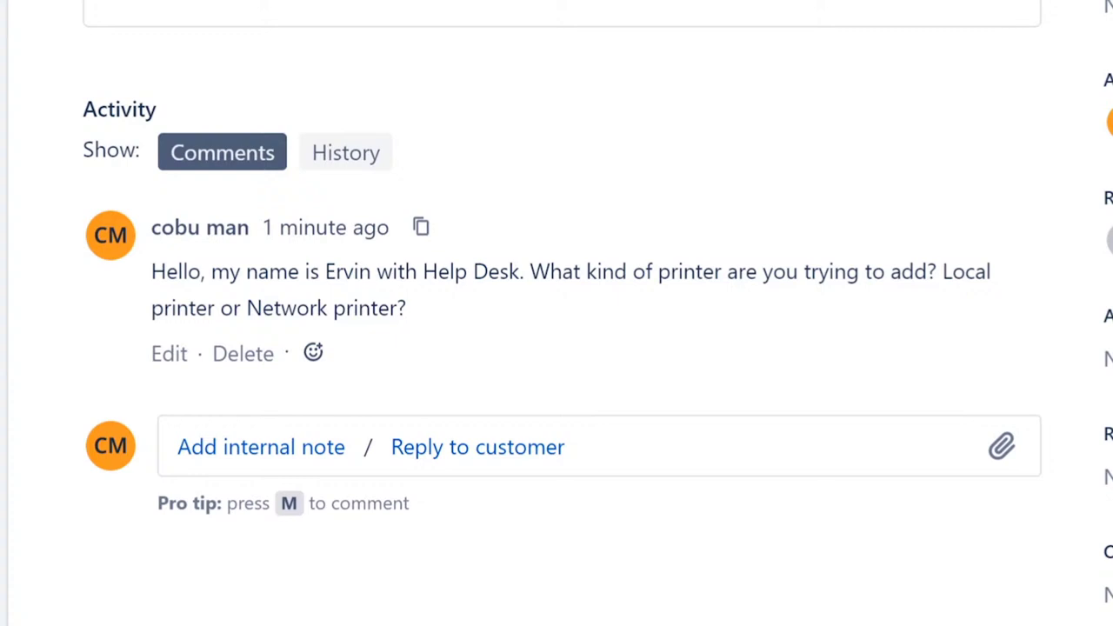
pyautogui.moveTo(247, 310); pyautogui.dragTo(426, 318)
pyautogui.click(432, 322)
pyautogui.moveTo(247, 308); pyautogui.dragTo(402, 310)
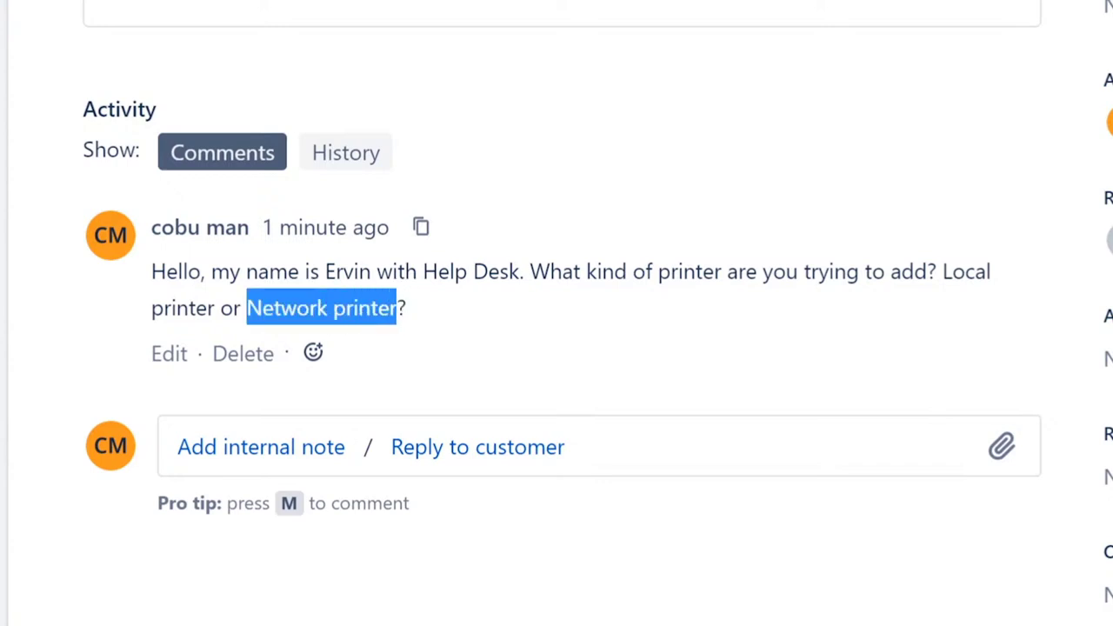
pyautogui.click(421, 311)
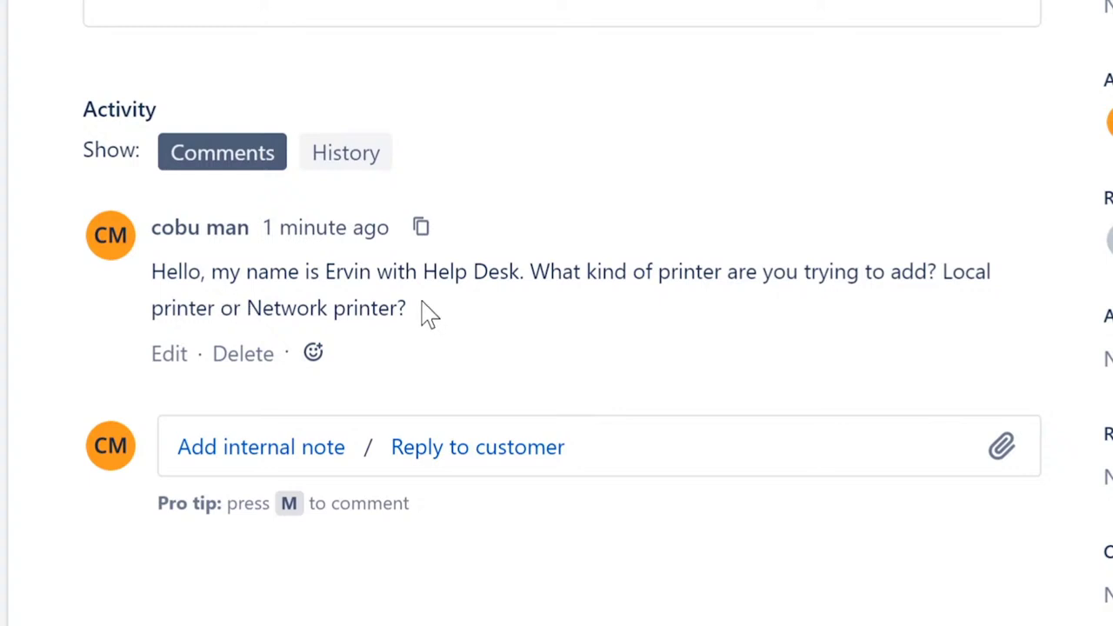
pyautogui.moveTo(422, 310); pyautogui.dragTo(145, 276)
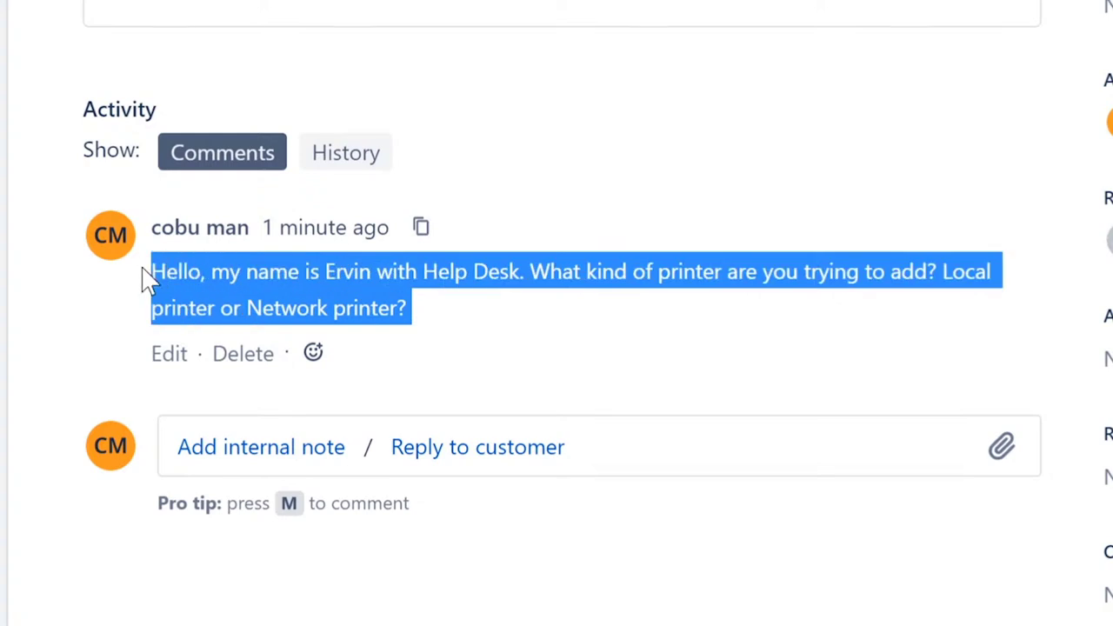
pyautogui.click(394, 295)
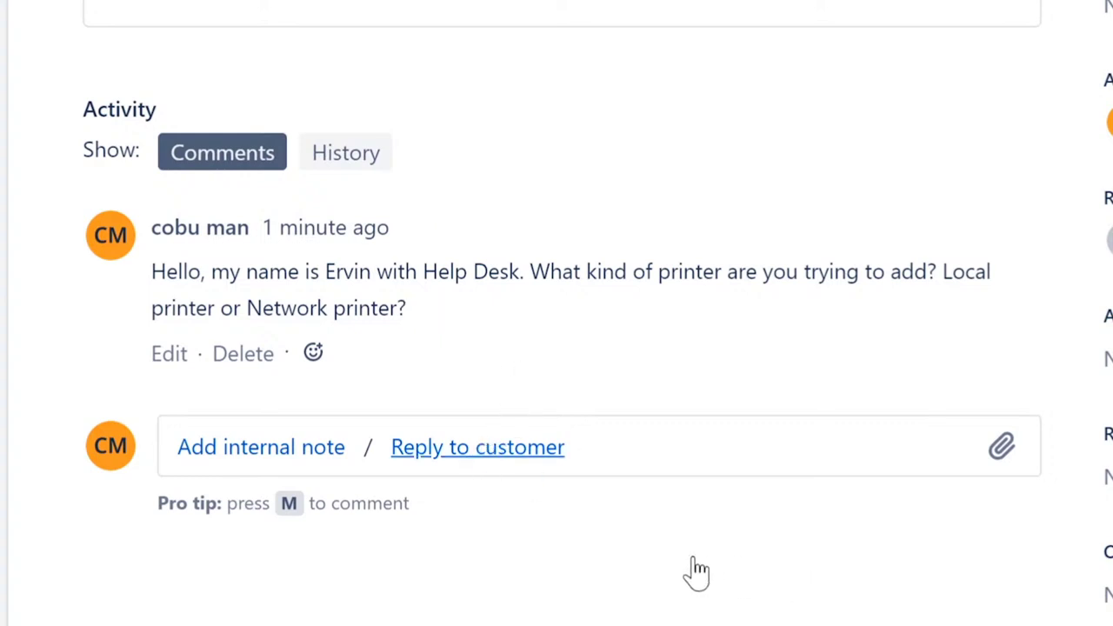
# Step: Start a customer reply: 'Okay, in that case can you please send me the ip address of the printer you're trying to add?'
pyautogui.press('m')
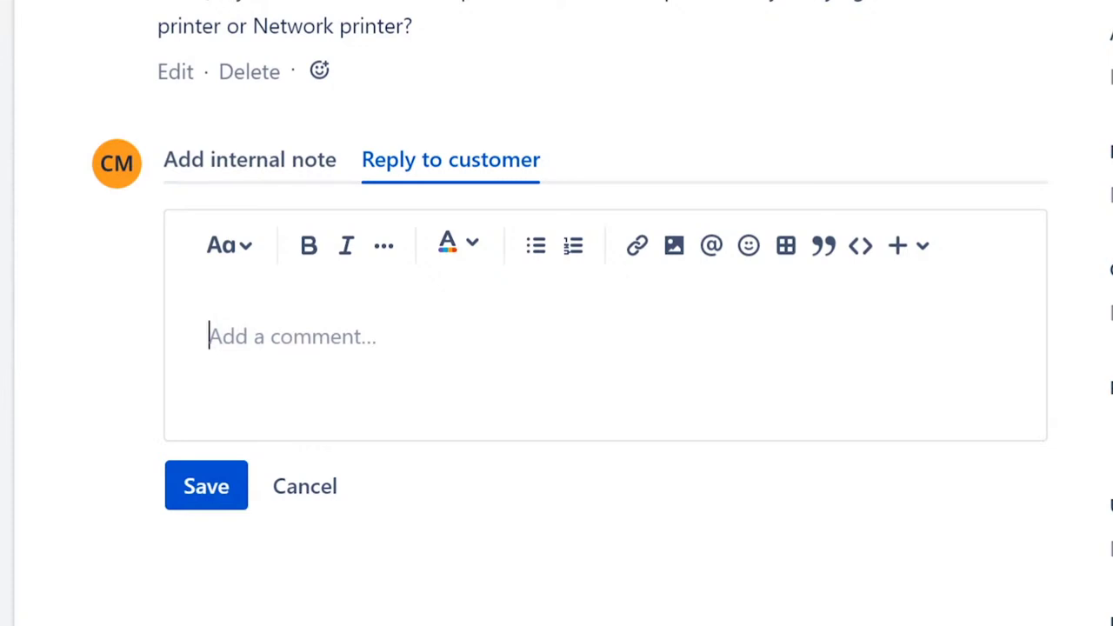
pyautogui.write('Okay')
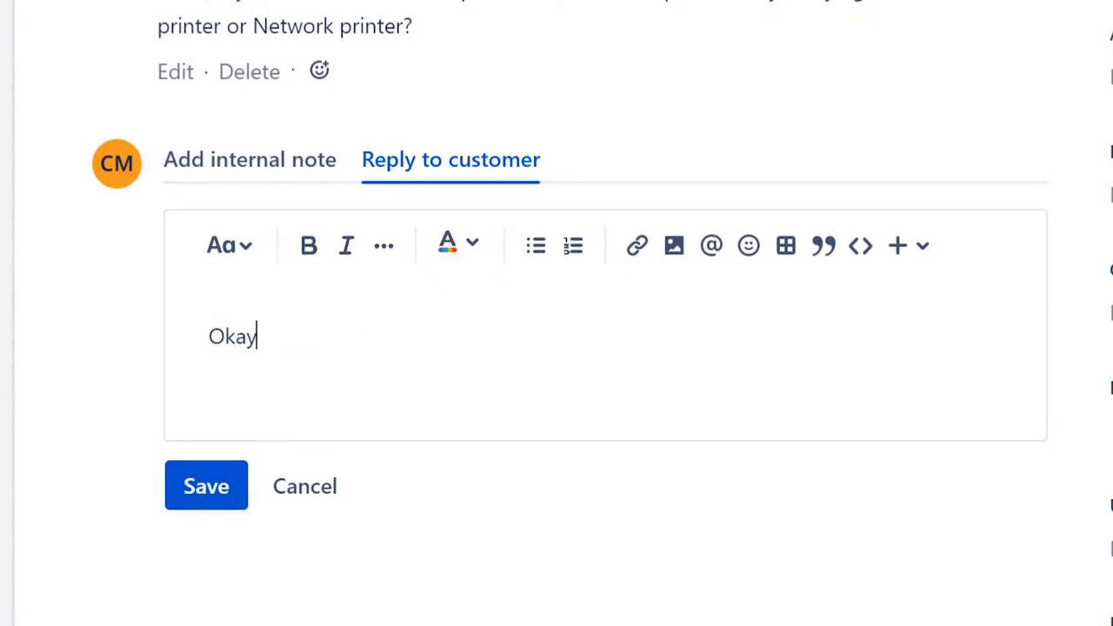
pyautogui.write(', in that c')
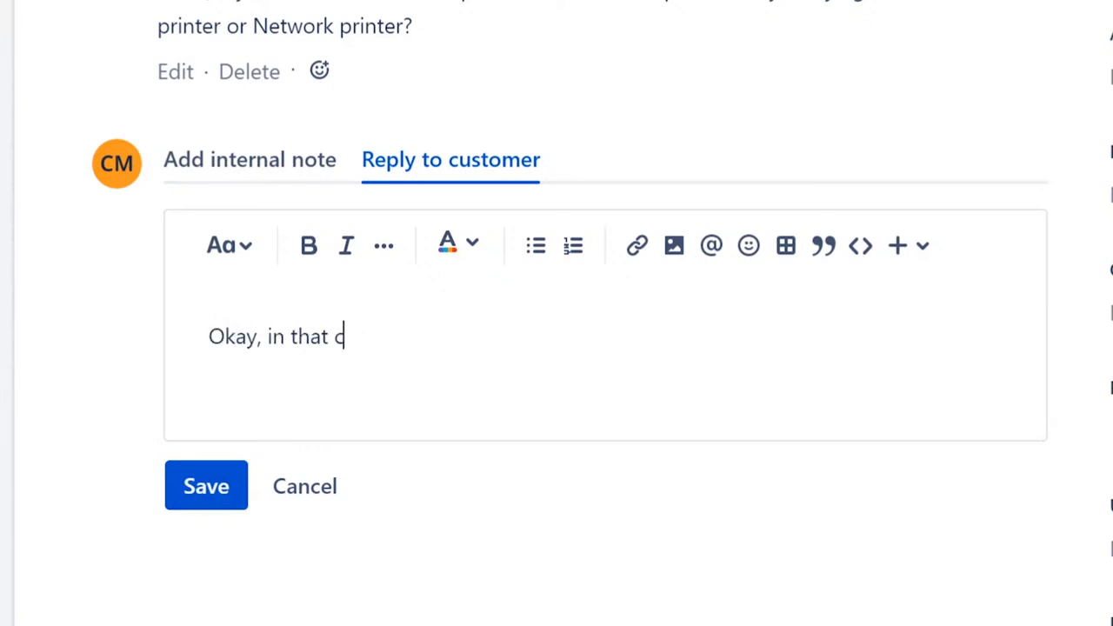
pyautogui.write('ase can ypu')
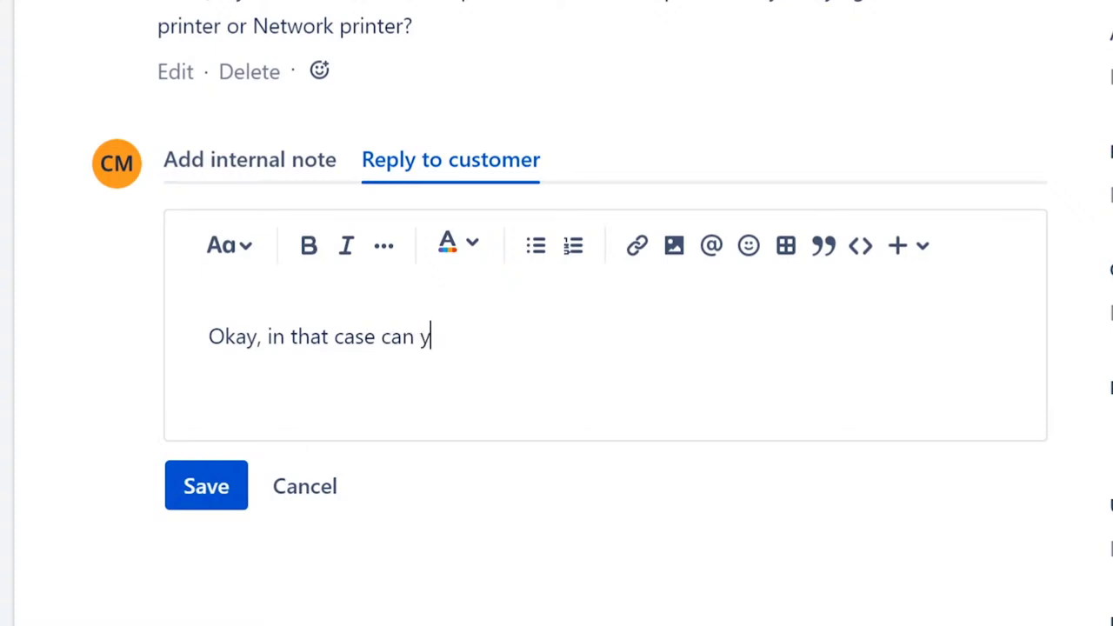
pyautogui.press('BackSpace')
pyautogui.press('BackSpace')
pyautogui.write('ou pleas')
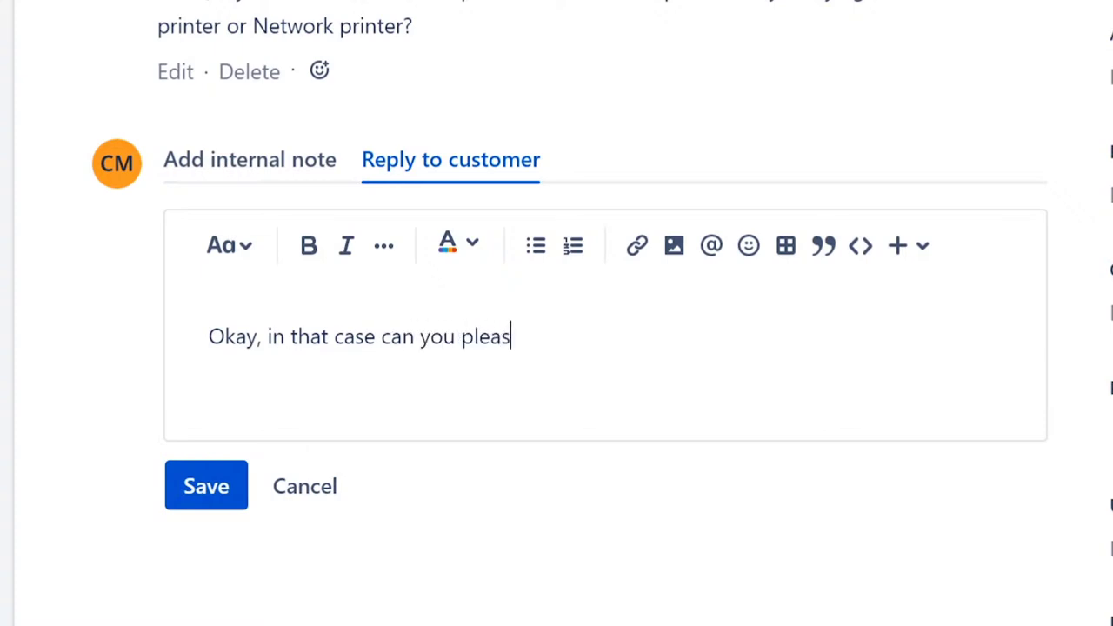
pyautogui.write('e send me t')
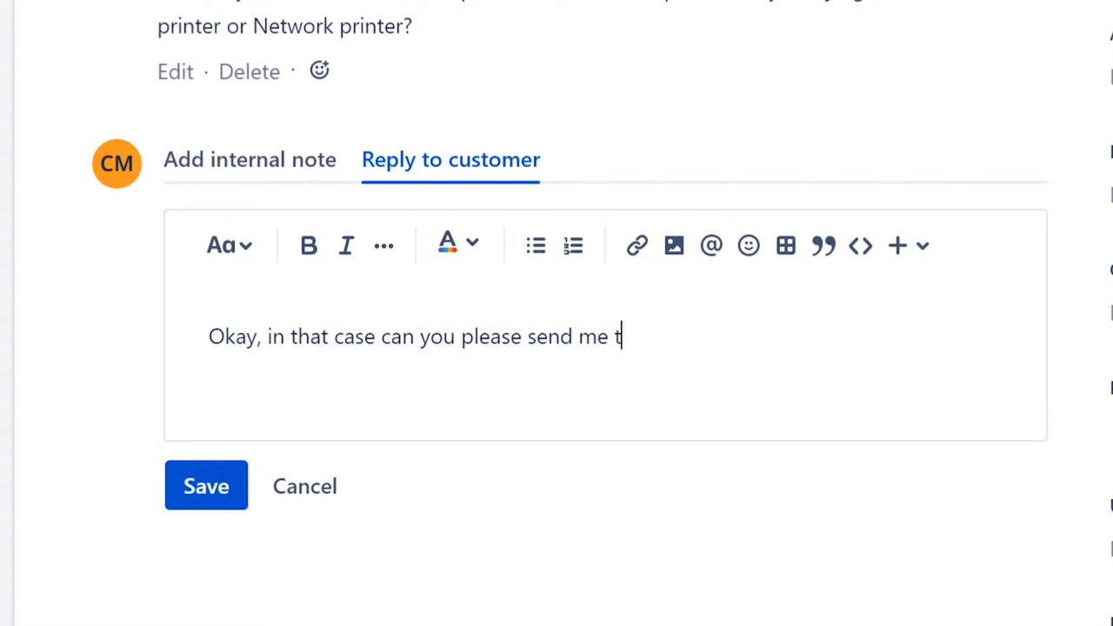
pyautogui.write('he ip addre')
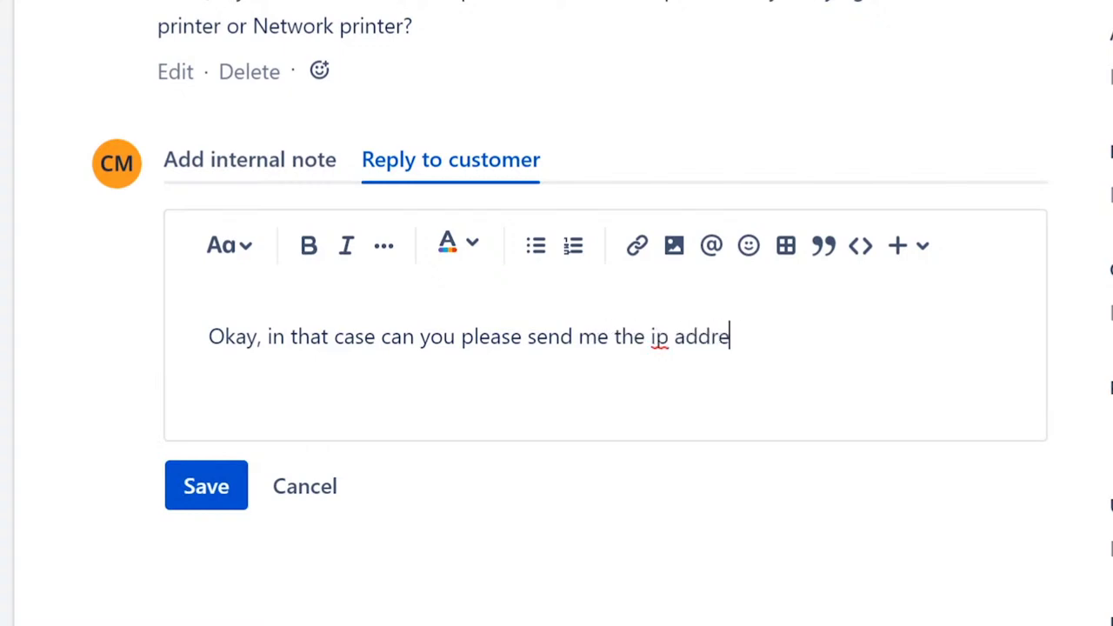
pyautogui.write('ss of the p')
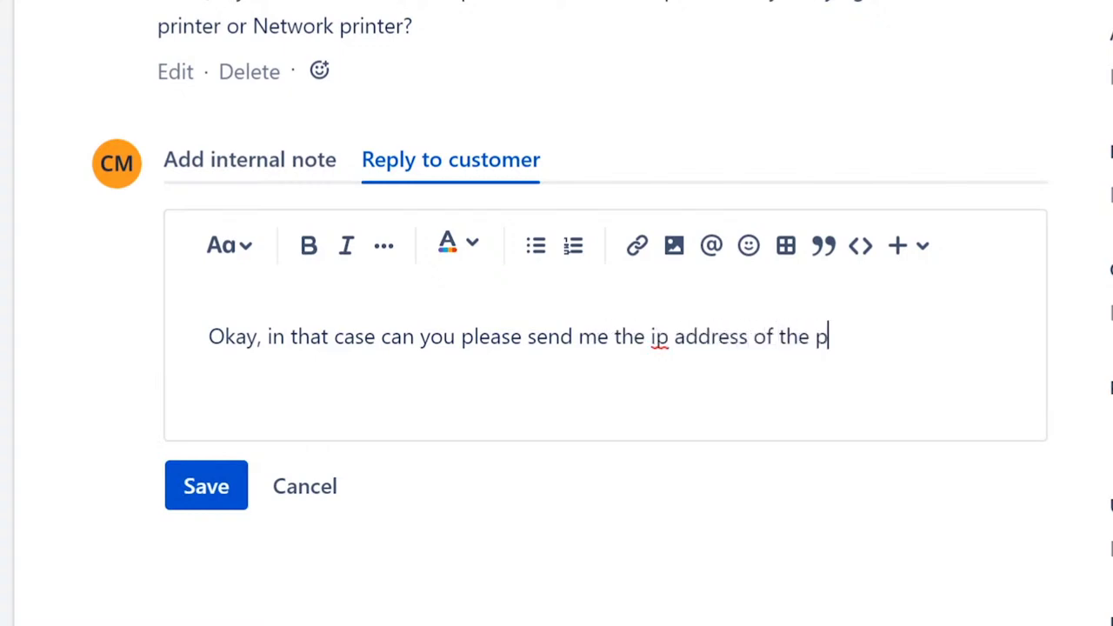
pyautogui.write("rinter you're trying to ")
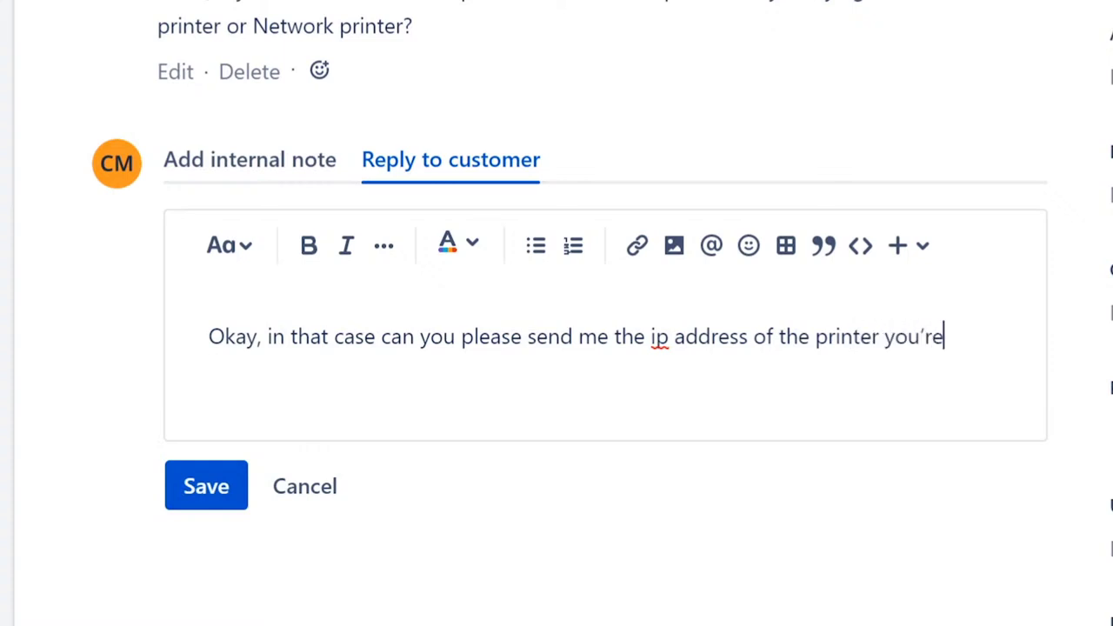
pyautogui.write('add')
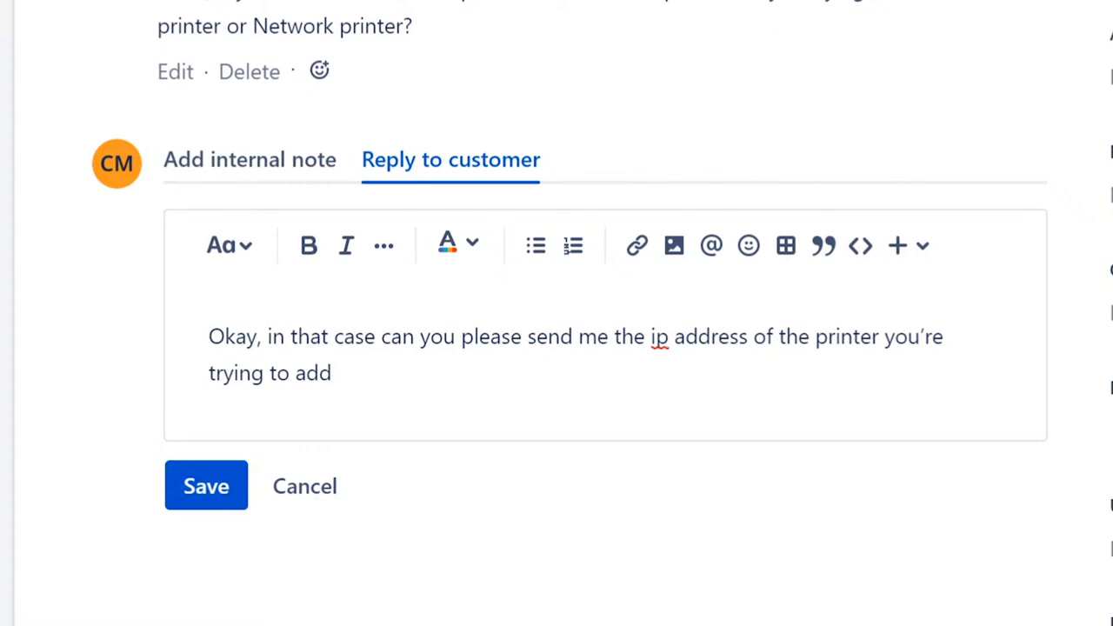
pyautogui.write('?')
# Step: After 'Okay,' insert 'I can add the printer for you; however, I need your PC name to take control remotly,'
pyautogui.click(260, 337)
pyautogui.click(266, 336)
pyautogui.write('I can add the')
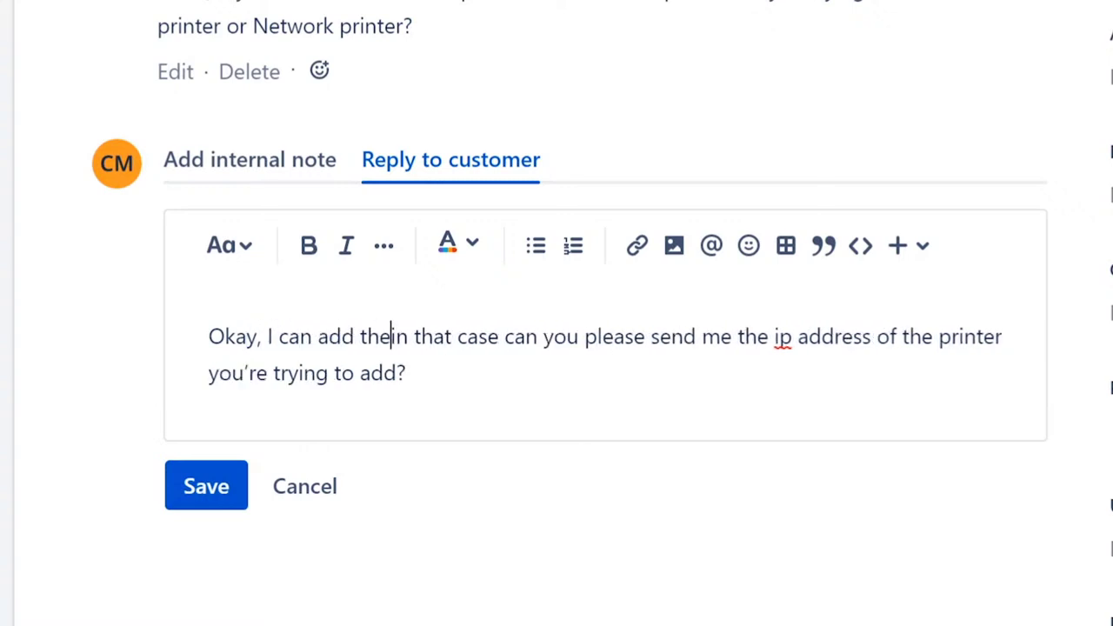
pyautogui.write(' pr')
pyautogui.write('inter for y')
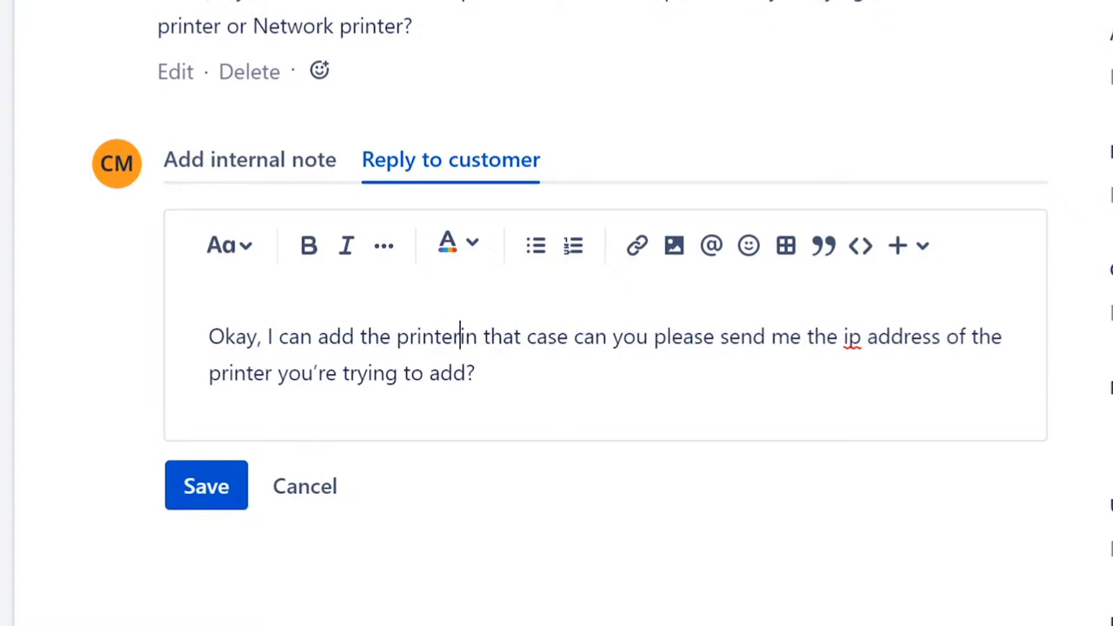
pyautogui.write('ou; ')
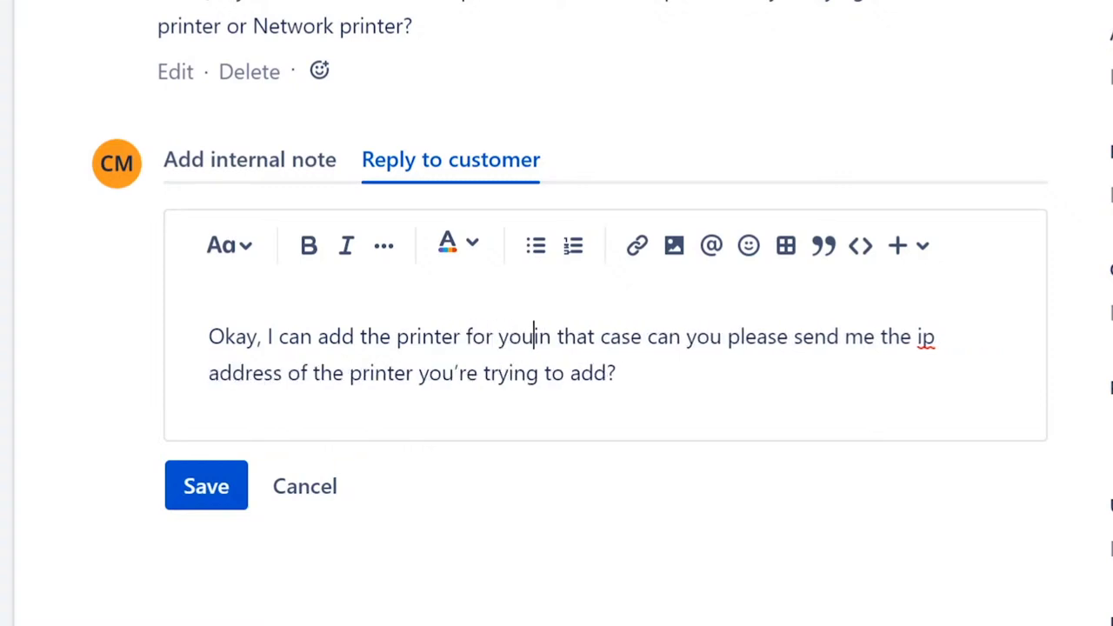
pyautogui.write('however')
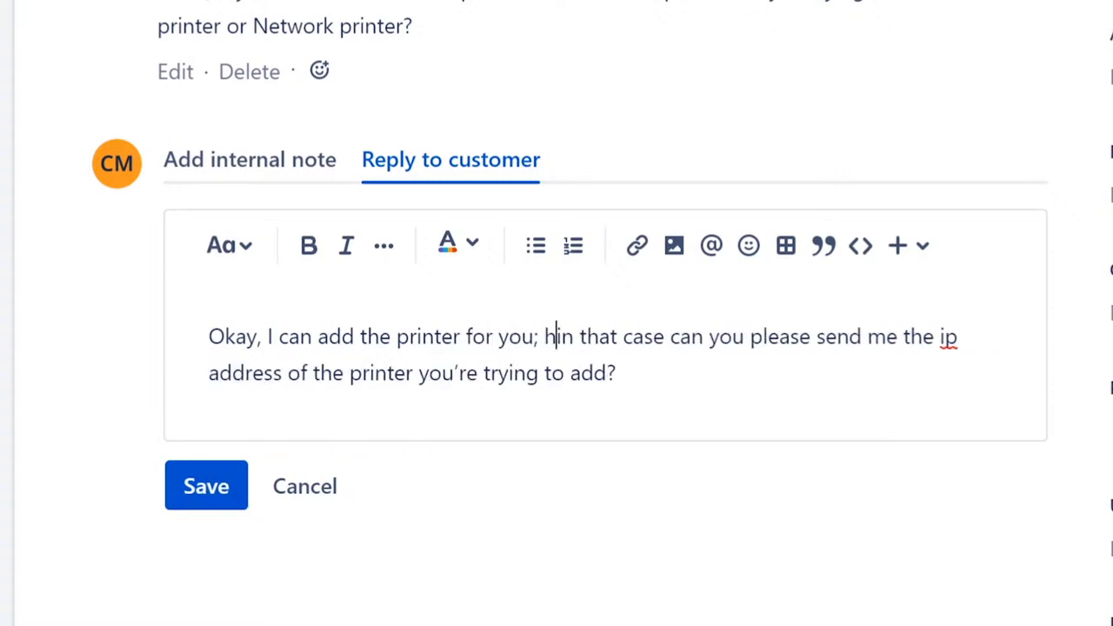
pyautogui.write(', I need yo')
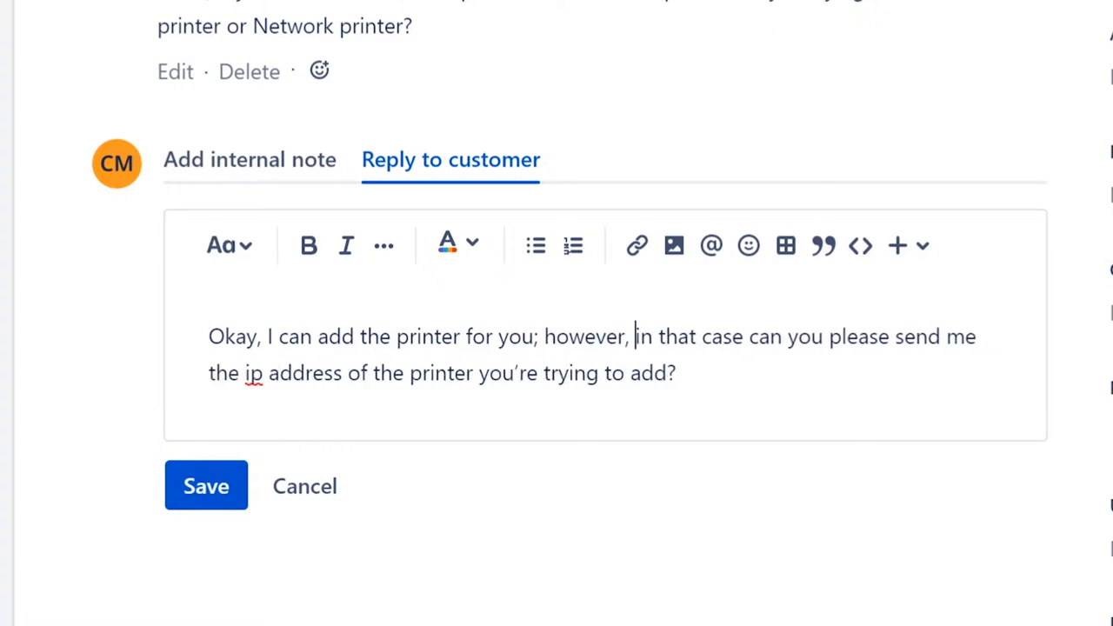
pyautogui.write('ur Pc')
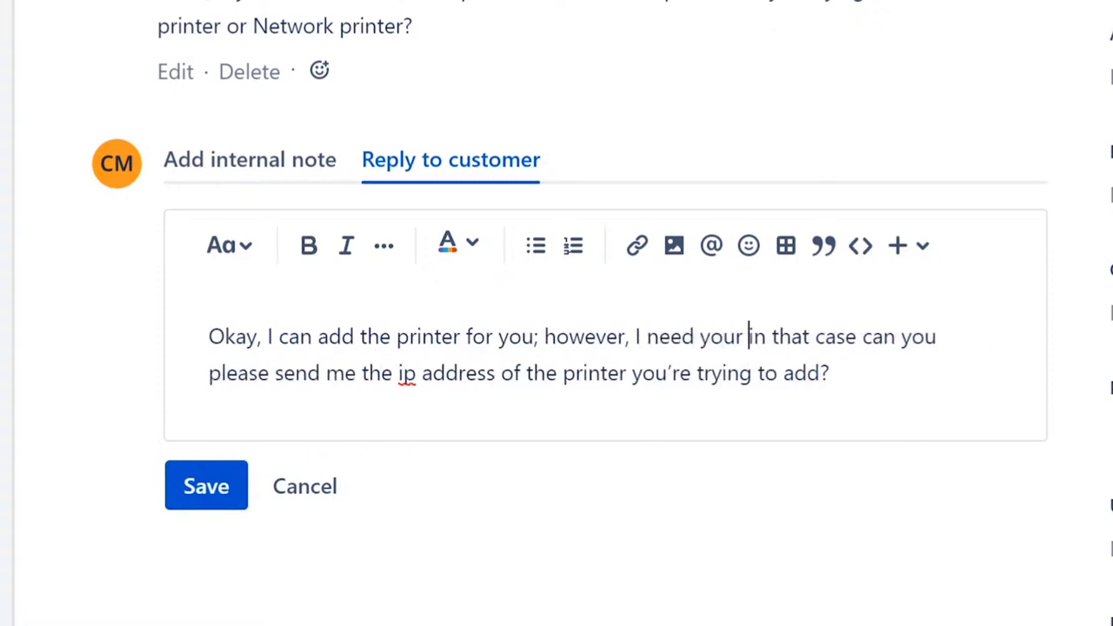
pyautogui.press('BackSpace')
pyautogui.press('BackSpace')
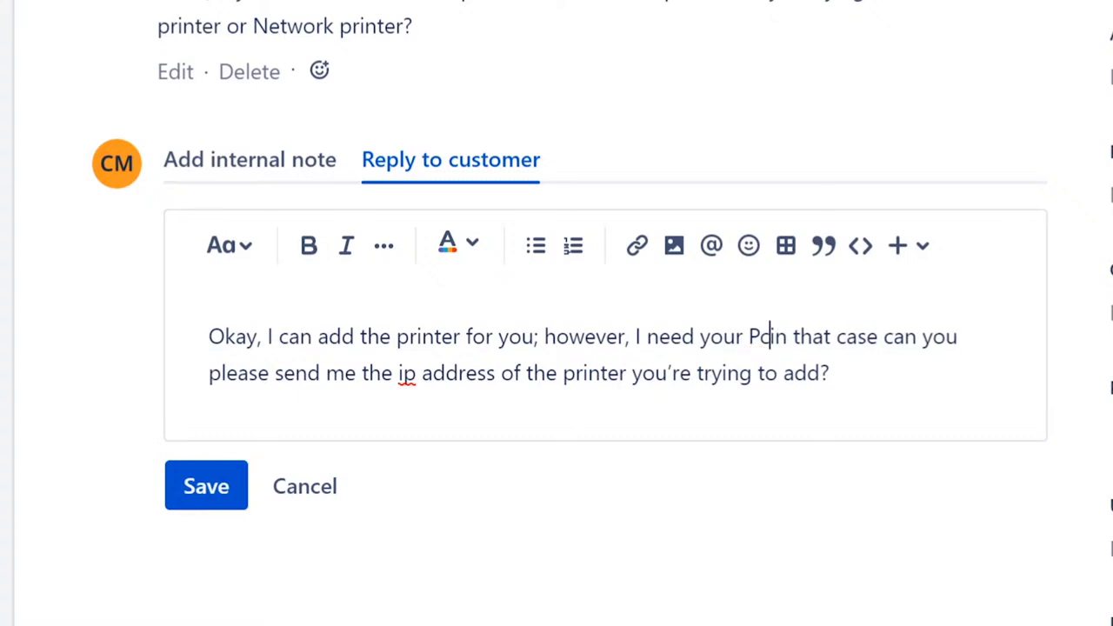
pyautogui.write('C name')
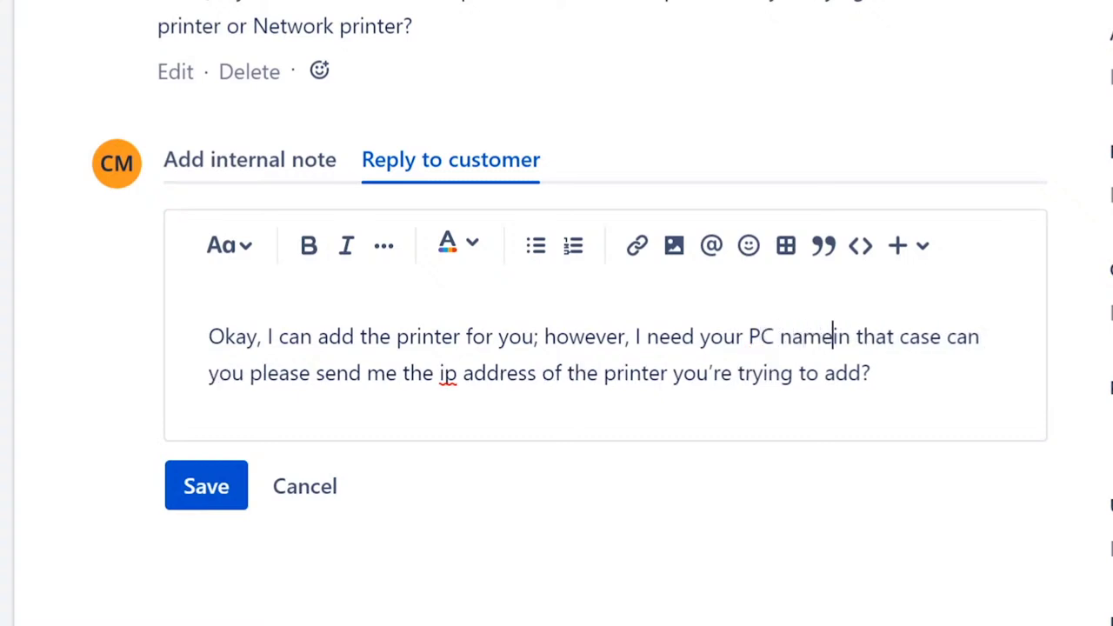
pyautogui.write(' to take c')
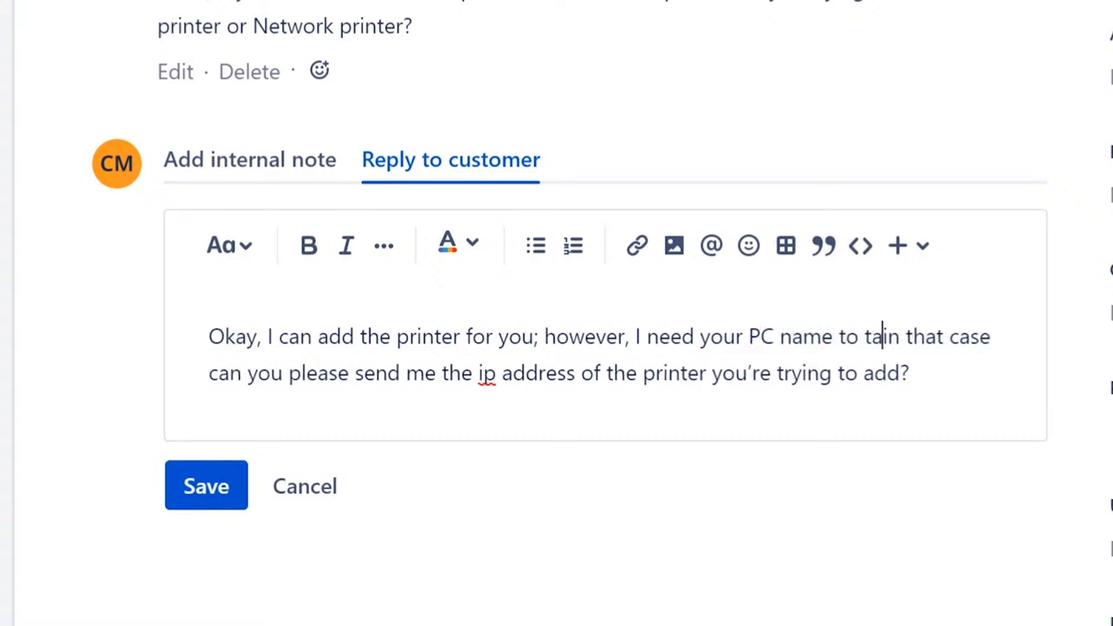
pyautogui.write('ontro')
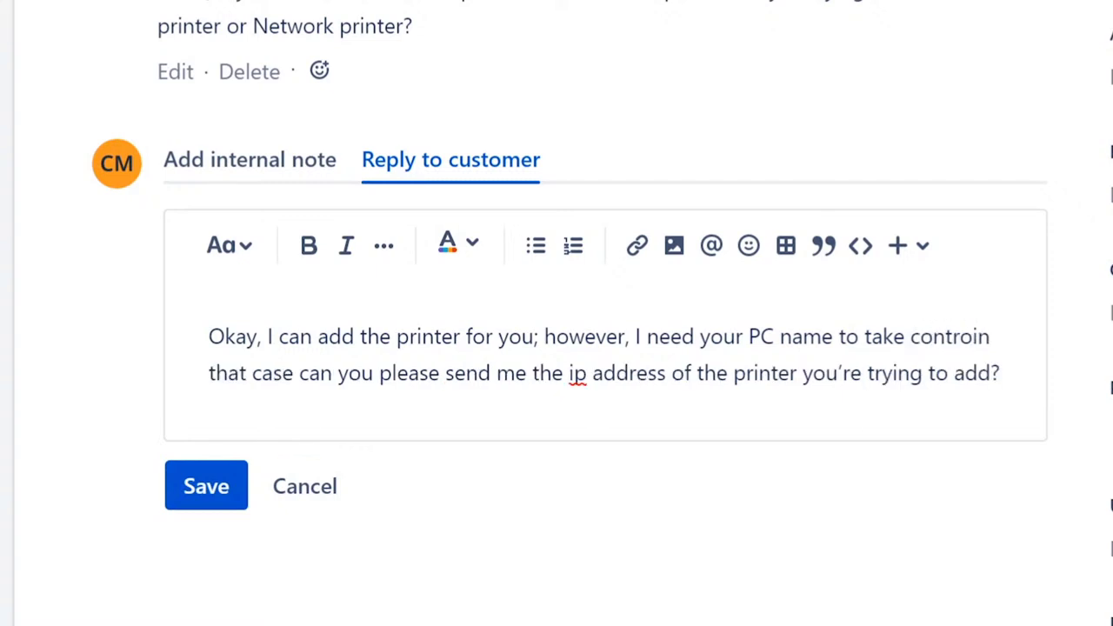
pyautogui.write('l remotly,')
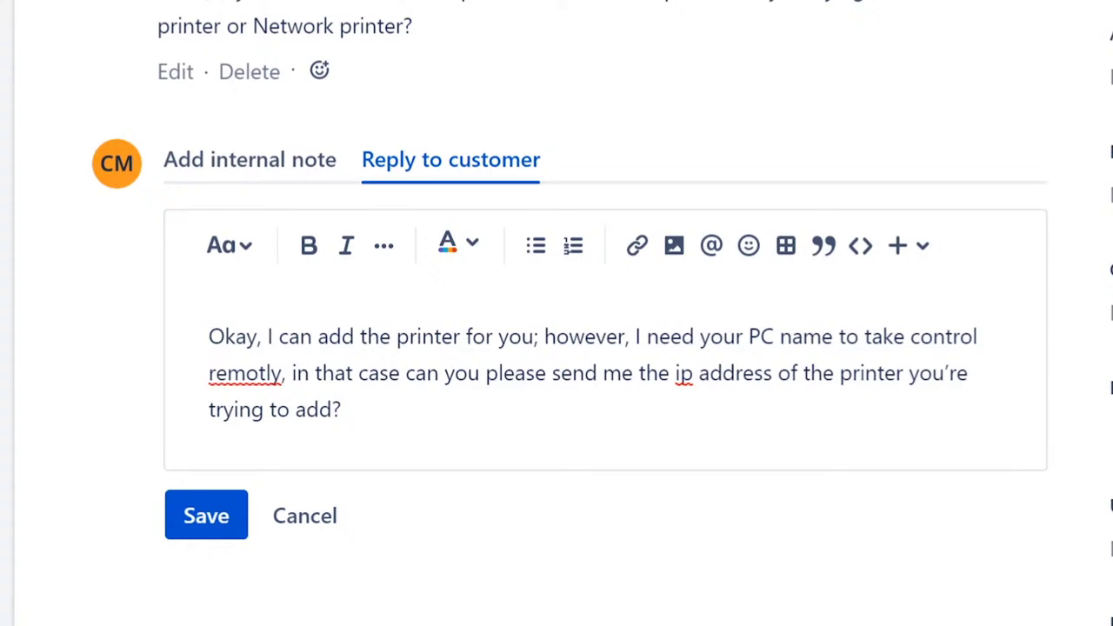
# Step: Correct 'remotly' to 'remotely' and replace 'in that case' with 'and'
pyautogui.rightClick(245, 373)
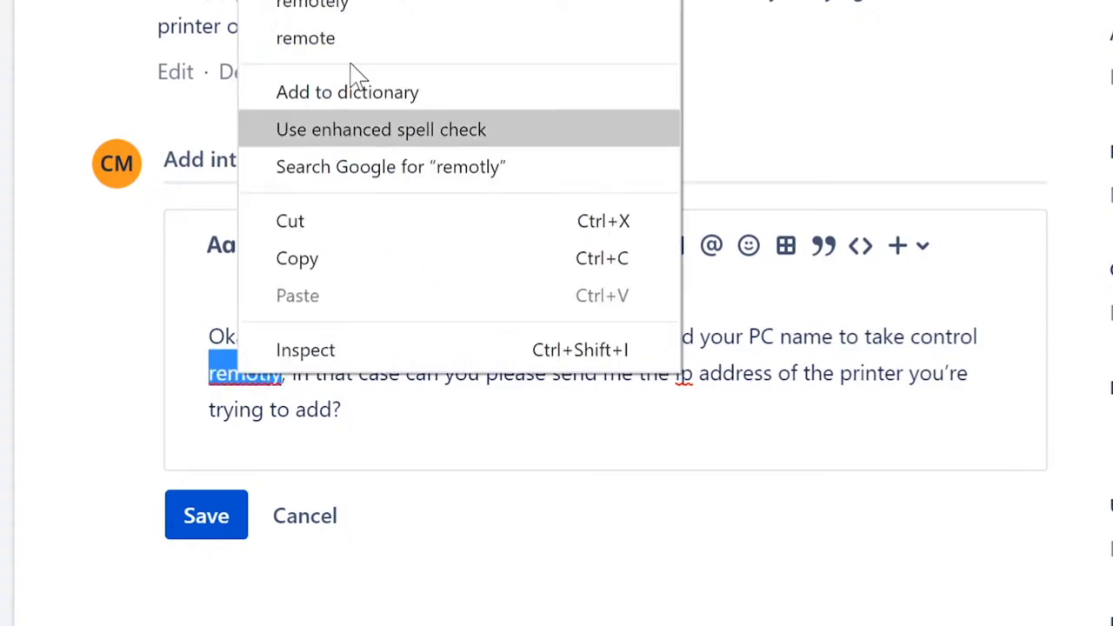
pyautogui.click(385, 3)
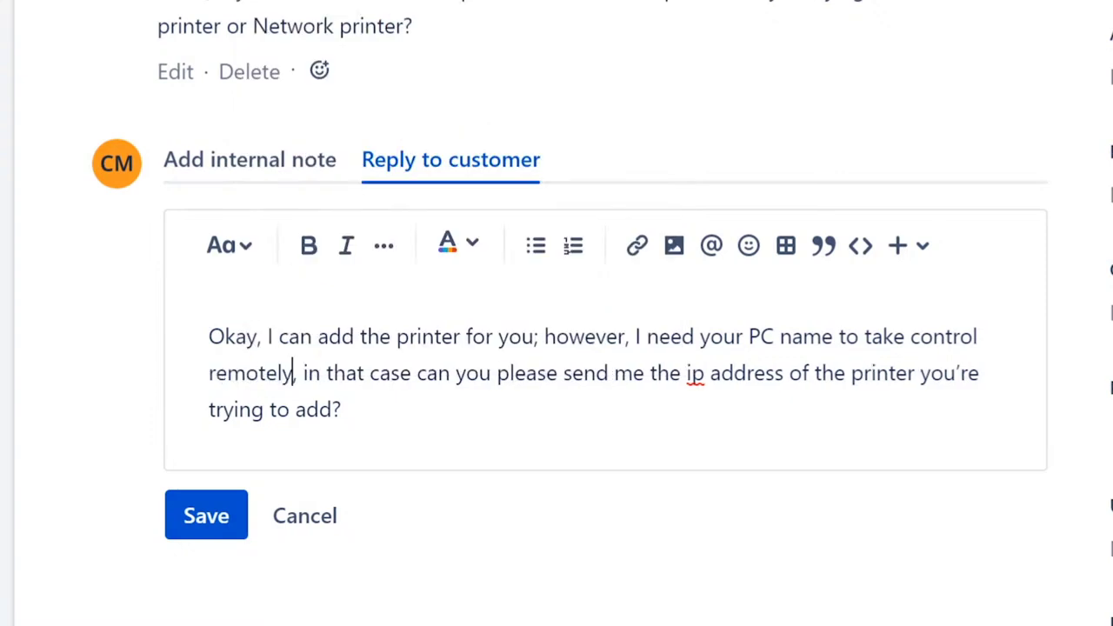
pyautogui.press('Right')
pyautogui.moveTo(412, 373); pyautogui.dragTo(294, 373)
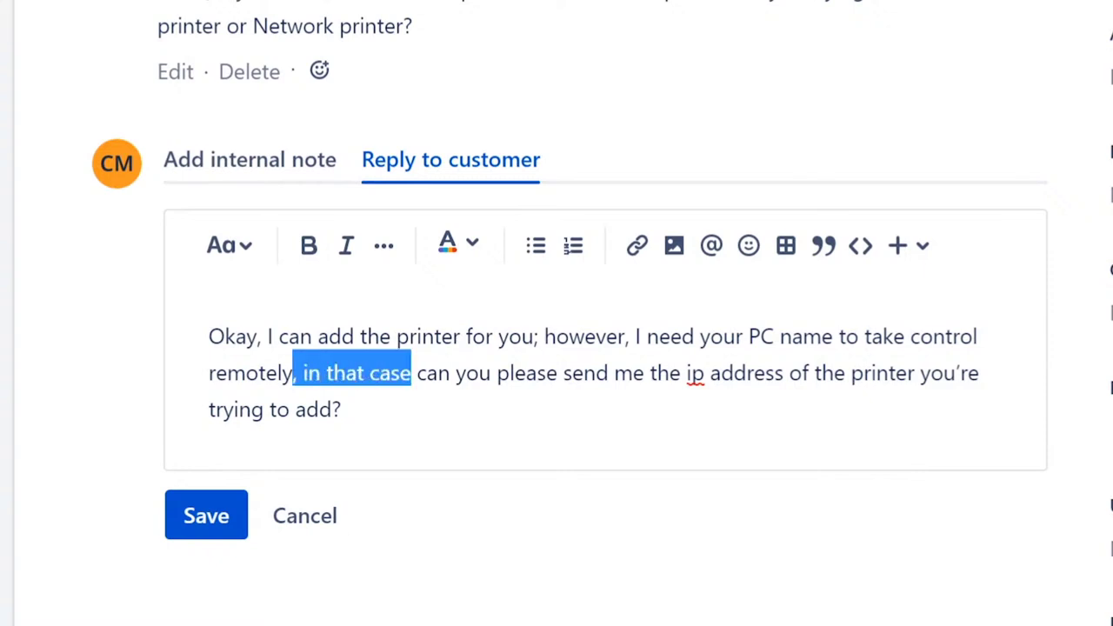
pyautogui.write('and')
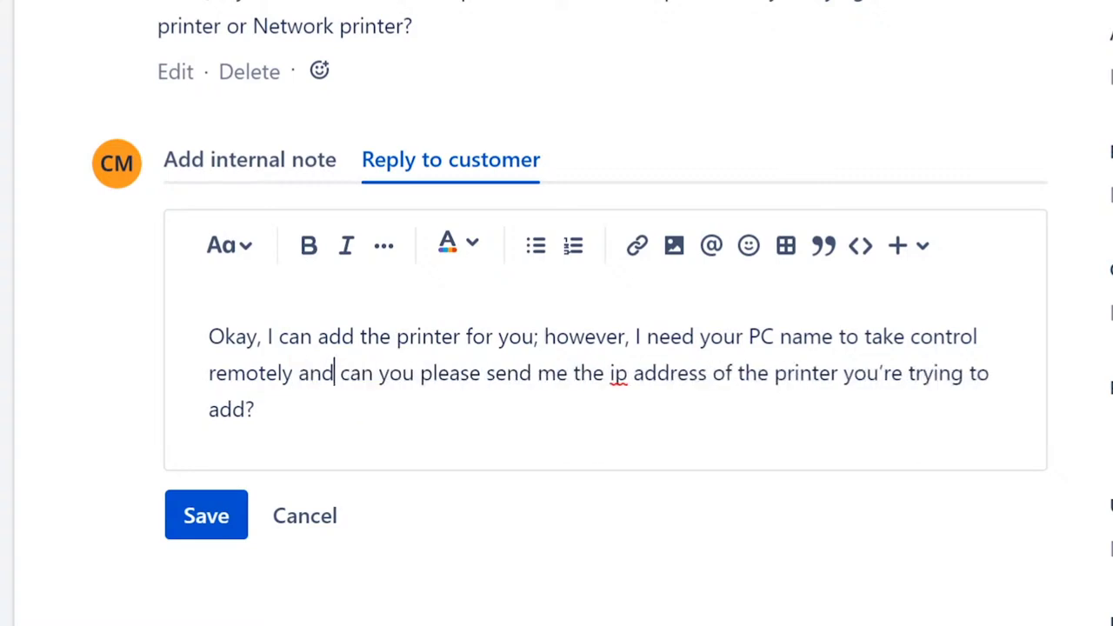
# Step: Add 'of your PC' after the word 'control' in the reply
pyautogui.click(635, 336)
pyautogui.click(211, 339)
pyautogui.moveTo(211, 338); pyautogui.dragTo(259, 409)
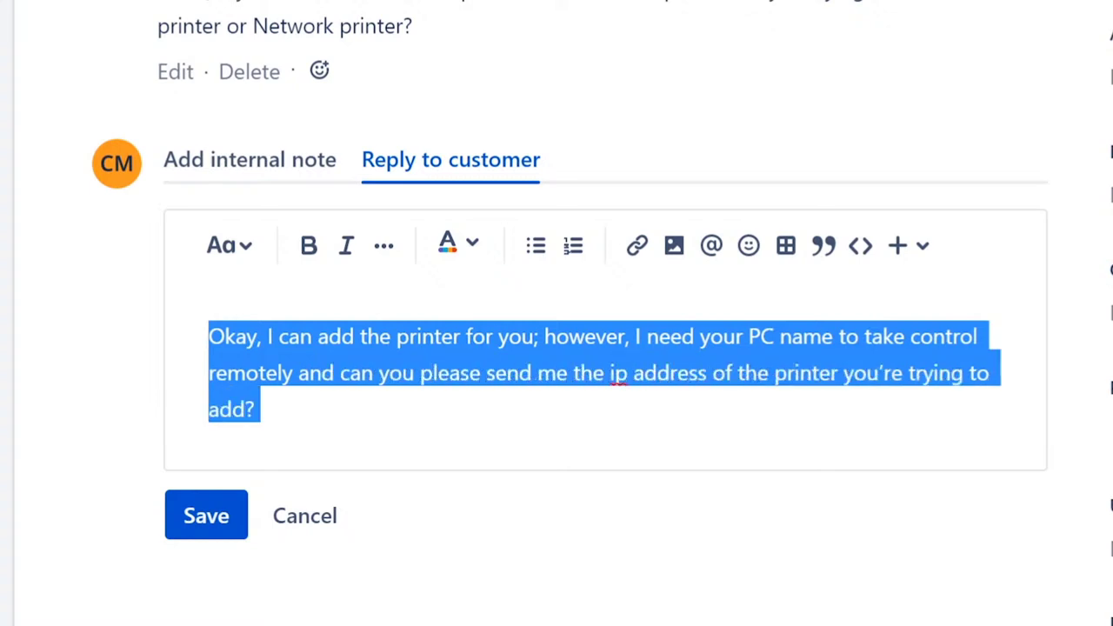
pyautogui.click(519, 373)
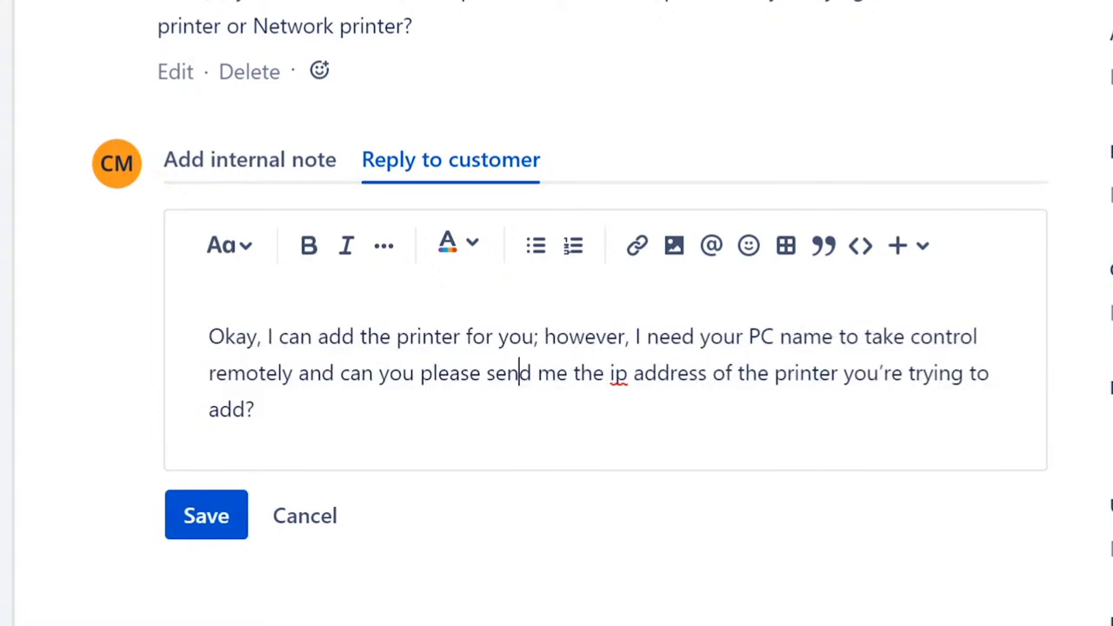
pyautogui.click(1015, 344)
pyautogui.write('of your Pc')
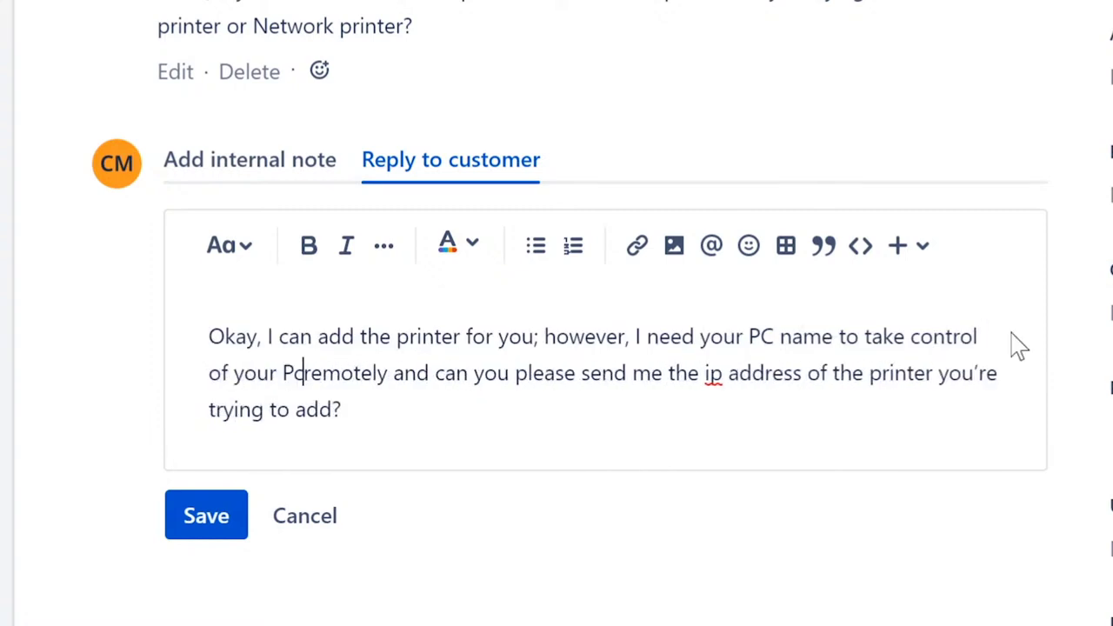
pyautogui.press('BackSpace')
pyautogui.press('BackSpace')
pyautogui.write('C')
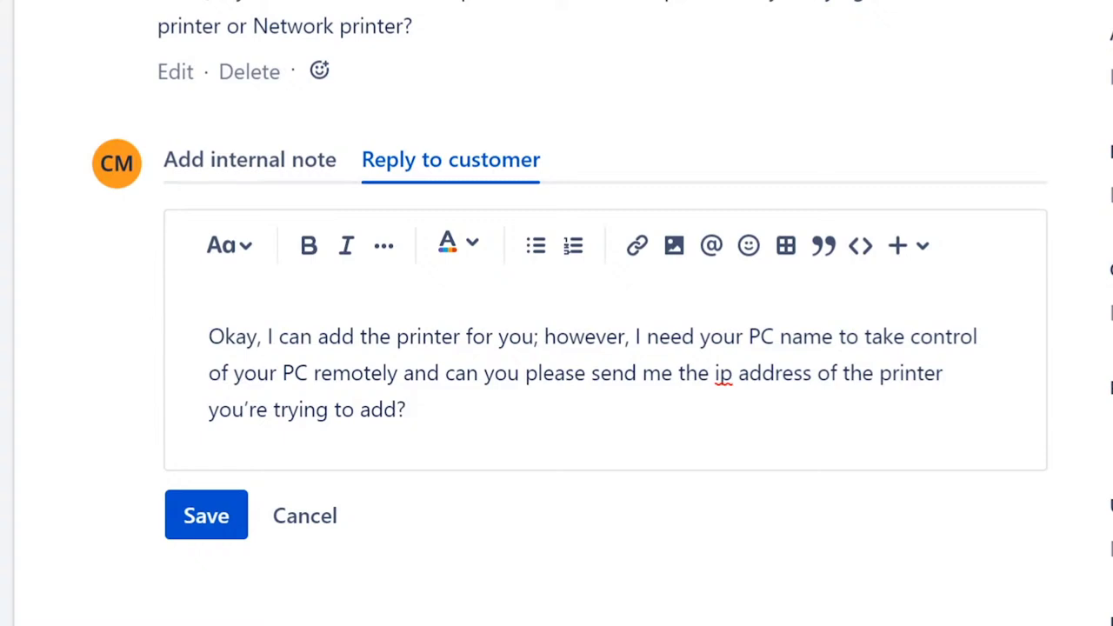
# Step: Review the closing request for the printer's IP address and post the reply to the customer
pyautogui.click(309, 373)
pyautogui.click(542, 373)
pyautogui.moveTo(684, 373); pyautogui.dragTo(409, 409)
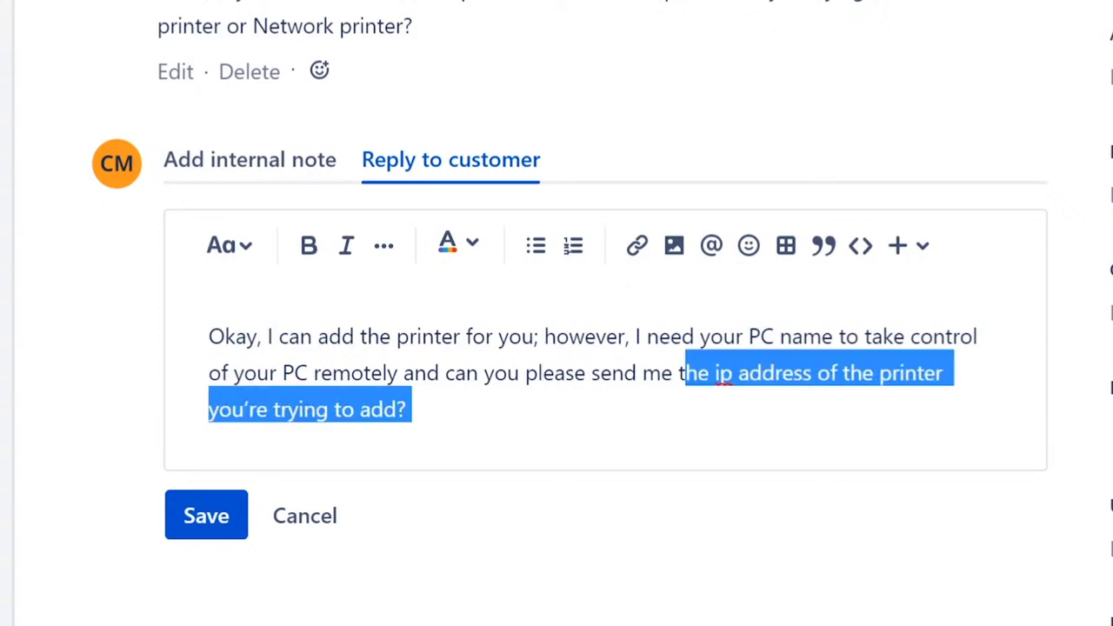
pyautogui.click(412, 410)
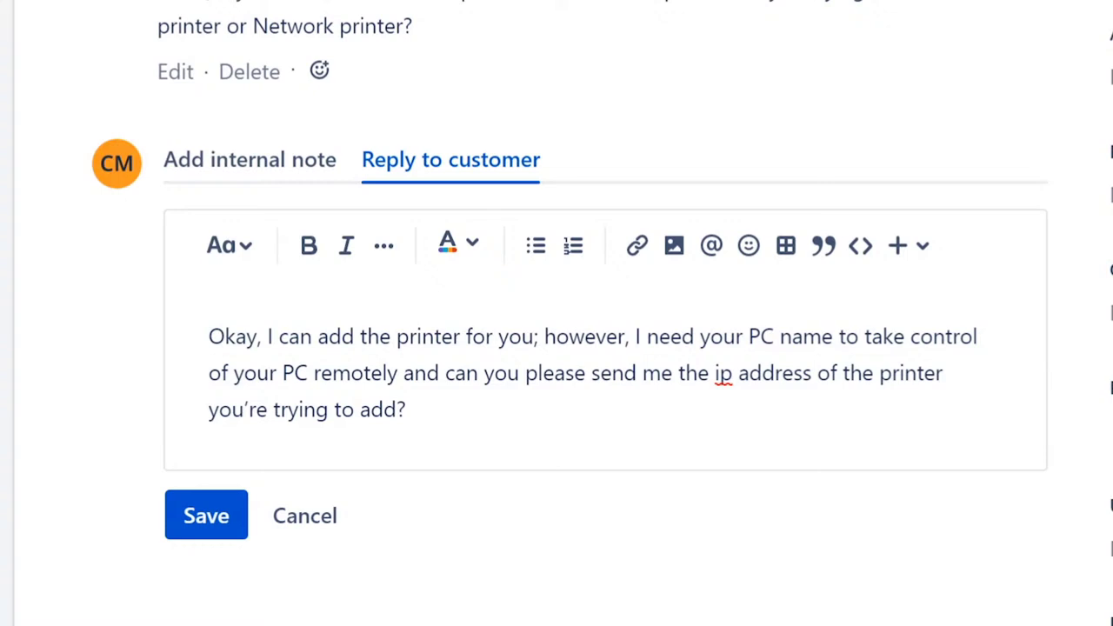
pyautogui.click(906, 336)
pyautogui.click(685, 373)
pyautogui.click(412, 410)
pyautogui.click(205, 529)
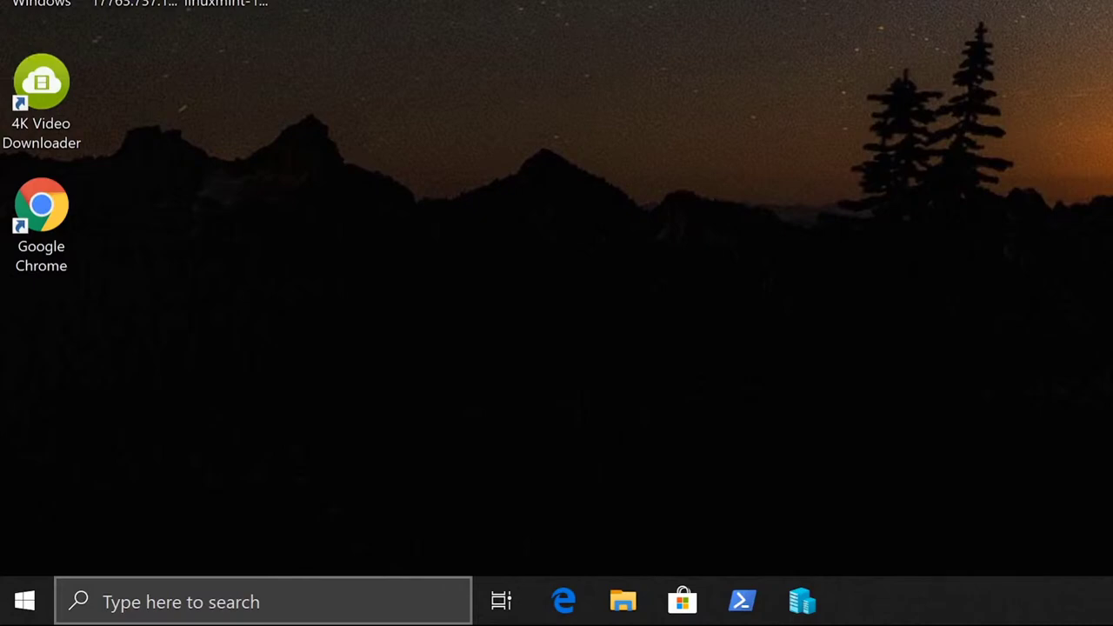
# Step: Search Windows for 'devices' and open the Printers & scanners settings page
pyautogui.click(298, 611)
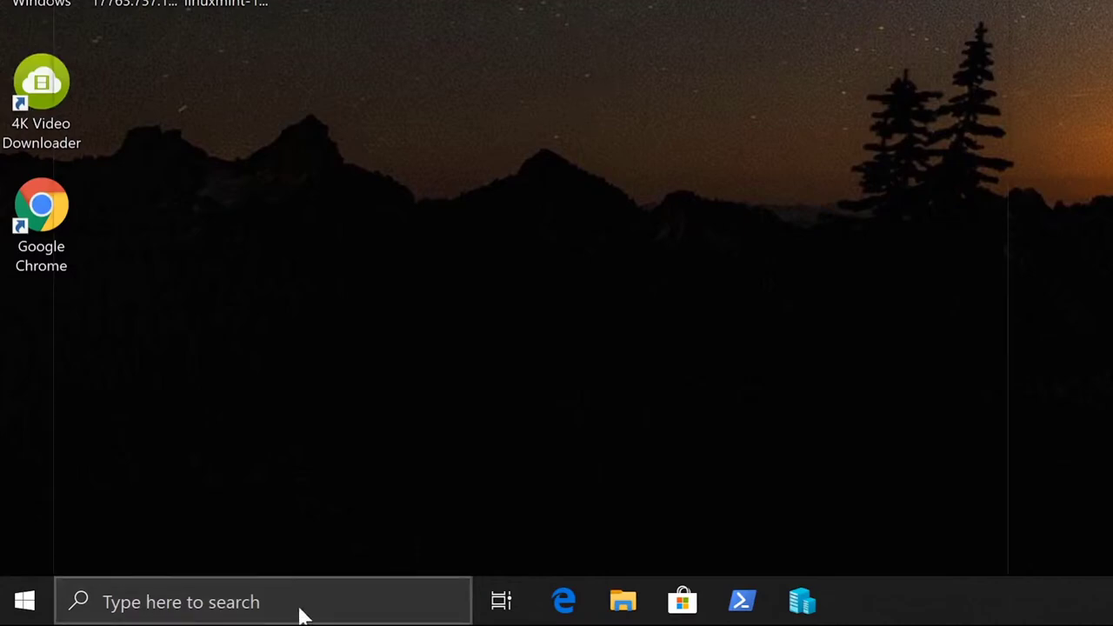
pyautogui.write('de')
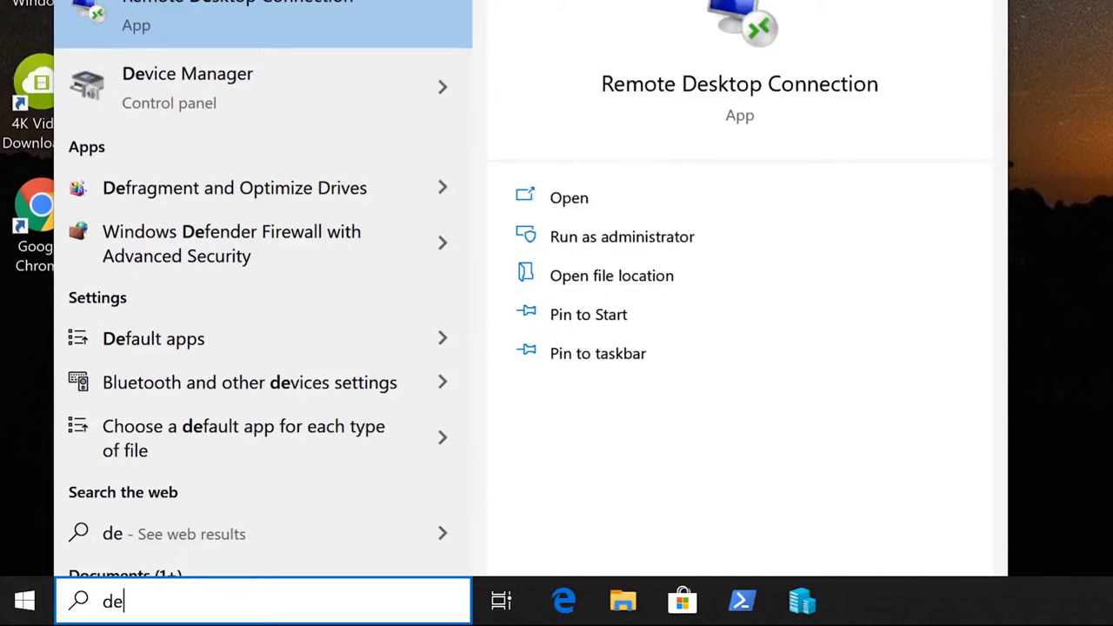
pyautogui.press('BackSpace')
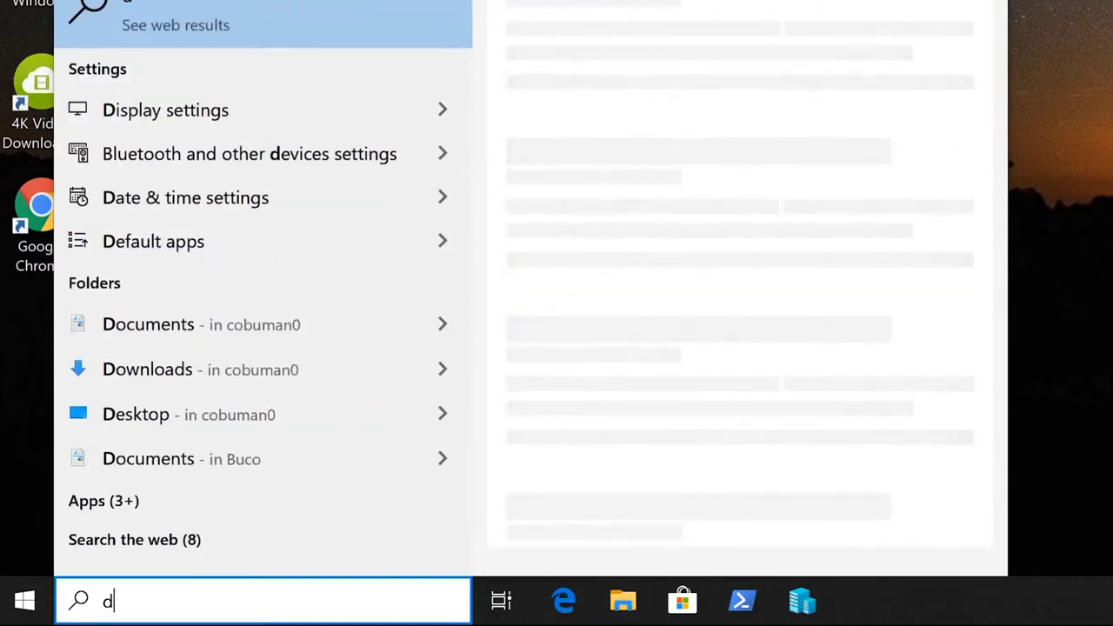
pyautogui.write('evices')
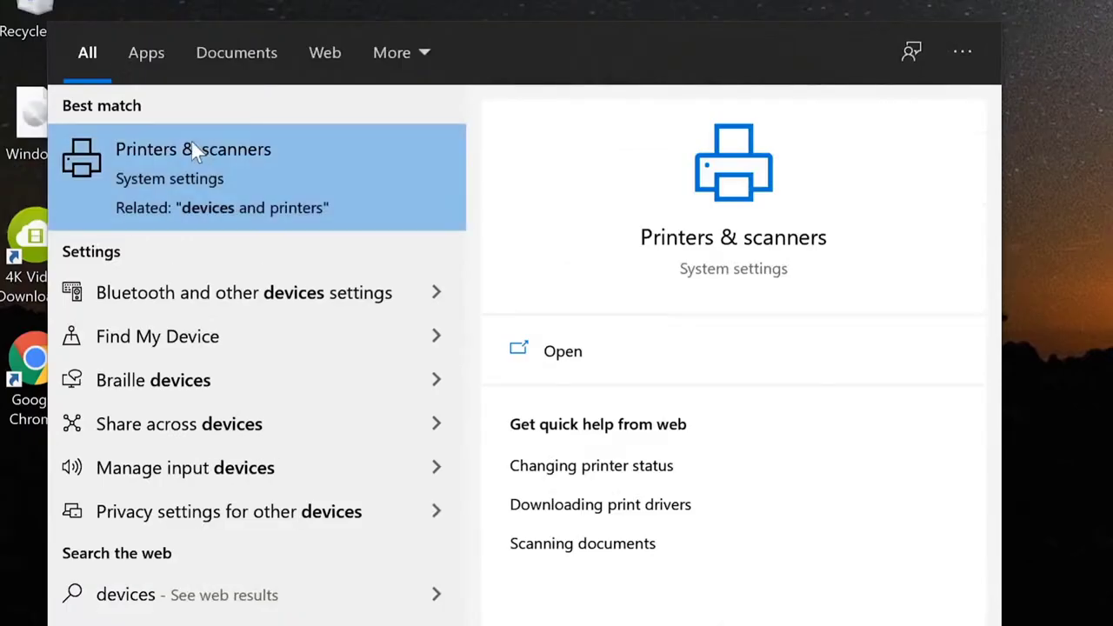
pyautogui.click(205, 15)
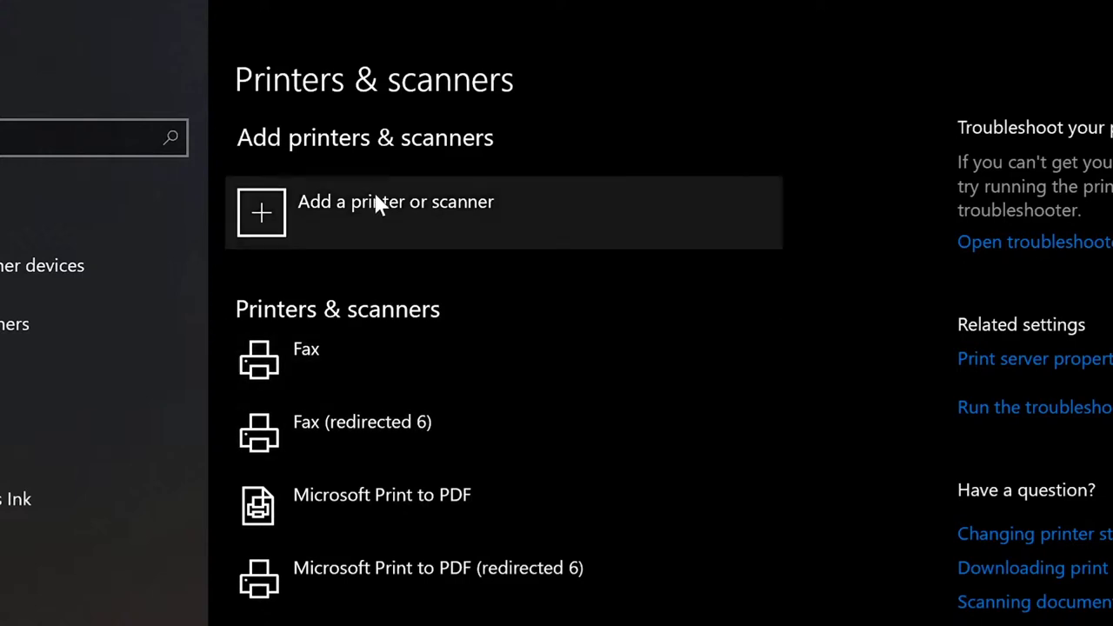
# Step: Start adding a printer and choose 'The printer that I want isn't listed'
pyautogui.click(375, 202)
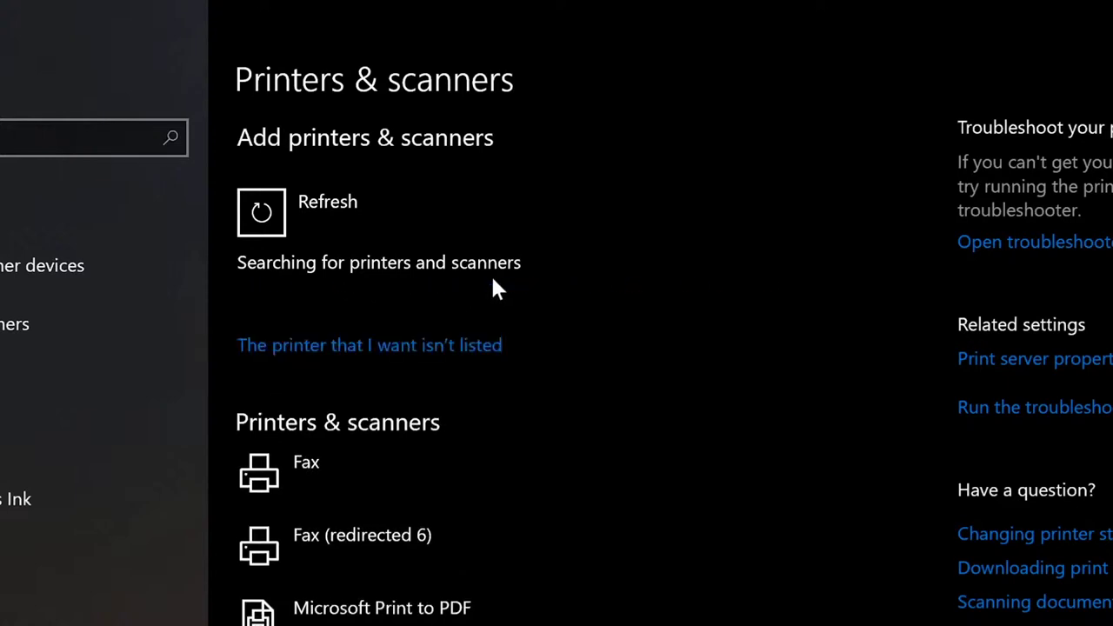
pyautogui.click(370, 356)
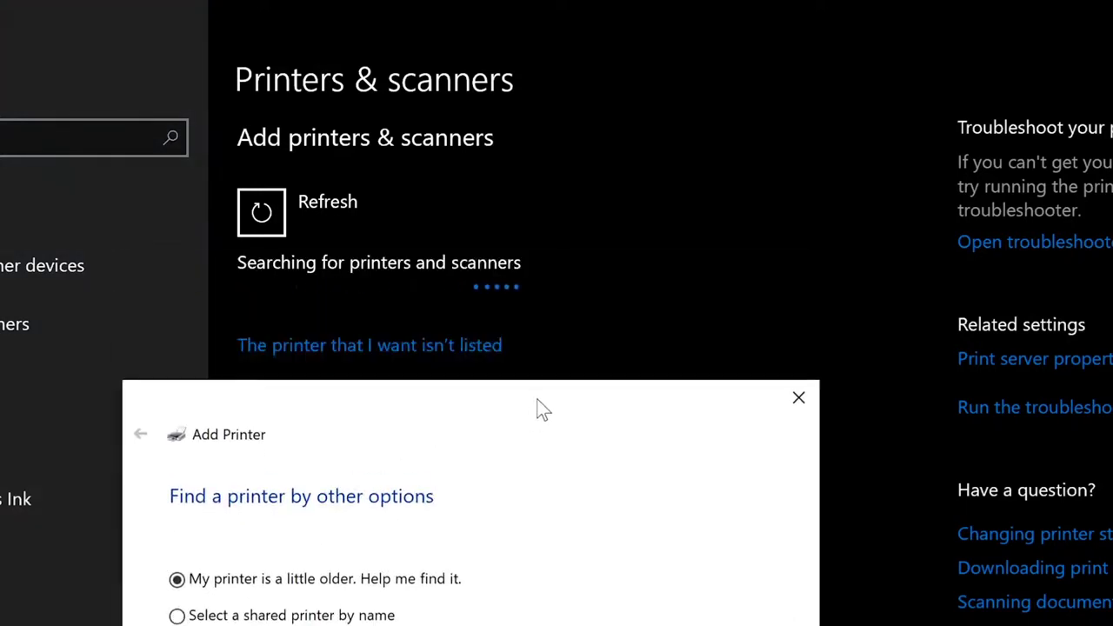
pyautogui.moveTo(543, 409); pyautogui.dragTo(583, 166)
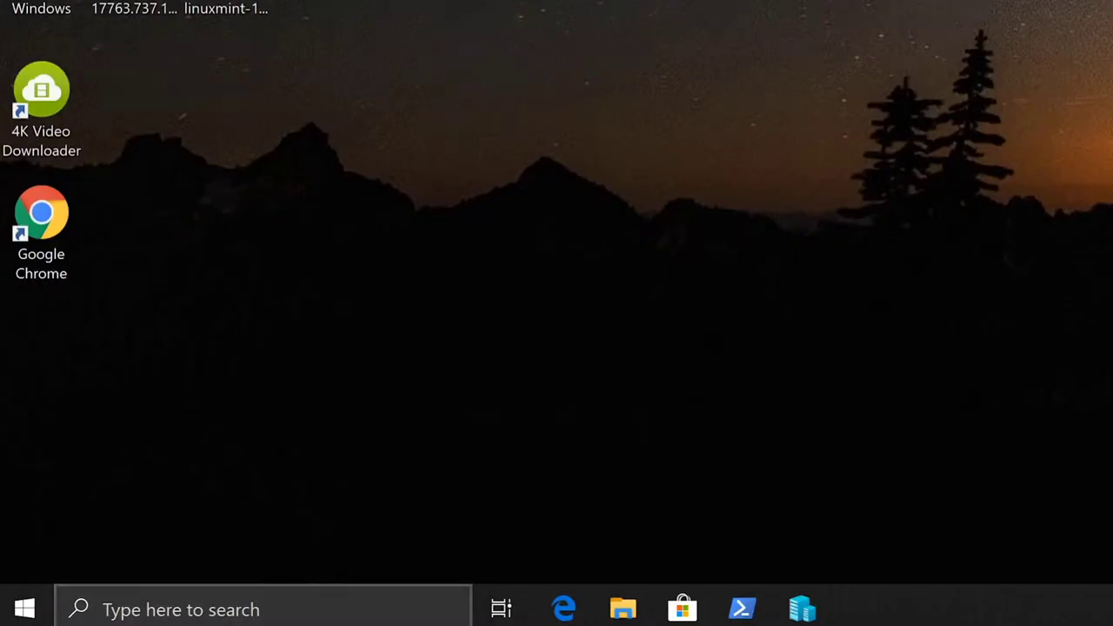
# Step: Launch Control Panel from a Windows search for 'con'
pyautogui.press('super+s')
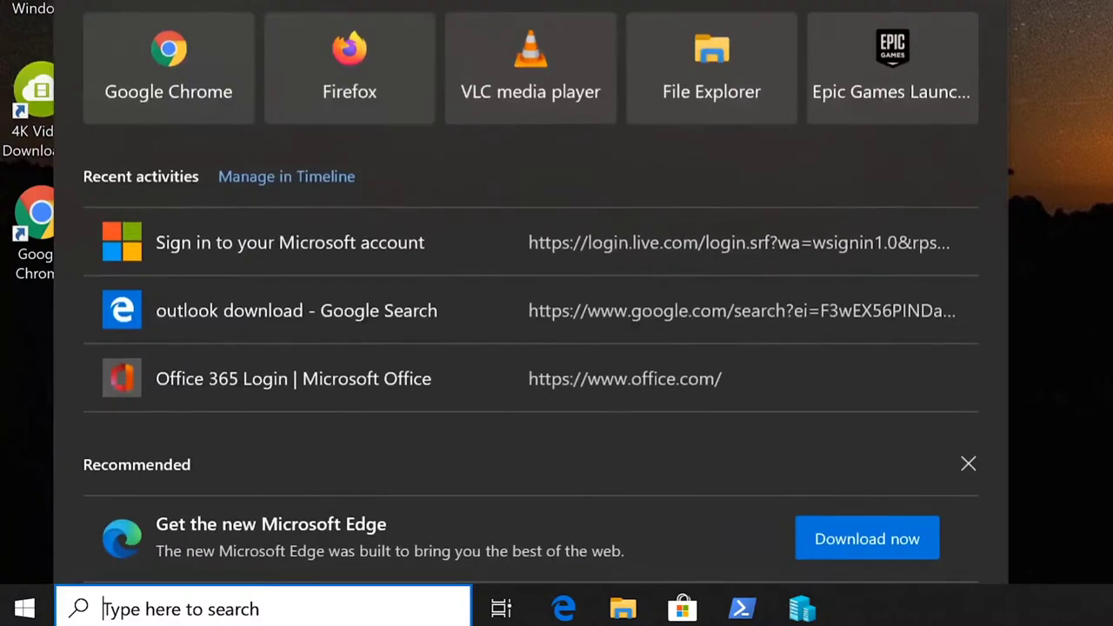
pyautogui.write('cont')
pyautogui.press('Return')
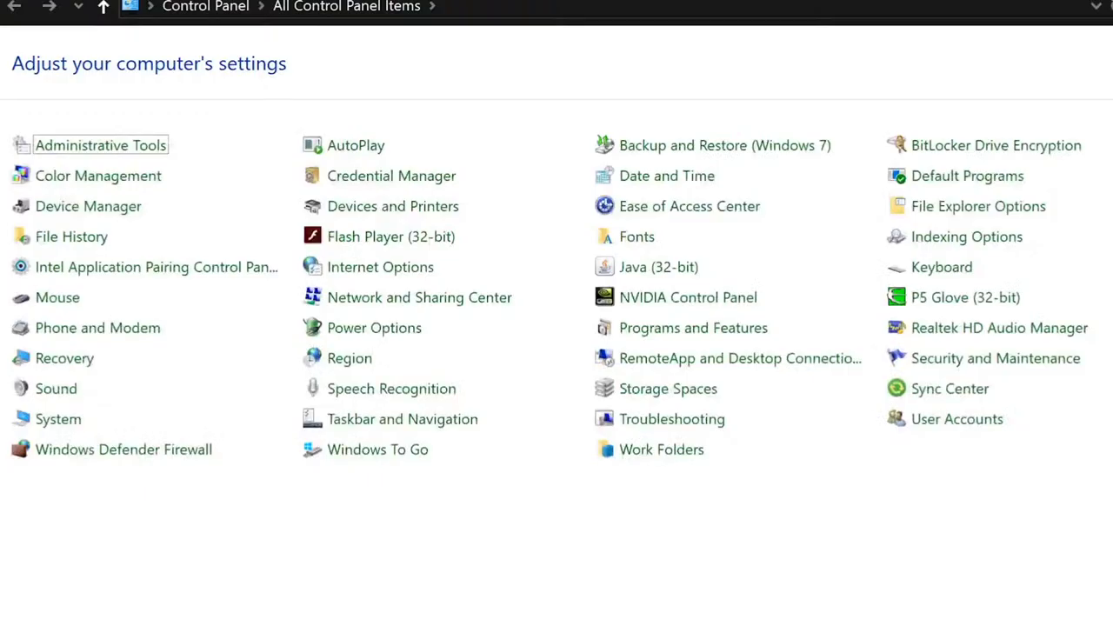
# Step: Open Devices and Printers and start 'Add a printer' so the device search runs
pyautogui.click(389, 213)
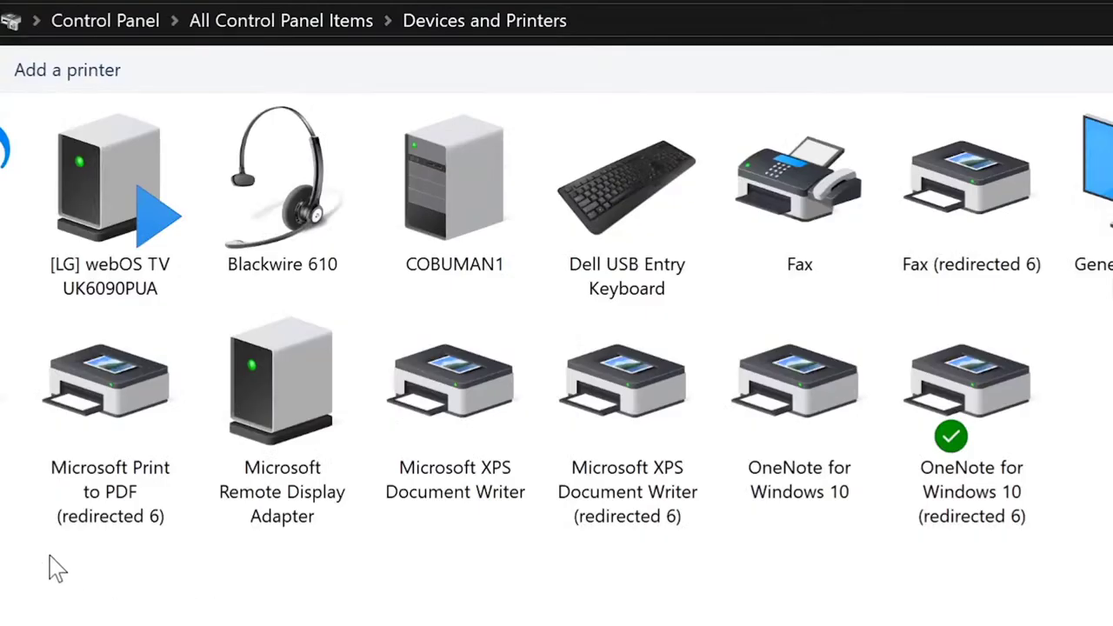
pyautogui.moveTo(9, 598); pyautogui.dragTo(1112, 154)
pyautogui.press('Escape')
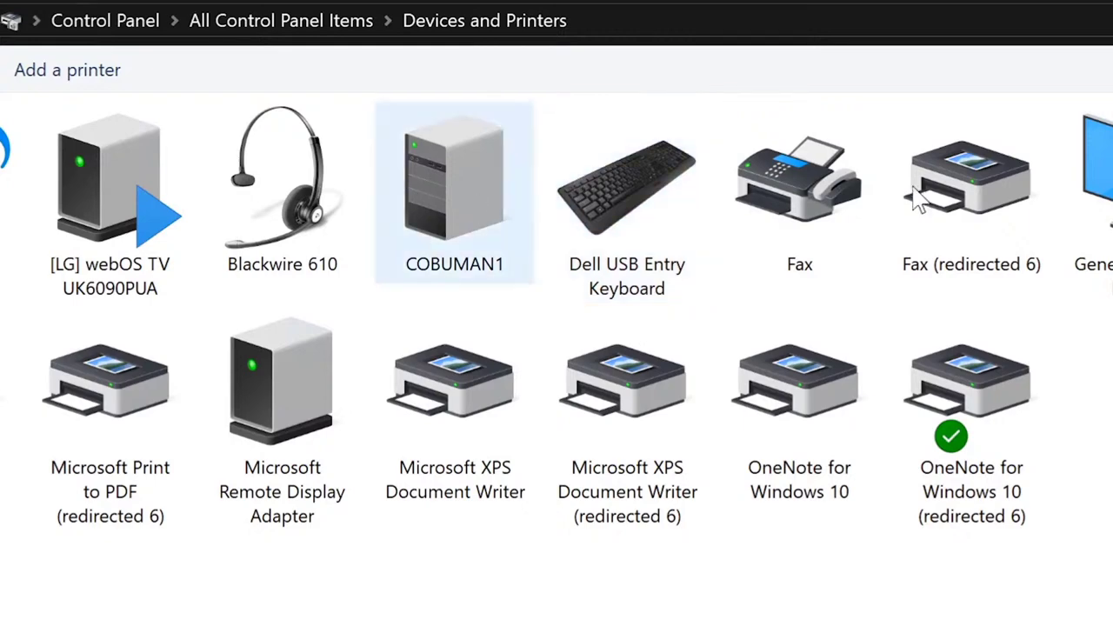
pyautogui.click(258, 178)
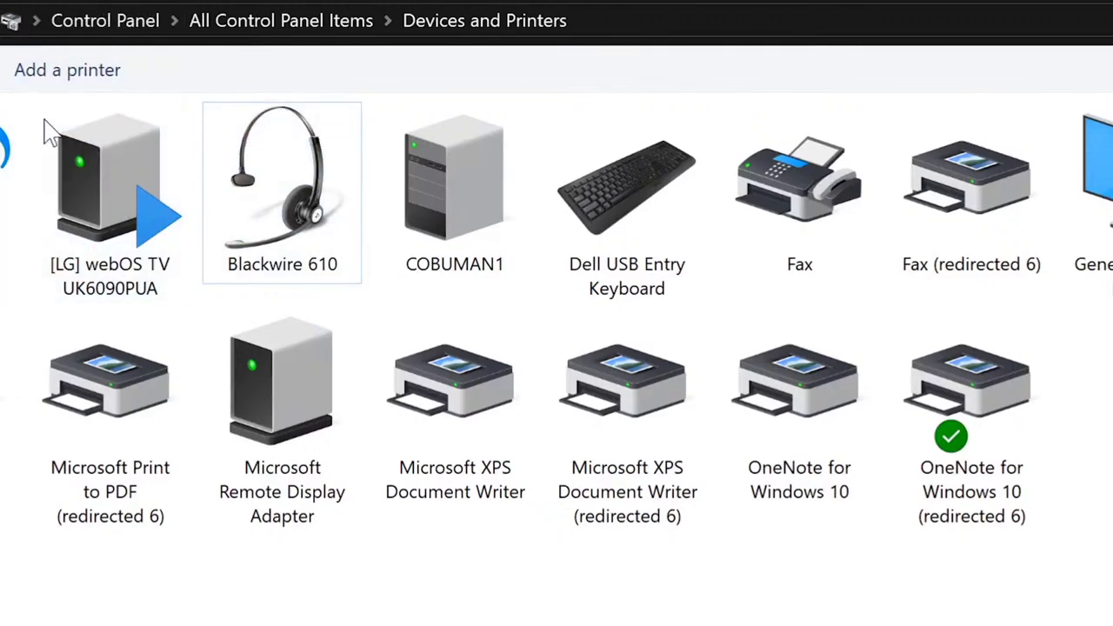
pyautogui.click(74, 80)
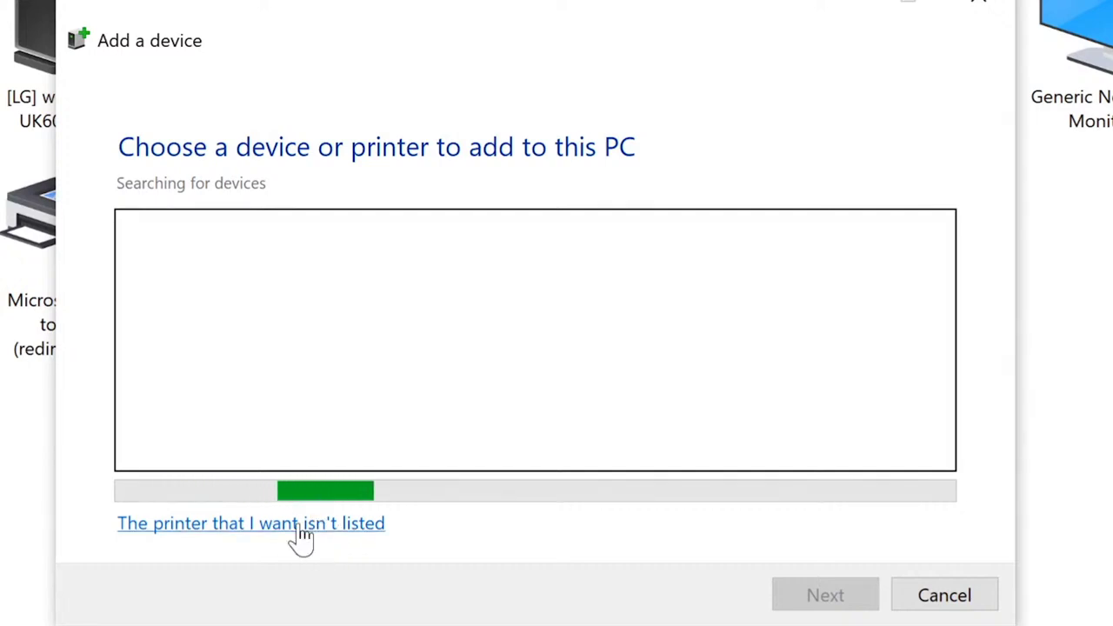
# Step: Add a printer with manual settings at IP address 192.168.2.1
pyautogui.click(300, 527)
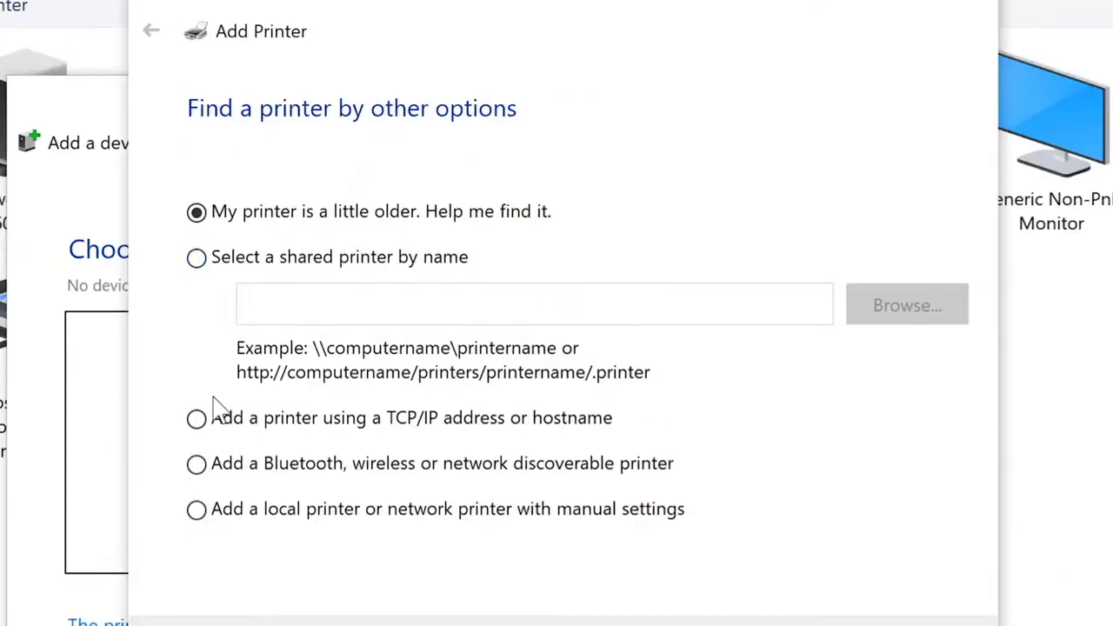
pyautogui.click(358, 520)
pyautogui.press('Return')
pyautogui.click(497, 252)
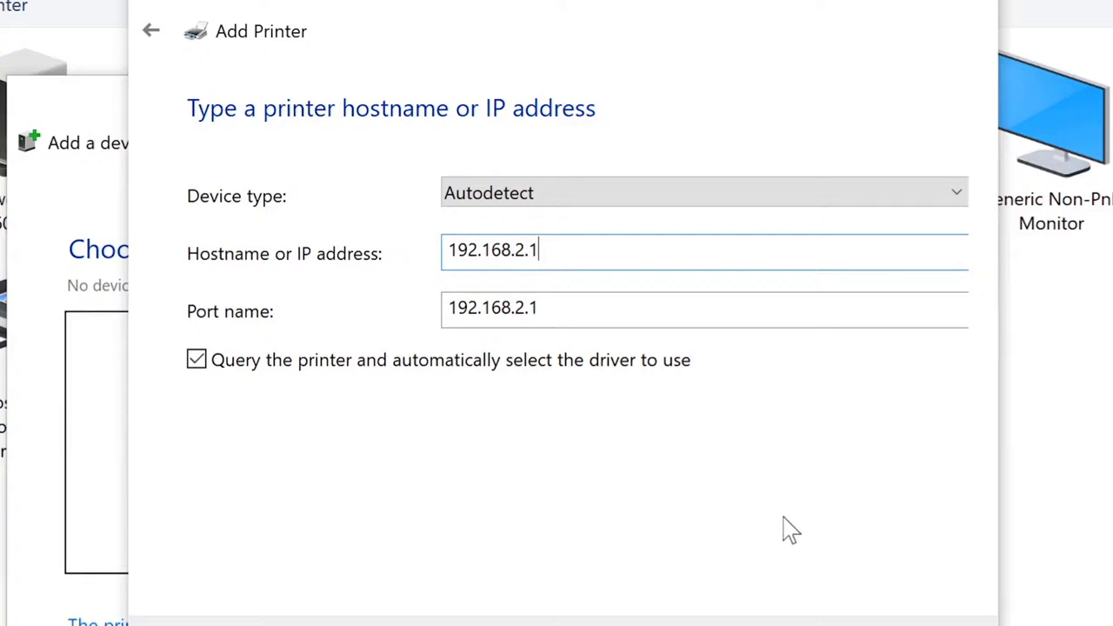
pyautogui.click(833, 622)
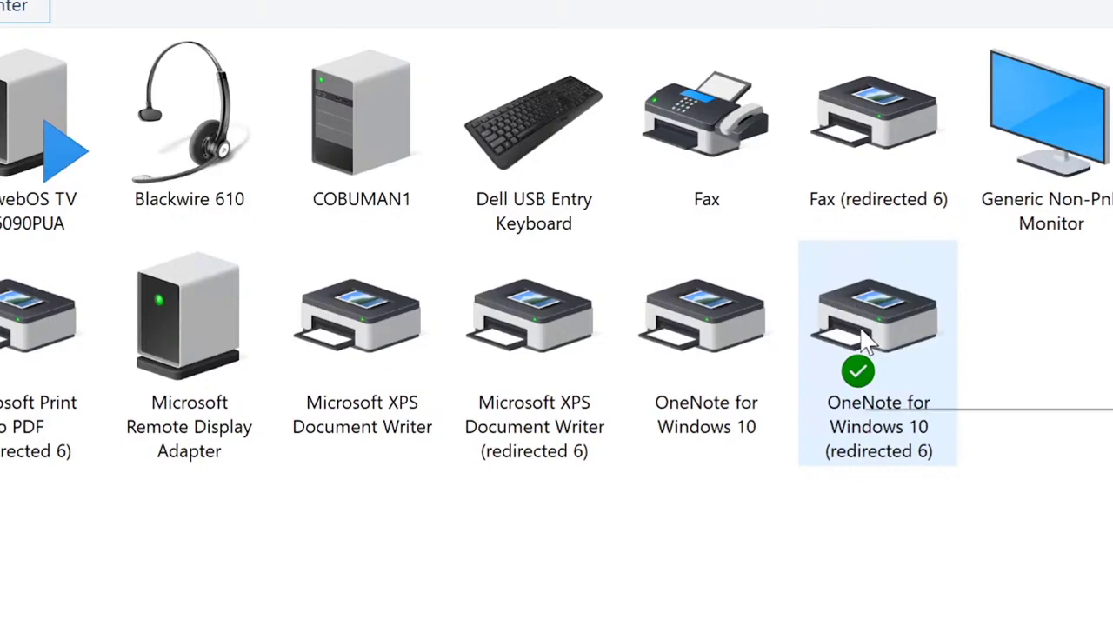
# Step: Set the OneNote for Windows 10 (redirected 6) printer as the default printer
pyautogui.click(864, 339)
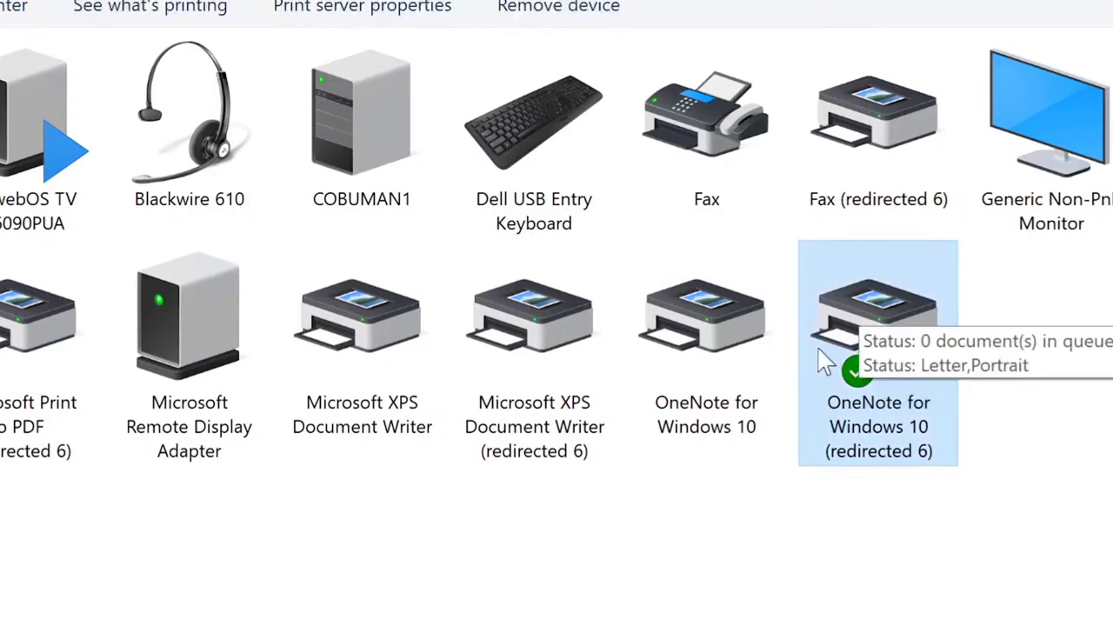
pyautogui.rightClick(872, 318)
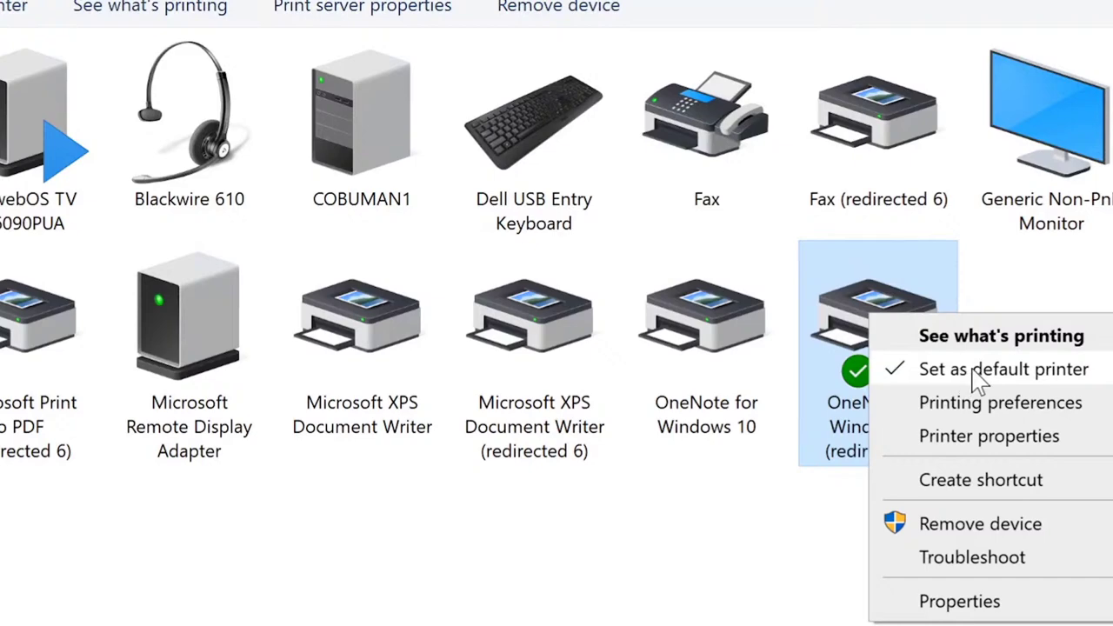
pyautogui.click(932, 380)
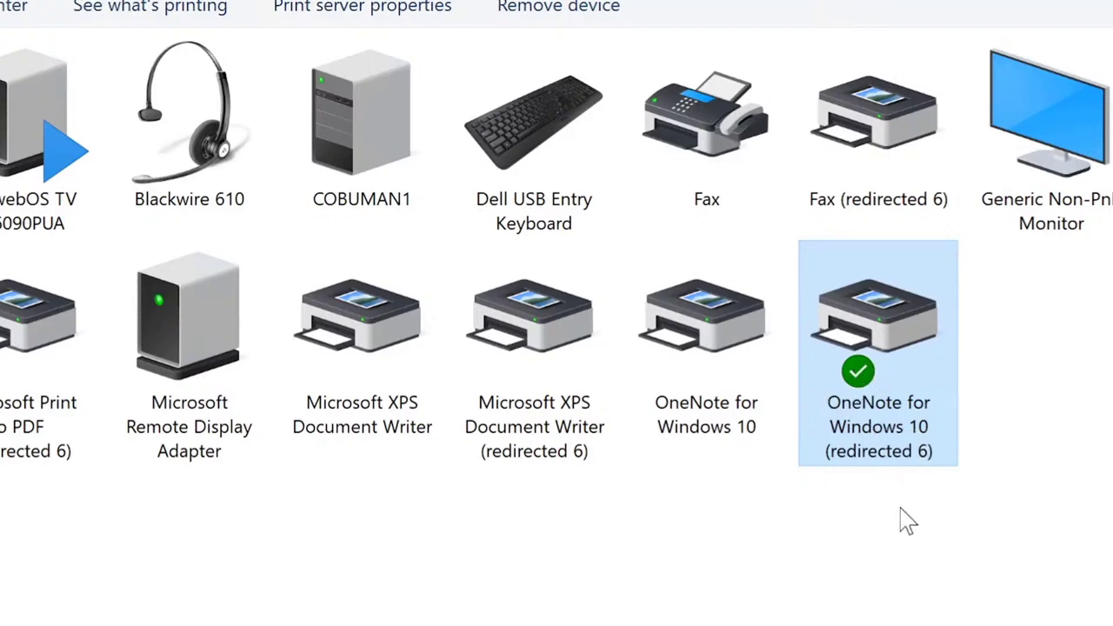
pyautogui.hotkey('ctrl', 'space')
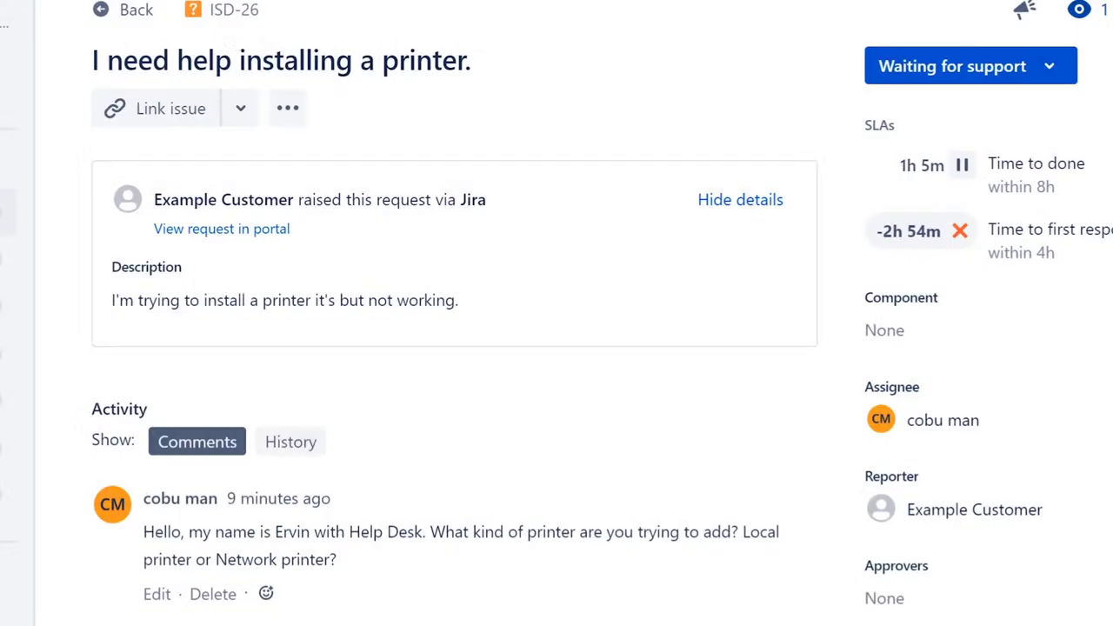
# Step: Save an internal note 'Added printer as requested.' signed with the agent's name
pyautogui.scroll(-3, 453, 348)
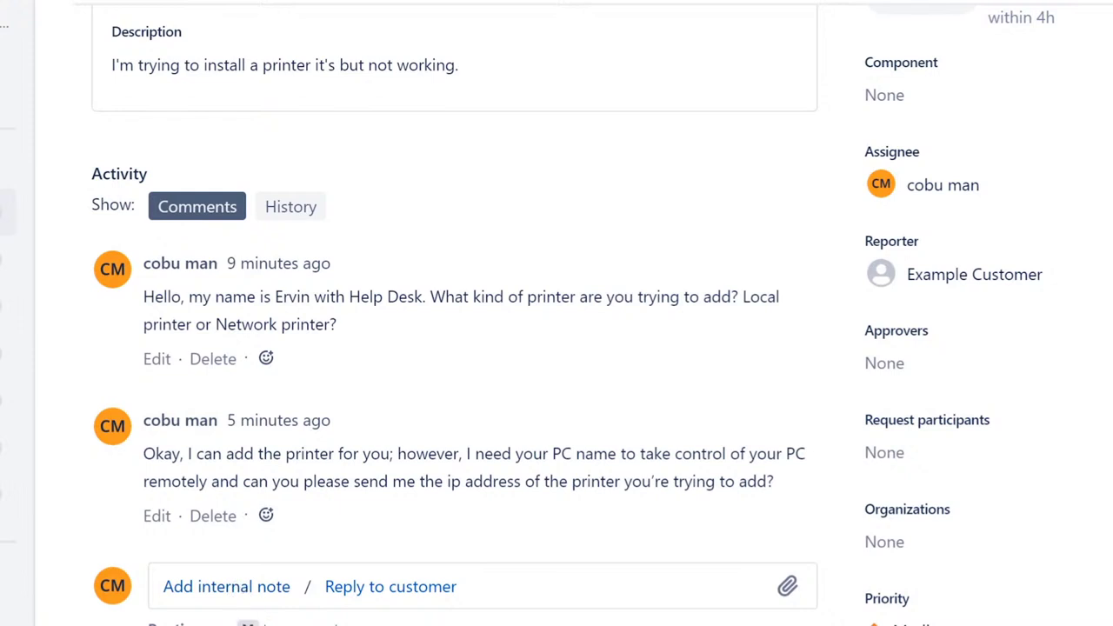
pyautogui.click(226, 586)
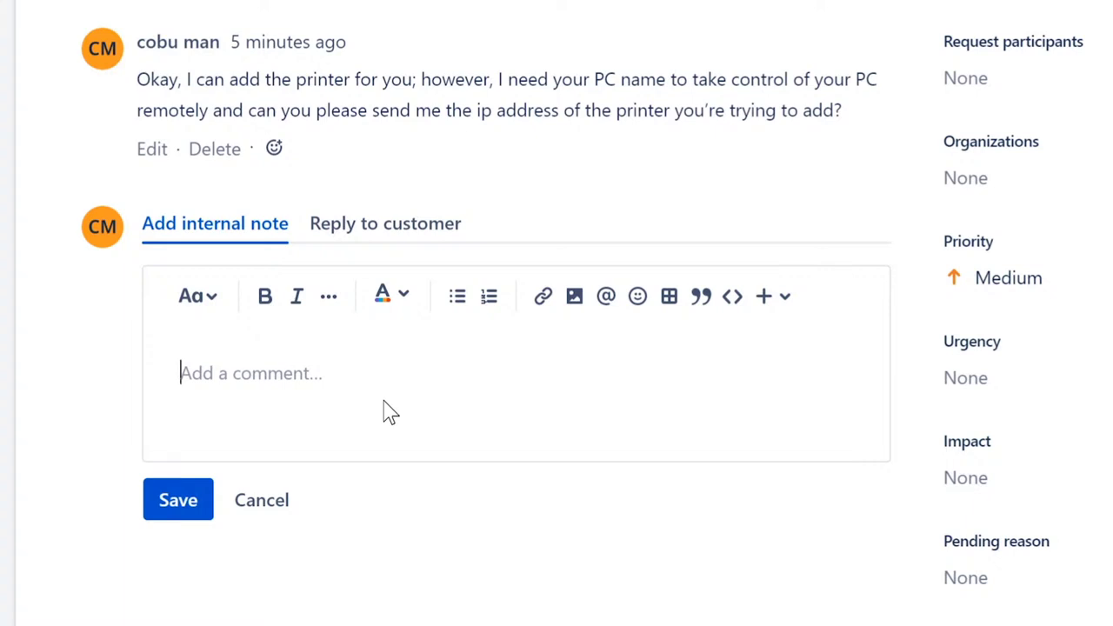
pyautogui.write('Added print')
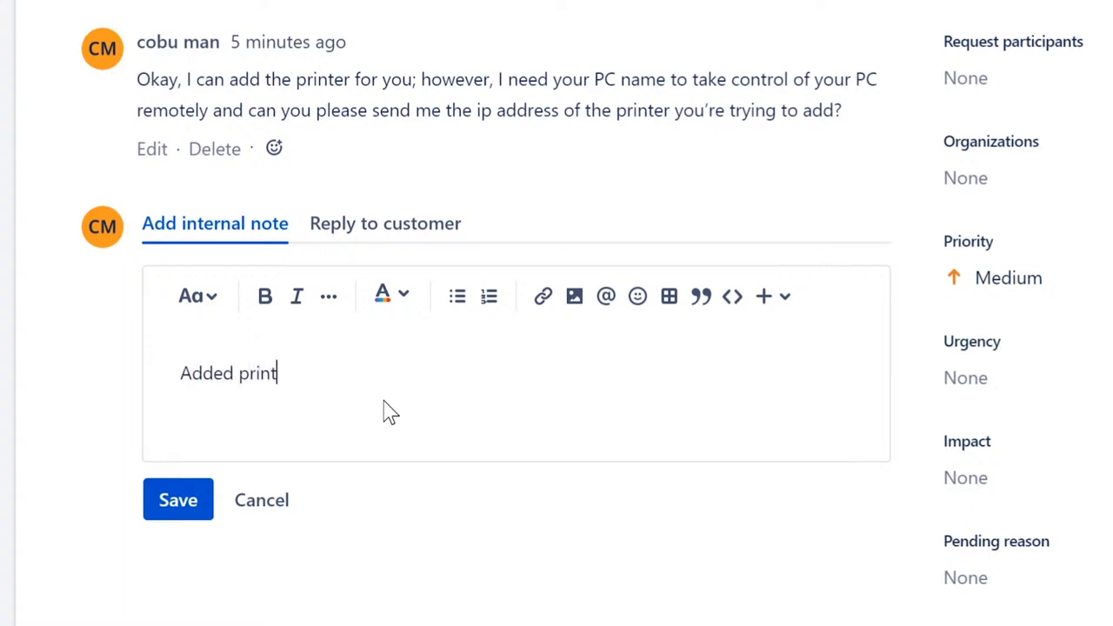
pyautogui.write('er as request')
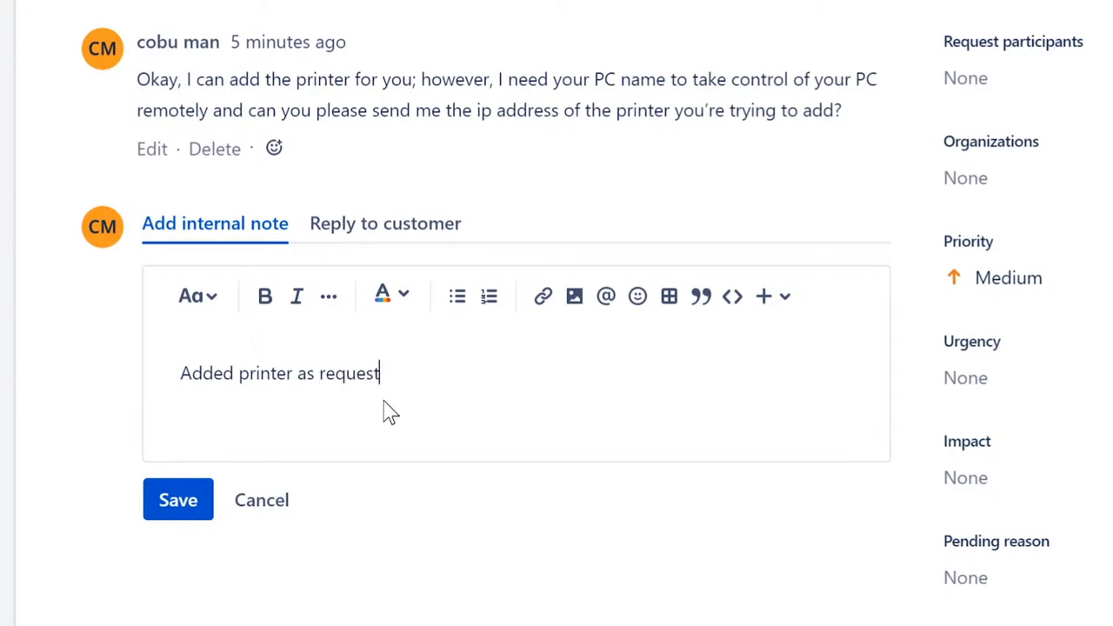
pyautogui.write('ed. Ervin')
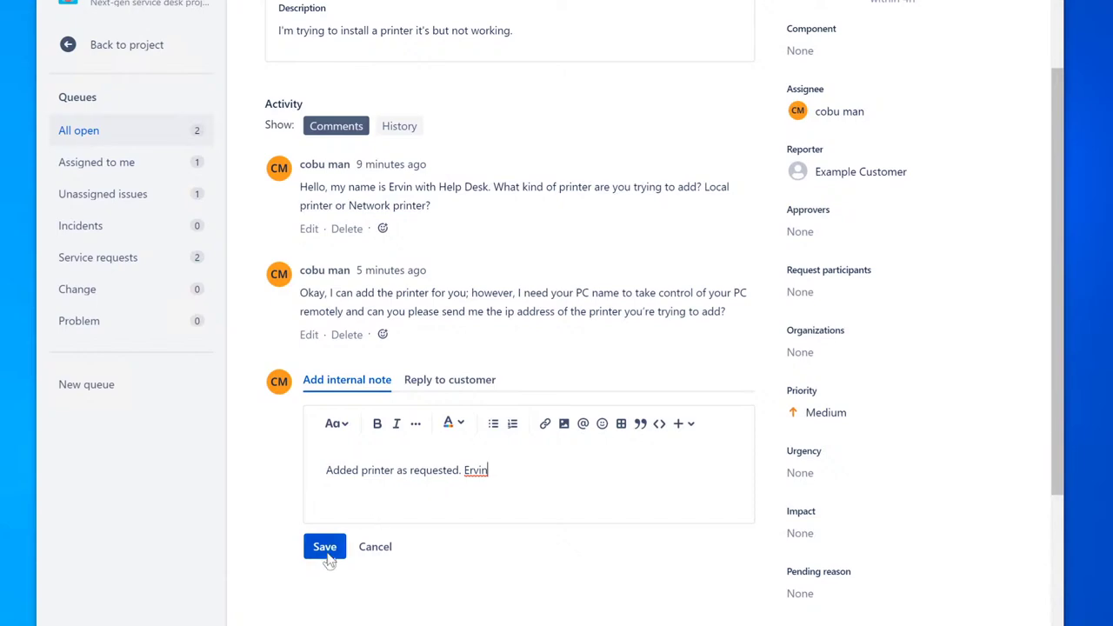
pyautogui.click(326, 550)
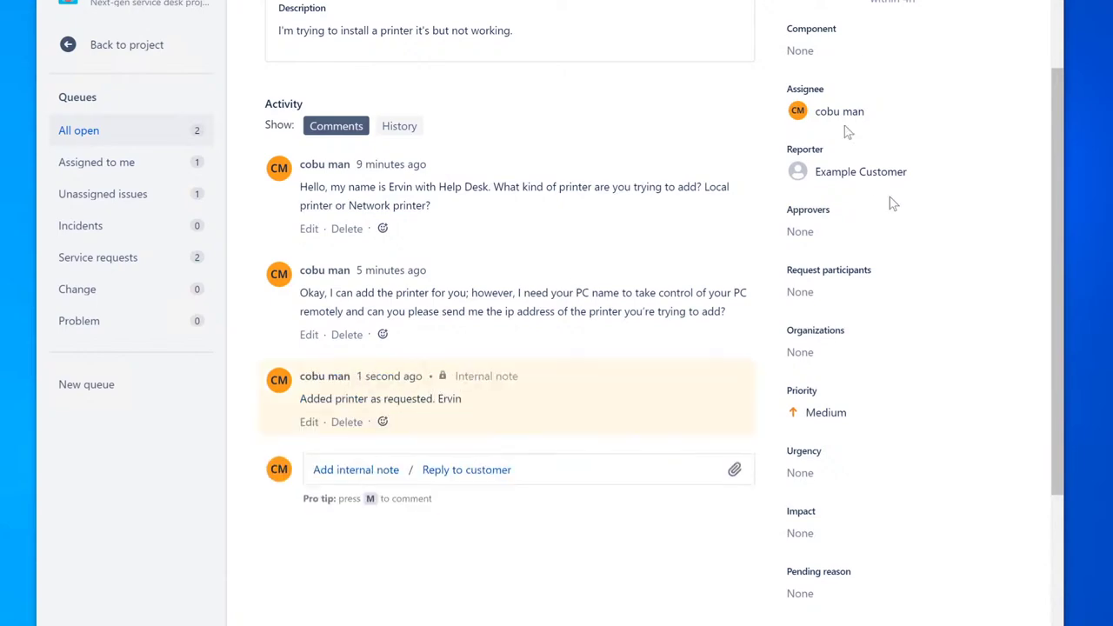
# Step: Transition ISD-26 to Completed and return to the All open queue
pyautogui.scroll(2, 905, 202)
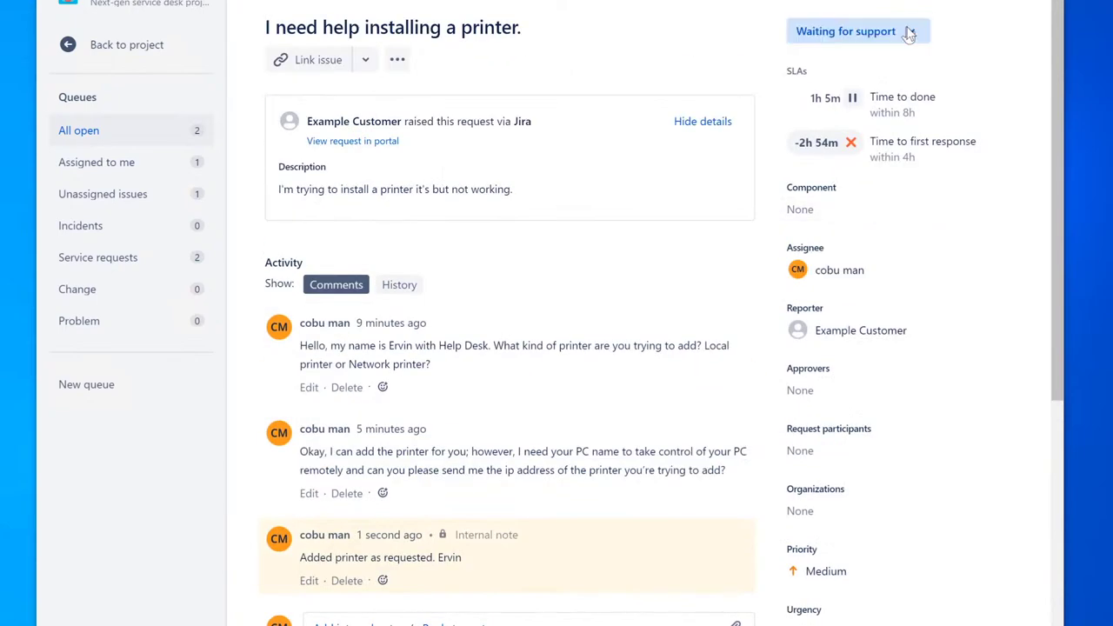
pyautogui.click(910, 30)
pyautogui.click(866, 185)
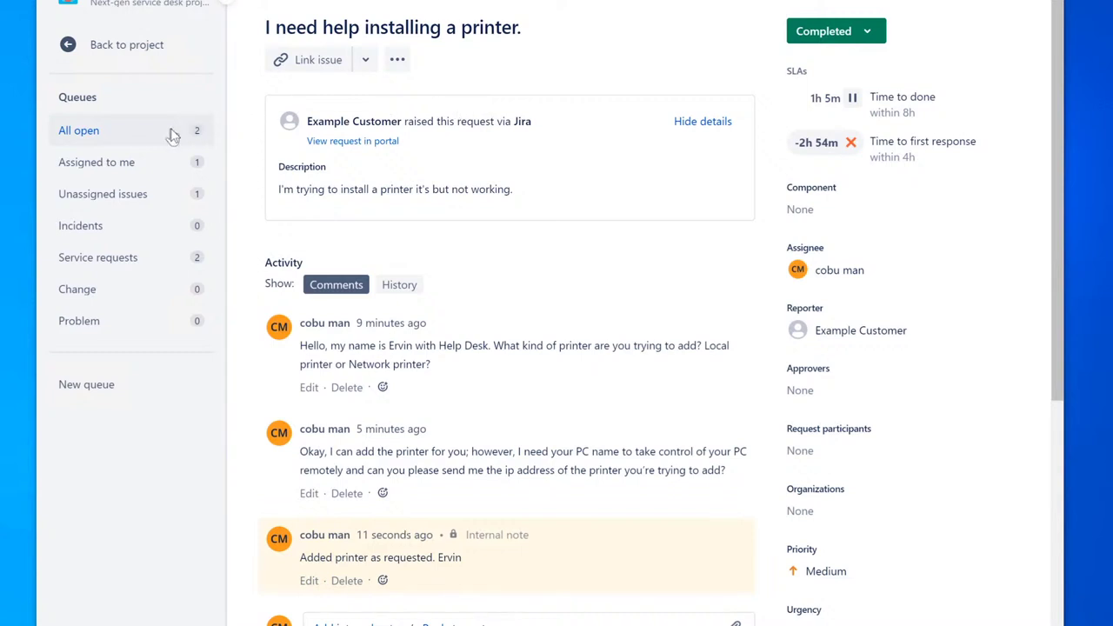
pyautogui.click(290, 5)
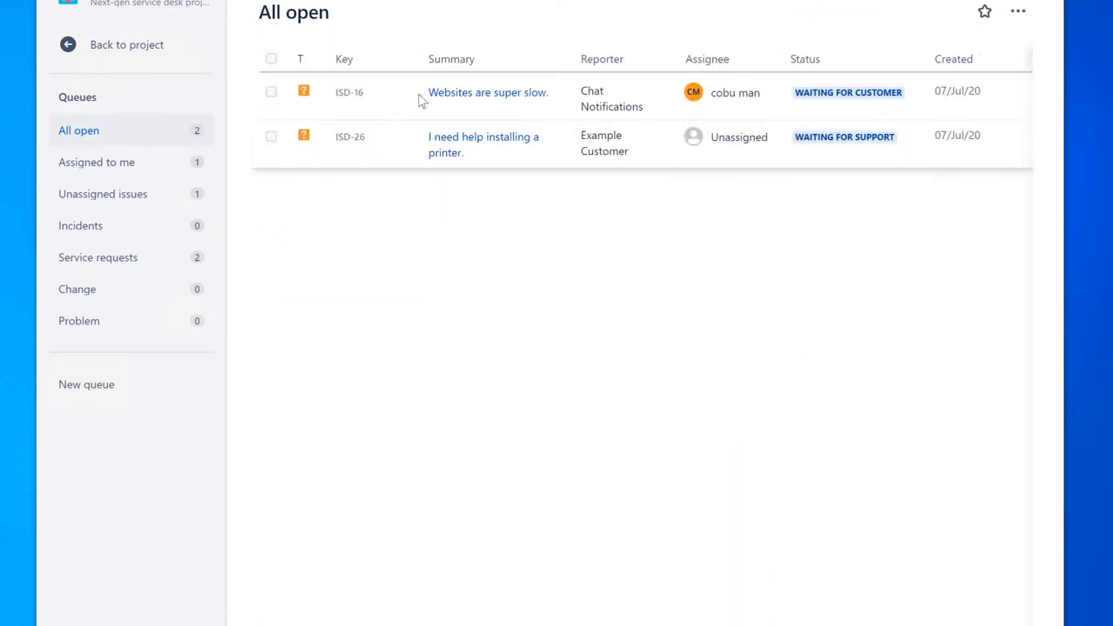
# Step: Open ticket ISD-16 'Websites are super slow.' and look over its last internal note
pyautogui.click(470, 103)
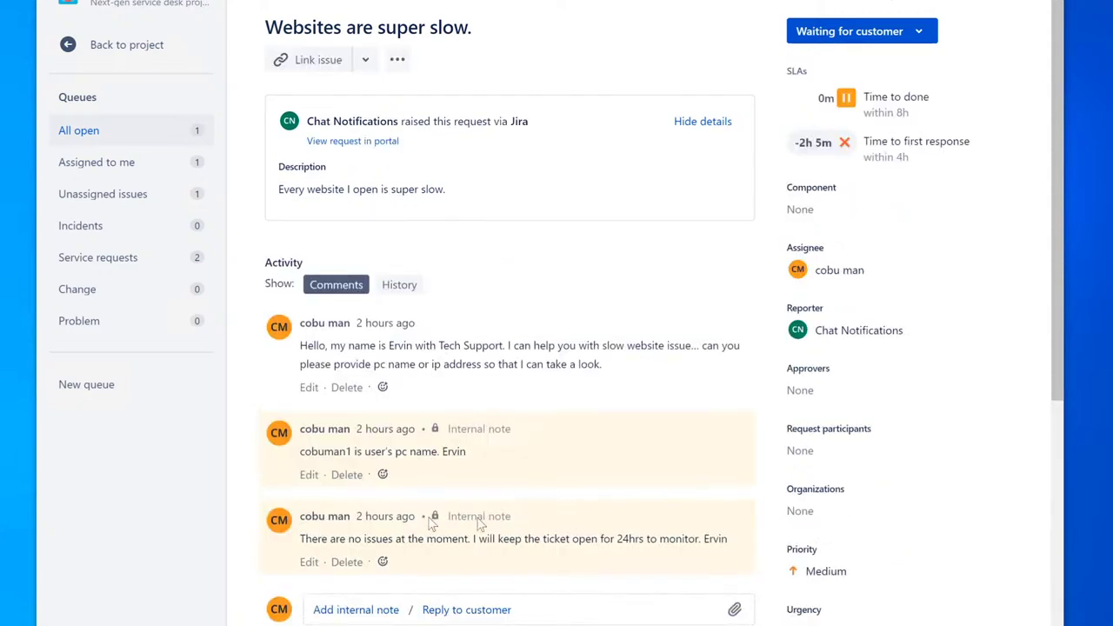
pyautogui.moveTo(304, 536); pyautogui.dragTo(721, 544)
pyautogui.click(722, 544)
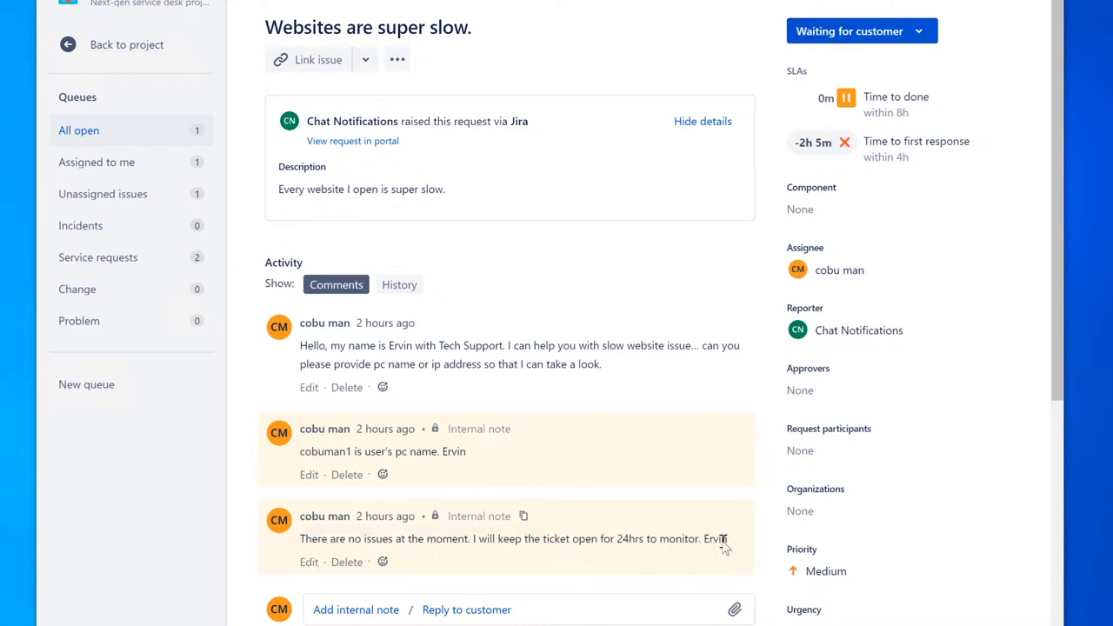
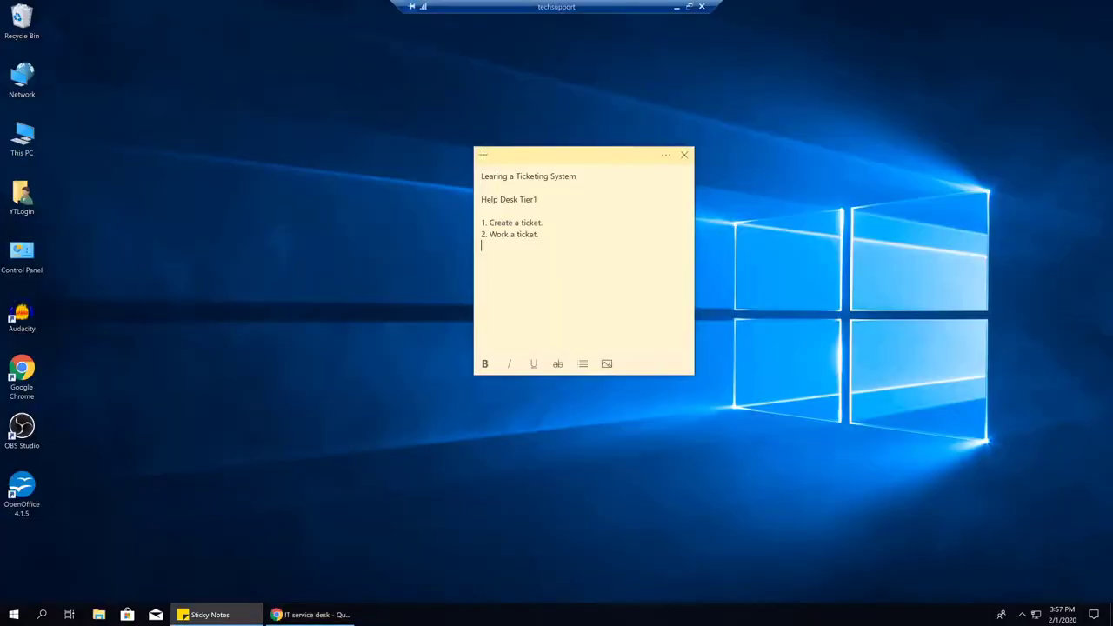
# Step: Highlight '1. Create a ticket.' in Sticky Notes, then return to the Jira All open queue
pyautogui.click(544, 223)
pyautogui.moveTo(543, 223); pyautogui.dragTo(481, 222)
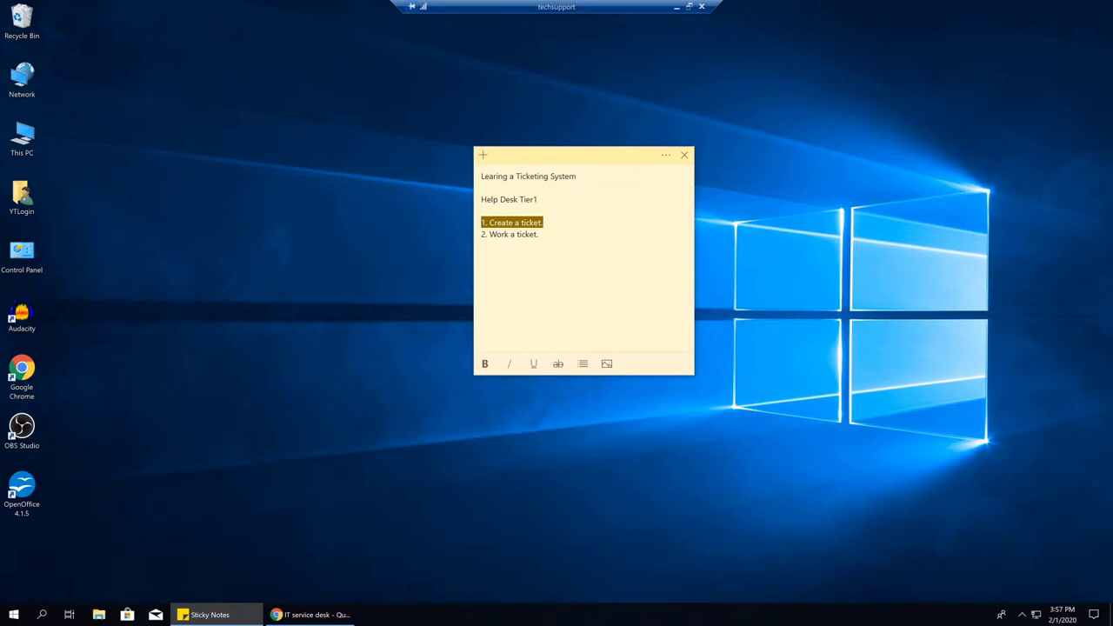
pyautogui.click(481, 246)
pyautogui.click(346, 616)
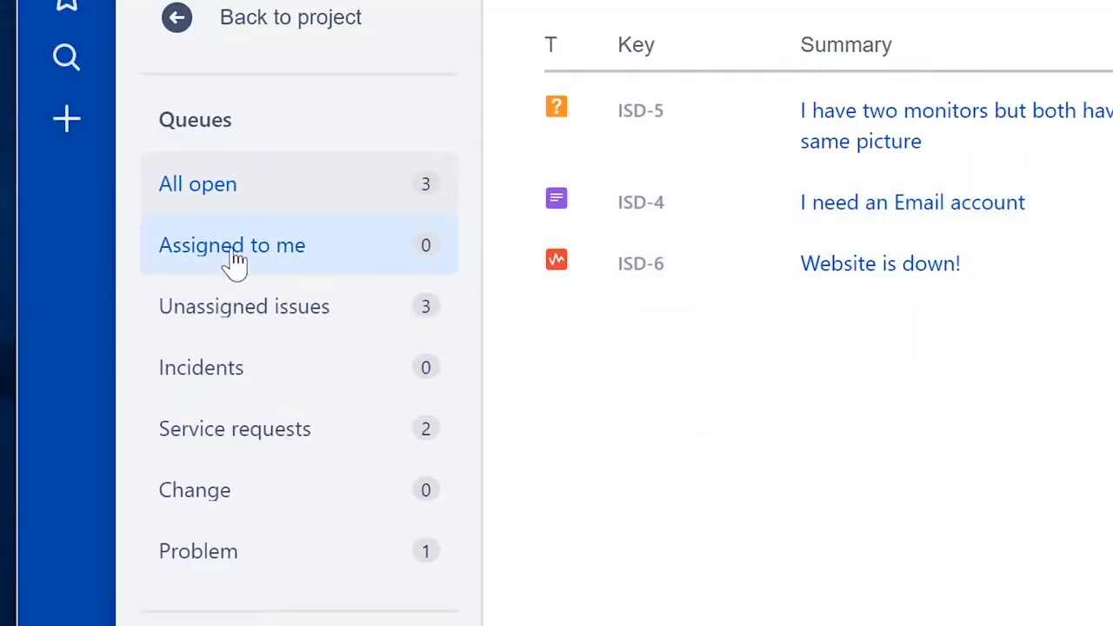
pyautogui.click(235, 259)
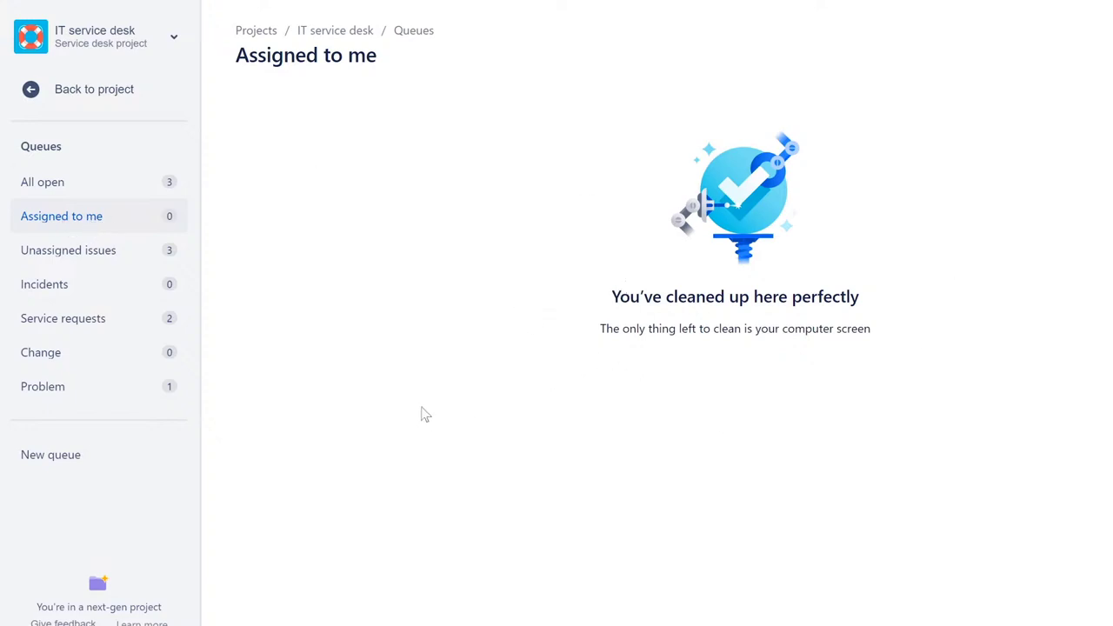
pyautogui.click(76, 253)
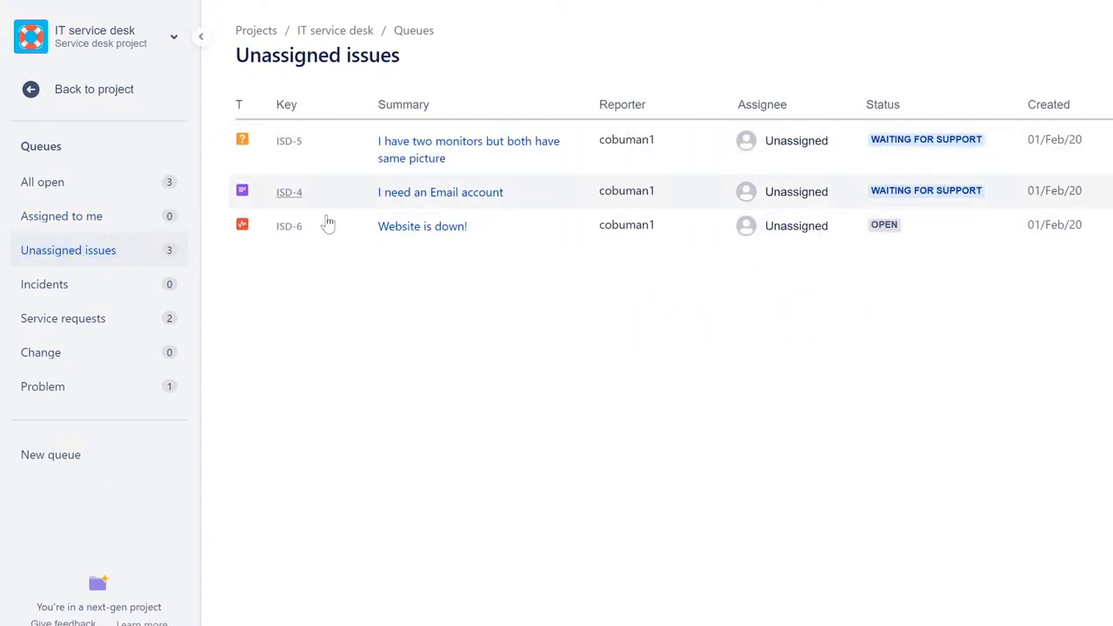
pyautogui.click(81, 181)
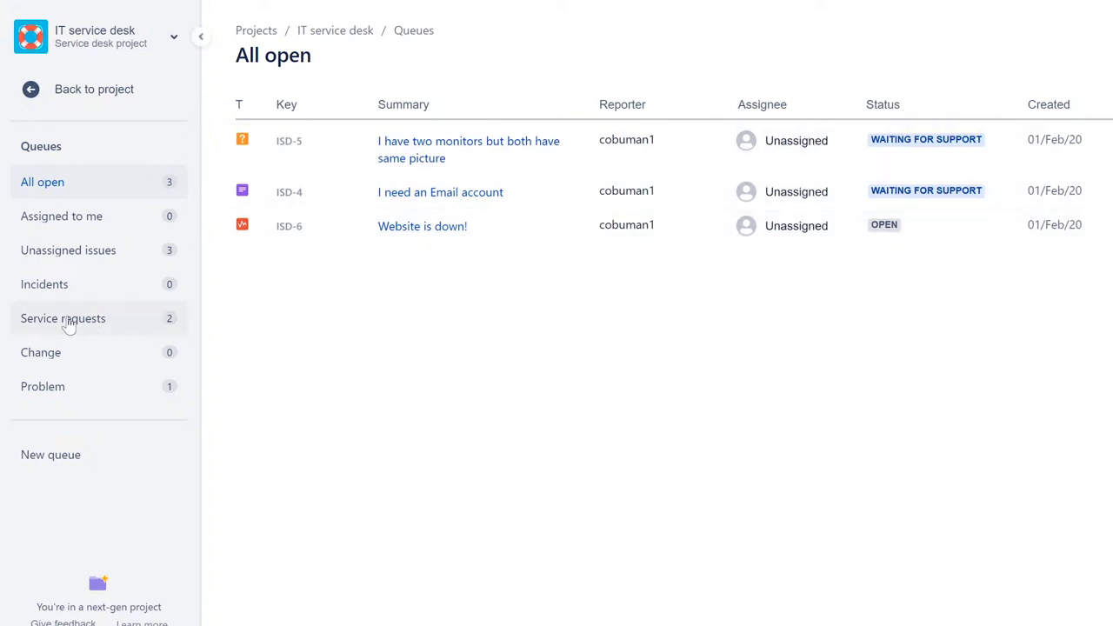
pyautogui.click(77, 292)
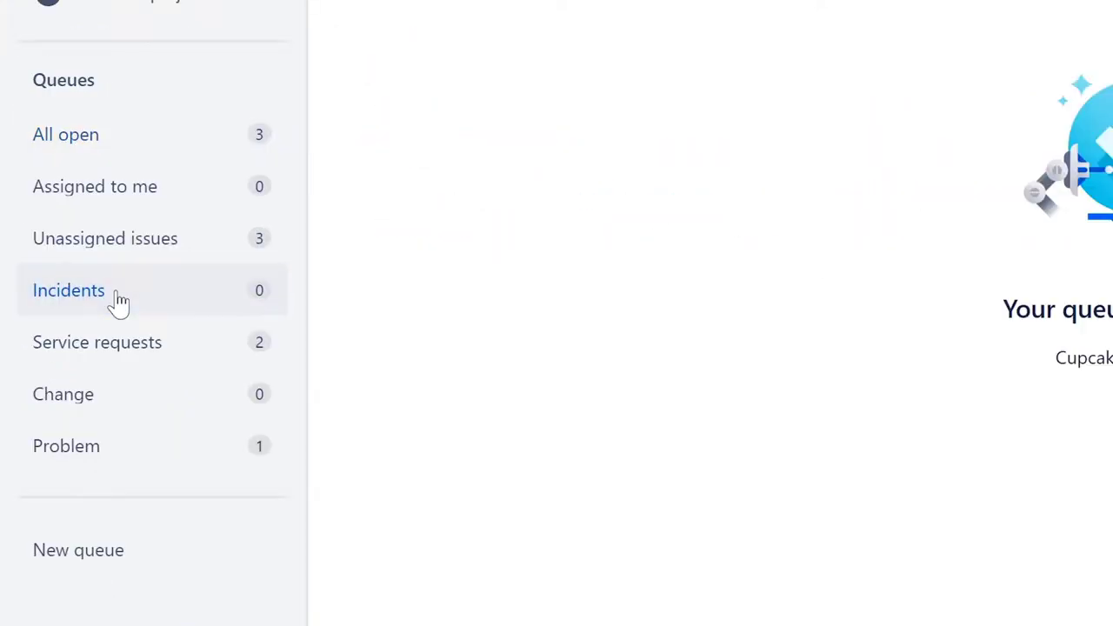
pyautogui.click(109, 356)
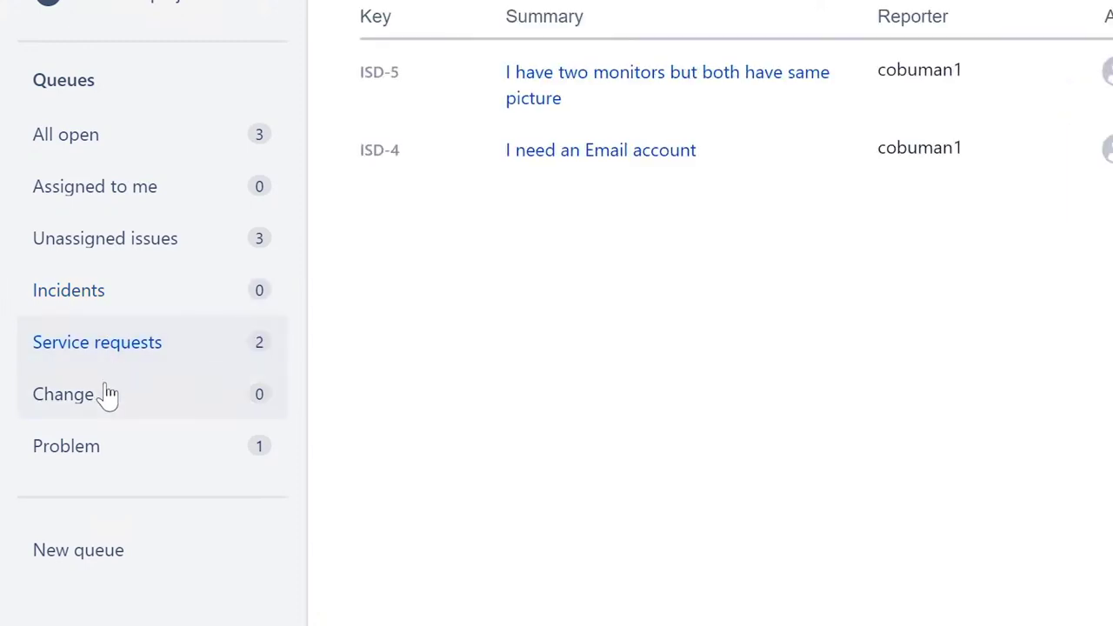
pyautogui.click(108, 400)
pyautogui.click(106, 449)
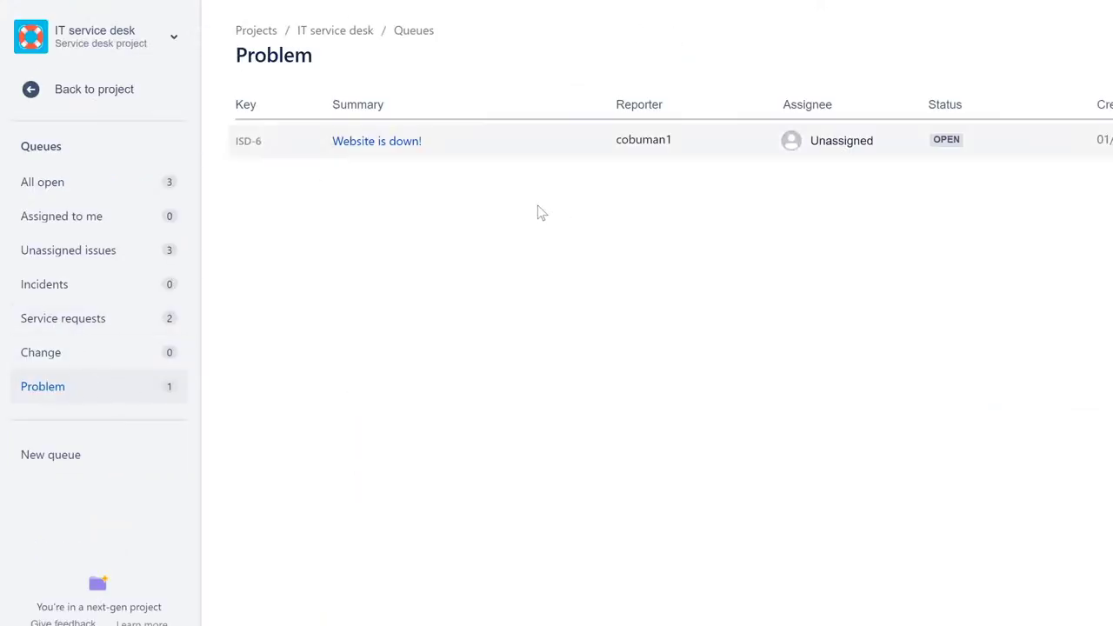
pyautogui.click(99, 188)
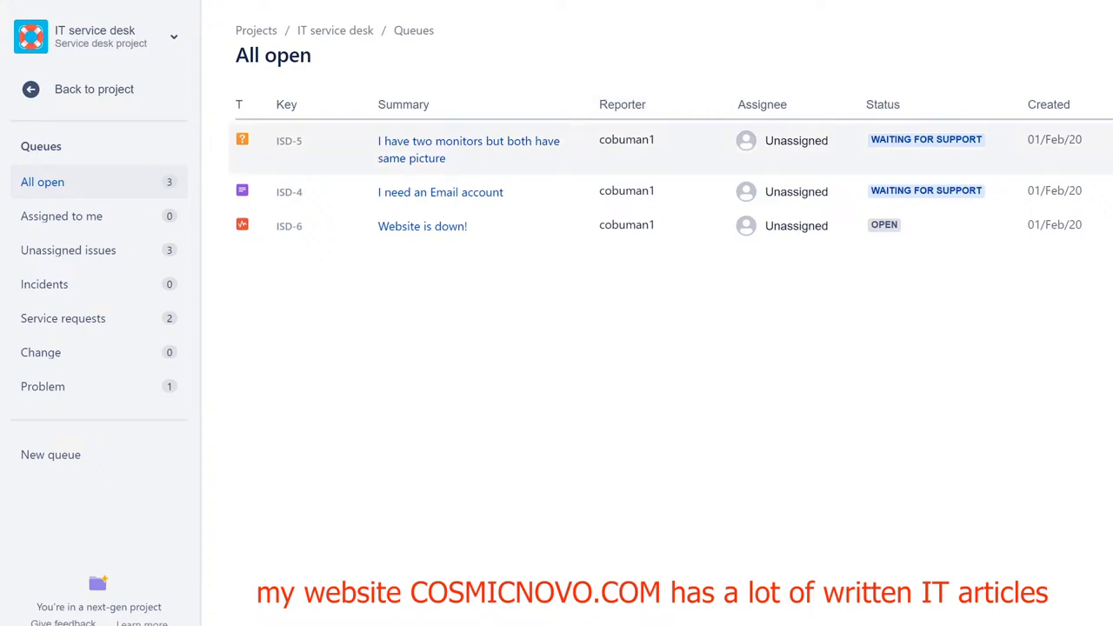
pyautogui.moveTo(658, 140); pyautogui.dragTo(598, 140)
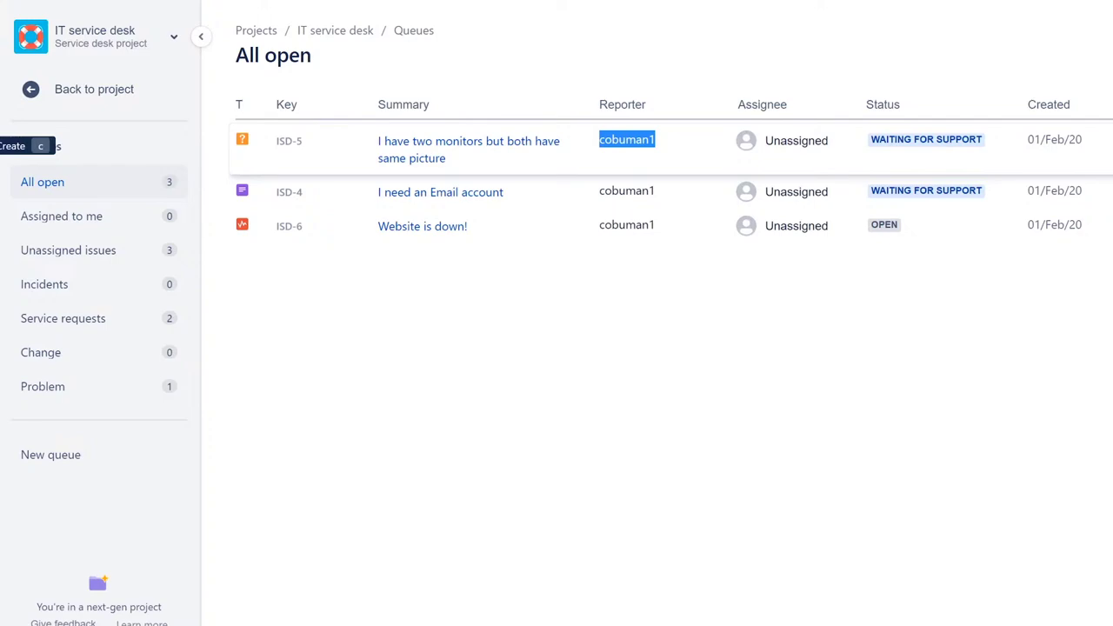
pyautogui.click(1, 145)
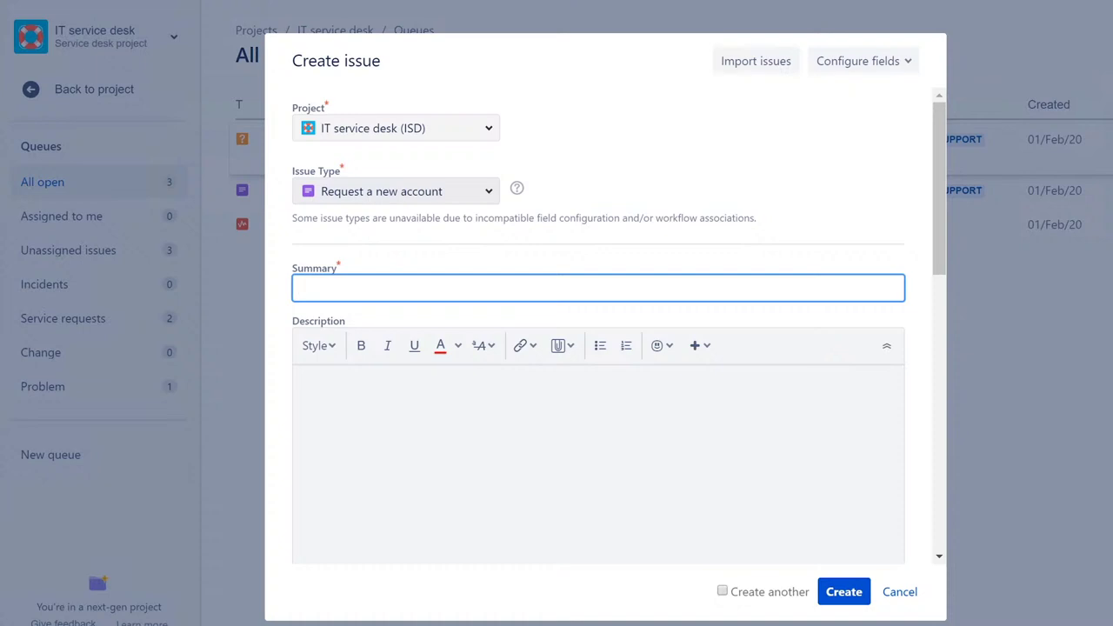
# Step: Set the new issue's type to Get IT help after briefly choosing Report an incident
pyautogui.click(452, 190)
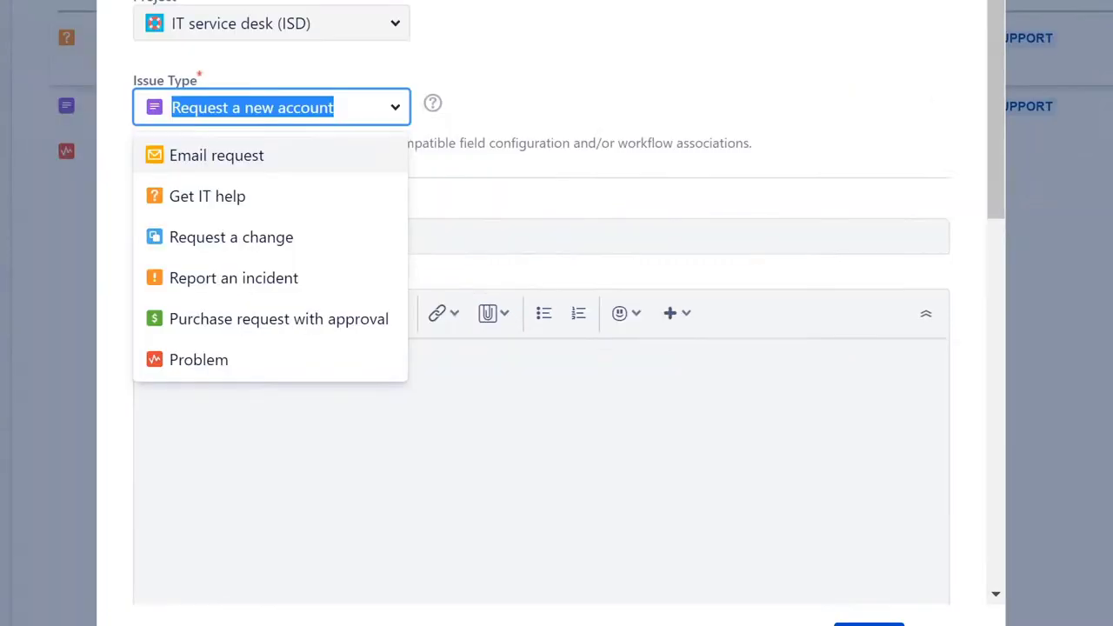
pyautogui.click(593, 159)
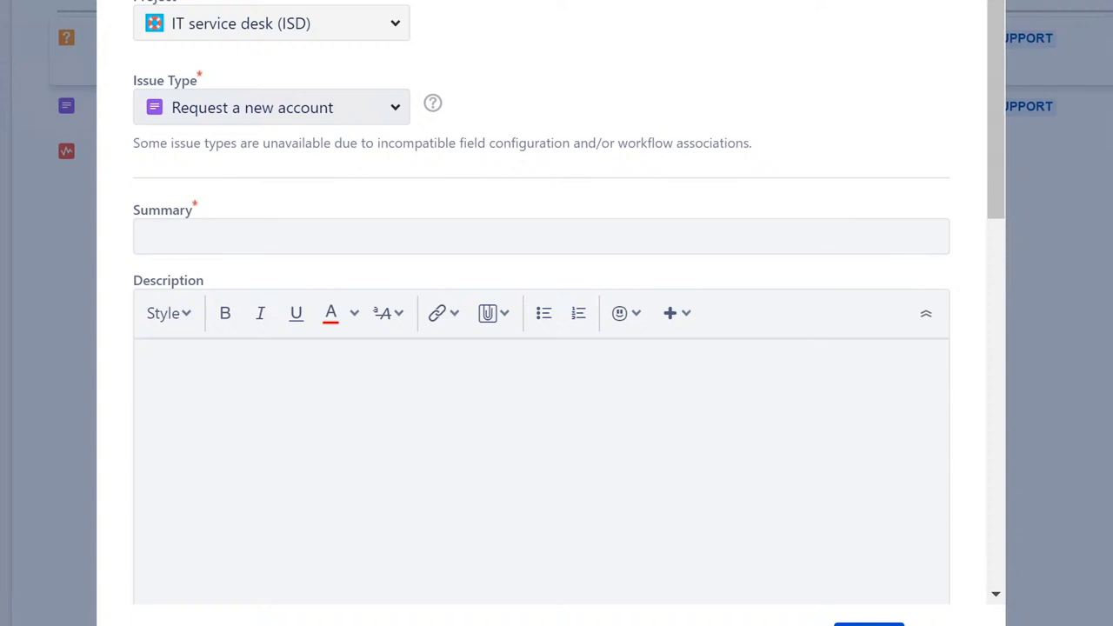
pyautogui.click(272, 107)
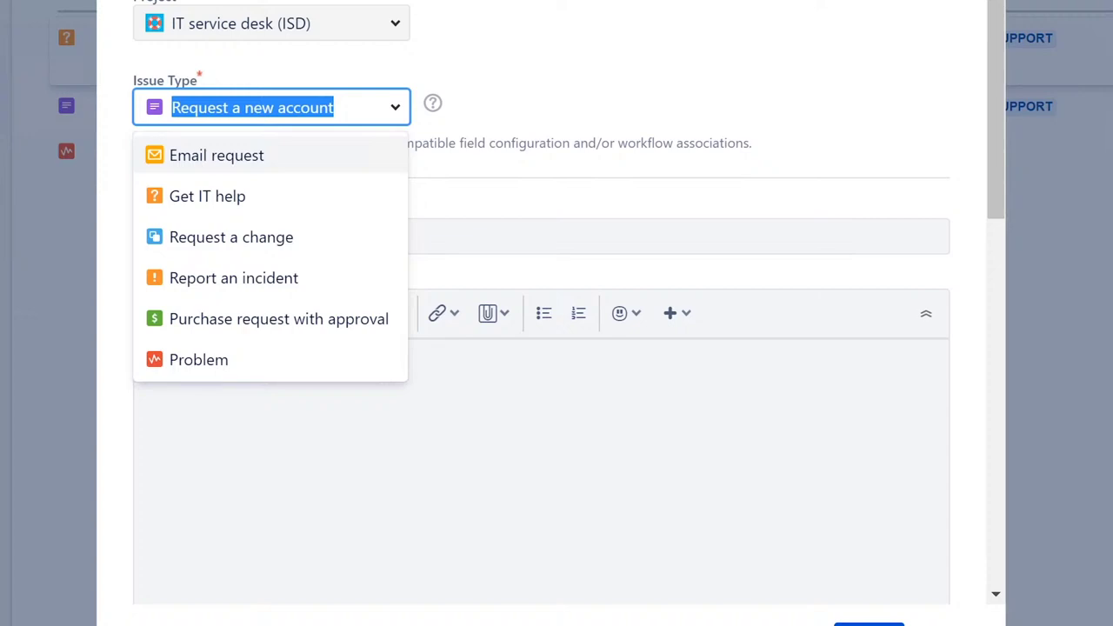
pyautogui.write('r')
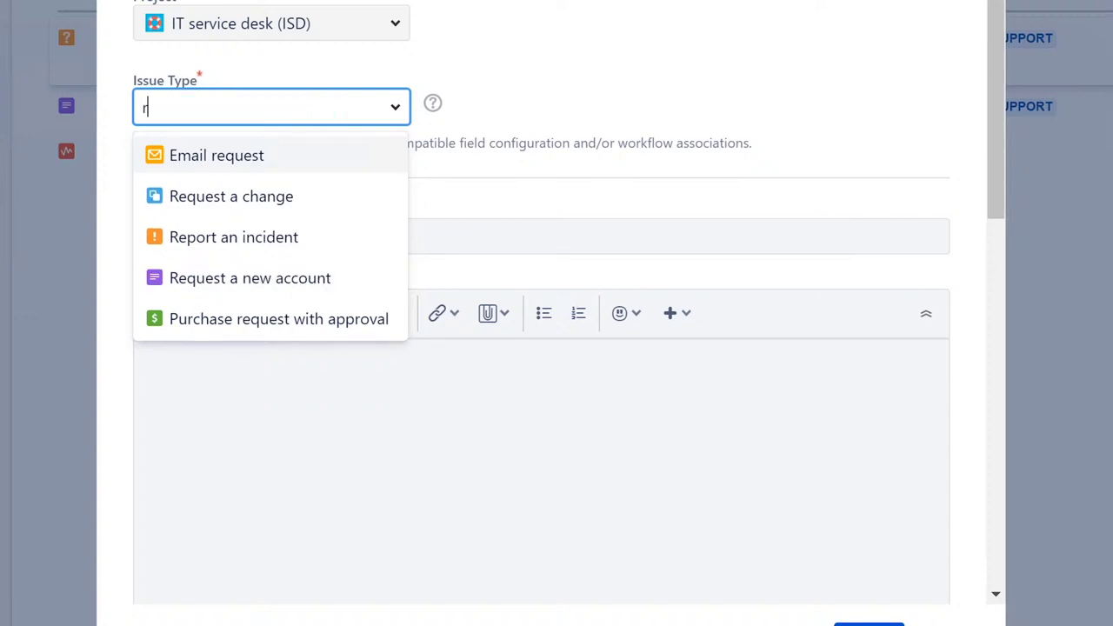
pyautogui.write('eport')
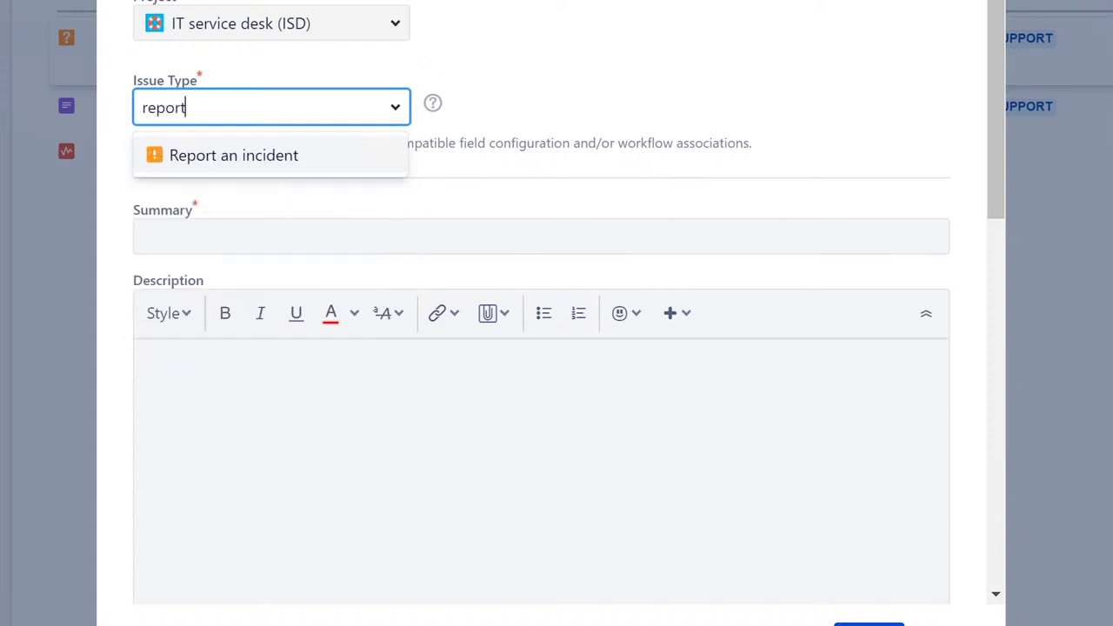
pyautogui.click(261, 162)
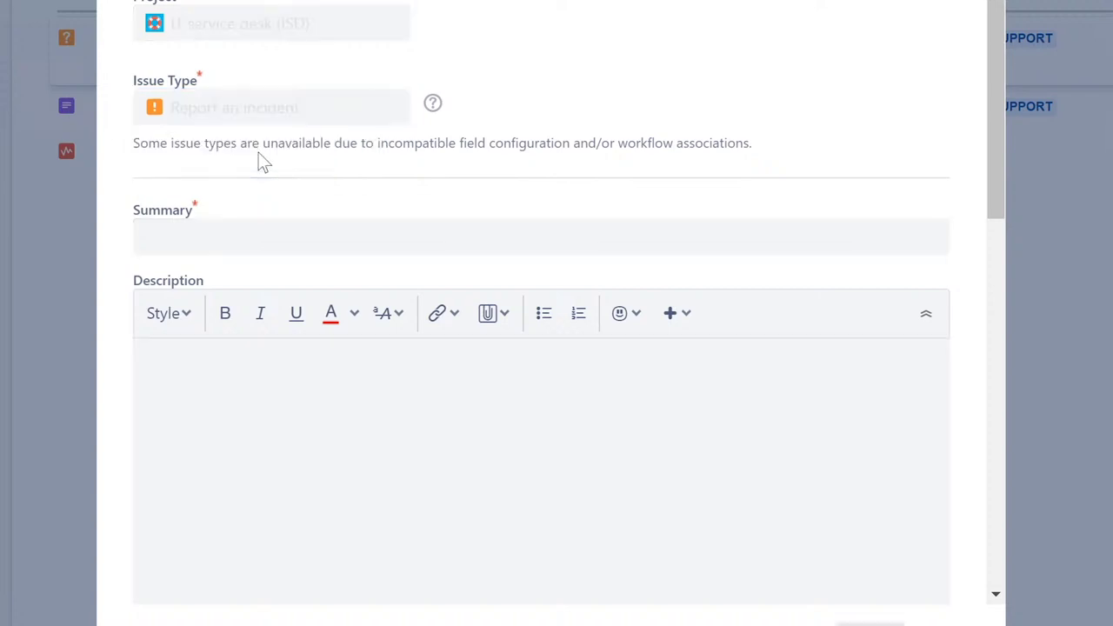
pyautogui.click(261, 107)
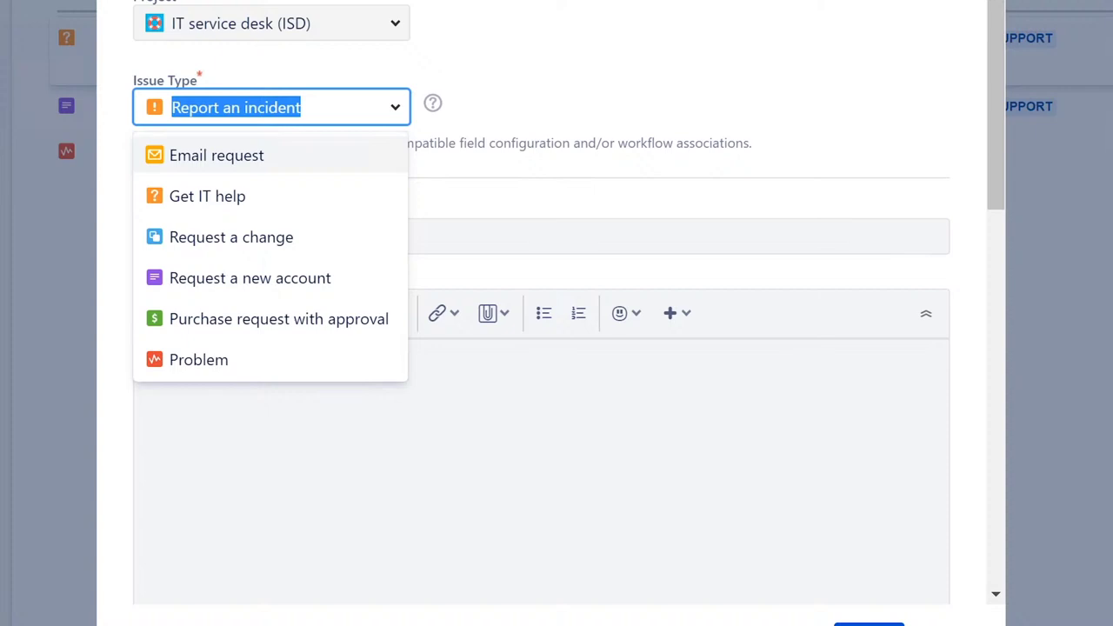
pyautogui.write('get')
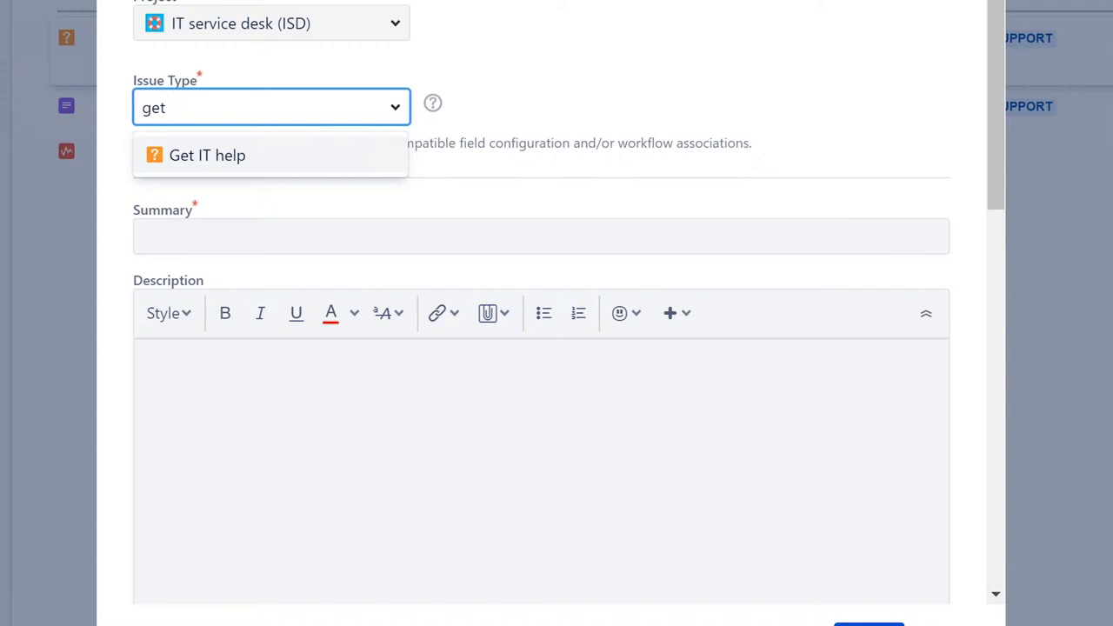
pyautogui.click(270, 154)
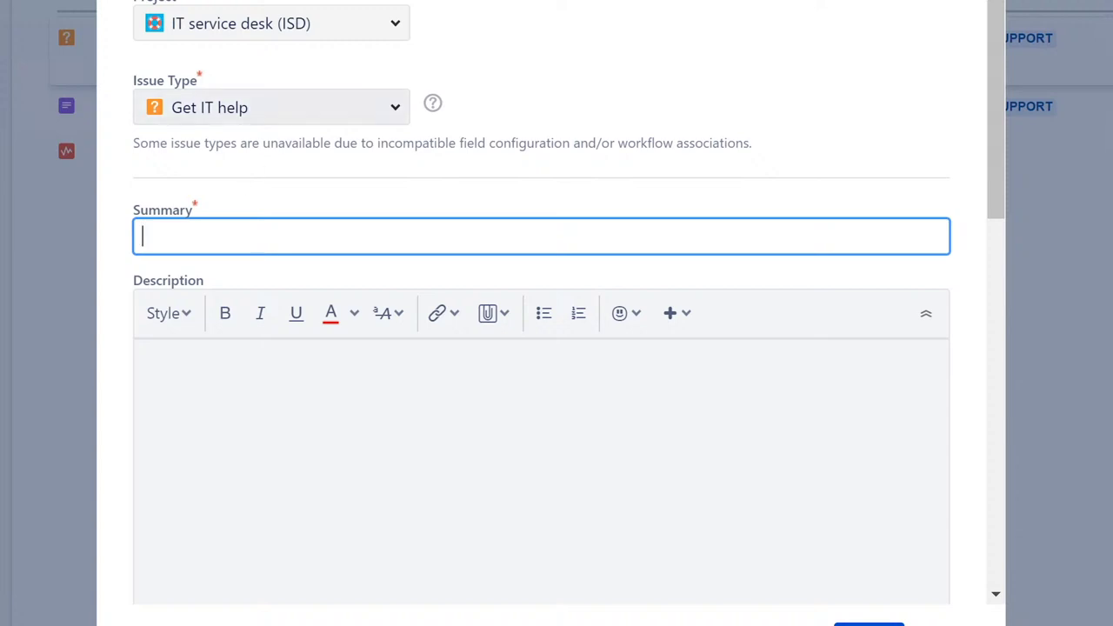
# Step: Enter 'TEST' as both the summary and the description of the request
pyautogui.moveTo(211, 85); pyautogui.dragTo(127, 84)
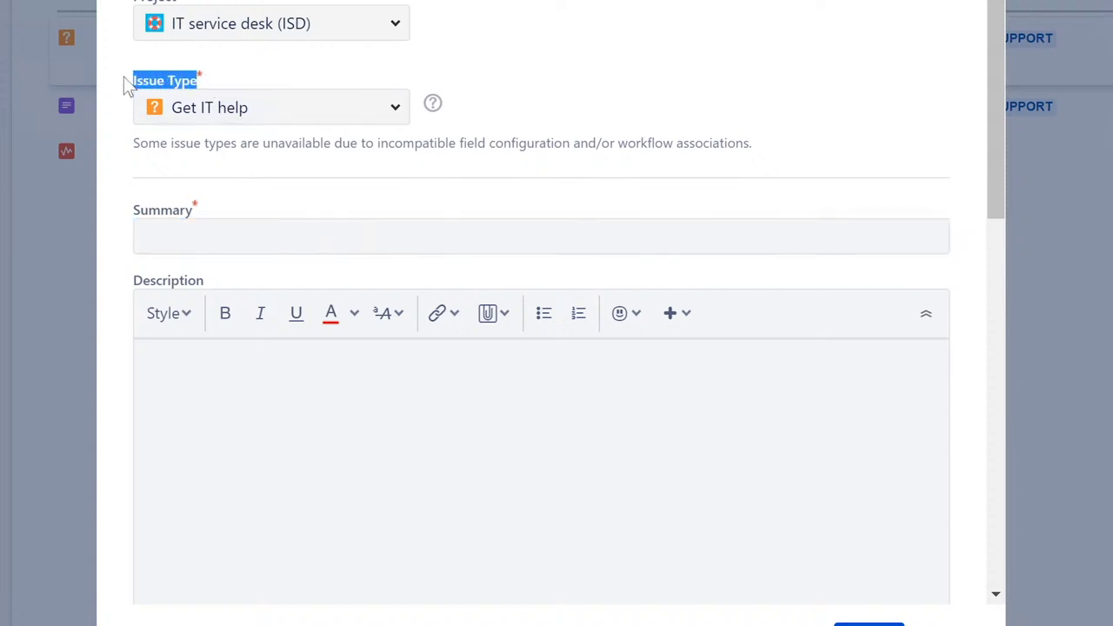
pyautogui.click(239, 235)
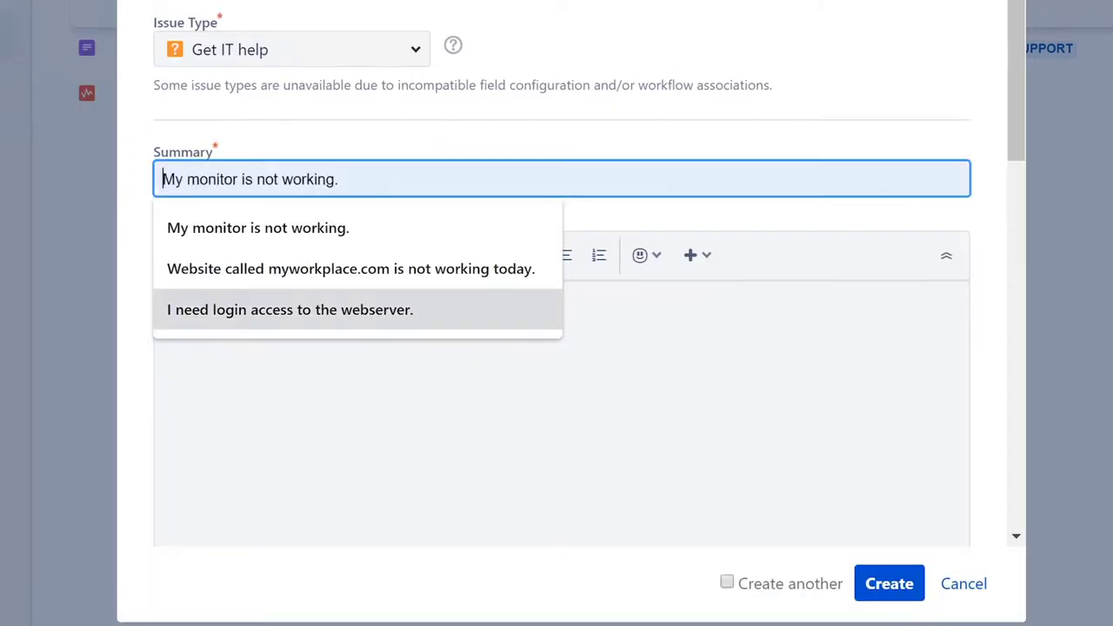
pyautogui.press('Tab')
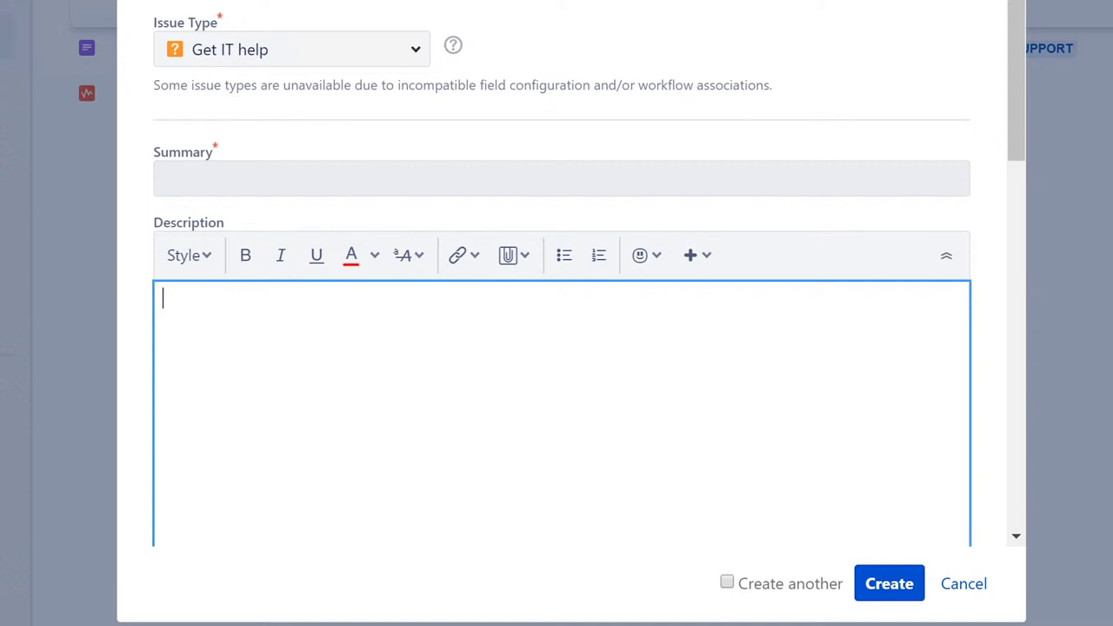
pyautogui.click(165, 178)
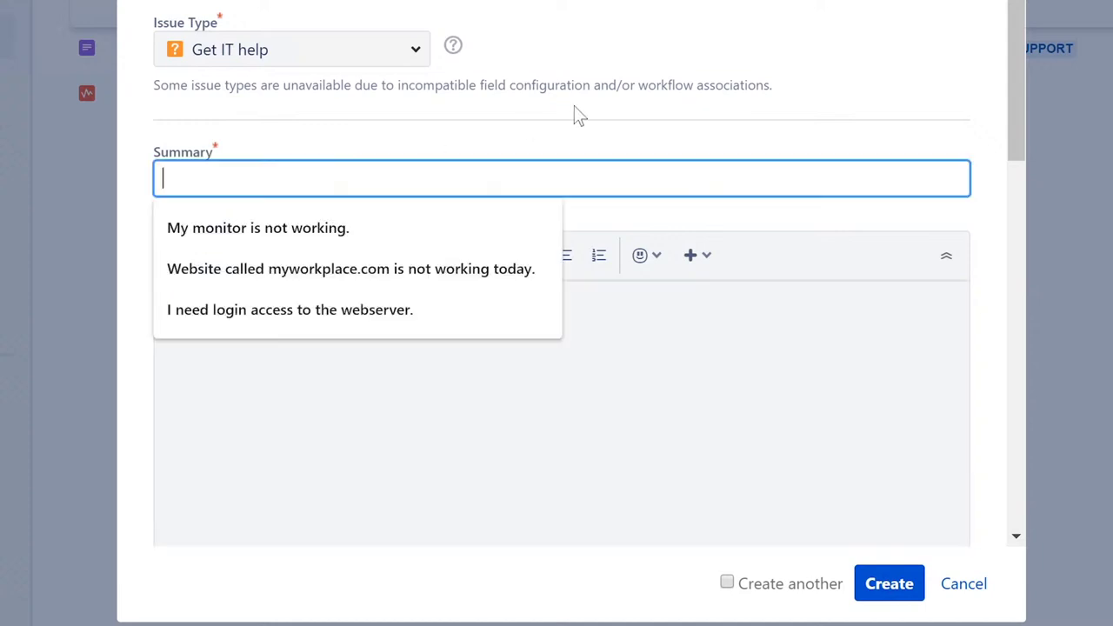
pyautogui.write('TEST')
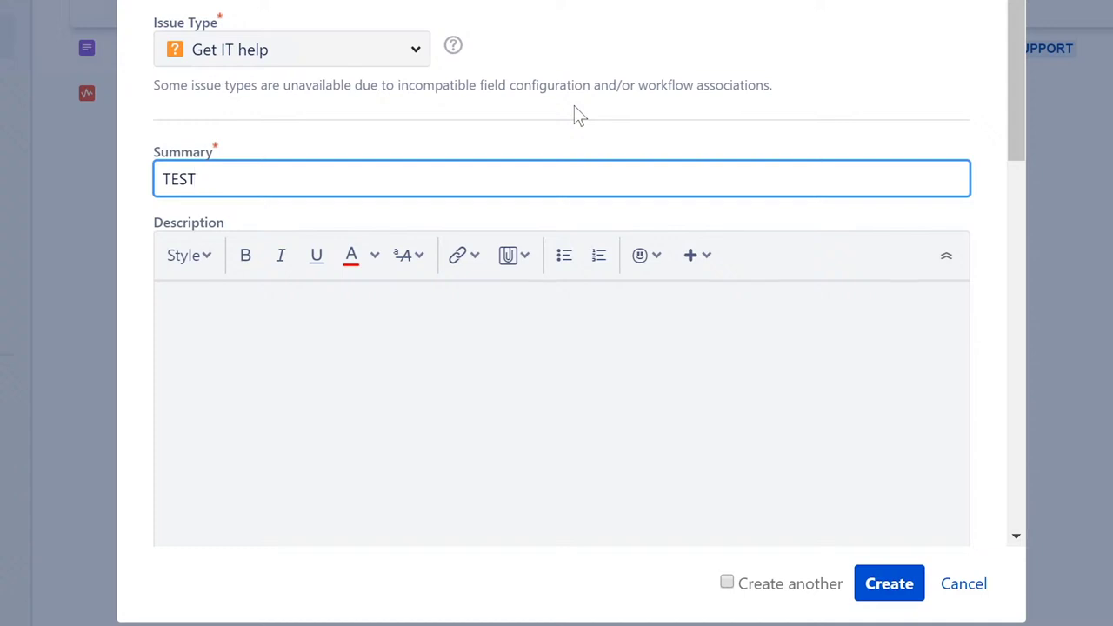
pyautogui.press('Tab')
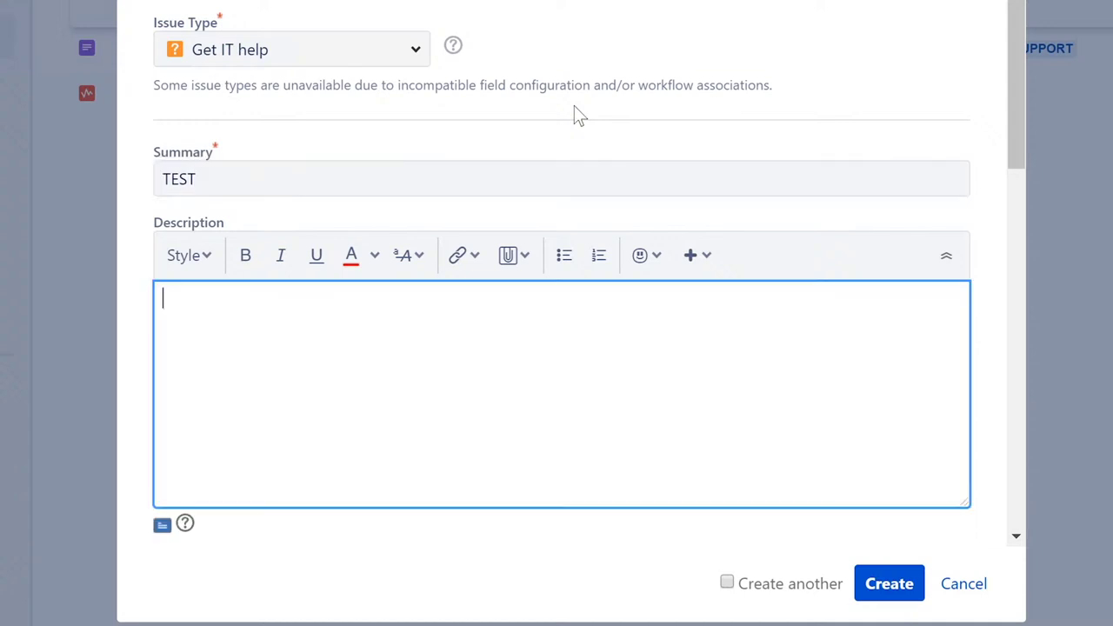
pyautogui.write('TEST')
# Step: Scroll down the form and open the Component dropdown list
pyautogui.scroll(-1, 574, 105)
pyautogui.scroll(-1, 767, 367)
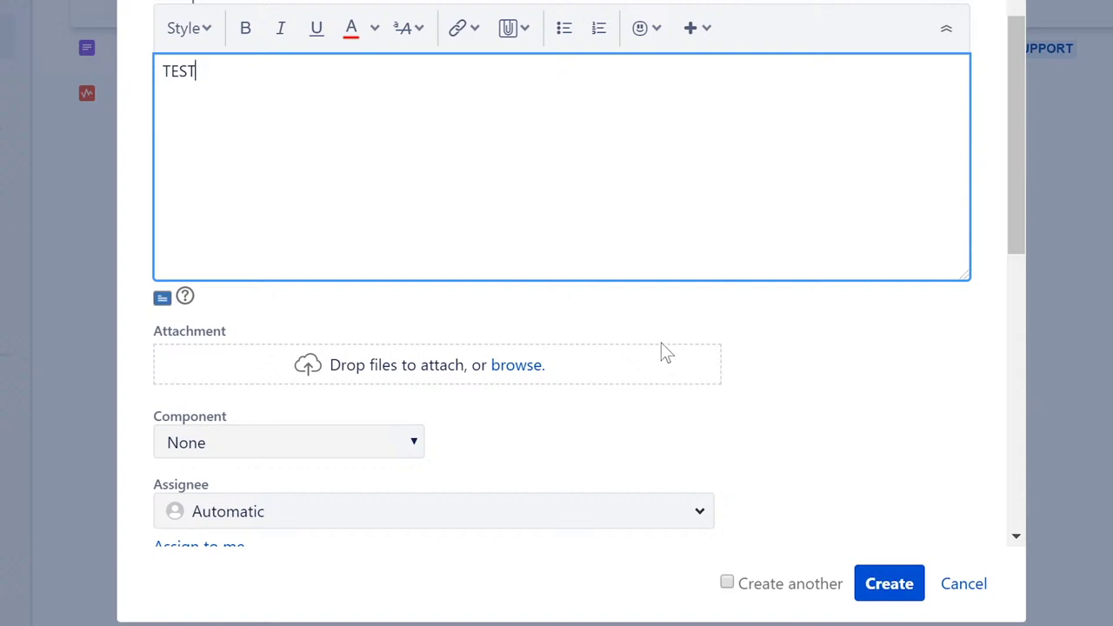
pyautogui.scroll(-1, 663, 349)
pyautogui.scroll(-1, 661, 350)
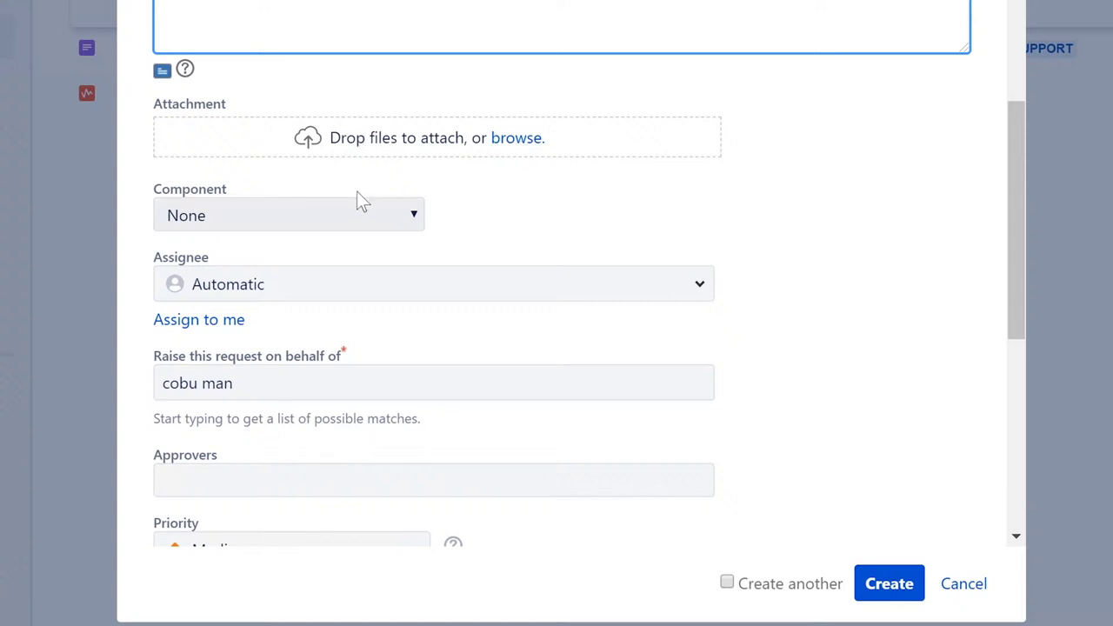
pyautogui.scroll(-2, 346, 151)
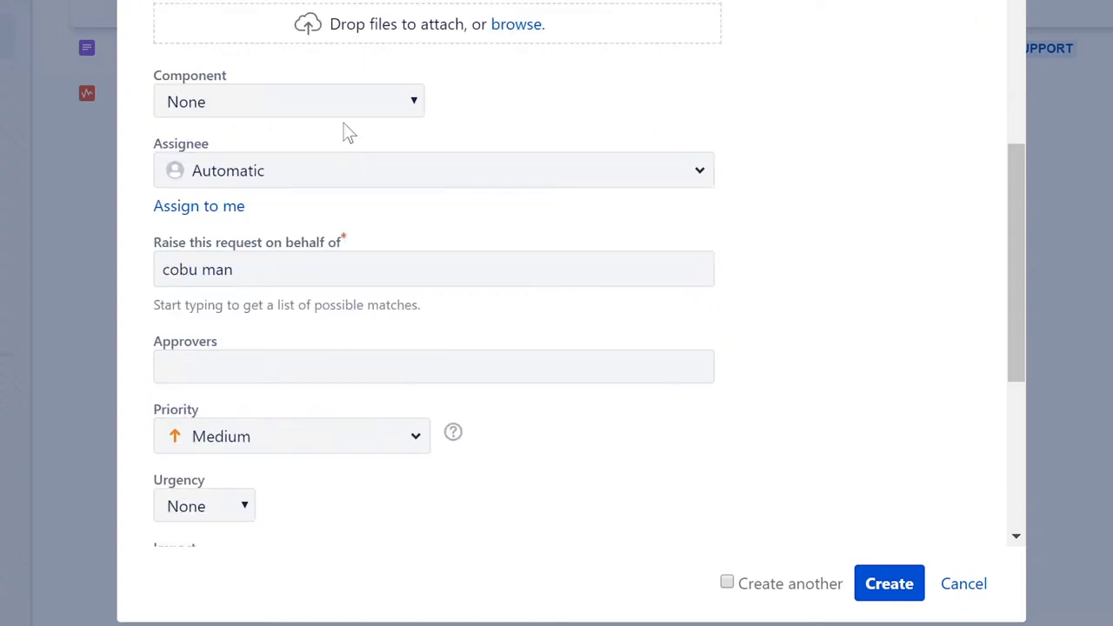
pyautogui.click(336, 97)
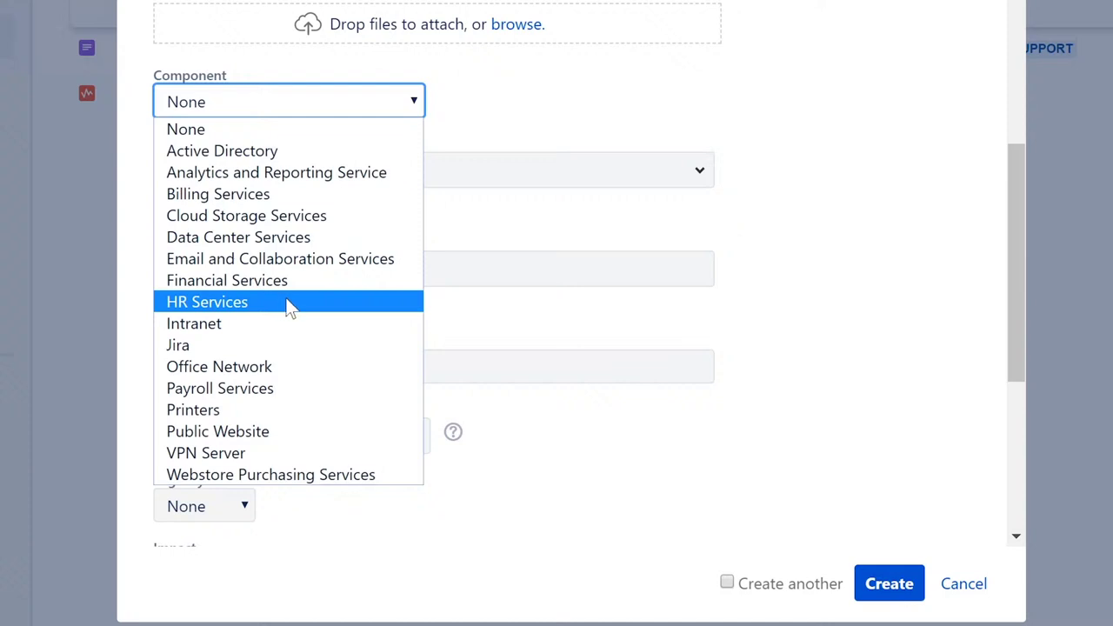
# Step: Set component to Active Directory, keep assignee Automatic, and raise it for the matching user
pyautogui.click(214, 155)
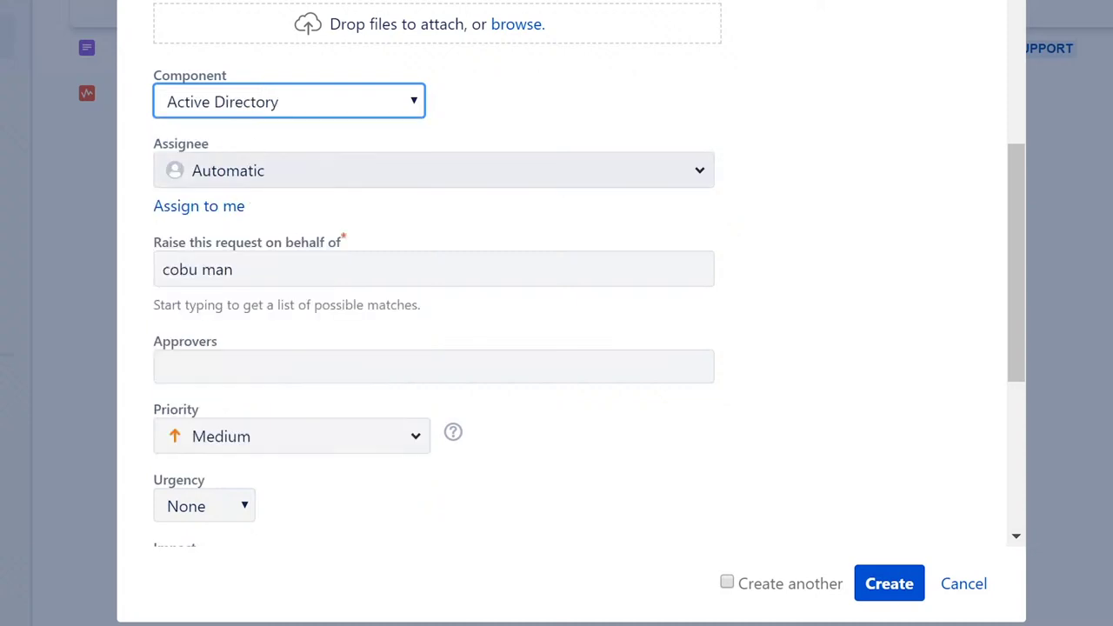
pyautogui.click(699, 170)
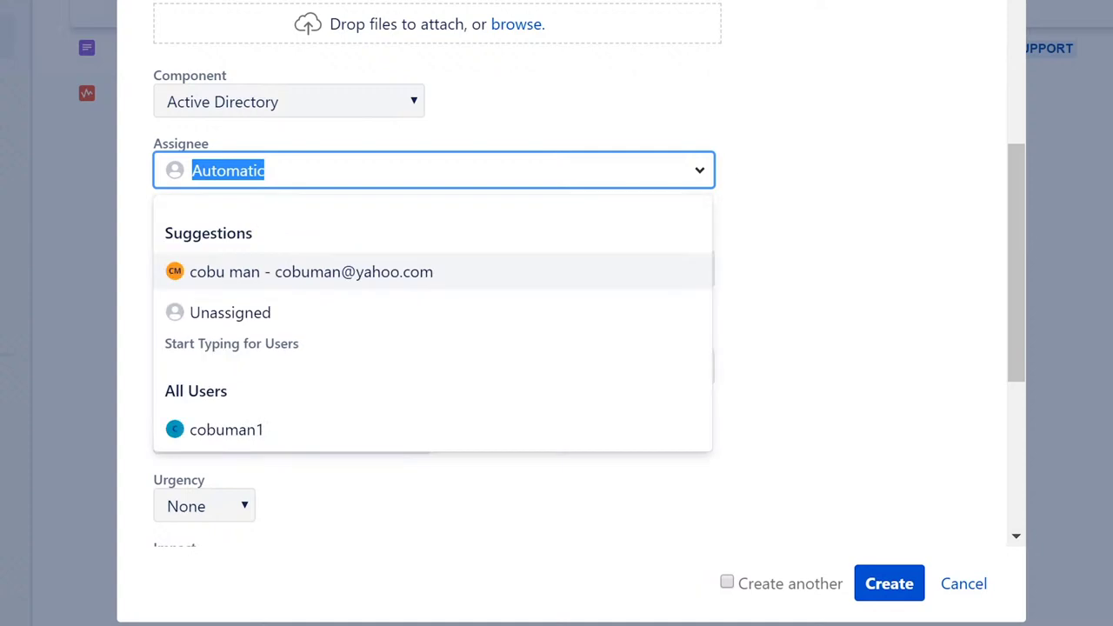
pyautogui.click(840, 130)
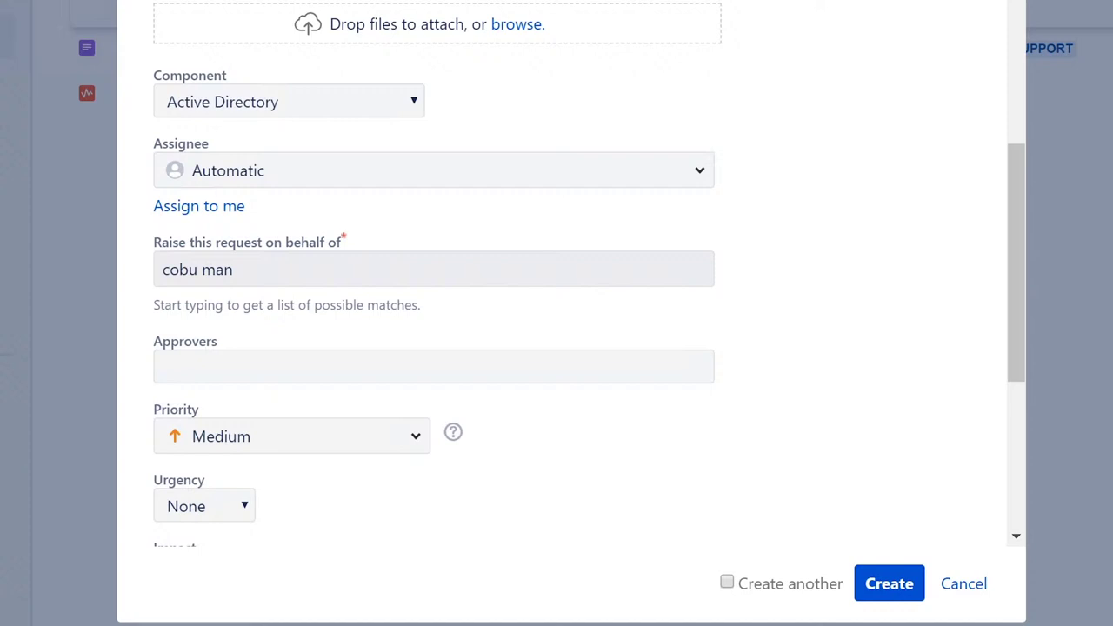
pyautogui.click(434, 270)
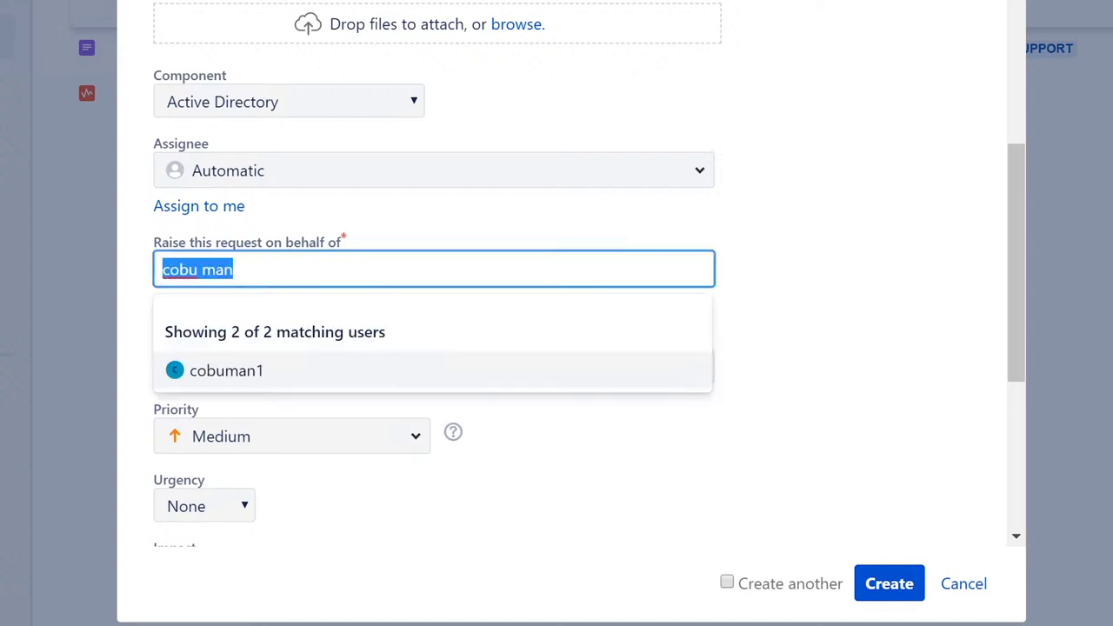
pyautogui.click(244, 381)
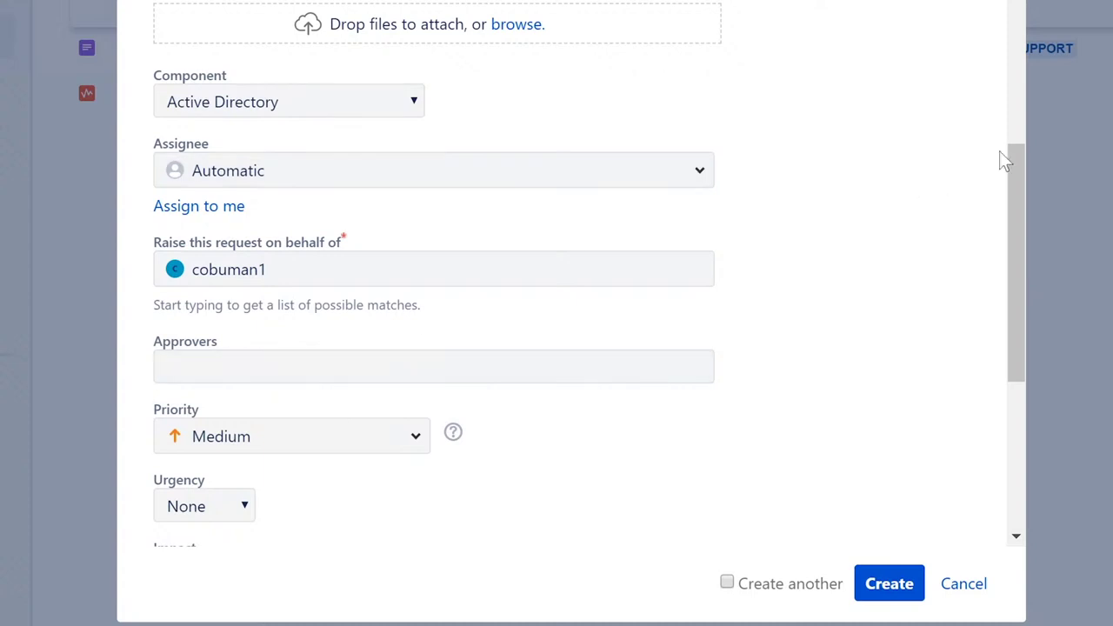
pyautogui.moveTo(1012, 149); pyautogui.dragTo(997, 224)
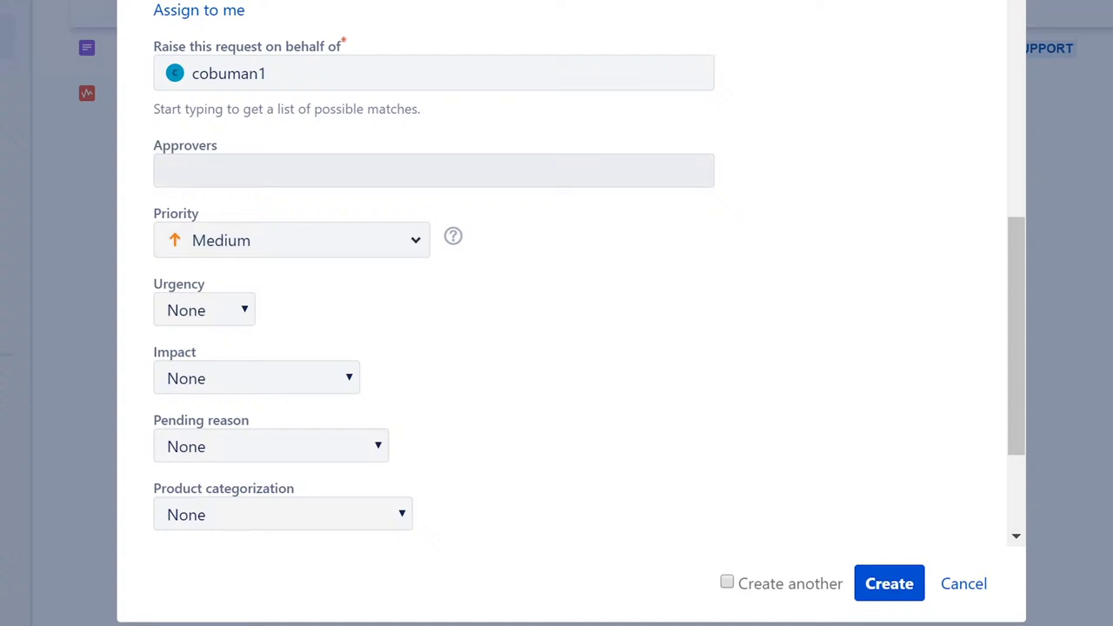
# Step: Set the request's priority to Highest
pyautogui.click(433, 170)
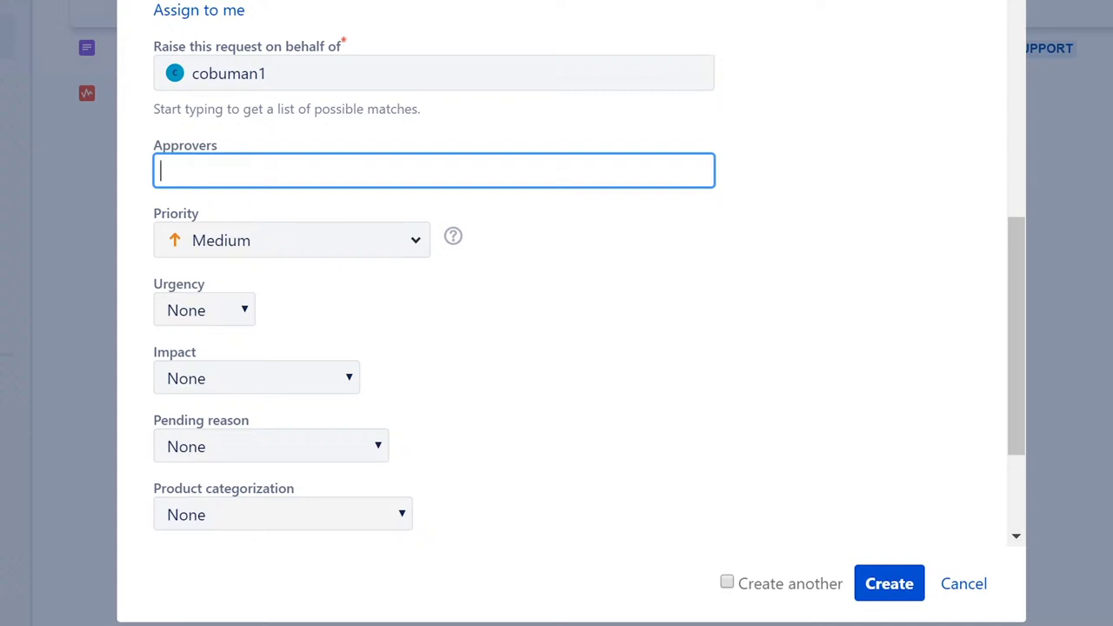
pyautogui.press('Tab')
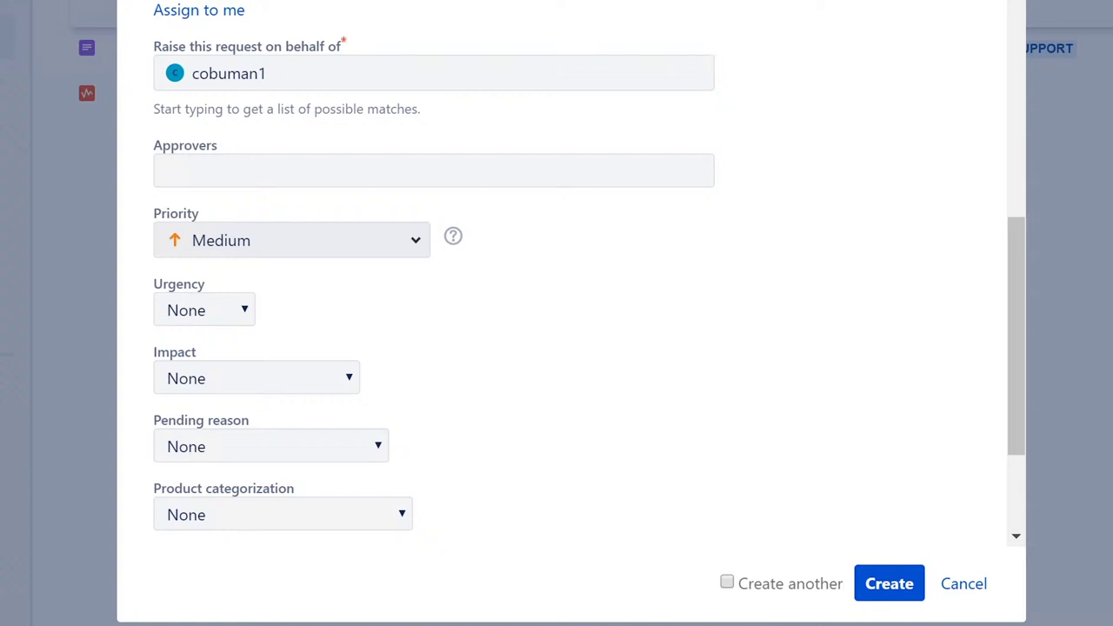
pyautogui.press('Down')
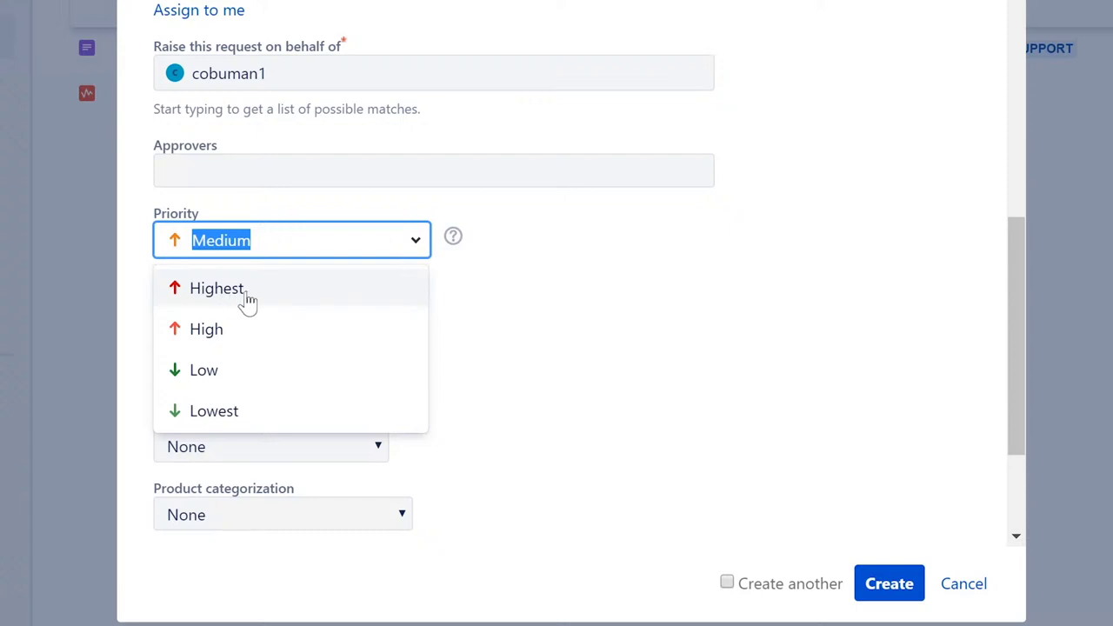
pyautogui.click(240, 295)
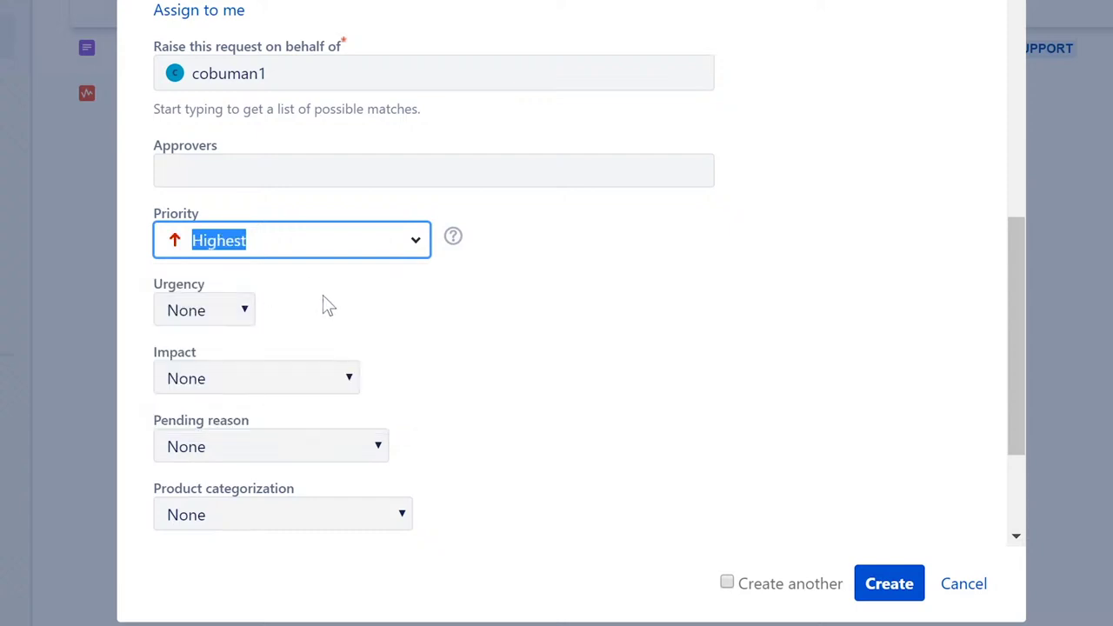
pyautogui.click(423, 309)
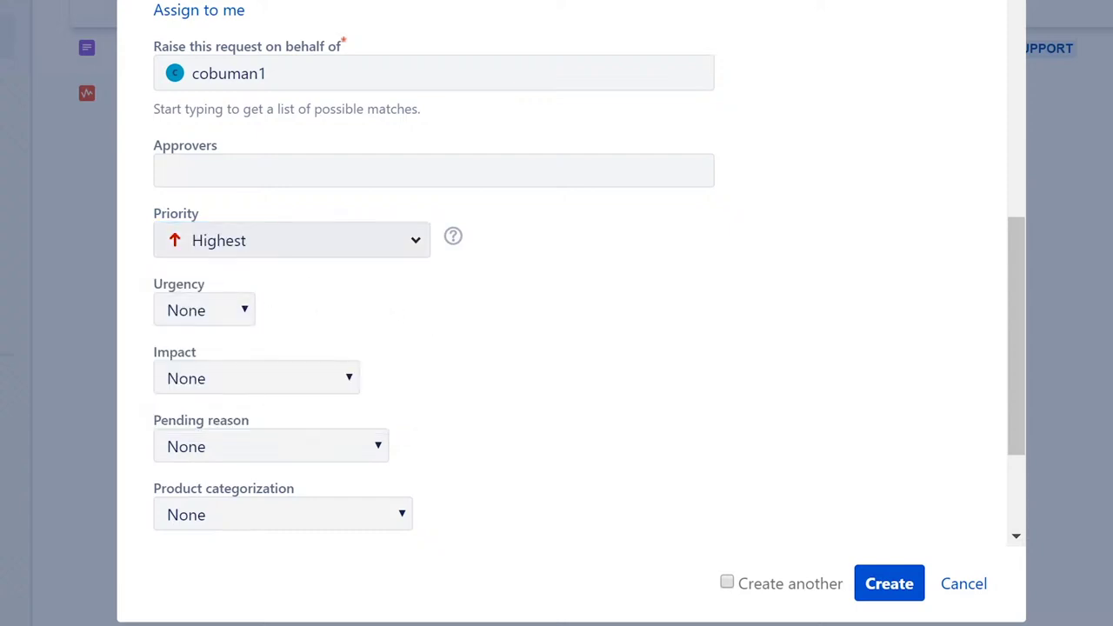
pyautogui.click(296, 240)
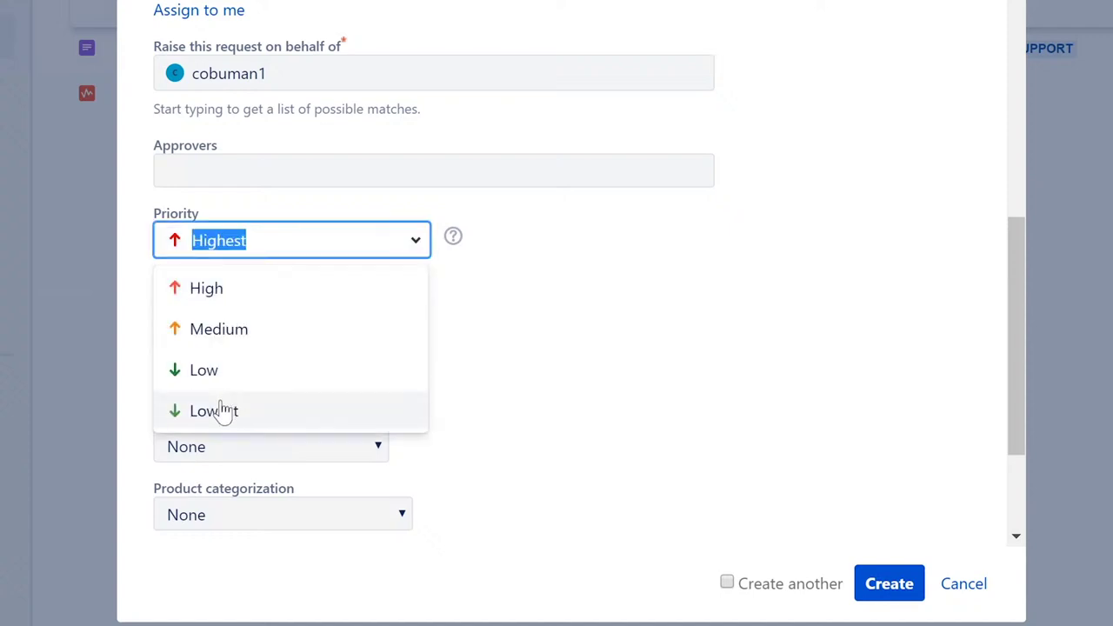
pyautogui.click(548, 317)
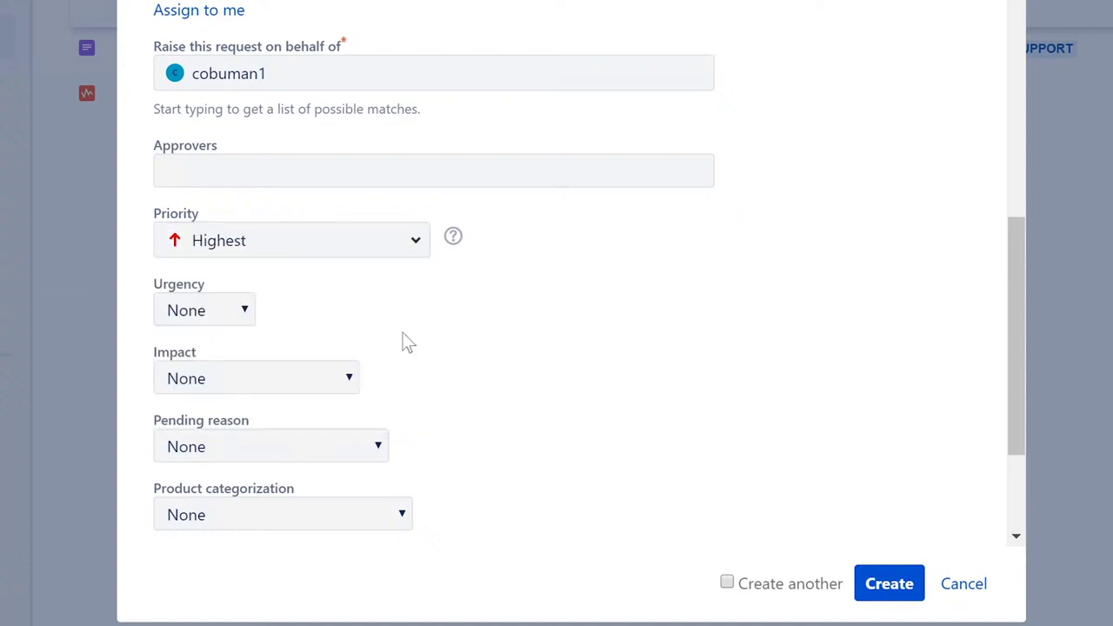
# Step: Set urgency to Critical and impact to Extensive / Widespread
pyautogui.click(221, 319)
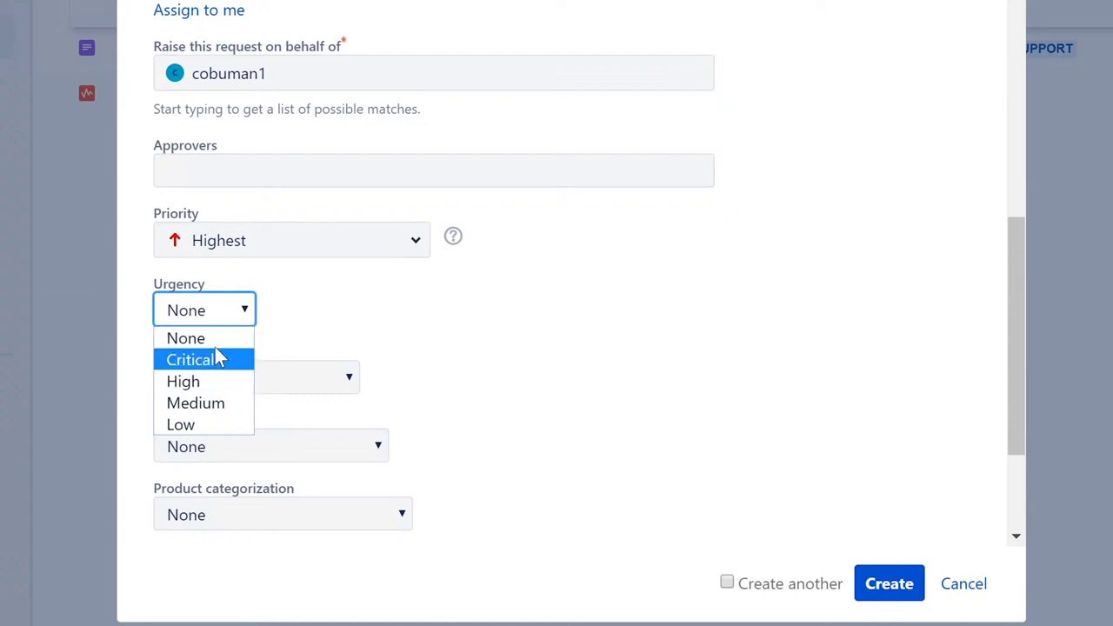
pyautogui.press('Up')
pyautogui.click(203, 364)
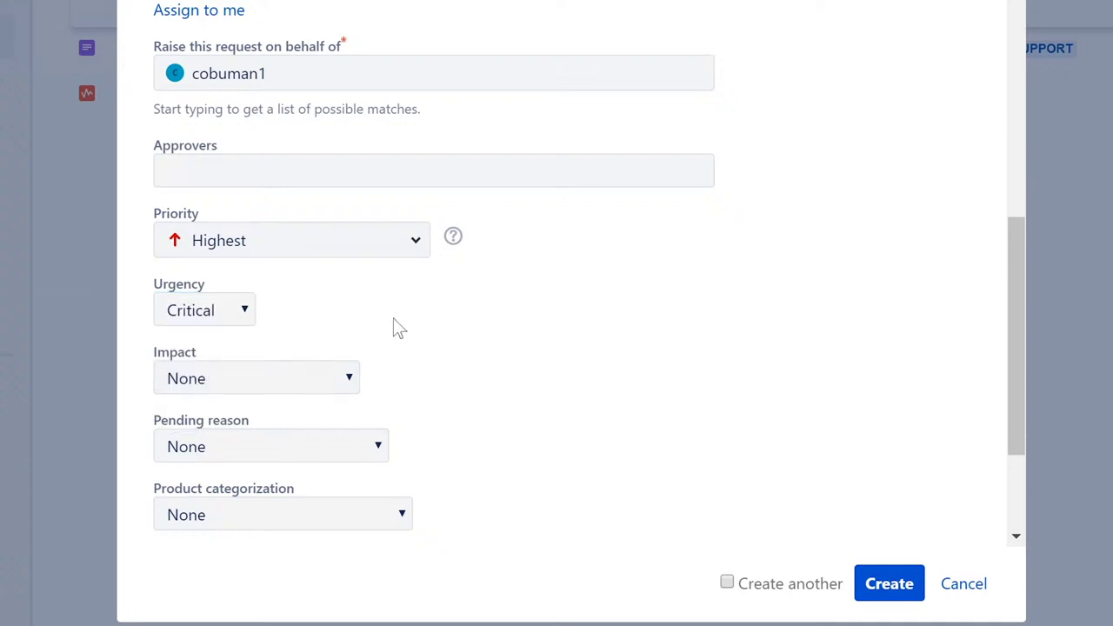
pyautogui.scroll(-1, 400, 326)
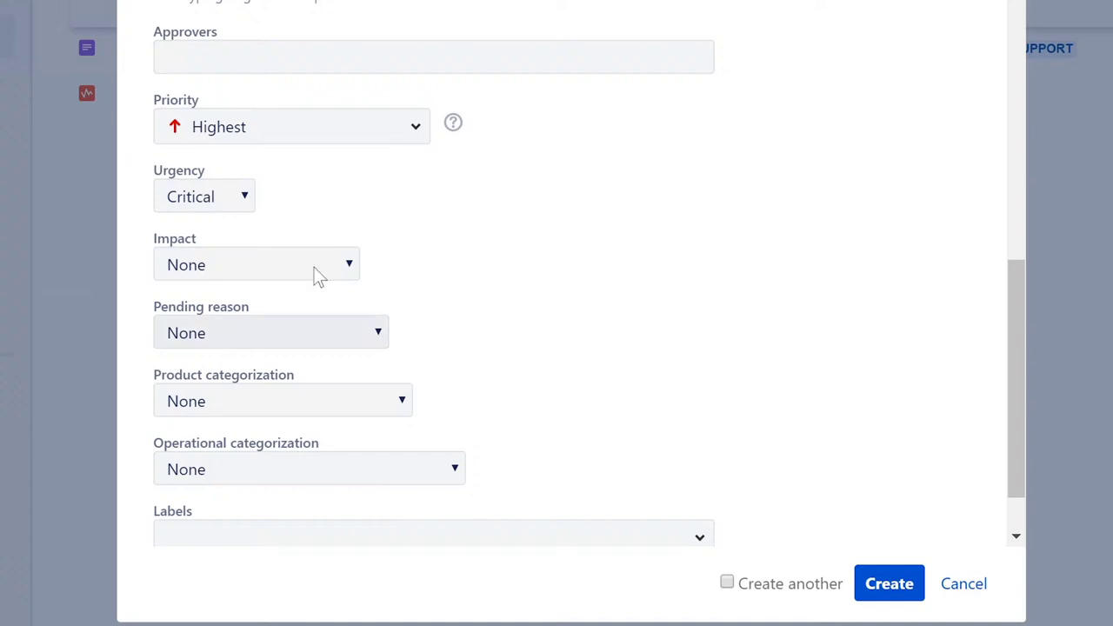
pyautogui.click(249, 268)
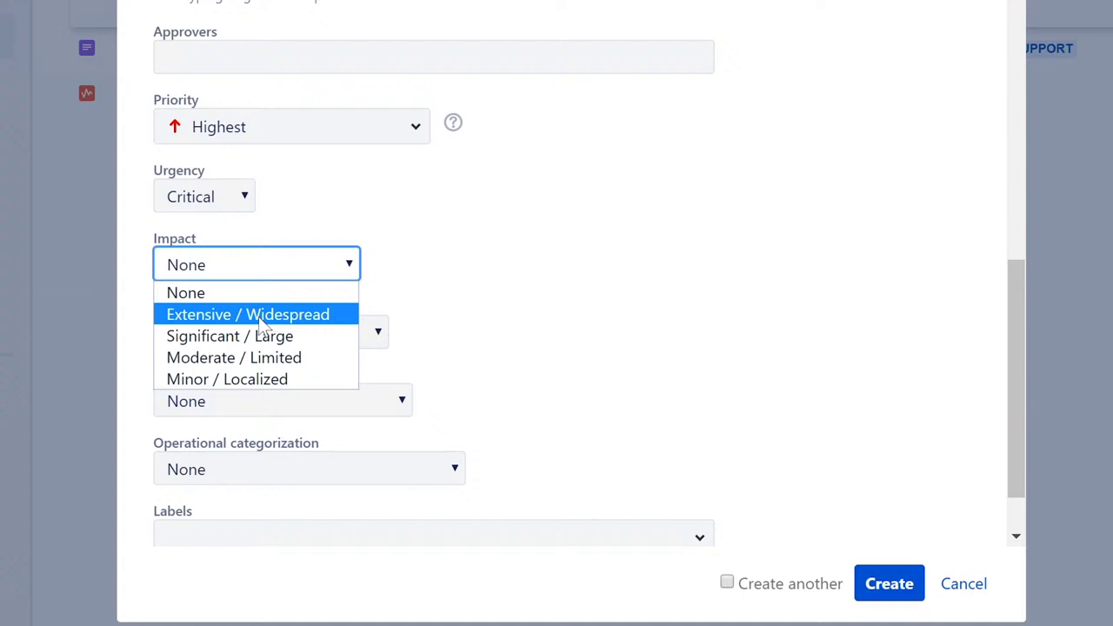
pyautogui.click(258, 317)
pyautogui.click(262, 265)
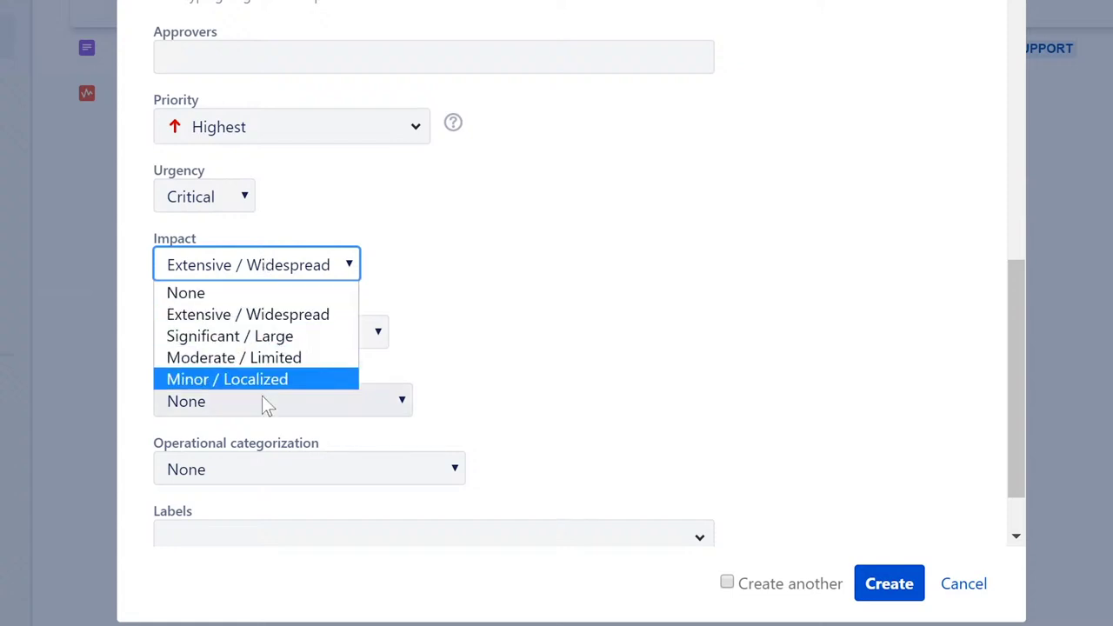
pyautogui.press('Tab')
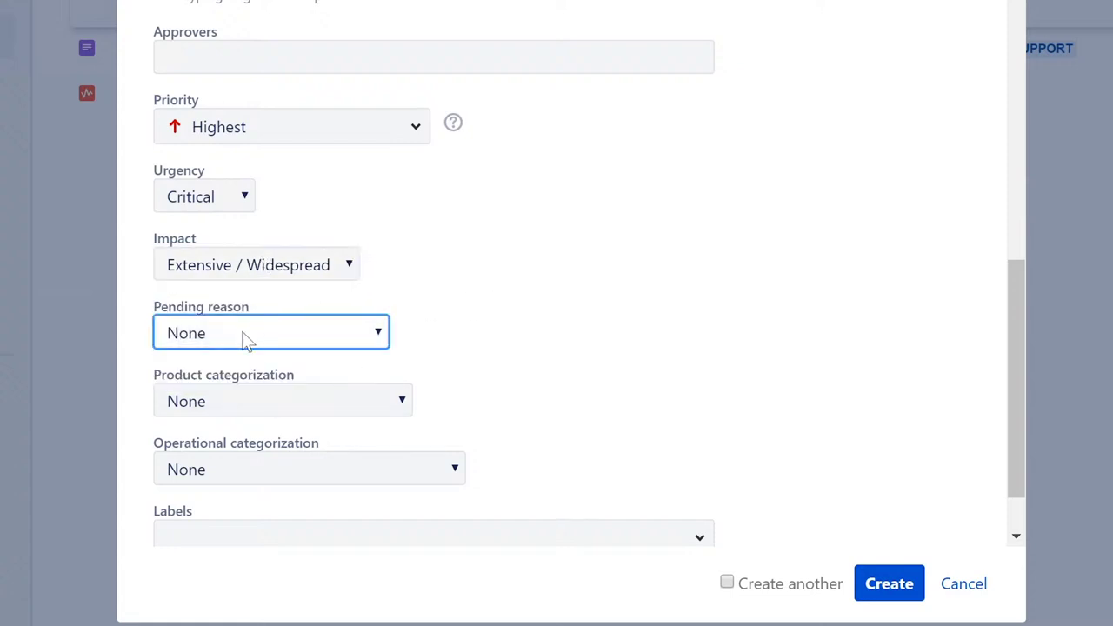
# Step: Leave pending reason and product categorization at None; set operational categorization to Connectivity
pyautogui.click(276, 341)
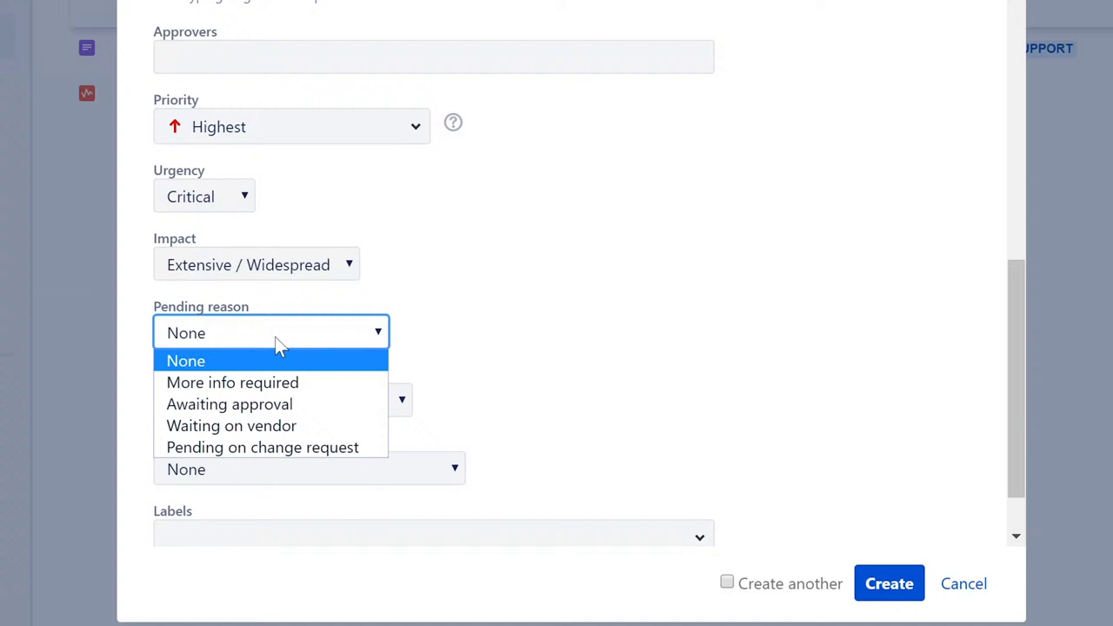
pyautogui.click(475, 302)
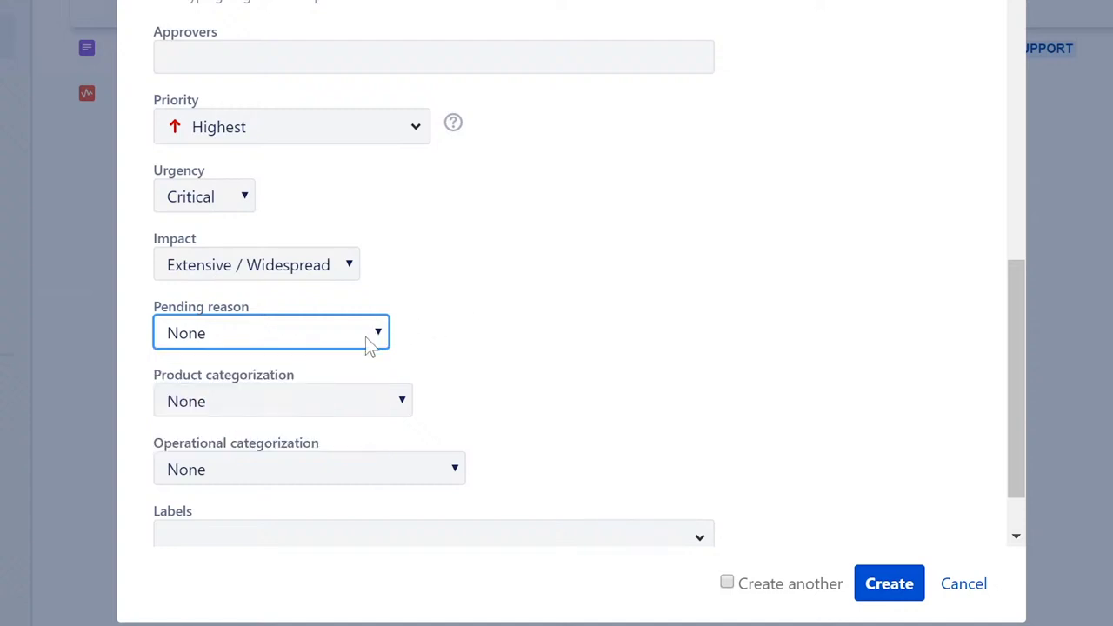
pyautogui.scroll(-1, 467, 314)
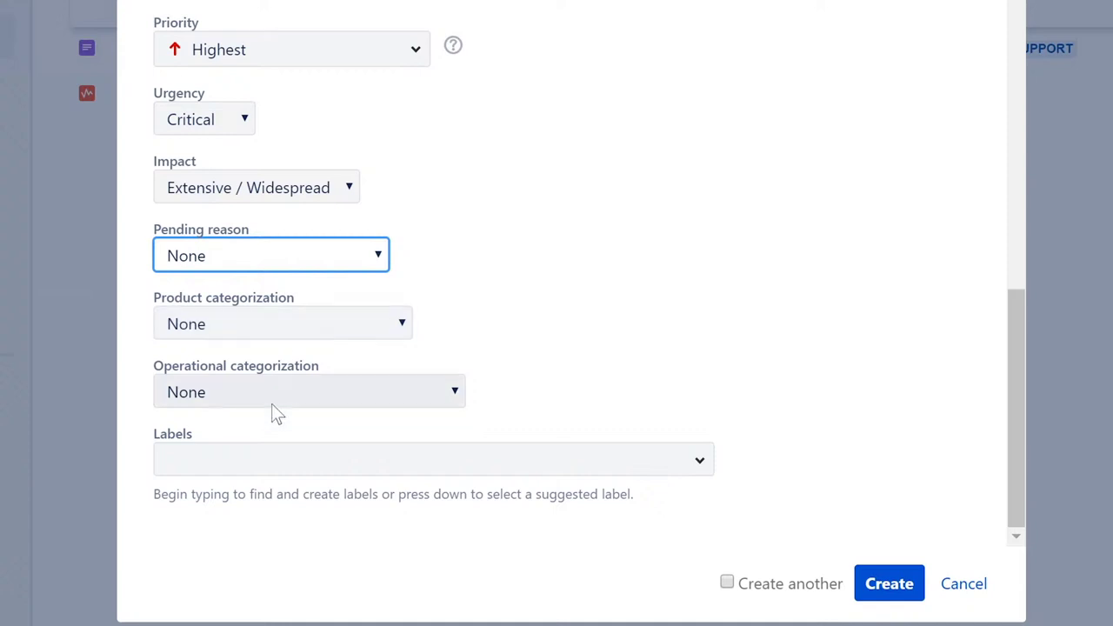
pyautogui.click(249, 322)
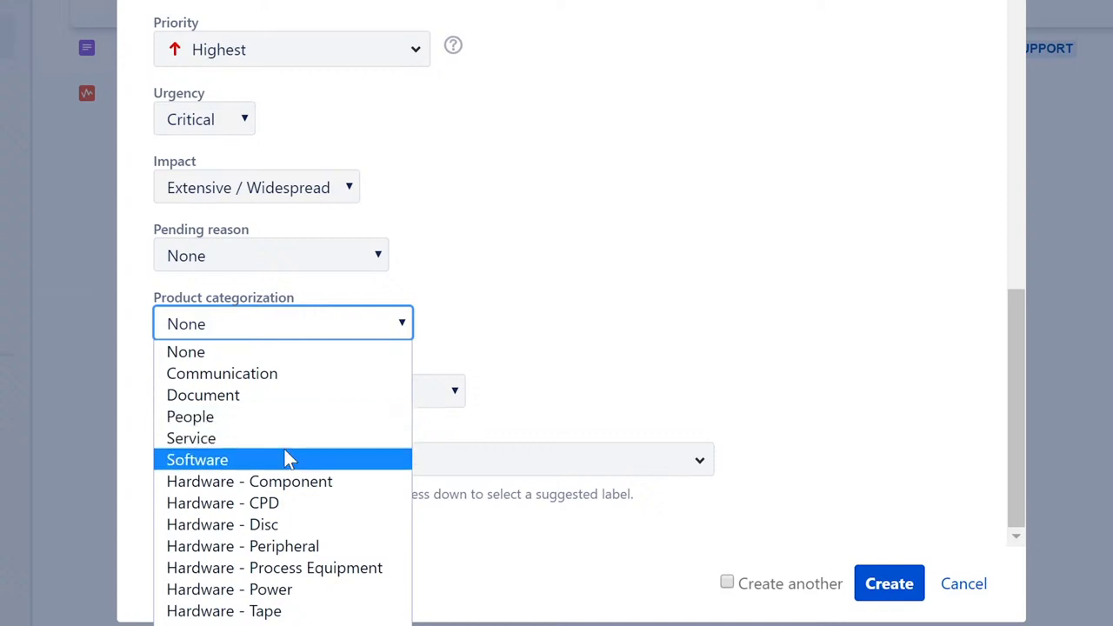
pyautogui.click(478, 324)
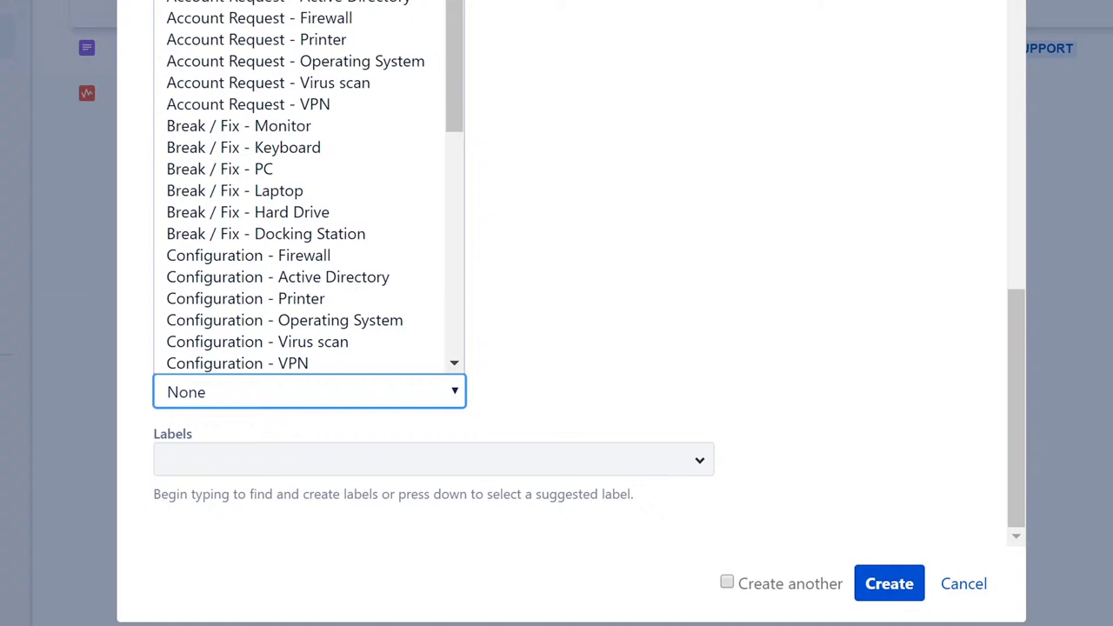
pyautogui.press('Return')
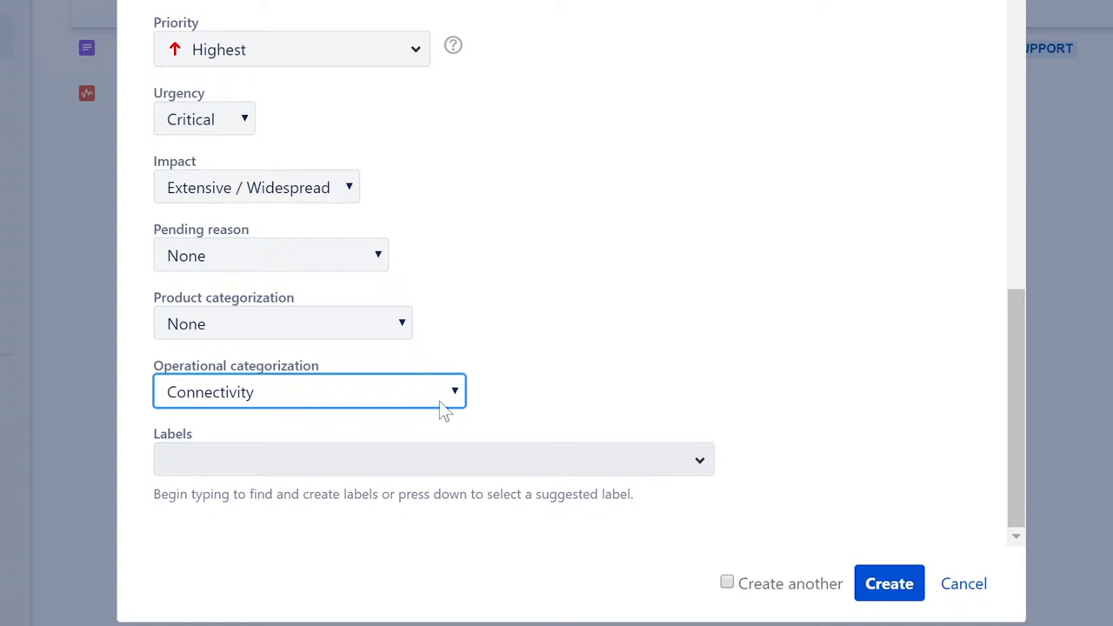
pyautogui.click(574, 322)
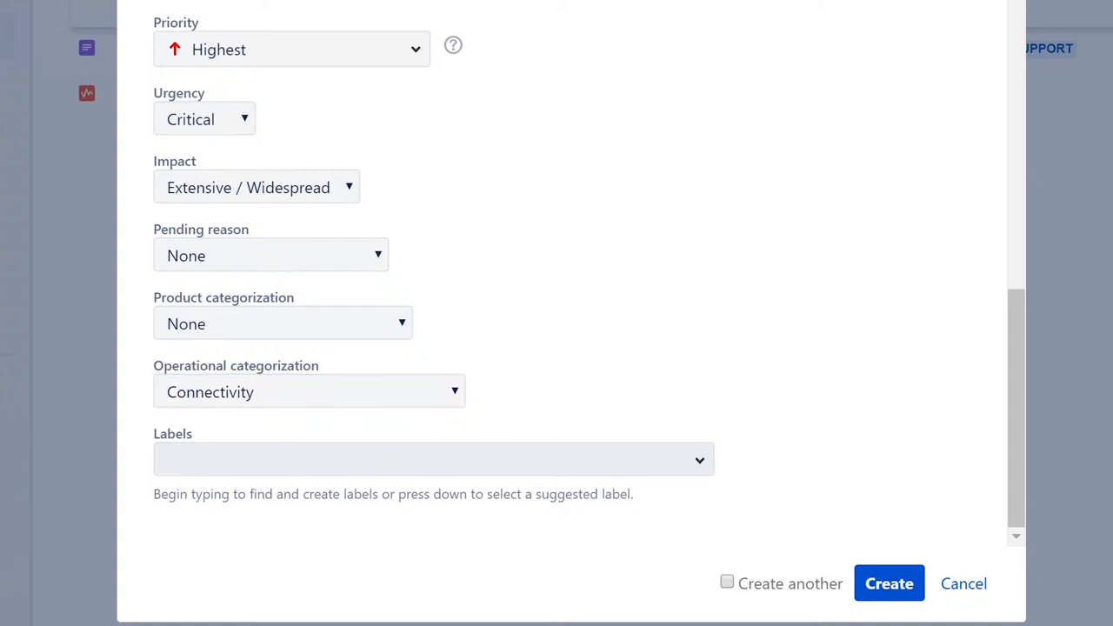
# Step: Leave labels empty and create the request
pyautogui.click(433, 459)
pyautogui.click(699, 461)
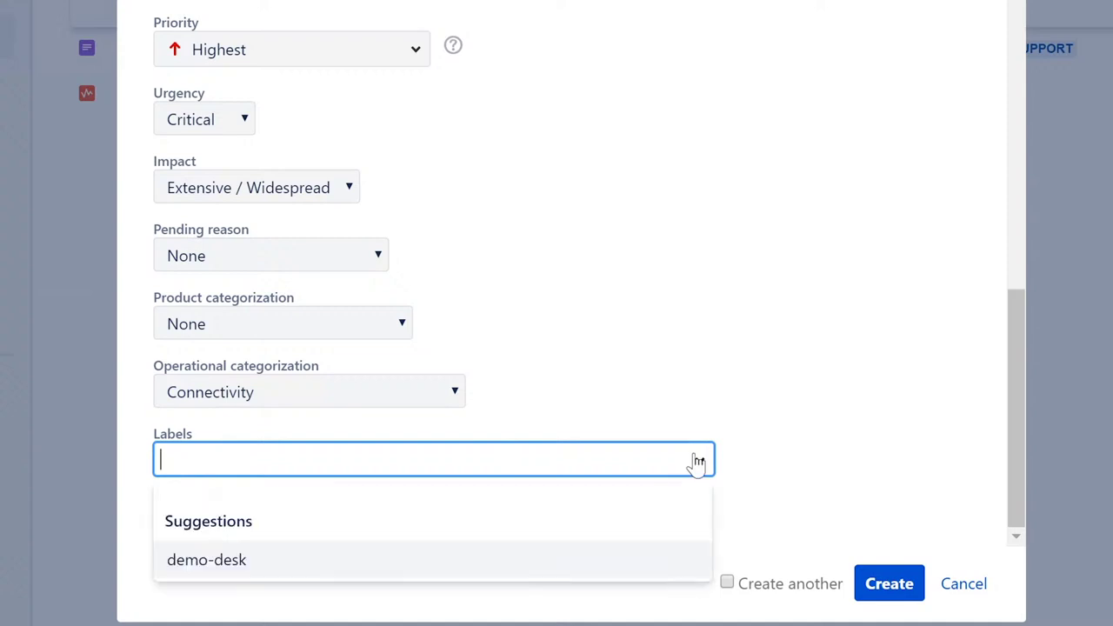
pyautogui.click(796, 521)
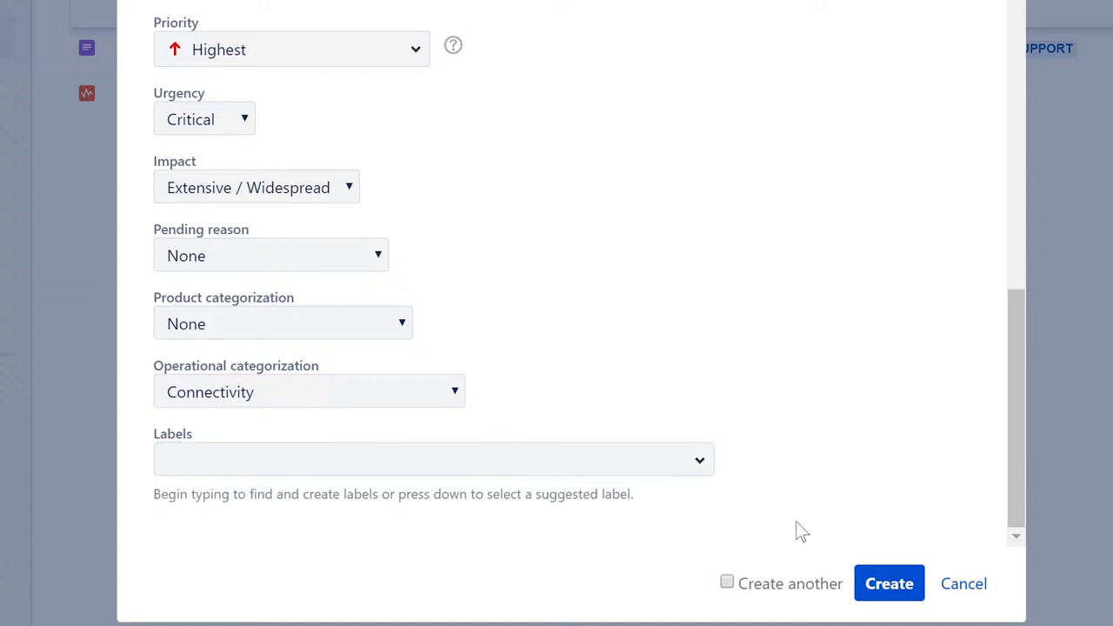
pyautogui.click(890, 588)
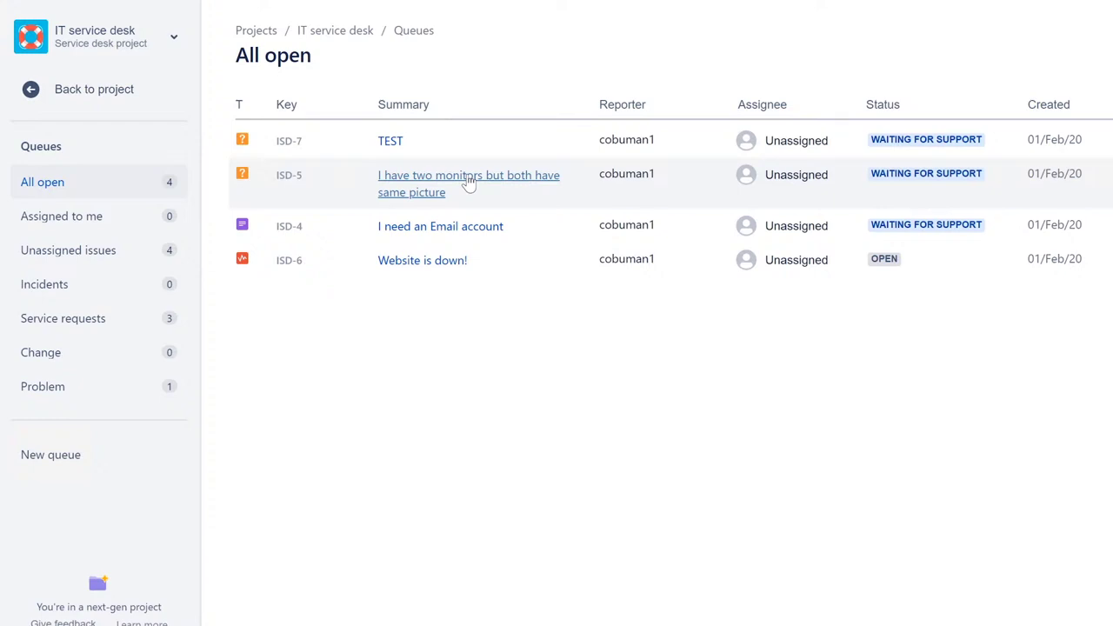
# Step: Assign ISD-5 to yourself, go back to the All open queue, and reopen ISD-5
pyautogui.click(468, 180)
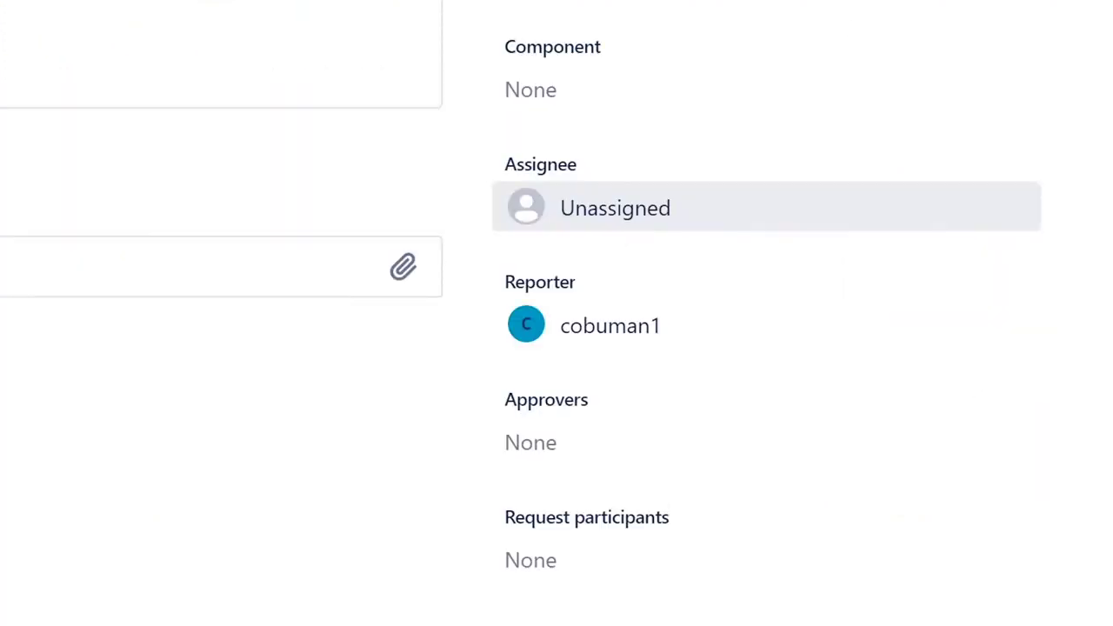
pyautogui.click(616, 208)
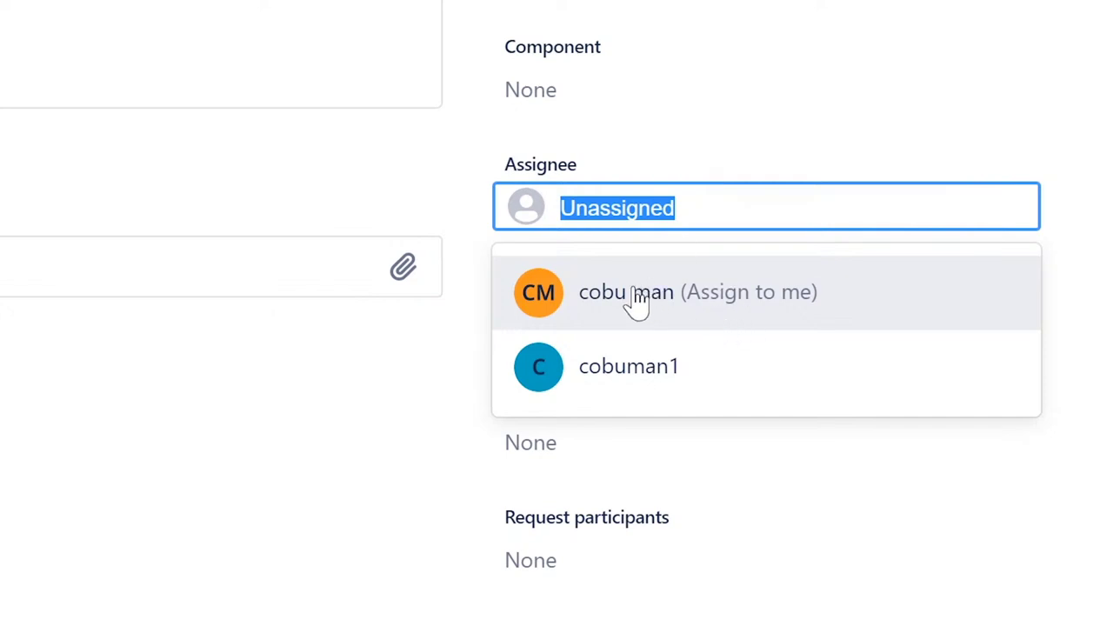
pyautogui.click(728, 293)
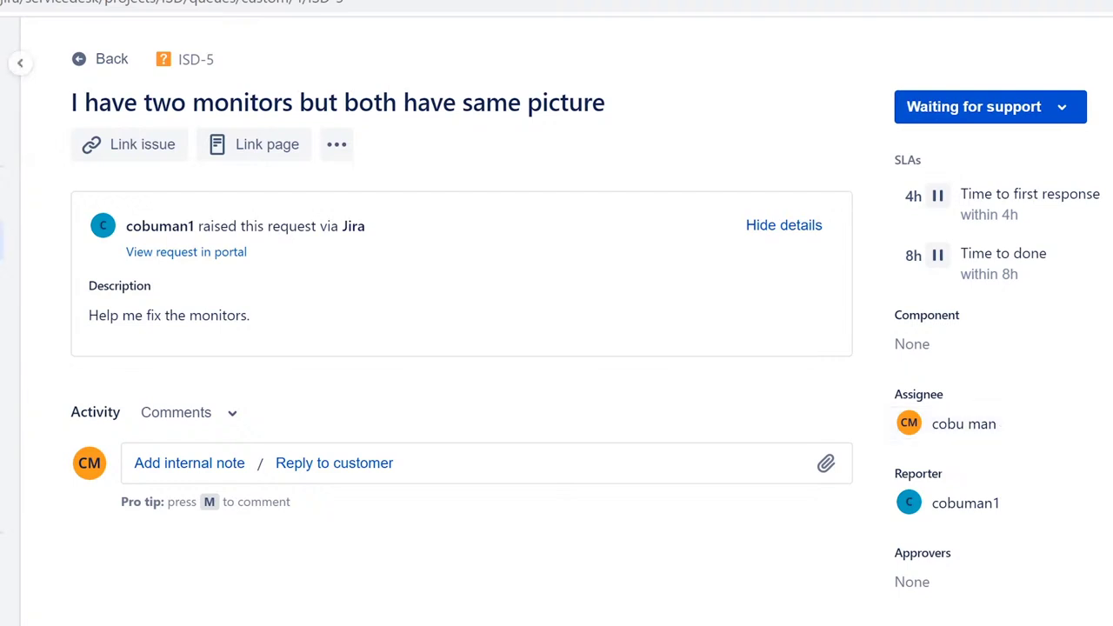
pyautogui.hotkey('alt', 'Left')
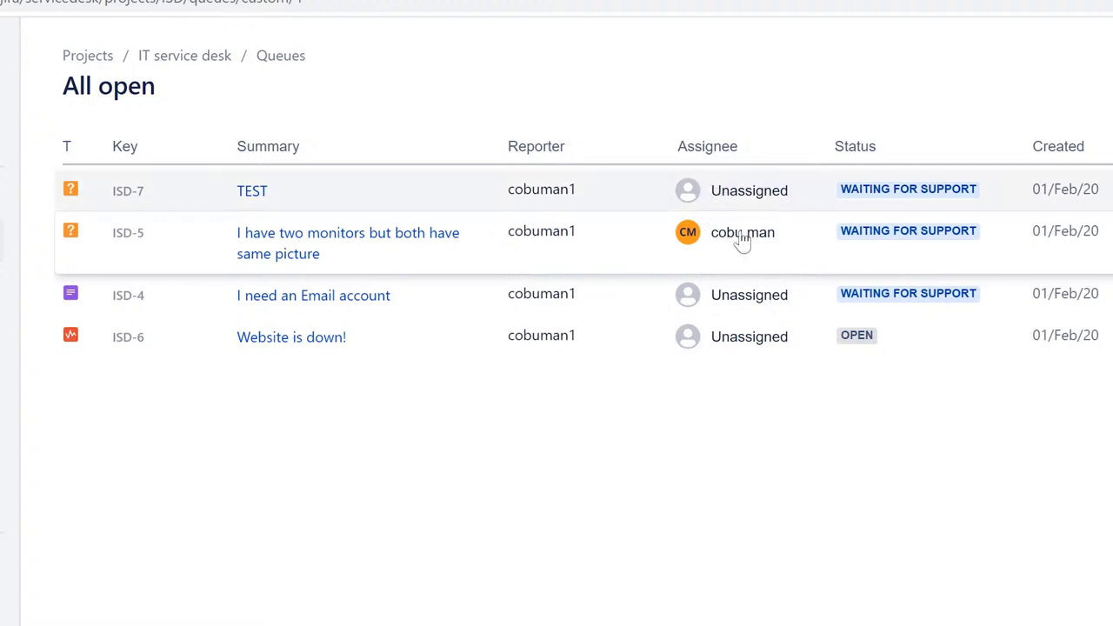
pyautogui.moveTo(738, 242)
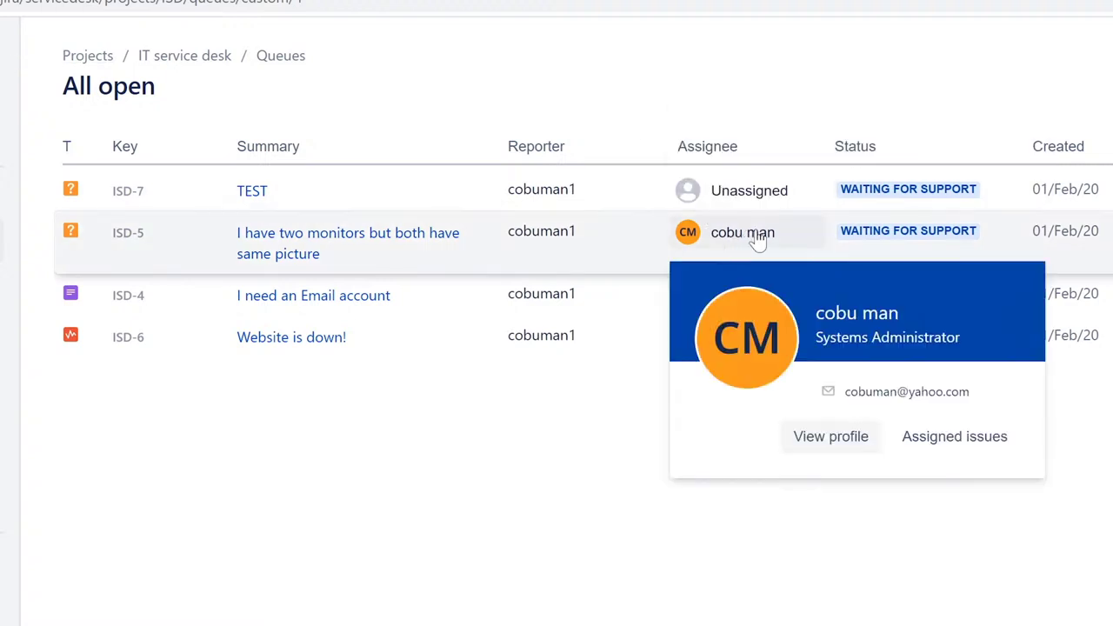
pyautogui.click(341, 242)
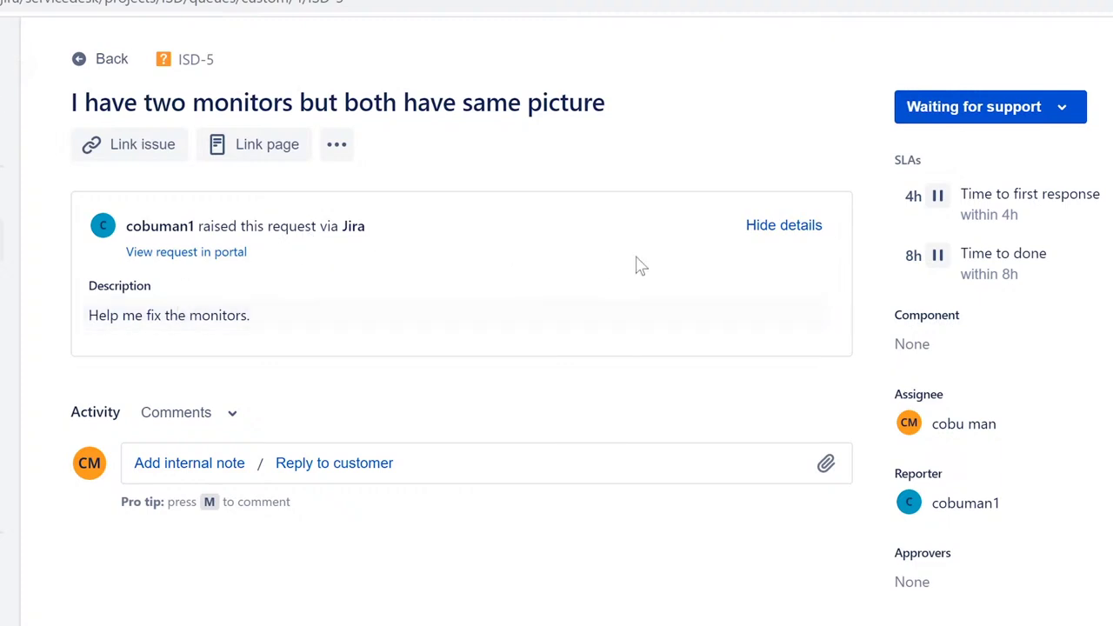
# Step: View ISD-5 in the customer portal, return to the agent view, and start a customer reply
pyautogui.click(172, 258)
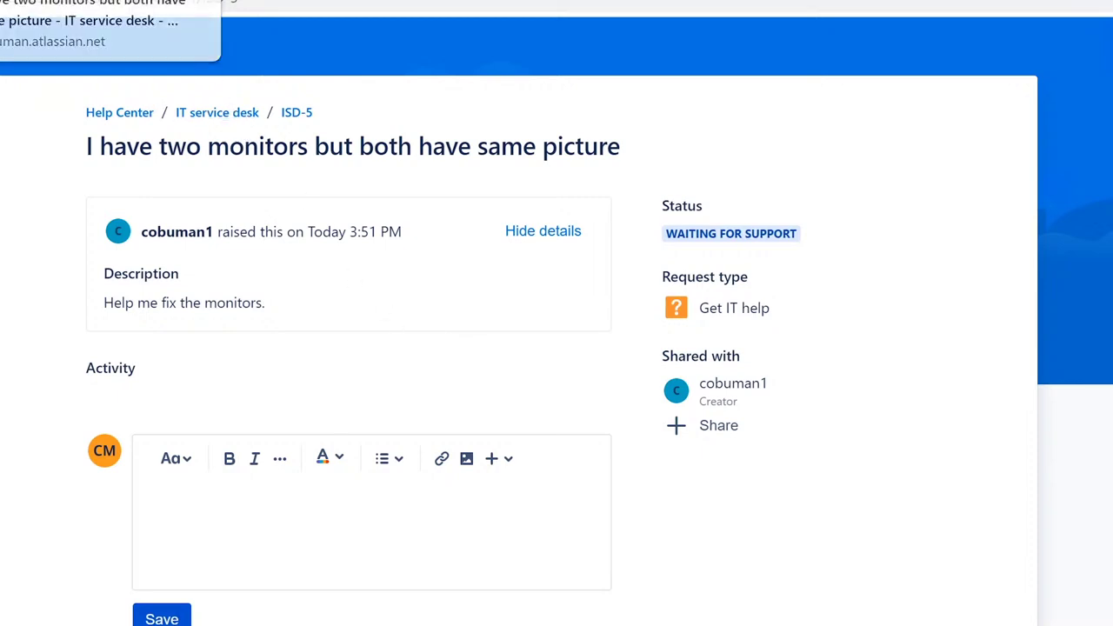
pyautogui.click(113, 2)
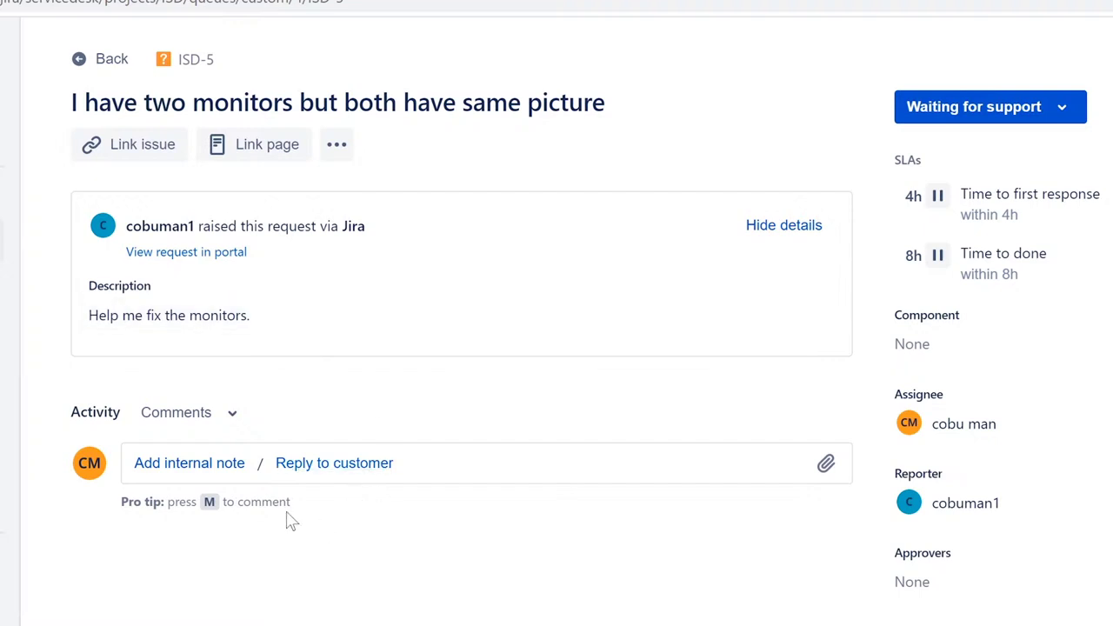
pyautogui.click(341, 469)
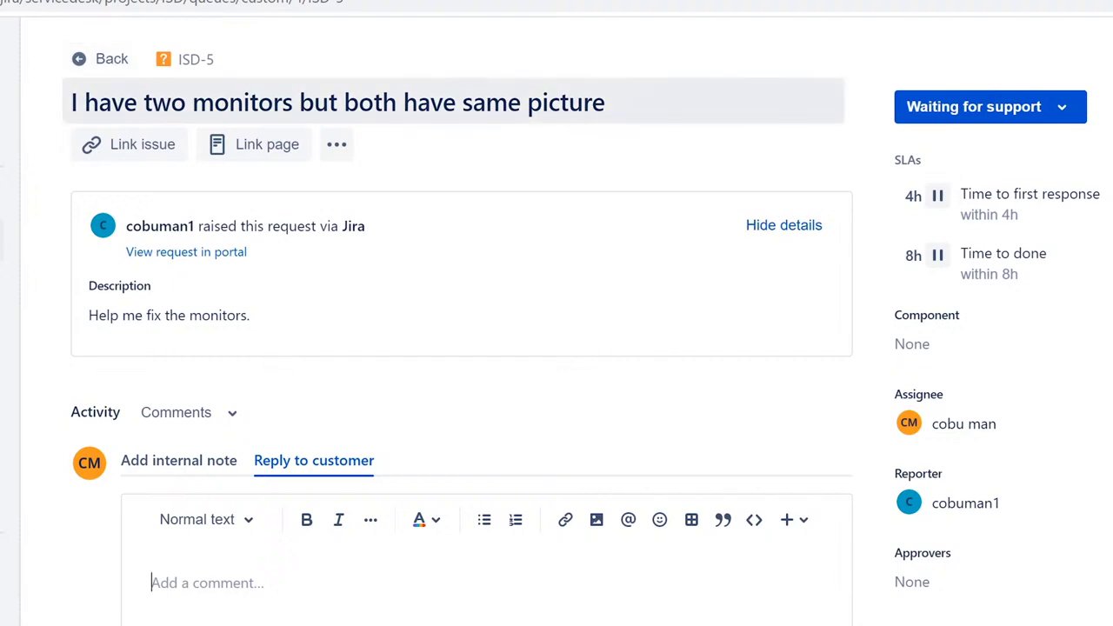
# Step: Begin the reply introducing yourself from Tech Support at STL, MO, about the monitor ticket
pyautogui.moveTo(72, 103); pyautogui.dragTo(609, 111)
pyautogui.click(152, 582)
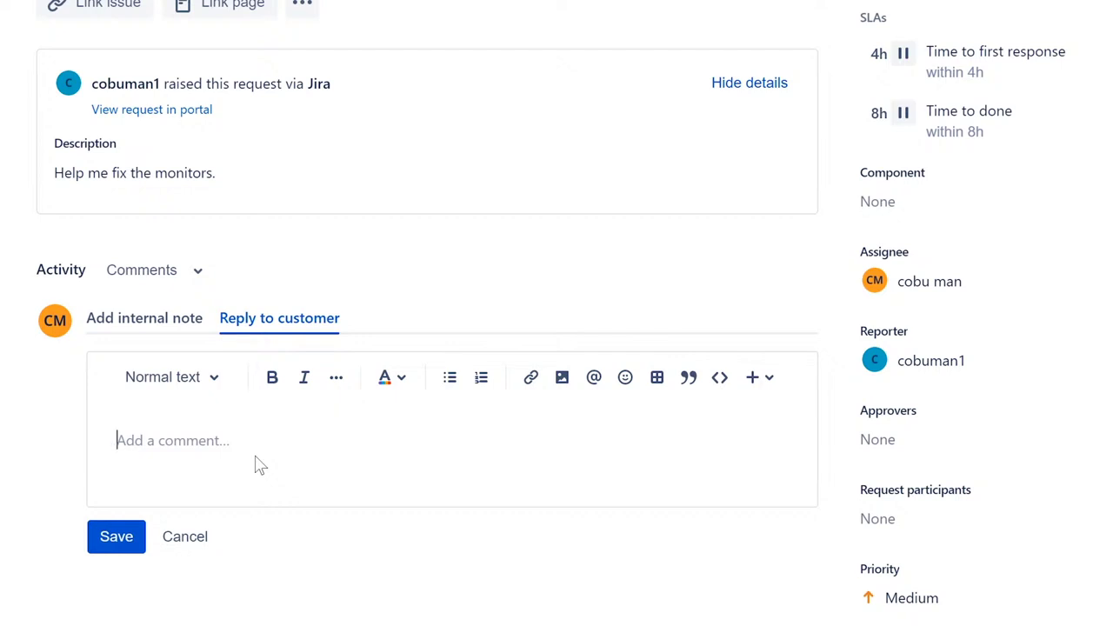
pyautogui.write('Hello, my n')
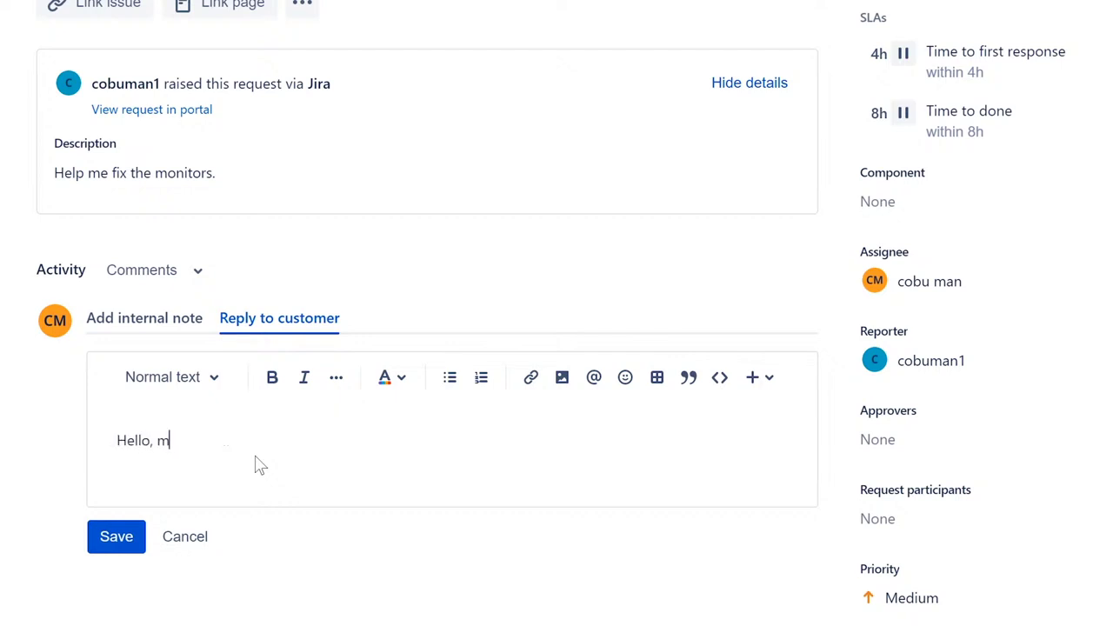
pyautogui.write('ame is Ervin ')
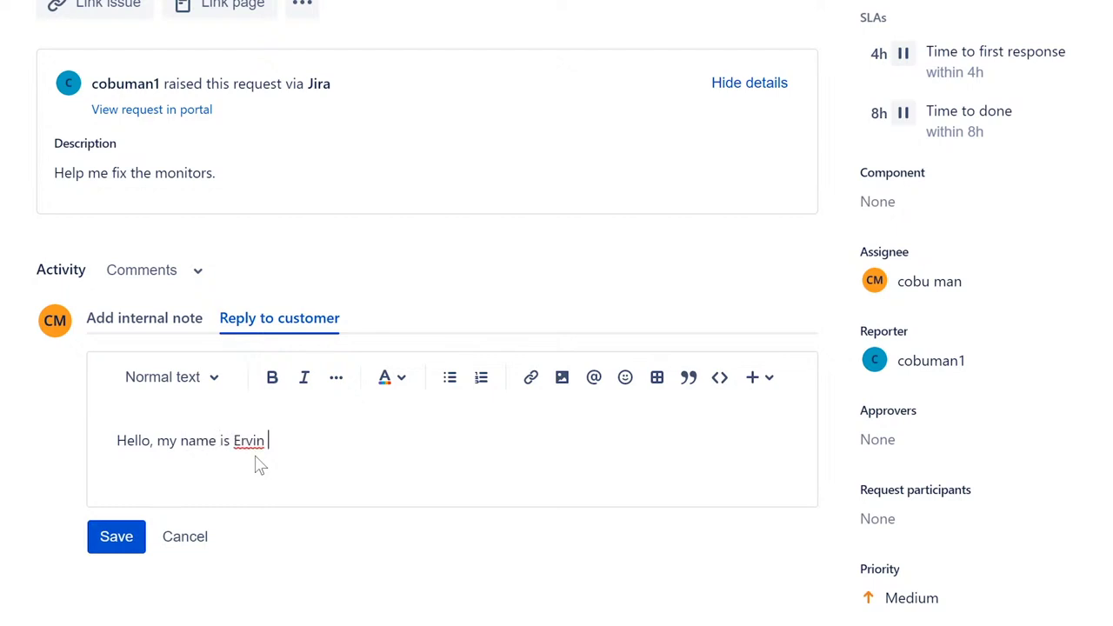
pyautogui.write('at')
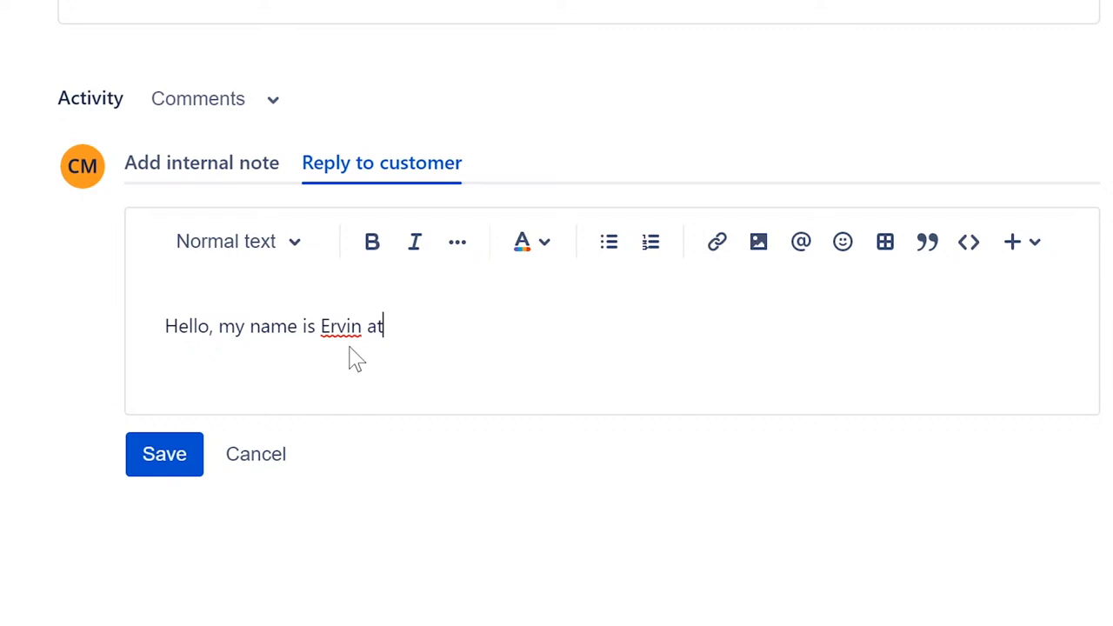
pyautogui.press('BackSpace')
pyautogui.press('BackSpace')
pyautogui.write('with Tech SuPport')
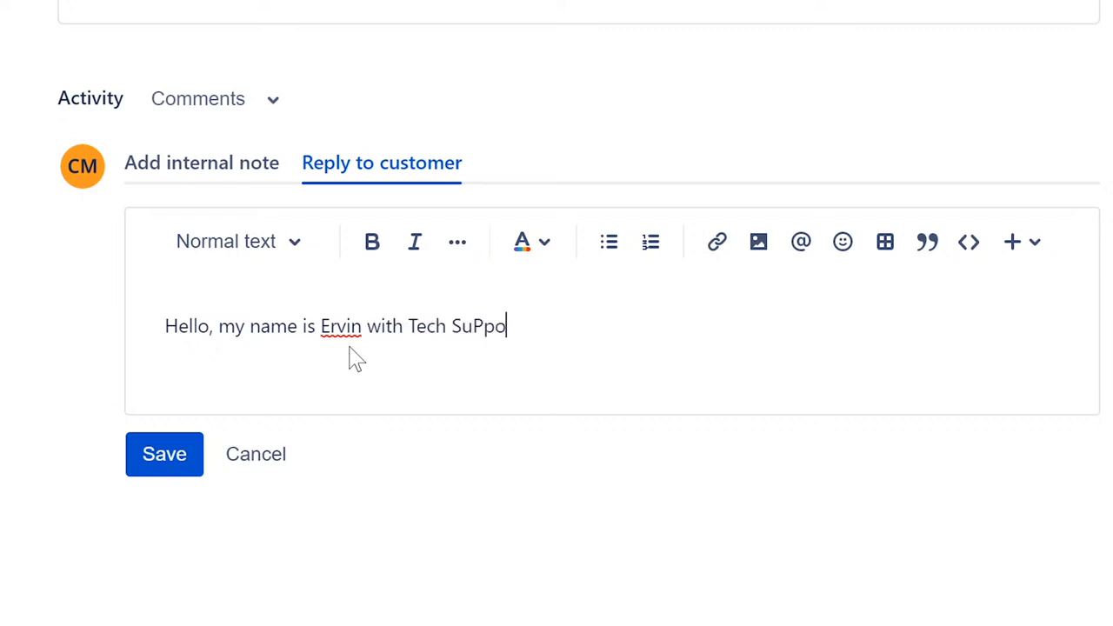
pyautogui.press('BackSpace')
pyautogui.press('BackSpace')
pyautogui.press('BackSpace')
pyautogui.press('BackSpace')
pyautogui.press('BackSpace')
pyautogui.write('po')
pyautogui.press('BackSpace')
pyautogui.write('port at STL')
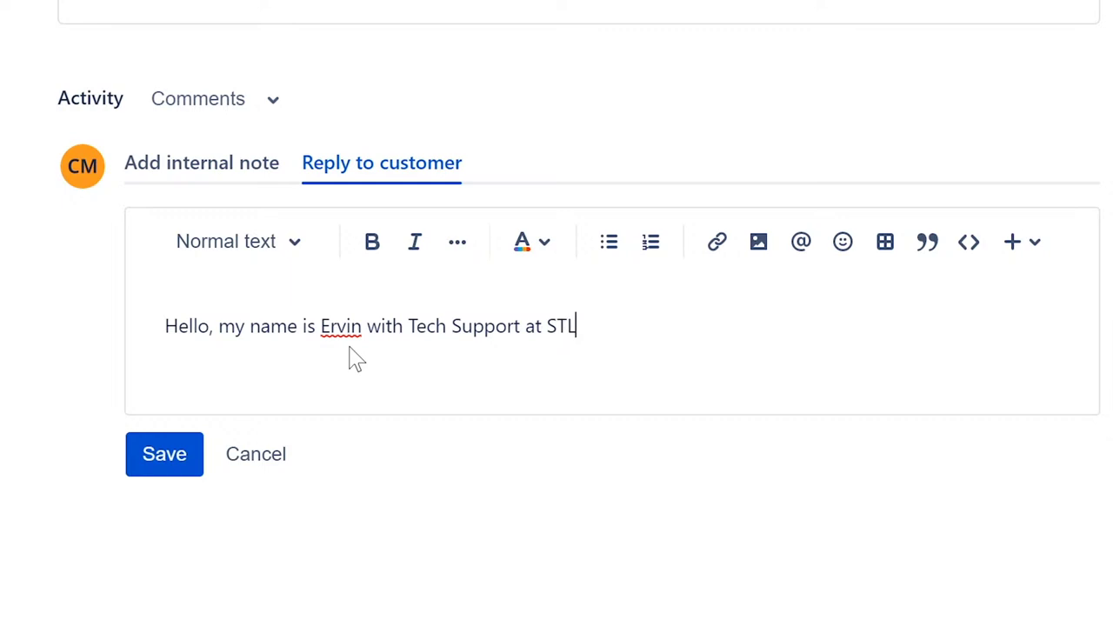
pyautogui.write(', MO.')
pyautogui.write('I have your ti')
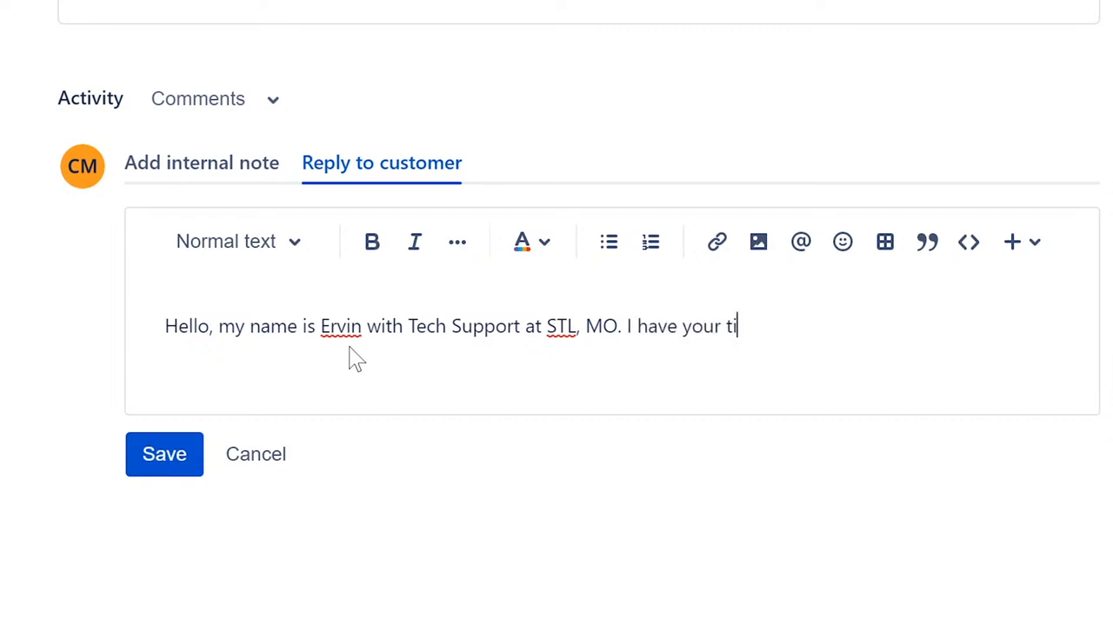
pyautogui.write('cket about ')
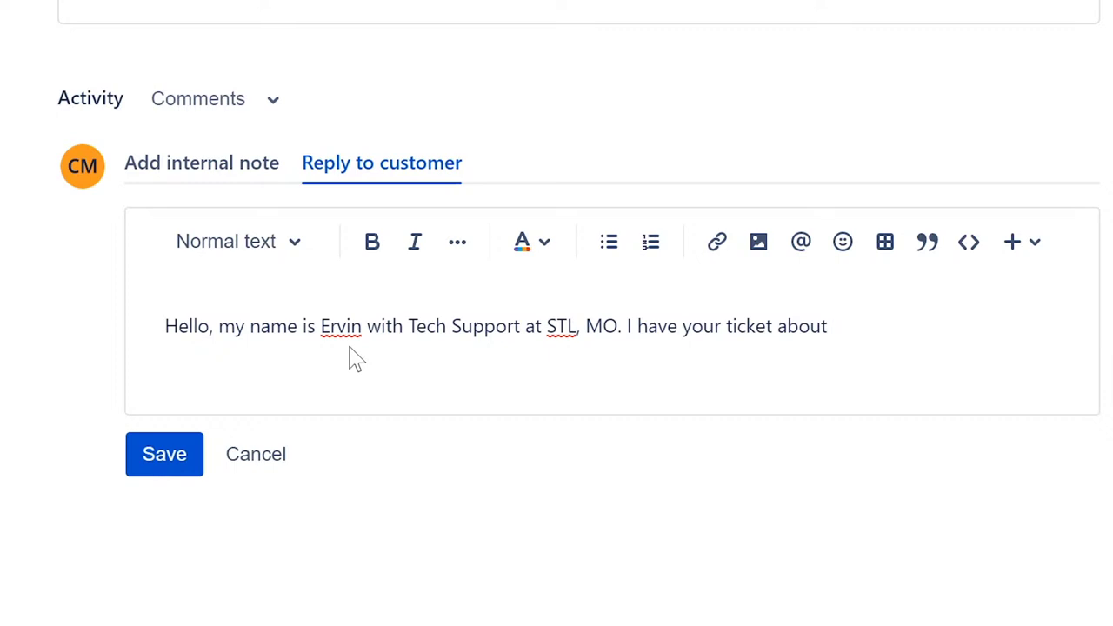
pyautogui.write('a monito')
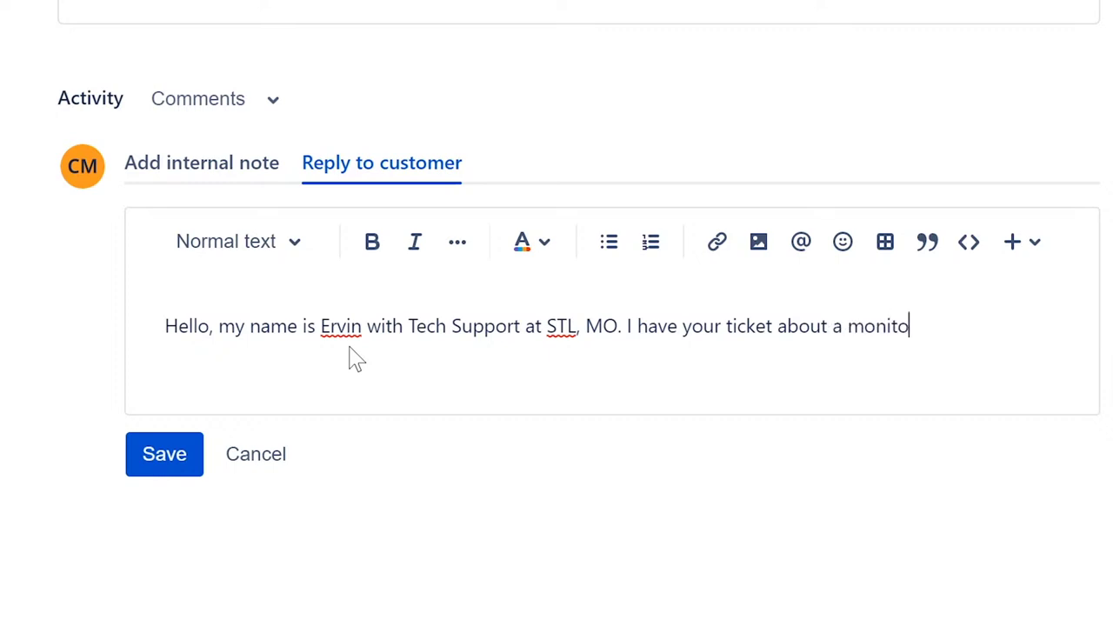
pyautogui.write('r.')
# Step: Ask about expanding the desktop onto a 2nd monitor and offer to stop by
pyautogui.press('Return')
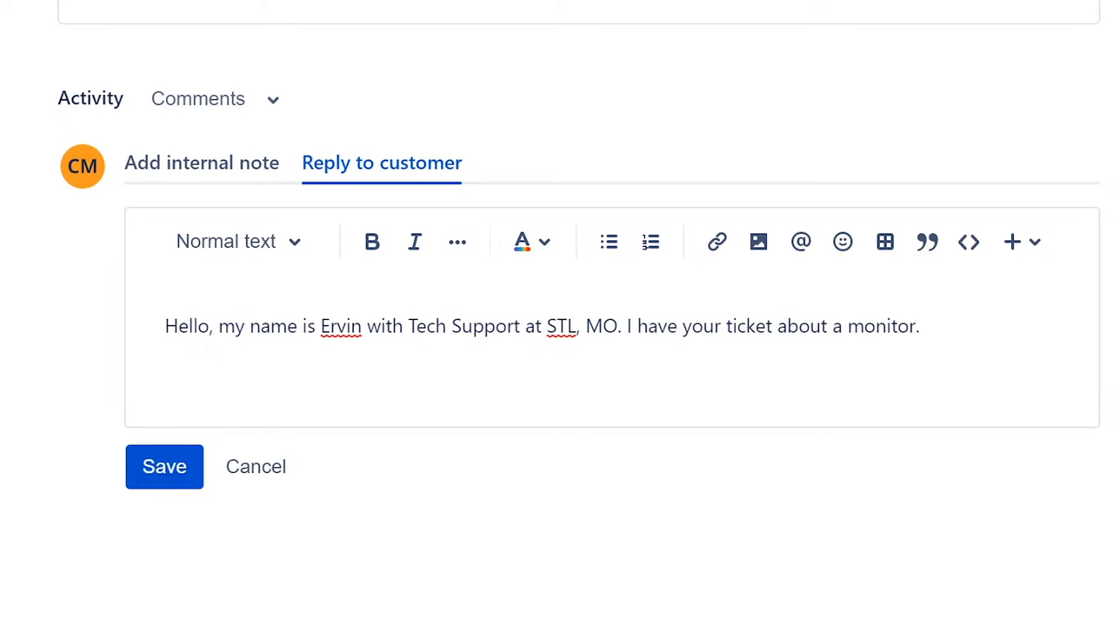
pyautogui.write('Have you tried ')
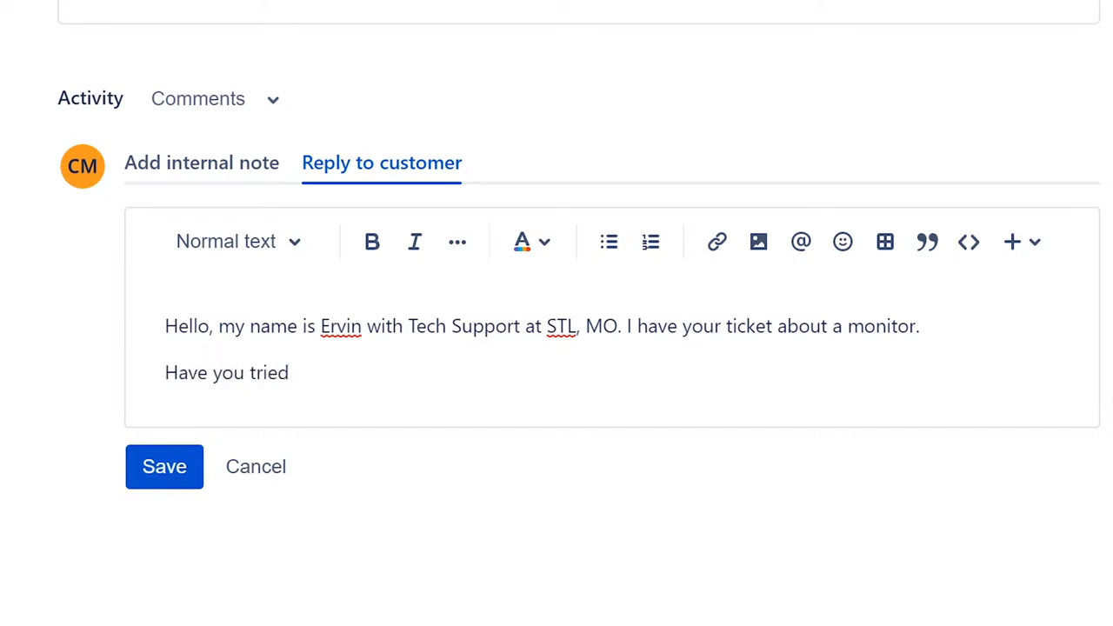
pyautogui.write('e')
pyautogui.press('BackSpace')
pyautogui.write('Expanding your D')
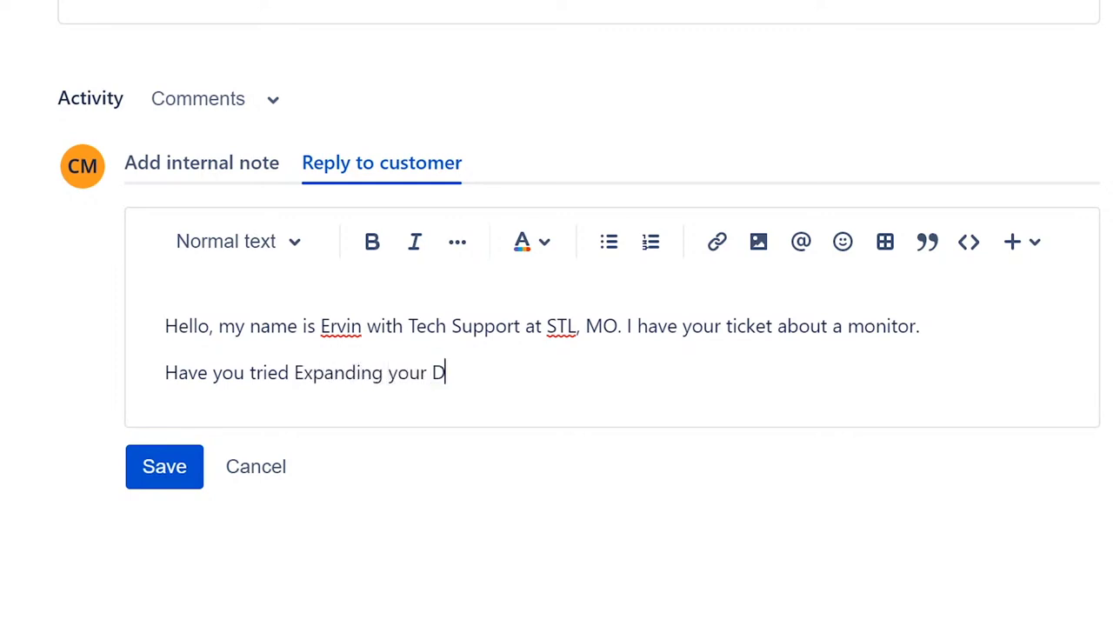
pyautogui.write('esktop o')
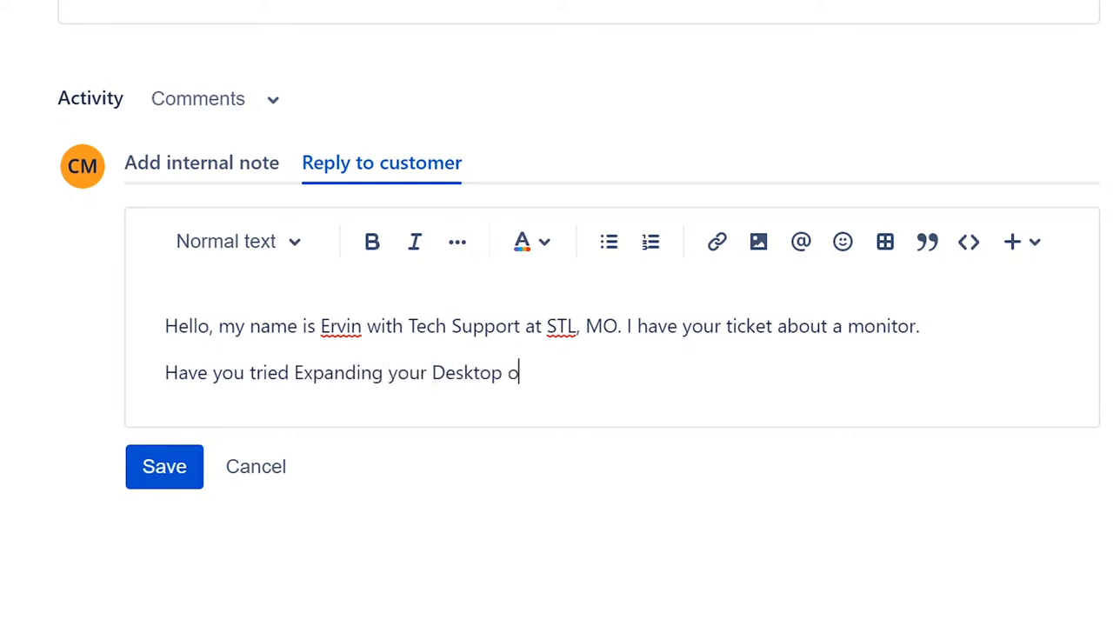
pyautogui.write('n to s')
pyautogui.press('BackSpace')
pyautogui.write('2nd ')
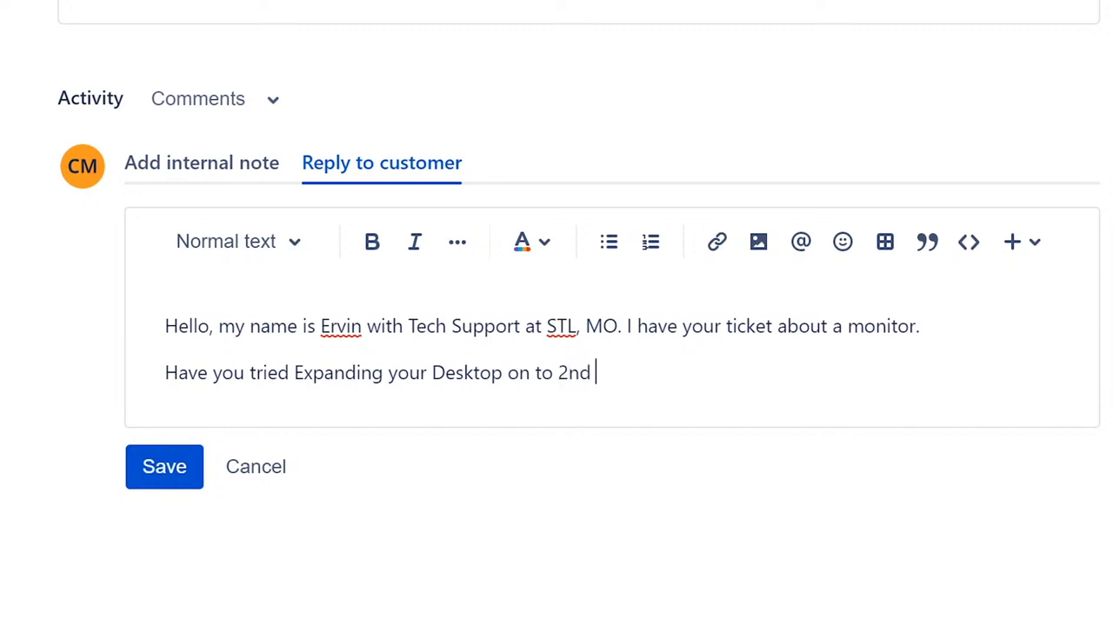
pyautogui.write('monitor.')
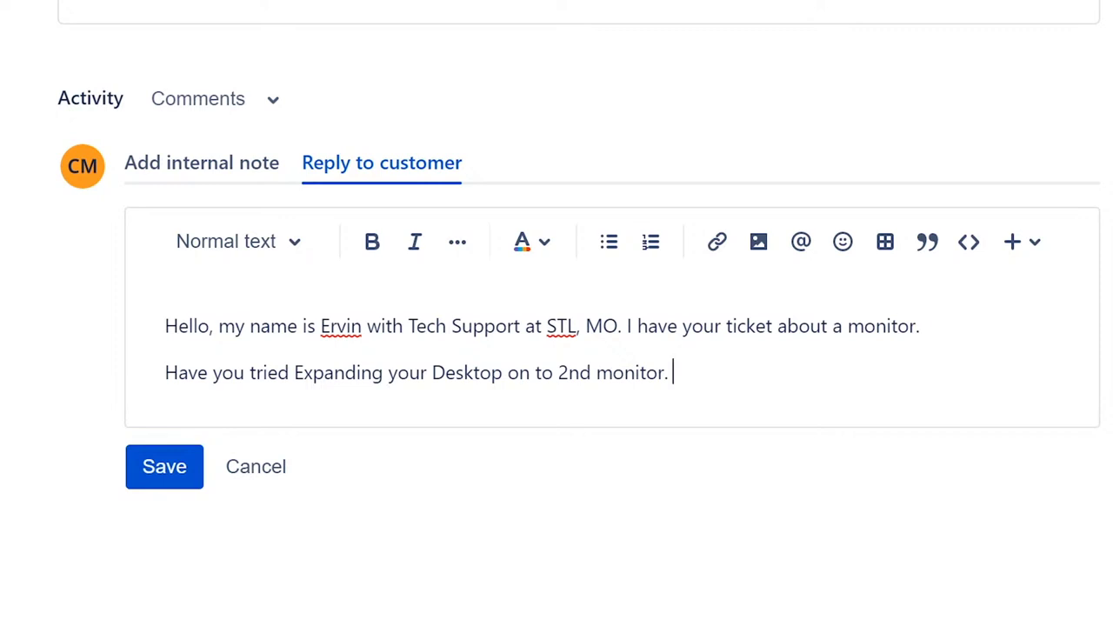
pyautogui.press('BackSpace')
pyautogui.press('BackSpace')
pyautogui.write('?')
pyautogui.press('Return')
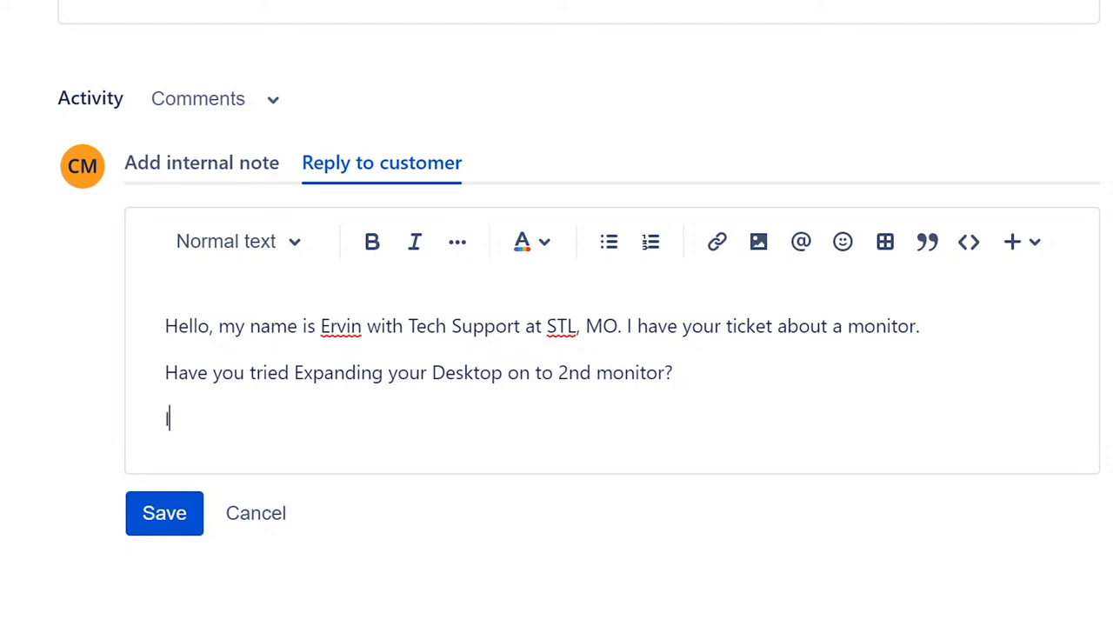
pyautogui.write('May I stop by to tka')
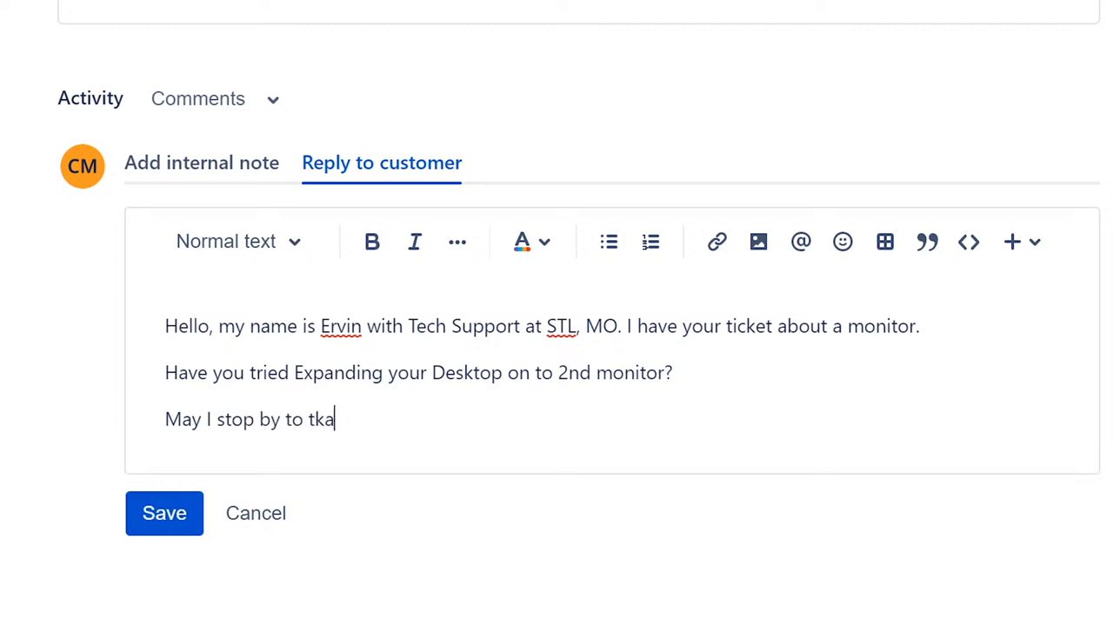
pyautogui.press('BackSpace')
pyautogui.press('BackSpace')
pyautogui.write('ake a look? Whe')
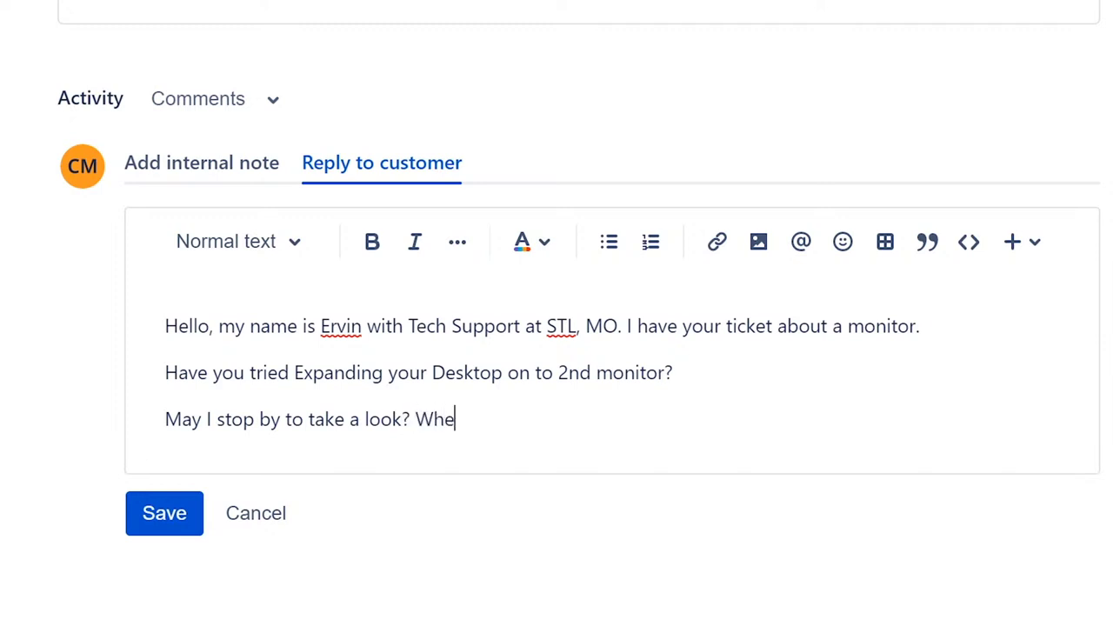
pyautogui.write('n would be goo')
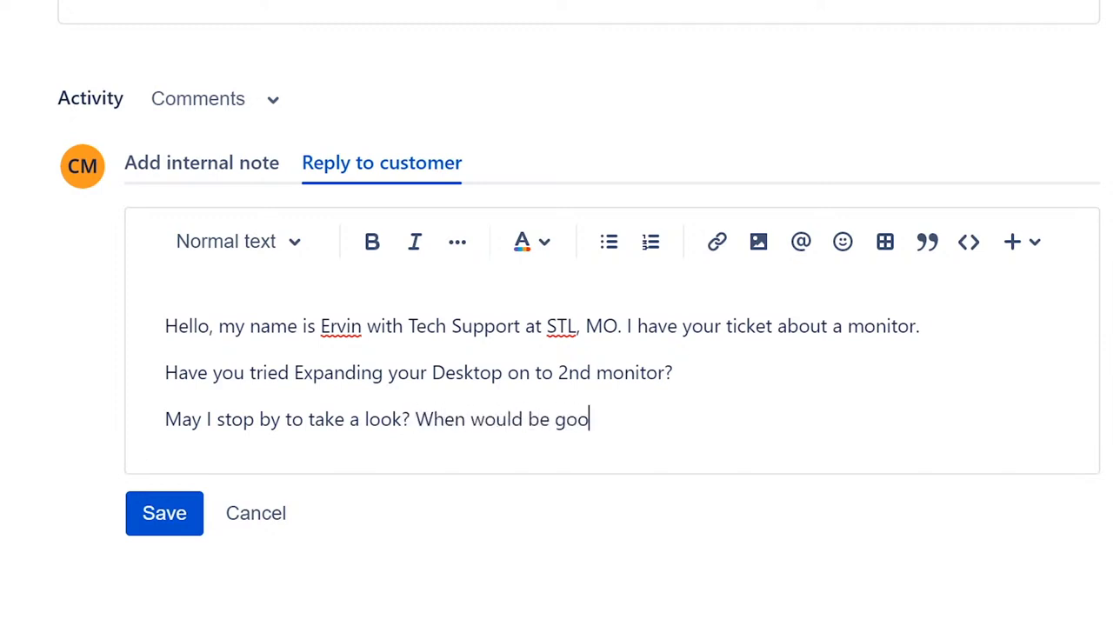
pyautogui.write('d for you?')
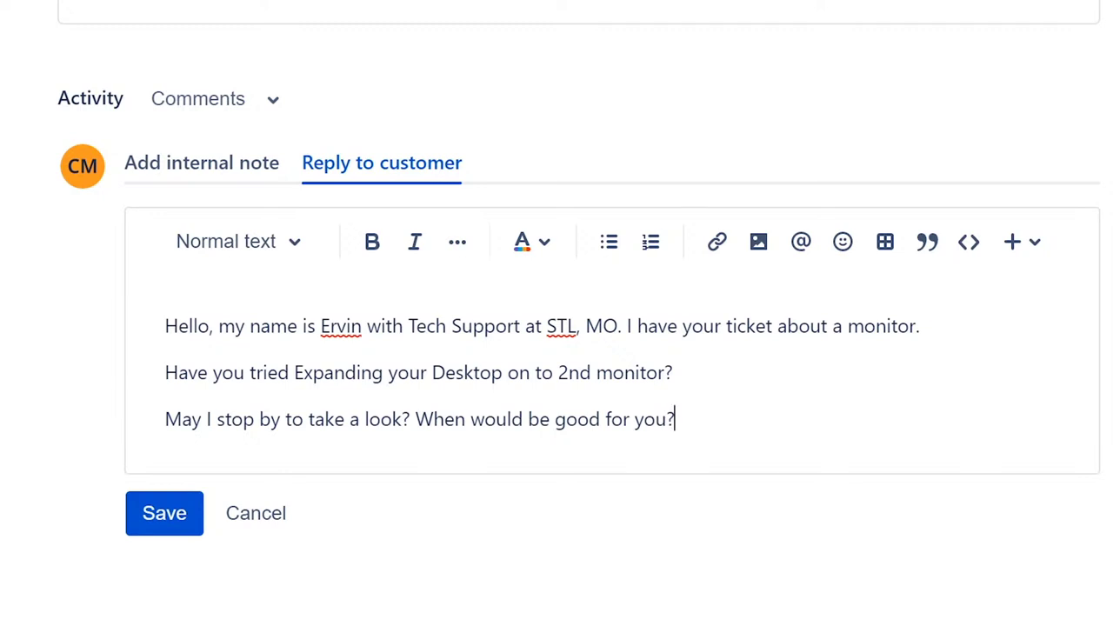
# Step: Post the reply to the customer on ISD-5
pyautogui.click(159, 525)
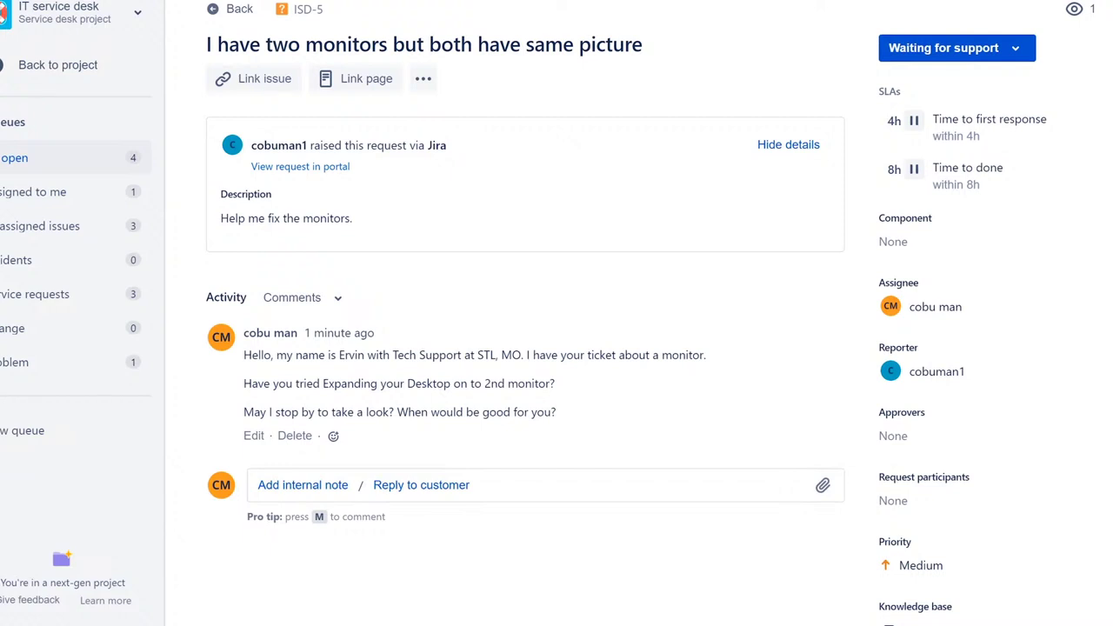
pyautogui.moveTo(339, 355); pyautogui.dragTo(366, 354)
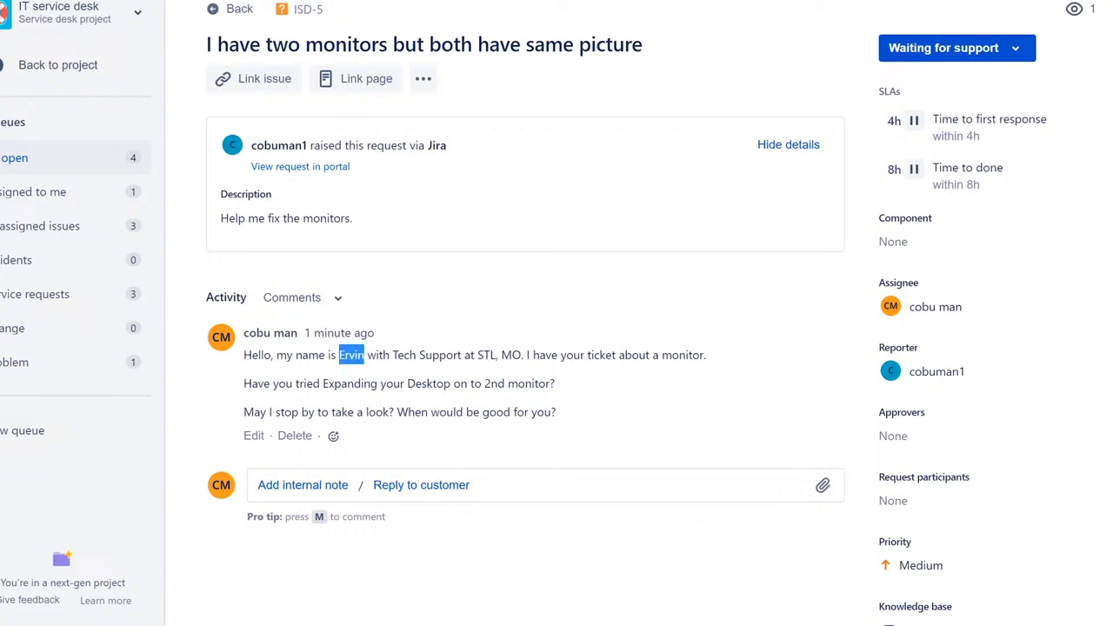
pyautogui.click(448, 381)
pyautogui.scroll(-1, 487, 369)
pyautogui.click(317, 403)
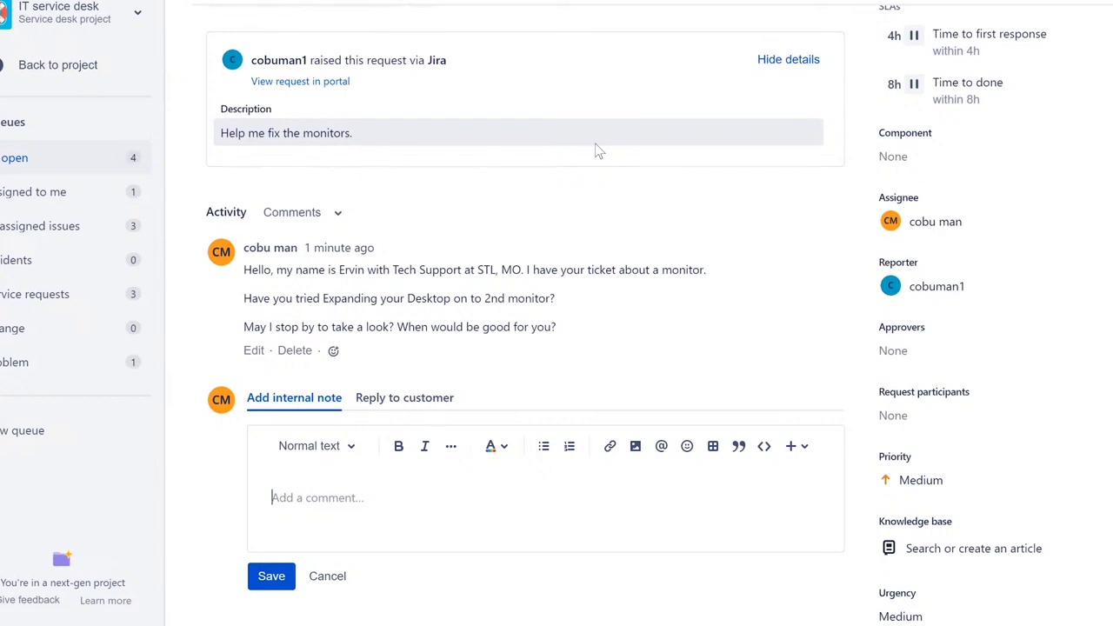
# Step: Post the internal note 'Reached out to user and awaiting feedback.' on ISD-5
pyautogui.write('Reached out to ')
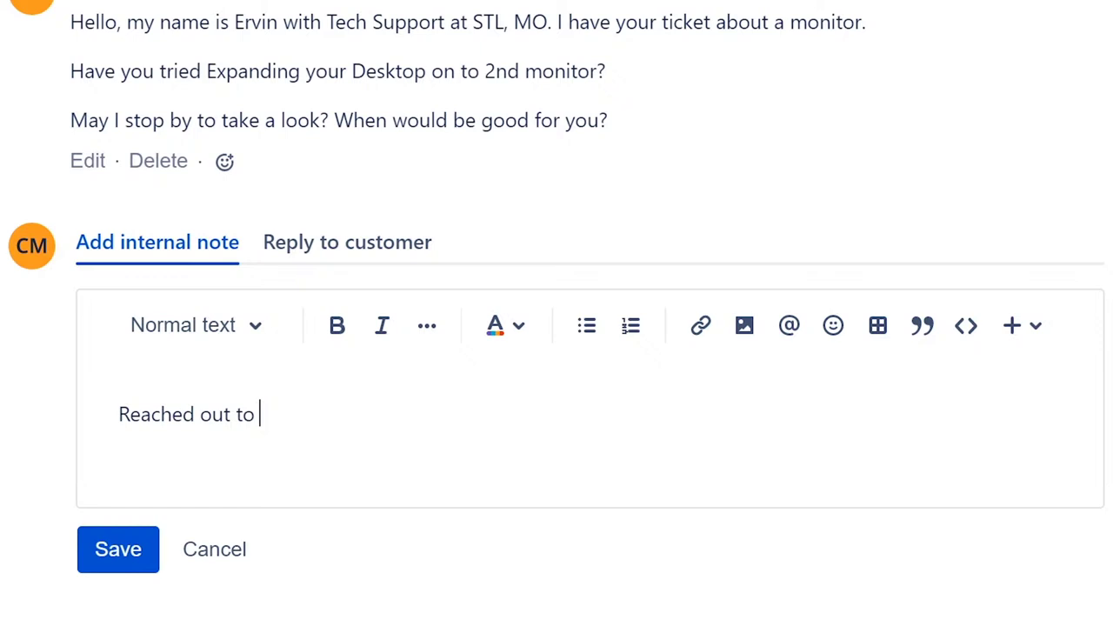
pyautogui.write('compus')
pyautogui.press('BackSpace')
pyautogui.press('BackSpace')
pyautogui.press('BackSpace')
pyautogui.press('BackSpace')
pyautogui.press('BackSpace')
pyautogui.press('BackSpace')
pyautogui.write('user and ')
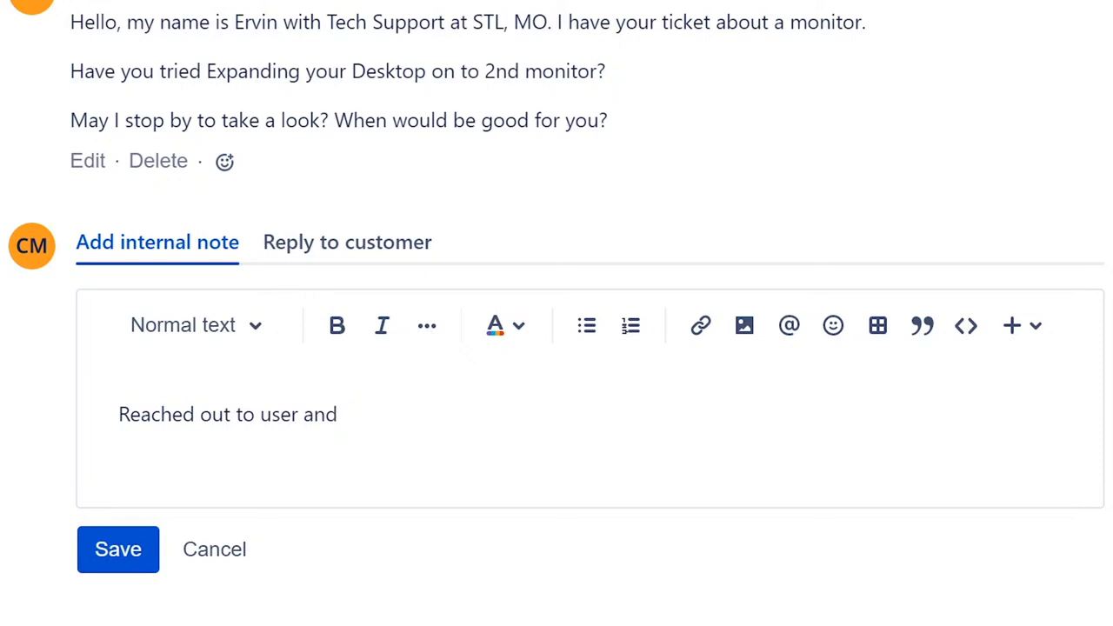
pyautogui.write('awaiting ')
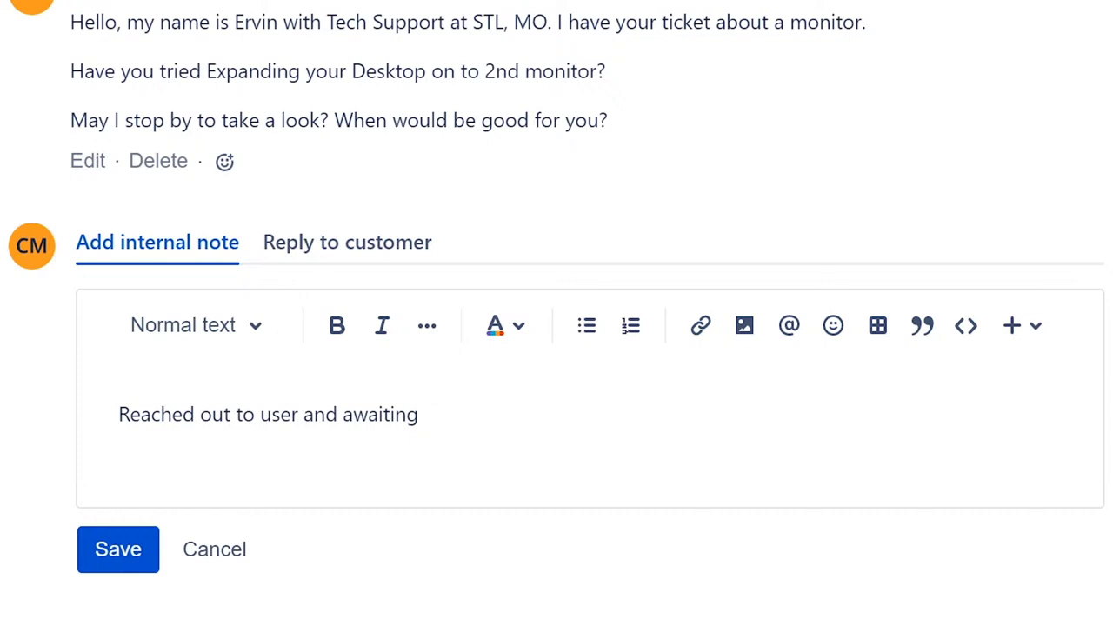
pyautogui.write('feedback.')
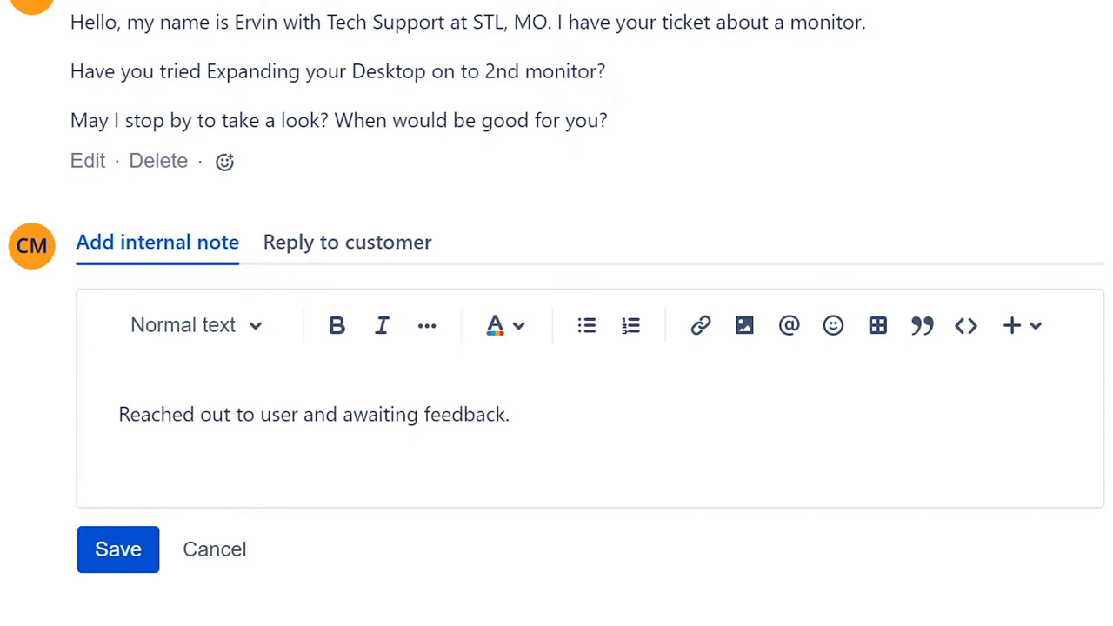
pyautogui.click(121, 556)
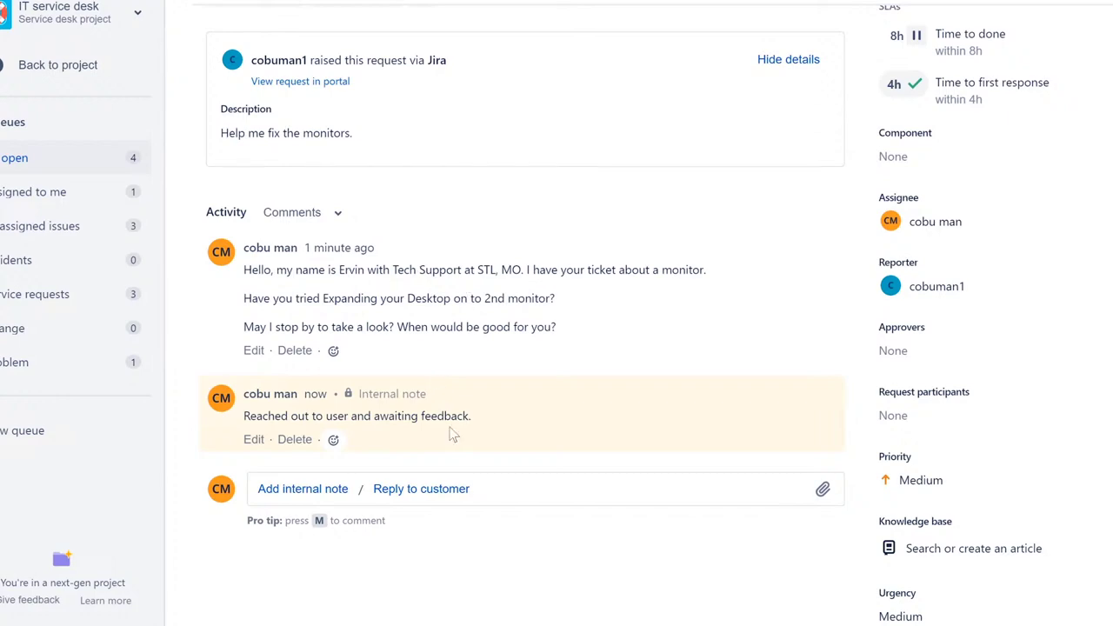
pyautogui.scroll(1, 452, 434)
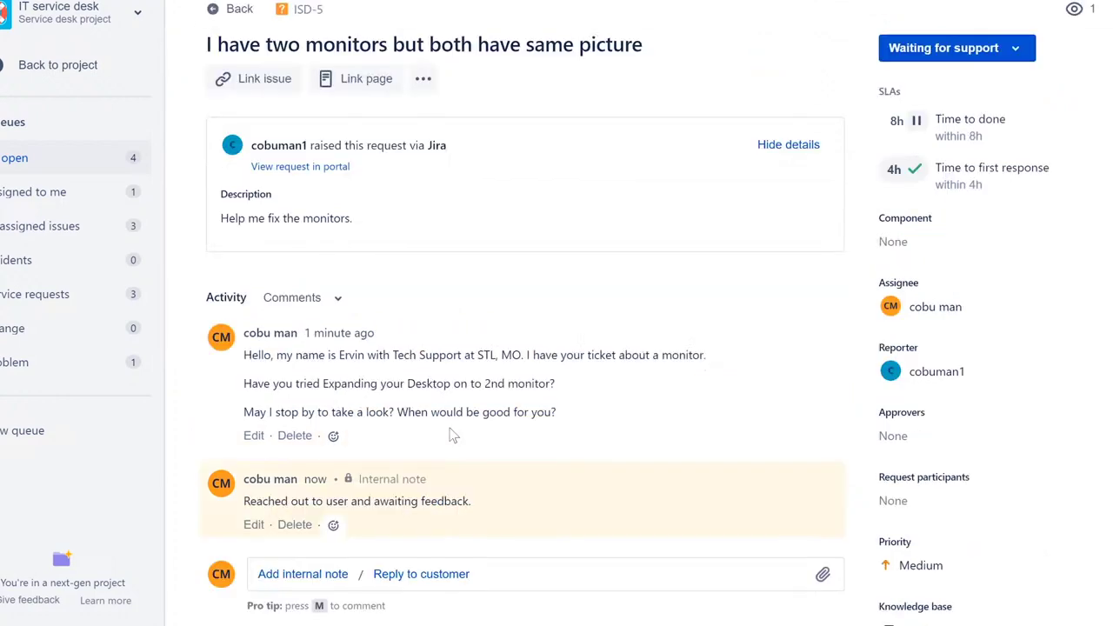
pyautogui.scroll(-1, 452, 435)
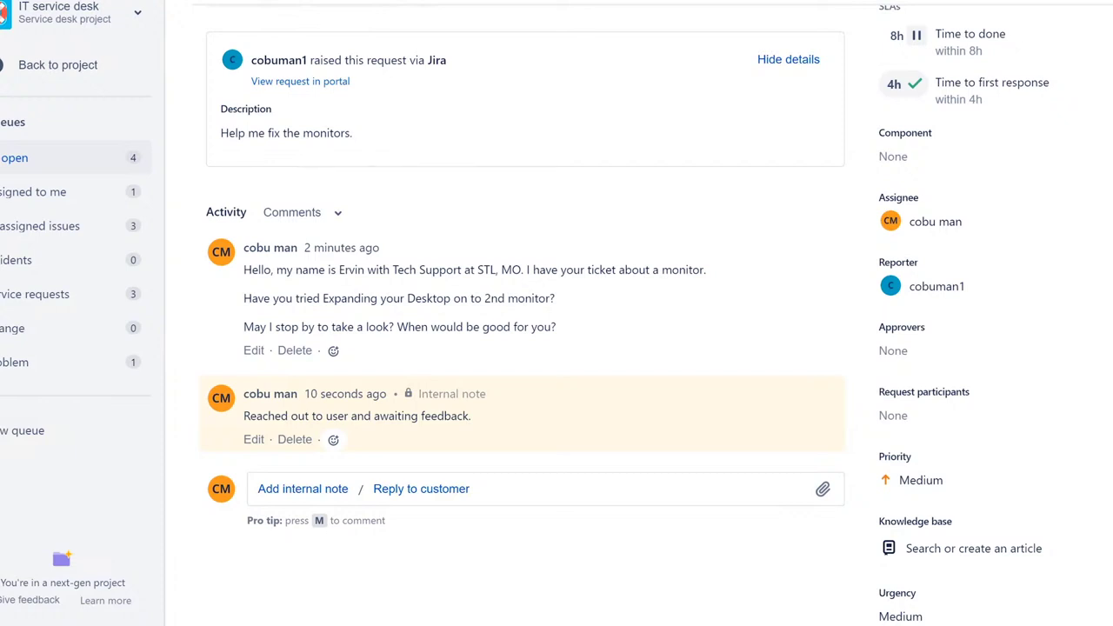
pyautogui.scroll(1, 522, 348)
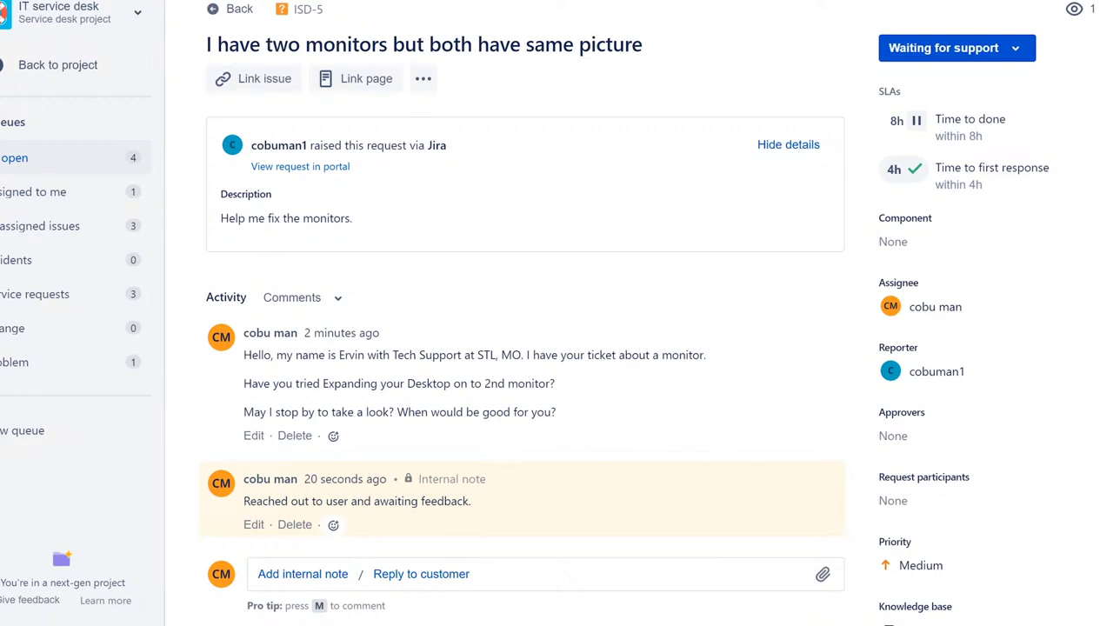
pyautogui.scroll(-1, 522, 348)
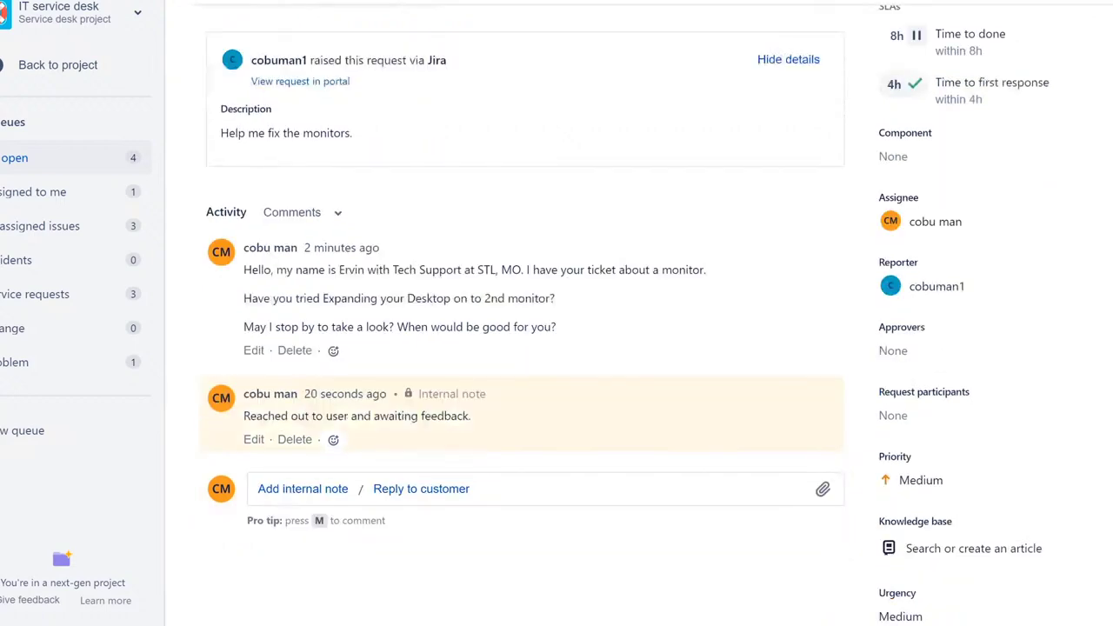
pyautogui.click(323, 491)
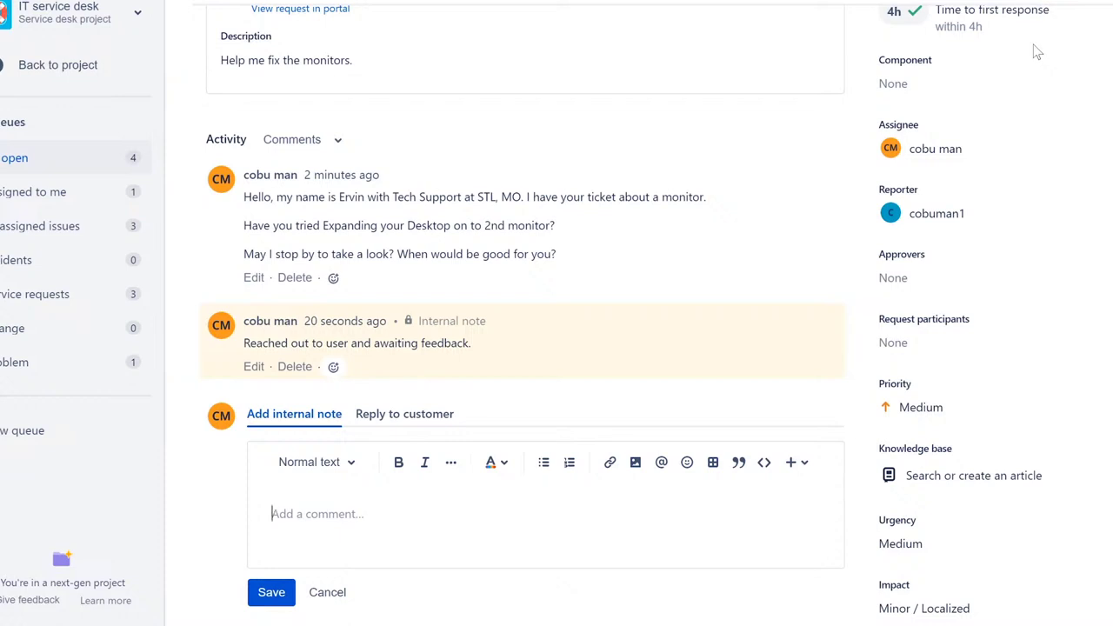
# Step: Post the internal note 'Configured dual monitor.' on ISD-5
pyautogui.write('Configured dual monitor ')
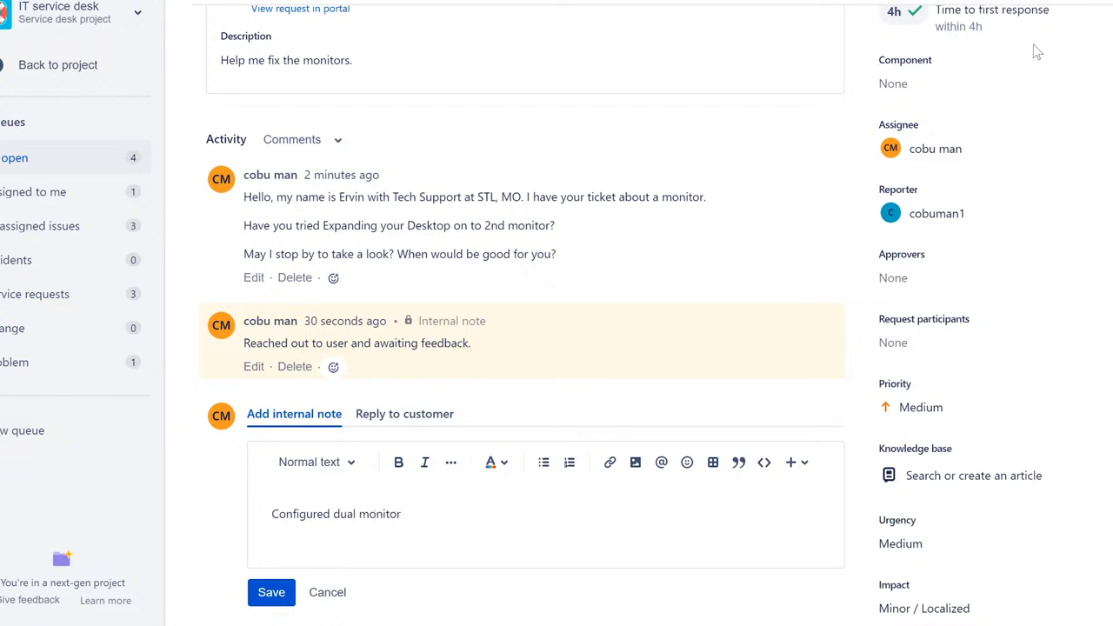
pyautogui.write('.')
pyautogui.click(274, 593)
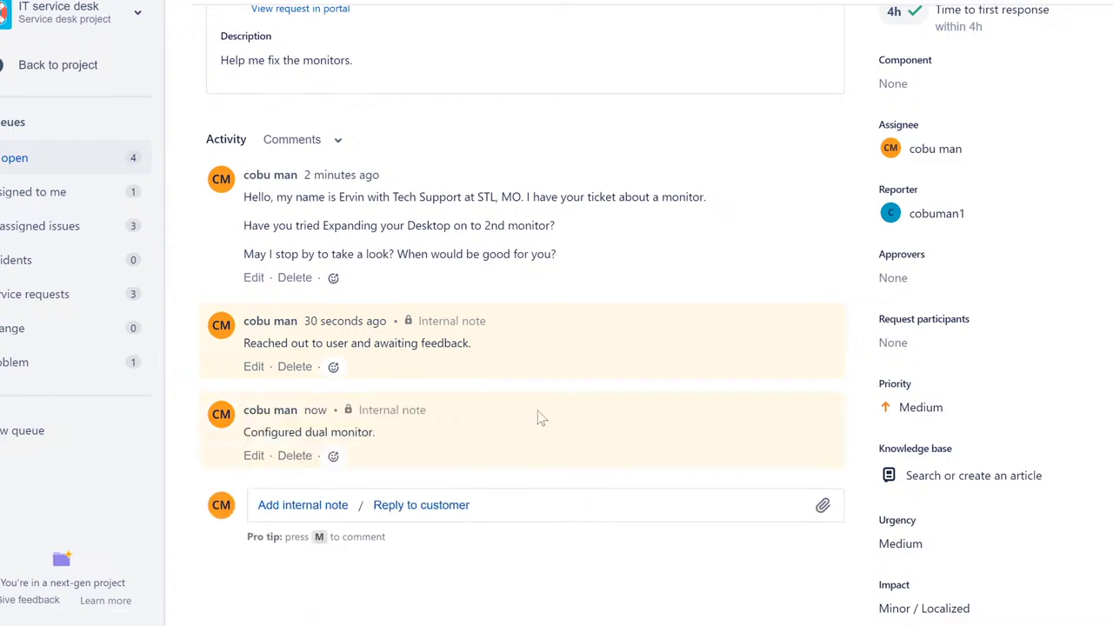
pyautogui.scroll(1, 651, 325)
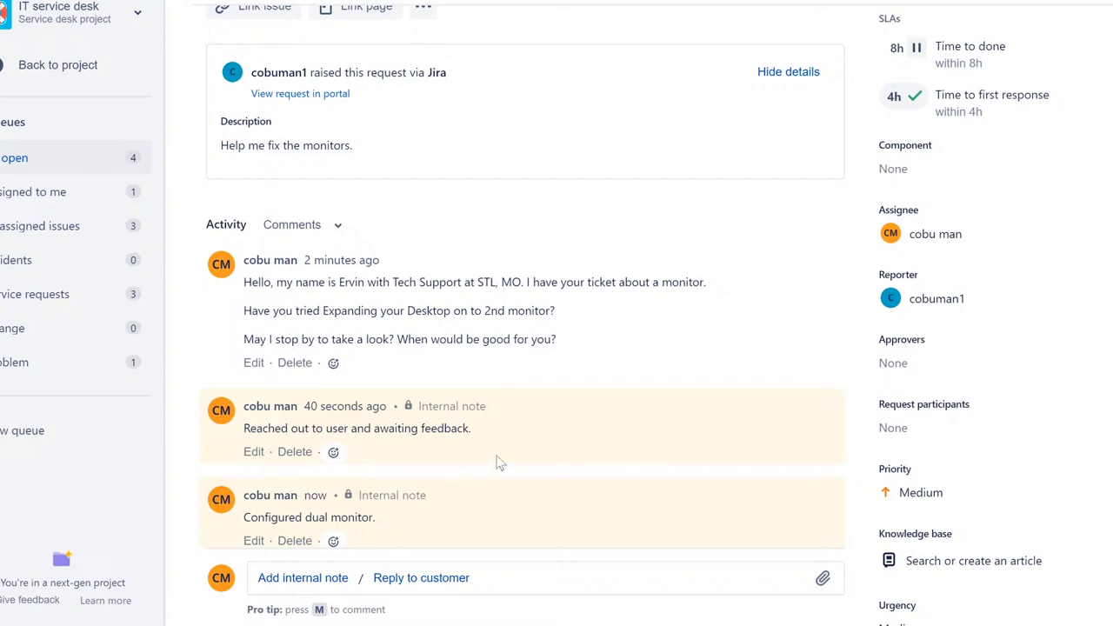
pyautogui.scroll(1, 500, 463)
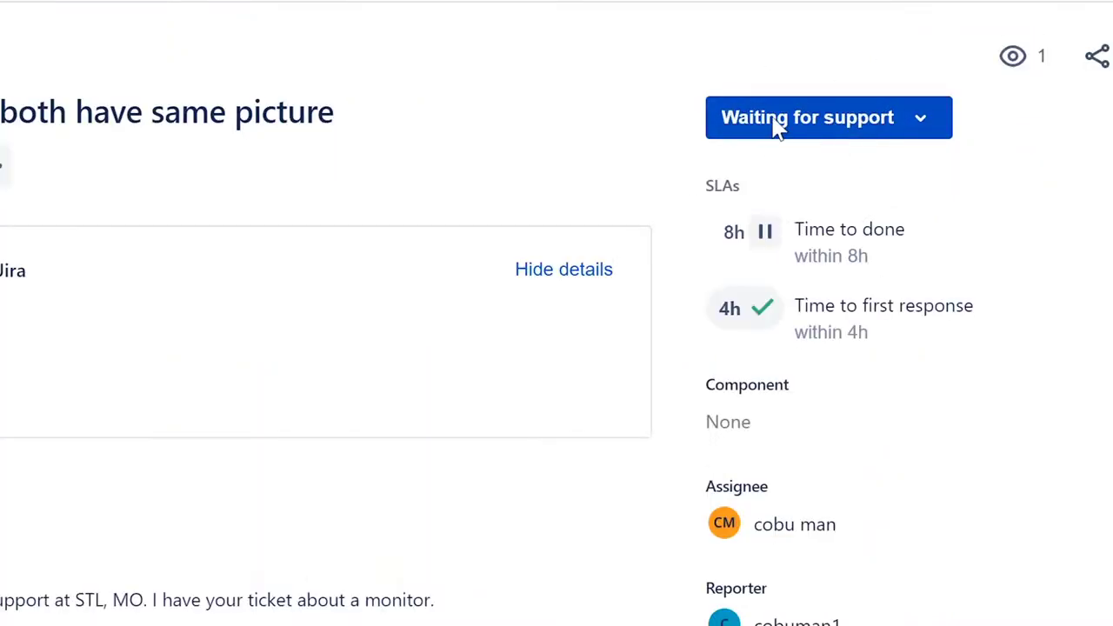
pyautogui.click(913, 131)
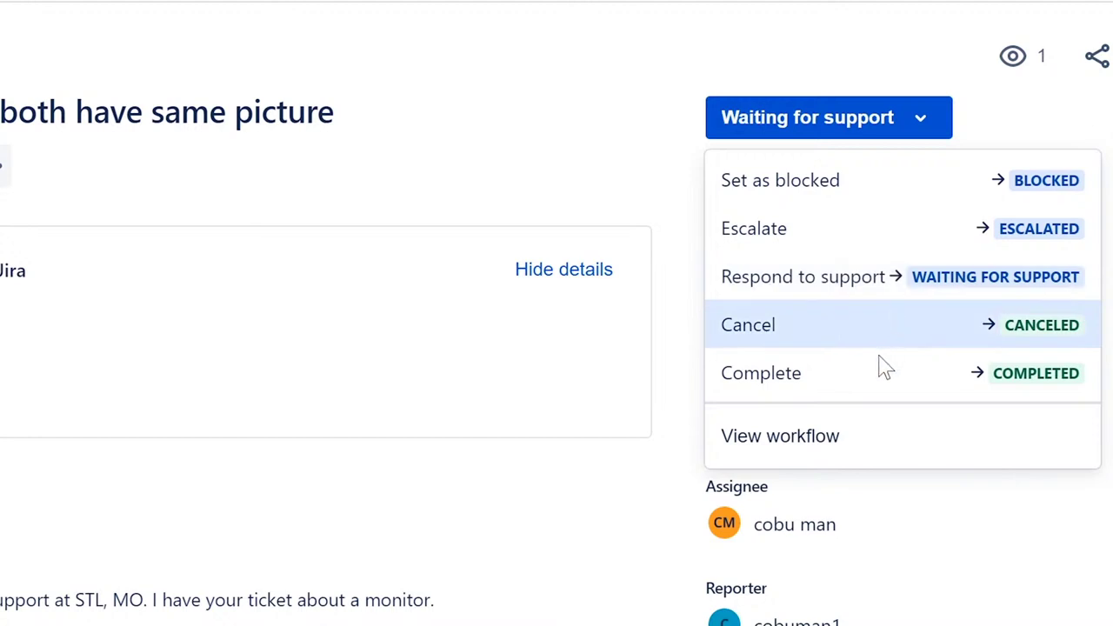
# Step: Mark ISD-5 Completed, check its watchers, and return to the All open queue
pyautogui.click(865, 391)
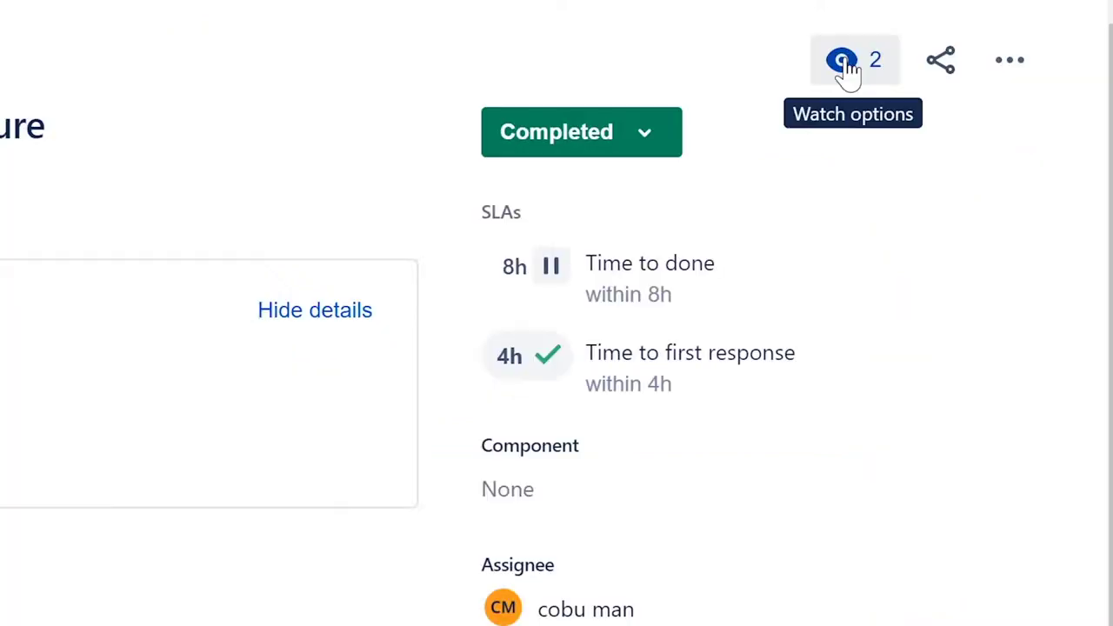
pyautogui.click(841, 68)
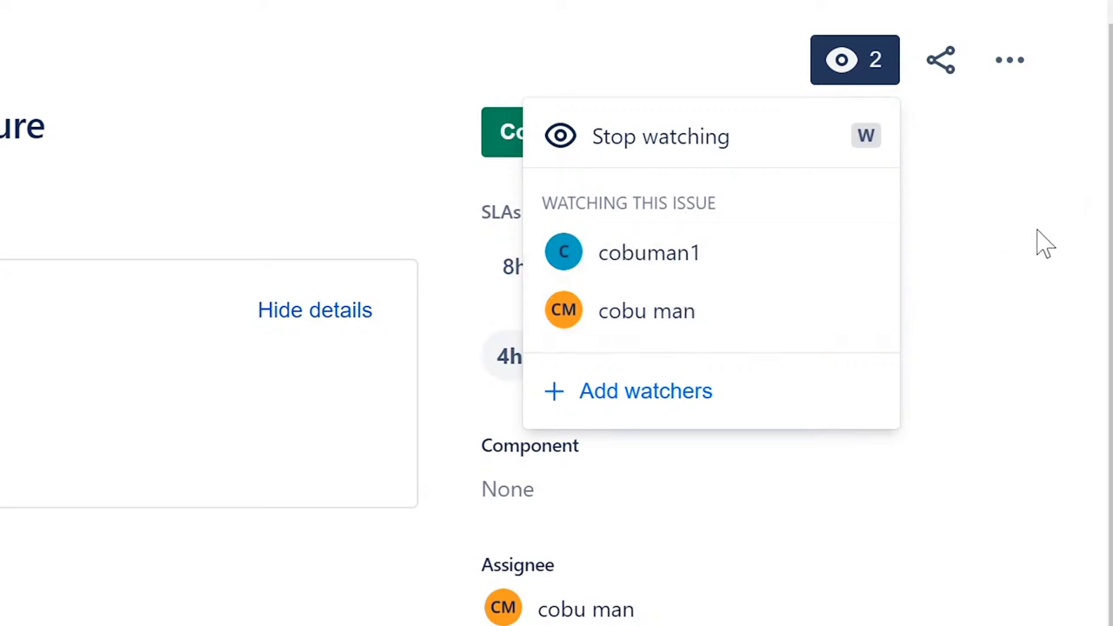
pyautogui.click(1006, 289)
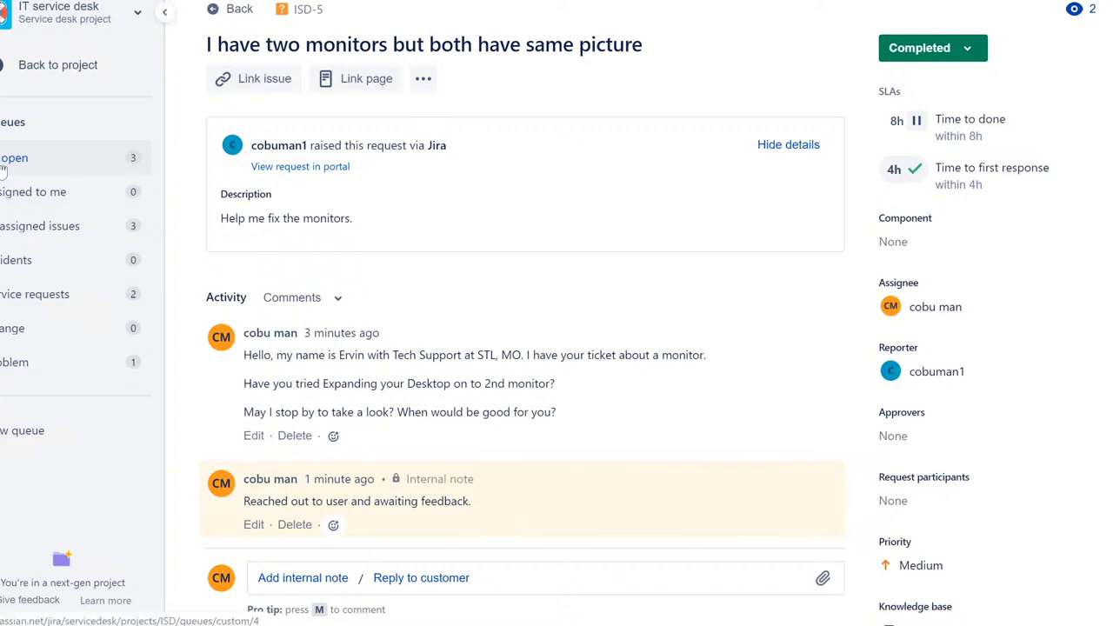
pyautogui.click(38, 165)
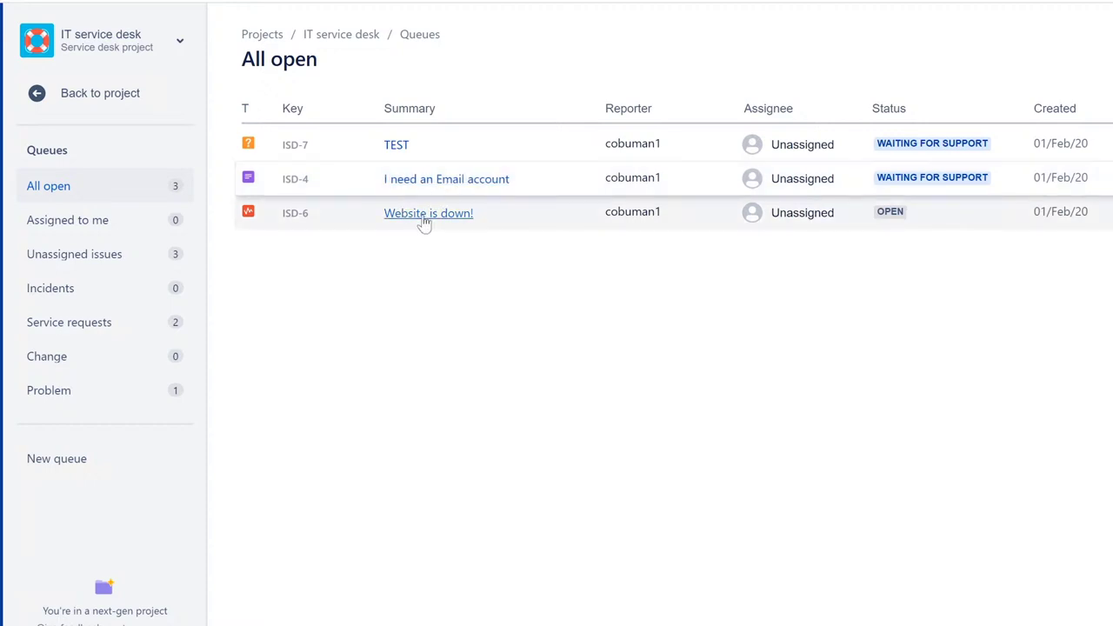
# Step: Open ISD-6 'Website is down!' from the All open queue and review its details
pyautogui.click(425, 217)
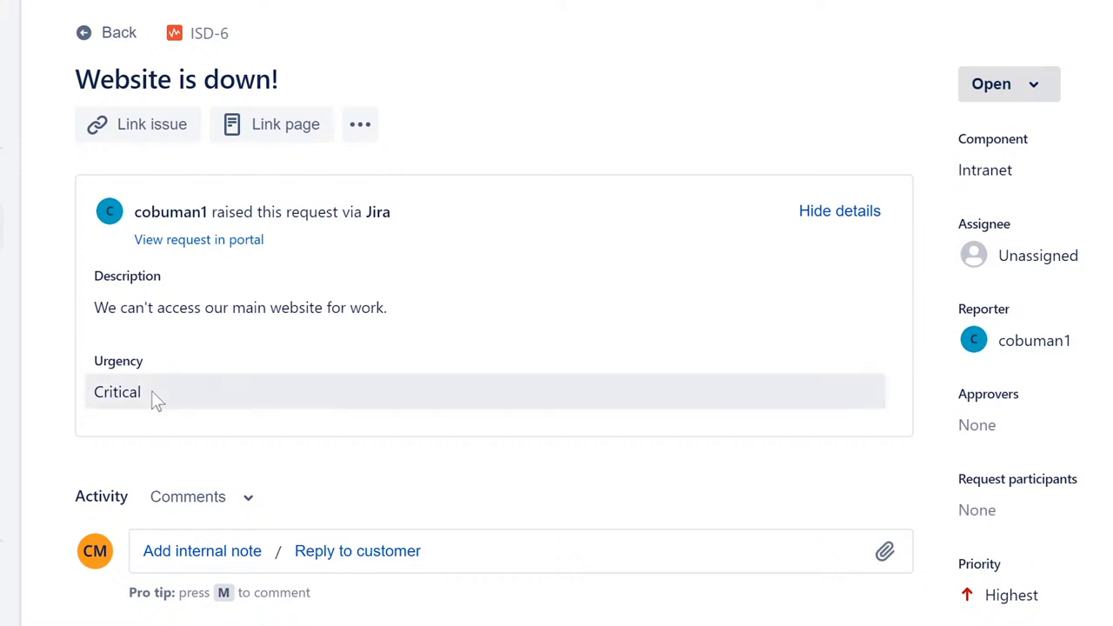
pyautogui.hotkey('alt', 'Left')
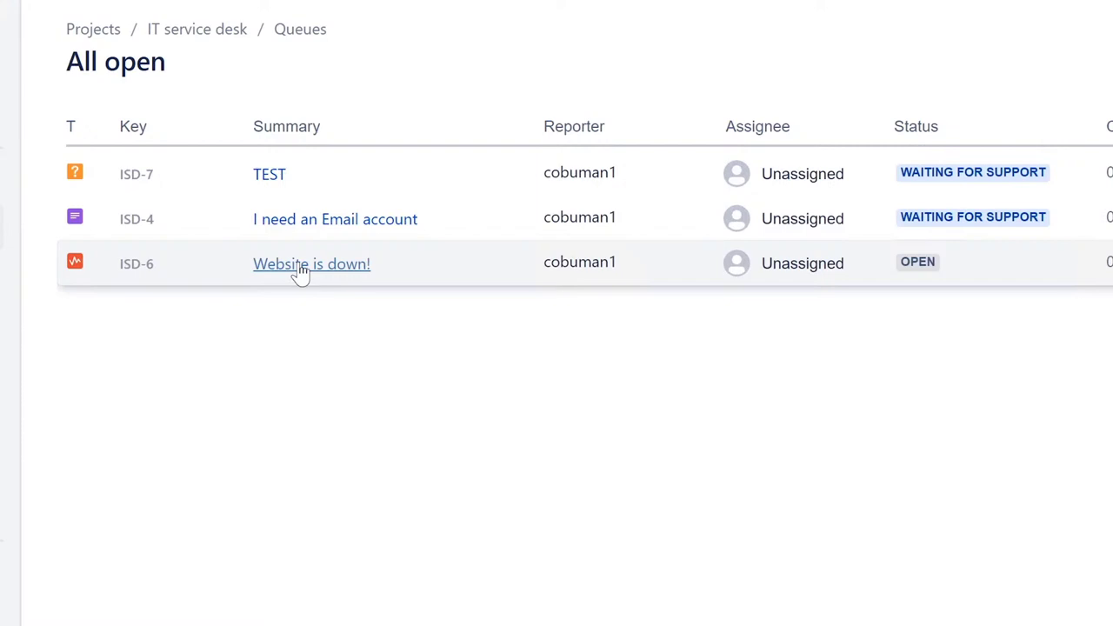
pyautogui.click(300, 266)
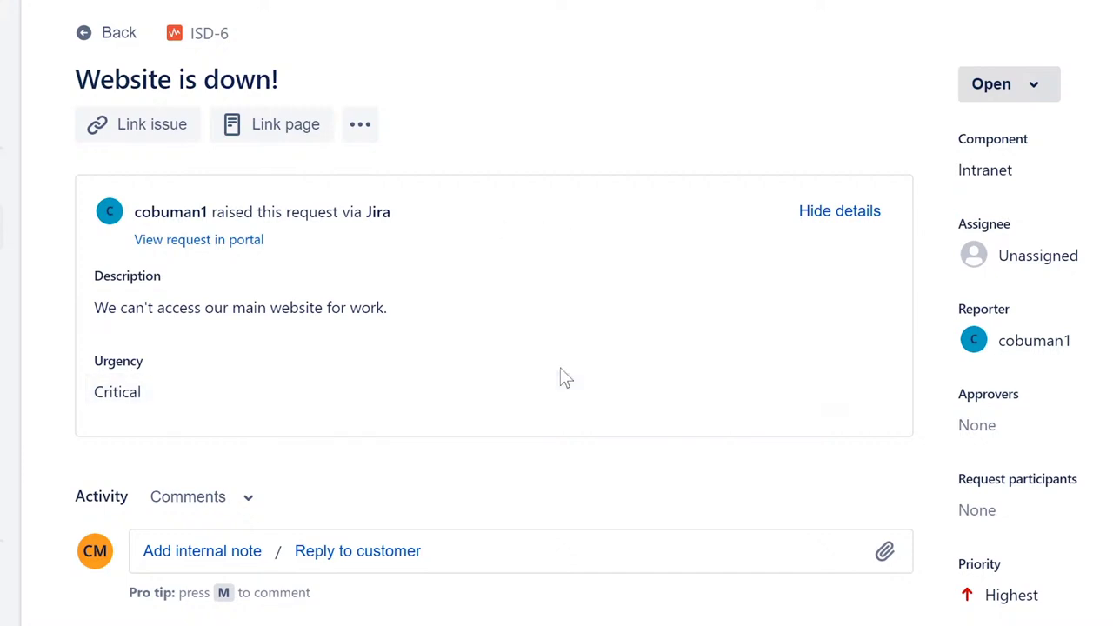
pyautogui.scroll(-1, 561, 378)
pyautogui.scroll(1, 561, 377)
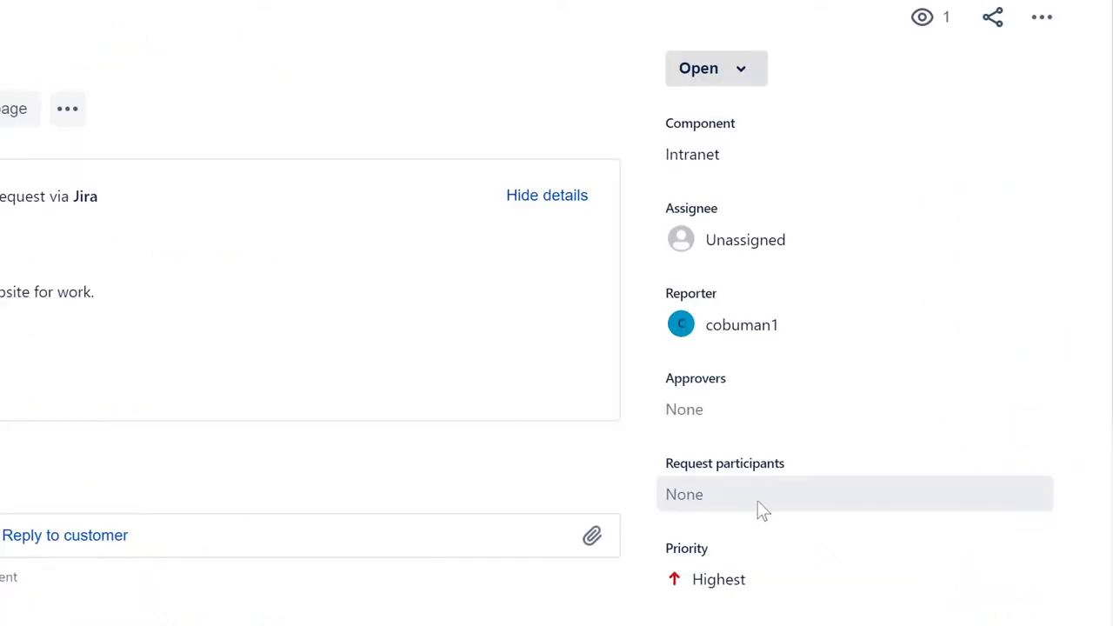
pyautogui.scroll(-2, 760, 509)
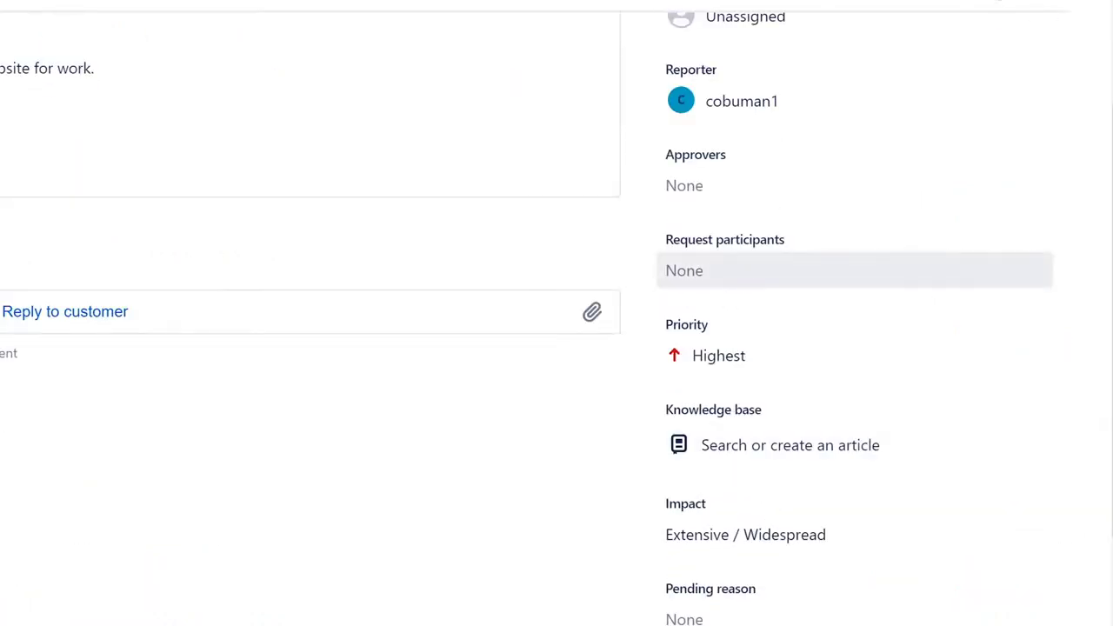
pyautogui.click(741, 271)
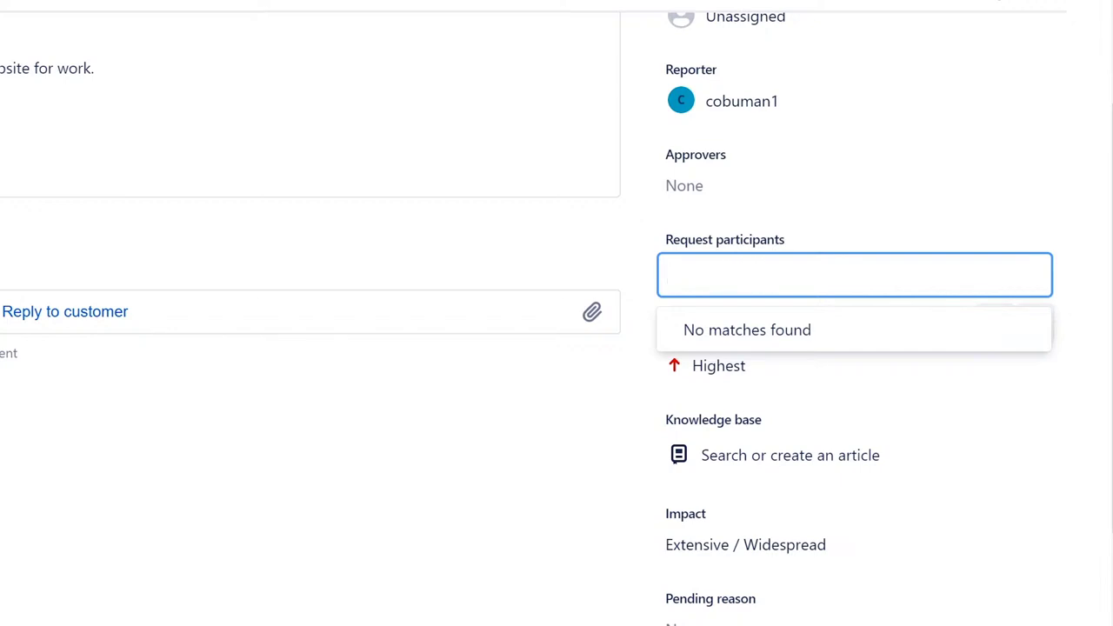
pyautogui.write('Joe Sm')
pyautogui.press('BackSpace')
pyautogui.write('h')
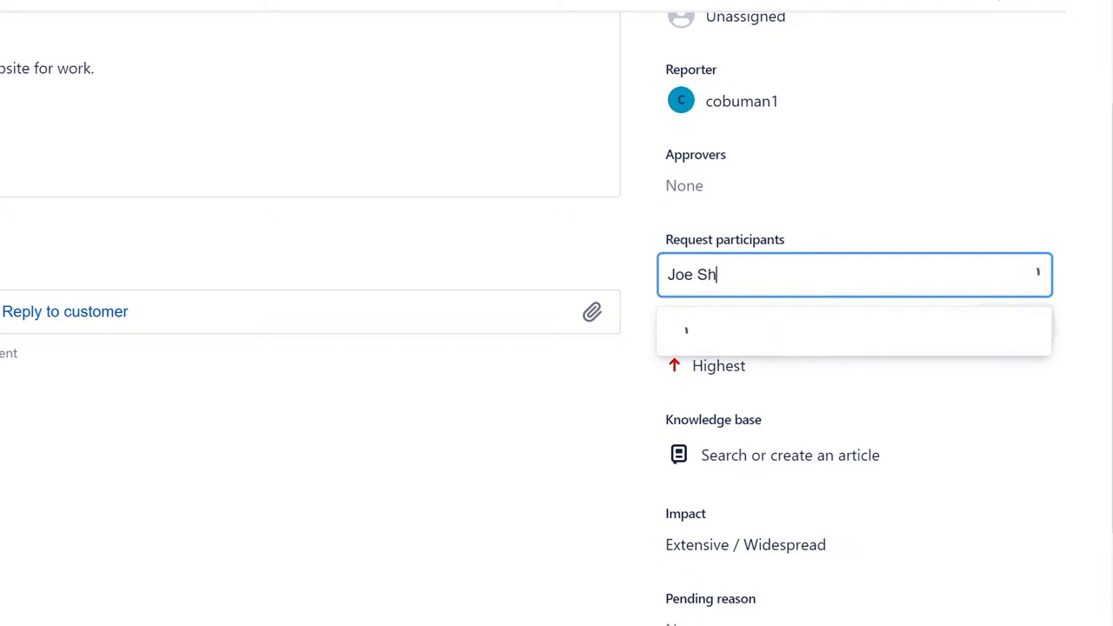
pyautogui.write('smo')
pyautogui.press('BackSpace')
pyautogui.press('BackSpace')
pyautogui.press('BackSpace')
pyautogui.write('mo')
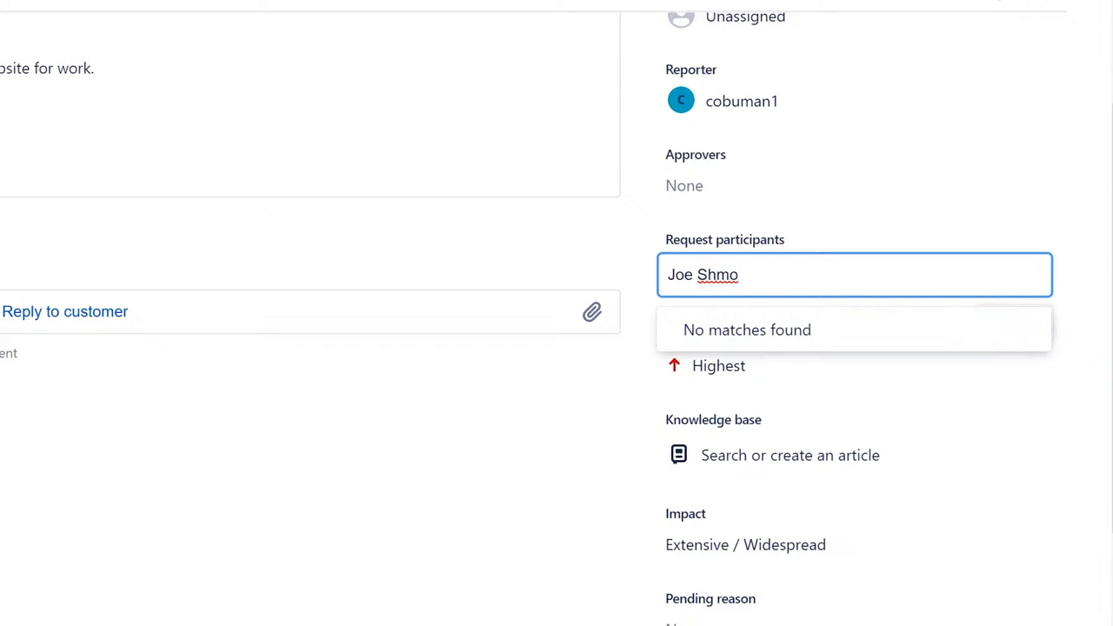
pyautogui.write('. ')
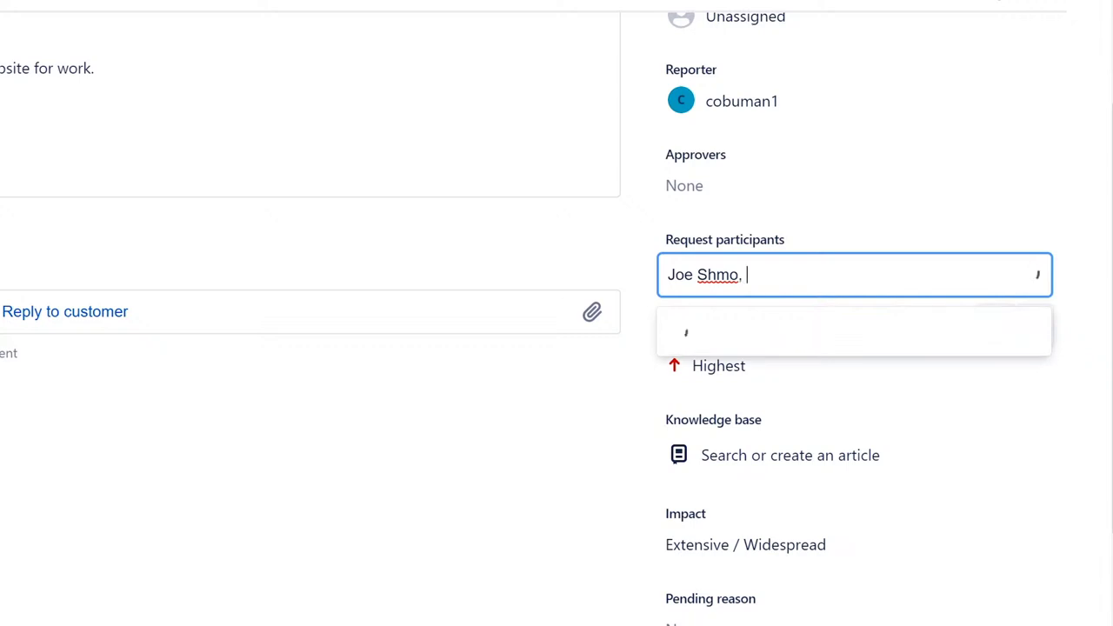
pyautogui.write('Bob Itsabo')
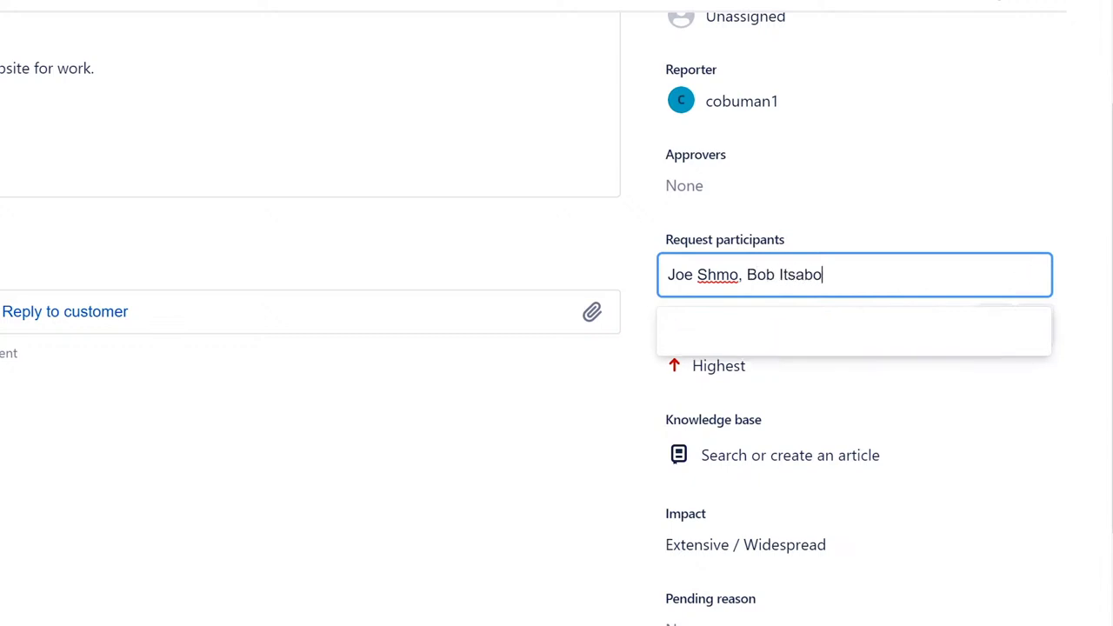
pyautogui.write('y')
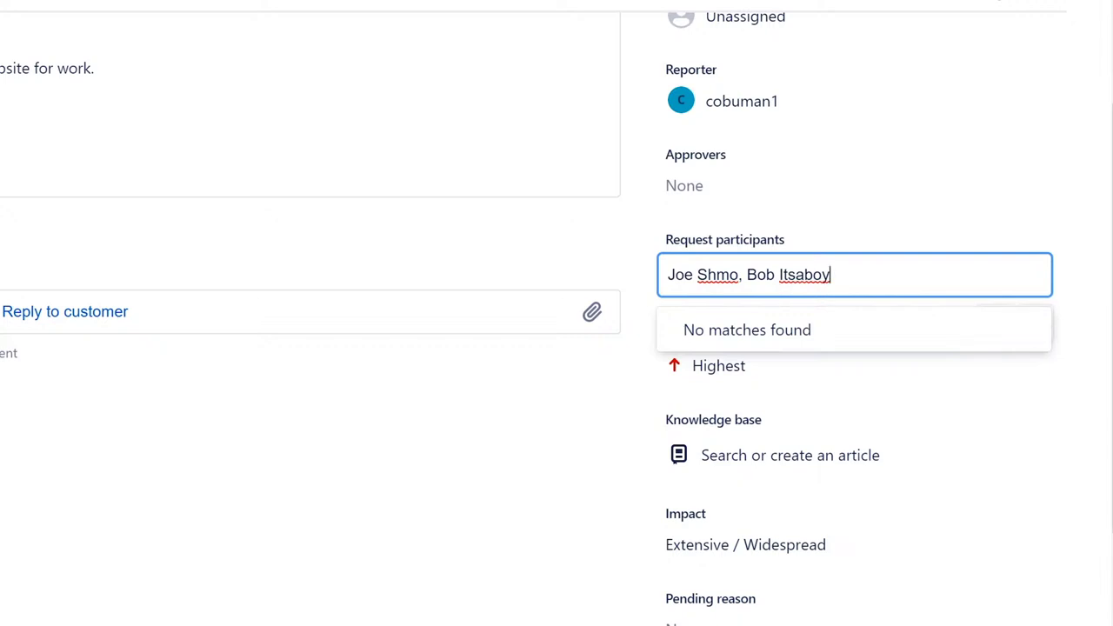
pyautogui.press('BackSpace')
pyautogui.press('BackSpace')
pyautogui.press('BackSpace')
pyautogui.press('BackSpace')
pyautogui.press('BackSpace')
pyautogui.press('BackSpace')
pyautogui.press('BackSpace')
pyautogui.press('BackSpace')
pyautogui.press('BackSpace')
pyautogui.press('BackSpace')
pyautogui.press('BackSpace')
pyautogui.press('BackSpace')
pyautogui.press('BackSpace')
pyautogui.press('BackSpace')
pyautogui.press('BackSpace')
pyautogui.press('BackSpace')
pyautogui.press('BackSpace')
pyautogui.press('BackSpace')
pyautogui.press('BackSpace')
pyautogui.press('BackSpace')
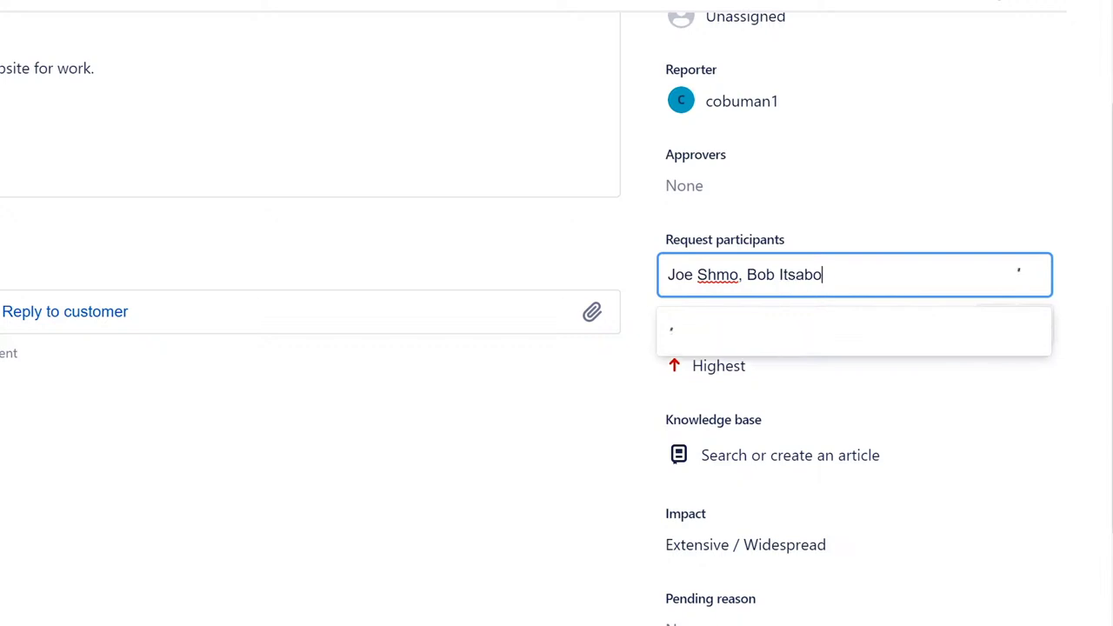
pyautogui.click(548, 483)
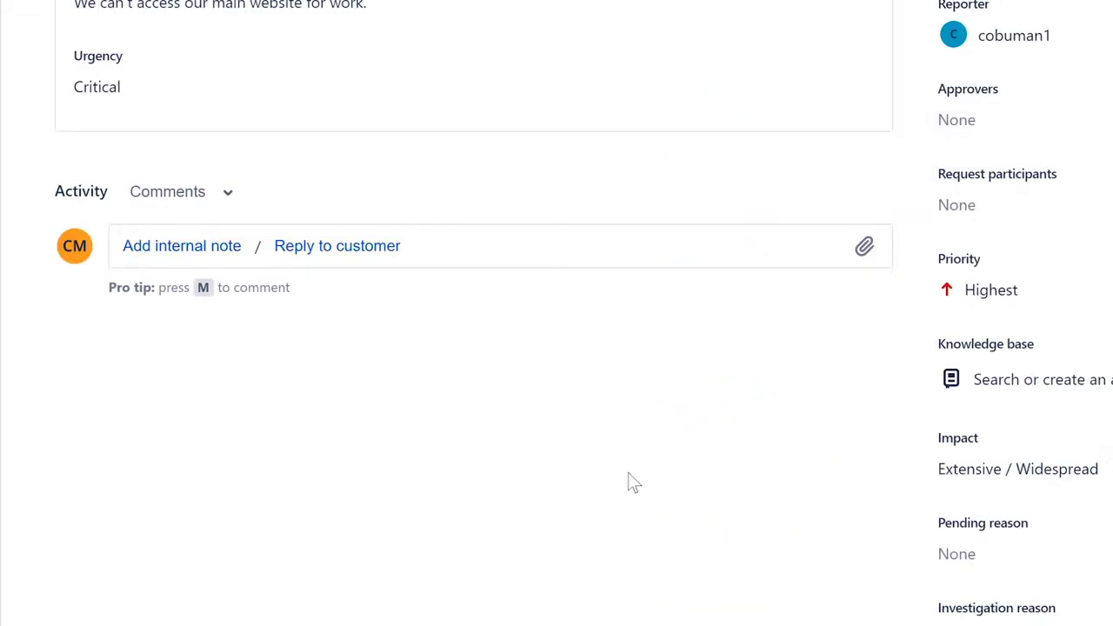
pyautogui.scroll(1, 656, 485)
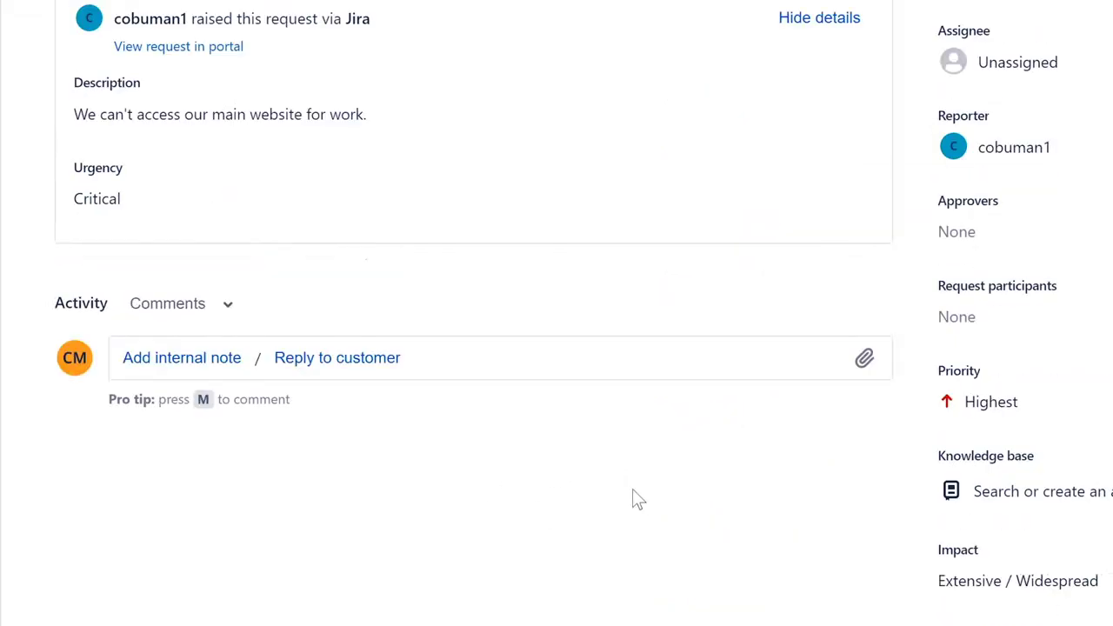
pyautogui.scroll(1, 375, 385)
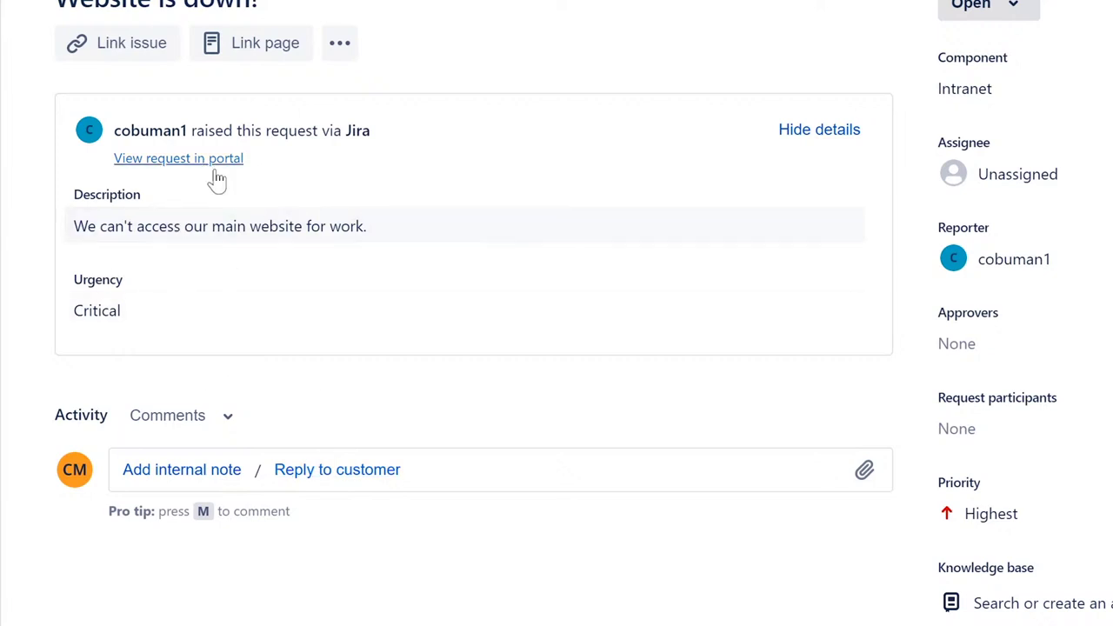
# Step: Reply to the customer asking how many people are impacted, when it last worked, and about the link
pyautogui.click(360, 471)
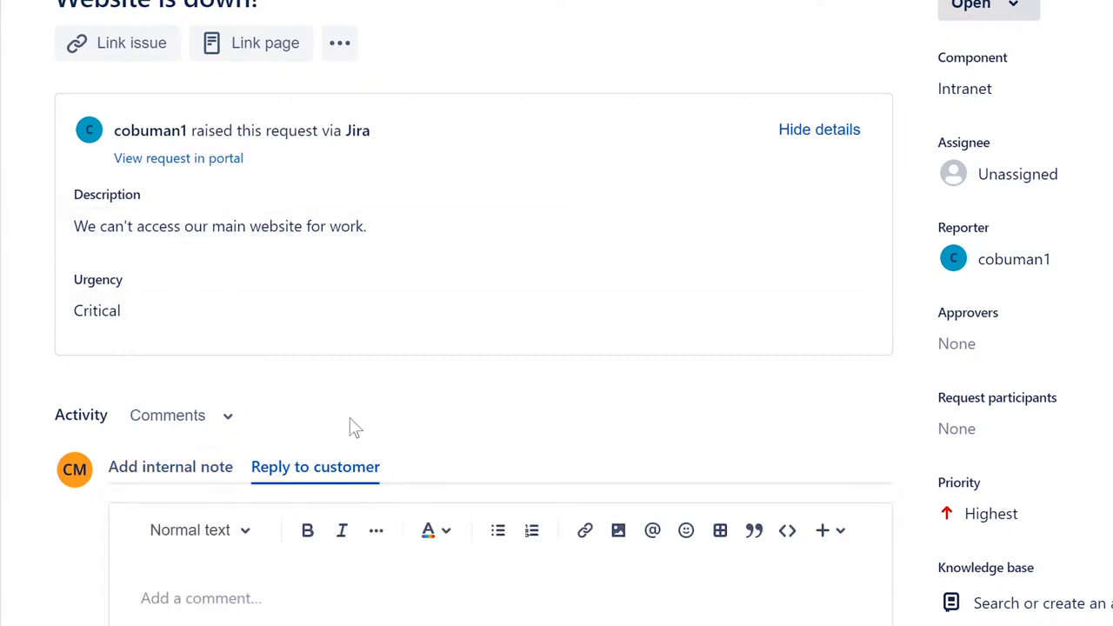
pyautogui.scroll(-1, 296, 452)
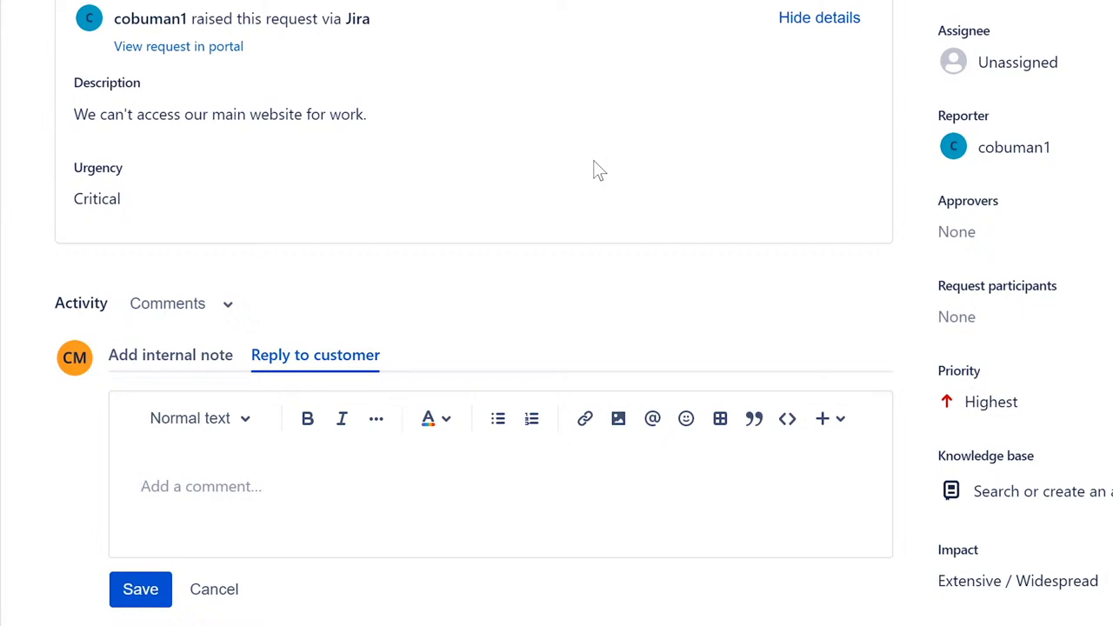
pyautogui.write('How')
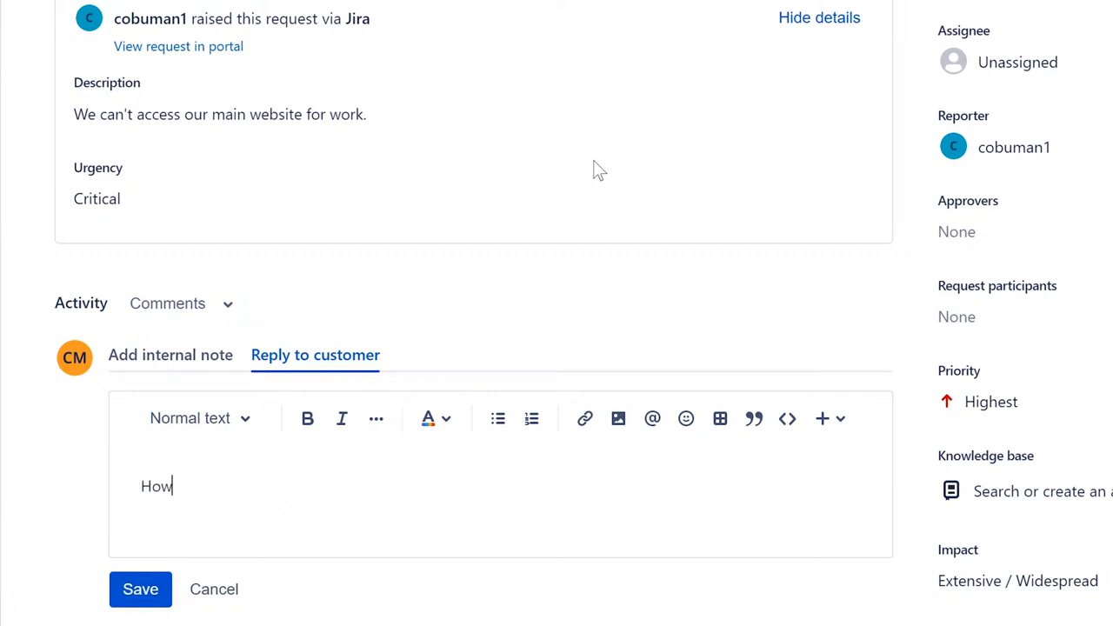
pyautogui.write(' many upeople are')
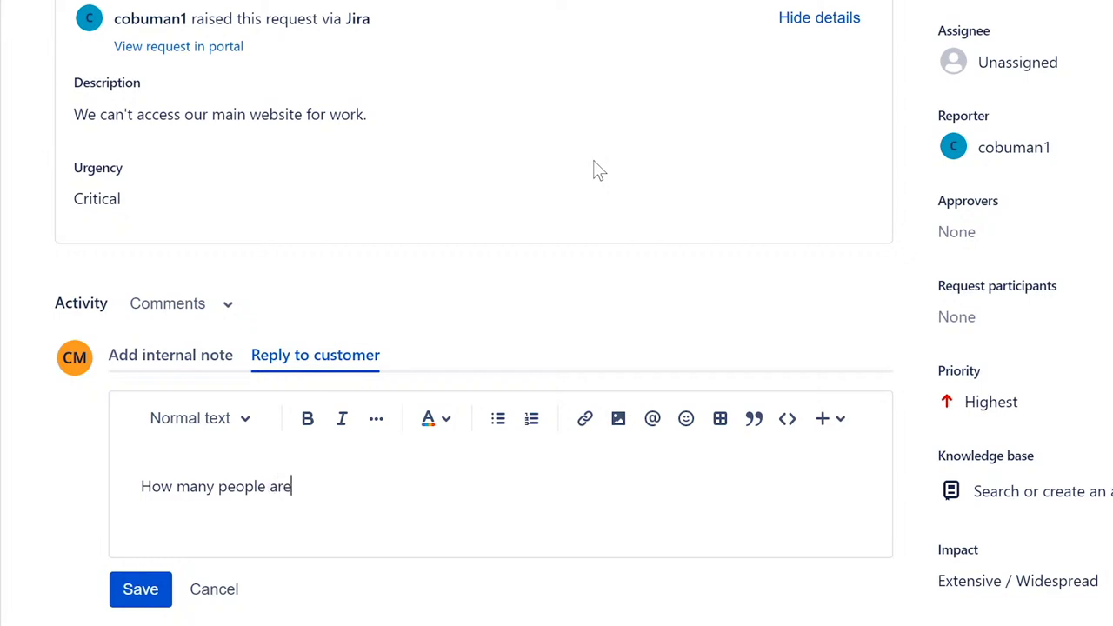
pyautogui.write(' impacted.')
pyautogui.write('?')
pyautogui.press('Return')
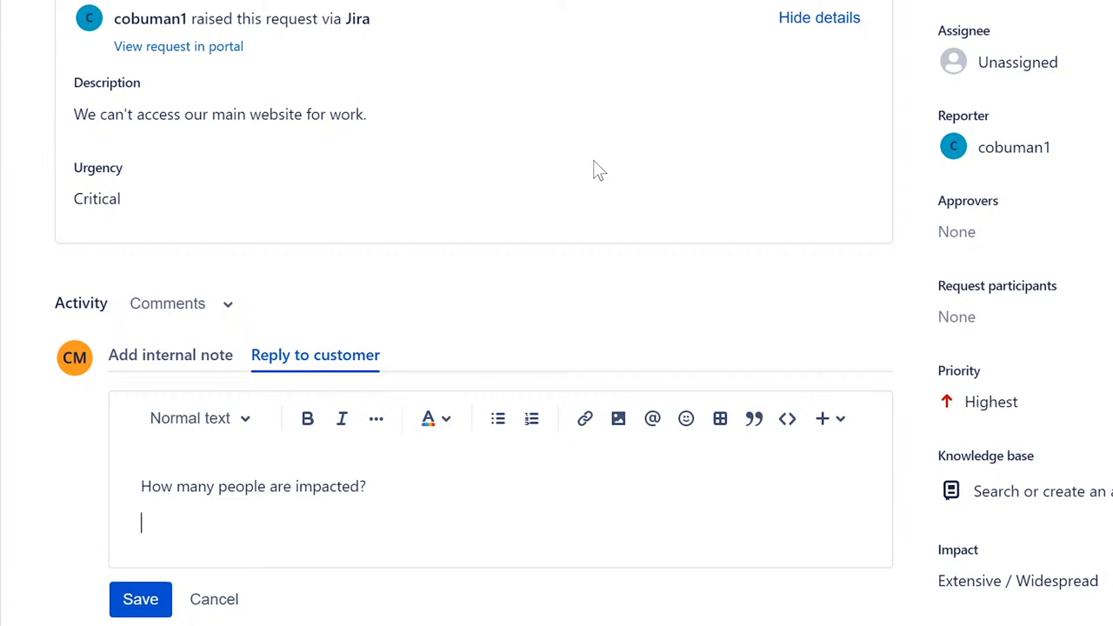
pyautogui.write('When was the la')
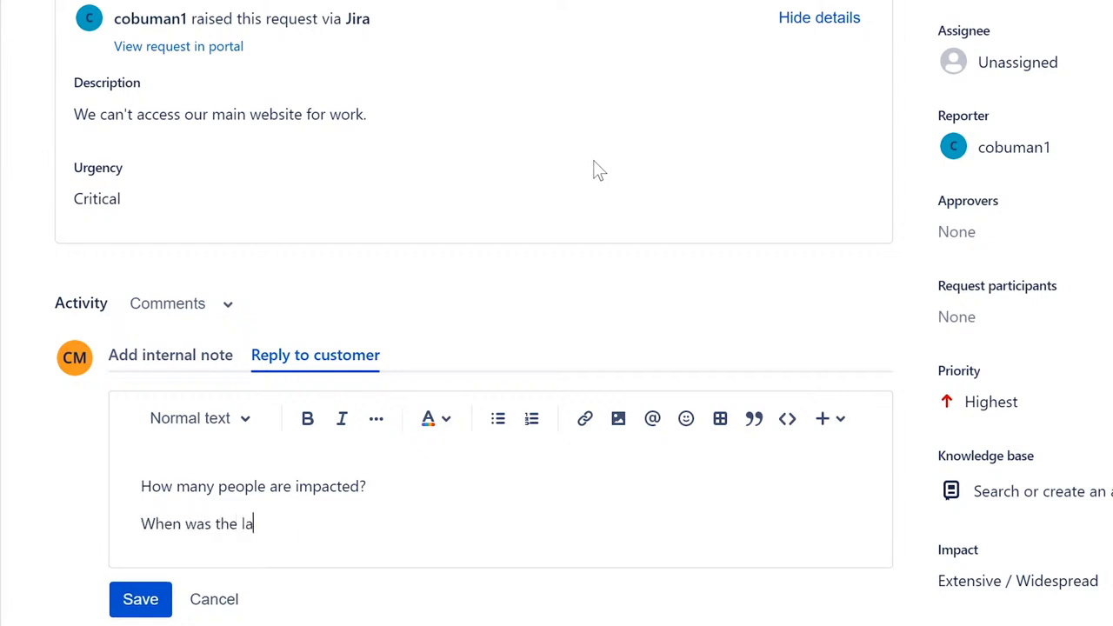
pyautogui.write('st time it wo')
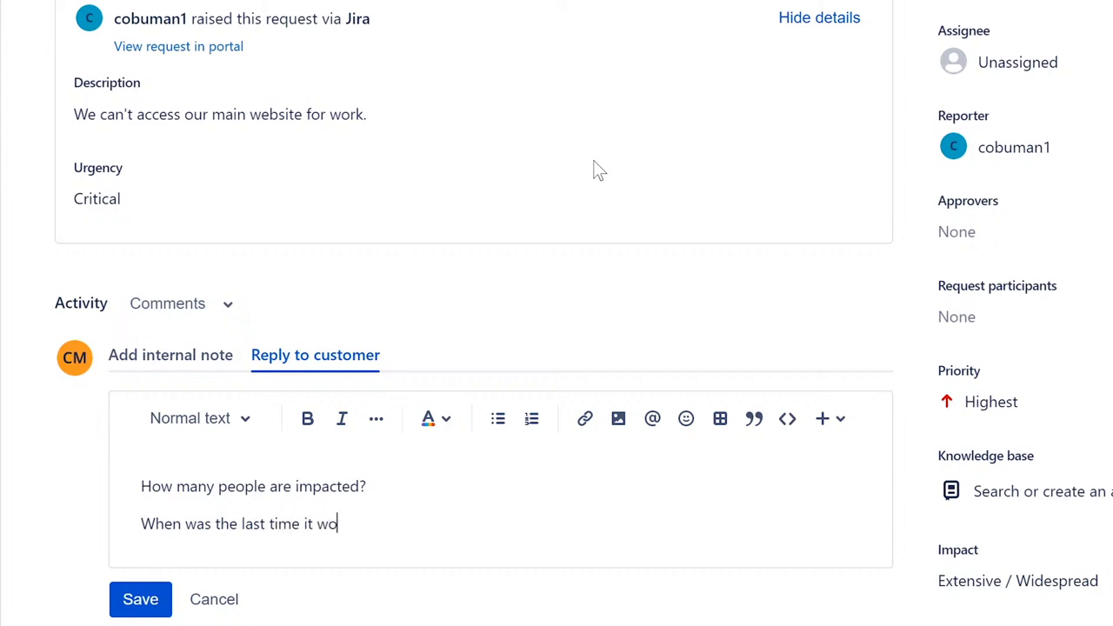
pyautogui.write('rked?')
pyautogui.press('Return')
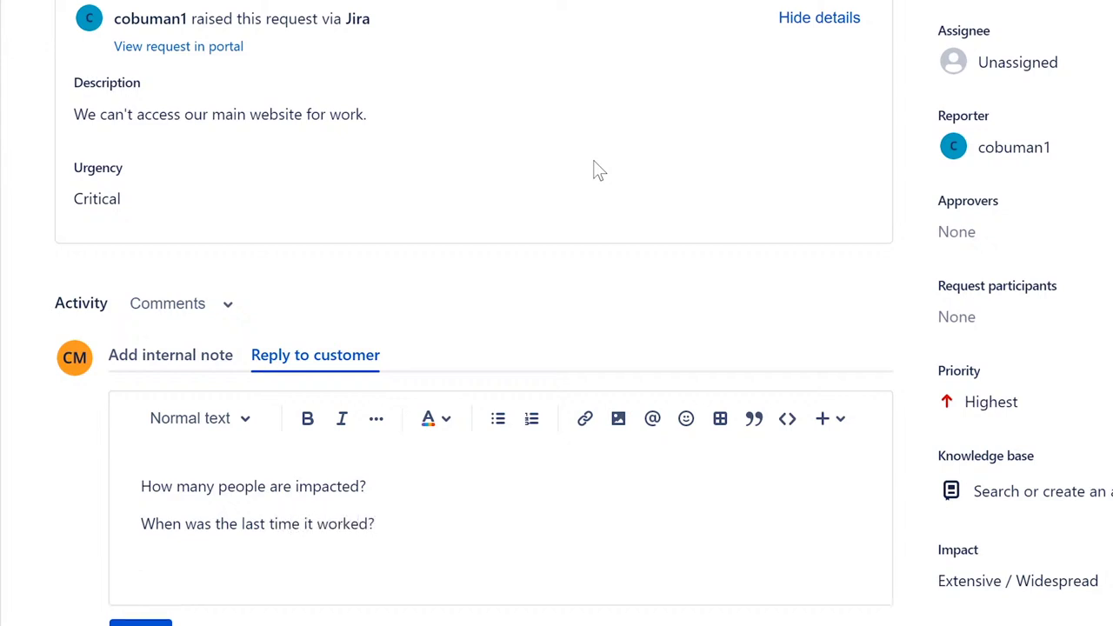
pyautogui.write('Are you use')
pyautogui.press('BackSpace')
pyautogui.write('ing the corr')
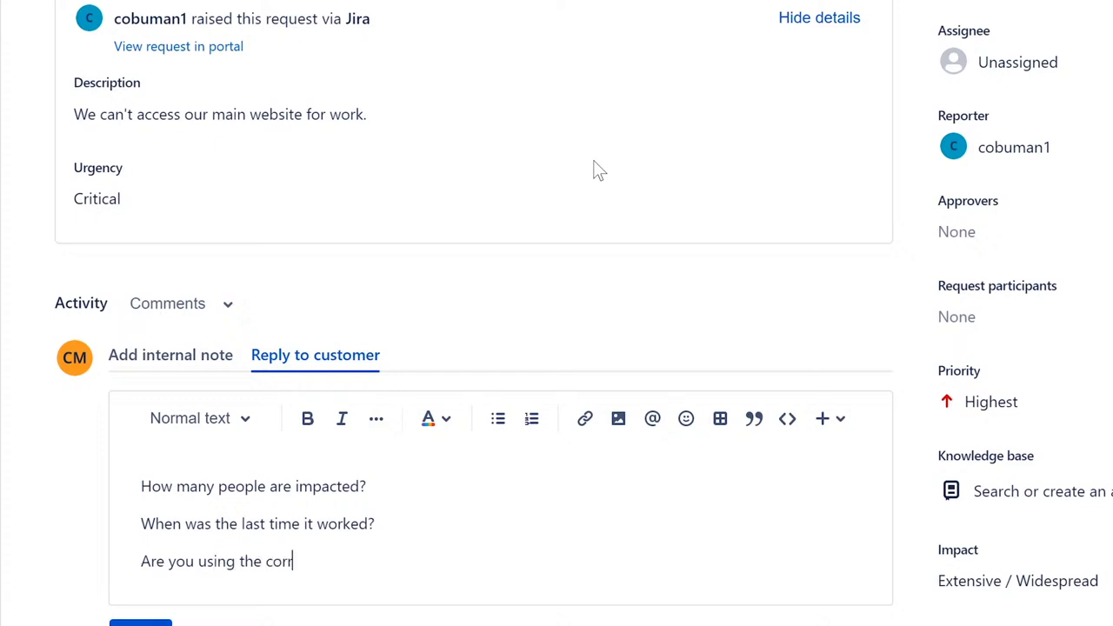
pyautogui.write('ect link?')
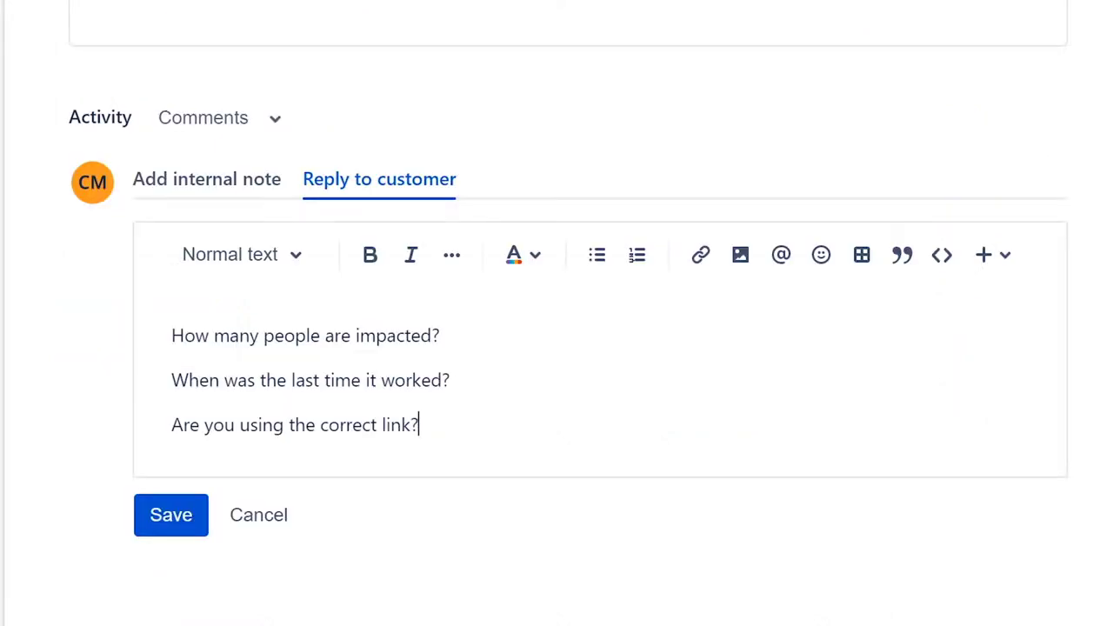
pyautogui.press('Return')
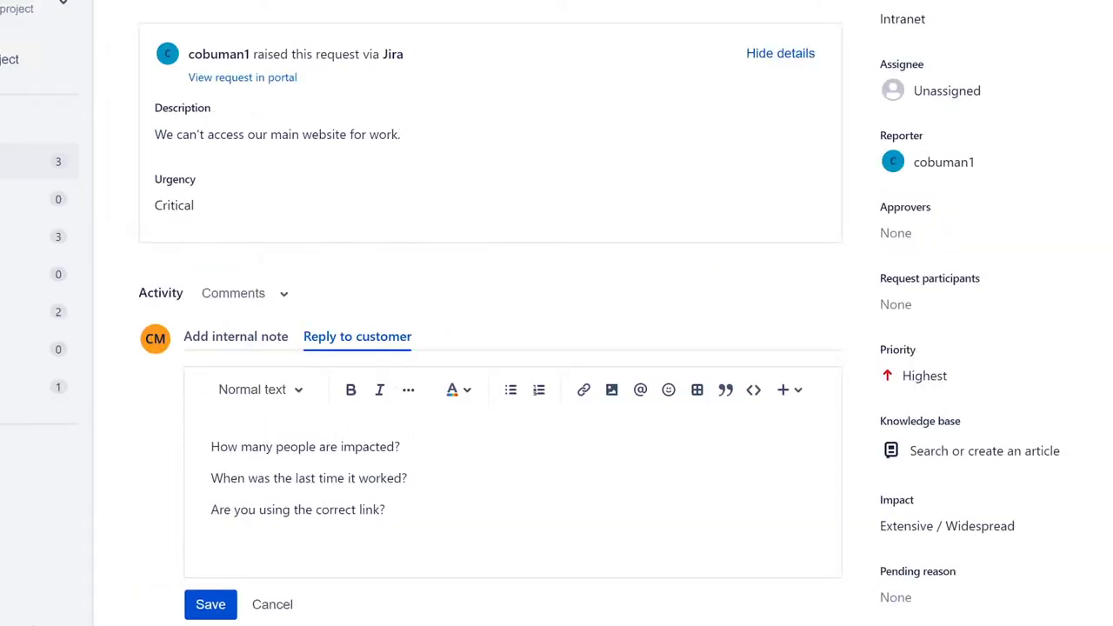
pyautogui.click(212, 605)
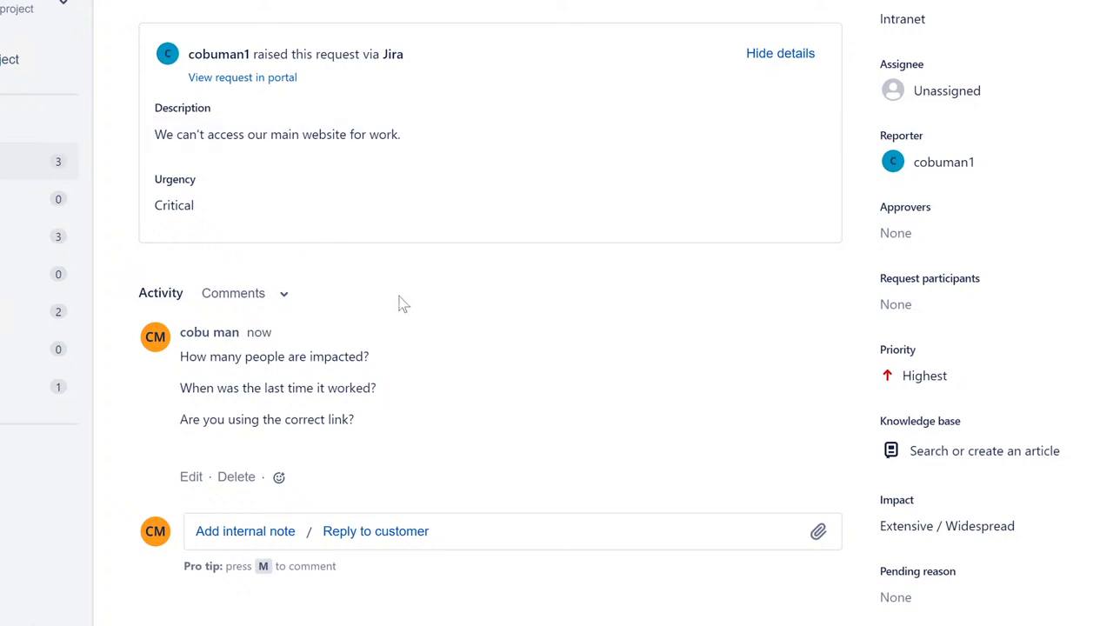
# Step: Scroll through ISD-6 to check the posted three-question customer reply
pyautogui.scroll(1, 400, 304)
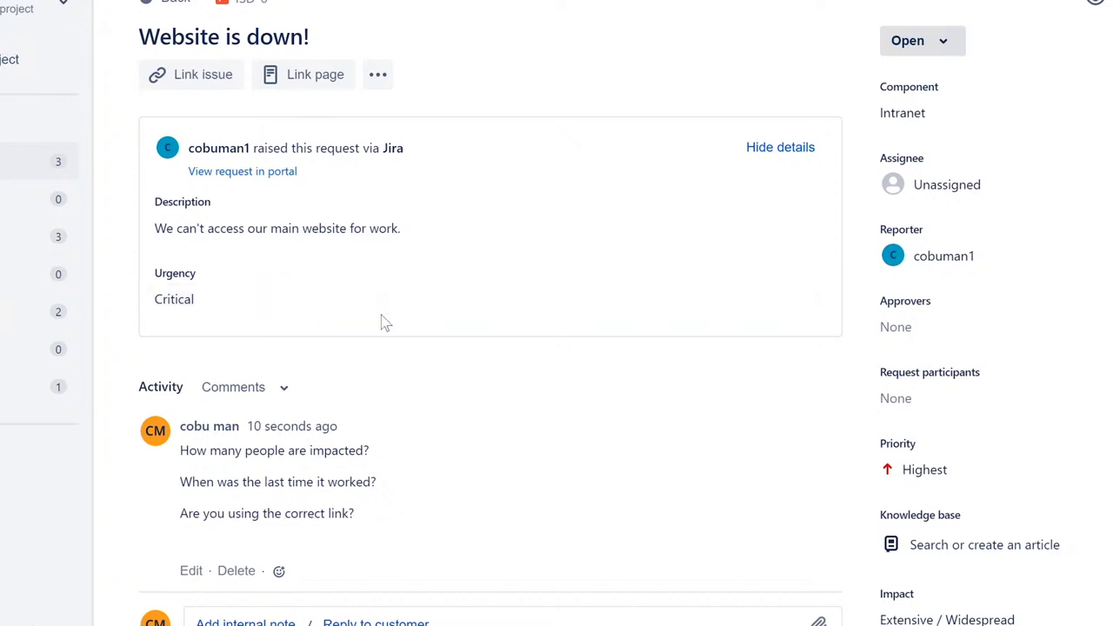
pyautogui.scroll(-1, 399, 297)
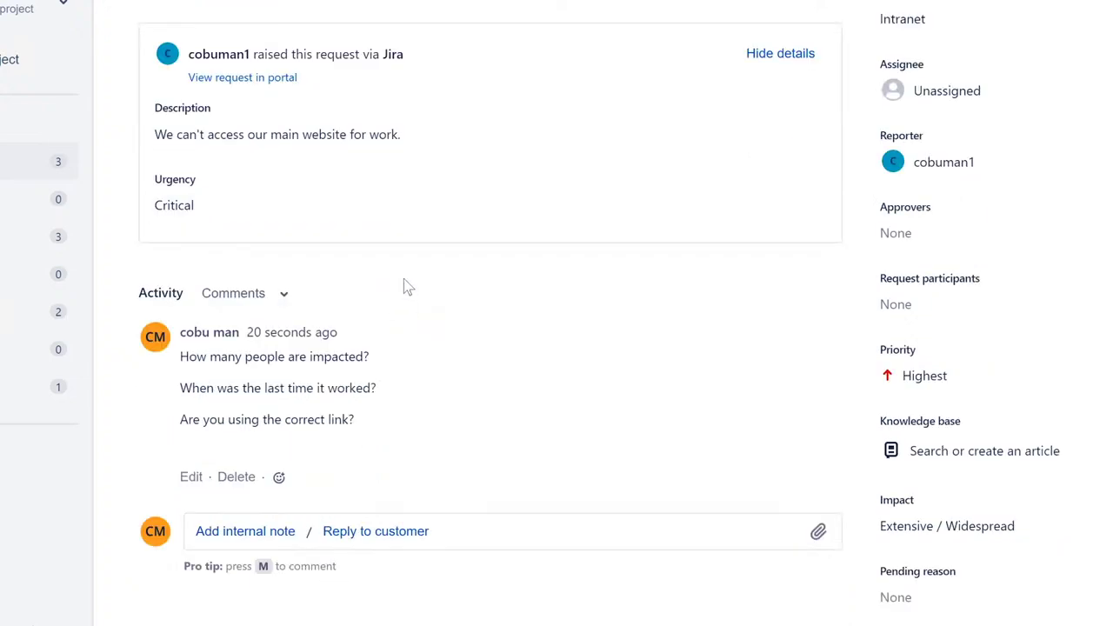
# Step: Save the internal note 'Contacted user requesting more information.' on ISD-6
pyautogui.click(261, 531)
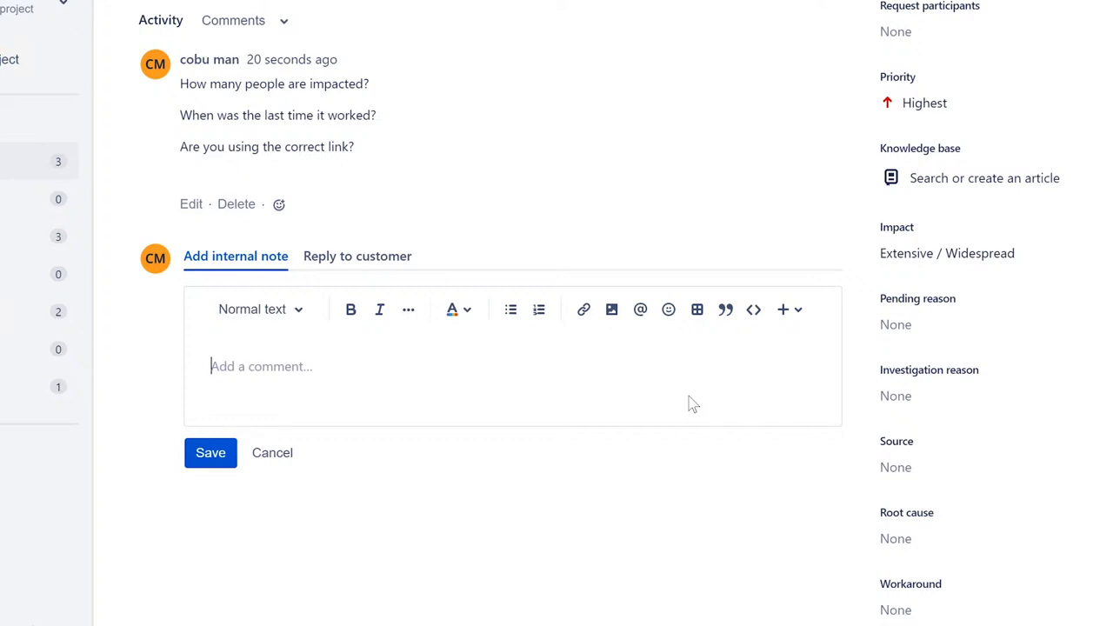
pyautogui.write('Contacted ')
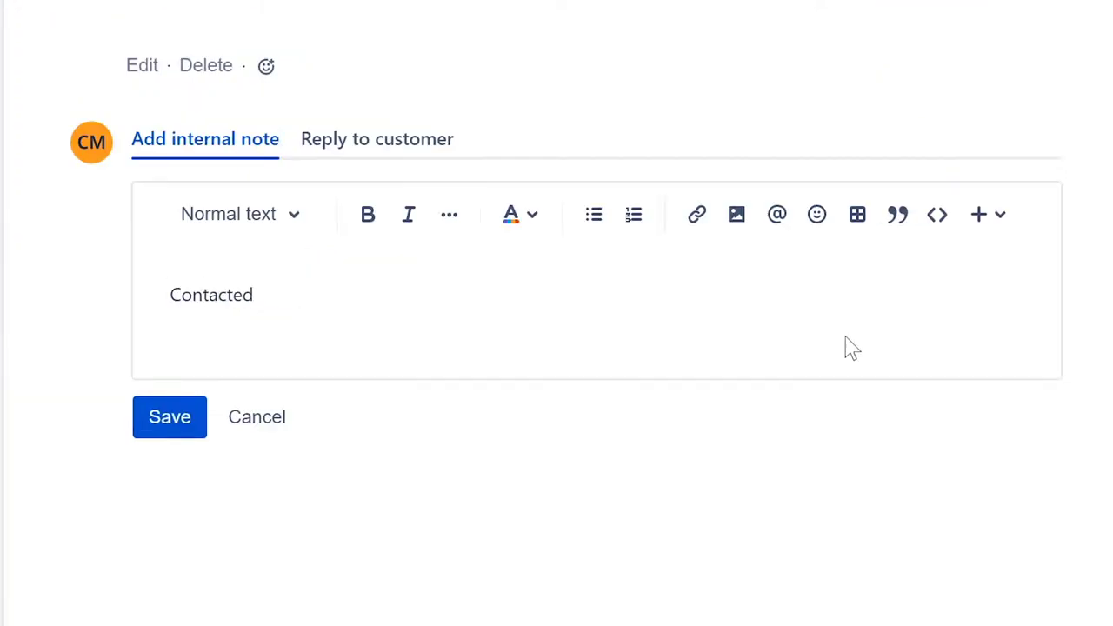
pyautogui.write('user with mor')
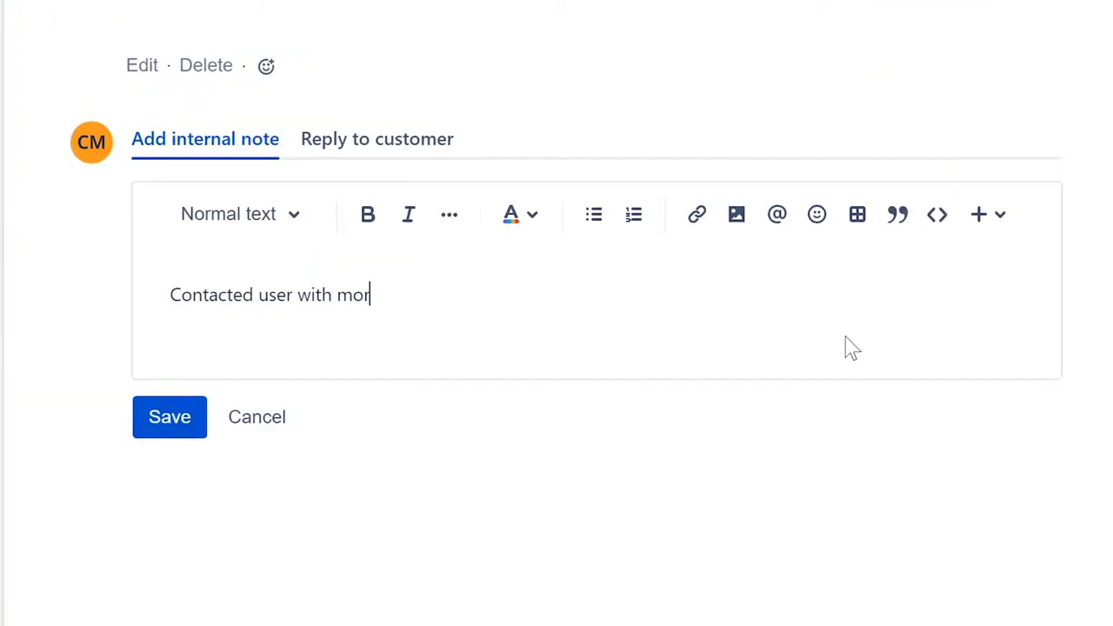
pyautogui.write('e')
pyautogui.press('BackSpace')
pyautogui.press('BackSpace')
pyautogui.press('BackSpace')
pyautogui.press('BackSpace')
pyautogui.press('BackSpace')
pyautogui.press('BackSpace')
pyautogui.press('BackSpace')
pyautogui.press('BackSpace')
pyautogui.press('BackSpace')
pyautogui.write('requesting m')
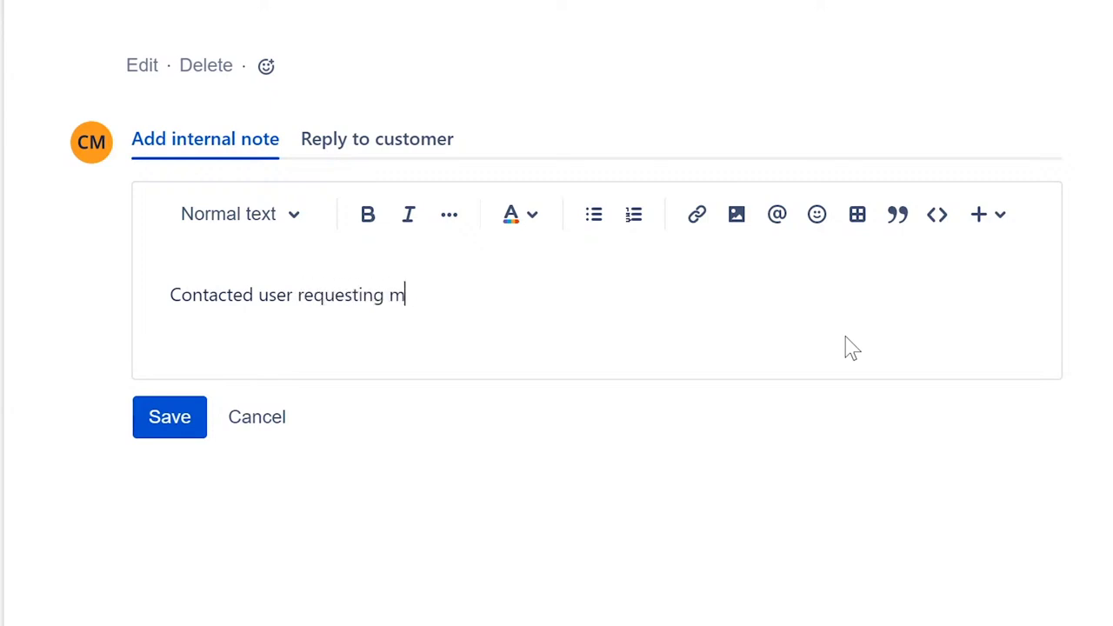
pyautogui.write('ore information')
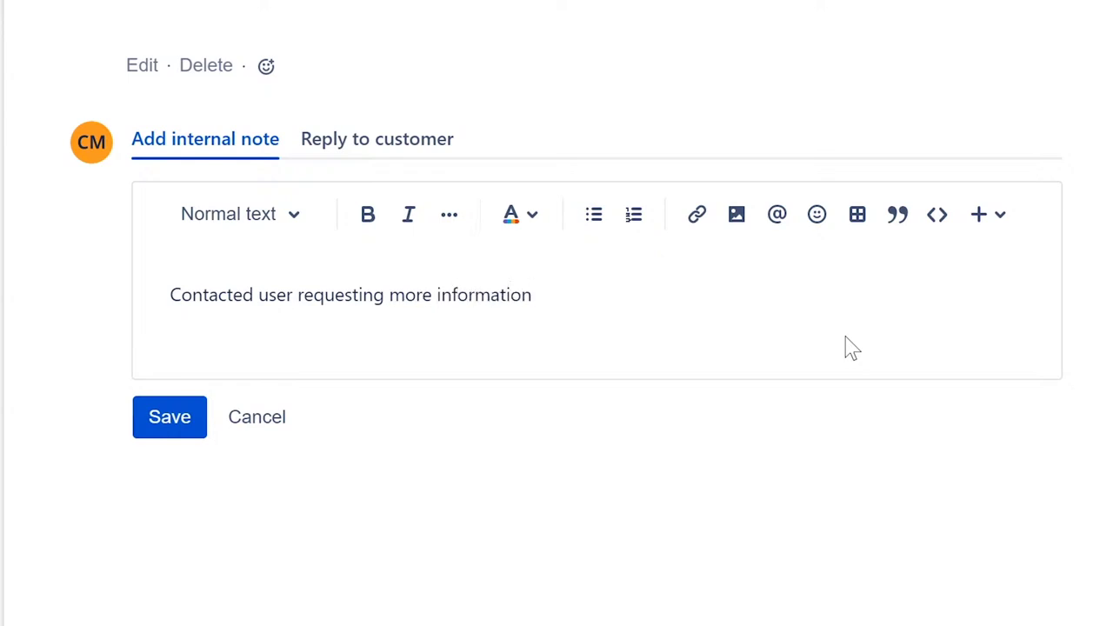
pyautogui.write('.')
pyautogui.click(179, 431)
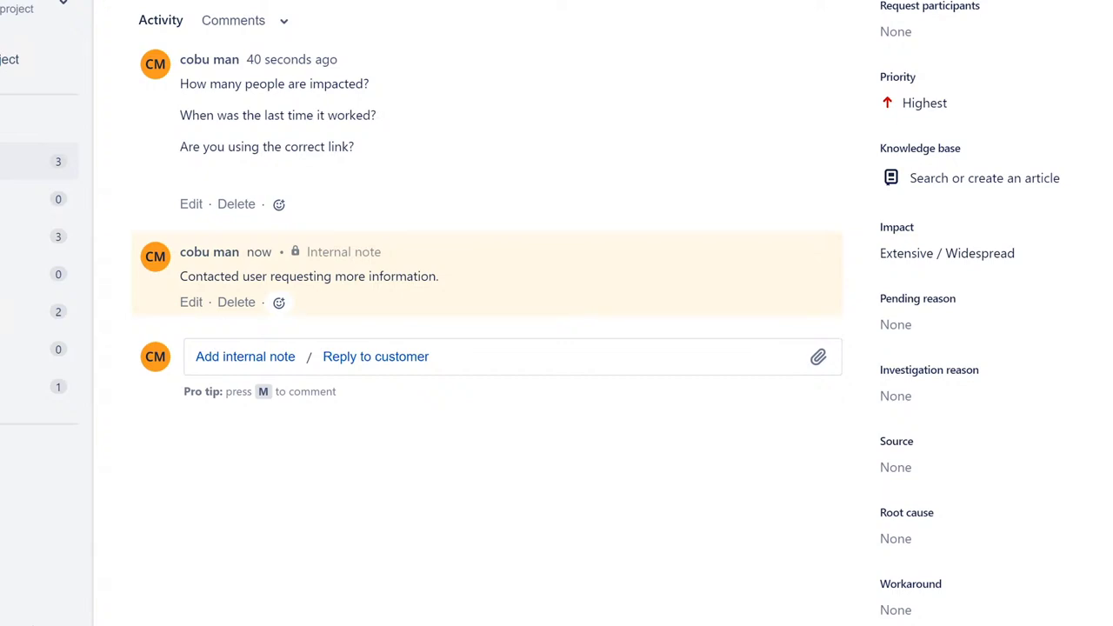
pyautogui.moveTo(242, 276); pyautogui.dragTo(441, 278)
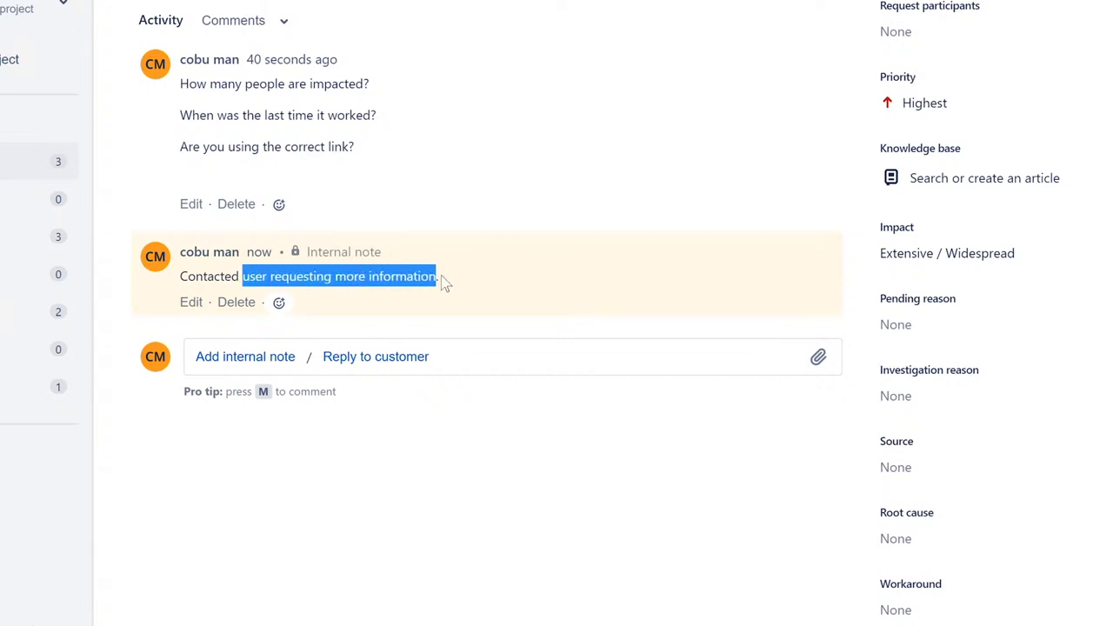
pyautogui.click(445, 281)
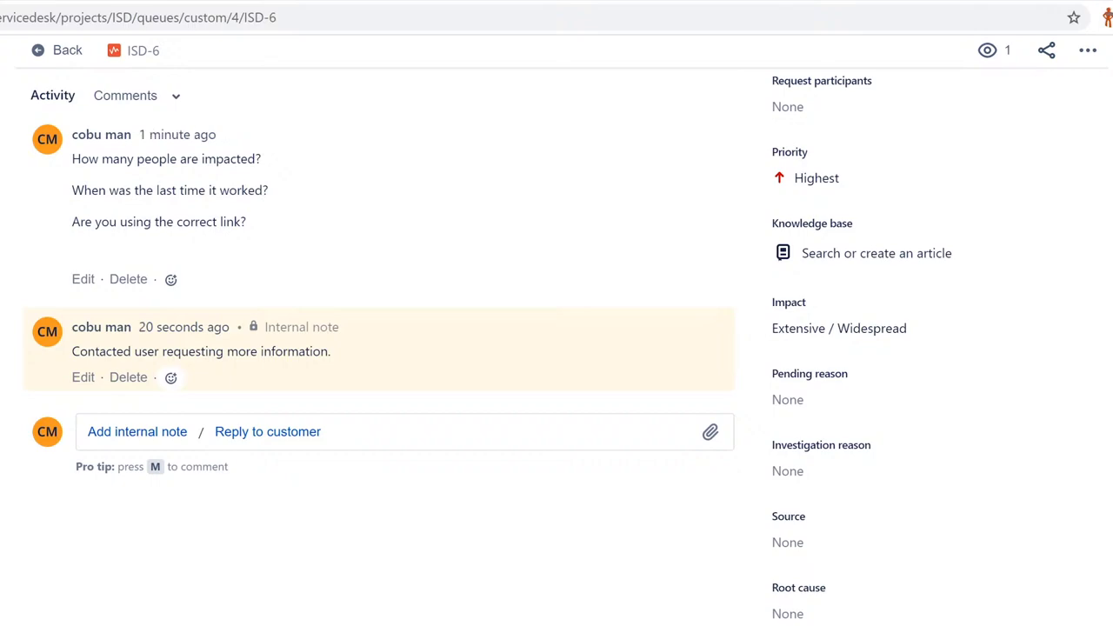
pyautogui.scroll(2, 383, 348)
pyautogui.scroll(2, 174, 360)
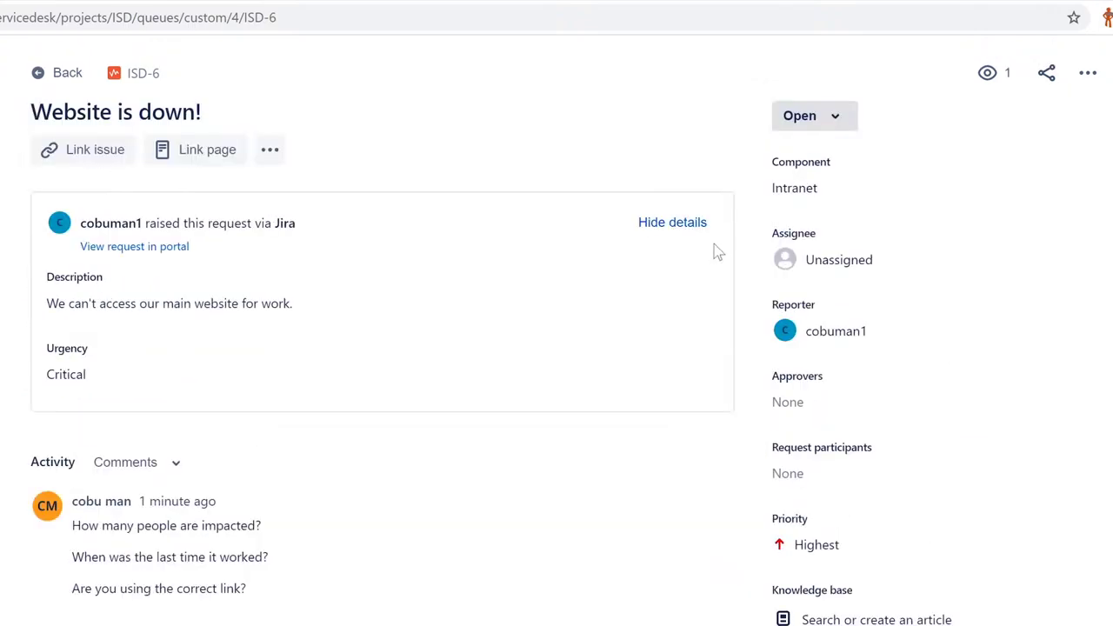
pyautogui.click(800, 122)
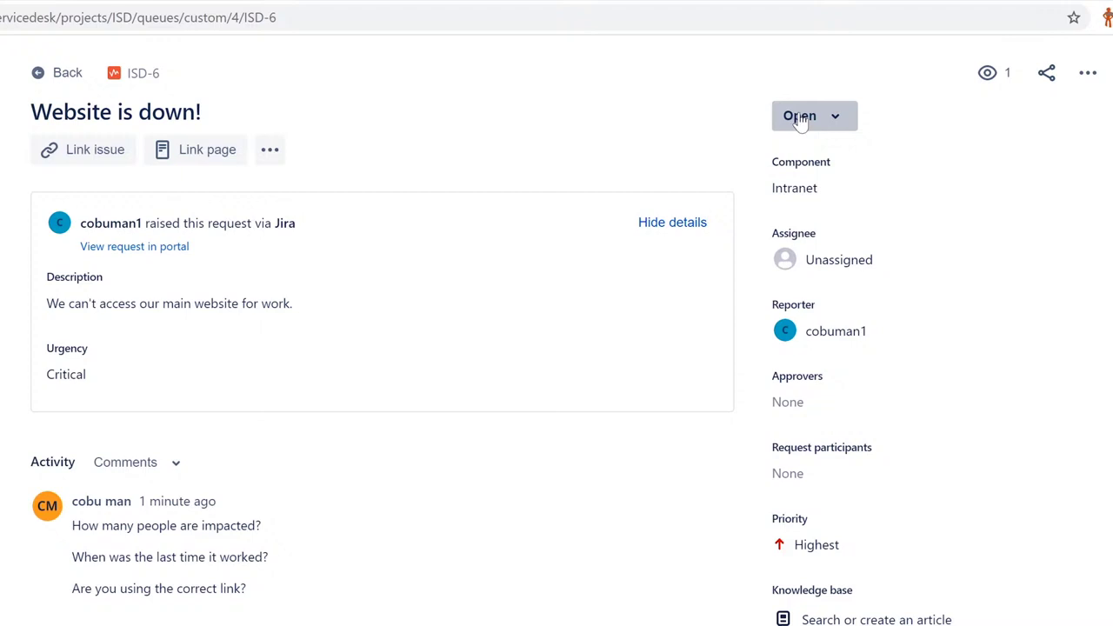
pyautogui.click(837, 116)
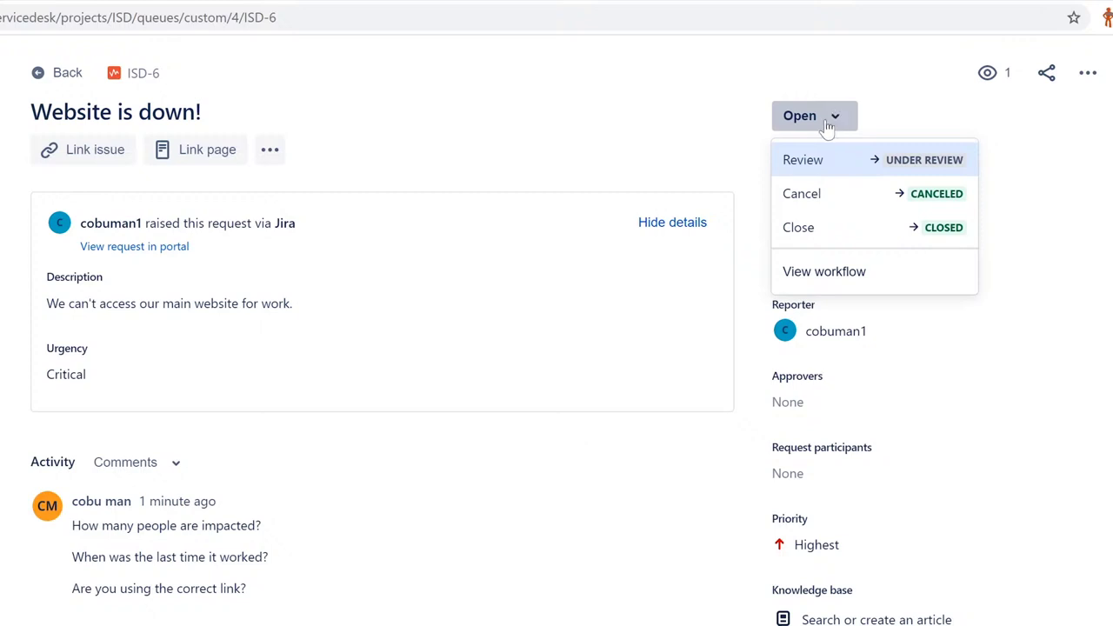
pyautogui.click(836, 116)
pyautogui.click(836, 116)
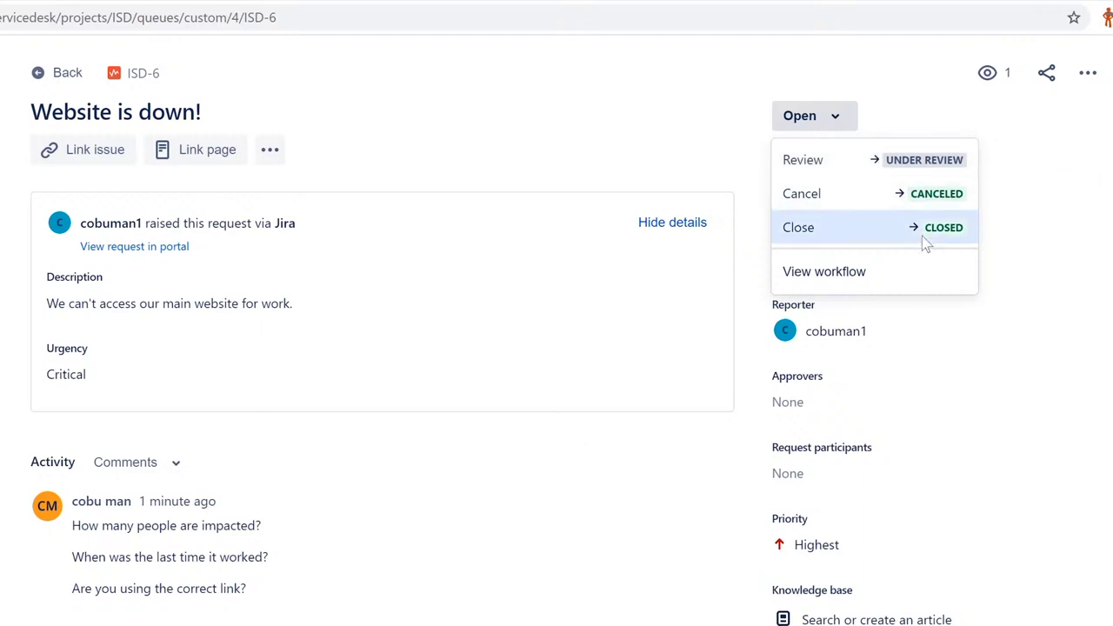
pyautogui.click(1055, 233)
pyautogui.scroll(-8, 1059, 236)
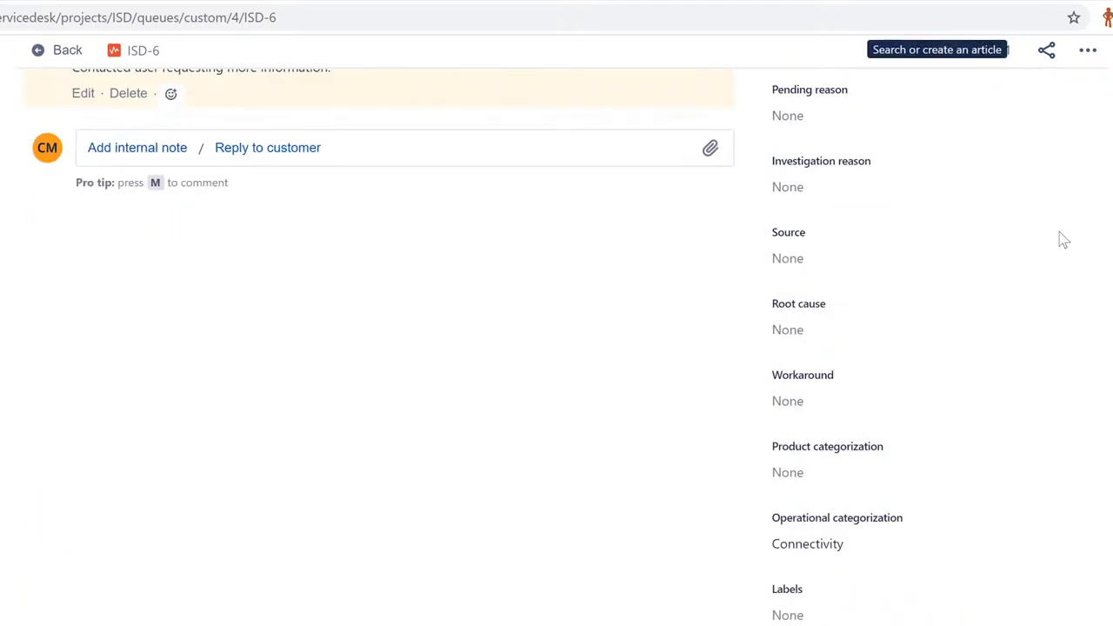
pyautogui.scroll(10, 1060, 239)
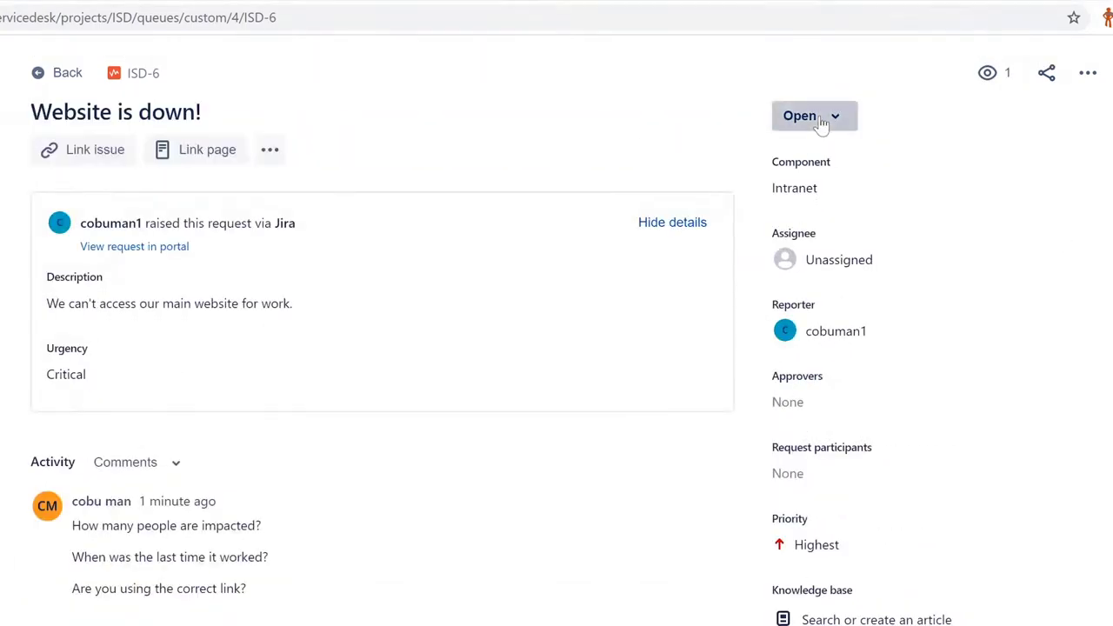
pyautogui.click(821, 124)
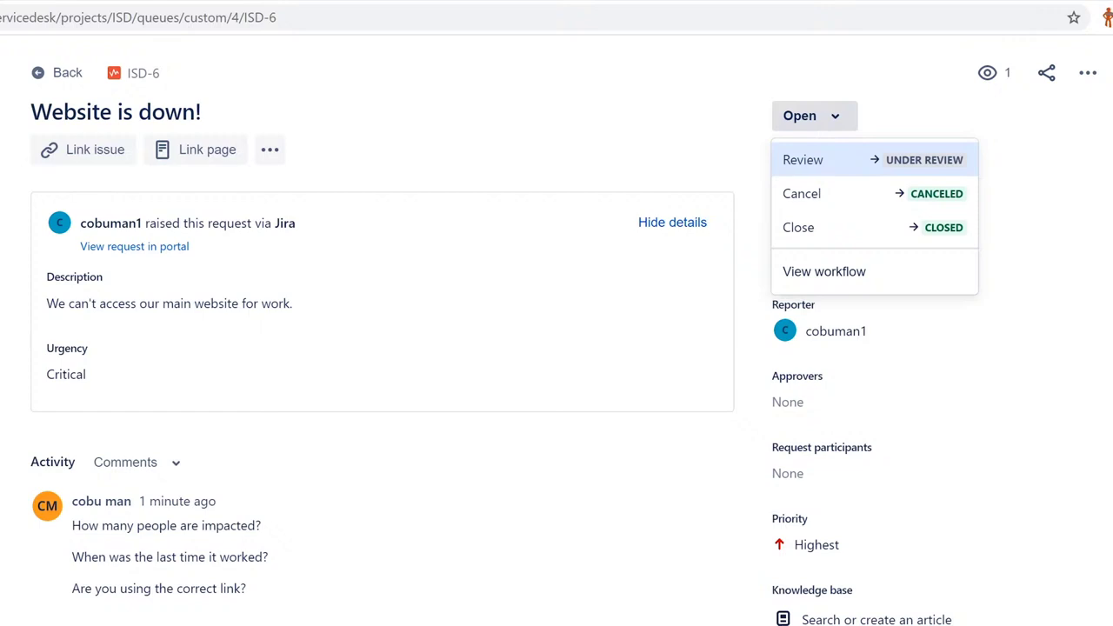
pyautogui.press('Escape')
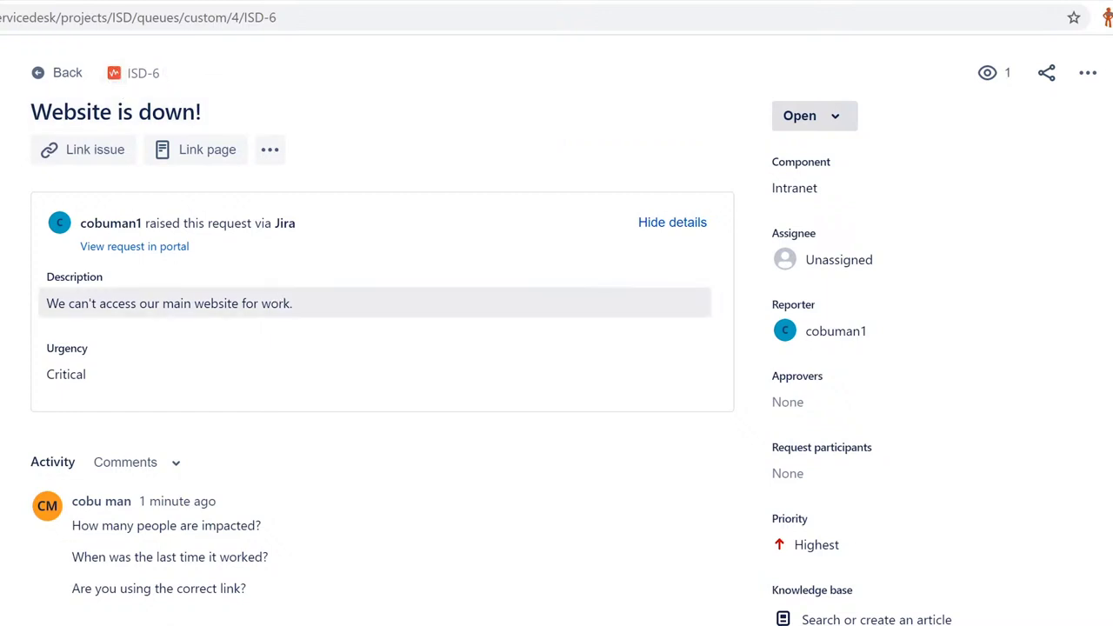
# Step: Assign ISD-6 to yourself from the Assignee list, then go back to the All open queue
pyautogui.click(278, 304)
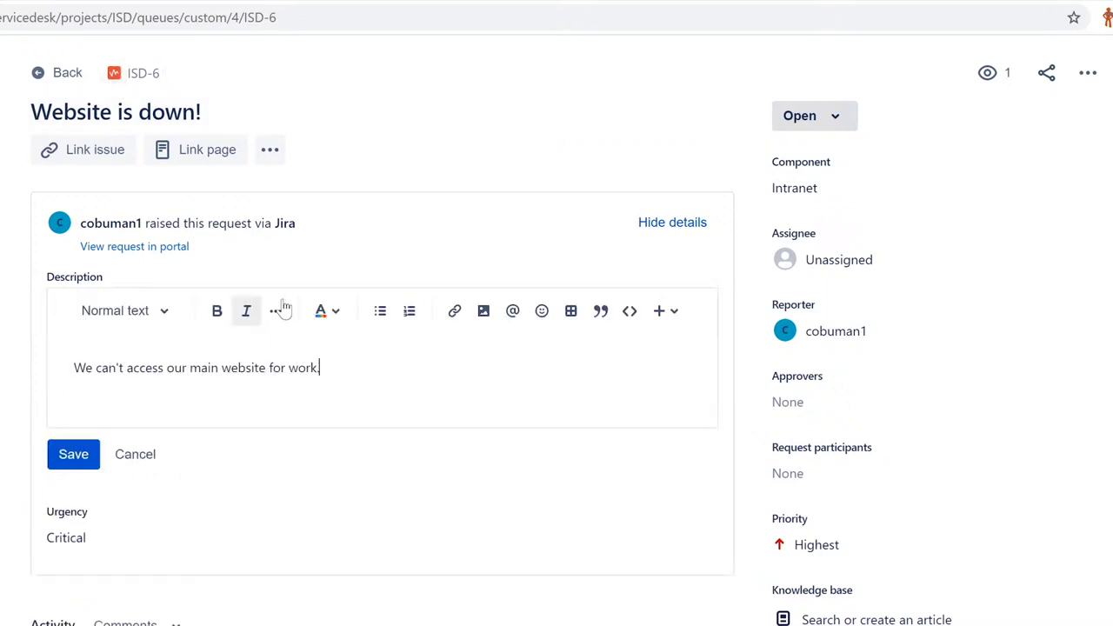
pyautogui.click(1086, 259)
pyautogui.press('Escape')
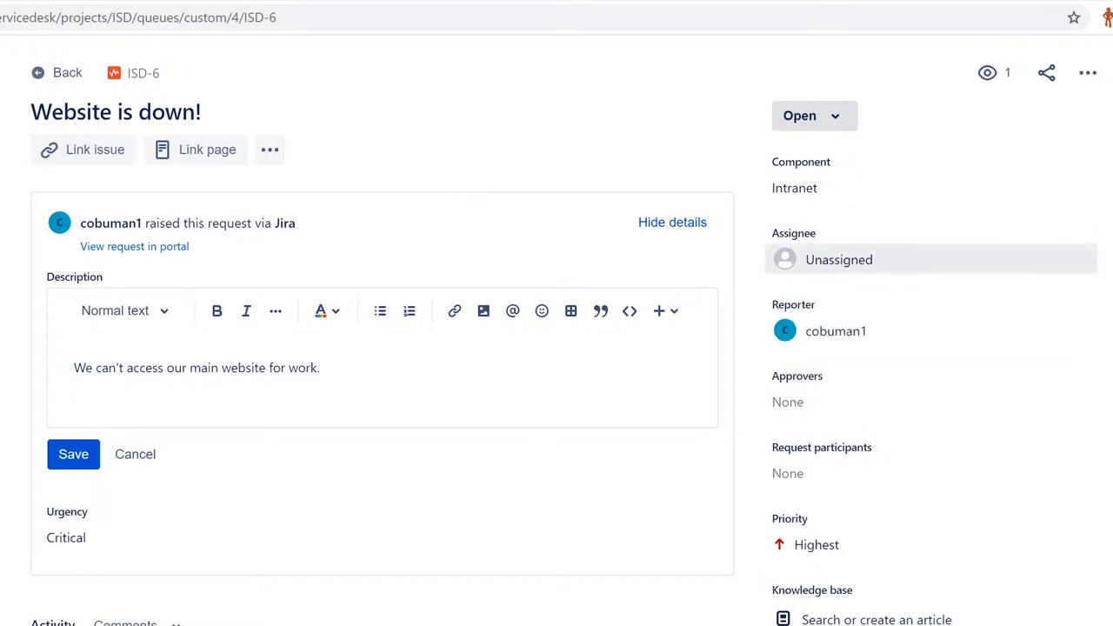
pyautogui.click(1080, 260)
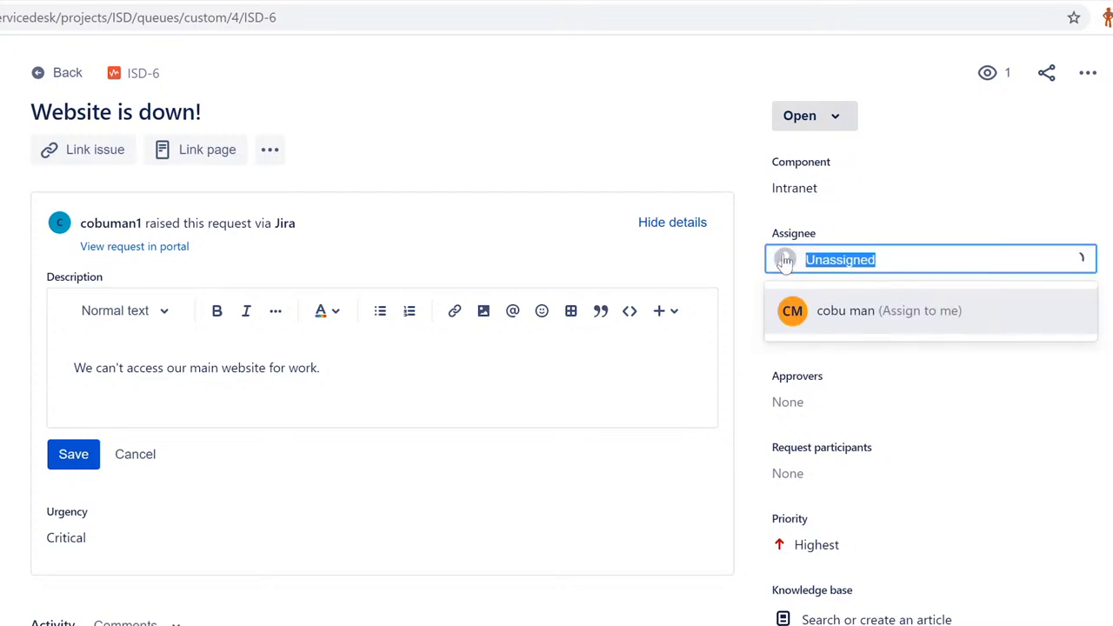
pyautogui.click(877, 320)
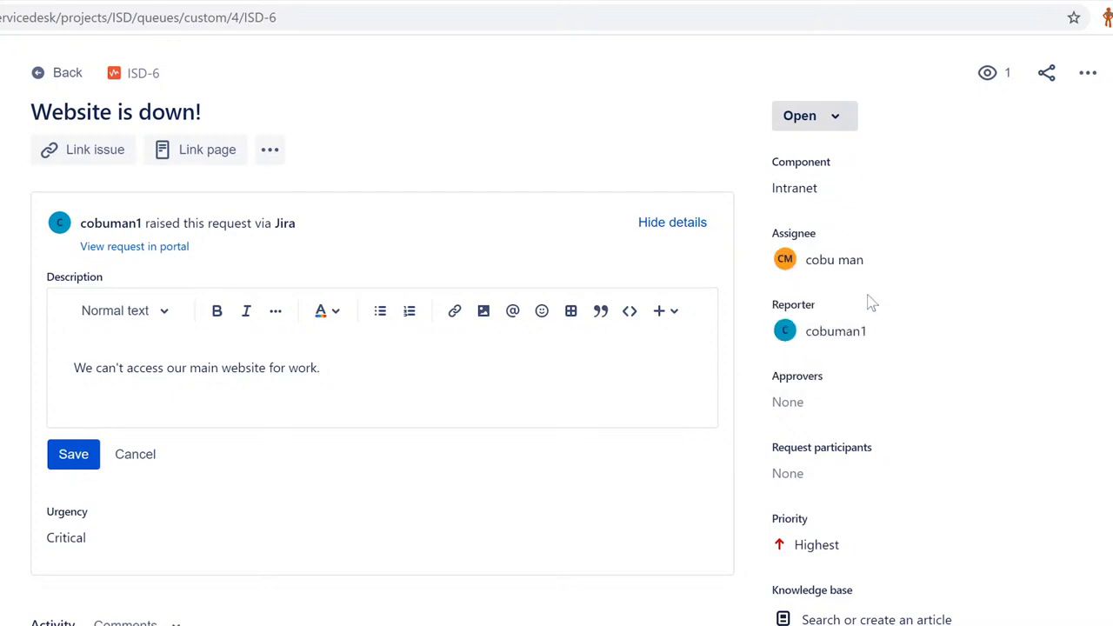
pyautogui.click(833, 115)
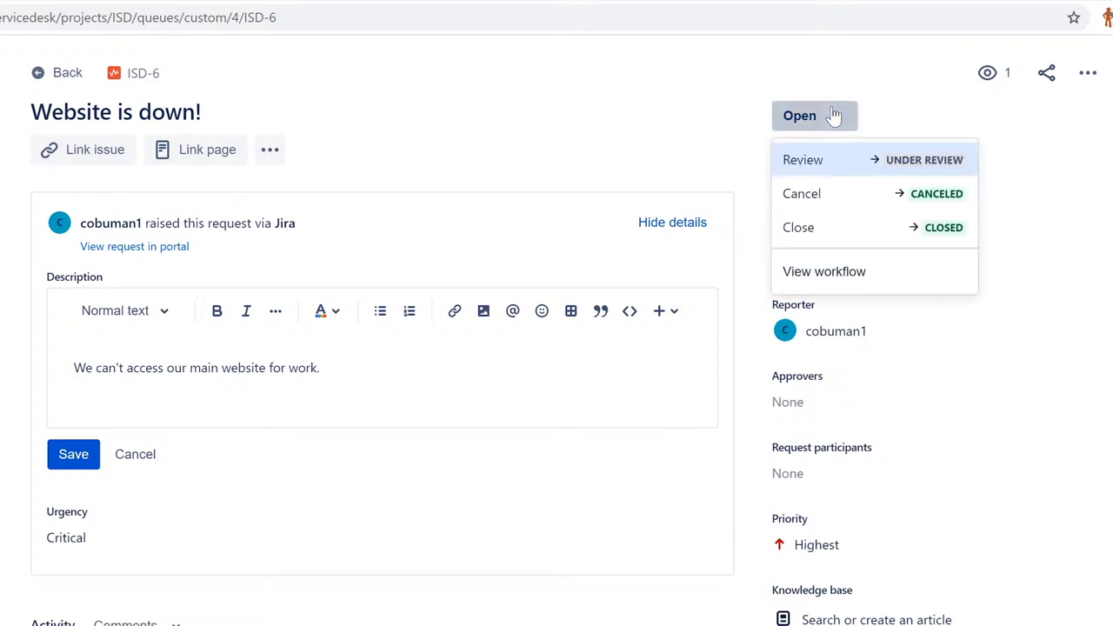
pyautogui.click(832, 115)
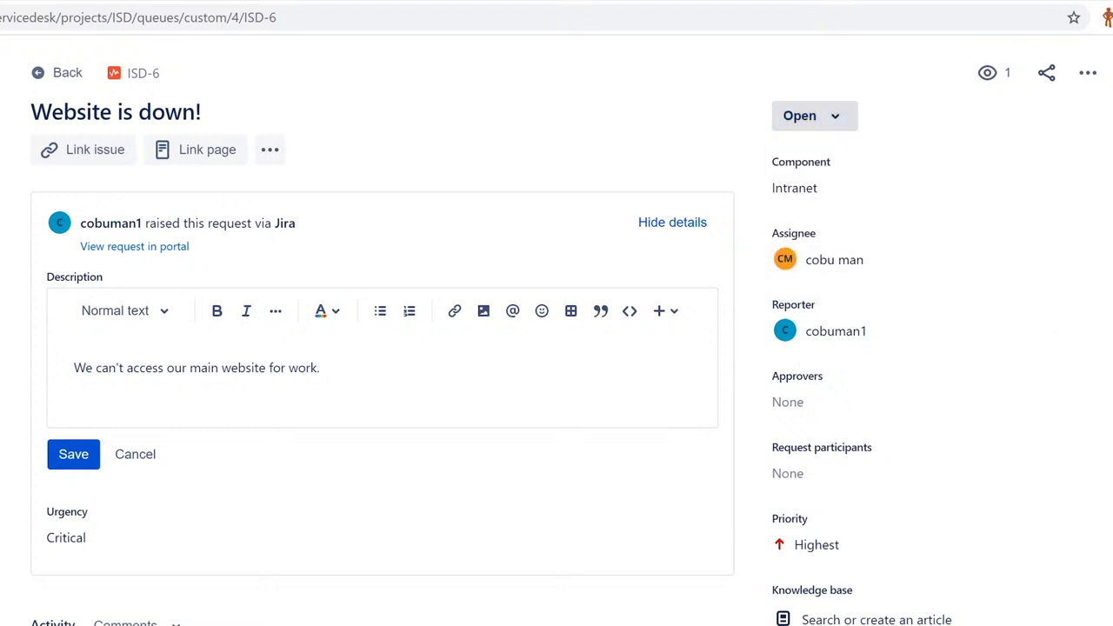
pyautogui.moveTo(785, 330)
pyautogui.hotkey('alt', 'Left')
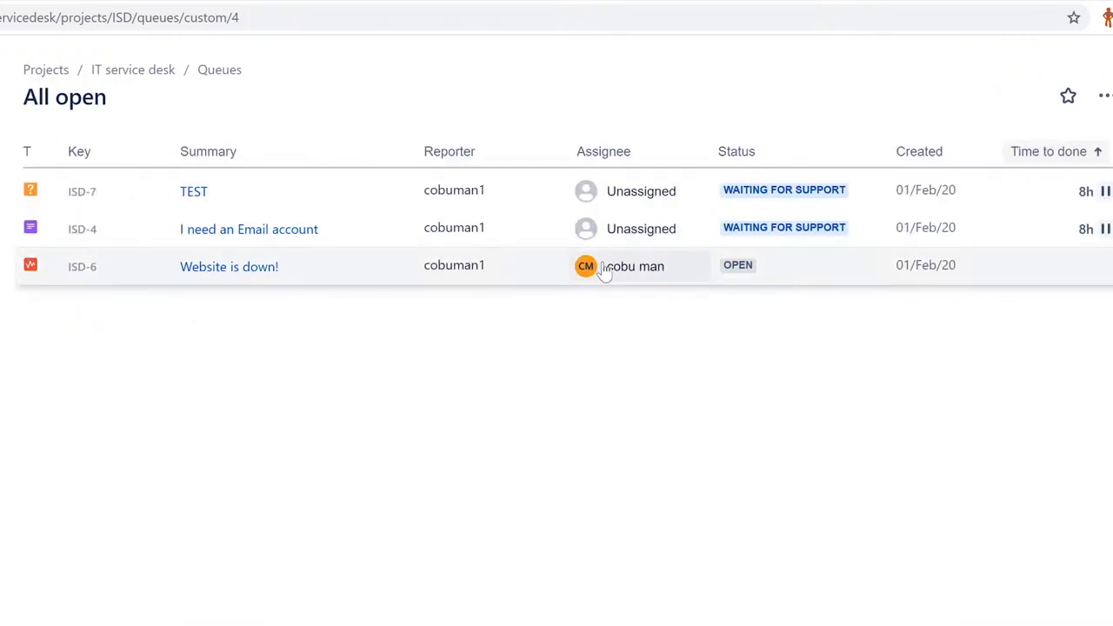
# Step: Confirm ISD-6 appears under Assigned to me, return to All open, and open the app switcher
pyautogui.moveTo(706, 272)
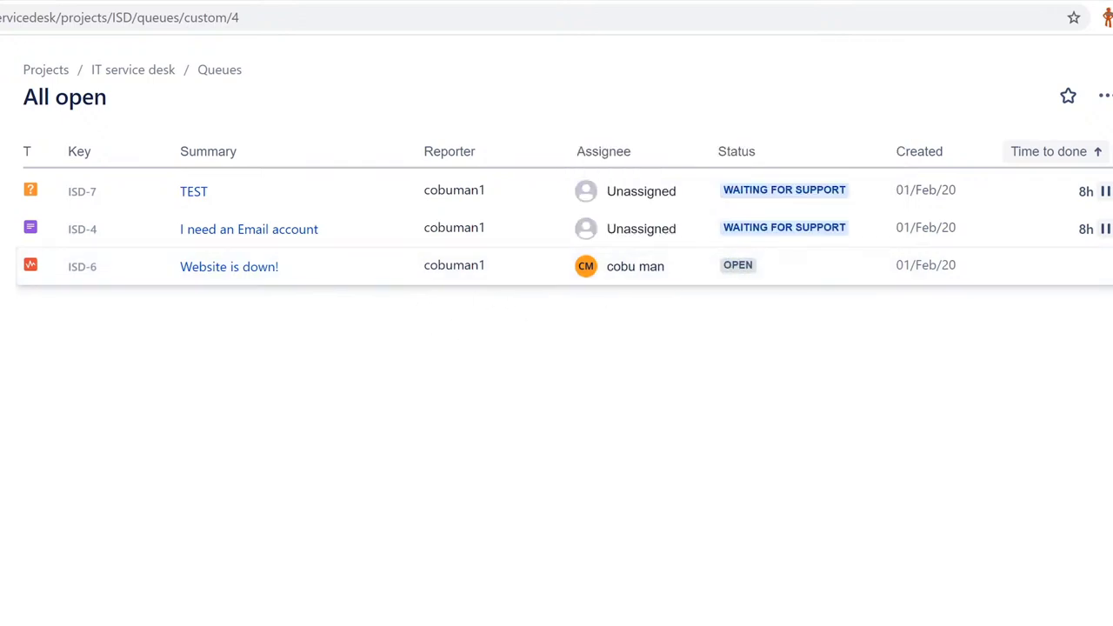
pyautogui.click(85, 243)
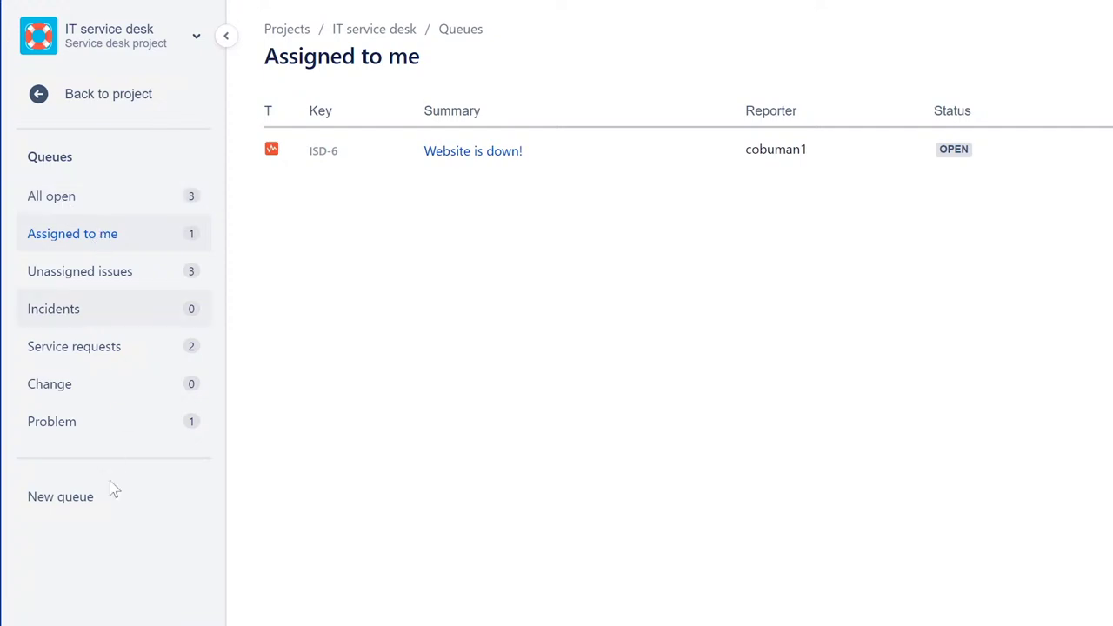
pyautogui.click(106, 192)
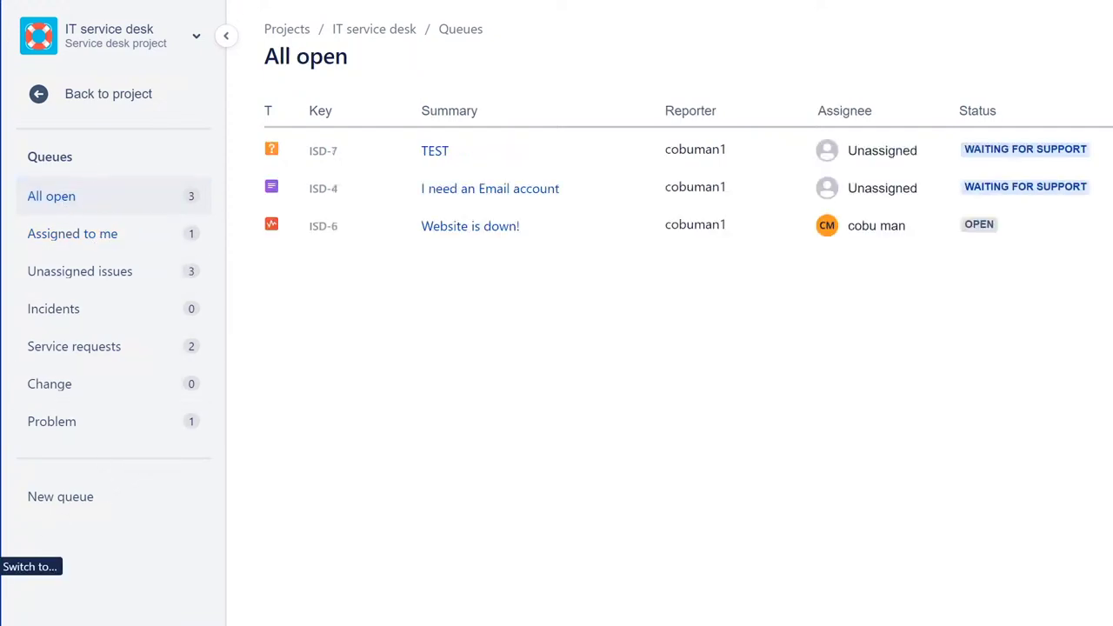
pyautogui.click(13, 548)
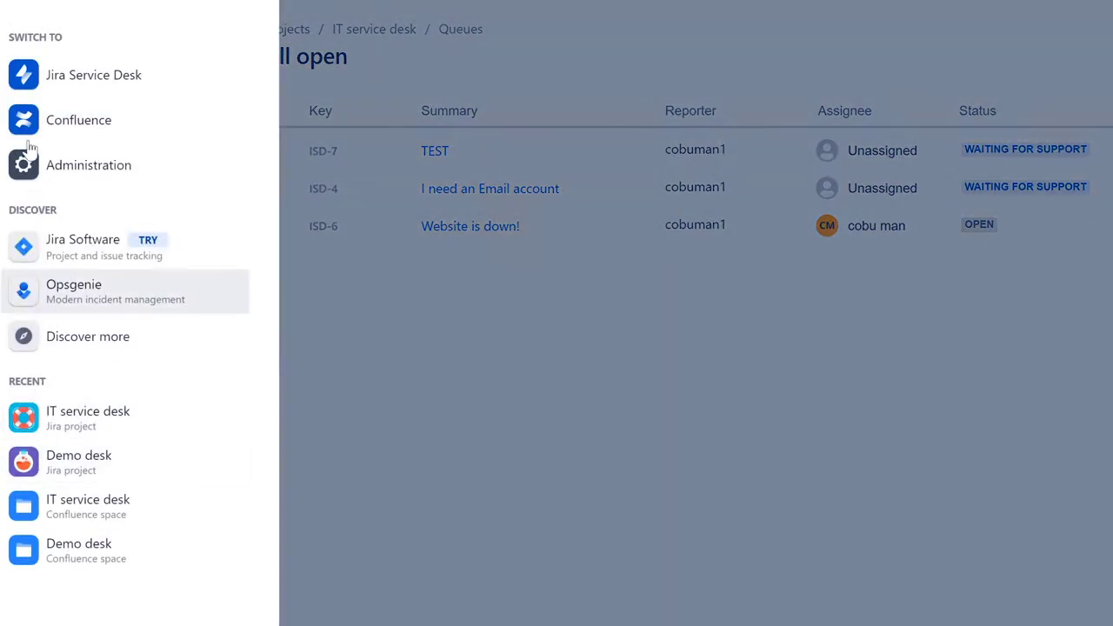
# Step: Close the app switcher and go from the project's main sections to Reports
pyautogui.press('Escape')
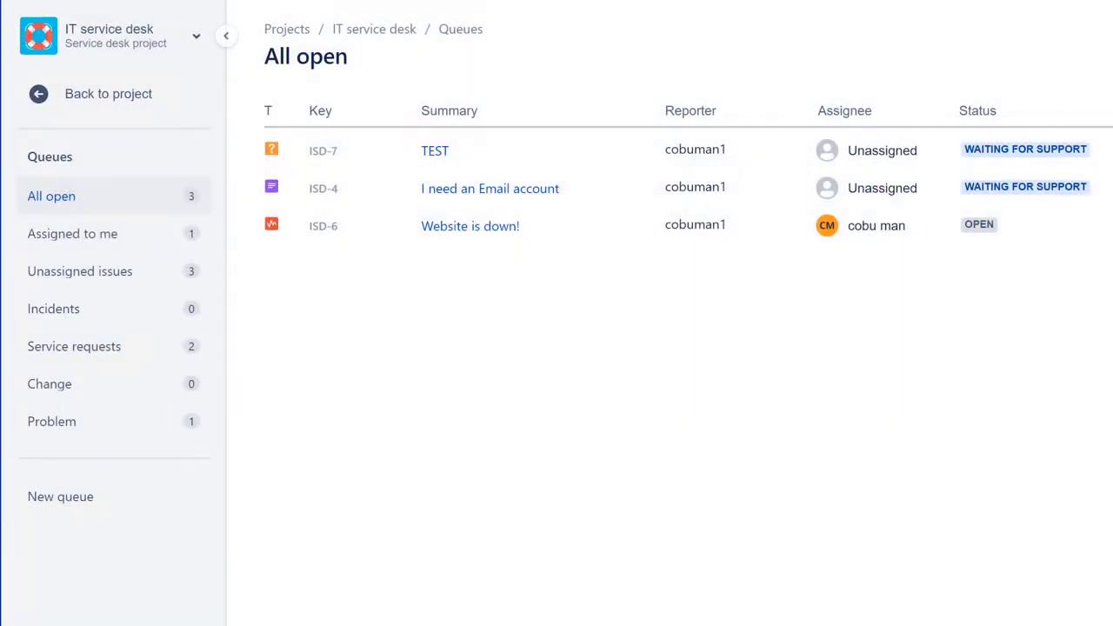
pyautogui.click(74, 103)
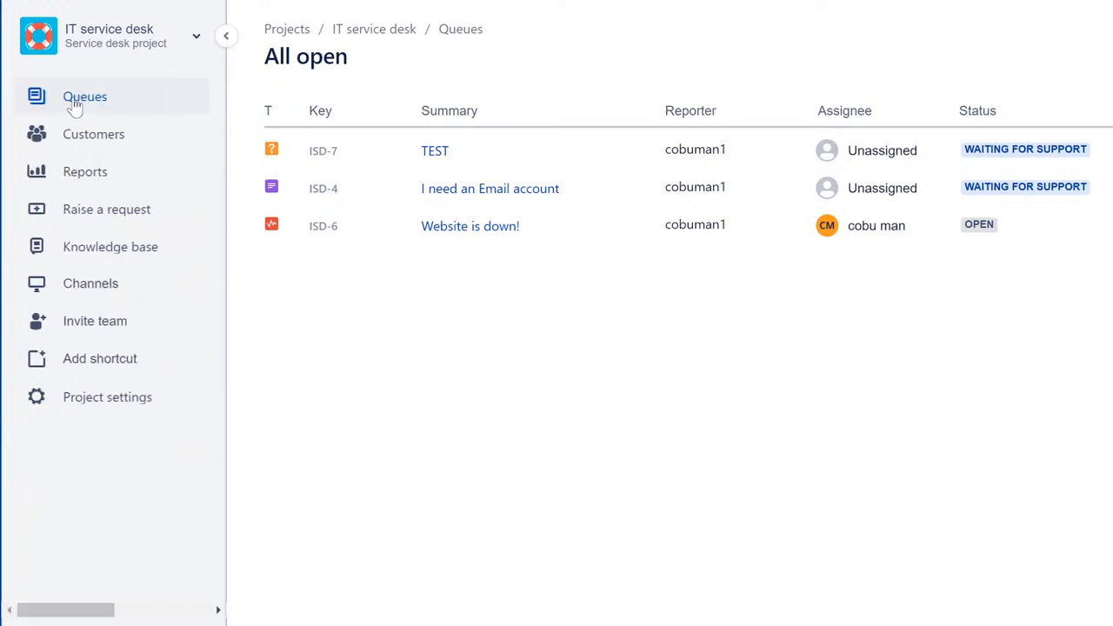
pyautogui.click(80, 174)
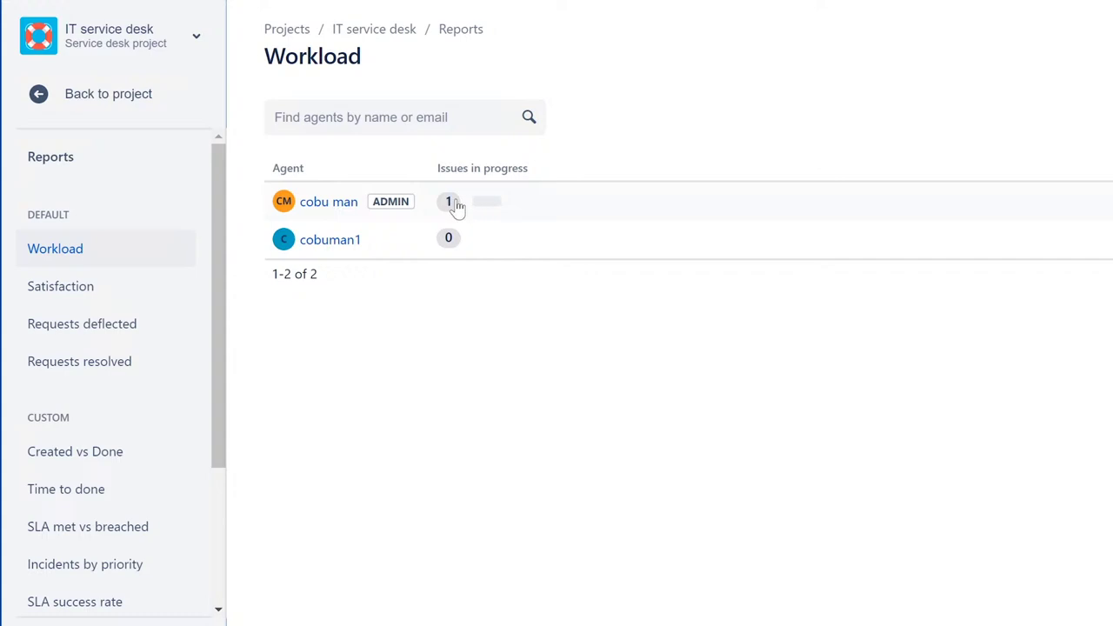
# Step: Drill into the agent's one in-progress issue in Workload, then return to the All open queue
pyautogui.click(491, 207)
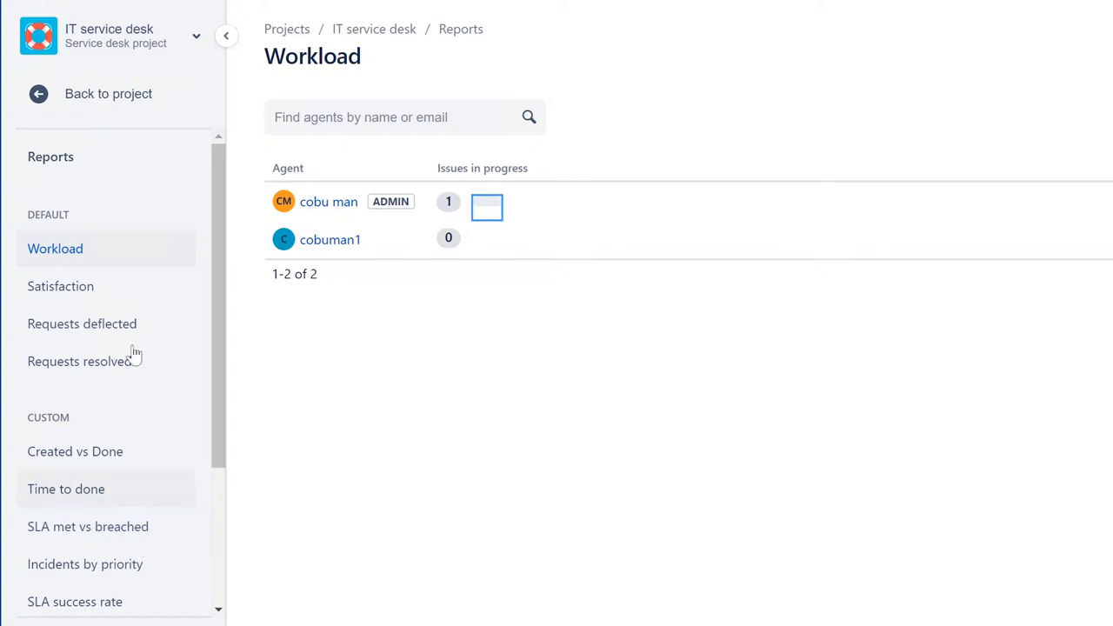
pyautogui.click(43, 100)
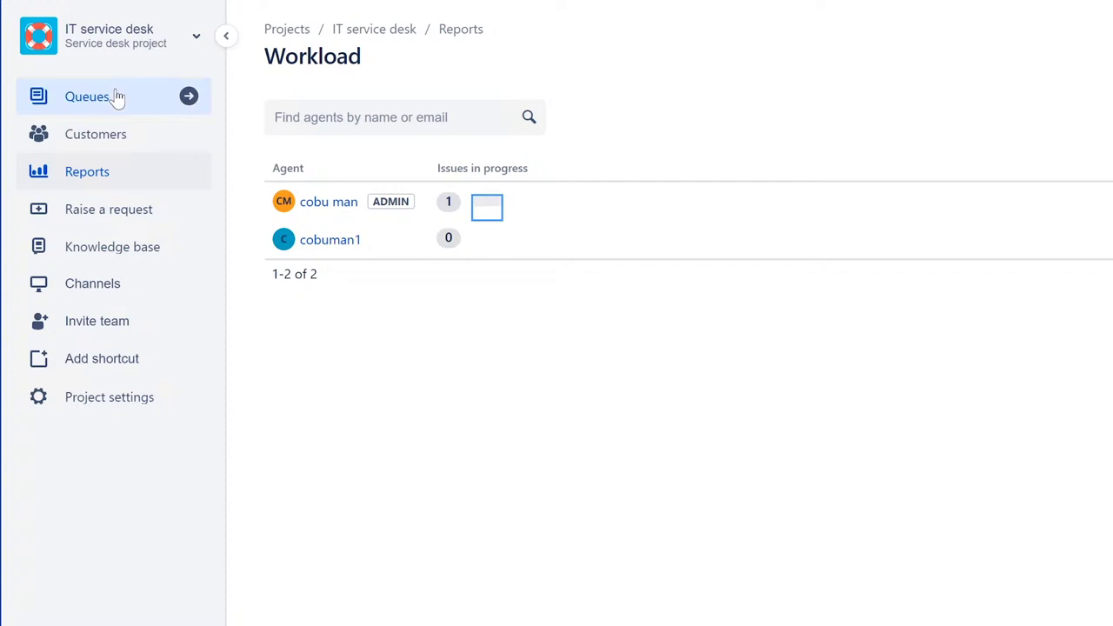
pyautogui.click(117, 95)
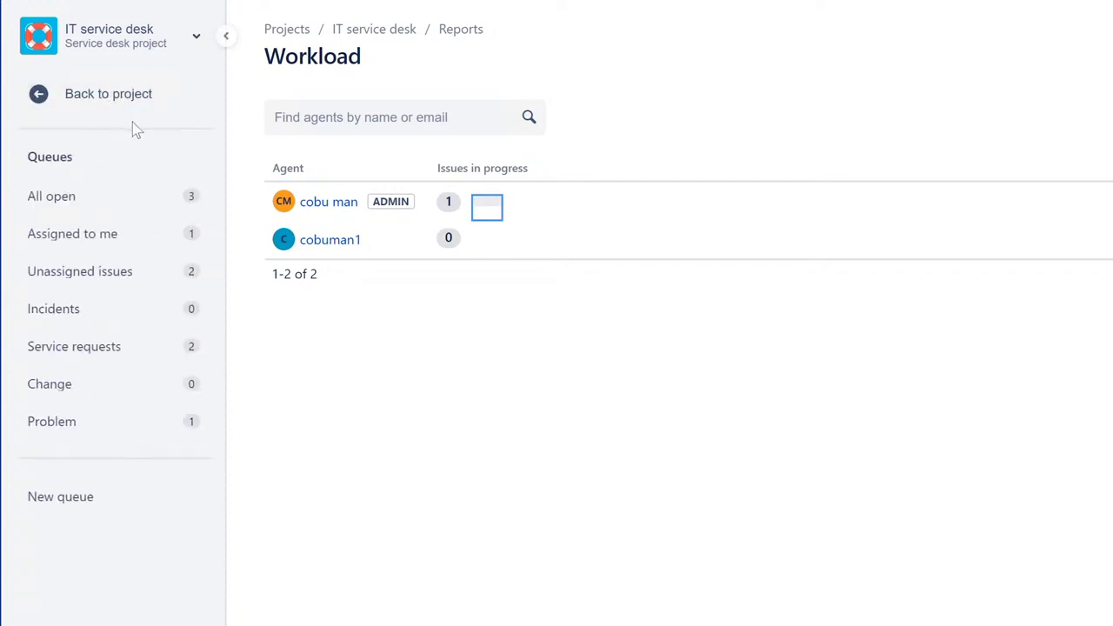
pyautogui.click(84, 205)
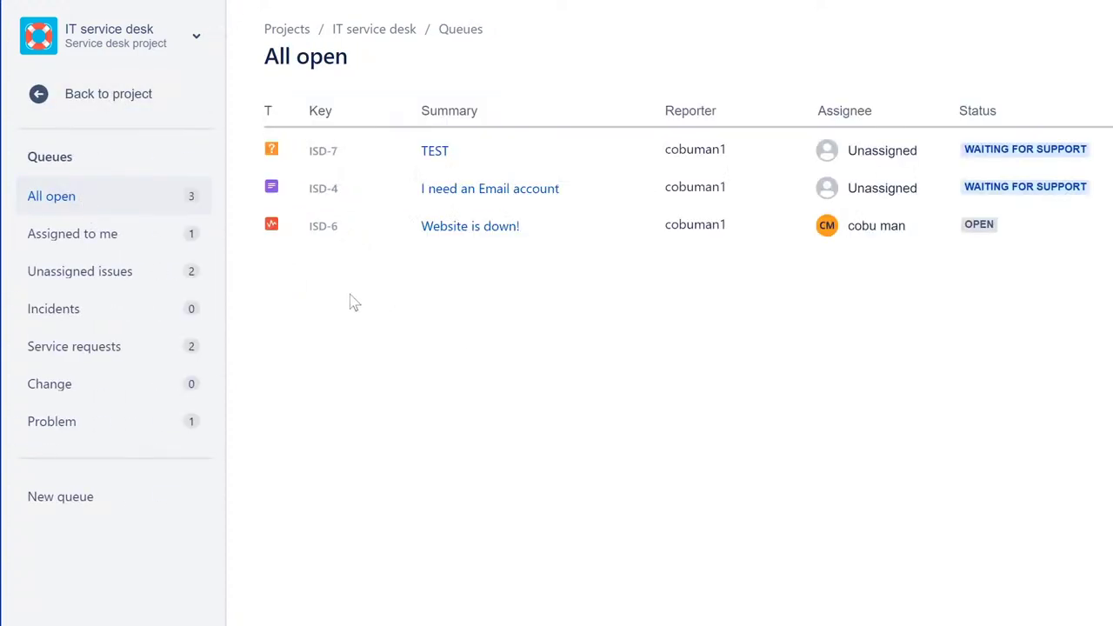
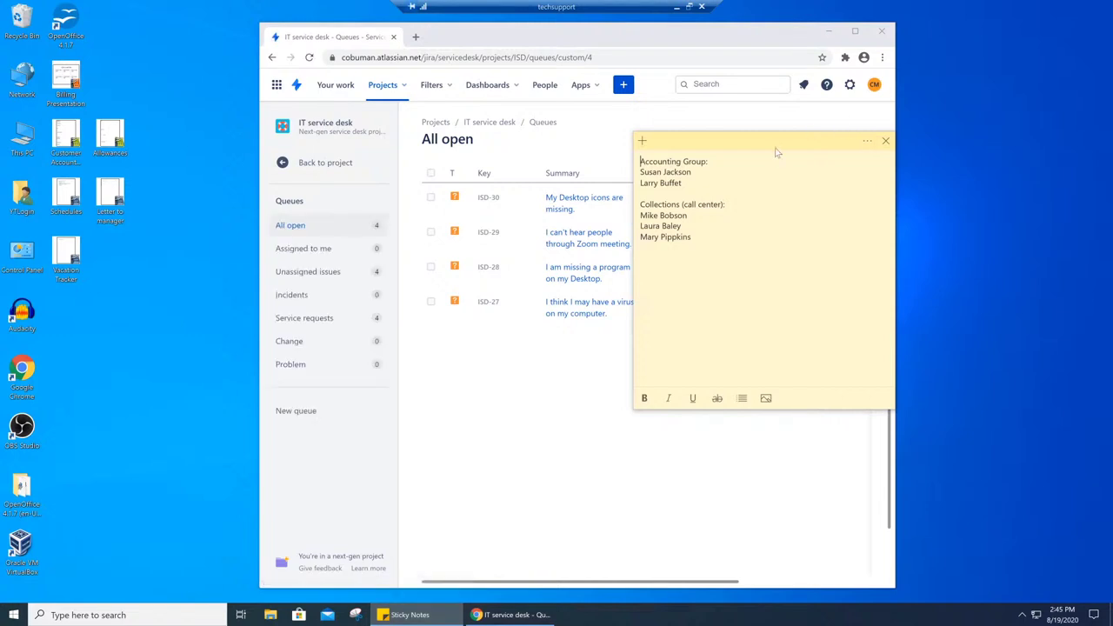
# Step: Move the sticky note over the ticket list and select its Accounting and Collections group lines
pyautogui.moveTo(774, 144); pyautogui.dragTo(597, 261)
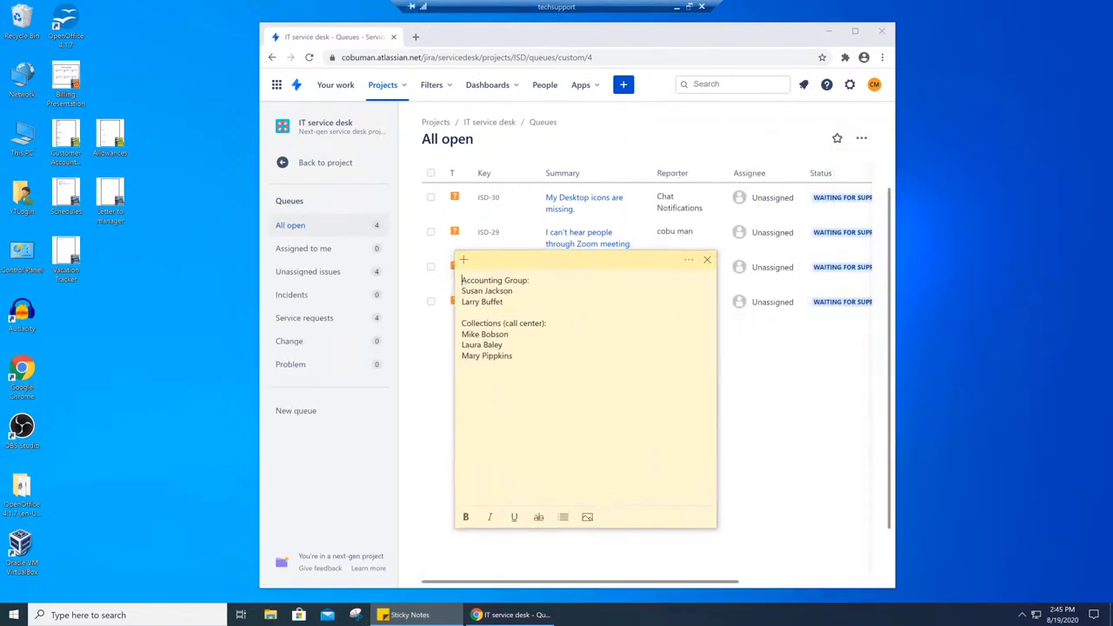
pyautogui.moveTo(462, 280); pyautogui.dragTo(505, 301)
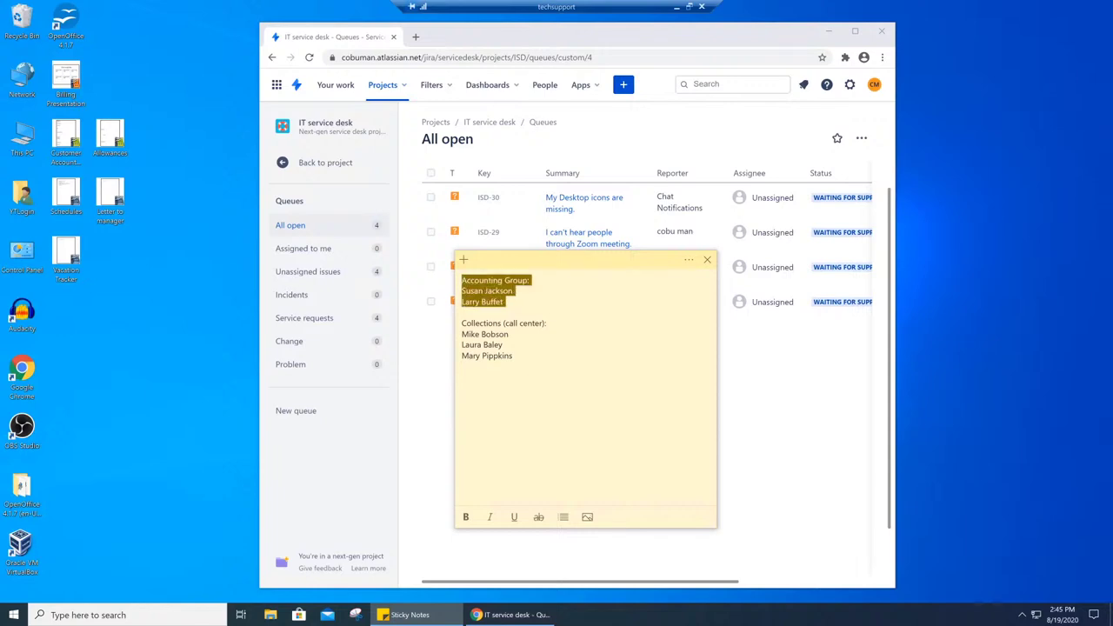
pyautogui.click(513, 355)
pyautogui.moveTo(513, 356); pyautogui.dragTo(462, 324)
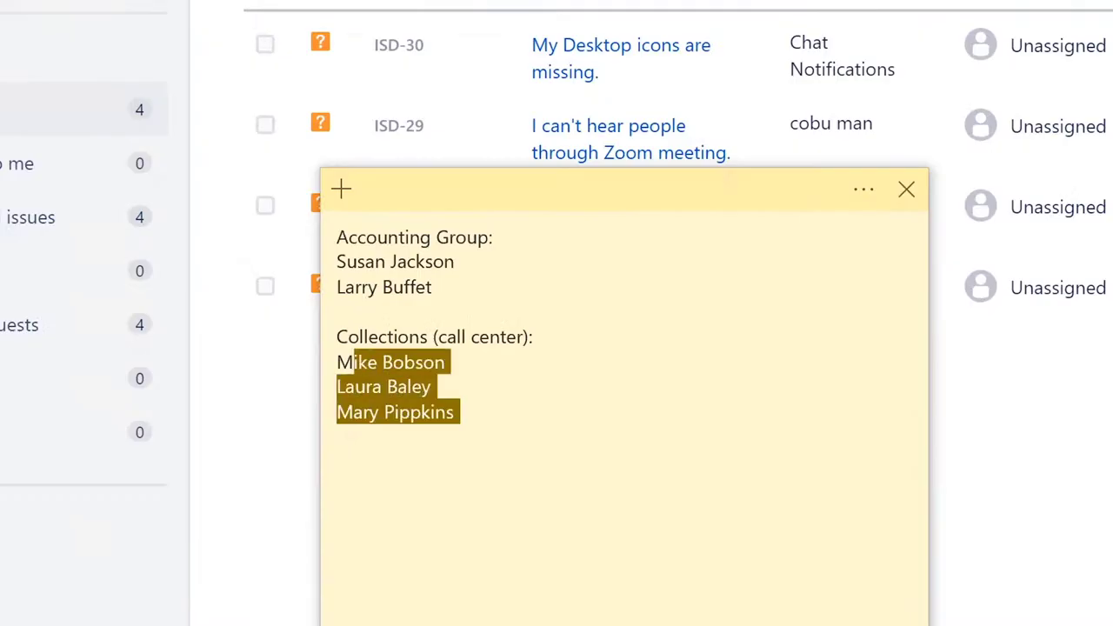
pyautogui.moveTo(336, 336); pyautogui.dragTo(356, 262)
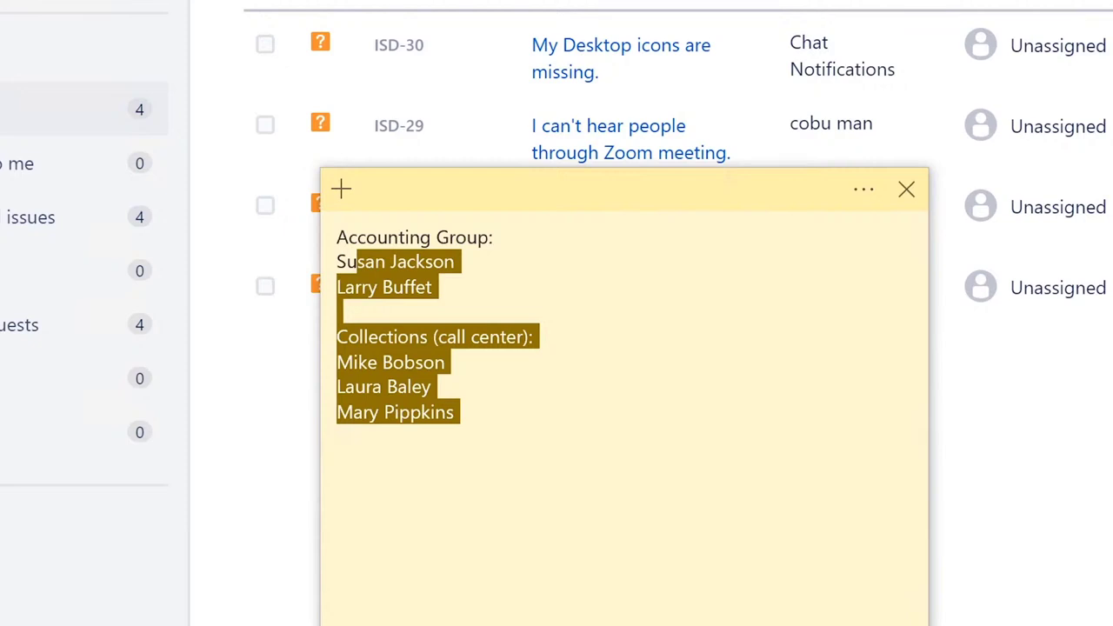
pyautogui.click(337, 312)
# Step: Move the note back up, highlight the three Collections names, then close the note
pyautogui.click(506, 336)
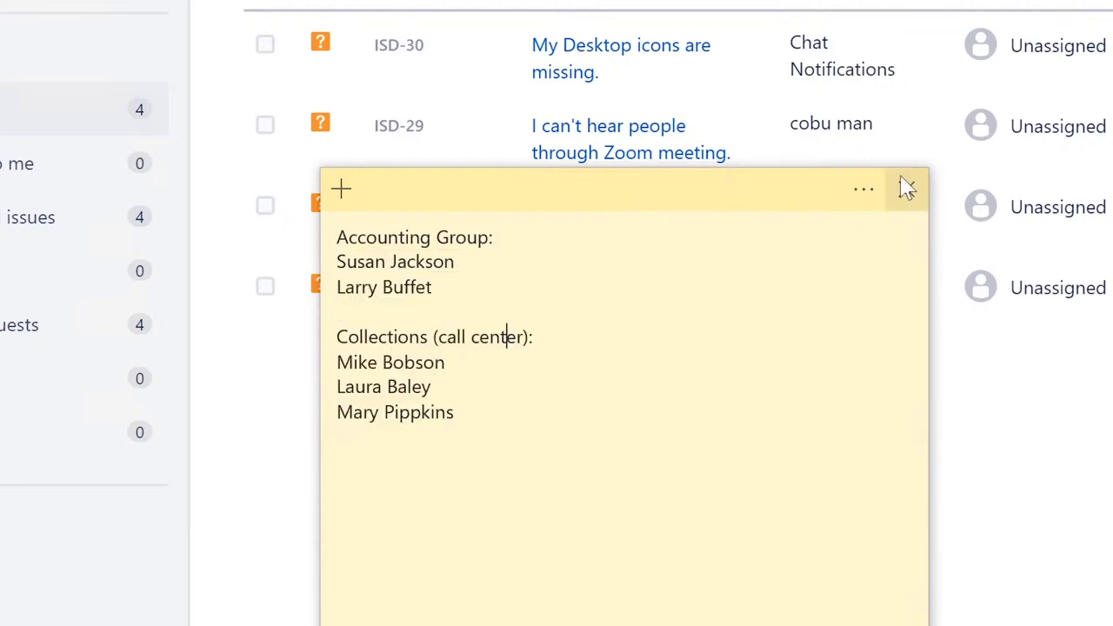
pyautogui.moveTo(711, 186); pyautogui.dragTo(710, 117)
pyautogui.moveTo(459, 344); pyautogui.dragTo(336, 293)
pyautogui.click(455, 343)
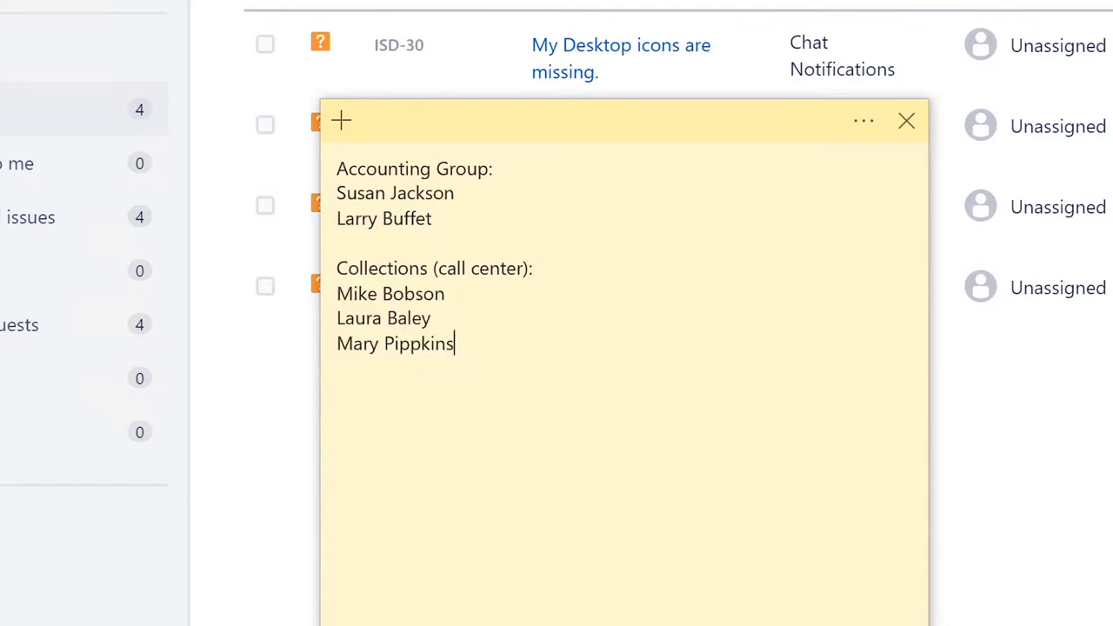
pyautogui.click(904, 125)
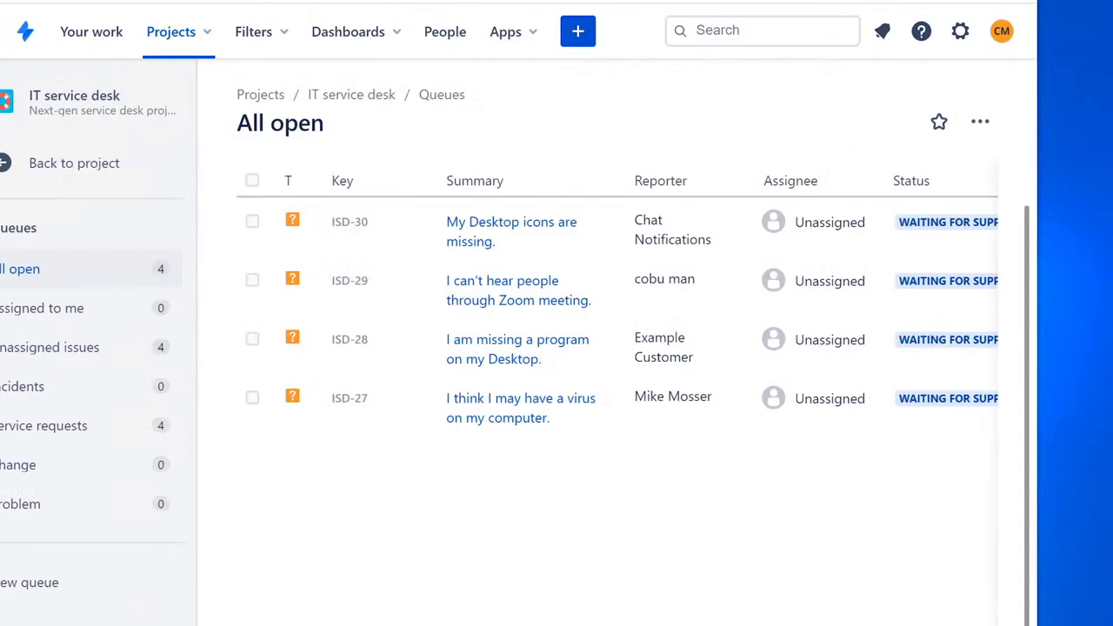
# Step: Widen the browser window and scroll the queue table right to reveal the Created and SLA columns
pyautogui.moveTo(894, 463); pyautogui.dragTo(991, 463)
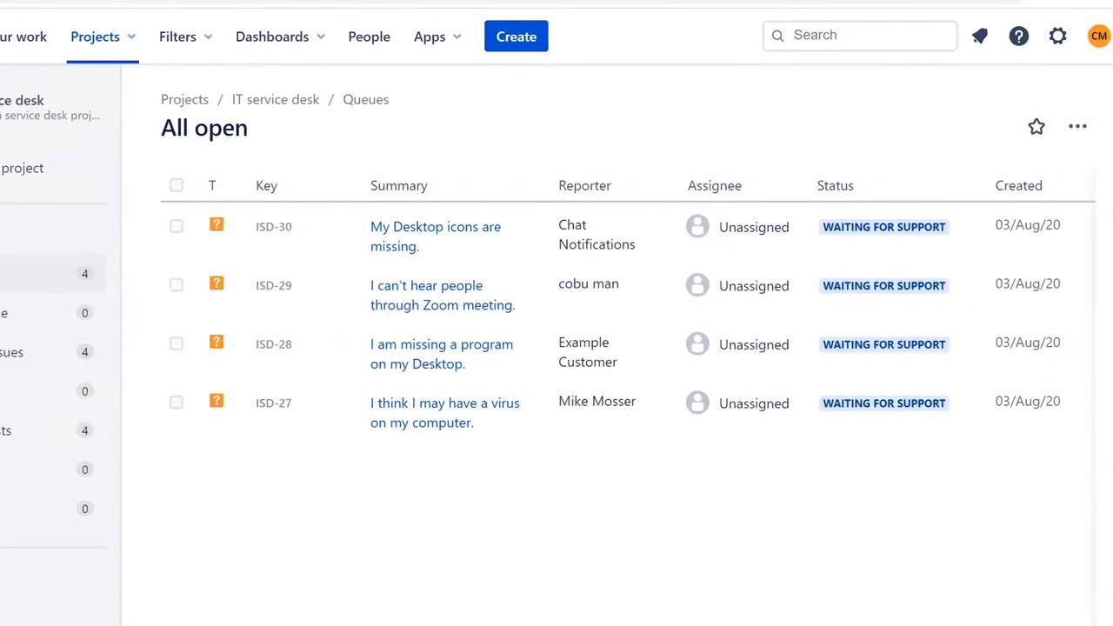
pyautogui.hscroll(3, 625, 303)
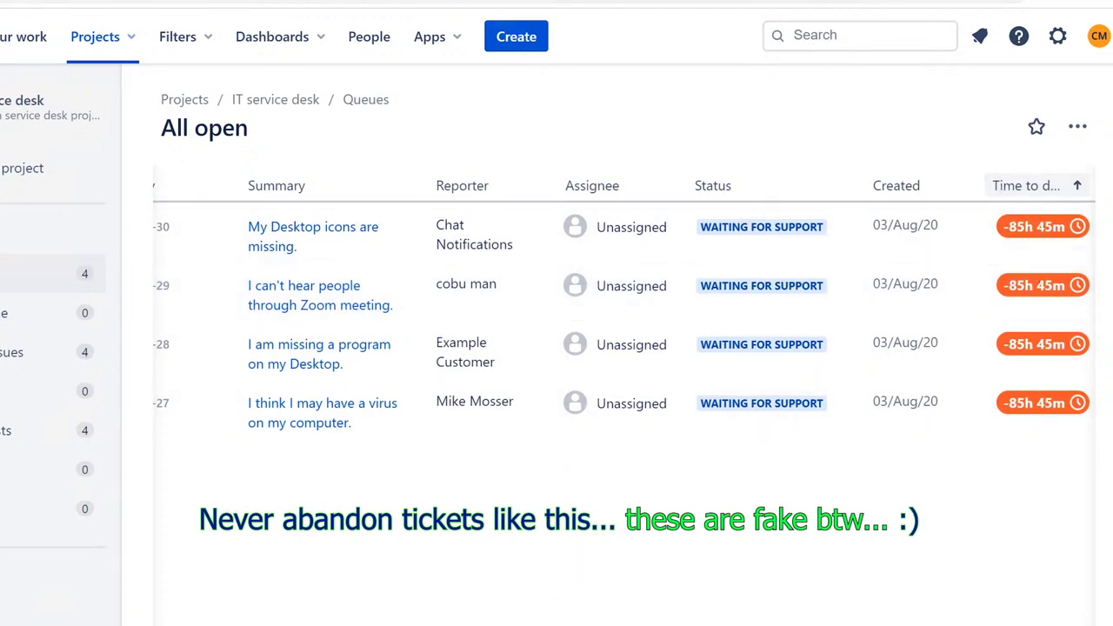
# Step: Create and submit a test issue with summary and description 'fake ticket'
pyautogui.click(540, 40)
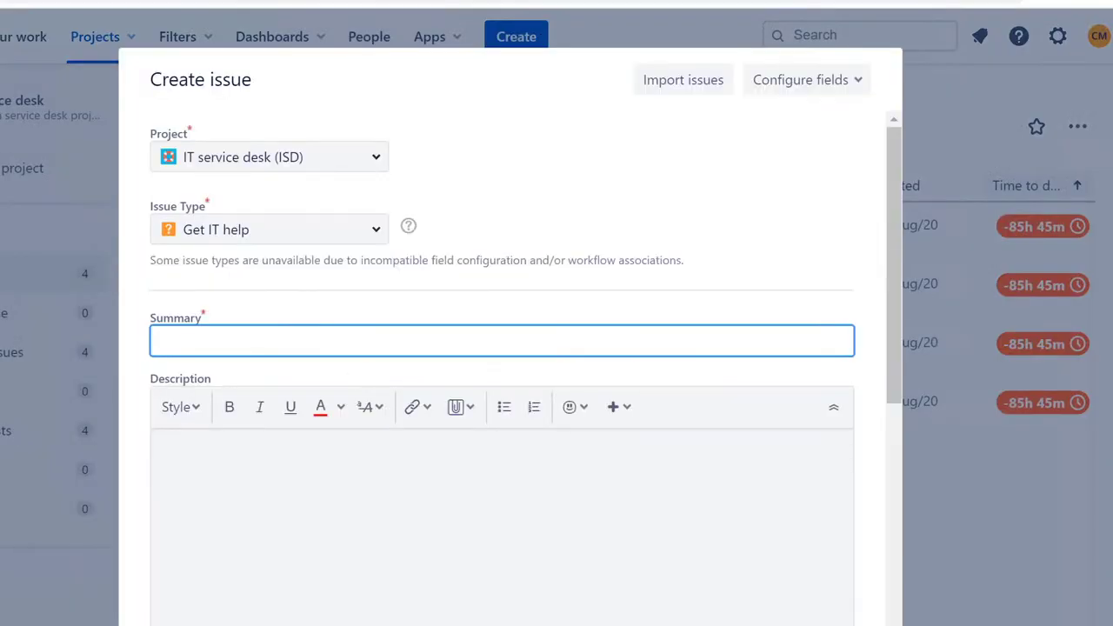
pyautogui.write('fake tickets')
pyautogui.press('BackSpace')
pyautogui.press('Tab')
pyautogui.write('fake ticket')
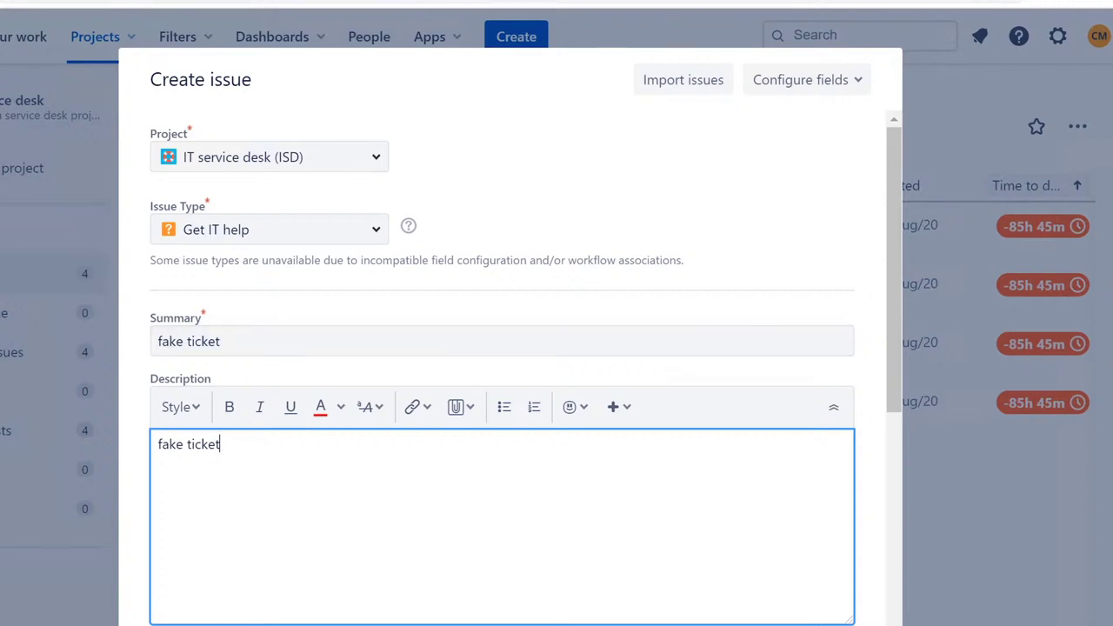
pyautogui.hotkey('ctrl', 'Return')
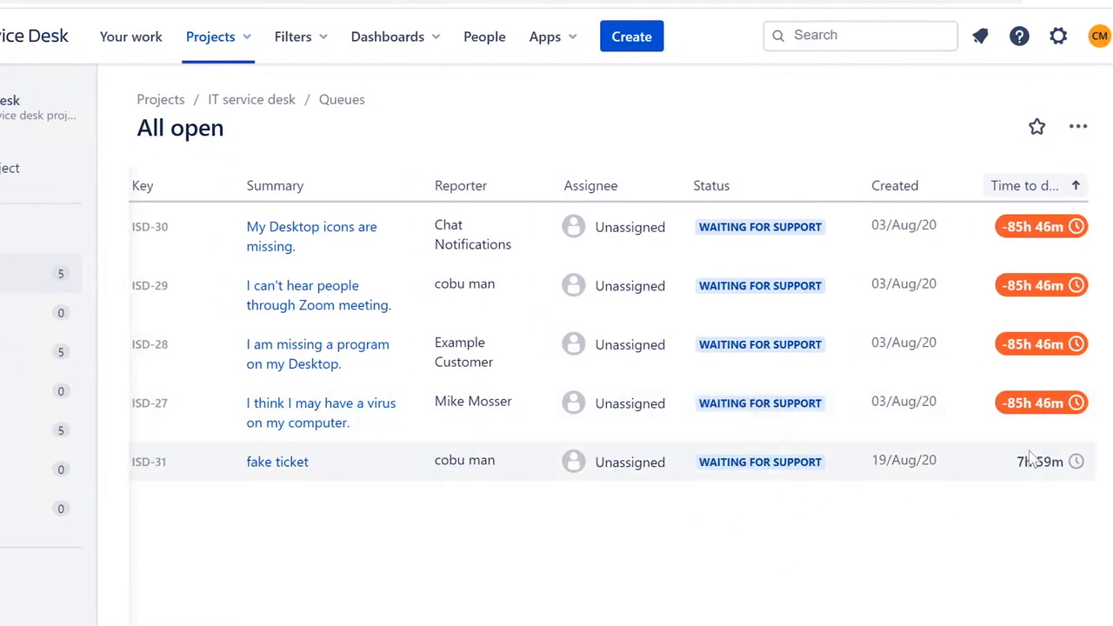
# Step: Open ticket ISD-30 'My Desktop icons are missing.' from the All open queue
pyautogui.moveTo(1071, 462)
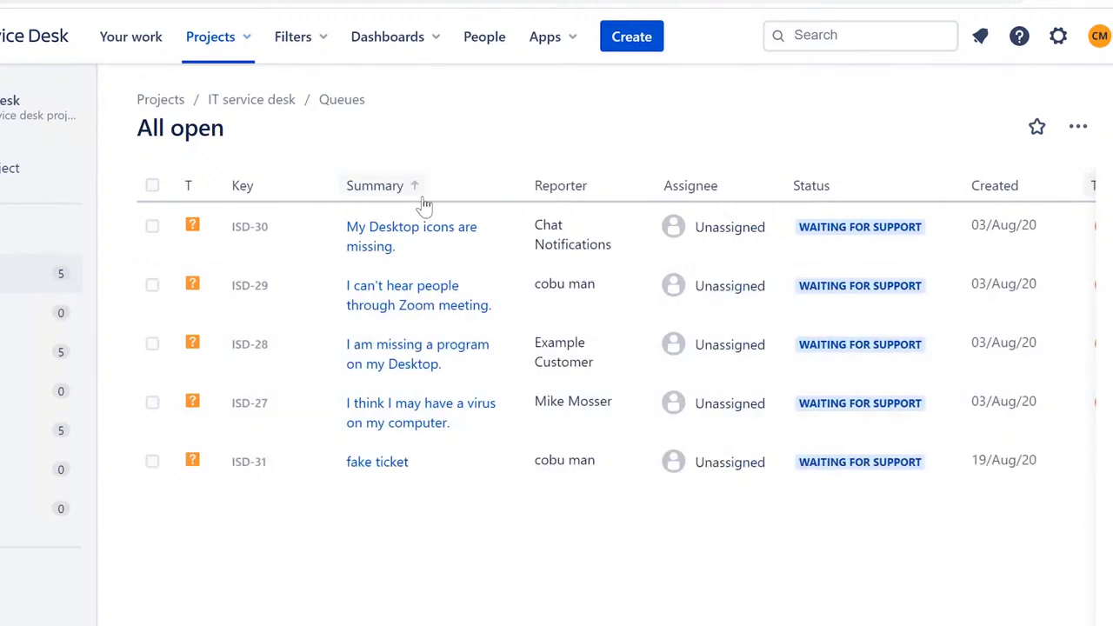
pyautogui.click(423, 236)
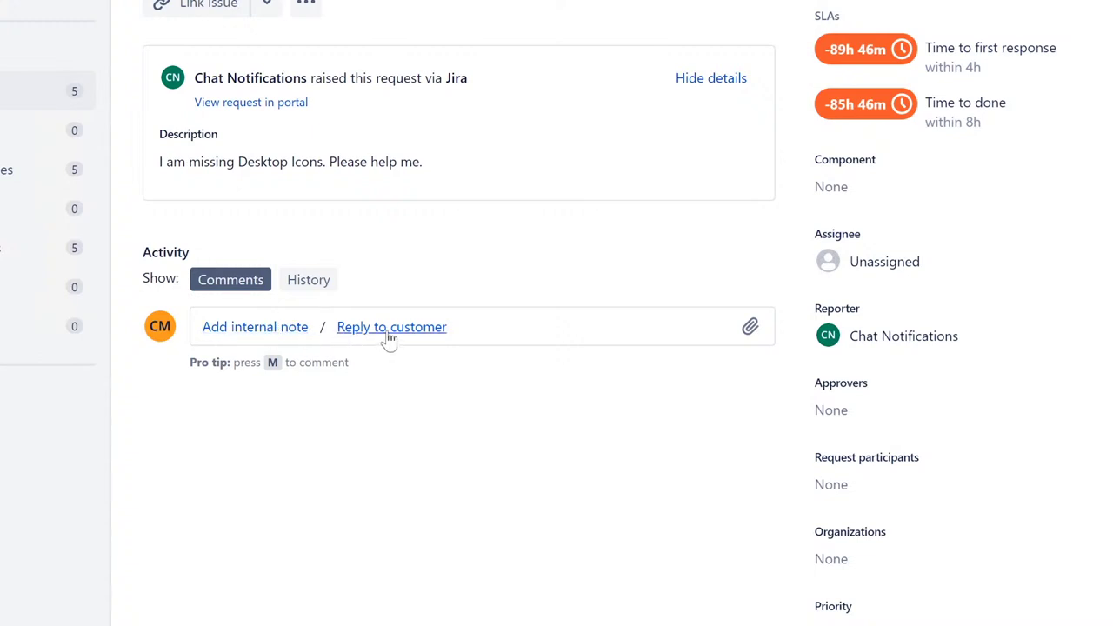
# Step: Start an internal note on ISD-30, briefly switching to Reply to customer and back
pyautogui.click(251, 335)
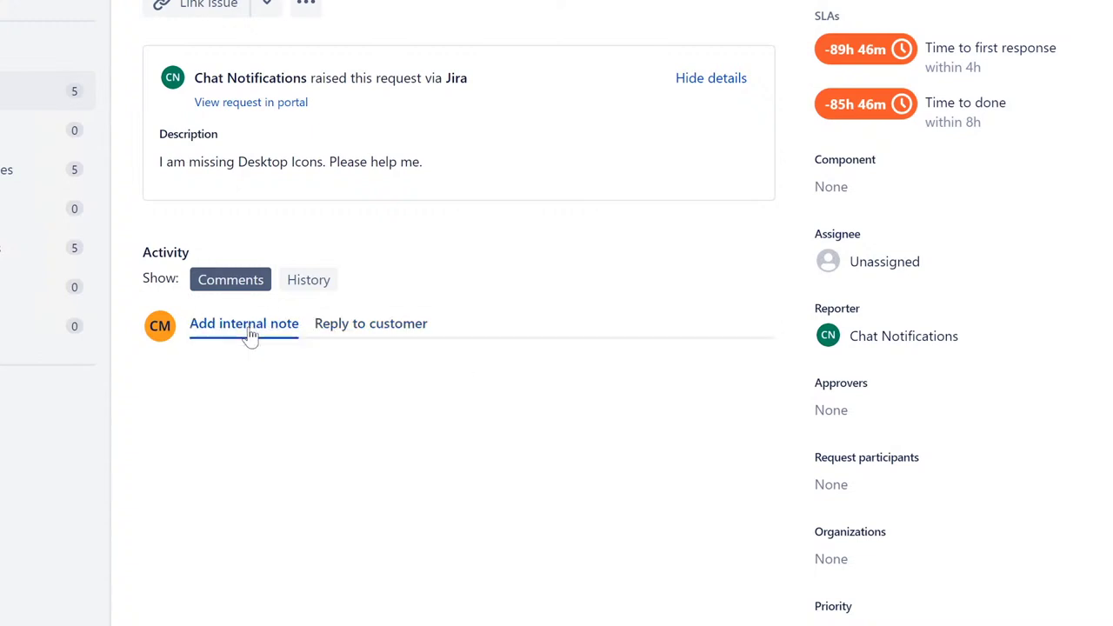
pyautogui.click(373, 329)
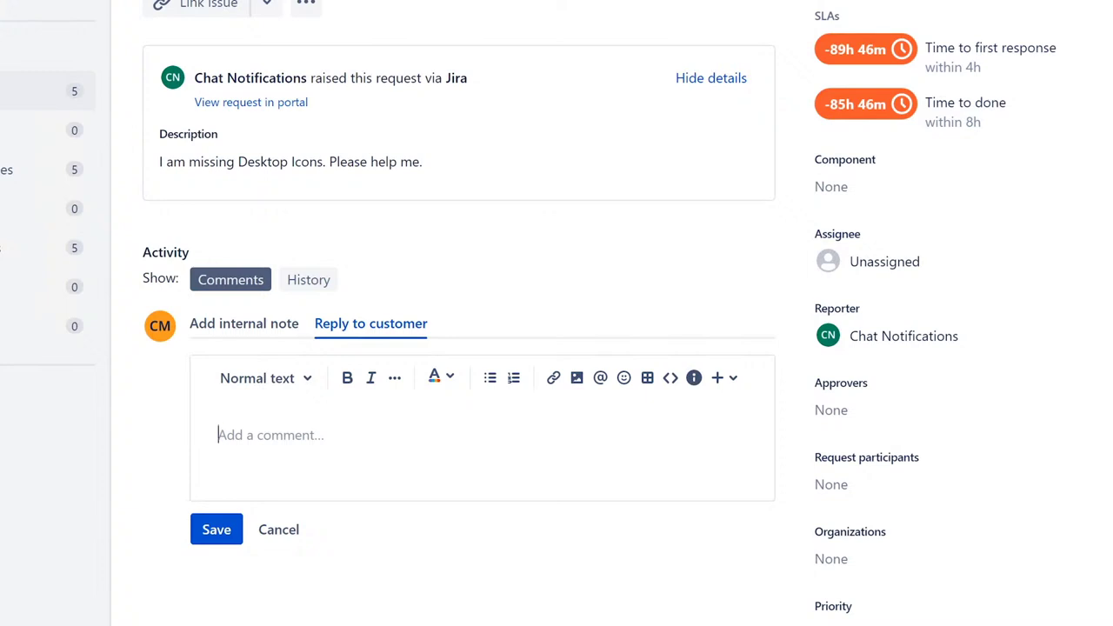
pyautogui.click(271, 329)
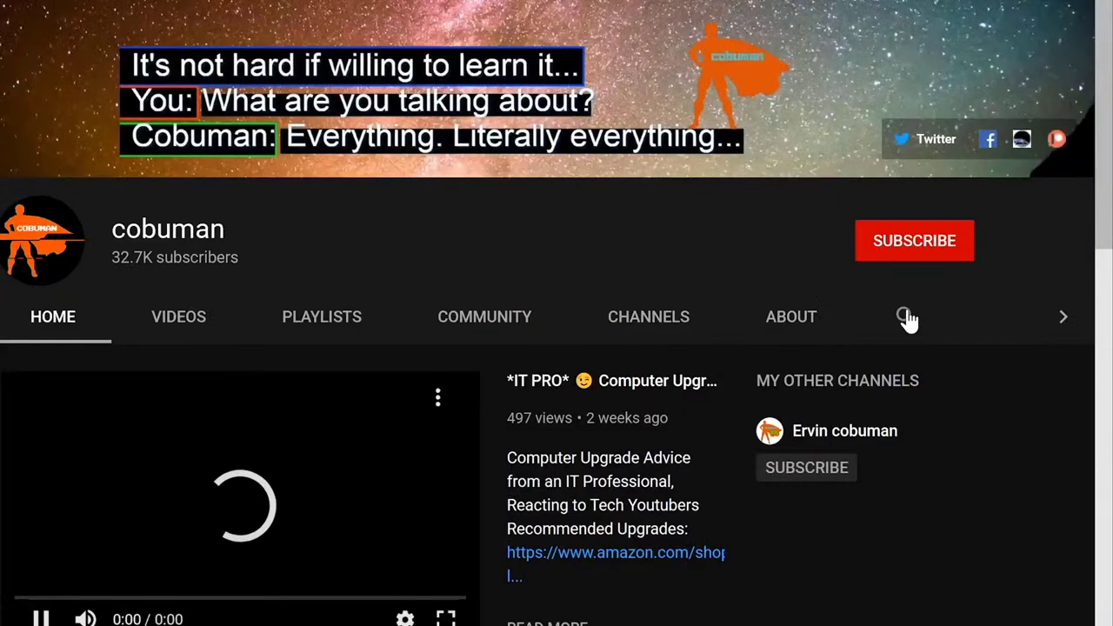
# Step: Search the YouTube channel for 'tickets' and scroll through the Help Desk ticket training results
pyautogui.click(909, 318)
pyautogui.write('tickets')
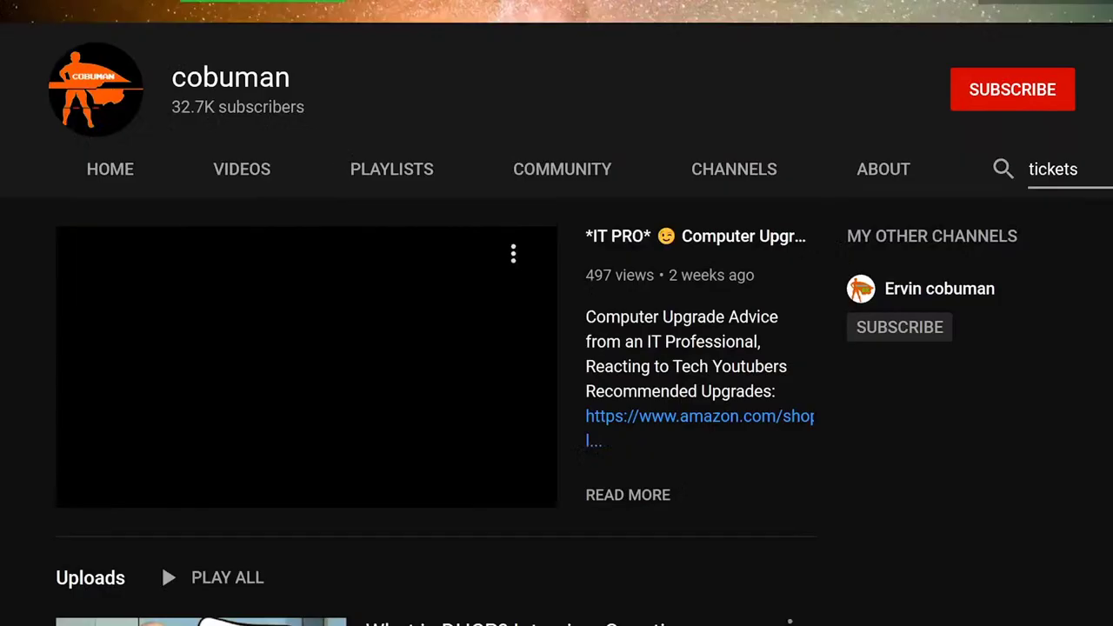
pyautogui.press('Return')
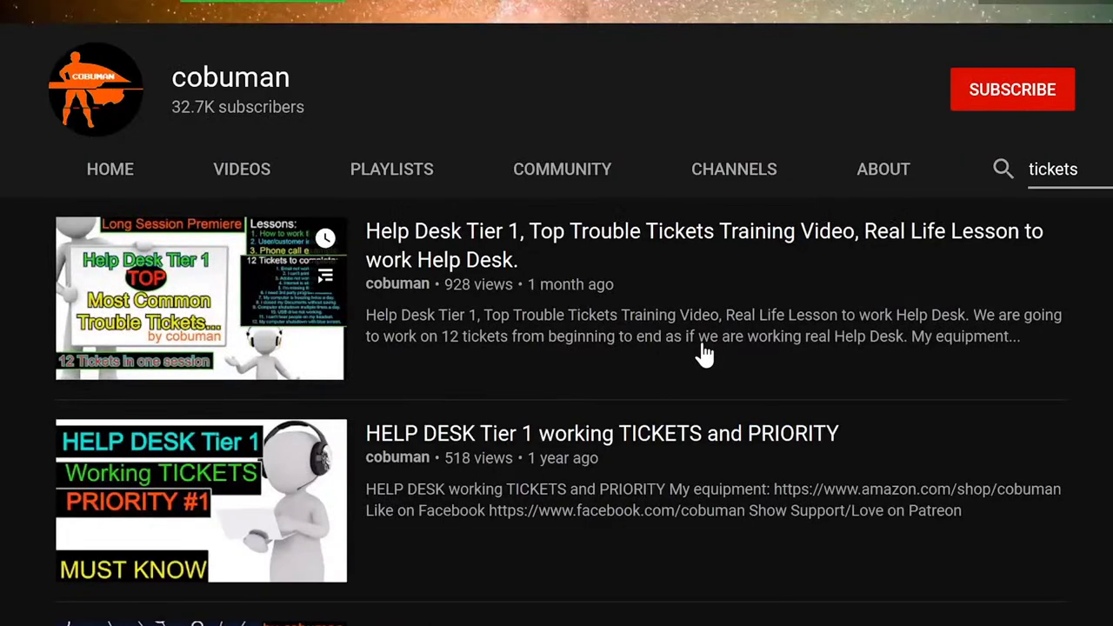
pyautogui.scroll(-2, 704, 352)
pyautogui.scroll(-10, 704, 352)
pyautogui.scroll(-10, 704, 352)
pyautogui.scroll(3, 704, 352)
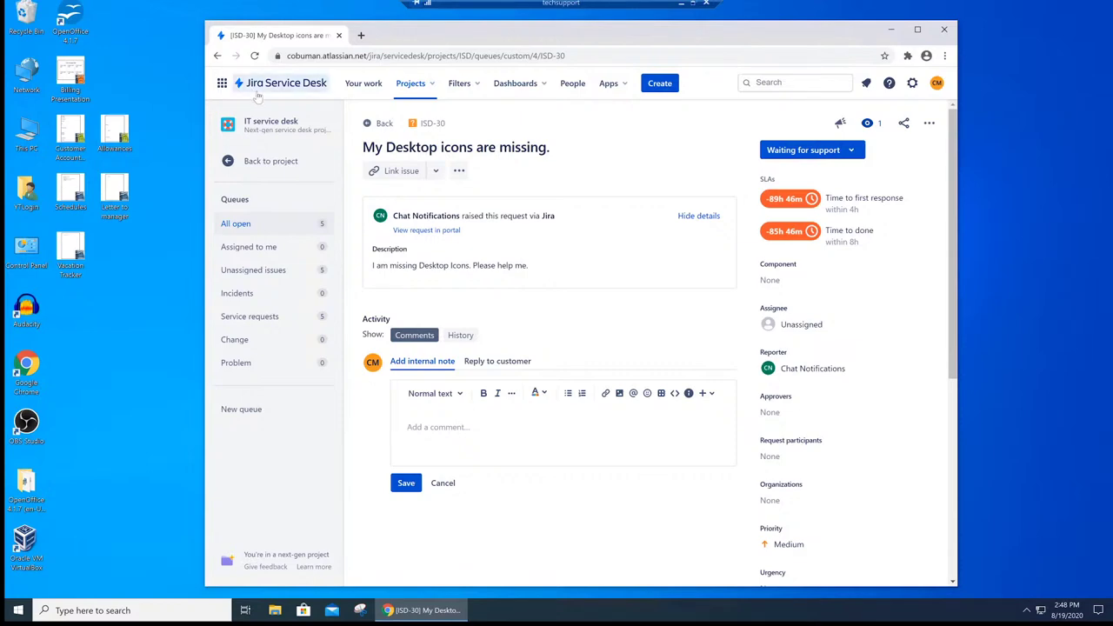
pyautogui.click(218, 55)
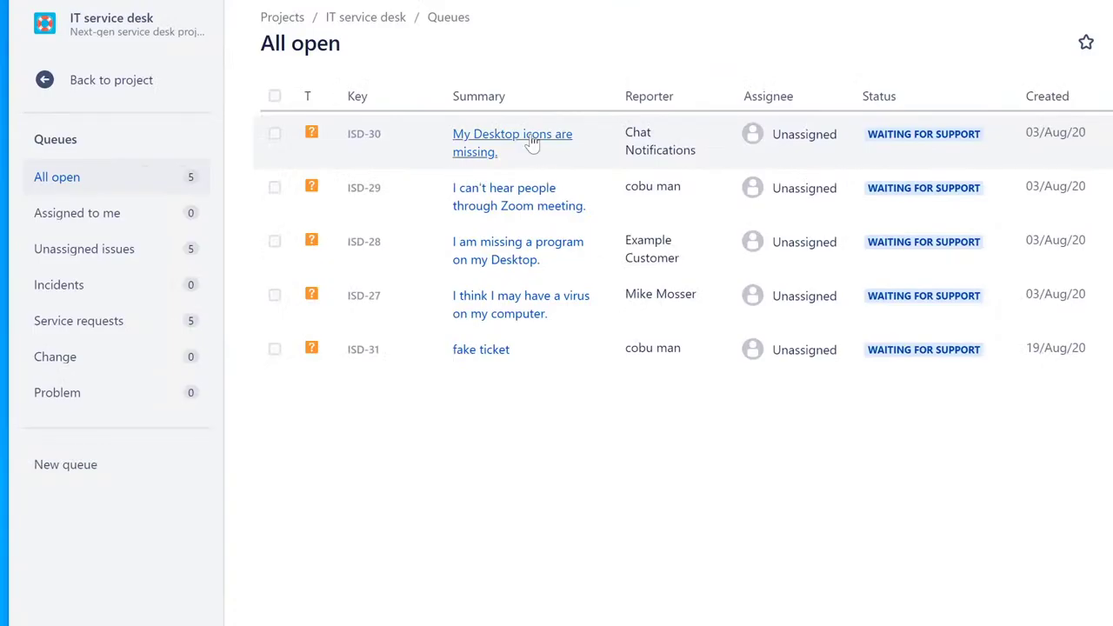
pyautogui.click(542, 202)
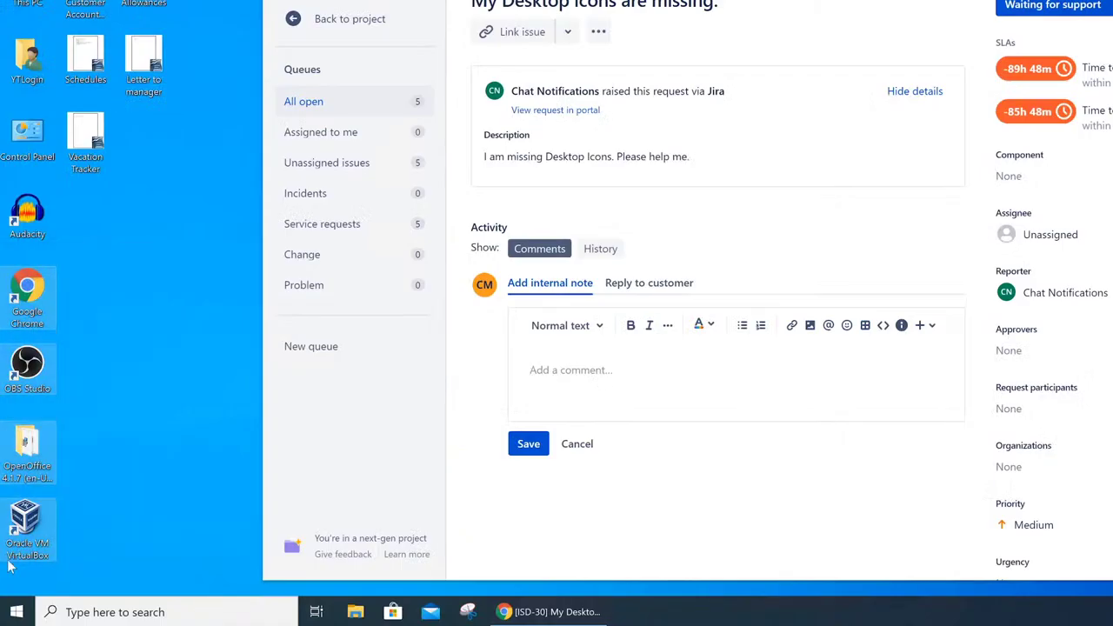
pyautogui.rightClick(49, 298)
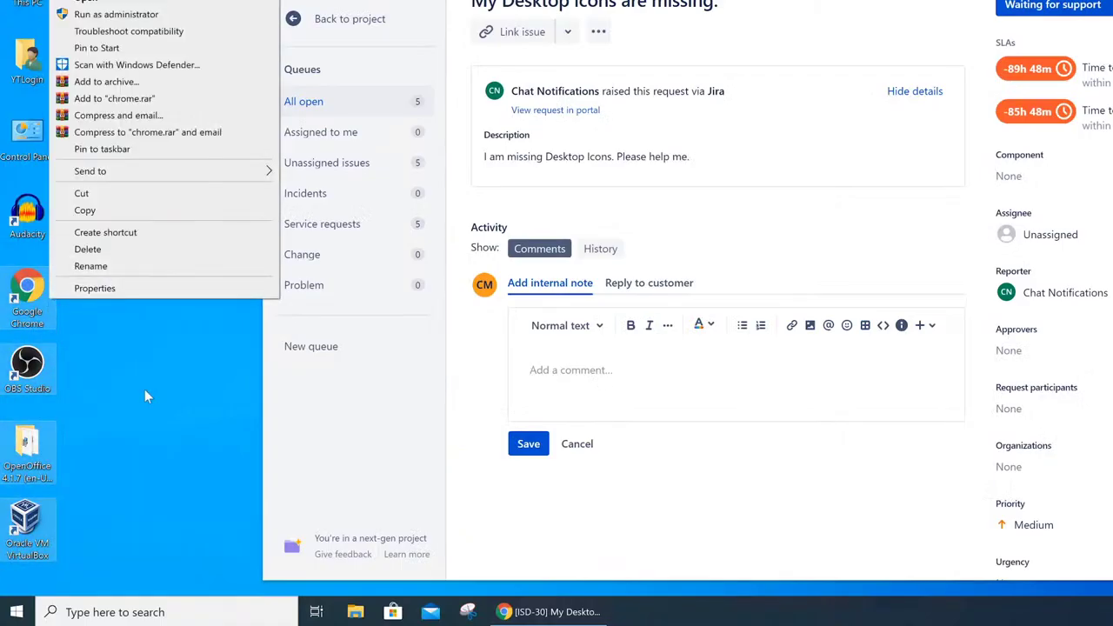
pyautogui.click(77, 337)
pyautogui.moveTo(94, 266); pyautogui.dragTo(3, 398)
pyautogui.moveTo(3, 532); pyautogui.dragTo(4, 557)
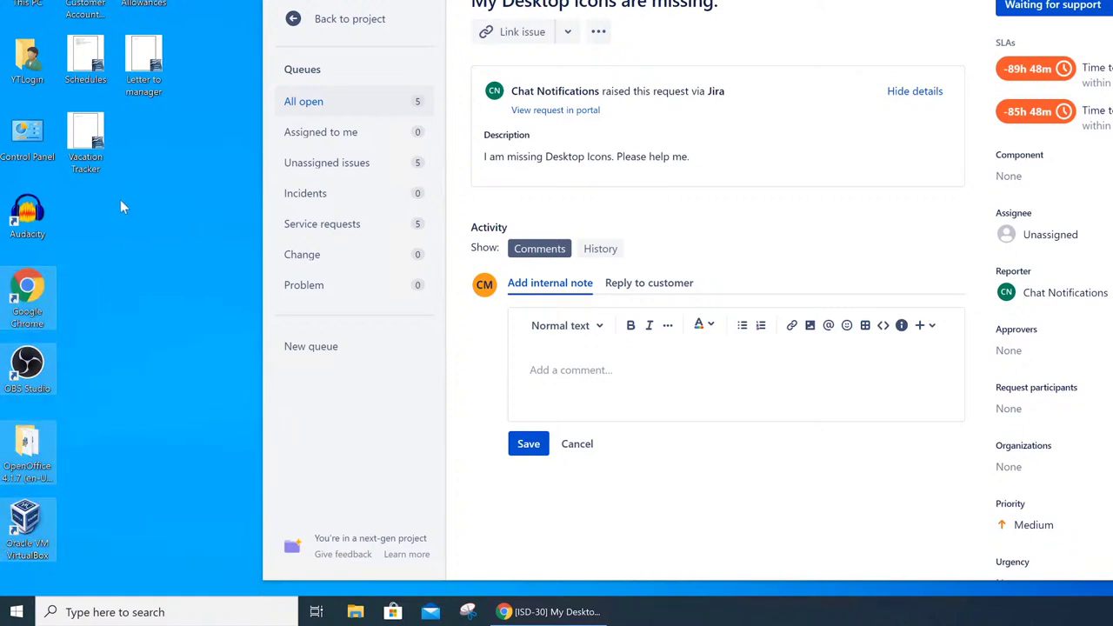
pyautogui.moveTo(26, 292); pyautogui.dragTo(13, 11)
pyautogui.click(136, 278)
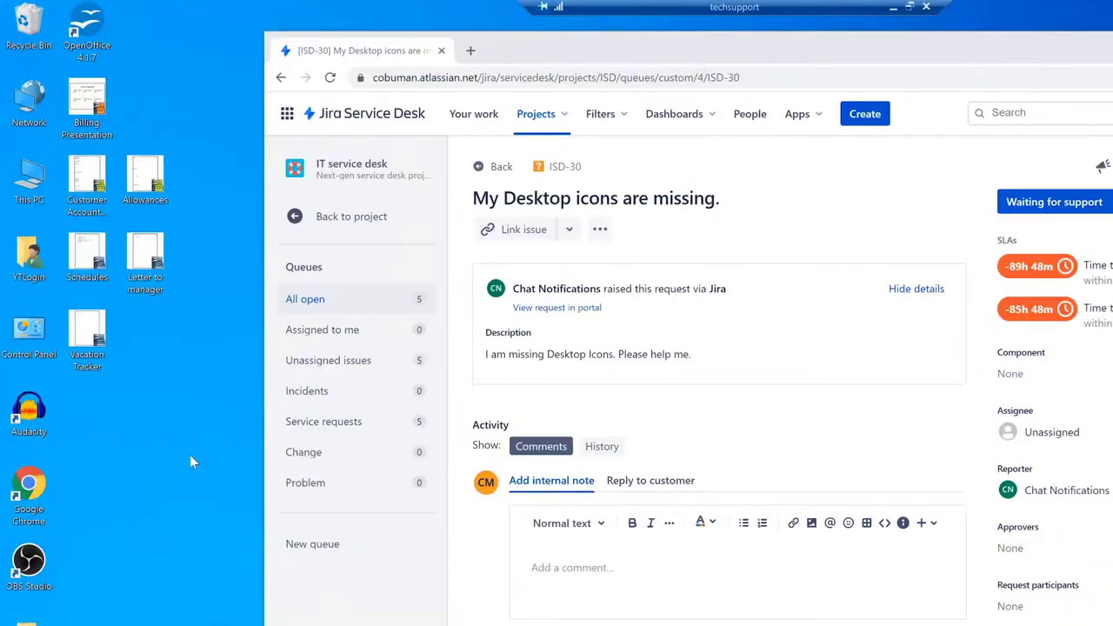
pyautogui.moveTo(823, 42)
pyautogui.mouseDown()
pyautogui.moveTo(837, 58)
pyautogui.moveTo(823, 31)
pyautogui.mouseUp()
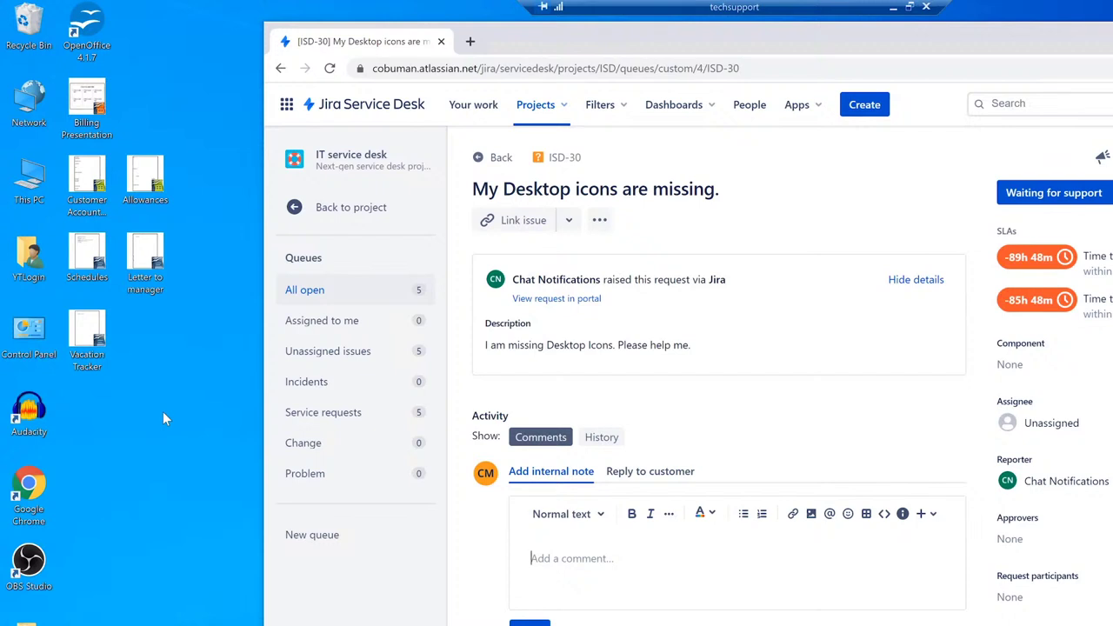
pyautogui.moveTo(205, 76); pyautogui.dragTo(127, 391)
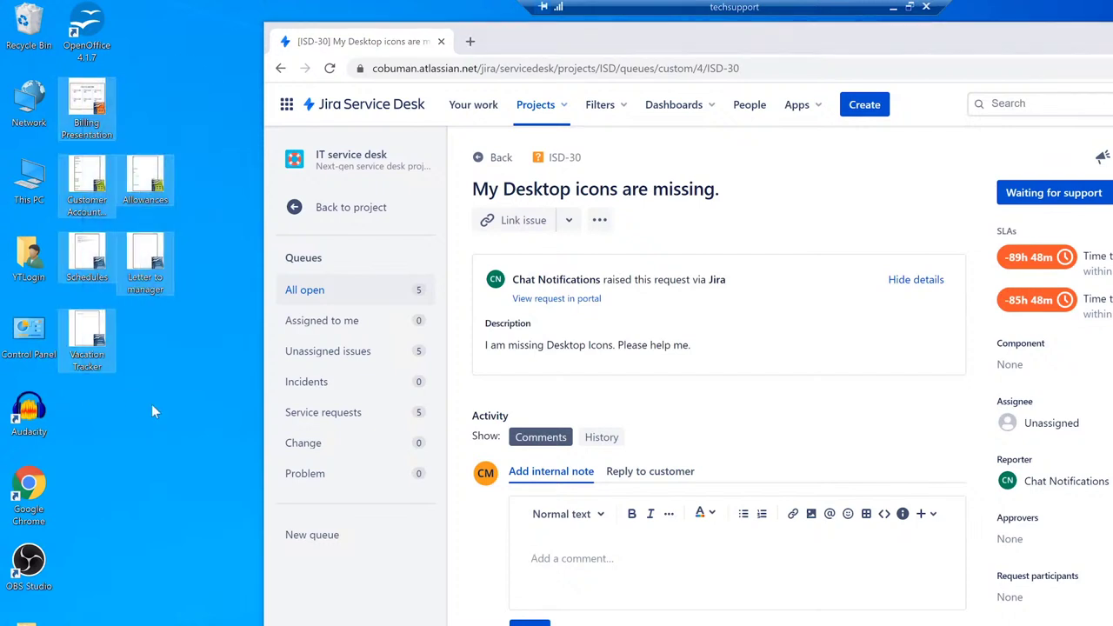
pyautogui.click(196, 406)
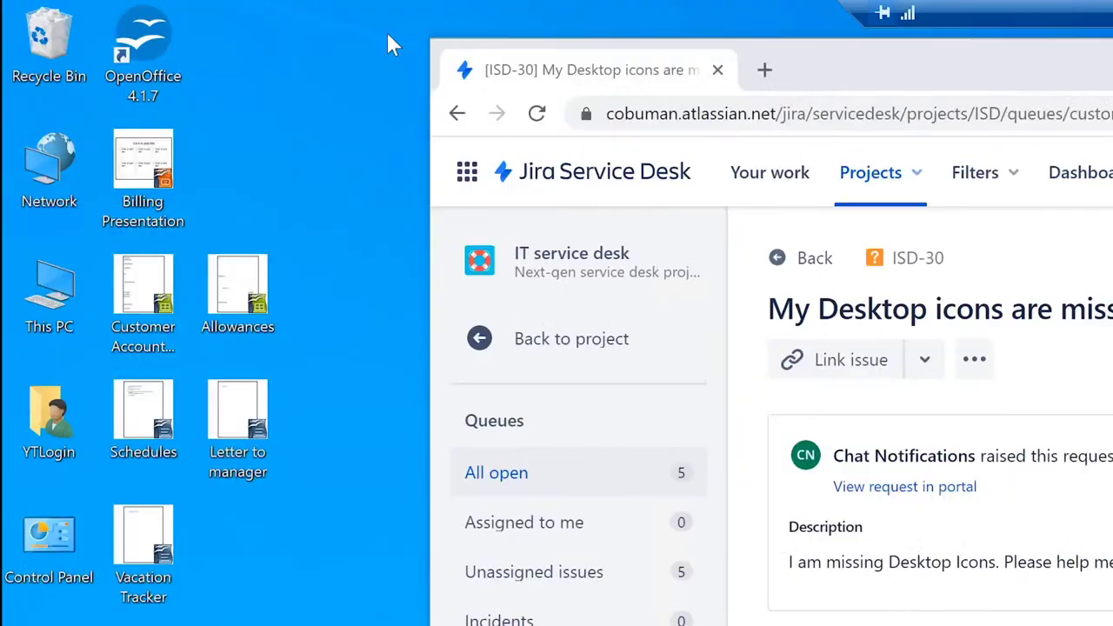
pyautogui.moveTo(237, 25); pyautogui.dragTo(133, 352)
pyautogui.moveTo(216, 567); pyautogui.dragTo(156, 617)
pyautogui.click(290, 596)
pyautogui.moveTo(373, 140); pyautogui.dragTo(122, 621)
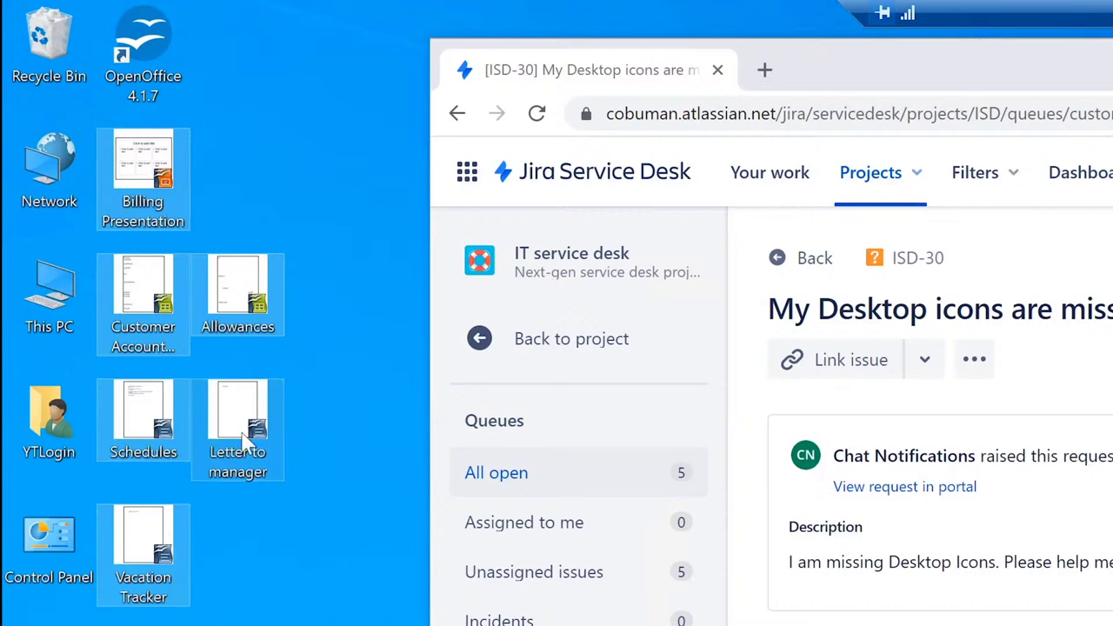
pyautogui.moveTo(243, 442)
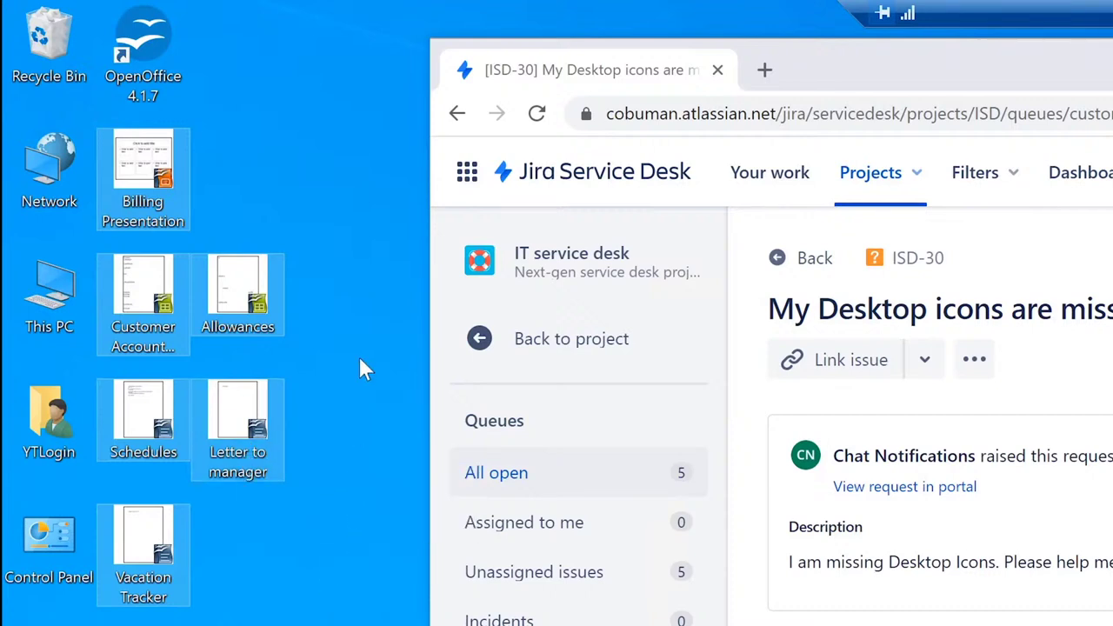
pyautogui.click(380, 320)
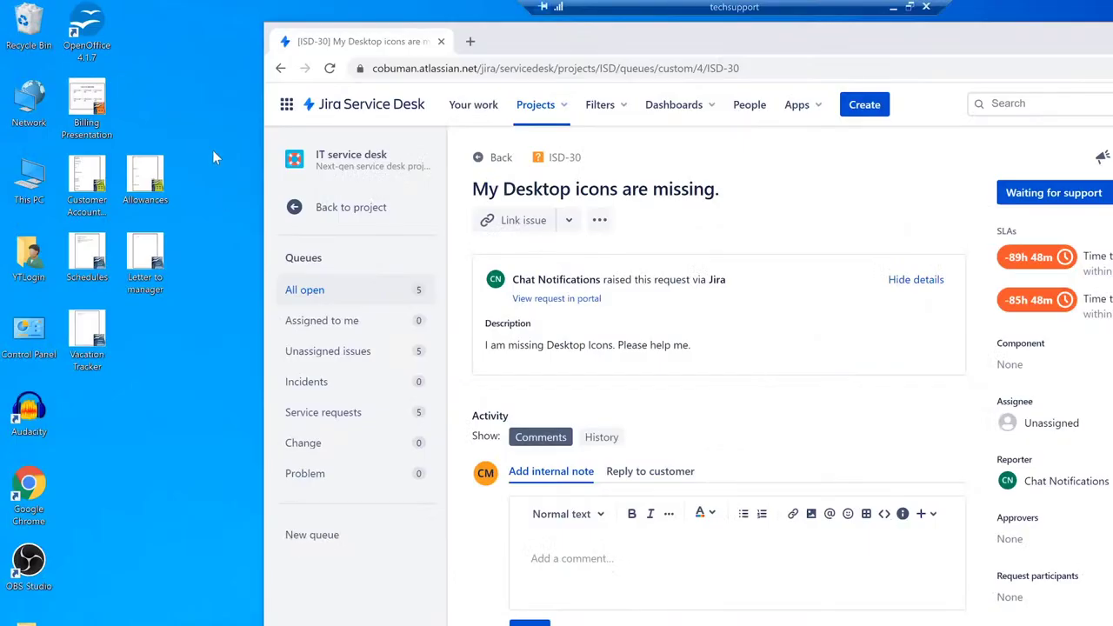
# Step: Return to the All open queue, open ticket ISD-29 about Zoom audio, and expand the hidden tray icons
pyautogui.moveTo(243, 95); pyautogui.dragTo(79, 398)
pyautogui.click(280, 68)
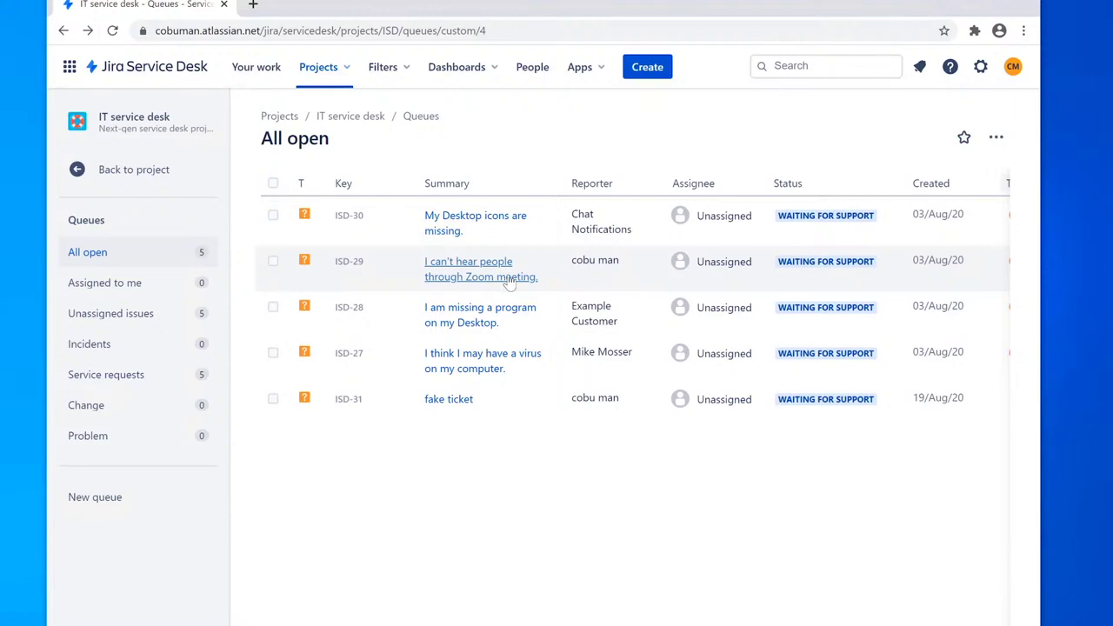
pyautogui.click(484, 276)
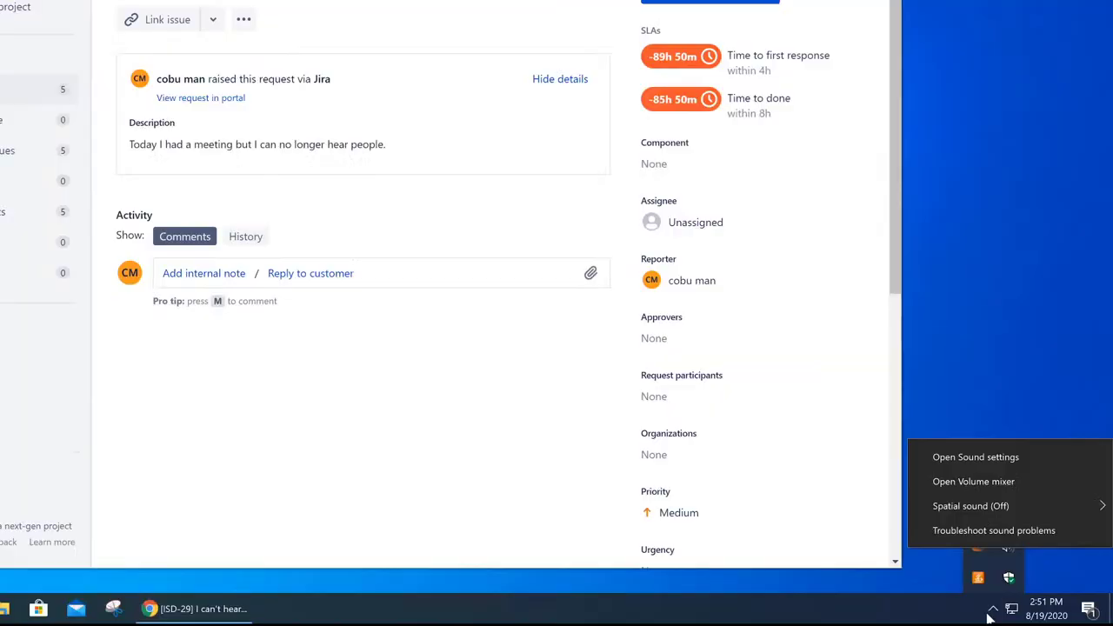
pyautogui.click(992, 609)
pyautogui.click(991, 611)
# Step: Open Windows Sound settings from the speaker tray icon and review the output device list
pyautogui.rightClick(1006, 550)
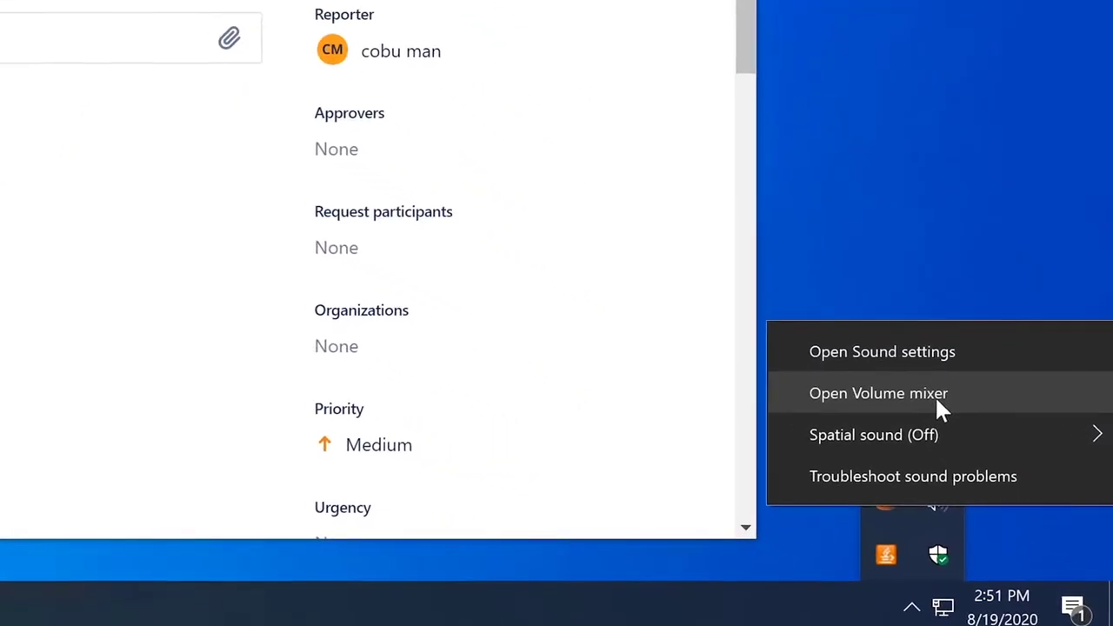
pyautogui.click(935, 352)
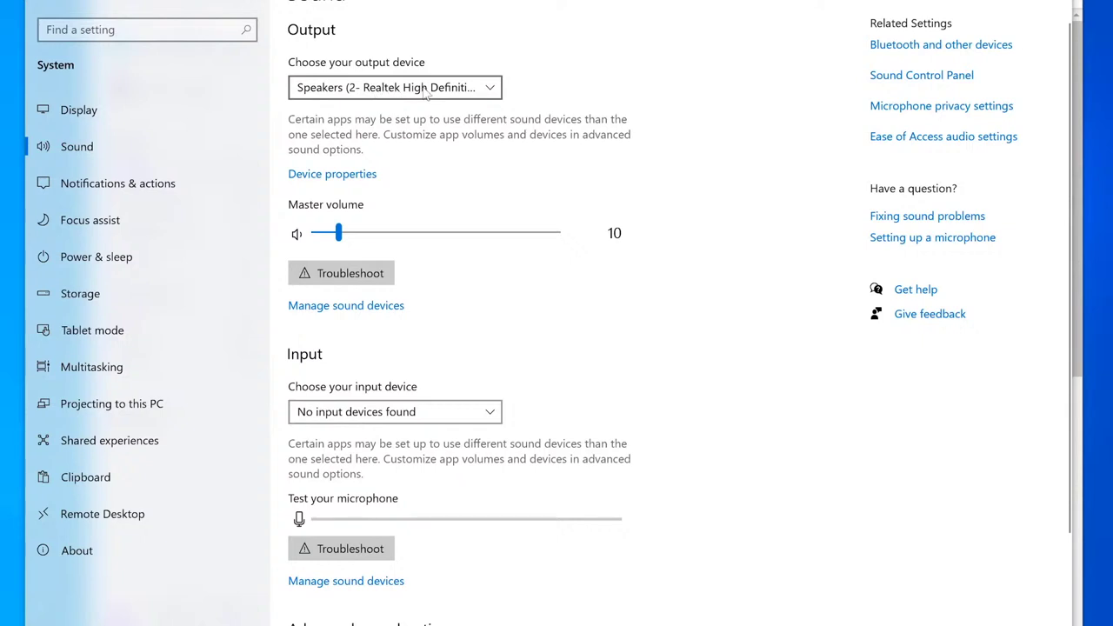
pyautogui.click(426, 90)
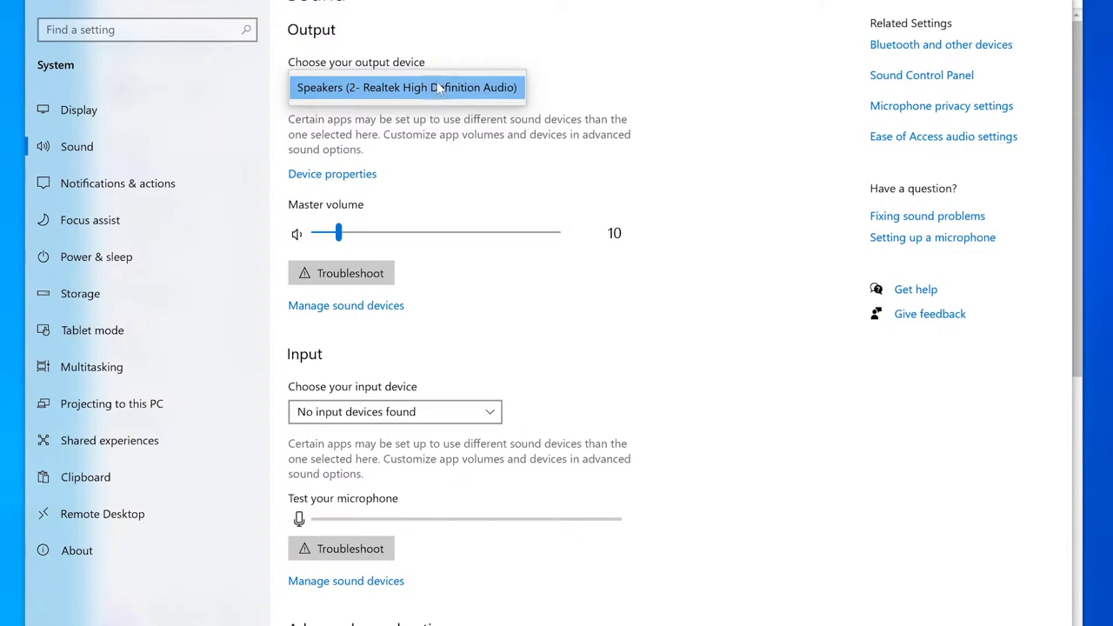
pyautogui.click(458, 129)
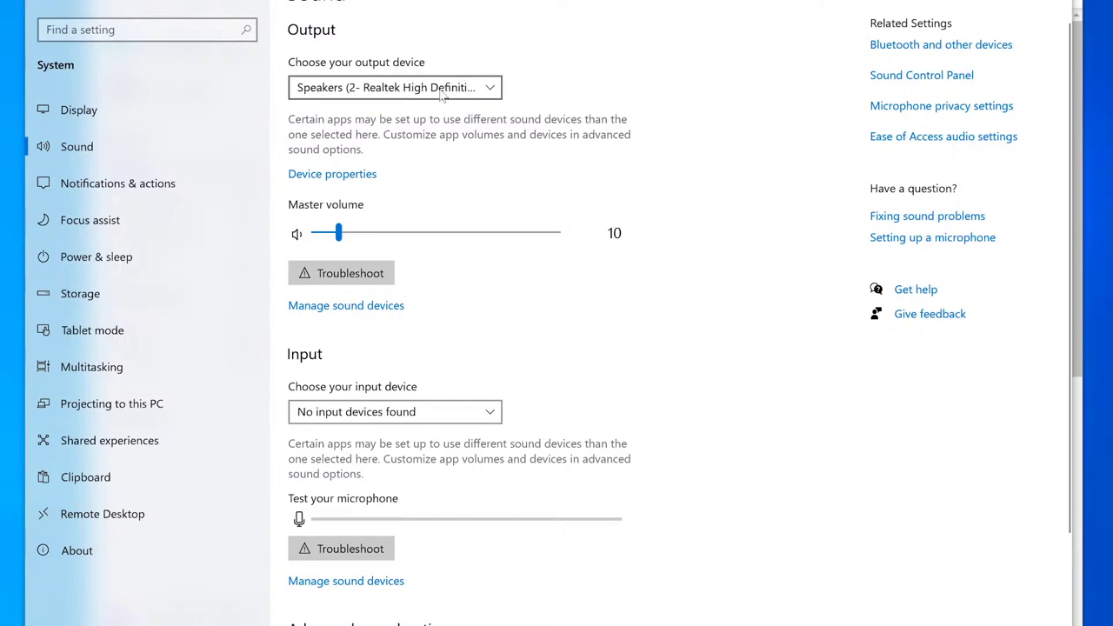
pyautogui.click(442, 91)
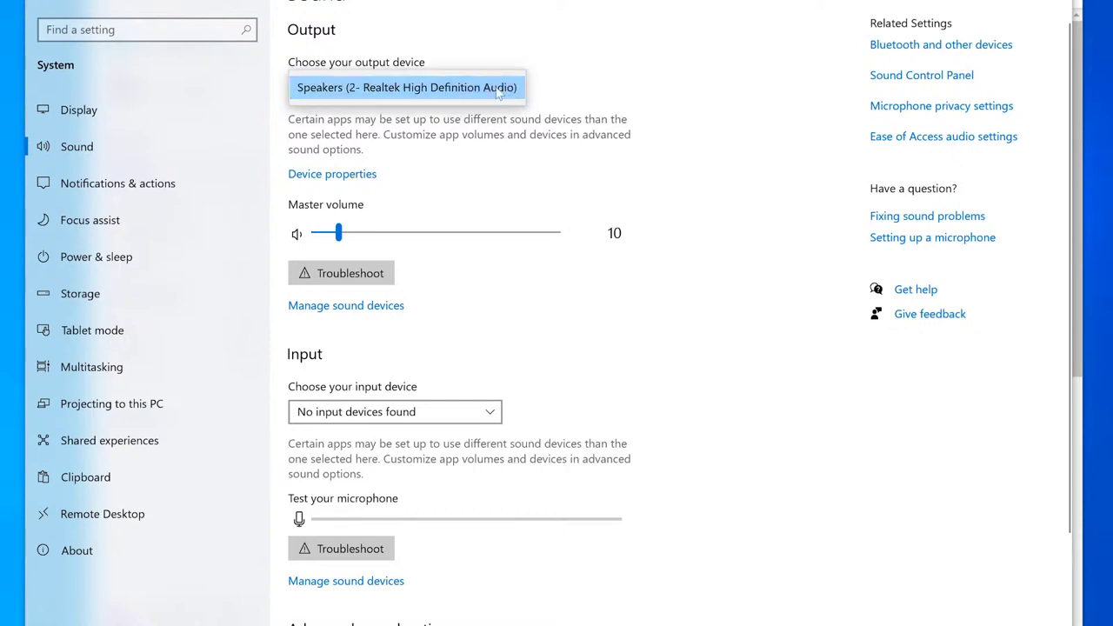
pyautogui.click(445, 122)
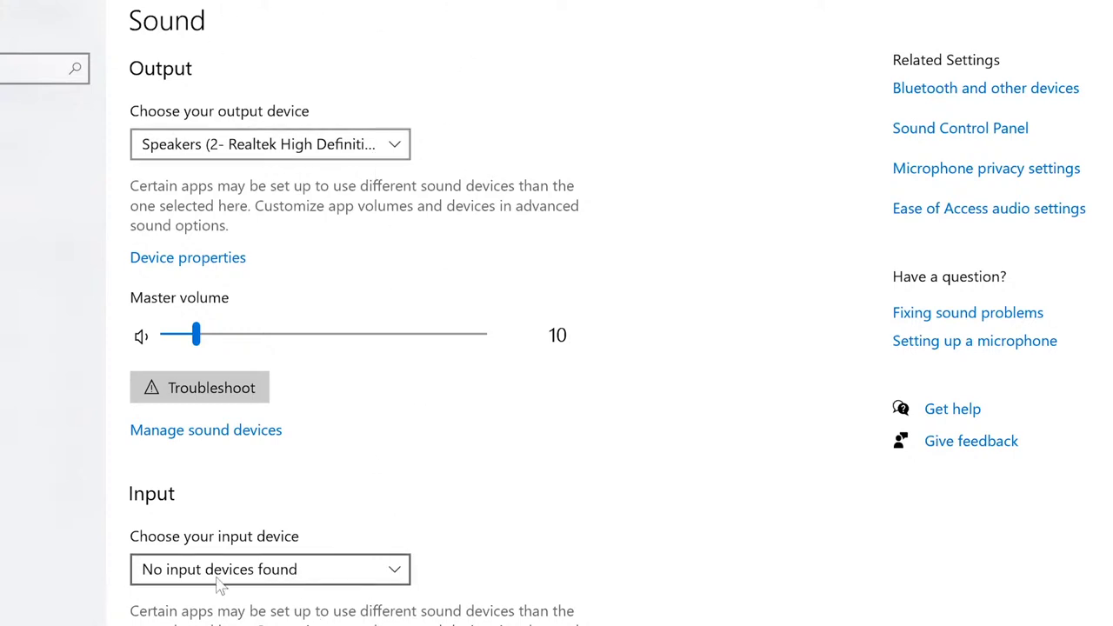
# Step: Check the input device list, which shows no input devices available
pyautogui.click(274, 567)
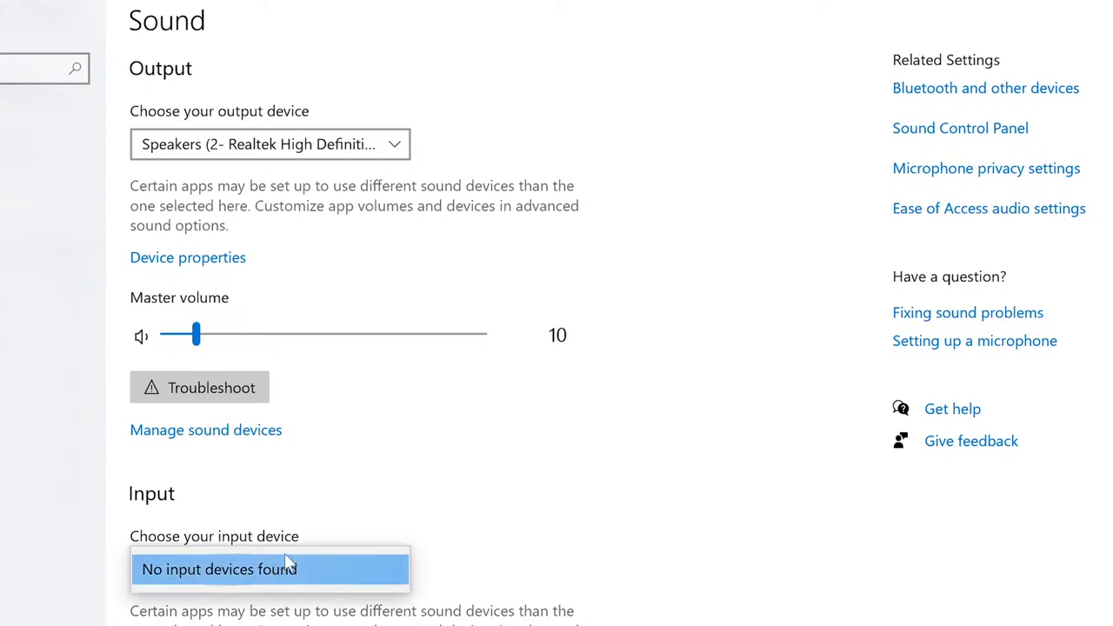
pyautogui.click(269, 619)
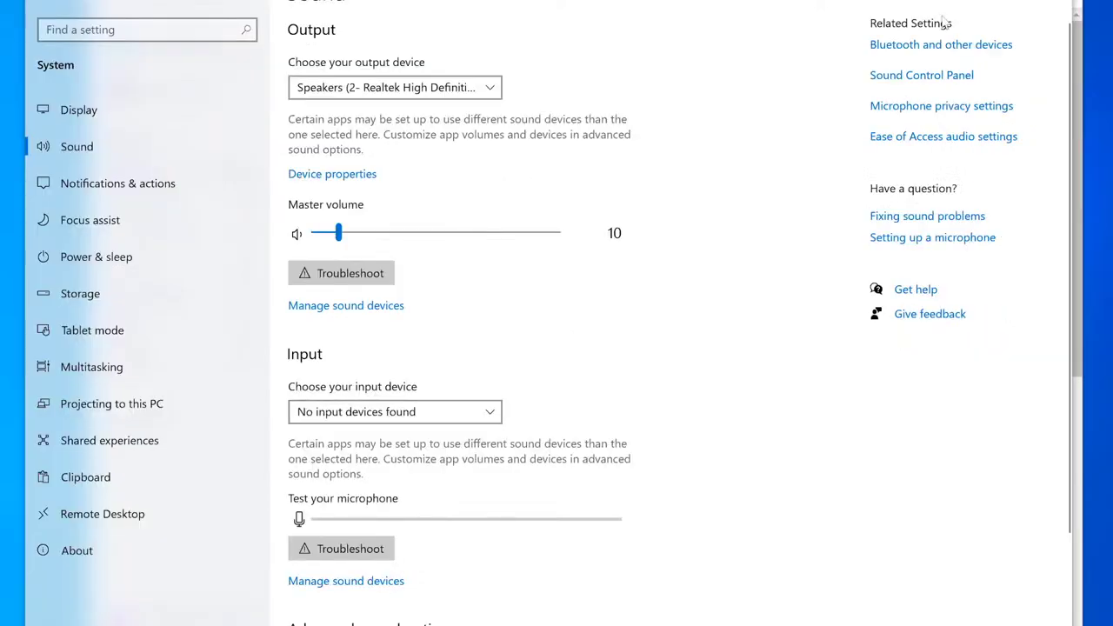
pyautogui.click(928, 76)
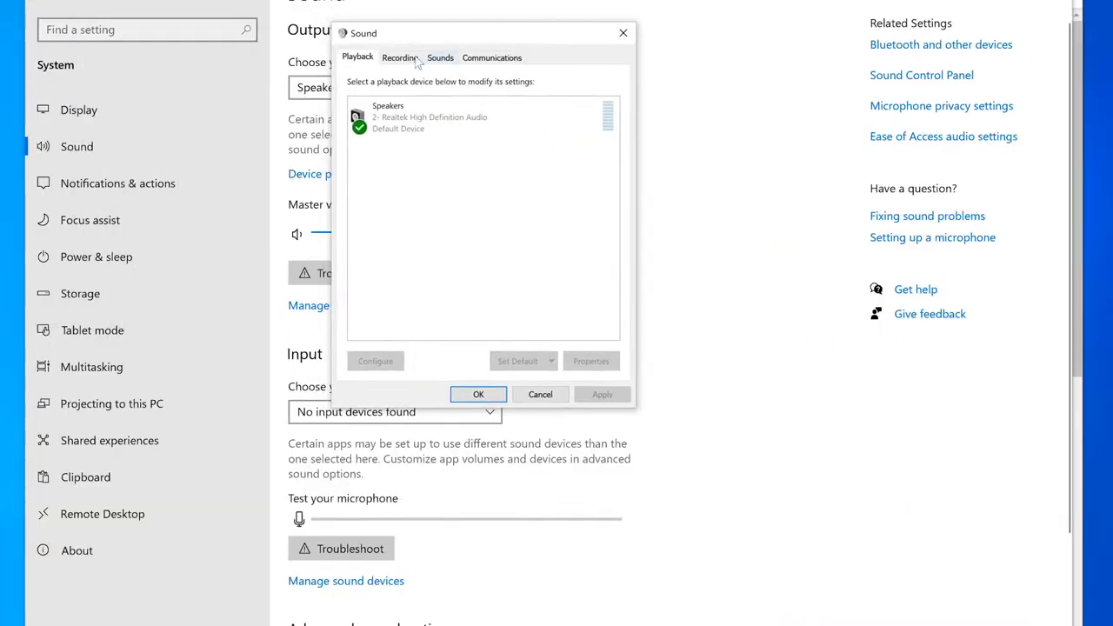
# Step: Review the Playback tab devices, selecting the Realtek speakers and then clearing the selection
pyautogui.click(382, 116)
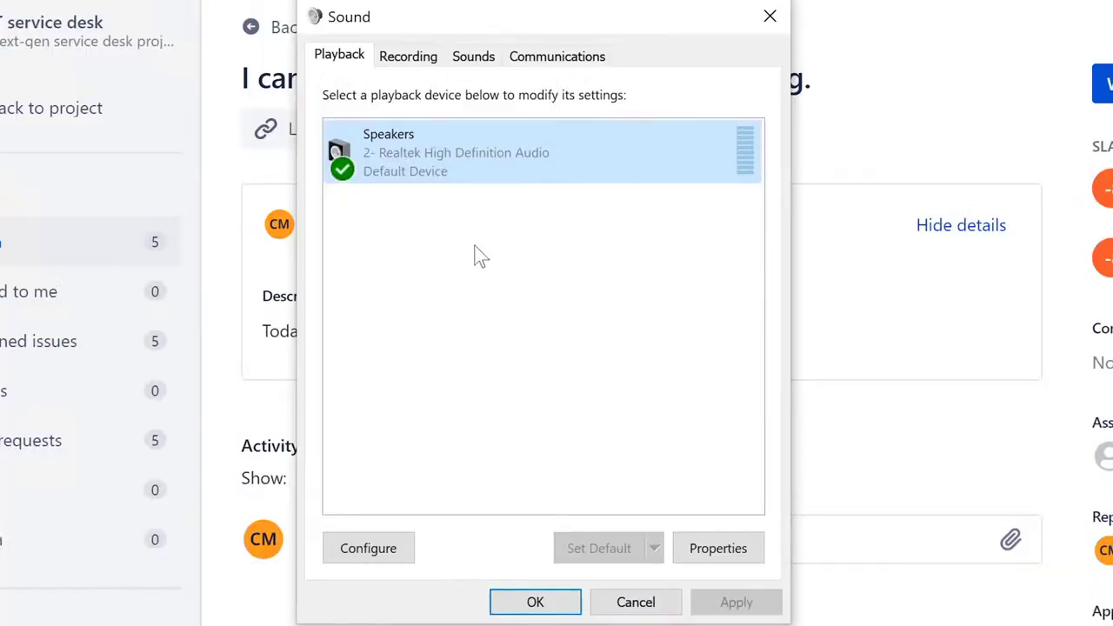
pyautogui.click(443, 176)
pyautogui.click(415, 119)
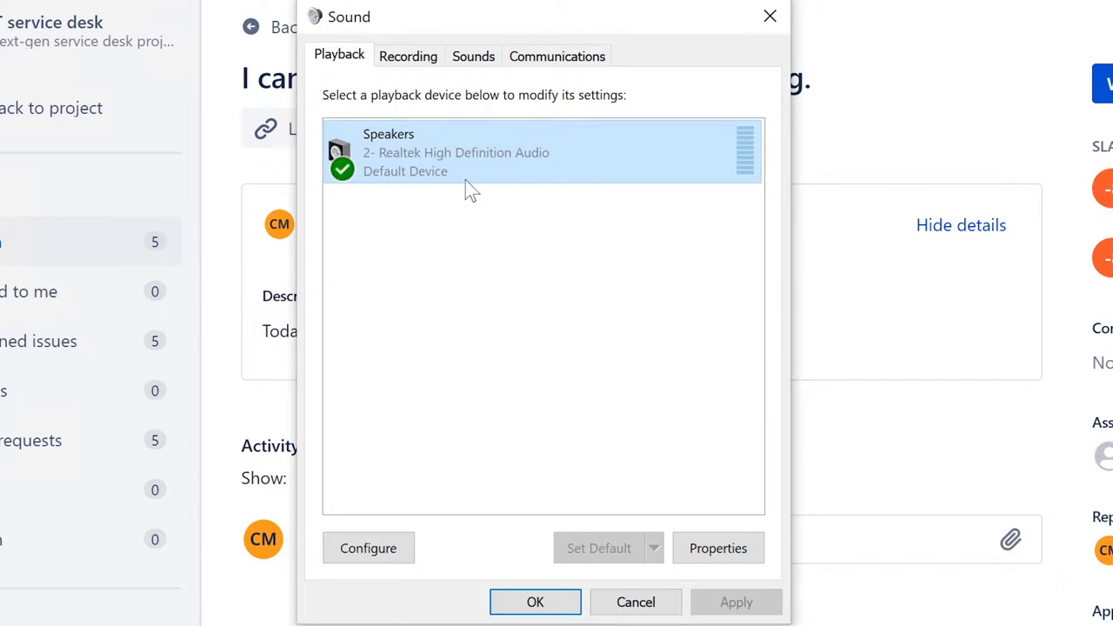
pyautogui.click(440, 260)
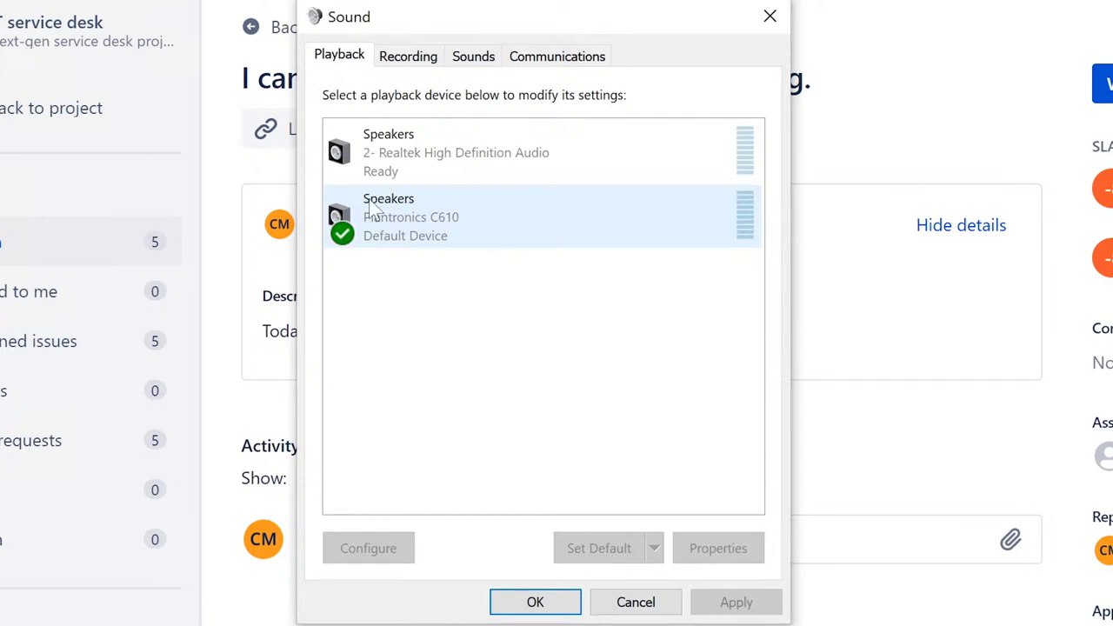
# Step: Make the Realtek speakers the default device and default communications device
pyautogui.click(393, 230)
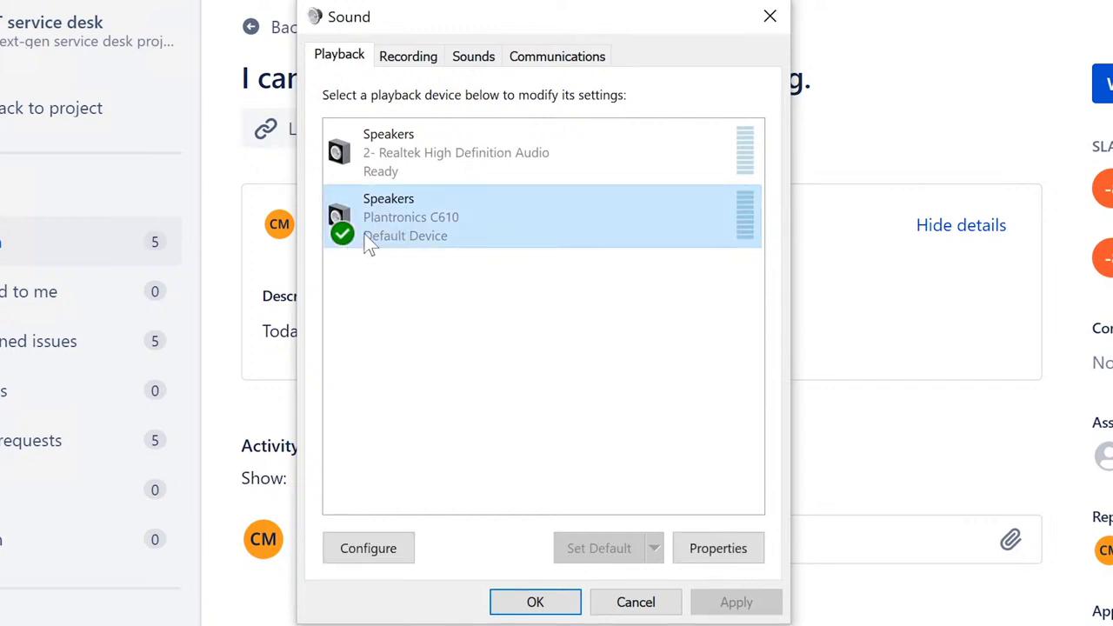
pyautogui.click(468, 168)
pyautogui.rightClick(470, 165)
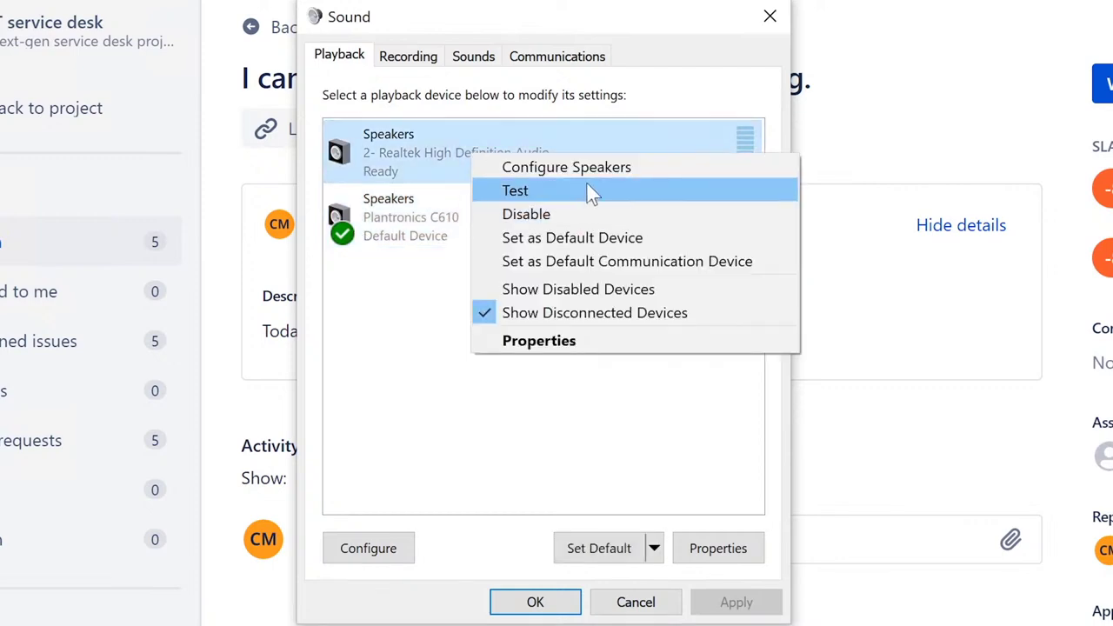
pyautogui.click(564, 244)
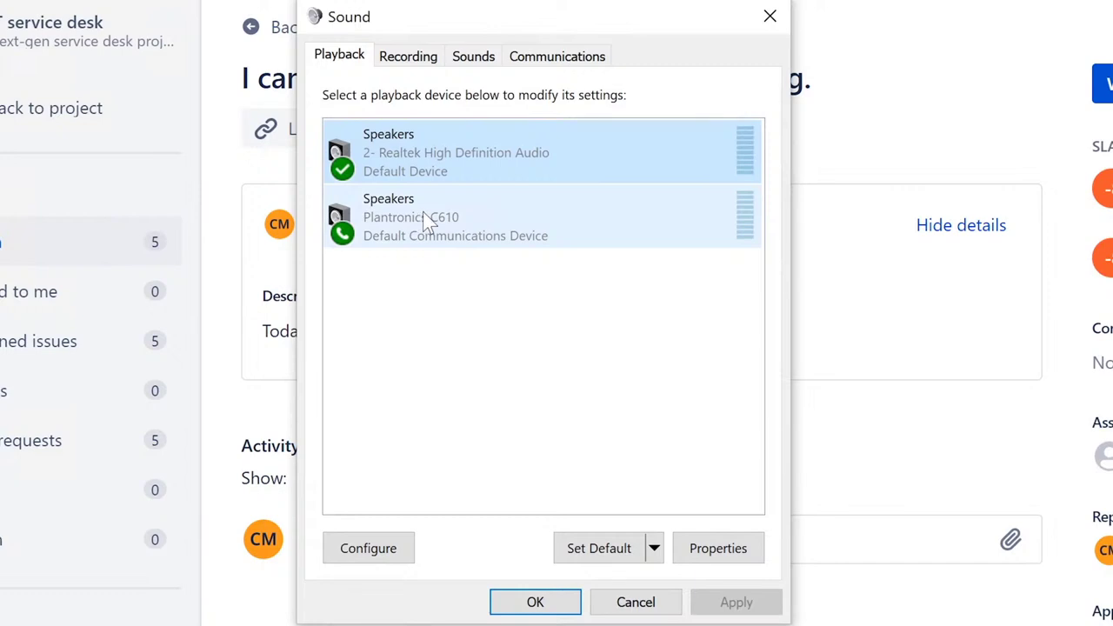
pyautogui.rightClick(470, 171)
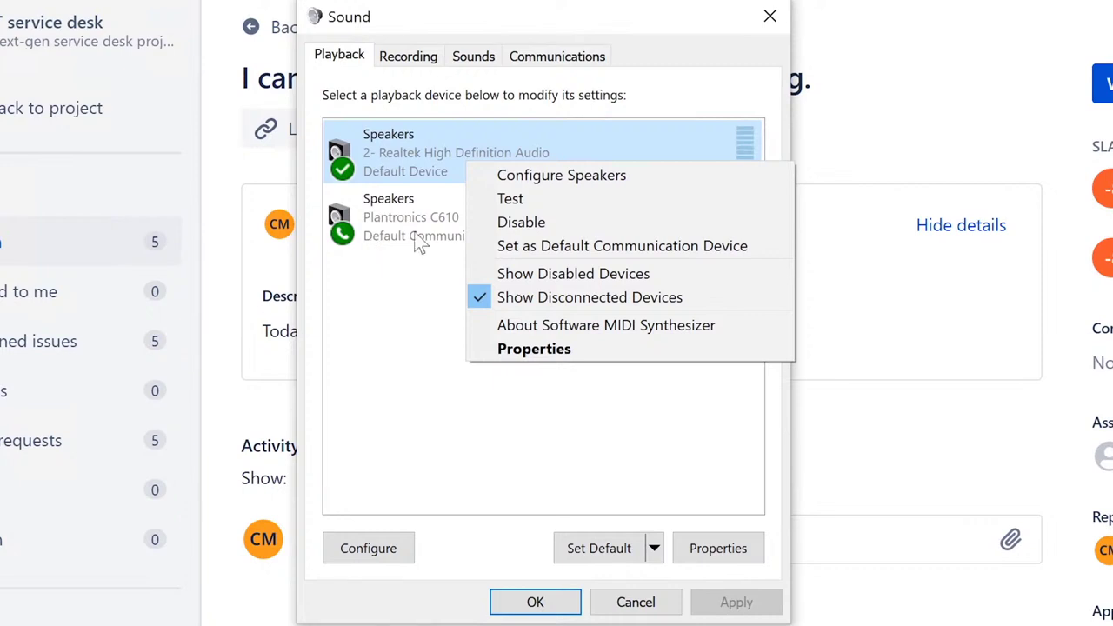
pyautogui.click(658, 247)
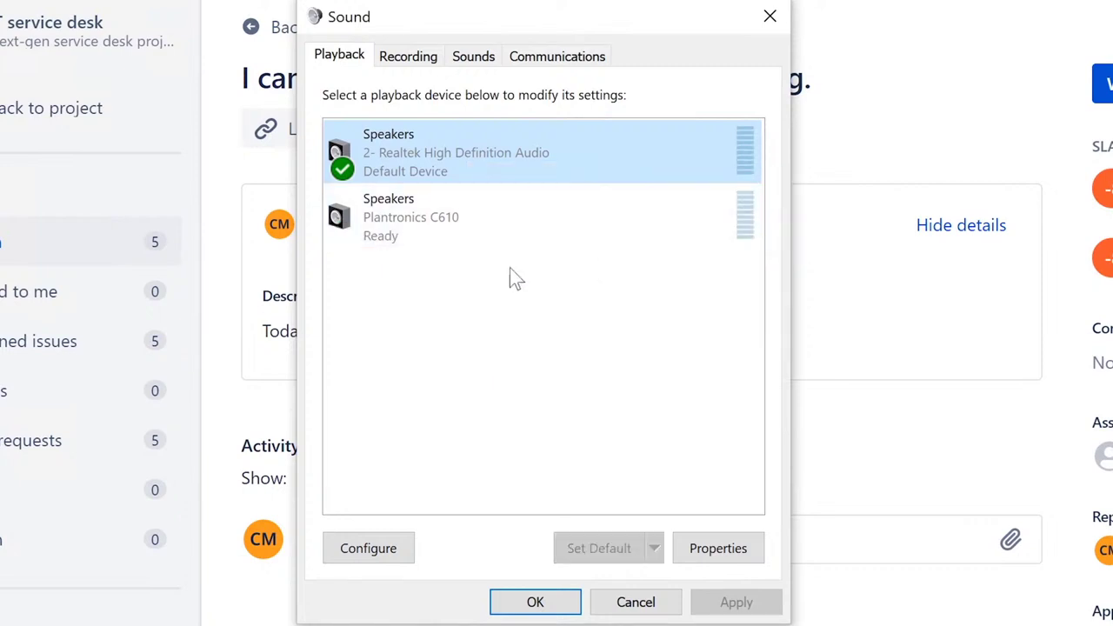
# Step: Make the Plantronics C610 the default device and default communications device
pyautogui.click(470, 228)
pyautogui.rightClick(475, 219)
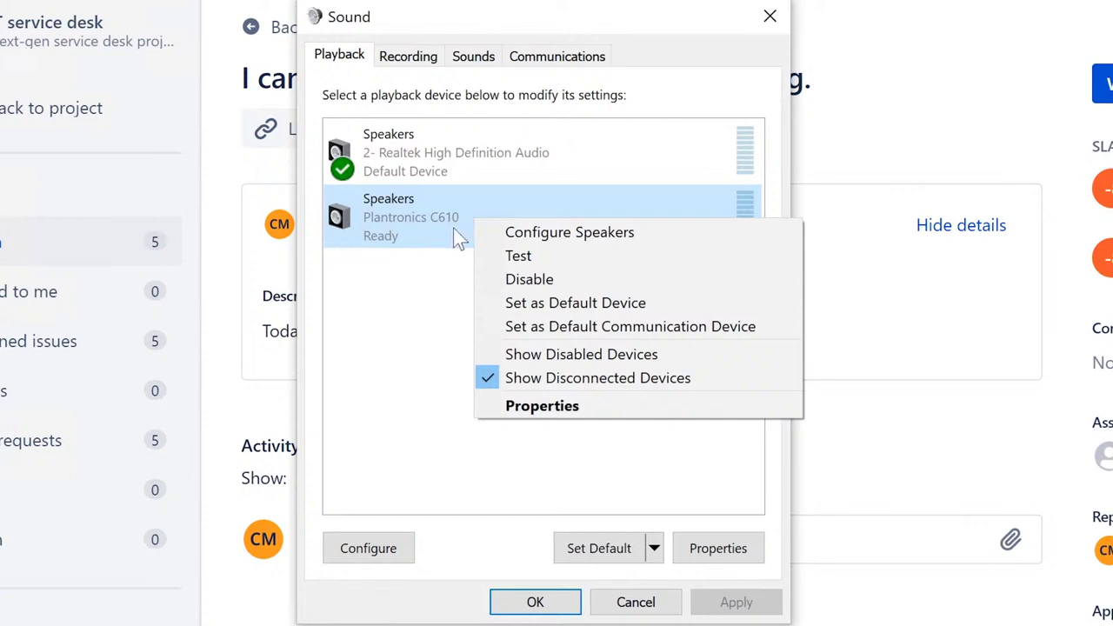
pyautogui.click(632, 306)
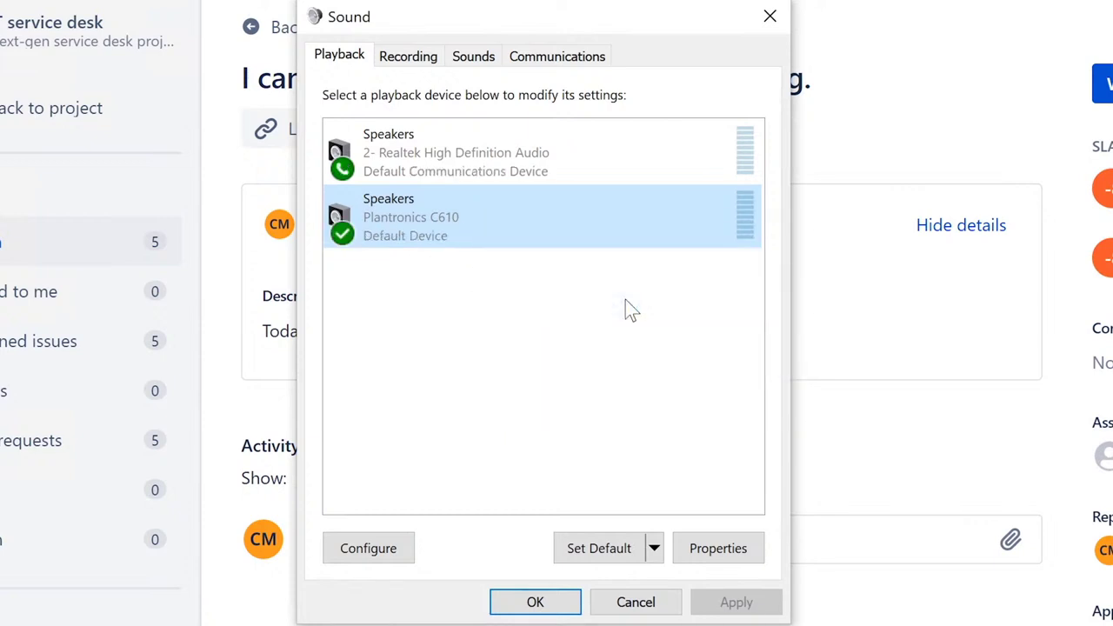
pyautogui.click(475, 158)
pyautogui.click(409, 229)
pyautogui.rightClick(409, 226)
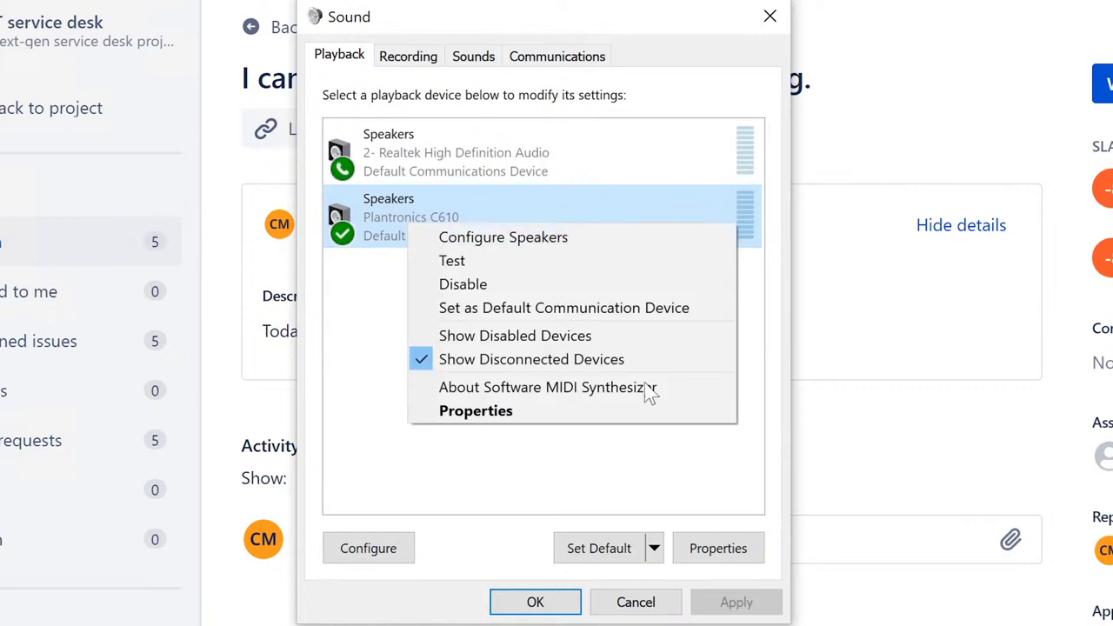
pyautogui.click(570, 308)
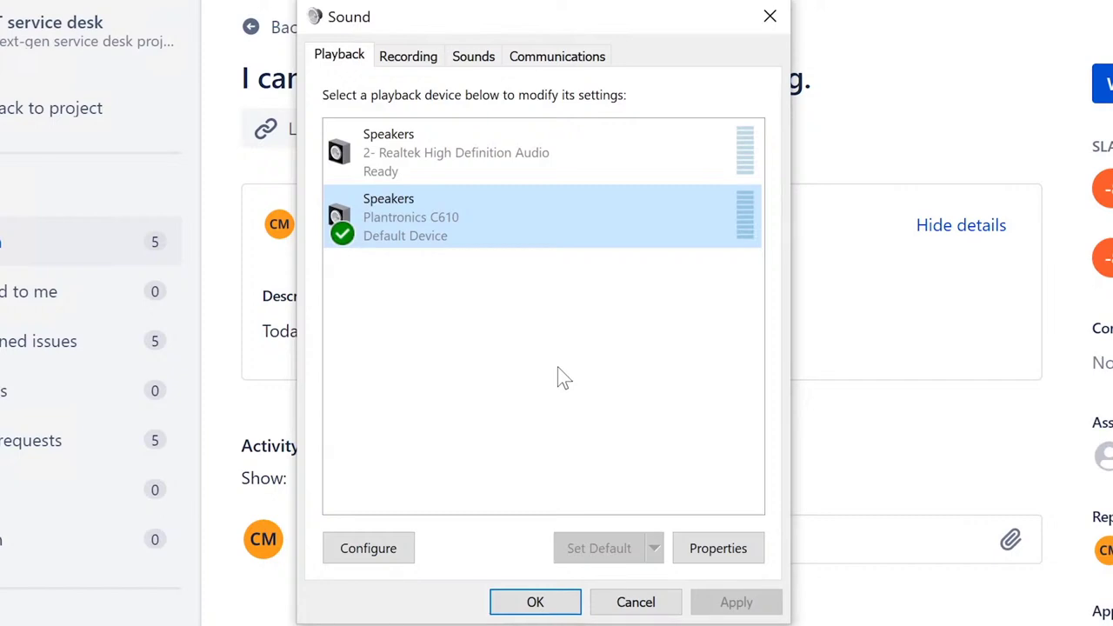
# Step: Check the Plantronics microphone on the Recording tab, return to Playback, and cancel the Sound dialog
pyautogui.click(413, 55)
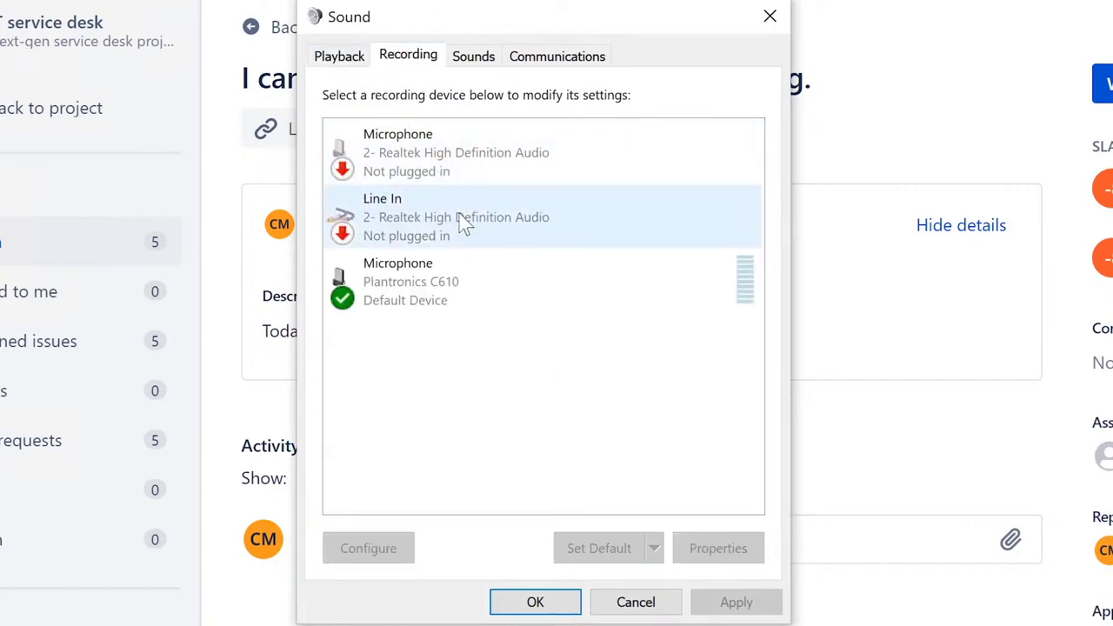
pyautogui.click(457, 296)
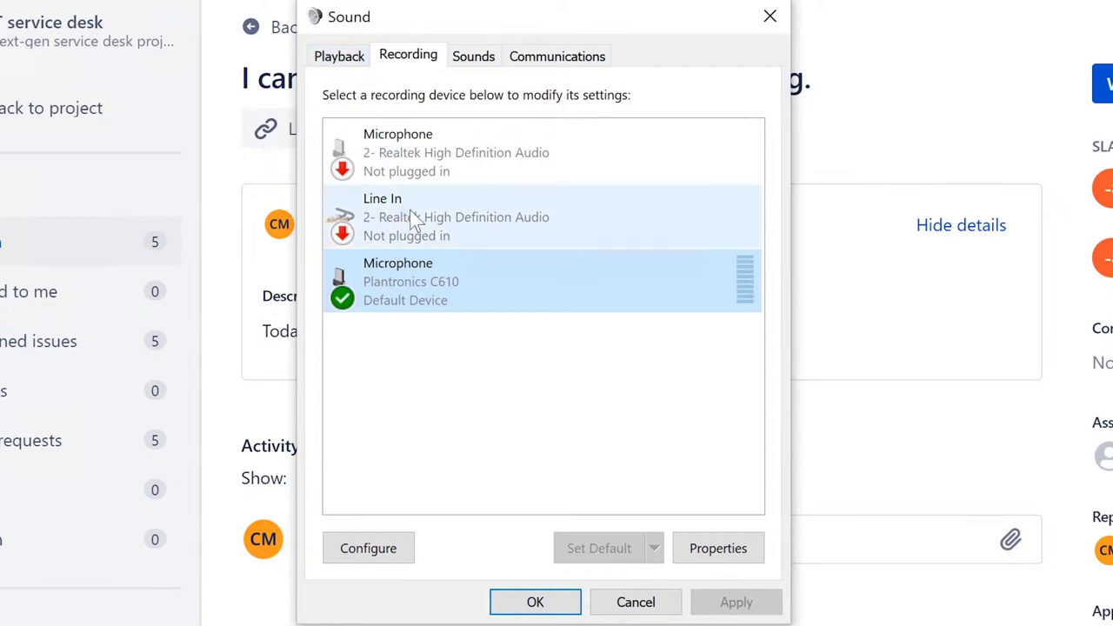
pyautogui.click(352, 60)
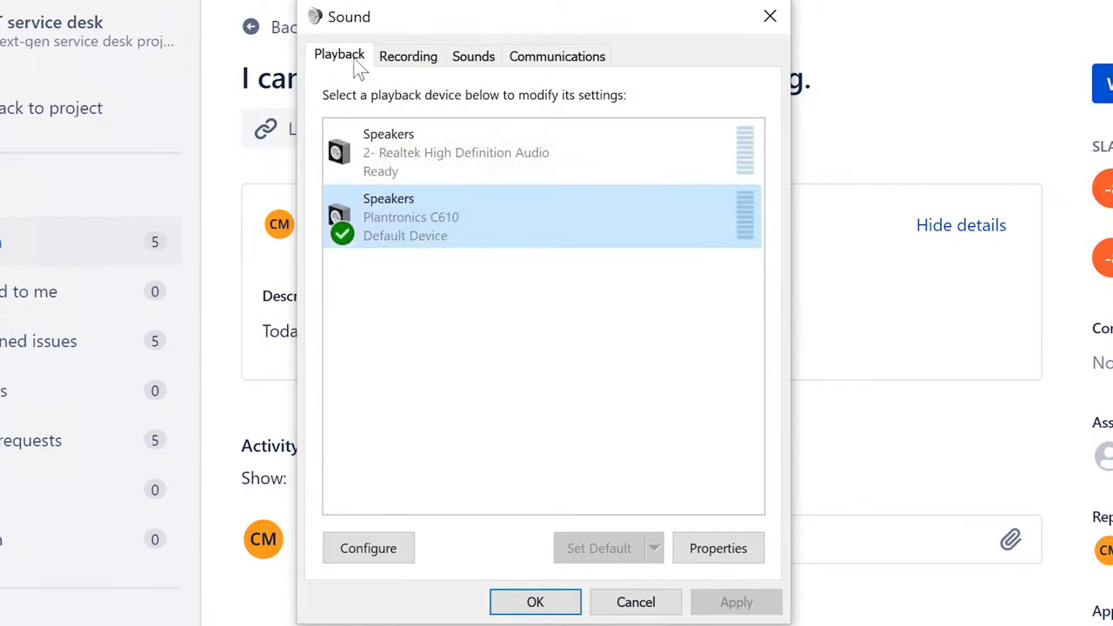
pyautogui.click(582, 401)
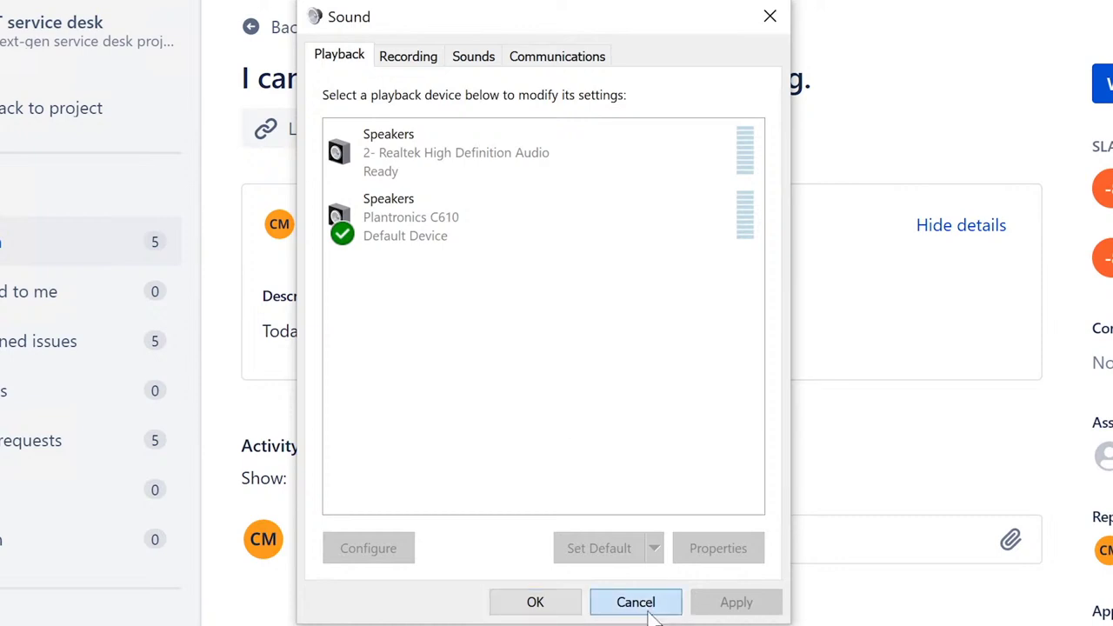
pyautogui.click(649, 608)
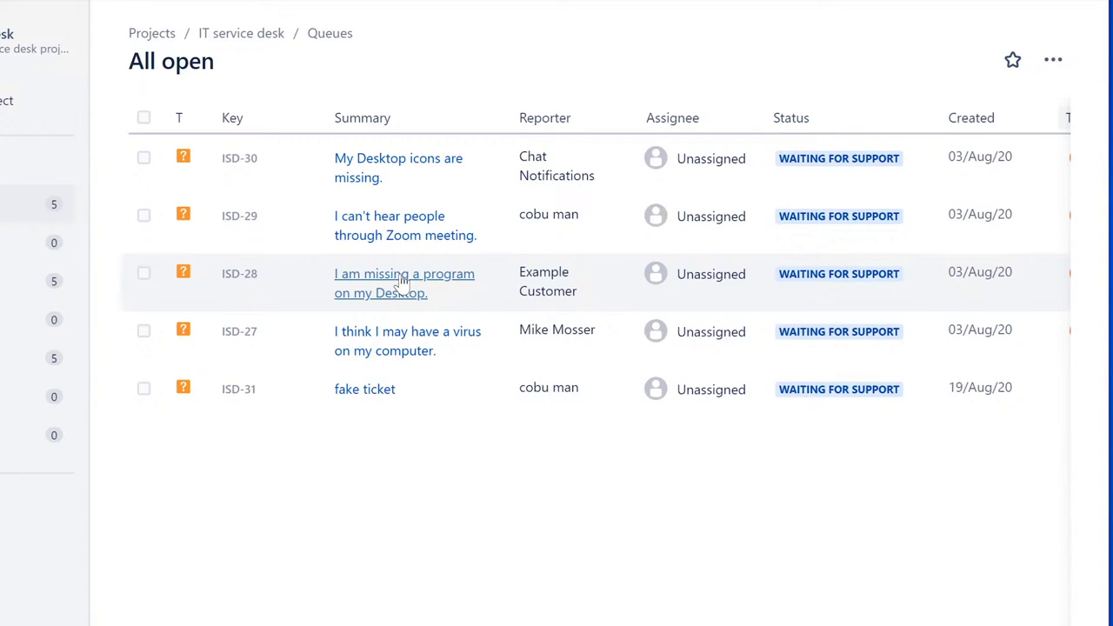
# Step: Open ticket ISD-28 from the All open queue
pyautogui.click(405, 280)
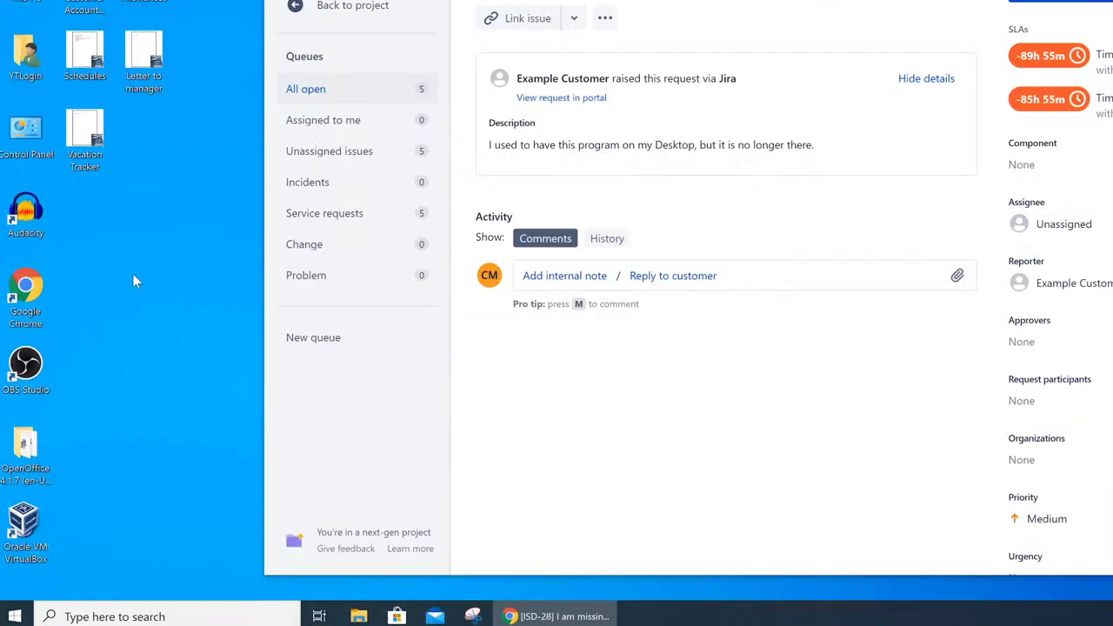
pyautogui.moveTo(44, 297); pyautogui.dragTo(140, 239)
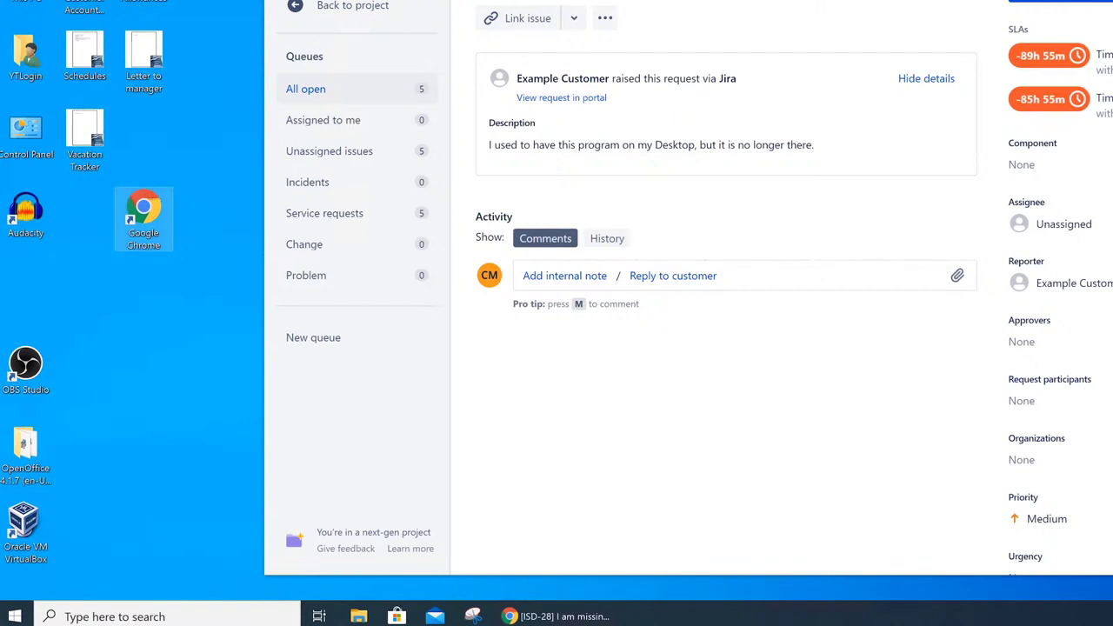
pyautogui.click(15, 616)
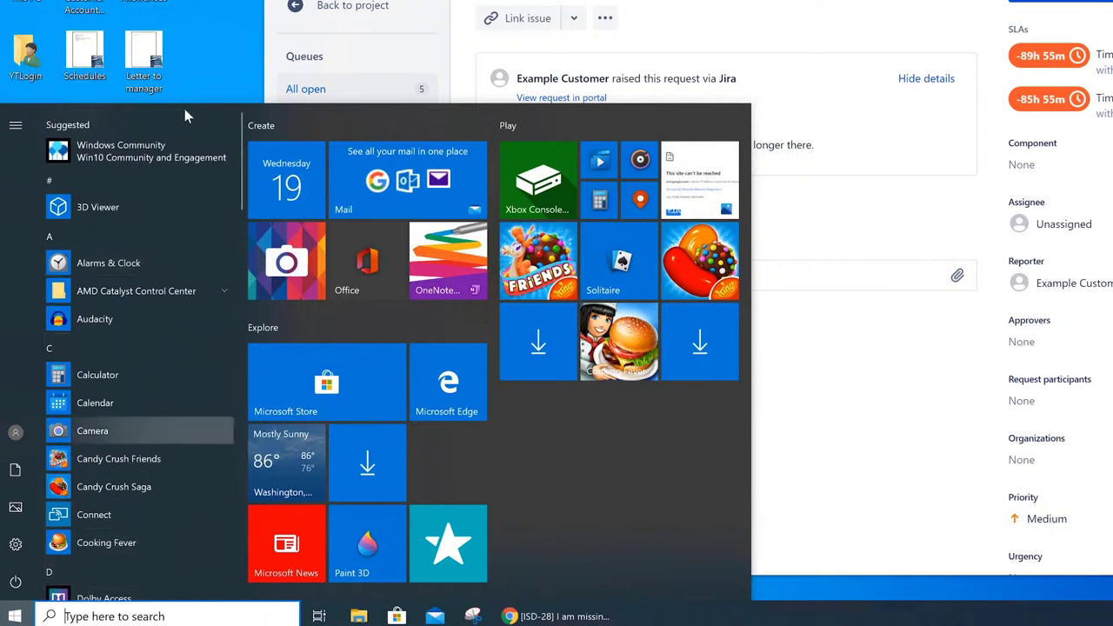
pyautogui.click(619, 81)
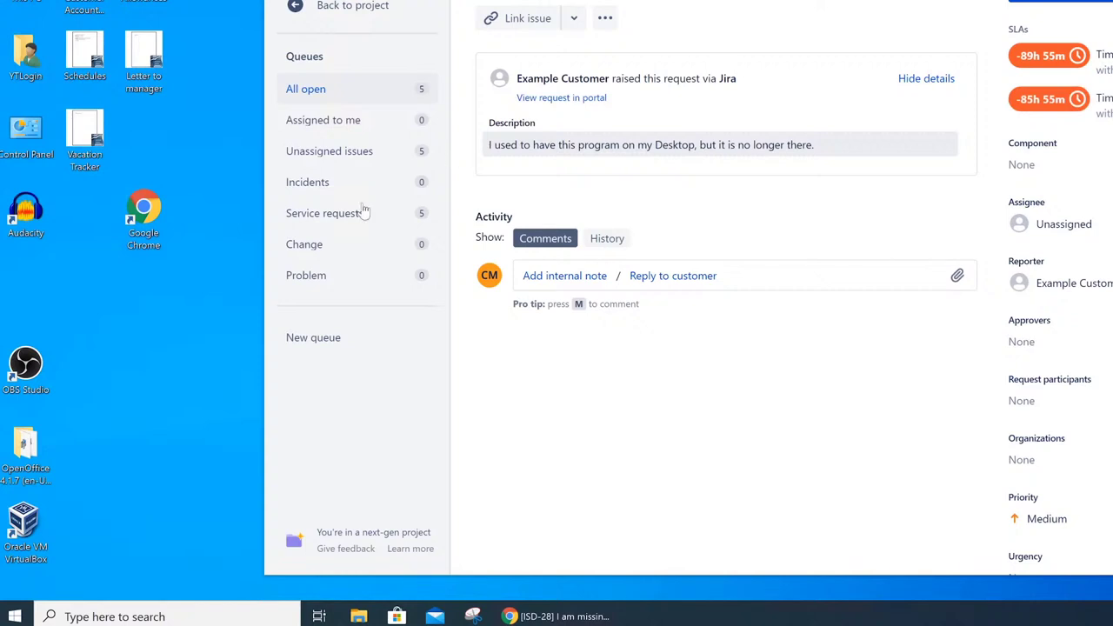
pyautogui.moveTo(137, 225); pyautogui.dragTo(26, 300)
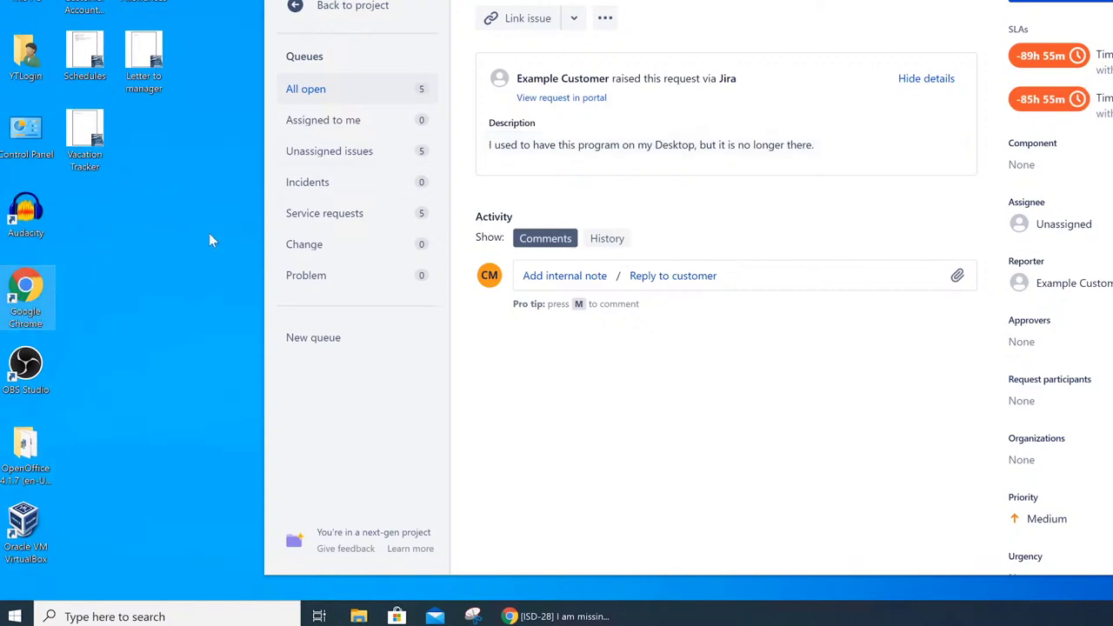
pyautogui.click(15, 616)
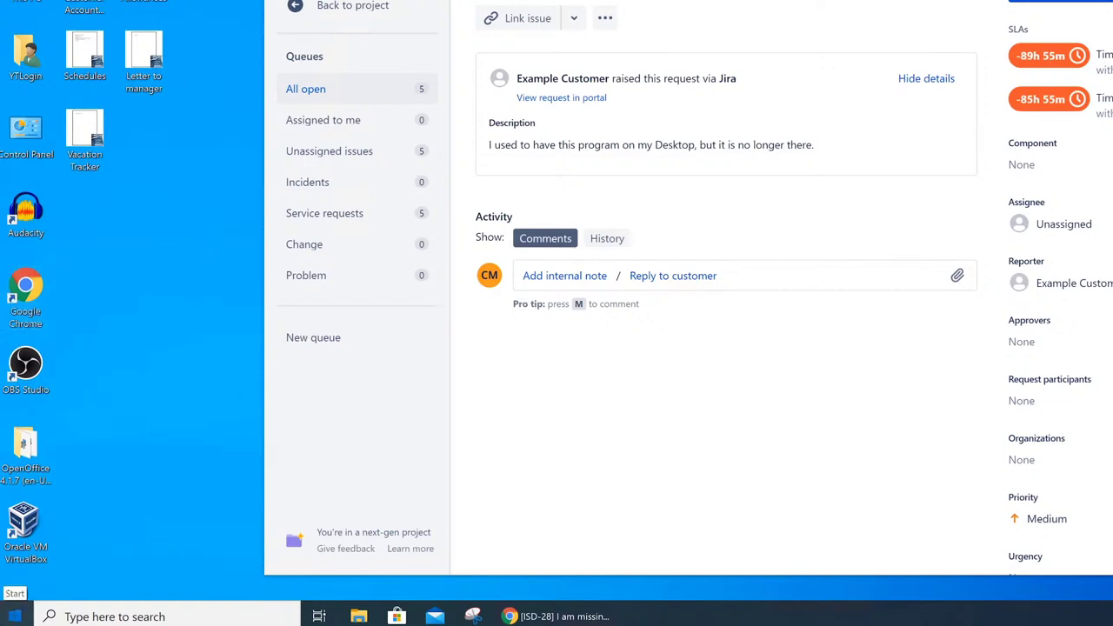
# Step: Scroll through the Start menu's installed apps, then briefly open Windows search and close it
pyautogui.press('Escape')
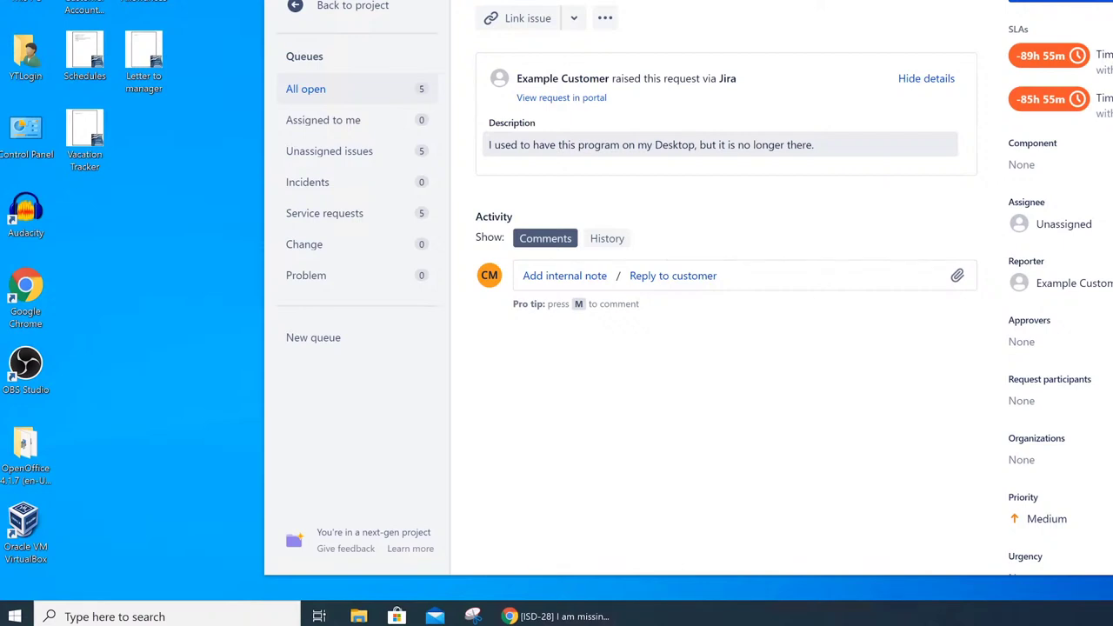
pyautogui.click(15, 616)
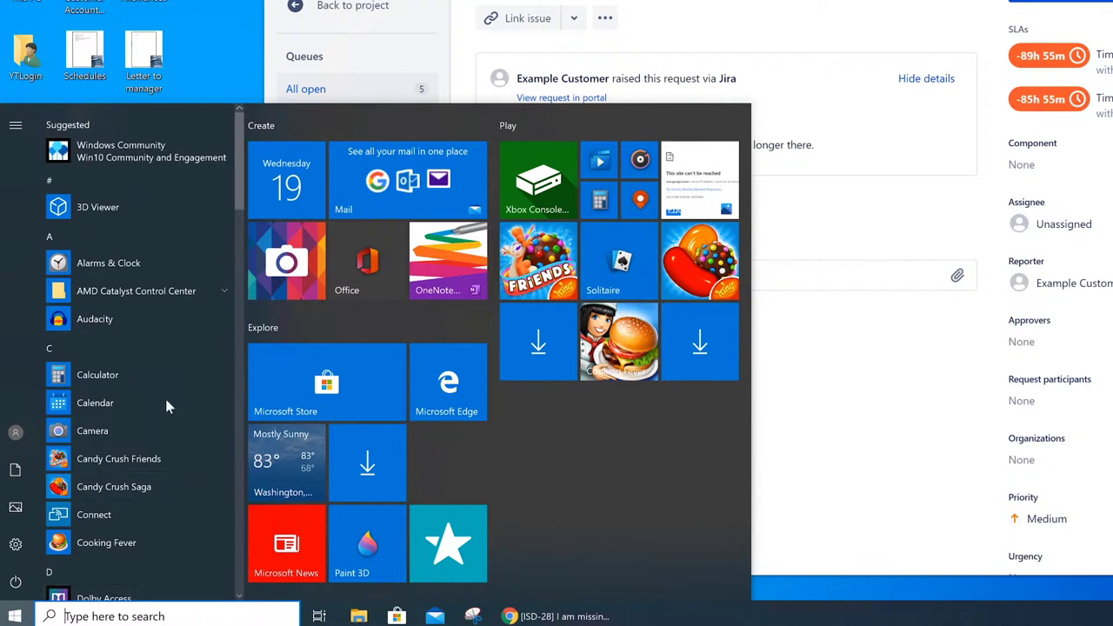
pyautogui.scroll(-3, 172, 390)
pyautogui.scroll(-3, 140, 385)
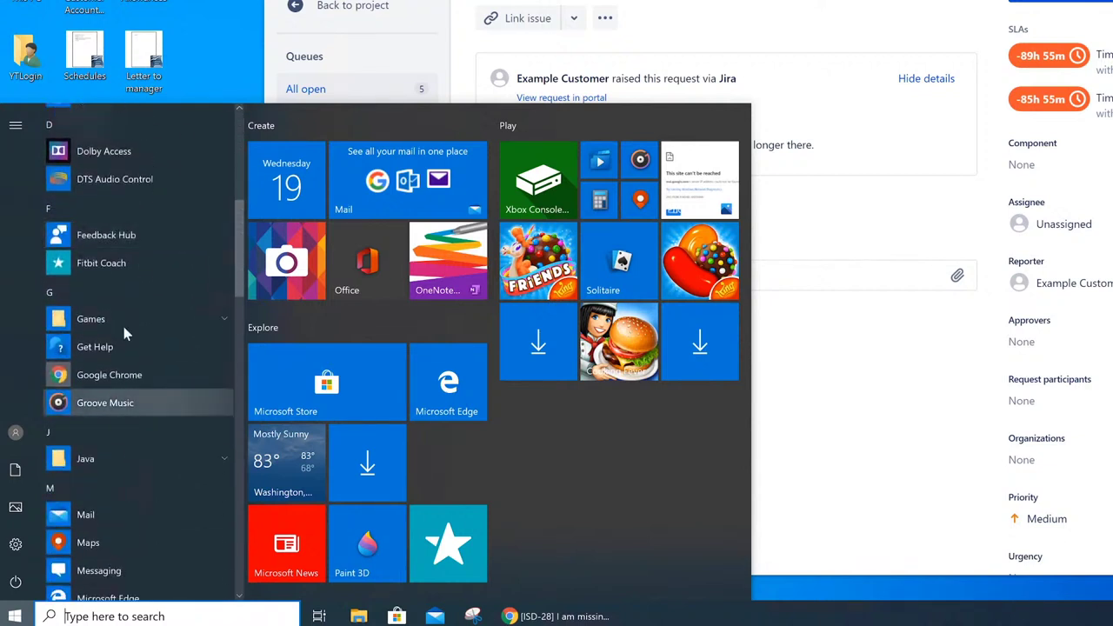
pyautogui.scroll(-6, 84, 456)
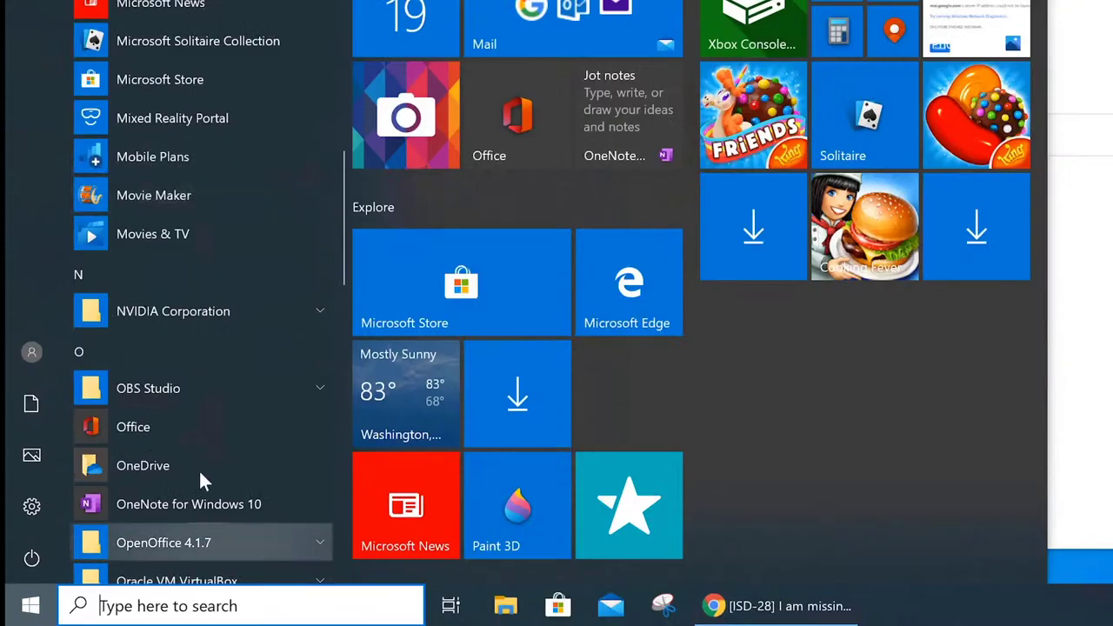
pyautogui.scroll(-3, 198, 468)
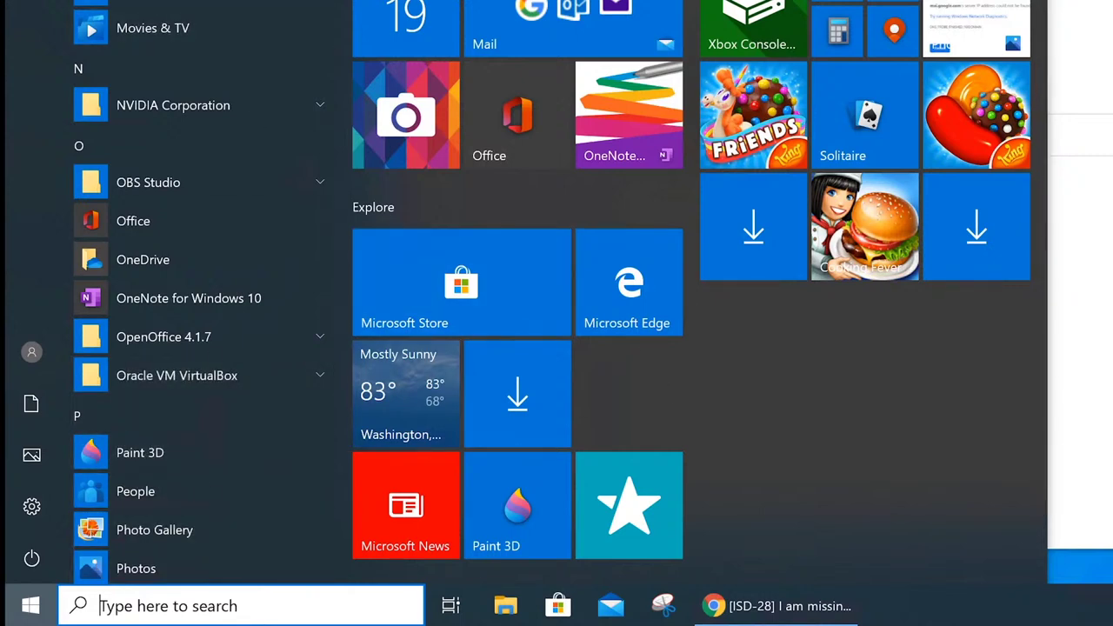
pyautogui.press('Escape')
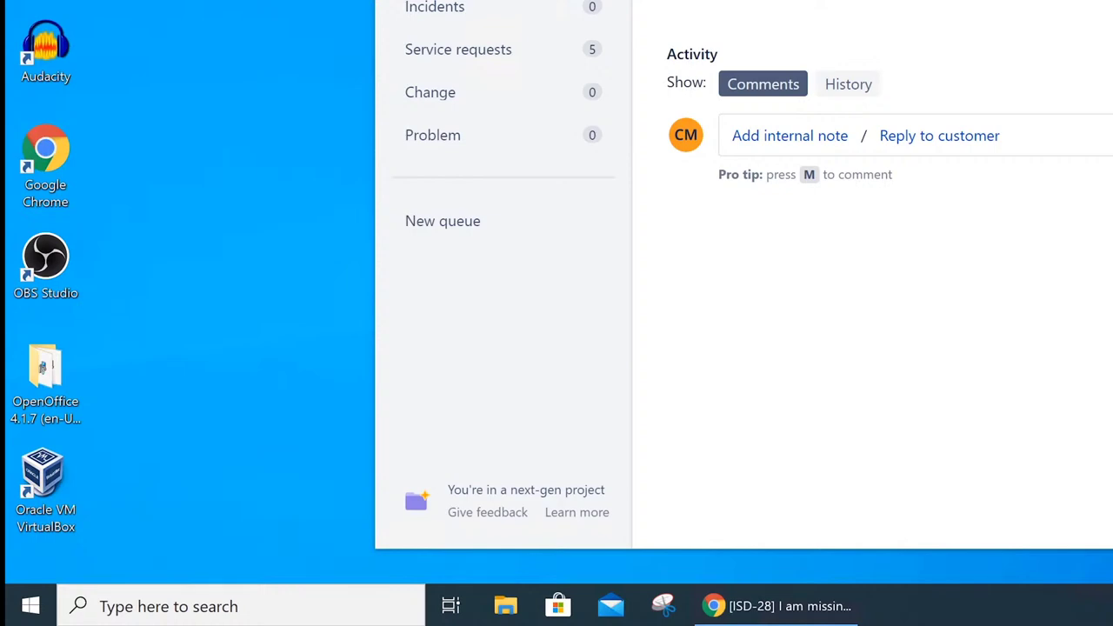
pyautogui.click(25, 605)
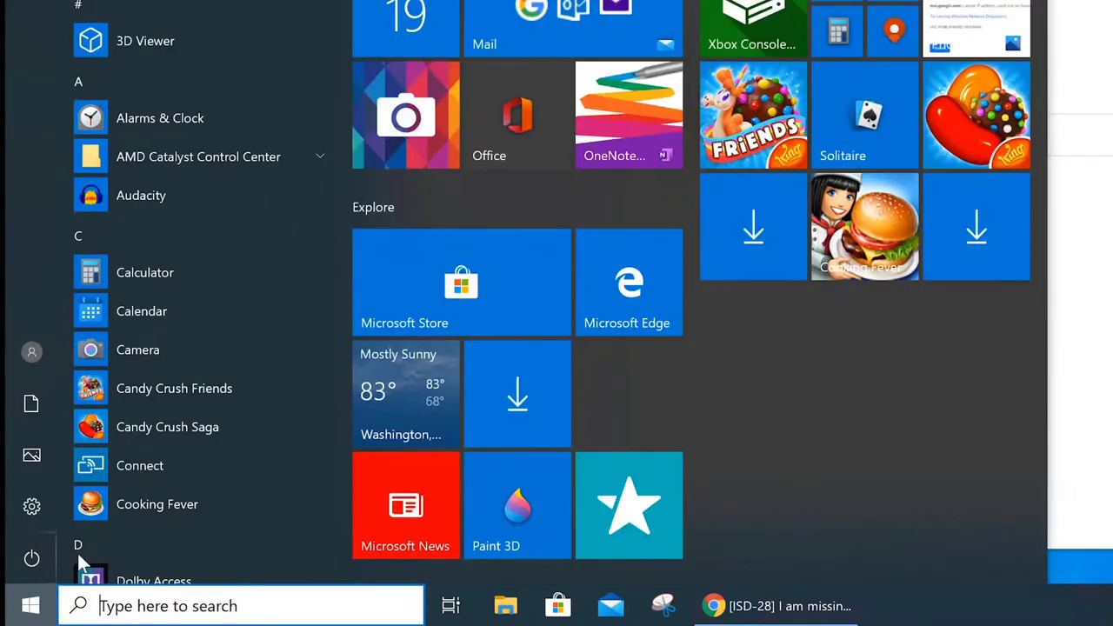
pyautogui.press('super+s')
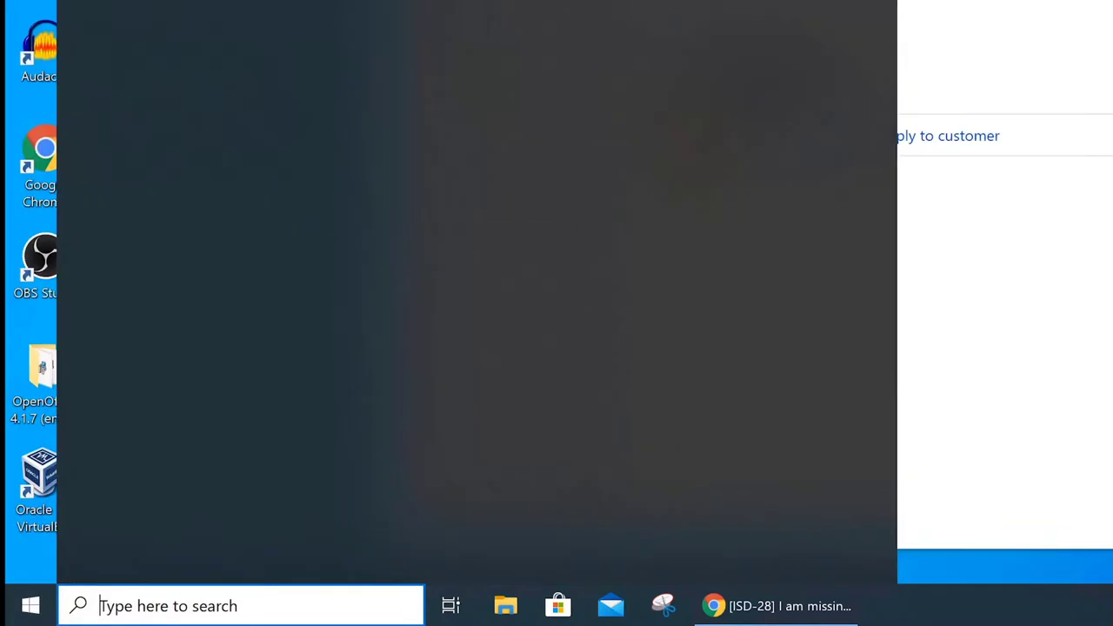
pyautogui.press('Escape')
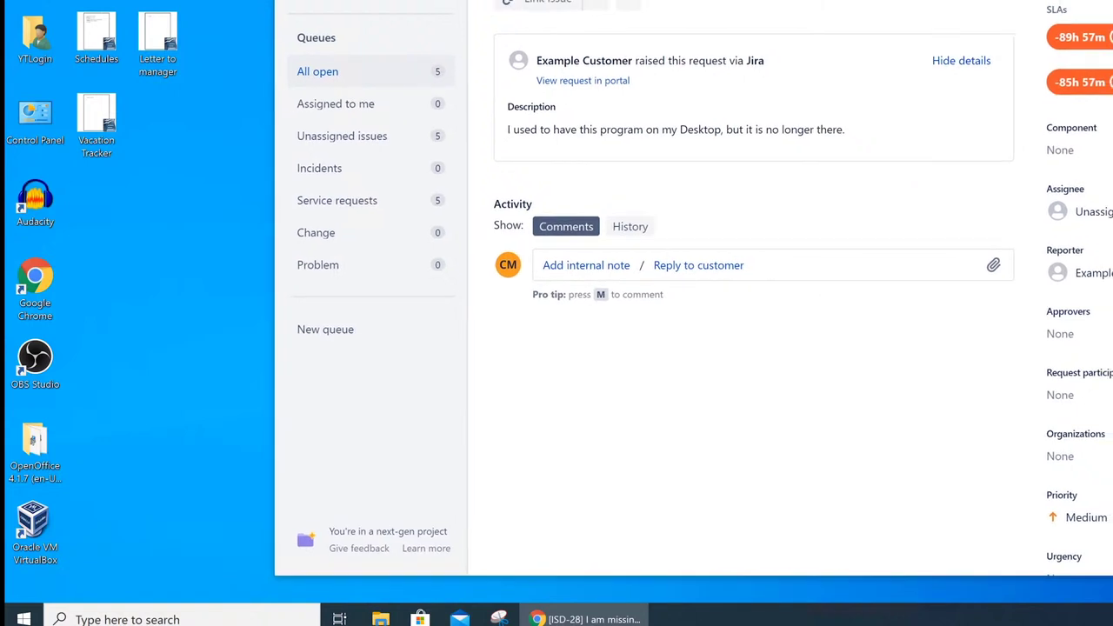
# Step: Select the phrase 'this program on my Desktop' in ISD-28's description
pyautogui.moveTo(587, 131); pyautogui.dragTo(720, 131)
pyautogui.click(720, 131)
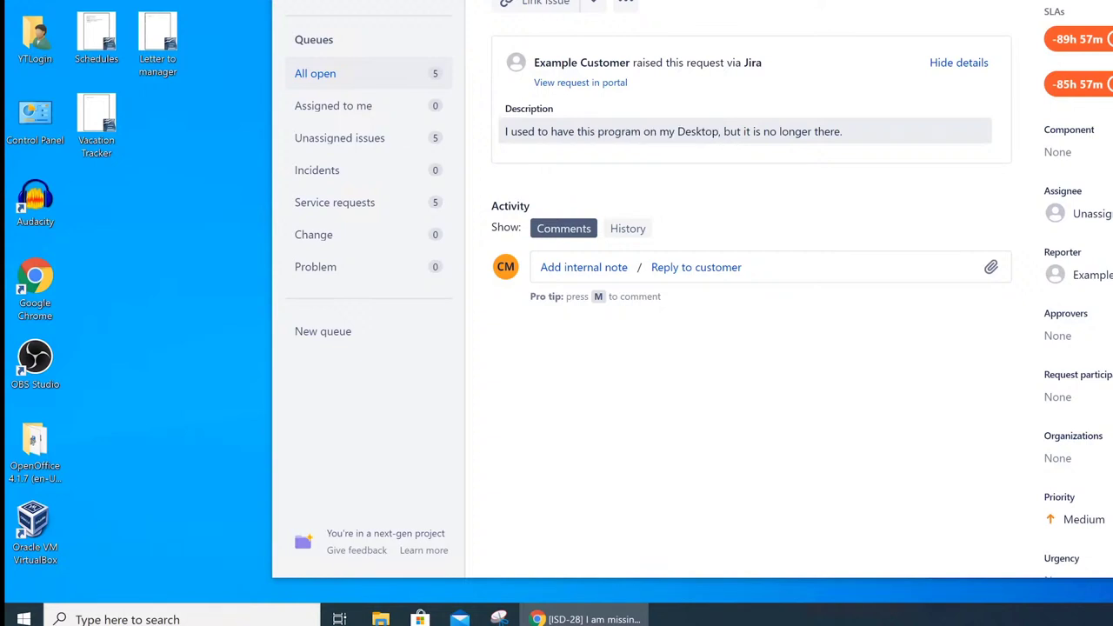
pyautogui.moveTo(720, 132); pyautogui.dragTo(576, 132)
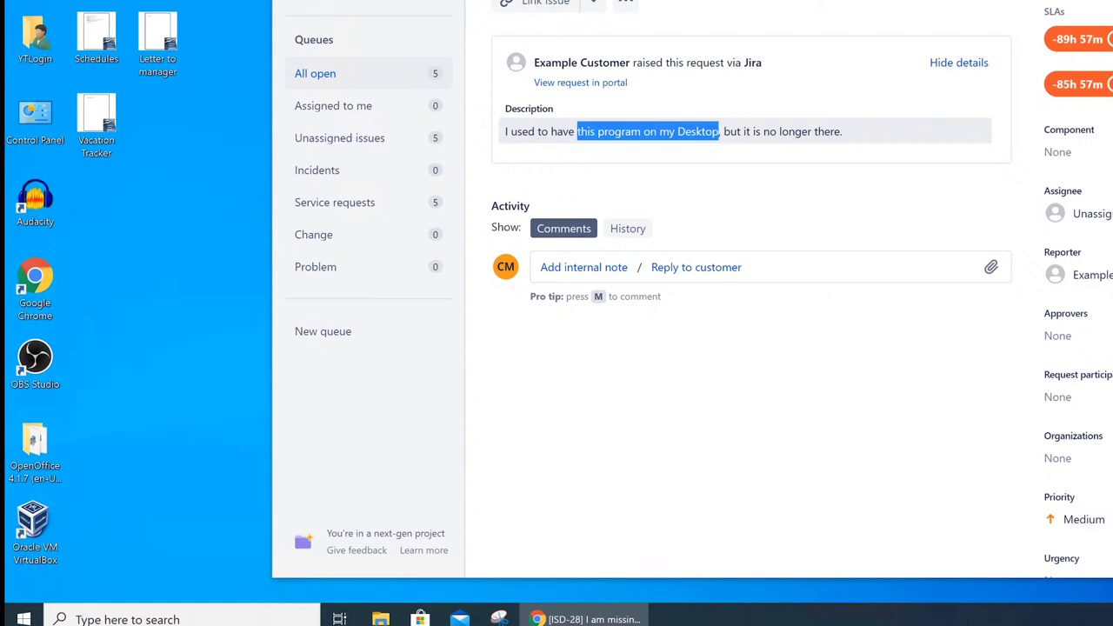
# Step: Show This PC's system properties, reposition the System window, then return to the Jira queue
pyautogui.rightClick(22, 161)
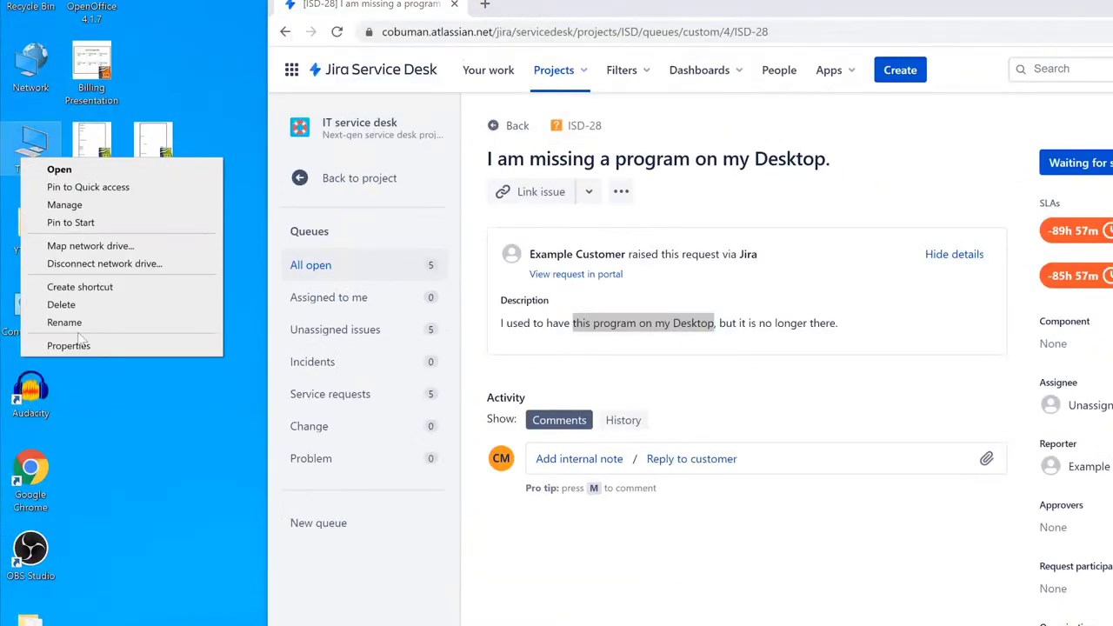
pyautogui.click(78, 346)
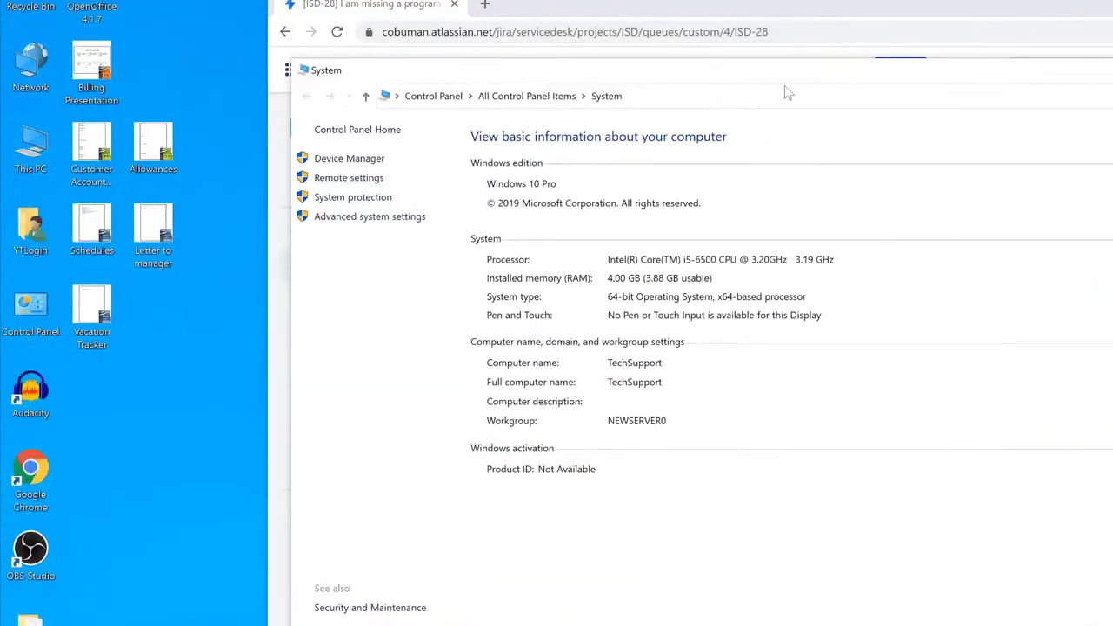
pyautogui.moveTo(781, 76); pyautogui.dragTo(803, 148)
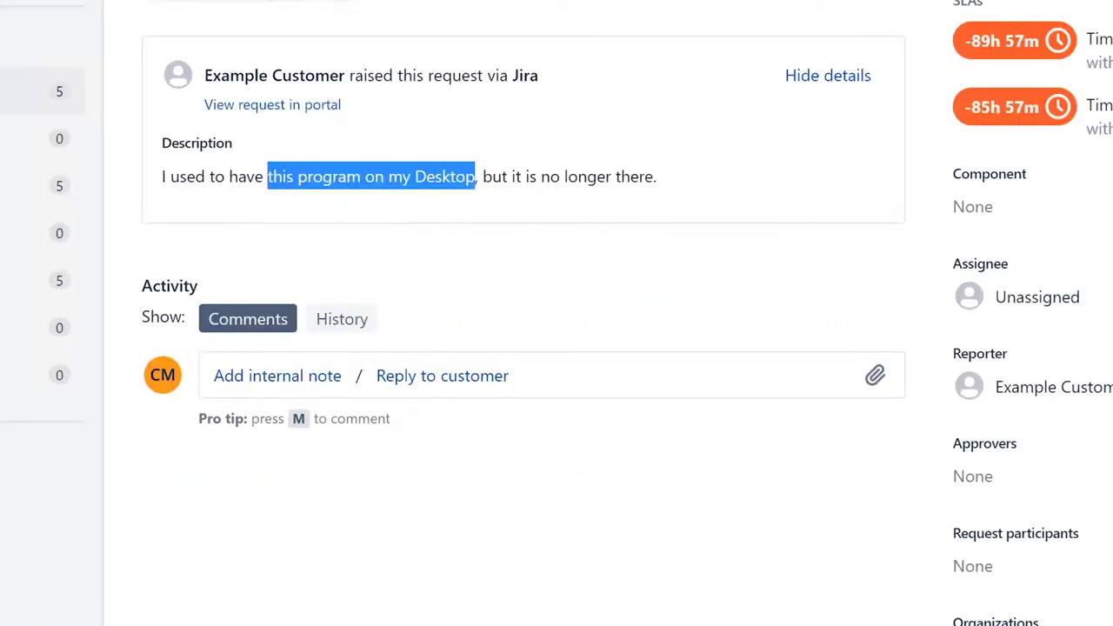
pyautogui.click(427, 606)
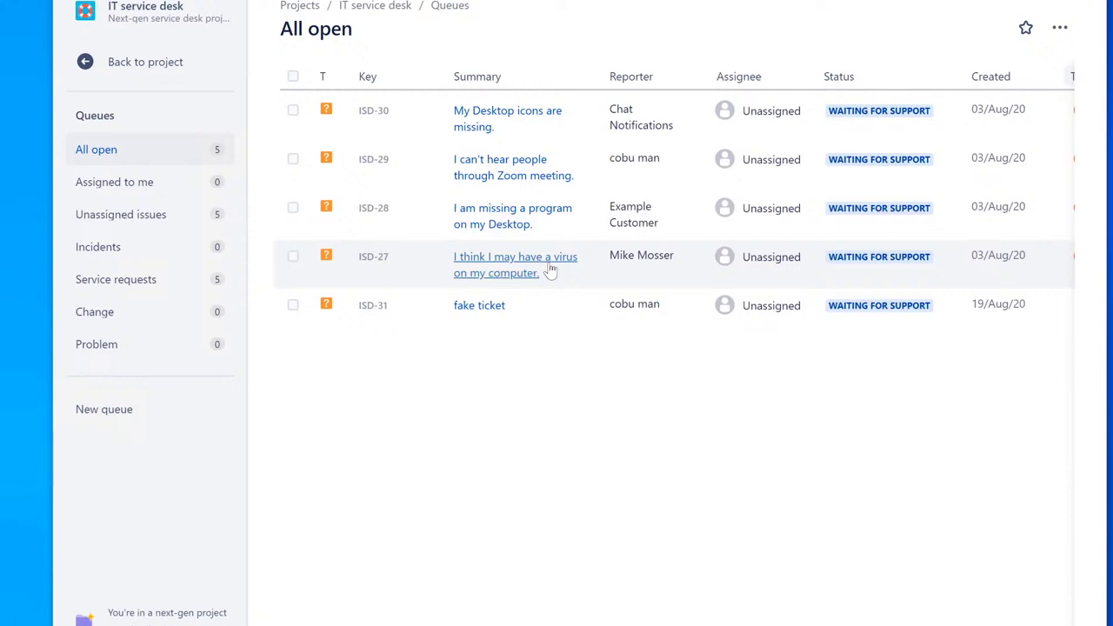
# Step: Open ISD-27 about a possible virus and put its description into edit mode
pyautogui.click(560, 264)
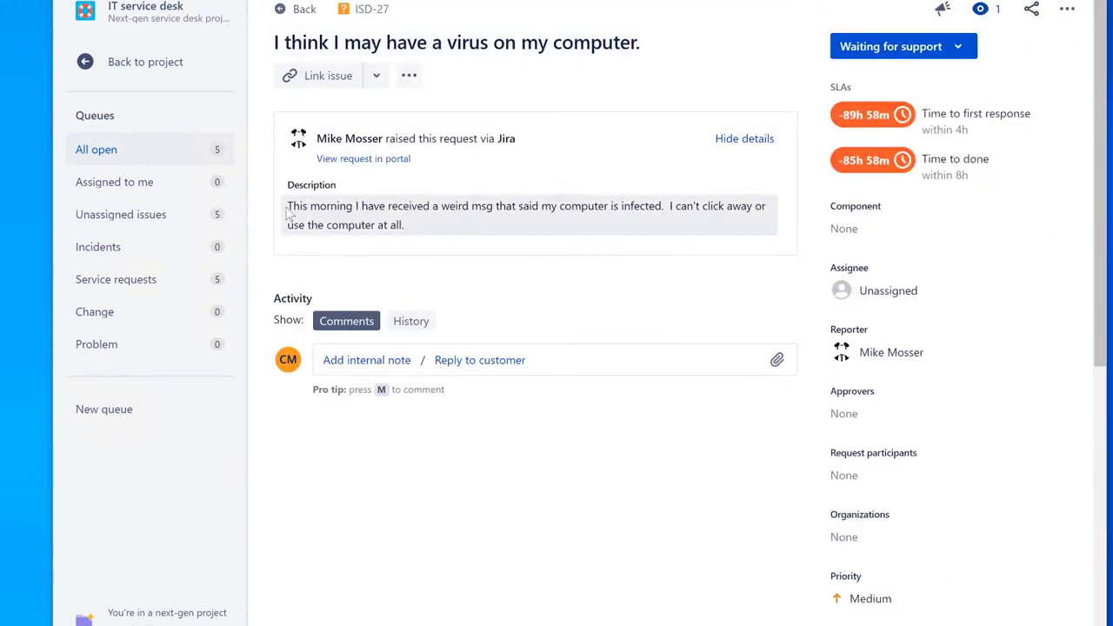
pyautogui.moveTo(464, 236); pyautogui.dragTo(293, 184)
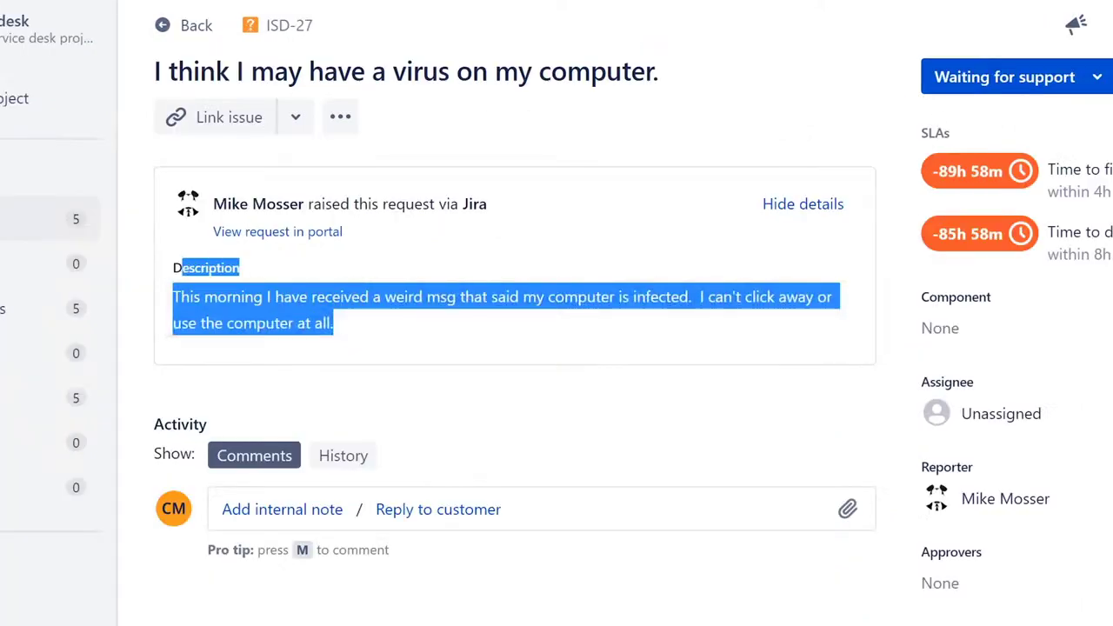
pyautogui.moveTo(181, 267); pyautogui.dragTo(171, 296)
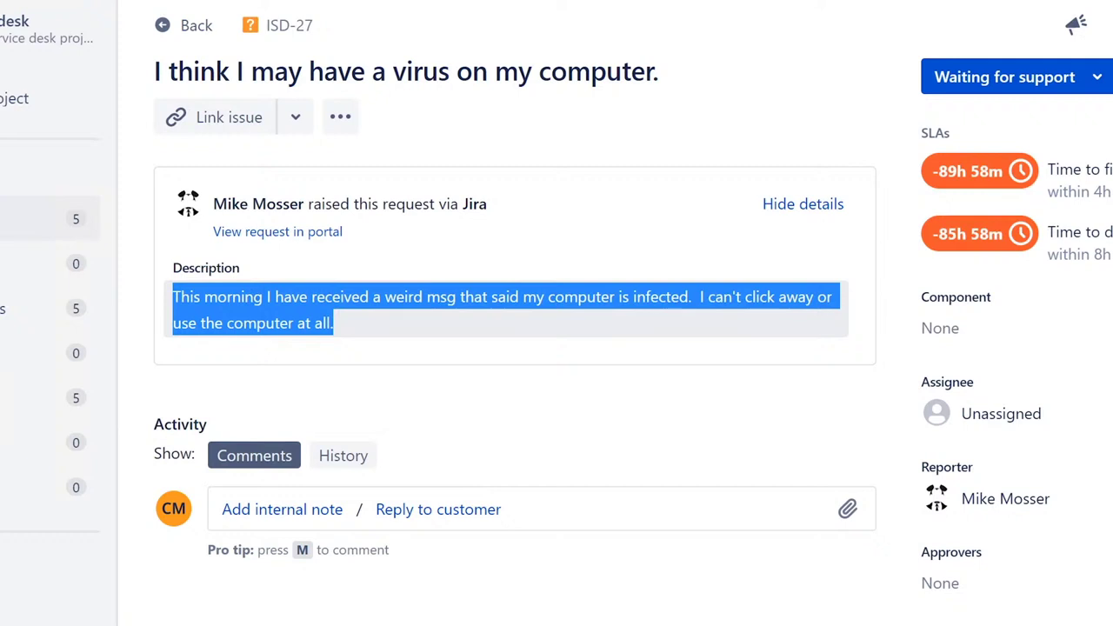
pyautogui.click(335, 317)
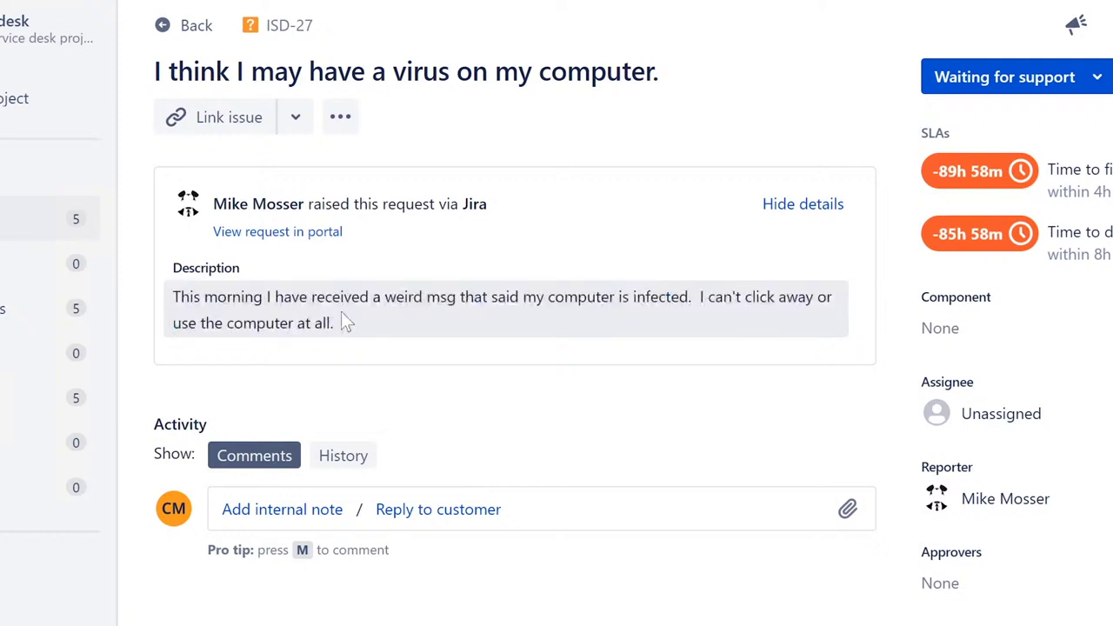
pyautogui.click(353, 333)
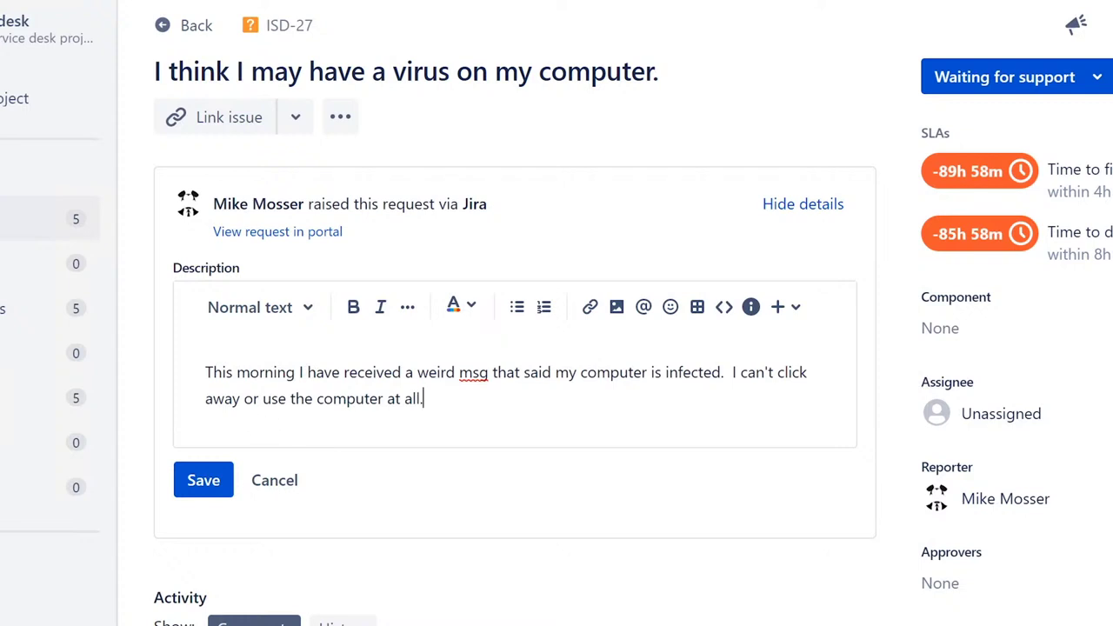
pyautogui.moveTo(205, 372); pyautogui.dragTo(424, 399)
pyautogui.click(423, 399)
pyautogui.moveTo(424, 398); pyautogui.dragTo(205, 372)
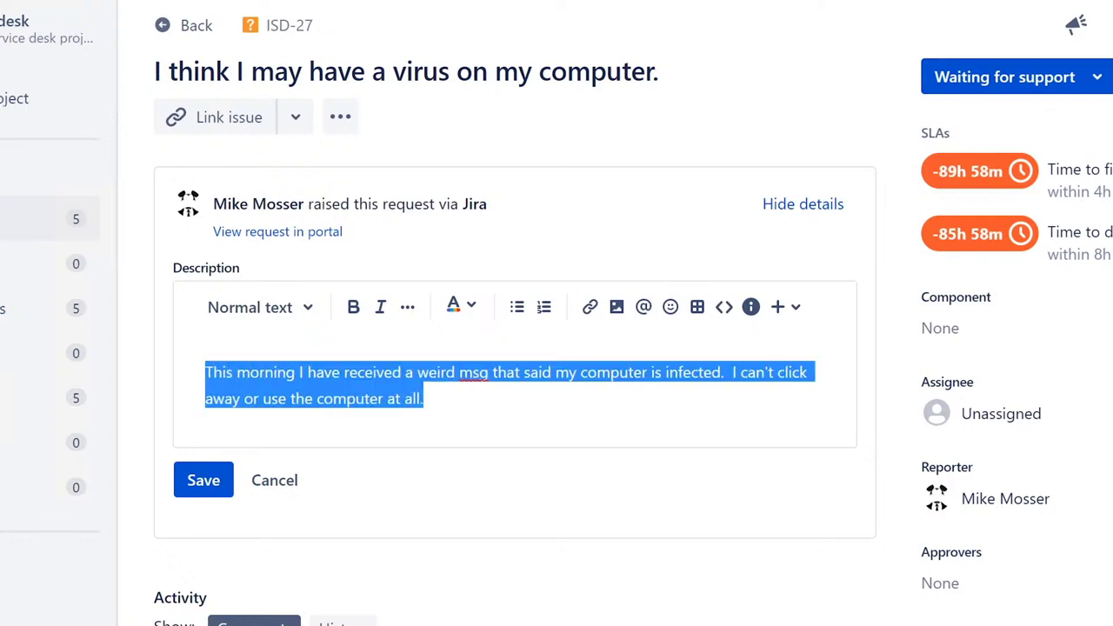
pyautogui.click(272, 373)
pyautogui.moveTo(423, 399); pyautogui.dragTo(205, 372)
pyautogui.click(423, 398)
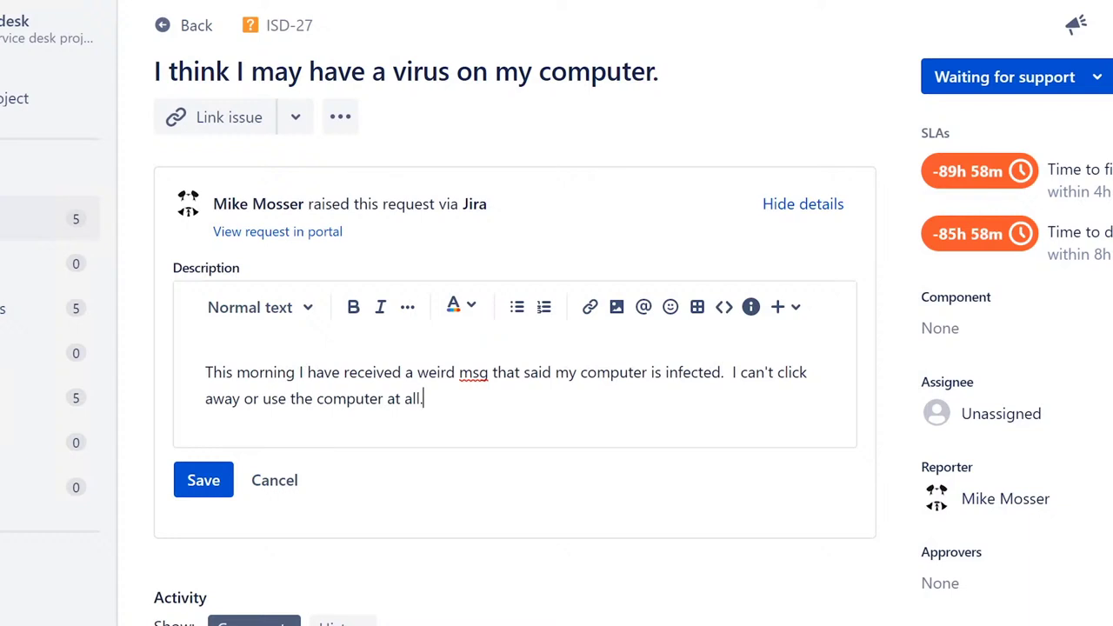
pyautogui.click(235, 372)
pyautogui.moveTo(236, 372); pyautogui.dragTo(424, 399)
pyautogui.click(424, 398)
pyautogui.click(554, 372)
pyautogui.click(423, 399)
pyautogui.moveTo(725, 372); pyautogui.dragTo(423, 398)
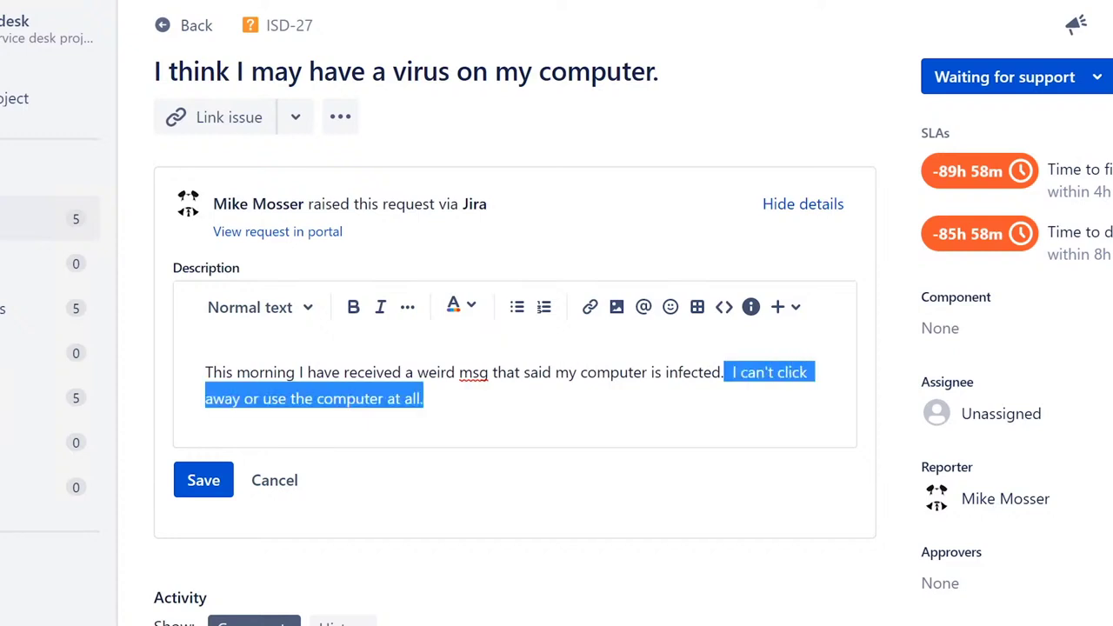
pyautogui.press('Right')
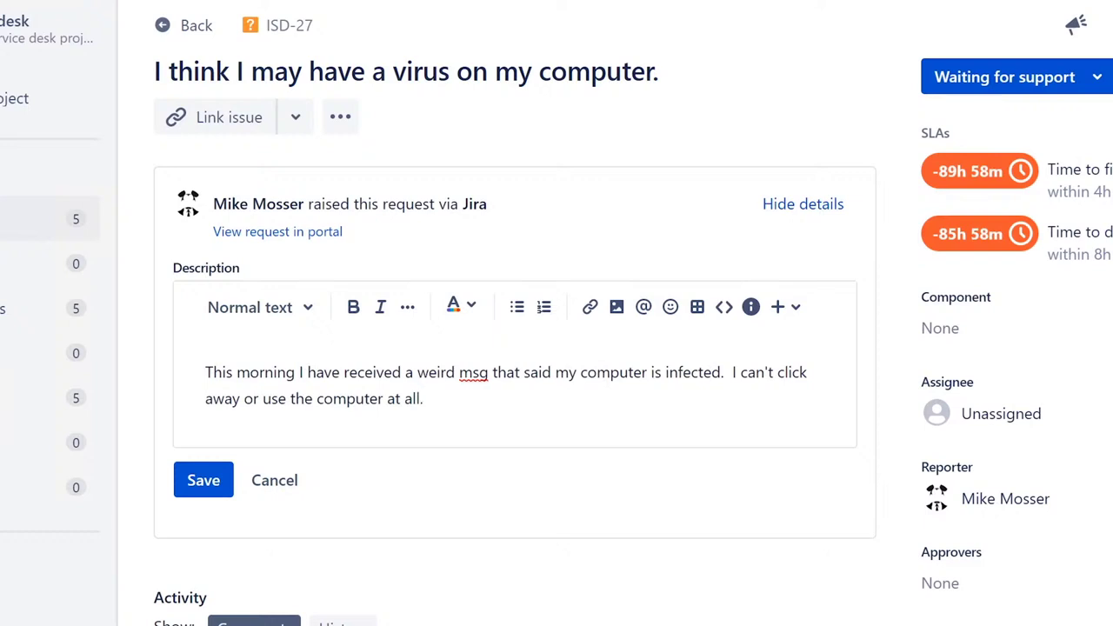
pyautogui.moveTo(424, 398); pyautogui.dragTo(205, 373)
pyautogui.click(423, 398)
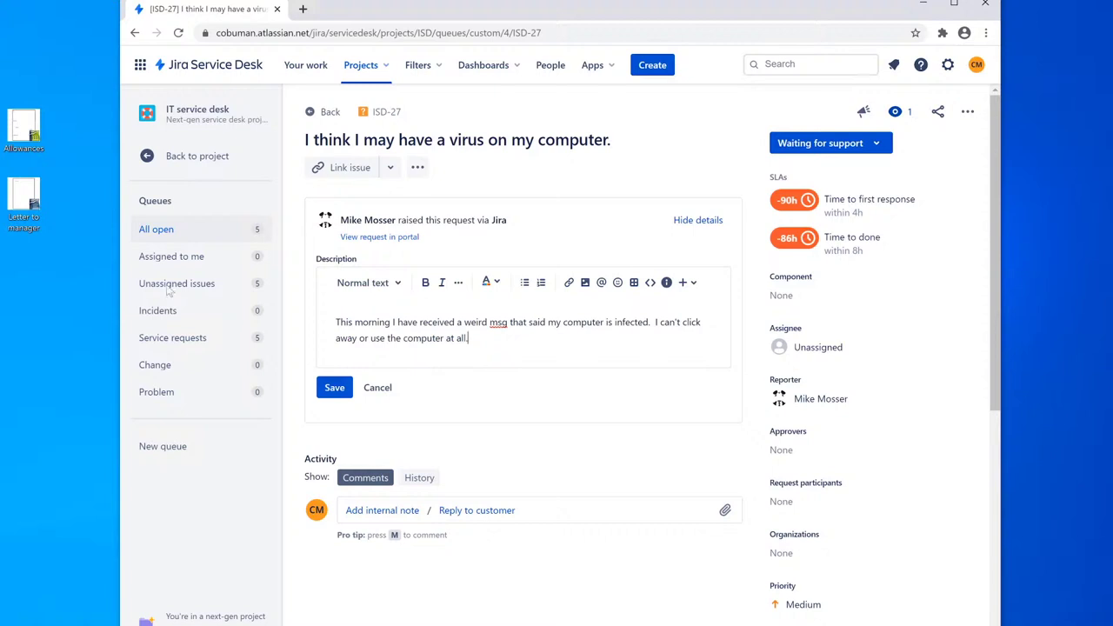
# Step: Open This PC in File Explorer and select the Local Disk D: and C: drives
pyautogui.press('super+e')
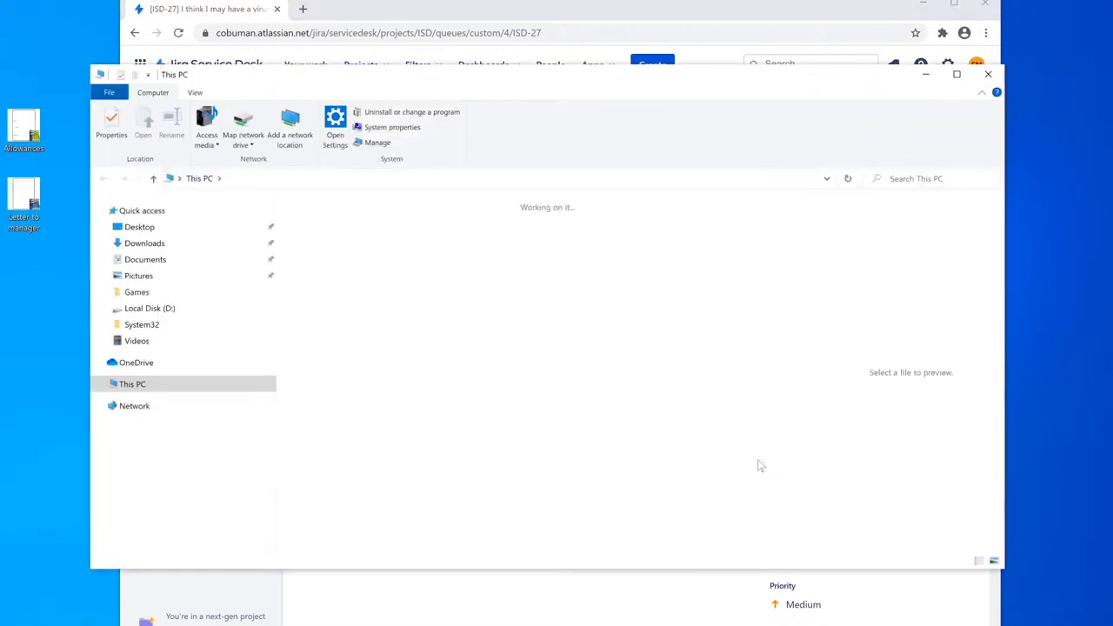
pyautogui.click(534, 366)
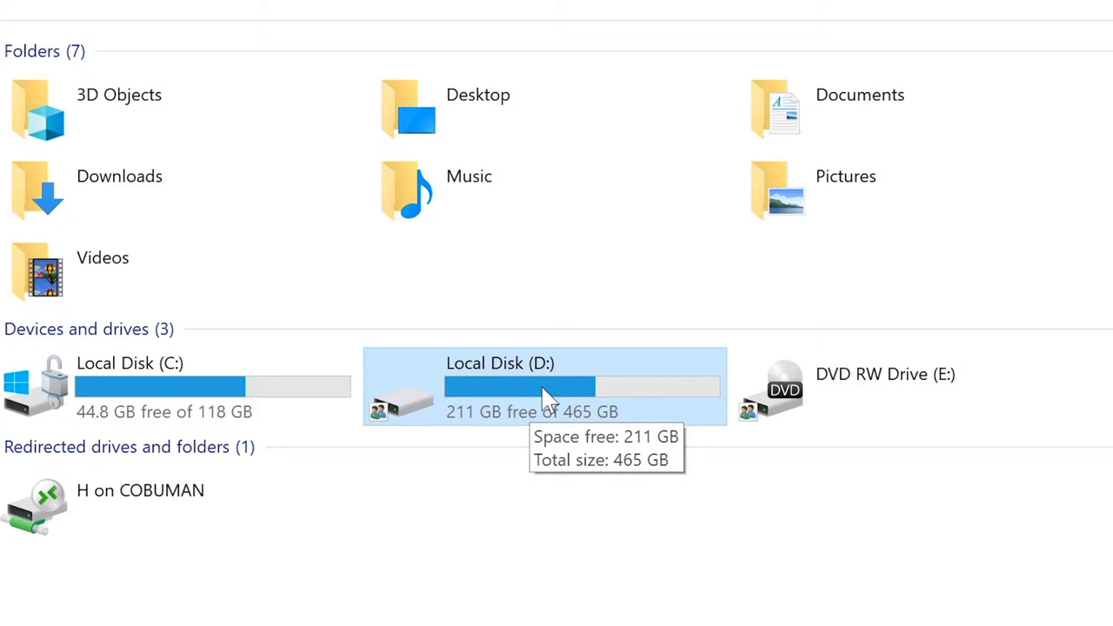
pyautogui.click(204, 402)
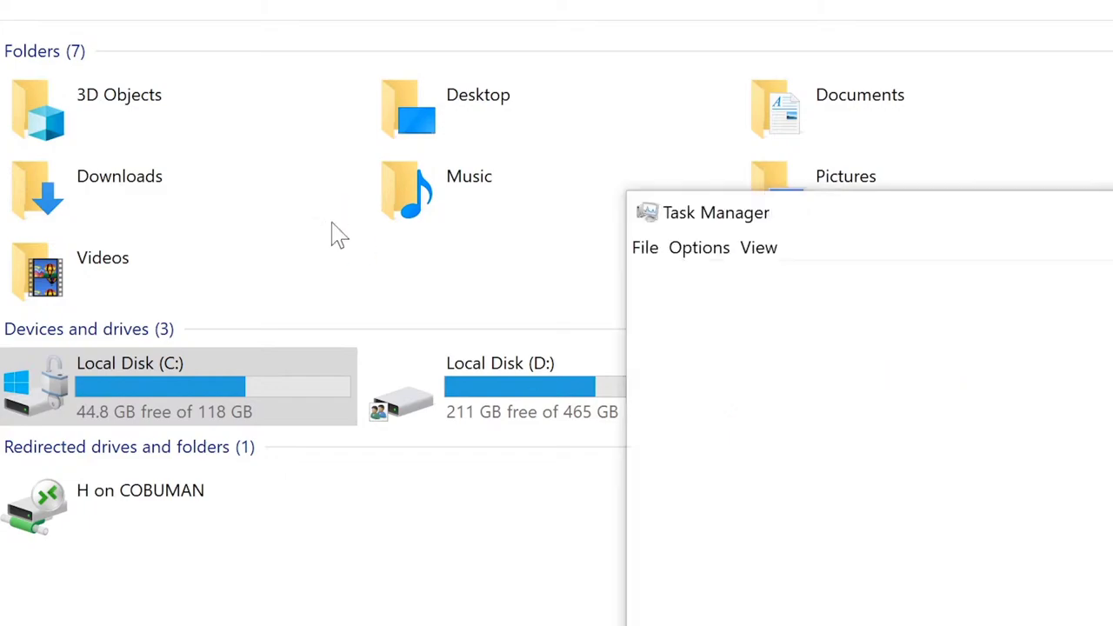
# Step: Move the Task Manager window aside so the This PC drives stay visible
pyautogui.moveTo(887, 218); pyautogui.dragTo(354, 0)
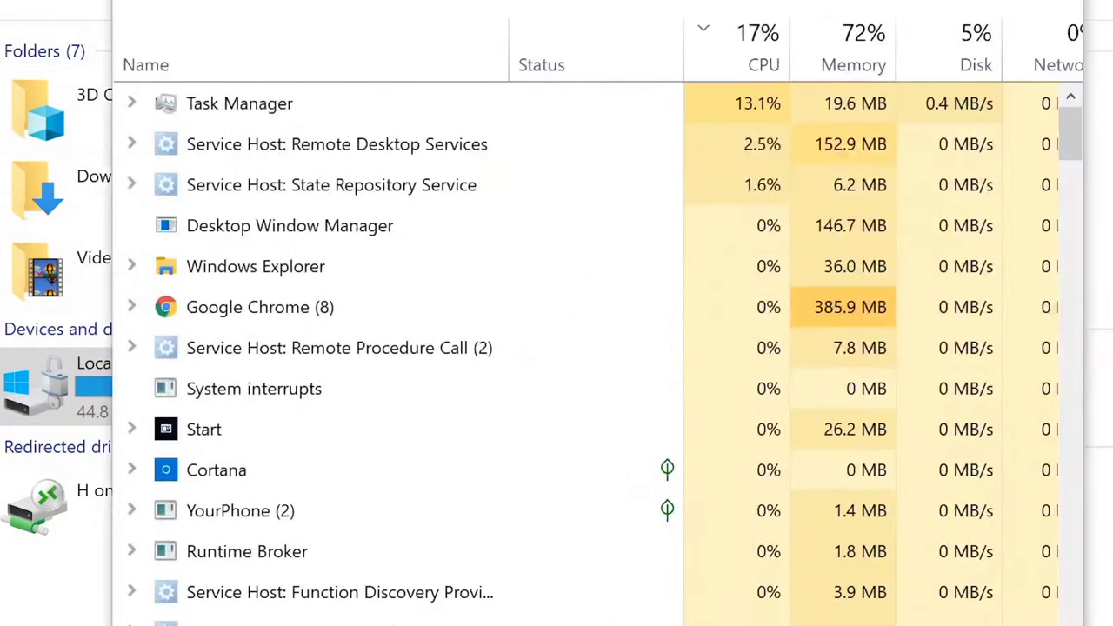
pyautogui.moveTo(1076, 149); pyautogui.dragTo(1065, 264)
pyautogui.moveTo(261, 13); pyautogui.dragTo(832, 0)
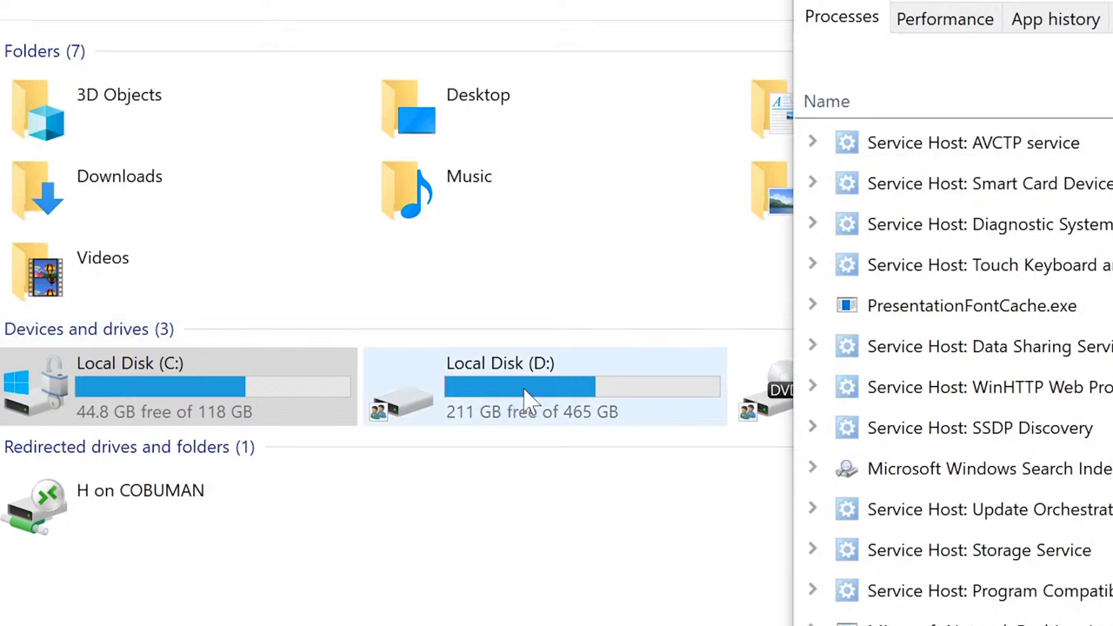
# Step: Check Local Disk D:'s actions, open the drive, then go back to This PC
pyautogui.click(526, 399)
pyautogui.rightClick(530, 381)
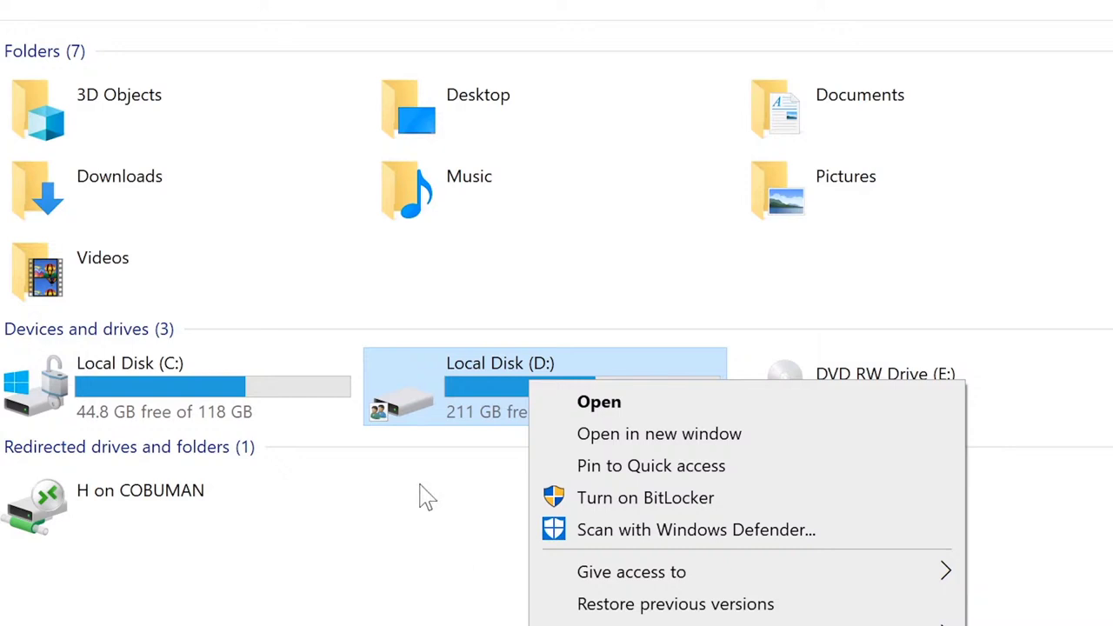
pyautogui.click(478, 396)
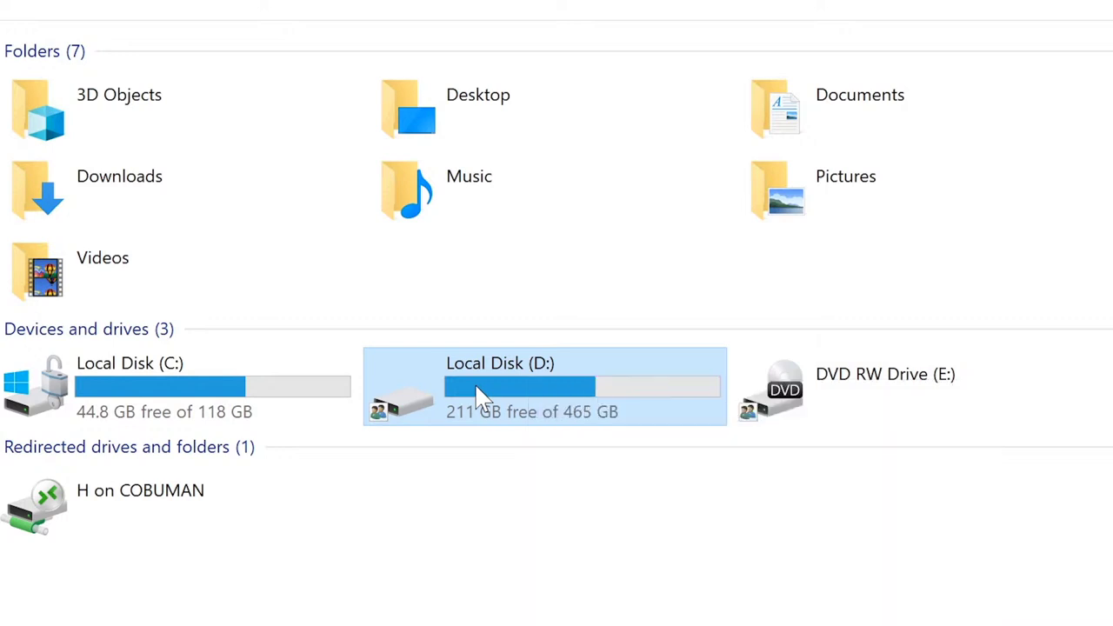
pyautogui.doubleClick(479, 397)
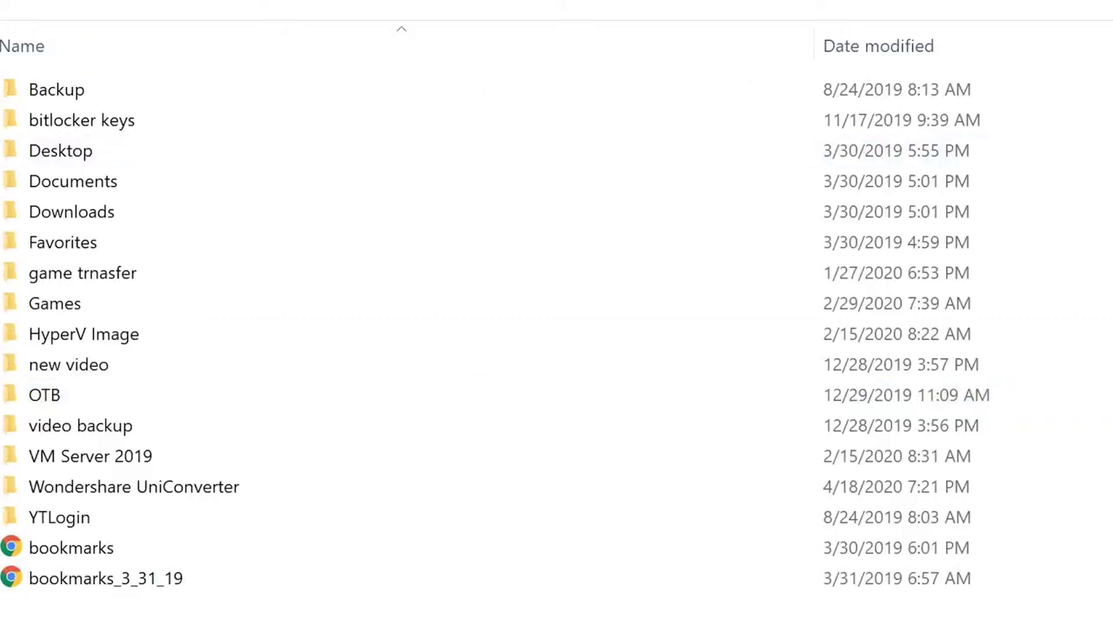
pyautogui.hotkey('alt', 'Left')
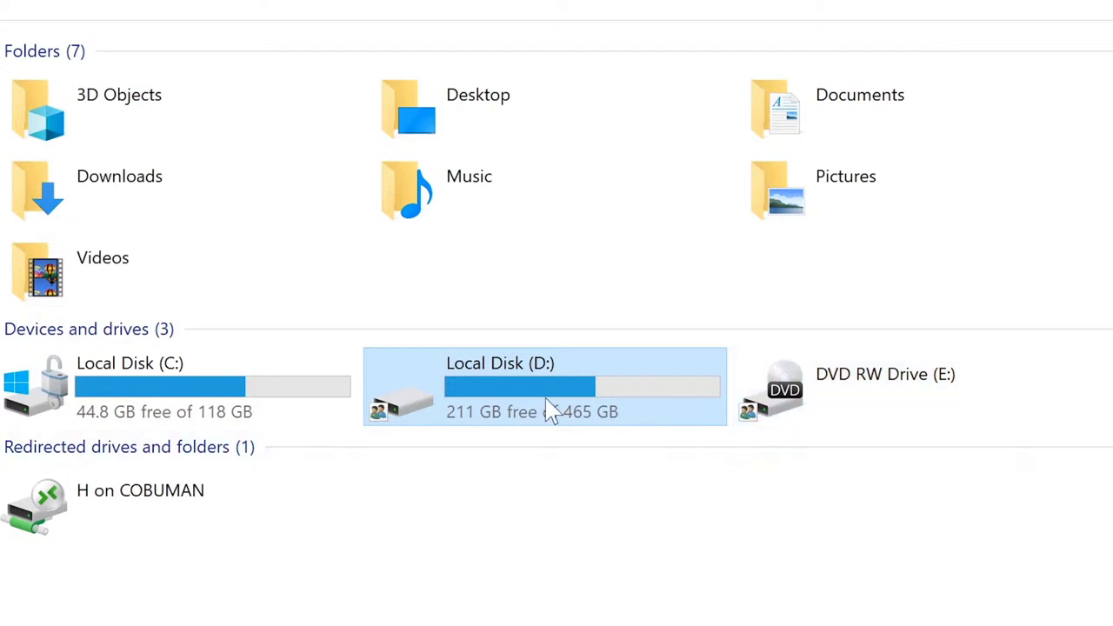
# Step: Show Local Disk C:'s context menu with its Manage BitLocker option
pyautogui.moveTo(551, 413)
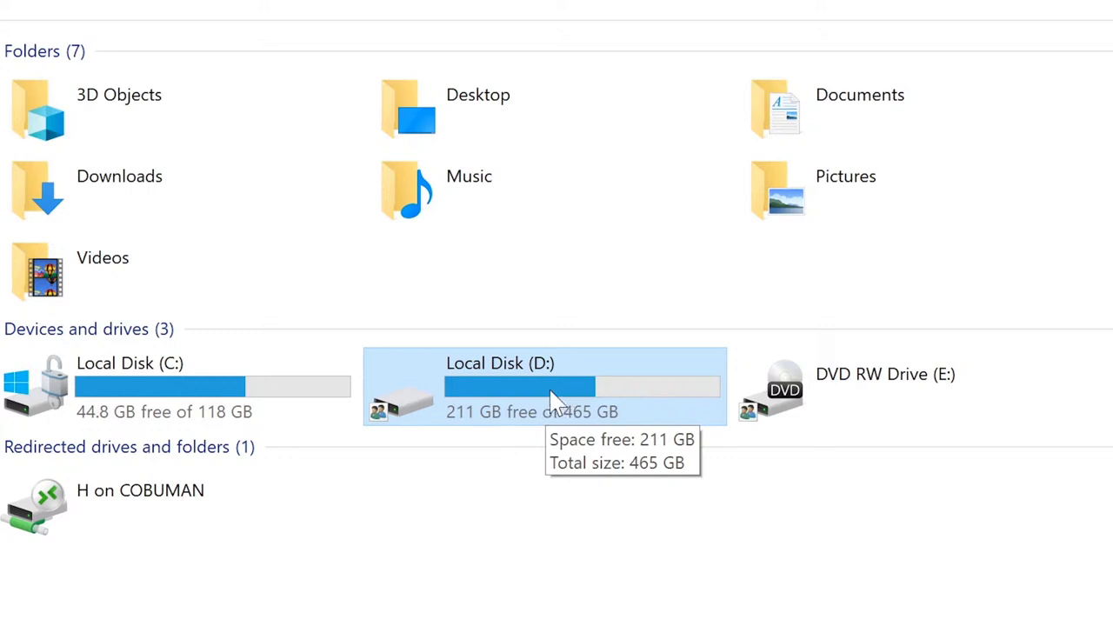
pyautogui.click(96, 400)
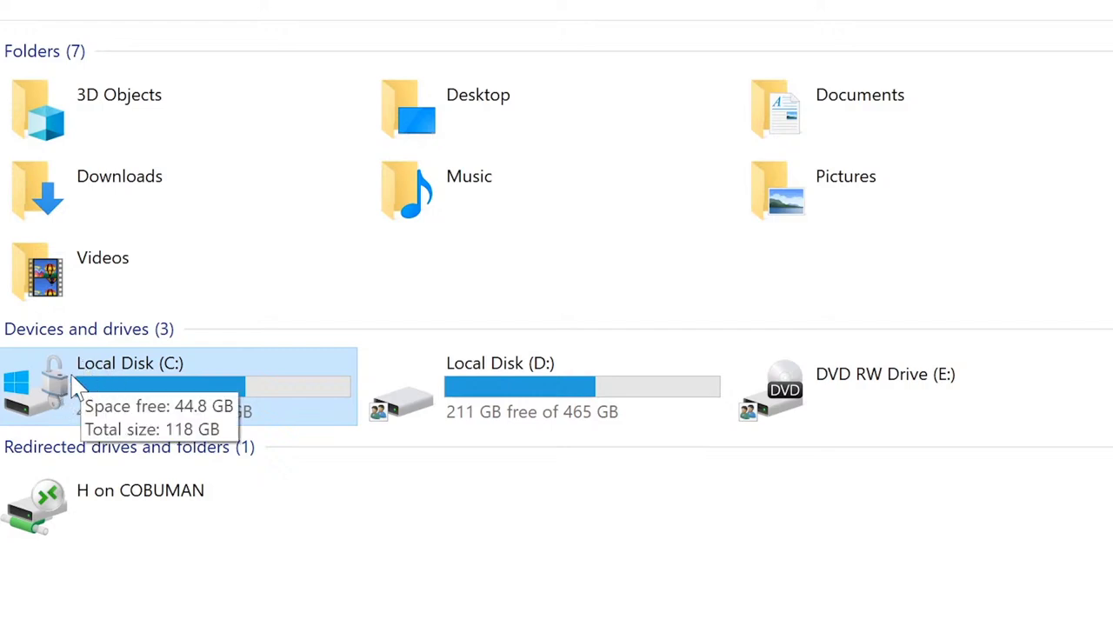
pyautogui.rightClick(135, 373)
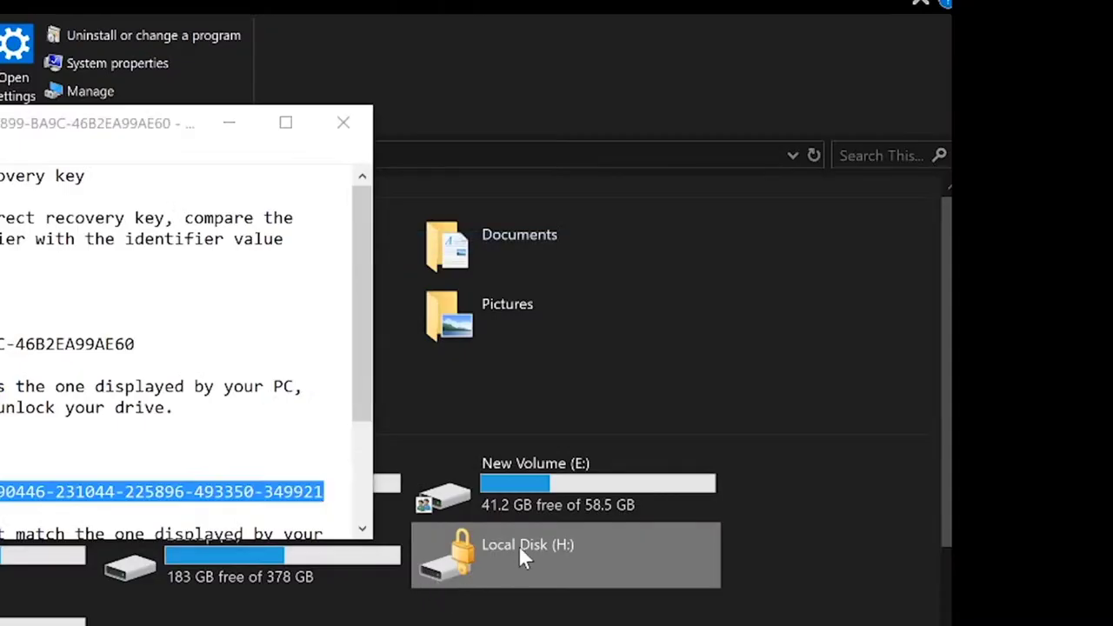
# Step: Unlock Local Disk H: by pasting its 48-digit BitLocker recovery key
pyautogui.doubleClick(518, 546)
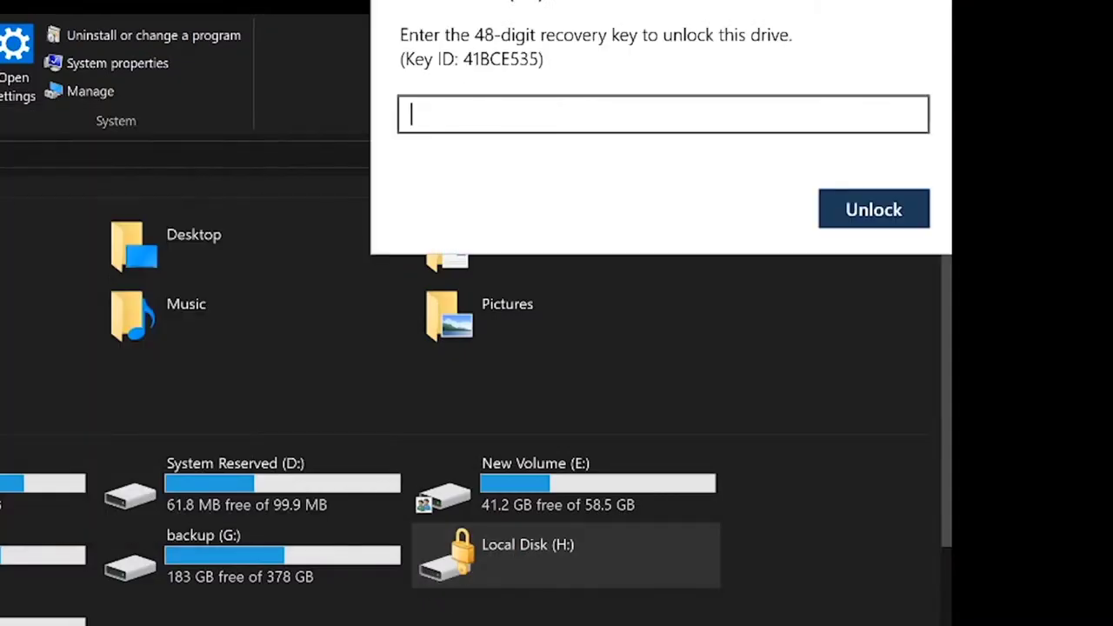
pyautogui.hotkey('ctrl', 'v')
pyautogui.click(880, 225)
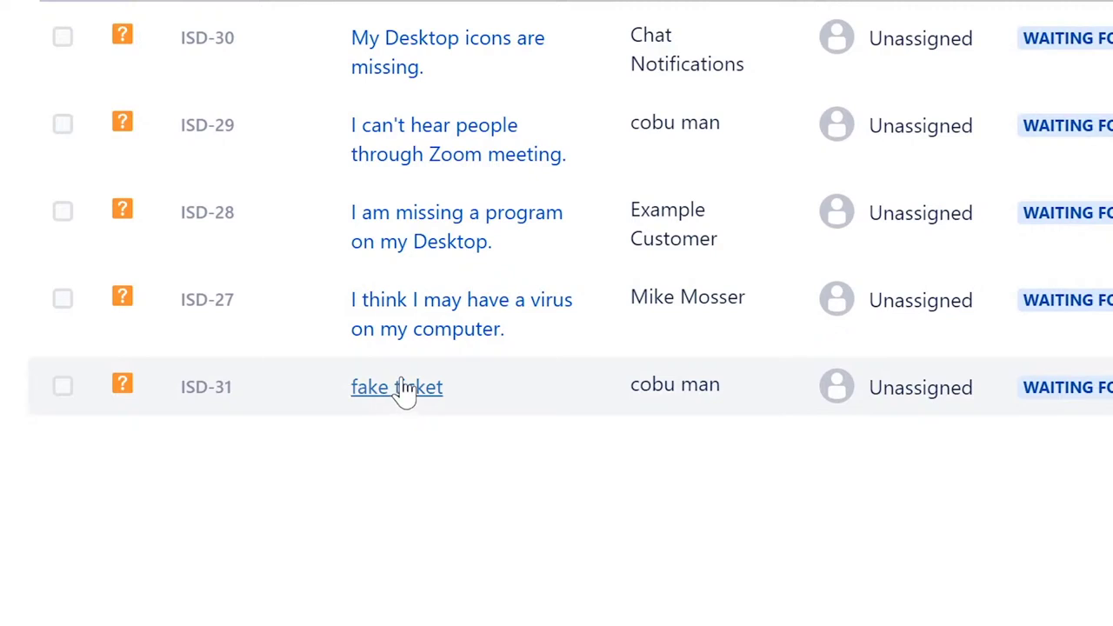
pyautogui.click(392, 391)
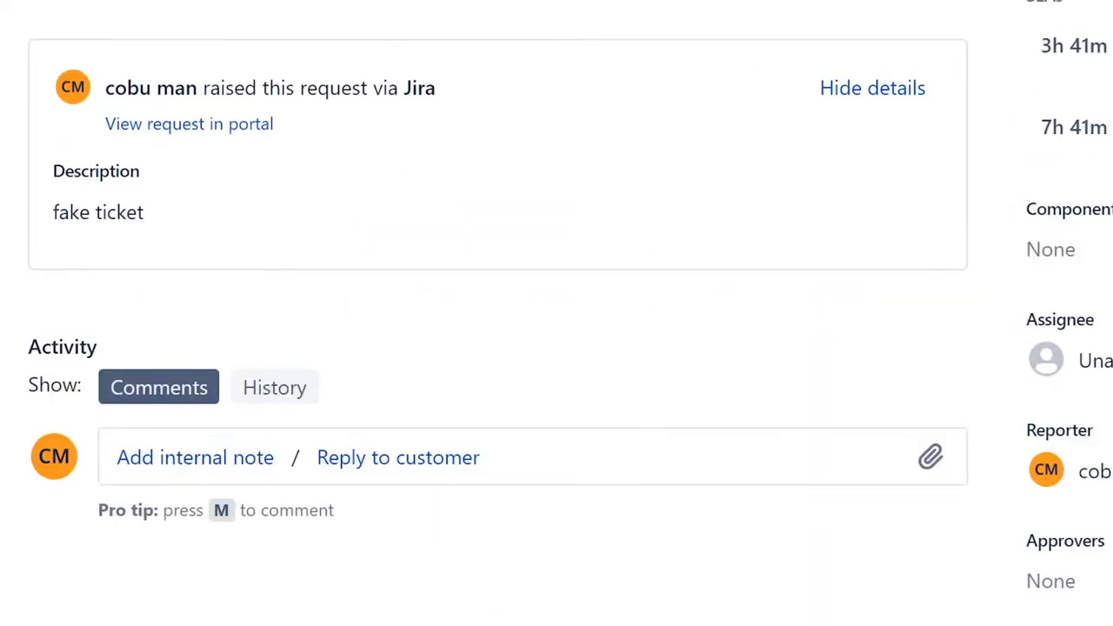
pyautogui.hotkey('alt', 'Left')
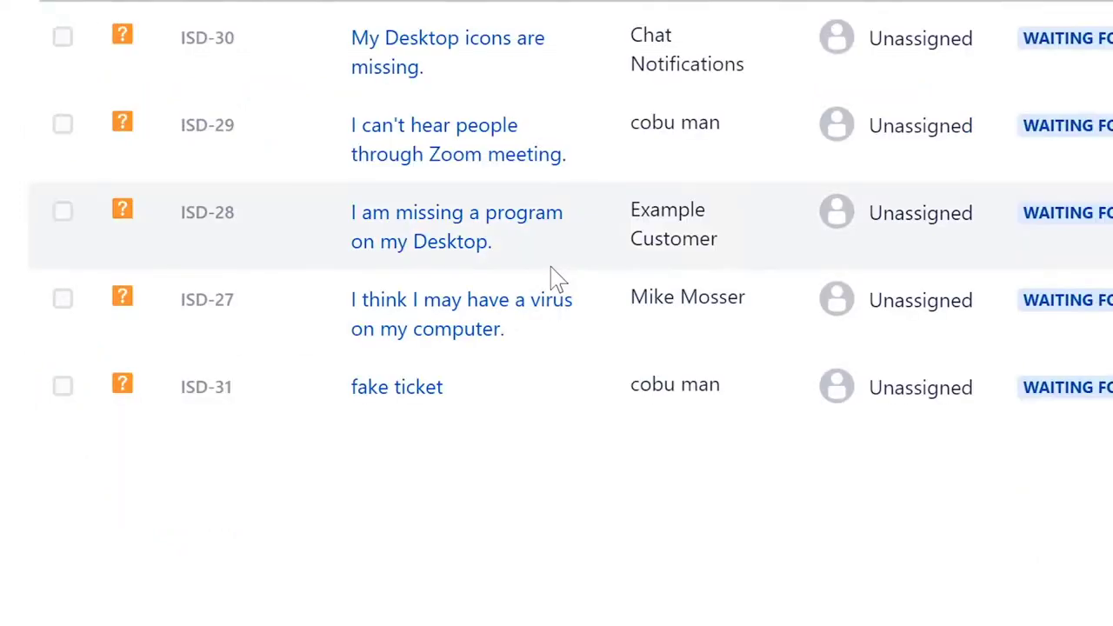
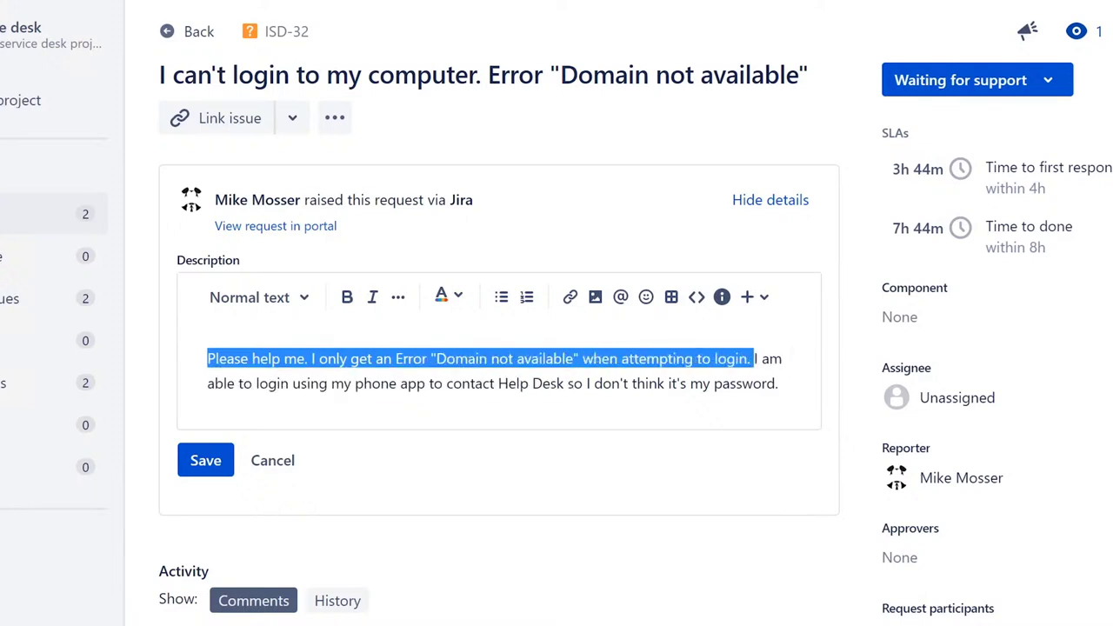
# Step: Highlight the quoted 'Domain not available' error text in the ticket description
pyautogui.click(754, 358)
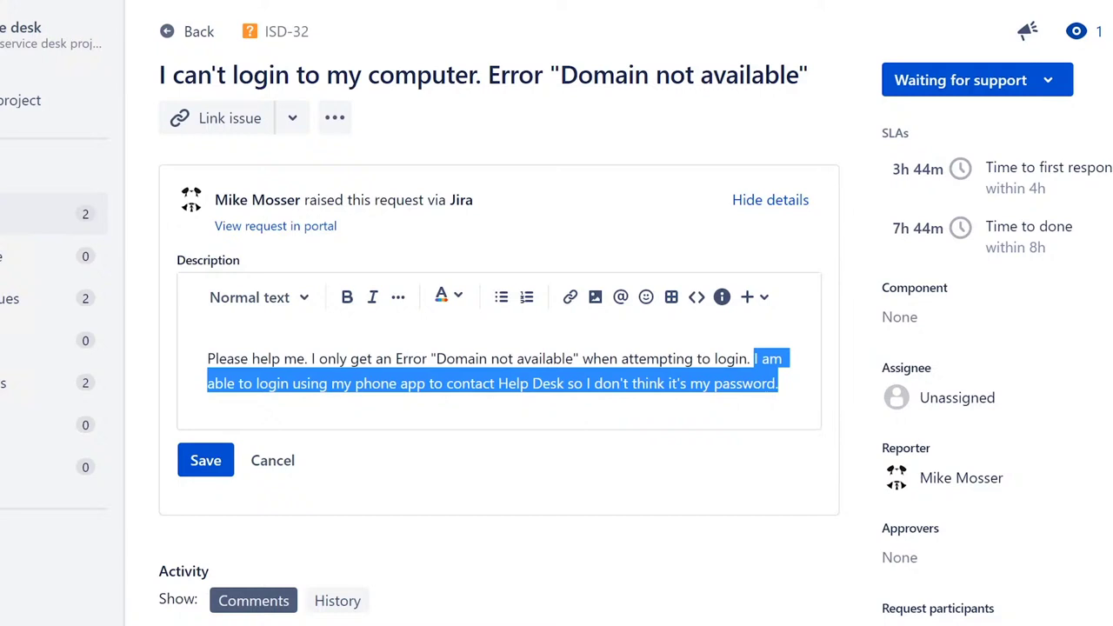
pyautogui.click(778, 384)
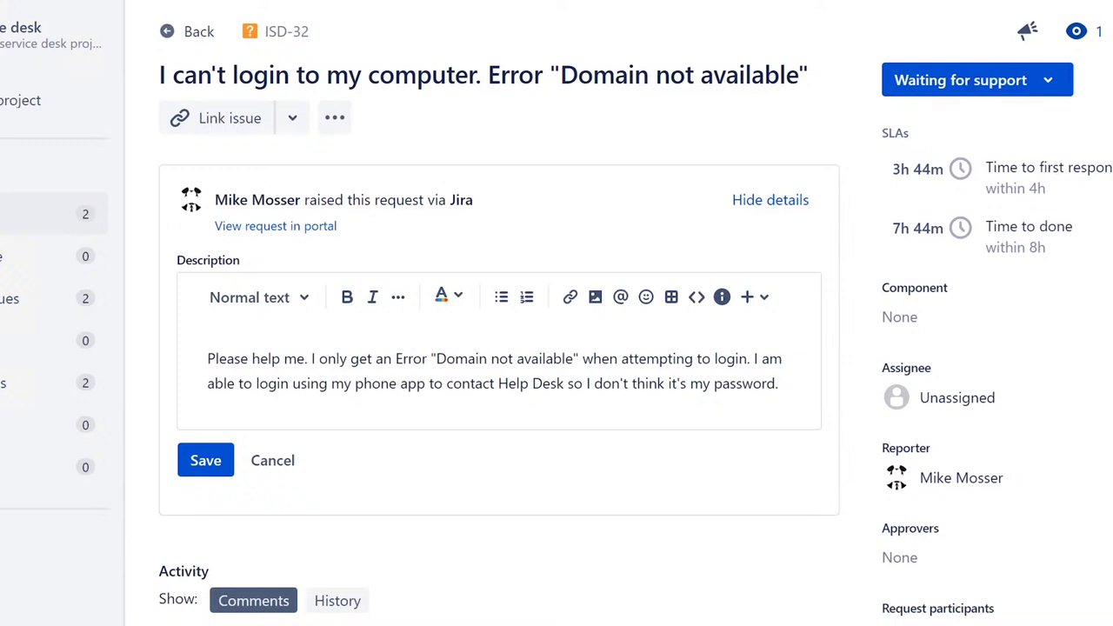
pyautogui.moveTo(429, 358); pyautogui.dragTo(579, 358)
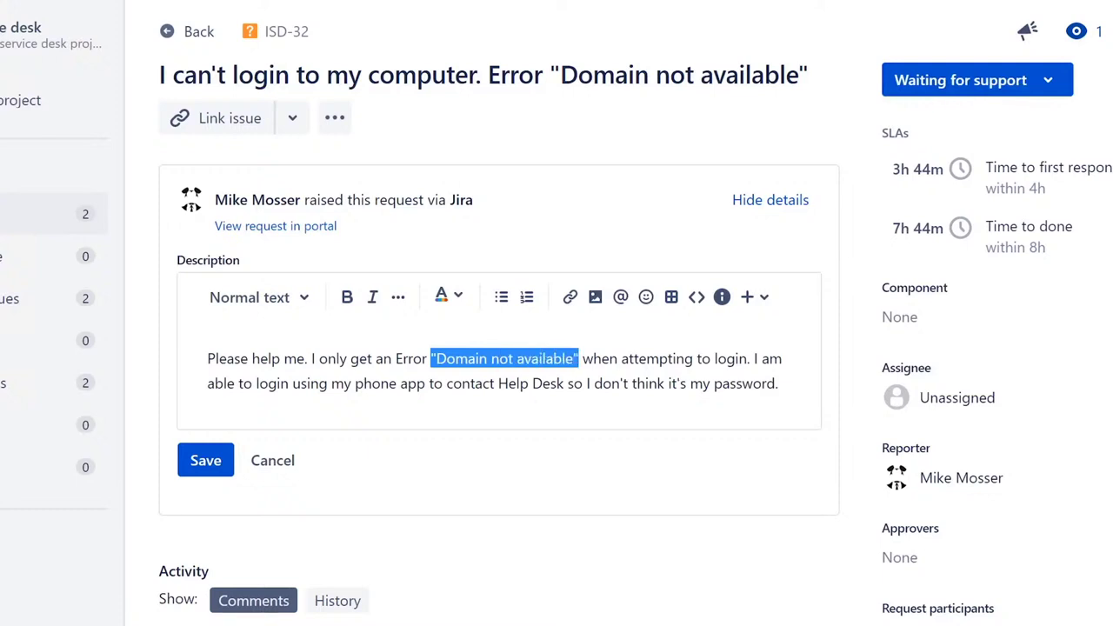
pyautogui.click(579, 358)
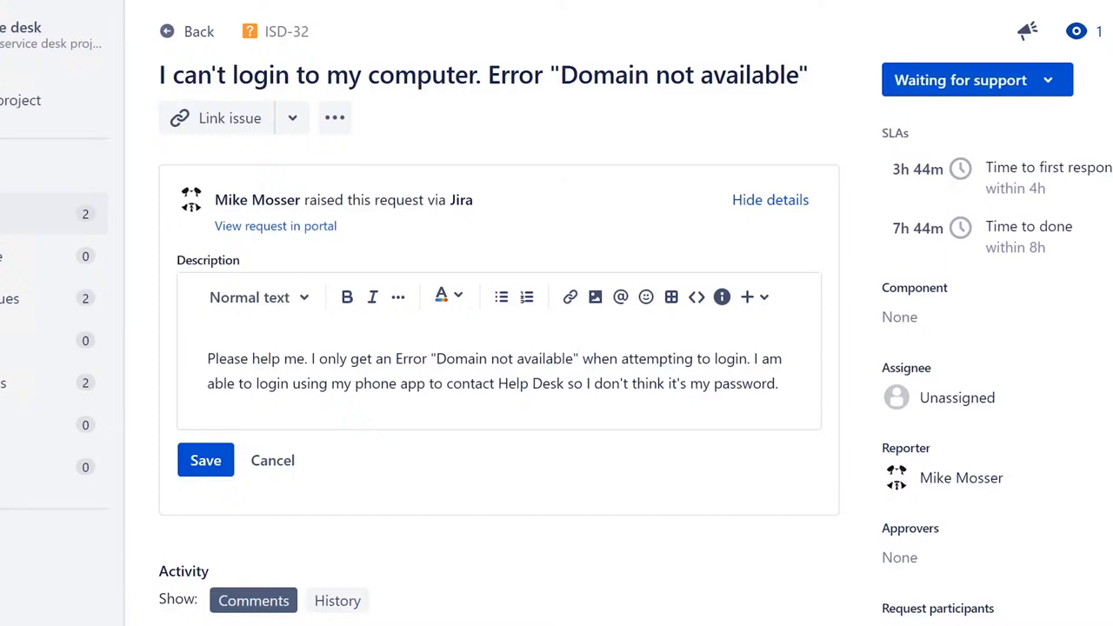
pyautogui.moveTo(430, 358); pyautogui.dragTo(577, 358)
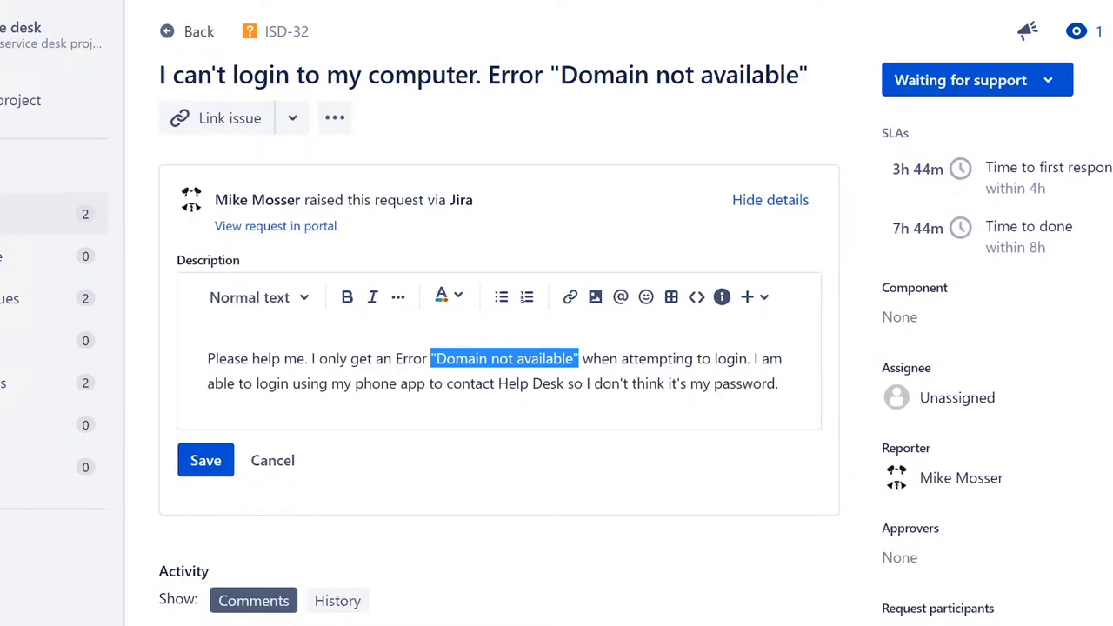
pyautogui.click(578, 359)
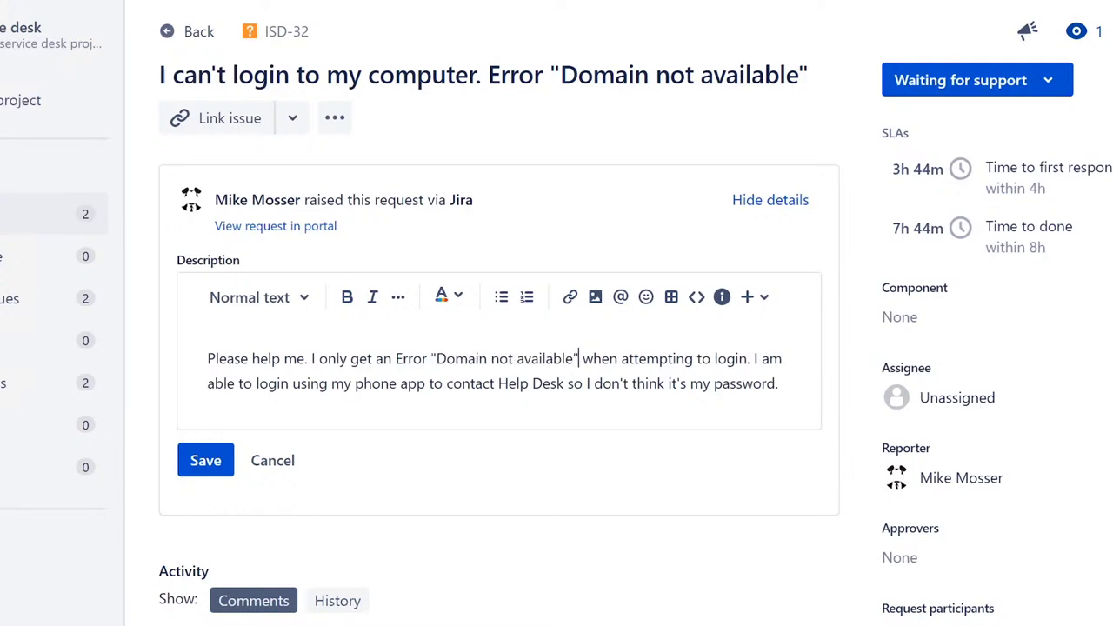
pyautogui.moveTo(430, 358)
pyautogui.mouseDown()
pyautogui.moveTo(509, 383)
pyautogui.moveTo(579, 359)
pyautogui.moveTo(431, 358)
pyautogui.mouseUp()
pyautogui.click(579, 358)
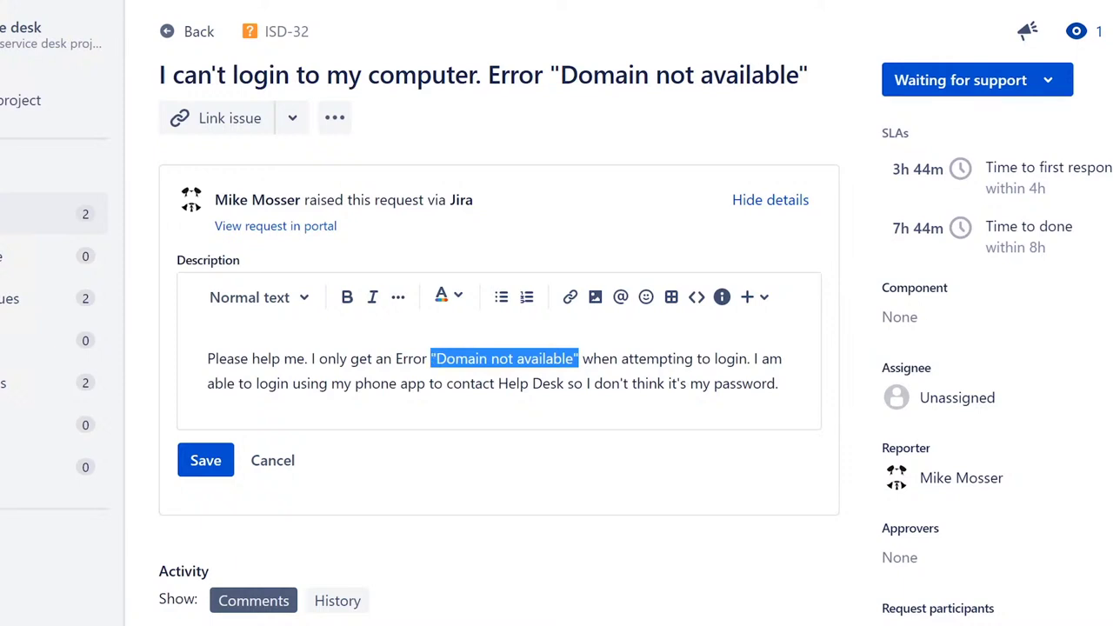
pyautogui.click(431, 358)
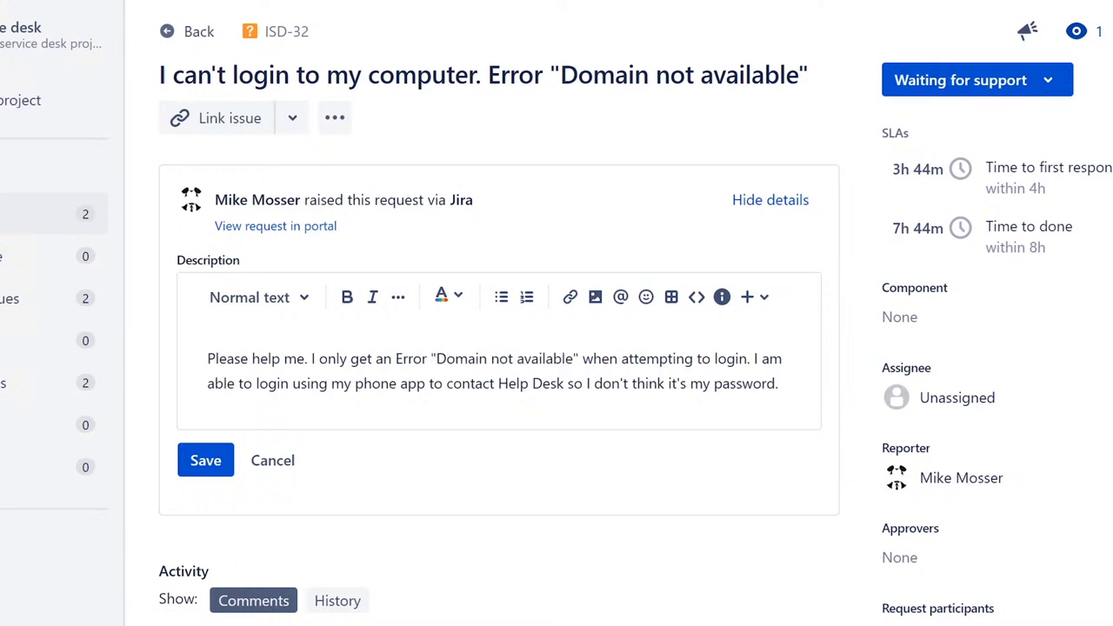
pyautogui.moveTo(431, 358); pyautogui.dragTo(578, 358)
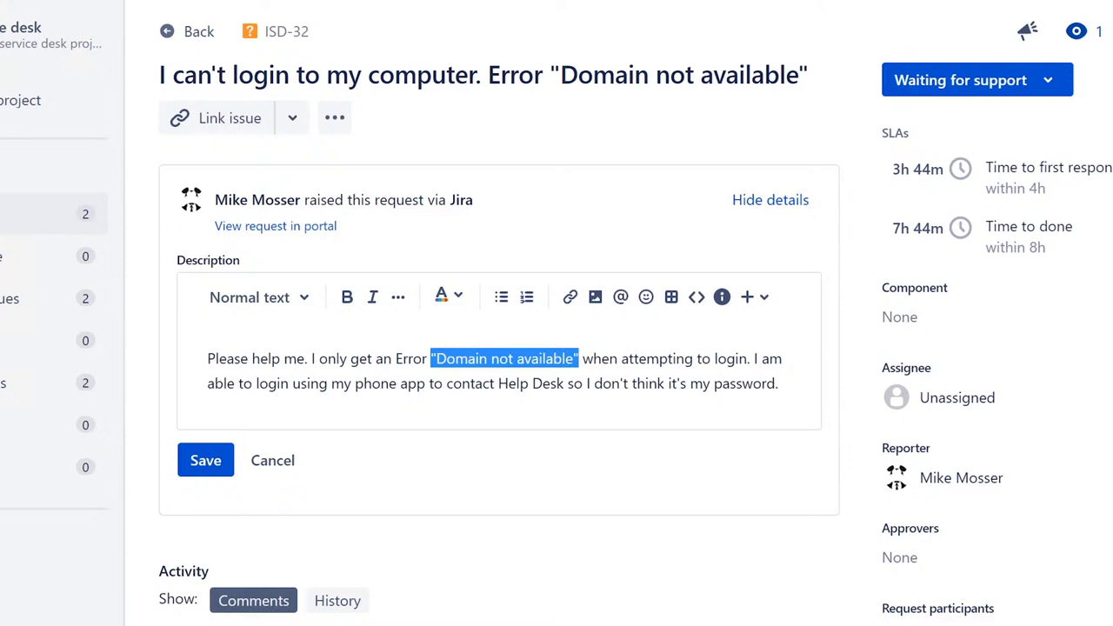
pyautogui.moveTo(579, 358)
pyautogui.mouseDown()
pyautogui.moveTo(553, 359)
pyautogui.moveTo(579, 358)
pyautogui.mouseUp()
pyautogui.click(553, 359)
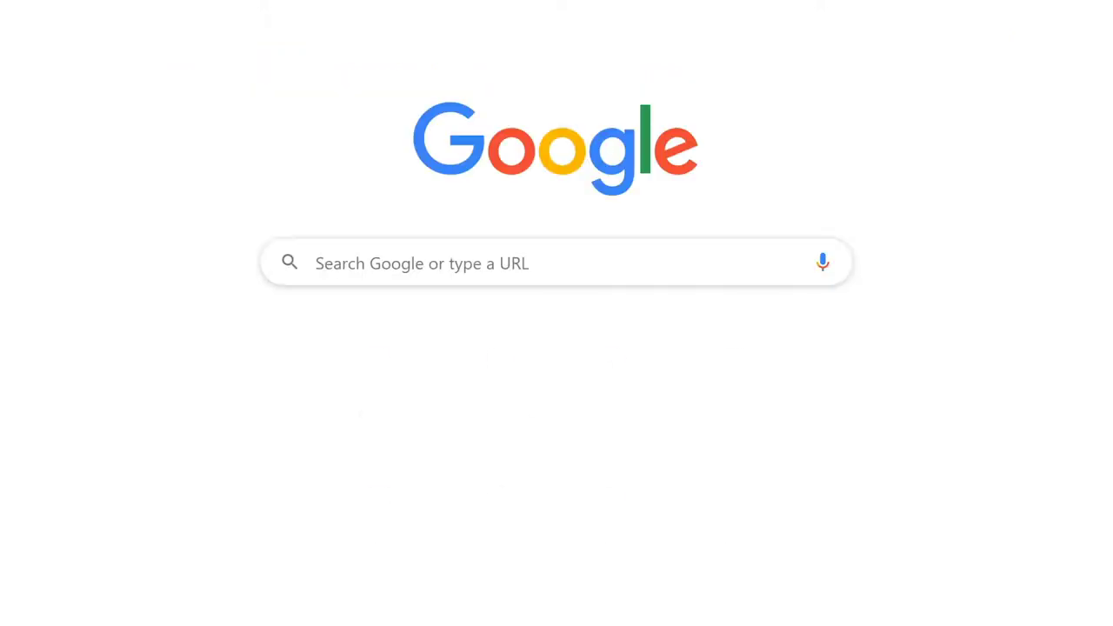
# Step: Load cosmicnovo.com in a new tab, scroll its page, then close the tab
pyautogui.write('cos')
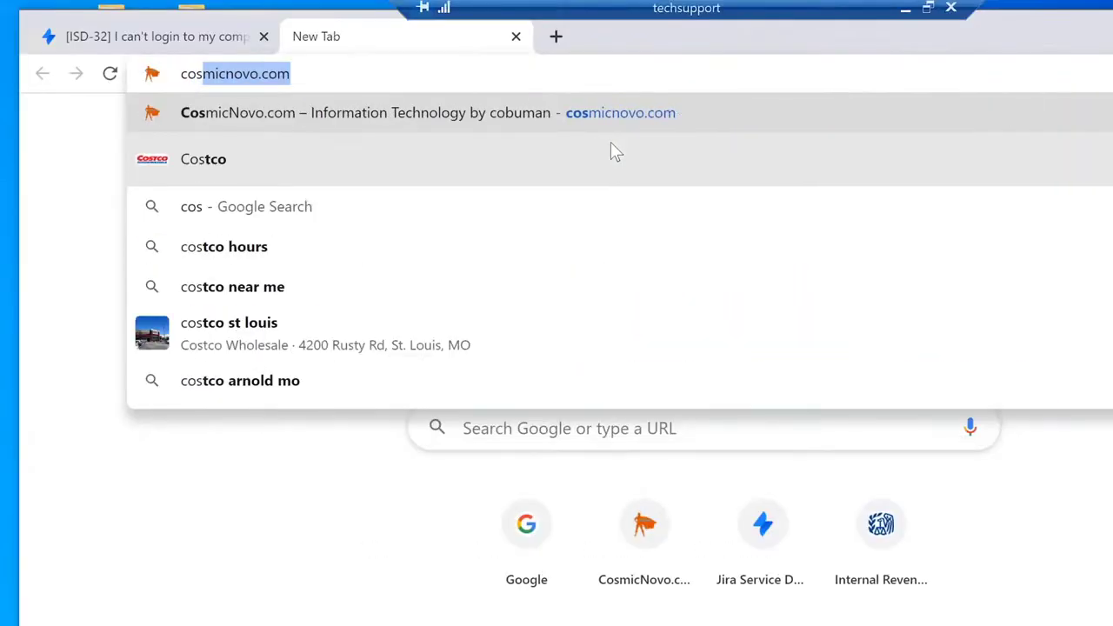
pyautogui.press('Return')
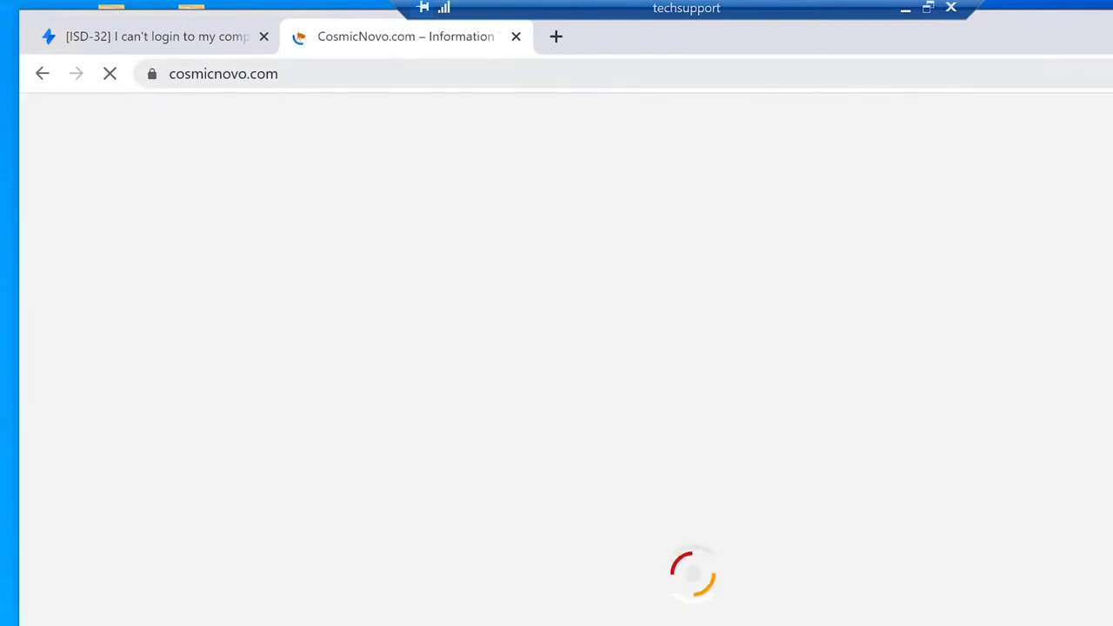
pyautogui.click(186, 75)
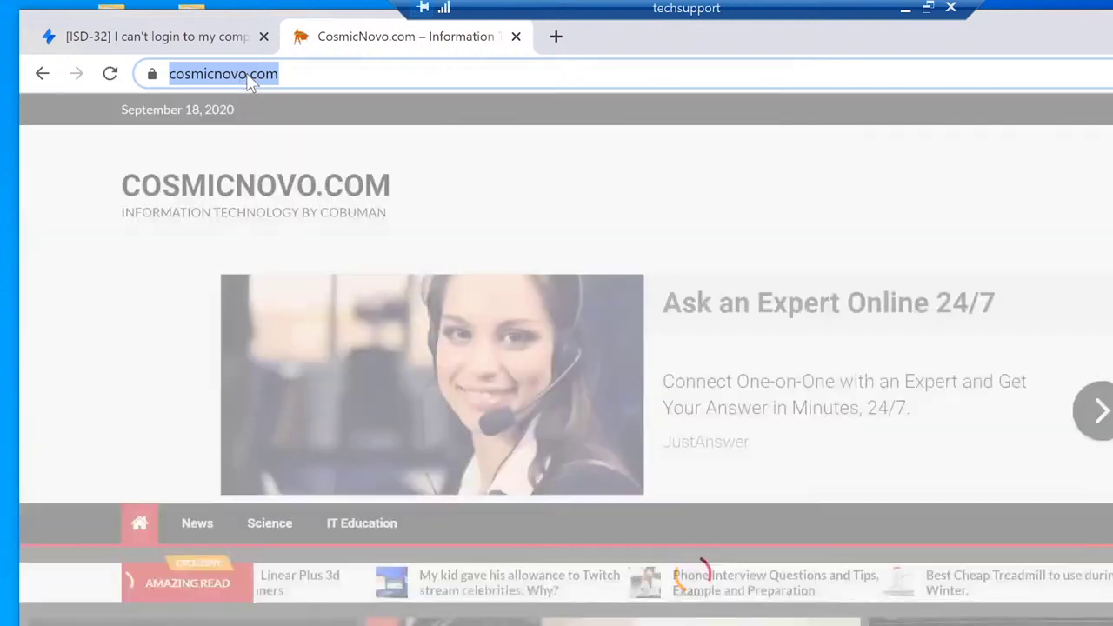
pyautogui.scroll(-4, 800, 395)
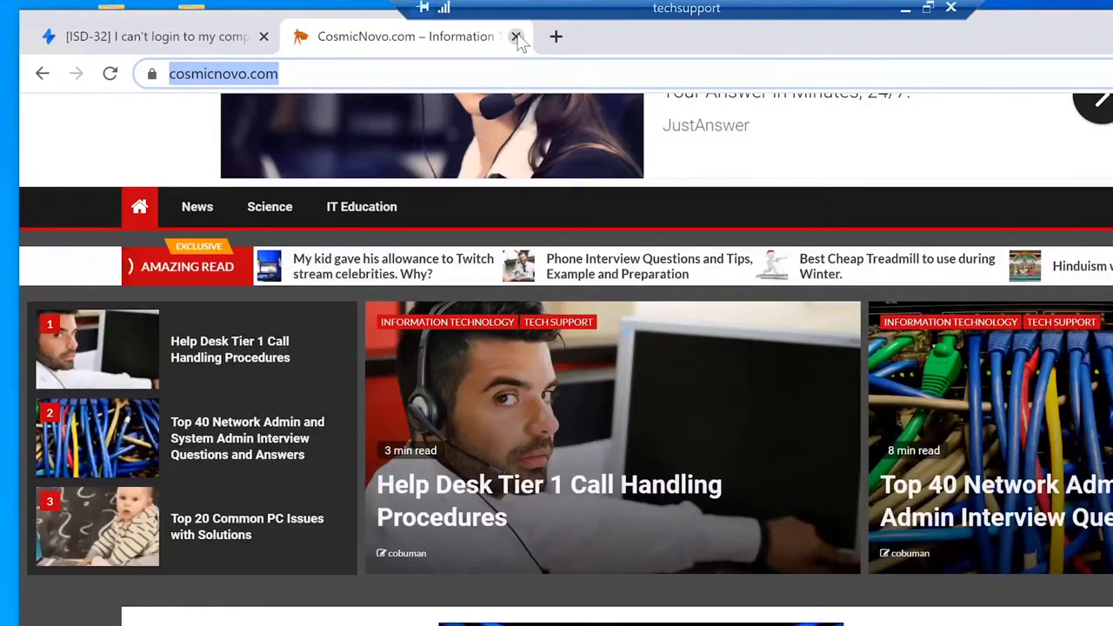
pyautogui.click(516, 36)
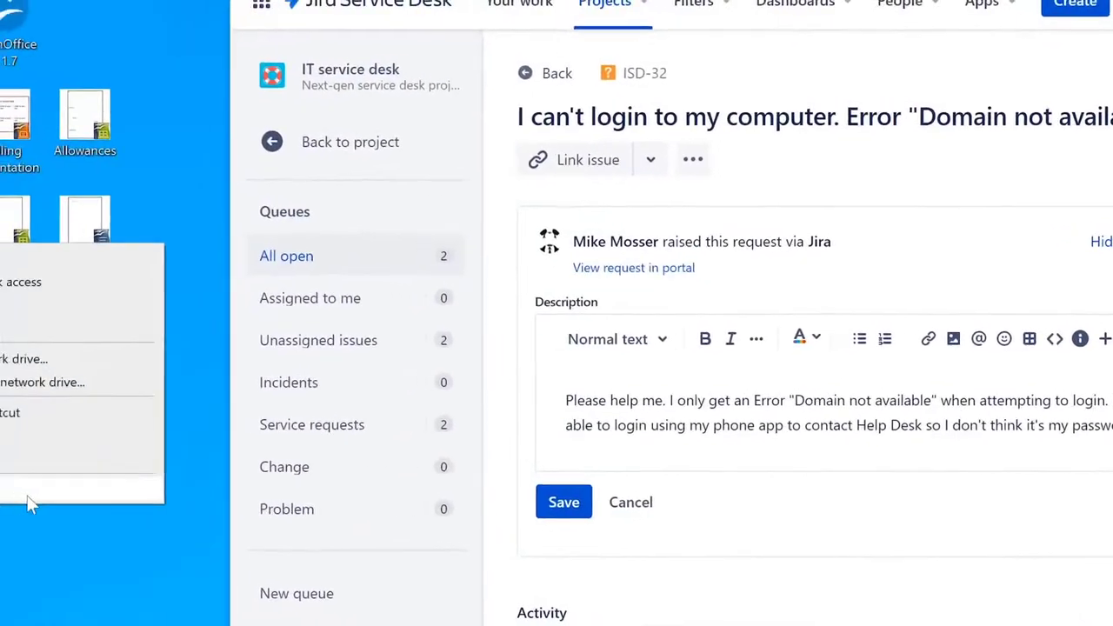
# Step: Open the computer's system properties from This PC and dismiss the lock screen
pyautogui.click(31, 500)
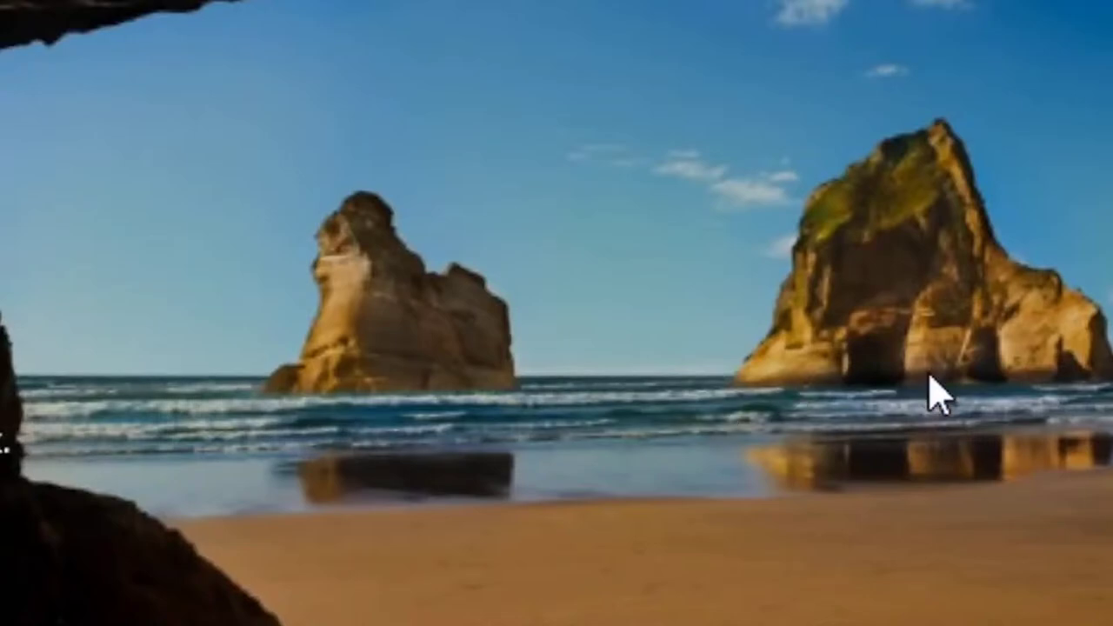
pyautogui.press('space')
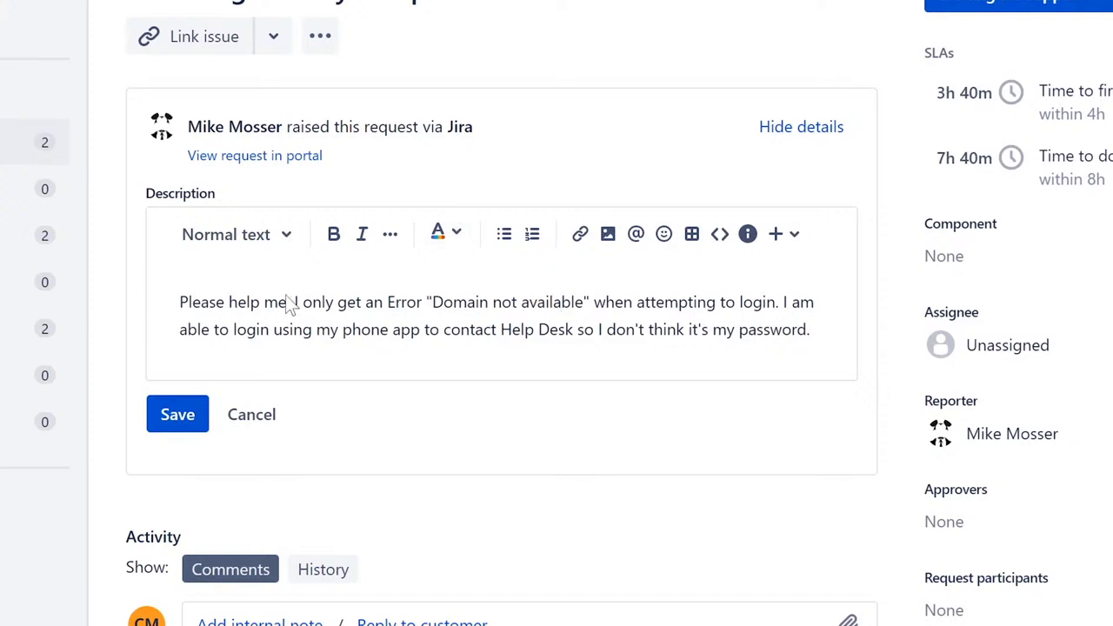
# Step: Select the error message text in the ticket description
pyautogui.click(432, 302)
pyautogui.hotkey('shift', 'Right')
pyautogui.hotkey('shift', 'Right')
pyautogui.hotkey('shift', 'Right')
pyautogui.hotkey('shift', 'Right')
pyautogui.hotkey('shift', 'Right')
pyautogui.hotkey('shift', 'Right')
pyautogui.hotkey('shift', 'Right')
pyautogui.hotkey('shift', 'Right')
pyautogui.hotkey('shift', 'Right')
pyautogui.hotkey('shift', 'Right')
pyautogui.hotkey('shift', 'Right')
pyautogui.hotkey('shift', 'Right')
pyautogui.hotkey('shift', 'Right')
pyautogui.hotkey('shift', 'Right')
pyautogui.hotkey('shift', 'Right')
pyautogui.hotkey('shift', 'Right')
pyautogui.hotkey('shift', 'Right')
pyautogui.hotkey('shift', 'Right')
pyautogui.hotkey('shift', 'Right')
pyautogui.hotkey('shift', 'Right')
pyautogui.hotkey('shift', 'Right')
pyautogui.hotkey('shift', 'Left')
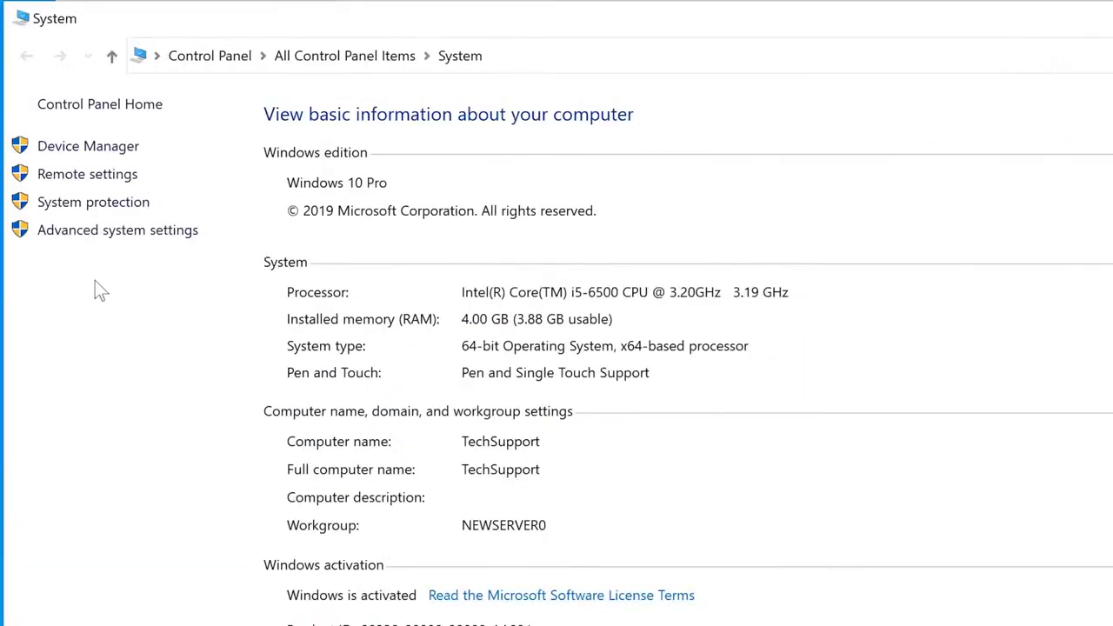
# Step: Open the Computer Name/Domain Changes dialog from the Computer Name tab of System Properties
pyautogui.click(129, 231)
pyautogui.moveTo(187, 70); pyautogui.dragTo(510, 110)
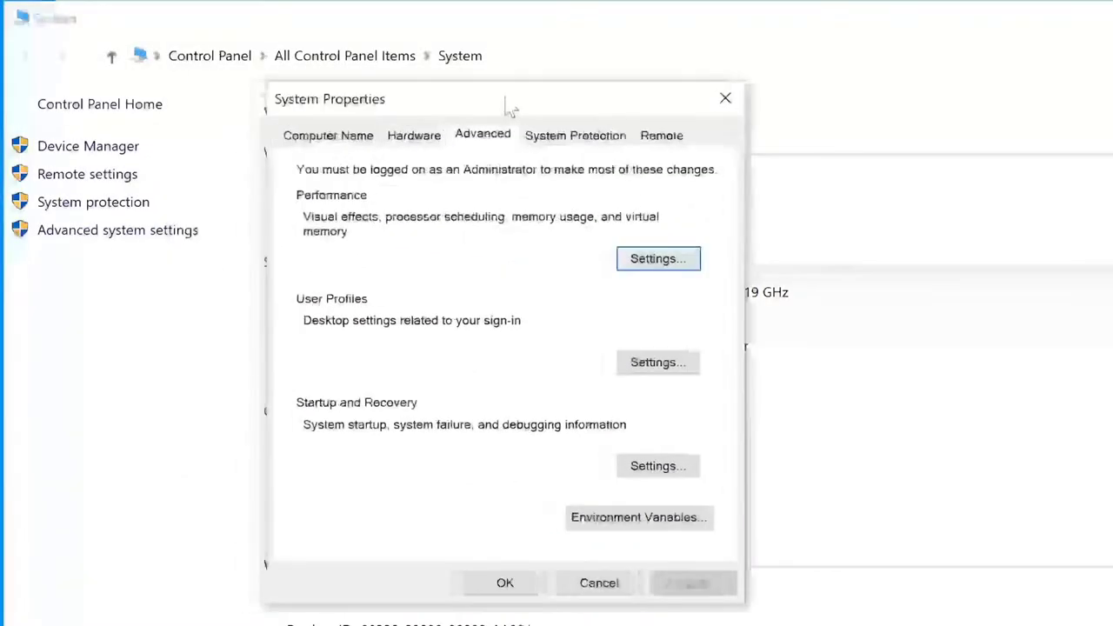
pyautogui.click(324, 138)
pyautogui.moveTo(395, 98); pyautogui.dragTo(533, 94)
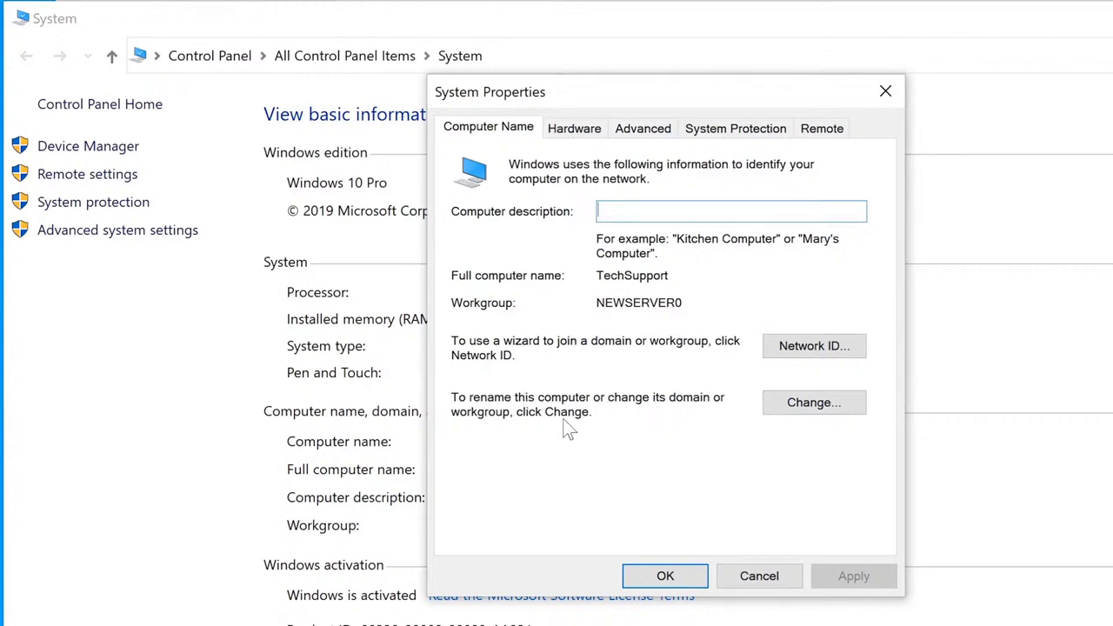
pyautogui.click(792, 400)
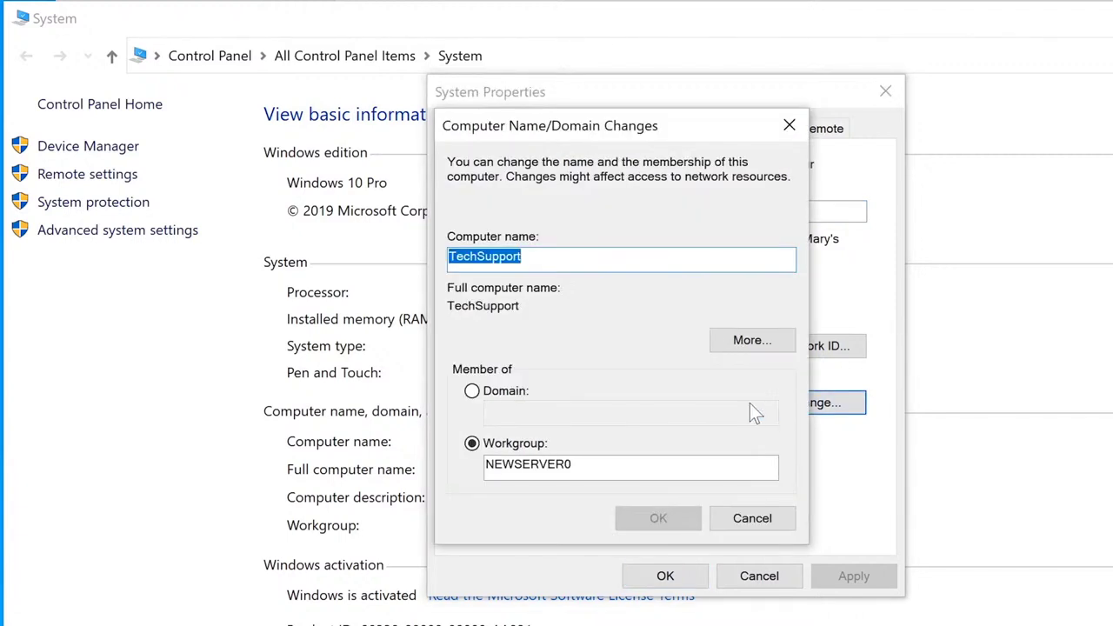
# Step: Choose Domain membership and enter techsupport.cobuman.com as the domain
pyautogui.click(472, 392)
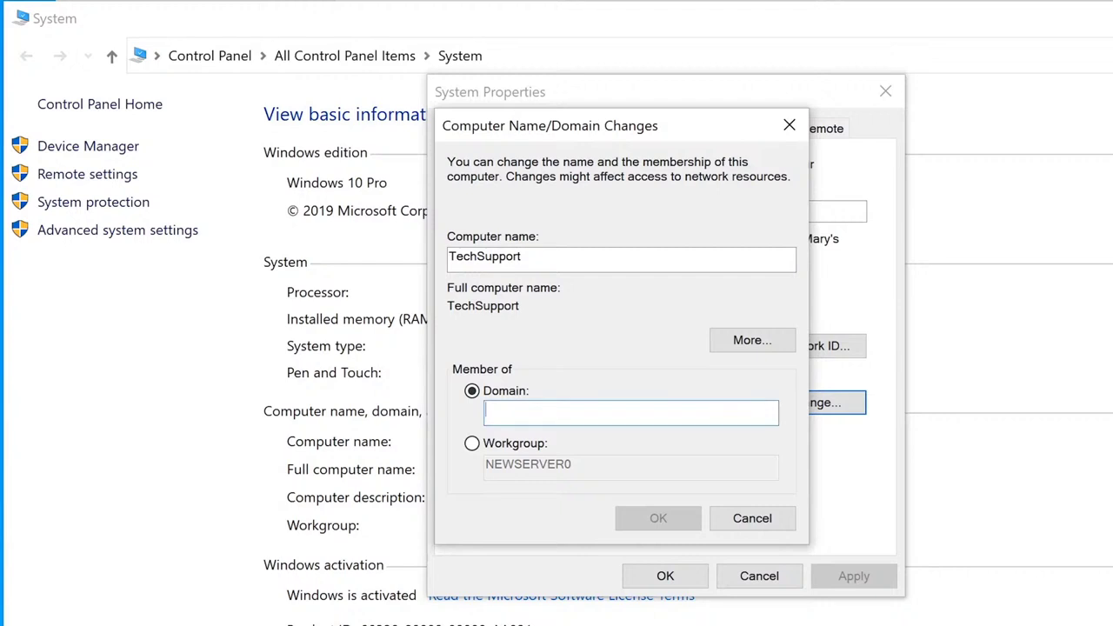
pyautogui.write('techsupport.')
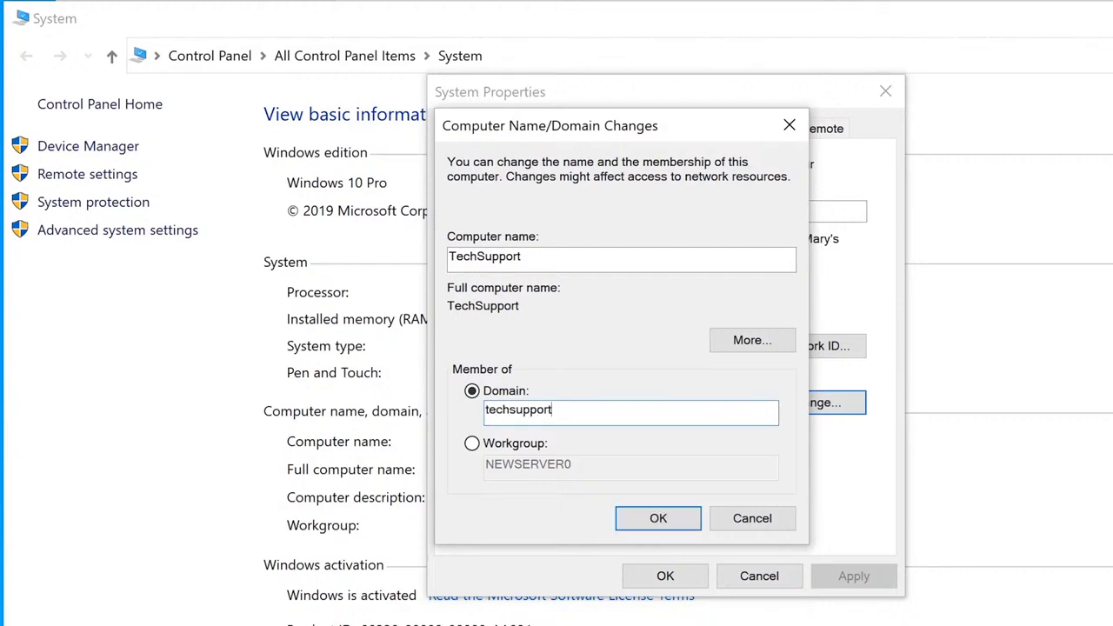
pyautogui.write('cobul')
pyautogui.press('BackSpace')
pyautogui.write('man.com')
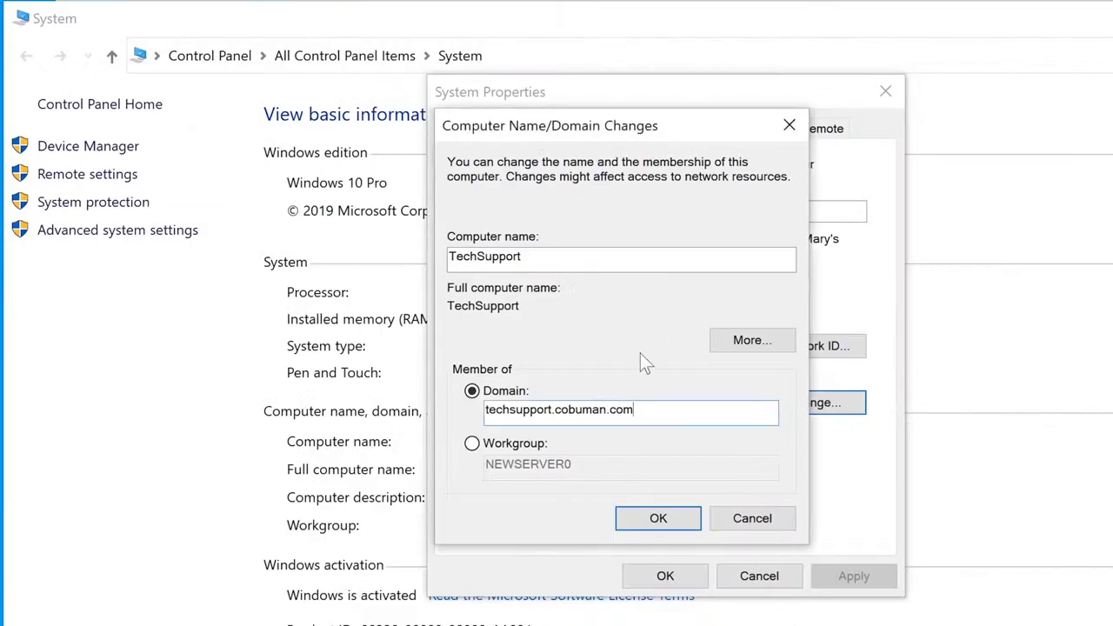
# Step: Confirm the join, dismiss the unreachable domain controller error, and cancel the change
pyautogui.click(660, 518)
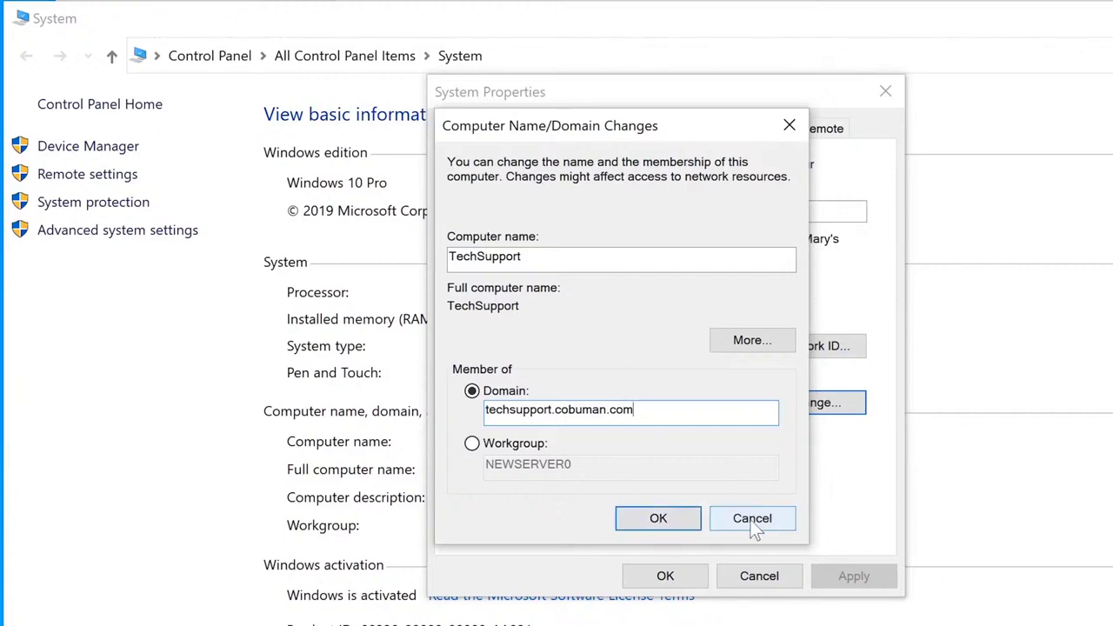
pyautogui.click(661, 516)
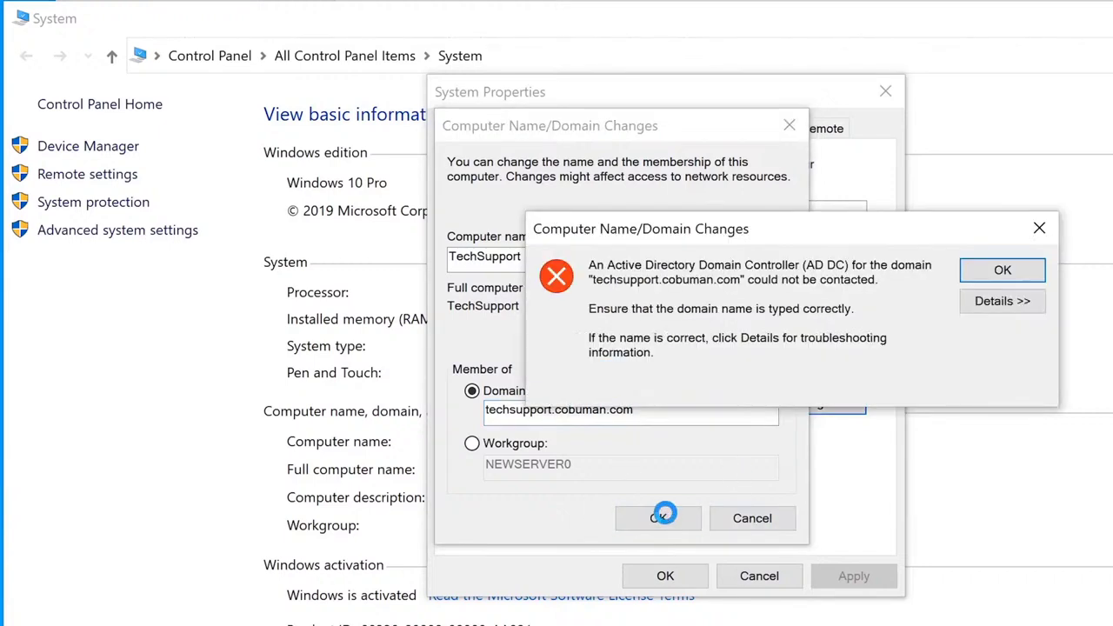
pyautogui.click(1040, 229)
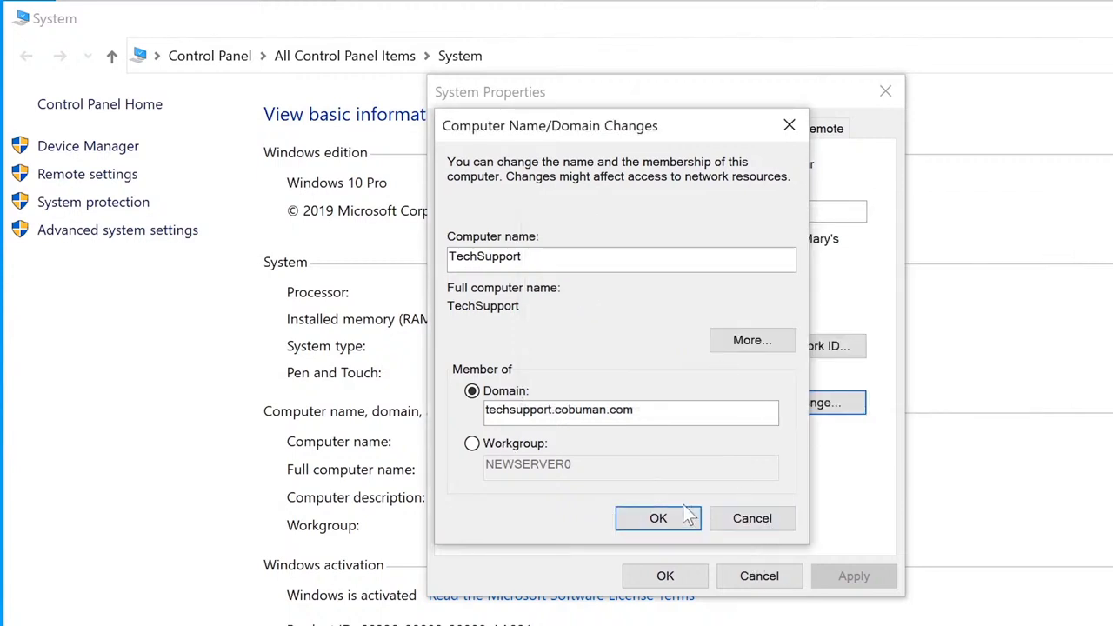
pyautogui.click(592, 409)
pyautogui.click(729, 523)
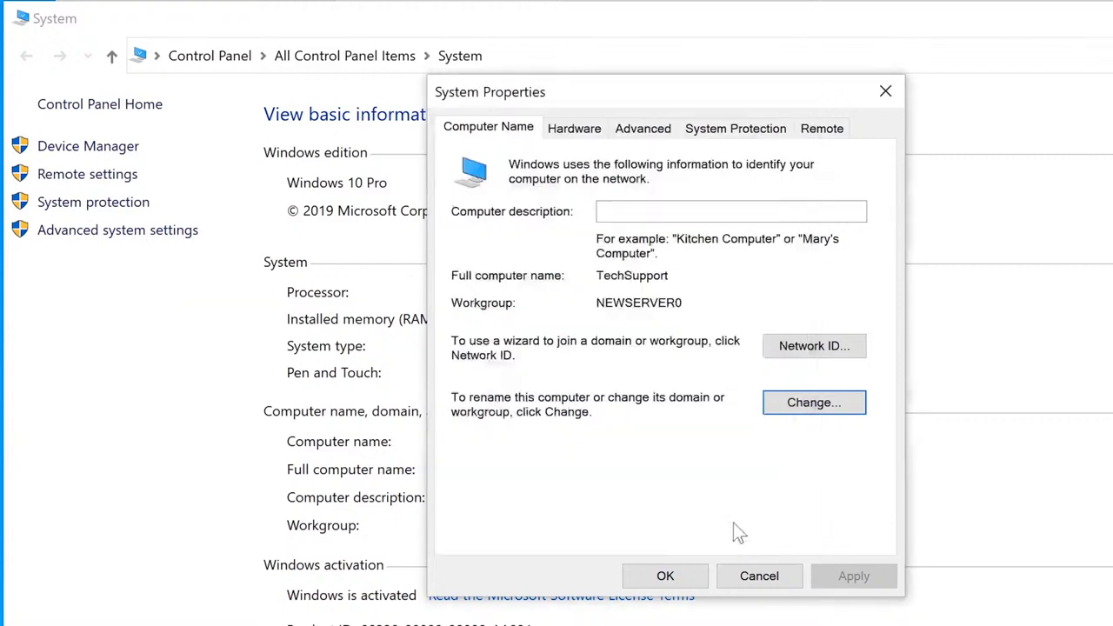
# Step: Close System Properties and highlight the quoted error in the ticket description
pyautogui.click(753, 581)
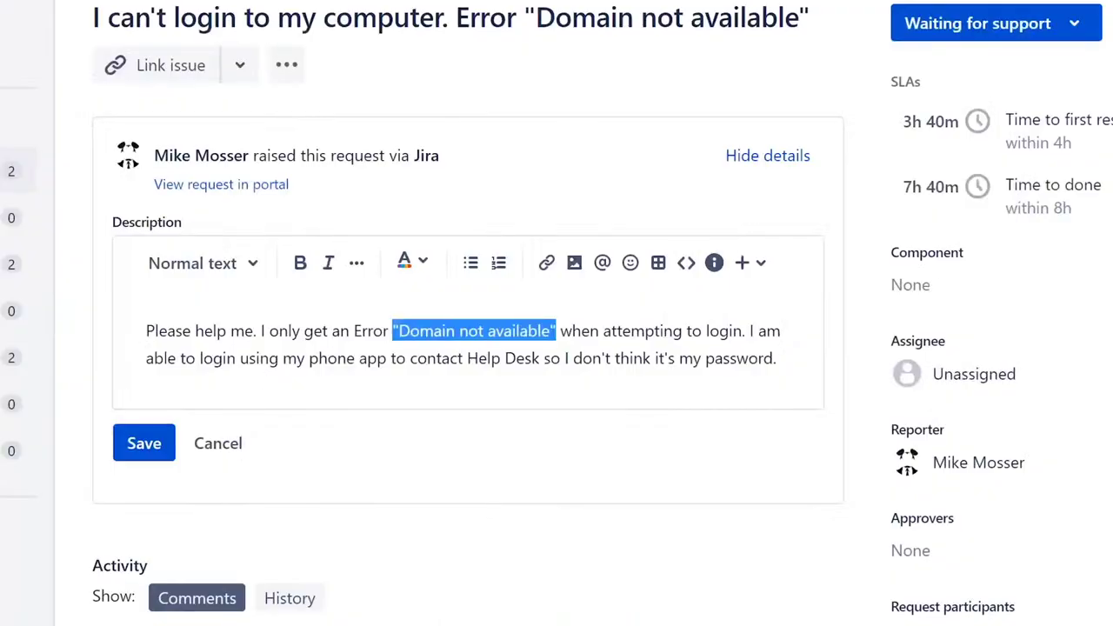
pyautogui.click(527, 331)
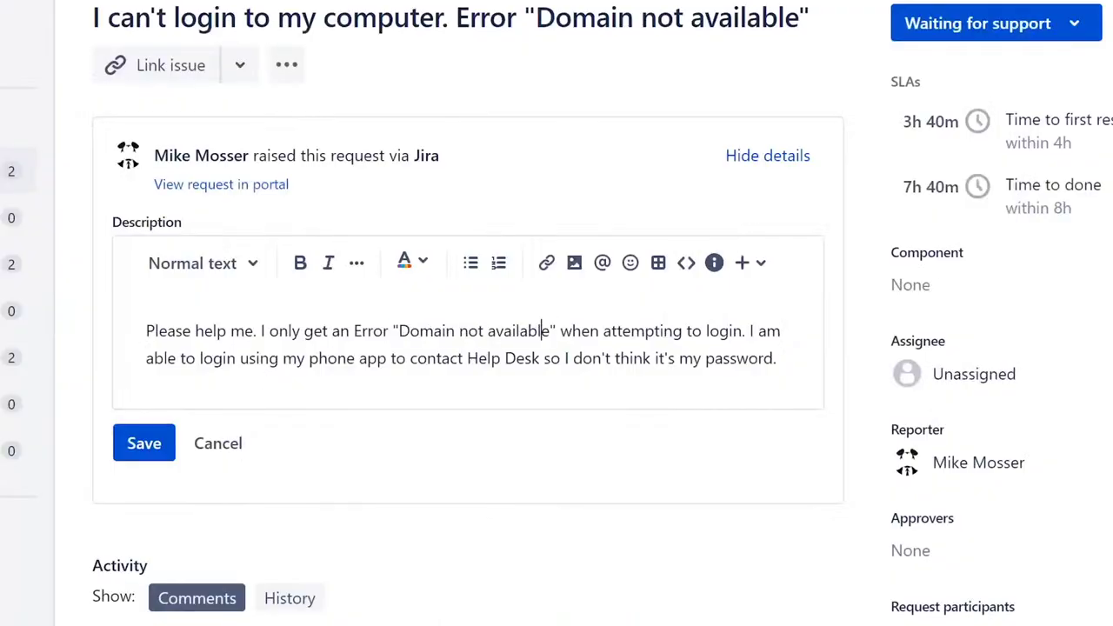
pyautogui.hotkey('shift', 'Right')
pyautogui.hotkey('shift', 'Right')
pyautogui.hotkey('shift', 'Right')
pyautogui.hotkey('shift', 'Right')
pyautogui.moveTo(528, 330); pyautogui.dragTo(393, 330)
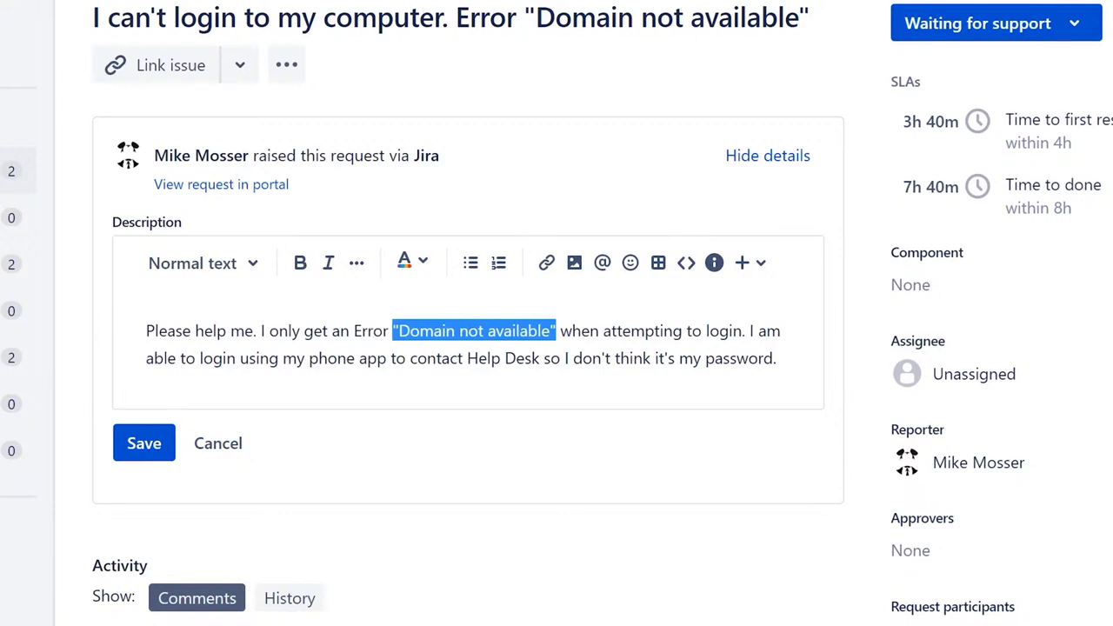
pyautogui.click(394, 330)
pyautogui.moveTo(393, 330); pyautogui.dragTo(556, 331)
pyautogui.click(392, 330)
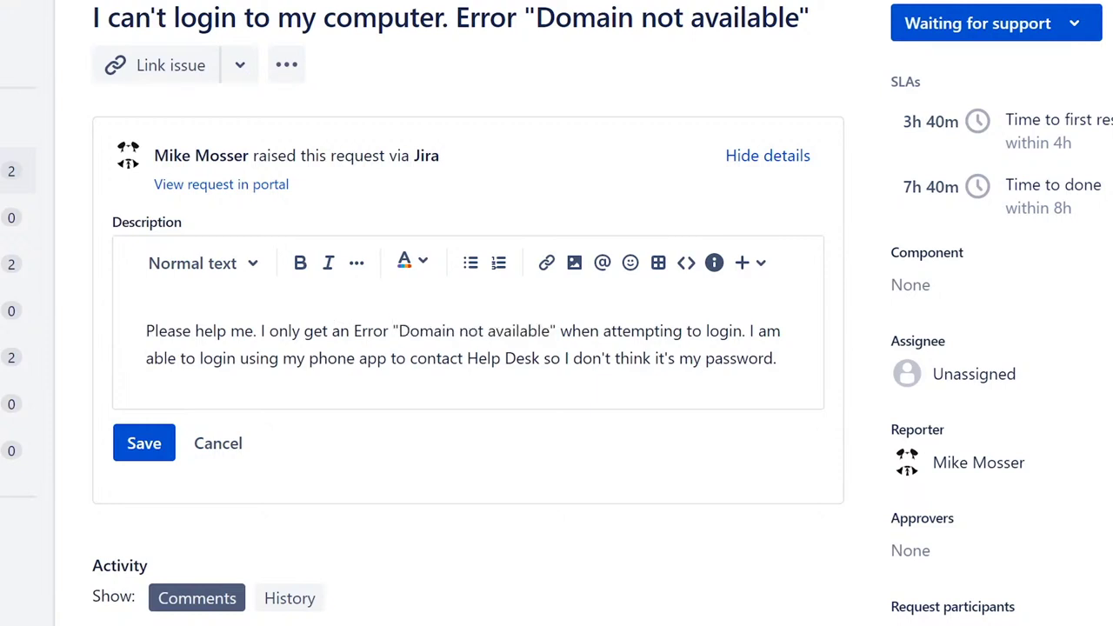
pyautogui.moveTo(392, 331); pyautogui.dragTo(556, 330)
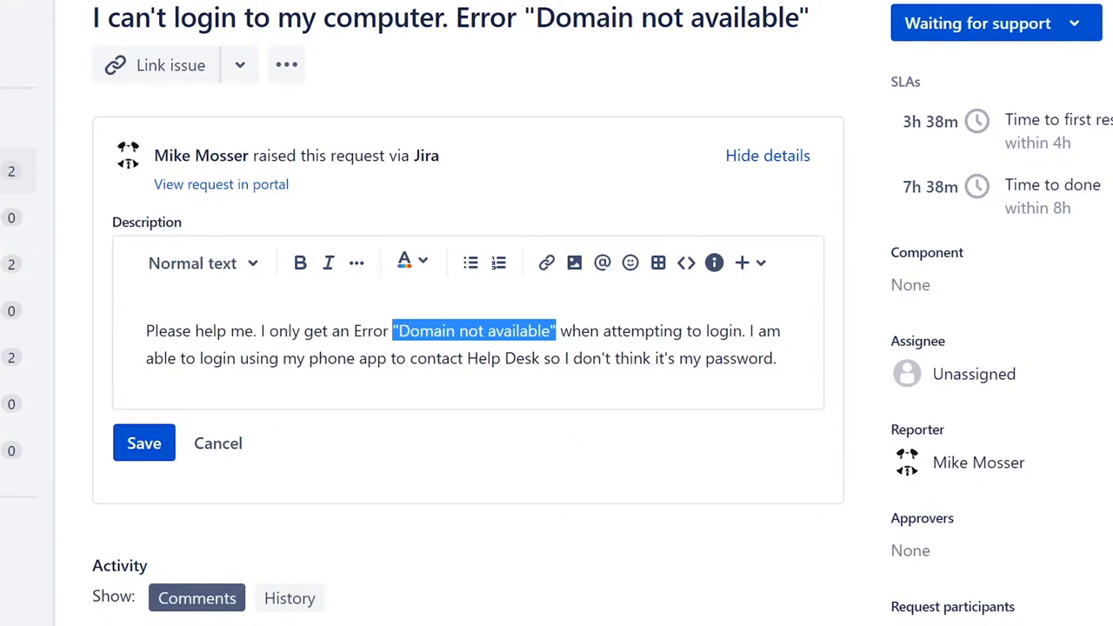
pyautogui.click(393, 330)
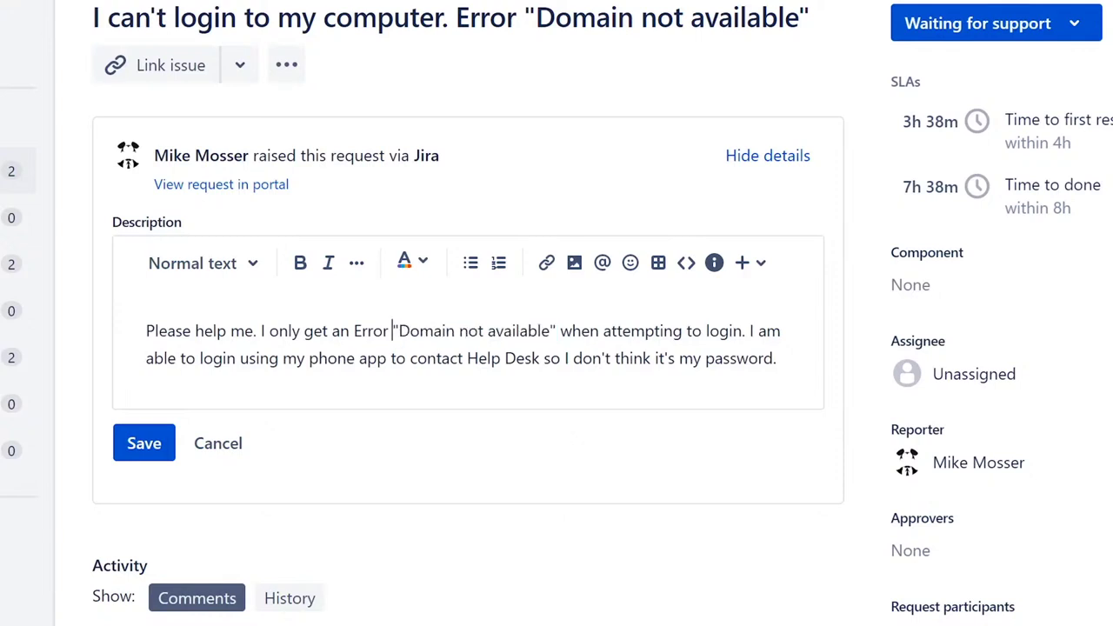
pyautogui.moveTo(392, 331); pyautogui.dragTo(556, 331)
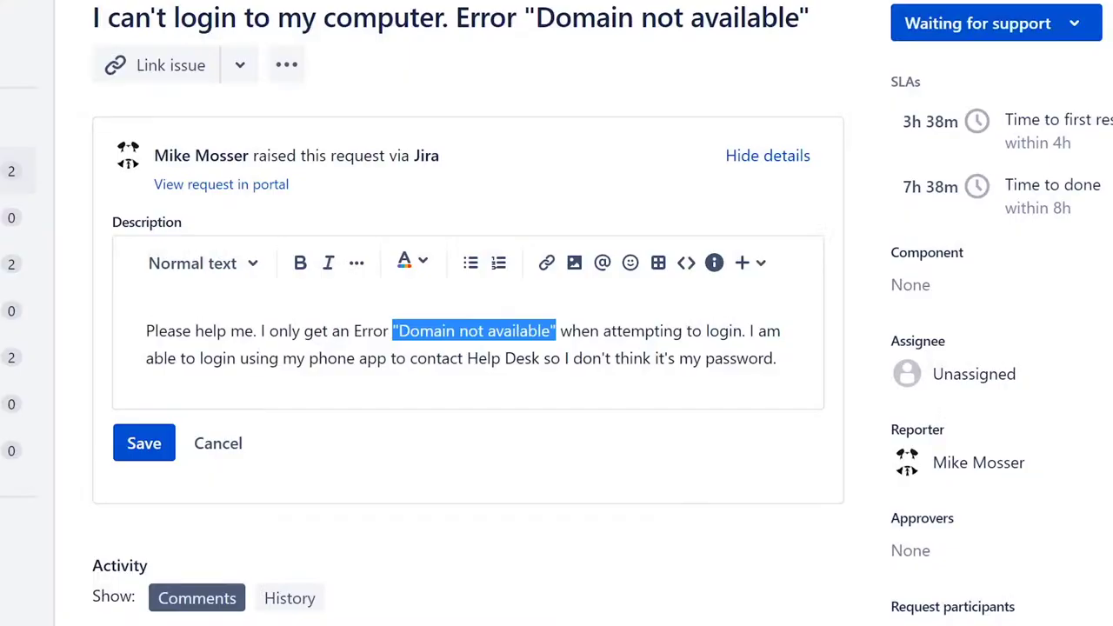
pyautogui.click(572, 331)
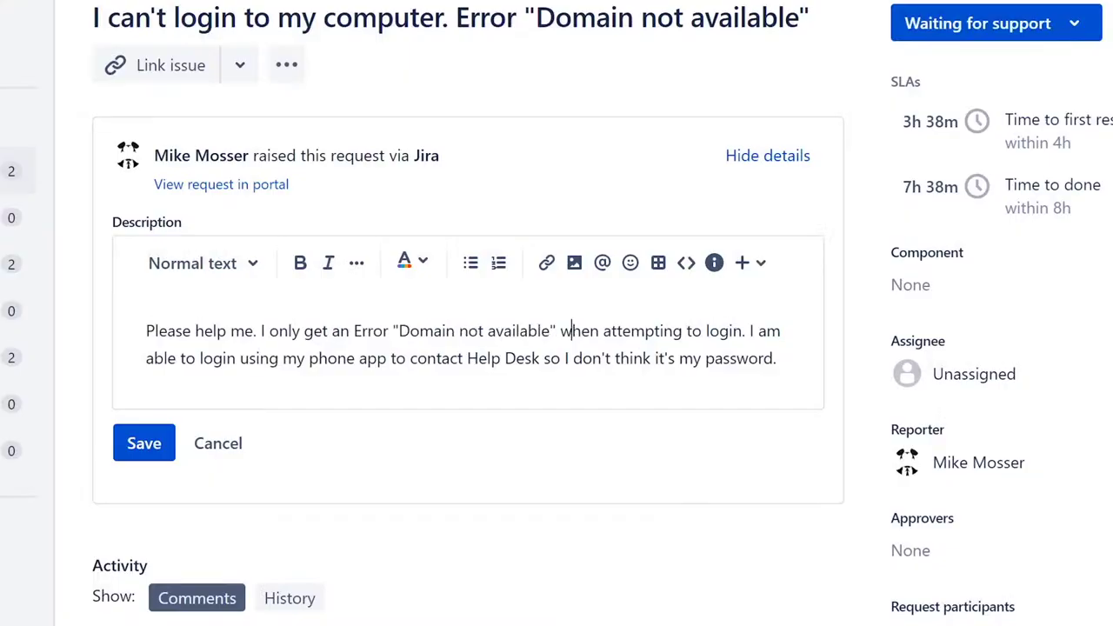
pyautogui.moveTo(393, 330); pyautogui.dragTo(551, 331)
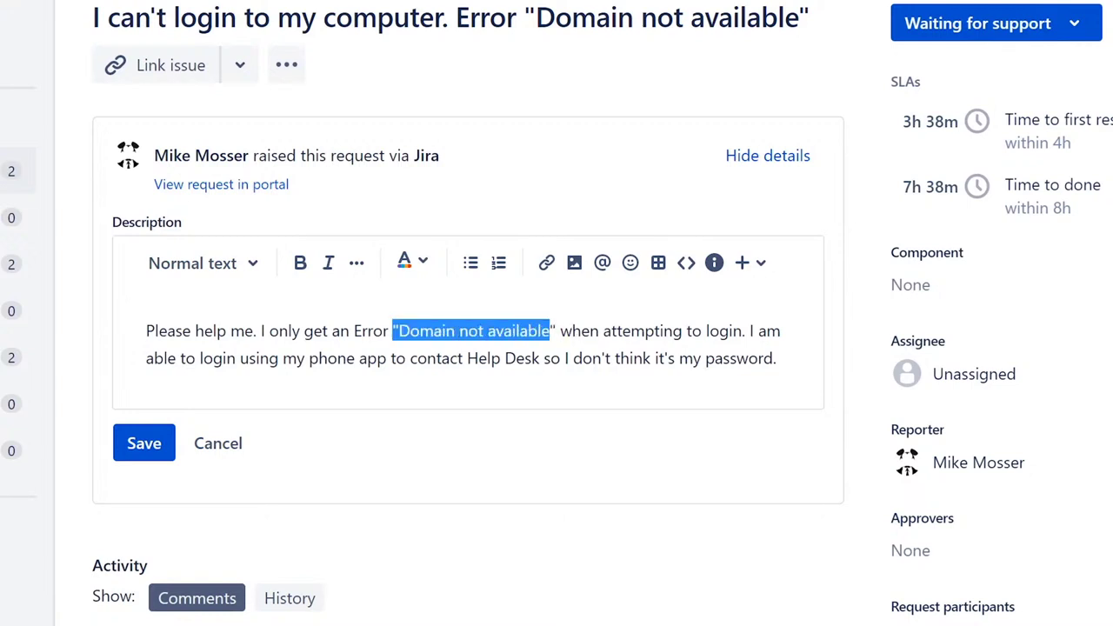
pyautogui.click(572, 330)
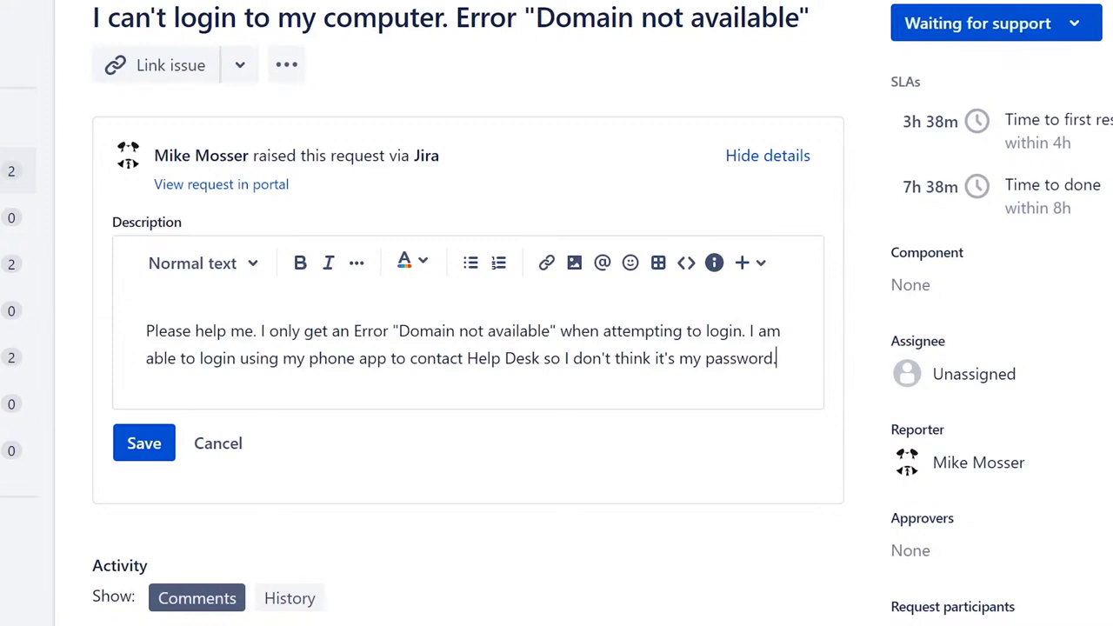
# Step: Reselect the full 'Domain not available' error phrase inside its quotes
pyautogui.moveTo(556, 332); pyautogui.dragTo(393, 317)
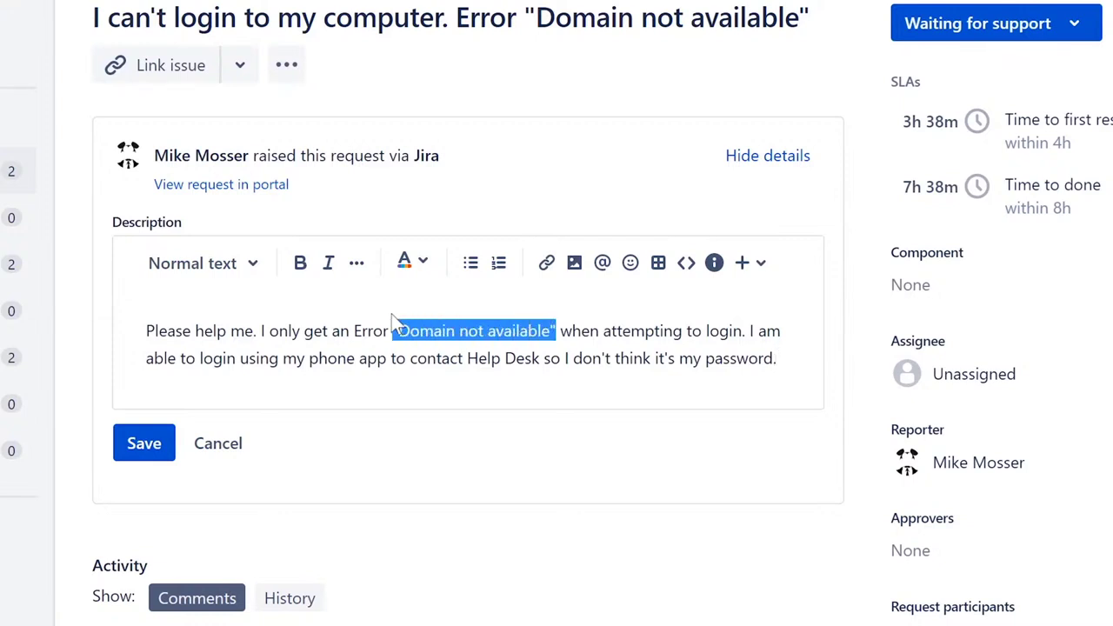
pyautogui.click(419, 330)
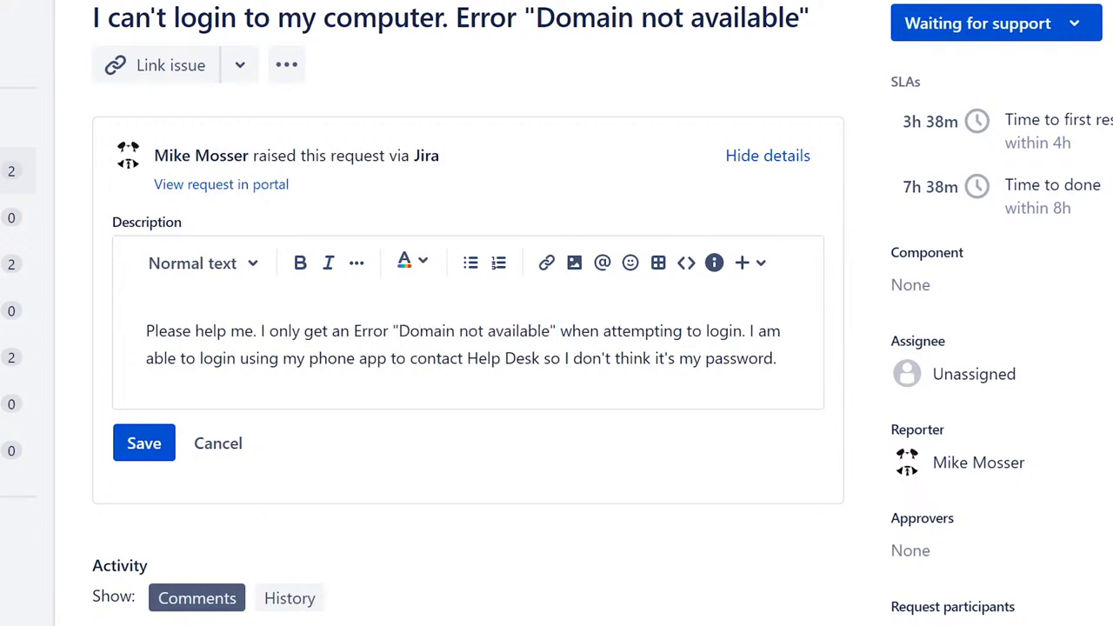
pyautogui.moveTo(392, 331); pyautogui.dragTo(555, 331)
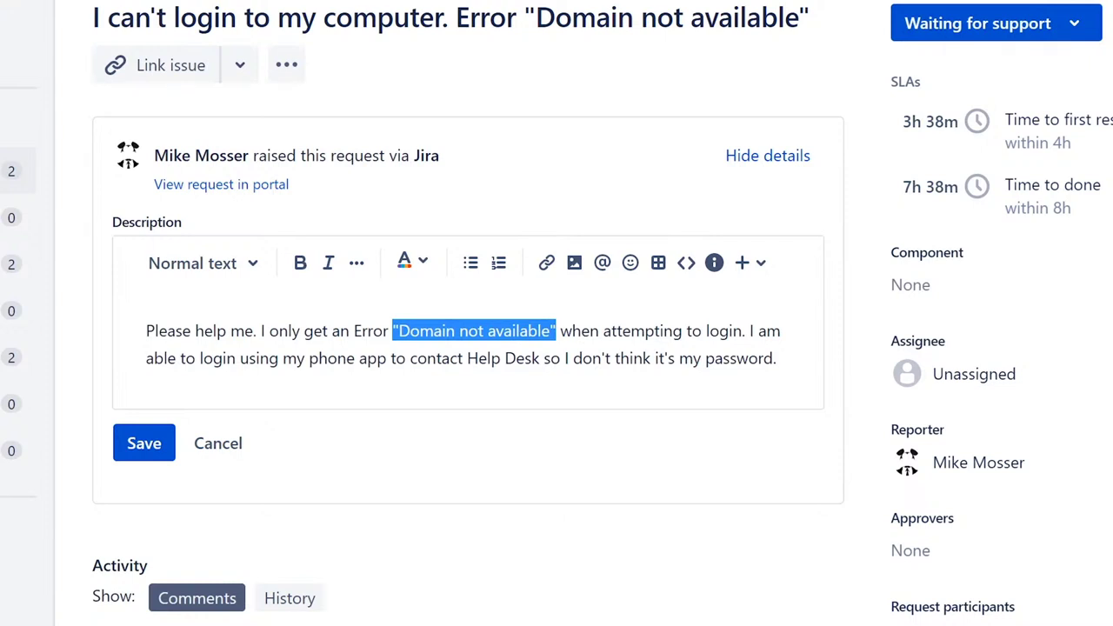
pyautogui.click(557, 331)
pyautogui.moveTo(556, 330); pyautogui.dragTo(392, 330)
pyautogui.click(399, 330)
pyautogui.moveTo(392, 330); pyautogui.dragTo(556, 331)
pyautogui.click(572, 331)
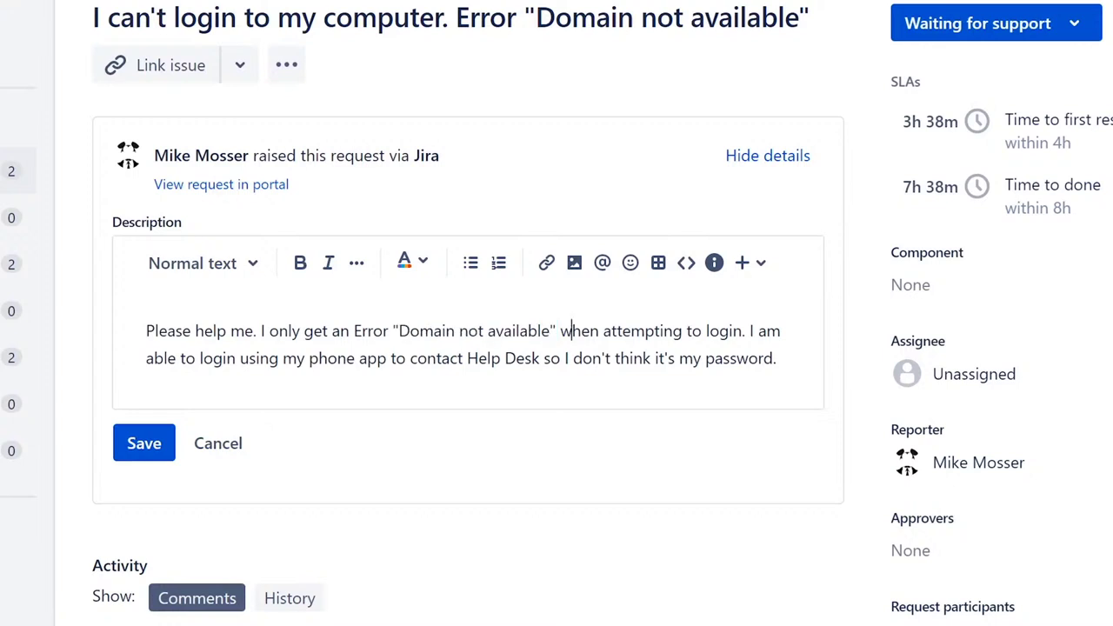
pyautogui.moveTo(557, 331); pyautogui.dragTo(392, 330)
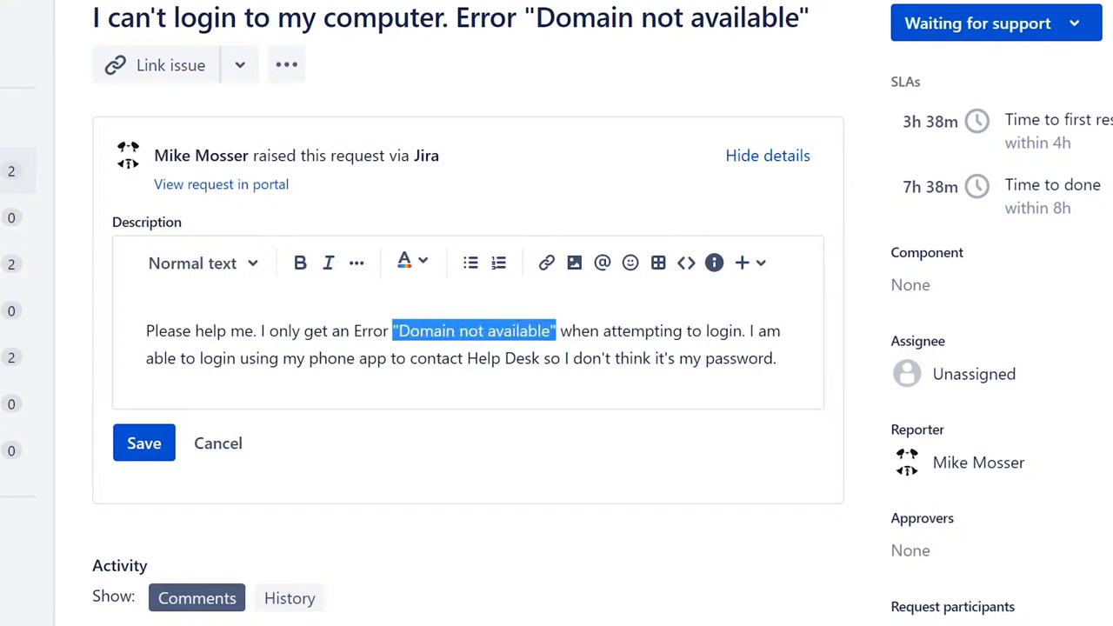
pyautogui.moveTo(392, 330); pyautogui.dragTo(557, 330)
pyautogui.moveTo(557, 330); pyautogui.dragTo(393, 330)
pyautogui.click(397, 331)
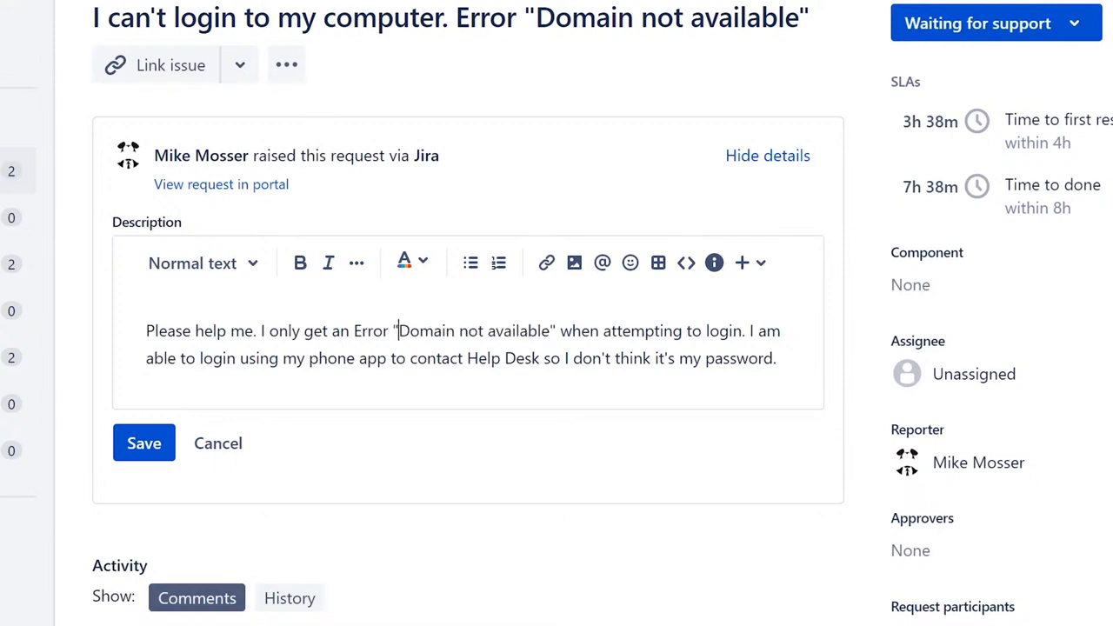
pyautogui.moveTo(392, 331); pyautogui.dragTo(556, 331)
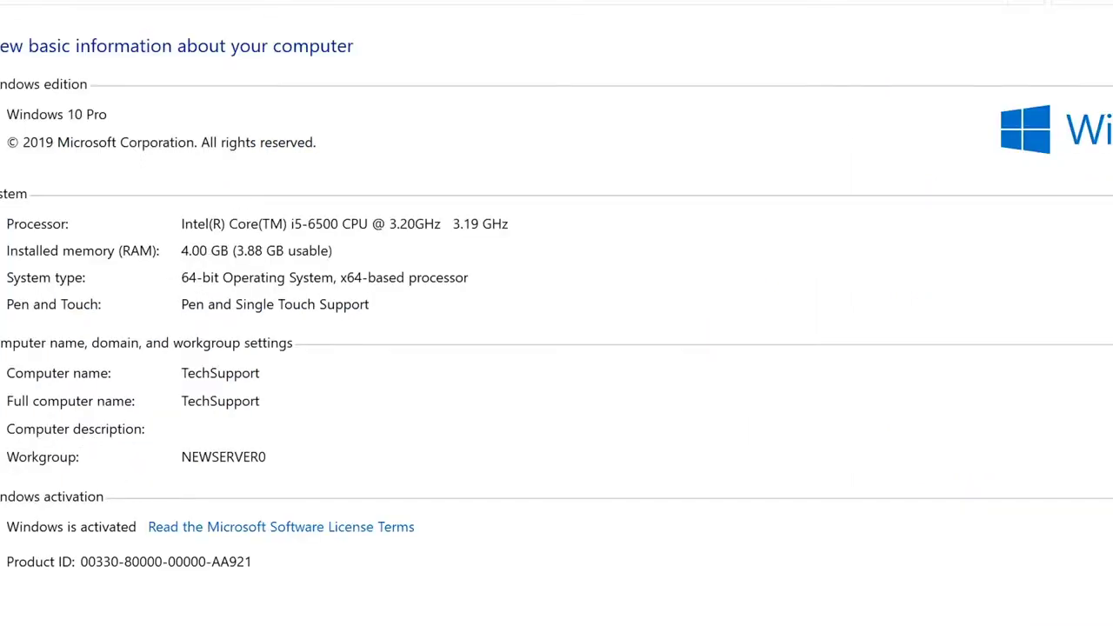
# Step: Check the Computer Name tab showing workgroup NEWSERVER0, then cancel both dialogs unchanged
pyautogui.moveTo(30, 48); pyautogui.dragTo(618, 142)
pyautogui.click(424, 173)
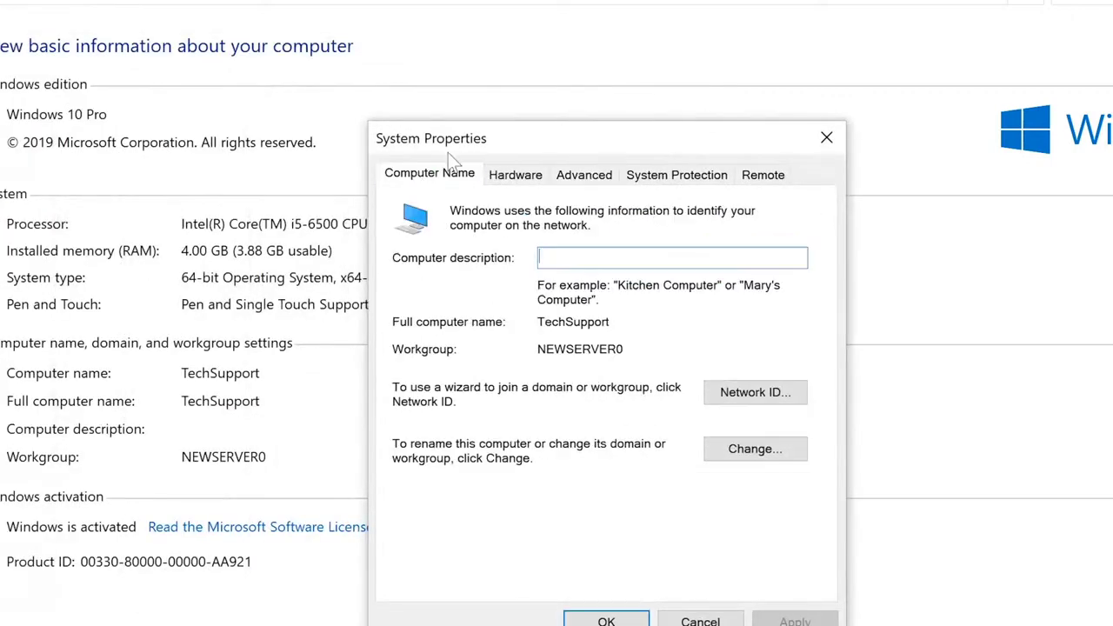
pyautogui.moveTo(500, 140); pyautogui.dragTo(328, 28)
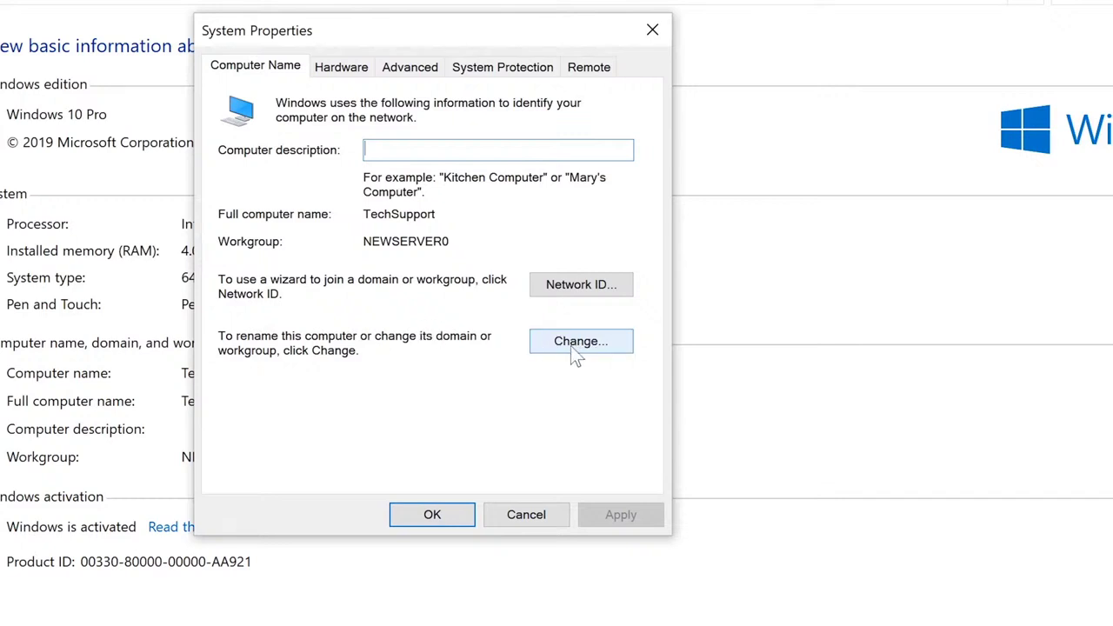
pyautogui.click(592, 352)
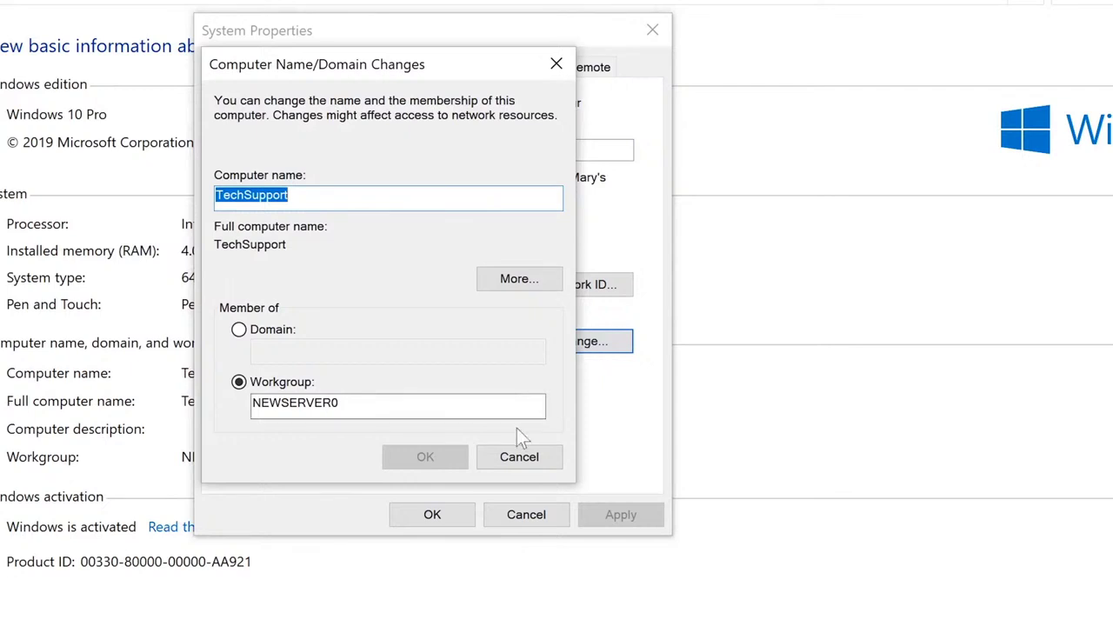
pyautogui.click(478, 458)
pyautogui.click(515, 515)
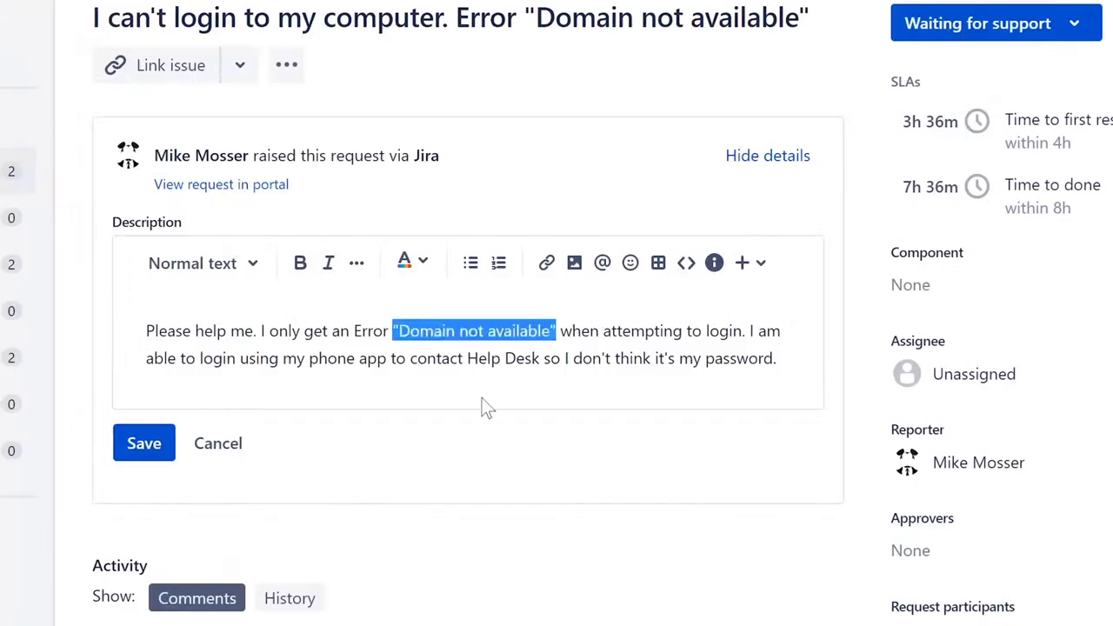
# Step: Discard the unchanged description edit and begin a reply to the customer
pyautogui.click(531, 357)
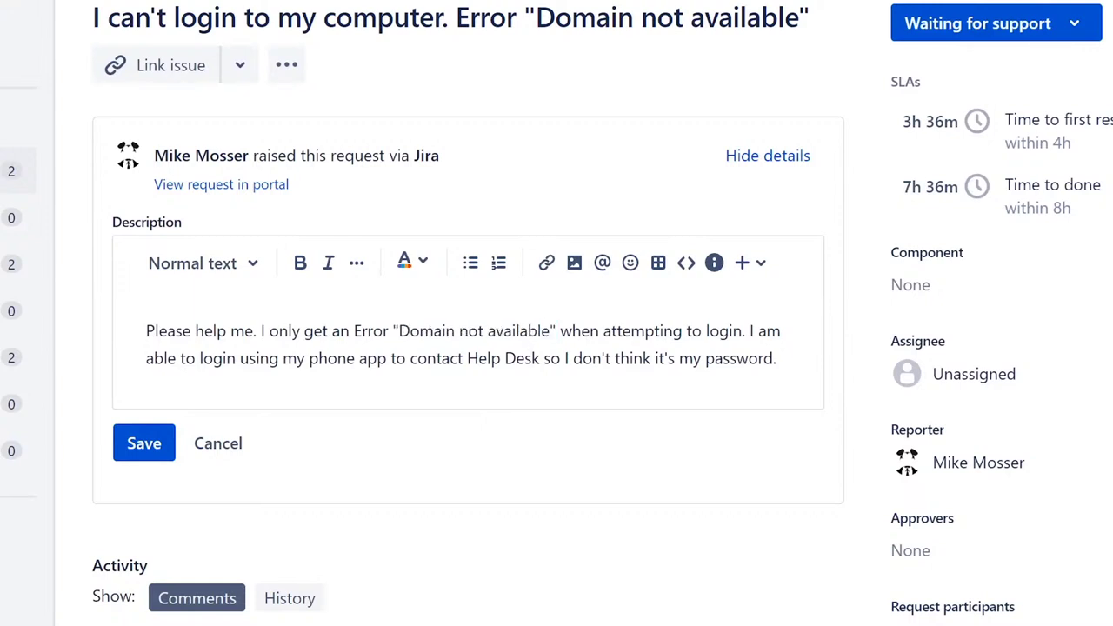
pyautogui.click(556, 330)
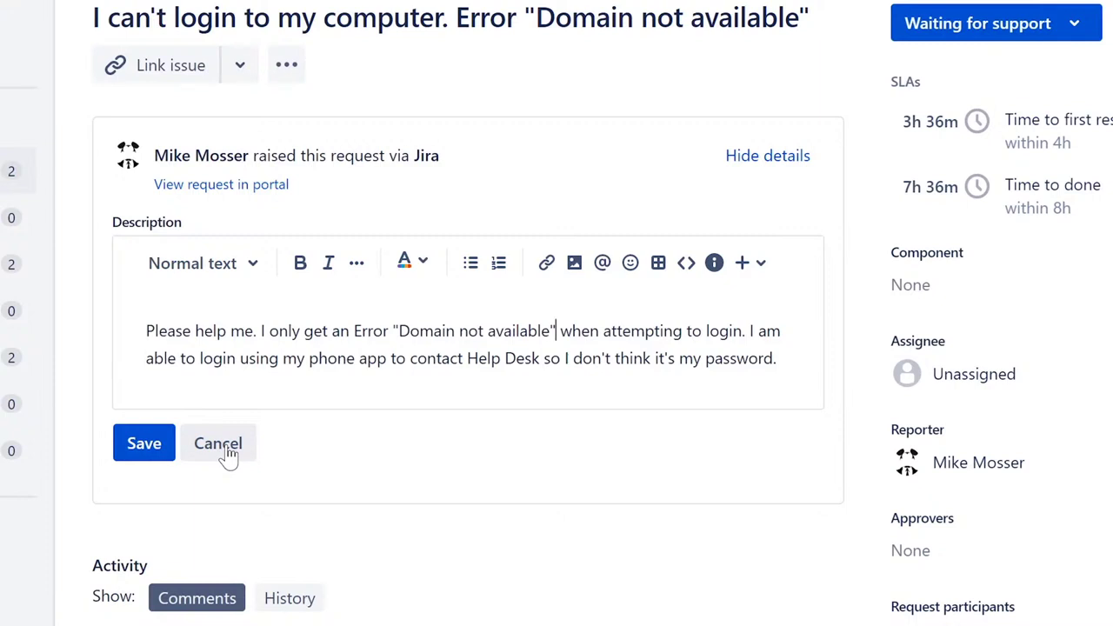
pyautogui.click(228, 454)
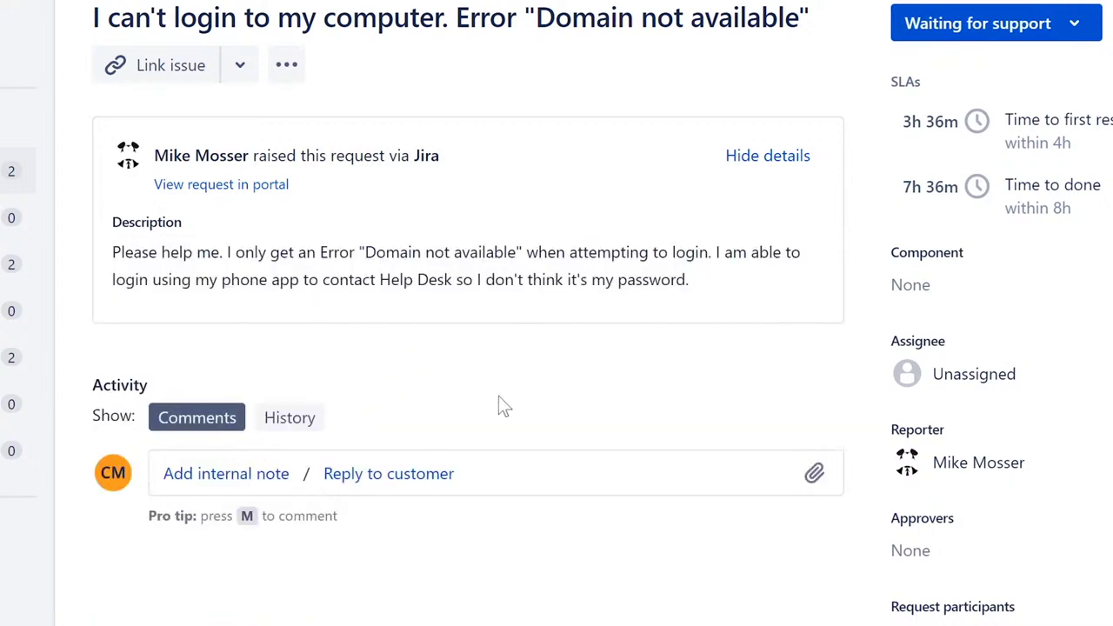
pyautogui.click(397, 474)
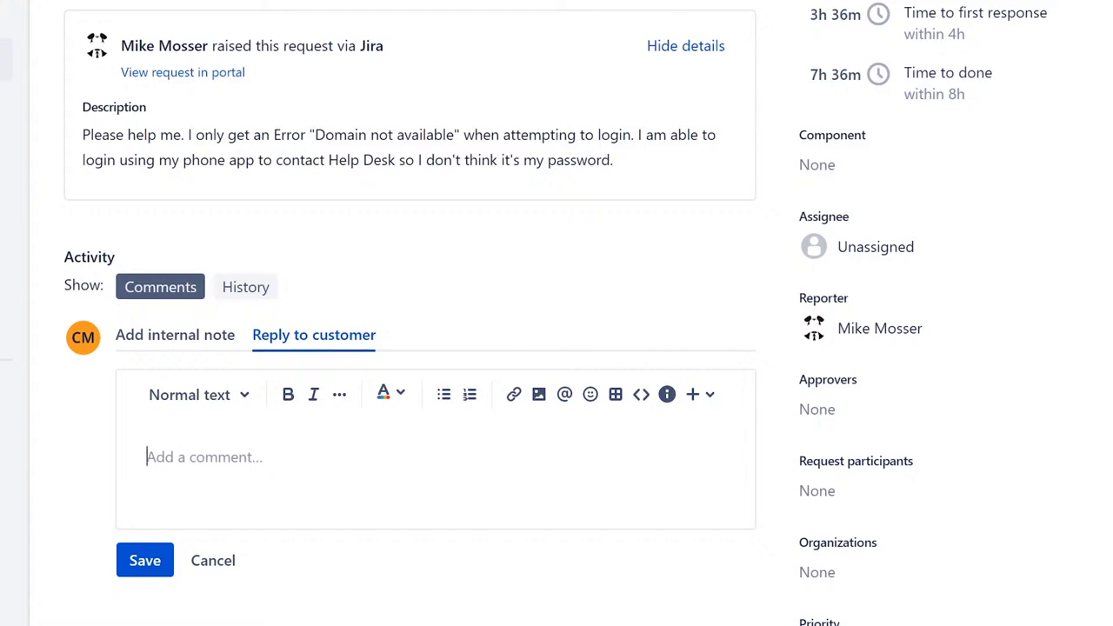
# Step: Post a signed reply asking to bring the computer to the office, noting 'Computer needs to be added to Domain.'
pyautogui.write('Can you pl')
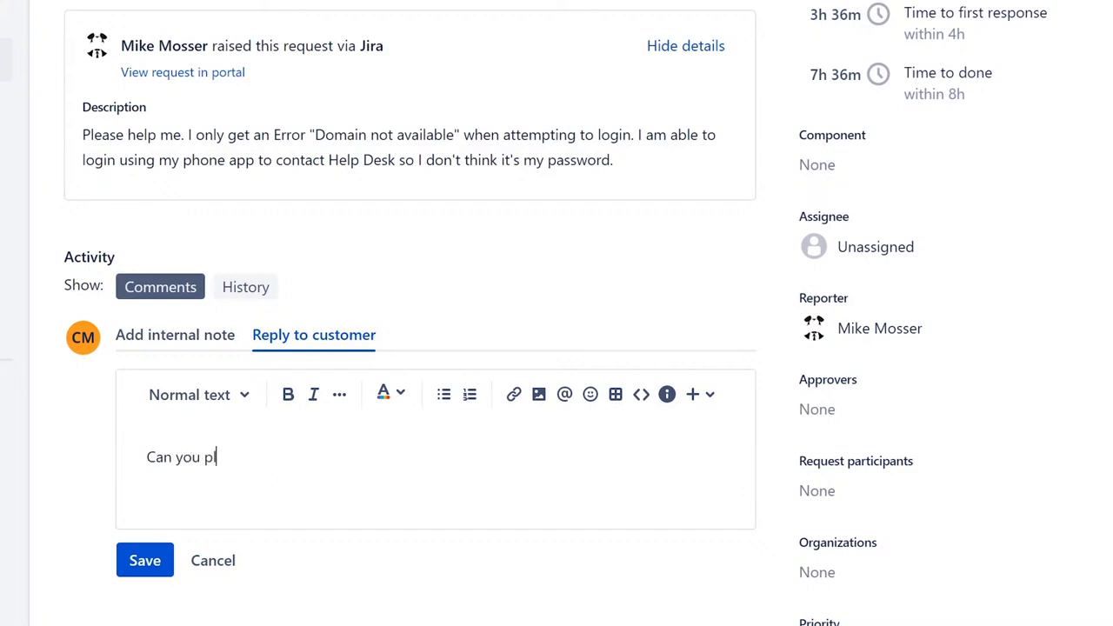
pyautogui.write('ease bring ba')
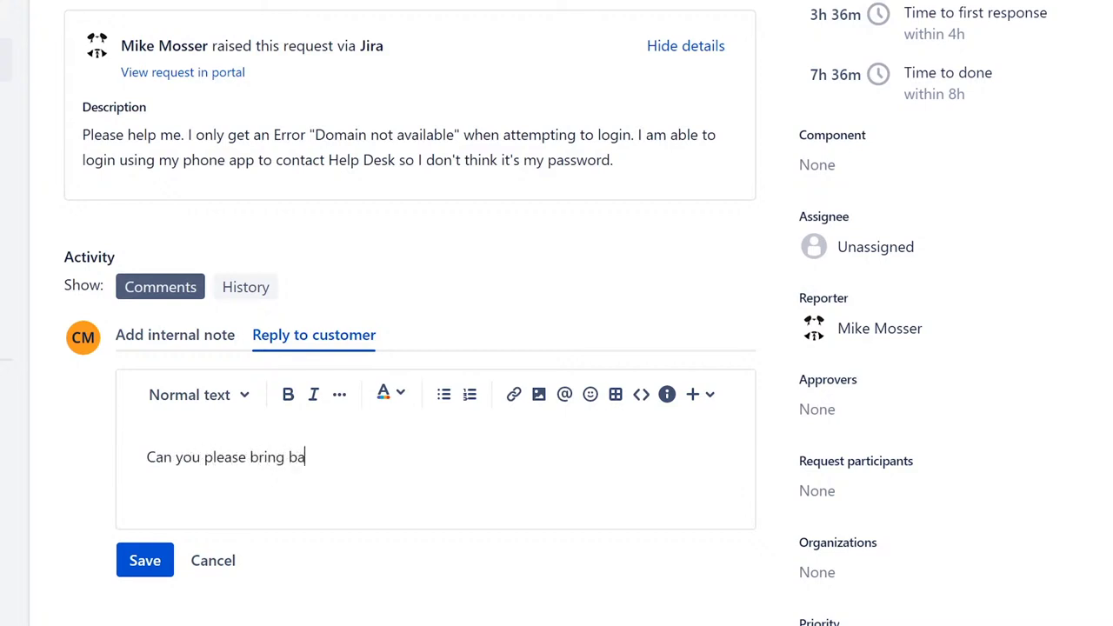
pyautogui.write('ck the computer ')
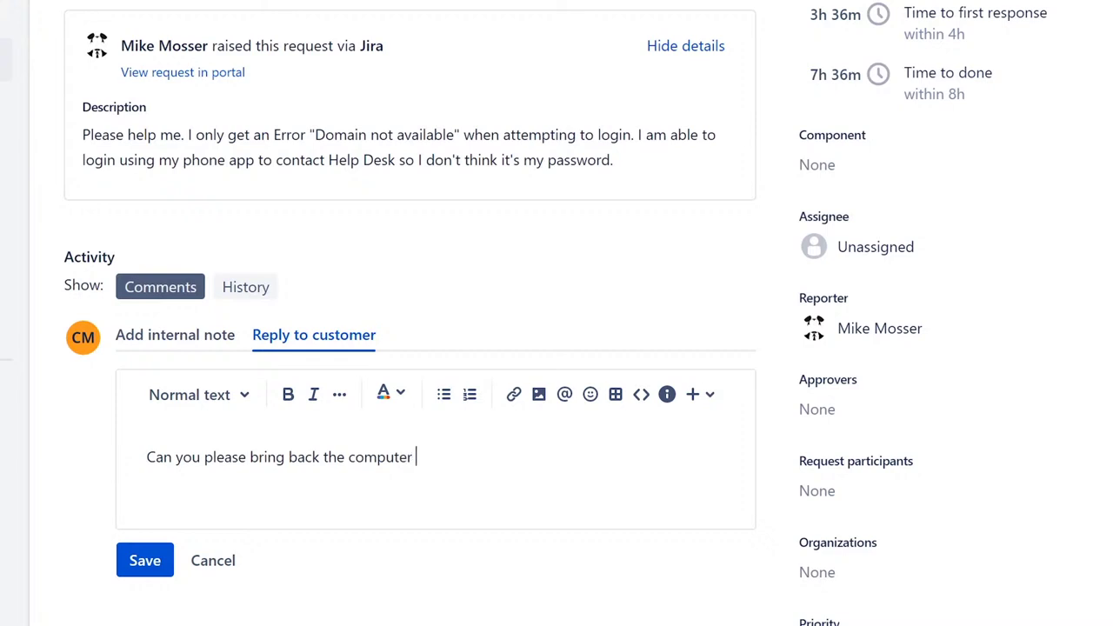
pyautogui.write('to the office so we can fi')
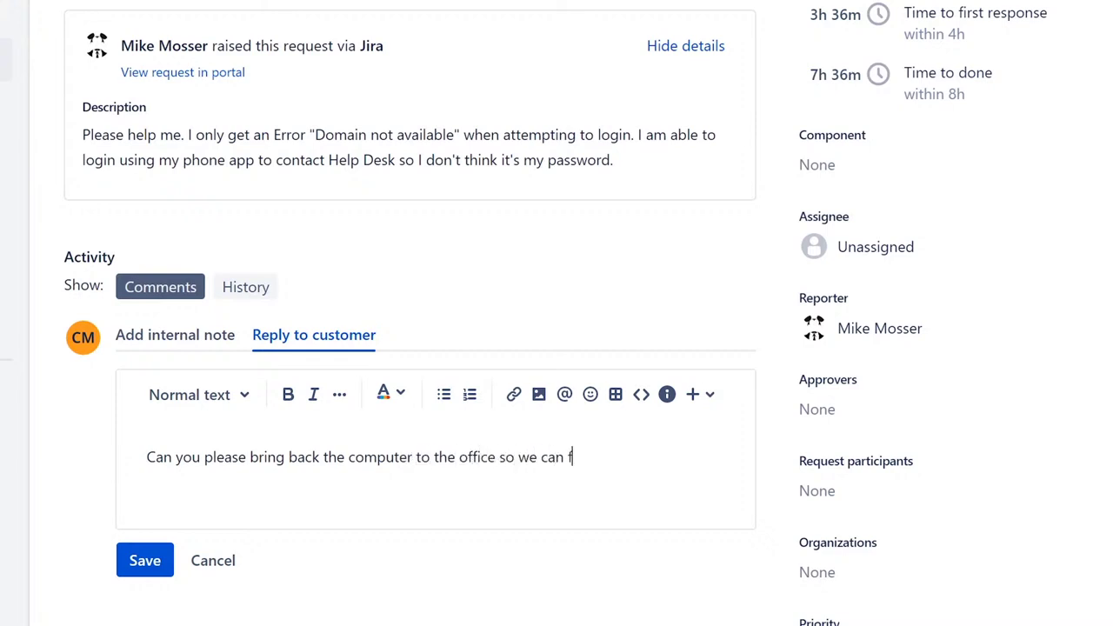
pyautogui.write('x it. Ervin')
pyautogui.click(140, 562)
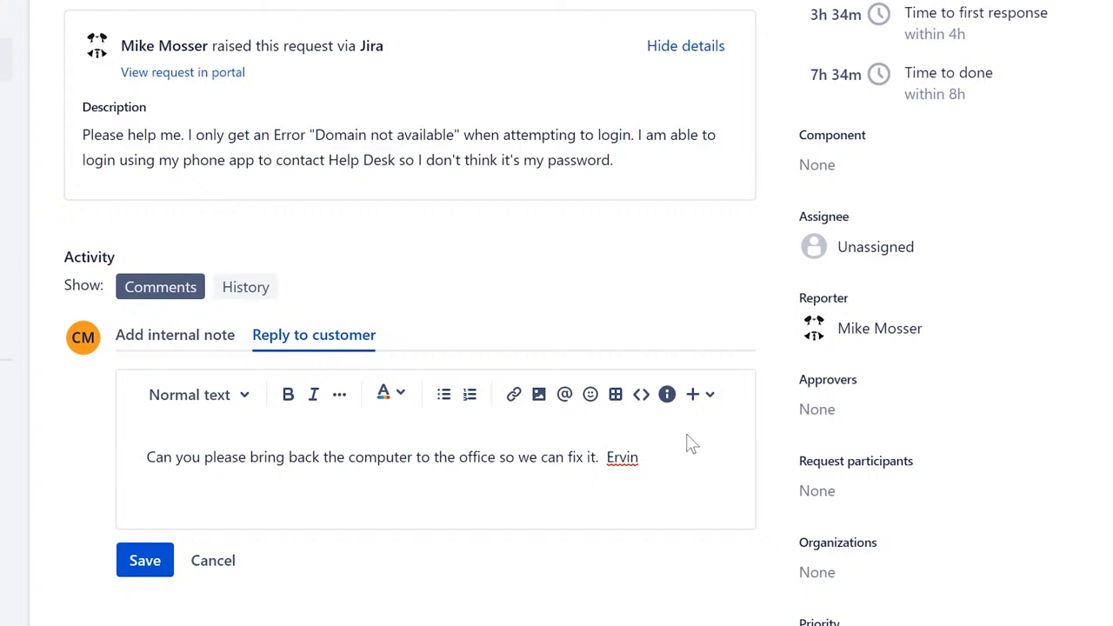
pyautogui.write('Computer nee')
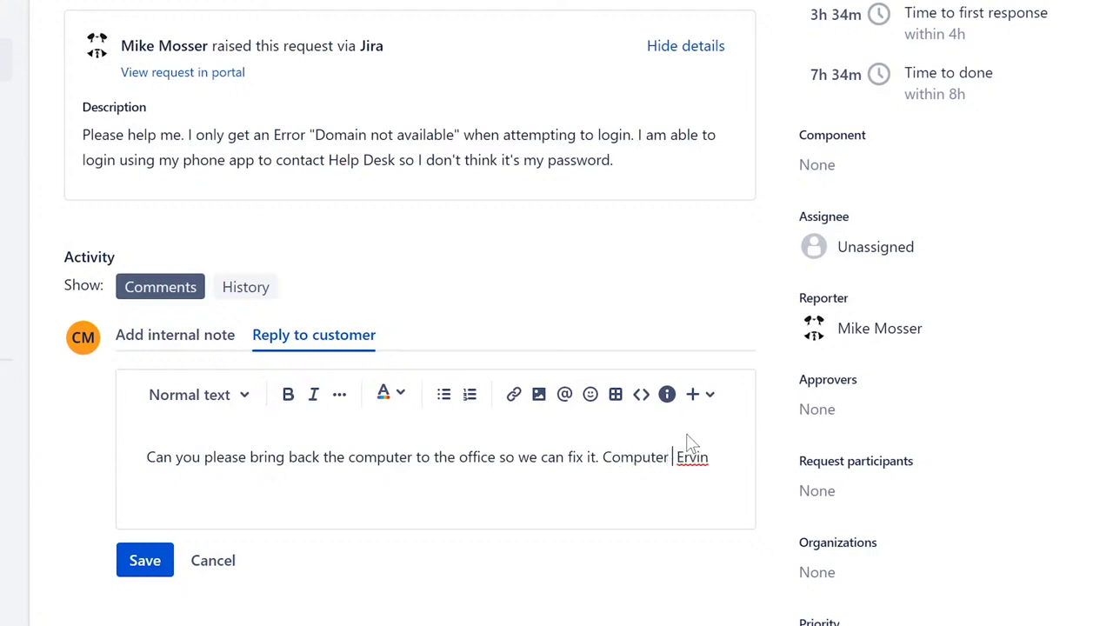
pyautogui.write('ds to be adde')
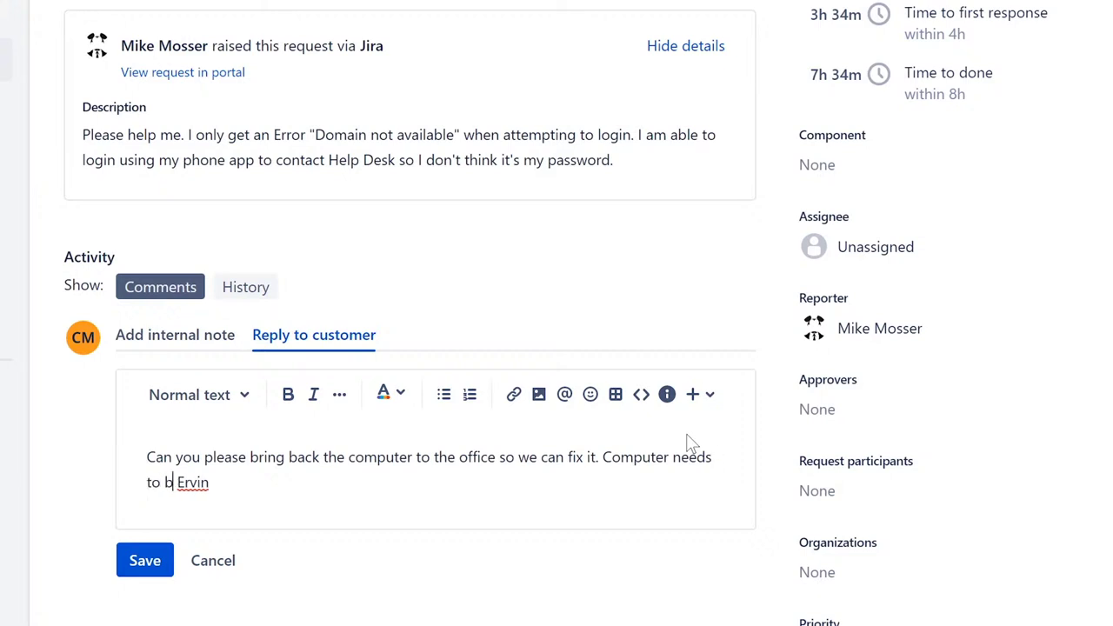
pyautogui.write('d to Domain')
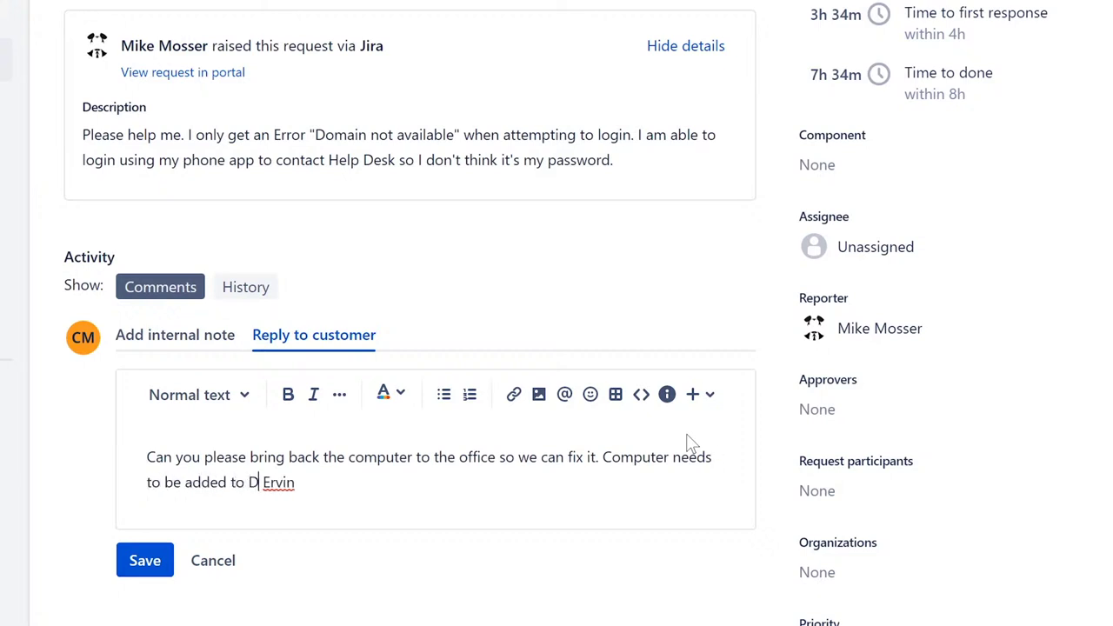
pyautogui.write('.')
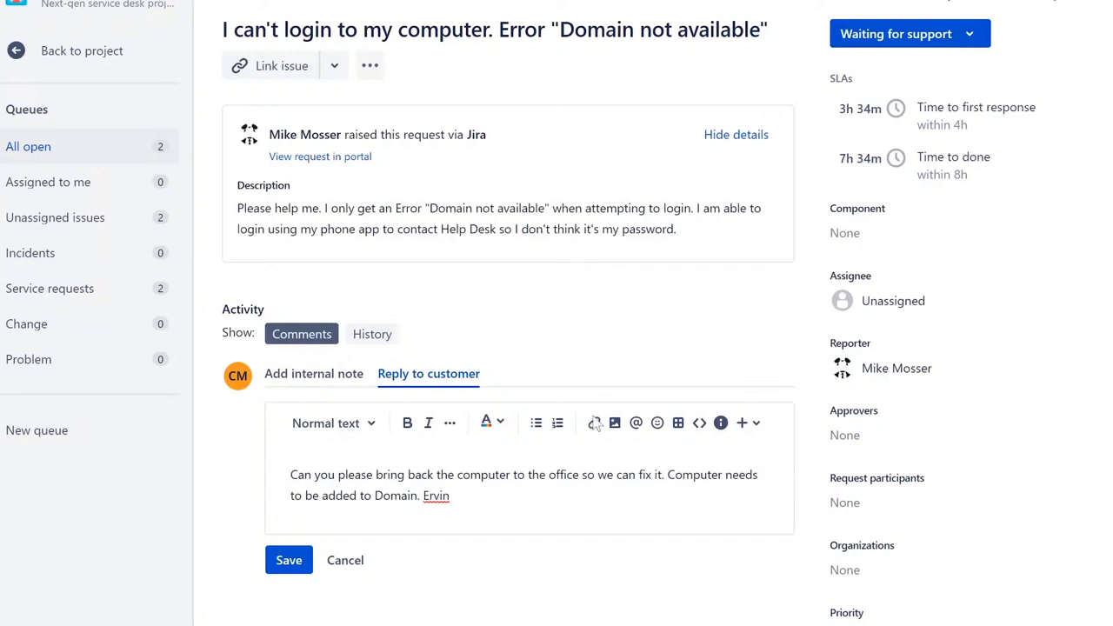
pyautogui.click(290, 561)
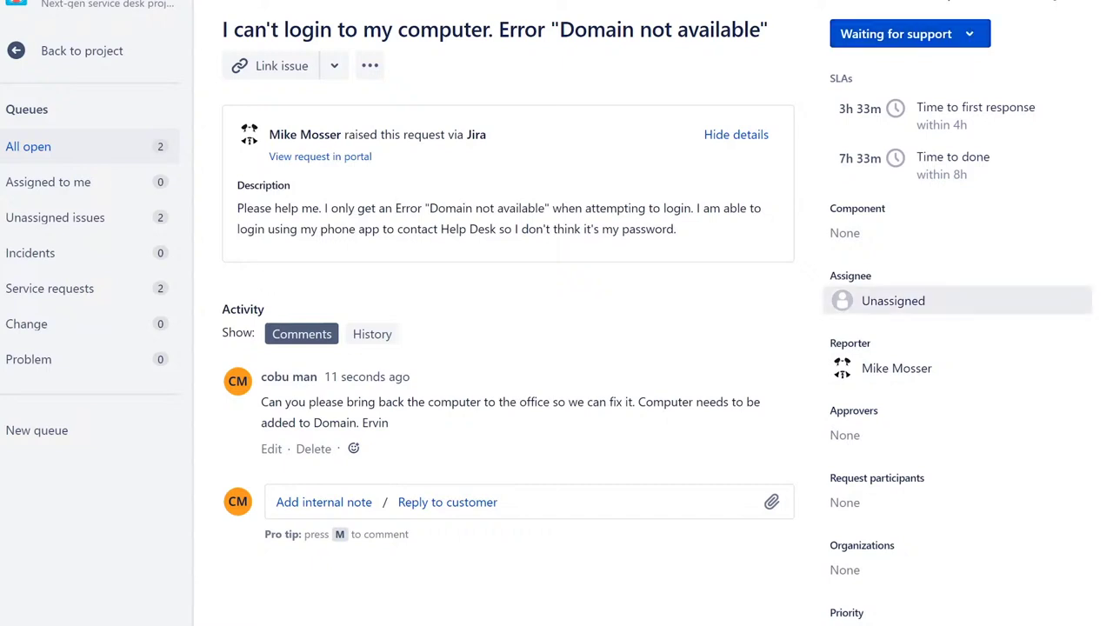
# Step: Assign the ticket to yourself via Assign to me and return to the All open queue
pyautogui.click(858, 302)
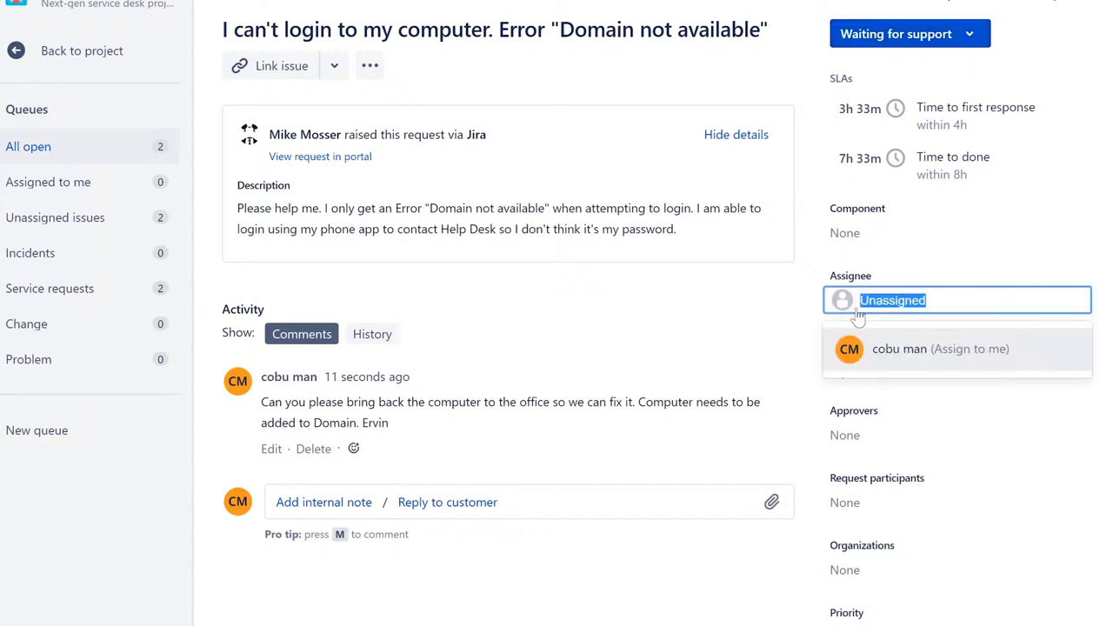
pyautogui.click(927, 358)
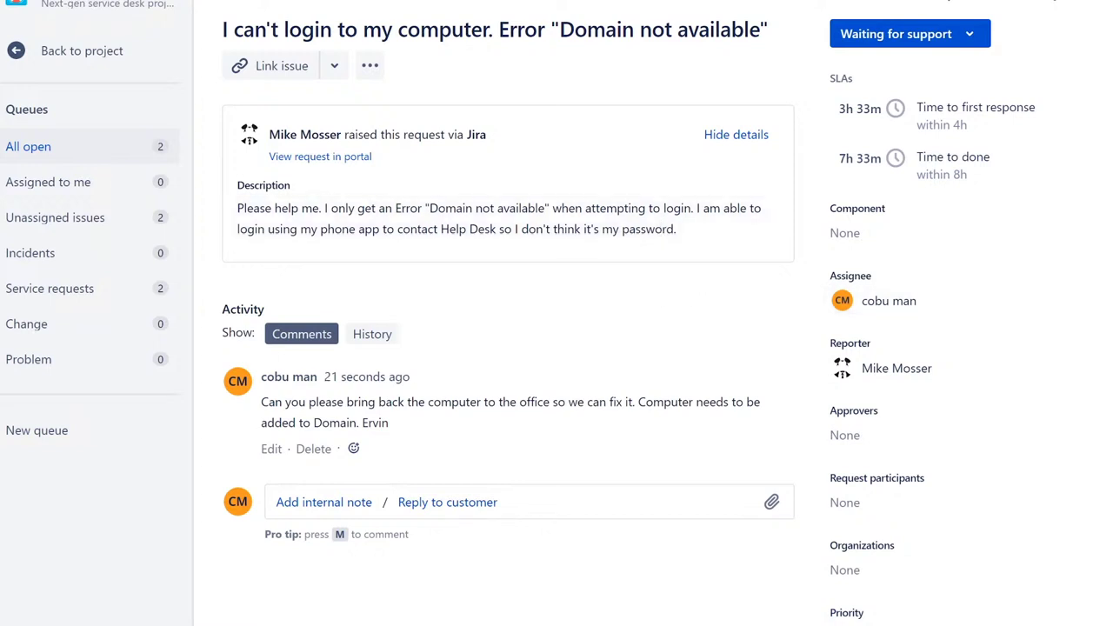
pyautogui.scroll(-1, 870, 287)
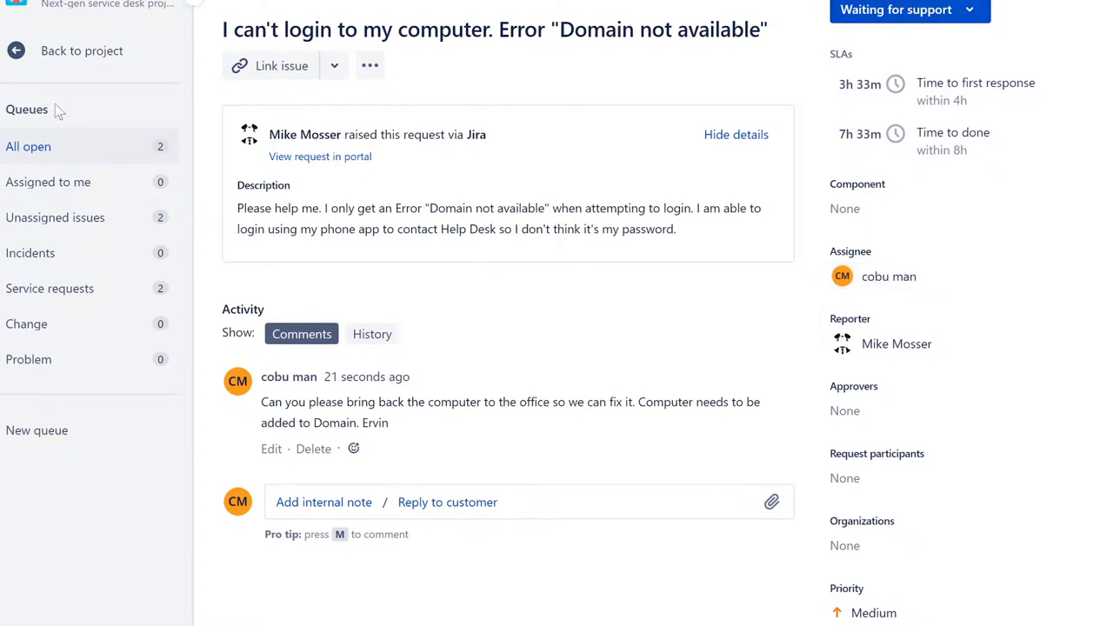
pyautogui.click(52, 153)
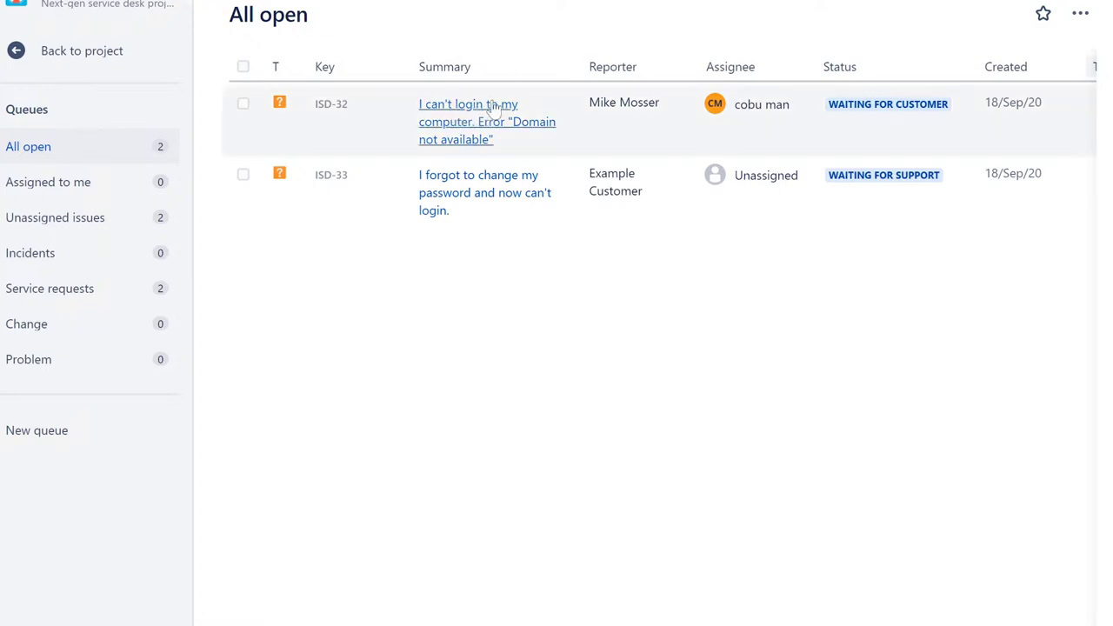
# Step: Open ticket ISD-33 about the forgotten password from the All open queue
pyautogui.moveTo(780, 114)
pyautogui.click(492, 180)
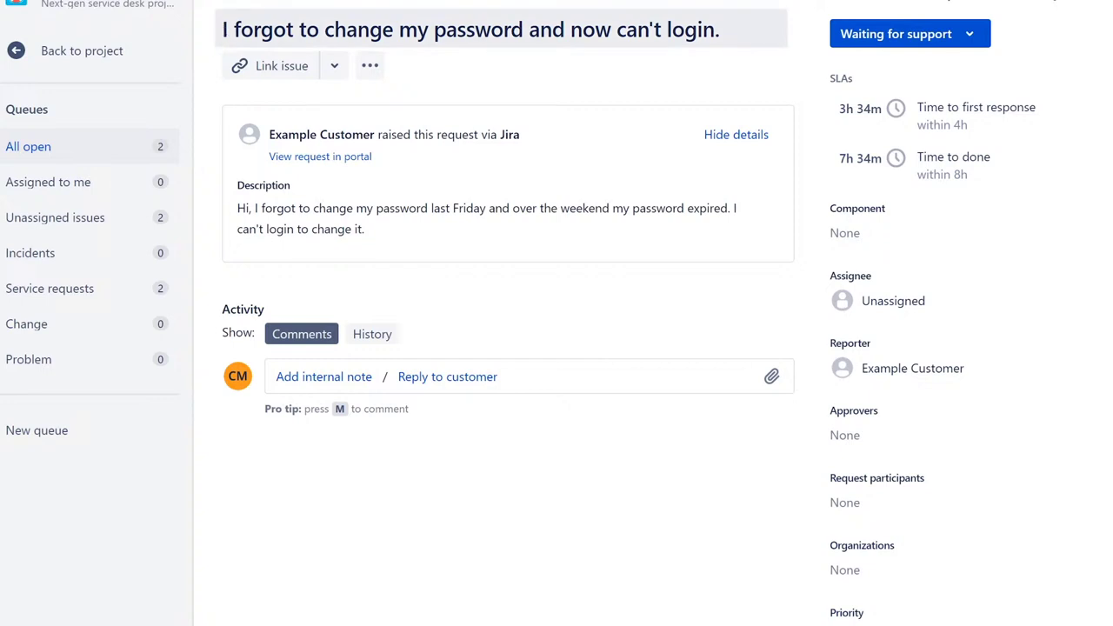
# Step: Highlight the ticket title and description, then assign the forgotten-password ticket to yourself
pyautogui.moveTo(224, 30); pyautogui.dragTo(720, 30)
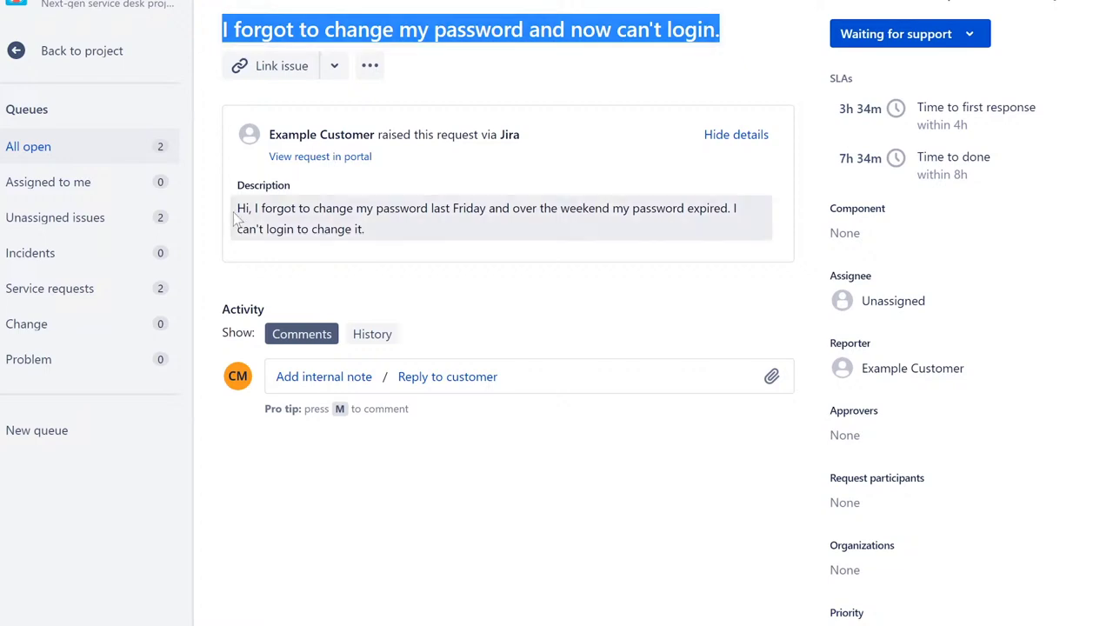
pyautogui.moveTo(238, 211); pyautogui.dragTo(354, 209)
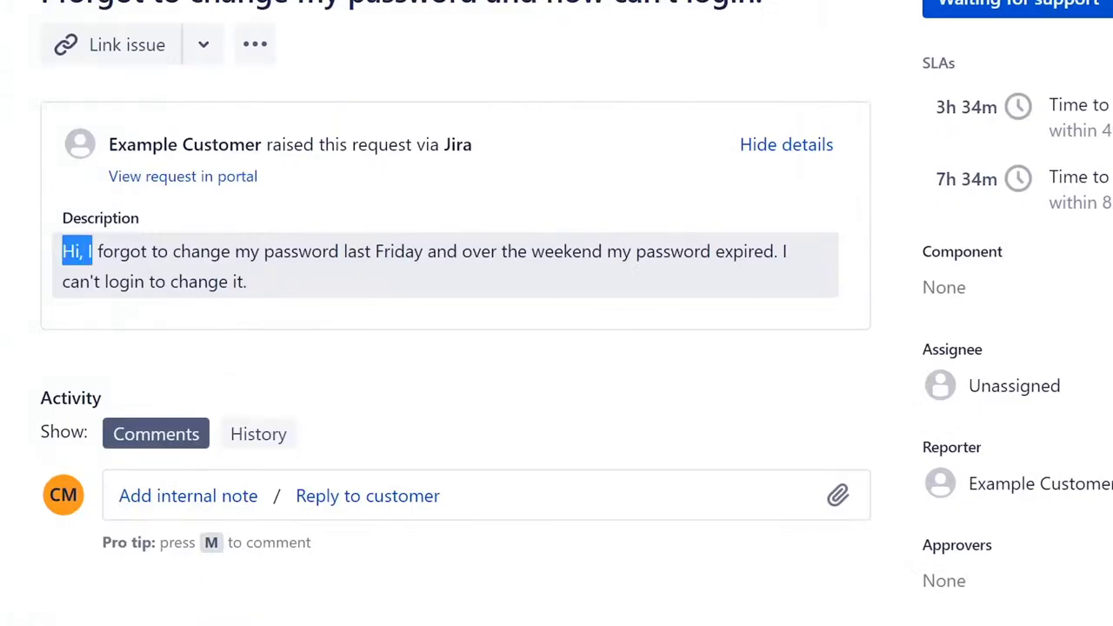
pyautogui.moveTo(235, 251); pyautogui.dragTo(327, 272)
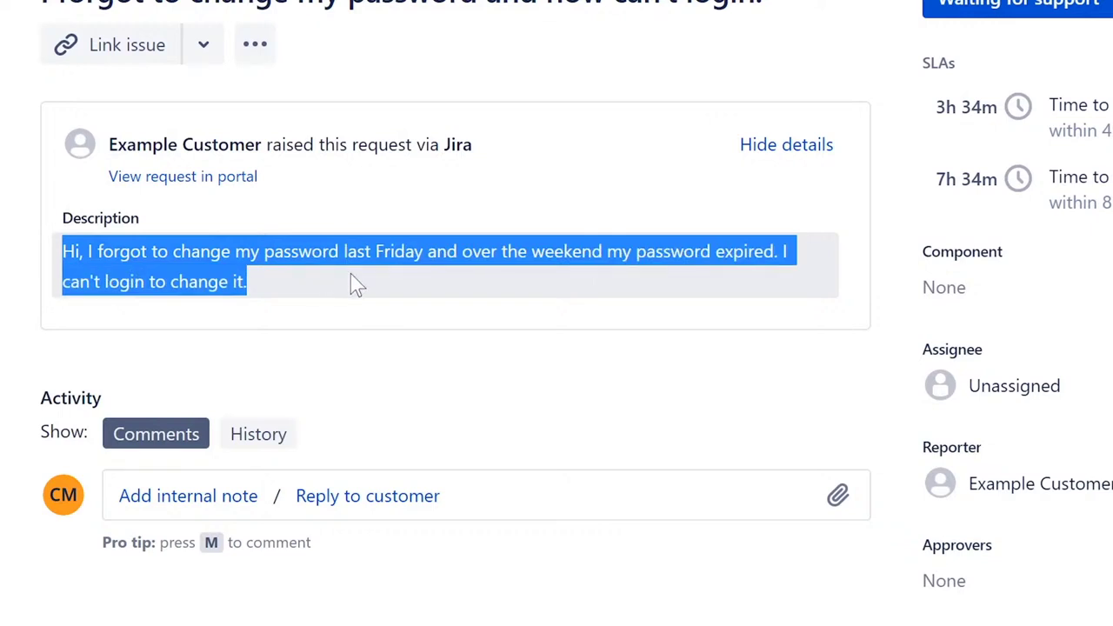
pyautogui.click(352, 278)
pyautogui.click(1014, 386)
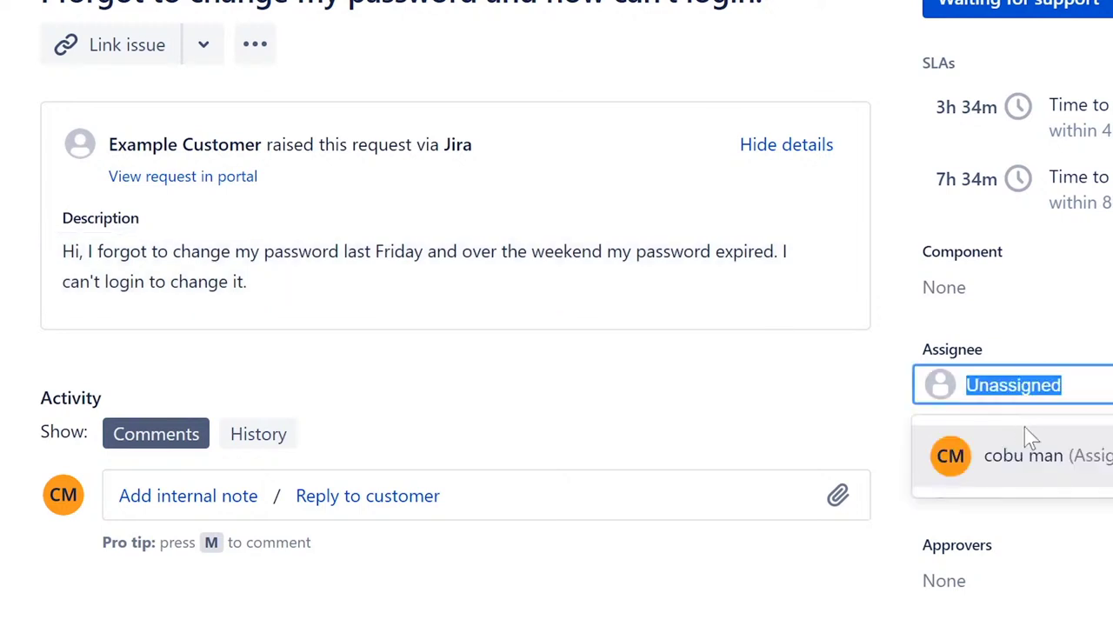
pyautogui.click(1021, 468)
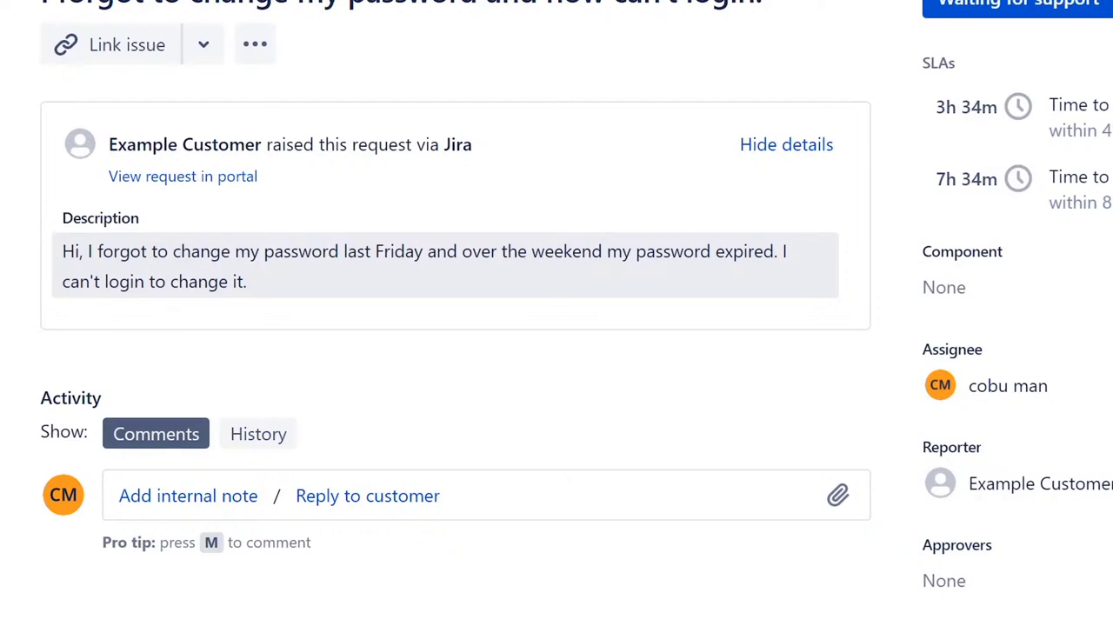
# Step: Highlight the customer's expired-password explanation, then edit and save the ticket description
pyautogui.moveTo(84, 252); pyautogui.dragTo(774, 252)
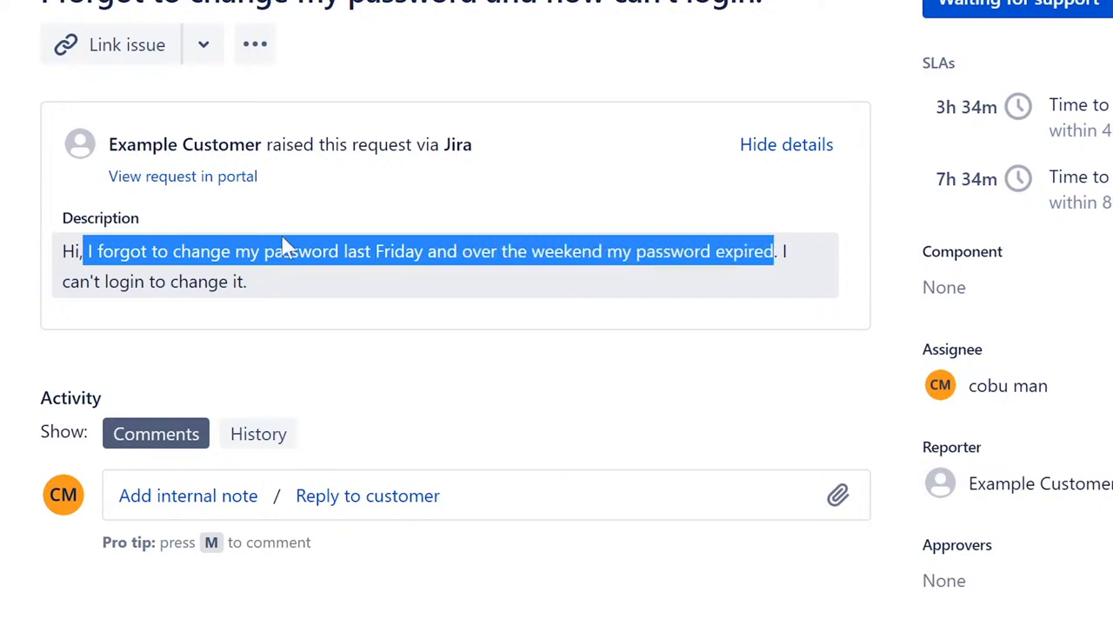
pyautogui.click(278, 285)
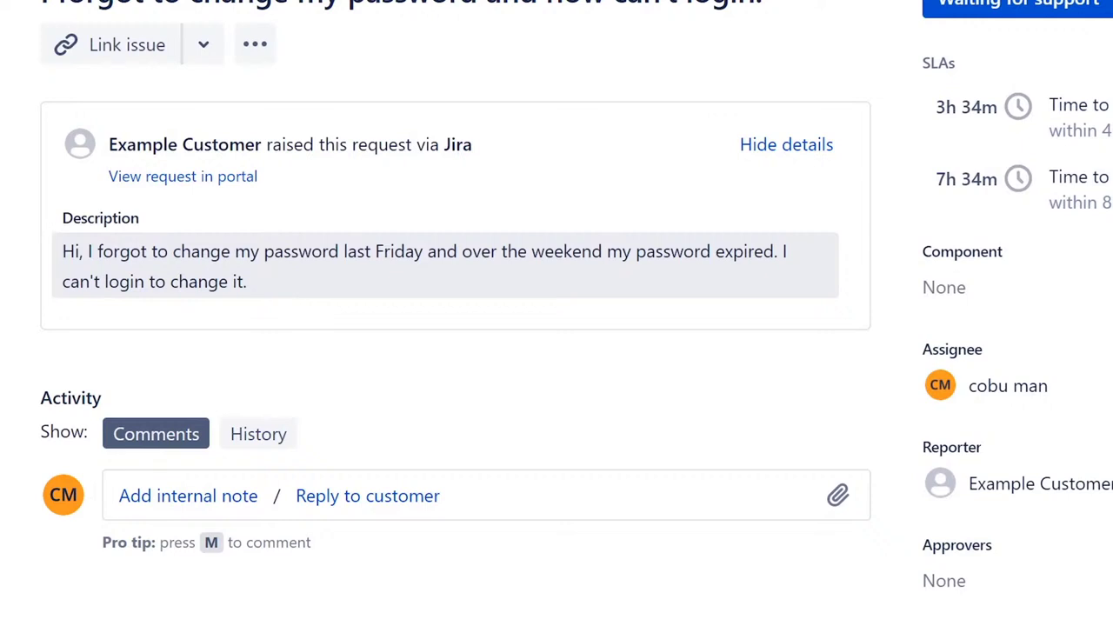
pyautogui.click(301, 261)
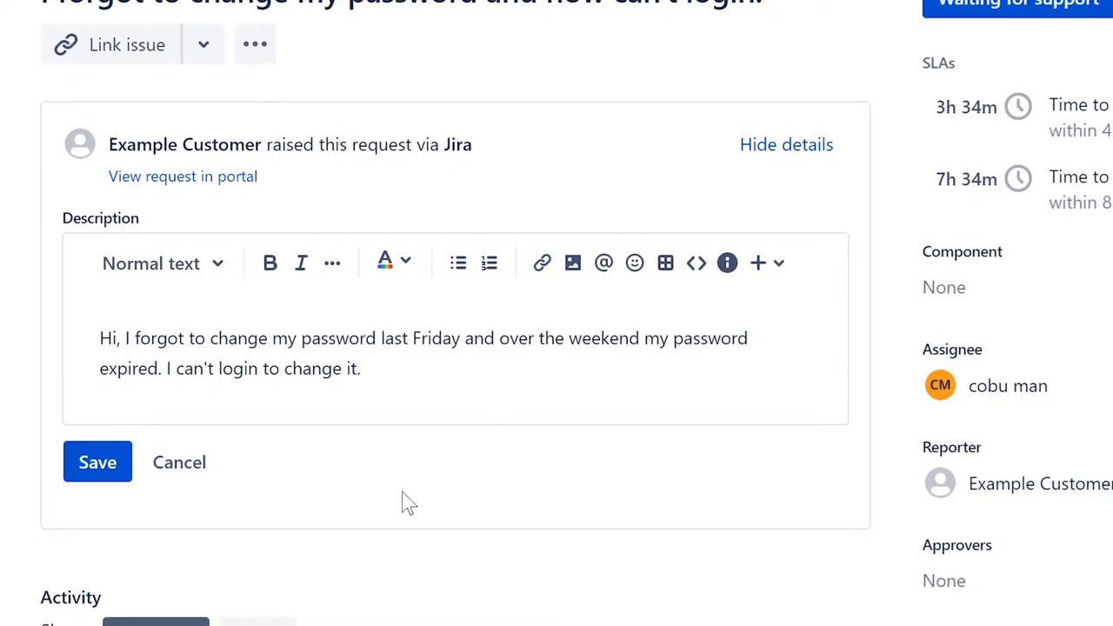
pyautogui.click(104, 467)
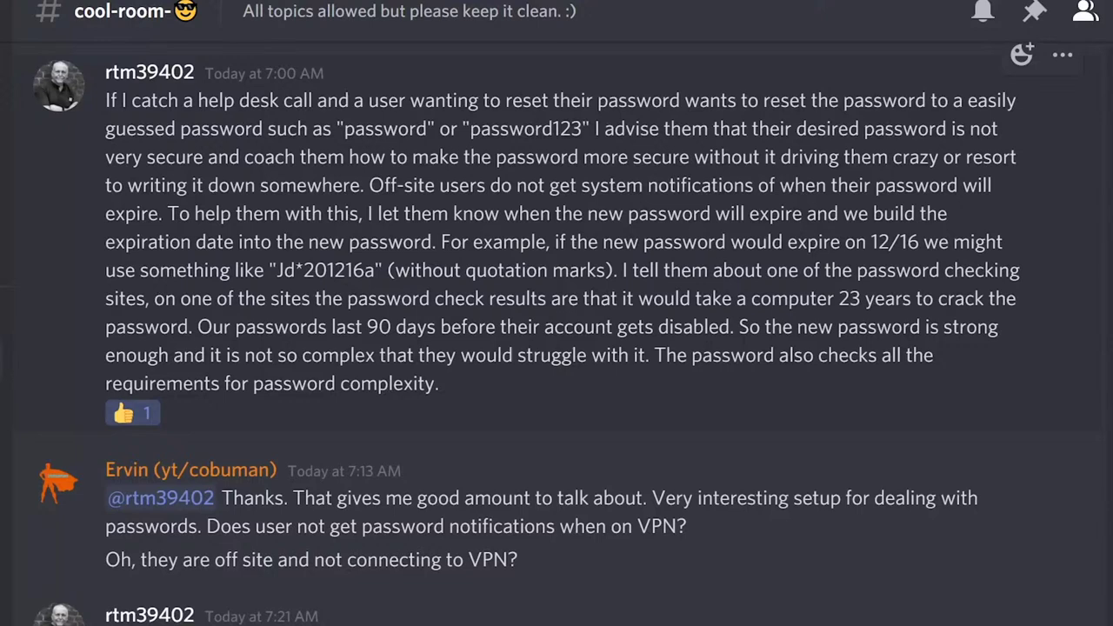
pyautogui.moveTo(468, 100); pyautogui.dragTo(363, 185)
pyautogui.click(364, 185)
pyautogui.moveTo(369, 186); pyautogui.dragTo(434, 186)
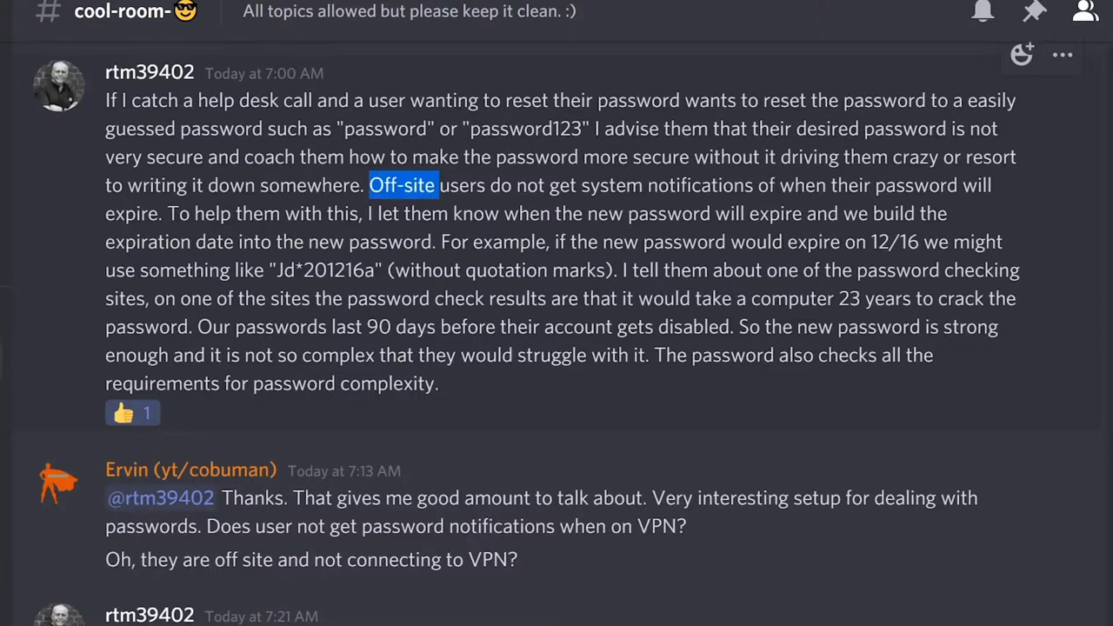
pyautogui.moveTo(132, 100); pyautogui.dragTo(313, 100)
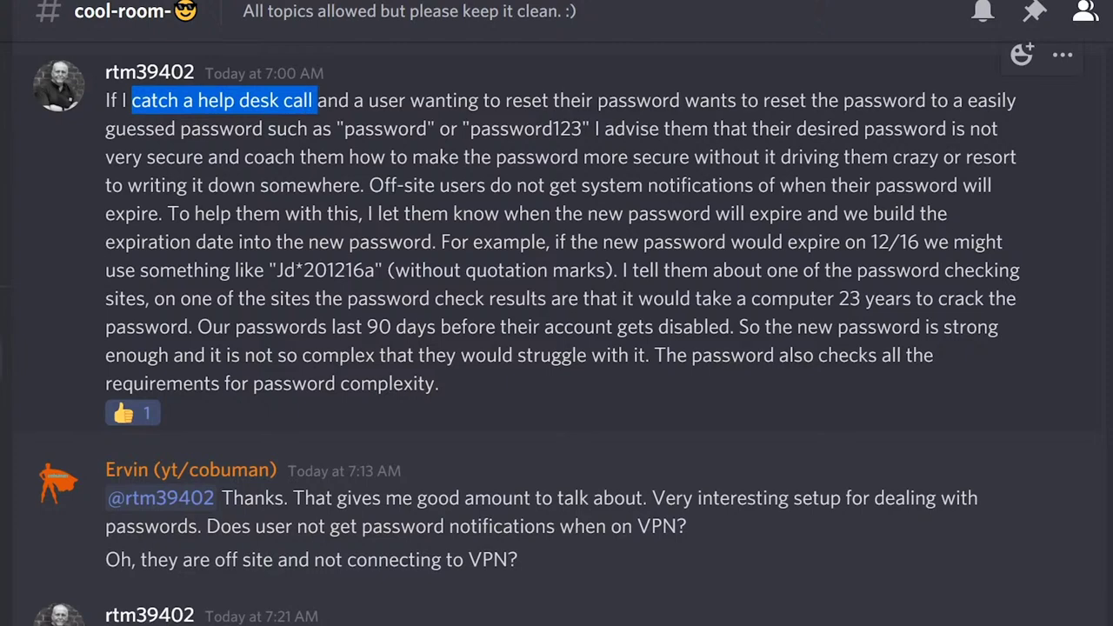
pyautogui.click(121, 398)
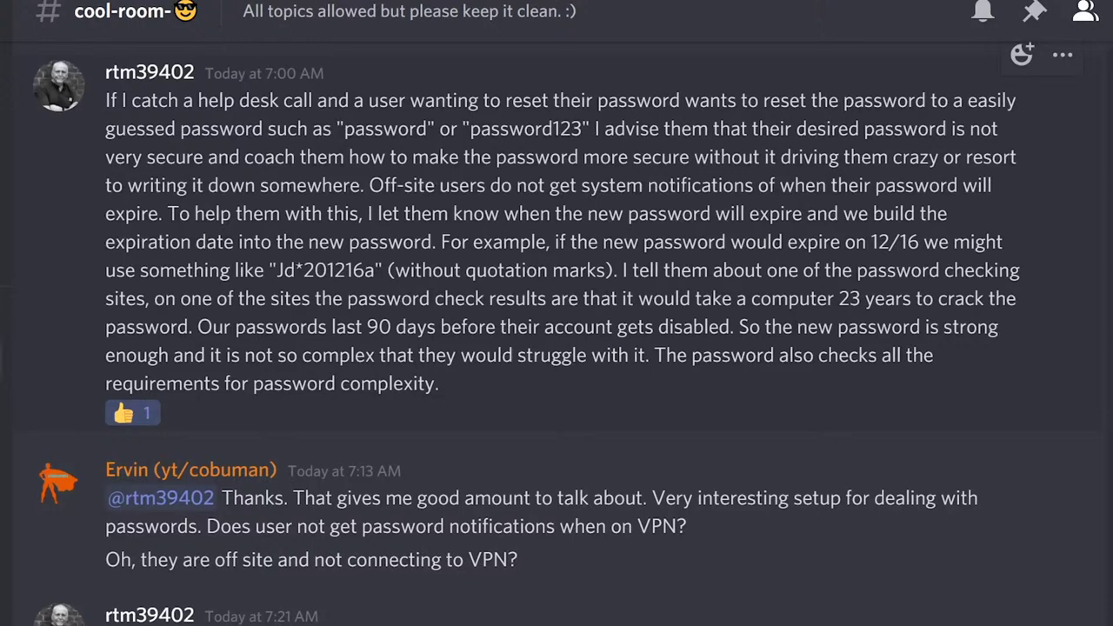
pyautogui.moveTo(368, 185); pyautogui.dragTo(167, 213)
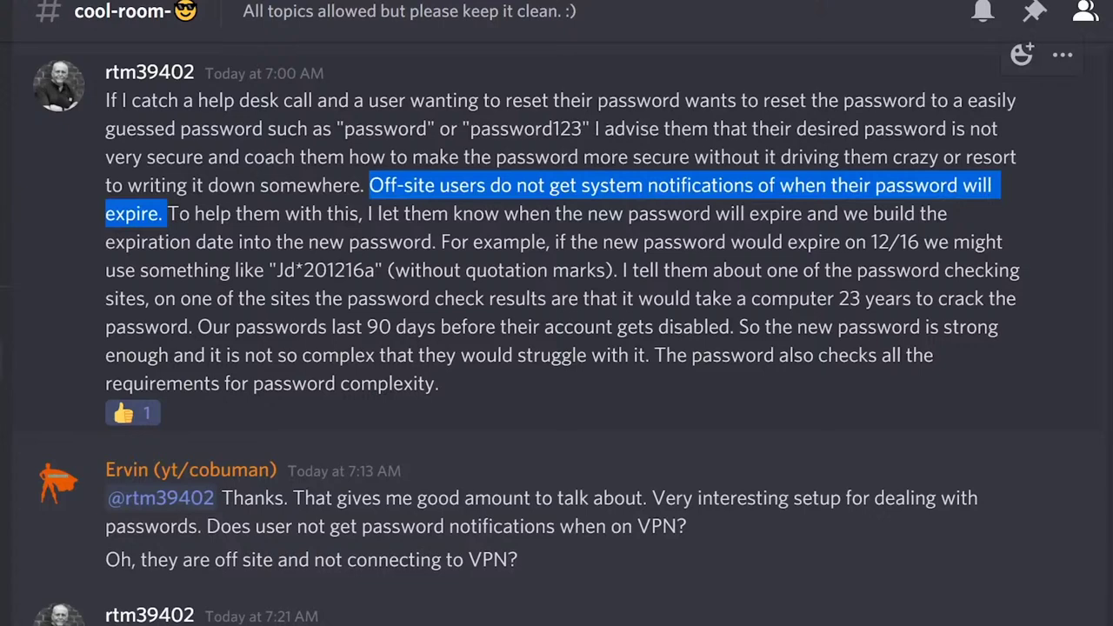
pyautogui.click(167, 213)
pyautogui.moveTo(167, 213); pyautogui.dragTo(950, 213)
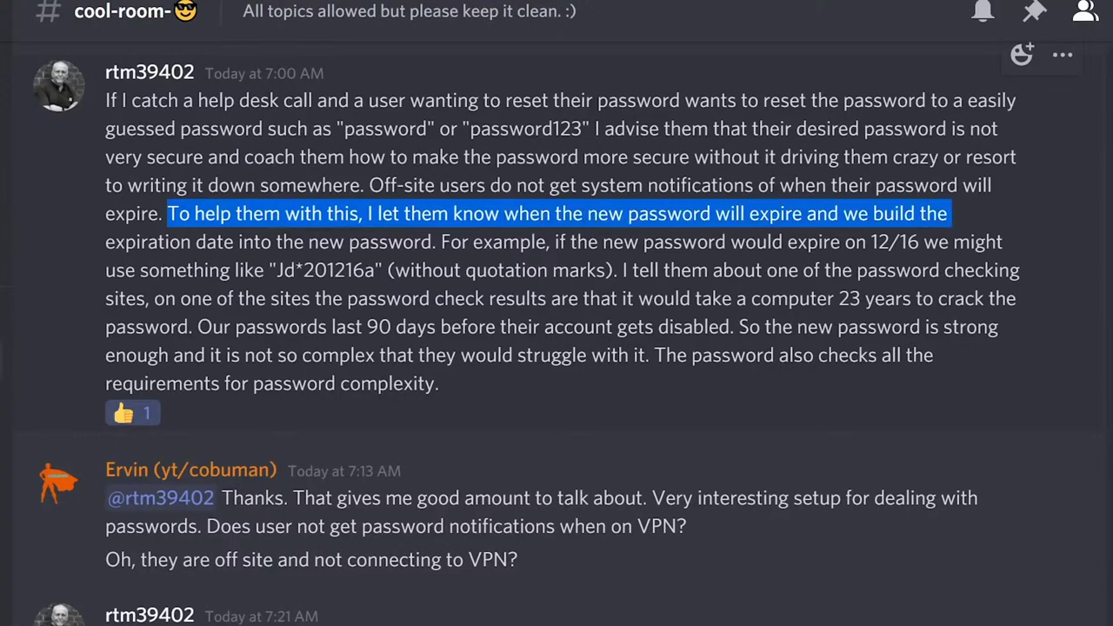
pyautogui.moveTo(949, 214); pyautogui.dragTo(440, 241)
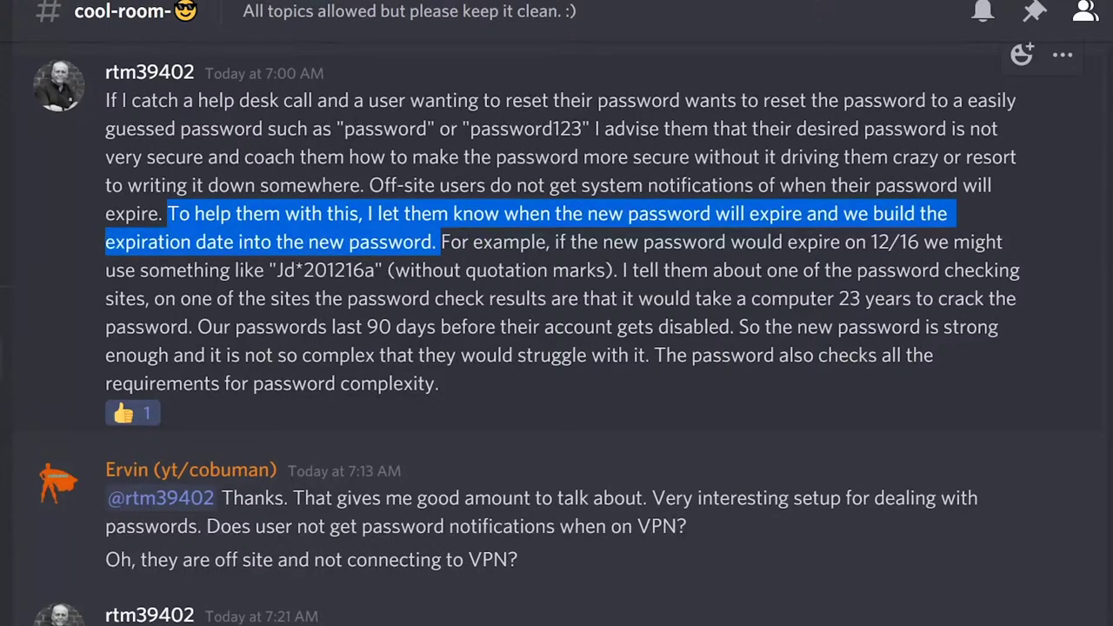
pyautogui.click(440, 242)
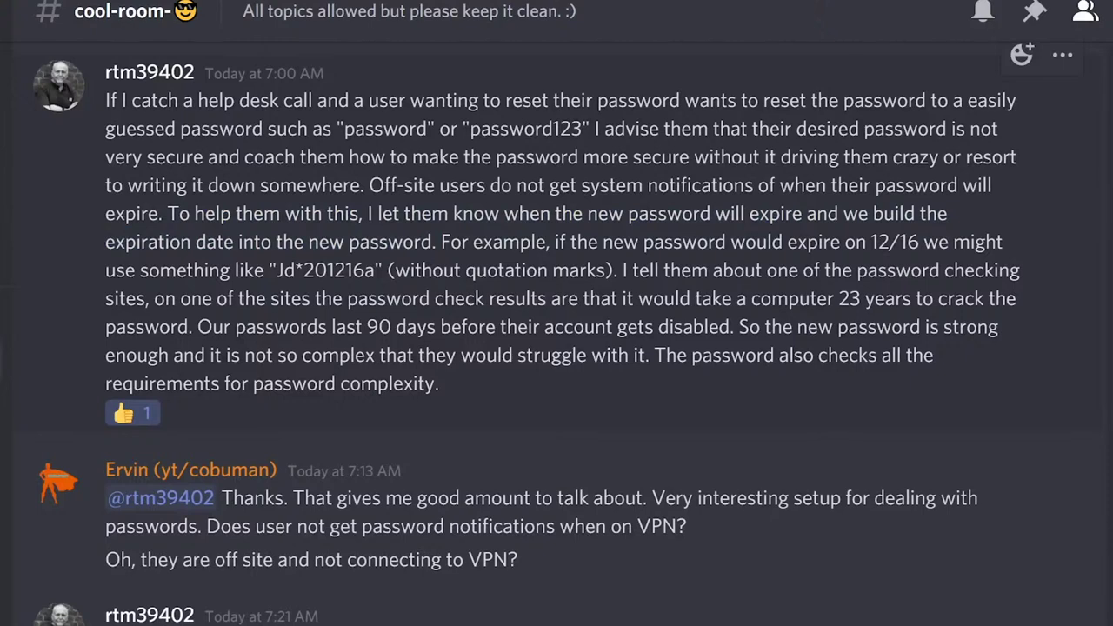
# Step: Highlight the expiry-date example sentence and the example password's date digits in the Discord message
pyautogui.moveTo(432, 242)
pyautogui.mouseDown()
pyautogui.moveTo(105, 242)
pyautogui.moveTo(451, 242)
pyautogui.mouseUp()
pyautogui.moveTo(452, 242); pyautogui.dragTo(615, 269)
pyautogui.click(121, 399)
pyautogui.moveTo(375, 270); pyautogui.dragTo(276, 269)
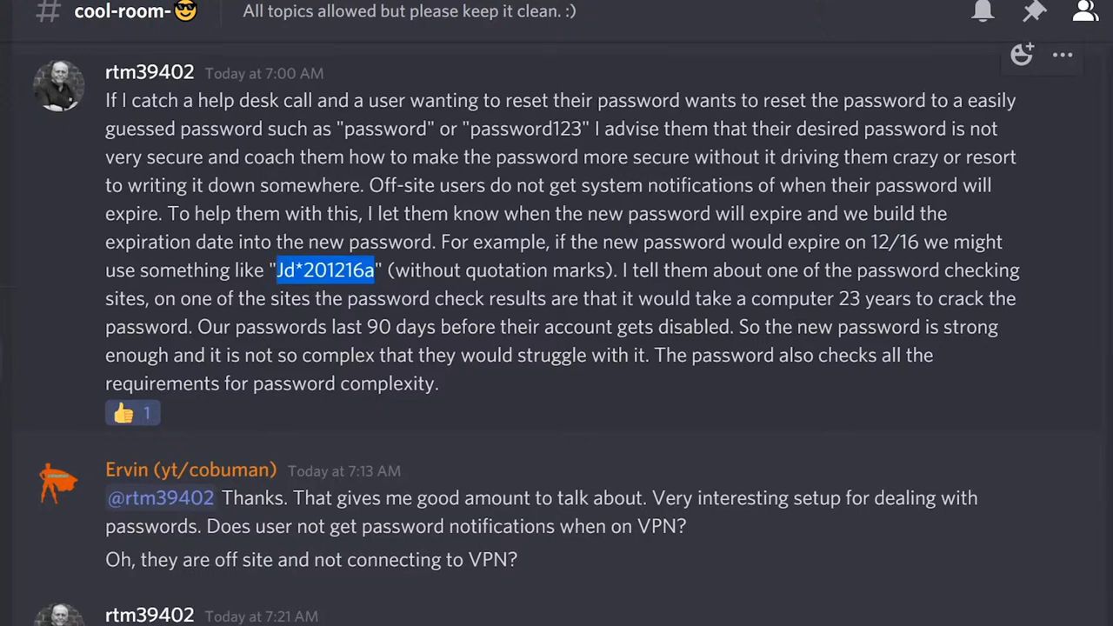
pyautogui.click(121, 398)
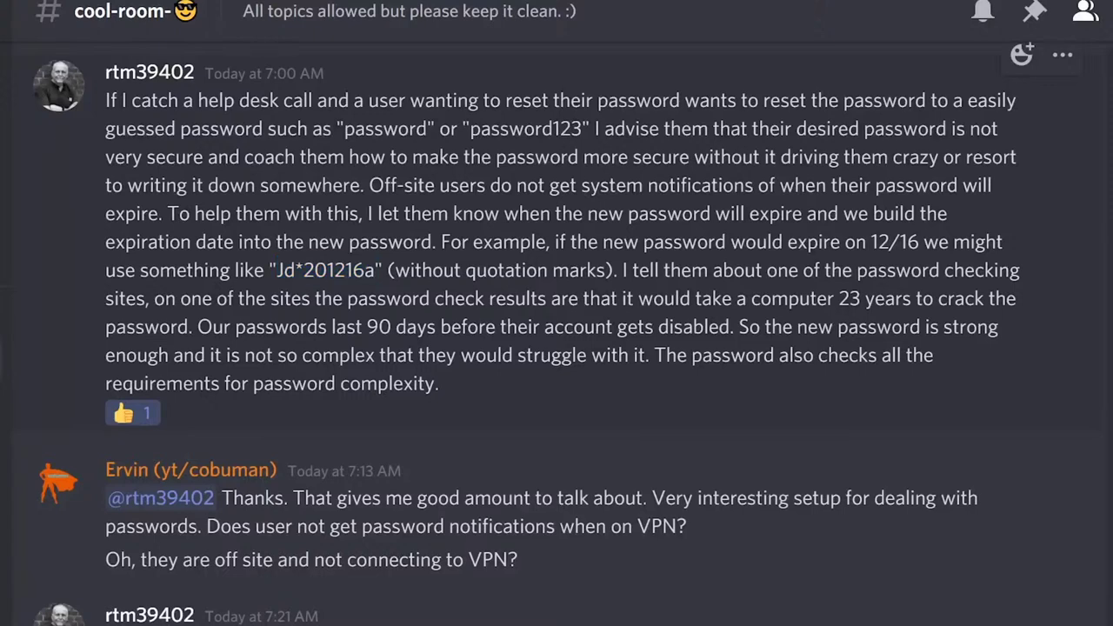
pyautogui.moveTo(302, 269); pyautogui.dragTo(351, 270)
pyautogui.click(351, 269)
# Step: Highlight the password-checking-sites sentence, the 23-year cracking estimate and the 90-day lifetime sentence
pyautogui.moveTo(621, 269); pyautogui.dragTo(1011, 270)
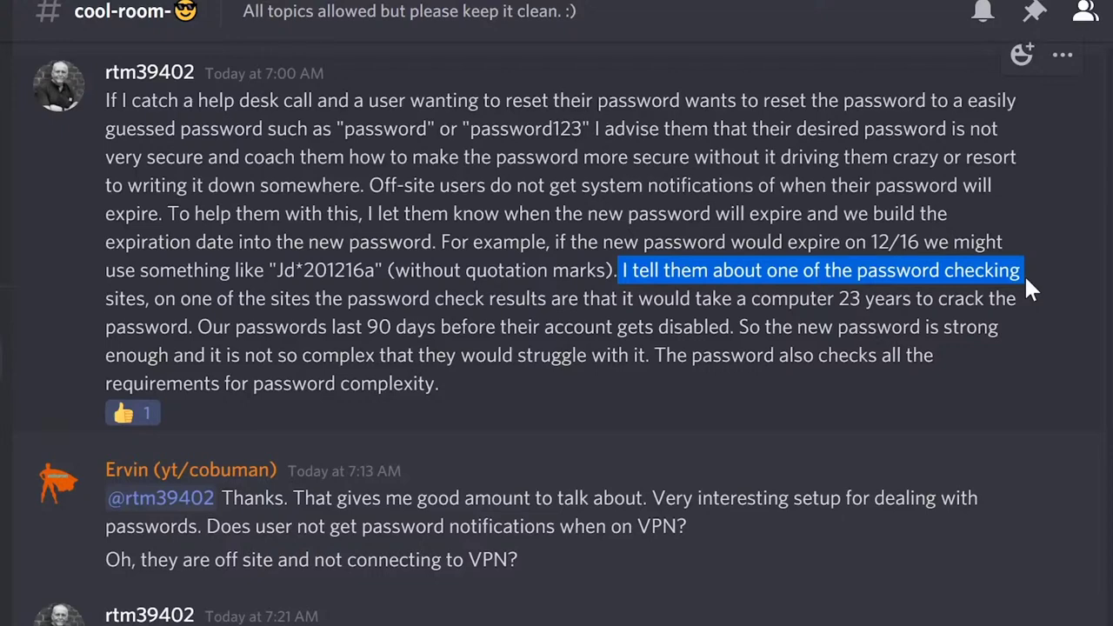
pyautogui.moveTo(1023, 274); pyautogui.dragTo(192, 327)
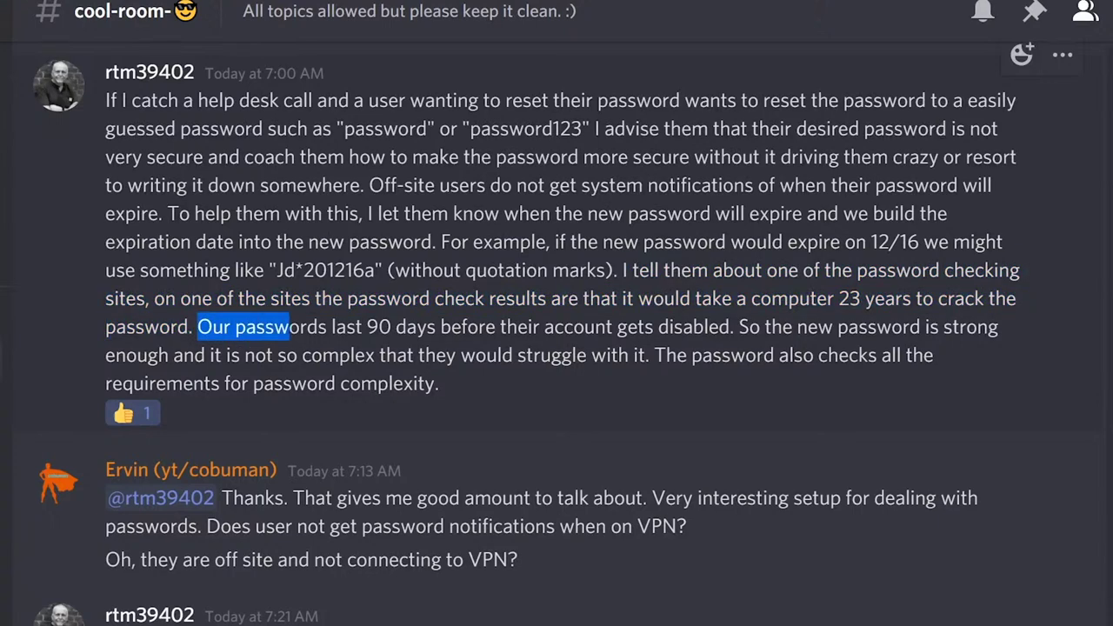
pyautogui.moveTo(289, 327); pyautogui.dragTo(734, 327)
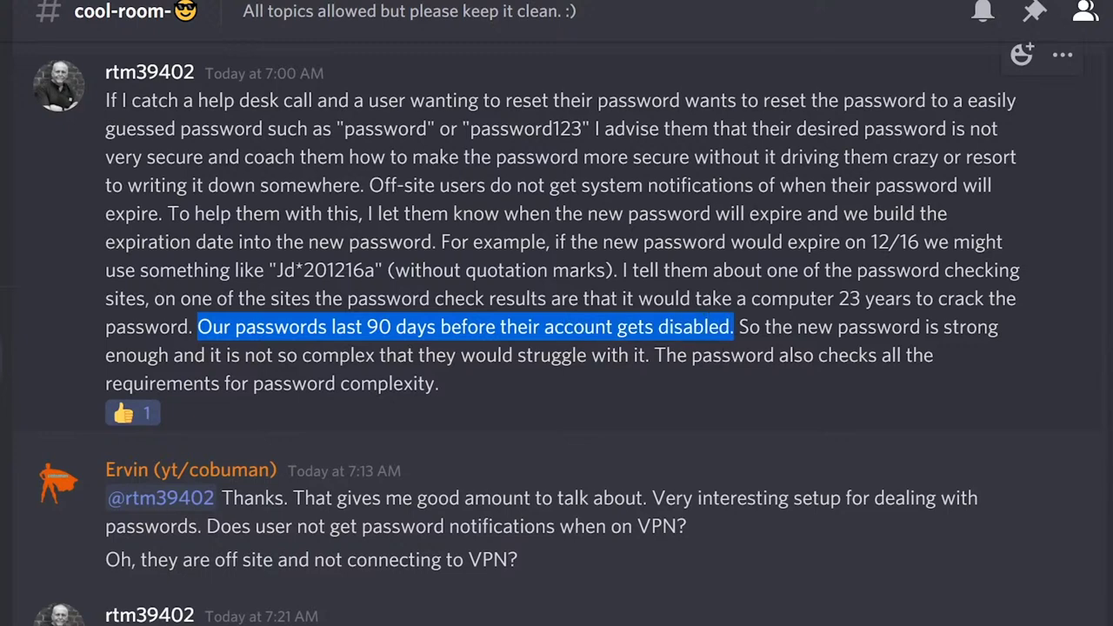
pyautogui.moveTo(734, 327); pyautogui.dragTo(730, 398)
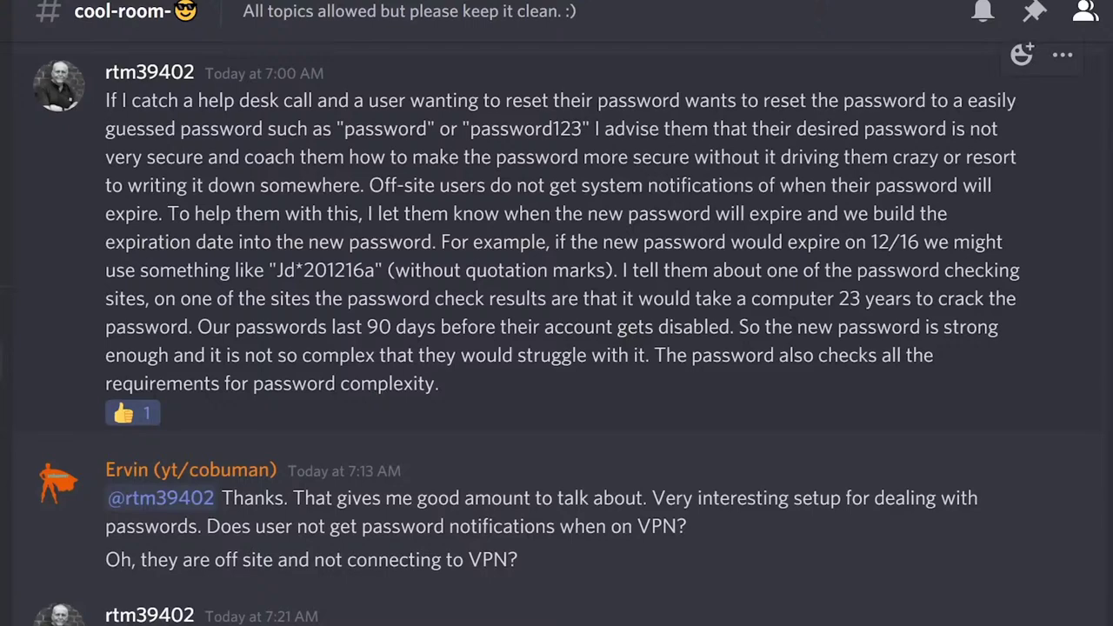
pyautogui.moveTo(275, 271); pyautogui.dragTo(375, 270)
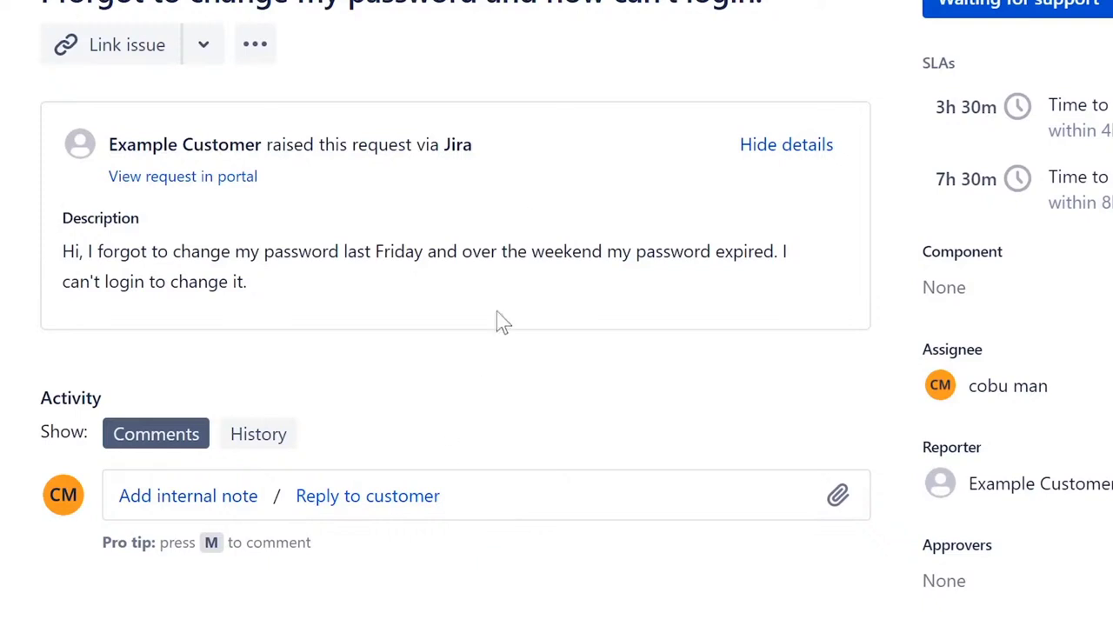
# Step: Open the ticket's Description text in the inline rich-text editor
pyautogui.click(440, 266)
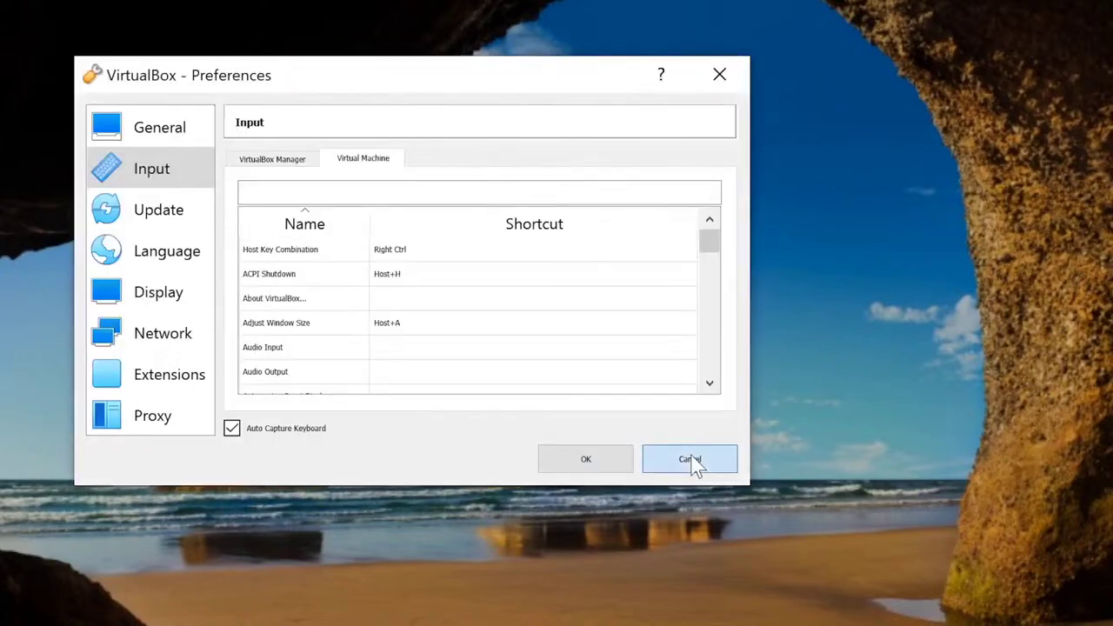
# Step: Cancel VirtualBox Preferences and sign in to the VM as Administrator with the account password
pyautogui.click(695, 459)
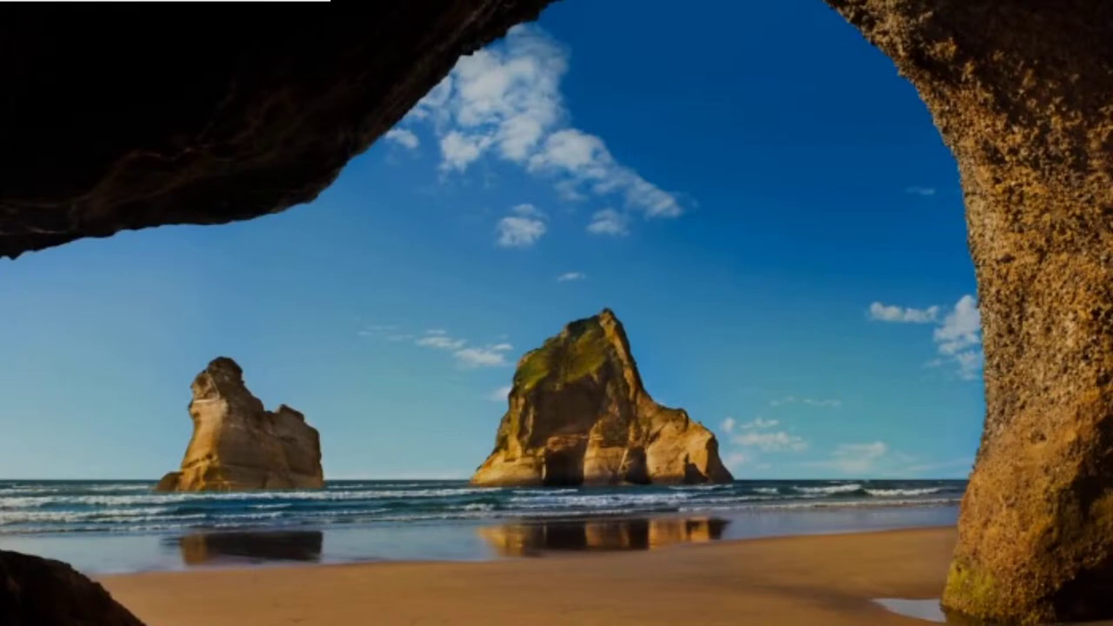
pyautogui.hotkey('ctrl', 'alt', 'Delete')
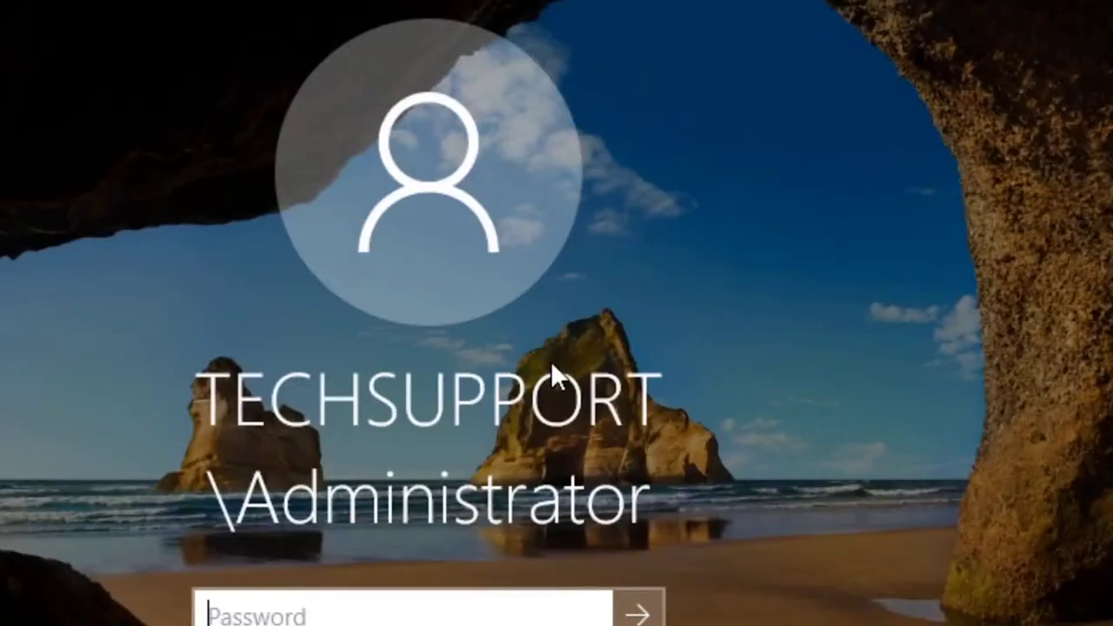
pyautogui.write('••••••••')
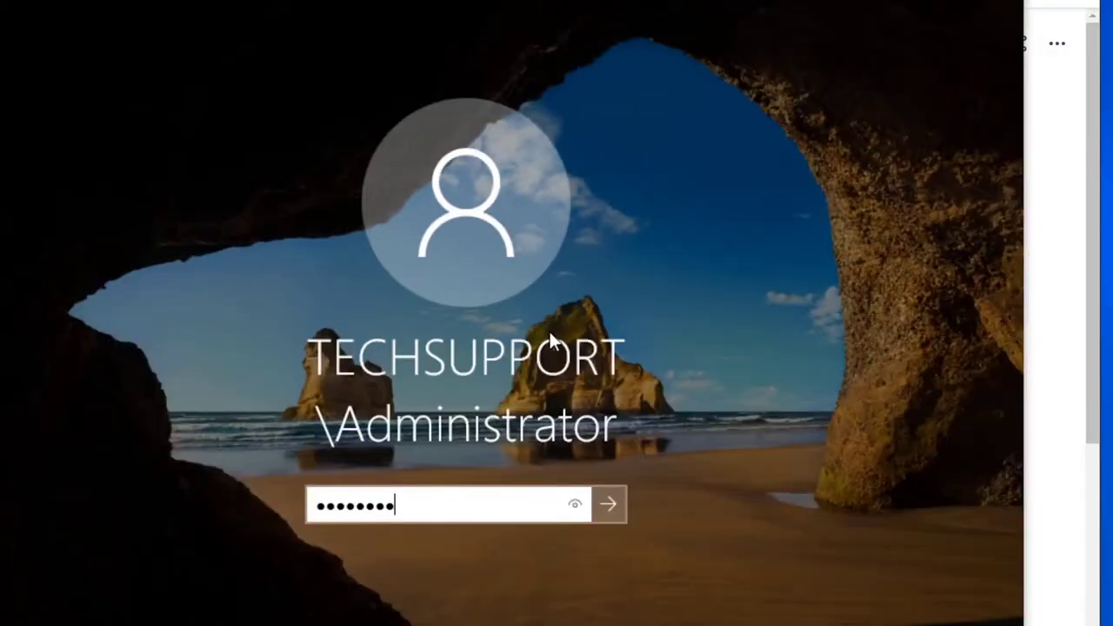
pyautogui.press('Return')
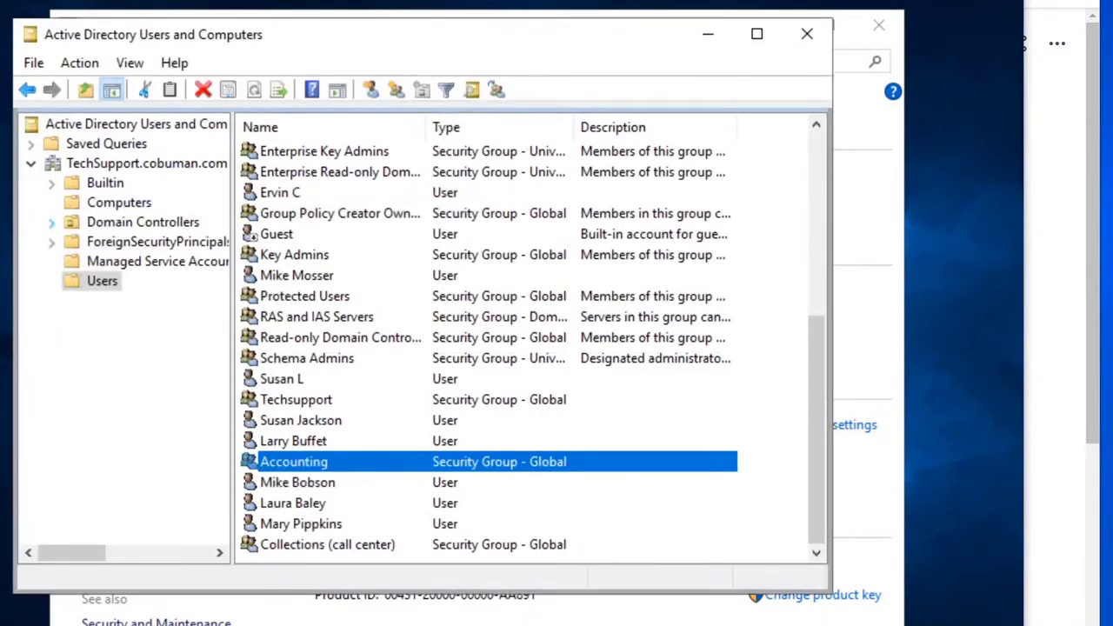
# Step: Search the Users container by the user's name and open Reset Password for the second matching account
pyautogui.click(401, 300)
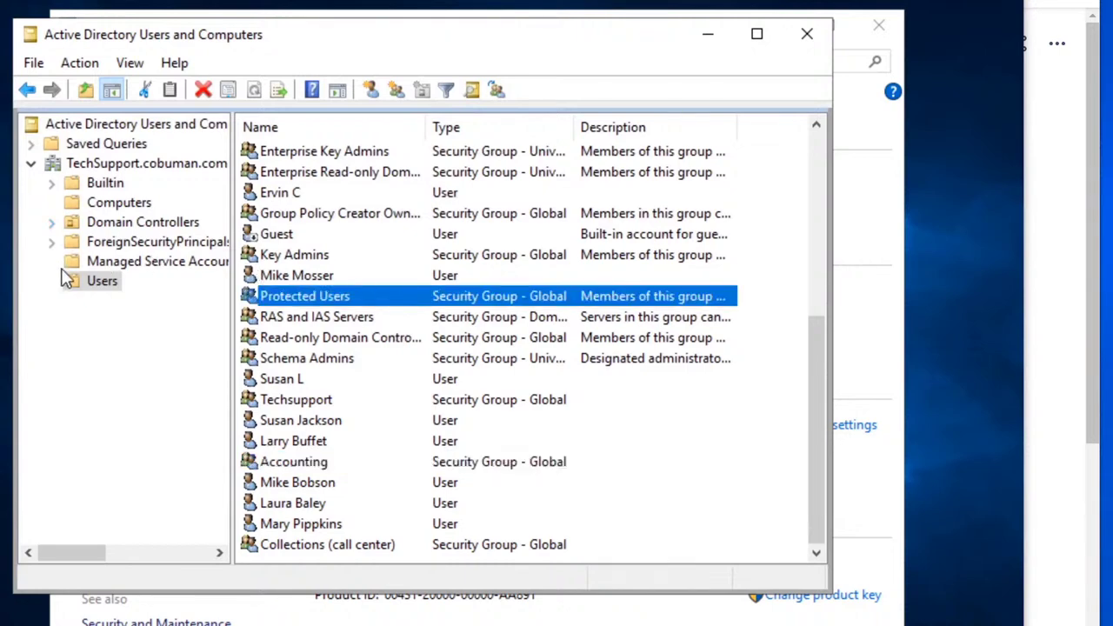
pyautogui.rightClick(87, 283)
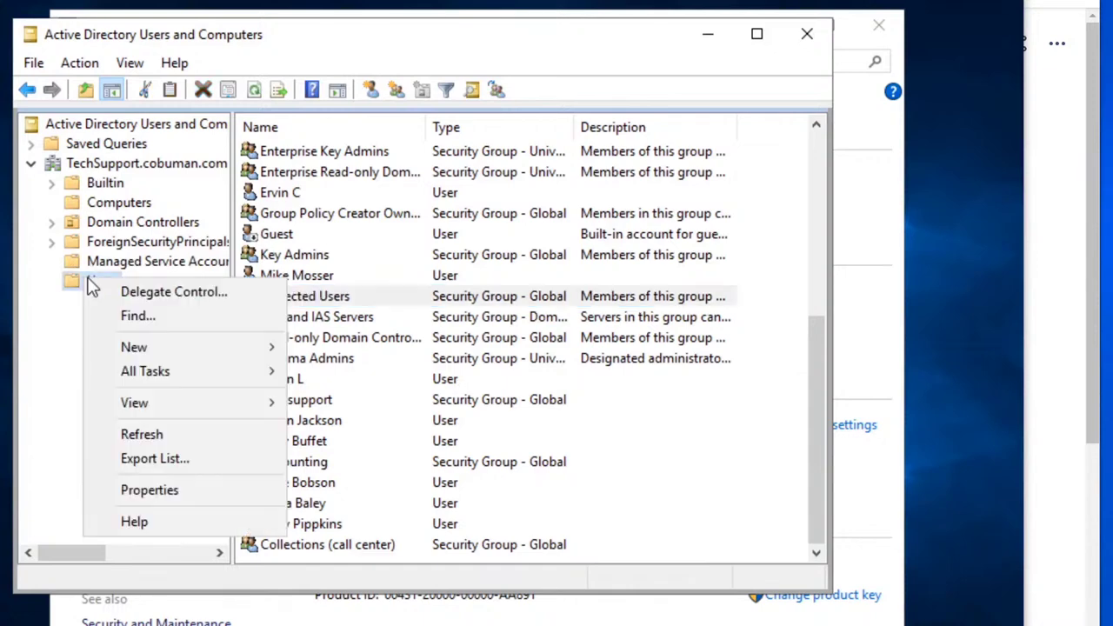
pyautogui.click(140, 318)
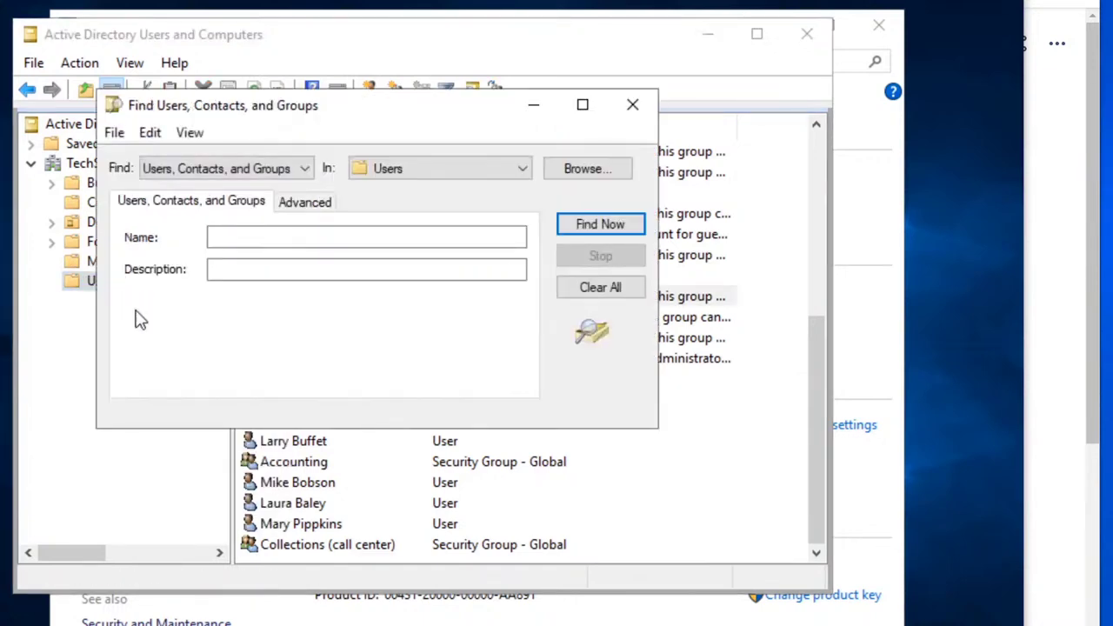
pyautogui.click(333, 230)
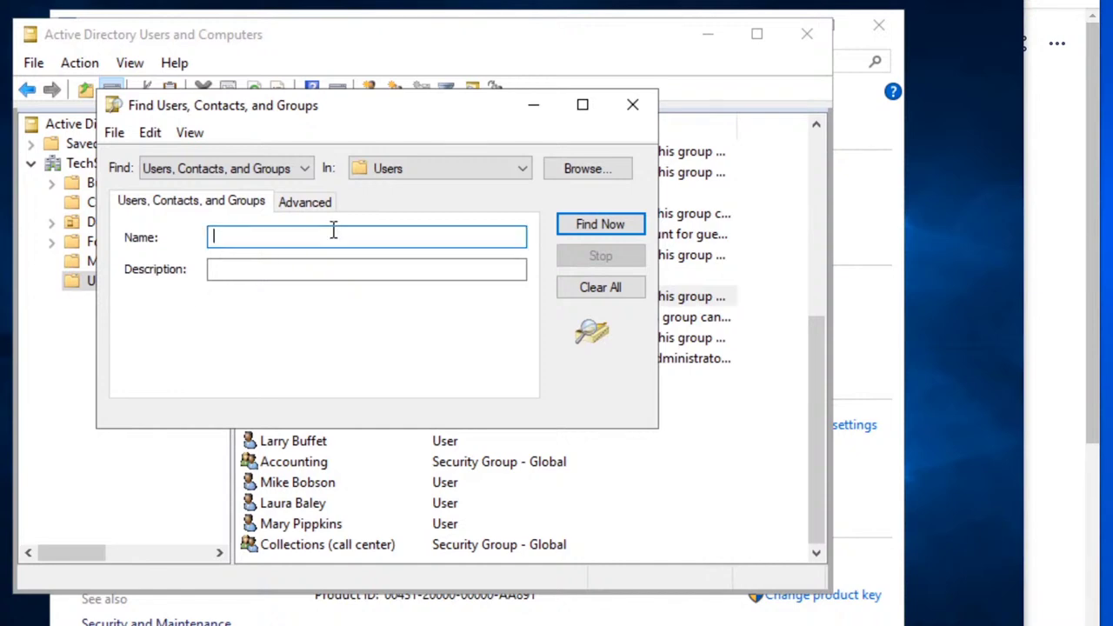
pyautogui.write('mike')
pyautogui.click(577, 228)
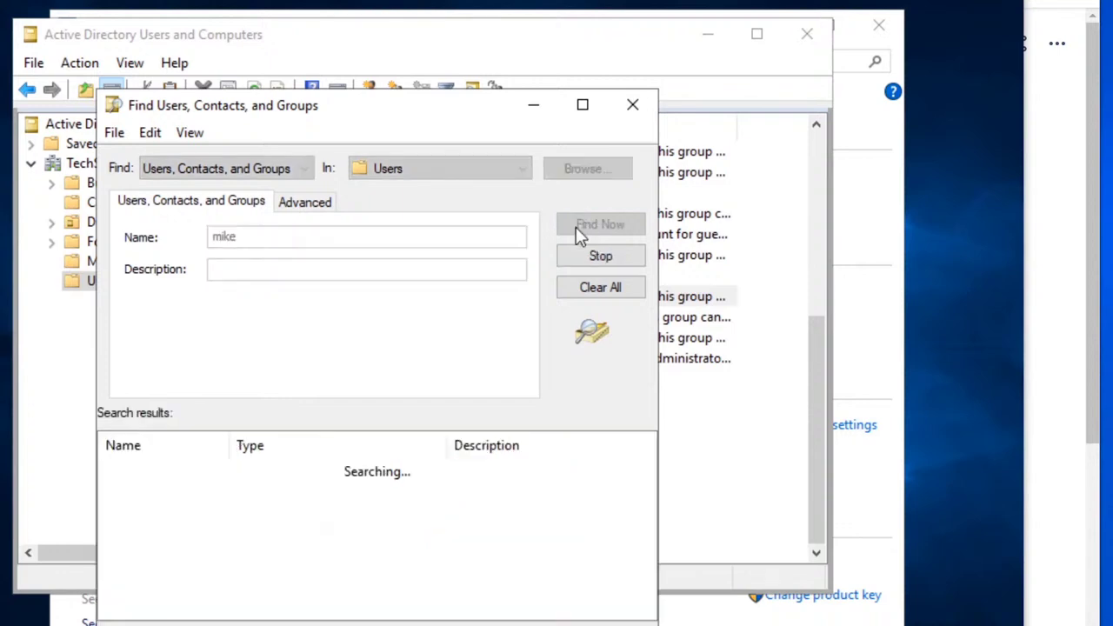
pyautogui.click(184, 492)
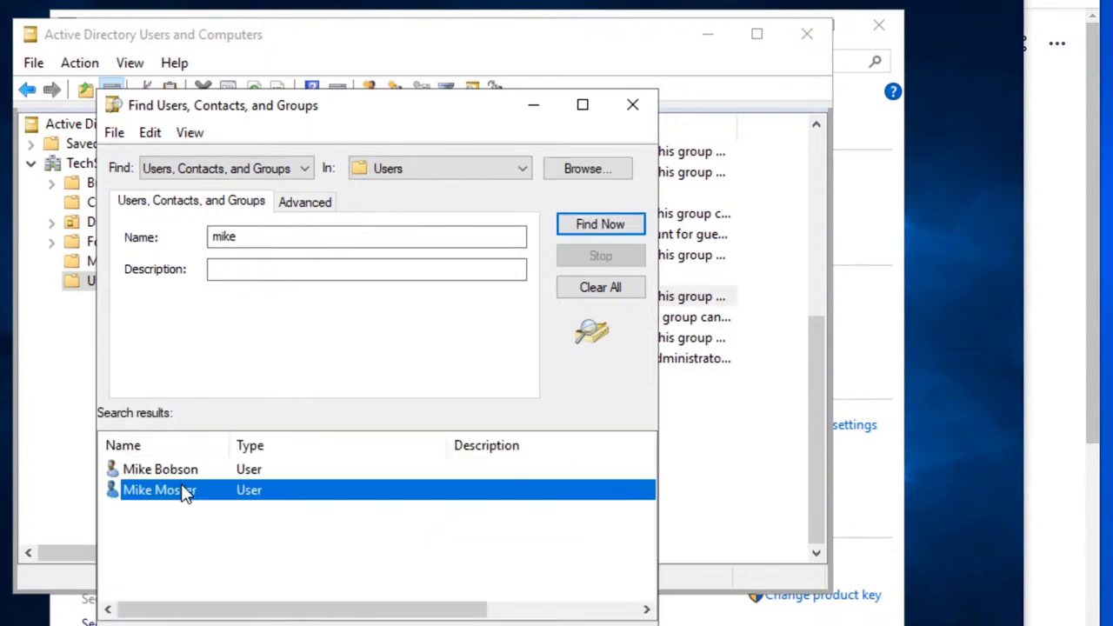
pyautogui.rightClick(185, 492)
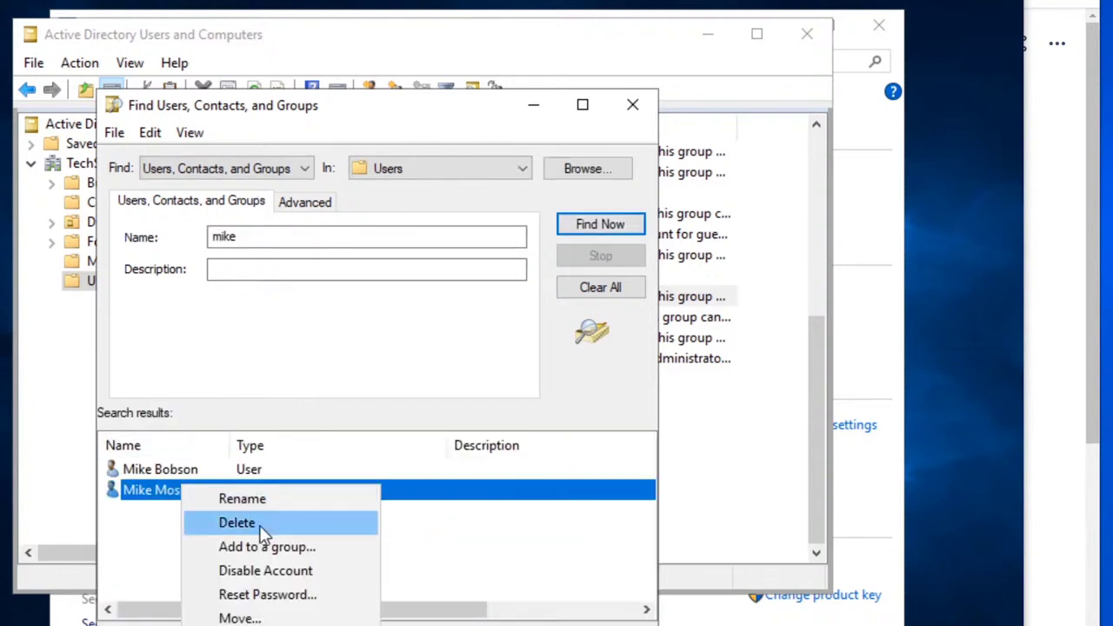
pyautogui.click(280, 595)
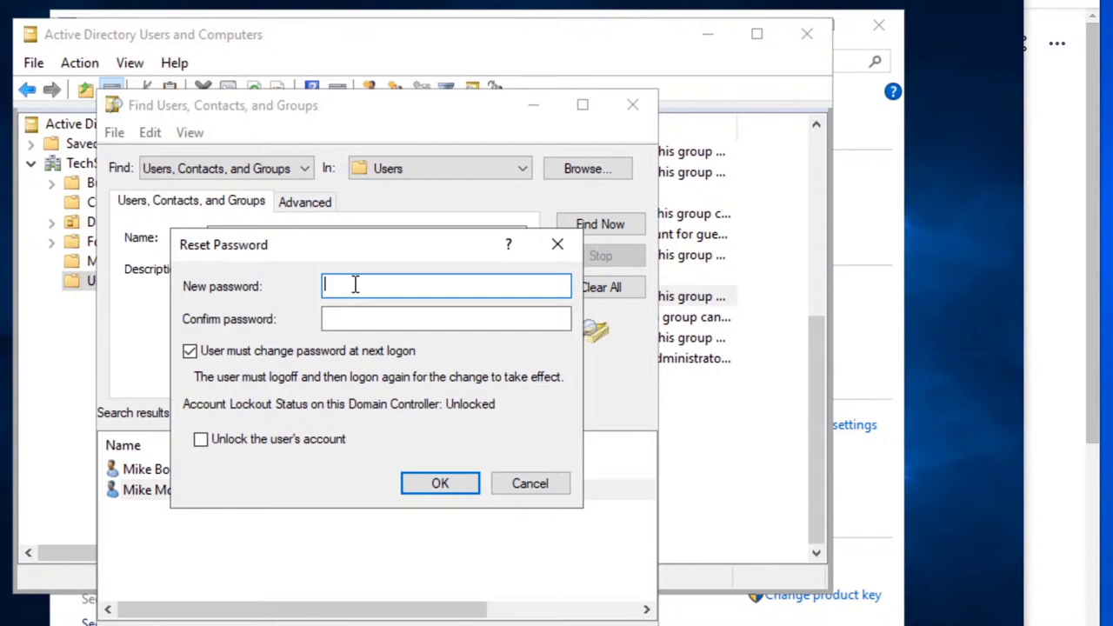
# Step: Move between the New password and Confirm password fields in the Reset Password dialog
pyautogui.click(348, 316)
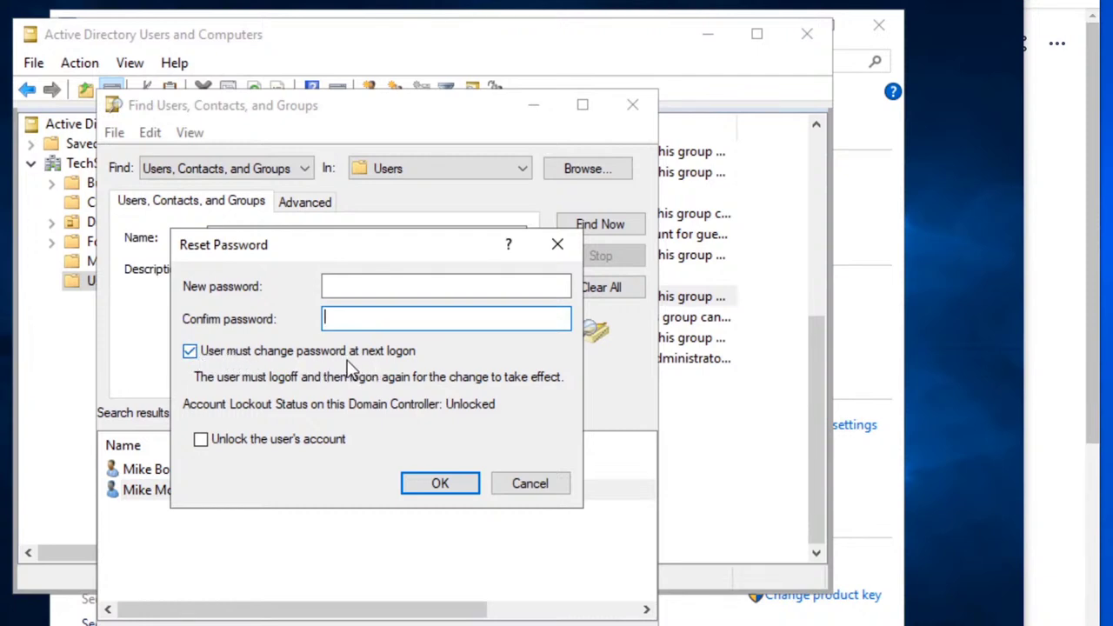
pyautogui.click(407, 288)
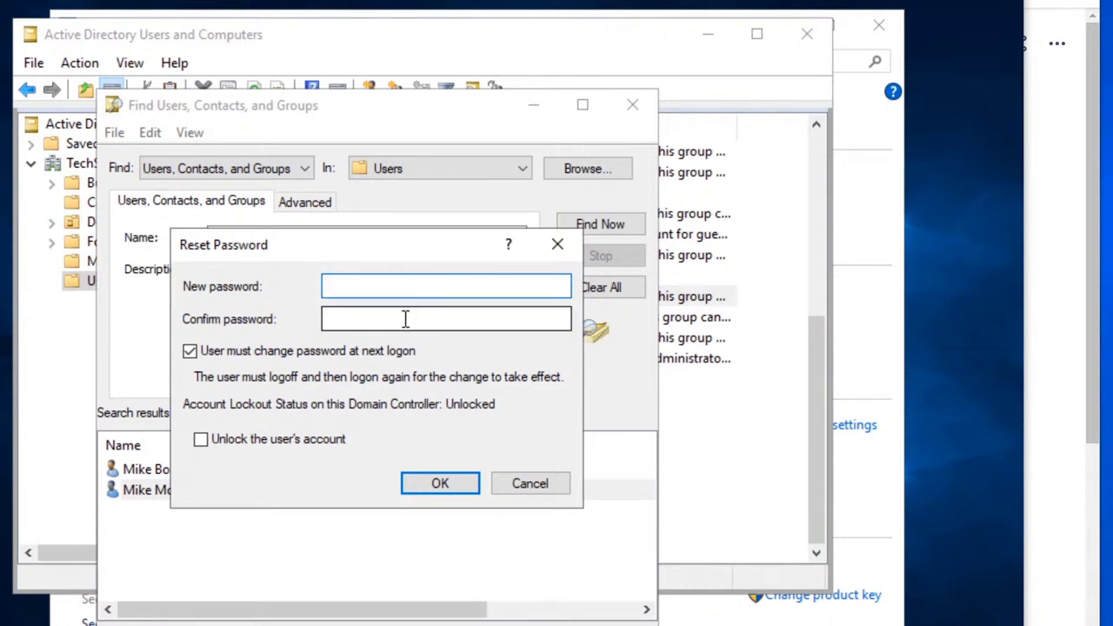
pyautogui.click(405, 320)
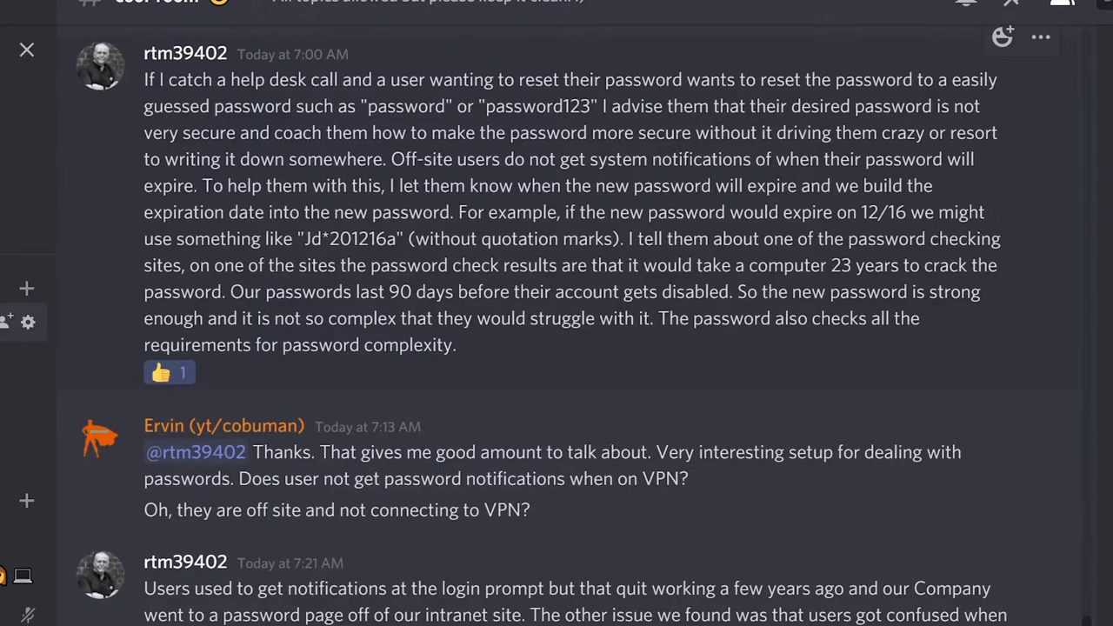
pyautogui.moveTo(304, 238); pyautogui.dragTo(397, 237)
pyautogui.moveTo(304, 238); pyautogui.dragTo(397, 239)
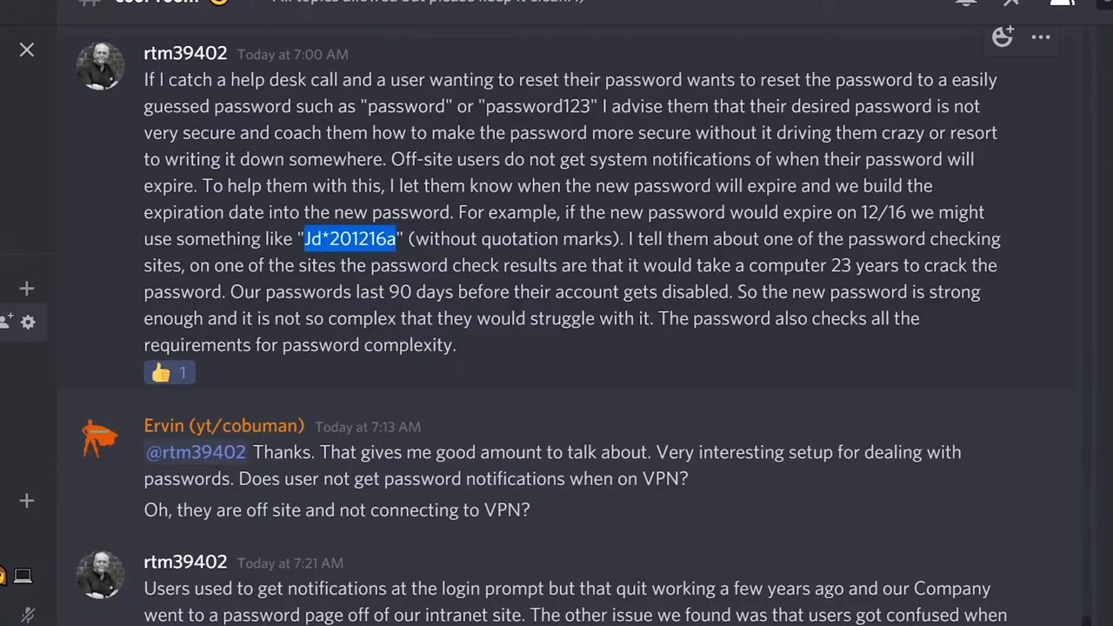
pyautogui.moveTo(304, 238); pyautogui.dragTo(397, 239)
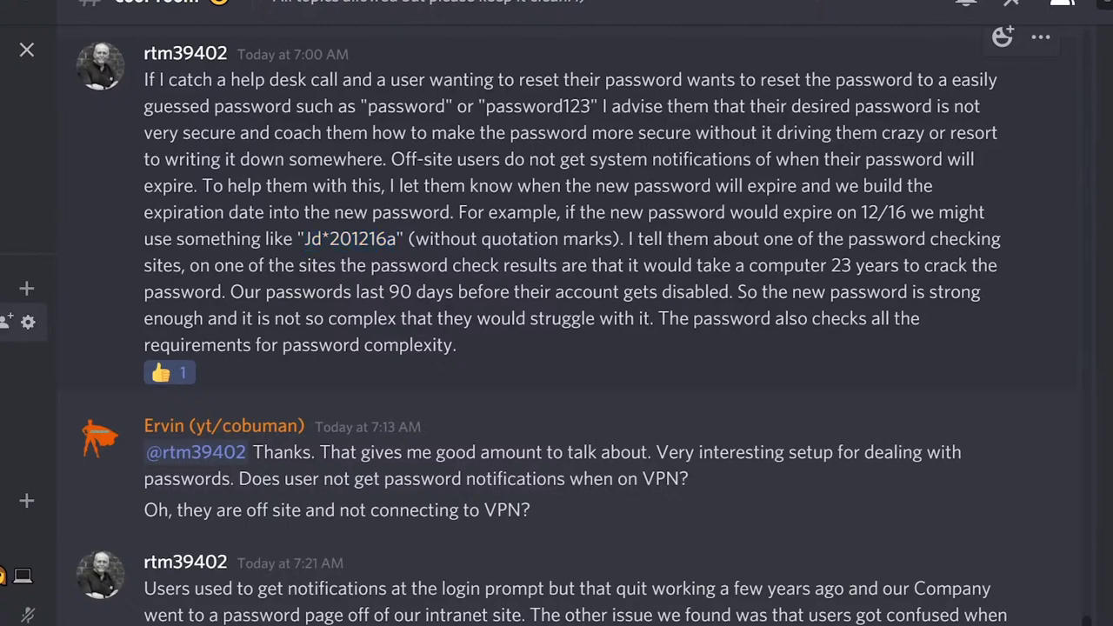
pyautogui.scroll(-2, 674, 272)
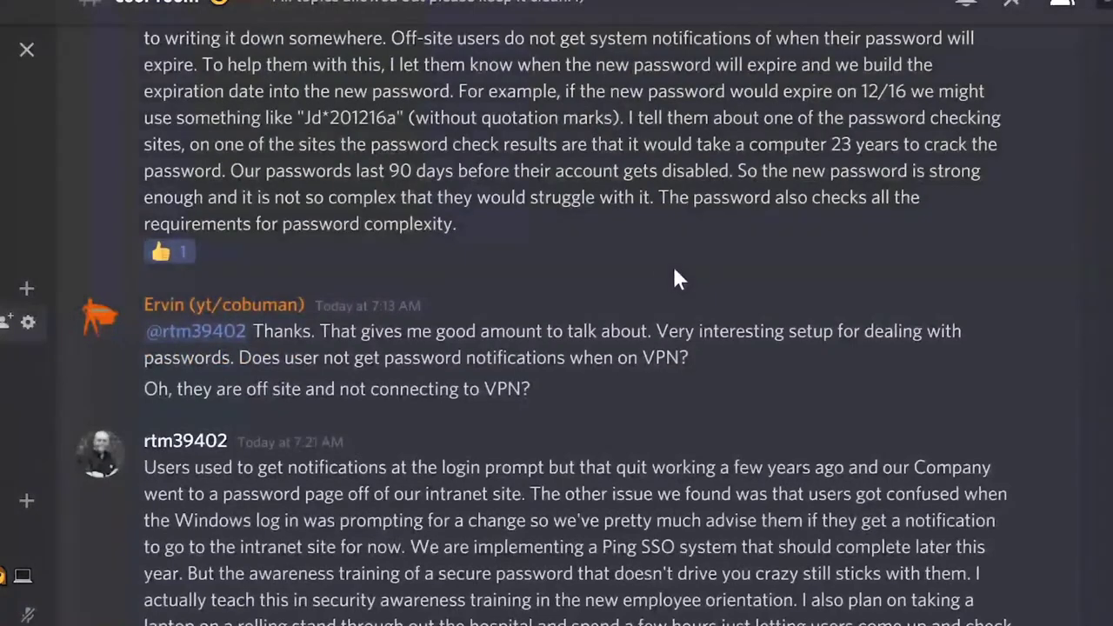
pyautogui.scroll(-2, 665, 283)
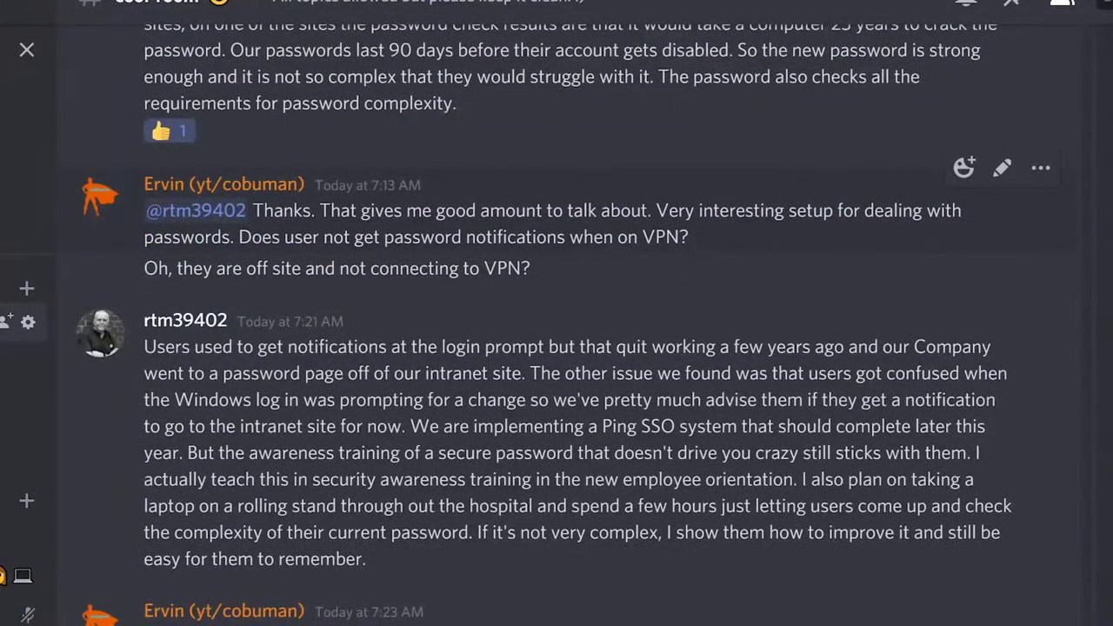
pyautogui.moveTo(252, 211); pyautogui.dragTo(294, 210)
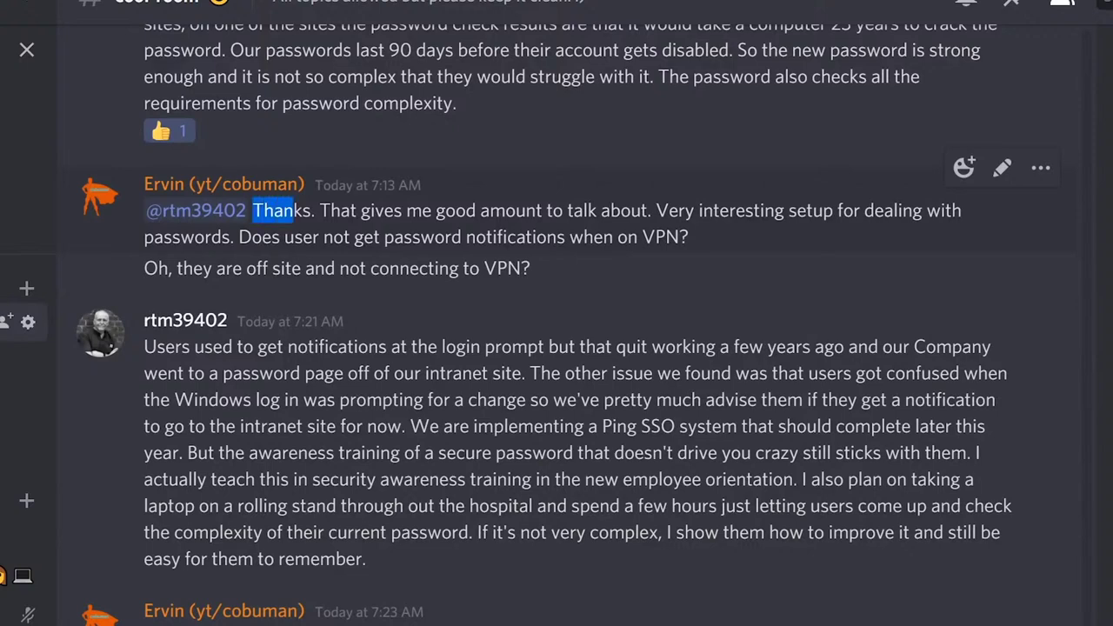
pyautogui.moveTo(294, 211); pyautogui.dragTo(476, 210)
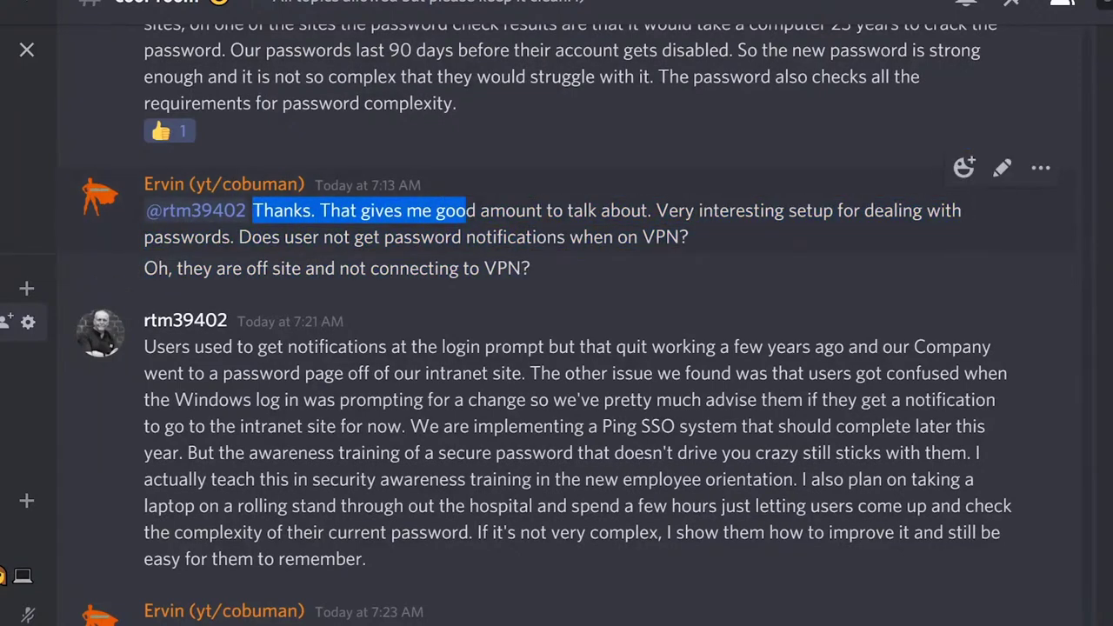
pyautogui.click(476, 211)
pyautogui.scroll(2, 469, 219)
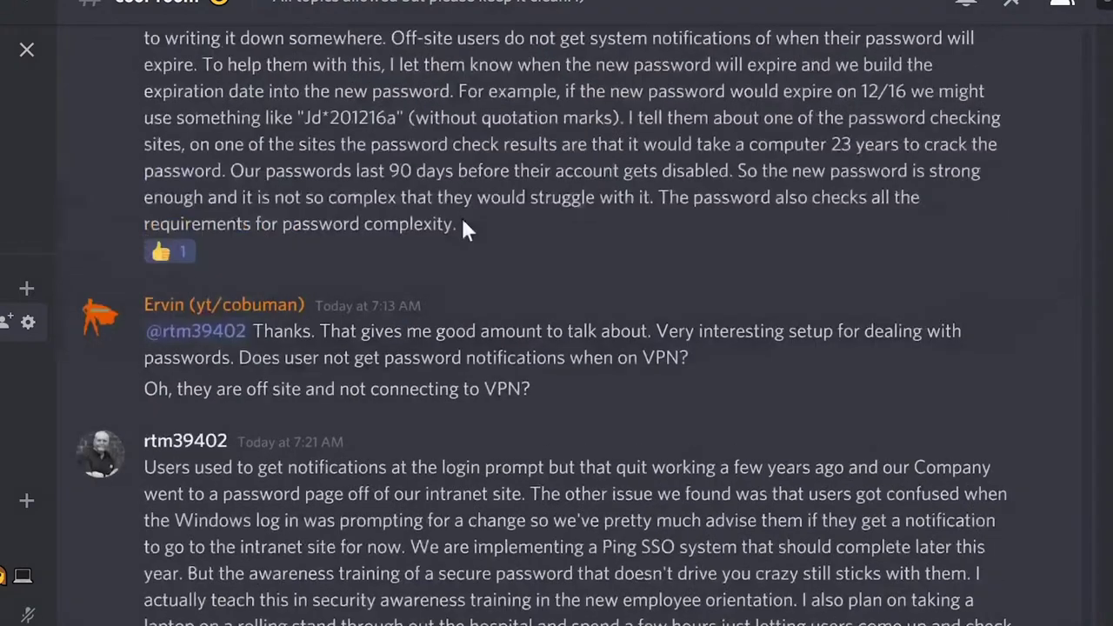
pyautogui.moveTo(304, 118); pyautogui.dragTo(396, 117)
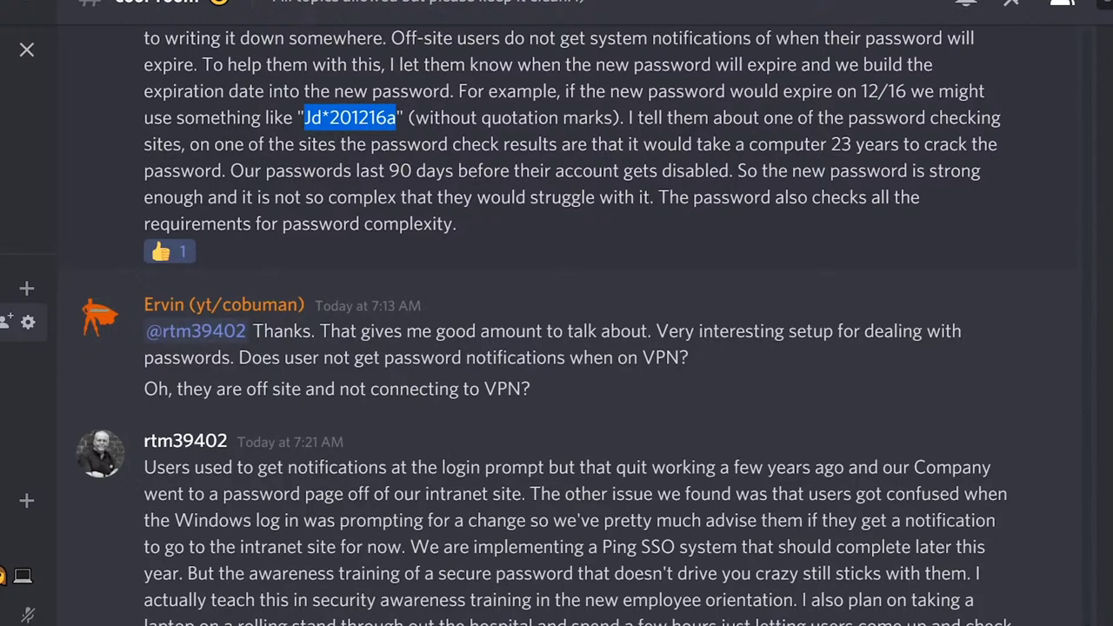
pyautogui.click(419, 255)
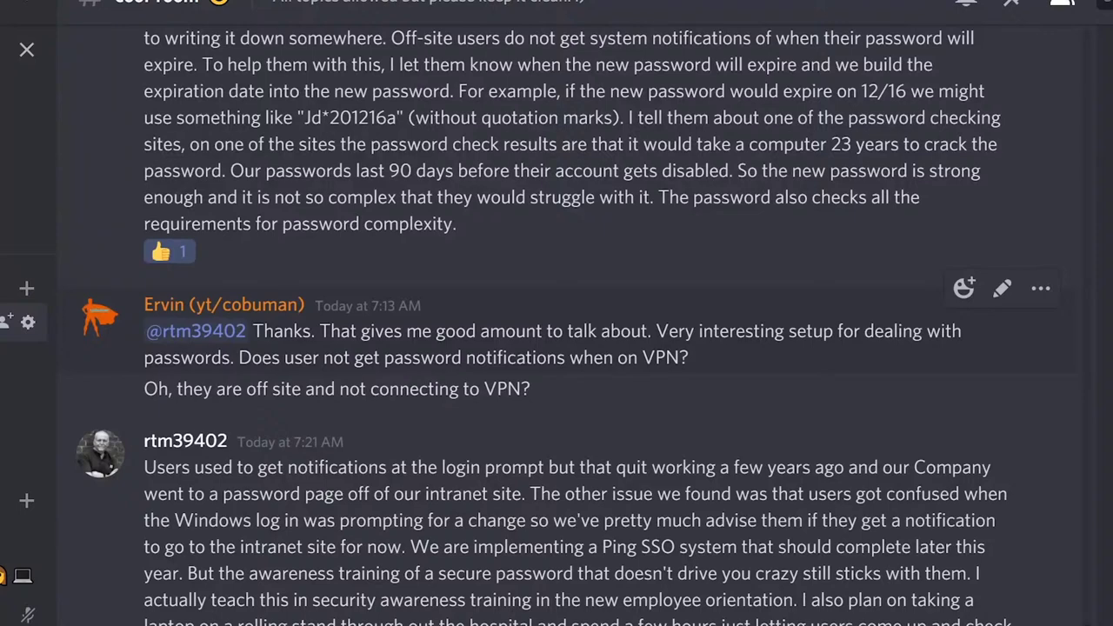
pyautogui.moveTo(253, 332); pyautogui.dragTo(654, 332)
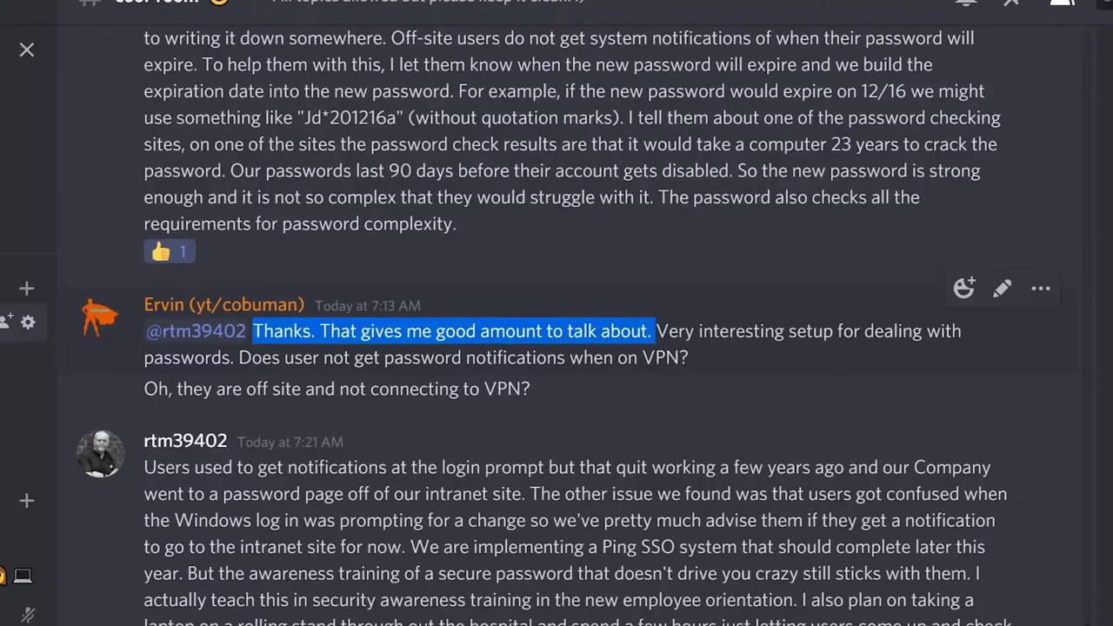
pyautogui.click(654, 331)
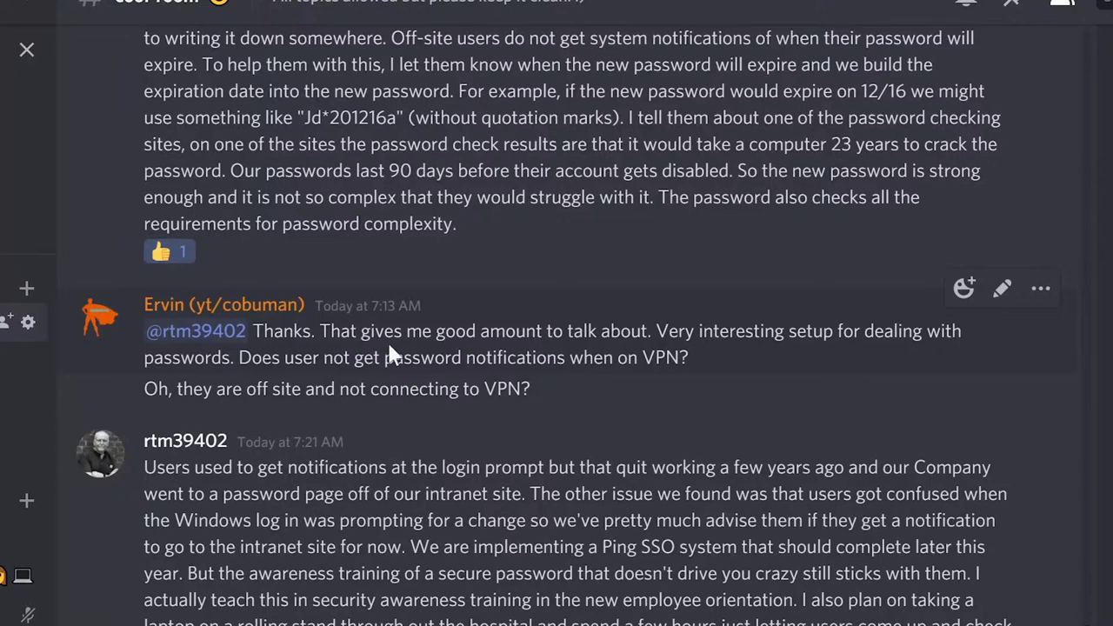
pyautogui.scroll(-5, 387, 348)
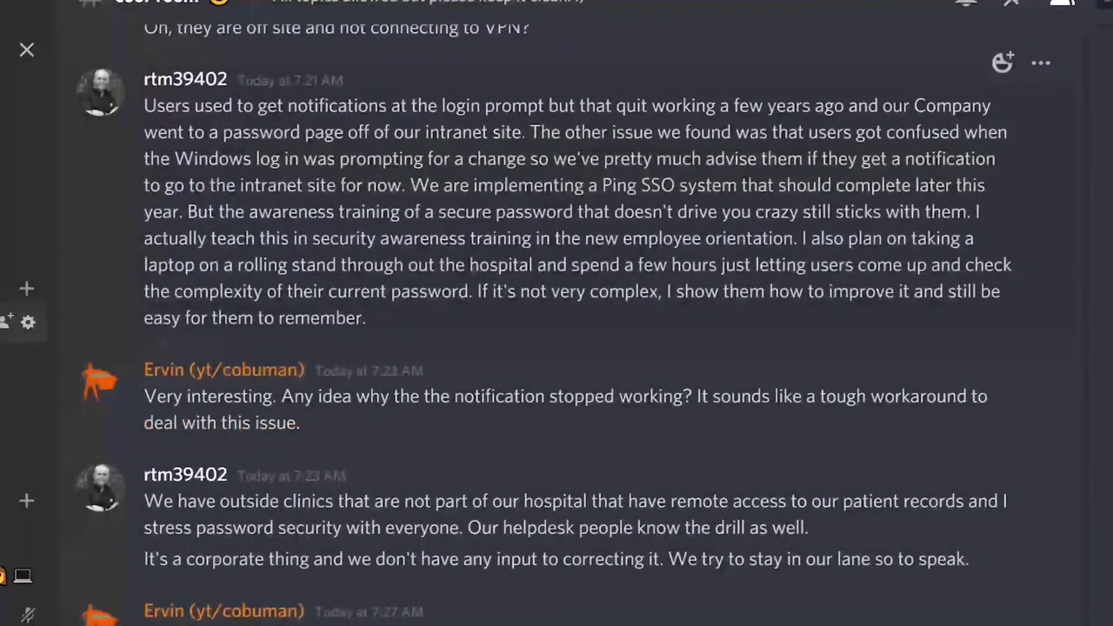
pyautogui.moveTo(144, 105); pyautogui.dragTo(284, 105)
pyautogui.scroll(2, 574, 348)
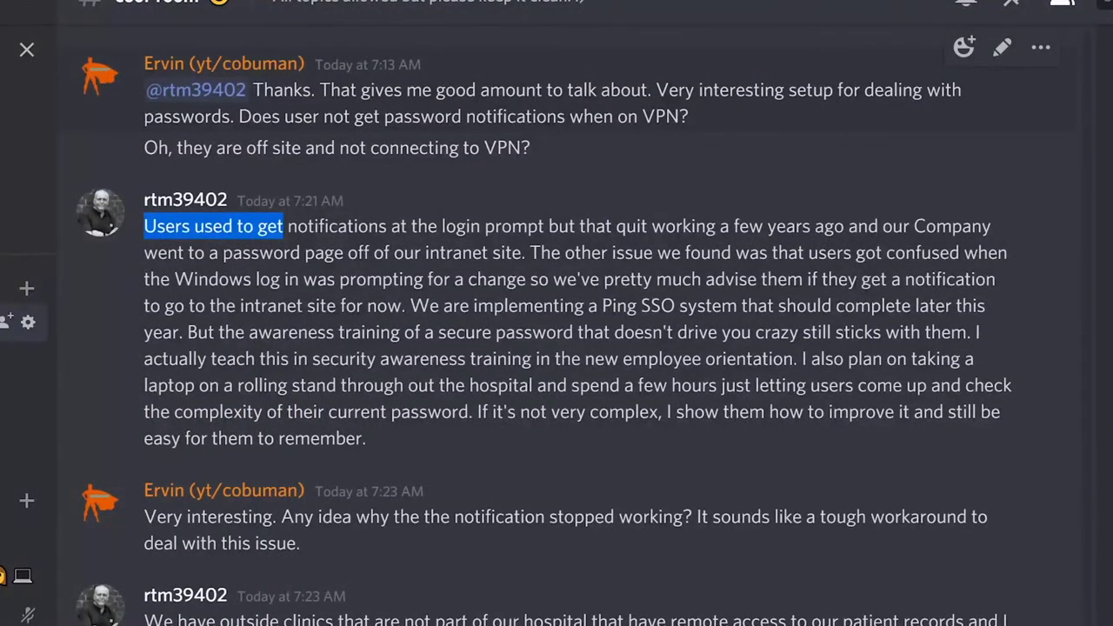
pyautogui.moveTo(238, 116); pyautogui.dragTo(705, 113)
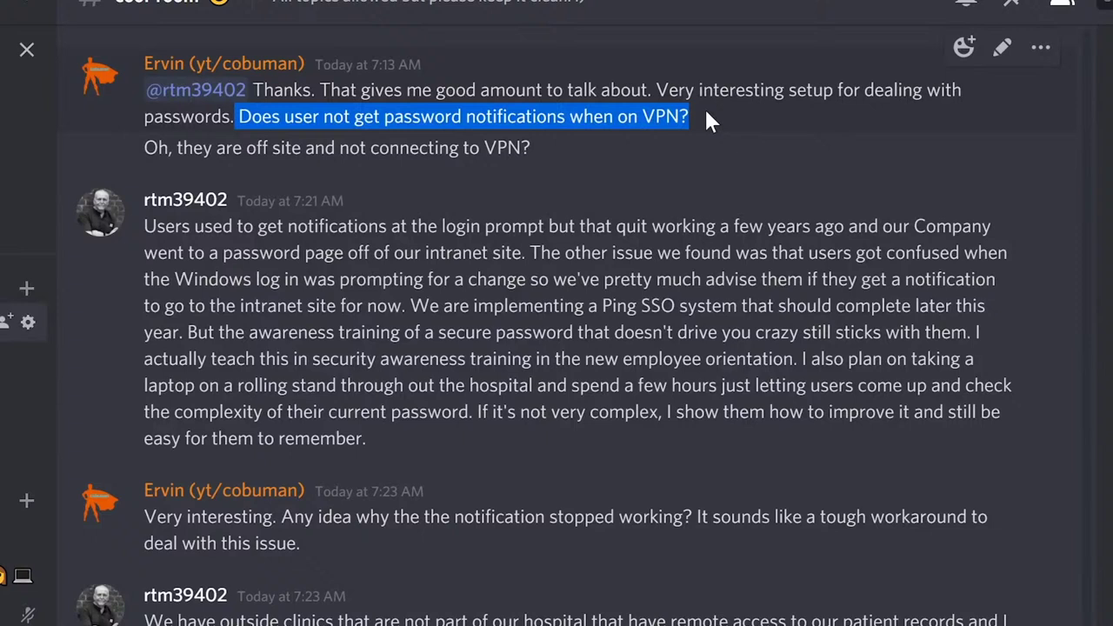
pyautogui.moveTo(145, 147); pyautogui.dragTo(531, 162)
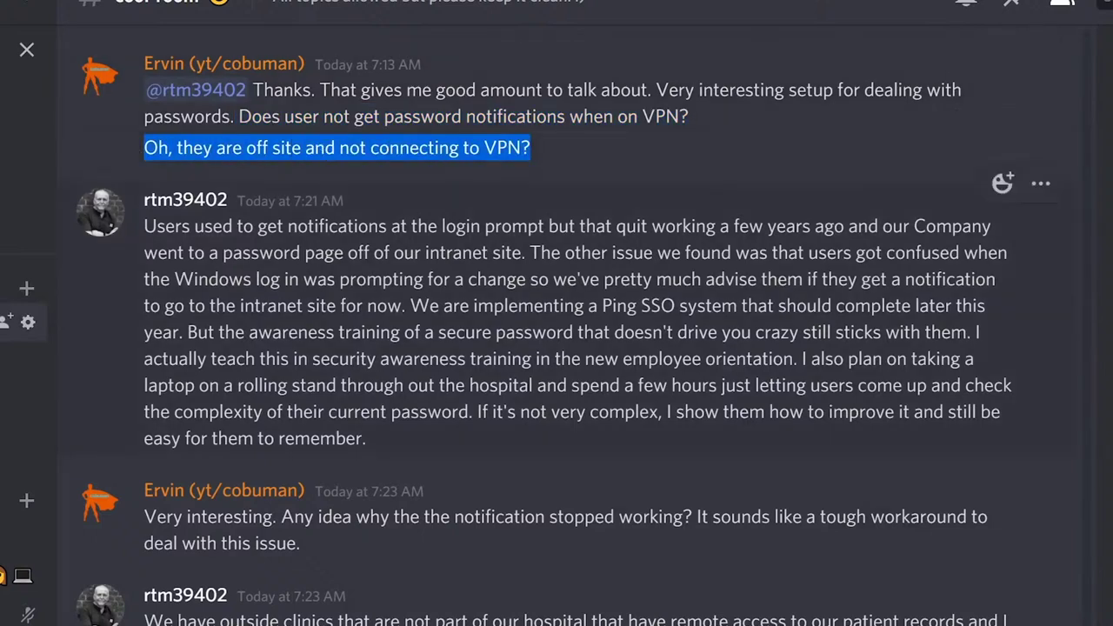
pyautogui.click(533, 177)
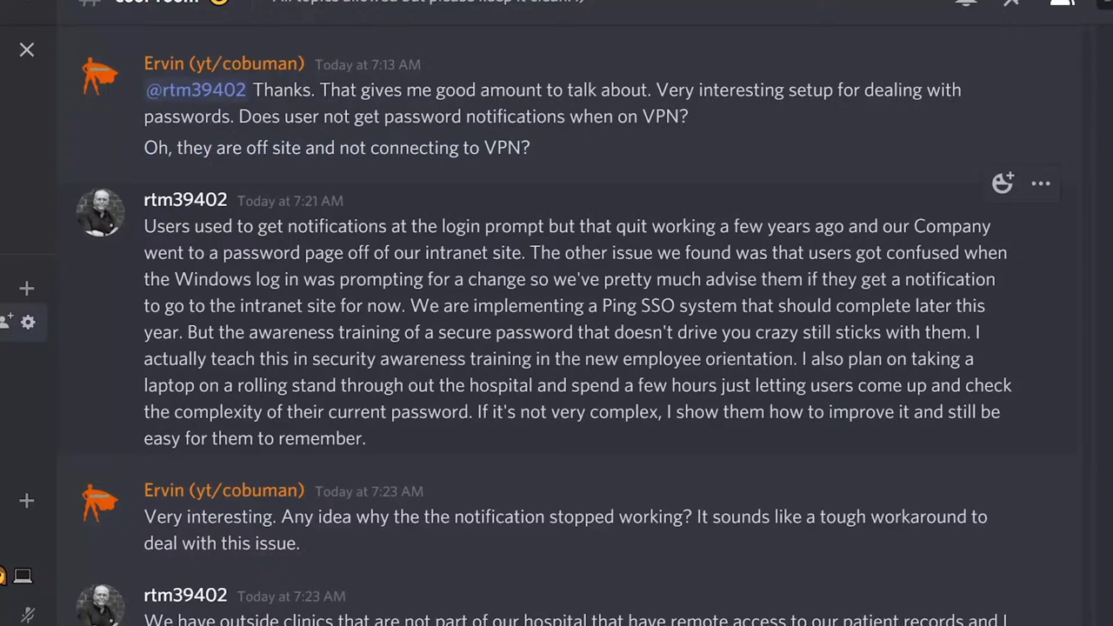
pyautogui.moveTo(145, 226); pyautogui.dragTo(527, 253)
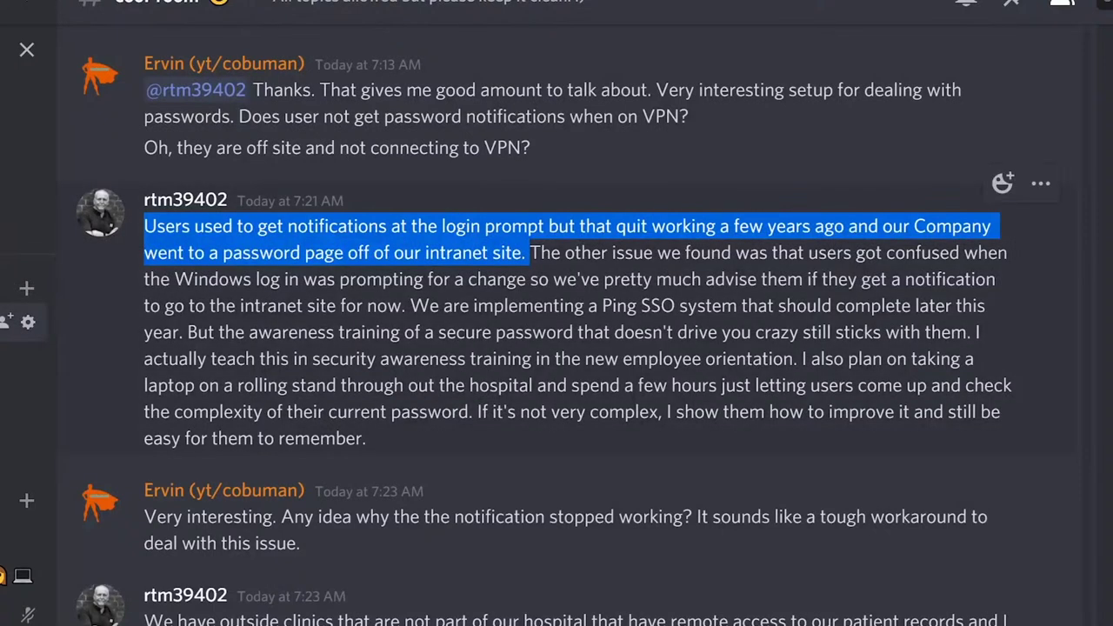
pyautogui.click(125, 246)
pyautogui.moveTo(144, 226); pyautogui.dragTo(750, 226)
pyautogui.moveTo(764, 228); pyautogui.dragTo(996, 231)
pyautogui.click(688, 218)
pyautogui.moveTo(144, 226); pyautogui.dragTo(473, 252)
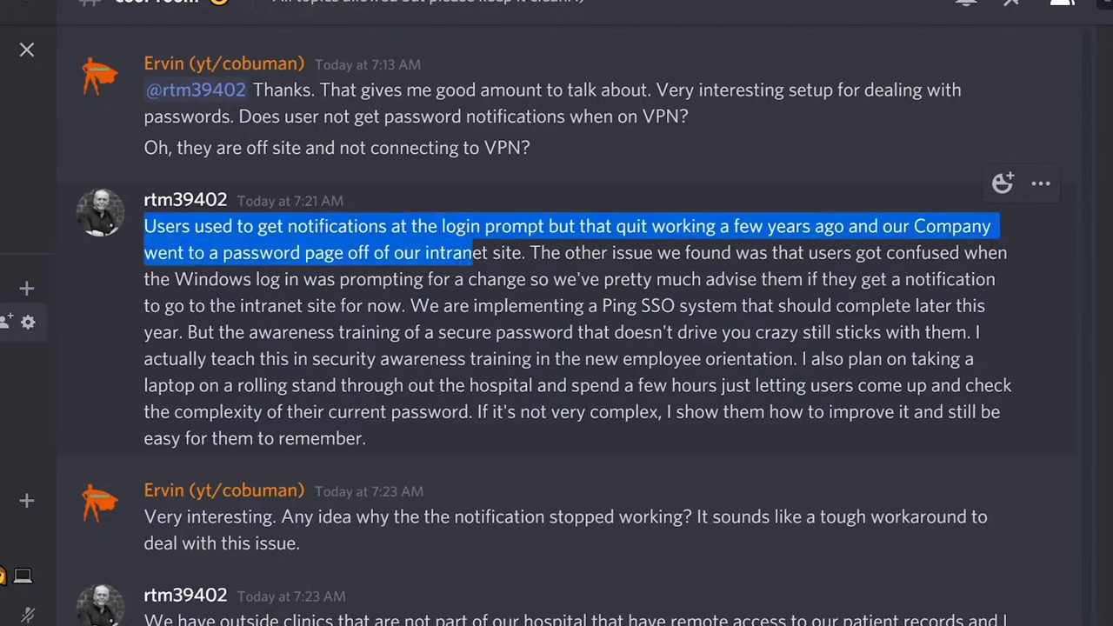
pyautogui.moveTo(473, 252); pyautogui.dragTo(525, 253)
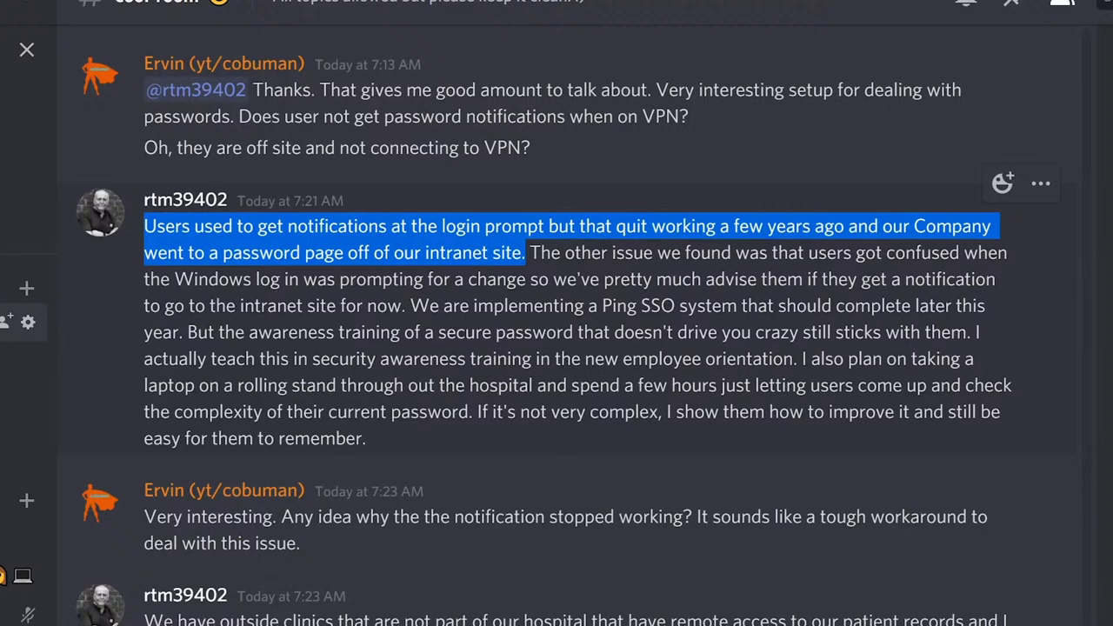
pyautogui.click(526, 253)
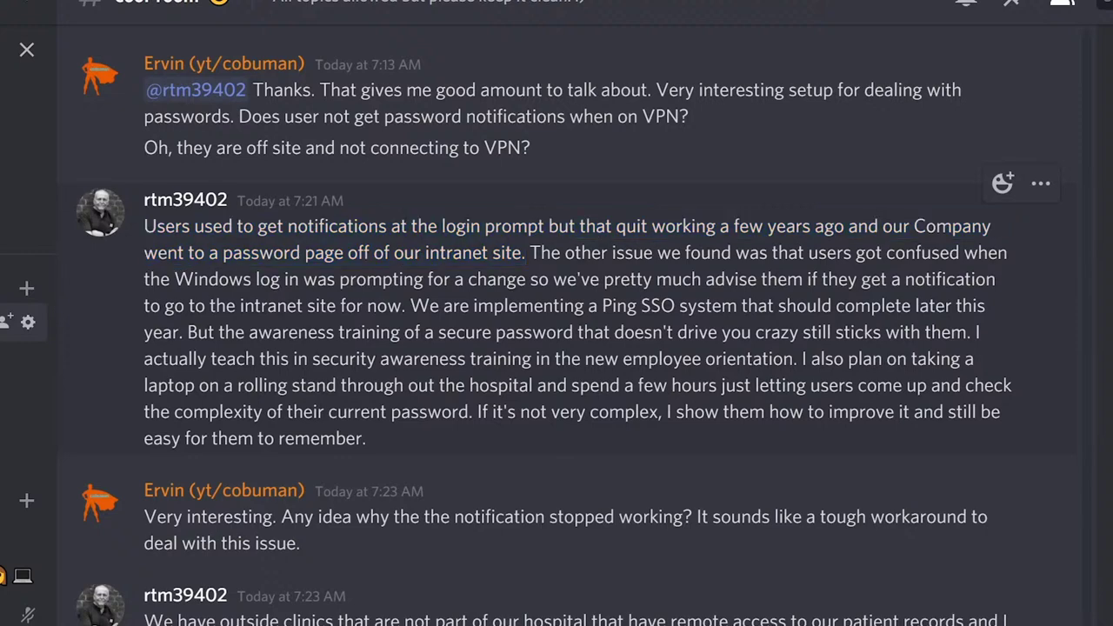
pyautogui.moveTo(530, 252); pyautogui.dragTo(541, 253)
pyautogui.moveTo(541, 252); pyautogui.dragTo(563, 252)
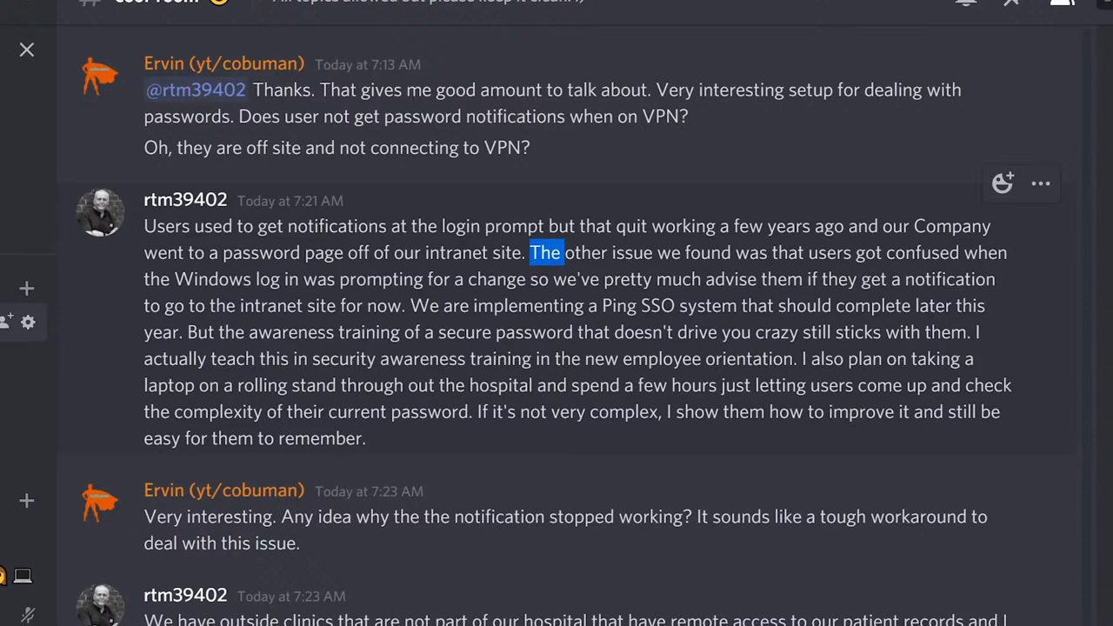
pyautogui.moveTo(564, 252); pyautogui.dragTo(600, 252)
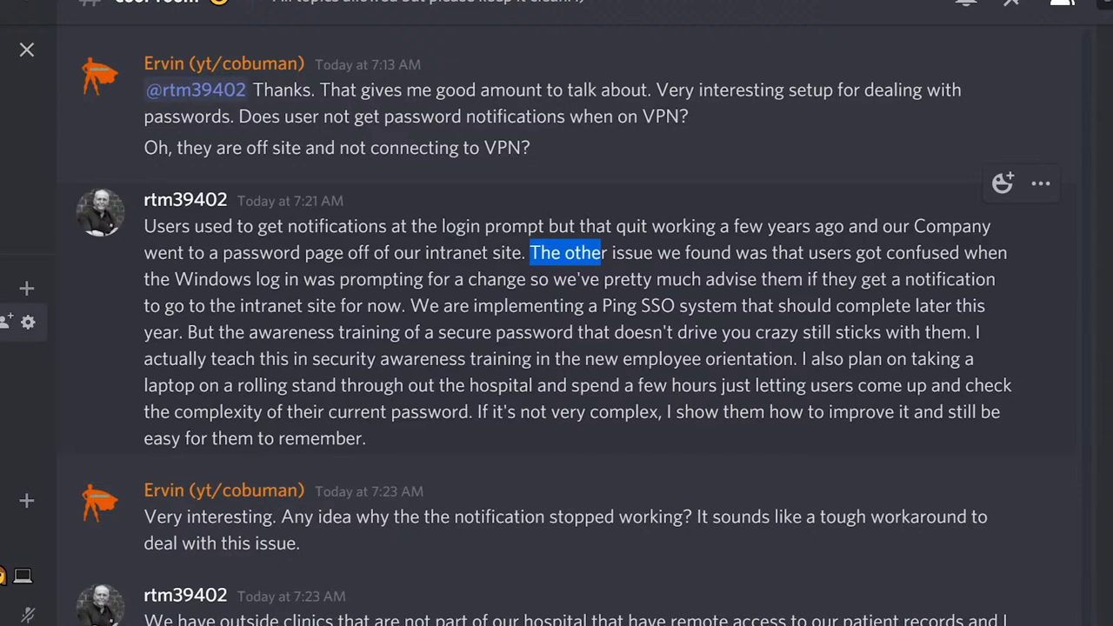
pyautogui.moveTo(602, 253); pyautogui.dragTo(608, 253)
pyautogui.moveTo(608, 253); pyautogui.dragTo(608, 253)
pyautogui.moveTo(608, 253); pyautogui.dragTo(600, 279)
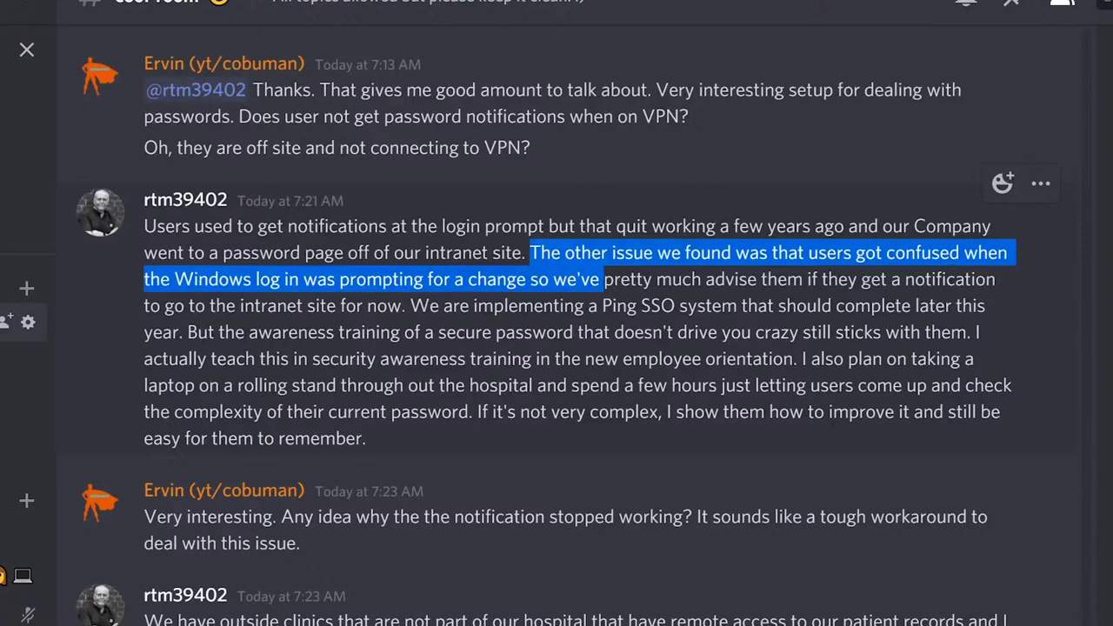
pyautogui.click(600, 279)
pyautogui.moveTo(530, 253); pyautogui.dragTo(404, 306)
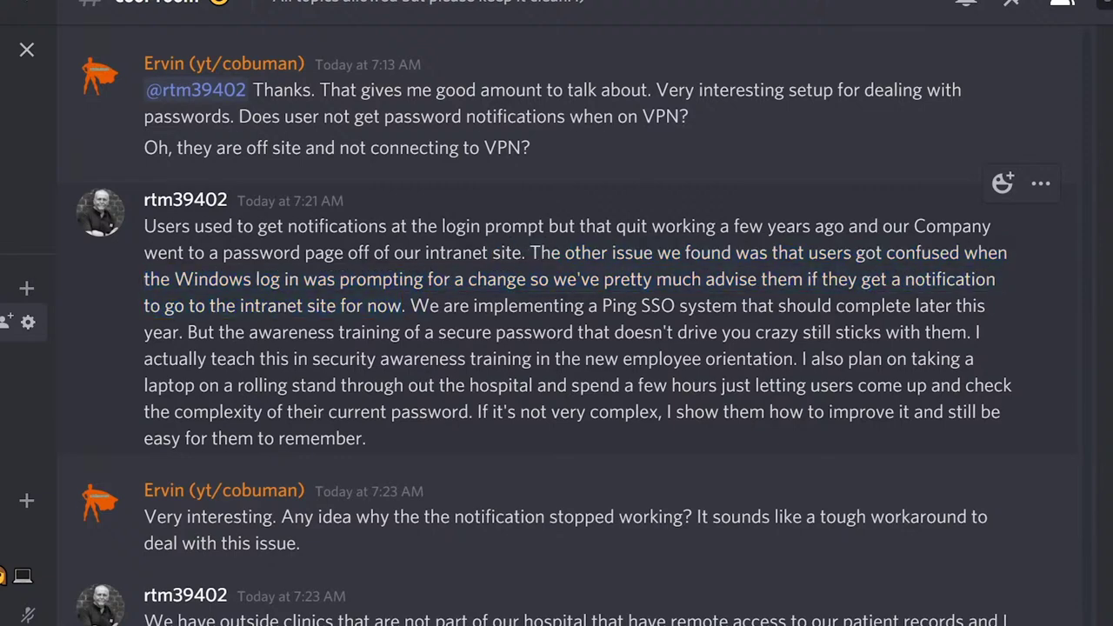
pyautogui.moveTo(410, 305); pyautogui.dragTo(662, 305)
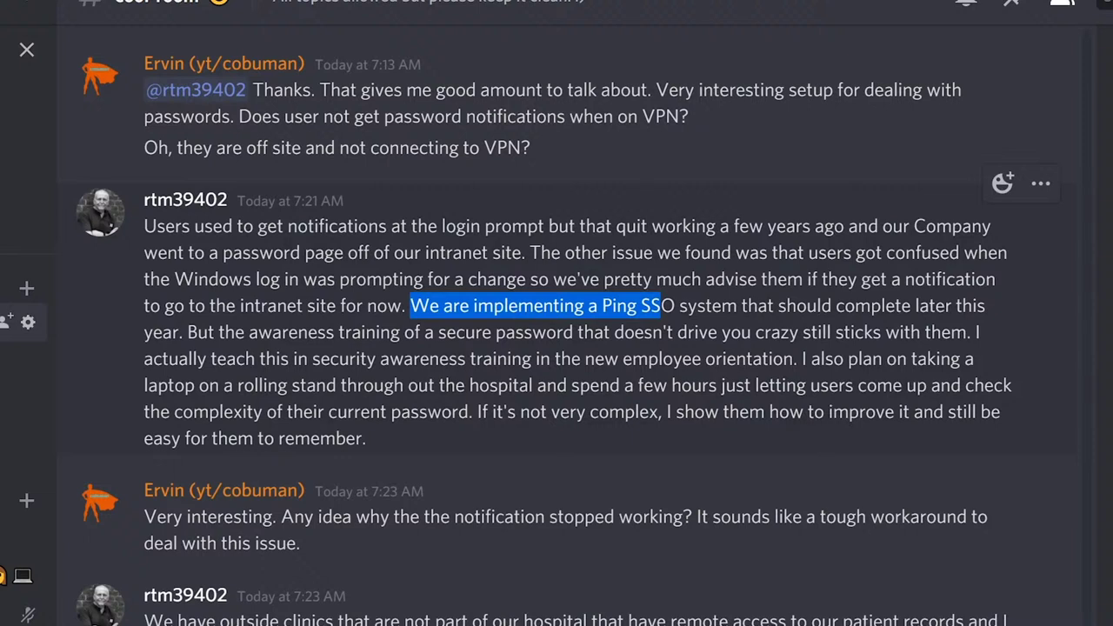
pyautogui.moveTo(662, 306); pyautogui.dragTo(967, 332)
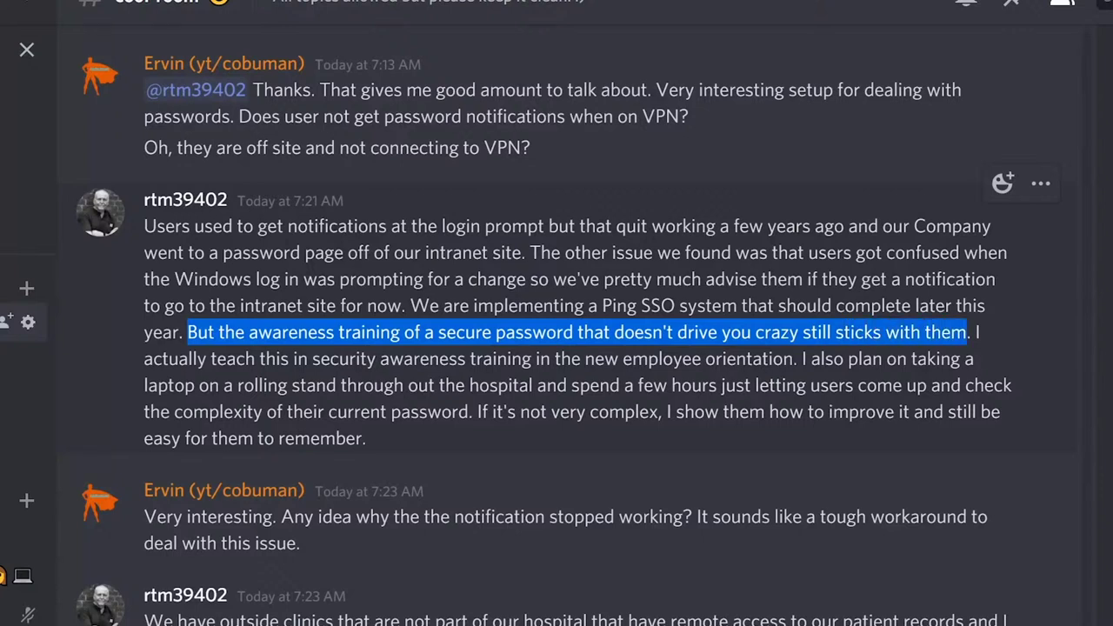
pyautogui.click(967, 332)
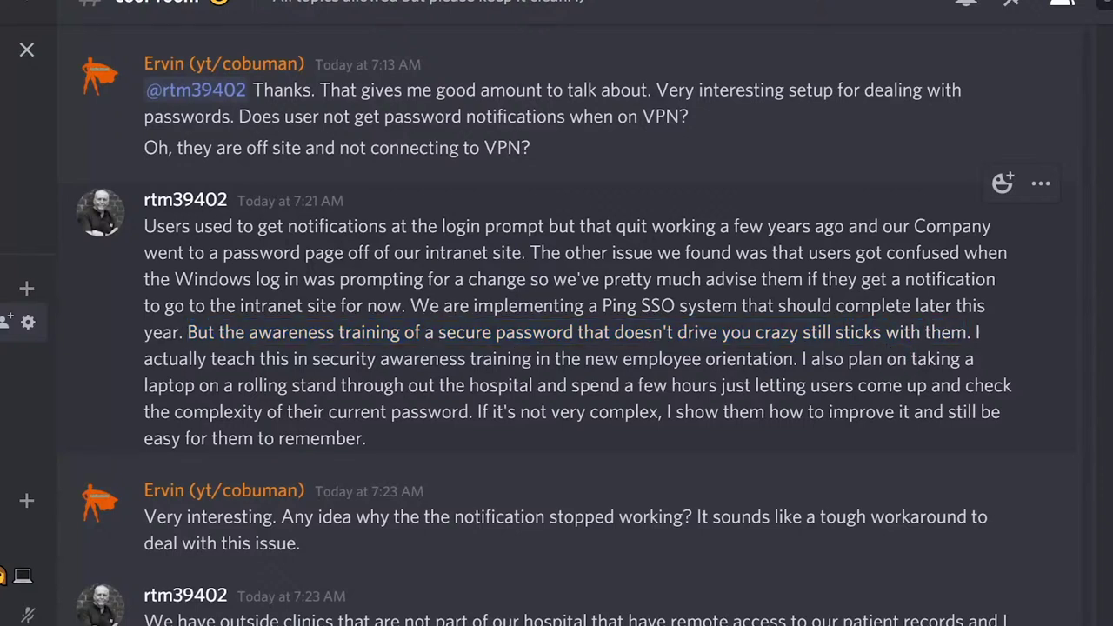
pyautogui.moveTo(971, 333); pyautogui.dragTo(187, 332)
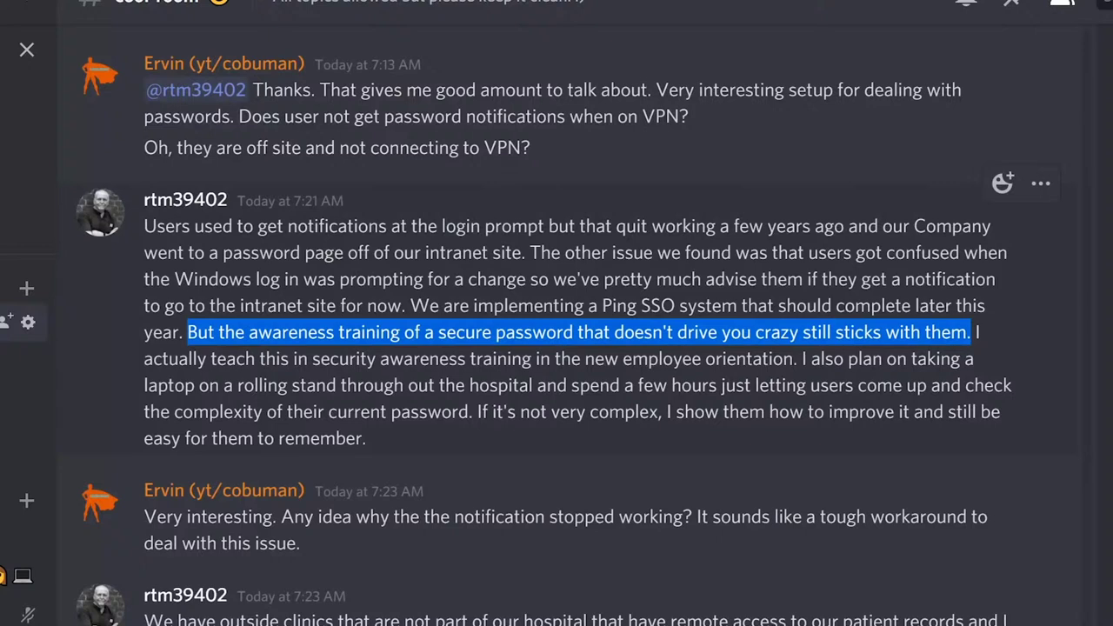
pyautogui.moveTo(981, 332); pyautogui.dragTo(796, 358)
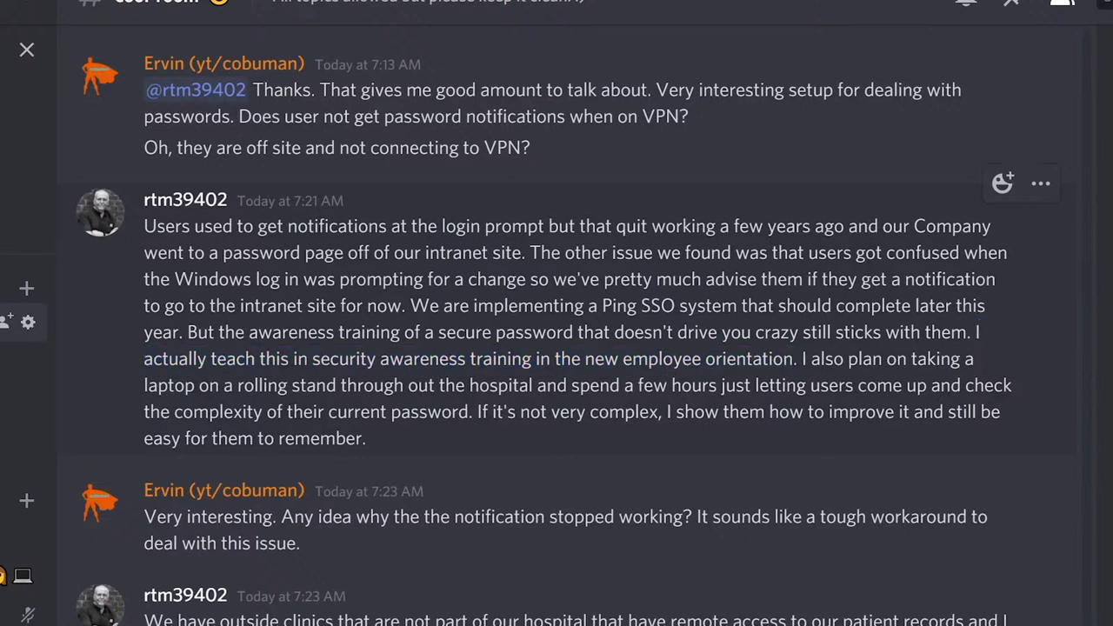
pyautogui.moveTo(800, 361); pyautogui.dragTo(474, 412)
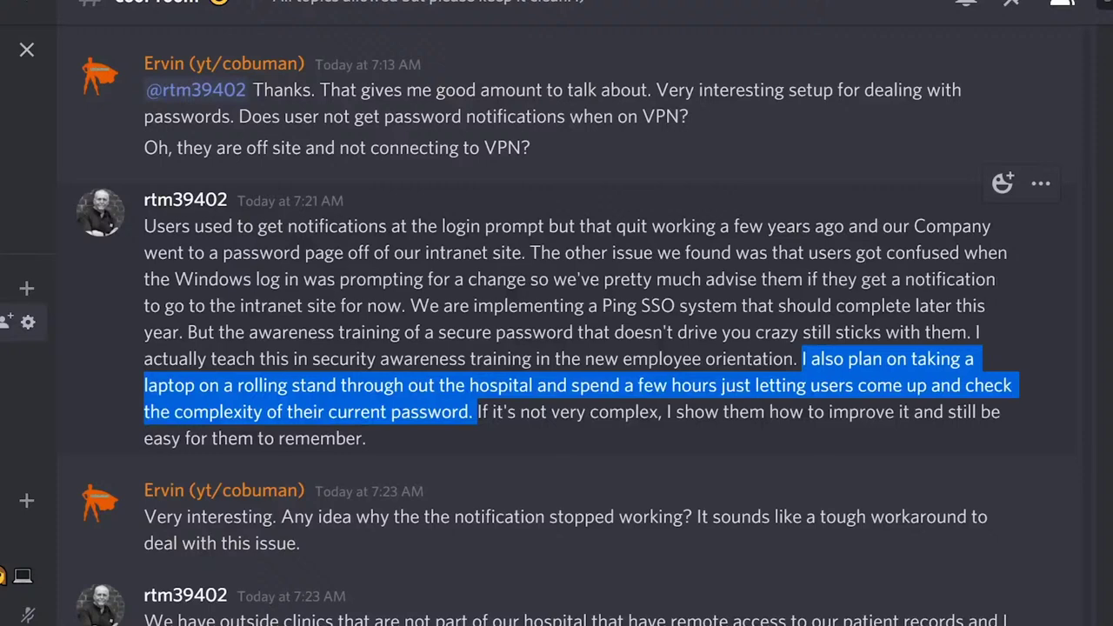
pyautogui.click(474, 412)
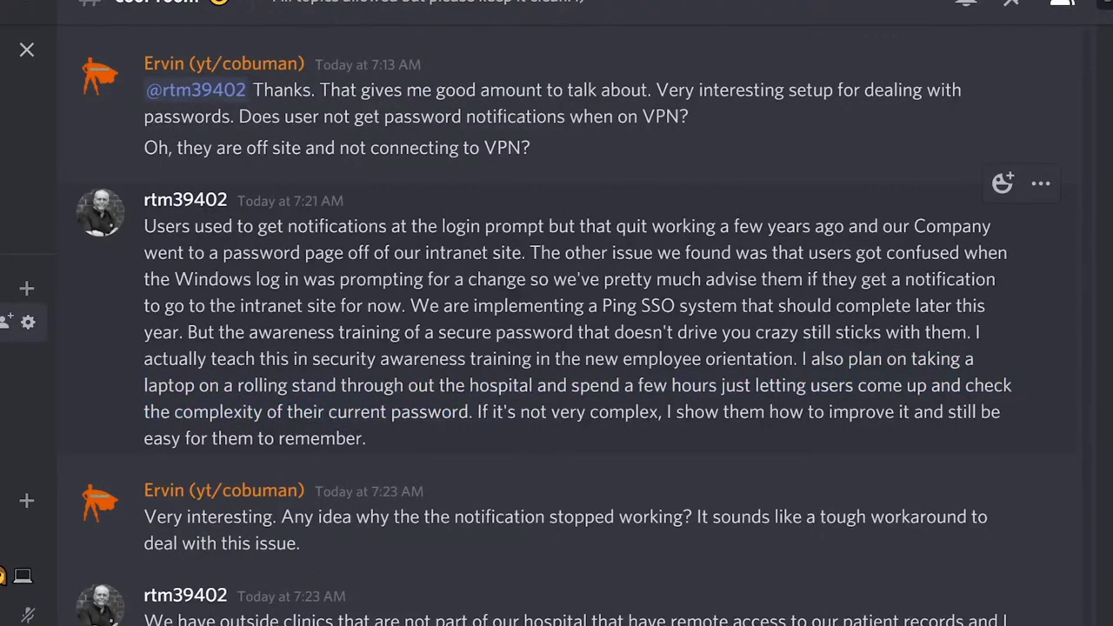
pyautogui.moveTo(801, 358); pyautogui.dragTo(472, 412)
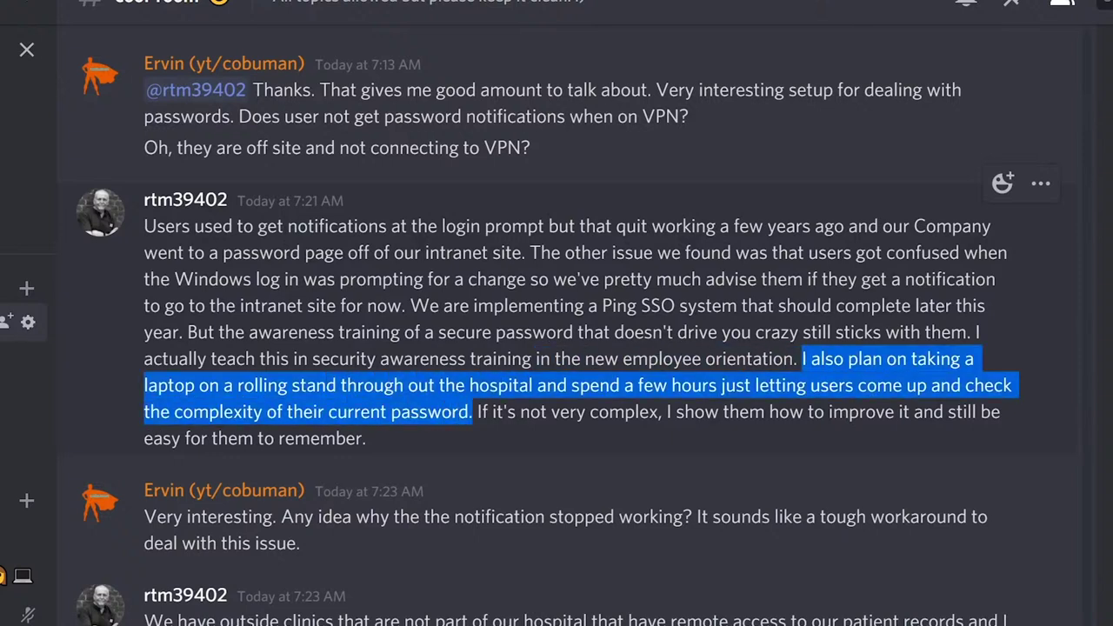
pyautogui.moveTo(472, 412); pyautogui.dragTo(478, 413)
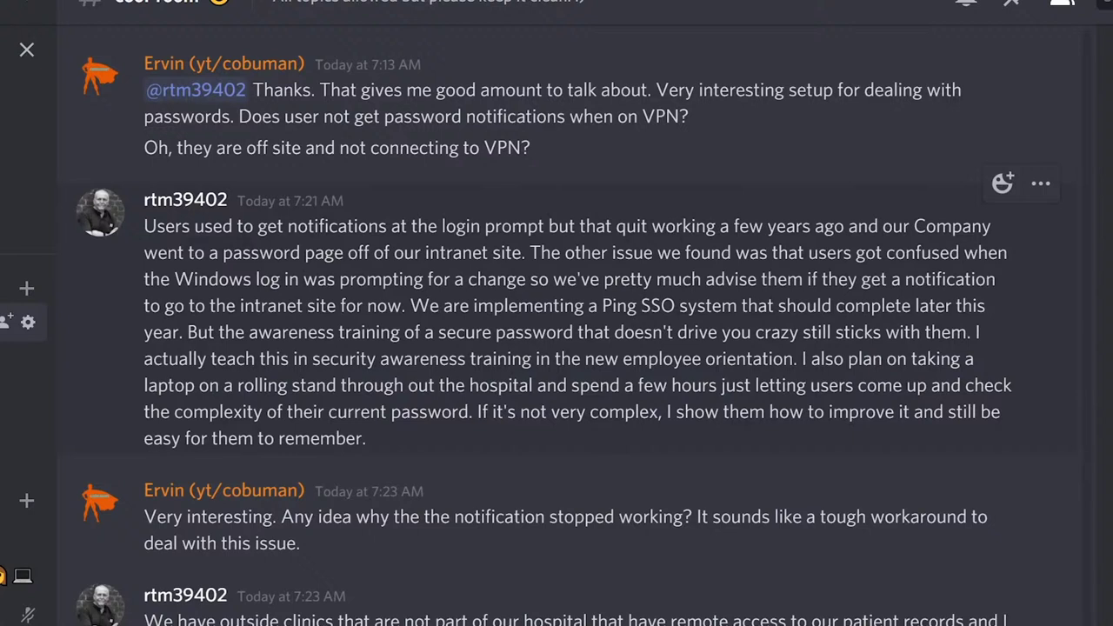
pyautogui.moveTo(802, 358); pyautogui.dragTo(884, 358)
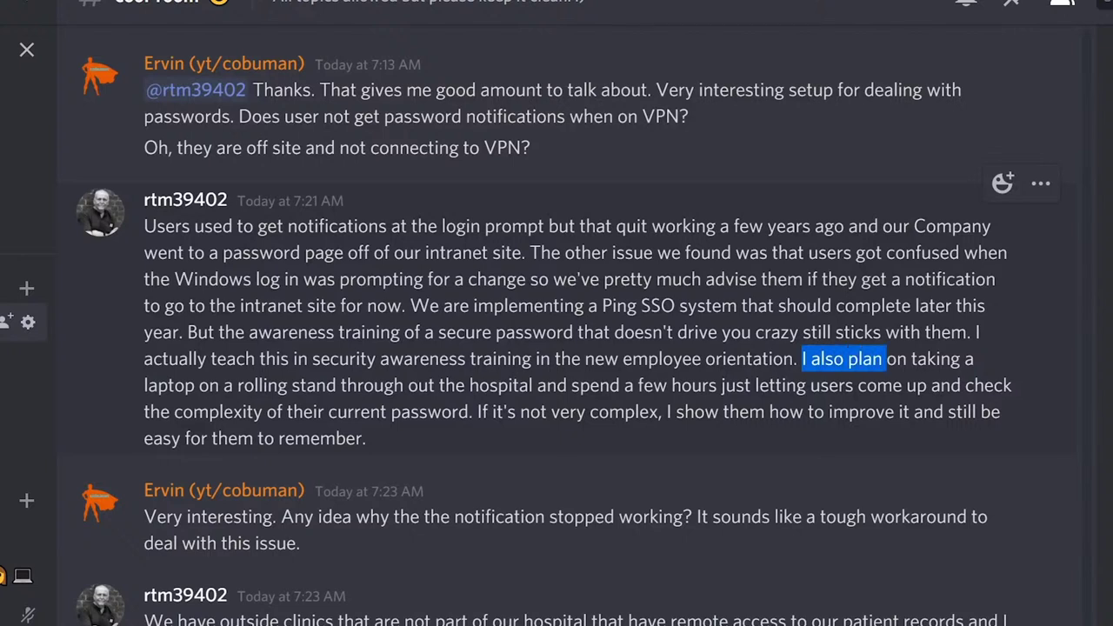
pyautogui.click(884, 358)
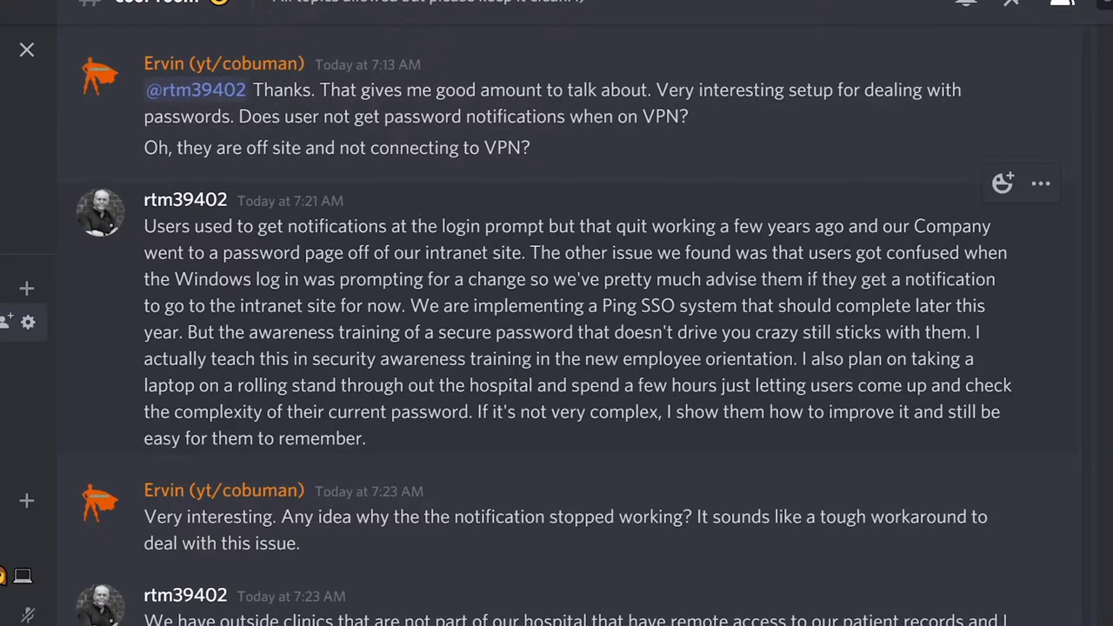
pyautogui.moveTo(476, 412); pyautogui.dragTo(872, 442)
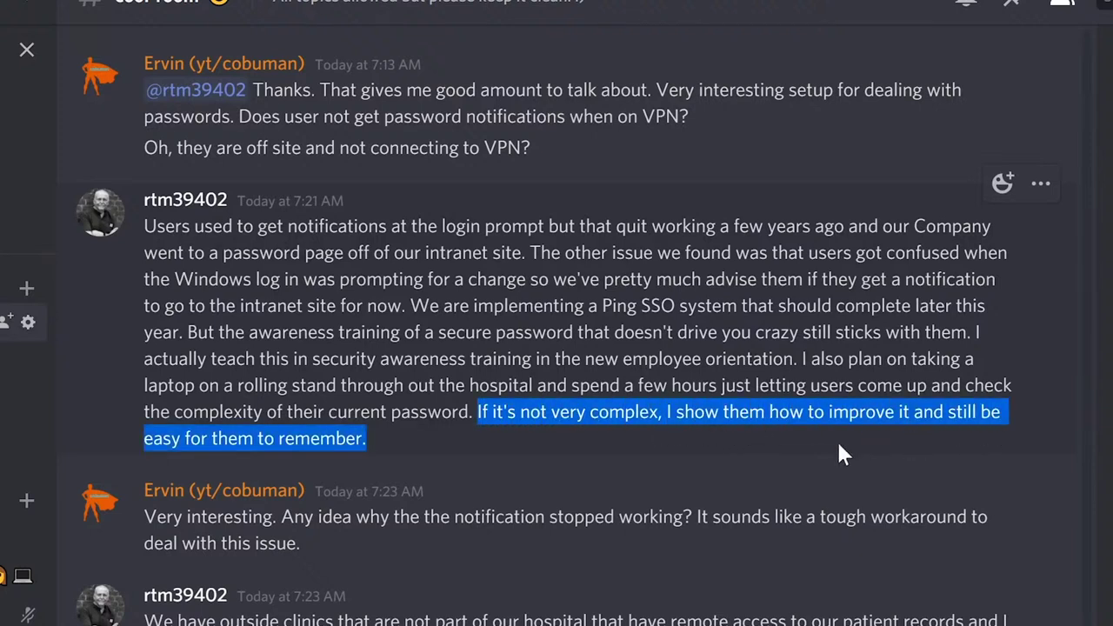
pyautogui.click(872, 442)
pyautogui.scroll(-3, 811, 414)
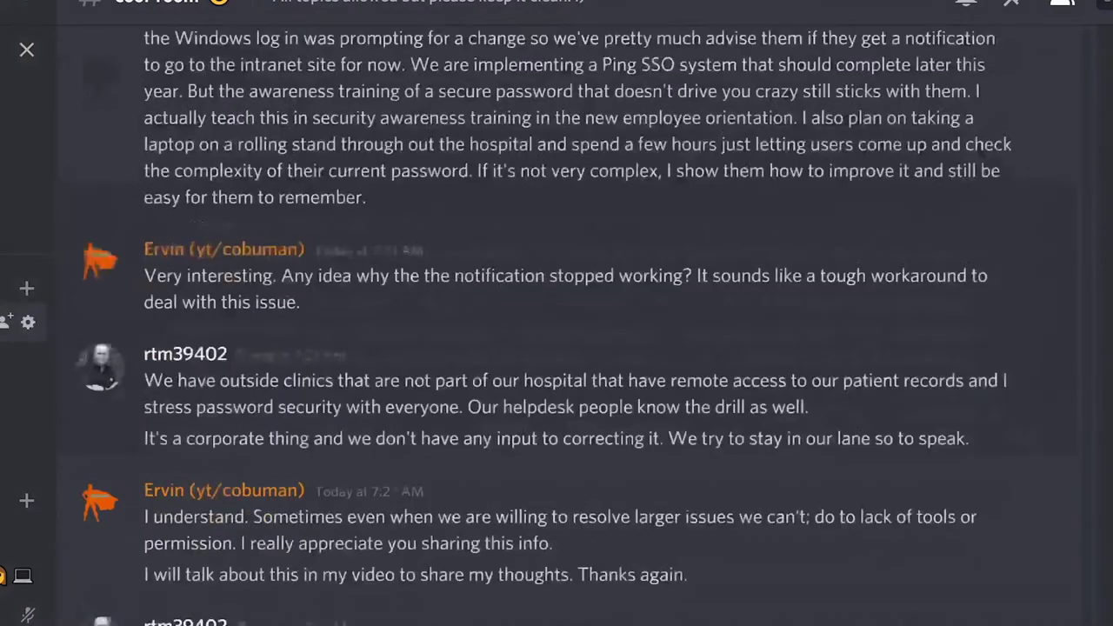
pyautogui.scroll(-2, 809, 417)
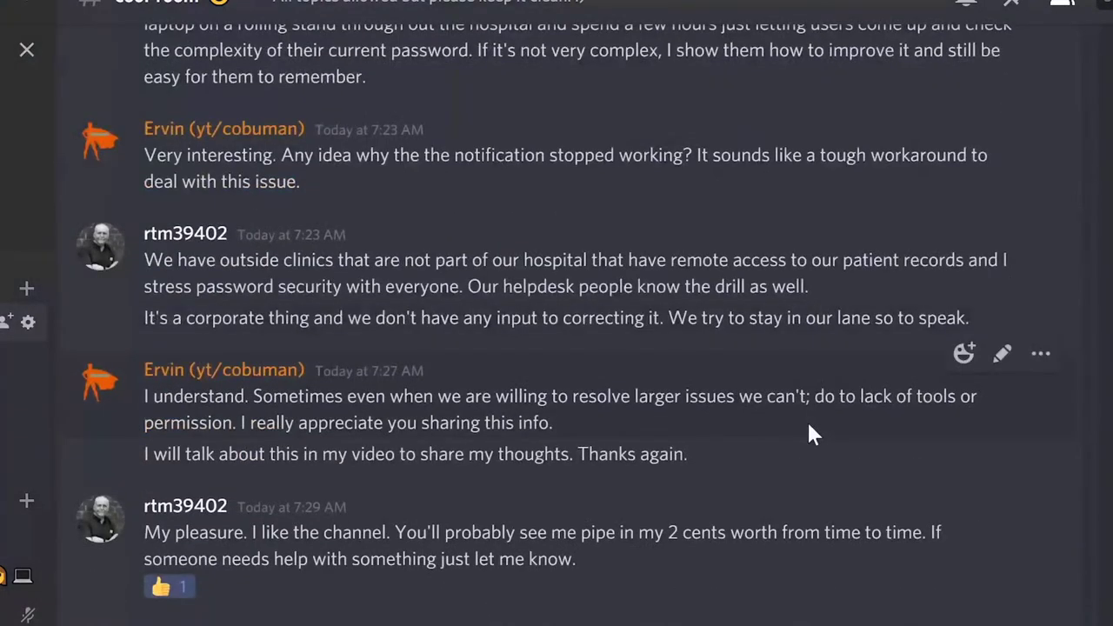
pyautogui.scroll(-1, 798, 421)
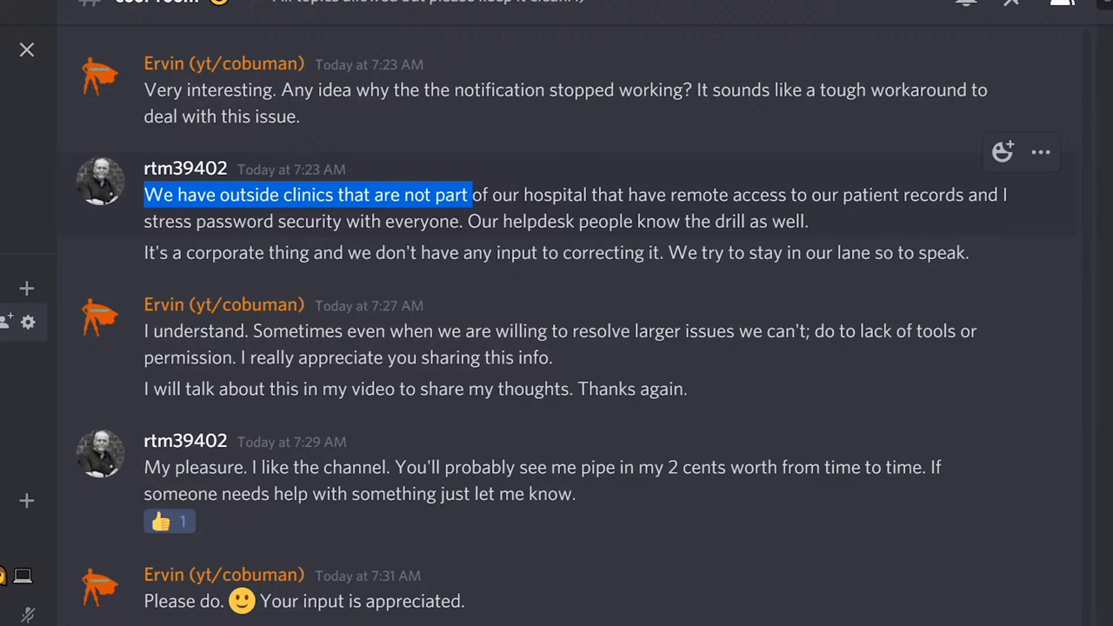
pyautogui.moveTo(466, 223); pyautogui.dragTo(140, 195)
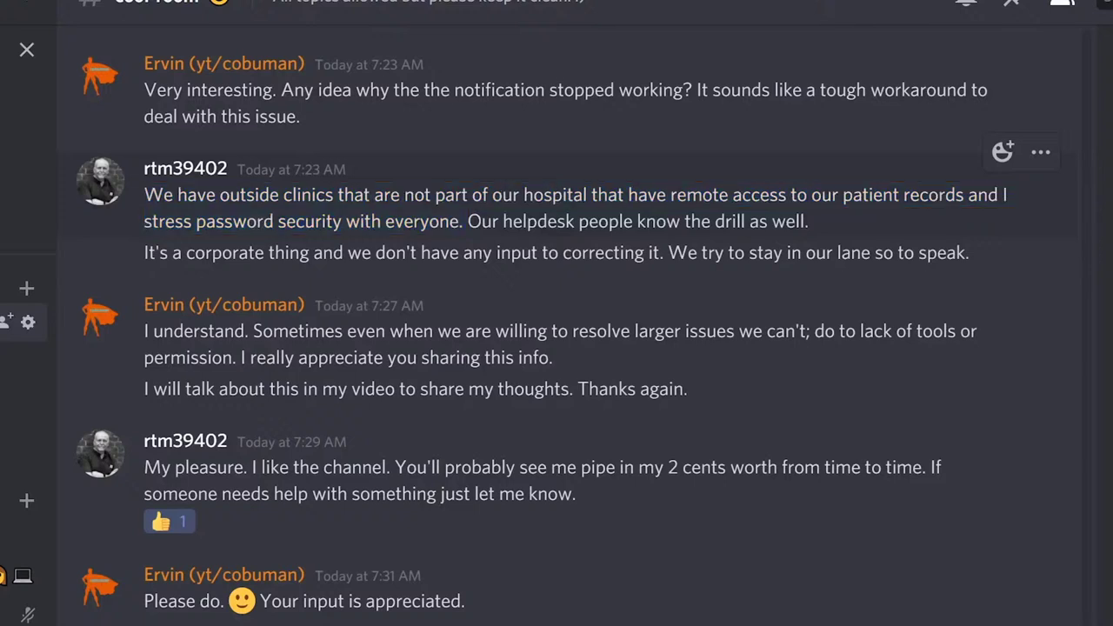
pyautogui.moveTo(145, 194); pyautogui.dragTo(459, 221)
pyautogui.click(353, 191)
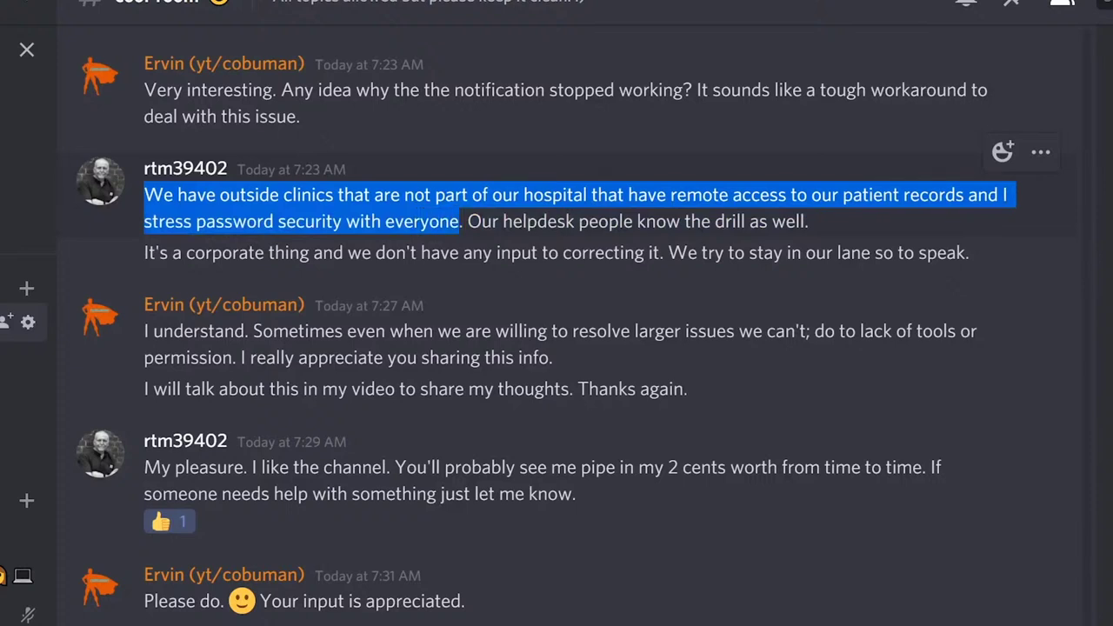
pyautogui.moveTo(459, 221); pyautogui.dragTo(463, 221)
pyautogui.click(464, 221)
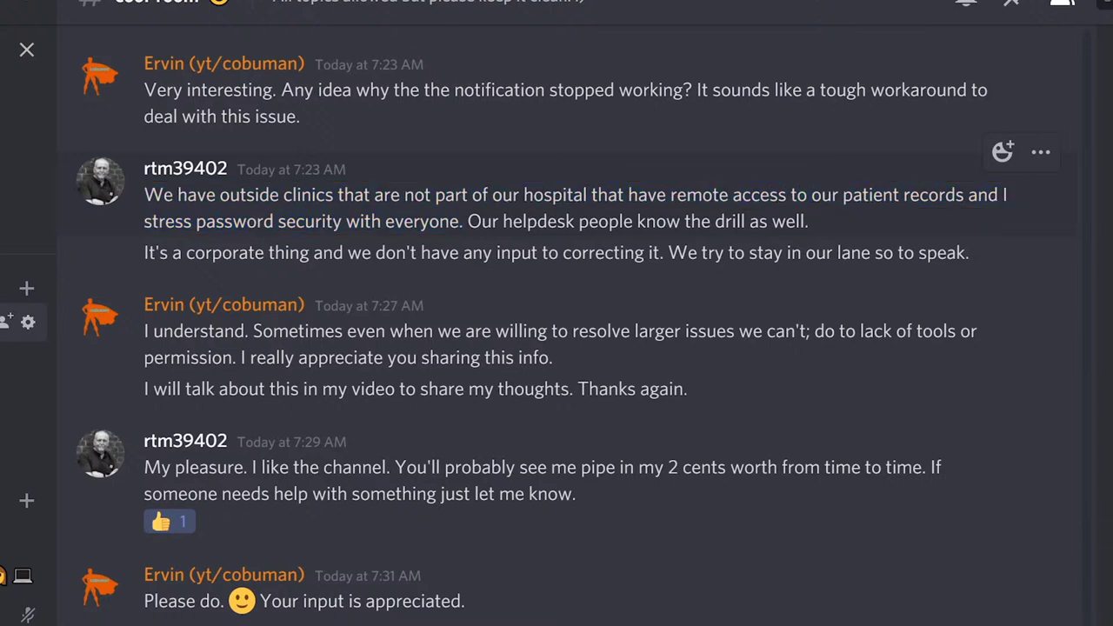
pyautogui.moveTo(466, 221); pyautogui.dragTo(836, 221)
pyautogui.click(837, 228)
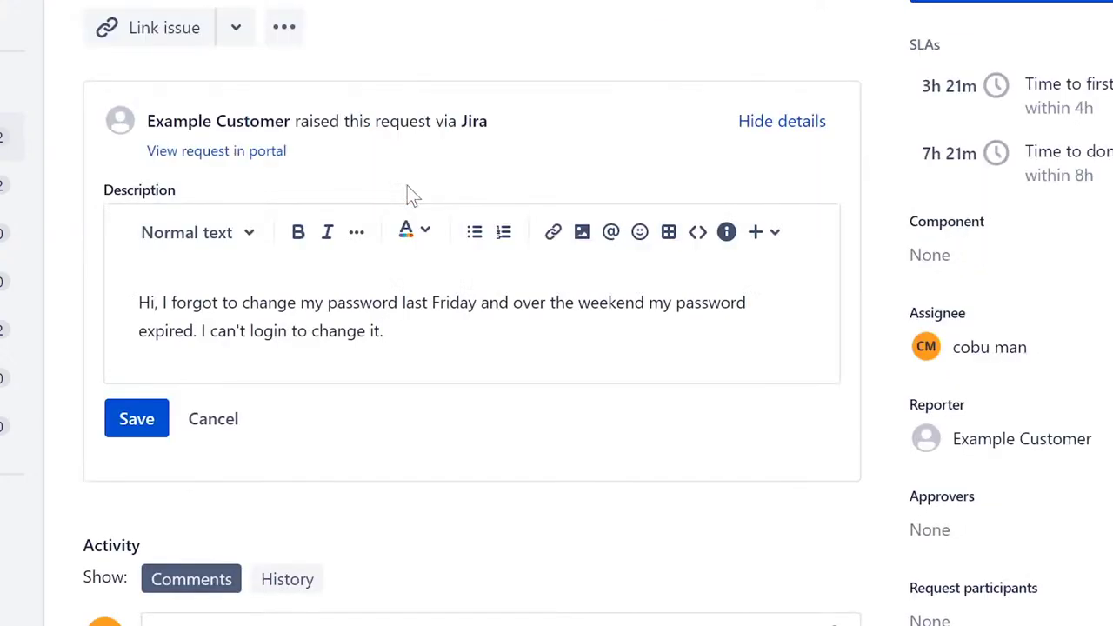
pyautogui.click(439, 364)
pyautogui.click(213, 419)
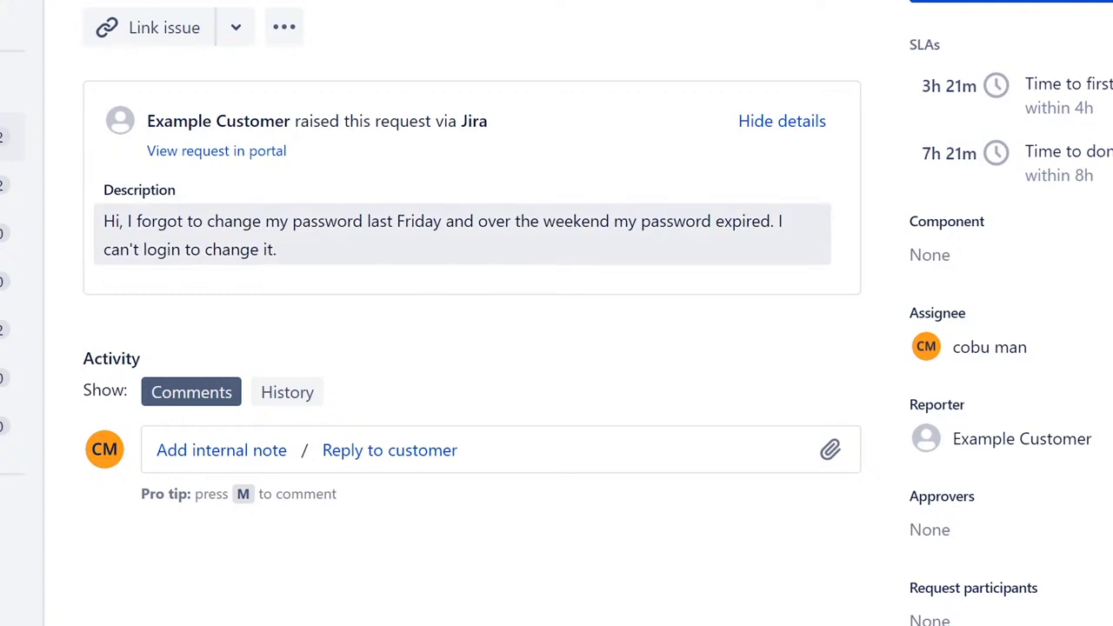
pyautogui.moveTo(103, 220); pyautogui.dragTo(290, 248)
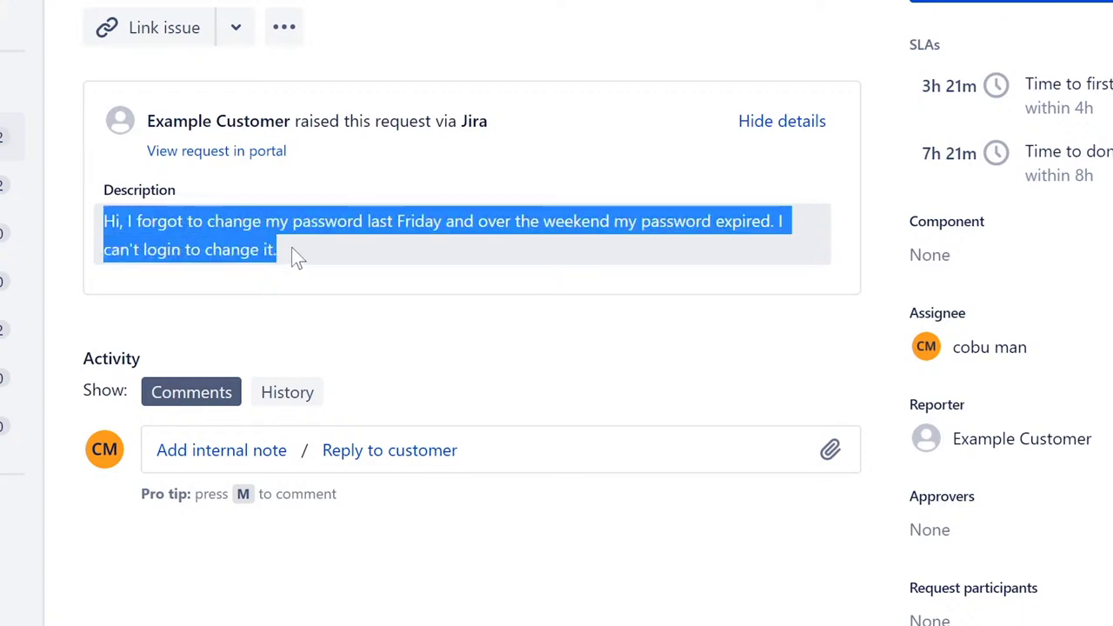
pyautogui.click(292, 248)
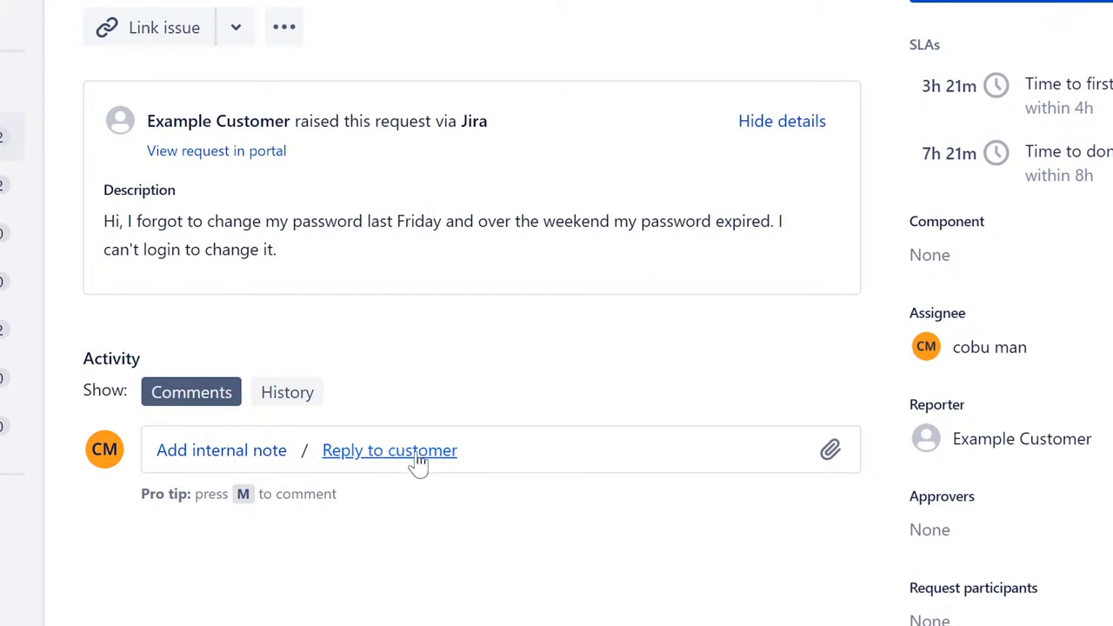
# Step: Post an internal note on ISD-33 saying the user's password was reset, signed with the agent's name
pyautogui.click(418, 461)
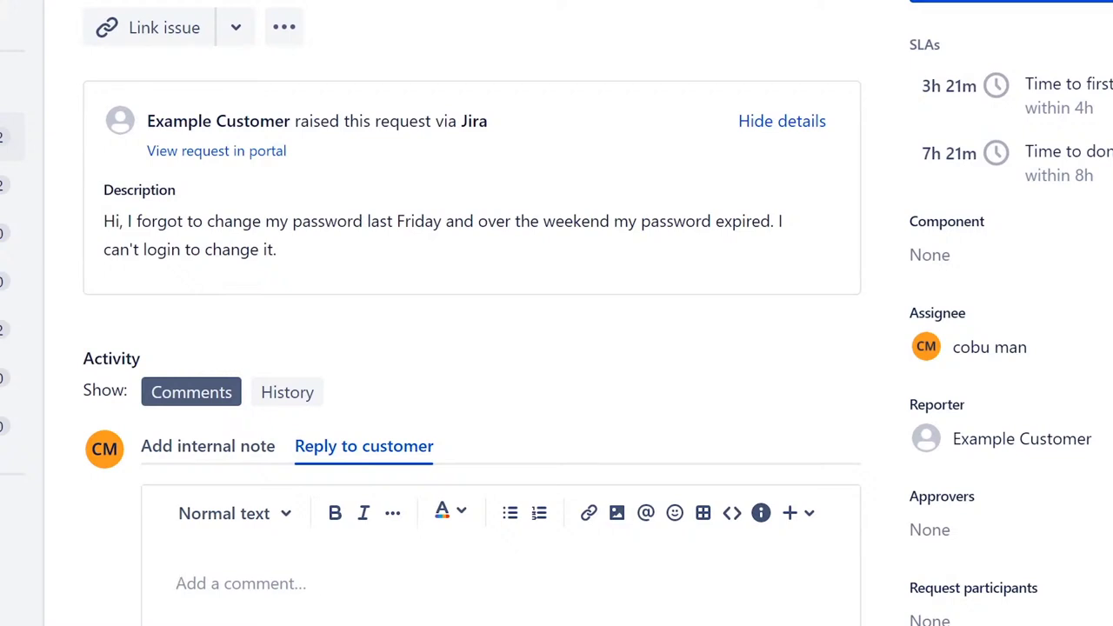
pyautogui.click(233, 445)
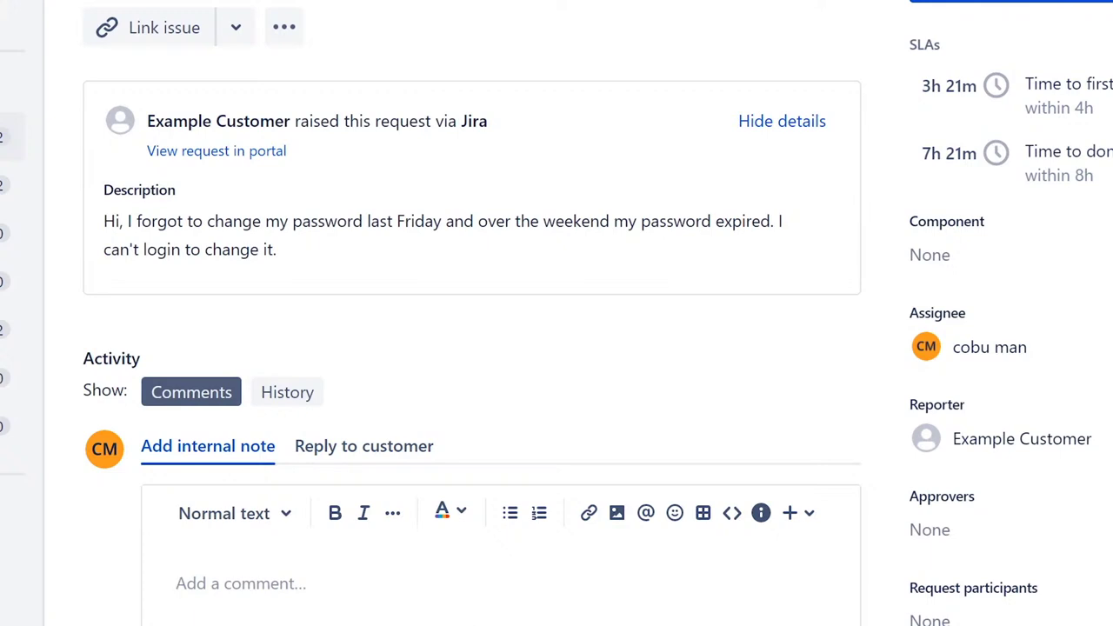
pyautogui.write("I've ")
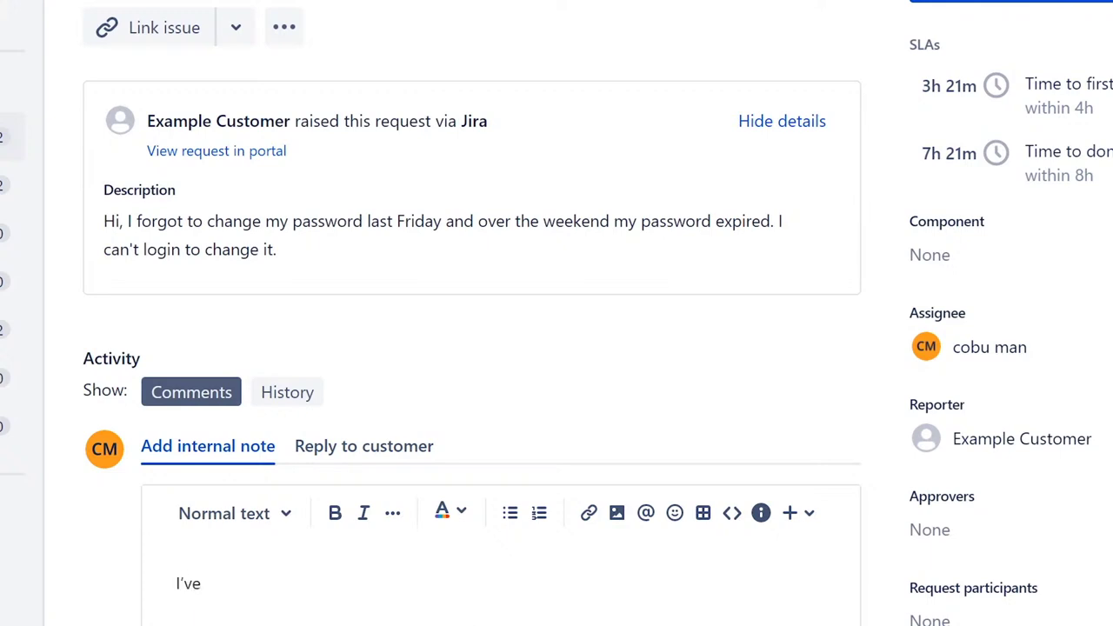
pyautogui.write("reset user's password")
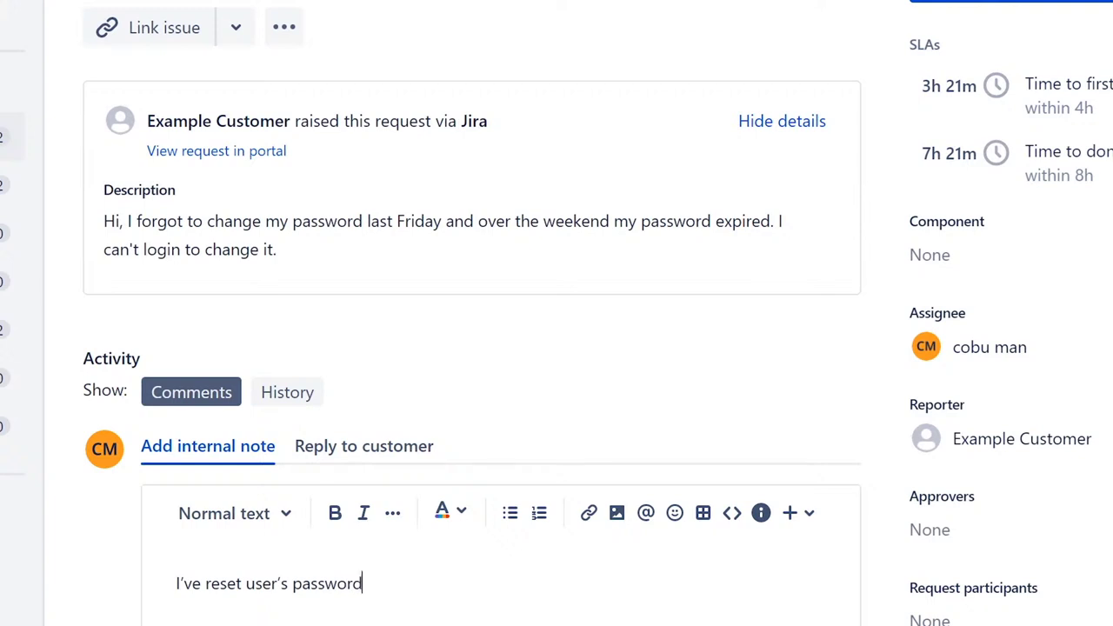
pyautogui.write('. Ervin')
pyautogui.hotkey('ctrl', 'Return')
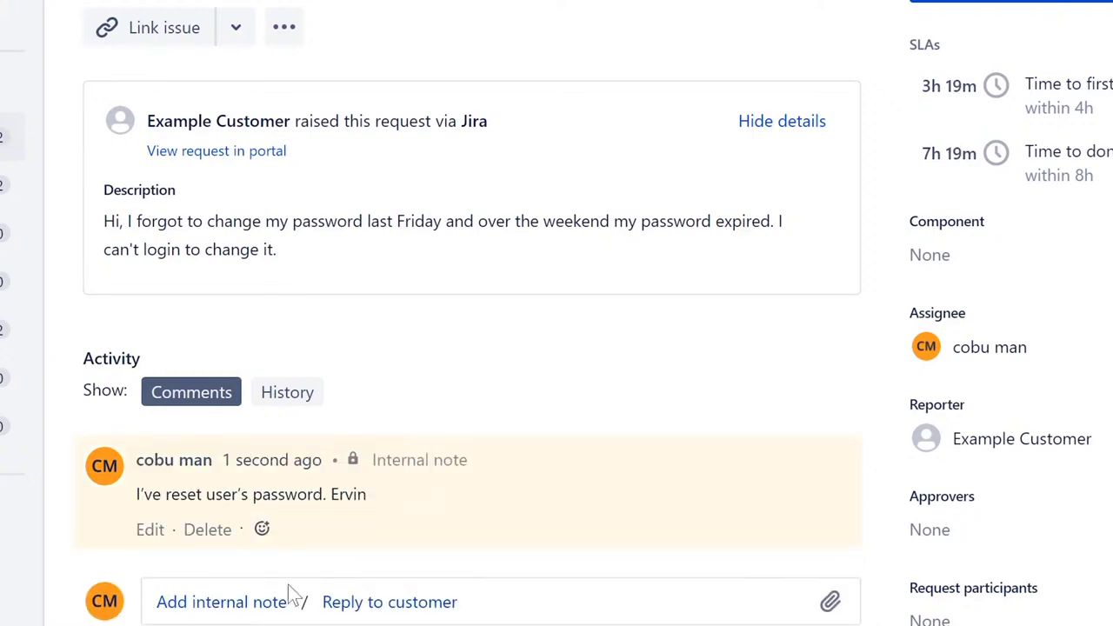
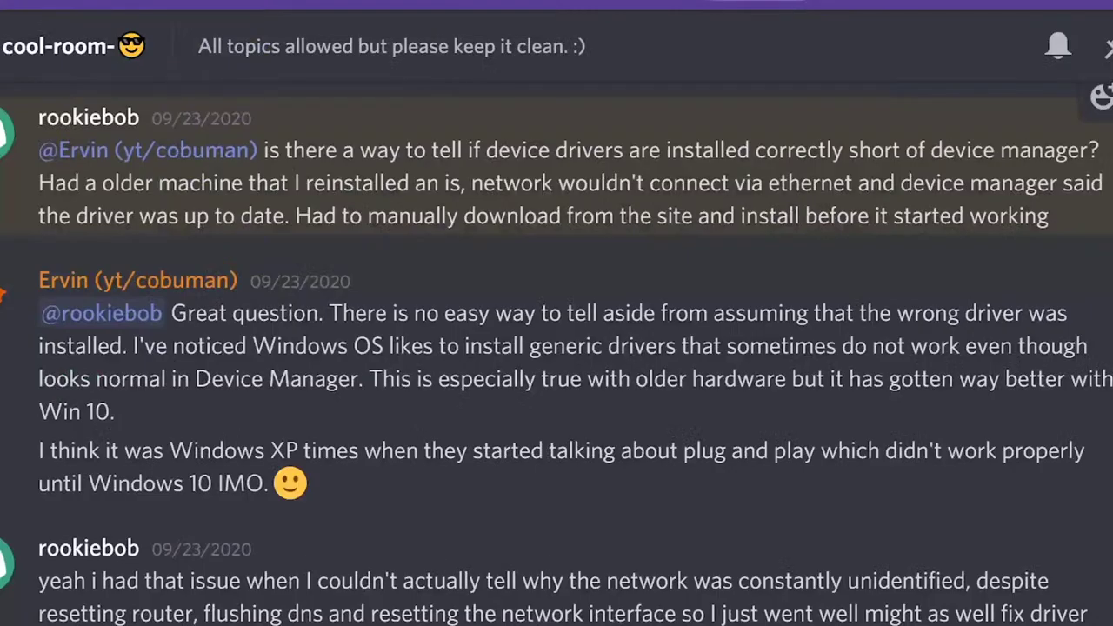
# Step: Open Device Manager from the System page's left pane and nudge its window aside
pyautogui.moveTo(285, 149); pyautogui.dragTo(1054, 224)
pyautogui.click(696, 165)
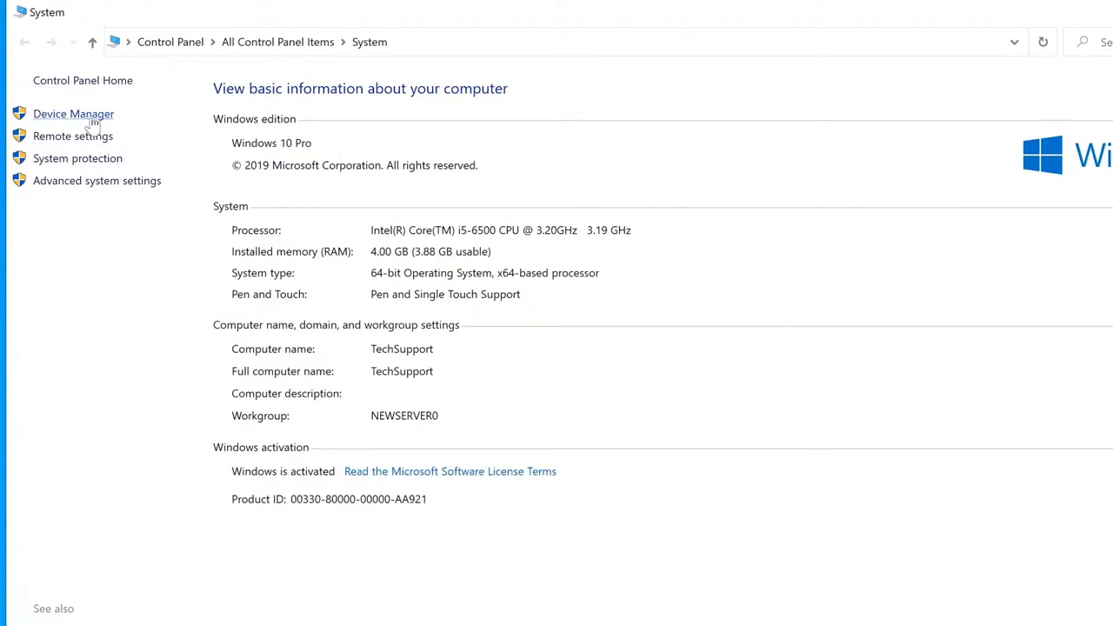
pyautogui.click(92, 120)
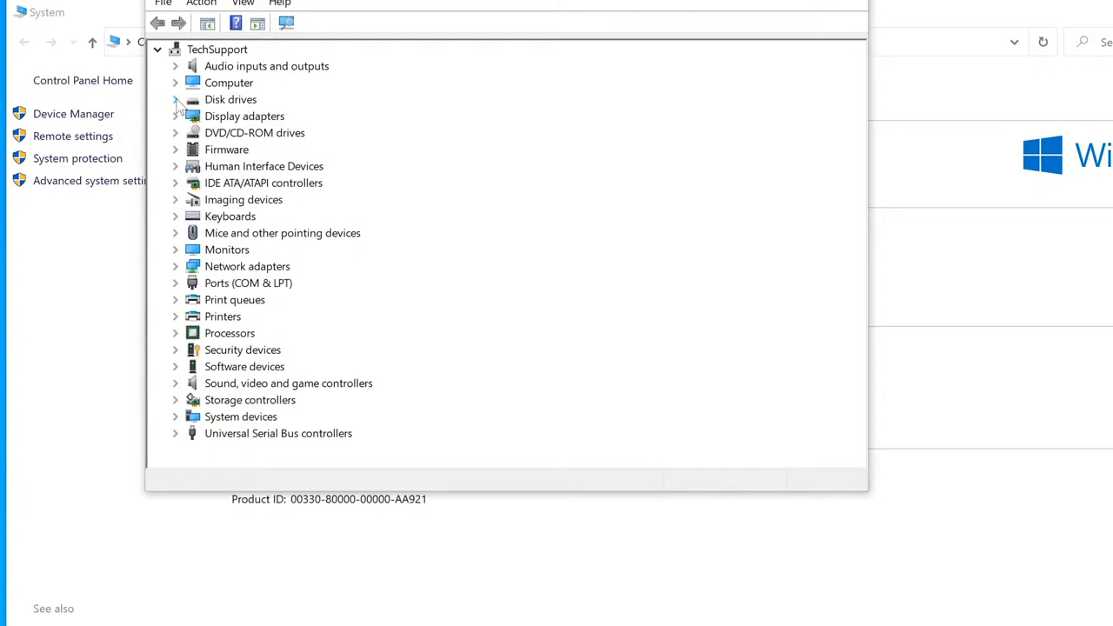
pyautogui.moveTo(348, 0); pyautogui.dragTo(419, 44)
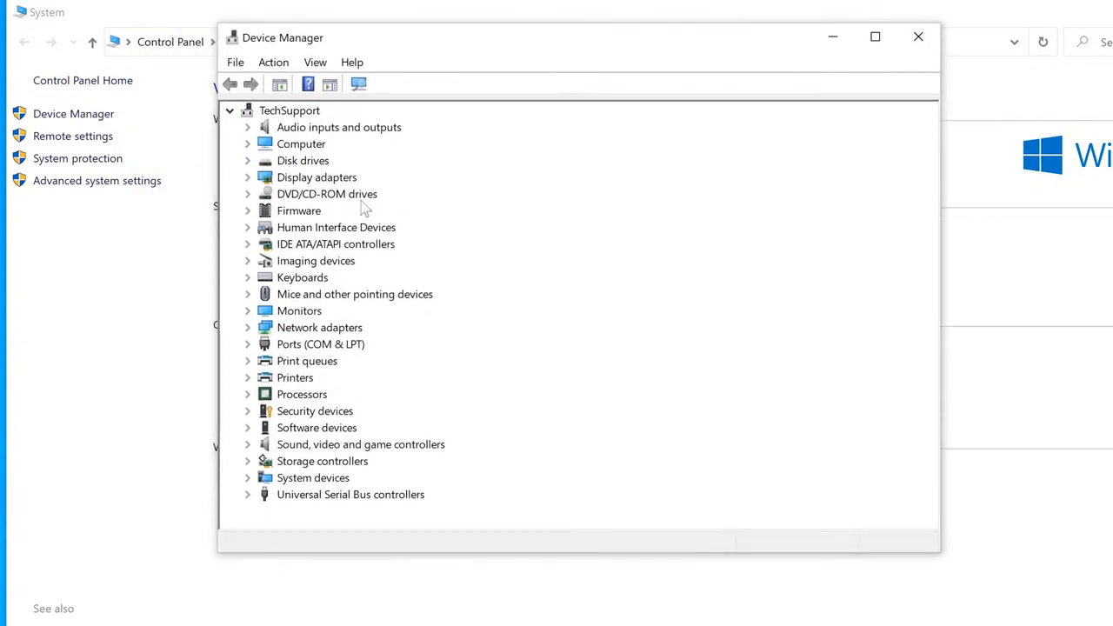
# Step: Expand Network adapters and look over the Intel Ethernet, VirtualBox and Hyper-V adapters
pyautogui.click(248, 328)
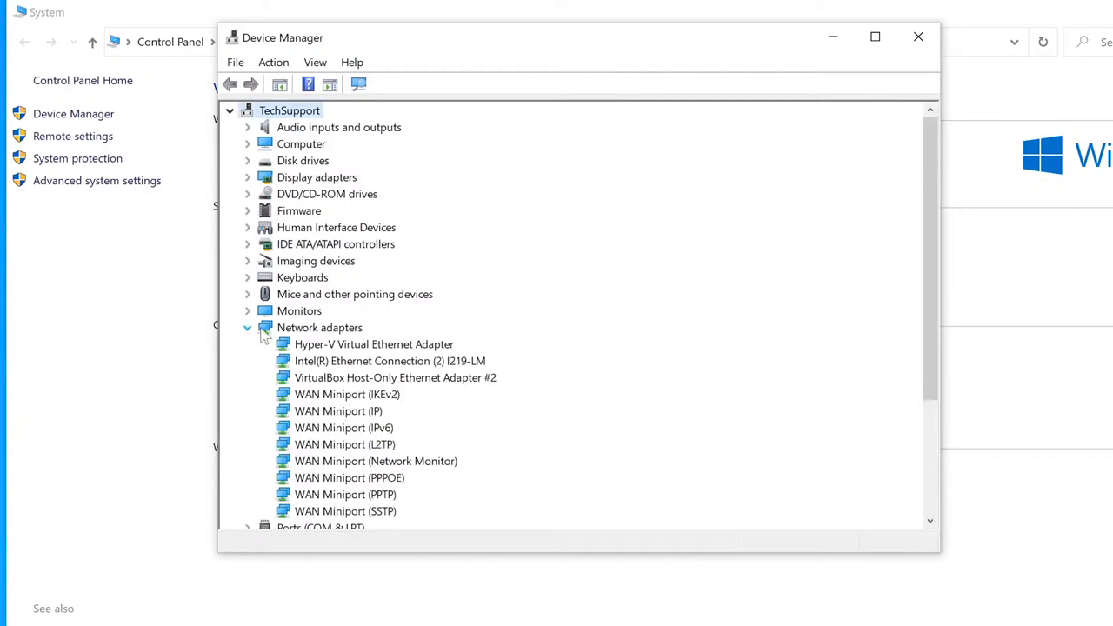
pyautogui.click(380, 365)
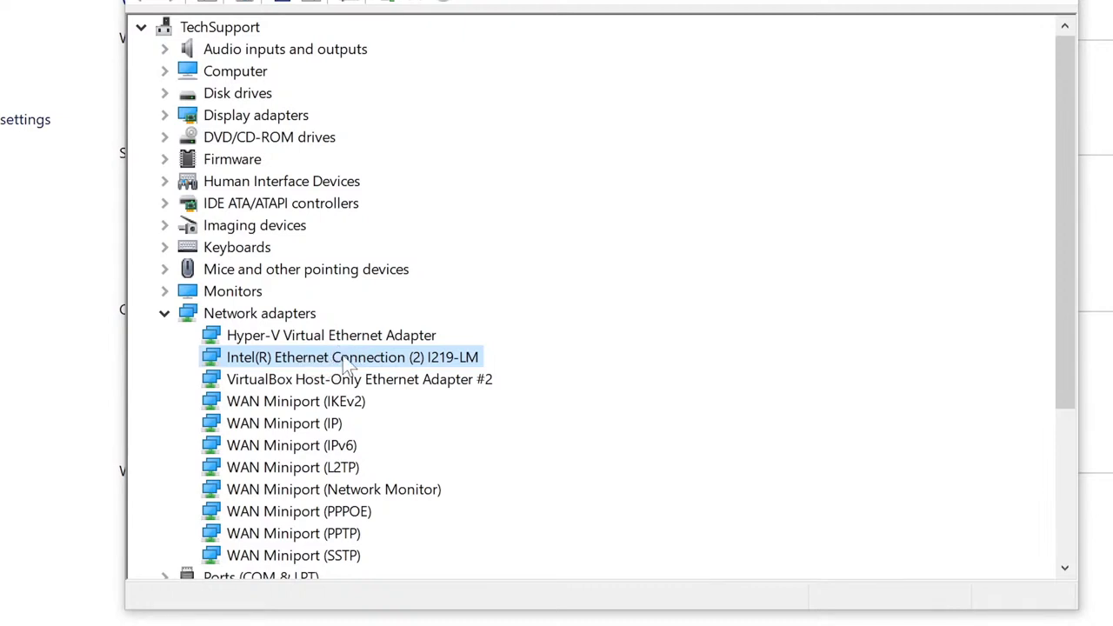
pyautogui.click(297, 382)
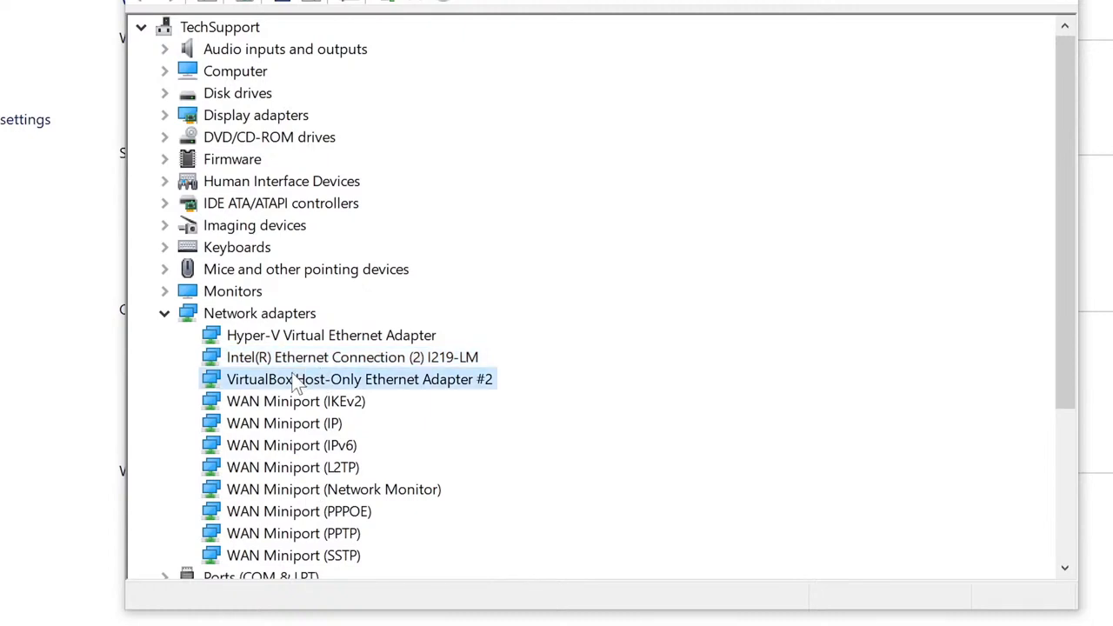
pyautogui.click(320, 336)
pyautogui.click(318, 359)
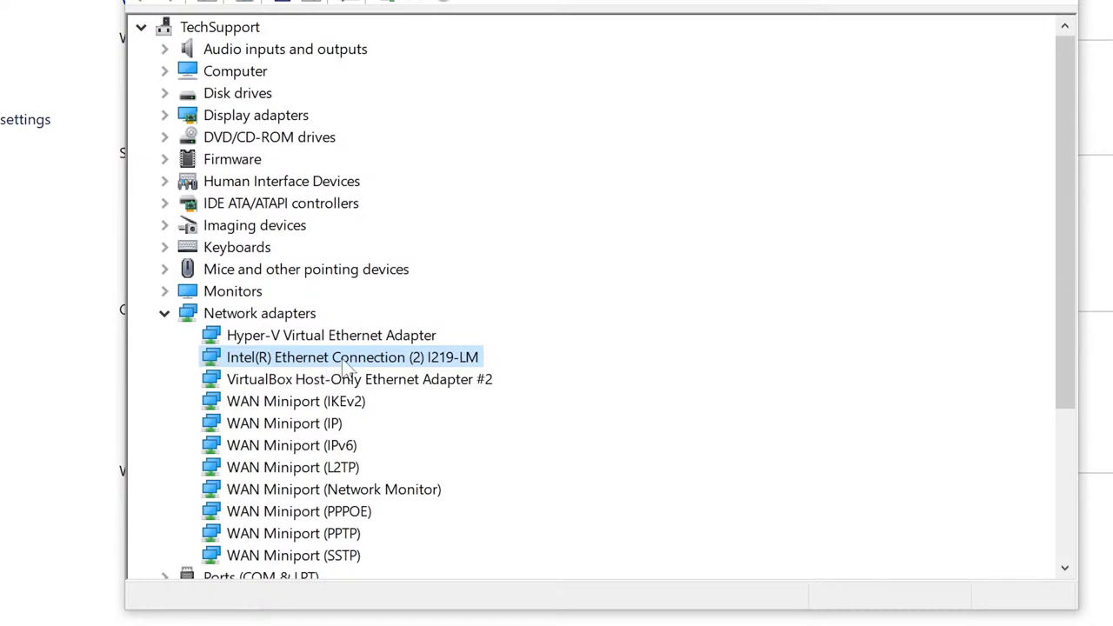
pyautogui.scroll(-3, 347, 367)
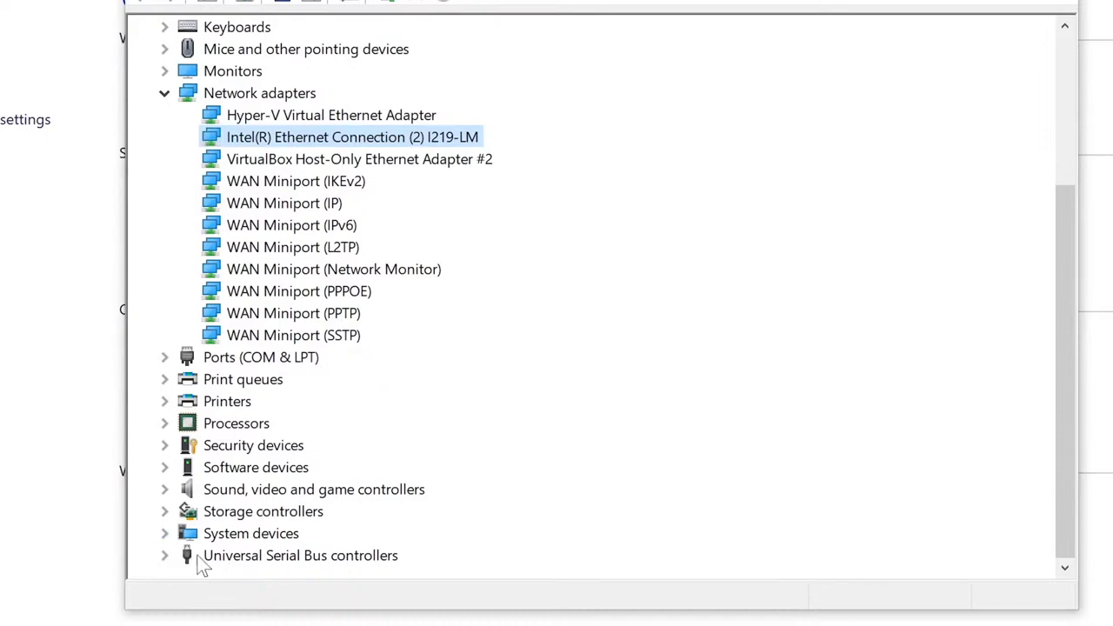
pyautogui.scroll(2, 264, 443)
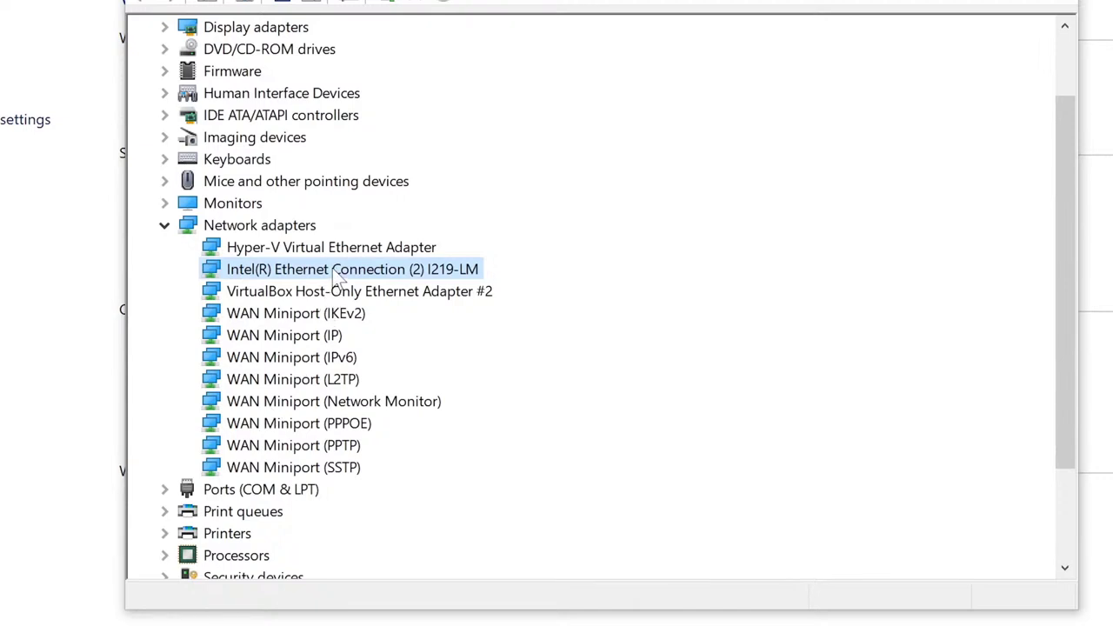
pyautogui.rightClick(337, 274)
pyautogui.click(416, 412)
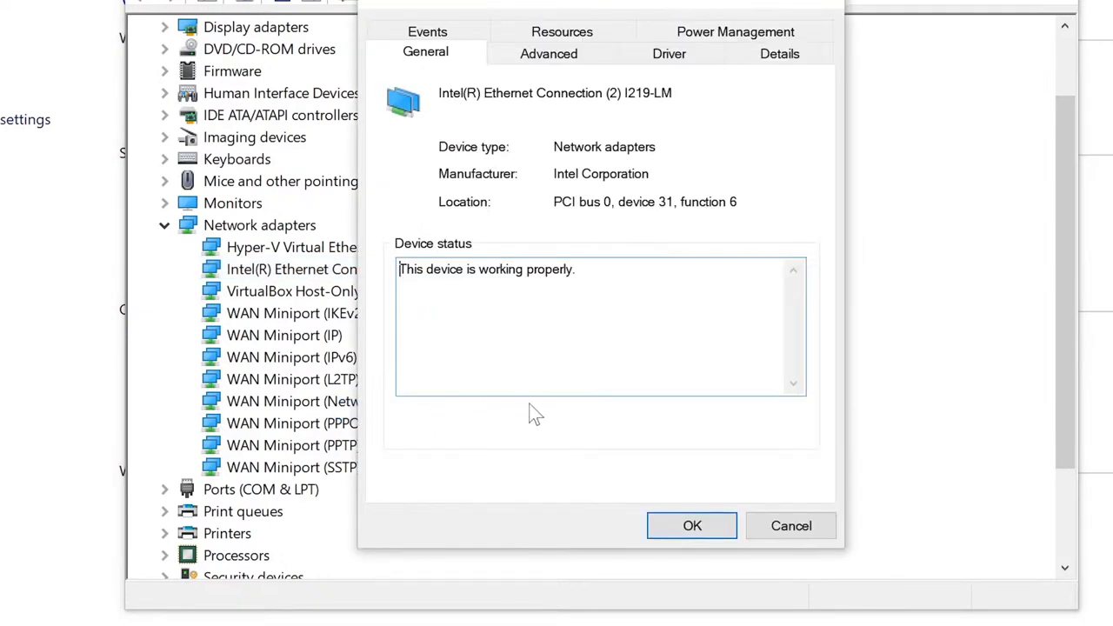
pyautogui.moveTo(575, 270); pyautogui.dragTo(399, 270)
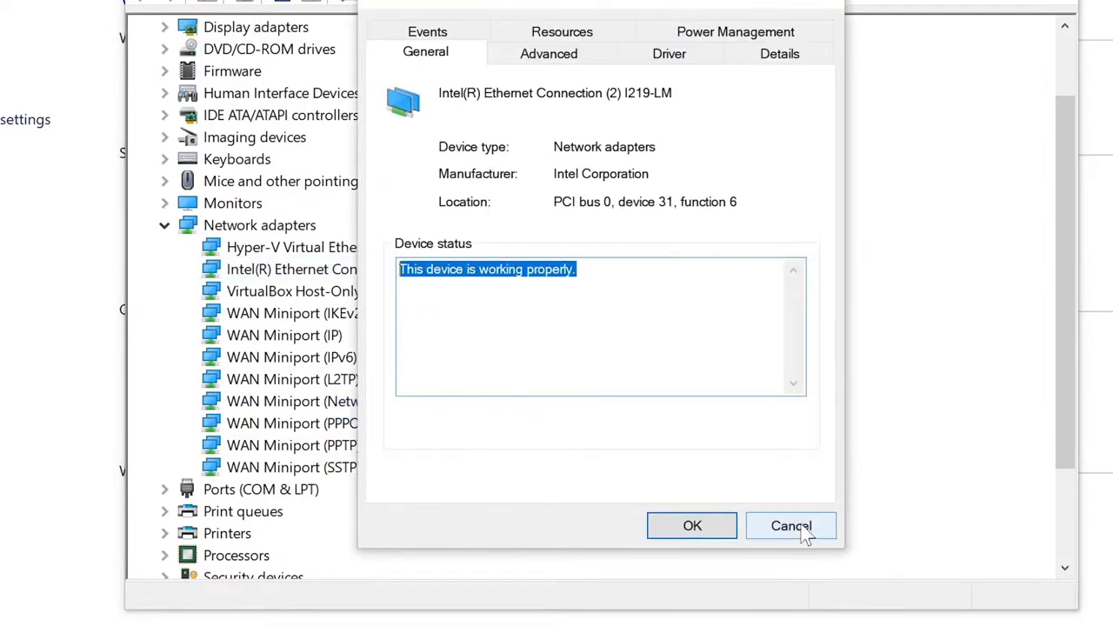
pyautogui.click(575, 269)
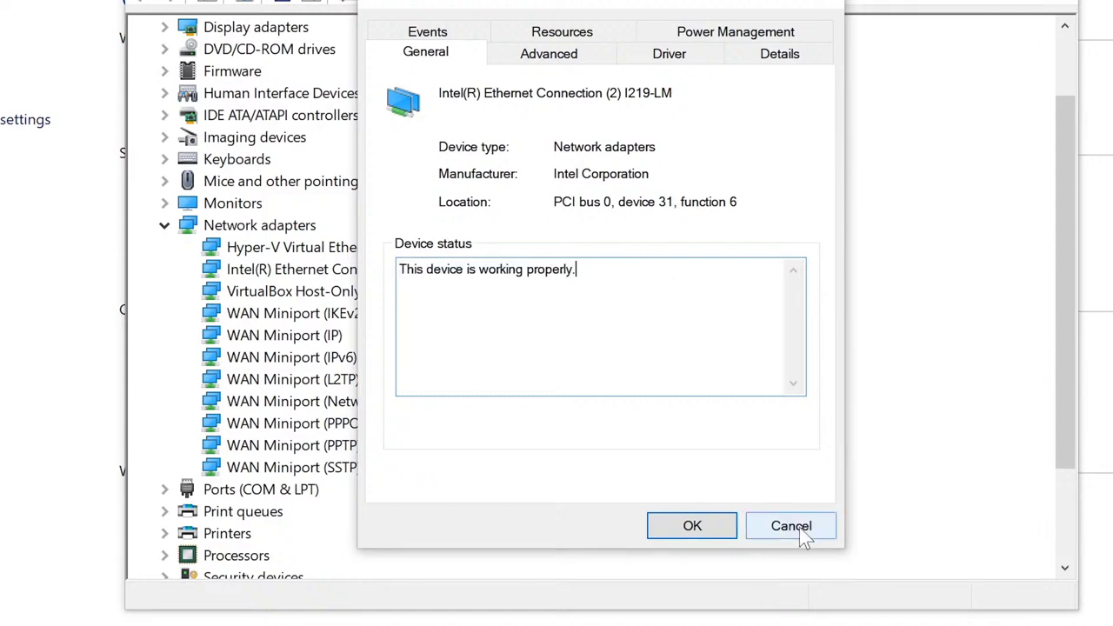
pyautogui.moveTo(641, 7); pyautogui.dragTo(777, 54)
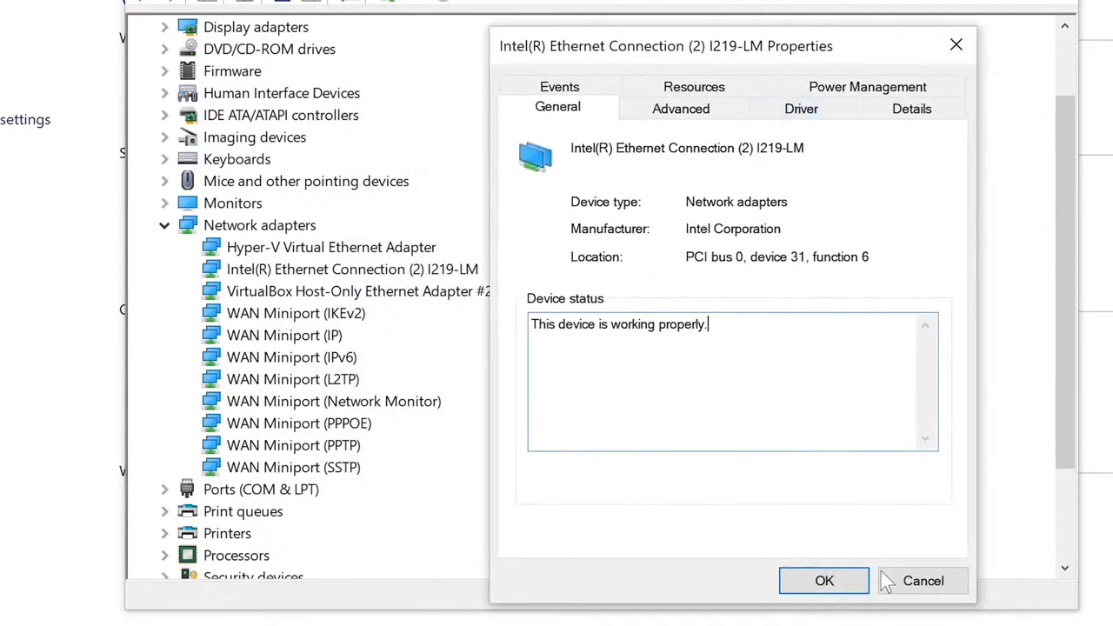
pyautogui.click(923, 588)
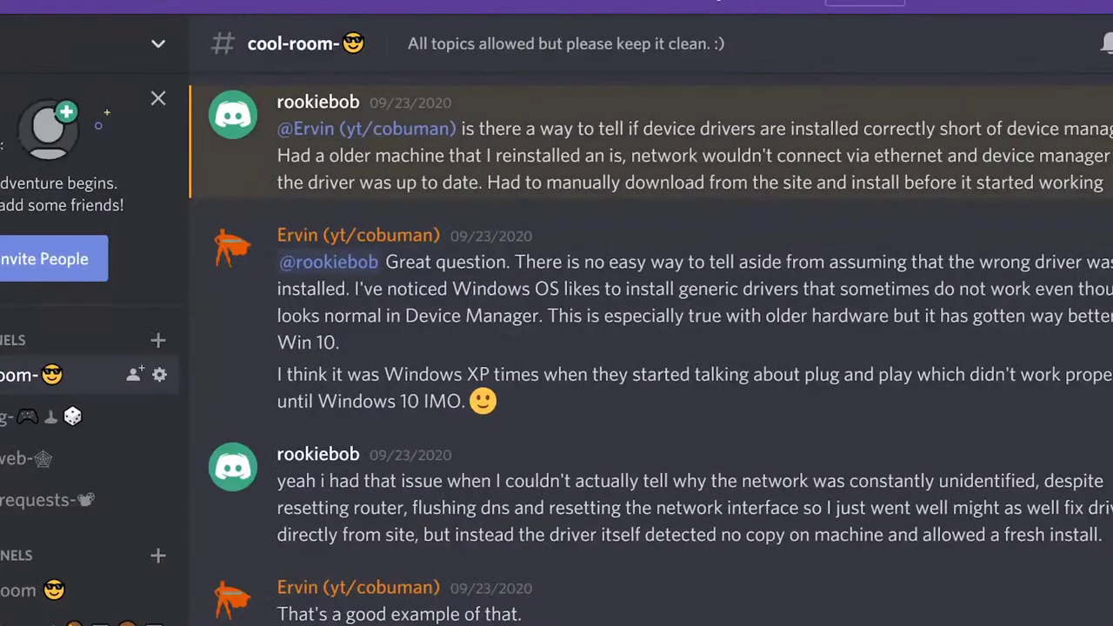
pyautogui.moveTo(291, 154); pyautogui.dragTo(650, 155)
pyautogui.moveTo(515, 262); pyautogui.dragTo(563, 261)
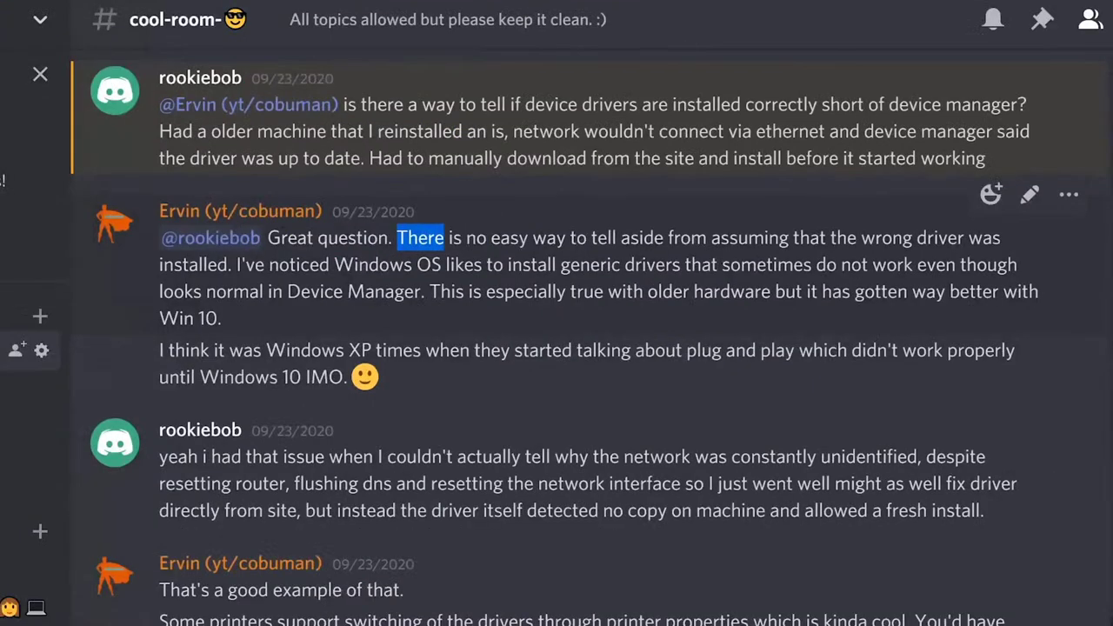
pyautogui.moveTo(444, 238); pyautogui.dragTo(426, 291)
pyautogui.click(236, 265)
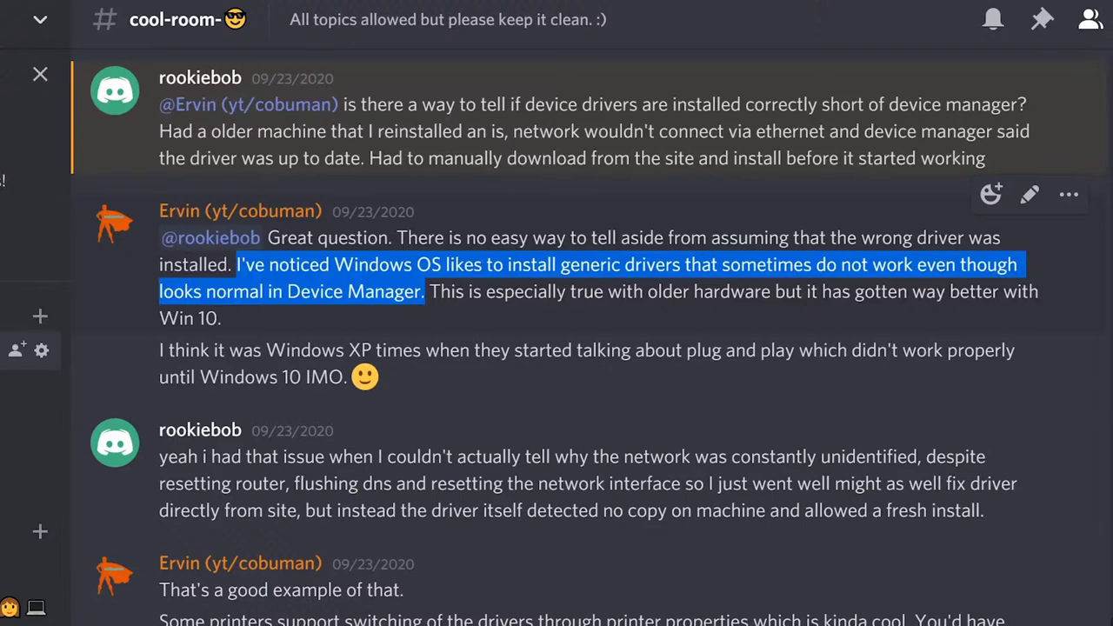
pyautogui.click(425, 291)
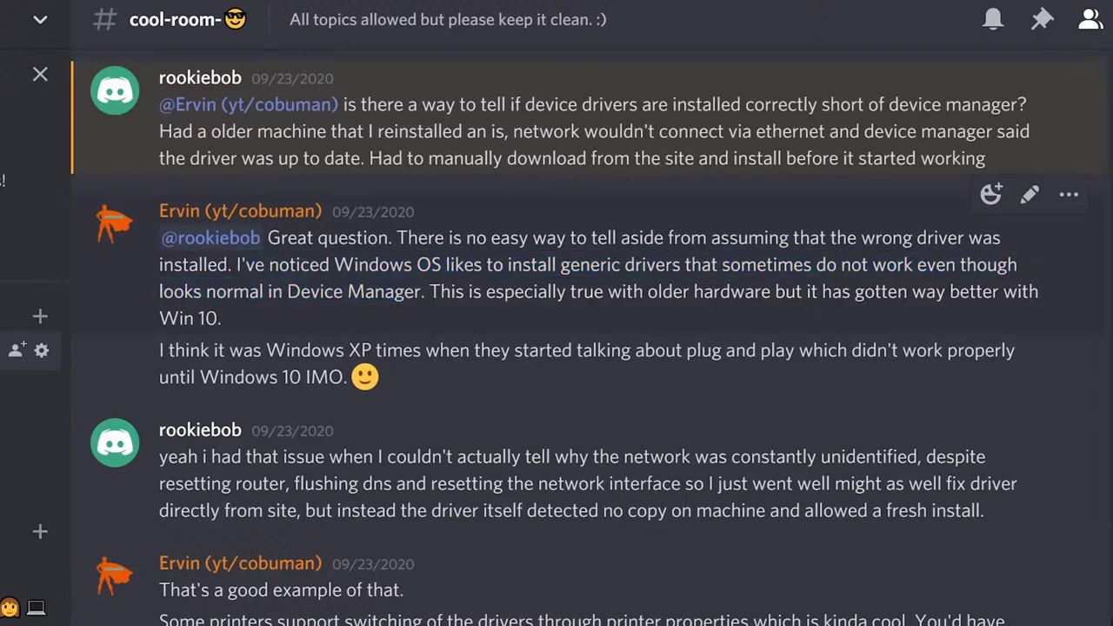
pyautogui.moveTo(236, 264); pyautogui.dragTo(430, 291)
pyautogui.moveTo(428, 292); pyautogui.dragTo(441, 313)
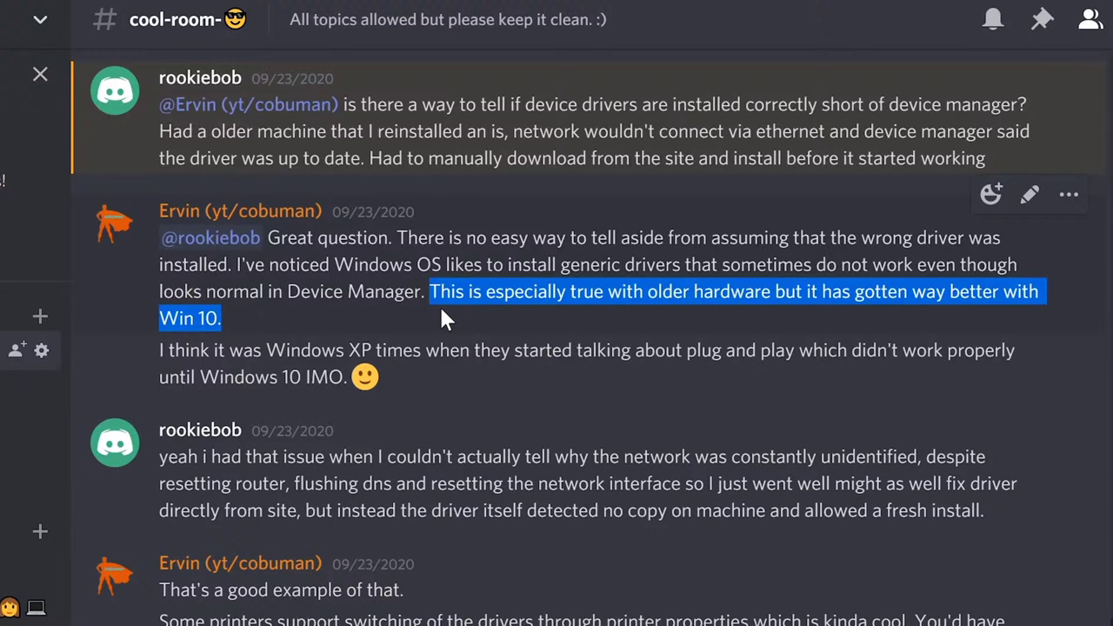
pyautogui.moveTo(442, 310); pyautogui.dragTo(702, 309)
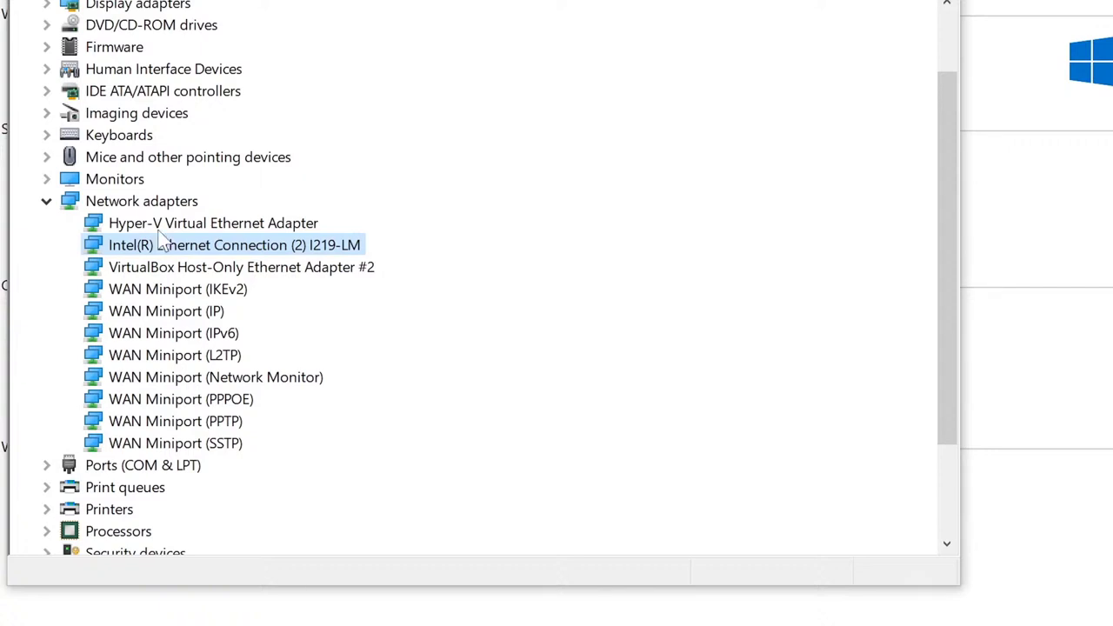
# Step: Close Device Manager without taking any action on the Intel Ethernet adapter
pyautogui.rightClick(184, 254)
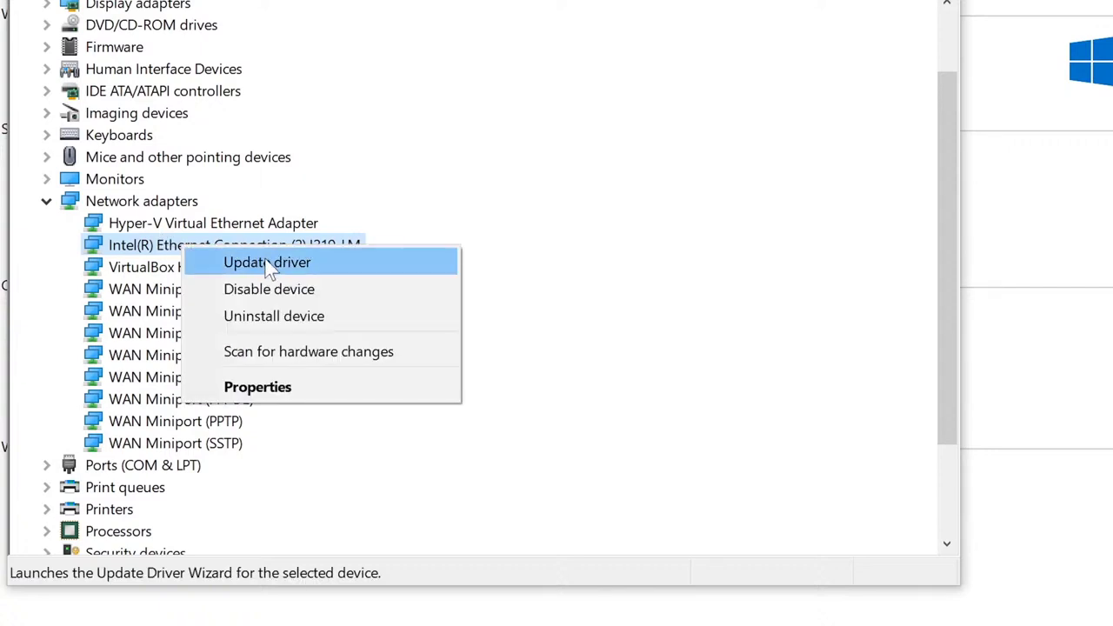
pyautogui.click(153, 249)
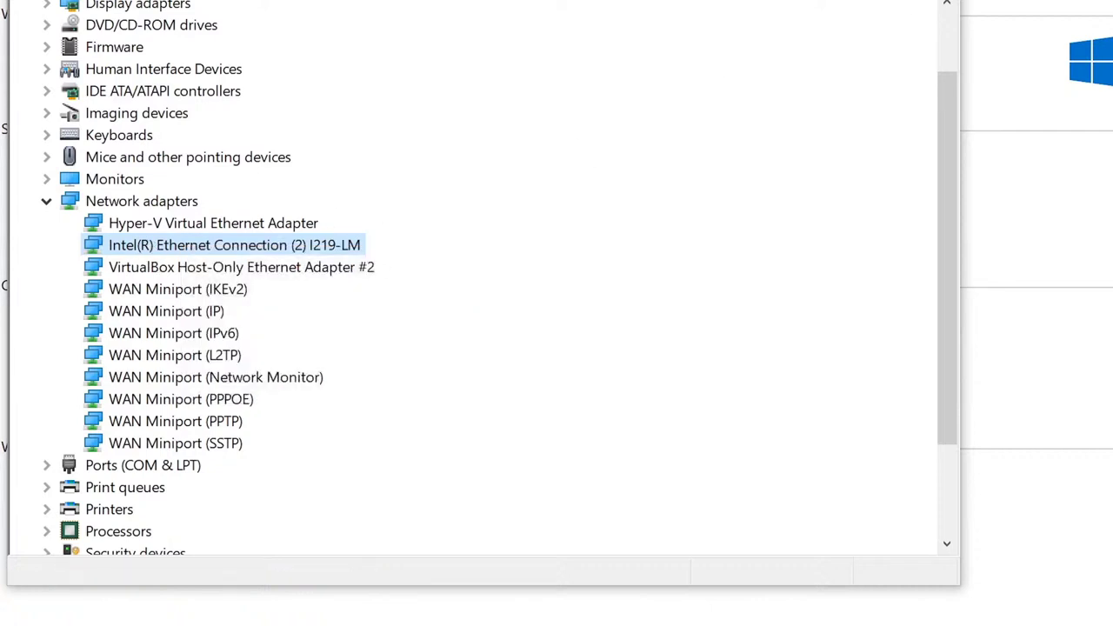
pyautogui.hotkey('alt', 'F4')
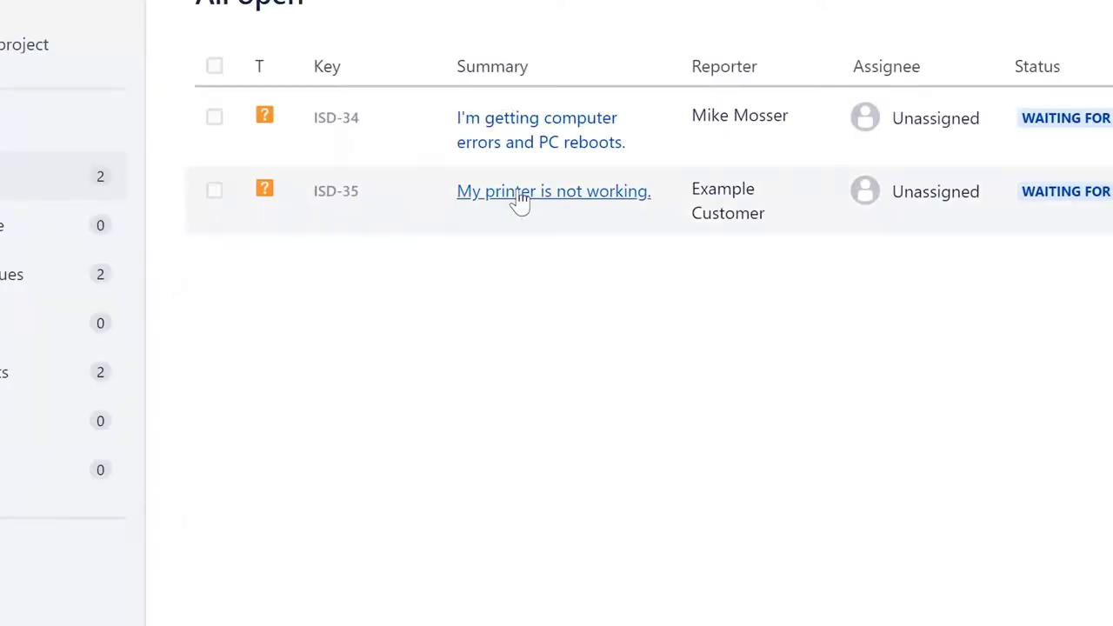
# Step: Open ticket ISD-35 'My printer is not working.' and assign it to yourself
pyautogui.click(520, 193)
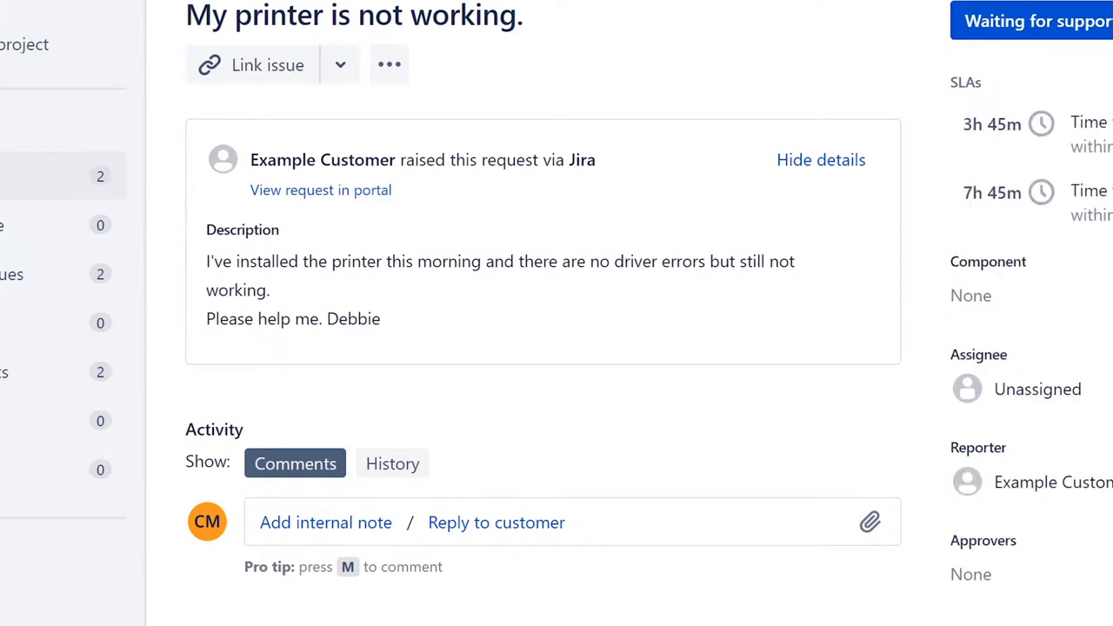
pyautogui.click(1019, 386)
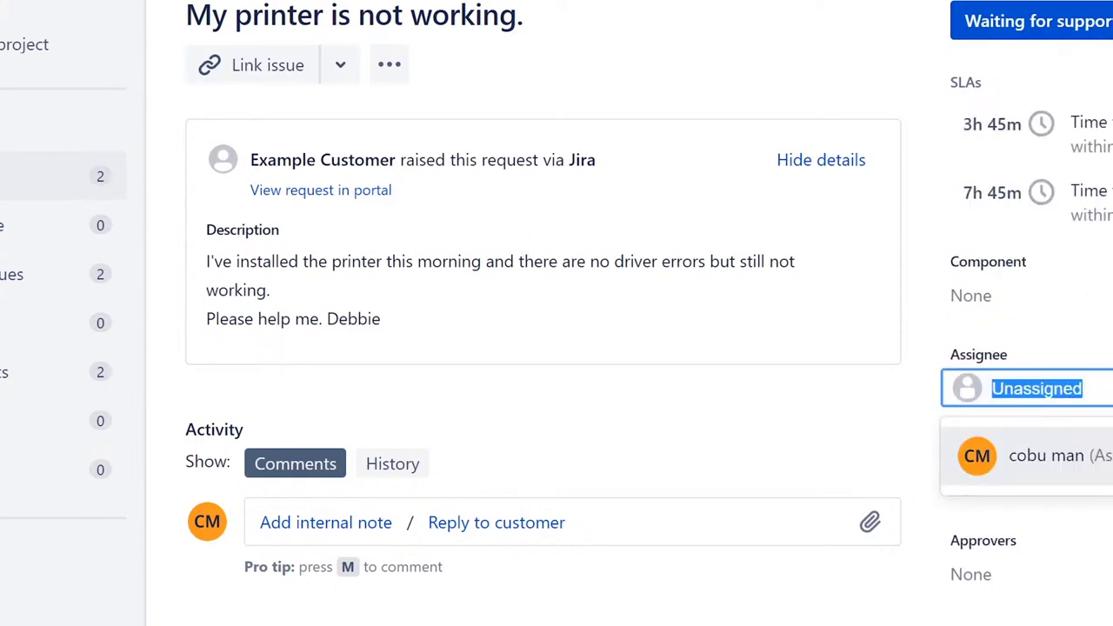
pyautogui.click(1082, 467)
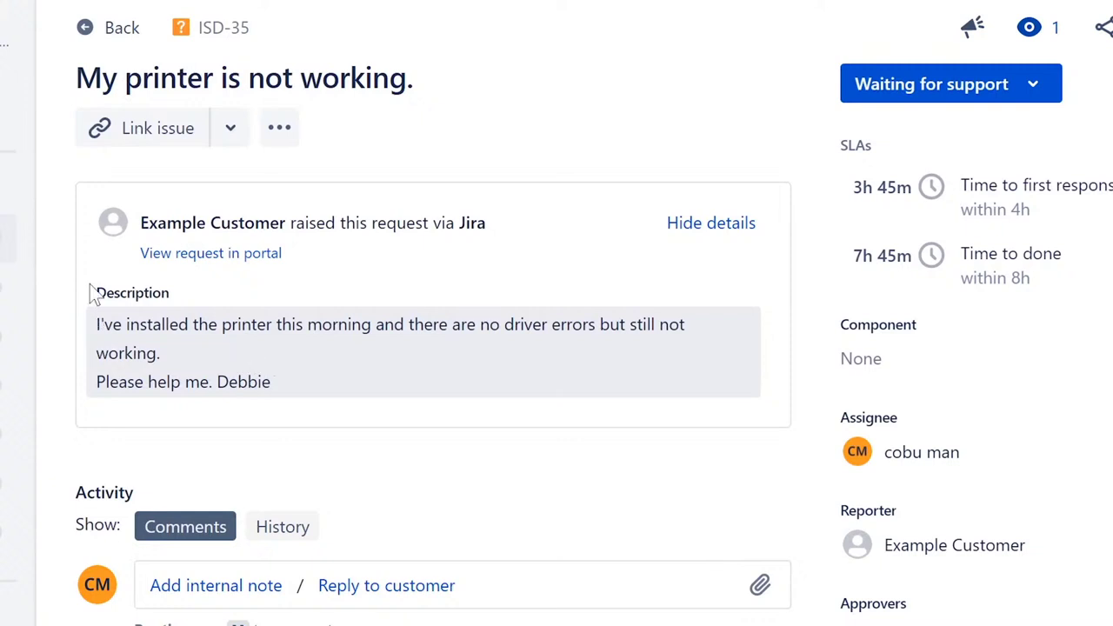
# Step: Read through the ticket title and the customer's description
pyautogui.moveTo(76, 80); pyautogui.dragTo(473, 107)
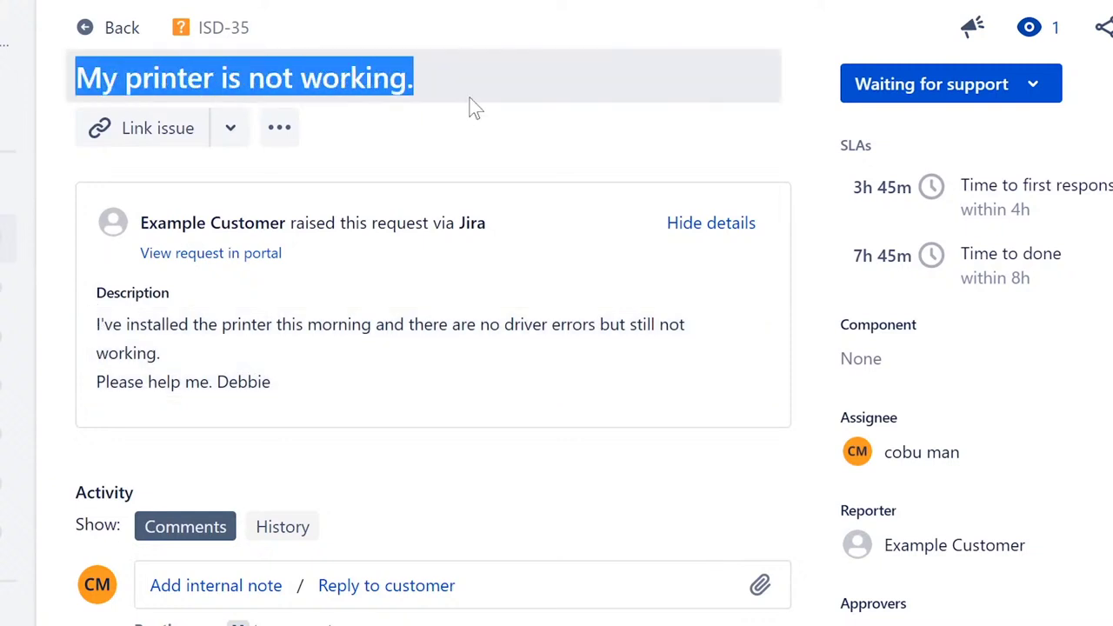
pyautogui.tripleClick(100, 336)
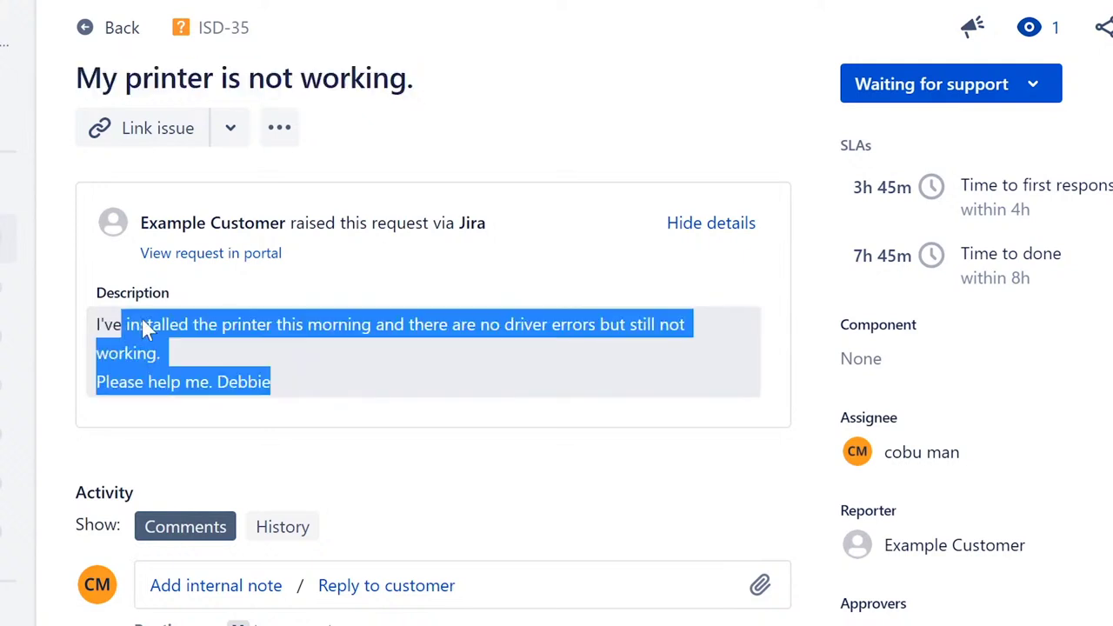
pyautogui.click(100, 326)
pyautogui.tripleClick(110, 330)
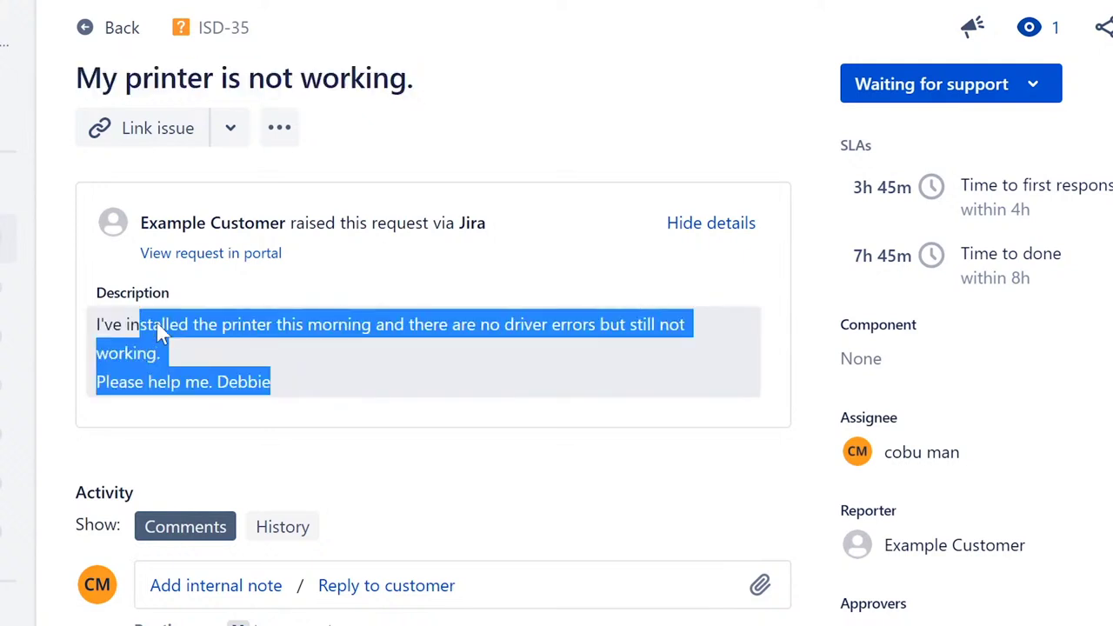
pyautogui.click(103, 330)
pyautogui.tripleClick(99, 331)
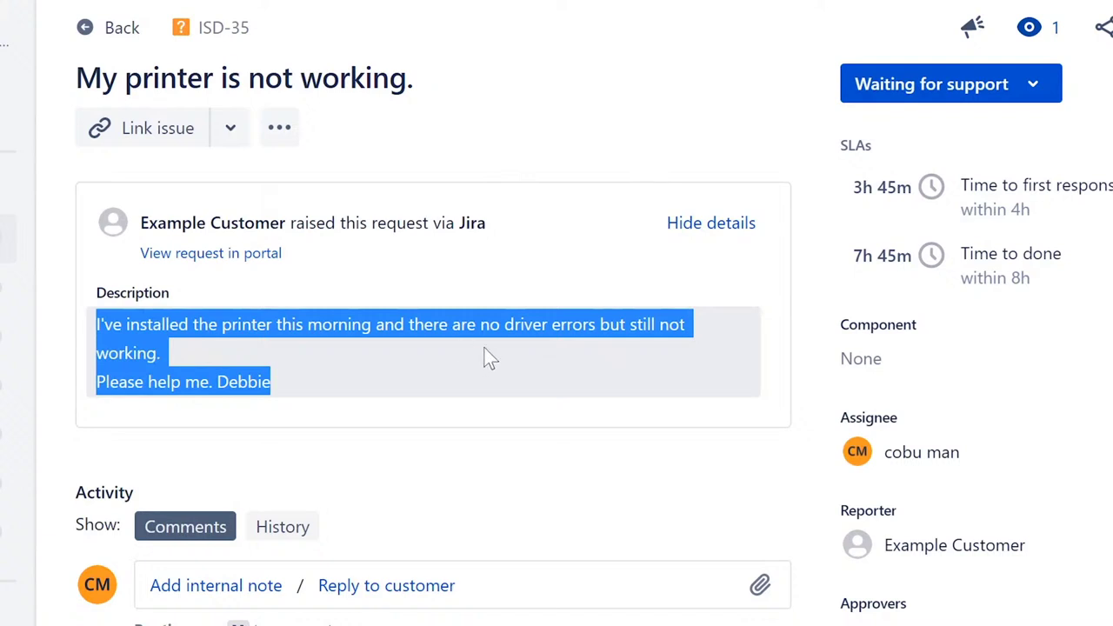
pyautogui.click(301, 387)
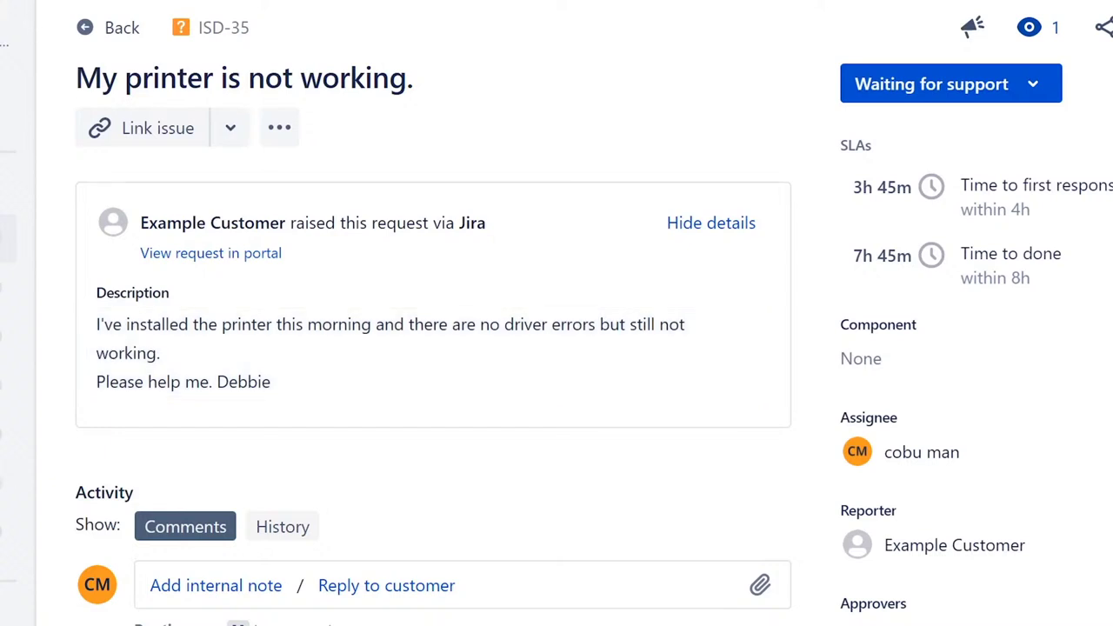
# Step: Search Windows for 'printer' and open the Printers & scanners settings
pyautogui.press('super')
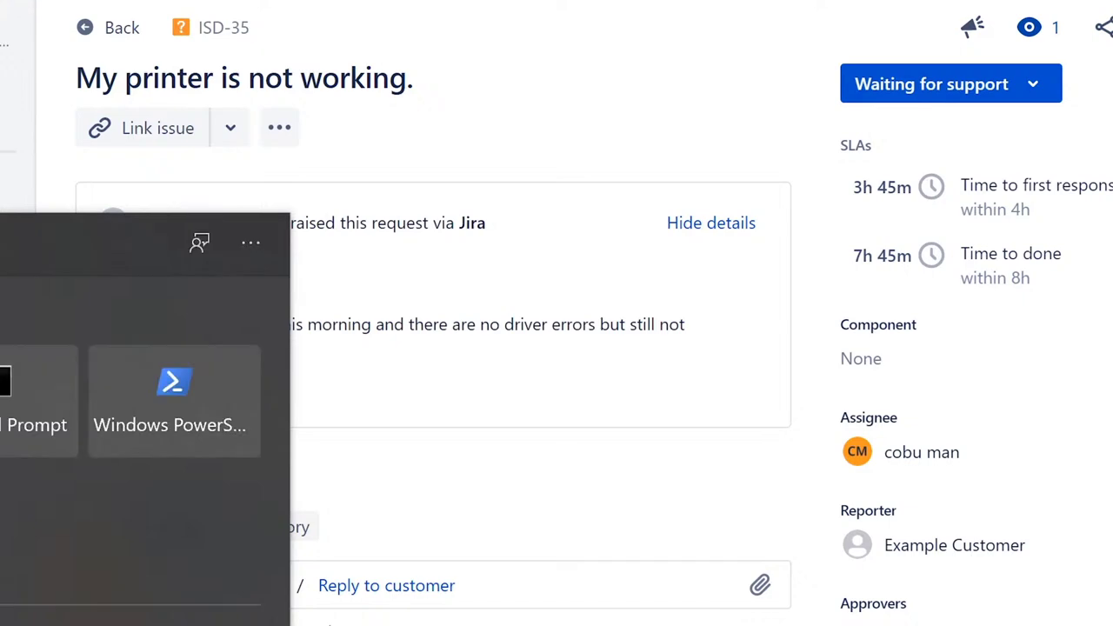
pyautogui.write('remote')
pyautogui.press('BackSpace')
pyautogui.press('BackSpace')
pyautogui.press('BackSpace')
pyautogui.press('BackSpace')
pyautogui.press('BackSpace')
pyautogui.press('BackSpace')
pyautogui.write('devic')
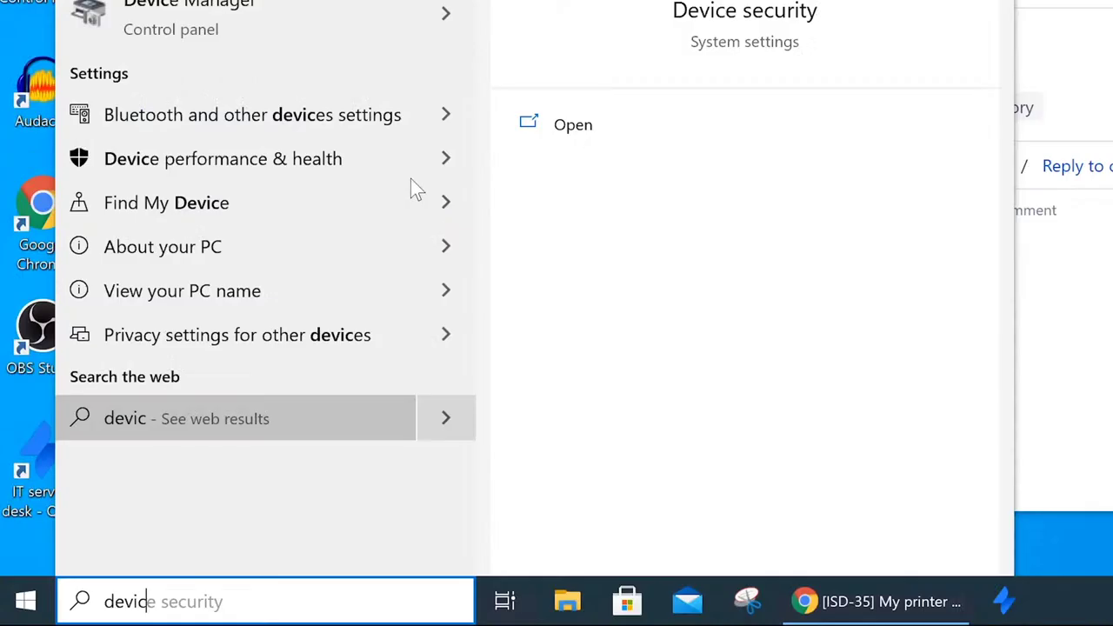
pyautogui.press('BackSpace')
pyautogui.press('BackSpace')
pyautogui.press('BackSpace')
pyautogui.press('BackSpace')
pyautogui.press('BackSpace')
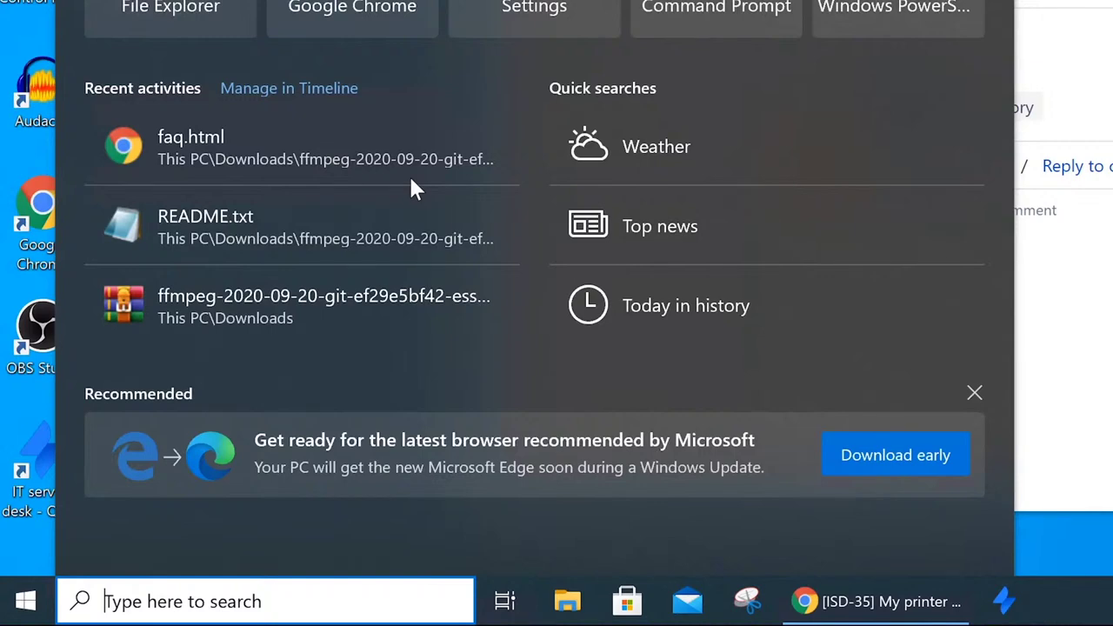
pyautogui.write('printer')
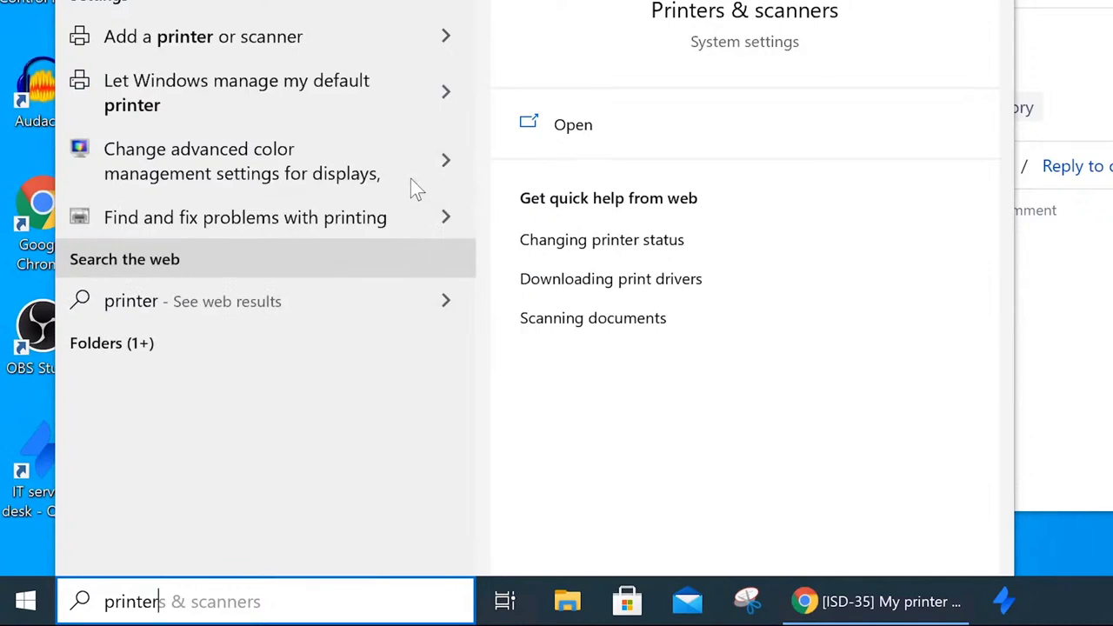
pyautogui.press('Return')
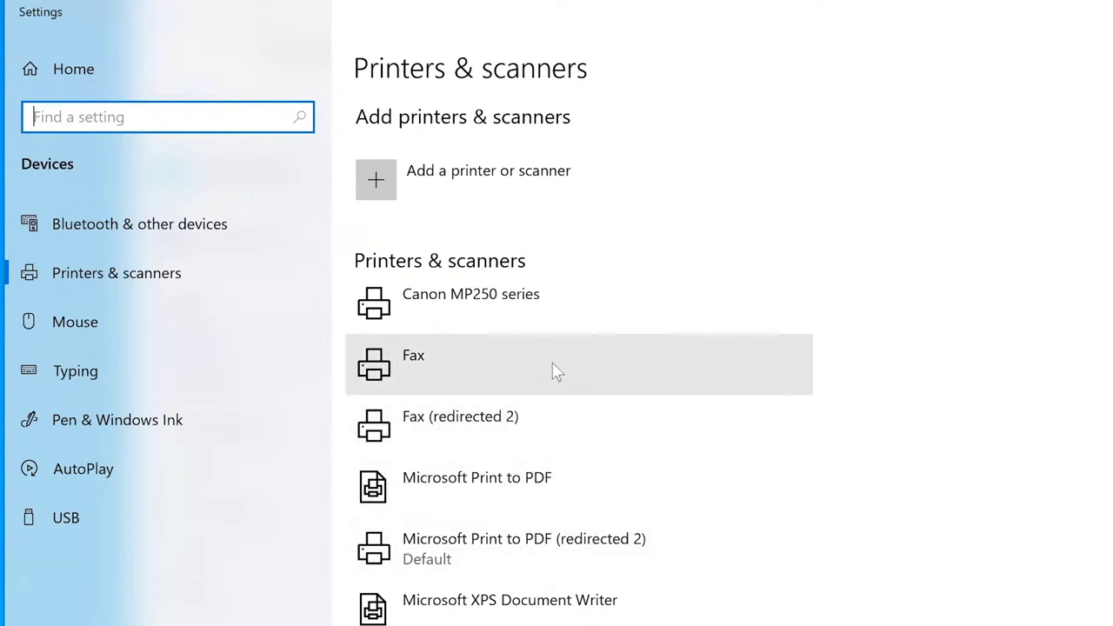
# Step: Expand the Canon MP250 series row in Printers & scanners
pyautogui.click(557, 326)
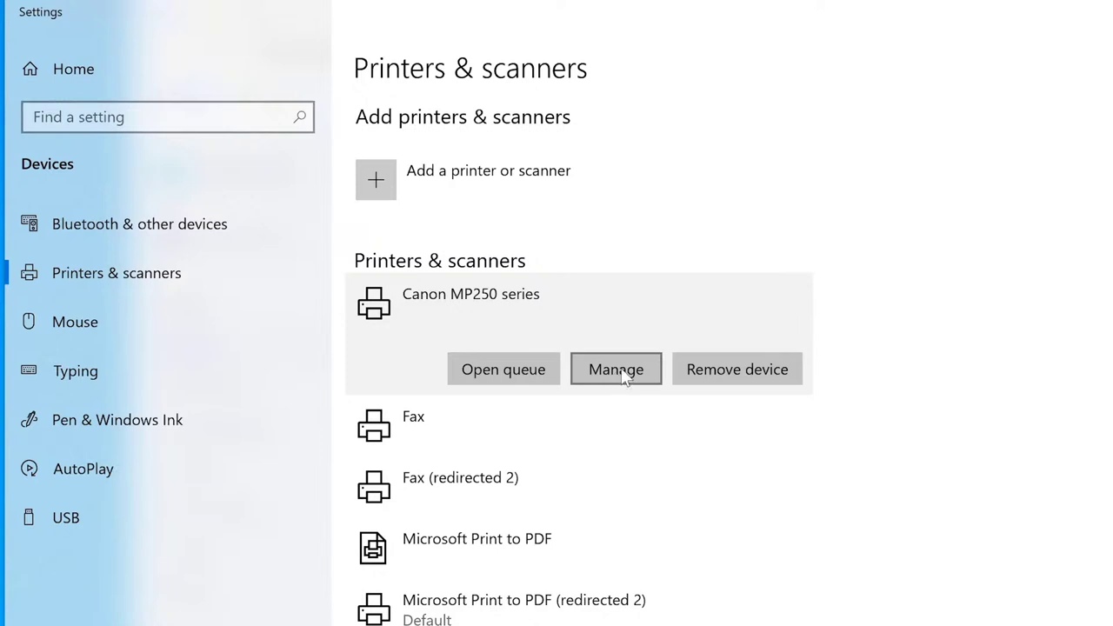
# Step: Open the Canon MP250 series management page, showing status Idle, and shift it right
pyautogui.click(616, 369)
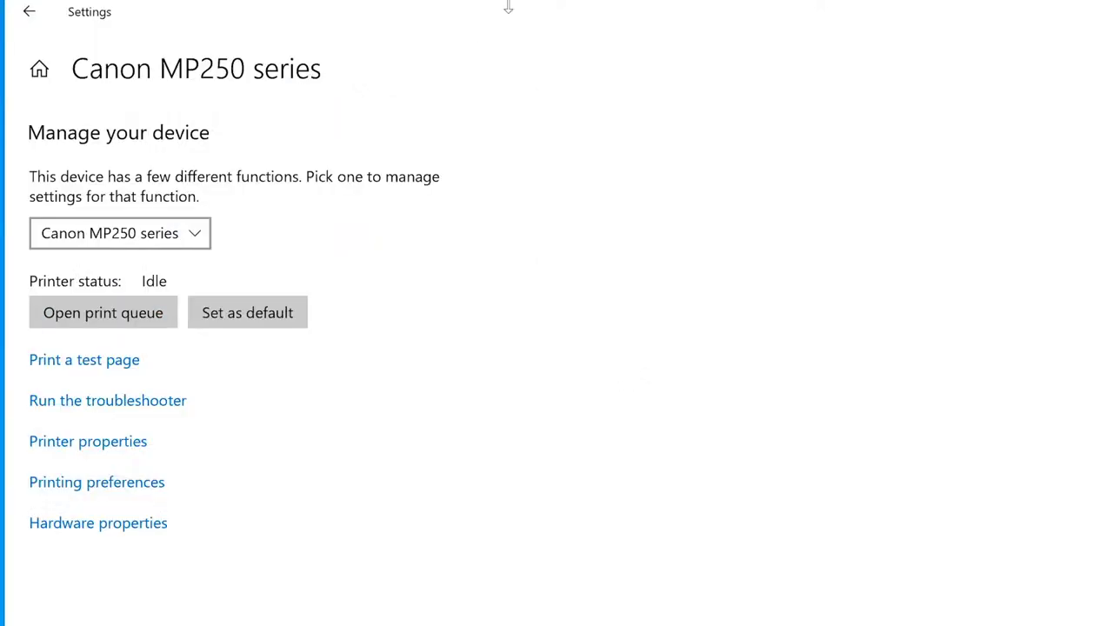
pyautogui.moveTo(512, 19); pyautogui.dragTo(644, 21)
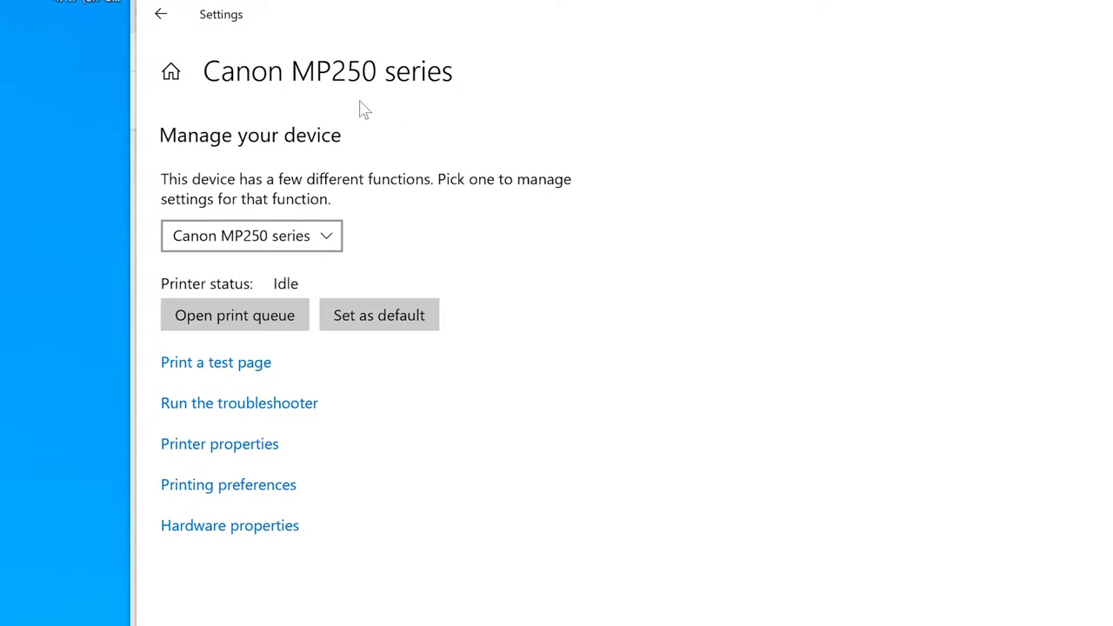
# Step: Dock the Settings window on the right, beside the Jira ticket
pyautogui.moveTo(353, 35); pyautogui.dragTo(416, 31)
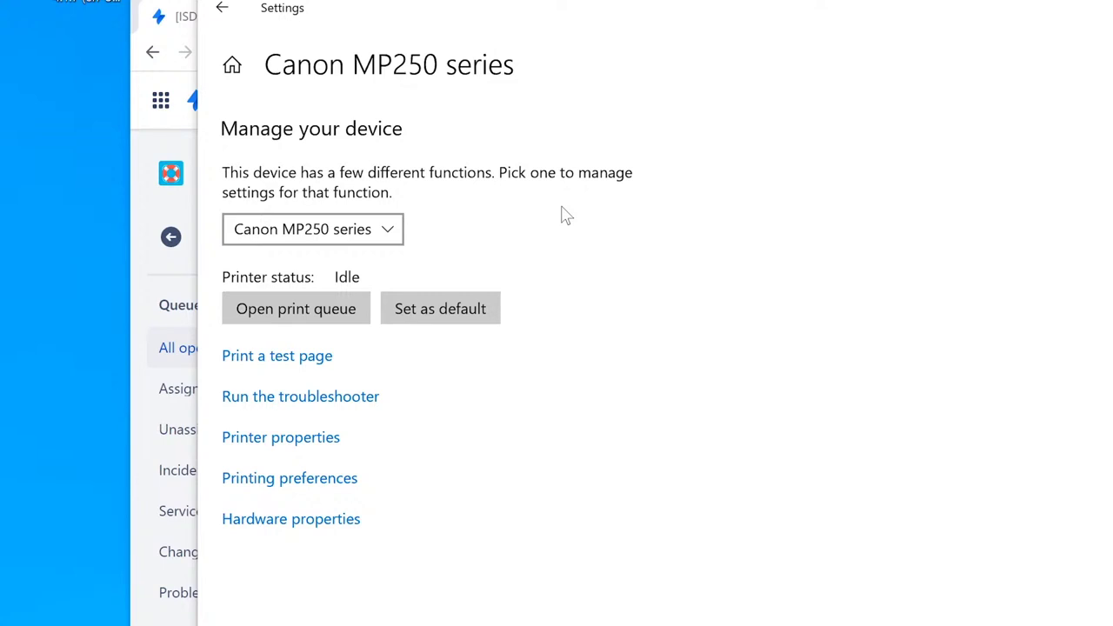
pyautogui.moveTo(554, 19); pyautogui.dragTo(947, 19)
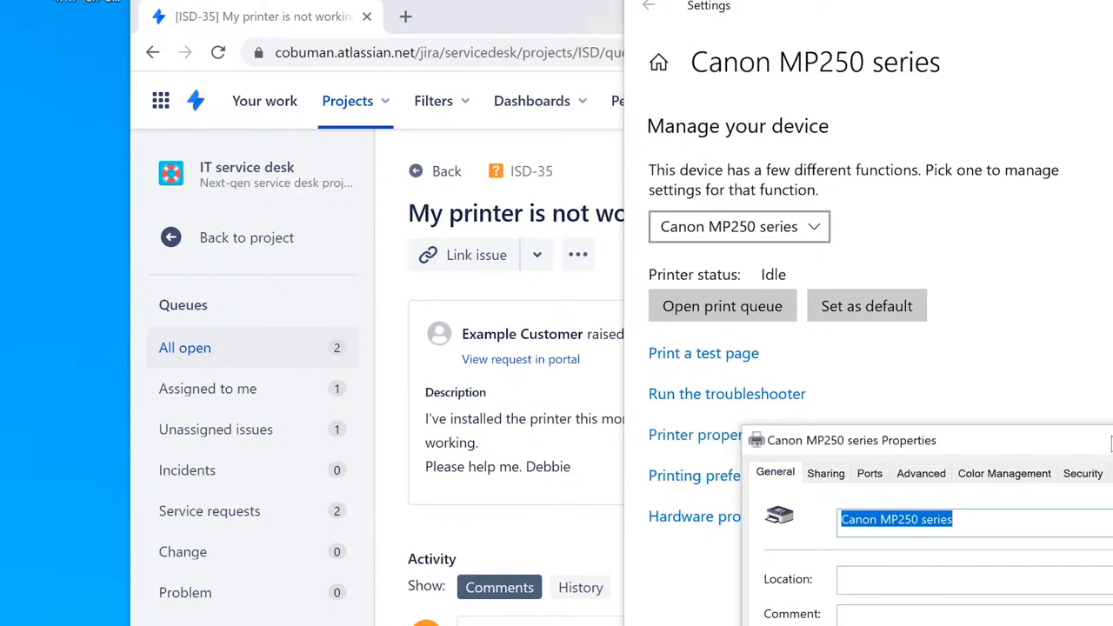
pyautogui.moveTo(755, 224); pyautogui.dragTo(763, 191)
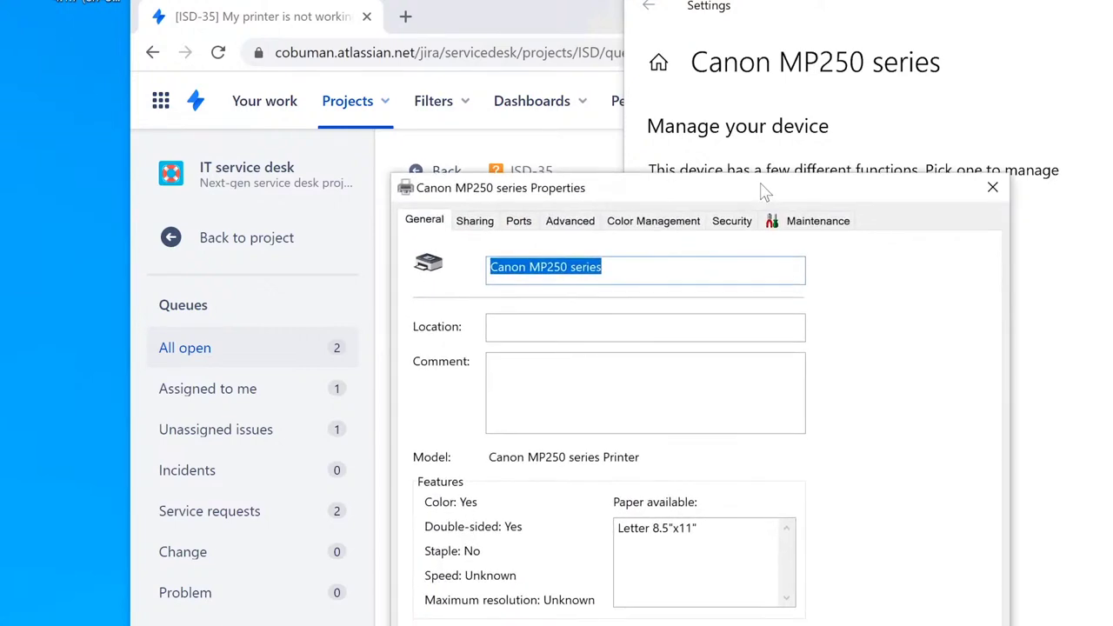
pyautogui.click(602, 267)
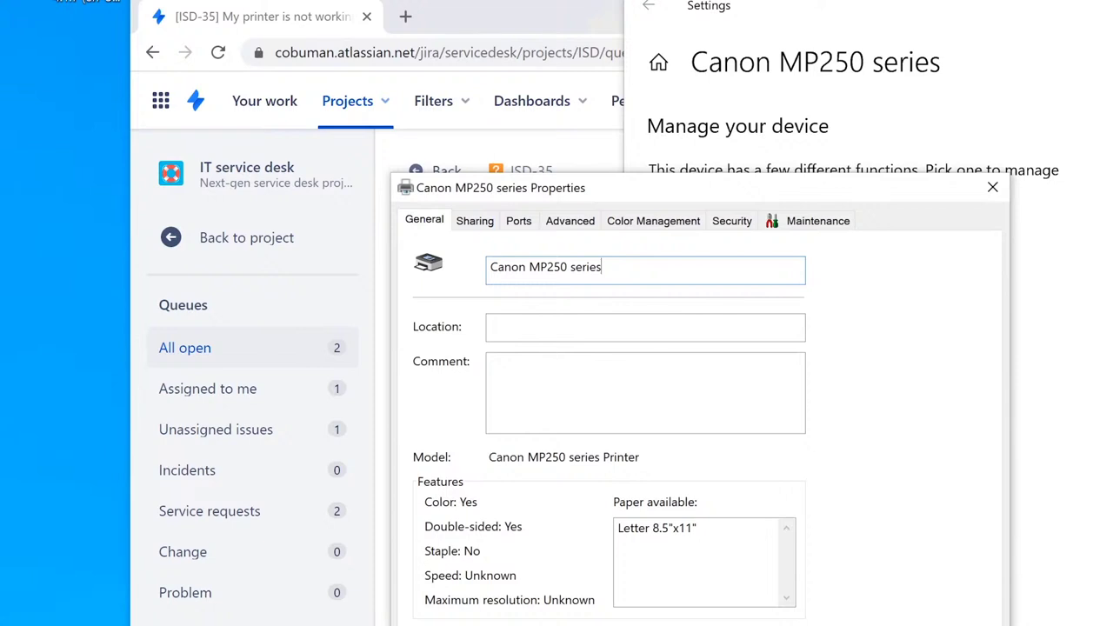
pyautogui.press('Tab')
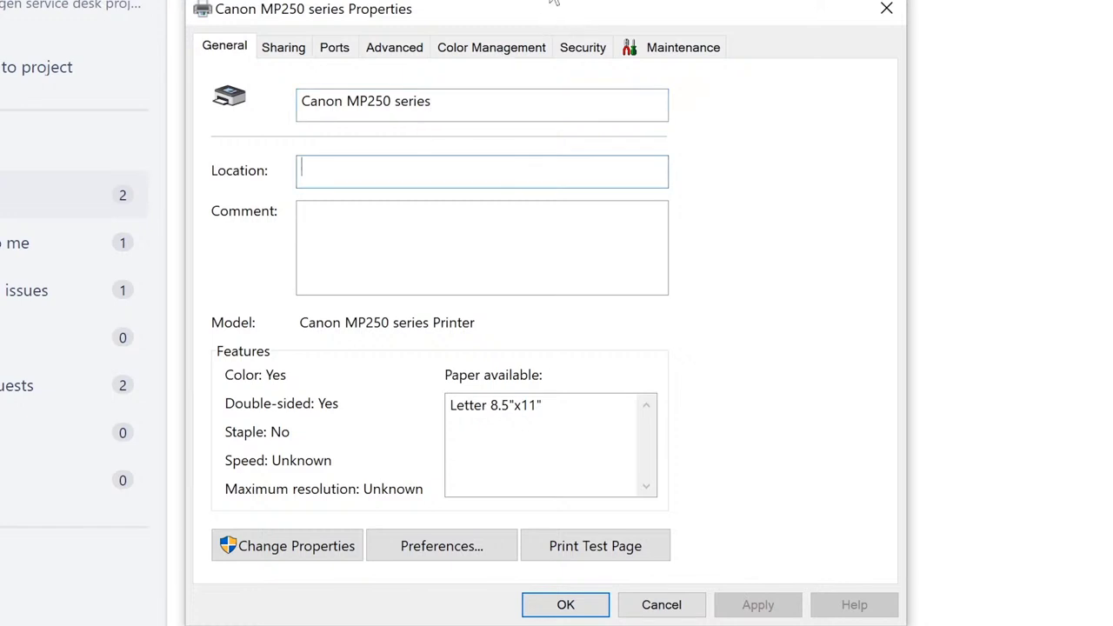
pyautogui.moveTo(542, 12); pyautogui.dragTo(546, 26)
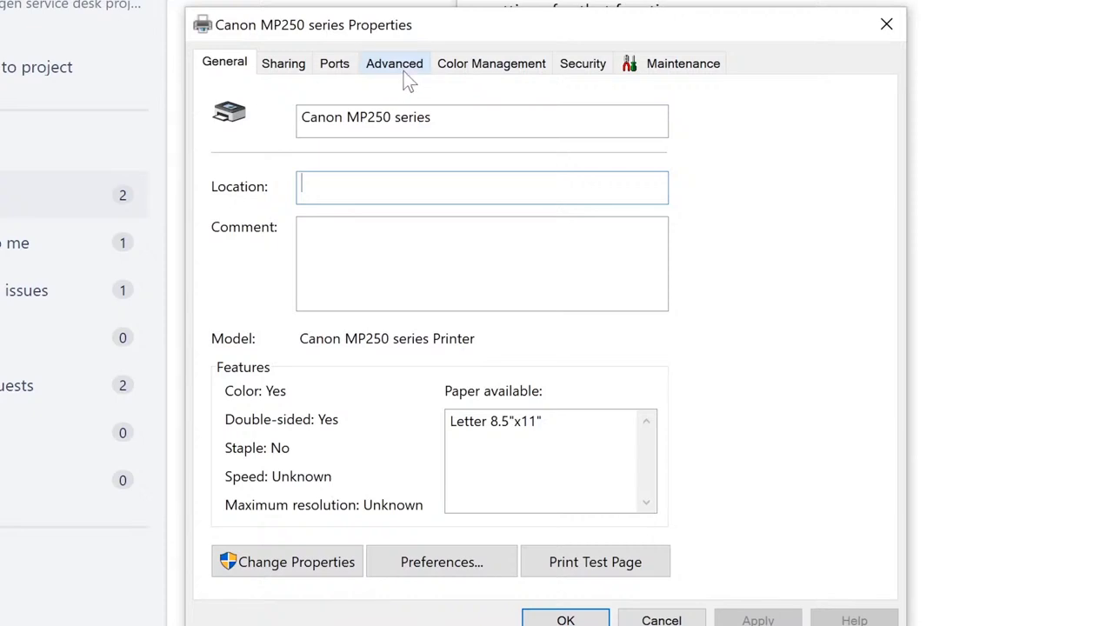
# Step: Show the Canon MP250 series Properties Advanced tab with its driver and reposition the dialog
pyautogui.click(405, 71)
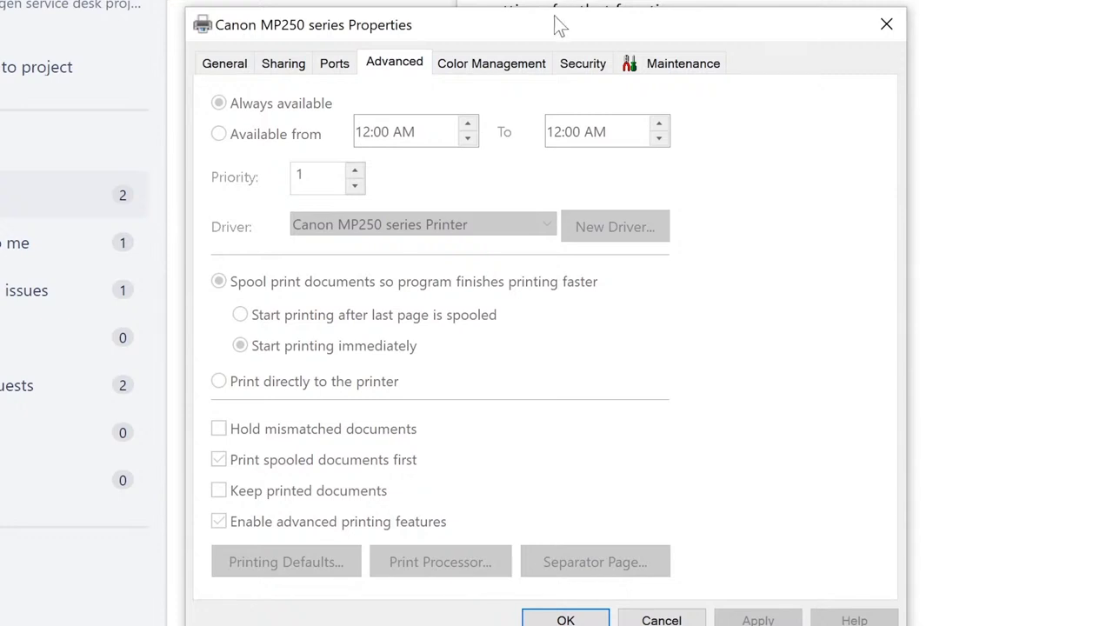
pyautogui.moveTo(549, 23); pyautogui.dragTo(547, 29)
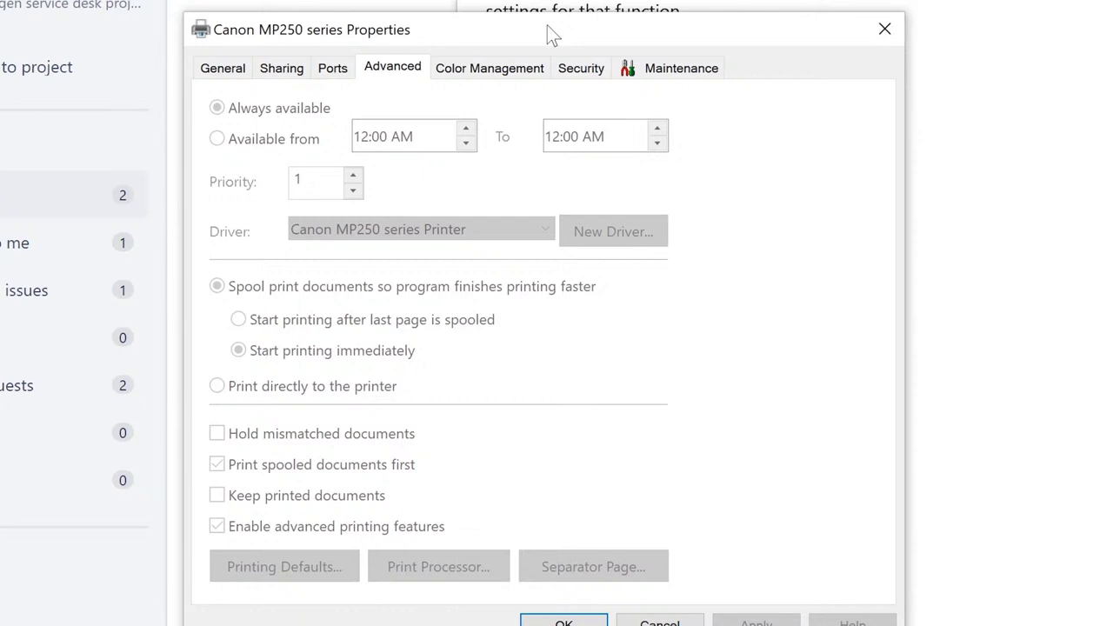
pyautogui.moveTo(575, 31); pyautogui.dragTo(606, 20)
pyautogui.moveTo(647, 14); pyautogui.dragTo(796, 54)
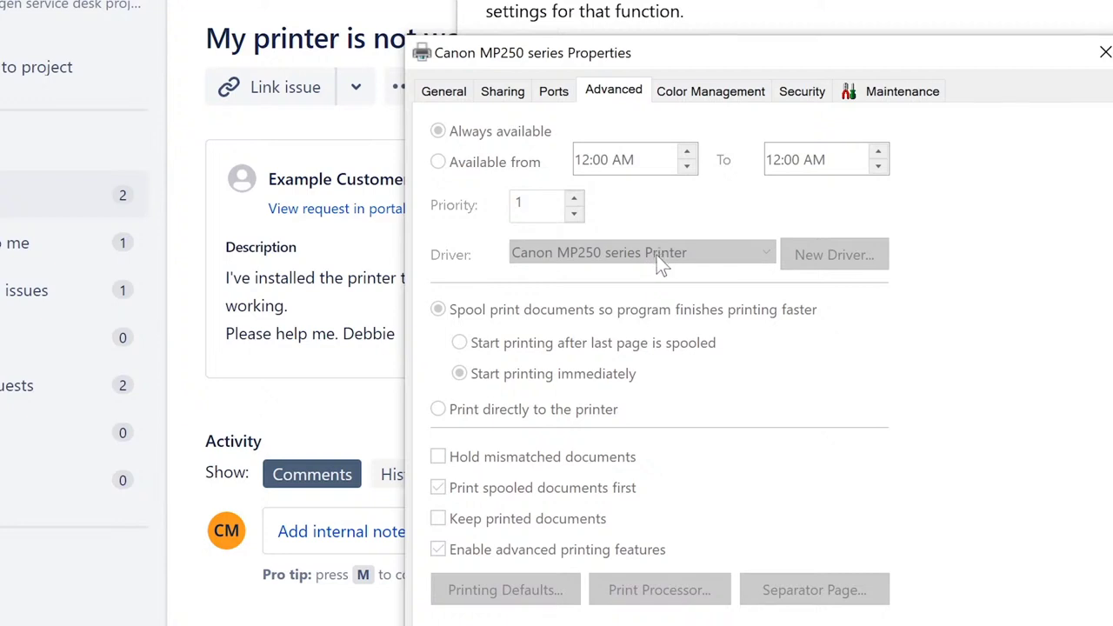
# Step: Open an empty Reply to customer comment editor on ticket ISD-35
pyautogui.click(405, 341)
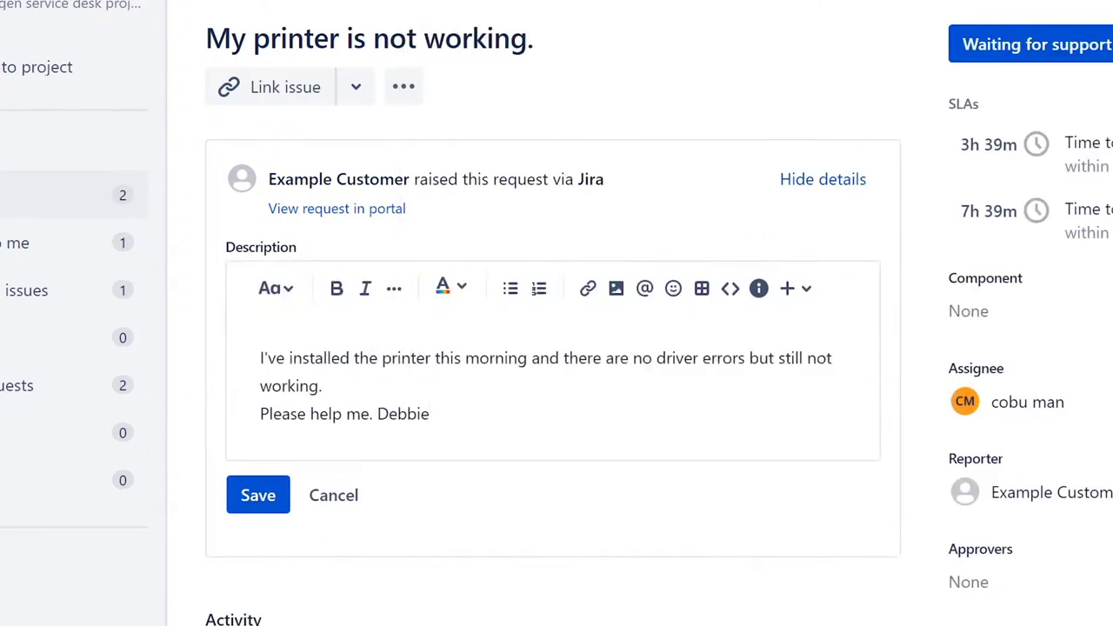
pyautogui.press('Left')
pyautogui.press('Left')
pyautogui.press('Left')
pyautogui.press('Left')
pyautogui.press('Left')
pyautogui.press('Left')
pyautogui.press('Left')
pyautogui.press('Left')
pyautogui.click(388, 414)
pyautogui.click(438, 357)
pyautogui.click(348, 504)
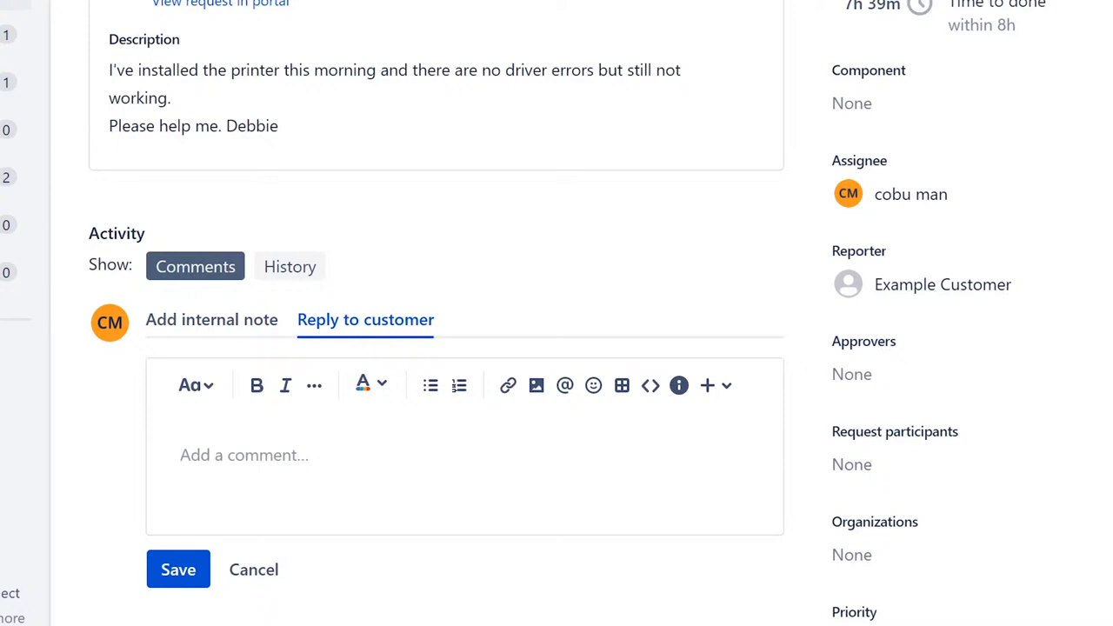
# Step: Add an internal note on ISD-35 that the printer was configured as requested, and mark it Completed
pyautogui.click(273, 334)
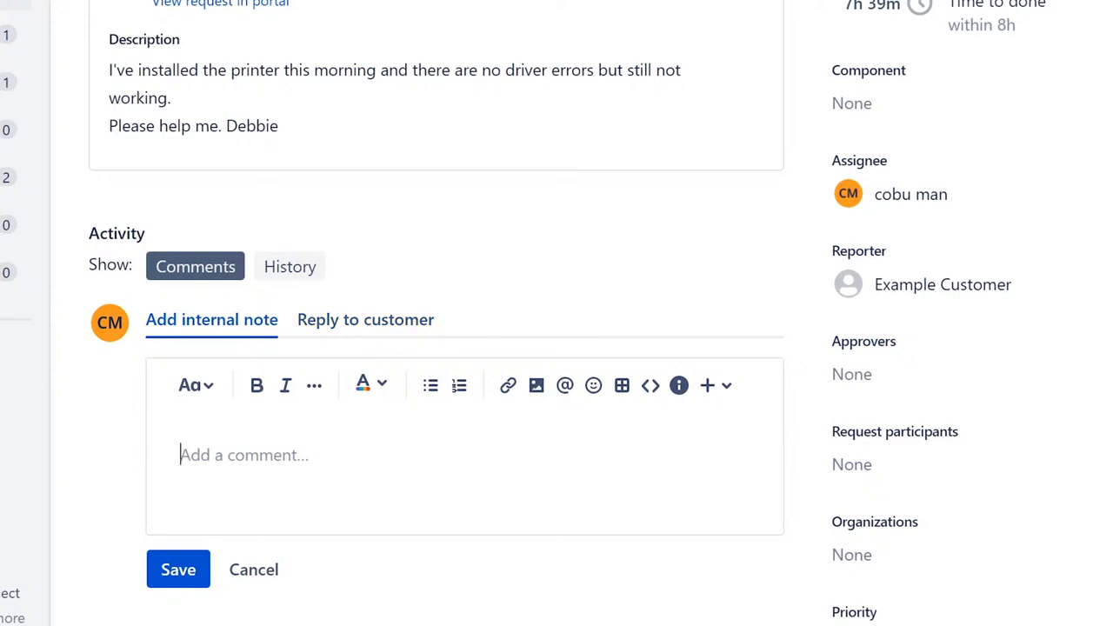
pyautogui.write('Configure')
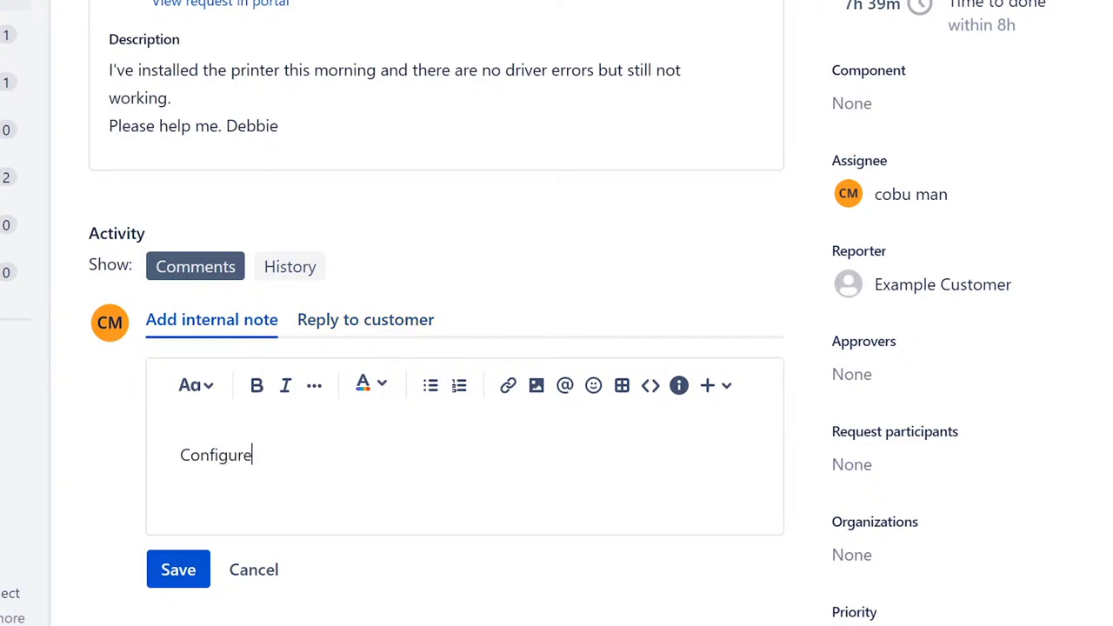
pyautogui.write('d printer as')
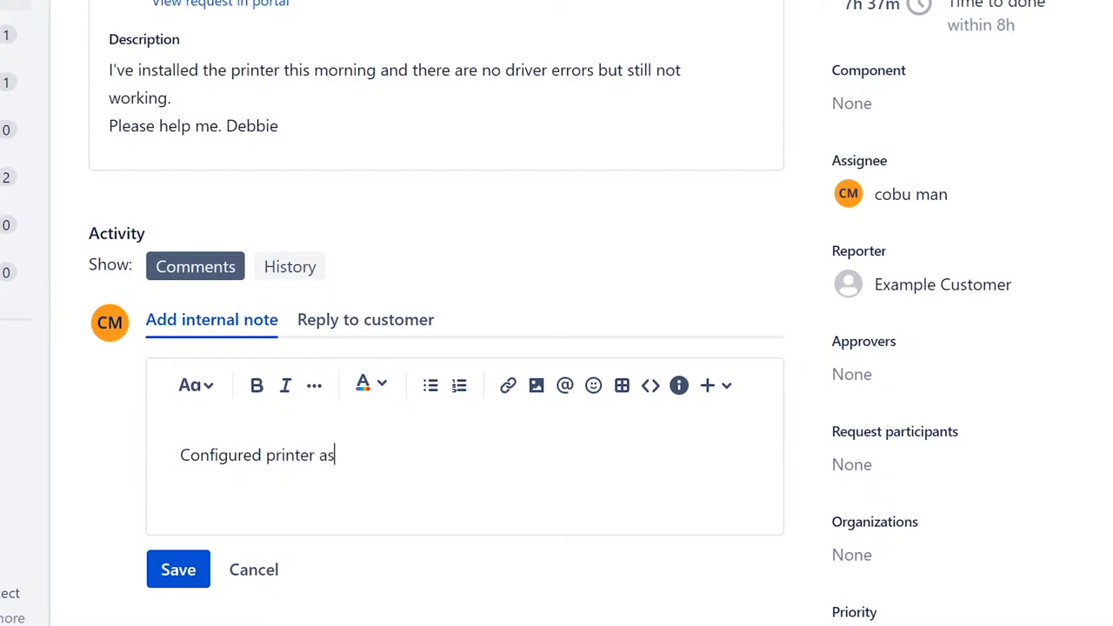
pyautogui.write(' requested by ')
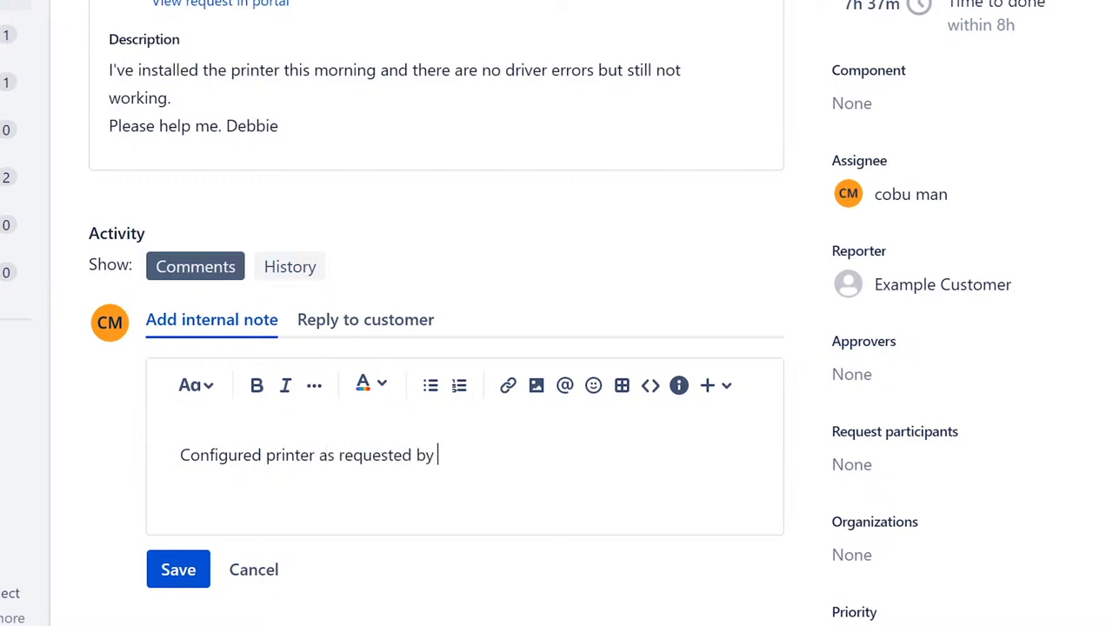
pyautogui.write('user/customer. Ervin')
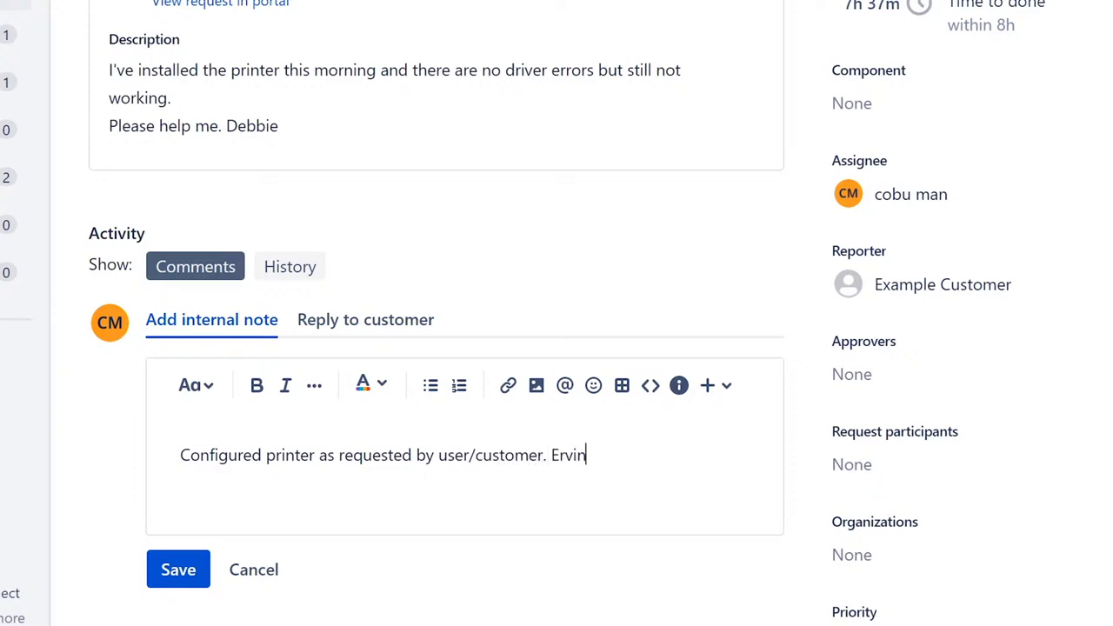
pyautogui.click(169, 577)
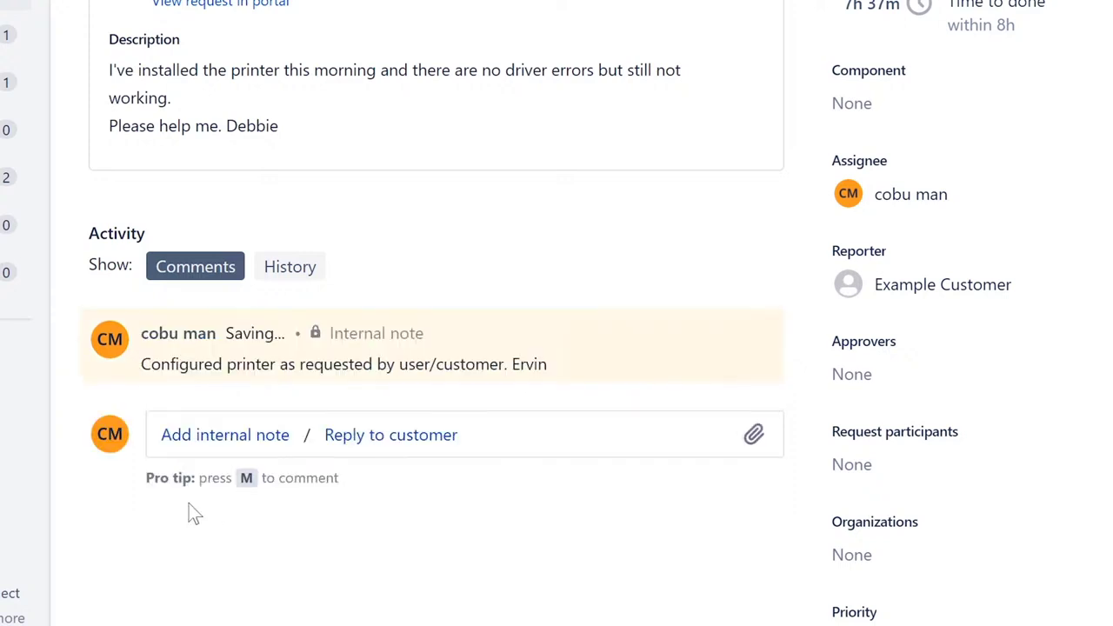
pyautogui.click(937, 0)
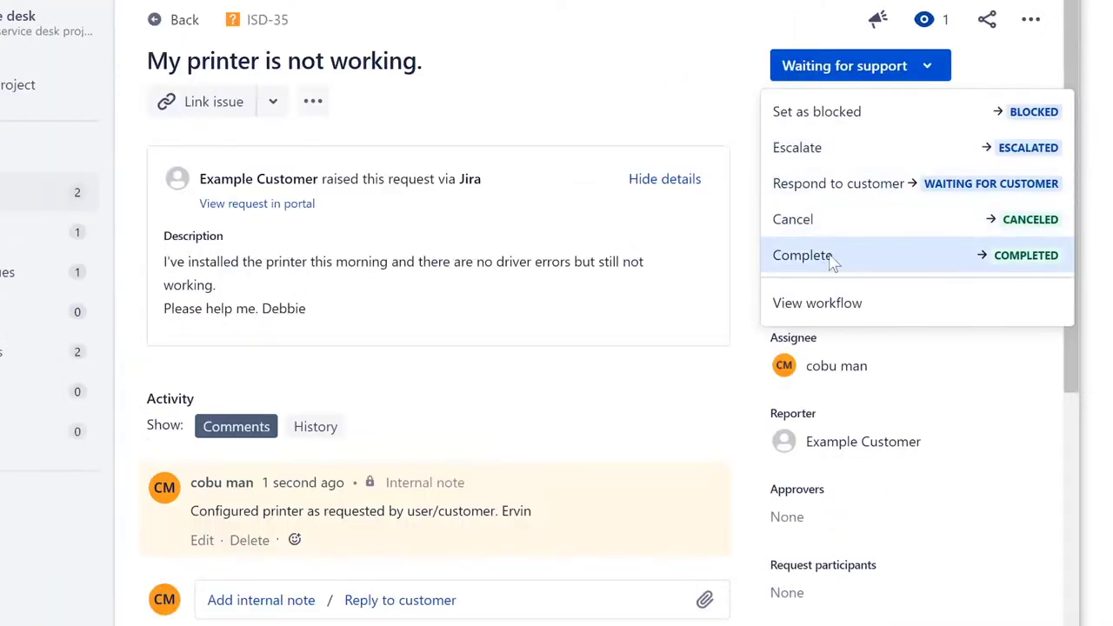
pyautogui.click(829, 259)
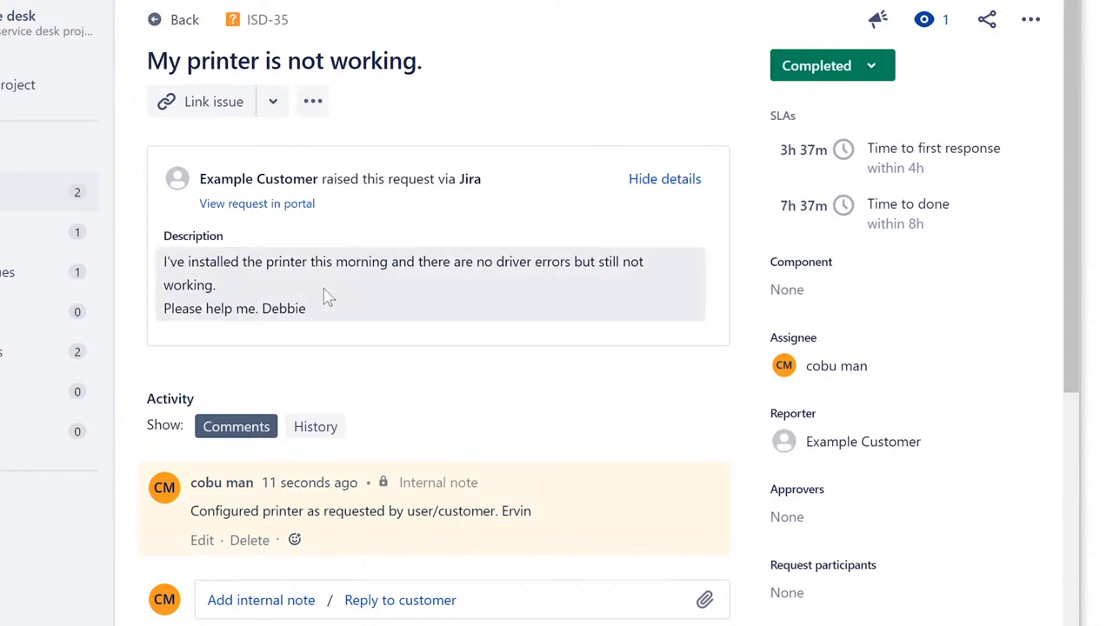
# Step: Open the ISD-35 description in the inline editor without changing it
pyautogui.click(263, 287)
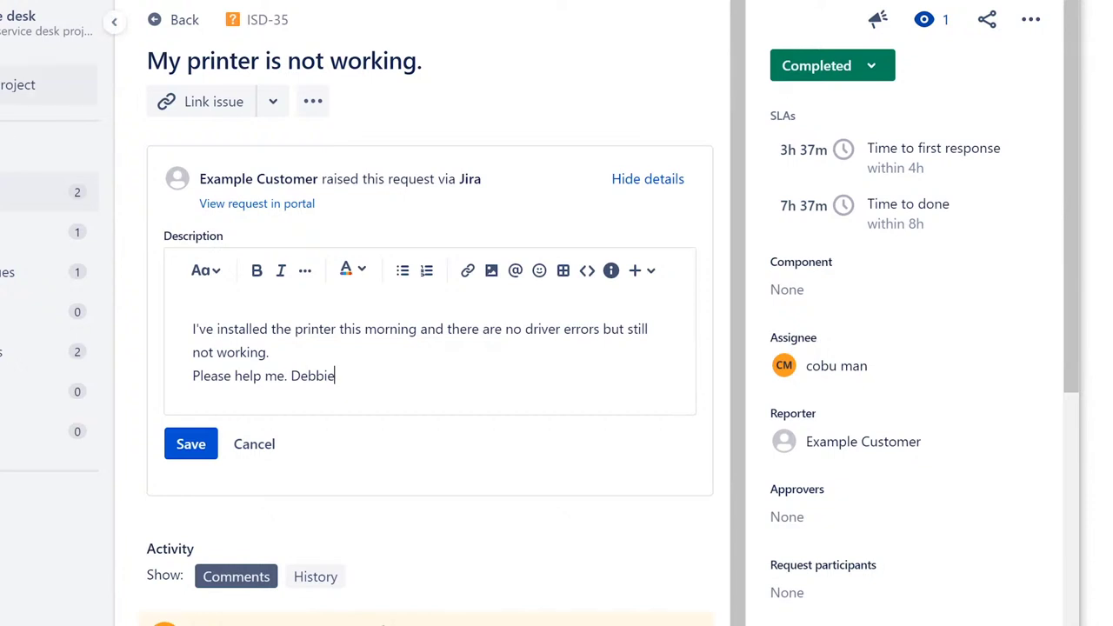
# Step: Go back to the All open queue and open ISD-34, the computer errors and PC reboots request
pyautogui.click(10, 191)
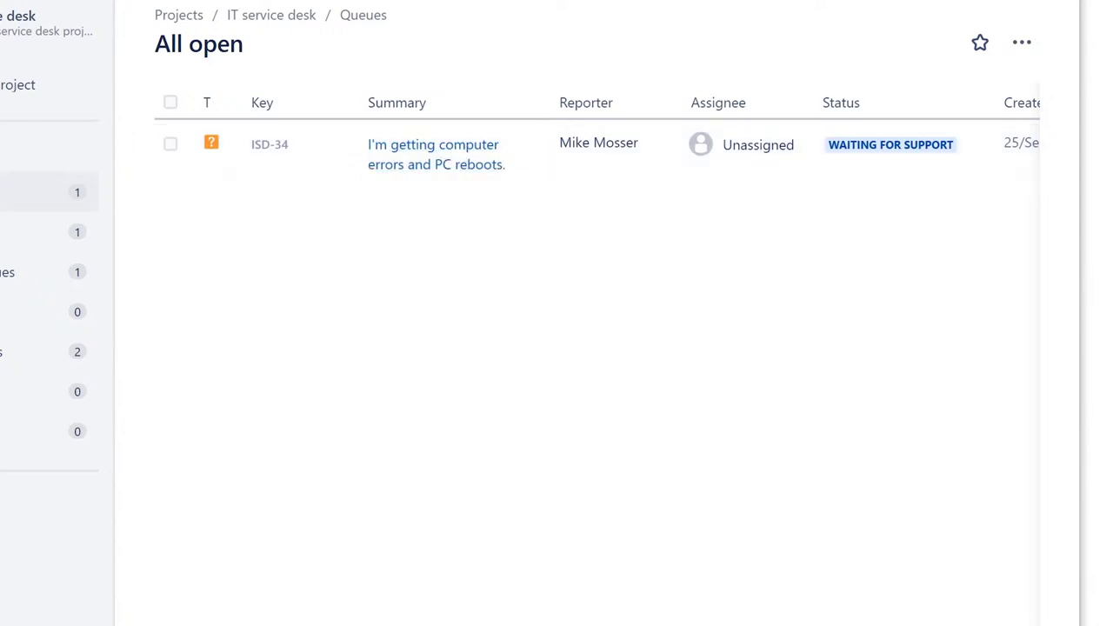
pyautogui.hscroll(2, 593, 360)
pyautogui.hscroll(-2, 593, 360)
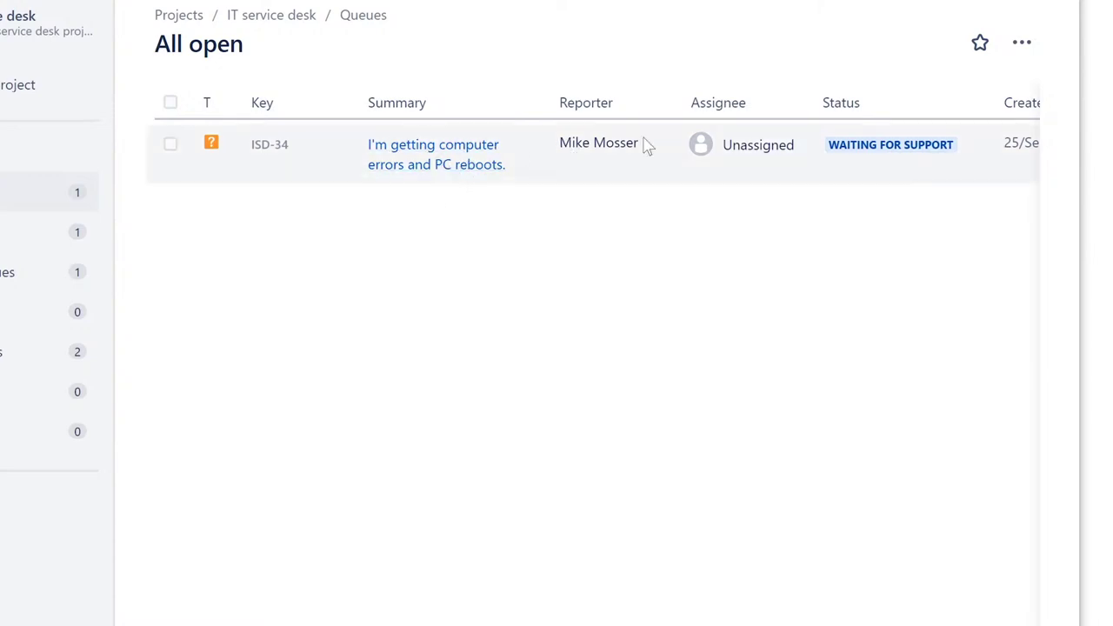
pyautogui.click(407, 156)
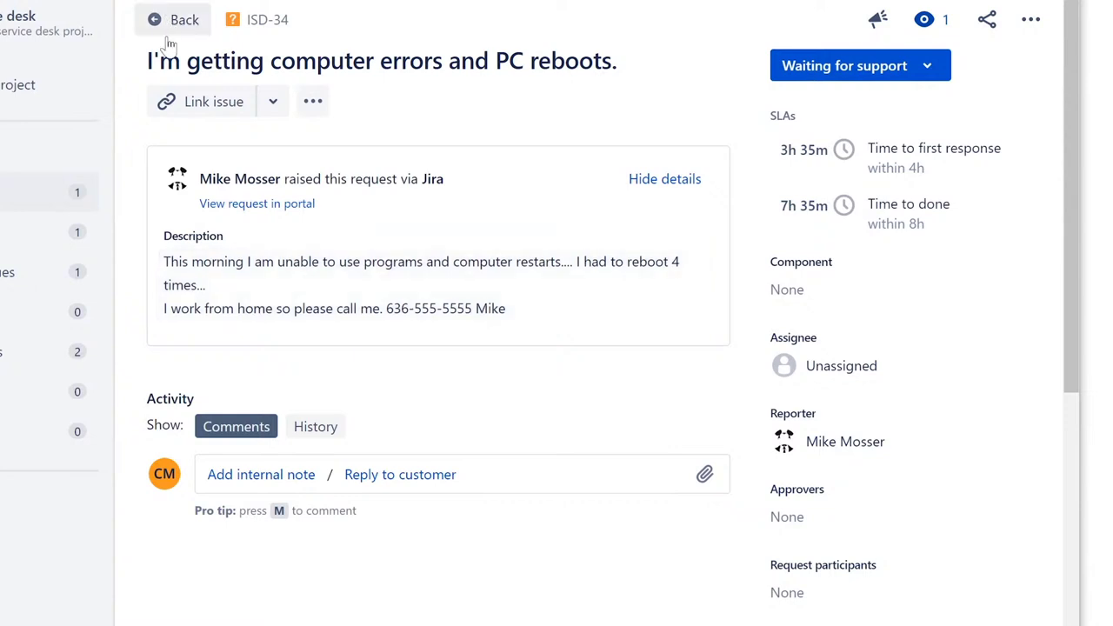
# Step: Read the ISD-34 title and description lines, including the callback request, then open the description editor
pyautogui.click(462, 94)
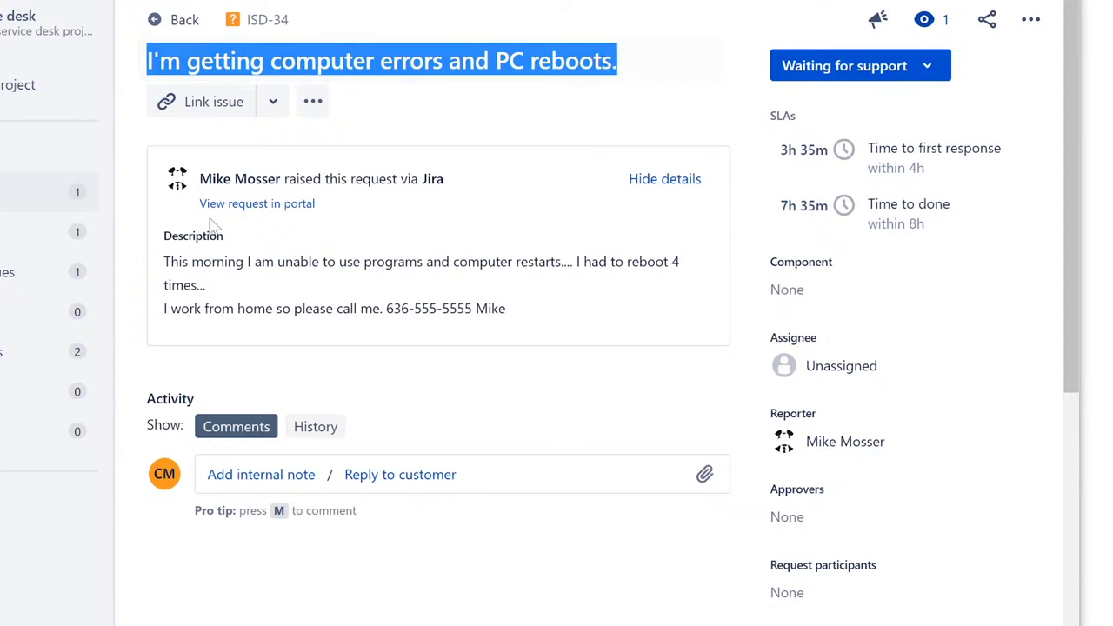
pyautogui.moveTo(164, 261); pyautogui.dragTo(406, 285)
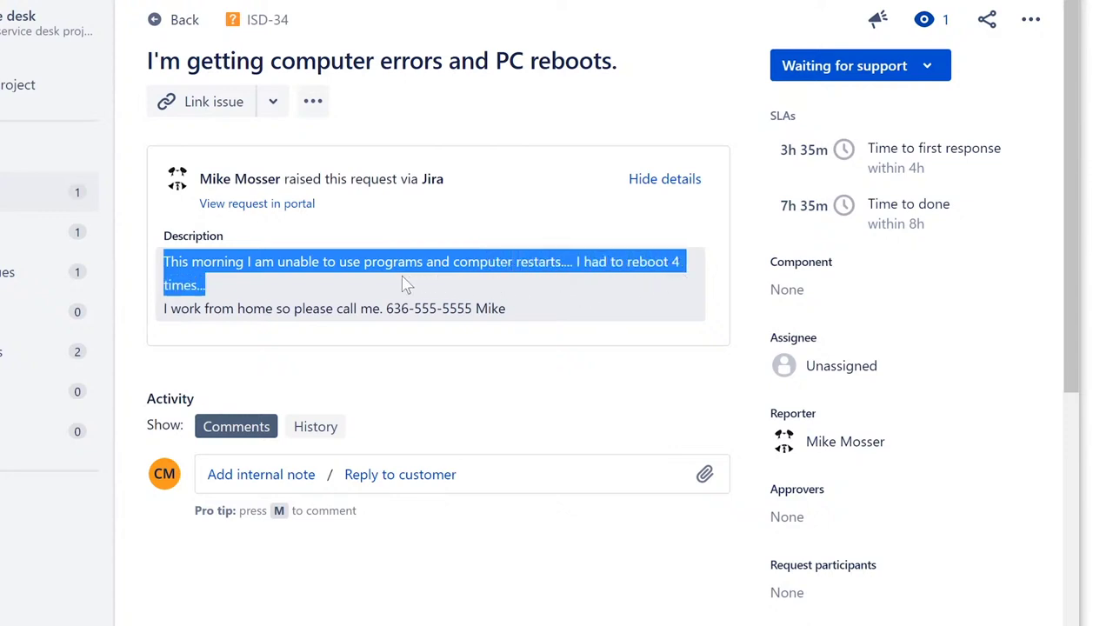
pyautogui.click(390, 290)
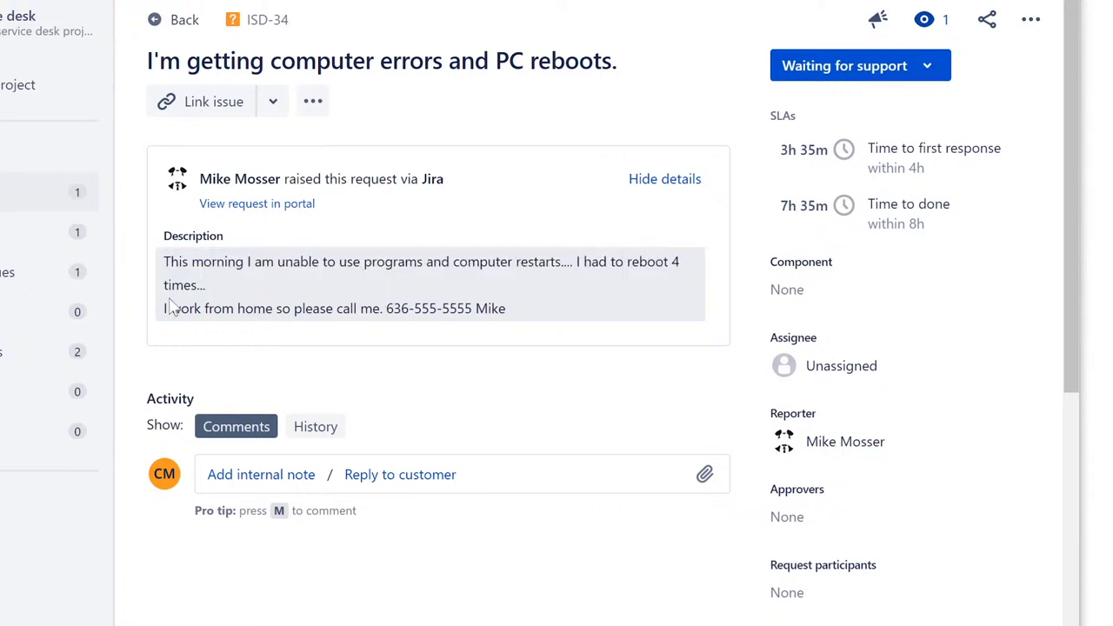
pyautogui.moveTo(275, 308); pyautogui.dragTo(182, 318)
pyautogui.click(186, 317)
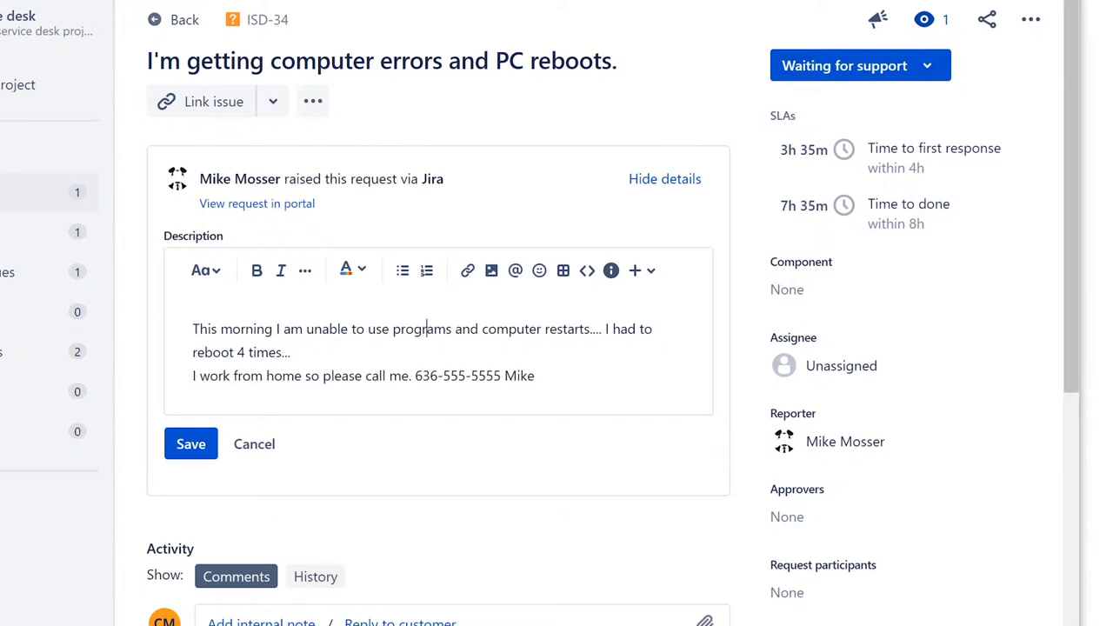
# Step: Highlight the 'reboot 4 times' sentence and the opening words of the description's first sentence
pyautogui.click(542, 398)
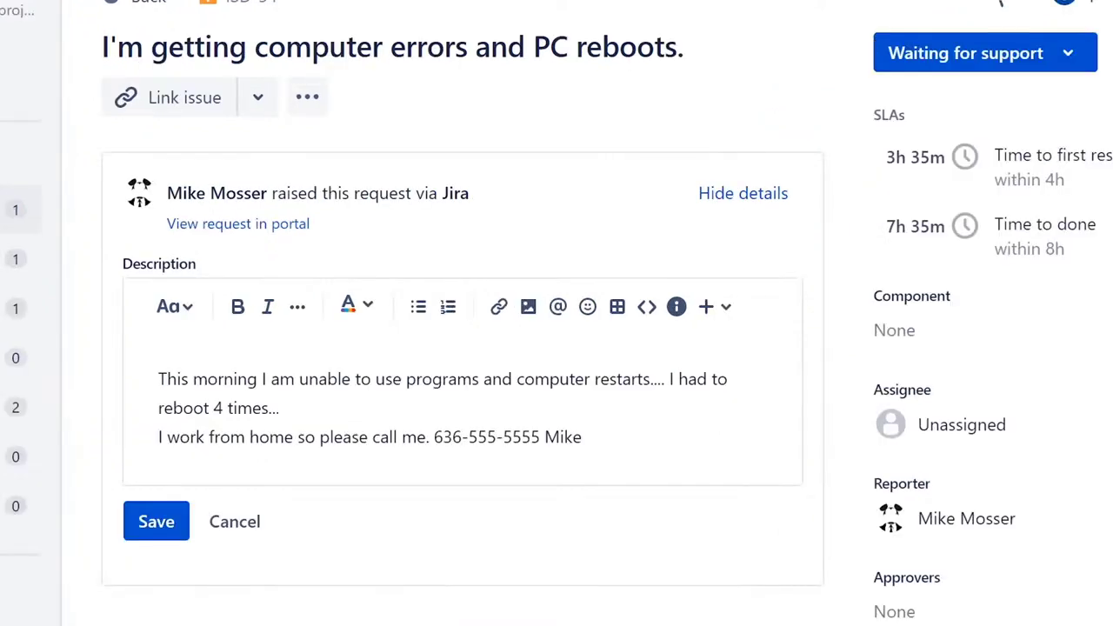
pyautogui.click(320, 437)
pyautogui.moveTo(280, 408); pyautogui.dragTo(669, 379)
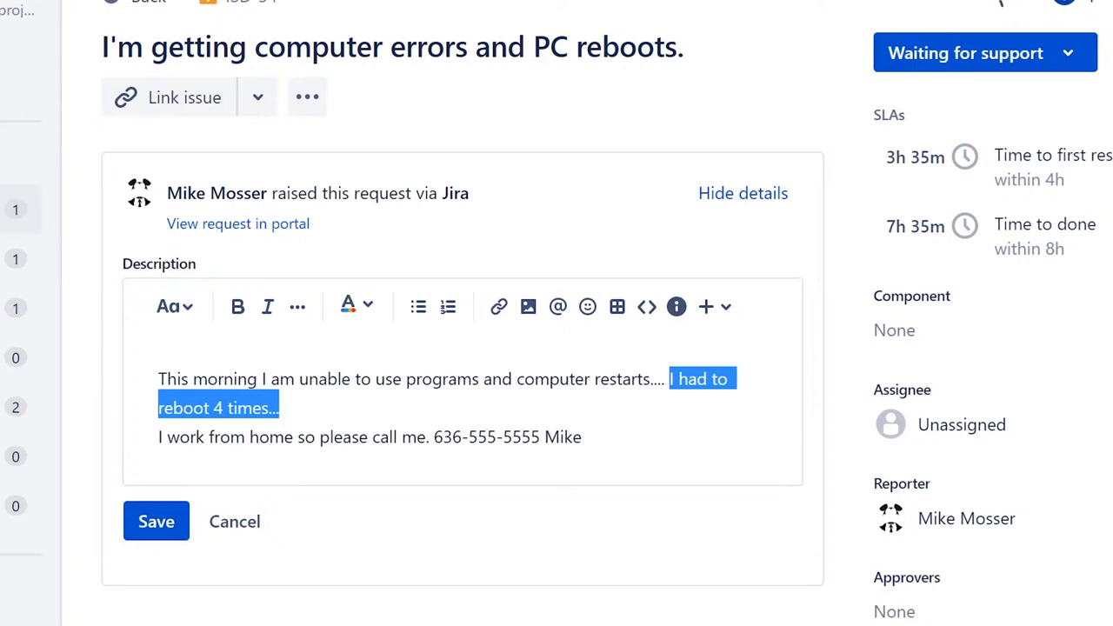
pyautogui.click(280, 408)
pyautogui.moveTo(167, 379); pyautogui.dragTo(623, 380)
pyautogui.click(278, 408)
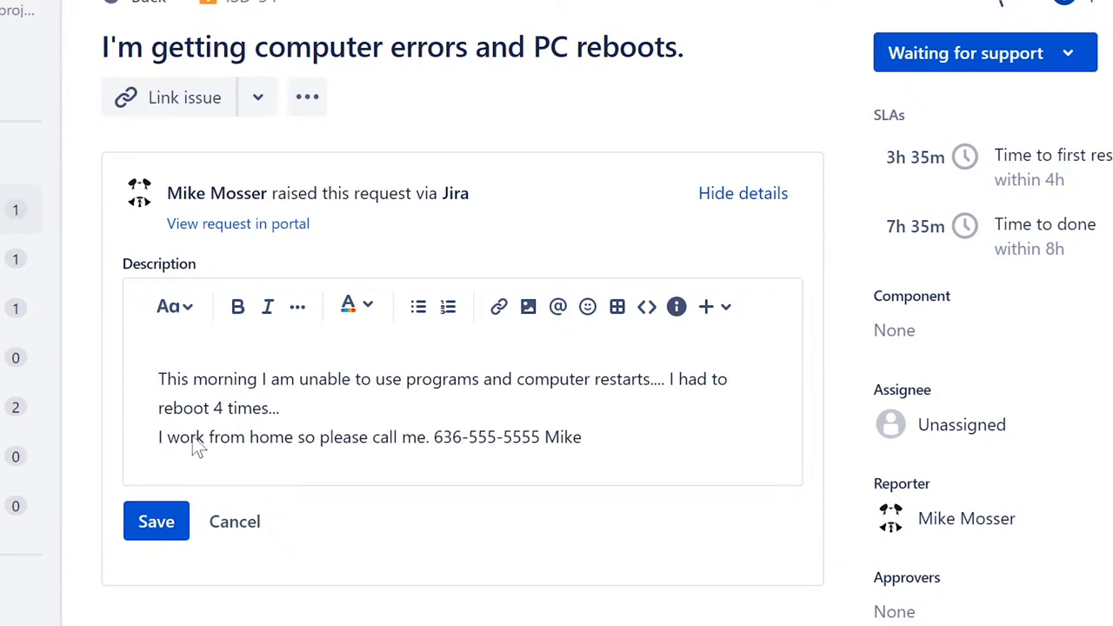
pyautogui.moveTo(158, 379); pyautogui.dragTo(401, 379)
pyautogui.hotkey('shift', 'Left')
pyautogui.hotkey('shift', 'Right')
pyautogui.hotkey('shift', 'Right')
pyautogui.hotkey('shift', 'Right')
pyautogui.hotkey('shift', 'Right')
pyautogui.hotkey('shift', 'Right')
pyautogui.hotkey('shift', 'Right')
pyautogui.hotkey('shift', 'Right')
pyautogui.hotkey('shift', 'Right')
pyautogui.hotkey('shift', 'Right')
pyautogui.hotkey('shift', 'Right')
pyautogui.hotkey('shift', 'Right')
pyautogui.hotkey('shift', 'Right')
pyautogui.hotkey('shift', 'Right')
pyautogui.hotkey('shift', 'Right')
pyautogui.hotkey('shift', 'Right')
pyautogui.hotkey('shift', 'Right')
pyautogui.hotkey('shift', 'Right')
pyautogui.hotkey('shift', 'Right')
pyautogui.hotkey('shift', 'Right')
pyautogui.hotkey('shift', 'Right')
pyautogui.hotkey('shift', 'Right')
pyautogui.hotkey('shift', 'Right')
pyautogui.hotkey('shift', 'Right')
pyautogui.hotkey('shift', 'Right')
pyautogui.hotkey('shift', 'Right')
pyautogui.hotkey('shift', 'Right')
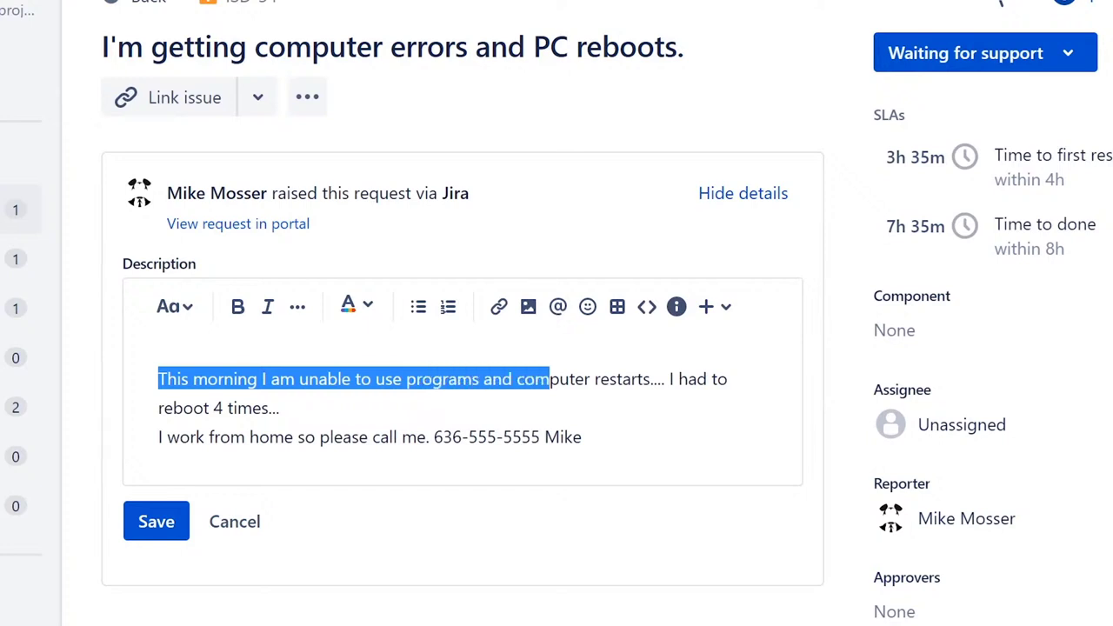
pyautogui.hotkey('shift', 'Right')
pyautogui.hotkey('shift', 'Right')
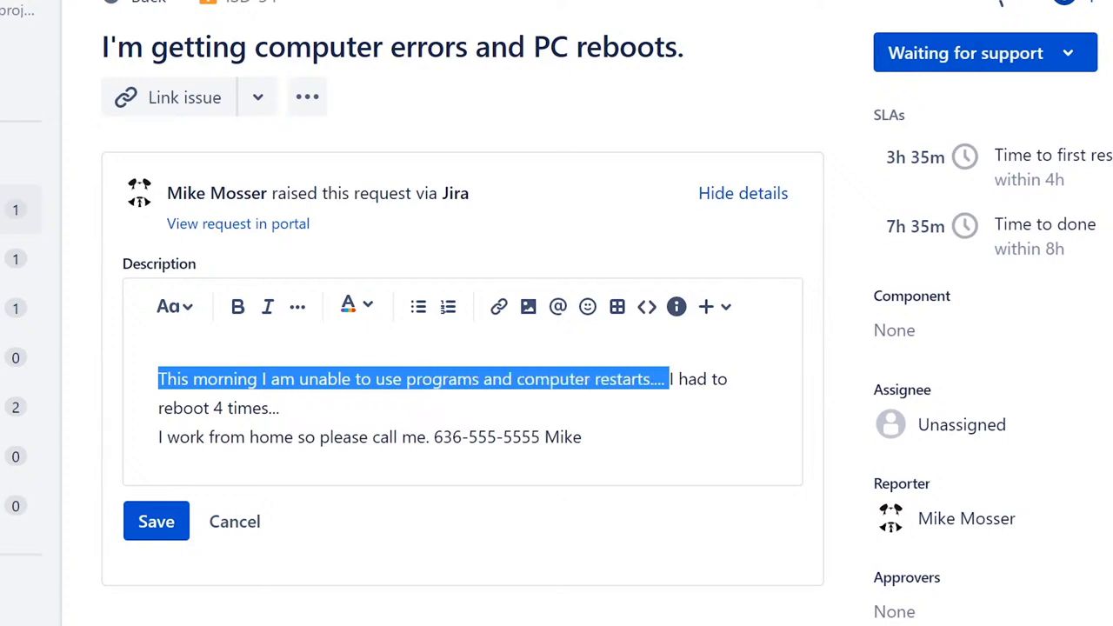
pyautogui.hotkey('shift', 'Right')
pyautogui.hotkey('shift', 'Left')
pyautogui.hotkey('shift', 'Left')
pyautogui.click(279, 408)
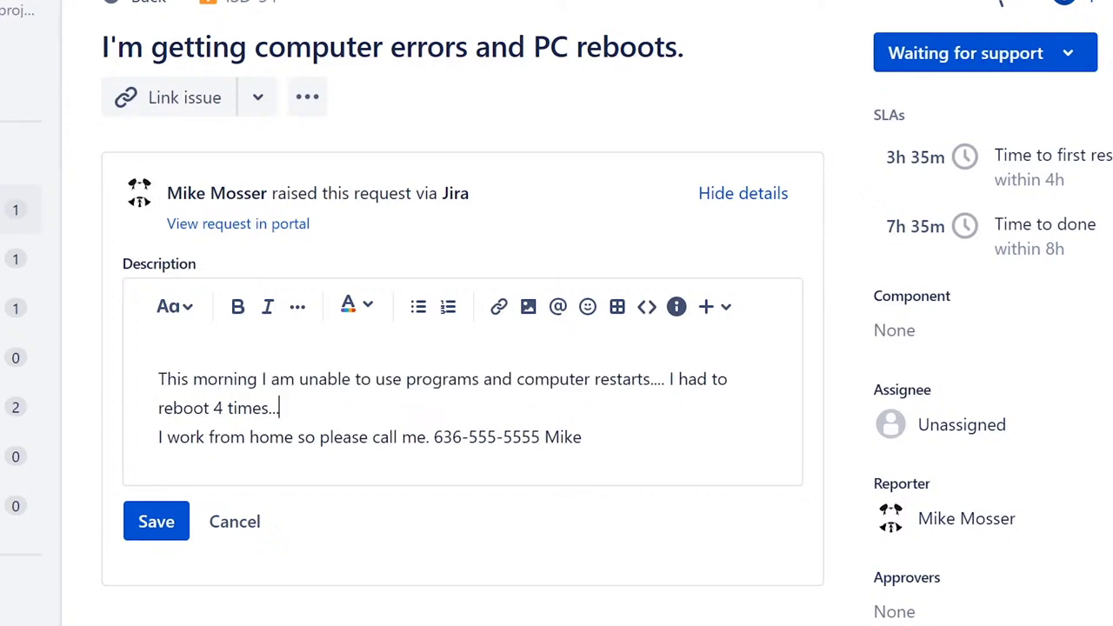
# Step: Highlight the phrases 'to use programs', 'computer restarts' and 'unable to use programs' in the first sentence
pyautogui.moveTo(355, 379); pyautogui.dragTo(479, 379)
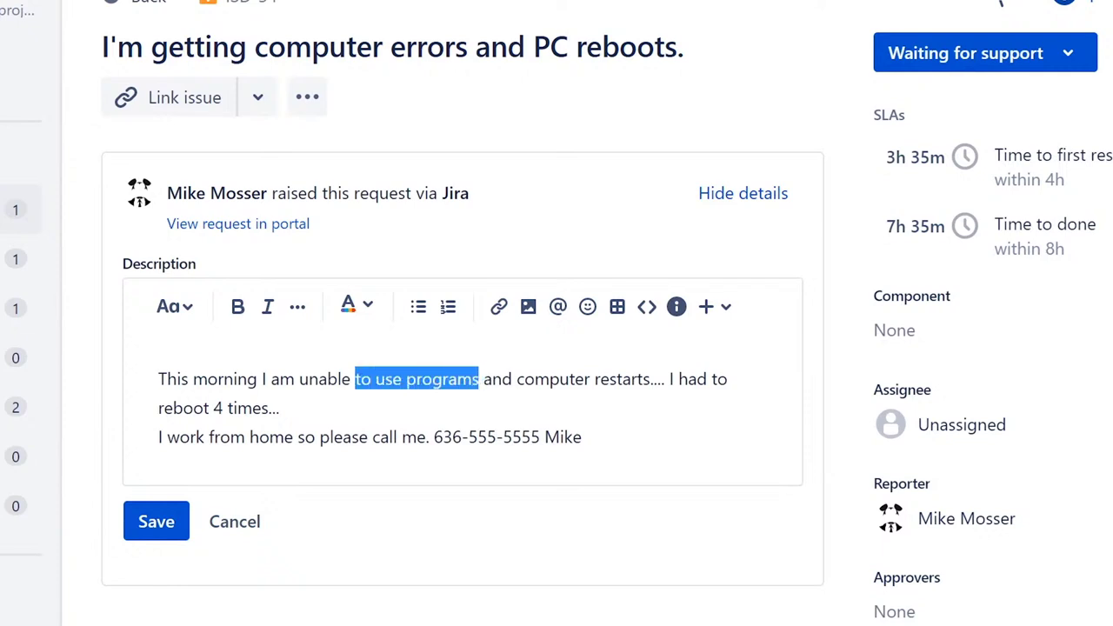
pyautogui.click(279, 408)
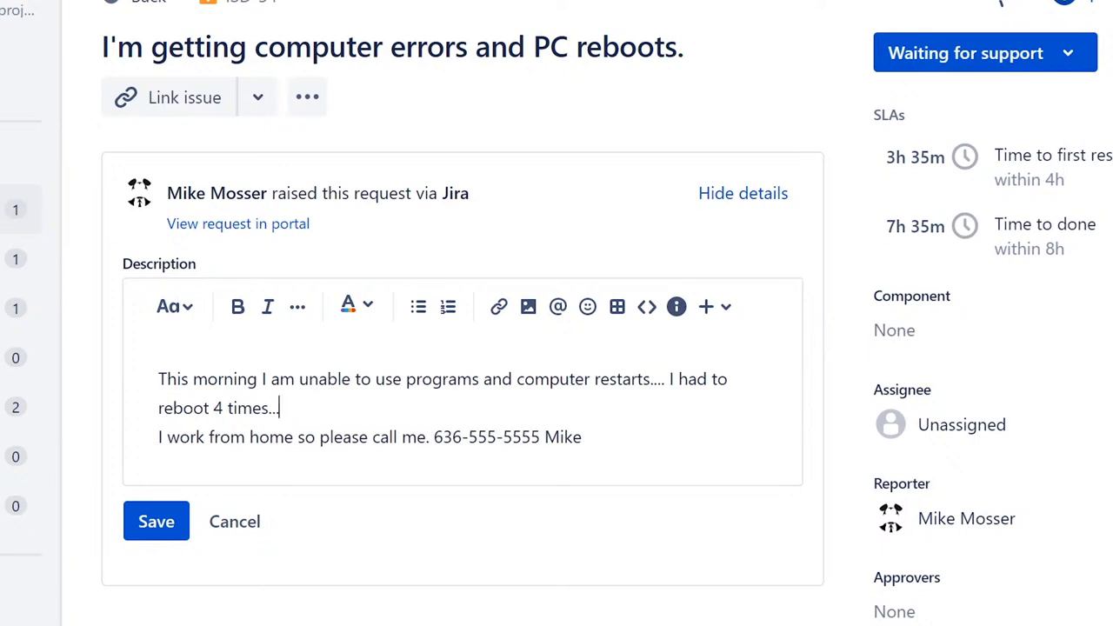
pyautogui.moveTo(356, 379)
pyautogui.mouseDown()
pyautogui.moveTo(433, 379)
pyautogui.moveTo(351, 379)
pyautogui.mouseUp()
pyautogui.click(457, 379)
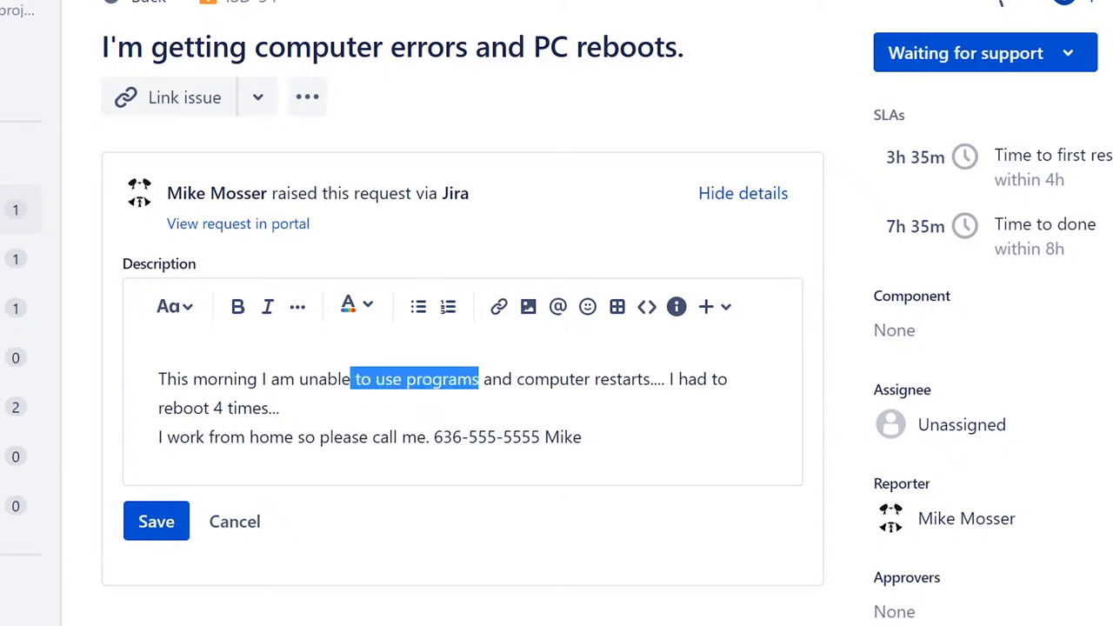
pyautogui.click(358, 379)
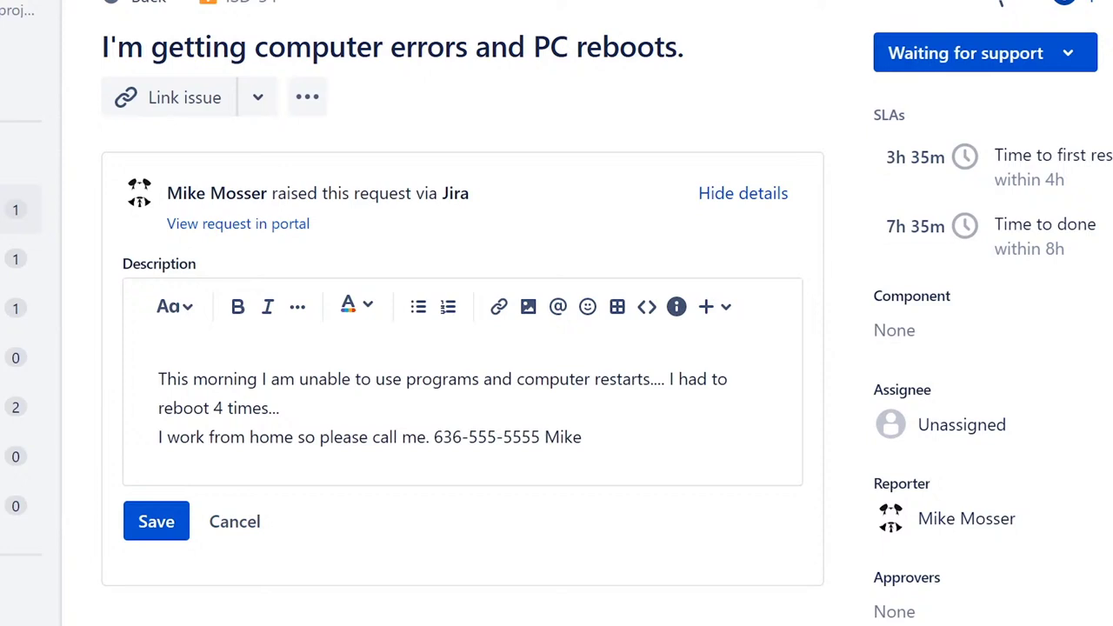
pyautogui.moveTo(517, 379); pyautogui.dragTo(650, 379)
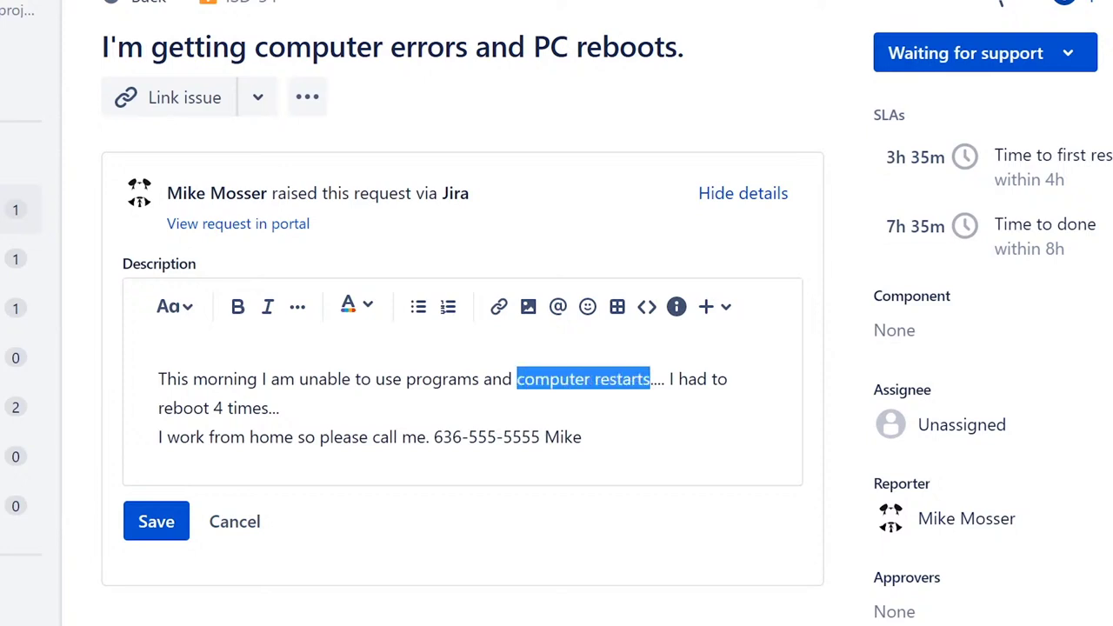
pyautogui.click(661, 379)
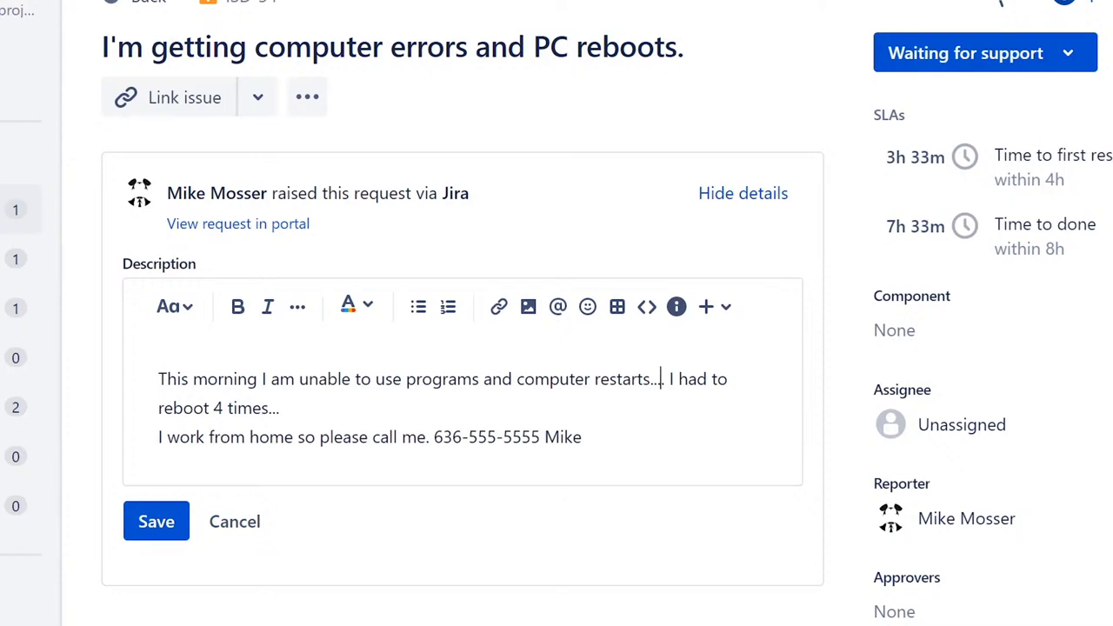
pyautogui.moveTo(513, 379); pyautogui.dragTo(654, 380)
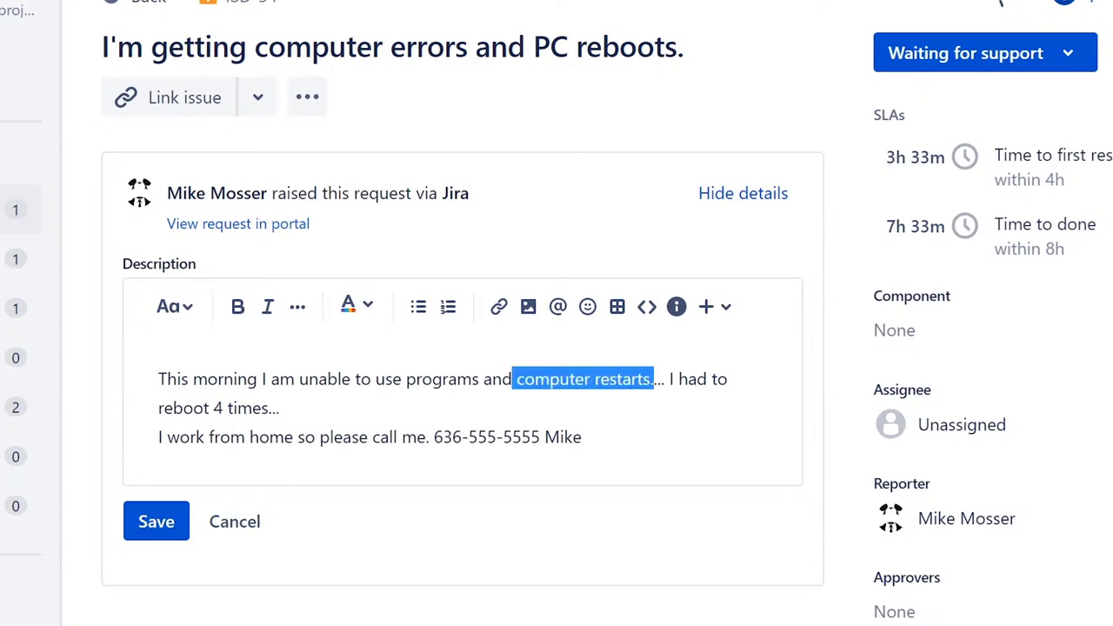
pyautogui.click(616, 379)
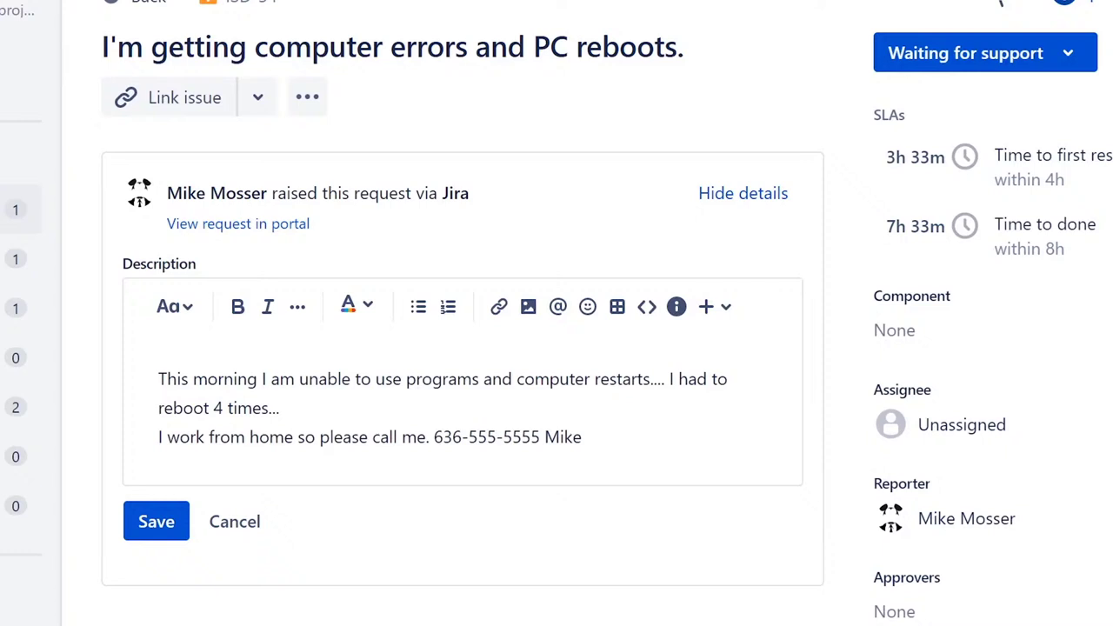
pyautogui.moveTo(516, 379); pyautogui.dragTo(643, 379)
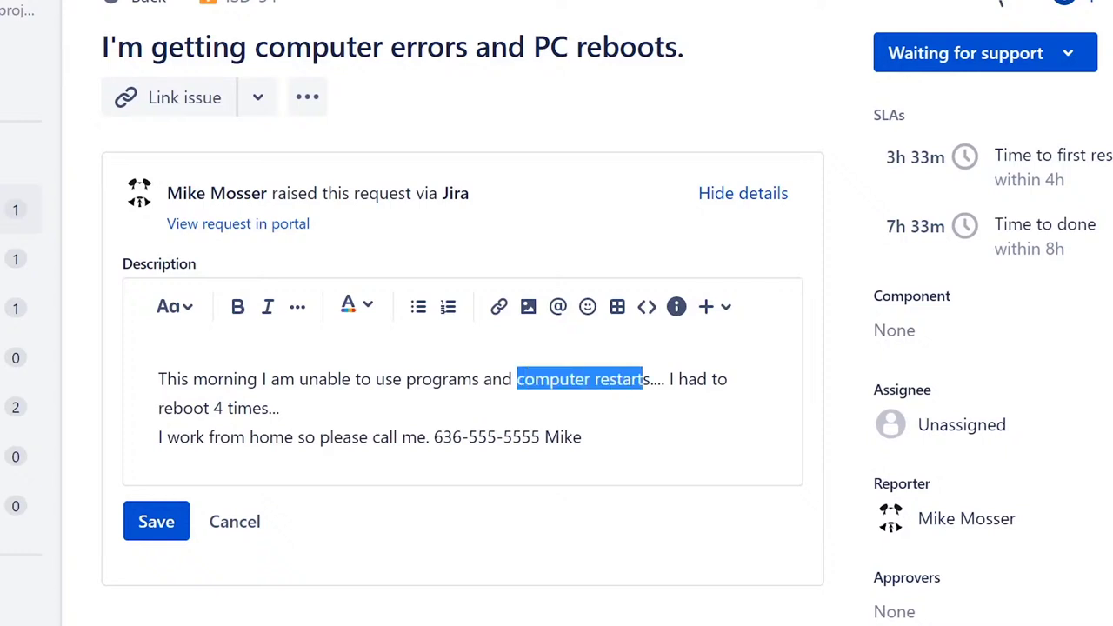
pyautogui.moveTo(480, 379); pyautogui.dragTo(168, 379)
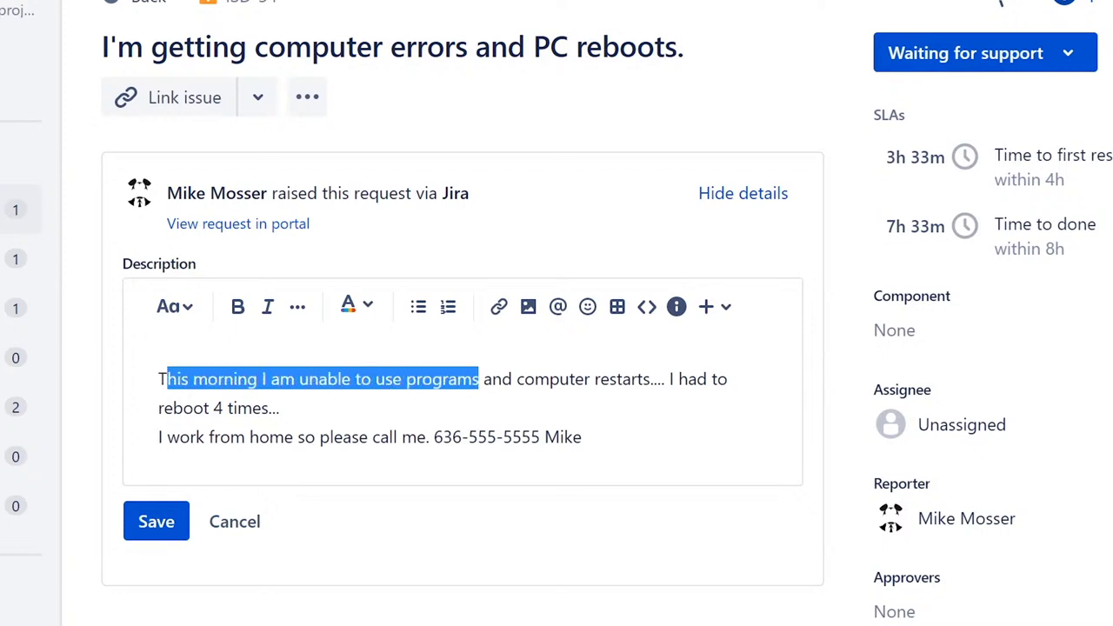
pyautogui.click(259, 379)
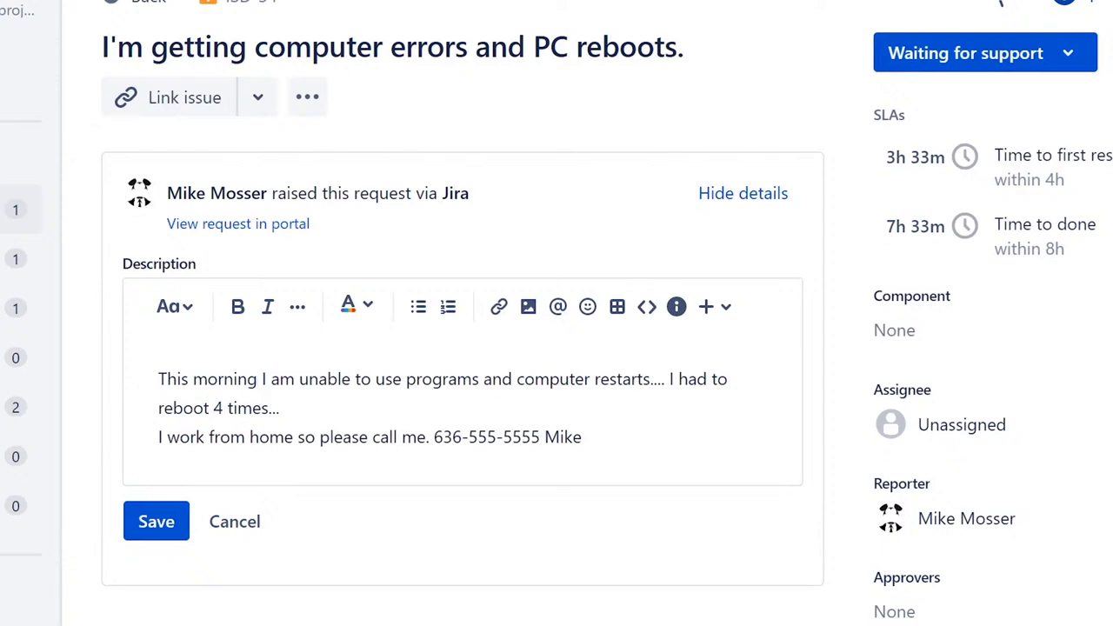
pyautogui.moveTo(318, 379); pyautogui.dragTo(483, 379)
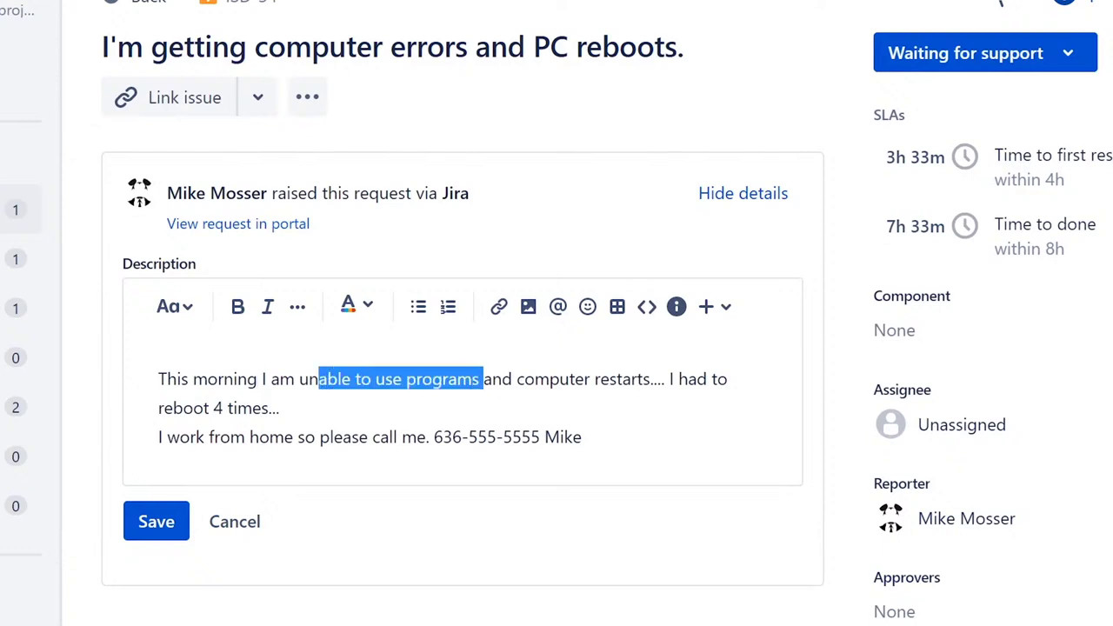
pyautogui.click(360, 379)
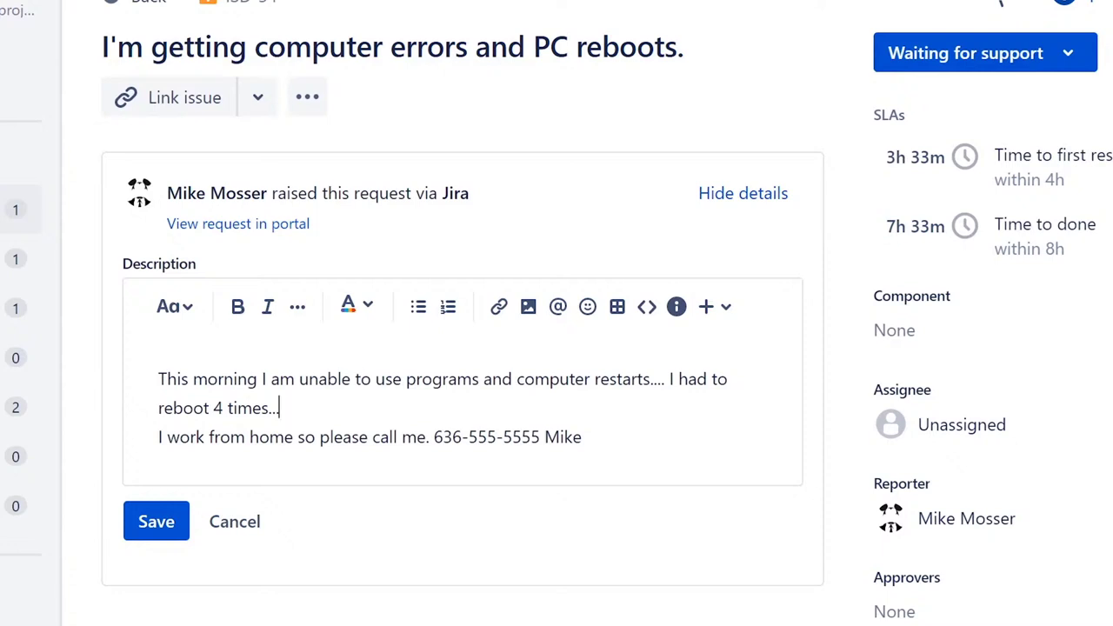
# Step: Highlight 'had to reboot 4 times', then clear the selection in the description
pyautogui.click(279, 407)
pyautogui.moveTo(279, 408); pyautogui.dragTo(670, 379)
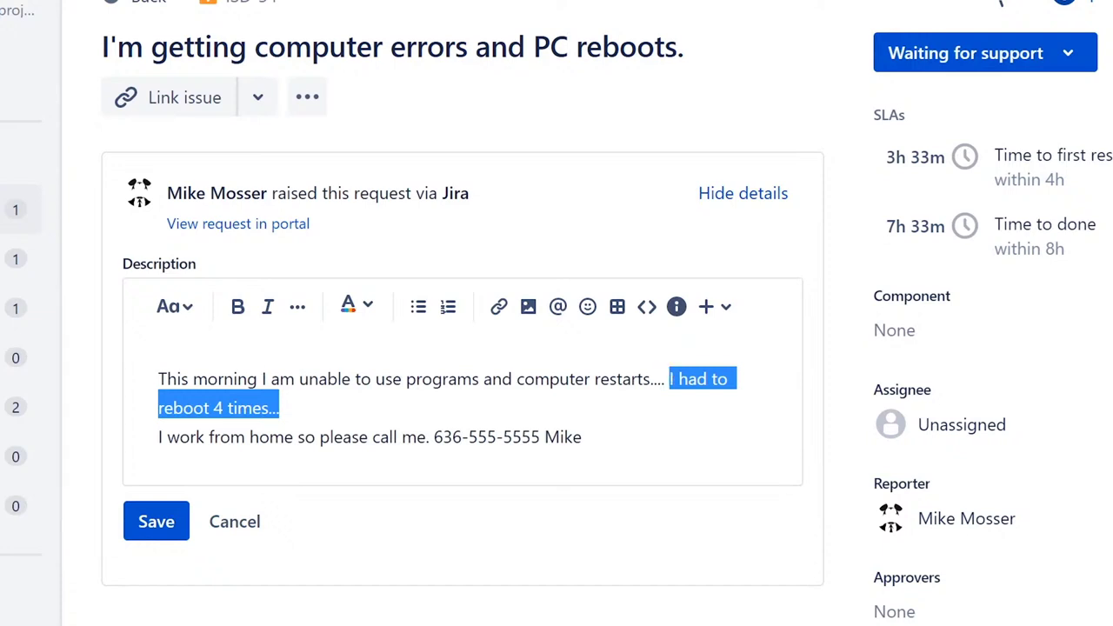
pyautogui.click(279, 408)
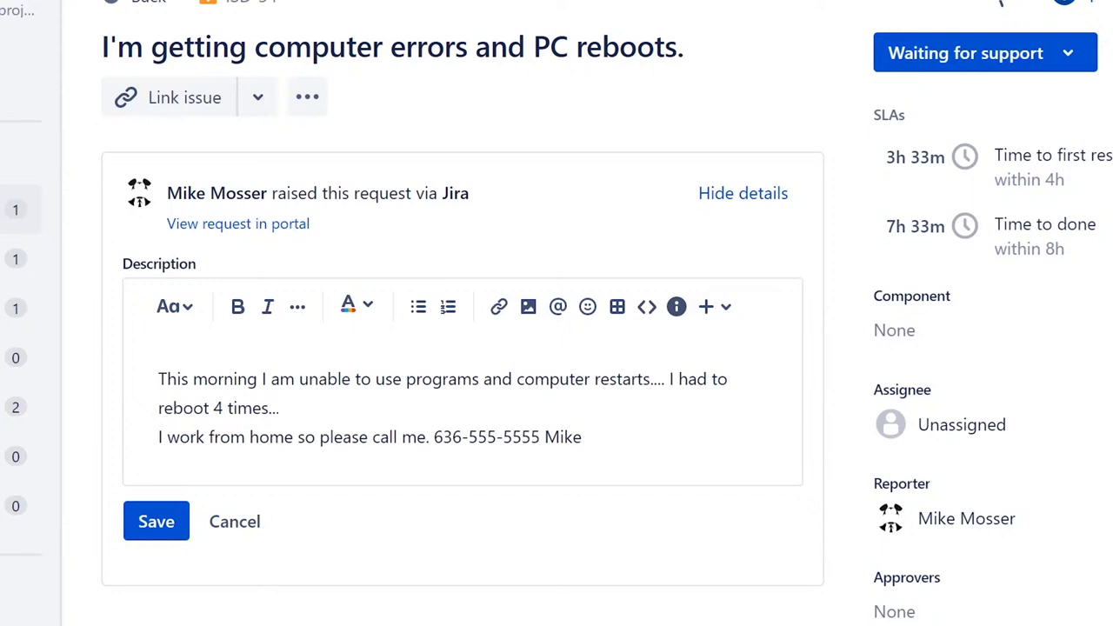
pyautogui.moveTo(276, 407); pyautogui.dragTo(671, 359)
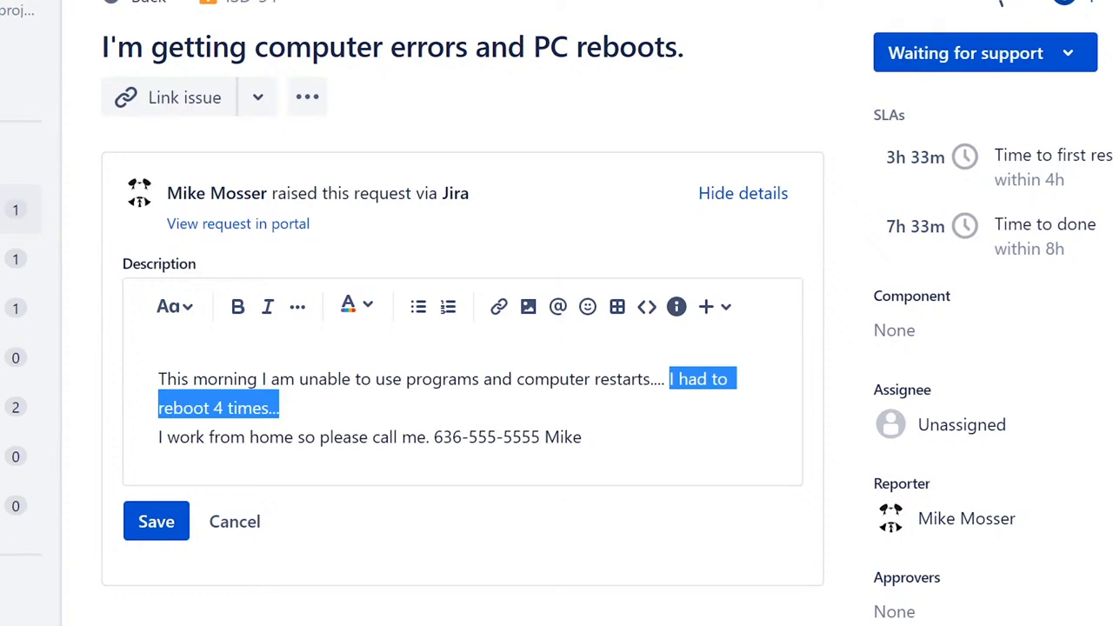
pyautogui.click(511, 436)
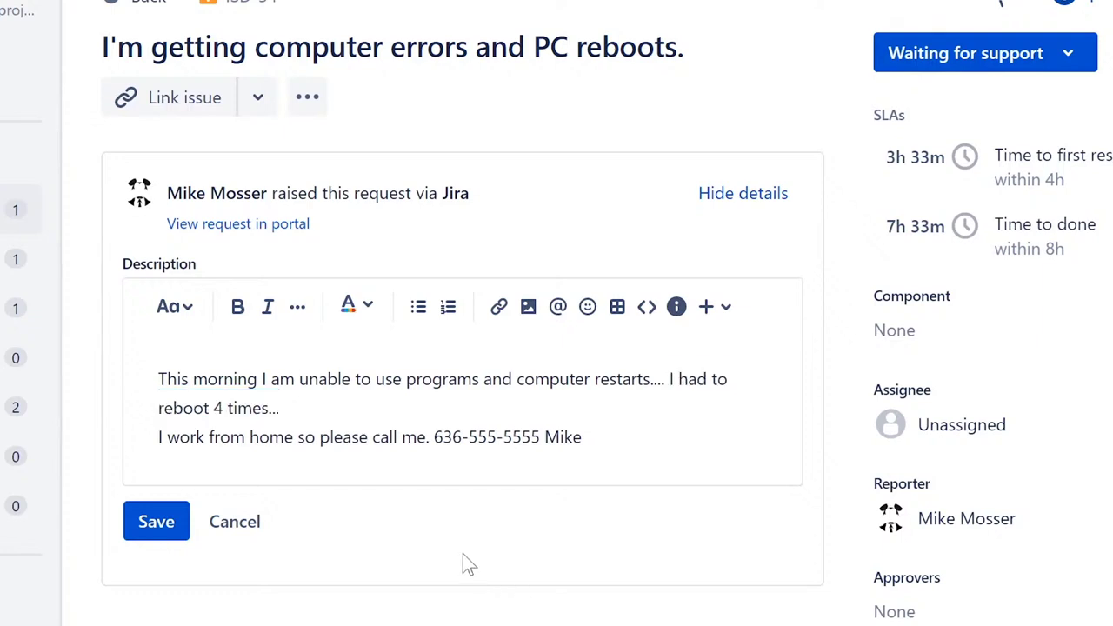
pyautogui.scroll(-3, 484, 480)
# Step: Start a customer reply with 'Good morning,' and ask whether they turn off the computer at end of shift
pyautogui.click(484, 477)
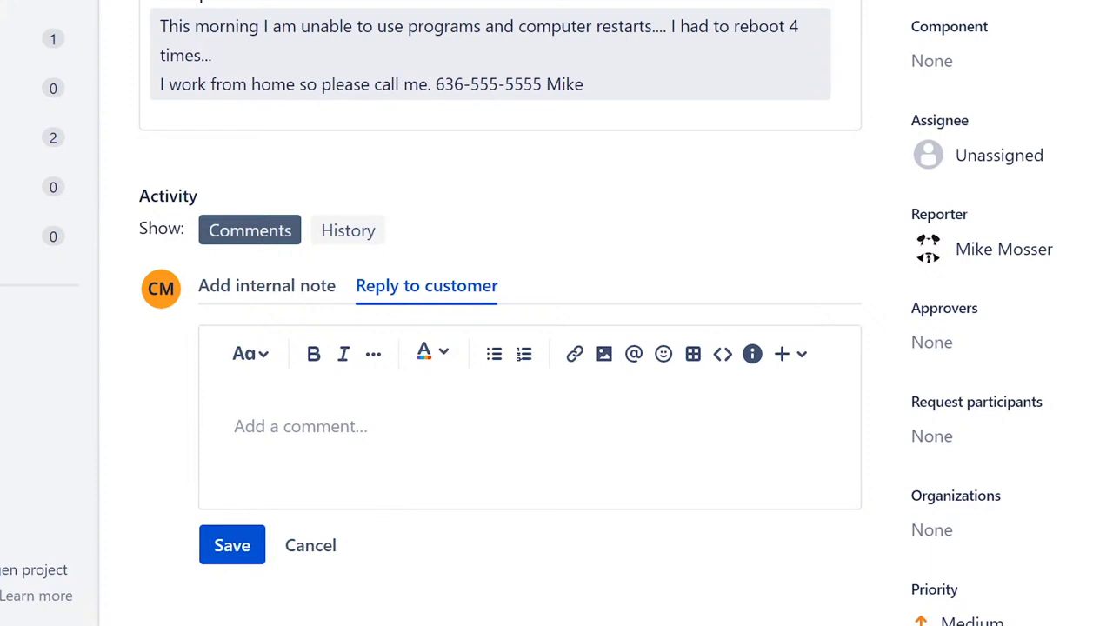
pyautogui.write('Good mro')
pyautogui.write('n')
pyautogui.press('BackSpace')
pyautogui.press('BackSpace')
pyautogui.press('BackSpace')
pyautogui.write('orn')
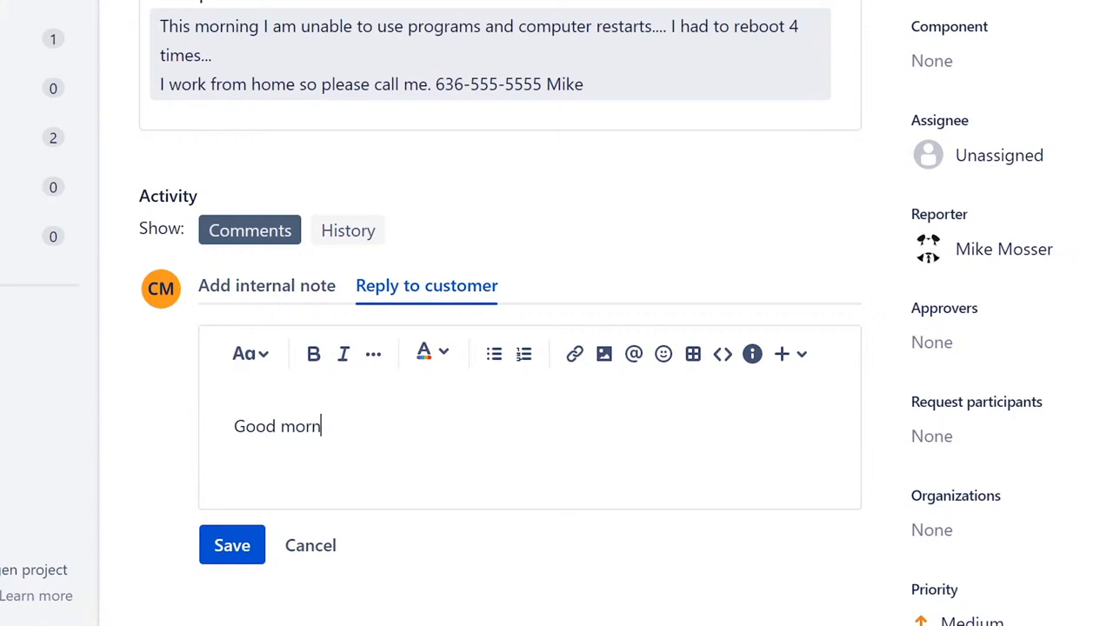
pyautogui.write('ing,')
pyautogui.press('Return')
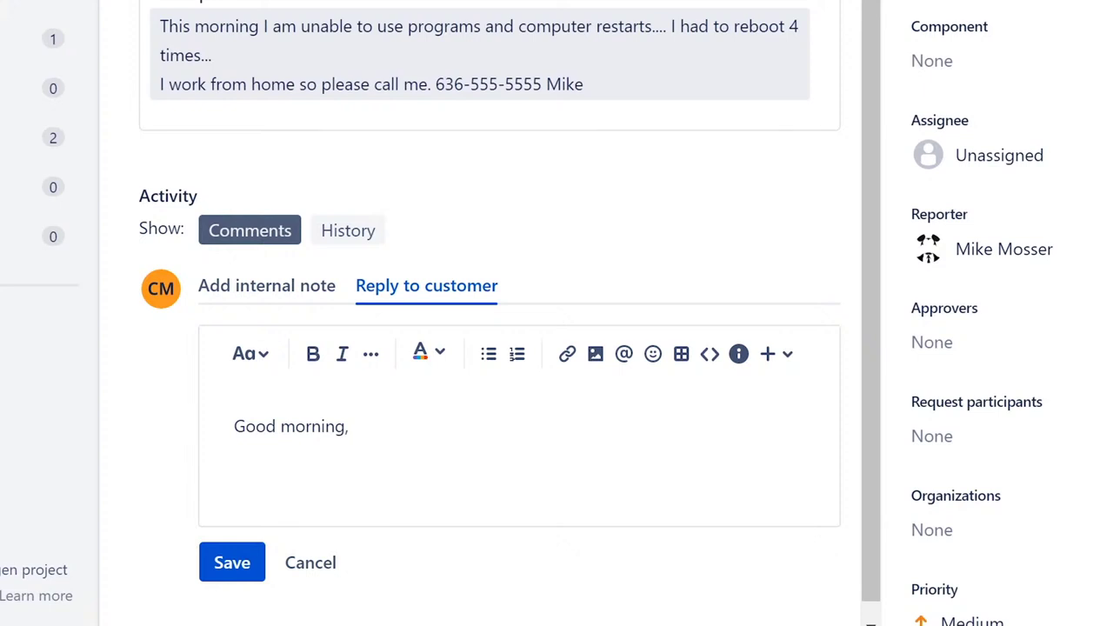
pyautogui.write('Do you turn o')
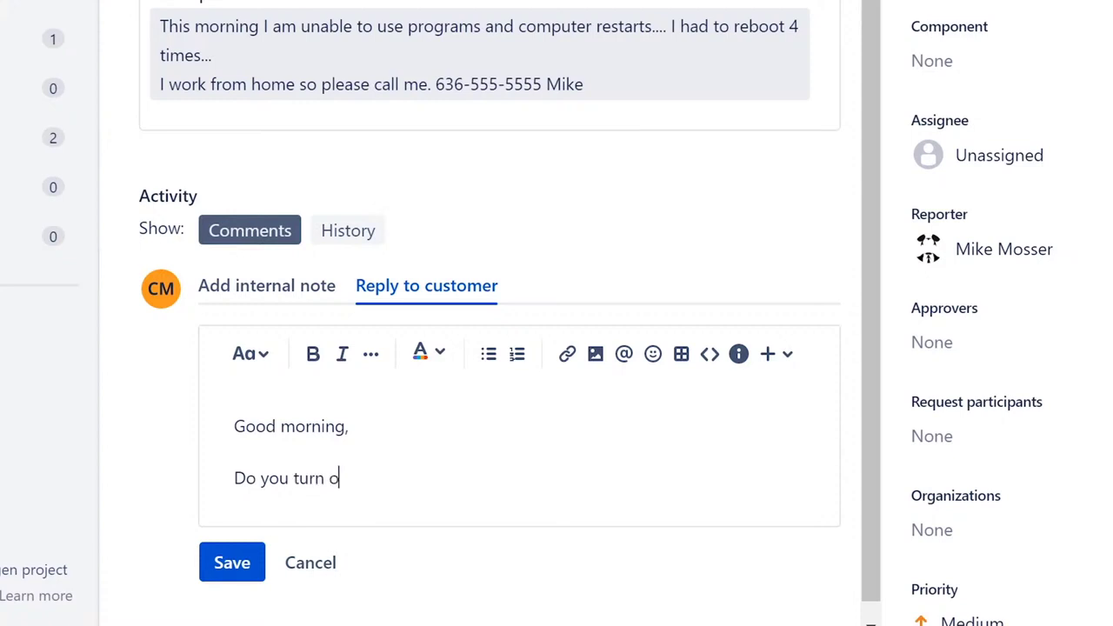
pyautogui.write('ff your computer ad')
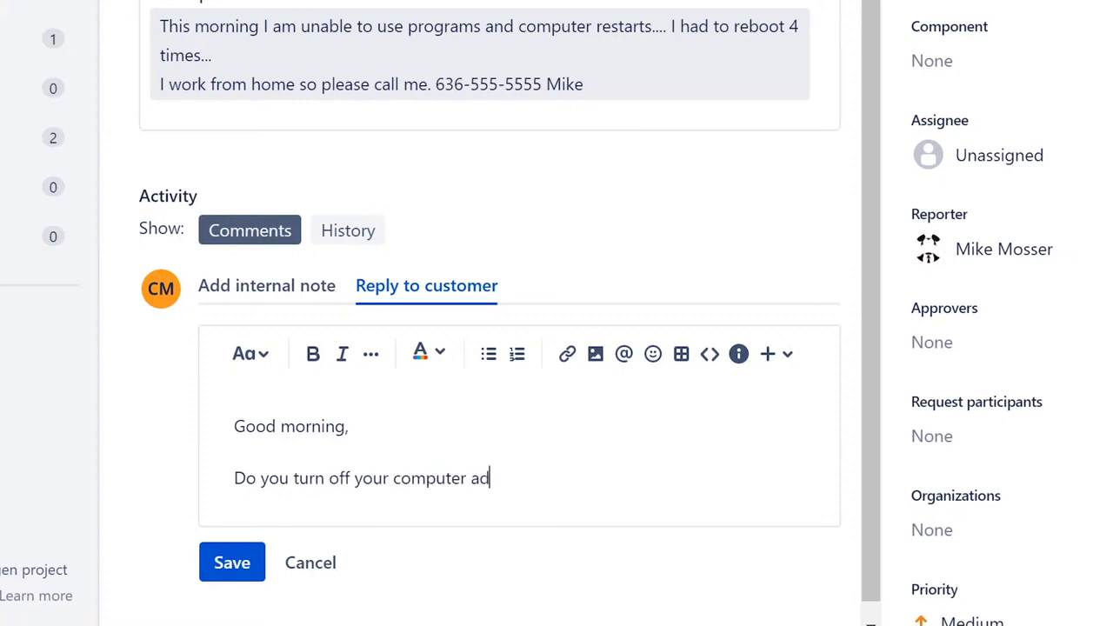
pyautogui.press('BackSpace')
pyautogui.write('t the end of shift o')
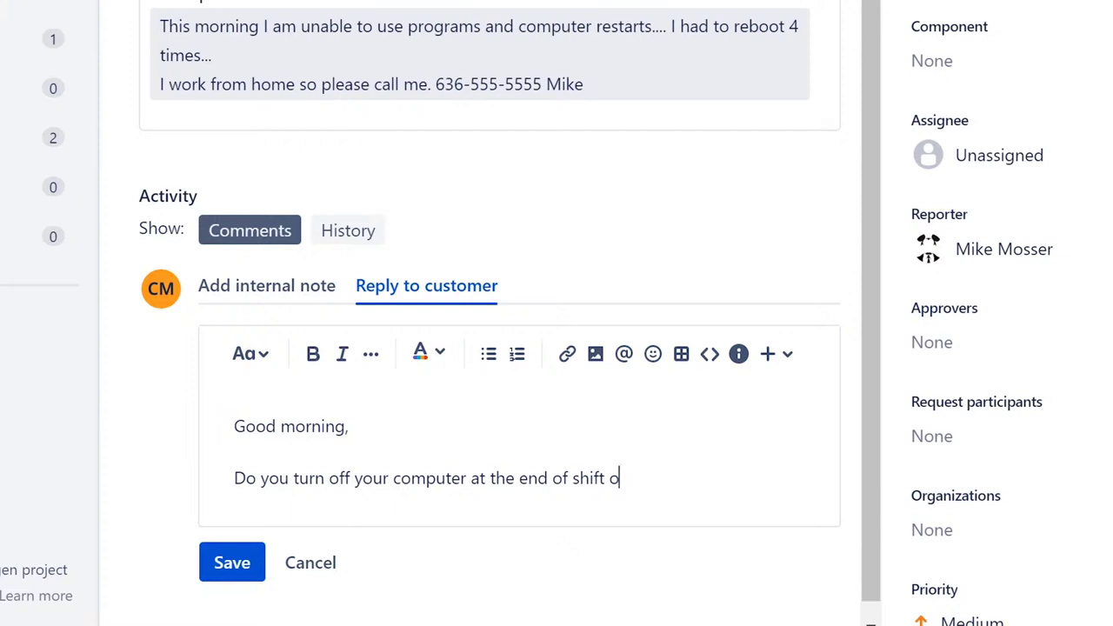
pyautogui.write('r do you keep in on?')
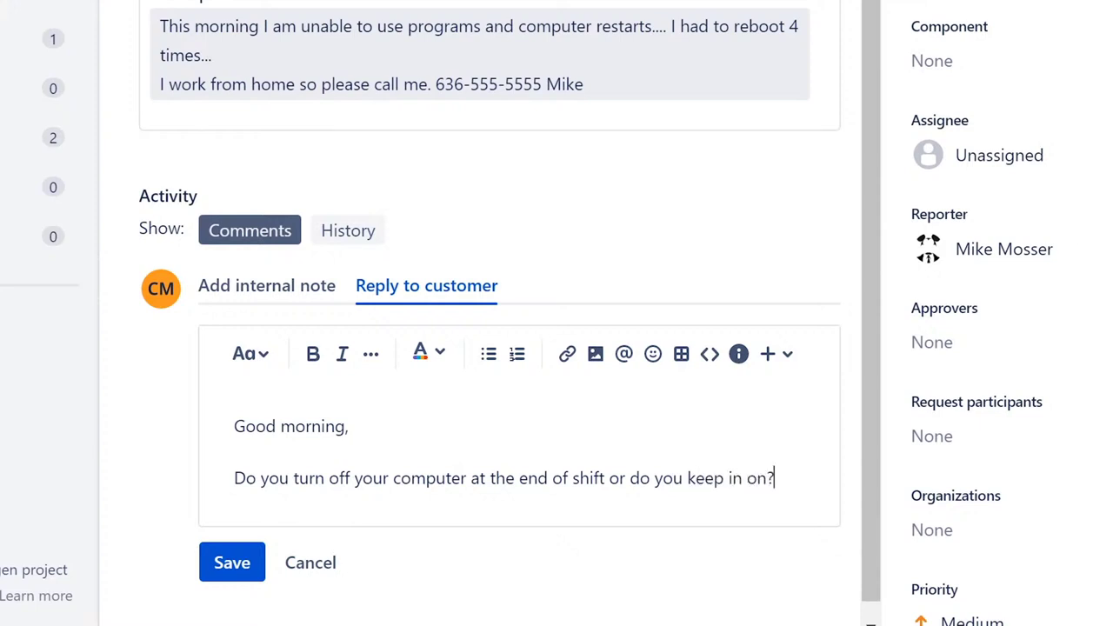
# Step: Record the customer's answer 'I turn it off or shutdown...' and begin a 'Me: Please' line
pyautogui.press('Return')
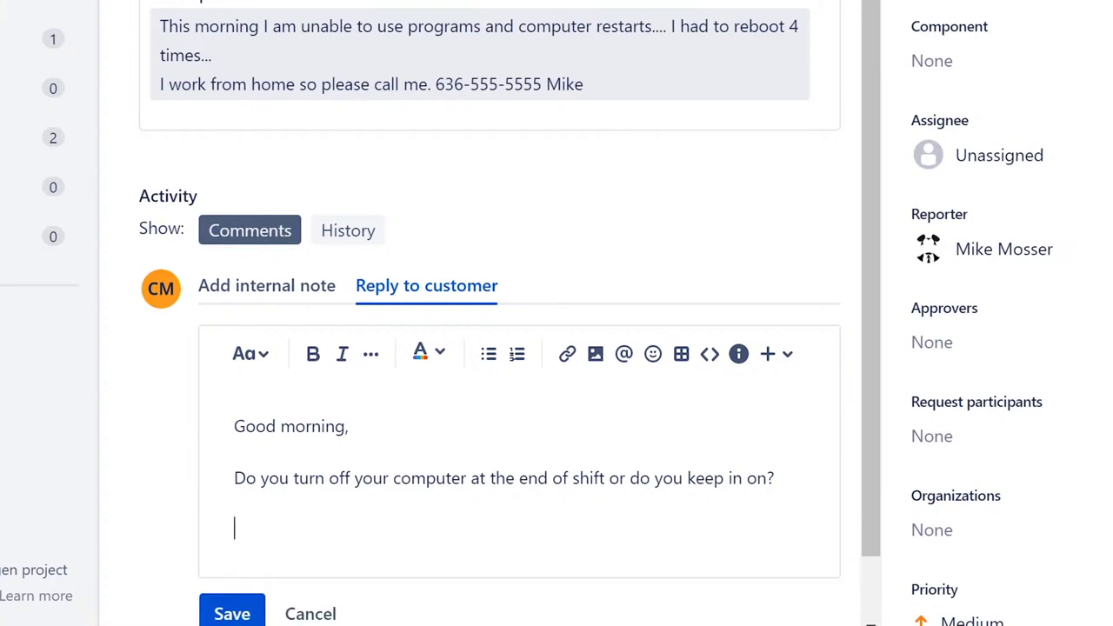
pyautogui.write('Mike: I turne')
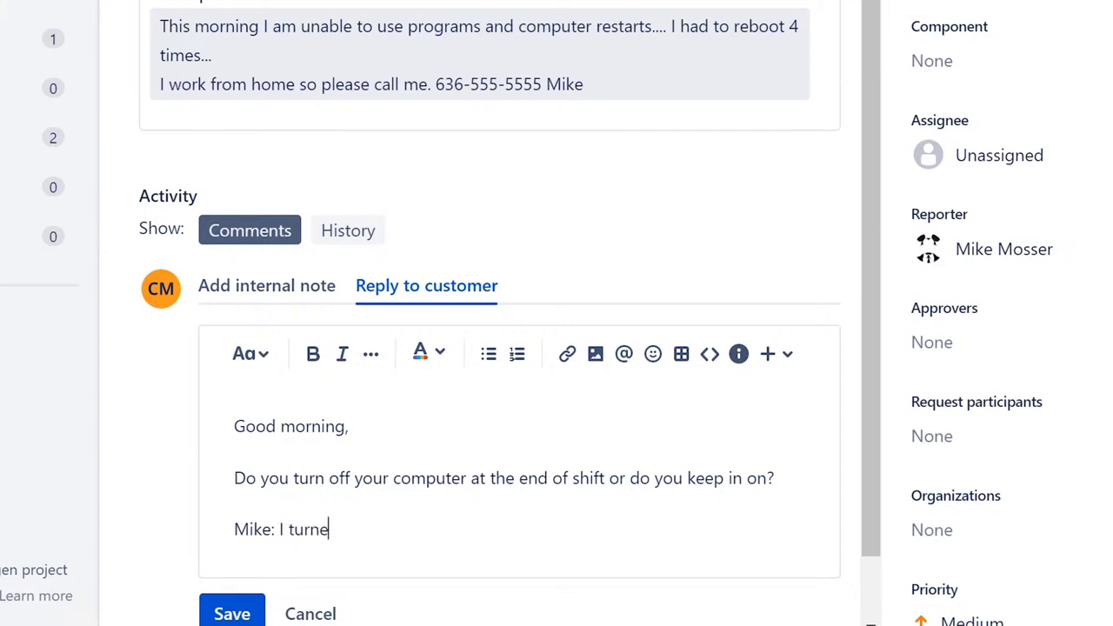
pyautogui.press('BackSpace')
pyautogui.write('it off or shutdown')
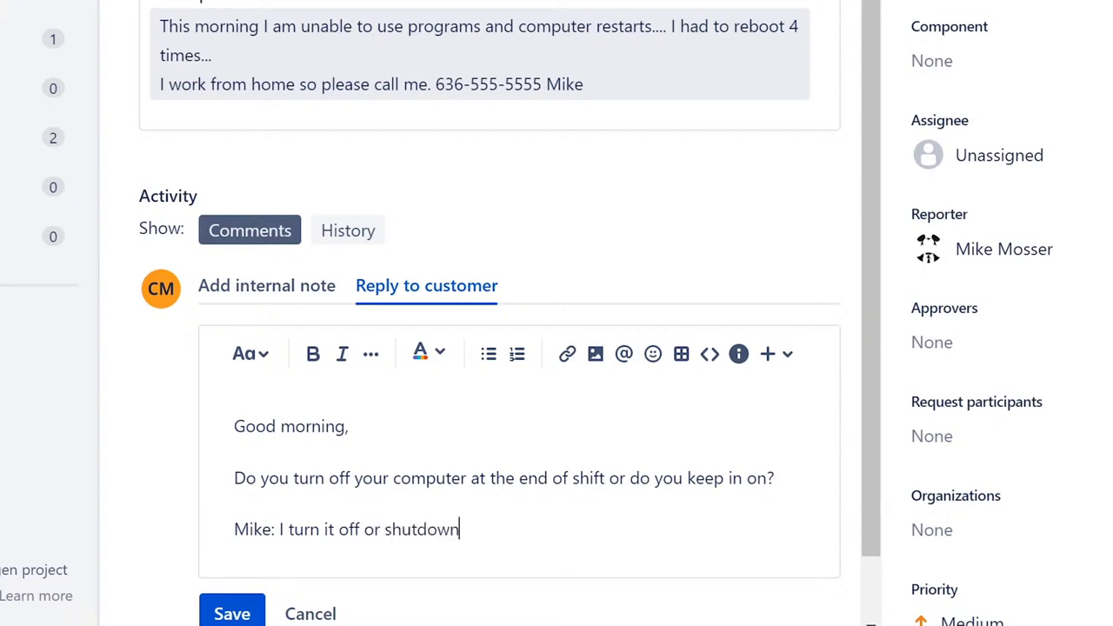
pyautogui.write('...')
pyautogui.press('Return')
pyautogui.write('Me: Please')
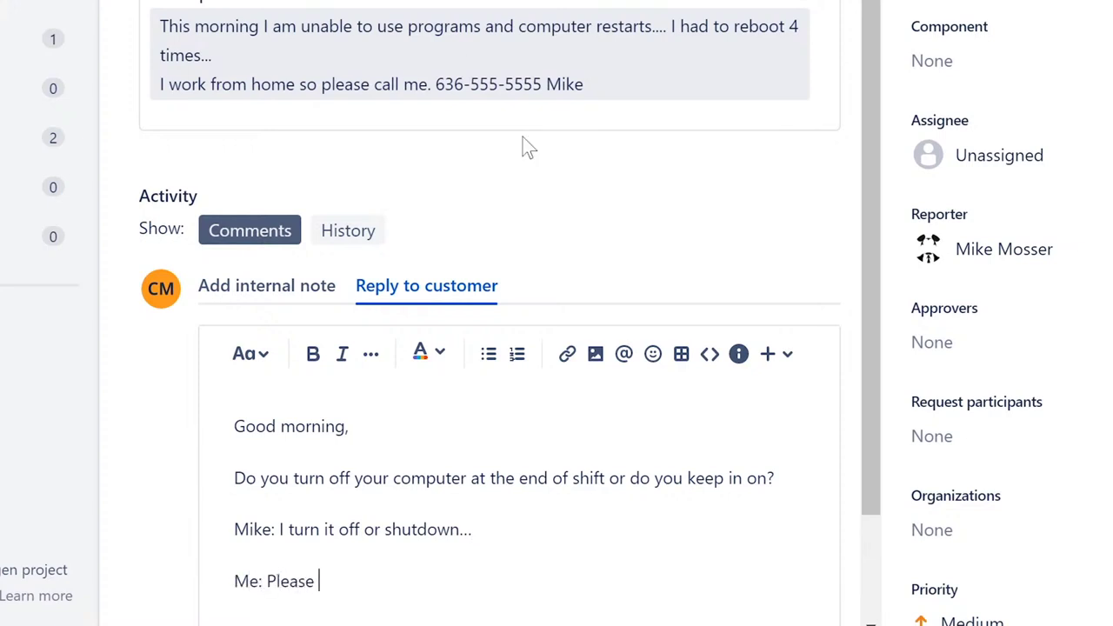
# Step: Continue the advice with 'leave computer on after work so that it can get updates.'
pyautogui.scroll(-2, 523, 145)
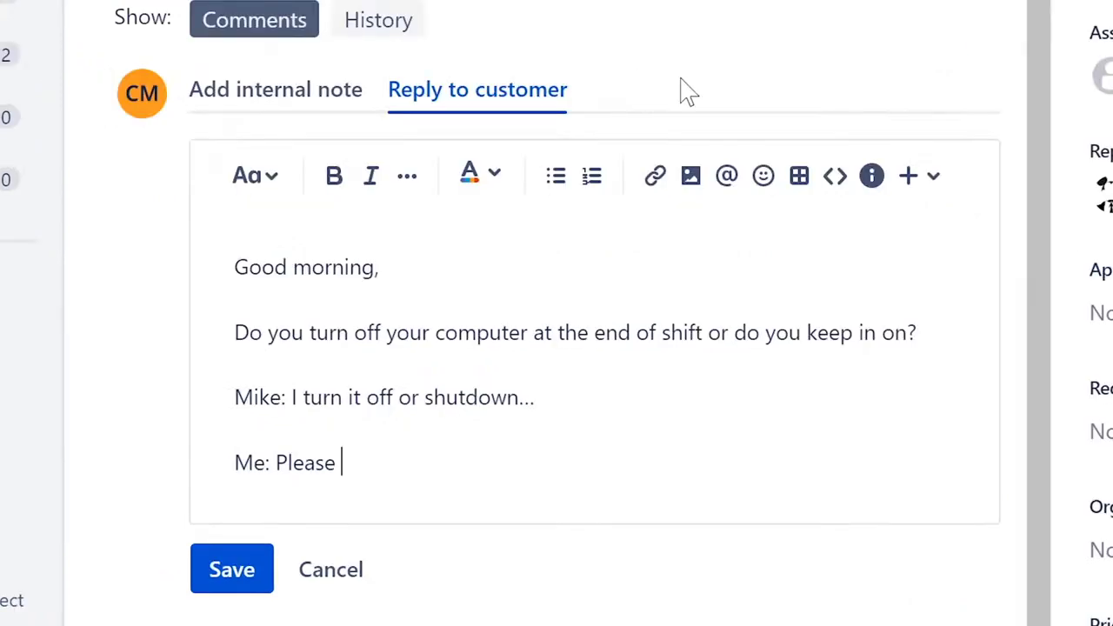
pyautogui.write('insure')
pyautogui.press('BackSpace')
pyautogui.press('BackSpace')
pyautogui.press('BackSpace')
pyautogui.press('BackSpace')
pyautogui.press('BackSpace')
pyautogui.press('BackSpace')
pyautogui.write('leave')
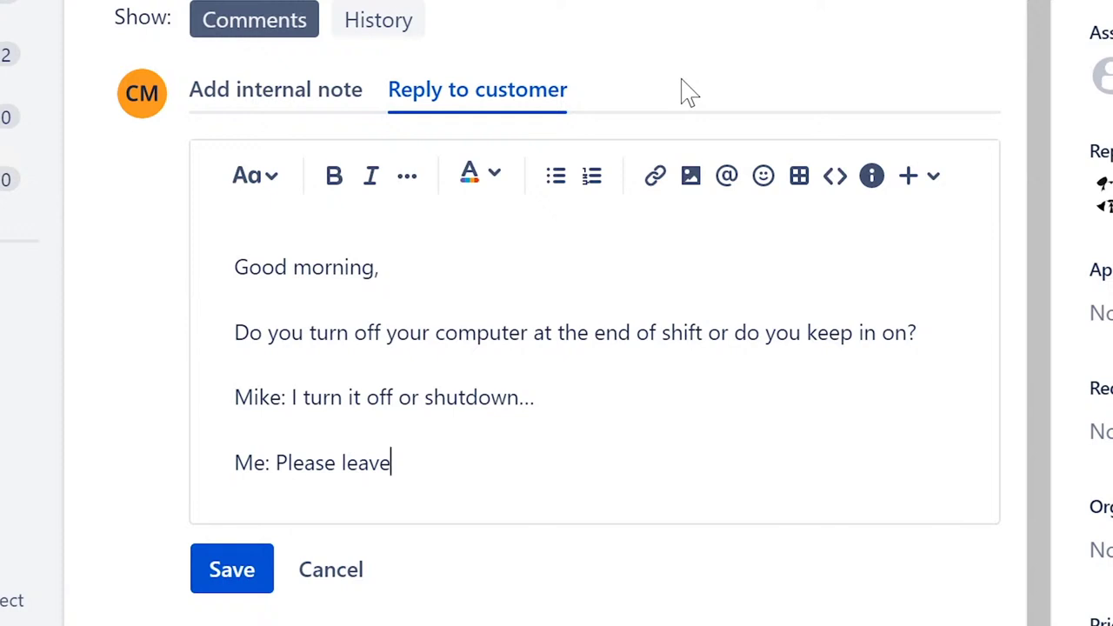
pyautogui.press('BackSpace')
pyautogui.press('BackSpace')
pyautogui.press('BackSpace')
pyautogui.press('BackSpace')
pyautogui.press('BackSpace')
pyautogui.write('inus')
pyautogui.press('BackSpace')
pyautogui.press('BackSpace')
pyautogui.write('sure that')
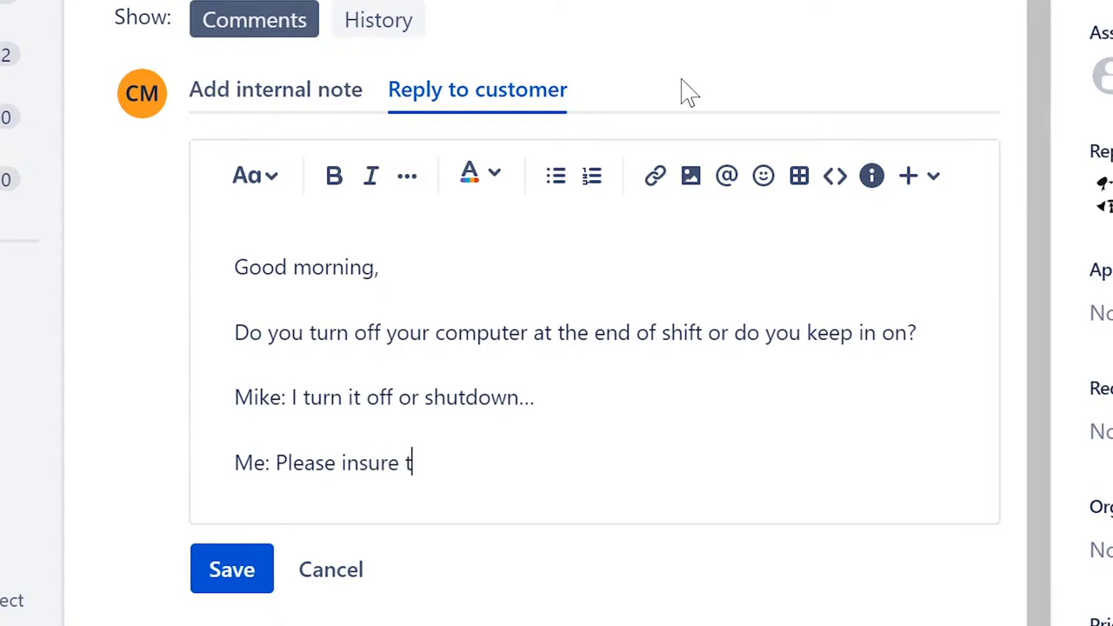
pyautogui.press('BackSpace')
pyautogui.press('BackSpace')
pyautogui.press('BackSpace')
pyautogui.press('BackSpace')
pyautogui.press('BackSpace')
pyautogui.press('BackSpace')
pyautogui.press('BackSpace')
pyautogui.press('BackSpace')
pyautogui.press('BackSpace')
pyautogui.press('BackSpace')
pyautogui.press('BackSpace')
pyautogui.write('lea')
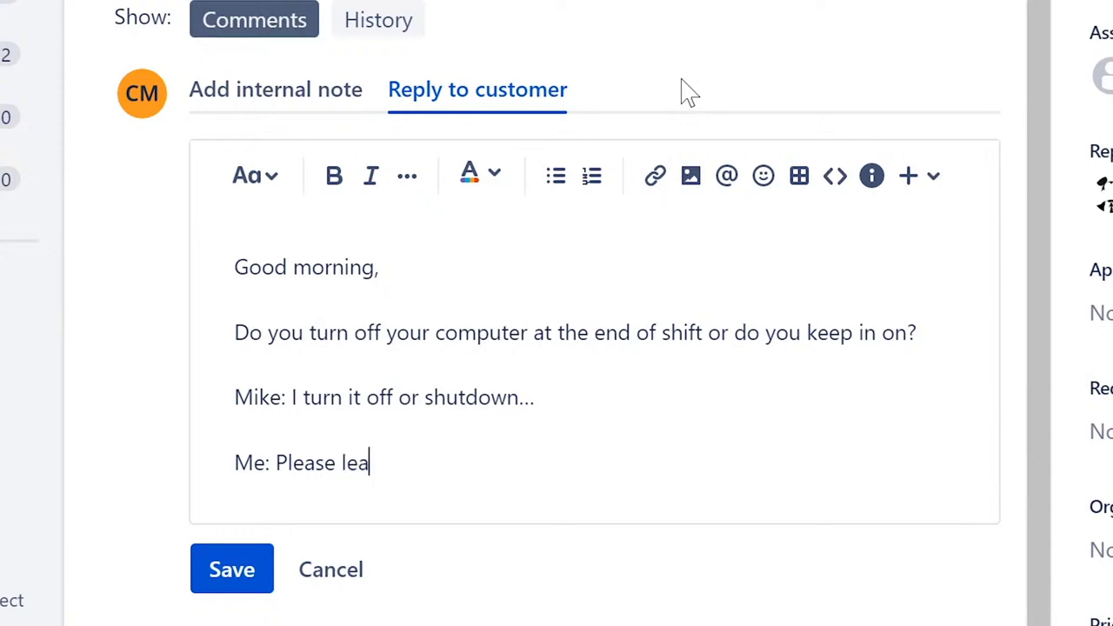
pyautogui.write('ve computer o')
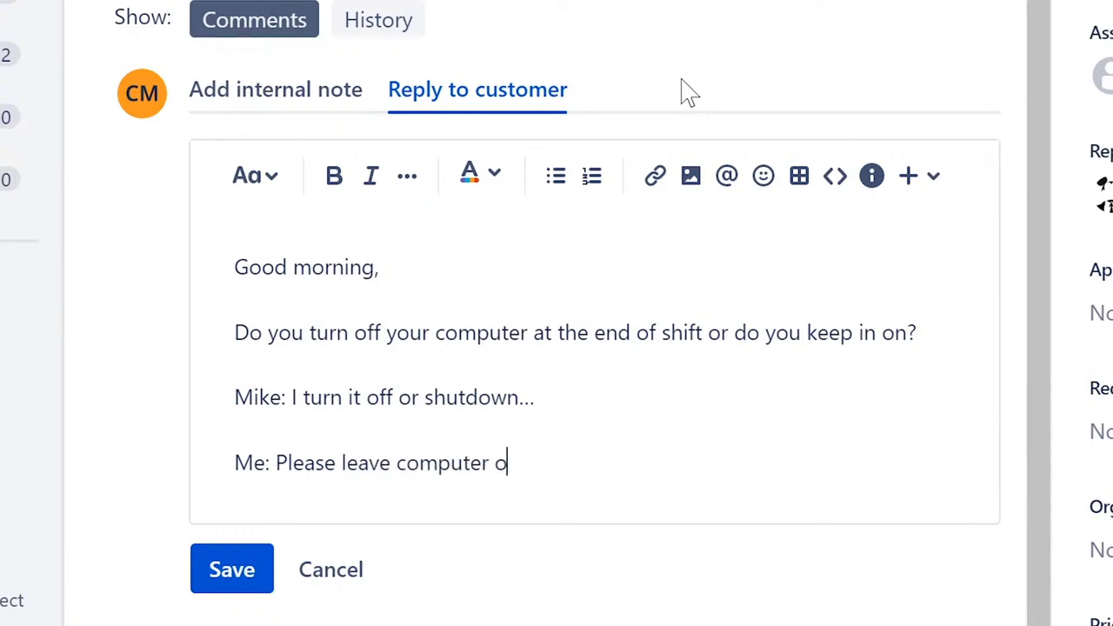
pyautogui.write('n after wor')
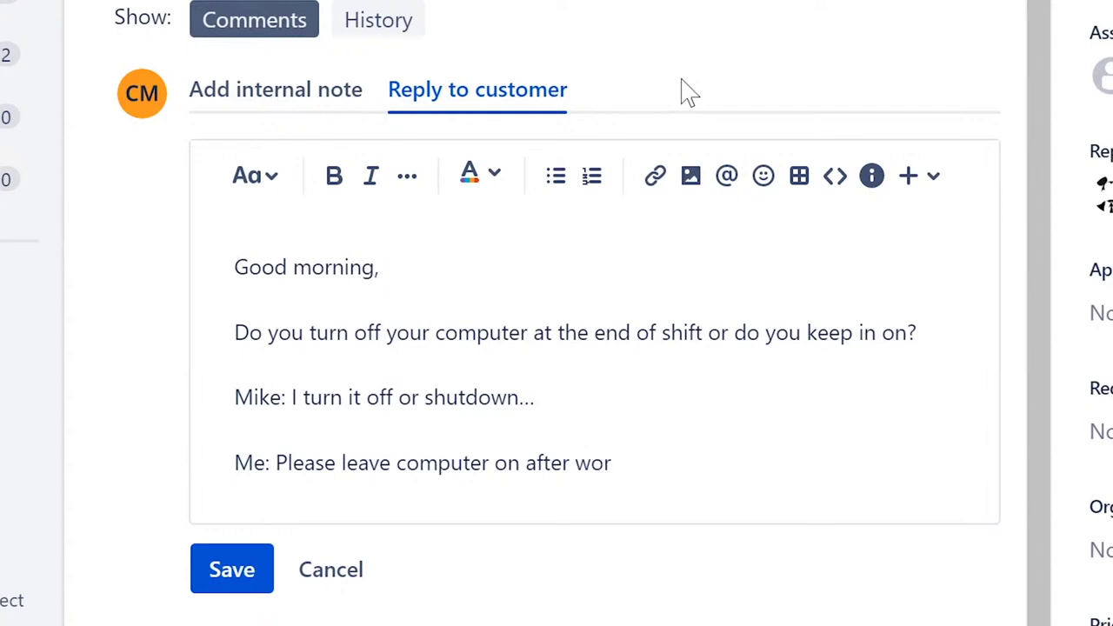
pyautogui.write('k so that i')
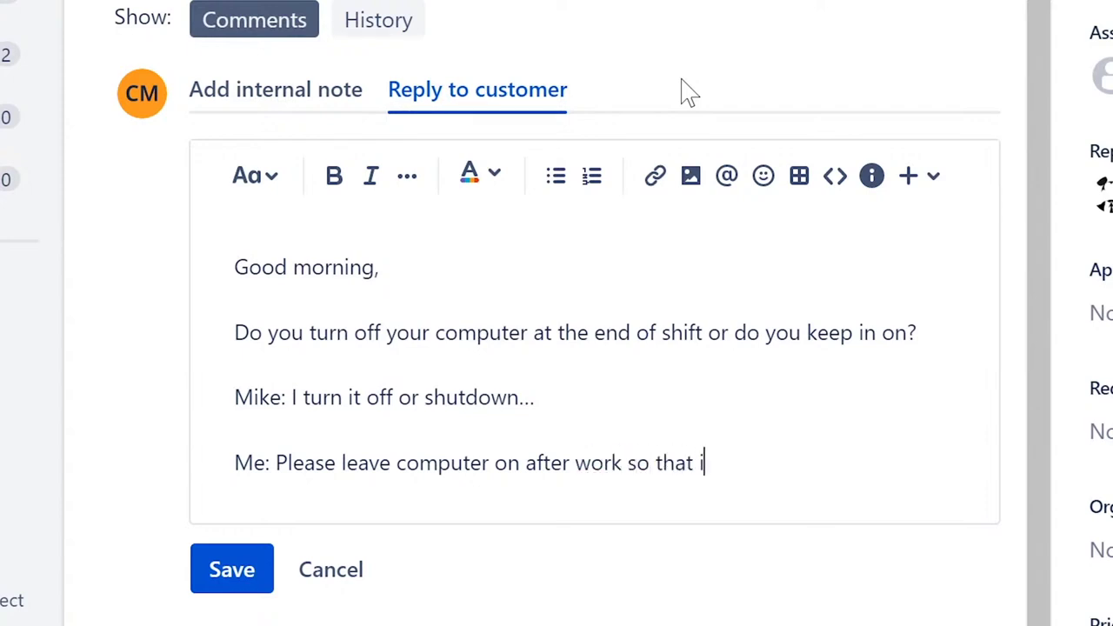
pyautogui.write('t can get updates')
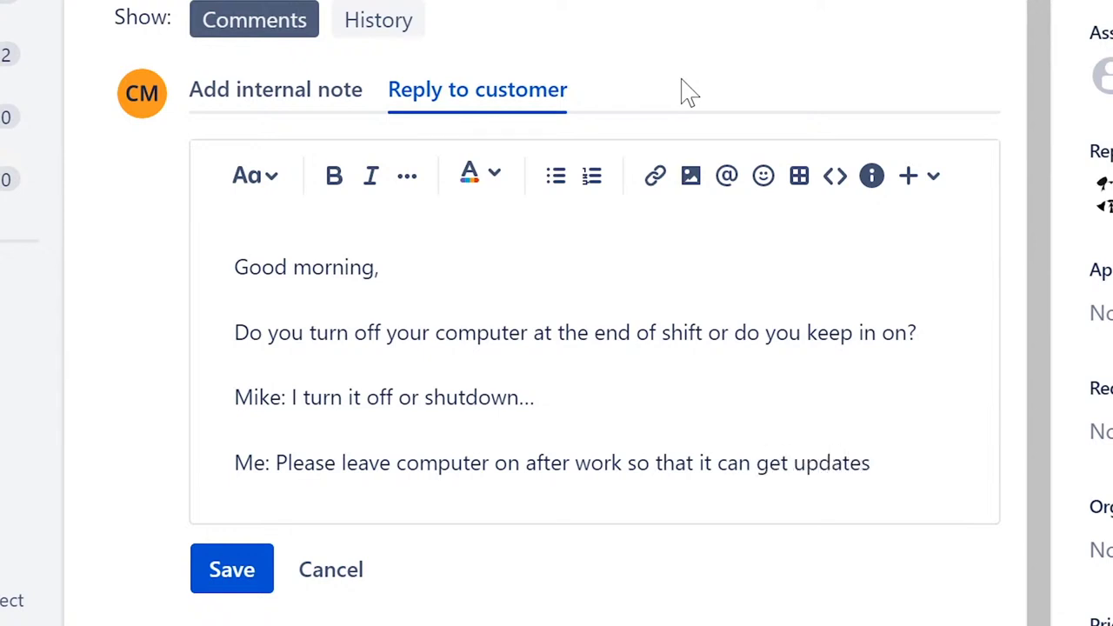
pyautogui.write('. th')
# Step: Add 'This will minimize restarts and will allow for faster login.' to the advice
pyautogui.press('BackSpace')
pyautogui.press('BackSpace')
pyautogui.write('This will ')
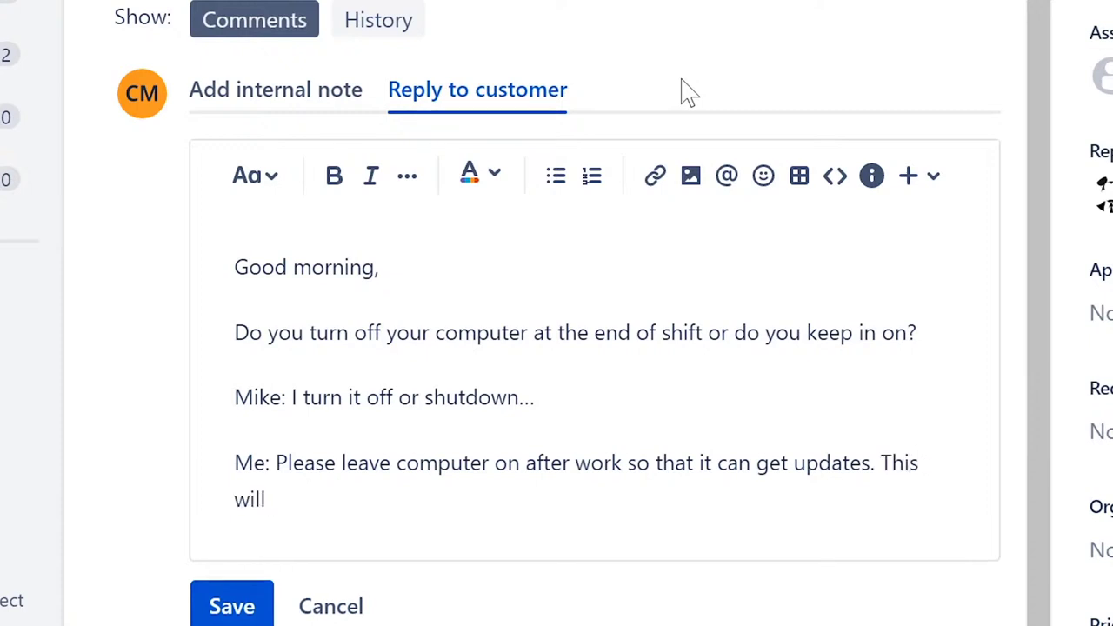
pyautogui.write('i')
pyautogui.write('minimize ')
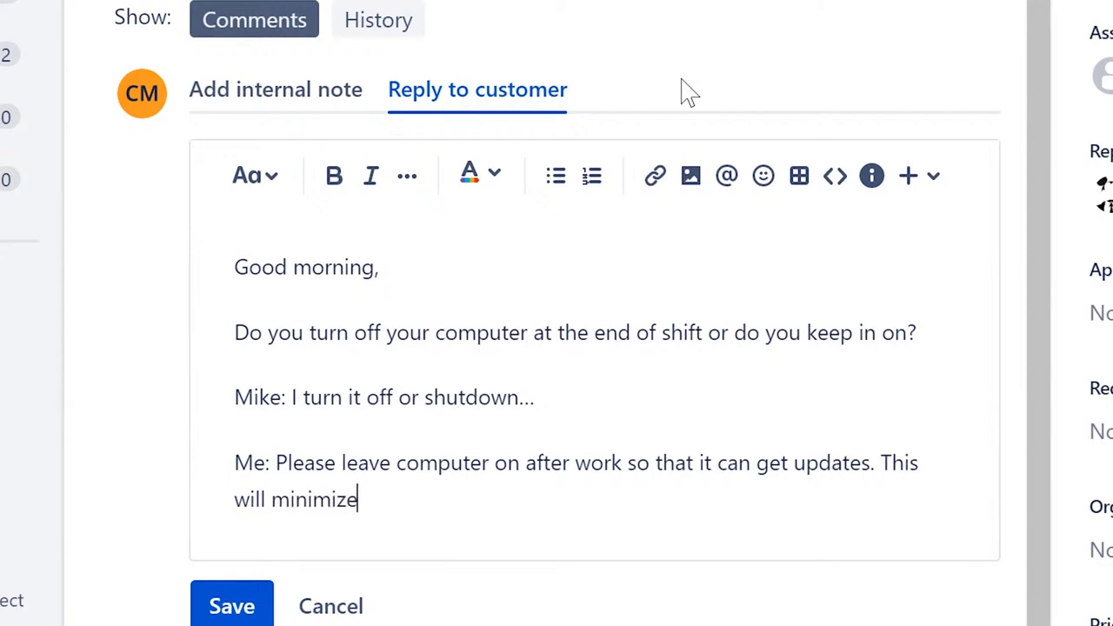
pyautogui.write('res')
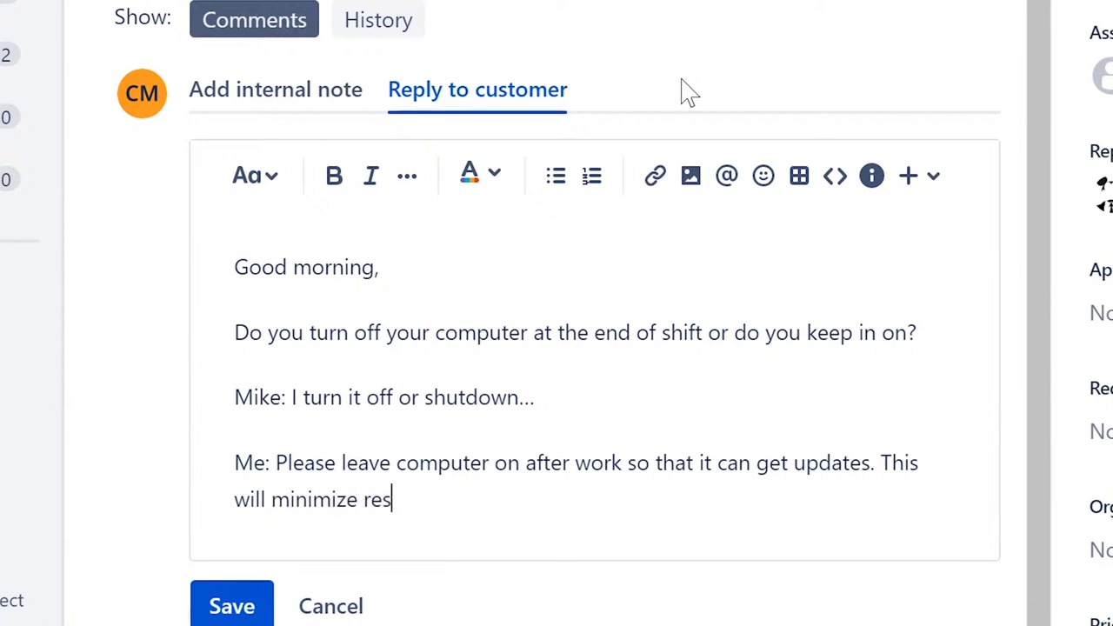
pyautogui.write('tart')
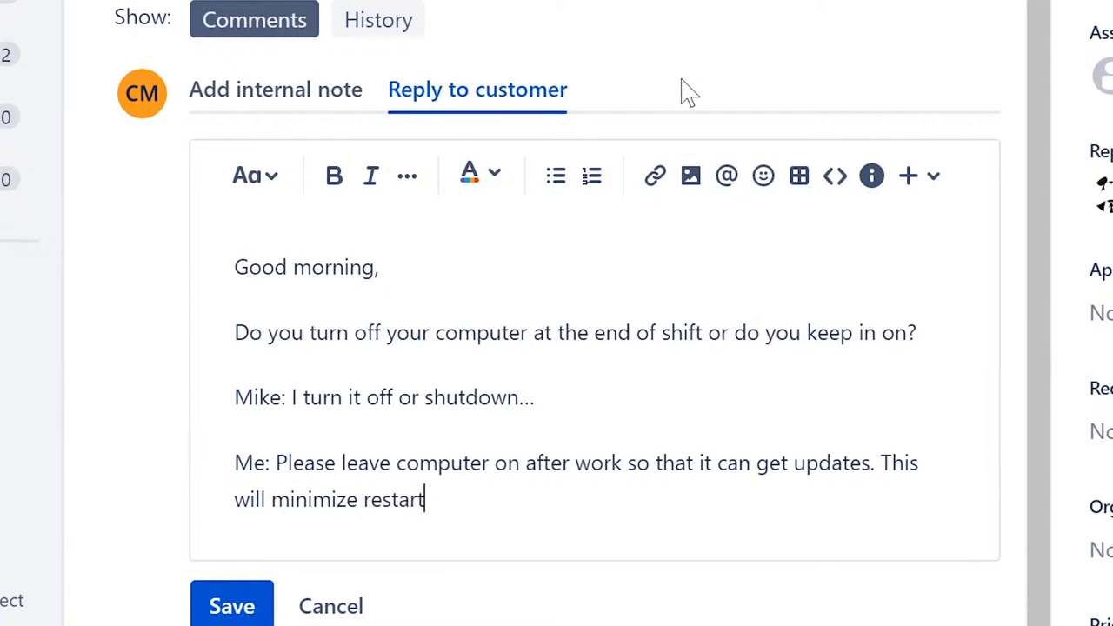
pyautogui.write('s and will allo')
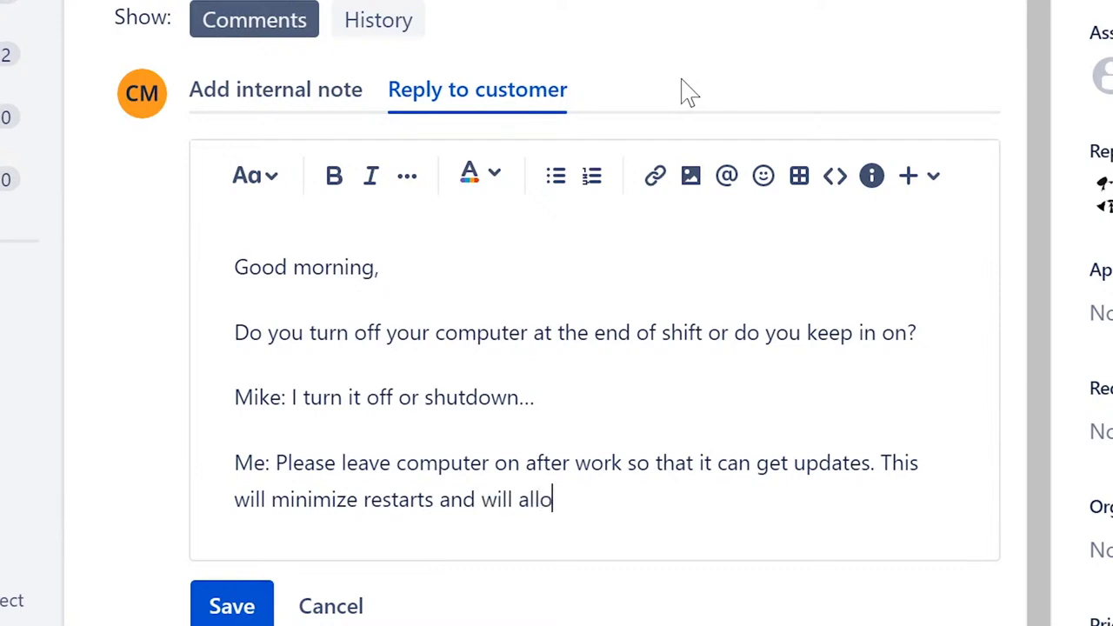
pyautogui.write('w for faster ')
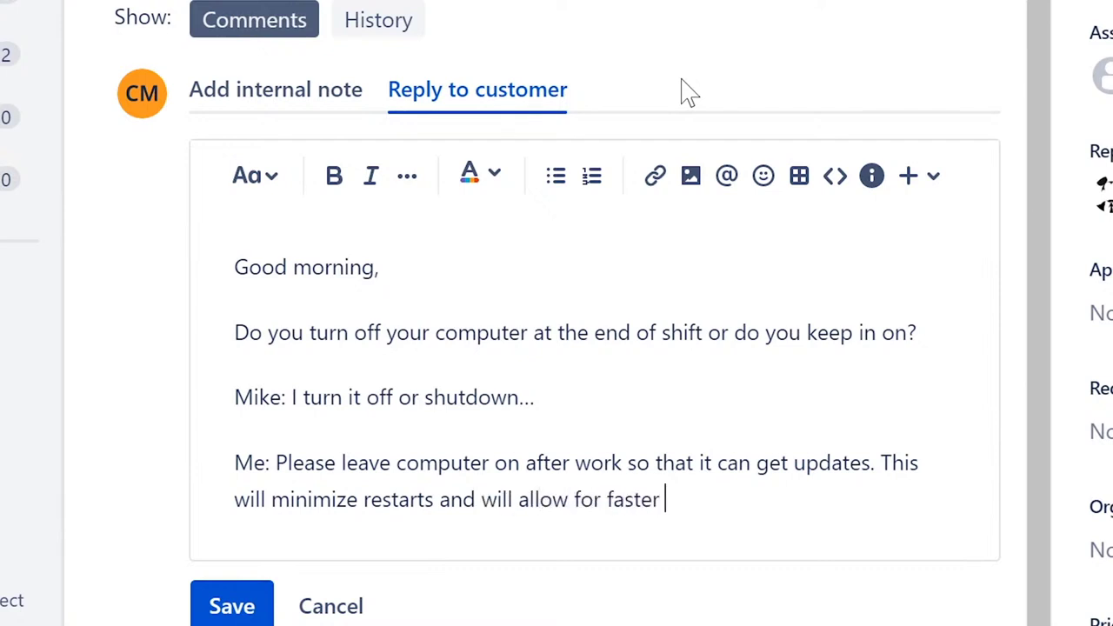
pyautogui.write('login.')
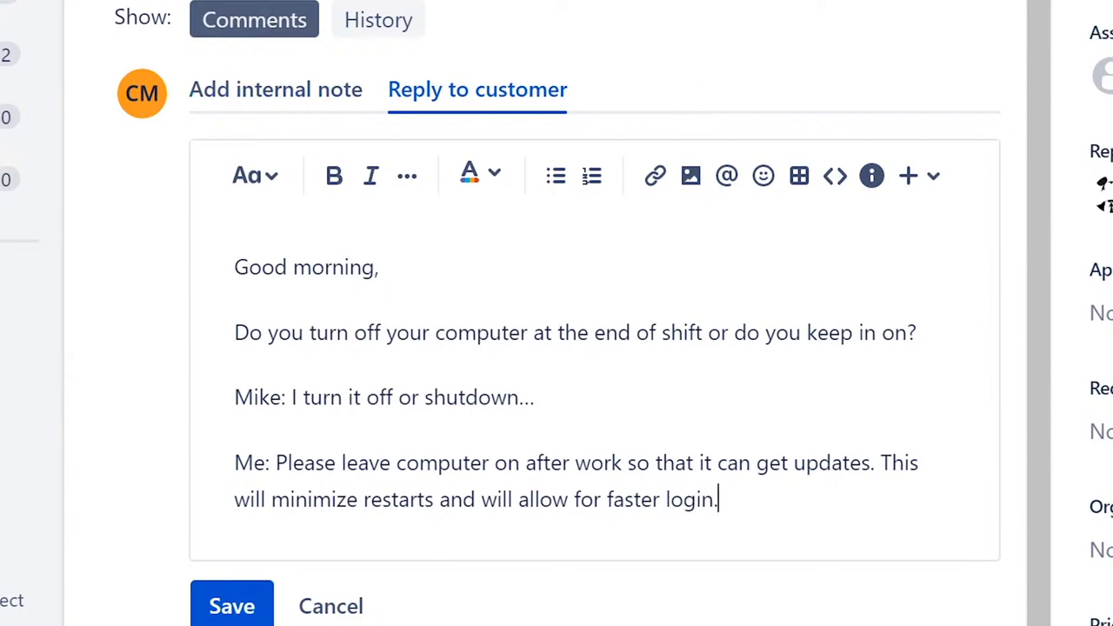
pyautogui.scroll(-1, 556, 313)
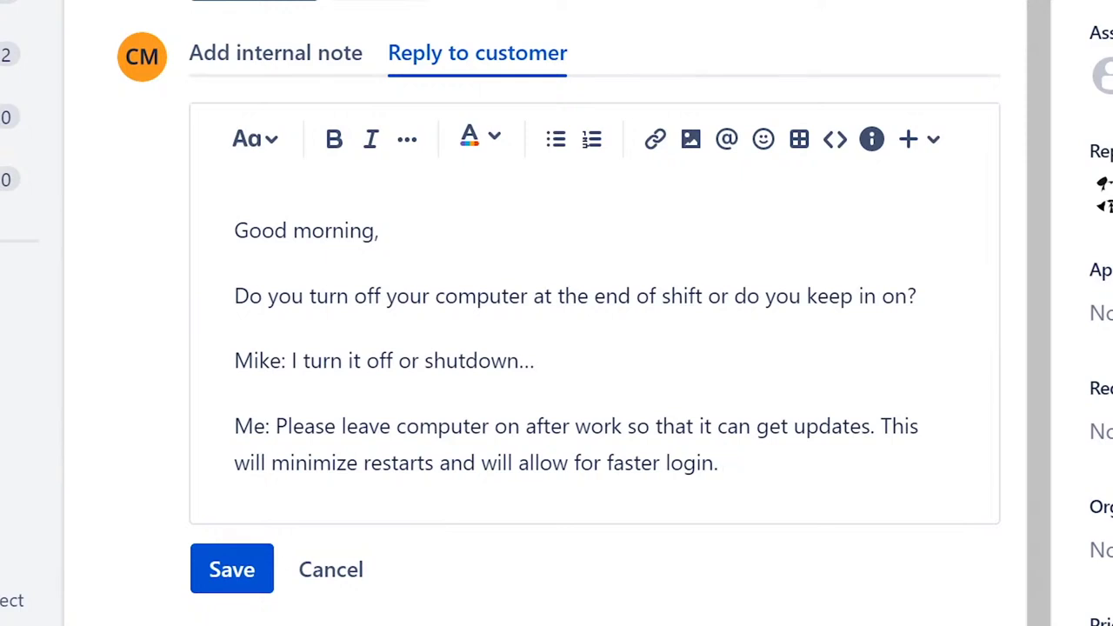
pyautogui.click(507, 426)
pyautogui.moveTo(507, 426); pyautogui.dragTo(874, 426)
pyautogui.click(722, 462)
pyautogui.scroll(3, 591, 348)
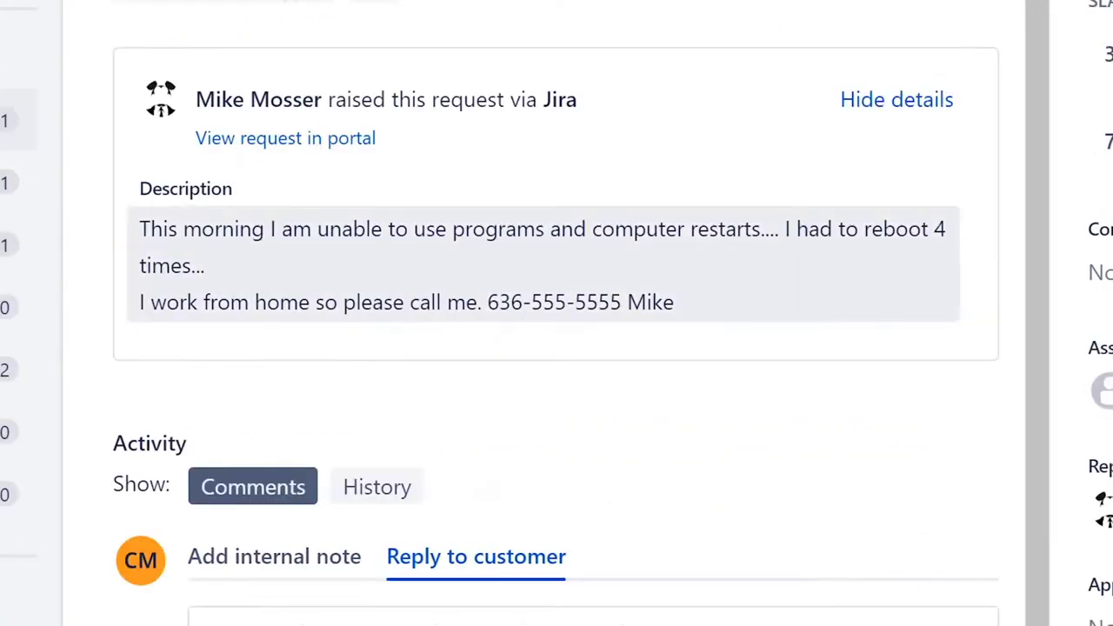
pyautogui.moveTo(784, 228); pyautogui.dragTo(218, 278)
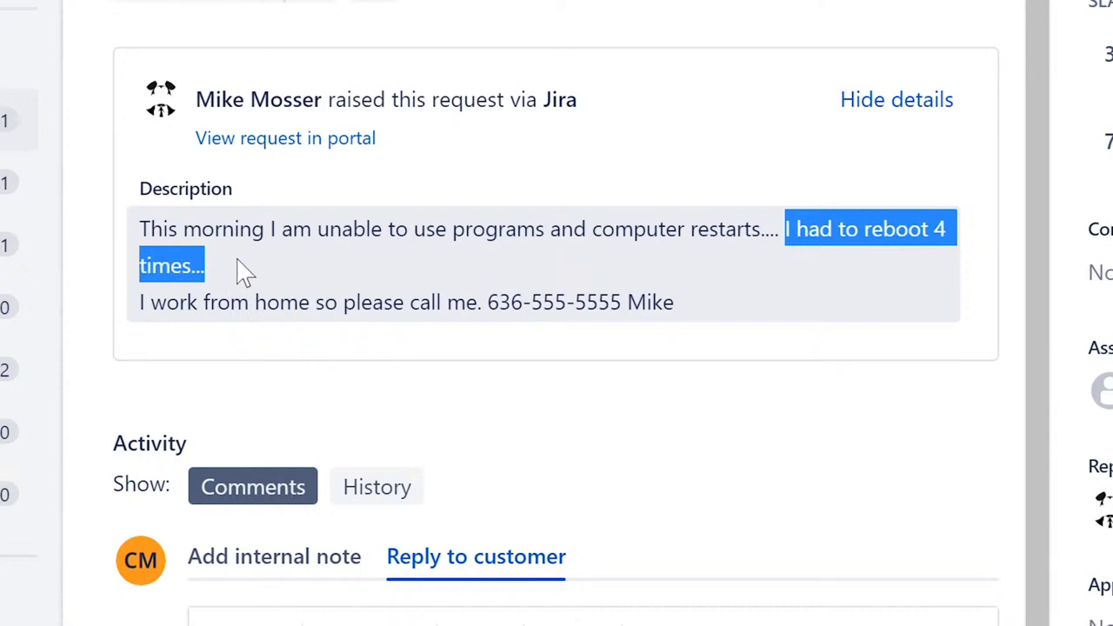
pyautogui.click(239, 267)
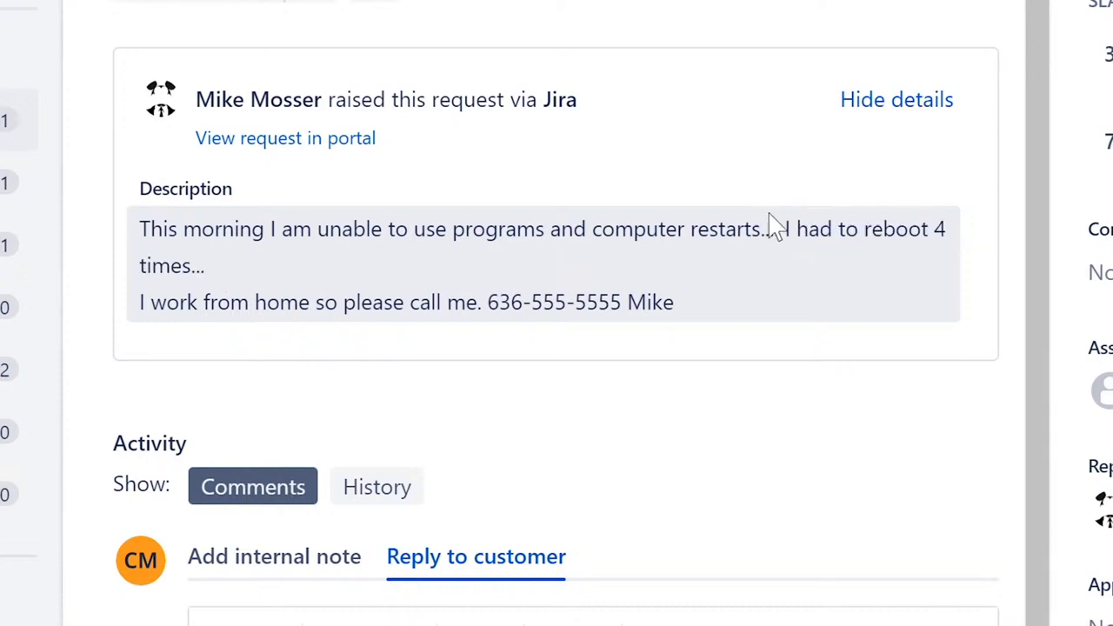
pyautogui.moveTo(786, 228); pyautogui.dragTo(939, 265)
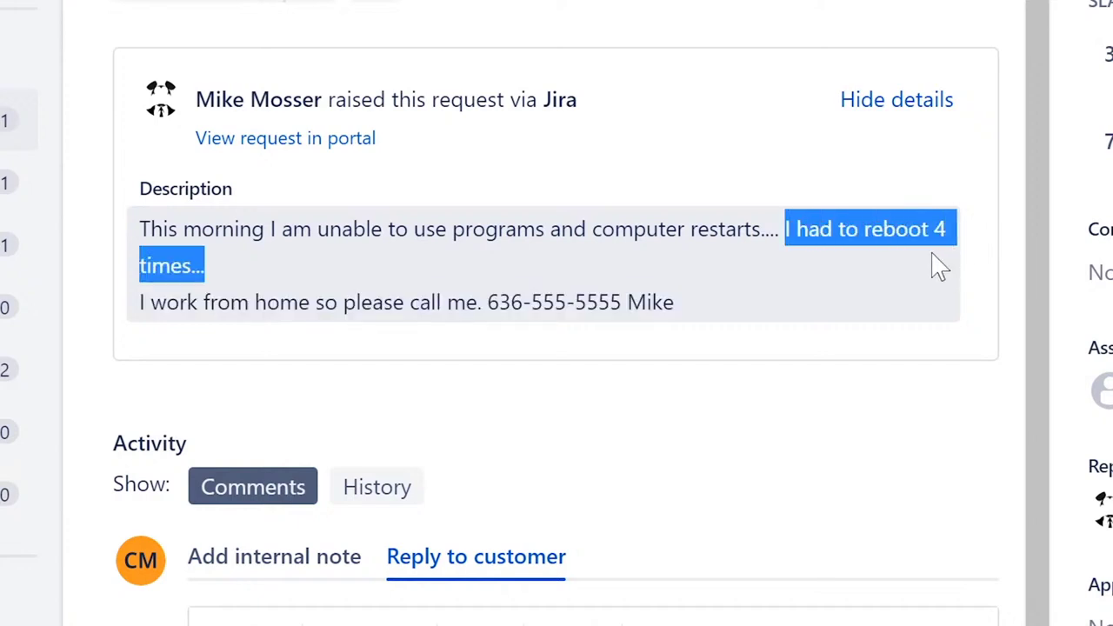
pyautogui.click(861, 256)
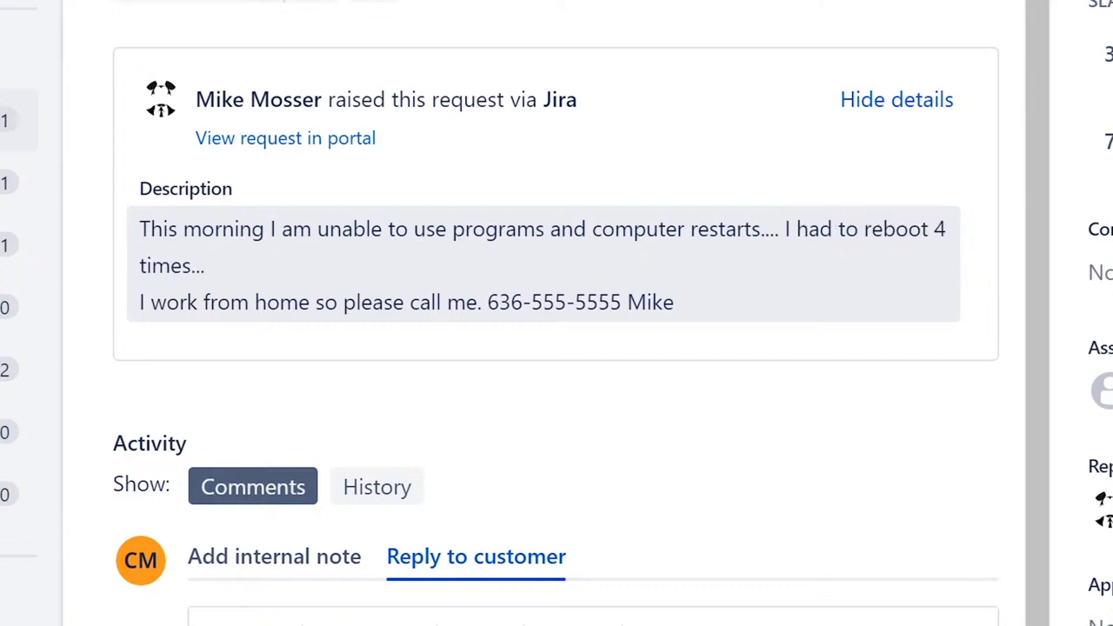
pyautogui.moveTo(785, 228); pyautogui.dragTo(413, 274)
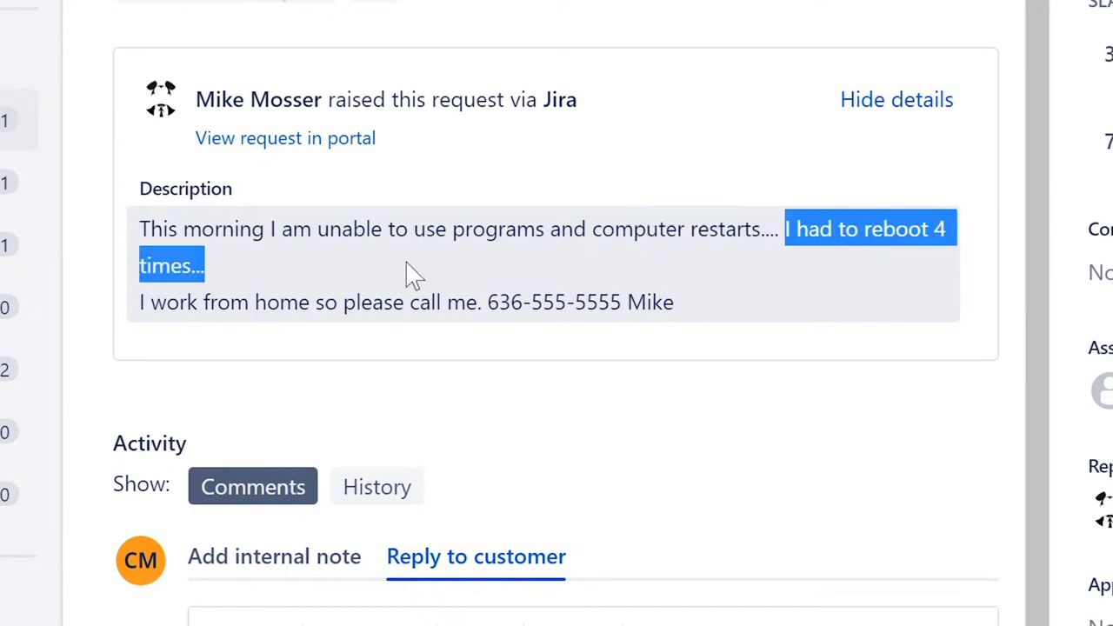
pyautogui.click(413, 274)
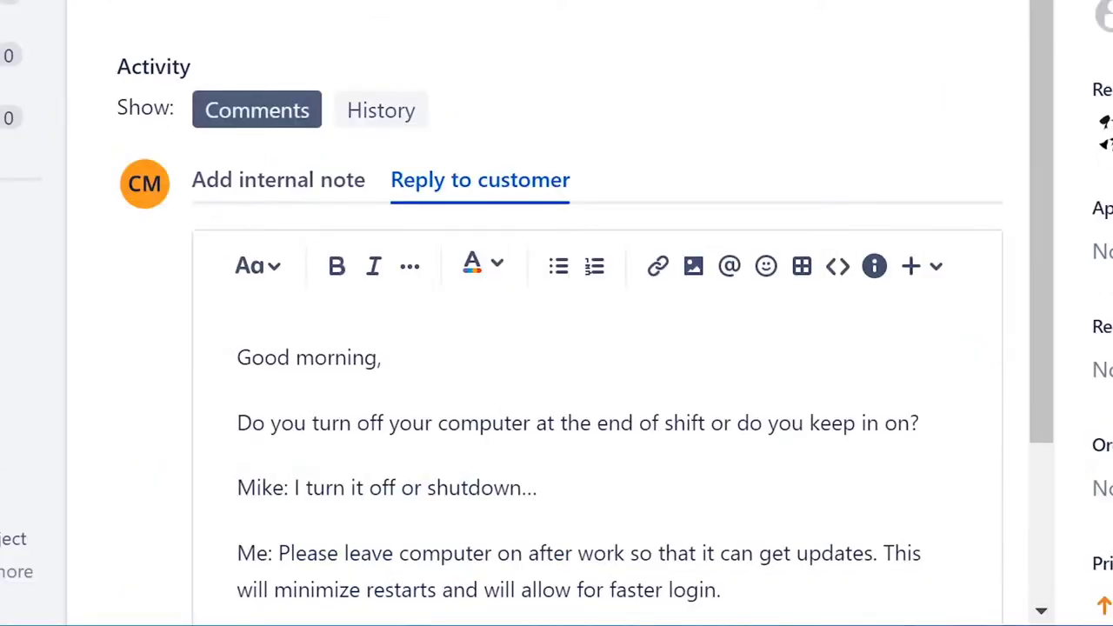
pyautogui.scroll(-2, 586, 313)
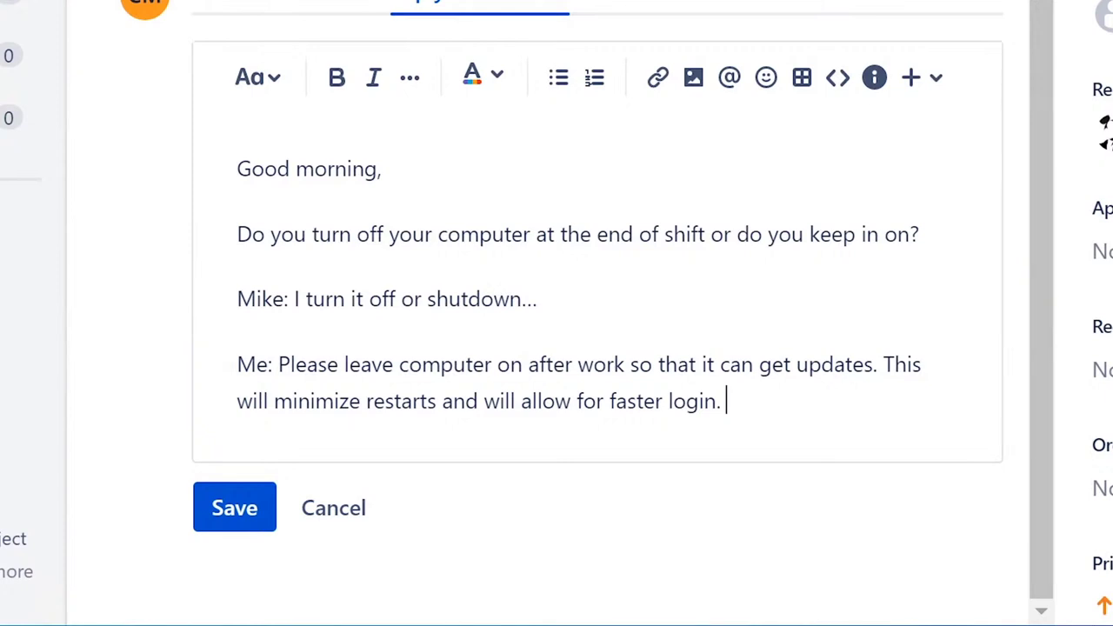
# Step: Add a 'Me:' line saying the computer uses very little power when not in use, around 8 watts
pyautogui.press('Return')
pyautogui.write('Me: ')
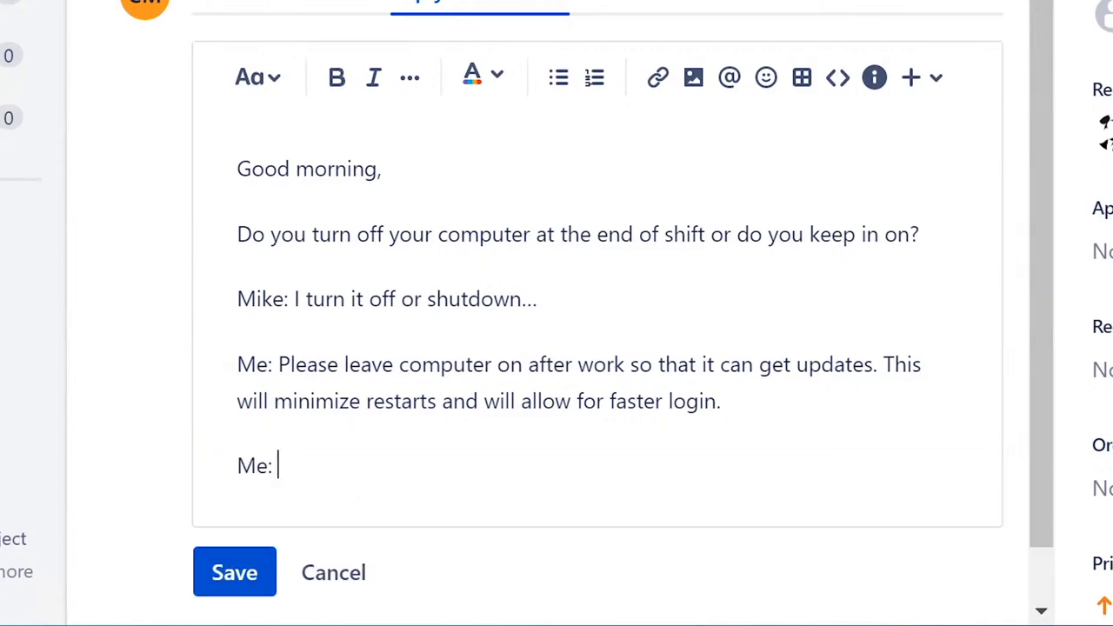
pyautogui.write('The')
pyautogui.press('BackSpace')
pyautogui.press('BackSpace')
pyautogui.press('BackSpace')
pyautogui.press('BackSpace')
pyautogui.write('Computer')
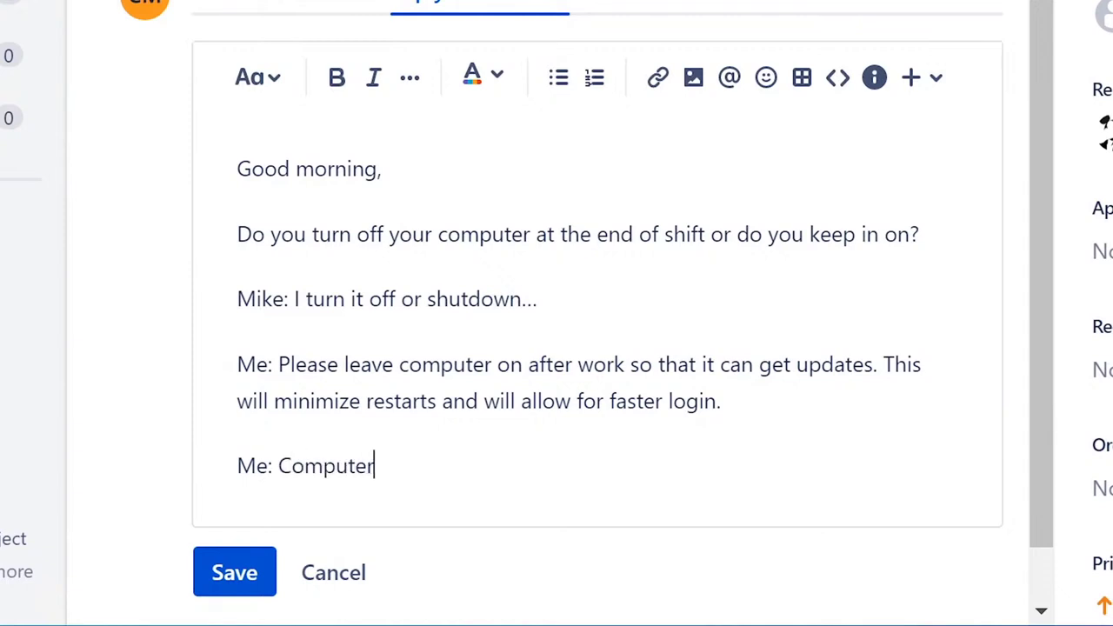
pyautogui.write(' uses very little power when no')
pyautogui.press('BackSpace')
pyautogui.write('not')
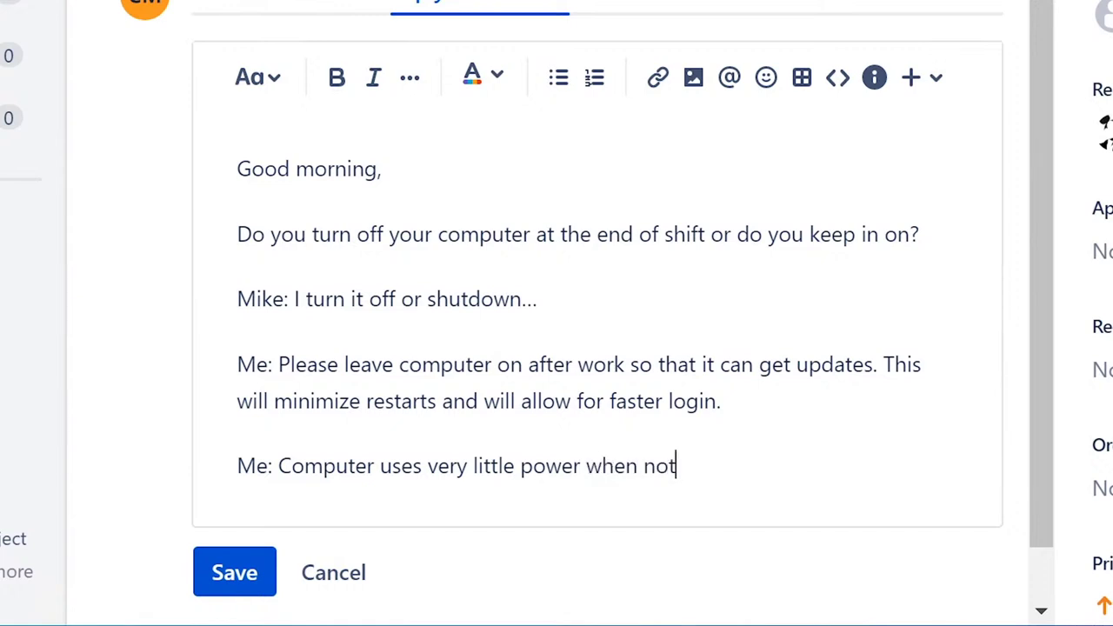
pyautogui.write(' in use... it uses around 8 wa')
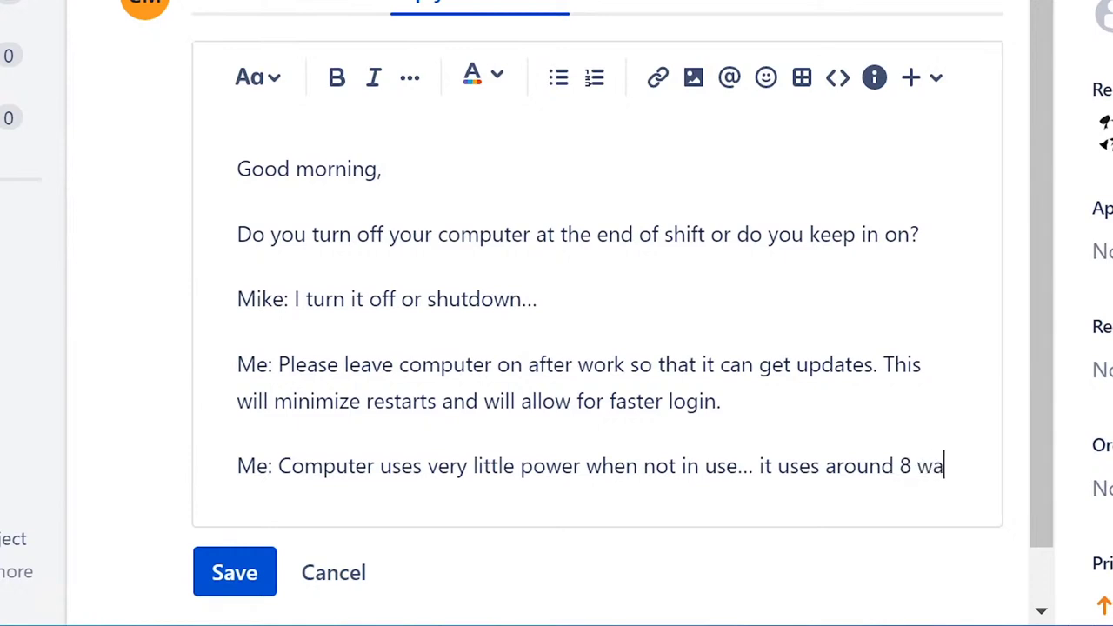
pyautogui.write('tts compare')
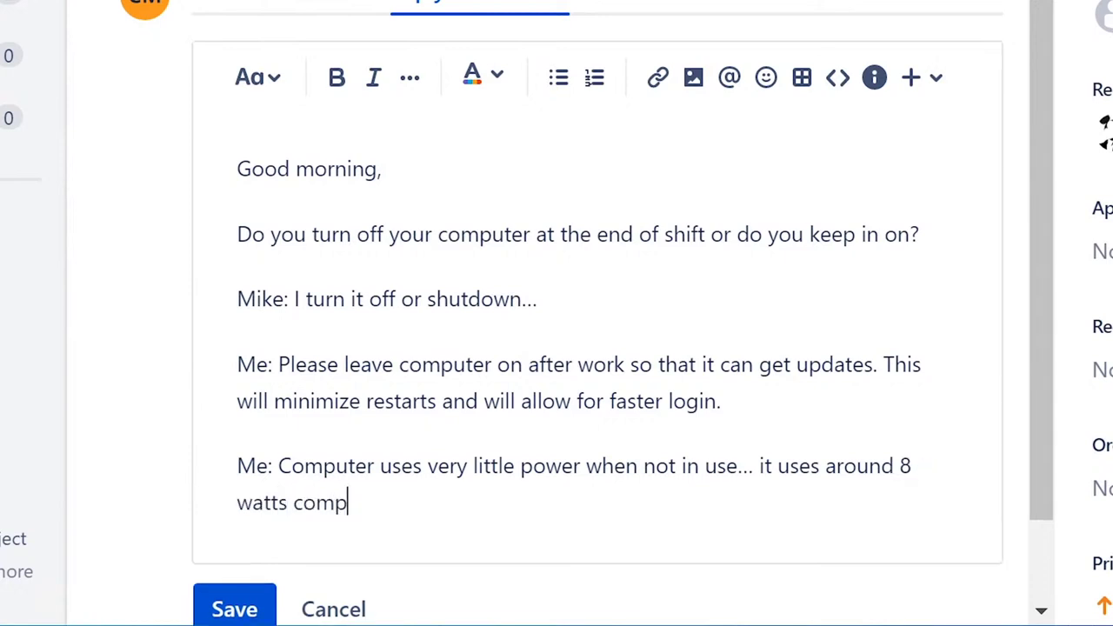
# Step: Finish the line comparing it to a light bulb at around 60 w, then start a new paragraph
pyautogui.press('BackSpace')
pyautogui.write('red to')
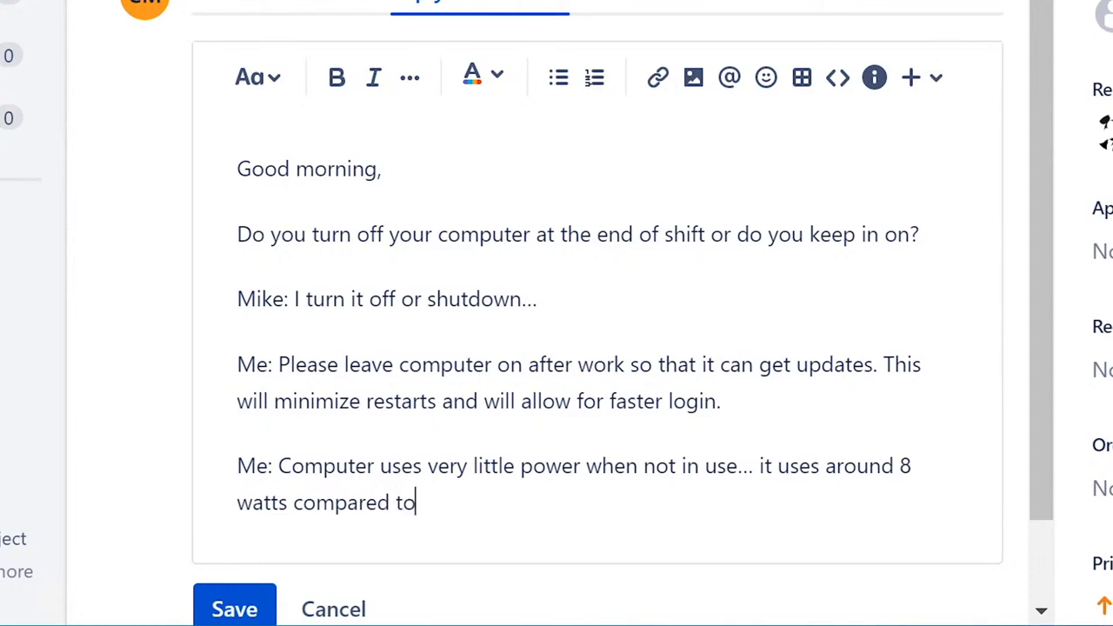
pyautogui.write(' a light bul wh')
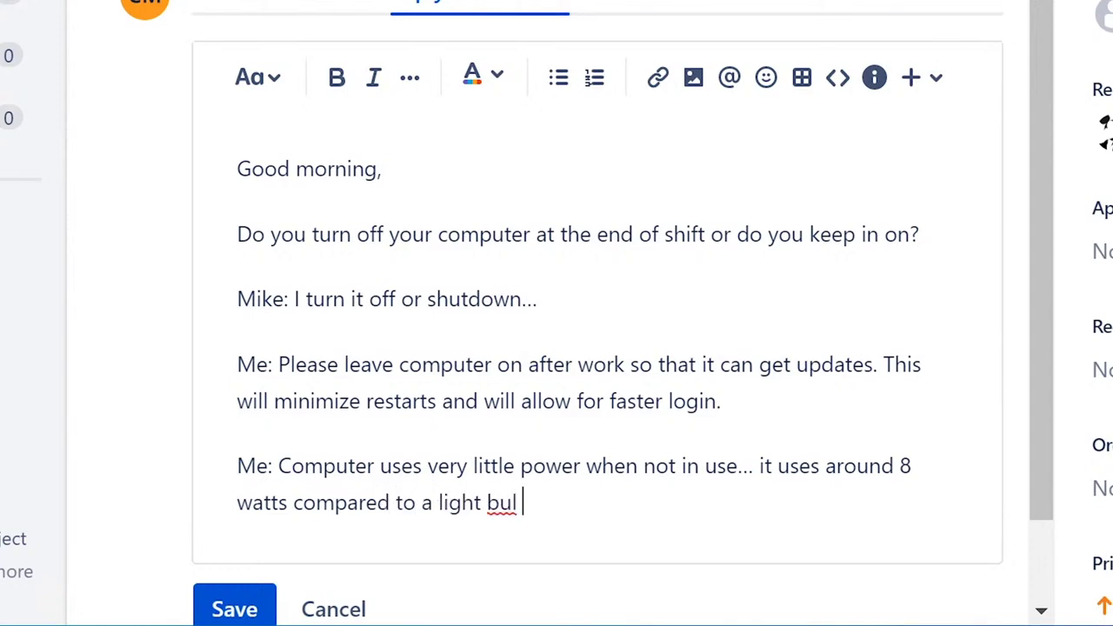
pyautogui.press('BackSpace')
pyautogui.press('BackSpace')
pyautogui.press('BackSpace')
pyautogui.write('b')
pyautogui.press('BackSpace')
pyautogui.press('BackSpace')
pyautogui.write('lb which is around ')
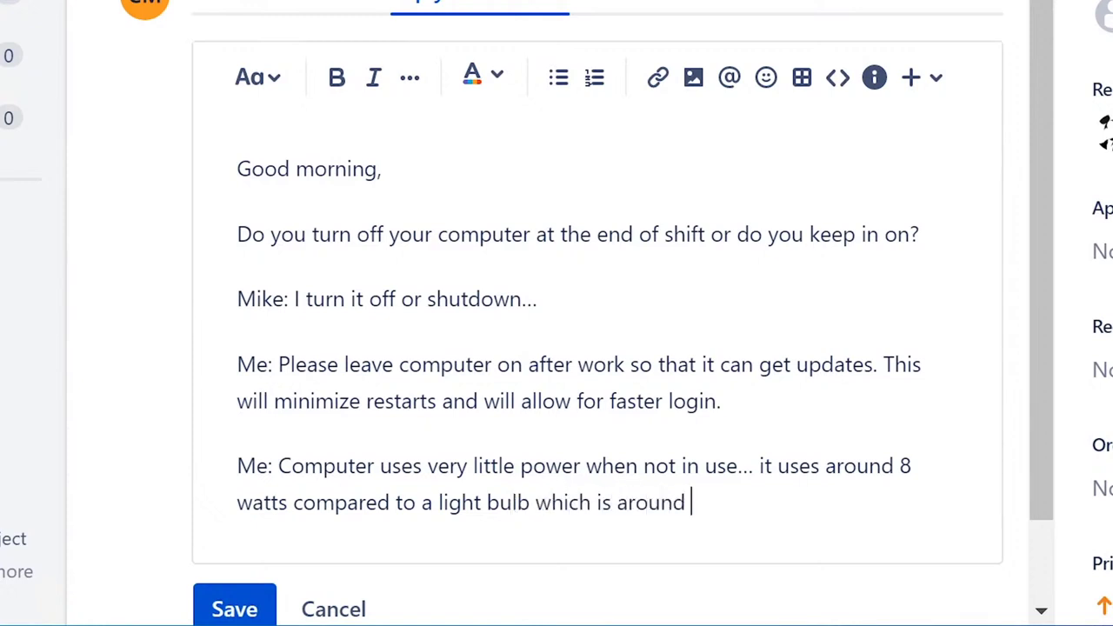
pyautogui.write('60 w...')
pyautogui.press('Return')
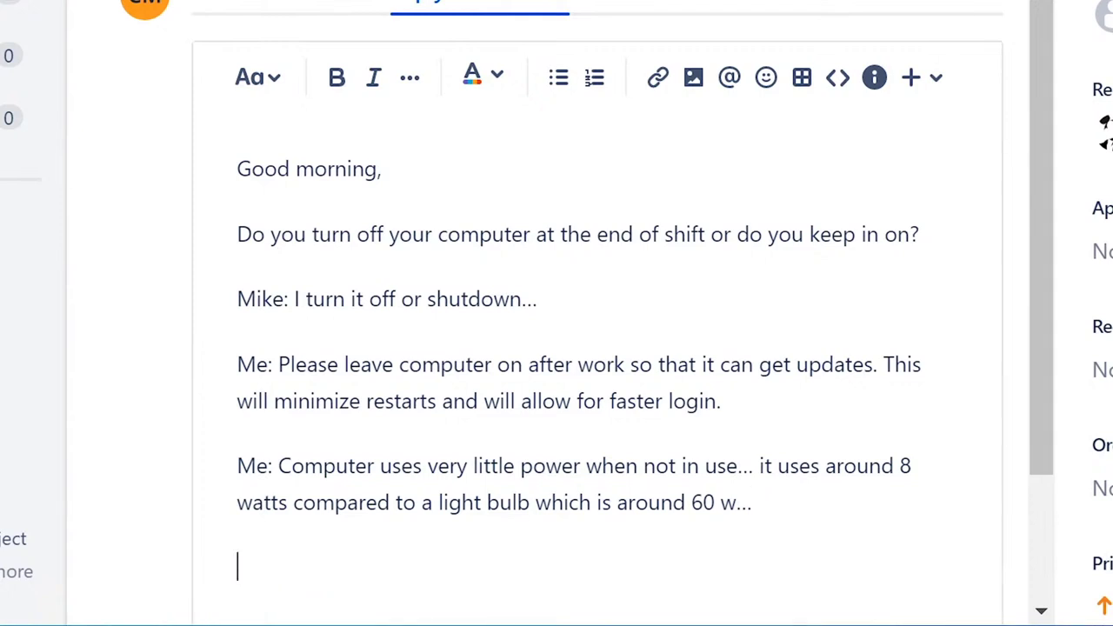
pyautogui.scroll(-2, 857, 449)
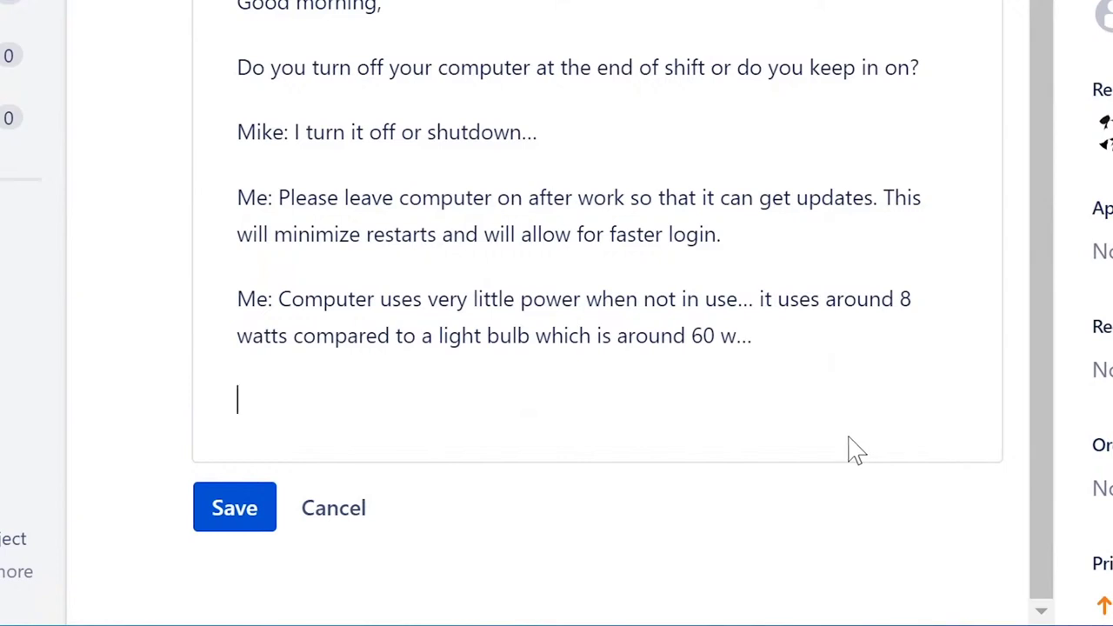
# Step: Add the customer's 'okay, np.' answer on the reply's empty last line
pyautogui.click(898, 298)
pyautogui.moveTo(898, 299); pyautogui.dragTo(287, 336)
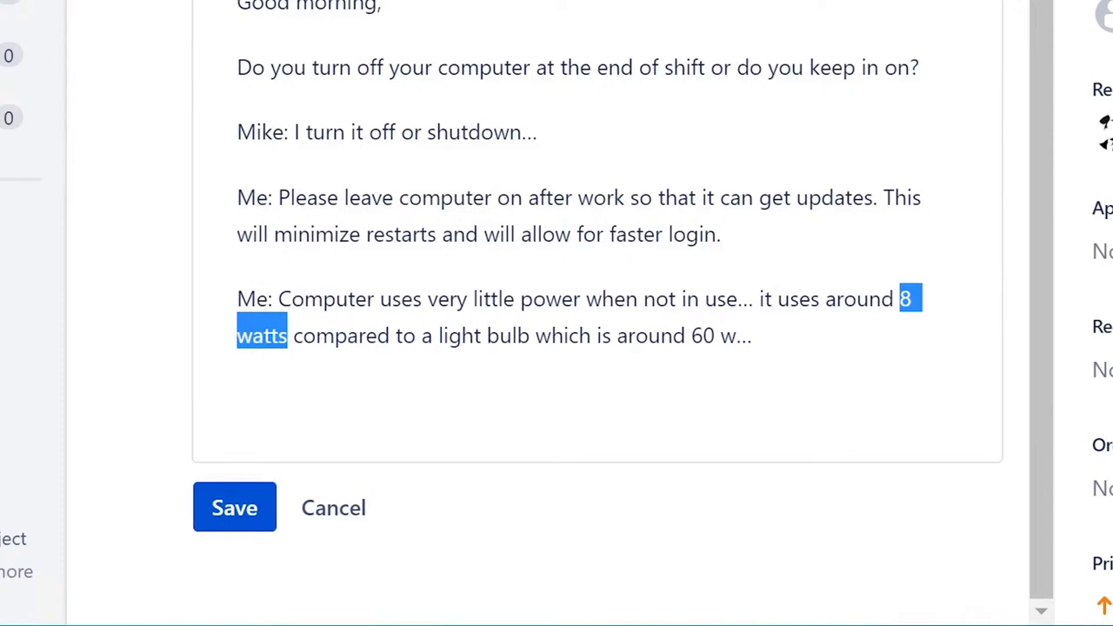
pyautogui.click(334, 335)
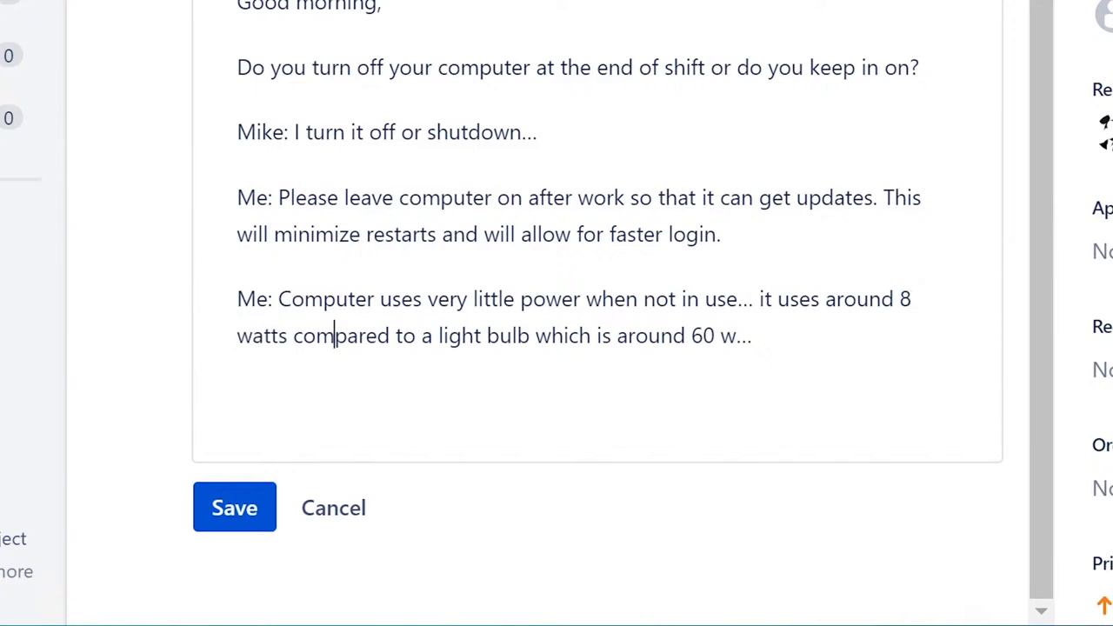
pyautogui.click(237, 400)
pyautogui.write('Mike: okay, np.')
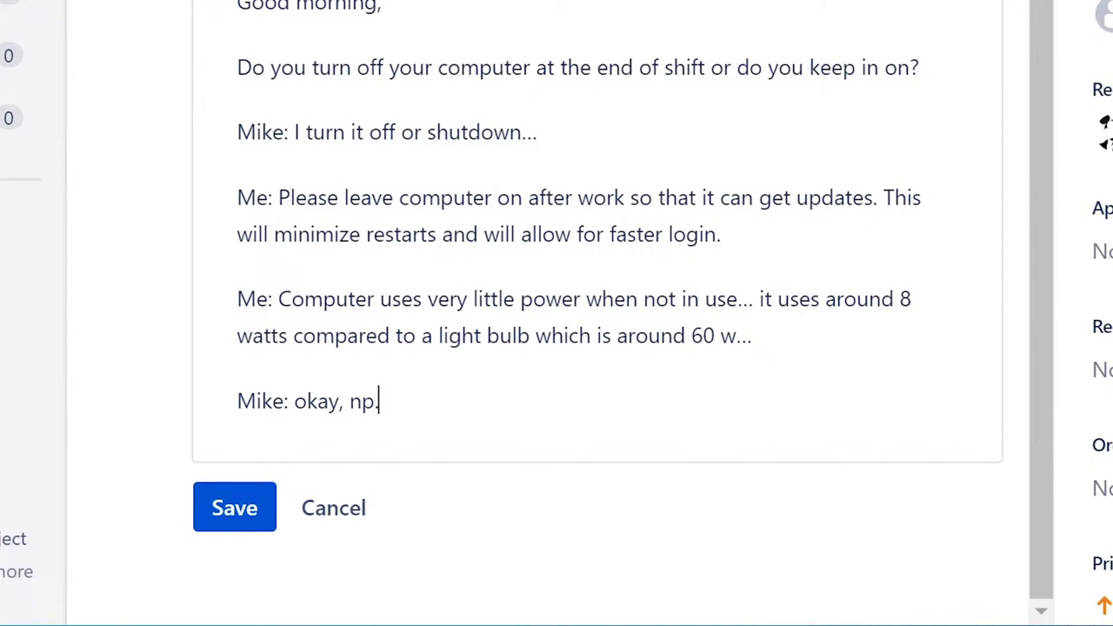
pyautogui.press('Return')
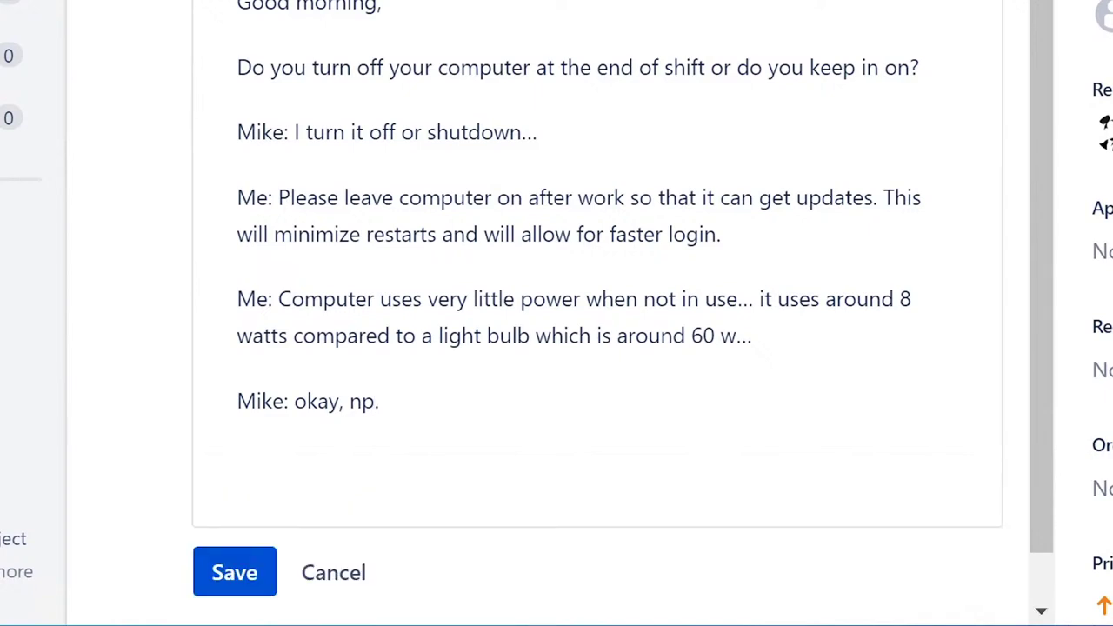
# Step: Start a 'Me:' line: 'A good way to insure programs work properly when working from home'
pyautogui.write('M')
pyautogui.press('BackSpace')
pyautogui.press('BackSpace')
pyautogui.write(':')
pyautogui.scroll(2, 597, 313)
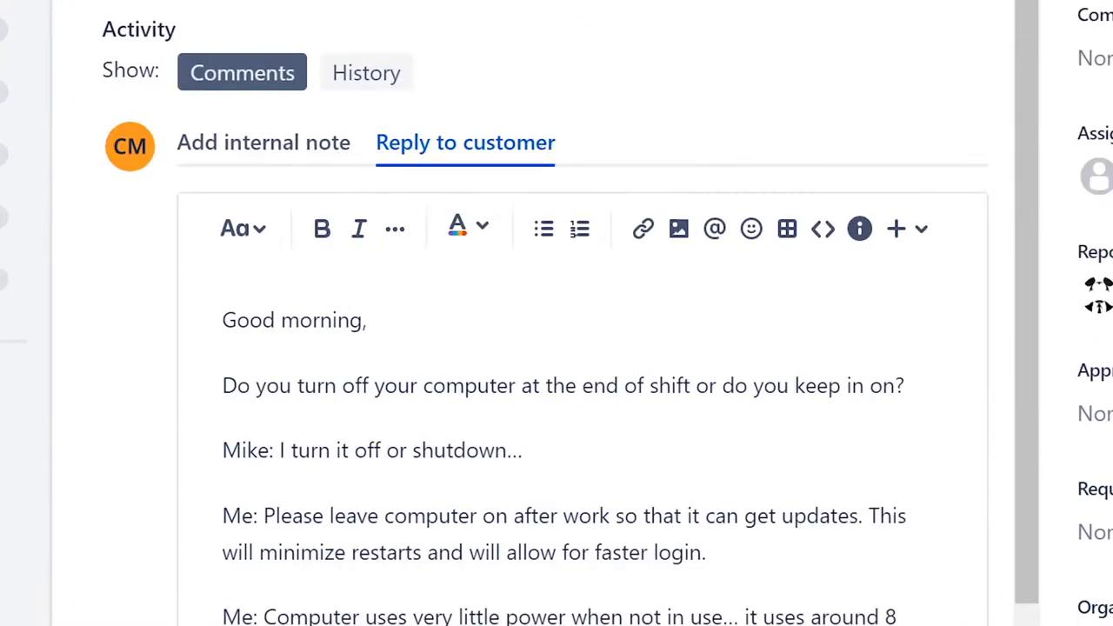
pyautogui.scroll(-3, 586, 397)
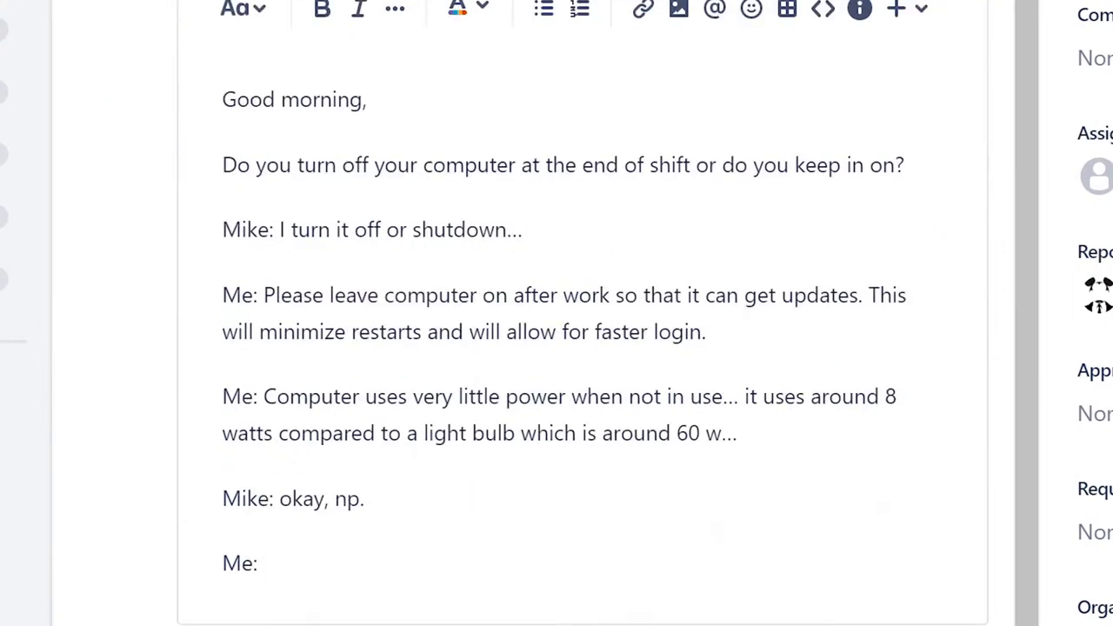
pyautogui.write('a Good')
pyautogui.press('BackSpace')
pyautogui.press('BackSpace')
pyautogui.press('BackSpace')
pyautogui.press('BackSpace')
pyautogui.press('BackSpace')
pyautogui.press('BackSpace')
pyautogui.write('A good way to ')
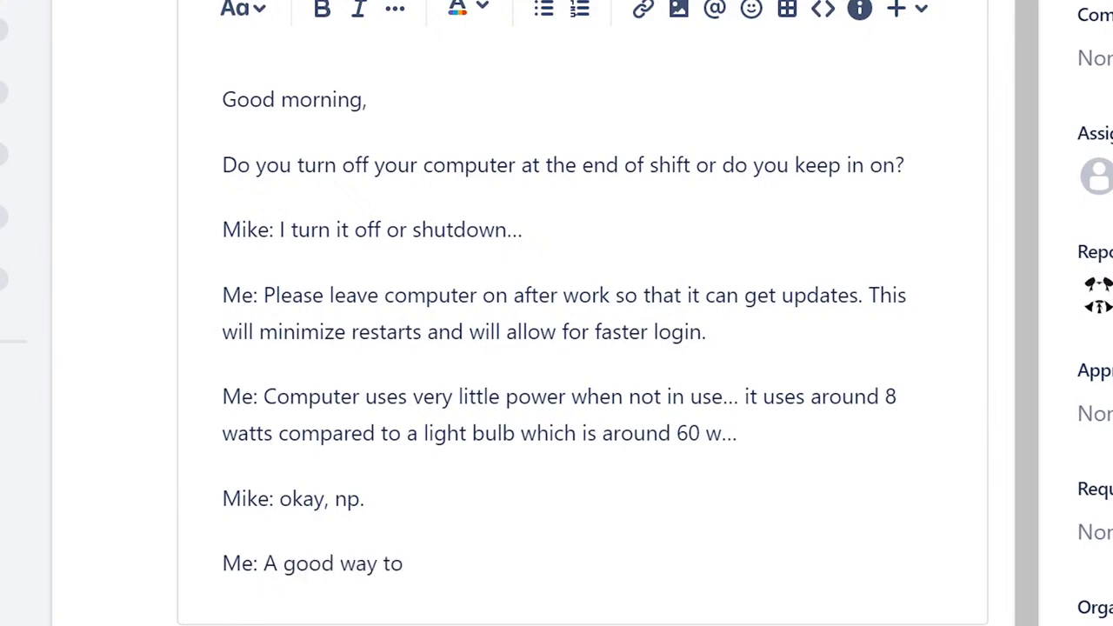
pyautogui.write('insure pr')
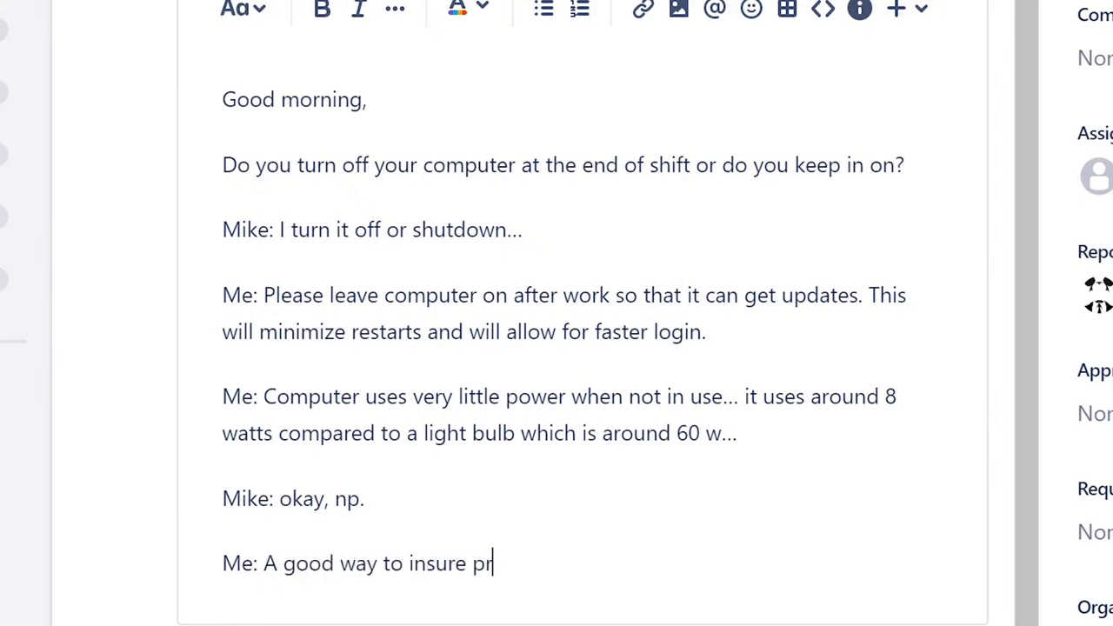
pyautogui.write('ograms work proep')
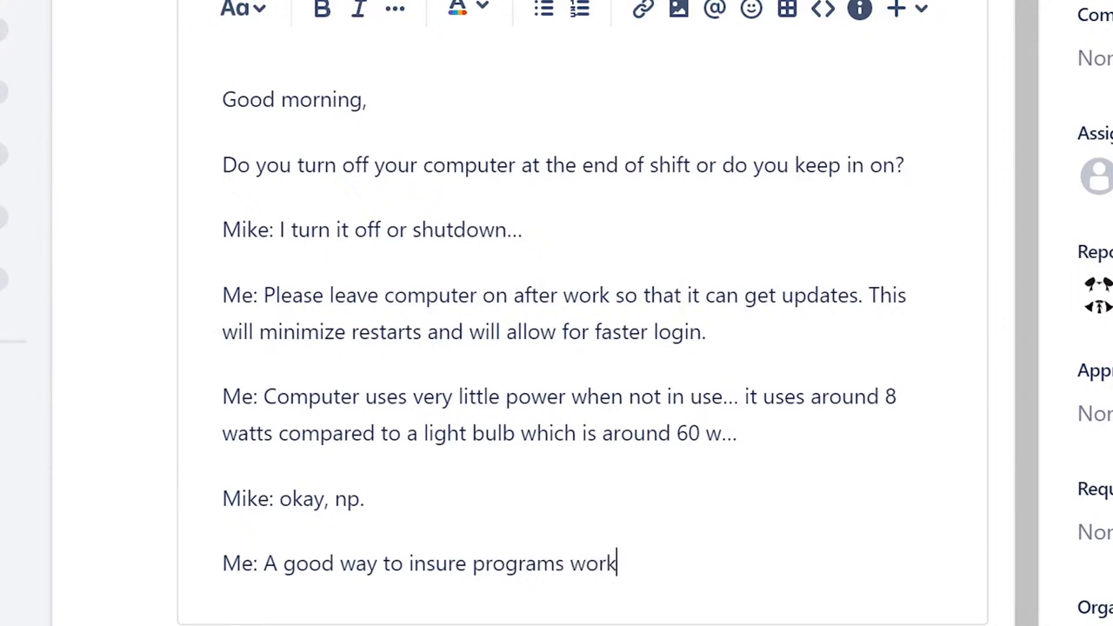
pyautogui.press('BackSpace')
pyautogui.press('BackSpace')
pyautogui.write('reply when wo')
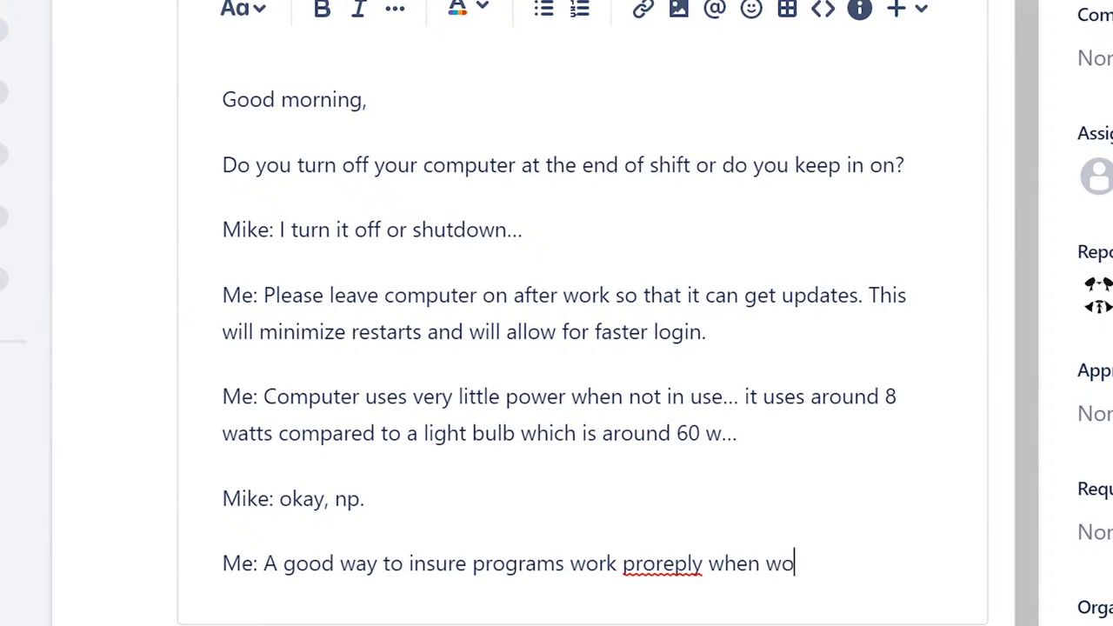
pyautogui.write('rking from home')
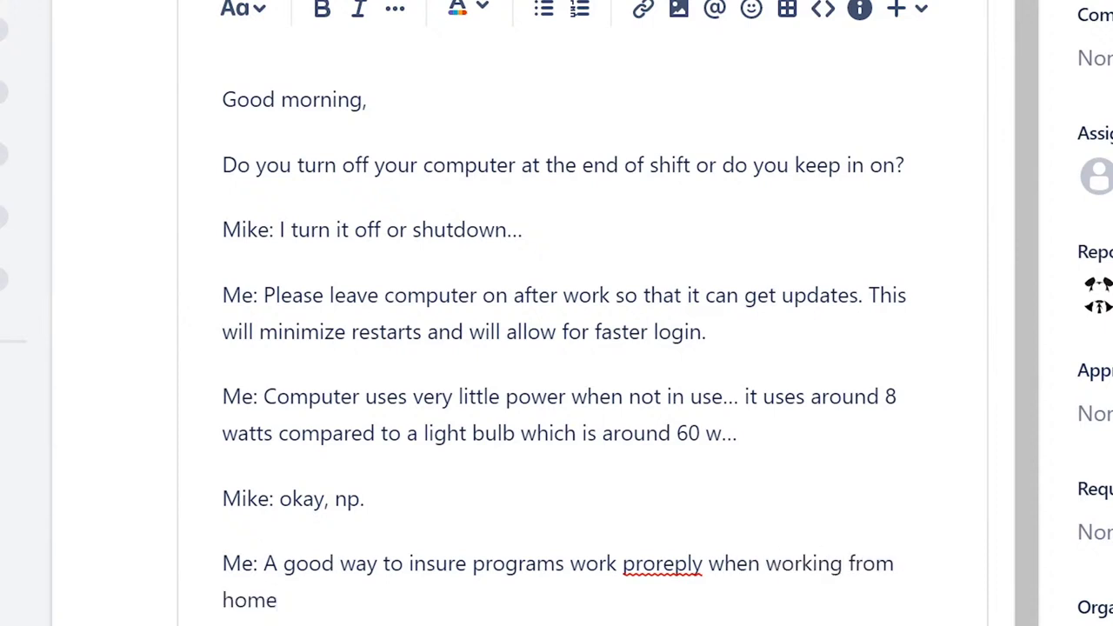
pyautogui.rightClick(654, 563)
pyautogui.click(804, 249)
pyautogui.click(282, 600)
# Step: Add the login order: VPN first, then IP Phone, then everything else, for a proactive work day
pyautogui.write('is to ')
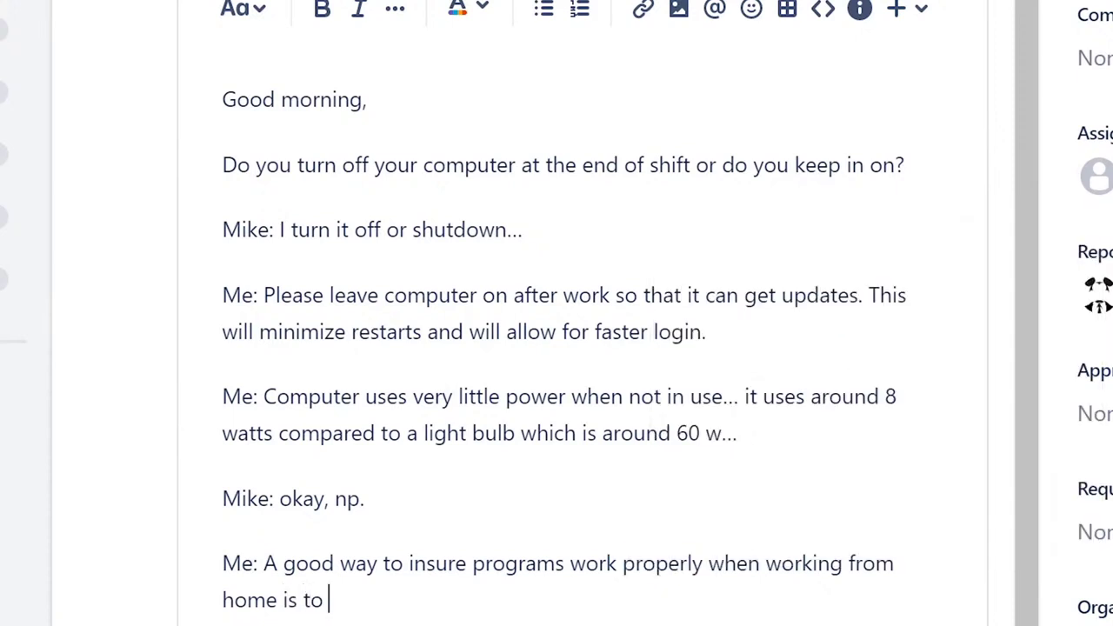
pyautogui.write('Login in this order')
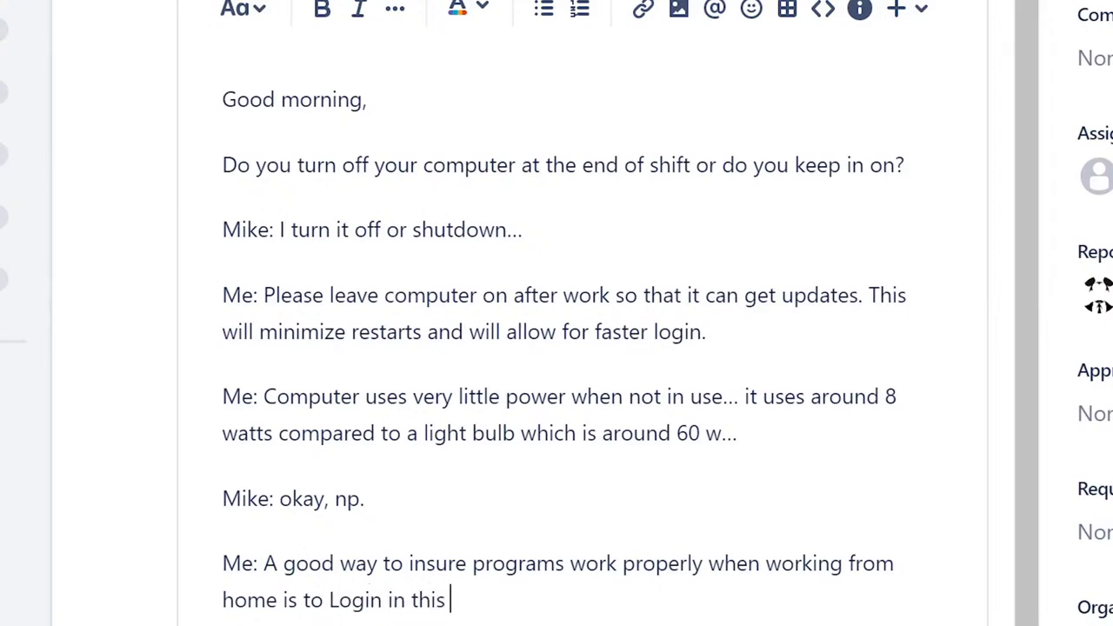
pyautogui.write(':')
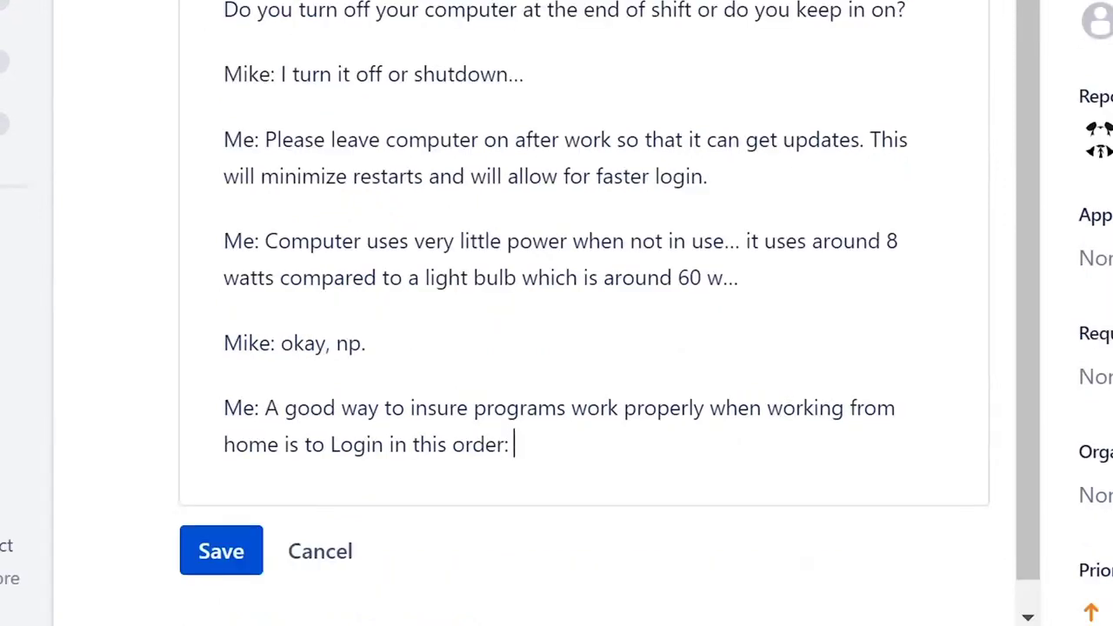
pyautogui.write('Login to VPN first, ')
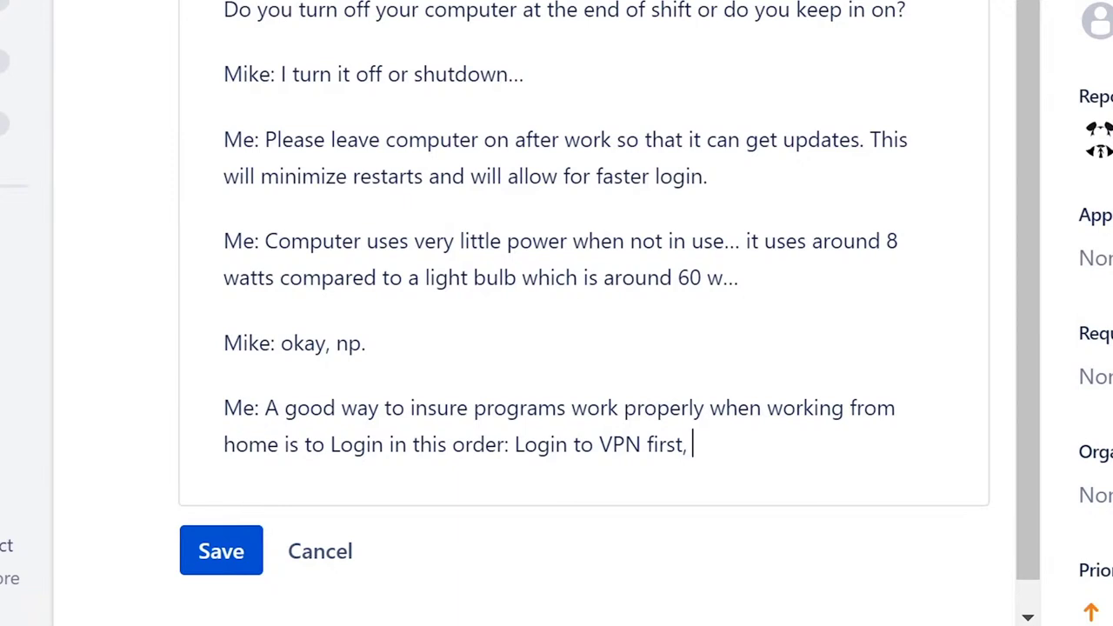
pyautogui.write('then your')
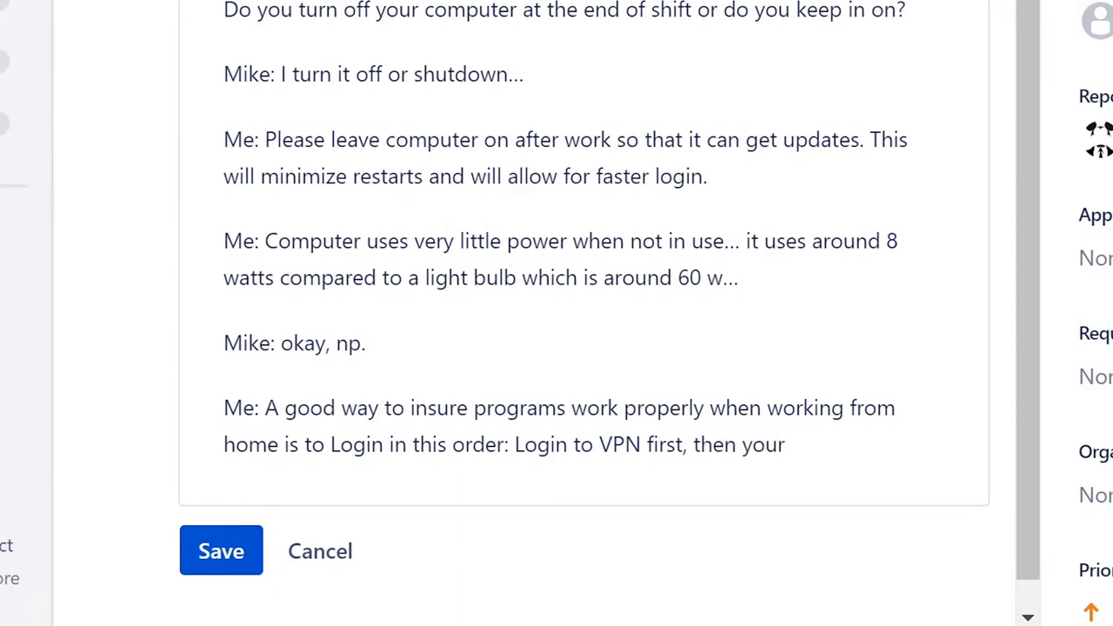
pyautogui.write(' IP Phone')
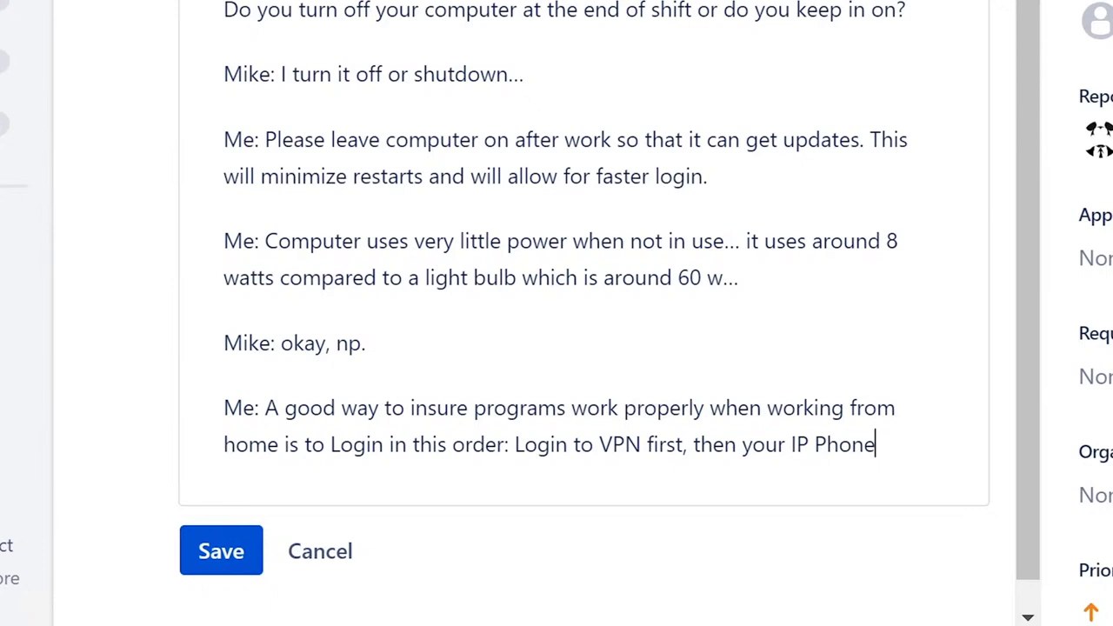
pyautogui.write(' and then')
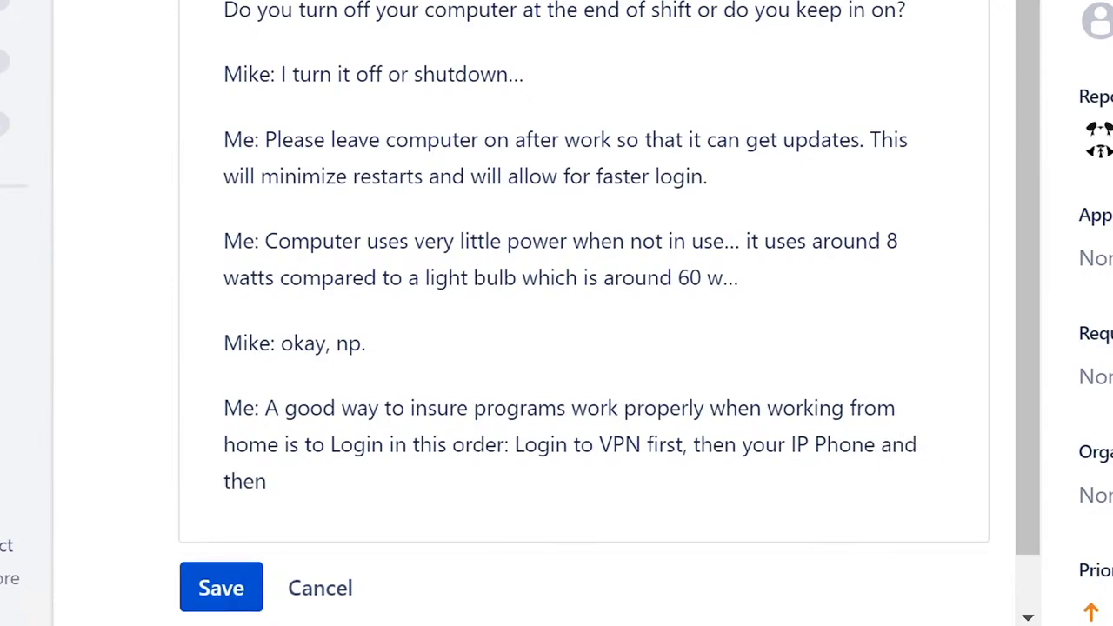
pyautogui.write(' everything else')
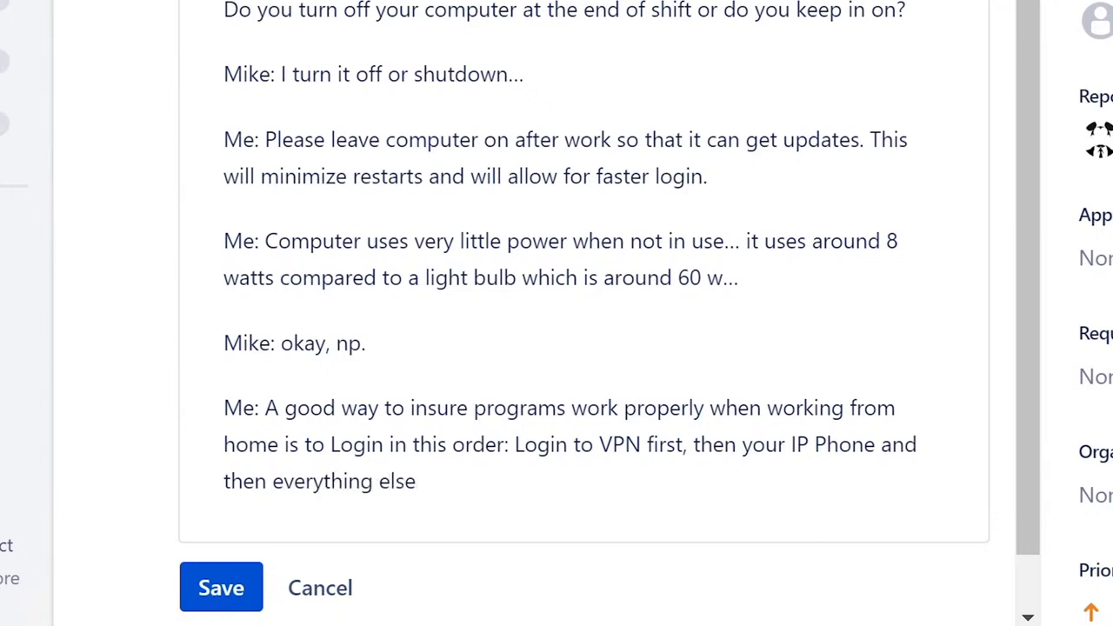
pyautogui.press('BackSpace')
pyautogui.write('... tha')
pyautogui.press('BackSpace')
pyautogui.write('is will insure ')
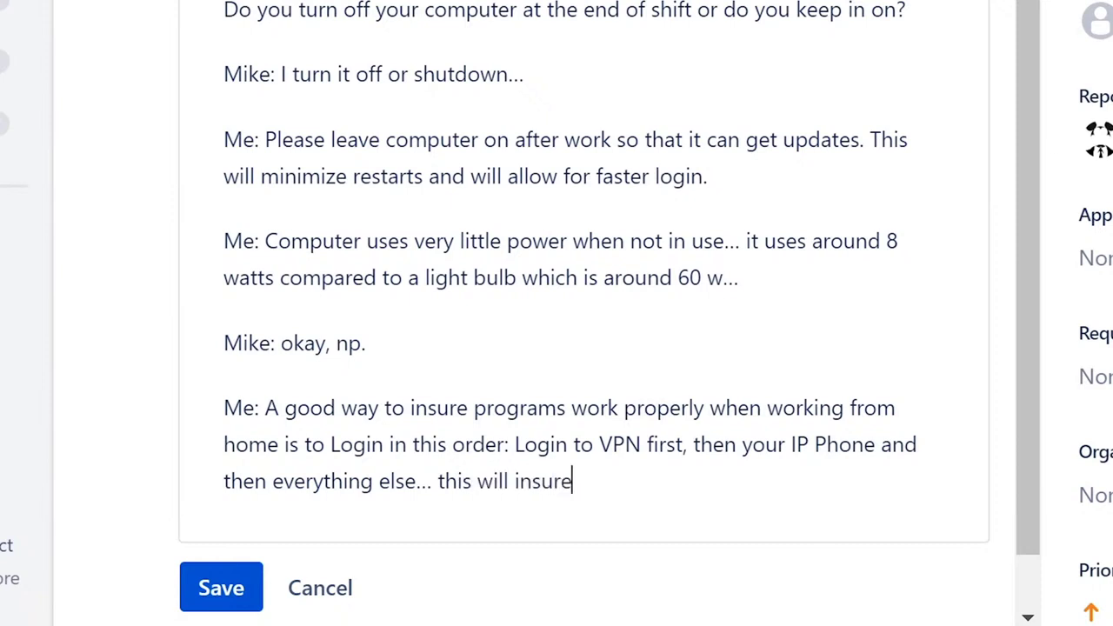
pyautogui.write('safe')
pyautogui.press('BackSpace')
pyautogui.press('BackSpace')
pyautogui.press('BackSpace')
pyautogui.press('BackSpace')
pyautogui.write('po')
pyautogui.press('BackSpace')
pyautogui.write('roactive')
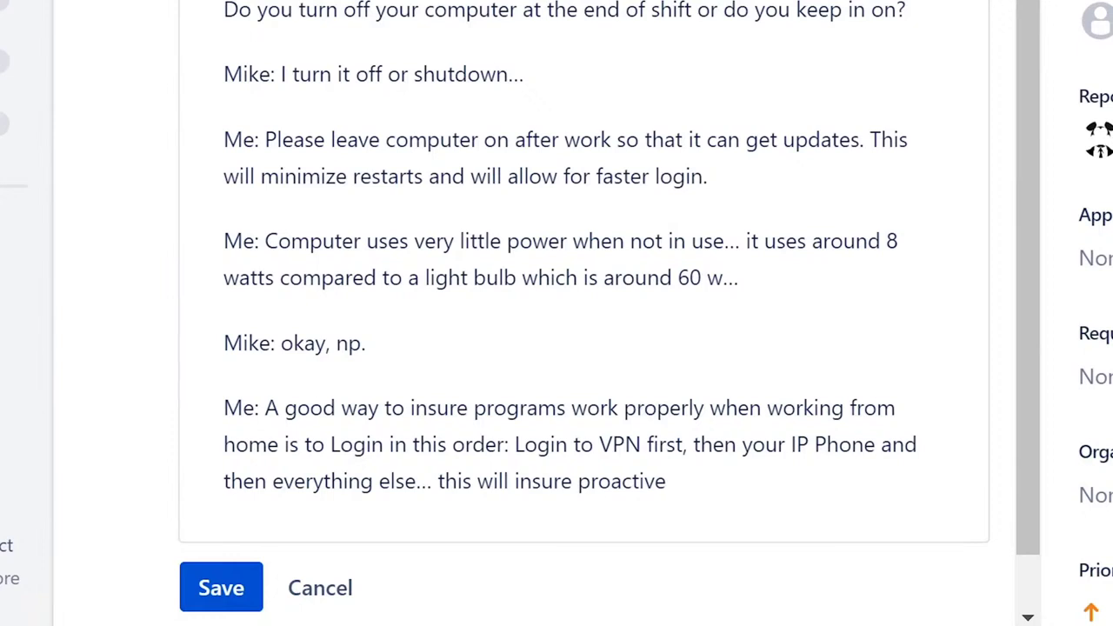
pyautogui.write('work day.')
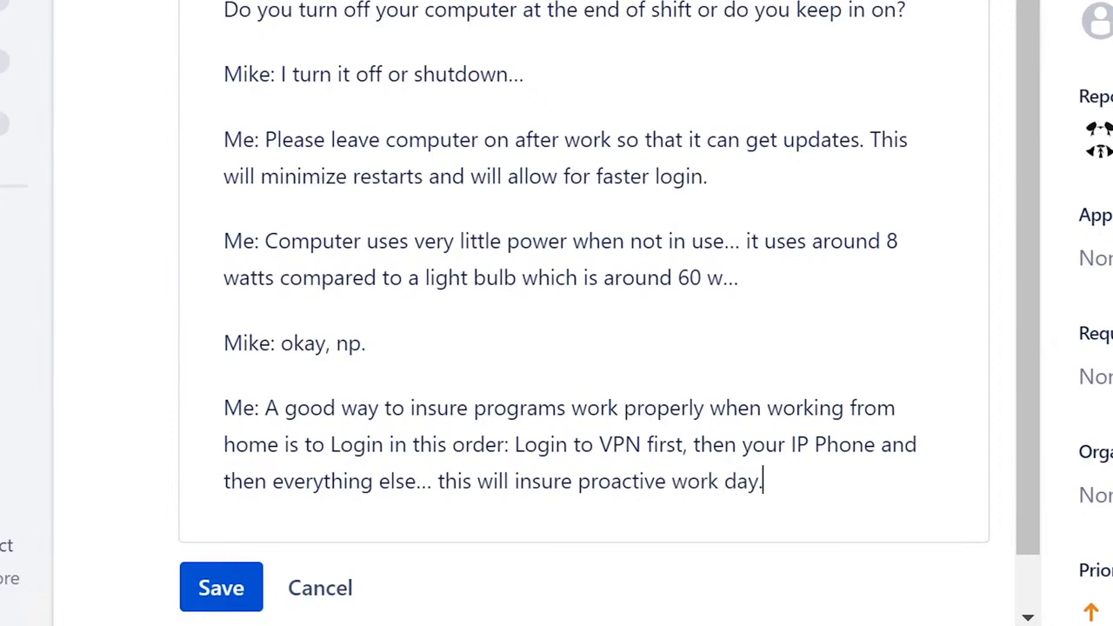
pyautogui.press('Left')
pyautogui.press('Left')
pyautogui.press('Left')
pyautogui.press('Left')
pyautogui.press('Left')
pyautogui.press('Left')
pyautogui.press('Left')
pyautogui.press('Left')
pyautogui.press('Left')
pyautogui.press('Left')
pyautogui.press('Left')
pyautogui.press('Left')
pyautogui.press('Left')
pyautogui.press('Left')
pyautogui.press('Left')
pyautogui.press('Left')
pyautogui.press('Left')
pyautogui.press('Left')
pyautogui.press('Left')
pyautogui.write('a')
pyautogui.press('Right')
pyautogui.press('Right')
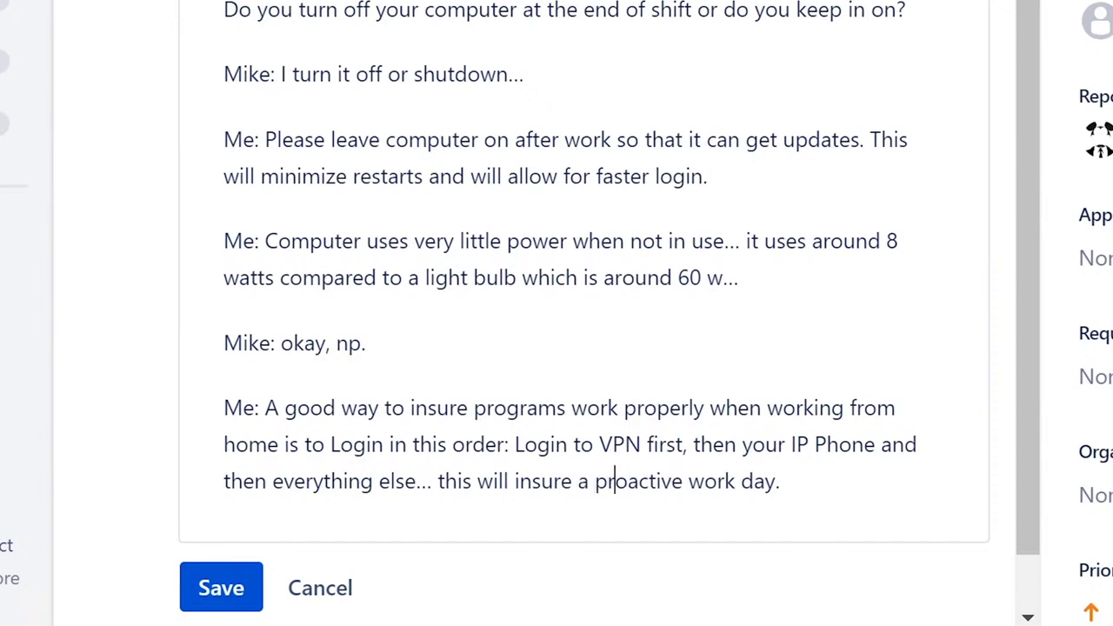
pyautogui.click(781, 481)
pyautogui.moveTo(693, 444); pyautogui.dragTo(445, 481)
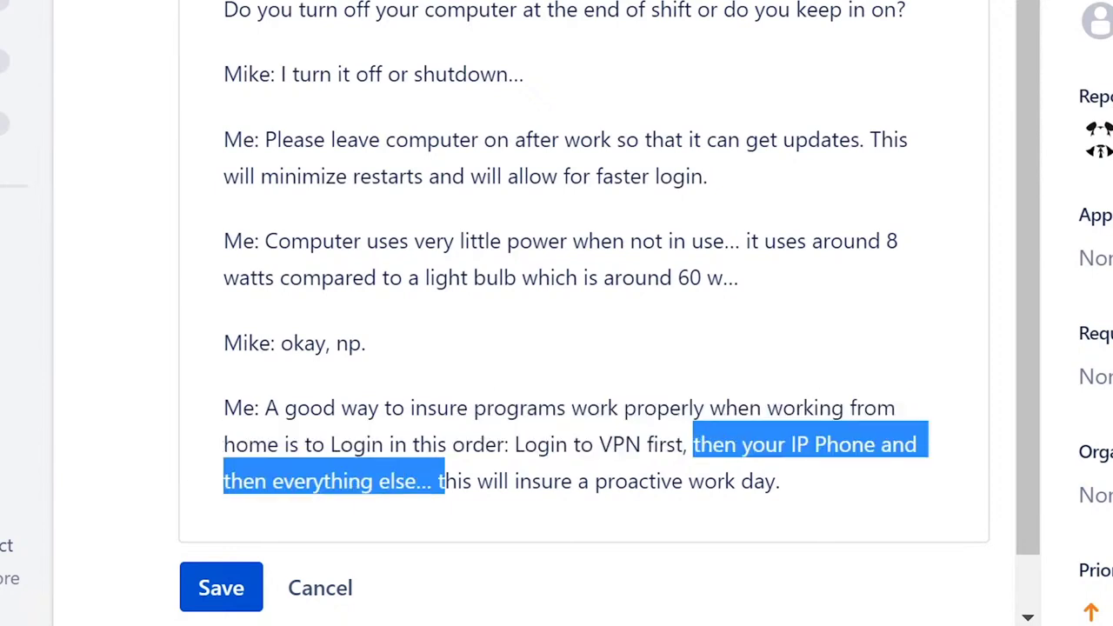
pyautogui.moveTo(677, 445); pyautogui.dragTo(515, 445)
pyautogui.click(551, 444)
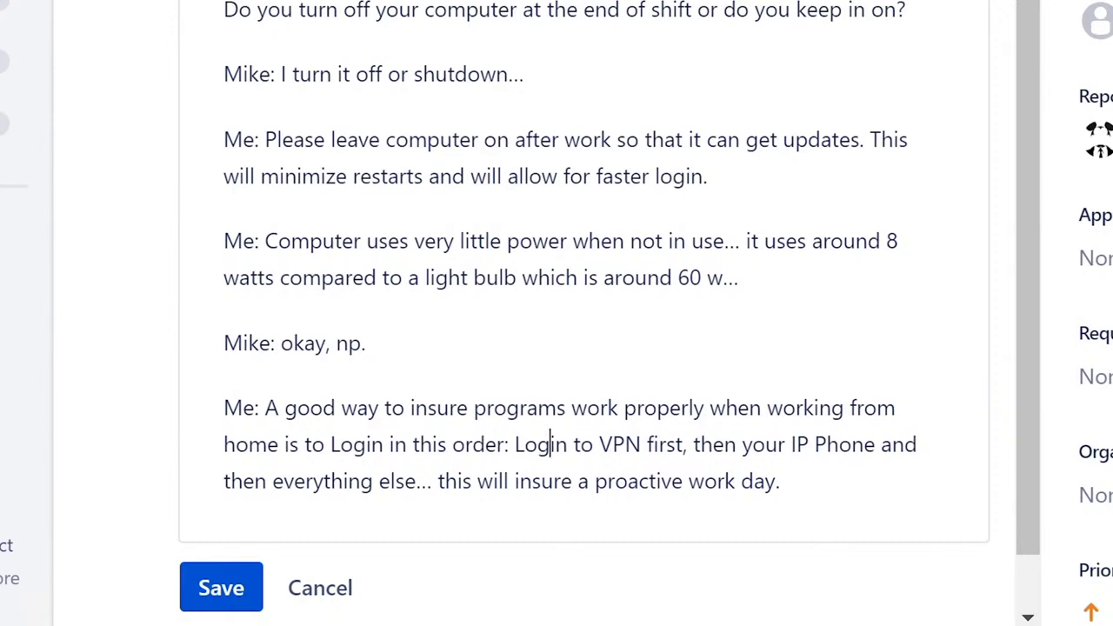
pyautogui.scroll(-2, 583, 313)
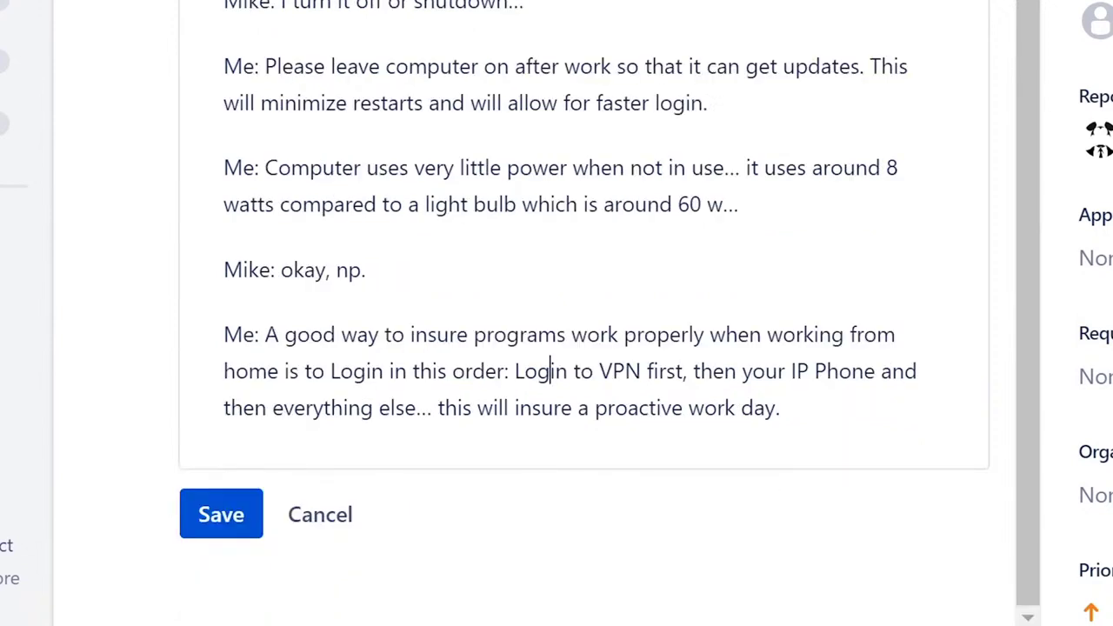
pyautogui.click(862, 449)
pyautogui.scroll(5, 584, 313)
# Step: Review the full ISD-34 reply from greeting to login-order advice and submit it with Ctrl+Enter
pyautogui.scroll(-5, 584, 313)
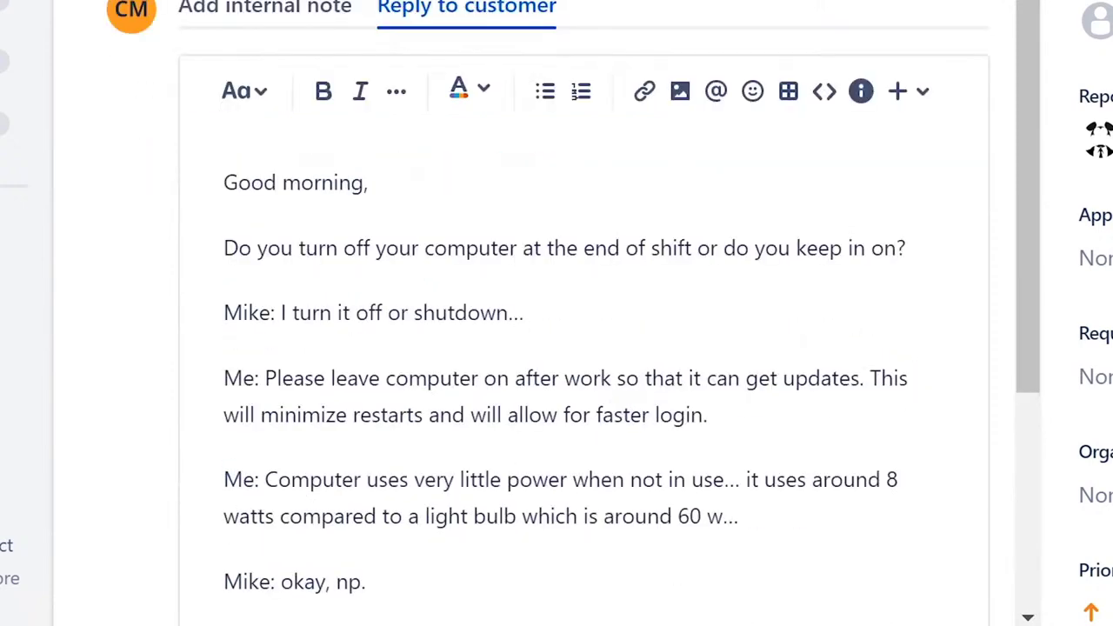
pyautogui.click(365, 270)
pyautogui.scroll(3, 584, 313)
pyautogui.scroll(2, 585, 313)
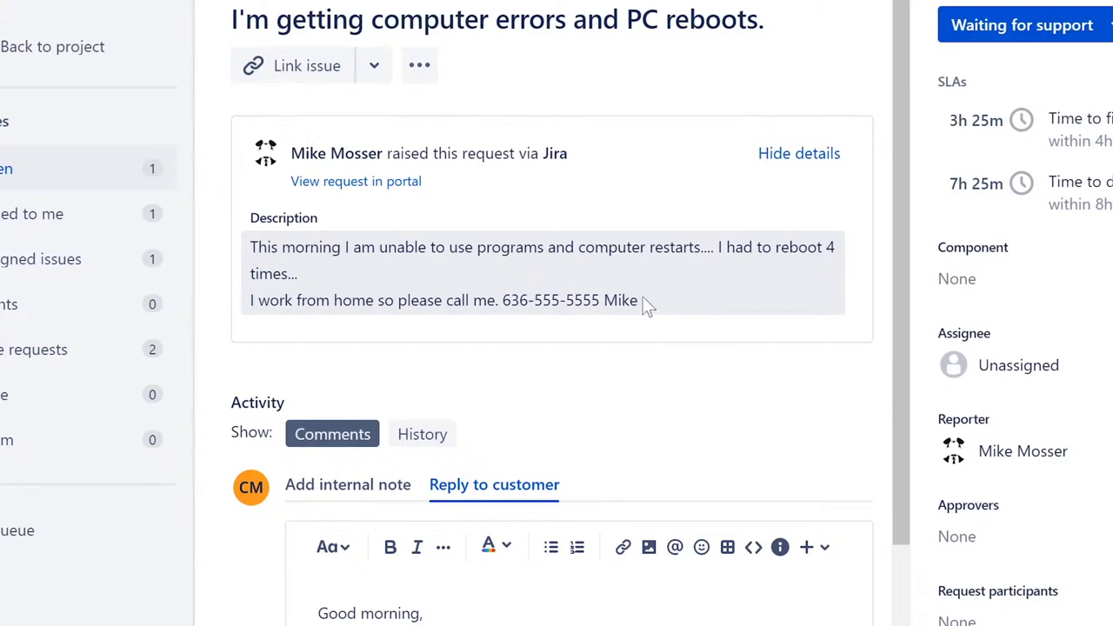
pyautogui.scroll(-4, 552, 313)
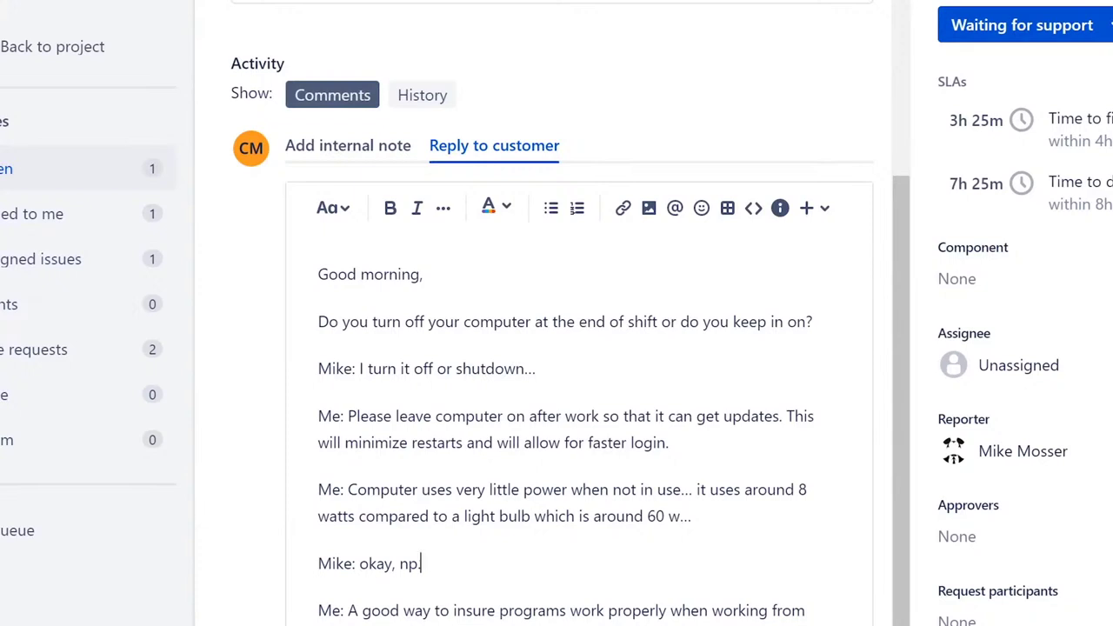
pyautogui.scroll(4, 527, 478)
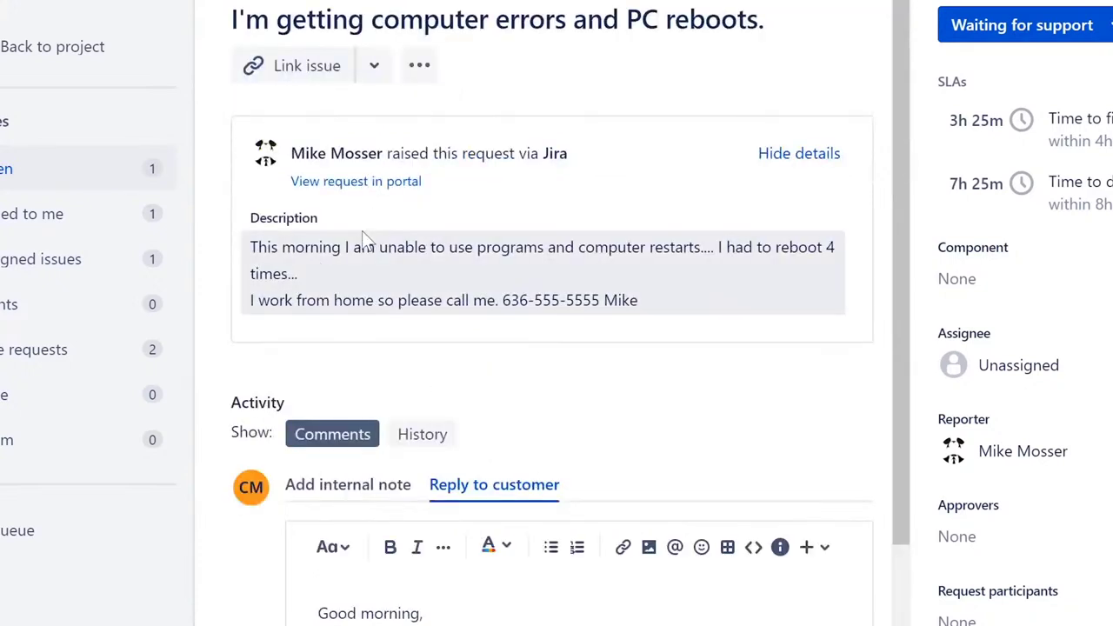
pyautogui.scroll(-3, 367, 248)
pyautogui.scroll(-2, 367, 253)
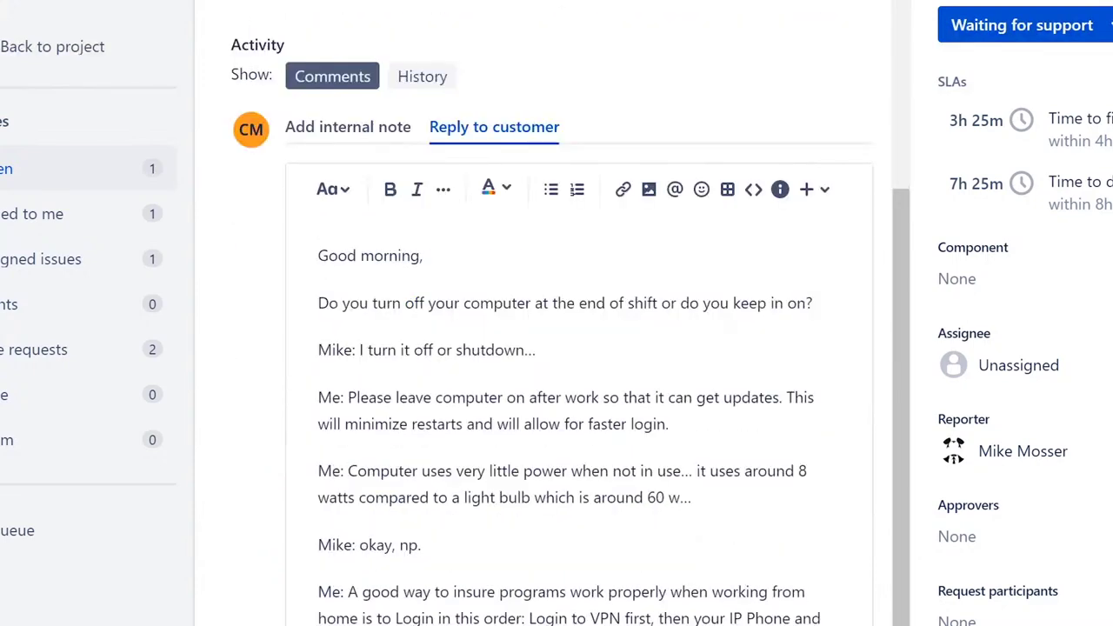
pyautogui.hotkey('ctrl', 'Return')
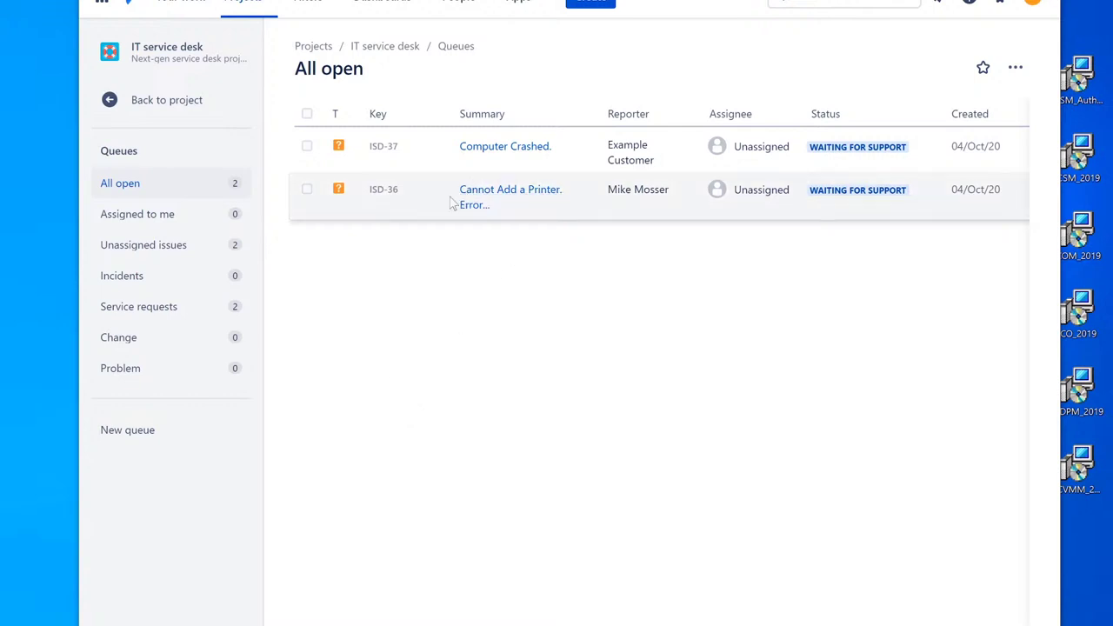
# Step: Open ISD-36 'Cannot Add a Printer', read its reporter and description, and view the spooler error screenshot
pyautogui.click(491, 193)
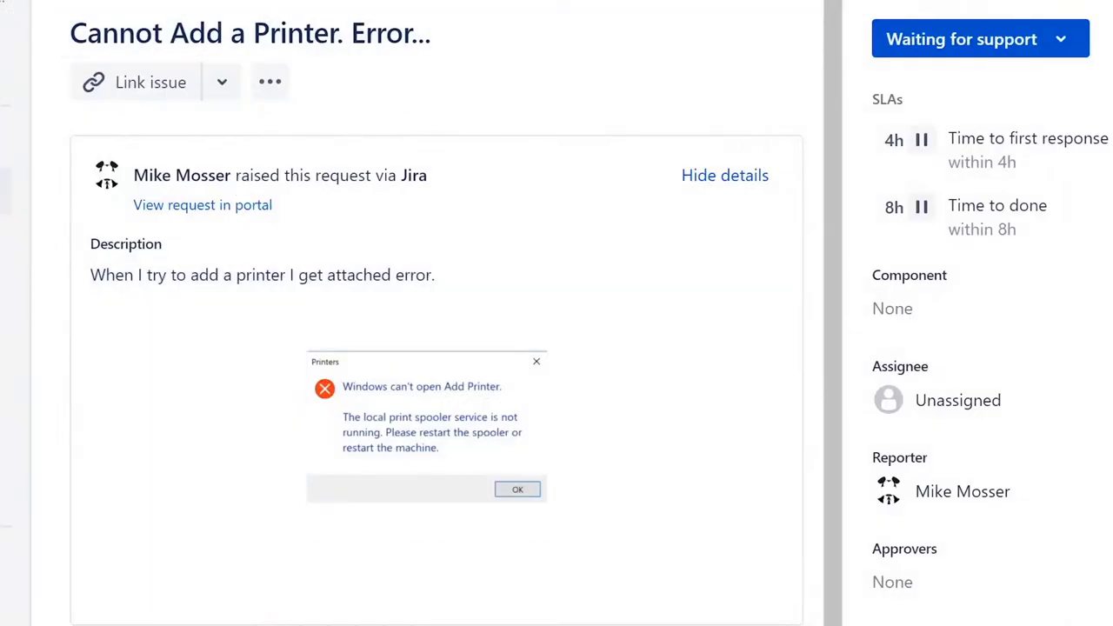
pyautogui.moveTo(133, 175); pyautogui.dragTo(232, 176)
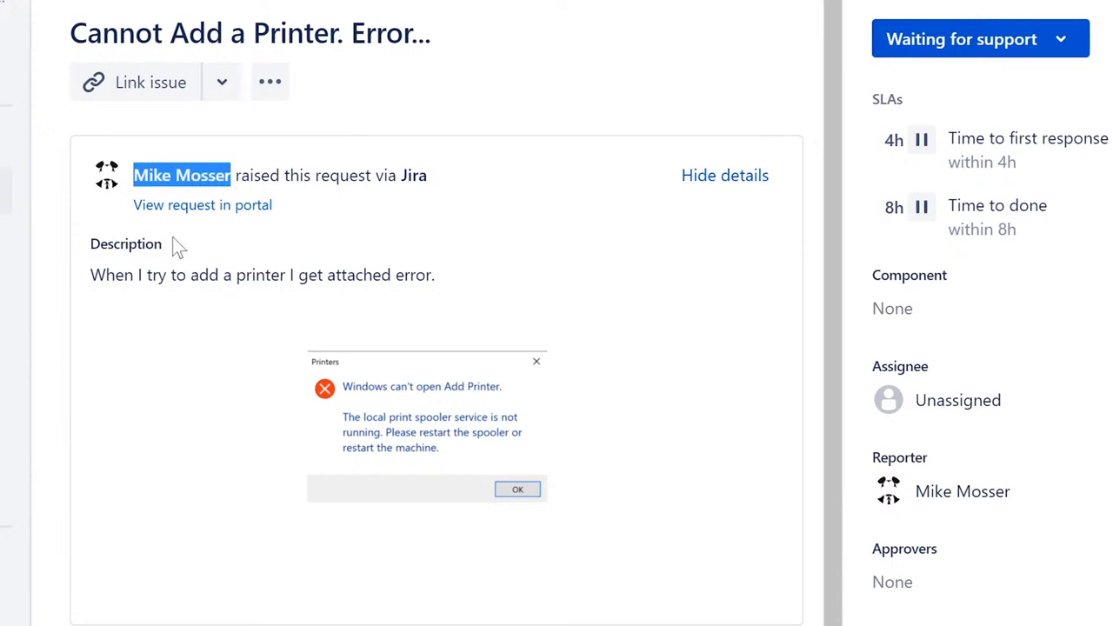
pyautogui.click(440, 272)
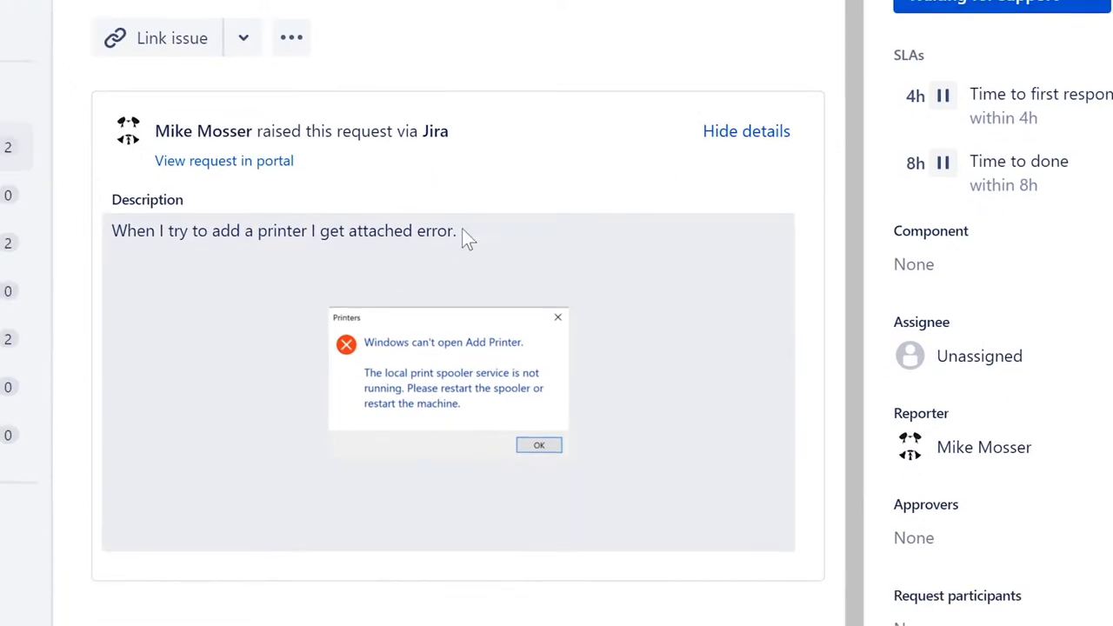
pyautogui.moveTo(462, 231); pyautogui.dragTo(112, 231)
pyautogui.moveTo(462, 232); pyautogui.dragTo(111, 230)
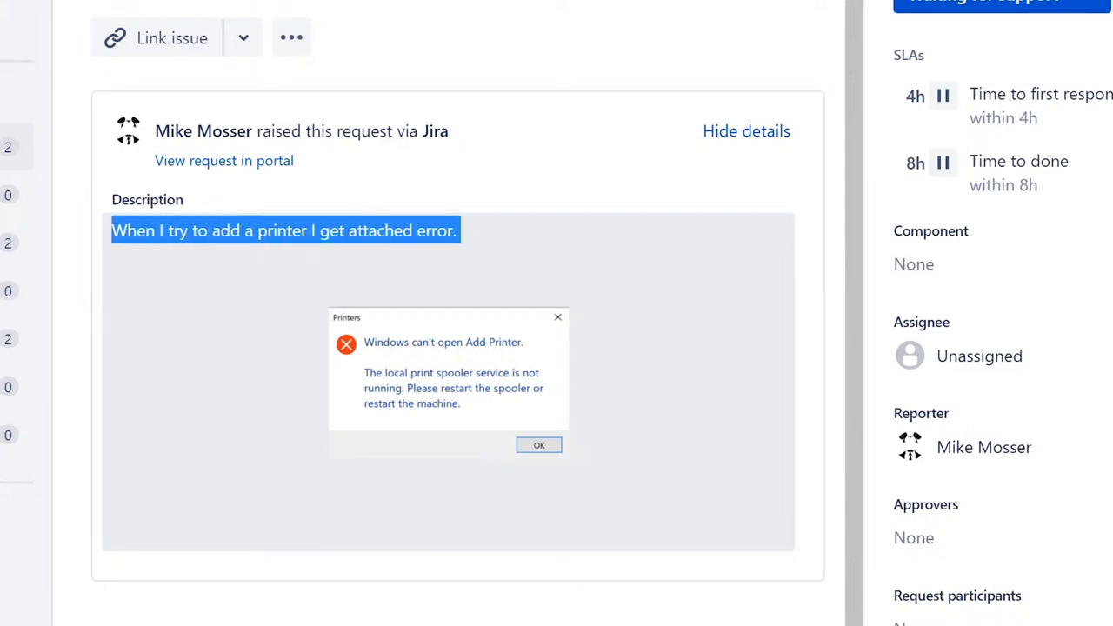
pyautogui.click(393, 369)
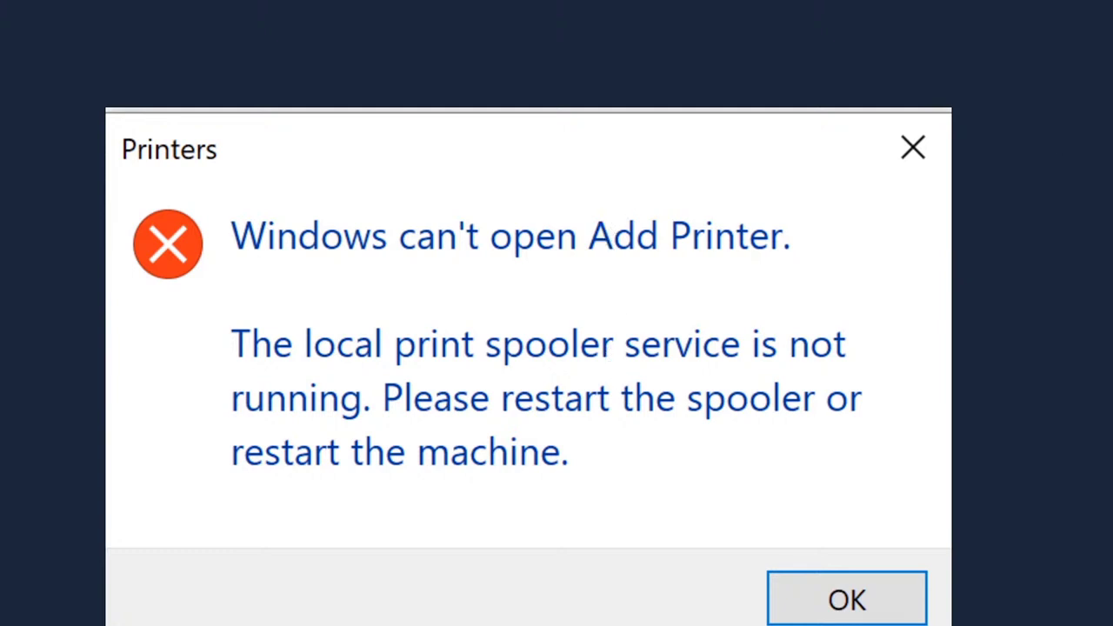
pyautogui.click(825, 145)
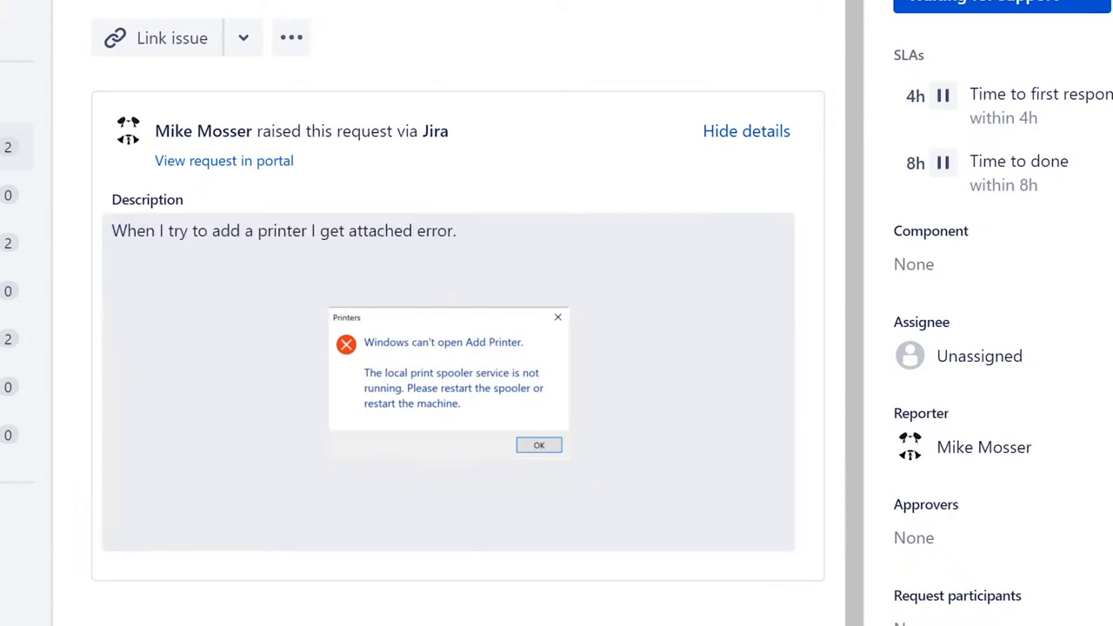
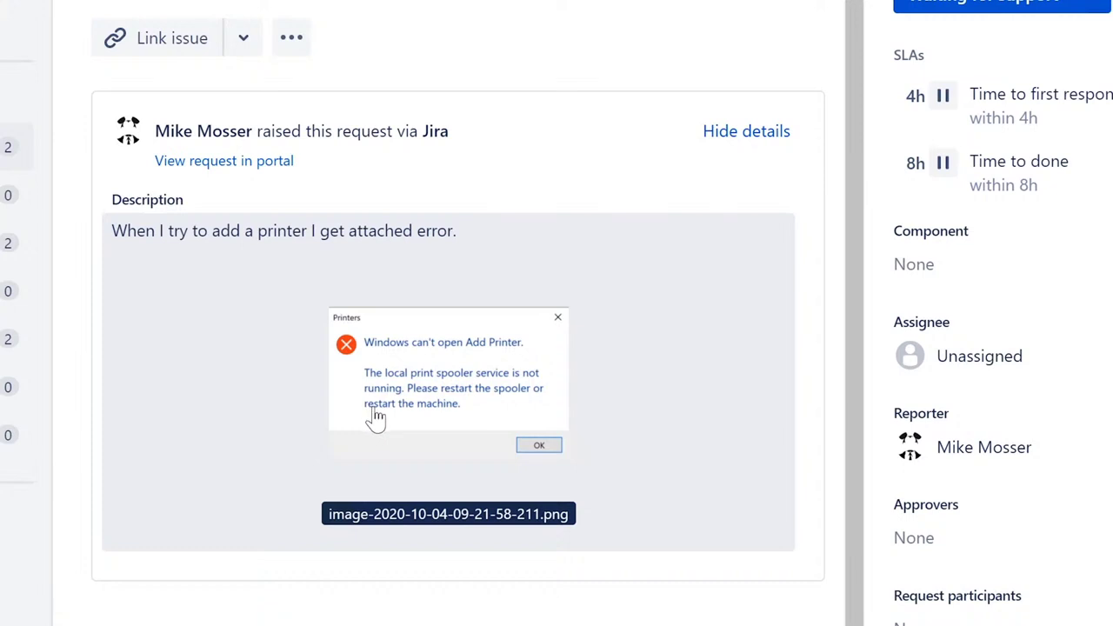
# Step: Search Windows for 'printer' and open the Printers & scanners settings page
pyautogui.press('super')
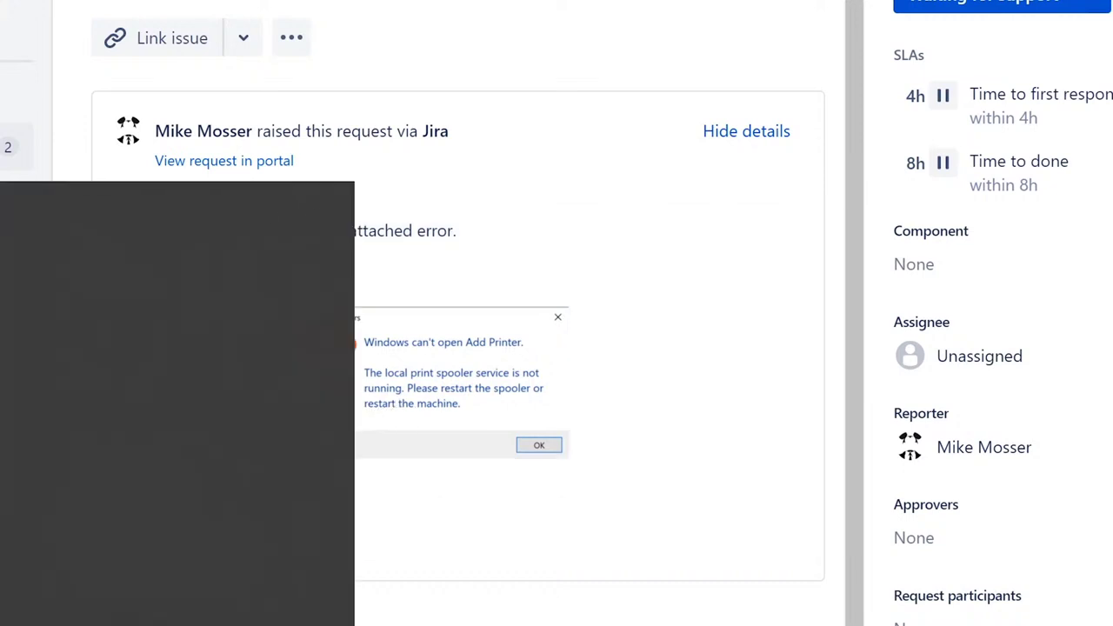
pyautogui.write('remote')
pyautogui.press('BackSpace')
pyautogui.press('BackSpace')
pyautogui.press('BackSpace')
pyautogui.press('BackSpace')
pyautogui.press('BackSpace')
pyautogui.press('BackSpace')
pyautogui.write('device')
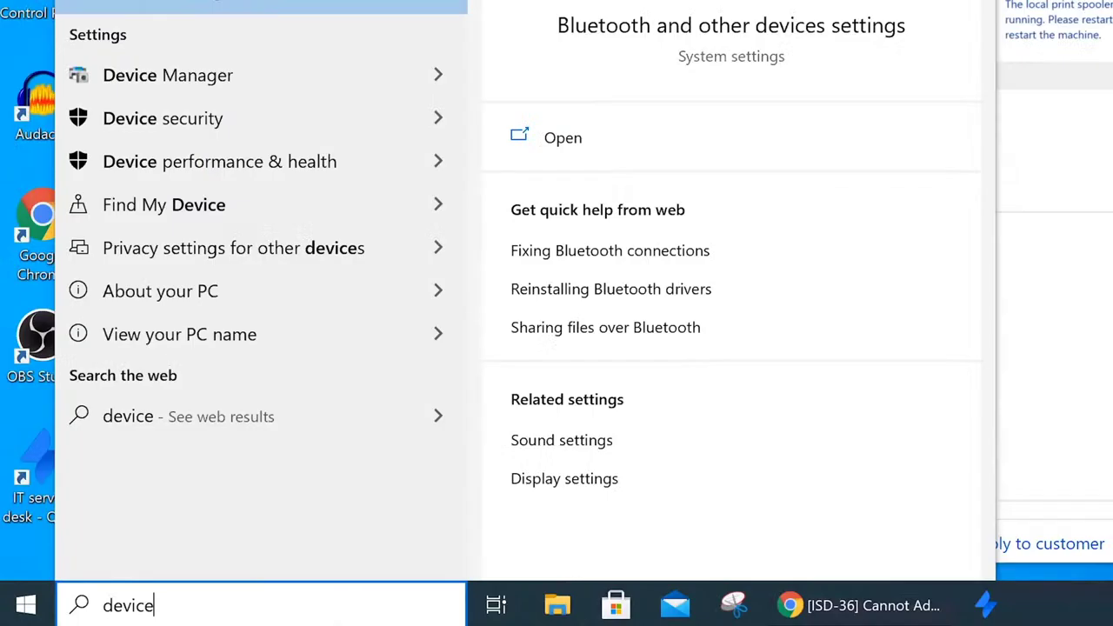
pyautogui.press('BackSpace')
pyautogui.press('BackSpace')
pyautogui.press('BackSpace')
pyautogui.press('BackSpace')
pyautogui.press('BackSpace')
pyautogui.press('BackSpace')
pyautogui.write('printer')
pyautogui.press('Return')
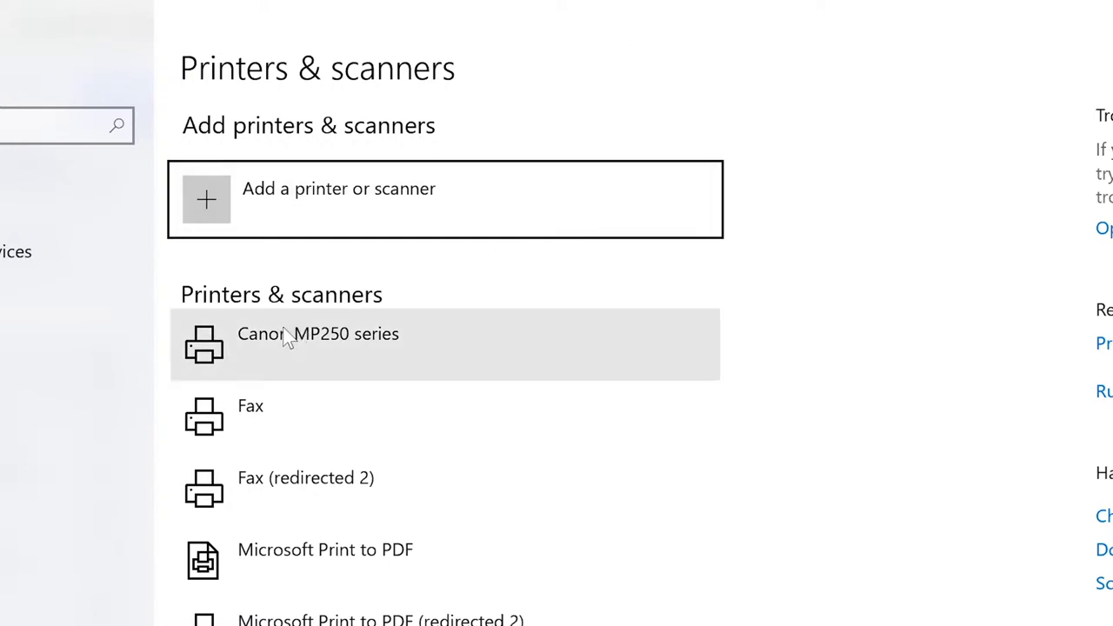
# Step: Try adding a printer or scanner, then move the resulting print spooler error dialog higher up
pyautogui.click(347, 213)
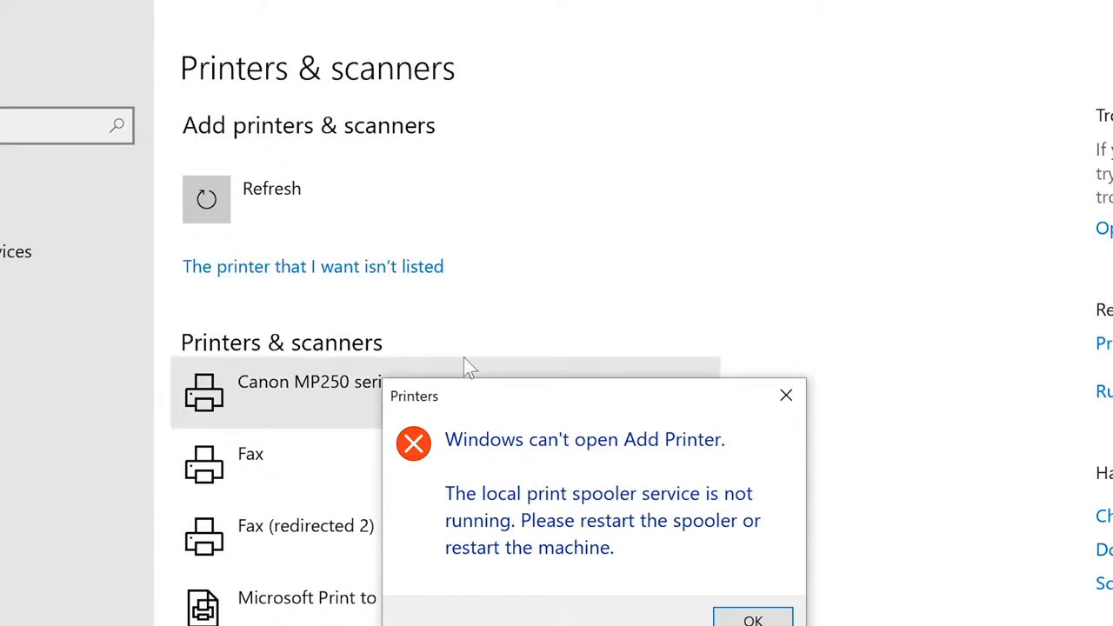
pyautogui.moveTo(628, 391); pyautogui.dragTo(604, 367)
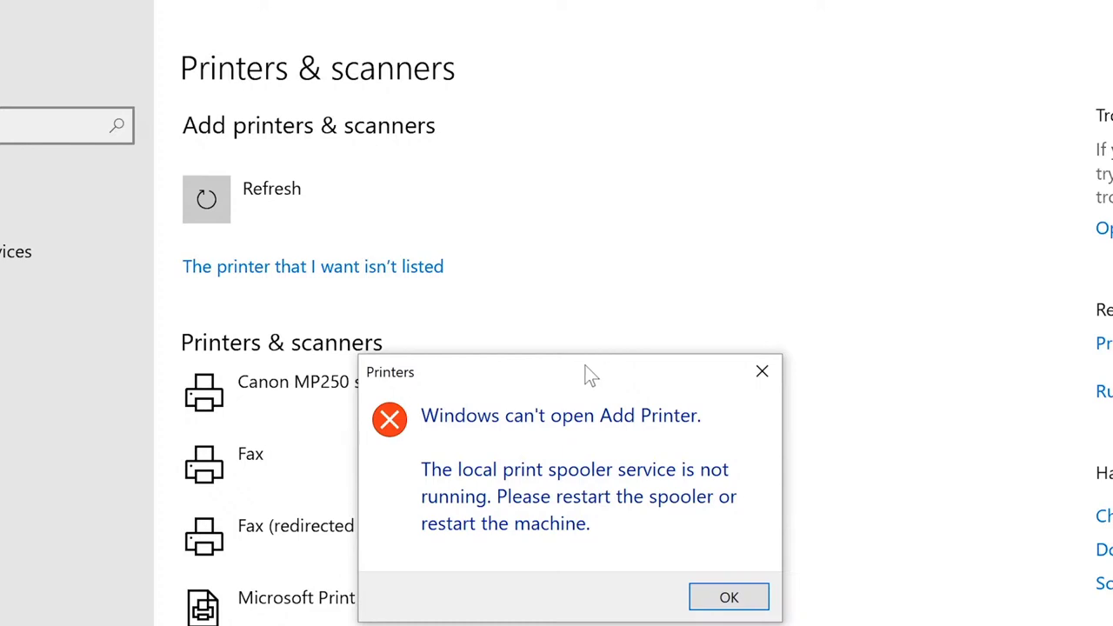
pyautogui.moveTo(578, 351); pyautogui.dragTo(561, 249)
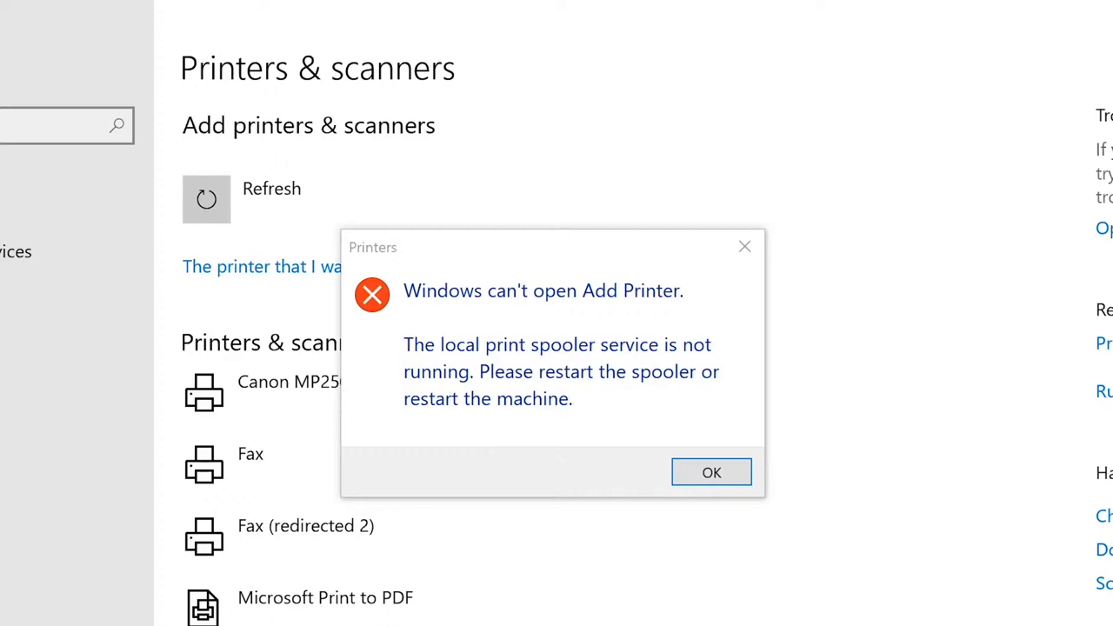
pyautogui.hotkey('ctrl', 'shift', 'Escape')
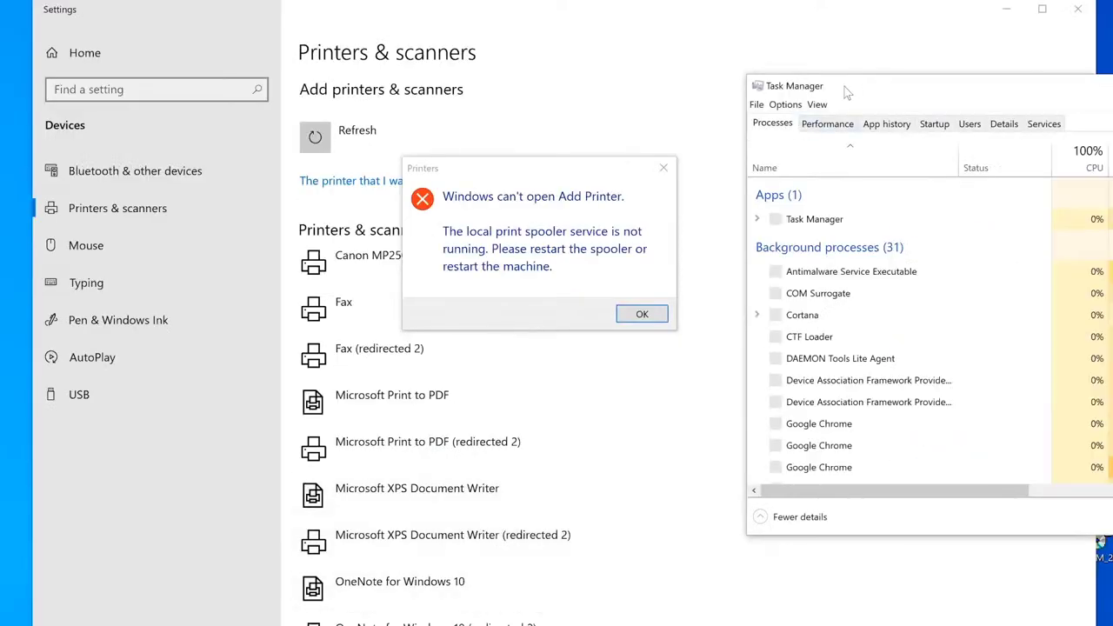
# Step: Show Task Manager's Services tab and open the Services console, arranging both side by side
pyautogui.moveTo(906, 86); pyautogui.dragTo(676, 97)
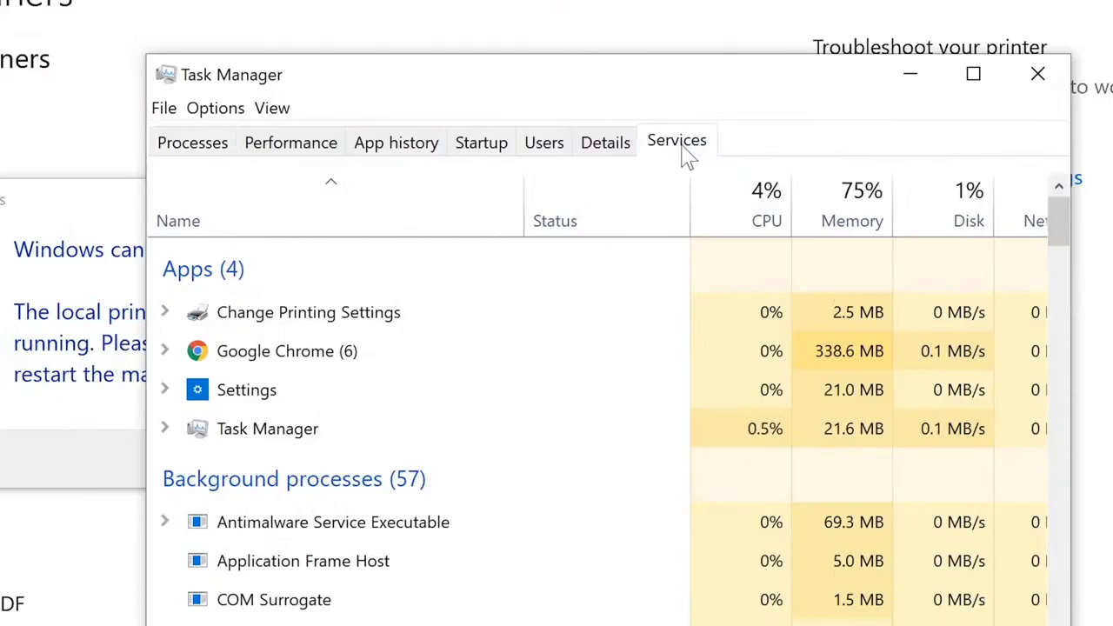
pyautogui.click(815, 137)
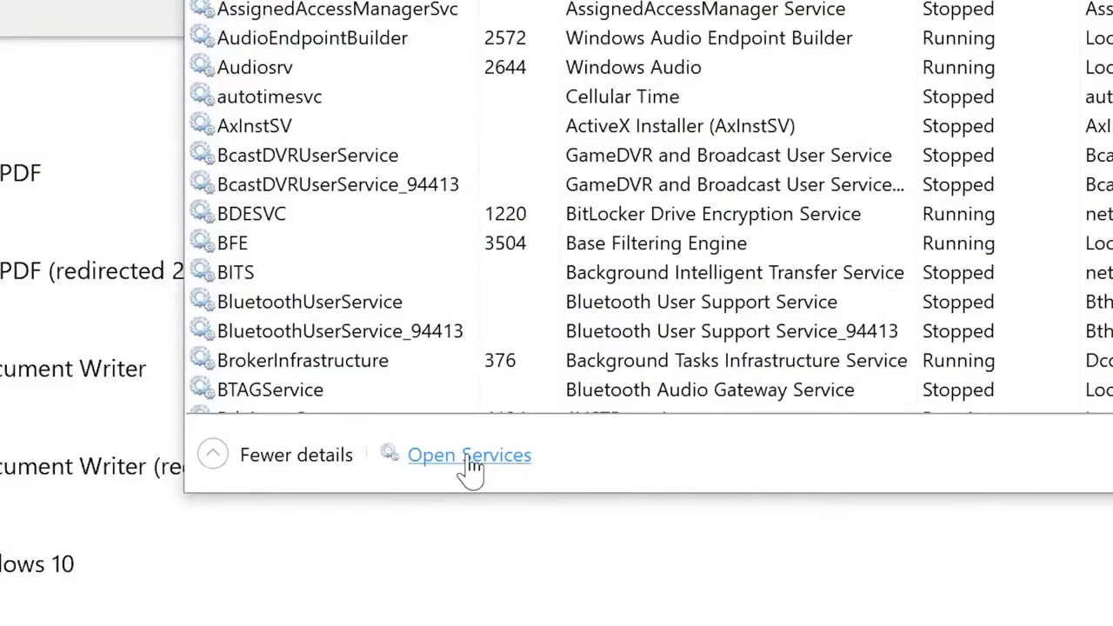
pyautogui.click(470, 456)
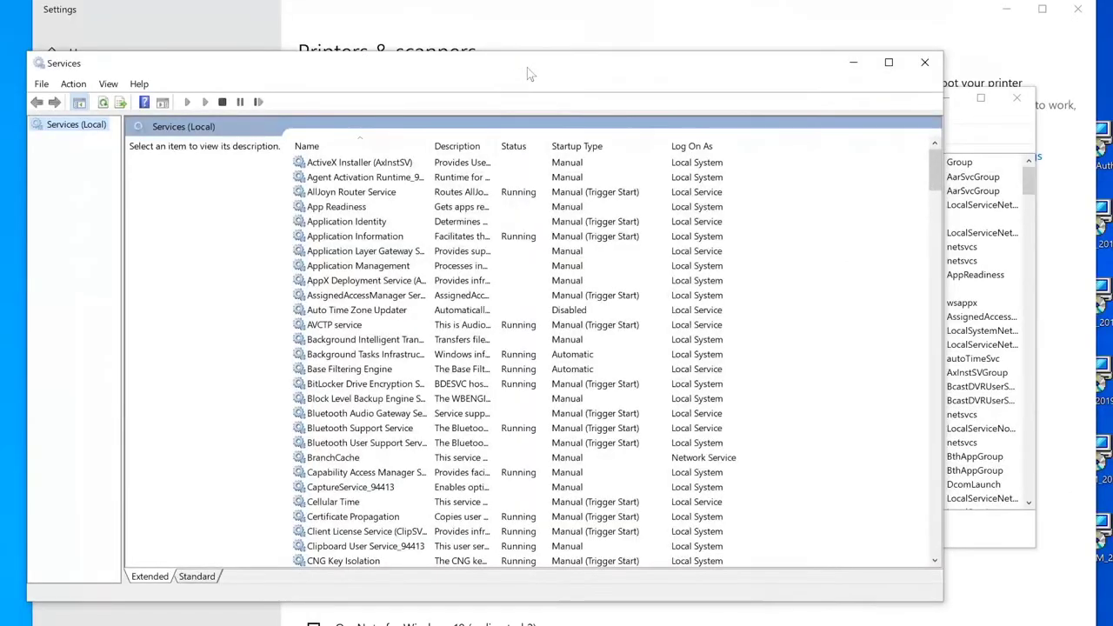
pyautogui.moveTo(528, 74); pyautogui.dragTo(432, 67)
pyautogui.moveTo(893, 106); pyautogui.dragTo(1112, 80)
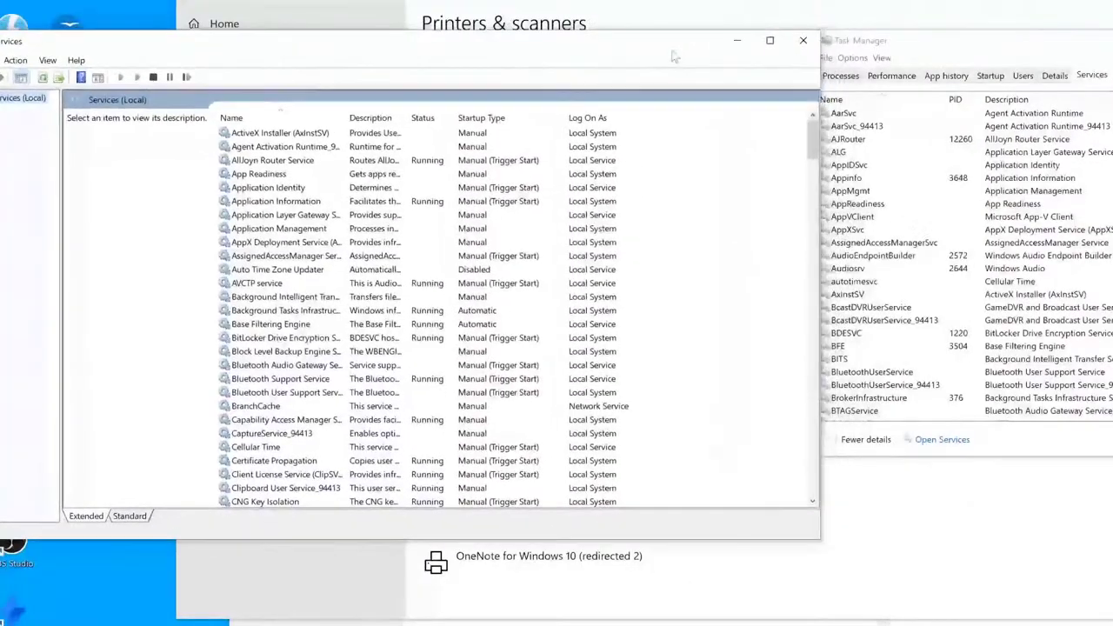
pyautogui.moveTo(657, 77); pyautogui.dragTo(709, 76)
pyautogui.moveTo(913, 121); pyautogui.dragTo(795, 123)
pyautogui.moveTo(890, 39); pyautogui.dragTo(876, 35)
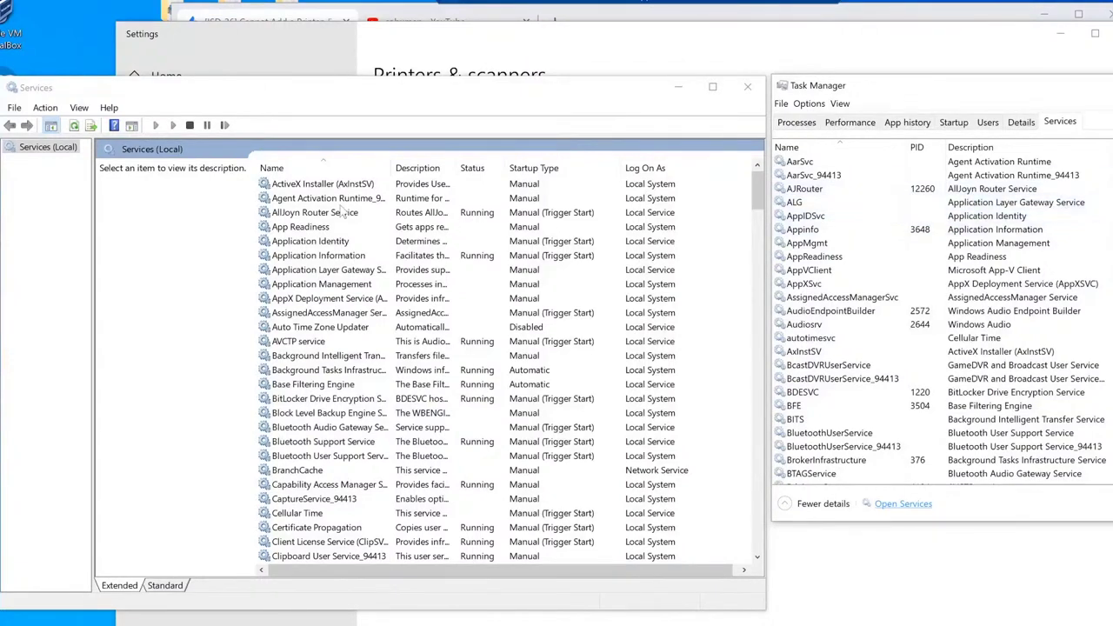
# Step: Browse entries like AarSvc, AJRouter, ActiveX Installer and Audiosrv in both service lists
pyautogui.click(306, 198)
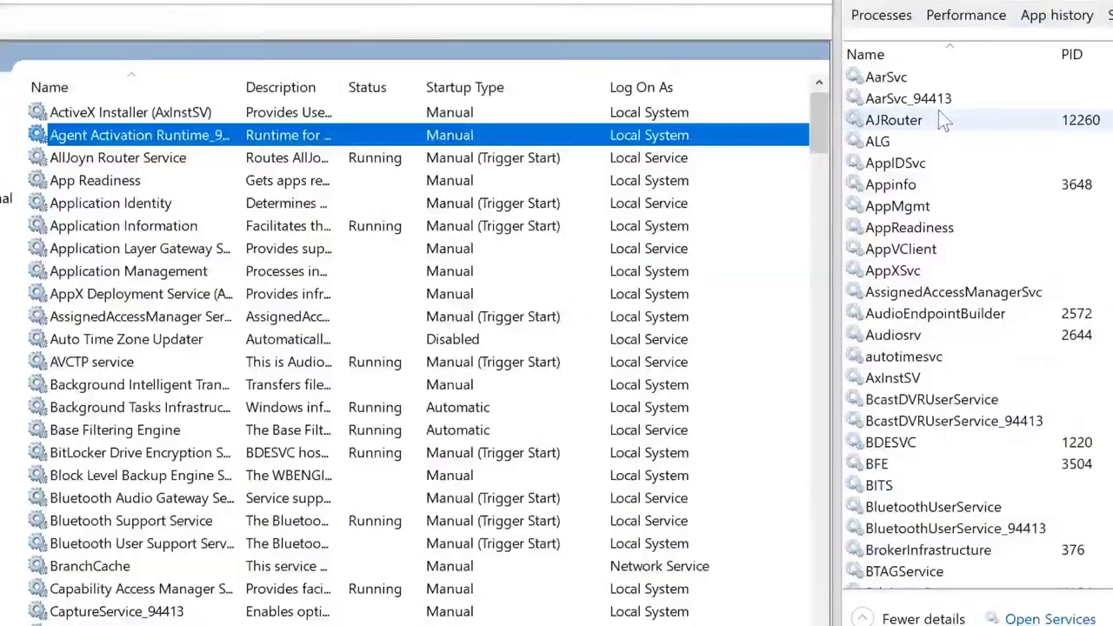
pyautogui.click(832, 183)
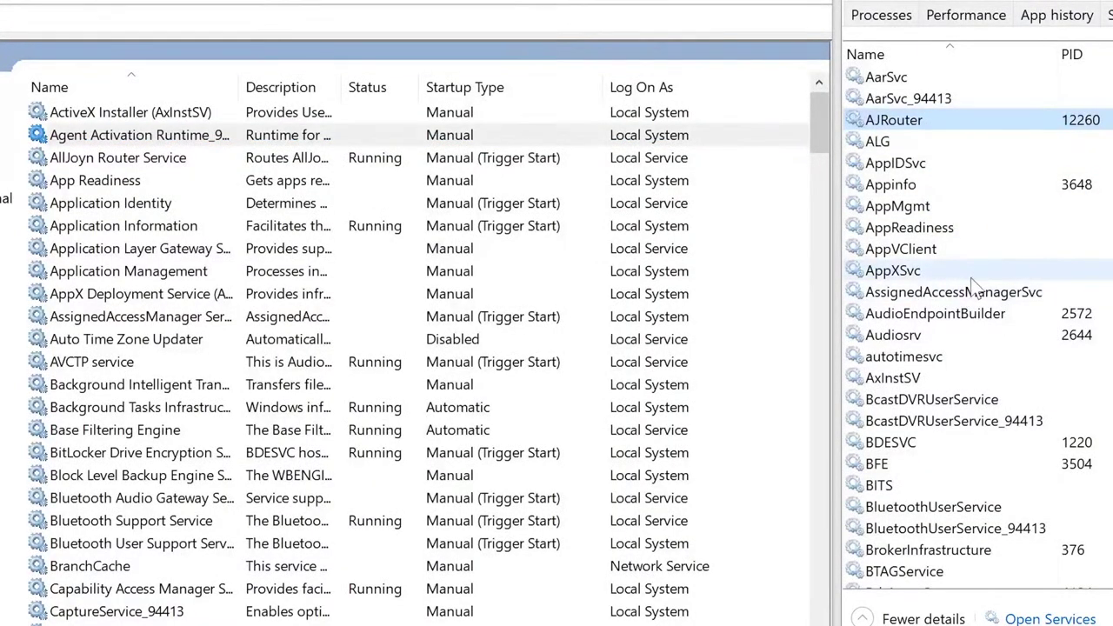
pyautogui.click(919, 75)
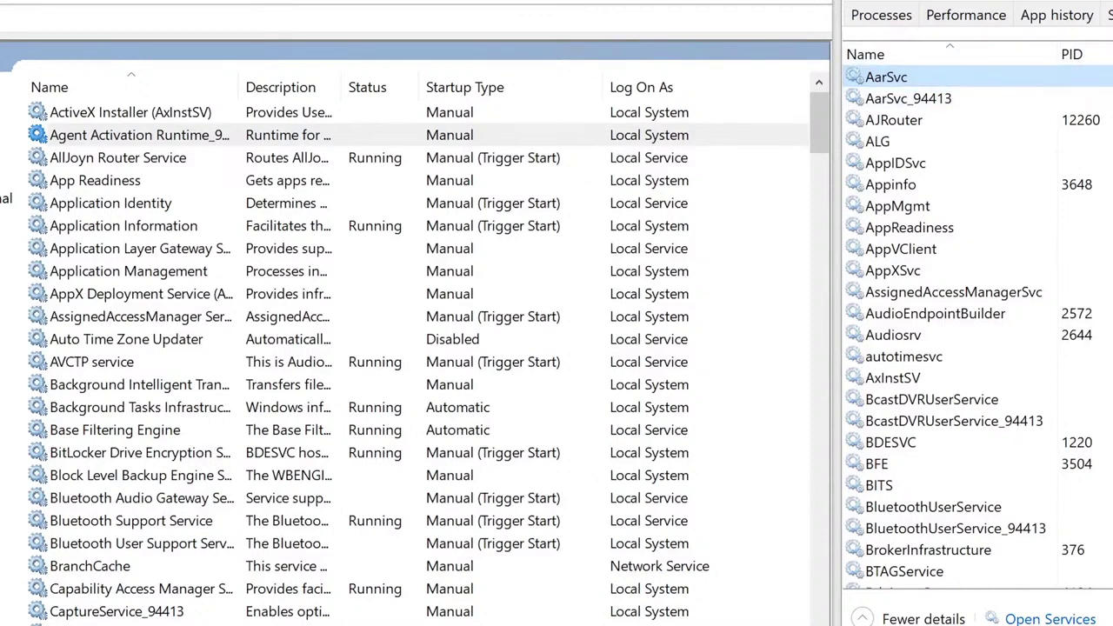
pyautogui.click(94, 120)
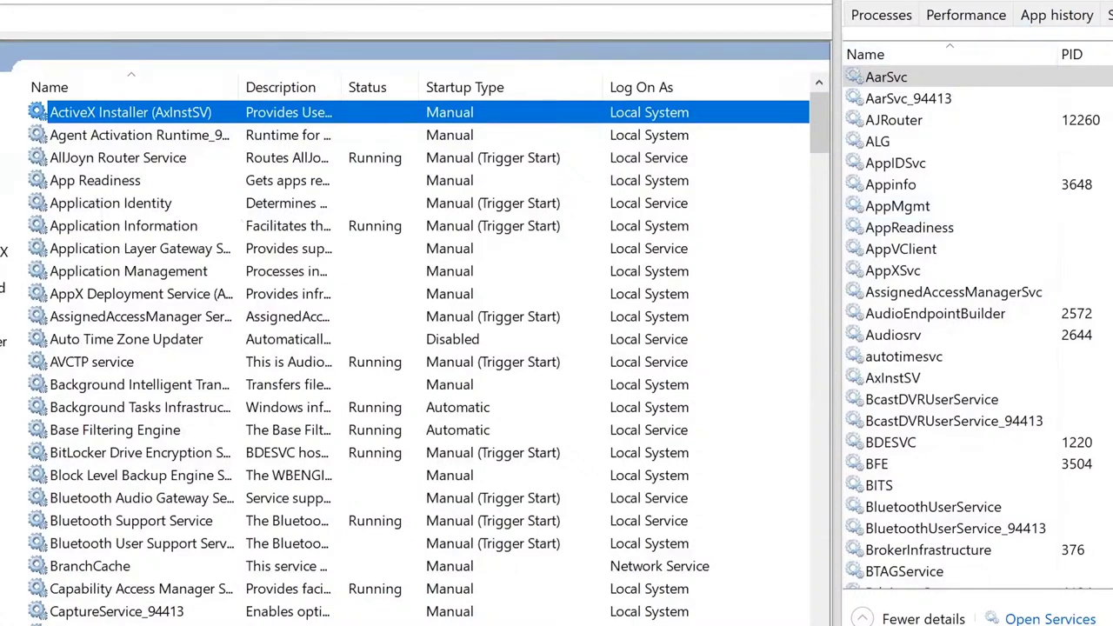
pyautogui.click(1006, 335)
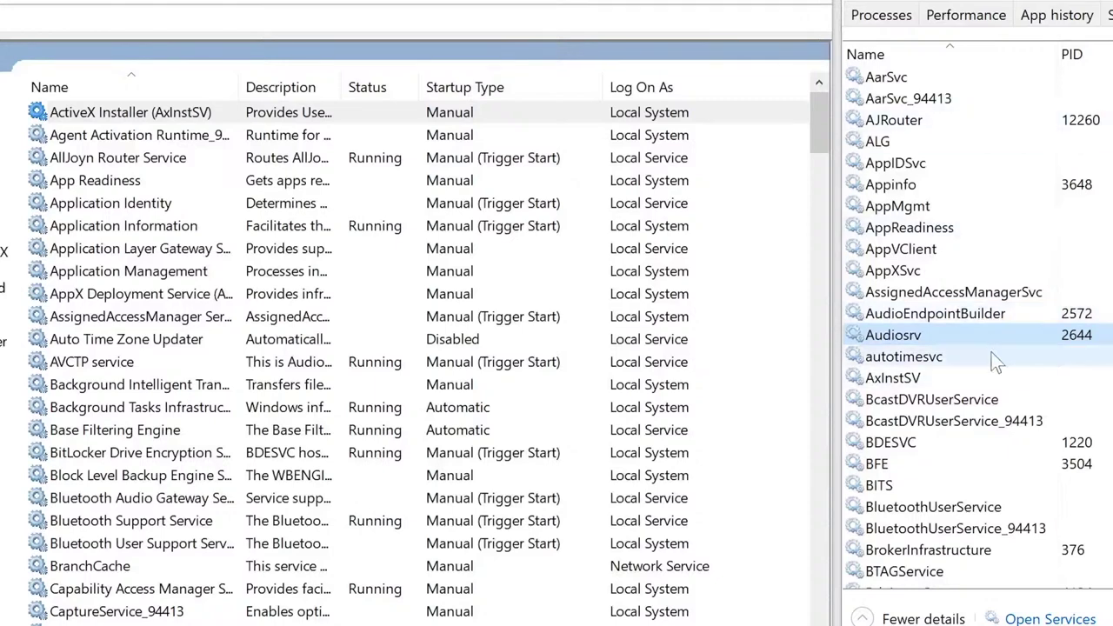
pyautogui.click(972, 386)
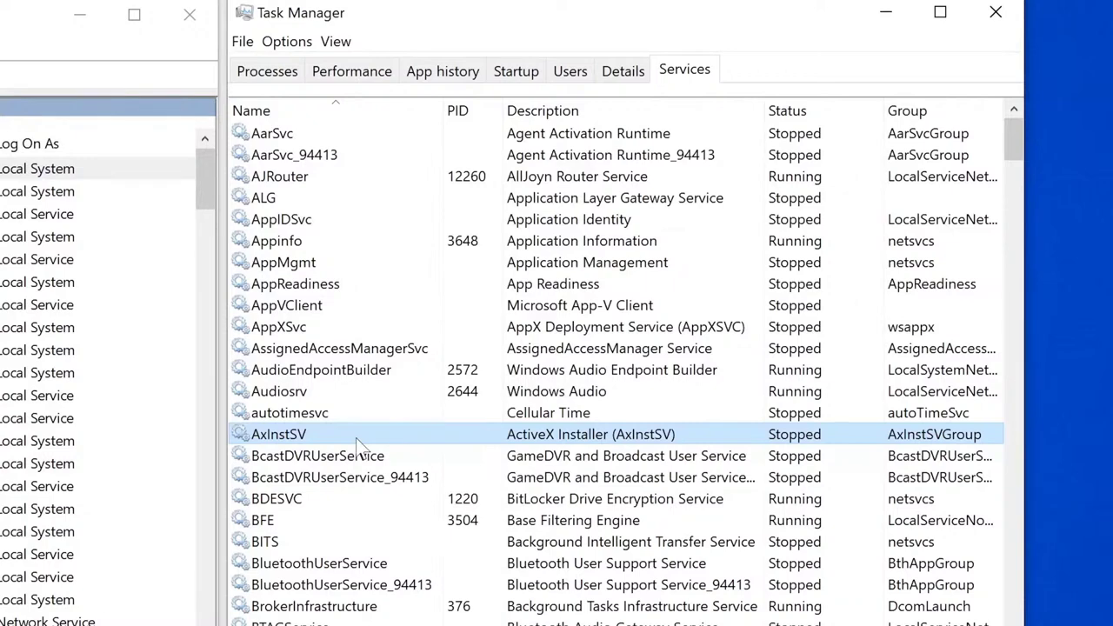
# Step: In Task Manager, jump to the print services and check PrintNotify and PrintWorkflowUserSvc entries
pyautogui.press('p')
pyautogui.press('r')
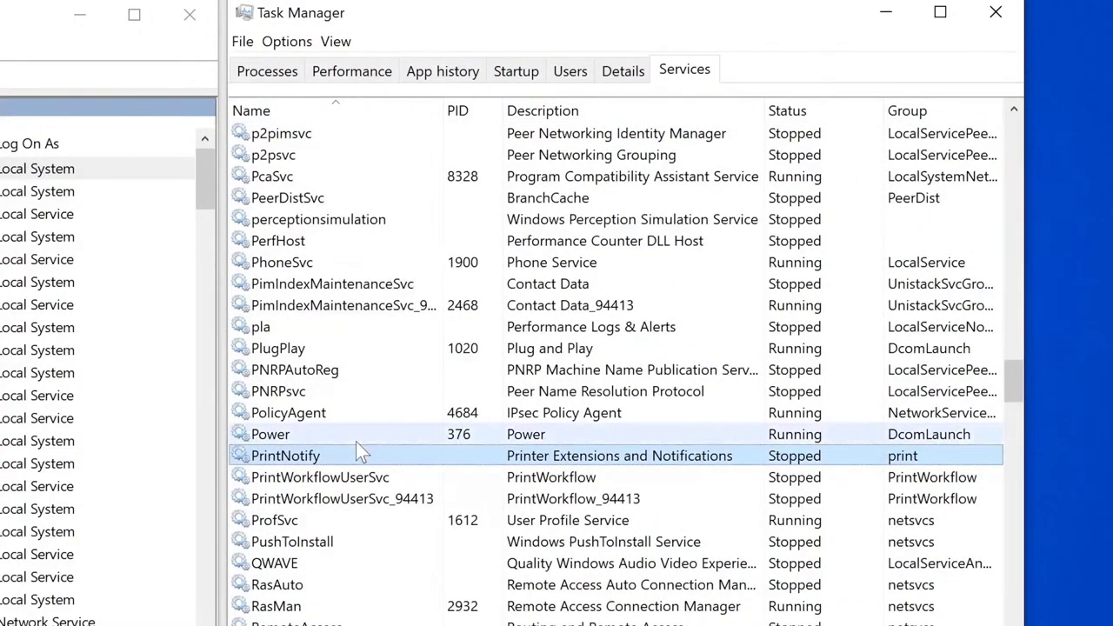
pyautogui.click(299, 483)
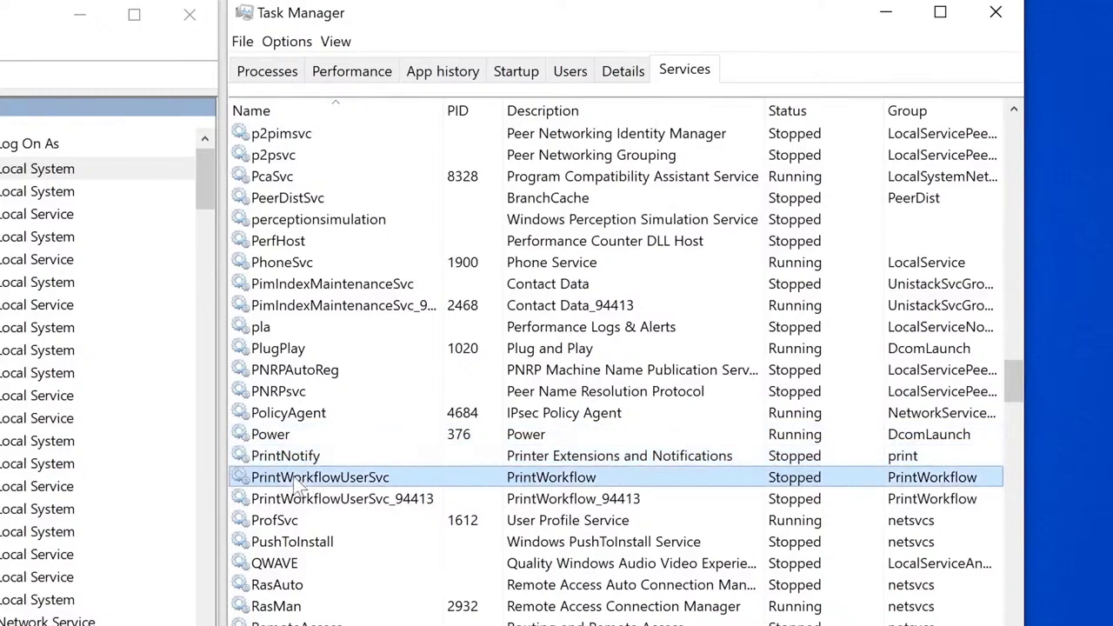
pyautogui.click(296, 503)
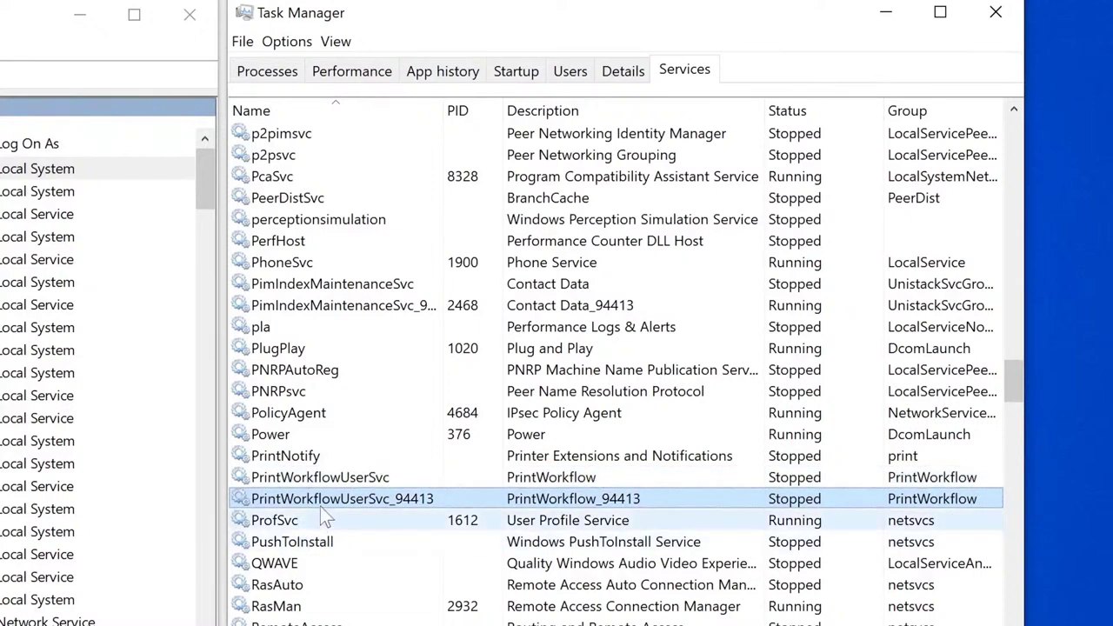
pyautogui.click(320, 456)
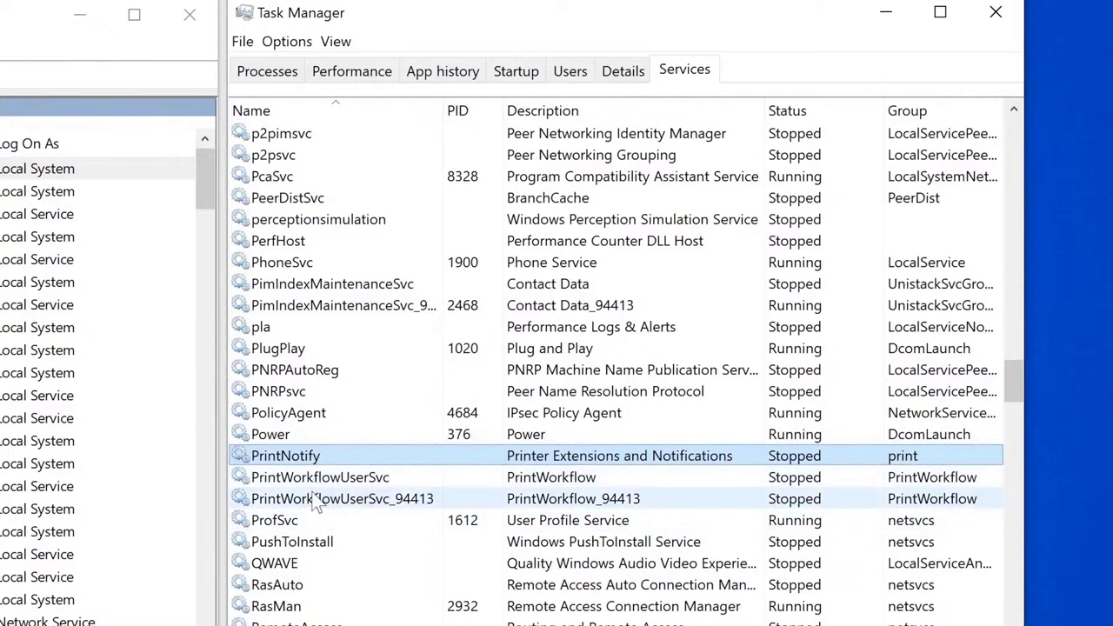
# Step: Type 'print' in the Services console to reach Print Spooler, set Automatic but not running
pyautogui.click(197, 163)
pyautogui.moveTo(196, 163); pyautogui.dragTo(188, 200)
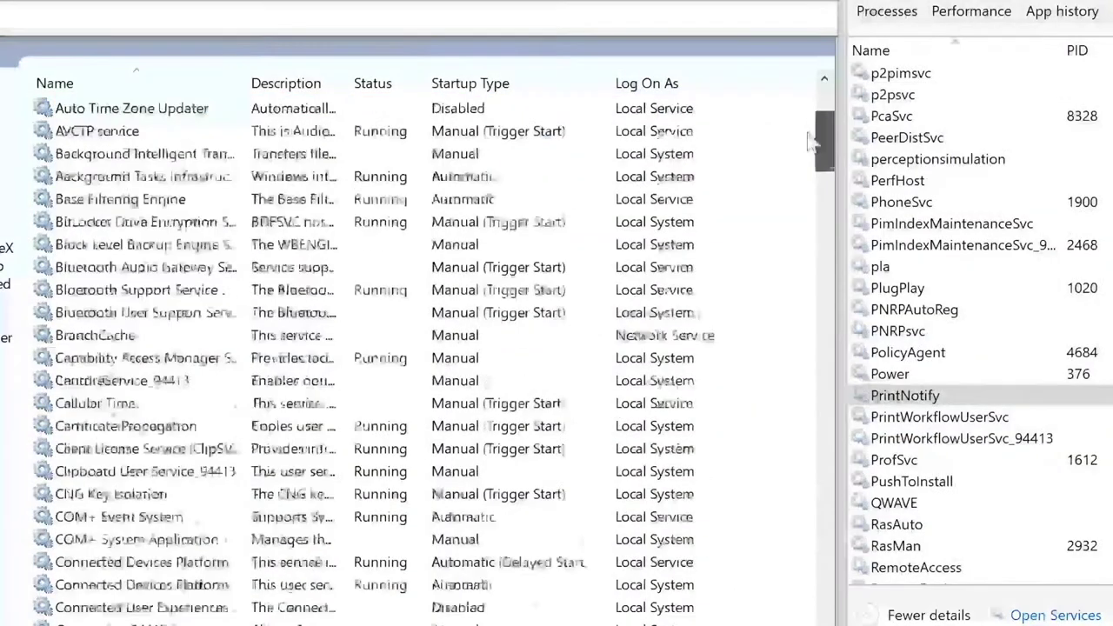
pyautogui.moveTo(809, 144); pyautogui.dragTo(789, 181)
pyautogui.click(251, 294)
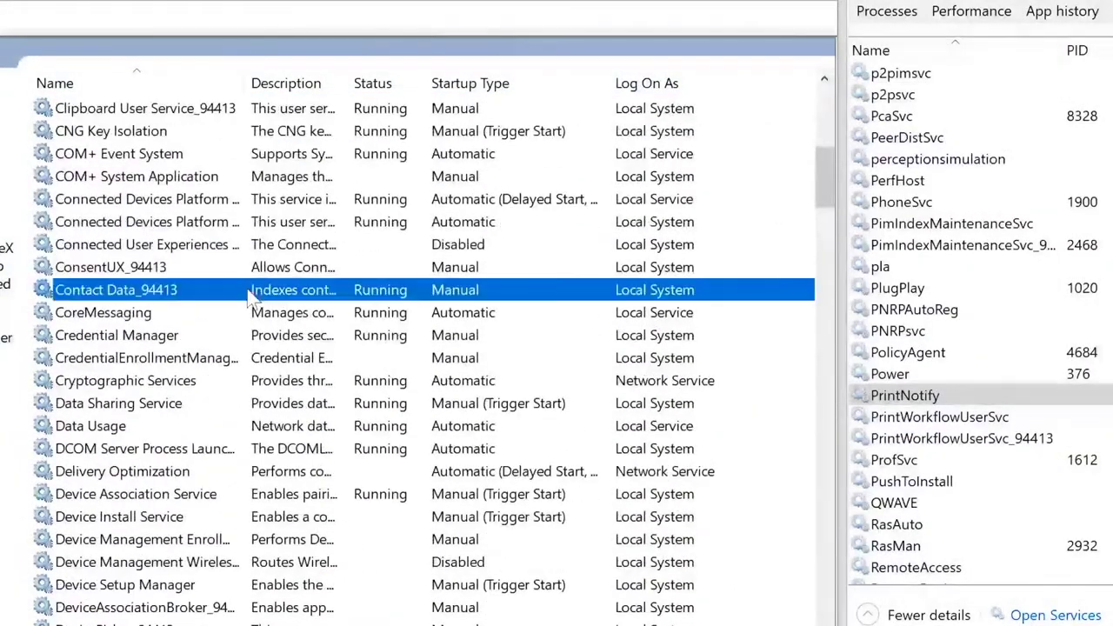
pyautogui.write('print')
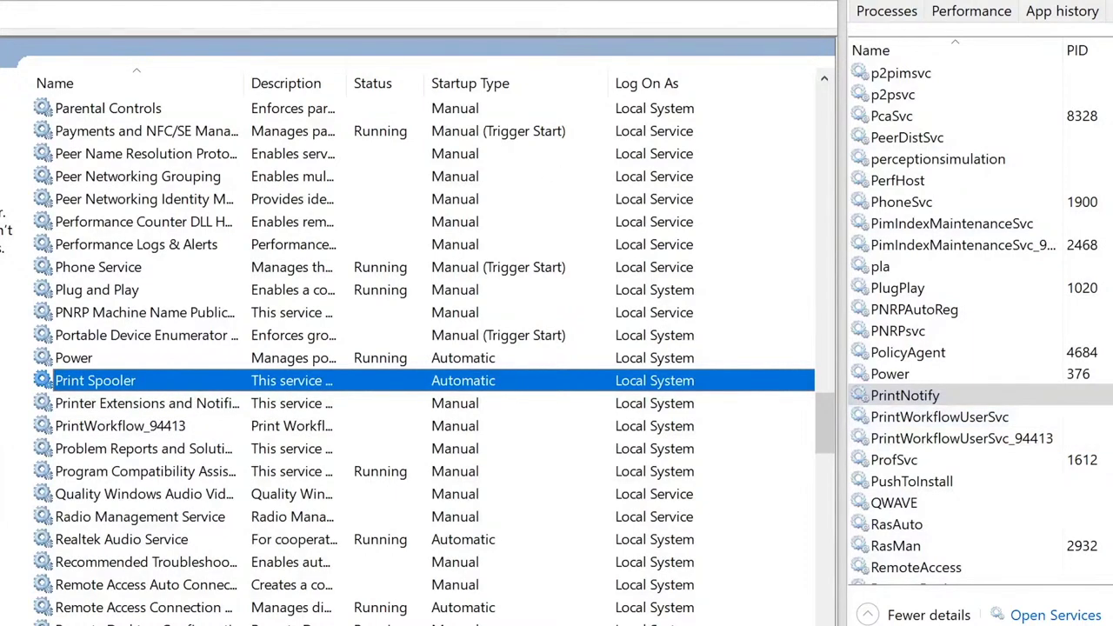
pyautogui.click(913, 3)
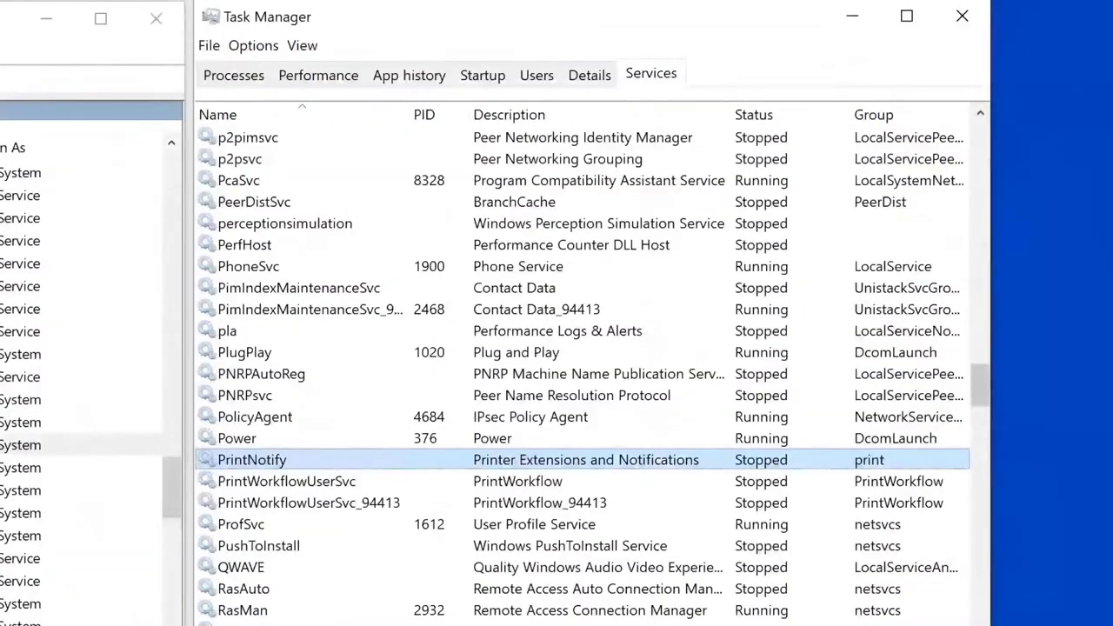
pyautogui.hotkey('alt', 'Tab')
pyautogui.click(364, 14)
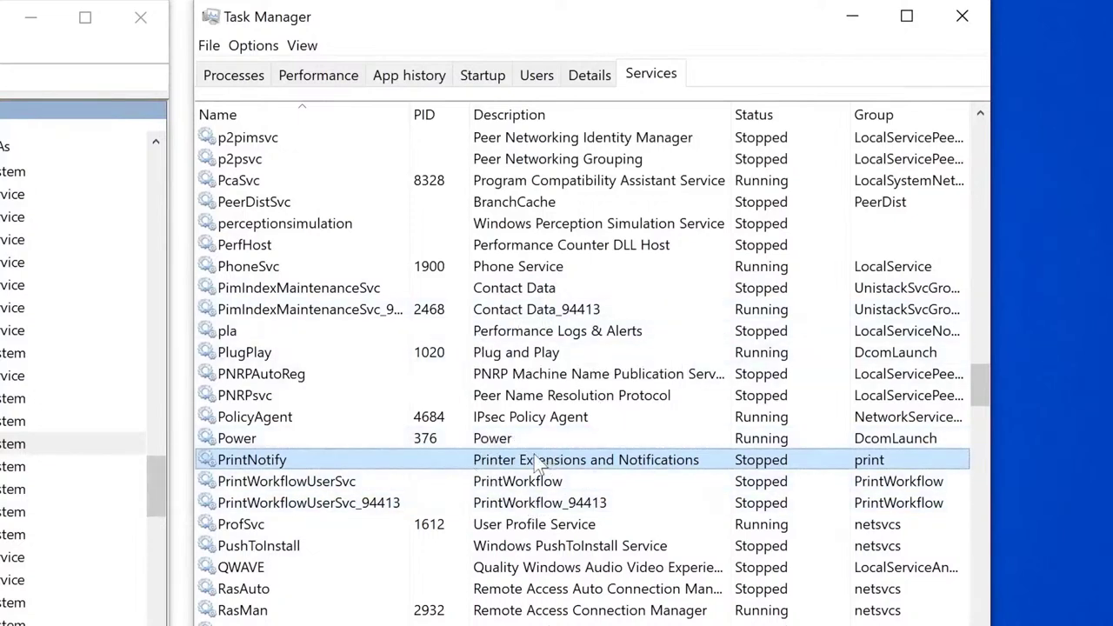
pyautogui.click(513, 376)
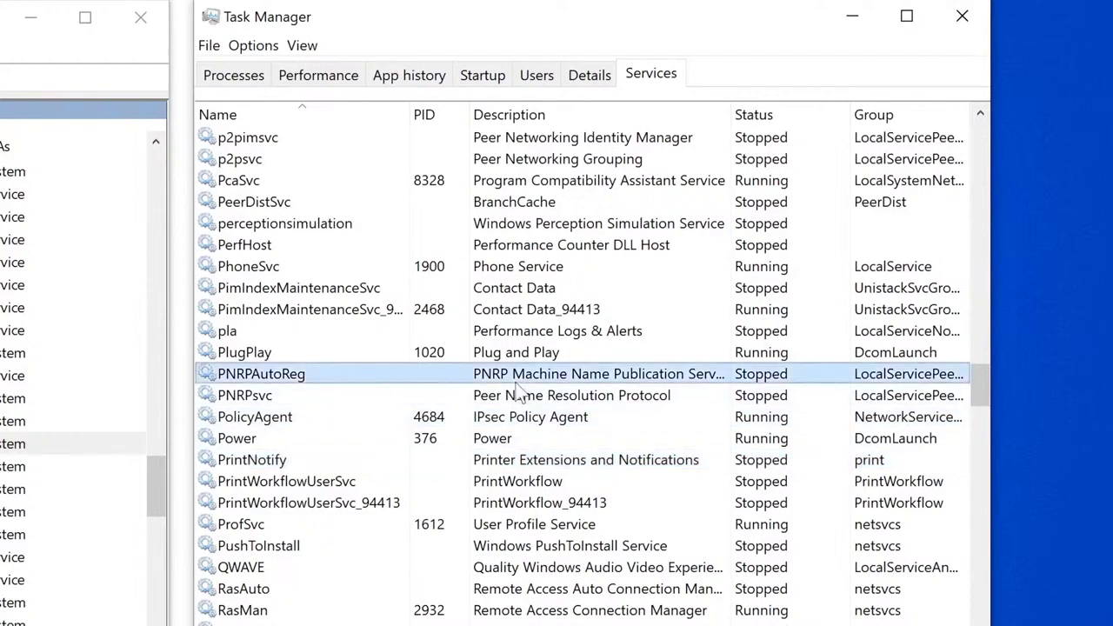
pyautogui.moveTo(550, 31)
pyautogui.mouseDown()
pyautogui.moveTo(582, 23)
pyautogui.moveTo(553, 49)
pyautogui.moveTo(533, 28)
pyautogui.mouseUp()
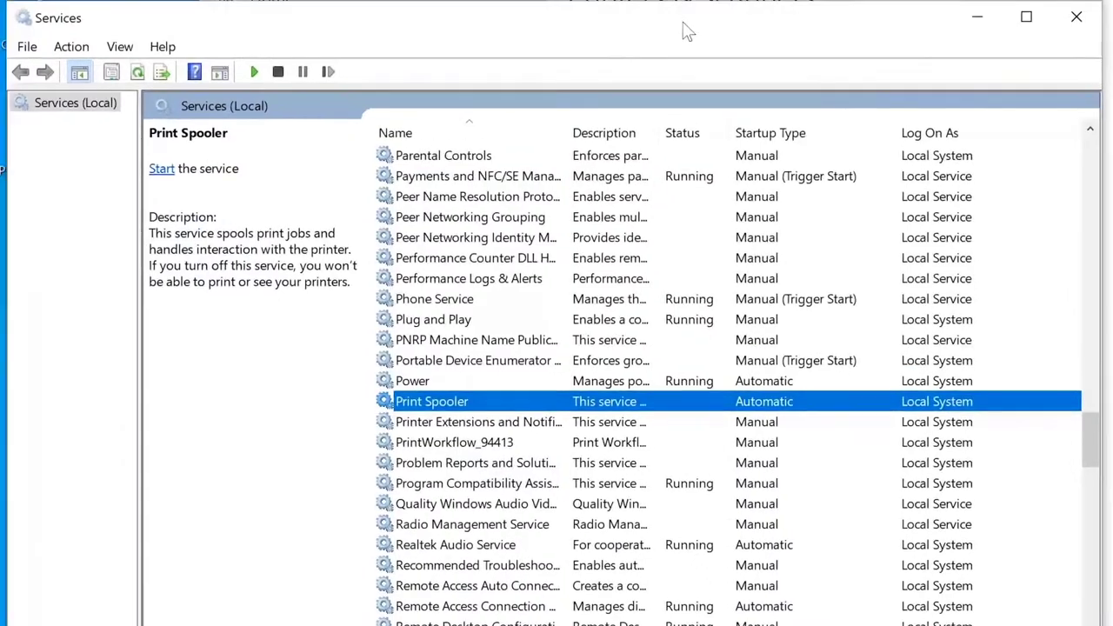
# Step: Start the Print Spooler service from its right-click menu in the Services console
pyautogui.moveTo(687, 29); pyautogui.dragTo(697, 22)
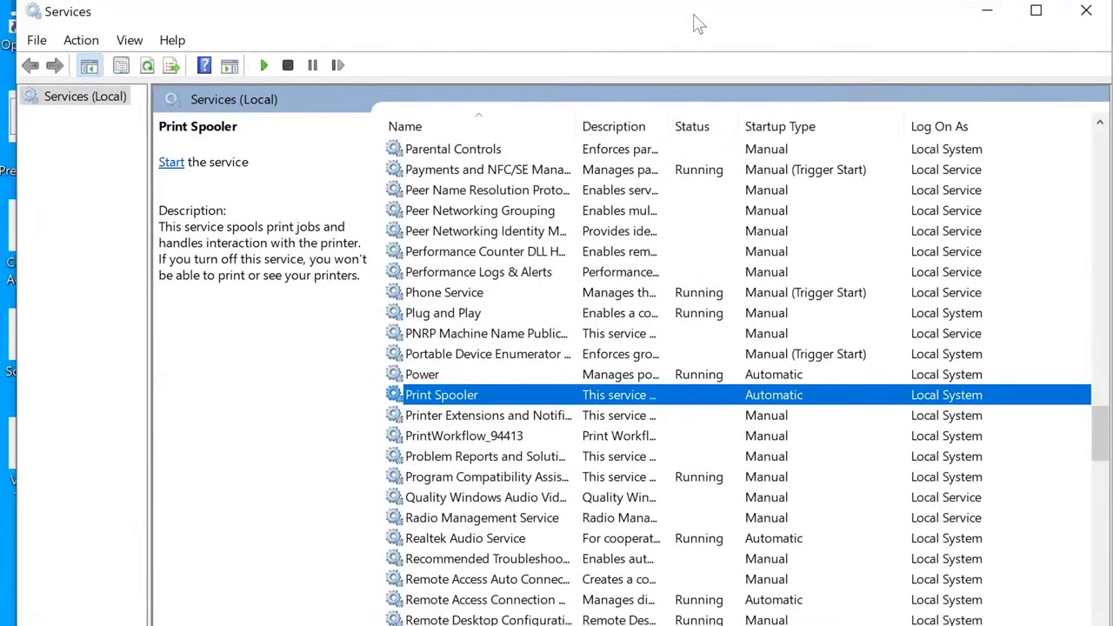
pyautogui.rightClick(468, 402)
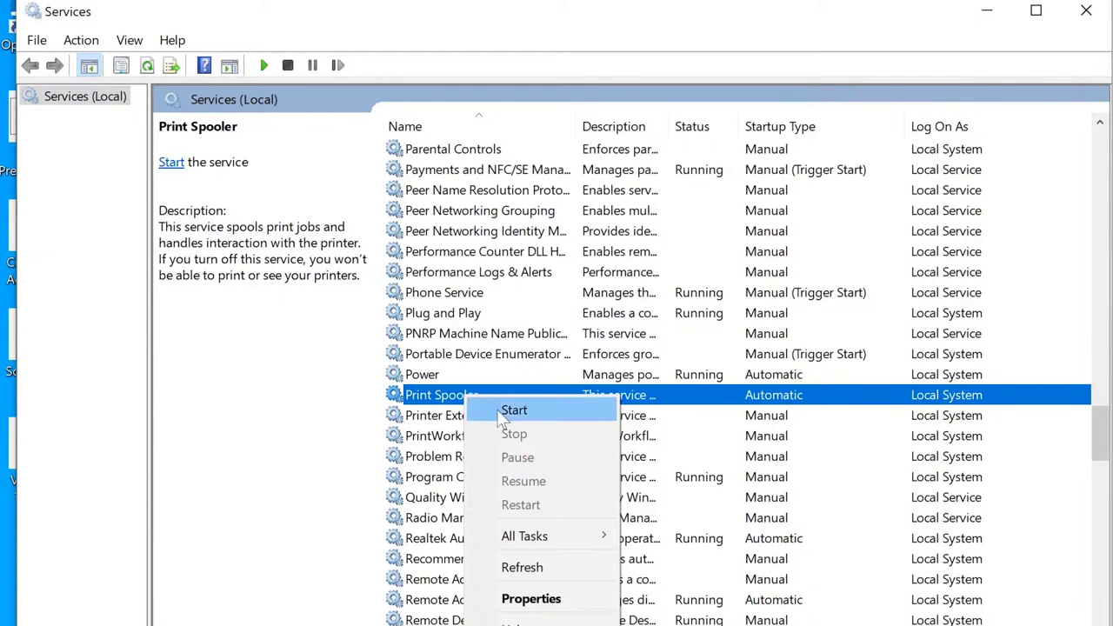
pyautogui.rightClick(435, 398)
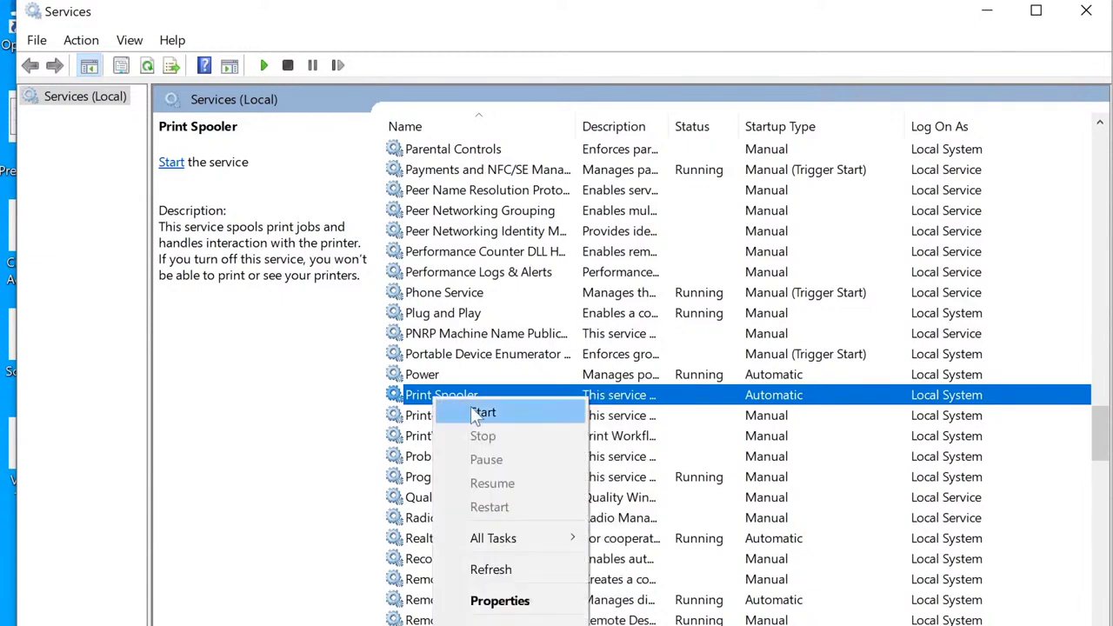
pyautogui.click(474, 412)
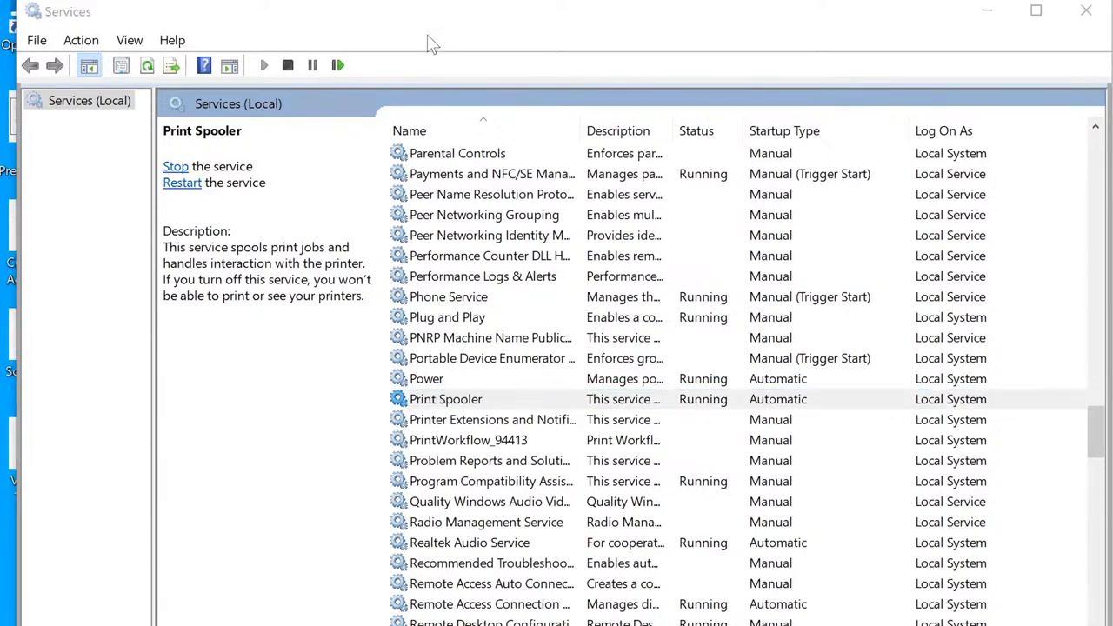
pyautogui.click(480, 24)
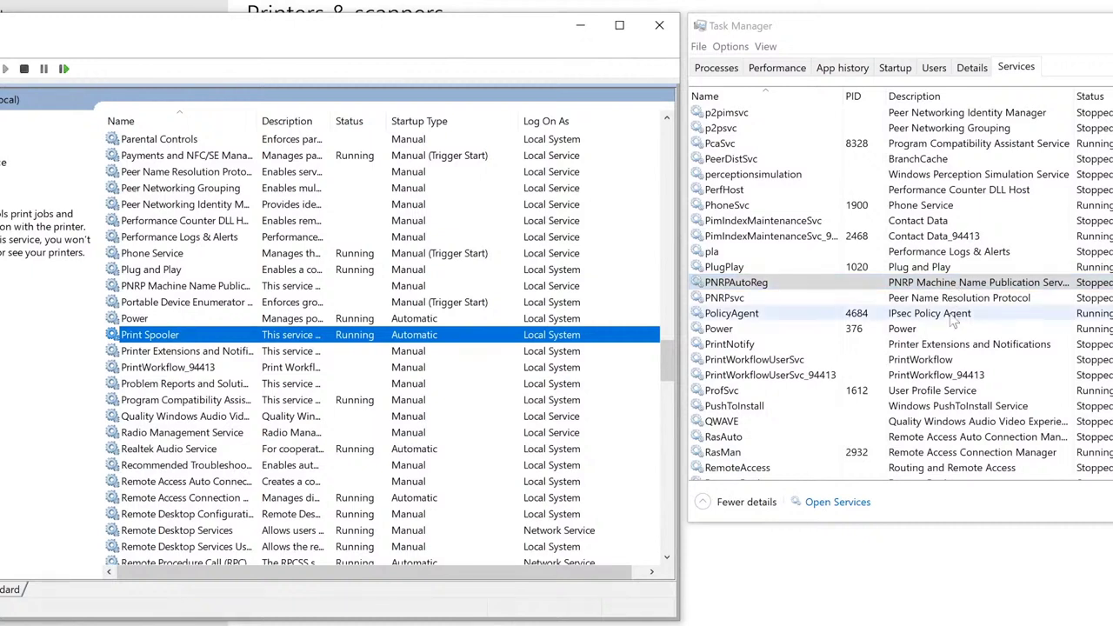
# Step: Check the service list in Task Manager, then bring up Print Spooler's actions again in Services
pyautogui.click(873, 32)
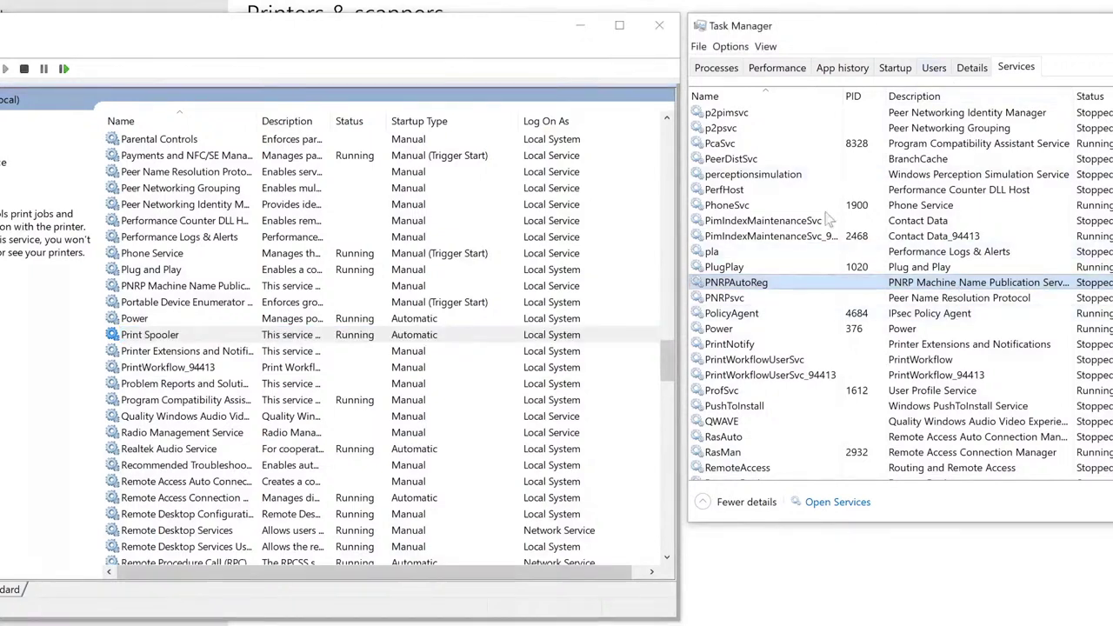
pyautogui.click(793, 314)
pyautogui.click(854, 270)
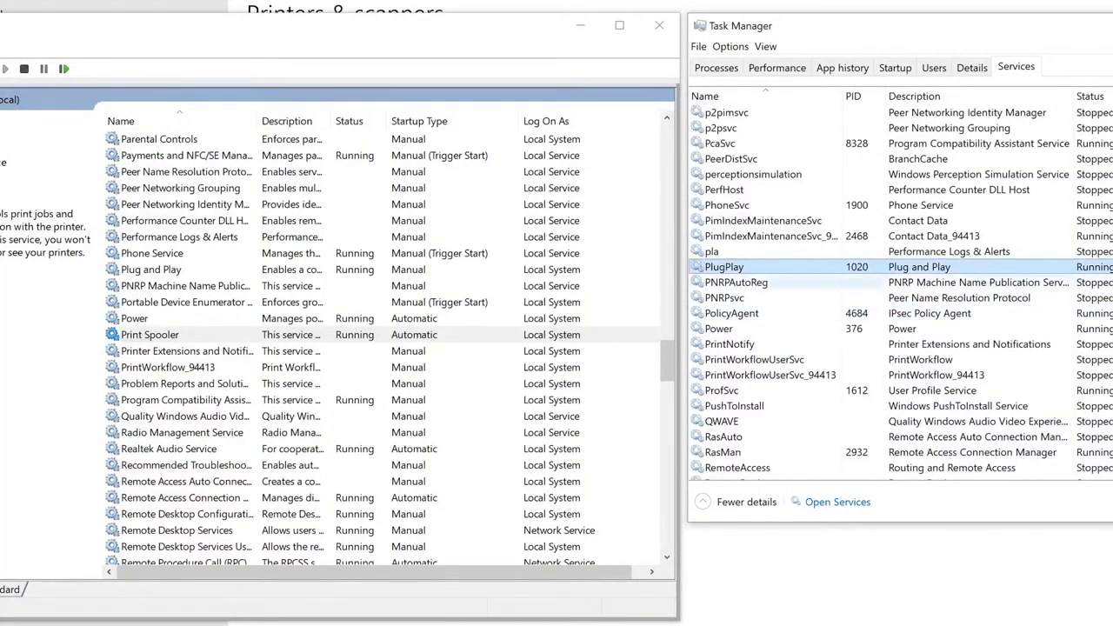
pyautogui.scroll(3, 900, 291)
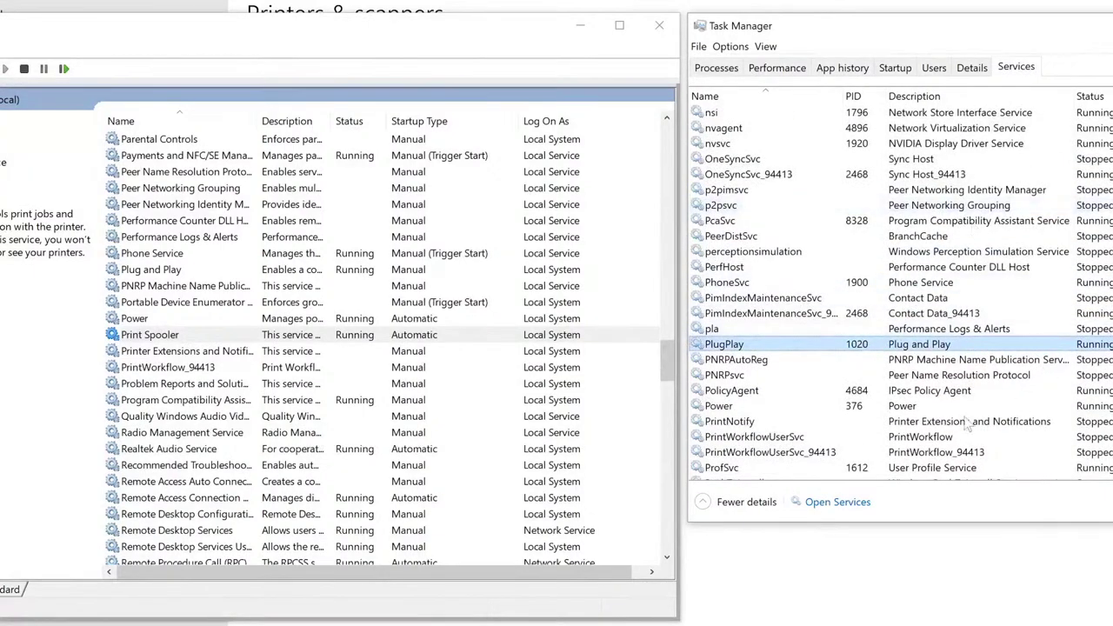
pyautogui.click(296, 33)
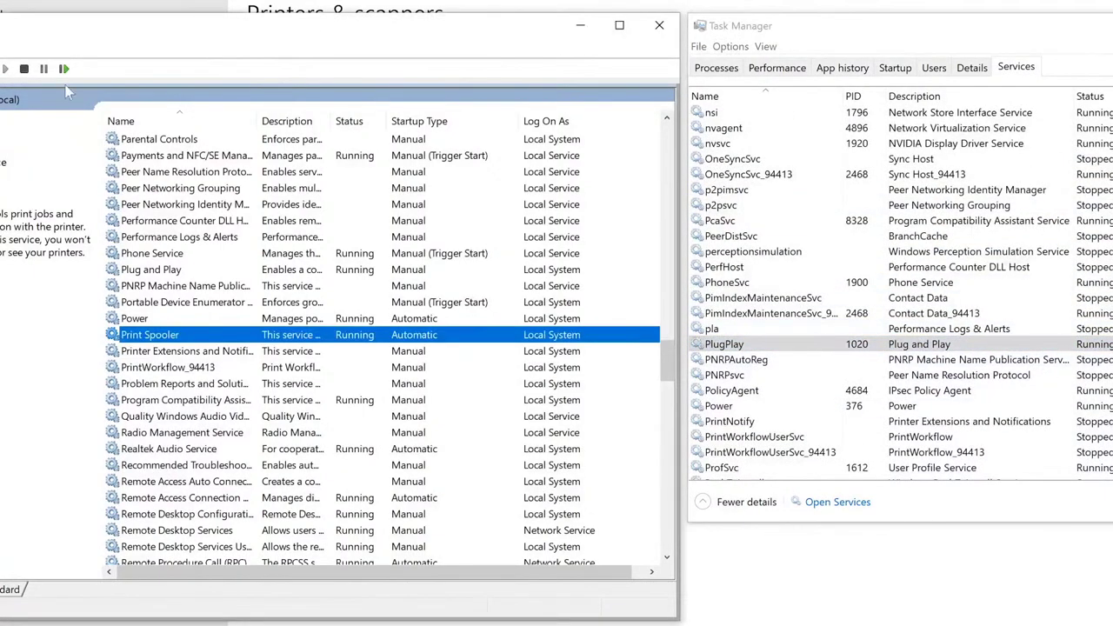
pyautogui.moveTo(84, 32); pyautogui.dragTo(87, 32)
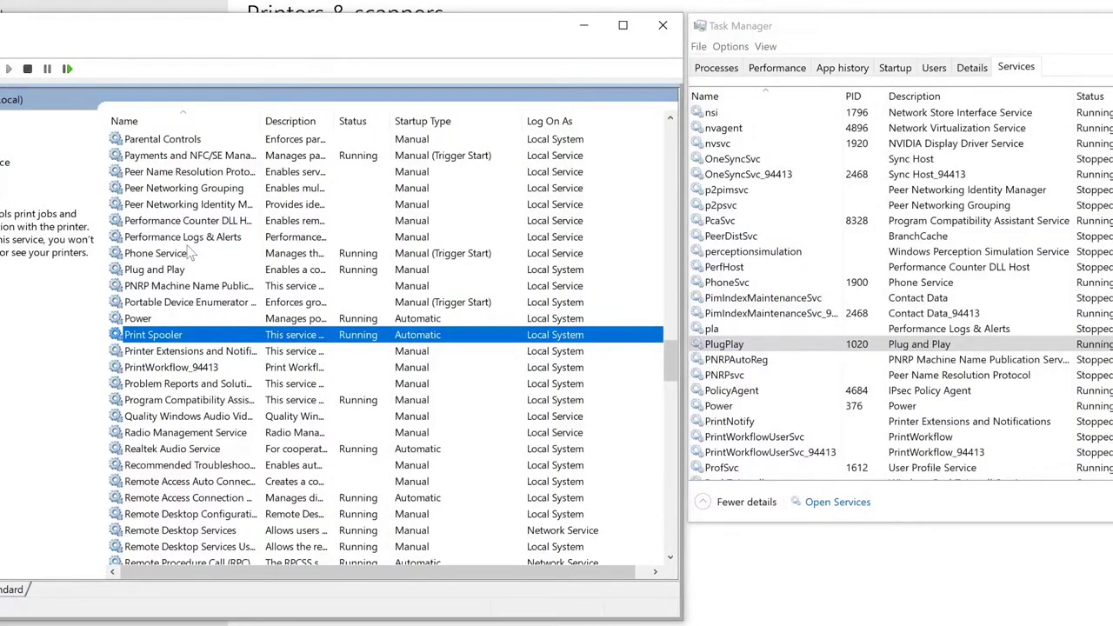
pyautogui.rightClick(178, 338)
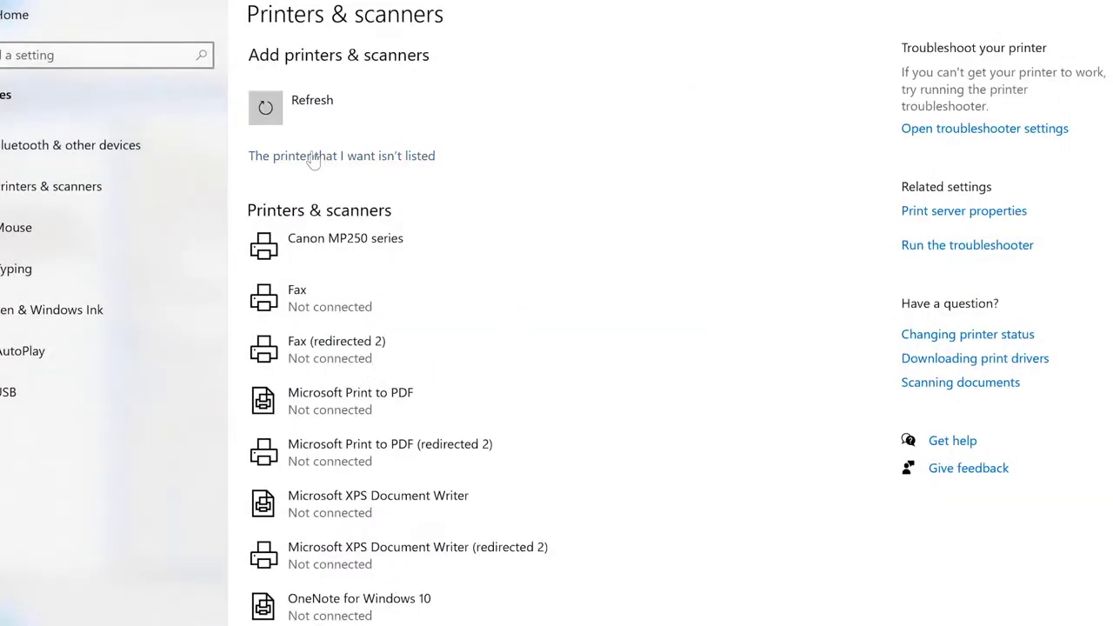
pyautogui.click(311, 157)
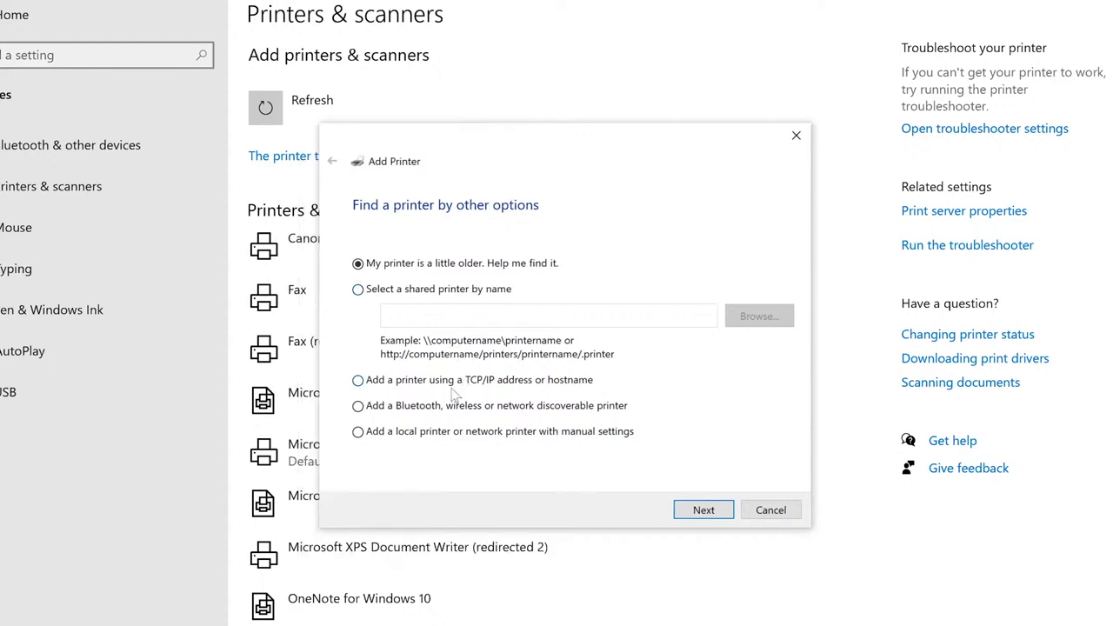
pyautogui.click(388, 387)
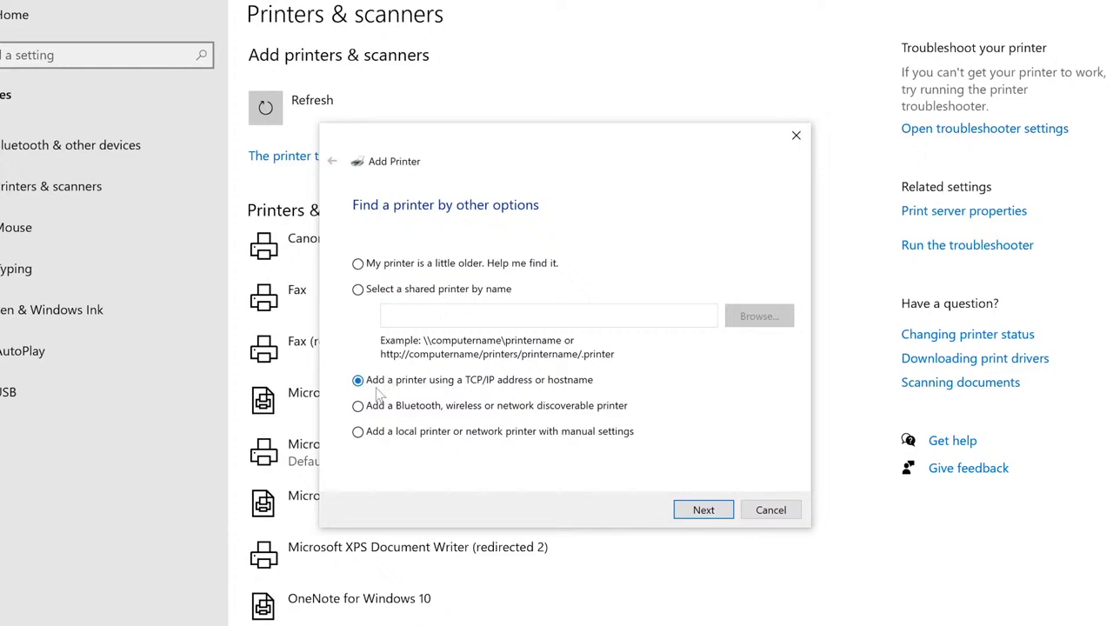
pyautogui.click(772, 509)
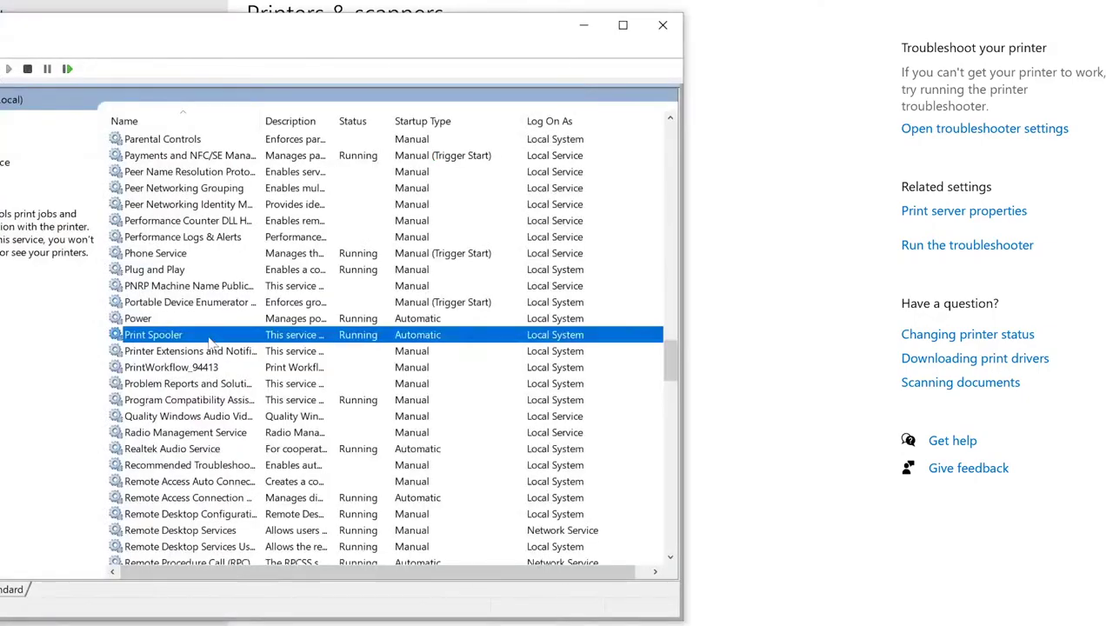
# Step: Stop the Print Spooler service and widen the Description column
pyautogui.rightClick(209, 341)
pyautogui.click(548, 415)
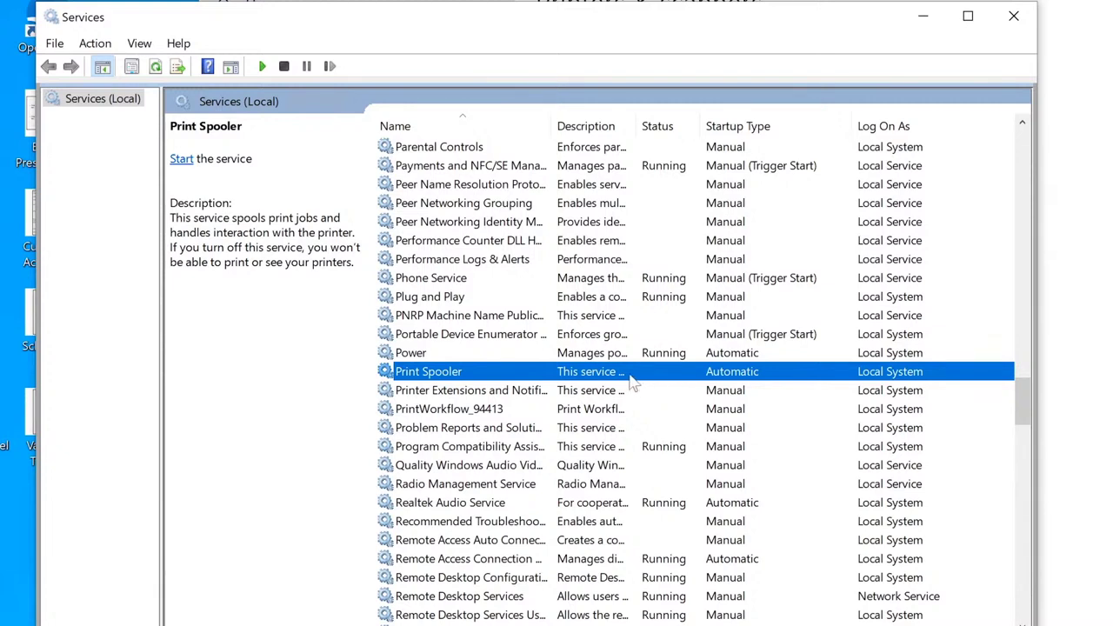
pyautogui.moveTo(645, 112); pyautogui.dragTo(666, 112)
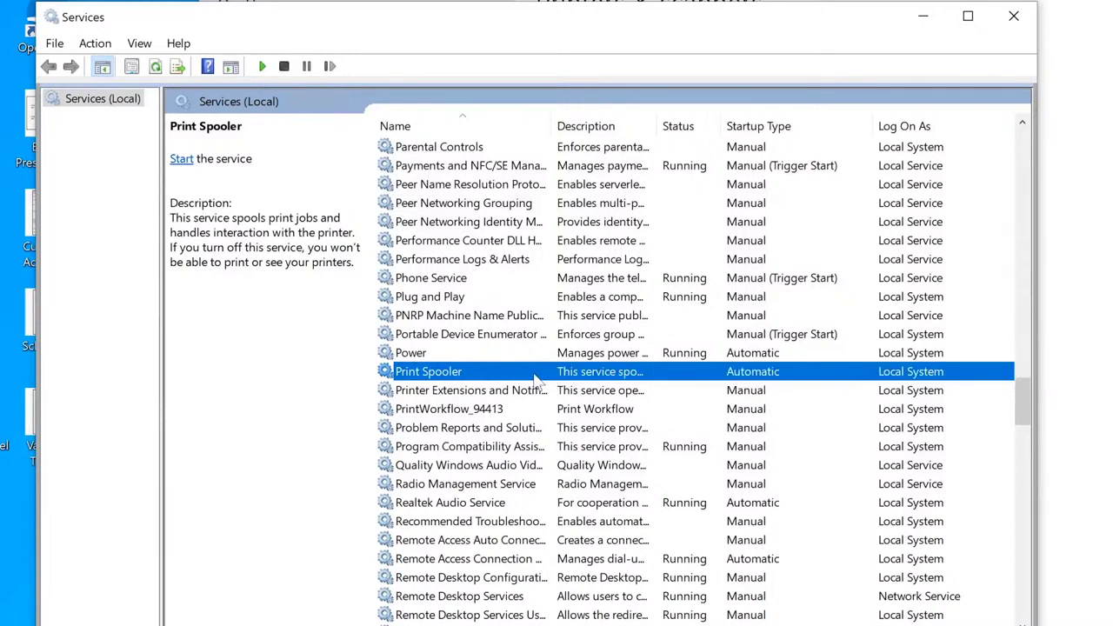
# Step: In Print Spooler properties, apply Disabled startup, then restore and apply Automatic and close with OK
pyautogui.rightClick(533, 375)
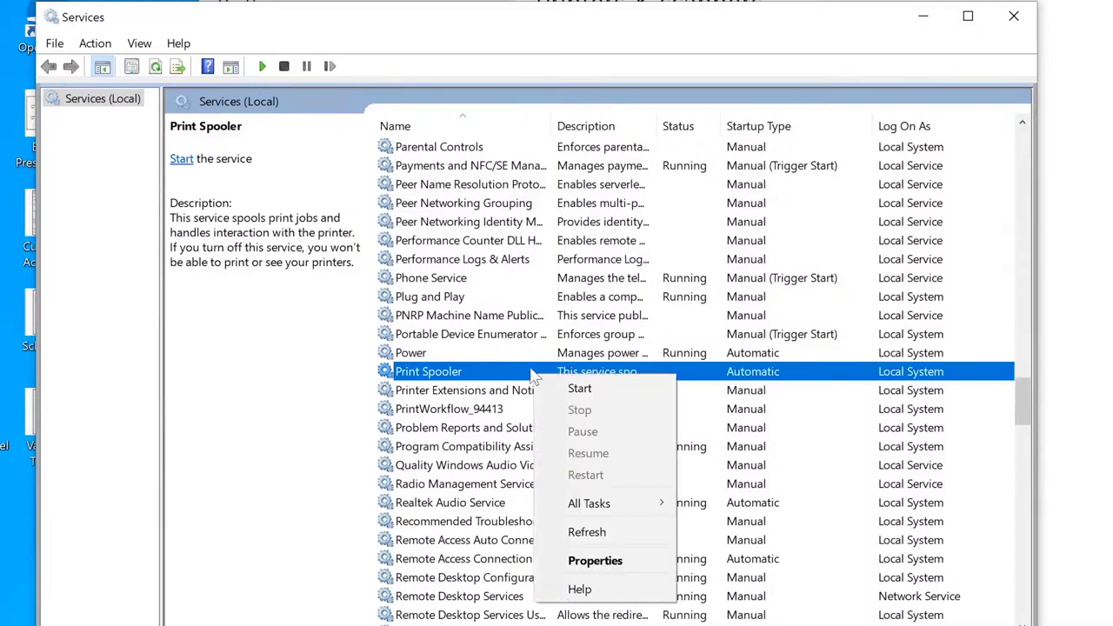
pyautogui.click(607, 563)
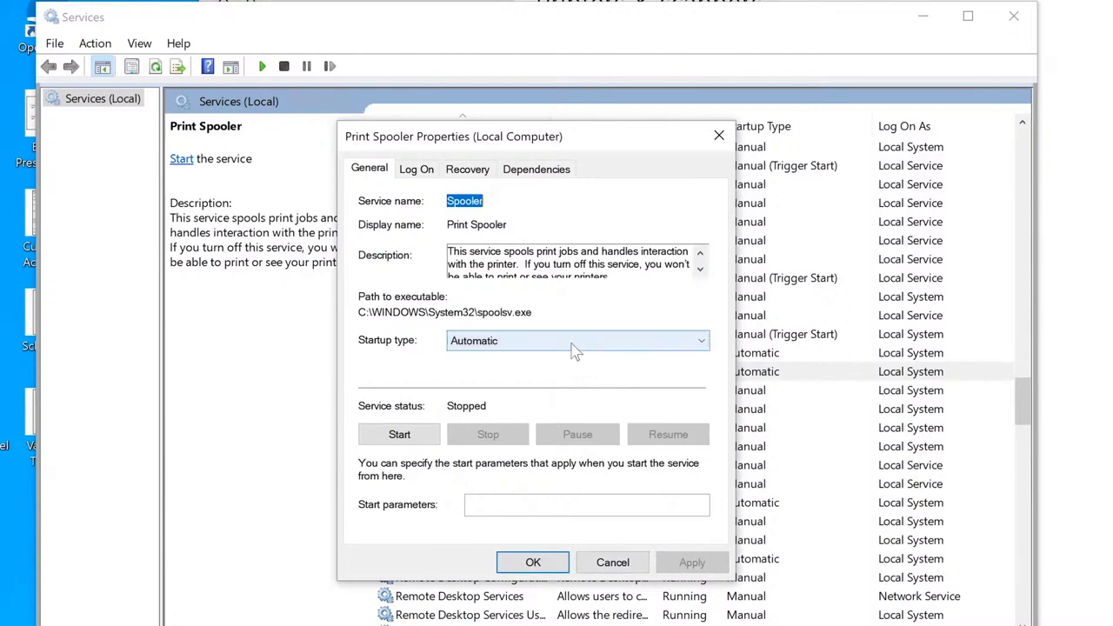
pyautogui.moveTo(632, 145); pyautogui.dragTo(935, 152)
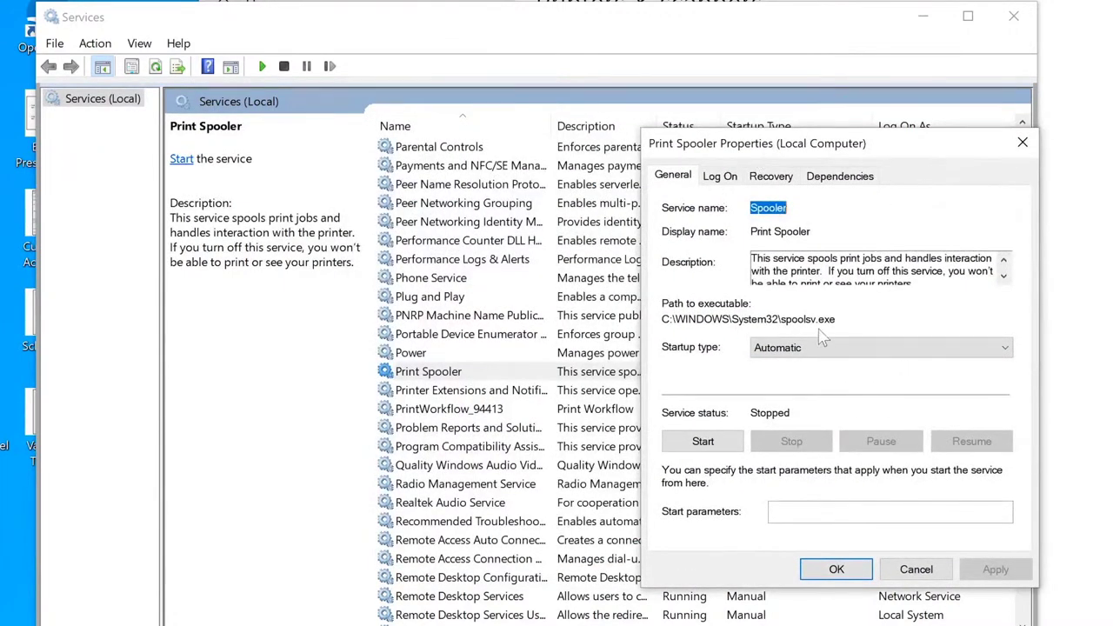
pyautogui.click(804, 348)
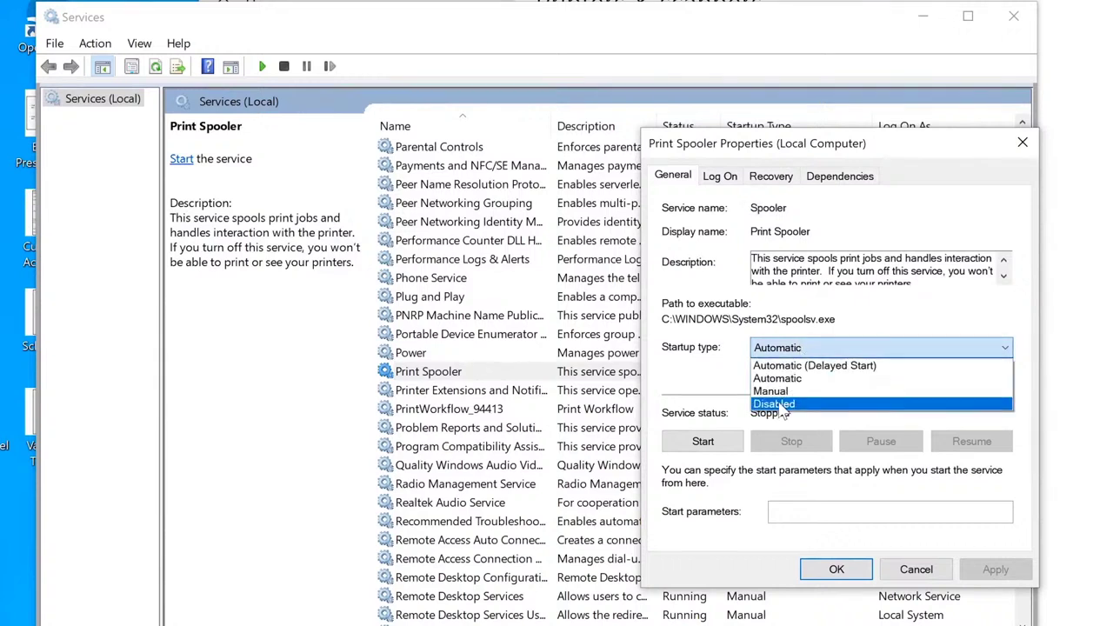
pyautogui.click(783, 404)
pyautogui.click(994, 571)
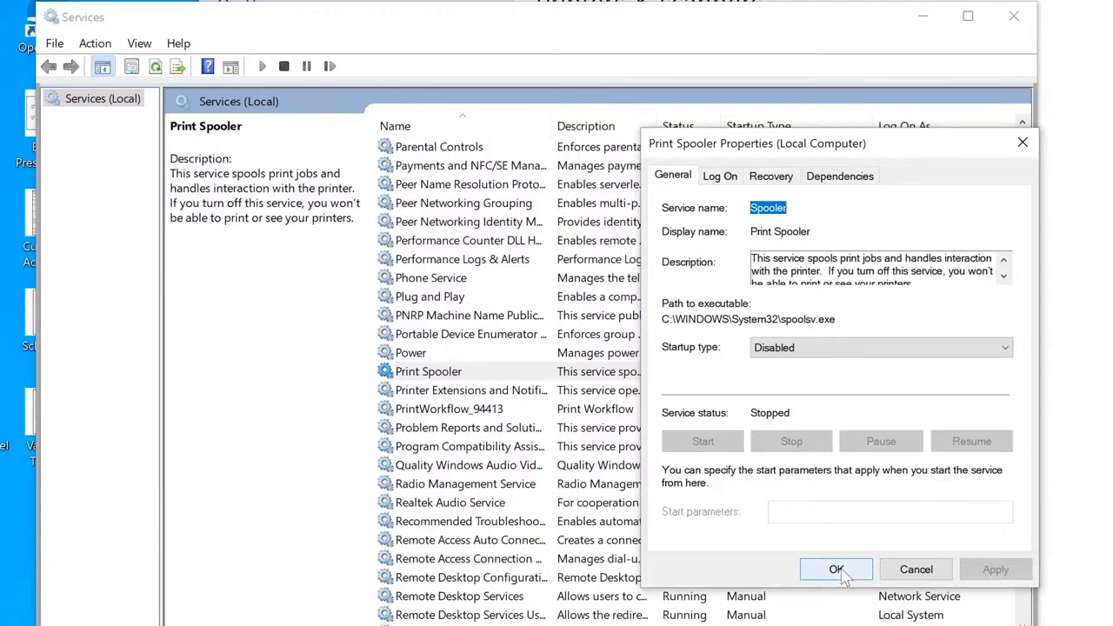
pyautogui.click(861, 348)
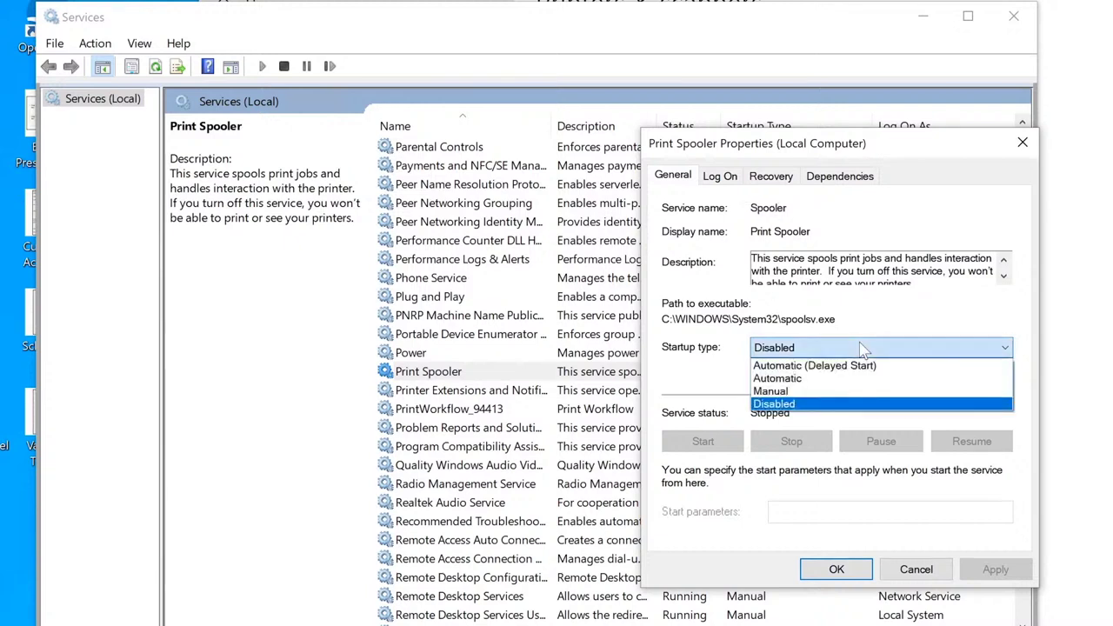
pyautogui.click(824, 378)
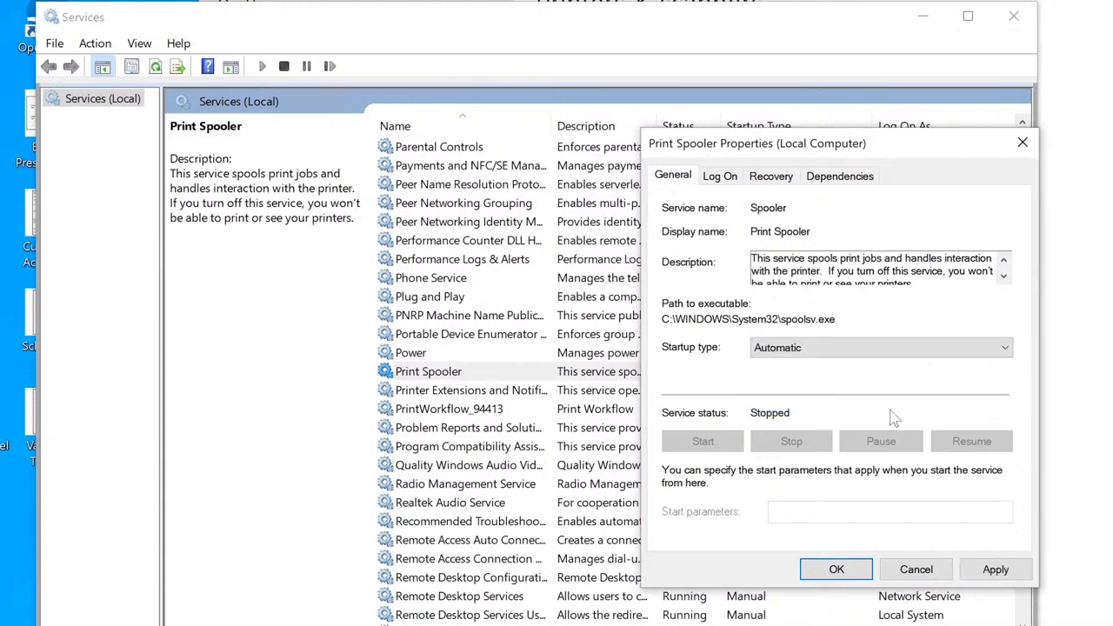
pyautogui.click(994, 569)
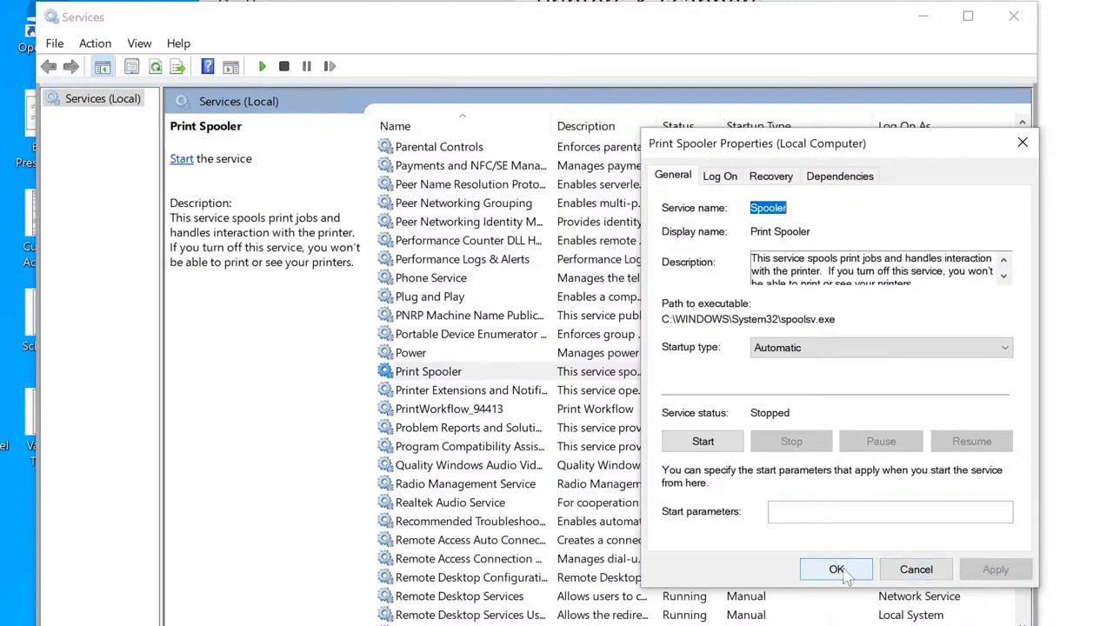
pyautogui.click(836, 572)
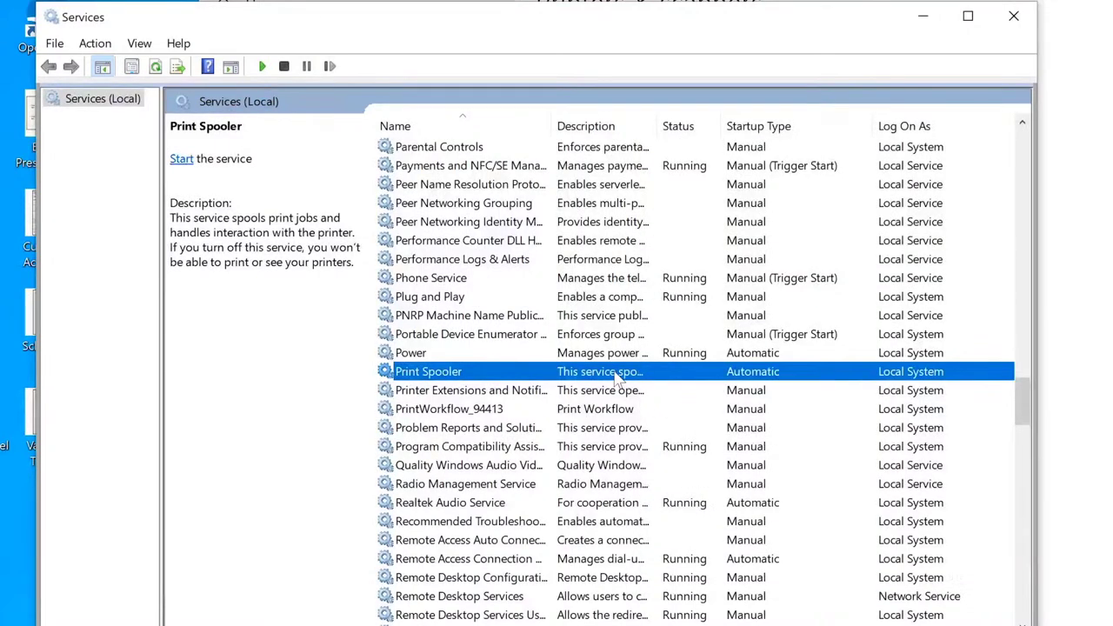
# Step: Relaunch the Services app from Windows search and move its window fully onto the screen
pyautogui.rightClick(614, 373)
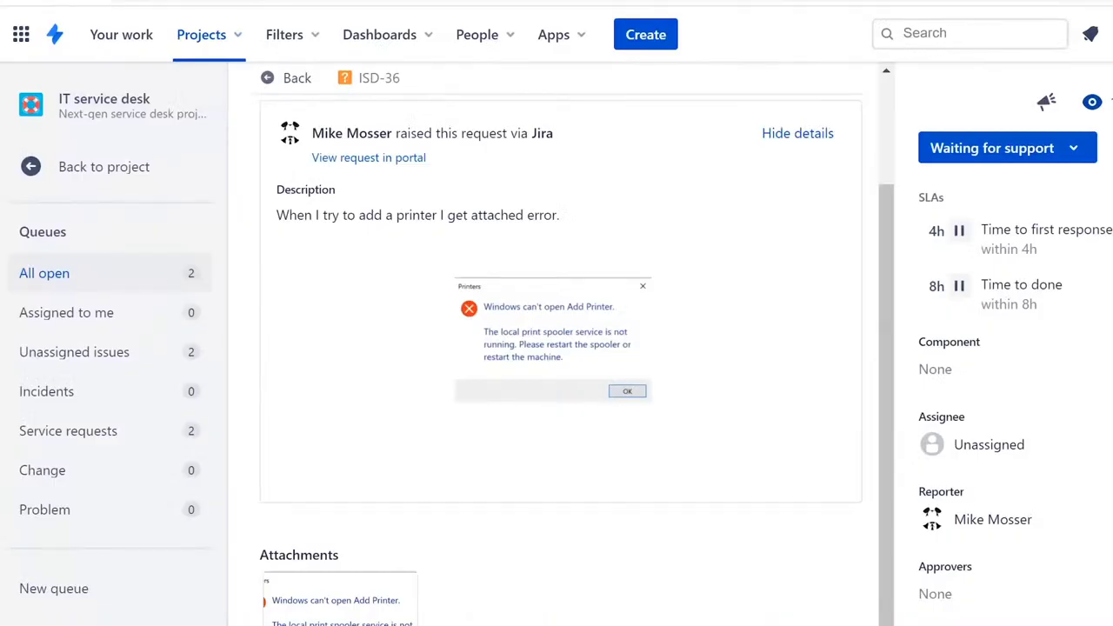
pyautogui.press('super')
pyautogui.write('services')
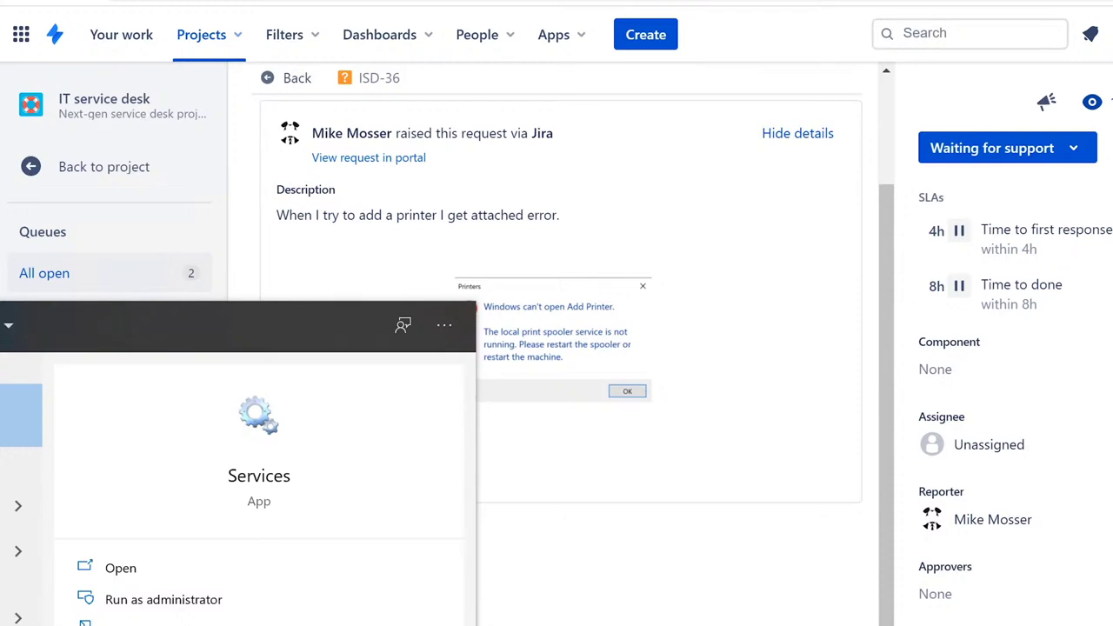
pyautogui.press('Return')
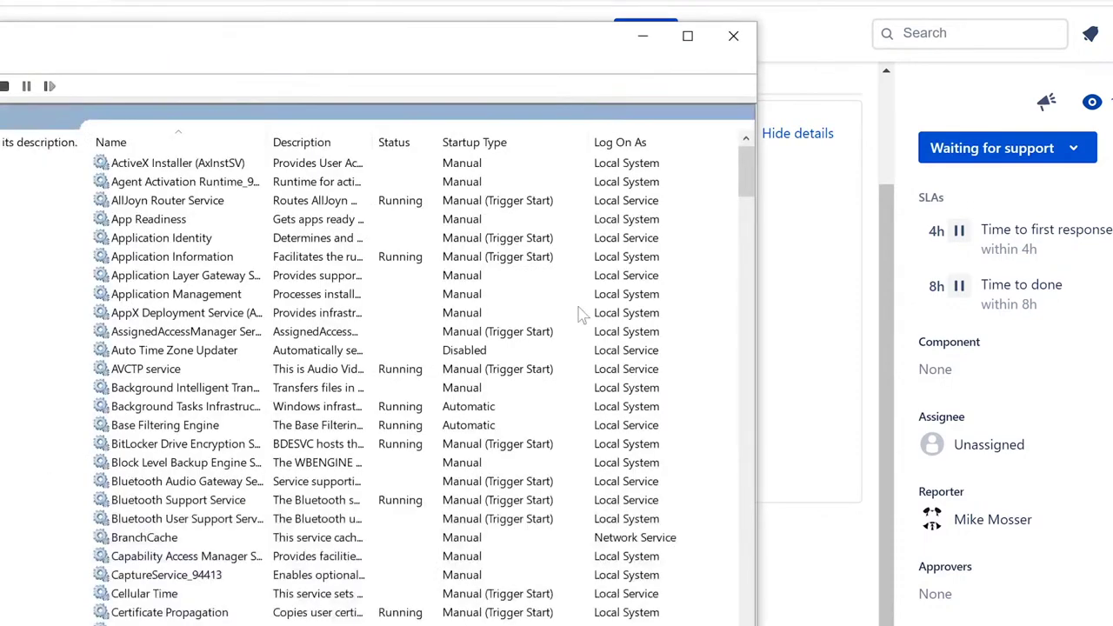
pyautogui.moveTo(509, 47); pyautogui.dragTo(745, 200)
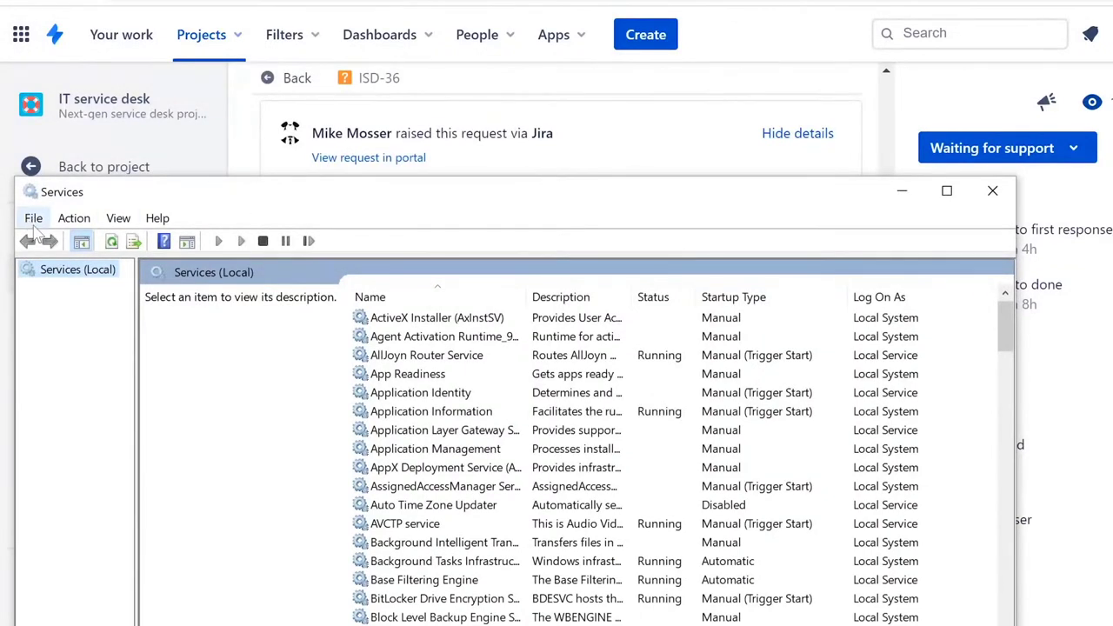
# Step: Connect the console to another computer by entering its name, then close the Services window
pyautogui.click(34, 224)
pyautogui.moveTo(75, 225)
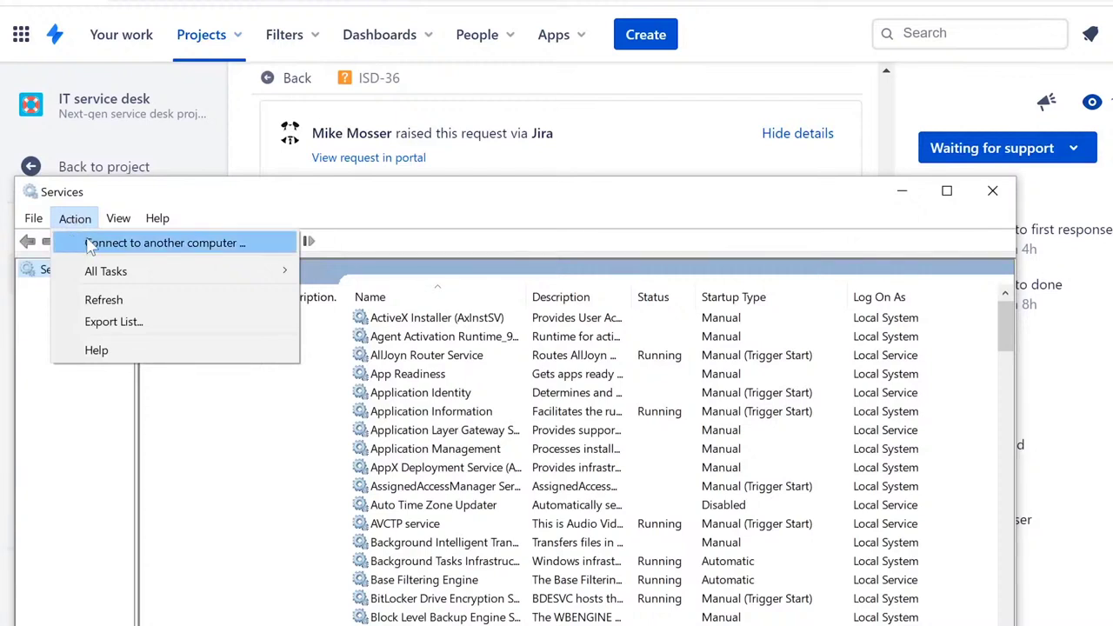
pyautogui.click(92, 247)
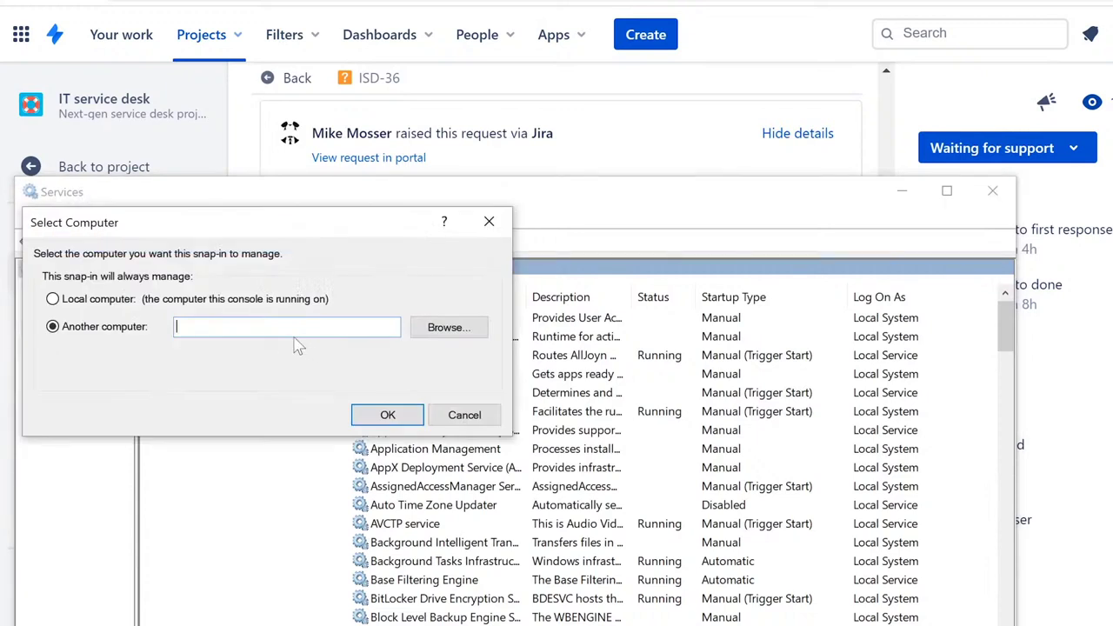
pyautogui.write('mikescomputername')
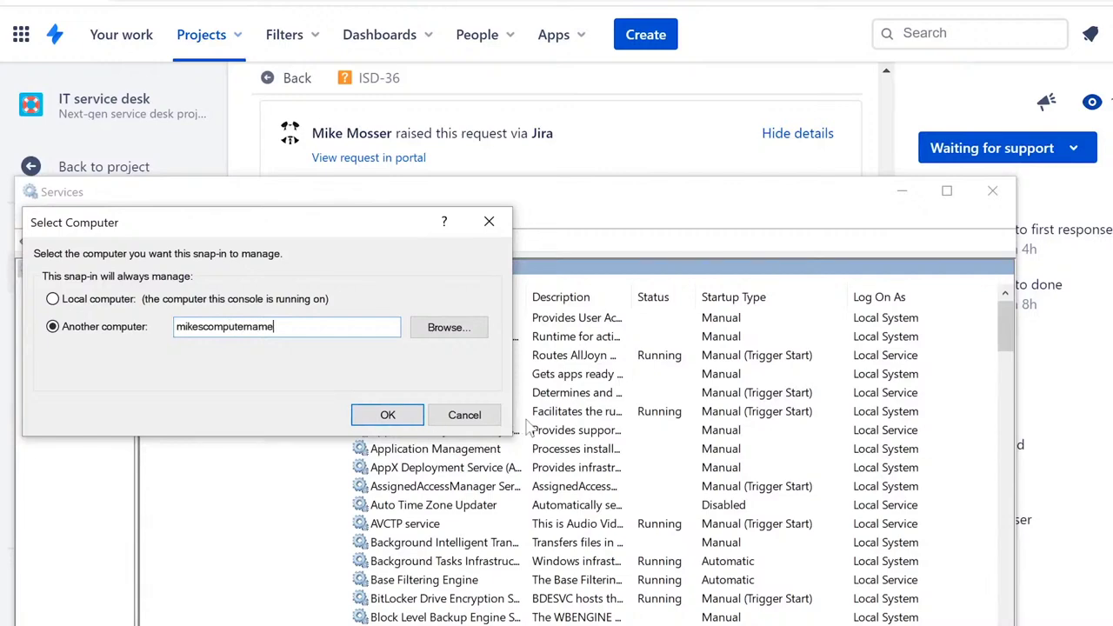
pyautogui.click(419, 414)
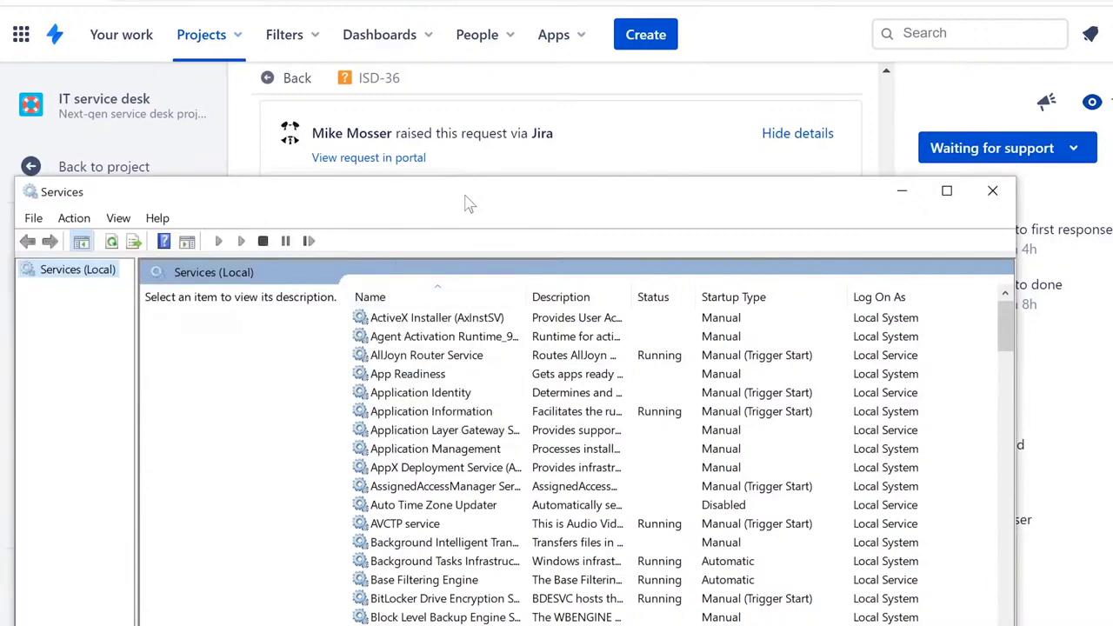
pyautogui.moveTo(465, 193); pyautogui.dragTo(430, 84)
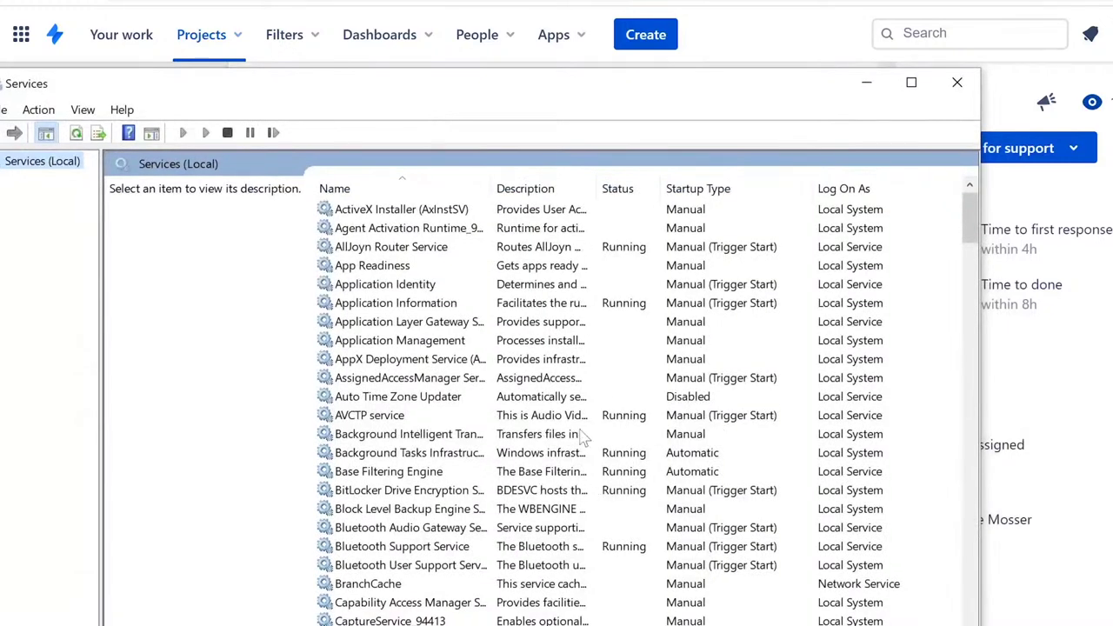
pyautogui.click(959, 80)
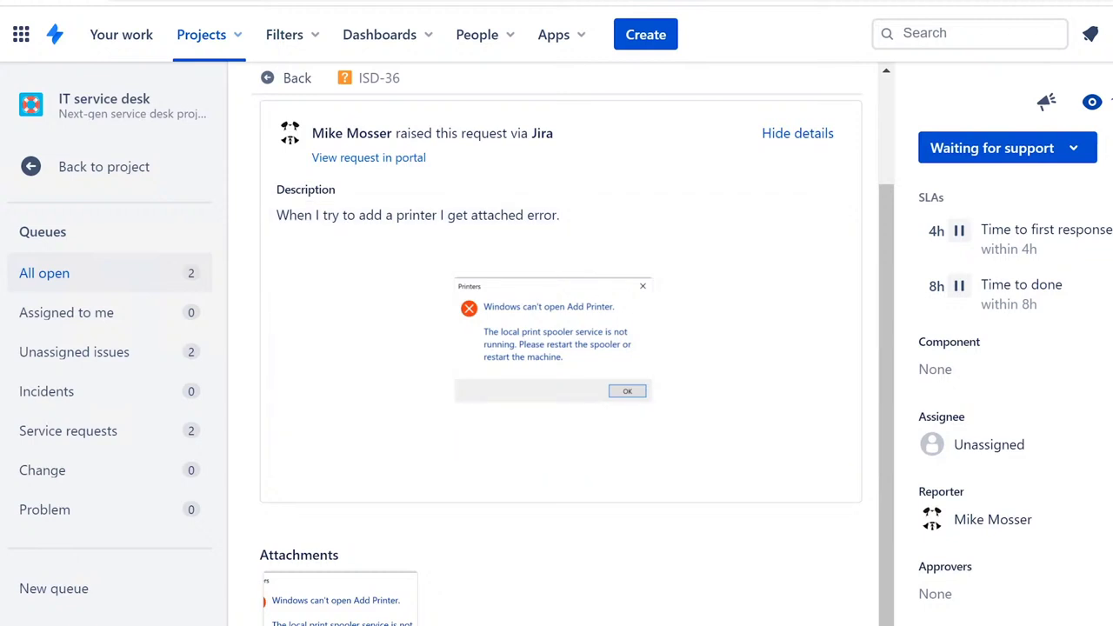
# Step: Post a customer reply saying printing is enabled on their computer and asking them to try again
pyautogui.scroll(-2, 561, 348)
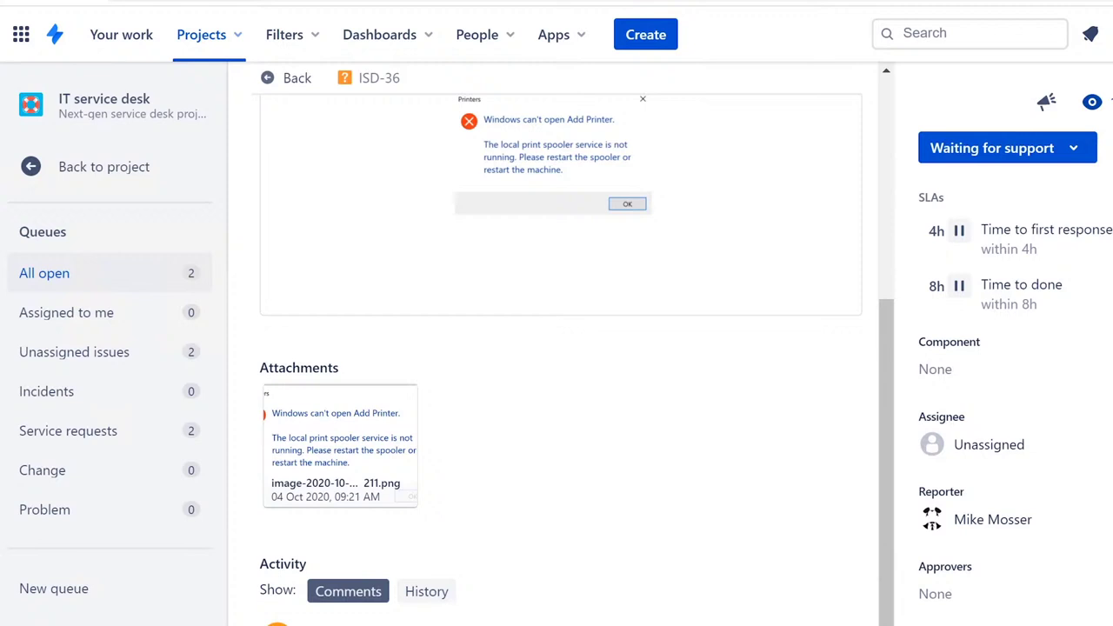
pyautogui.write('m')
pyautogui.write('Helo')
pyautogui.write('o Mike,')
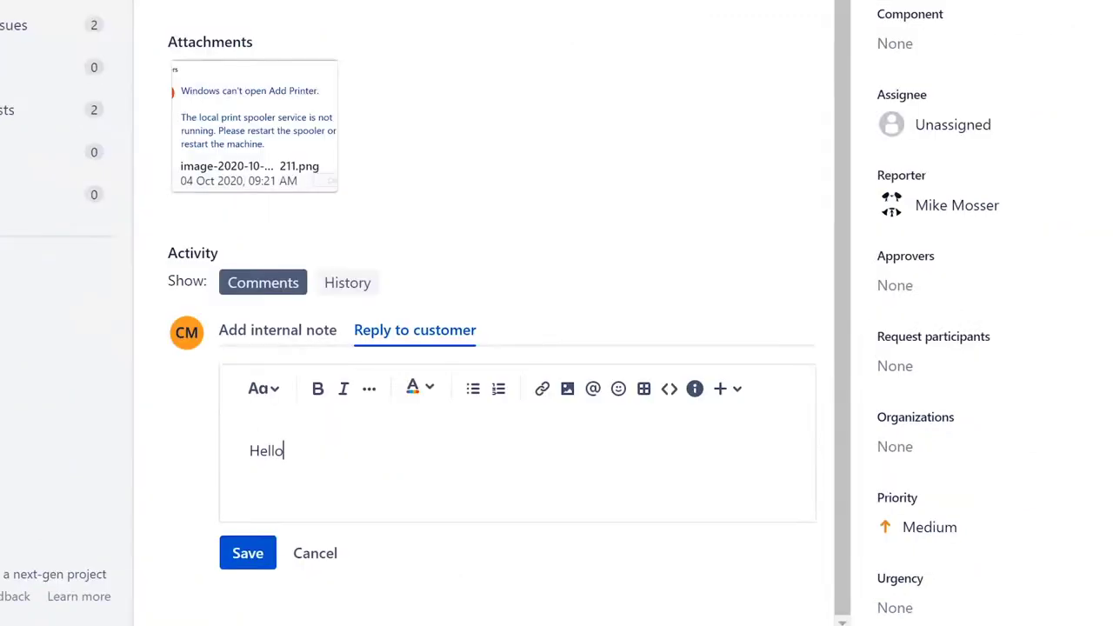
pyautogui.write(' I have enabl')
pyautogui.write('ed ')
pyautogui.write('P')
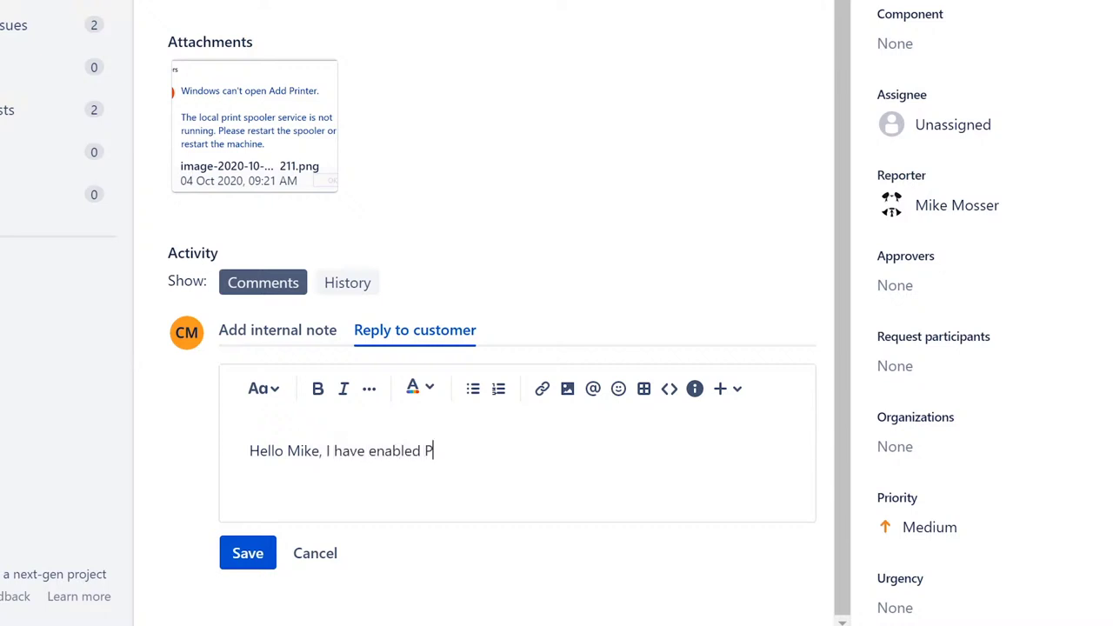
pyautogui.write('rinting on yuour')
pyautogui.press('BackSpace')
pyautogui.press('BackSpace')
pyautogui.write('our compute4r')
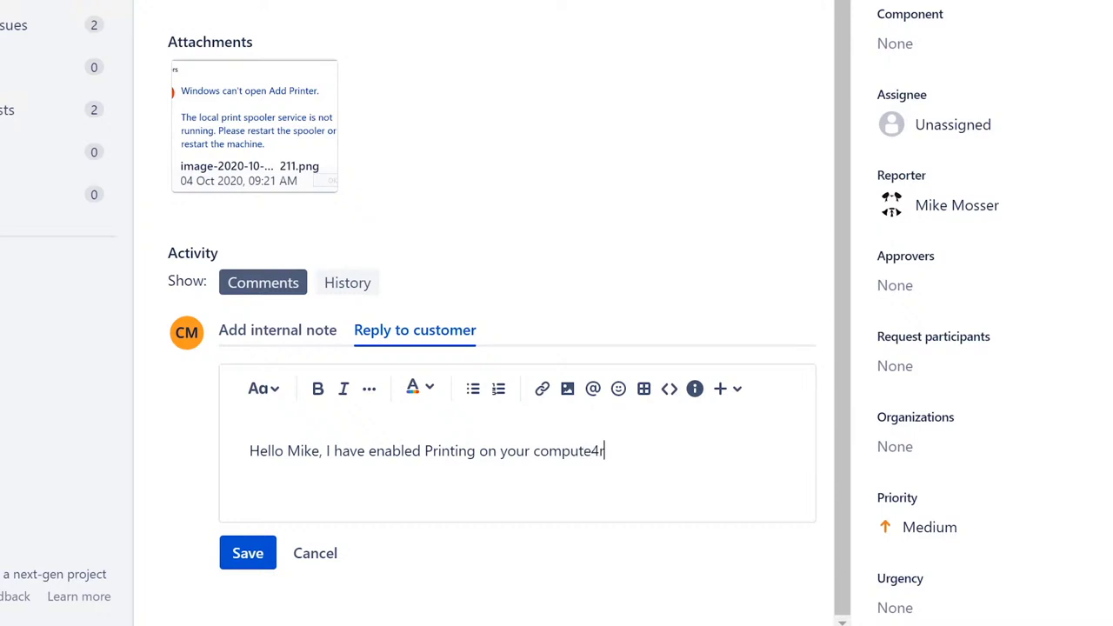
pyautogui.press('BackSpace')
pyautogui.press('BackSpace')
pyautogui.write('r. Please try again and')
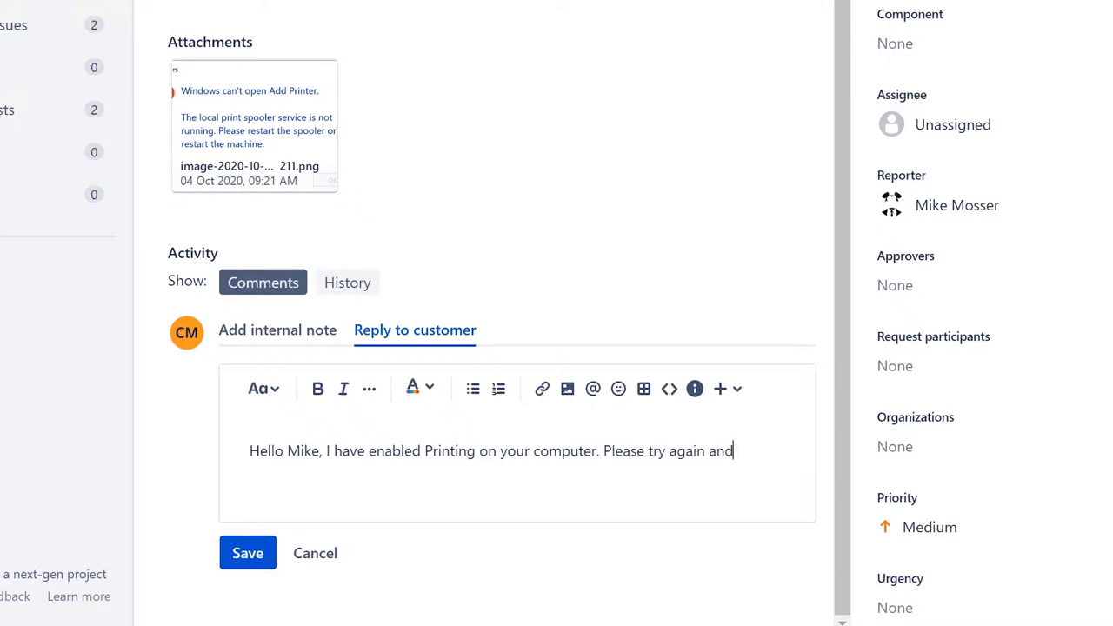
pyautogui.write(' let me know if a')
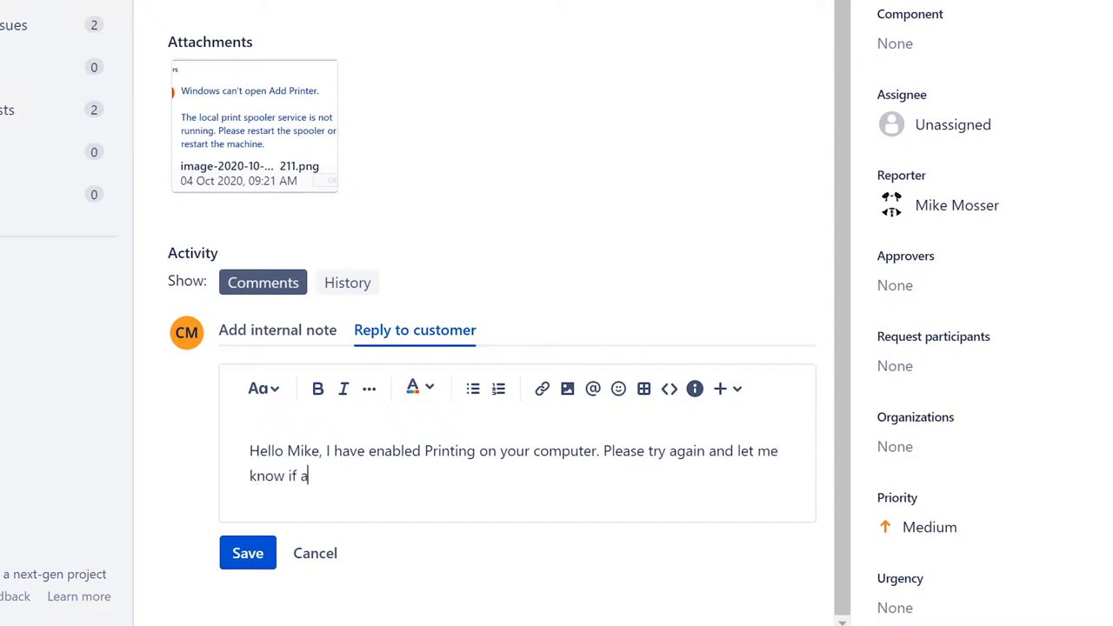
pyautogui.write('ny issues. Ervin')
pyautogui.click(235, 555)
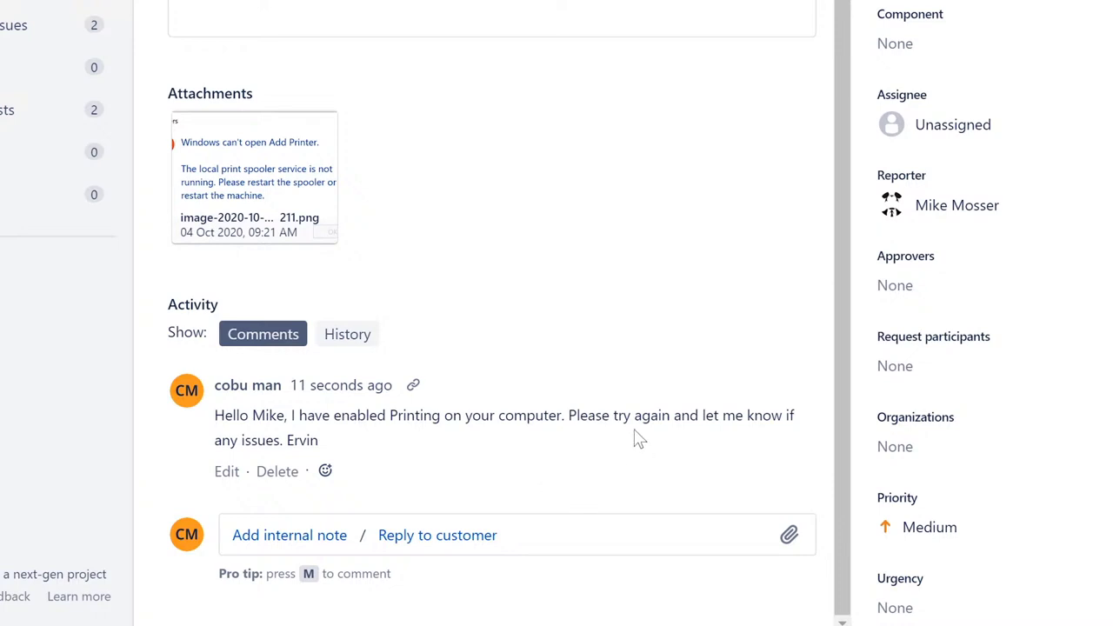
# Step: Save an internal note reading 'Printing now works fine.' signed by the agent
pyautogui.moveTo(568, 416); pyautogui.dragTo(596, 435)
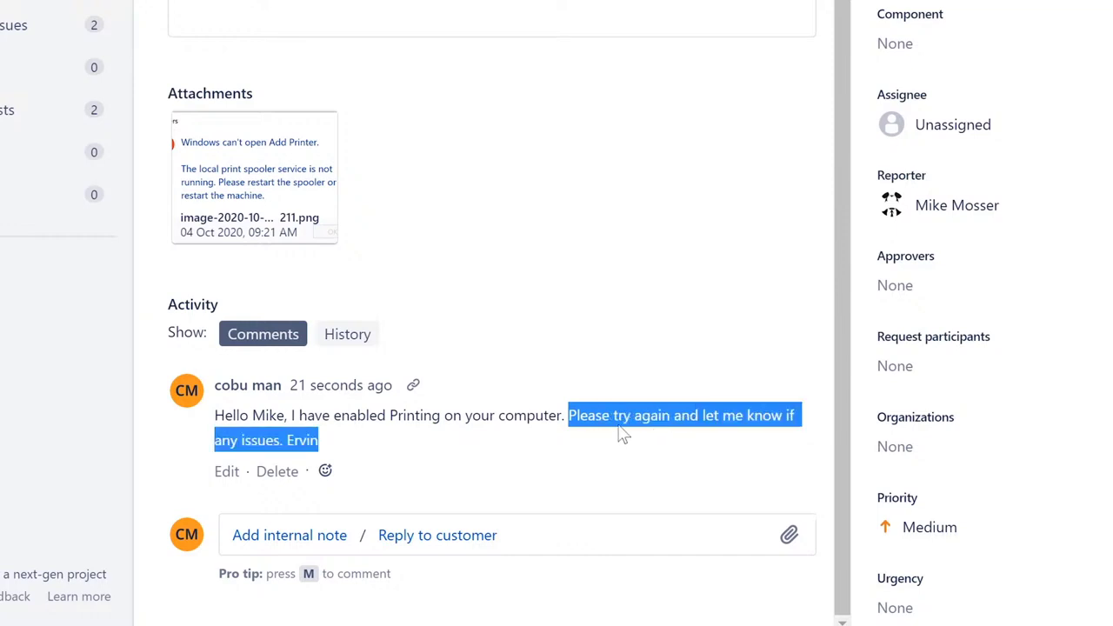
pyautogui.click(620, 435)
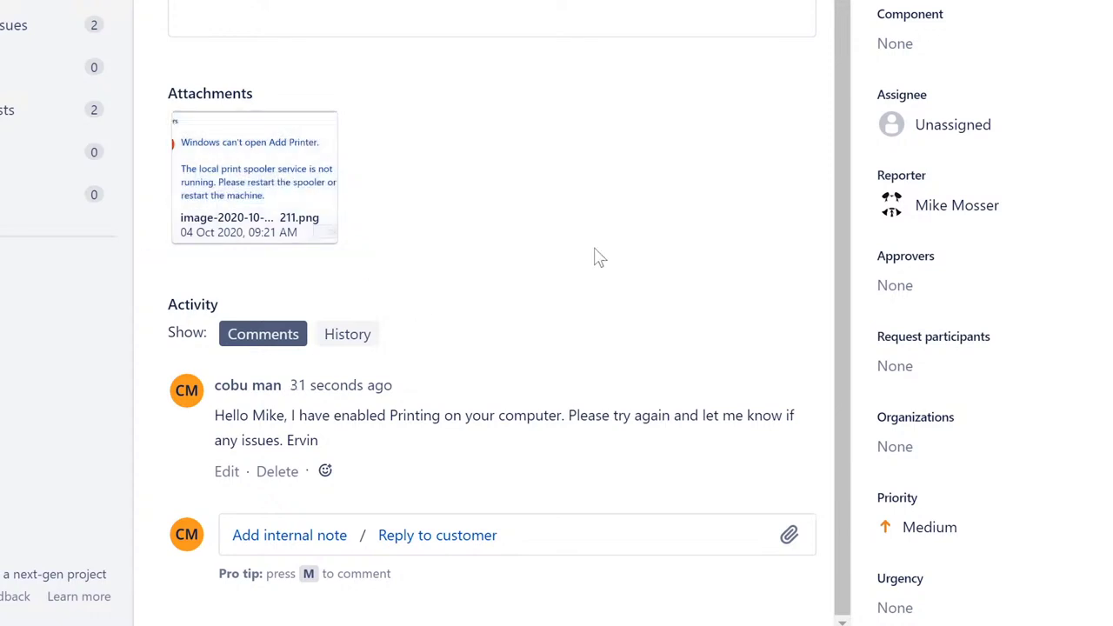
pyautogui.click(311, 539)
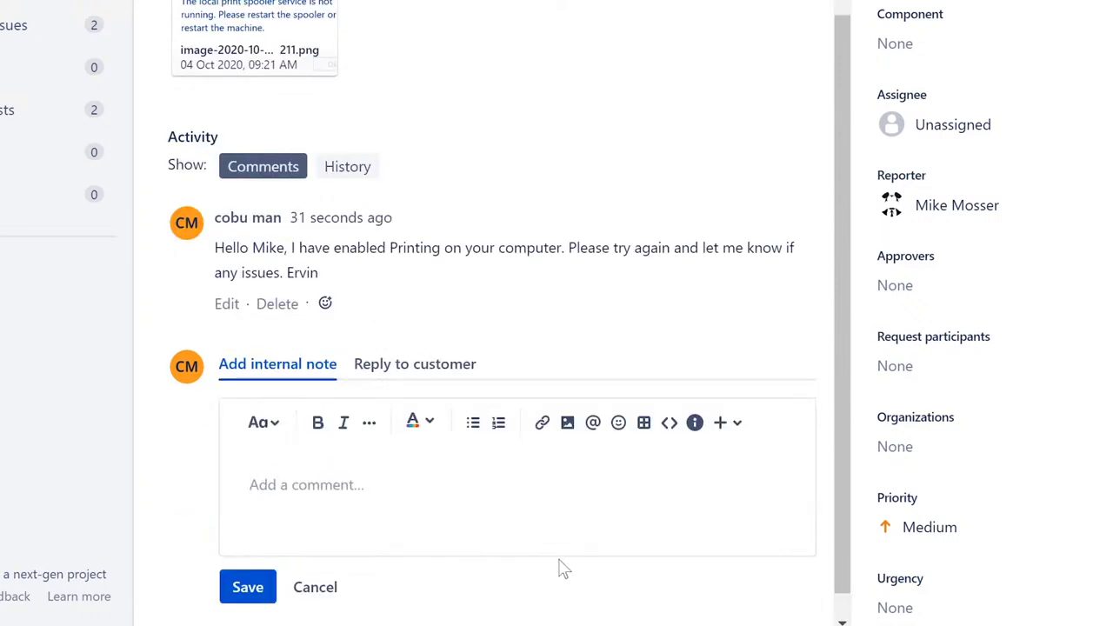
pyautogui.write('Printing now workis')
pyautogui.press('BackSpace')
pyautogui.press('BackSpace')
pyautogui.write('s fine. Ervin')
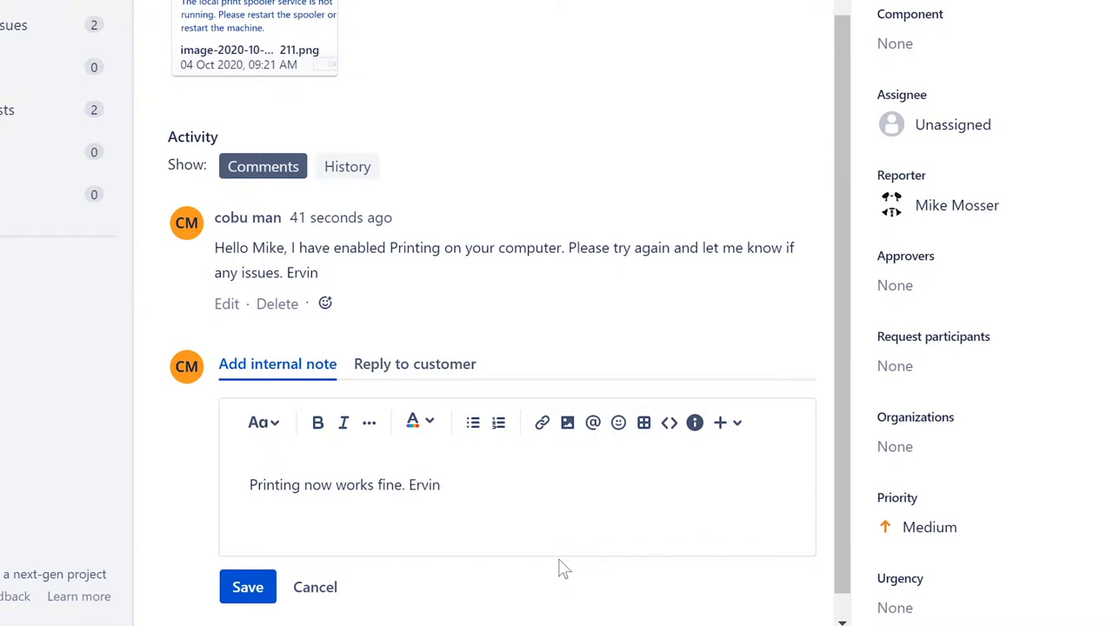
pyautogui.click(249, 585)
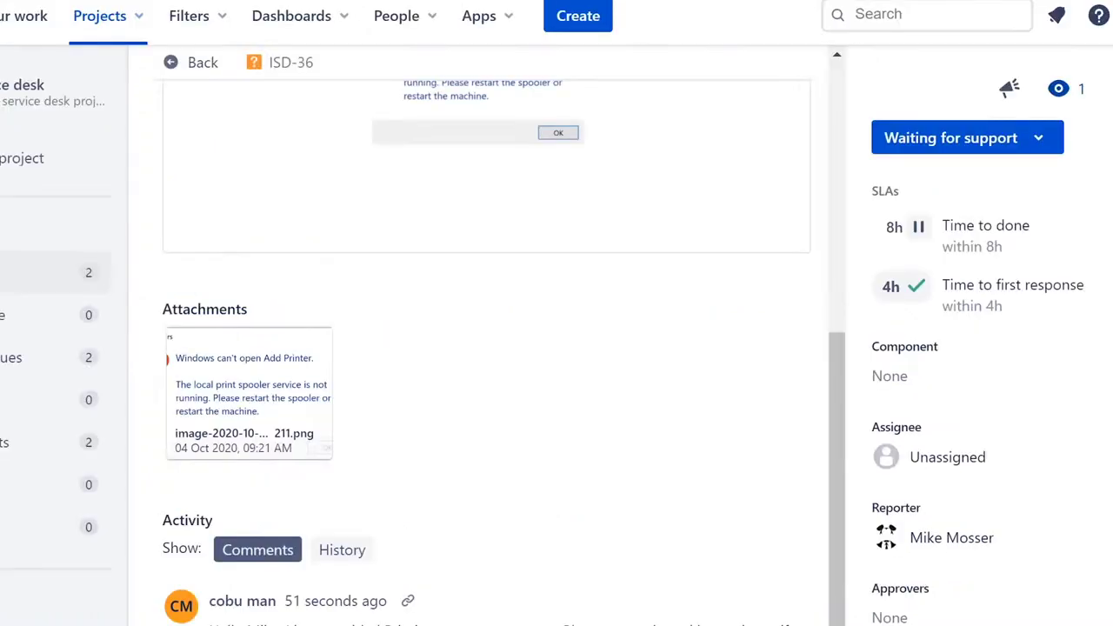
# Step: Set ISD-36 to Completed and return to the All open queue, now showing only ISD-37
pyautogui.scroll(3, 487, 348)
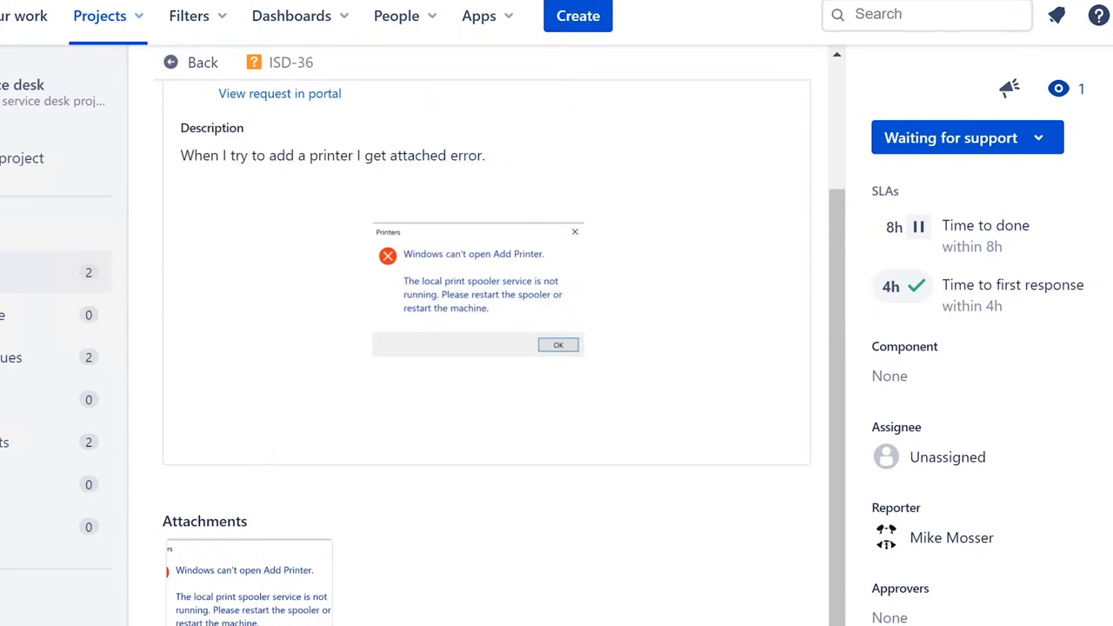
pyautogui.scroll(-3, 487, 348)
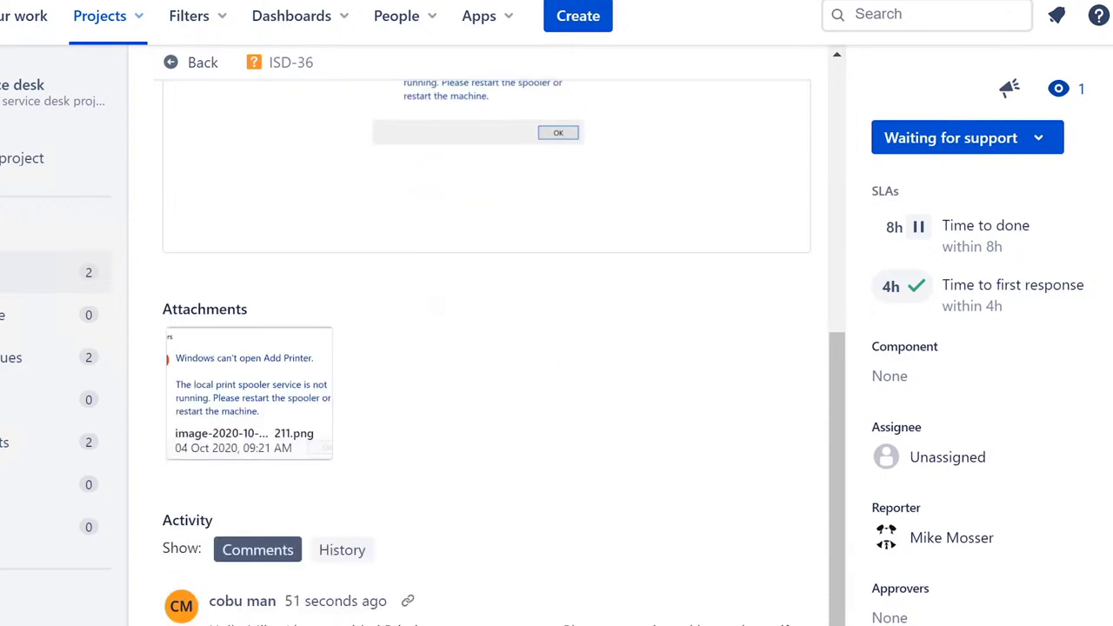
pyautogui.scroll(5, 487, 348)
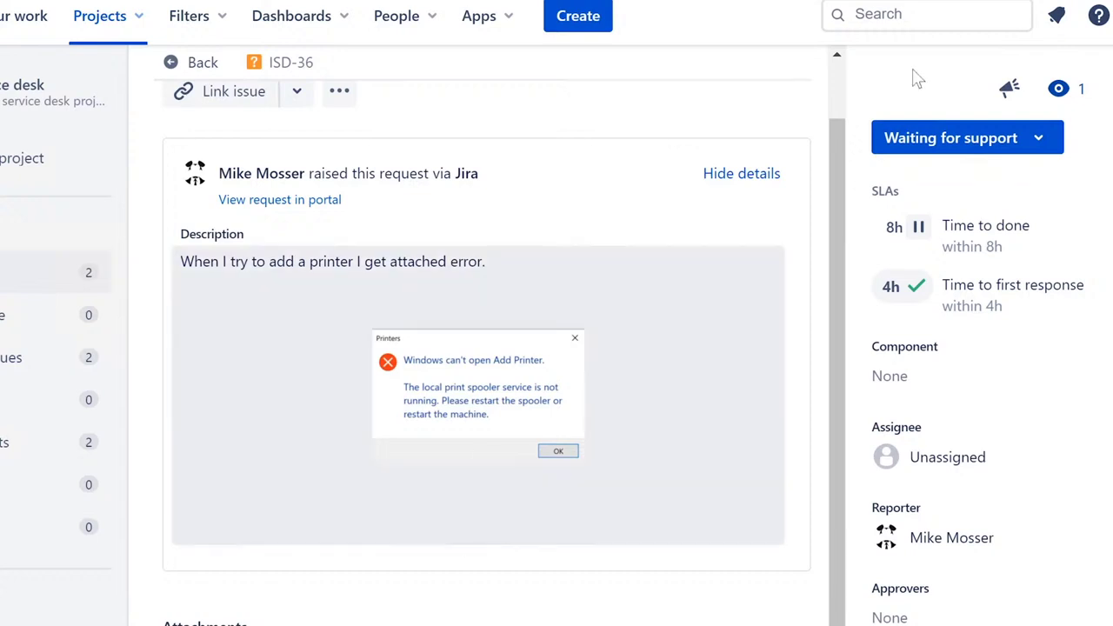
pyautogui.click(1041, 143)
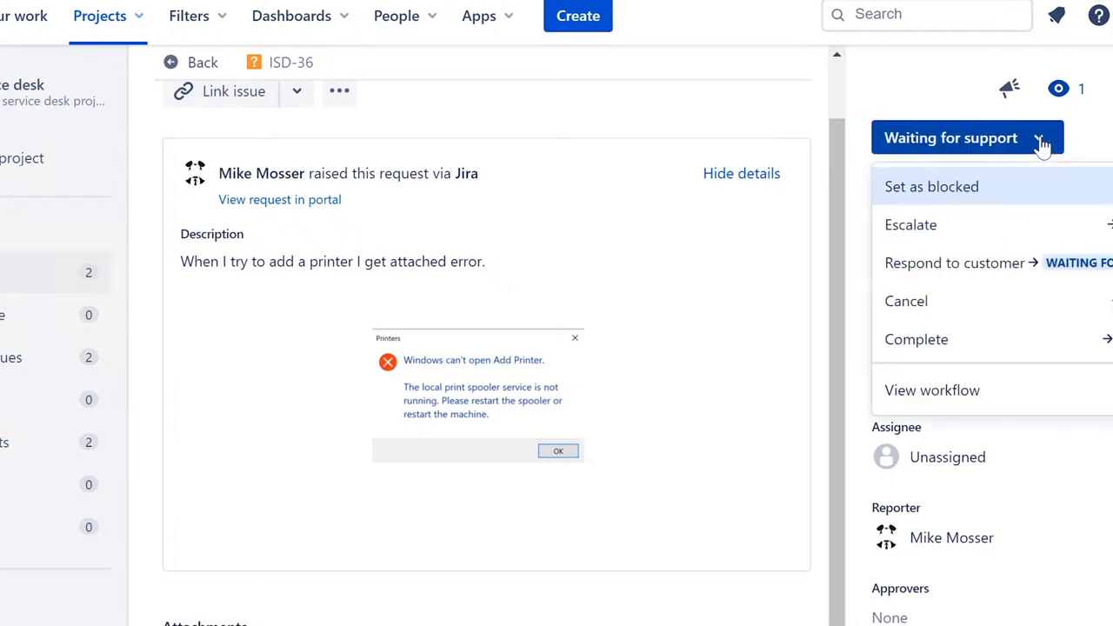
pyautogui.click(975, 347)
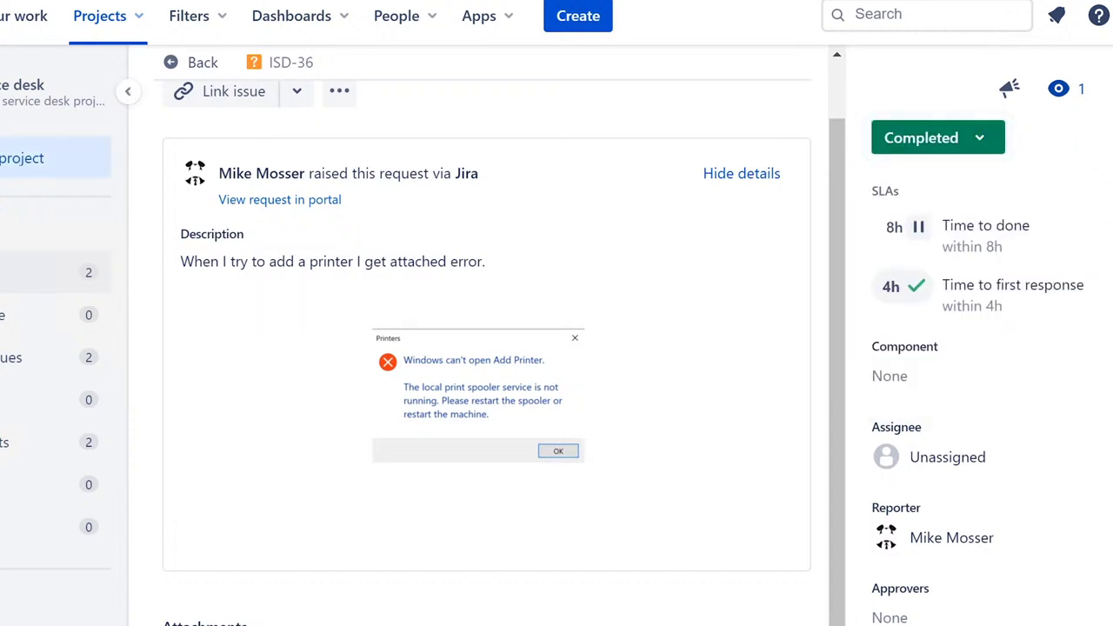
pyautogui.click(22, 158)
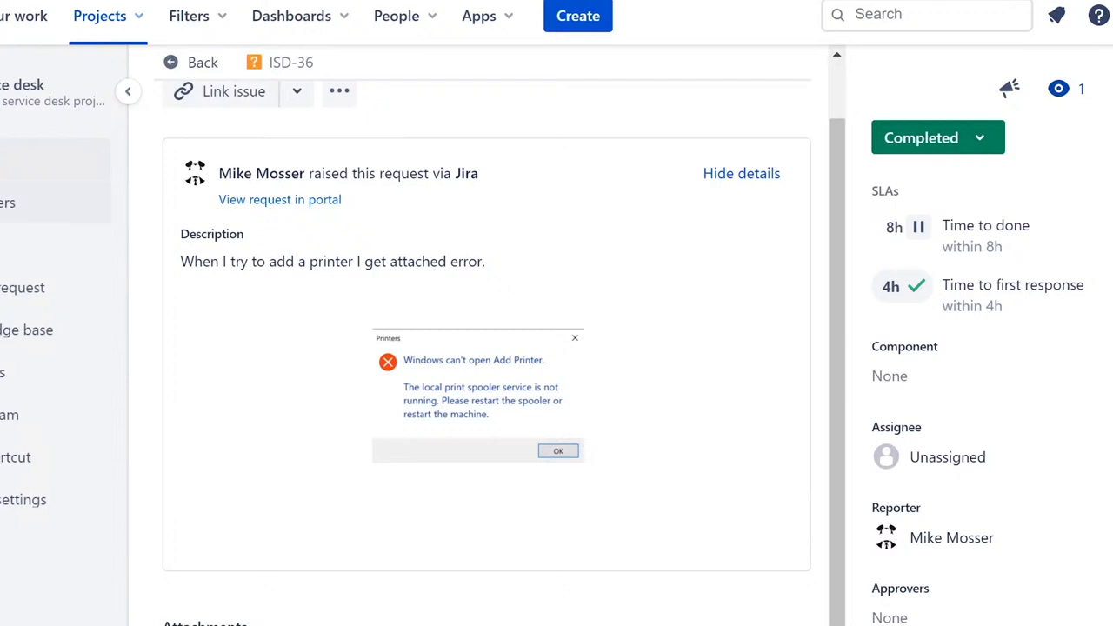
pyautogui.click(86, 159)
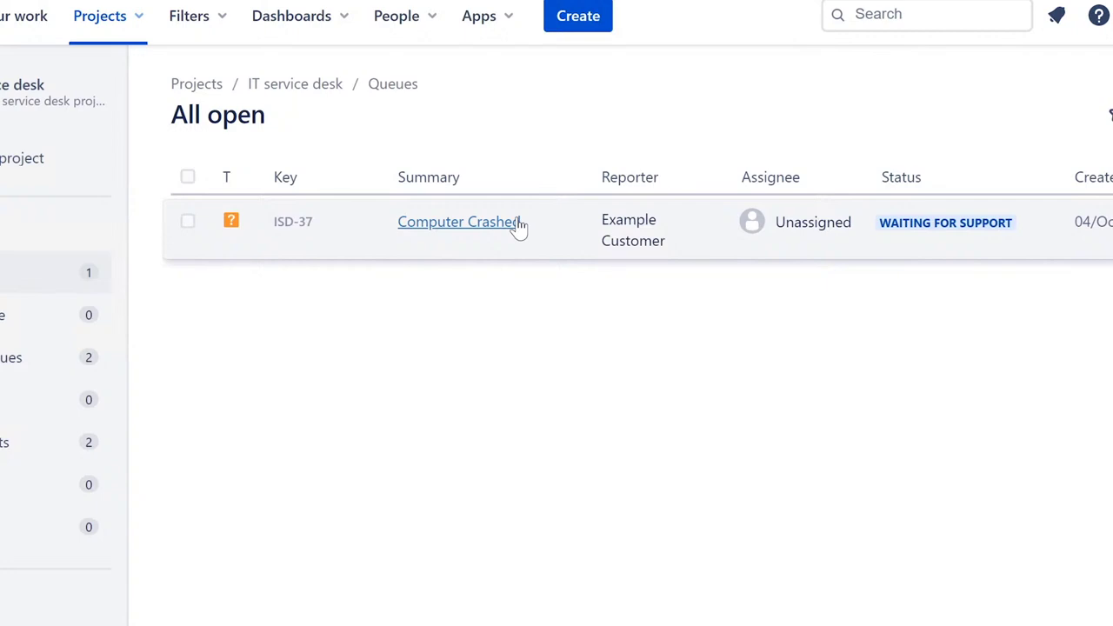
# Step: Open ISD-37 'Computer Crashed' and read its description of a burning-plastic smell
pyautogui.click(478, 224)
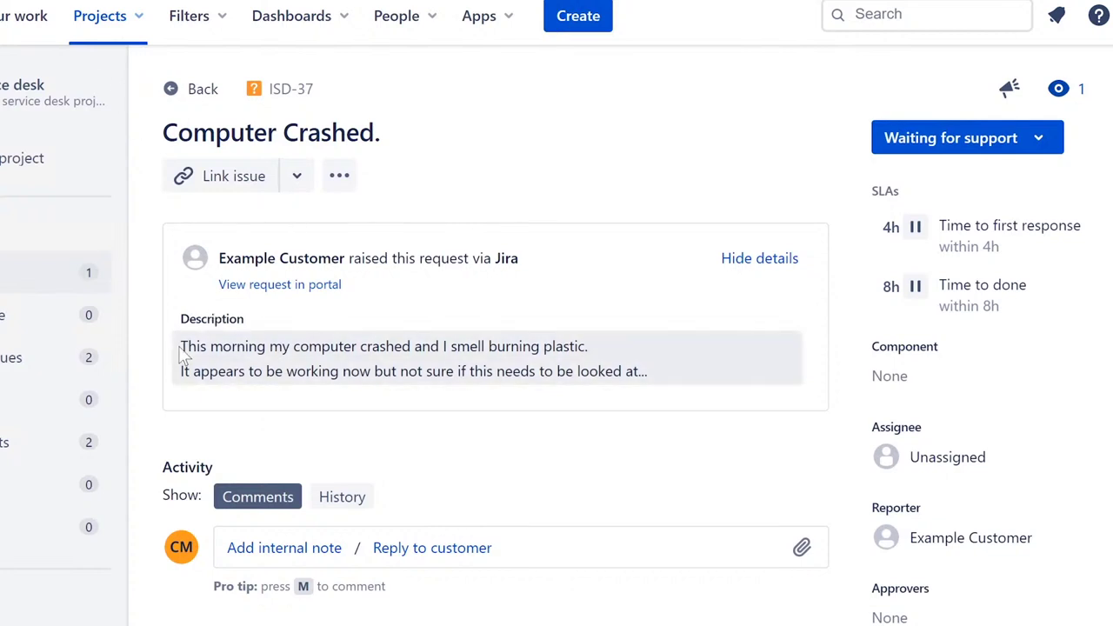
pyautogui.moveTo(188, 346); pyautogui.dragTo(612, 365)
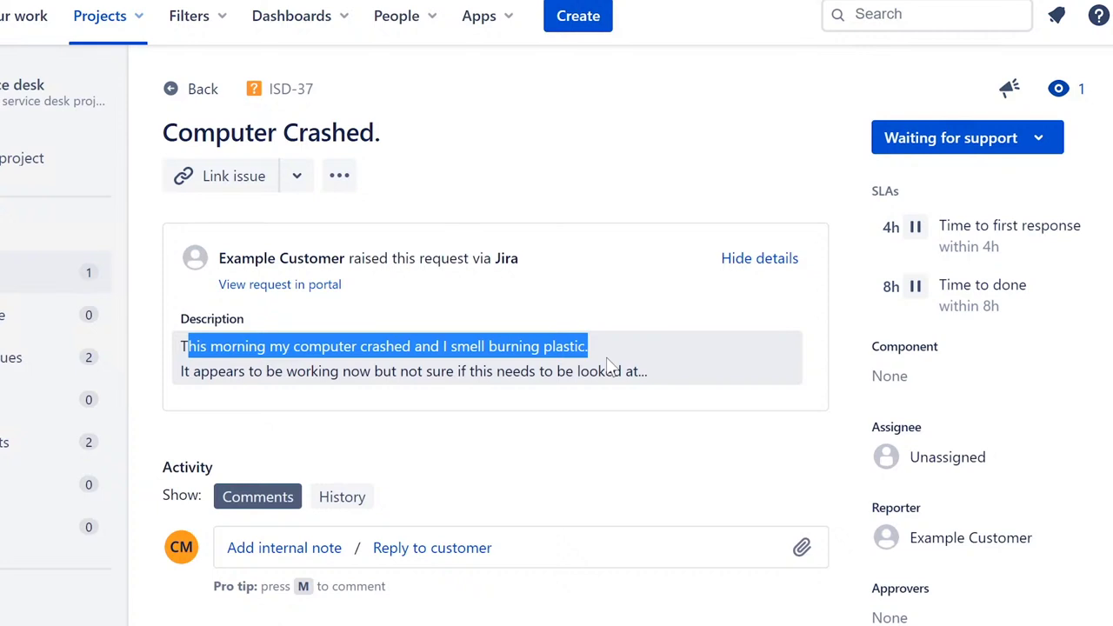
pyautogui.click(176, 381)
pyautogui.moveTo(648, 371); pyautogui.dragTo(217, 372)
pyautogui.click(217, 372)
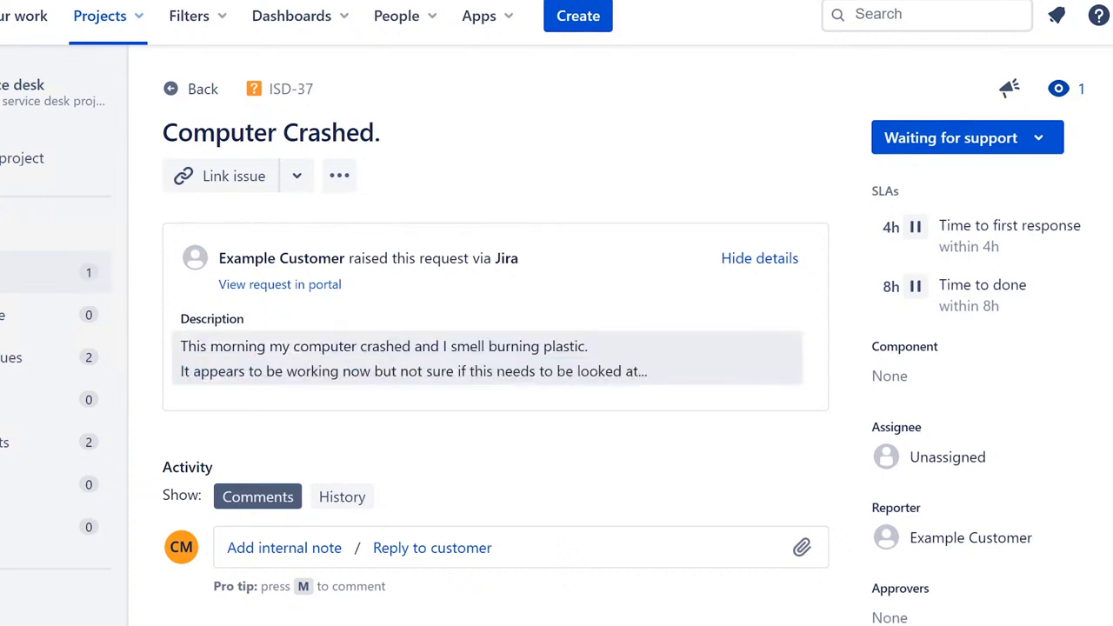
pyautogui.moveTo(647, 371); pyautogui.dragTo(189, 371)
pyautogui.click(647, 372)
pyautogui.moveTo(647, 371); pyautogui.dragTo(180, 372)
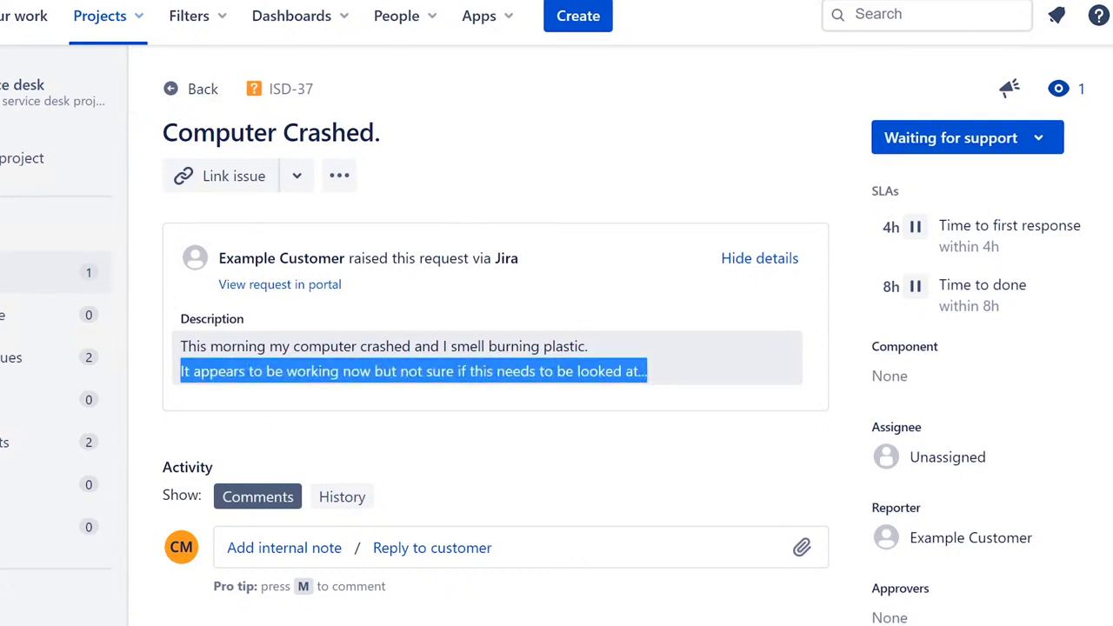
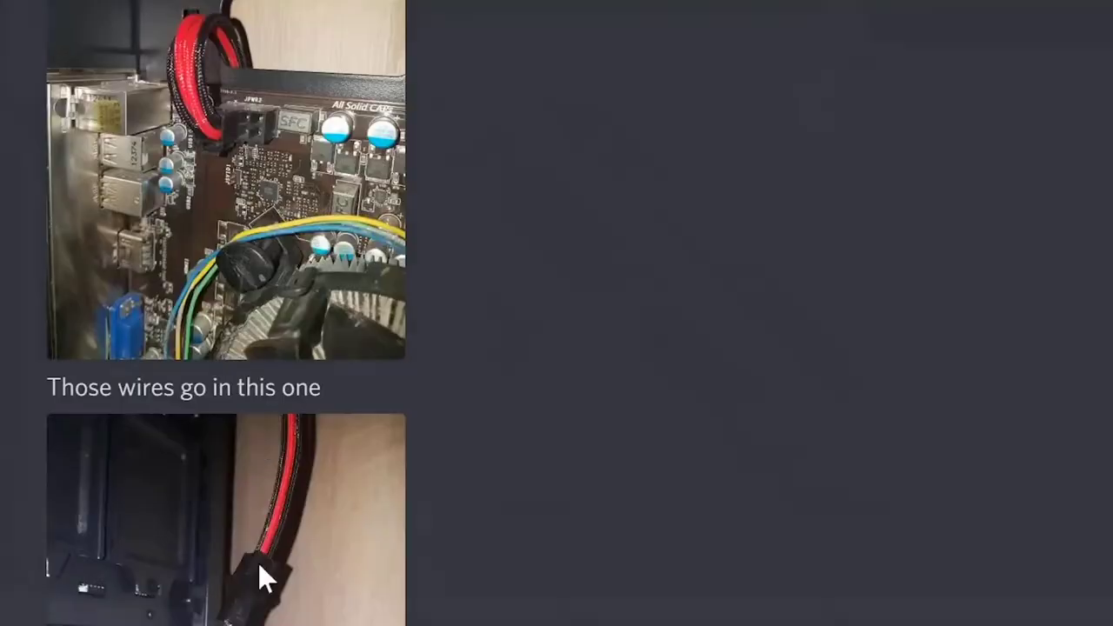
# Step: Enlarge the shared cable connector photo, then close the preview
pyautogui.click(248, 608)
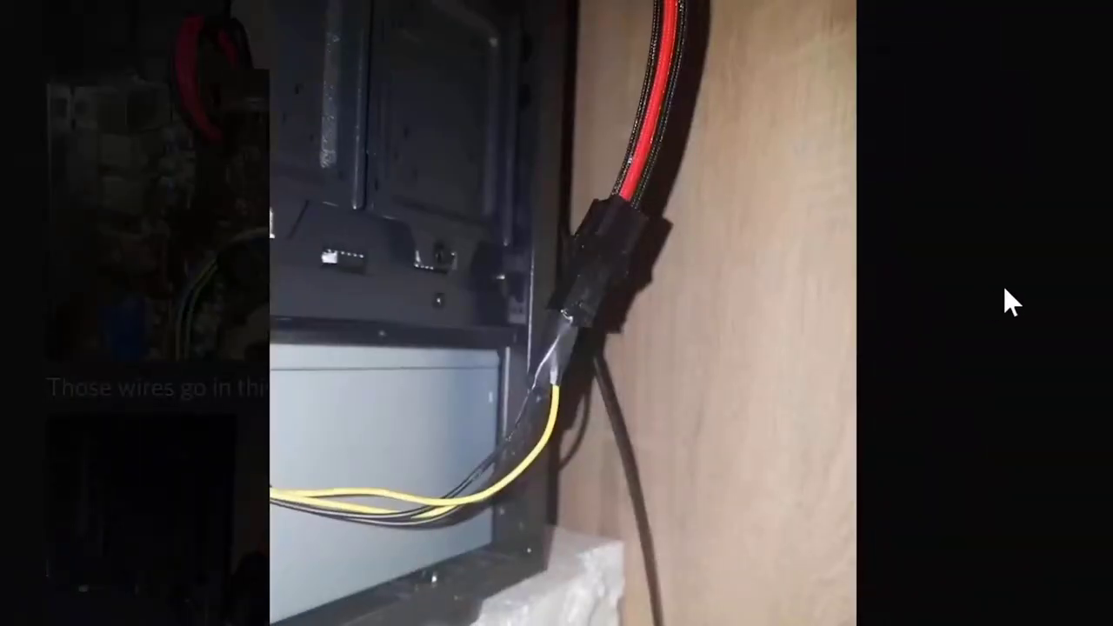
pyautogui.click(1003, 286)
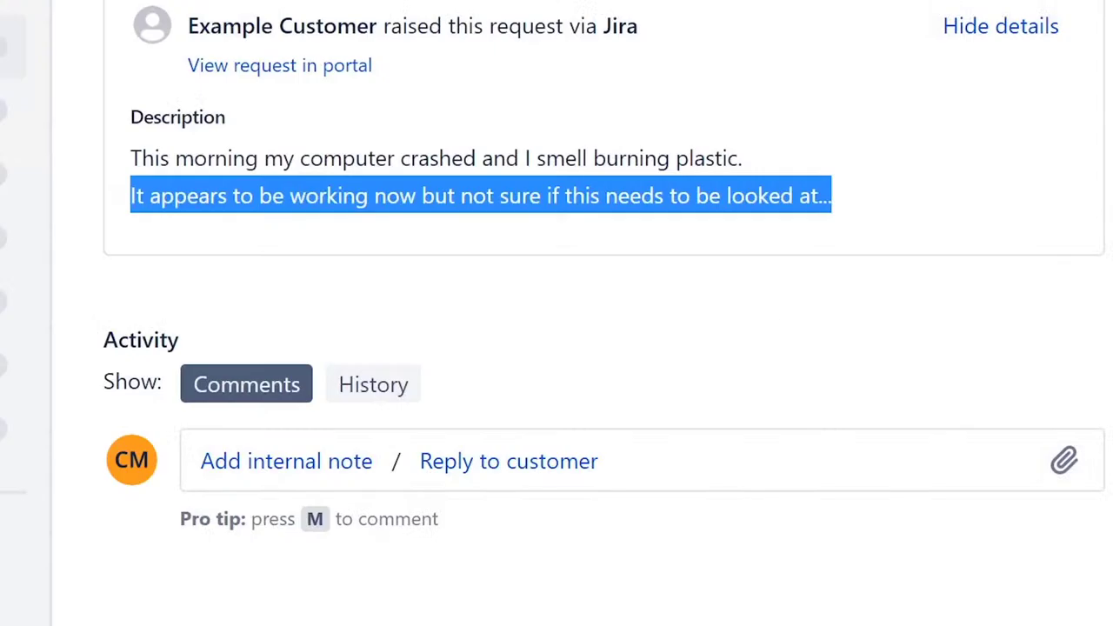
# Step: Clear the description selection and begin a reply to the customer on the crash request
pyautogui.click(574, 156)
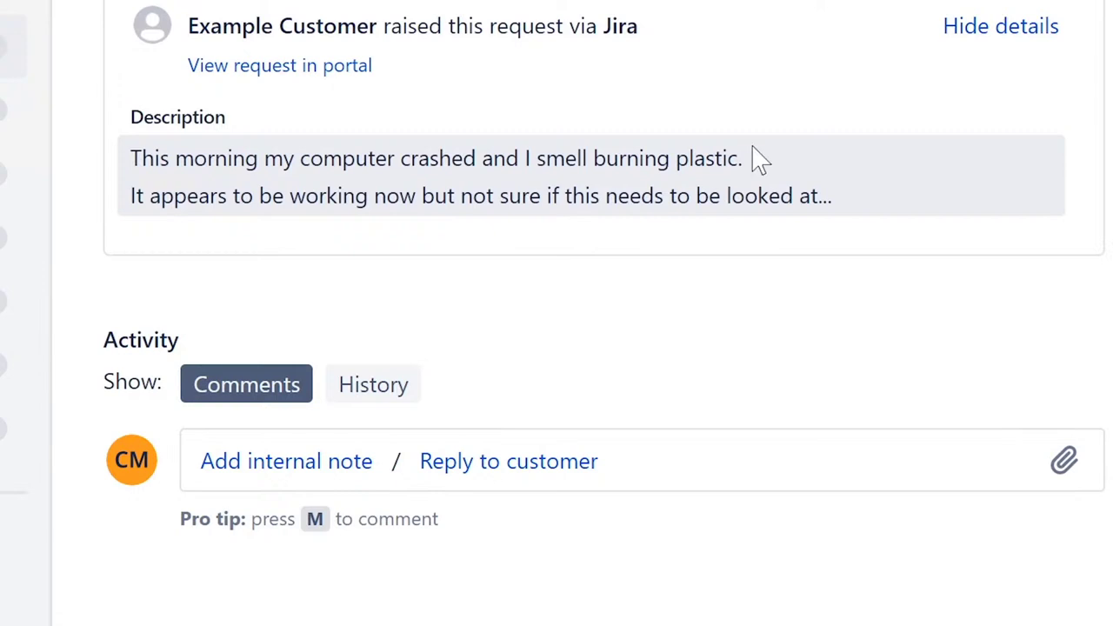
pyautogui.click(510, 463)
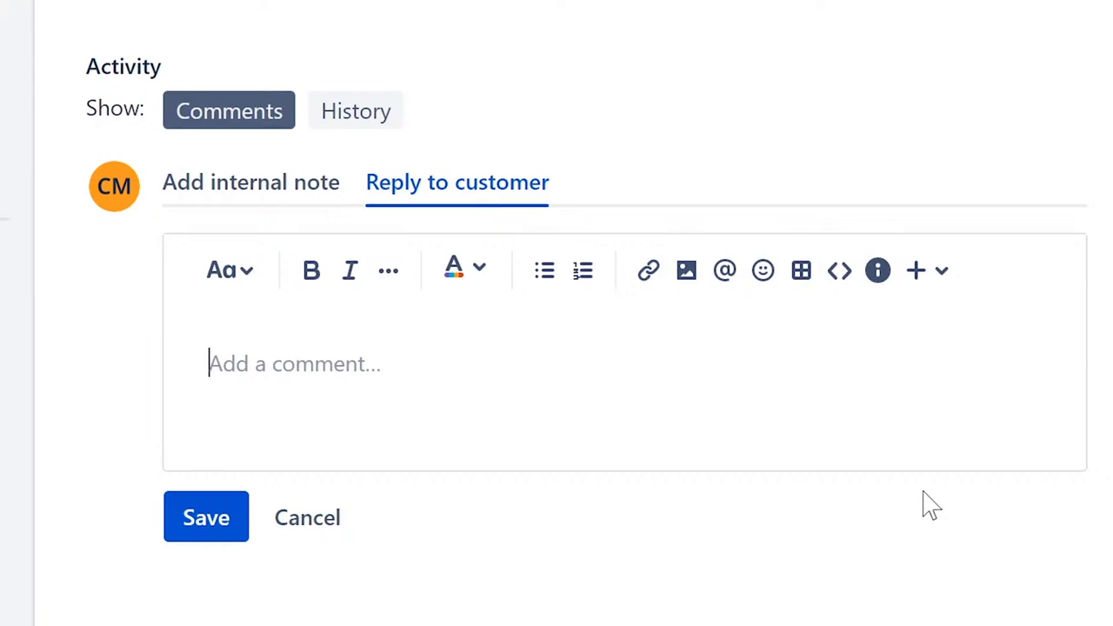
# Step: Post a reply saying it sounds like a bad PSU and to have a local PC tech look, signed with the agent's name
pyautogui.write('Please')
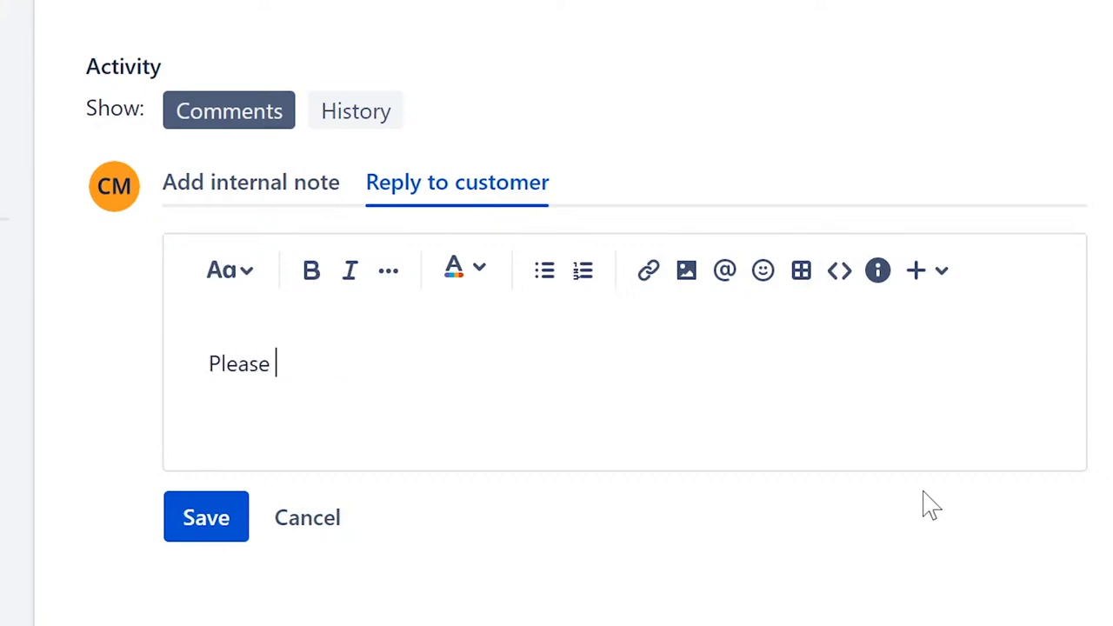
pyautogui.press('BackSpace')
pyautogui.hotkey('ctrl', 'BackSpace')
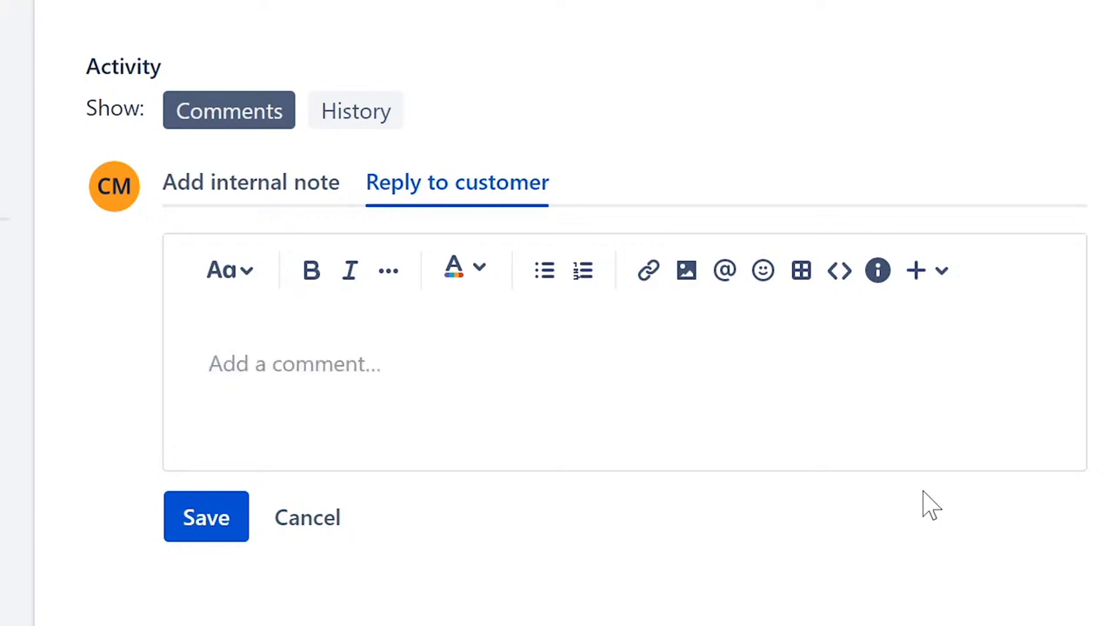
pyautogui.write('Hello, i')
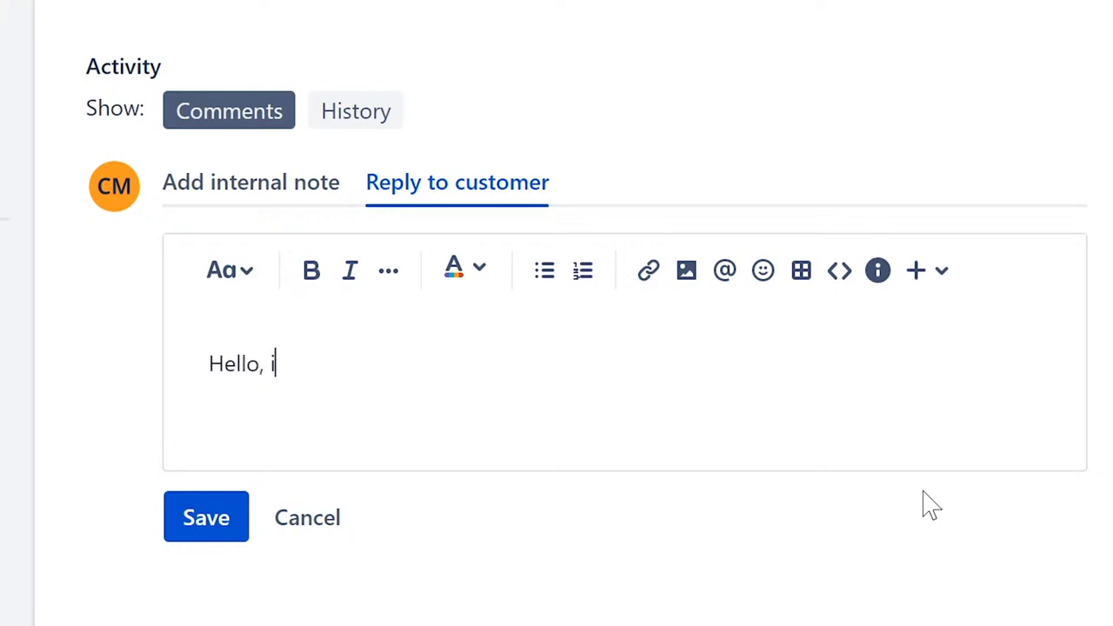
pyautogui.write('t sounds like')
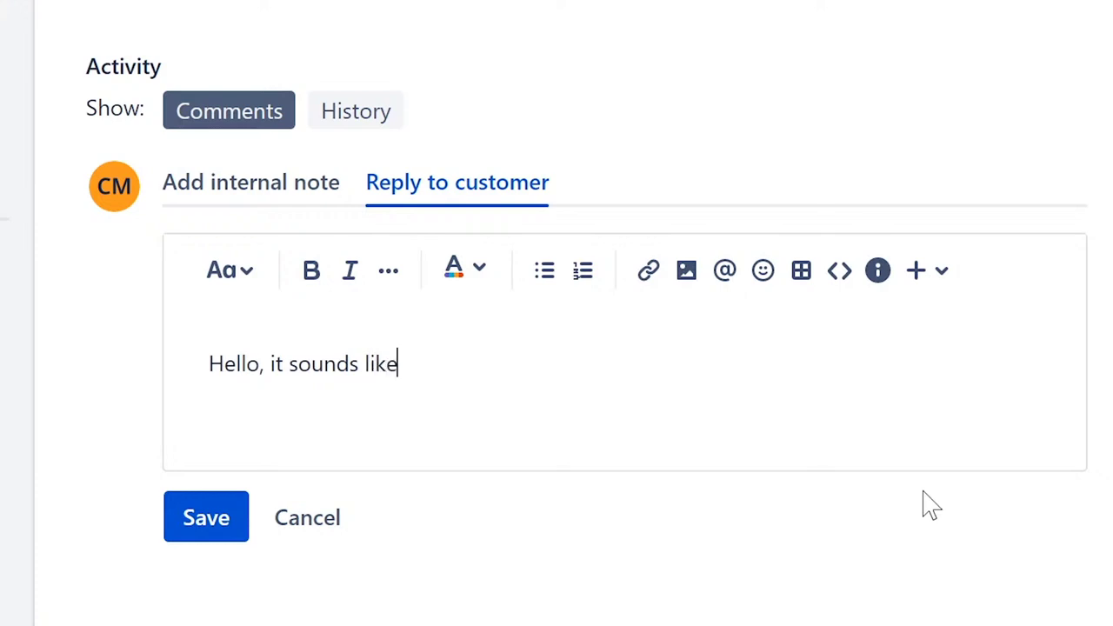
pyautogui.write(' you have a ')
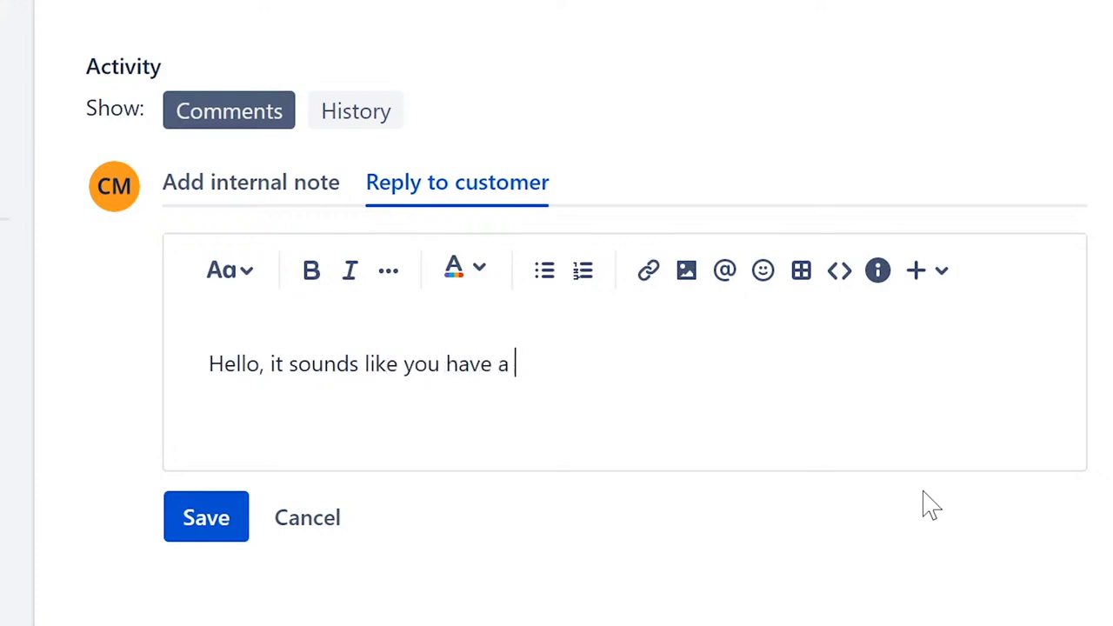
pyautogui.write('bad PSU')
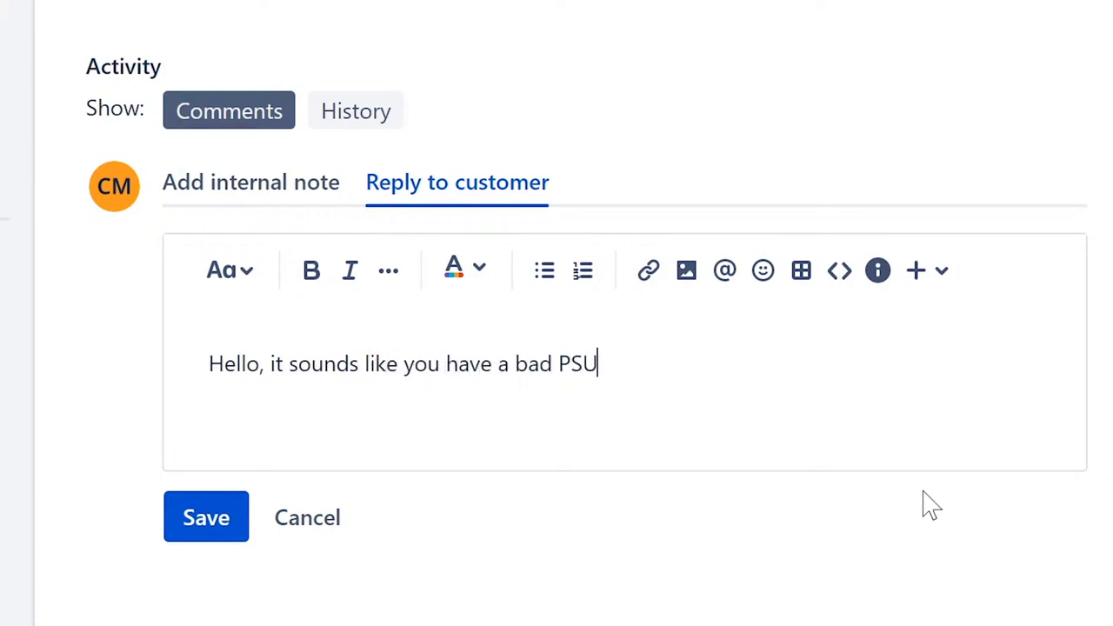
pyautogui.write('. Please take your ')
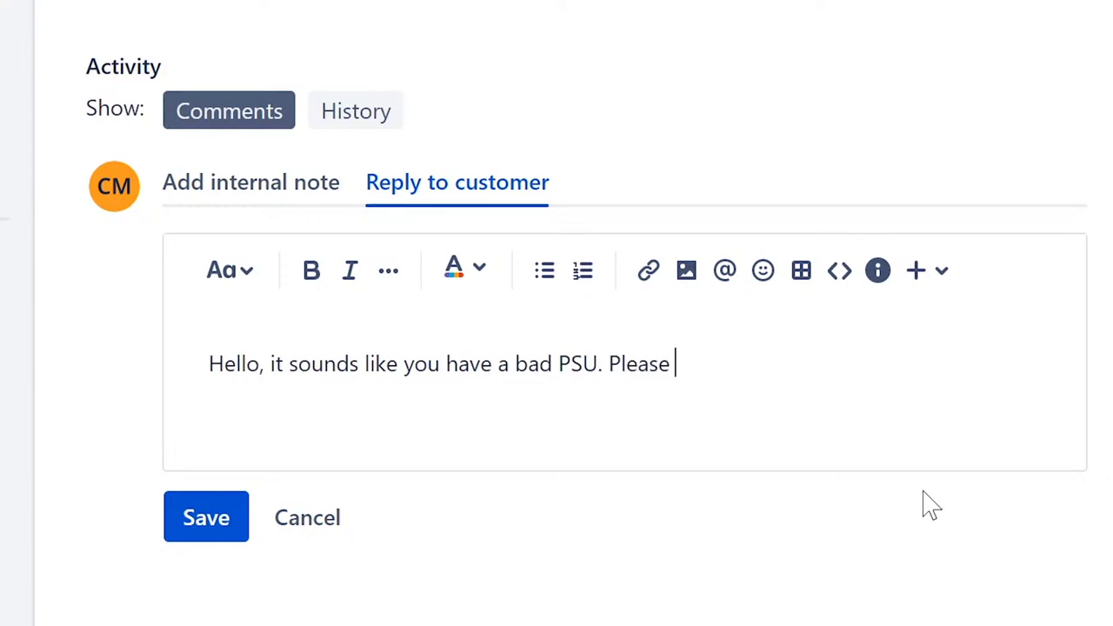
pyautogui.write('computer ')
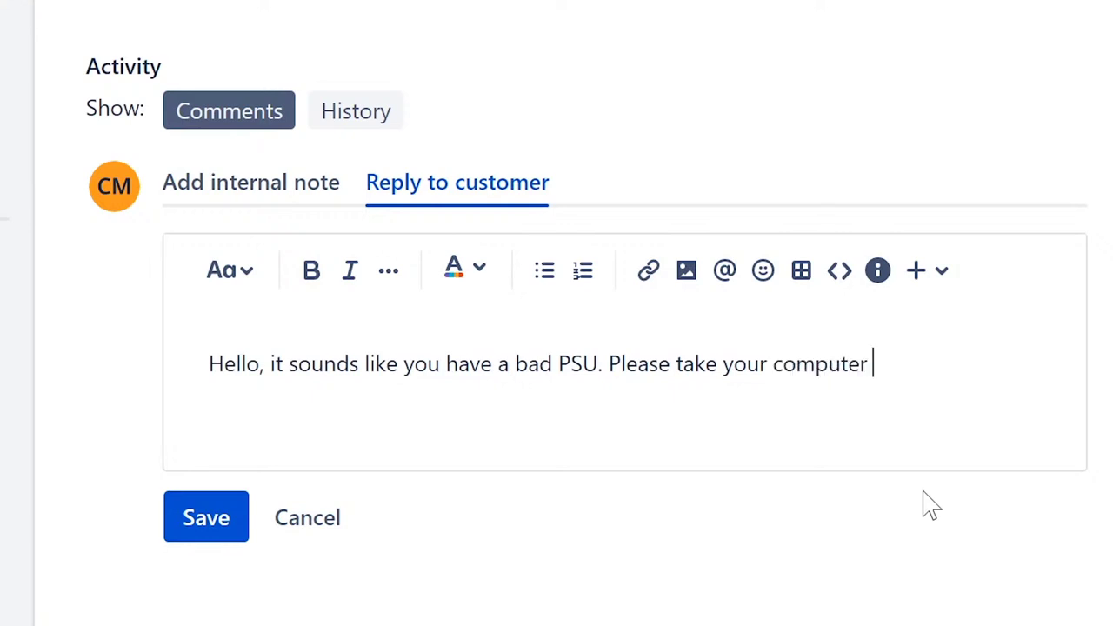
pyautogui.write('to local ')
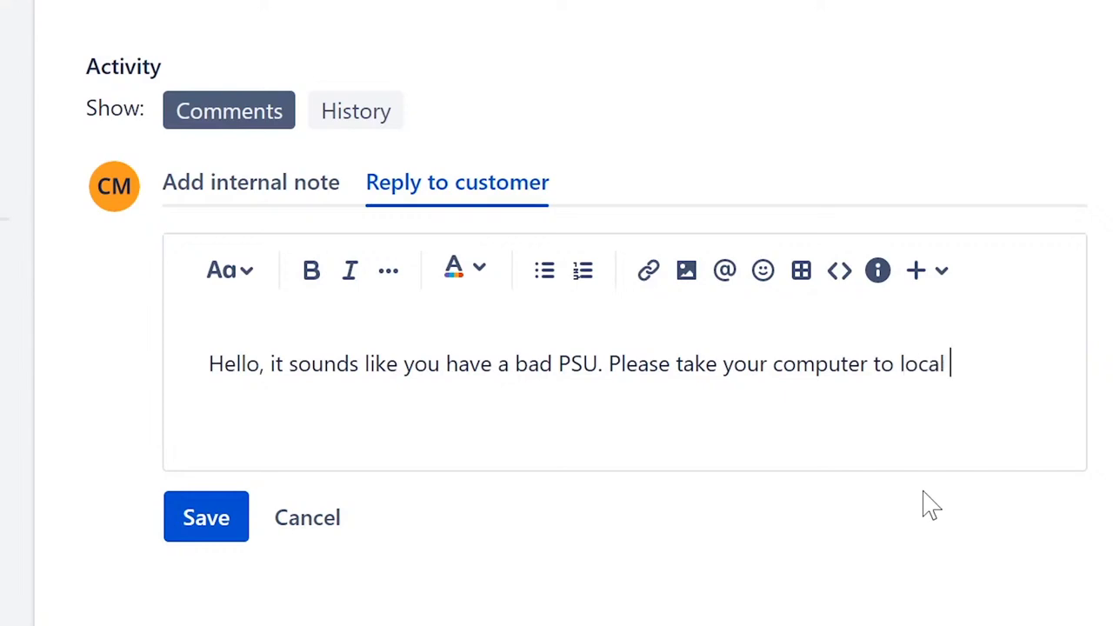
pyautogui.write('Pc tech to ha')
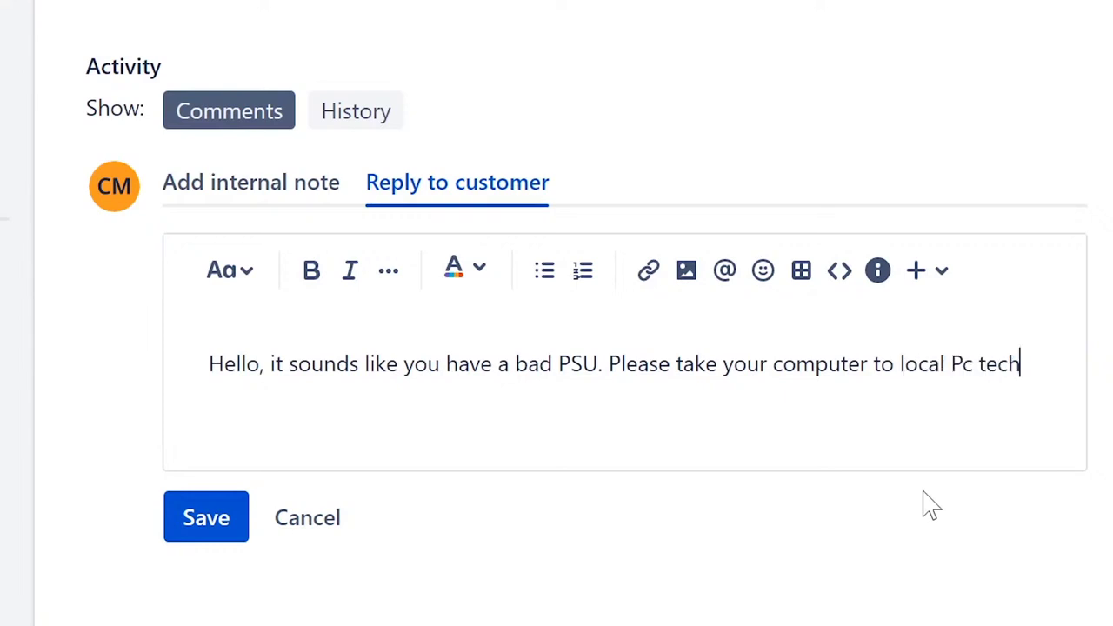
pyautogui.press('BackSpace')
pyautogui.press('BackSpace')
pyautogui.write('take a look. Ervin')
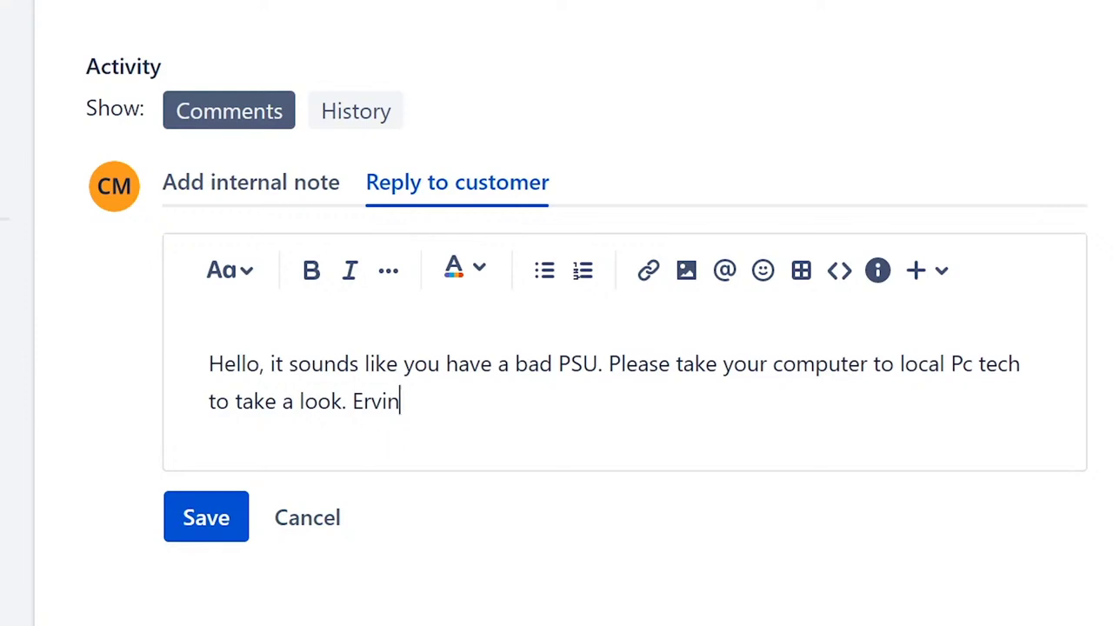
pyautogui.click(497, 364)
pyautogui.click(670, 363)
pyautogui.click(193, 521)
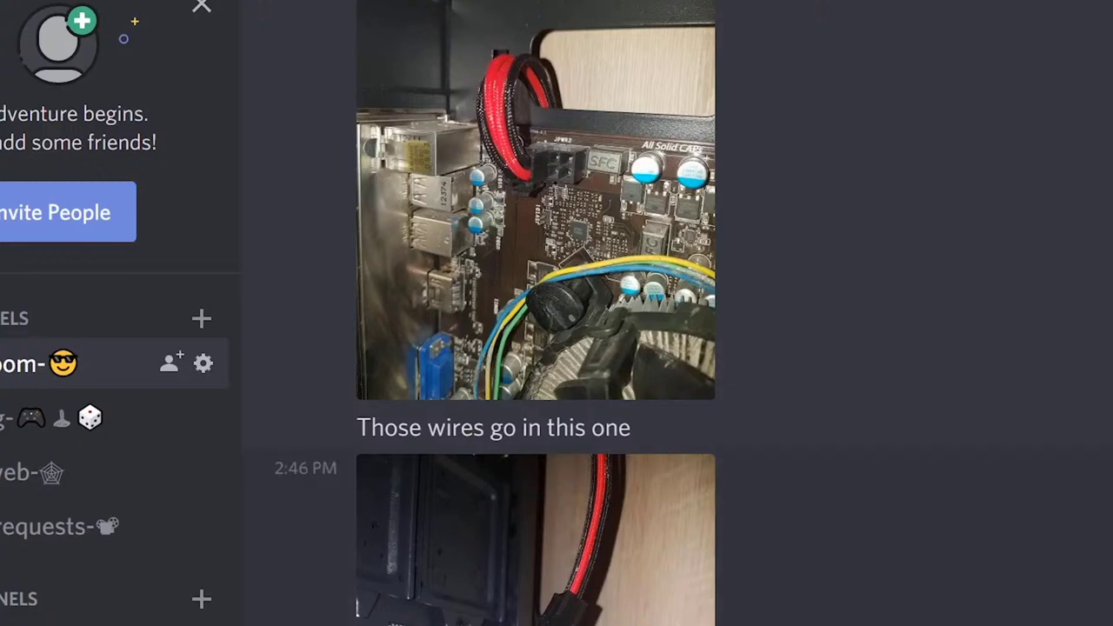
pyautogui.scroll(-15, 661, 400)
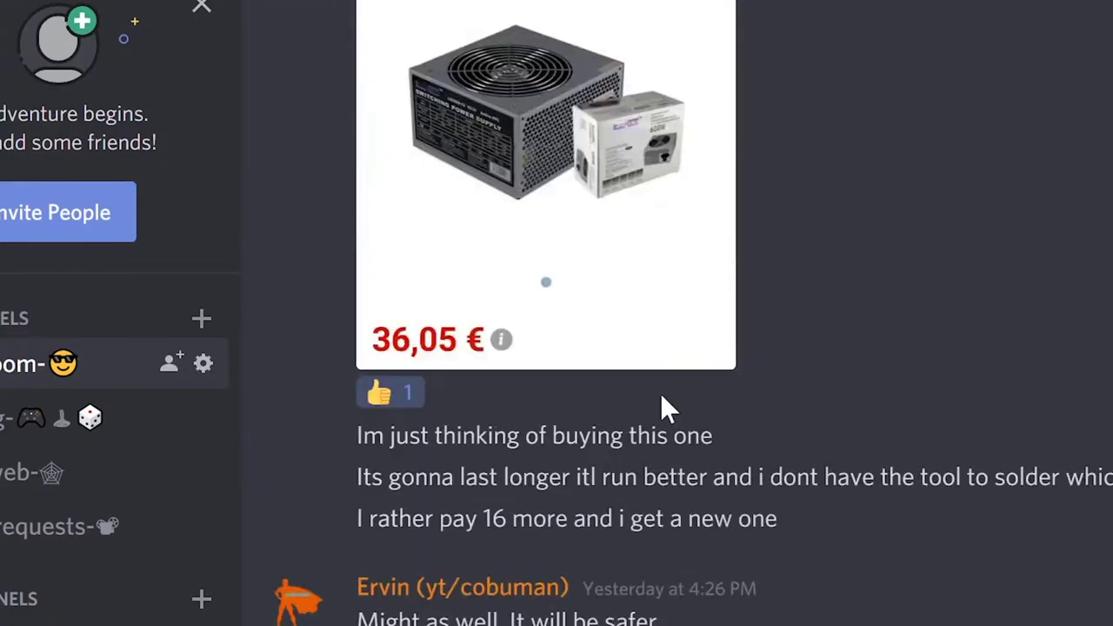
pyautogui.scroll(2, 709, 353)
pyautogui.scroll(2, 822, 478)
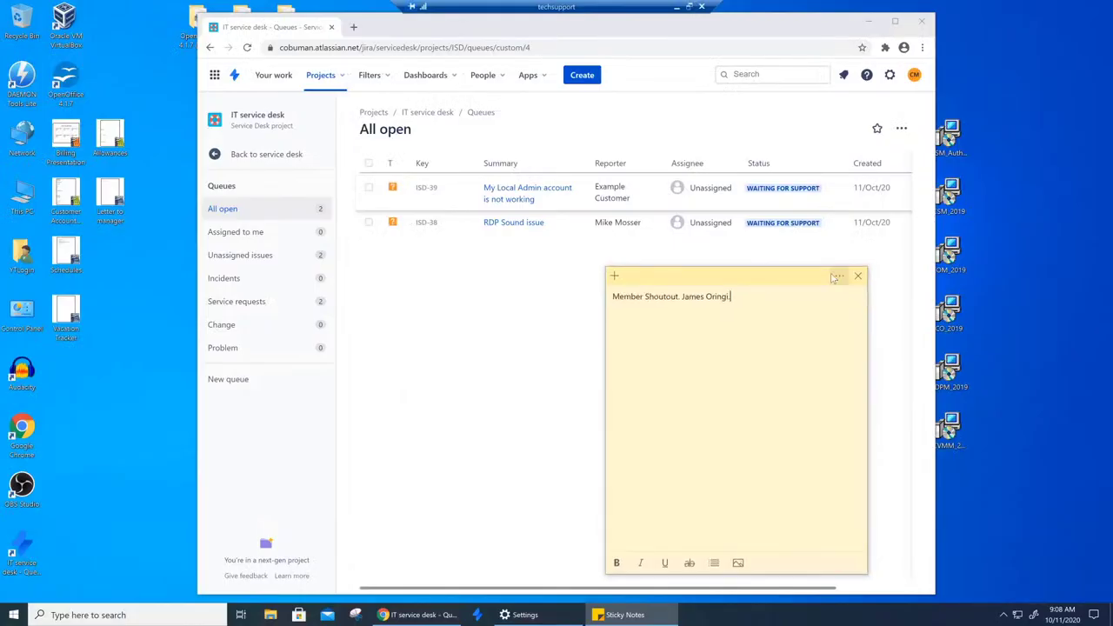
# Step: Bring the Jira All open queue forward and open ISD-38 'RDP Sound issue'
pyautogui.click(869, 250)
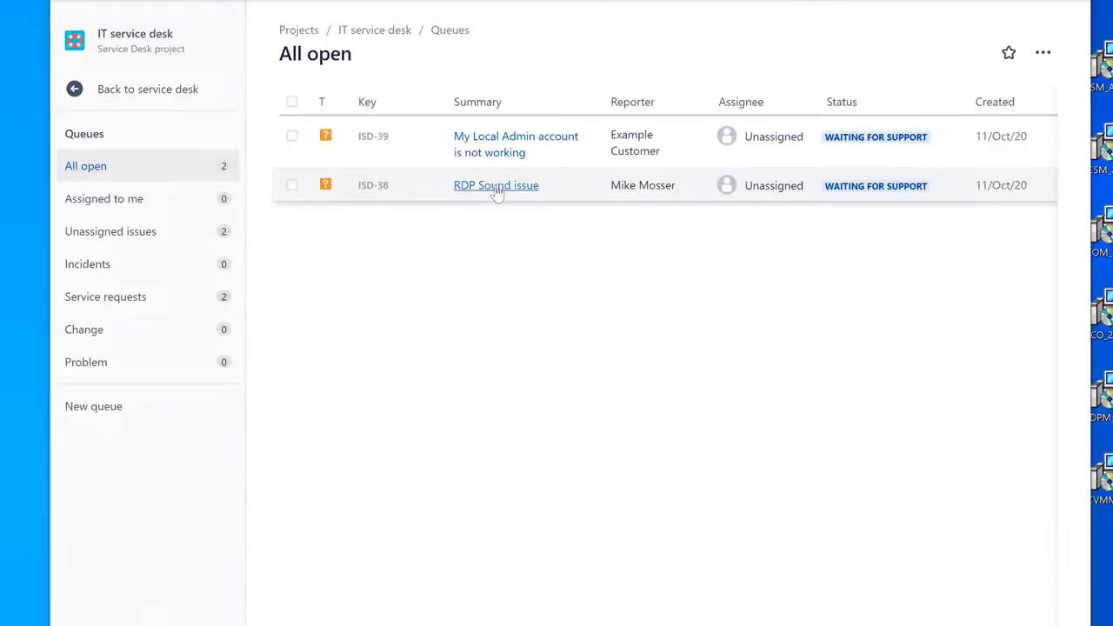
pyautogui.click(498, 192)
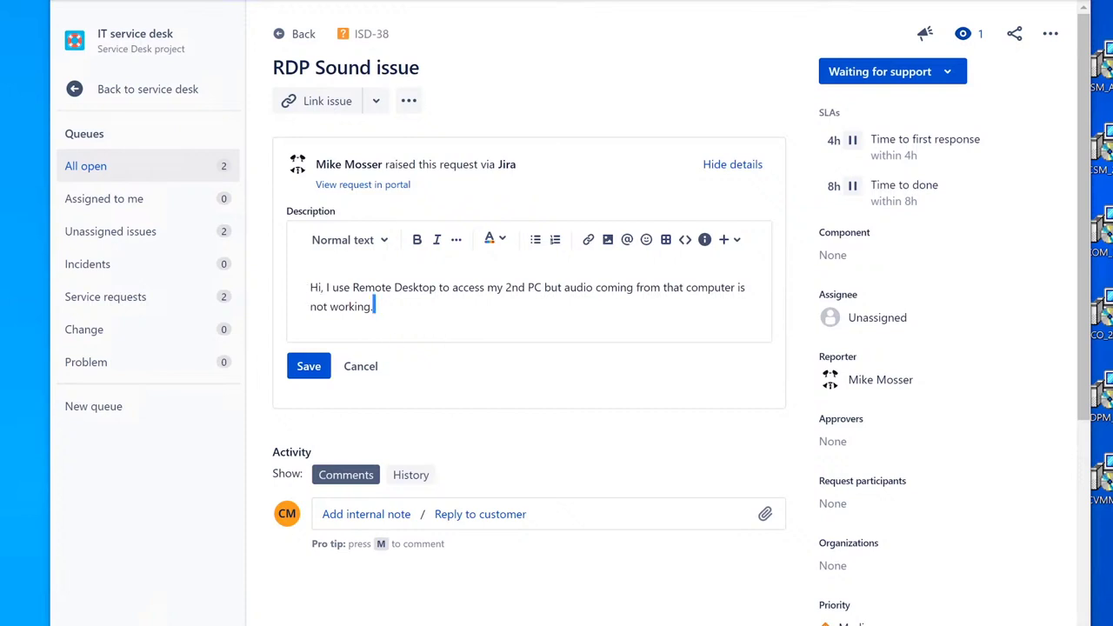
# Step: Try highlighting parts of the description, such as 'Remote Desktop' and '2nd PC'
pyautogui.hotkey('ctrl', 'a')
pyautogui.click(422, 287)
pyautogui.moveTo(395, 287); pyautogui.dragTo(260, 303)
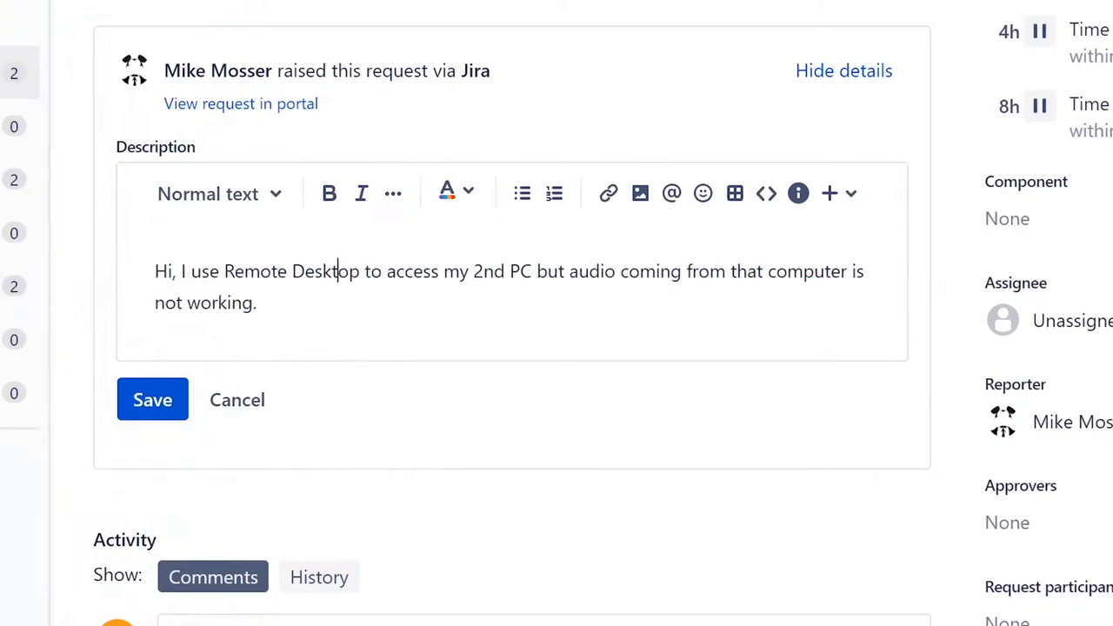
pyautogui.click(548, 271)
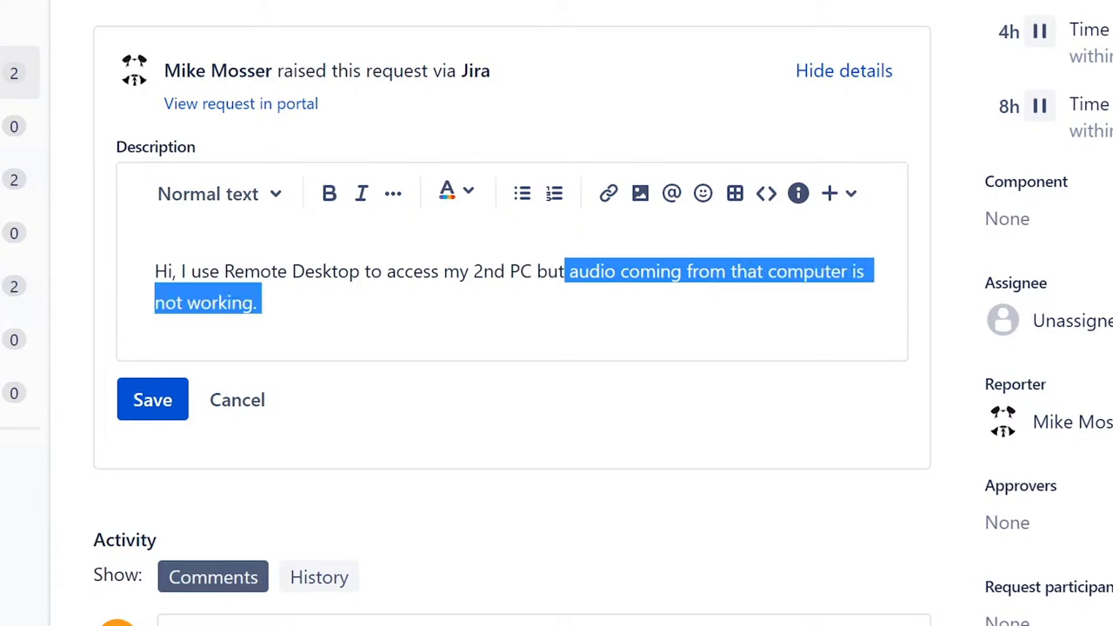
pyautogui.click(261, 303)
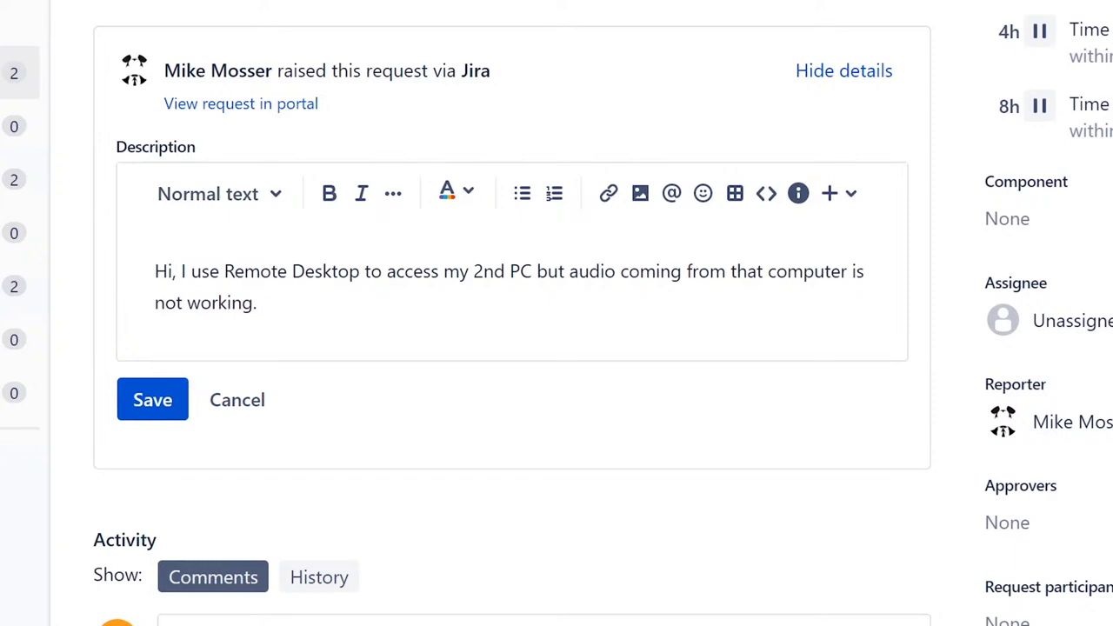
pyautogui.moveTo(225, 272); pyautogui.dragTo(359, 271)
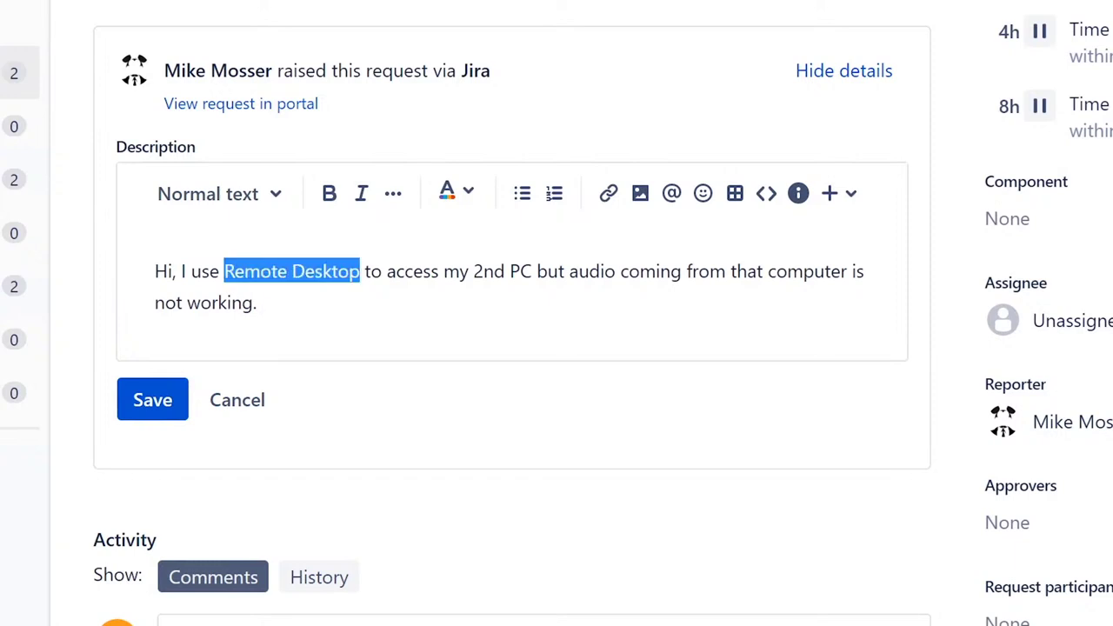
pyautogui.click(472, 271)
pyautogui.moveTo(472, 271); pyautogui.dragTo(532, 271)
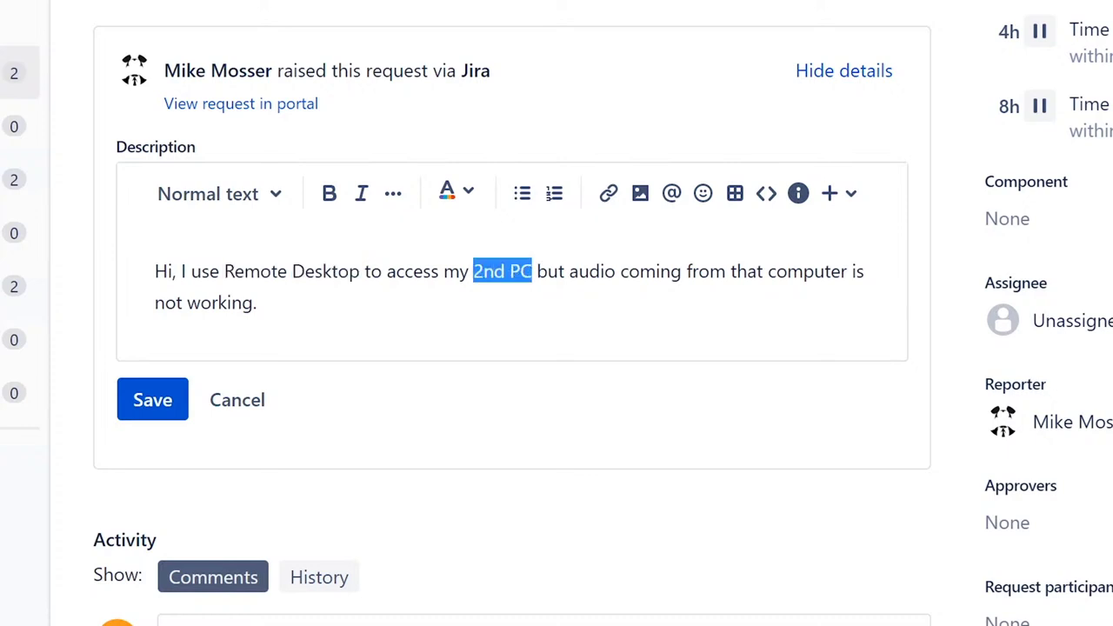
pyautogui.click(261, 302)
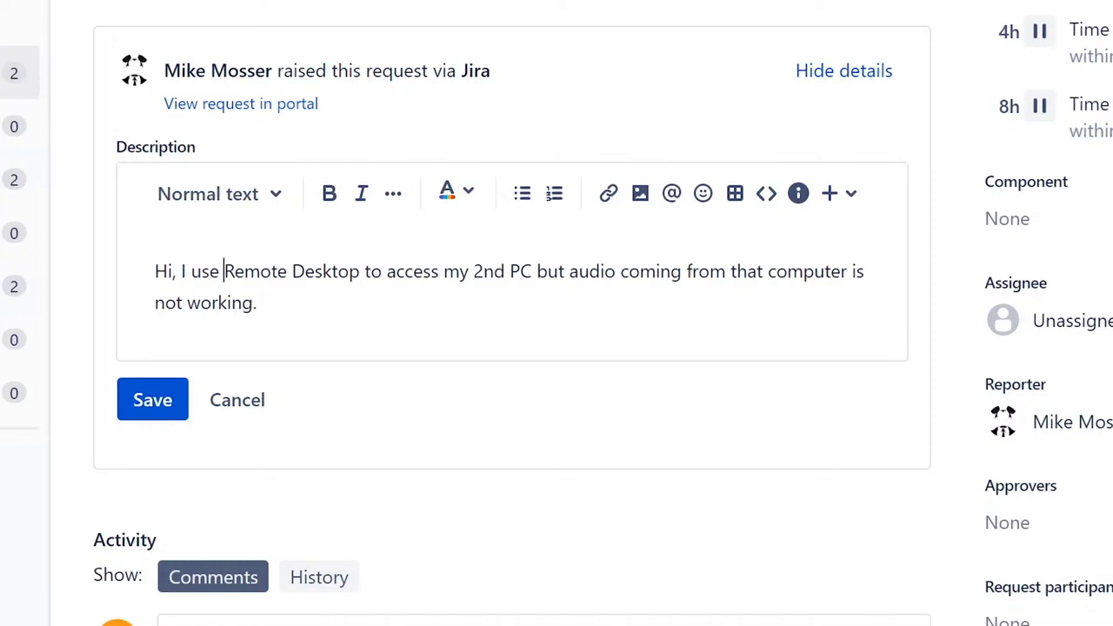
# Step: Highlight the phrase 'audio coming from that computer is not working.' in the description
pyautogui.hotkey('ctrl', 'shift', 'Right')
pyautogui.hotkey('ctrl', 'shift', 'Right')
pyautogui.hotkey('shift', 'Left')
pyautogui.hotkey('shift', 'Left')
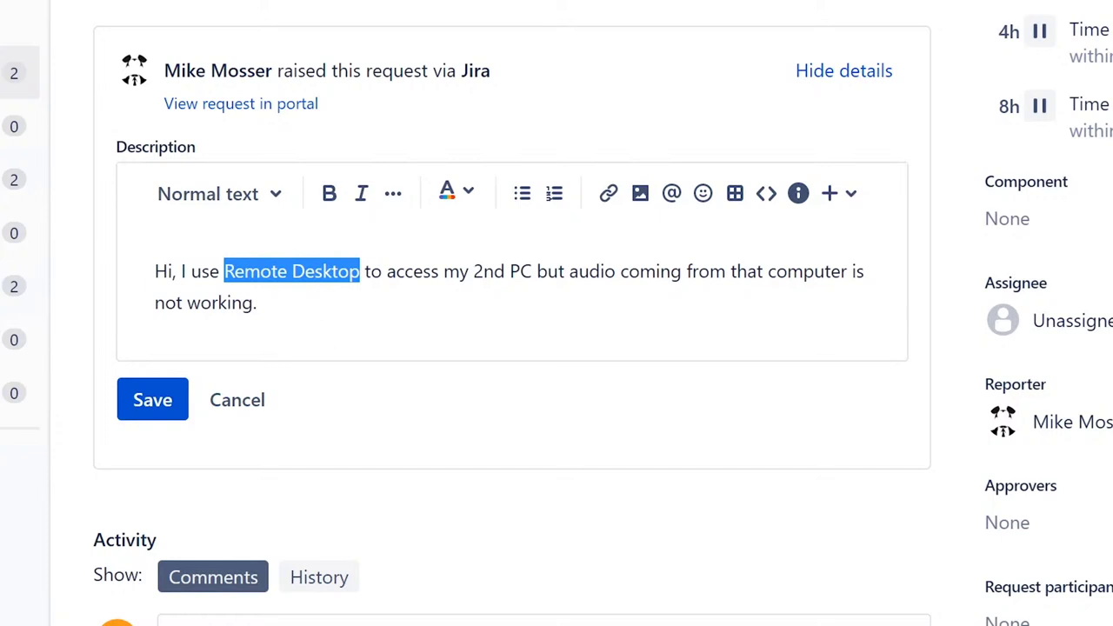
pyautogui.click(261, 302)
pyautogui.moveTo(532, 271); pyautogui.dragTo(473, 271)
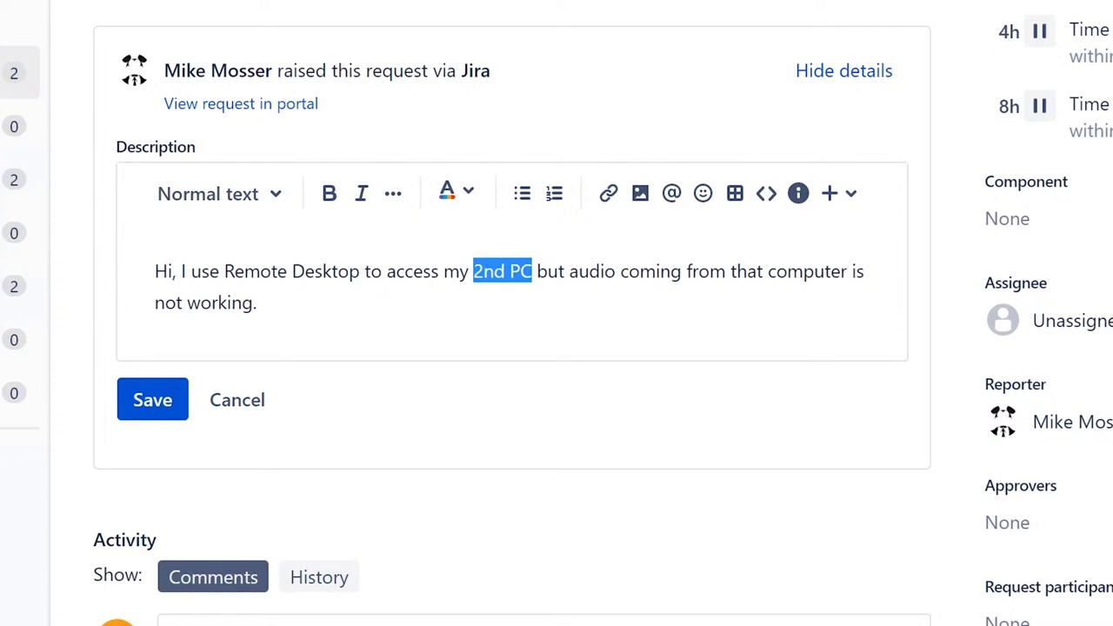
pyautogui.click(262, 302)
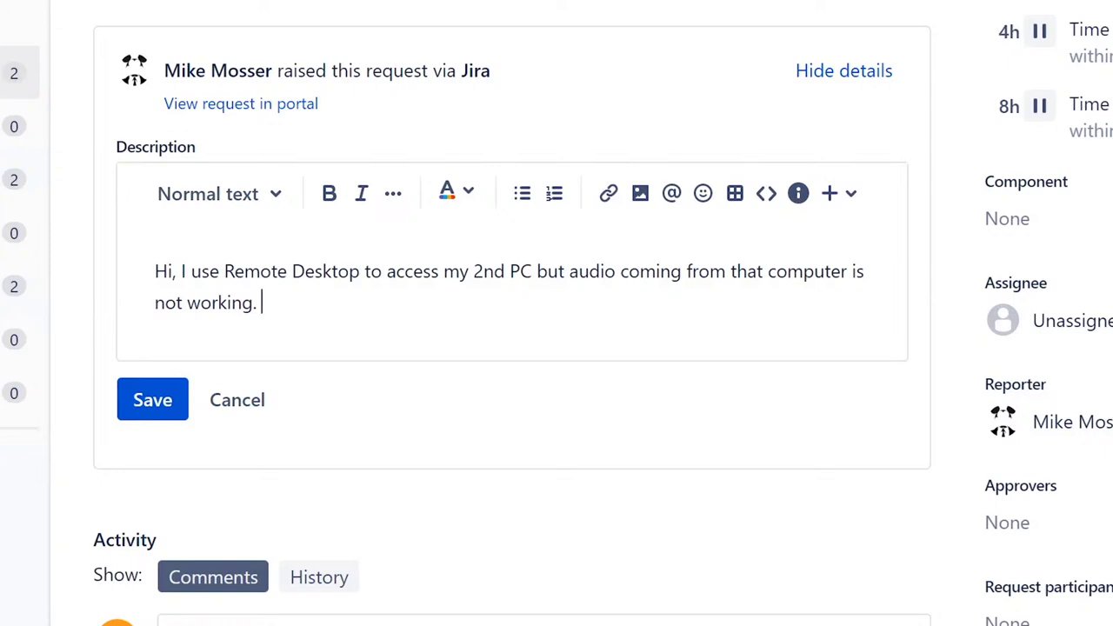
pyautogui.moveTo(223, 271); pyautogui.dragTo(360, 271)
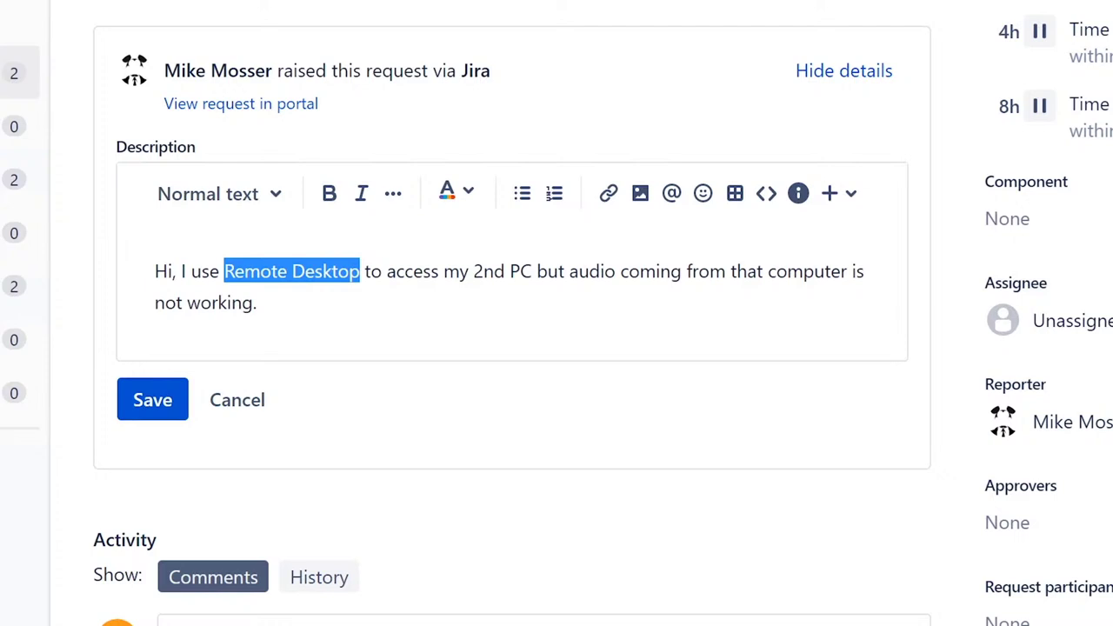
pyautogui.moveTo(469, 271); pyautogui.dragTo(847, 271)
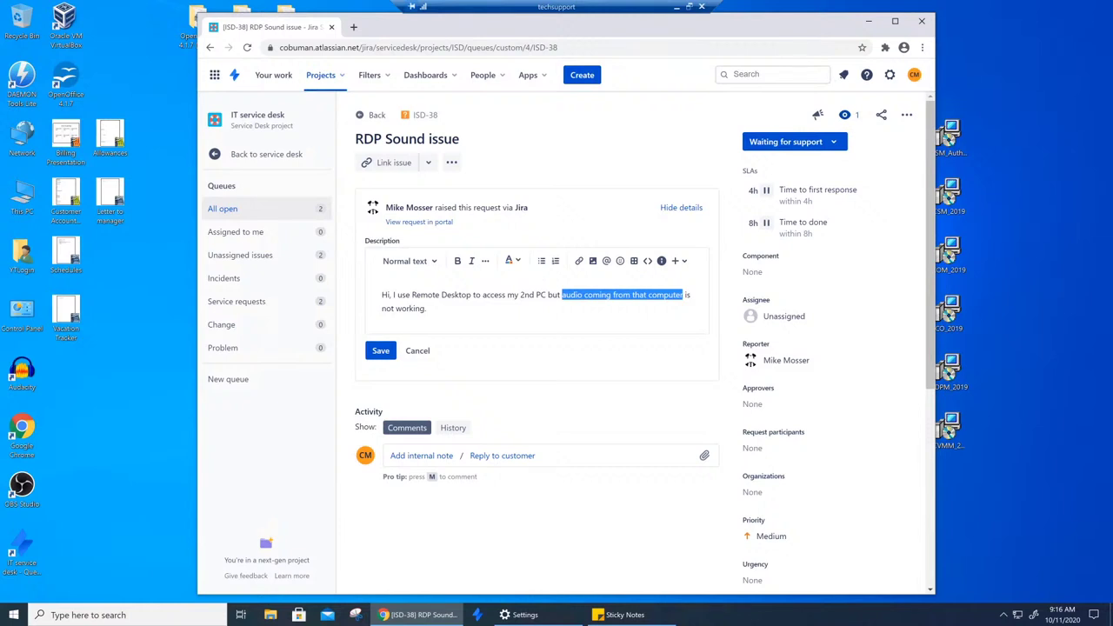
pyautogui.click(624, 295)
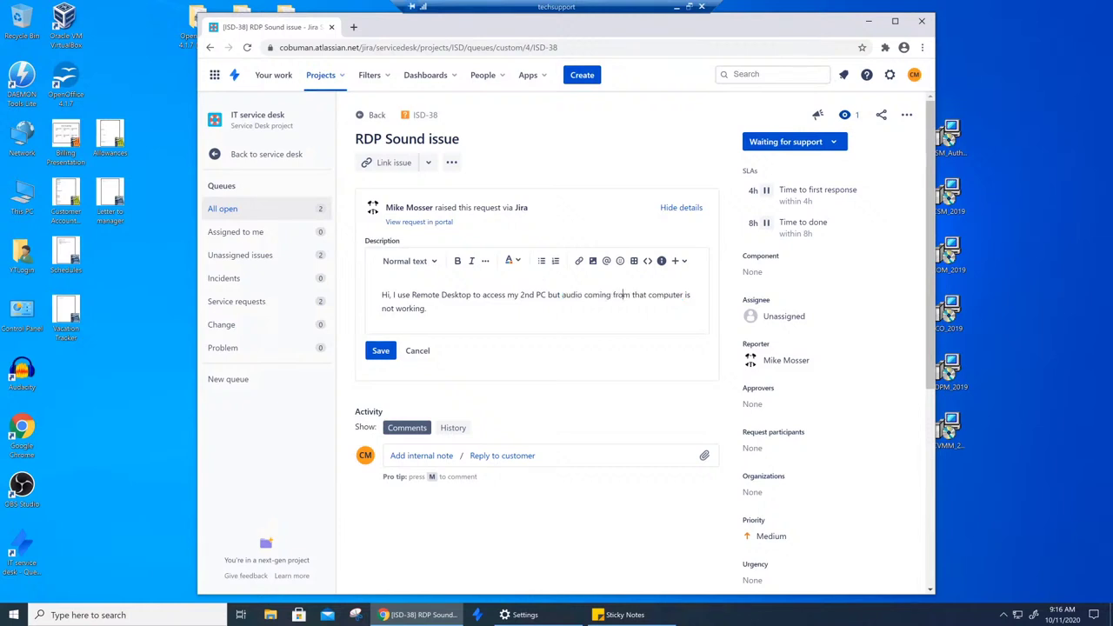
pyautogui.moveTo(562, 295); pyautogui.dragTo(428, 308)
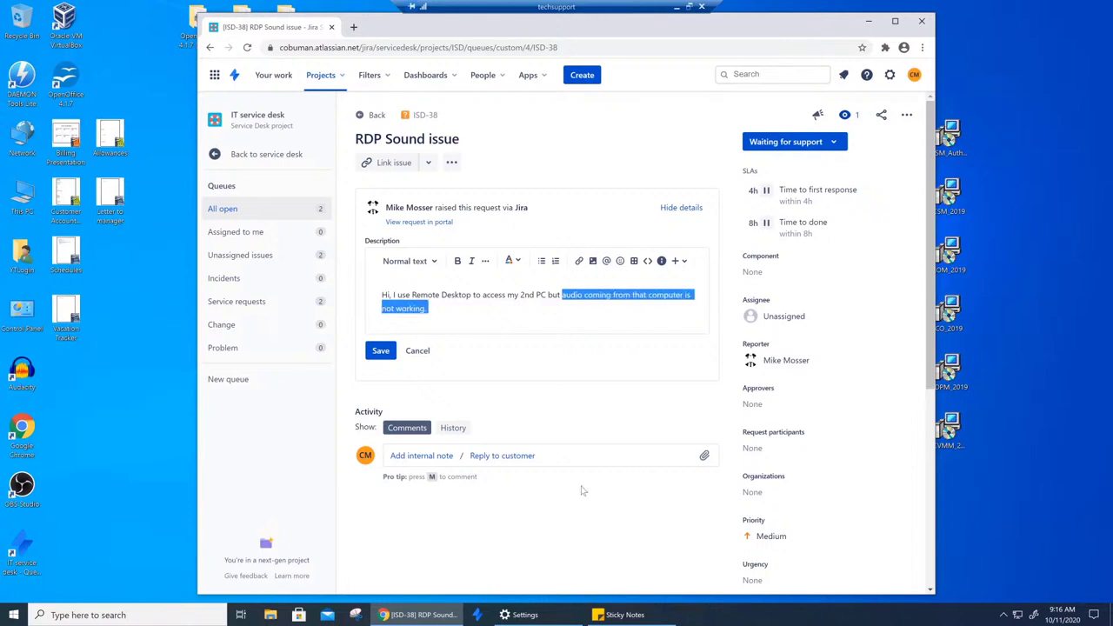
# Step: Launch Remote Desktop Connection from Windows search and show its Local Resources options
pyautogui.click(183, 606)
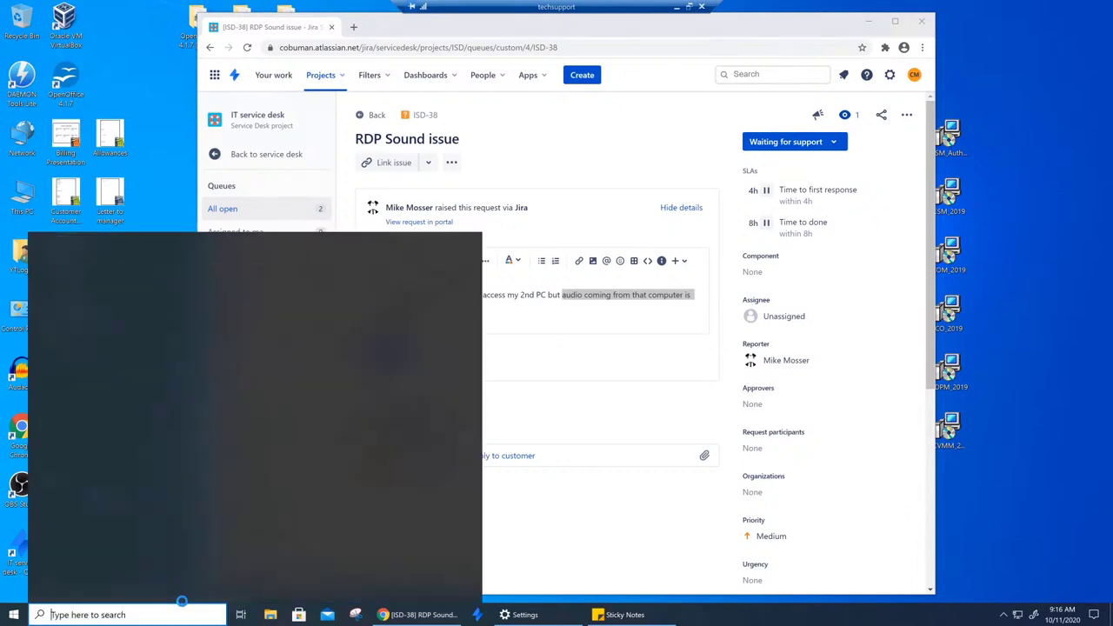
pyautogui.write('remote')
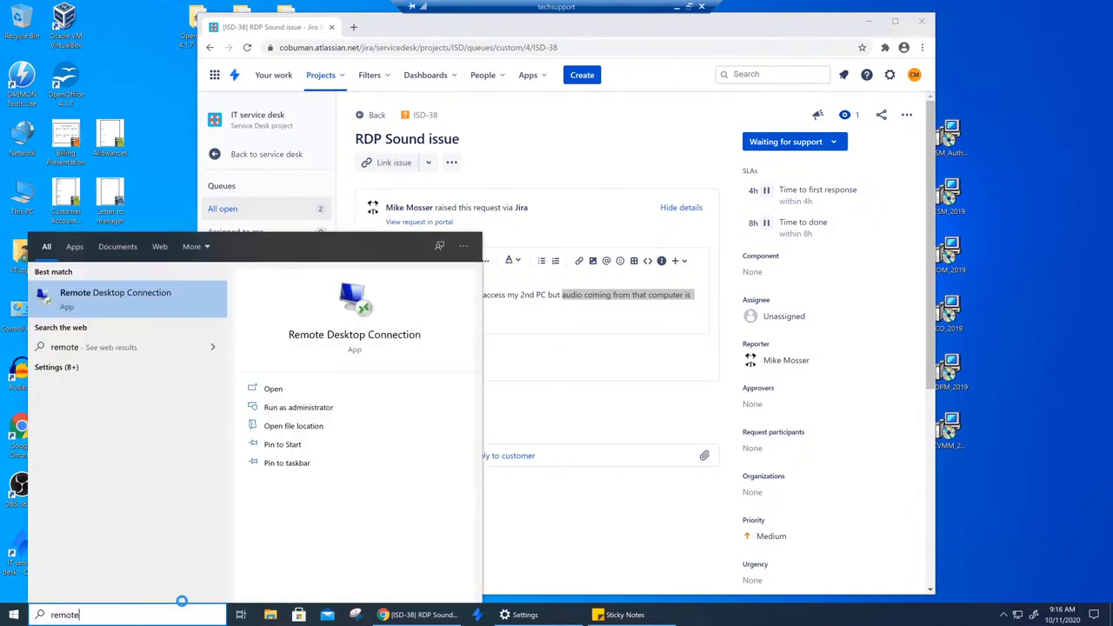
pyautogui.press('Return')
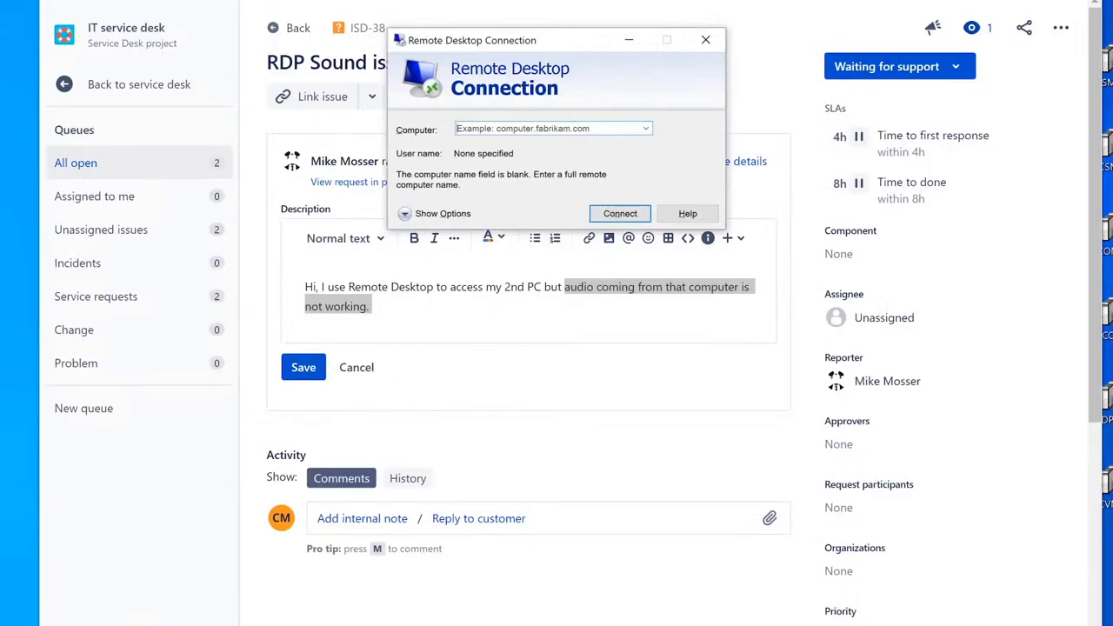
pyautogui.moveTo(579, 40); pyautogui.dragTo(574, 207)
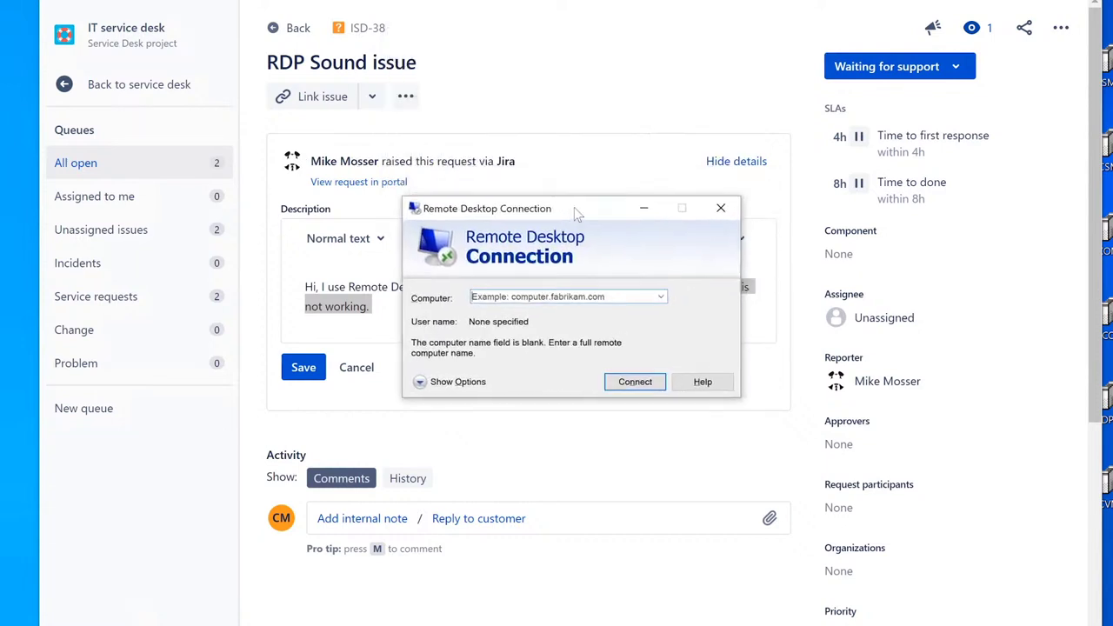
pyautogui.click(445, 384)
pyautogui.moveTo(580, 209); pyautogui.dragTo(569, 133)
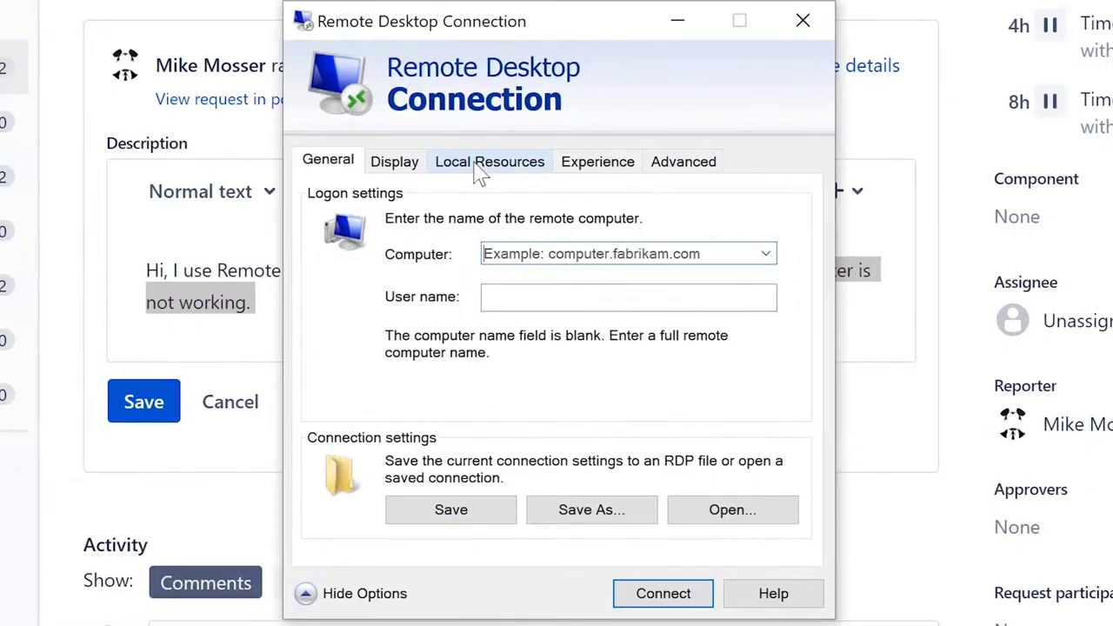
pyautogui.click(480, 167)
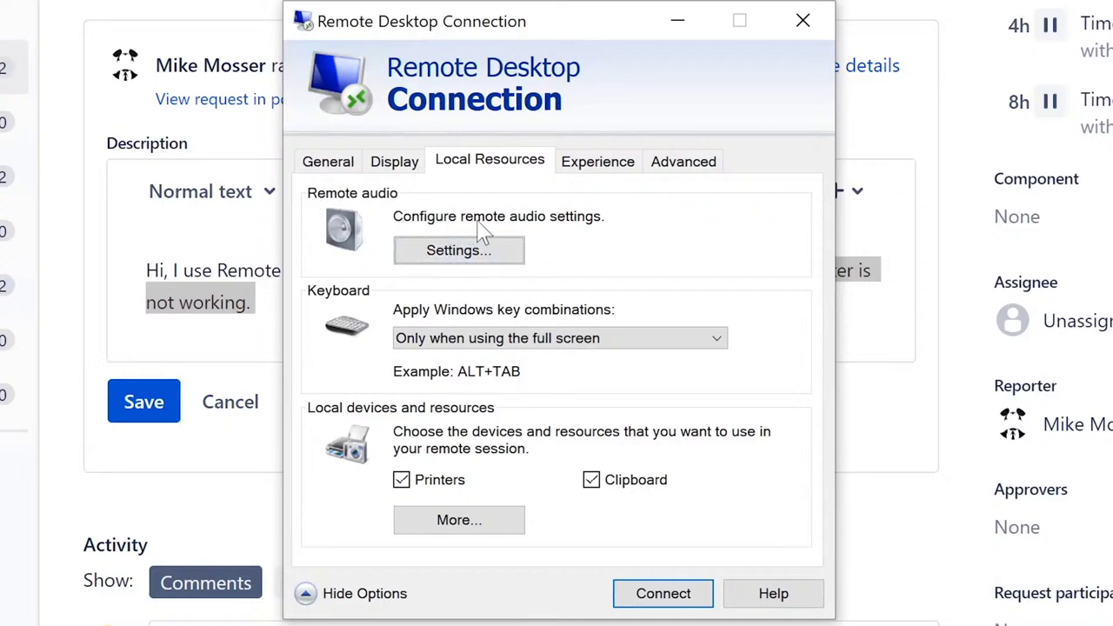
# Step: Review the remote audio settings, left on play on this computer, then cancel and minimize
pyautogui.click(454, 261)
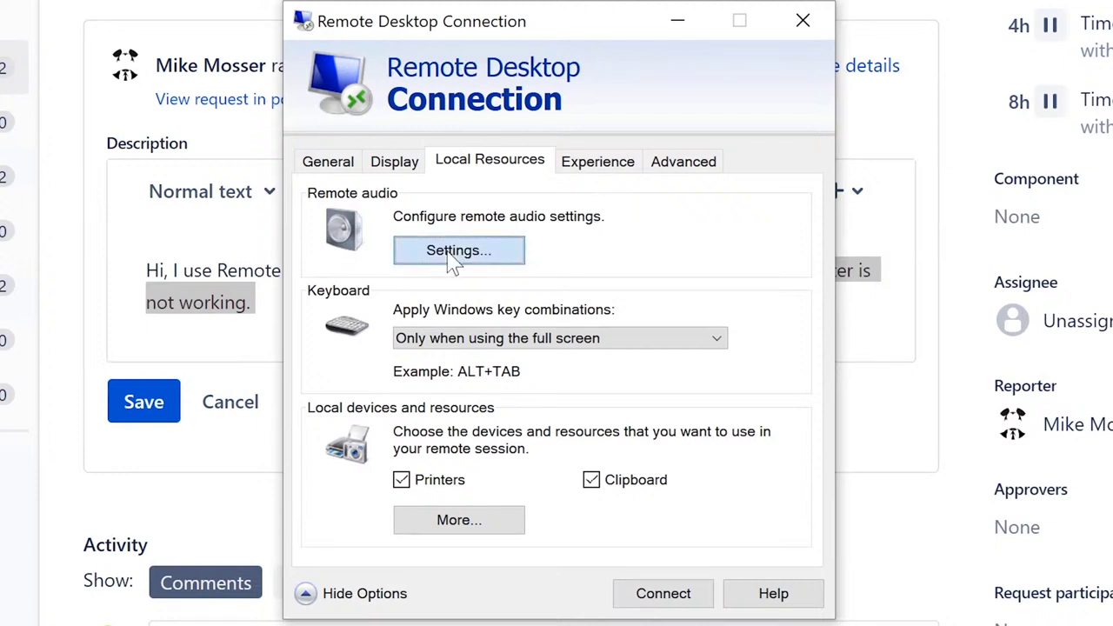
pyautogui.click(454, 261)
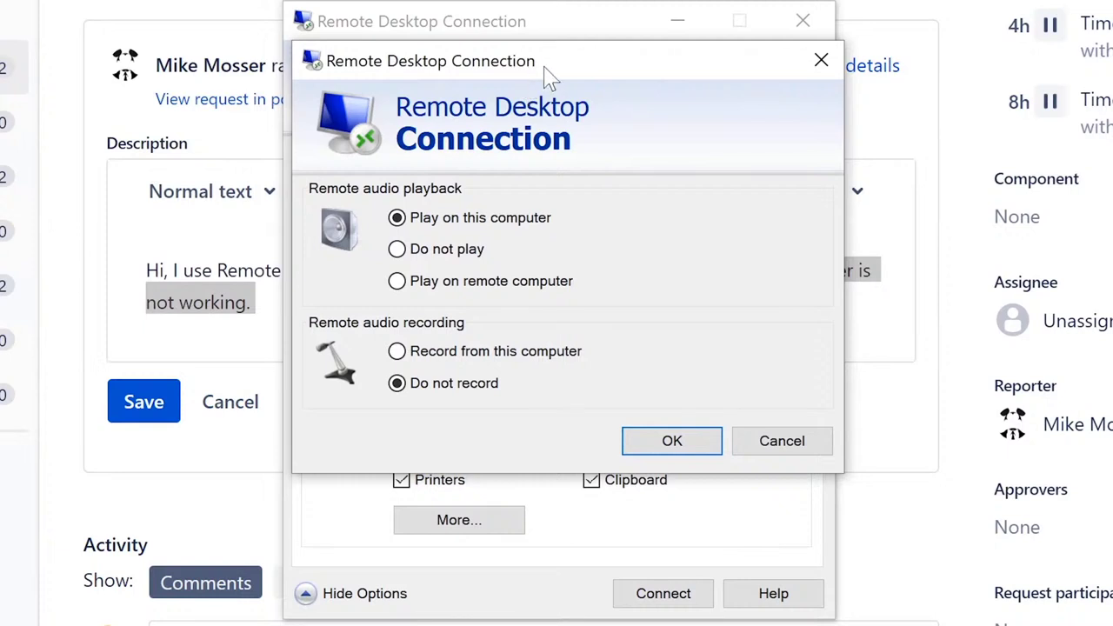
pyautogui.moveTo(549, 65); pyautogui.dragTo(533, 186)
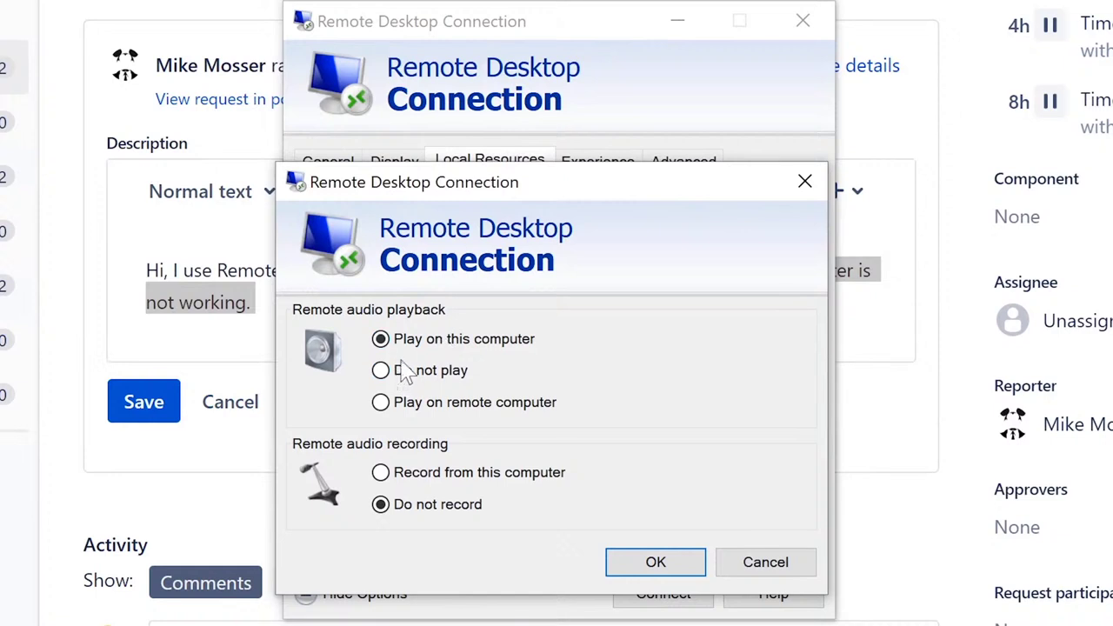
pyautogui.click(783, 574)
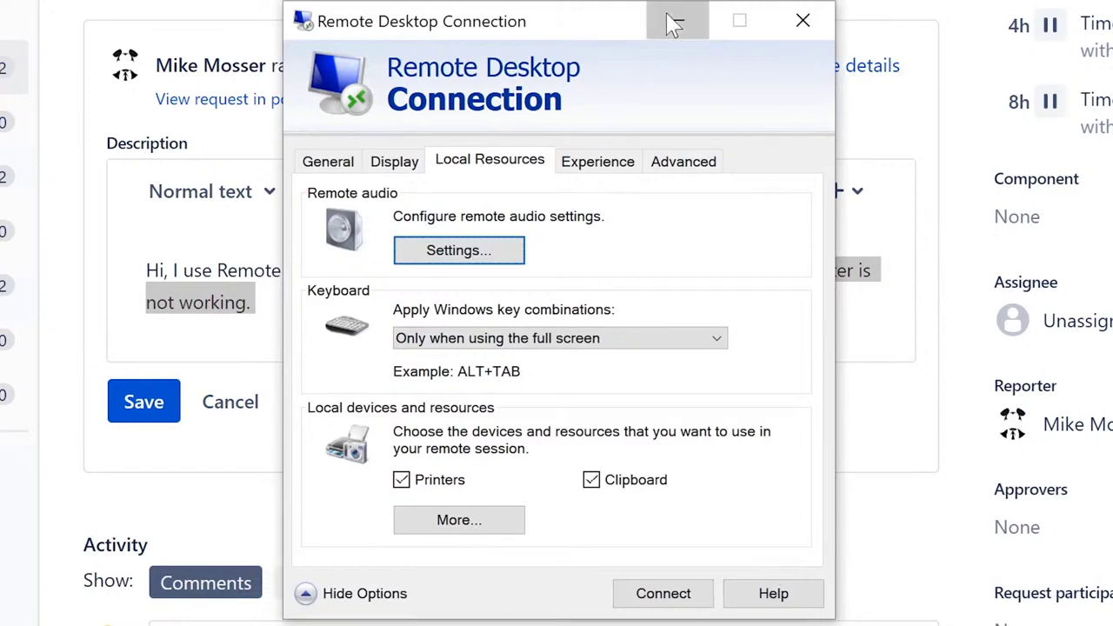
pyautogui.click(675, 24)
# Step: Open youtube.com/cobuman in a new tab and play the featured video, pausing it at 1:54
pyautogui.click(347, 24)
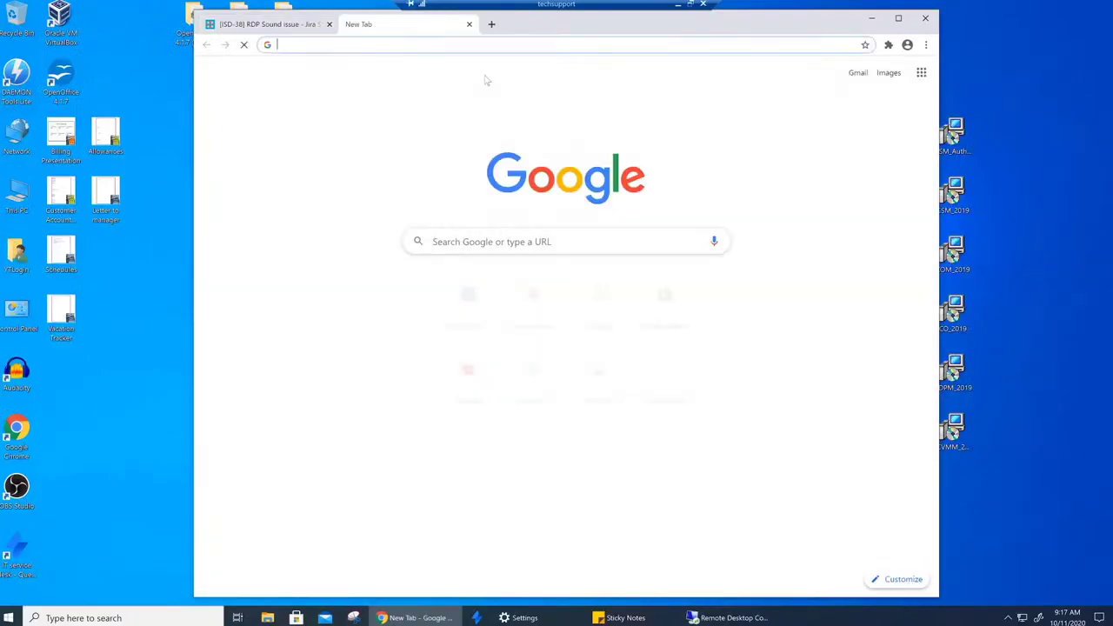
pyautogui.write('youtube')
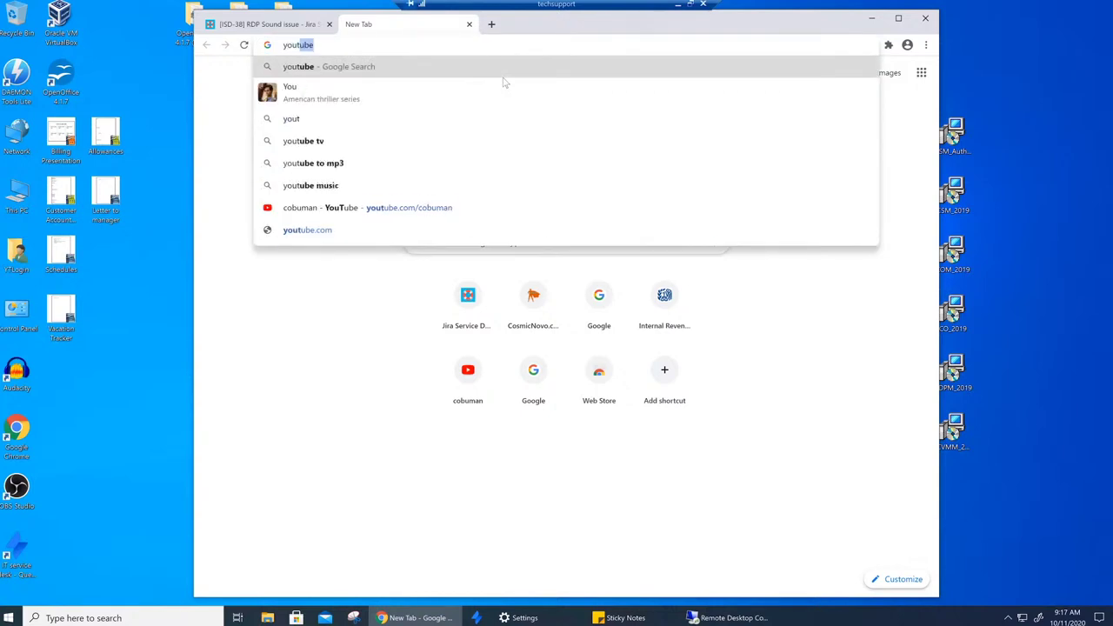
pyautogui.write('.com')
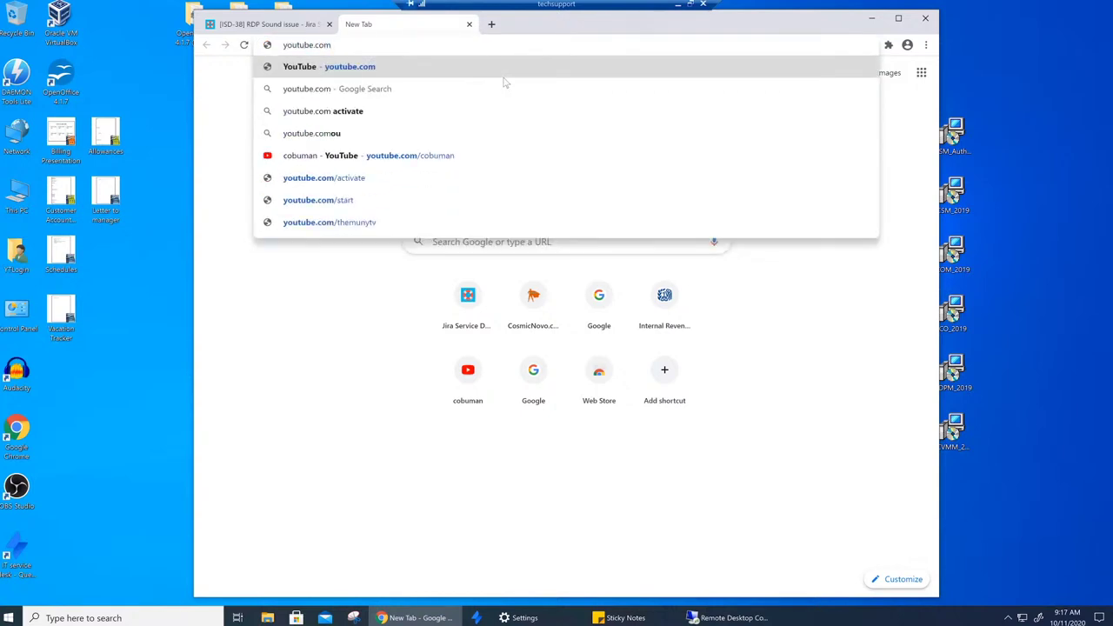
pyautogui.press('Down')
pyautogui.press('Down')
pyautogui.press('Down')
pyautogui.press('Down')
pyautogui.press('Return')
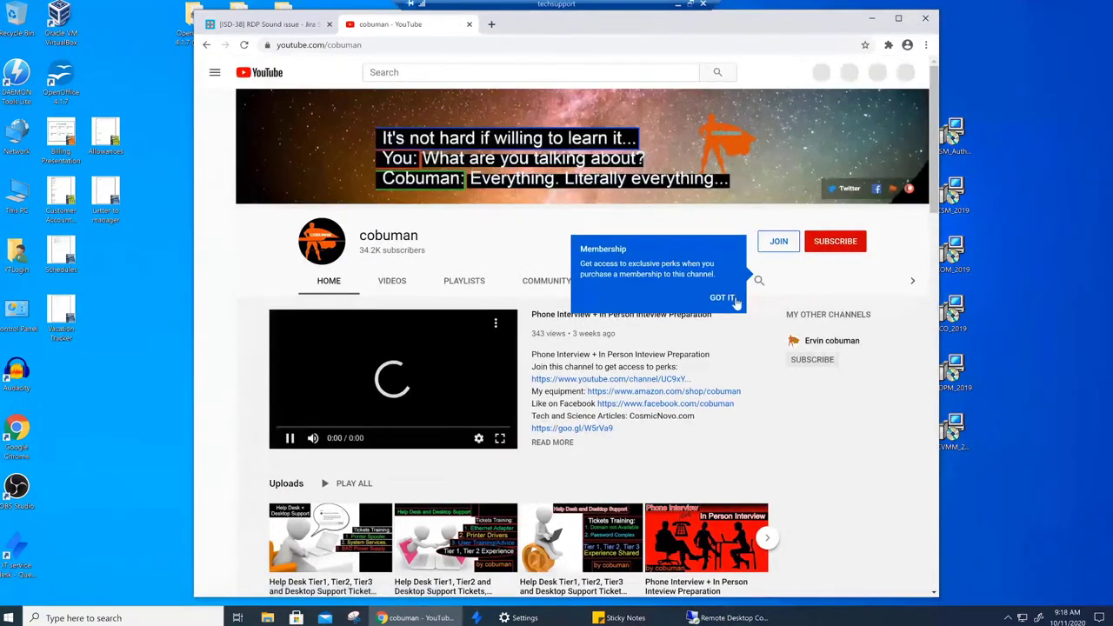
pyautogui.scroll(-1, 488, 366)
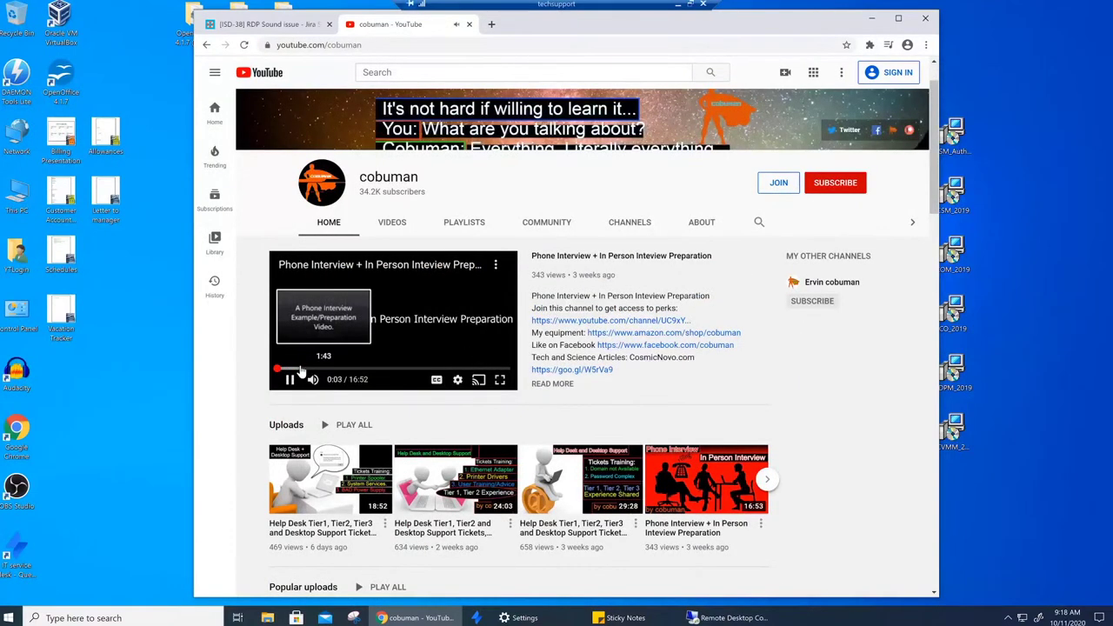
pyautogui.click(303, 371)
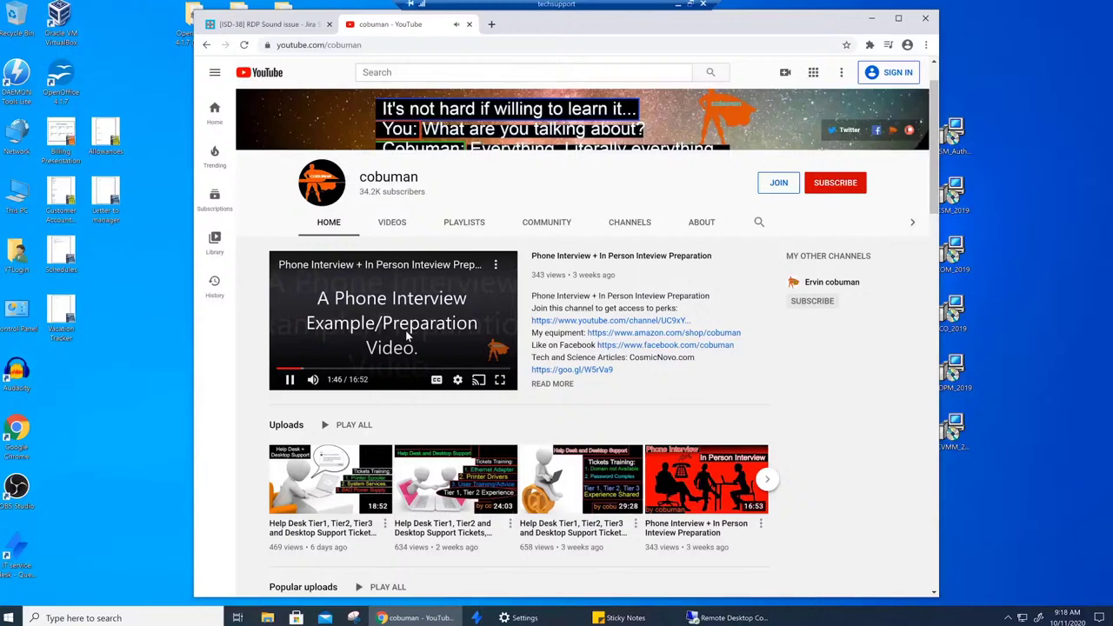
pyautogui.press('XF86AudioRaiseVolume')
pyautogui.press('XF86AudioRaiseVolume')
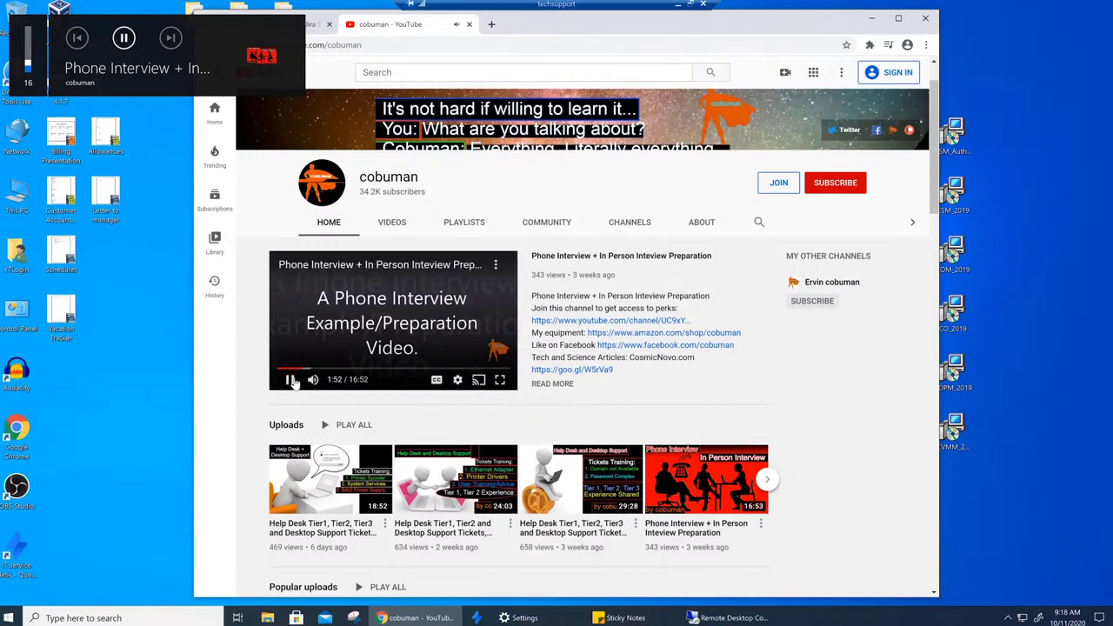
pyautogui.click(290, 381)
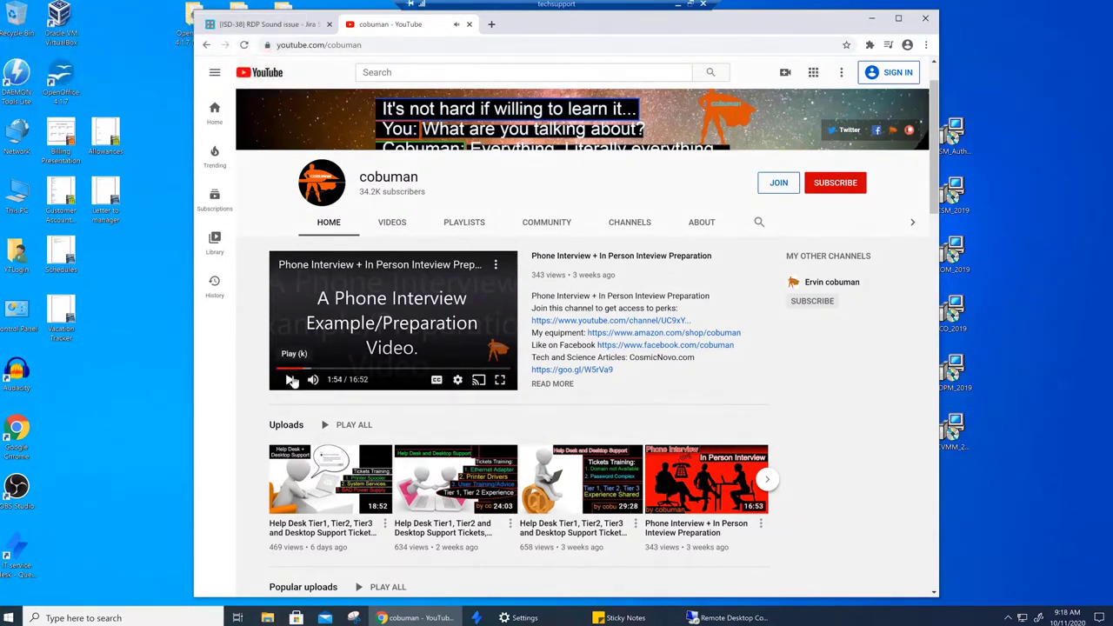
pyautogui.click(739, 616)
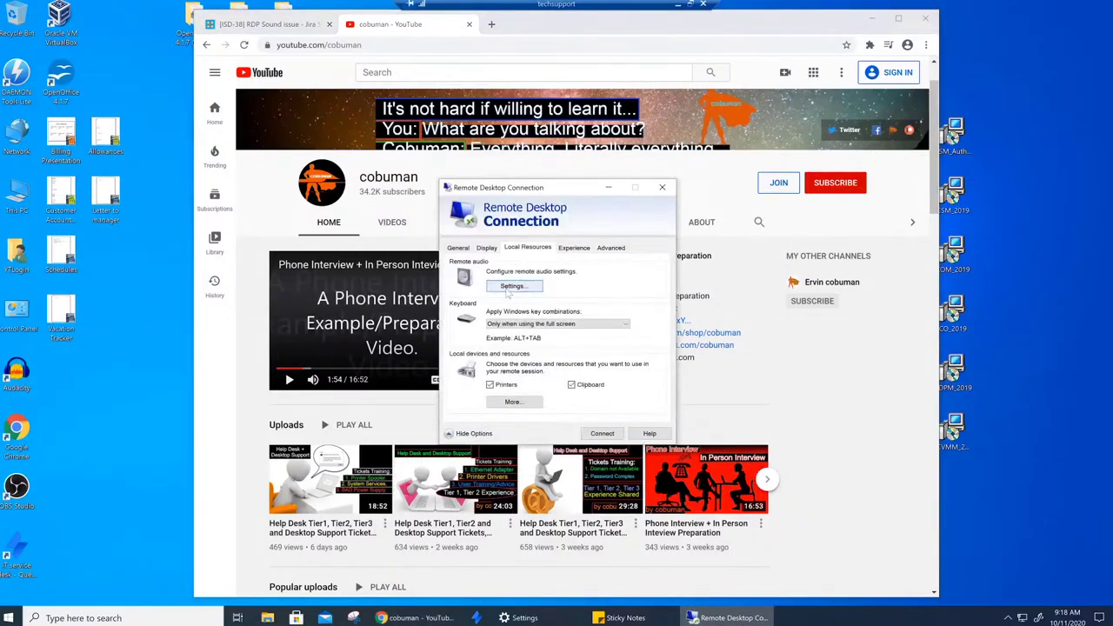
# Step: Reopen the remote audio settings, cancel without changes, and close Remote Desktop Connection
pyautogui.click(510, 288)
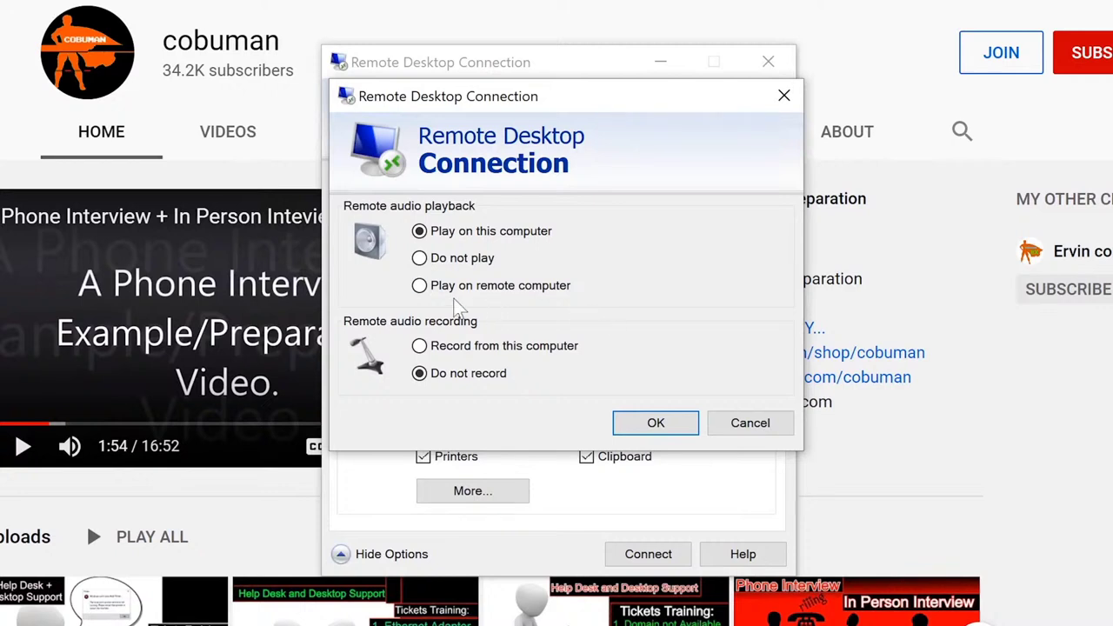
pyautogui.click(749, 423)
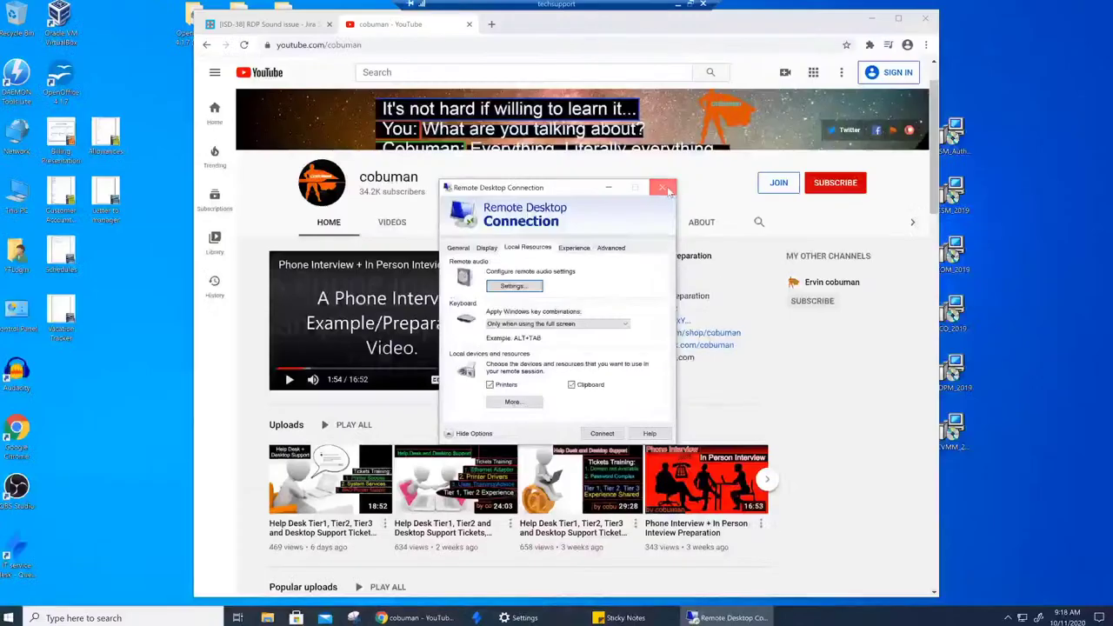
pyautogui.click(664, 188)
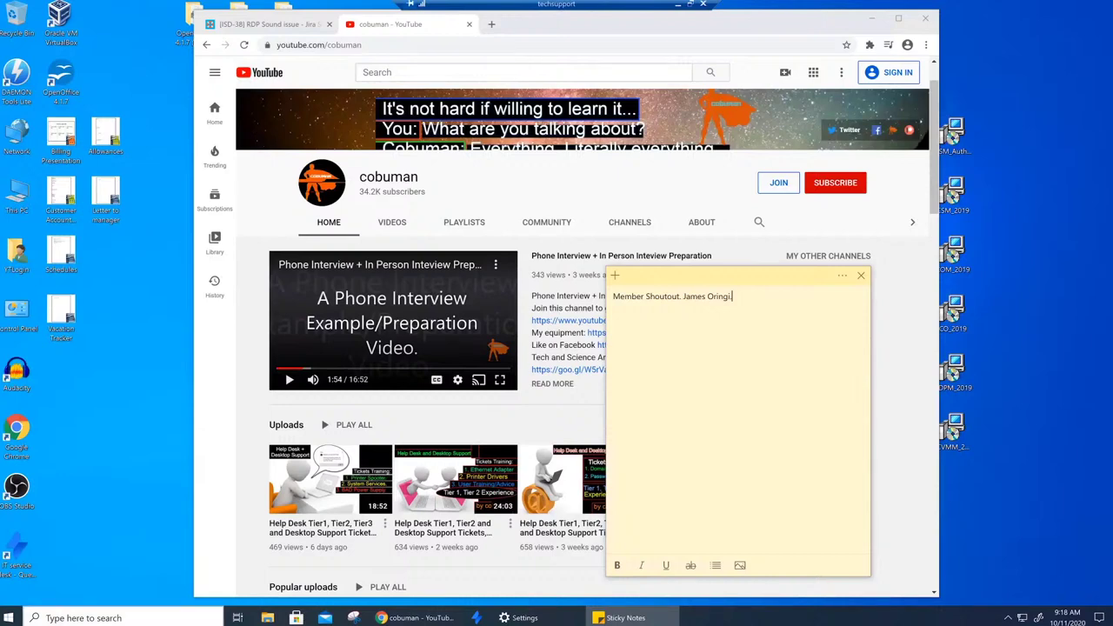
# Step: Relaunch Remote Desktop Connection and confirm remote audio plays on this computer
pyautogui.click(84, 617)
pyautogui.write('remote')
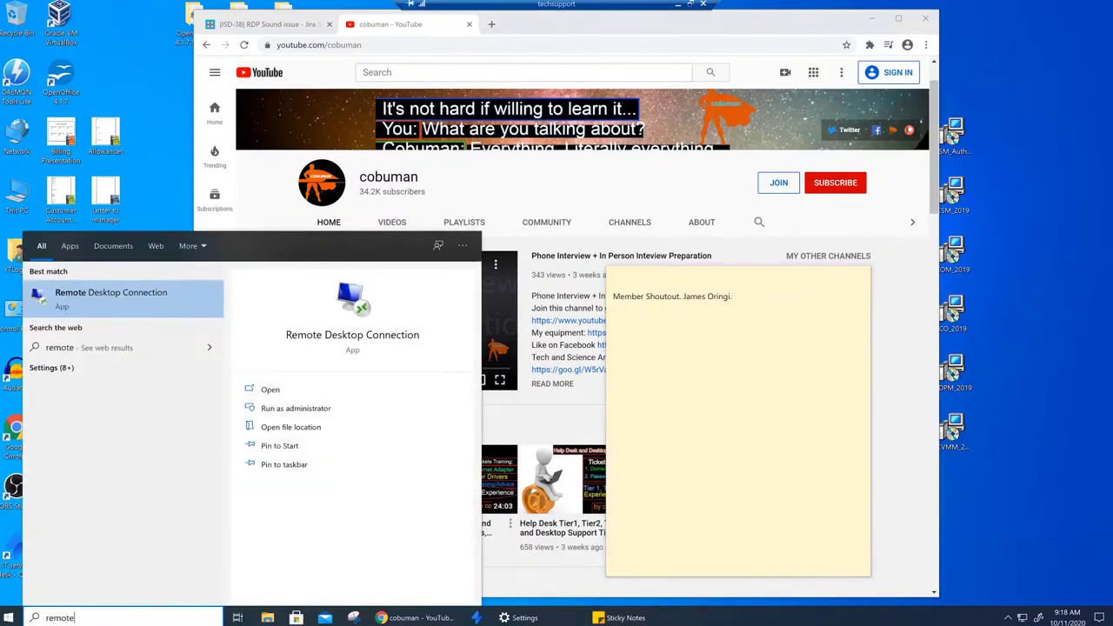
pyautogui.press('Return')
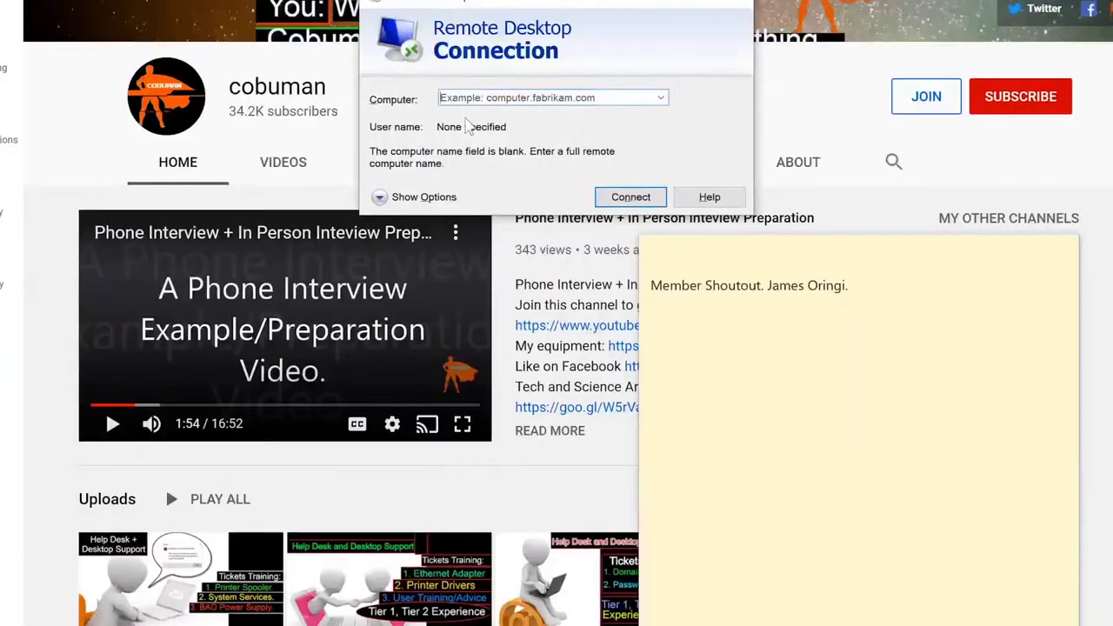
pyautogui.click(445, 240)
pyautogui.click(502, 95)
pyautogui.click(497, 165)
pyautogui.click(487, 181)
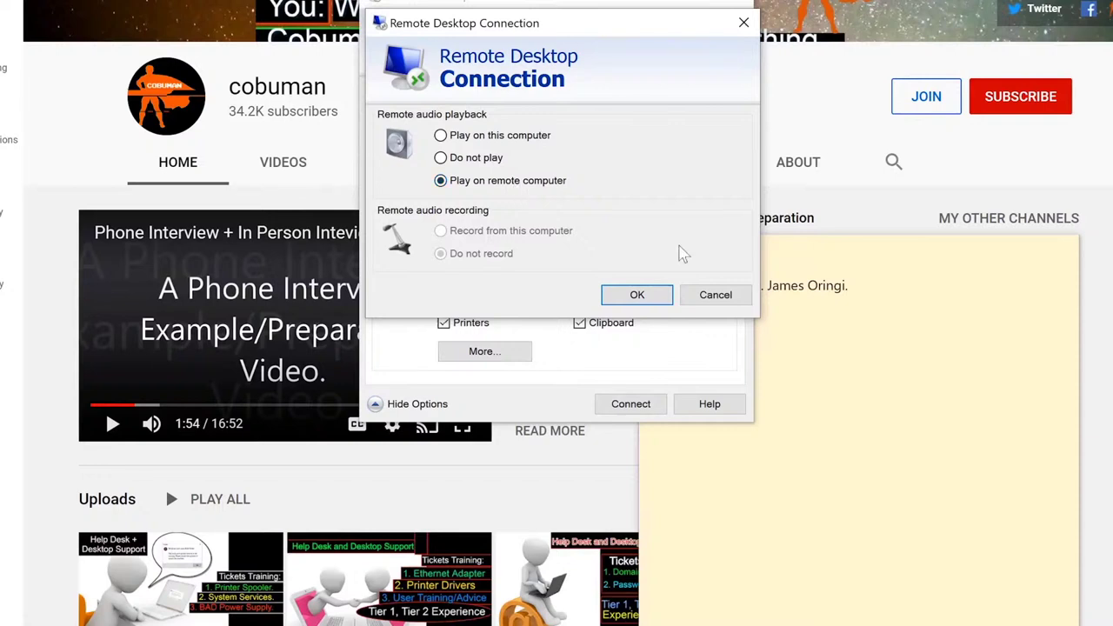
pyautogui.click(454, 135)
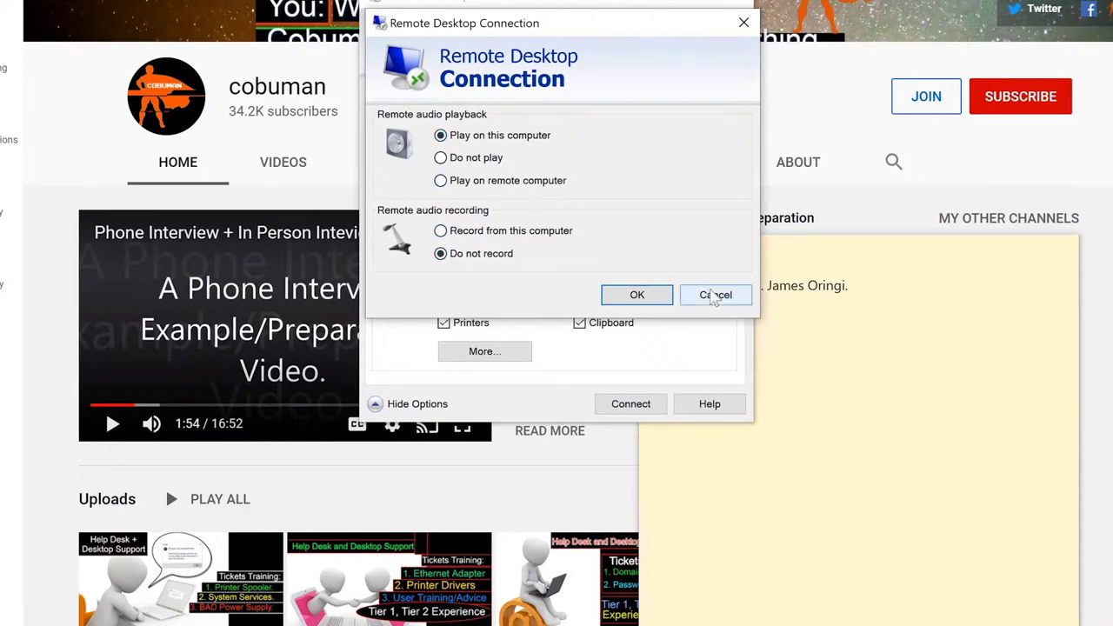
pyautogui.click(635, 295)
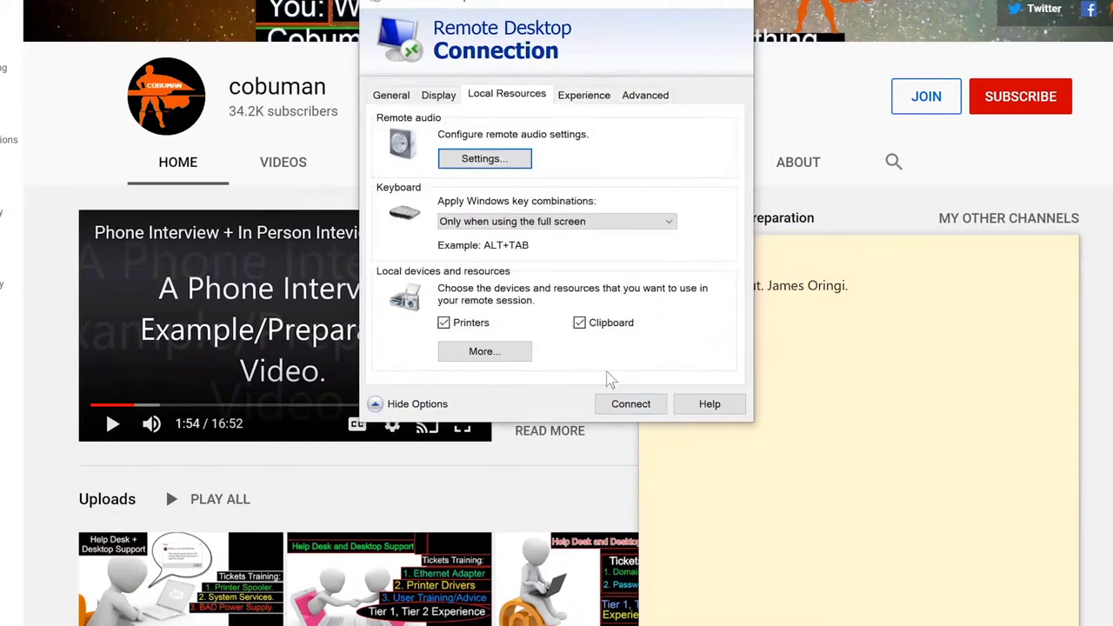
# Step: Dismiss the blank computer name error, close Remote Desktop Connection, and close the sticky note
pyautogui.click(637, 405)
pyautogui.click(740, 315)
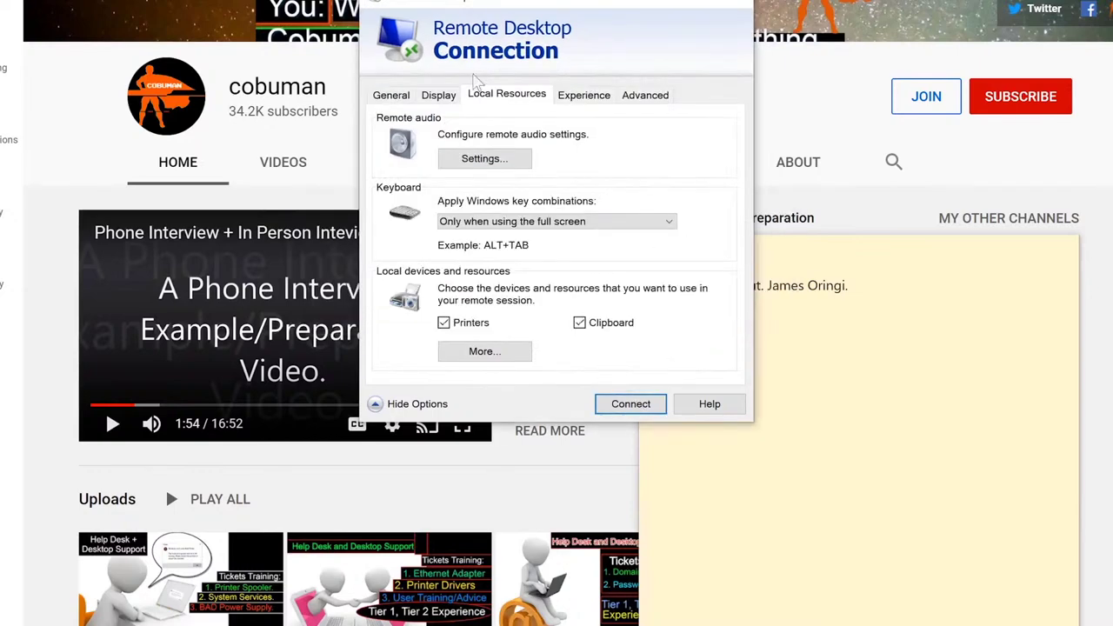
pyautogui.click(486, 158)
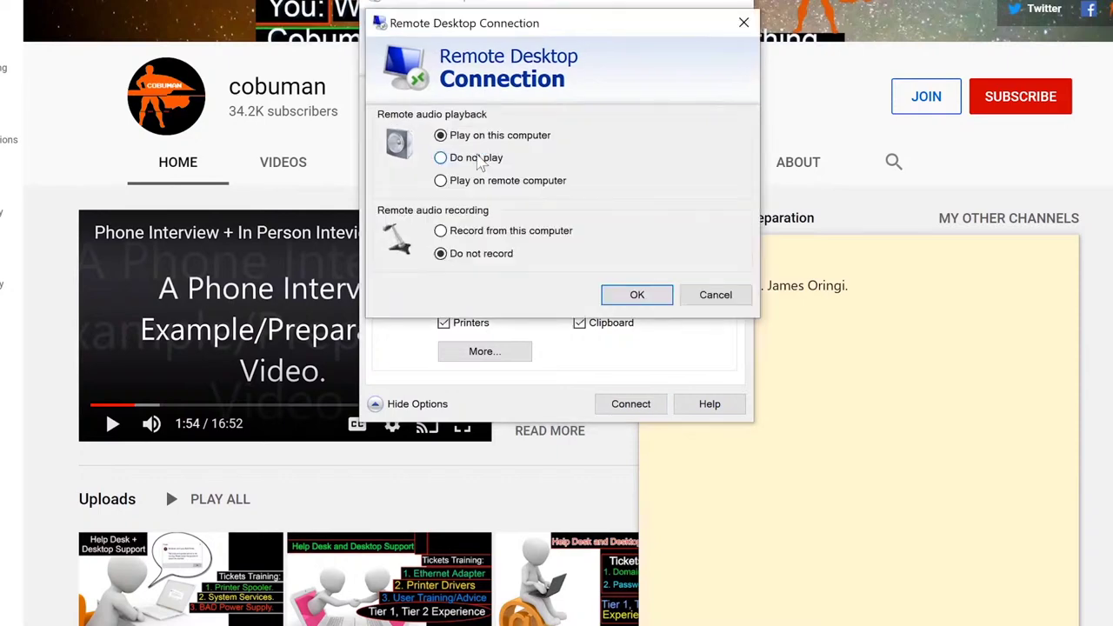
pyautogui.click(714, 295)
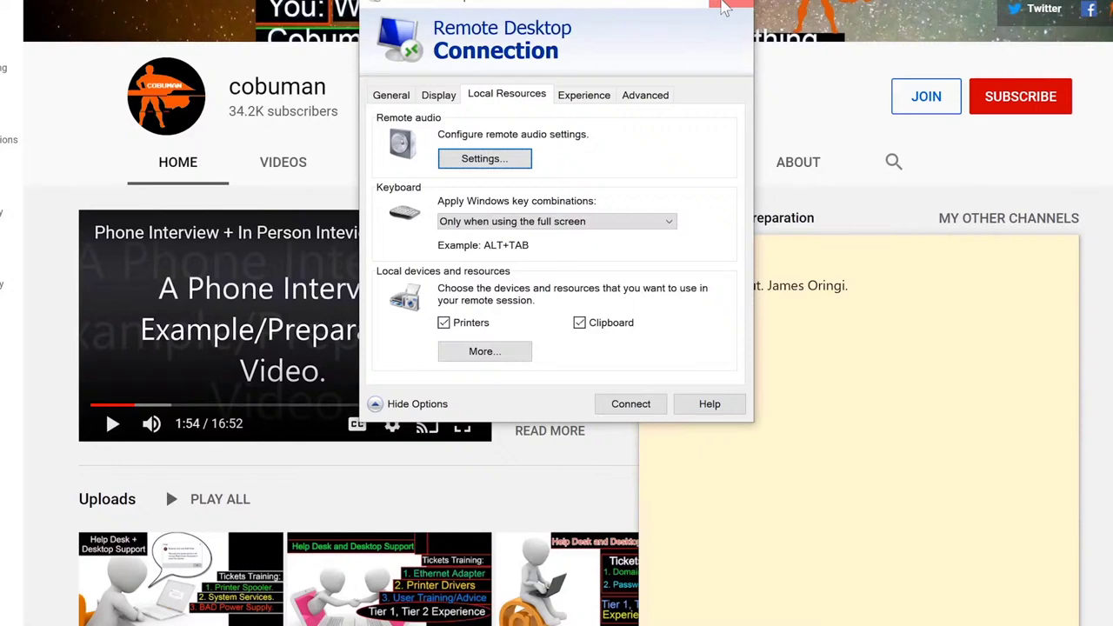
pyautogui.click(725, 7)
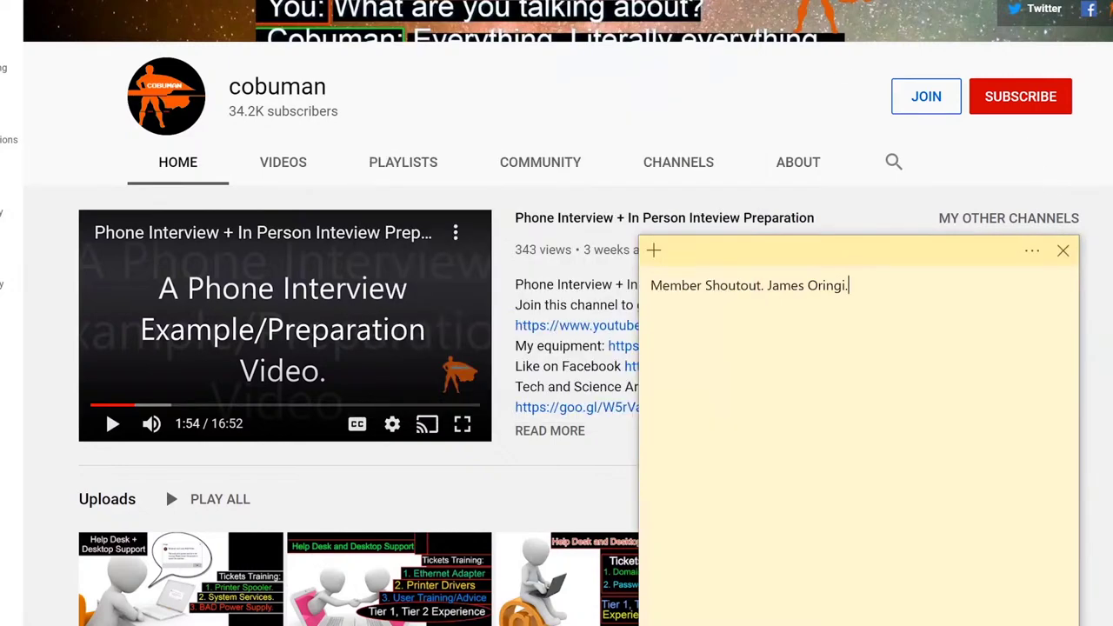
pyautogui.click(1062, 251)
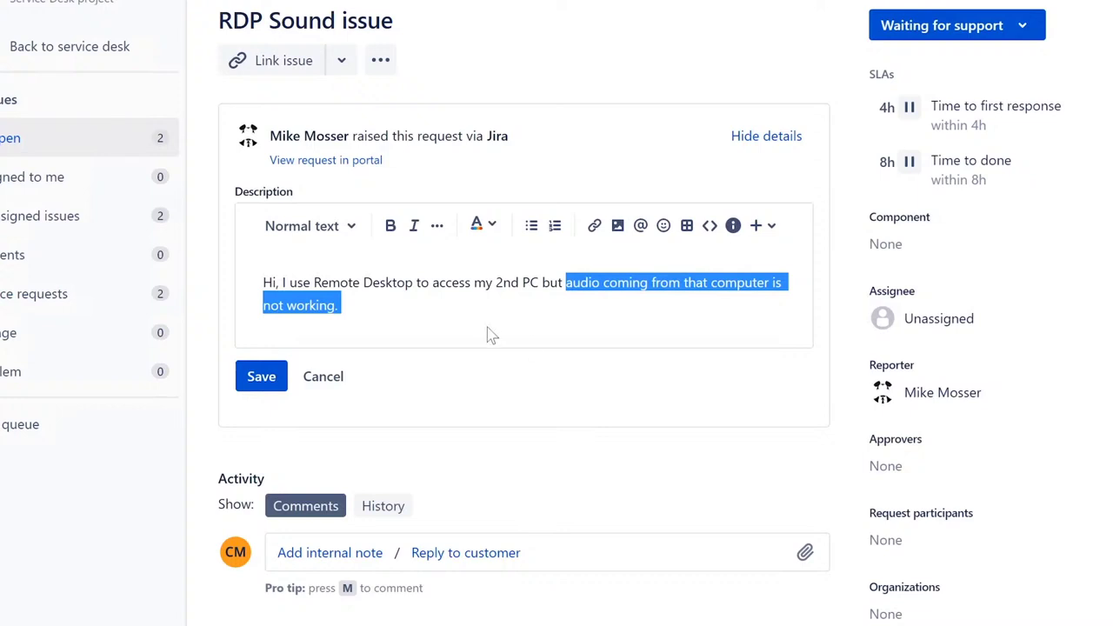
# Step: Discard the accidental edit to the ISD-38 description
pyautogui.click(489, 335)
pyautogui.press('Return')
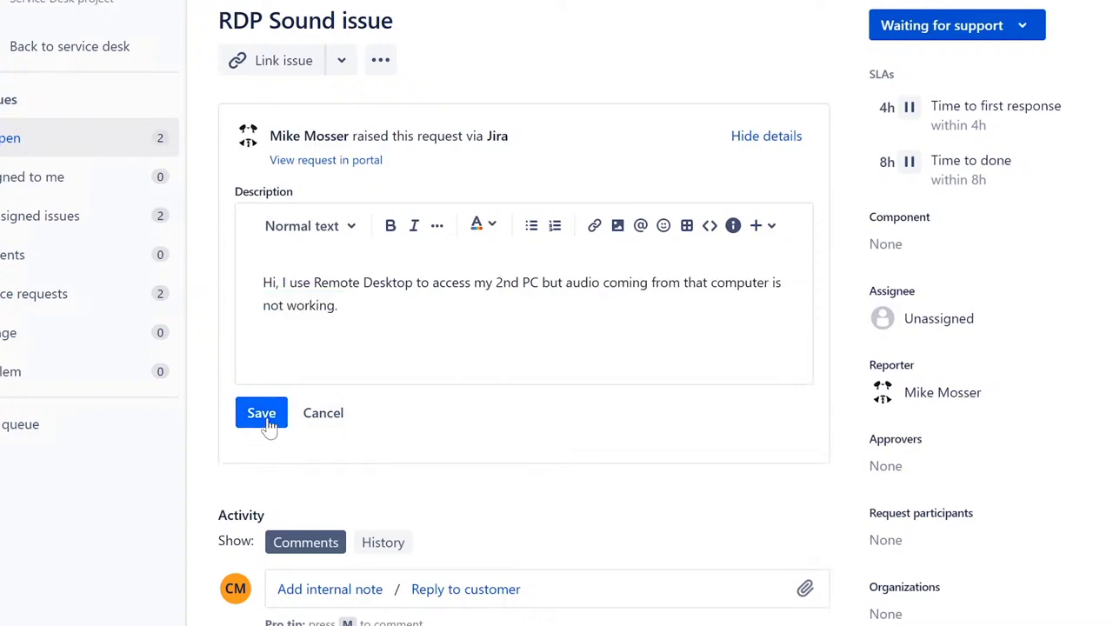
pyautogui.click(341, 416)
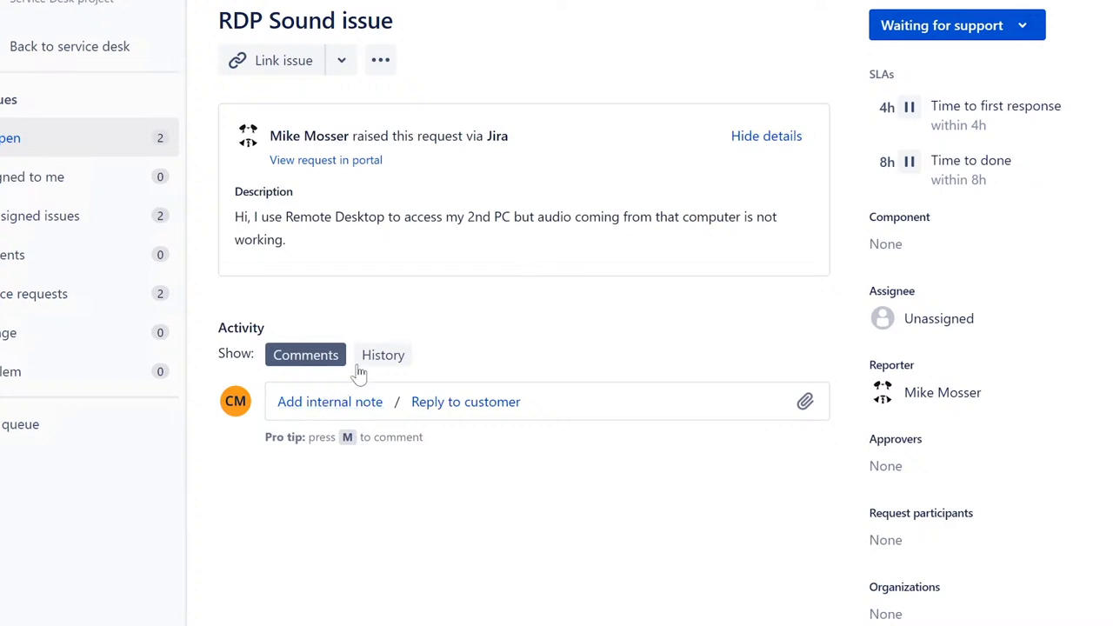
# Step: Post the internal note 'Changed Remote Desktop Settings to play audio on a local computer.'
pyautogui.click(336, 402)
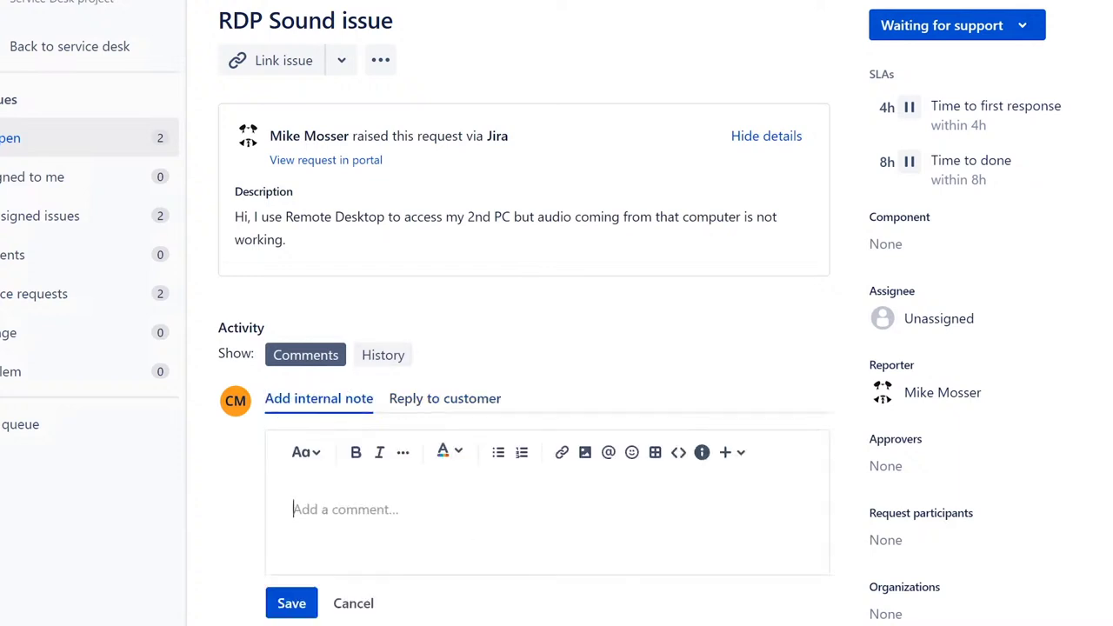
pyautogui.write('Changed ')
pyautogui.write('se')
pyautogui.write('Rem')
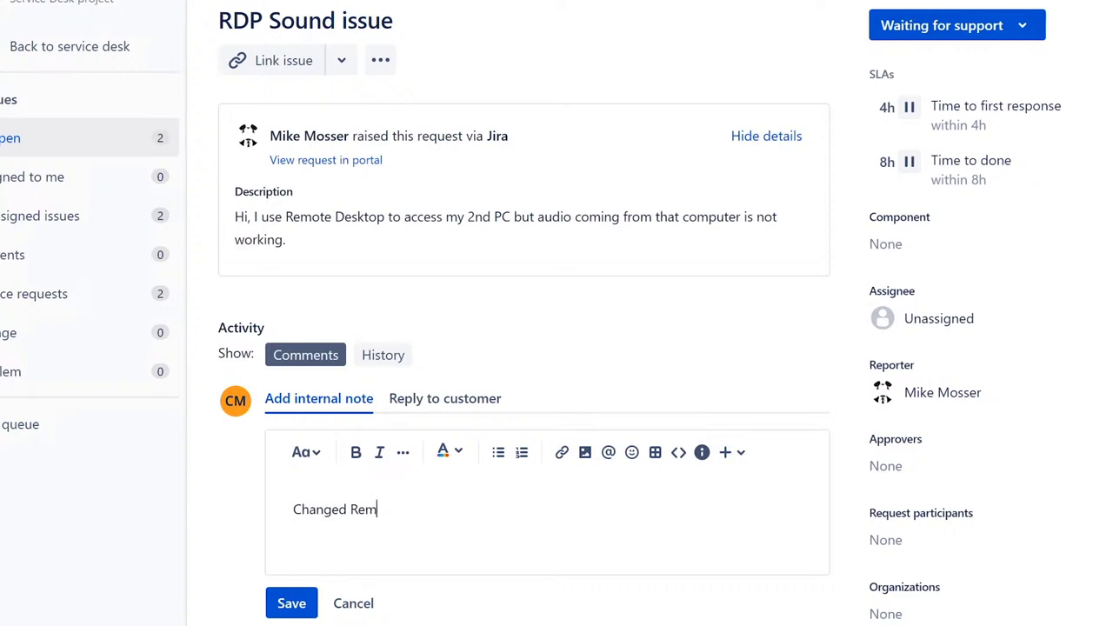
pyautogui.write('ote Deskot')
pyautogui.press('BackSpace')
pyautogui.write('top Settings ')
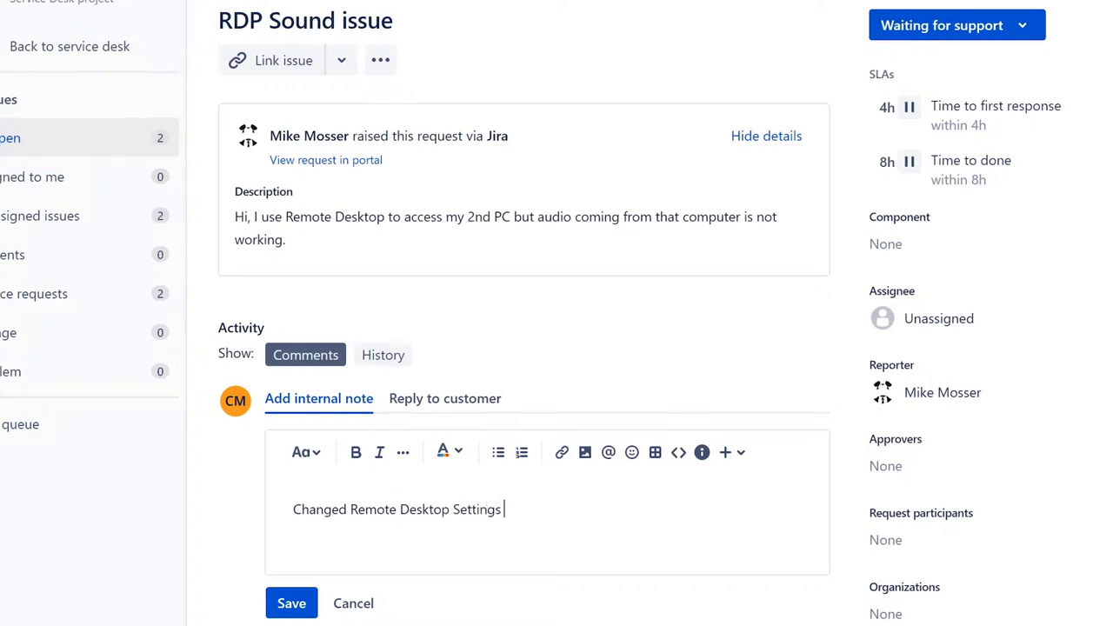
pyautogui.write('to play aduio')
pyautogui.press('BackSpace')
pyautogui.write('udio on a ')
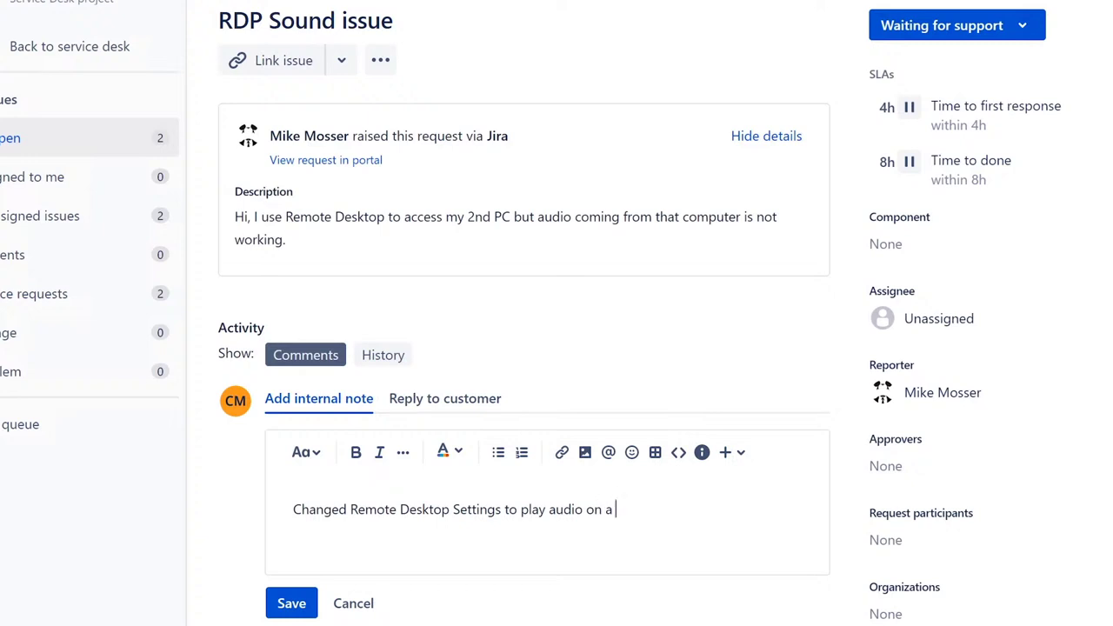
pyautogui.write('local computer.')
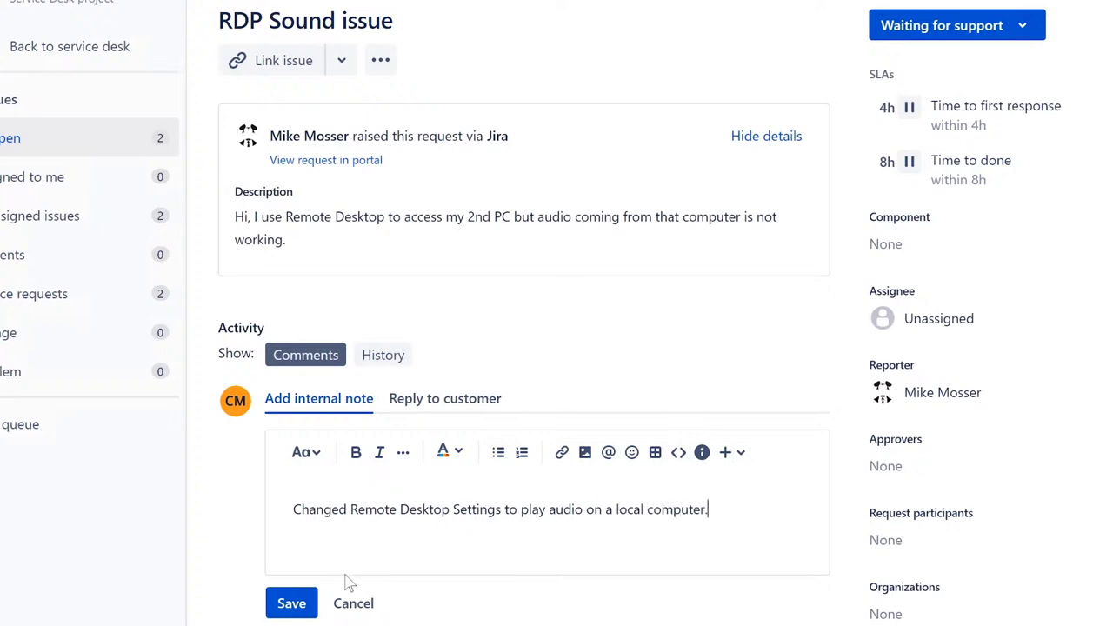
pyautogui.click(293, 603)
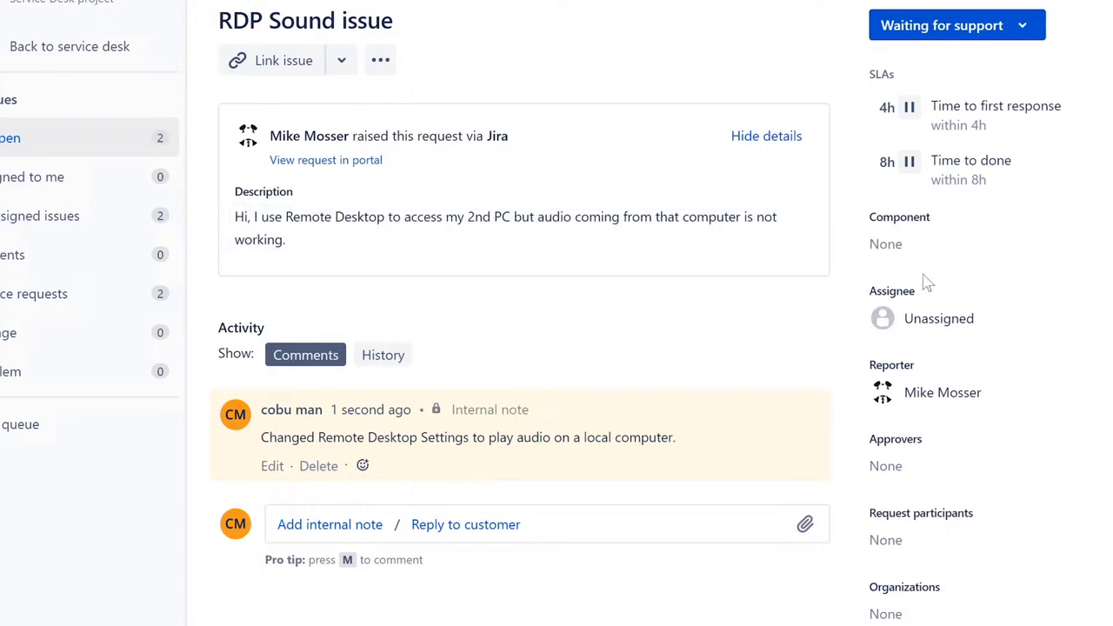
pyautogui.click(955, 315)
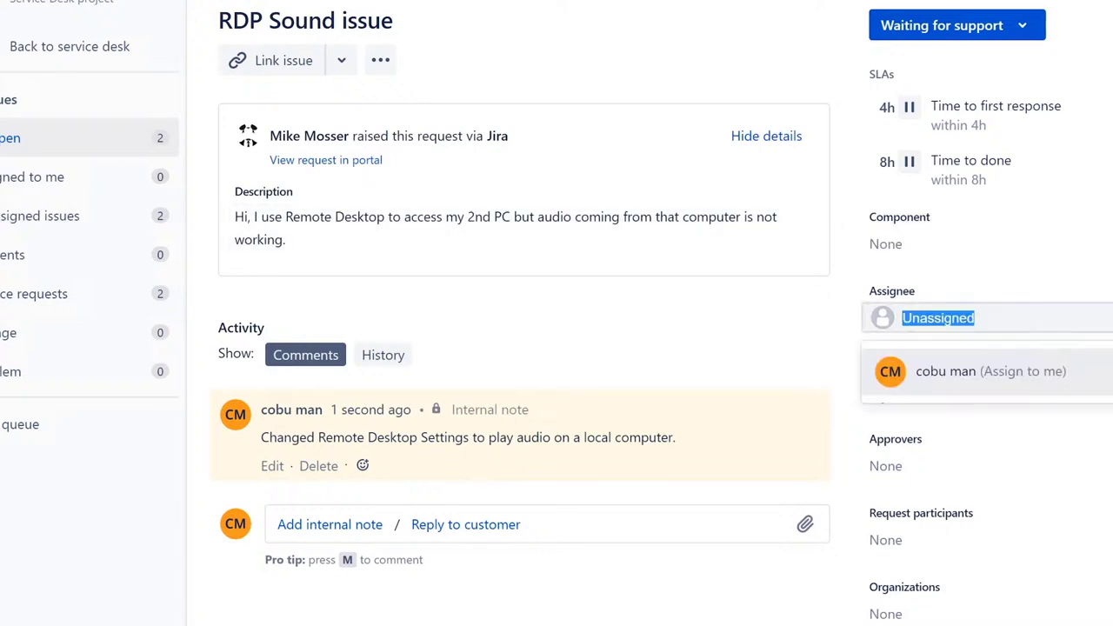
# Step: Assign the RDP Sound issue ISD-38 to yourself and move it from Waiting for support to Completed
pyautogui.click(943, 369)
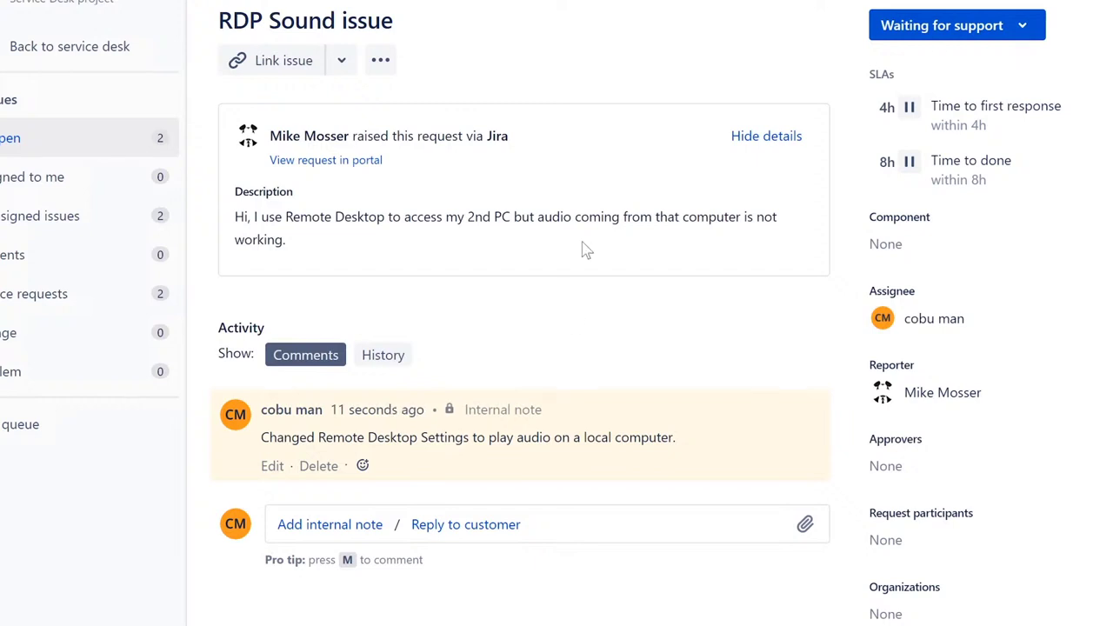
pyautogui.click(1017, 35)
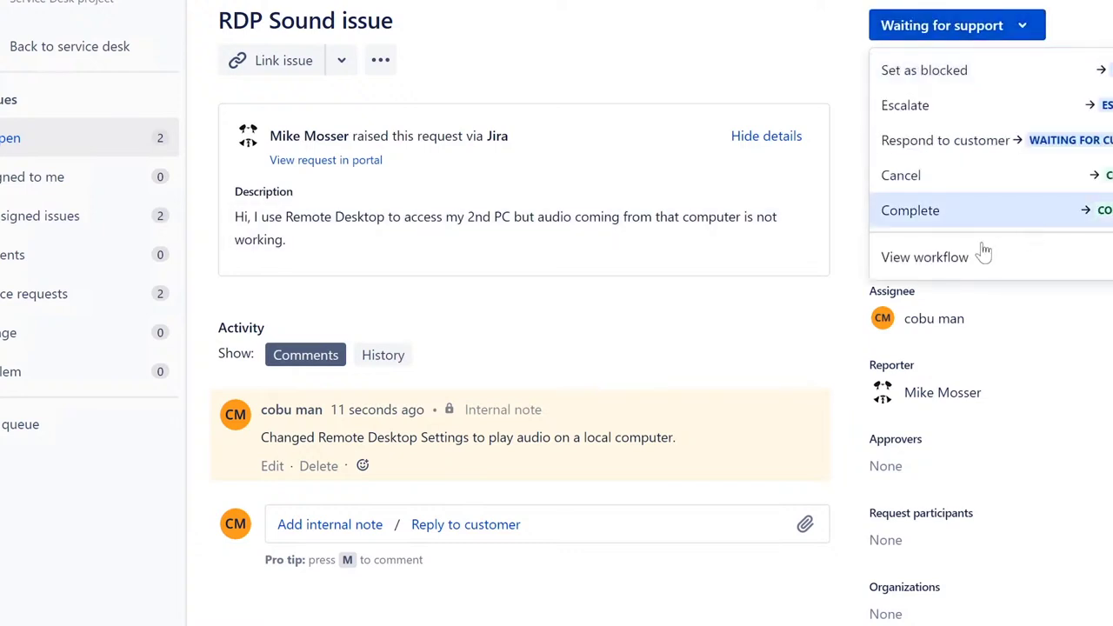
pyautogui.click(1011, 215)
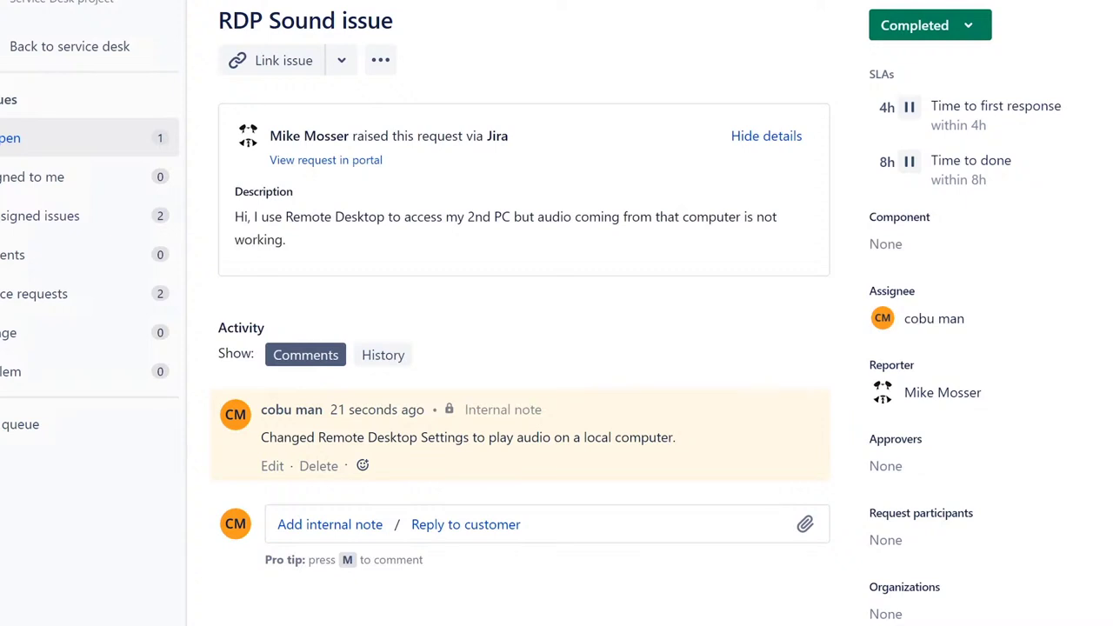
pyautogui.press('super')
# Step: Search 'remote' to launch Remote Desktop Connection inside the remote session and shift its window lower
pyautogui.write('remote')
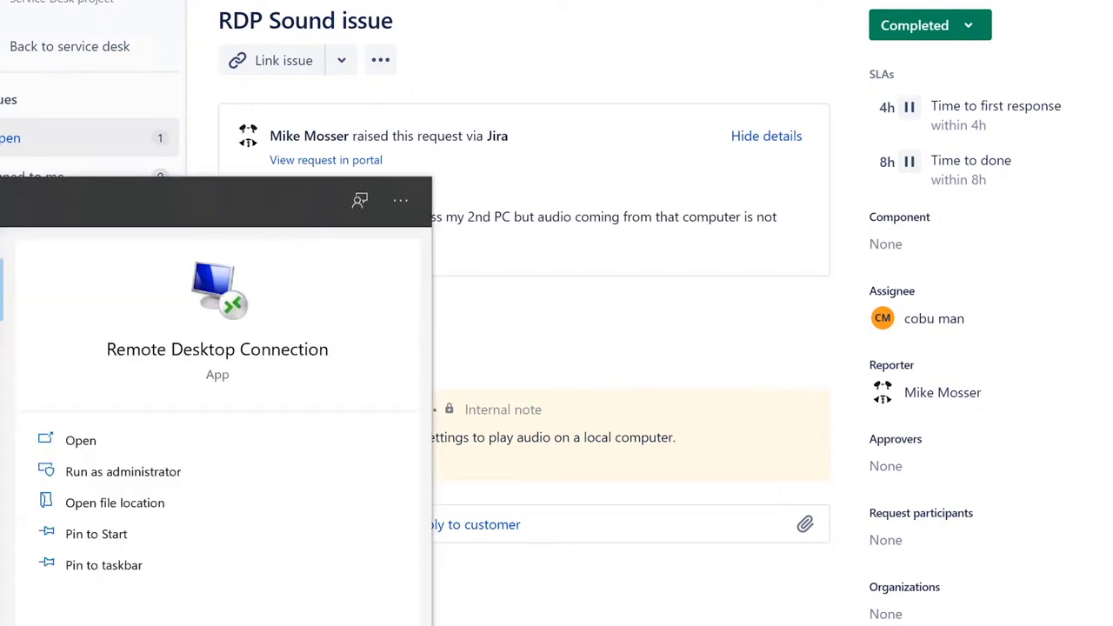
pyautogui.press('Return')
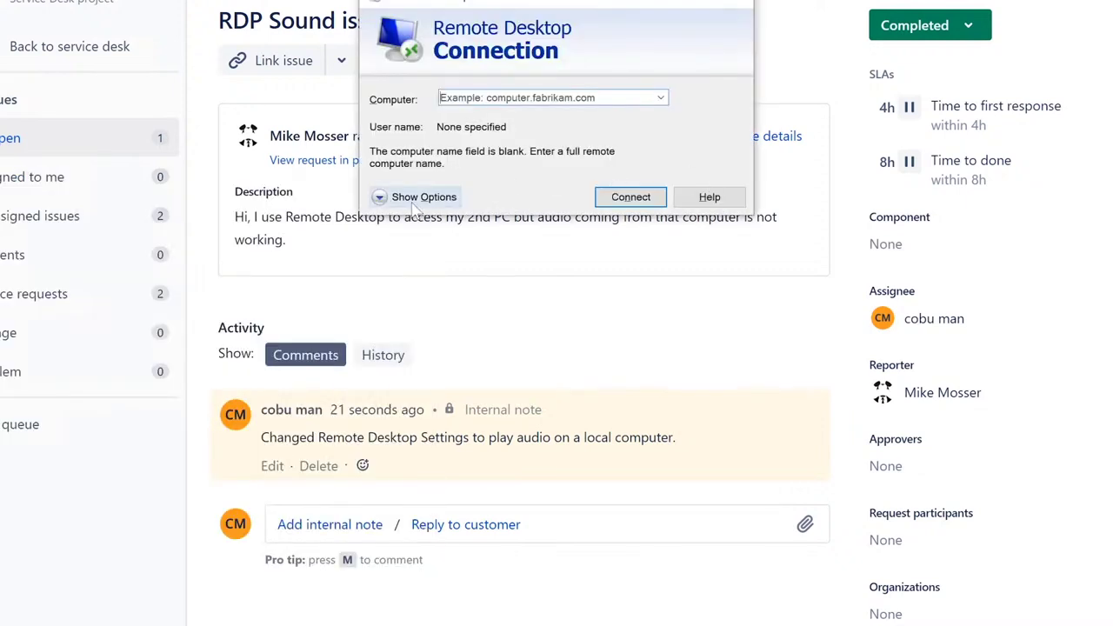
pyautogui.click(417, 198)
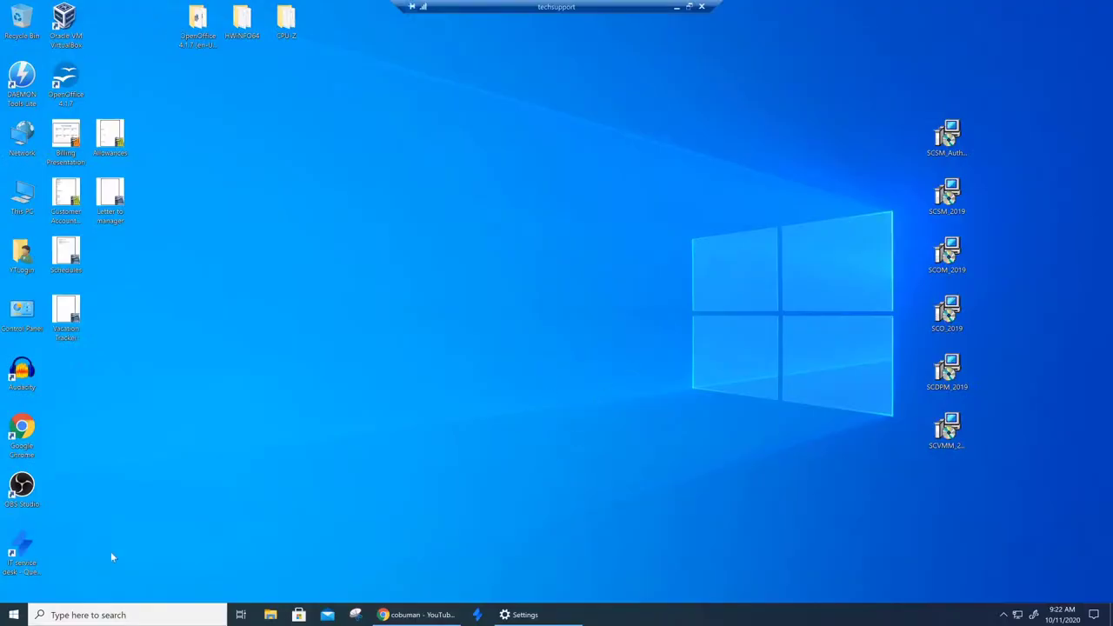
pyautogui.click(130, 615)
pyautogui.write('remote')
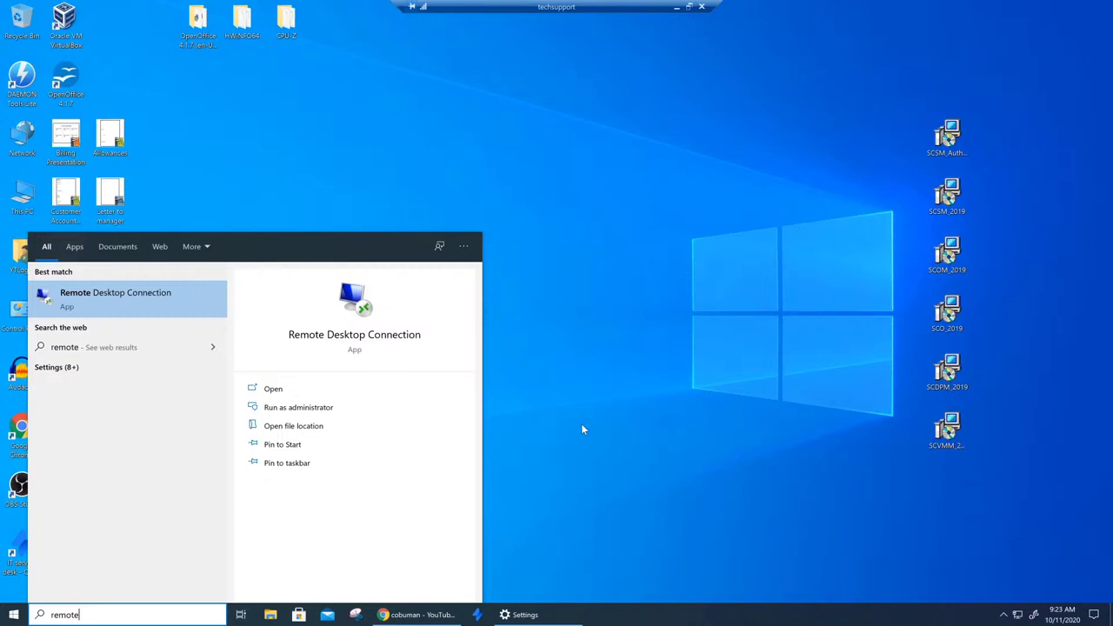
pyautogui.press('Return')
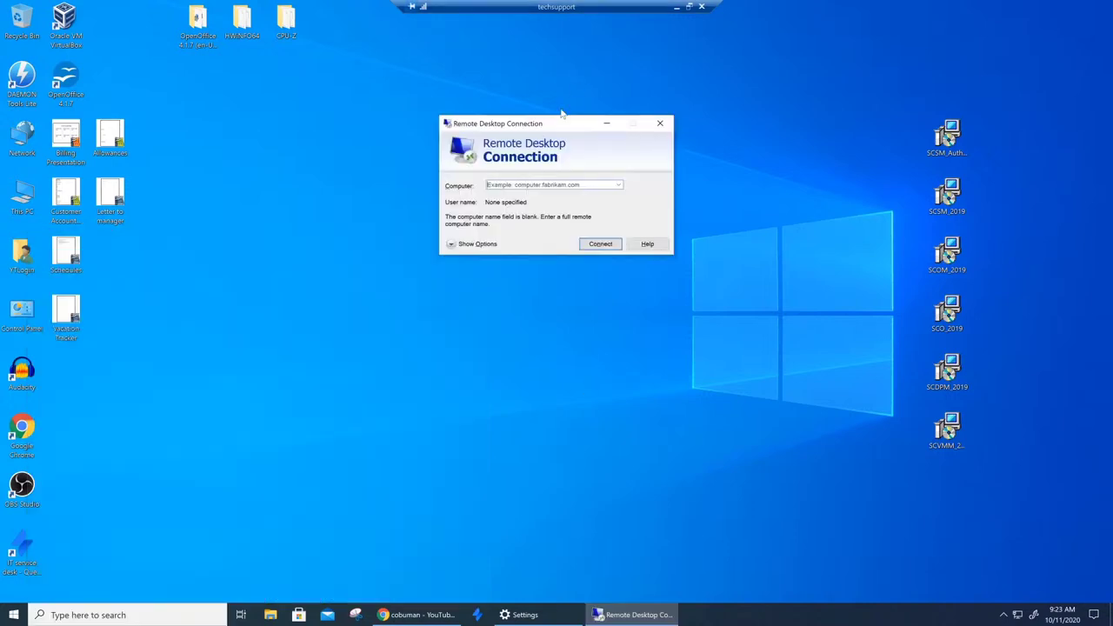
pyautogui.moveTo(550, 126); pyautogui.dragTo(559, 144)
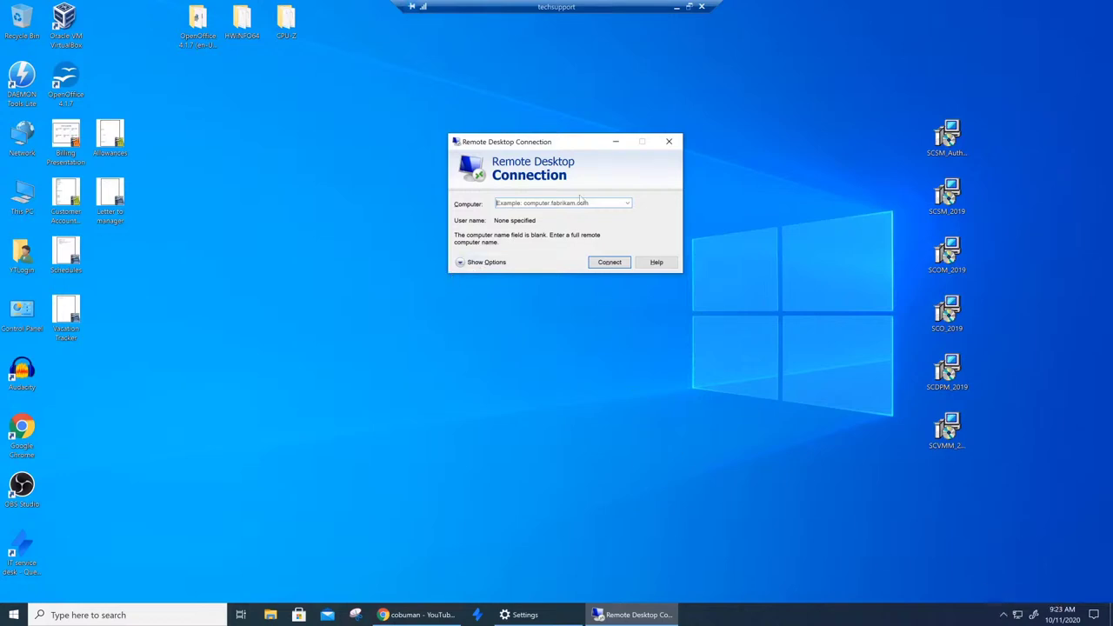
pyautogui.moveTo(558, 144); pyautogui.dragTo(550, 158)
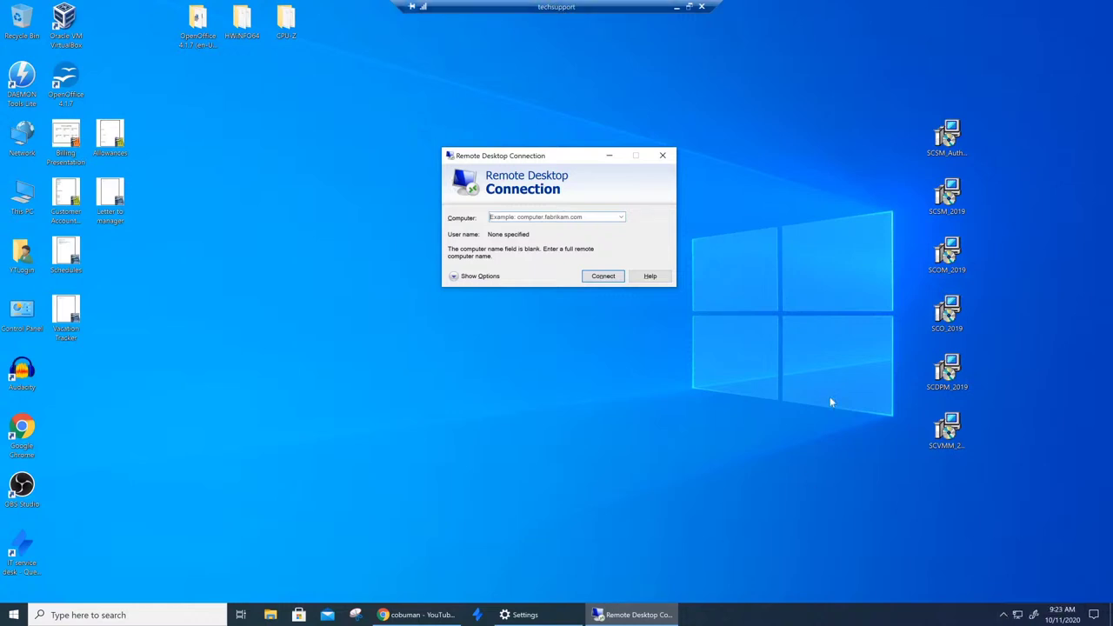
pyautogui.click(1003, 614)
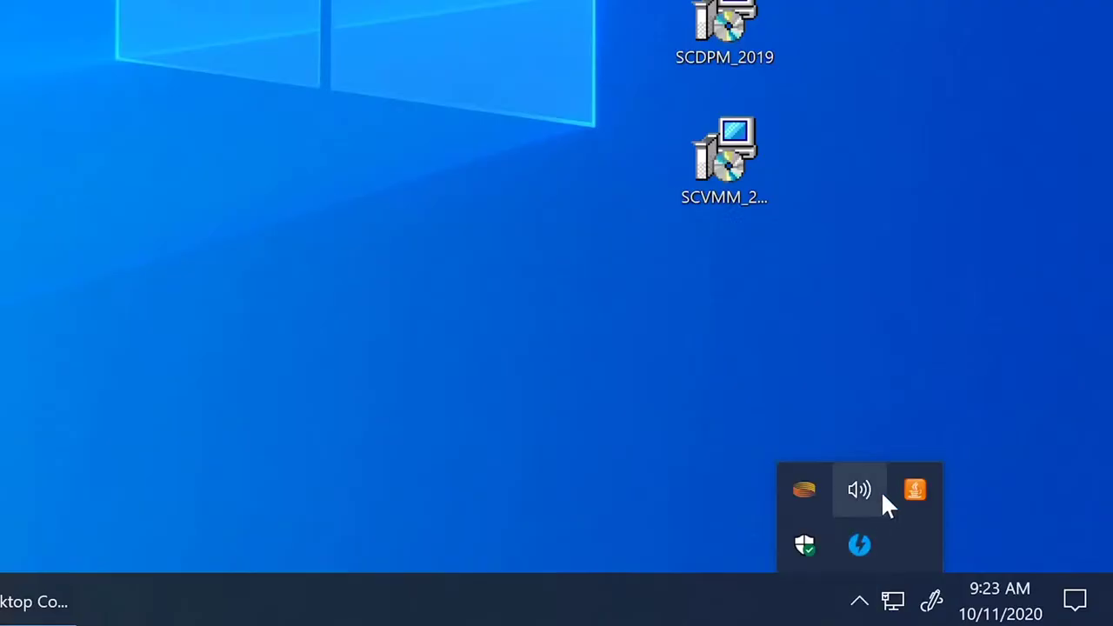
pyautogui.click(861, 490)
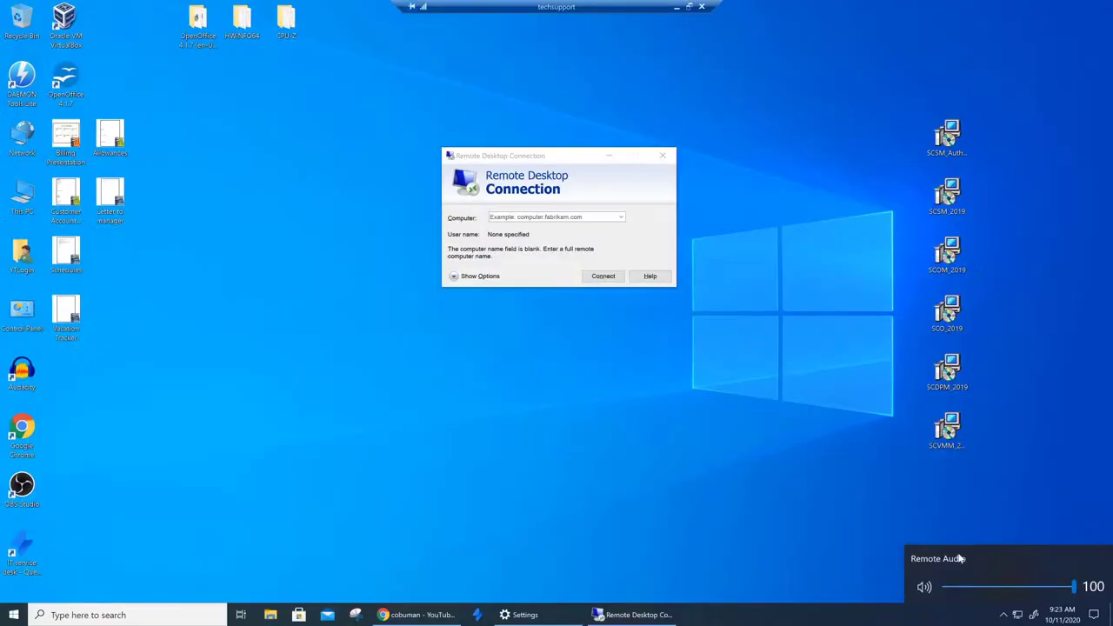
pyautogui.click(863, 600)
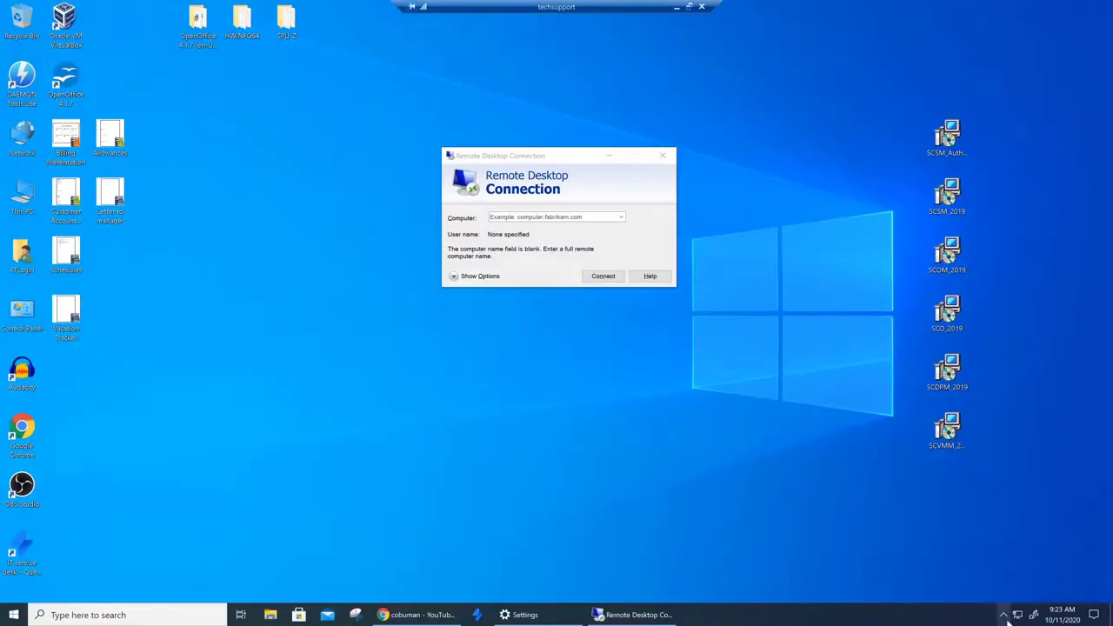
pyautogui.click(1004, 614)
pyautogui.rightClick(1000, 568)
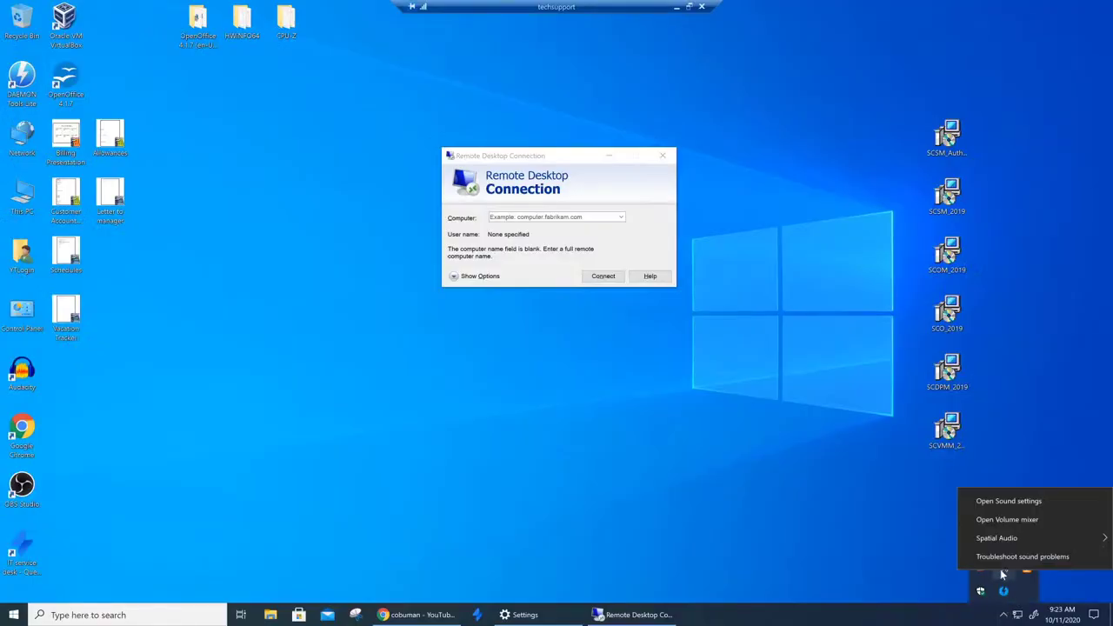
pyautogui.click(1016, 501)
pyautogui.moveTo(261, 18); pyautogui.dragTo(405, 70)
pyautogui.click(487, 174)
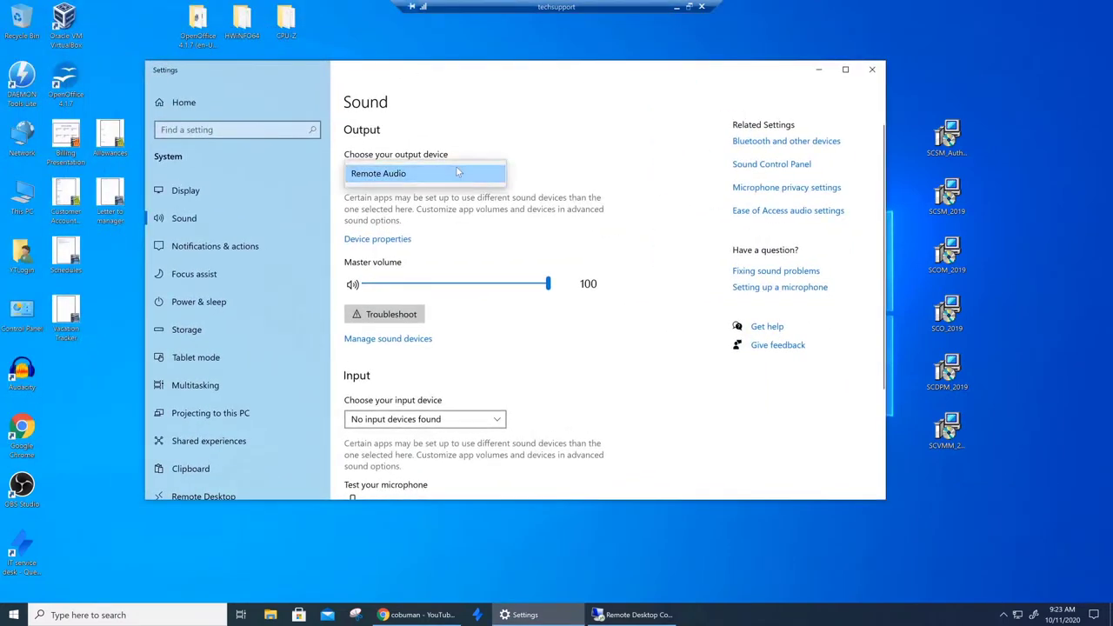
pyautogui.click(546, 214)
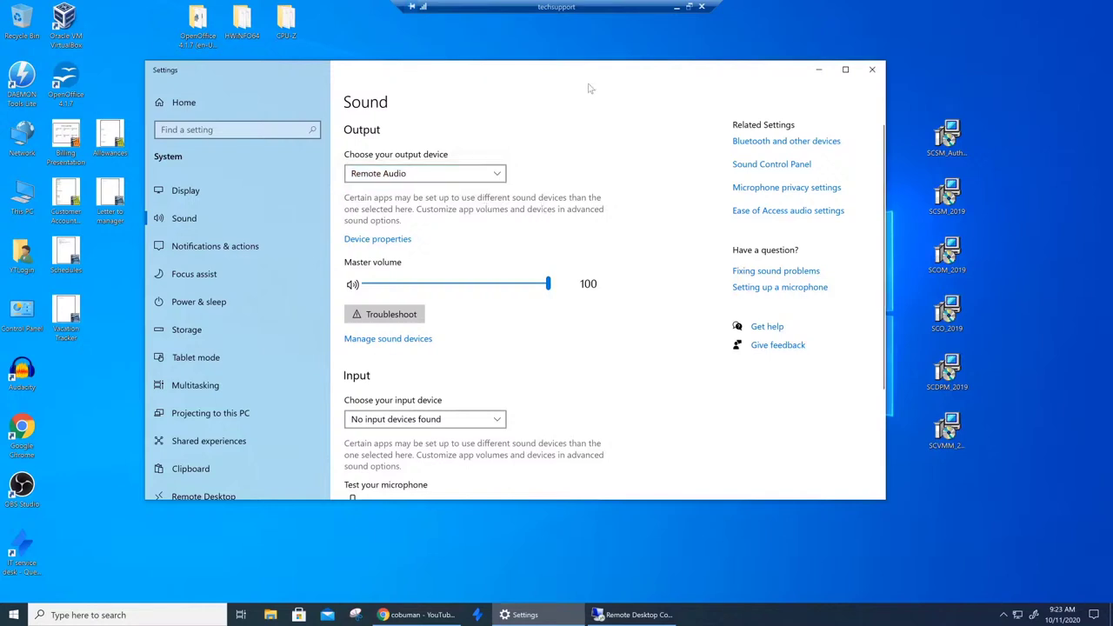
pyautogui.moveTo(621, 70); pyautogui.dragTo(644, 79)
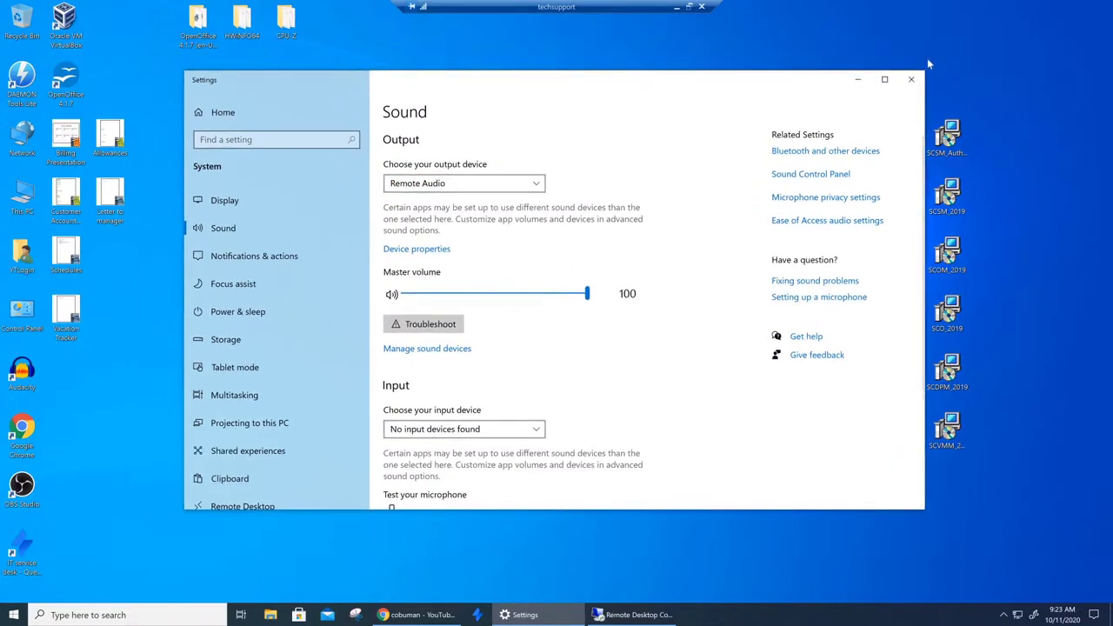
pyautogui.click(912, 80)
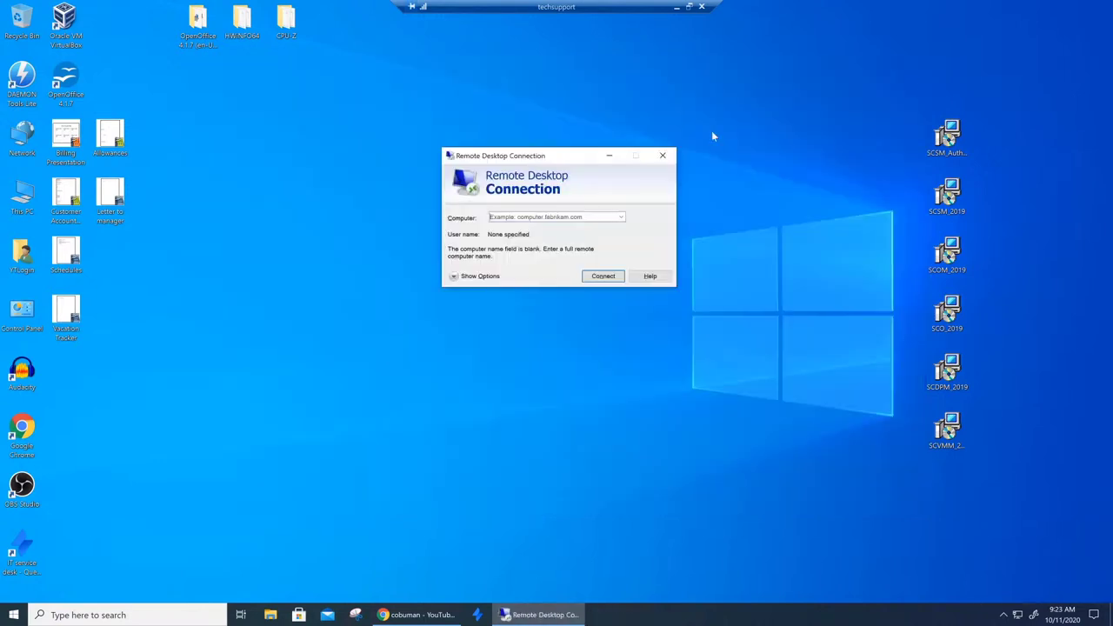
# Step: In Local Resources, set remote audio to play on the remote computer
pyautogui.click(477, 275)
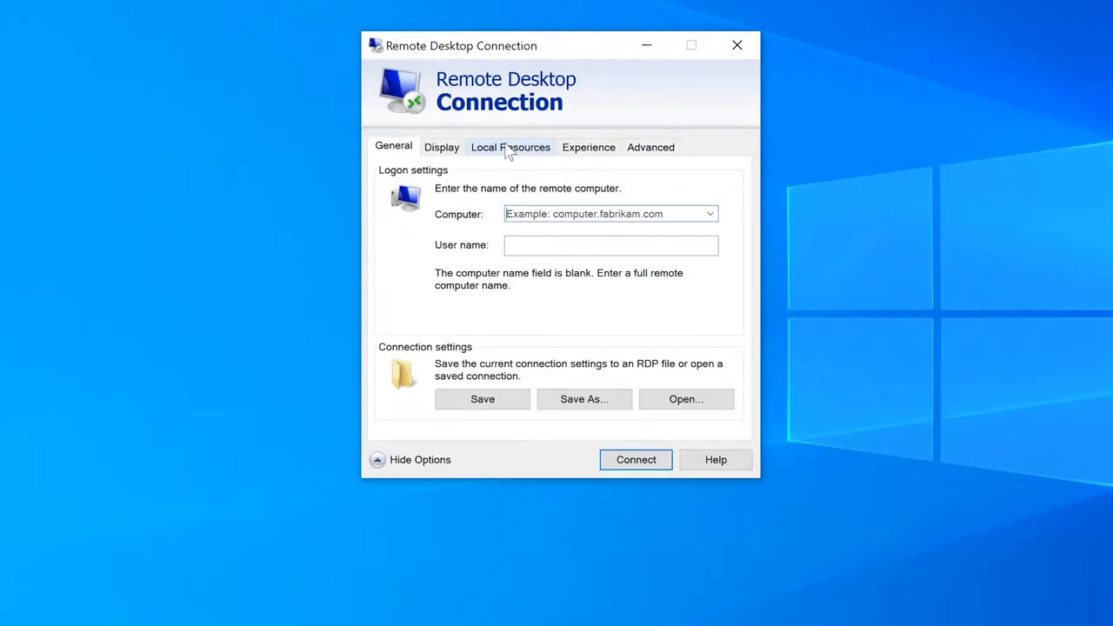
pyautogui.click(528, 215)
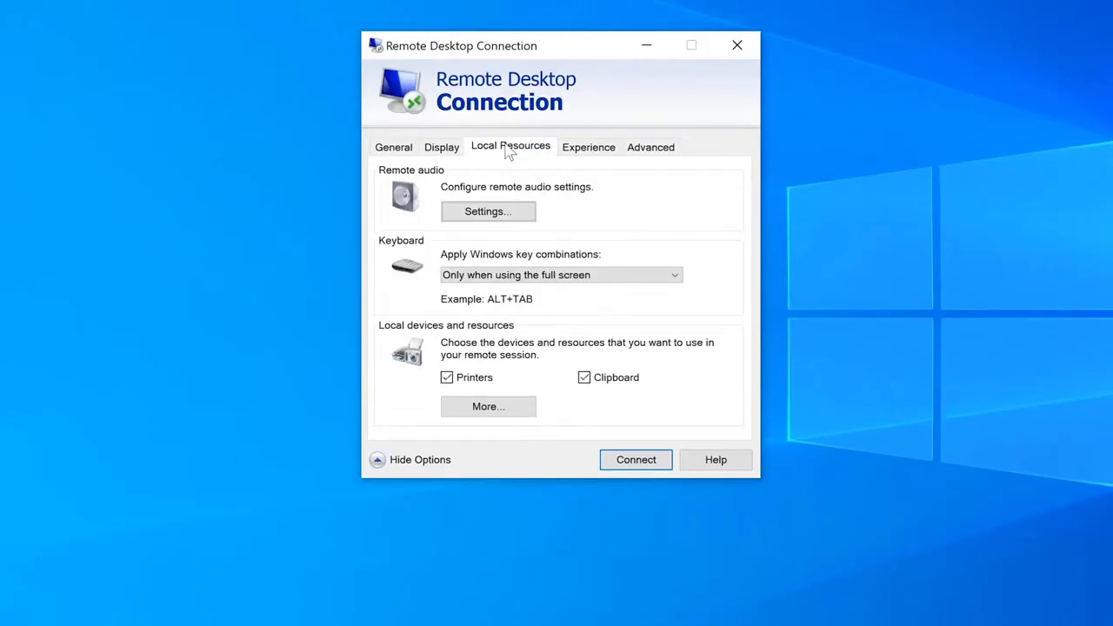
pyautogui.click(489, 213)
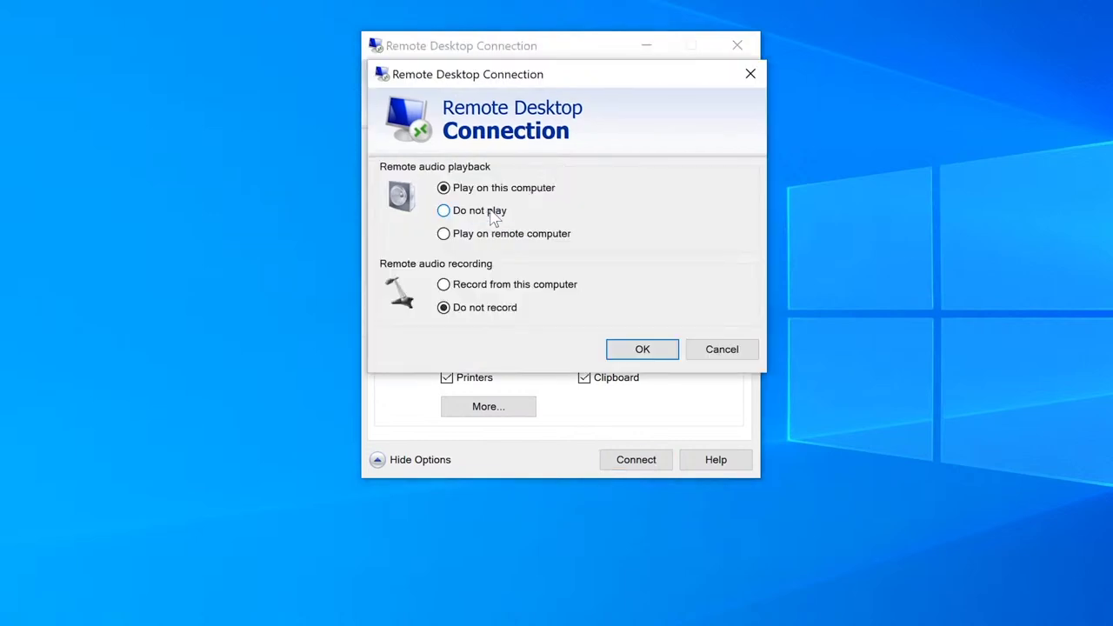
pyautogui.click(478, 237)
pyautogui.click(642, 350)
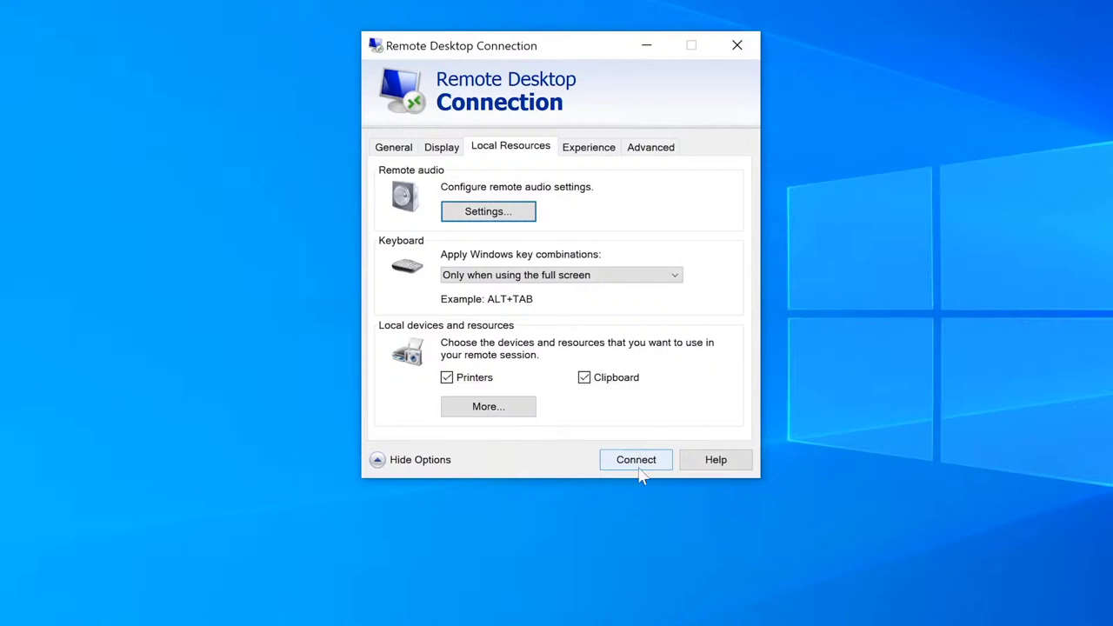
# Step: Connect to the computer 'userscomputername' from the General tab
pyautogui.click(391, 147)
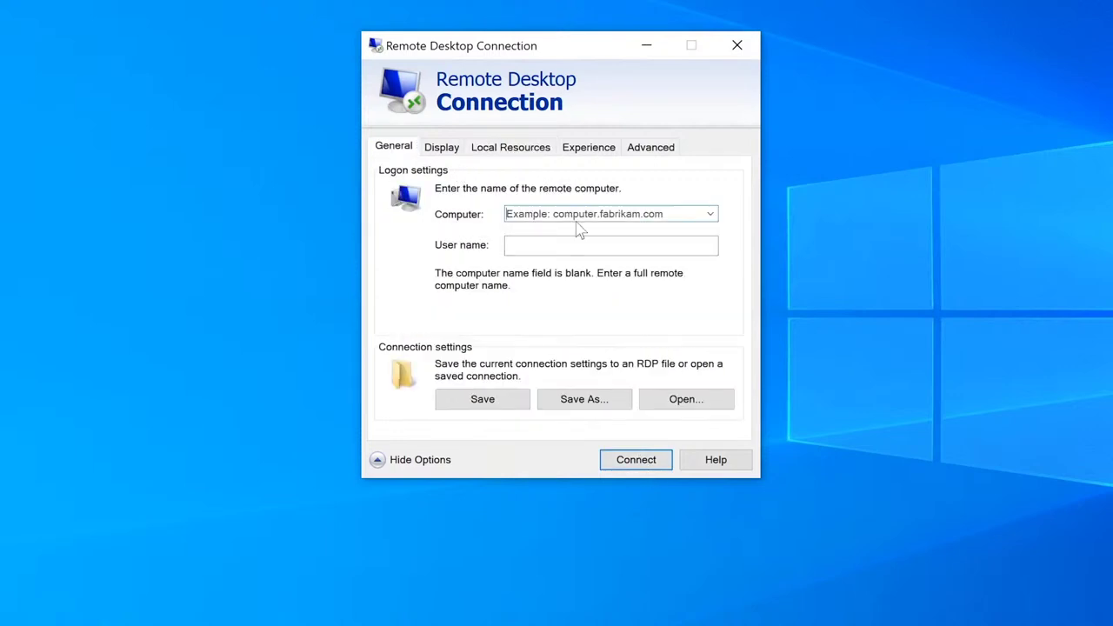
pyautogui.write('userscomputername')
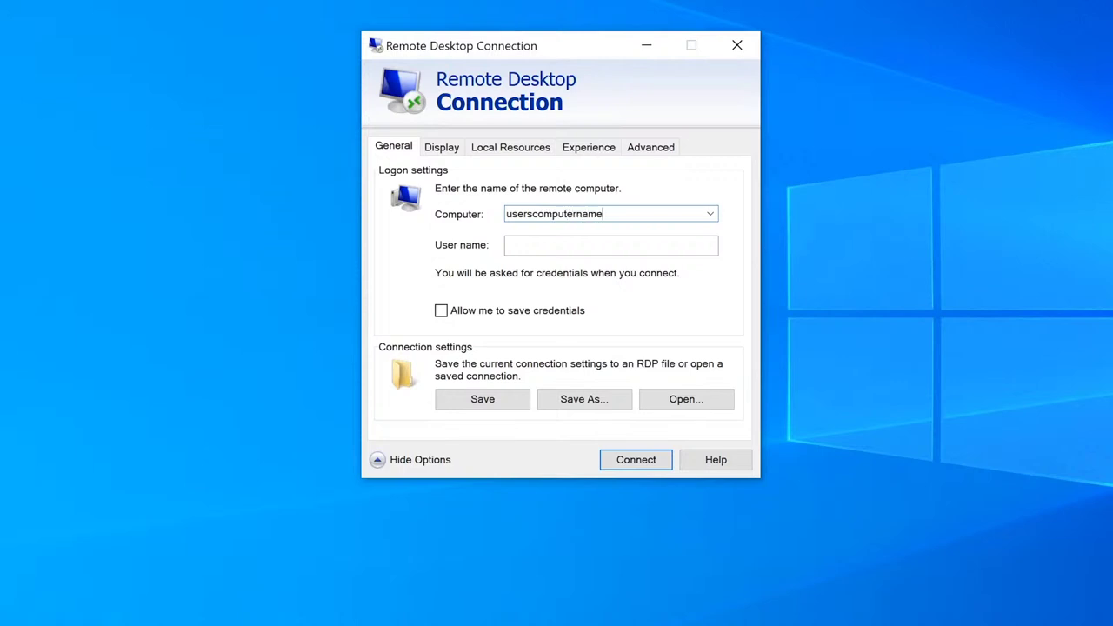
pyautogui.click(631, 460)
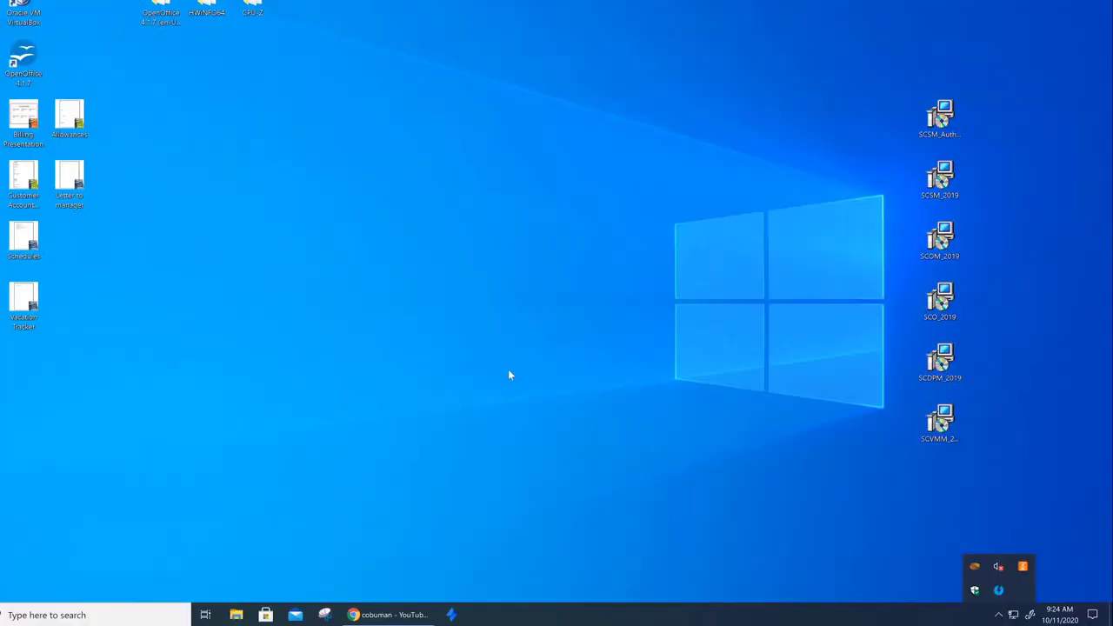
# Step: Run the audio troubleshooter from the tray and dismiss it when it can't run remotely
pyautogui.click(998, 566)
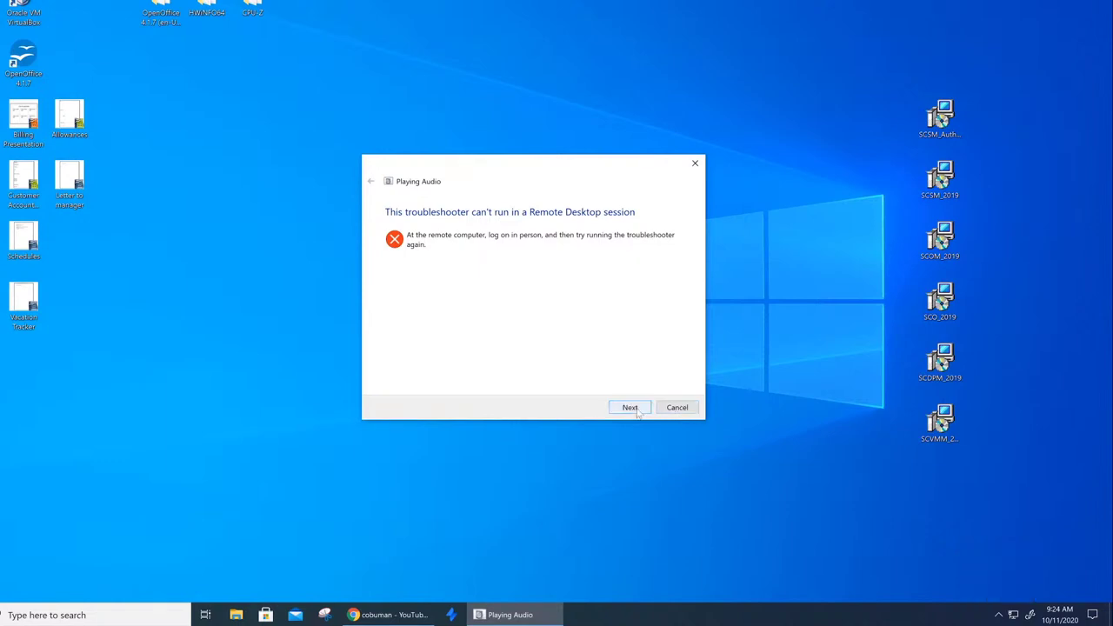
pyautogui.click(637, 412)
pyautogui.click(675, 407)
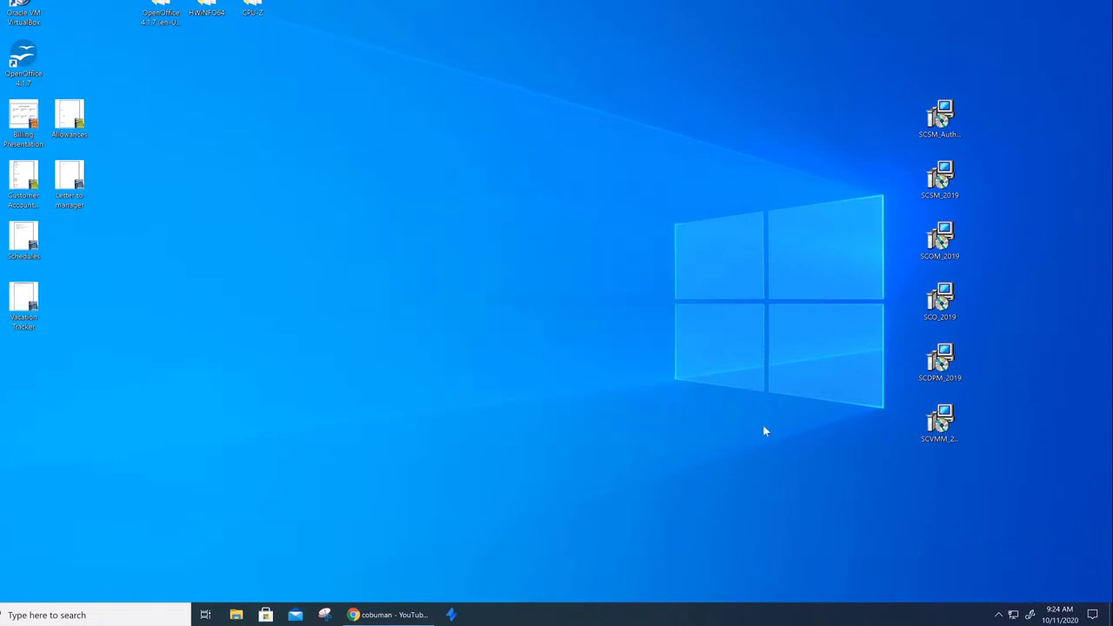
# Step: Check the tray volume level, then open Sound settings from the speaker icon
pyautogui.click(998, 615)
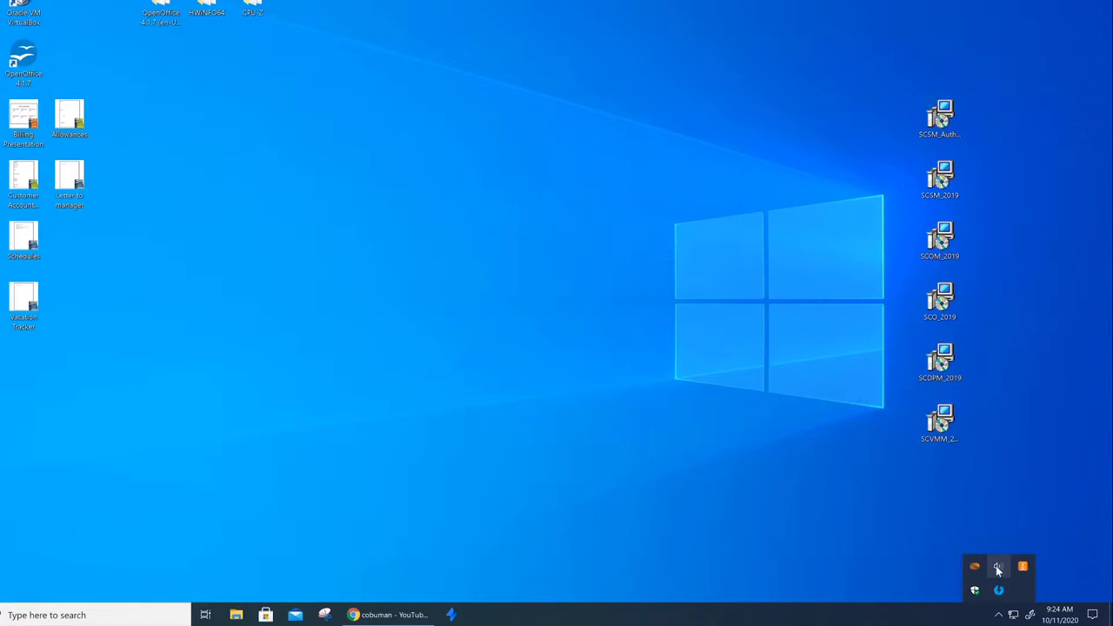
pyautogui.click(996, 566)
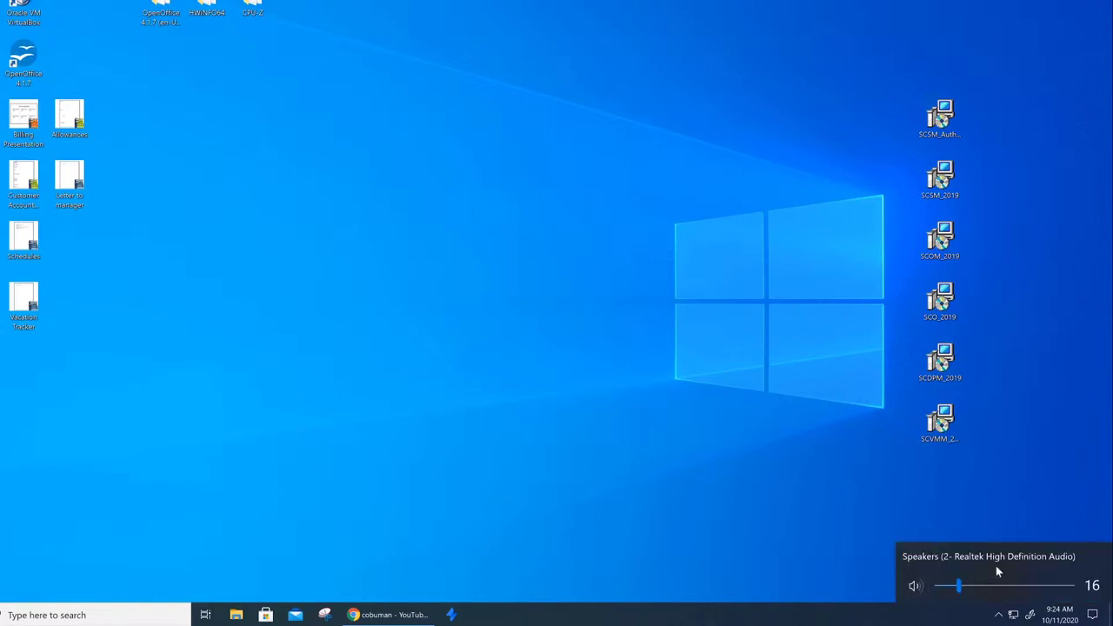
pyautogui.click(1001, 614)
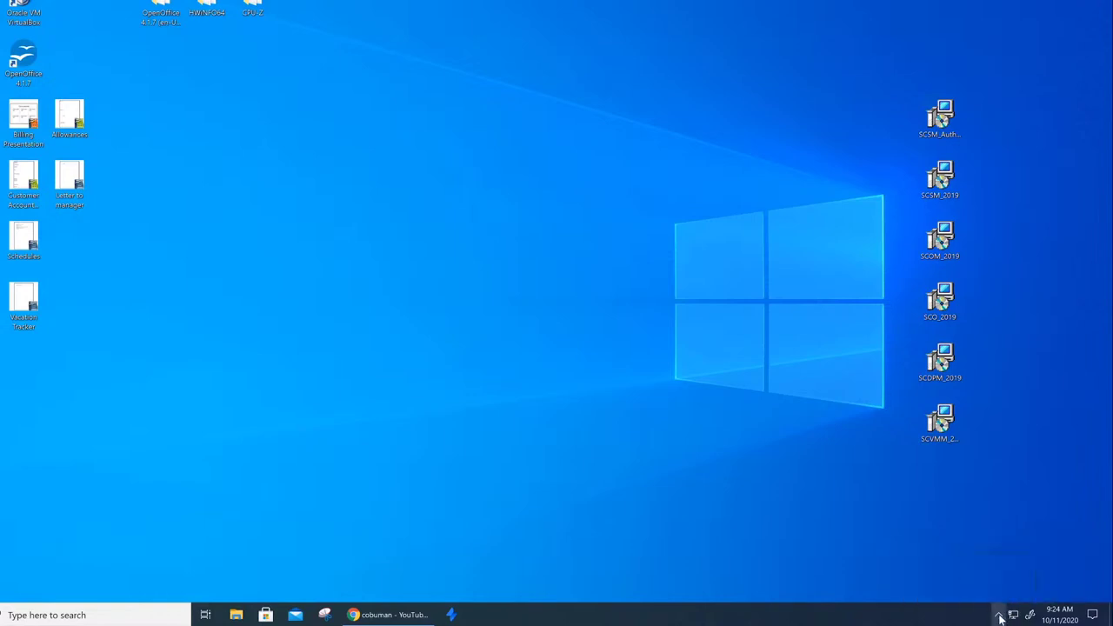
pyautogui.click(1000, 614)
pyautogui.rightClick(996, 565)
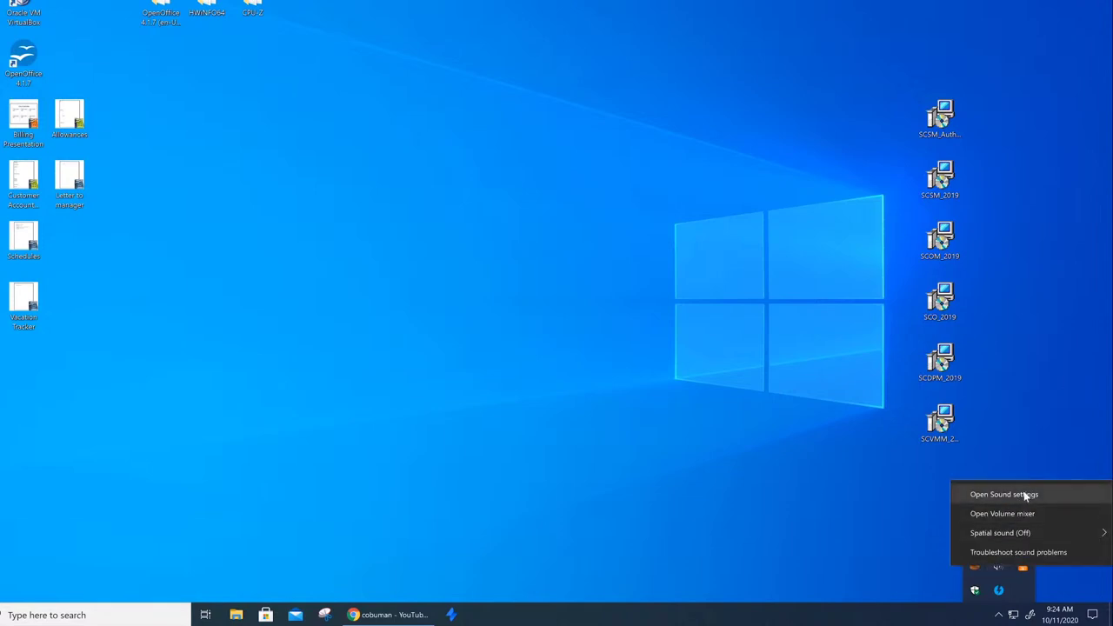
pyautogui.click(1020, 498)
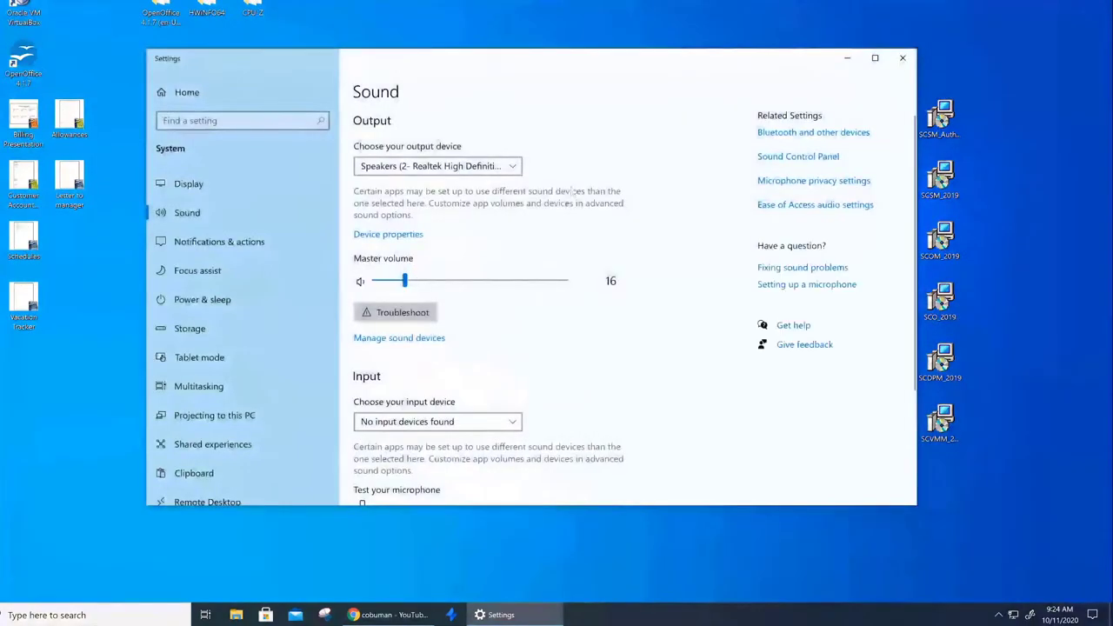
# Step: Review the output device list and keep Speakers (2- Plantronics C610) as the sound output
pyautogui.click(491, 166)
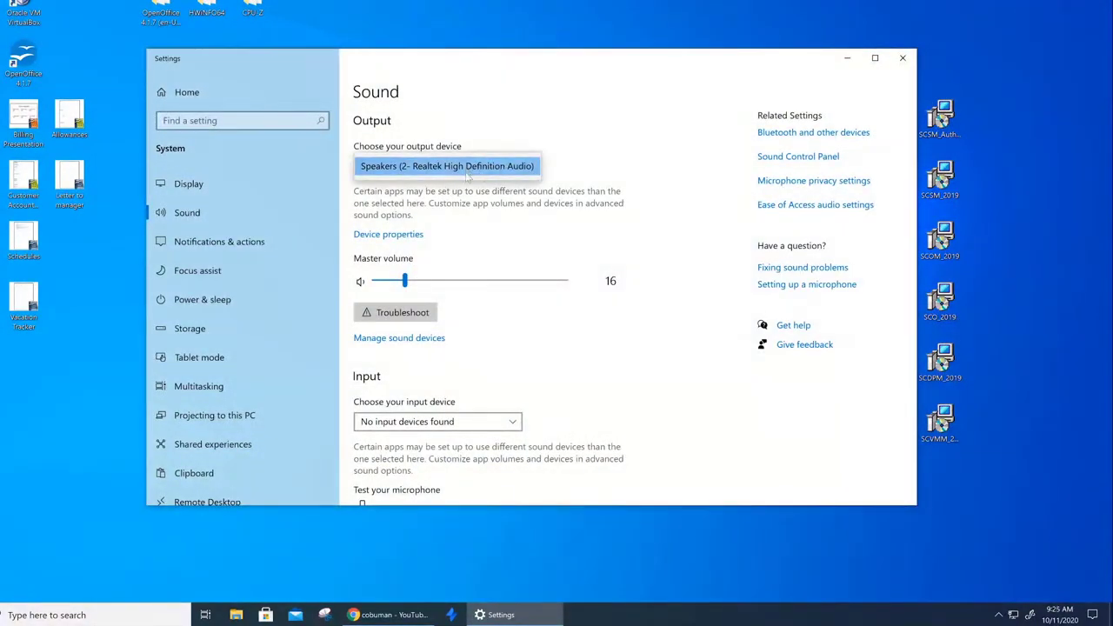
pyautogui.click(476, 201)
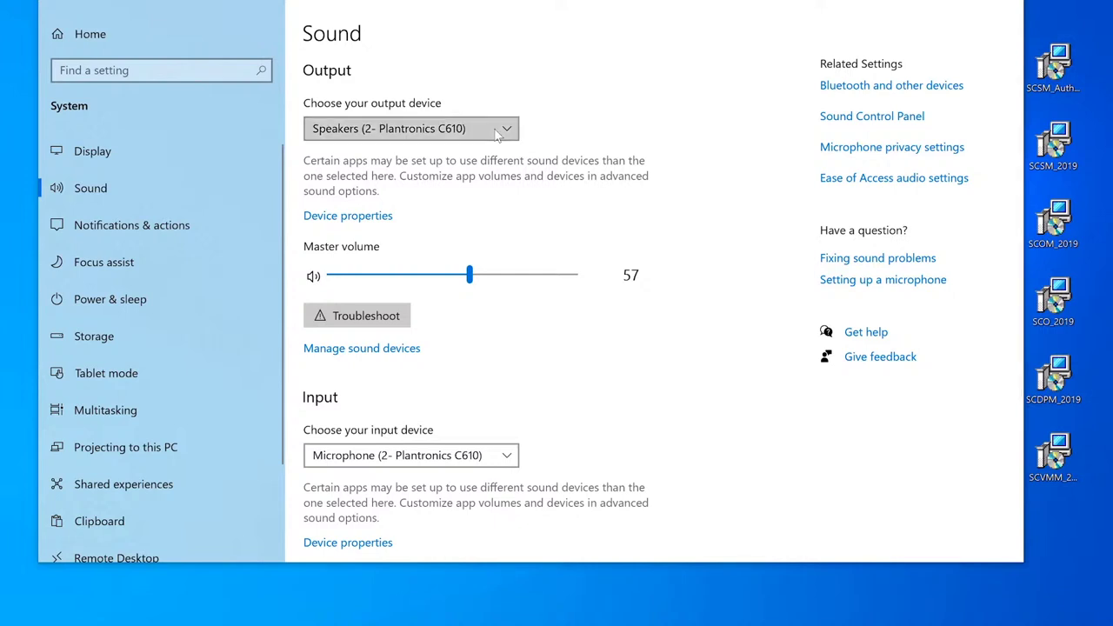
pyautogui.click(500, 130)
pyautogui.click(526, 204)
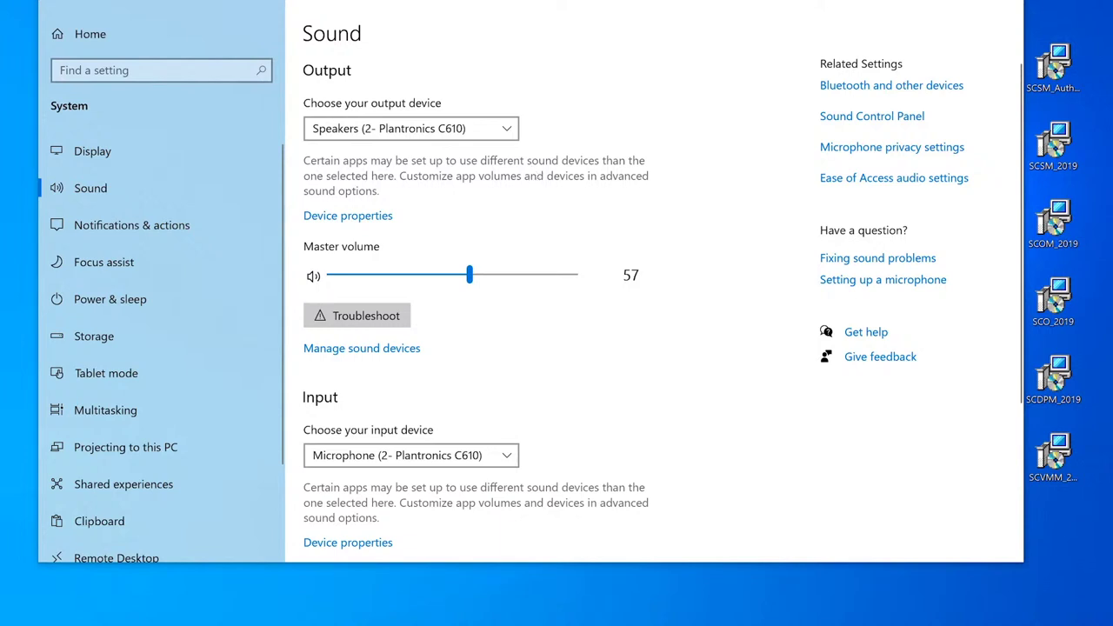
pyautogui.press('super+s')
# Step: Launch Remote Desktop Connection, confirm remote audio plays on the remote computer, then close the window
pyautogui.write('remote')
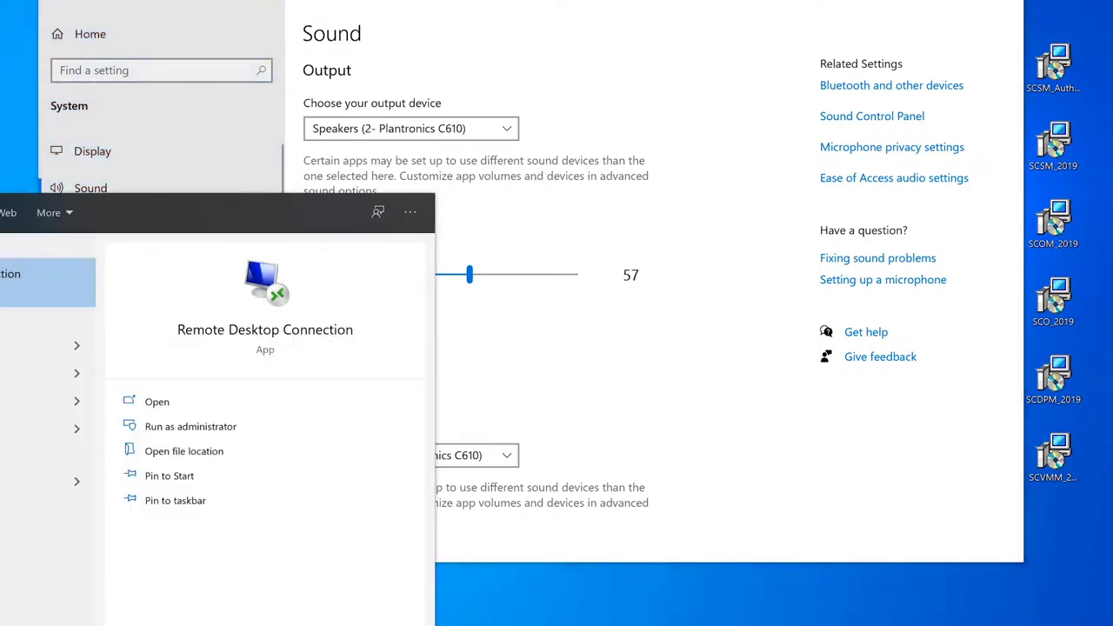
pyautogui.press('Return')
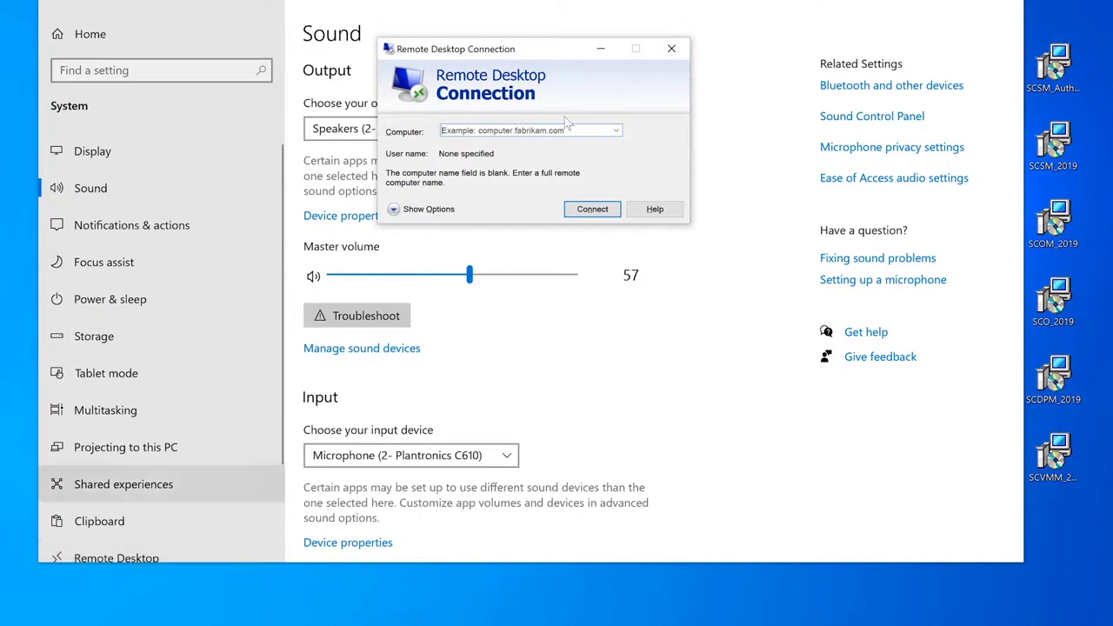
pyautogui.click(421, 215)
pyautogui.click(494, 128)
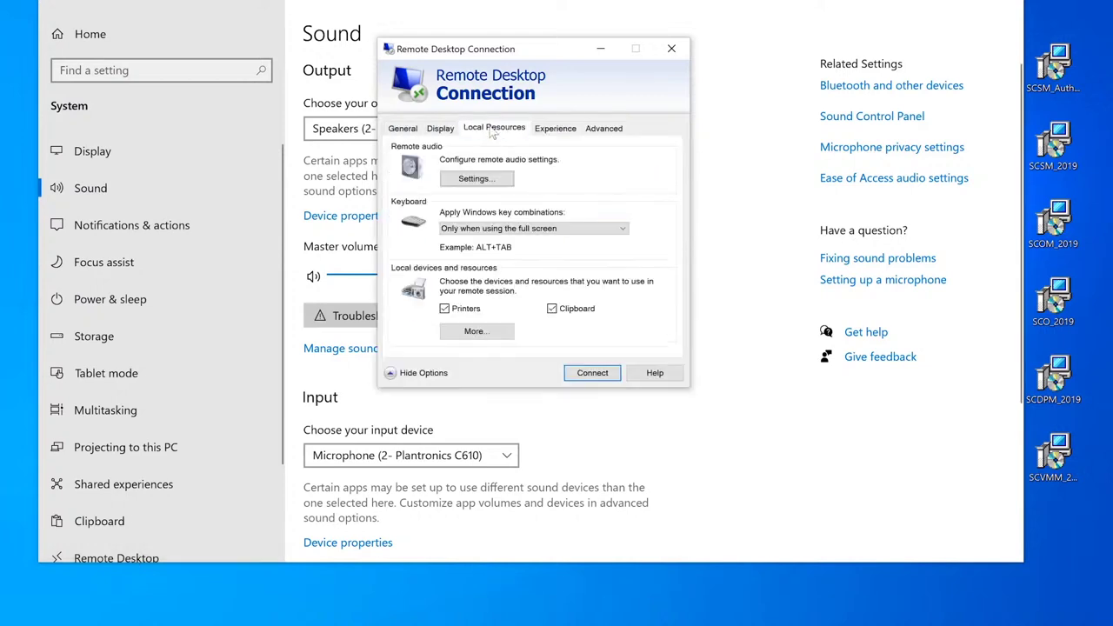
pyautogui.click(483, 179)
pyautogui.click(474, 197)
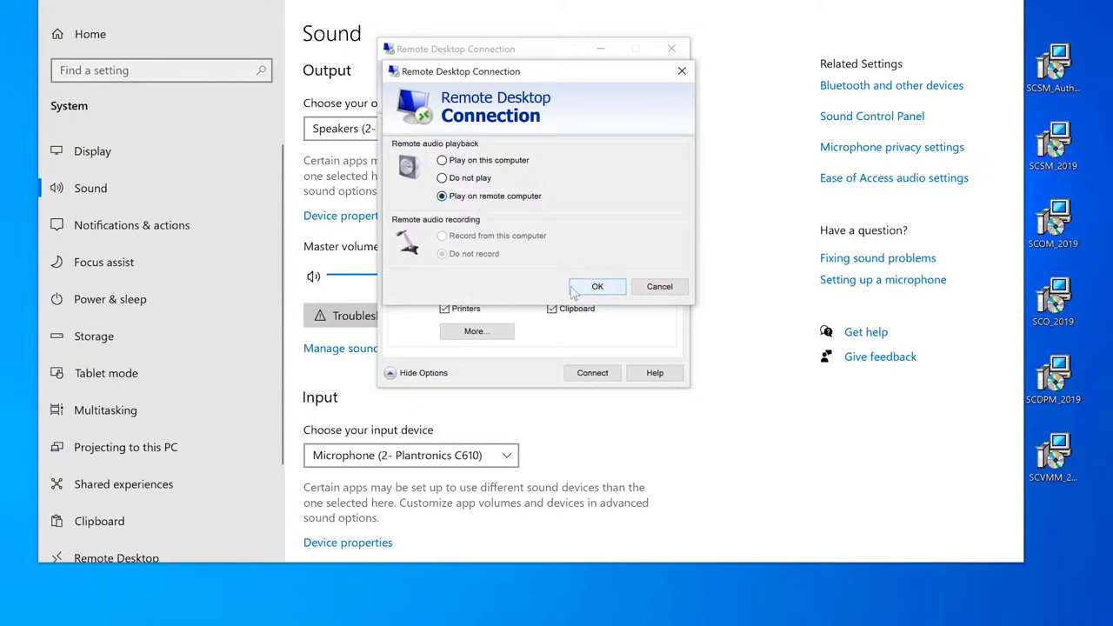
pyautogui.click(662, 296)
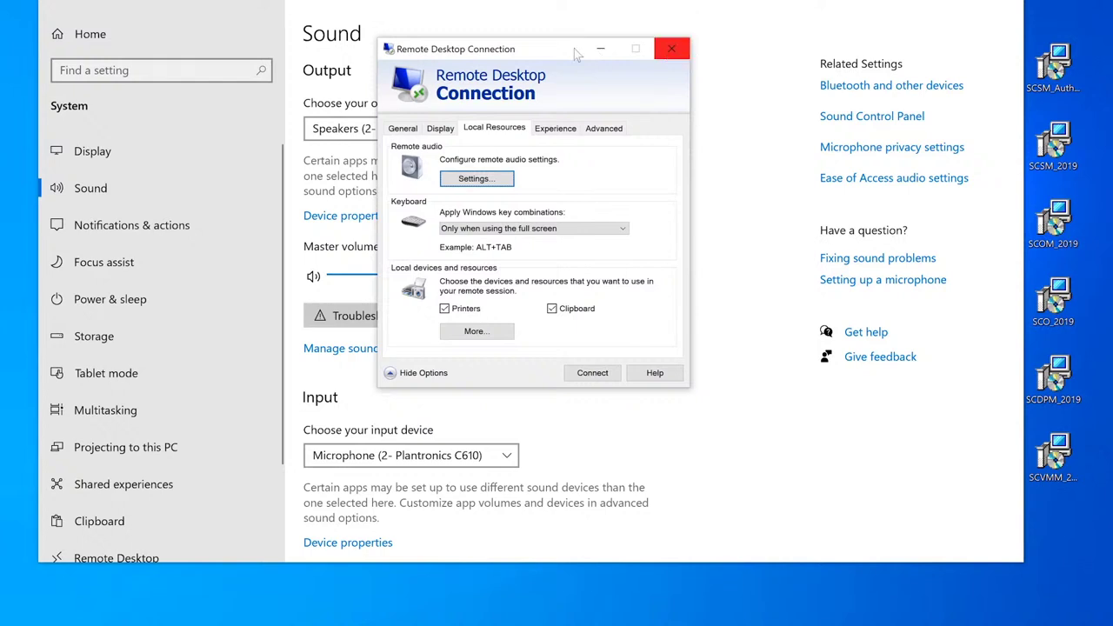
pyautogui.moveTo(547, 55); pyautogui.dragTo(541, 85)
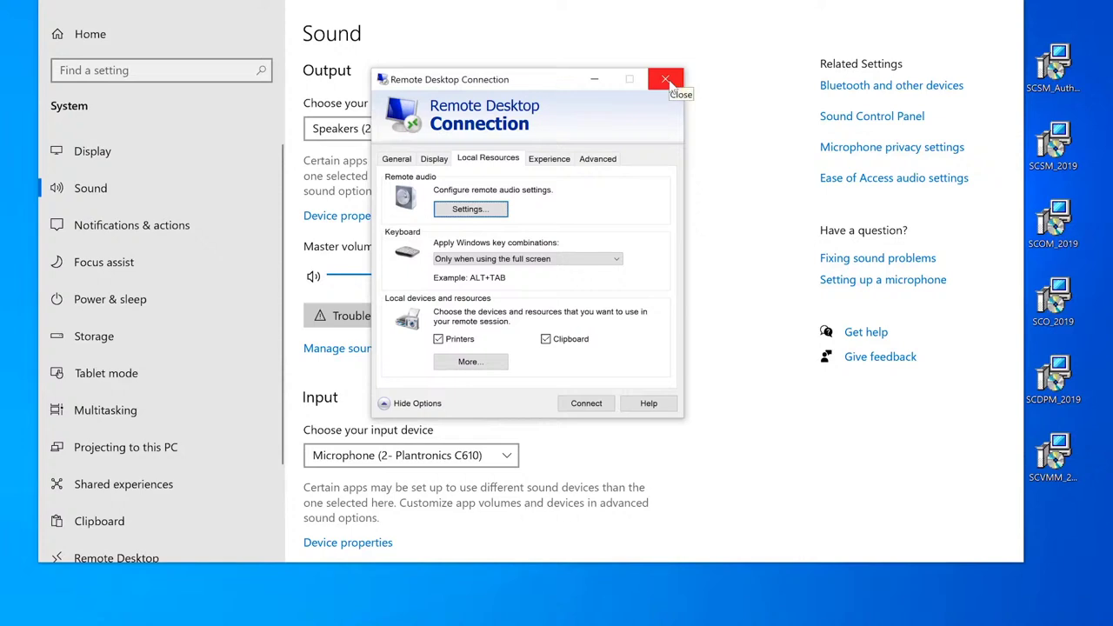
pyautogui.click(671, 86)
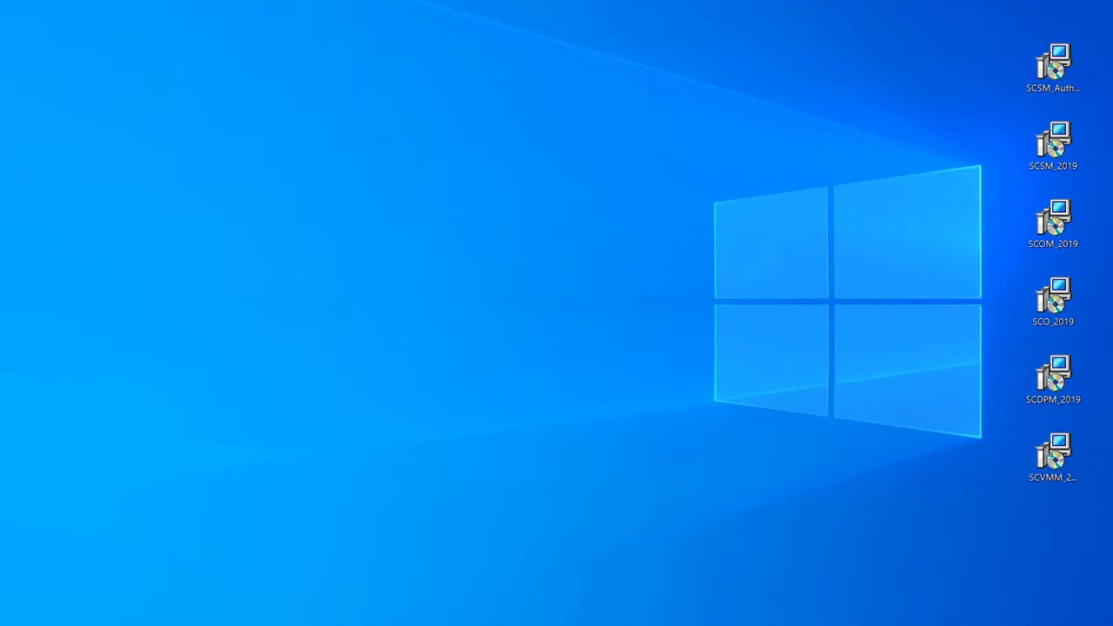
# Step: Bring Chrome back, open ISD-39 from the All open queue, and read its title and description
pyautogui.moveTo(348, 625)
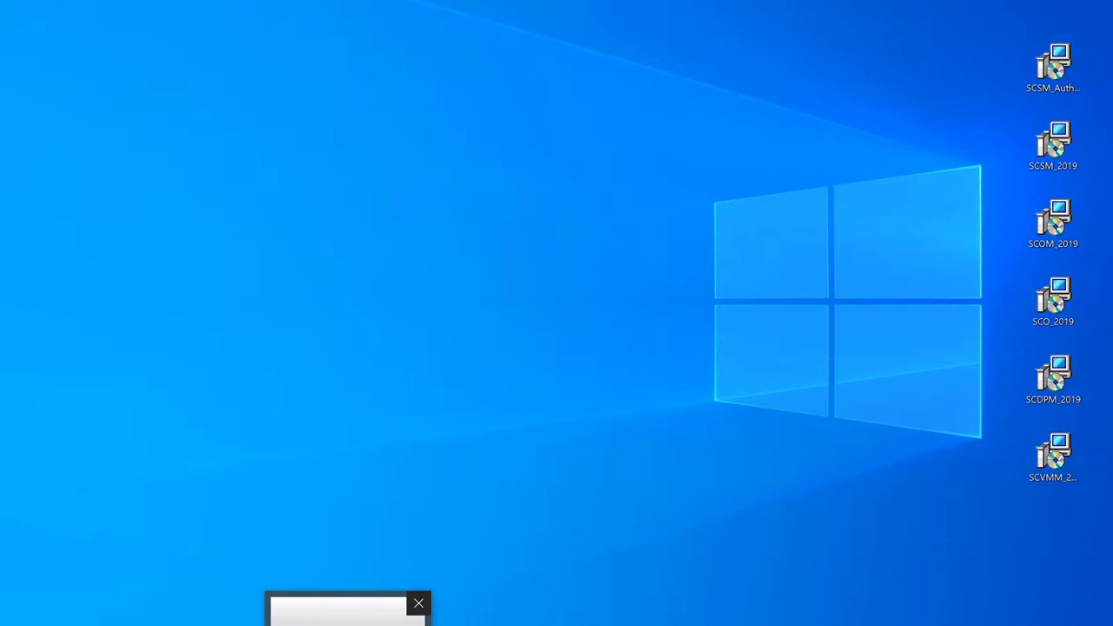
pyautogui.click(348, 613)
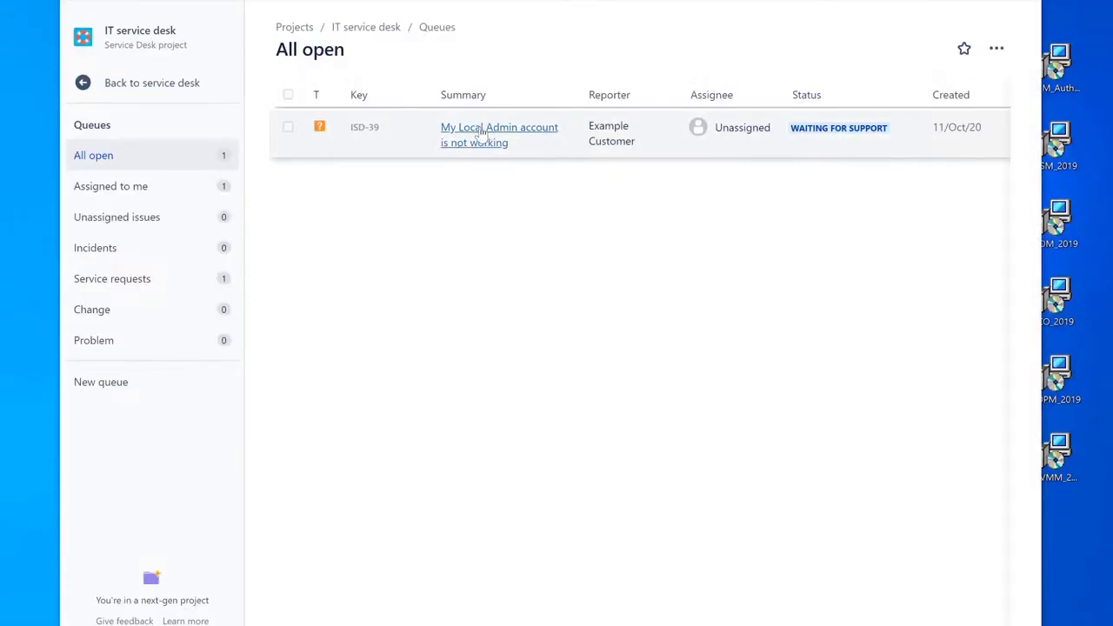
pyautogui.click(480, 132)
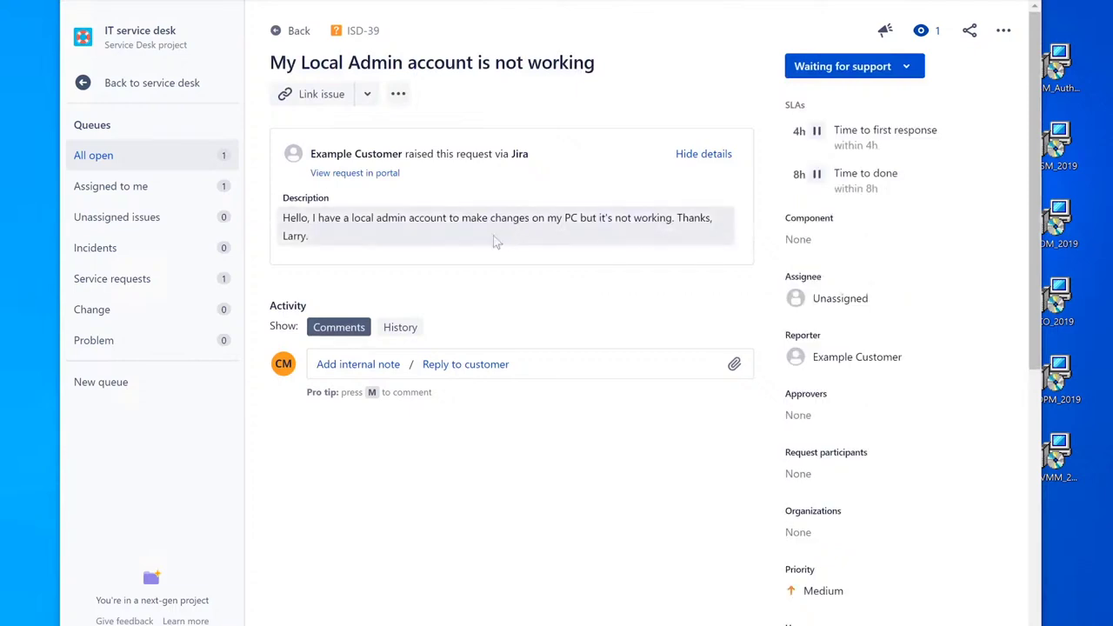
pyautogui.moveTo(271, 63); pyautogui.dragTo(508, 81)
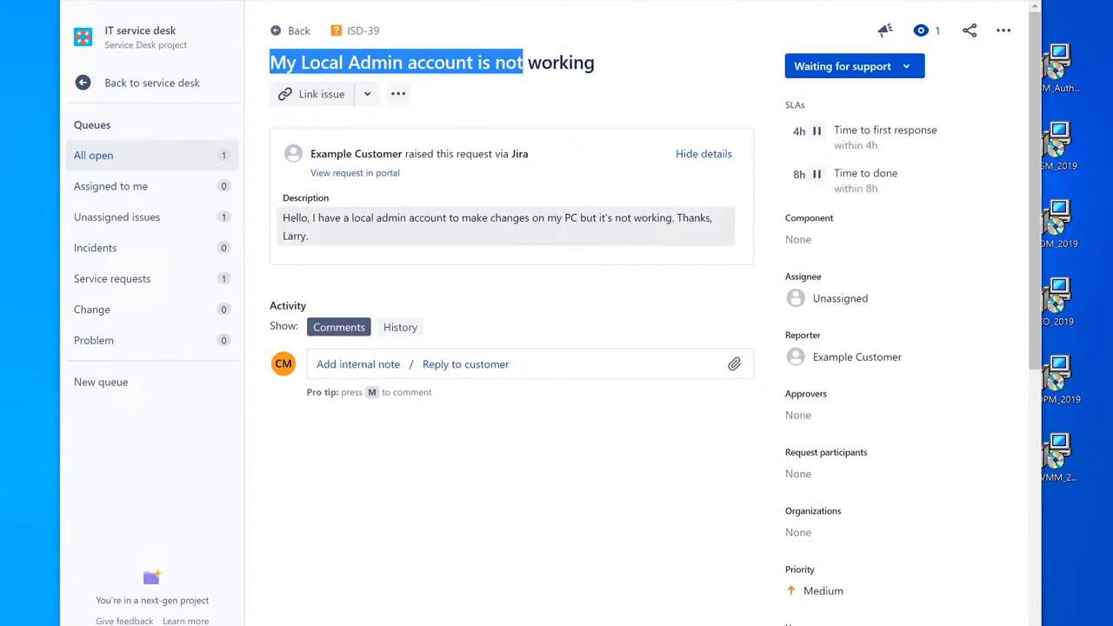
pyautogui.doubleClick(294, 218)
pyautogui.moveTo(295, 218); pyautogui.dragTo(217, 182)
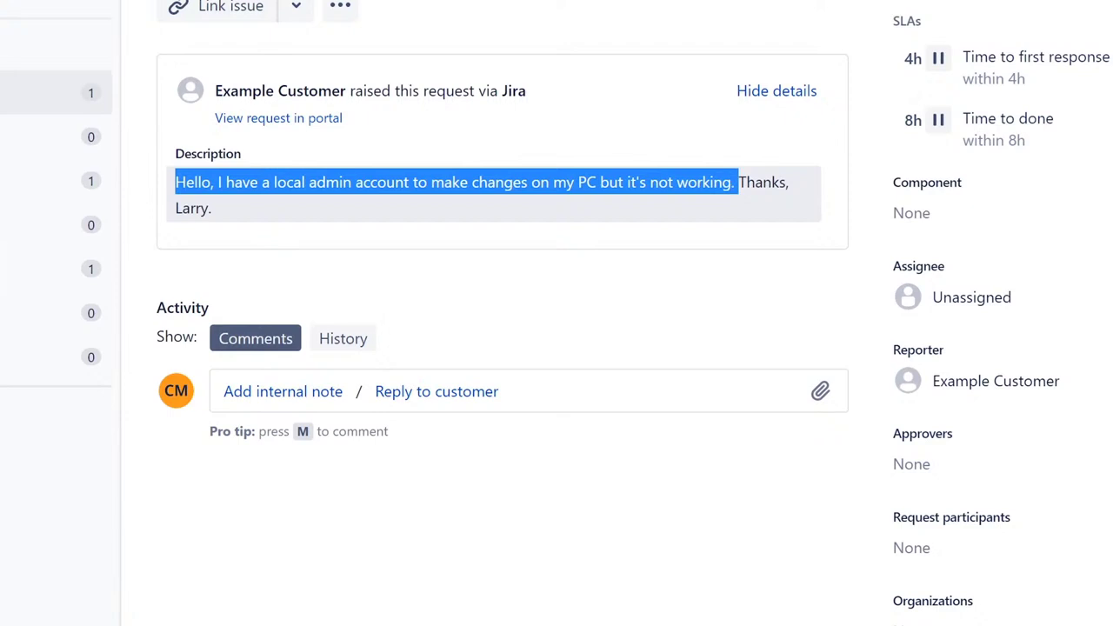
pyautogui.click(738, 182)
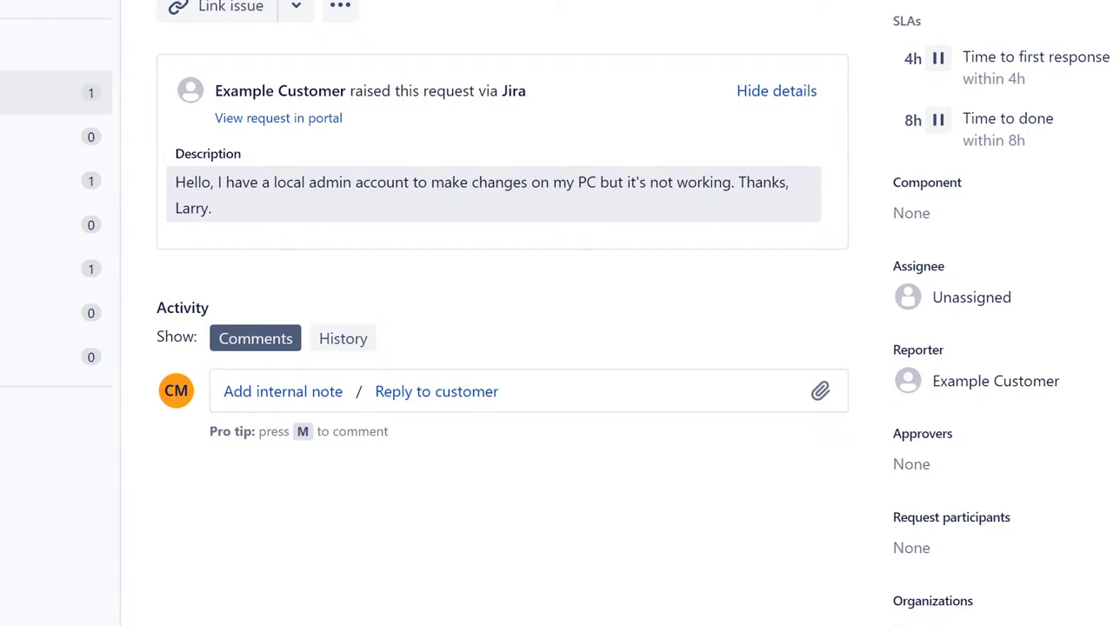
pyautogui.click(277, 184)
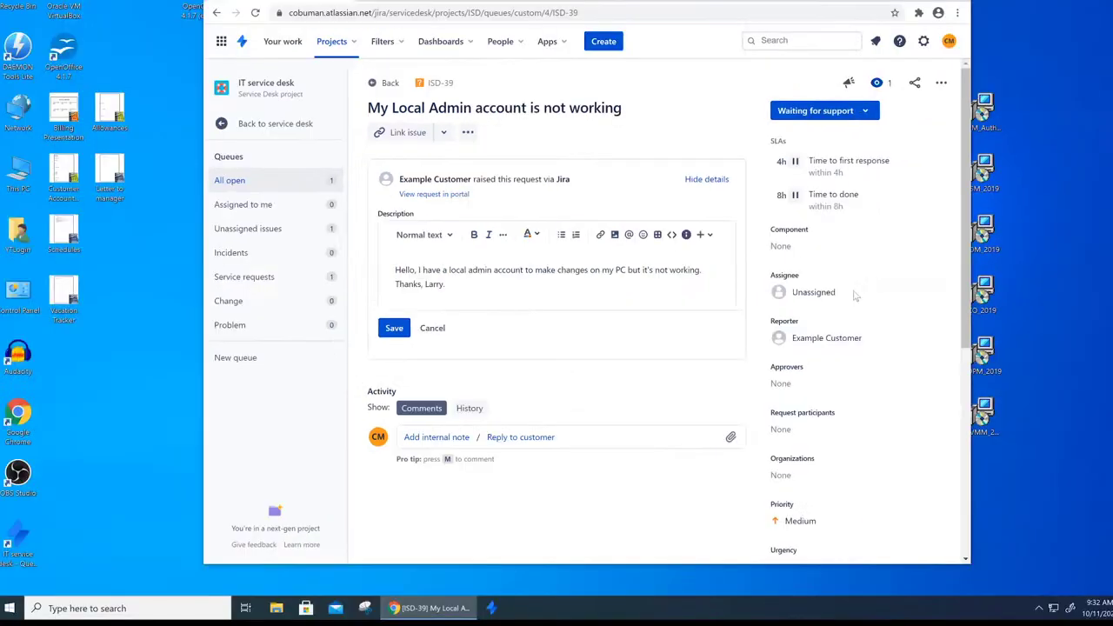
# Step: Assign ISD-39 to yourself, then search Windows for 'users' to open Family & other users
pyautogui.click(813, 293)
pyautogui.click(827, 326)
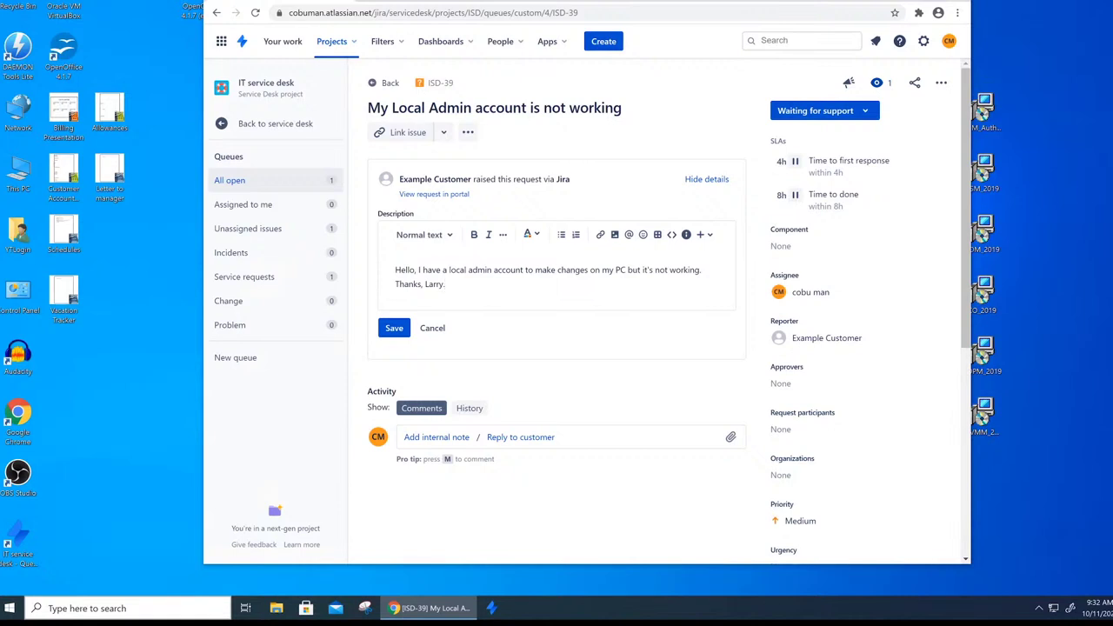
pyautogui.click(87, 608)
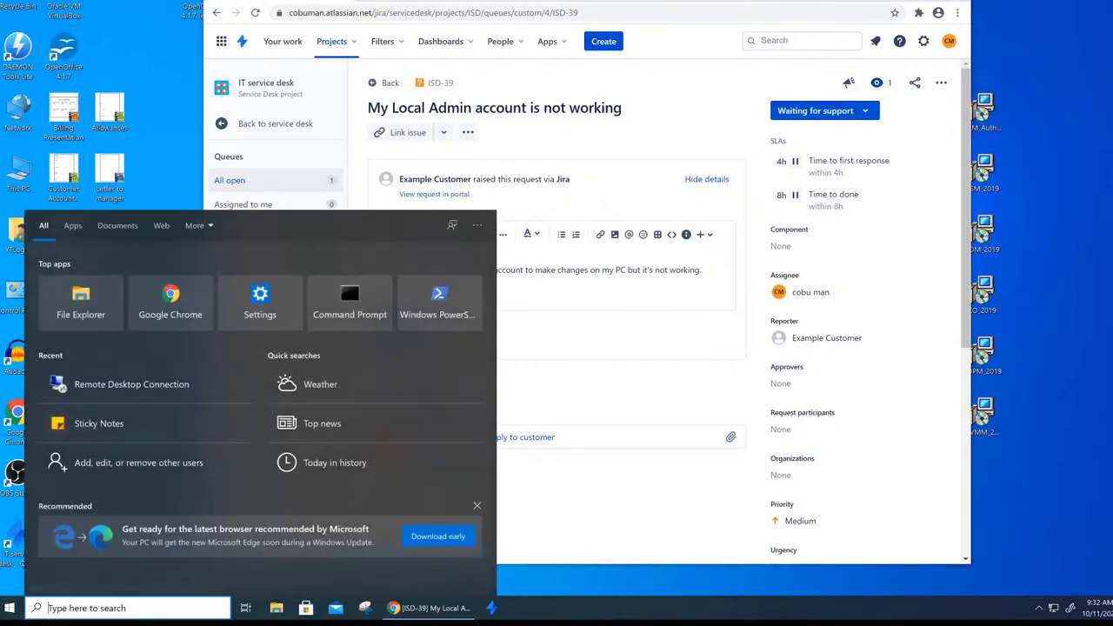
pyautogui.write('users')
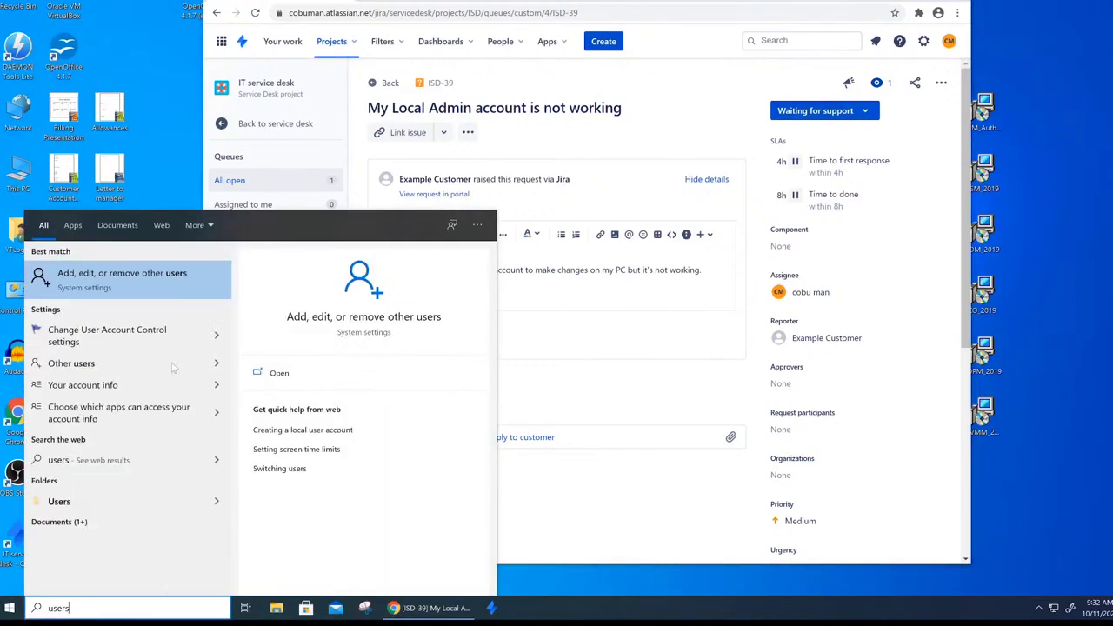
pyautogui.click(101, 280)
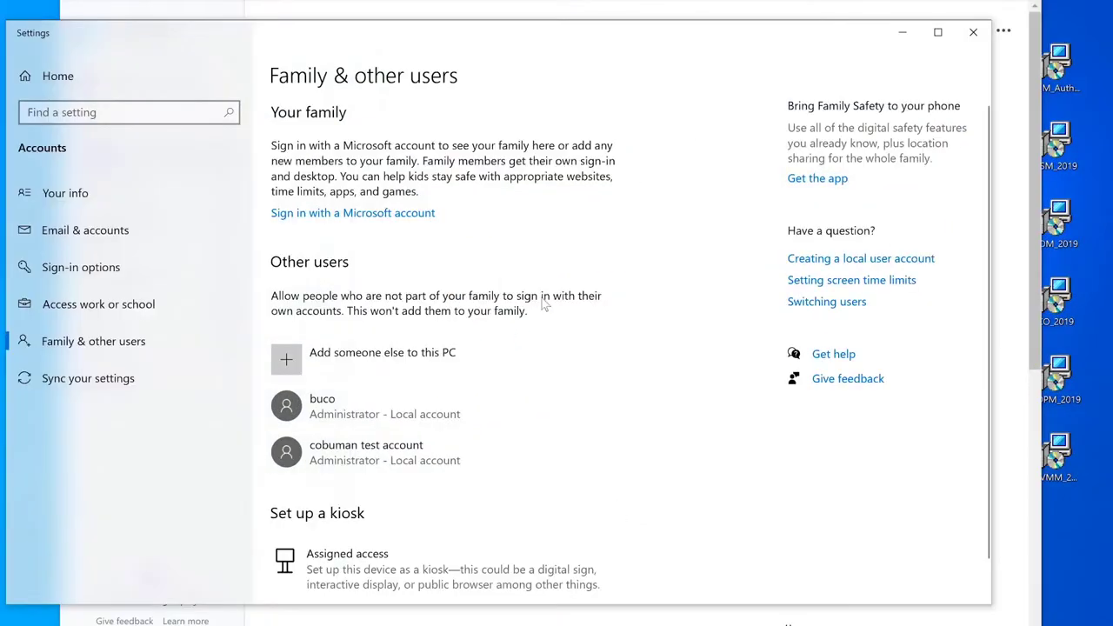
# Step: Expand both local Administrator accounts in Family & other users, then open Advanced system settings
pyautogui.scroll(-1, 577, 302)
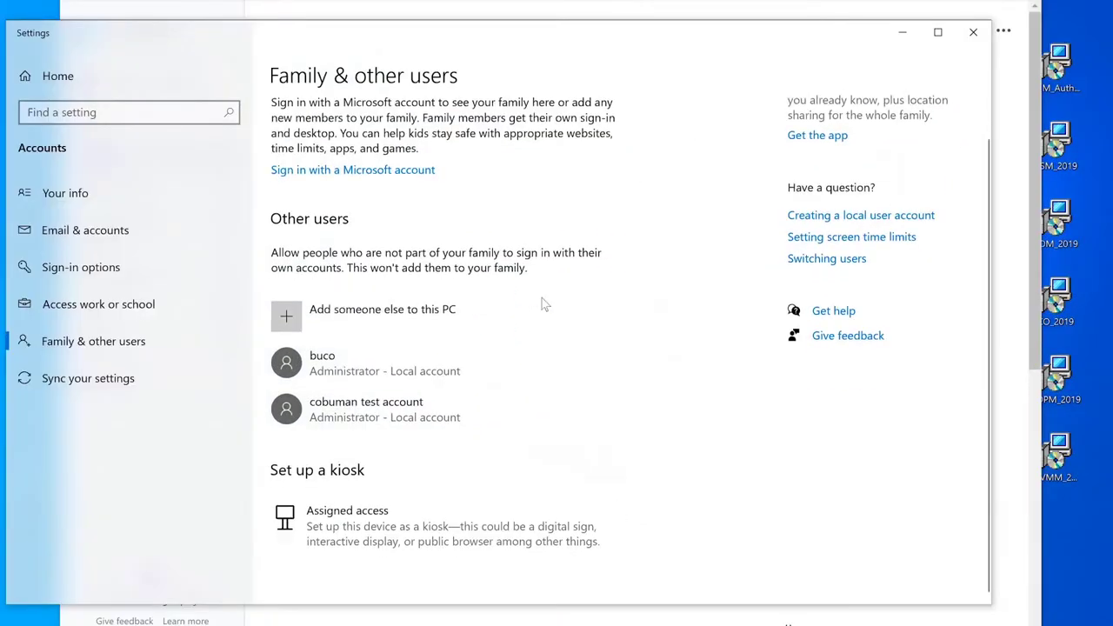
pyautogui.click(474, 381)
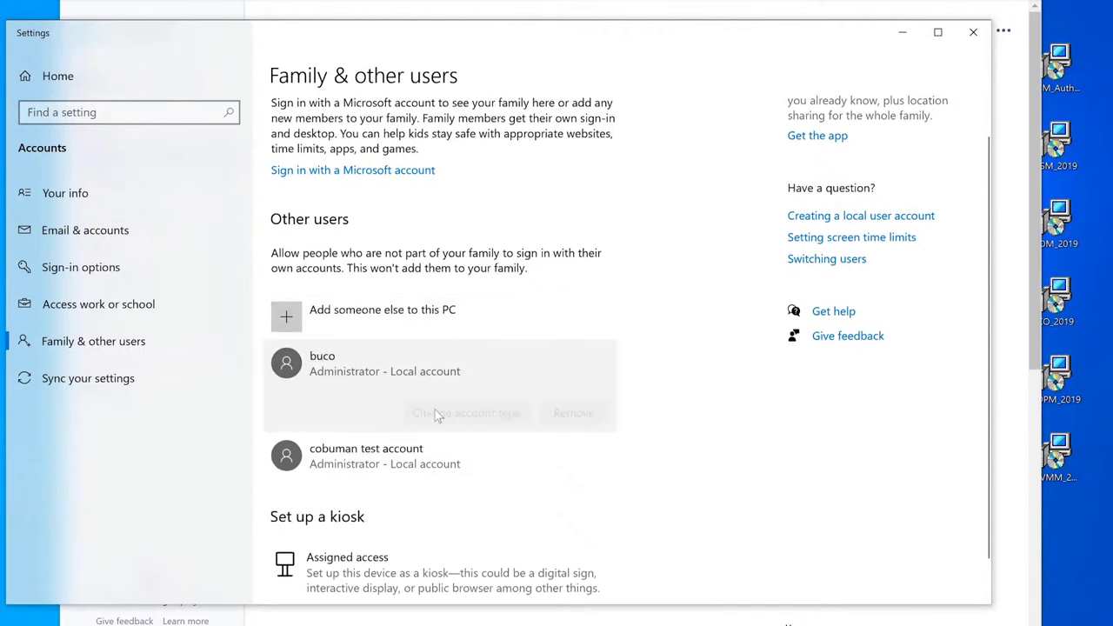
pyautogui.click(454, 459)
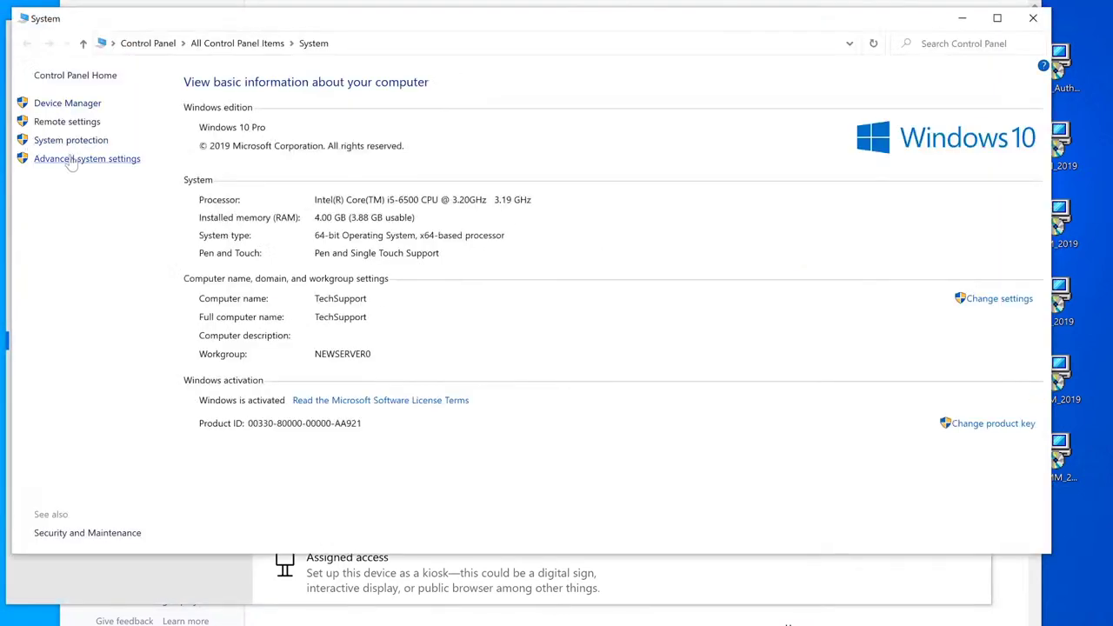
pyautogui.click(73, 159)
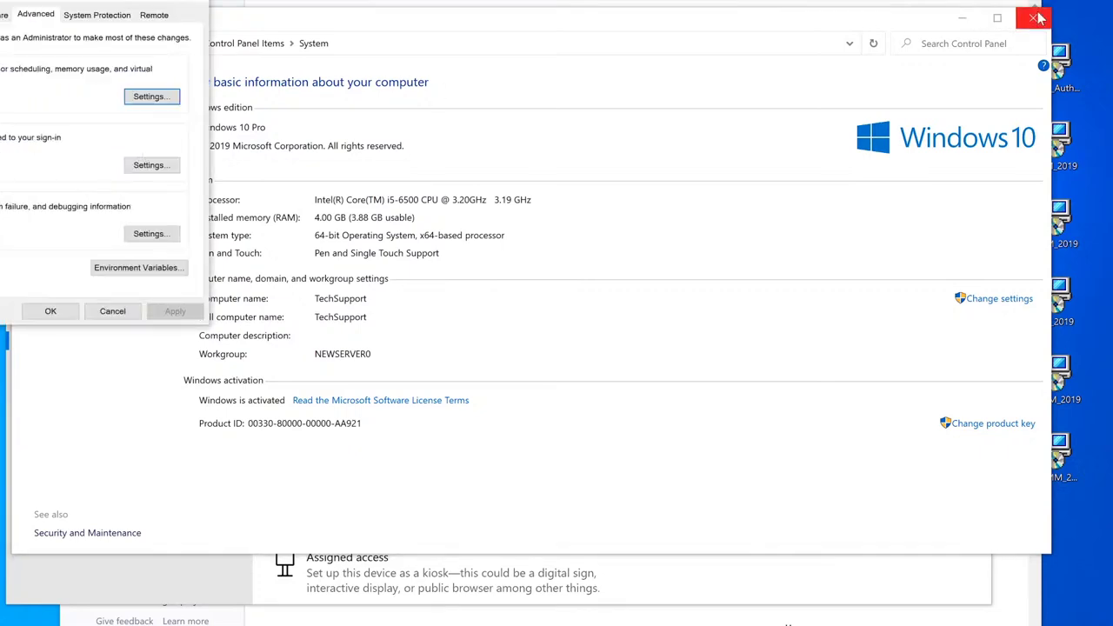
# Step: Close the System window, open the User Profiles settings, and arrange the dialogs beside Settings
pyautogui.click(1034, 17)
pyautogui.moveTo(98, 3); pyautogui.dragTo(251, 92)
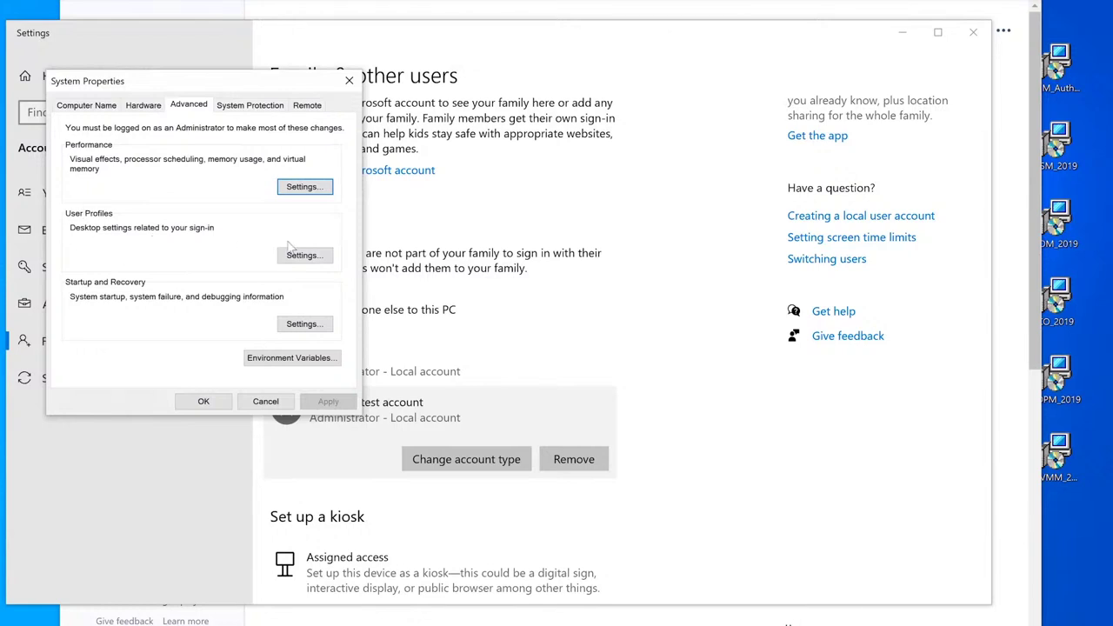
pyautogui.click(303, 256)
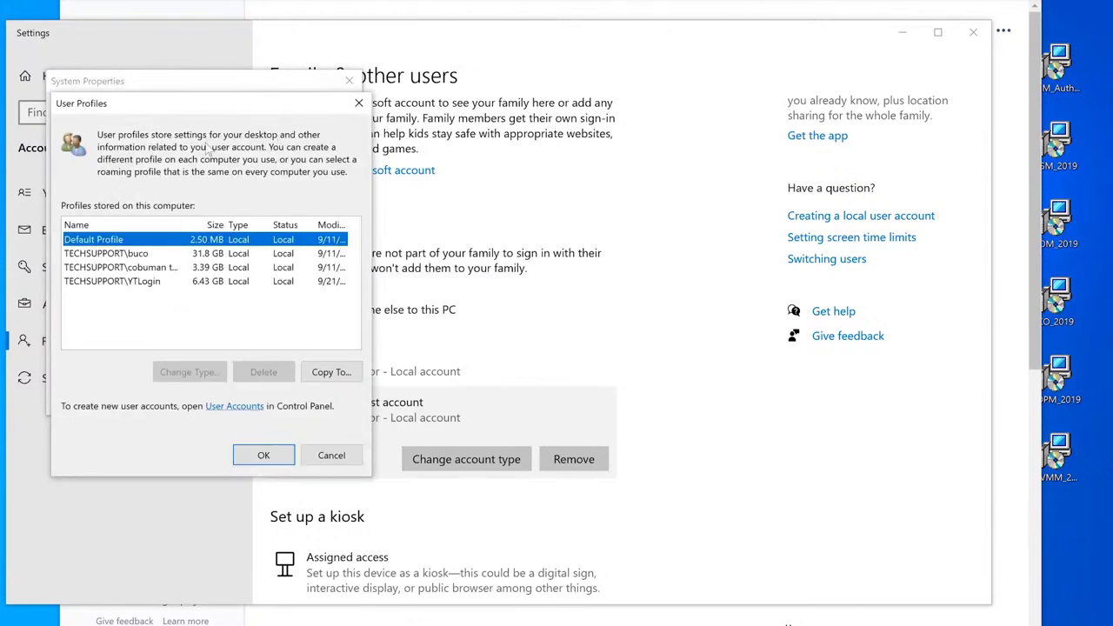
pyautogui.moveTo(238, 108); pyautogui.dragTo(193, 106)
pyautogui.click(561, 33)
pyautogui.moveTo(561, 33); pyautogui.dragTo(711, 26)
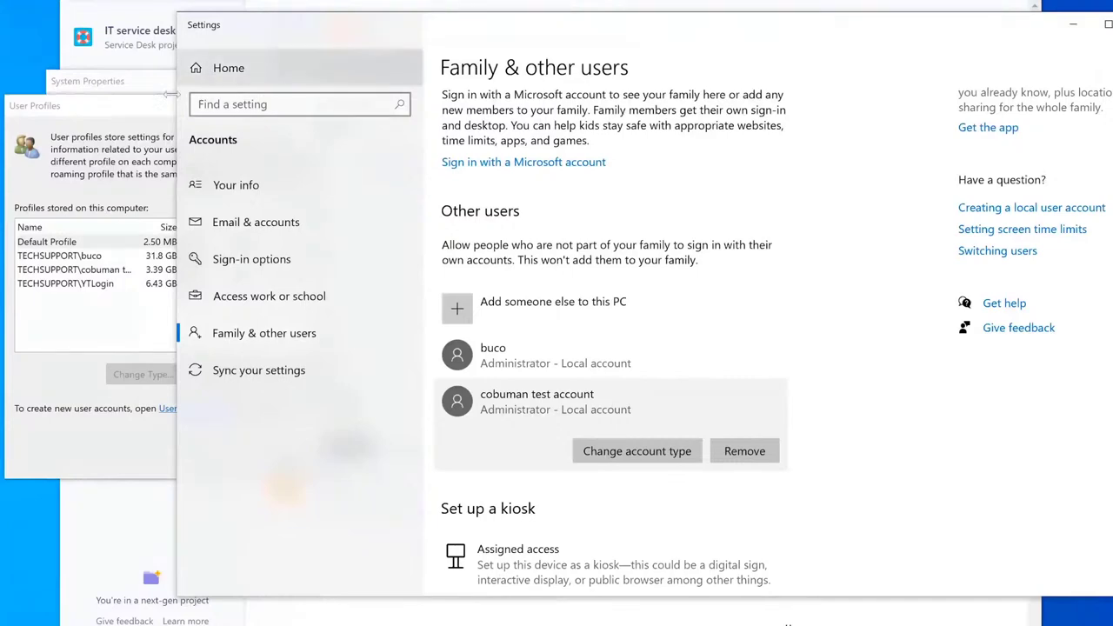
pyautogui.moveTo(165, 106); pyautogui.dragTo(230, 224)
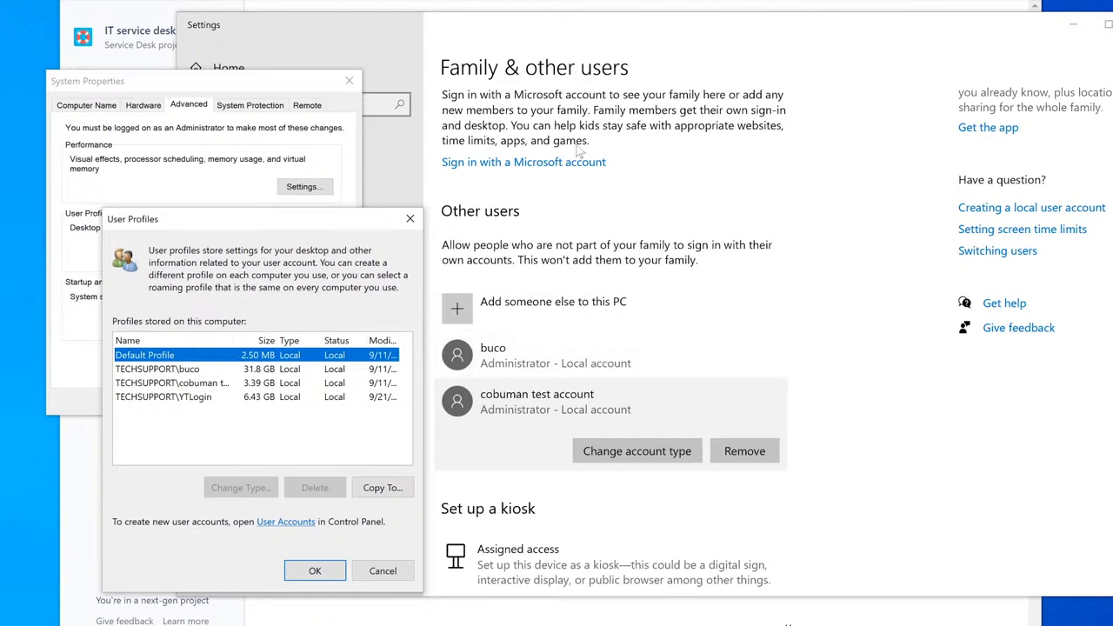
pyautogui.click(431, 66)
pyautogui.moveTo(428, 29); pyautogui.dragTo(353, 18)
# Step: Re-expand the first account and the test account in Family & other users
pyautogui.click(476, 346)
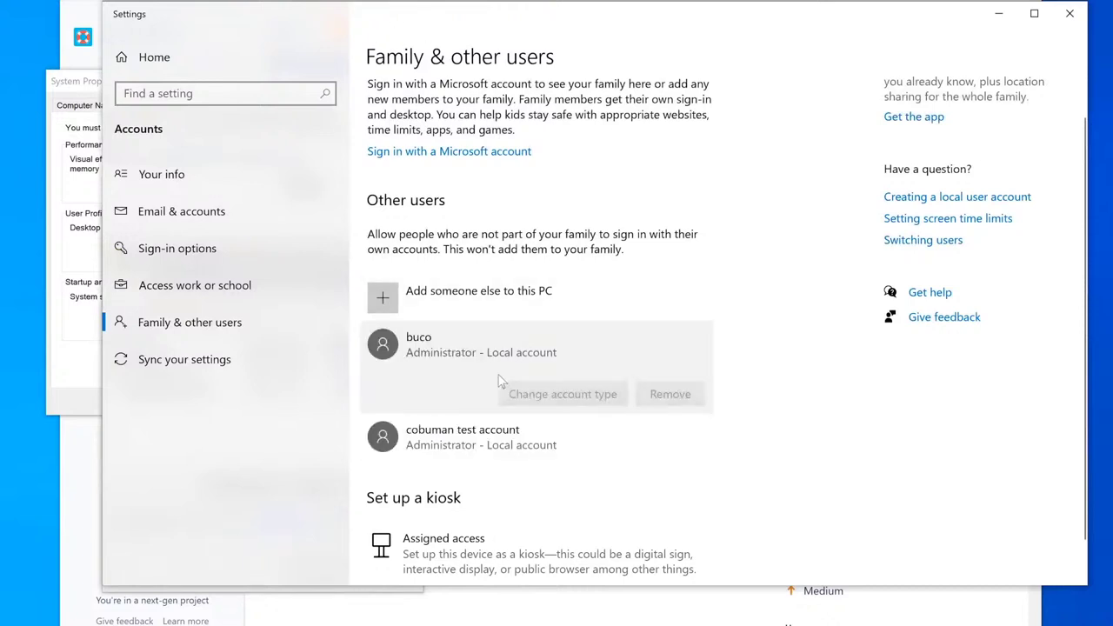
pyautogui.click(476, 424)
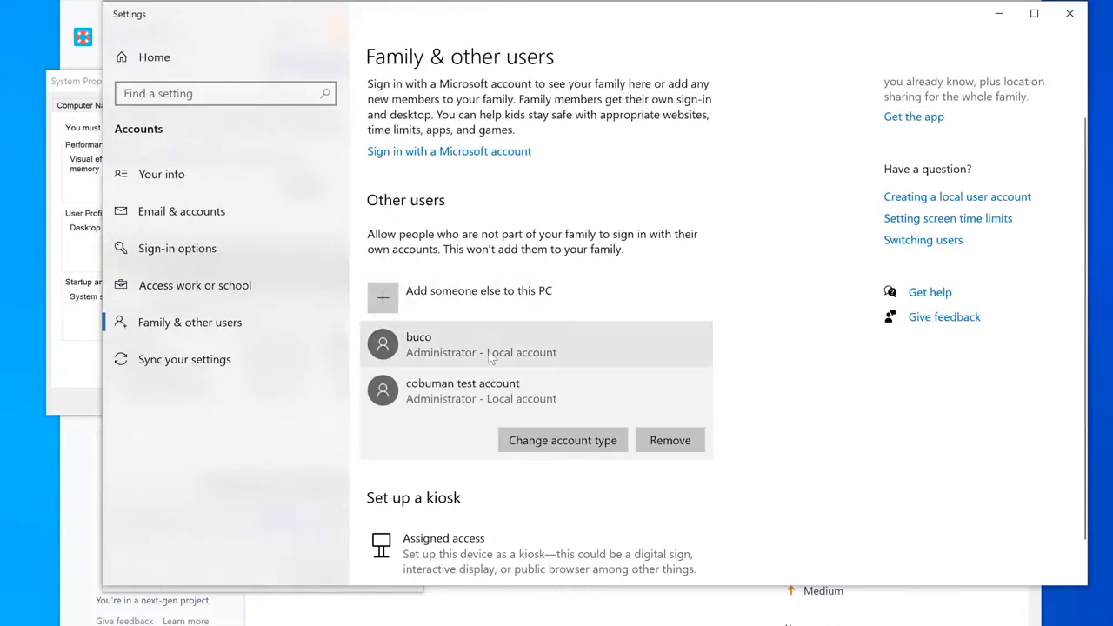
pyautogui.click(474, 348)
pyautogui.click(446, 435)
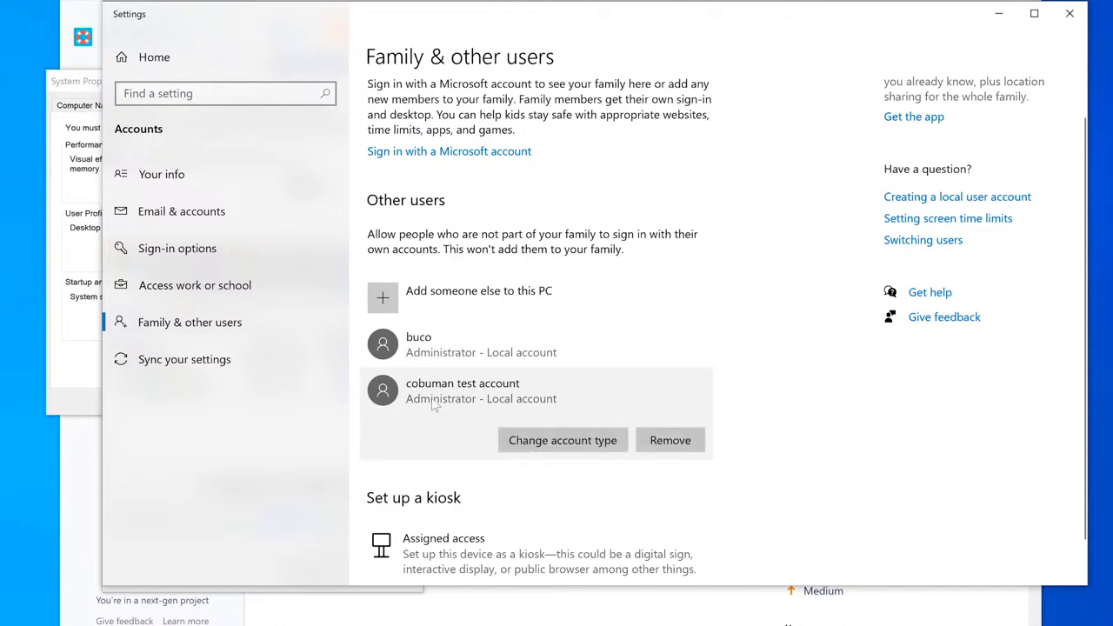
# Step: Compare the stored profiles (31.8 GB, 6.43 GB, test account) in User Profiles, then go to This PC
pyautogui.click(72, 84)
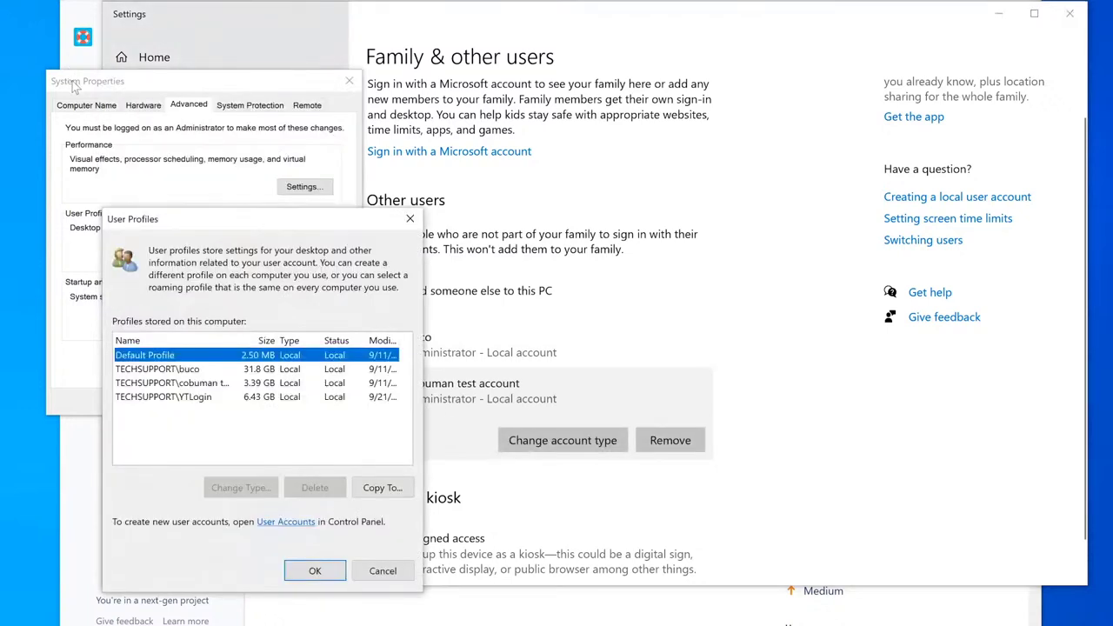
pyautogui.click(205, 382)
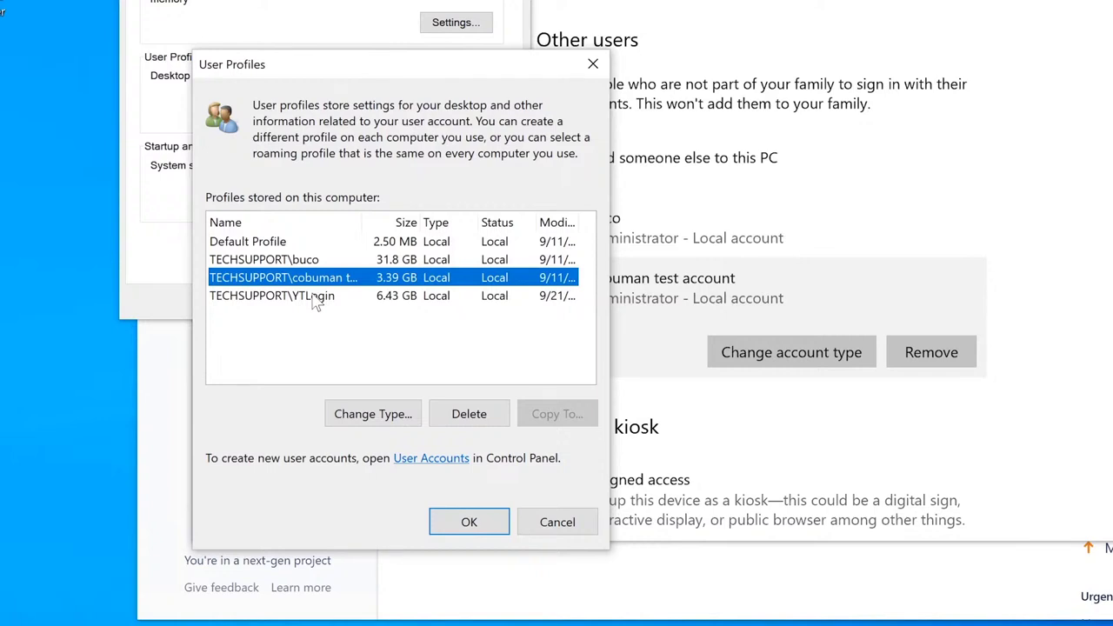
pyautogui.click(316, 297)
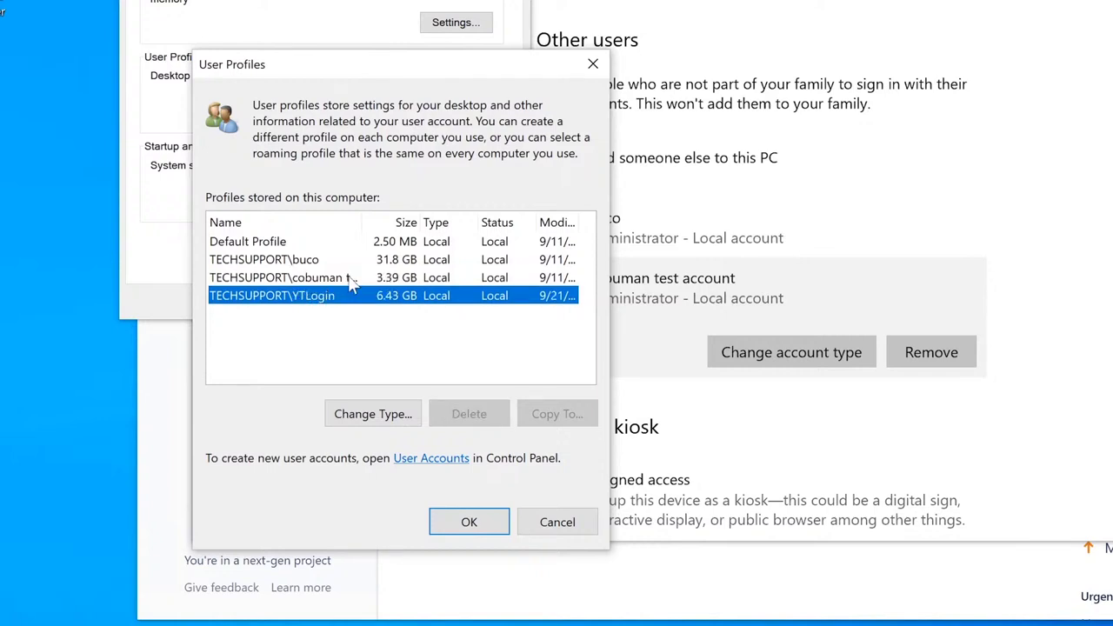
pyautogui.click(351, 280)
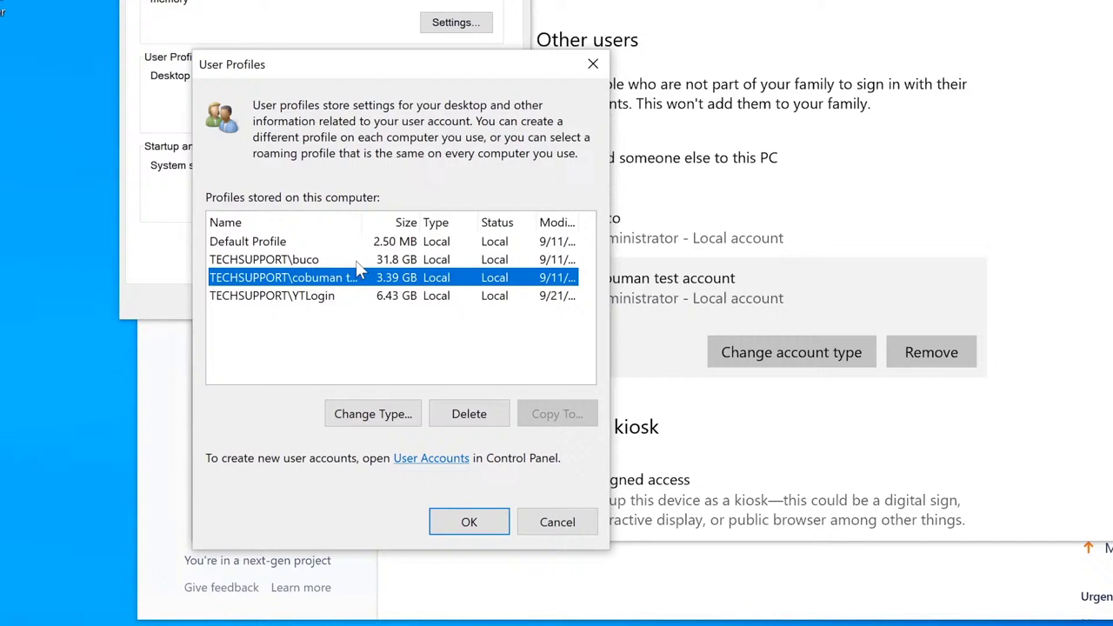
pyautogui.click(355, 262)
pyautogui.click(337, 280)
pyautogui.click(362, 264)
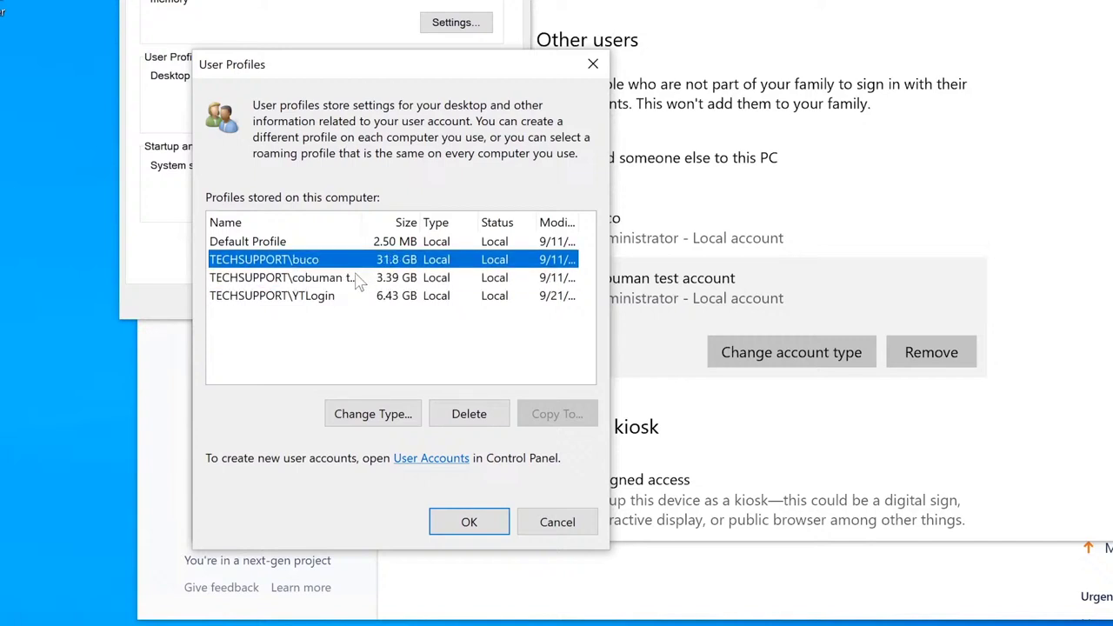
pyautogui.click(358, 277)
pyautogui.click(351, 297)
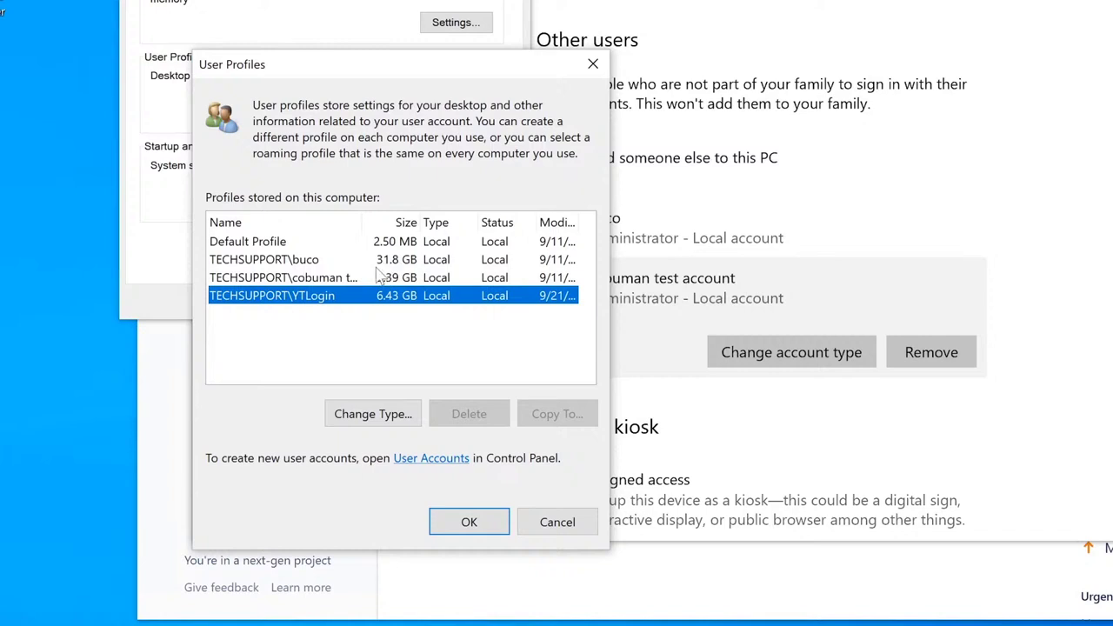
pyautogui.click(364, 264)
pyautogui.click(357, 279)
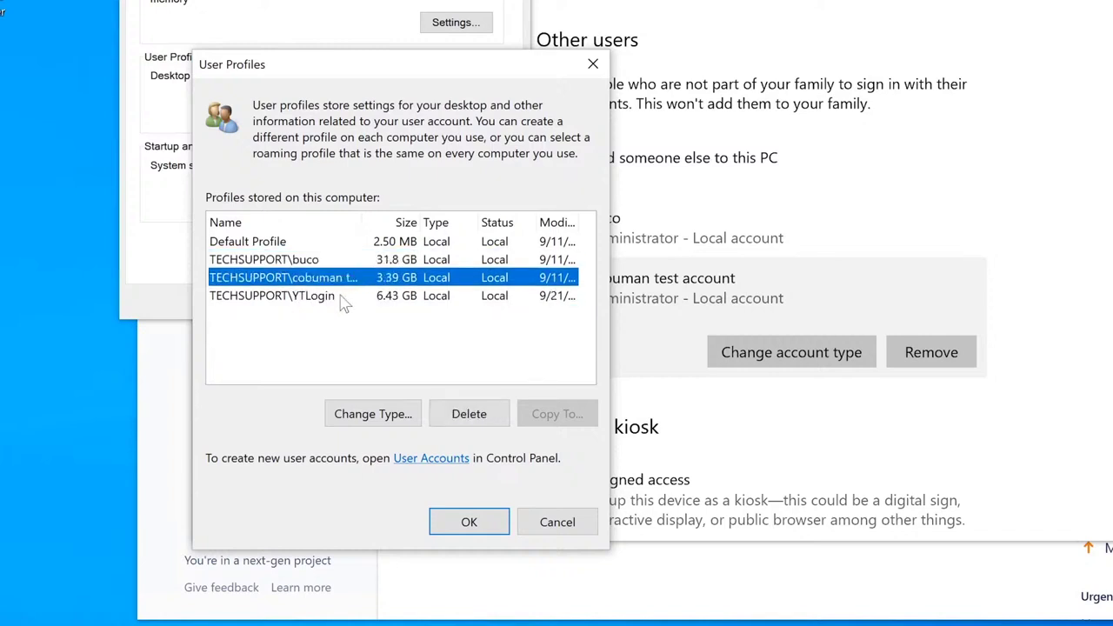
pyautogui.moveTo(463, 69); pyautogui.dragTo(363, 36)
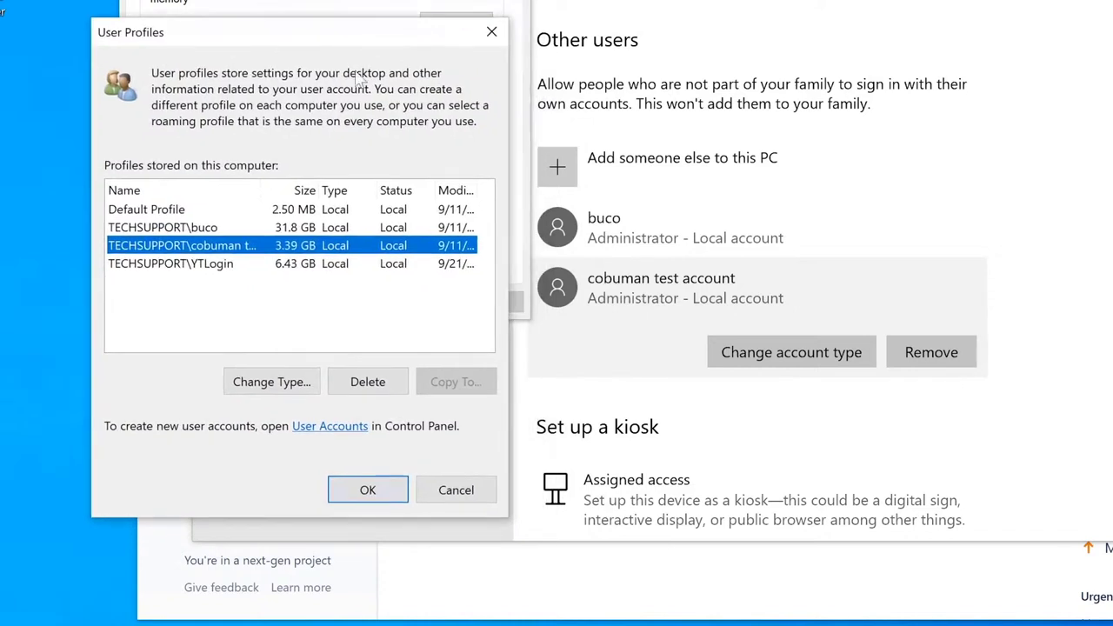
pyautogui.click(278, 228)
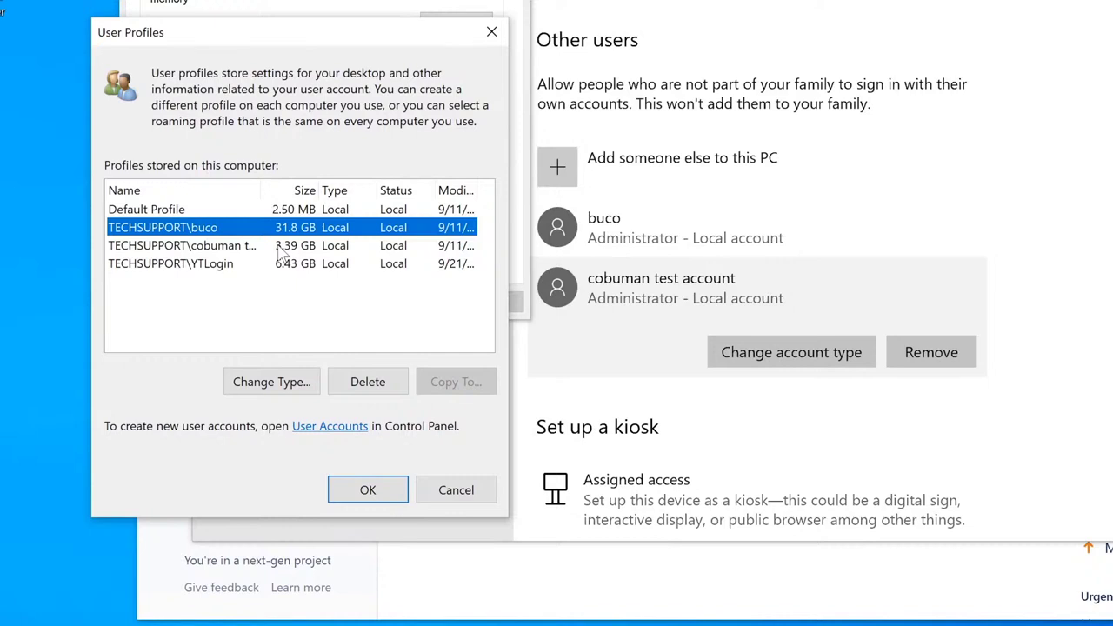
pyautogui.click(355, 387)
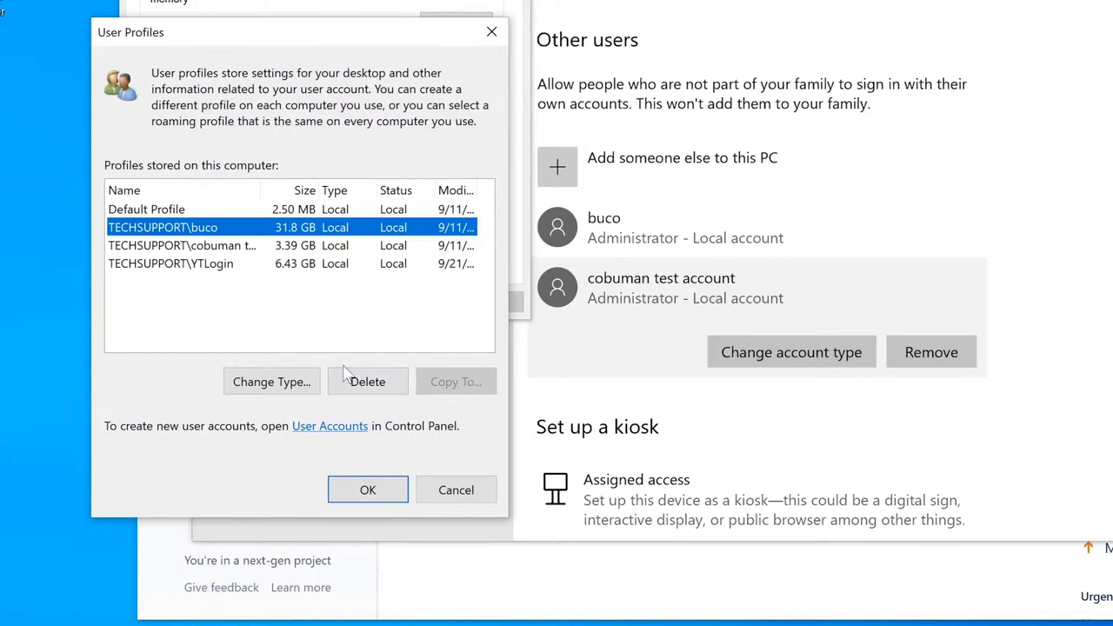
pyautogui.click(322, 248)
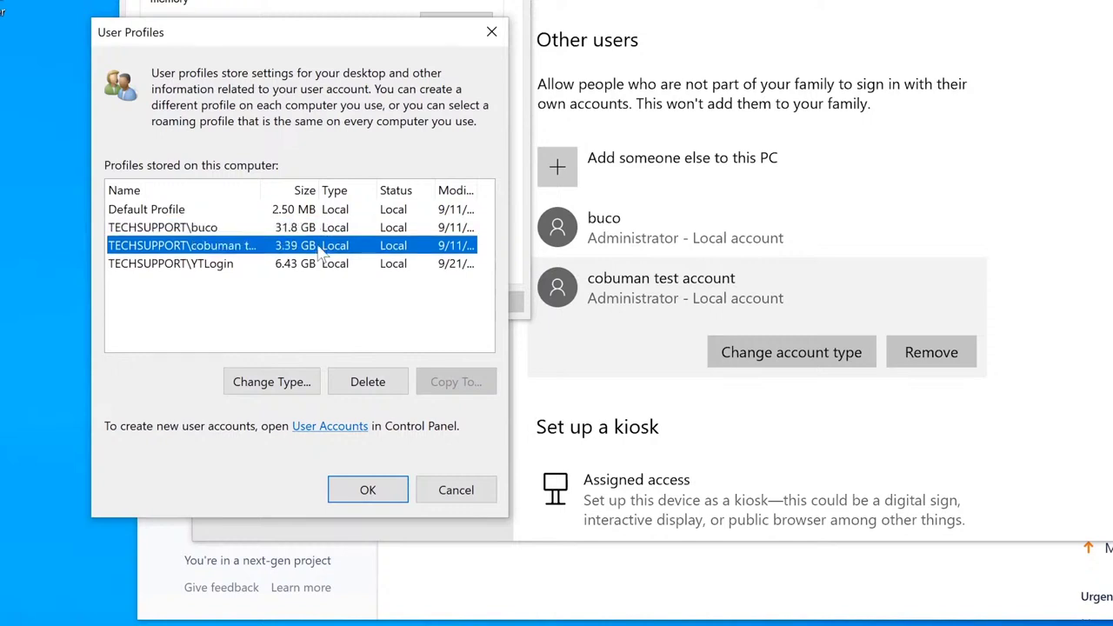
pyautogui.click(320, 229)
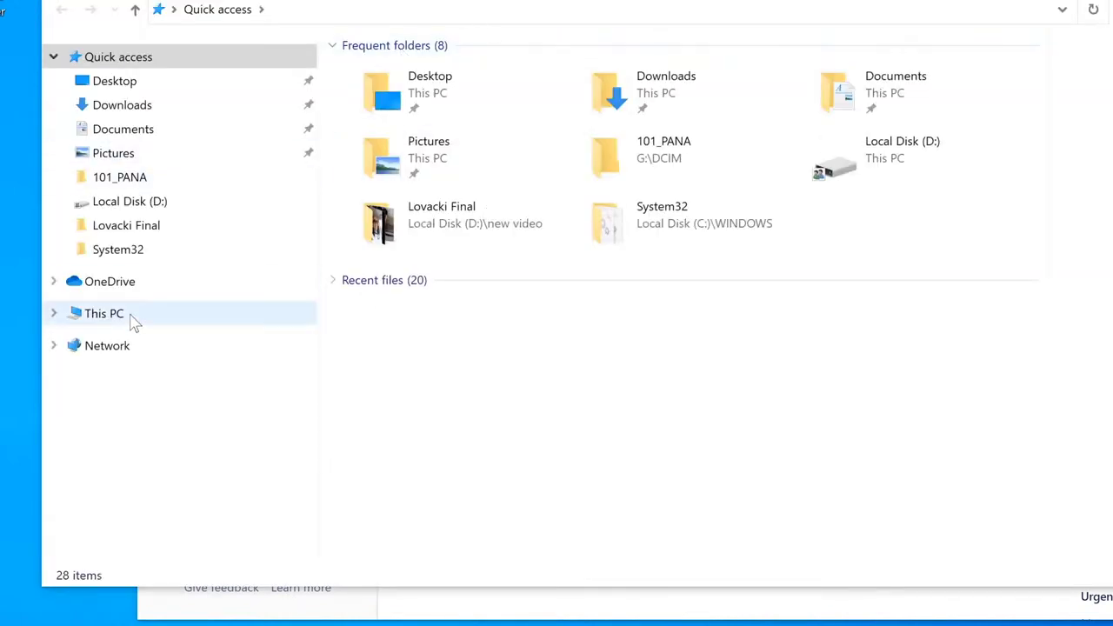
pyautogui.click(132, 319)
# Step: Open C:\Users and match its profile folders against the test account and 6.43 GB stored profiles
pyautogui.doubleClick(451, 318)
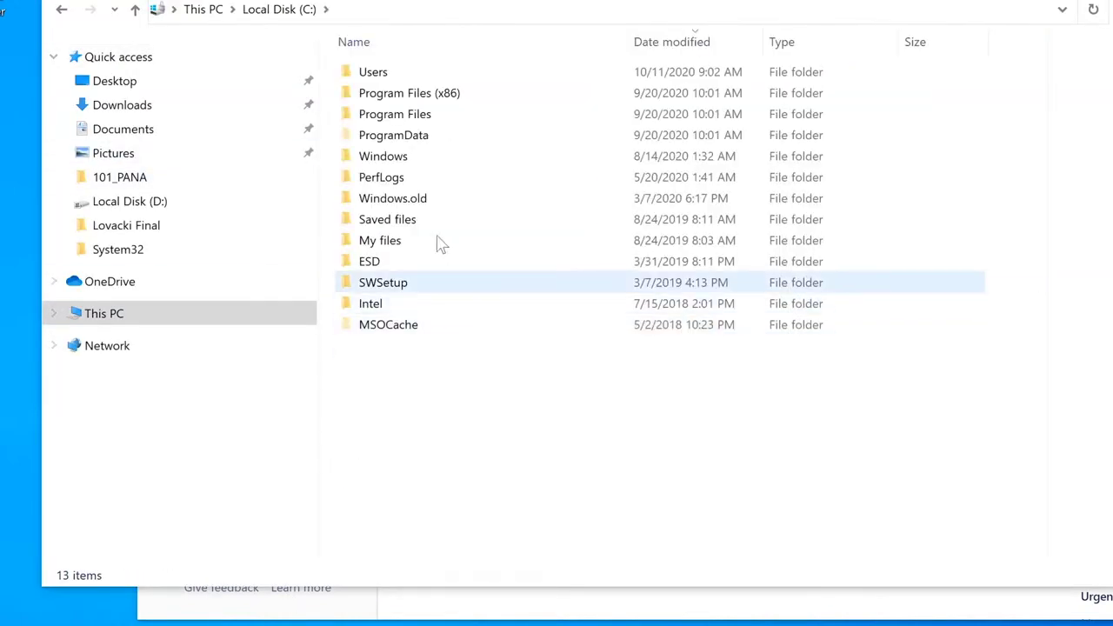
pyautogui.doubleClick(423, 76)
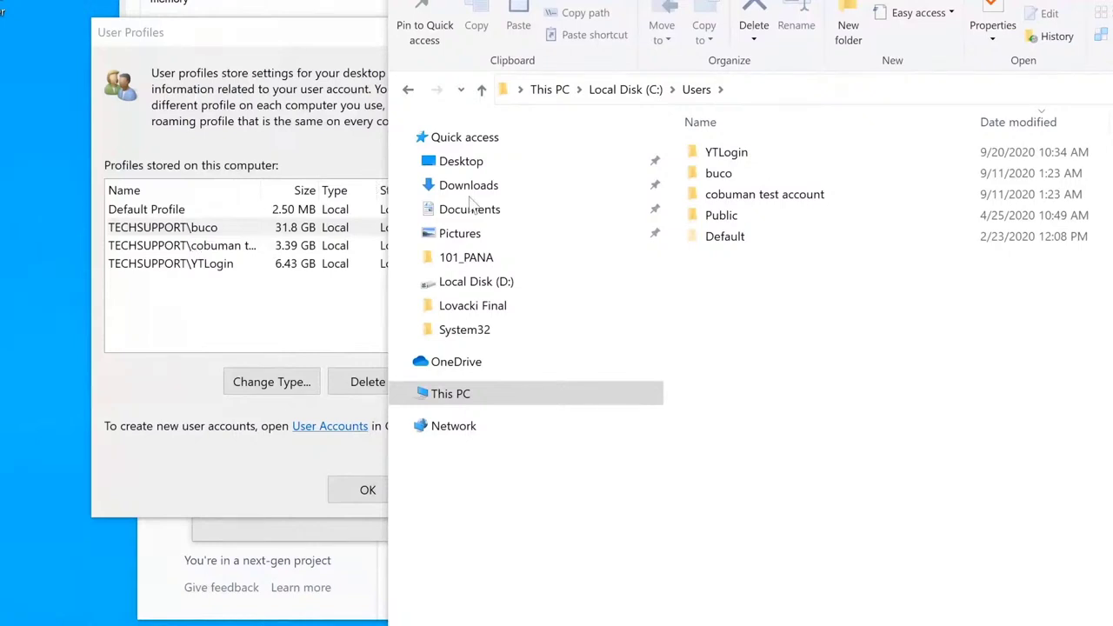
pyautogui.click(730, 174)
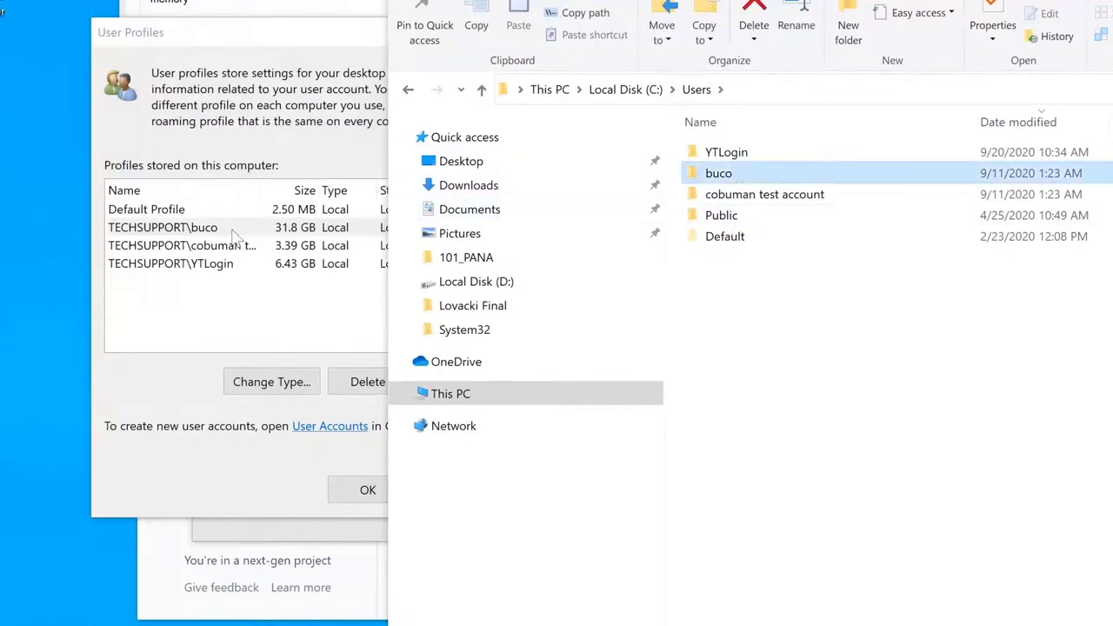
pyautogui.click(759, 200)
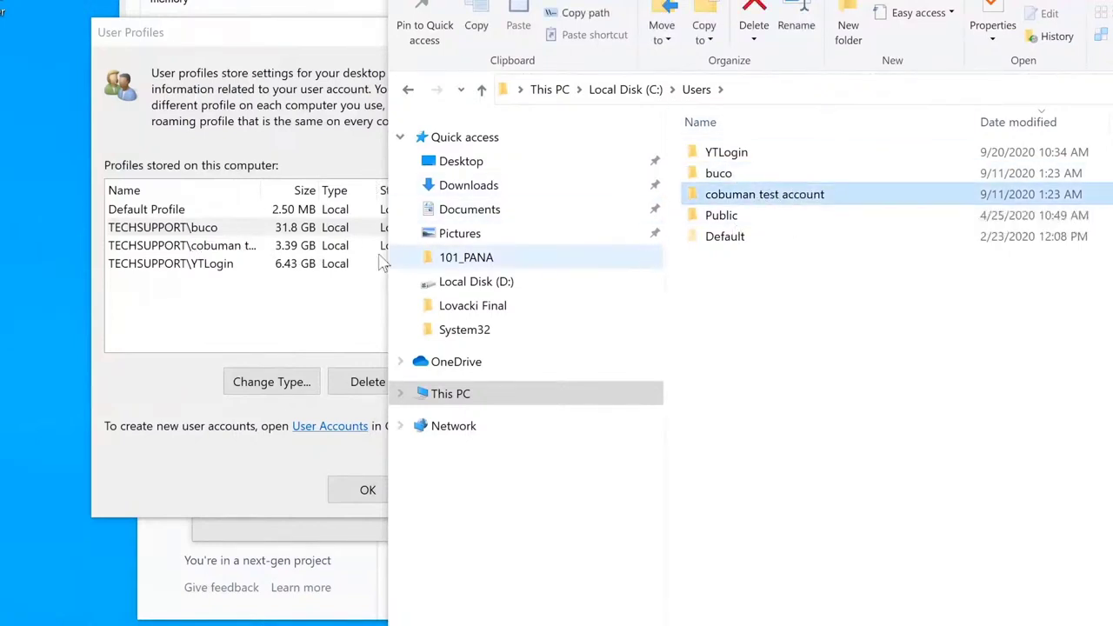
pyautogui.click(224, 247)
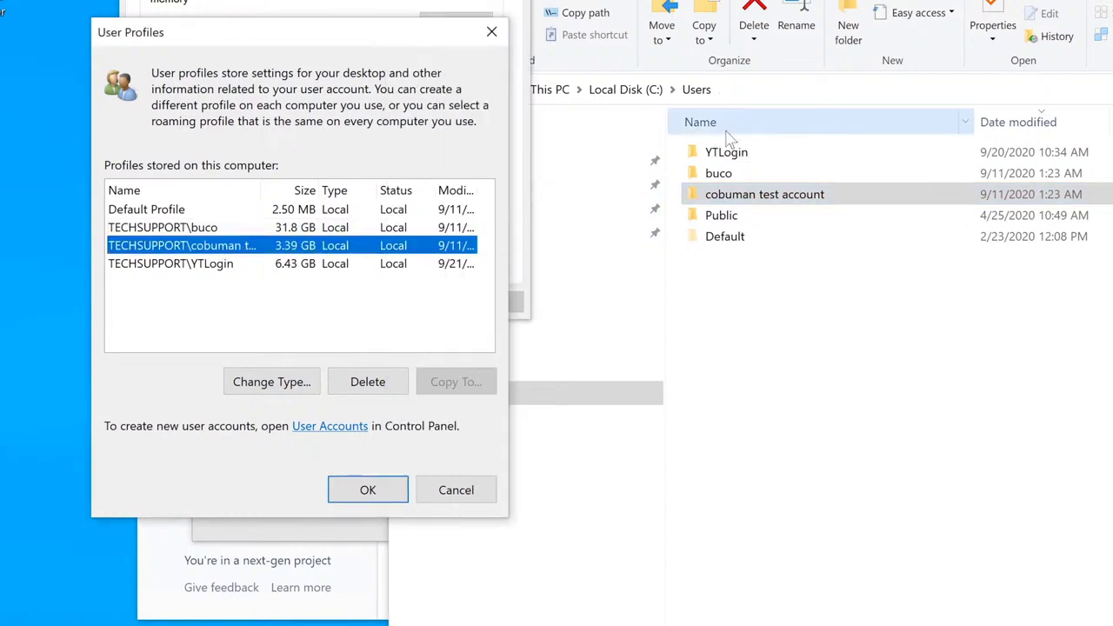
pyautogui.click(721, 155)
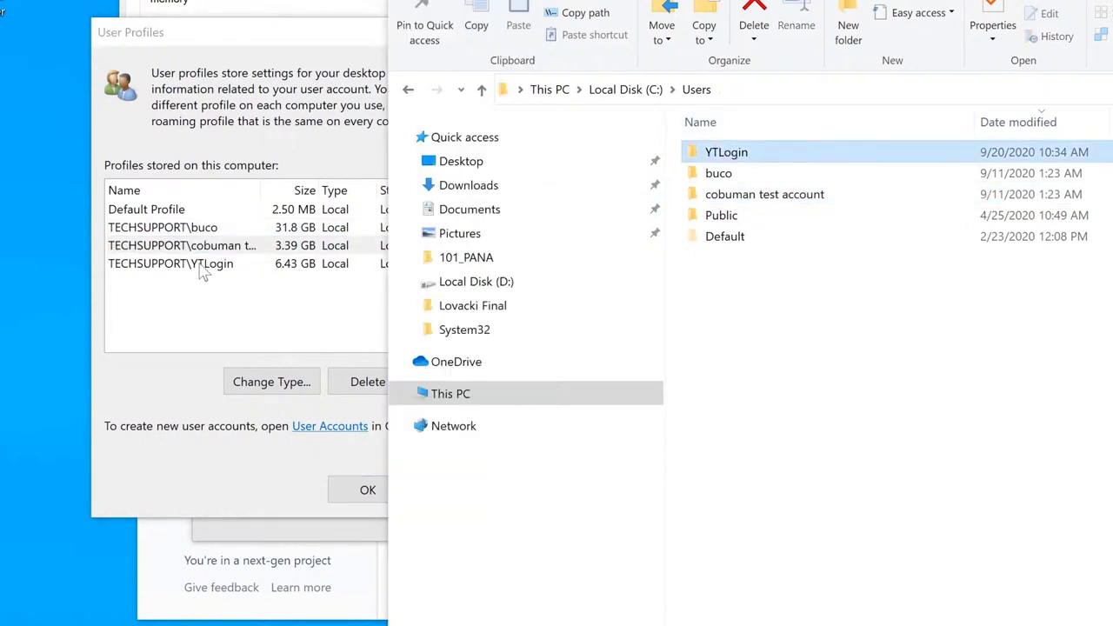
pyautogui.click(201, 265)
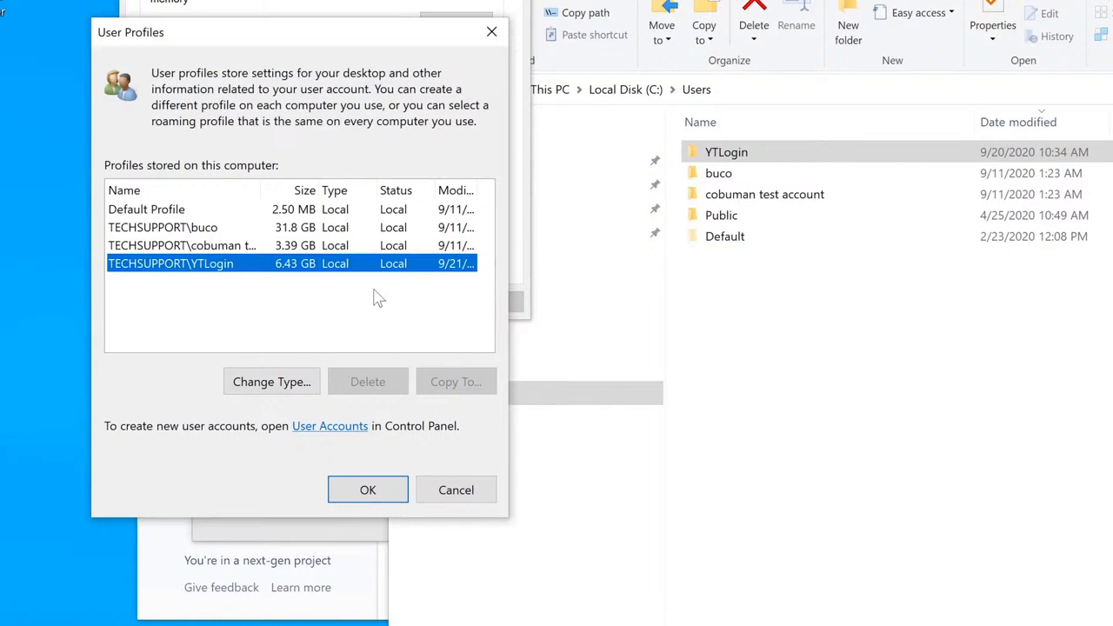
pyautogui.click(393, 247)
pyautogui.click(395, 265)
pyautogui.click(360, 247)
pyautogui.click(337, 266)
# Step: Match the 31.8 GB stored profile to its user folder and open the buco profile folder
pyautogui.hotkey('alt', 'Tab')
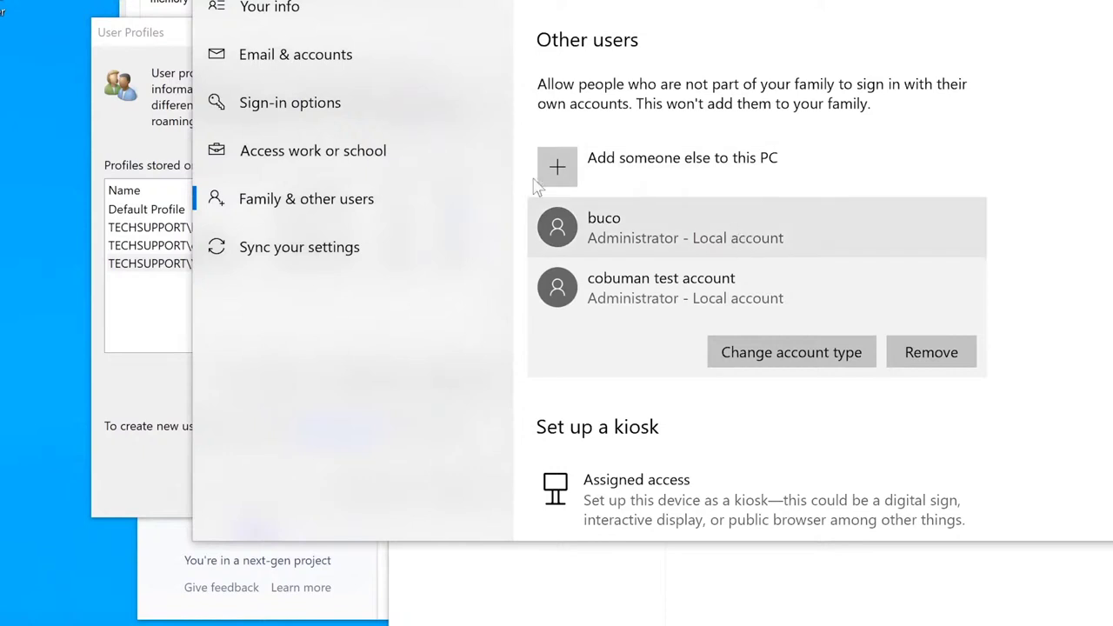
pyautogui.moveTo(168, 37); pyautogui.dragTo(139, 27)
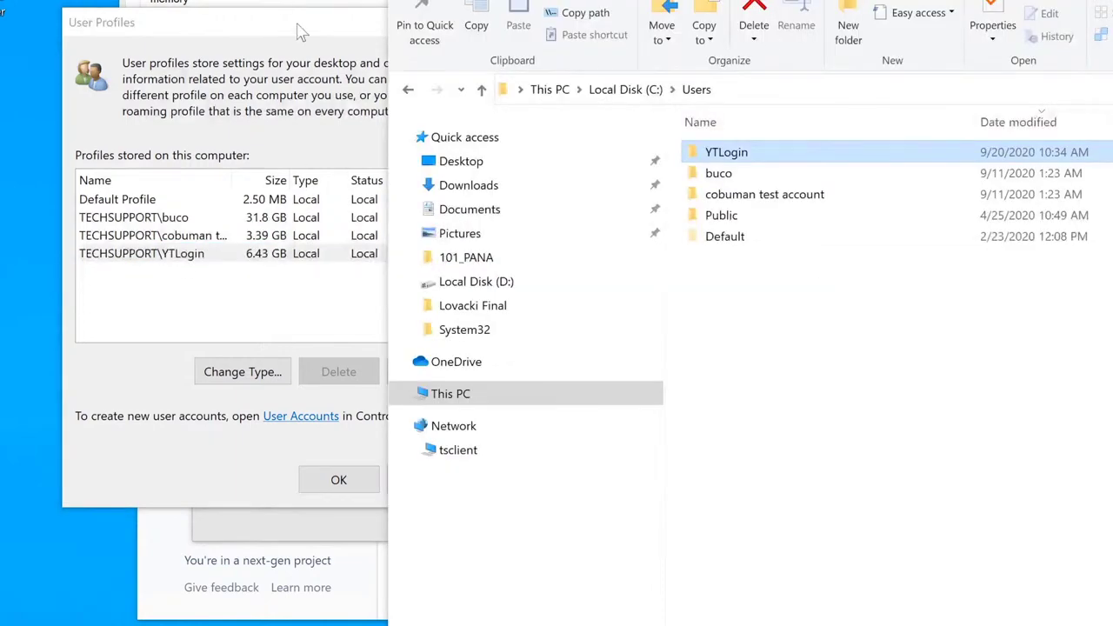
pyautogui.moveTo(300, 32); pyautogui.dragTo(459, 11)
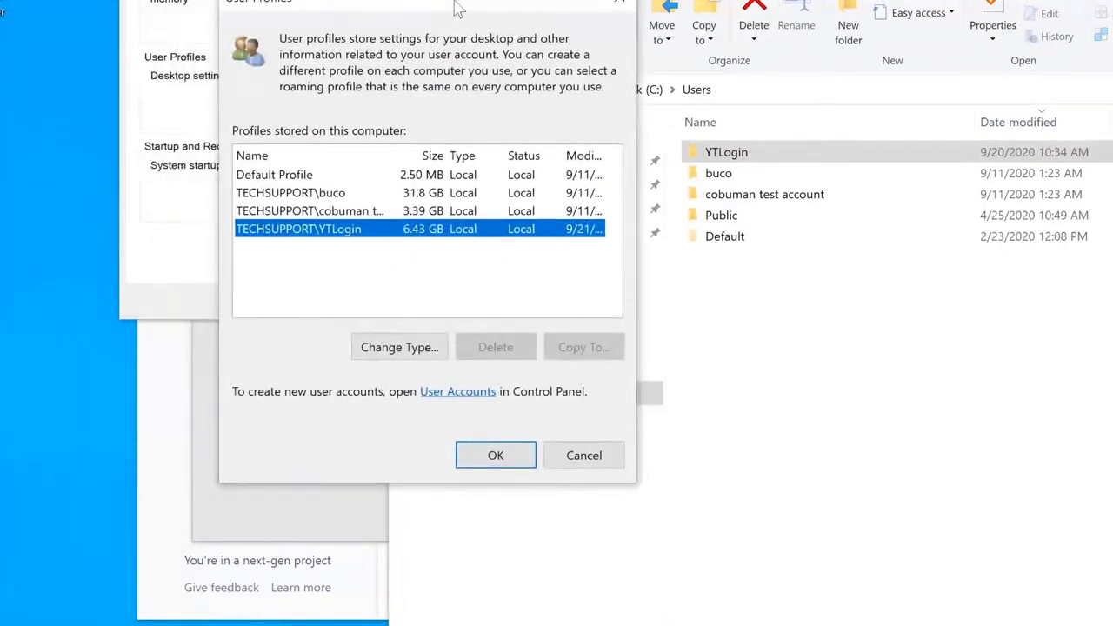
pyautogui.click(468, 199)
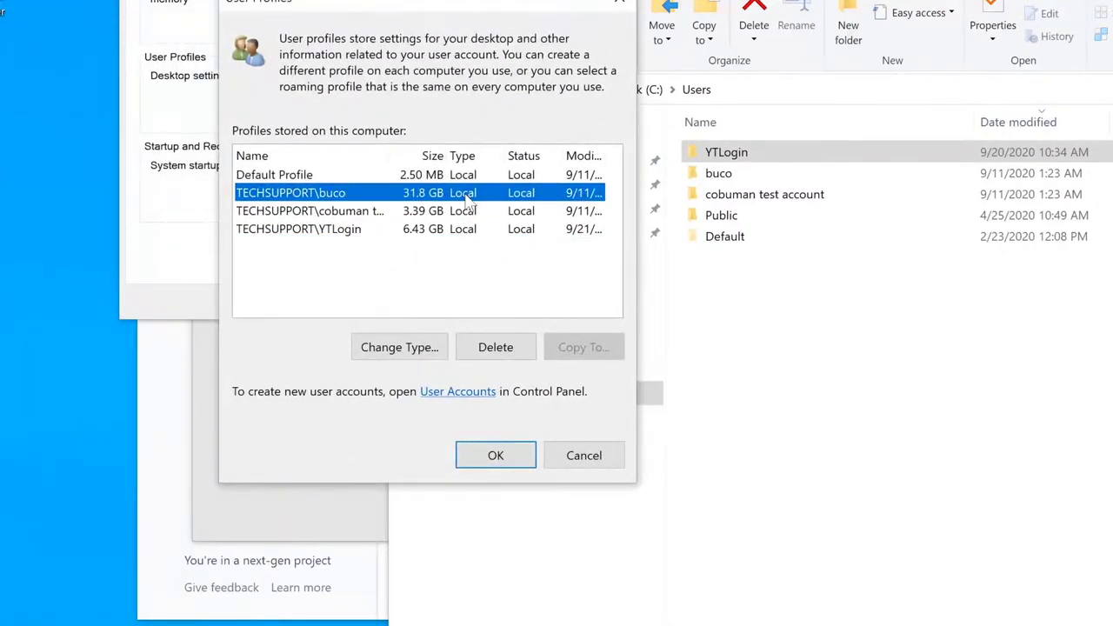
pyautogui.click(714, 173)
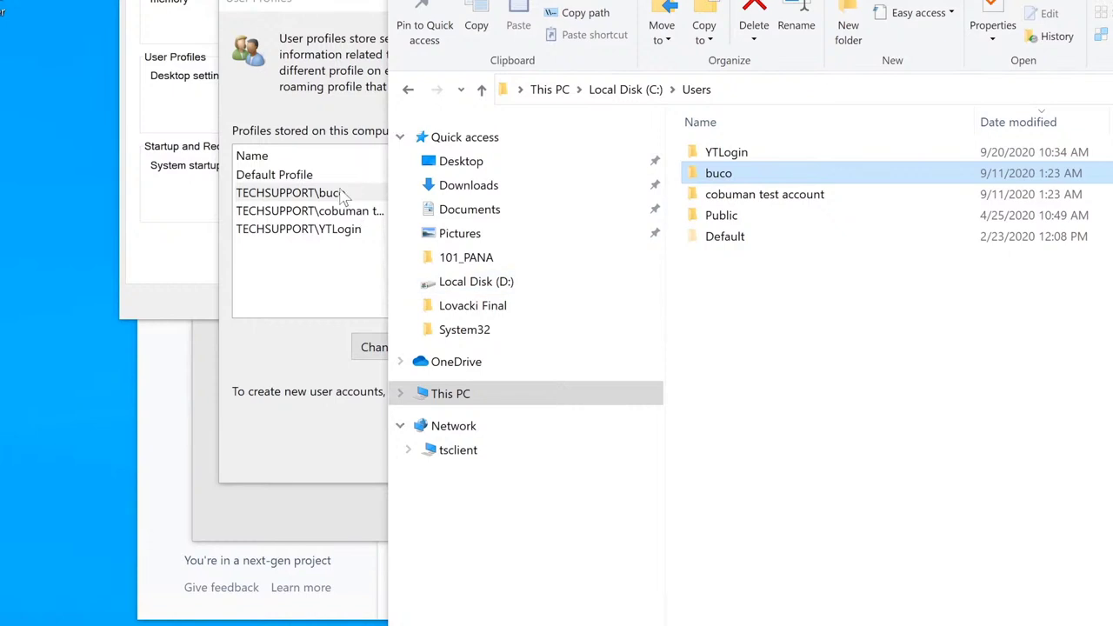
pyautogui.click(344, 195)
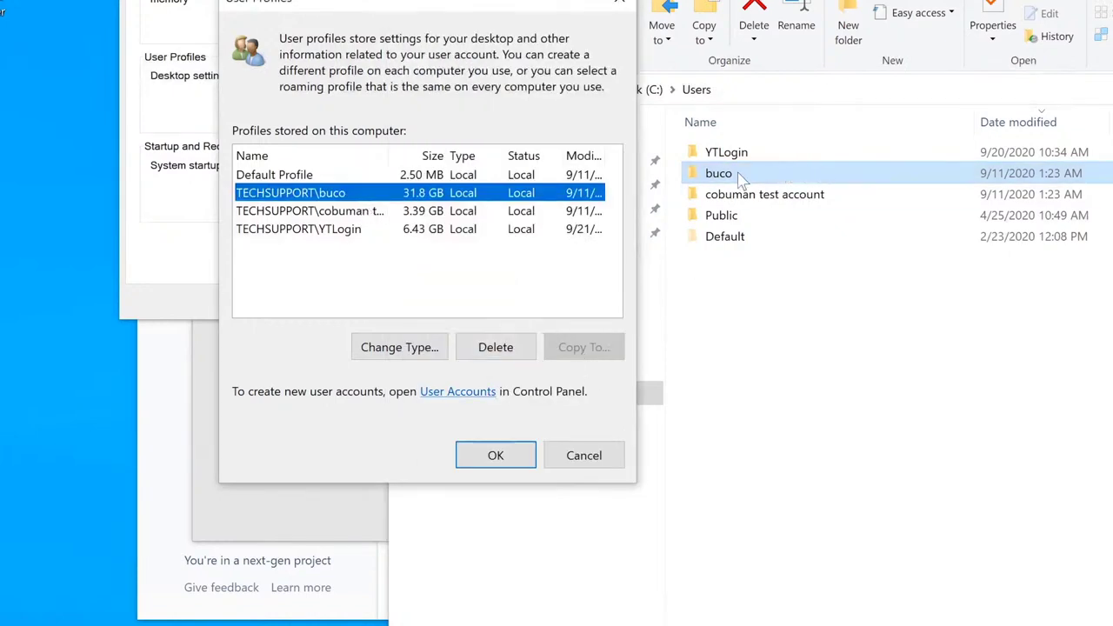
pyautogui.doubleClick(740, 179)
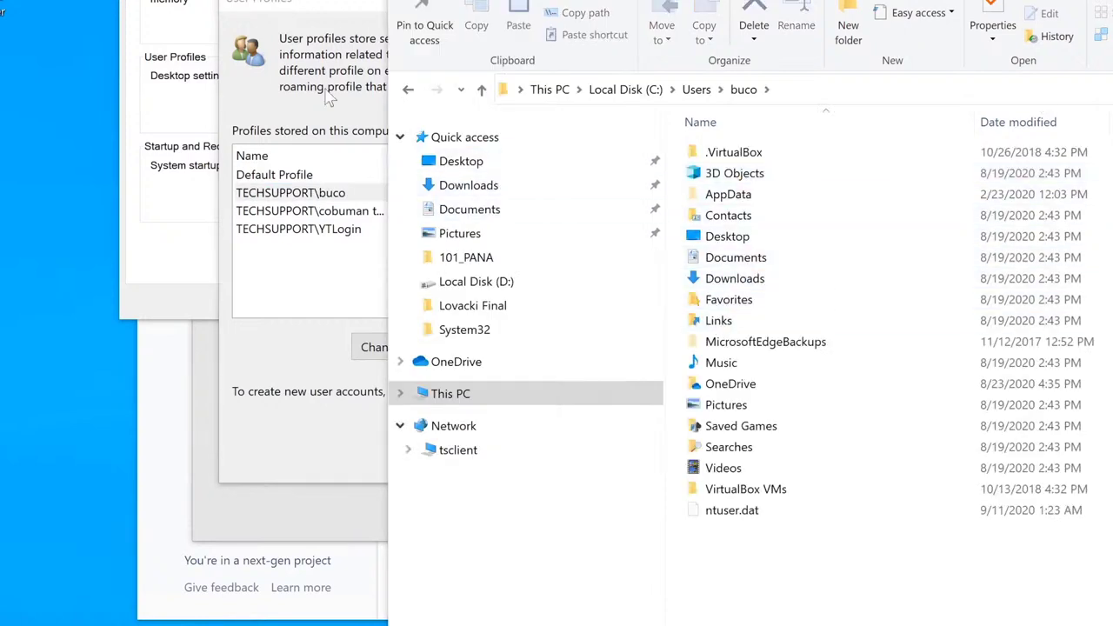
# Step: Cancel the User Profiles list without changes and return to Family & other users
pyautogui.moveTo(348, 17); pyautogui.dragTo(224, 7)
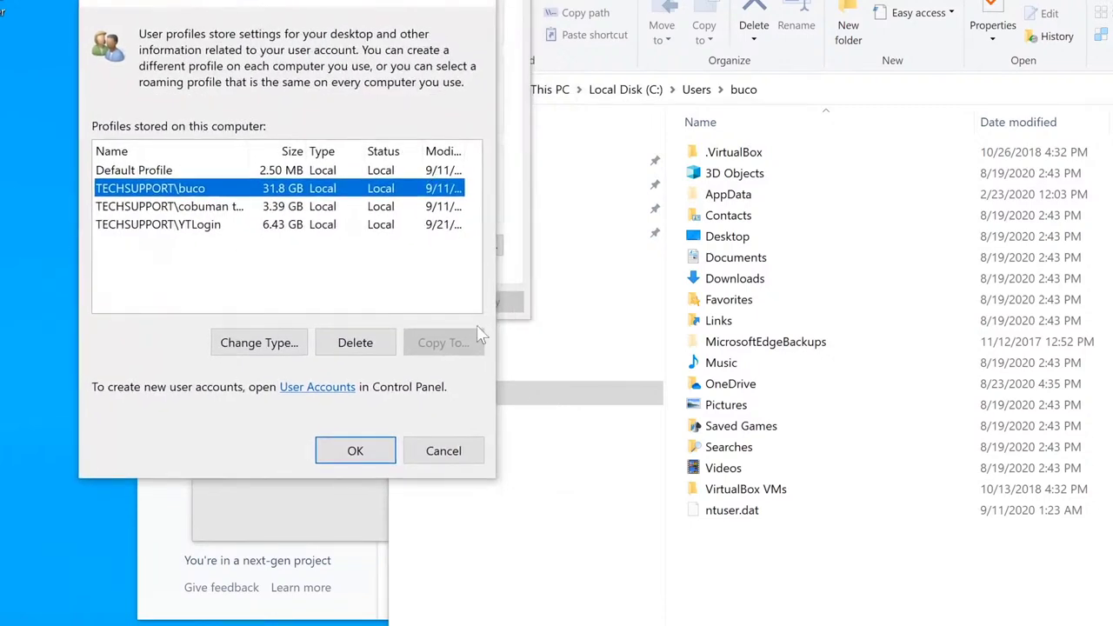
pyautogui.click(439, 455)
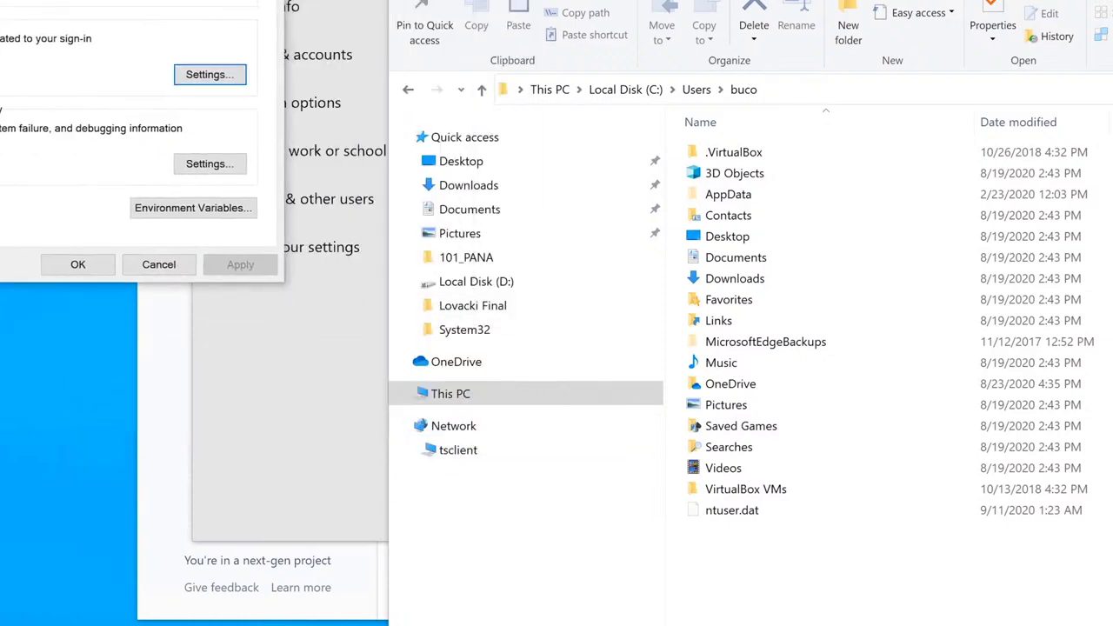
pyautogui.hotkey('alt', 'Tab')
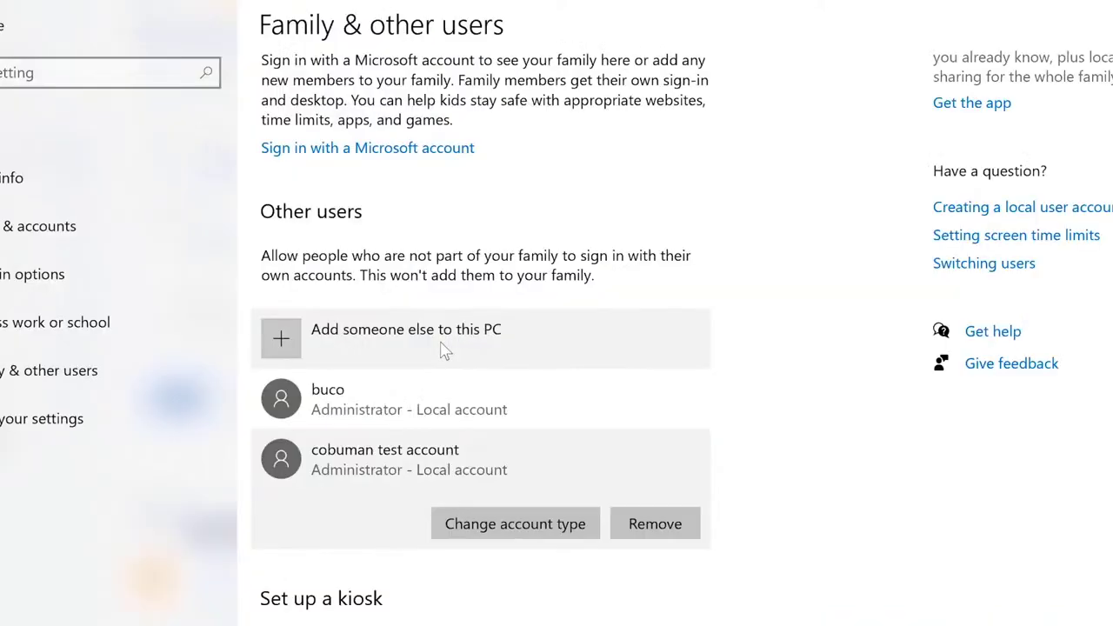
# Step: Start adding someone else to this PC as a user without a Microsoft account
pyautogui.click(445, 349)
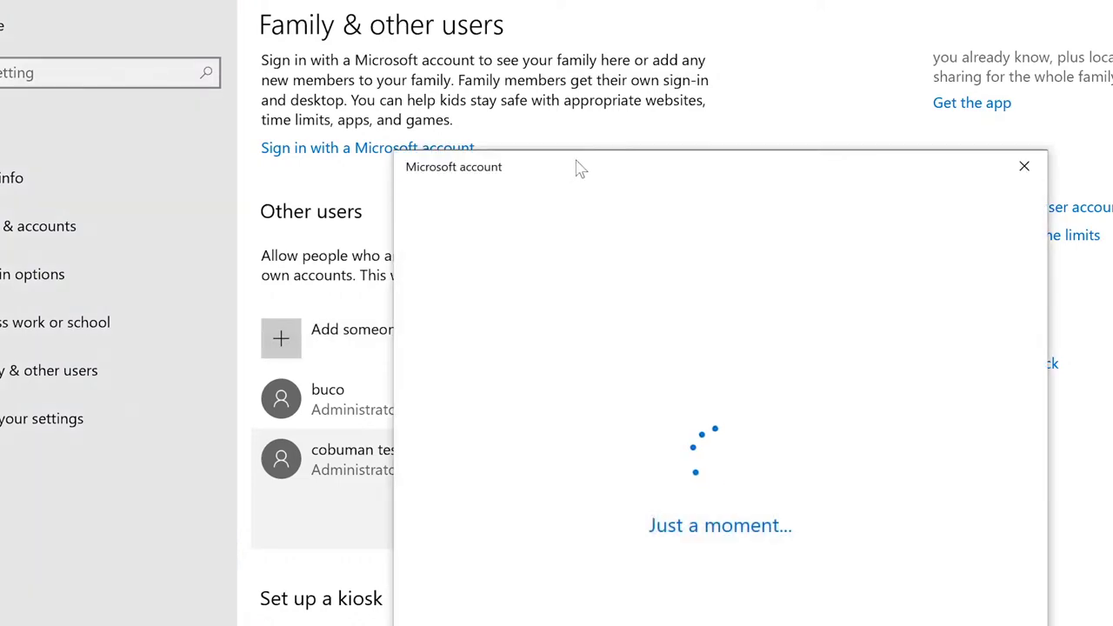
pyautogui.moveTo(581, 169); pyautogui.dragTo(310, 44)
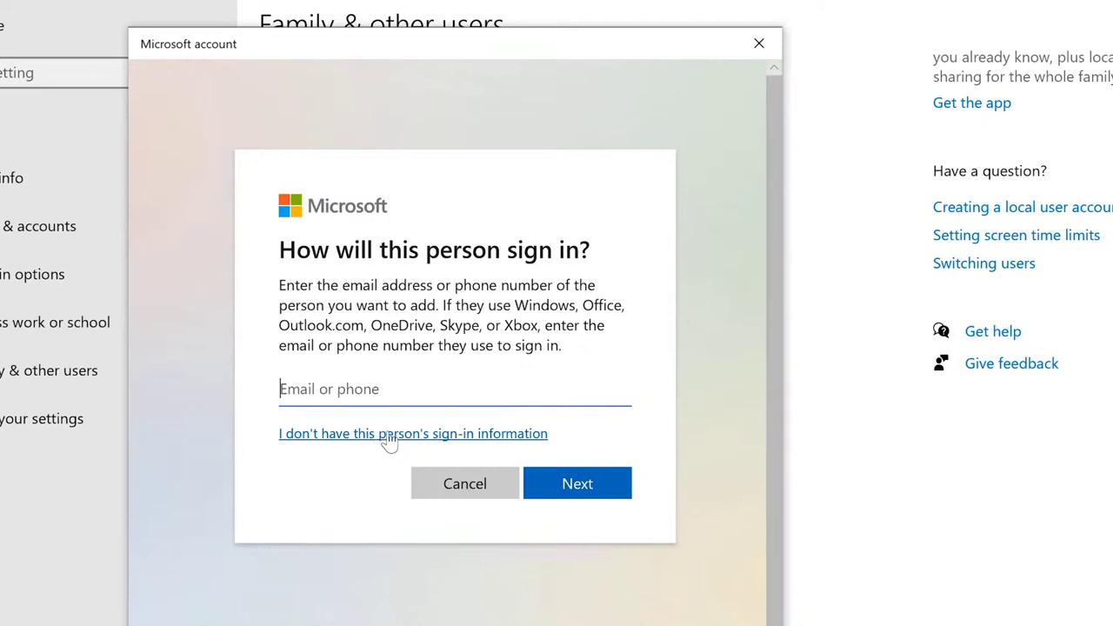
pyautogui.click(389, 434)
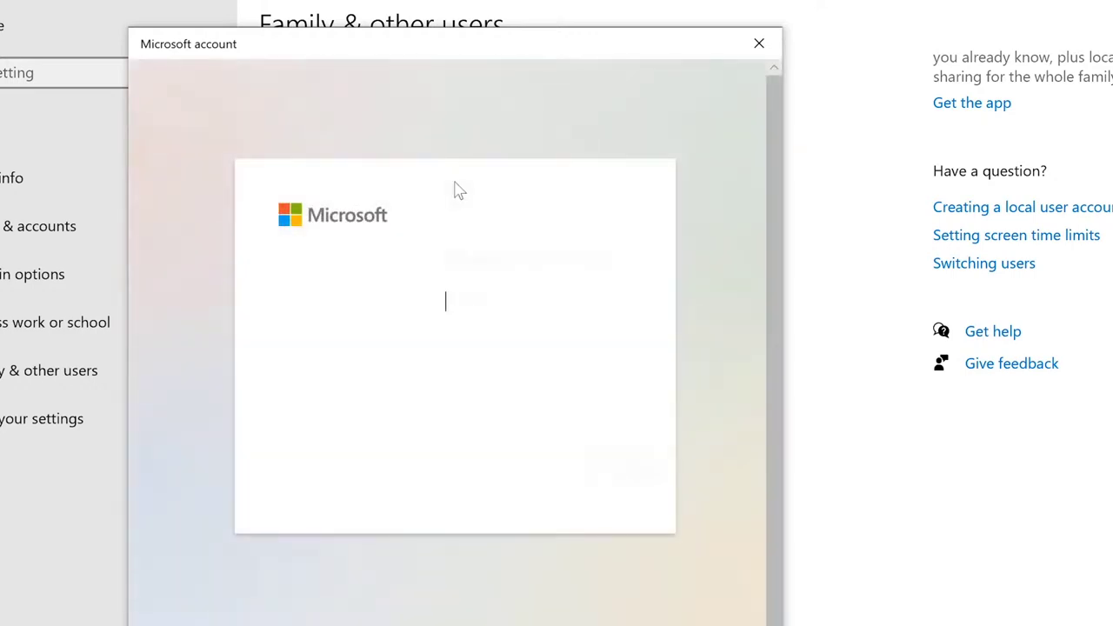
pyautogui.click(344, 426)
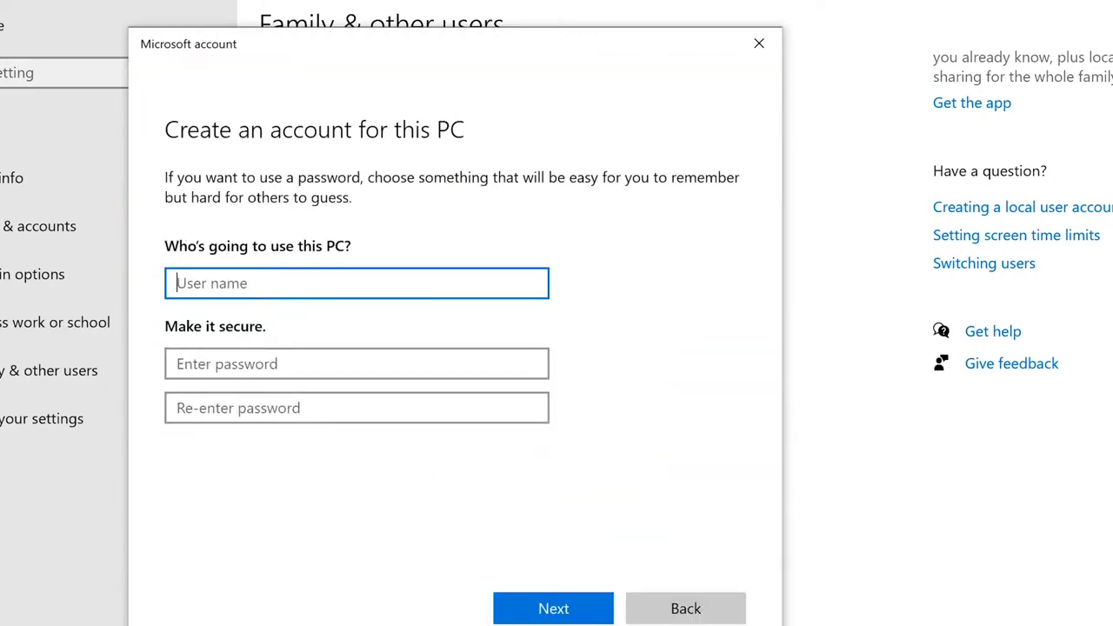
# Step: Name the new account LocalAdmin and enter its password
pyautogui.write('LocalAdmin')
pyautogui.press('Tab')
pyautogui.write('••••••••')
pyautogui.press('Tab')
pyautogui.write('••••••••')
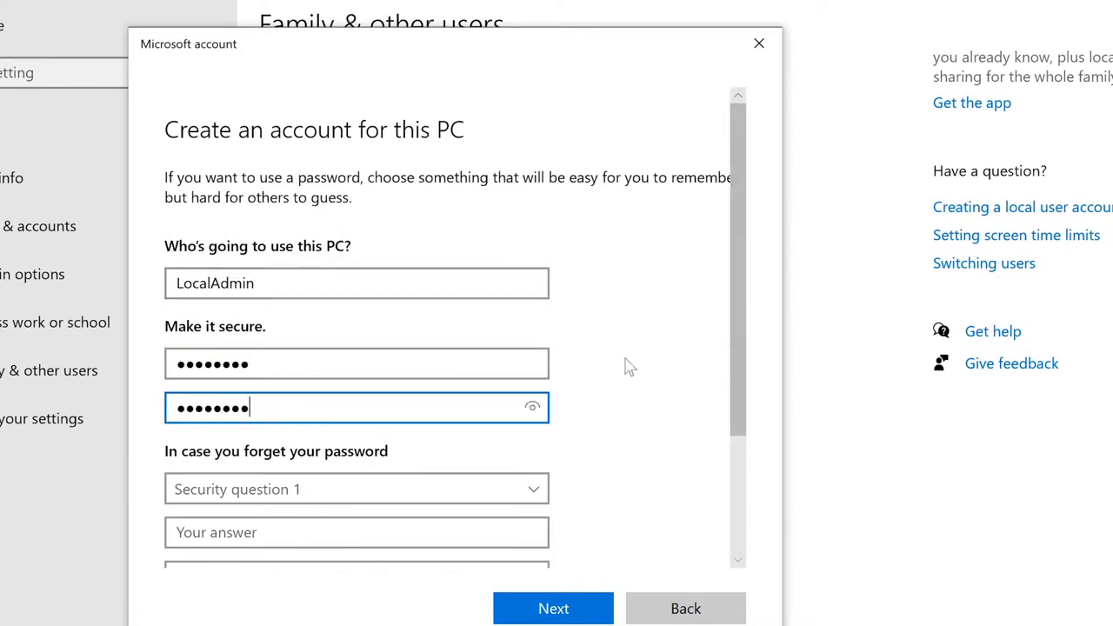
# Step: Pick the first pet's name and birth city security questions and enter answers for both
pyautogui.scroll(-4, 623, 366)
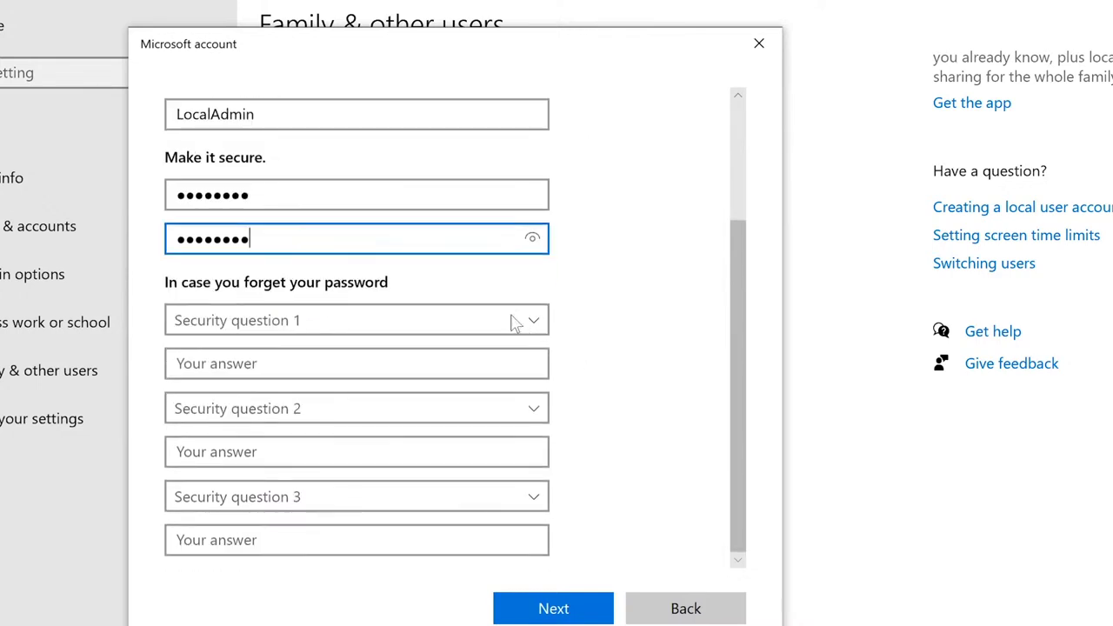
pyautogui.click(514, 319)
pyautogui.click(416, 341)
pyautogui.click(415, 363)
pyautogui.click(360, 411)
pyautogui.click(346, 450)
pyautogui.click(348, 454)
pyautogui.click(455, 503)
pyautogui.click(454, 452)
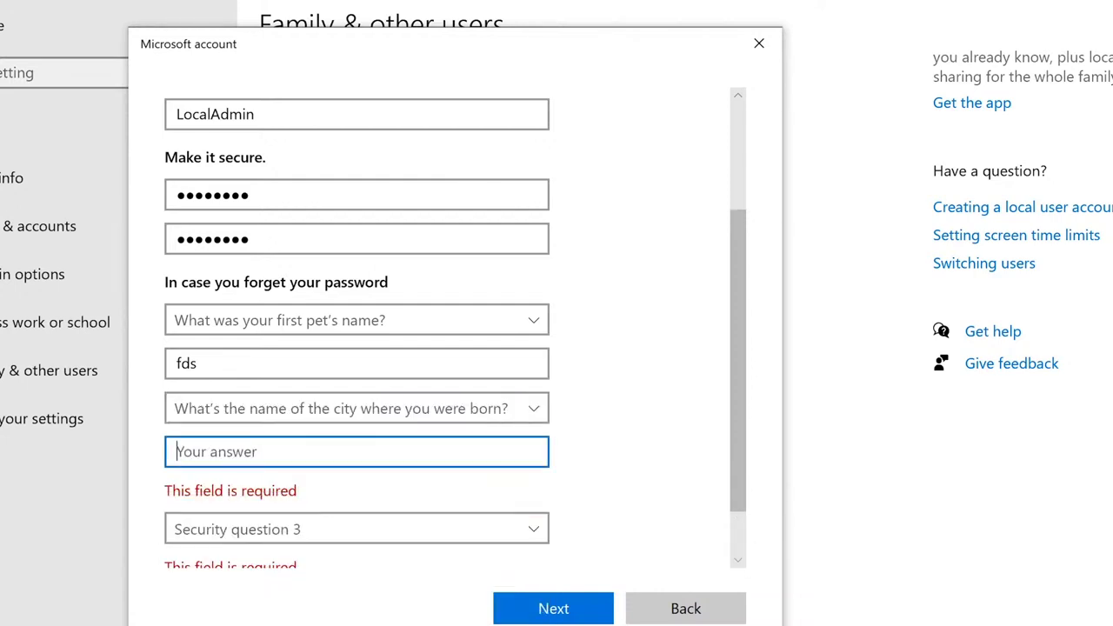
# Step: Choose the childhood nickname question, answer it, and finish creating the LocalAdmin account
pyautogui.click(487, 500)
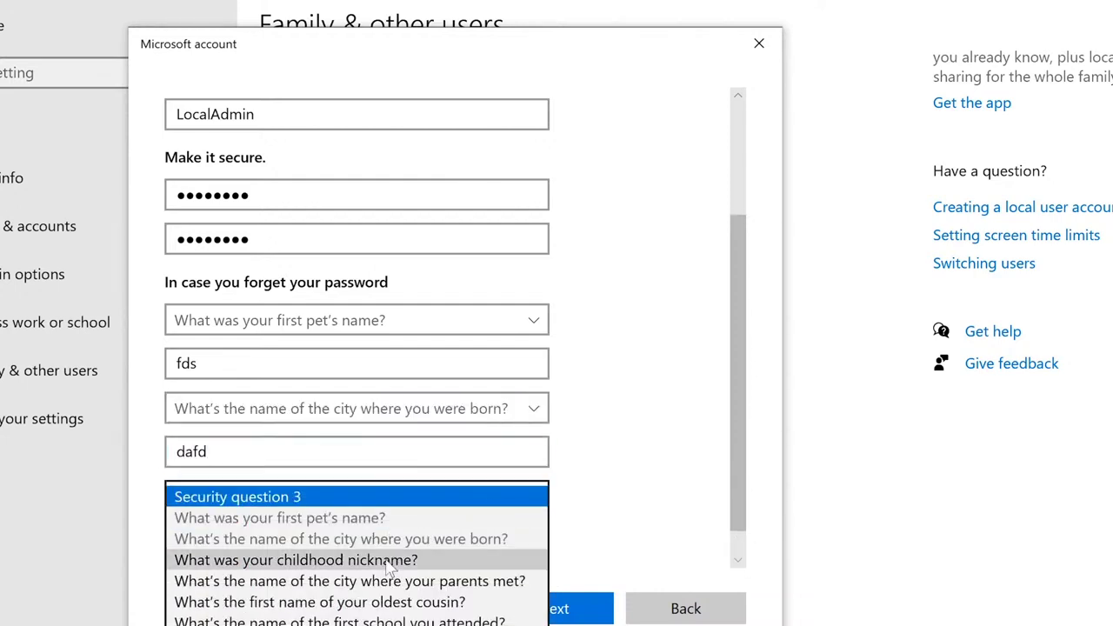
pyautogui.click(418, 560)
pyautogui.click(535, 539)
pyautogui.click(551, 606)
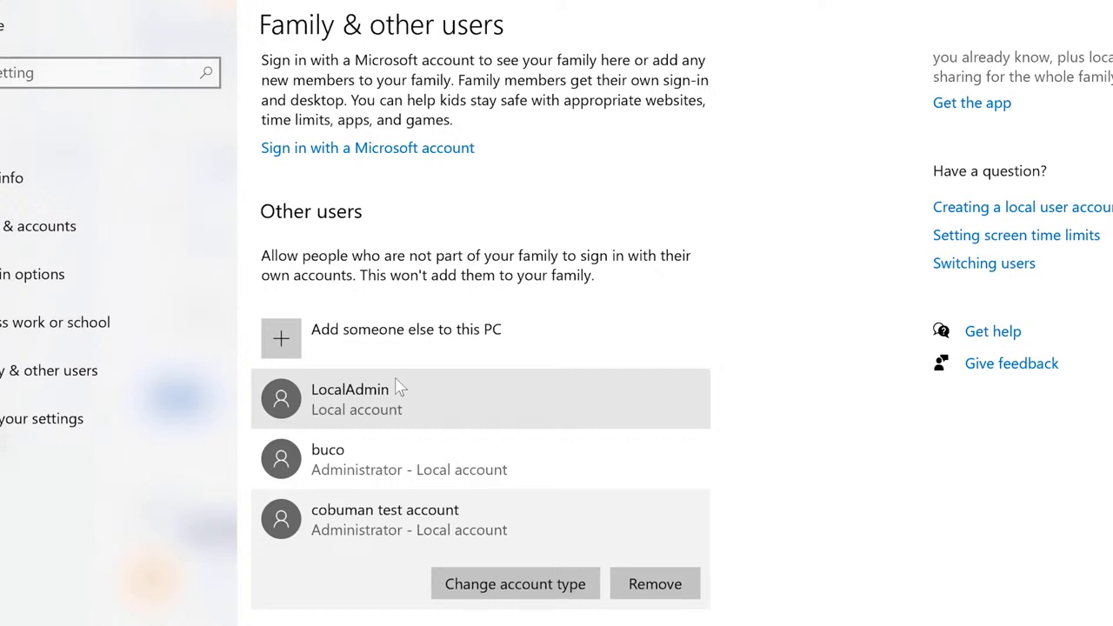
# Step: Change the LocalAdmin account type from standard local account to Administrator and confirm
pyautogui.click(370, 407)
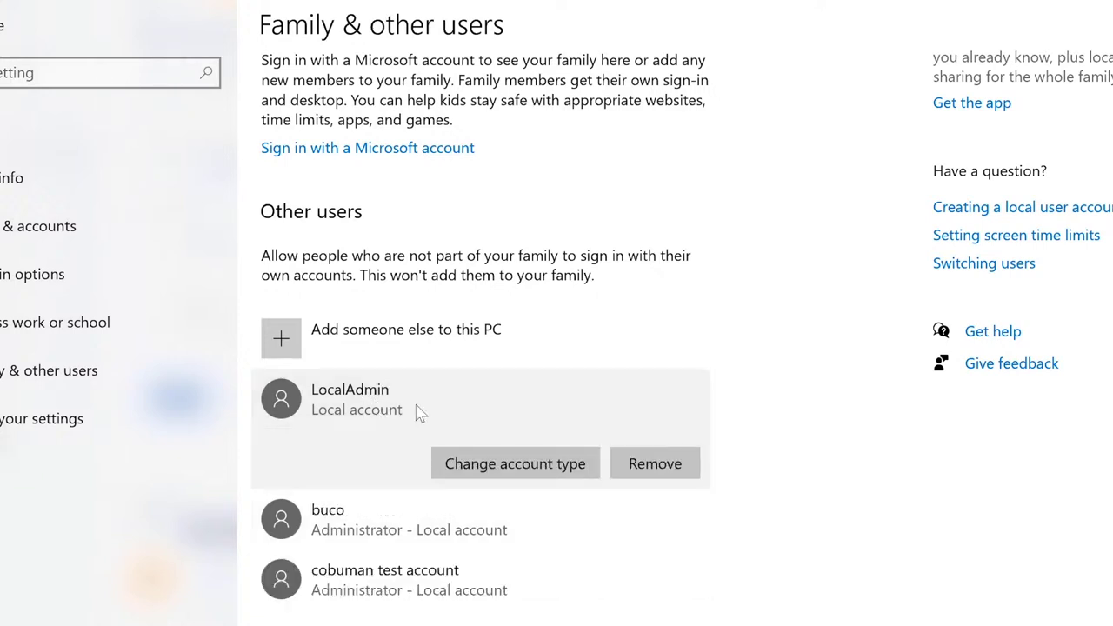
pyautogui.click(528, 467)
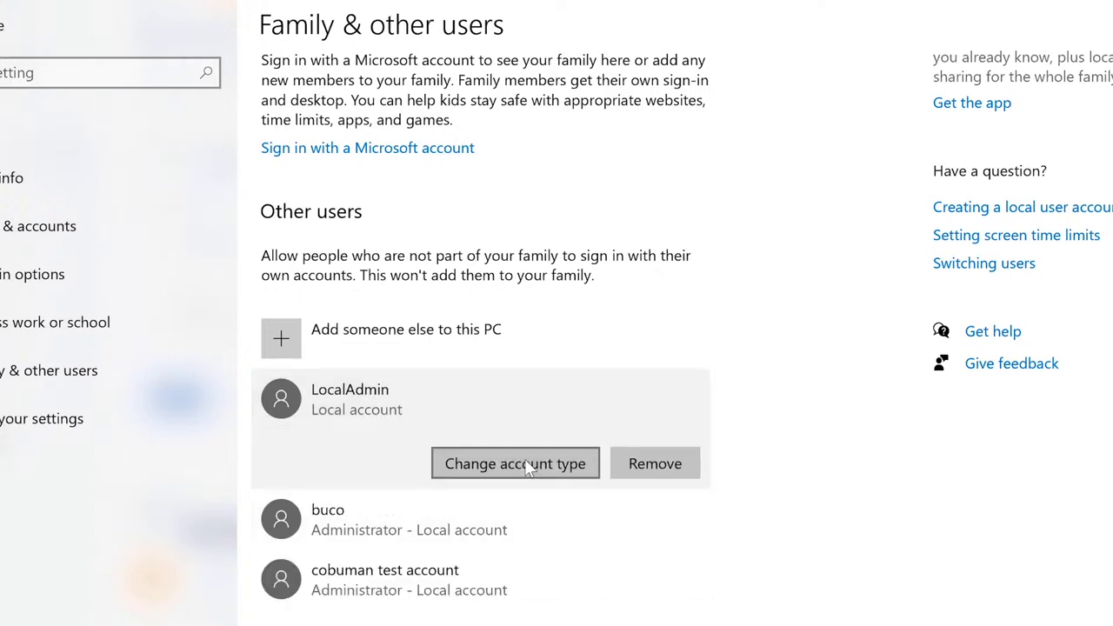
pyautogui.click(414, 365)
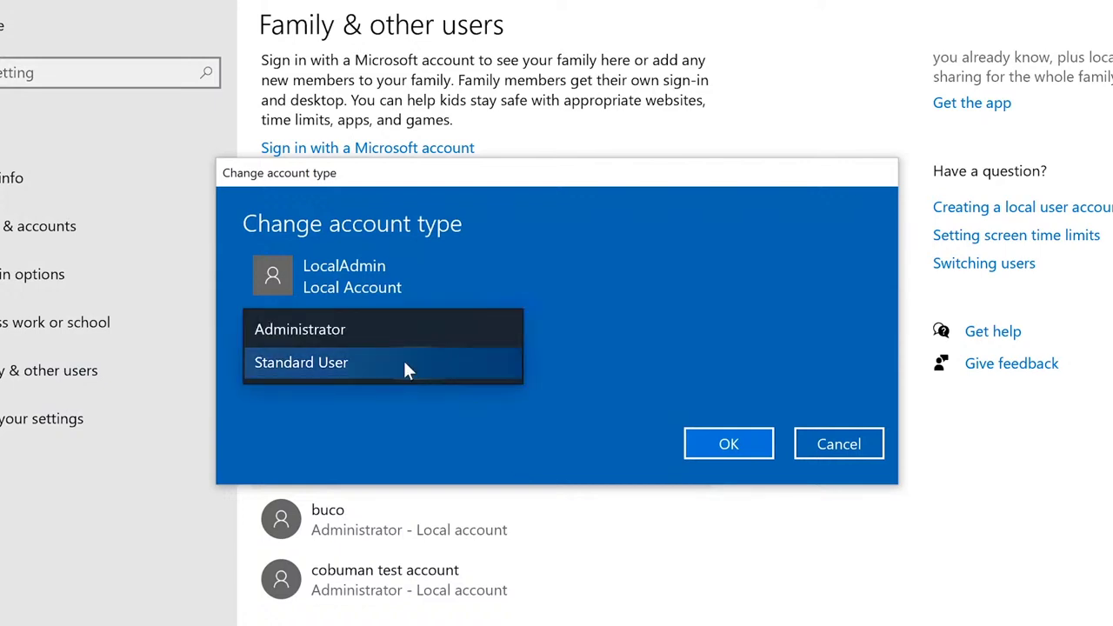
pyautogui.click(366, 335)
pyautogui.click(729, 449)
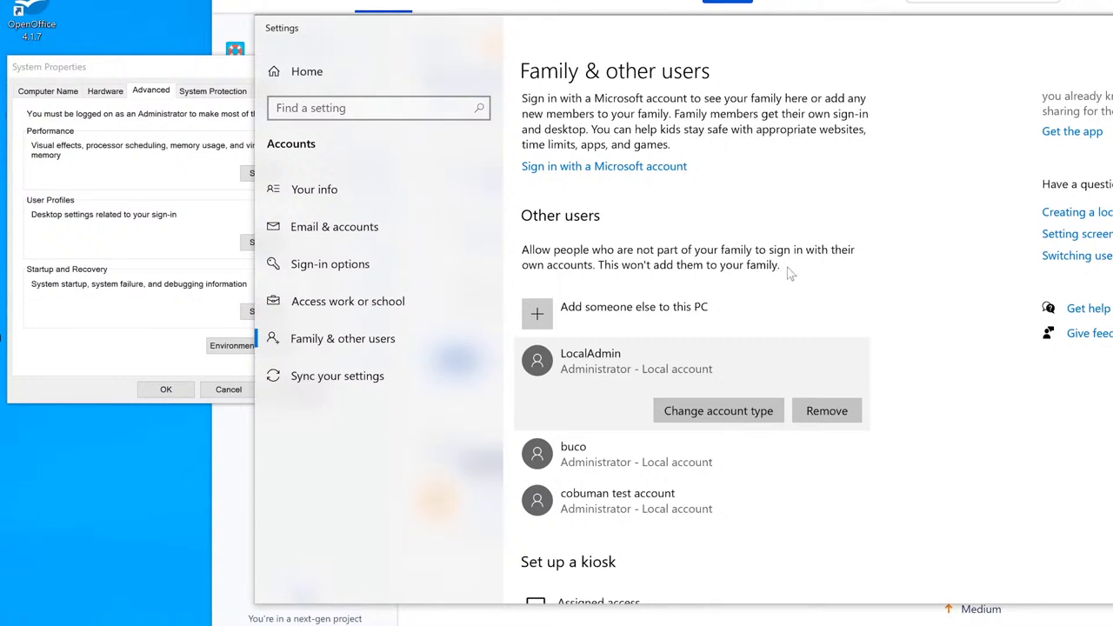
pyautogui.click(140, 182)
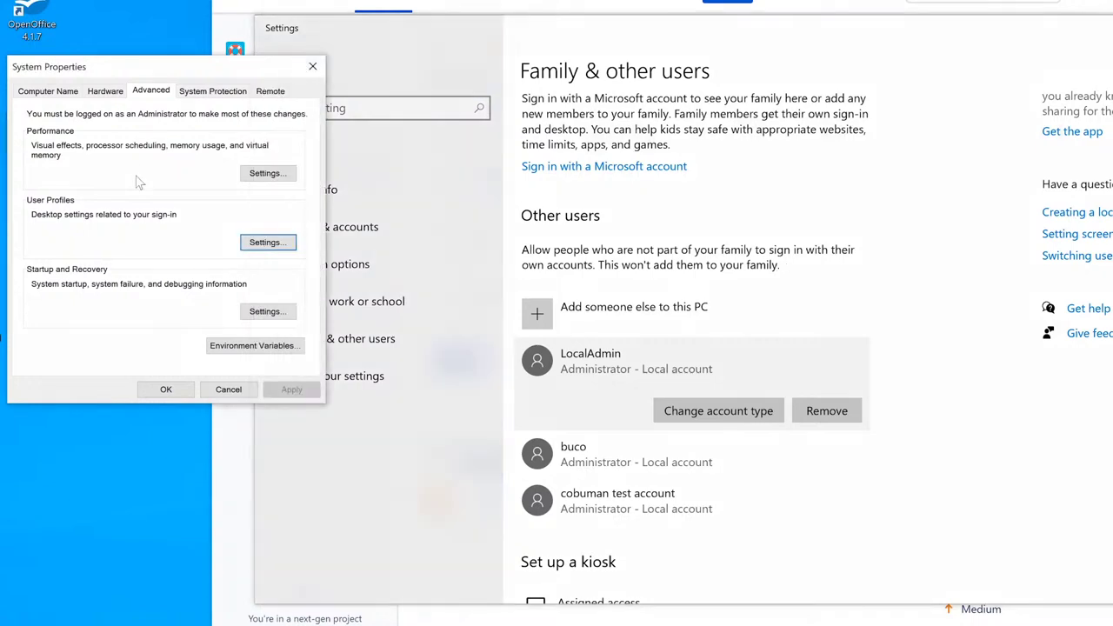
# Step: Open the stored user profiles list and look at the buco and cobuman profiles
pyautogui.click(267, 246)
pyautogui.click(111, 241)
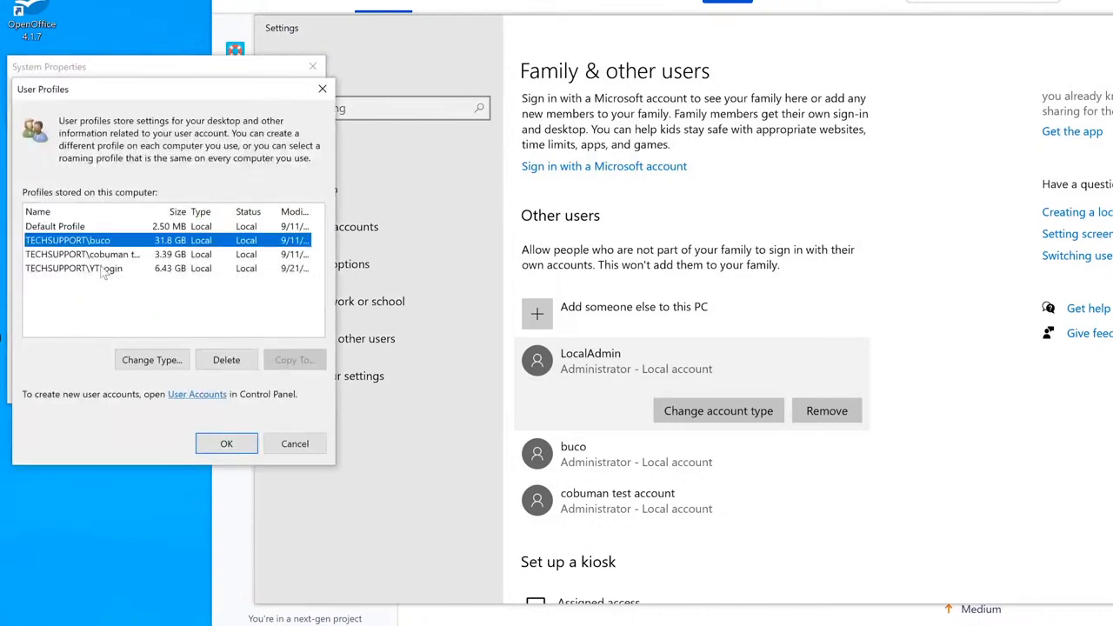
pyautogui.click(148, 255)
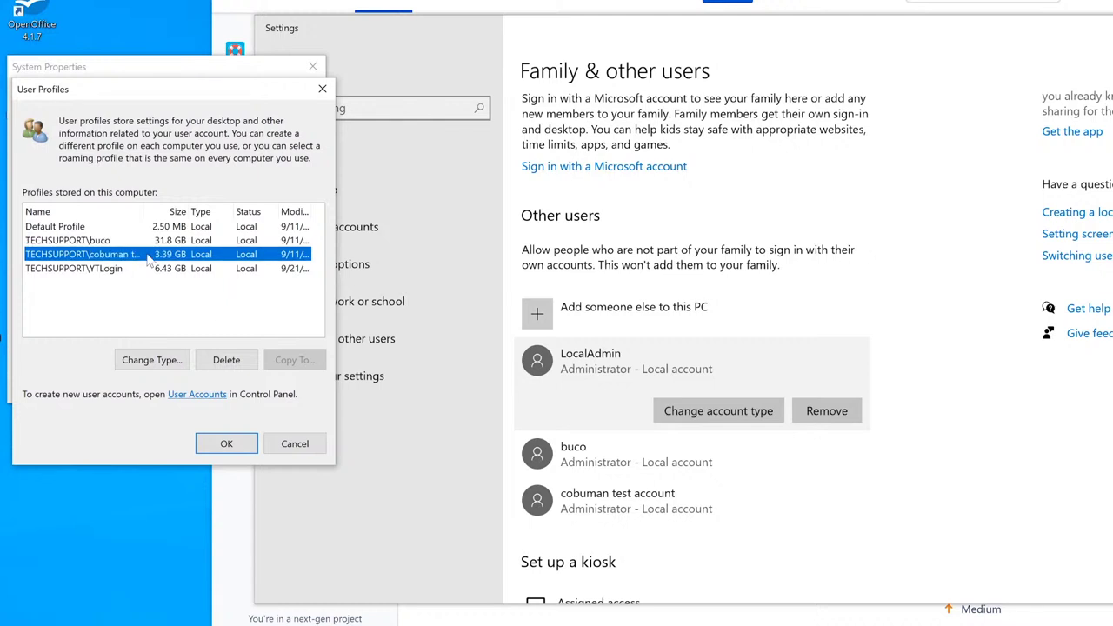
# Step: Open a new File Explorer window at This PC > Local Disk (C:) > Users
pyautogui.press('super+e')
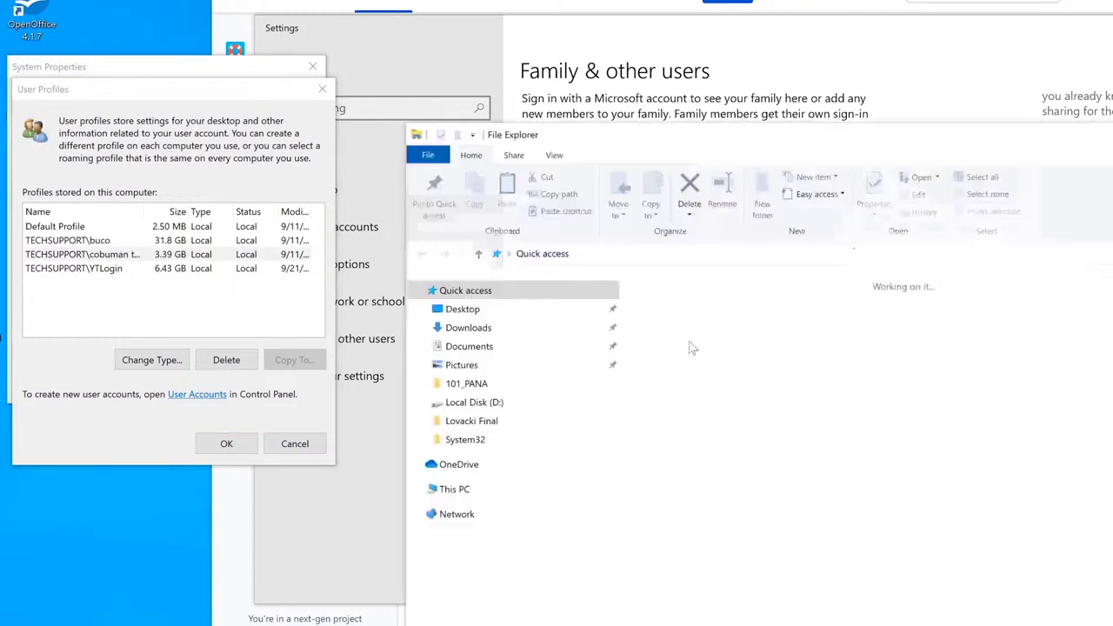
pyautogui.click(455, 489)
pyautogui.click(740, 515)
pyautogui.moveTo(828, 145); pyautogui.dragTo(702, 19)
pyautogui.doubleClick(635, 386)
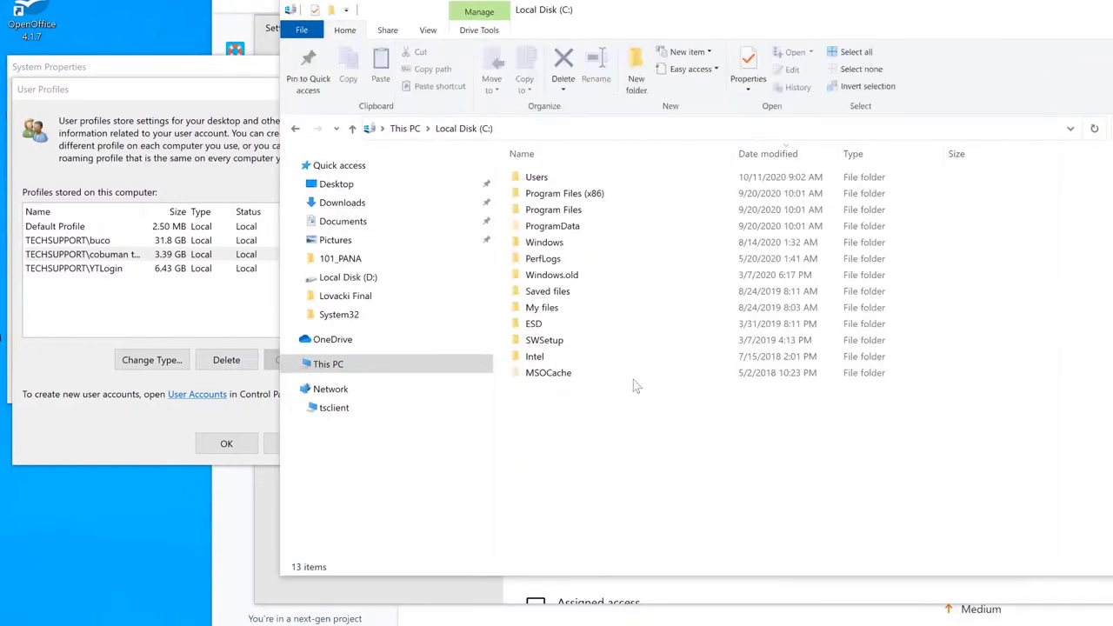
pyautogui.doubleClick(577, 178)
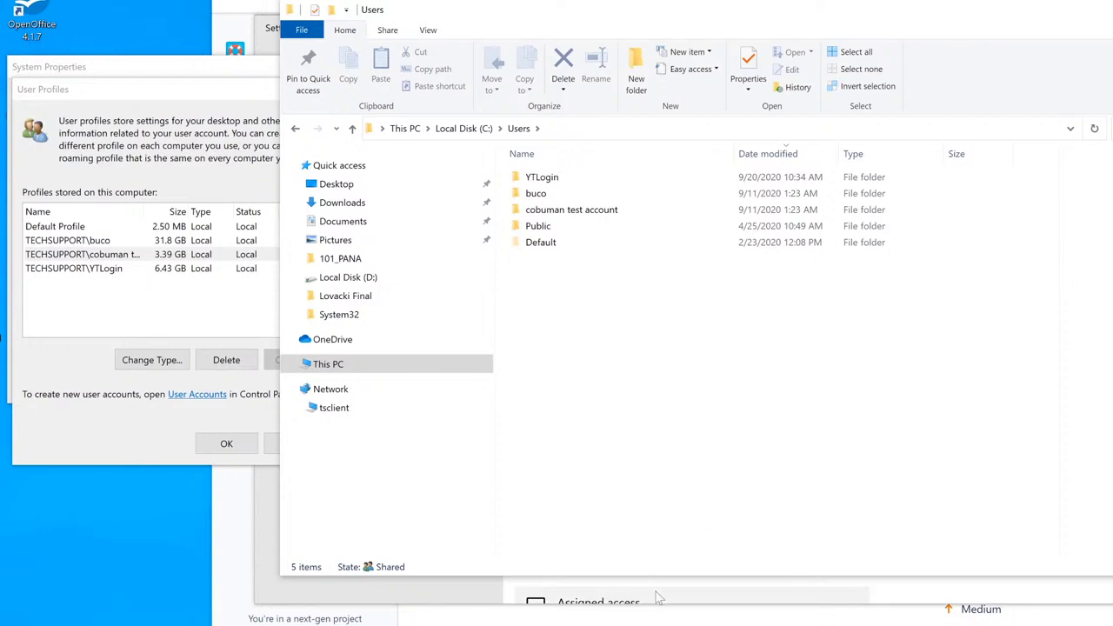
# Step: Compare the Users folders with the settings, then close the User Profiles list
pyautogui.click(452, 597)
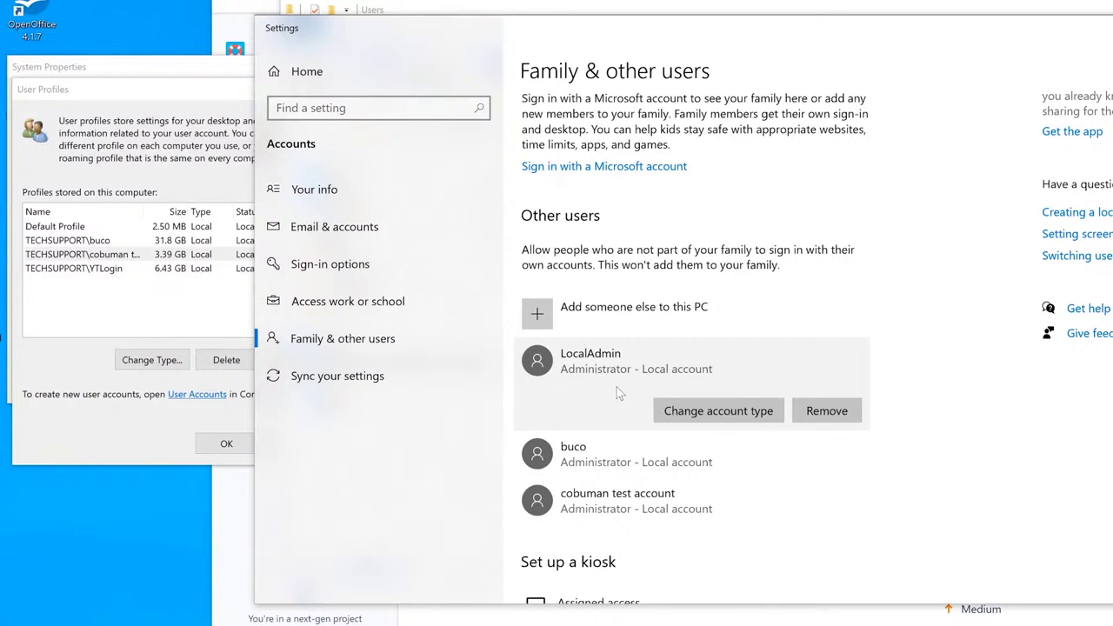
pyautogui.click(756, 12)
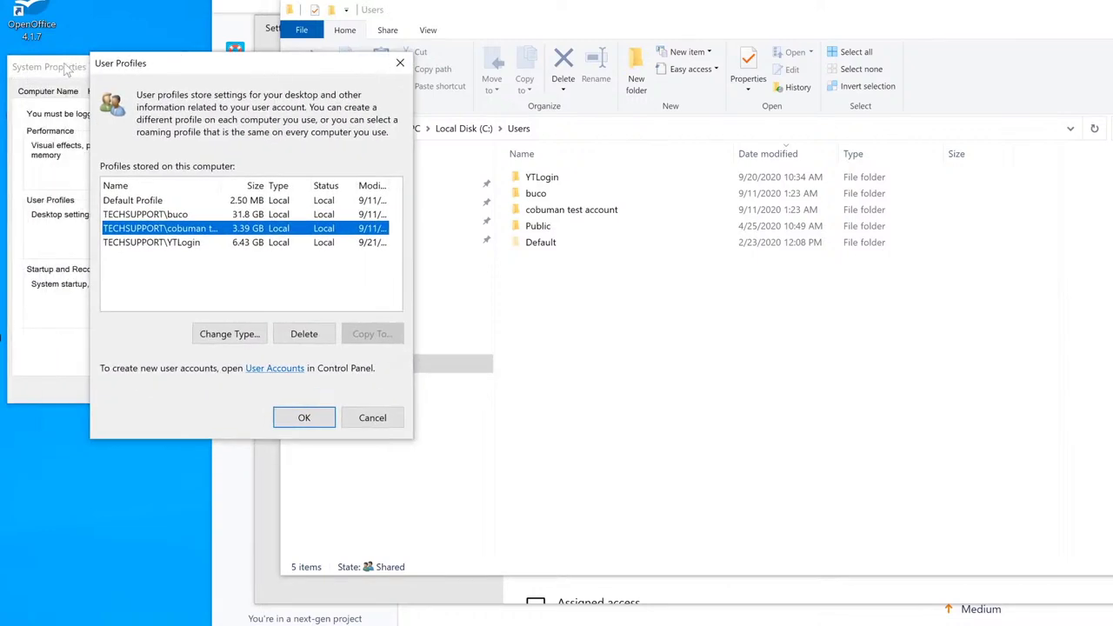
pyautogui.press('Escape')
pyautogui.moveTo(107, 66); pyautogui.dragTo(216, 42)
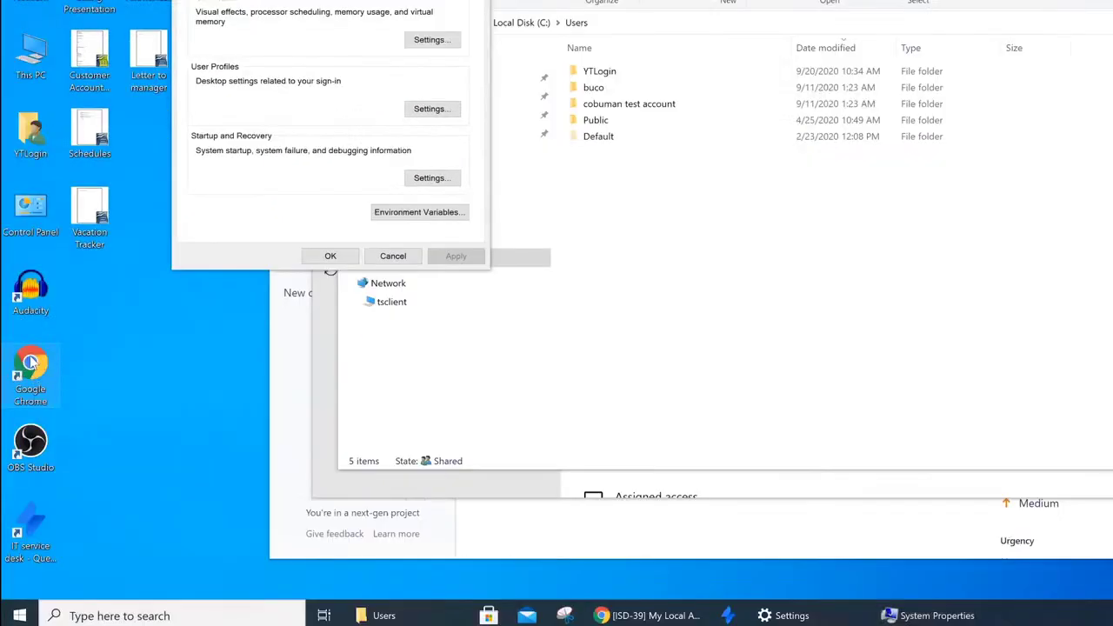
# Step: Launch Google Chrome from its desktop shortcut using Run as different user
pyautogui.rightClick(30, 363)
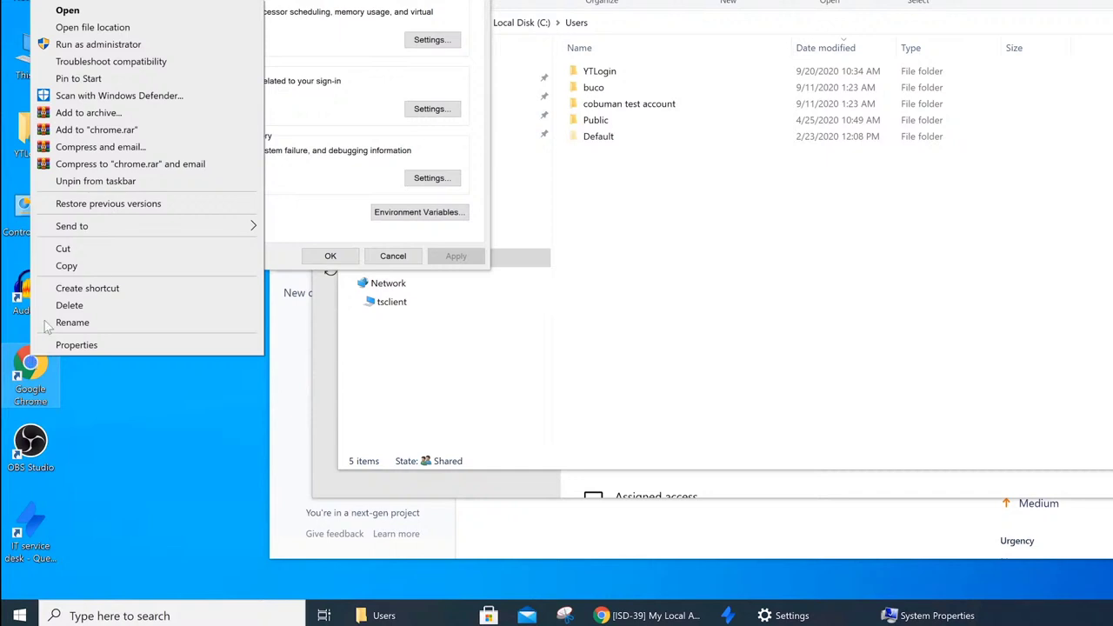
pyautogui.rightClick(25, 379)
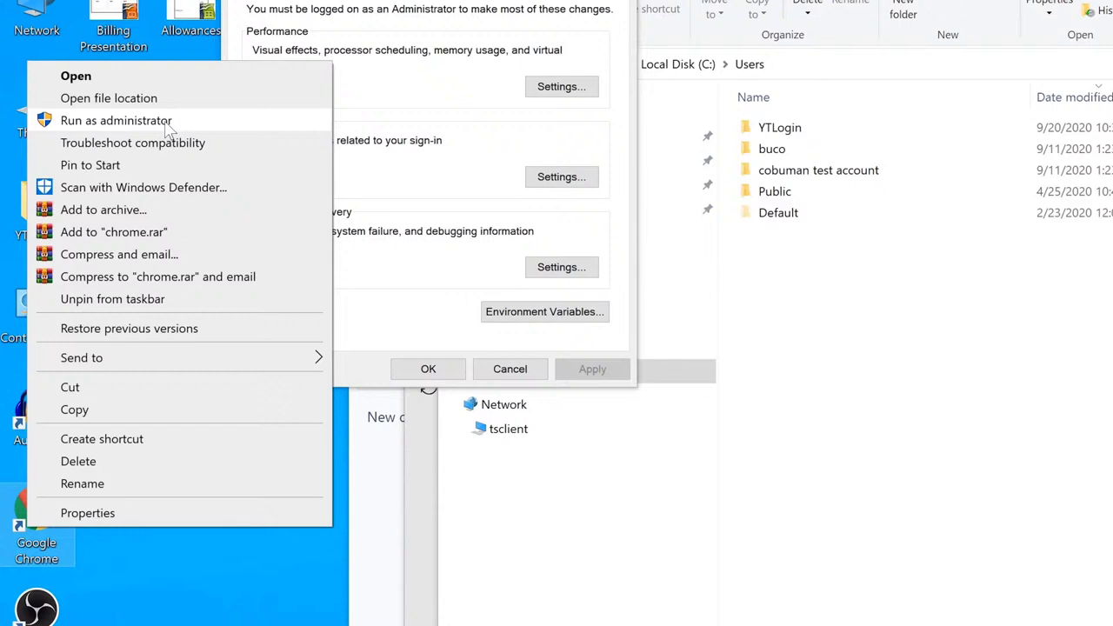
pyautogui.click(113, 569)
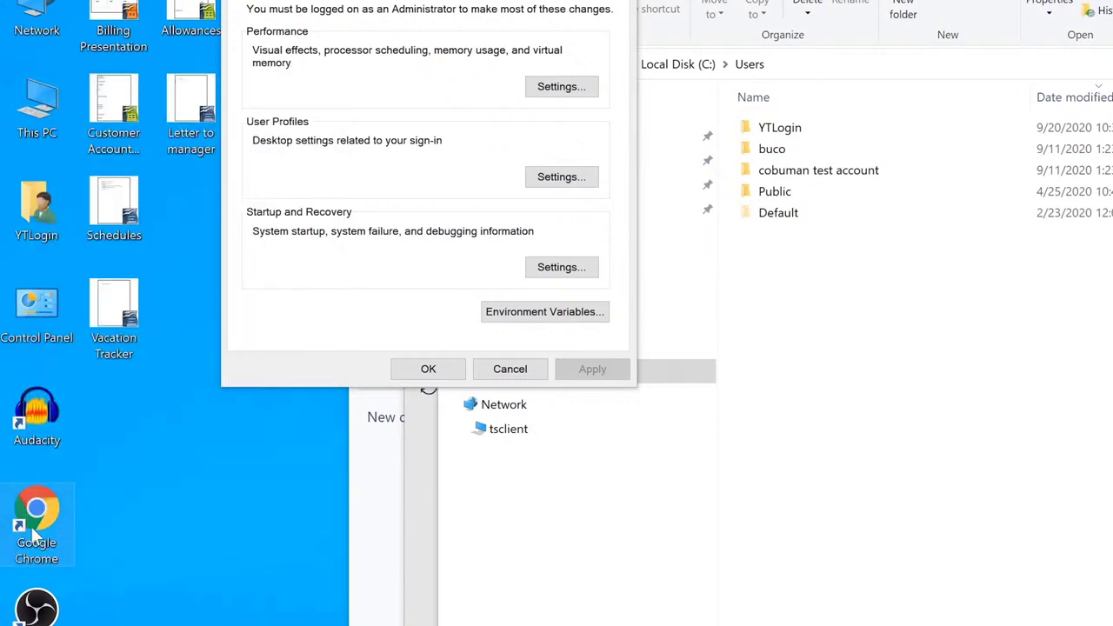
pyautogui.rightClick(30, 525)
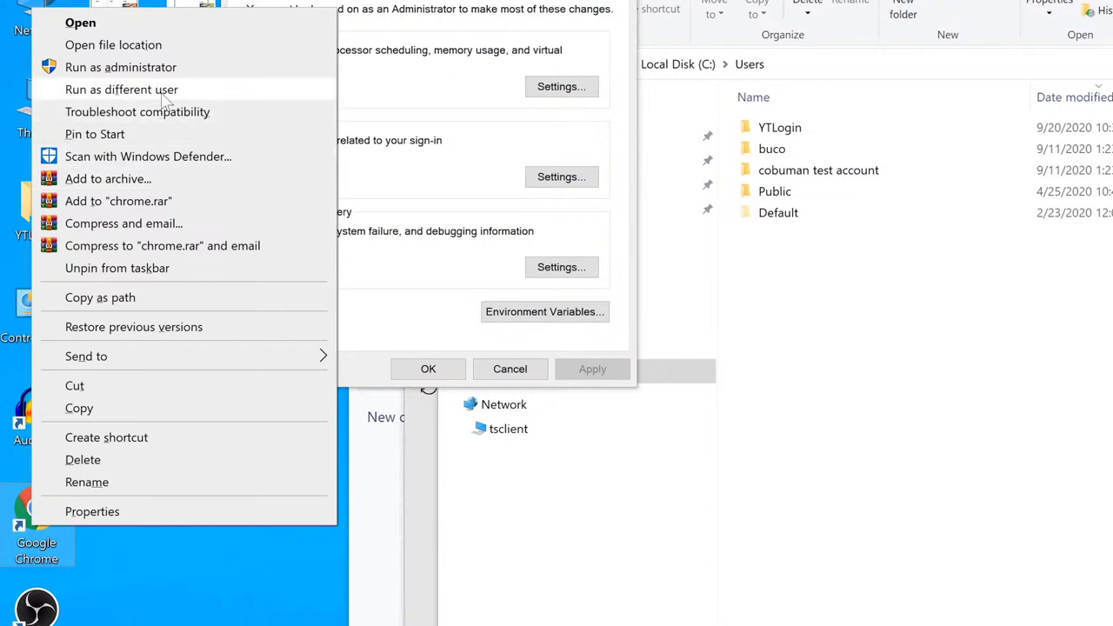
pyautogui.click(34, 551)
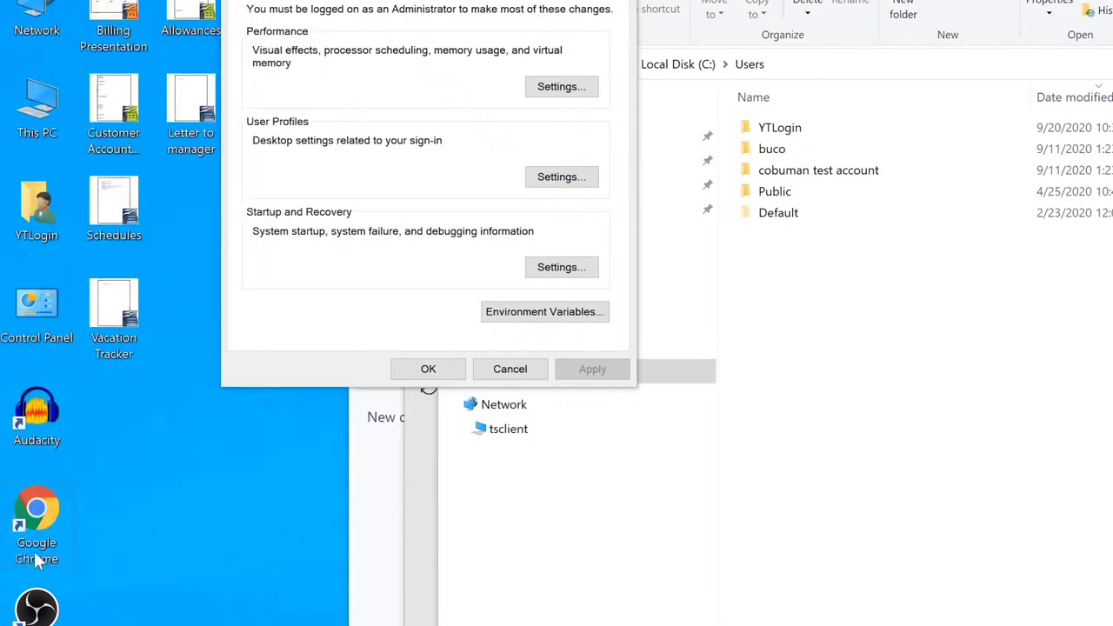
pyautogui.rightClick(31, 518)
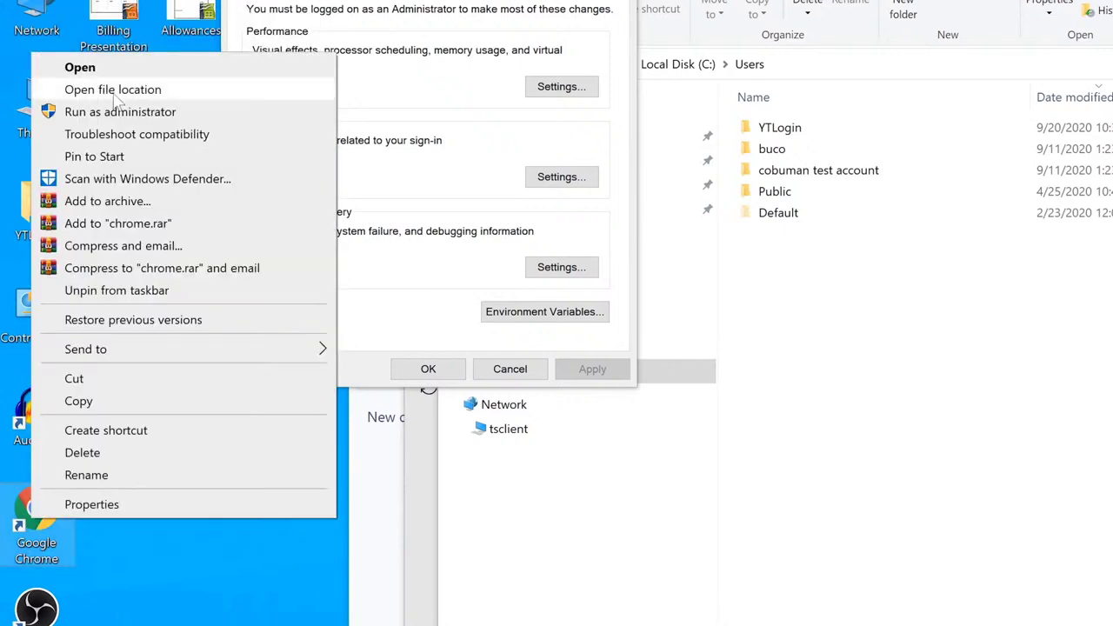
pyautogui.click(33, 530)
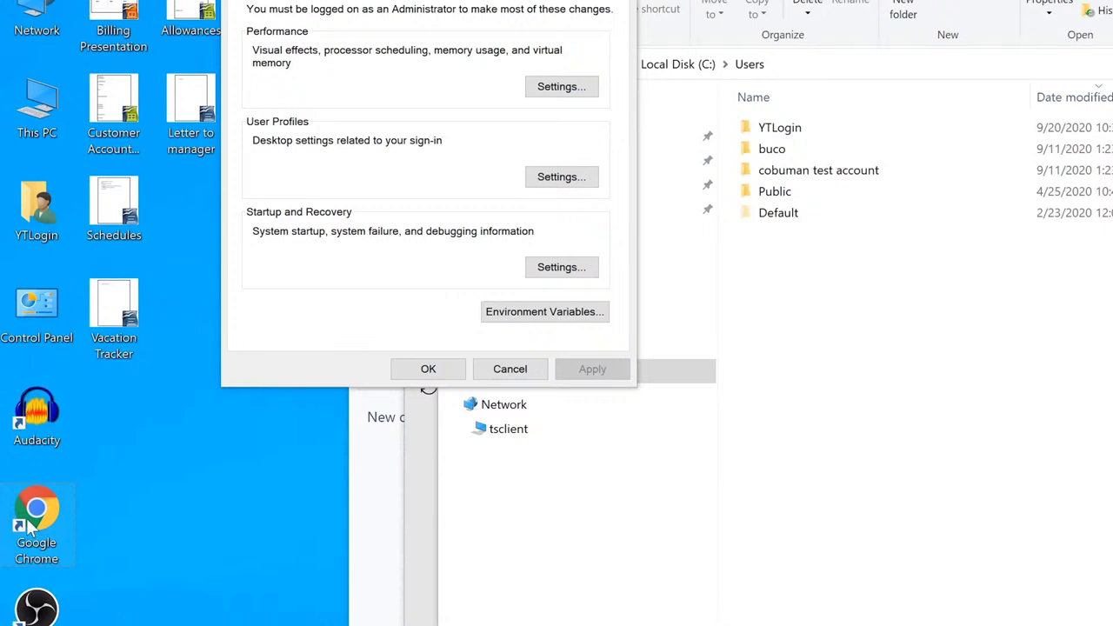
pyautogui.rightClick(31, 526)
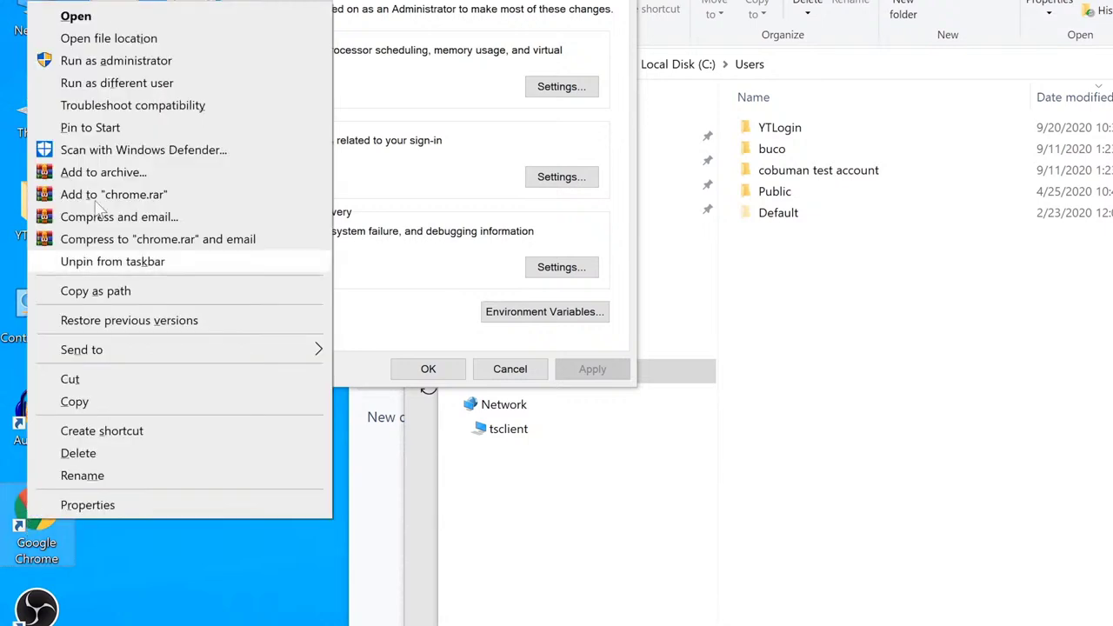
pyautogui.click(139, 80)
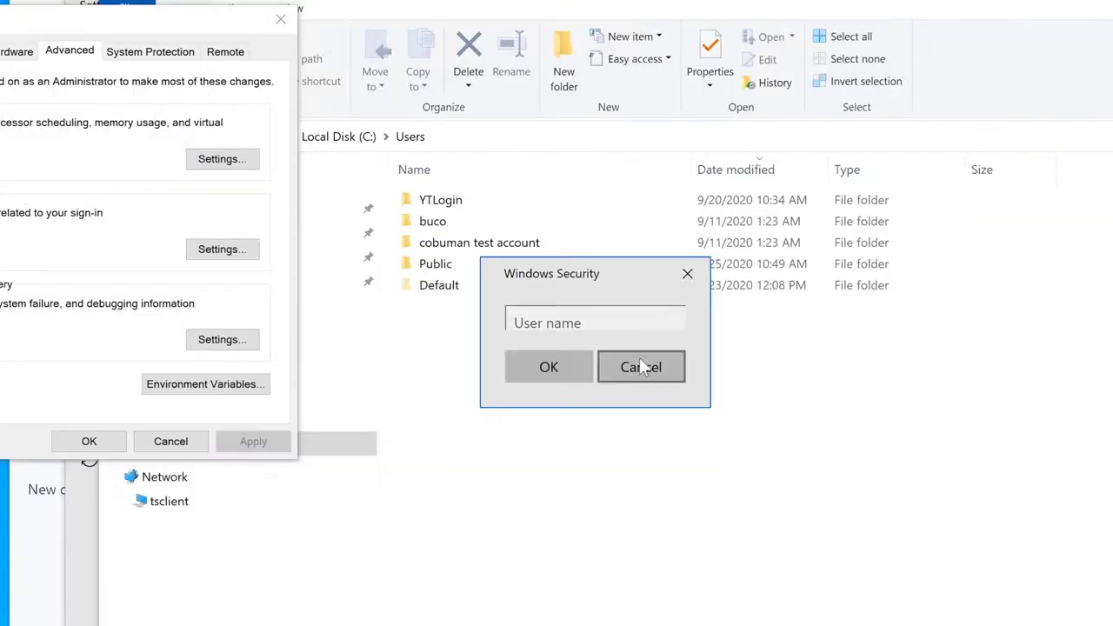
# Step: Enter LocalAdmin as the Windows Security user name and confirm launching Chrome
pyautogui.click(1017, 345)
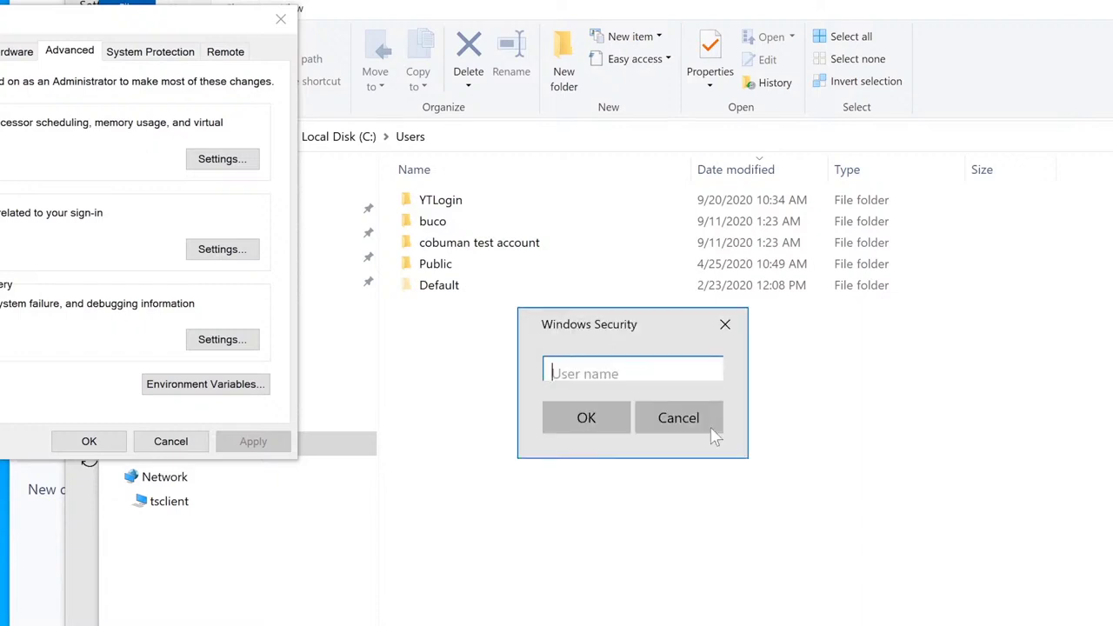
pyautogui.moveTo(642, 322); pyautogui.dragTo(588, 298)
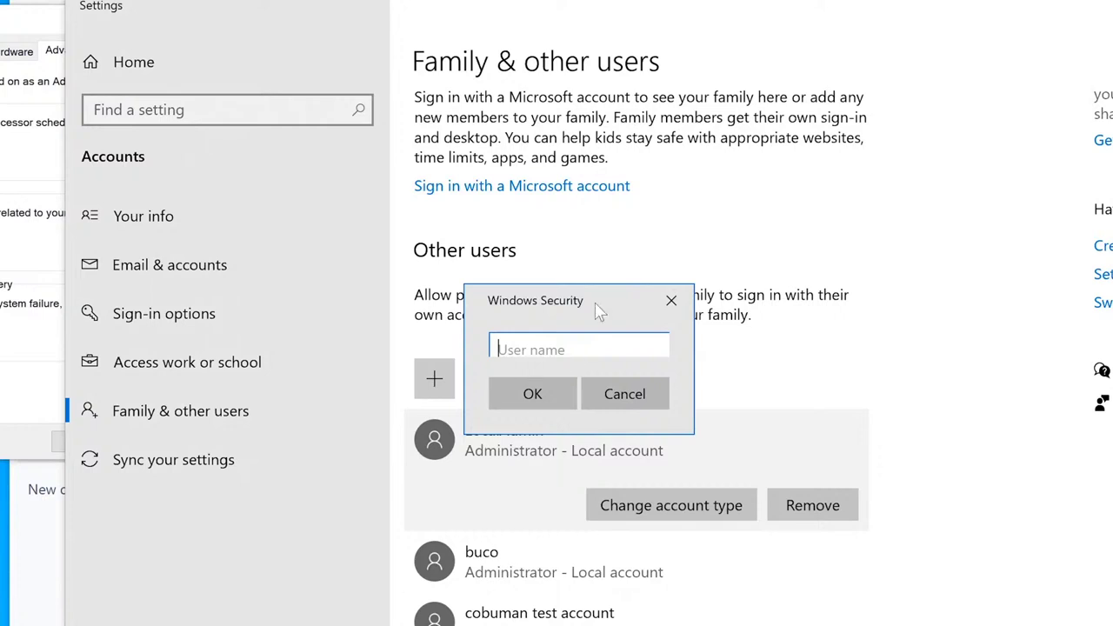
pyautogui.write('L')
pyautogui.moveTo(595, 304); pyautogui.dragTo(596, 206)
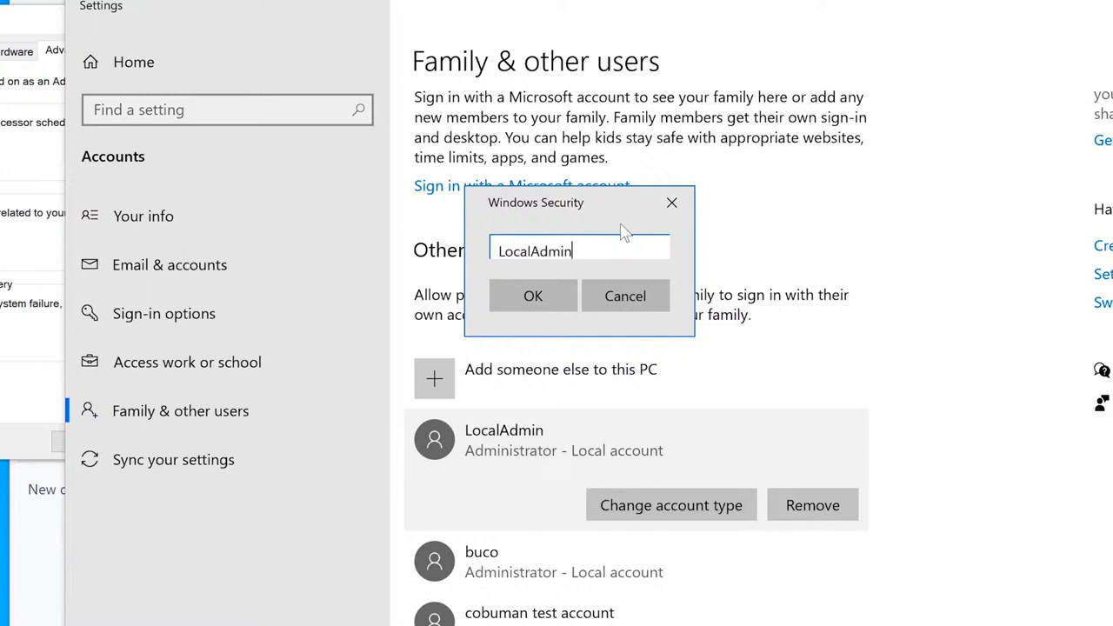
pyautogui.press('Return')
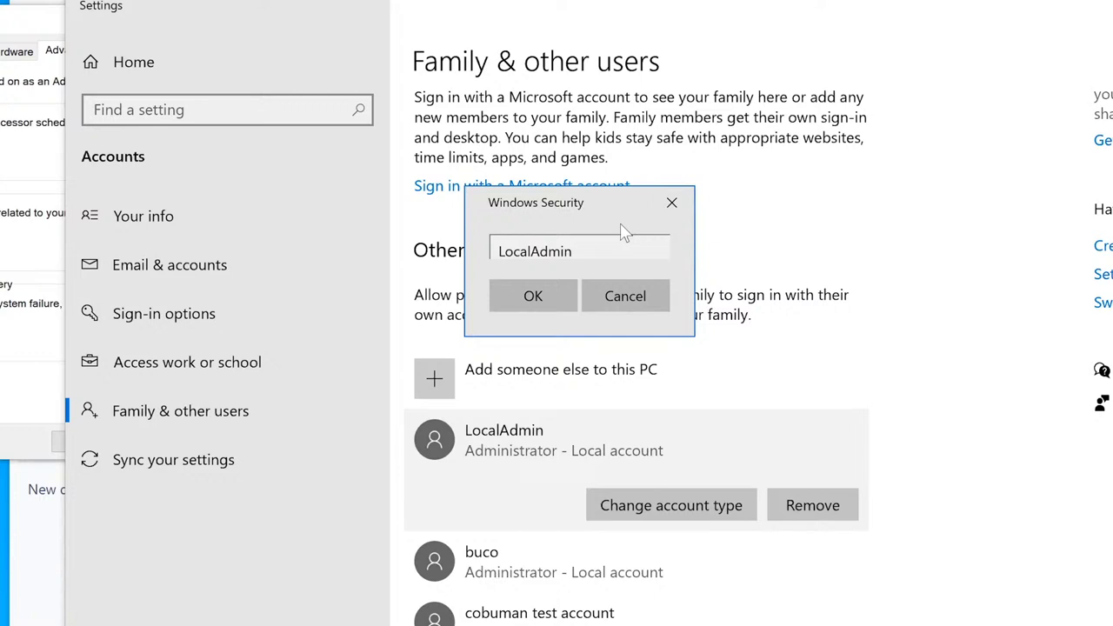
pyautogui.click(544, 309)
pyautogui.click(551, 294)
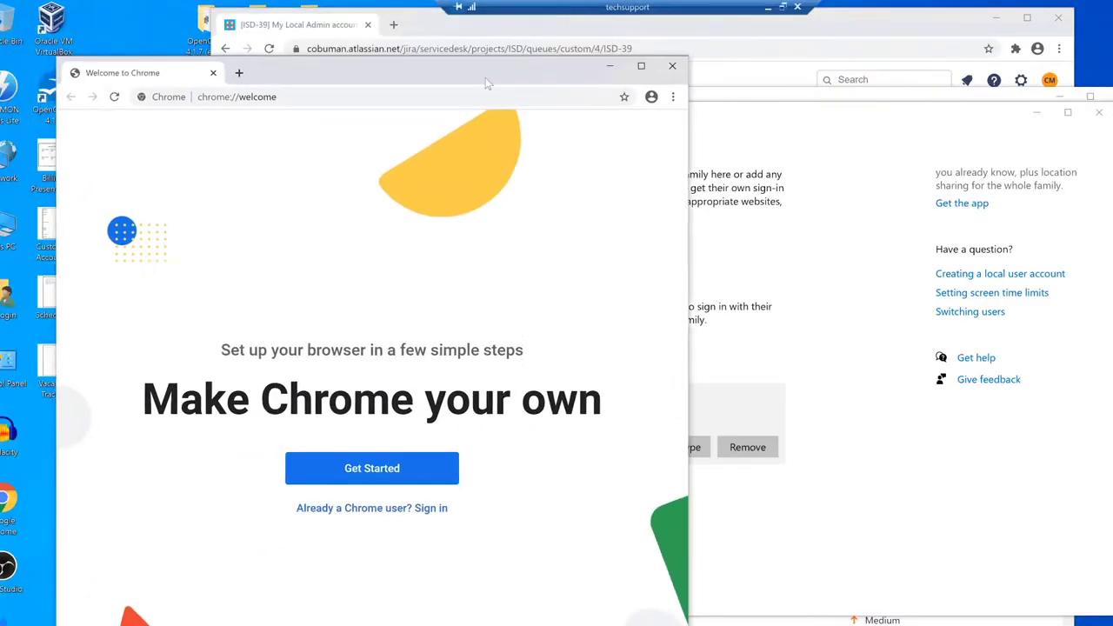
pyautogui.moveTo(485, 78); pyautogui.dragTo(642, 34)
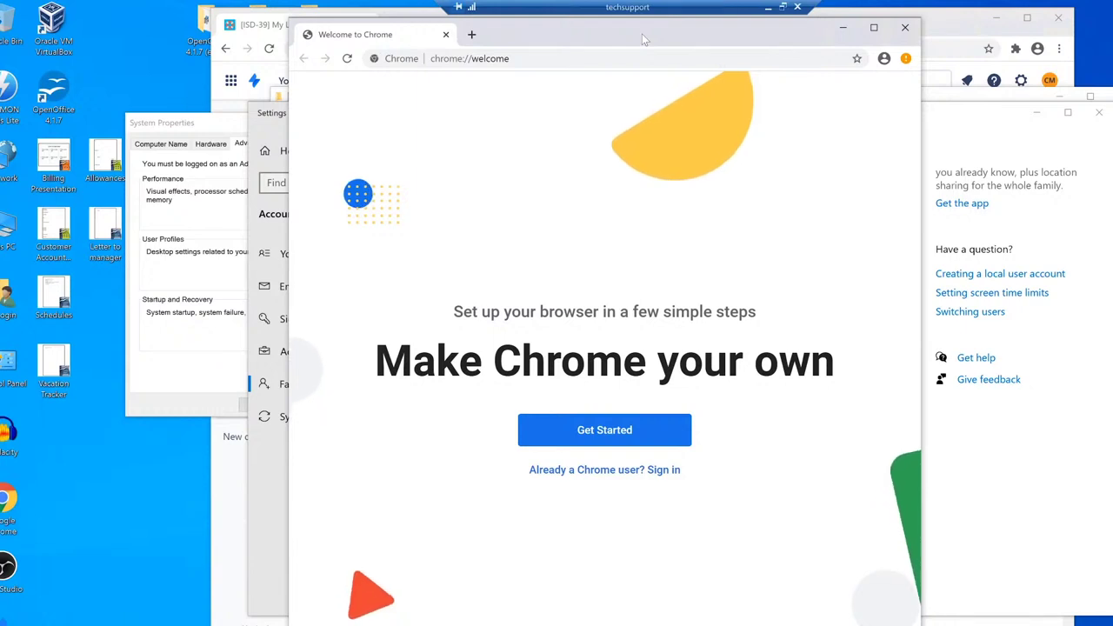
pyautogui.moveTo(641, 34); pyautogui.dragTo(477, 45)
pyautogui.click(843, 26)
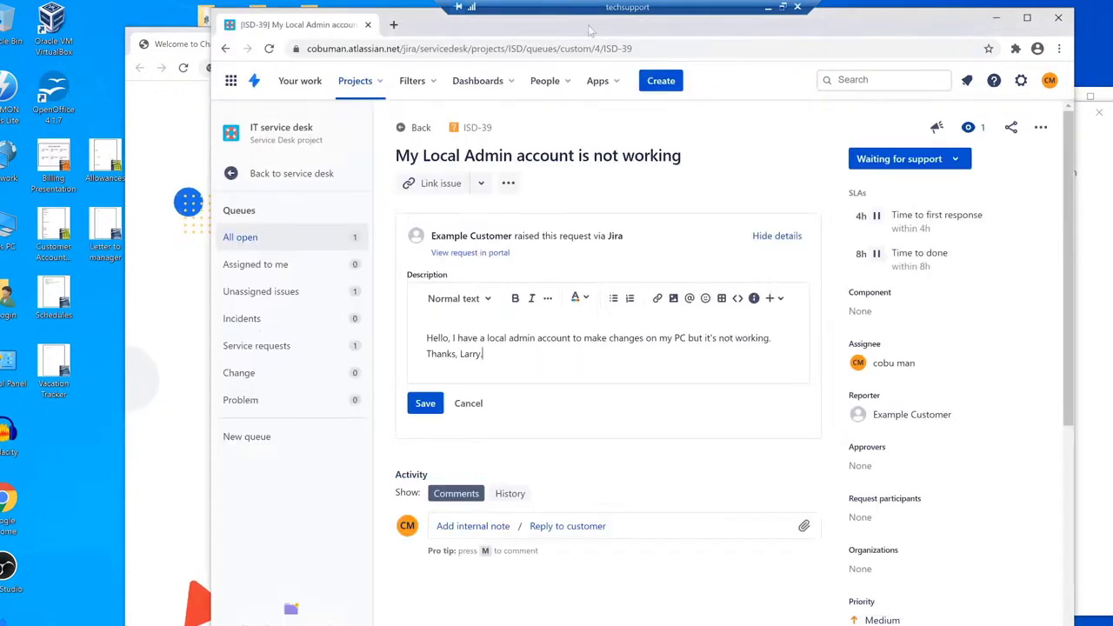
pyautogui.click(163, 41)
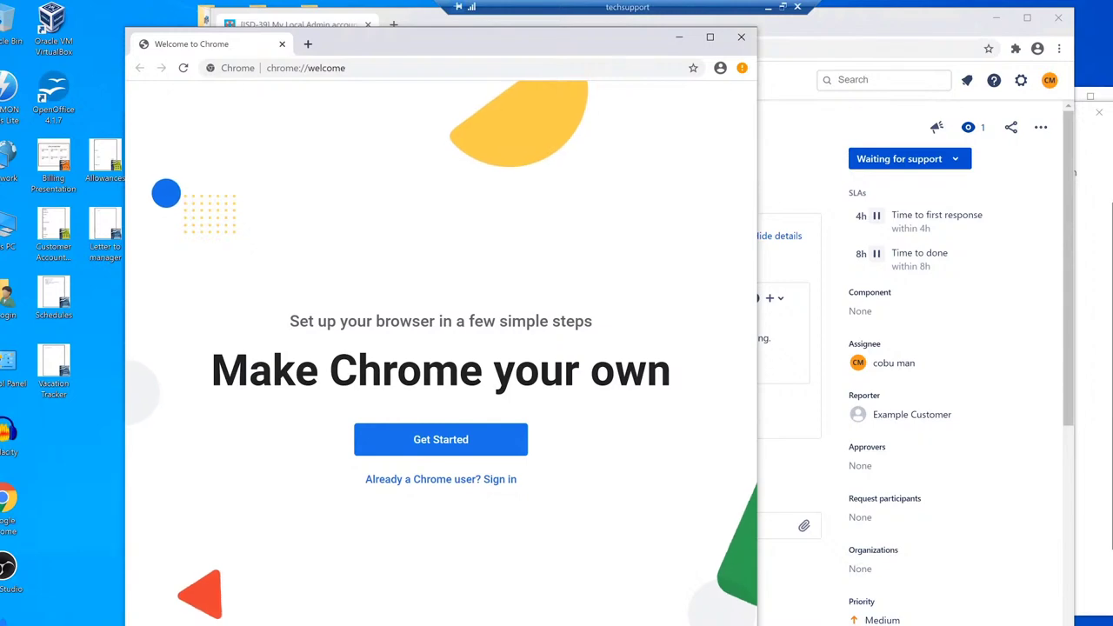
pyautogui.press('super+e')
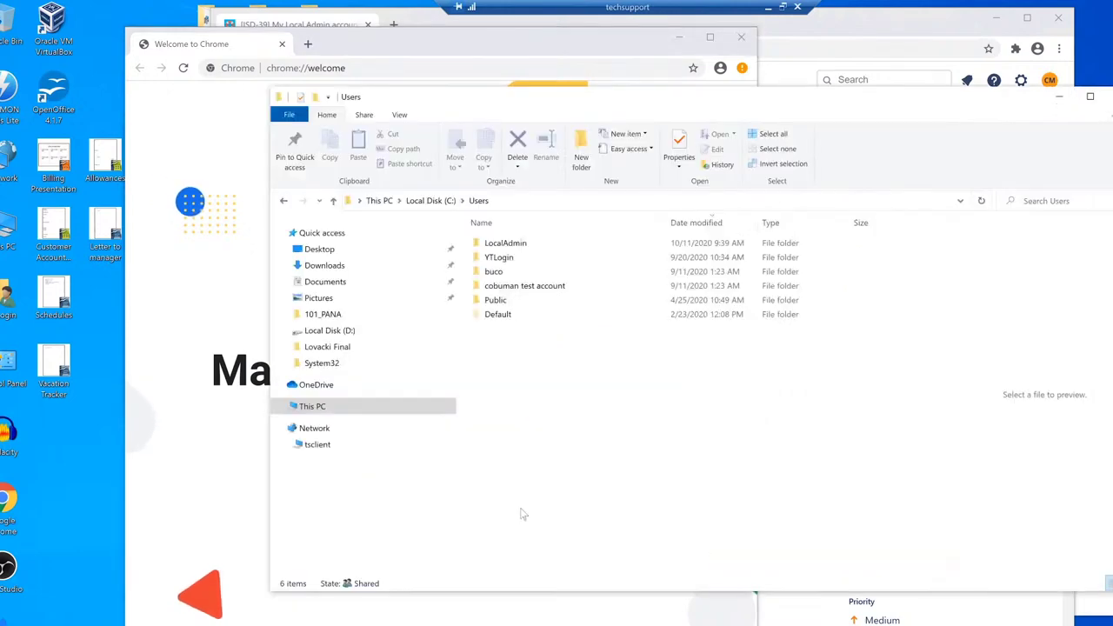
# Step: Select and open the new LocalAdmin folder in C:\Users, granting access with Continue
pyautogui.moveTo(660, 101); pyautogui.dragTo(737, 128)
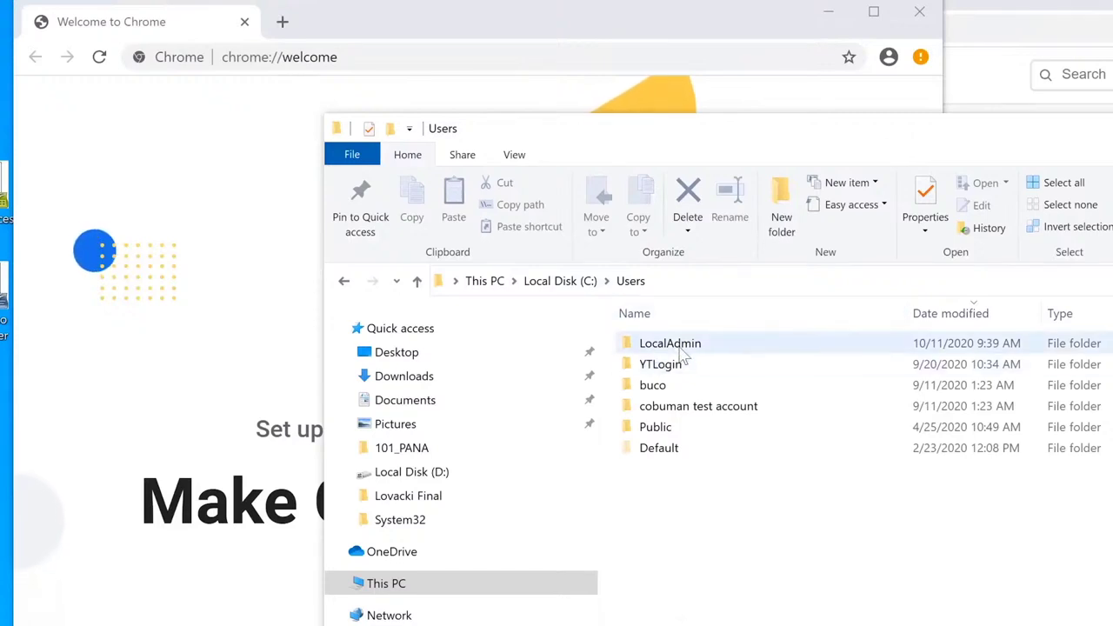
pyautogui.click(681, 351)
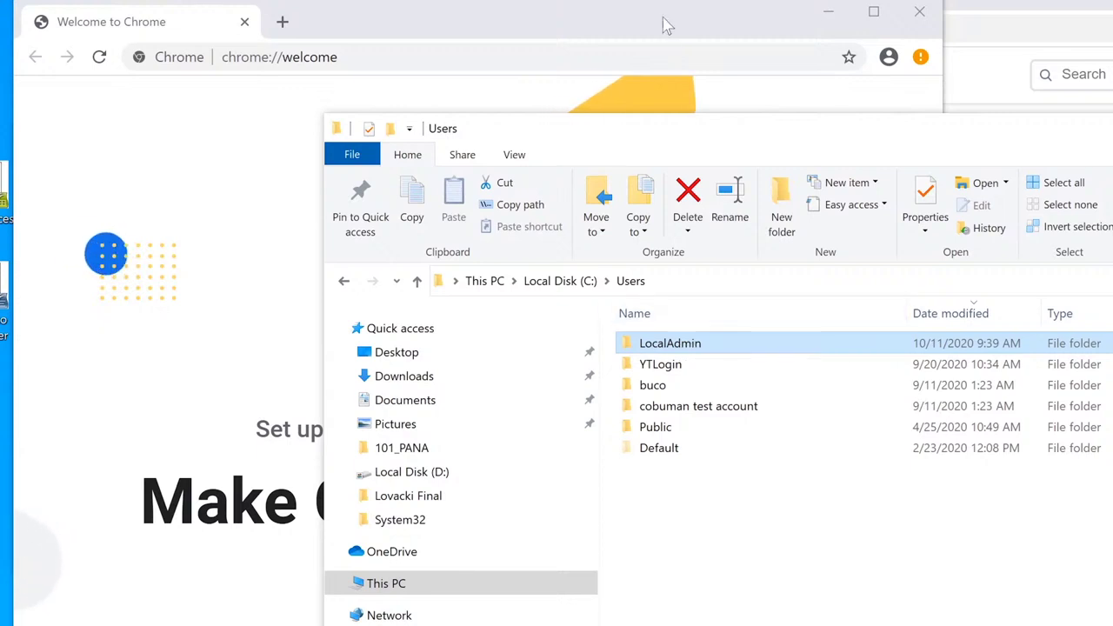
pyautogui.moveTo(663, 24); pyautogui.dragTo(573, 36)
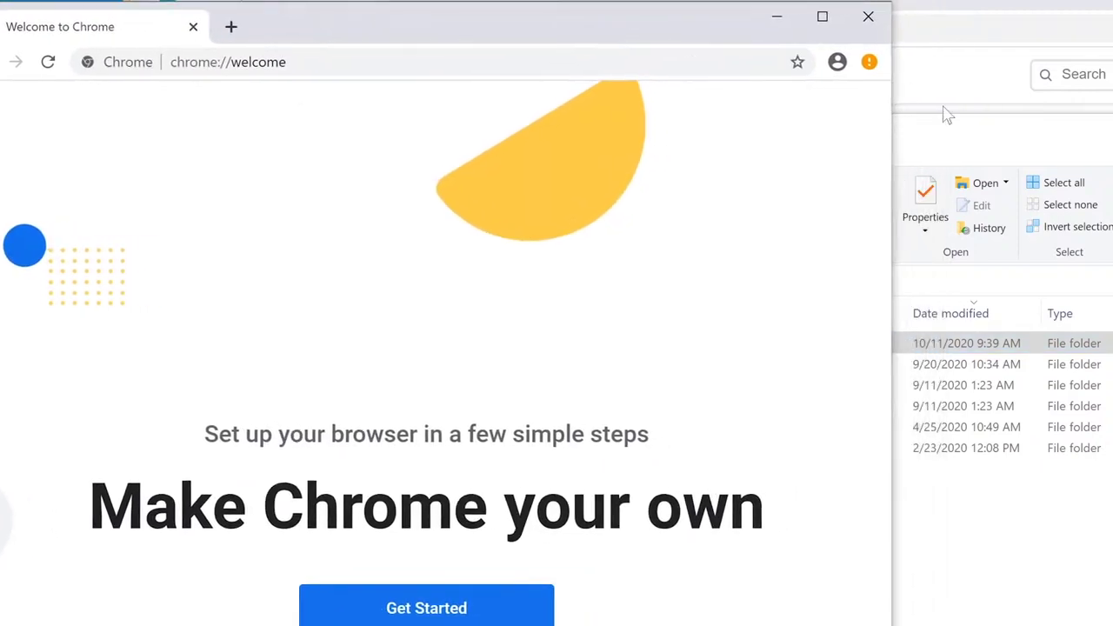
pyautogui.click(994, 142)
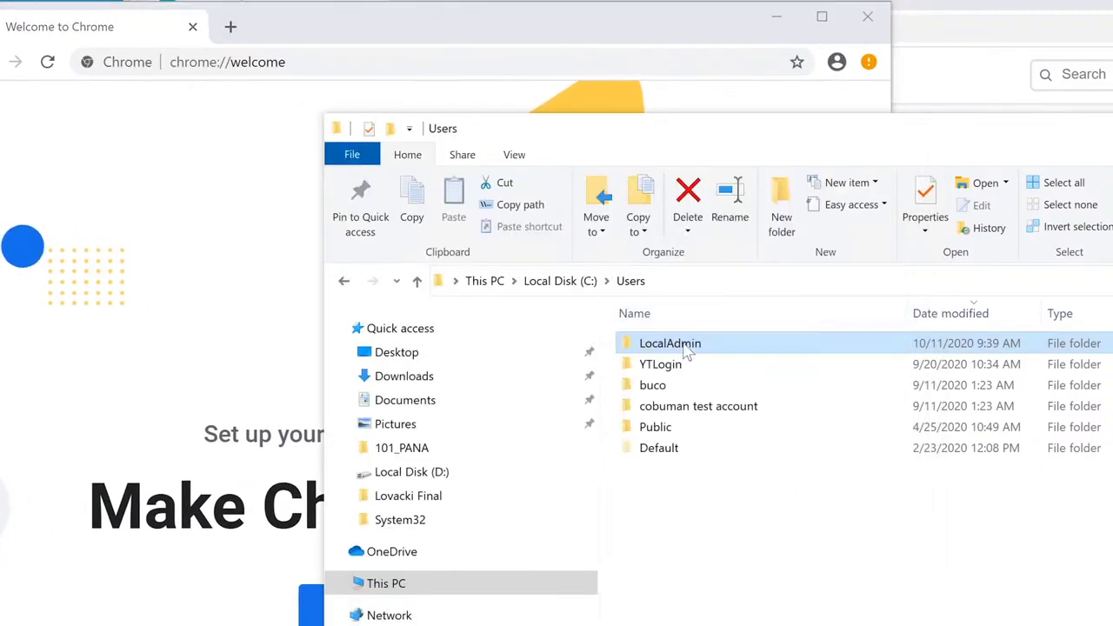
pyautogui.doubleClick(687, 346)
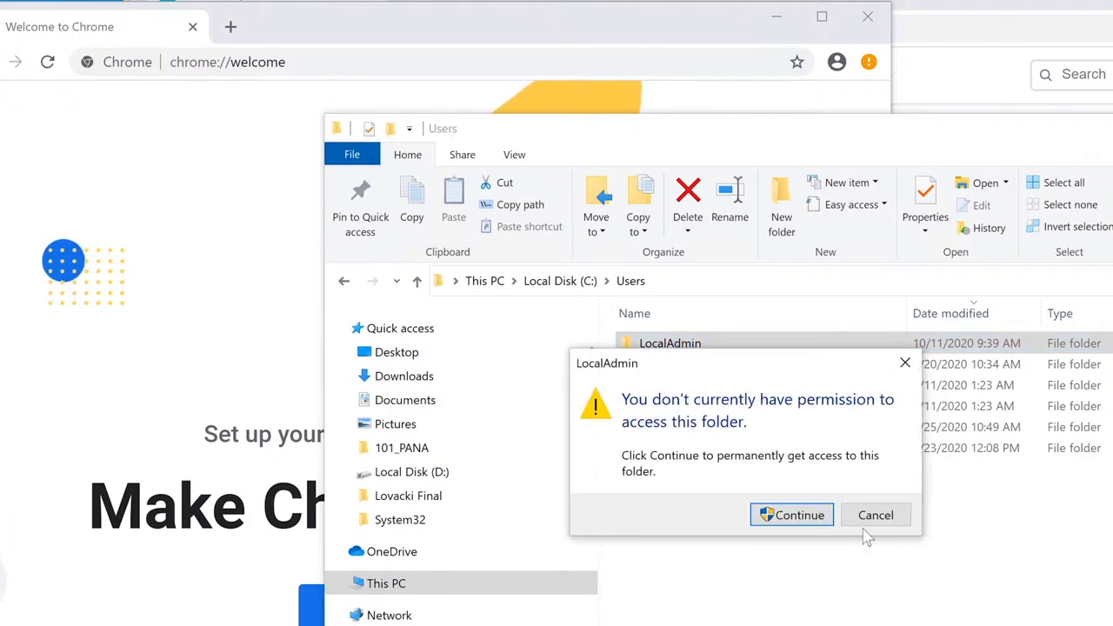
pyautogui.click(825, 520)
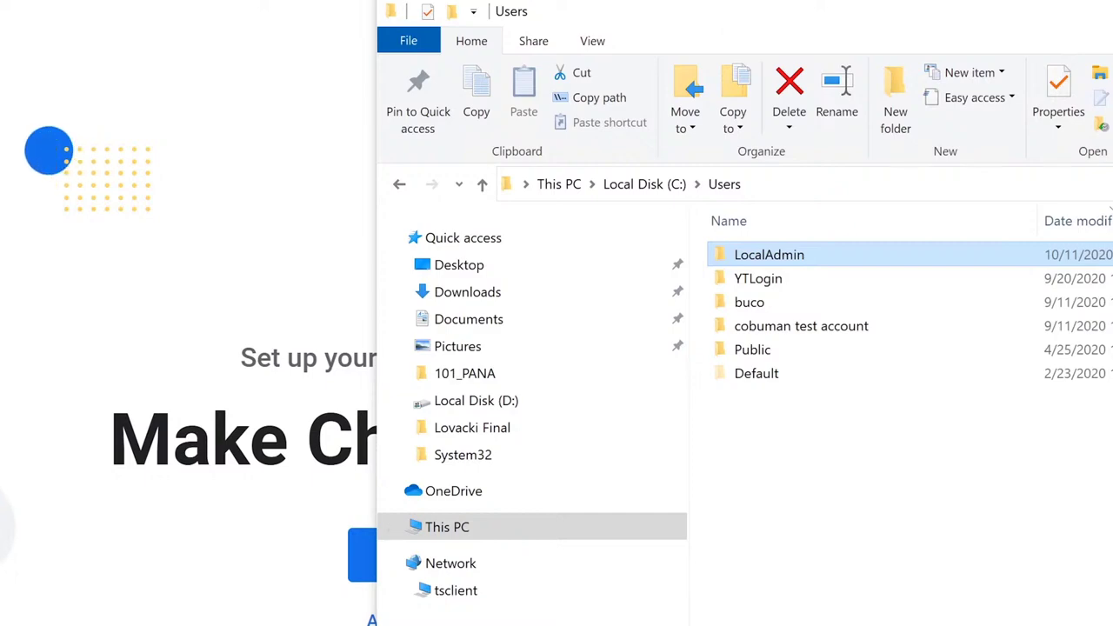
# Step: Switch through the open windows back to System Properties
pyautogui.hotkey('alt', 'Tab')
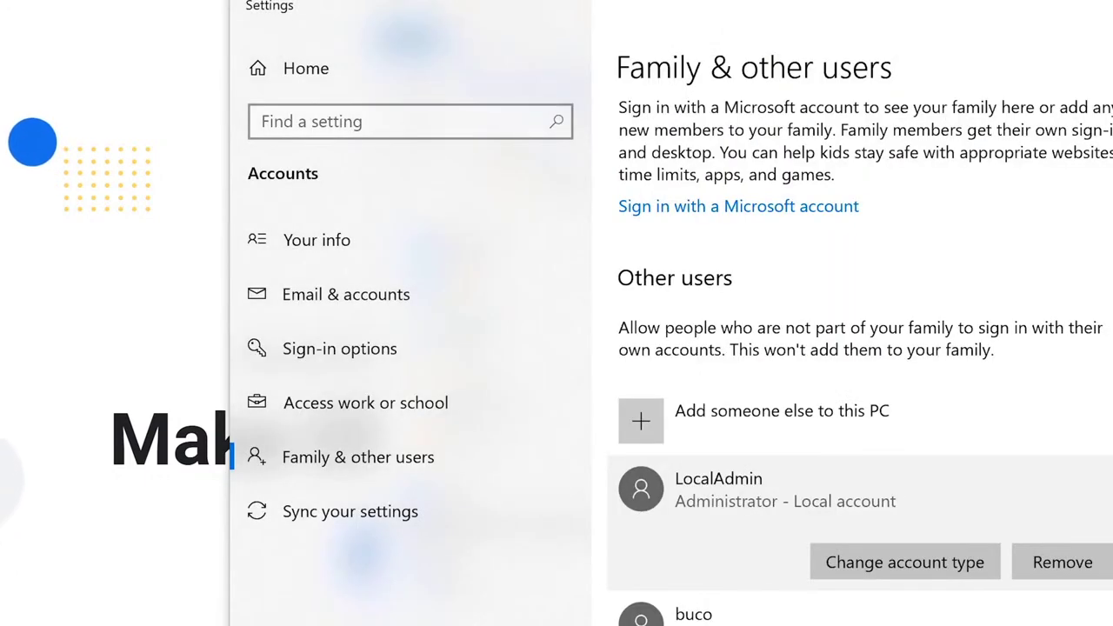
pyautogui.hotkey('alt', 'Tab')
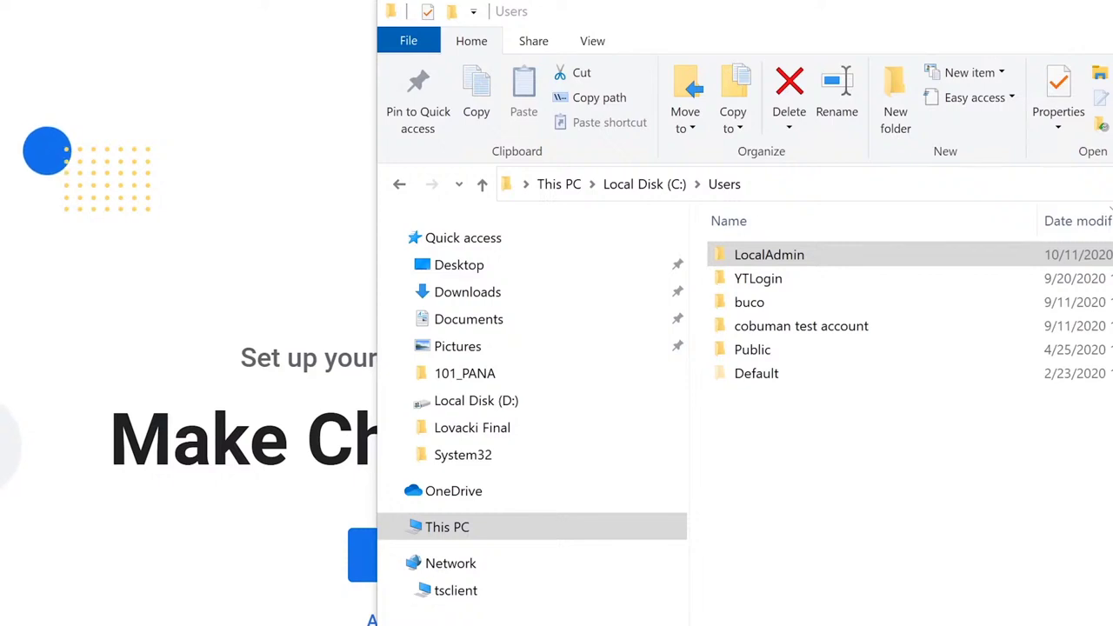
pyautogui.hotkey('alt', 'Tab')
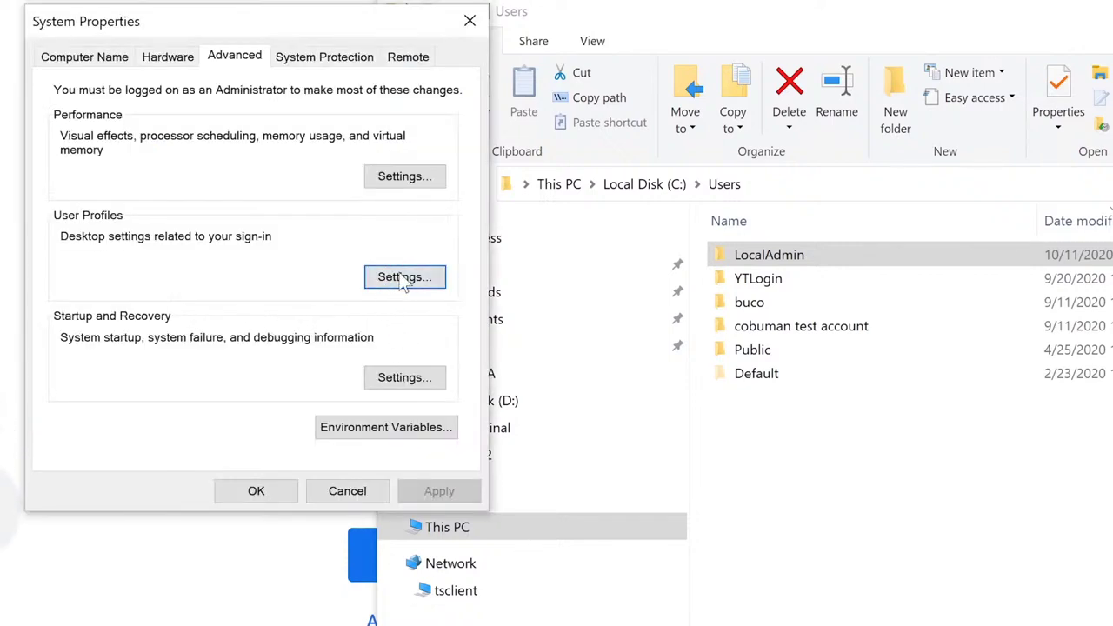
# Step: Open User Profiles, select TECHSUPPORT\LocalAdmin (78.1 MB), and select its matching Users folder
pyautogui.click(399, 278)
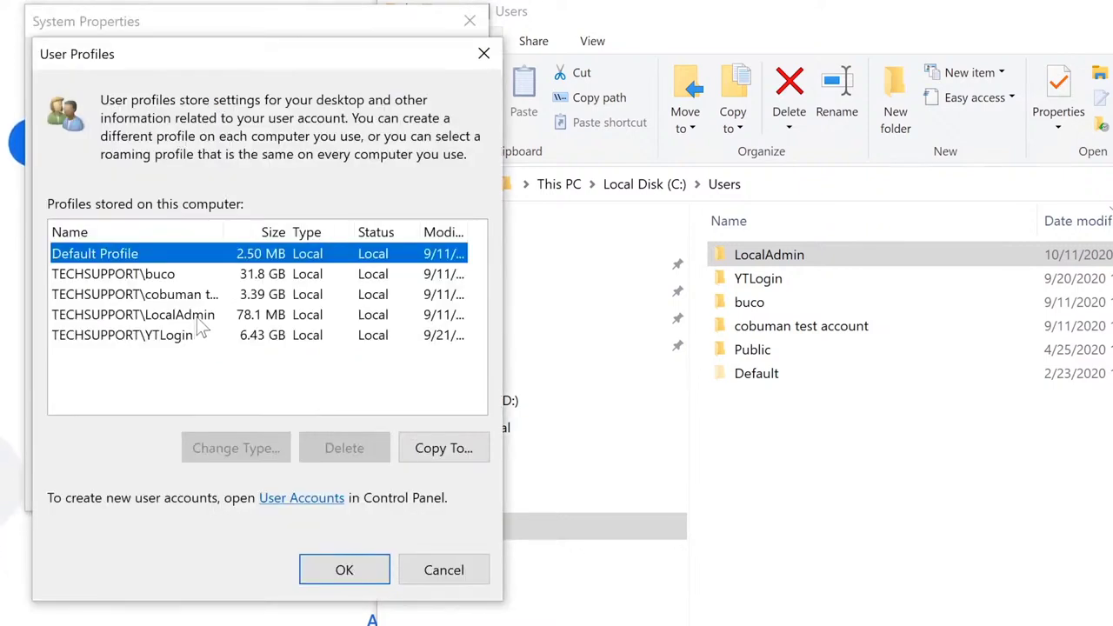
pyautogui.click(208, 319)
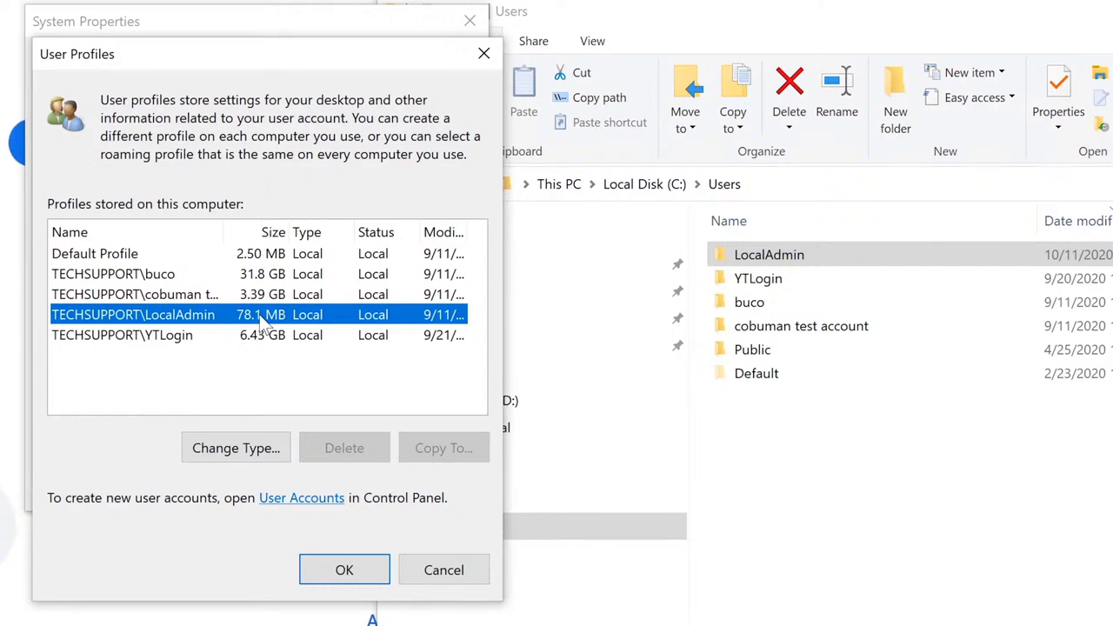
pyautogui.click(881, 264)
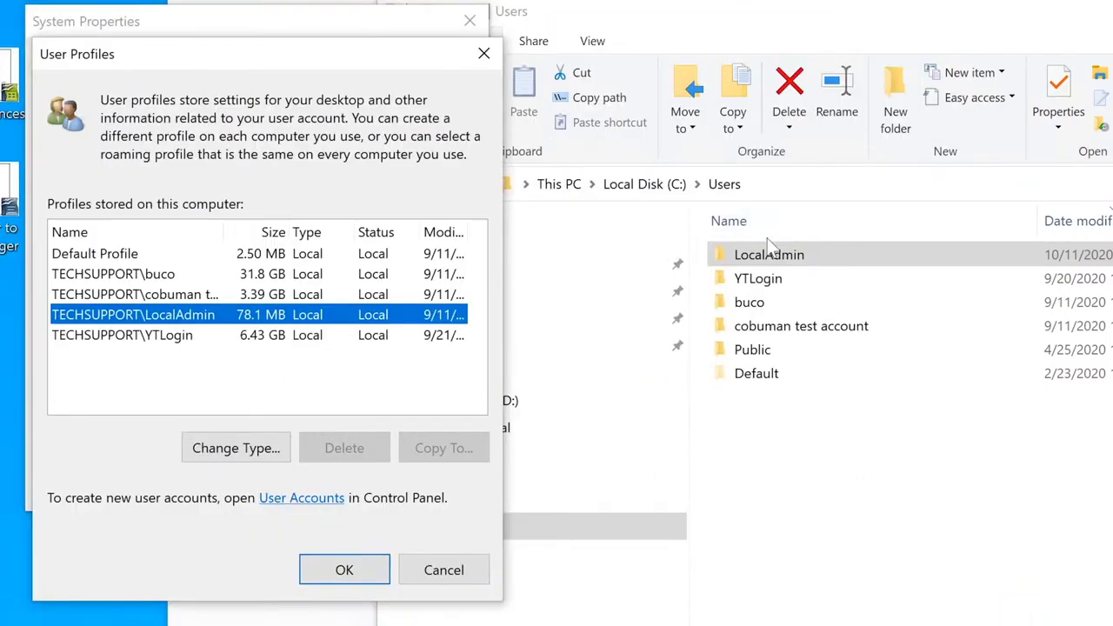
# Step: Open the LocalAdmin folder with permanent access granted, then its AppData\Local folder
pyautogui.rightClick(764, 252)
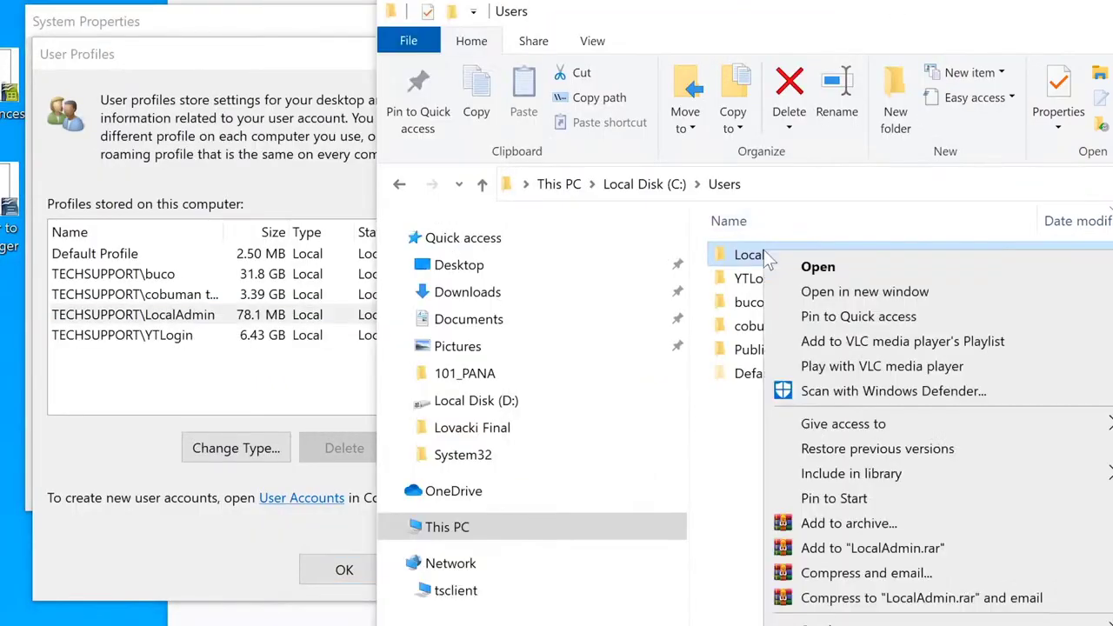
pyautogui.press('Return')
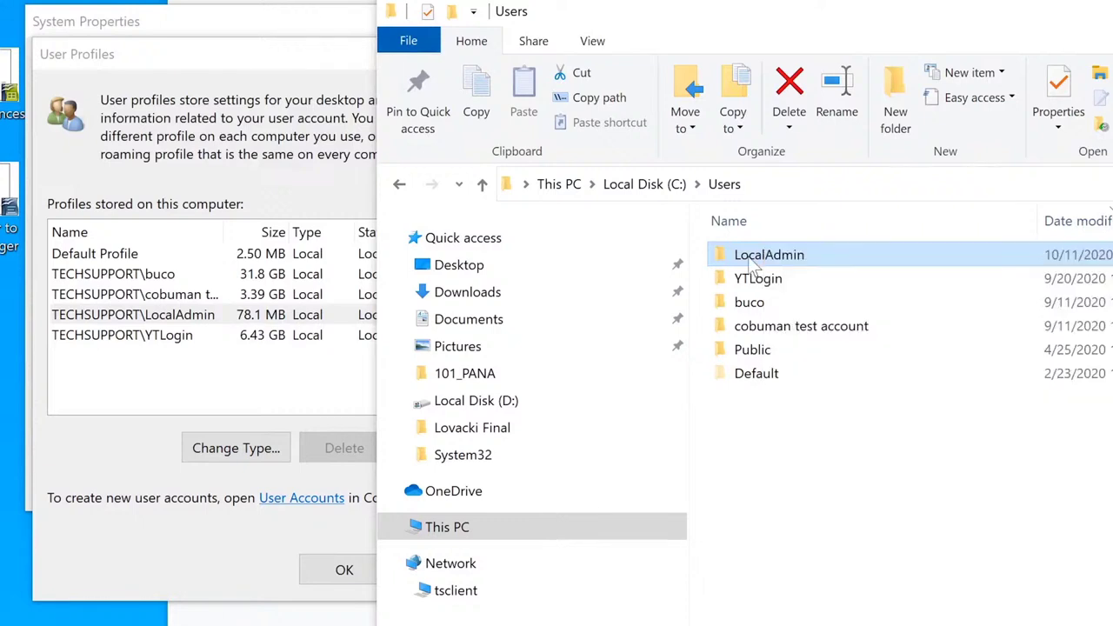
pyautogui.click(913, 450)
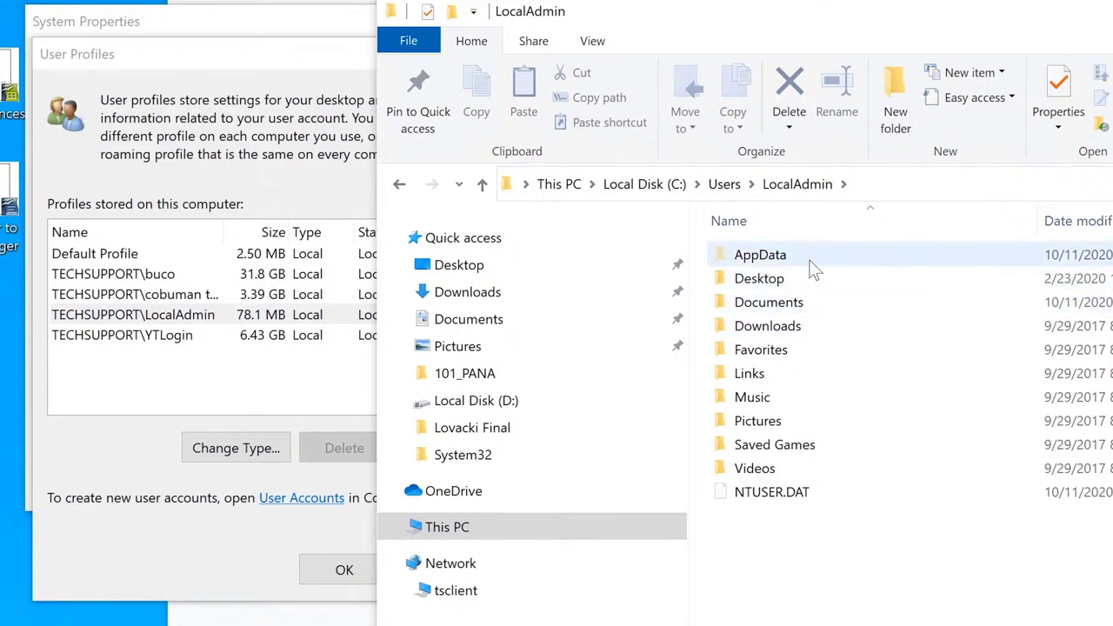
pyautogui.doubleClick(810, 263)
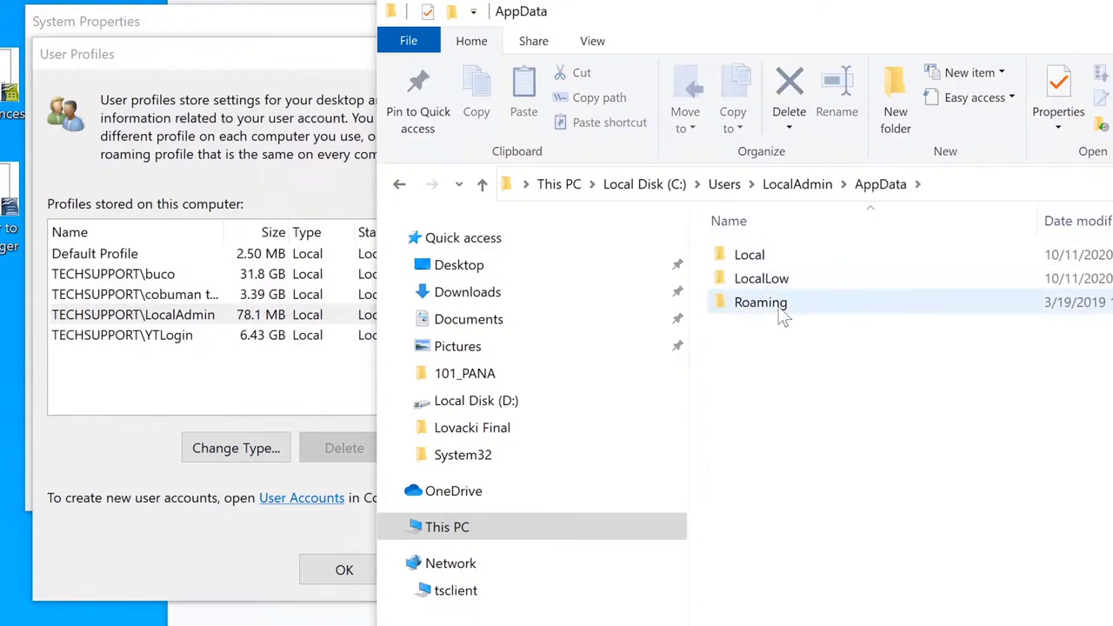
pyautogui.doubleClick(793, 261)
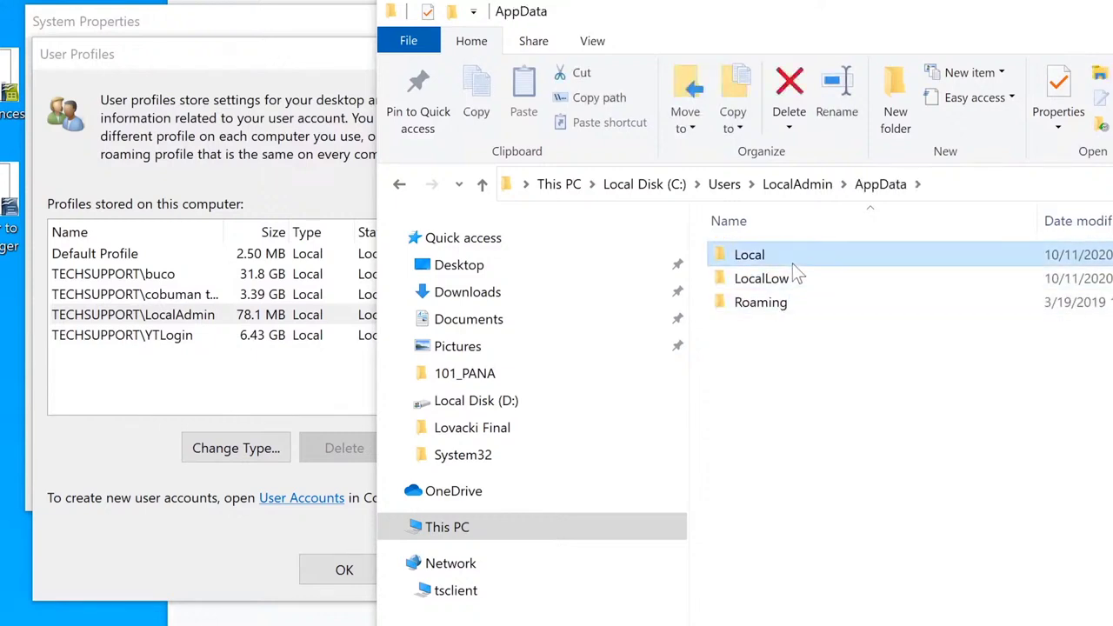
# Step: Browse the Google, Microsoft and other folders inside Local, then go back to AppData
pyautogui.click(798, 253)
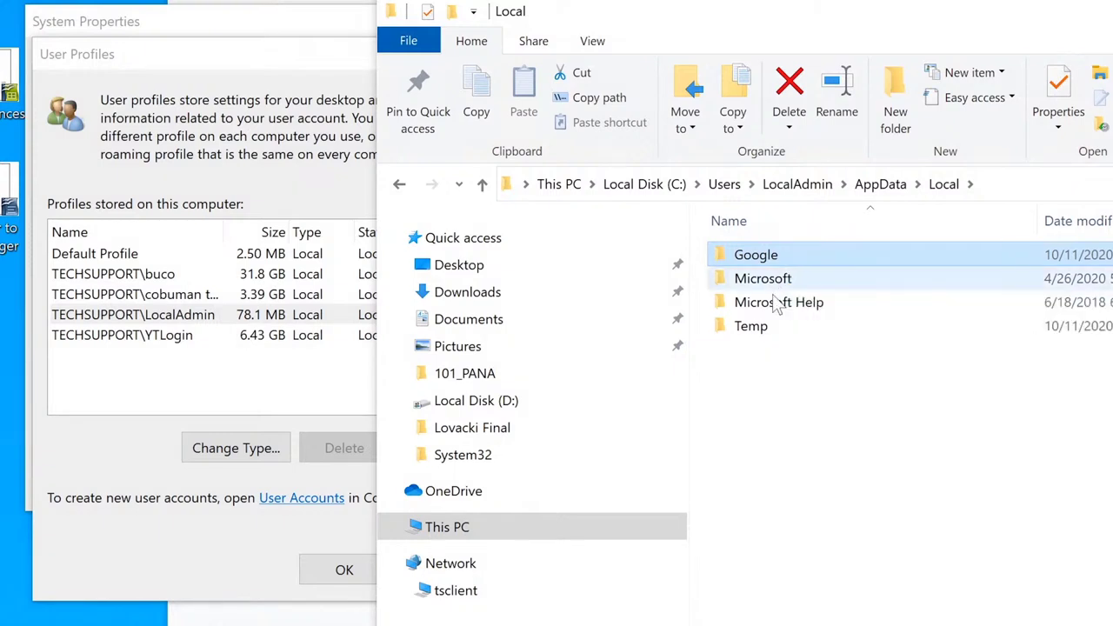
pyautogui.click(786, 287)
pyautogui.click(774, 301)
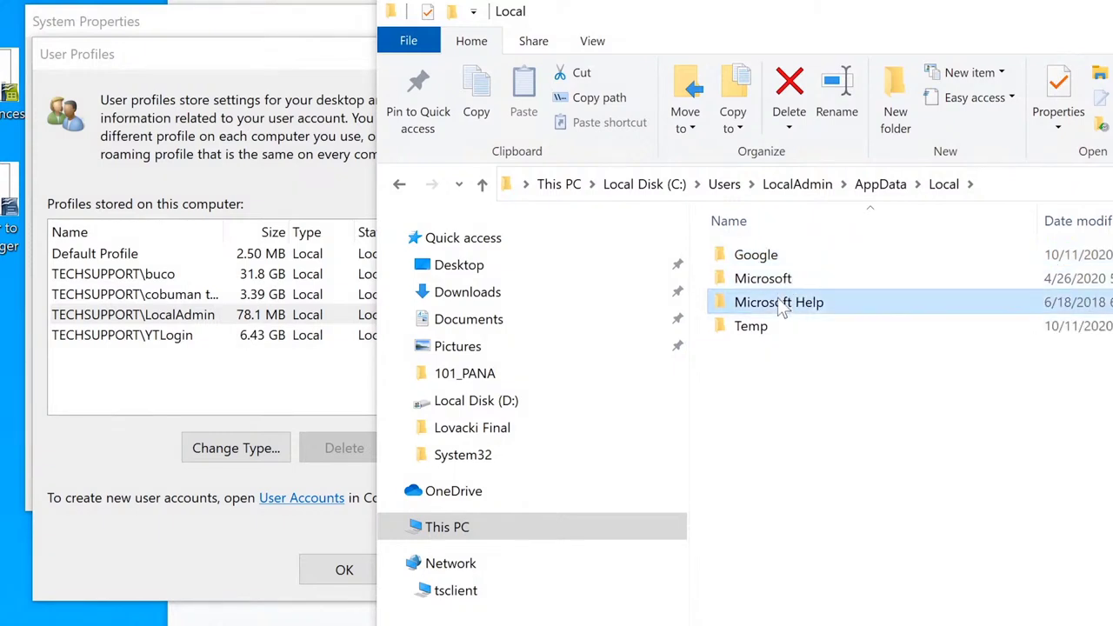
pyautogui.click(763, 331)
pyautogui.click(753, 280)
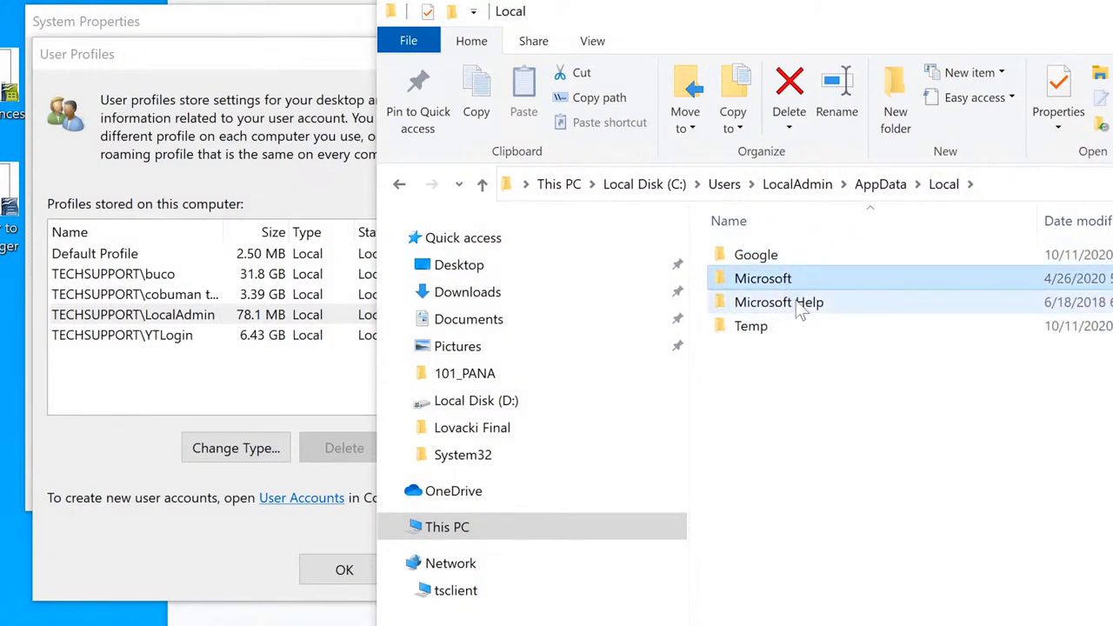
pyautogui.click(794, 258)
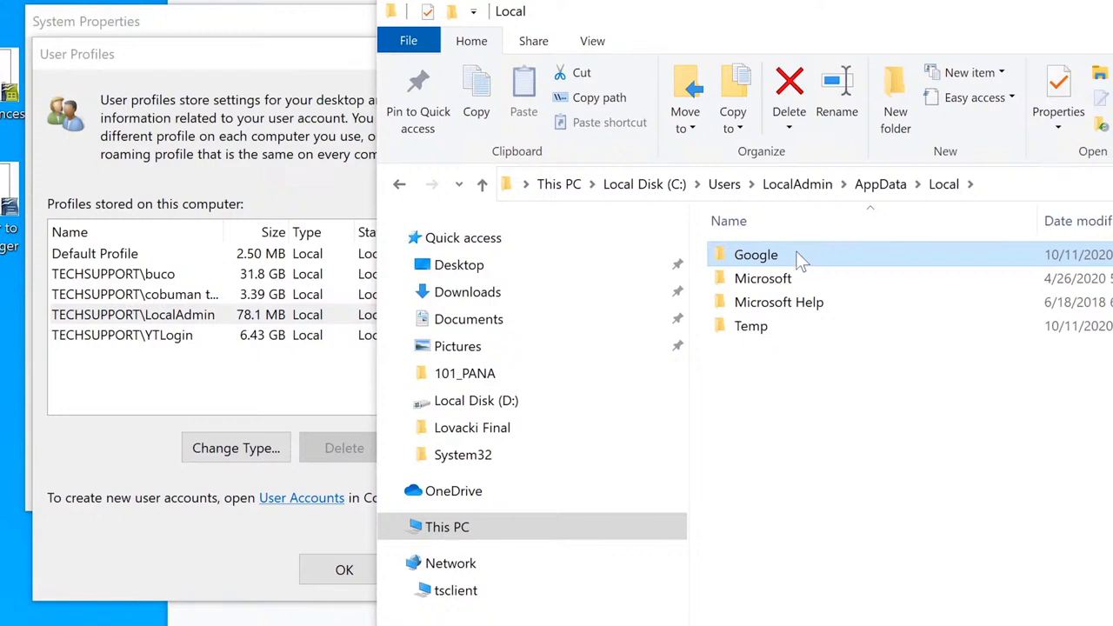
pyautogui.moveTo(779, 251)
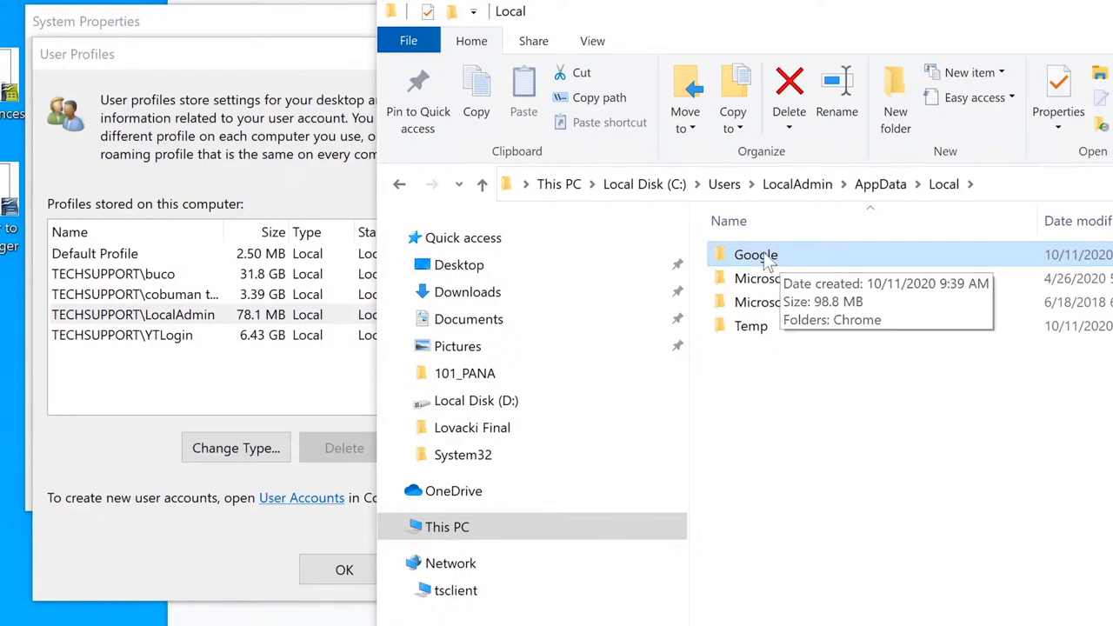
pyautogui.hotkey('alt', 'Left')
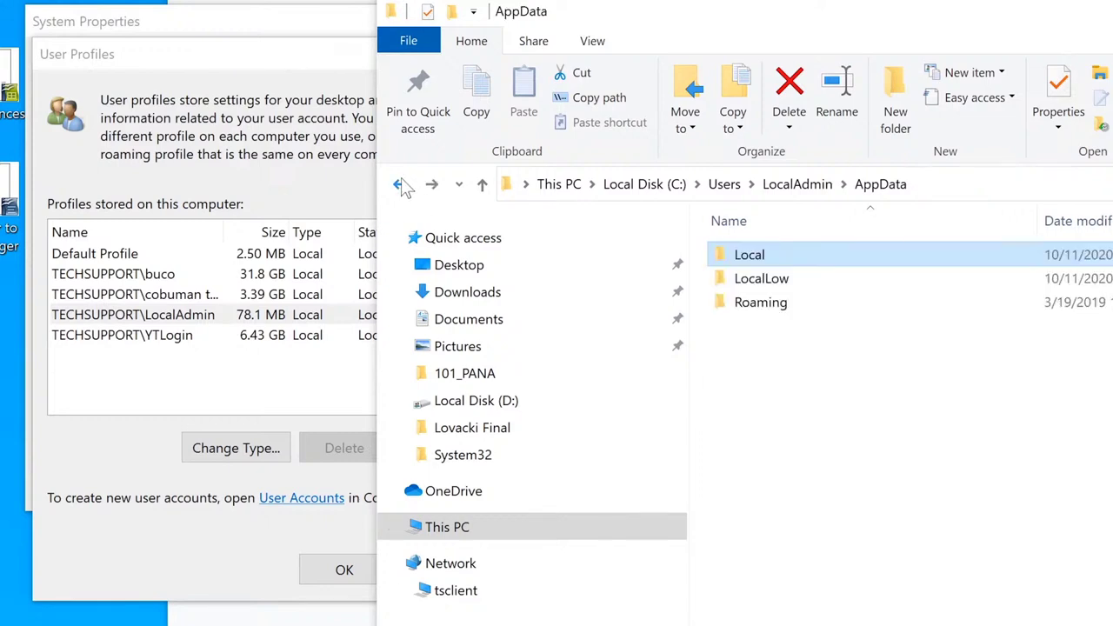
# Step: Check Local and LocalLow, back up to drive C, and open the Users folder
pyautogui.click(814, 254)
pyautogui.click(776, 280)
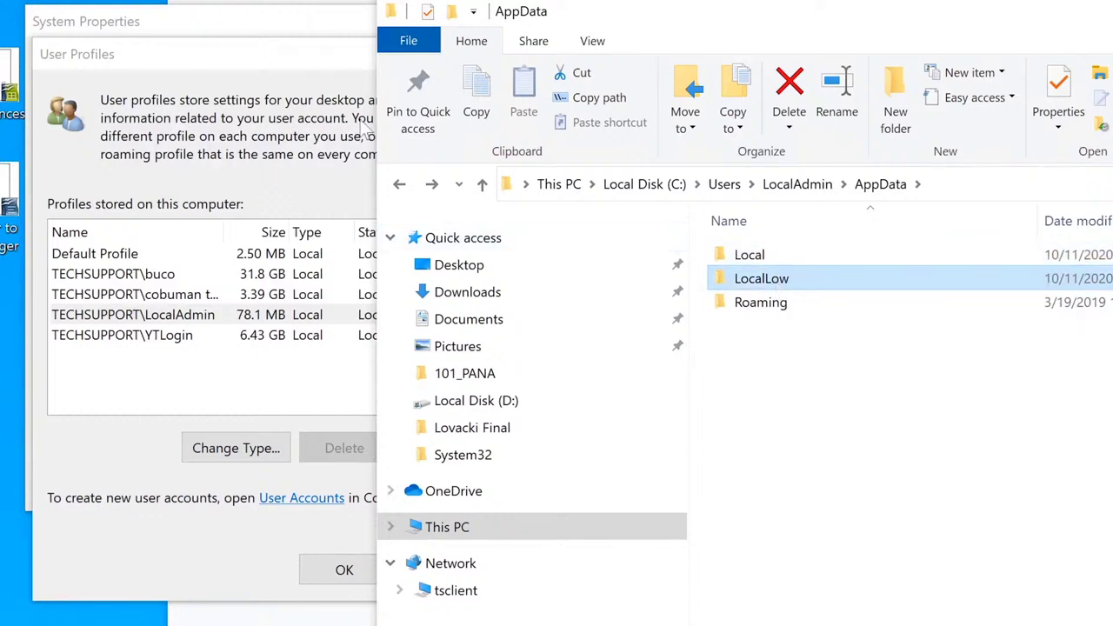
pyautogui.click(401, 184)
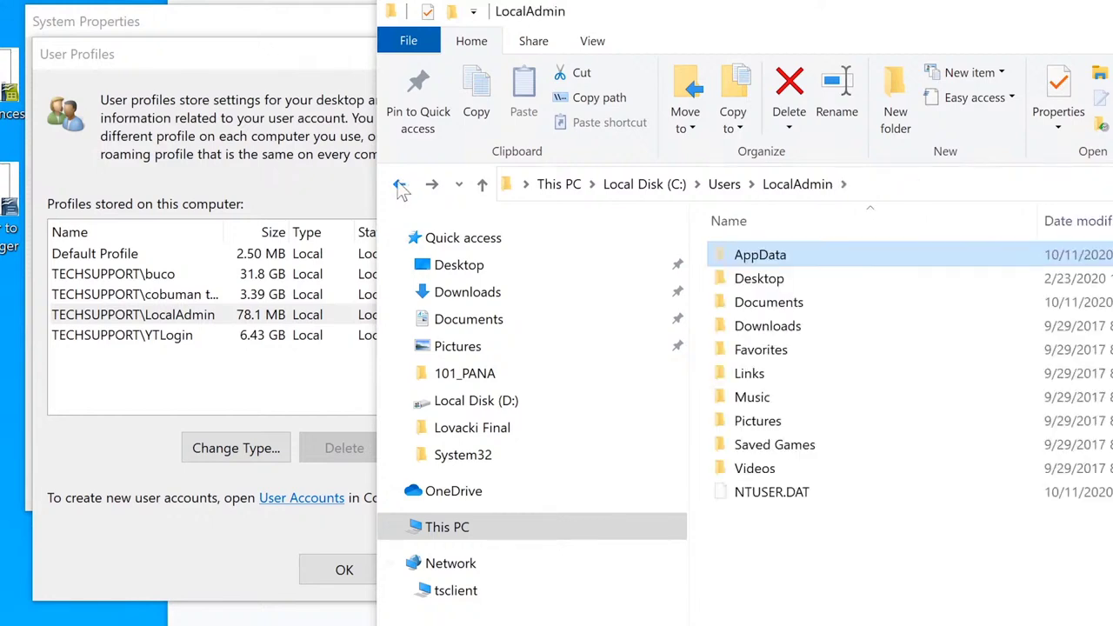
pyautogui.click(400, 184)
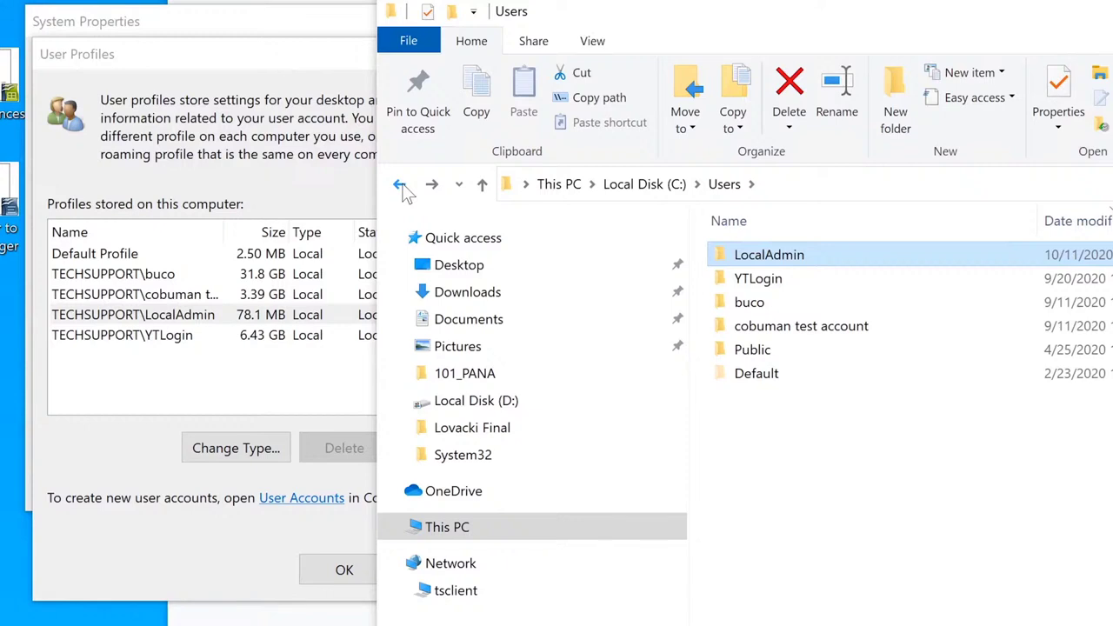
pyautogui.click(400, 184)
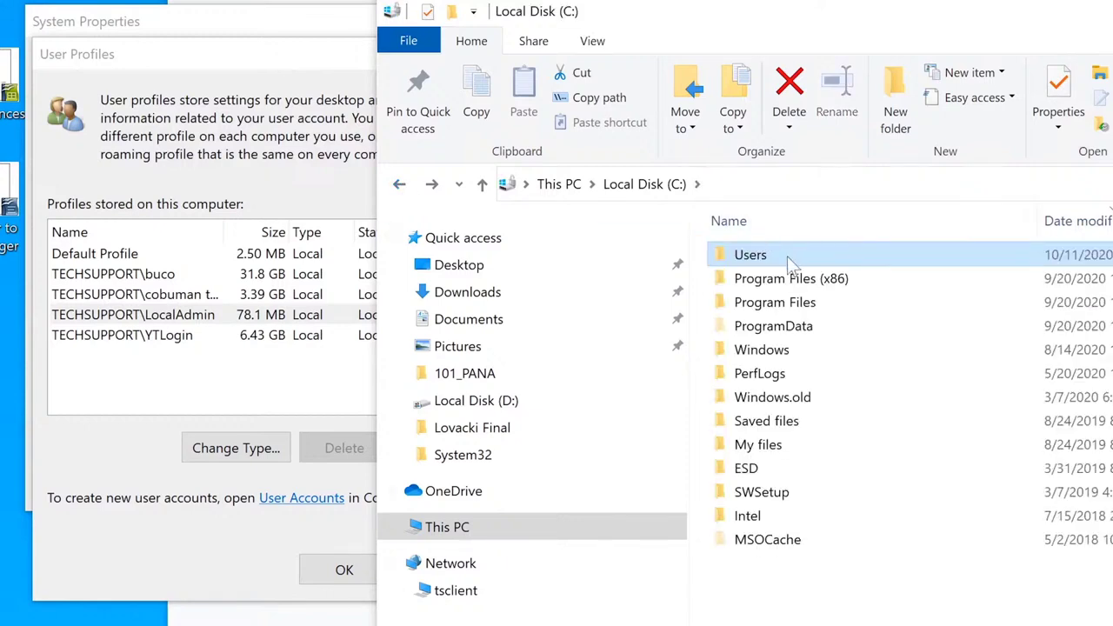
pyautogui.doubleClick(773, 260)
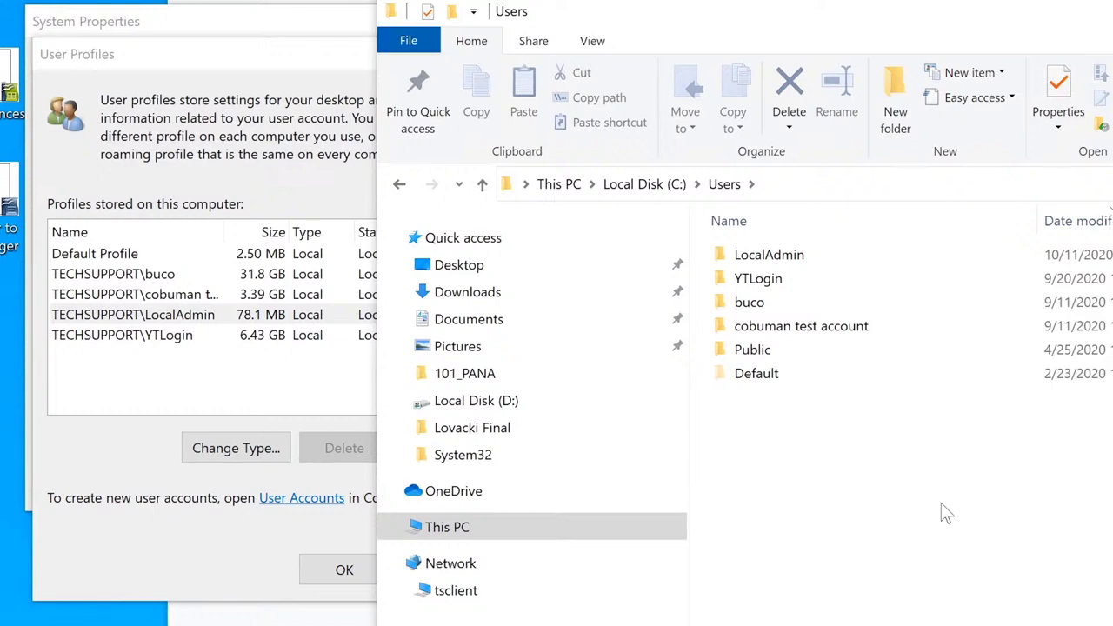
# Step: Select LocalAdmin in both the Users folder and the User Profiles list to compare them
pyautogui.click(840, 249)
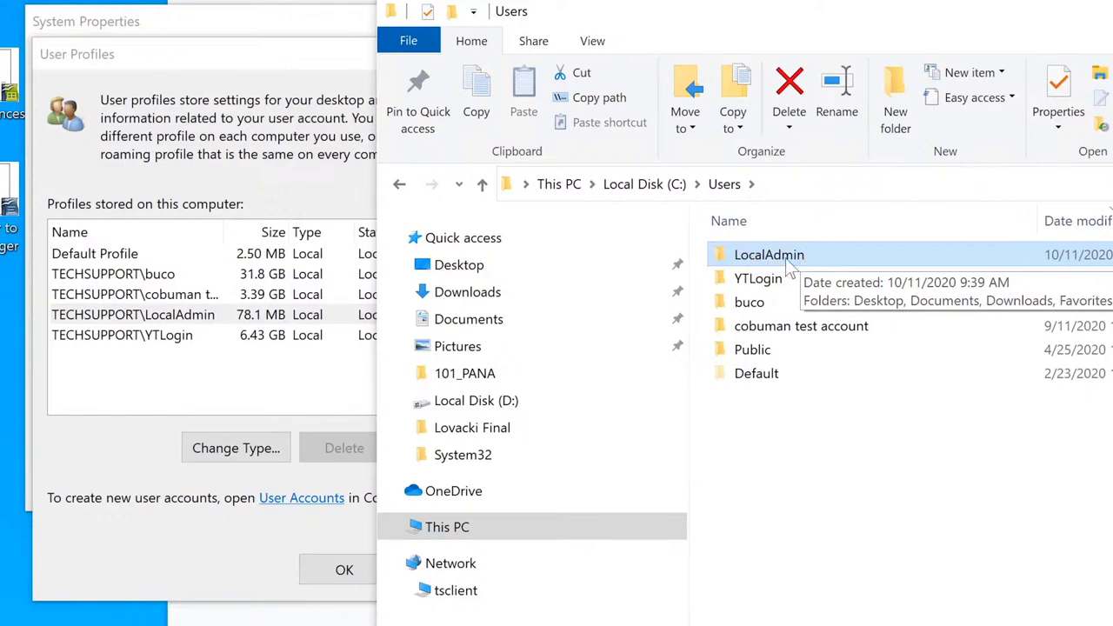
pyautogui.moveTo(297, 50); pyautogui.dragTo(250, 53)
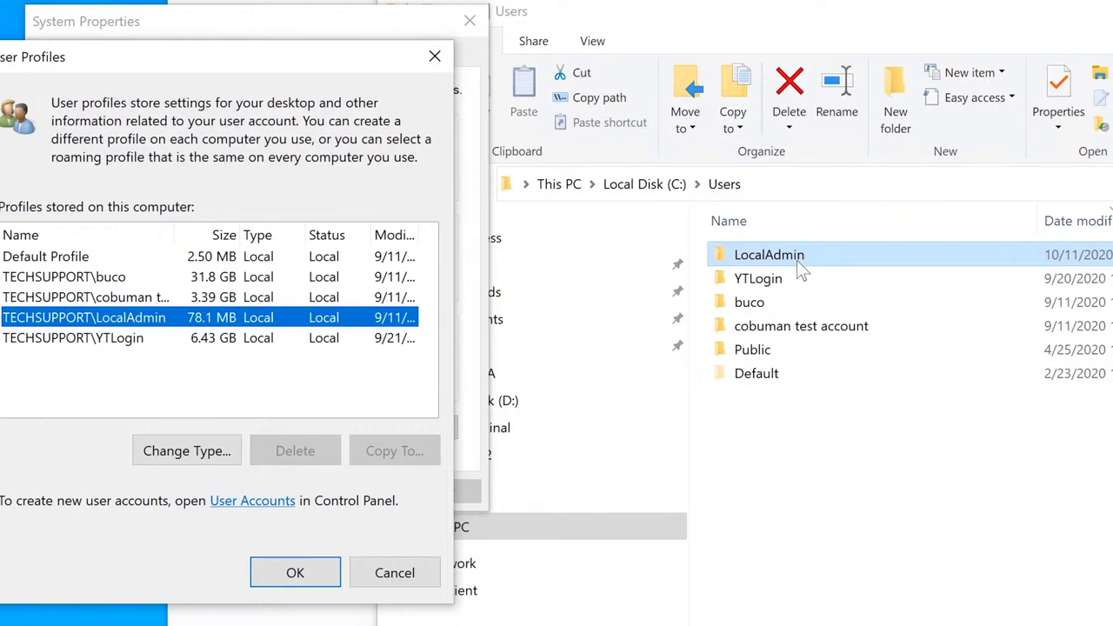
pyautogui.click(785, 285)
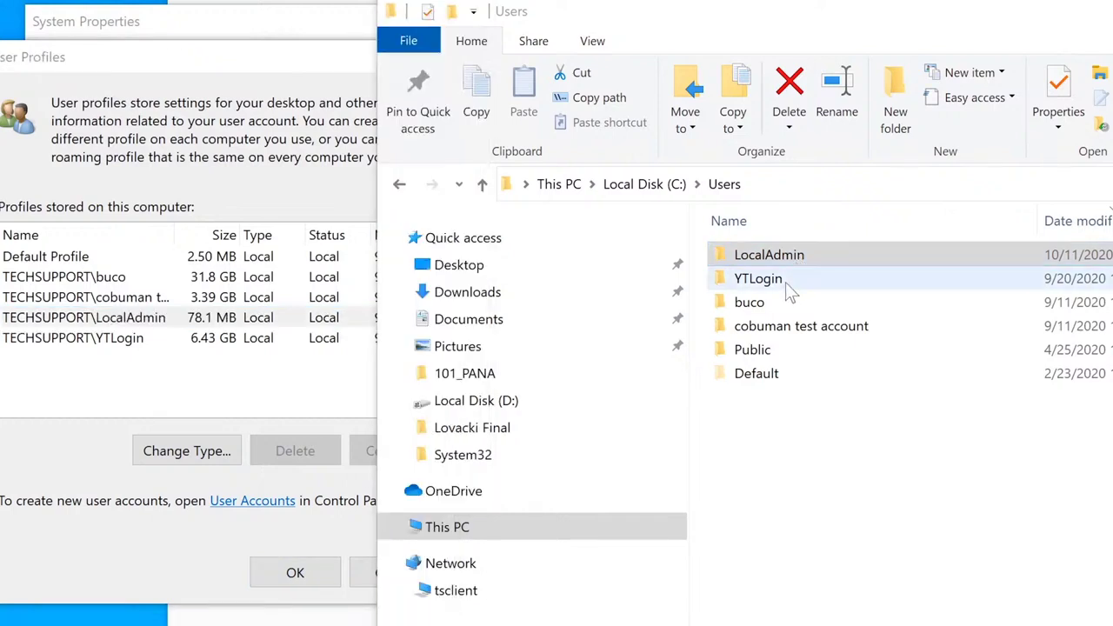
pyautogui.click(228, 326)
pyautogui.click(823, 253)
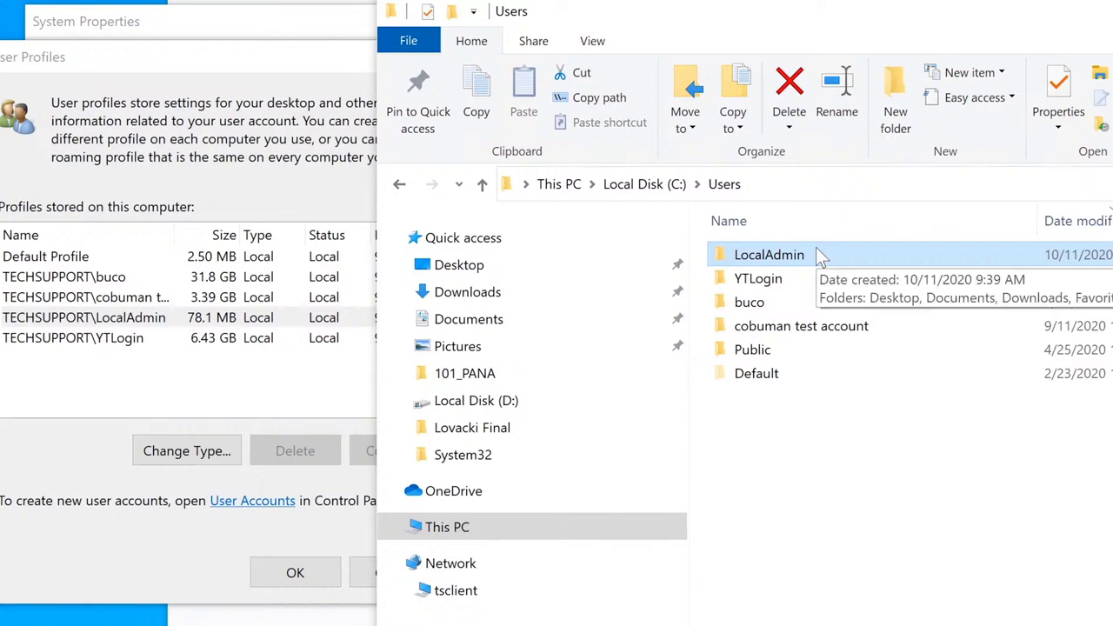
# Step: Close the User Profiles and System Properties windows
pyautogui.moveTo(306, 64); pyautogui.dragTo(296, 63)
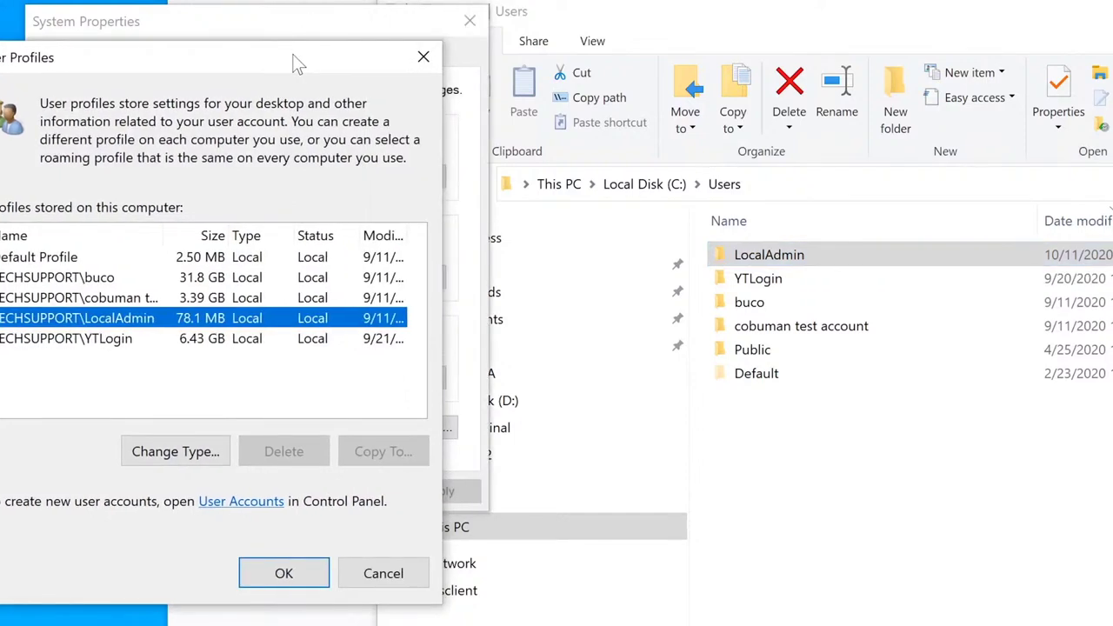
pyautogui.click(420, 61)
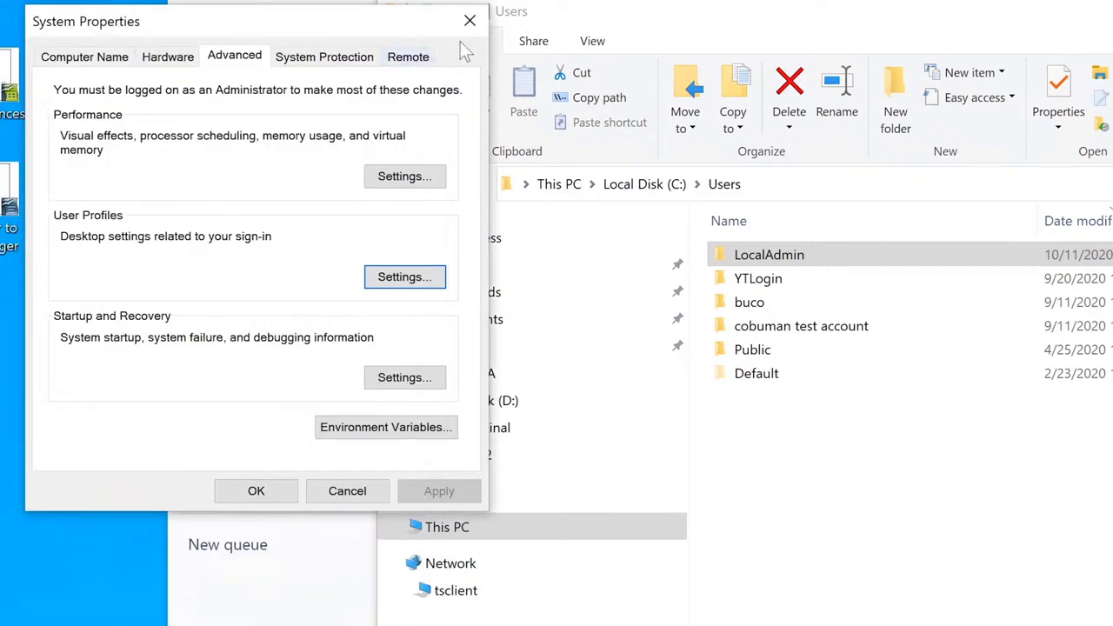
pyautogui.click(471, 21)
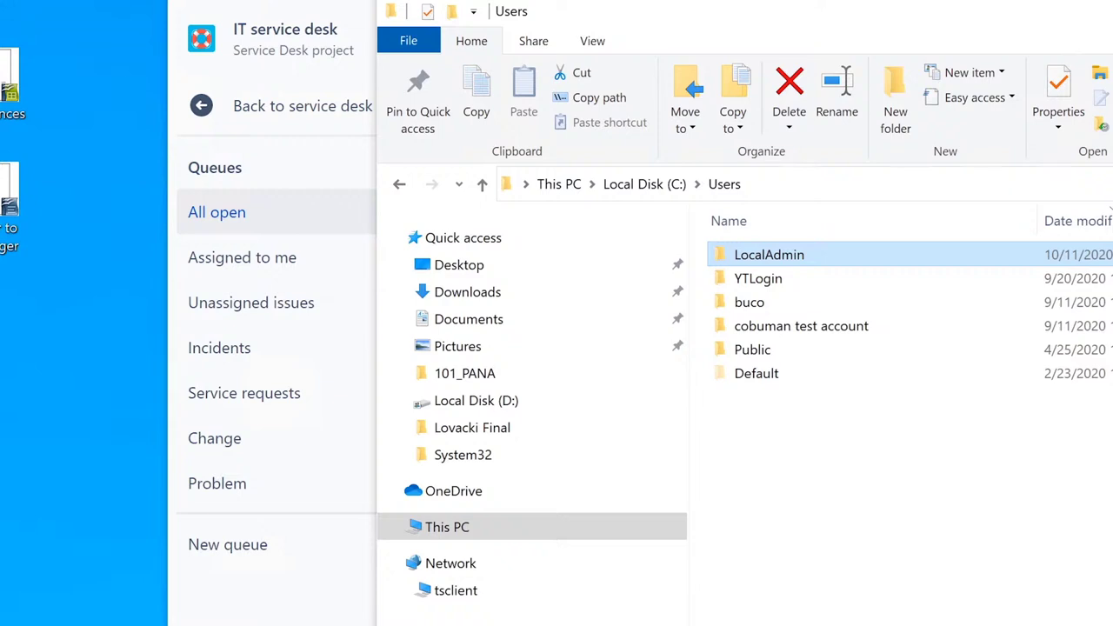
# Step: Post a customer reply on ISD-39 announcing the new local admin profile LocalAdmin and its password
pyautogui.hotkey('alt', 'Tab')
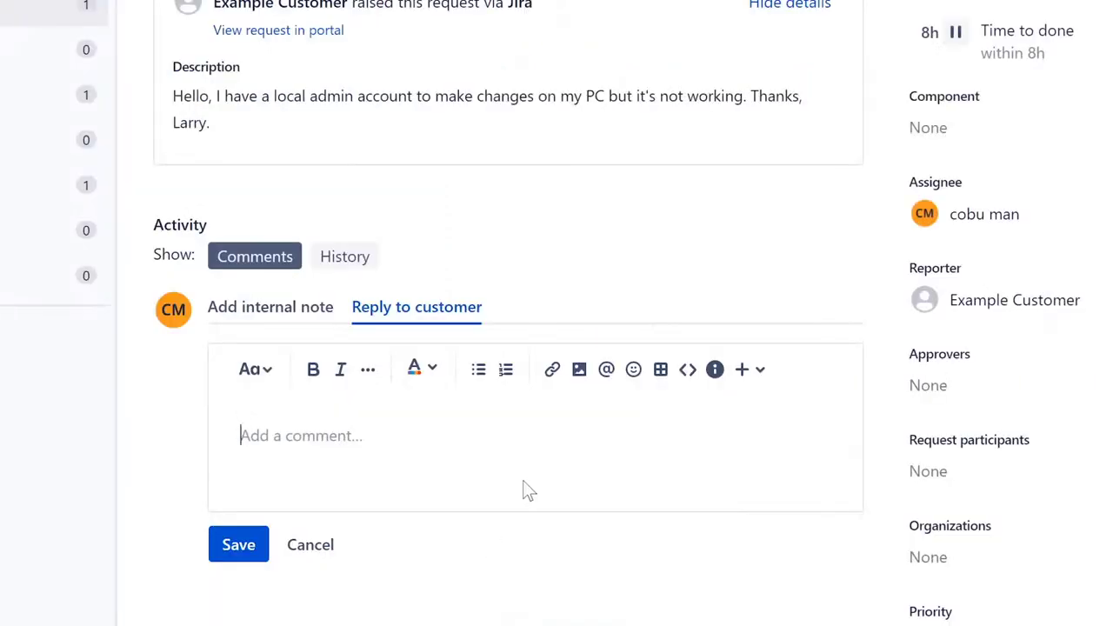
pyautogui.write("Hello Larry, I've created a lo")
pyautogui.press('BackSpace')
pyautogui.press('BackSpace')
pyautogui.write('local admin profile named Local A')
pyautogui.press('BackSpace')
pyautogui.press('BackSpace')
pyautogui.write('Admin and the password is XXXXXX. Ervin')
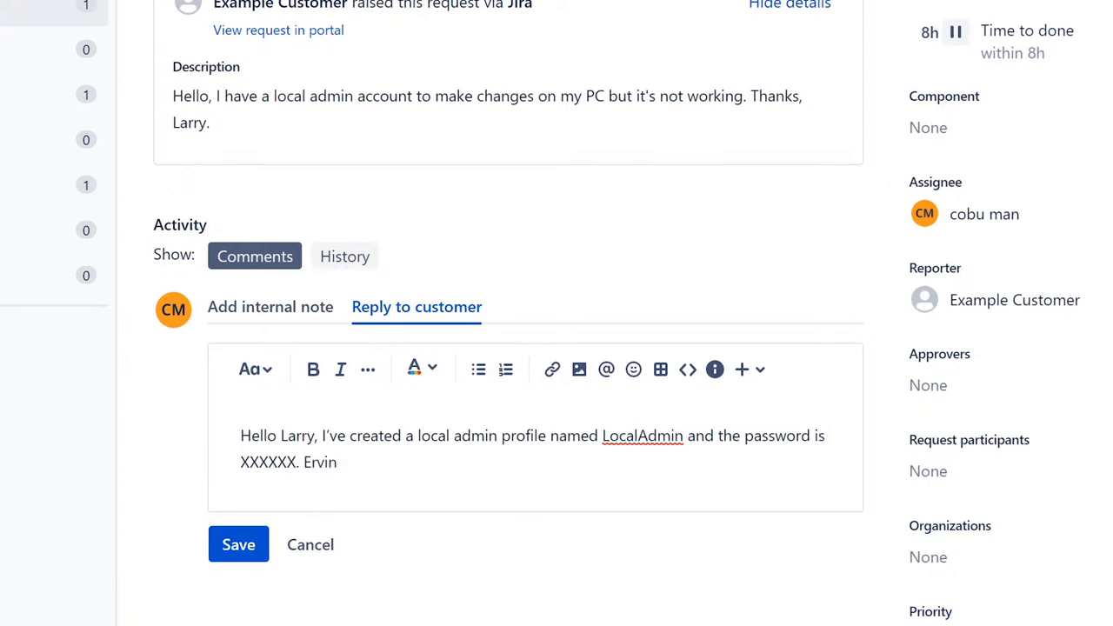
pyautogui.moveTo(601, 436); pyautogui.dragTo(683, 436)
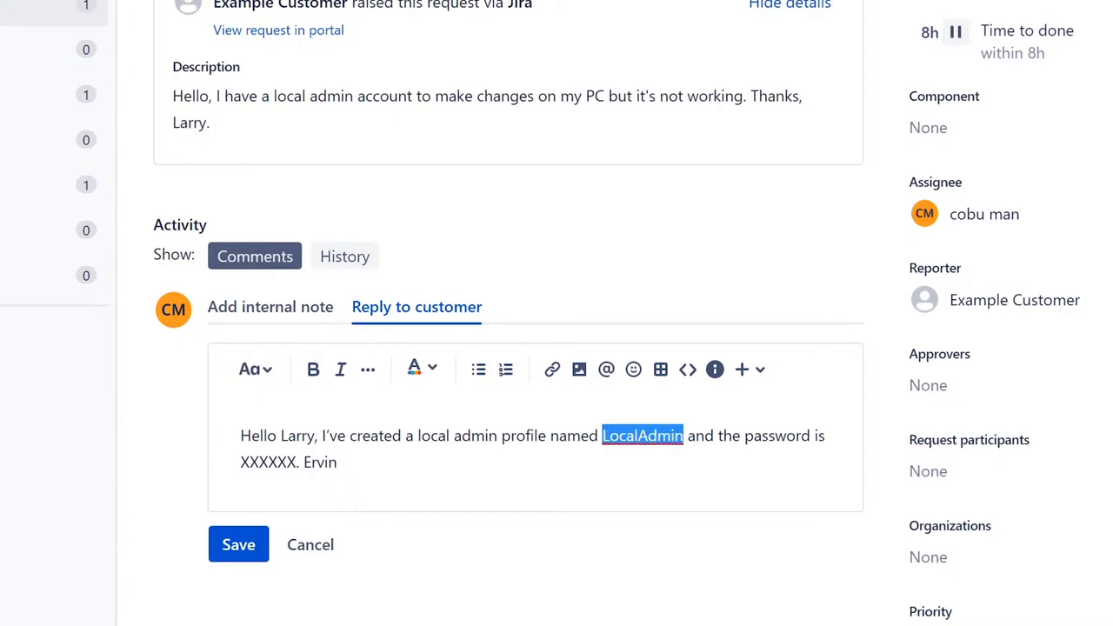
pyautogui.click(470, 435)
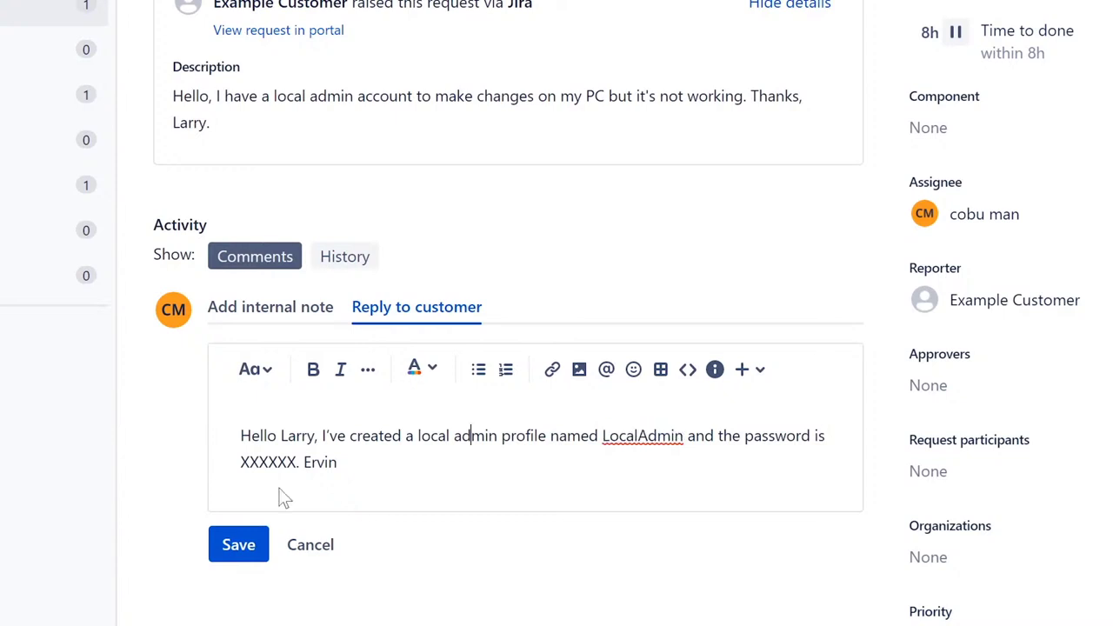
pyautogui.click(239, 544)
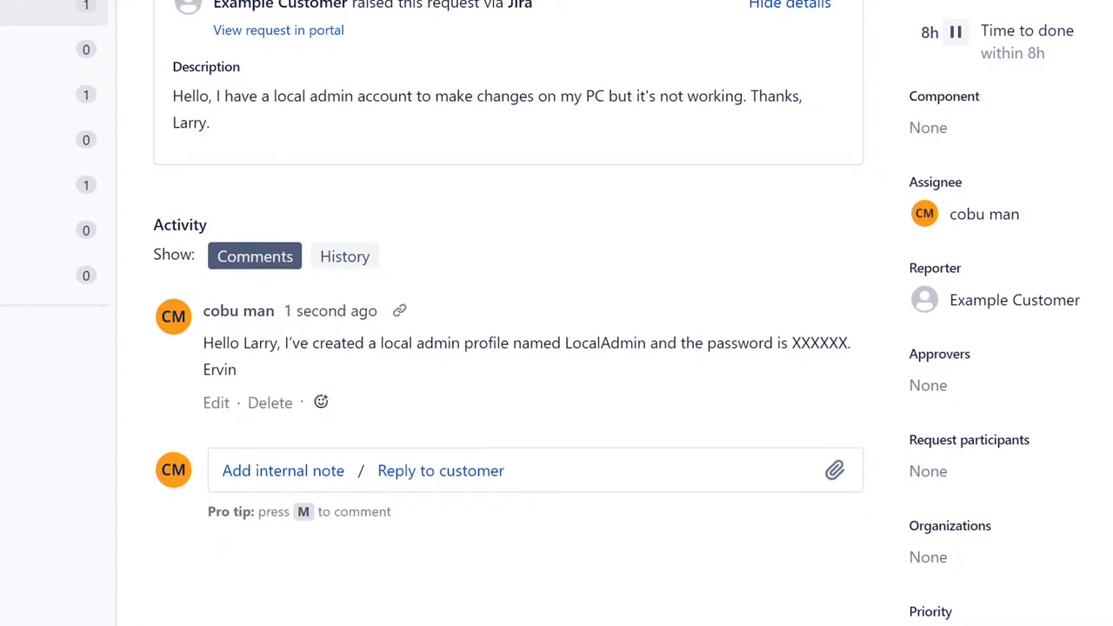
# Step: Transition ISD-39 from Waiting for support to Completed
pyautogui.moveTo(565, 342); pyautogui.dragTo(646, 343)
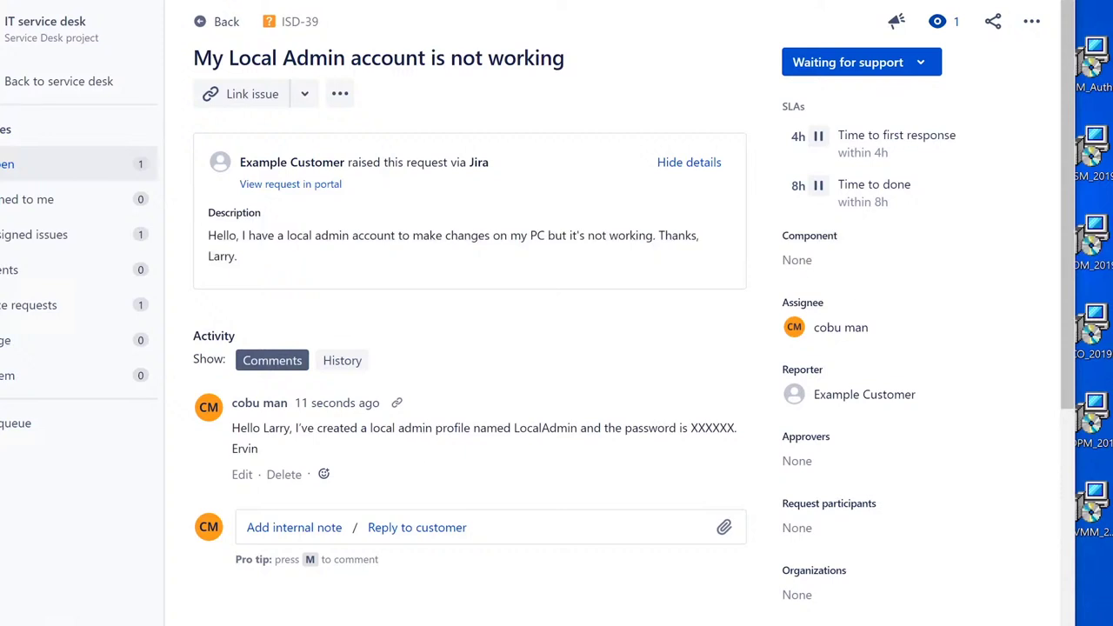
pyautogui.click(908, 63)
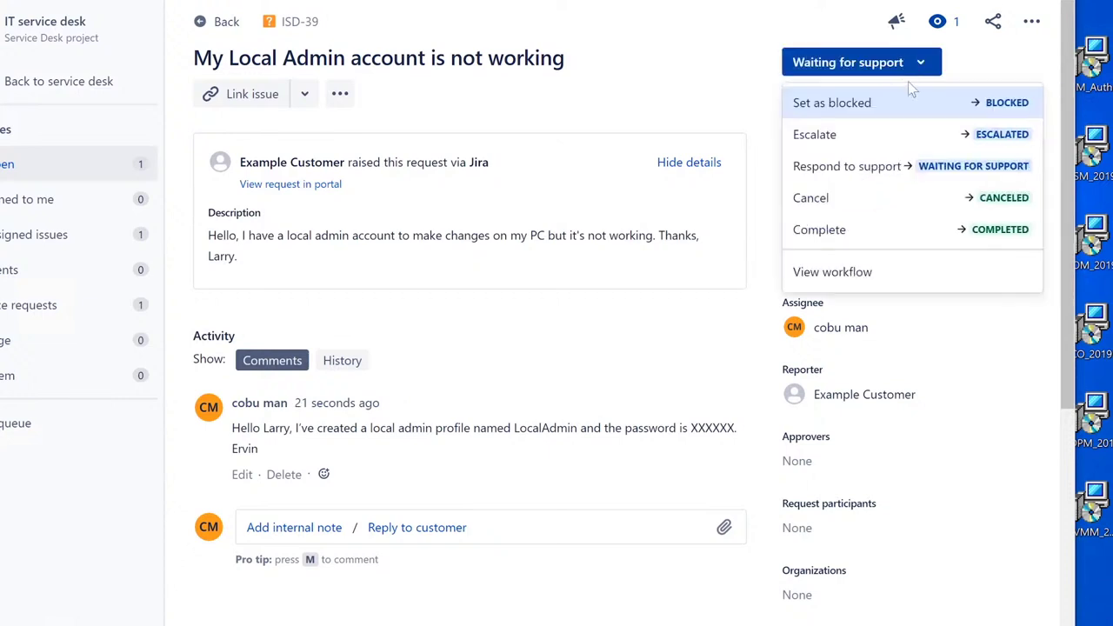
pyautogui.click(920, 240)
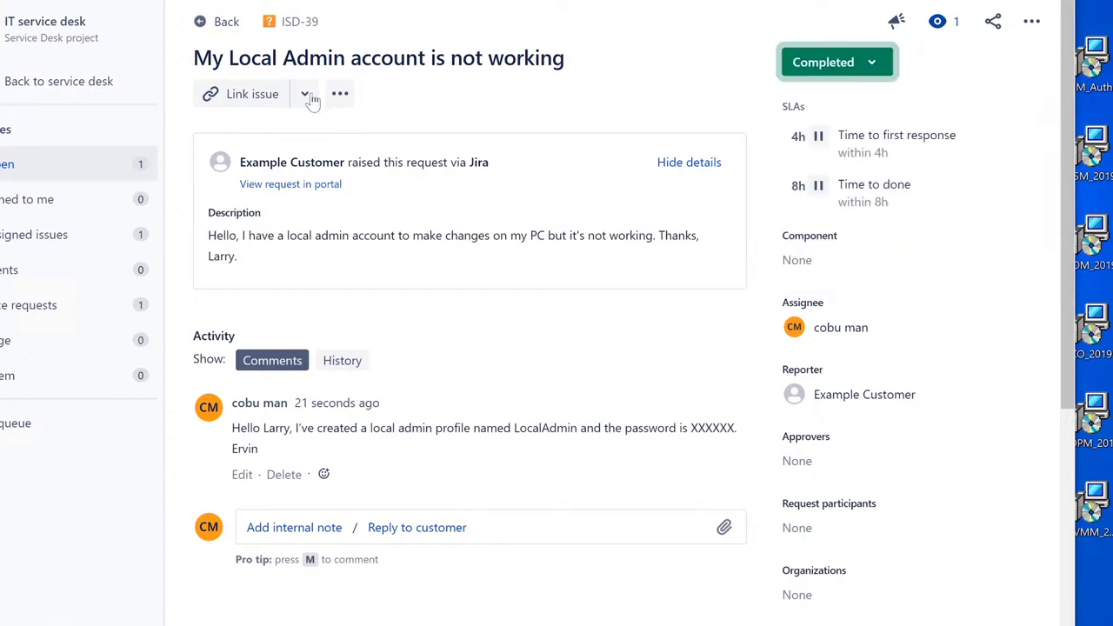
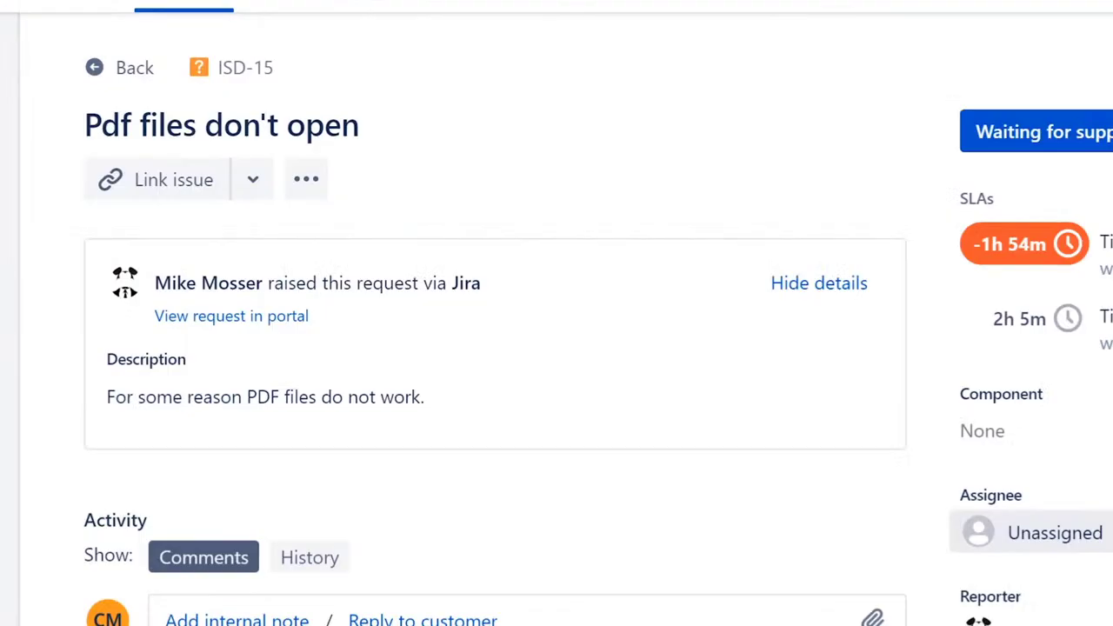
# Step: Assign ISD-15 'Pdf files don't open' to yourself using 'Assign to me'
pyautogui.click(1078, 530)
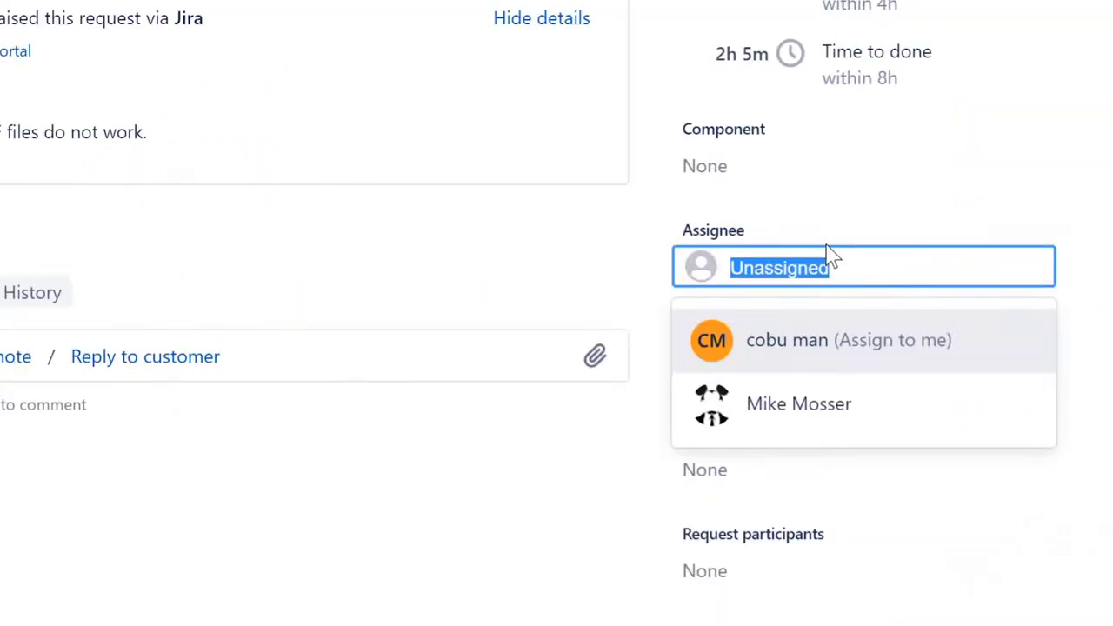
pyautogui.click(765, 341)
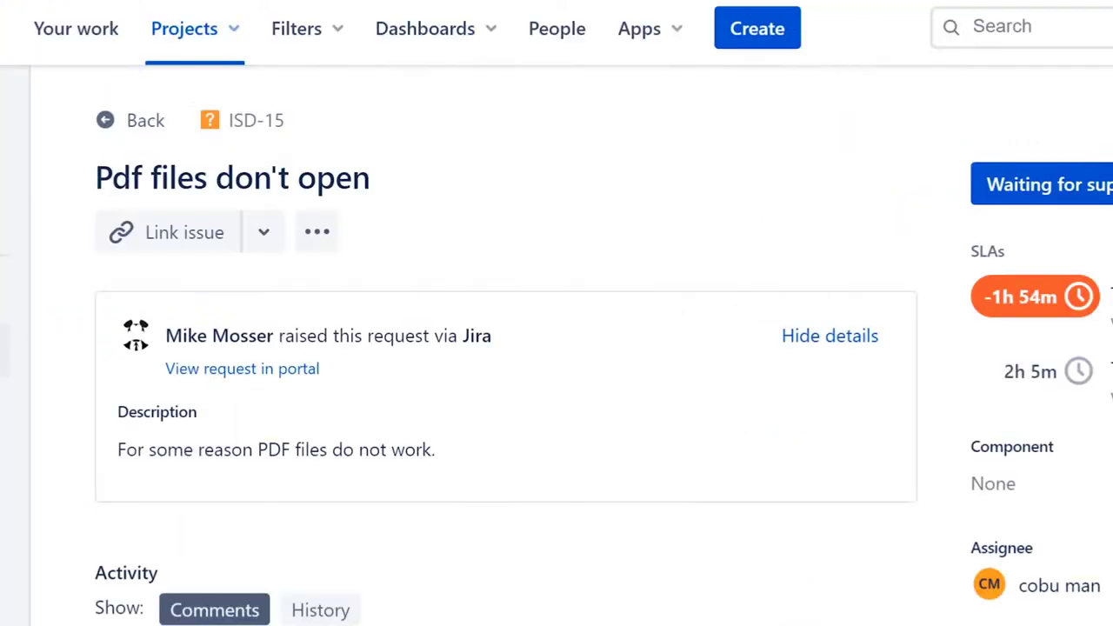
pyautogui.moveTo(372, 178); pyautogui.dragTo(35, 122)
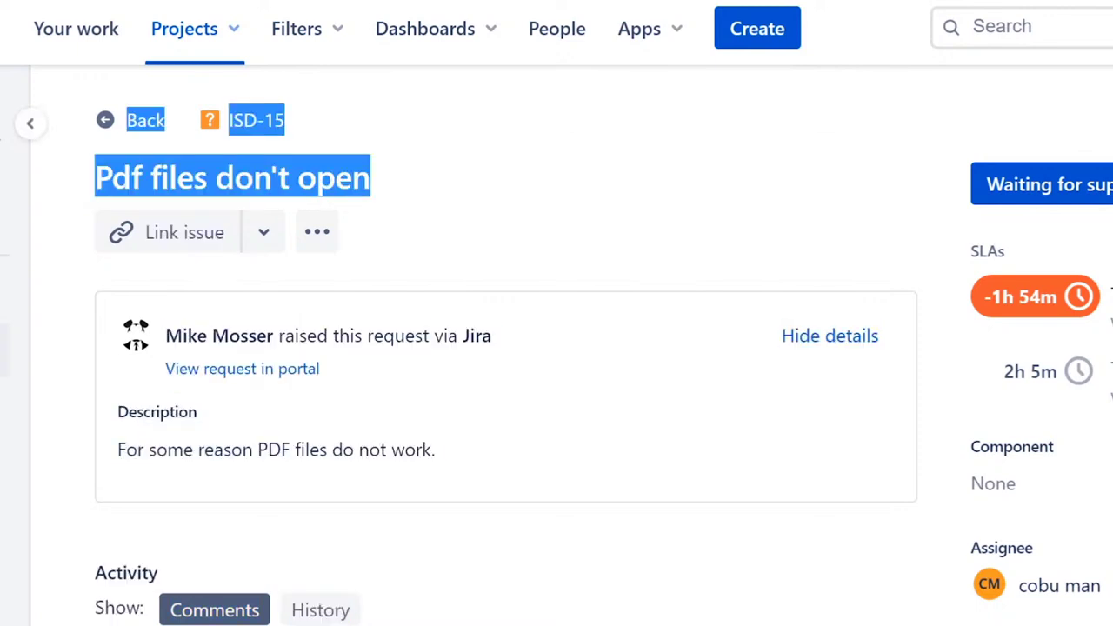
pyautogui.click(522, 177)
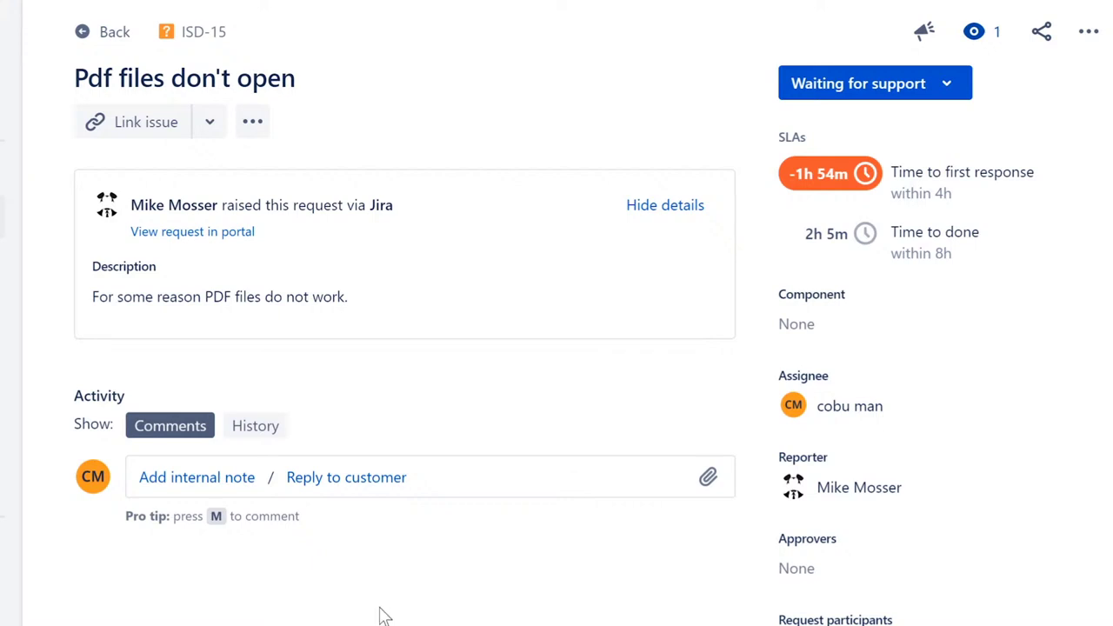
# Step: Draft a customer reply introducing yourself from Help Desk support about the pdf ticket, asking for the computer name or IP
pyautogui.click(366, 489)
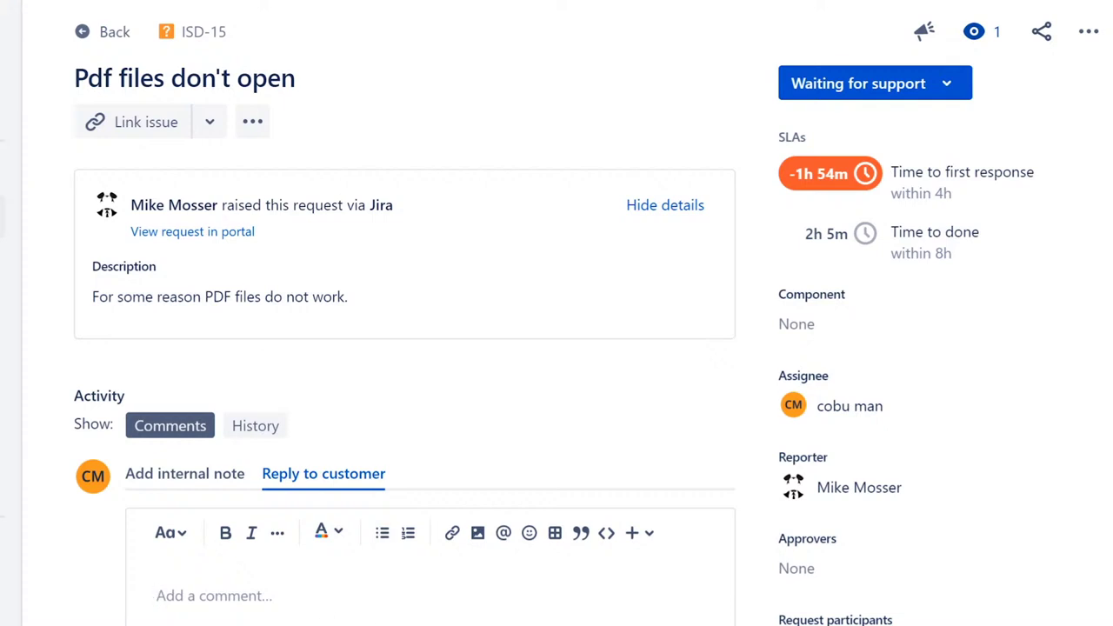
pyautogui.write('Hello,')
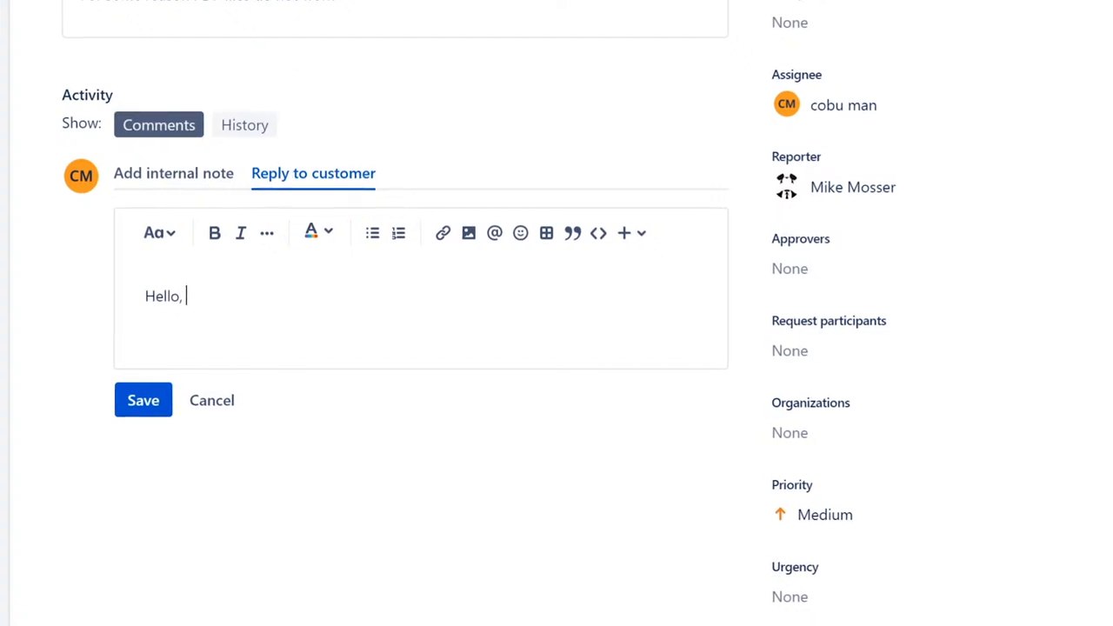
pyautogui.write(' My nam eis')
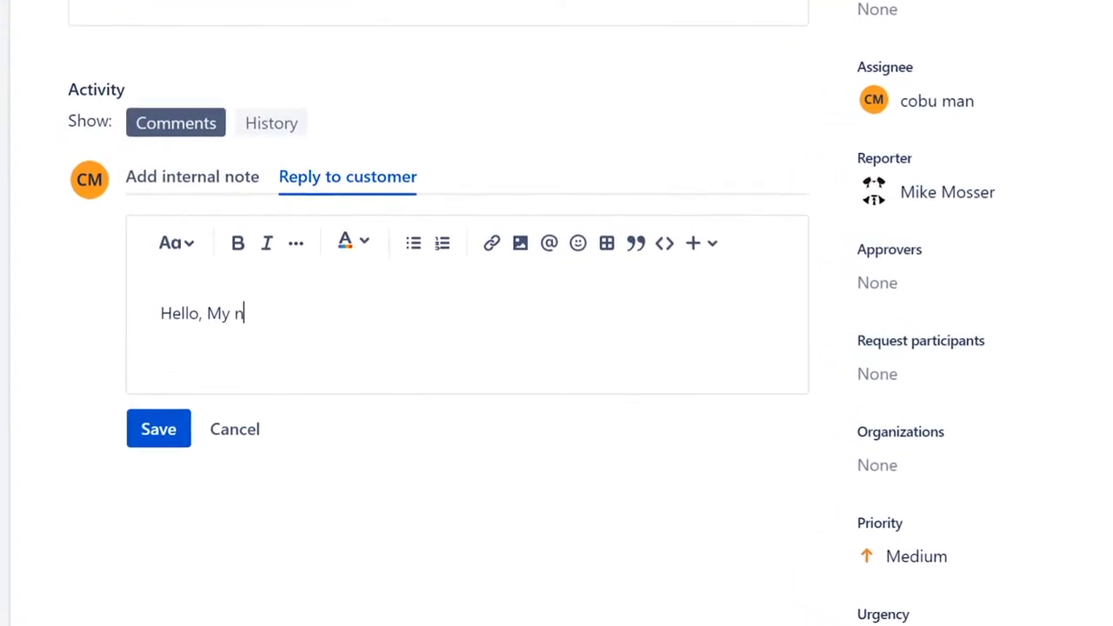
pyautogui.press('BackSpace')
pyautogui.press('BackSpace')
pyautogui.press('BackSpace')
pyautogui.press('BackSpace')
pyautogui.write('e is Ervin w')
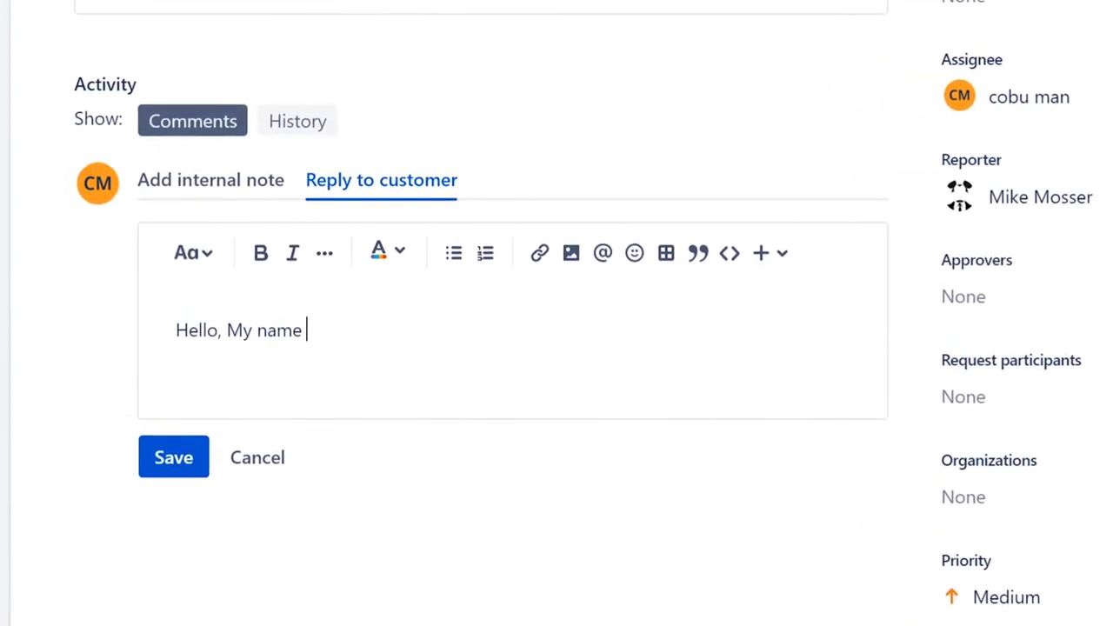
pyautogui.write('tih')
pyautogui.press('BackSpace')
pyautogui.press('BackSpace')
pyautogui.press('BackSpace')
pyautogui.write('ith Help Desk ')
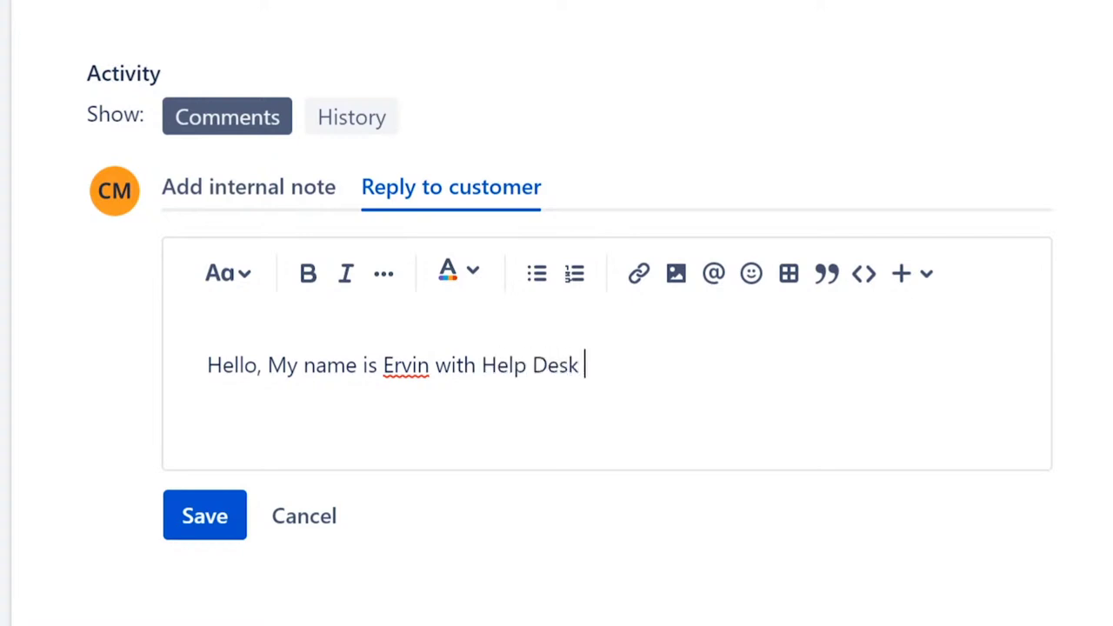
pyautogui.write('support. I ')
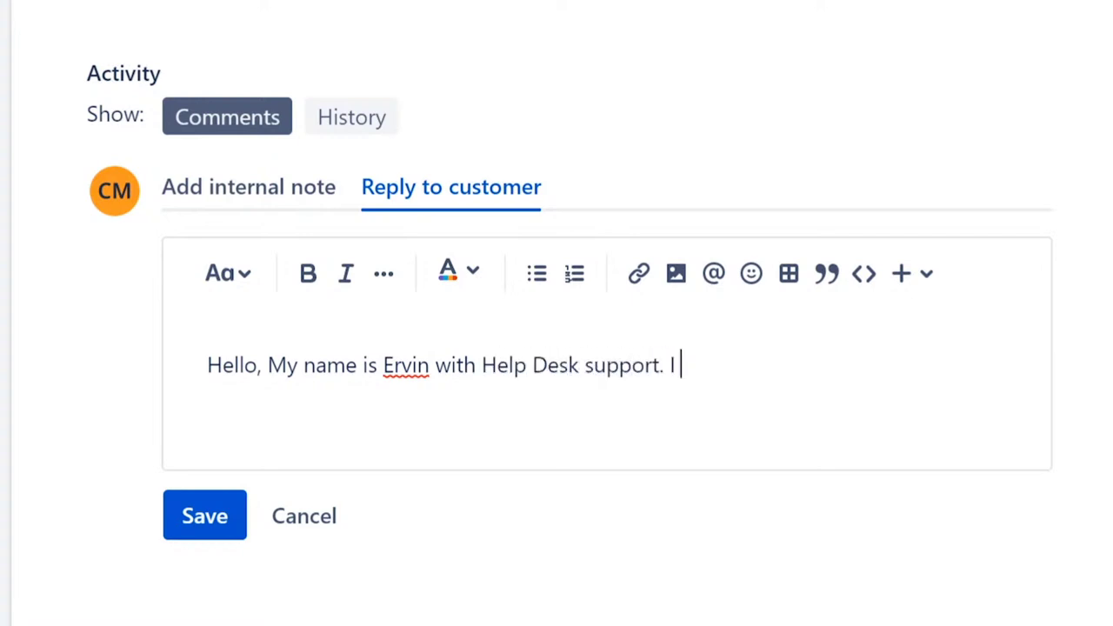
pyautogui.write('have your ticket ')
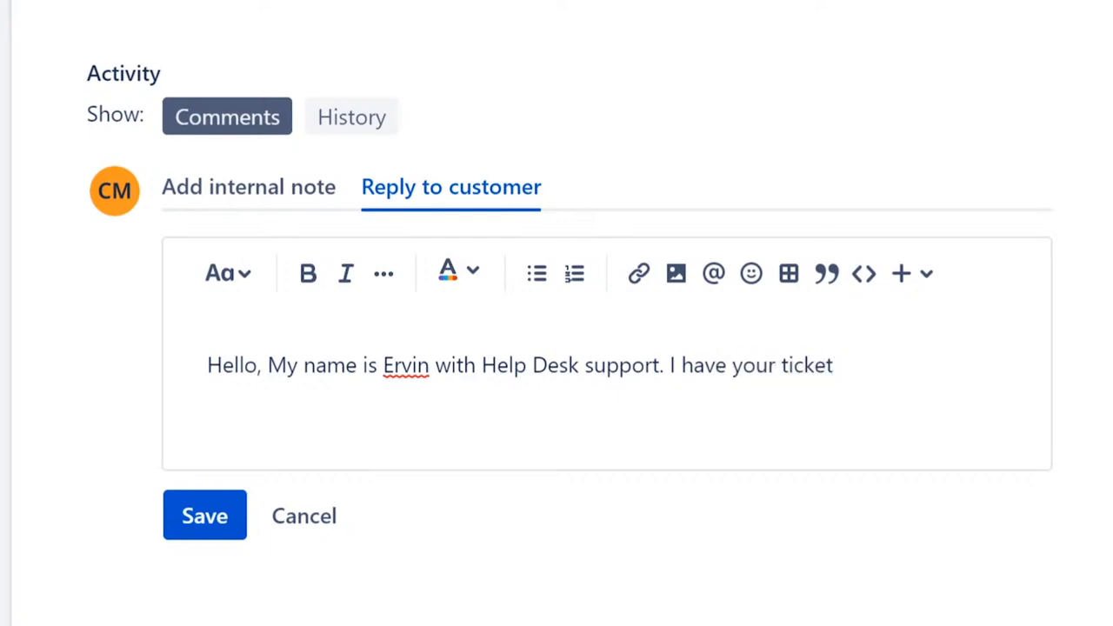
pyautogui.write('about ')
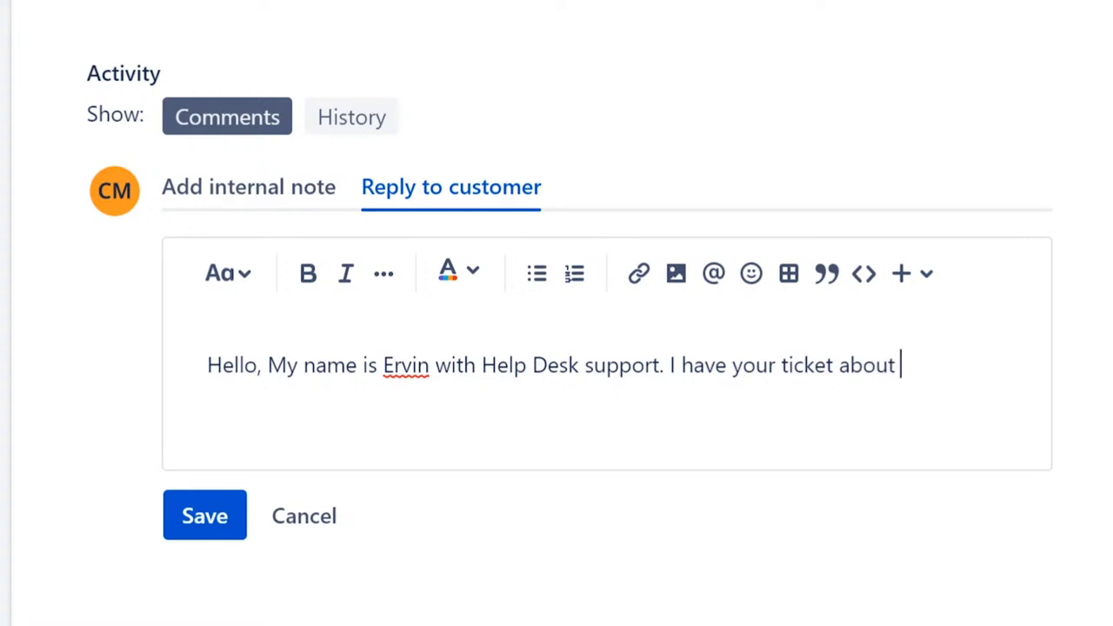
pyautogui.write('pdf files n')
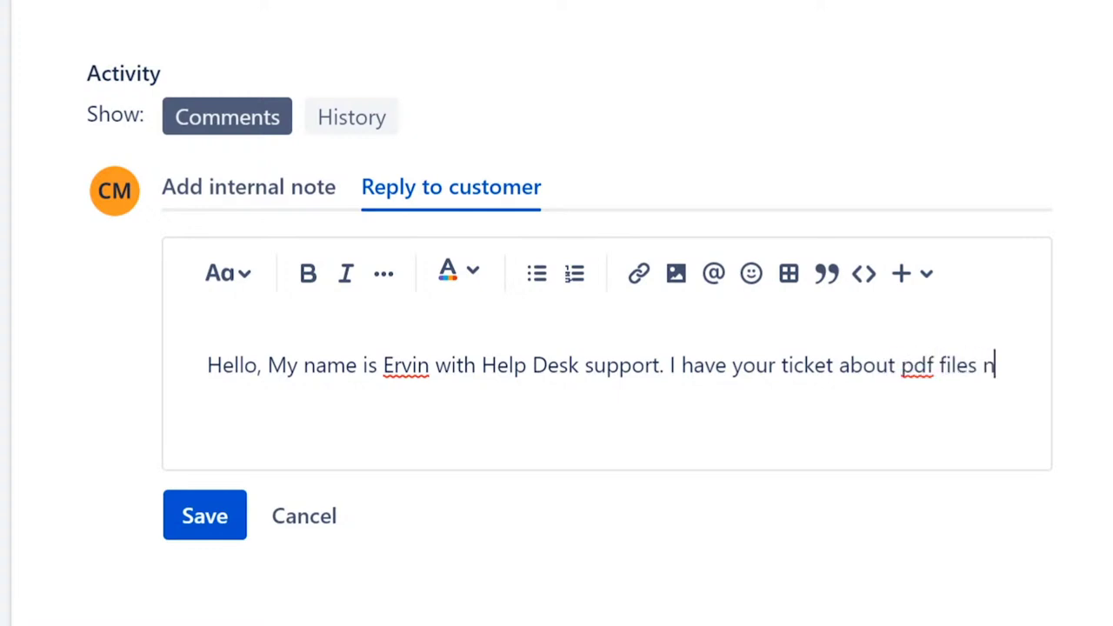
pyautogui.write('ot working. Can')
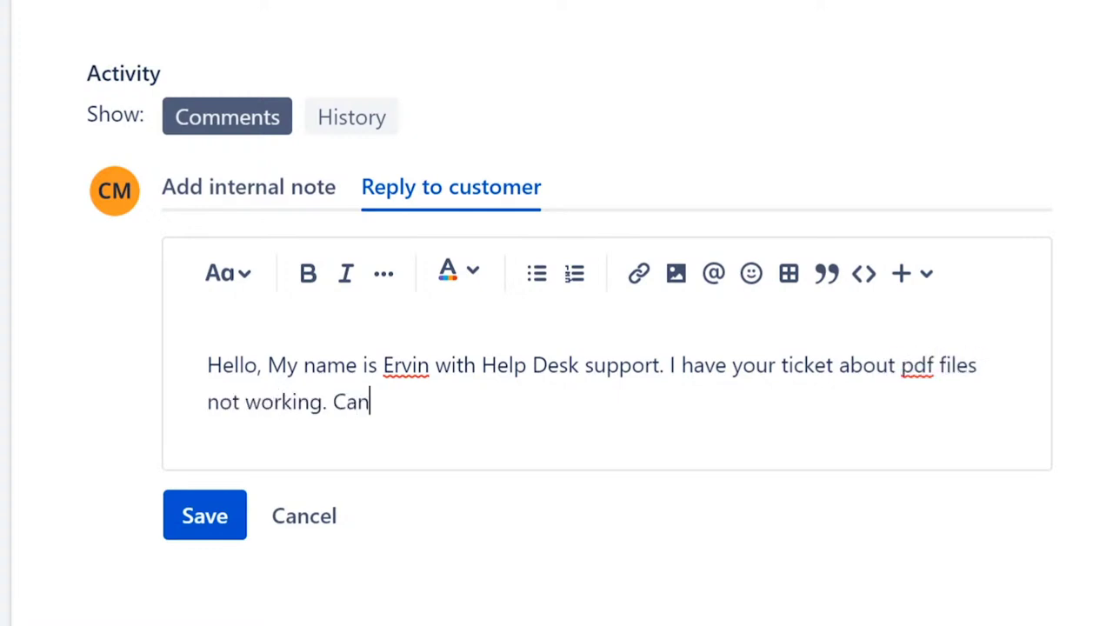
pyautogui.write(' you please ')
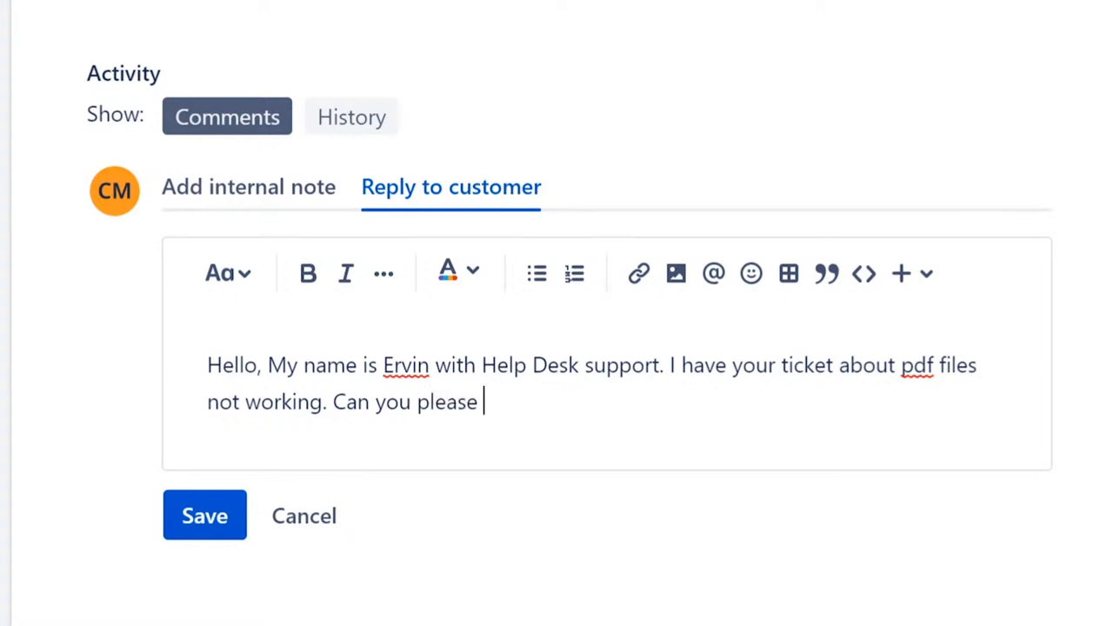
pyautogui.write('send me your ')
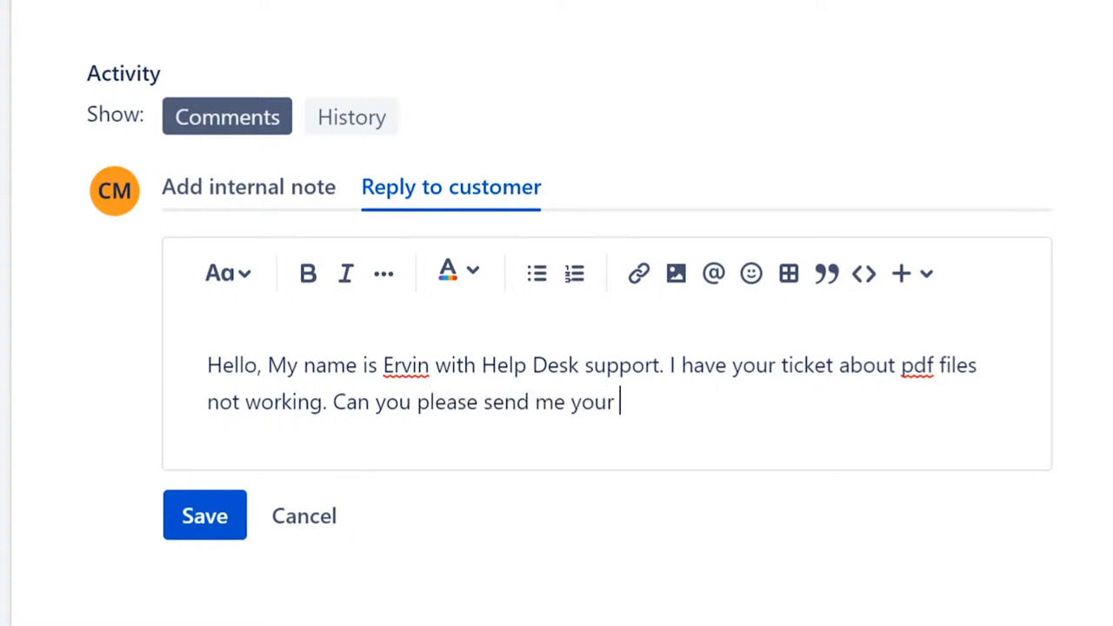
pyautogui.write('computer name')
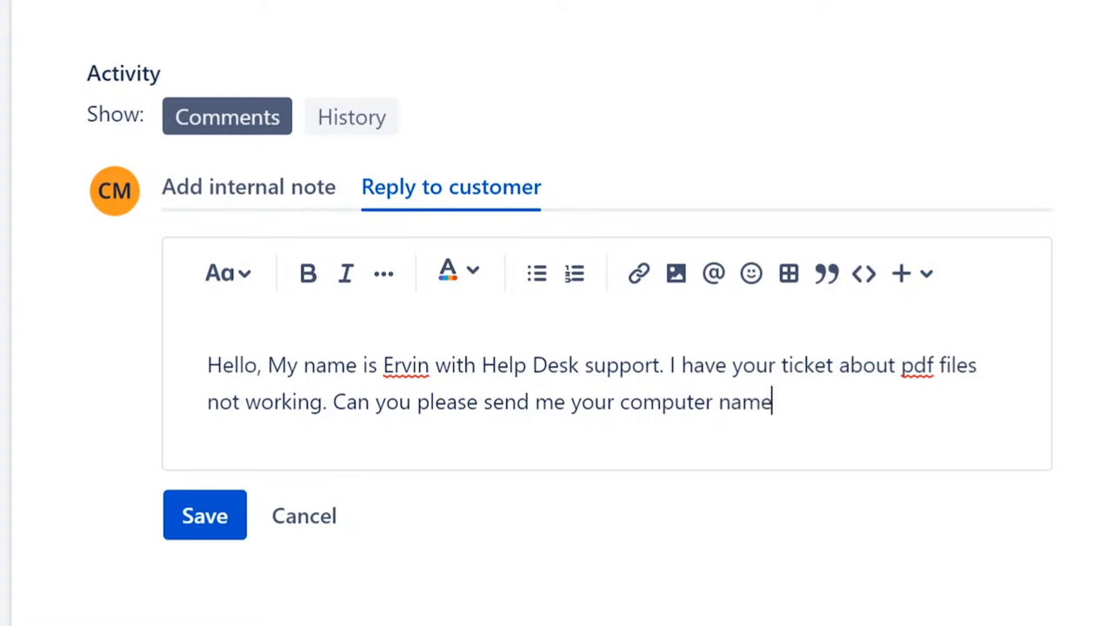
pyautogui.write(' or ip add')
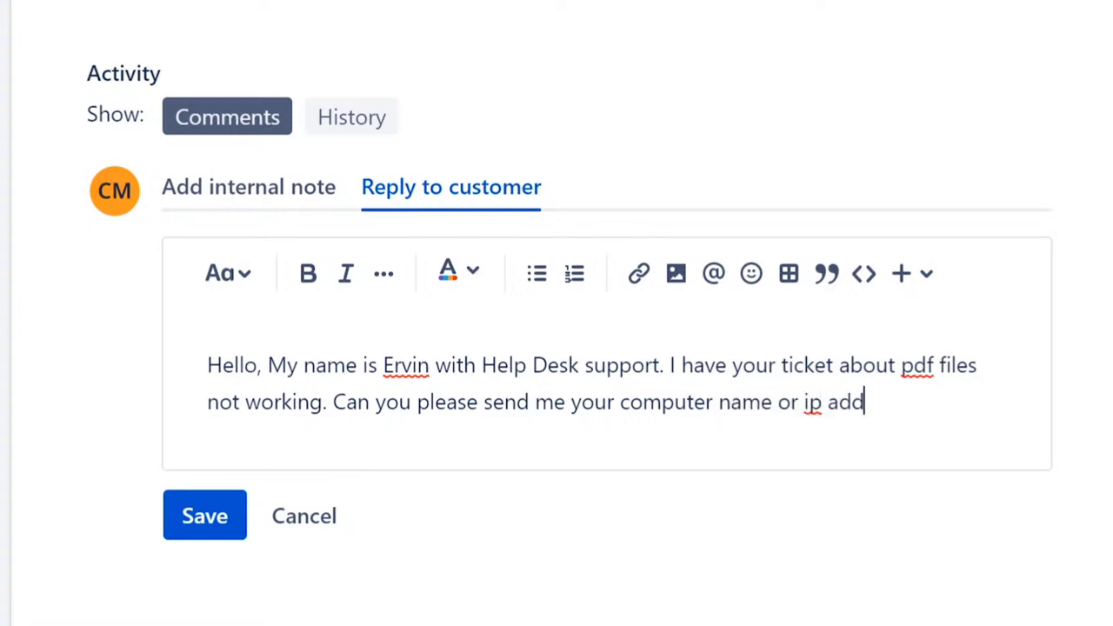
pyautogui.write('ress.')
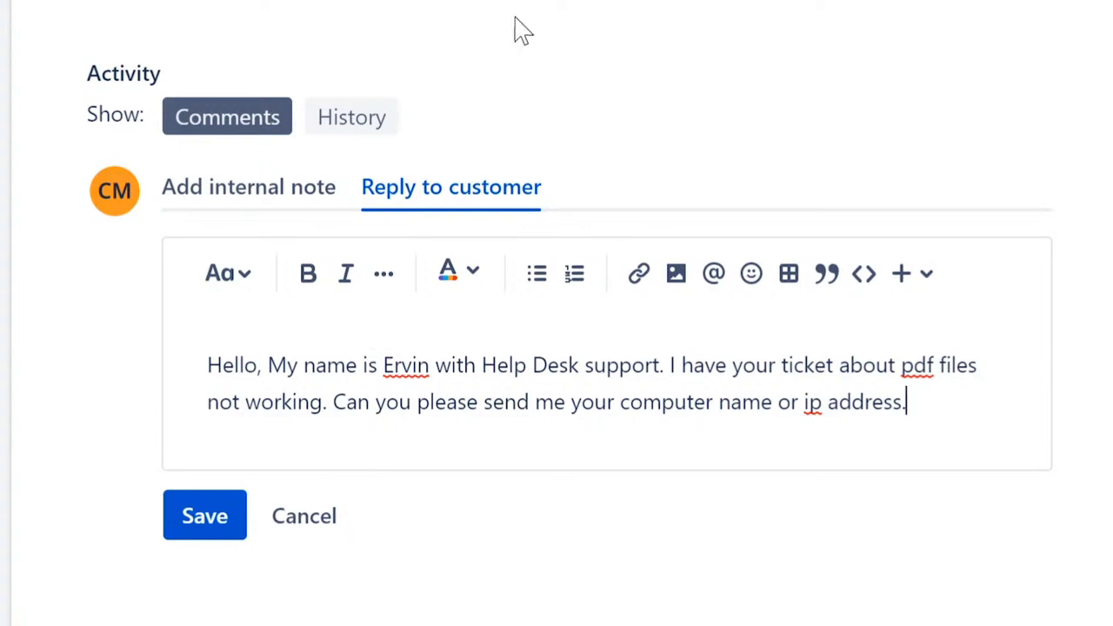
# Step: Save the customer reply, then highlight 'computer name' and 'ip address' in the posted comment
pyautogui.click(226, 522)
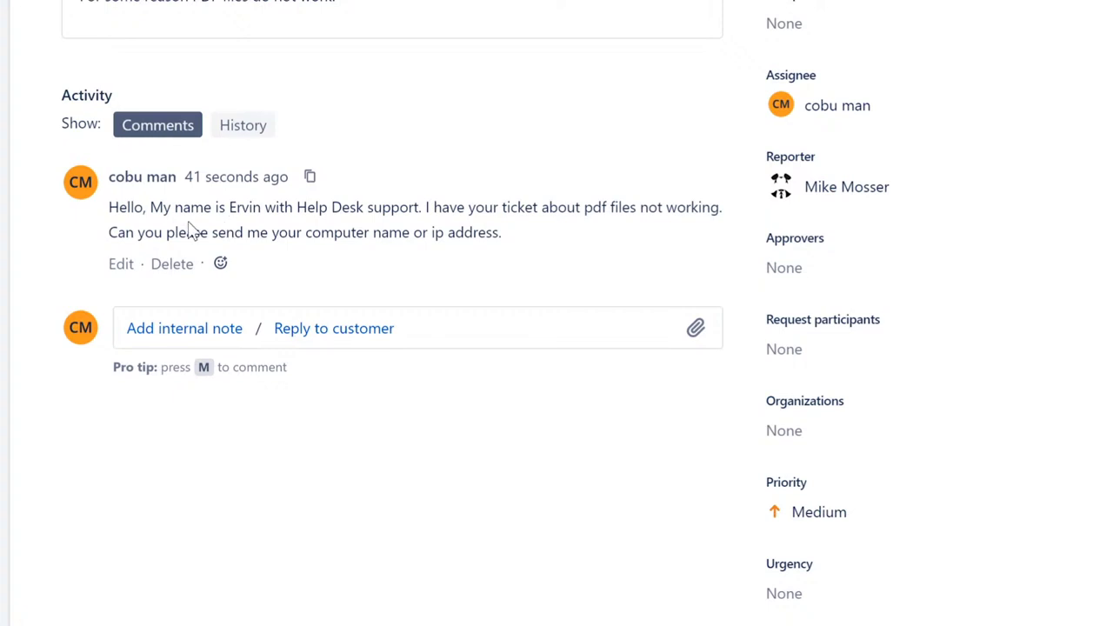
pyautogui.moveTo(306, 233); pyautogui.dragTo(406, 232)
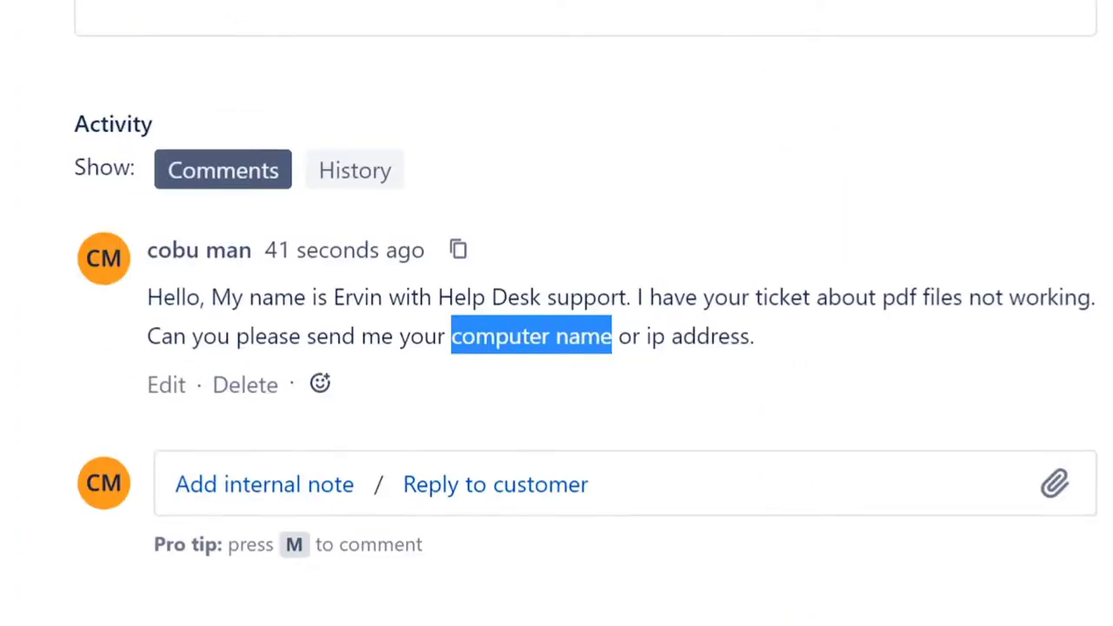
pyautogui.moveTo(645, 335); pyautogui.dragTo(755, 336)
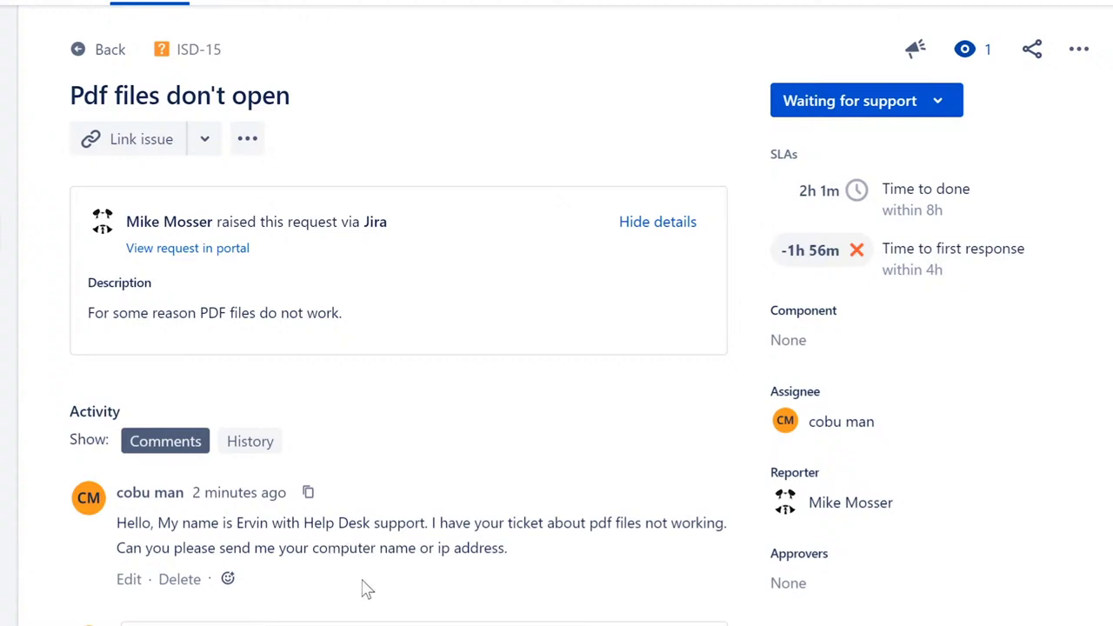
# Step: Add the internal note "Users's pc name is cobuman1." to ISD-15
pyautogui.click(287, 474)
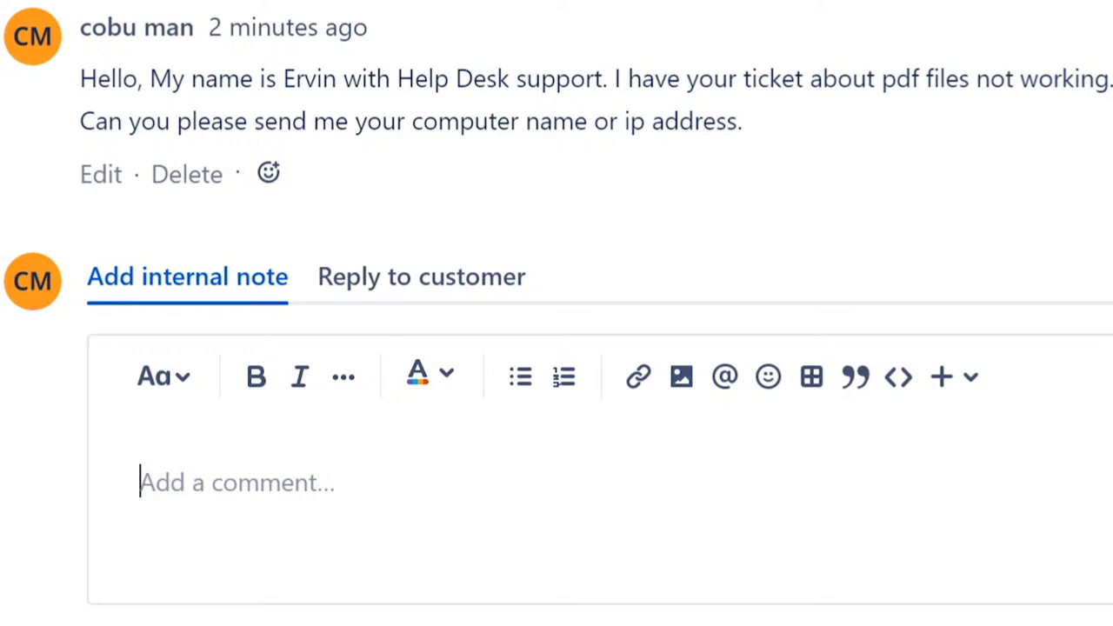
pyautogui.write('cobuman')
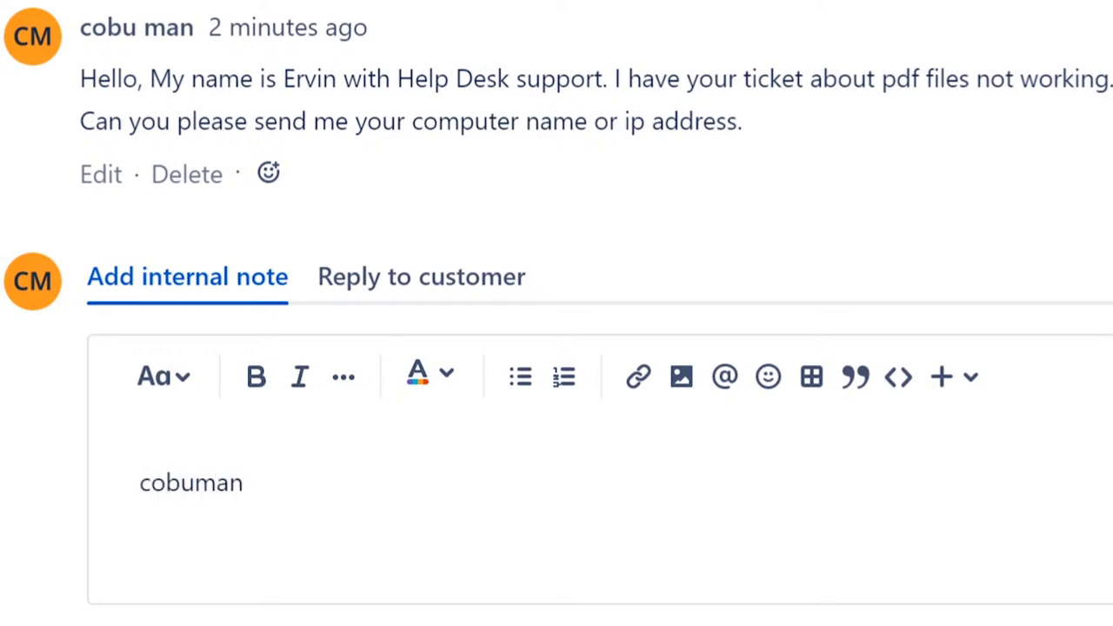
pyautogui.write('1')
pyautogui.press('Left')
pyautogui.press('Left')
pyautogui.press('Left')
pyautogui.press('Left')
pyautogui.press('Left')
pyautogui.press('Left')
pyautogui.press('Left')
pyautogui.press('Left')
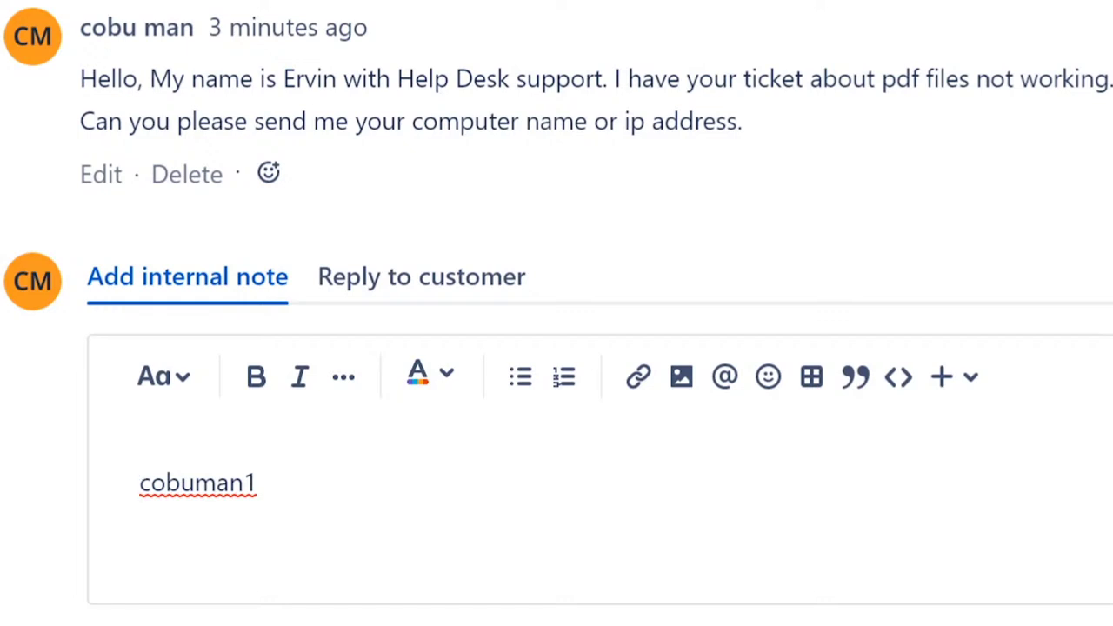
pyautogui.write('cus')
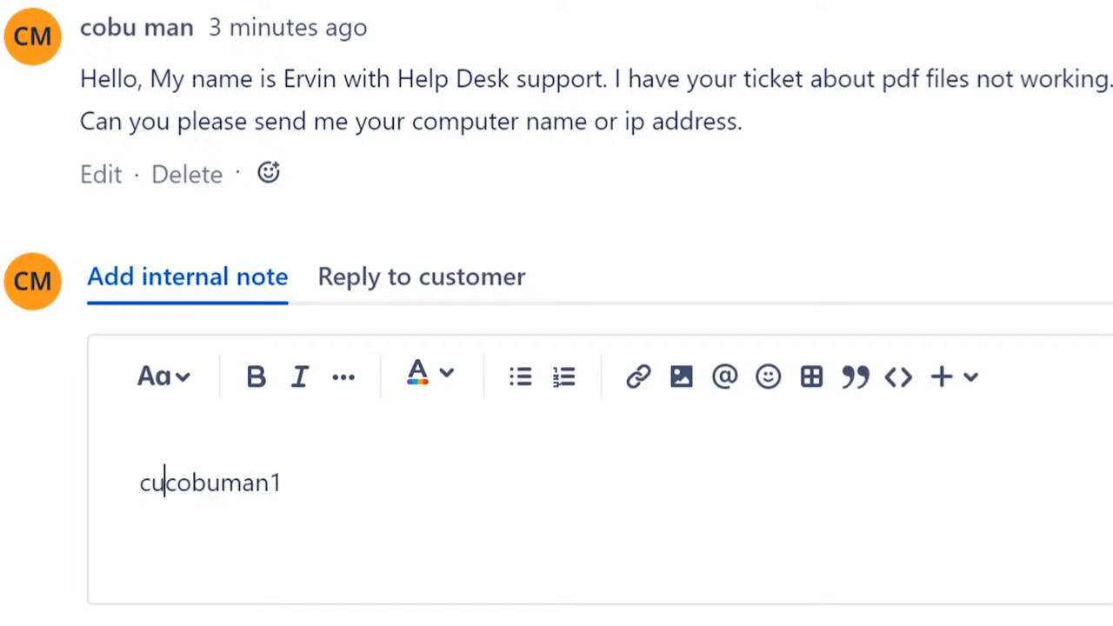
pyautogui.press('BackSpace')
pyautogui.press('BackSpace')
pyautogui.press('BackSpace')
pyautogui.write('user')
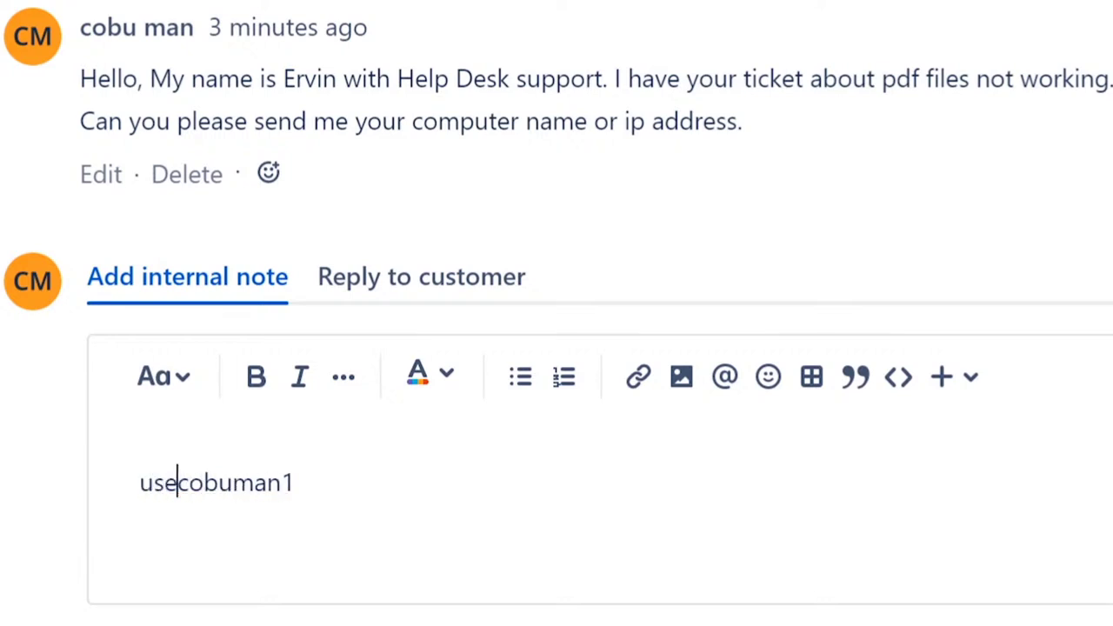
pyautogui.press('BackSpace')
pyautogui.press('BackSpace')
pyautogui.press('BackSpace')
pyautogui.press('BackSpace')
pyautogui.write("Users's p")
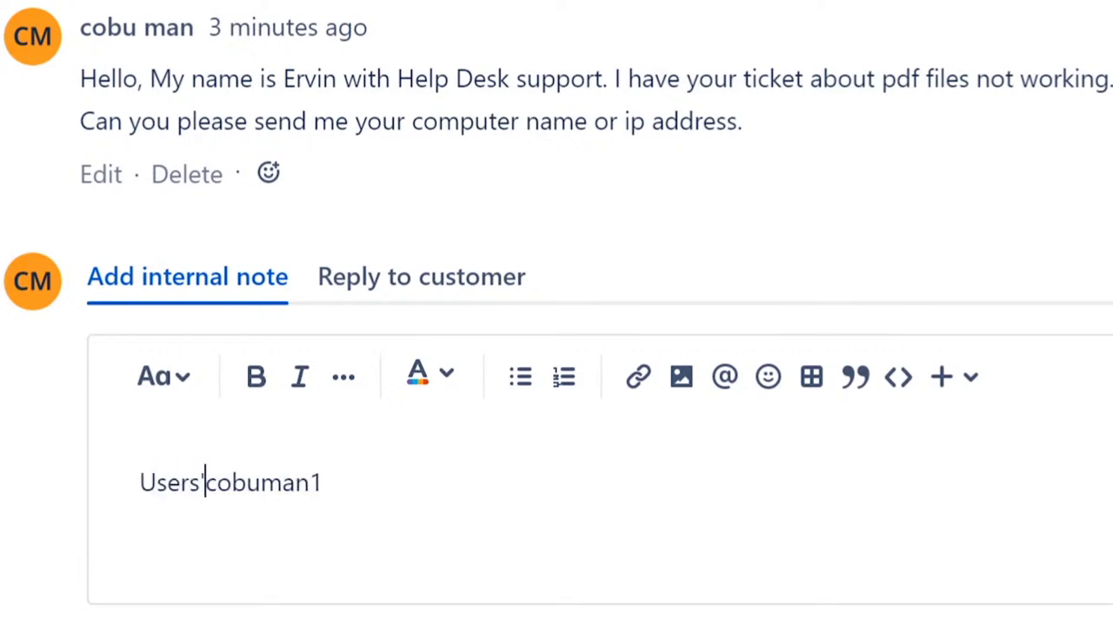
pyautogui.write('c name i')
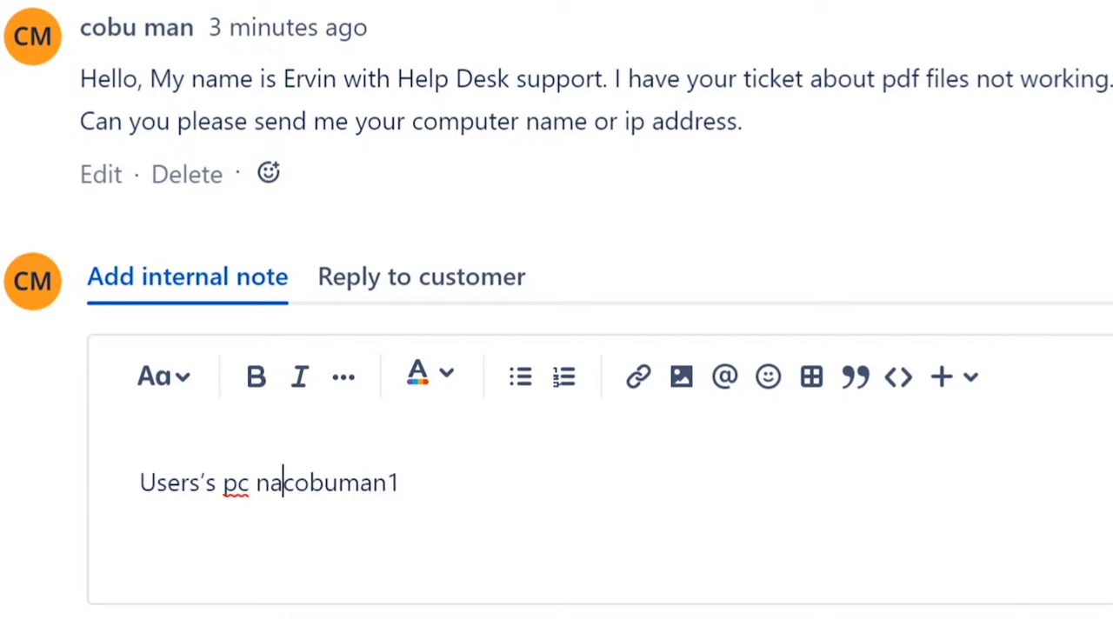
pyautogui.write('s')
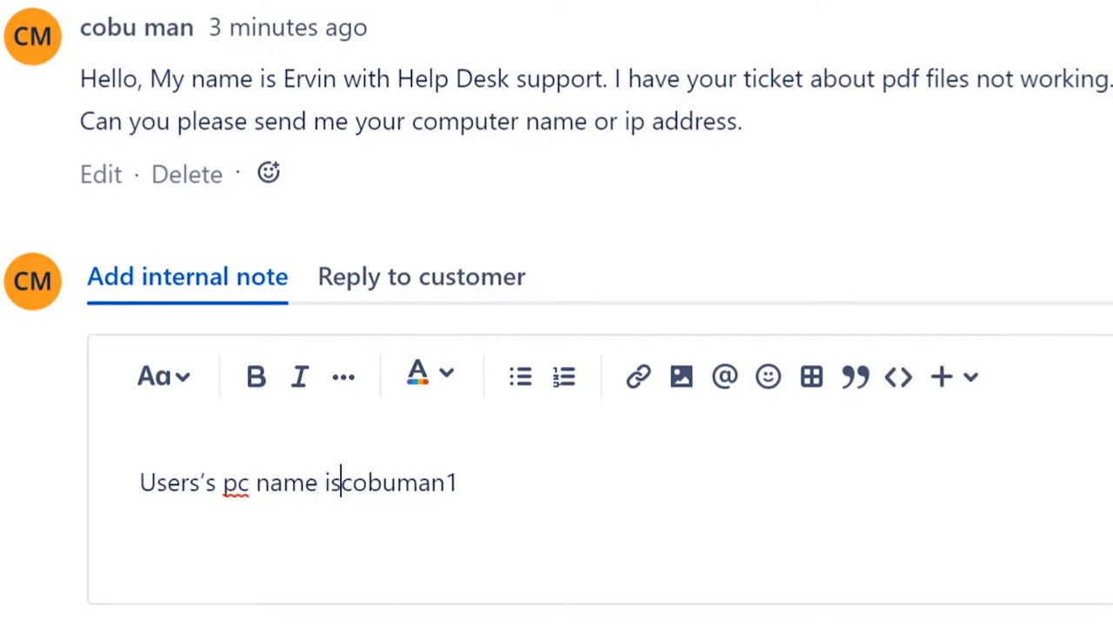
pyautogui.press('Right')
pyautogui.press('Right')
pyautogui.press('Right')
pyautogui.press('End')
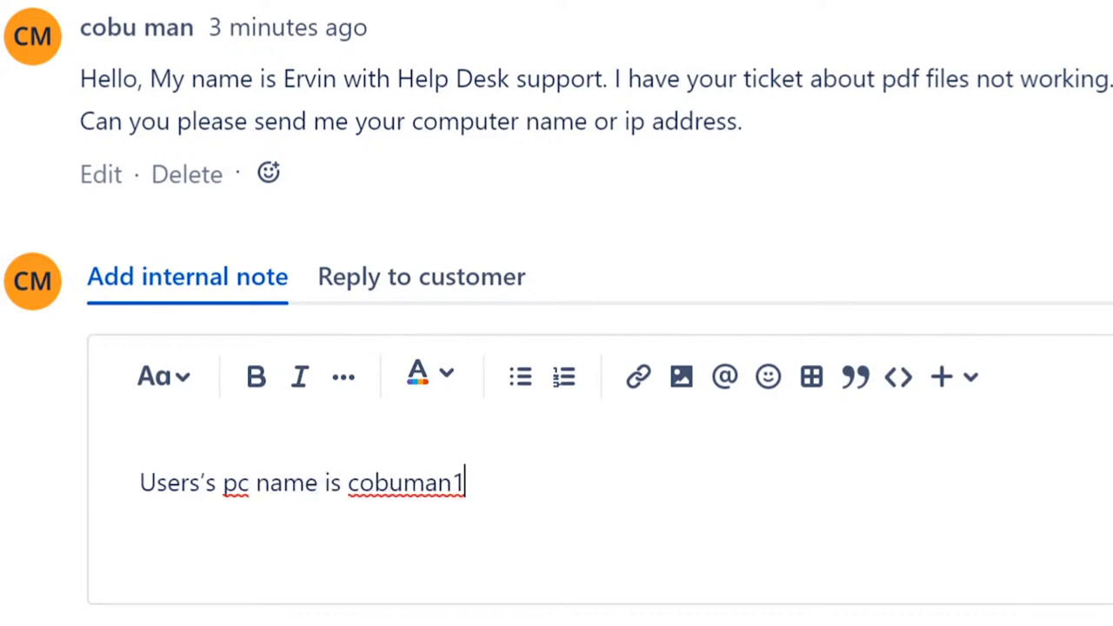
pyautogui.write('.')
pyautogui.hotkey('ctrl', 'Return')
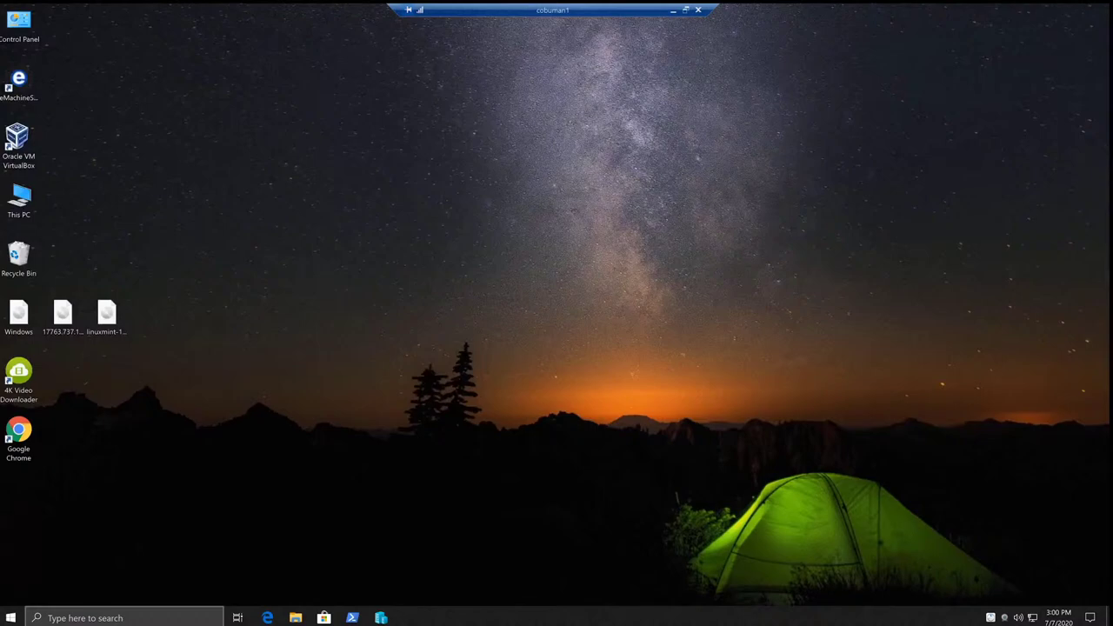
# Step: On the remote PC, try searching 'adobe', then search 'file asso' and open default apps by file type
pyautogui.click(122, 617)
pyautogui.write('a')
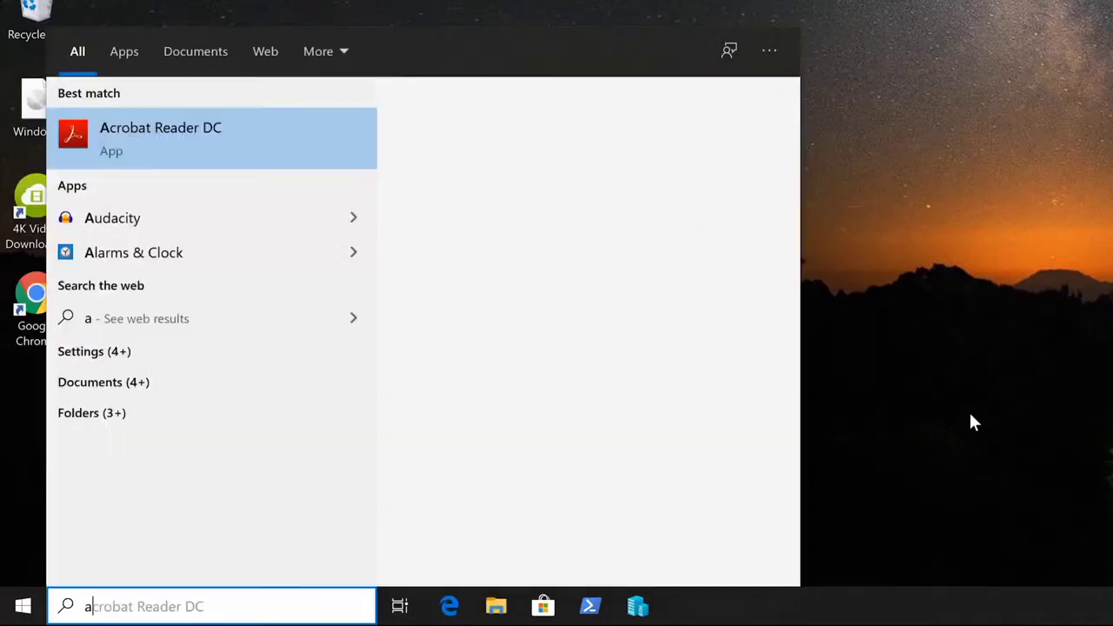
pyautogui.write('dobe')
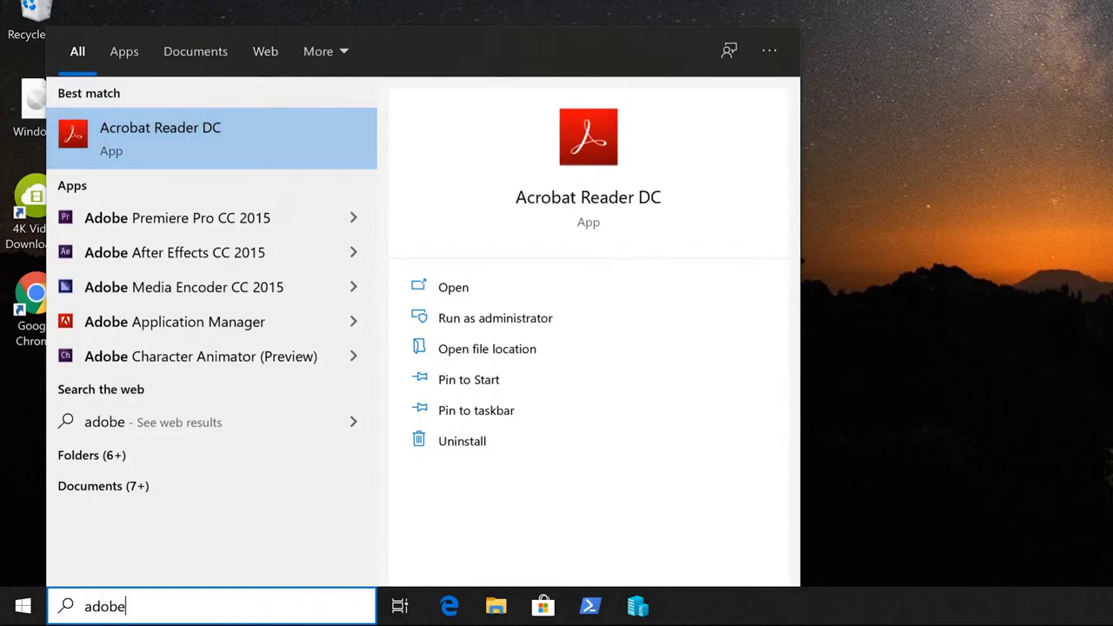
pyautogui.click(24, 609)
pyautogui.click(24, 609)
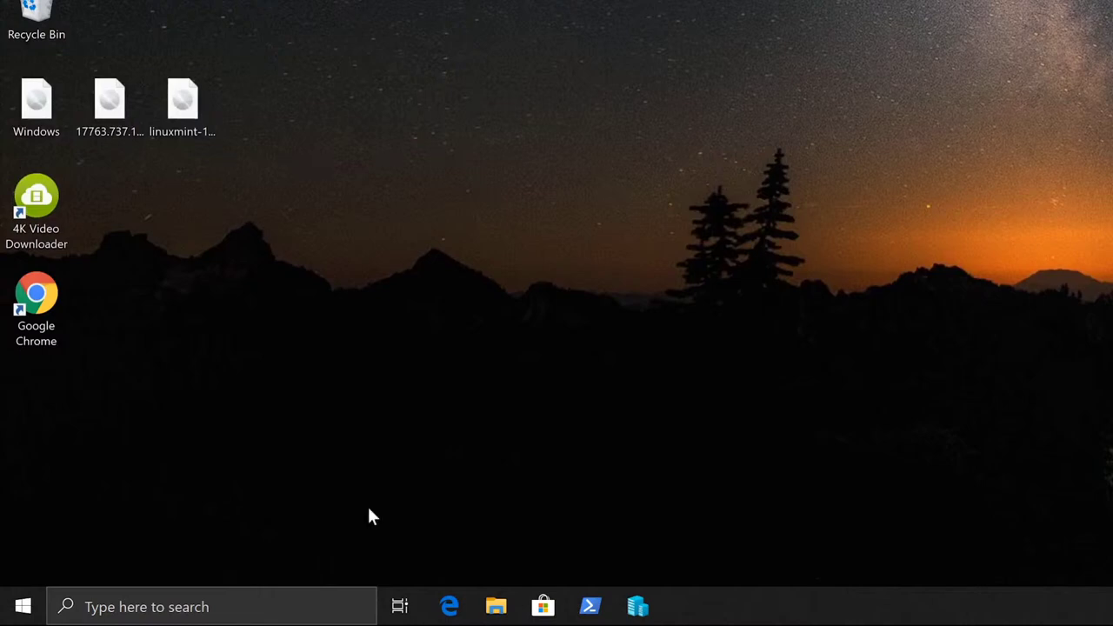
pyautogui.click(217, 606)
pyautogui.write('file')
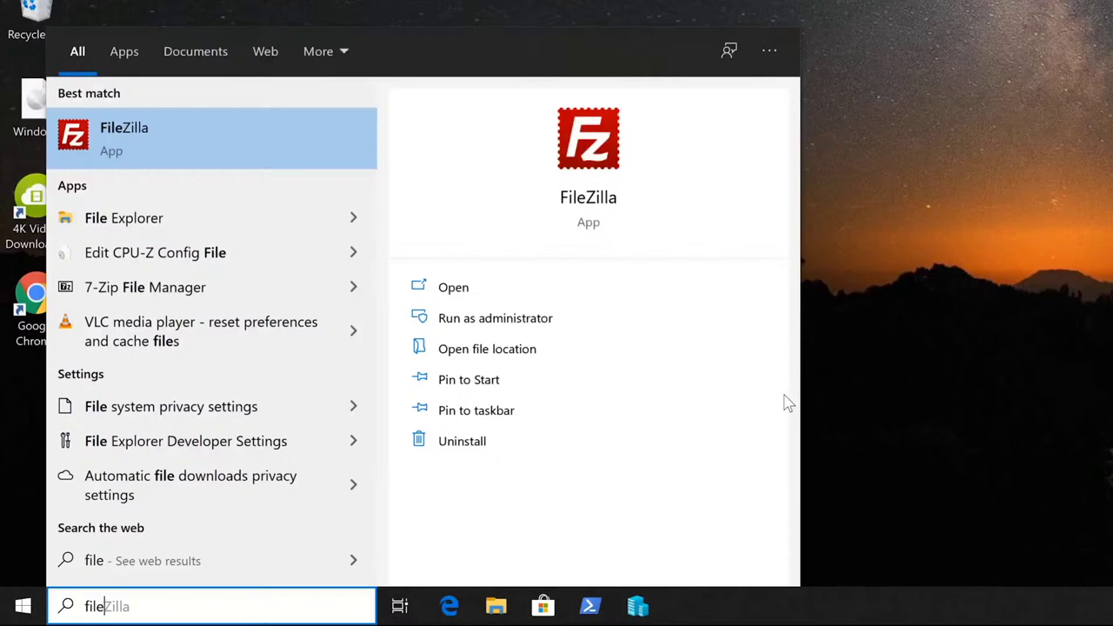
pyautogui.write(' asso')
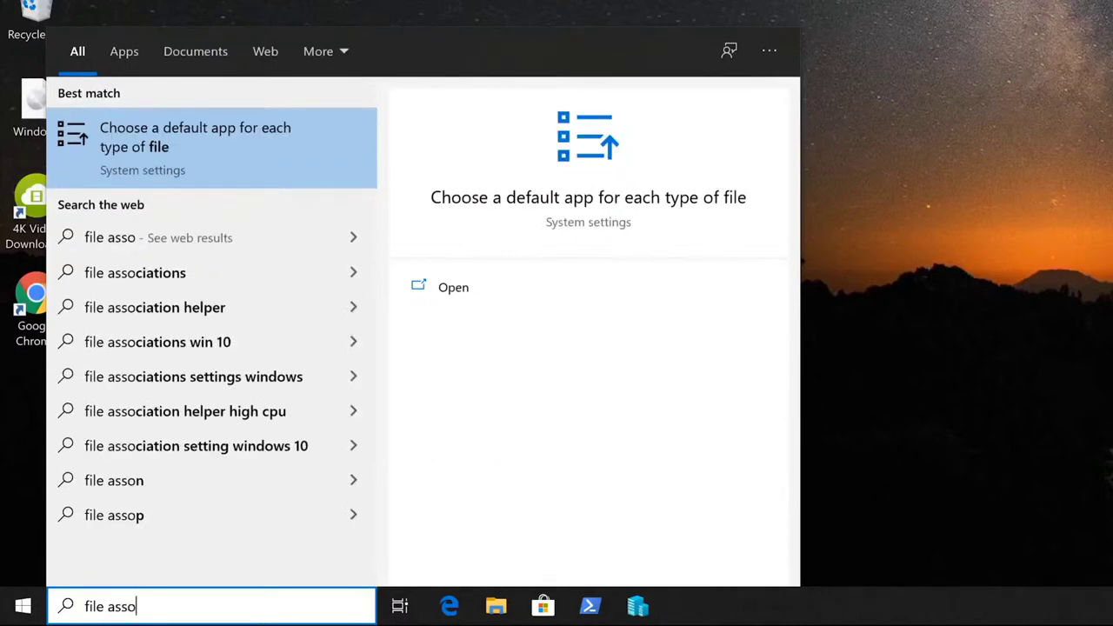
pyautogui.click(214, 147)
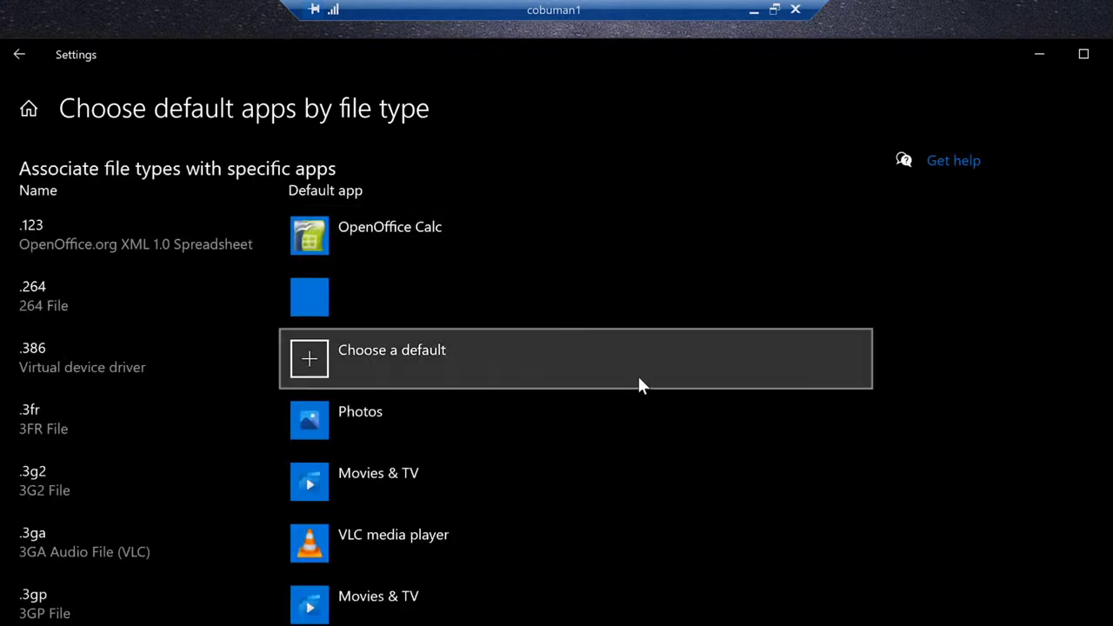
# Step: Change the .pdf default from Microsoft Edge to Adobe Acrobat Reader DC, then close Settings
pyautogui.scroll(-12, 623, 381)
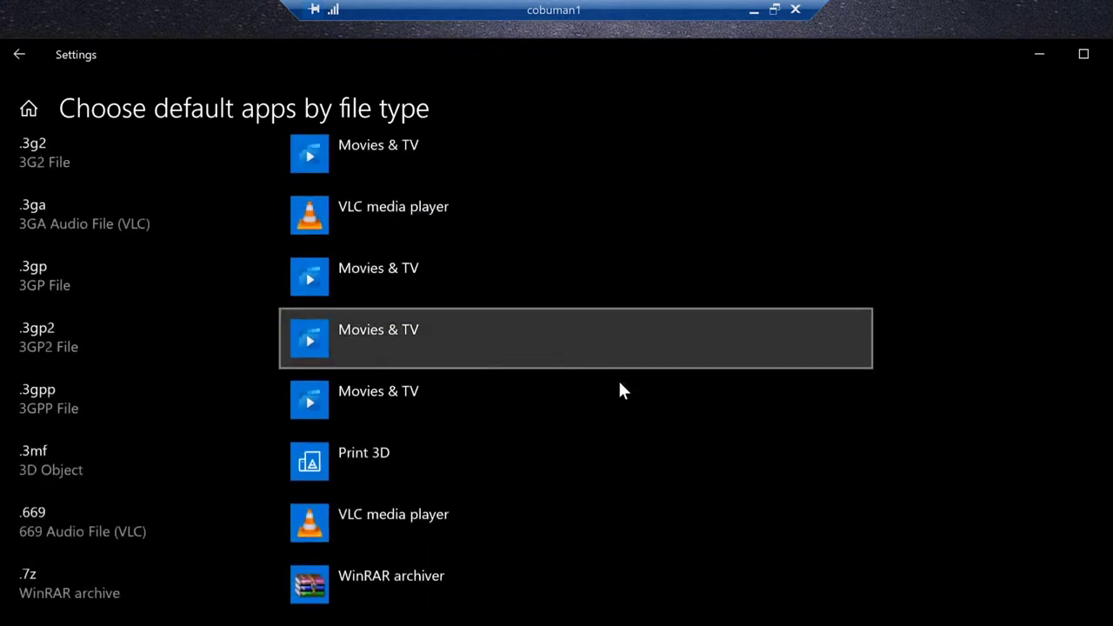
pyautogui.scroll(-5, 620, 390)
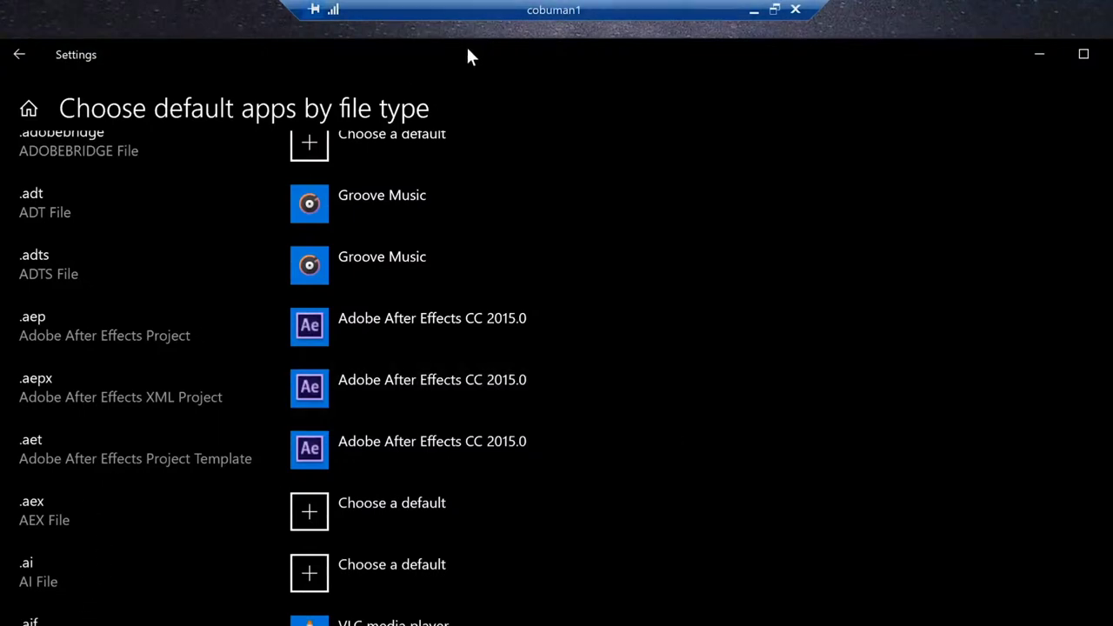
pyautogui.moveTo(548, 56); pyautogui.dragTo(629, 45)
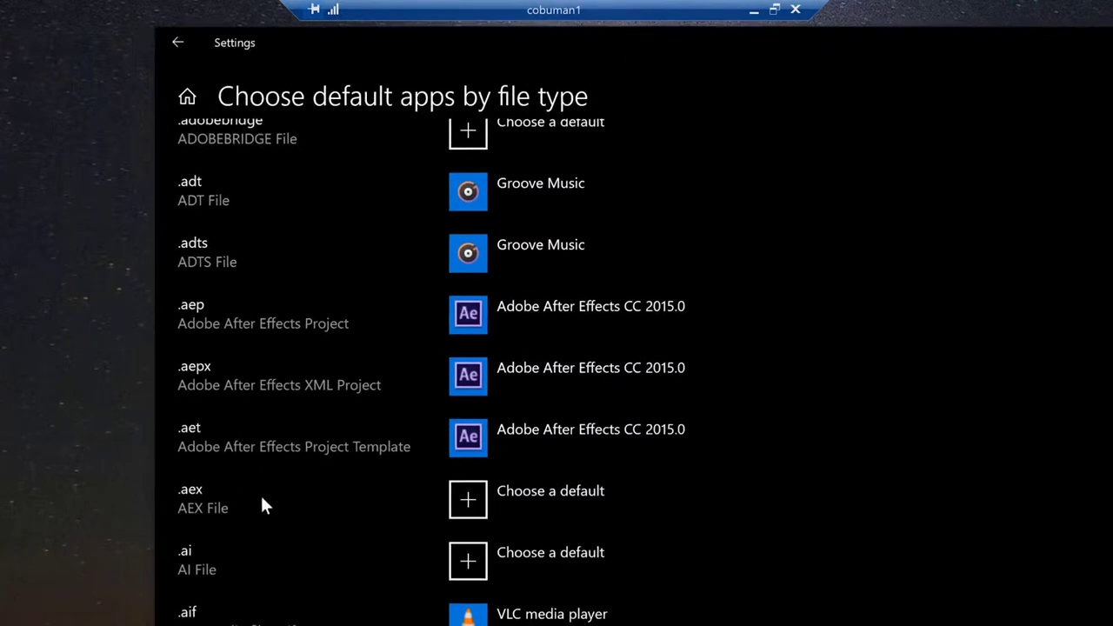
pyautogui.scroll(-20, 262, 499)
pyautogui.scroll(-20, 248, 487)
pyautogui.scroll(-20, 257, 486)
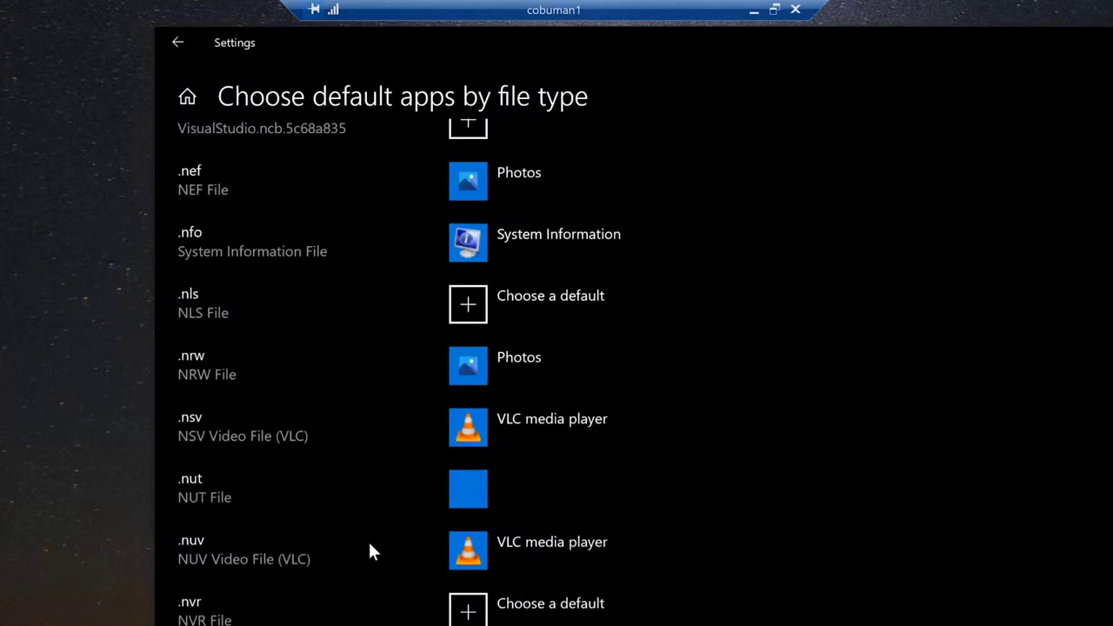
pyautogui.scroll(-8, 368, 539)
pyautogui.scroll(-8, 367, 539)
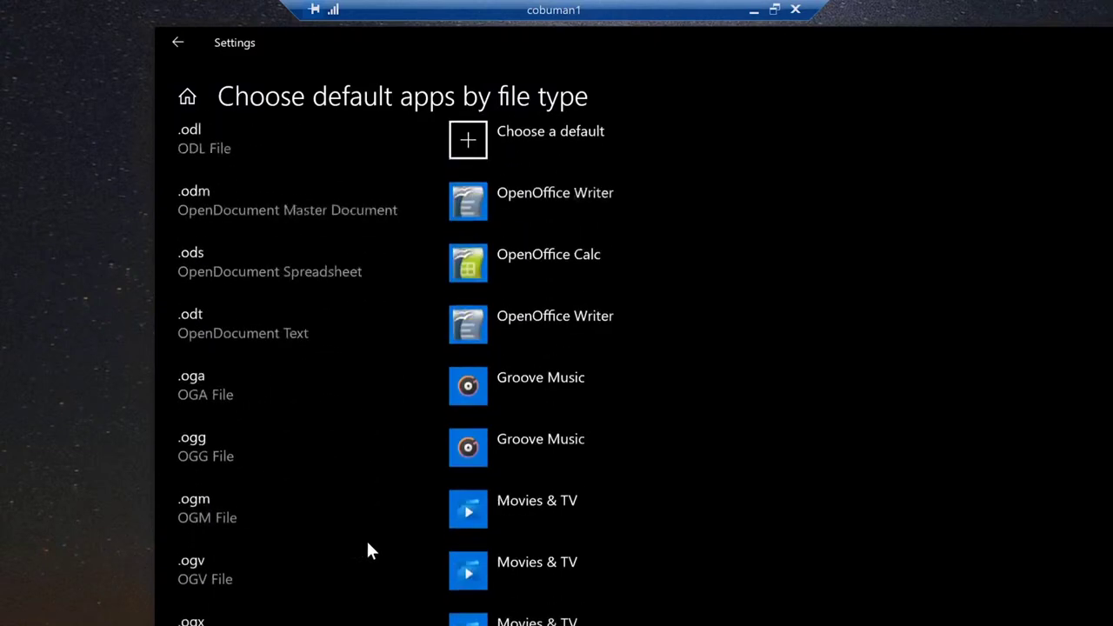
pyautogui.scroll(-5, 366, 538)
pyautogui.scroll(-7, 364, 539)
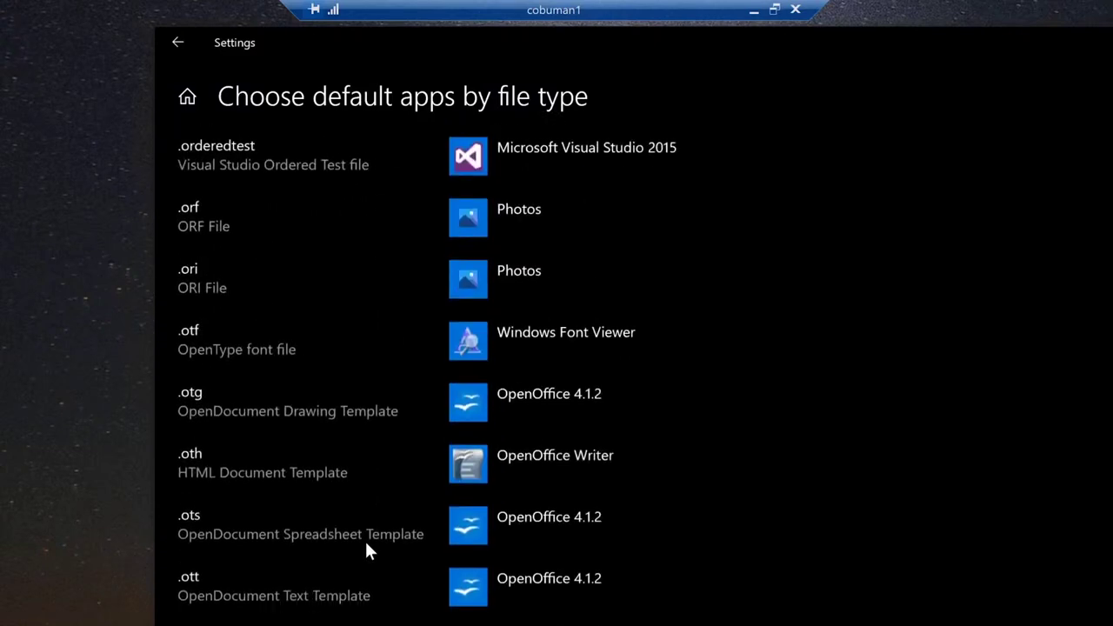
pyautogui.scroll(-3, 366, 546)
pyautogui.scroll(-4, 368, 548)
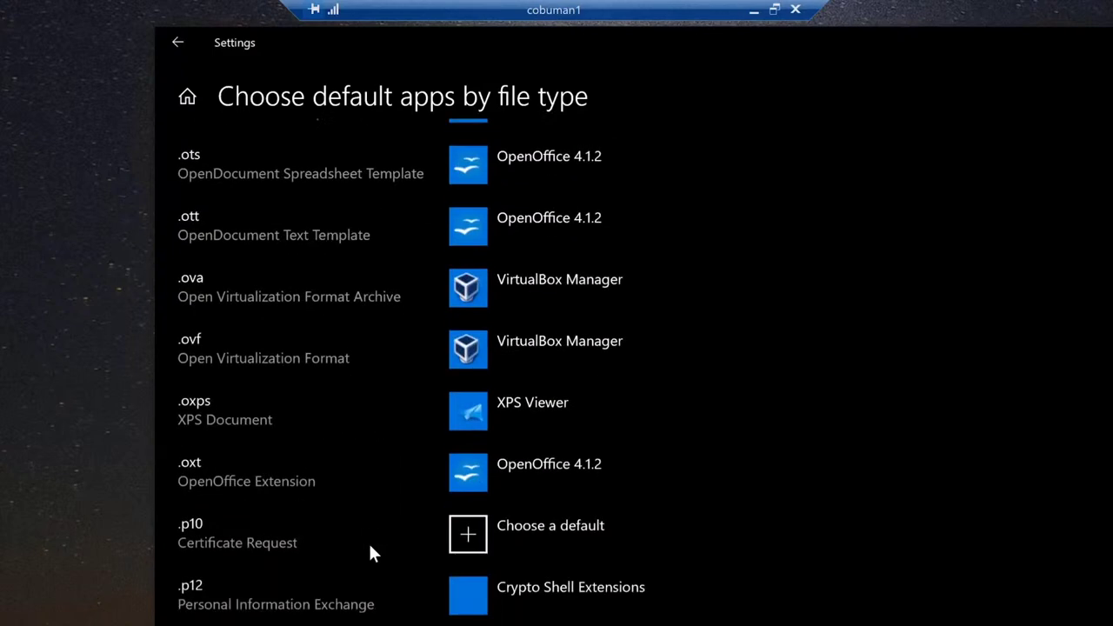
pyautogui.scroll(-3, 370, 554)
pyautogui.scroll(-5, 370, 554)
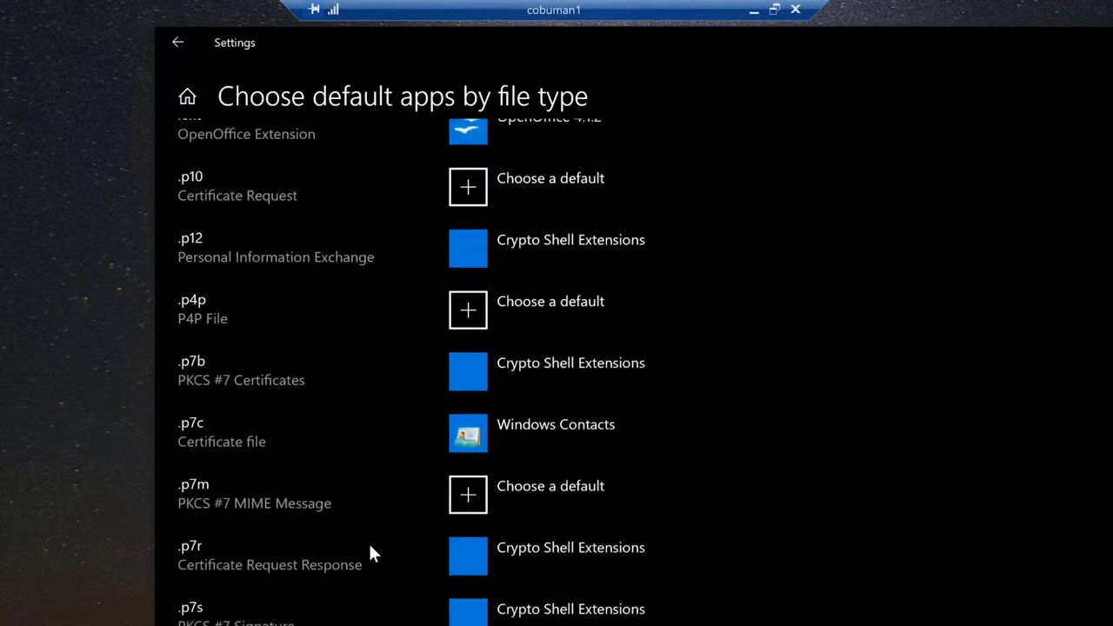
pyautogui.scroll(-3, 369, 553)
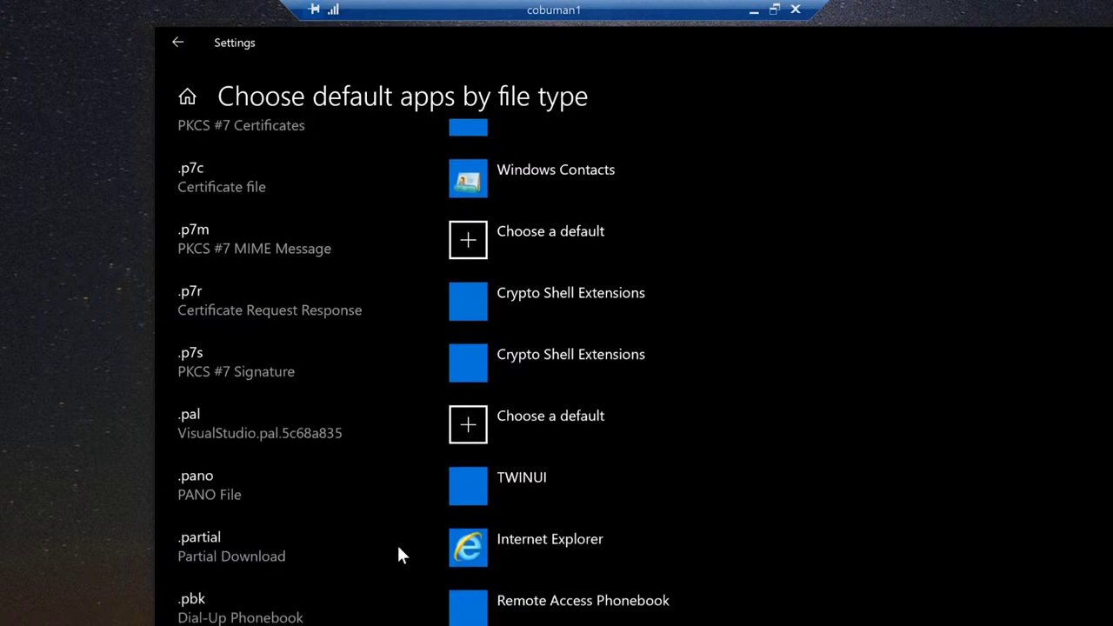
pyautogui.scroll(-2, 313, 592)
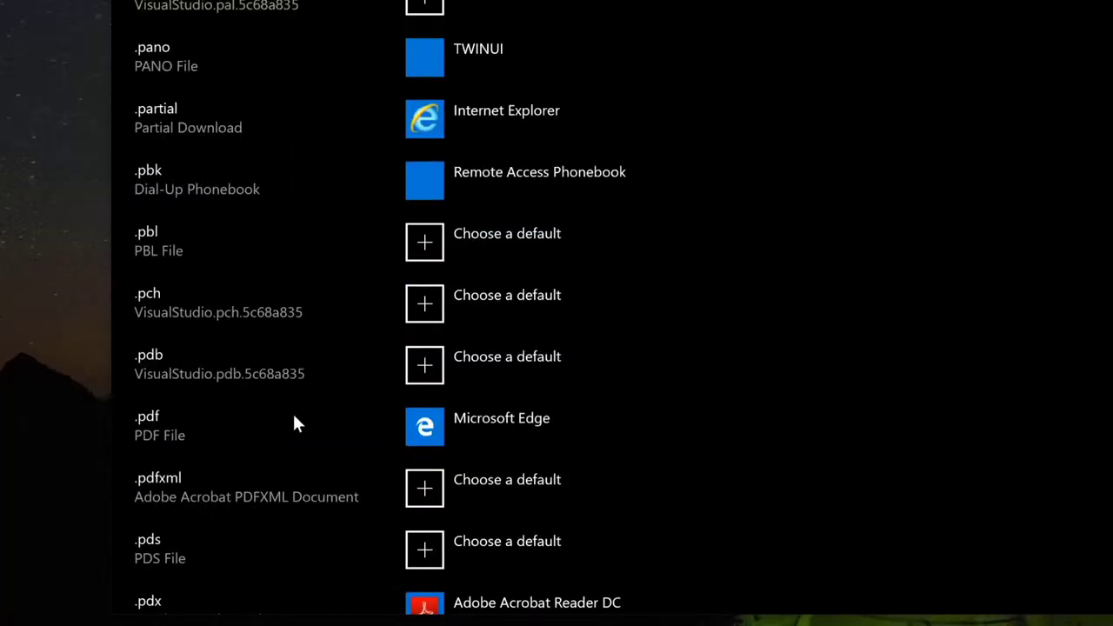
pyautogui.scroll(-2, 205, 402)
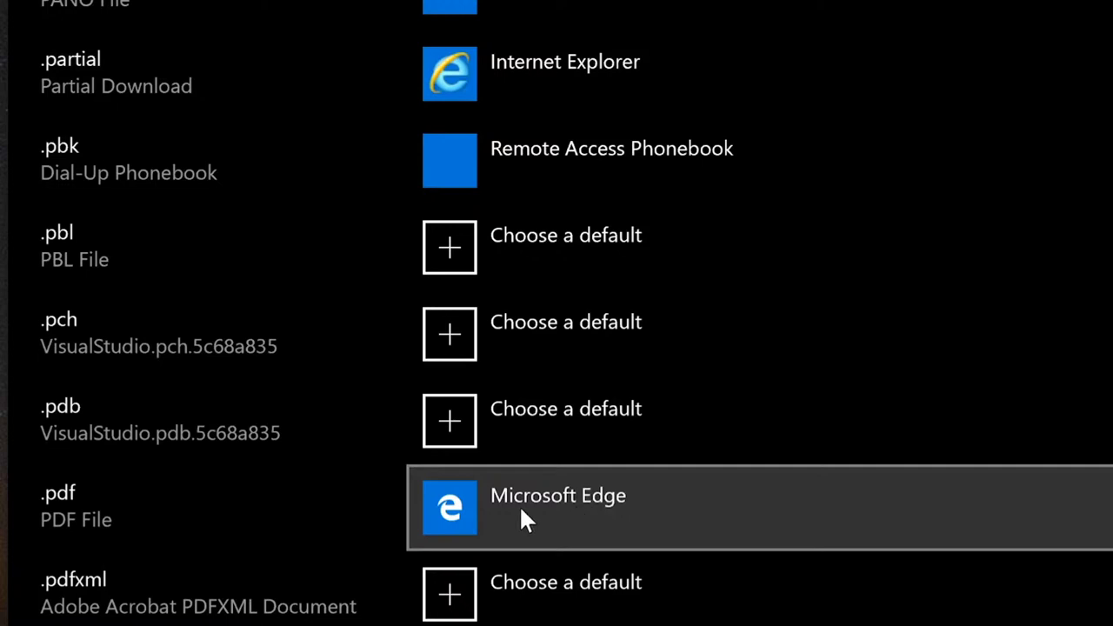
pyautogui.click(558, 513)
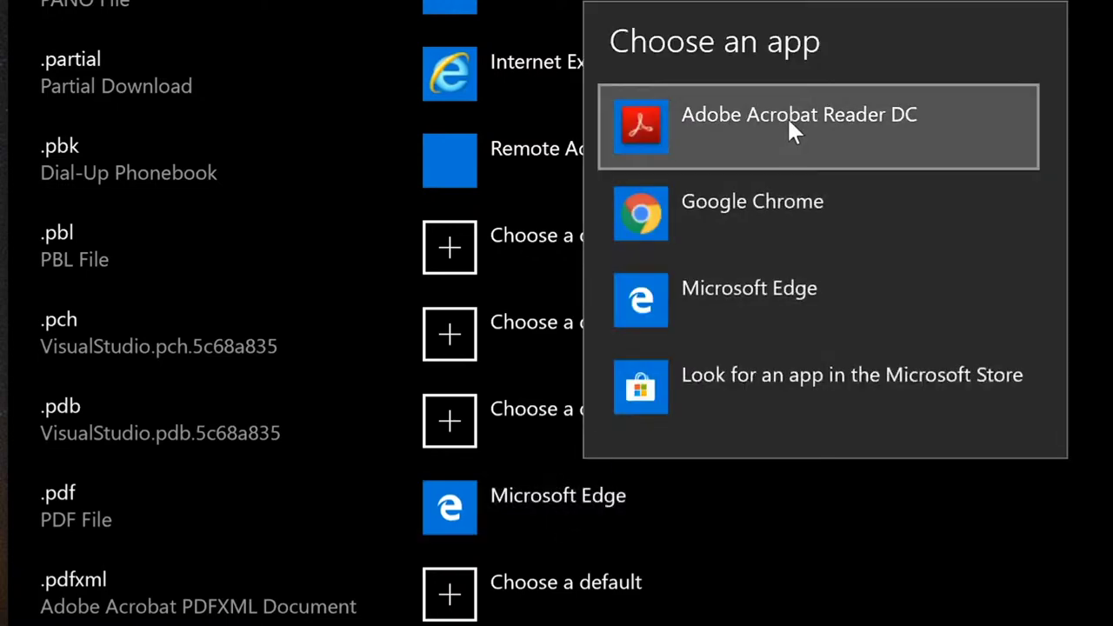
pyautogui.click(787, 115)
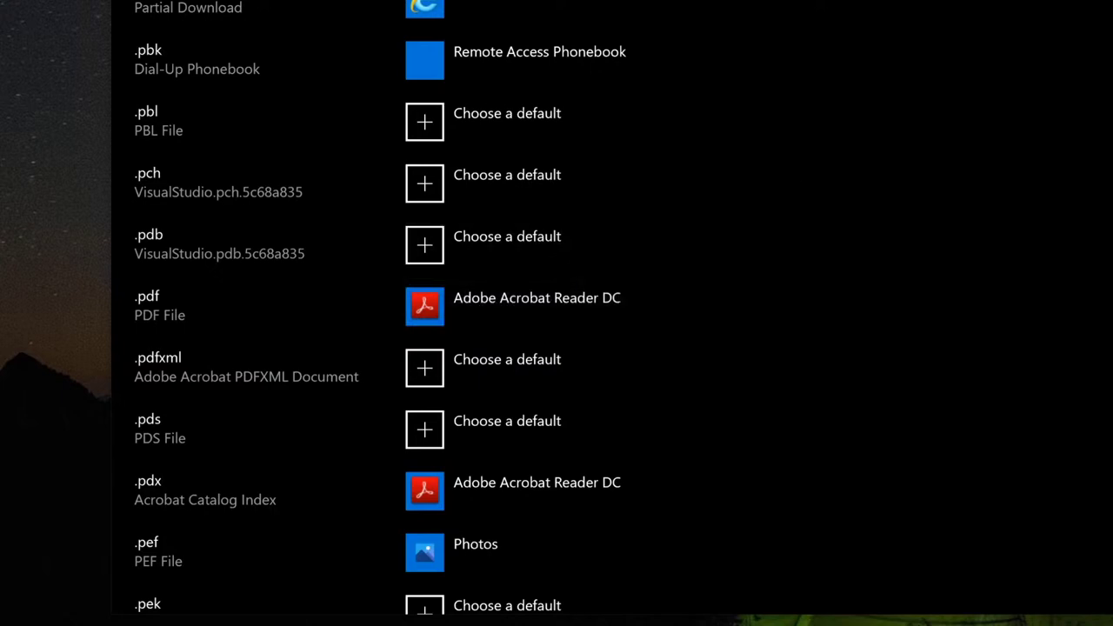
pyautogui.hotkey('alt', 'F4')
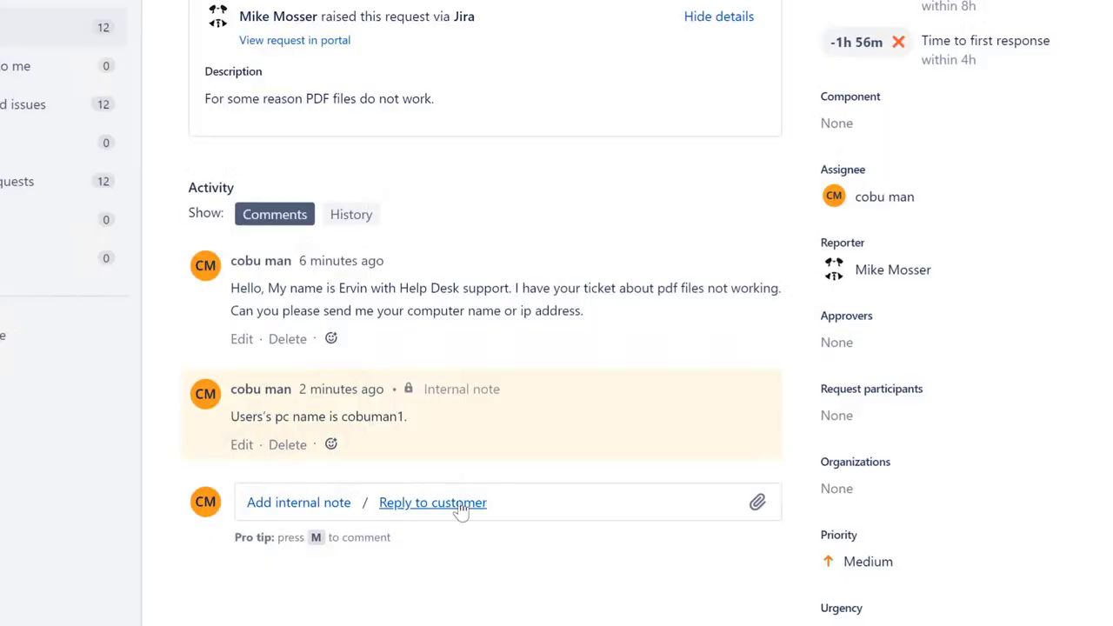
# Step: Add a signed internal note: "Changed file association to resolve .pdf issues."
pyautogui.click(313, 509)
pyautogui.click(512, 597)
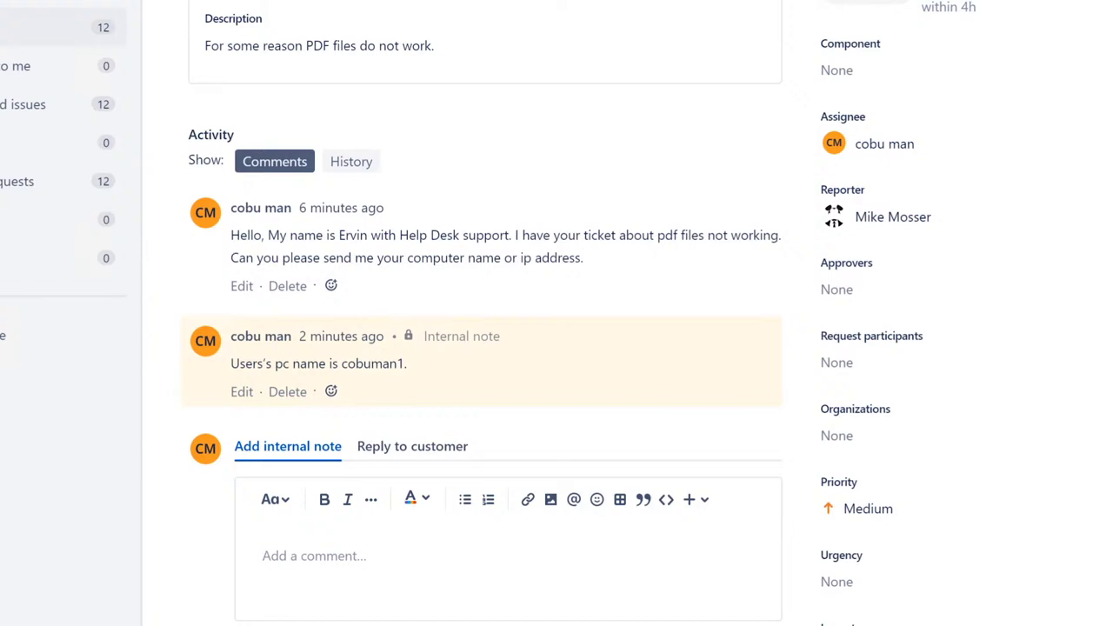
pyautogui.write('Changed f')
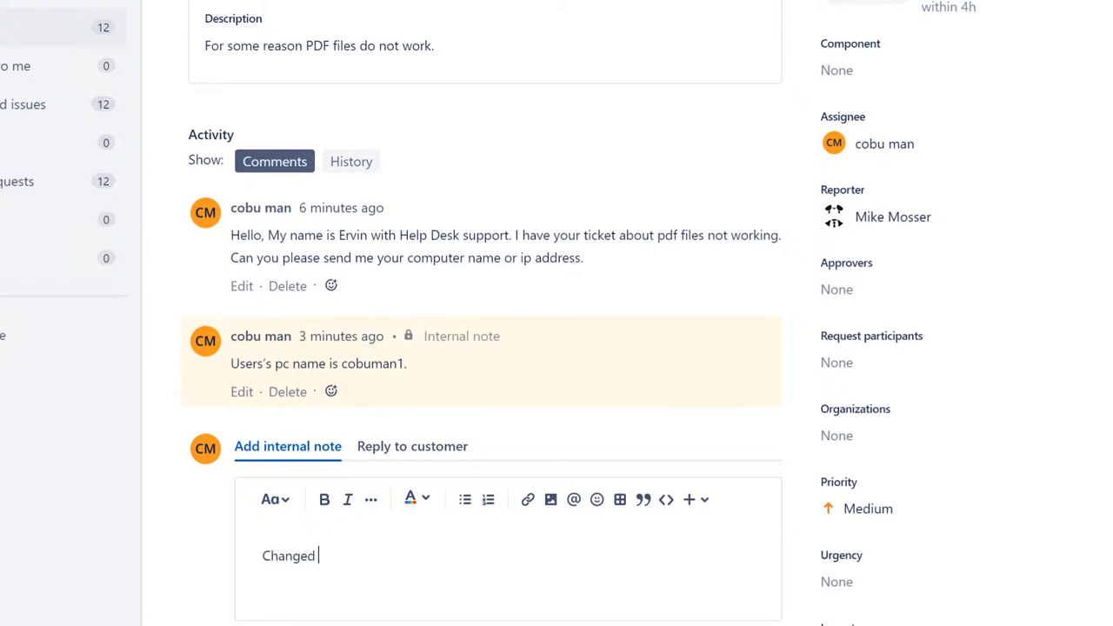
pyautogui.write('ile as')
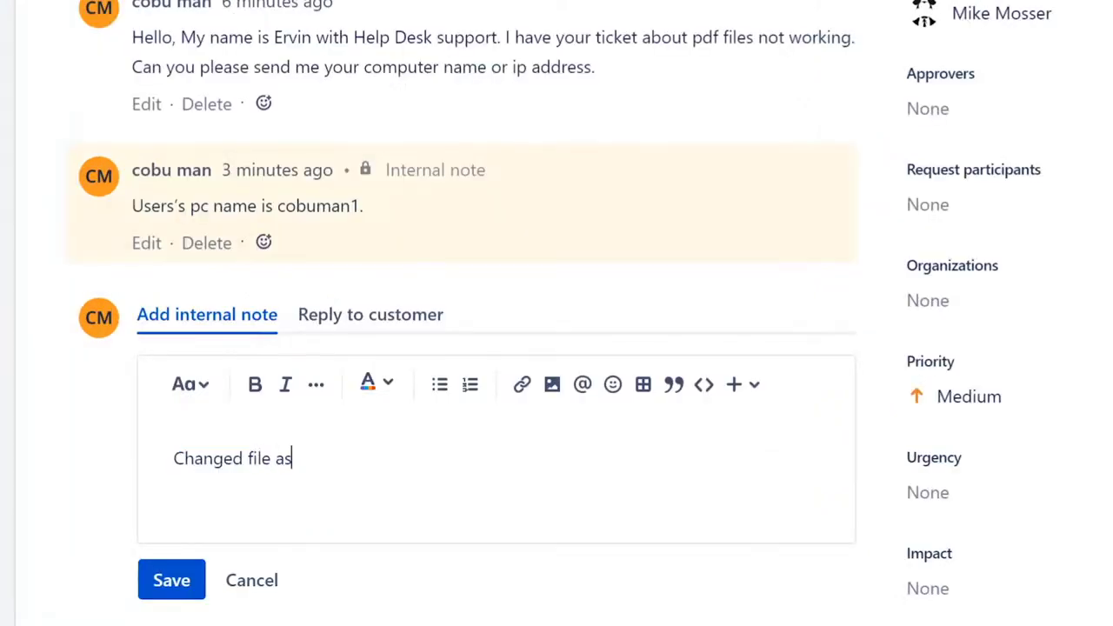
pyautogui.write('socitaion')
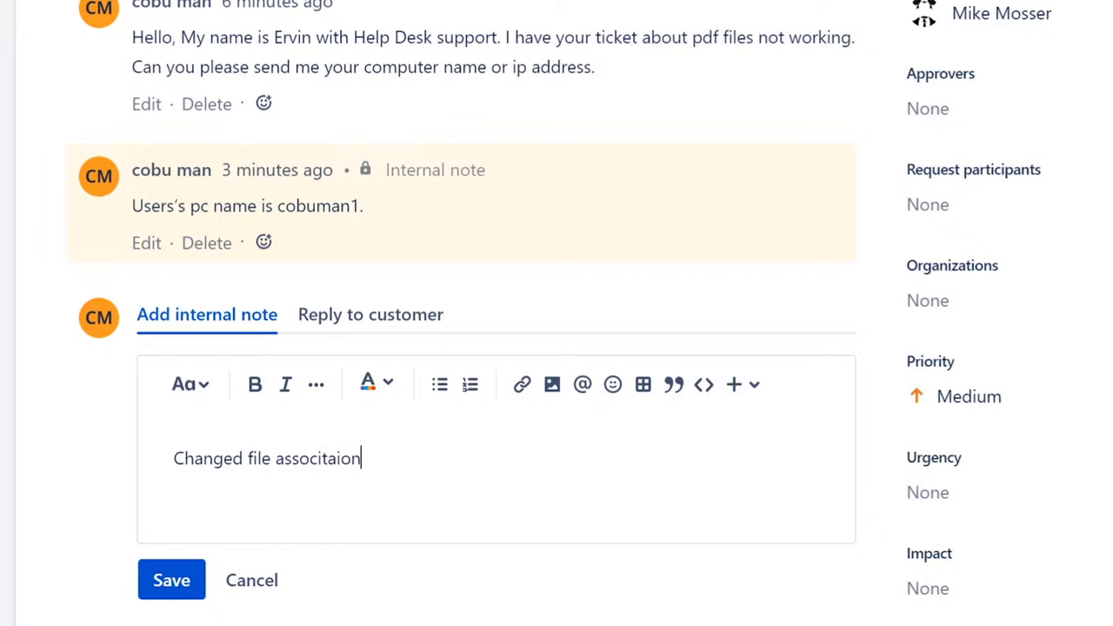
pyautogui.rightClick(337, 458)
pyautogui.click(452, 153)
pyautogui.write('to allow pdf')
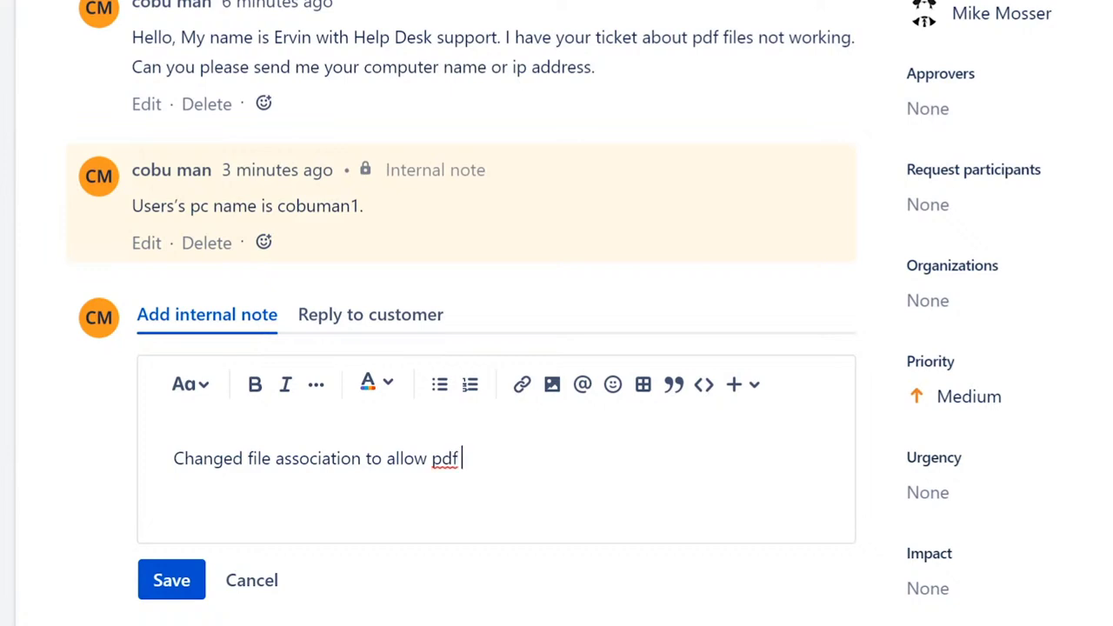
pyautogui.press('BackSpace')
pyautogui.press('BackSpace')
pyautogui.press('BackSpace')
pyautogui.press('BackSpace')
pyautogui.press('BackSpace')
pyautogui.press('BackSpace')
pyautogui.press('BackSpace')
pyautogui.press('BackSpace')
pyautogui.press('BackSpace')
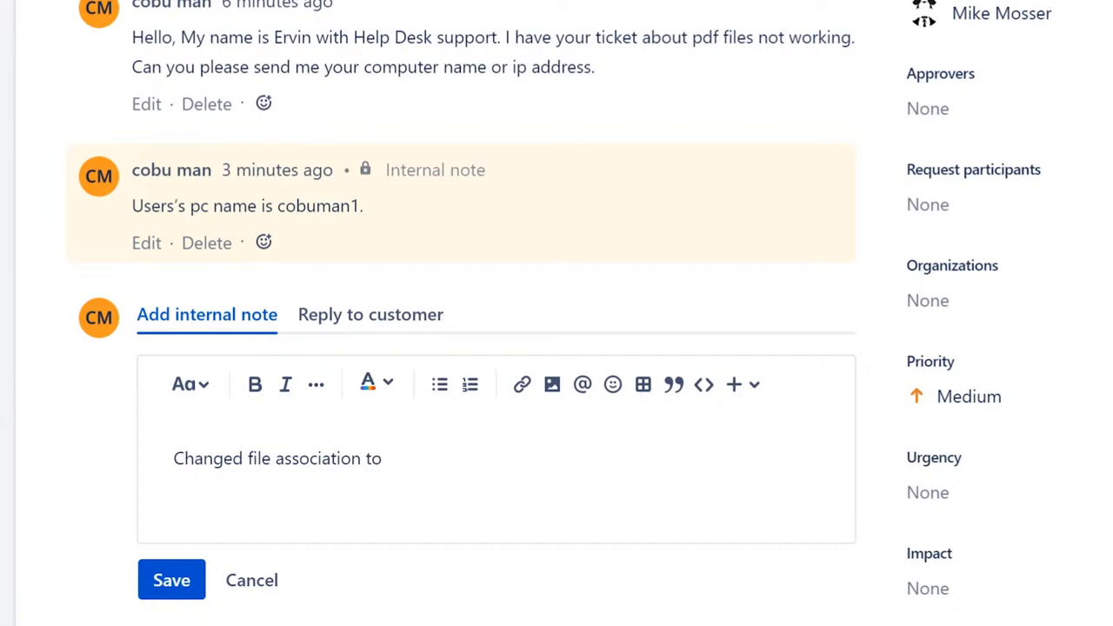
pyautogui.write('resolve .pdf issues')
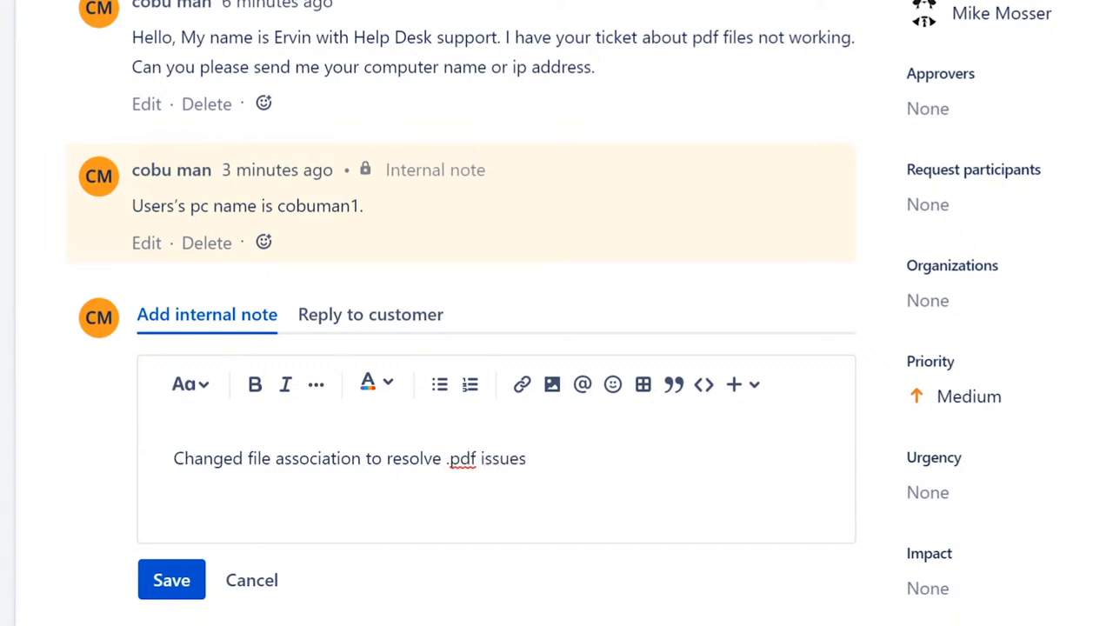
pyautogui.write('. Ervin')
pyautogui.click(168, 582)
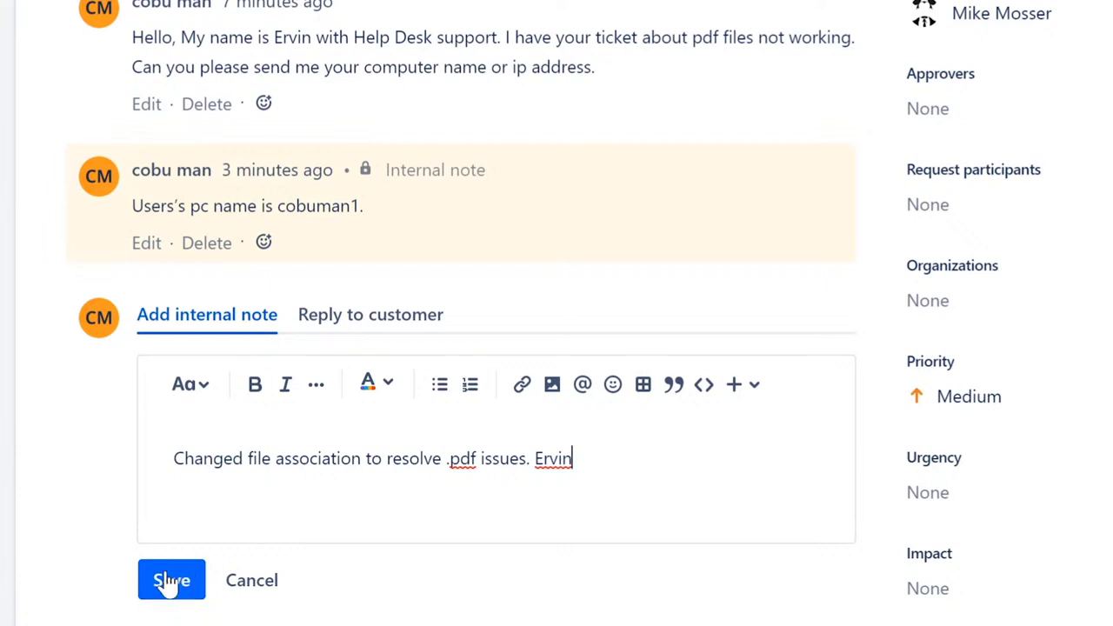
pyautogui.hotkey('ctrl', 'Return')
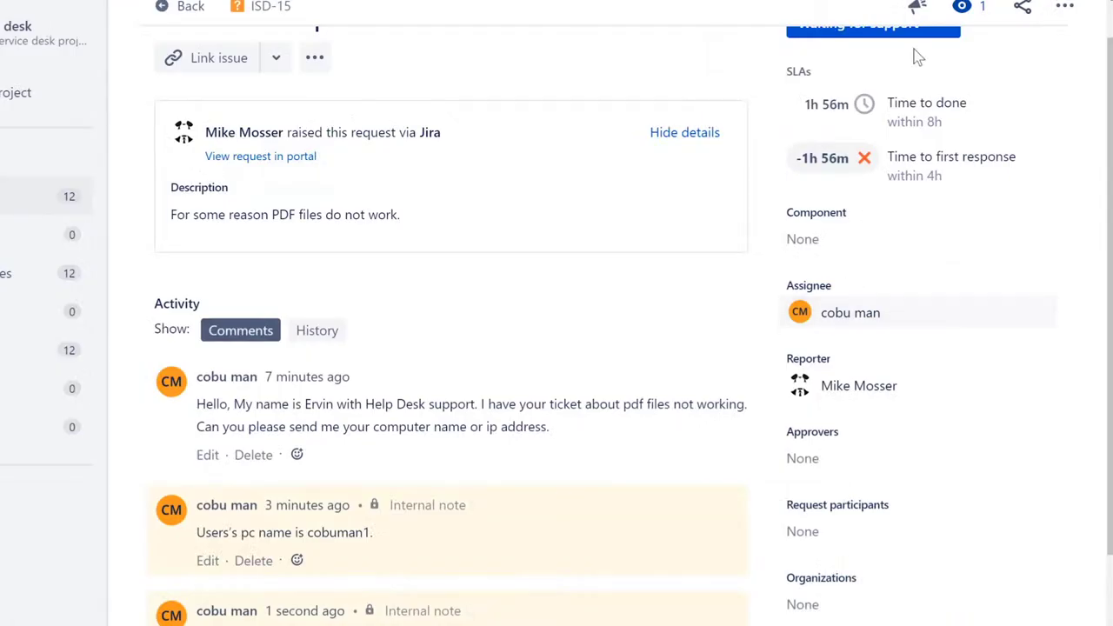
# Step: Change ISD-15's status from Waiting for support to Completed and go back to All open
pyautogui.scroll(1, 989, 231)
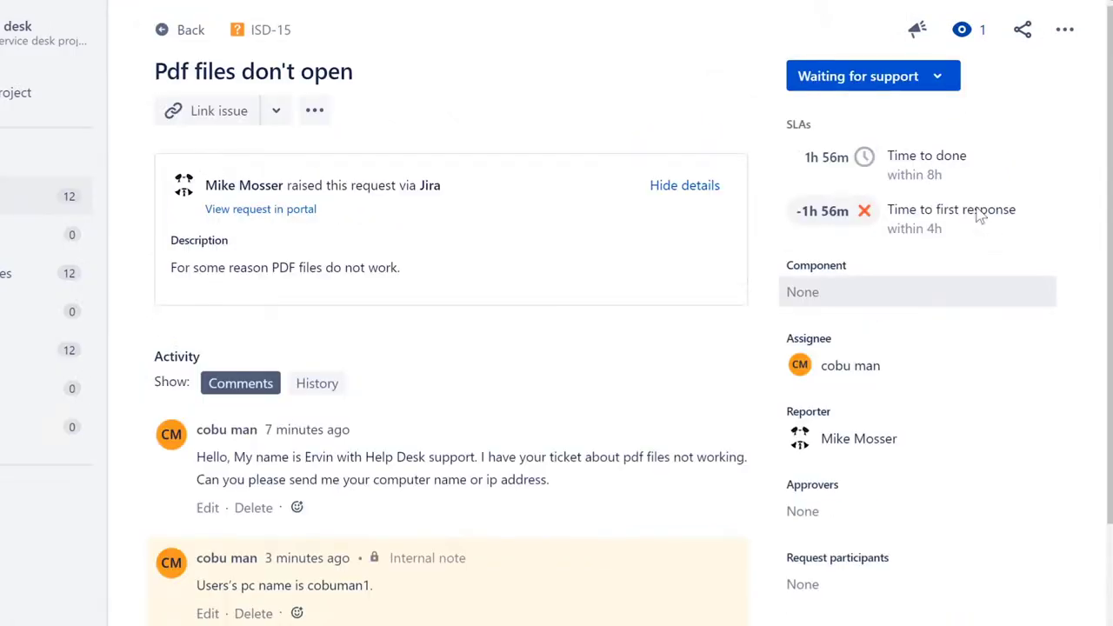
pyautogui.click(892, 89)
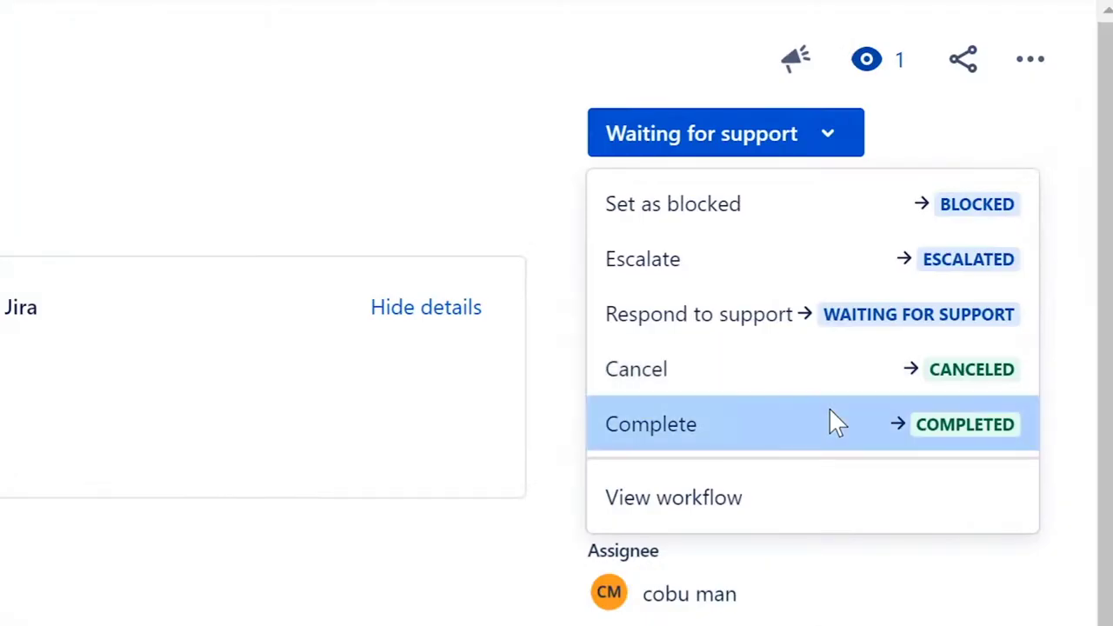
pyautogui.click(834, 423)
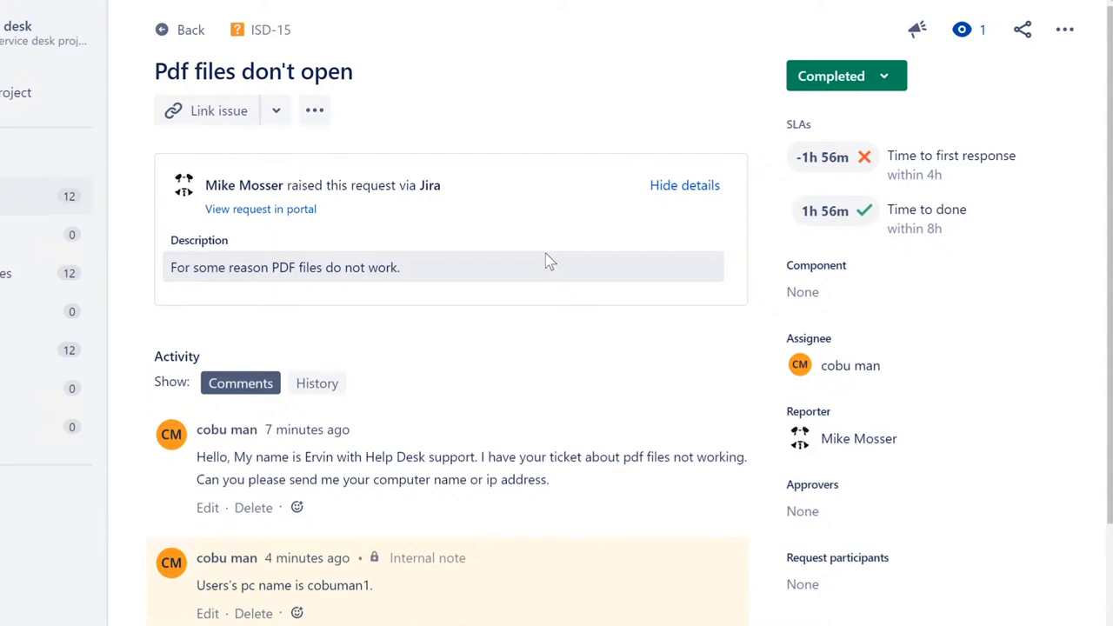
pyautogui.click(191, 35)
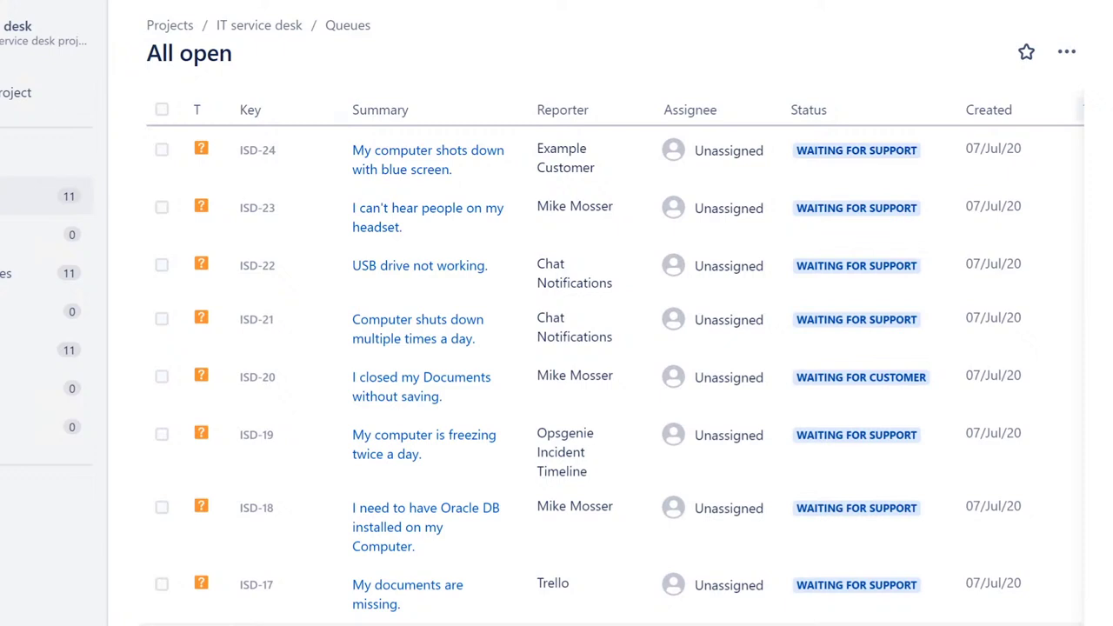
# Step: Open 'Websites are super slow.', assign it to yourself, and cancel the description edit
pyautogui.click(469, 622)
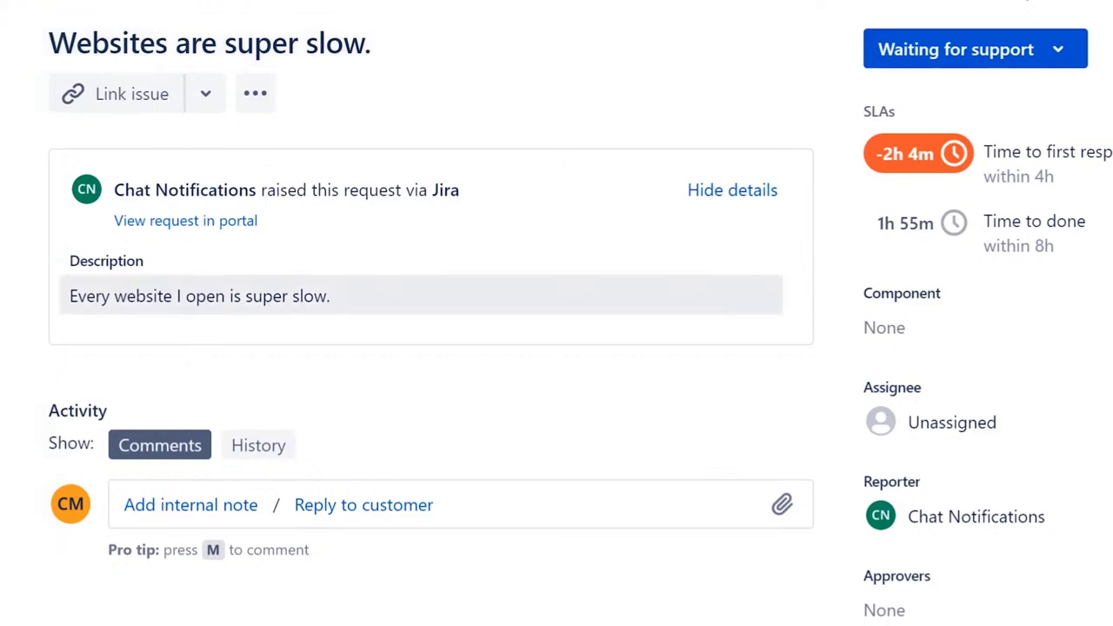
pyautogui.click(320, 305)
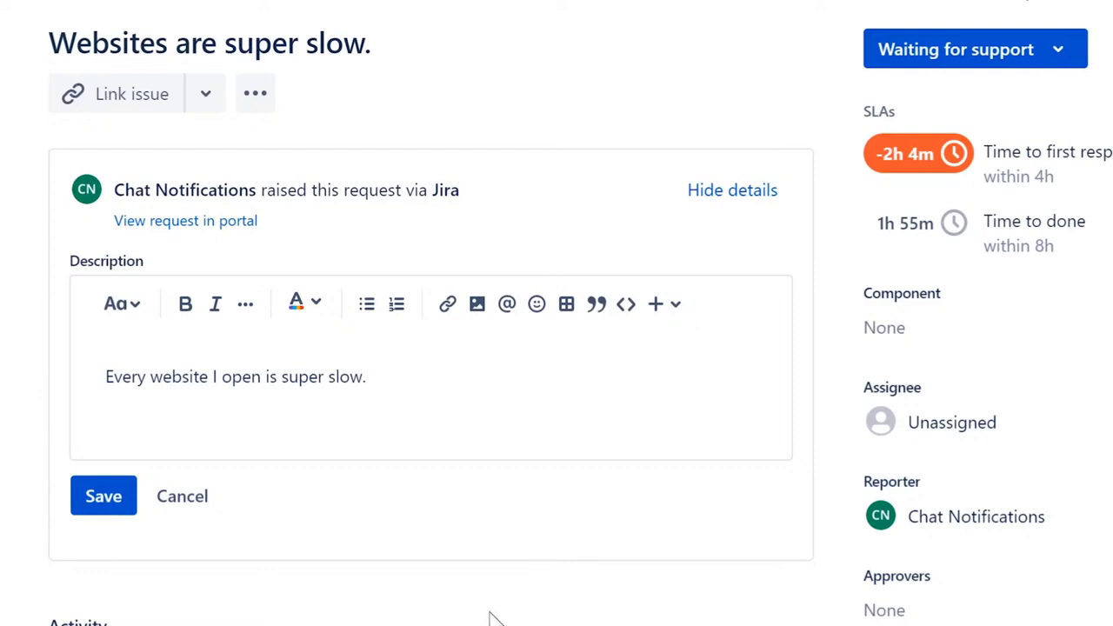
pyautogui.click(1011, 435)
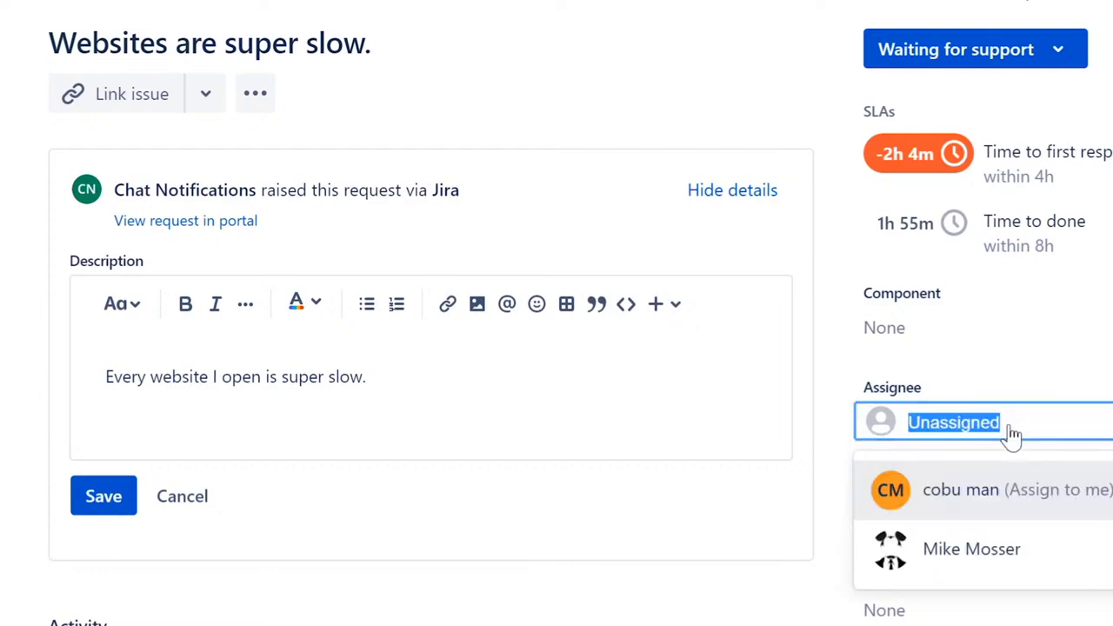
pyautogui.click(1041, 500)
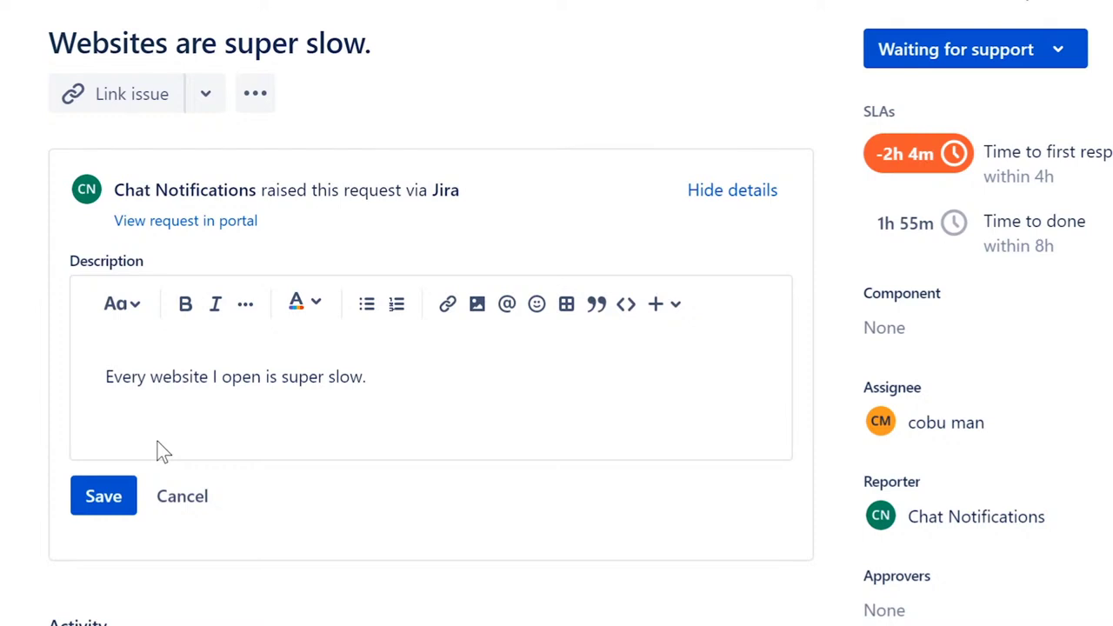
pyautogui.click(199, 502)
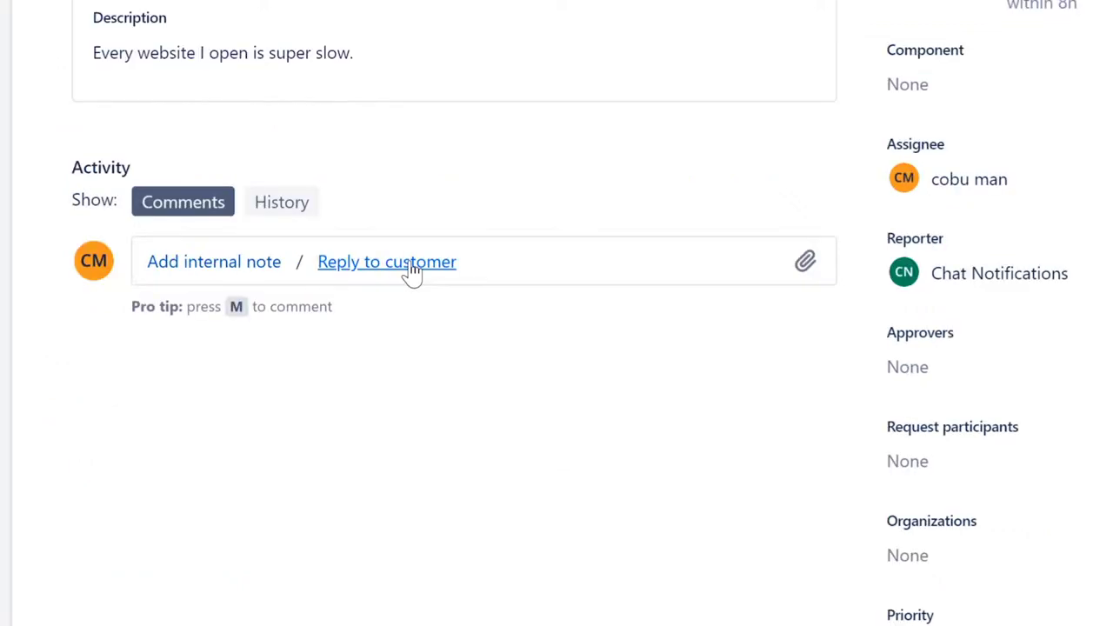
# Step: Post a Tech Support reply offering help with slow websites and asking for the PC name or IP address
pyautogui.click(412, 264)
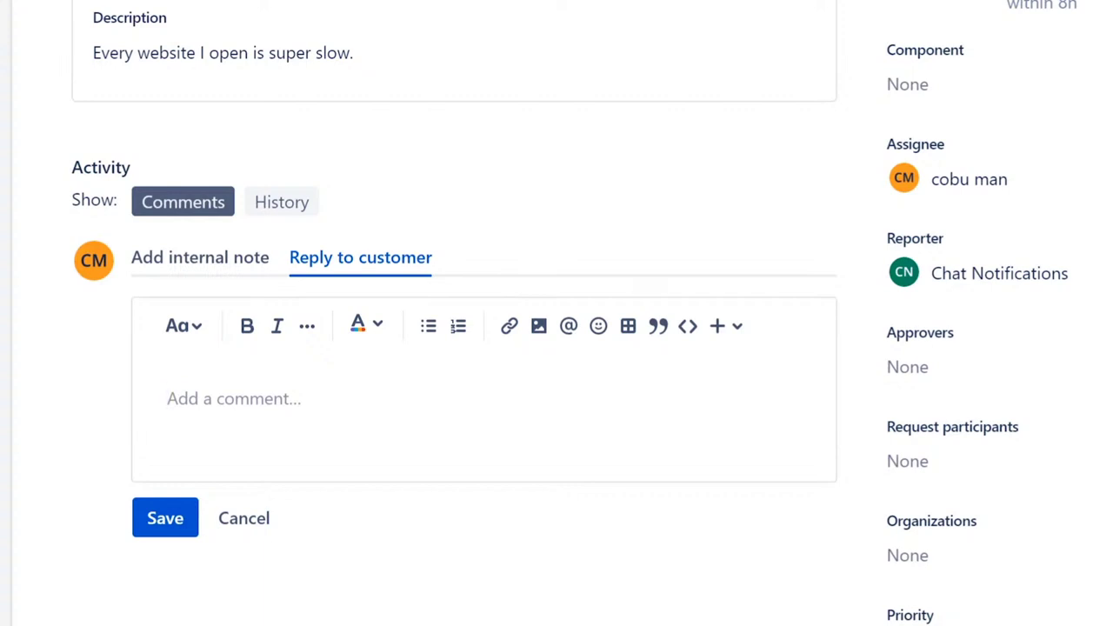
pyautogui.write('Hello,')
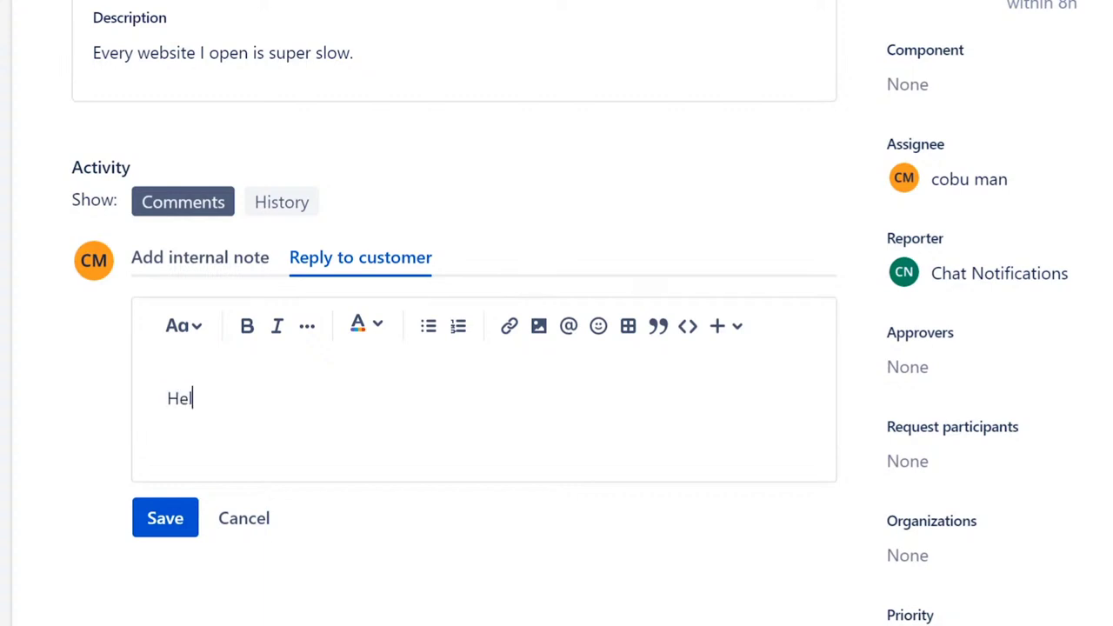
pyautogui.write('nam')
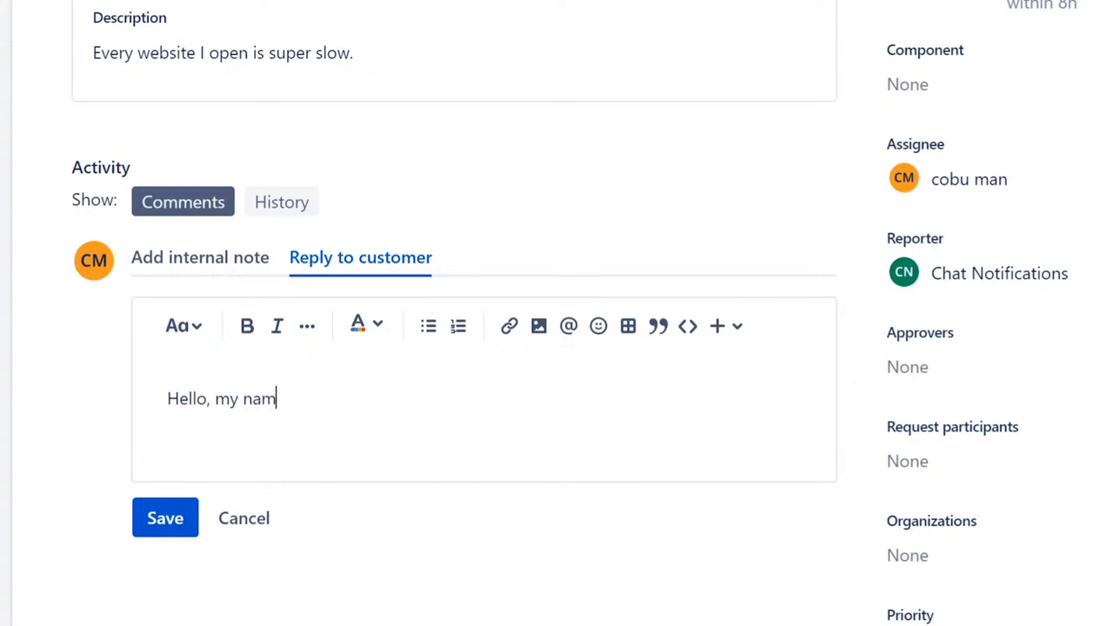
pyautogui.write('e is Ervin with Tech Support. ')
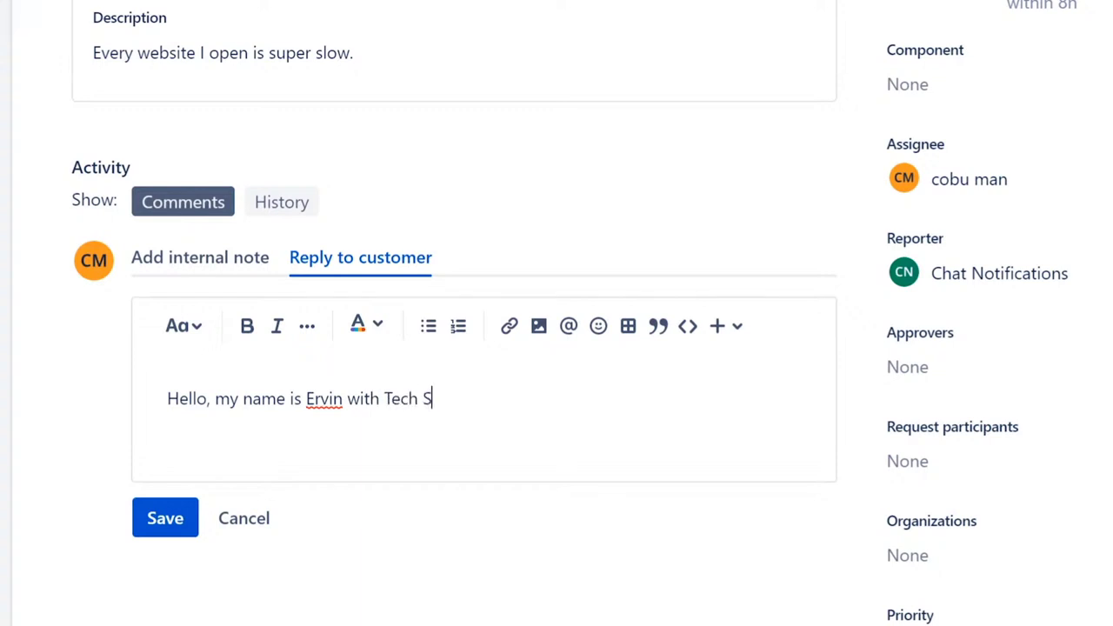
pyautogui.write('C')
pyautogui.press('BackSpace')
pyautogui.write('I can help you with slow website issue')
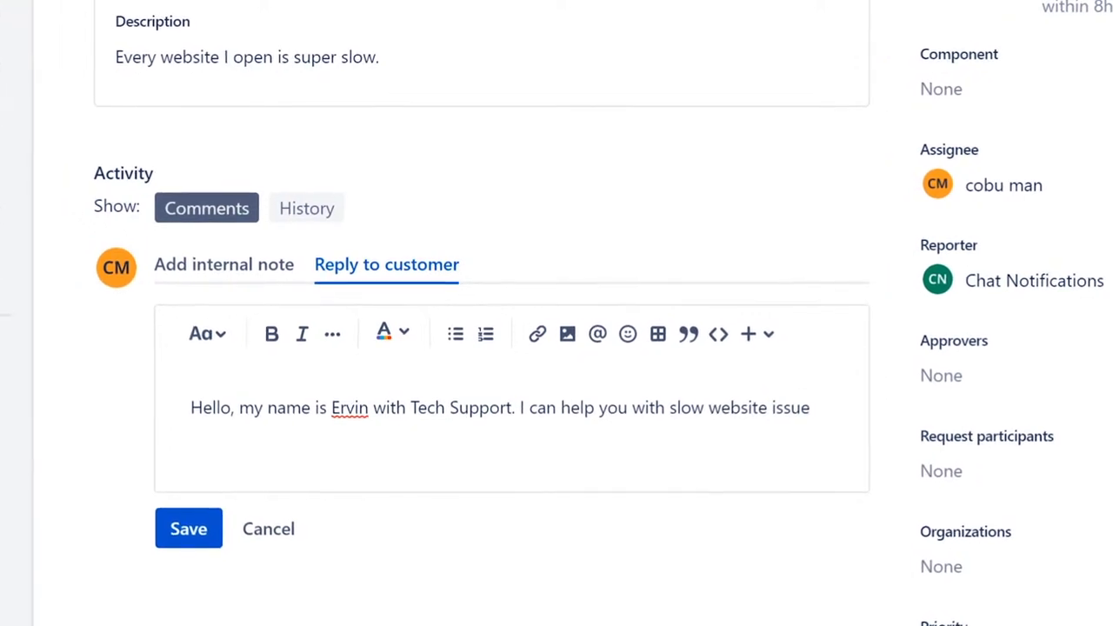
pyautogui.write('...')
pyautogui.press('Return')
pyautogui.write('can you please provide pc name or ip address so that I can take a look.')
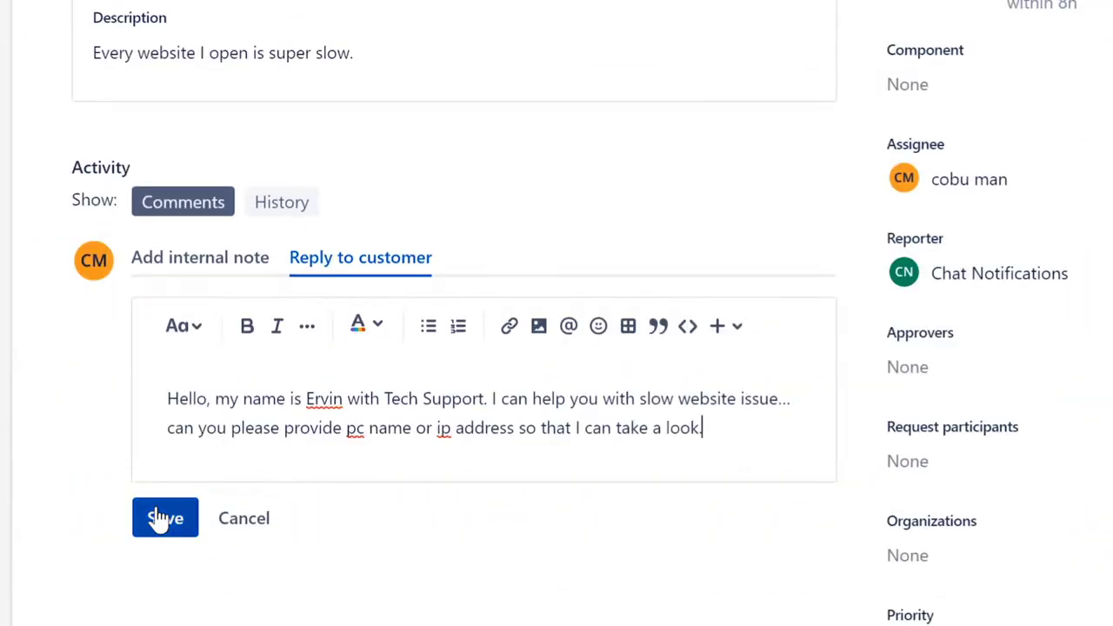
pyautogui.click(157, 518)
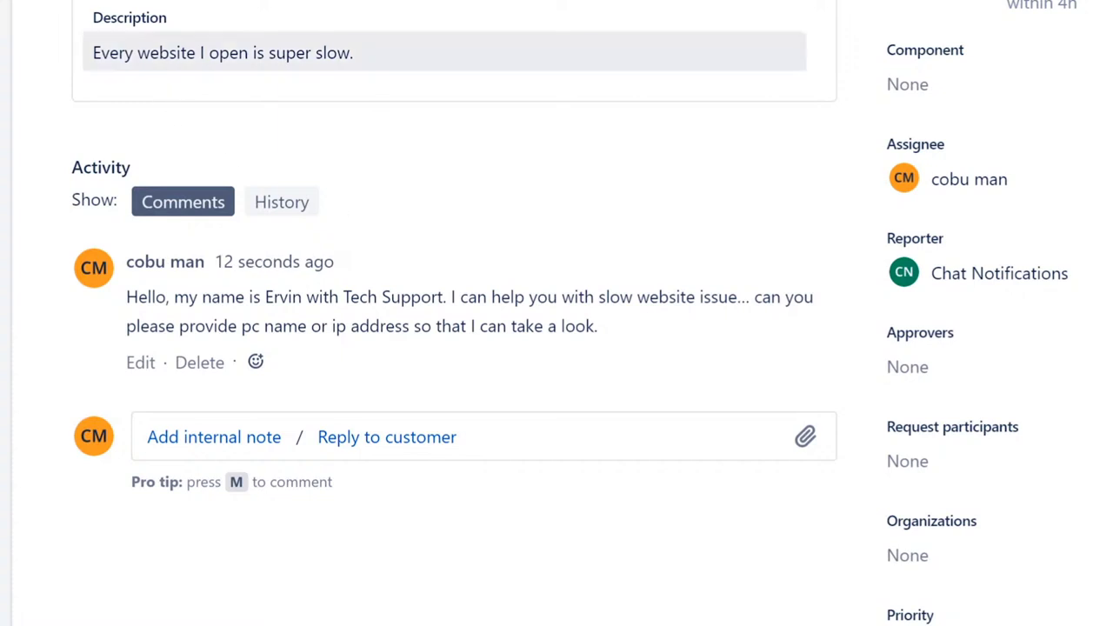
pyautogui.moveTo(198, 52); pyautogui.dragTo(100, 52)
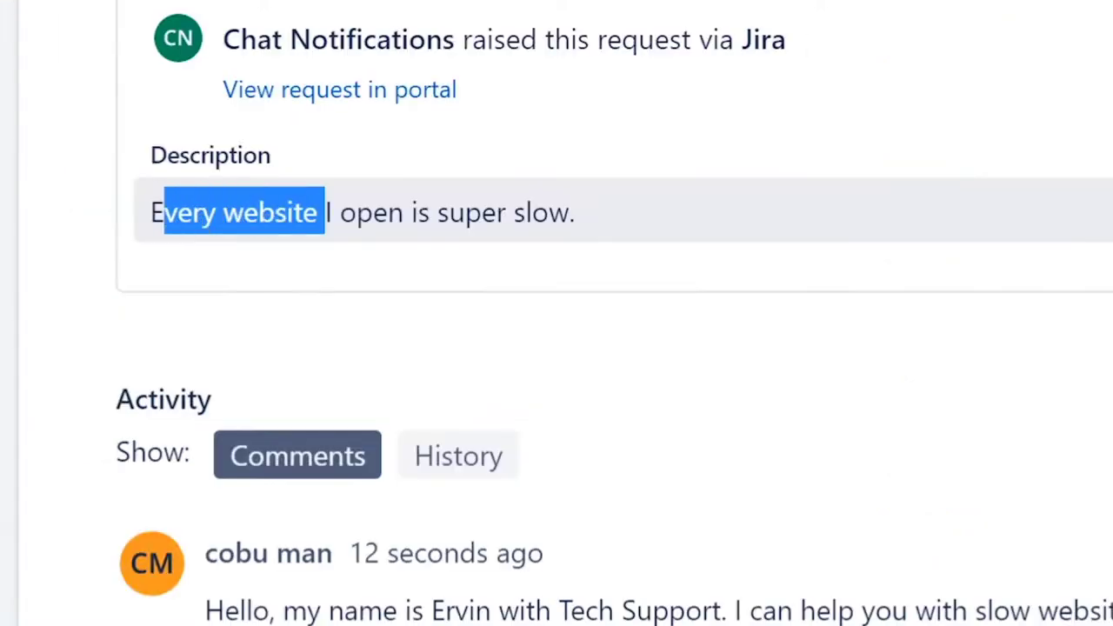
pyautogui.moveTo(164, 213); pyautogui.dragTo(150, 212)
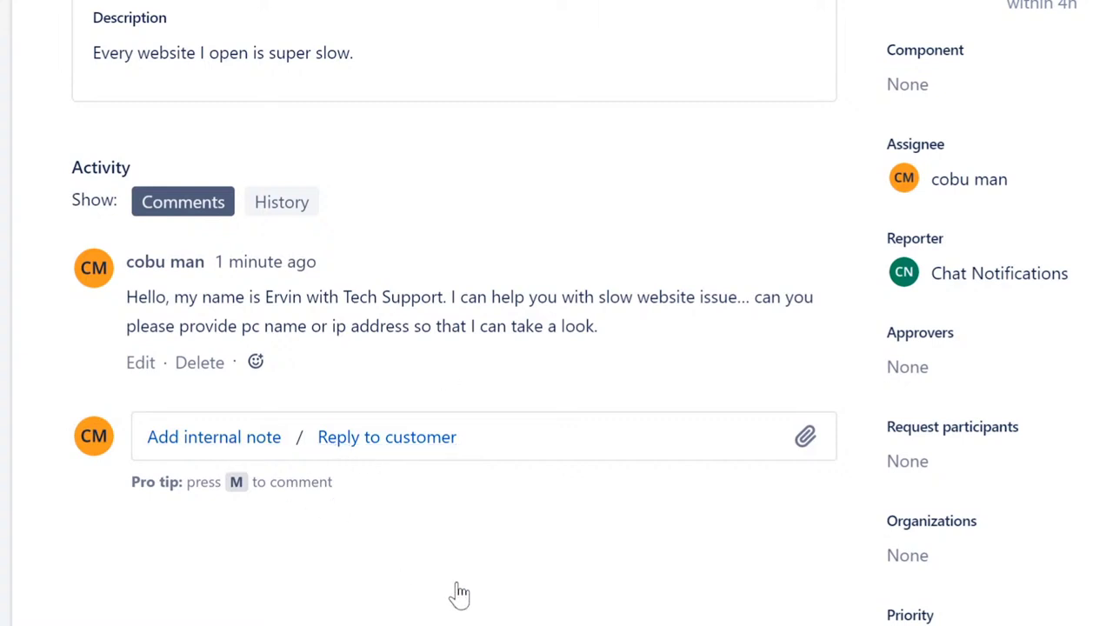
pyautogui.write('m')
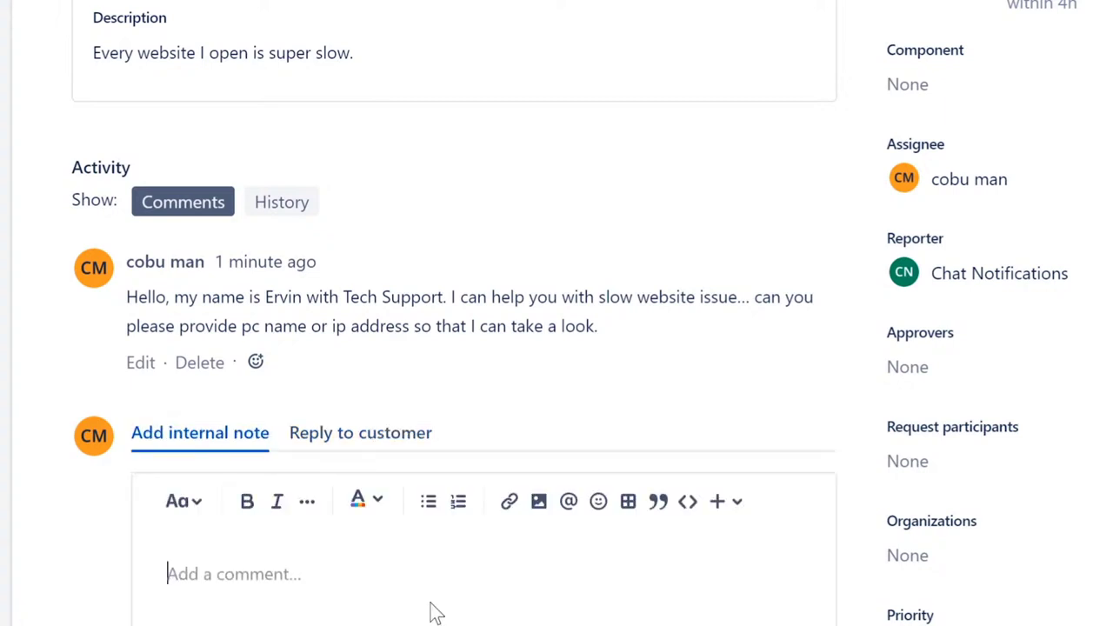
pyautogui.write('cobuman1')
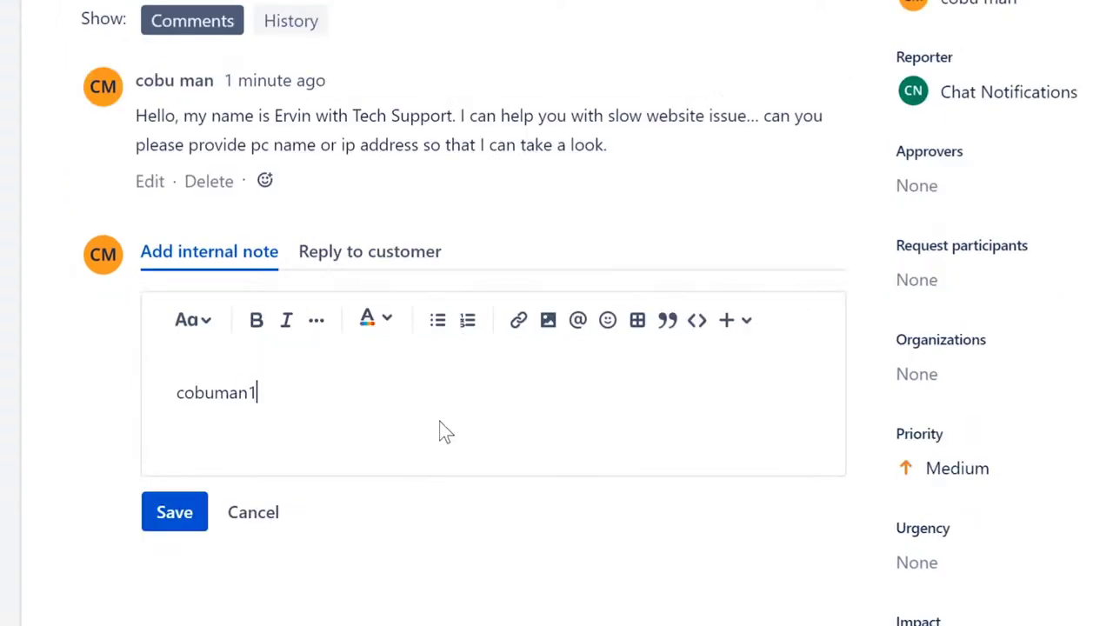
pyautogui.write(" is user's pc name.")
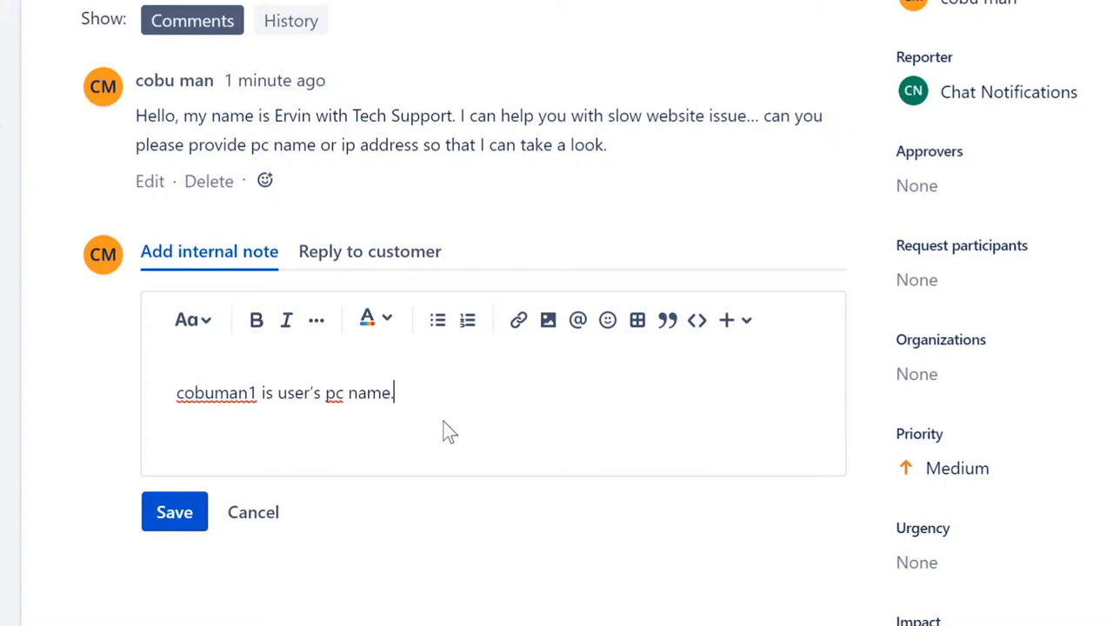
pyautogui.write(' Ervin')
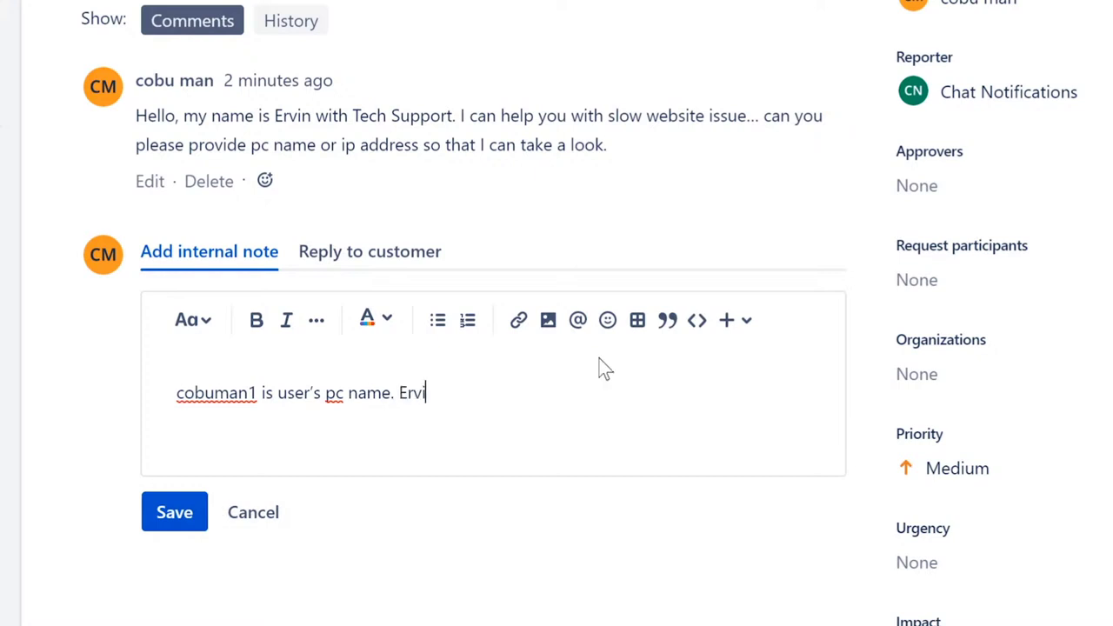
# Step: Save the internal note stating that cobuman1 is the user's PC name
pyautogui.click(168, 512)
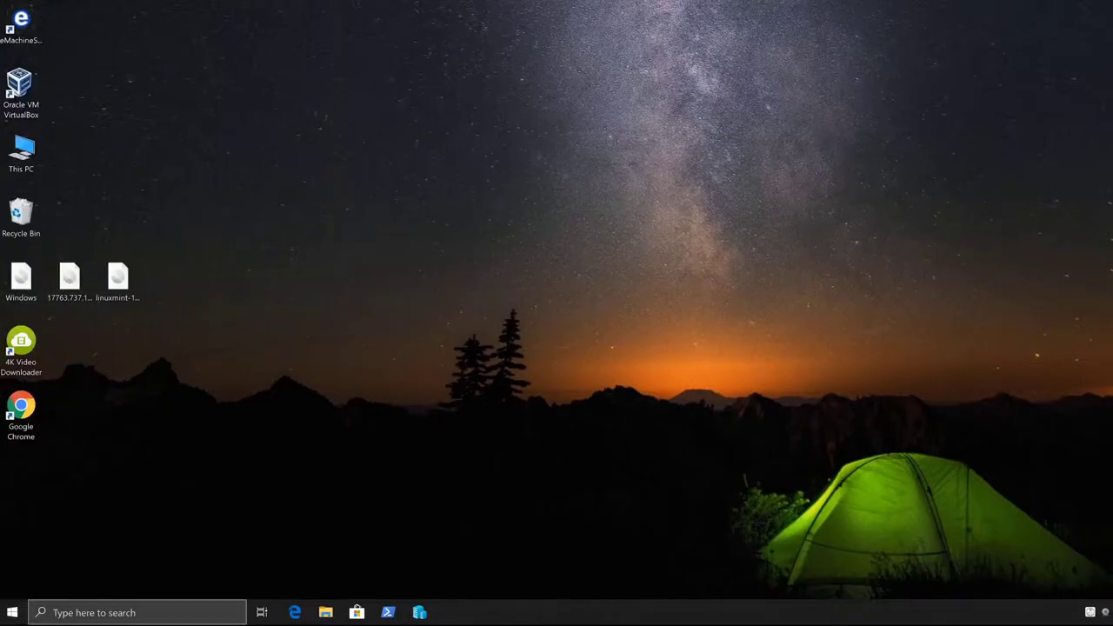
# Step: Bring up the Windows search panel, dismiss it, then return to the taskbar search box
pyautogui.press('super+s')
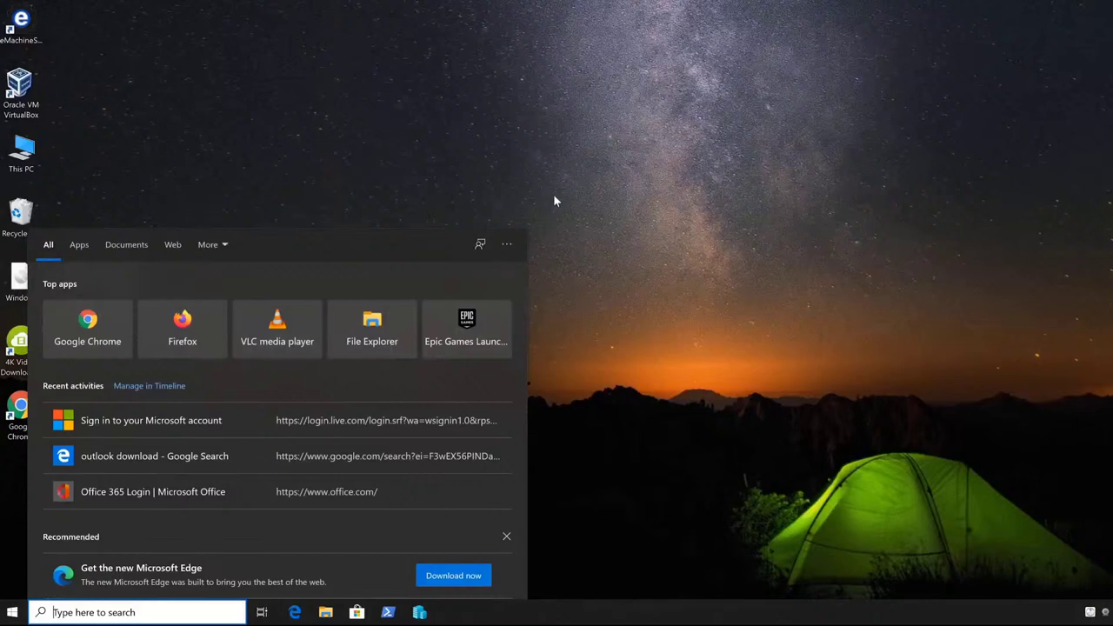
pyautogui.click(591, 224)
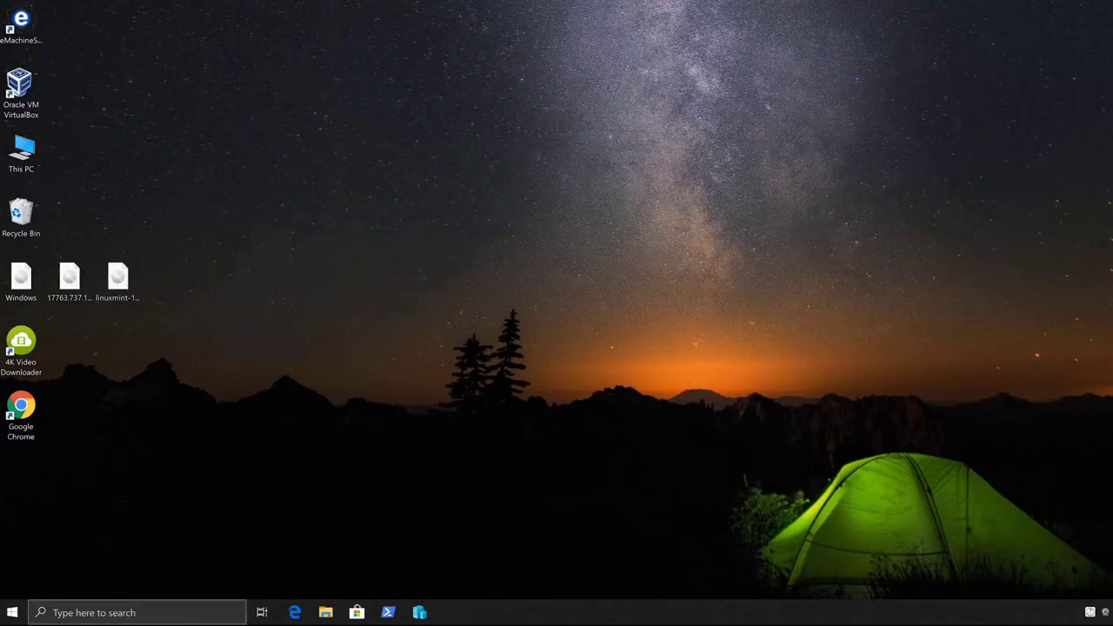
pyautogui.click(130, 612)
# Step: Search 'updates' to reach Windows Update settings and start checking for updates
pyautogui.write('updates')
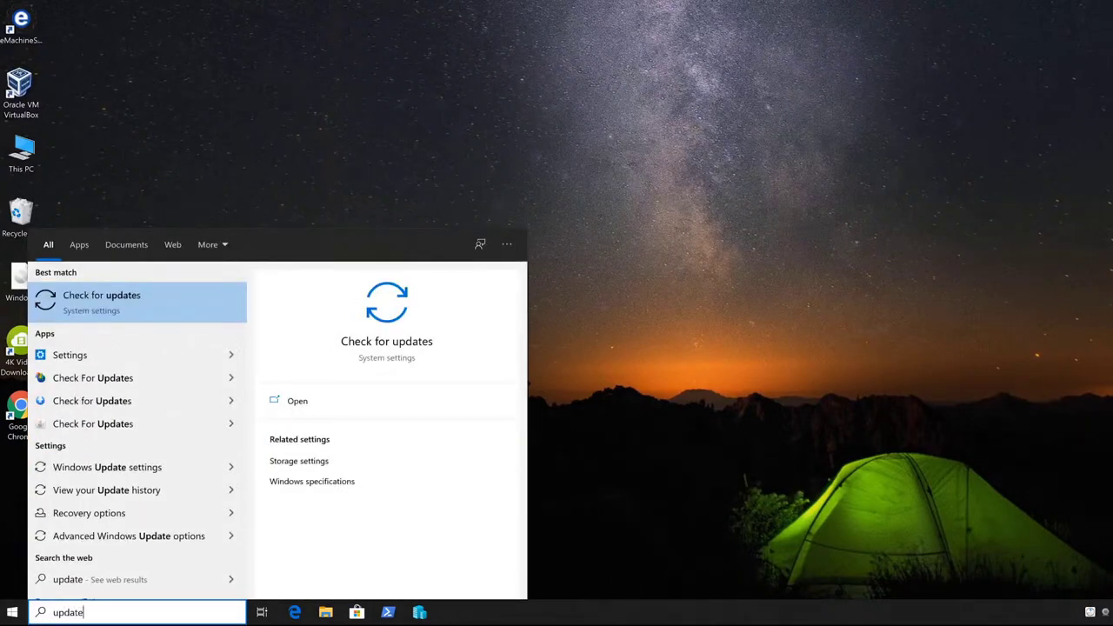
pyautogui.press('Return')
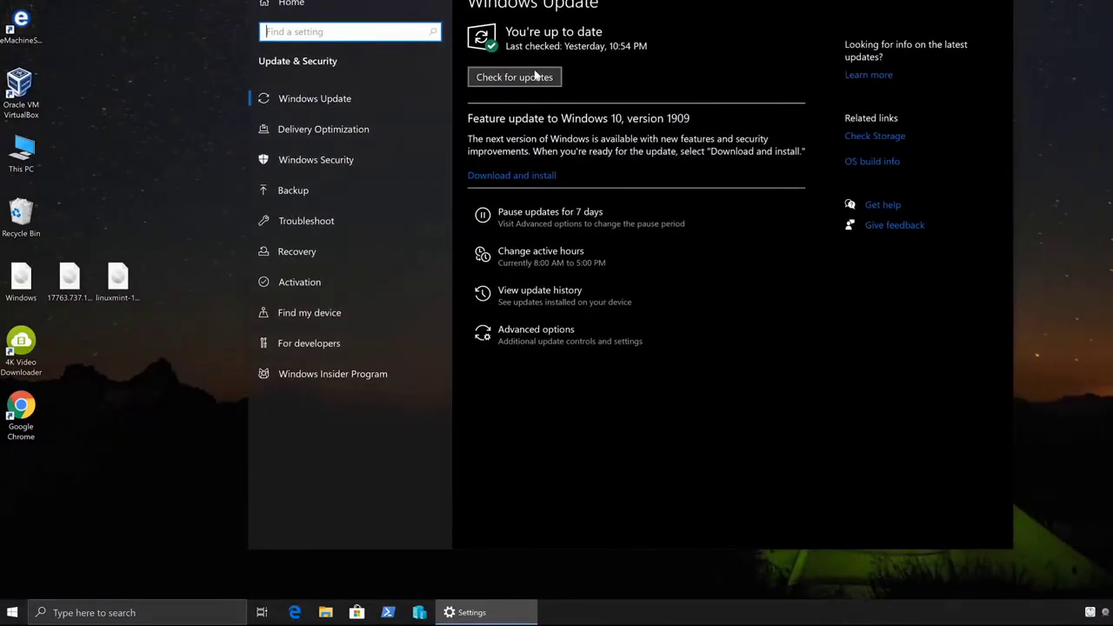
pyautogui.click(537, 76)
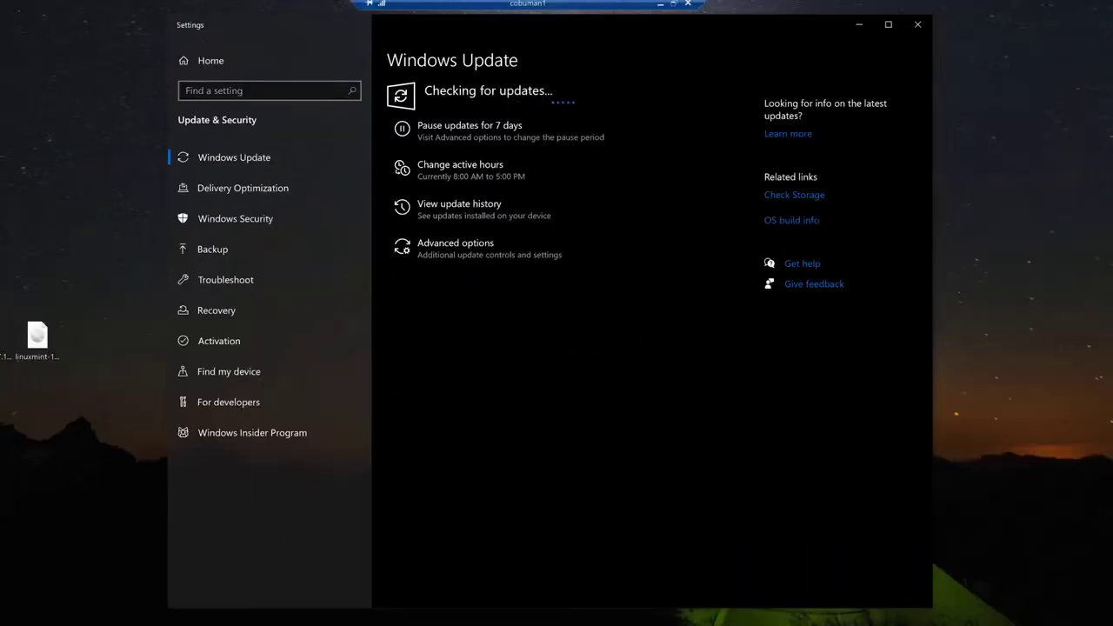
# Step: Open Task Manager beside Settings and show its Ethernet performance graph
pyautogui.rightClick(753, 624)
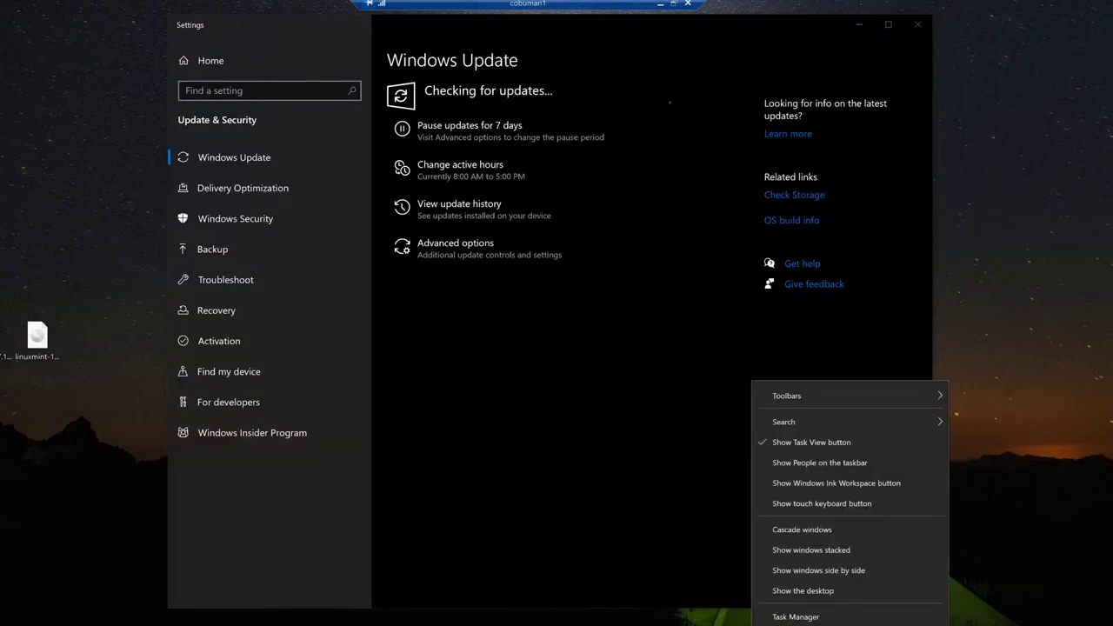
pyautogui.click(826, 615)
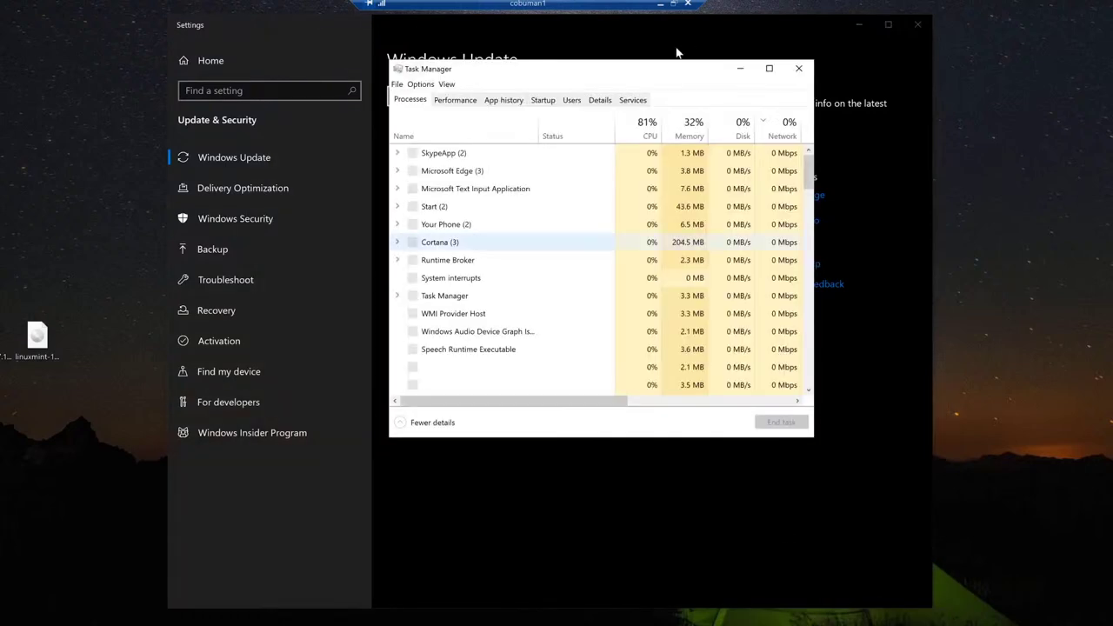
pyautogui.moveTo(652, 68); pyautogui.dragTo(859, 146)
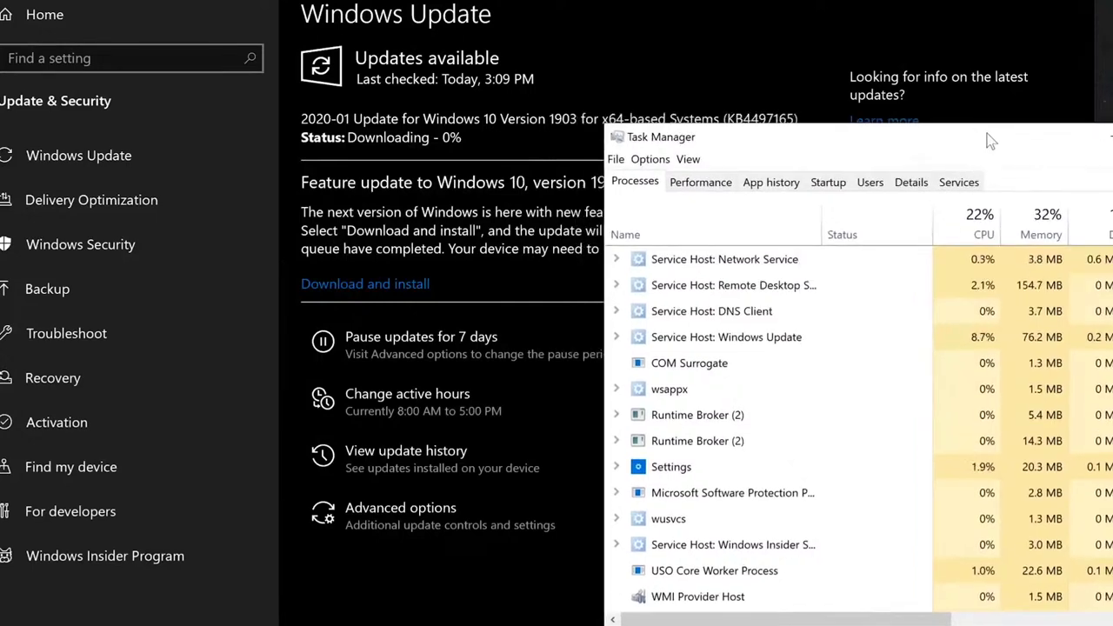
pyautogui.moveTo(991, 141); pyautogui.dragTo(875, 243)
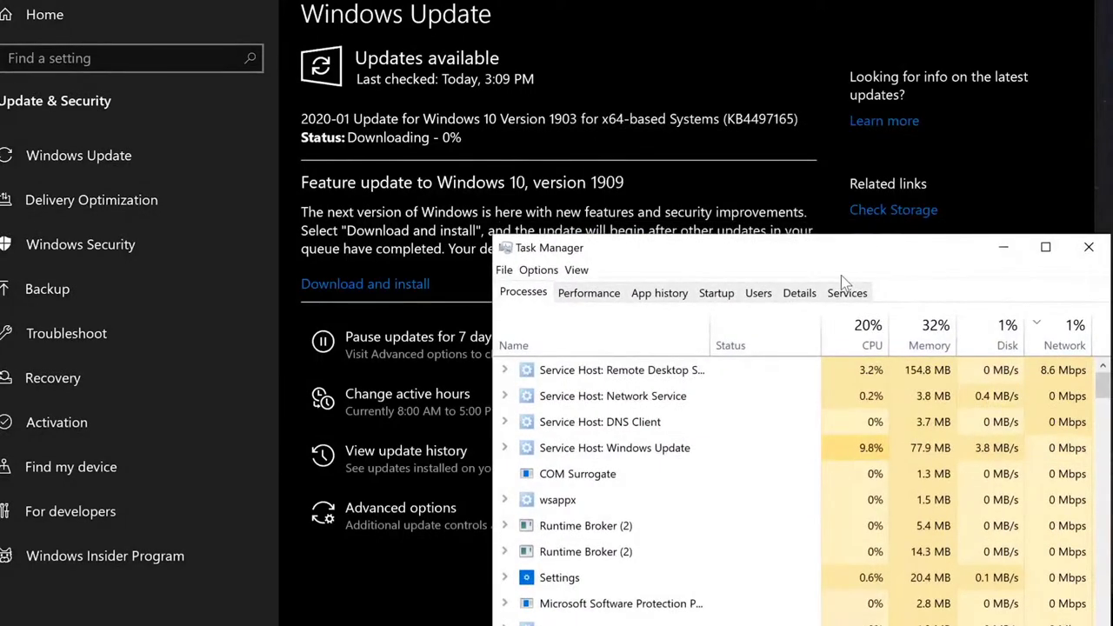
pyautogui.moveTo(787, 255); pyautogui.dragTo(791, 270)
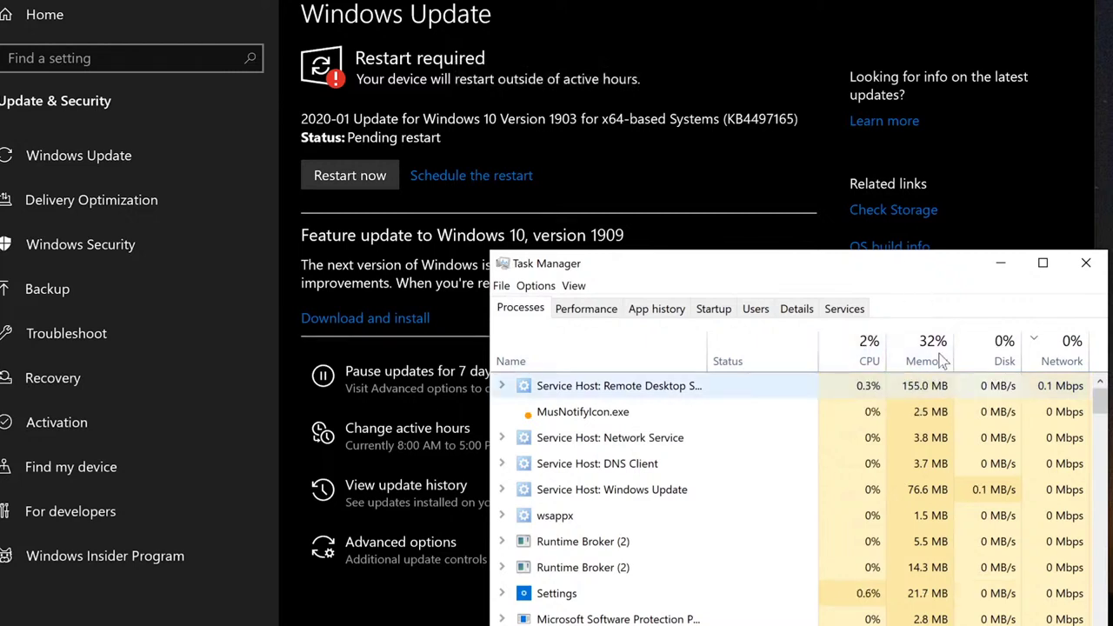
pyautogui.moveTo(705, 269); pyautogui.dragTo(666, 245)
pyautogui.click(565, 292)
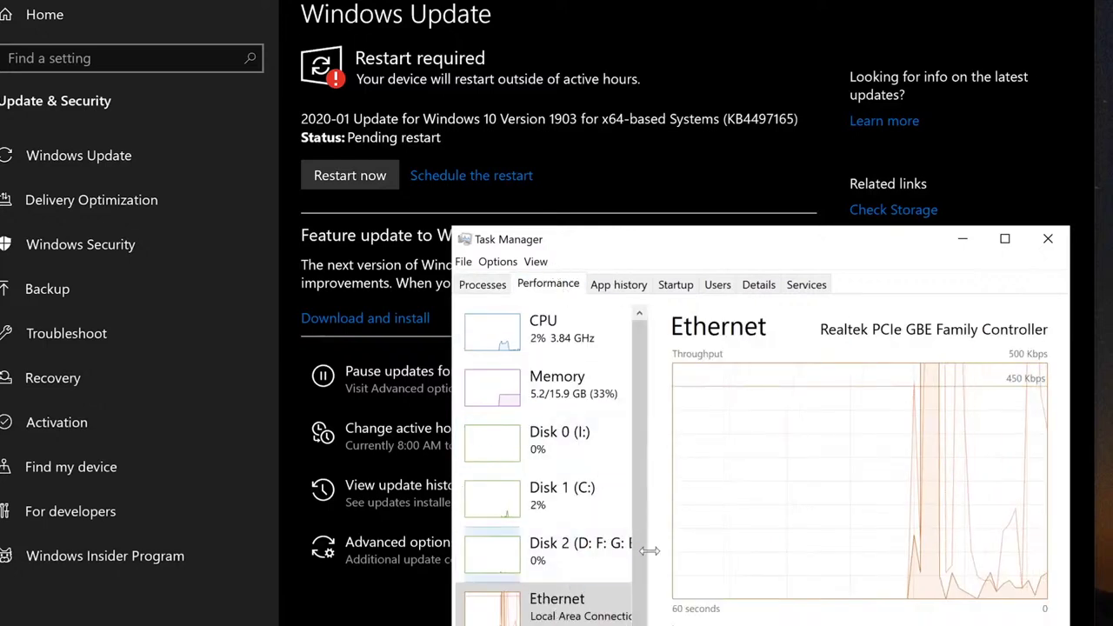
pyautogui.scroll(-2, 567, 522)
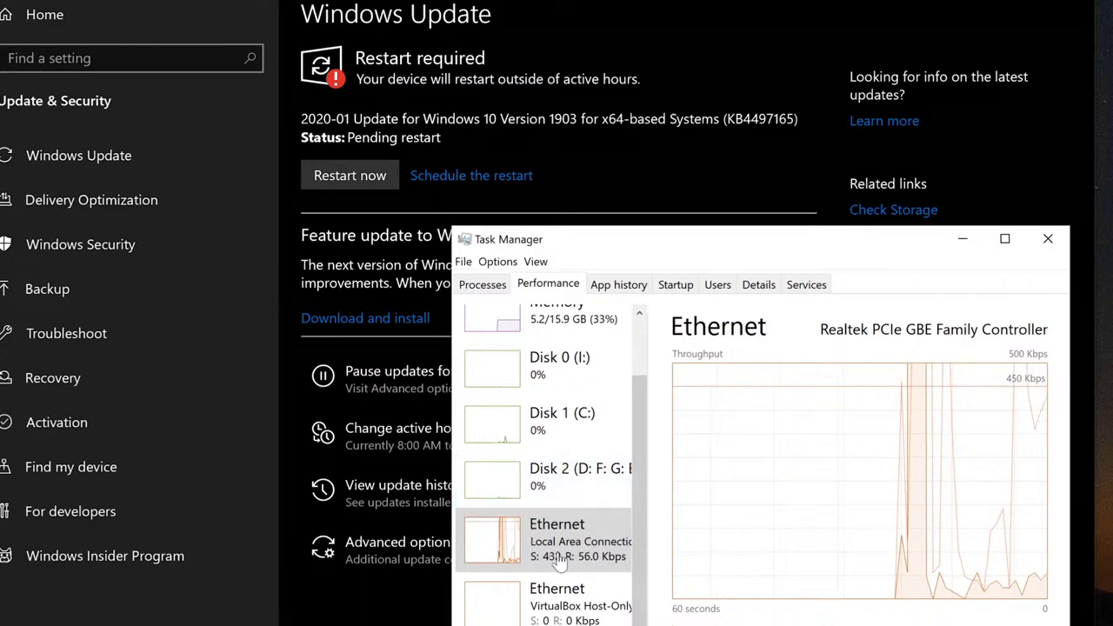
pyautogui.scroll(-1, 529, 492)
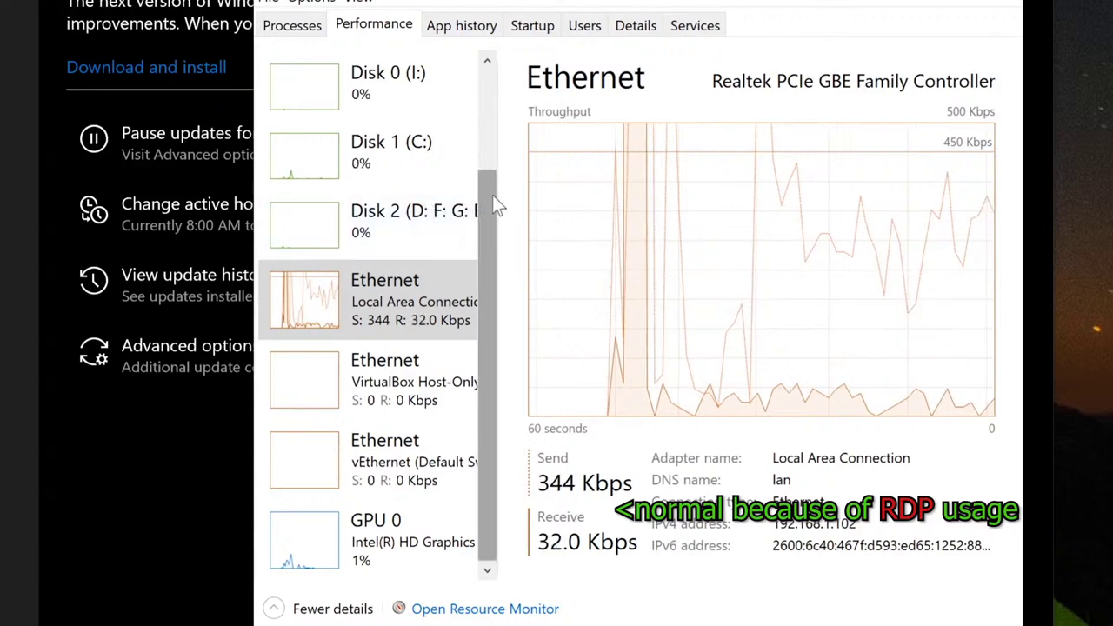
pyautogui.moveTo(480, 302); pyautogui.dragTo(501, 199)
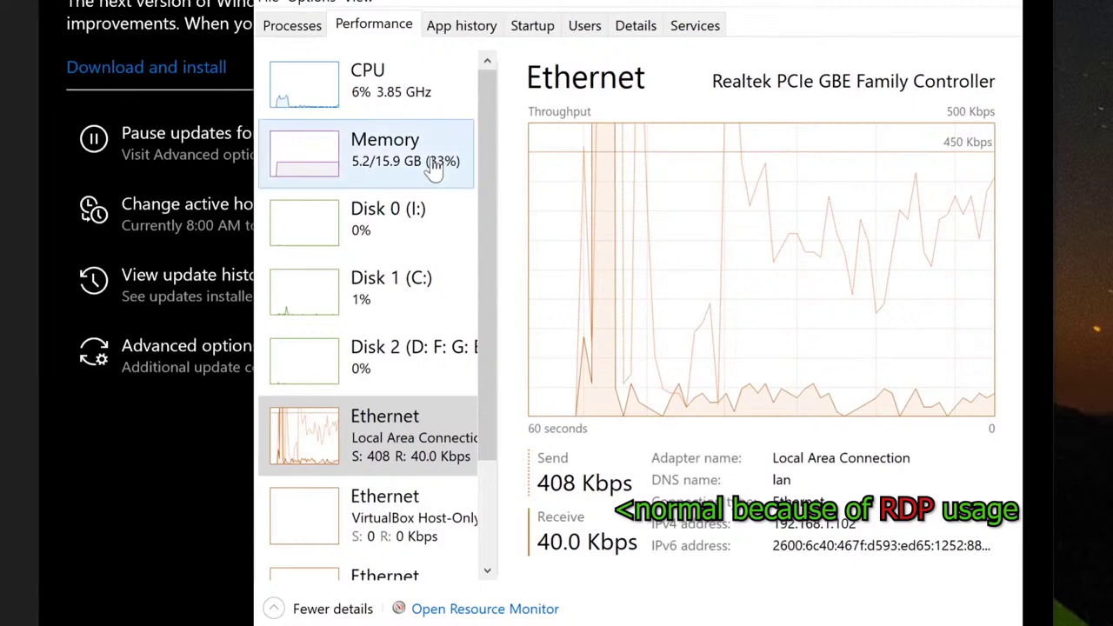
# Step: Sort Task Manager processes by CPU, expand Service Host: Remote Desktop, then close Task Manager
pyautogui.click(313, 29)
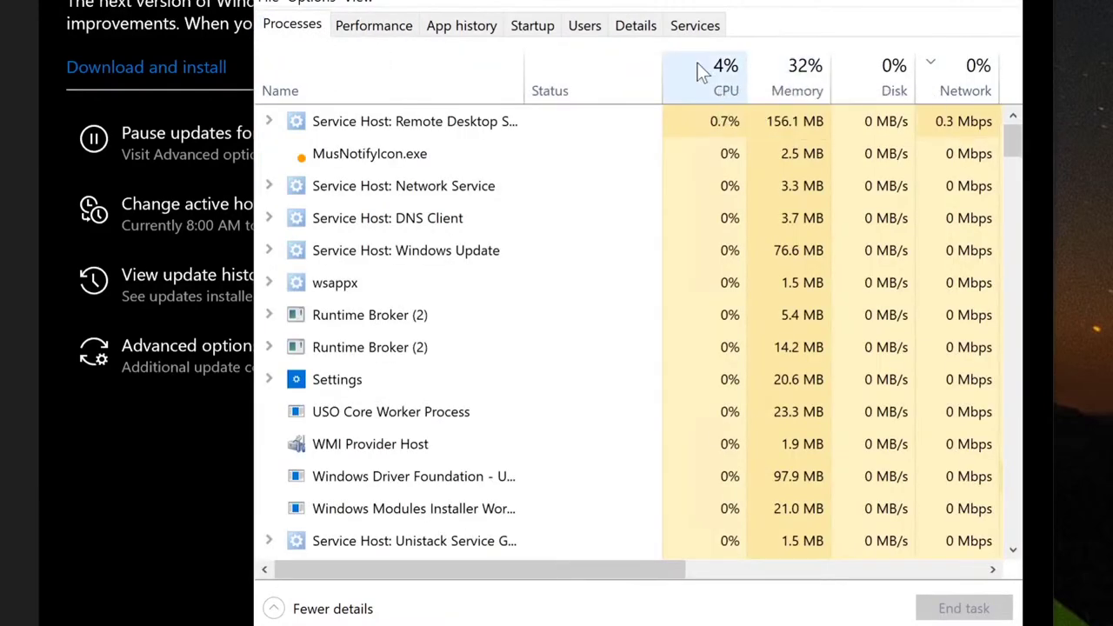
pyautogui.click(698, 65)
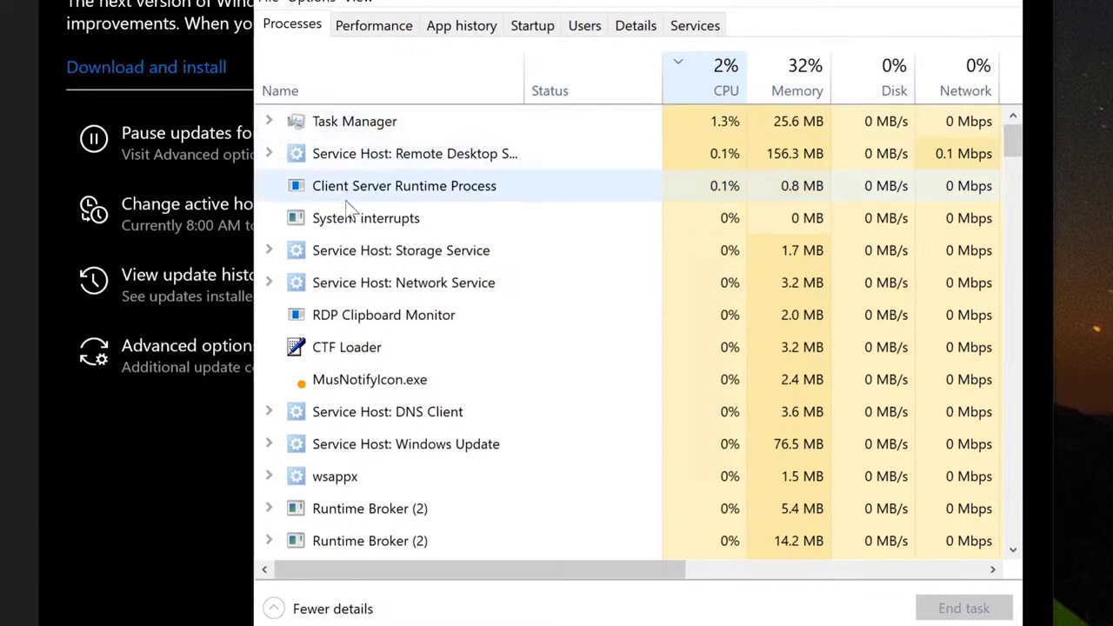
pyautogui.click(268, 153)
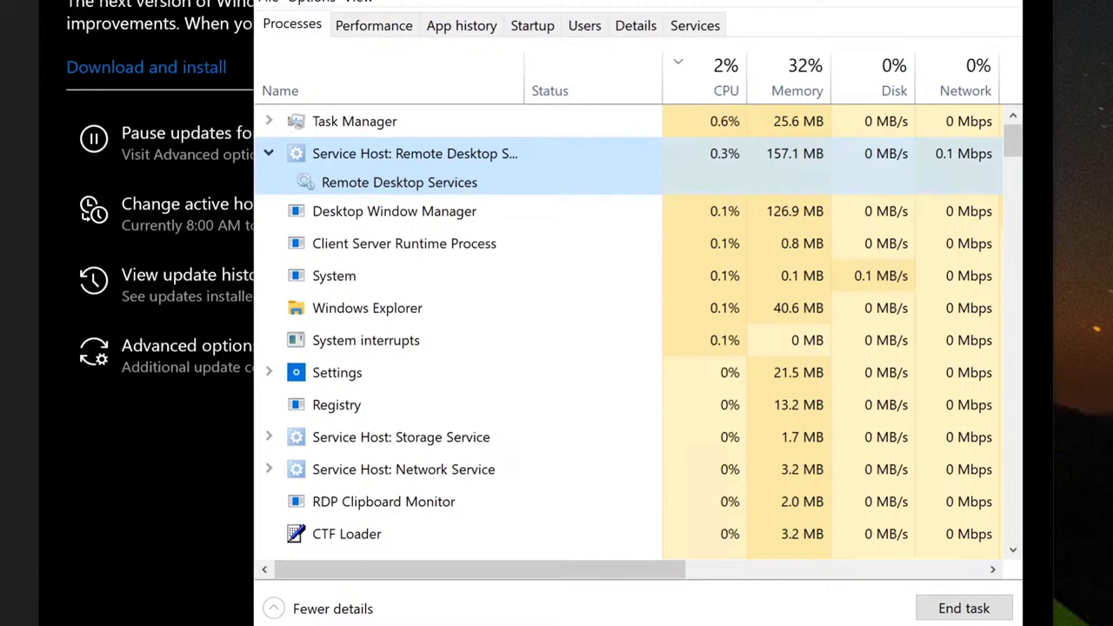
pyautogui.hotkey('alt', 'F4')
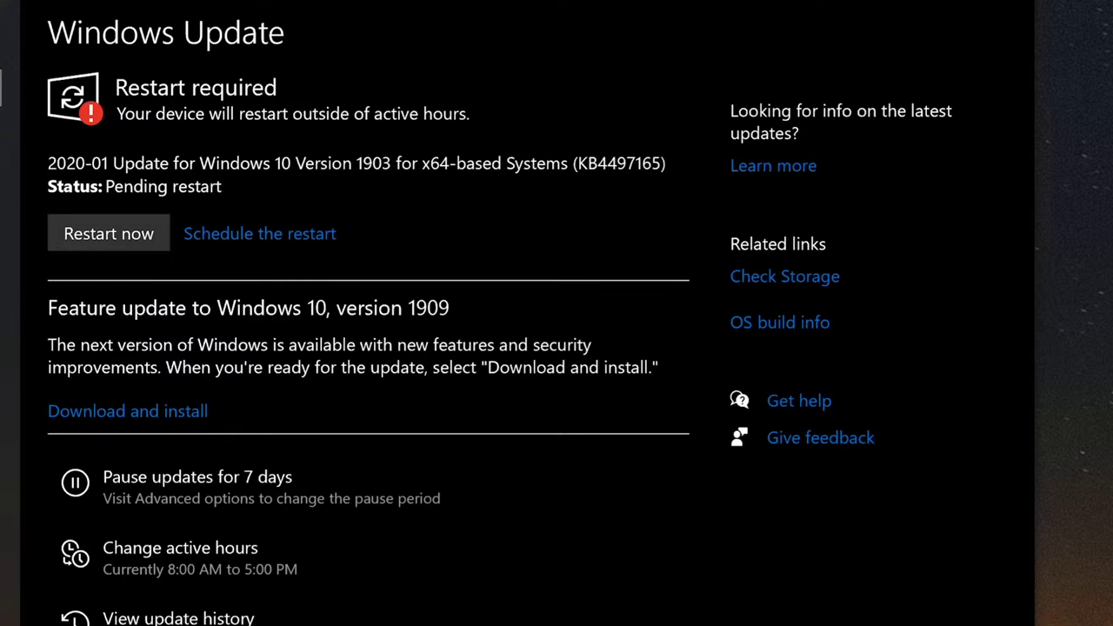
# Step: Reopen Task Manager on the Performance page and move the window further left
pyautogui.hotkey('ctrl', 'shift', 'Escape')
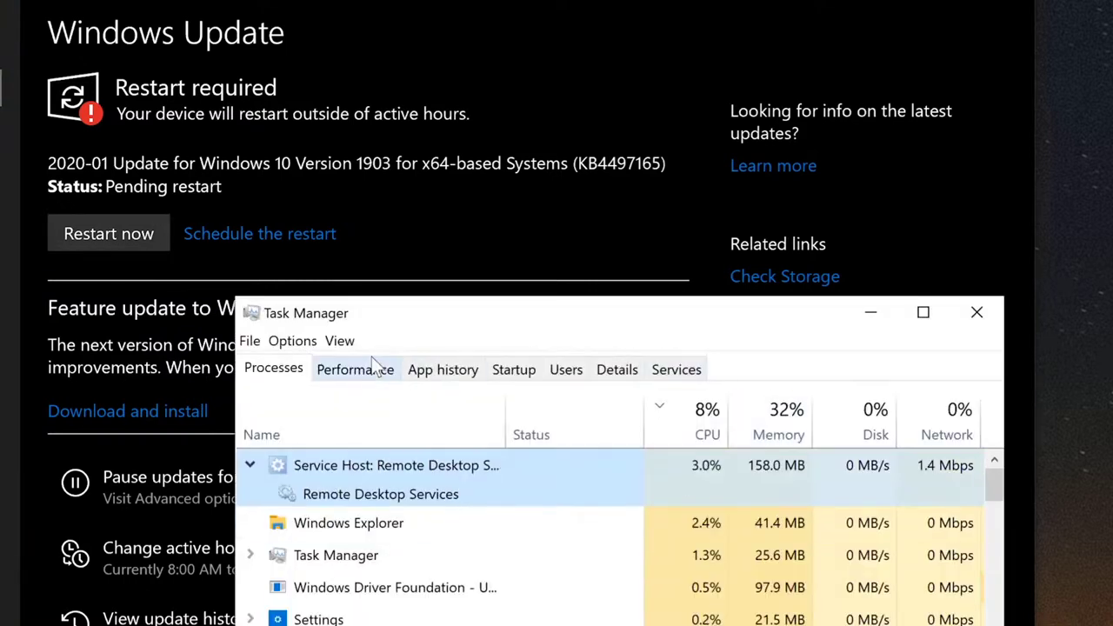
pyautogui.click(372, 374)
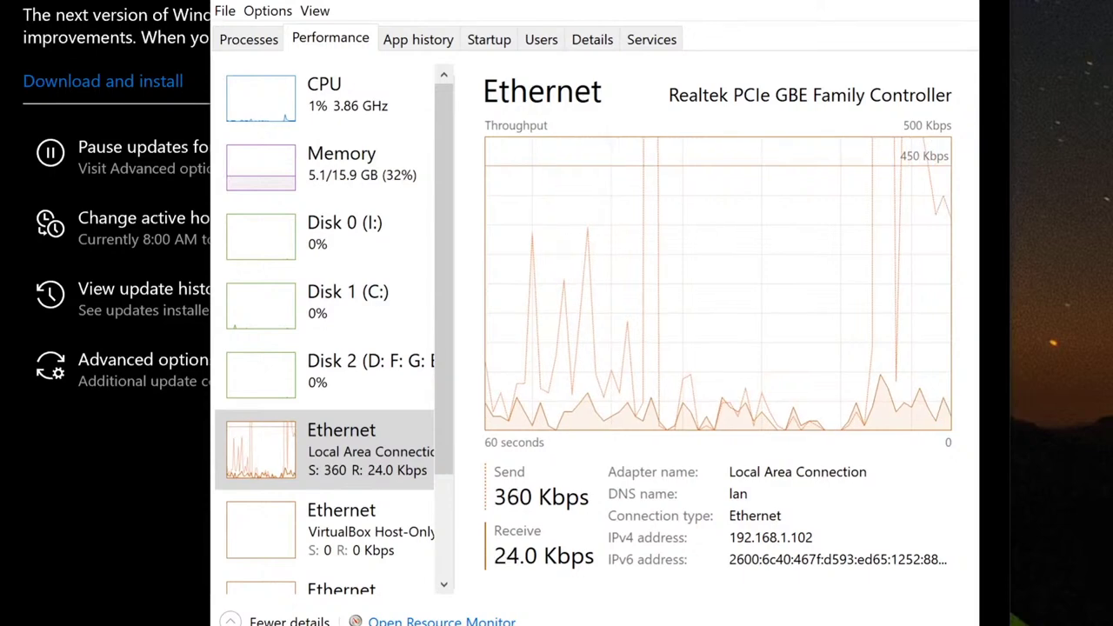
pyautogui.moveTo(504, 0); pyautogui.dragTo(426, 0)
pyautogui.moveTo(565, 4); pyautogui.dragTo(446, 11)
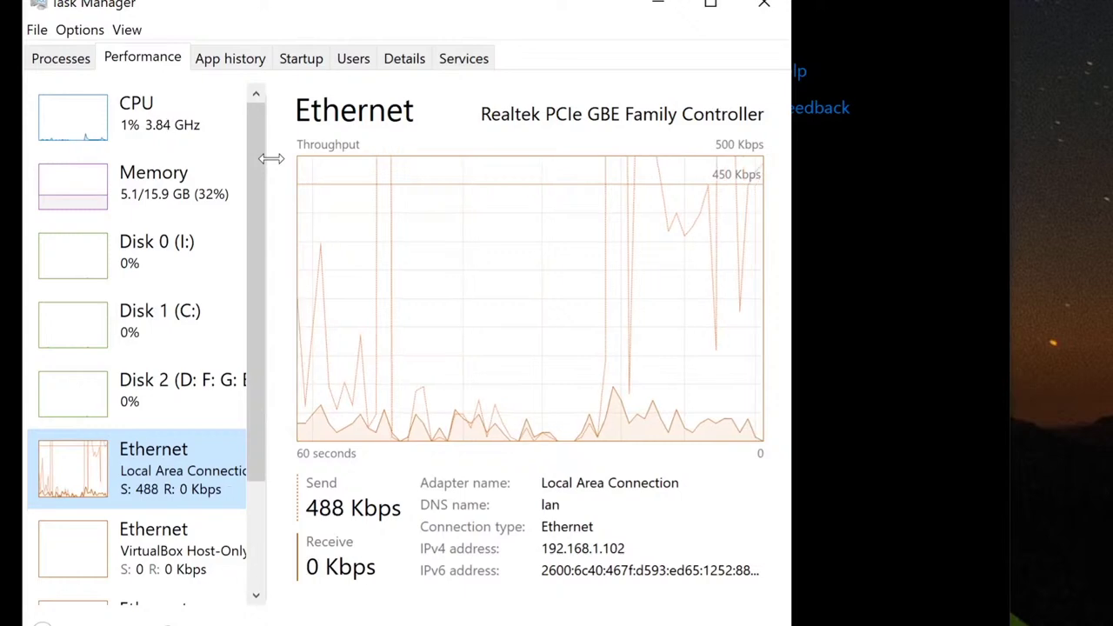
# Step: Widen the device pane and the window so full adapter and disk names show
pyautogui.moveTo(272, 156); pyautogui.dragTo(330, 145)
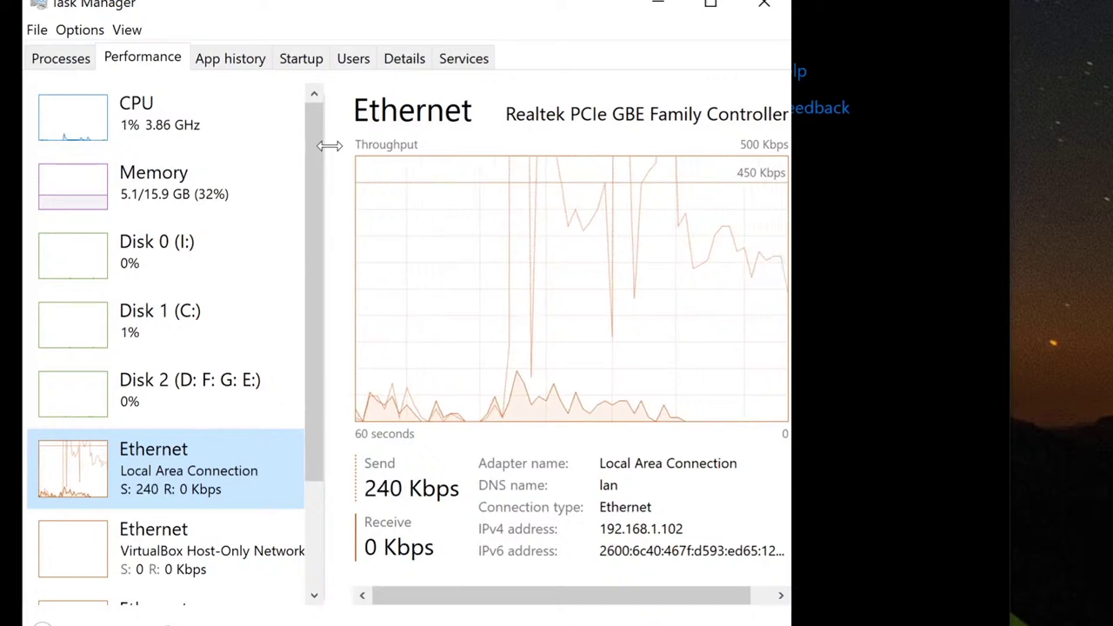
pyautogui.moveTo(326, 204)
pyautogui.mouseDown()
pyautogui.moveTo(367, 181)
pyautogui.moveTo(328, 188)
pyautogui.mouseUp()
pyautogui.moveTo(791, 313); pyautogui.dragTo(960, 313)
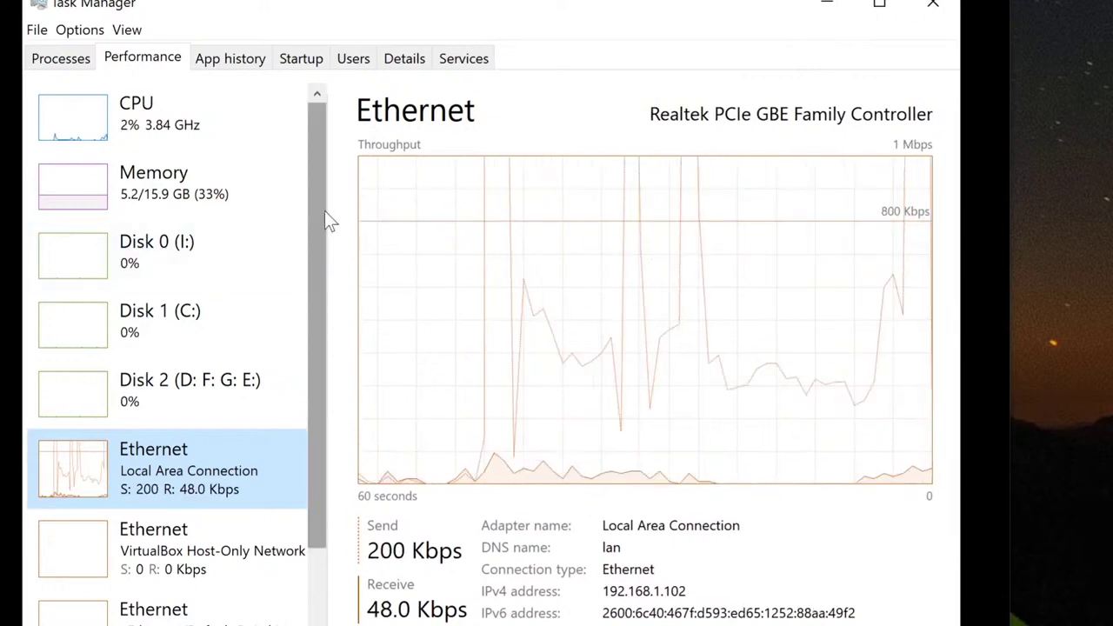
pyautogui.moveTo(330, 206); pyautogui.dragTo(391, 198)
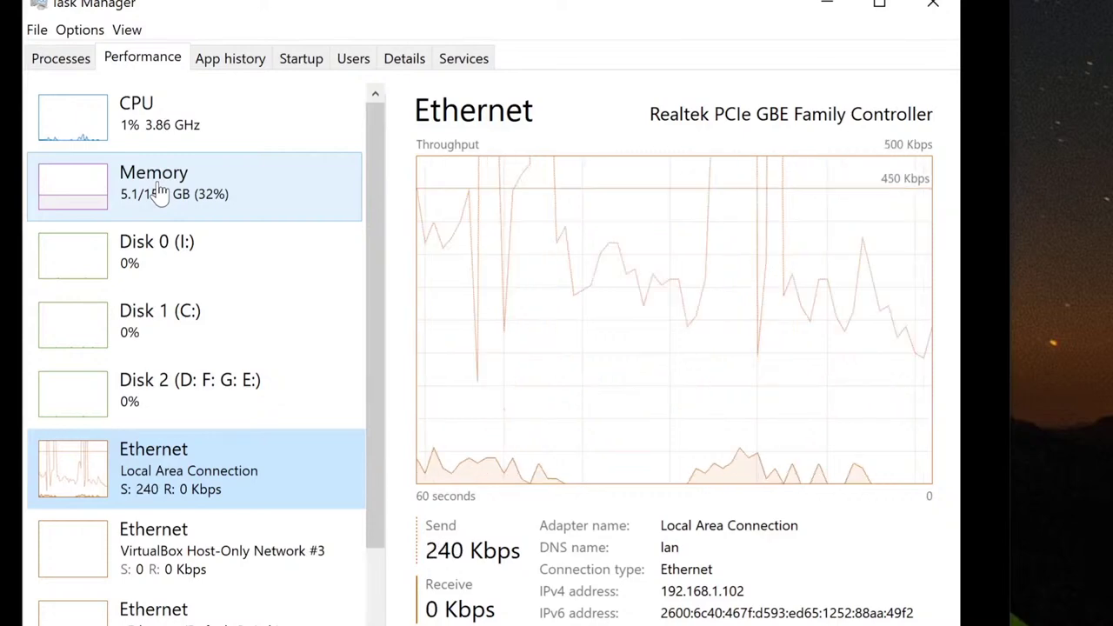
# Step: Post an internal note: no issues at the moment, ticket kept open 24hrs to monitor, signed by the agent
pyautogui.click(60, 58)
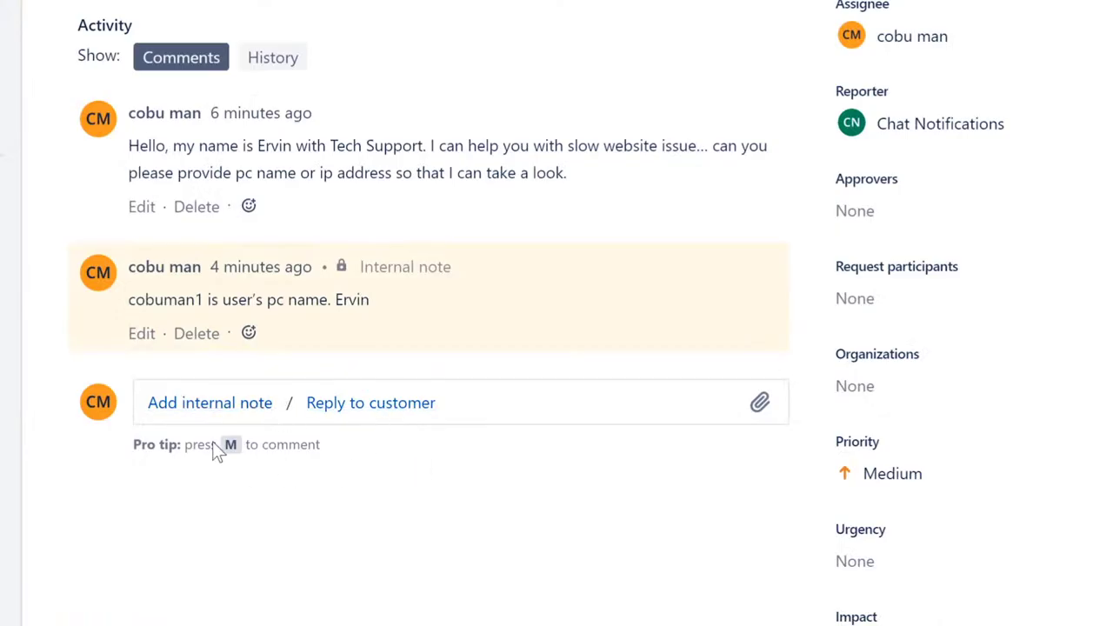
pyautogui.click(205, 400)
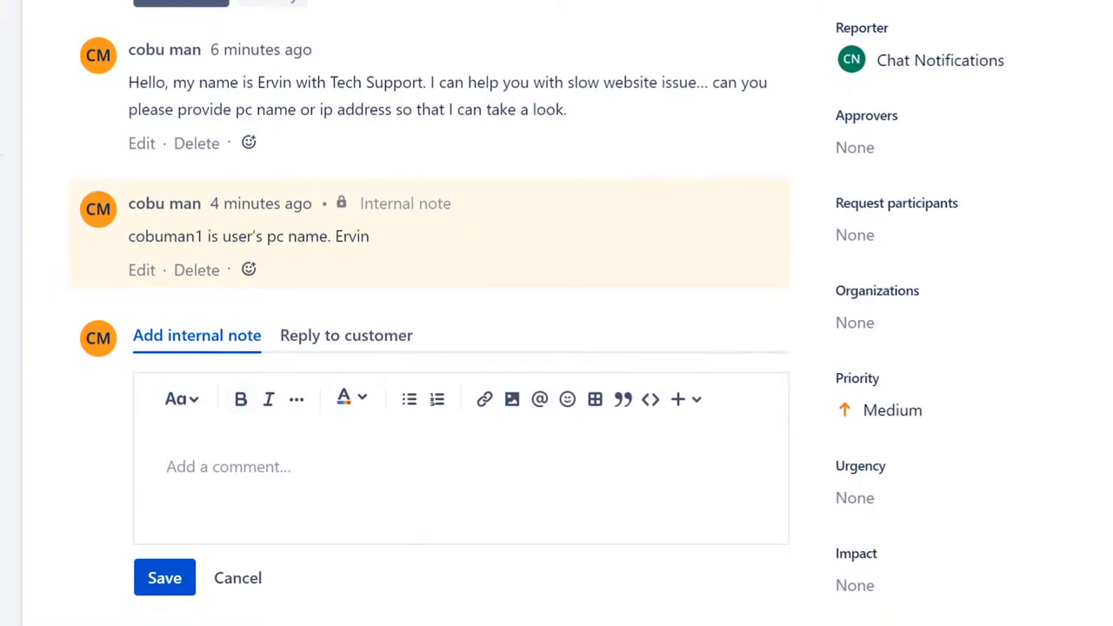
pyautogui.write('There are no issues at the moment.')
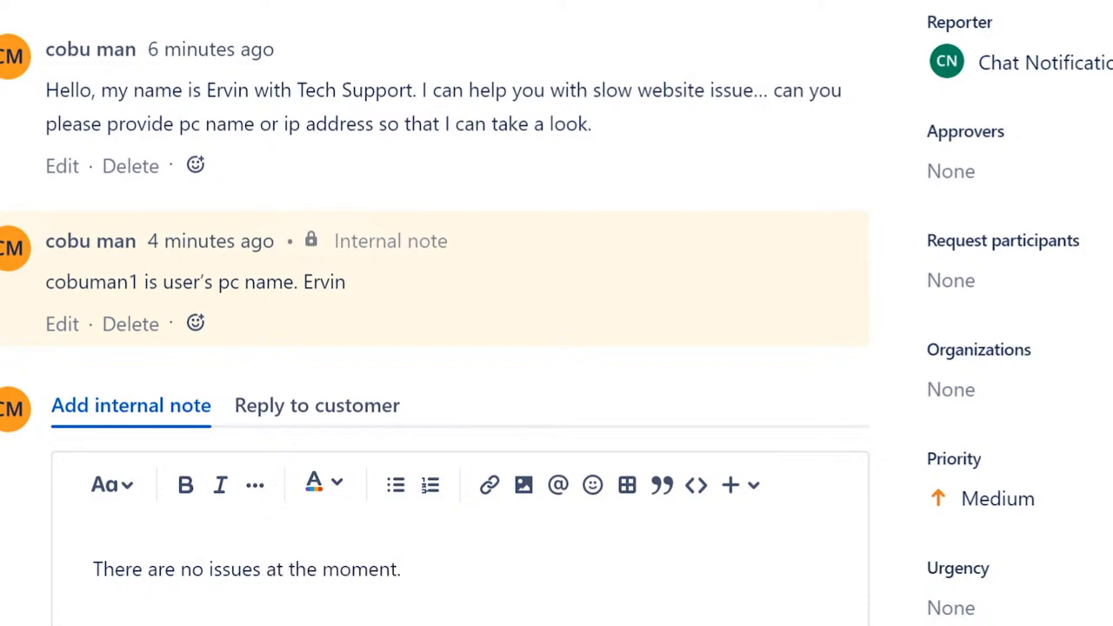
pyautogui.scroll(1, 566, 241)
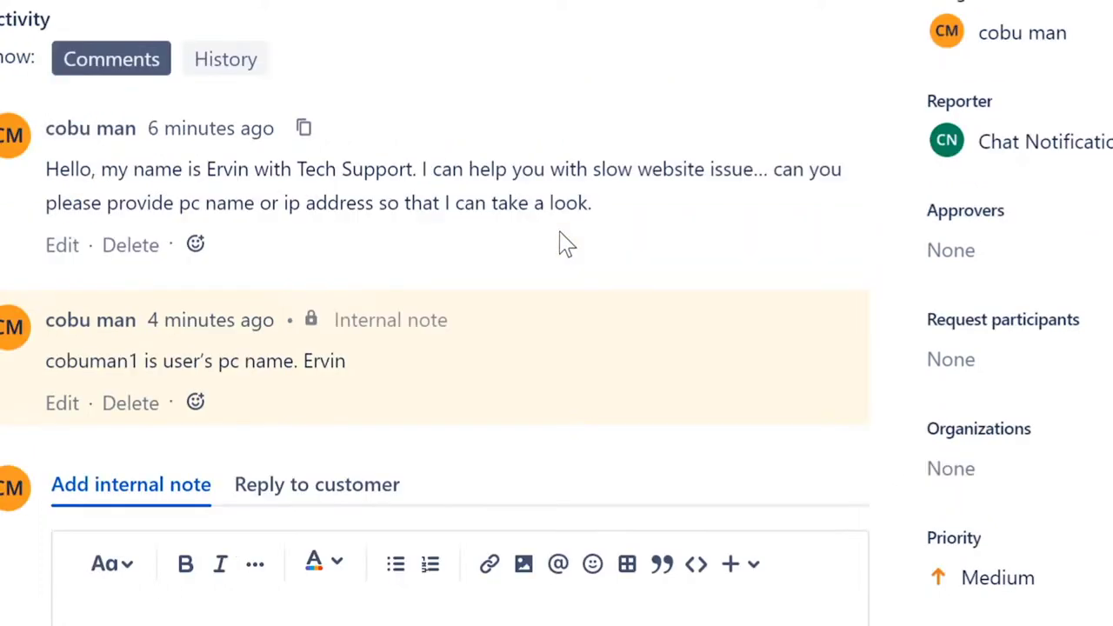
pyautogui.scroll(-3, 607, 171)
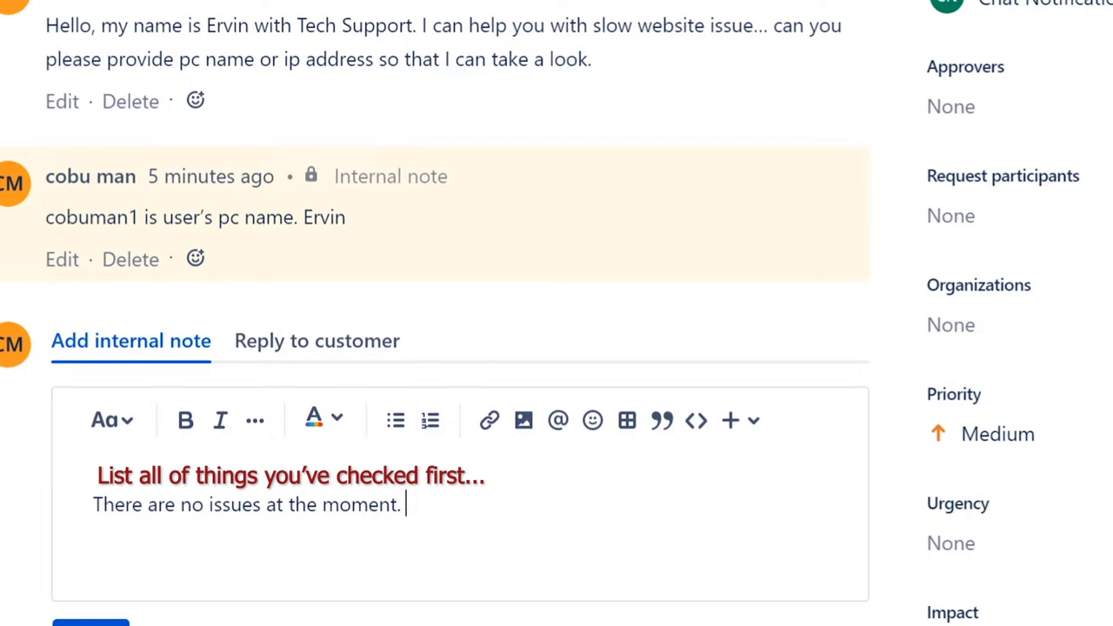
pyautogui.write('I will keep the tick')
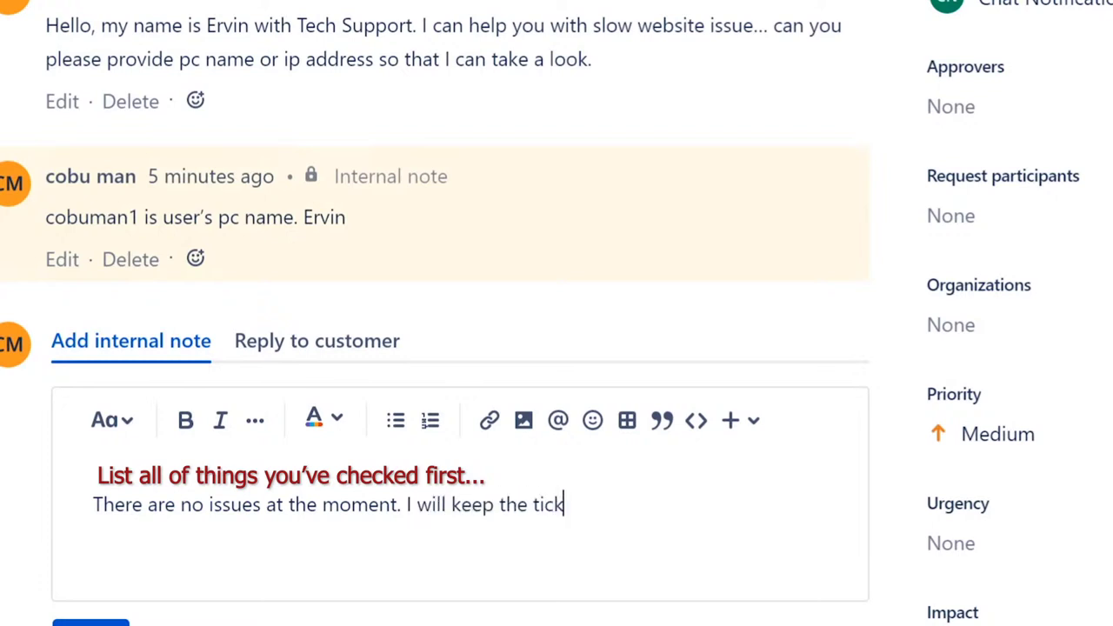
pyautogui.write('et open fo')
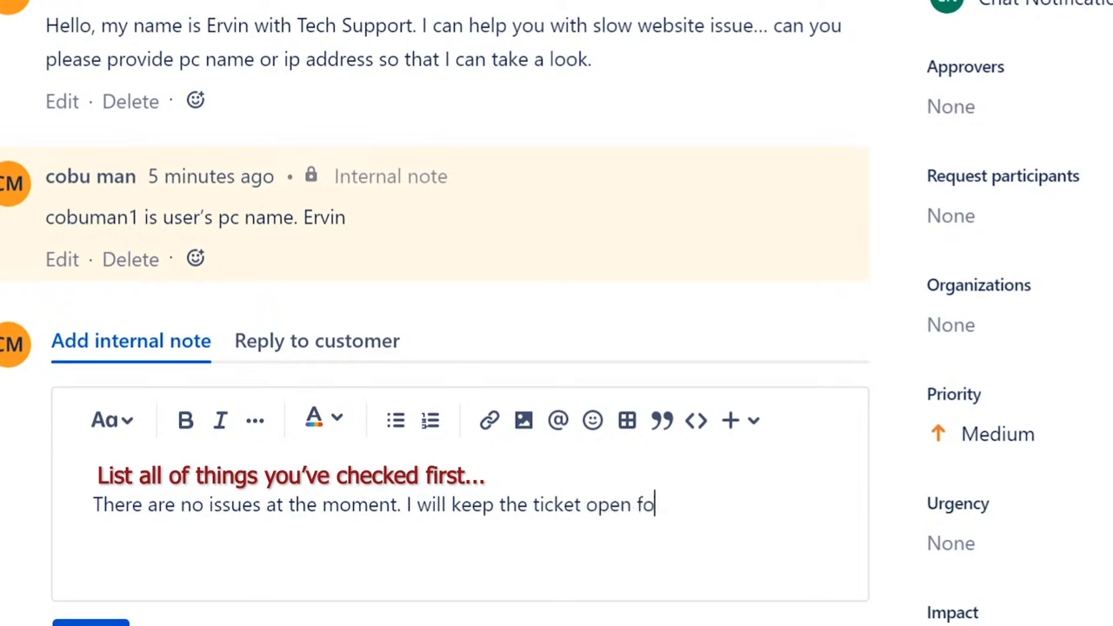
pyautogui.write('r 24hrs to monit')
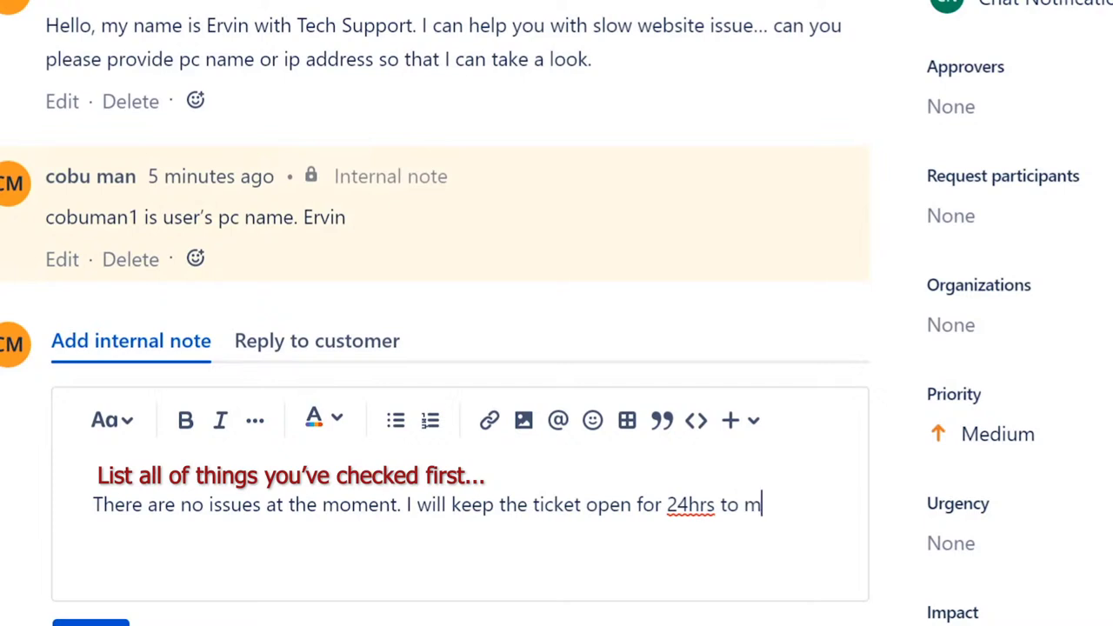
pyautogui.write('or.')
pyautogui.press('Return')
pyautogui.write('Ervin')
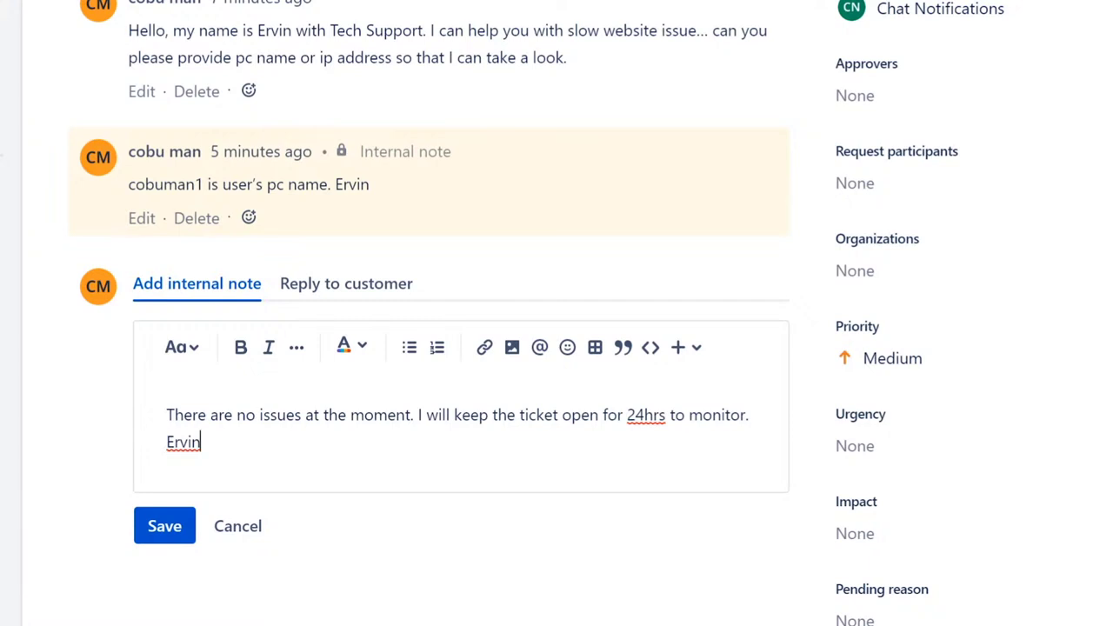
pyautogui.click(180, 532)
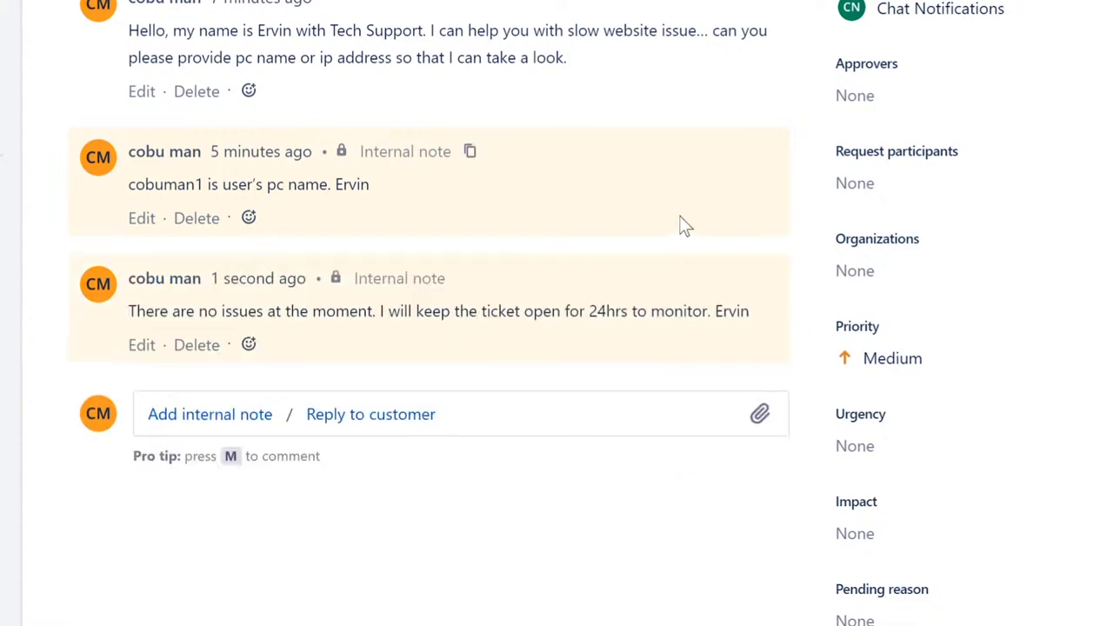
pyautogui.scroll(1, 682, 224)
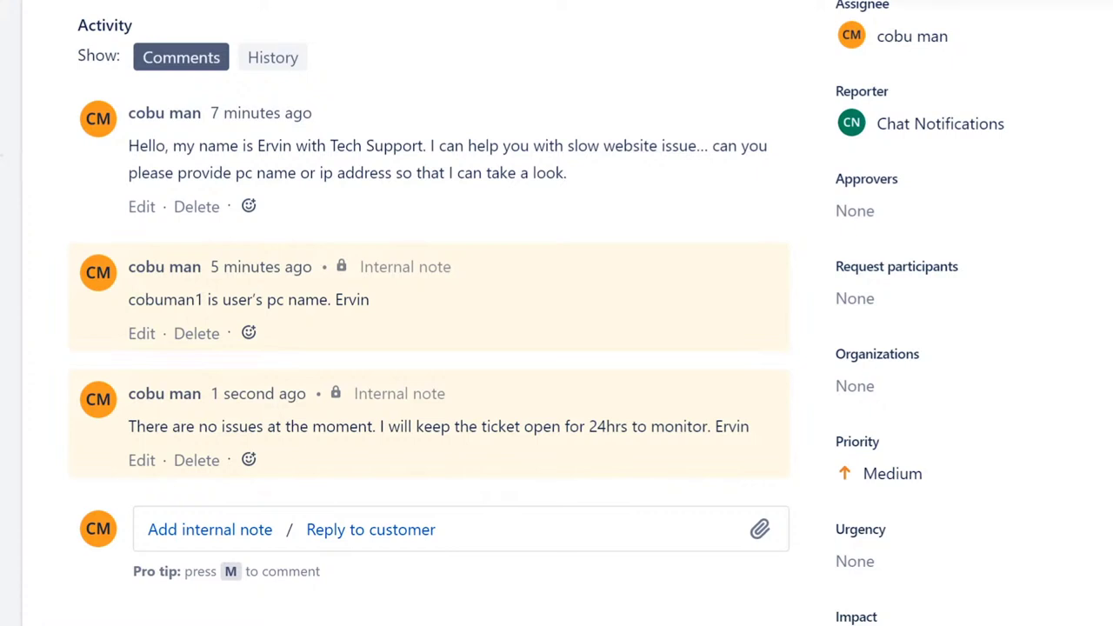
# Step: Transition ISD-16 via Respond to support to Waiting for customer, then go back to the queue
pyautogui.click(820, 40)
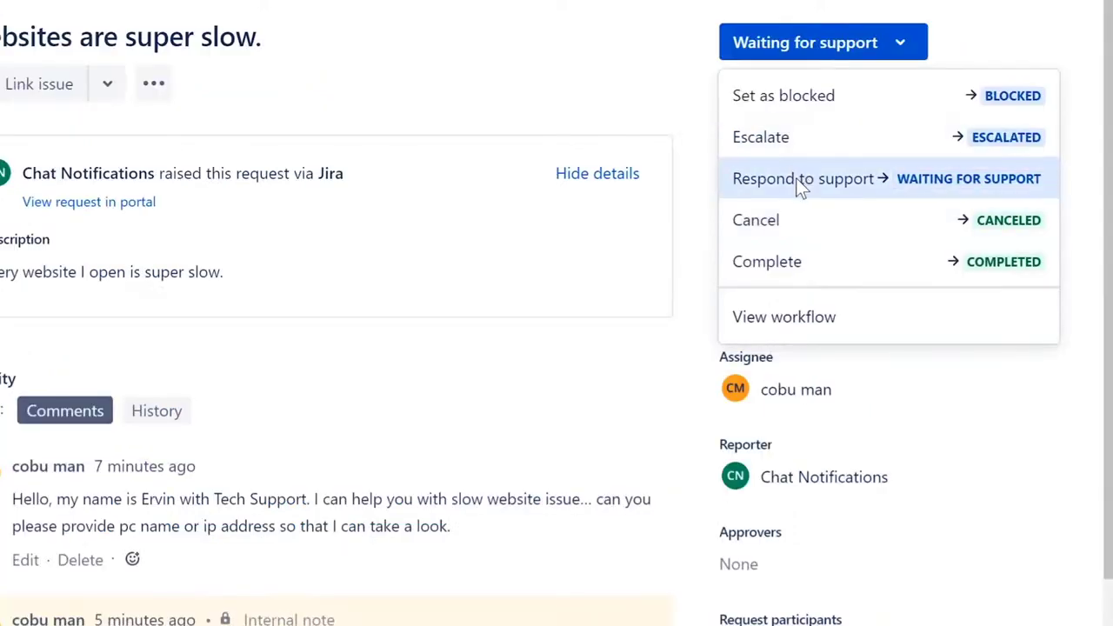
pyautogui.click(849, 171)
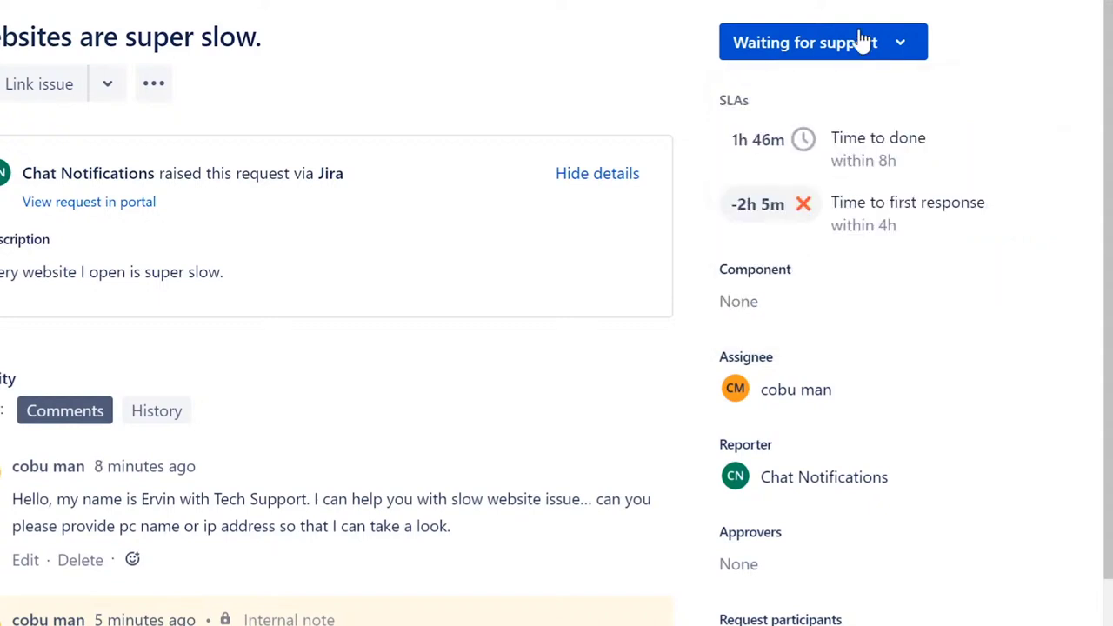
pyautogui.click(887, 45)
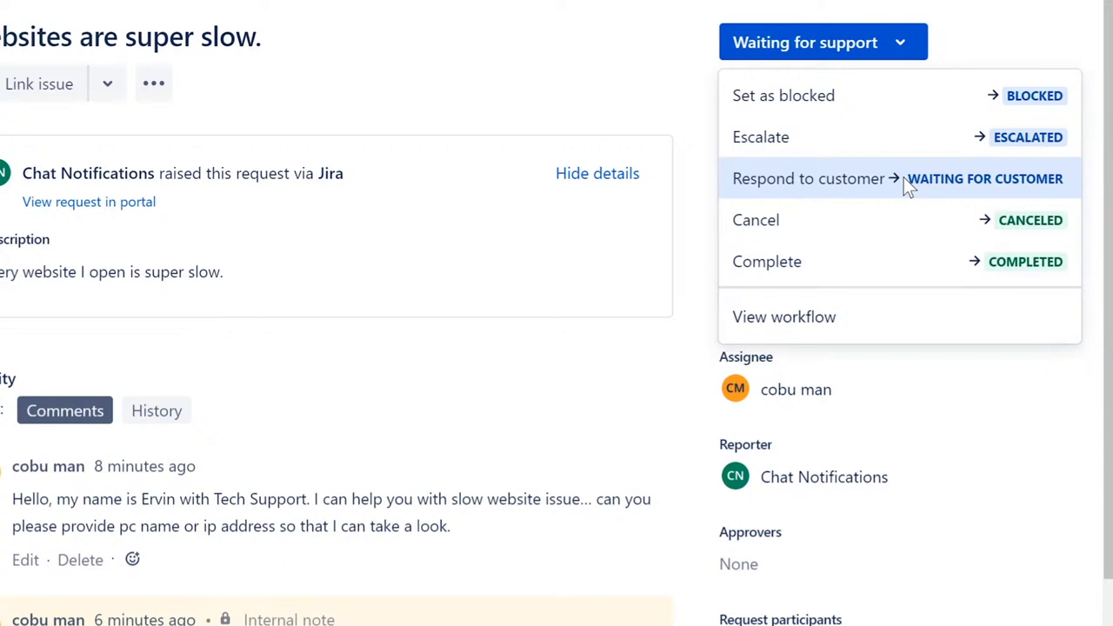
pyautogui.click(904, 182)
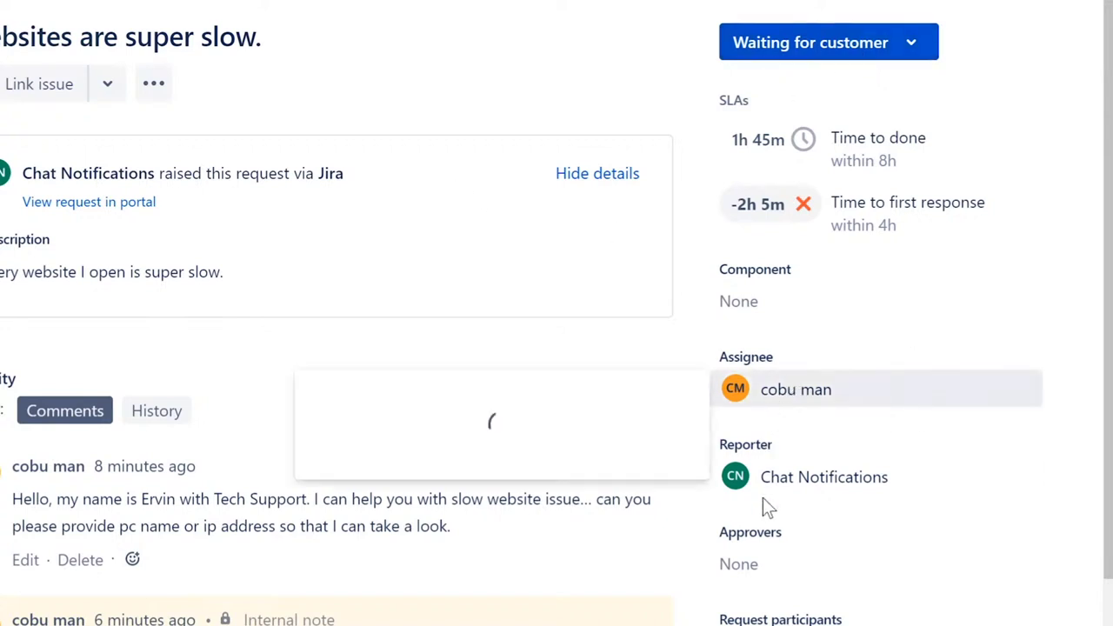
pyautogui.moveTo(749, 403)
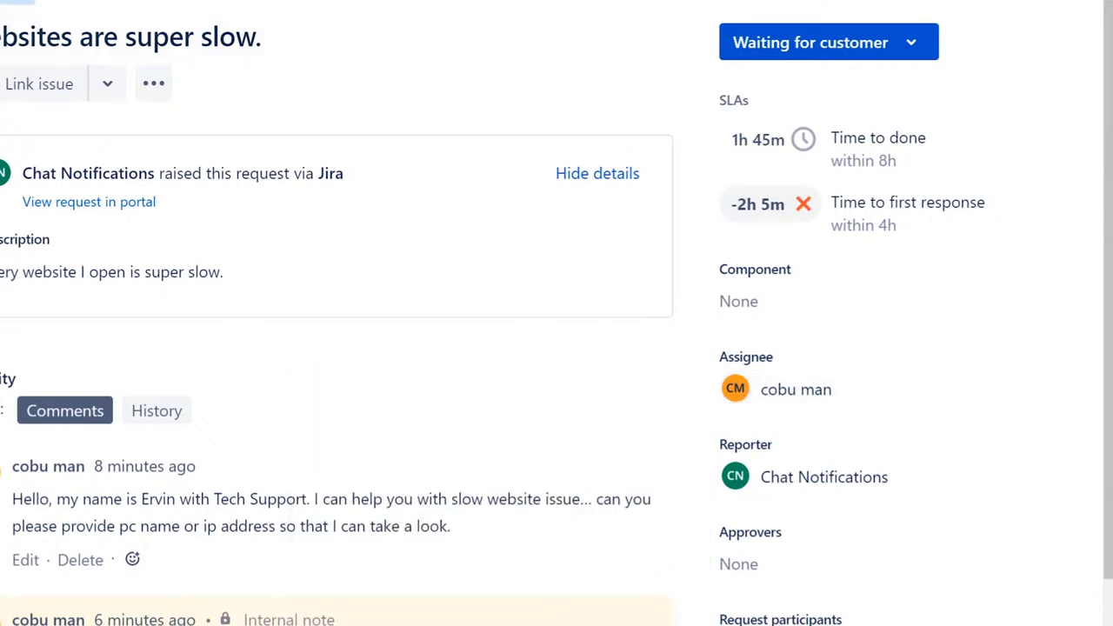
pyautogui.hotkey('alt', 'Left')
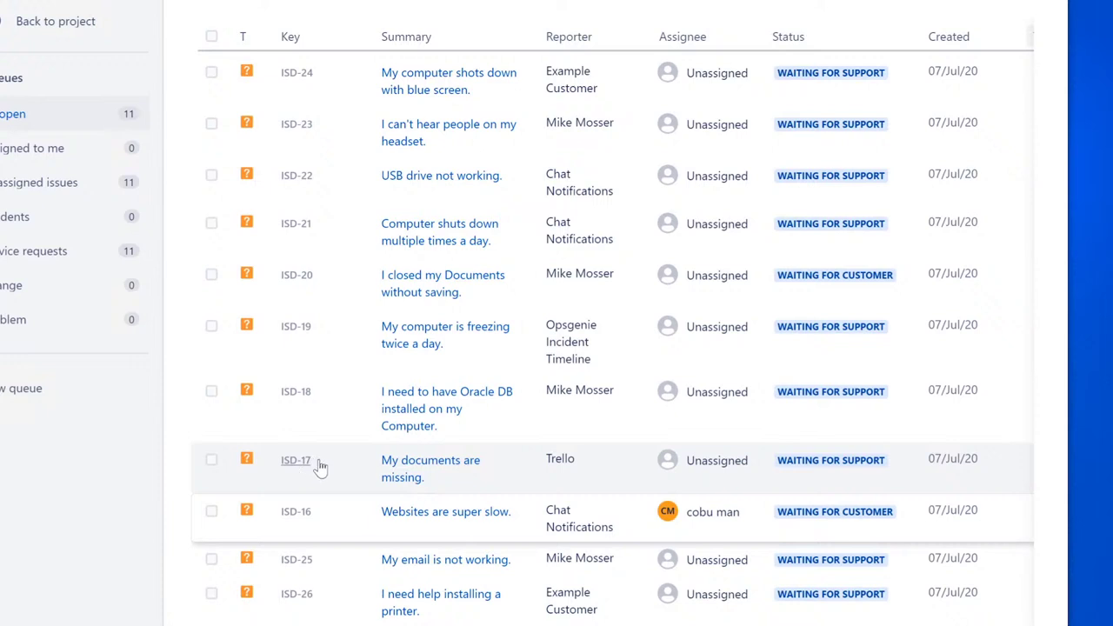
# Step: Open ISD-17 'My documents are missing.' and assign it to yourself
pyautogui.click(452, 470)
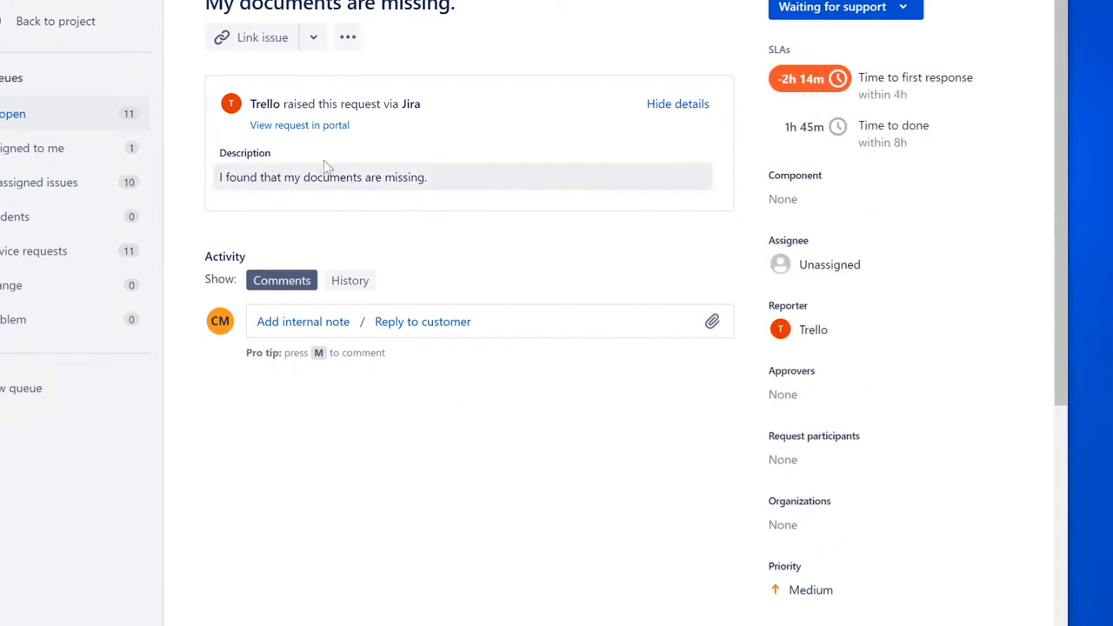
pyautogui.click(918, 416)
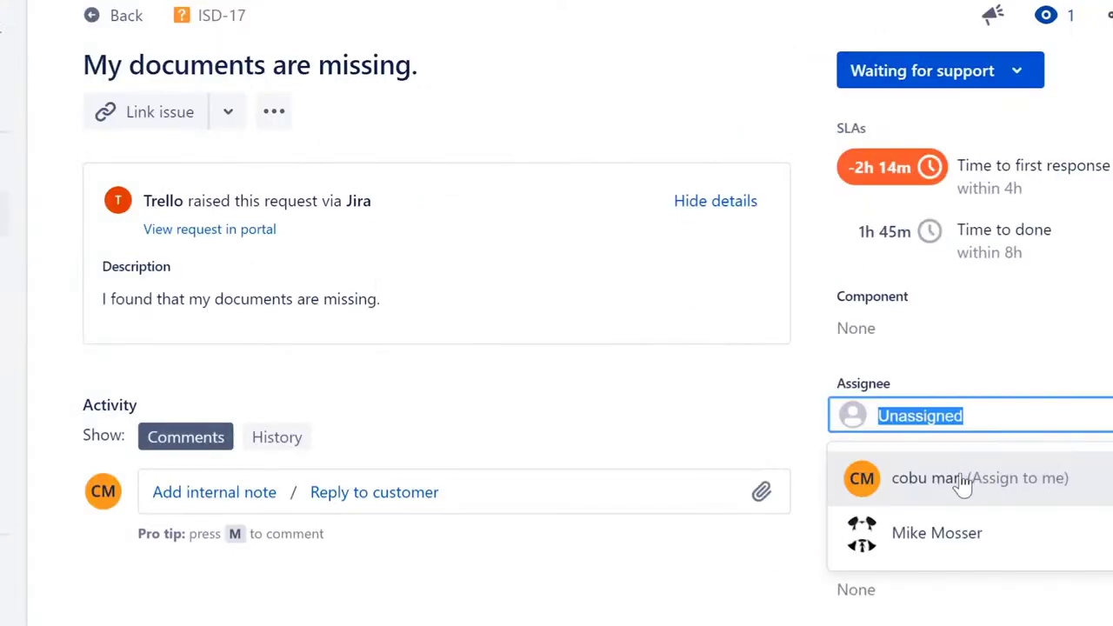
pyautogui.click(960, 476)
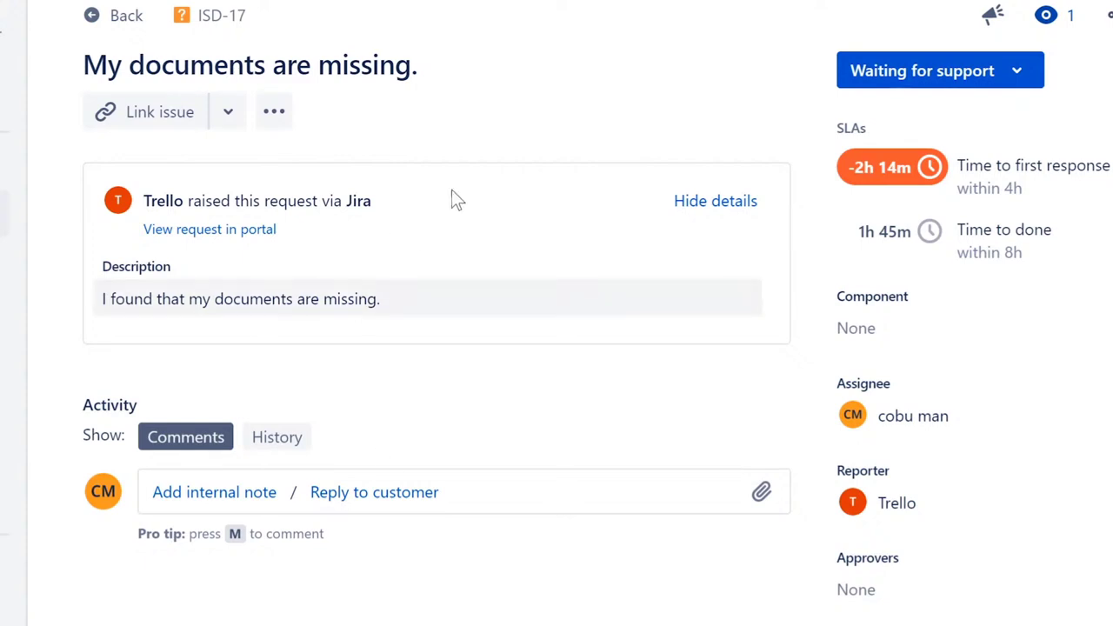
pyautogui.moveTo(470, 56); pyautogui.dragTo(69, 13)
pyautogui.click(352, 283)
pyautogui.moveTo(382, 298); pyautogui.dragTo(125, 298)
pyautogui.click(124, 298)
pyautogui.moveTo(383, 299); pyautogui.dragTo(108, 300)
pyautogui.click(109, 301)
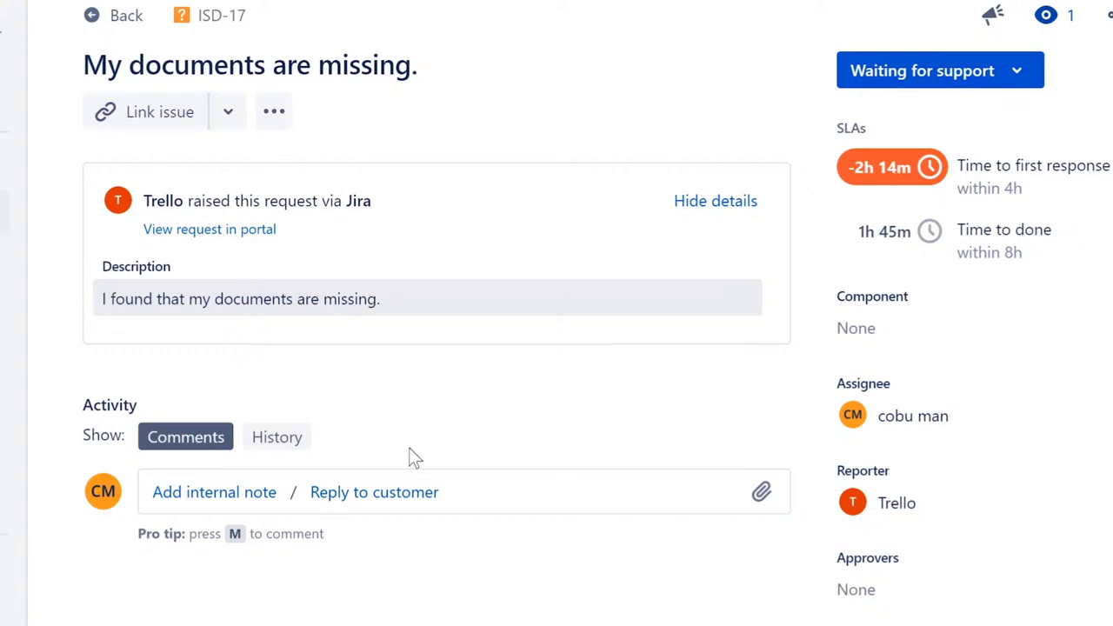
# Step: Post a PC support reply about the missing files asking the customer for their PC name
pyautogui.click(384, 494)
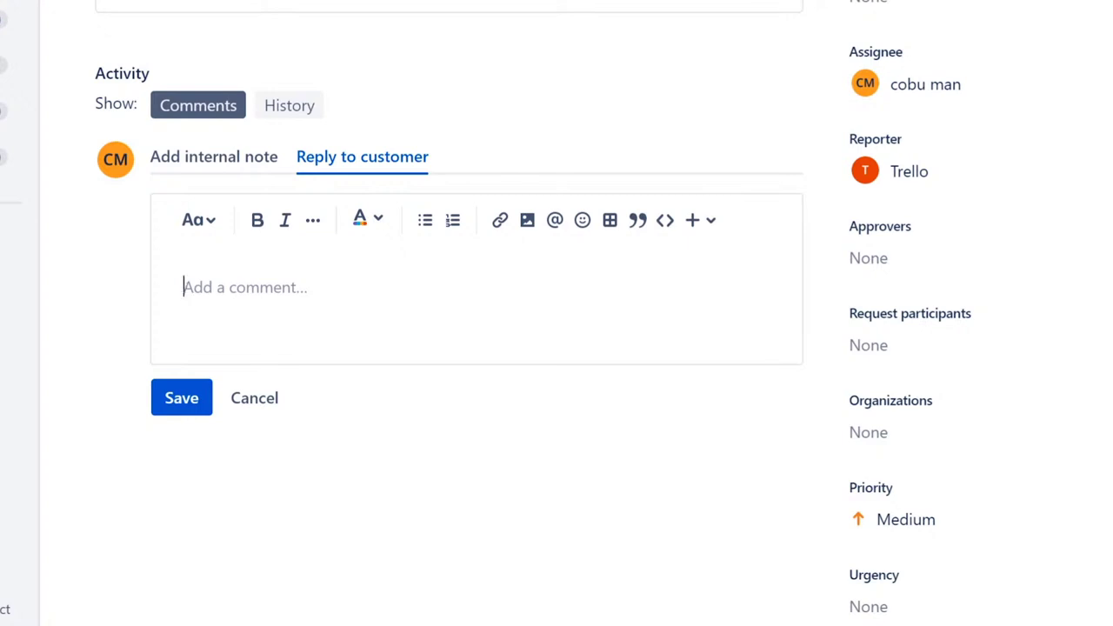
pyautogui.write('Hello, this is Ervin with ')
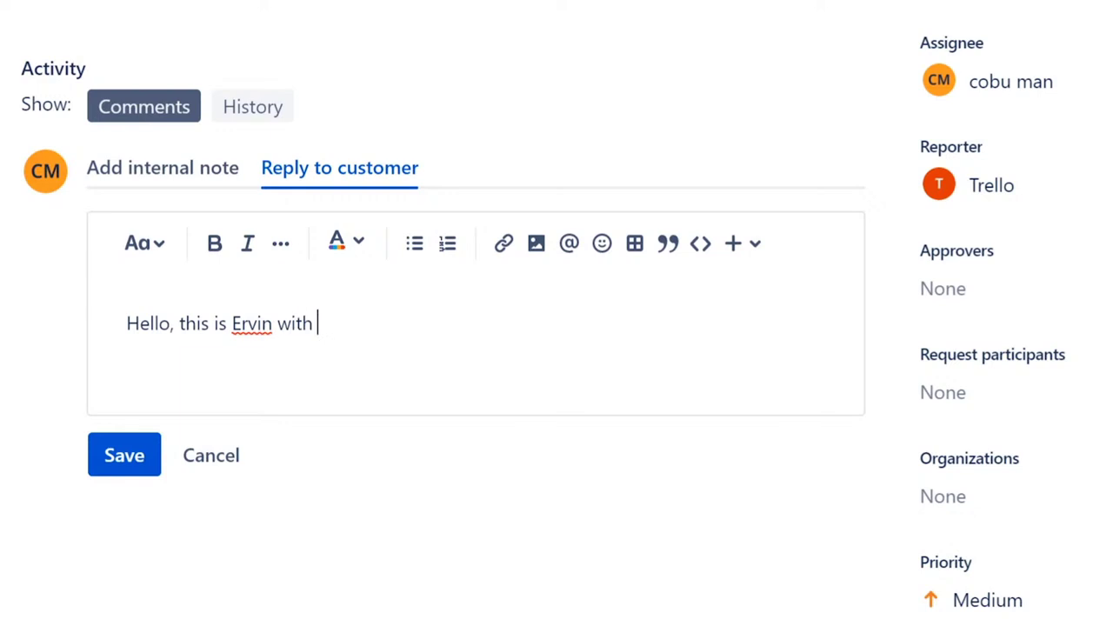
pyautogui.write('cP')
pyautogui.press('BackSpace')
pyautogui.press('BackSpace')
pyautogui.write('Pc support. I have your ticket about missiling files')
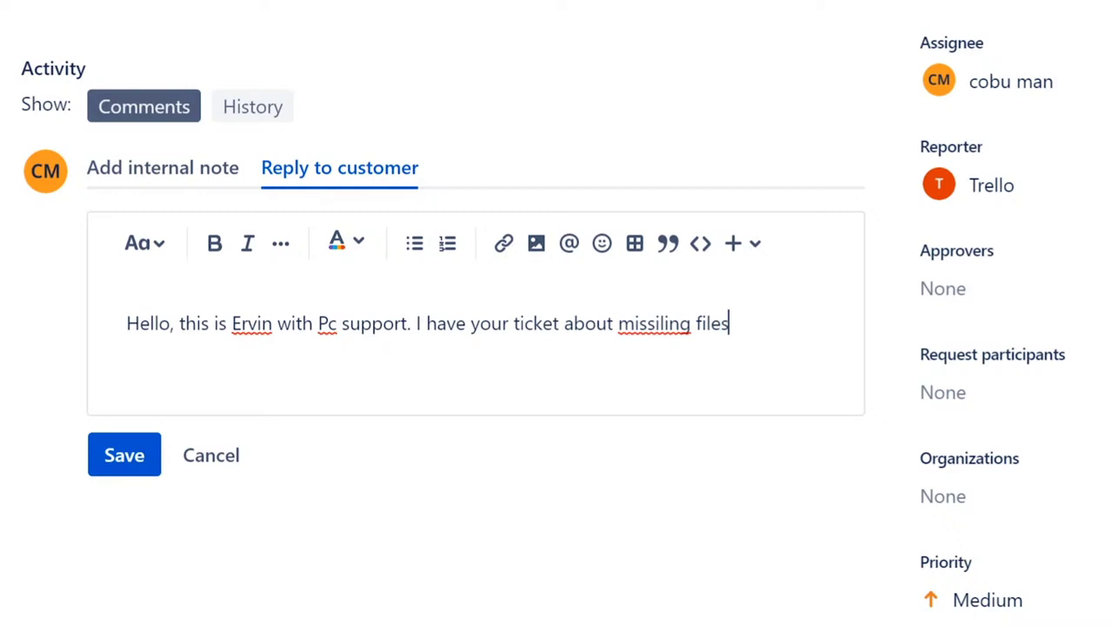
pyautogui.rightClick(650, 324)
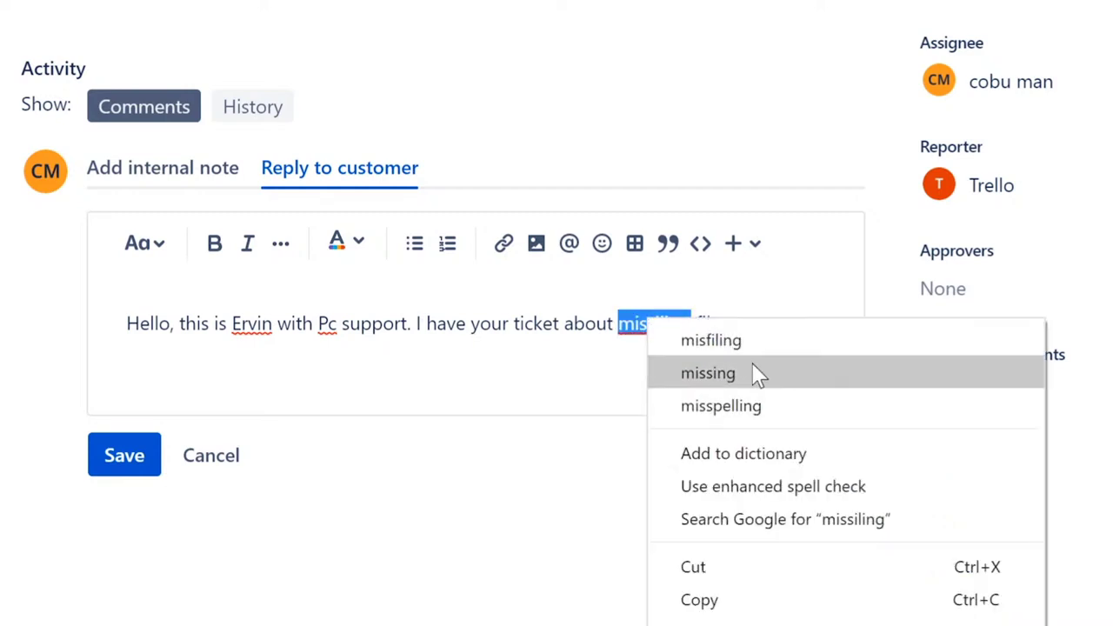
pyautogui.click(754, 366)
pyautogui.write('. Can you please provide')
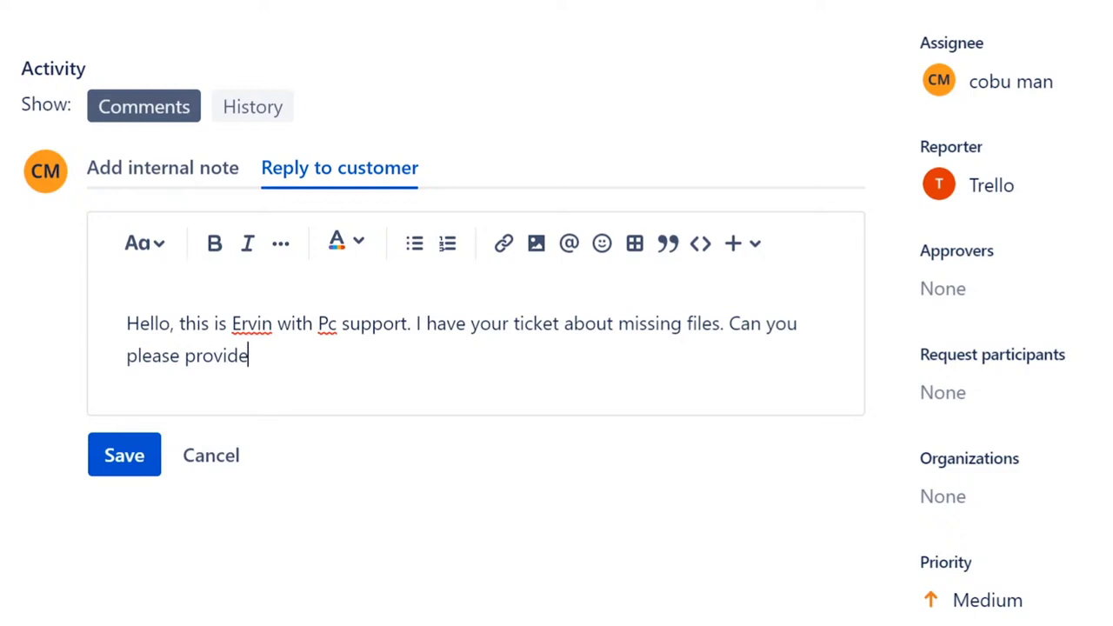
pyautogui.write(' your Pc name.')
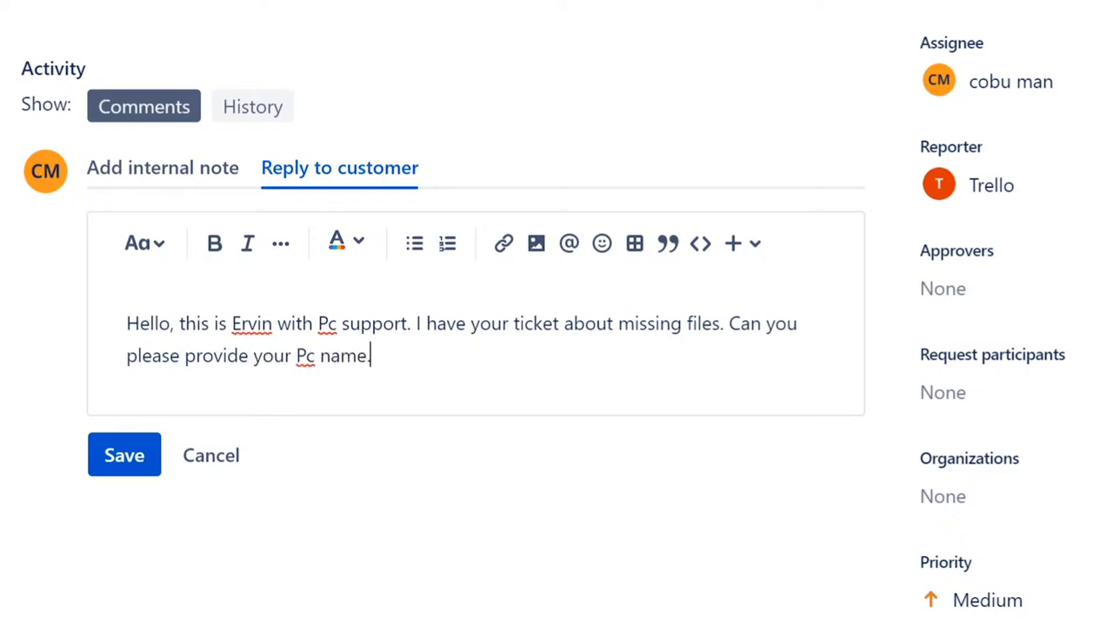
pyautogui.write('?')
pyautogui.press('Left')
pyautogui.press('Left')
pyautogui.press('Left')
pyautogui.press('Left')
pyautogui.press('Left')
pyautogui.press('Left')
pyautogui.press('Left')
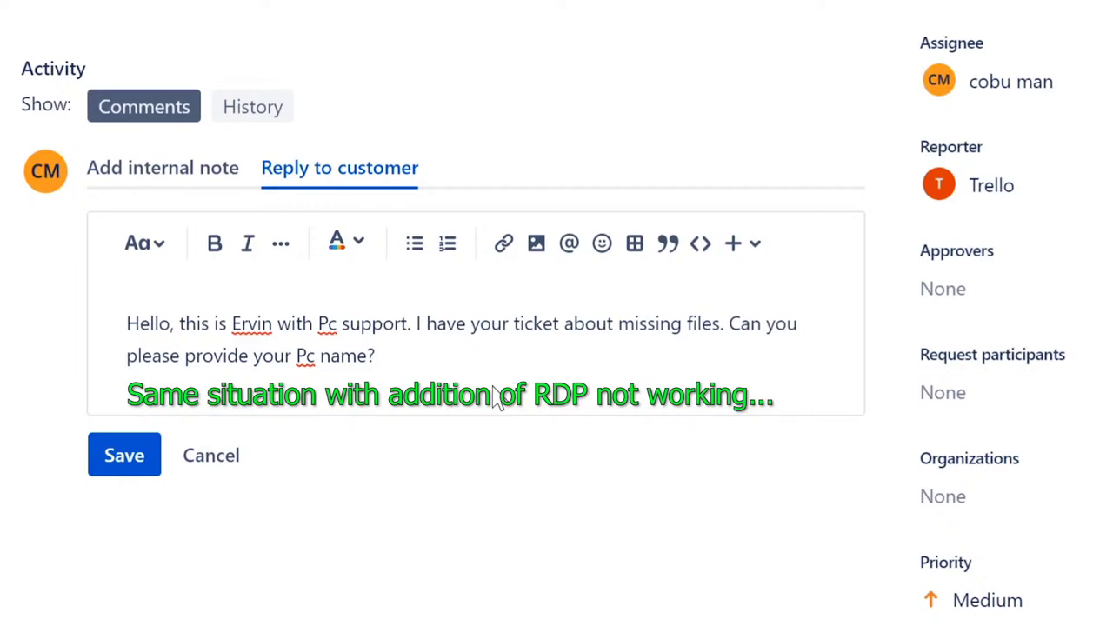
pyautogui.click(131, 457)
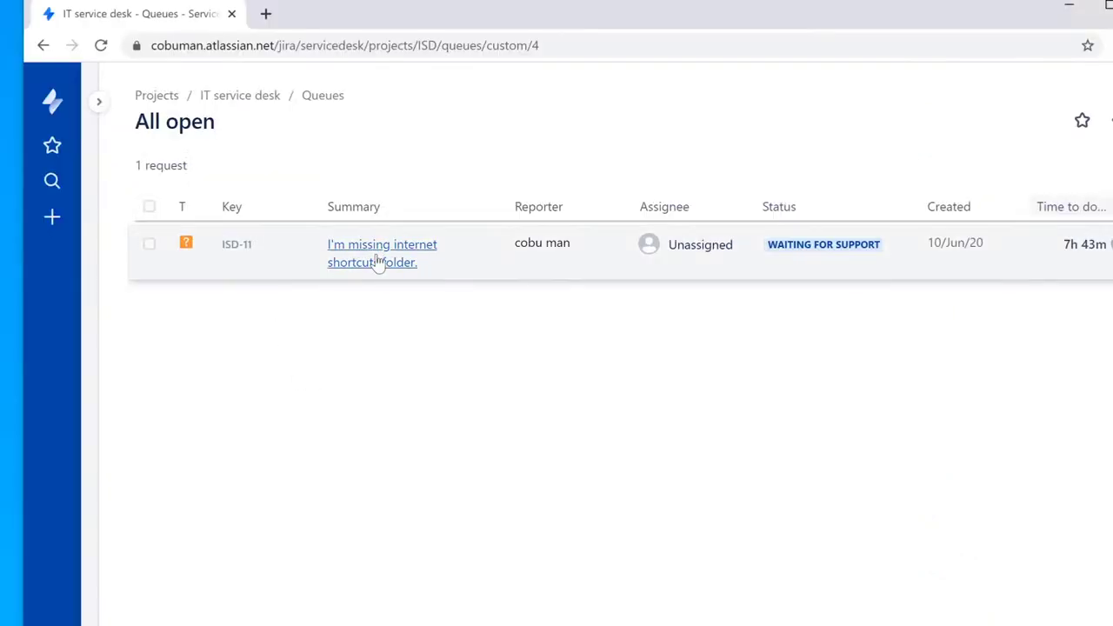
# Step: Open ISD-11 'I'm missing internet shortcuts folder.', add a line to its description, and assign it to yourself
pyautogui.click(397, 252)
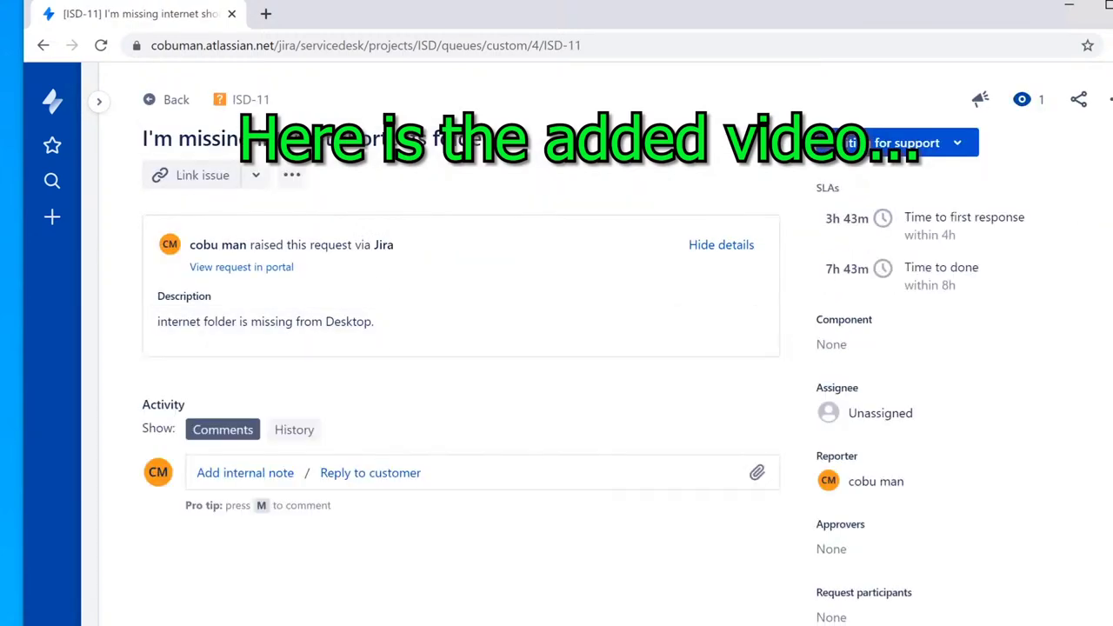
pyautogui.moveTo(145, 139); pyautogui.dragTo(484, 141)
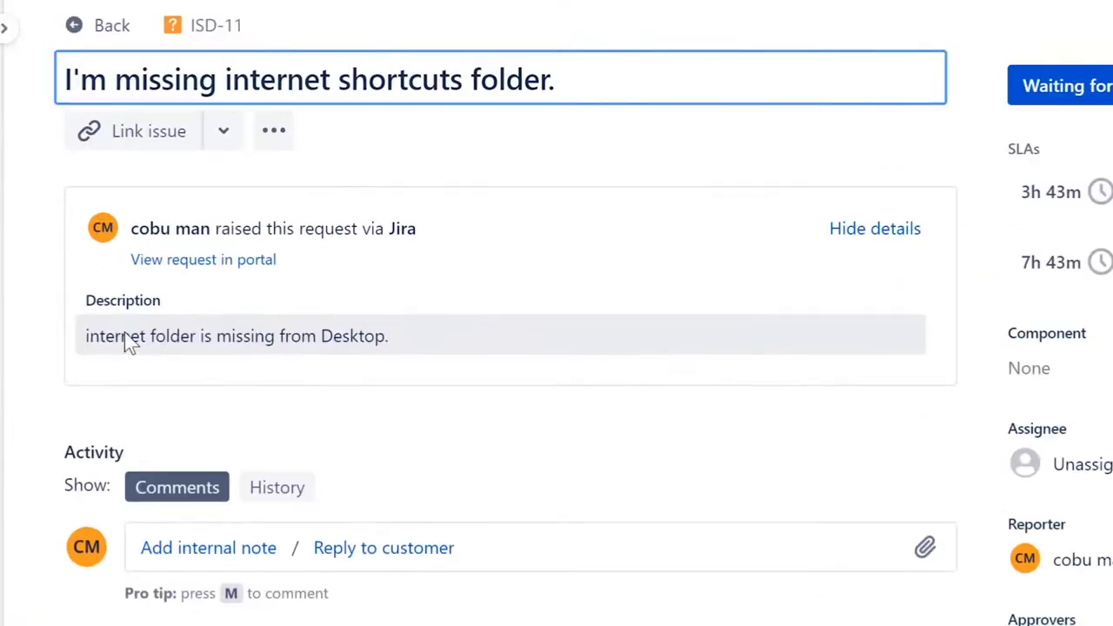
pyautogui.moveTo(196, 323); pyautogui.dragTo(375, 324)
pyautogui.click(304, 311)
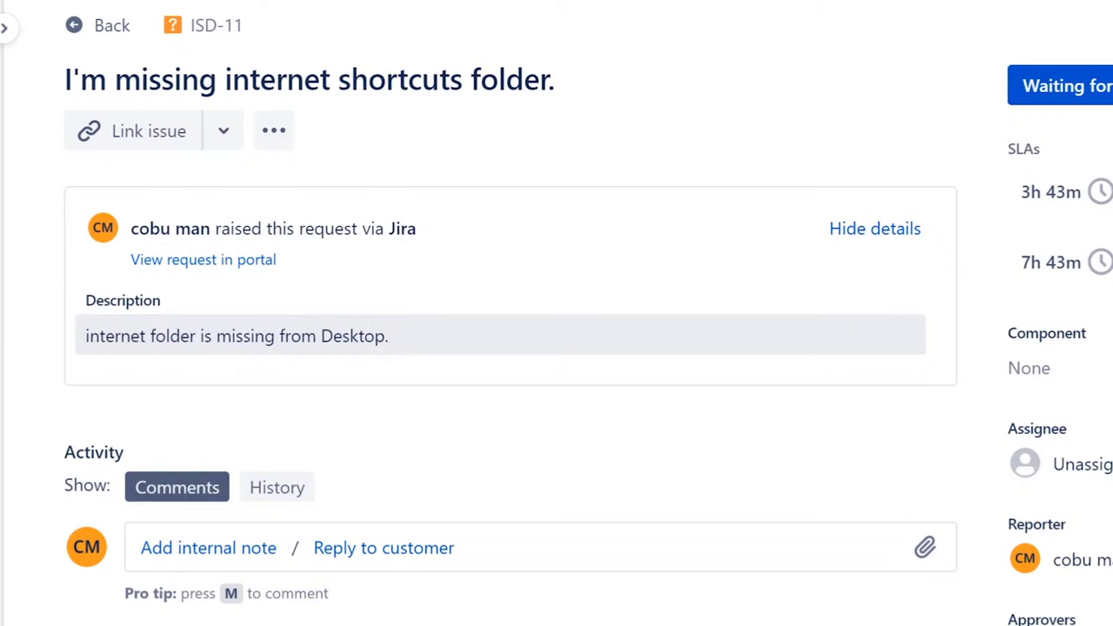
pyautogui.click(393, 341)
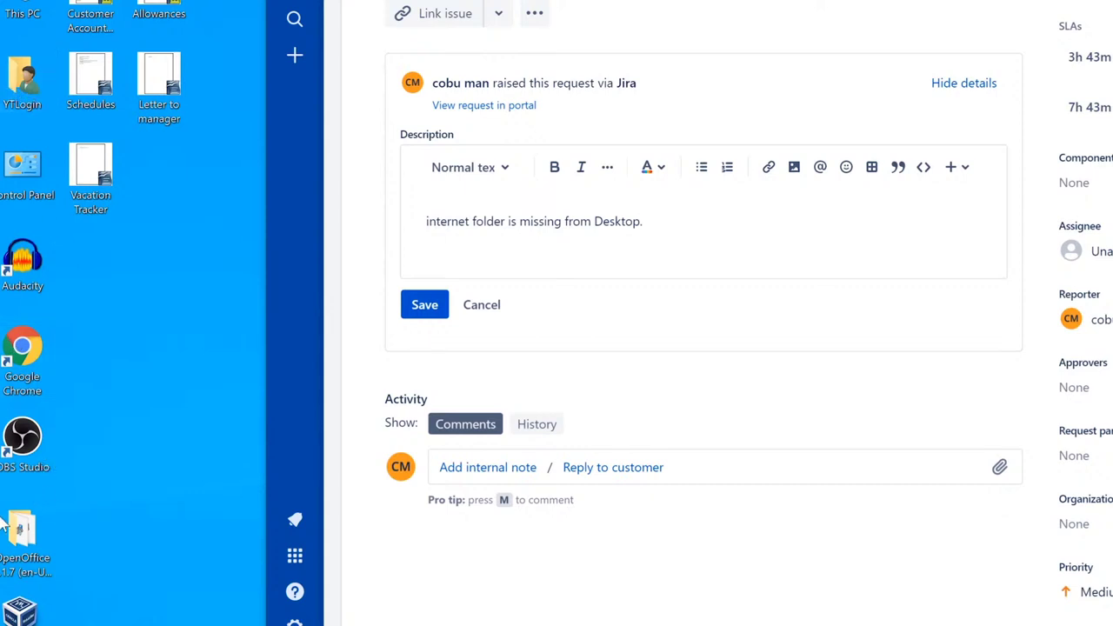
pyautogui.moveTo(10, 532)
pyautogui.mouseDown()
pyautogui.moveTo(127, 402)
pyautogui.moveTo(122, 278)
pyautogui.moveTo(91, 302)
pyautogui.moveTo(206, 84)
pyautogui.moveTo(148, 335)
pyautogui.moveTo(22, 522)
pyautogui.mouseUp()
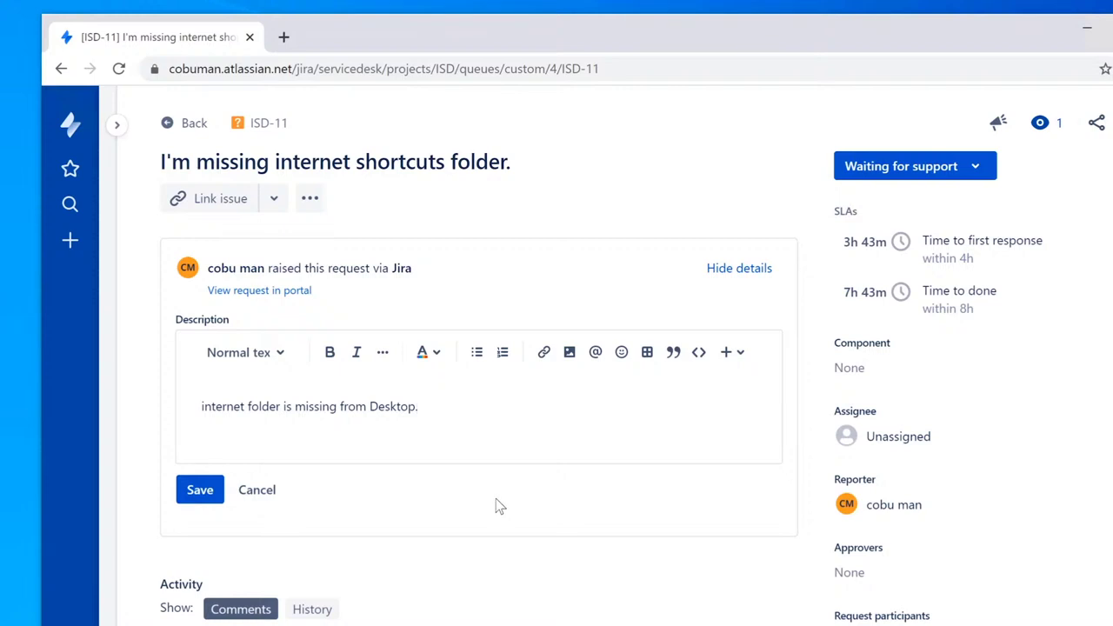
pyautogui.press('Return')
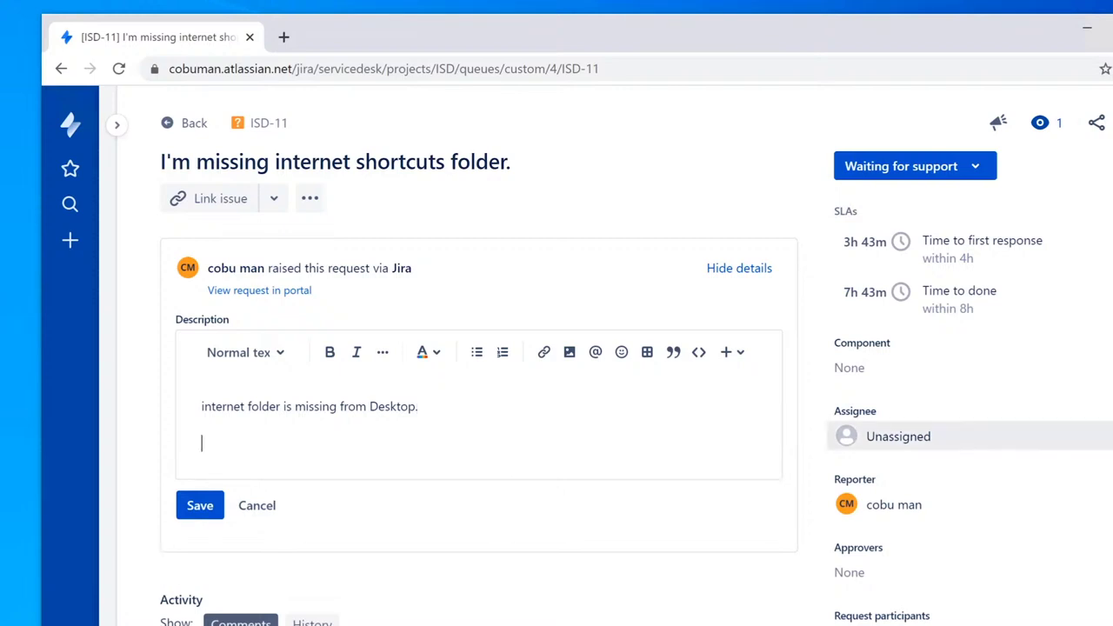
pyautogui.click(898, 437)
pyautogui.click(945, 487)
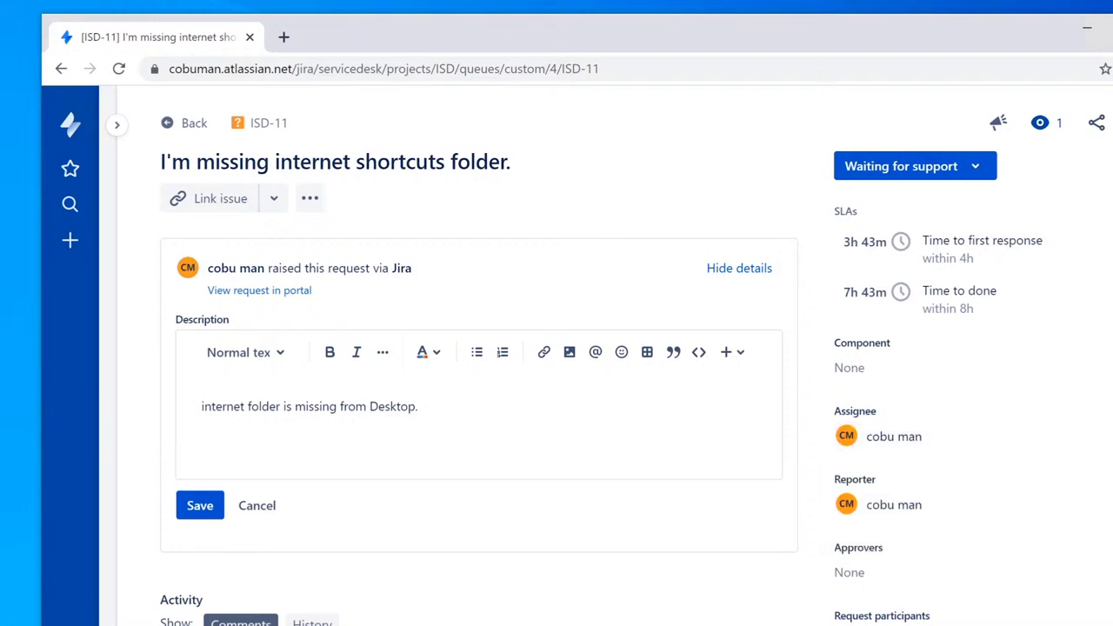
pyautogui.scroll(-2, 426, 479)
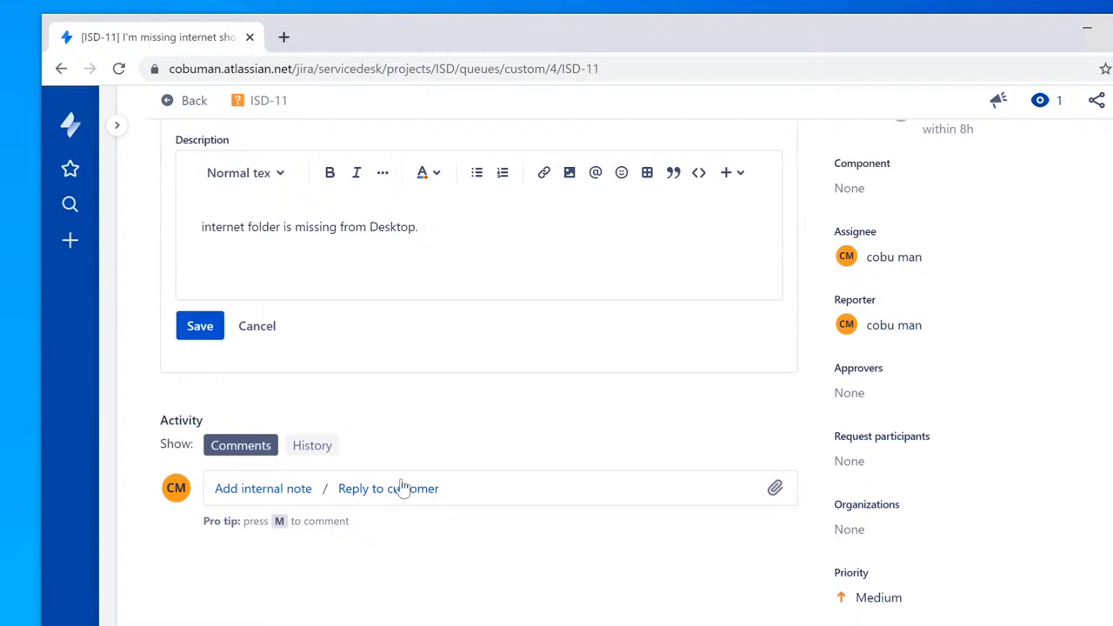
# Step: Post a Help Desk reply asking for the PC name to restore the folder, signed with the agent's name
pyautogui.click(397, 491)
pyautogui.write('Hello, this ')
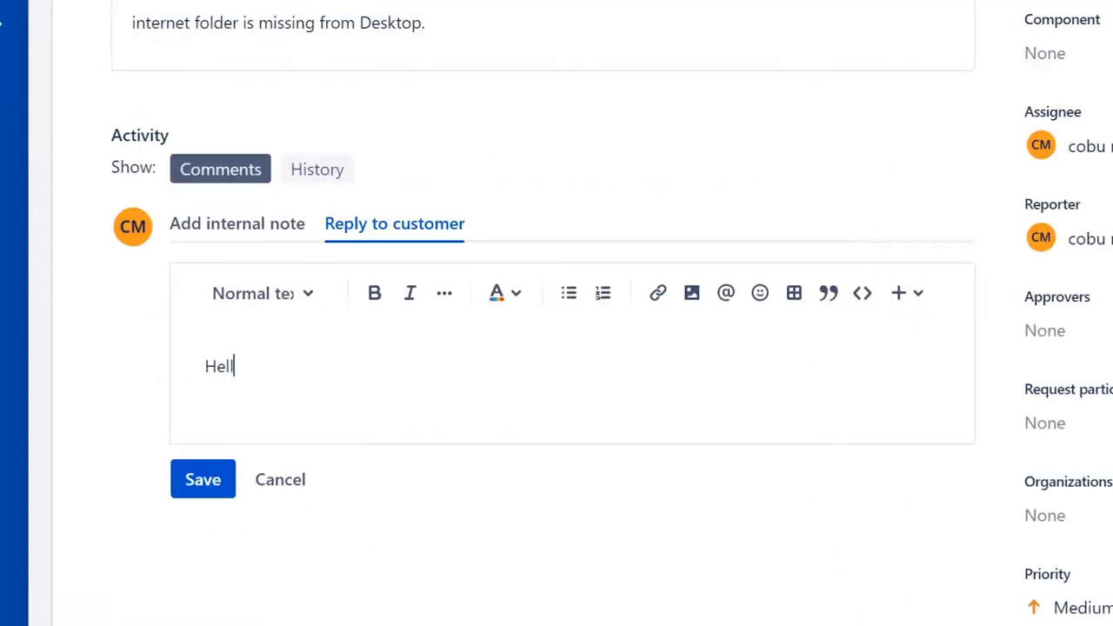
pyautogui.write('is Ervin with EUS')
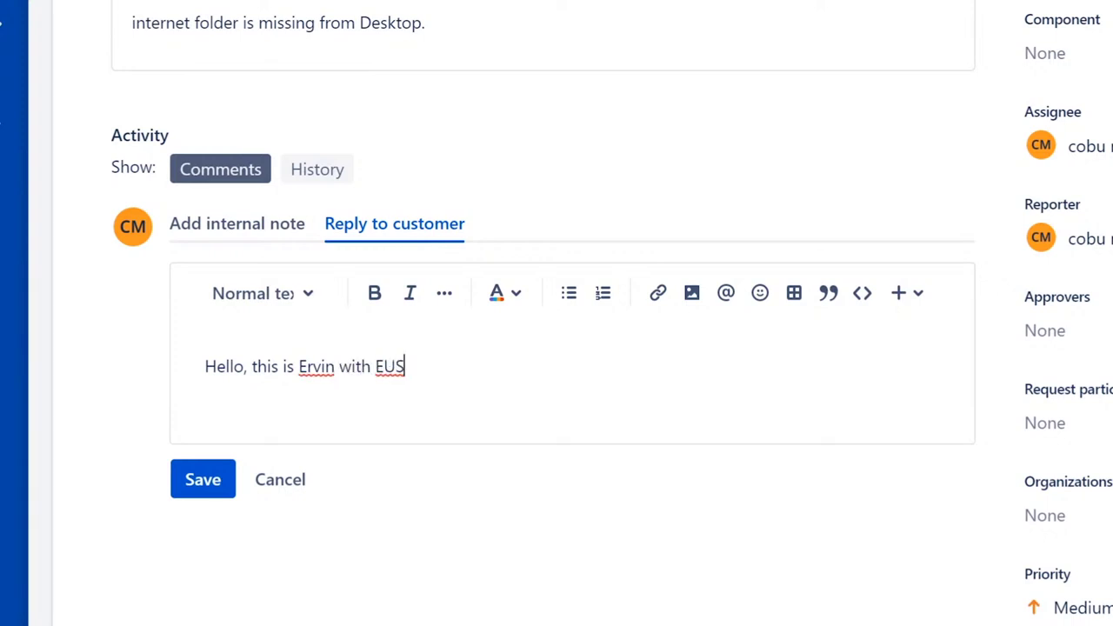
pyautogui.press('BackSpace')
pyautogui.press('BackSpace')
pyautogui.press('BackSpace')
pyautogui.press('BackSpace')
pyautogui.write('tech supp')
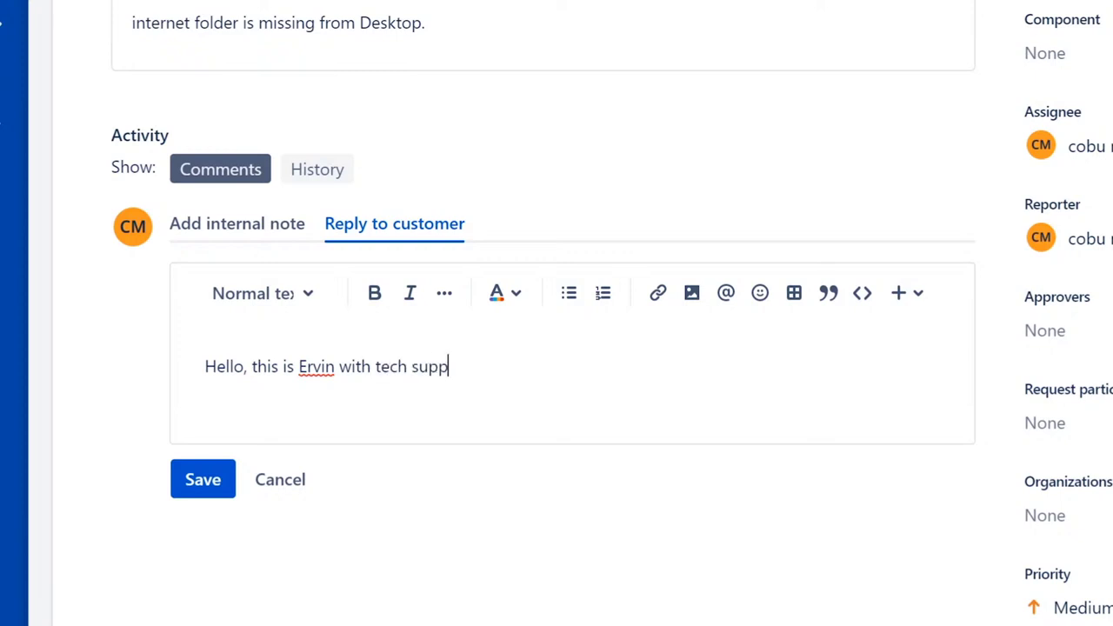
pyautogui.write('ort.')
pyautogui.press('BackSpace')
pyautogui.press('BackSpace')
pyautogui.press('BackSpace')
pyautogui.press('BackSpace')
pyautogui.press('BackSpace')
pyautogui.press('BackSpace')
pyautogui.press('BackSpace')
pyautogui.press('BackSpace')
pyautogui.press('BackSpace')
pyautogui.press('BackSpace')
pyautogui.press('BackSpace')
pyautogui.press('BackSpace')
pyautogui.press('BackSpace')
pyautogui.press('BackSpace')
pyautogui.write('Help Desk')
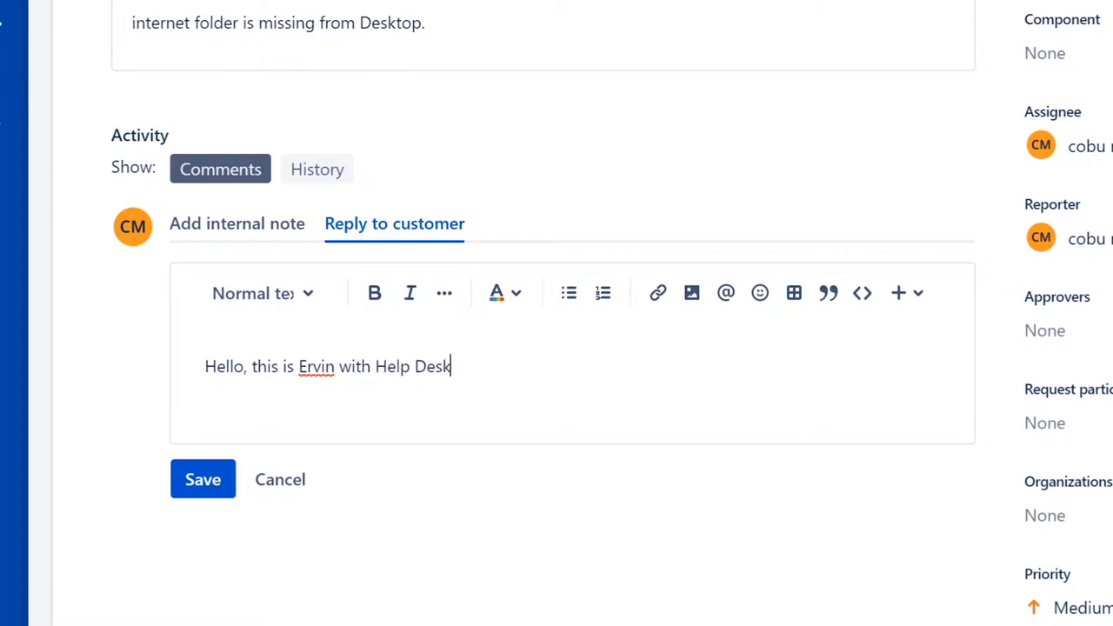
pyautogui.write('. Can you please ')
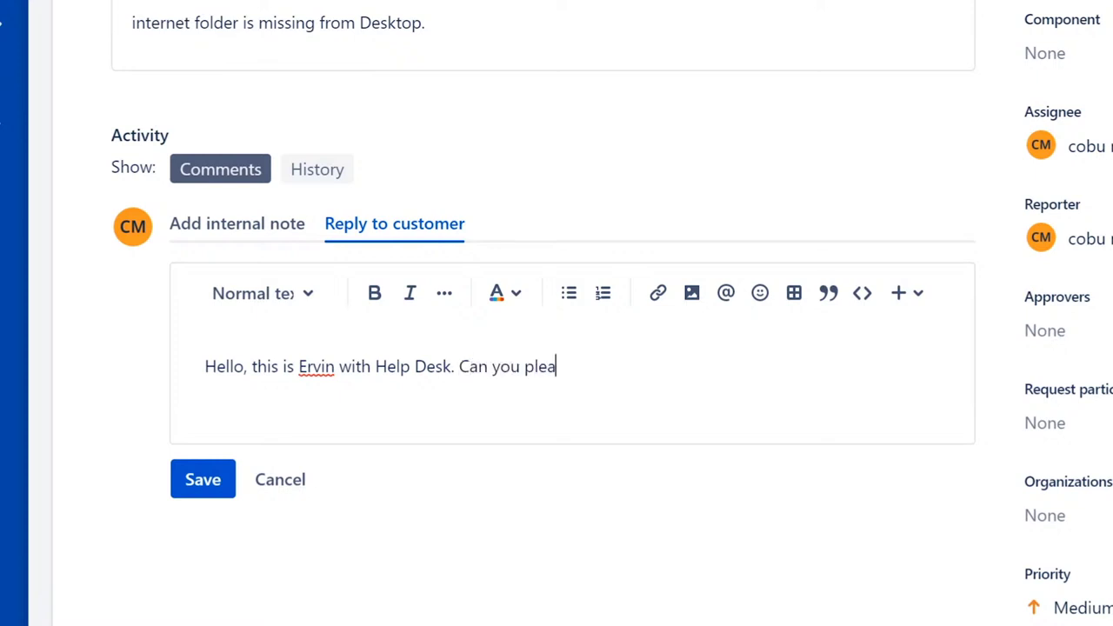
pyautogui.write('provide your')
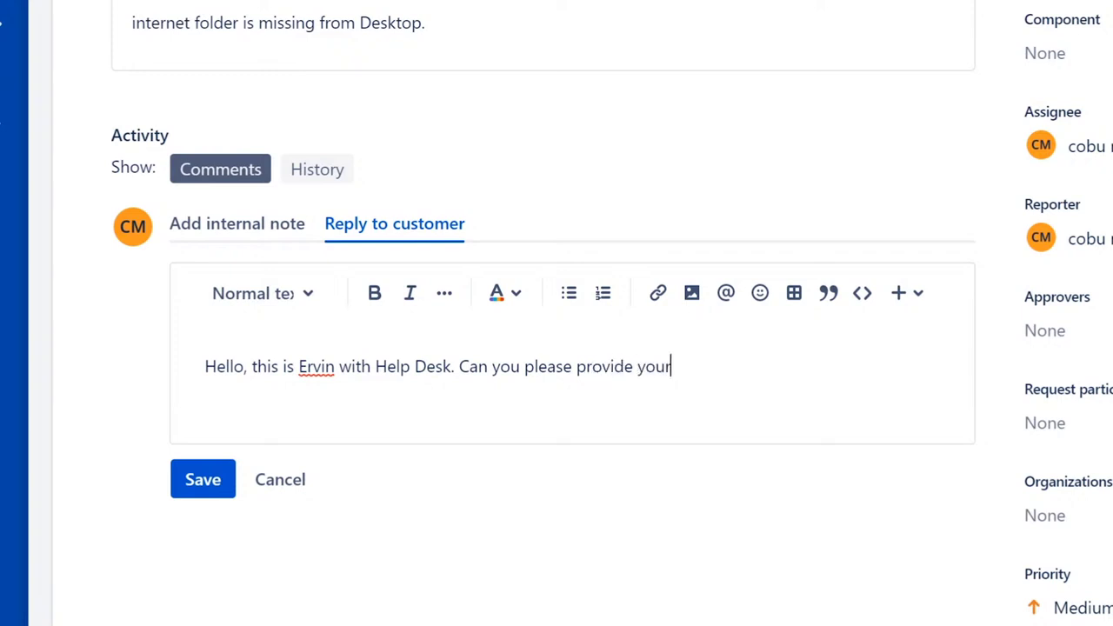
pyautogui.write(' PC name so that I can r')
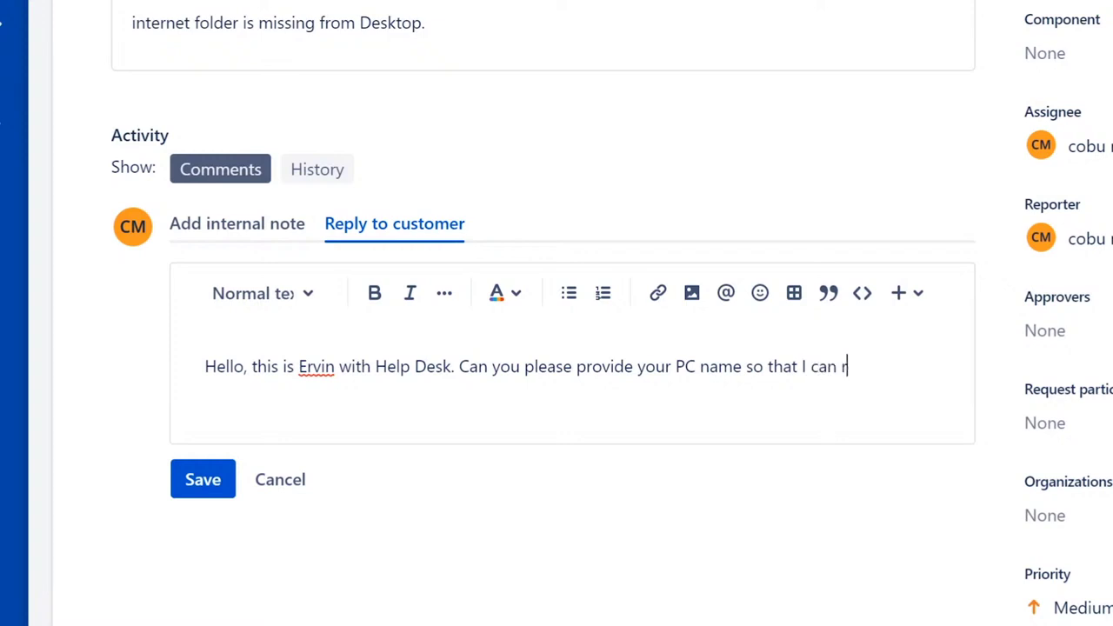
pyautogui.write('estore your fo')
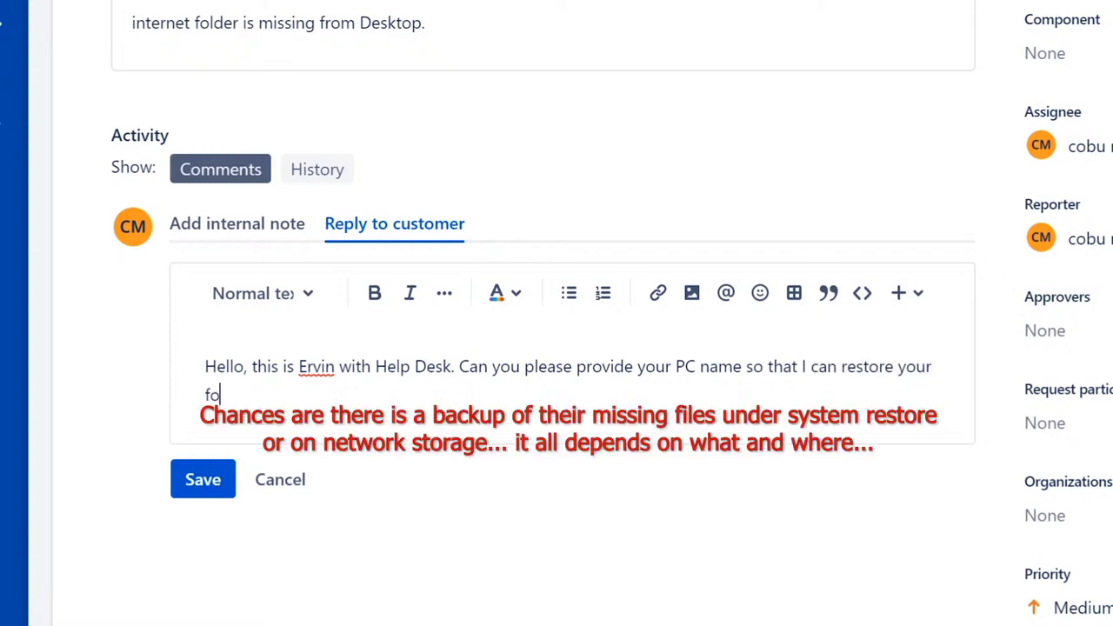
pyautogui.write('lder? Thanks yo')
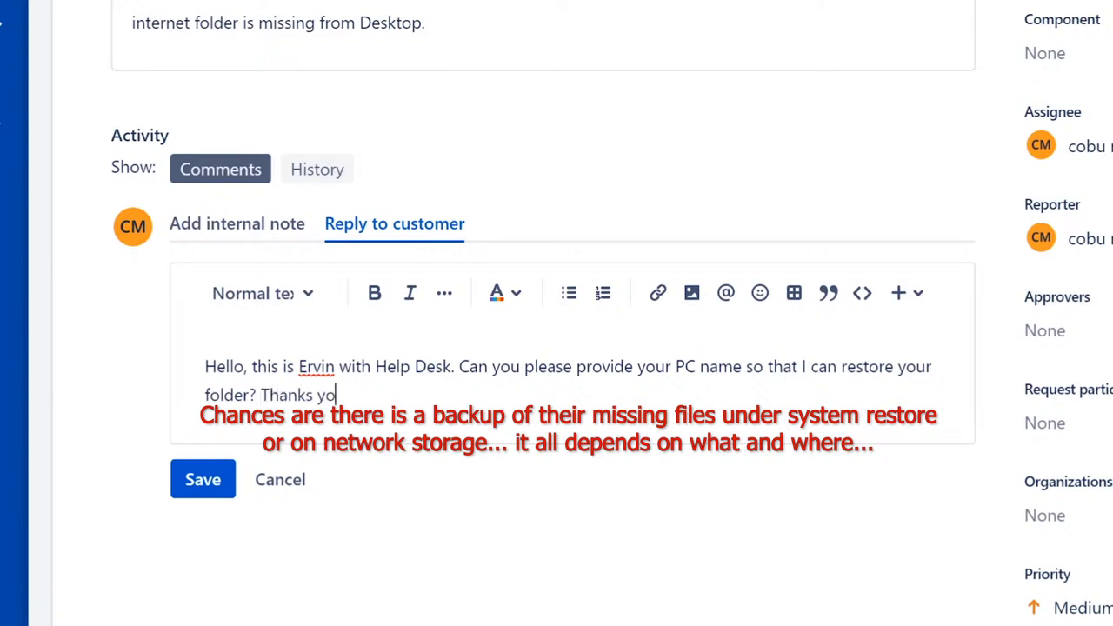
pyautogui.press('BackSpace')
pyautogui.press('BackSpace')
pyautogui.write(', Ervin.')
pyautogui.click(199, 477)
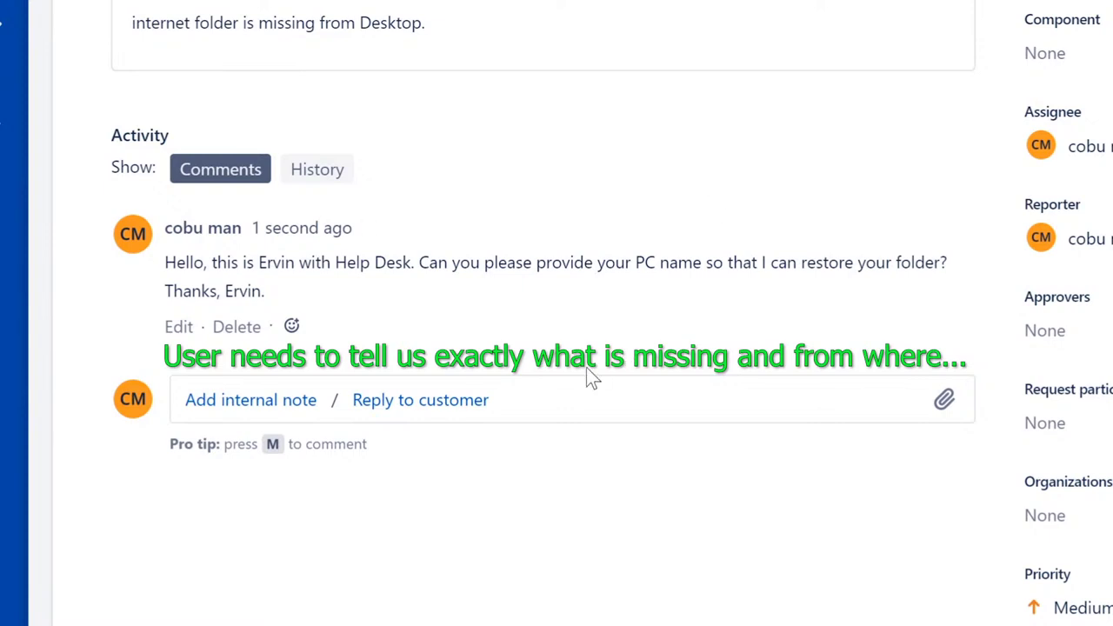
pyautogui.scroll(3, 591, 378)
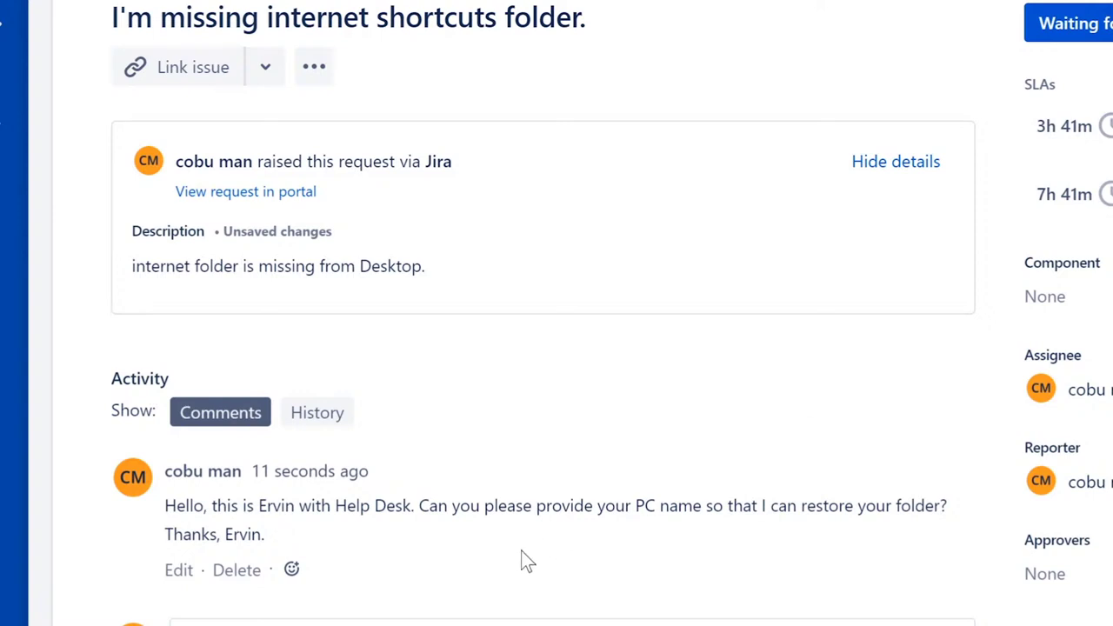
# Step: Post an internal note on ISD-11 stating the user's PC name is cobuman1, then return to File Explorer
pyautogui.scroll(-4, 528, 450)
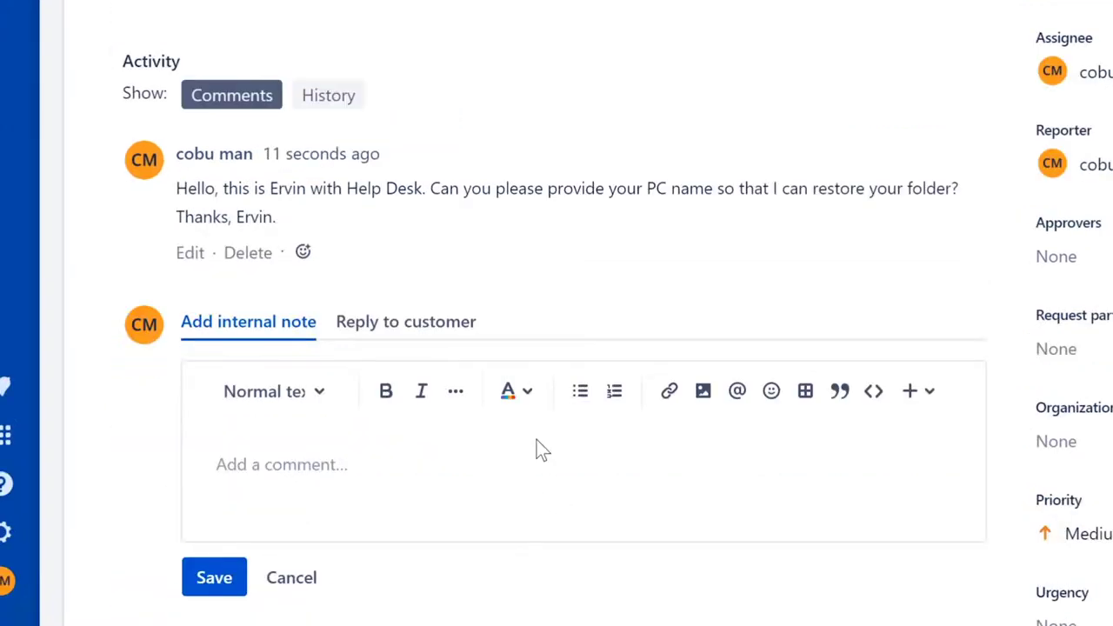
pyautogui.write('cobu')
pyautogui.press('BackSpace')
pyautogui.press('BackSpace')
pyautogui.press('BackSpace')
pyautogui.press('BackSpace')
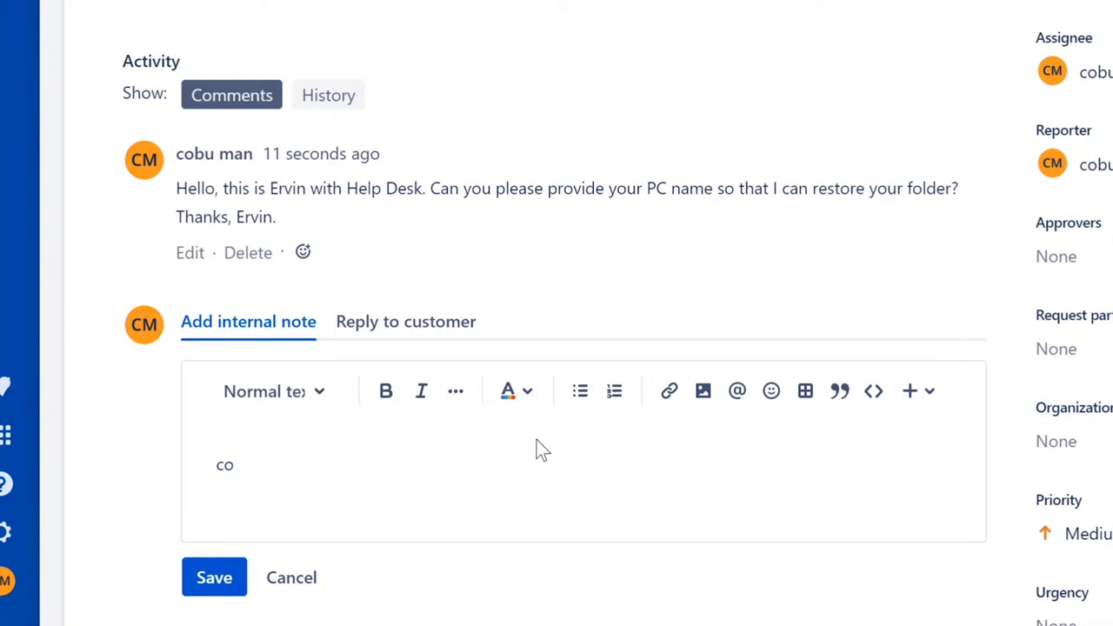
pyautogui.write('the pc')
pyautogui.press('BackSpace')
pyautogui.press('BackSpace')
pyautogui.press('BackSpace')
pyautogui.press('BackSpace')
pyautogui.press('BackSpace')
pyautogui.press('BackSpace')
pyautogui.write("user'")
pyautogui.write('s Pc name is cobuman1')
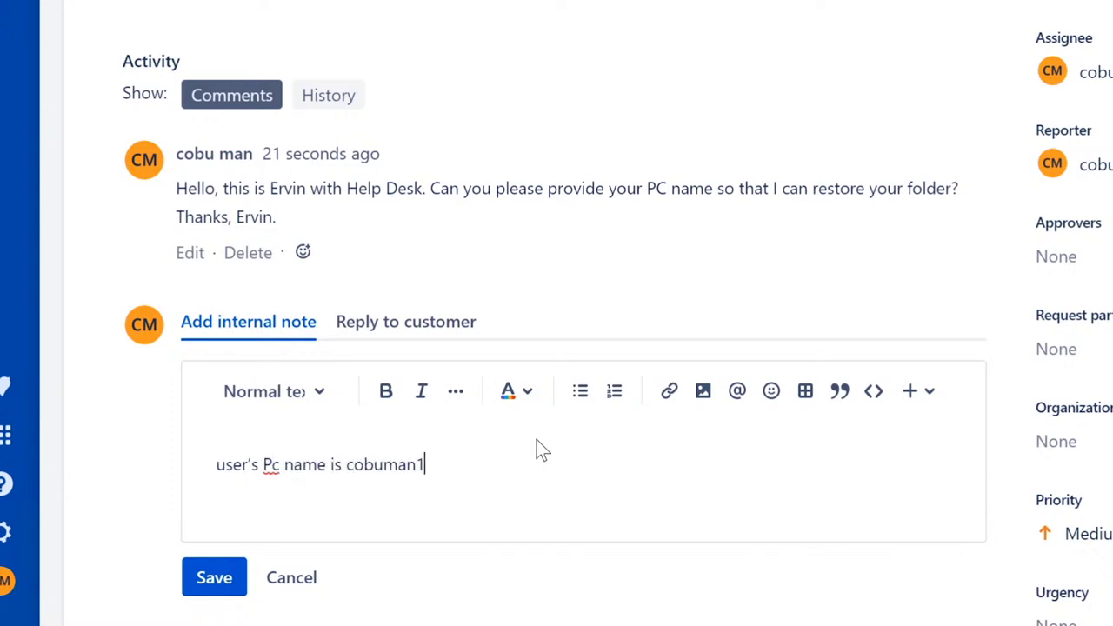
pyautogui.click(219, 578)
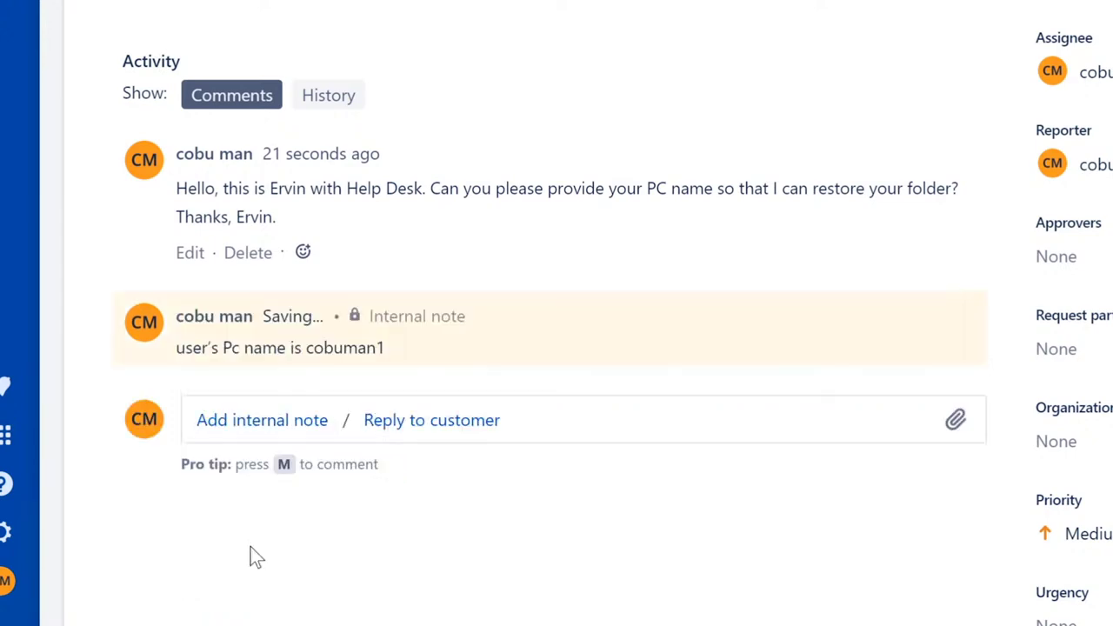
pyautogui.click(87, 579)
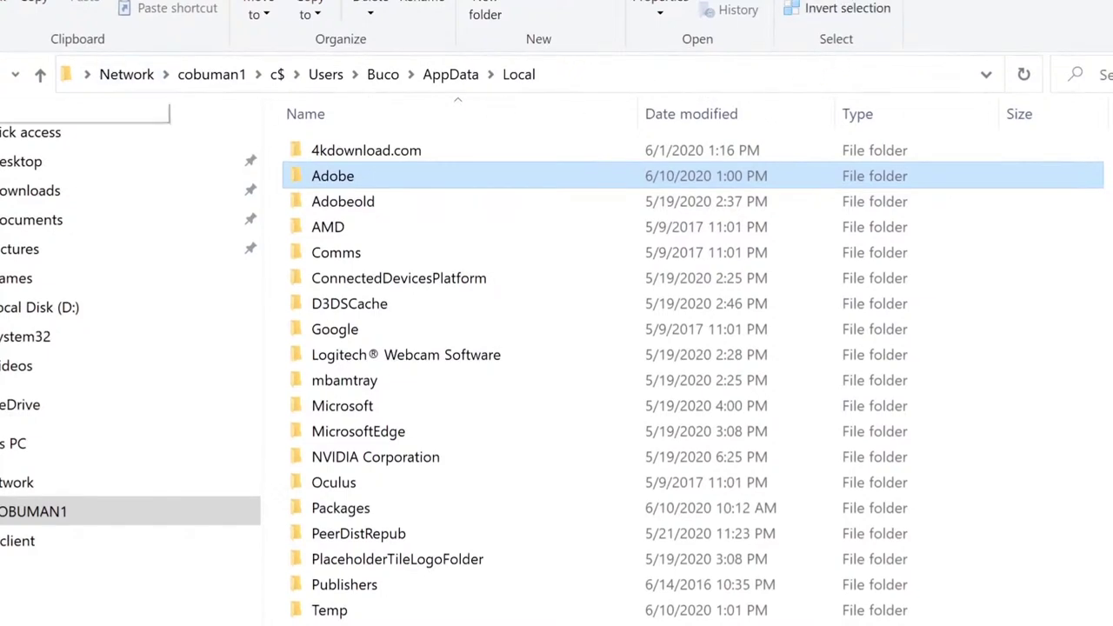
# Step: Open cobuman1's Desktop folder on the remote PC
pyautogui.click(388, 78)
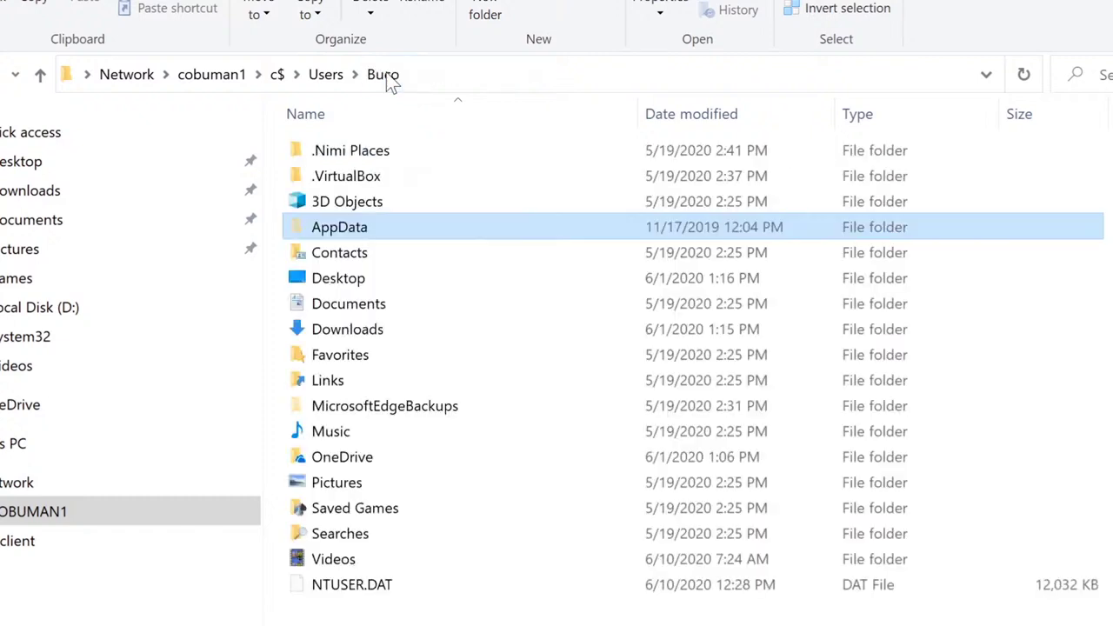
pyautogui.click(386, 279)
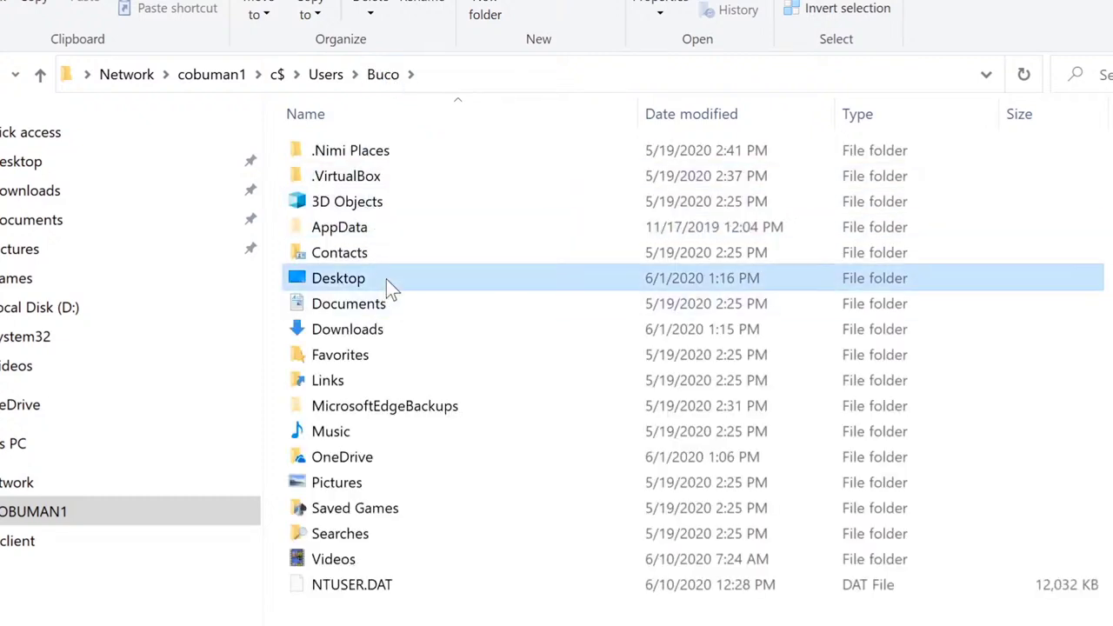
pyautogui.doubleClick(386, 279)
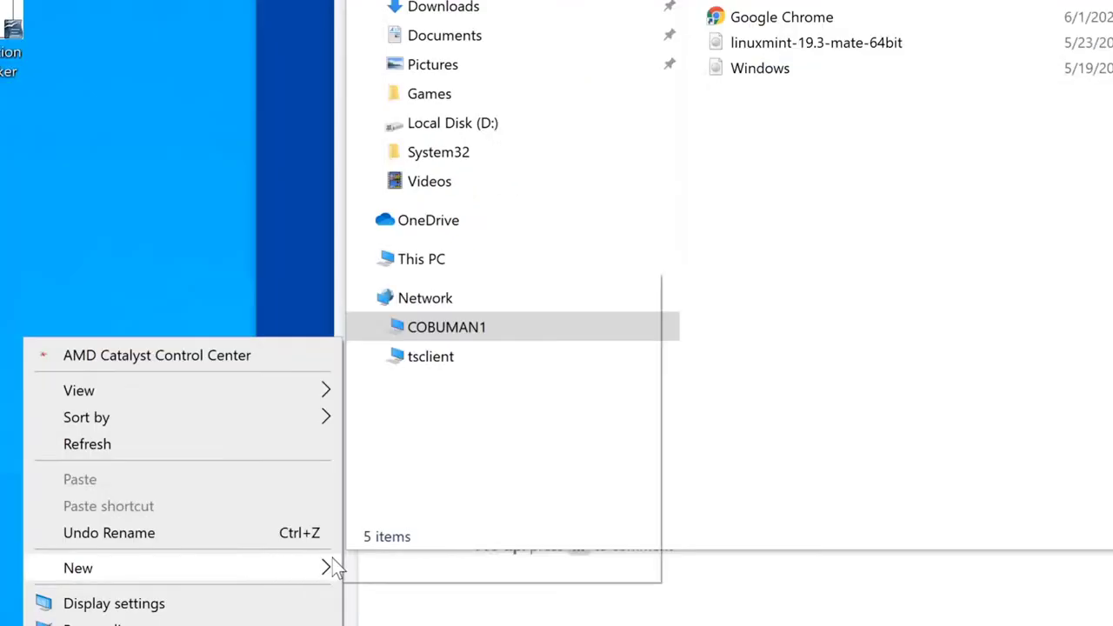
# Step: Create a new folder named 'Internet Shortcuts' on the local desktop
pyautogui.moveTo(261, 566)
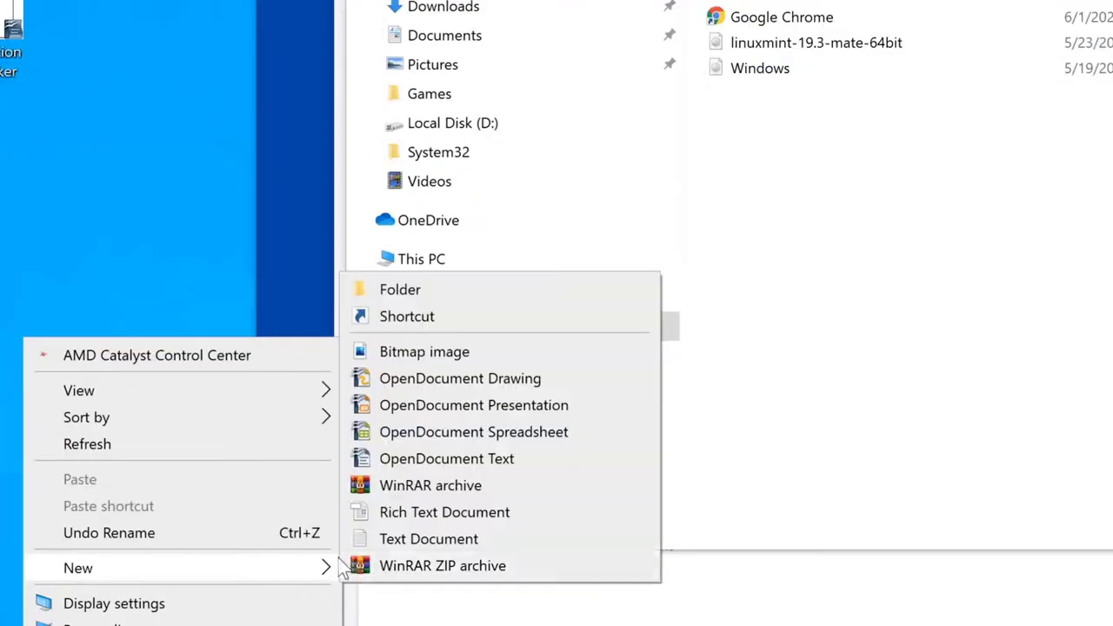
pyautogui.click(468, 292)
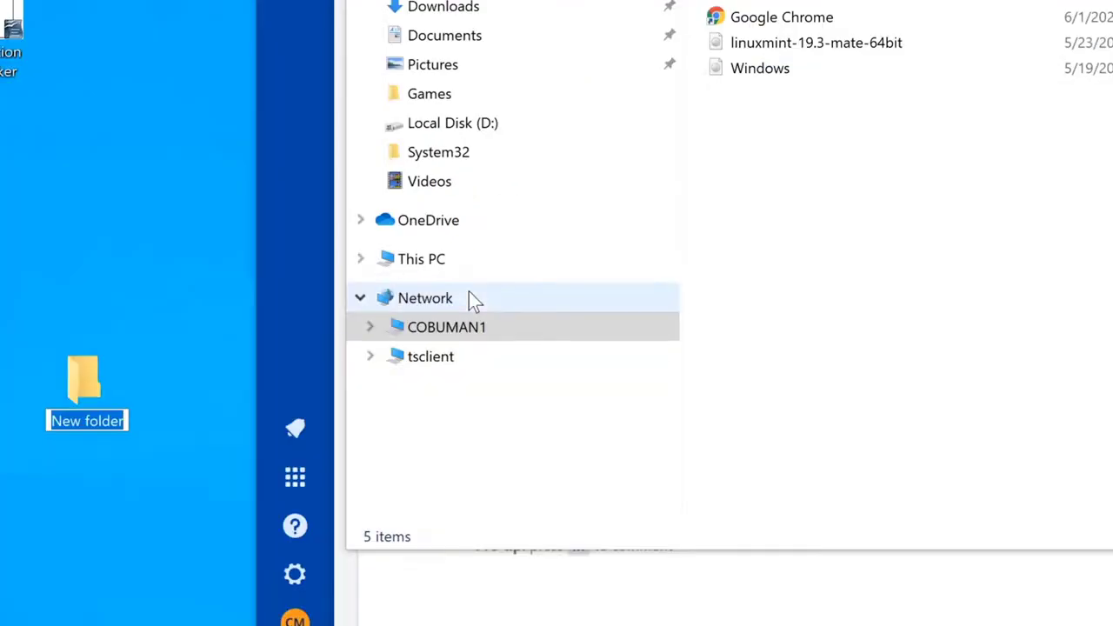
pyautogui.write('Intern')
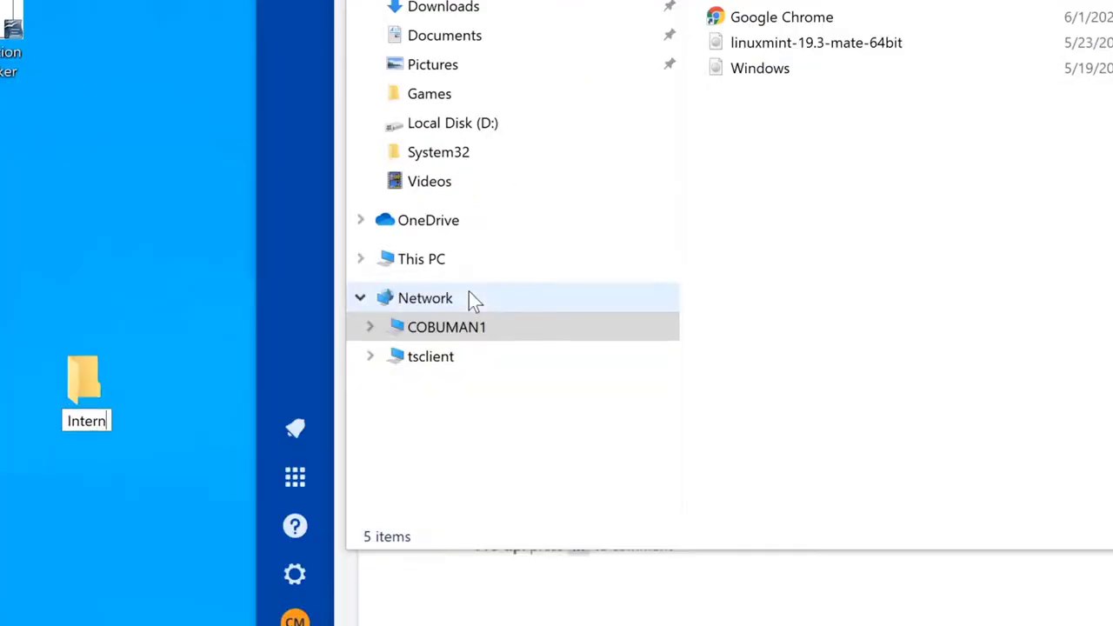
pyautogui.write('et Shortcuts')
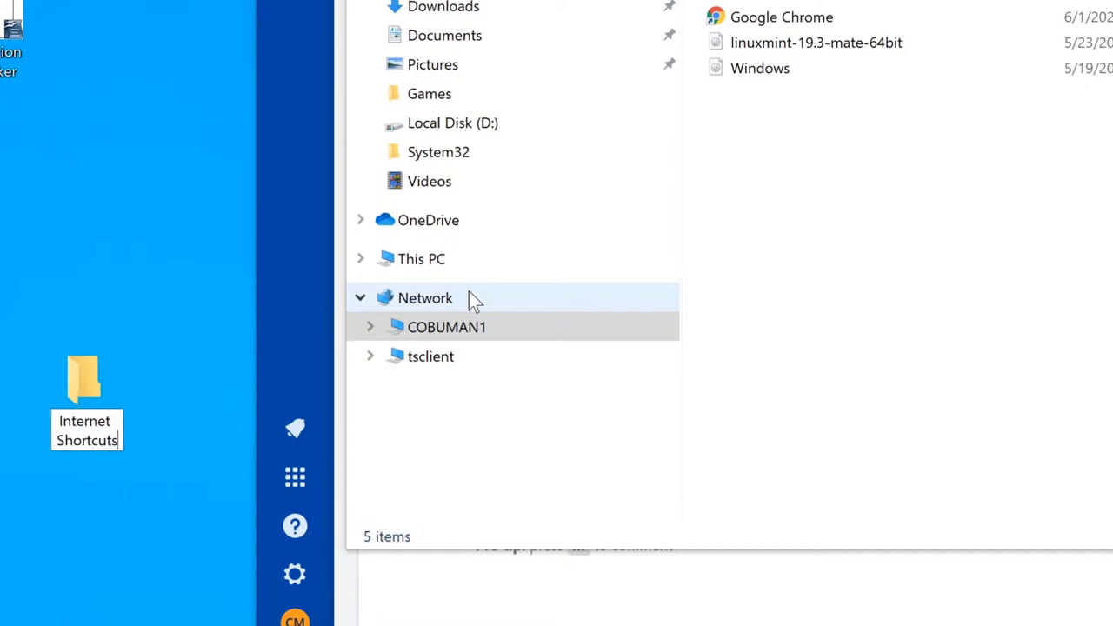
pyautogui.press('Return')
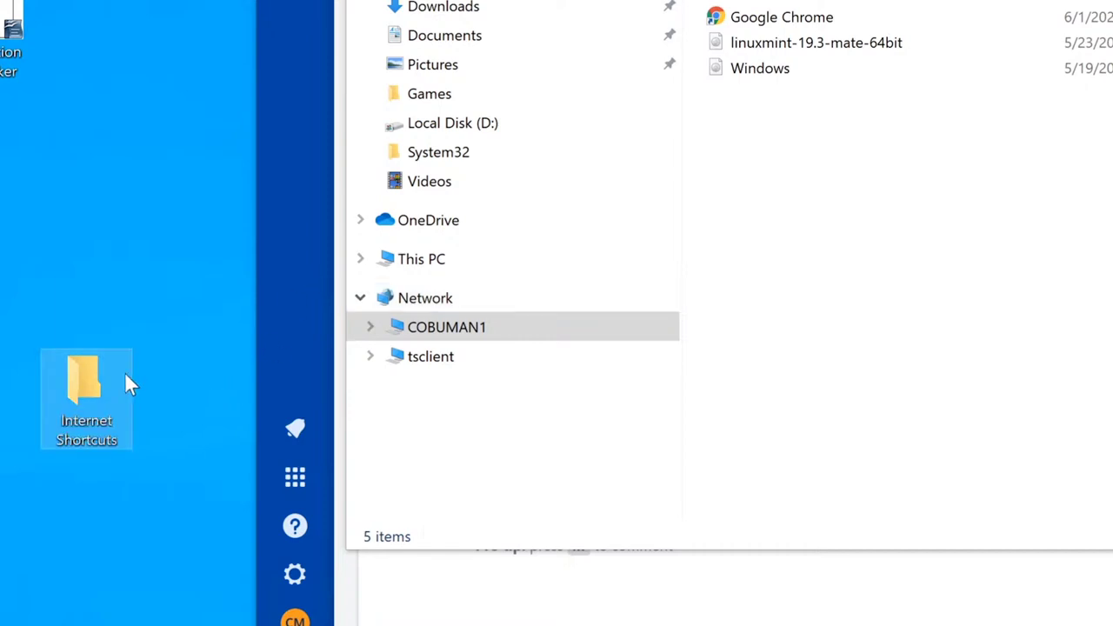
# Step: Copy the Internet Shortcuts folder onto the remote Desktop and move it toward the middle
pyautogui.rightClick(76, 373)
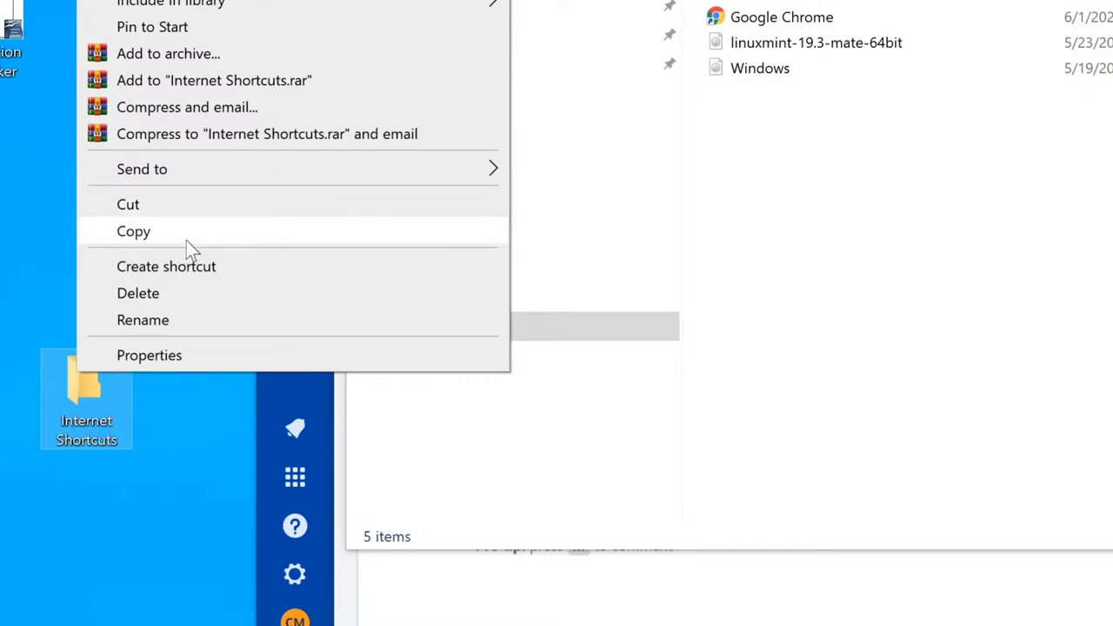
pyautogui.click(186, 235)
pyautogui.rightClick(887, 228)
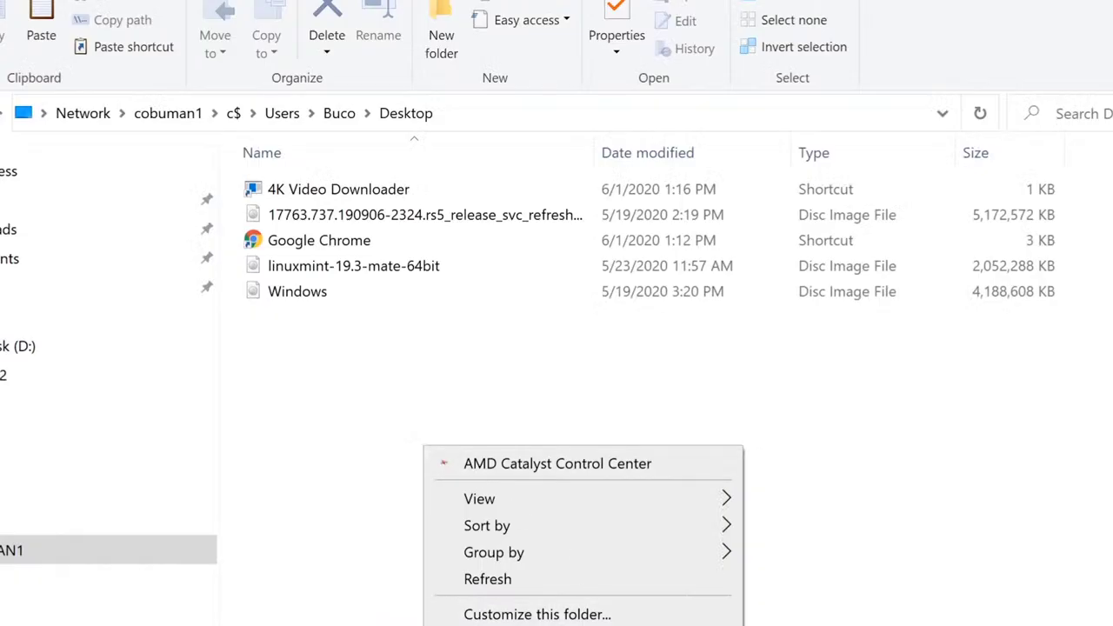
pyautogui.click(495, 621)
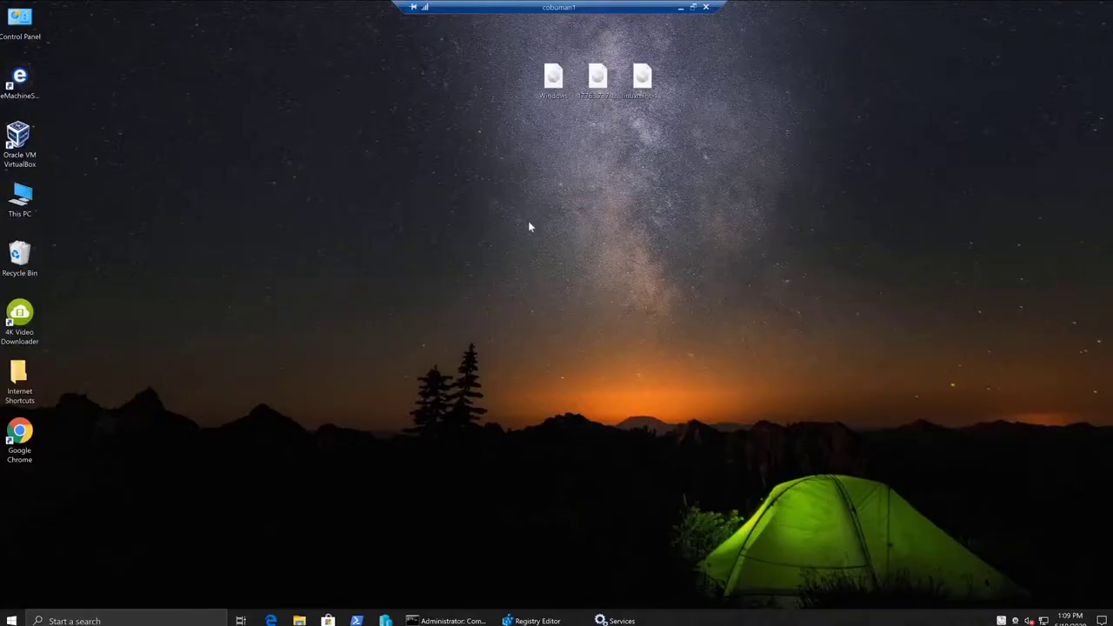
pyautogui.moveTo(12, 379); pyautogui.dragTo(437, 223)
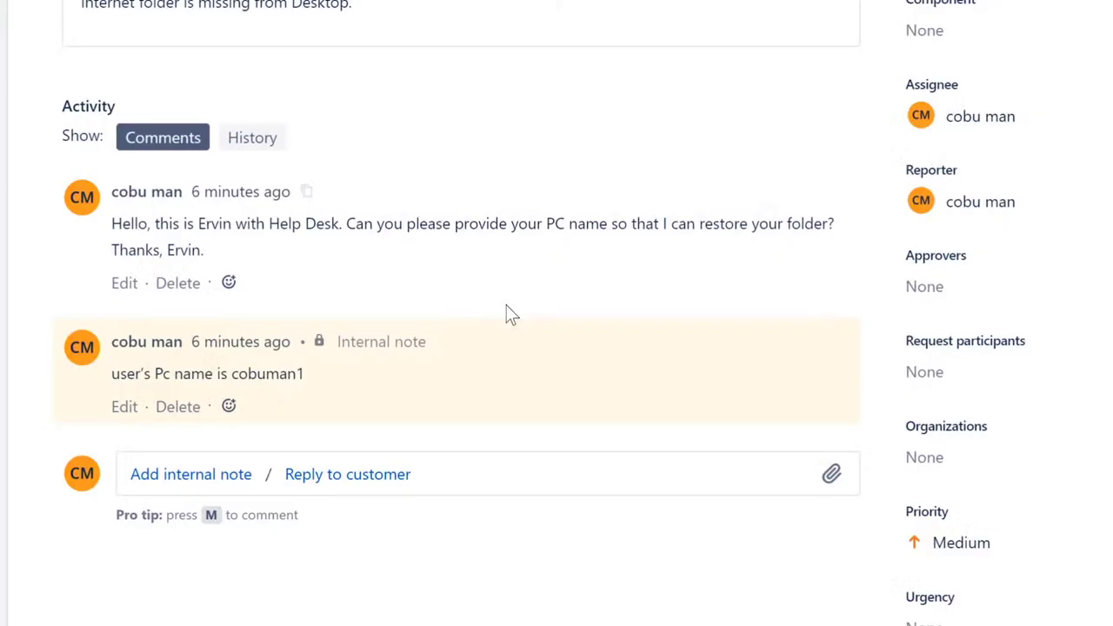
# Step: Post a customer reply on ISD-11: 'made a copy of internet folder to desktop.', signed with the agent's name
pyautogui.scroll(-2, 512, 315)
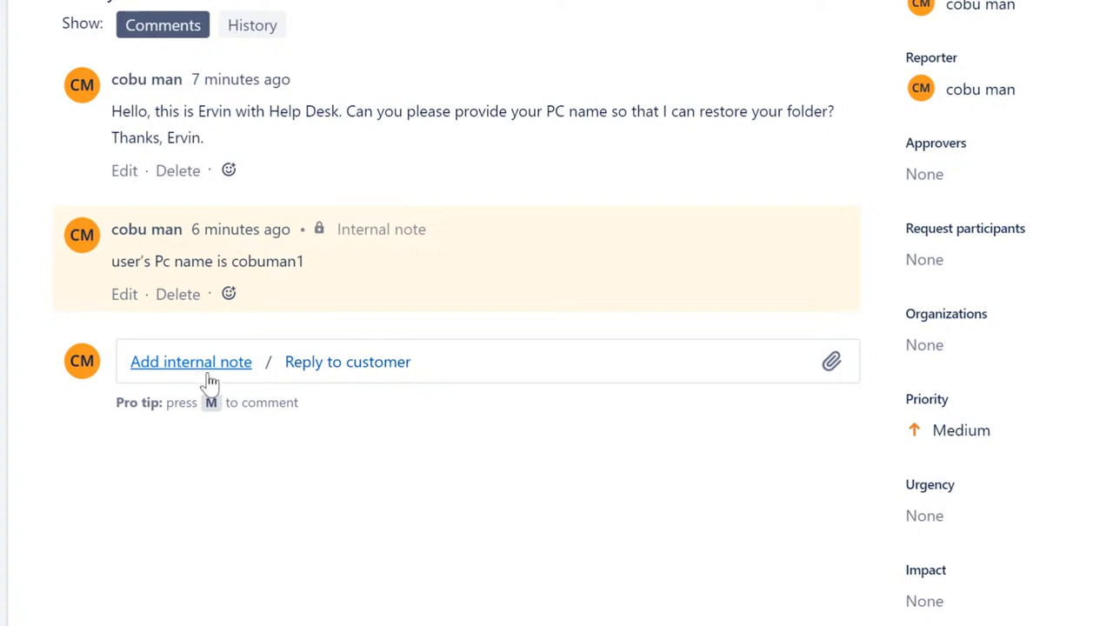
pyautogui.click(341, 372)
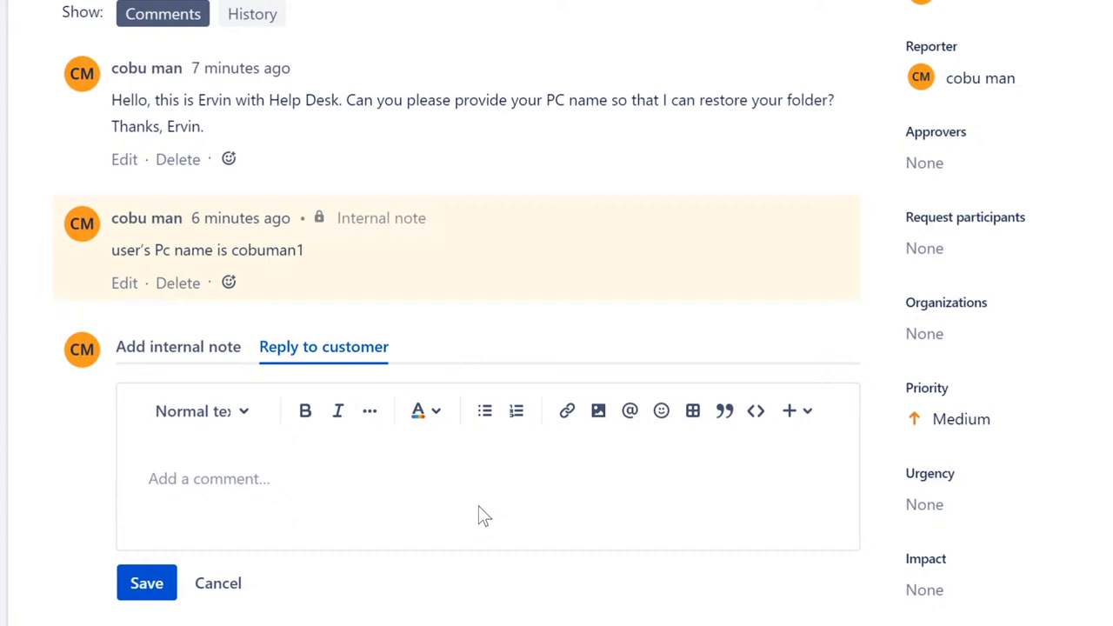
pyautogui.write('ma')
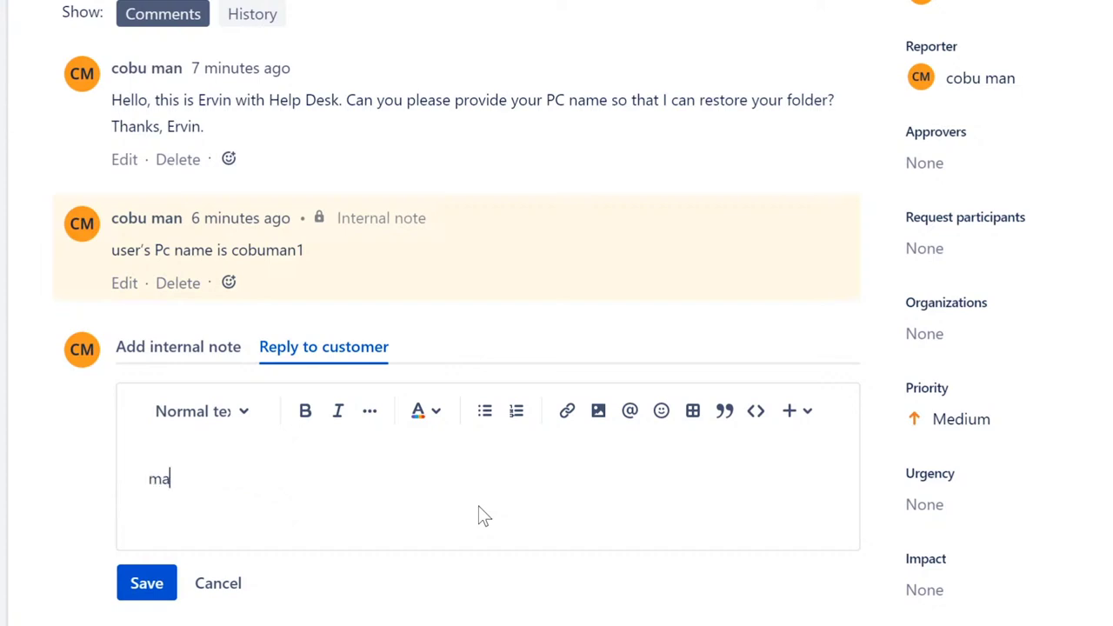
pyautogui.write('de a copy o')
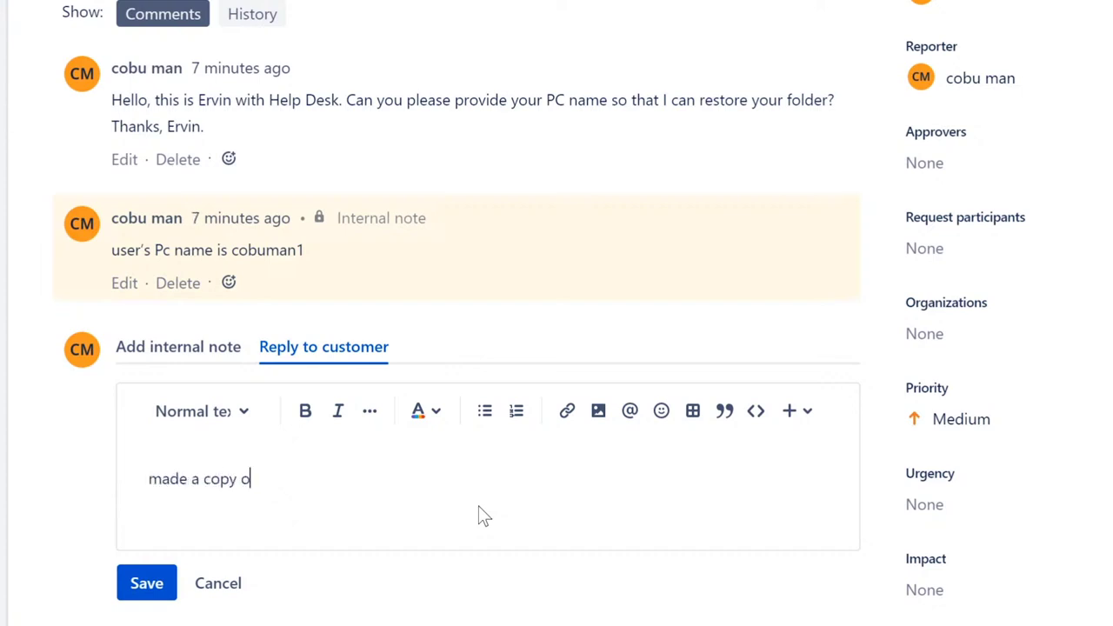
pyautogui.write('f internet folder')
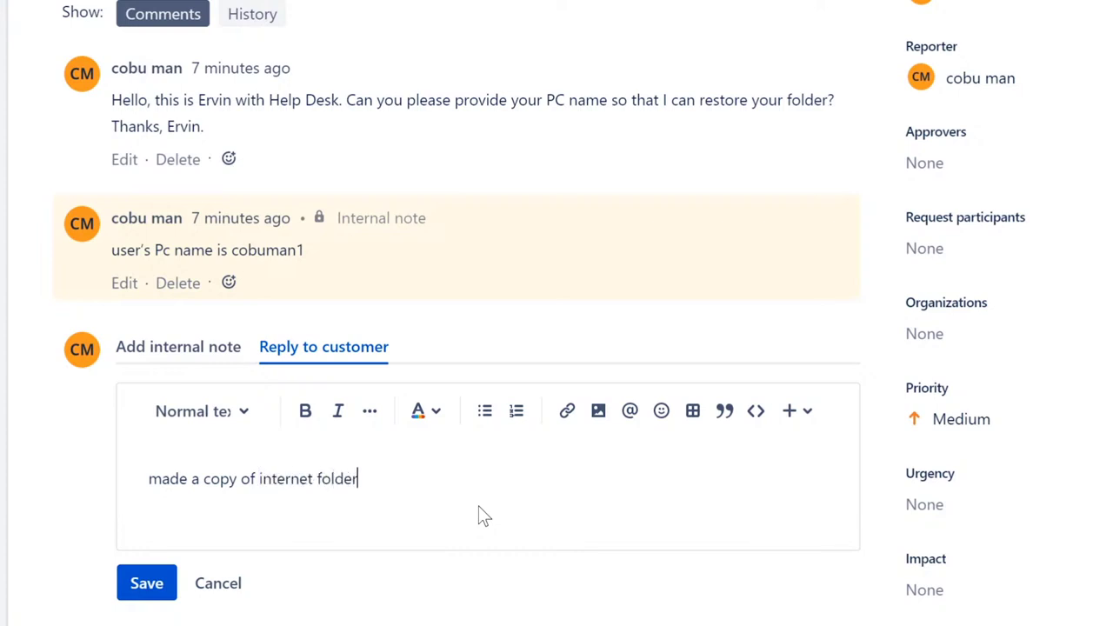
pyautogui.write(' to desktop. Ervin')
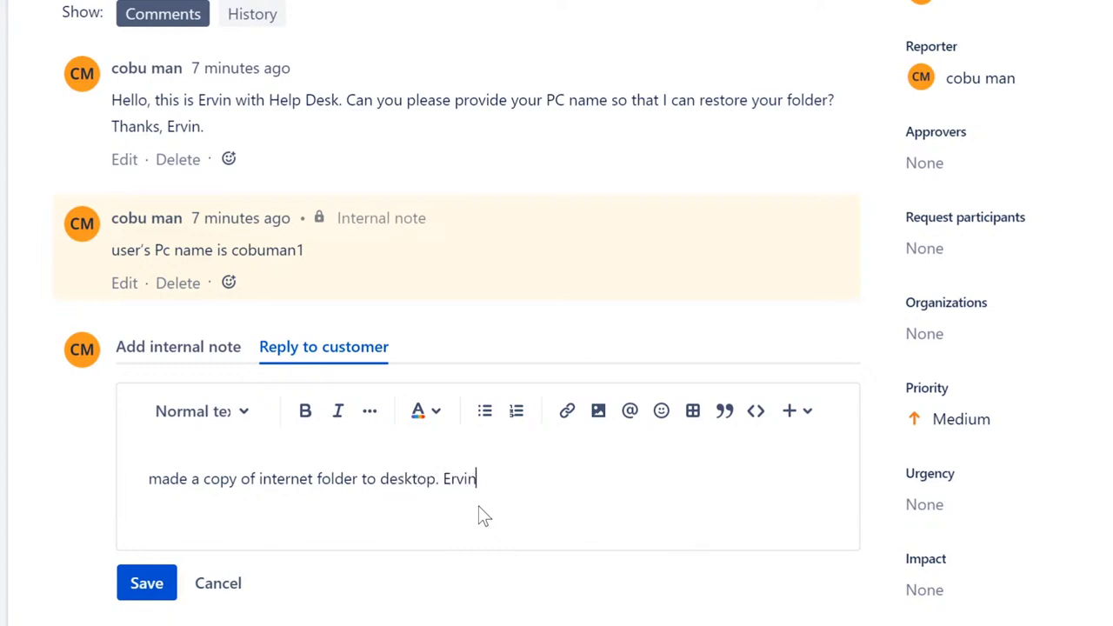
pyautogui.click(146, 583)
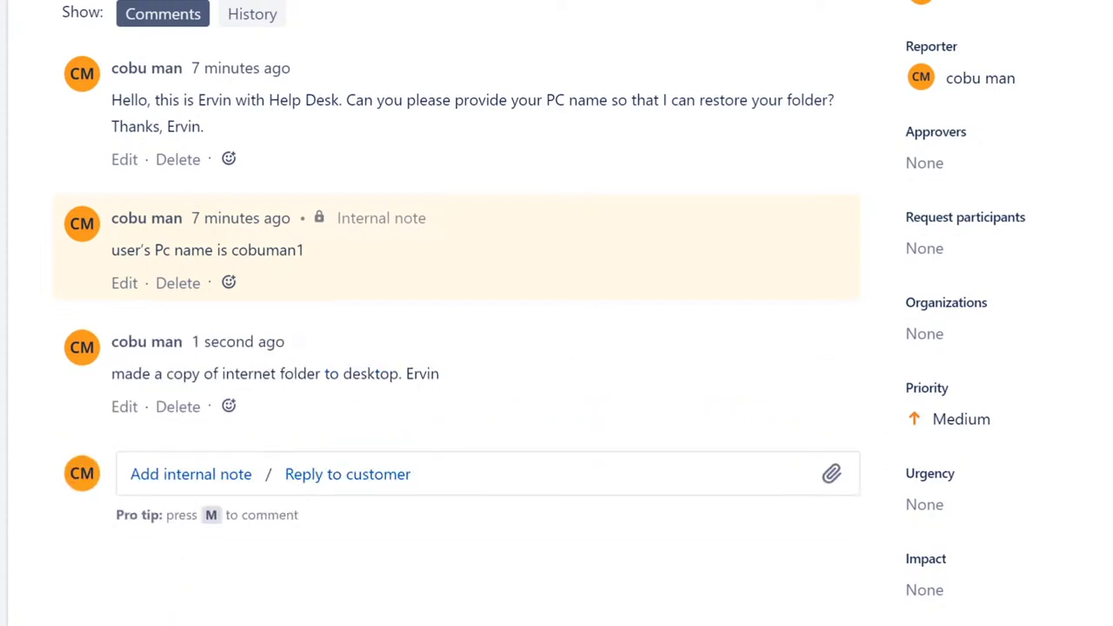
pyautogui.scroll(2, 461, 313)
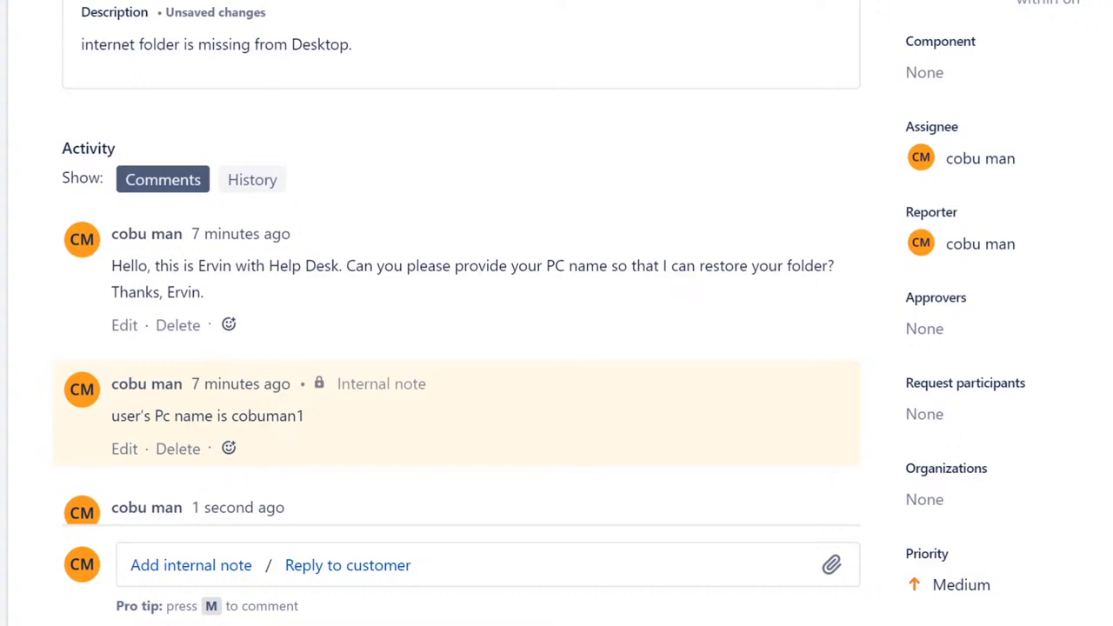
# Step: Mark ISD-11 as Complete and open ISD-18, the Oracle DB install request
pyautogui.click(1074, 35)
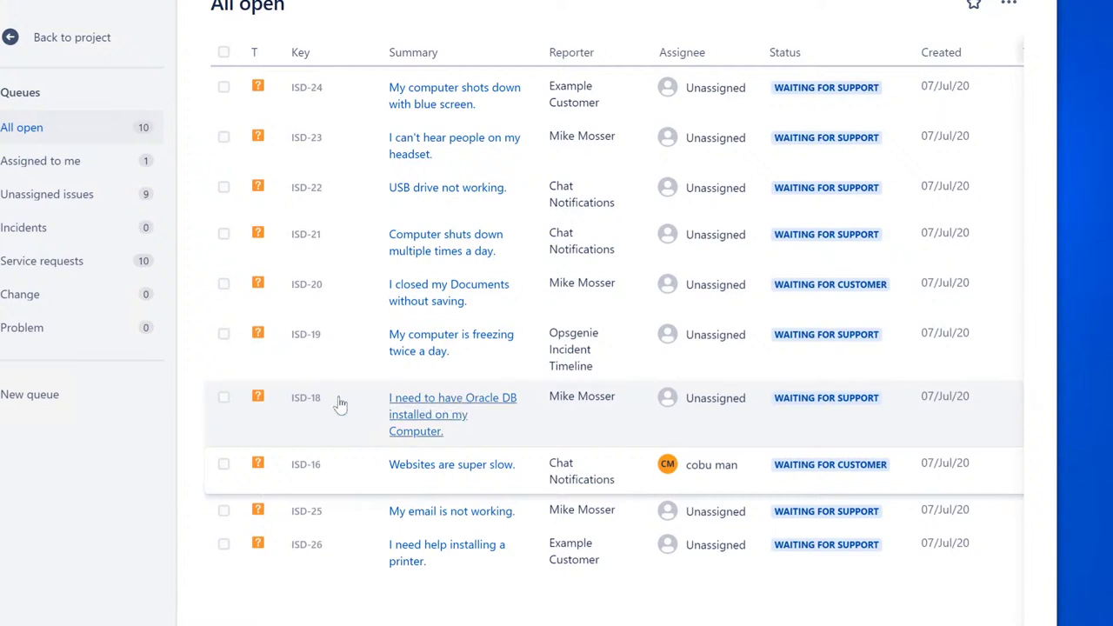
pyautogui.click(456, 400)
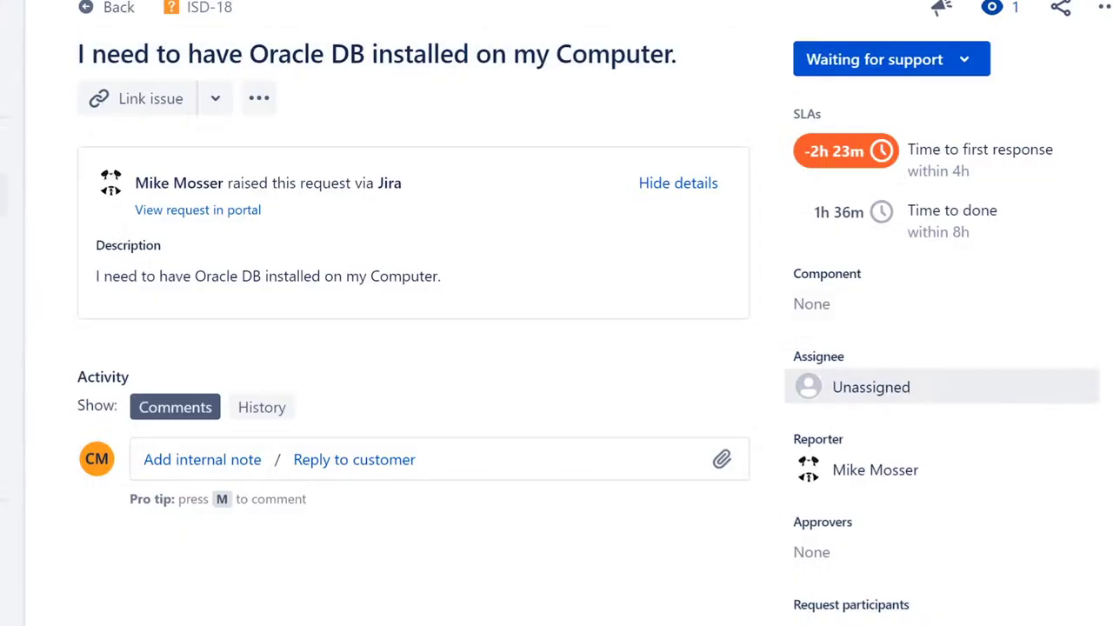
pyautogui.click(918, 405)
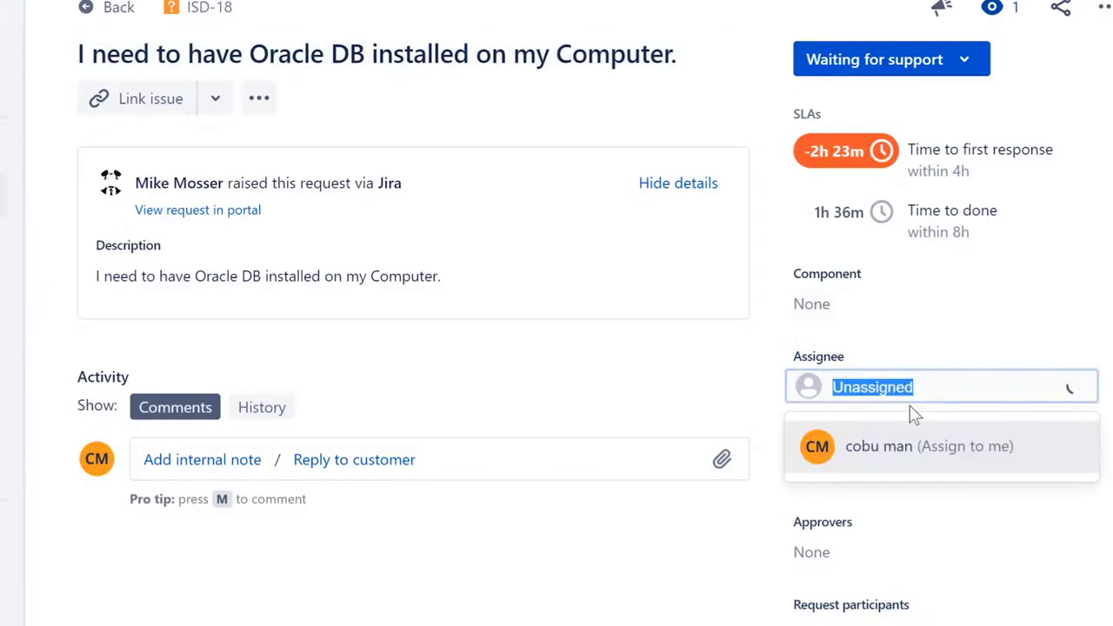
pyautogui.click(866, 445)
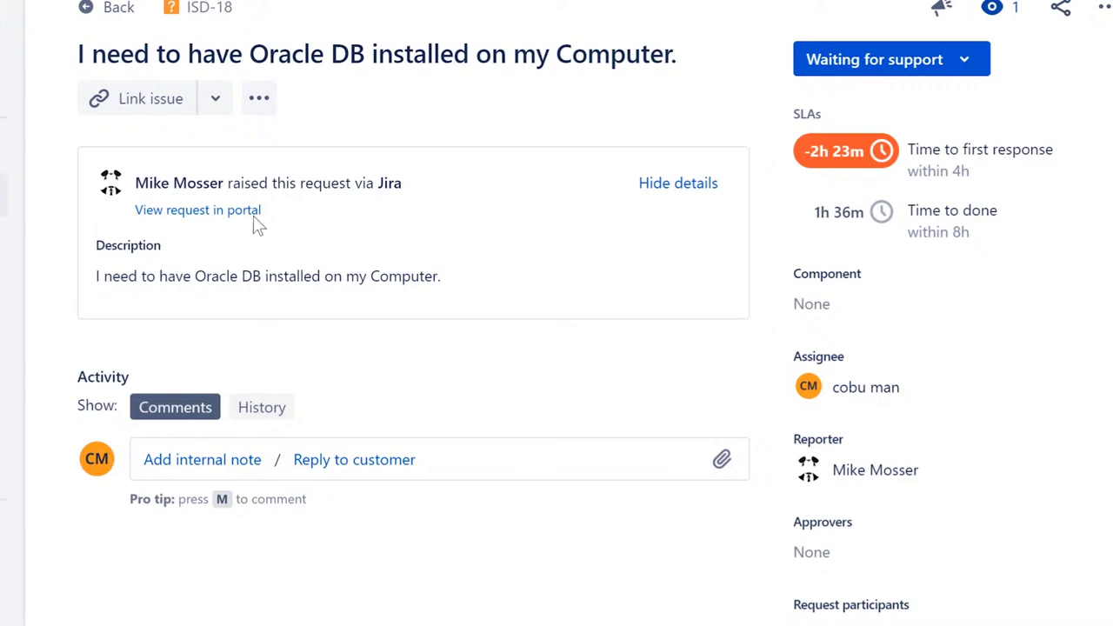
pyautogui.moveTo(78, 54); pyautogui.dragTo(693, 68)
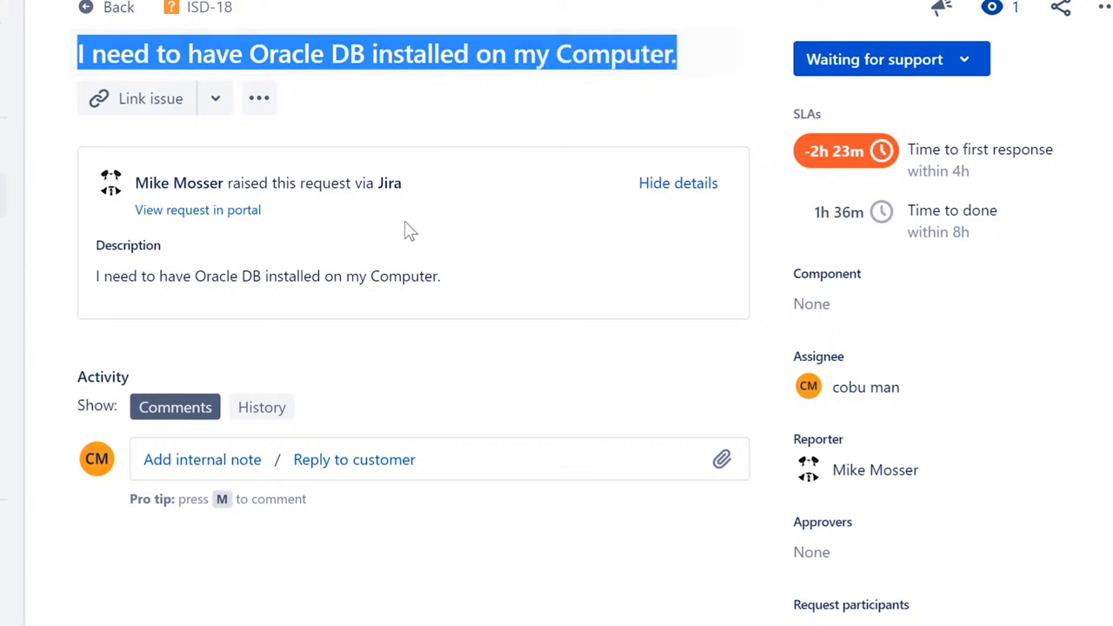
pyautogui.click(259, 266)
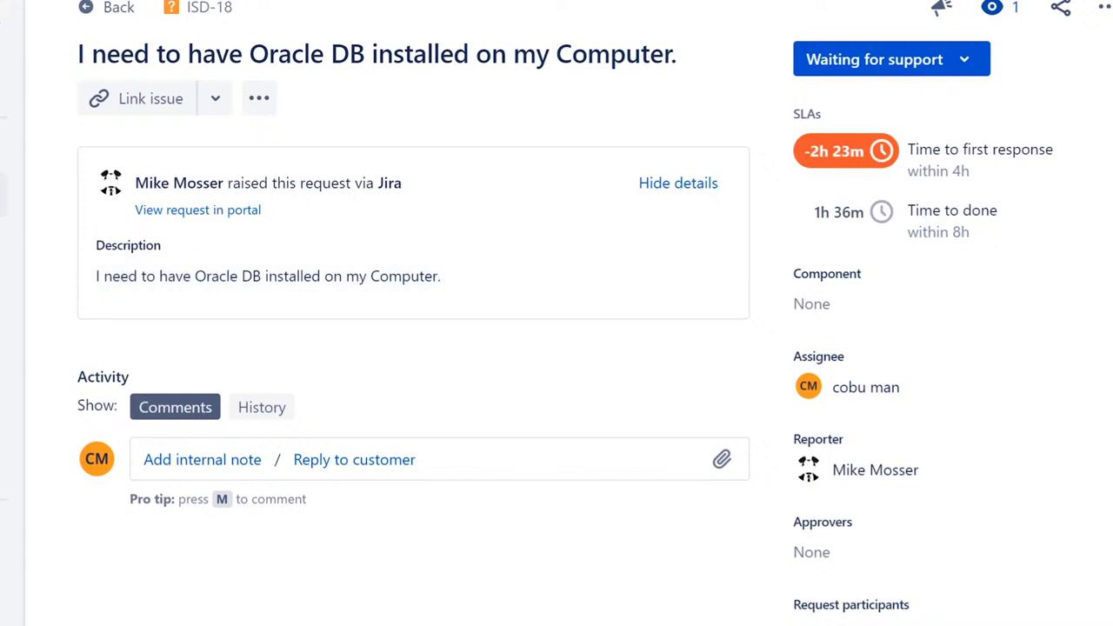
pyautogui.moveTo(228, 183); pyautogui.dragTo(138, 192)
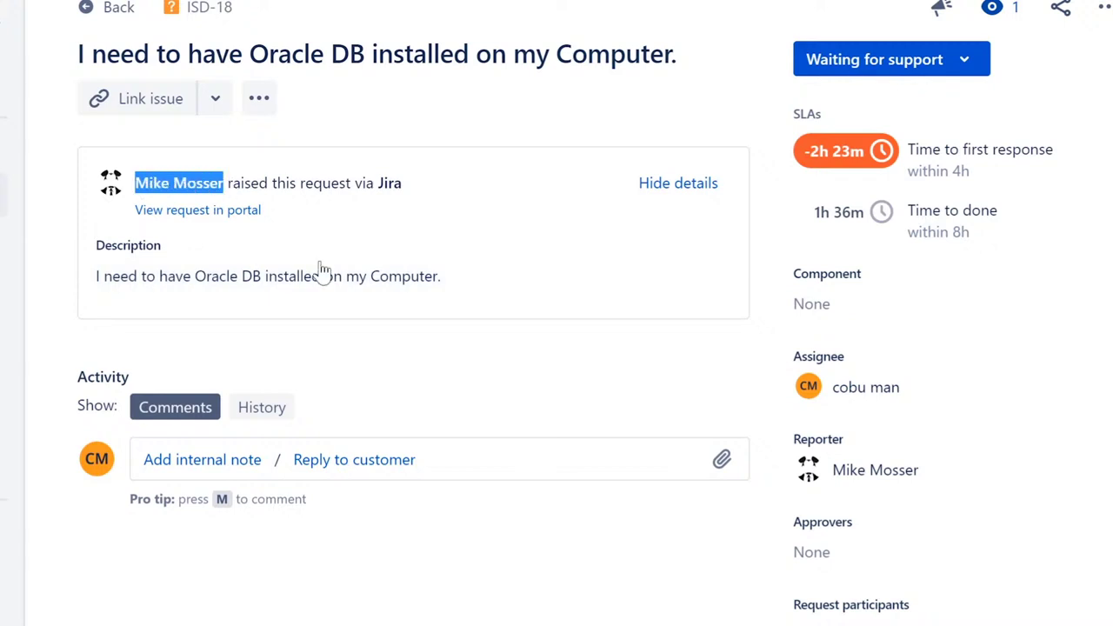
pyautogui.click(383, 285)
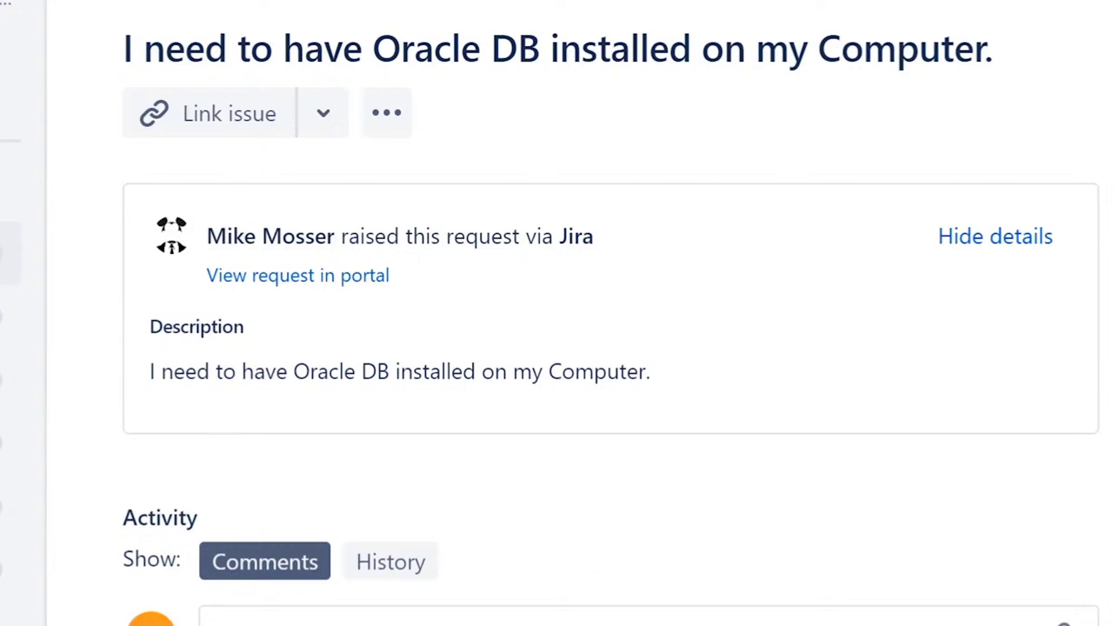
pyautogui.moveTo(207, 236); pyautogui.dragTo(347, 236)
pyautogui.click(315, 228)
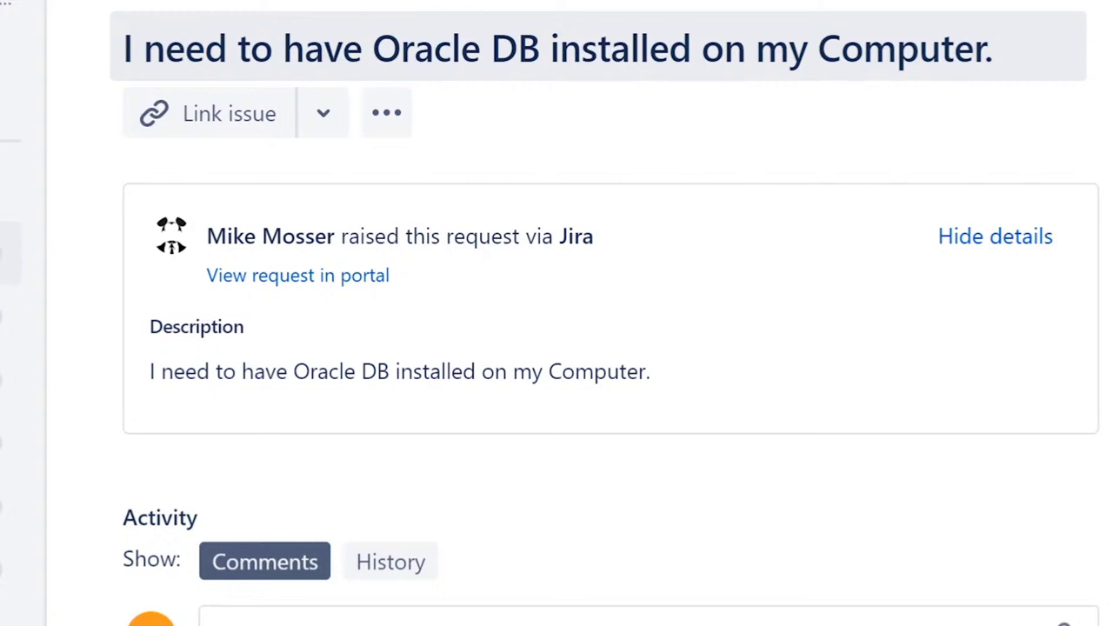
pyautogui.click(123, 48)
pyautogui.click(526, 48)
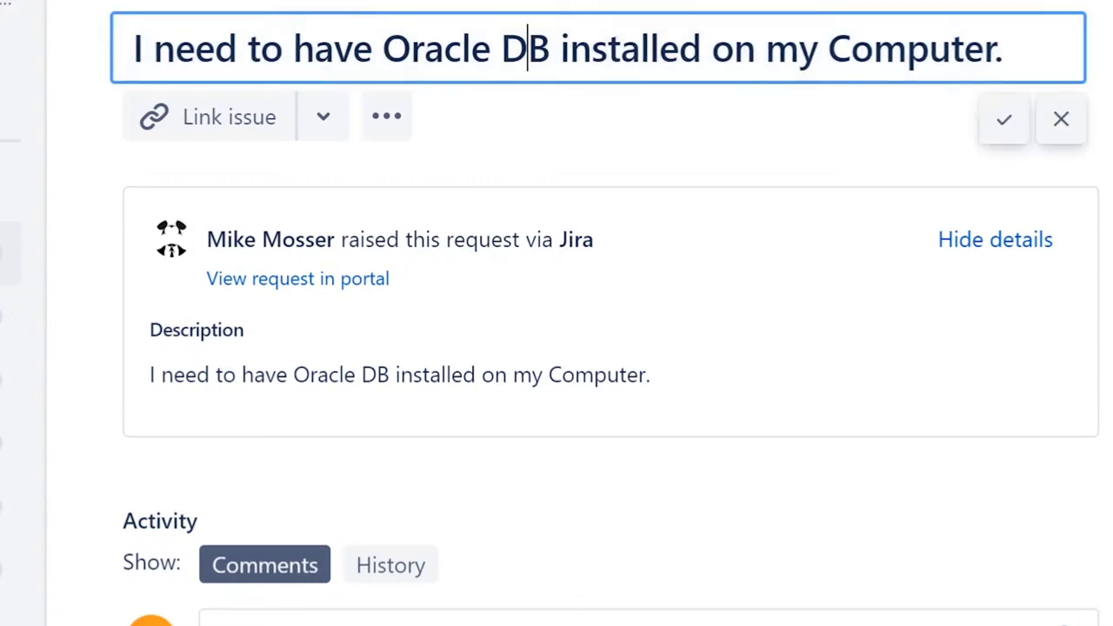
pyautogui.click(550, 48)
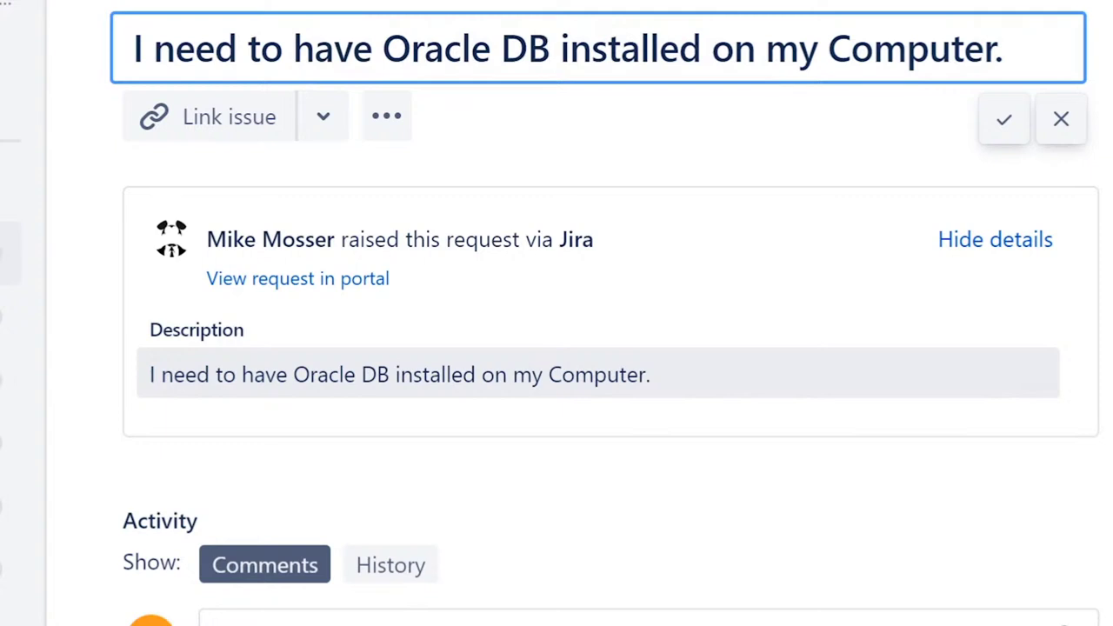
pyautogui.click(487, 375)
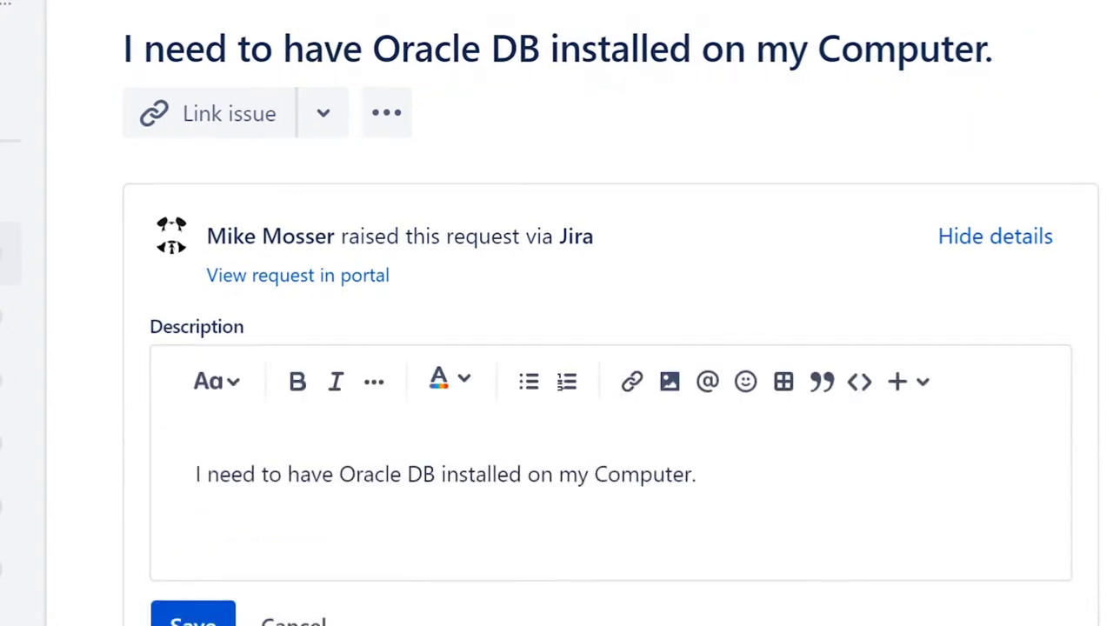
pyautogui.hotkey('ctrl', 'Return')
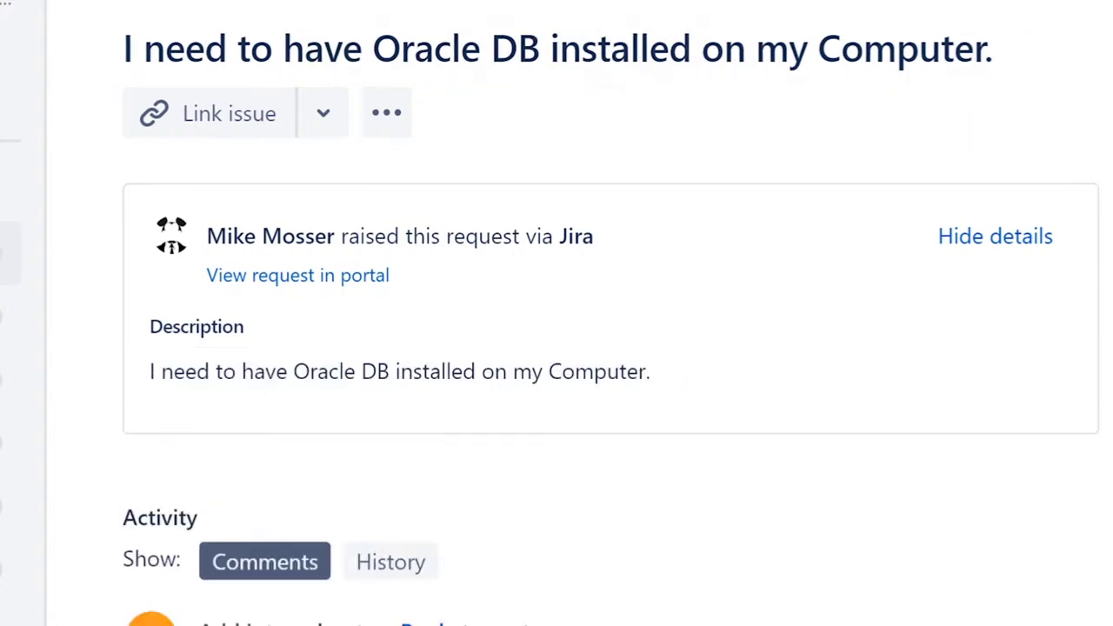
# Step: Draft a customer reply introducing the agent from PC support and referencing the Oracle DB installation ticket
pyautogui.write('Hello, ')
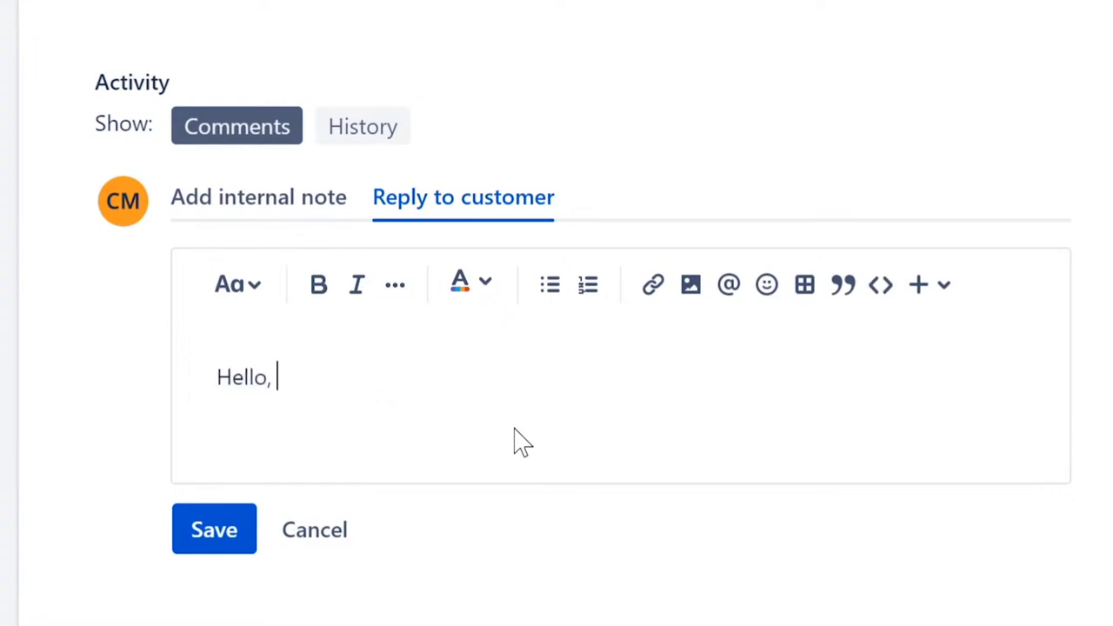
pyautogui.write('my names i')
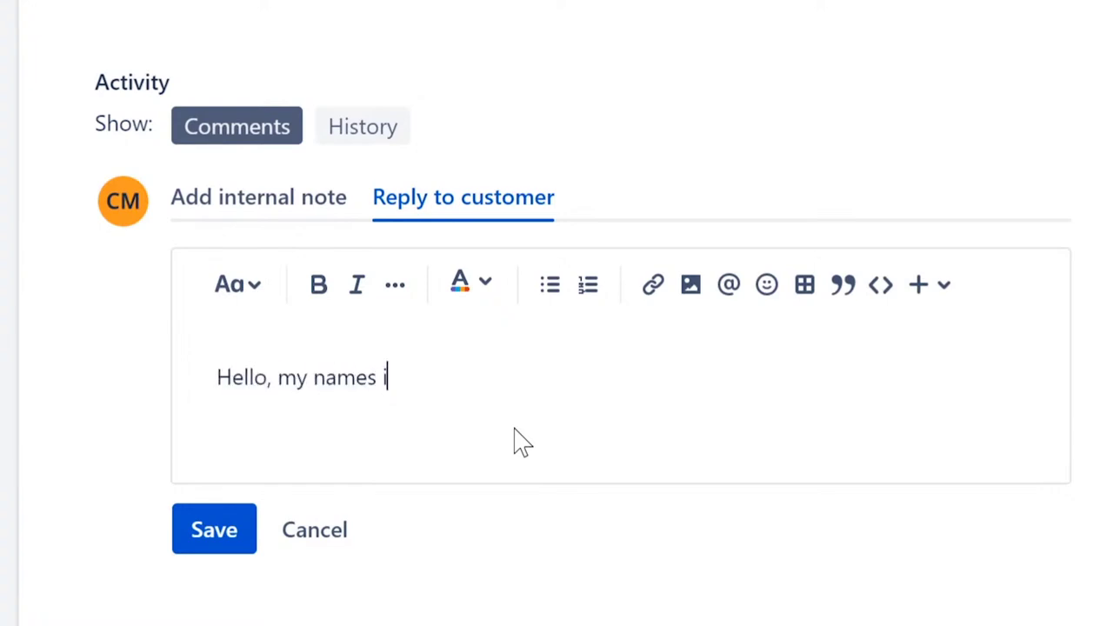
pyautogui.write('s Ervin.')
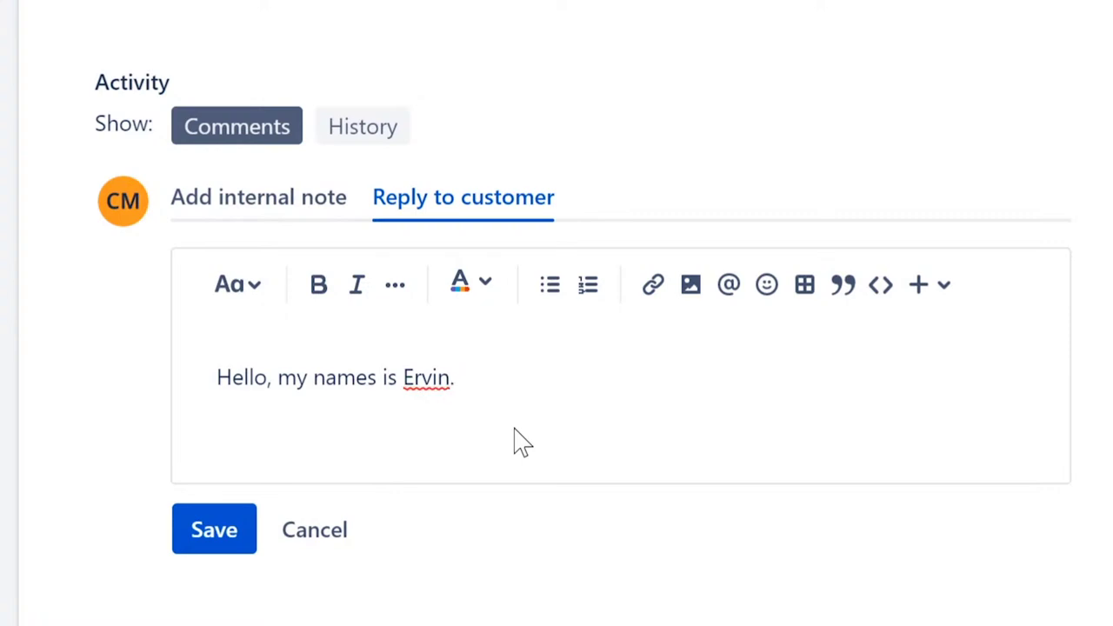
pyautogui.press('BackSpace')
pyautogui.write('with Pc support')
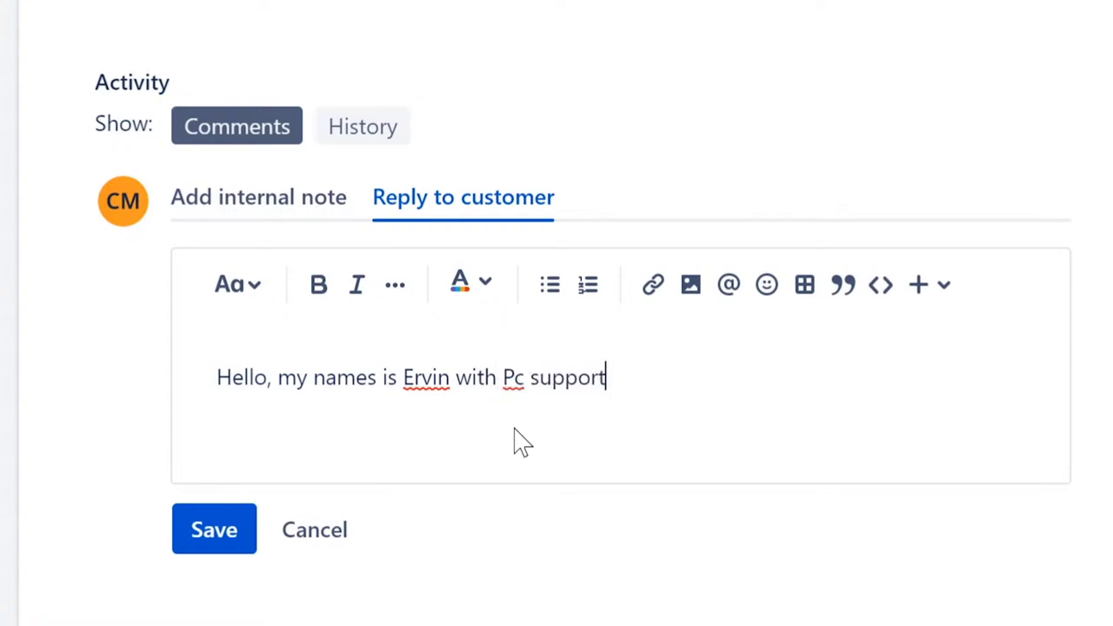
pyautogui.write('. I have yo')
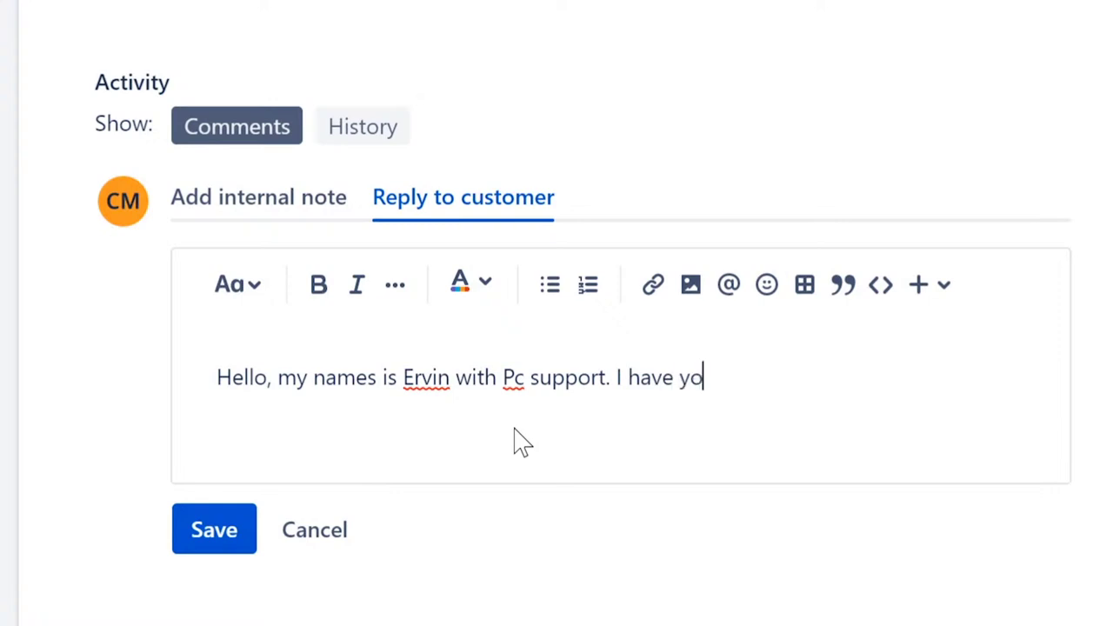
pyautogui.write('ur ticket about ')
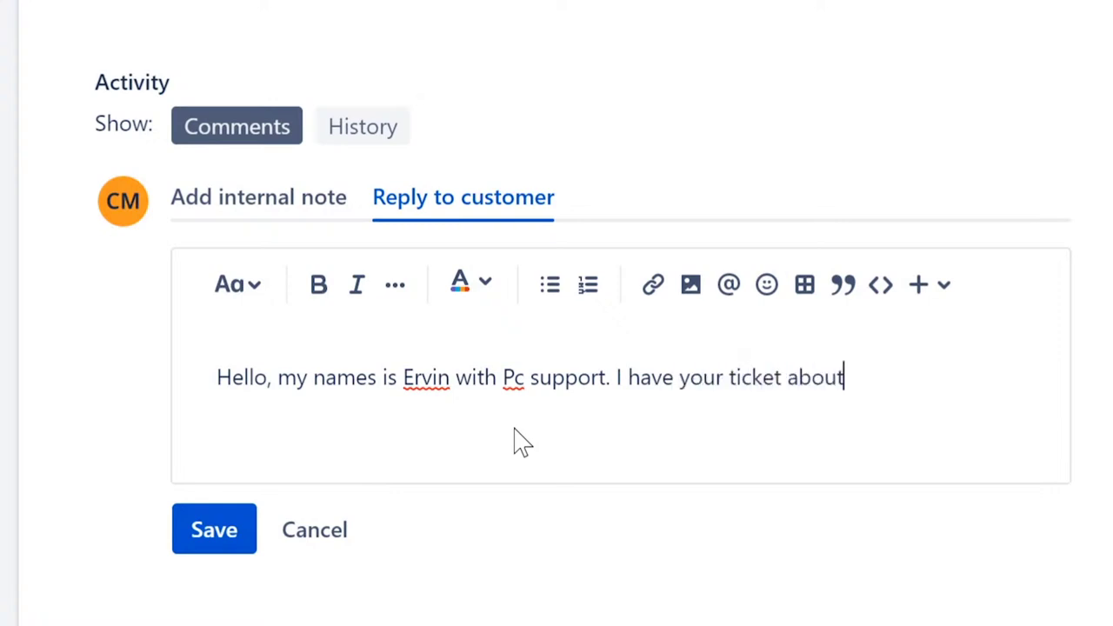
pyautogui.write('insta')
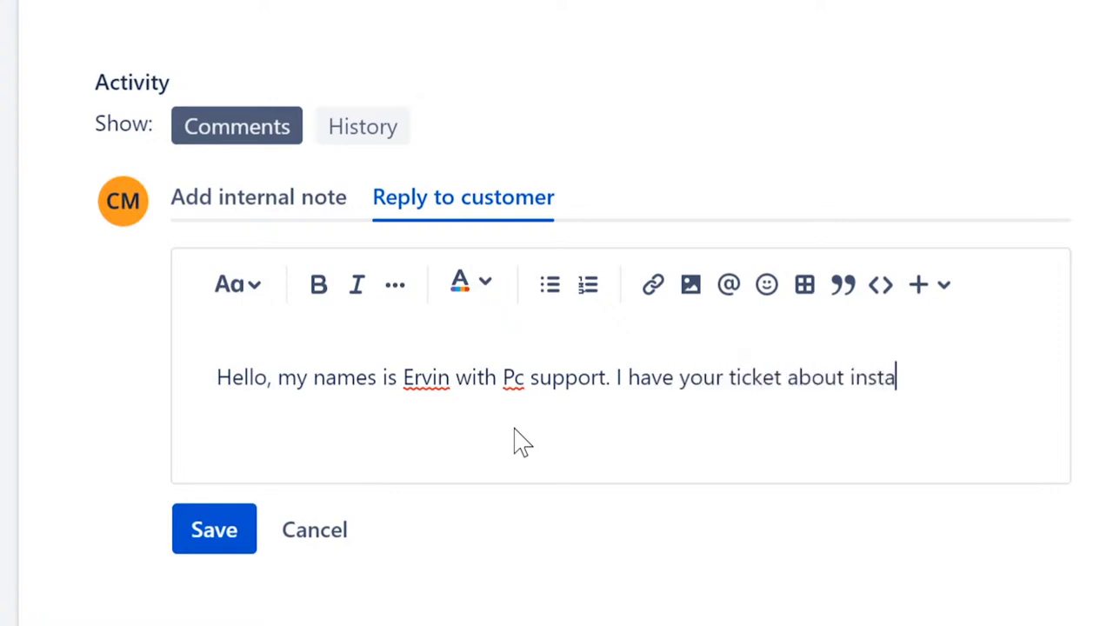
pyautogui.write('lling Or')
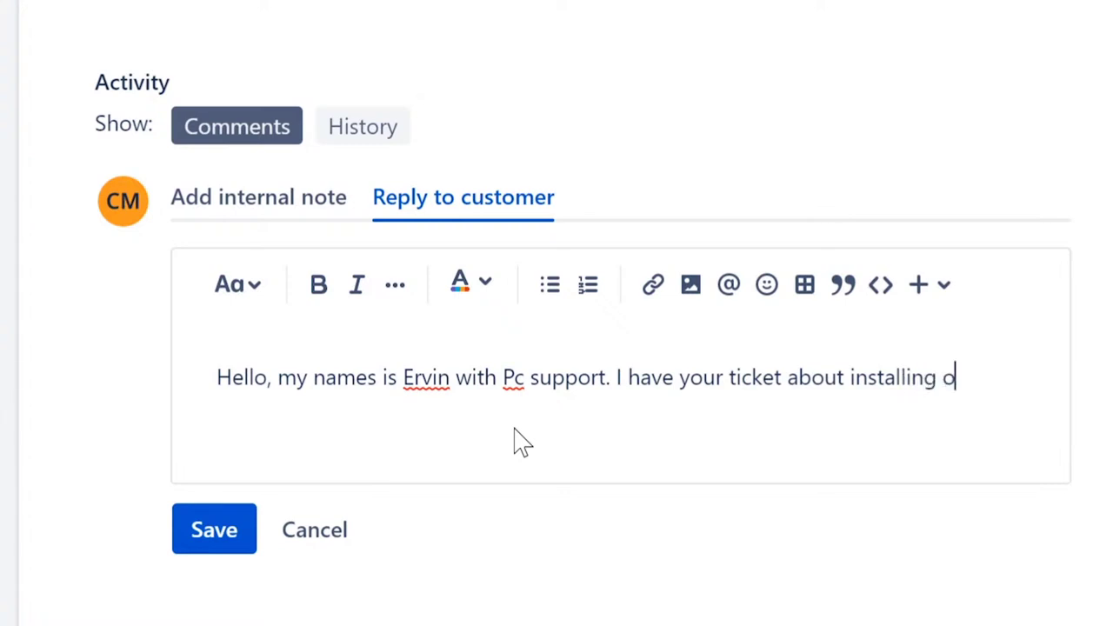
pyautogui.write('acle DB')
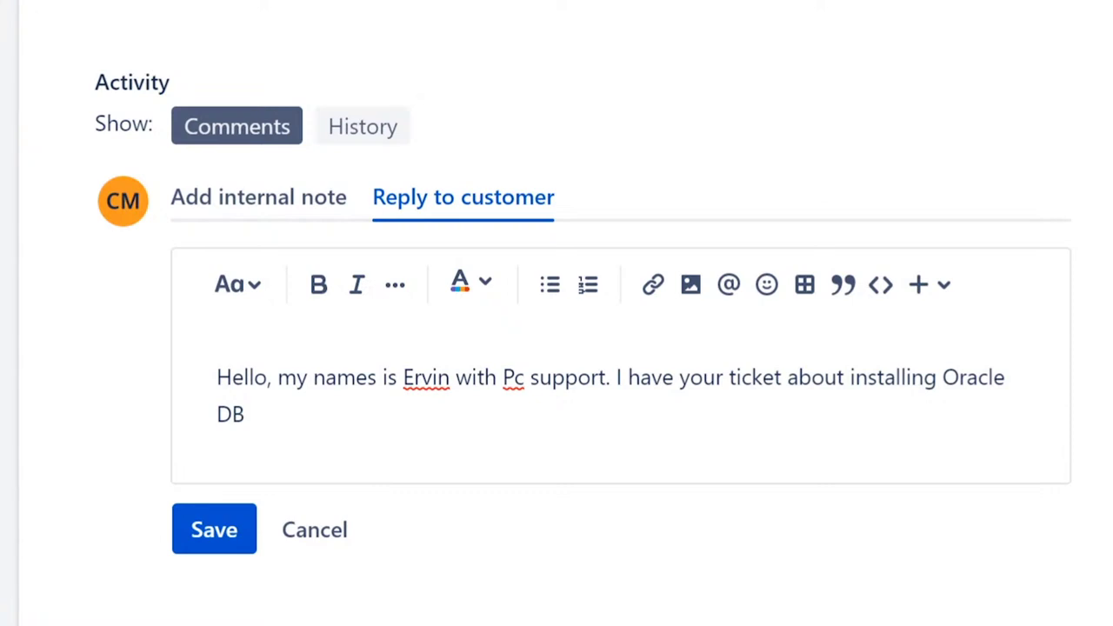
pyautogui.write(';')
pyautogui.write(' do you h')
pyautogui.write('ave')
pyautogui.press('BackSpace')
pyautogui.press('BackSpace')
pyautogui.press('BackSpace')
pyautogui.press('BackSpace')
pyautogui.press('BackSpace')
pyautogui.press('BackSpace')
pyautogui.press('BackSpace')
pyautogui.press('BackSpace')
pyautogui.press('BackSpace')
pyautogui.press('BackSpace')
pyautogui.write('id you request a license for this foftwa')
pyautogui.press('BackSpace')
pyautogui.press('BackSpace')
pyautogui.press('BackSpace')
pyautogui.press('BackSpace')
pyautogui.press('BackSpace')
pyautogui.press('BackSpace')
pyautogui.write('software')
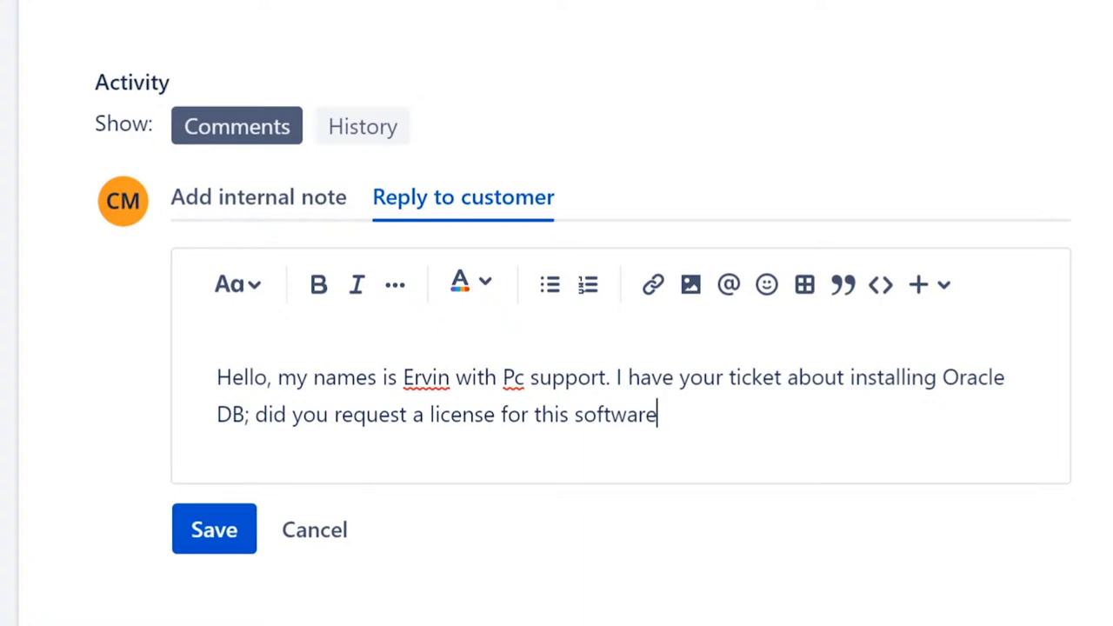
pyautogui.write('?')
pyautogui.press('BackSpace')
pyautogui.press('BackSpace')
pyautogui.press('BackSpace')
pyautogui.press('BackSpace')
pyautogui.press('BackSpace')
pyautogui.press('BackSpace')
pyautogui.press('BackSpace')
pyautogui.press('BackSpace')
pyautogui.press('BackSpace')
pyautogui.press('BackSpace')
pyautogui.press('BackSpace')
pyautogui.press('BackSpace')
pyautogui.press('BackSpace')
pyautogui.press('BackSpace')
pyautogui.press('BackSpace')
pyautogui.press('BackSpace')
pyautogui.press('BackSpace')
pyautogui.press('BackSpace')
pyautogui.press('BackSpace')
pyautogui.press('BackSpace')
pyautogui.press('BackSpace')
pyautogui.press('BackSpace')
pyautogui.press('BackSpace')
pyautogui.press('BackSpace')
pyautogui.press('BackSpace')
pyautogui.press('BackSpace')
pyautogui.press('BackSpace')
pyautogui.press('BackSpace')
pyautogui.press('BackSpace')
pyautogui.press('BackSpace')
pyautogui.press('BackSpace')
pyautogui.press('BackSpace')
pyautogui.press('BackSpace')
pyautogui.press('BackSpace')
pyautogui.press('BackSpace')
pyautogui.press('BackSpace')
pyautogui.press('BackSpace')
pyautogui.press('BackSpace')
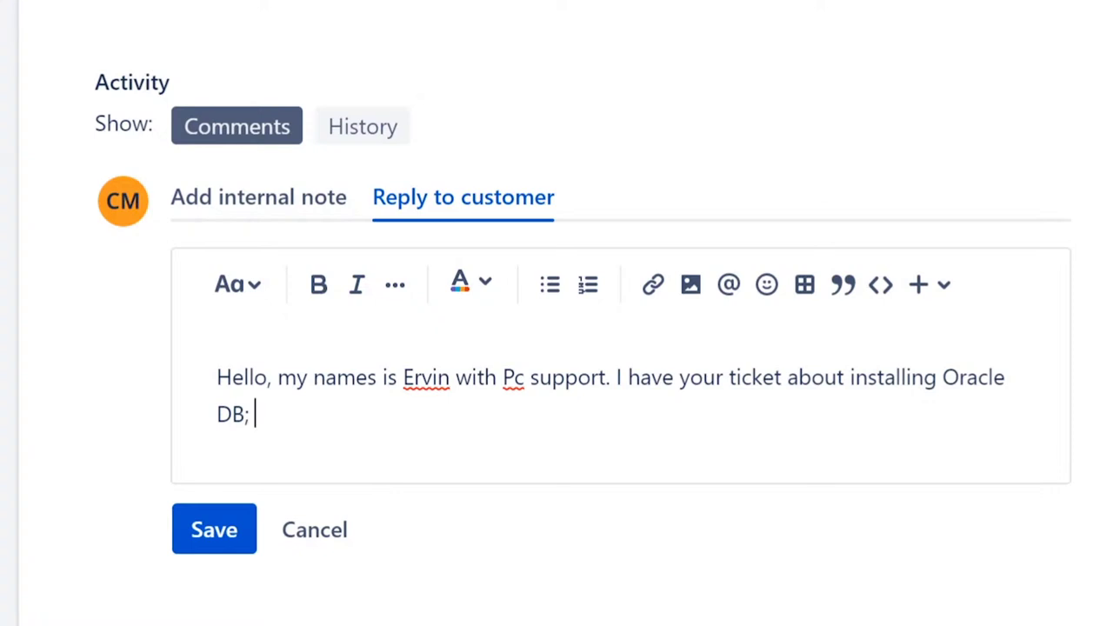
pyautogui.write('before I install this fo')
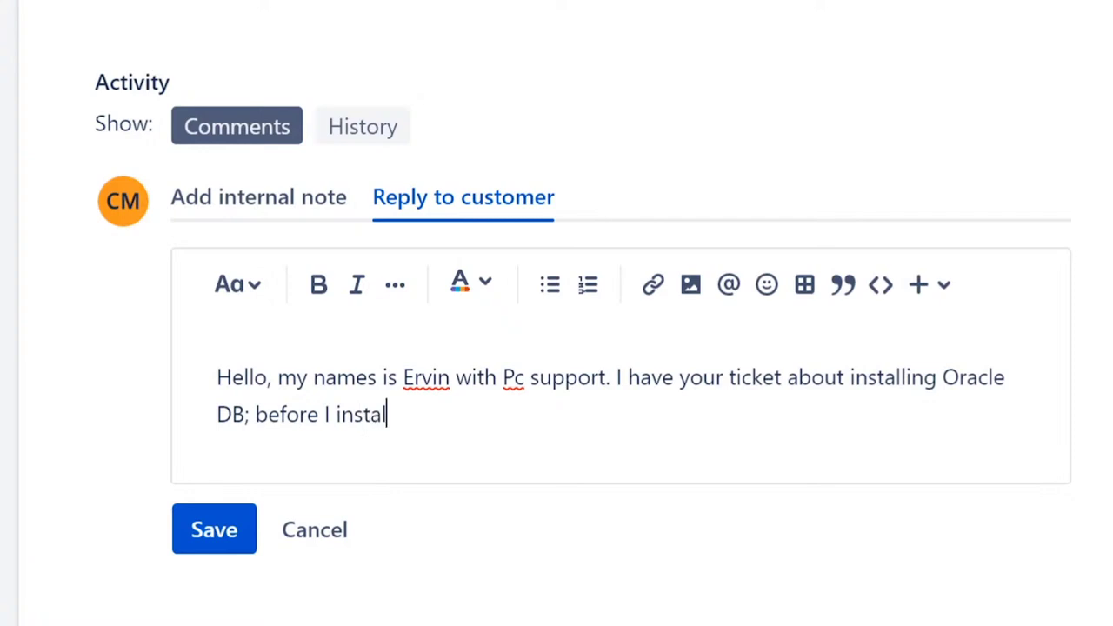
# Step: Finish the reply saying the software must be checked against the approved software list, and submit it
pyautogui.press('BackSpace')
pyautogui.press('BackSpace')
pyautogui.write('software I ')
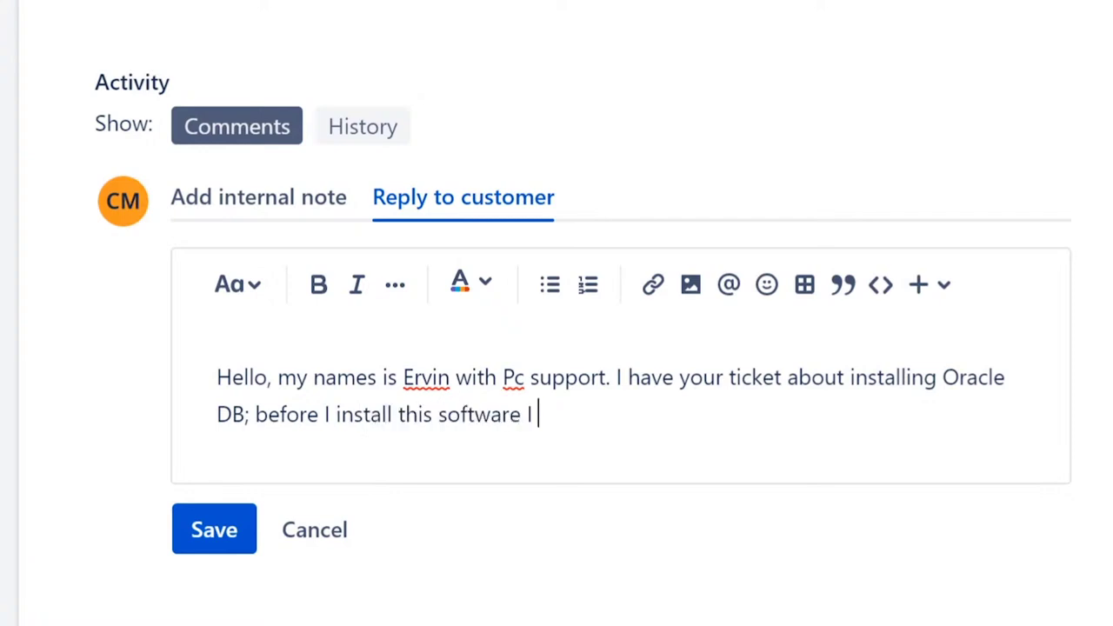
pyautogui.write('have ch')
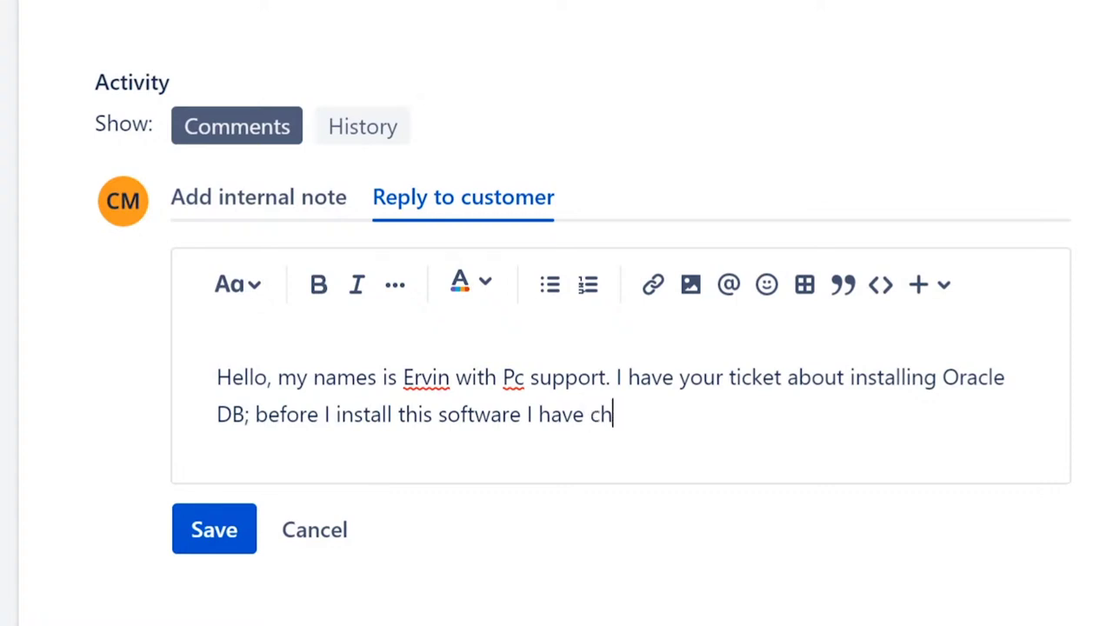
pyautogui.write('eck to se')
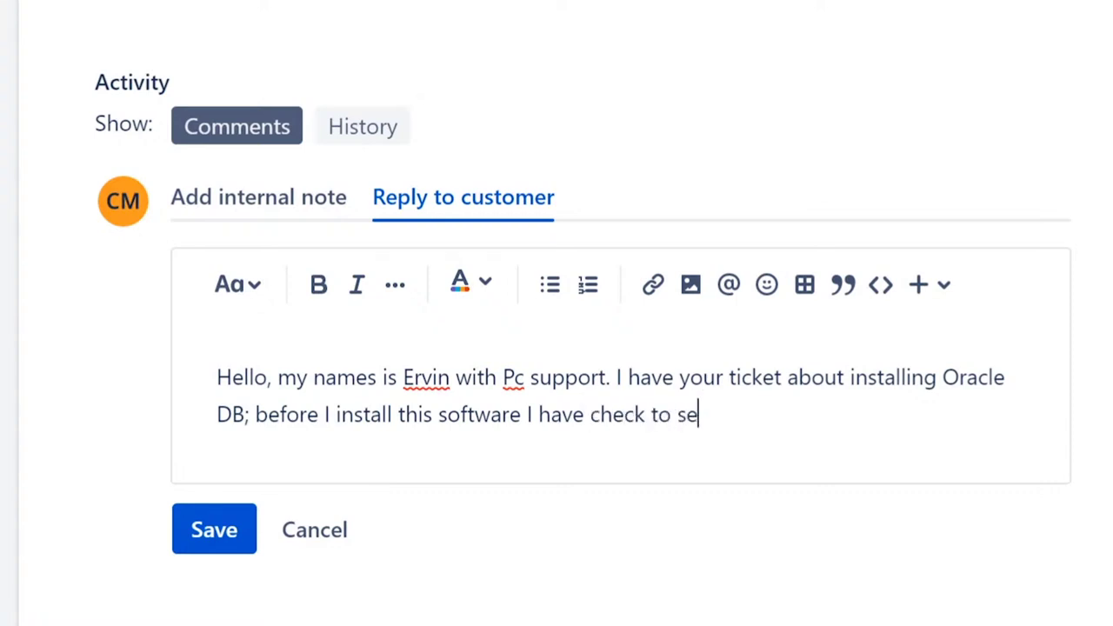
pyautogui.write("e if it's ")
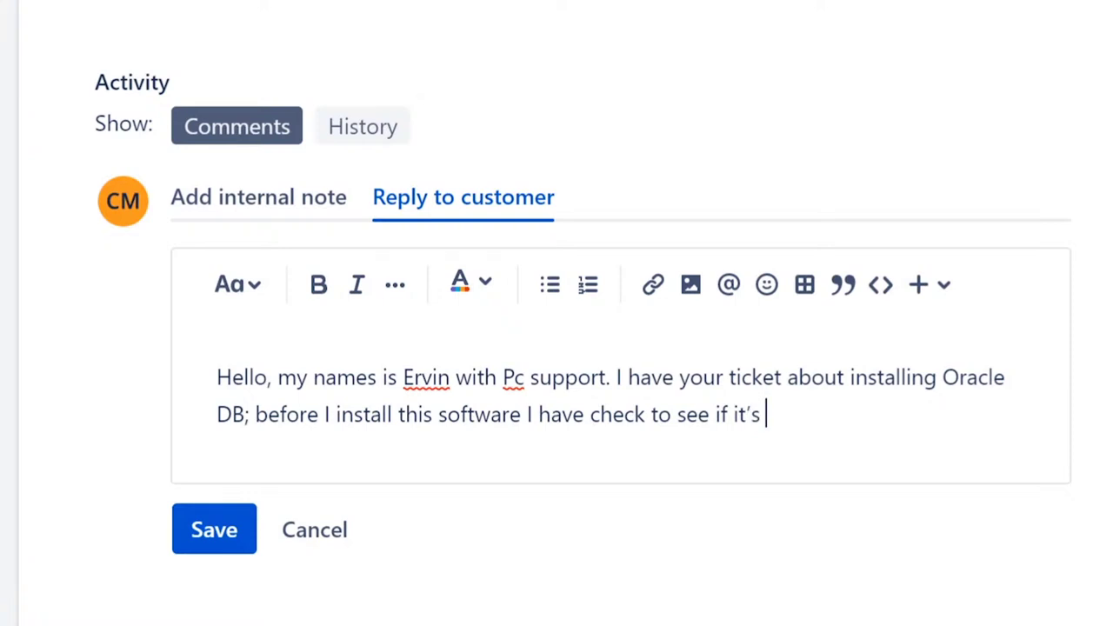
pyautogui.write('on approve')
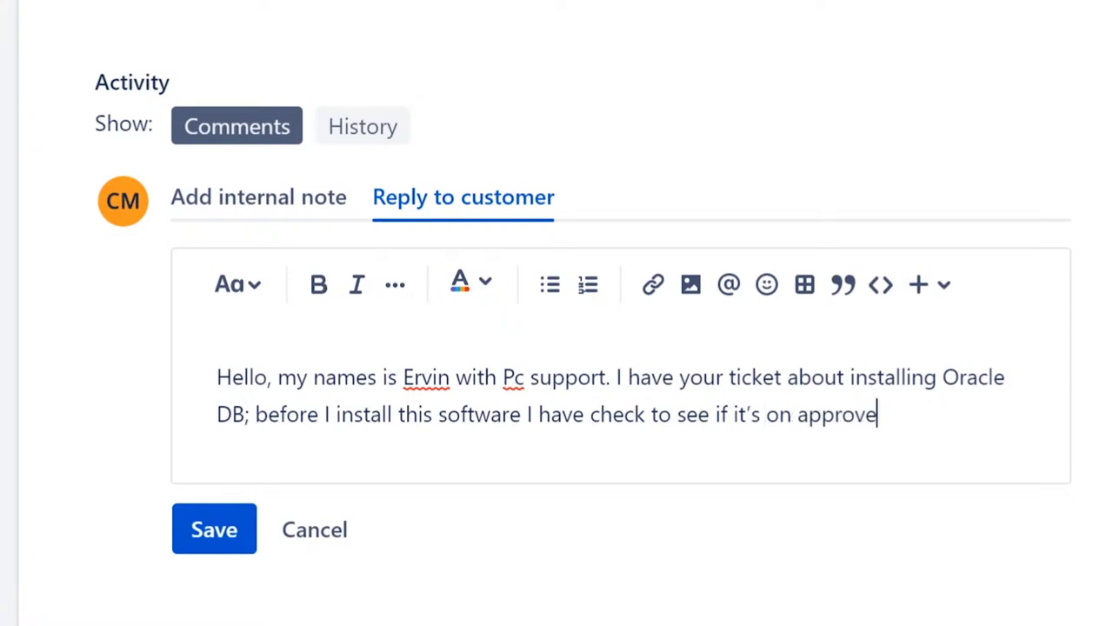
pyautogui.write('d software list...')
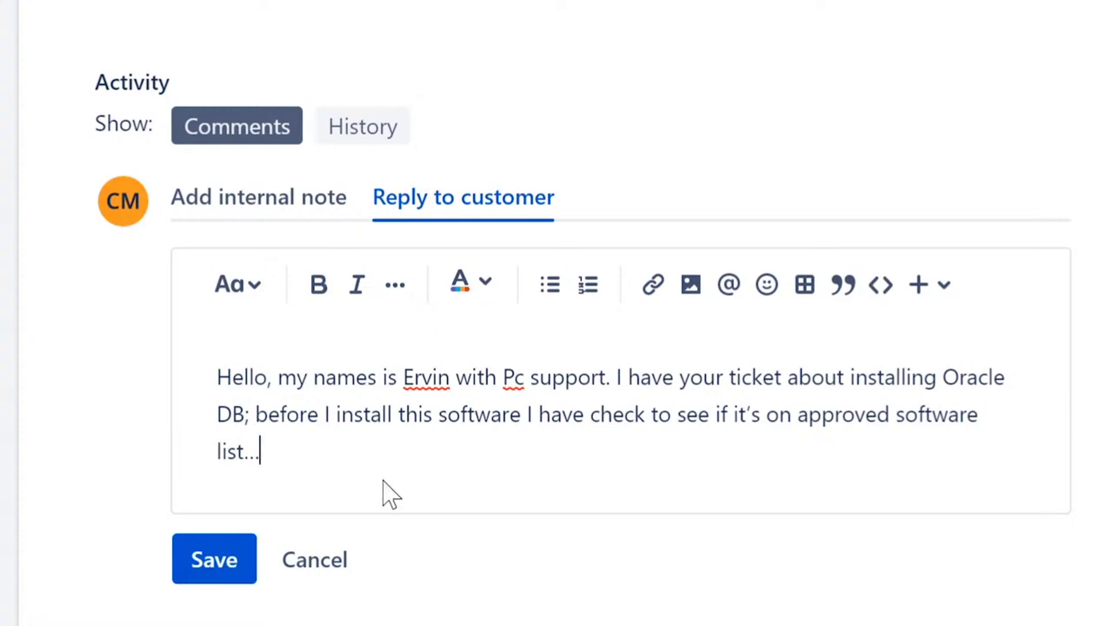
pyautogui.hotkey('ctrl', 'Return')
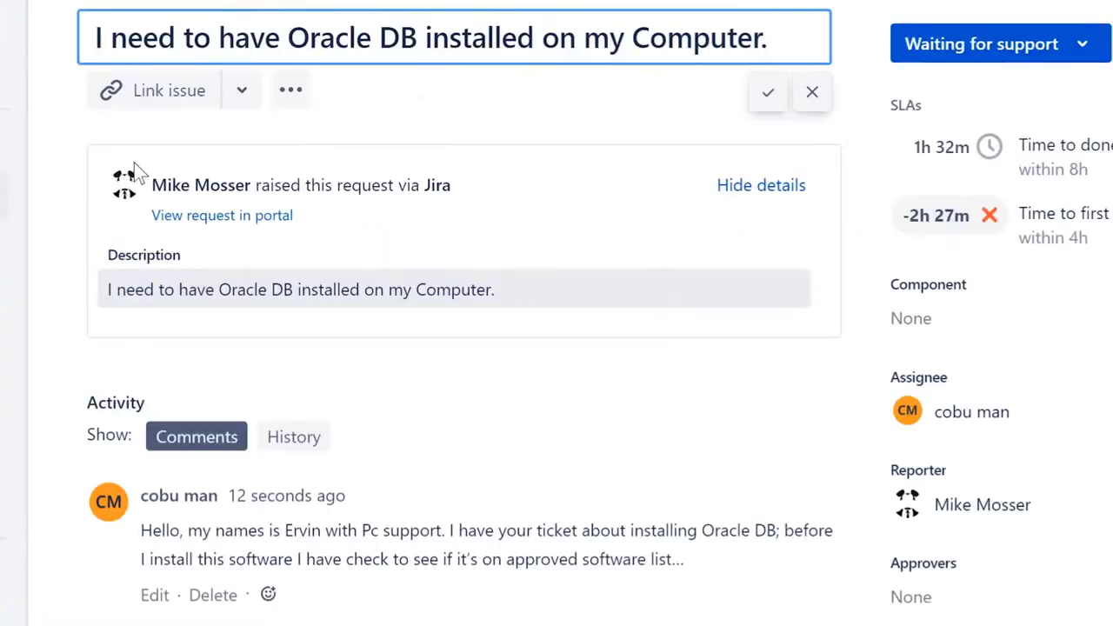
# Step: Open the ISD-18 description for editing with the caret at its end
pyautogui.click(565, 288)
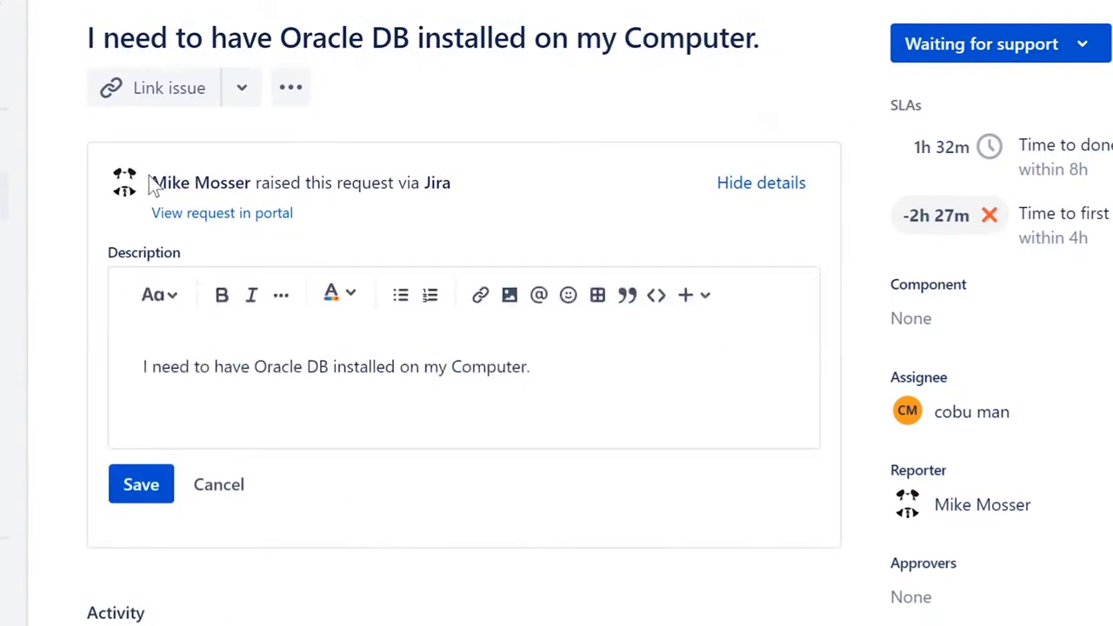
pyautogui.moveTo(151, 182); pyautogui.dragTo(246, 183)
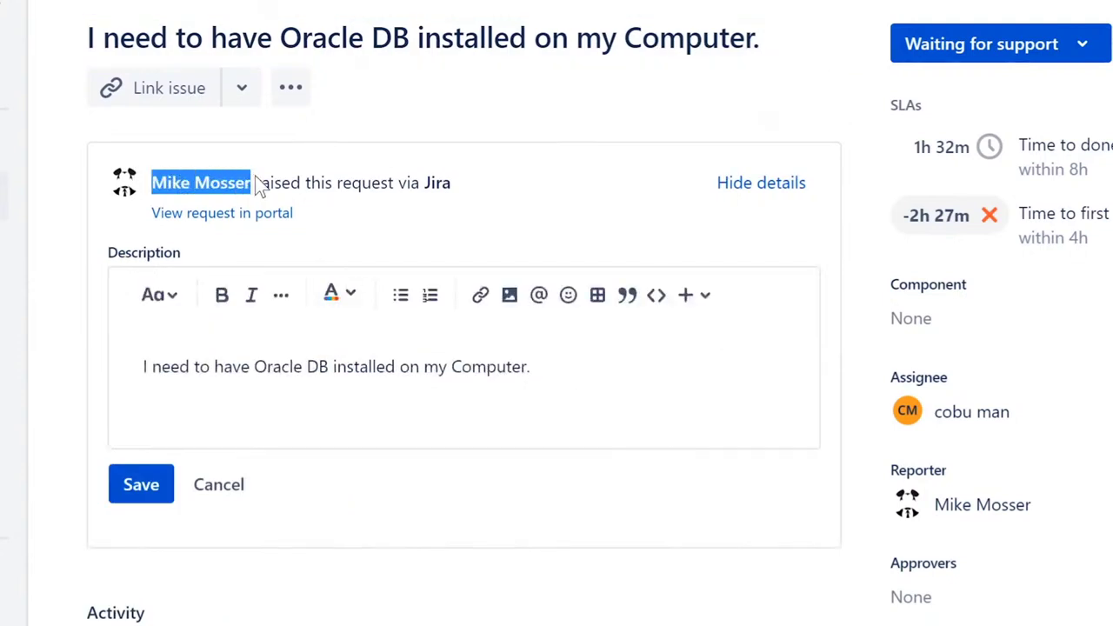
pyautogui.click(530, 366)
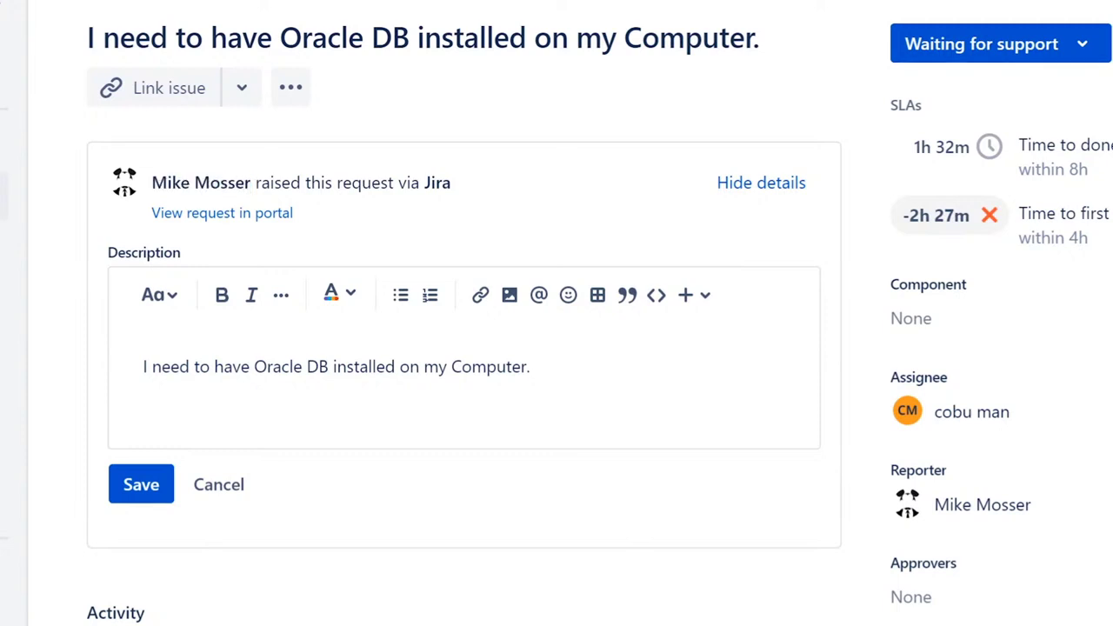
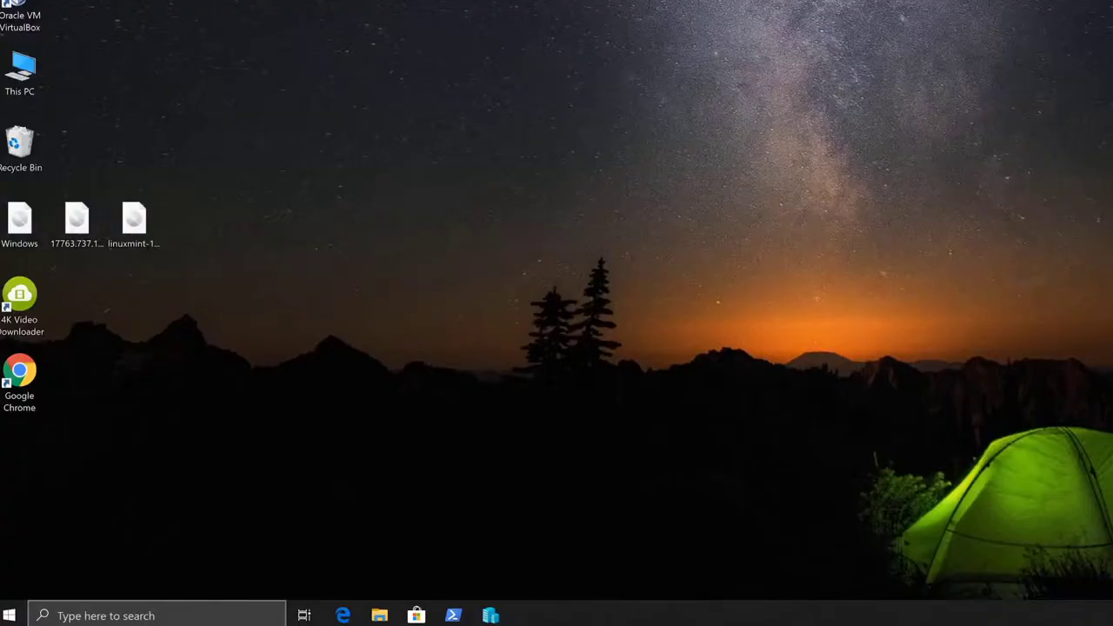
# Step: Open Control Panel via Windows search and go to Administrative Tools to reach the ODBC Data Sources shortcuts
pyautogui.press('super+s')
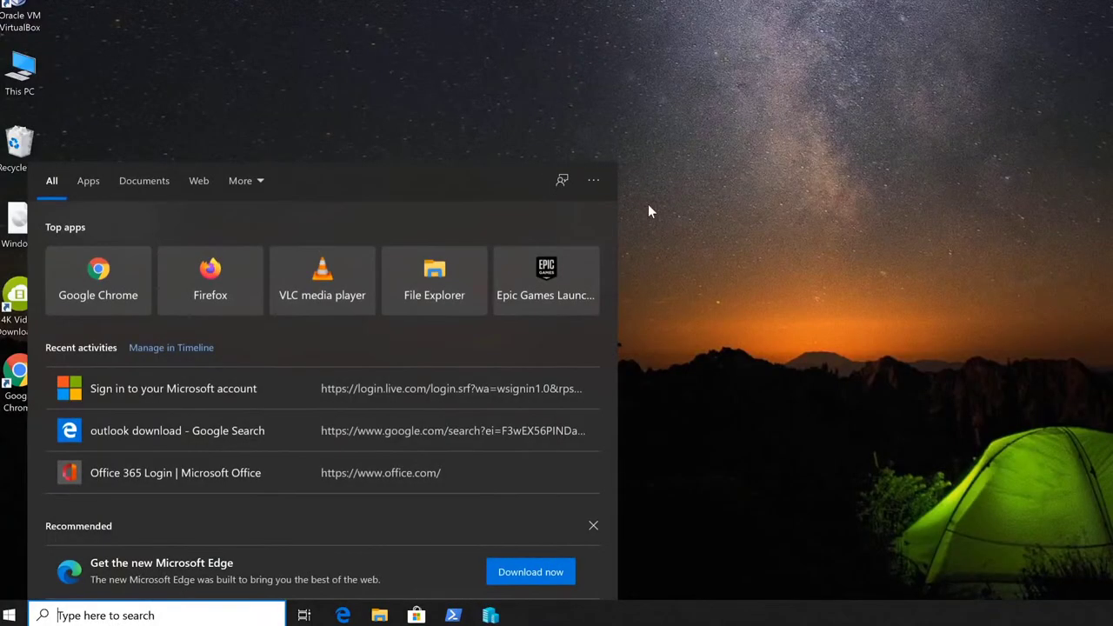
pyautogui.write('control panel')
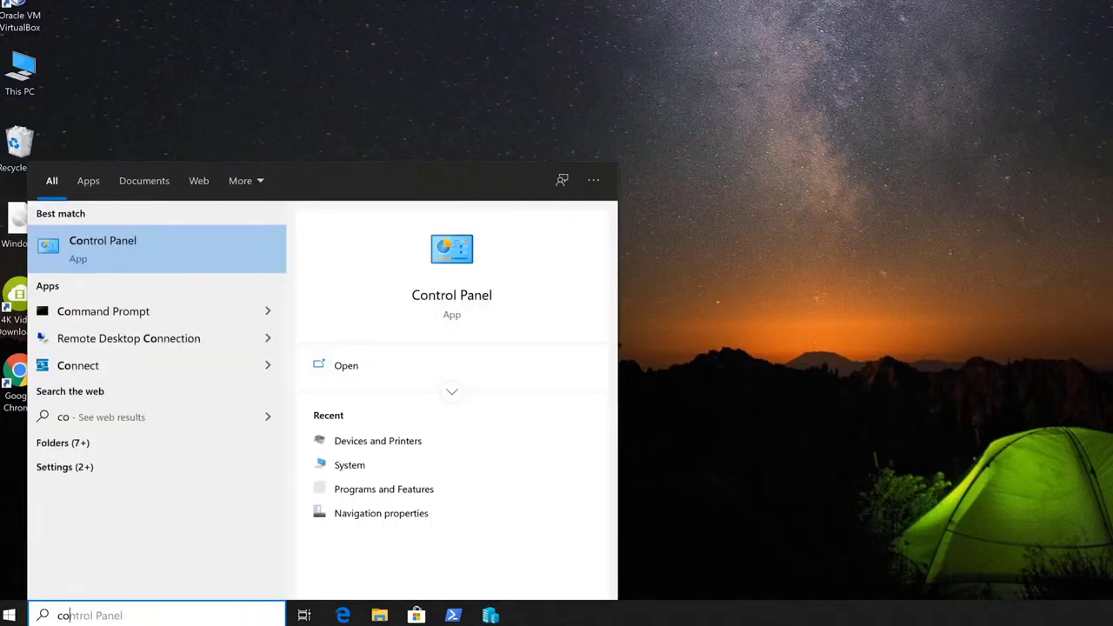
pyautogui.press('Return')
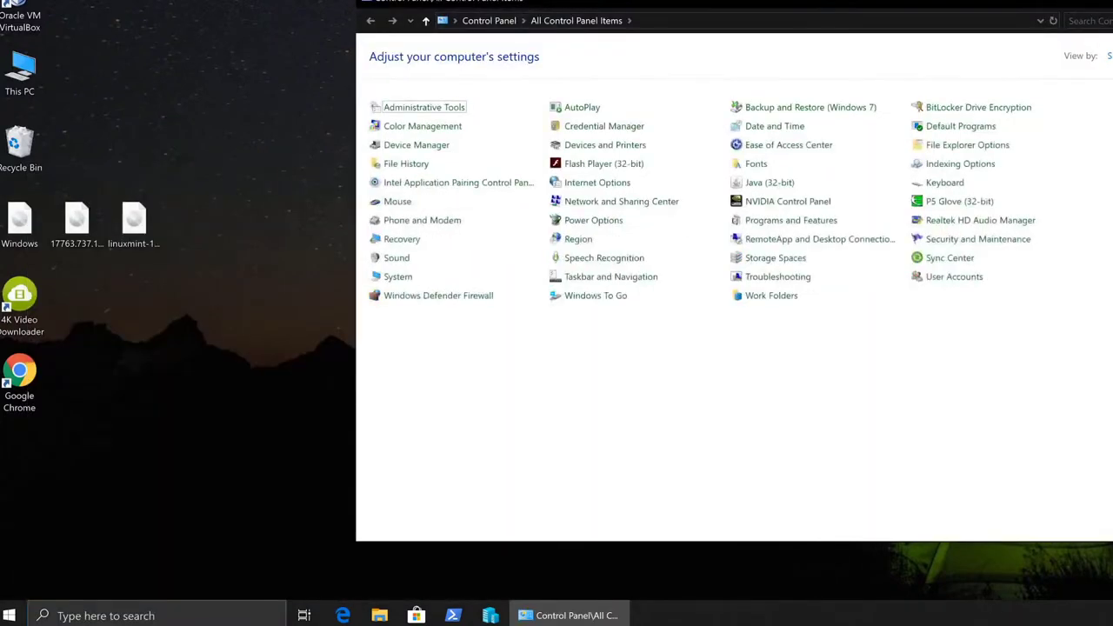
pyautogui.moveTo(786, 5); pyautogui.dragTo(741, 0)
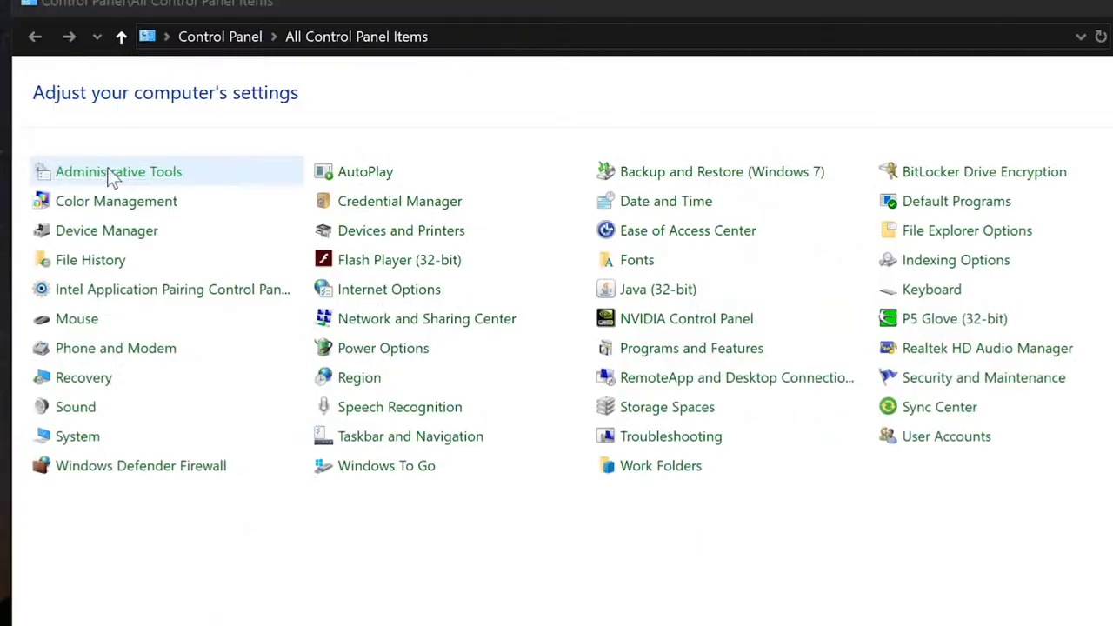
pyautogui.click(113, 174)
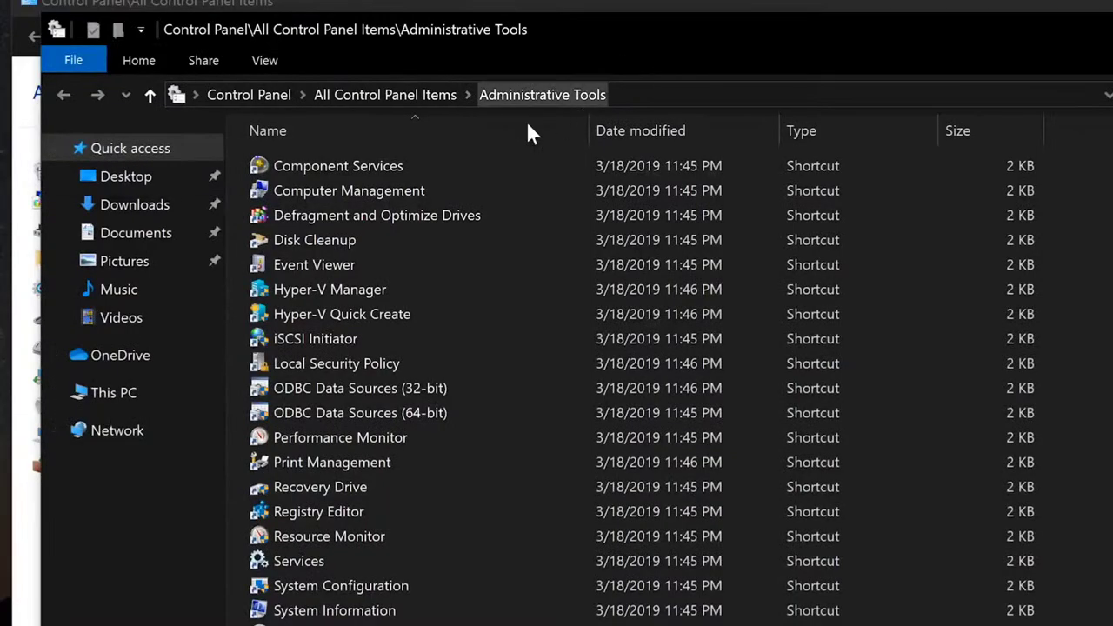
pyautogui.doubleClick(352, 412)
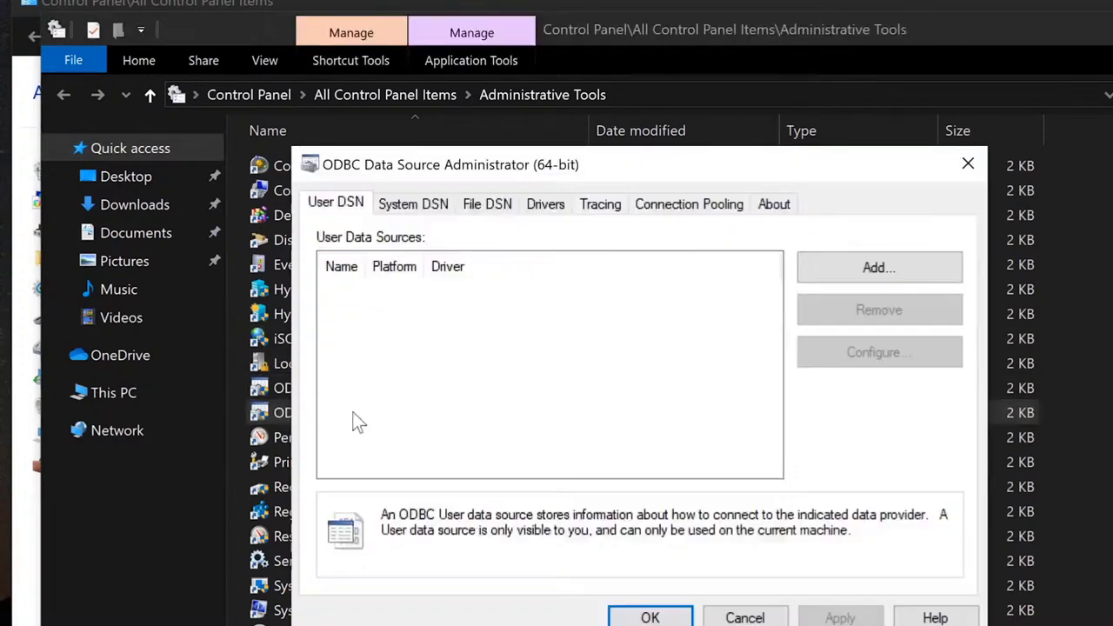
pyautogui.click(483, 209)
pyautogui.click(426, 209)
pyautogui.click(335, 206)
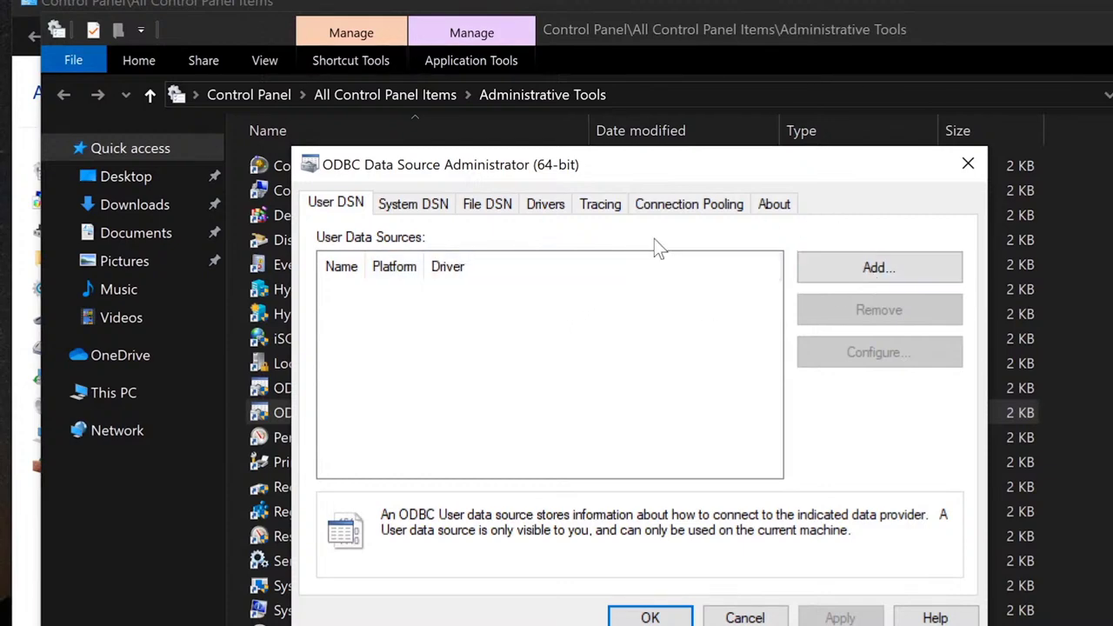
pyautogui.click(552, 213)
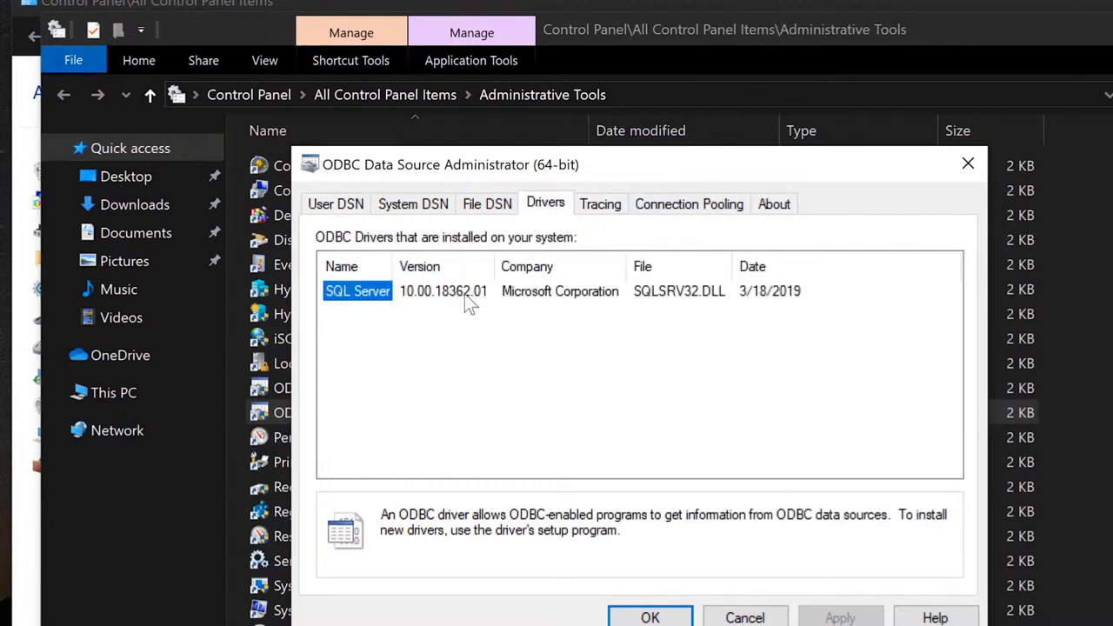
pyautogui.click(376, 355)
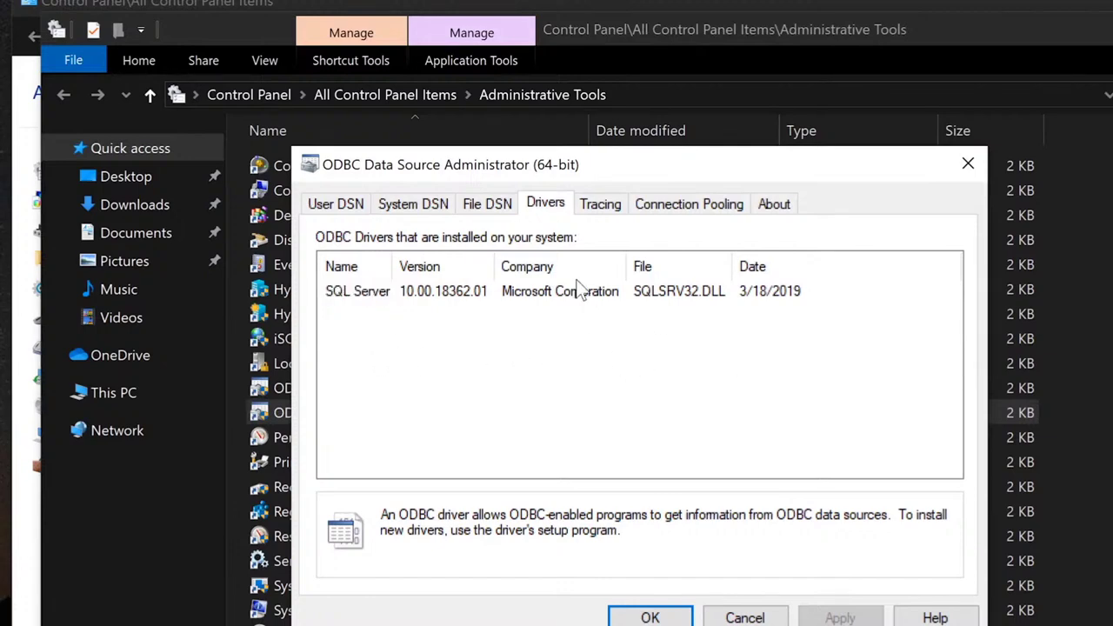
pyautogui.click(359, 293)
pyautogui.click(331, 200)
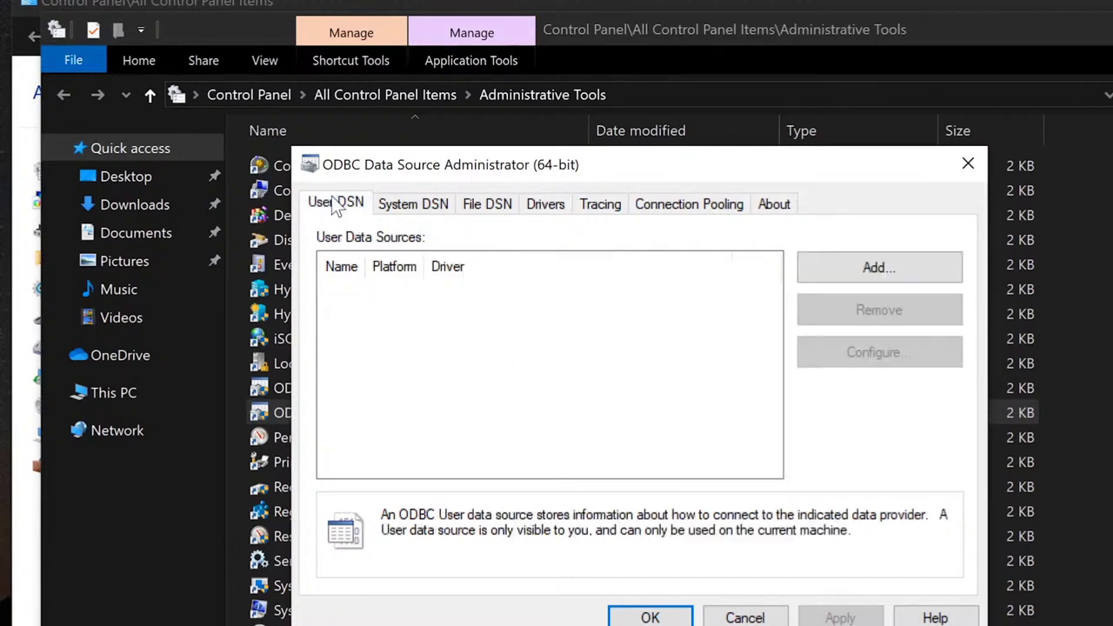
pyautogui.click(417, 205)
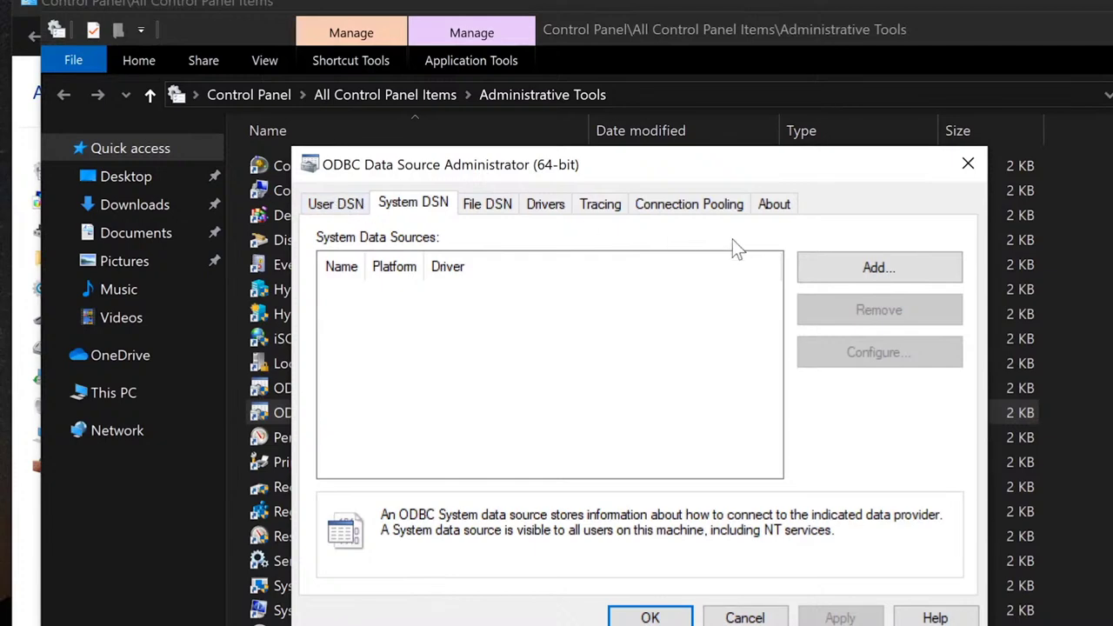
pyautogui.click(874, 268)
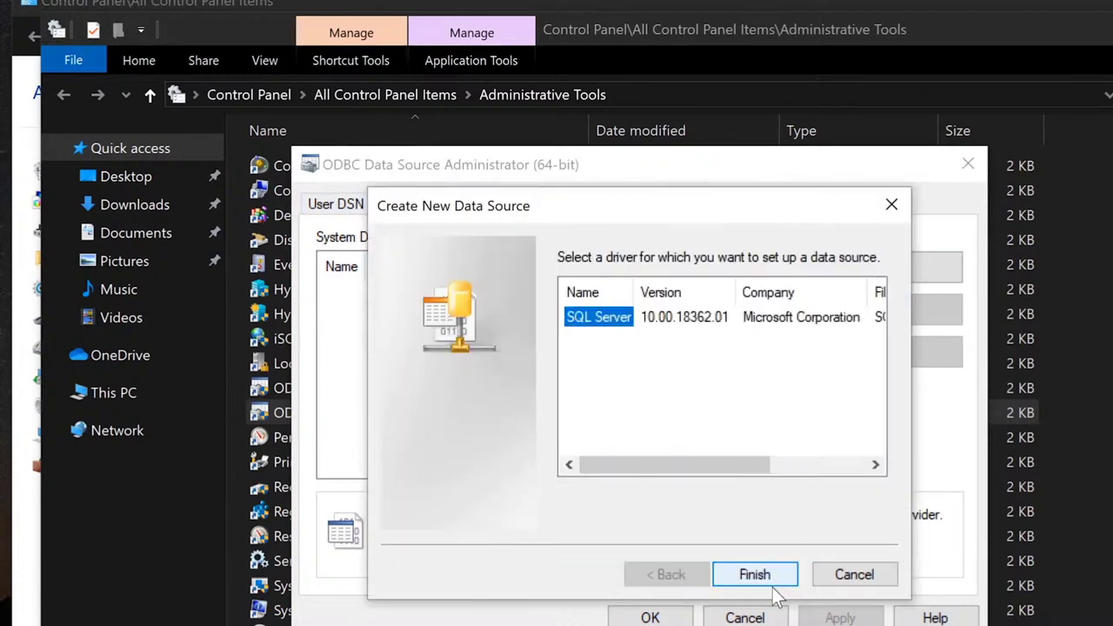
pyautogui.click(753, 348)
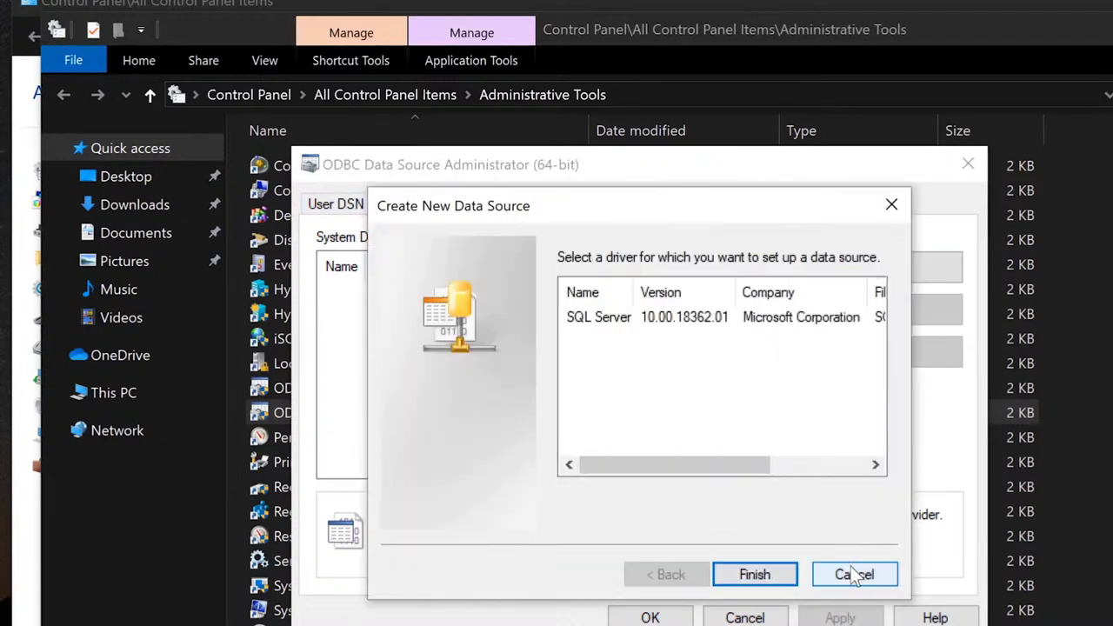
pyautogui.click(853, 572)
pyautogui.click(770, 615)
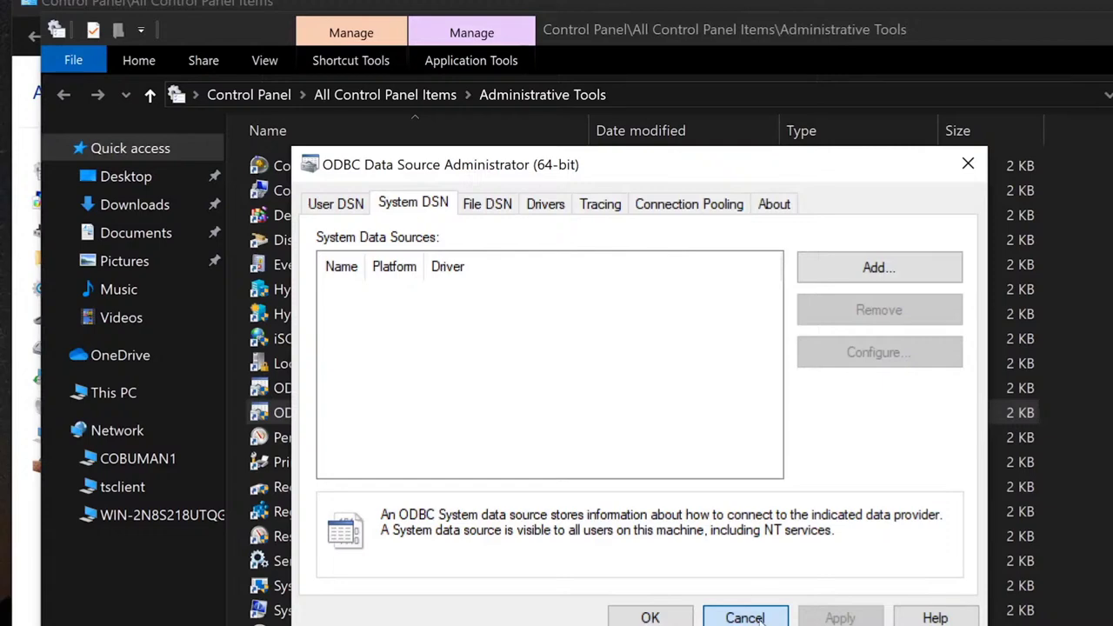
pyautogui.click(760, 620)
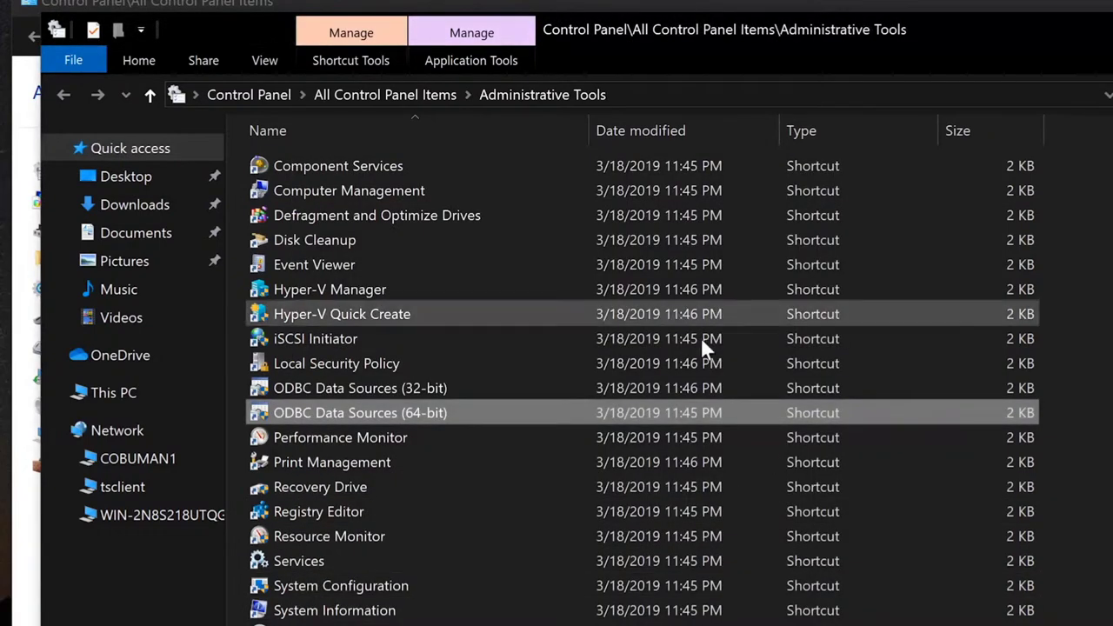
pyautogui.click(655, 378)
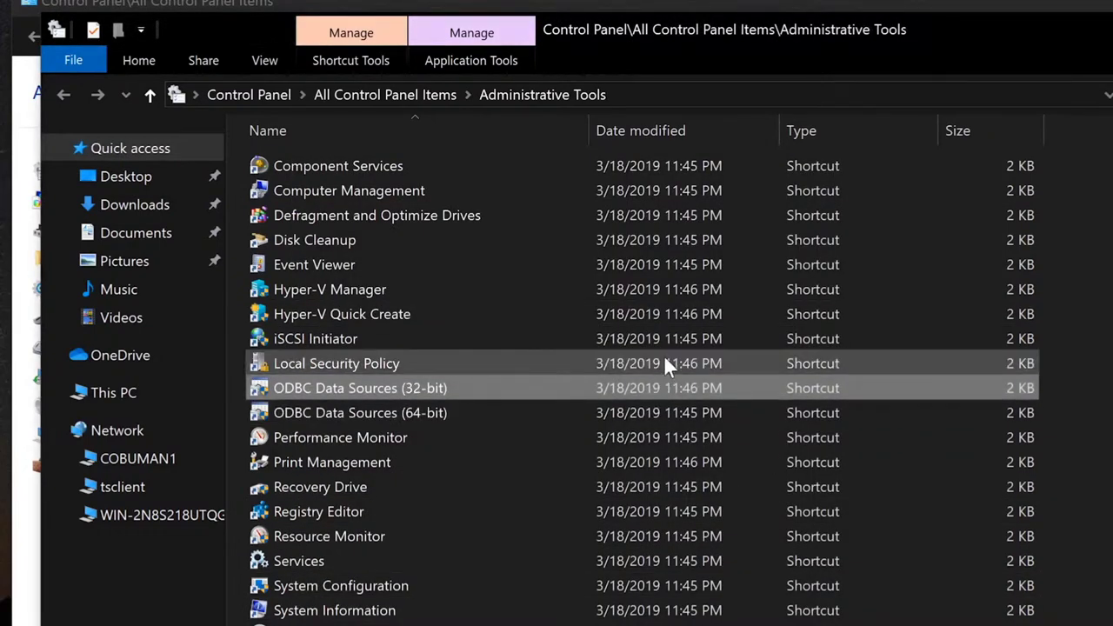
pyautogui.click(671, 332)
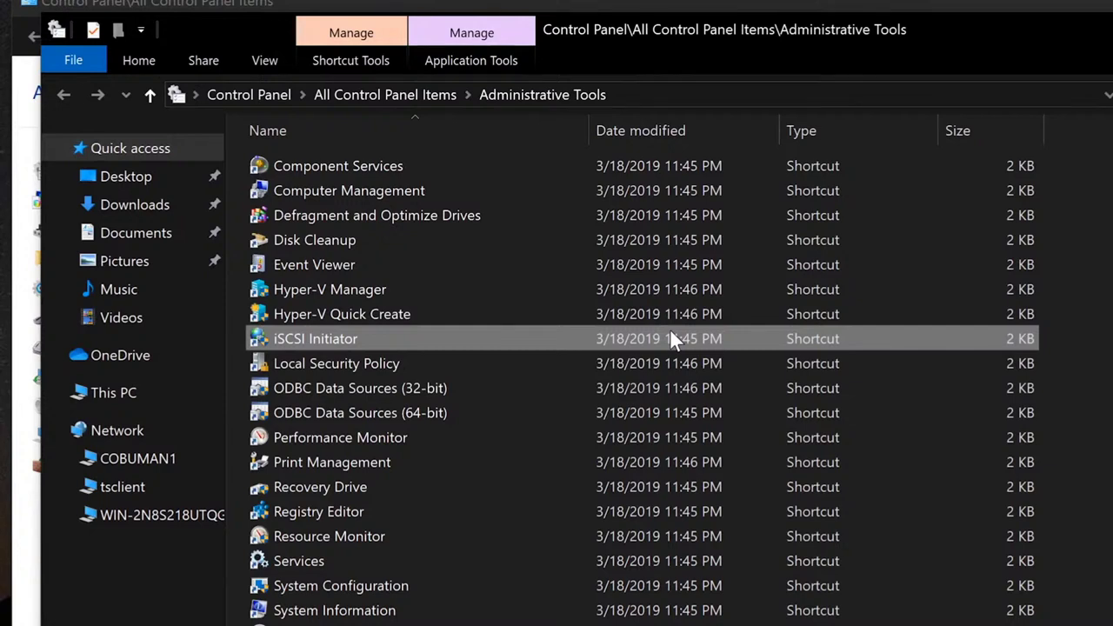
pyautogui.click(654, 317)
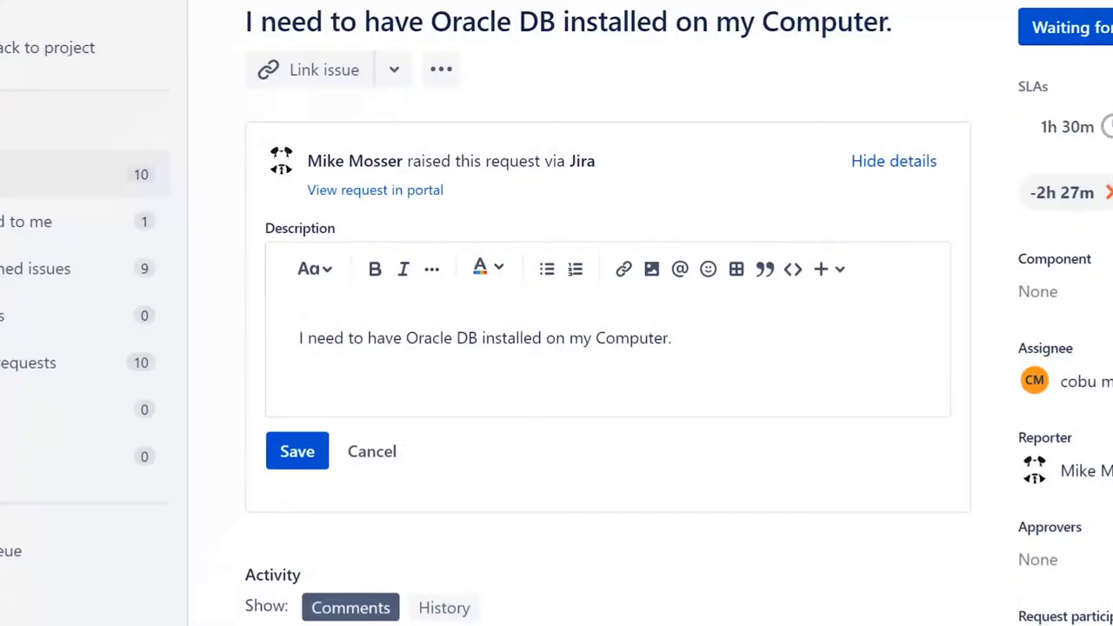
# Step: Save an internal note 'Subscribed PC to Oracle DB/installed software as requested.' signed with the agent's name
pyautogui.scroll(-3, 507, 429)
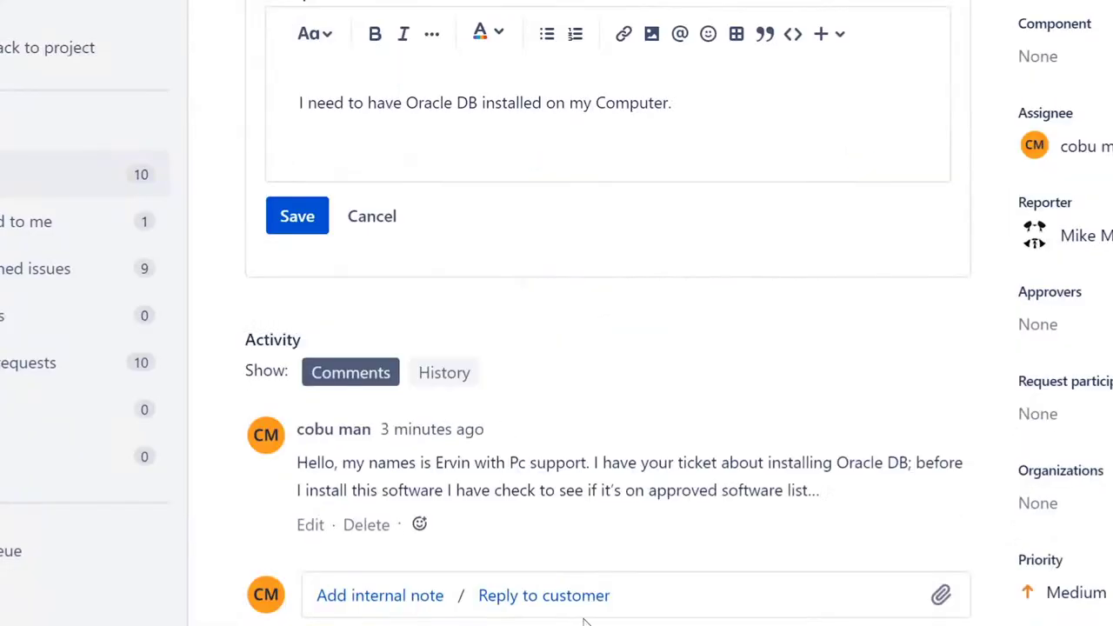
pyautogui.click(400, 597)
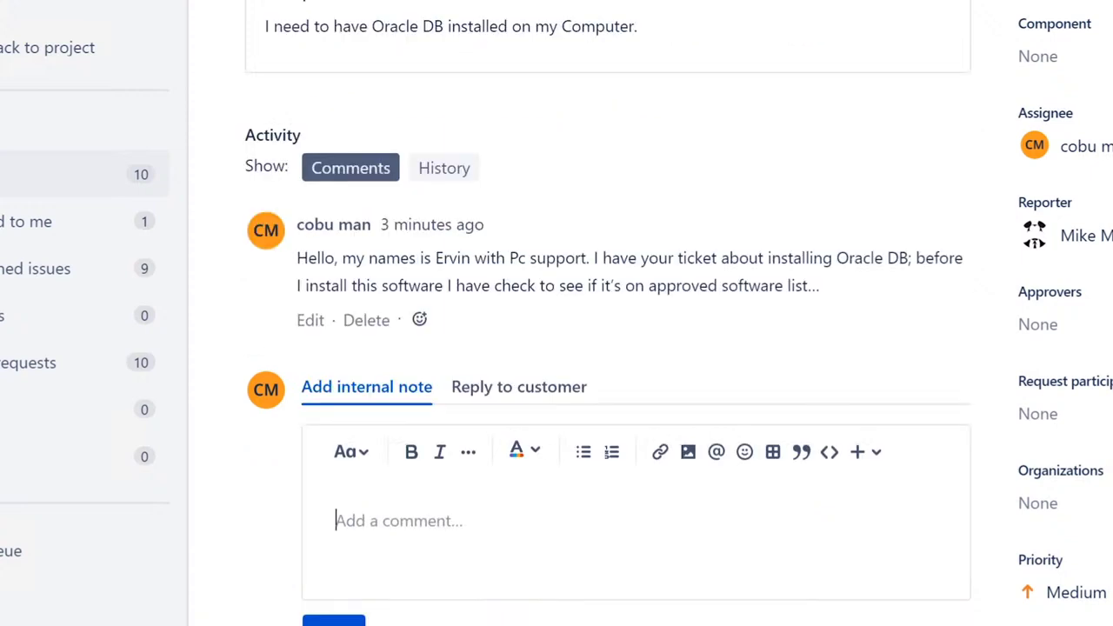
pyautogui.write('IN')
pyautogui.press('BackSpace')
pyautogui.write('nstalle')
pyautogui.press('BackSpace')
pyautogui.press('BackSpace')
pyautogui.press('BackSpace')
pyautogui.press('BackSpace')
pyautogui.press('BackSpace')
pyautogui.press('BackSpace')
pyautogui.press('BackSpace')
pyautogui.press('BackSpace')
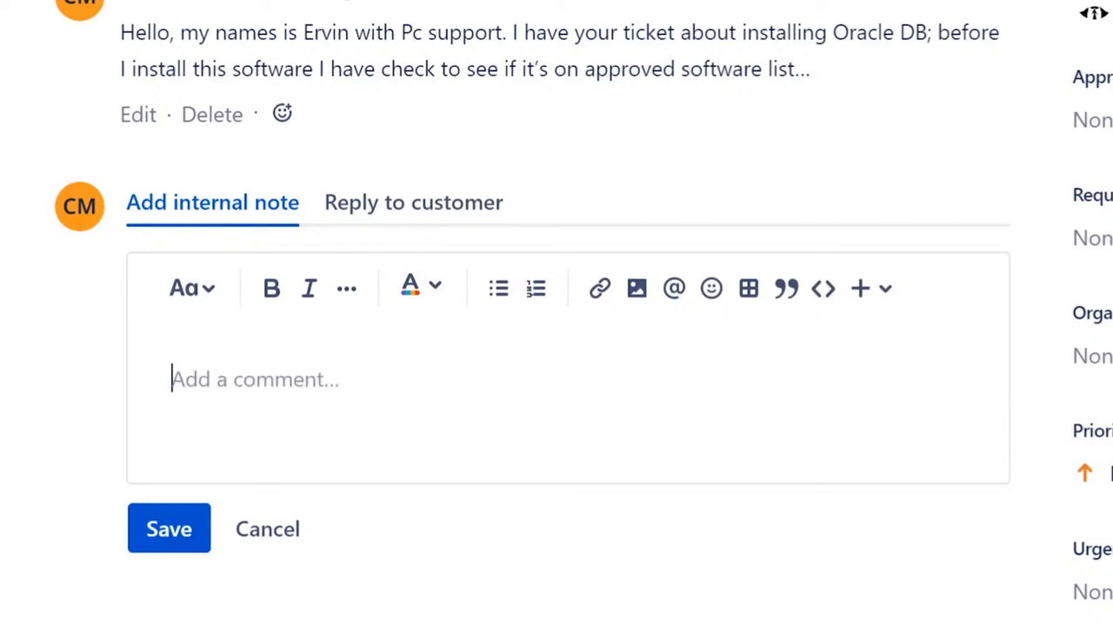
pyautogui.write('Subsc')
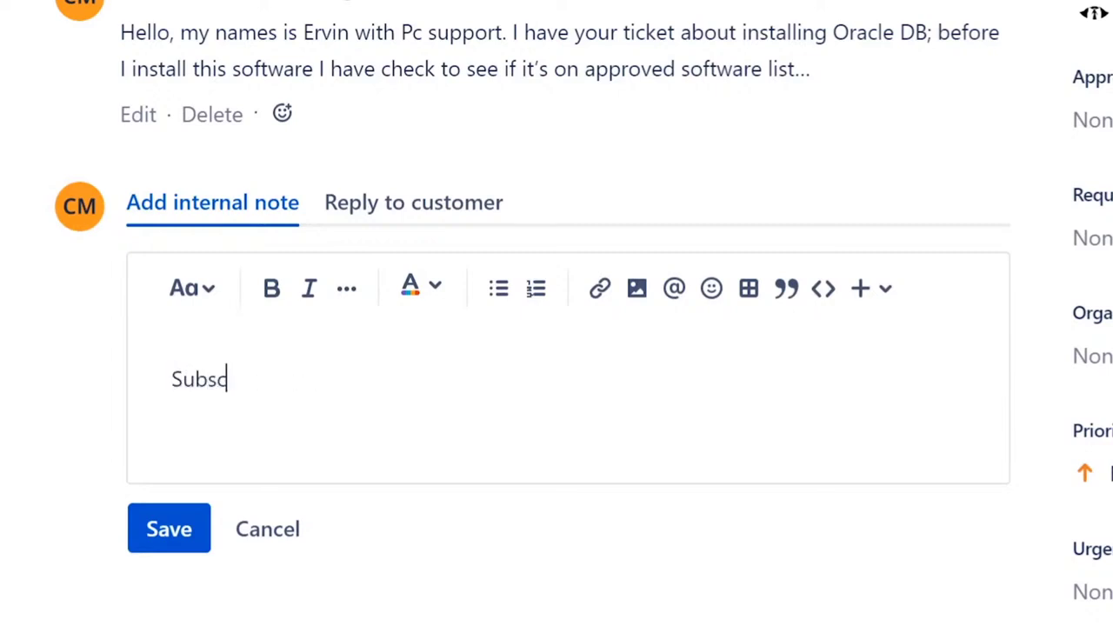
pyautogui.write('ribed Pc')
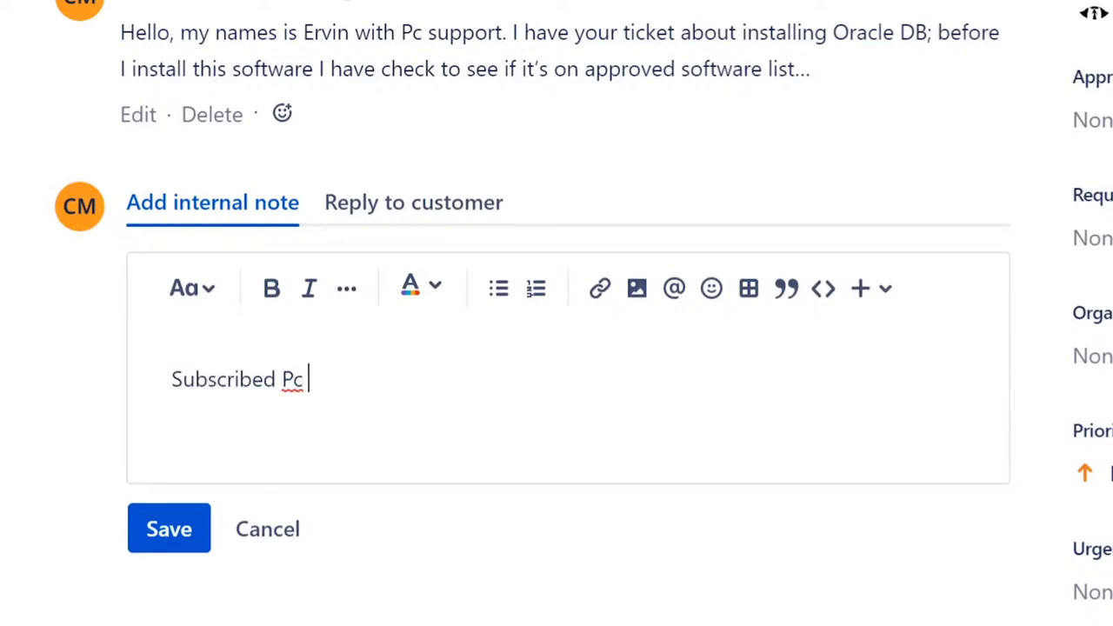
pyautogui.press('BackSpace')
pyautogui.write('C to Oracle ')
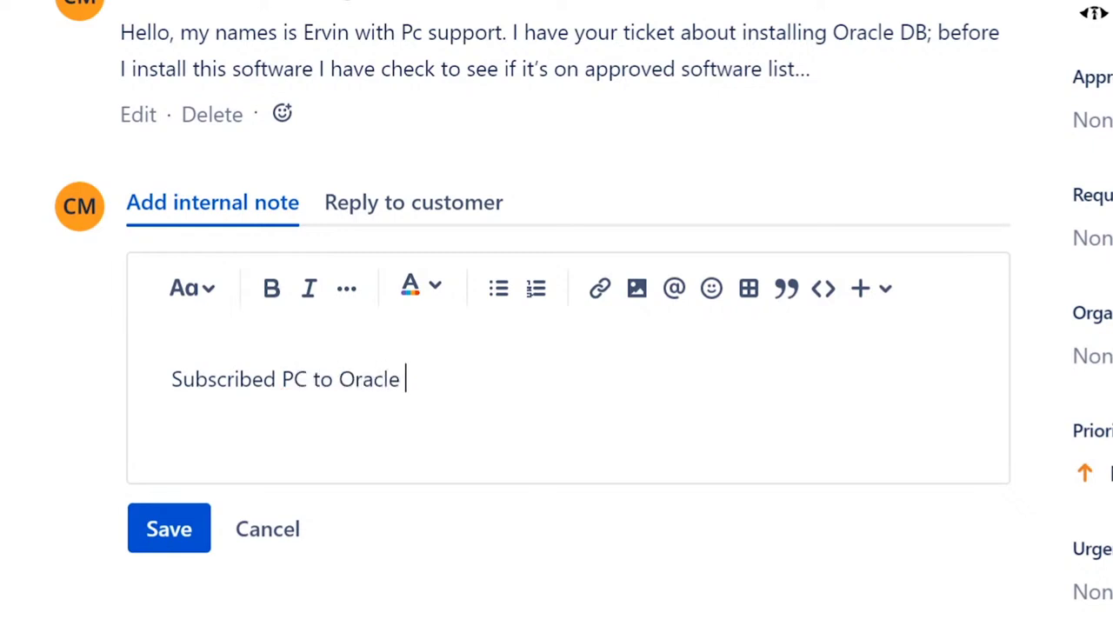
pyautogui.write('DB/install')
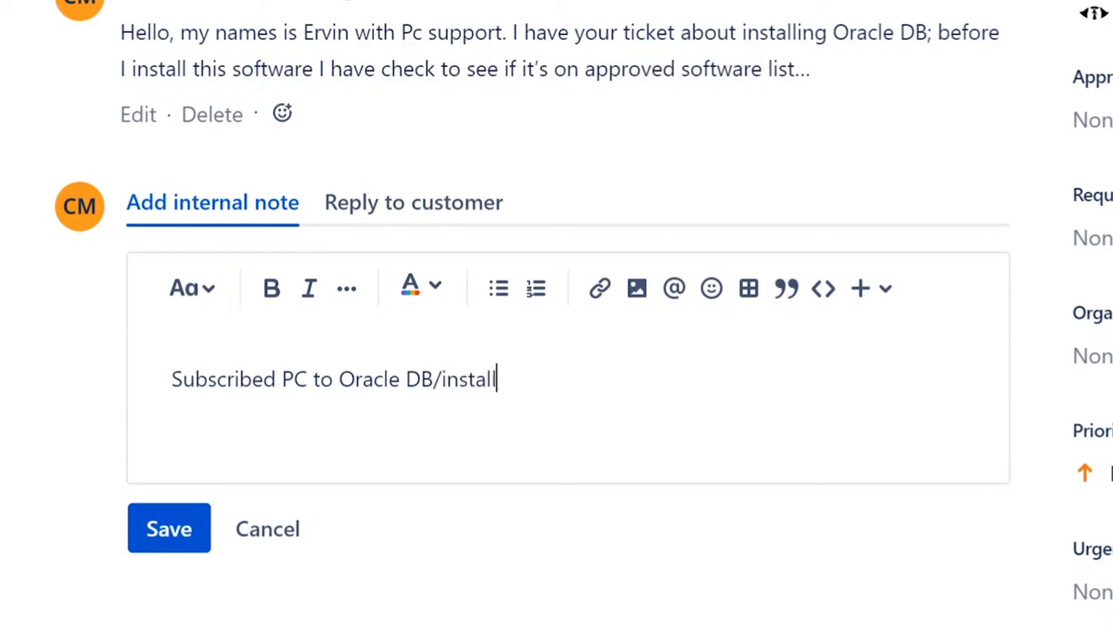
pyautogui.write('ed soft')
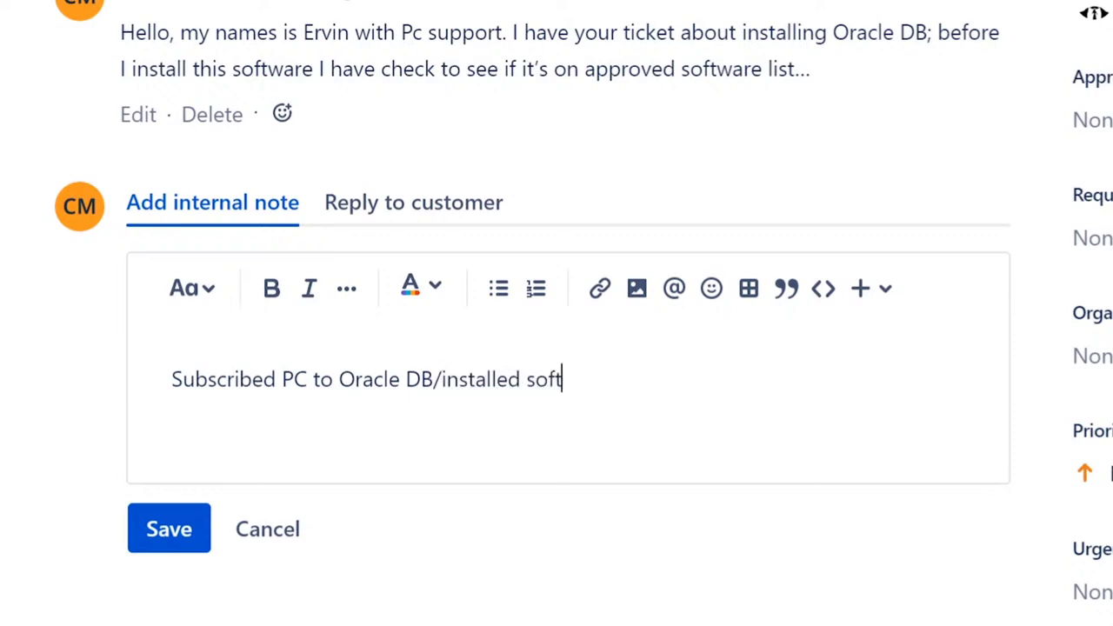
pyautogui.write('ware as req')
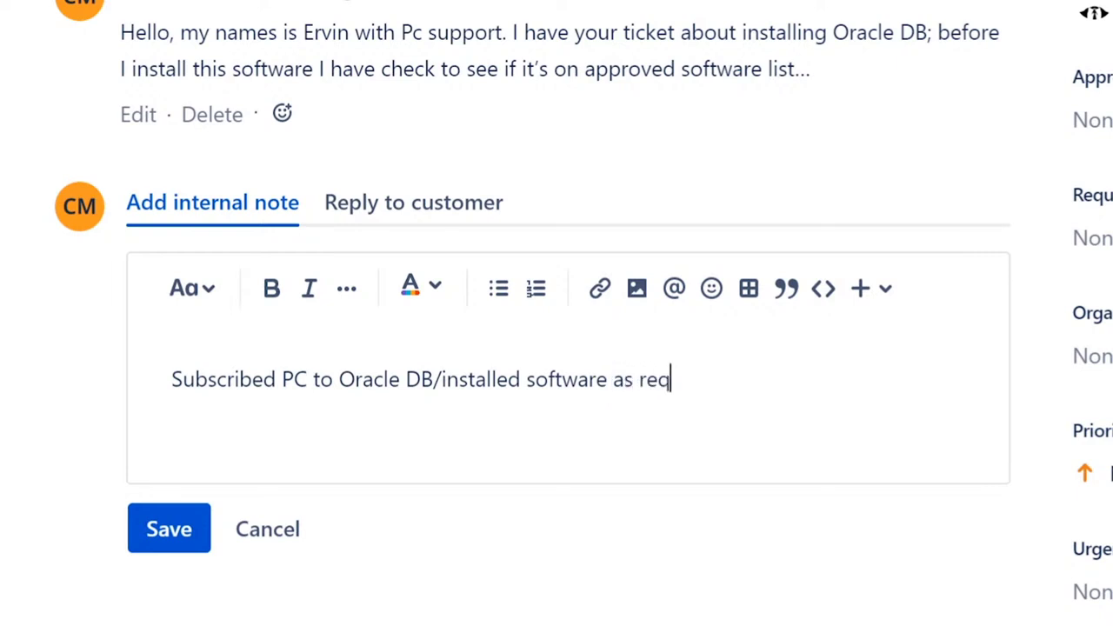
pyautogui.write('uested. Ervin')
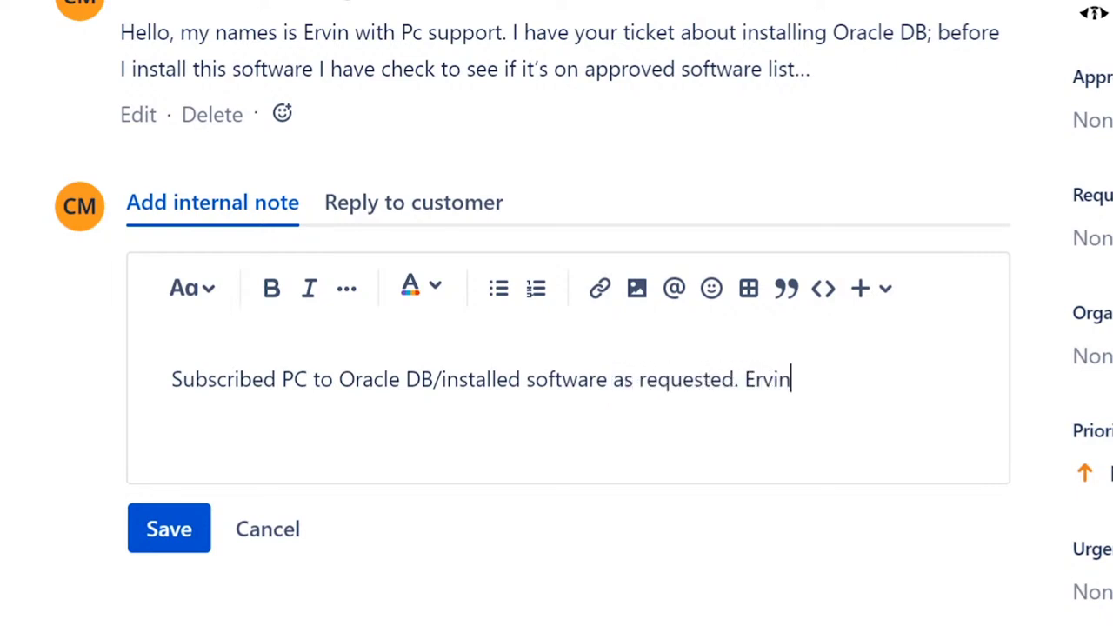
pyautogui.click(179, 532)
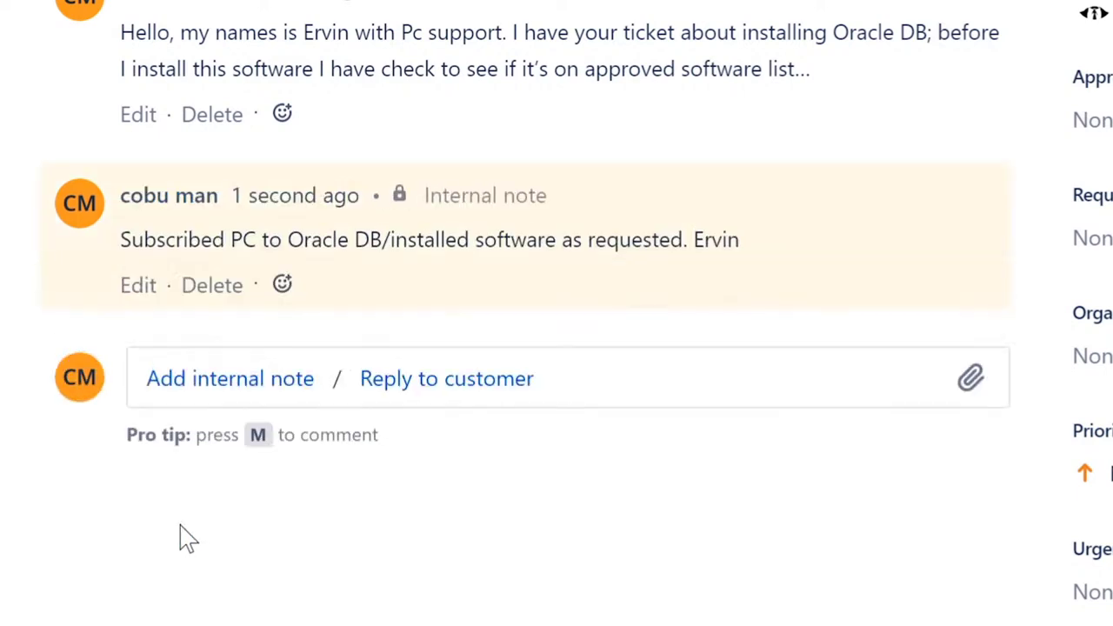
pyautogui.scroll(3, 617, 278)
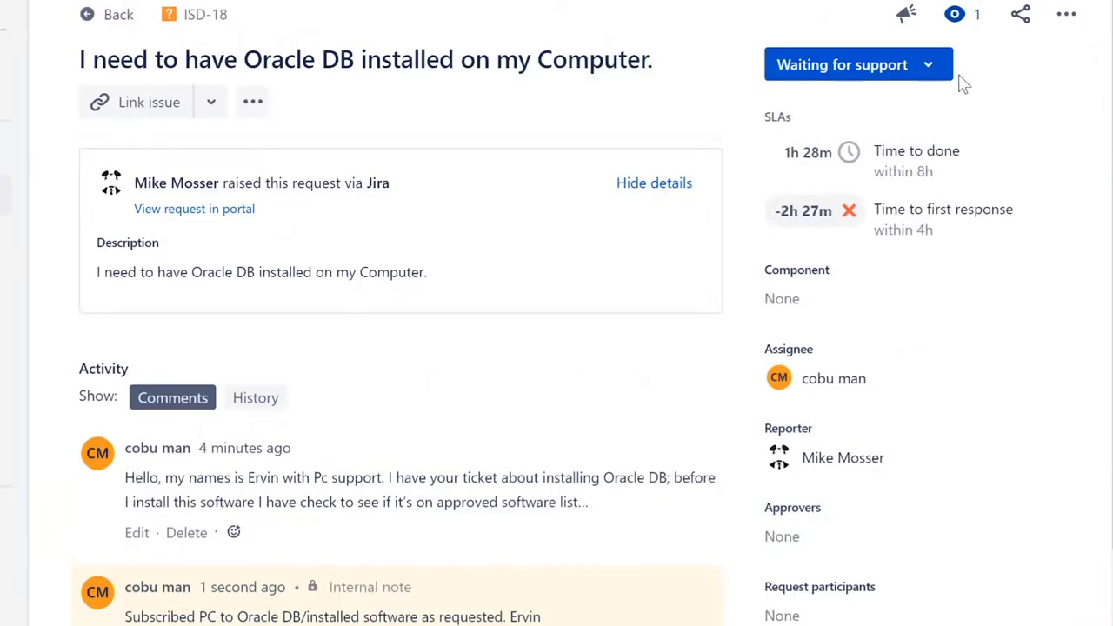
# Step: Change ISD-18's status from Waiting for support to Completed and return to the queue
pyautogui.click(931, 79)
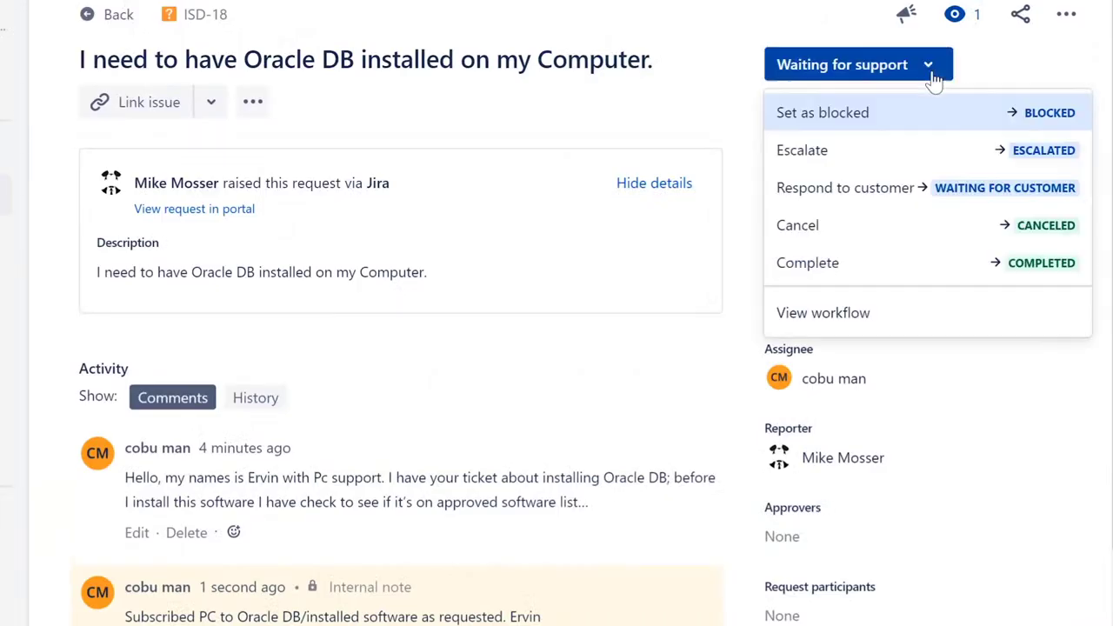
pyautogui.click(901, 261)
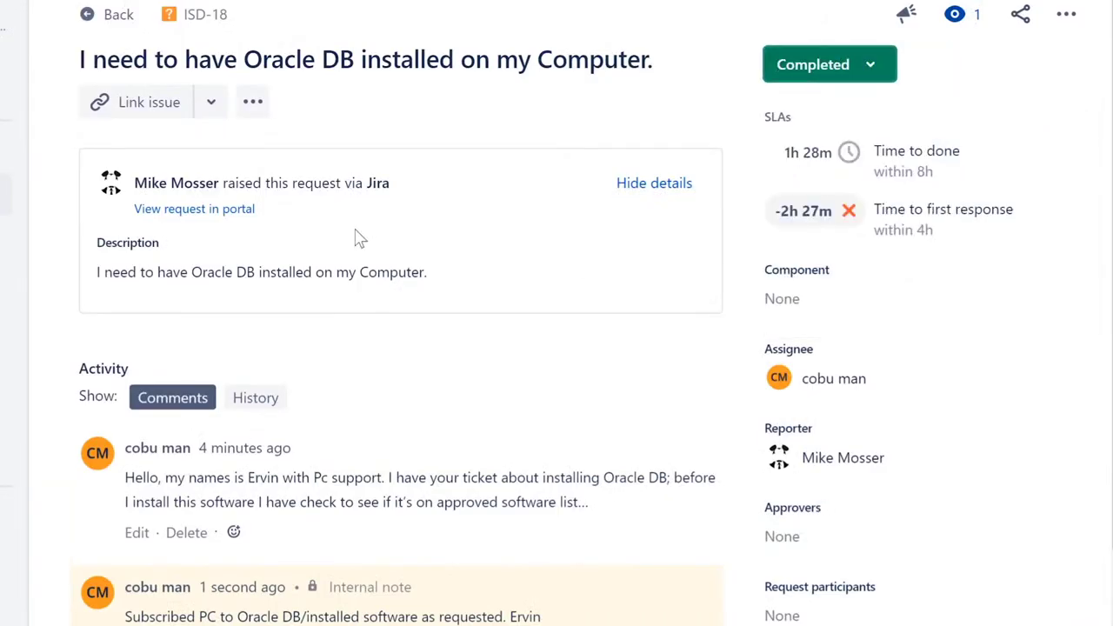
pyautogui.click(107, 27)
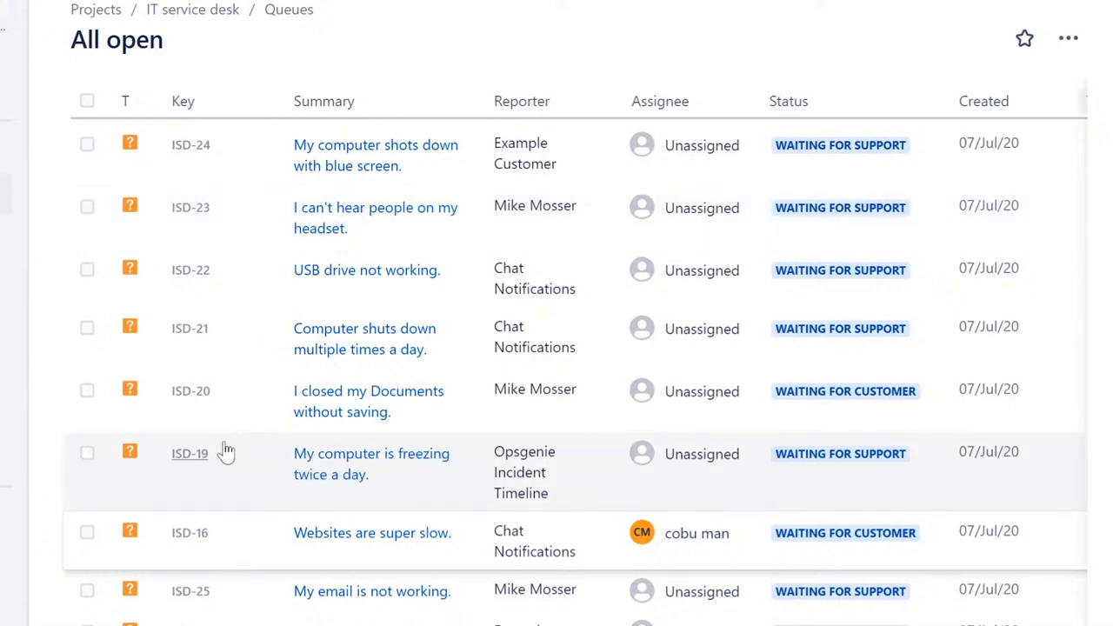
# Step: Assign ticket ISD-19, about the computer freezing, to yourself
pyautogui.click(401, 465)
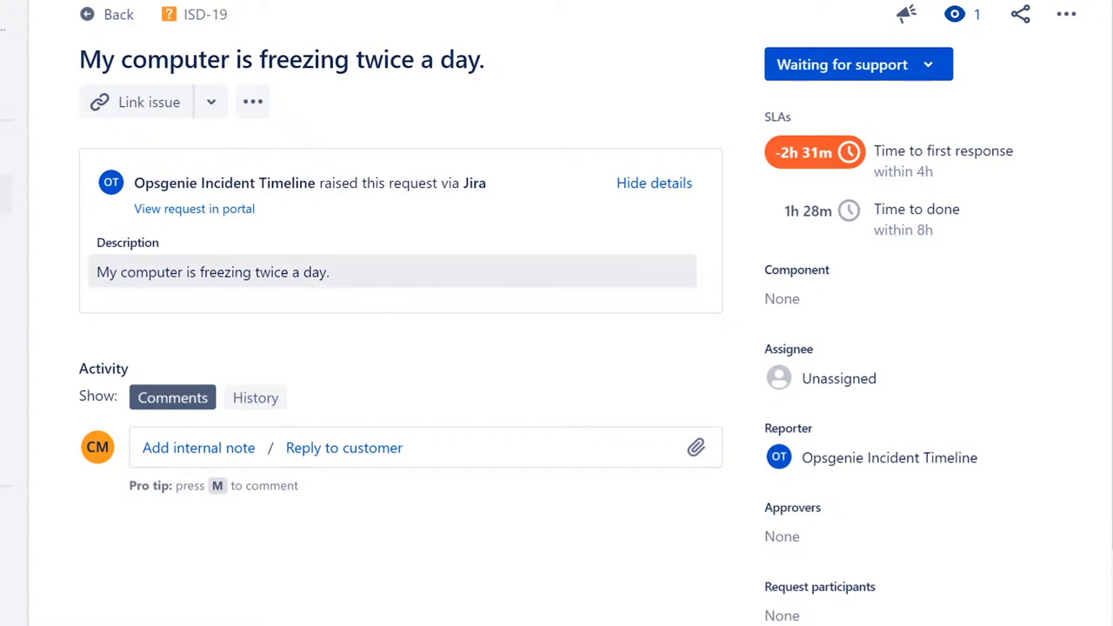
pyautogui.click(869, 376)
pyautogui.click(878, 442)
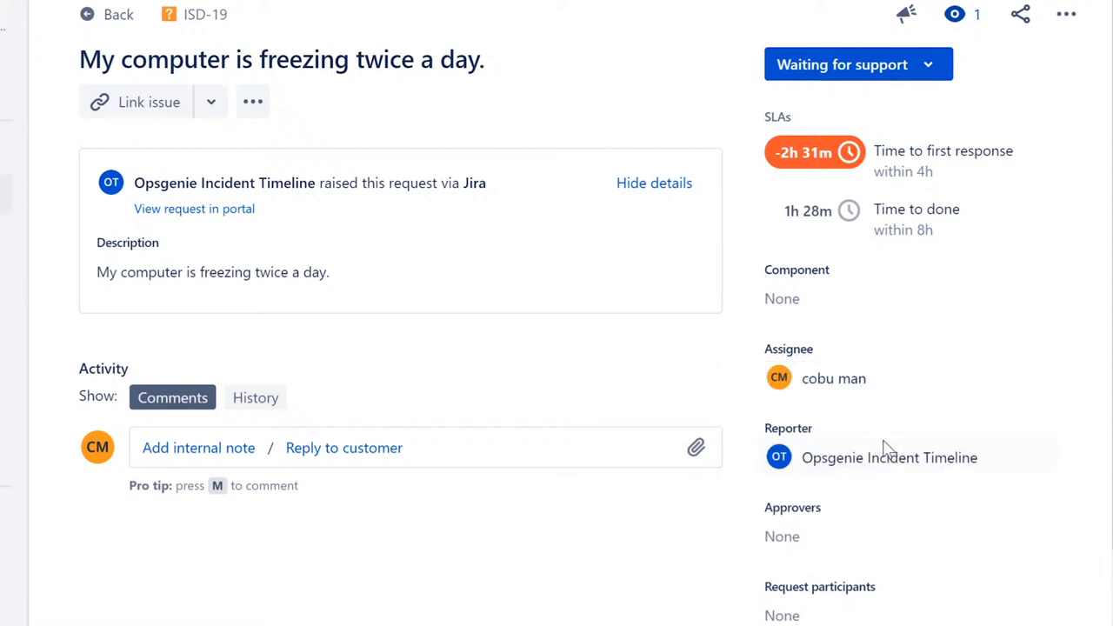
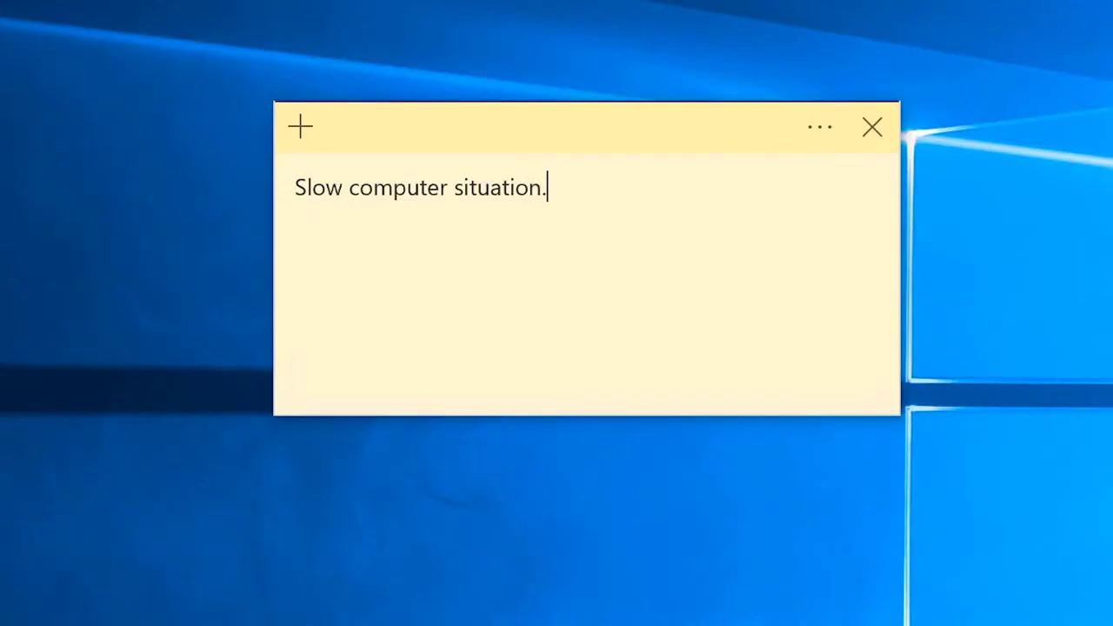
# Step: Leave the note as 'Slow computer situation.' and open Check for updates from a search for 'update'
pyautogui.hotkey('shift', 'Left')
pyautogui.hotkey('shift', 'Left')
pyautogui.hotkey('shift', 'Left')
pyautogui.hotkey('shift', 'Left')
pyautogui.hotkey('shift', 'Left')
pyautogui.hotkey('shift', 'Left')
pyautogui.hotkey('shift', 'Left')
pyautogui.hotkey('shift', 'Left')
pyautogui.hotkey('shift', 'Left')
pyautogui.hotkey('shift', 'Left')
pyautogui.hotkey('shift', 'Left')
pyautogui.hotkey('shift', 'Left')
pyautogui.hotkey('shift', 'Left')
pyautogui.hotkey('shift', 'Left')
pyautogui.hotkey('shift', 'Left')
pyautogui.hotkey('shift', 'Left')
pyautogui.hotkey('shift', 'Left')
pyautogui.hotkey('shift', 'Left')
pyautogui.hotkey('shift', 'Left')
pyautogui.hotkey('shift', 'Left')
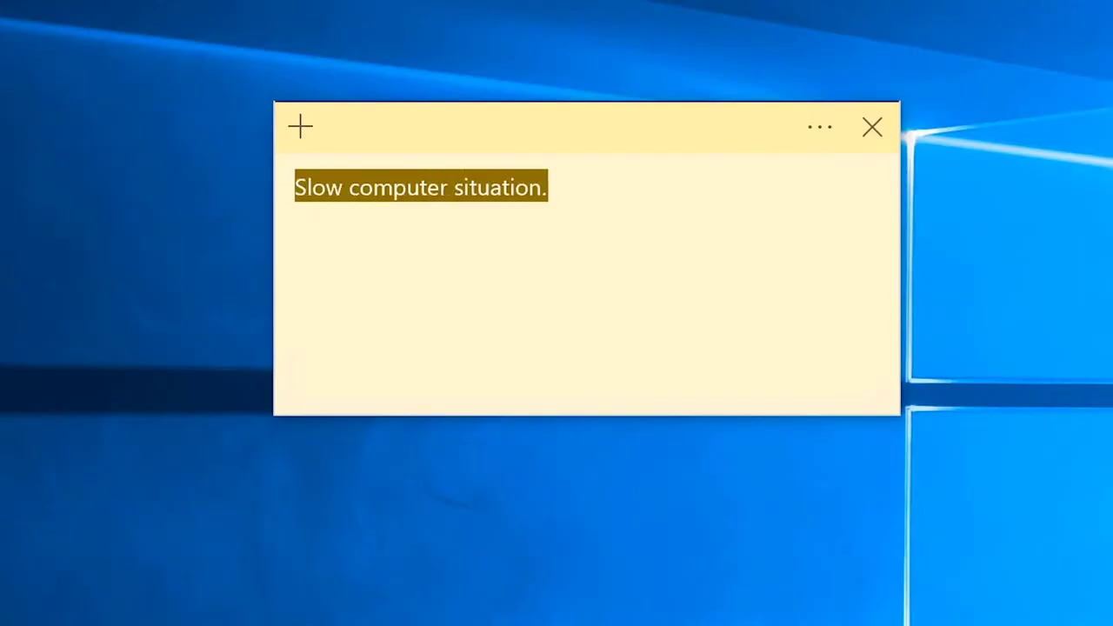
pyautogui.press('Right')
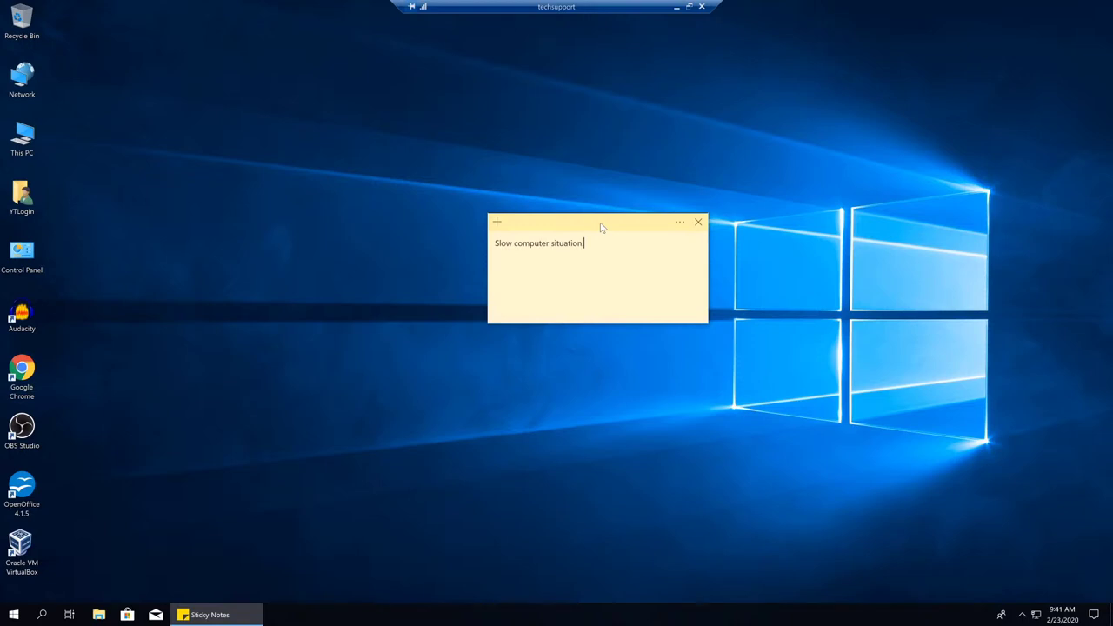
pyautogui.click(41, 614)
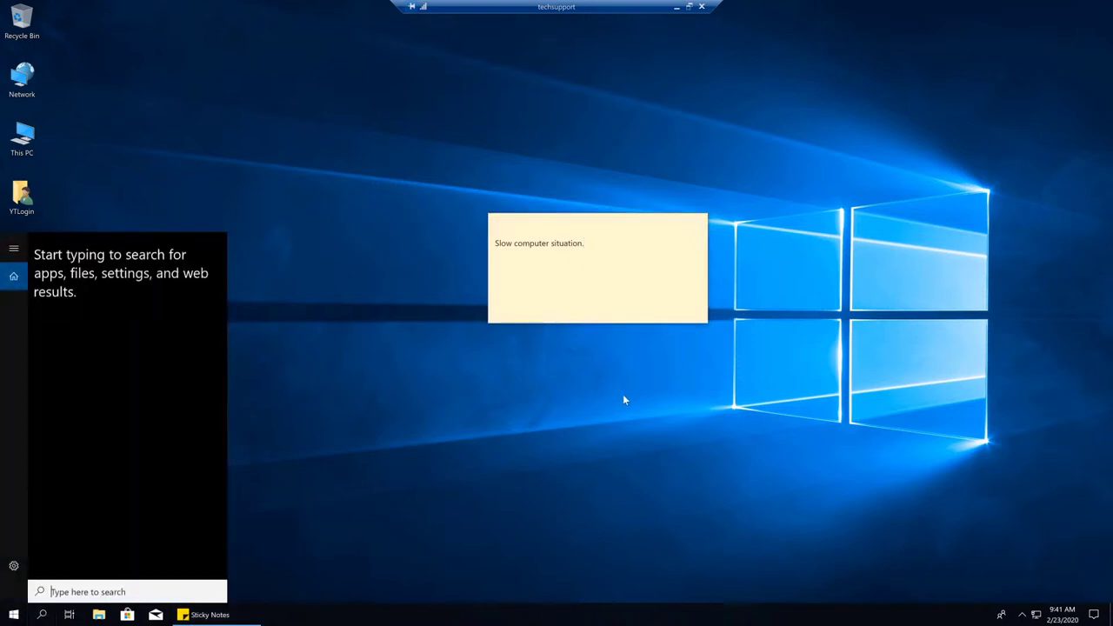
pyautogui.write('update')
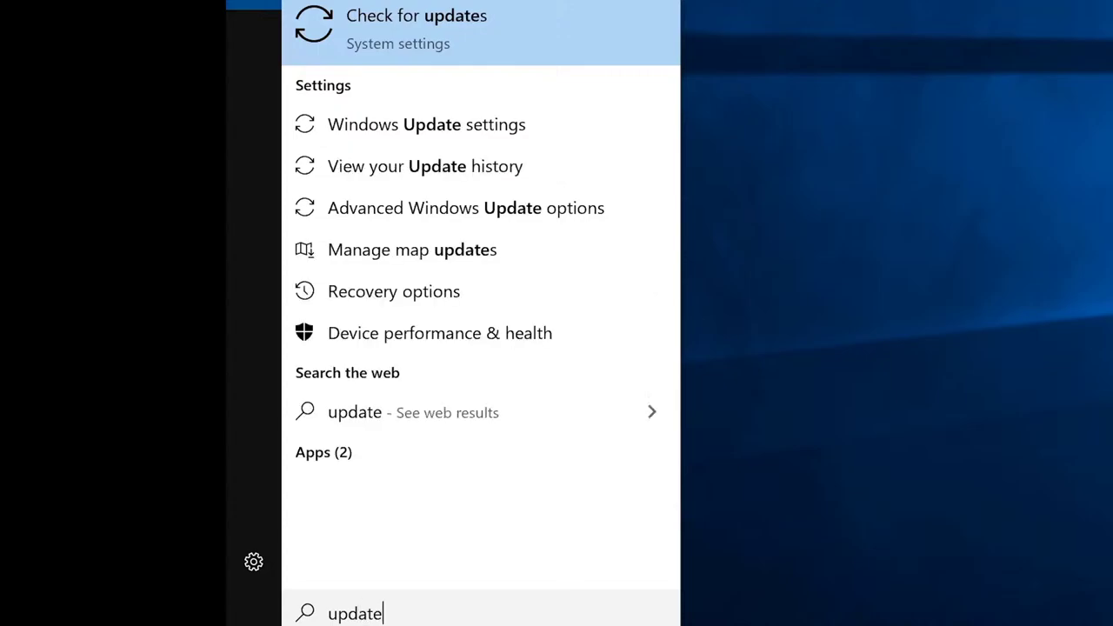
pyautogui.press('Return')
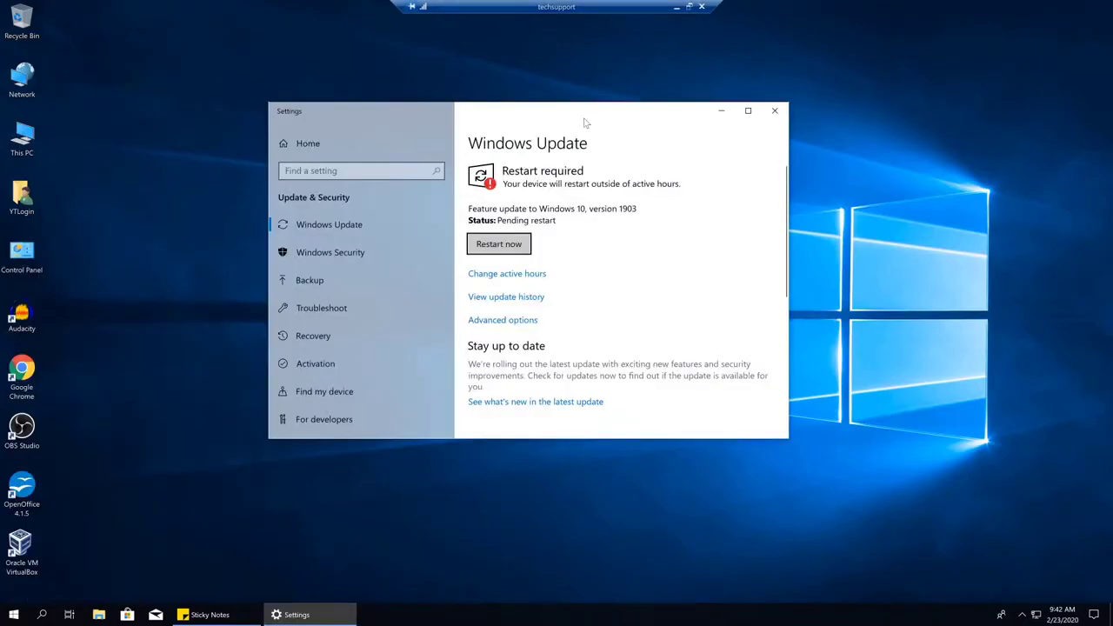
# Step: Reposition the Windows Update Settings window on the desktop
pyautogui.moveTo(594, 129); pyautogui.dragTo(620, 162)
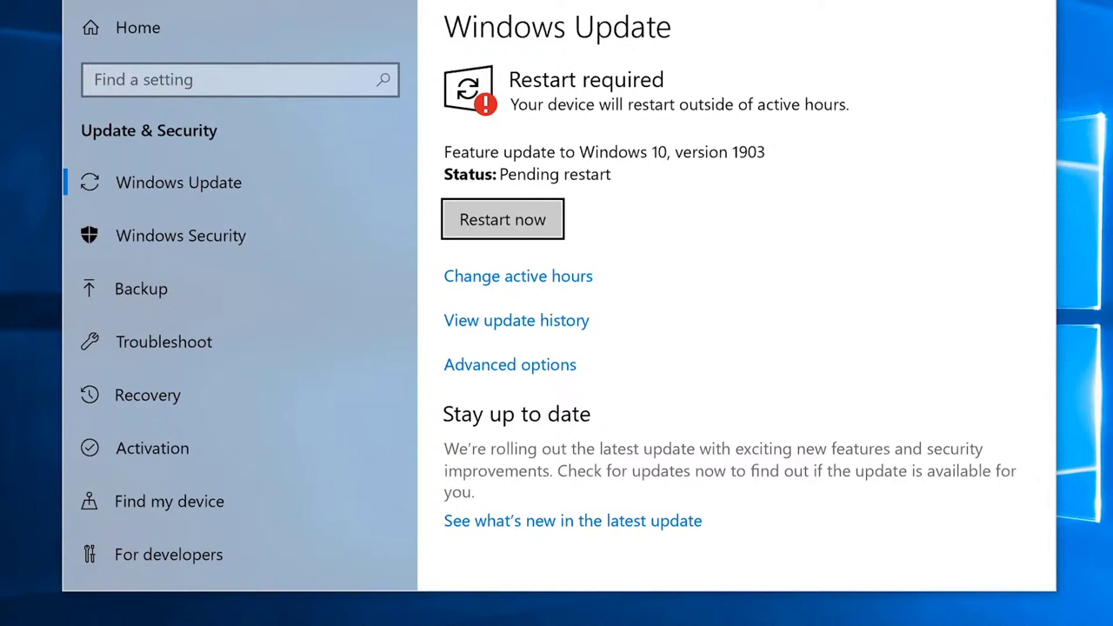
pyautogui.moveTo(650, 0); pyautogui.dragTo(624, 3)
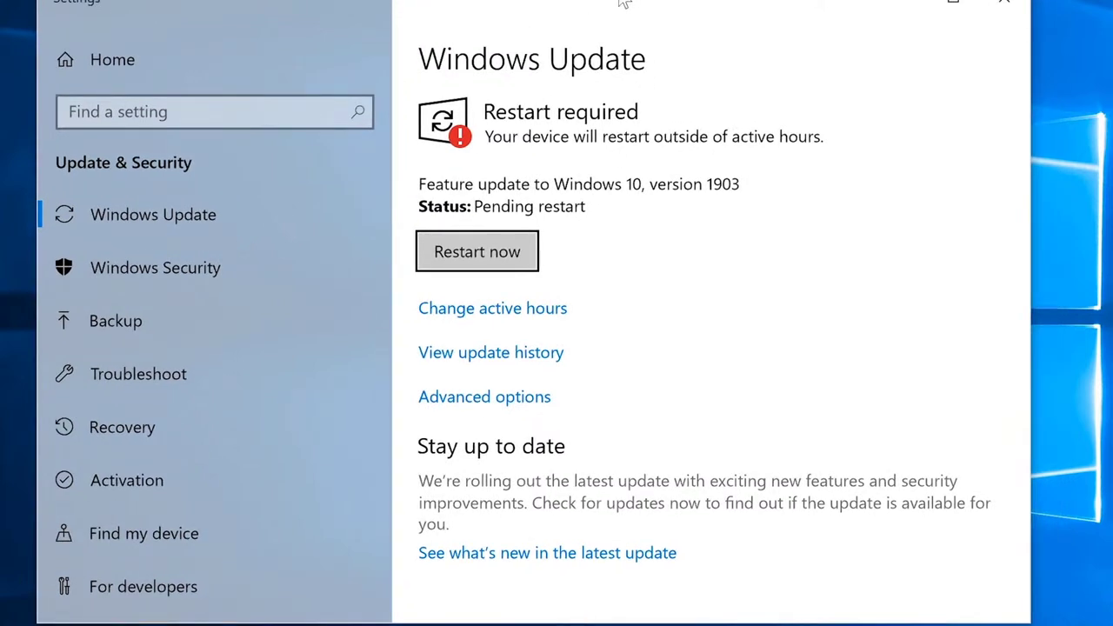
pyautogui.moveTo(606, 8); pyautogui.dragTo(609, 21)
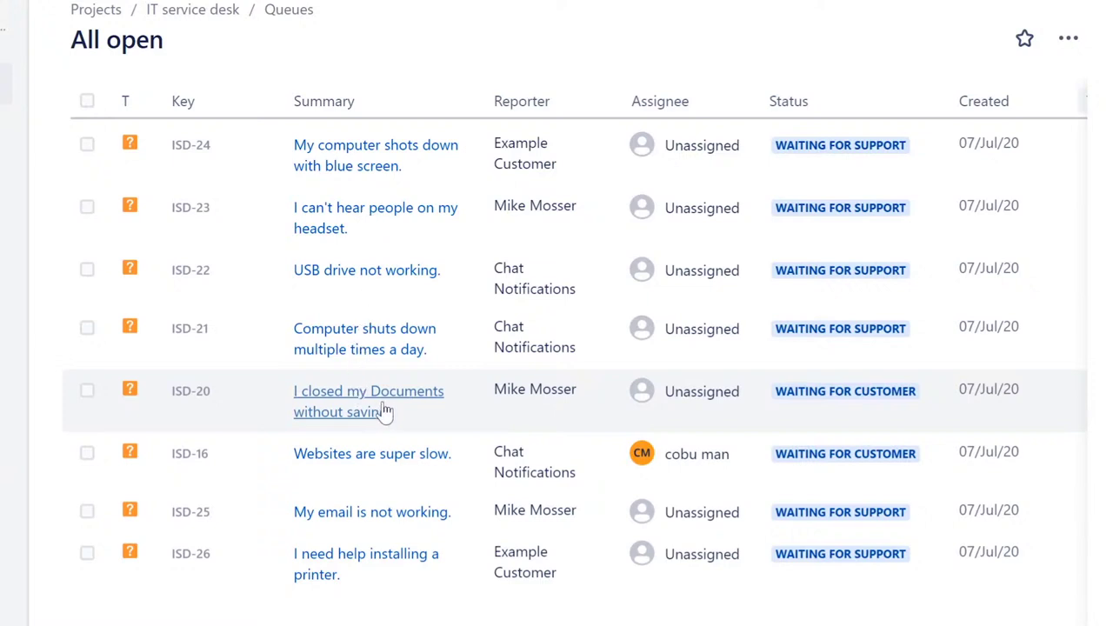
# Step: Assign ticket ISD-20, 'I closed my Documents without saving.', to yourself
pyautogui.click(422, 404)
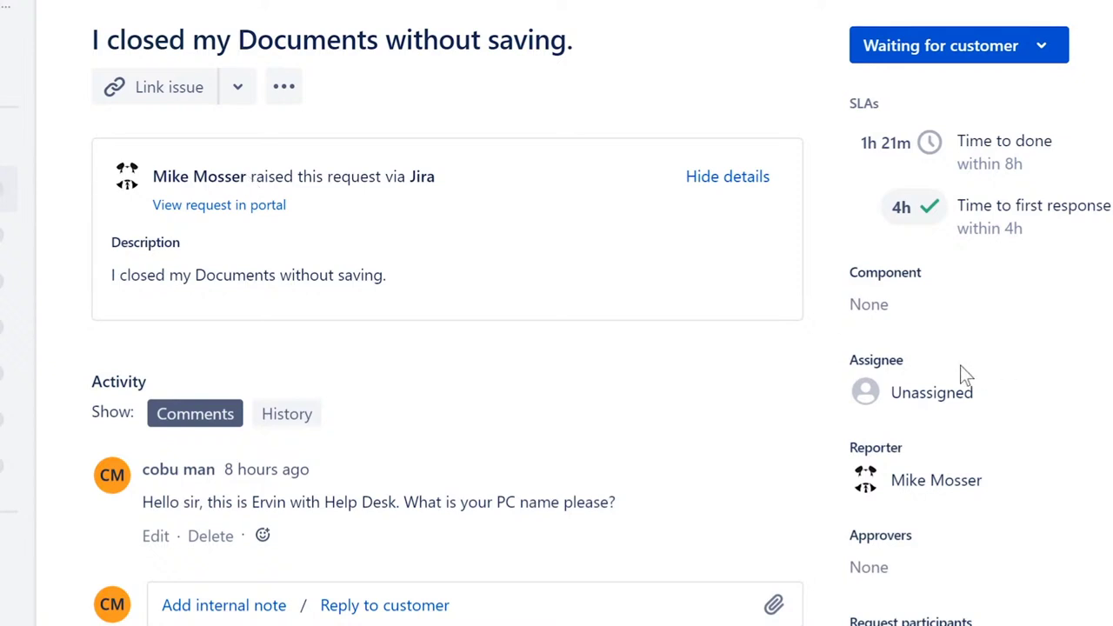
pyautogui.click(931, 392)
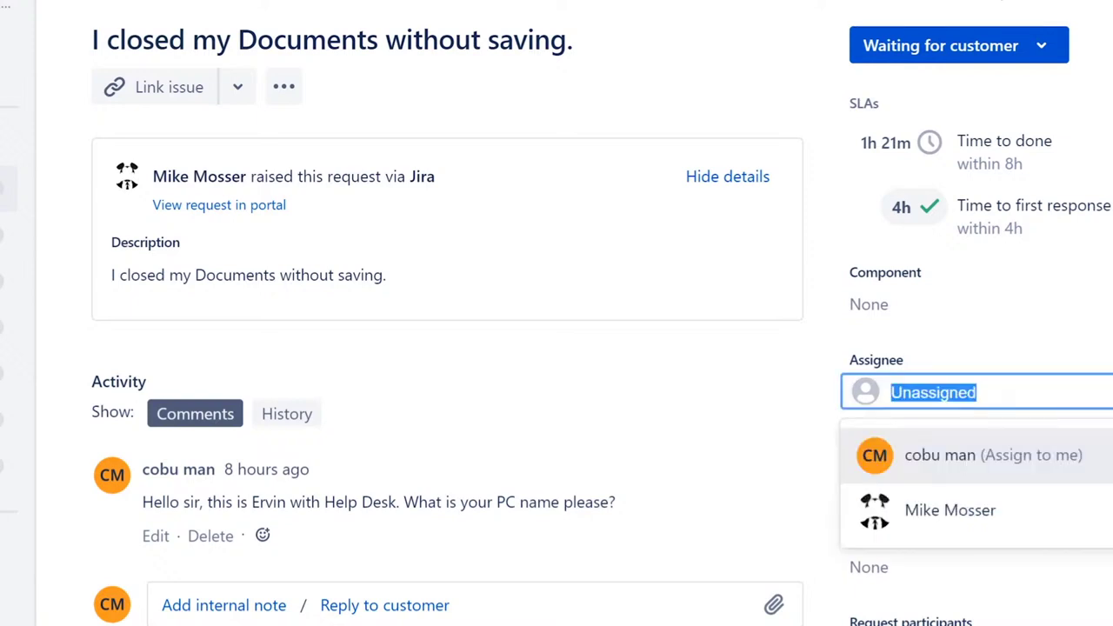
pyautogui.click(939, 456)
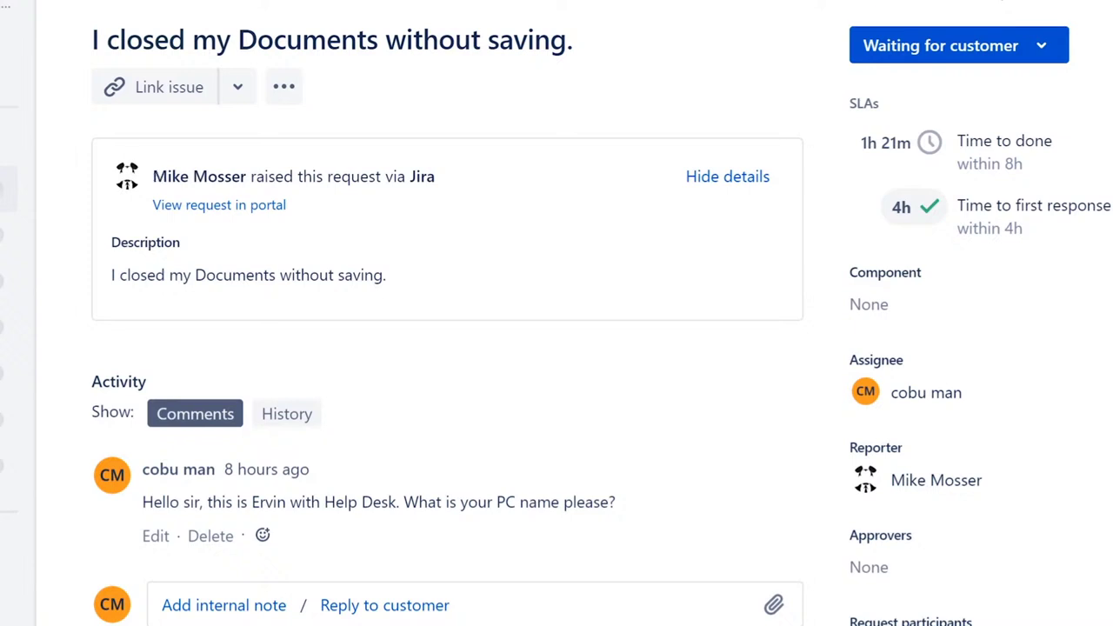
pyautogui.moveTo(166, 177); pyautogui.dragTo(219, 177)
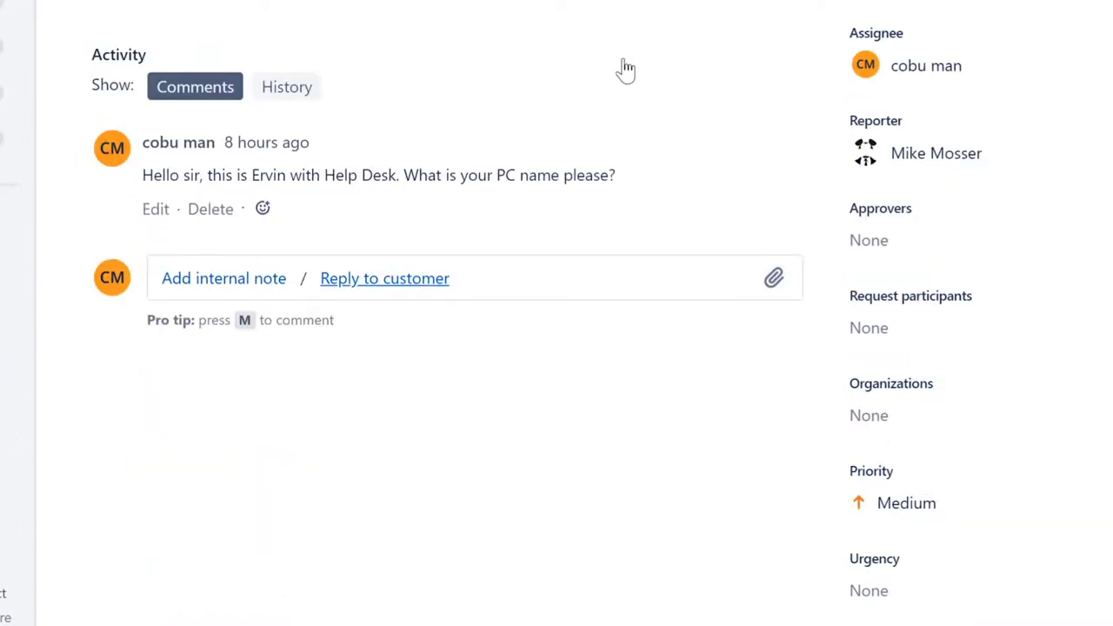
# Step: Draft a reply from Help Desk Tier1 asking if the document was saved elsewhere, ending with ':)'
pyautogui.click(407, 280)
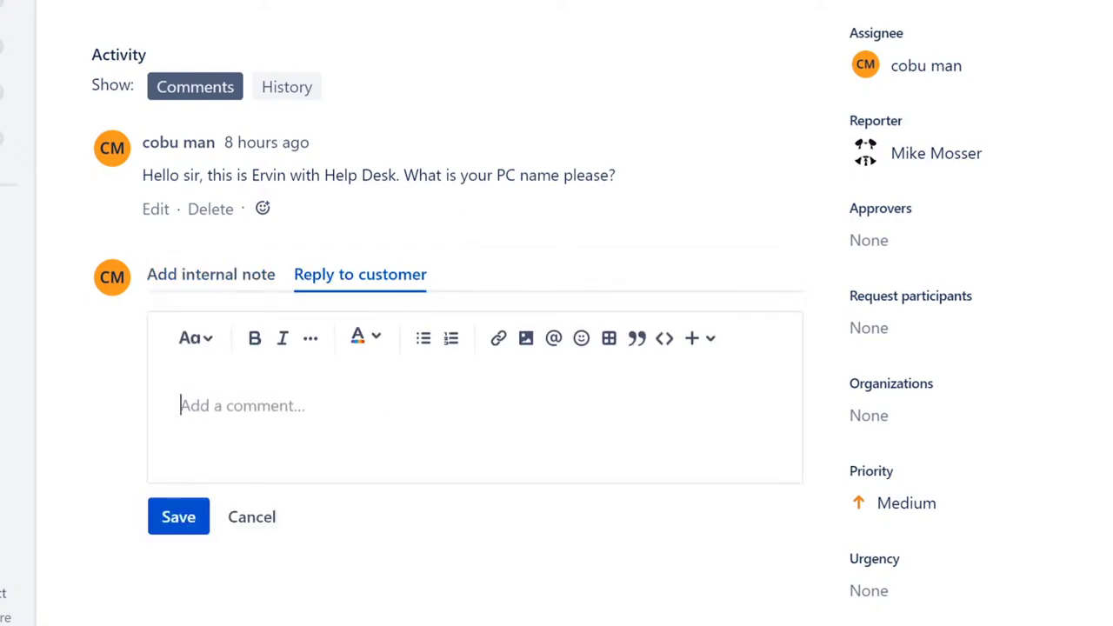
pyautogui.write('H')
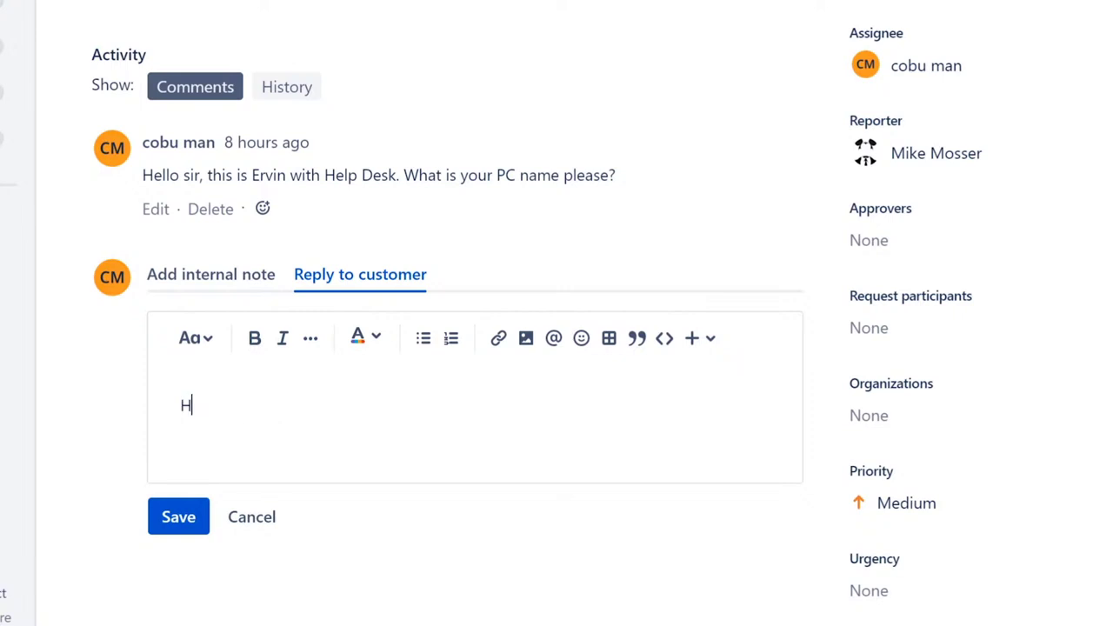
pyautogui.write('ello, my name')
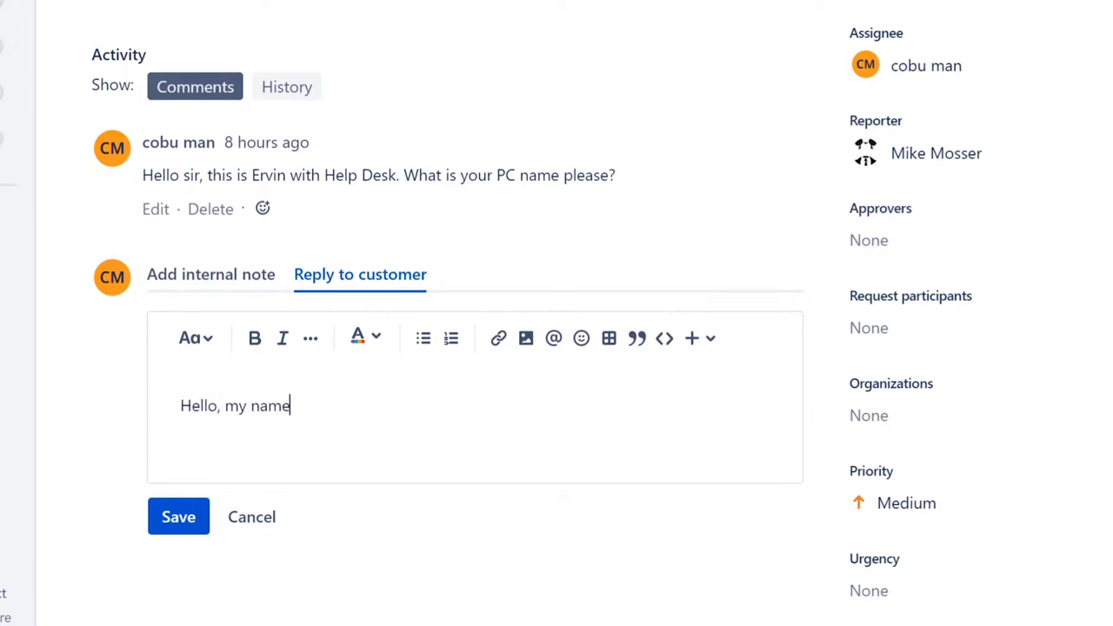
pyautogui.write(' is Ervin with ')
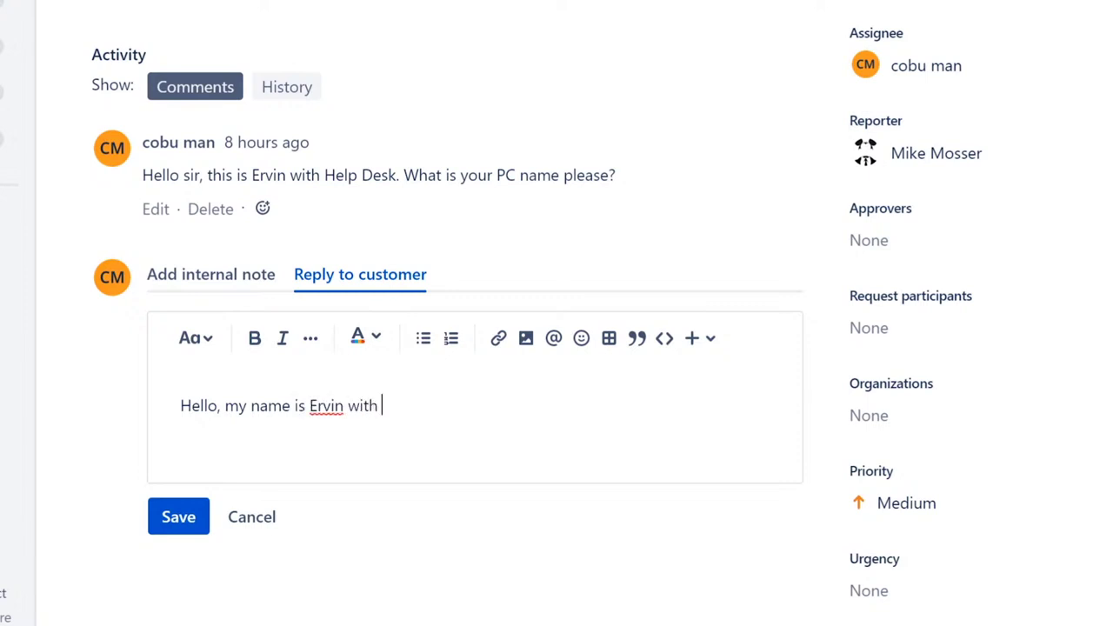
pyautogui.write('Help Desk ')
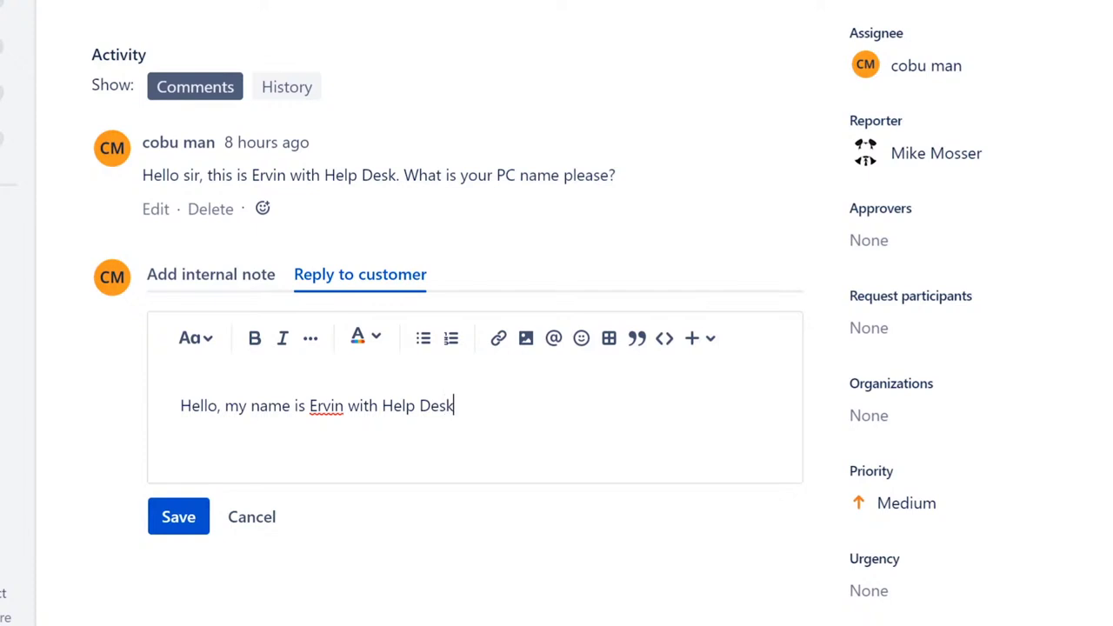
pyautogui.write('Tier1')
pyautogui.write(',')
pyautogui.press('BackSpace')
pyautogui.press('BackSpace')
pyautogui.write('. I have your tick')
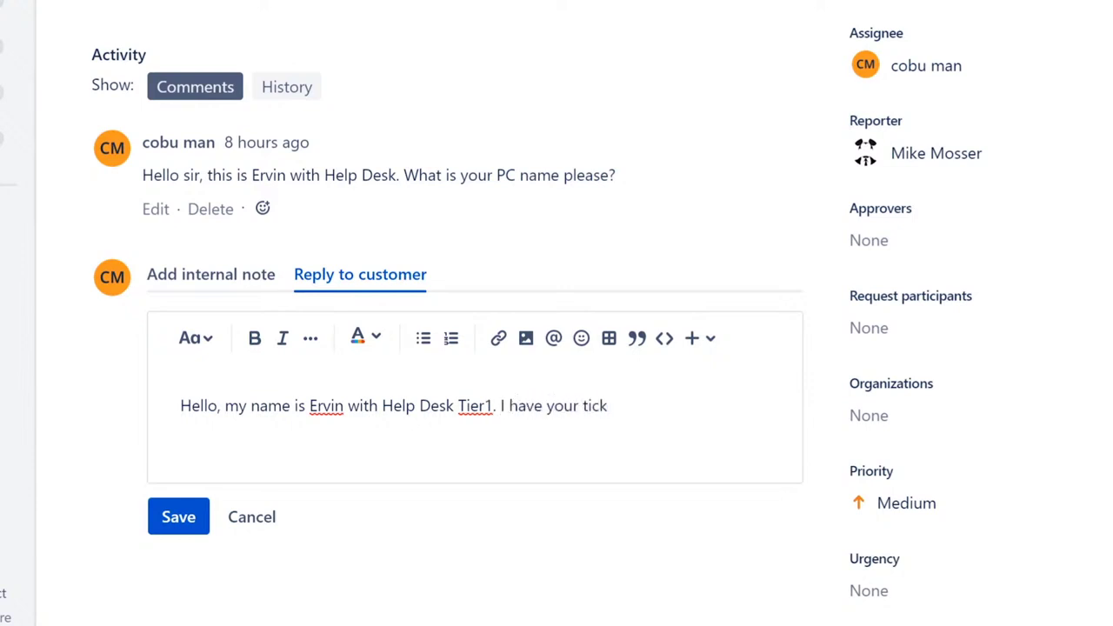
pyautogui.write('et about closing a di')
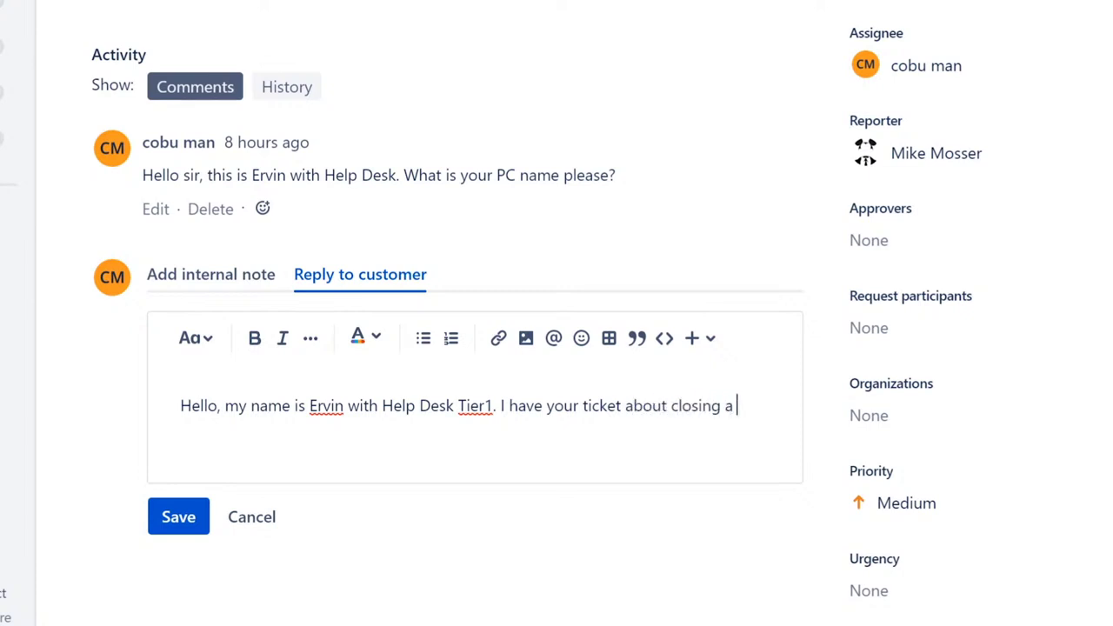
pyautogui.press('BackSpace')
pyautogui.write('cou')
pyautogui.press('BackSpace')
pyautogui.press('BackSpace')
pyautogui.press('BackSpace')
pyautogui.write('ocument without ')
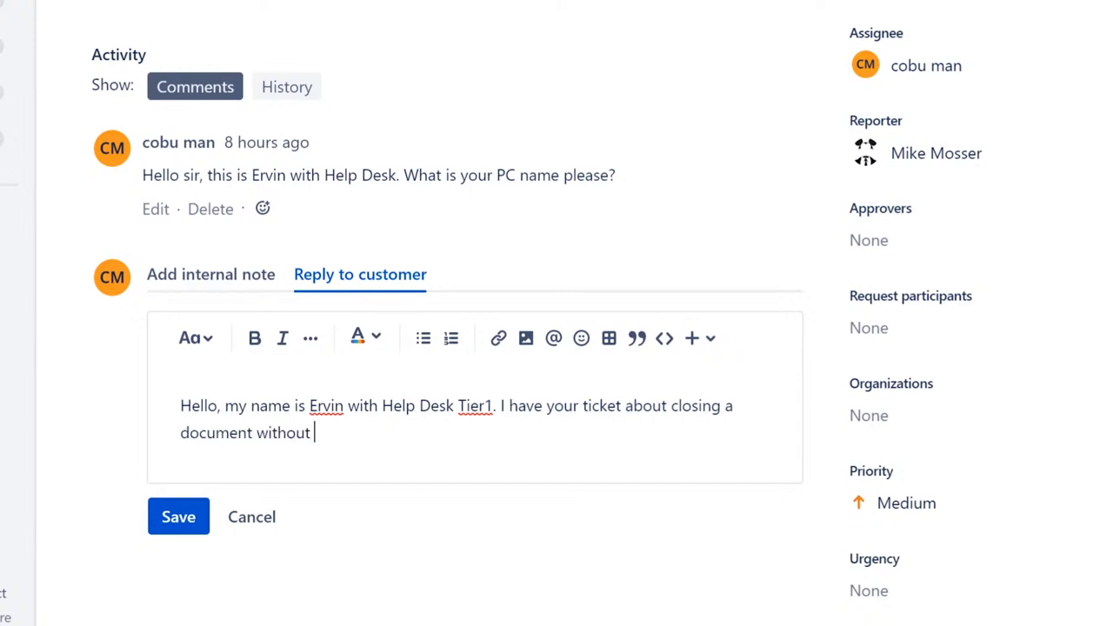
pyautogui.write('saving it... Did you happ')
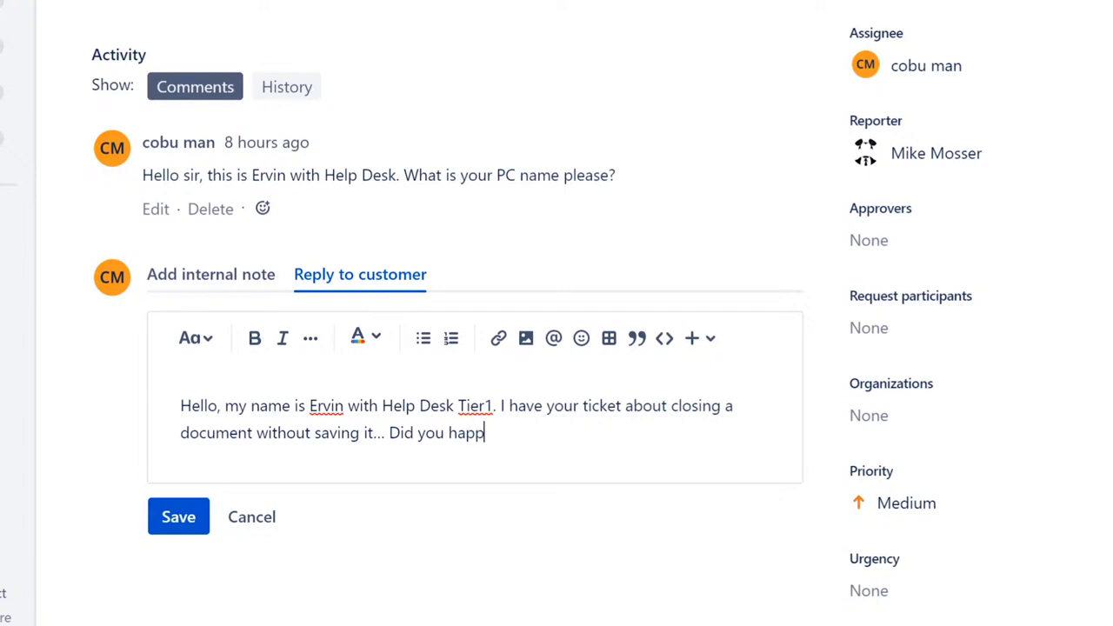
pyautogui.write('en to save it so')
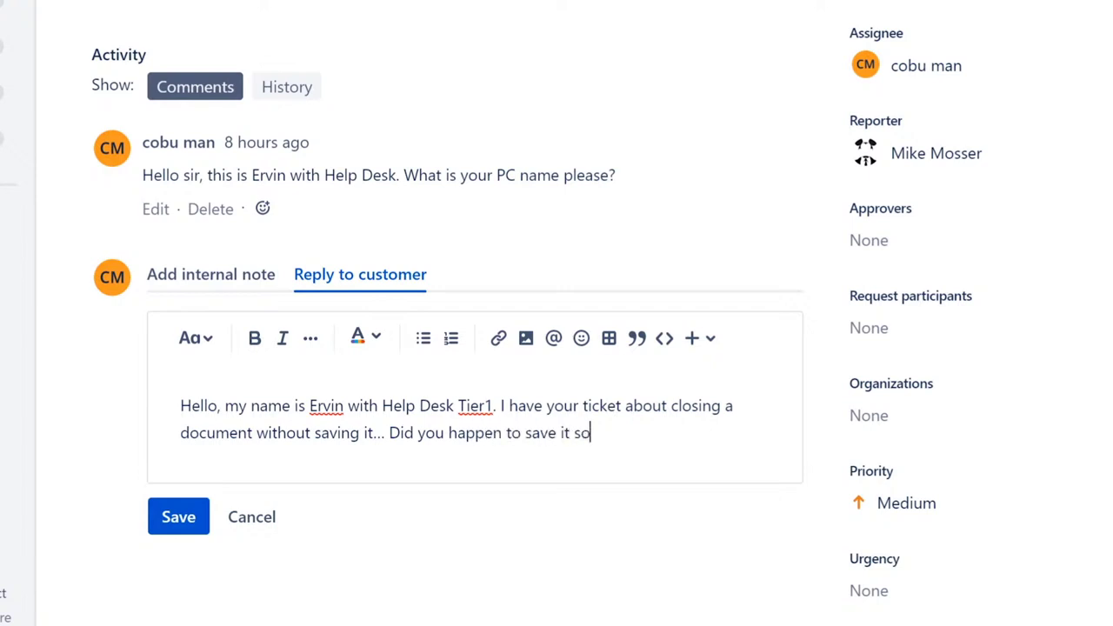
pyautogui.write('mewhere e')
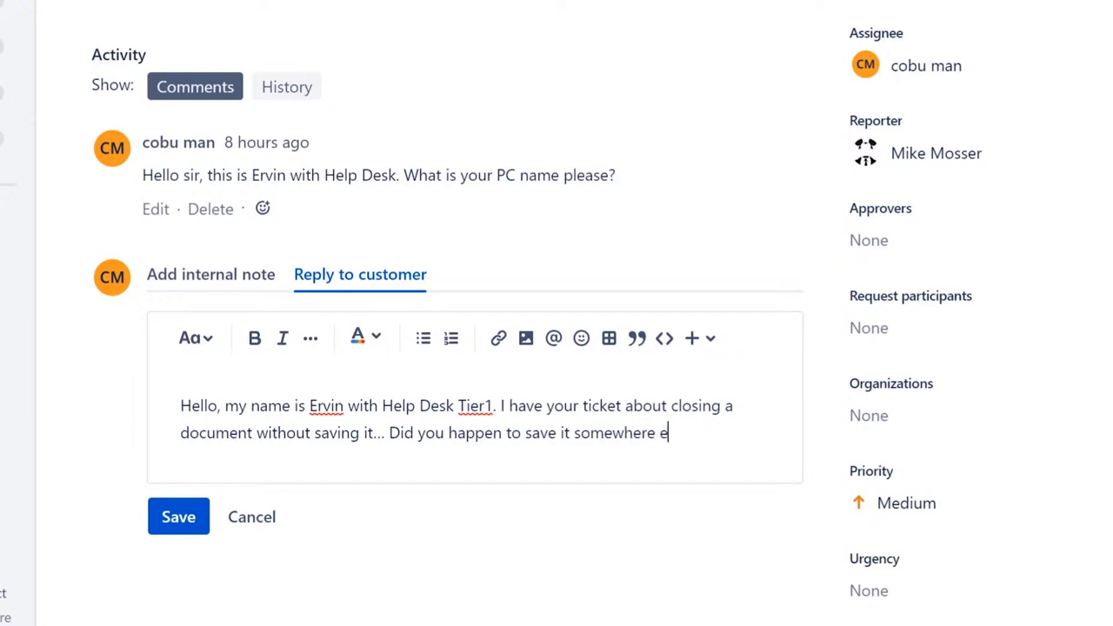
pyautogui.write('lse? ')
pyautogui.write('or')
pyautogui.press('BackSpace')
pyautogui.press('BackSpace')
pyautogui.press('BackSpace')
pyautogui.press('BackSpace')
pyautogui.write('or did just ')
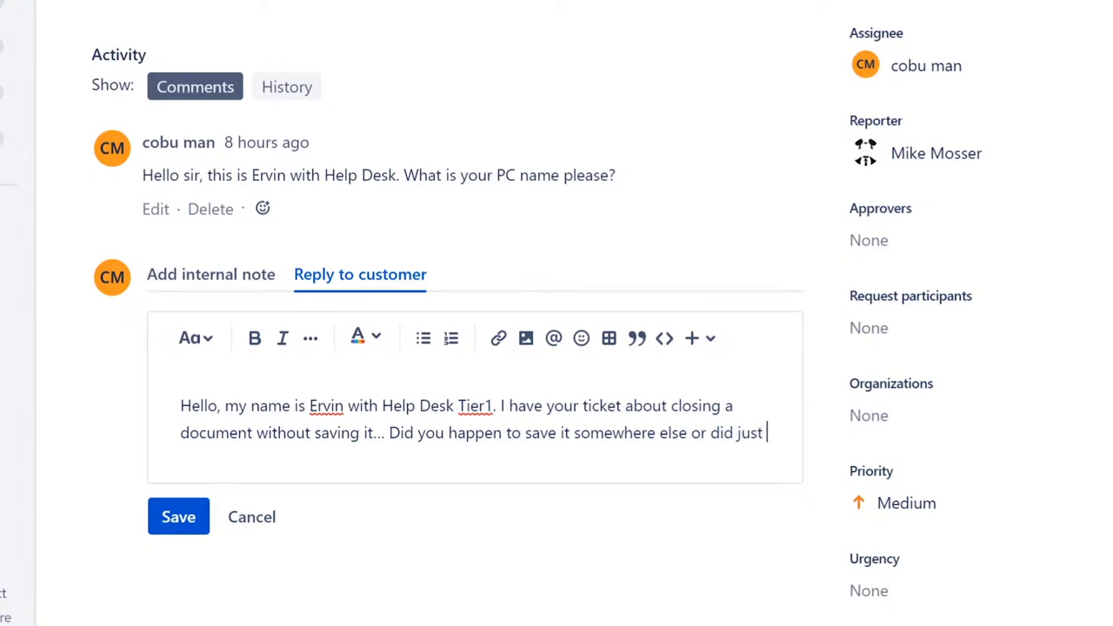
pyautogui.write('close ')
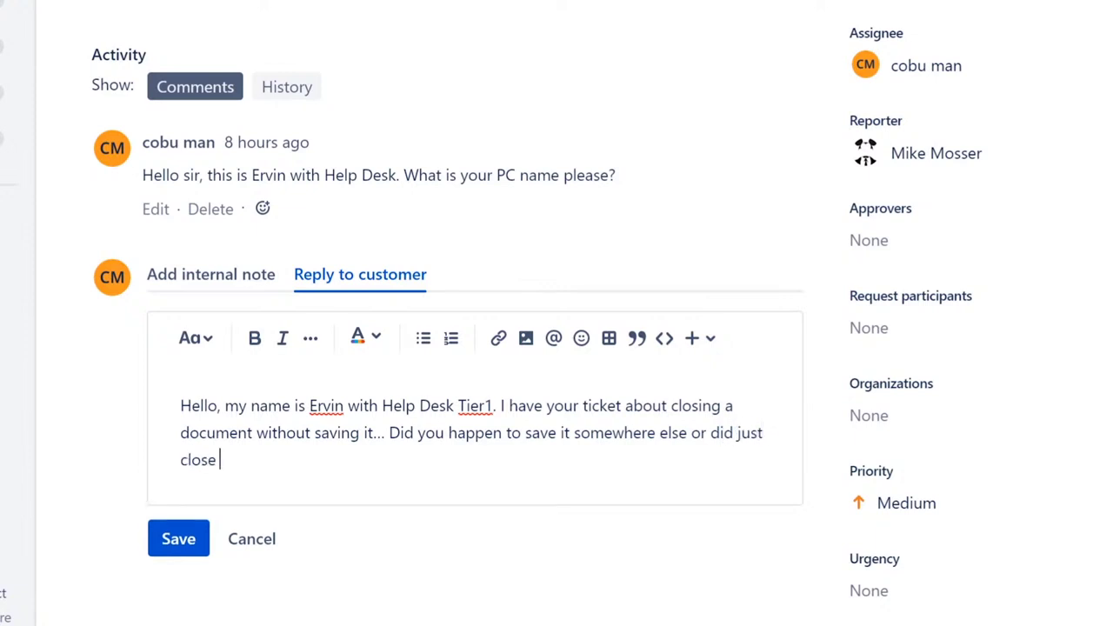
pyautogui.write('the window? ')
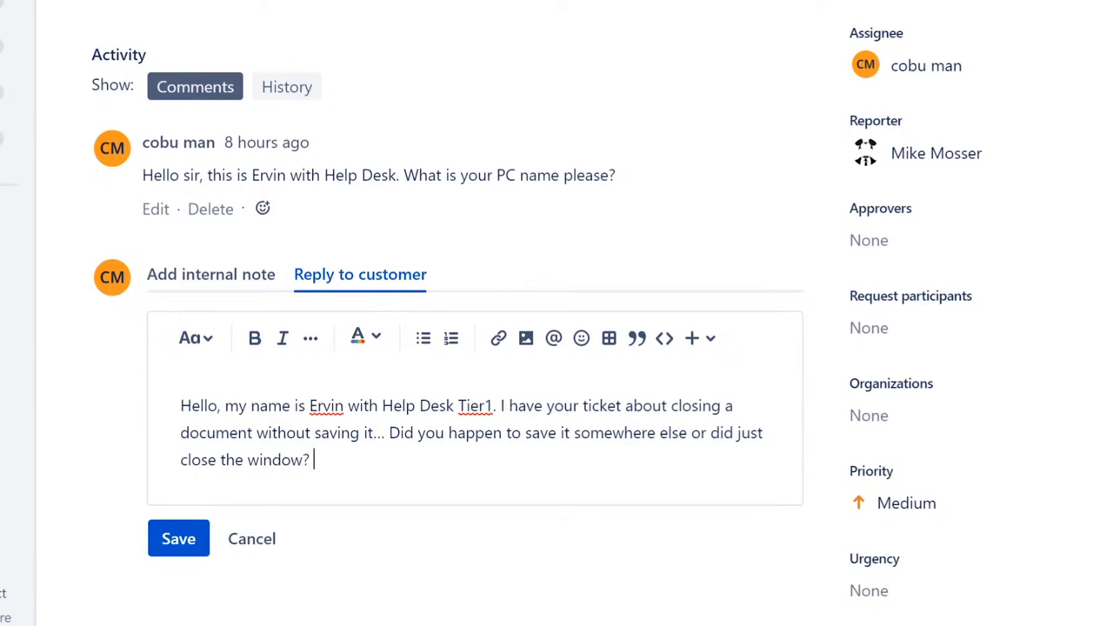
pyautogui.write(':)')
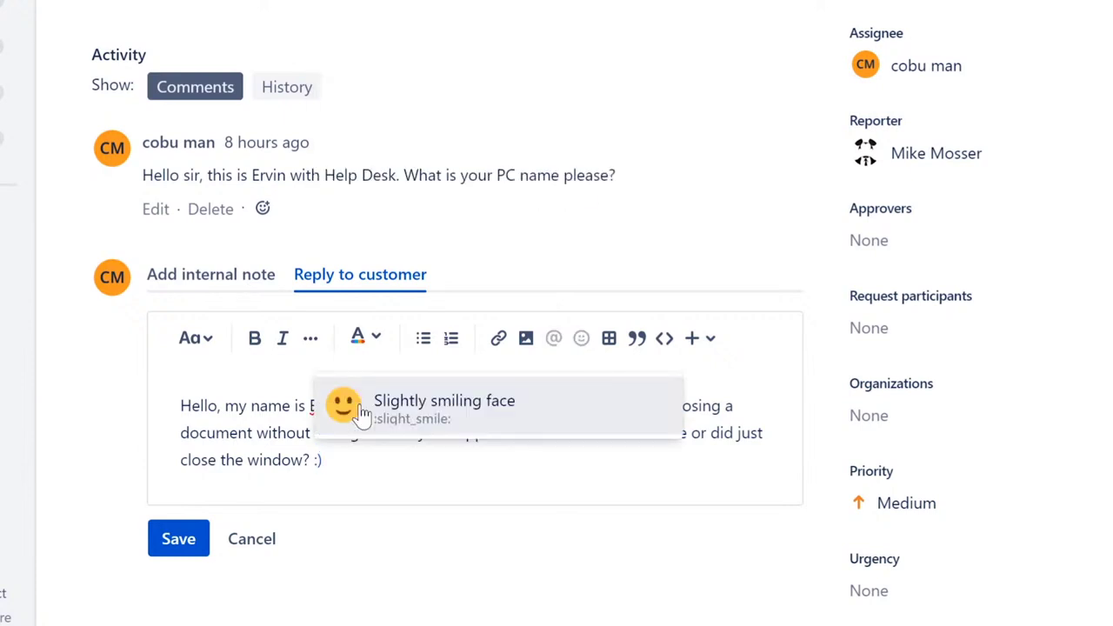
# Step: Turn the :) into a slightly smiling face emoji and post the reply
pyautogui.click(362, 416)
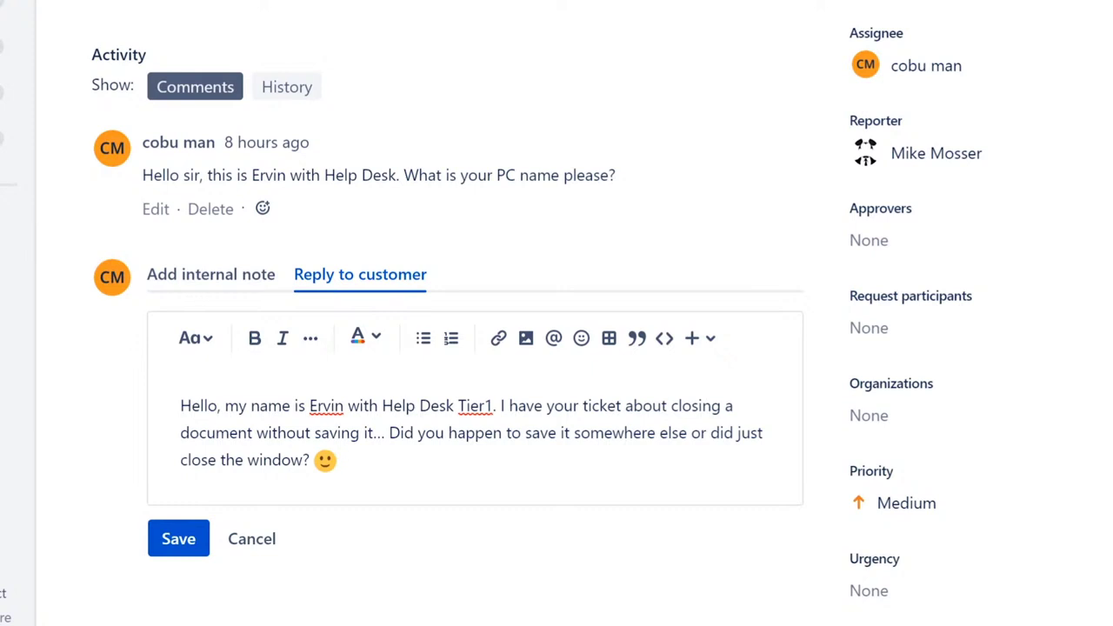
pyautogui.click(186, 546)
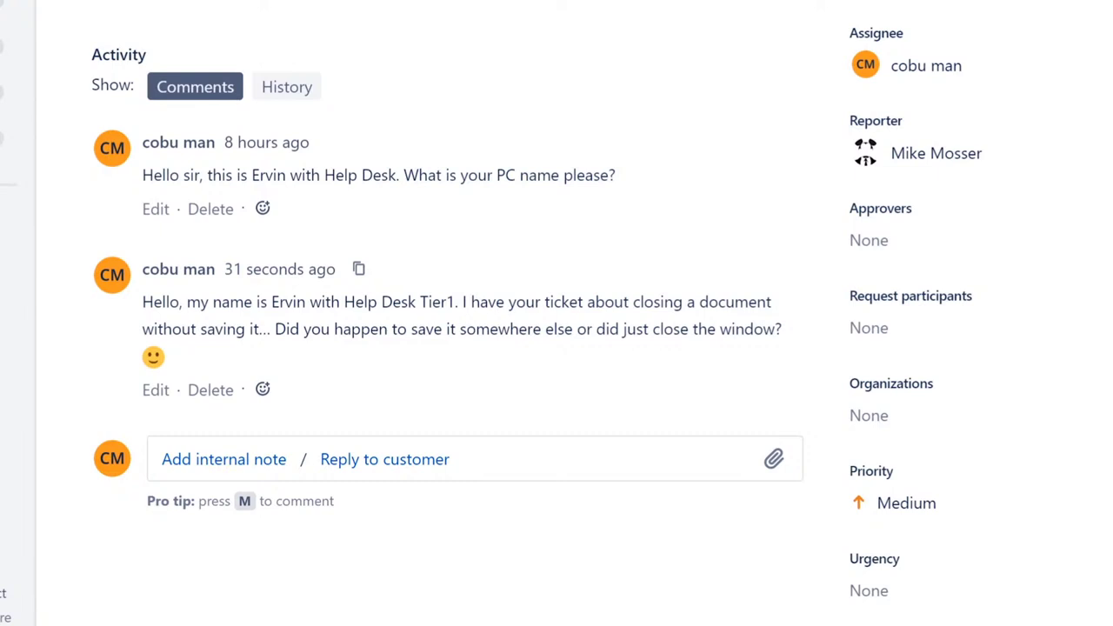
# Step: Start a new reply: the file can't be recovered once the window closes, with a disappointed emoji
pyautogui.click(386, 461)
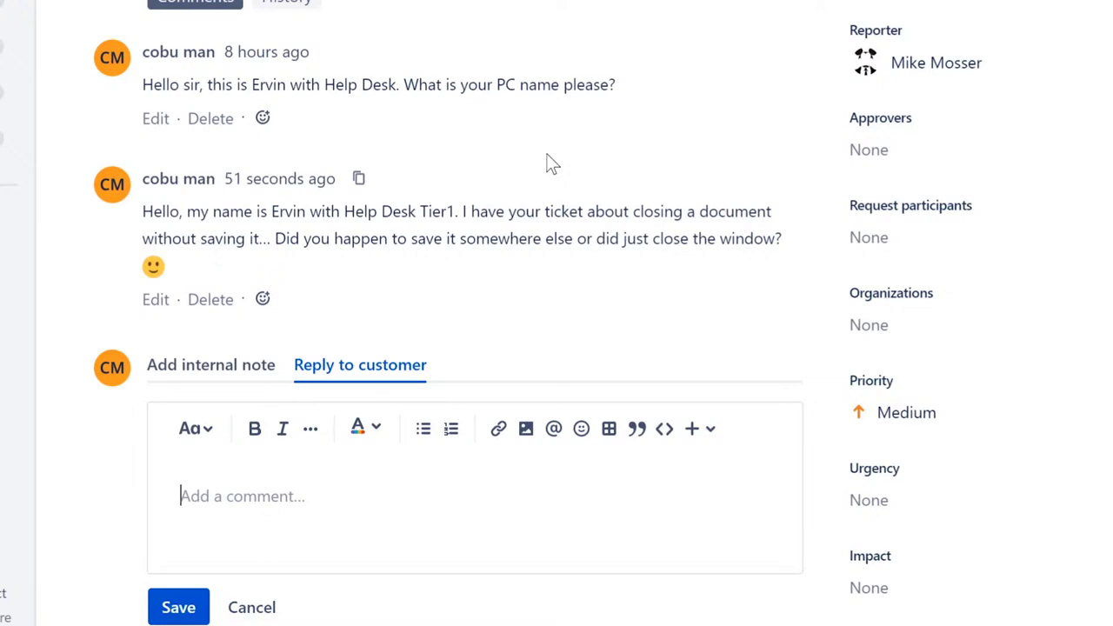
pyautogui.write('Unf')
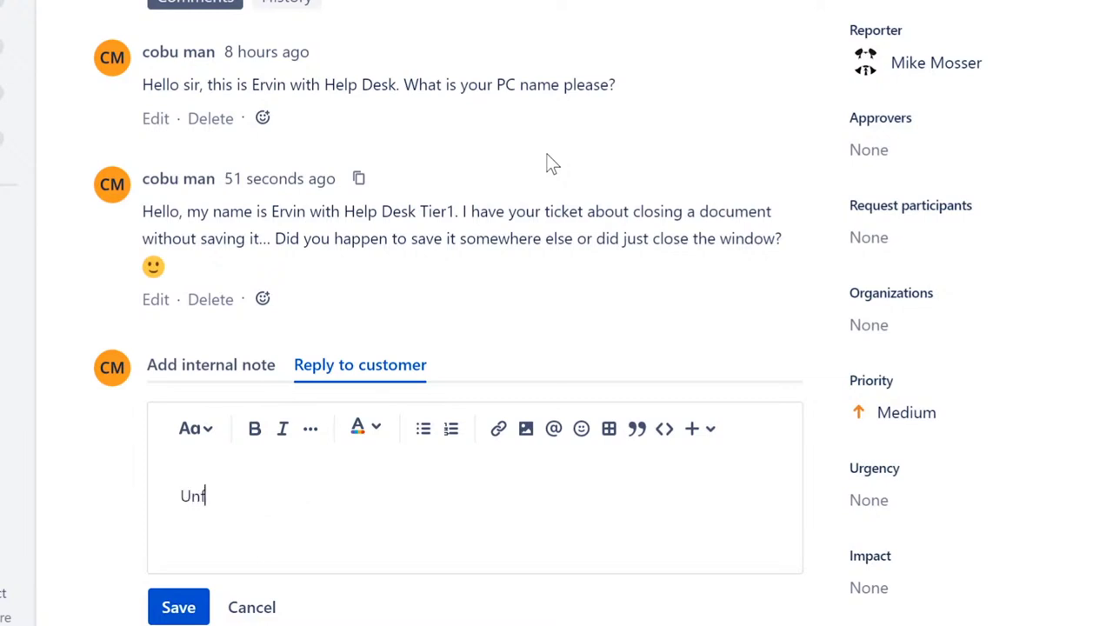
pyautogui.write("ortunatelly, we dont'")
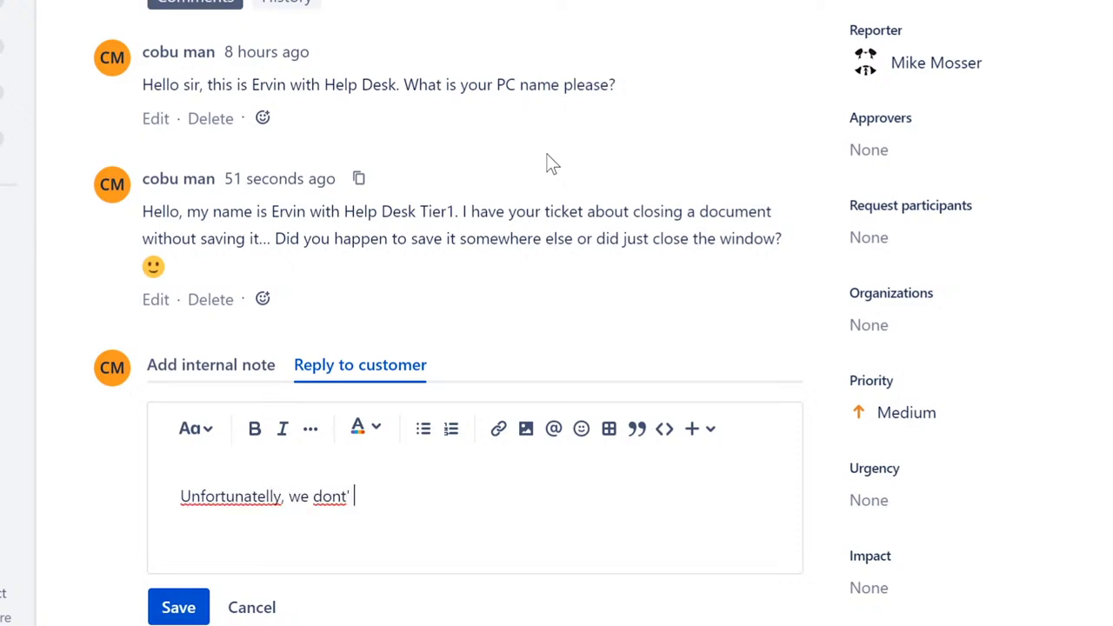
pyautogui.doubleClick(231, 496)
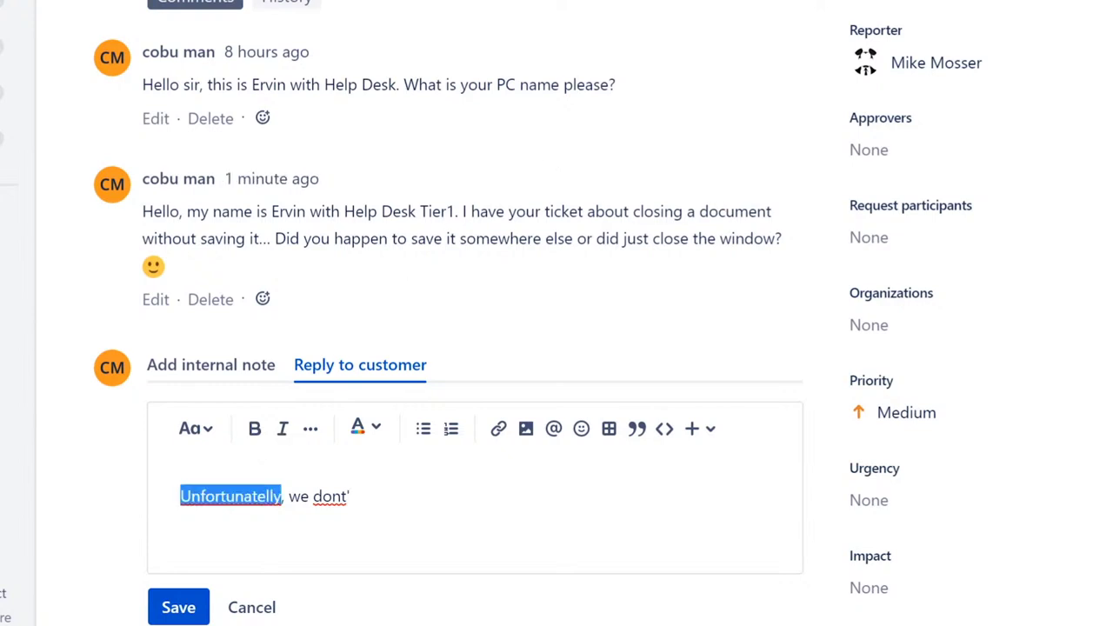
pyautogui.rightClick(272, 502)
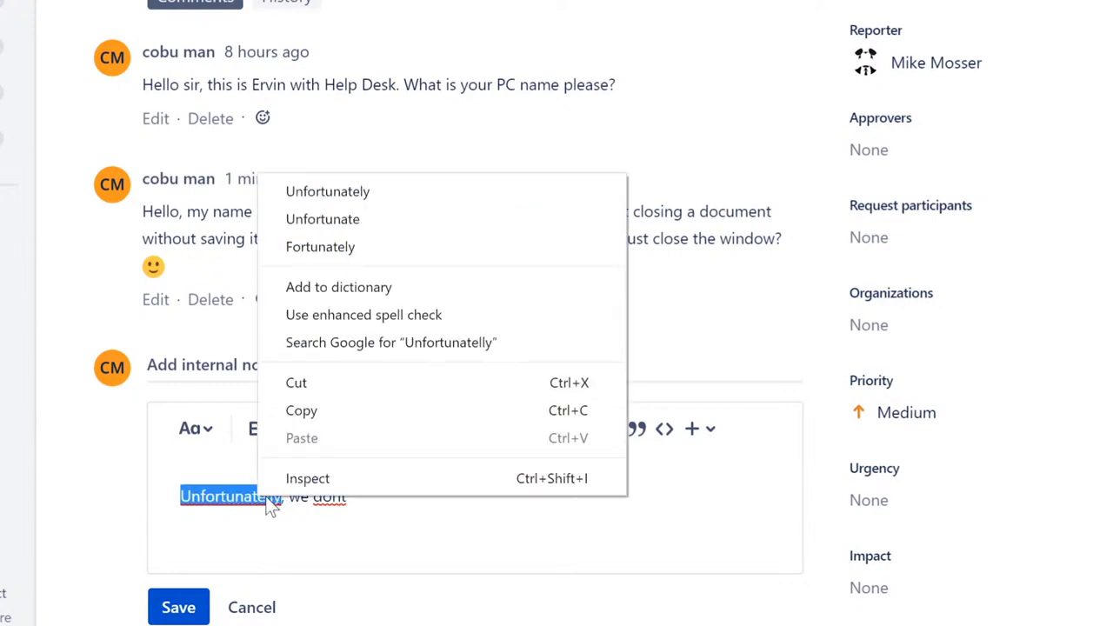
pyautogui.click(418, 192)
pyautogui.write(',')
pyautogui.press('End')
pyautogui.press('BackSpace')
pyautogui.press('BackSpace')
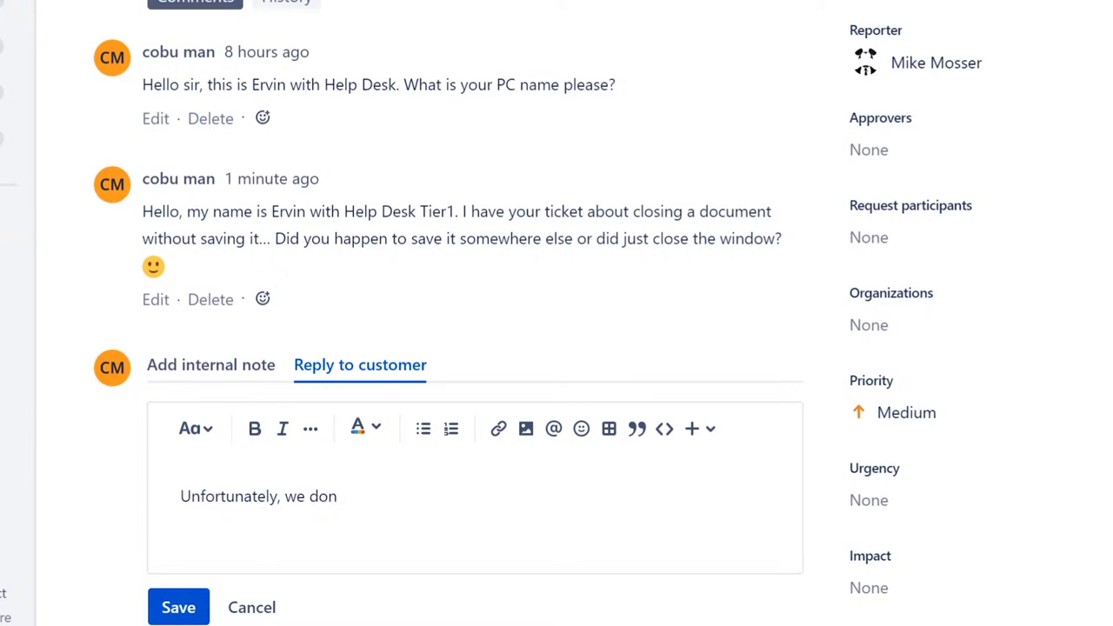
pyautogui.write("'thave a way to")
pyautogui.write('recover ')
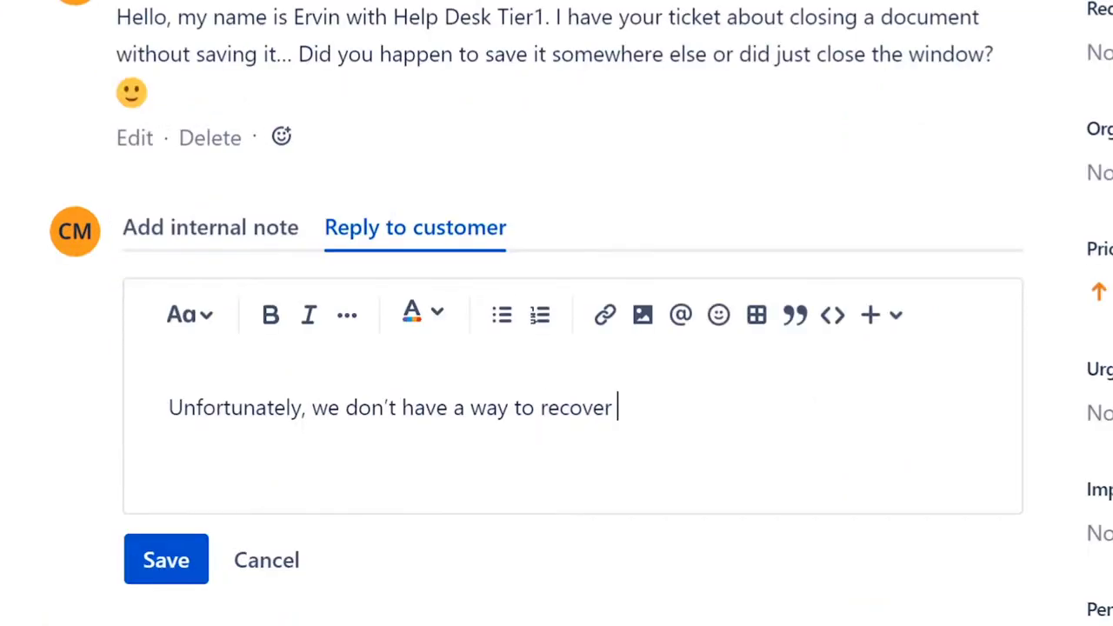
pyautogui.write('that file.')
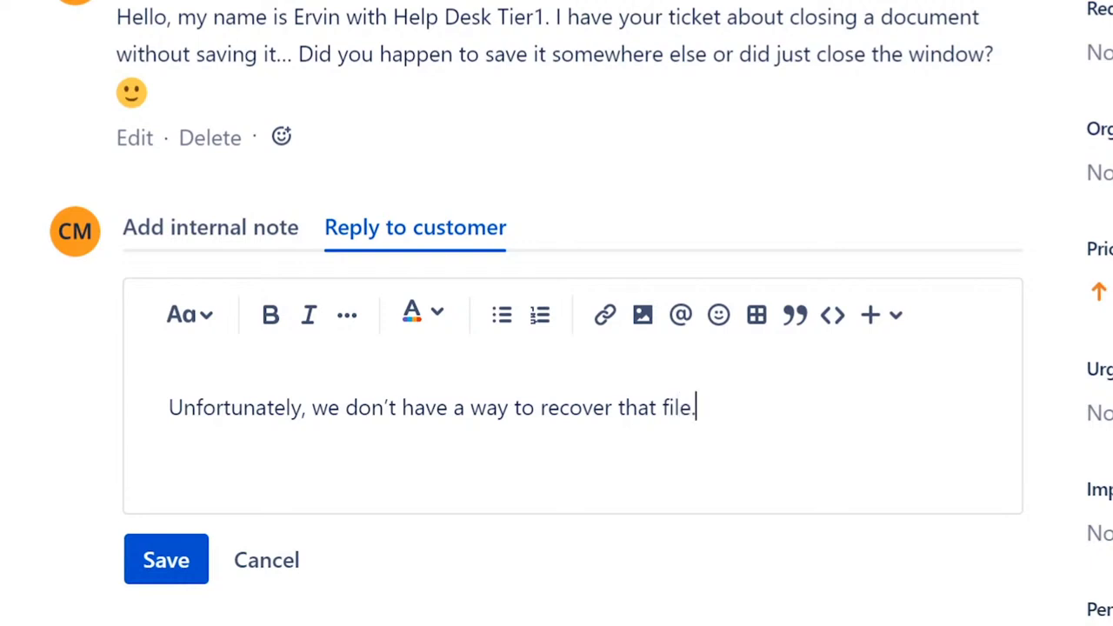
pyautogui.write('.. once you clo')
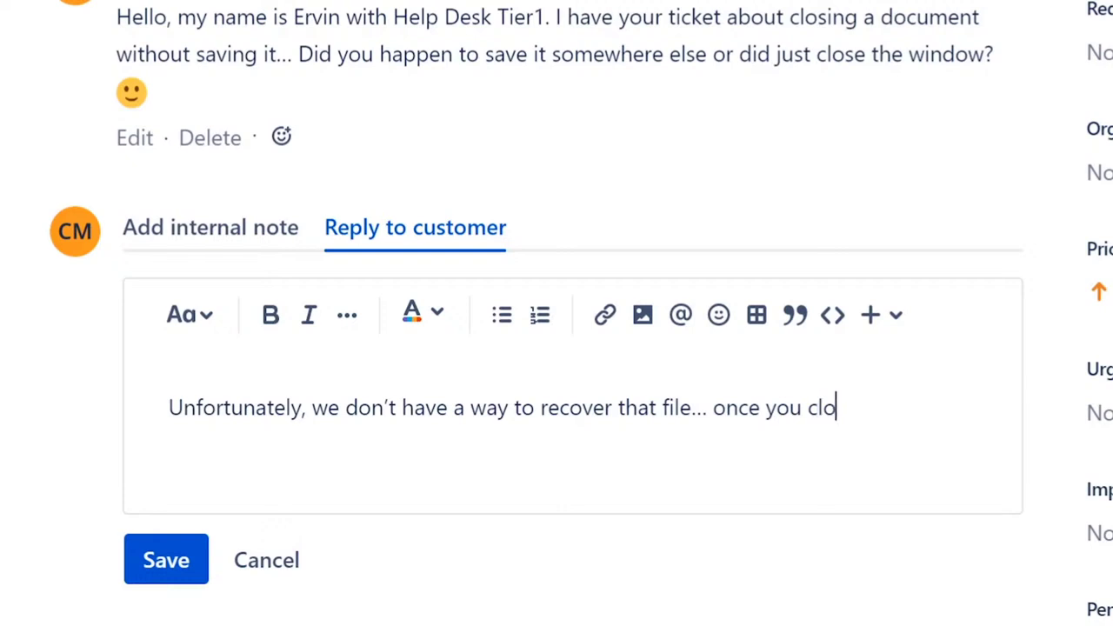
pyautogui.write('se the window')
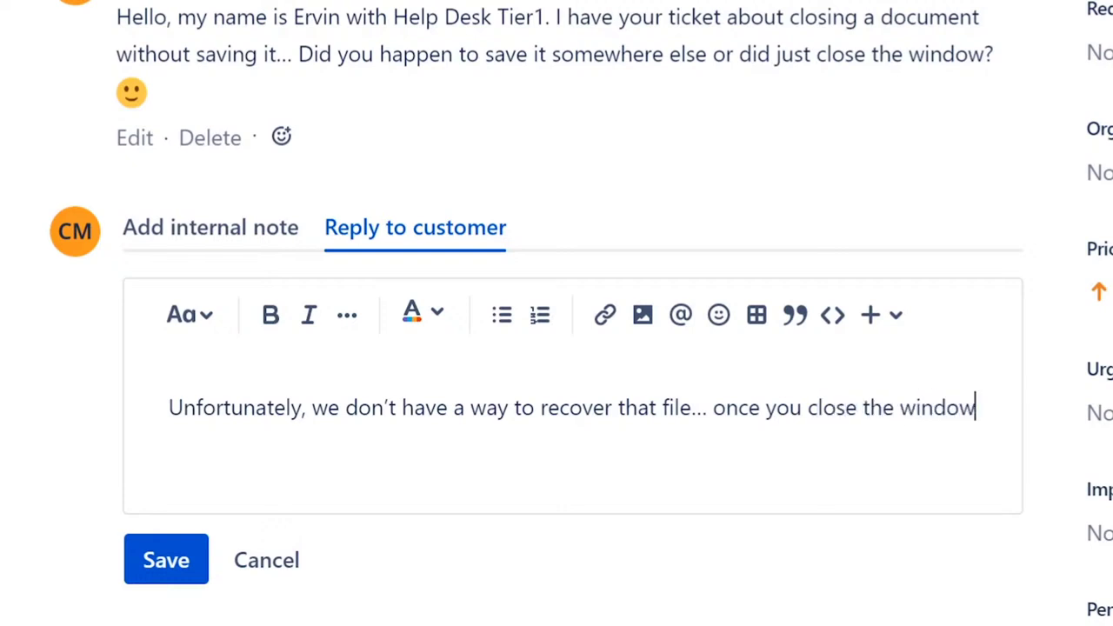
pyautogui.write(' like that')
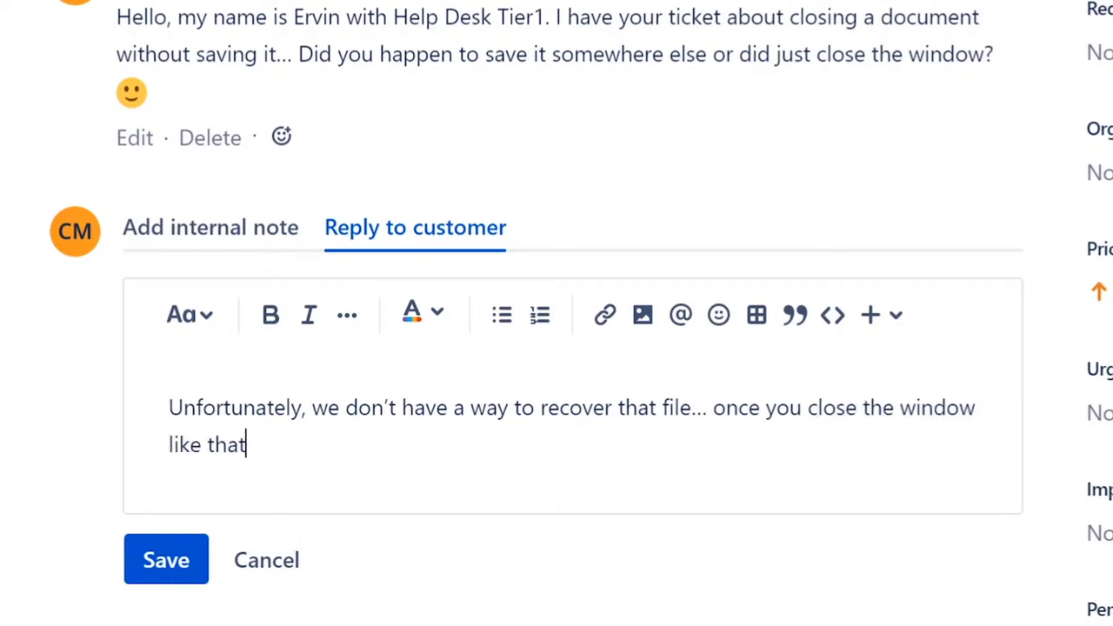
pyautogui.write(' it is gone for e')
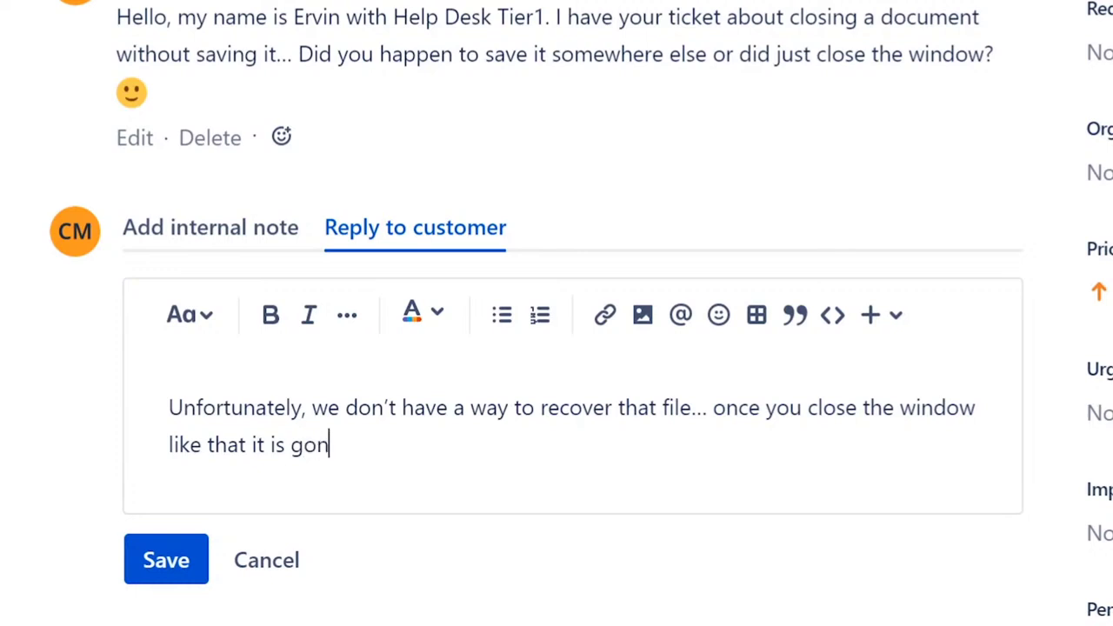
pyautogui.press('BackSpace')
pyautogui.press('BackSpace')
pyautogui.write('ever. :')
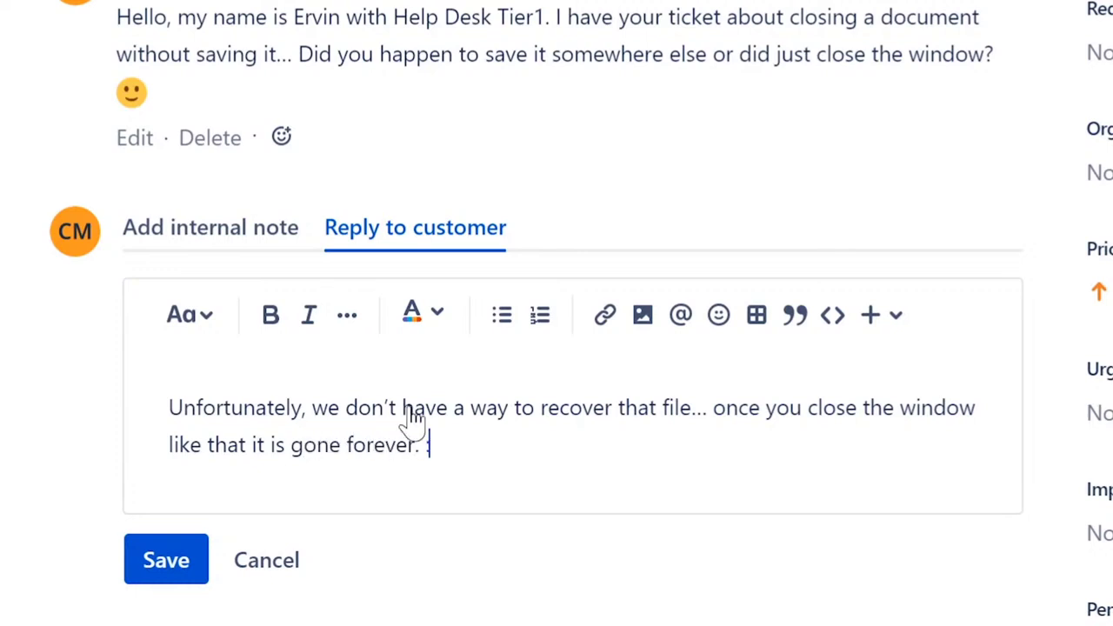
pyautogui.write('(')
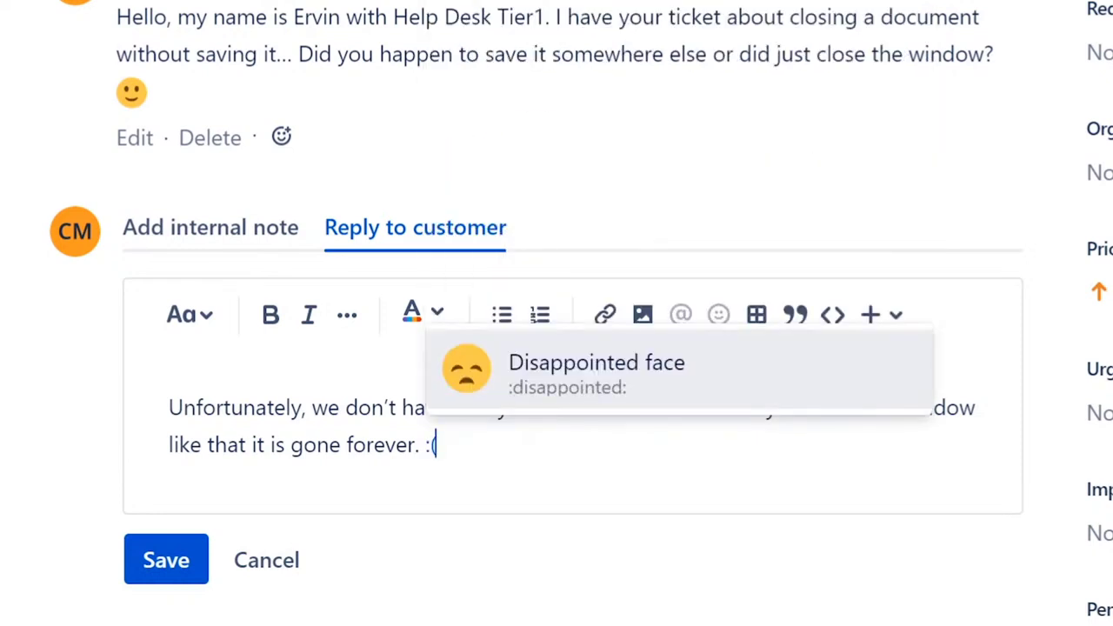
pyautogui.click(621, 392)
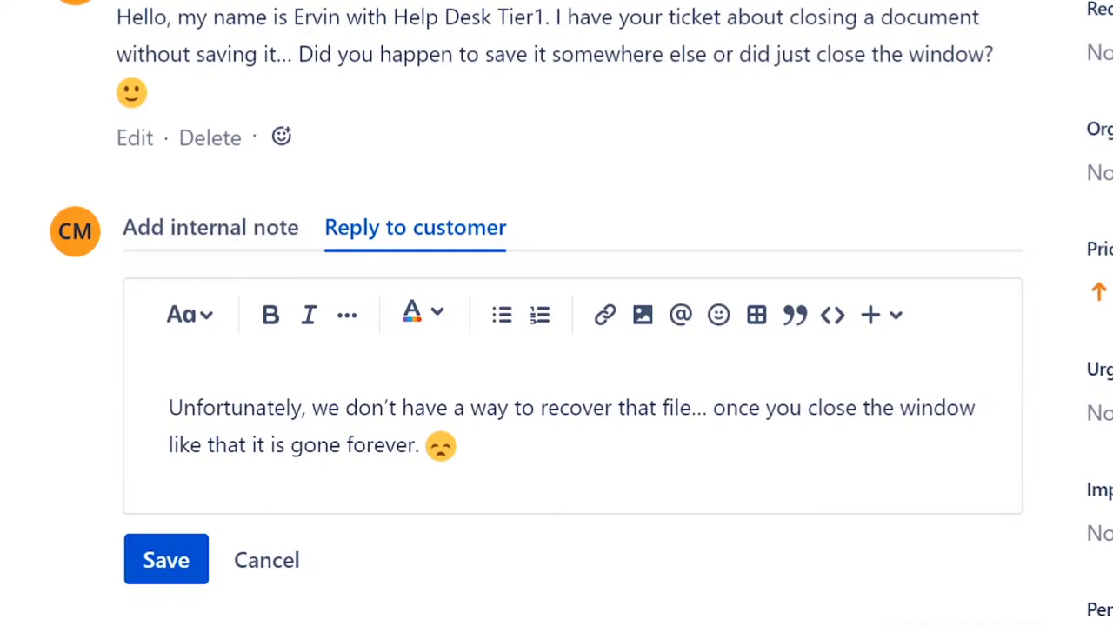
# Step: Add an offer to check the PC for a time-based saved backup, not 100% sure, and post it
pyautogui.write('However, ')
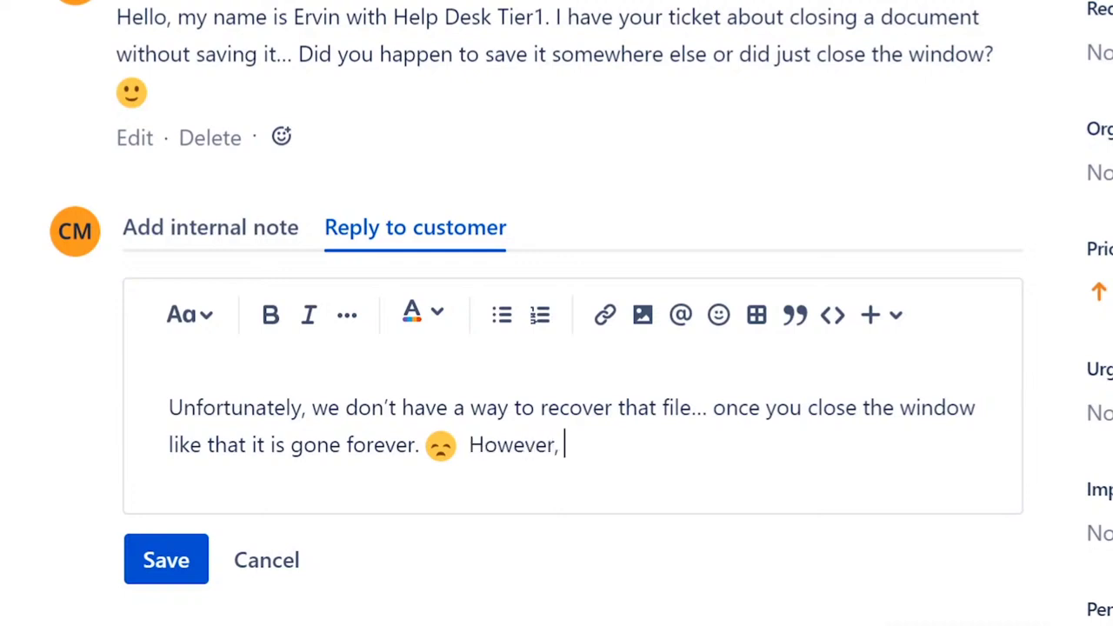
pyautogui.write('I catn ta')
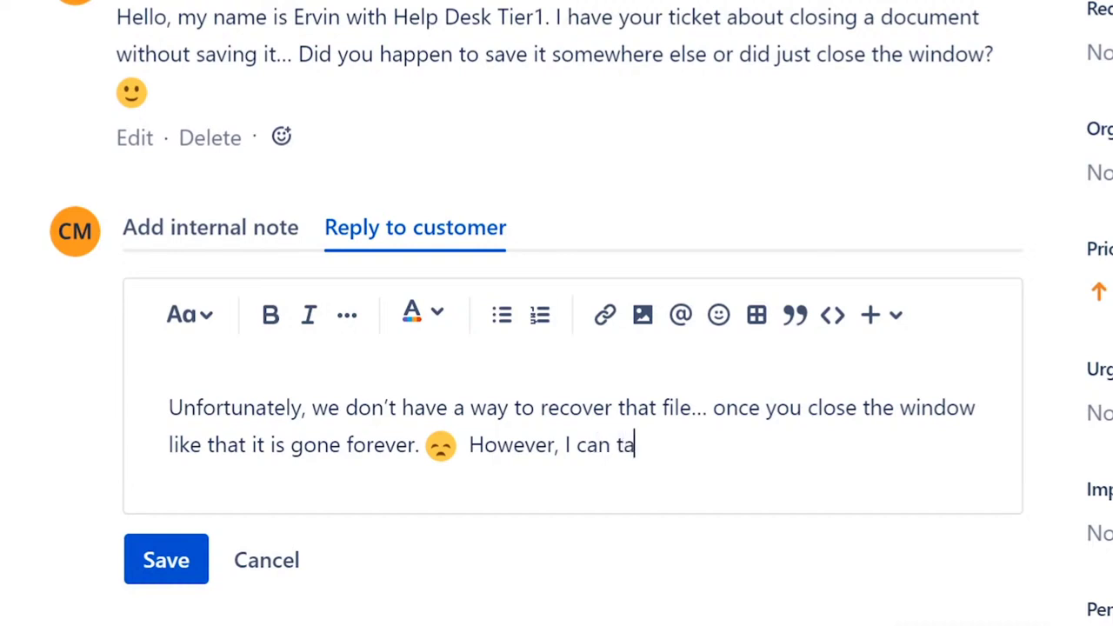
pyautogui.write('ke a look at ')
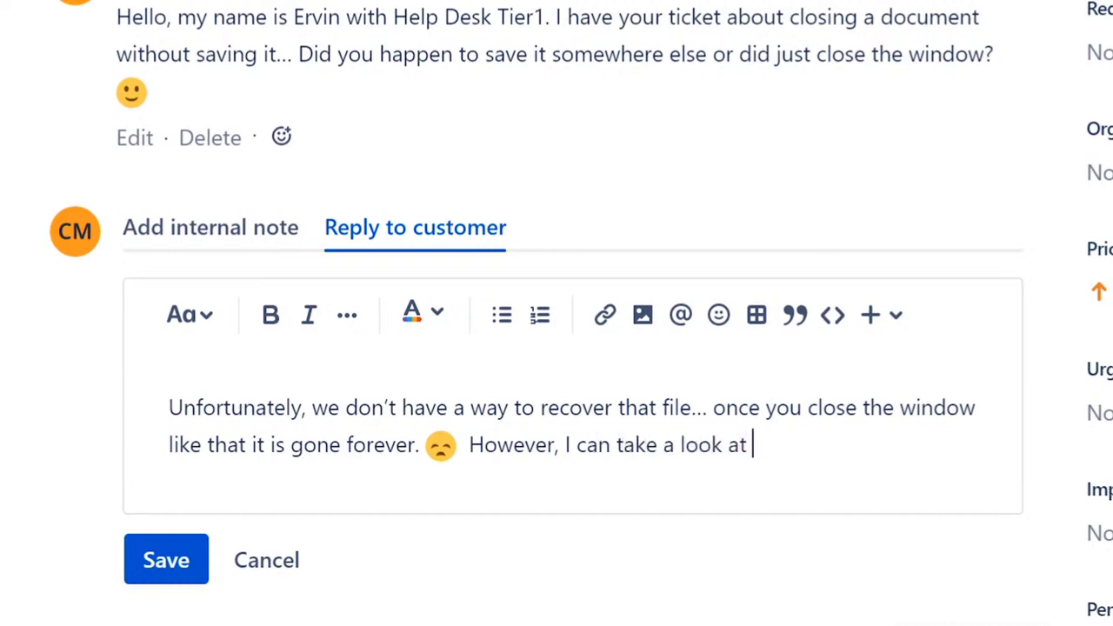
pyautogui.write('your Pc')
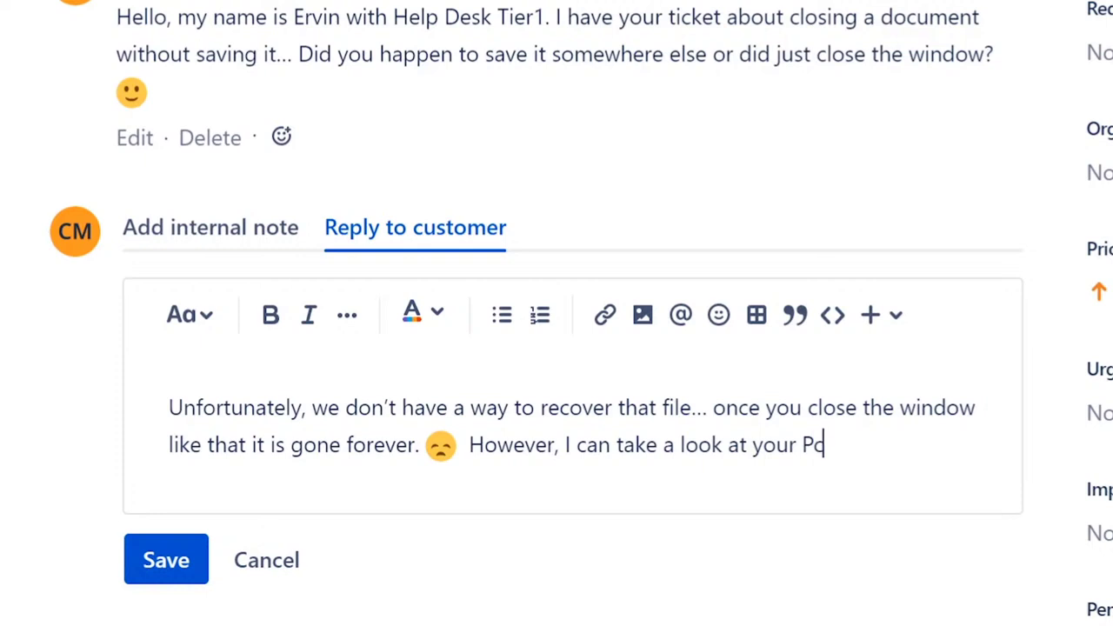
pyautogui.write('C to se')
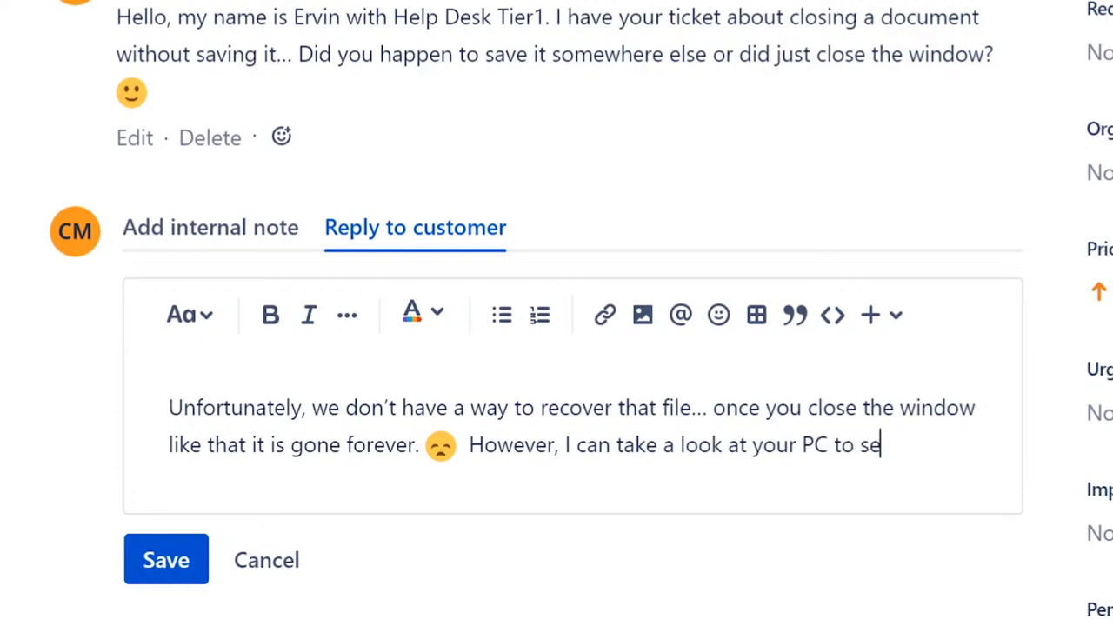
pyautogui.write('e if I can f')
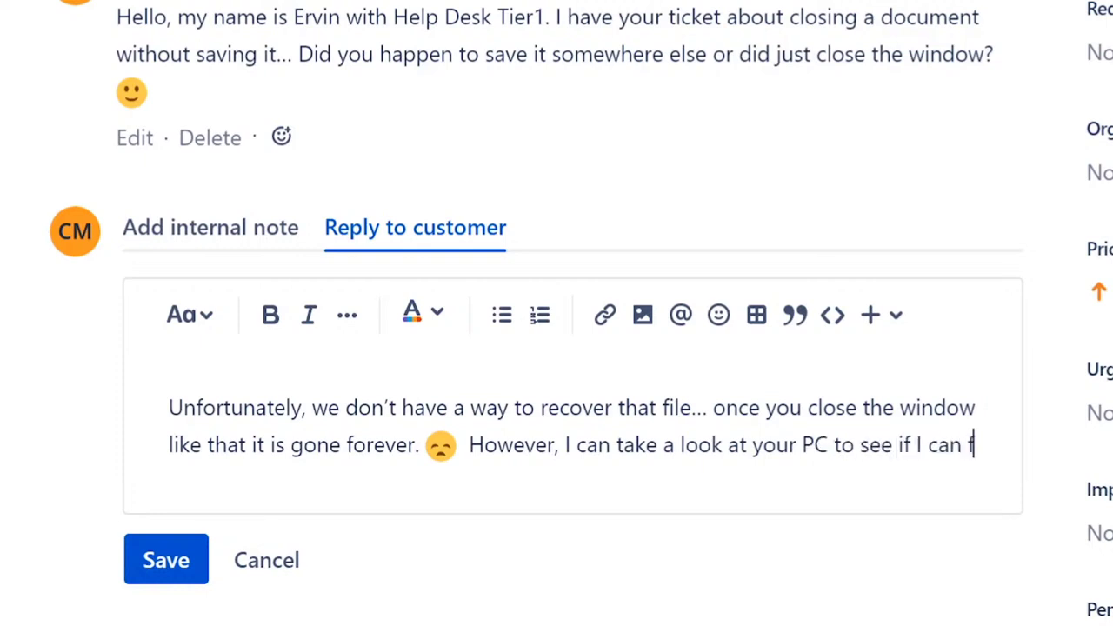
pyautogui.write('ind a ')
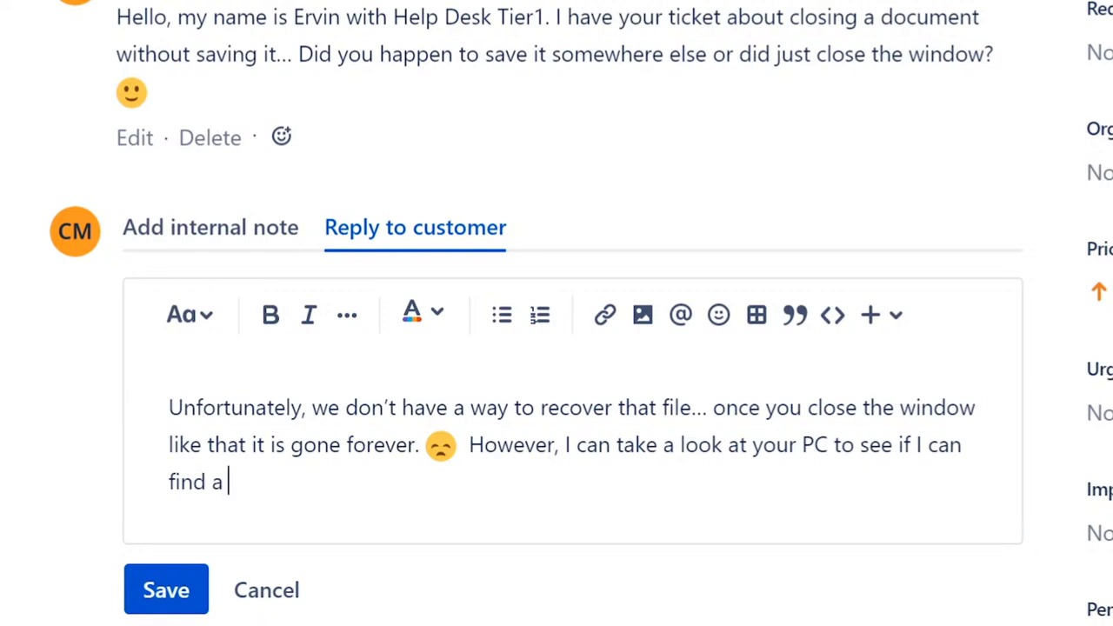
pyautogui.write('time based')
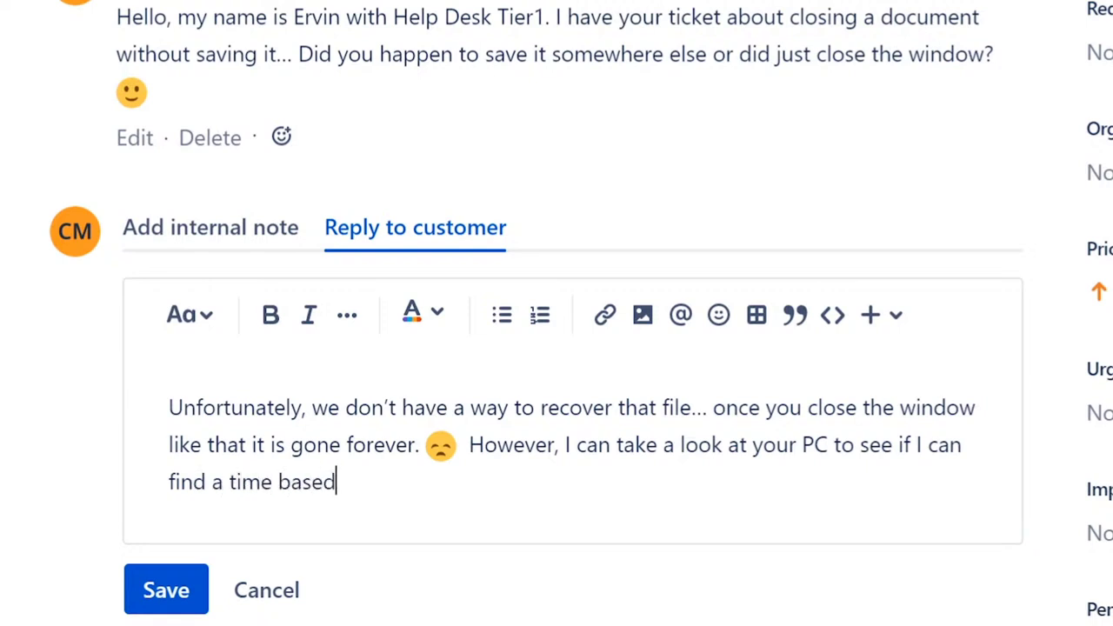
pyautogui.write(' backup')
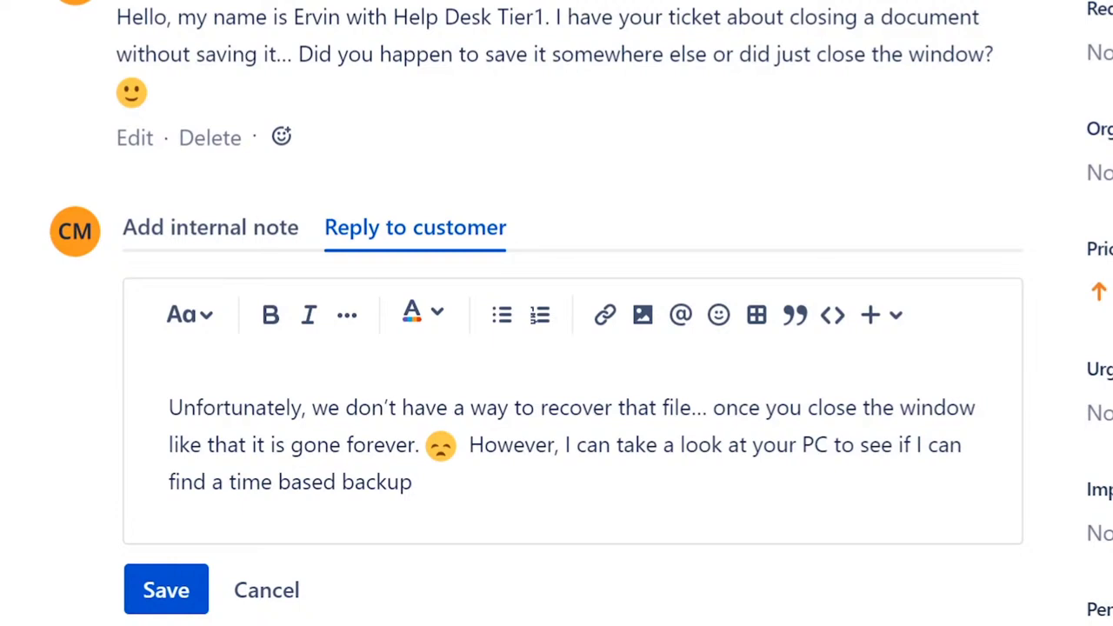
pyautogui.press('Left')
pyautogui.press('Left')
pyautogui.press('Left')
pyautogui.press('Left')
pyautogui.press('Left')
pyautogui.press('Left')
pyautogui.write('saved')
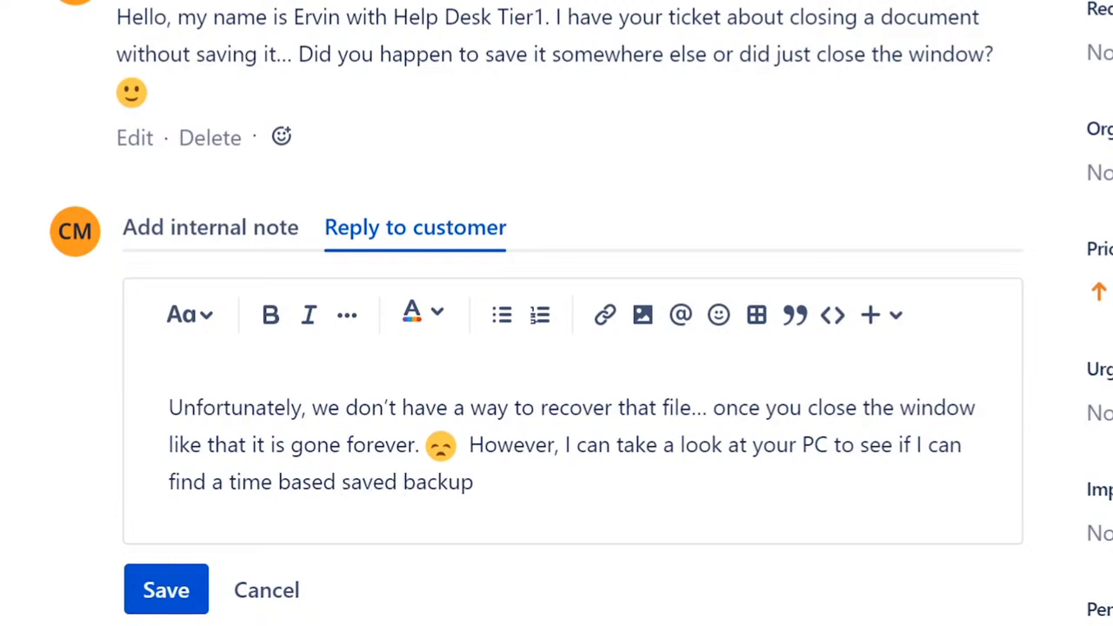
pyautogui.click(474, 482)
pyautogui.write('... but ')
pyautogui.write("I'm not ")
pyautogui.write('con')
pyautogui.press('BackSpace')
pyautogui.press('BackSpace')
pyautogui.press('BackSpace')
pyautogui.write('1')
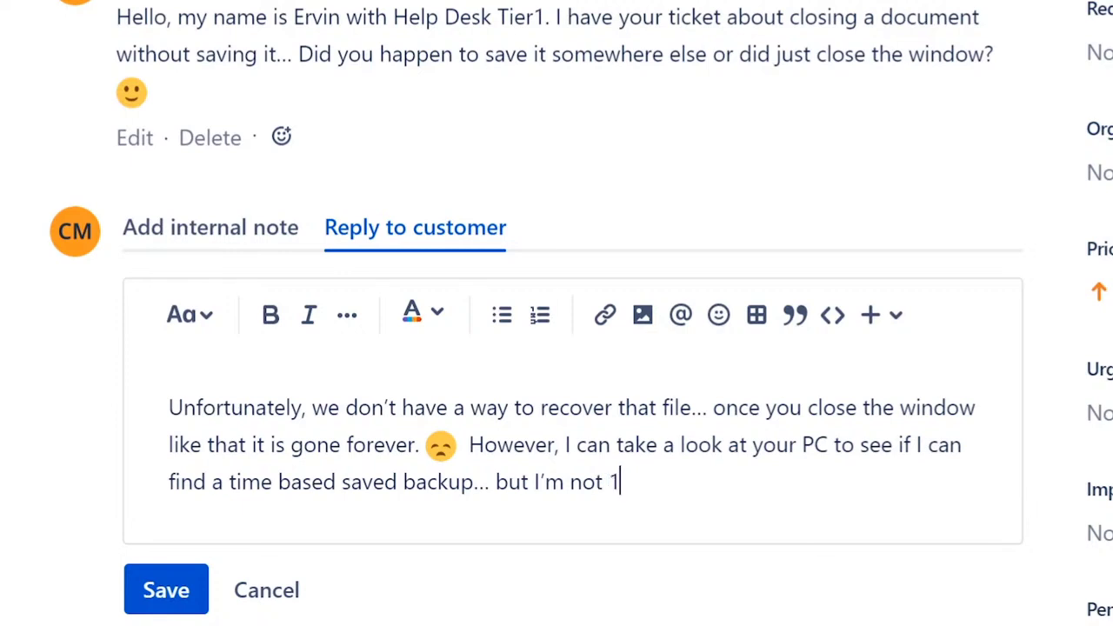
pyautogui.write('00% sur')
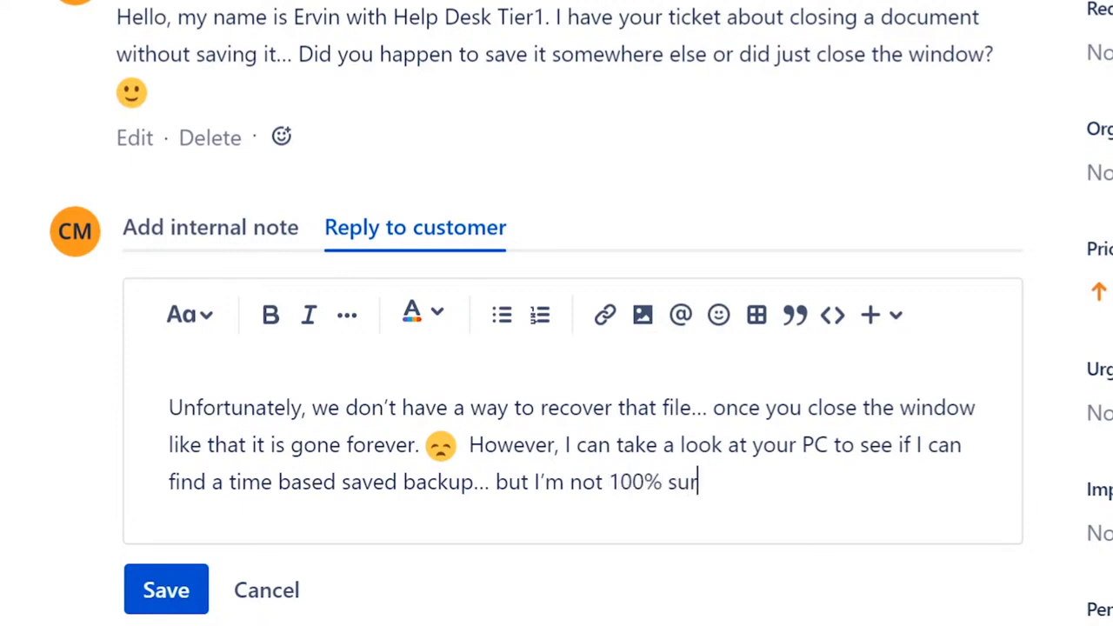
pyautogui.write('e there is somethin')
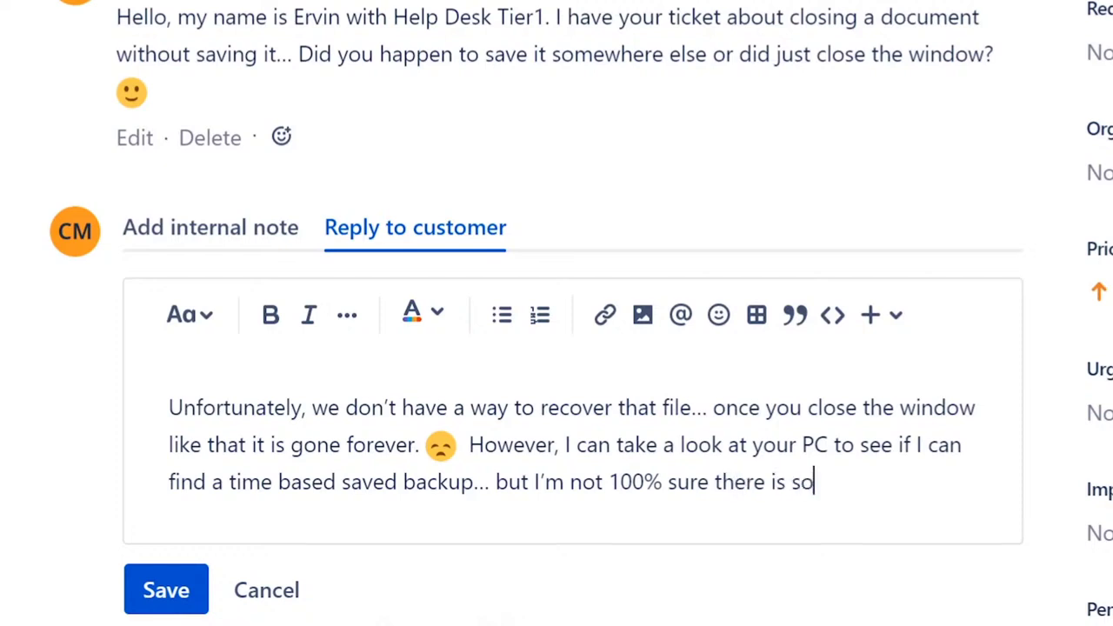
pyautogui.write('g there.')
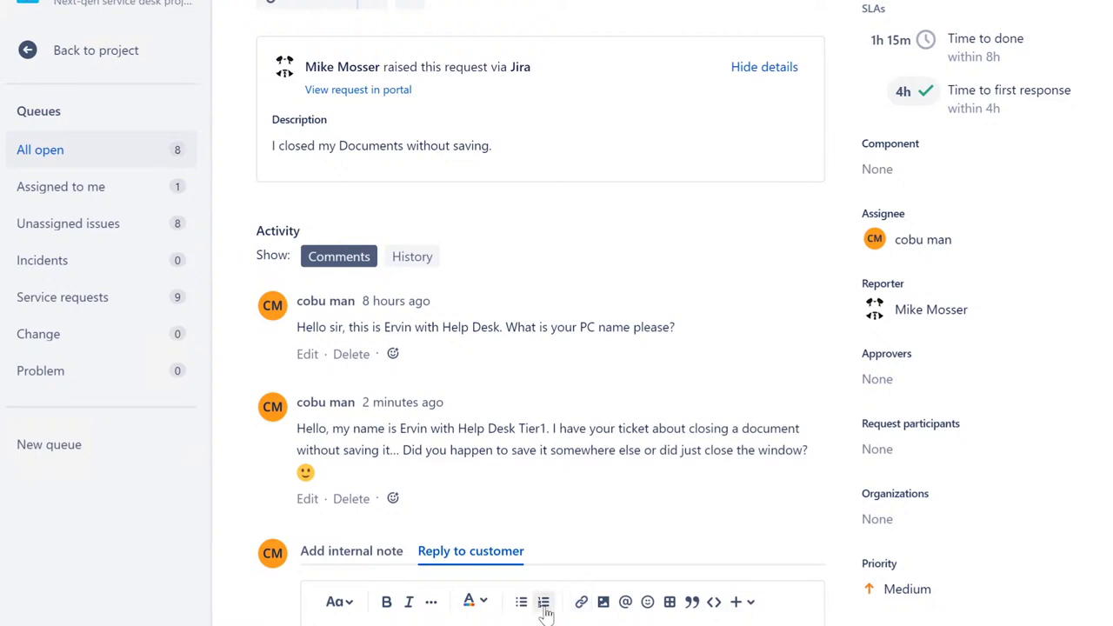
pyautogui.scroll(-3, 546, 613)
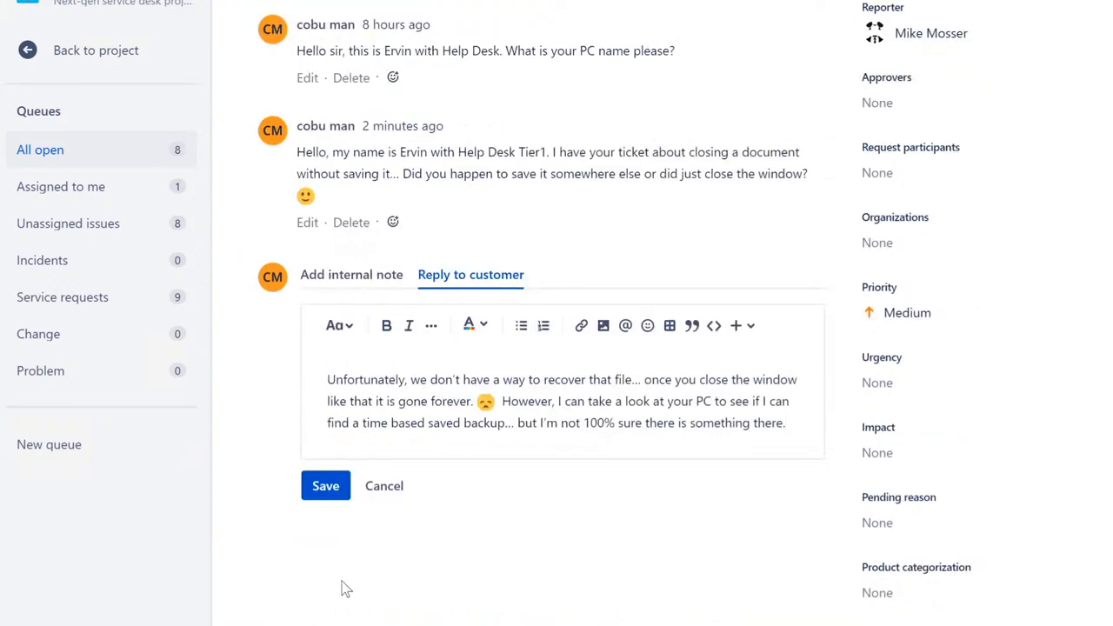
pyautogui.click(334, 493)
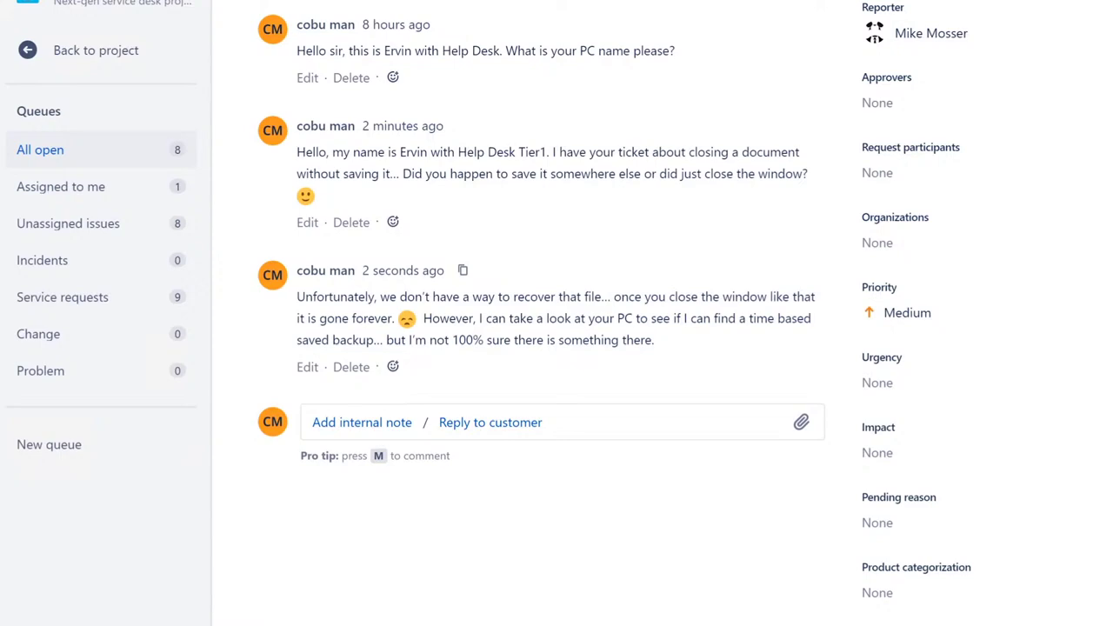
# Step: Transition ISD-20 to Completed, then click into the ticket description and title
pyautogui.scroll(3, 506, 342)
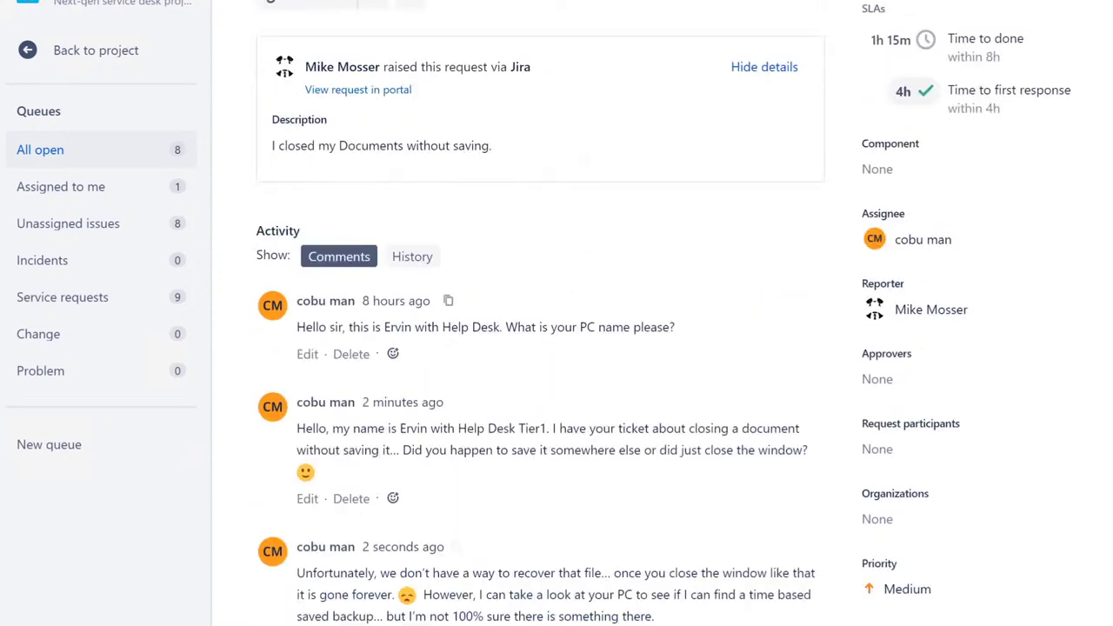
pyautogui.scroll(1, 793, 405)
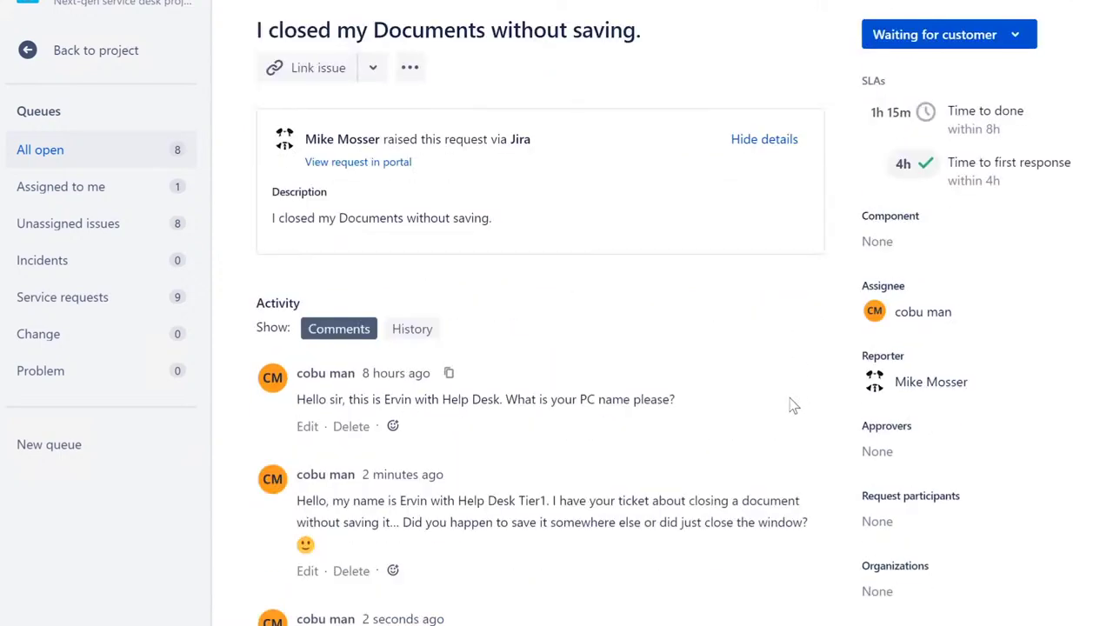
pyautogui.click(1010, 34)
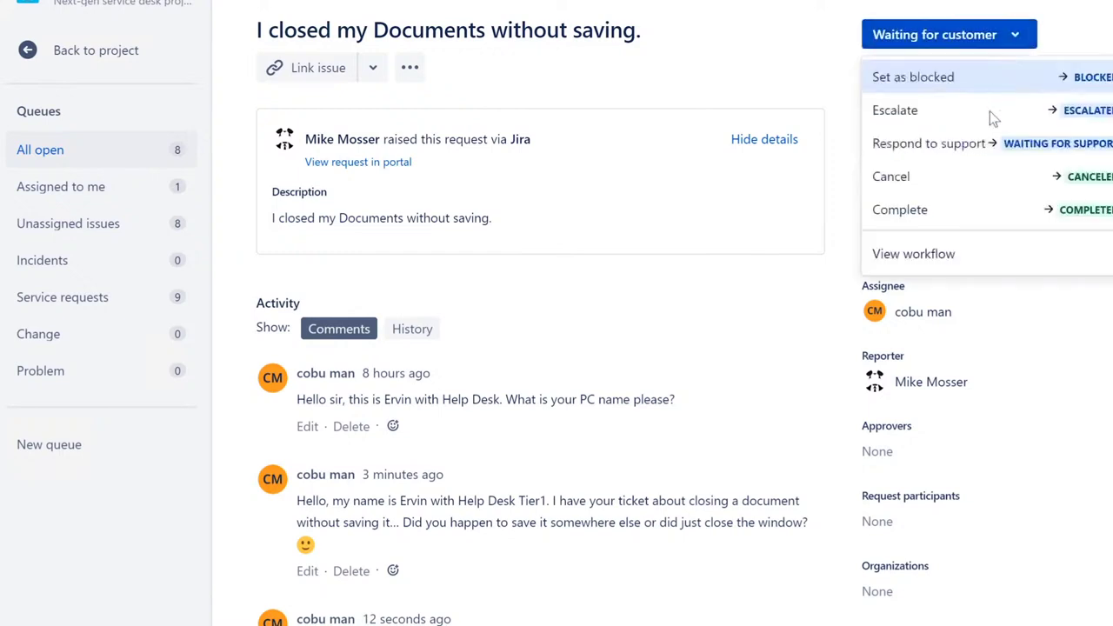
pyautogui.click(962, 209)
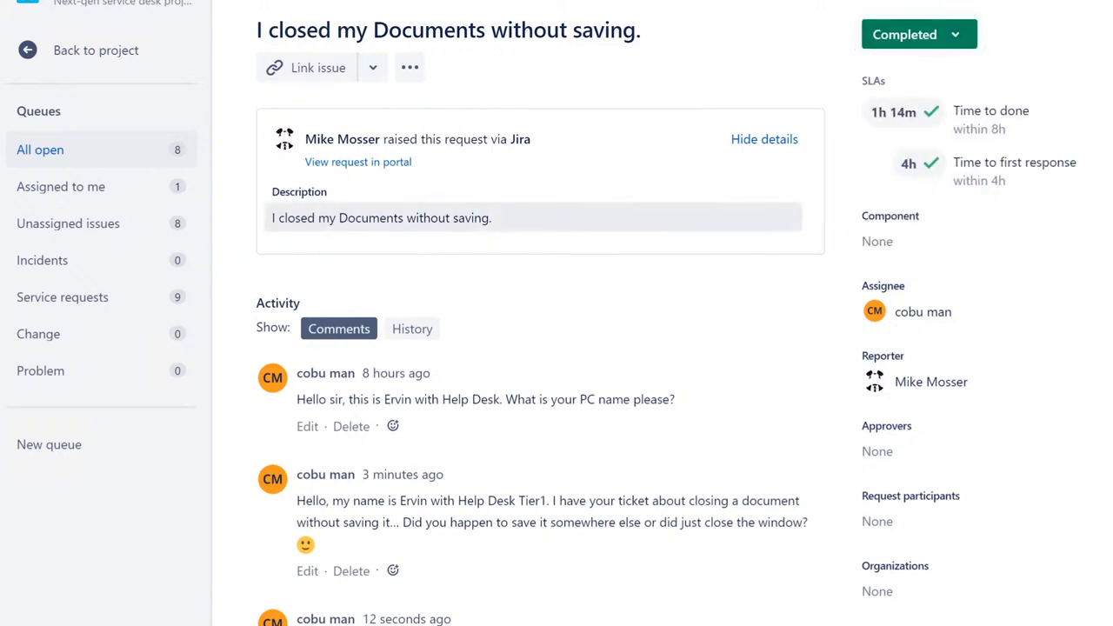
pyautogui.click(483, 228)
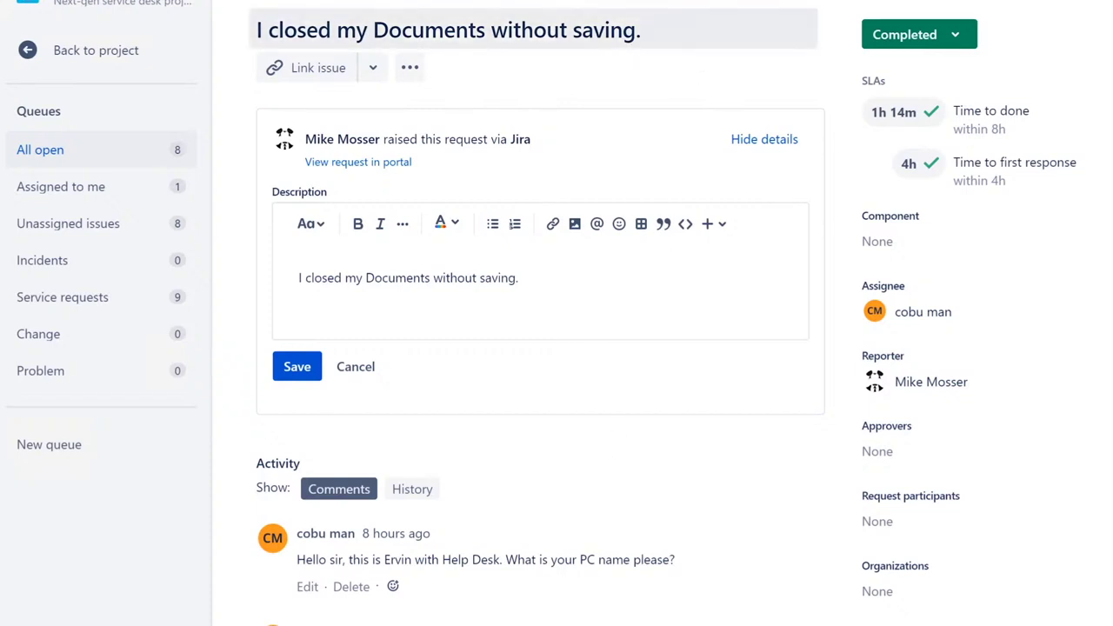
pyautogui.click(258, 29)
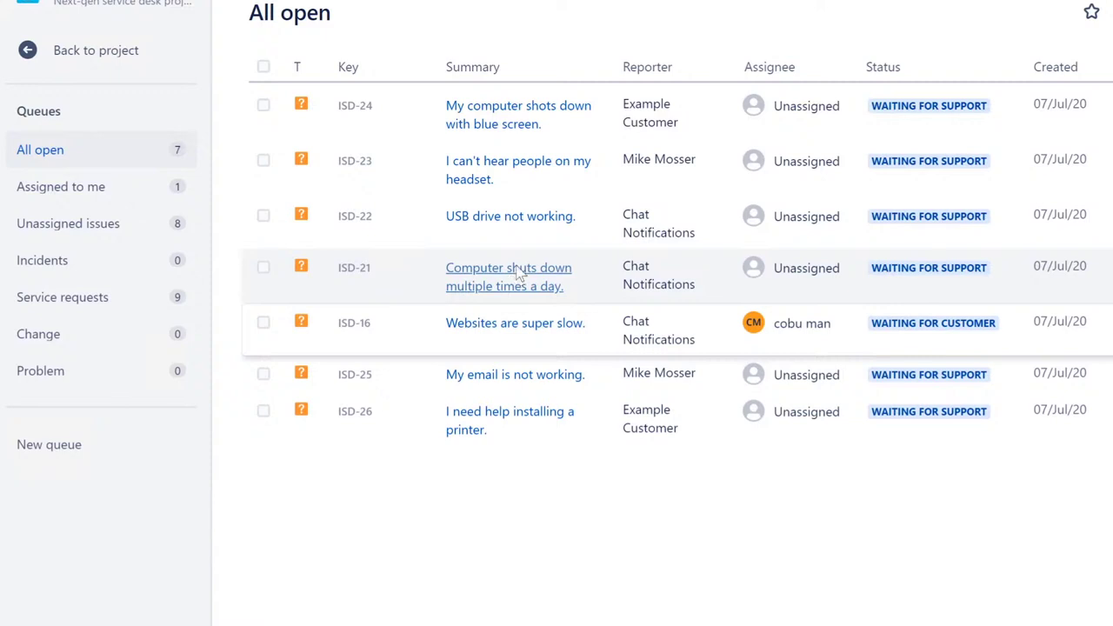
# Step: Open ISD-21 about computer shutdowns, assign it to yourself, and start a customer reply
pyautogui.click(517, 272)
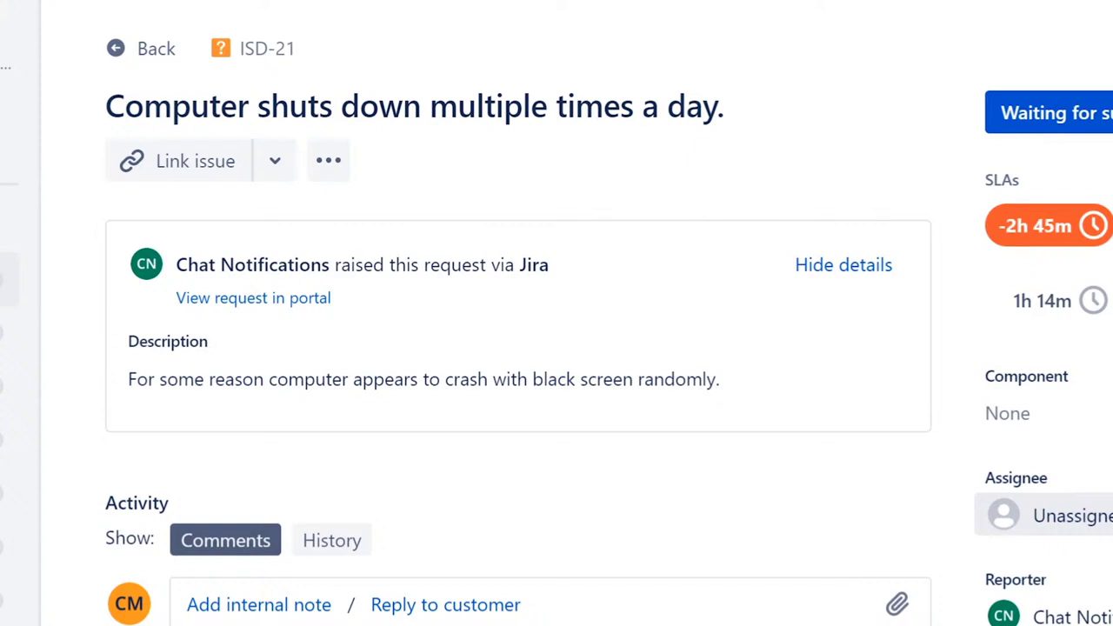
pyautogui.click(1098, 515)
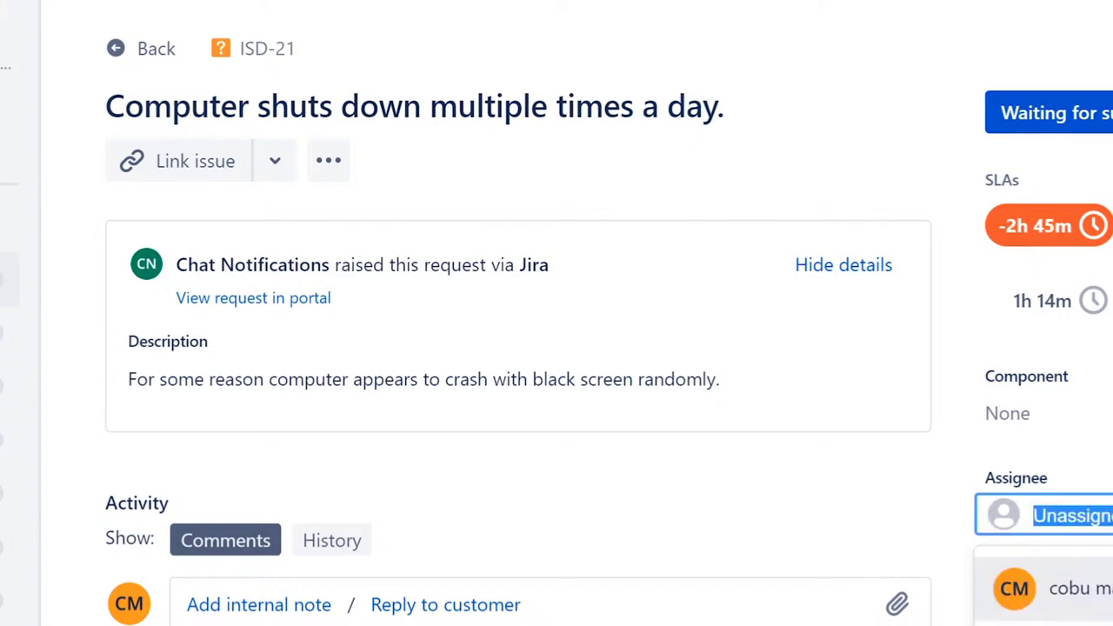
pyautogui.click(1099, 602)
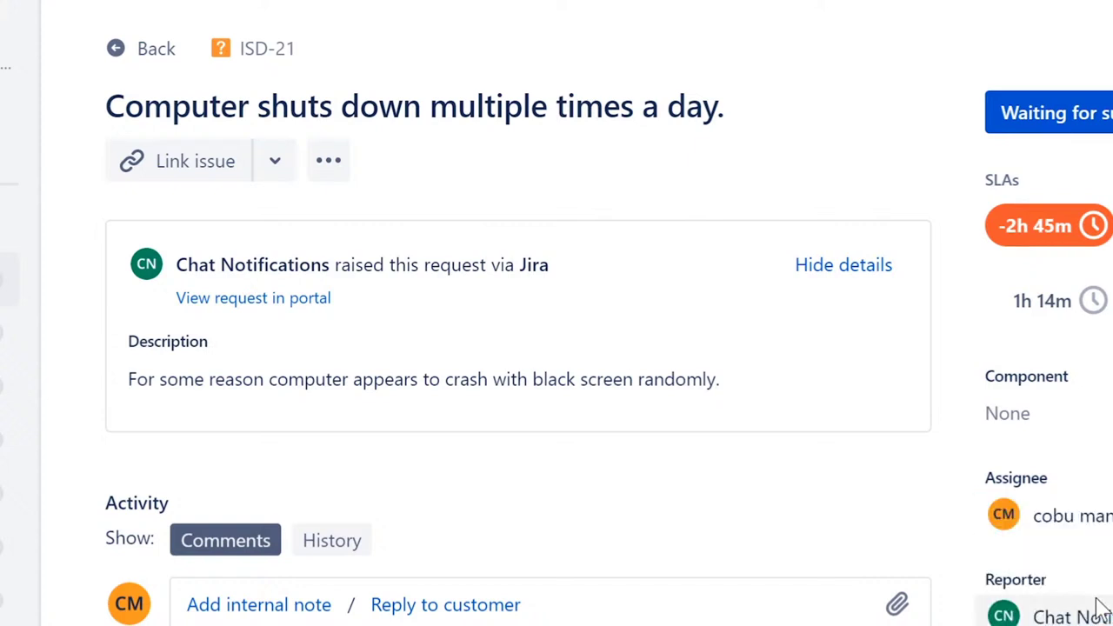
pyautogui.click(396, 606)
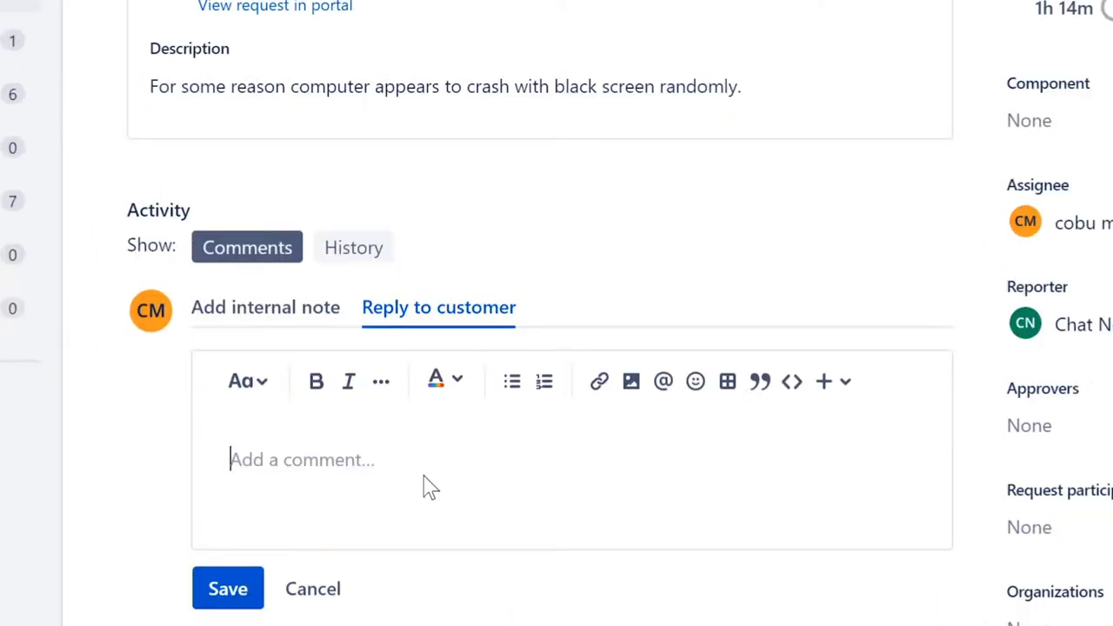
# Step: Write a PC support reply asking whether shutdowns show an error or the screen simply goes dark
pyautogui.write('Hel')
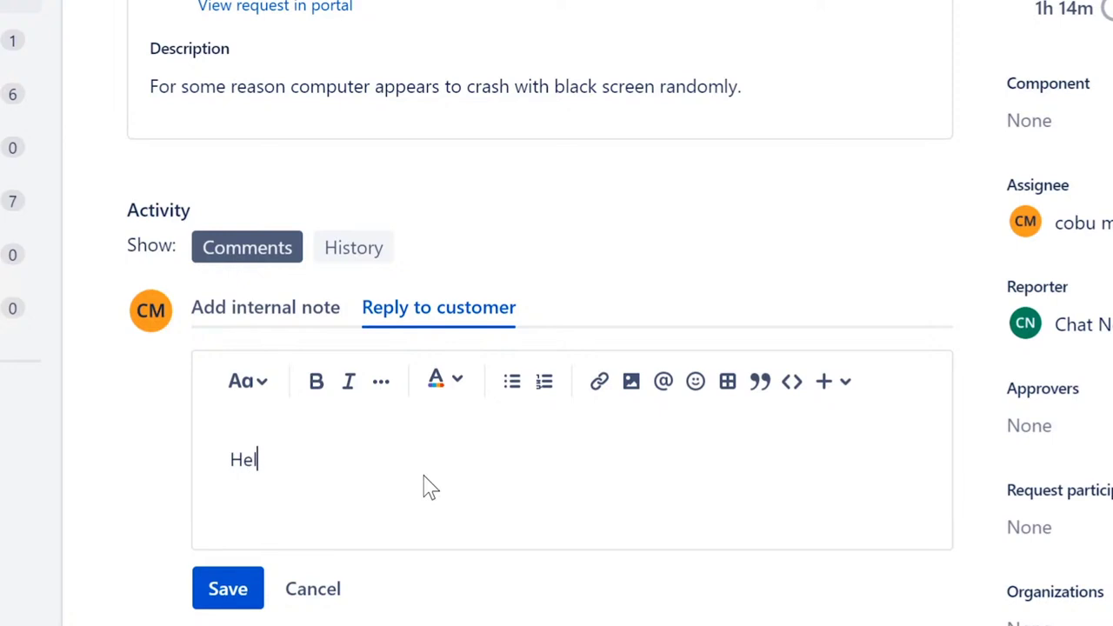
pyautogui.write('lo, this is ')
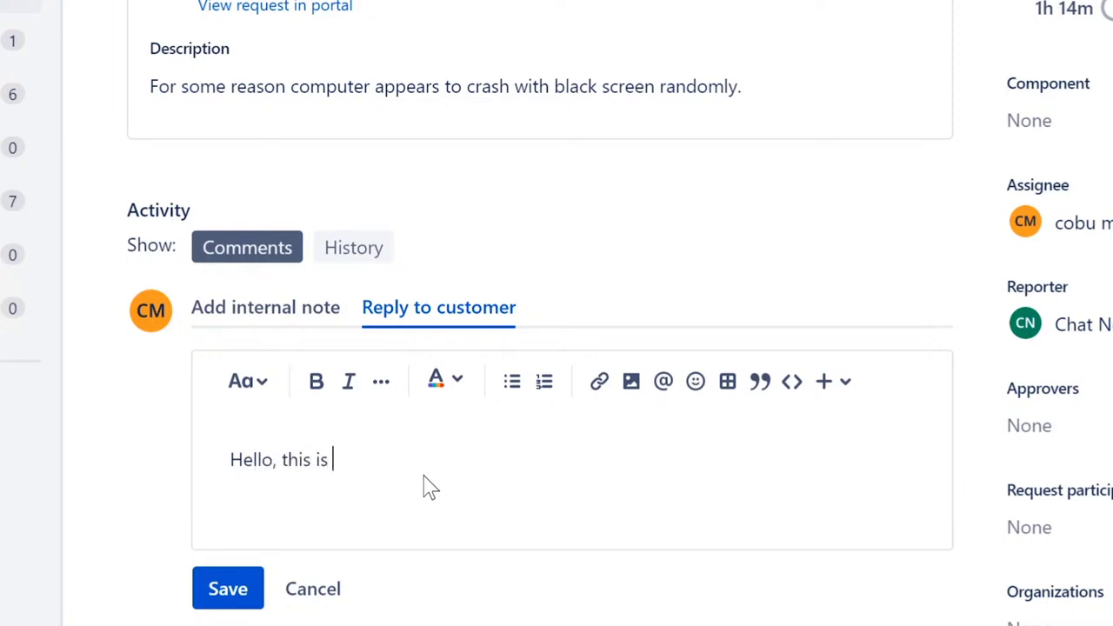
pyautogui.write('Ervin with Pc support. W')
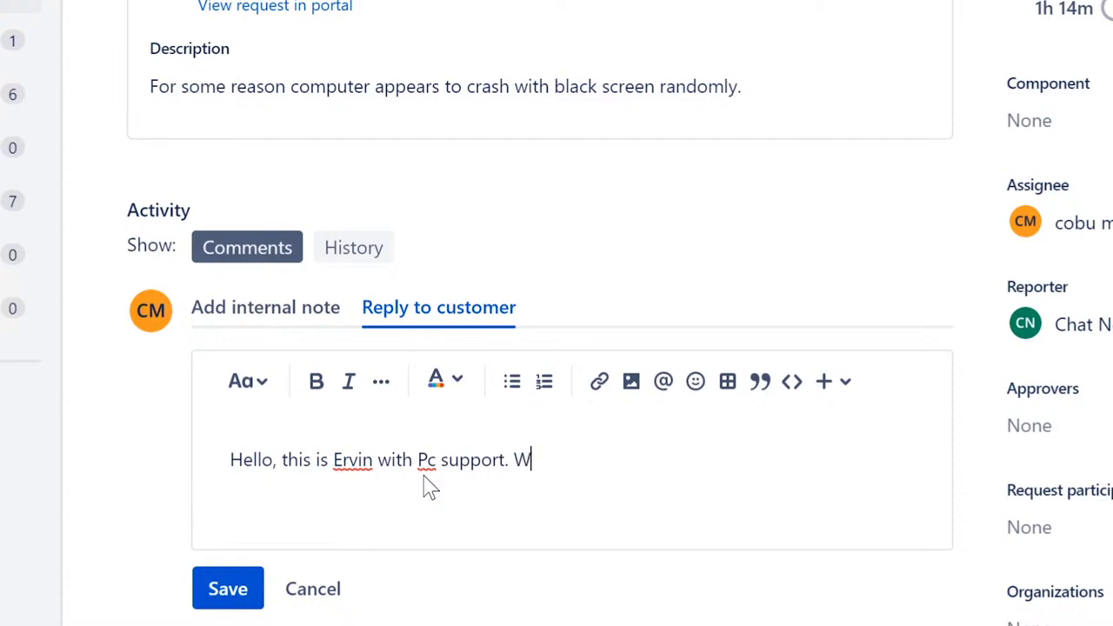
pyautogui.write('hen you r computer d')
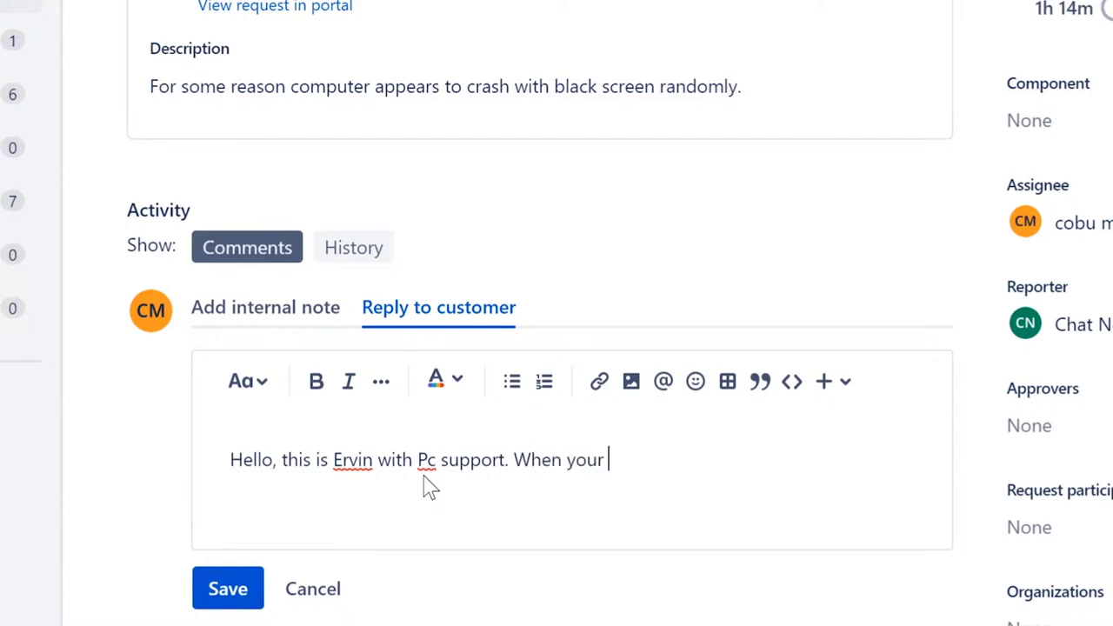
pyautogui.press('BackSpace')
pyautogui.write('shutd')
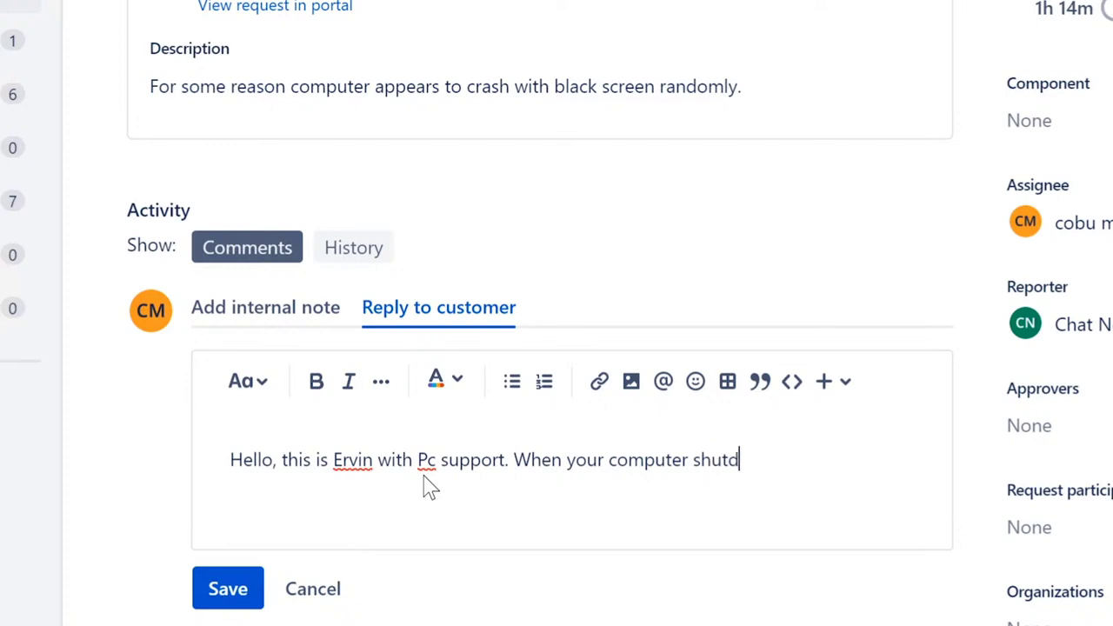
pyautogui.press('BackSpace')
pyautogui.write('s down...')
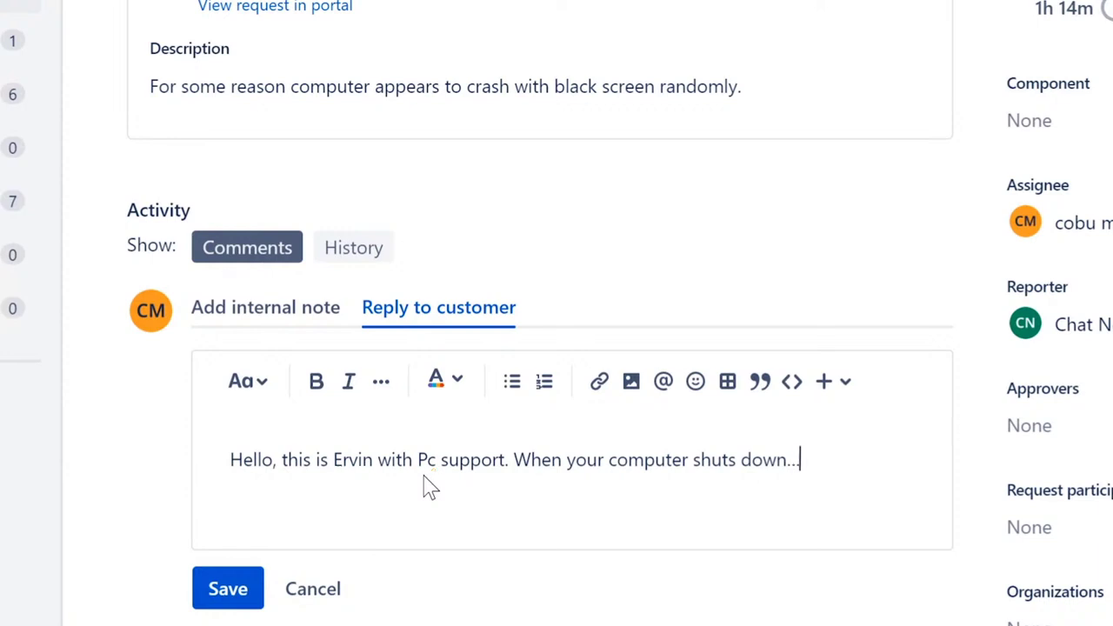
pyautogui.write(' does it giv')
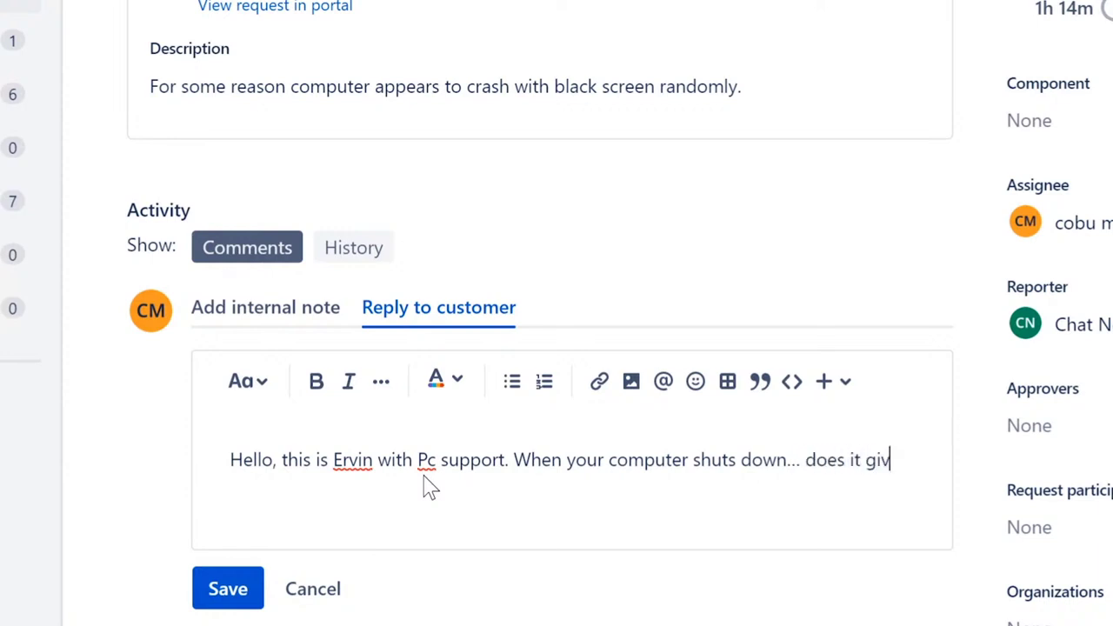
pyautogui.write('e you any e')
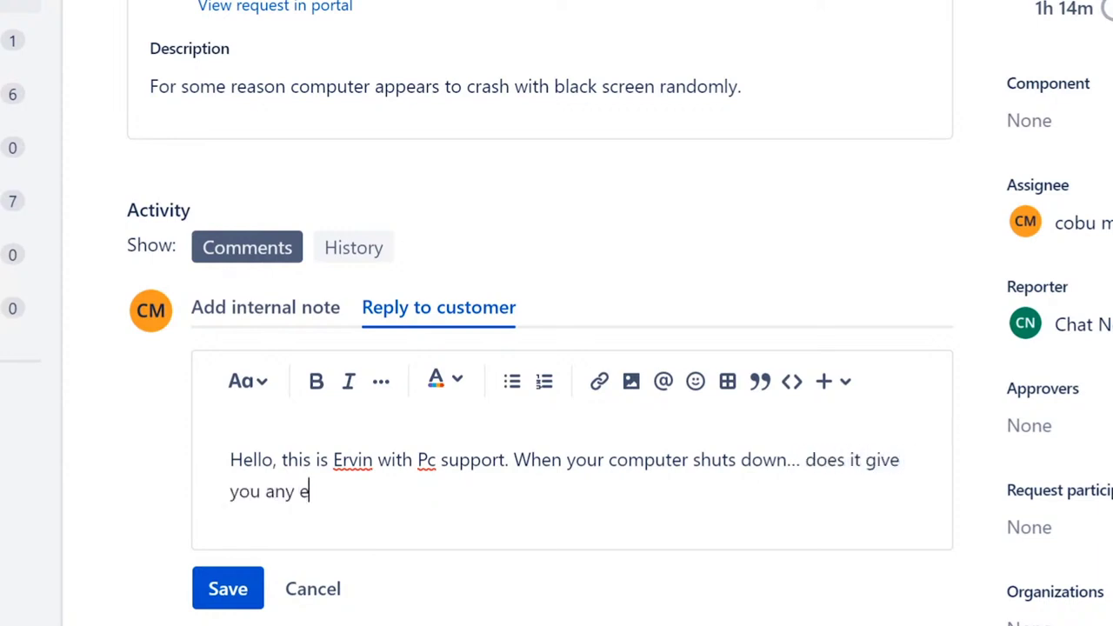
pyautogui.write('rror or doe')
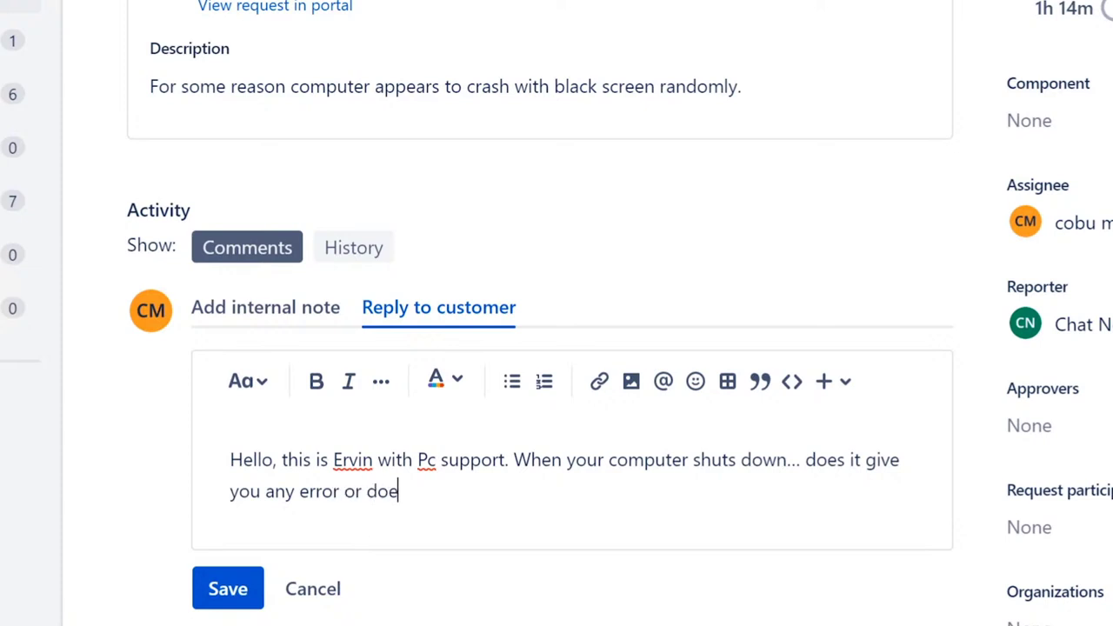
pyautogui.write('s screen ')
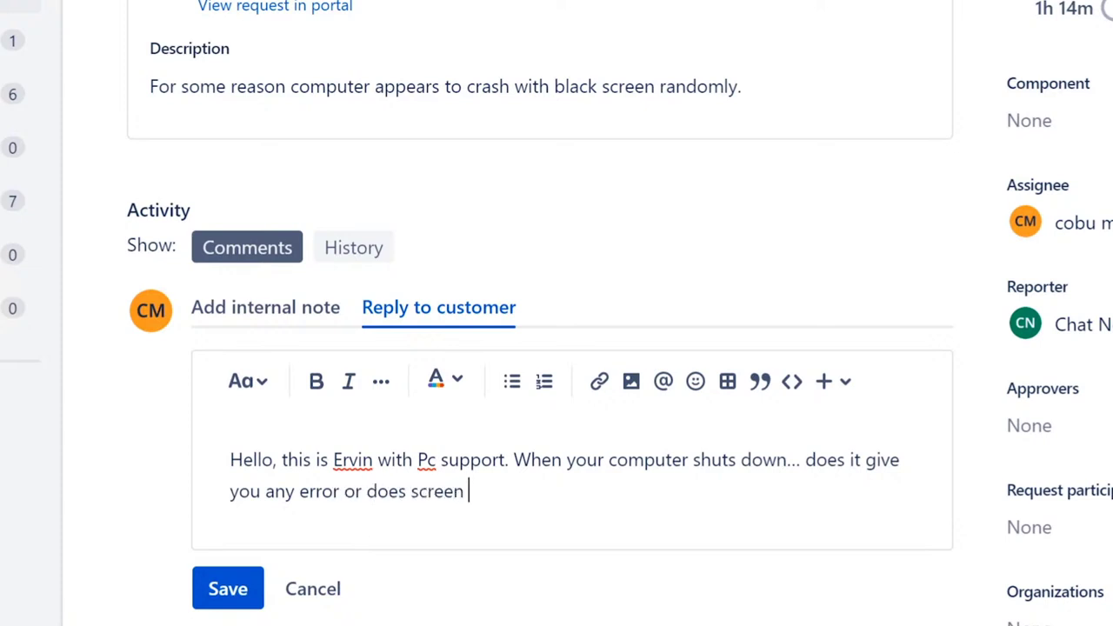
pyautogui.write('sim')
pyautogui.write('y go dark?')
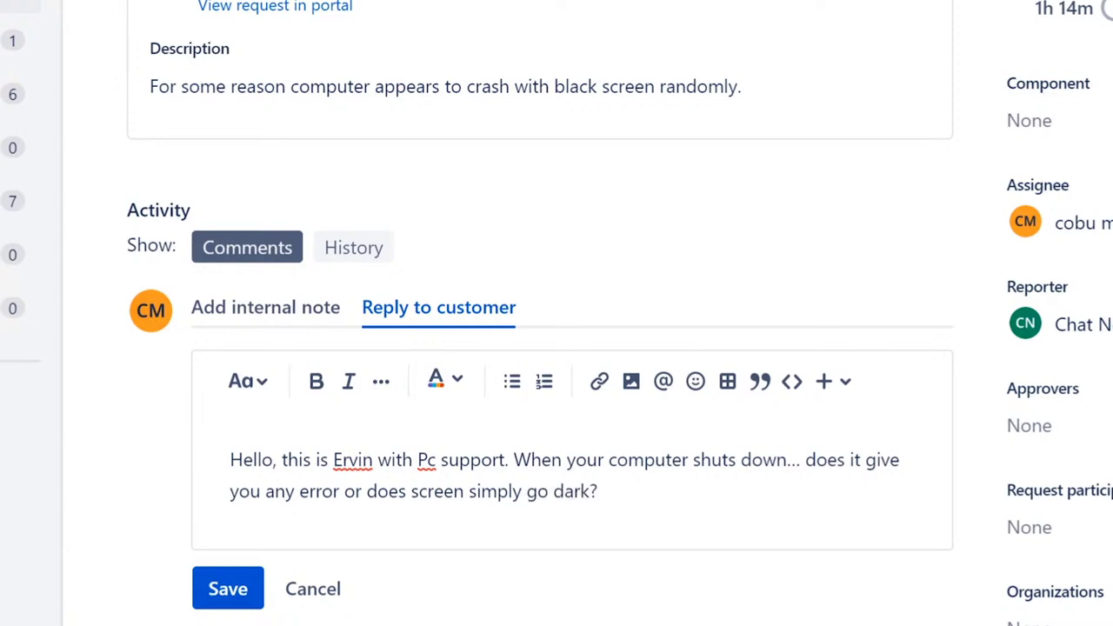
pyautogui.press('BackSpace')
pyautogui.press('BackSpace')
pyautogui.press('BackSpace')
pyautogui.press('BackSpace')
pyautogui.press('BackSpace')
pyautogui.press('BackSpace')
pyautogui.press('BackSpace')
pyautogui.press('BackSpace')
pyautogui.press('BackSpace')
pyautogui.press('BackSpace')
pyautogui.press('BackSpace')
pyautogui.press('BackSpace')
pyautogui.press('BackSpace')
pyautogui.press('BackSpace')
pyautogui.press('BackSpace')
pyautogui.press('BackSpace')
pyautogui.press('BackSpace')
pyautogui.press('BackSpace')
pyautogui.press('BackSpace')
pyautogui.press('BackSpace')
pyautogui.press('BackSpace')
pyautogui.press('BackSpace')
pyautogui.press('BackSpace')
pyautogui.press('BackSpace')
pyautogui.press('BackSpace')
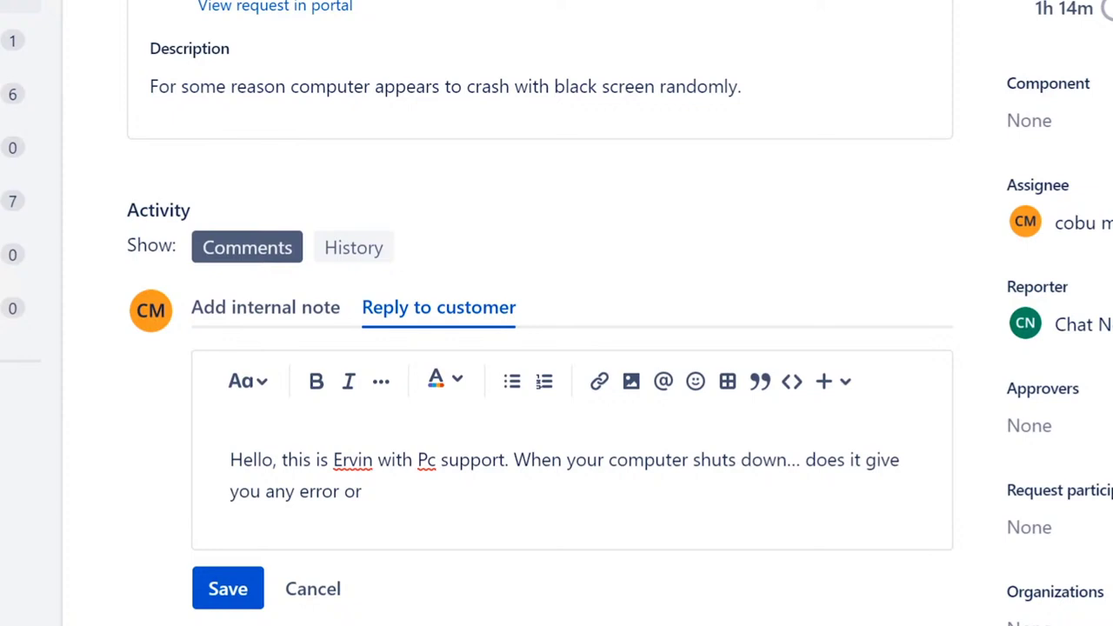
pyautogui.hotkey('ctrl', 'z')
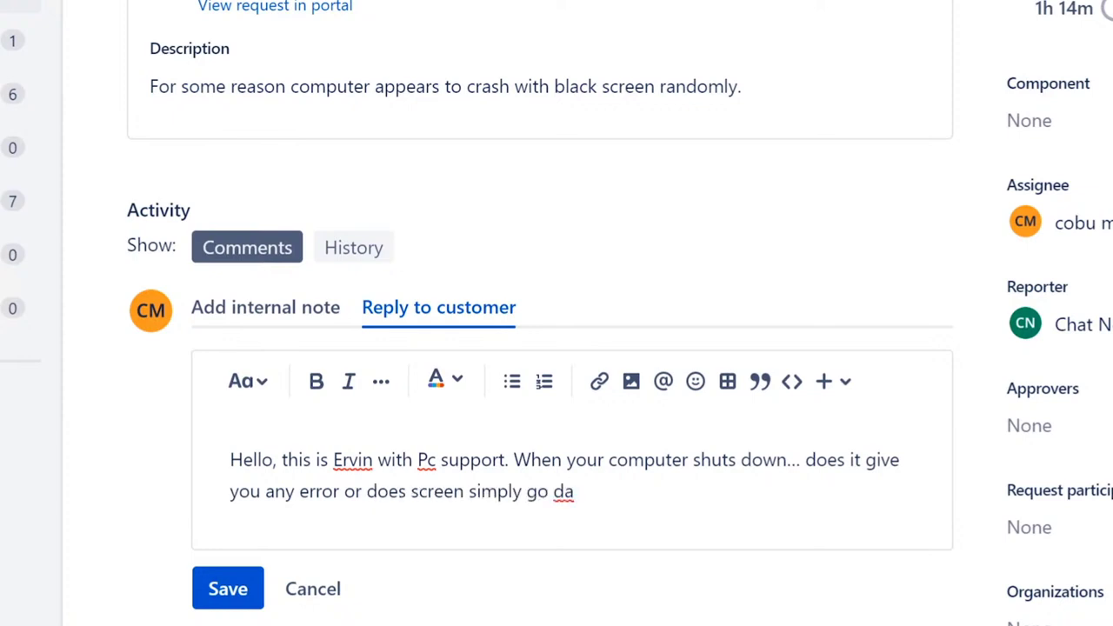
pyautogui.write('rk?')
# Step: Post the question and start a new reply saying it could be a hardware issue
pyautogui.click(219, 600)
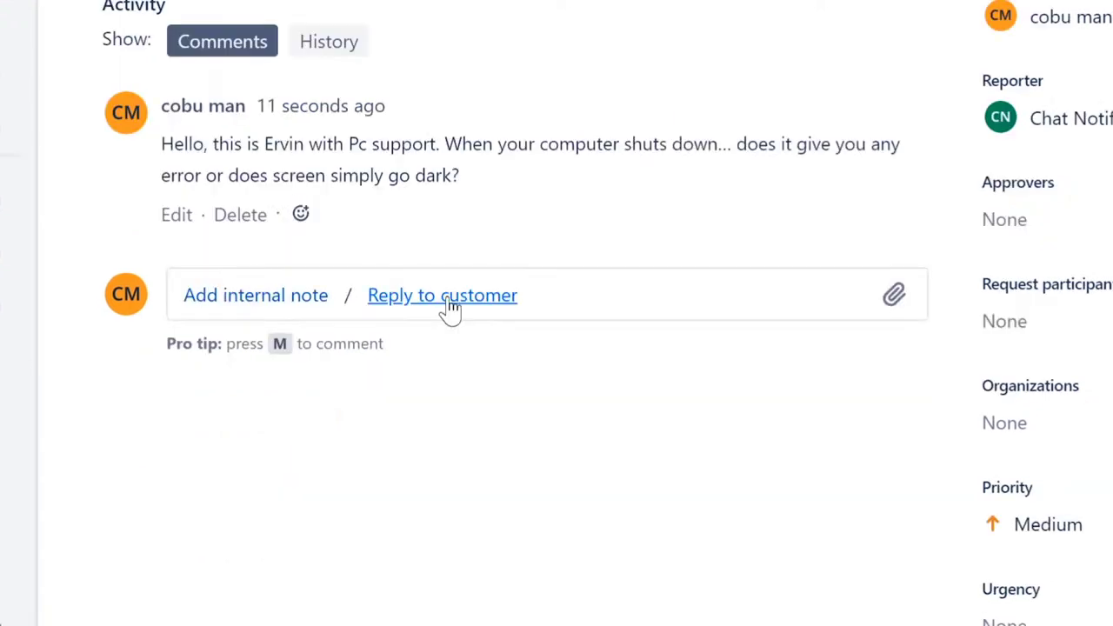
pyautogui.click(450, 300)
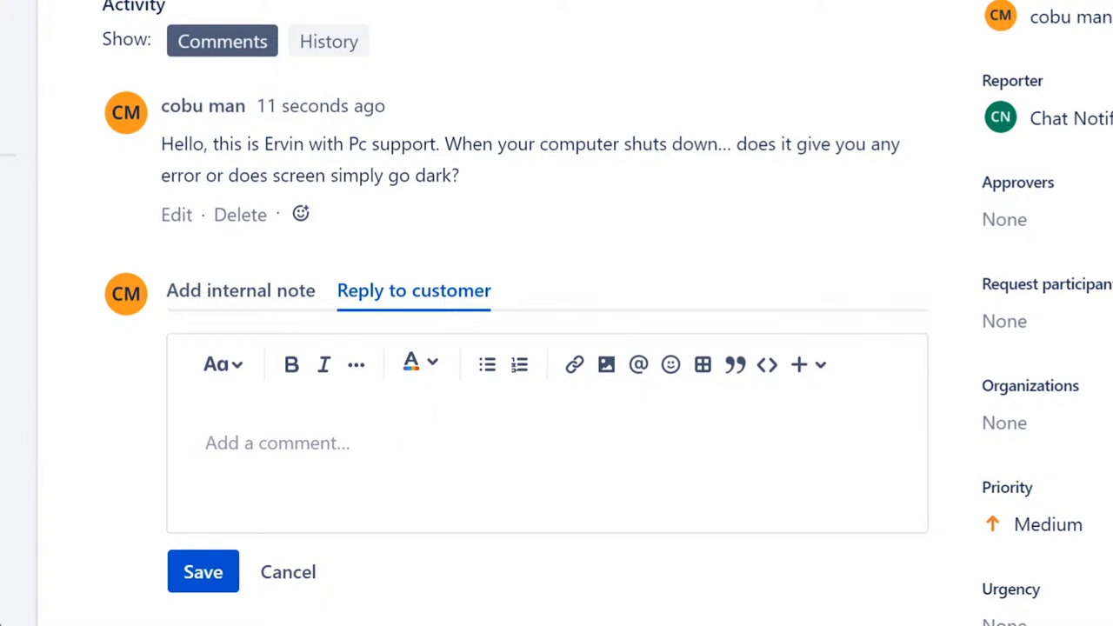
pyautogui.write('It sound')
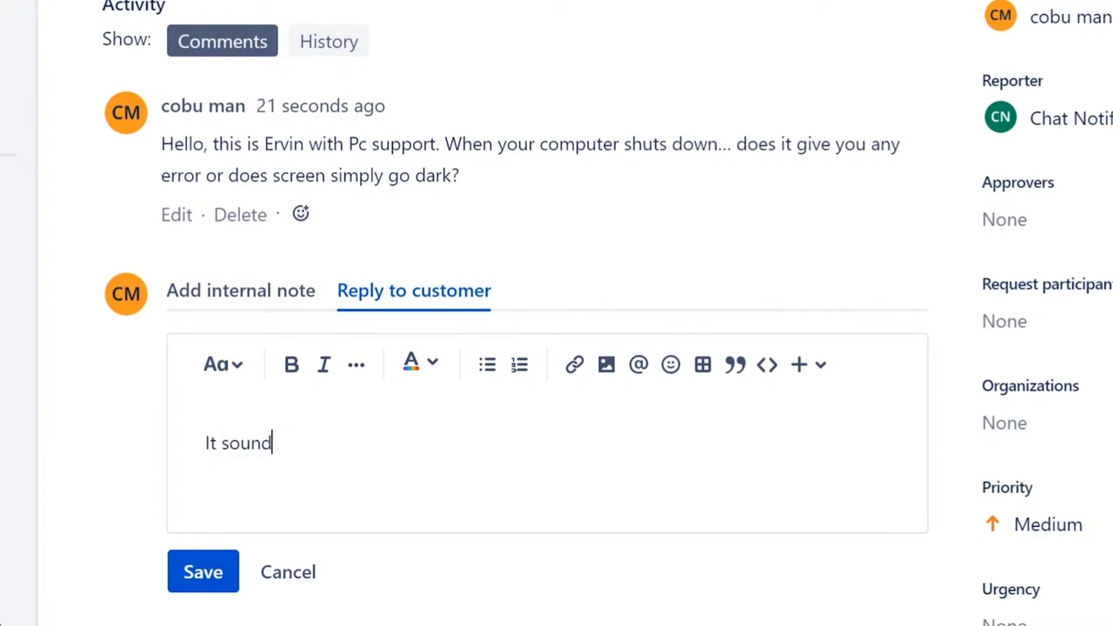
pyautogui.write('s like it could')
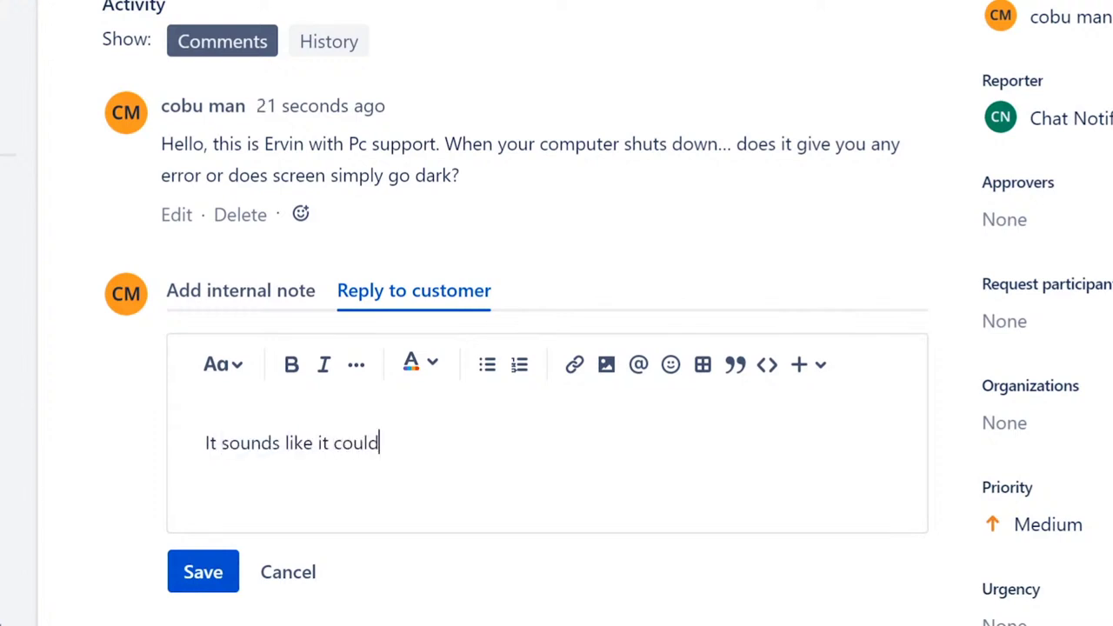
pyautogui.write(' a hardware issue')
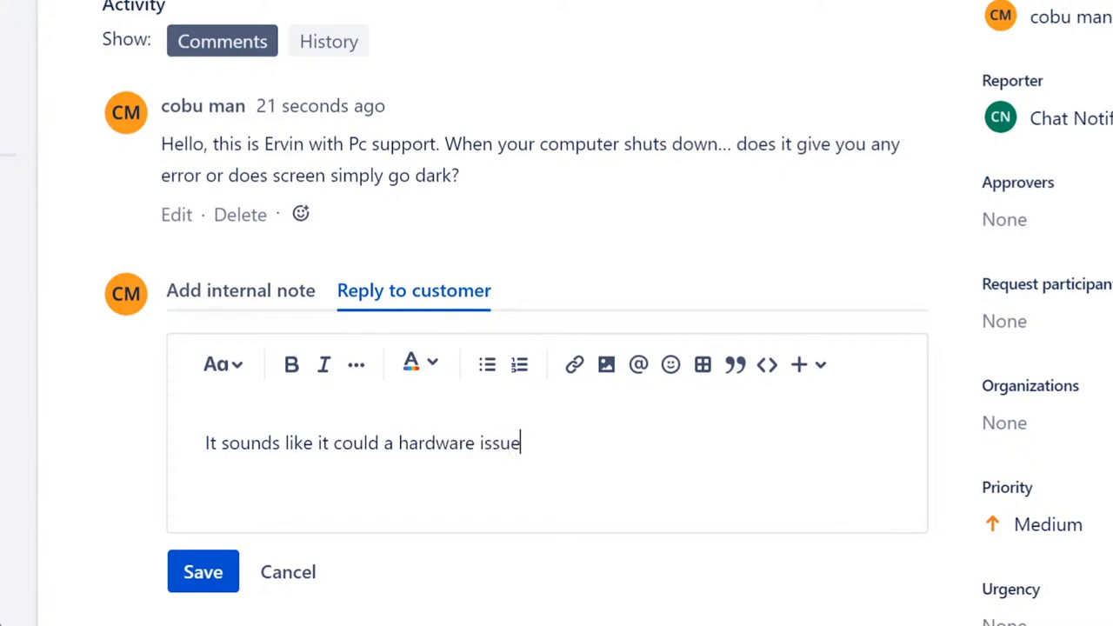
pyautogui.write('... We will need to di')
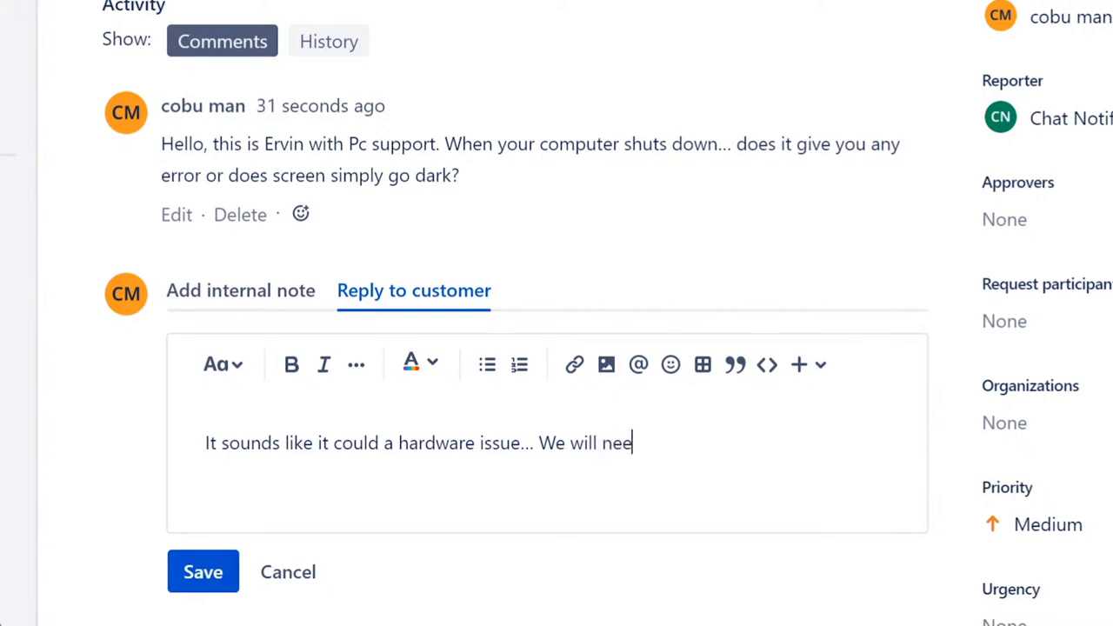
# Step: Finish the follow-up: a hardware diagnostic will need to be performed on this computer
pyautogui.press('BackSpace')
pyautogui.press('BackSpace')
pyautogui.write('performa')
pyautogui.press('BackSpace')
pyautogui.write('a di')
pyautogui.press('BackSpace')
pyautogui.press('BackSpace')
pyautogui.write('hardware')
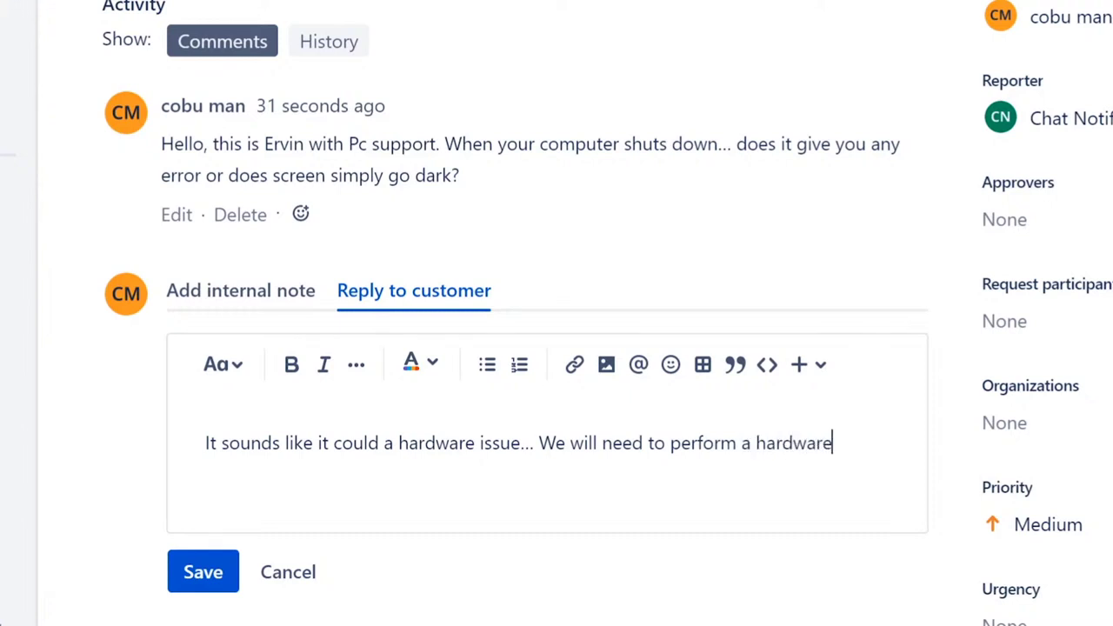
pyautogui.write(' diagionsit')
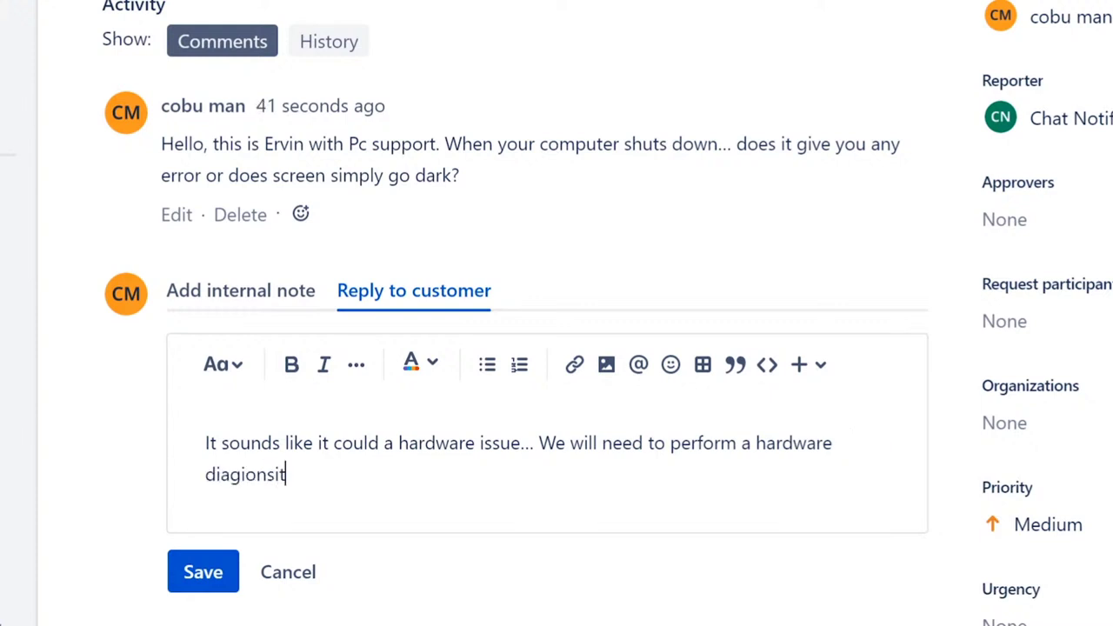
pyautogui.press('BackSpace')
pyautogui.press('BackSpace')
pyautogui.write('tic on this P')
pyautogui.press('BackSpace')
pyautogui.write('computer.')
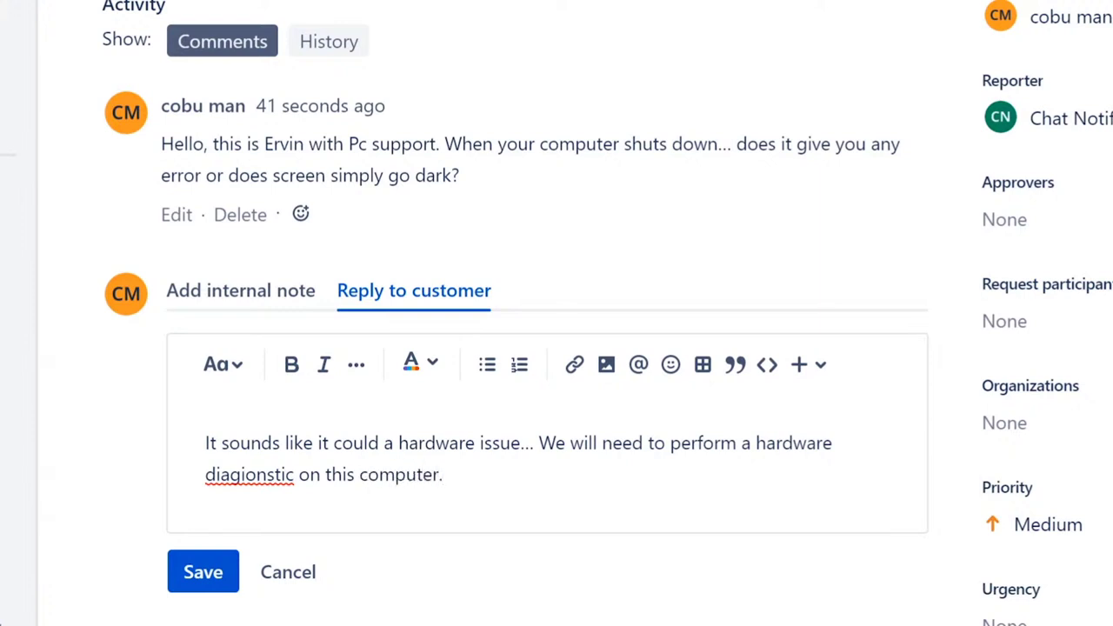
# Step: Correct the misspelled word to 'diagnostics' and post the hardware-diagnostics reply on ISD-21
pyautogui.rightClick(256, 476)
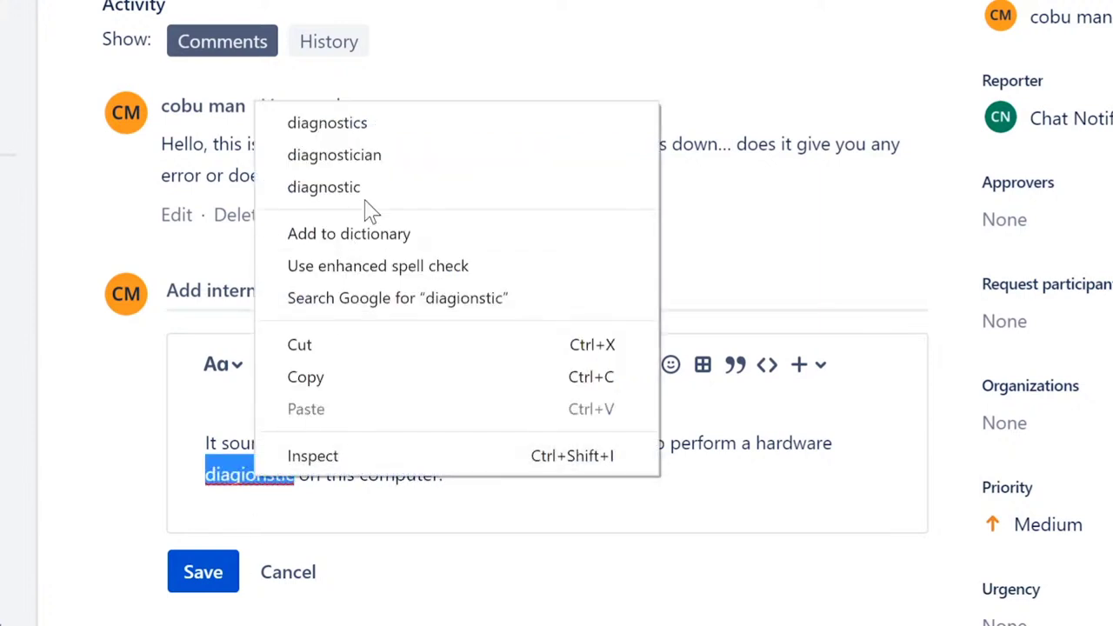
pyautogui.click(424, 132)
pyautogui.press('End')
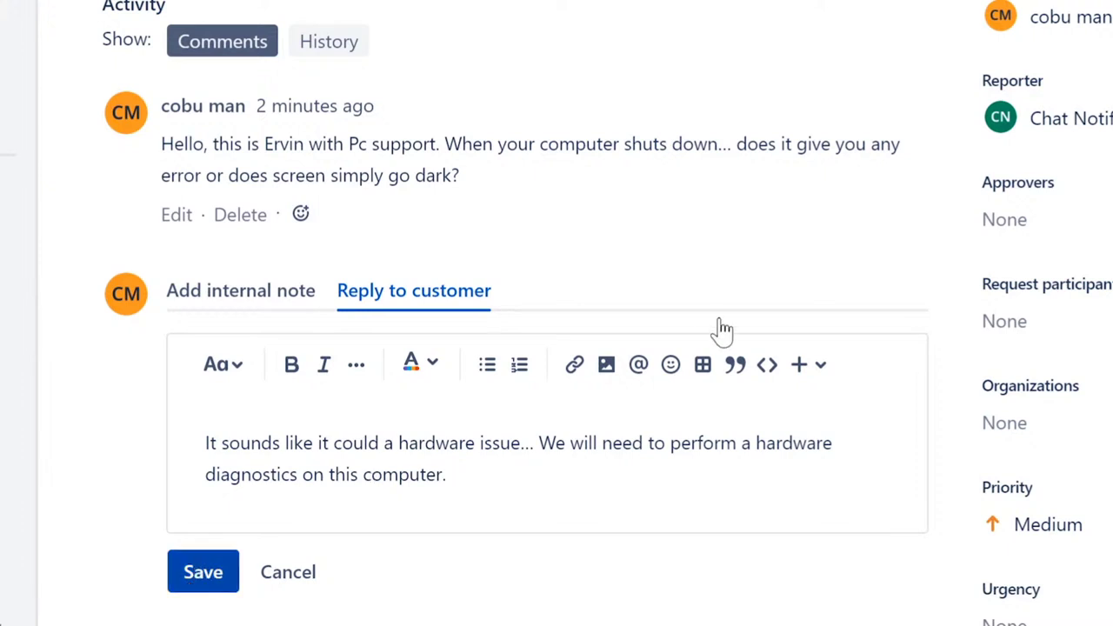
pyautogui.hotkey('ctrl', 'Return')
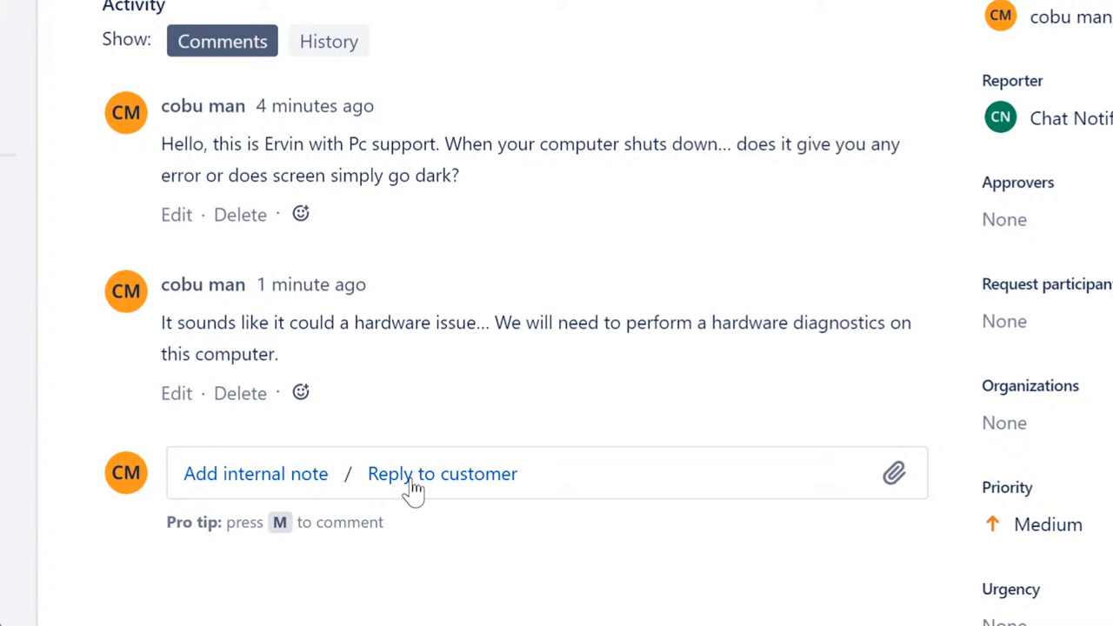
# Step: Post an internal note on ISD-21 stating the user's PC name is cobuman1, signed by the agent
pyautogui.click(723, 496)
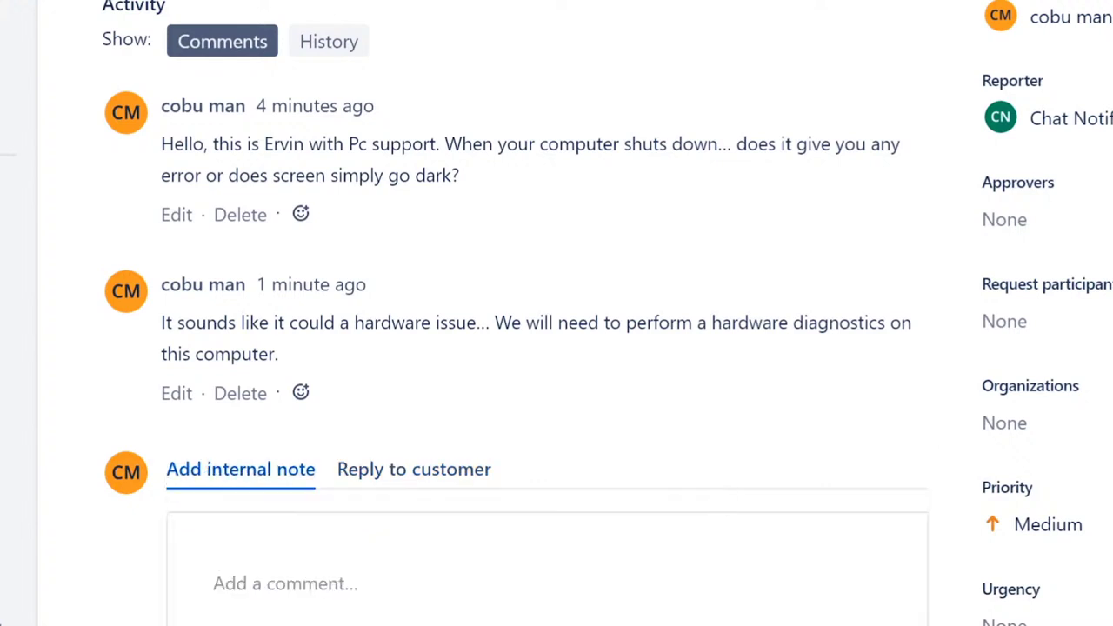
pyautogui.click(355, 597)
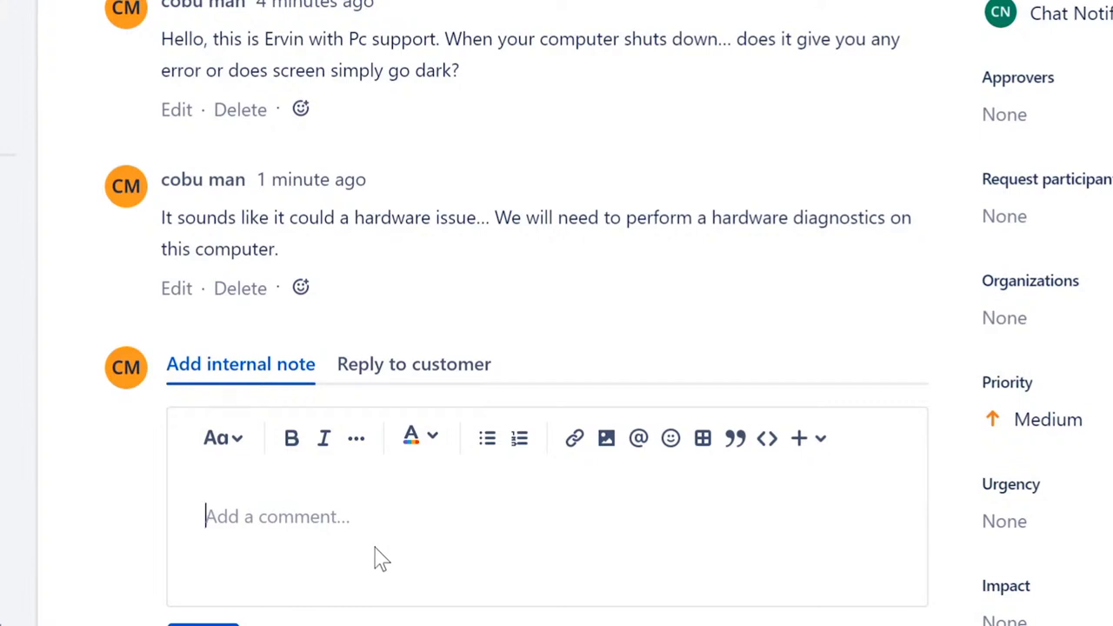
pyautogui.write("User'")
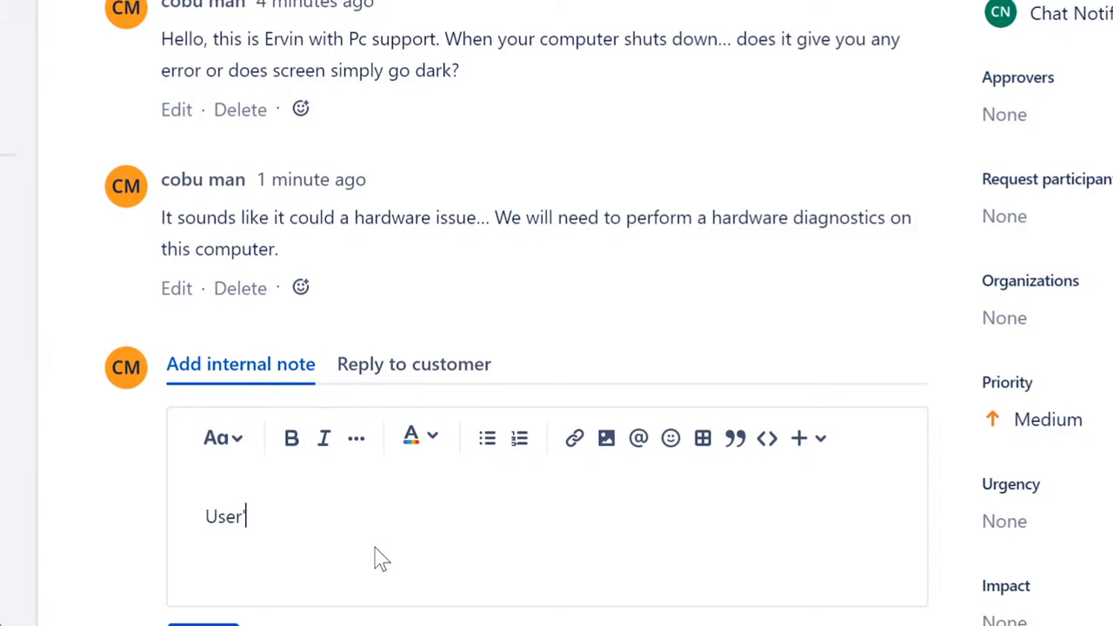
pyautogui.write('s Pc name is cobu')
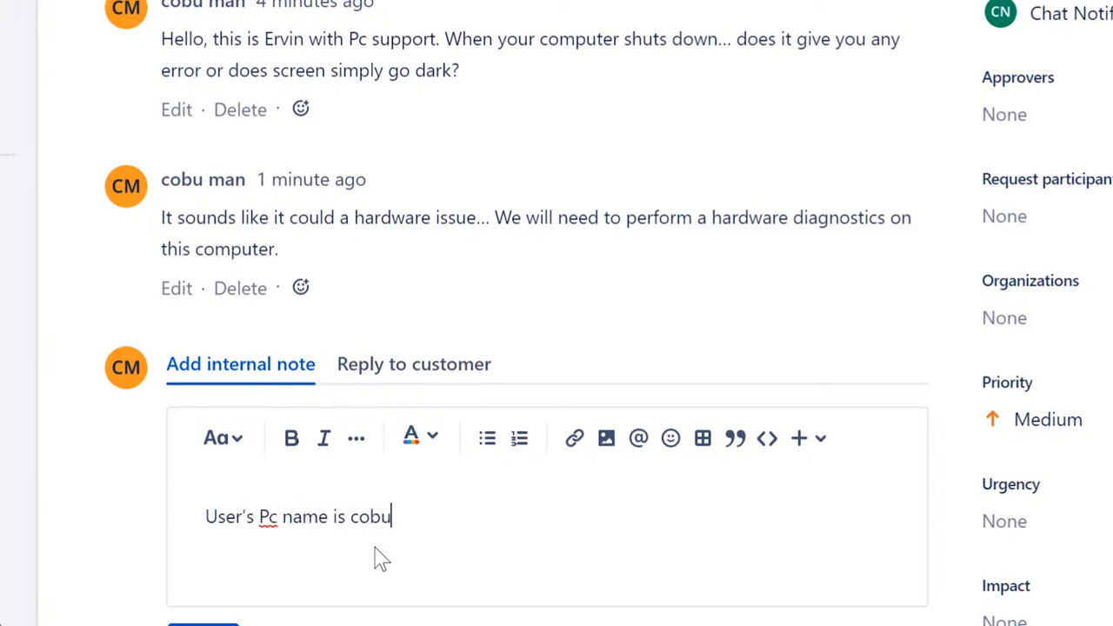
pyautogui.write('man1. ')
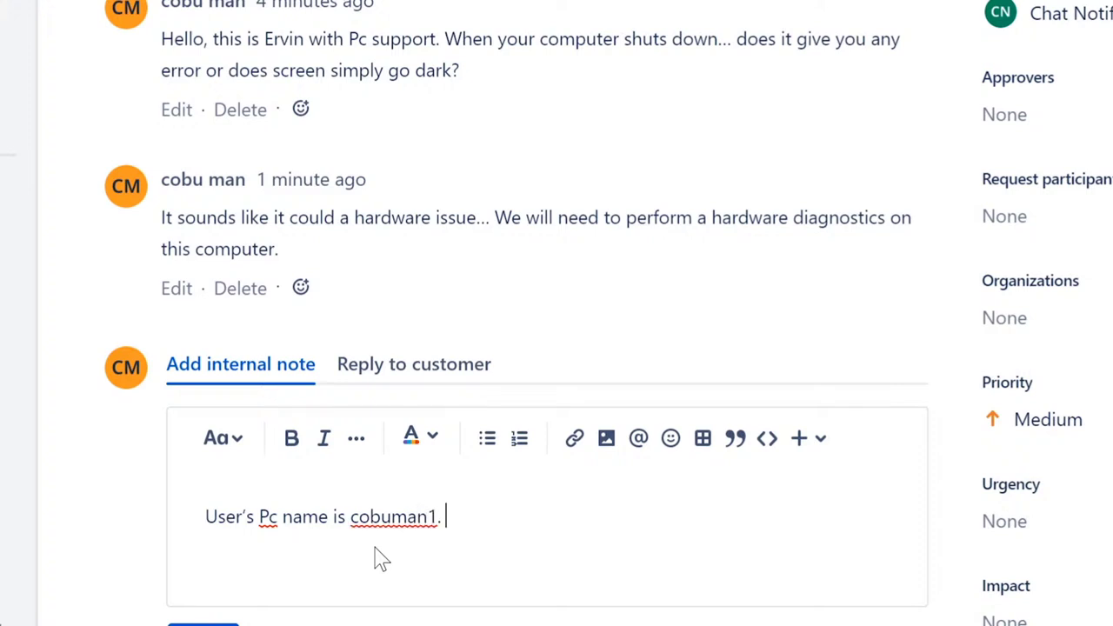
pyautogui.write('Ervin')
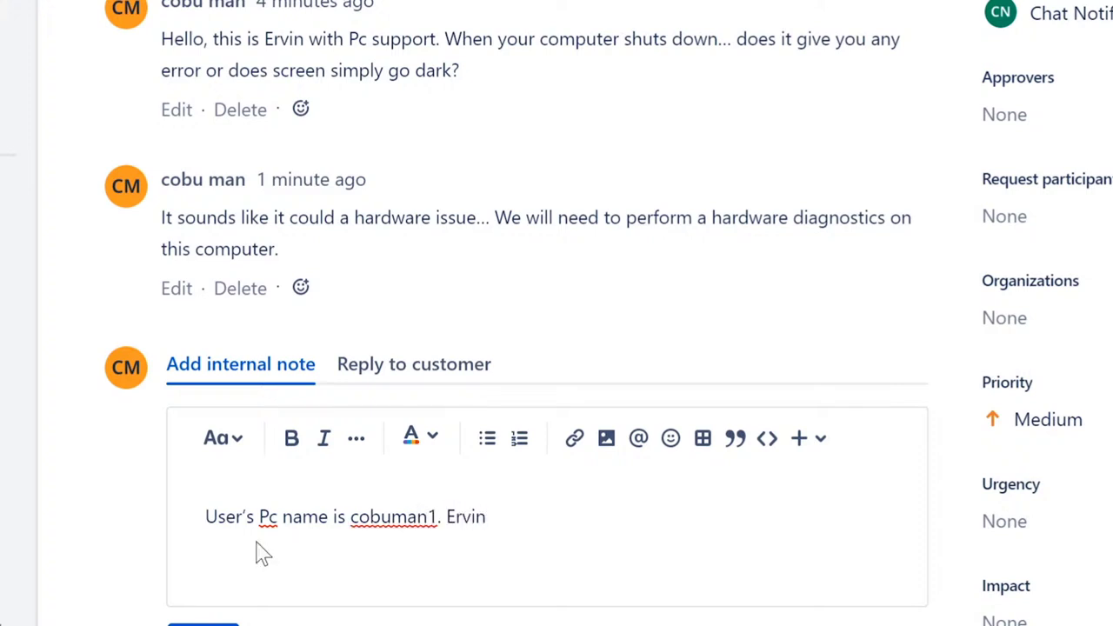
pyautogui.hotkey('ctrl', 'Return')
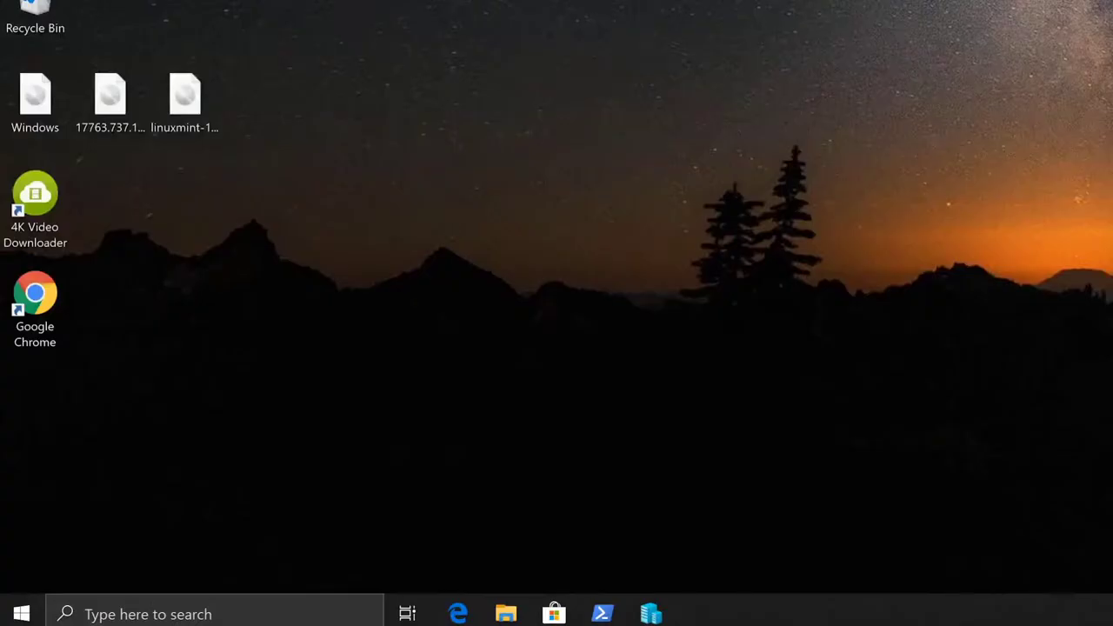
# Step: Open the Win+X power-user menu from the Start button
pyautogui.rightClick(21, 614)
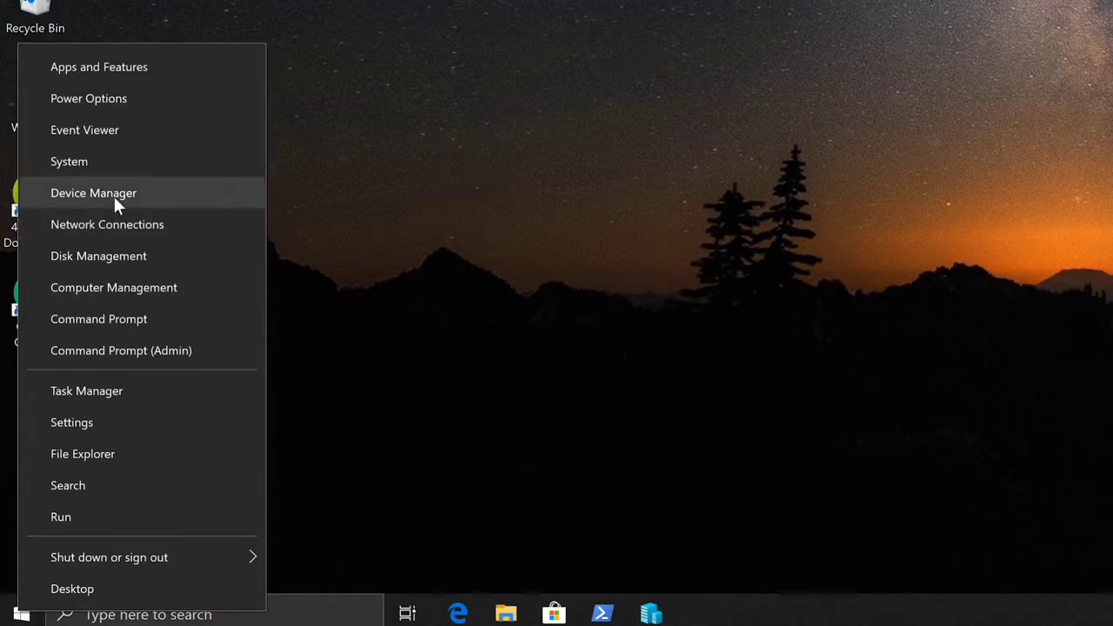
# Step: Launch Event Viewer, move and enlarge its window, and open Windows Logs > System
pyautogui.click(126, 130)
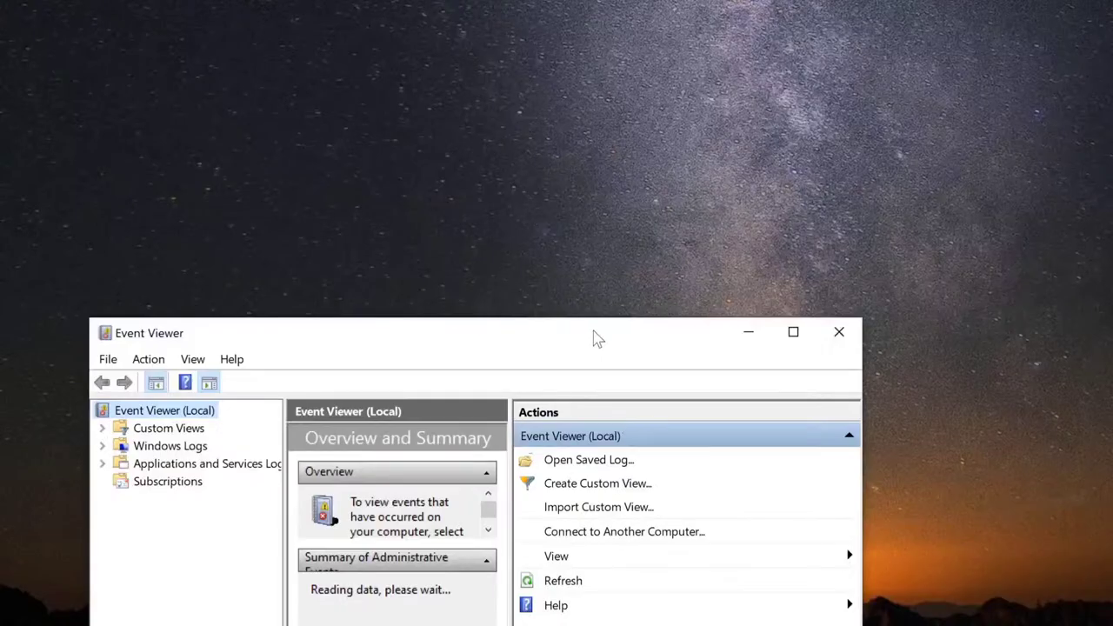
pyautogui.moveTo(597, 338); pyautogui.dragTo(638, 25)
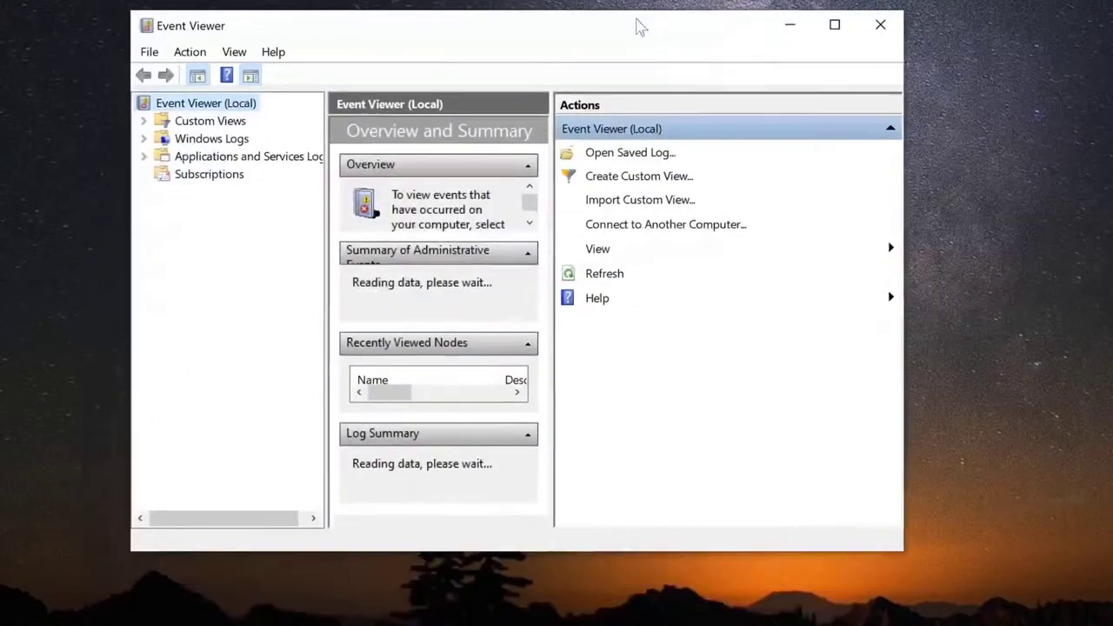
pyautogui.moveTo(909, 557); pyautogui.dragTo(1013, 602)
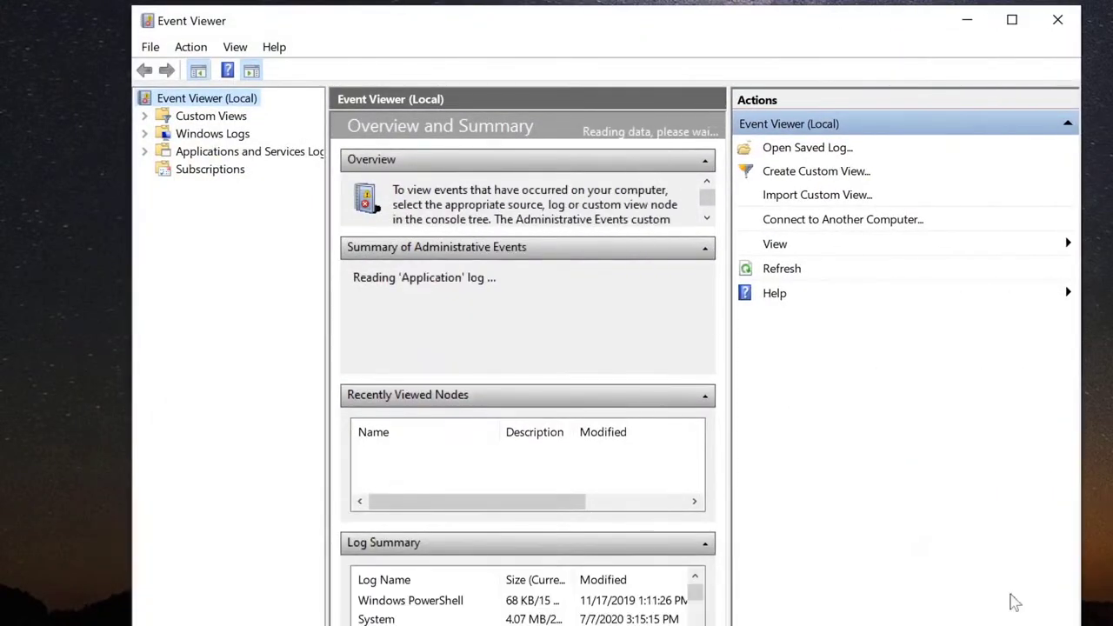
pyautogui.click(144, 134)
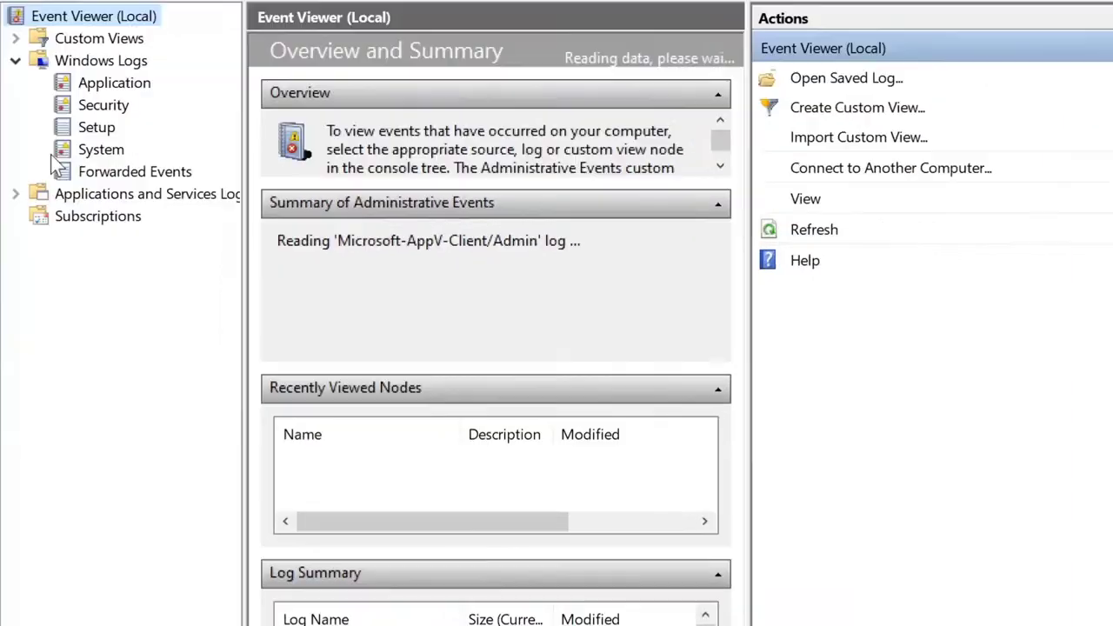
pyautogui.click(193, 204)
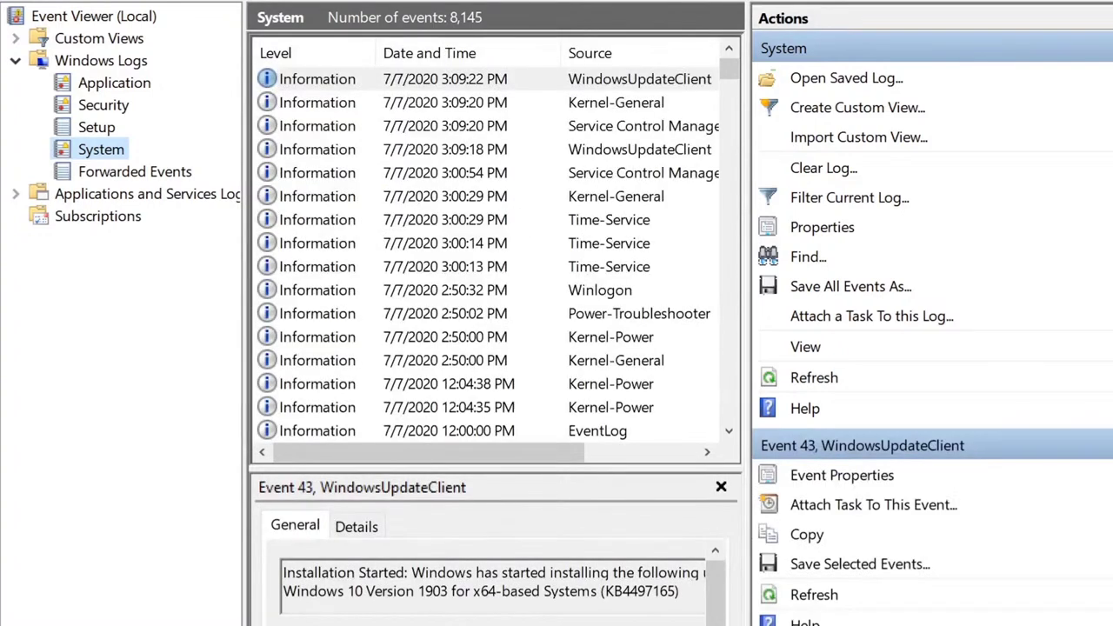
# Step: Maximize Event Viewer, sort the 8,145 System events by Level, and scroll back to the 5/13/2020 entries
pyautogui.press('super+Up')
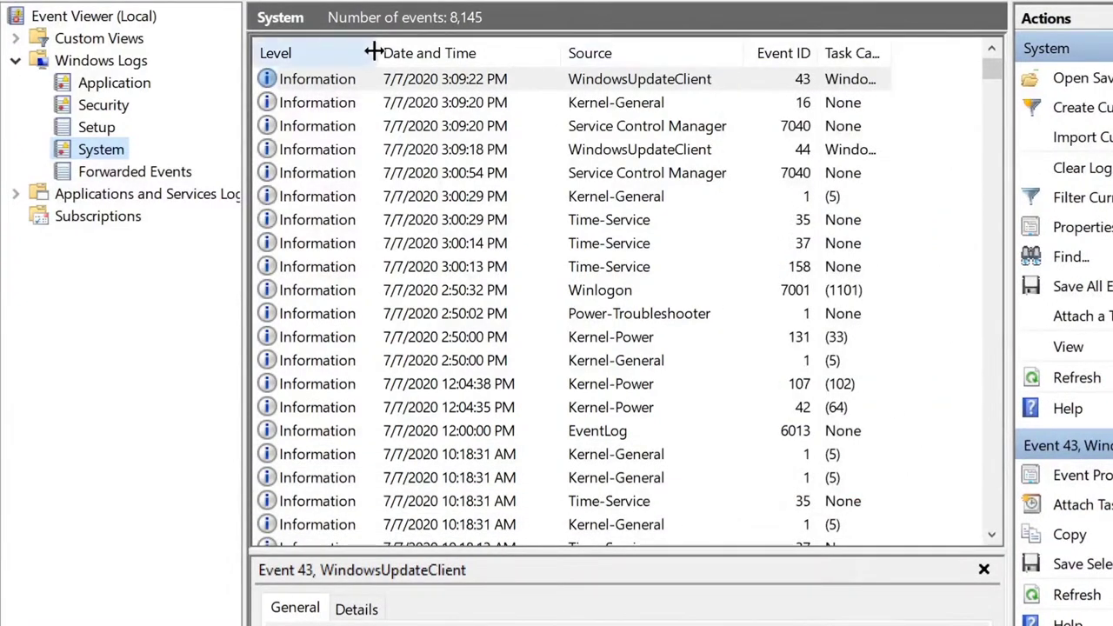
pyautogui.click(300, 48)
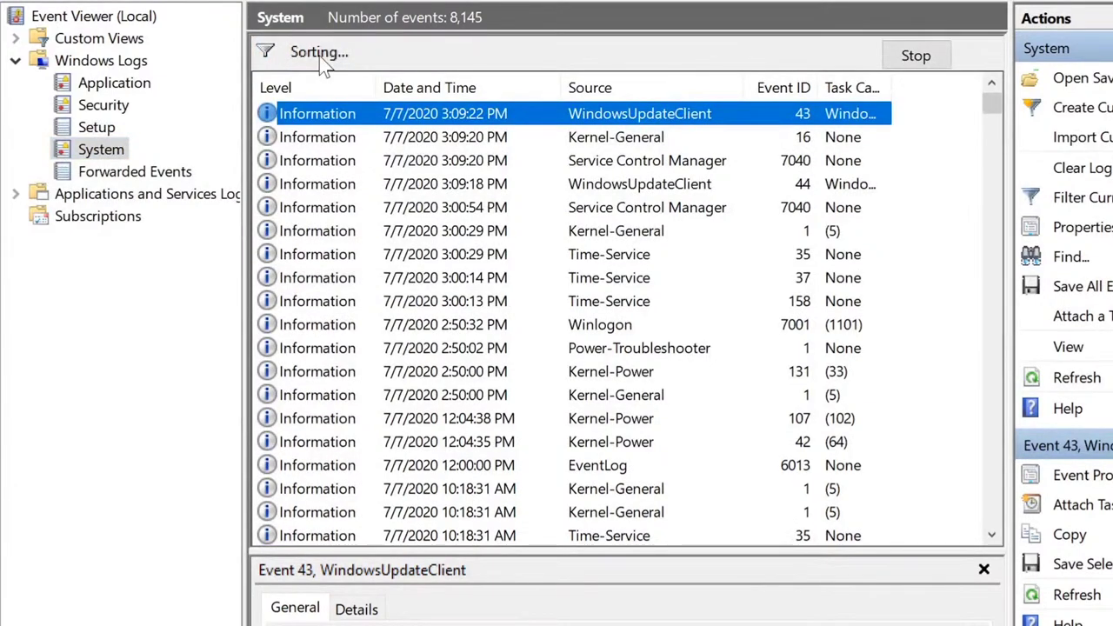
pyautogui.scroll(-2, 509, 218)
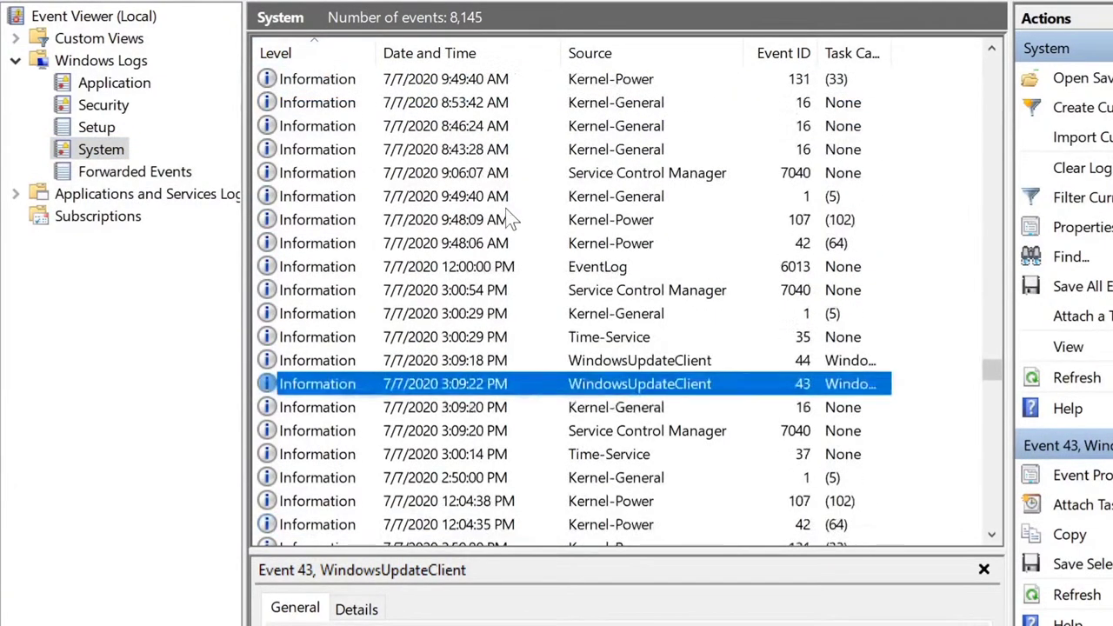
pyautogui.scroll(4, 798, 300)
pyautogui.scroll(8, 798, 300)
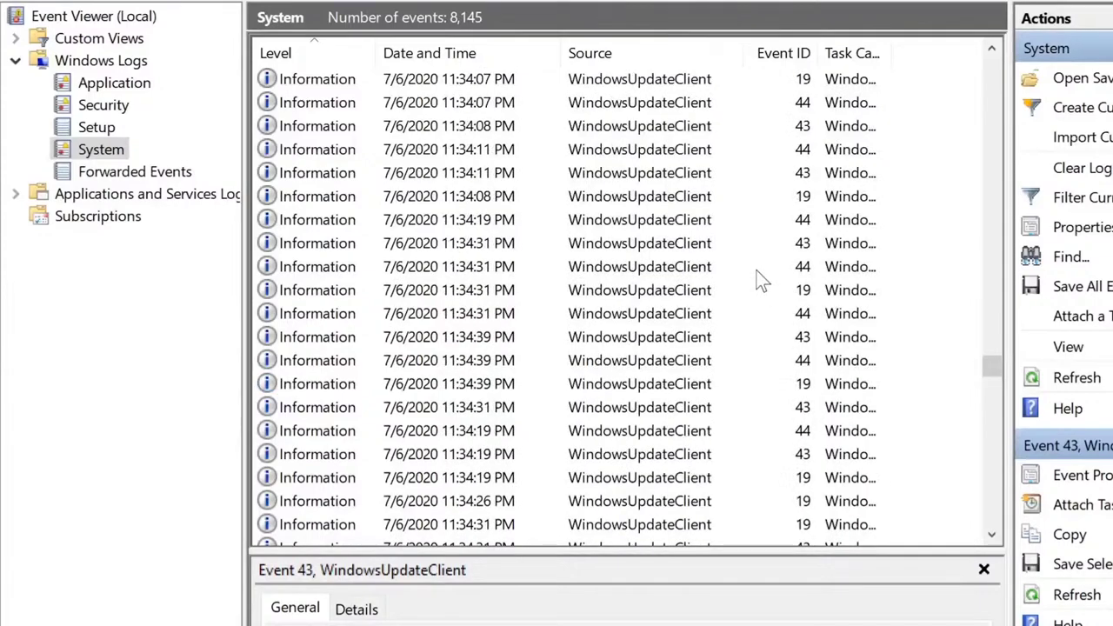
pyautogui.scroll(8, 753, 290)
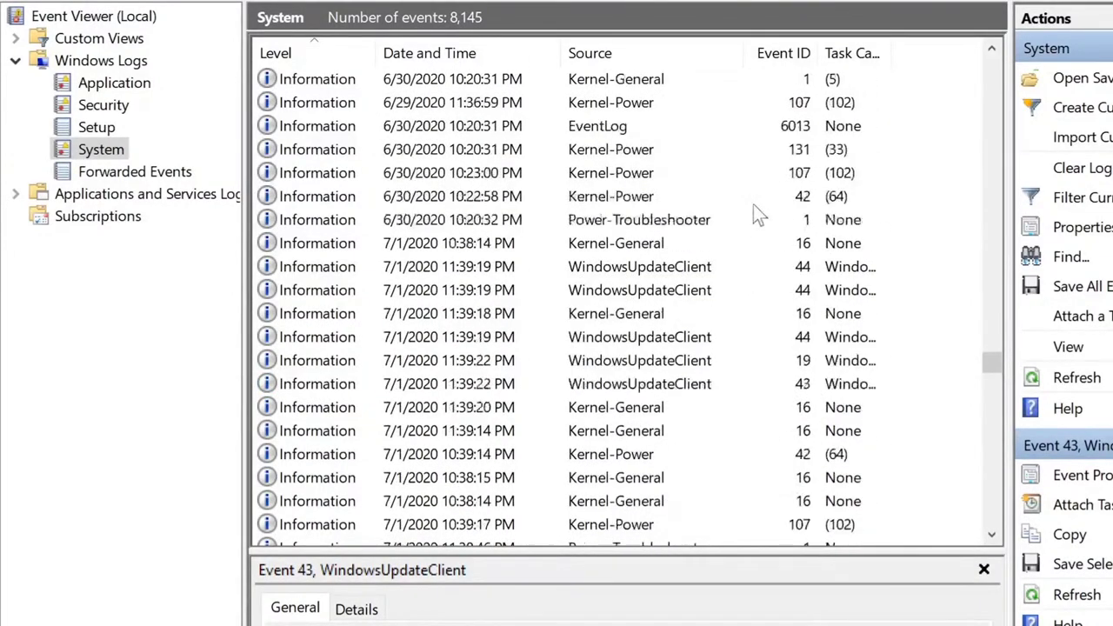
pyautogui.scroll(8, 730, 201)
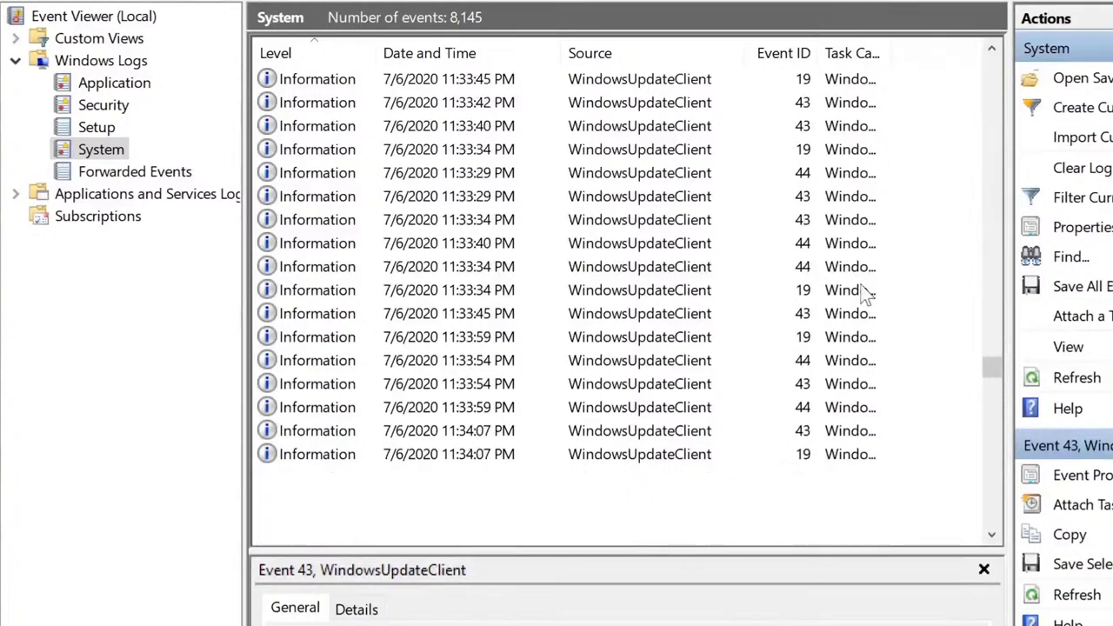
pyautogui.scroll(-10, 852, 296)
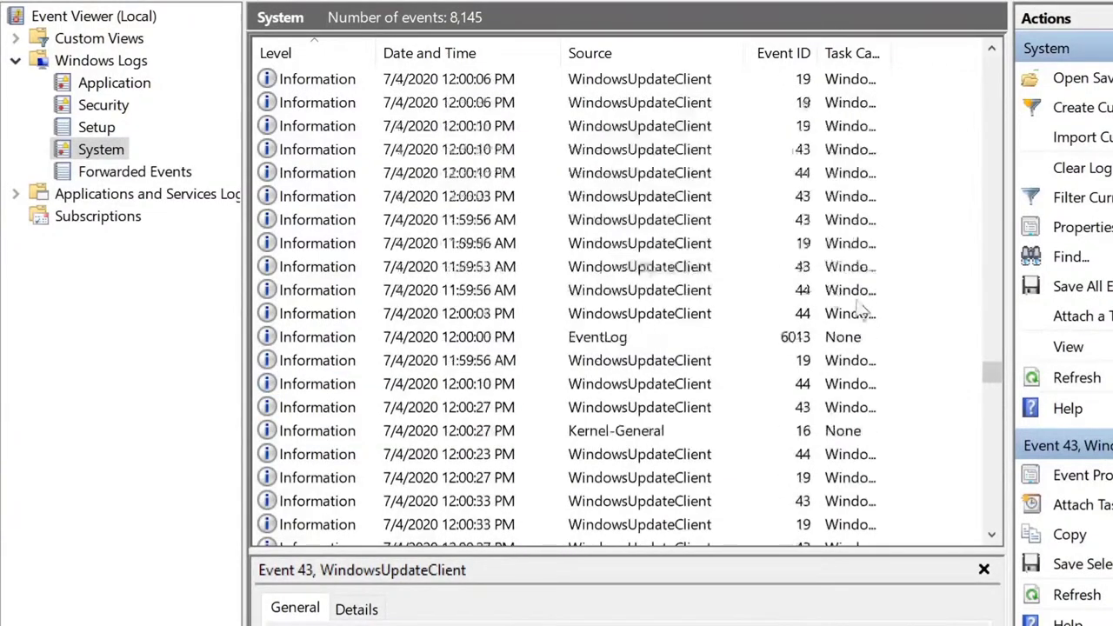
pyautogui.scroll(-7, 782, 280)
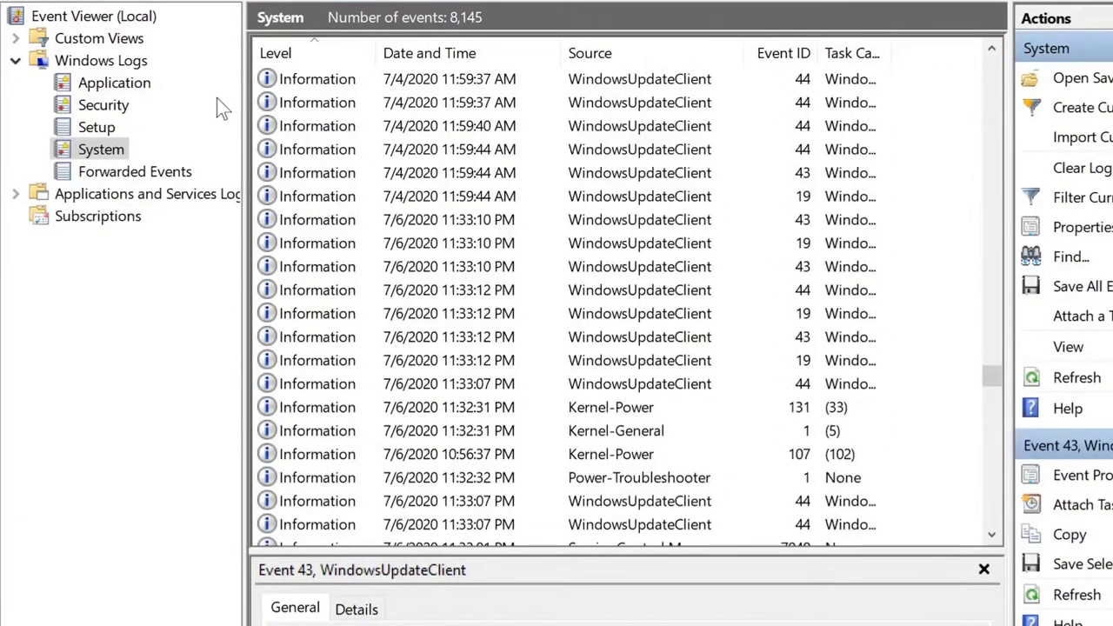
pyautogui.hscroll(1, 226, 111)
pyautogui.scroll(-10, 529, 182)
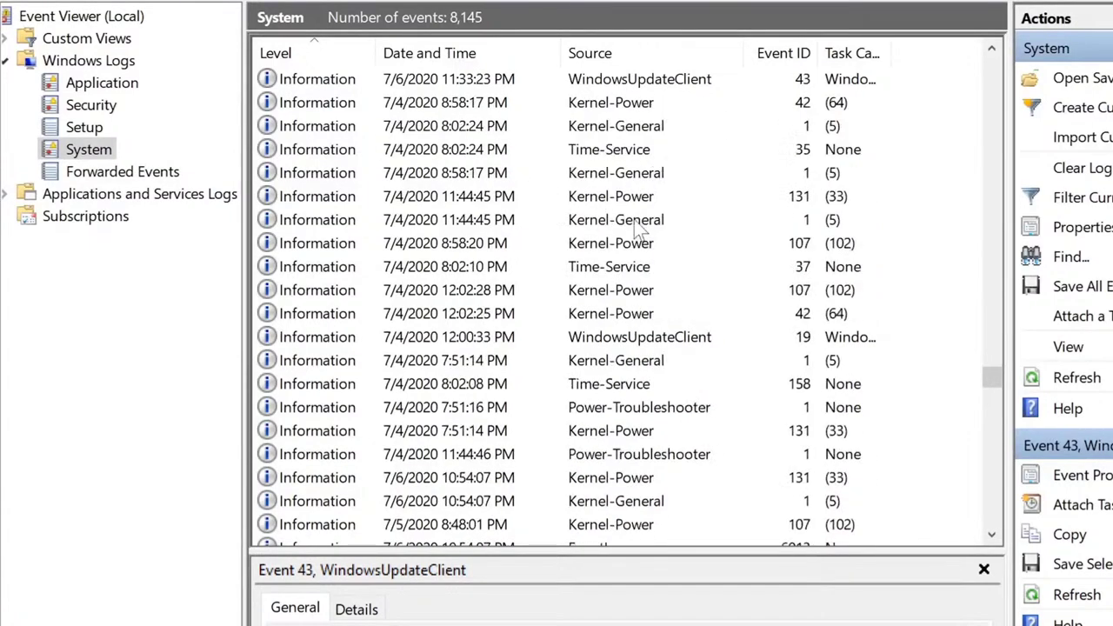
pyautogui.moveTo(992, 379); pyautogui.dragTo(993, 529)
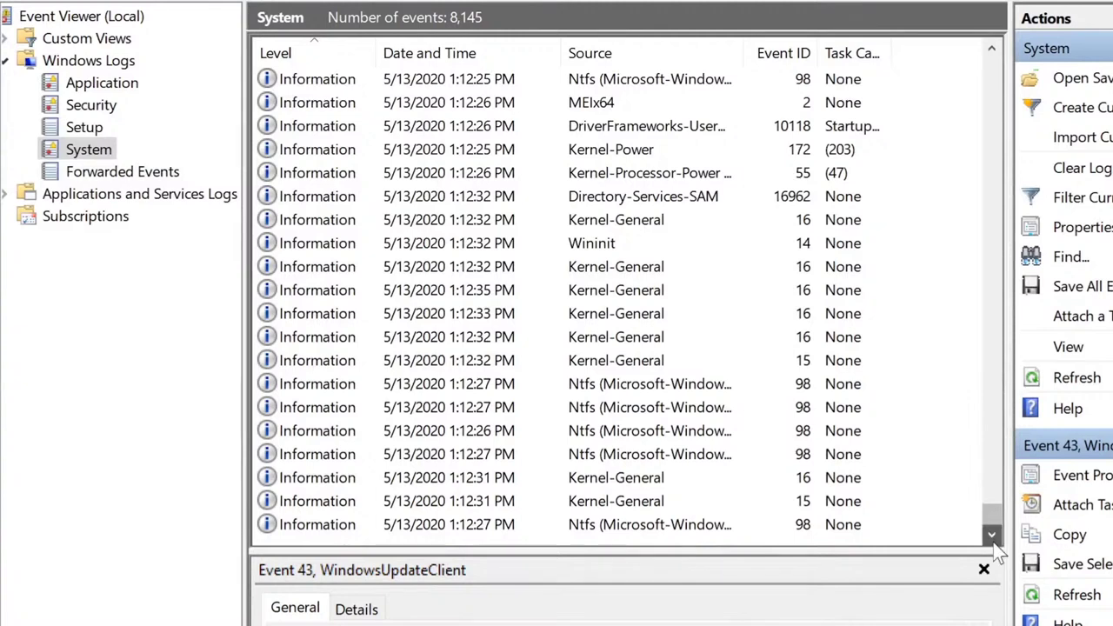
# Step: Read the 5/13/2020 Ntfs Event 98 entries confirming volumes E, F and G are healthy
pyautogui.click(616, 407)
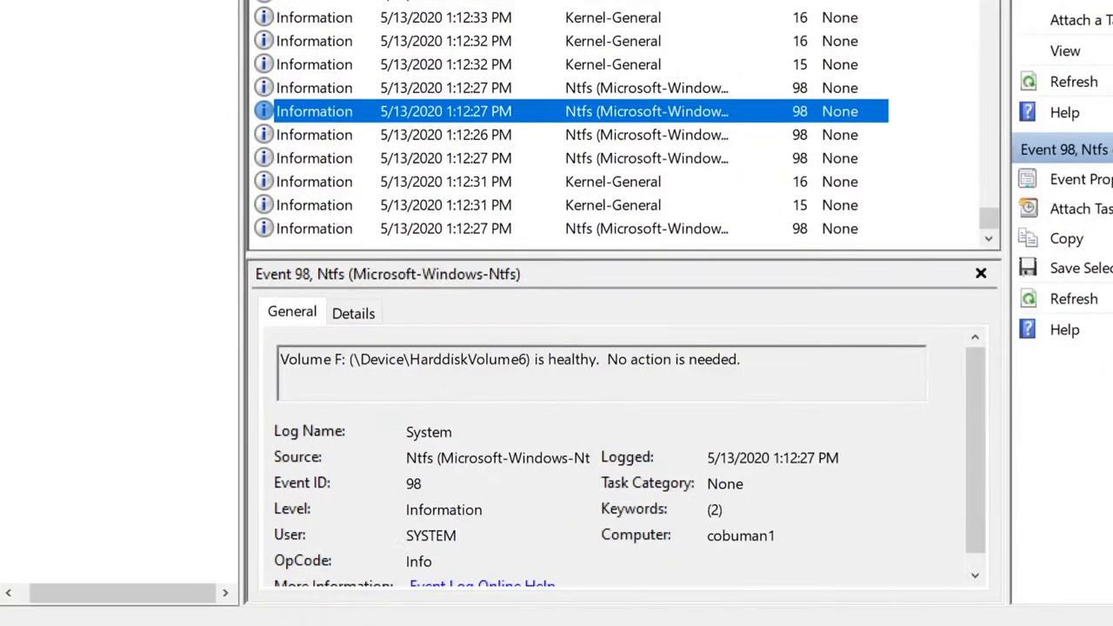
pyautogui.moveTo(740, 359); pyautogui.dragTo(279, 359)
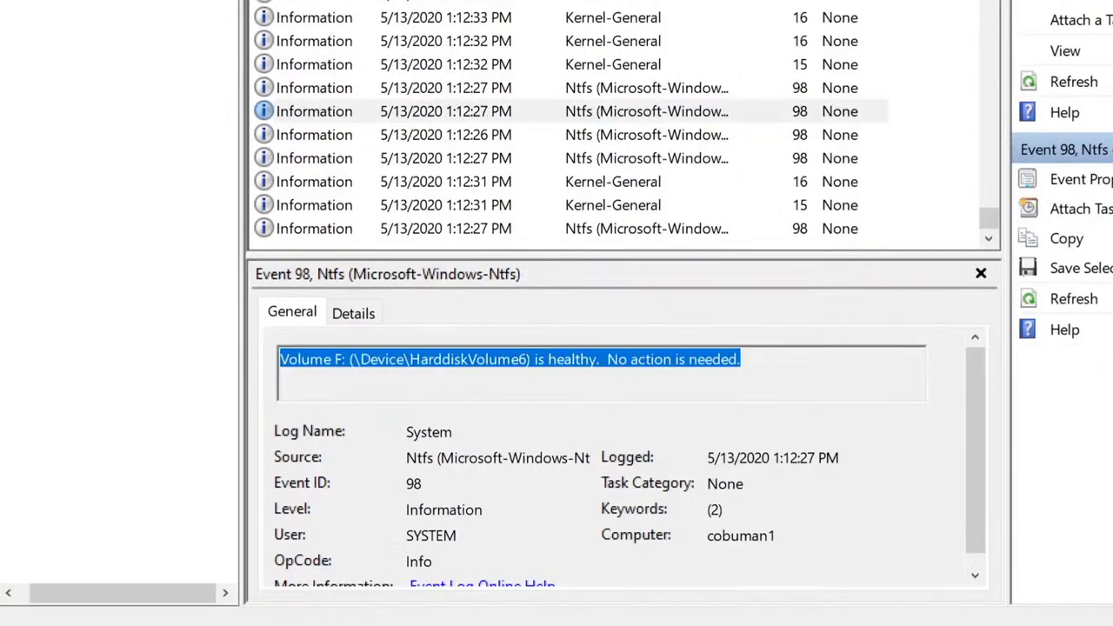
pyautogui.click(404, 134)
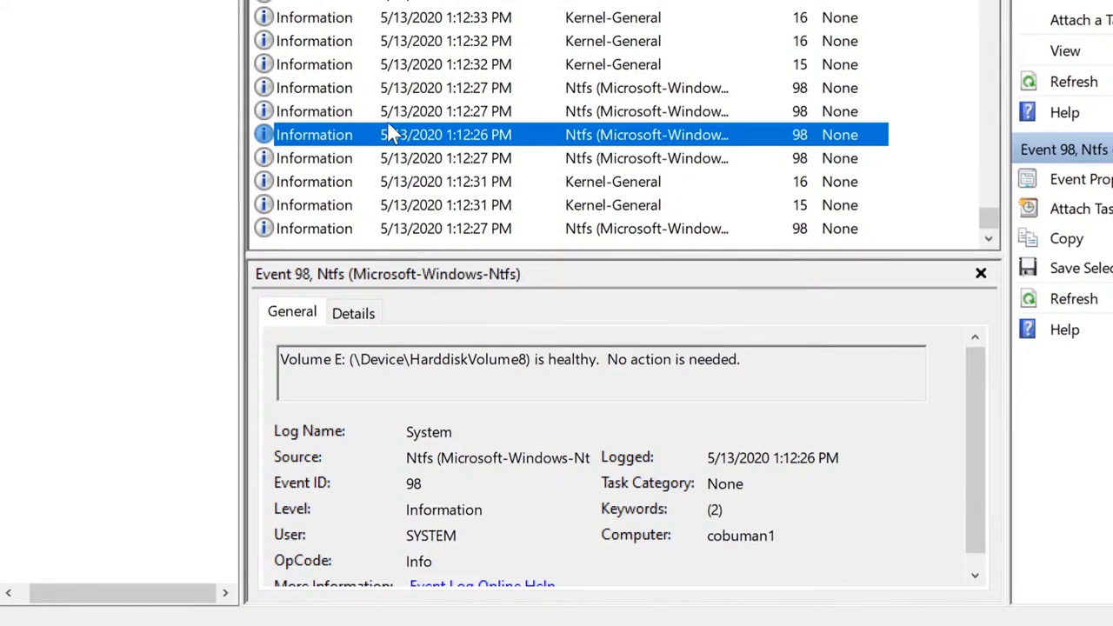
pyautogui.click(286, 95)
pyautogui.scroll(-10, 435, 109)
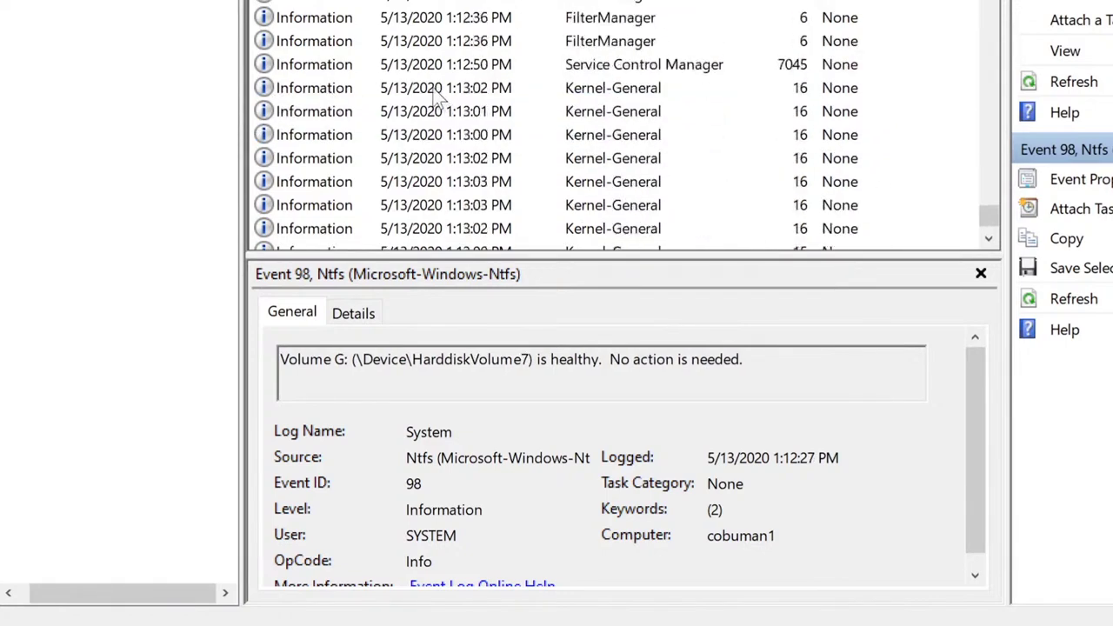
pyautogui.scroll(10, 614, 130)
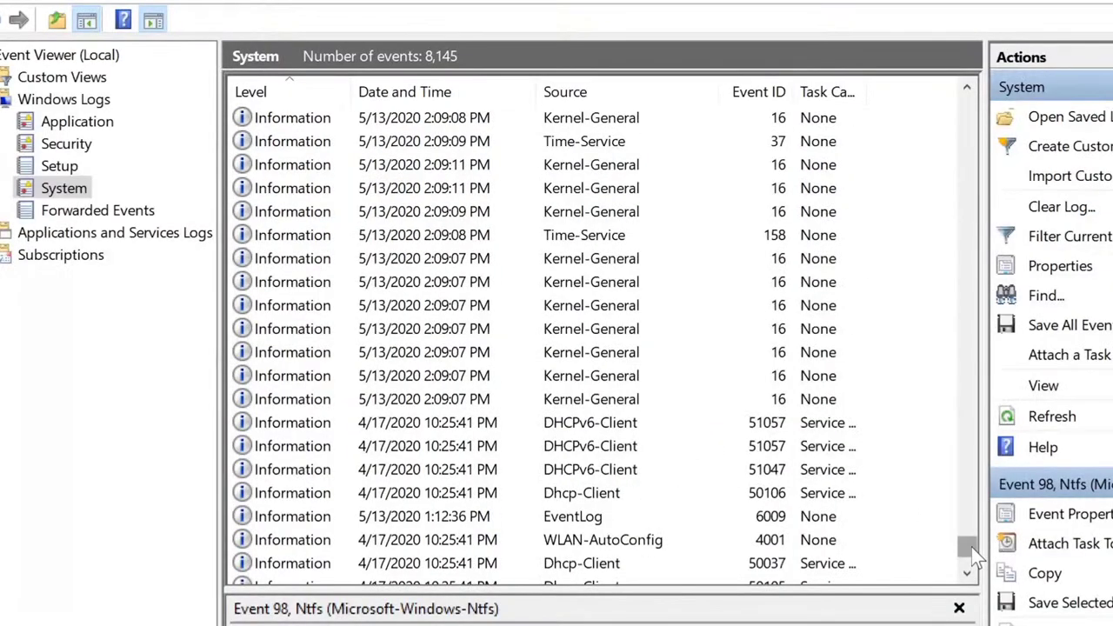
# Step: Preview a Kernel-PnP warning and the 5/19/2020 HttpEvent error in the System log
pyautogui.moveTo(981, 410); pyautogui.dragTo(979, 120)
pyautogui.scroll(5, 599, 336)
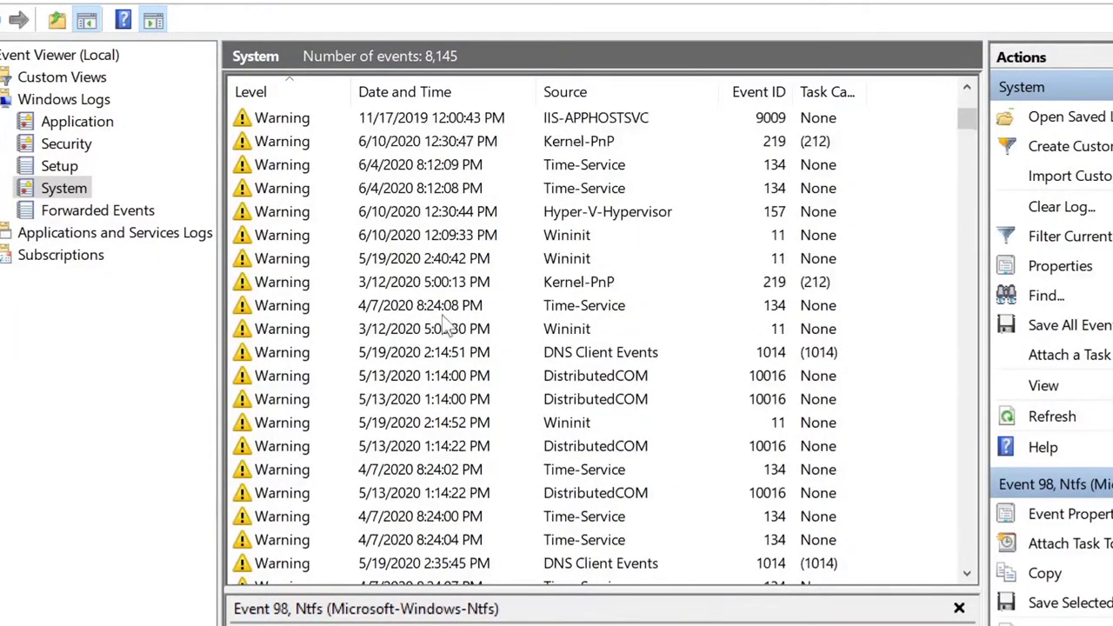
pyautogui.scroll(6, 296, 308)
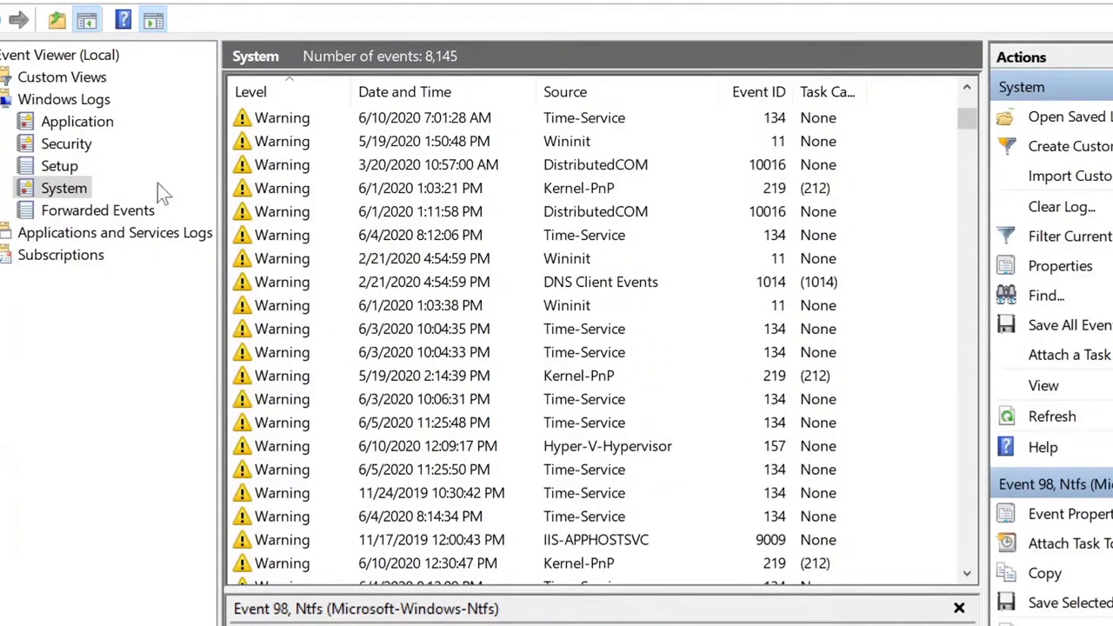
pyautogui.click(271, 189)
pyautogui.scroll(15, 271, 191)
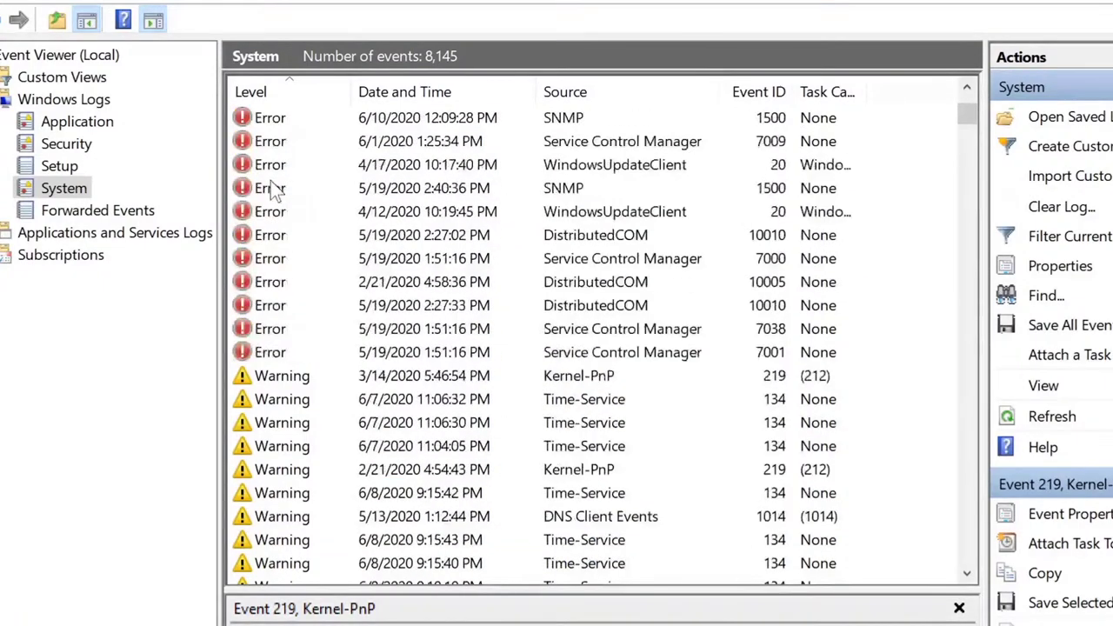
pyautogui.scroll(3, 291, 193)
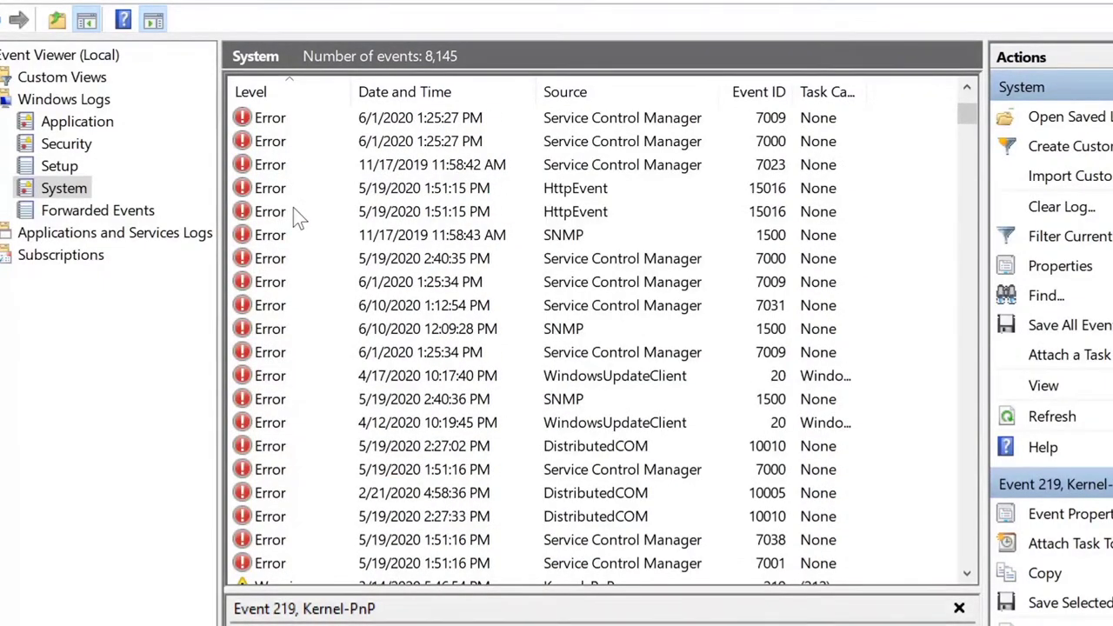
pyautogui.click(293, 211)
pyautogui.scroll(5, 334, 231)
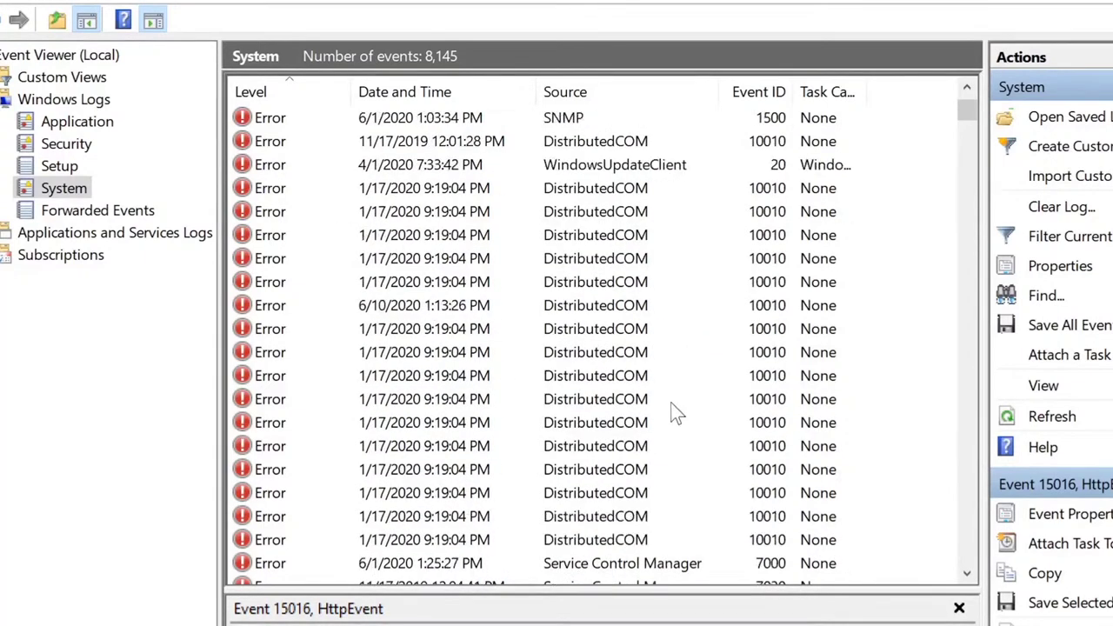
# Step: Inspect the DistributedCOM errors, including the 5/19/2020 Event 10010
pyautogui.click(571, 422)
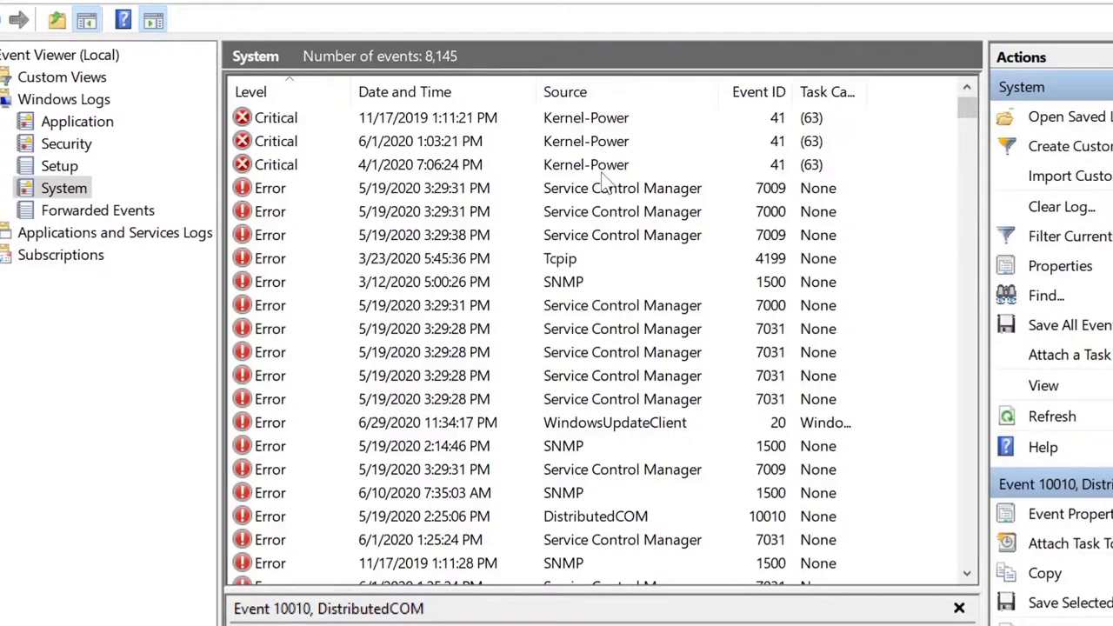
pyautogui.scroll(-10, 606, 280)
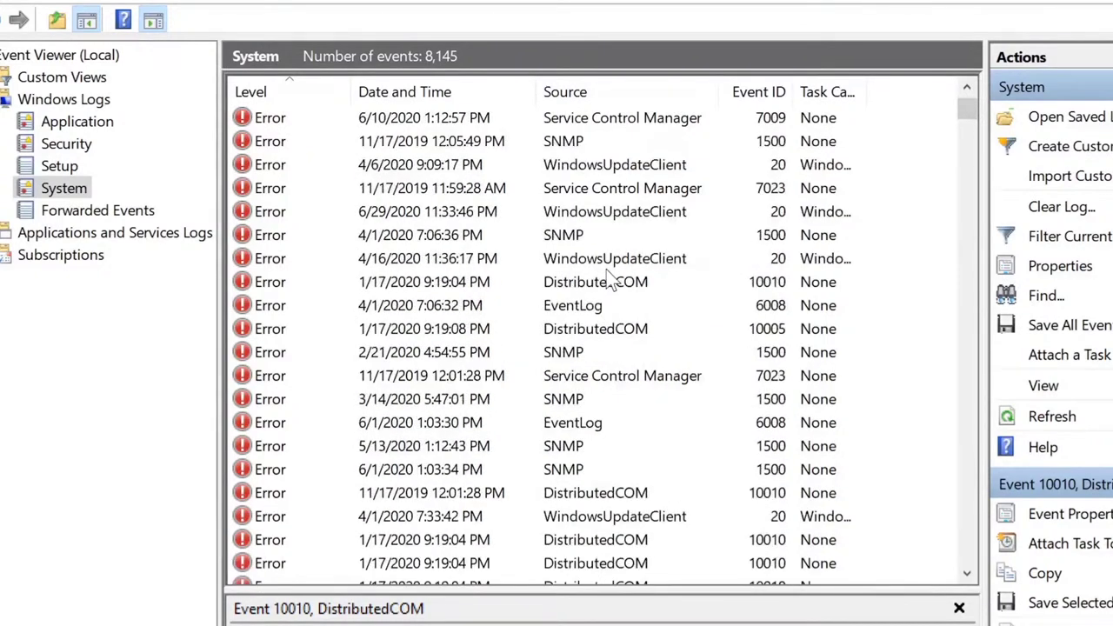
pyautogui.scroll(-11, 613, 274)
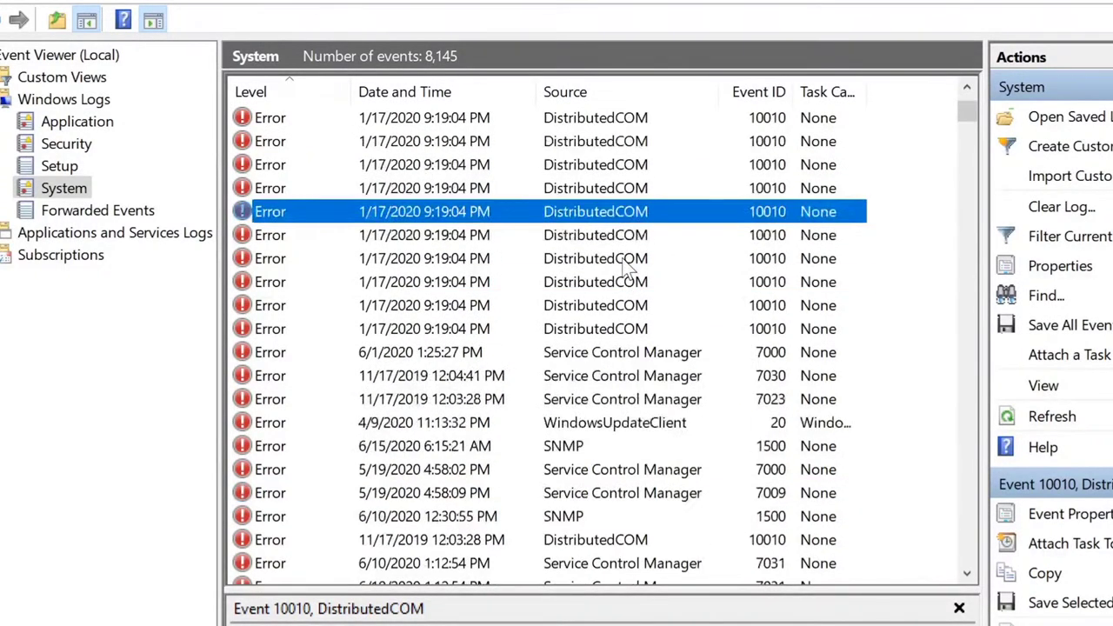
pyautogui.scroll(-18, 626, 269)
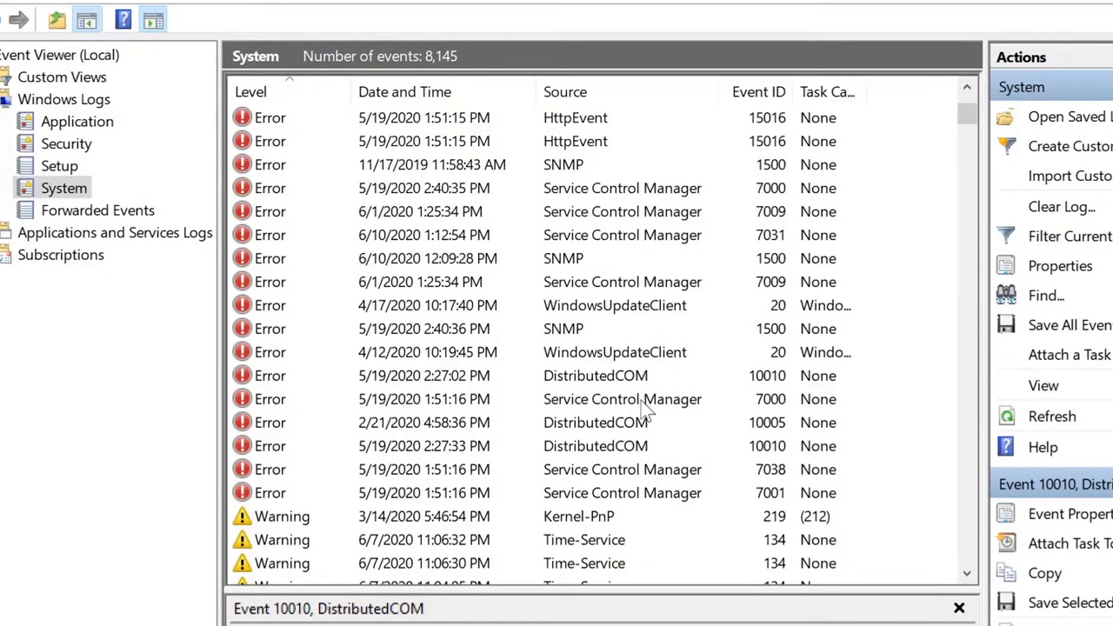
pyautogui.scroll(3, 626, 401)
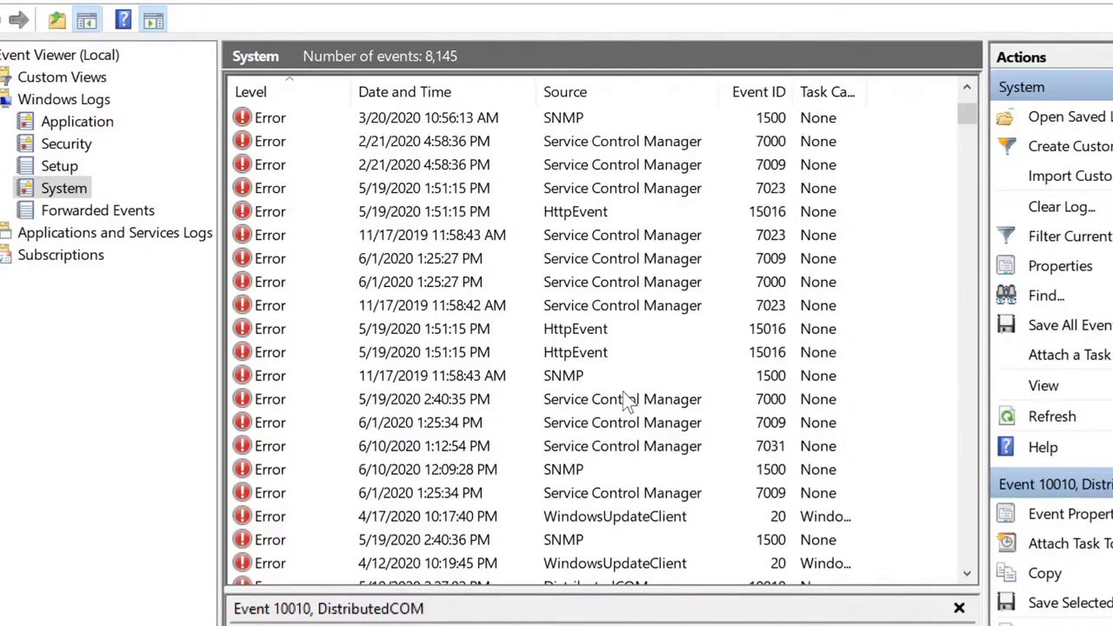
pyautogui.scroll(-4, 648, 395)
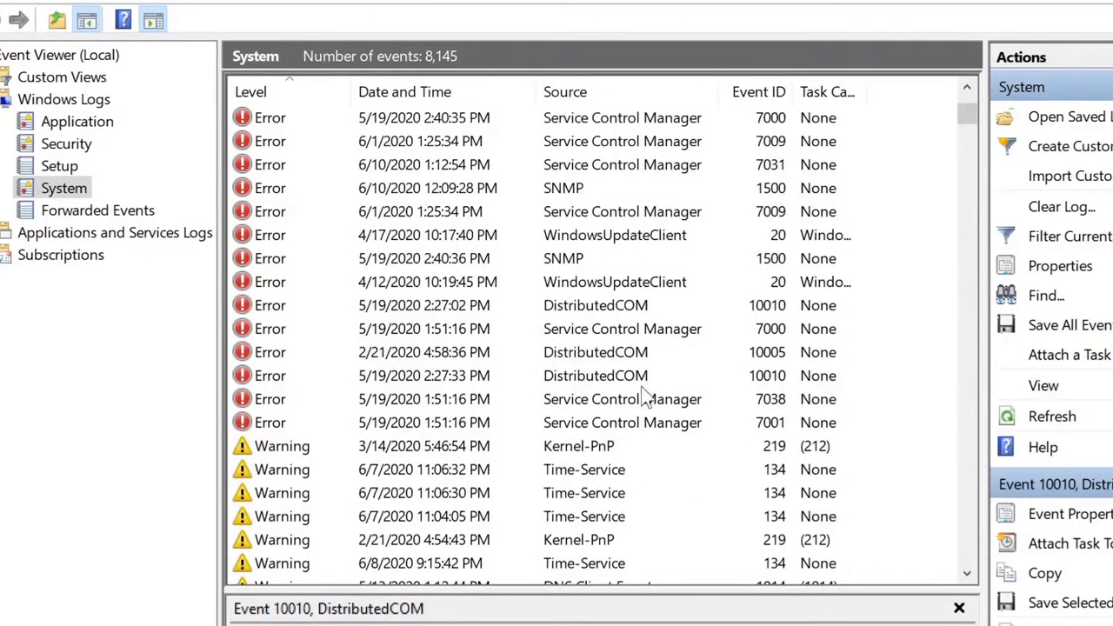
pyautogui.click(284, 386)
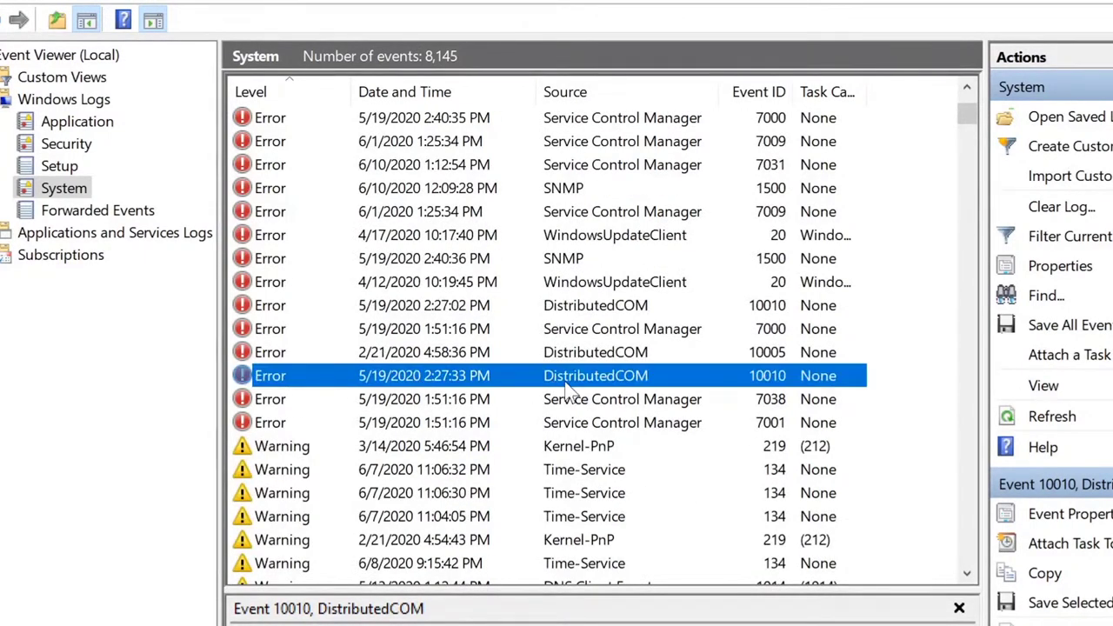
pyautogui.scroll(-9, 540, 396)
pyautogui.scroll(20, 563, 409)
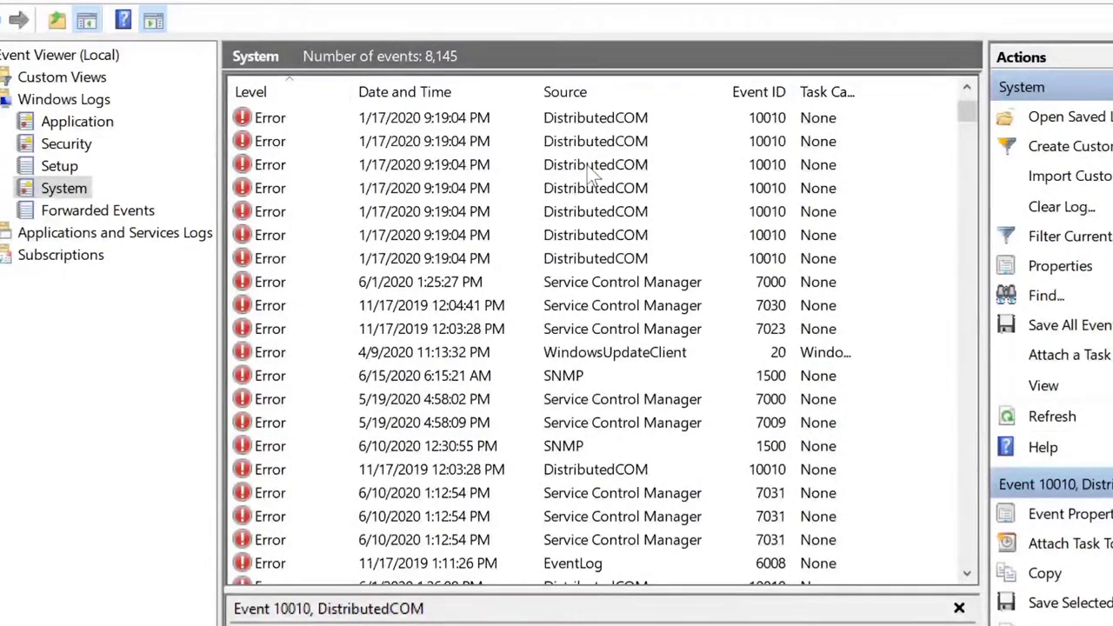
# Step: Open the 6/15/2020 SNMP 1500 error details and scroll through the remaining events
pyautogui.click(639, 380)
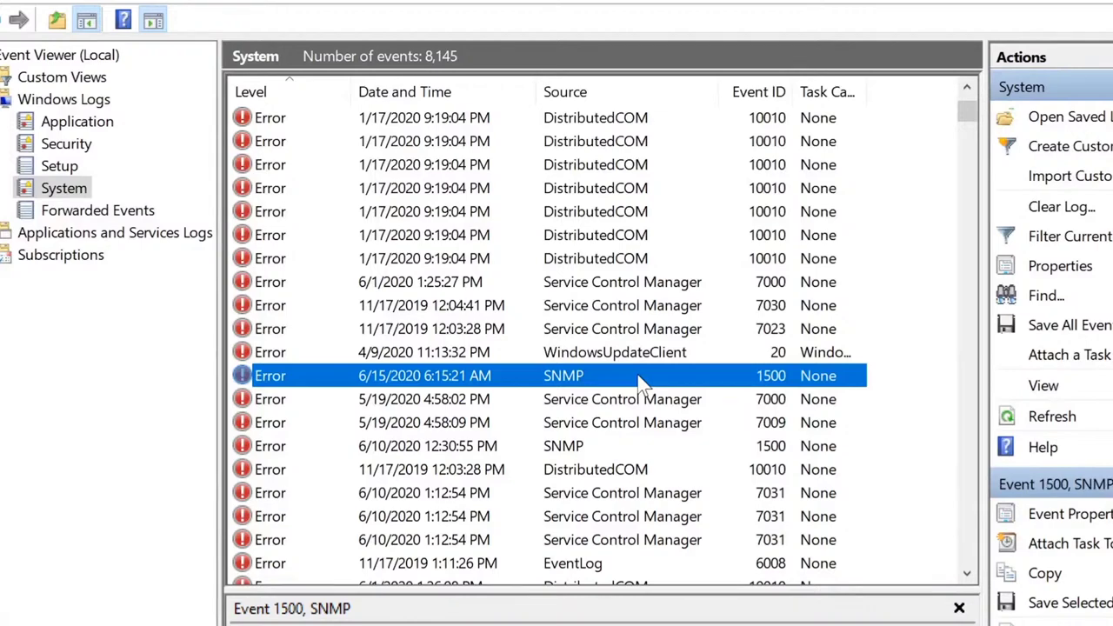
pyautogui.scroll(-15, 631, 384)
pyautogui.scroll(-6, 631, 385)
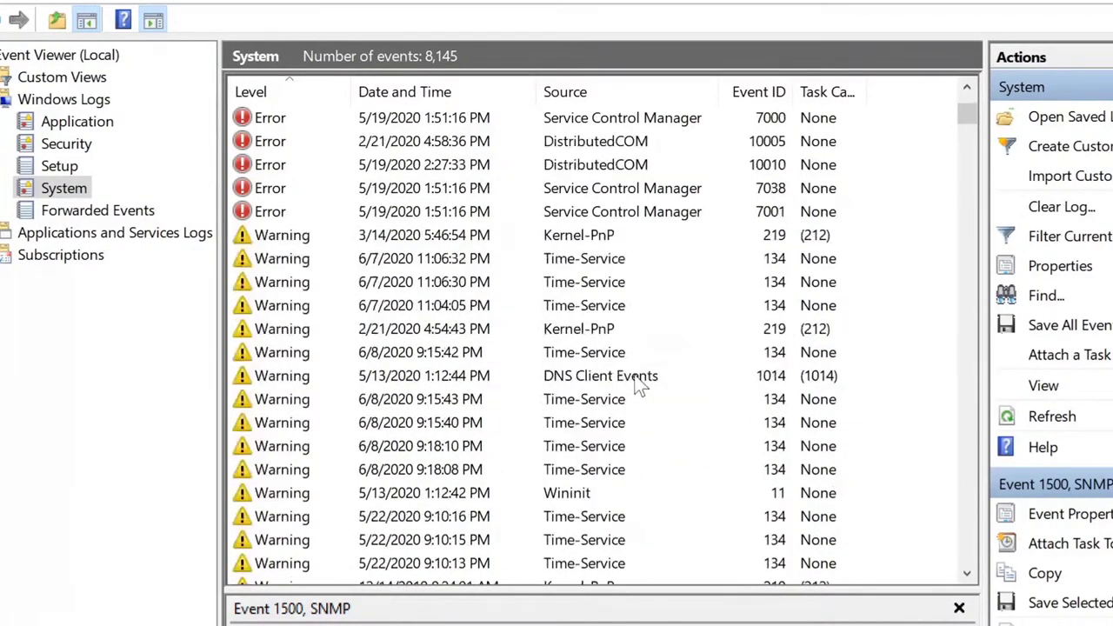
pyautogui.scroll(-20, 637, 382)
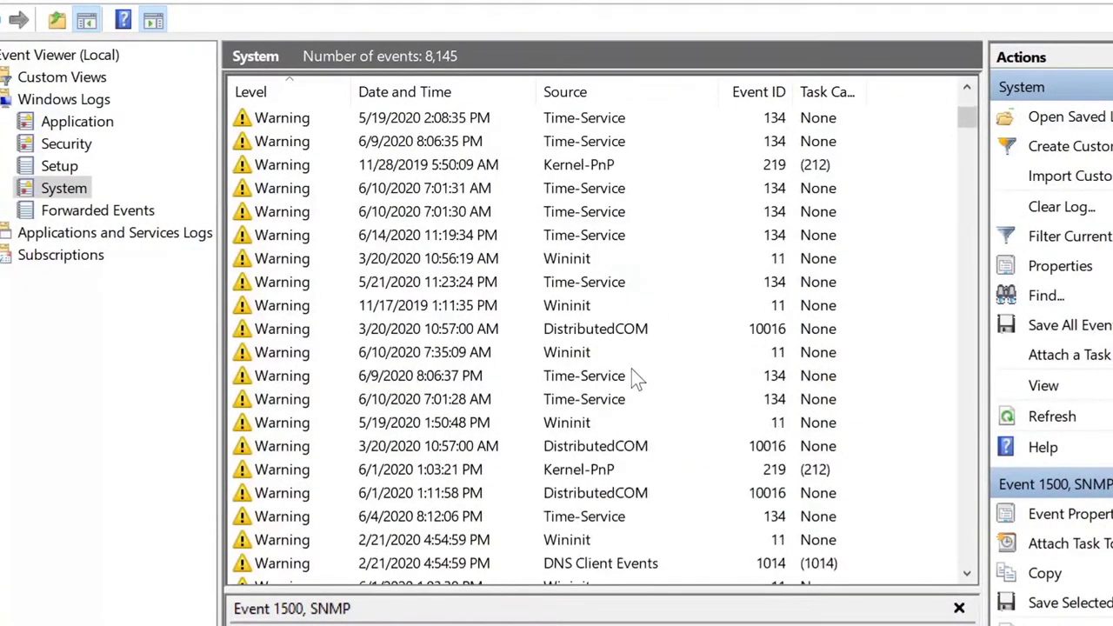
pyautogui.scroll(-20, 641, 369)
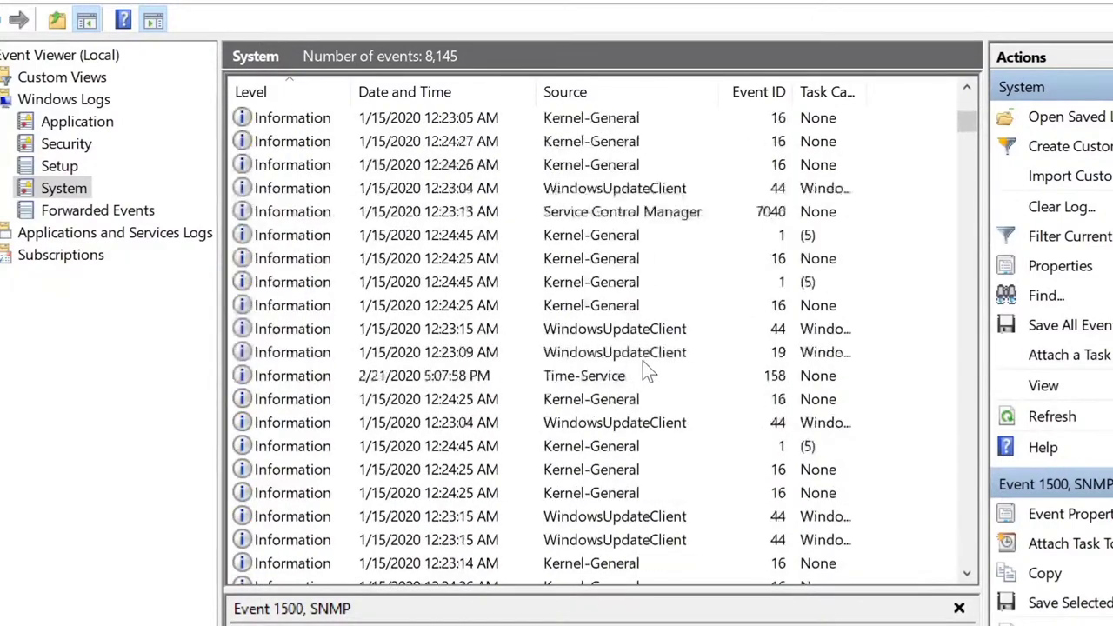
pyautogui.scroll(-20, 657, 369)
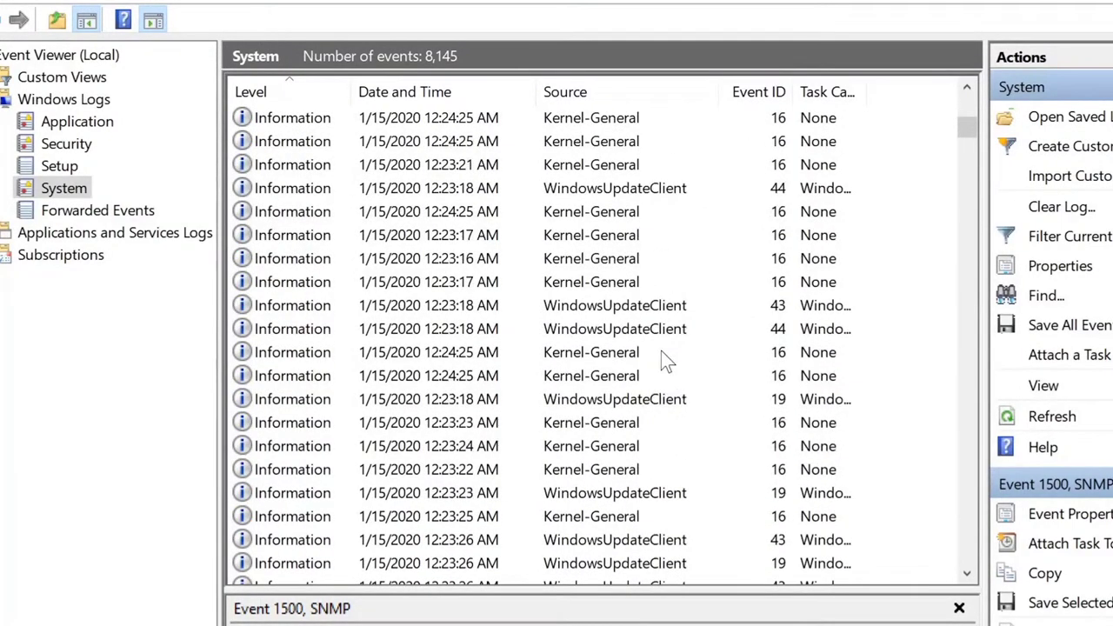
pyautogui.scroll(-20, 644, 370)
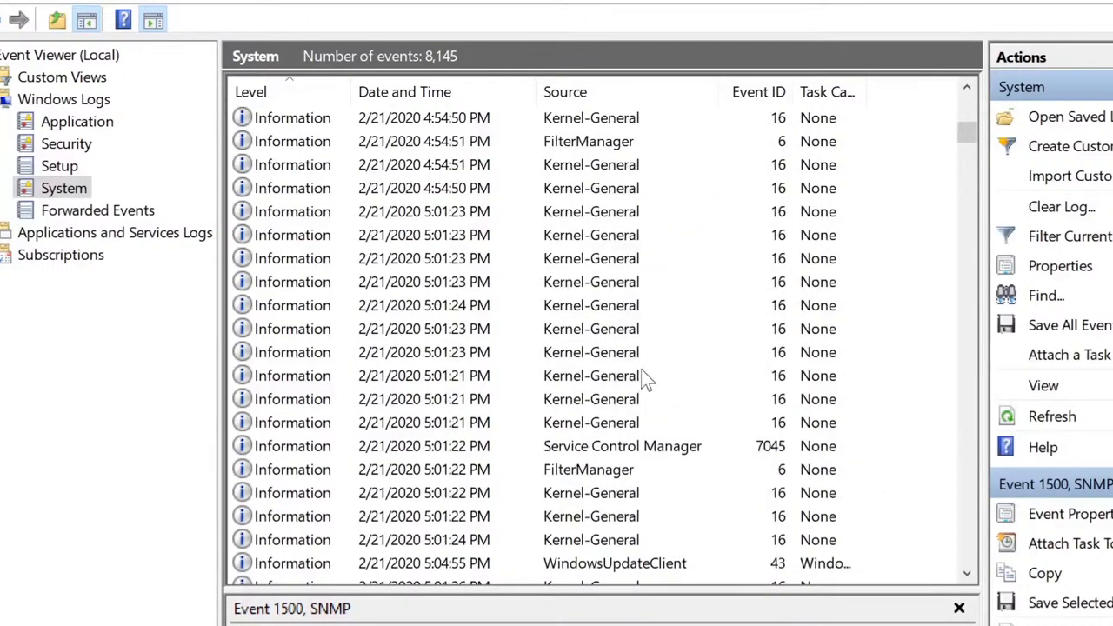
pyautogui.scroll(-15, 644, 375)
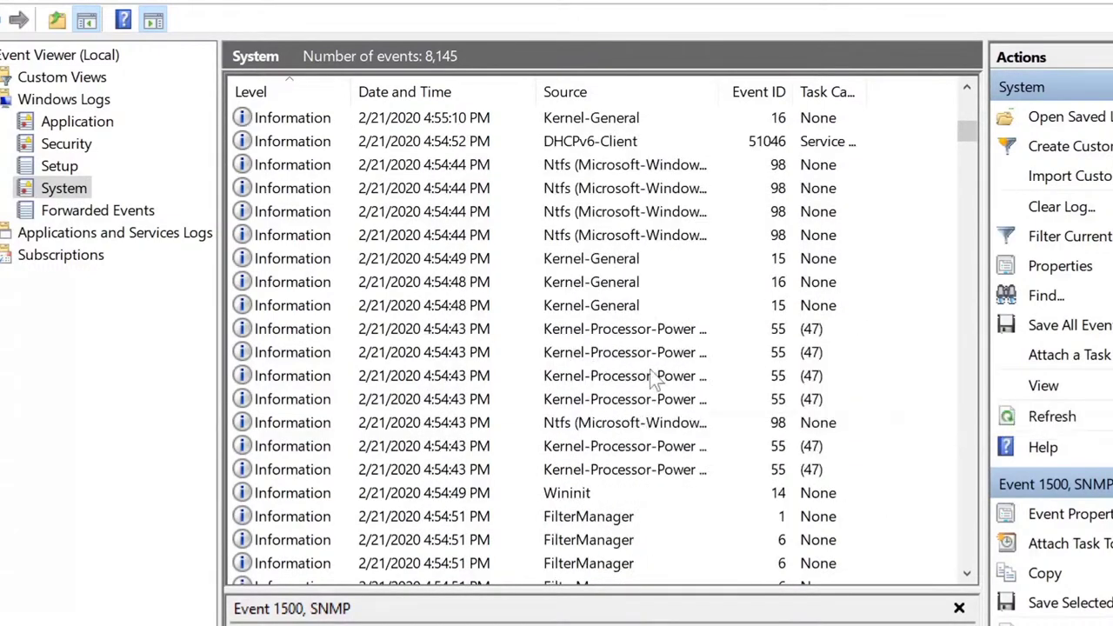
pyautogui.scroll(-20, 652, 372)
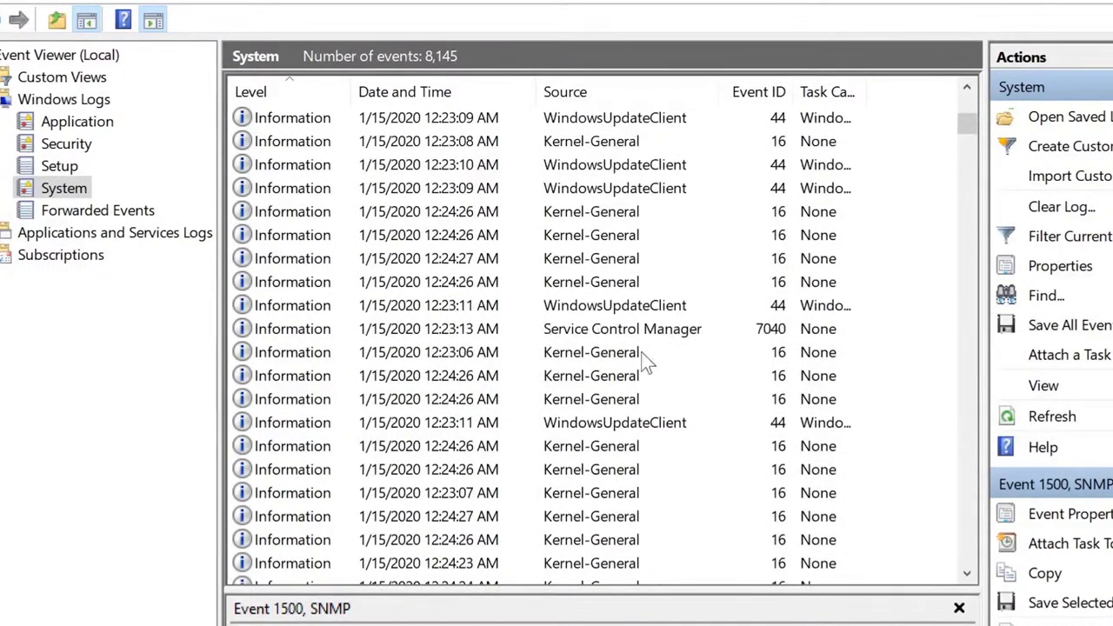
pyautogui.scroll(-20, 661, 376)
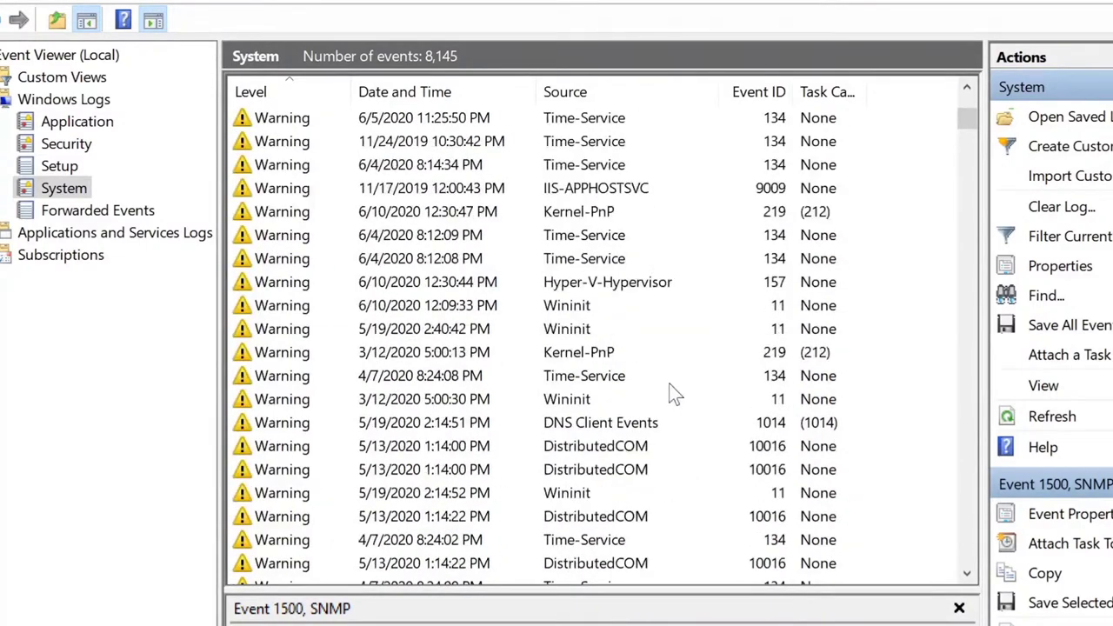
pyautogui.scroll(-20, 658, 384)
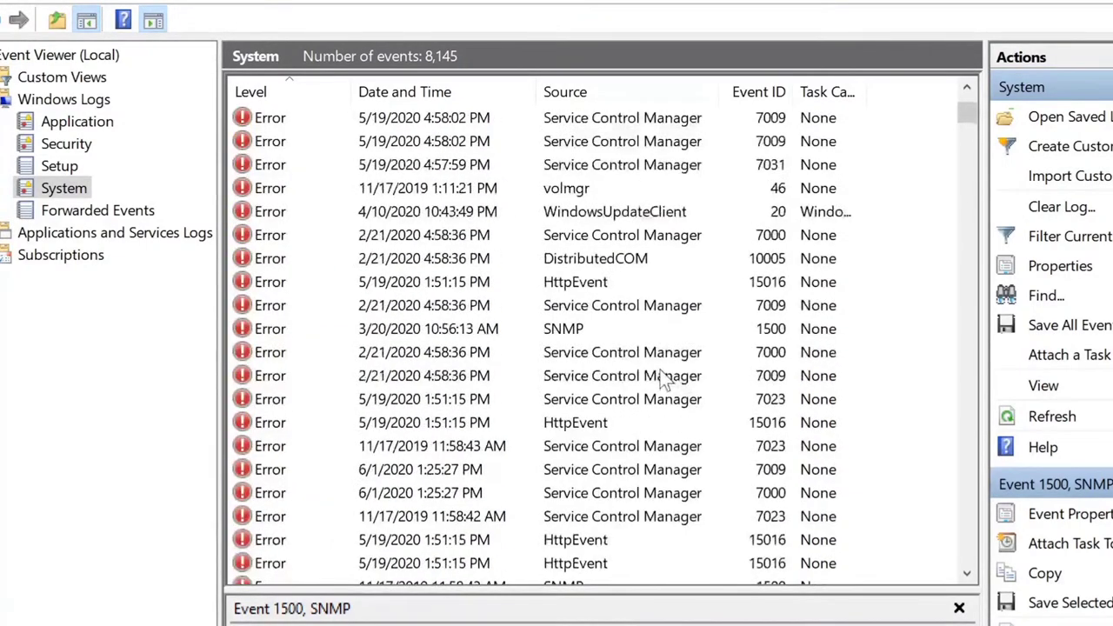
# Step: View the 2/21/2020 Service Control Manager 7000 error about Windows Search failing to start
pyautogui.click(594, 143)
pyautogui.click(613, 240)
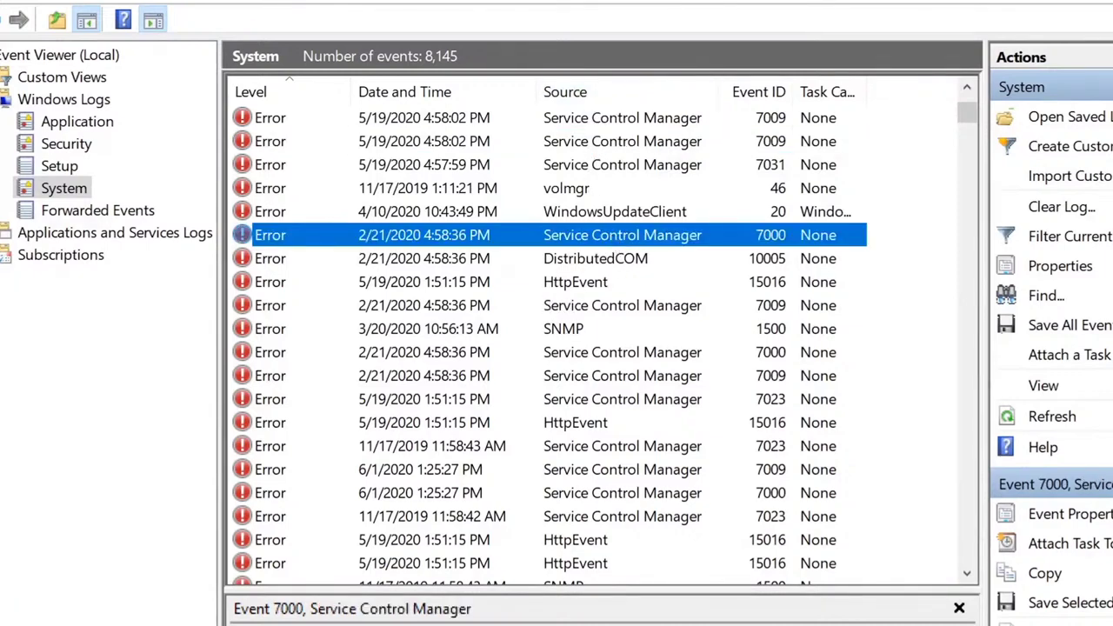
pyautogui.moveTo(750, 374); pyautogui.dragTo(250, 357)
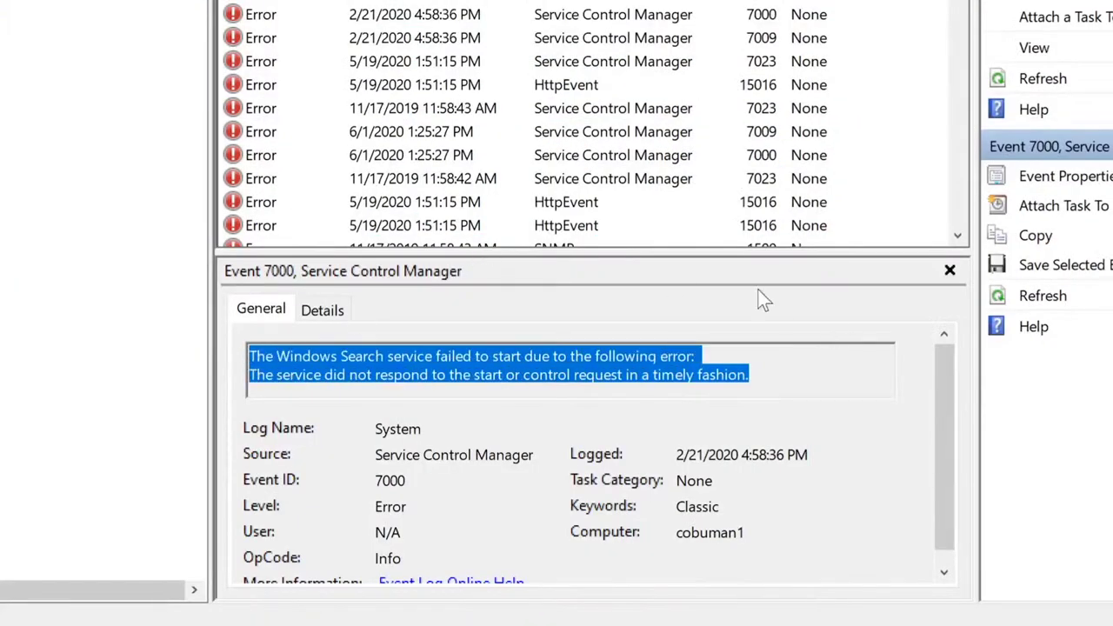
# Step: Check the 6/1/2020 Clipboard 7009 timeout, then open the 5/19/2020 Audiosrv 7000 logon-failure error
pyautogui.click(676, 131)
pyautogui.scroll(-4, 677, 170)
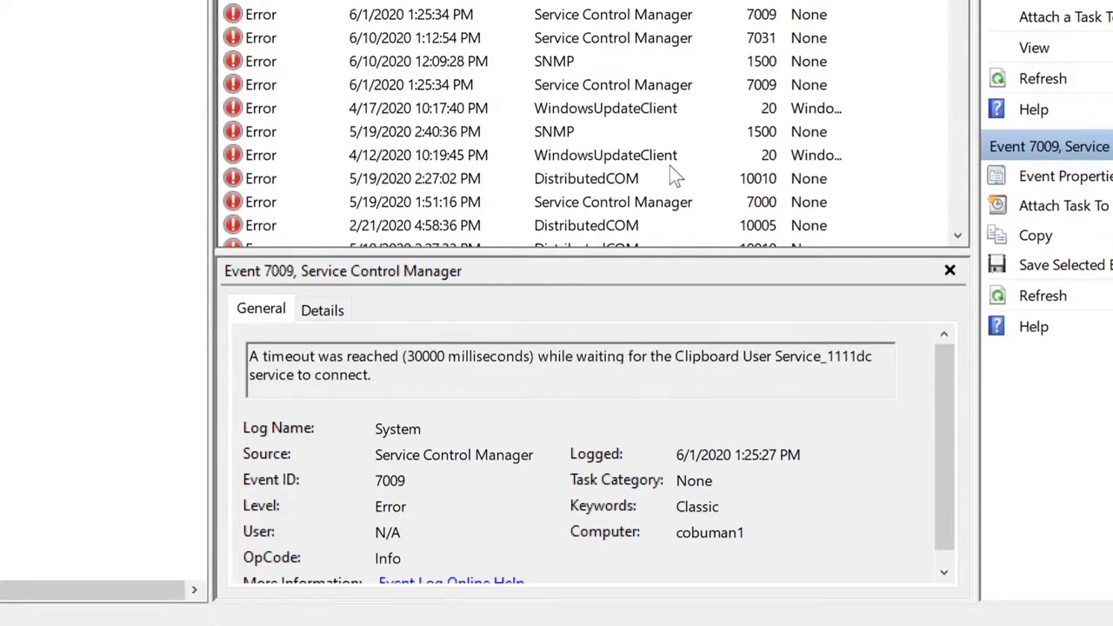
pyautogui.scroll(-4, 676, 165)
pyautogui.scroll(3, 698, 197)
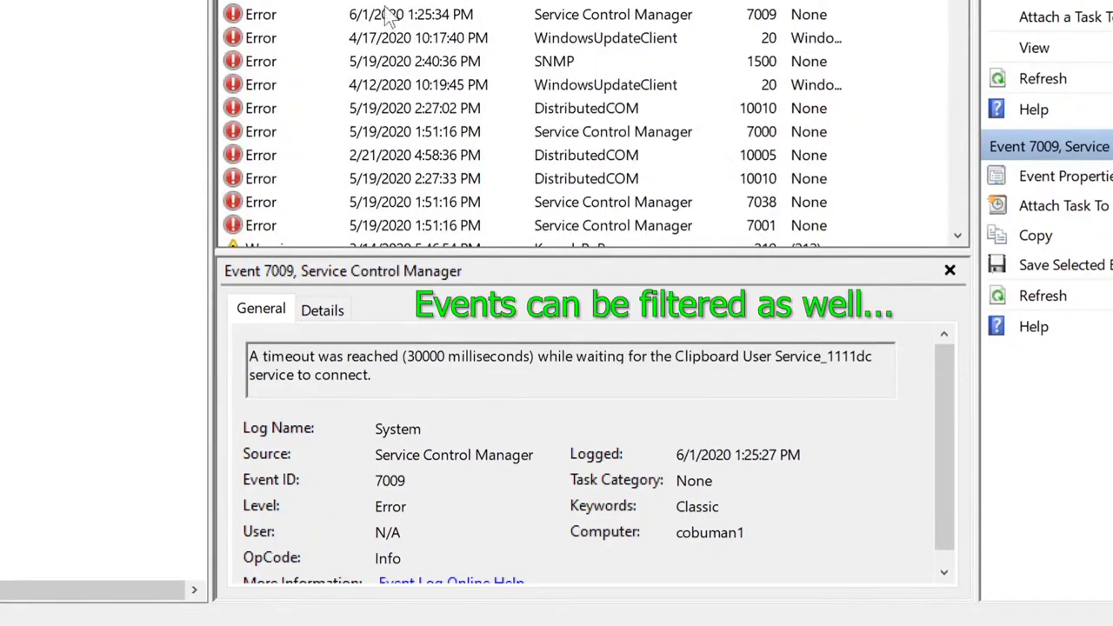
pyautogui.click(353, 139)
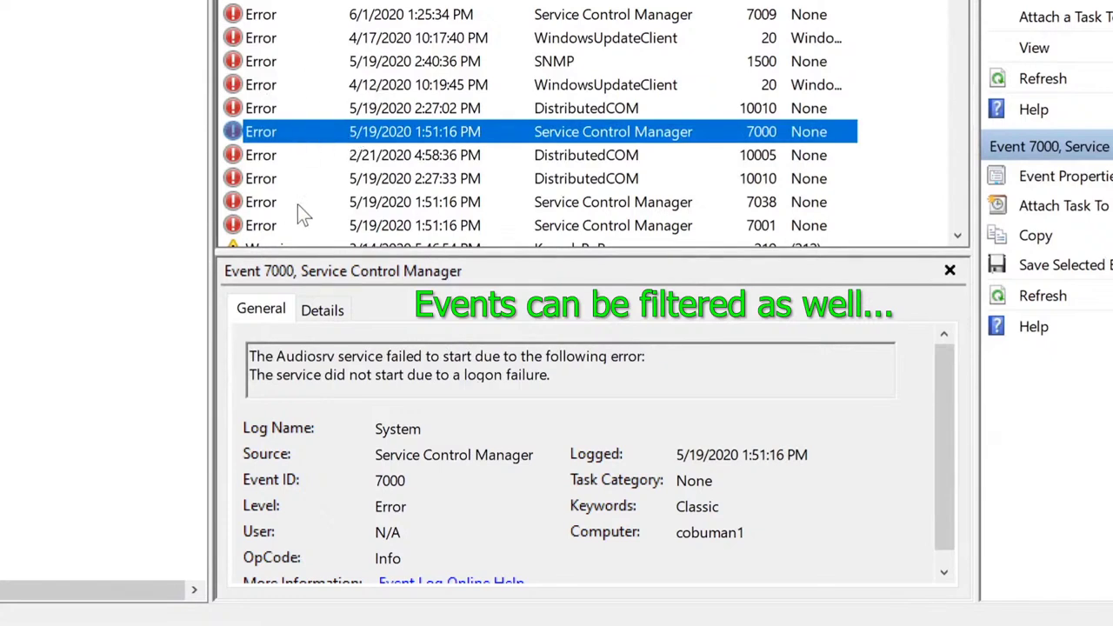
# Step: Replace the mistyped Start search with 'contro' and open Control Panel's All Items view
pyautogui.press('super')
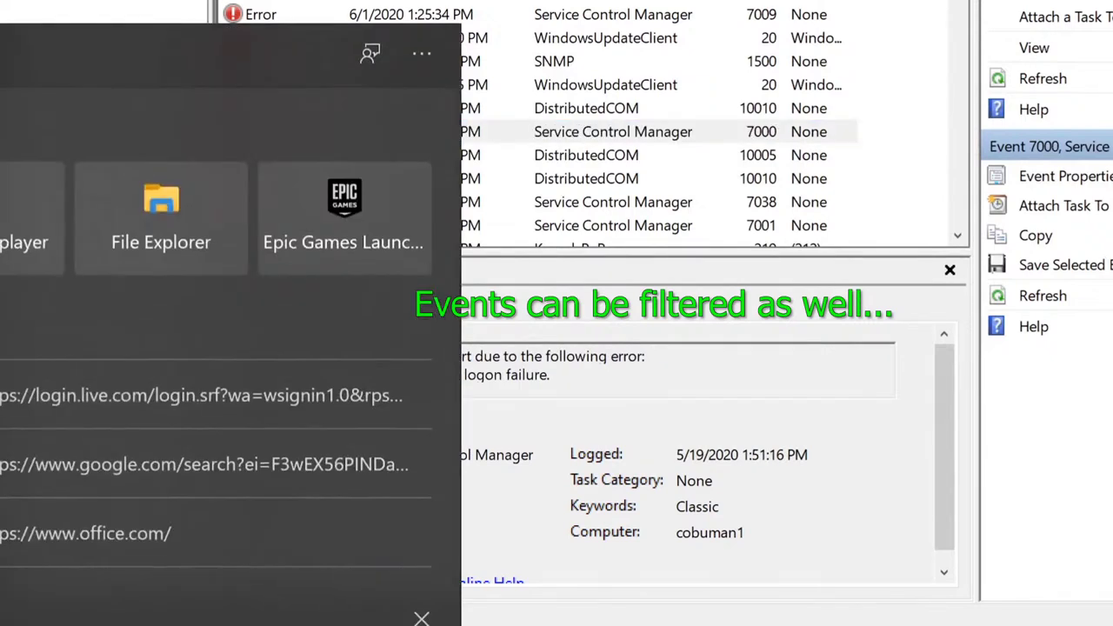
pyautogui.write('regedit')
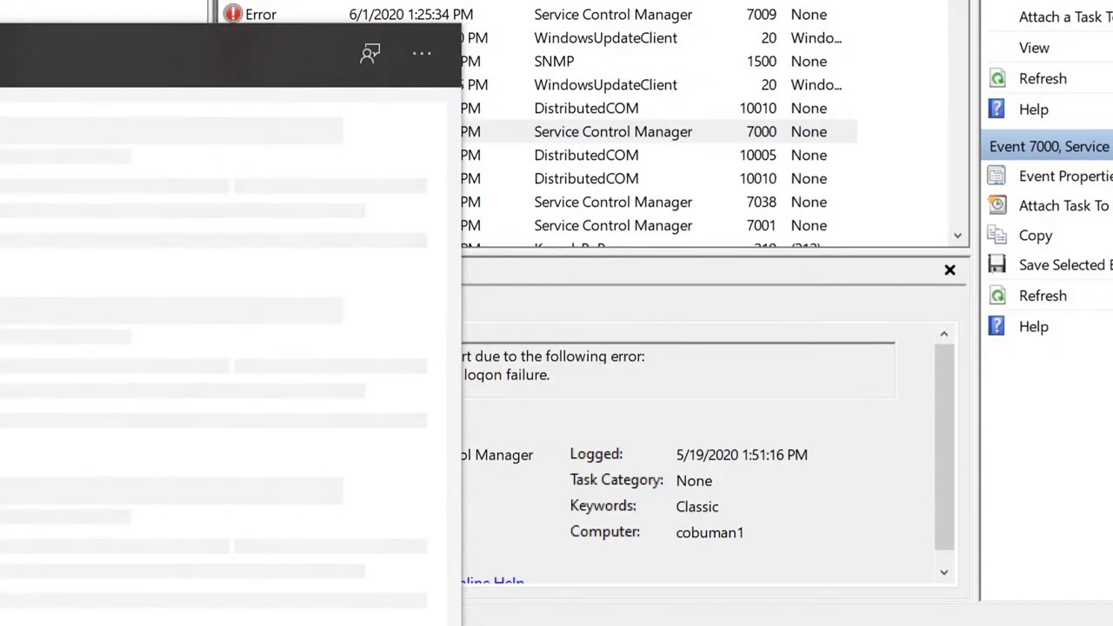
pyautogui.press('BackSpace')
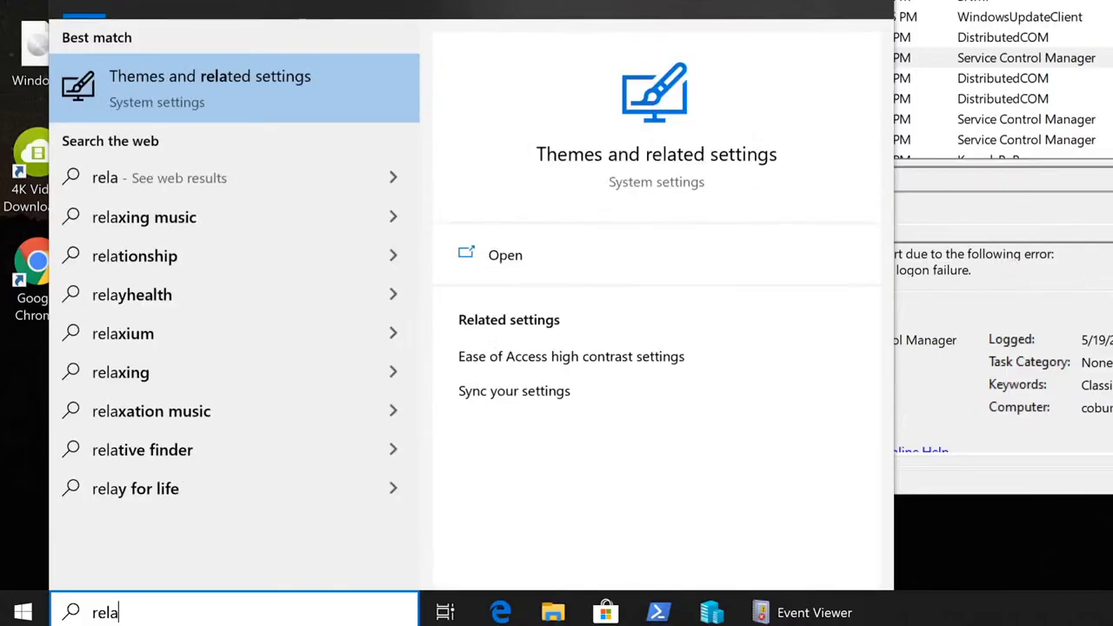
pyautogui.write('i')
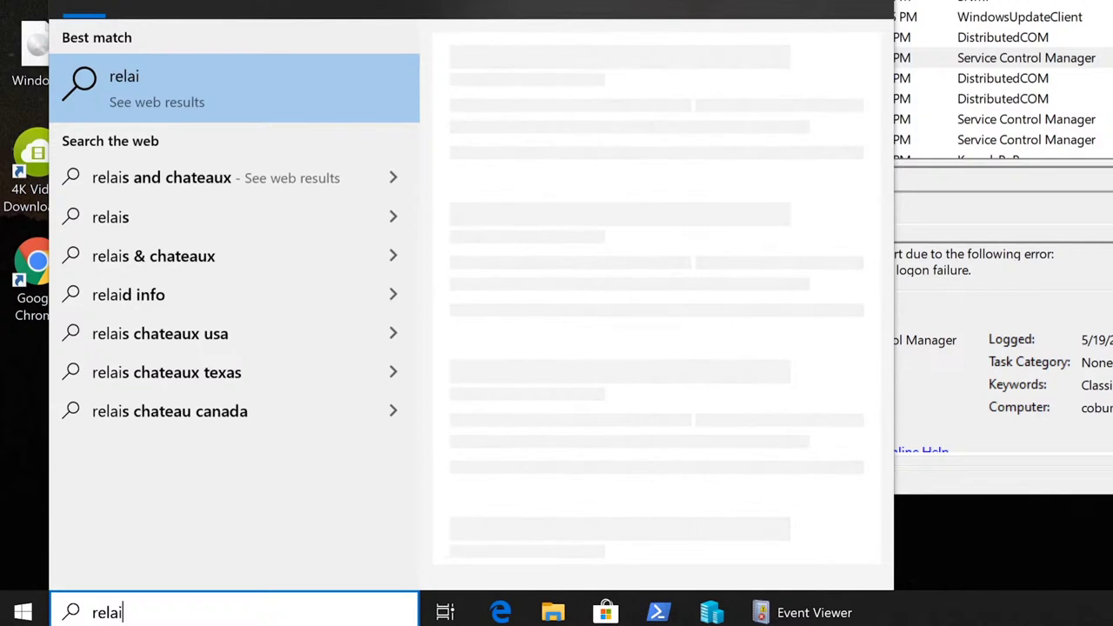
pyautogui.write('bility montor')
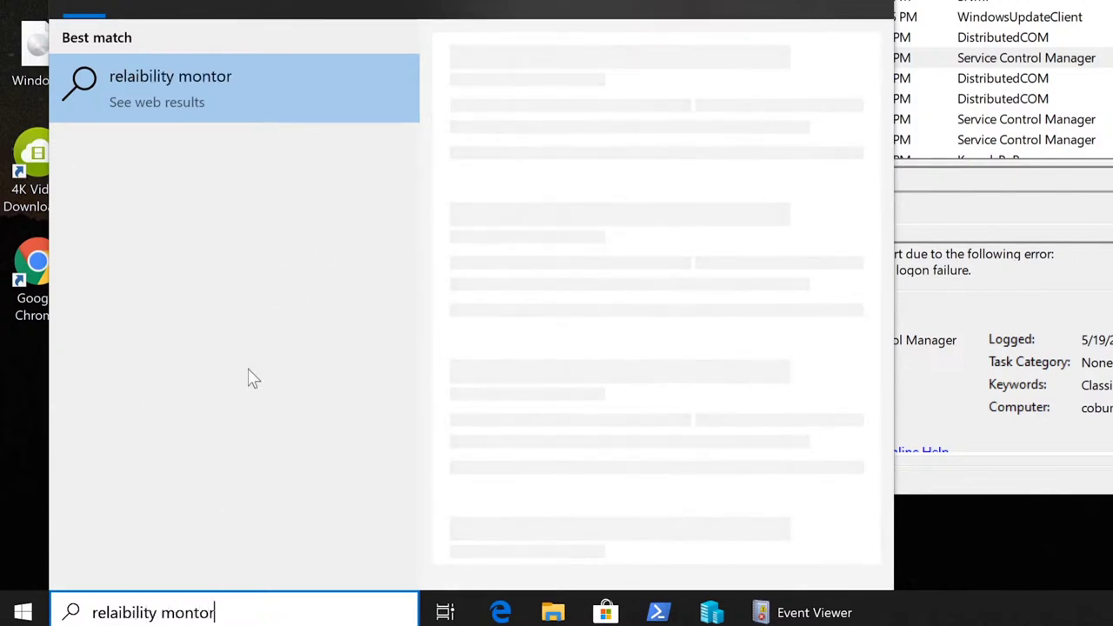
pyautogui.hotkey('ctrl', 'a')
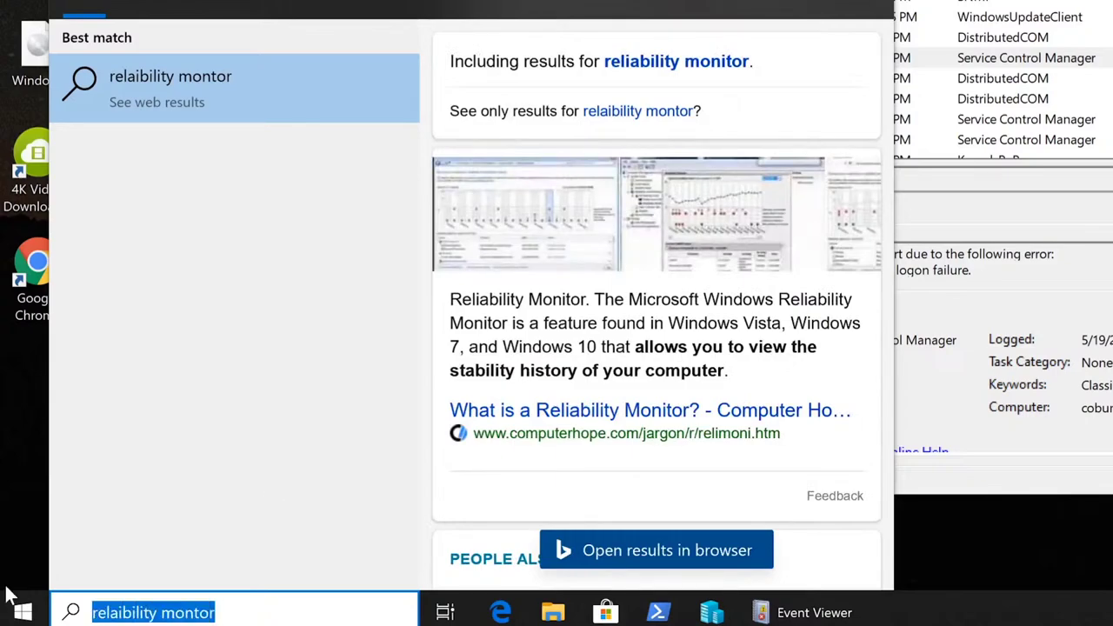
pyautogui.write('contro')
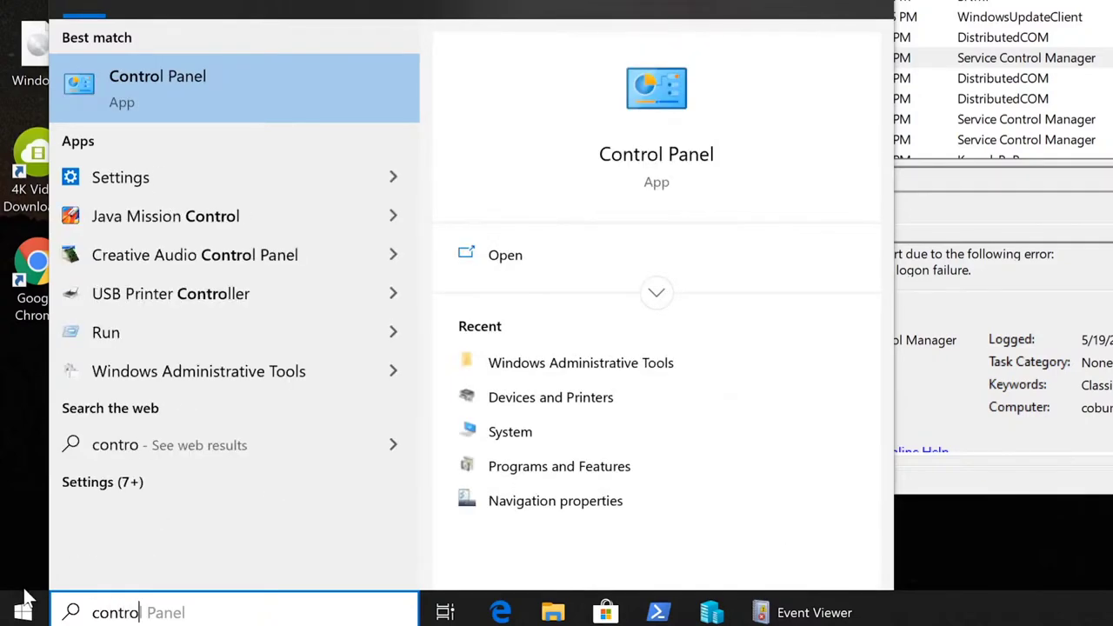
pyautogui.press('Return')
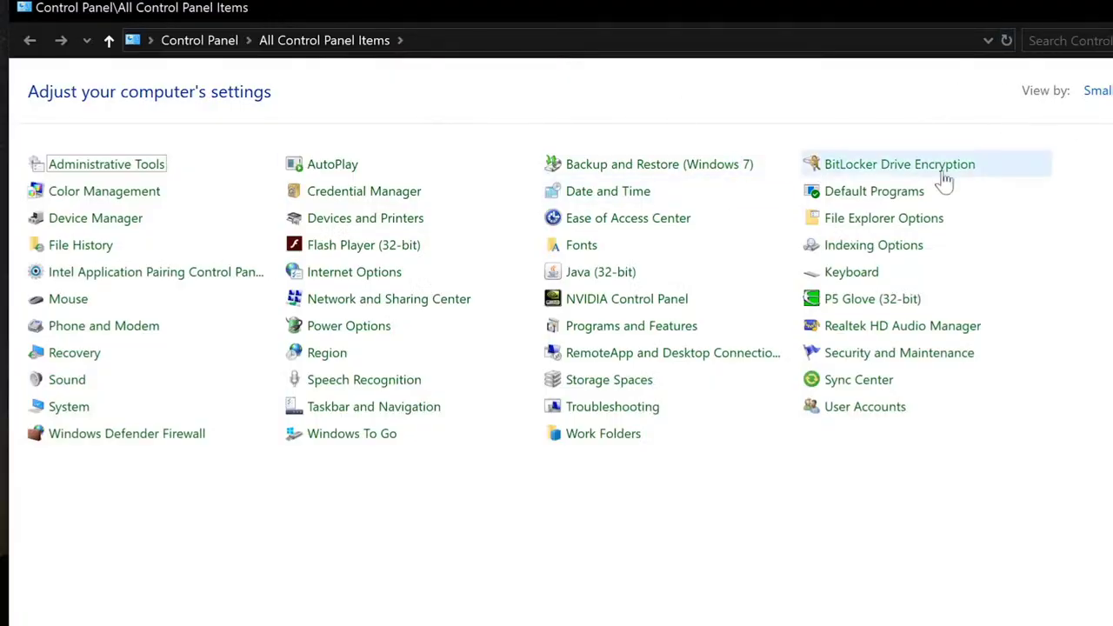
# Step: Review Security and Maintenance's Security status and message settings, then return to Control Panel home
pyautogui.click(869, 354)
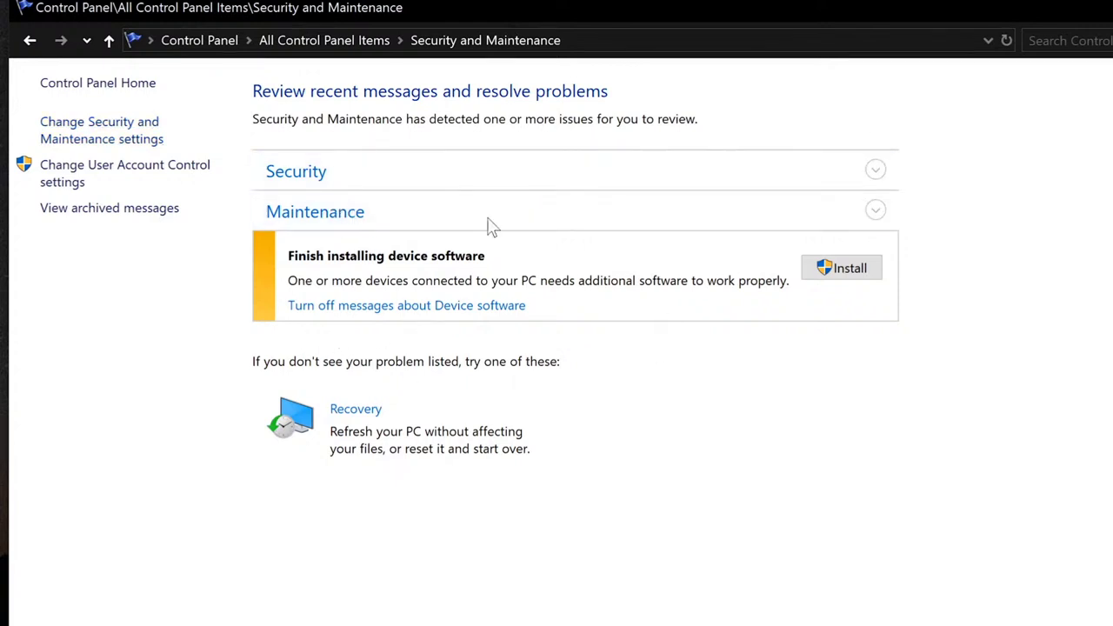
pyautogui.click(328, 174)
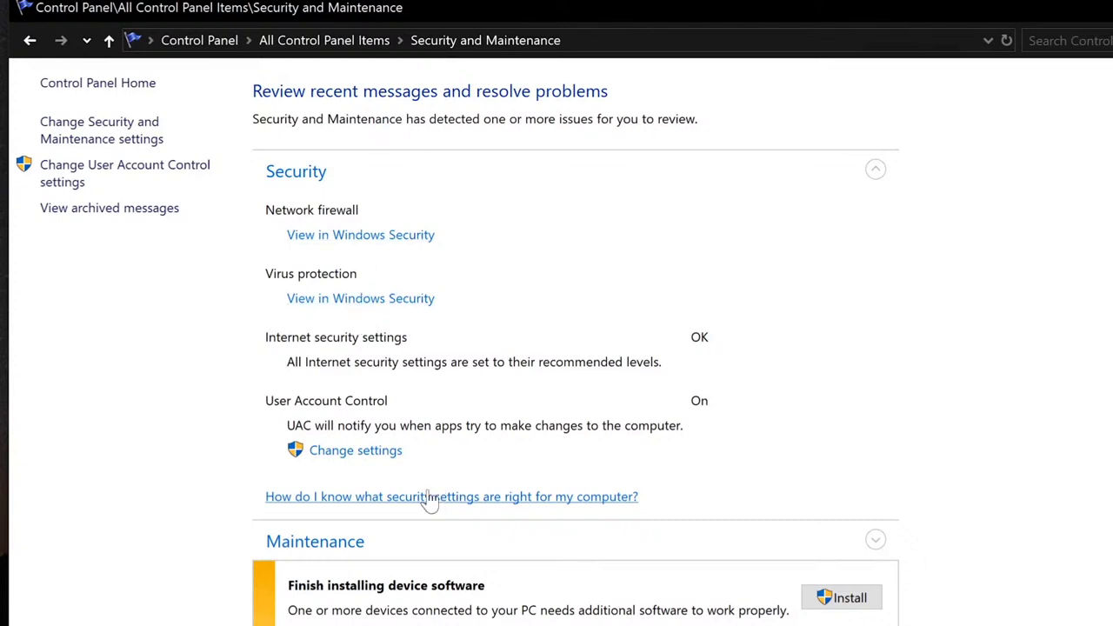
pyautogui.scroll(-1, 443, 485)
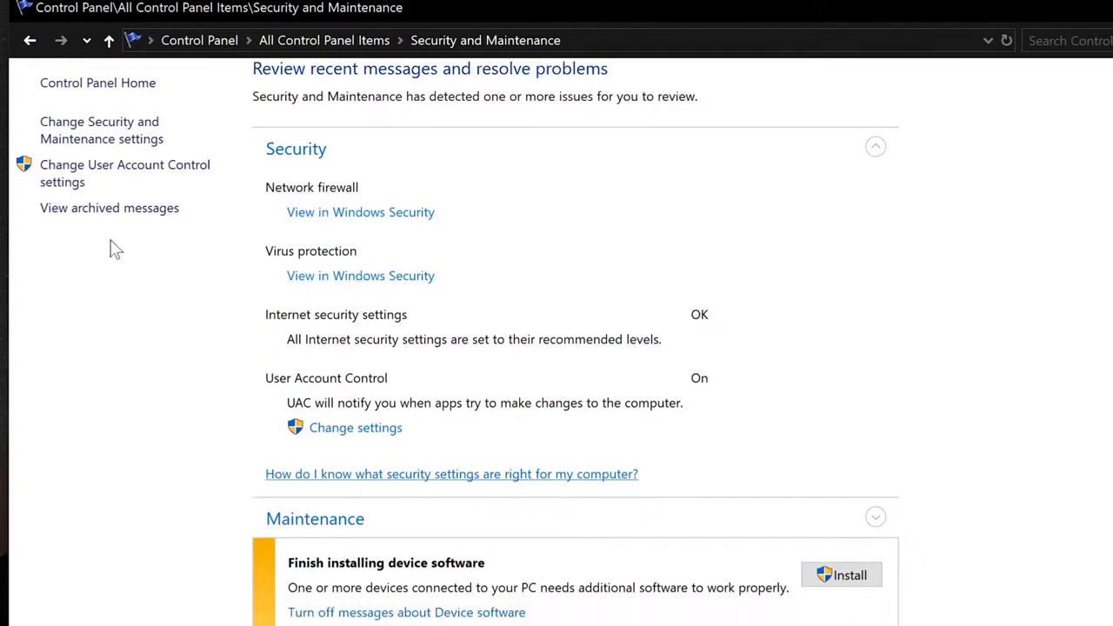
pyautogui.click(100, 131)
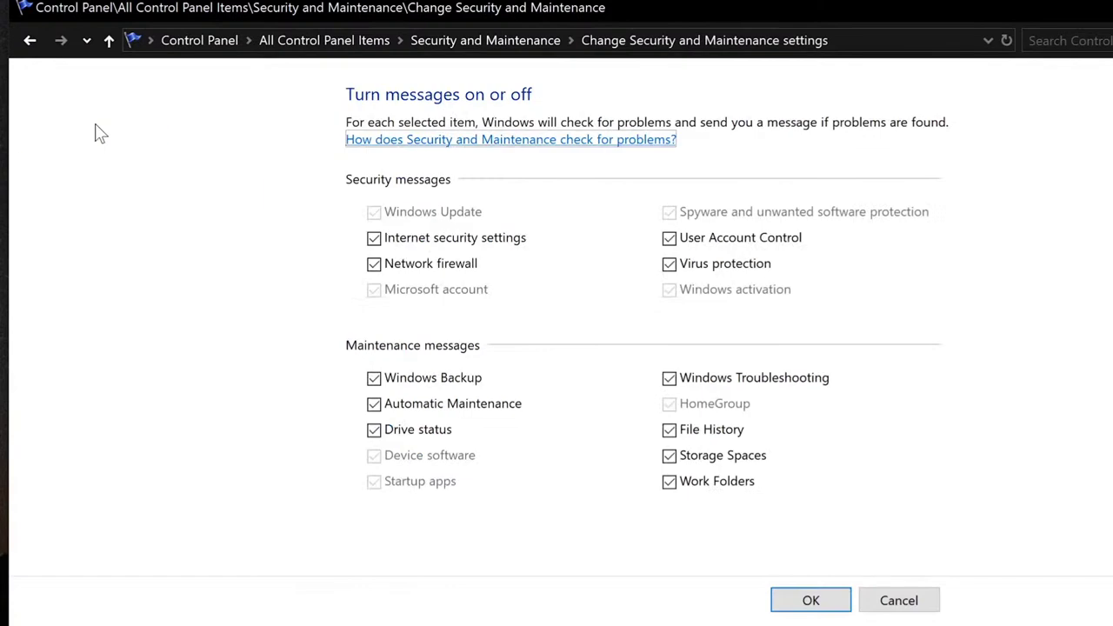
pyautogui.click(30, 40)
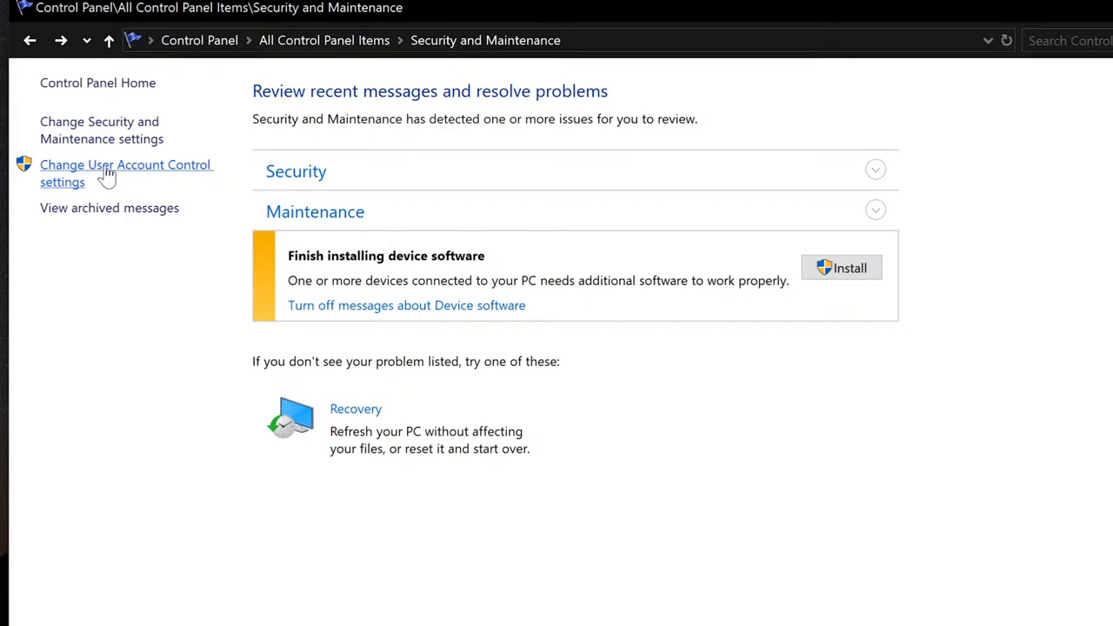
pyautogui.click(323, 187)
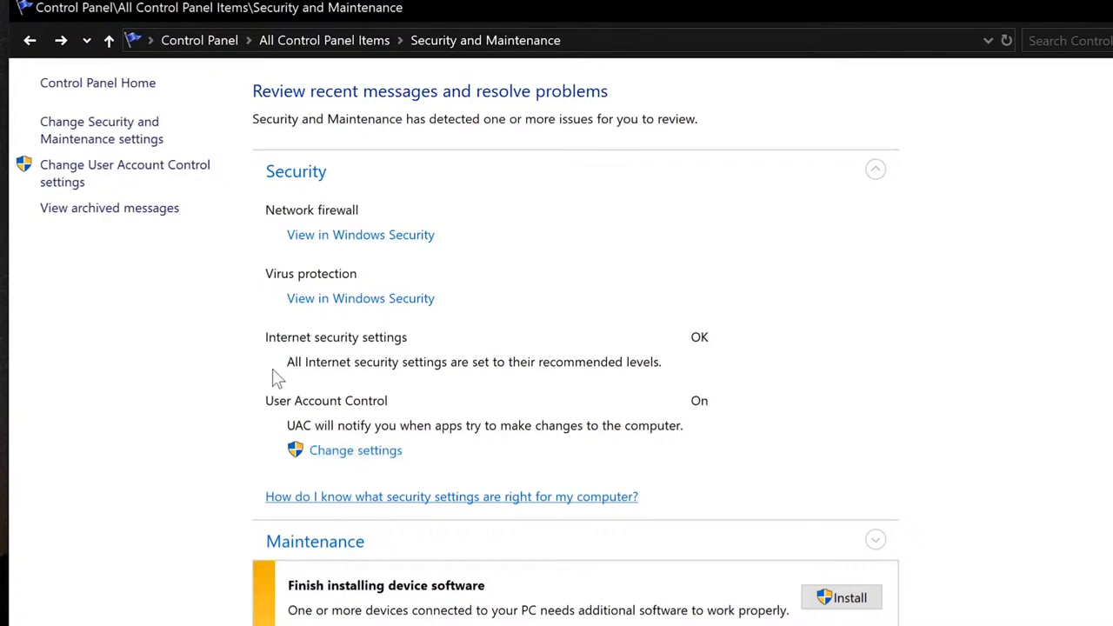
pyautogui.click(105, 85)
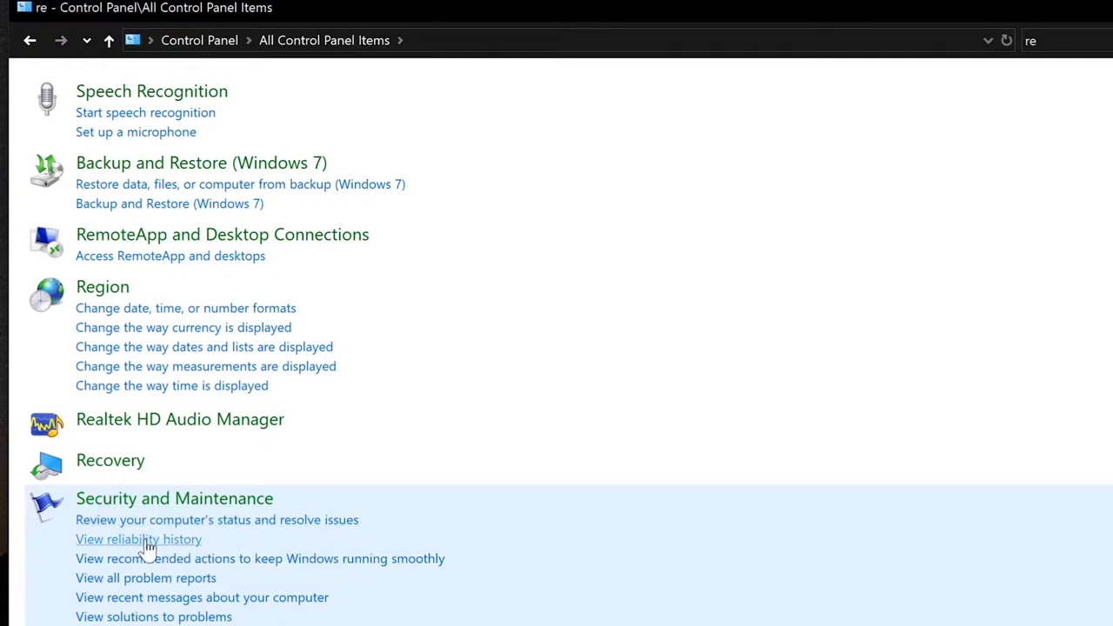
# Step: Show the reliability history's 6/27/2020 events and open the critical Windows Hardware error's technical details
pyautogui.click(139, 539)
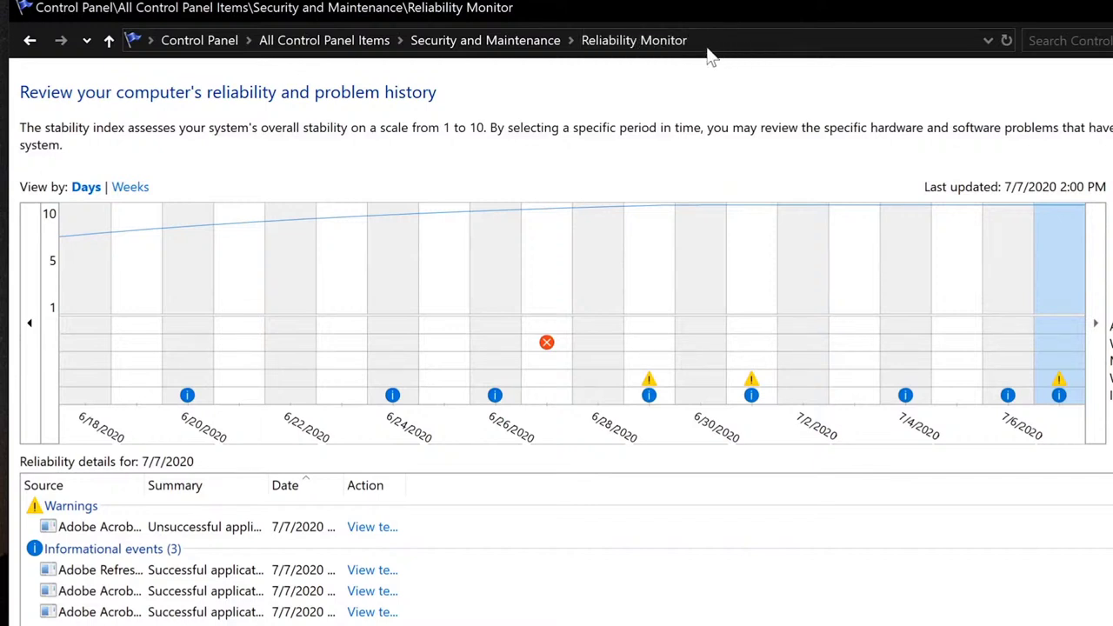
pyautogui.click(551, 349)
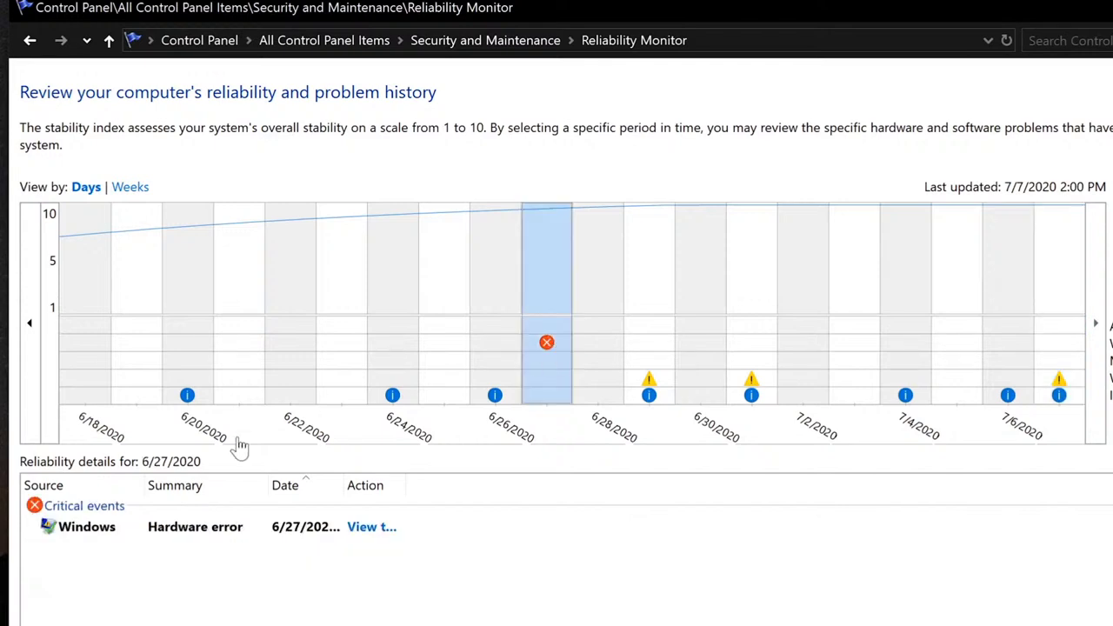
pyautogui.moveTo(342, 489); pyautogui.dragTo(414, 488)
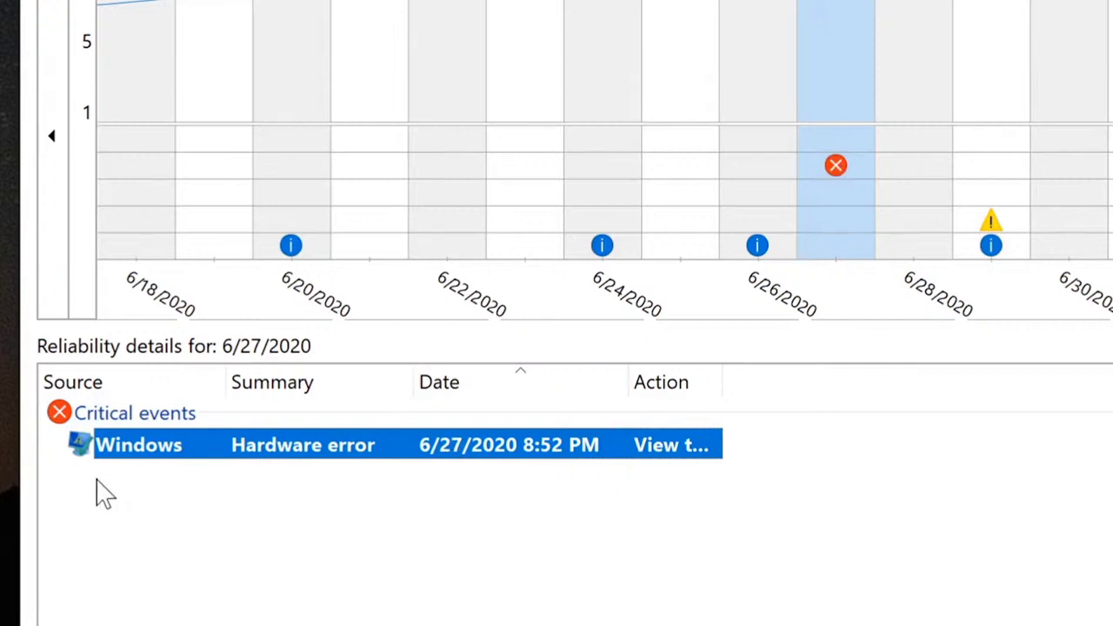
pyautogui.doubleClick(161, 462)
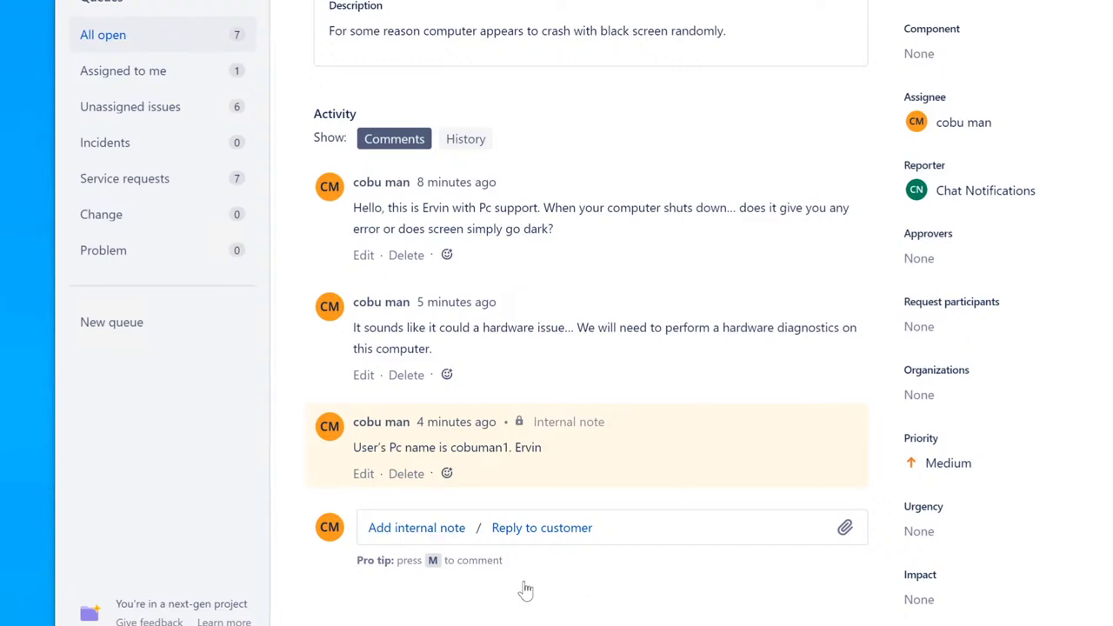
# Step: Save an internal note on ISD-21: 'Routed issue to local pc support to troubleshoot hardware issues.', signed by the agent
pyautogui.click(545, 514)
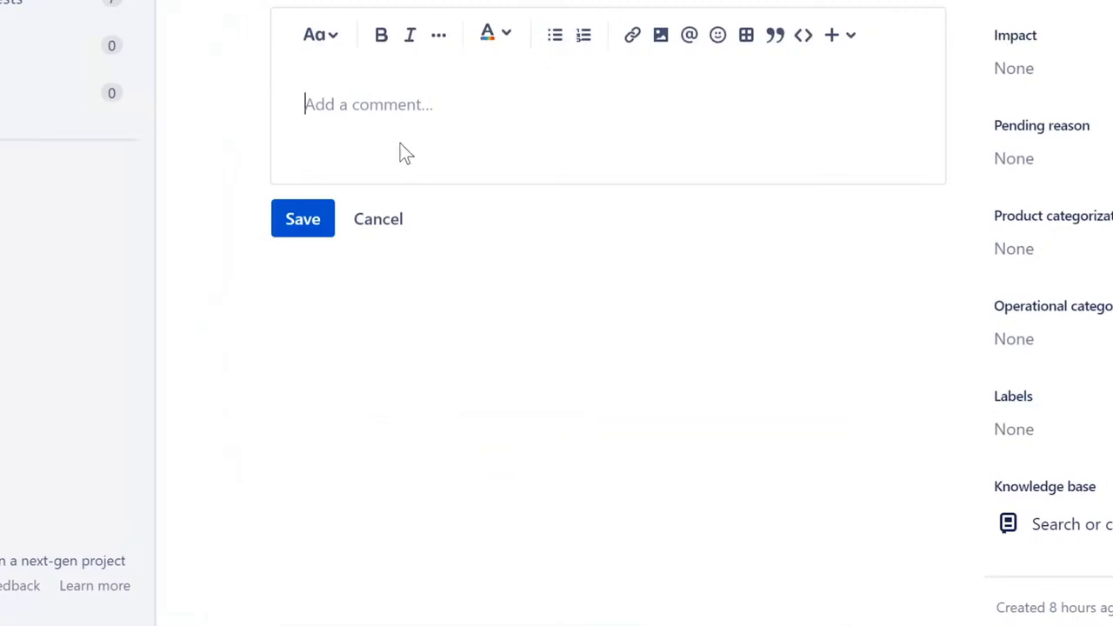
pyautogui.write('Routed issue to local ')
pyautogui.write('pc sup')
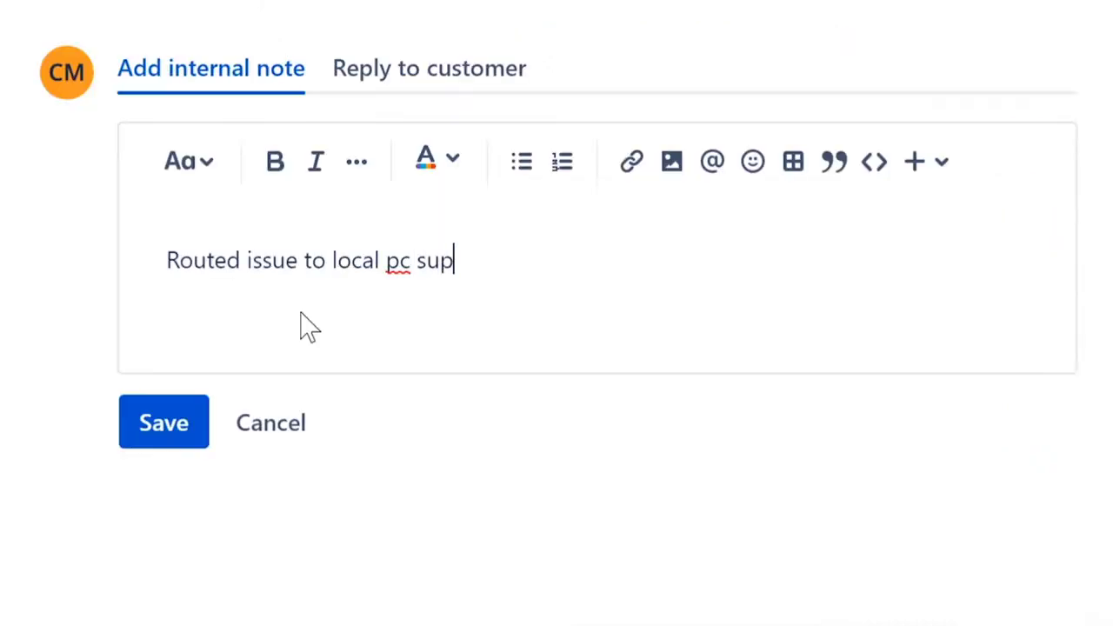
pyautogui.write('port to troublsh')
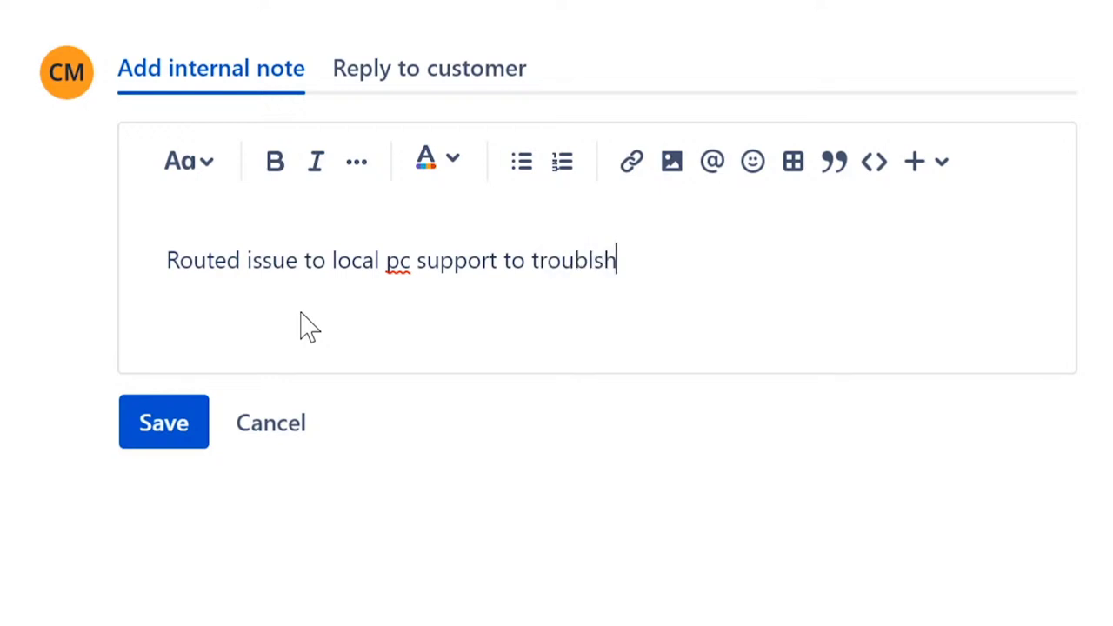
pyautogui.write('oot hardware')
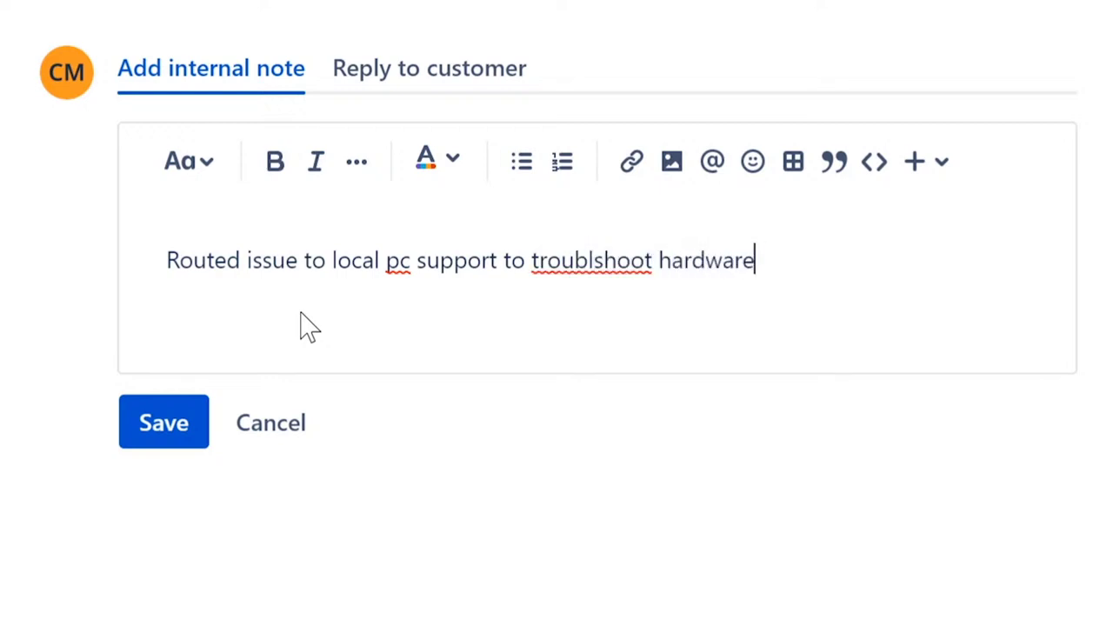
pyautogui.write(' issues. Ervin')
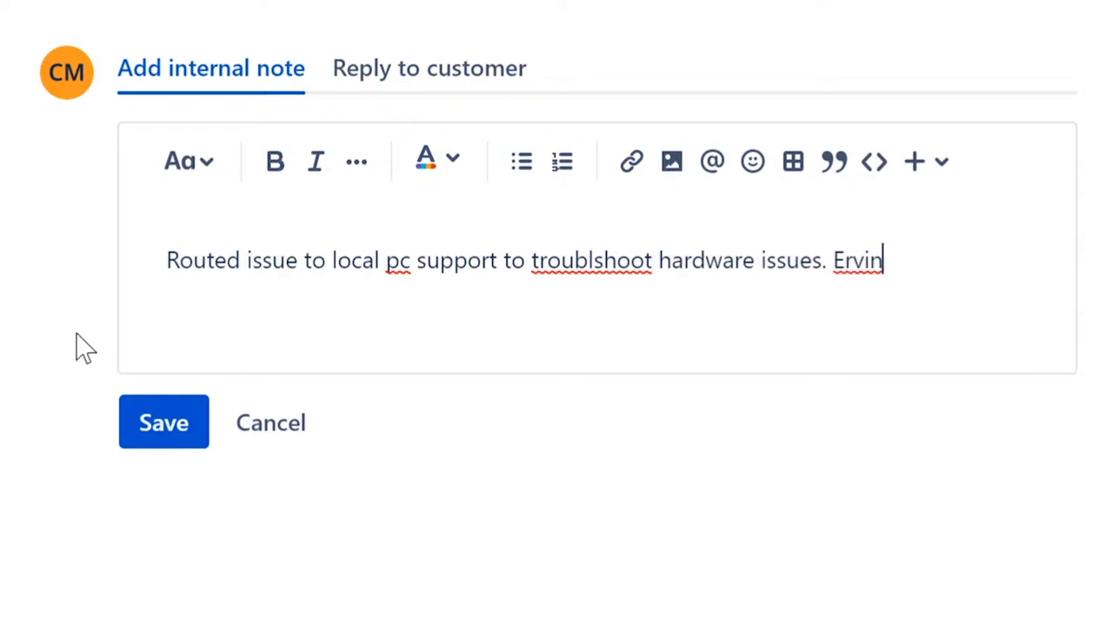
pyautogui.rightClick(608, 266)
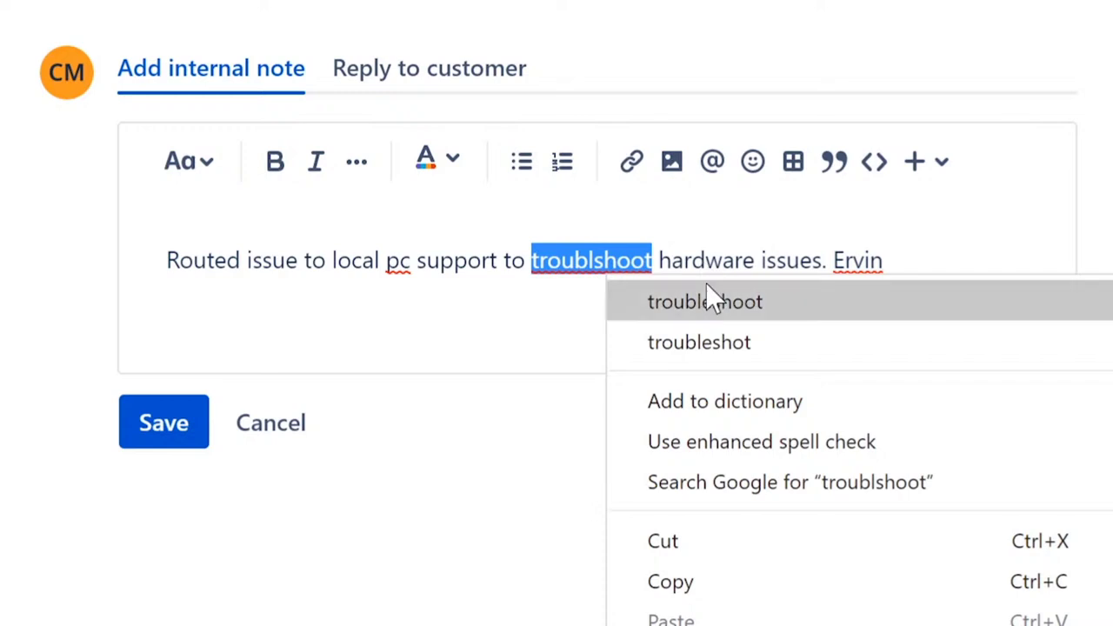
pyautogui.click(706, 288)
pyautogui.click(174, 430)
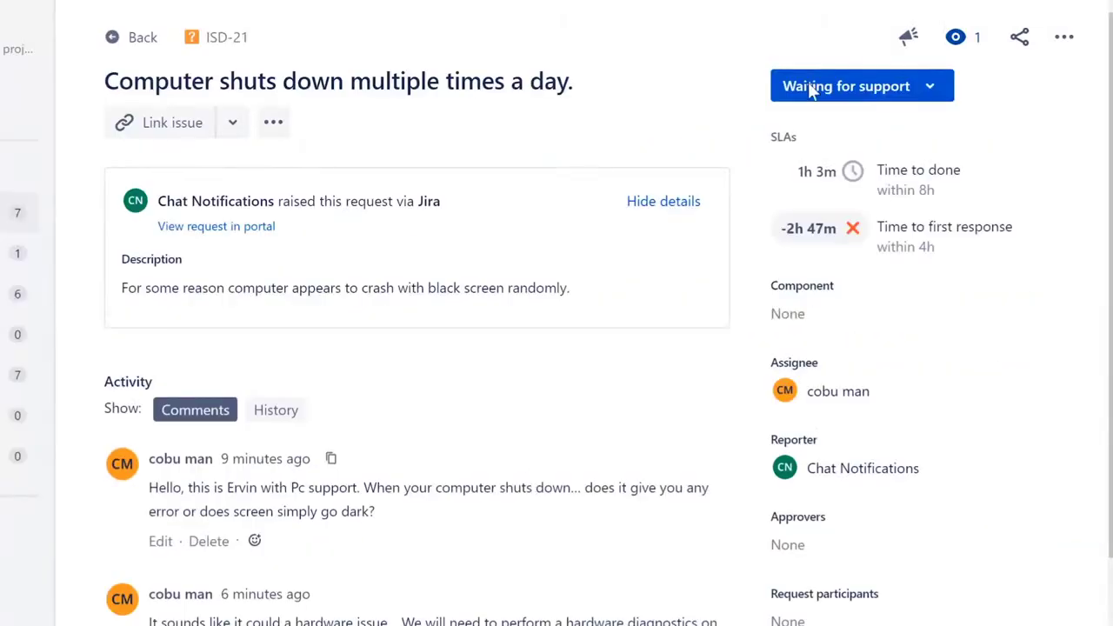
pyautogui.click(928, 91)
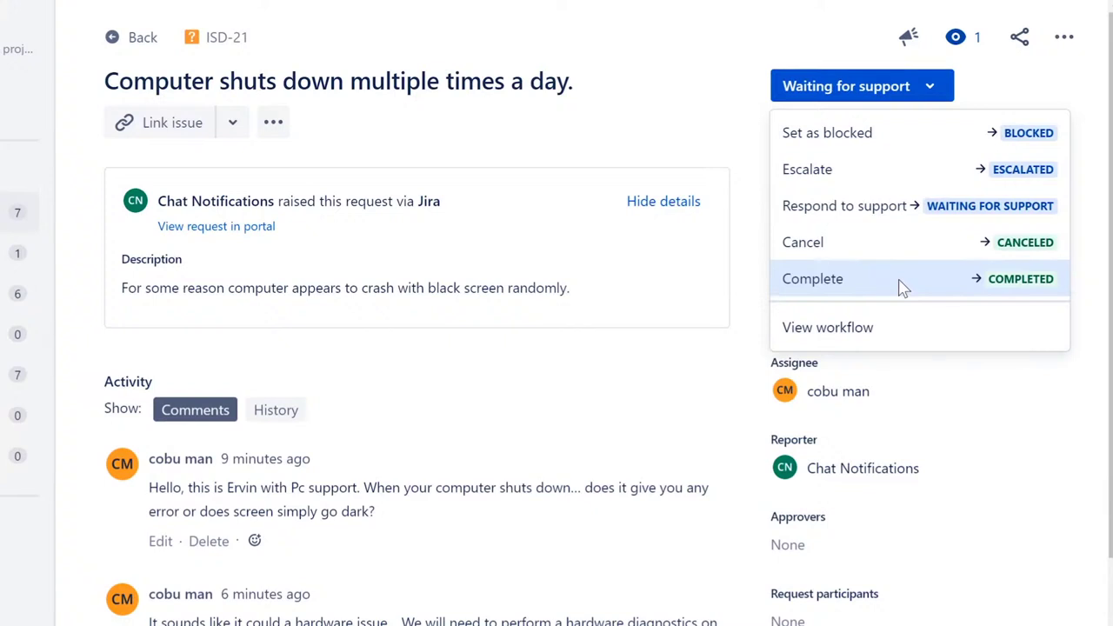
# Step: Mark ISD-21 as Completed and return to the All open queue
pyautogui.click(902, 287)
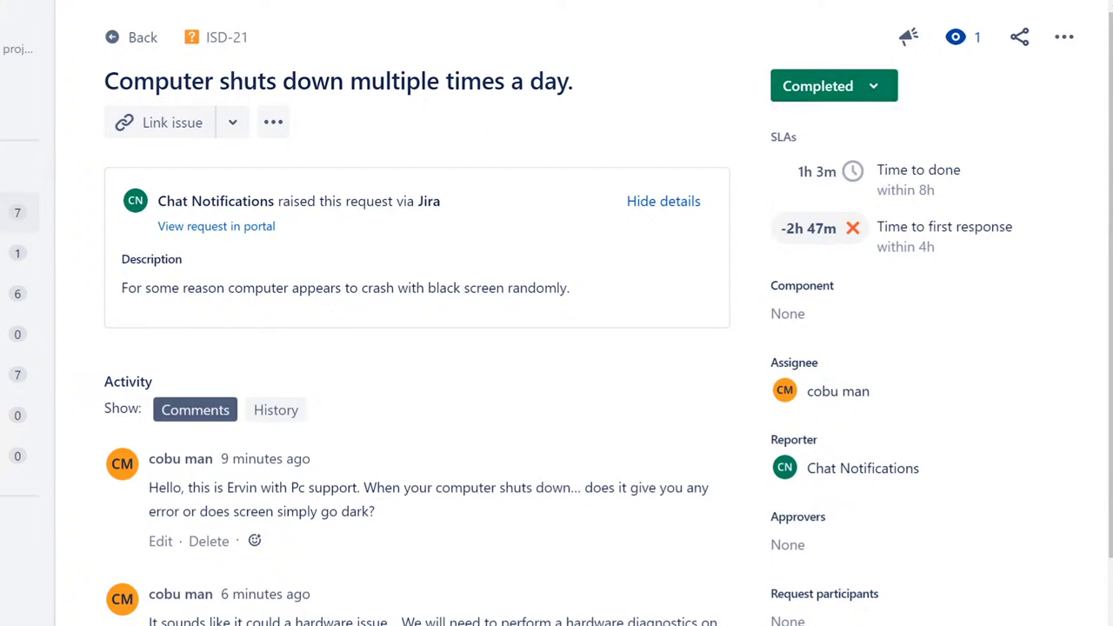
pyautogui.click(126, 37)
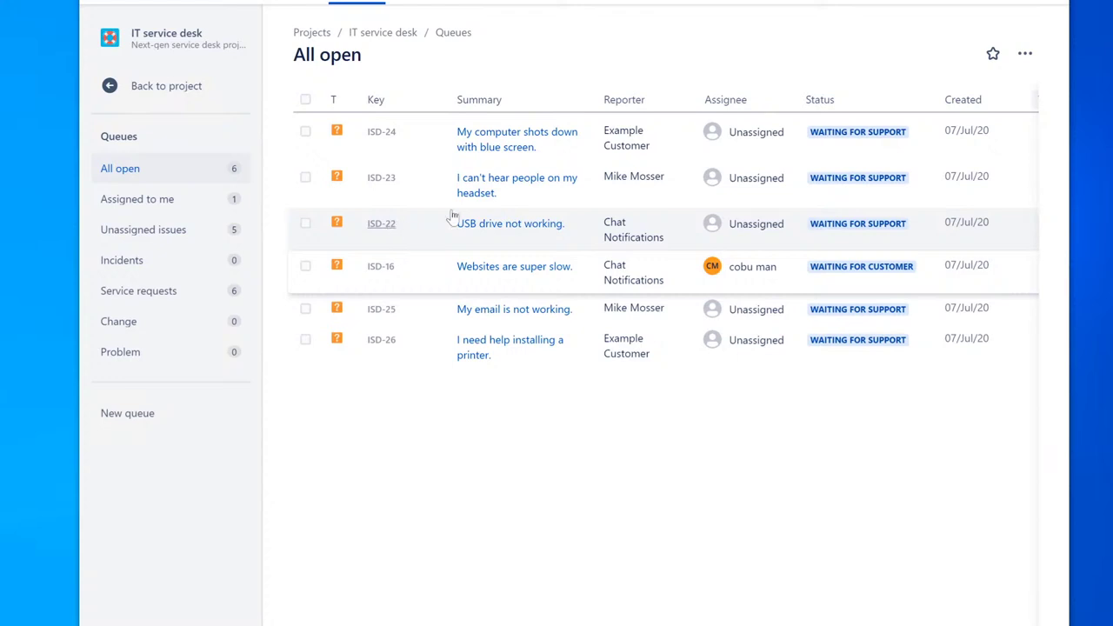
pyautogui.click(539, 225)
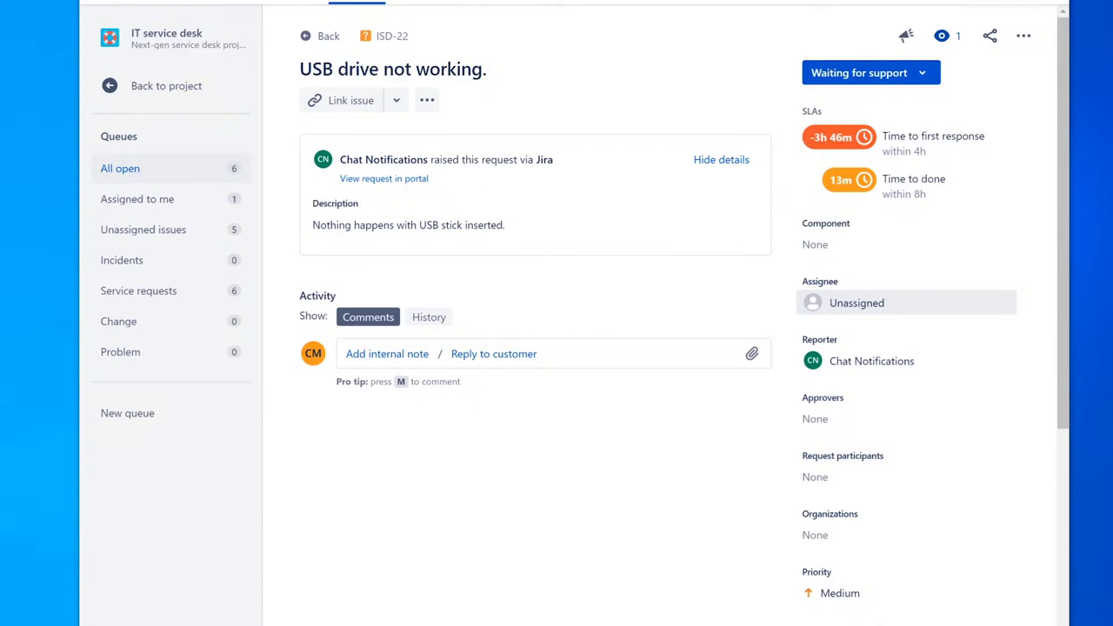
pyautogui.click(902, 310)
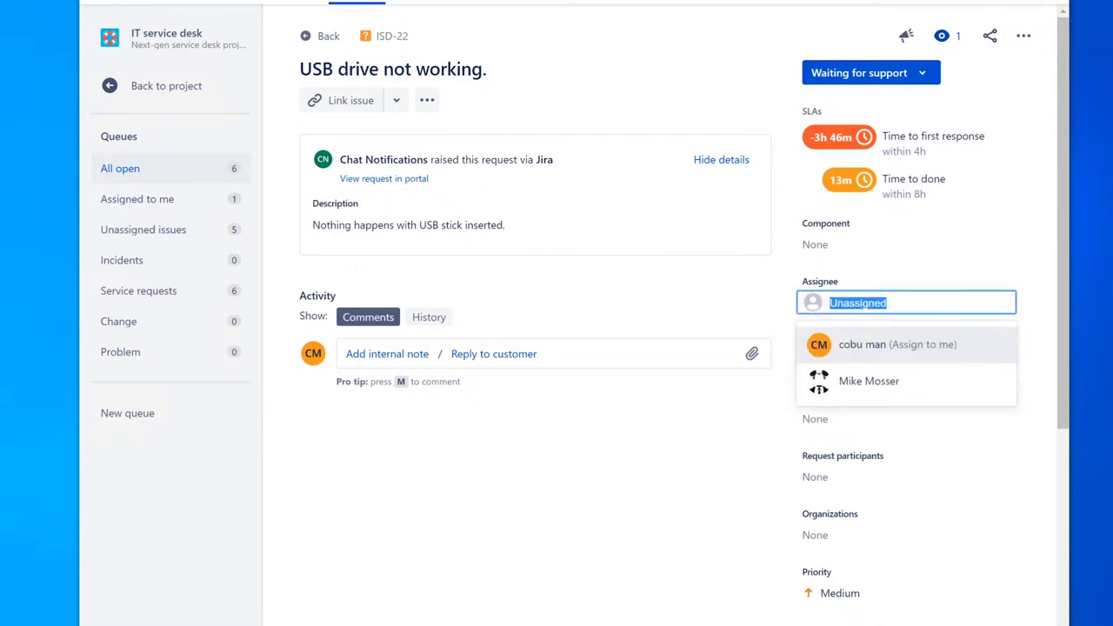
pyautogui.click(874, 347)
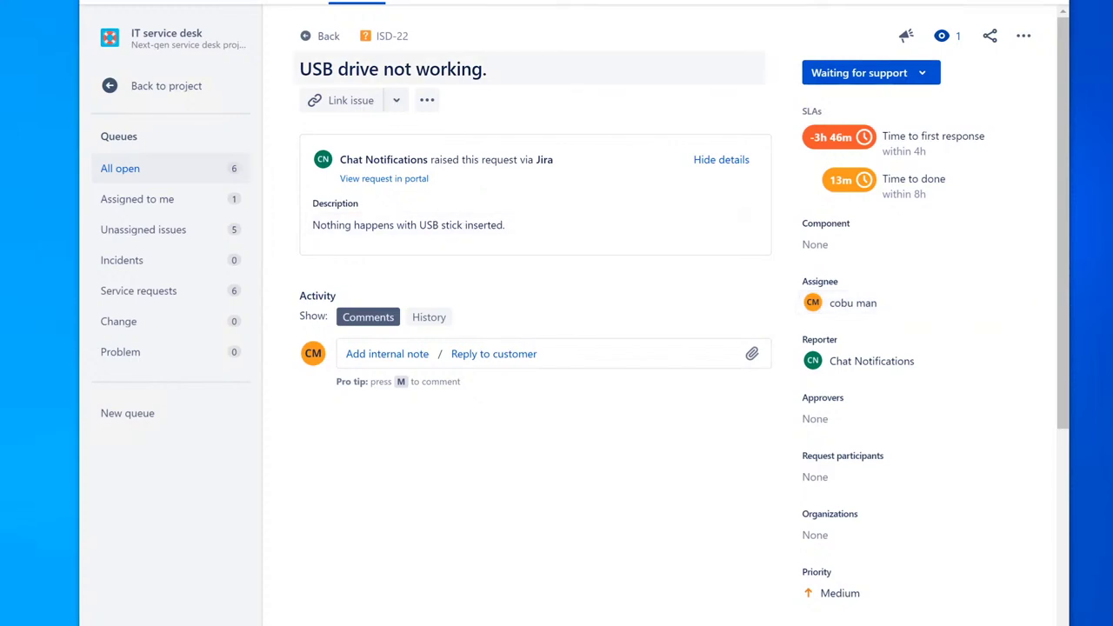
pyautogui.moveTo(496, 71); pyautogui.dragTo(313, 72)
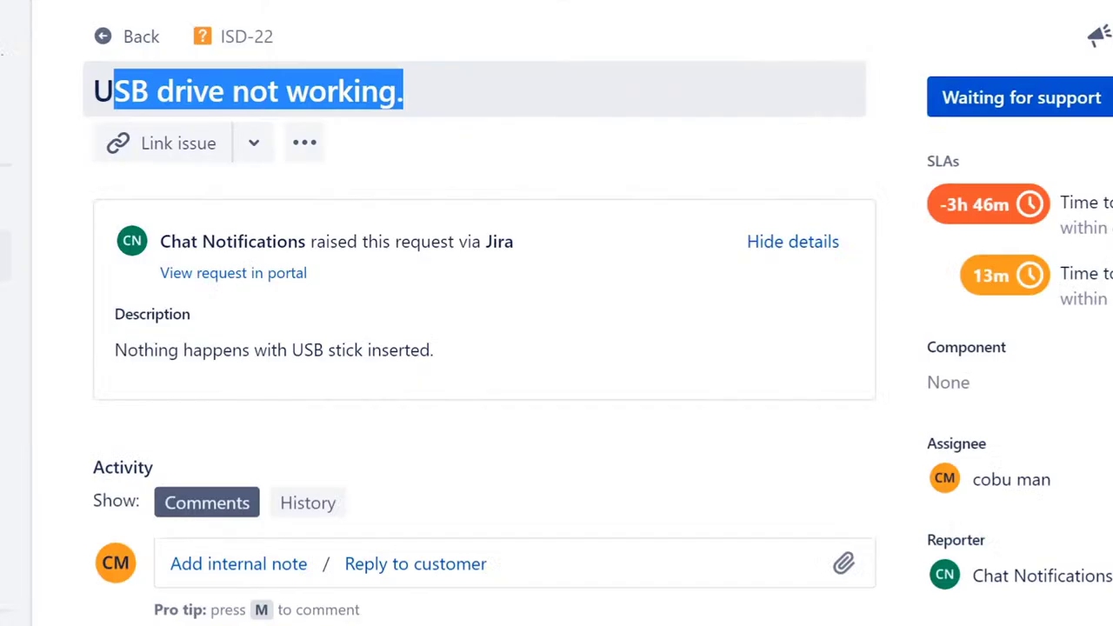
pyautogui.moveTo(113, 90); pyautogui.dragTo(92, 91)
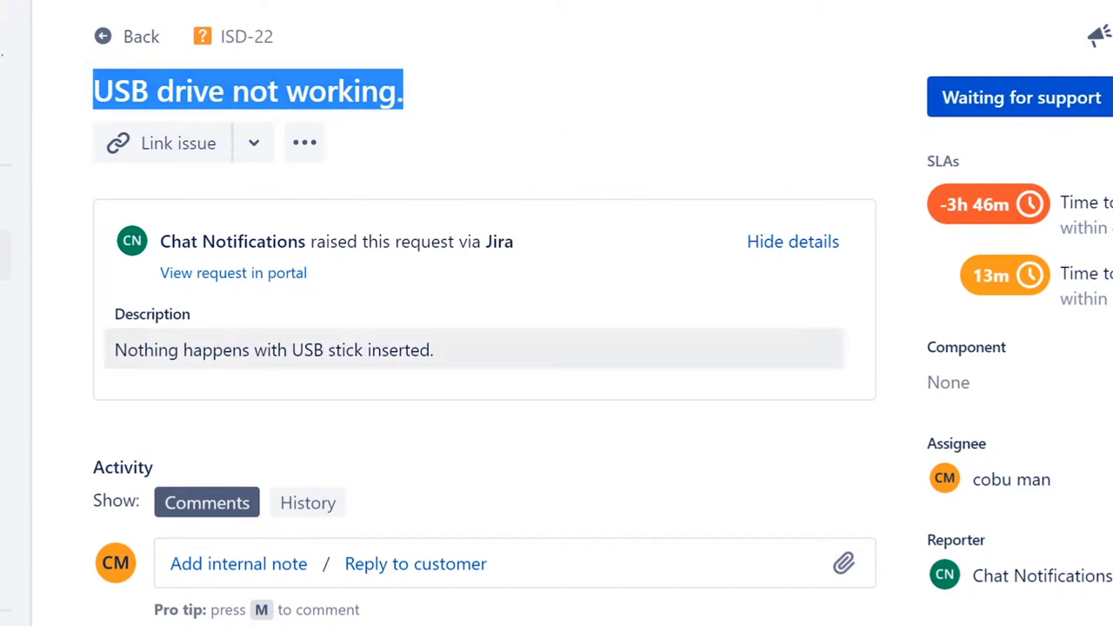
pyautogui.moveTo(442, 352); pyautogui.dragTo(136, 352)
pyautogui.moveTo(439, 351); pyautogui.dragTo(115, 351)
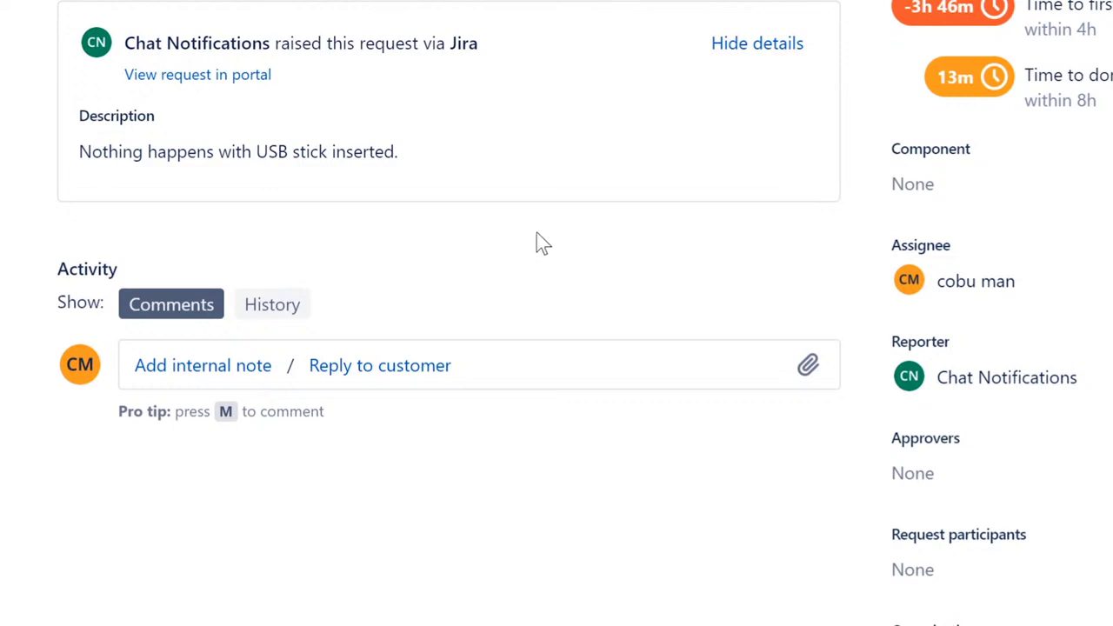
pyautogui.moveTo(405, 147); pyautogui.dragTo(82, 137)
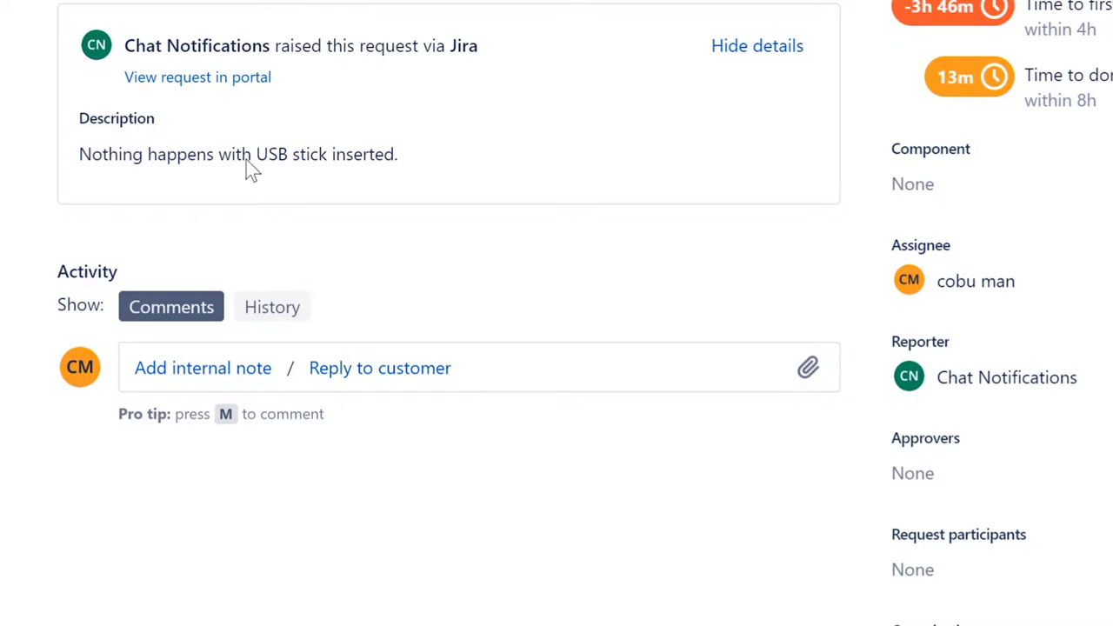
pyautogui.click(285, 171)
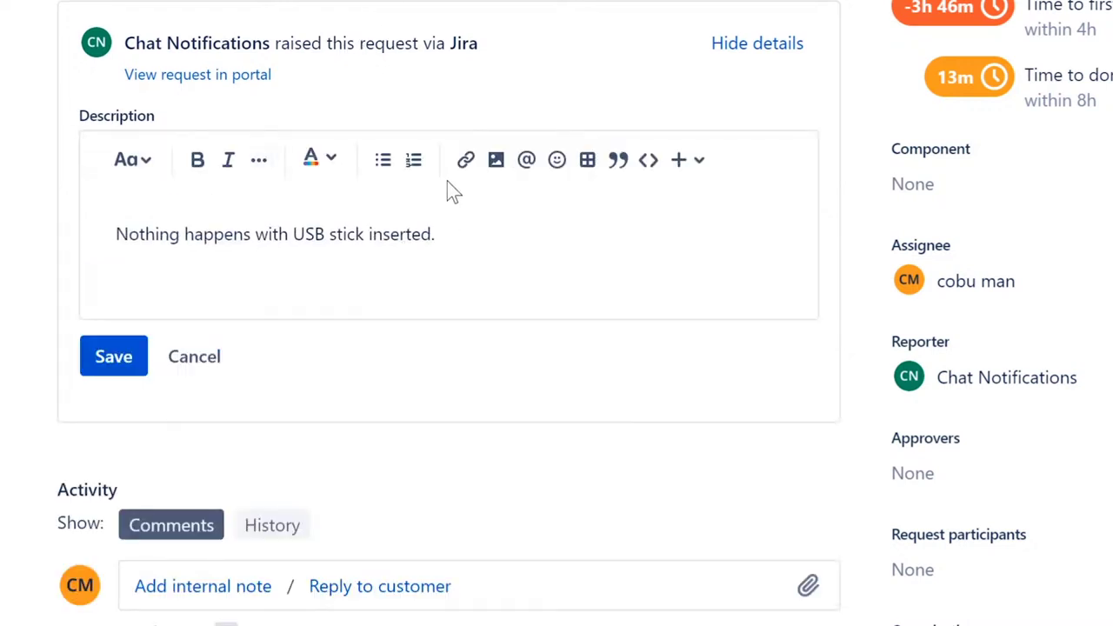
# Step: Leave the ISD-22 description unchanged and open an empty reply to the customer
pyautogui.click(207, 357)
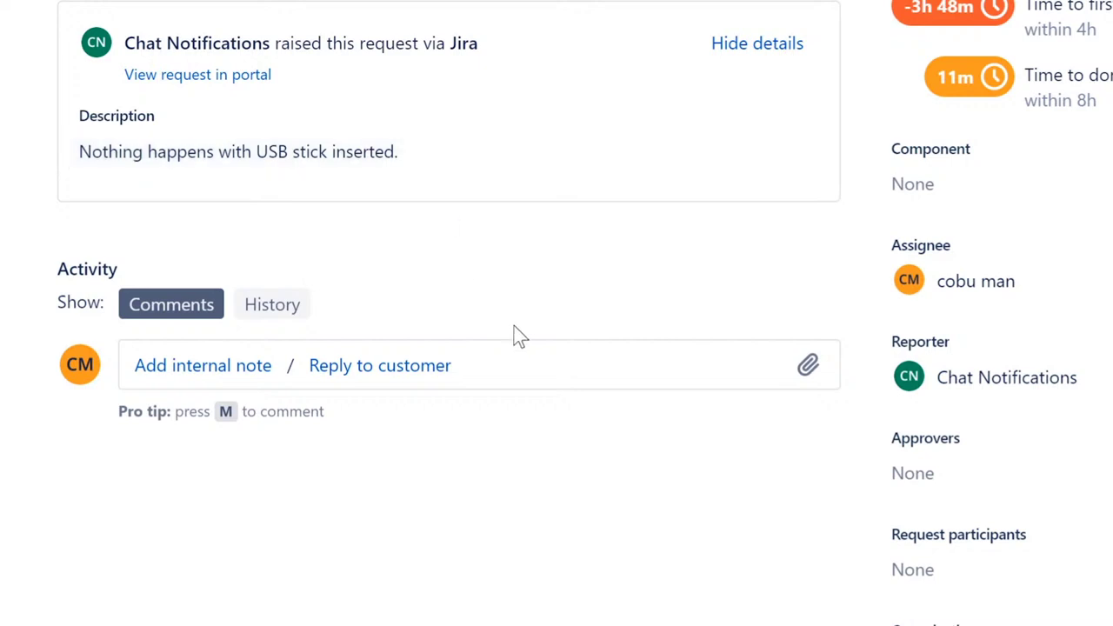
pyautogui.click(423, 148)
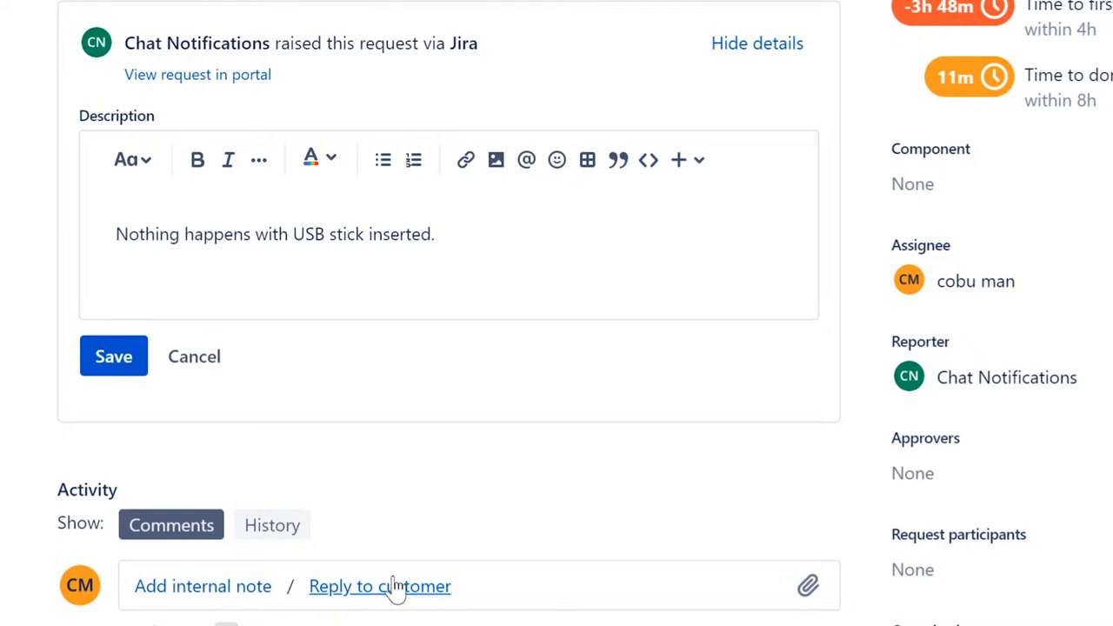
pyautogui.click(374, 588)
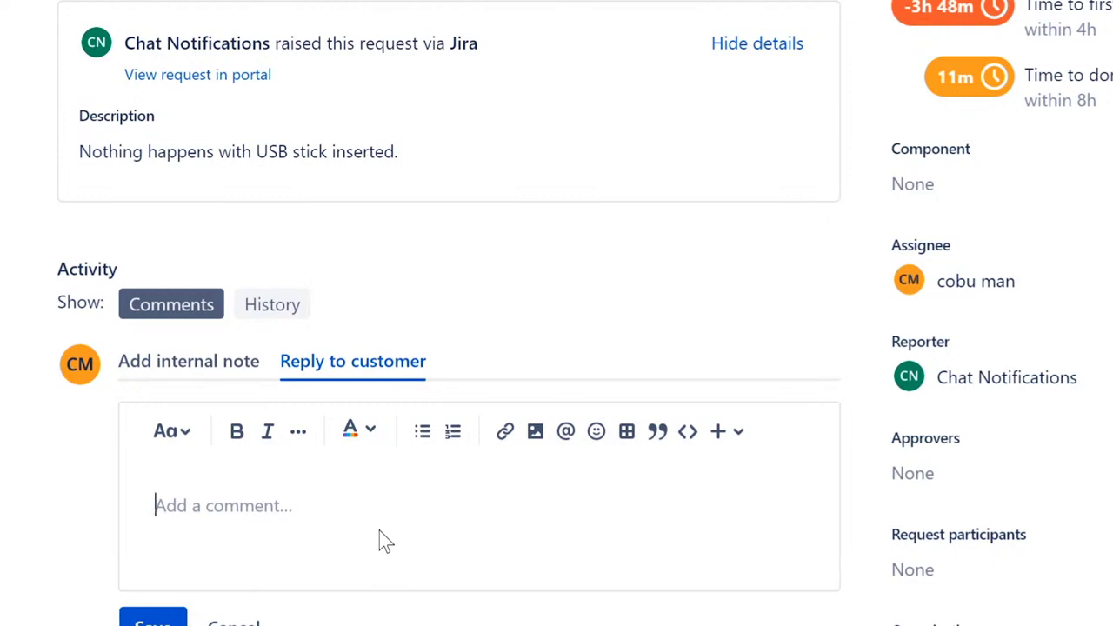
# Step: Begin the reply introducing the agent from Tech Support, followed by 'Unfortunately,' with its spelling corrected
pyautogui.write('Hello, m')
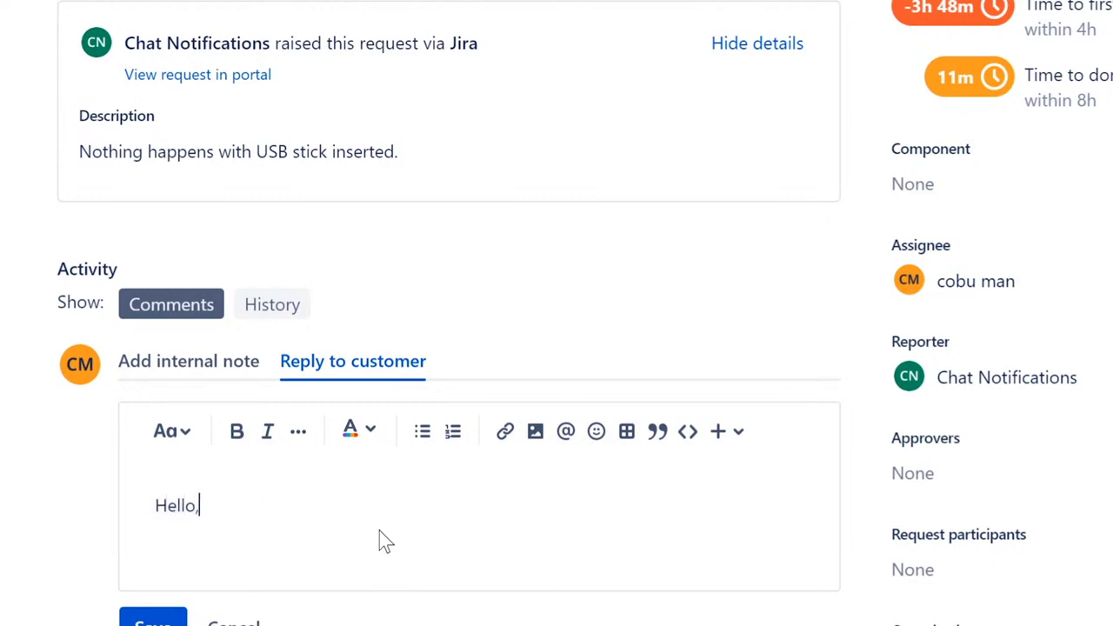
pyautogui.write('y n')
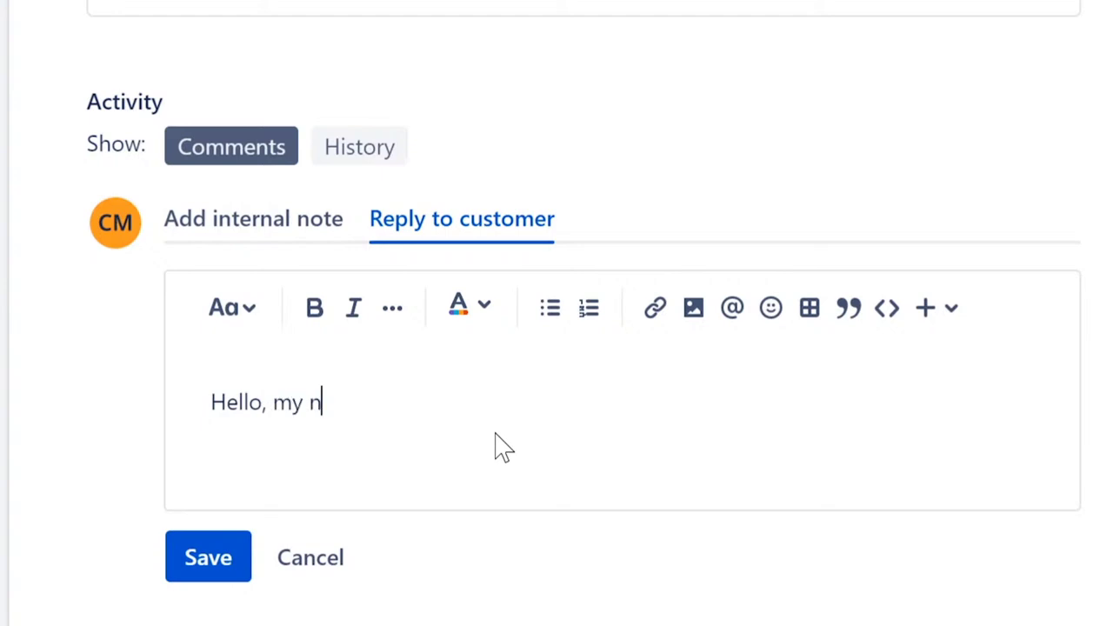
pyautogui.write('ame is Ervin with')
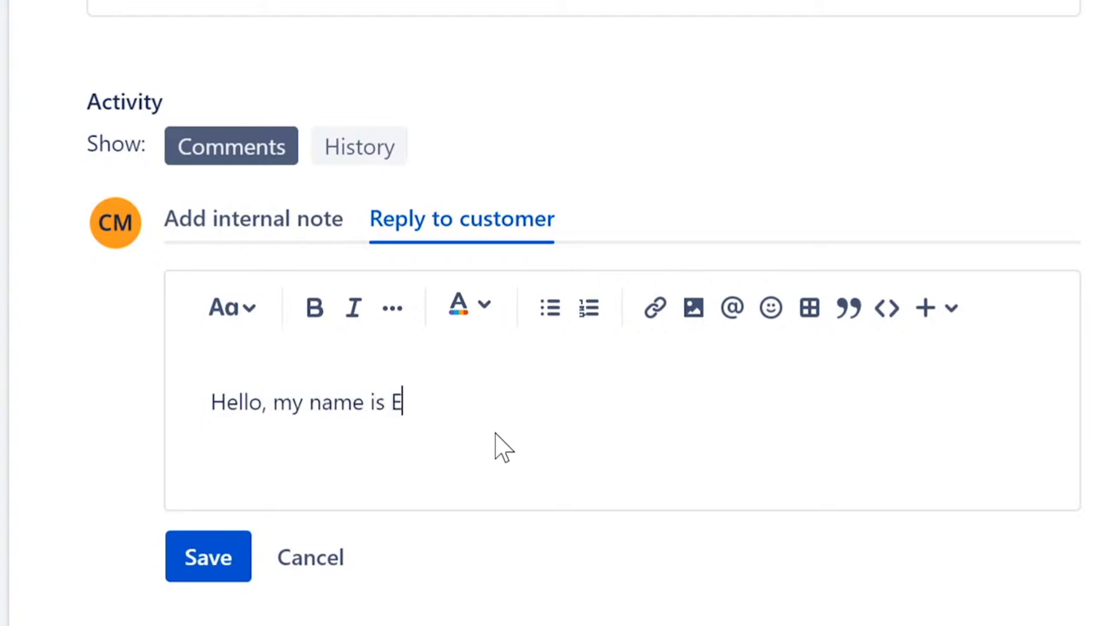
pyautogui.write('ech')
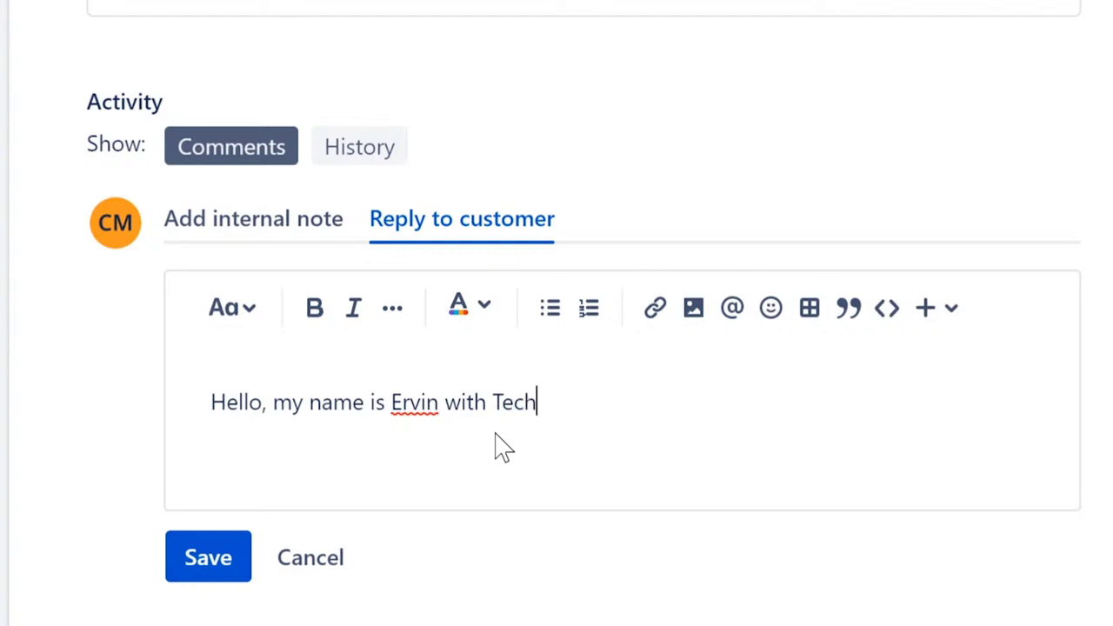
pyautogui.write(' Suppor')
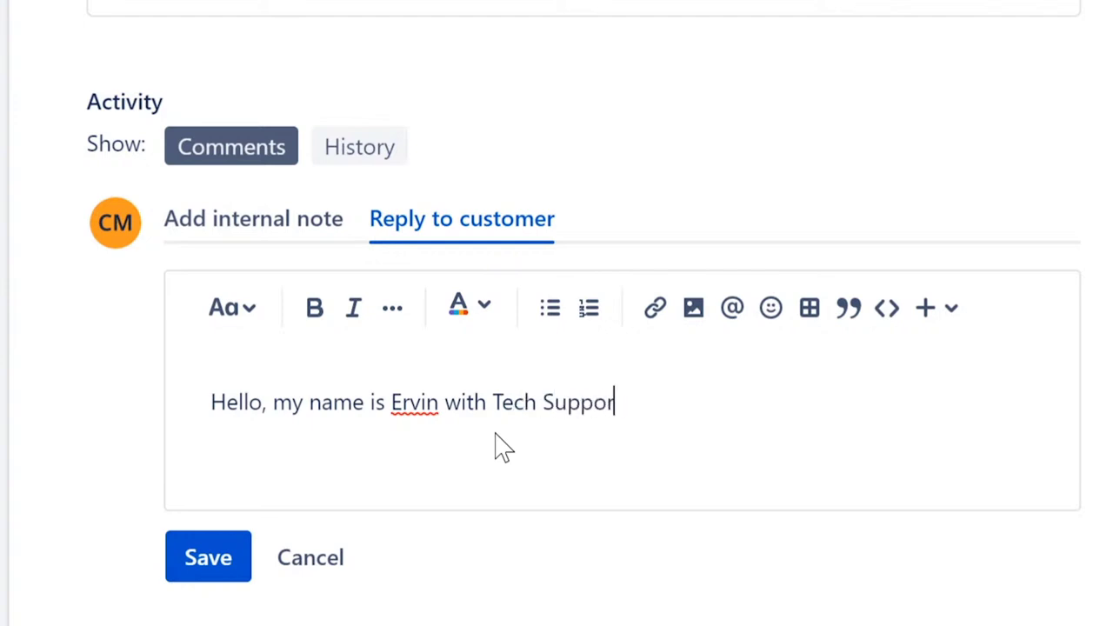
pyautogui.write('t. Unfor')
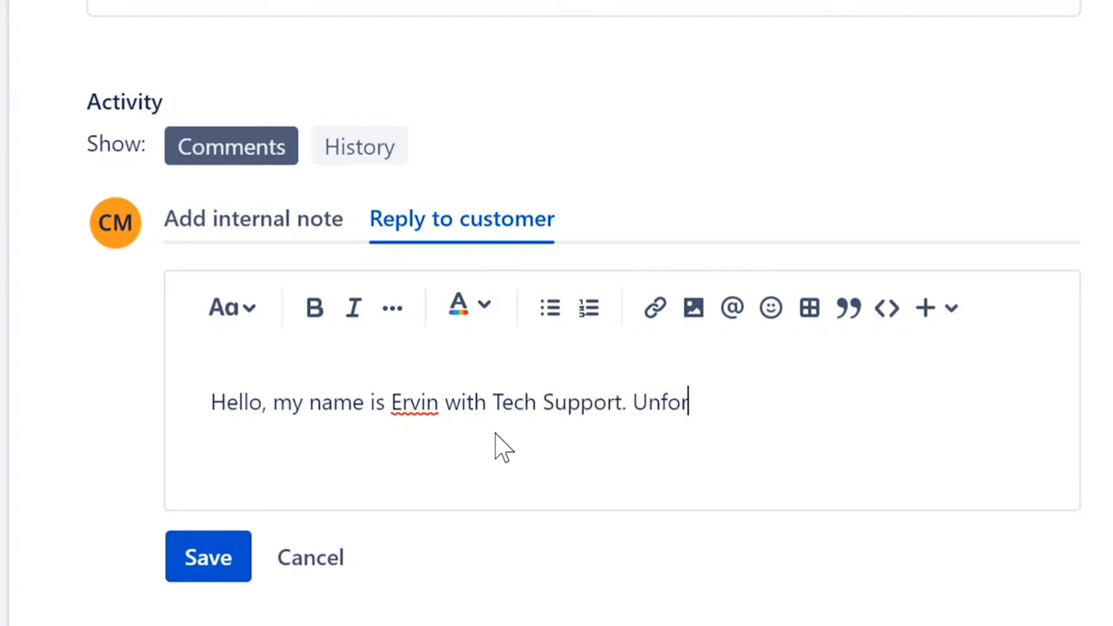
pyautogui.write('tunatlly,')
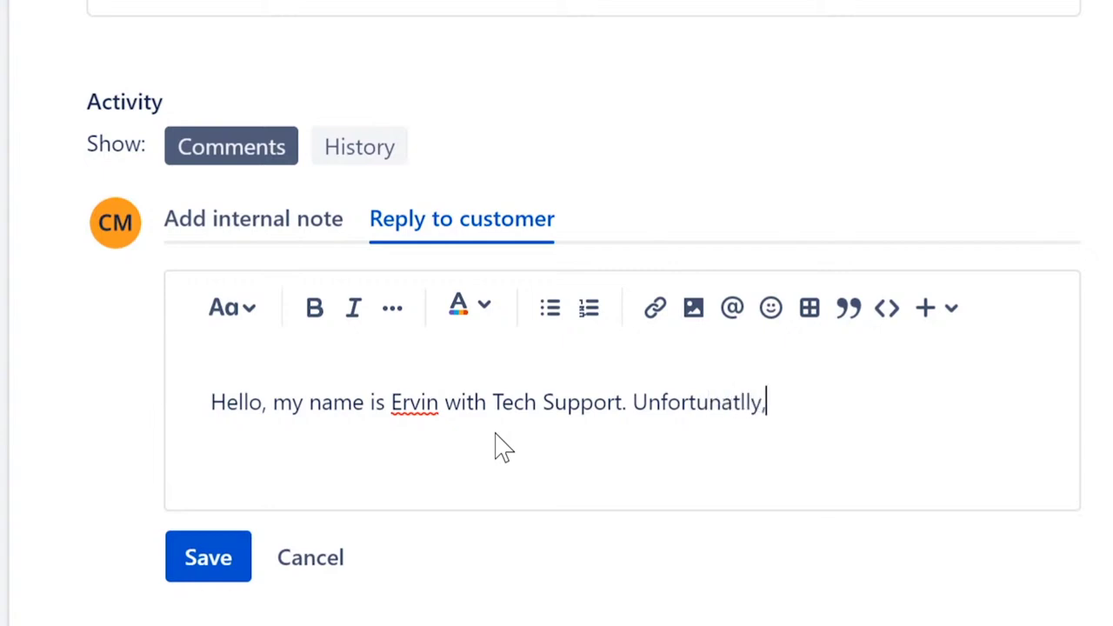
pyautogui.rightClick(745, 402)
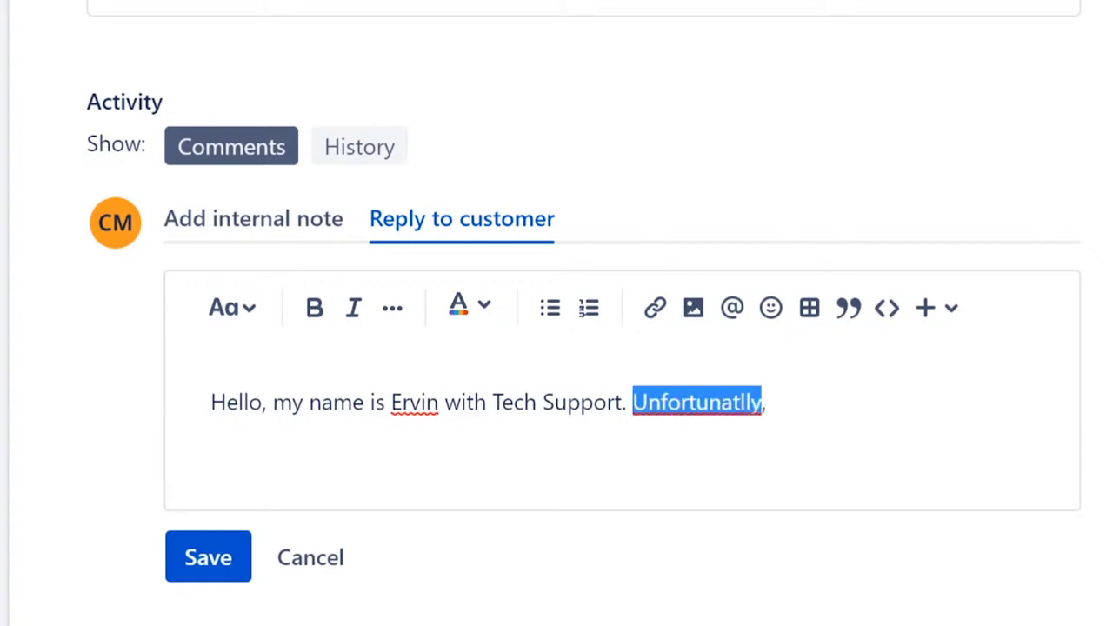
pyautogui.click(842, 425)
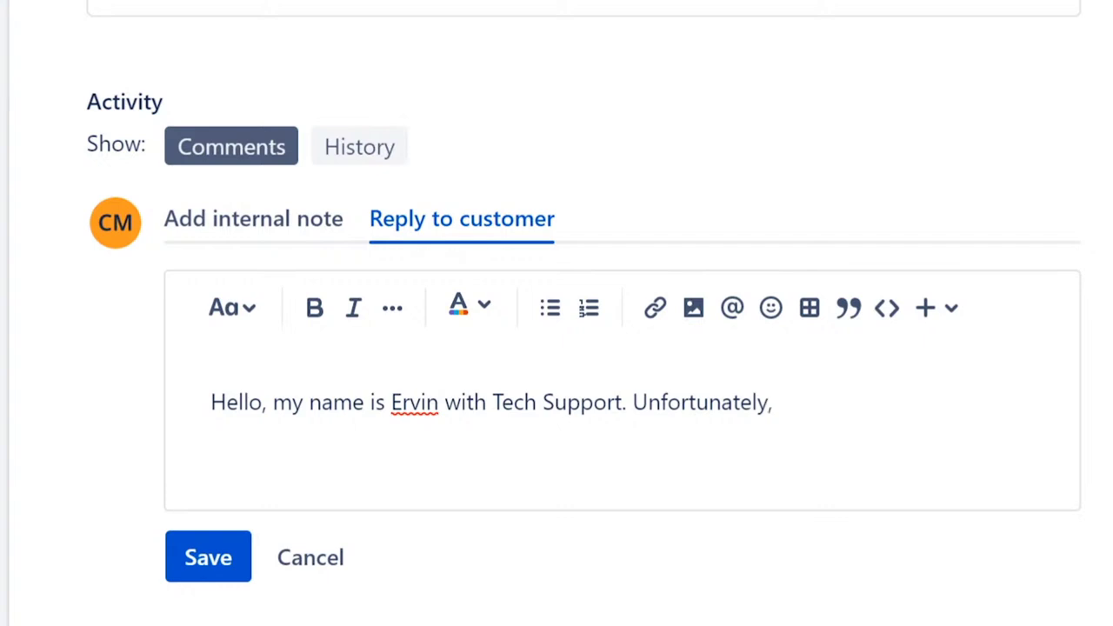
# Step: Continue the reply: 'our company has USB port disabled as part of company security policy.'
pyautogui.write('our company ')
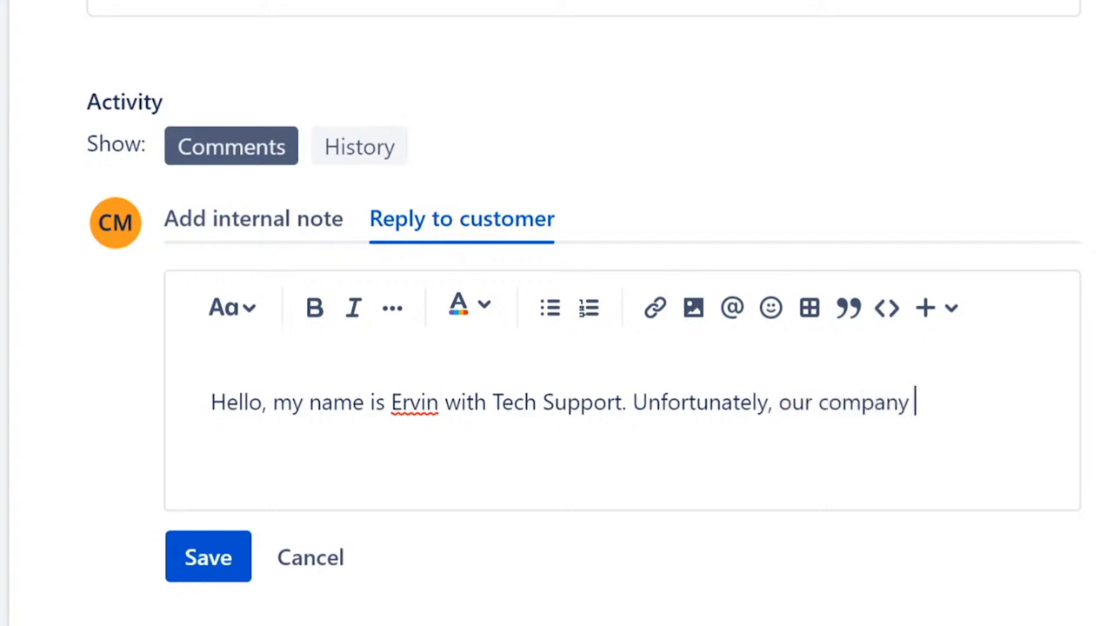
pyautogui.write('has USB')
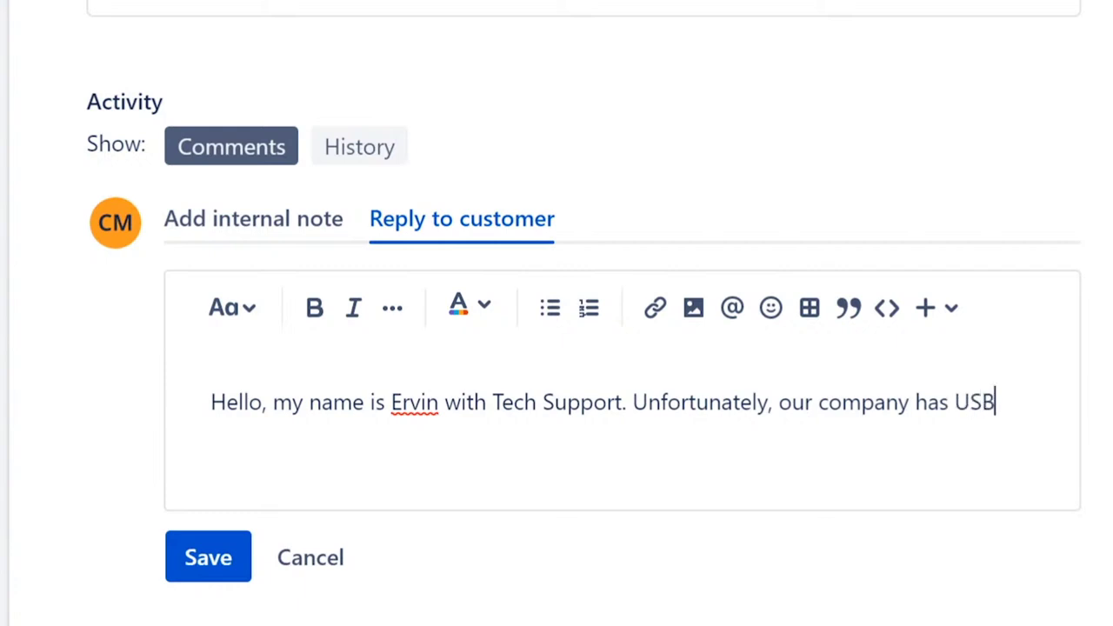
pyautogui.write(' prot')
pyautogui.press('BackSpace')
pyautogui.press('BackSpace')
pyautogui.press('BackSpace')
pyautogui.write('ort di')
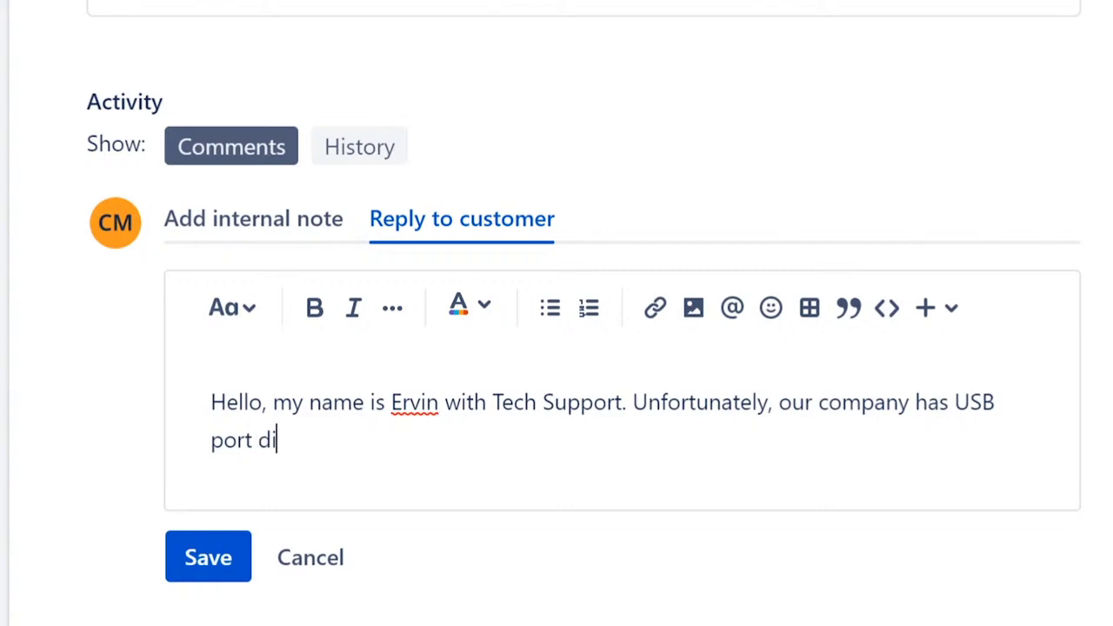
pyautogui.write('sabled by')
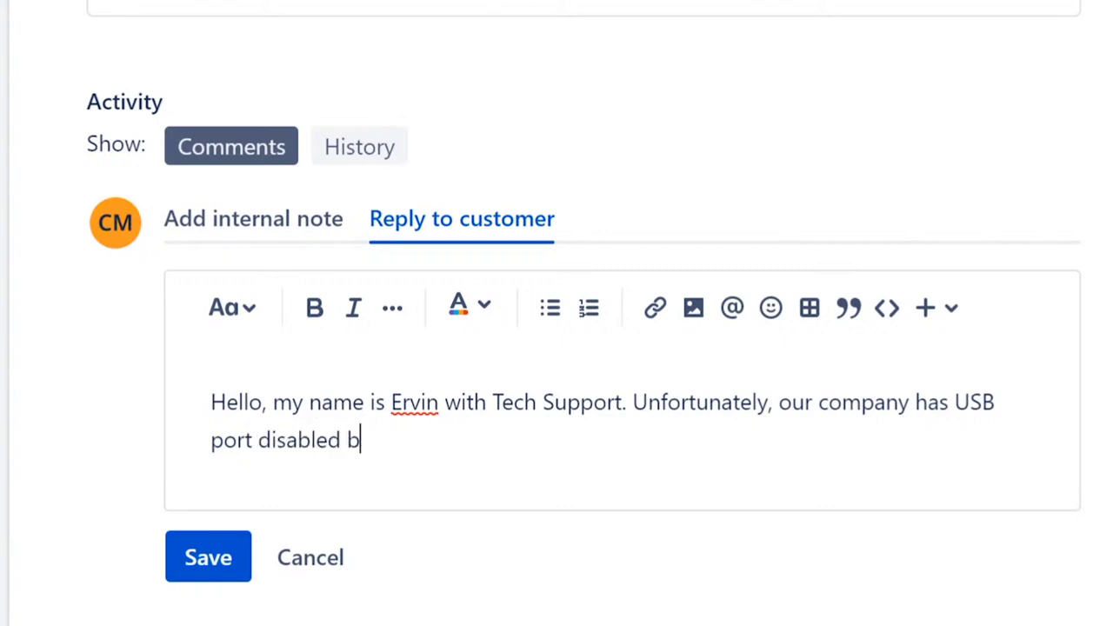
pyautogui.press('BackSpace')
pyautogui.press('BackSpace')
pyautogui.press('BackSpace')
pyautogui.write('as po')
pyautogui.press('BackSpace')
pyautogui.write('art ')
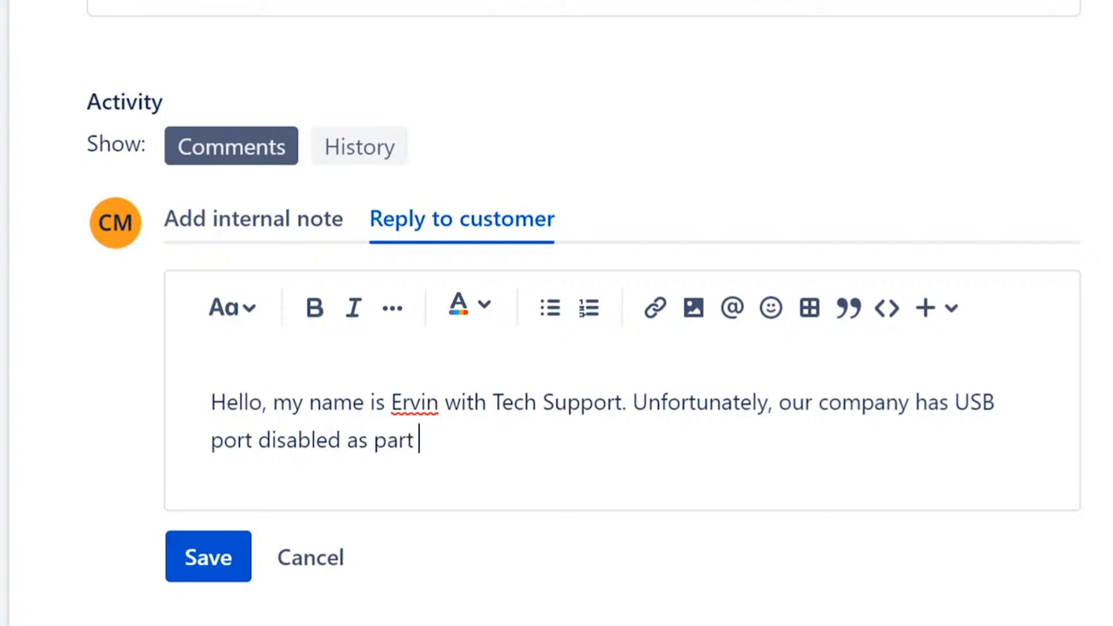
pyautogui.write('of companie')
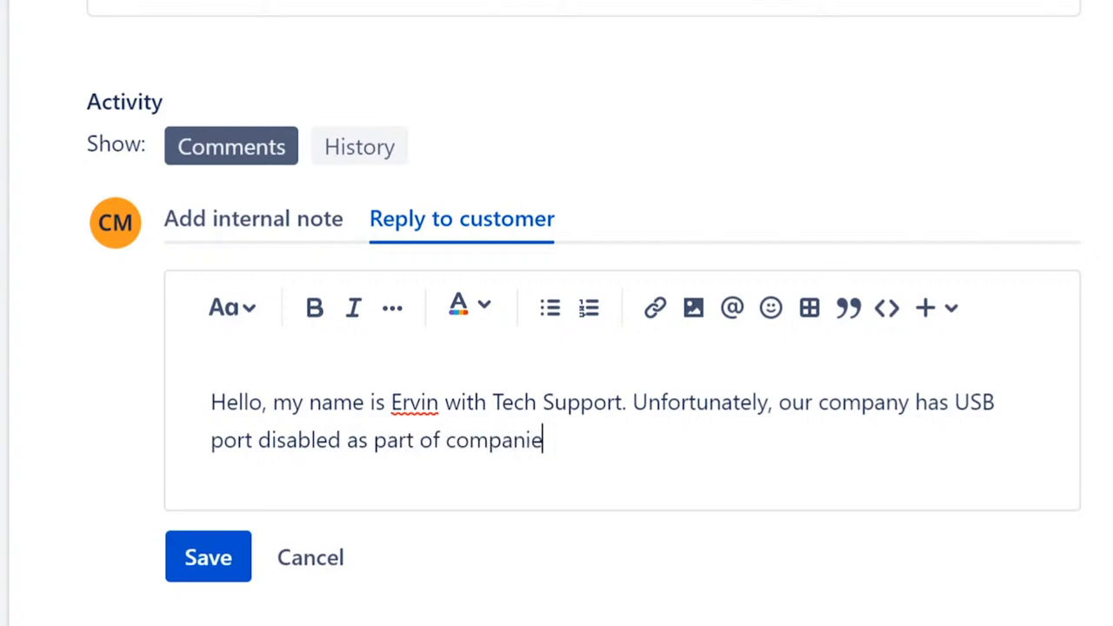
pyautogui.press('BackSpace')
pyautogui.press('BackSpace')
pyautogui.write('y pol')
pyautogui.press('BackSpace')
pyautogui.press('BackSpace')
pyautogui.press('BackSpace')
pyautogui.write('security policy. If you need further assistance please let me know...')
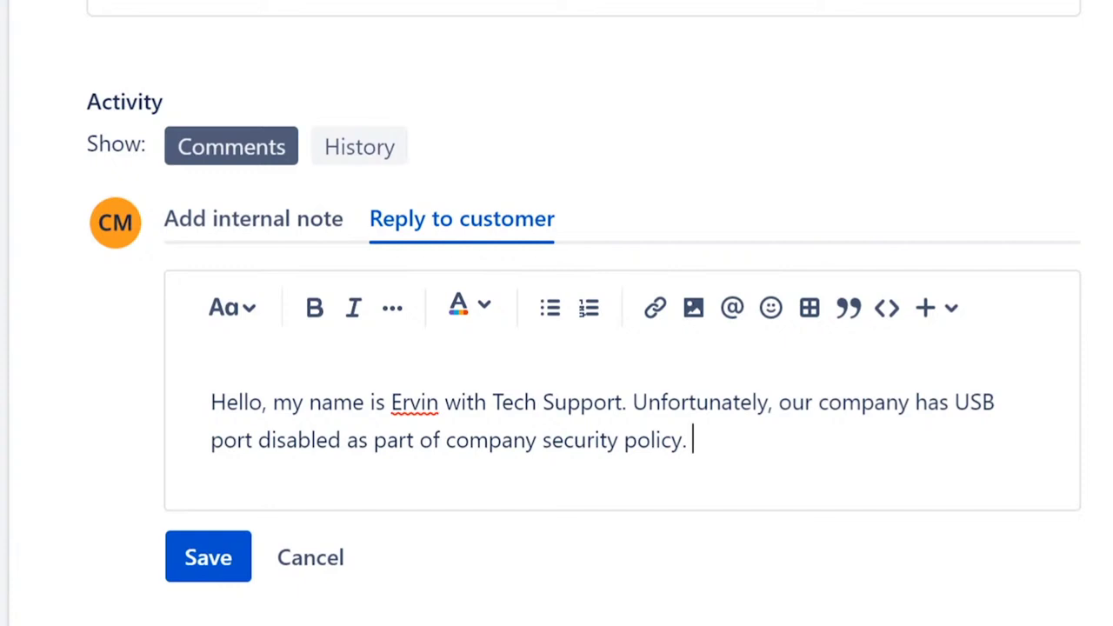
# Step: Finish the reply: 'but, when it comes to USB ports this is something controlled by Security team.'
pyautogui.write('If')
pyautogui.write(' you need')
pyautogui.write(' further assis')
pyautogui.write('tance pl')
pyautogui.write('ea')
pyautogui.write('se let me know')
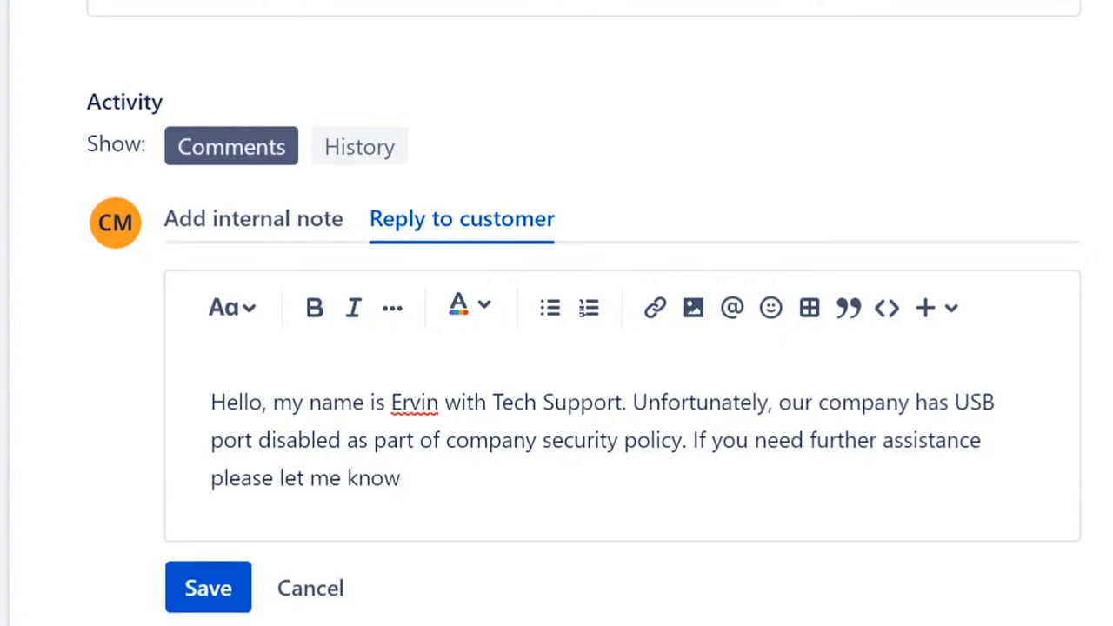
pyautogui.write('...')
pyautogui.moveTo(211, 440); pyautogui.dragTo(687, 440)
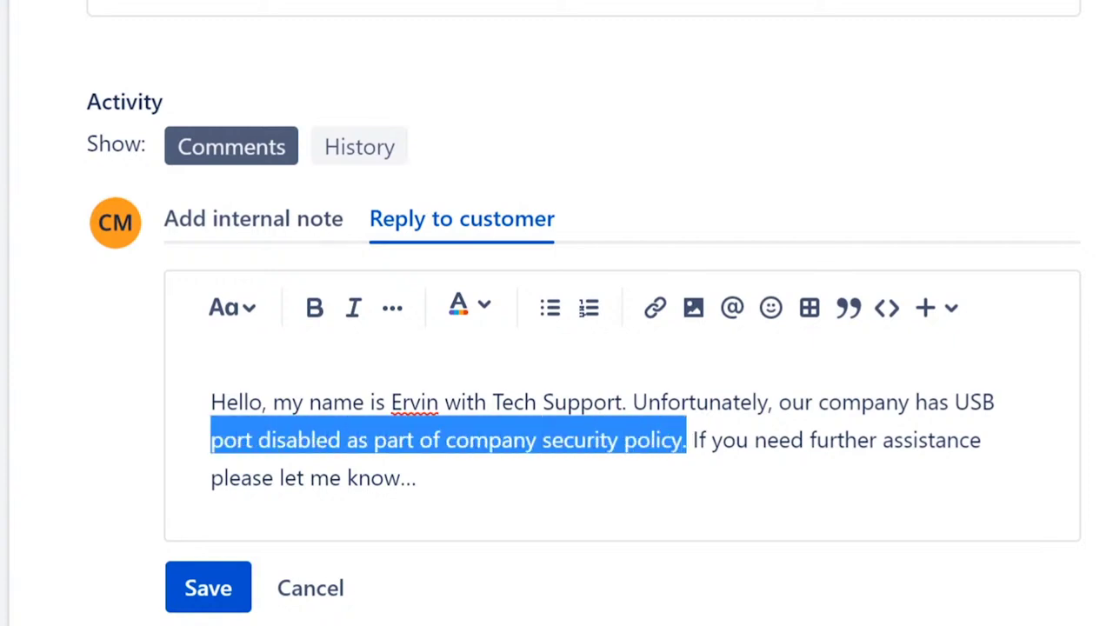
pyautogui.click(418, 478)
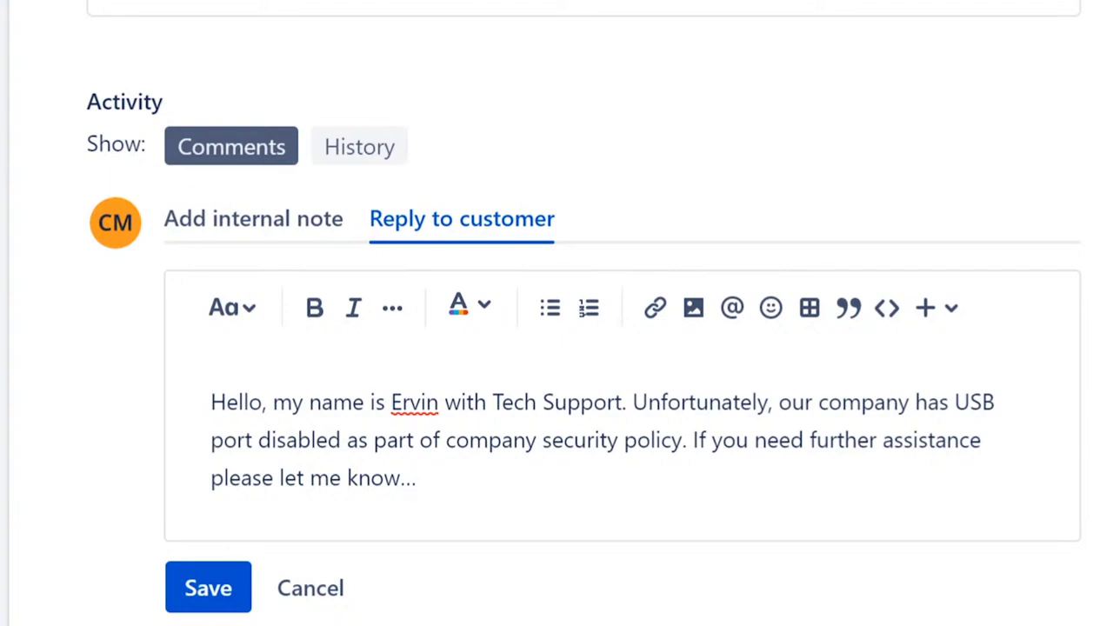
pyautogui.moveTo(417, 477); pyautogui.dragTo(693, 440)
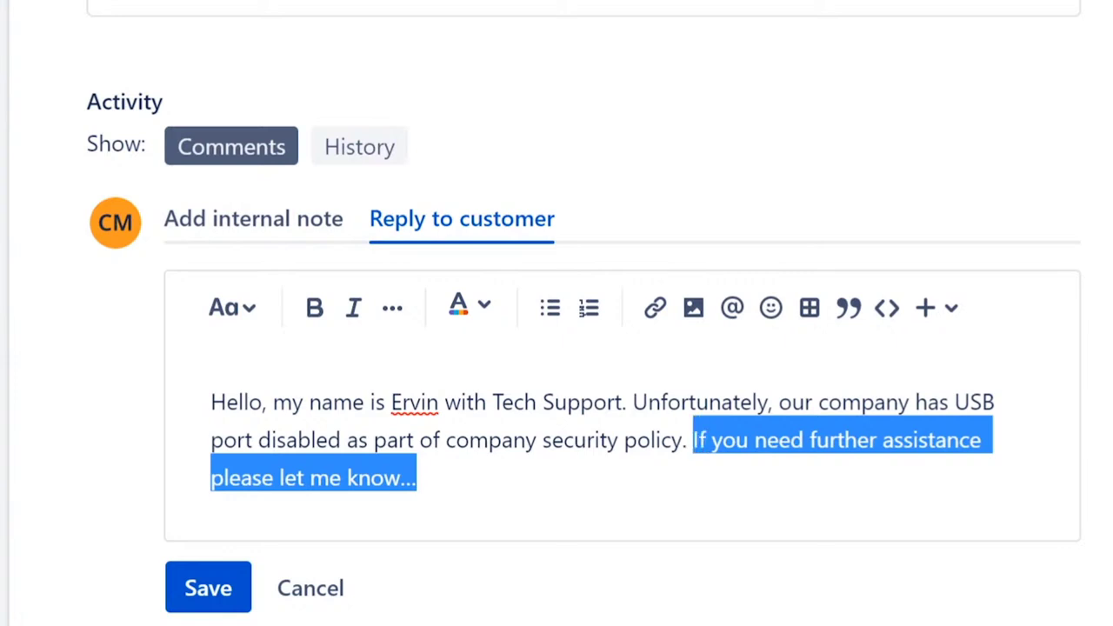
pyautogui.click(417, 477)
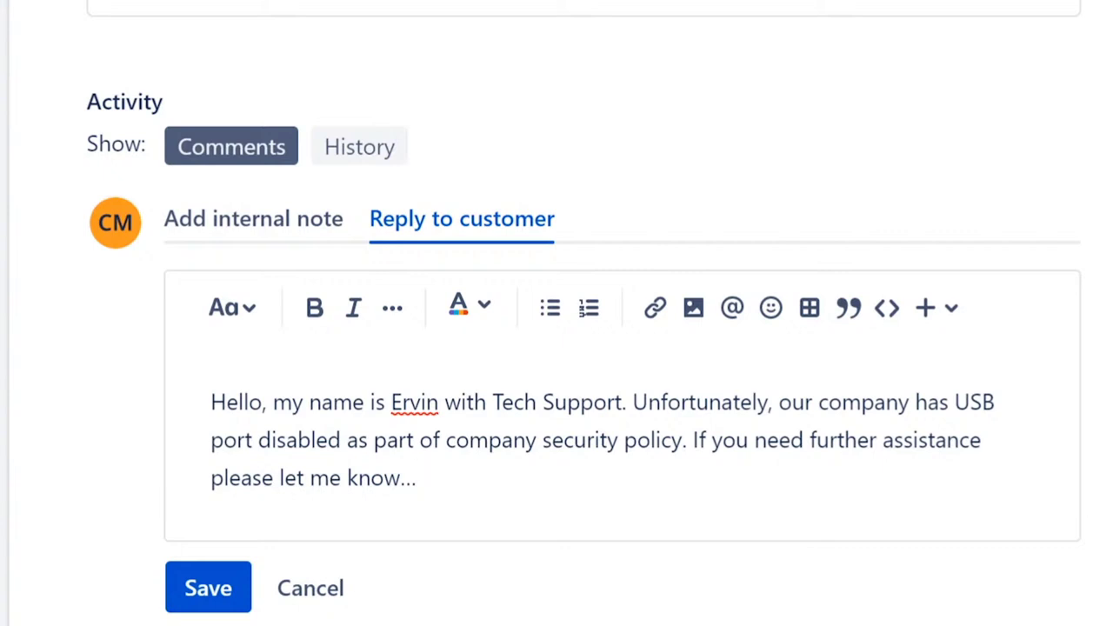
pyautogui.write('but , when it ')
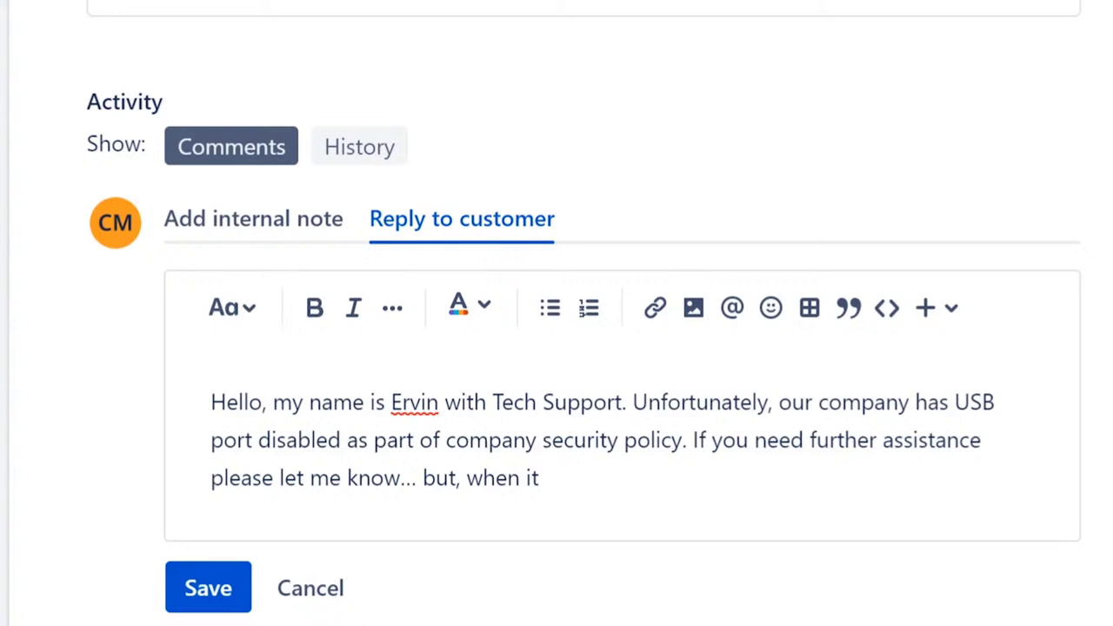
pyautogui.write('comes to ')
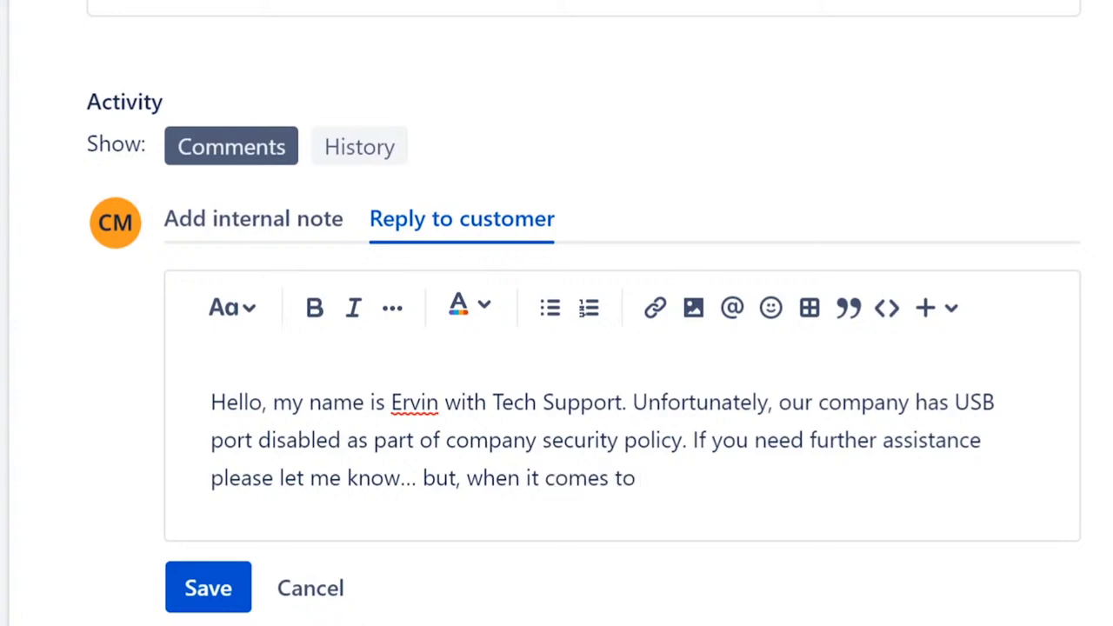
pyautogui.write('USB p')
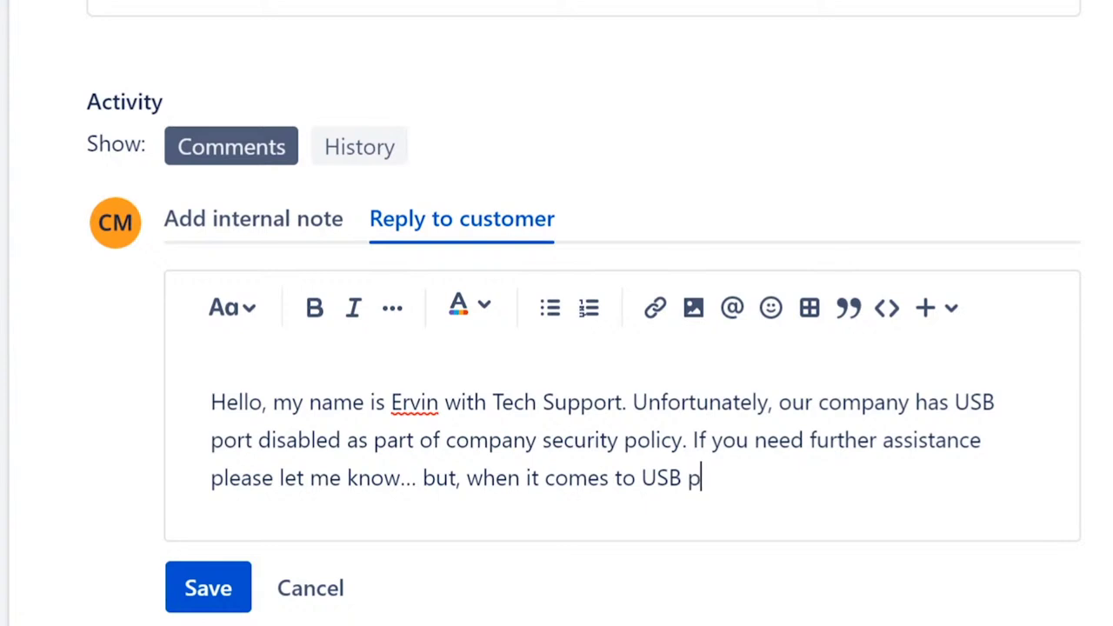
pyautogui.write('orts this is')
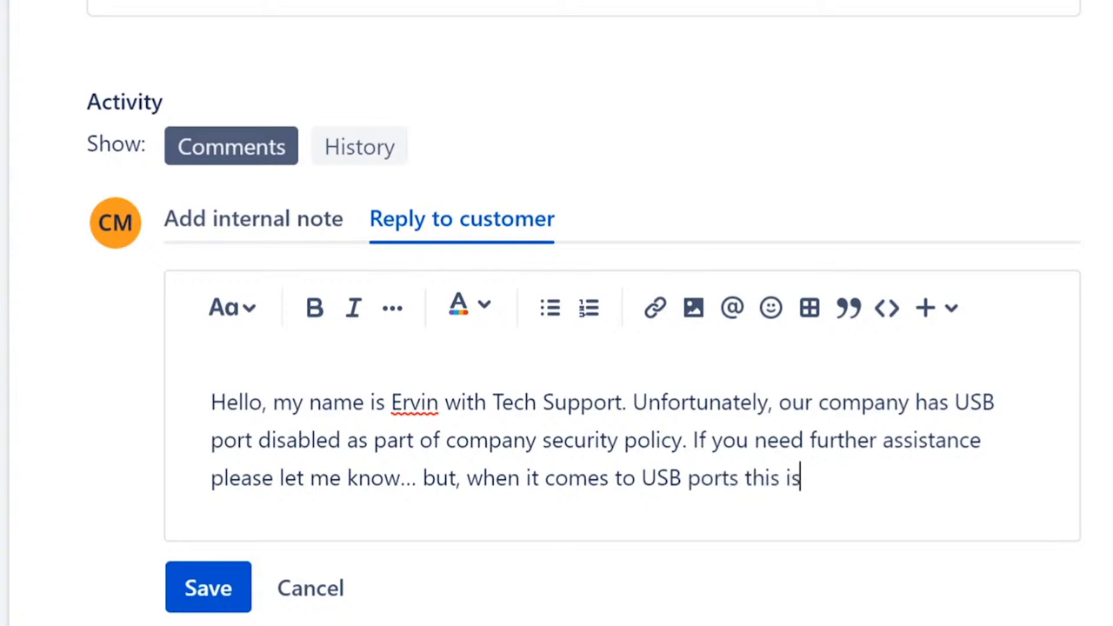
pyautogui.write(' something contro')
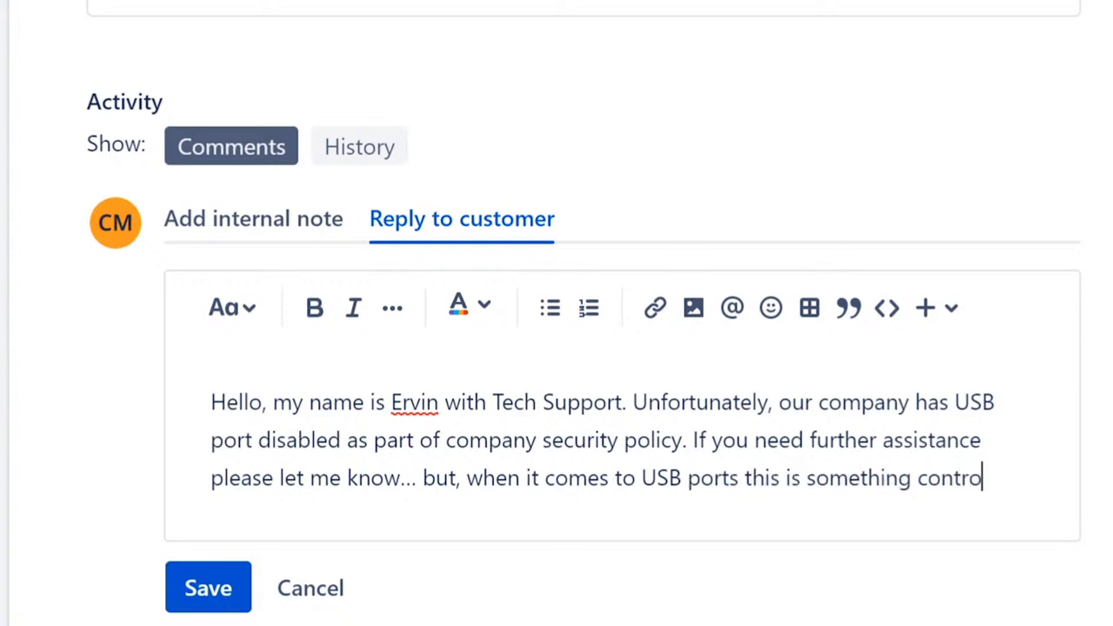
pyautogui.write('lled by')
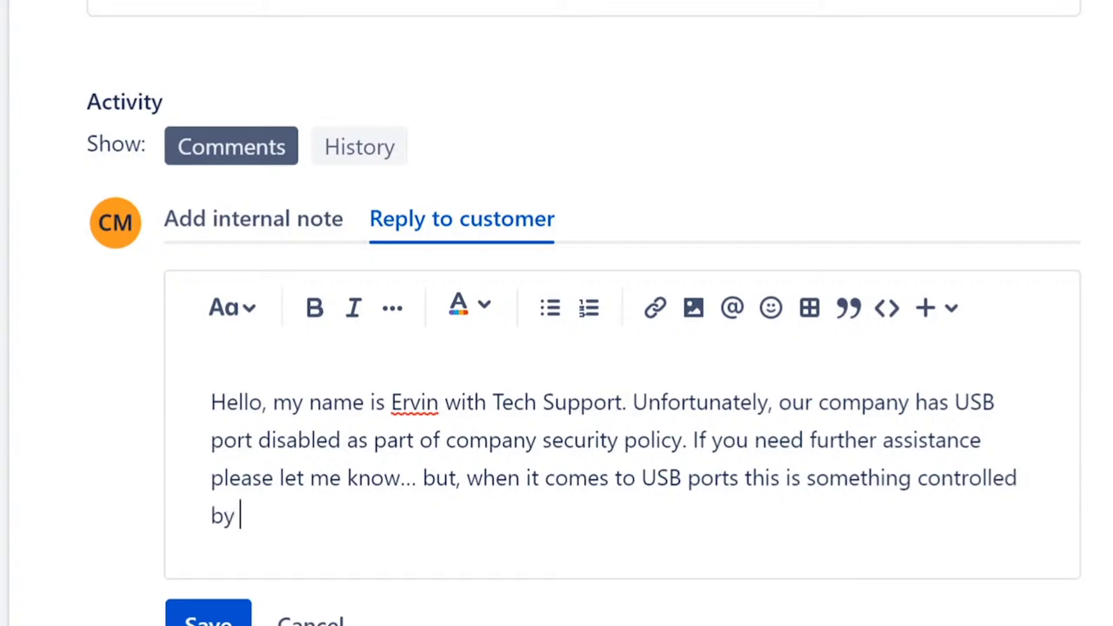
pyautogui.write(' Security team.')
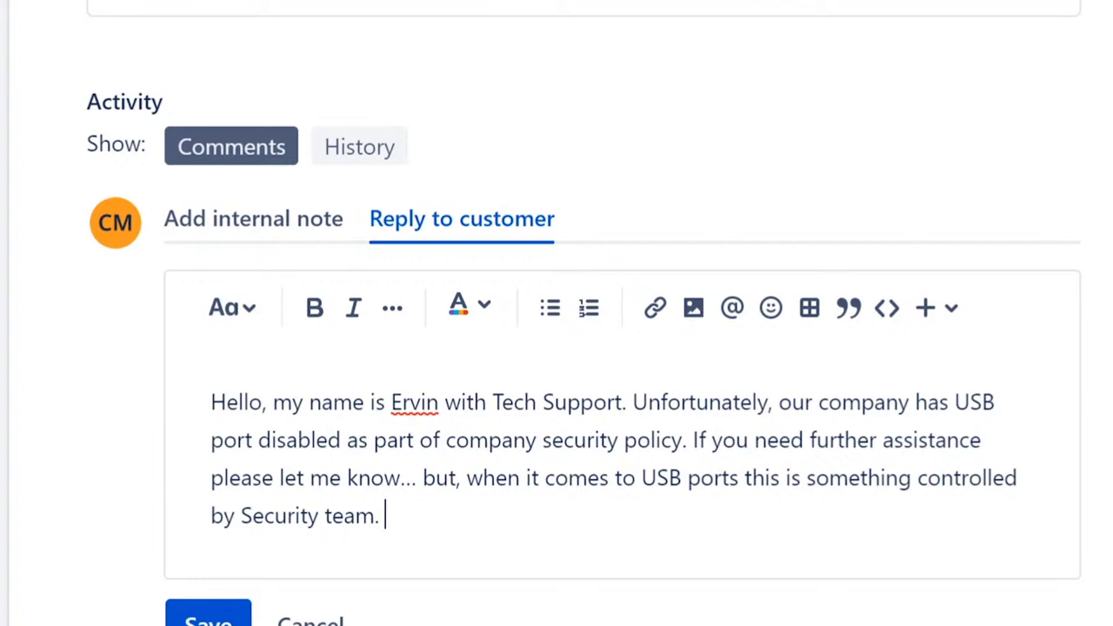
# Step: Post the reply, then select the Unknown USB Device under USB controllers in Device Manager
pyautogui.click(208, 616)
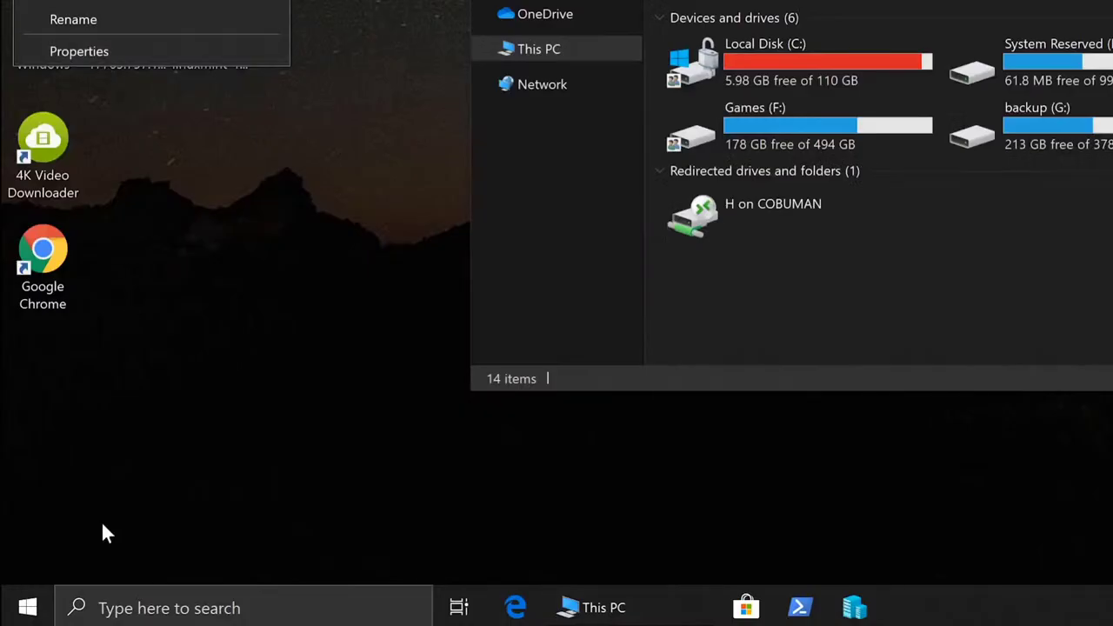
pyautogui.rightClick(7, 618)
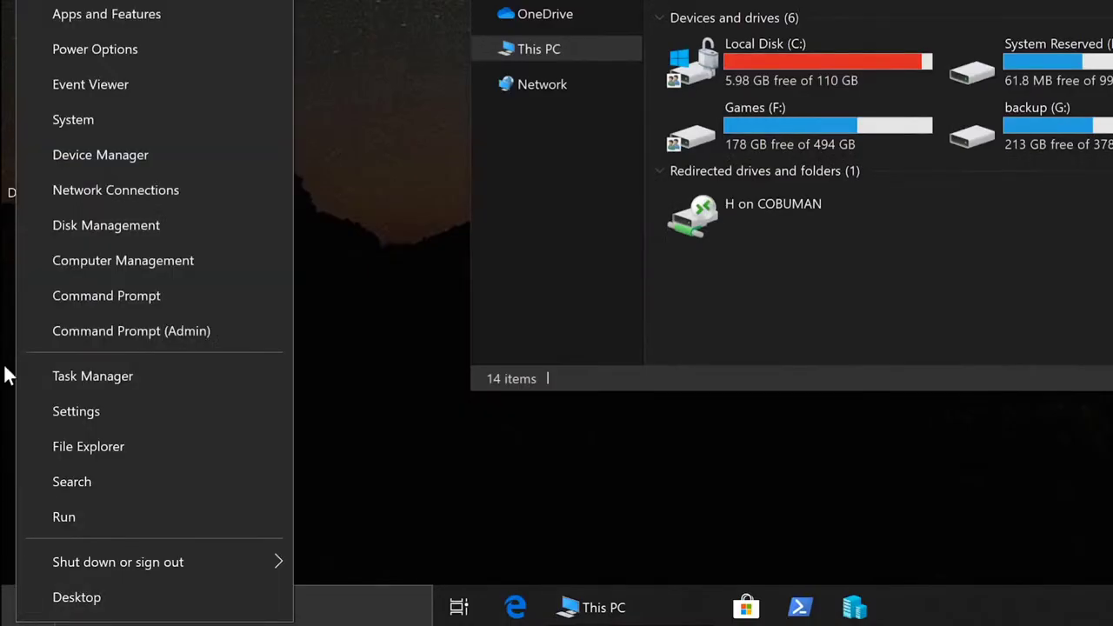
pyautogui.click(104, 155)
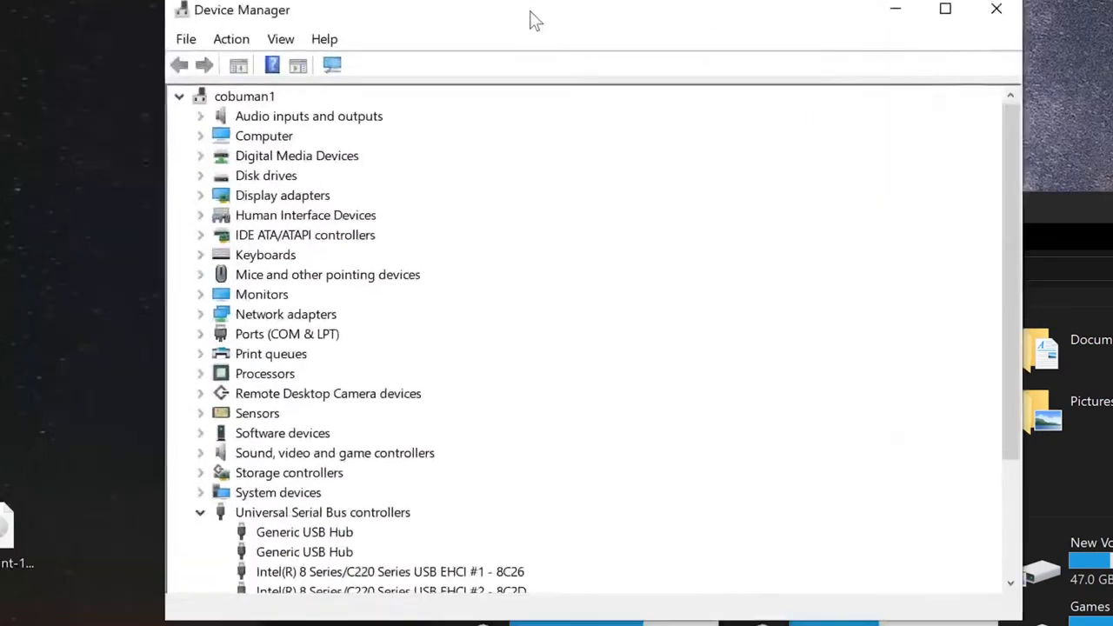
pyautogui.scroll(-3, 531, 500)
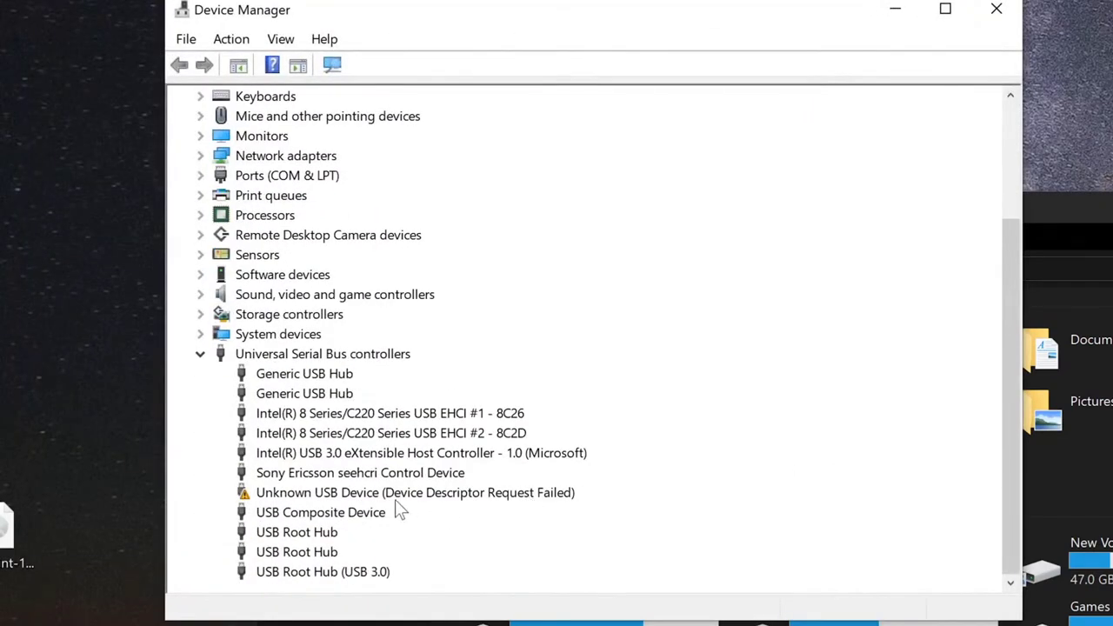
pyautogui.click(398, 496)
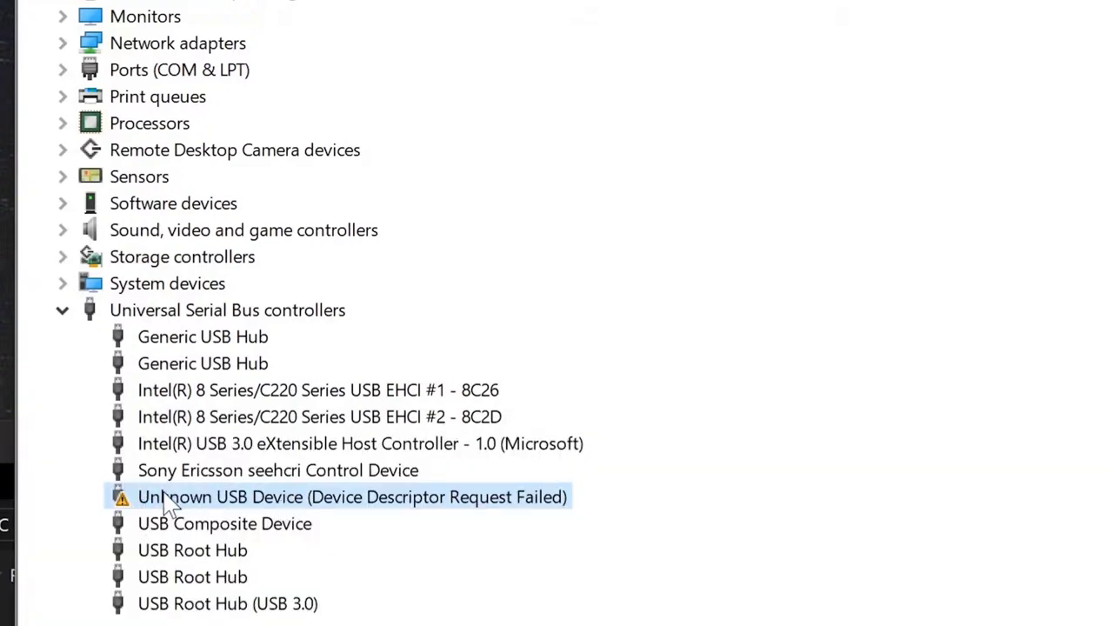
pyautogui.rightClick(168, 494)
pyautogui.click(217, 625)
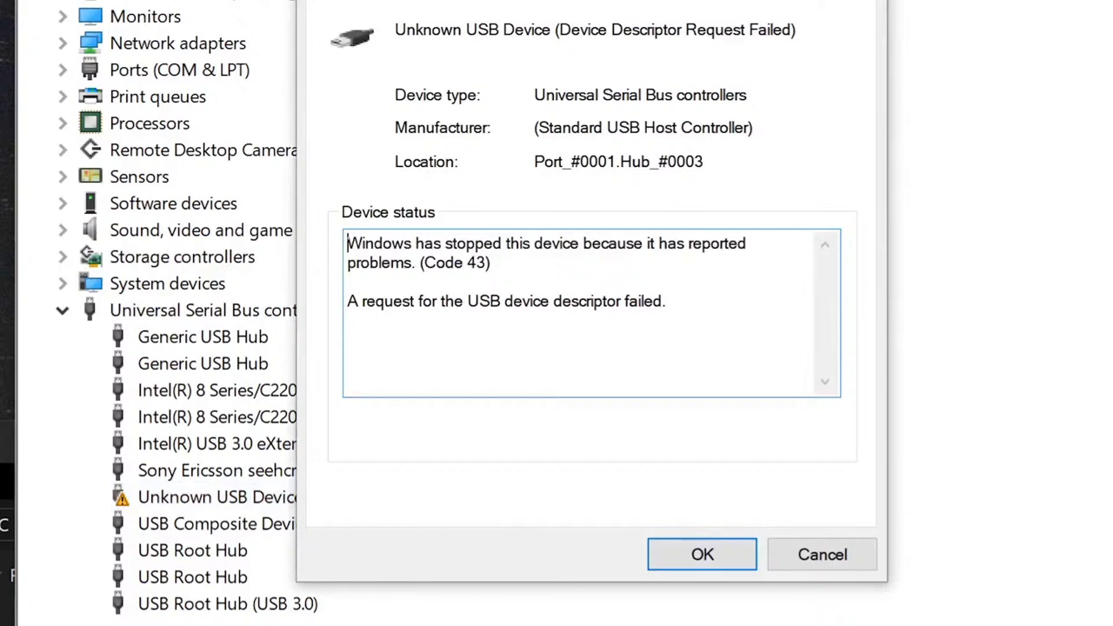
pyautogui.moveTo(492, 263); pyautogui.dragTo(347, 244)
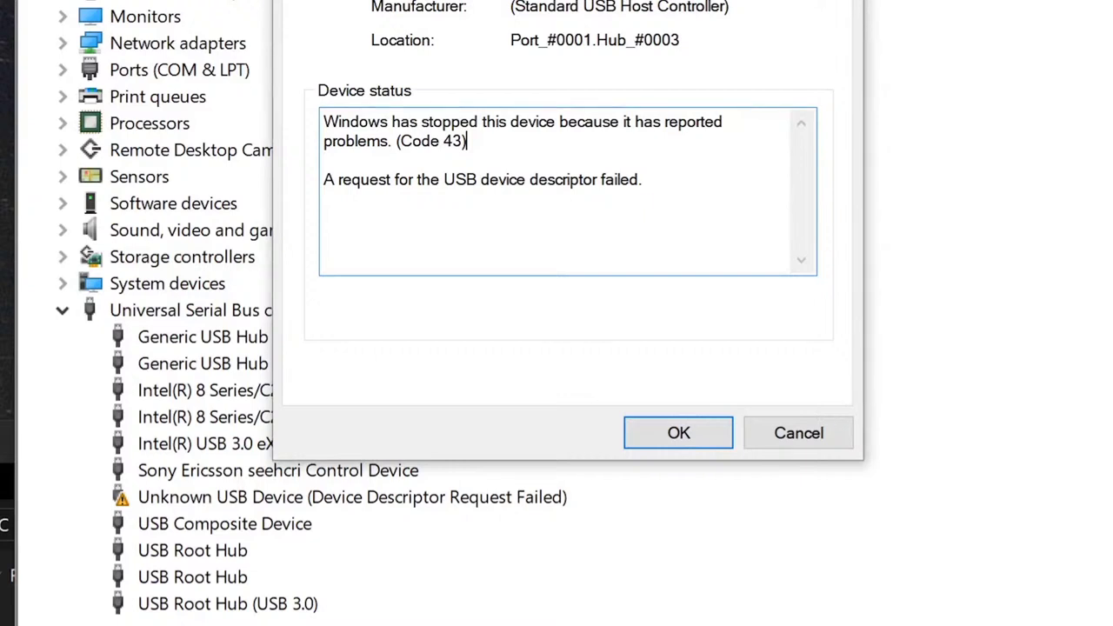
pyautogui.press('Return')
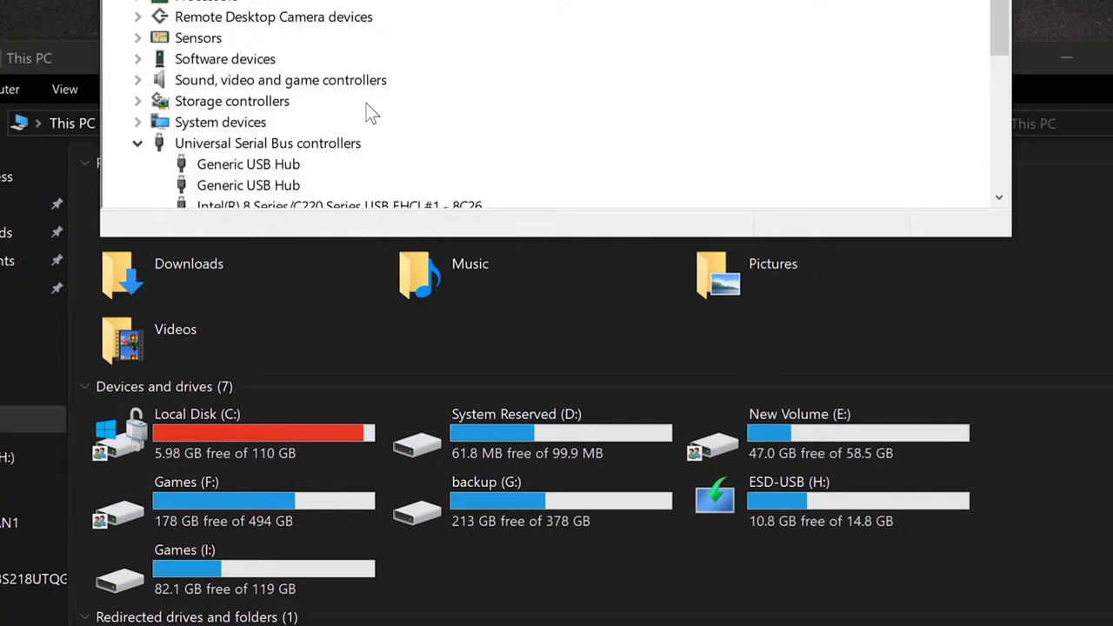
# Step: Select the ESD-USB (H:) drive in the This PC window
pyautogui.scroll(-3, 374, 91)
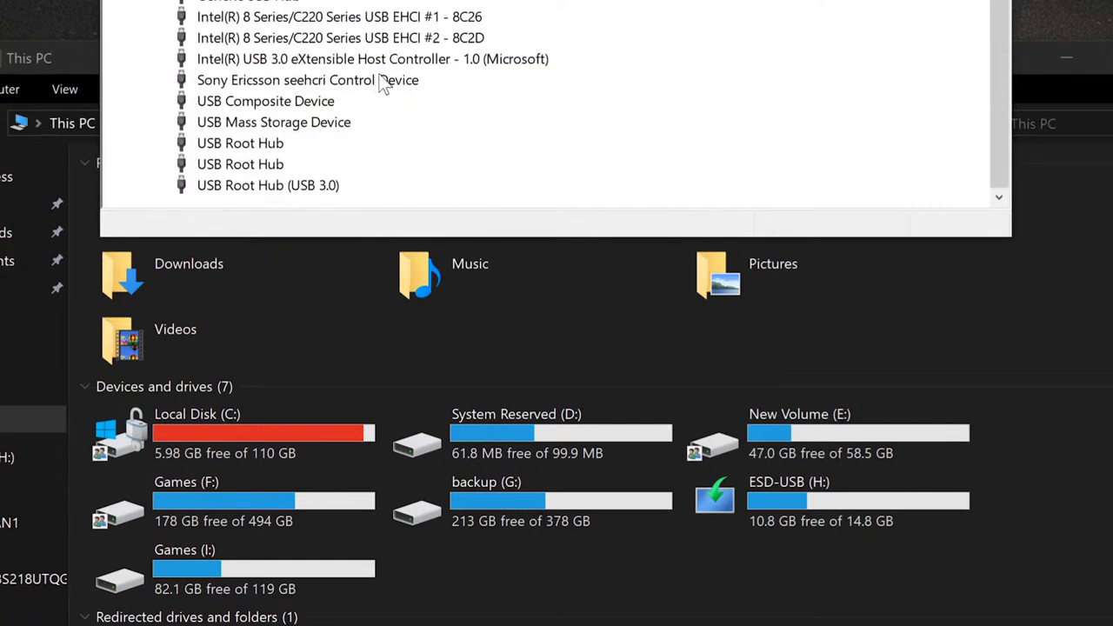
pyautogui.scroll(3, 414, 102)
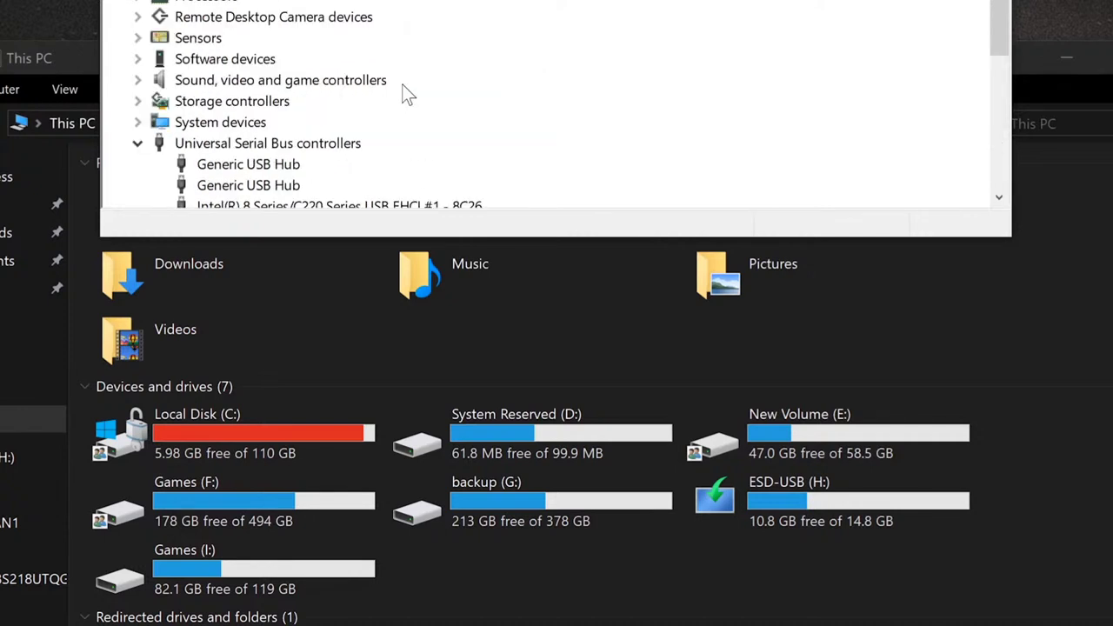
pyautogui.click(1035, 65)
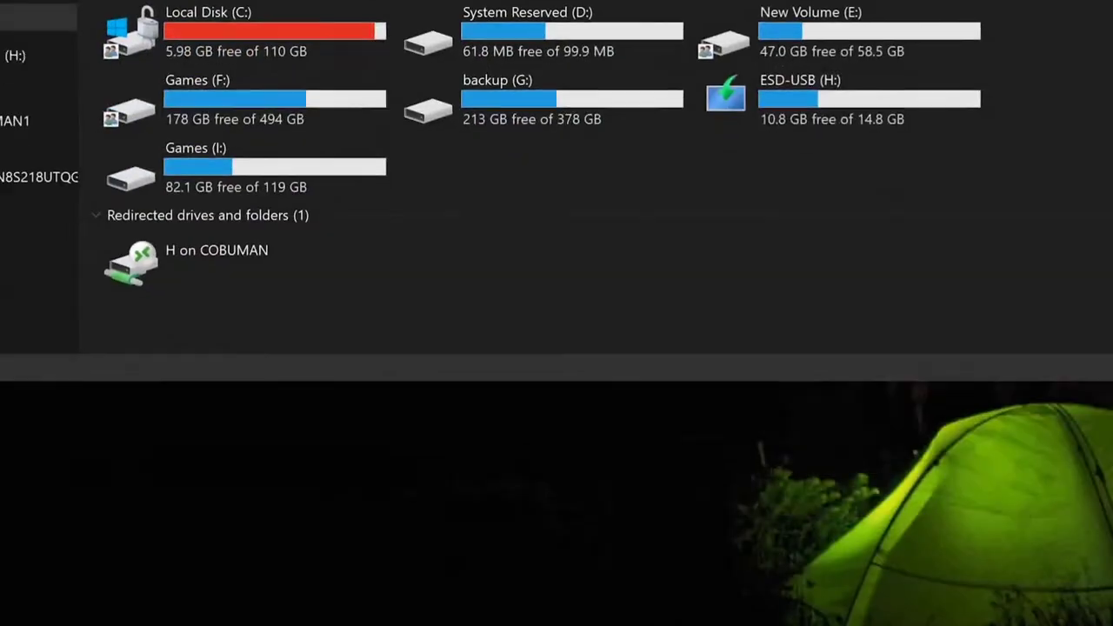
pyautogui.click(840, 490)
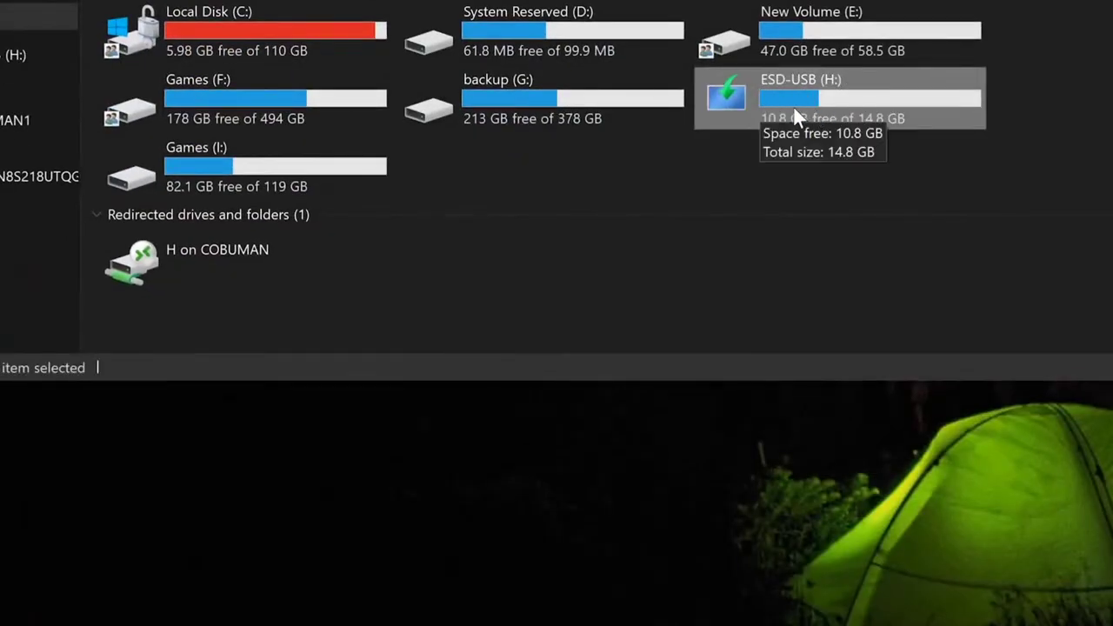
# Step: Check the Storage controllers category in Device Manager, then close Device Manager
pyautogui.hotkey('alt', 'Tab')
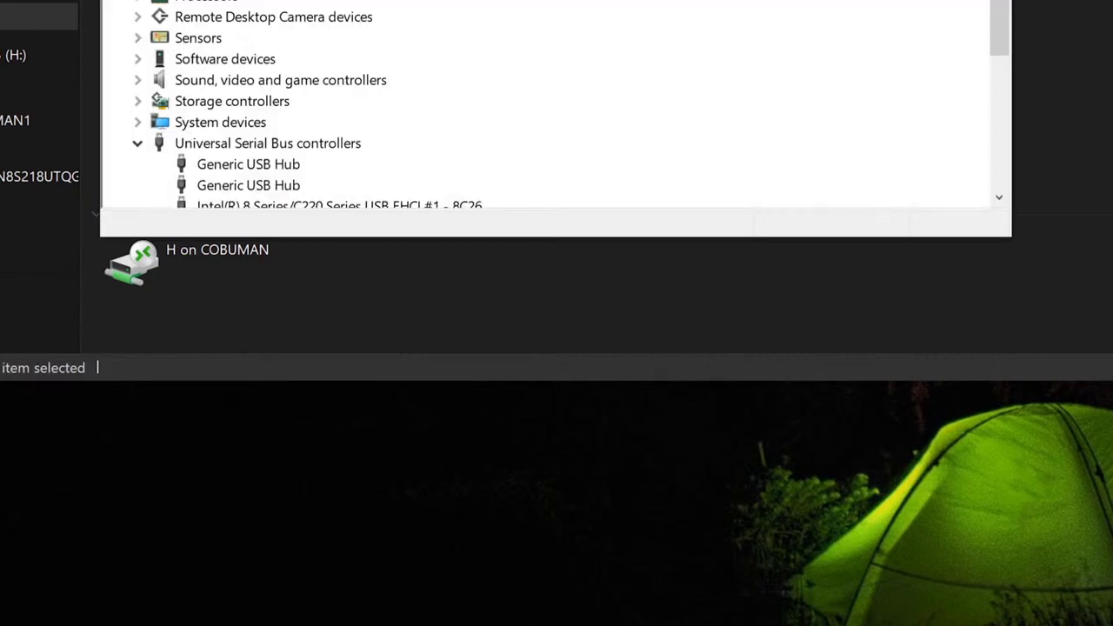
pyautogui.scroll(-3, 557, 104)
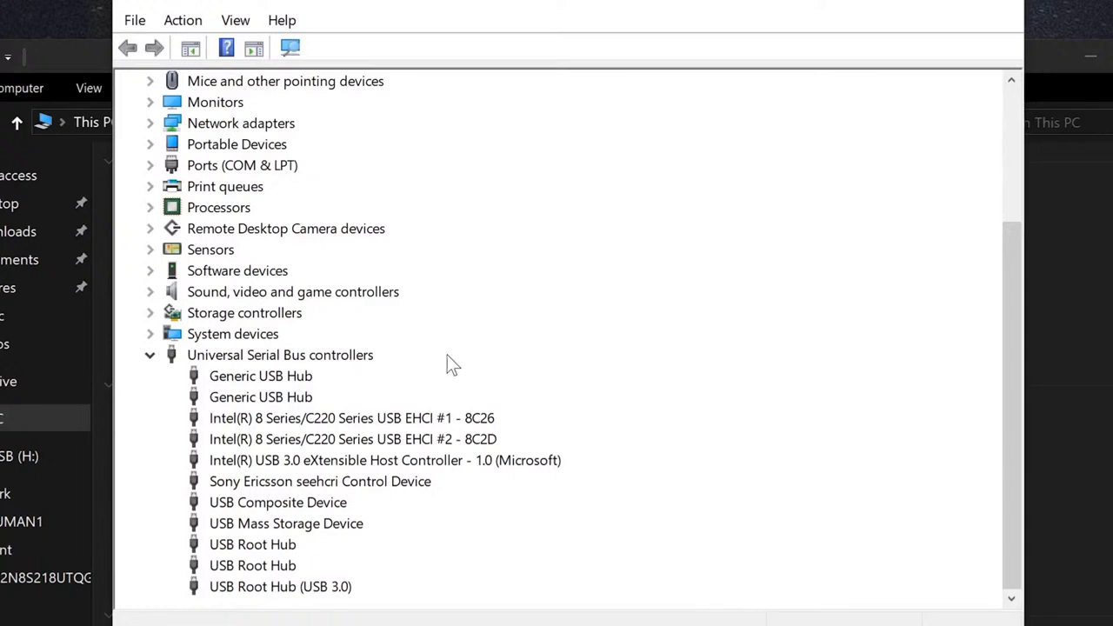
pyautogui.click(151, 313)
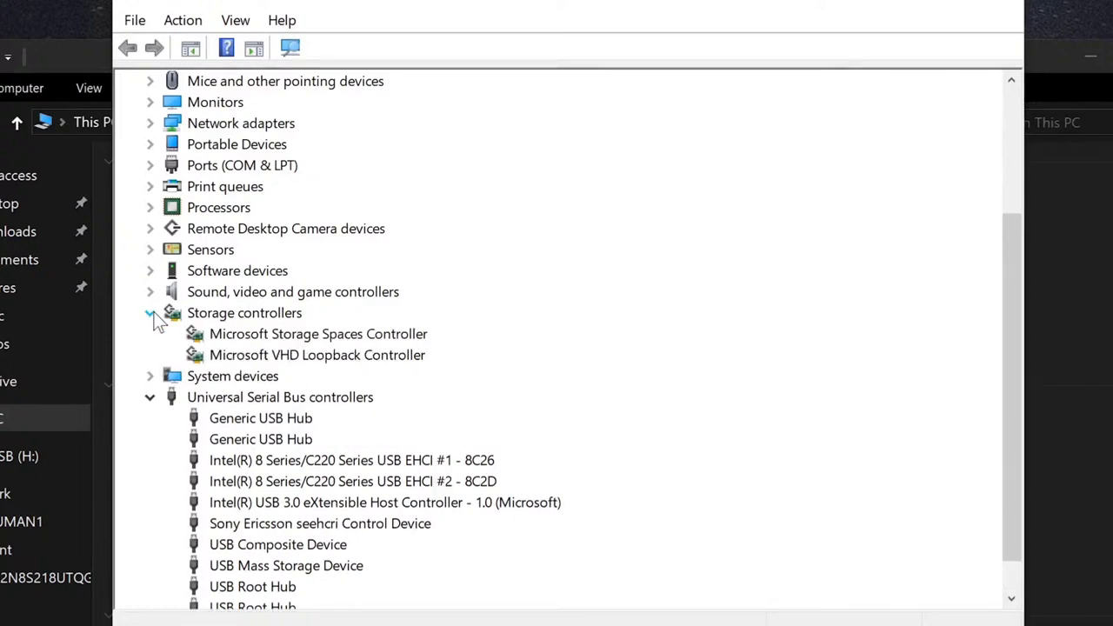
pyautogui.click(150, 313)
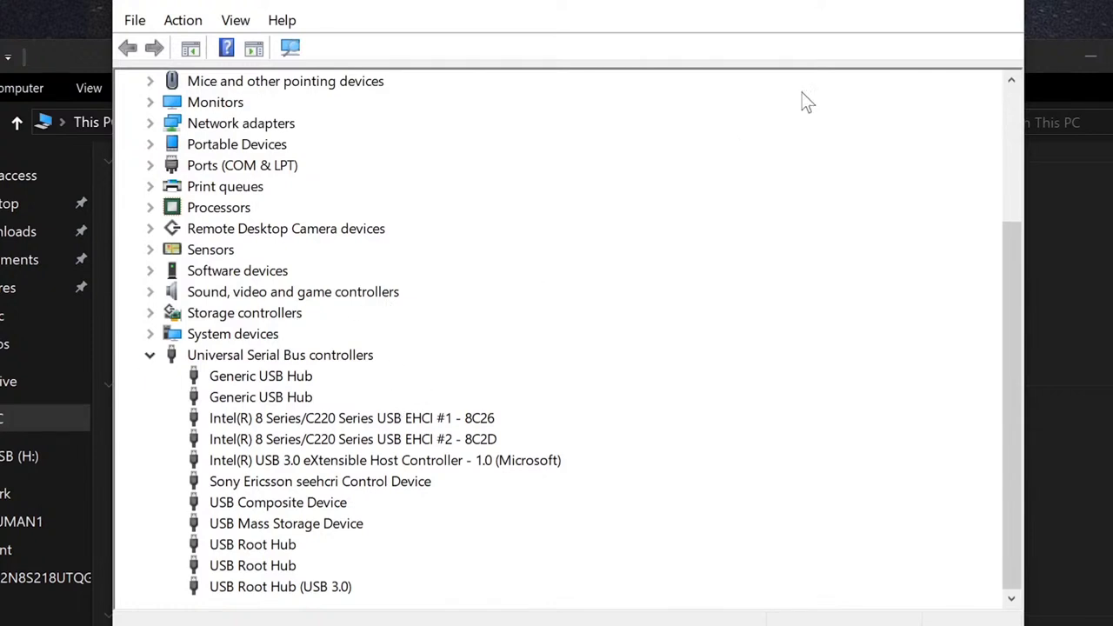
pyautogui.moveTo(705, 5); pyautogui.dragTo(706, 221)
pyautogui.click(967, 210)
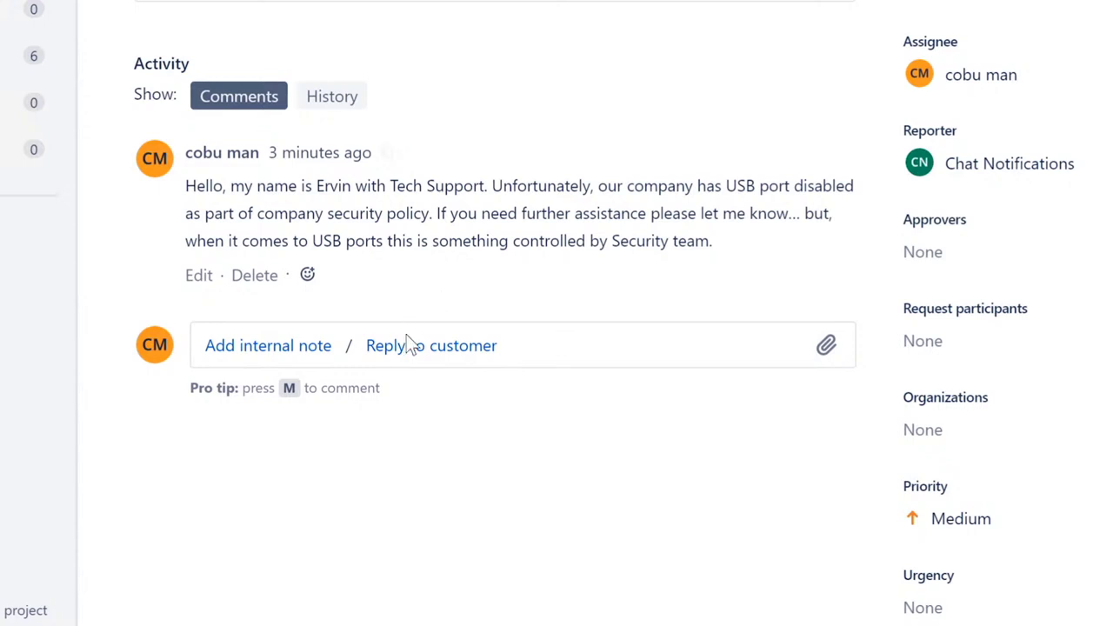
# Step: Write the internal note 'Notified user of company security policy in regards to Usb ports. The are disabled by default.' with a signature
pyautogui.click(303, 347)
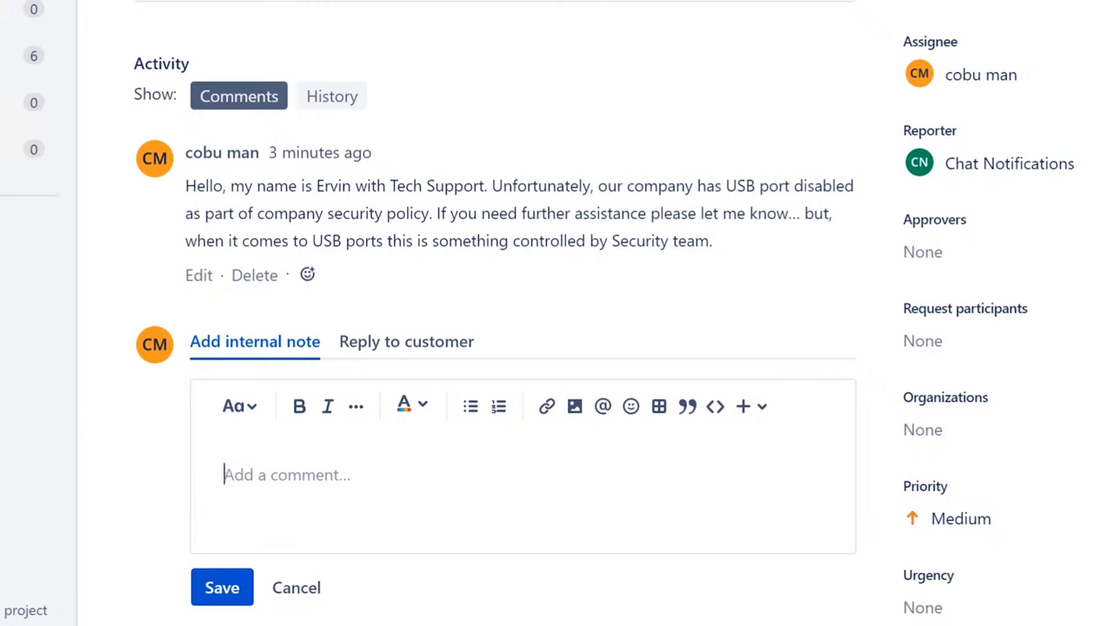
pyautogui.write('NOt')
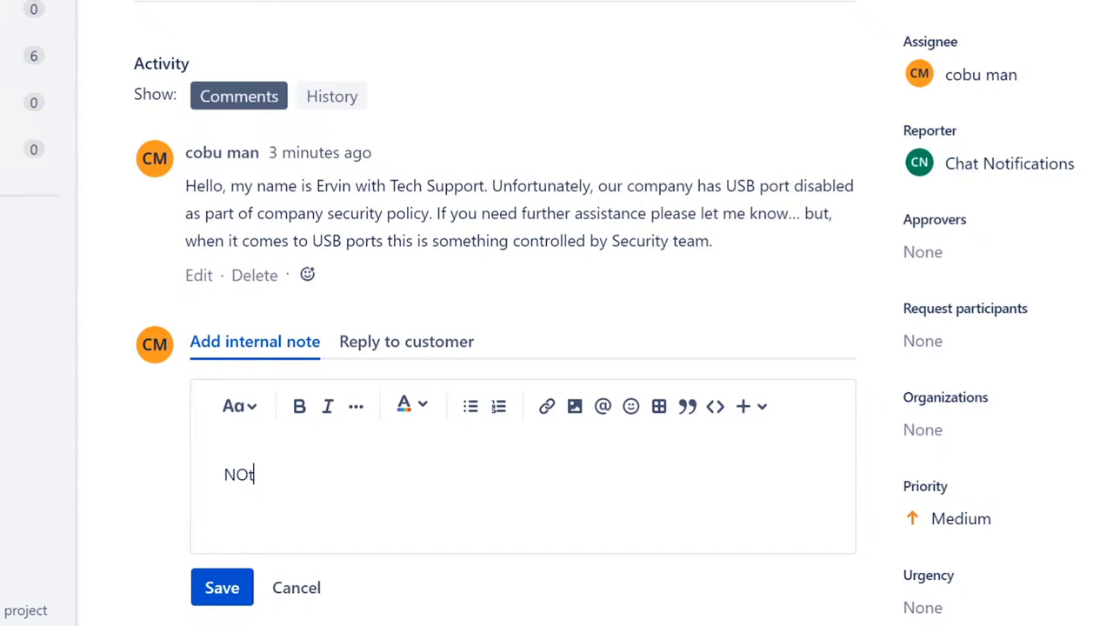
pyautogui.press('BackSpace')
pyautogui.press('BackSpace')
pyautogui.write('otified user of ')
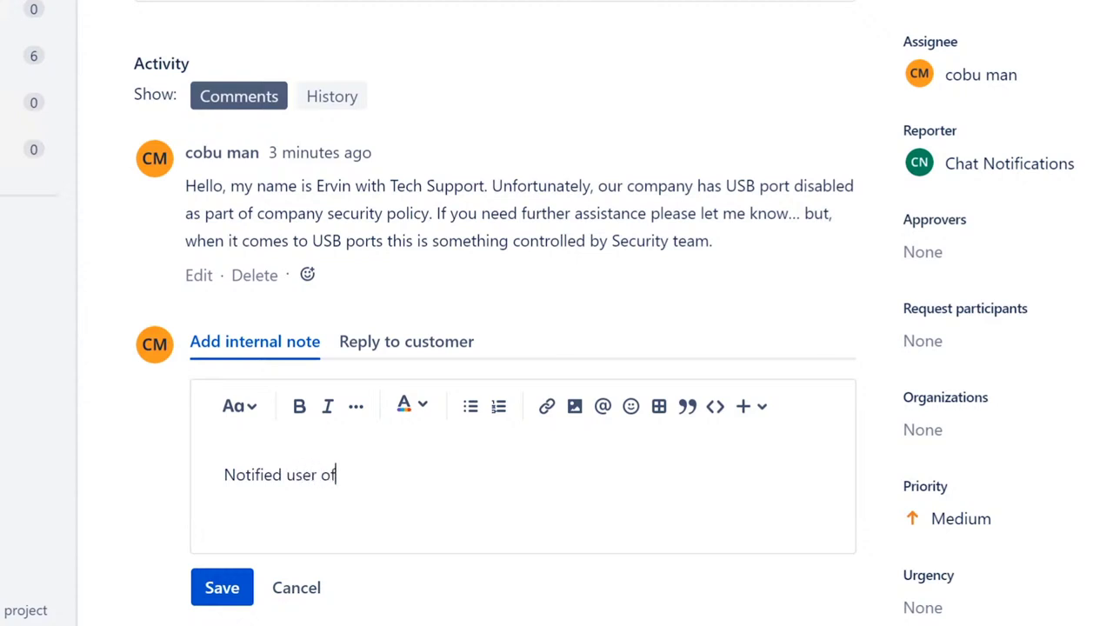
pyautogui.write('company securit')
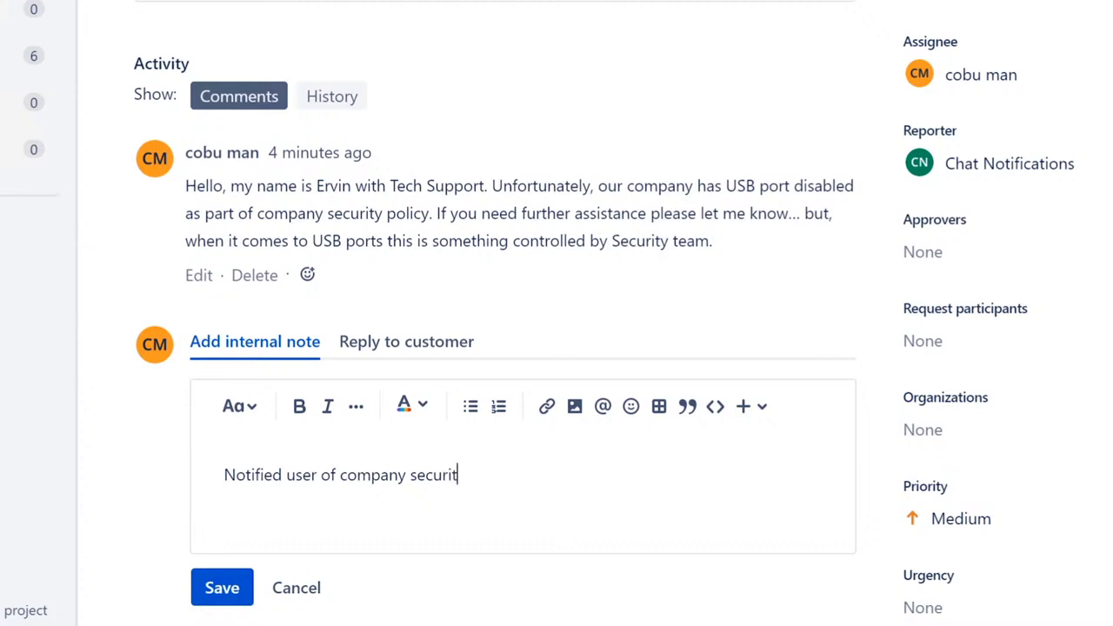
pyautogui.write('y policy in regeards')
pyautogui.press('BackSpace')
pyautogui.press('BackSpace')
pyautogui.press('BackSpace')
pyautogui.press('BackSpace')
pyautogui.press('BackSpace')
pyautogui.write('ards to ')
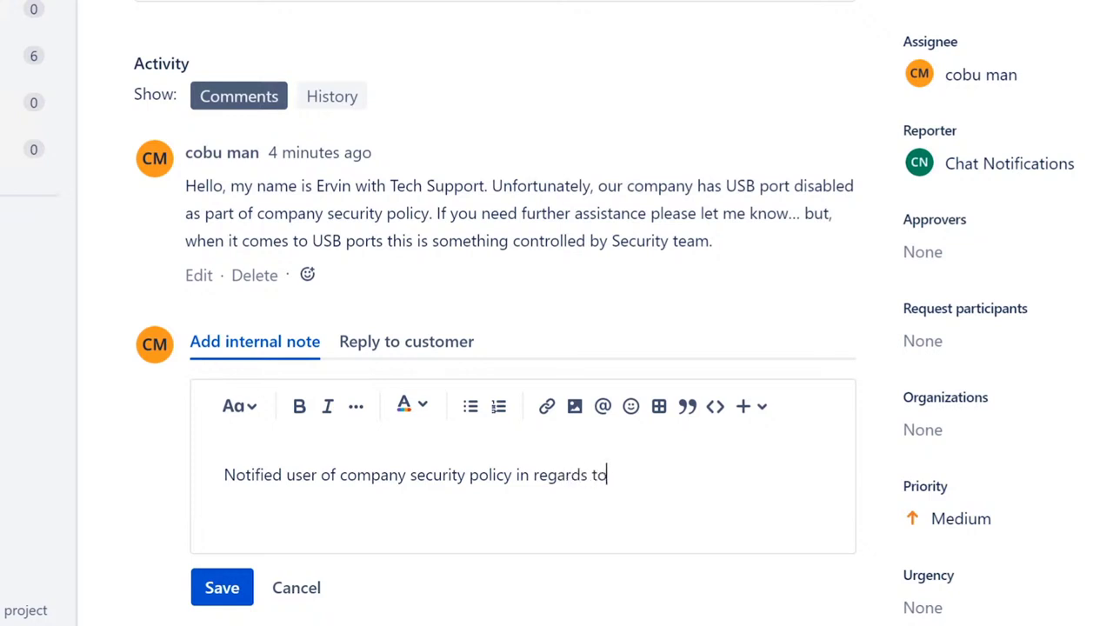
pyautogui.write('Usb ports. ')
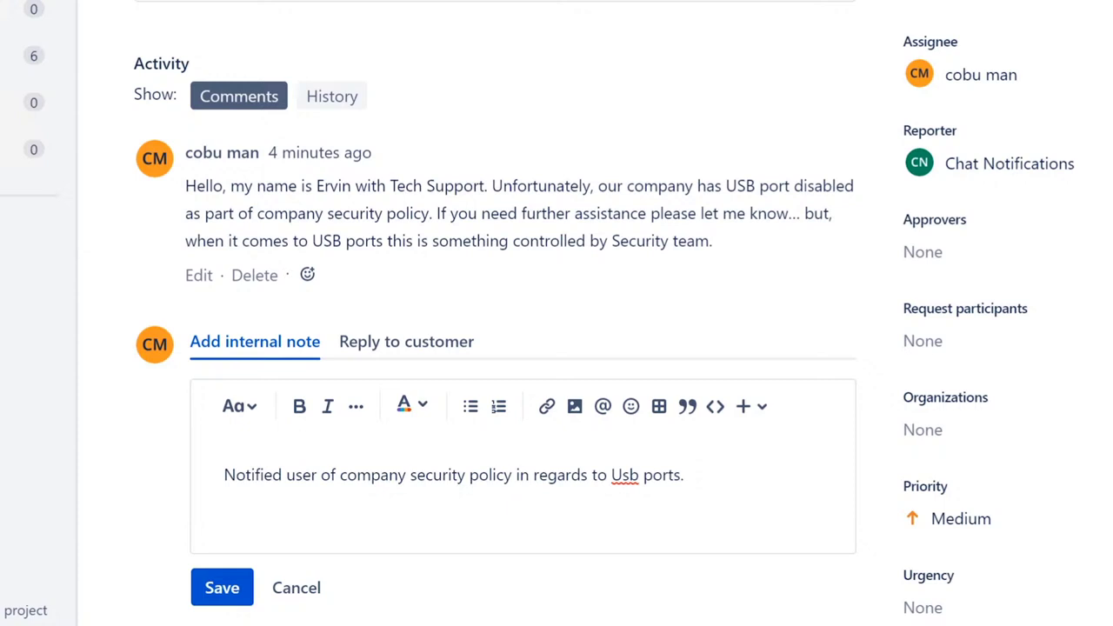
pyautogui.write('The are disabled ')
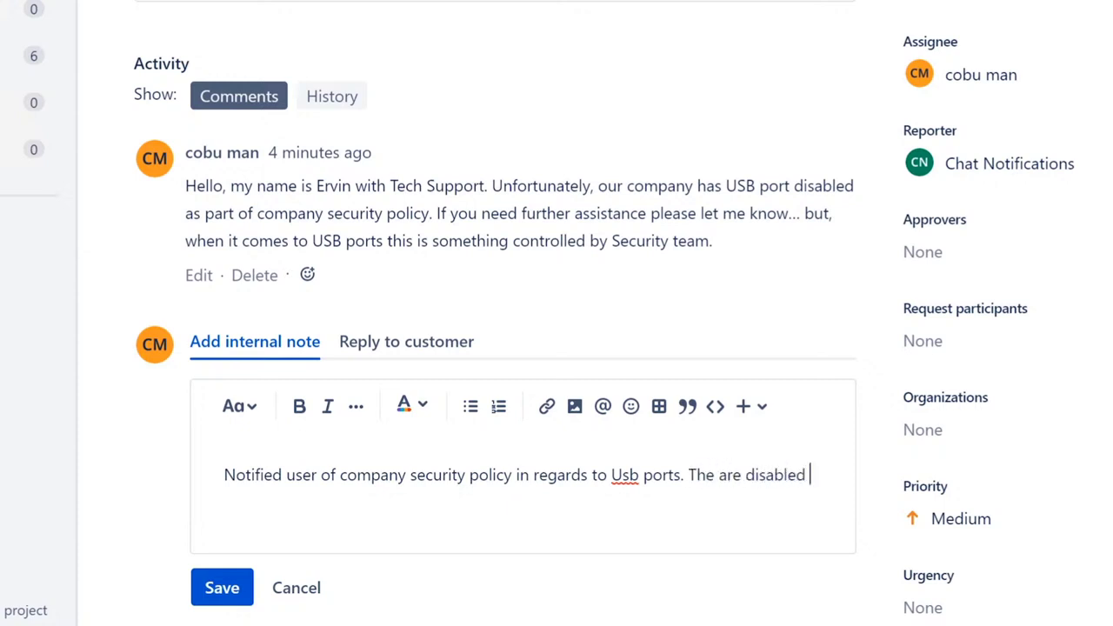
pyautogui.write('by default. Ervin')
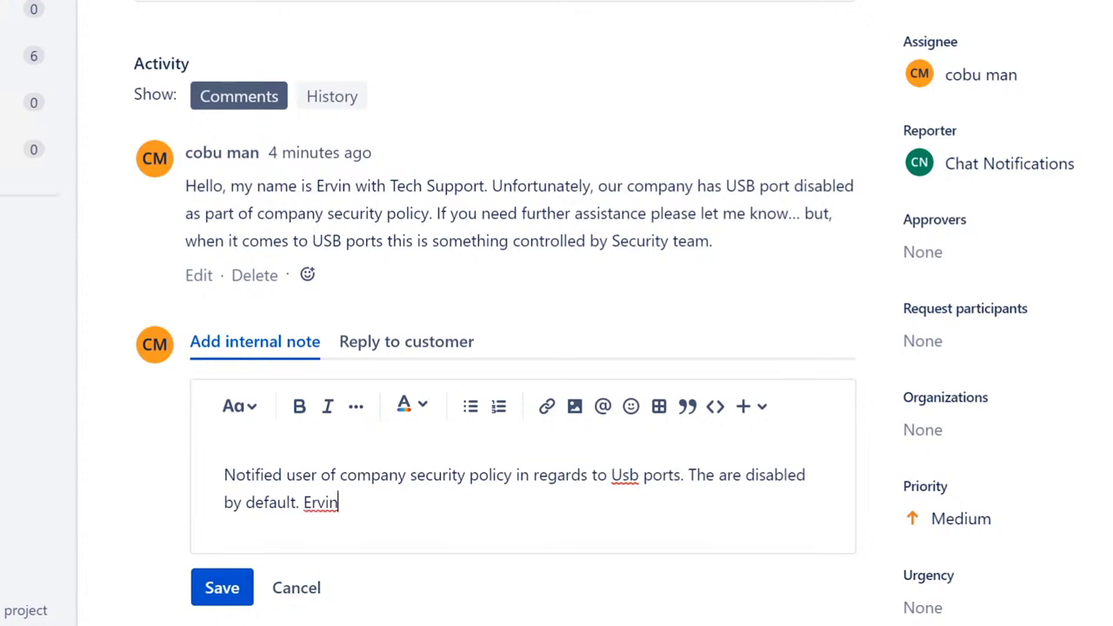
pyautogui.click(410, 475)
pyautogui.moveTo(409, 475); pyautogui.dragTo(532, 475)
# Step: Save the internal note, move ISD-22 from Waiting for support to Complete, and return to the queue
pyautogui.click(338, 503)
pyautogui.click(218, 597)
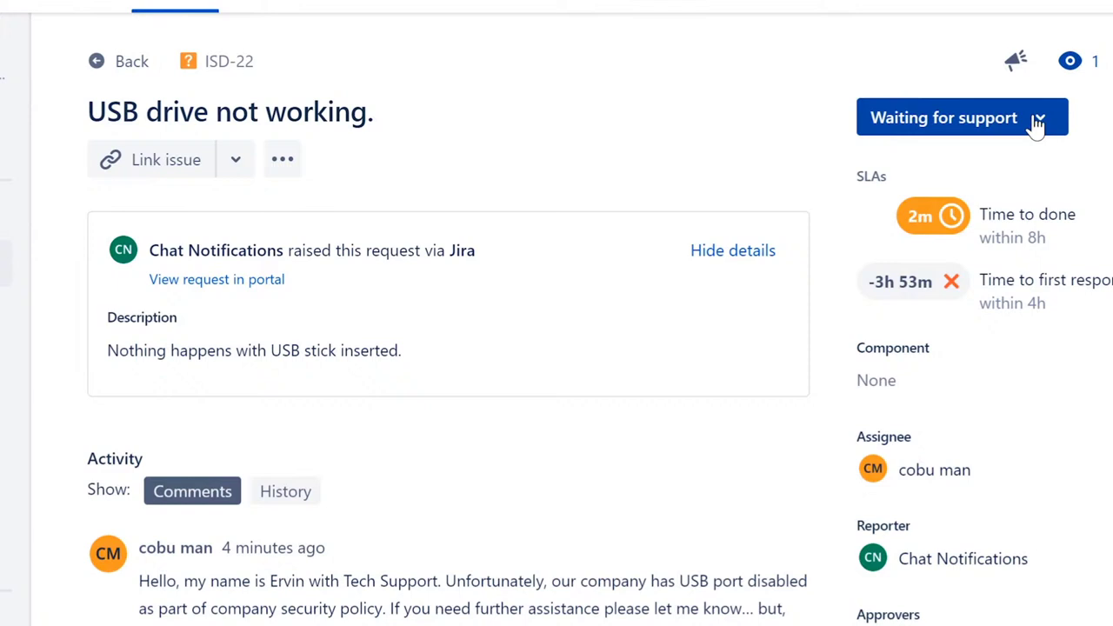
pyautogui.click(1035, 121)
pyautogui.click(980, 340)
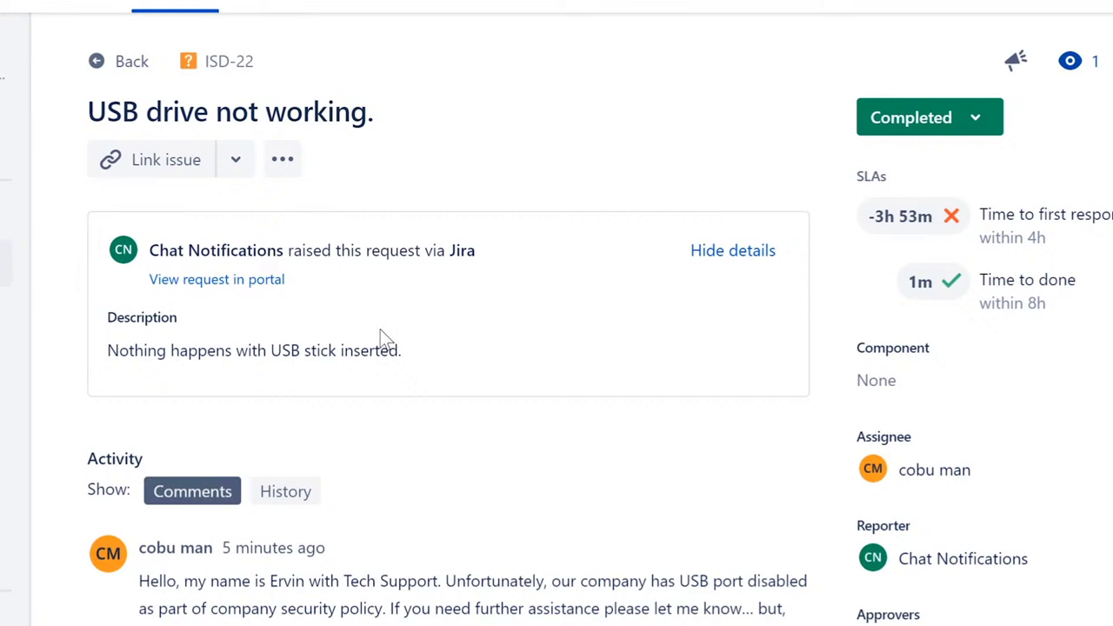
pyautogui.click(114, 63)
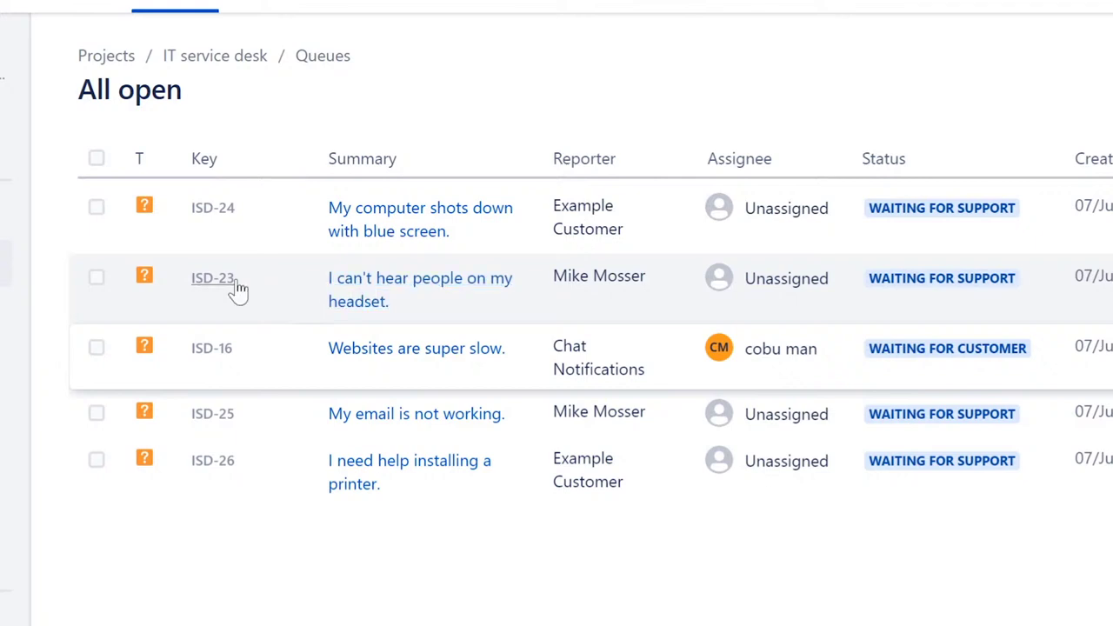
# Step: Open ISD-23 'I can't hear people on my headset.' and assign it to me, leaving the description unchanged
pyautogui.click(432, 291)
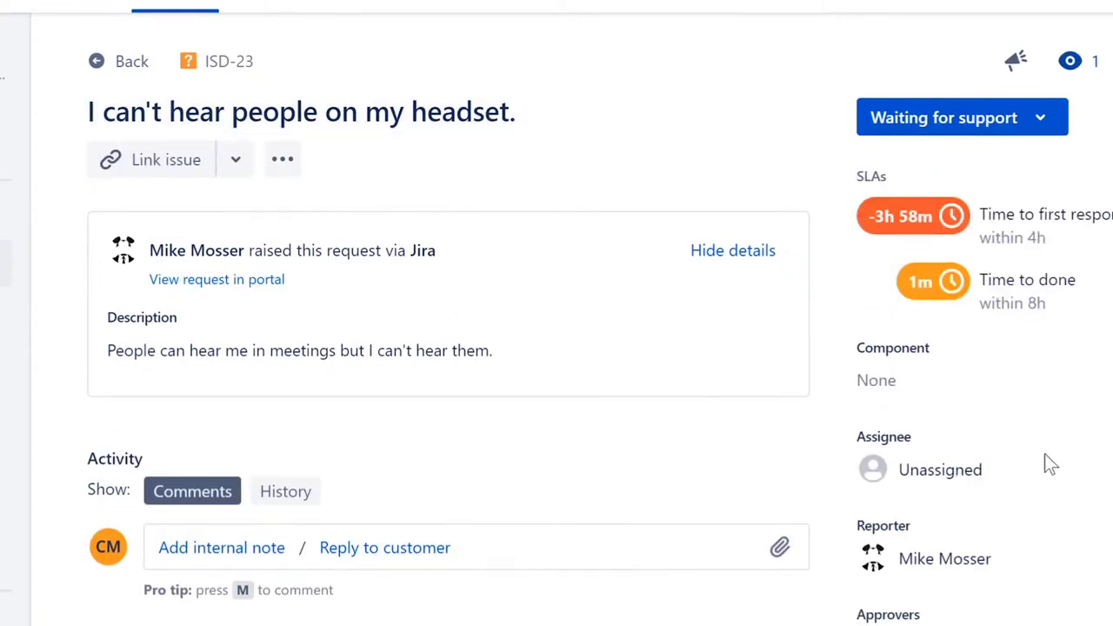
pyautogui.click(943, 474)
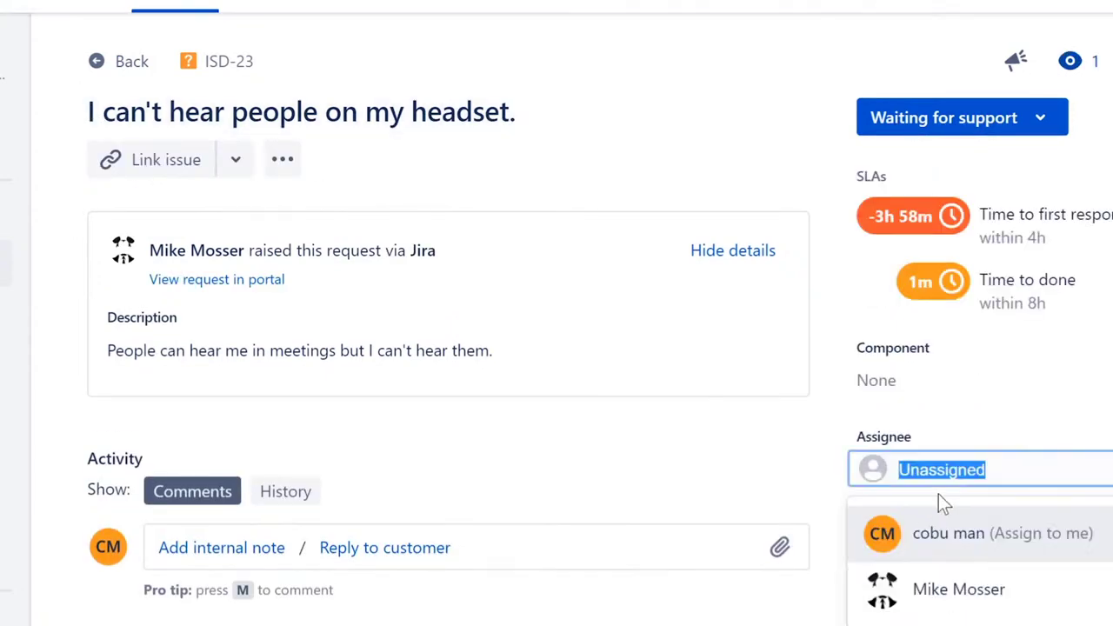
pyautogui.click(924, 534)
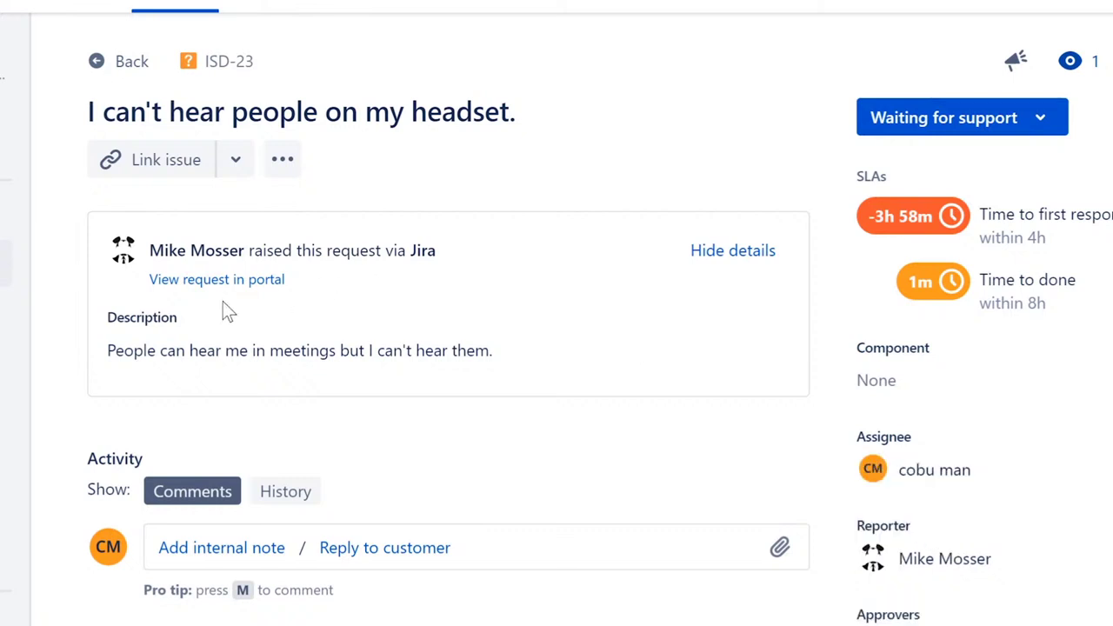
pyautogui.moveTo(107, 350); pyautogui.dragTo(520, 370)
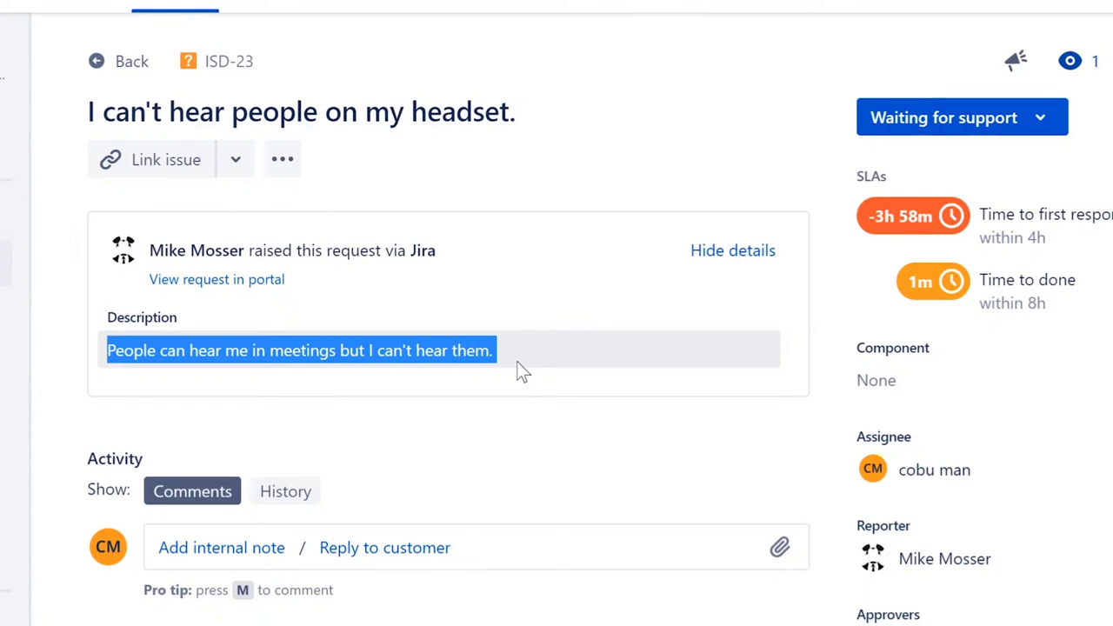
pyautogui.click(520, 371)
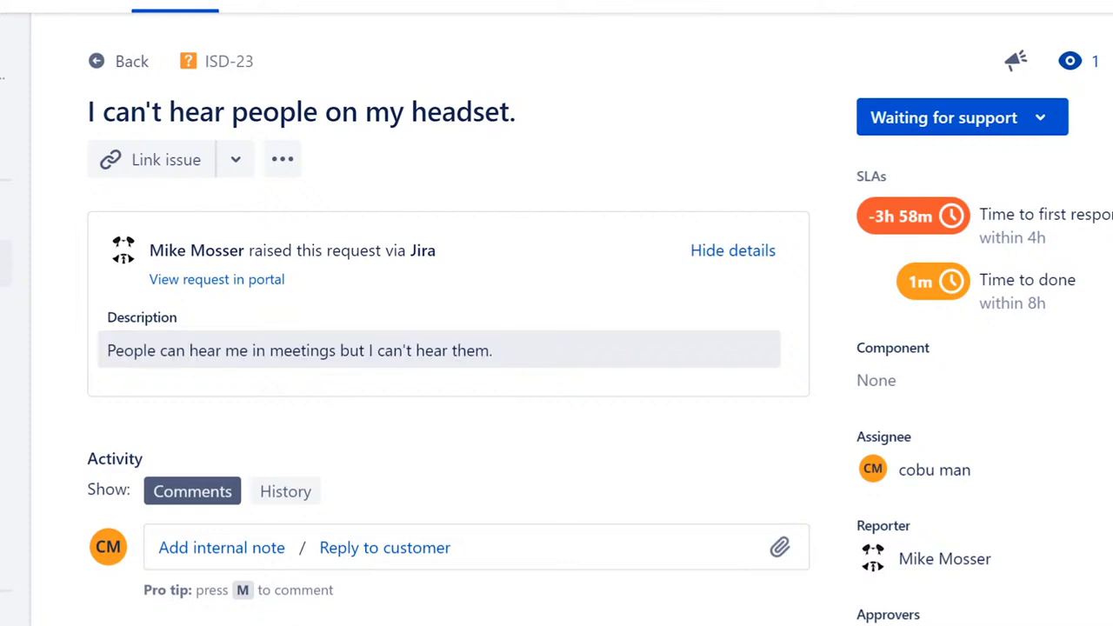
pyautogui.click(485, 353)
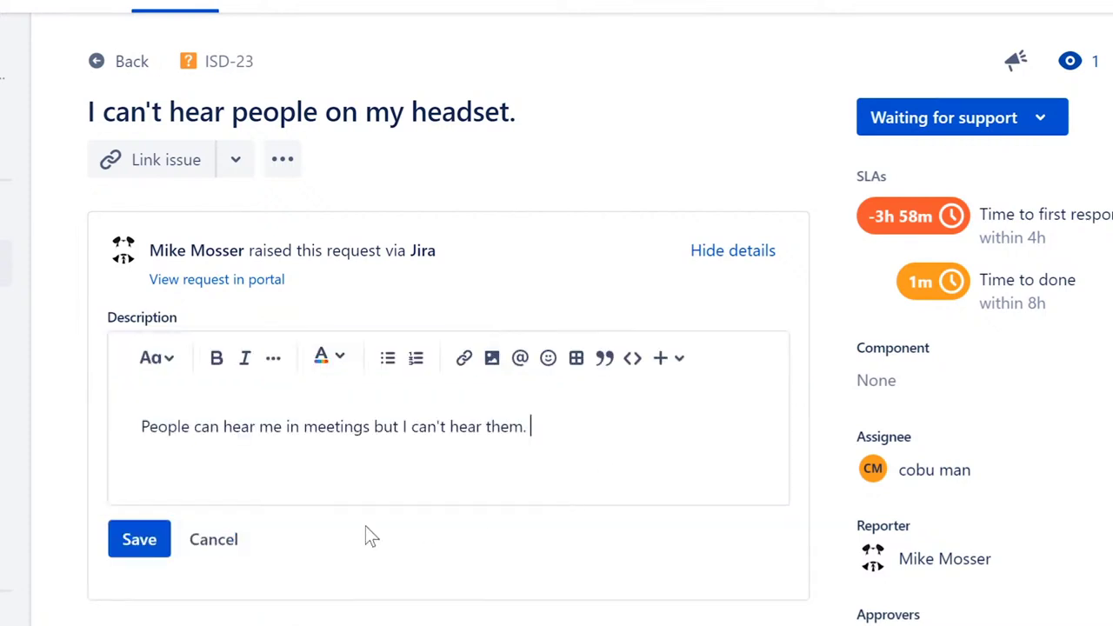
pyautogui.click(224, 539)
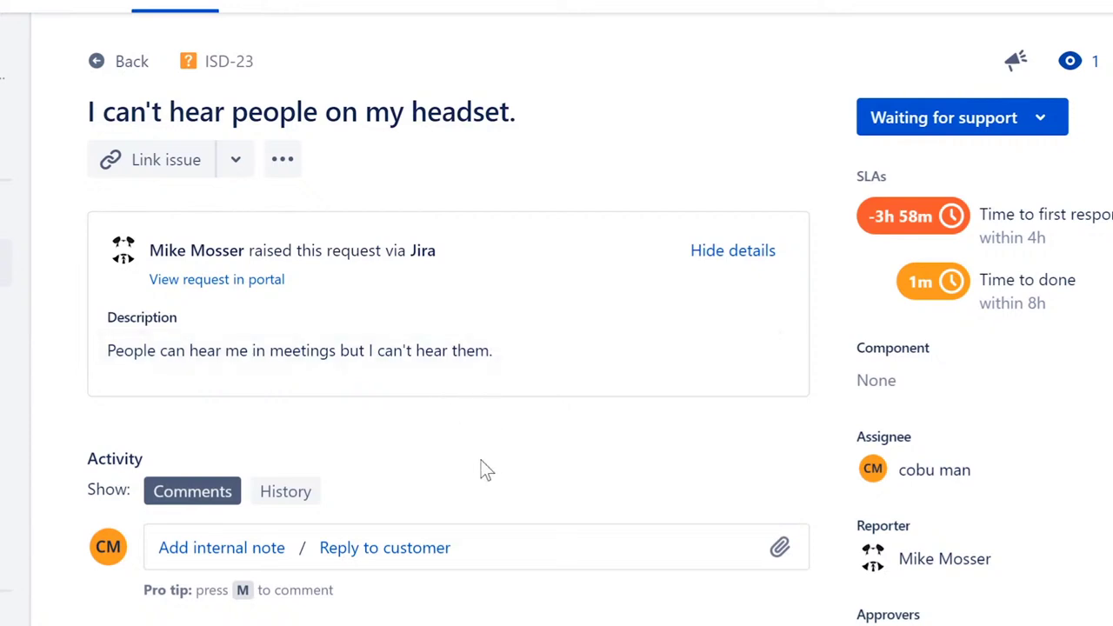
# Step: Post a Help Desk reply offering to take control of the computer to fix the headset and requesting the PC name or IP address
pyautogui.click(415, 552)
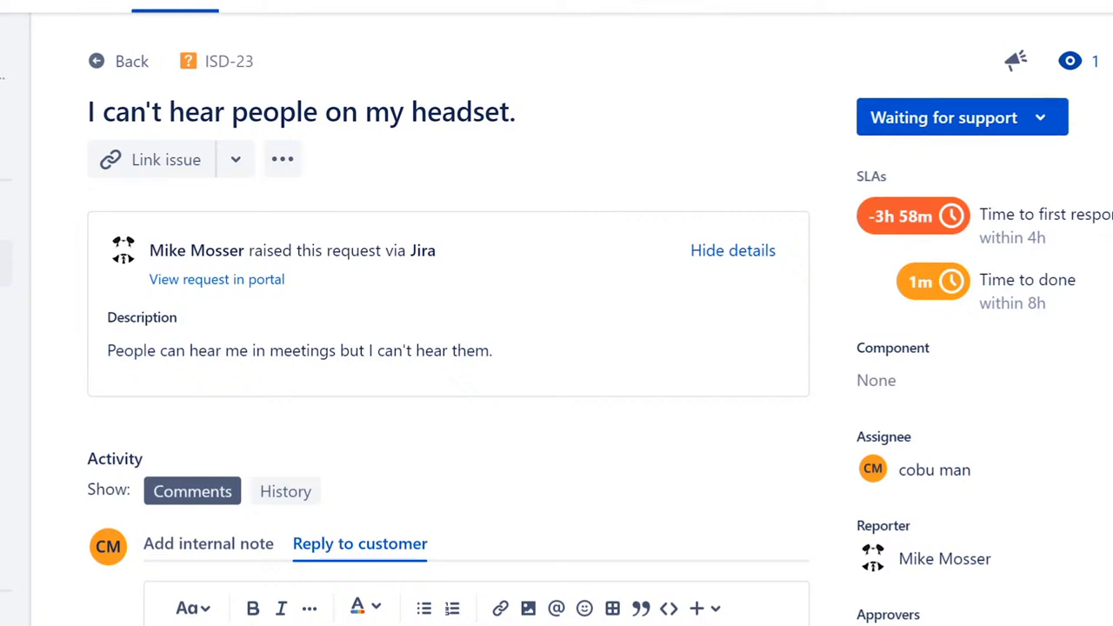
pyautogui.write('Hello, this ')
pyautogui.write('is Ervin with Help Desk. ')
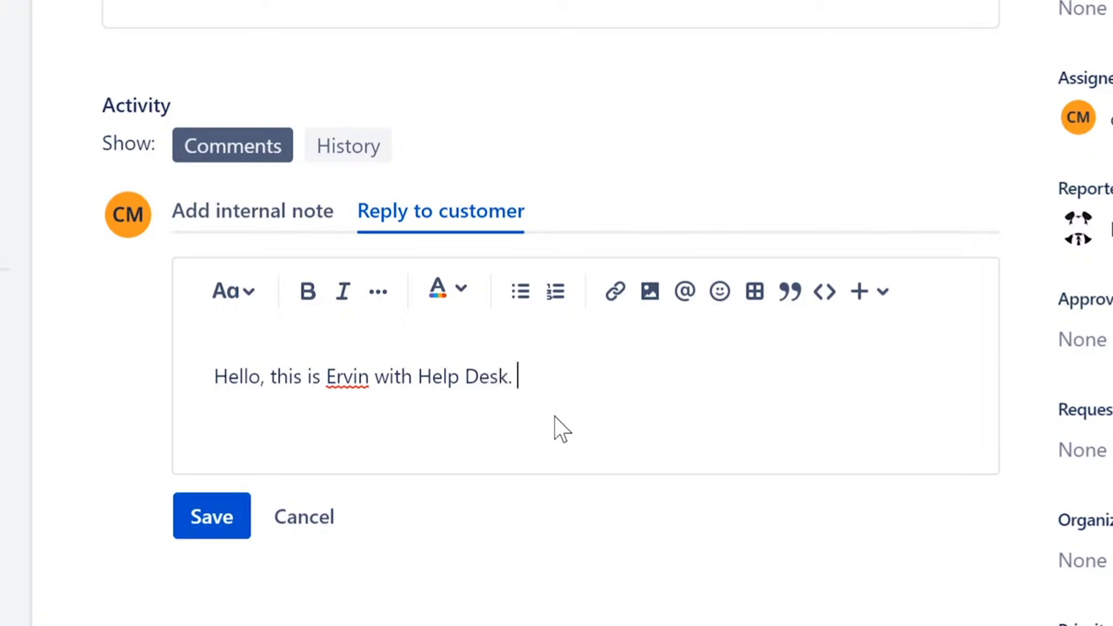
pyautogui.write('I can help you with ')
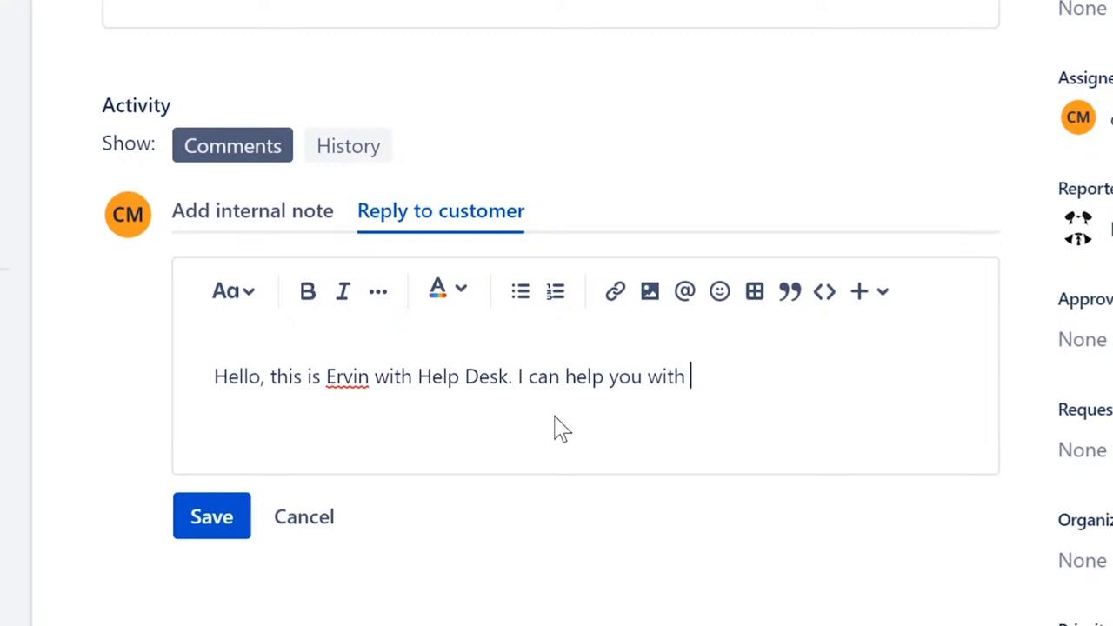
pyautogui.write('headset issue. May I ta')
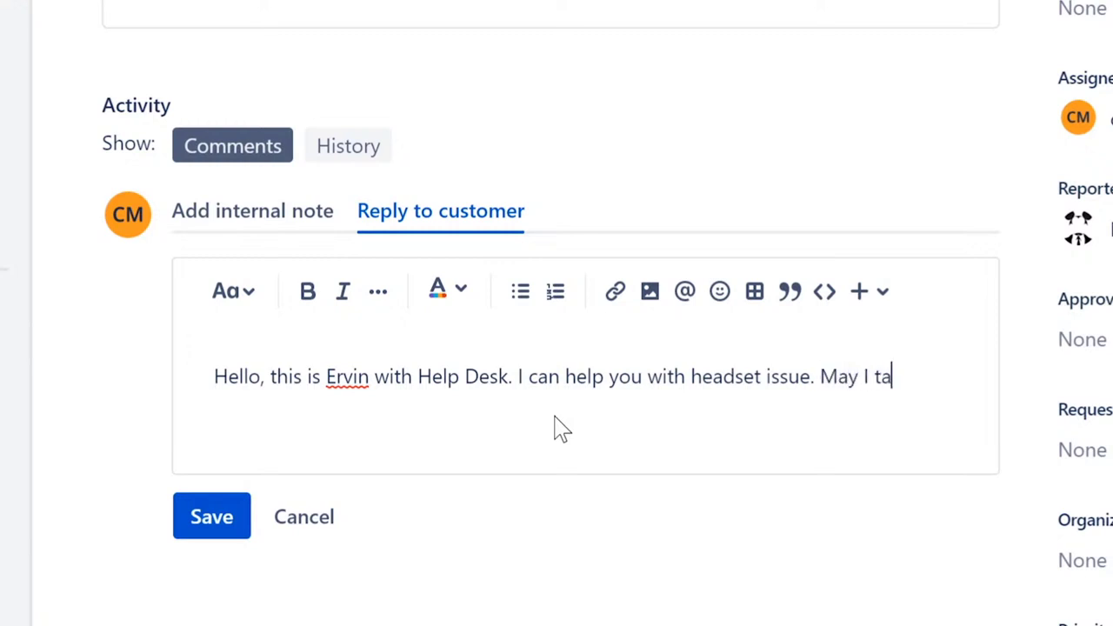
pyautogui.write('ke')
pyautogui.press('BackSpace')
pyautogui.write('ke t')
pyautogui.press('BackSpace')
pyautogui.write('control of ryou')
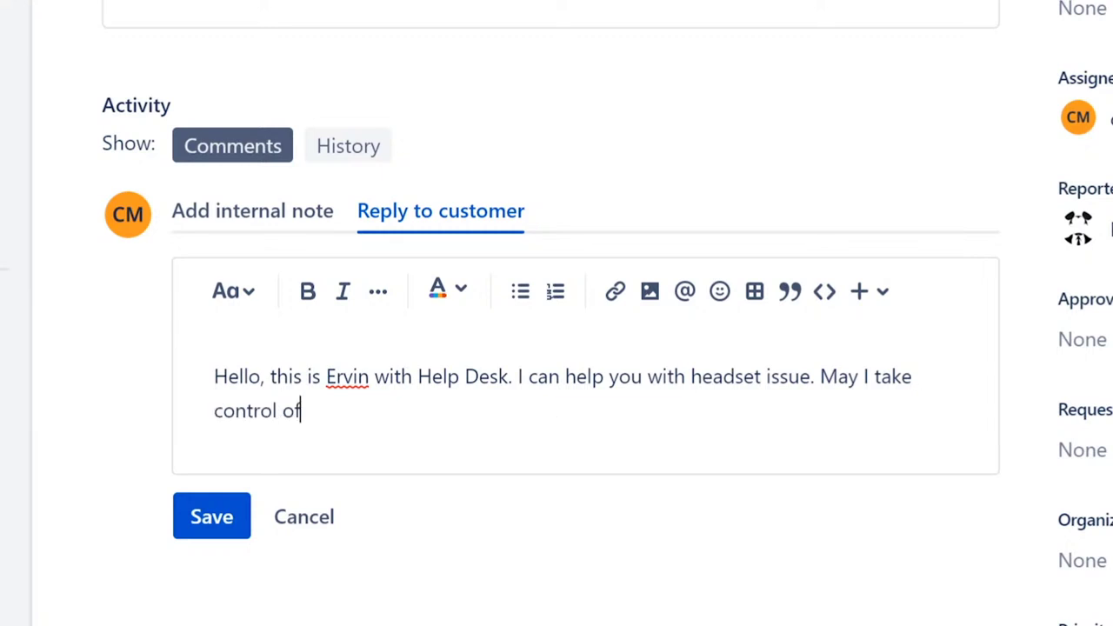
pyautogui.press('BackSpace')
pyautogui.press('BackSpace')
pyautogui.press('BackSpace')
pyautogui.press('BackSpace')
pyautogui.write('your co')
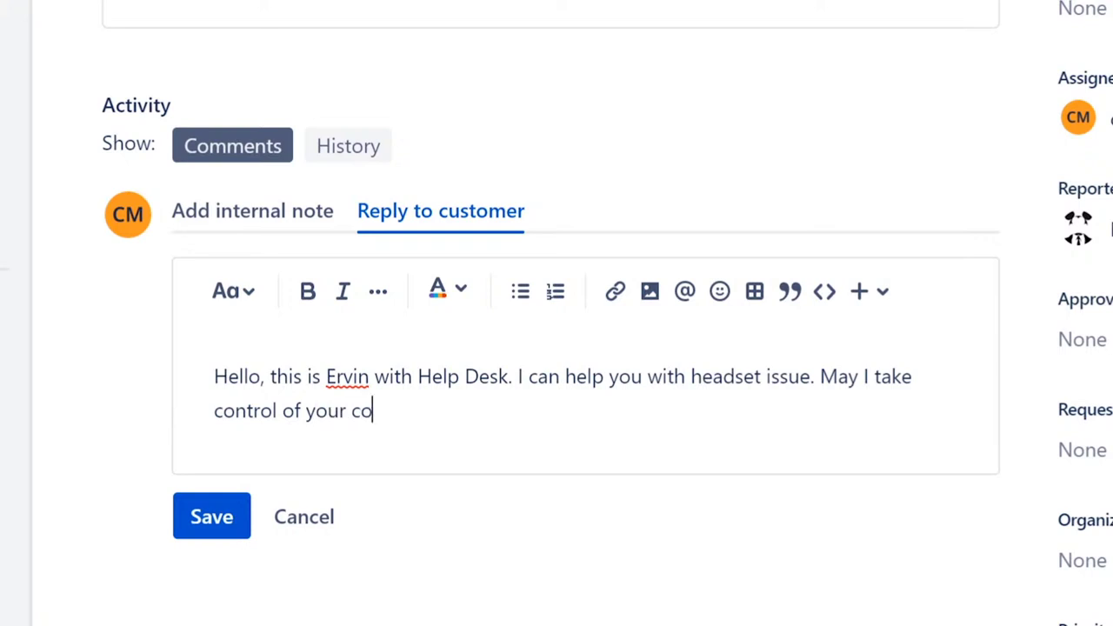
pyautogui.write('mputer to')
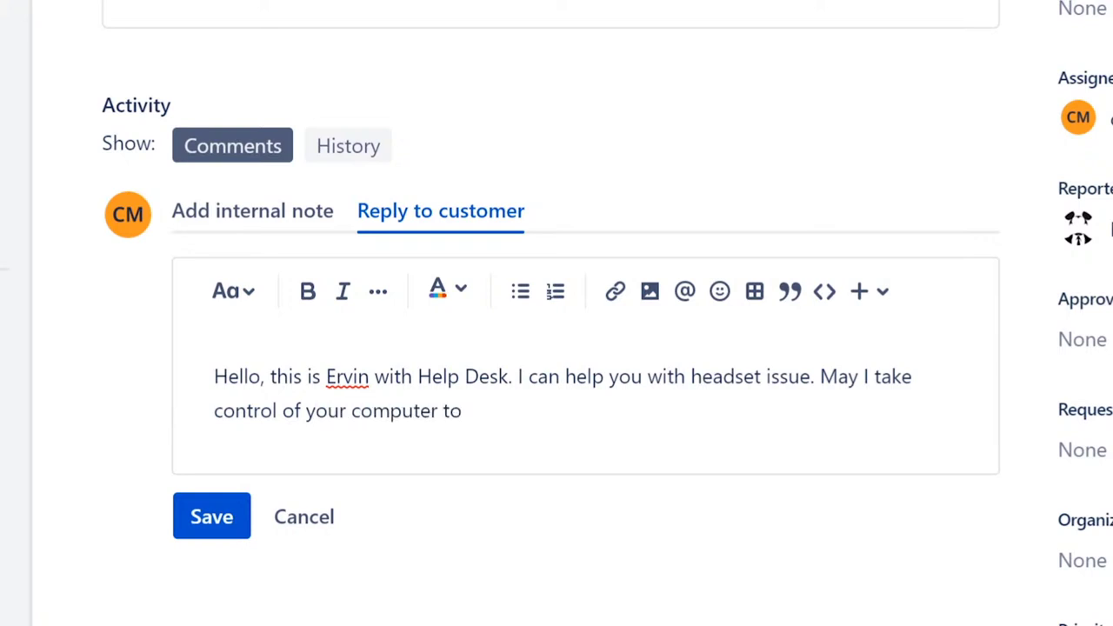
pyautogui.write(' fix it?')
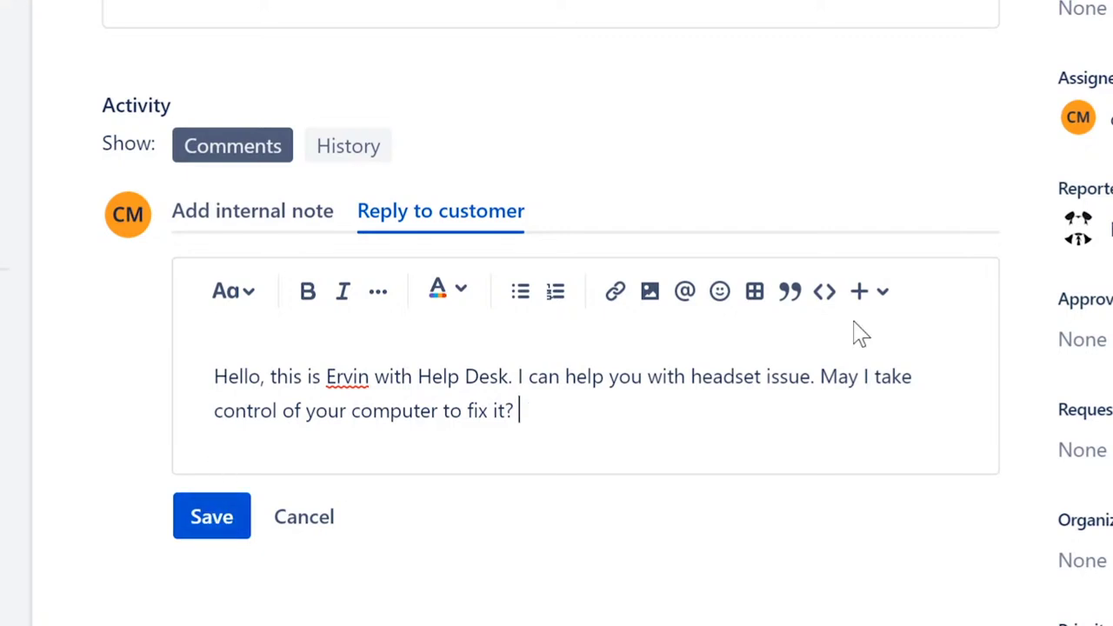
pyautogui.write('If so, please send me your PC name or ip')
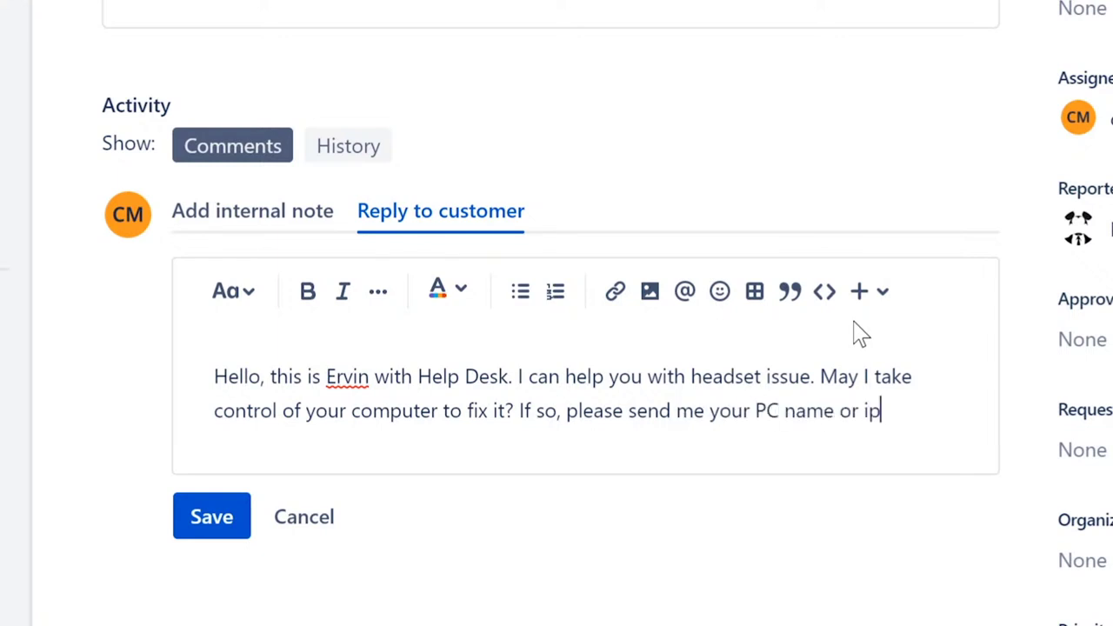
pyautogui.write(' address')
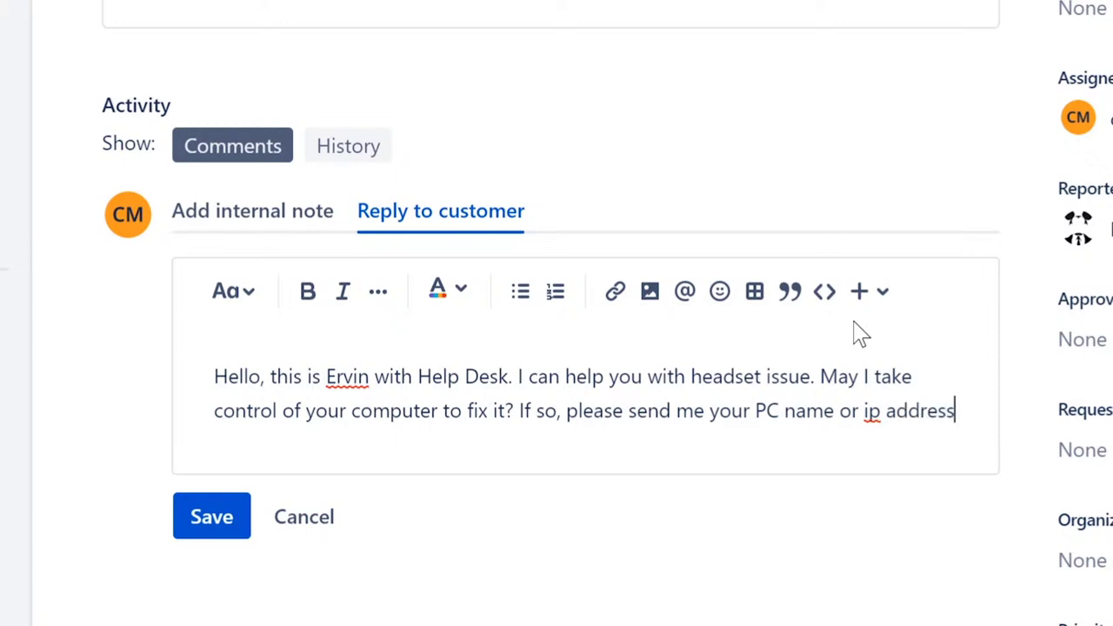
pyautogui.write('.')
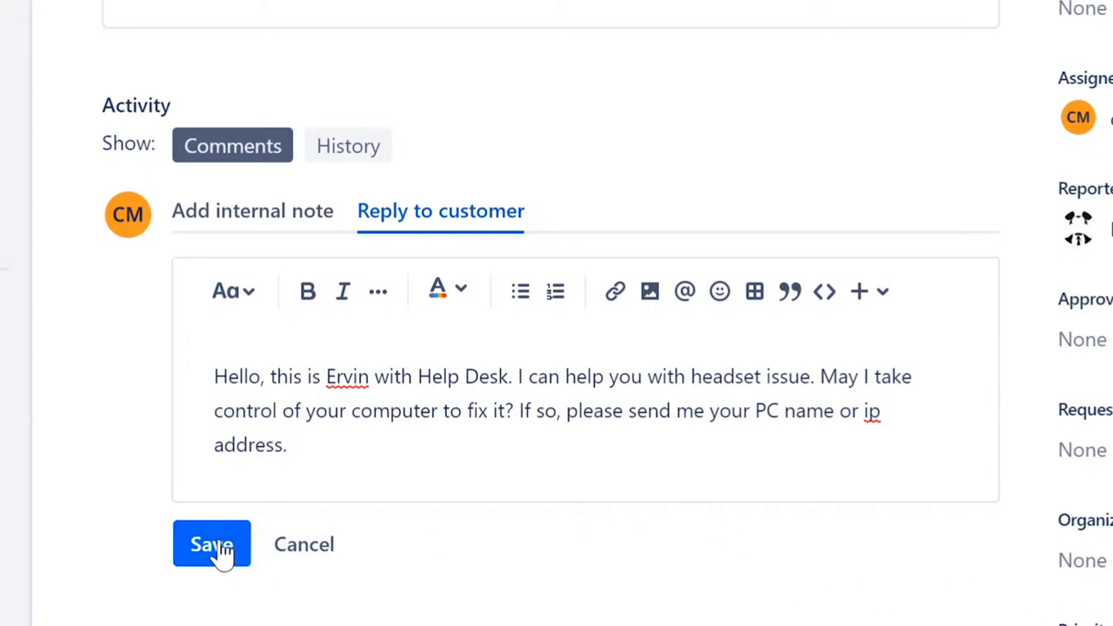
pyautogui.click(202, 554)
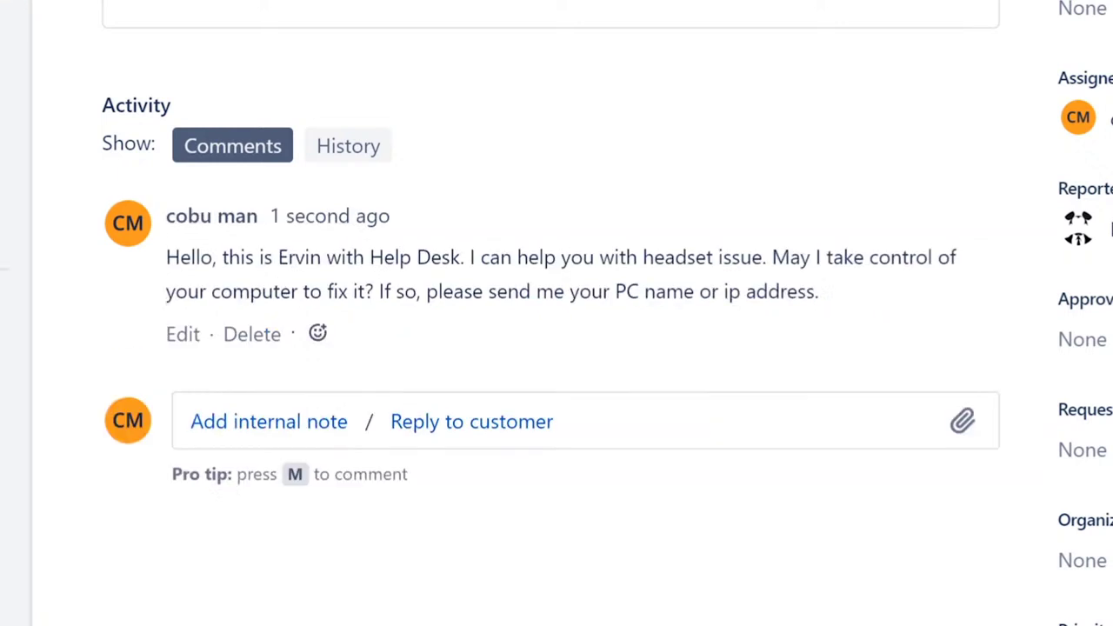
# Step: Save an internal note reading 'user's pc name is cobuman1'
pyautogui.click(290, 430)
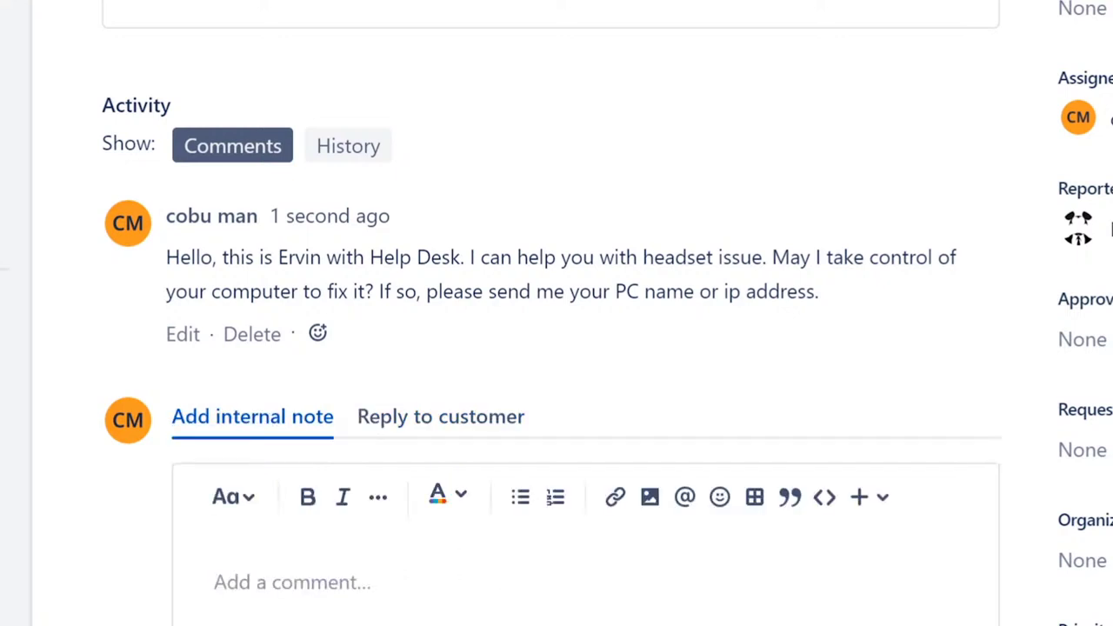
pyautogui.write('us')
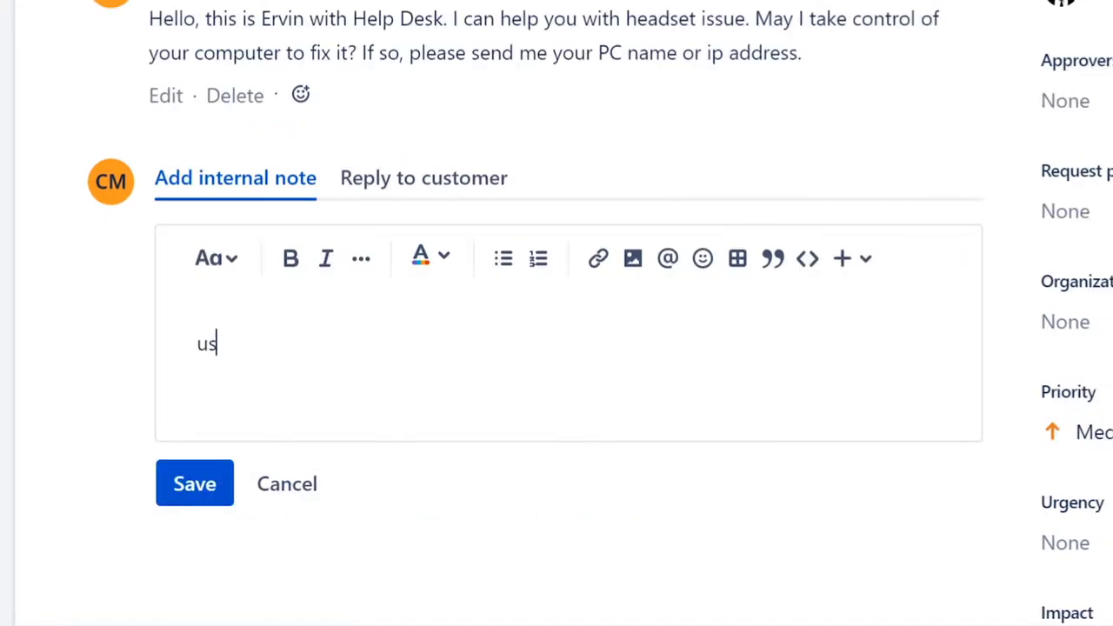
pyautogui.write("er's pc name")
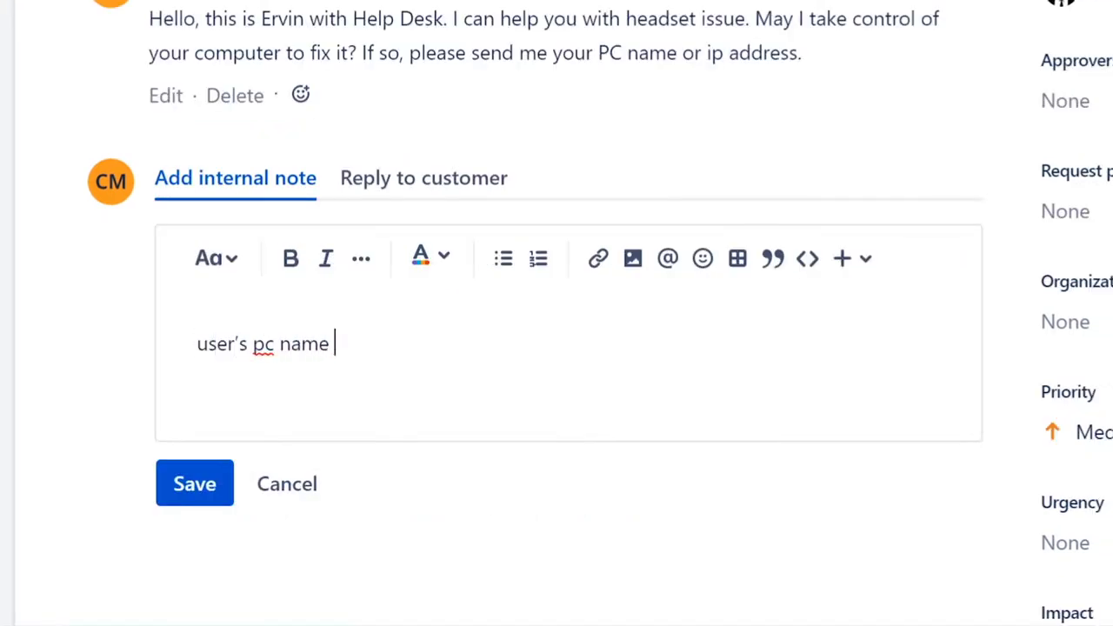
pyautogui.write(' is cobuman1')
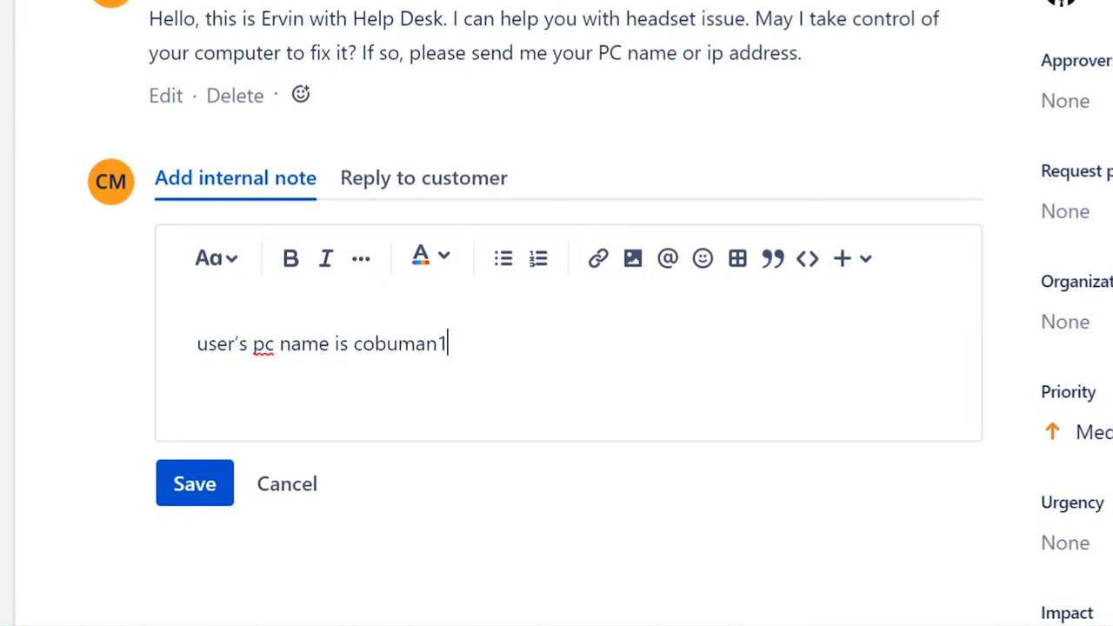
pyautogui.click(176, 504)
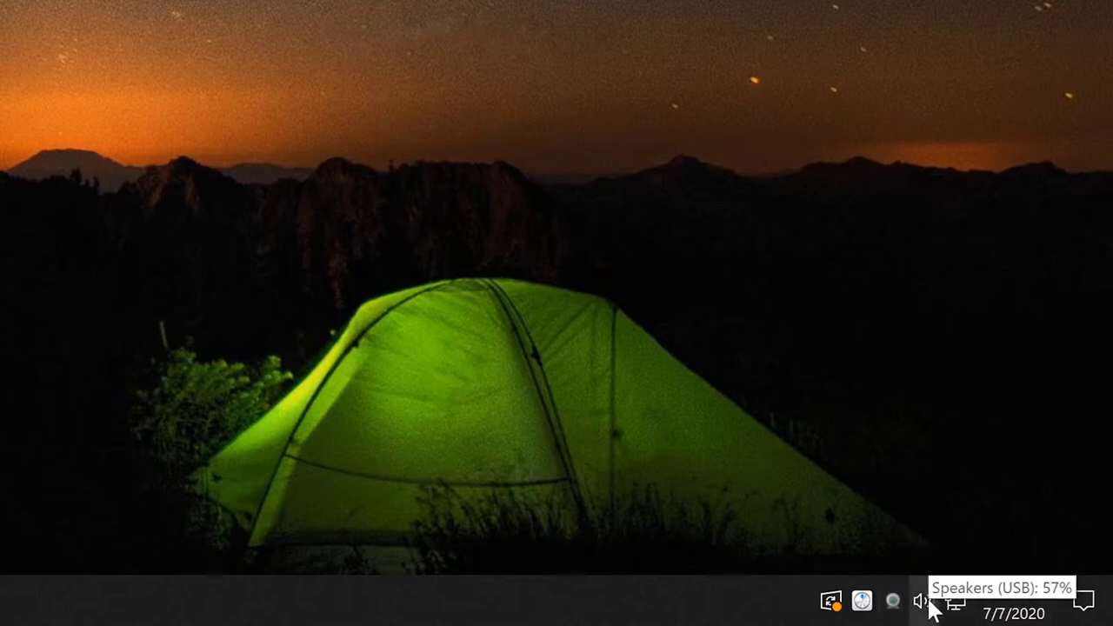
# Step: Open Sound settings from the tray volume icon and review the output device list without changing it
pyautogui.click(923, 601)
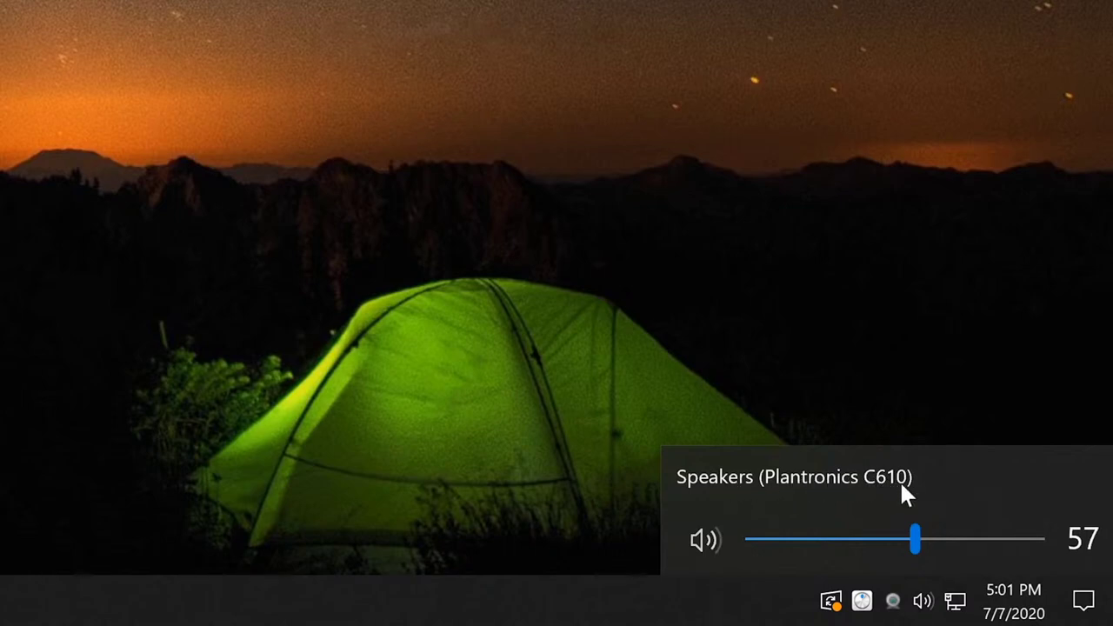
pyautogui.rightClick(926, 602)
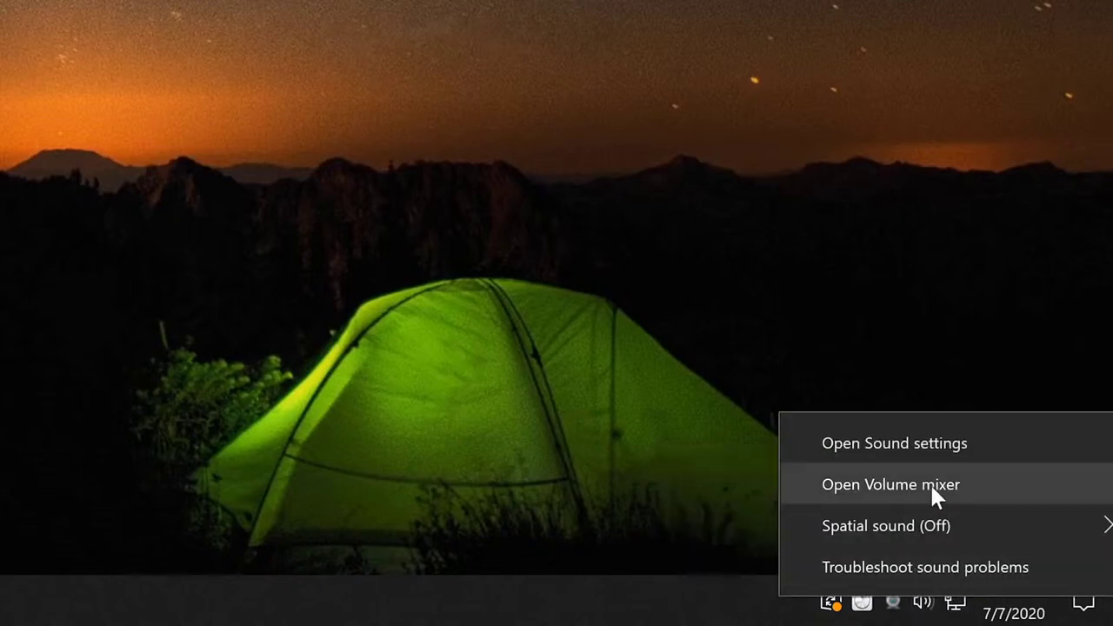
pyautogui.click(953, 444)
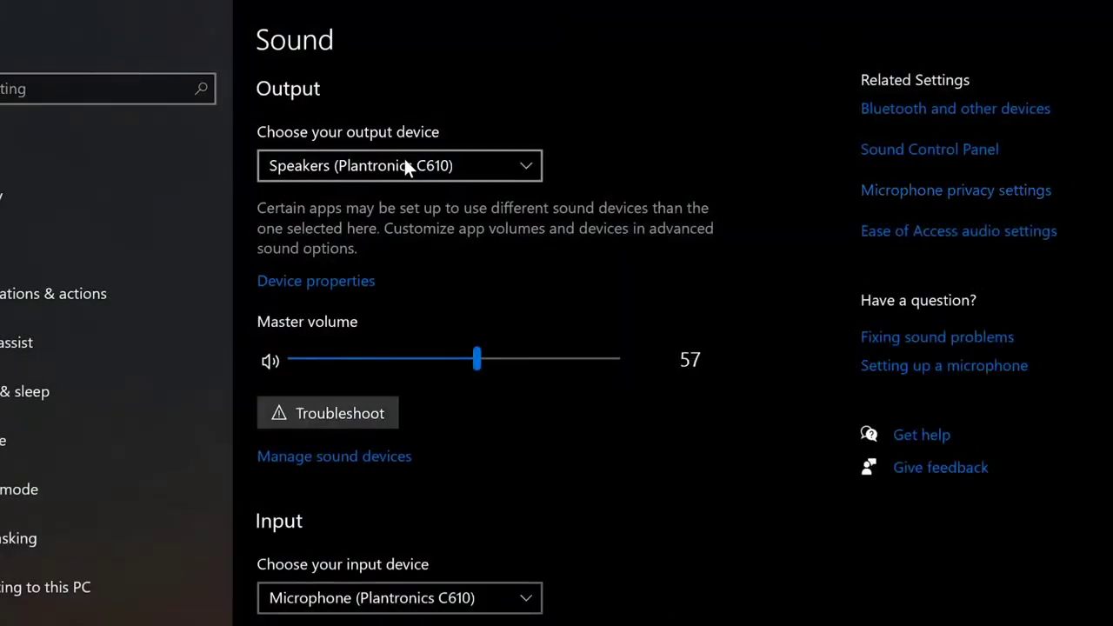
pyautogui.click(358, 166)
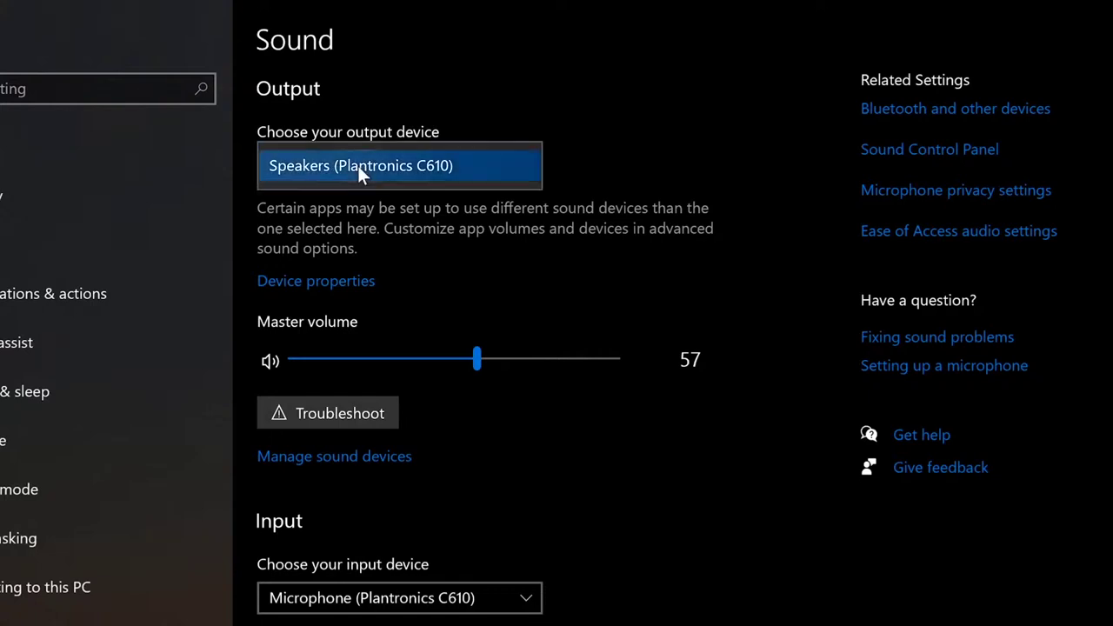
pyautogui.click(557, 202)
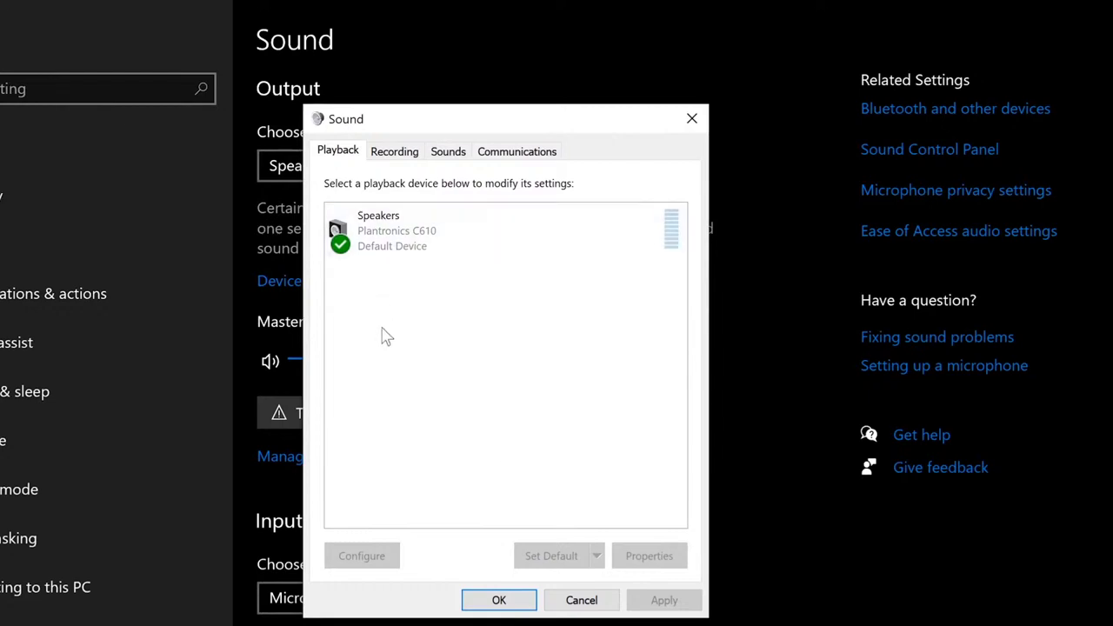
# Step: Show disabled devices, then disable and re-enable the Plantronics C610 speakers
pyautogui.rightClick(475, 344)
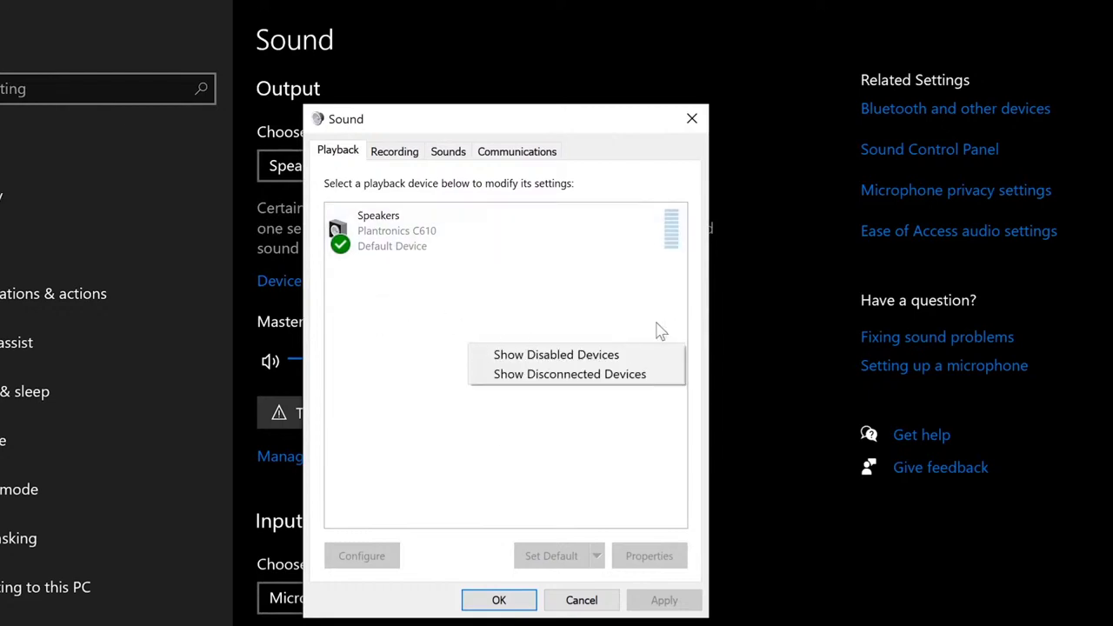
pyautogui.rightClick(412, 319)
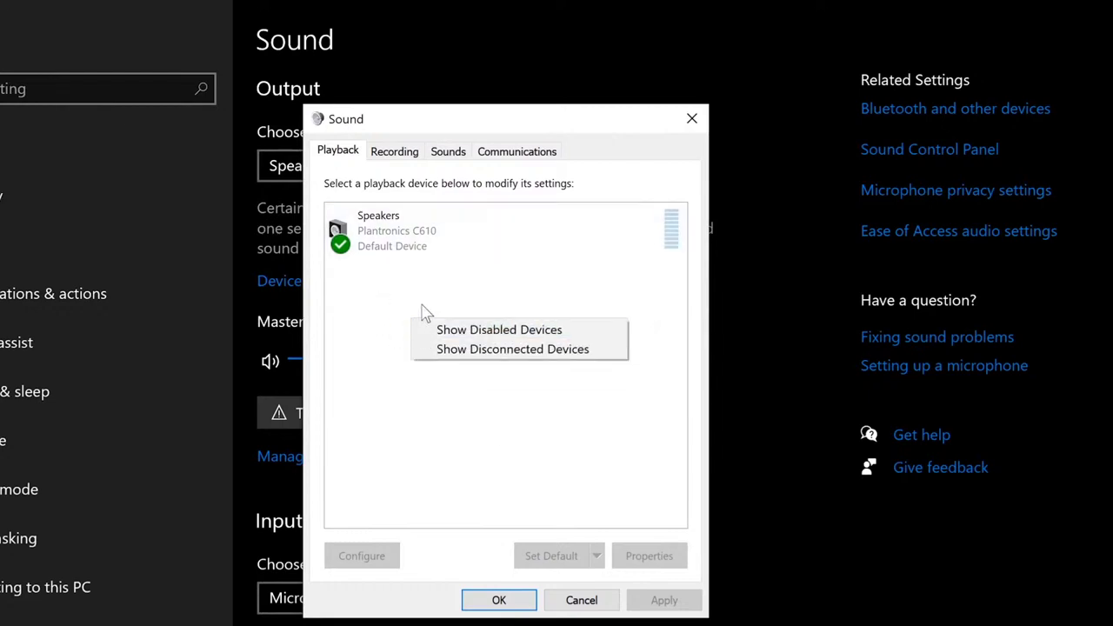
pyautogui.click(454, 329)
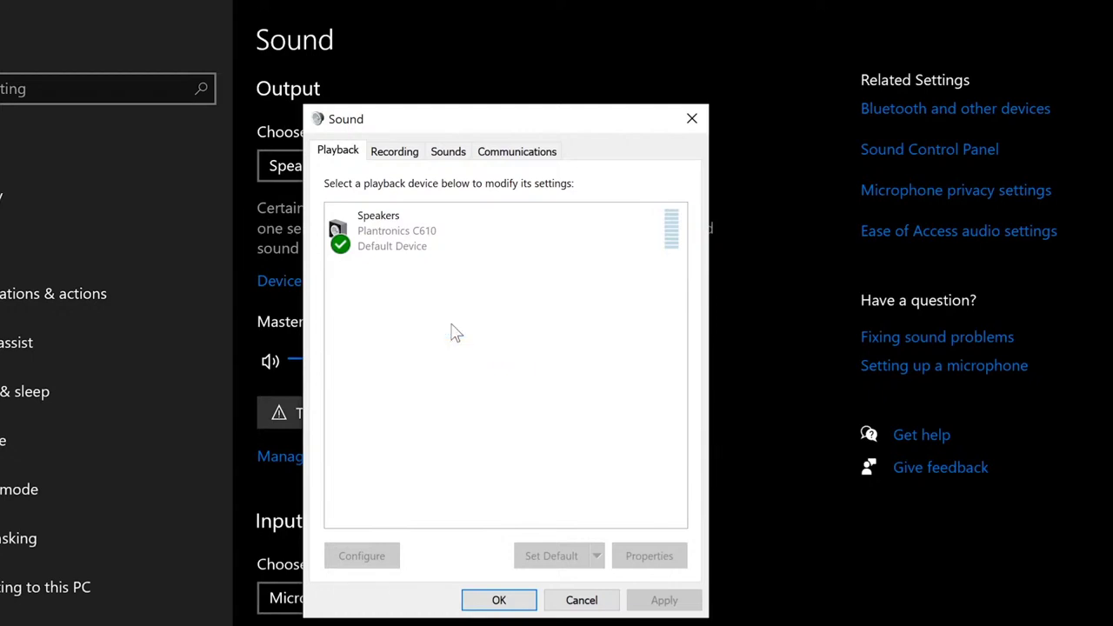
pyautogui.rightClick(488, 414)
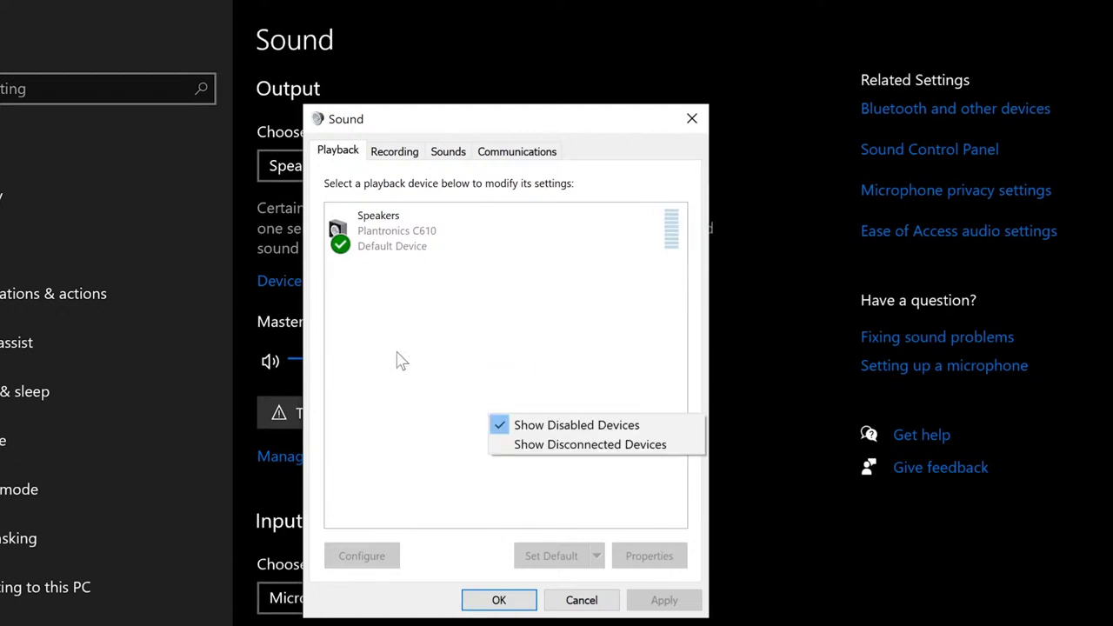
pyautogui.click(399, 360)
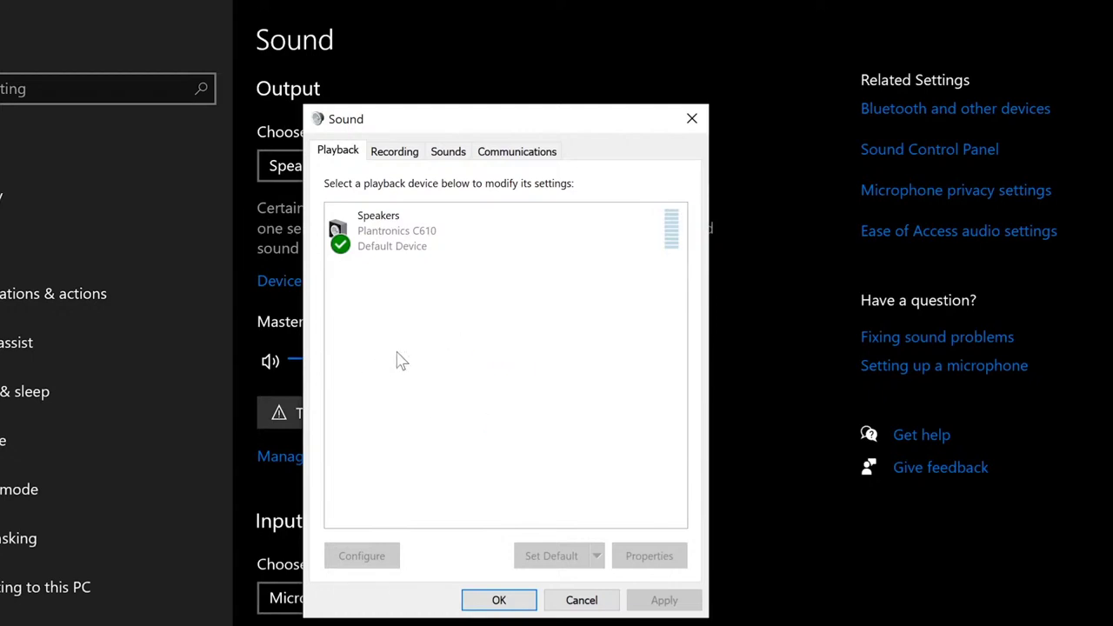
pyautogui.click(407, 240)
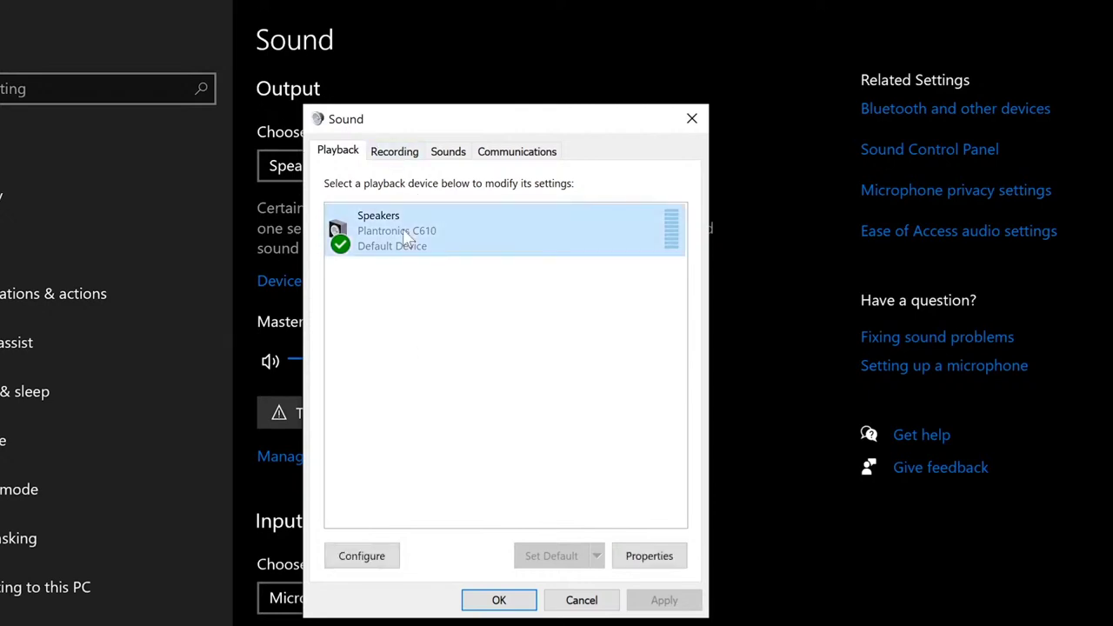
pyautogui.rightClick(418, 371)
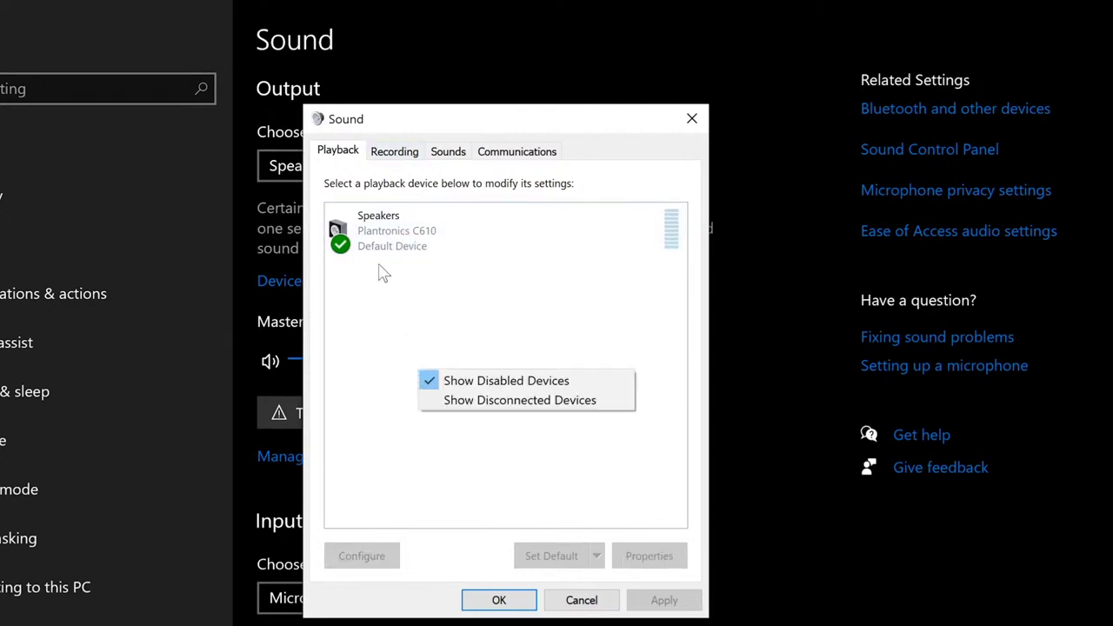
pyautogui.rightClick(394, 236)
pyautogui.click(455, 293)
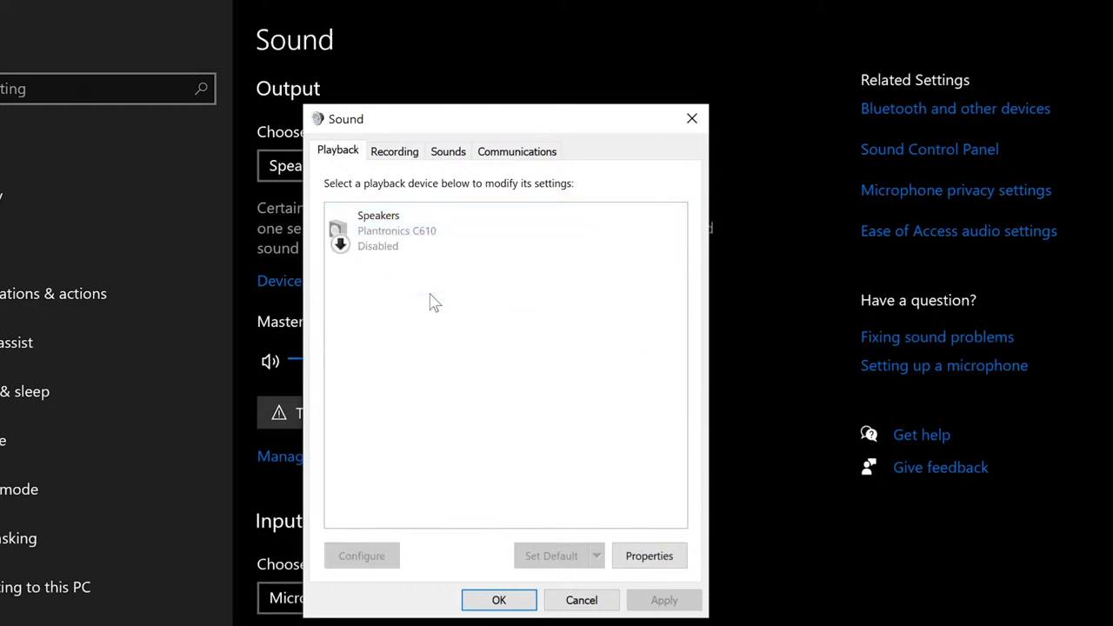
pyautogui.rightClick(393, 214)
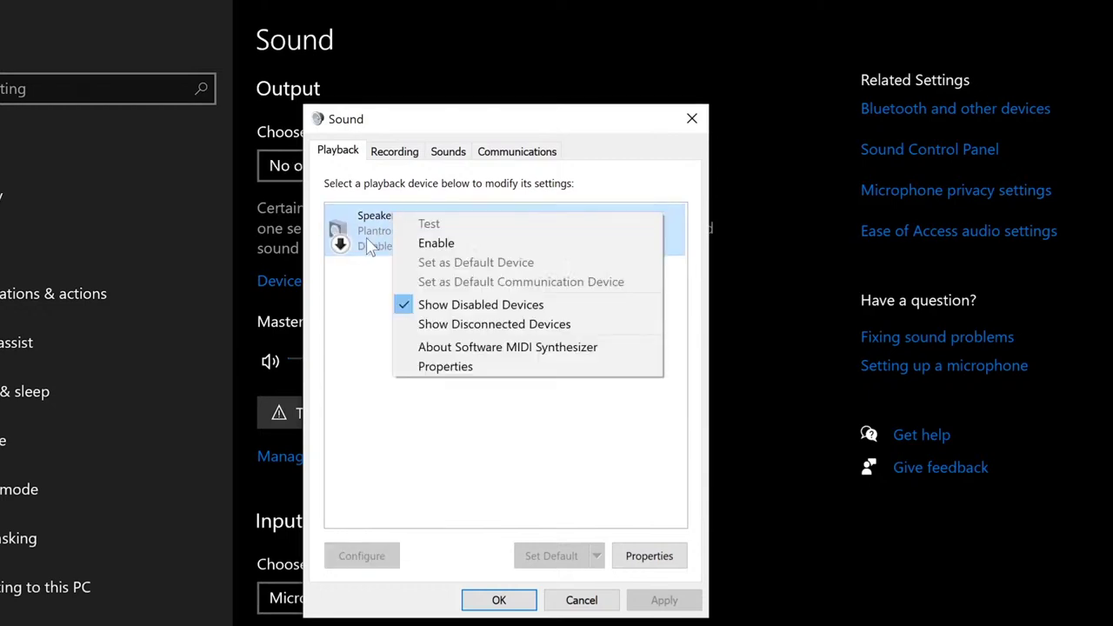
pyautogui.click(470, 249)
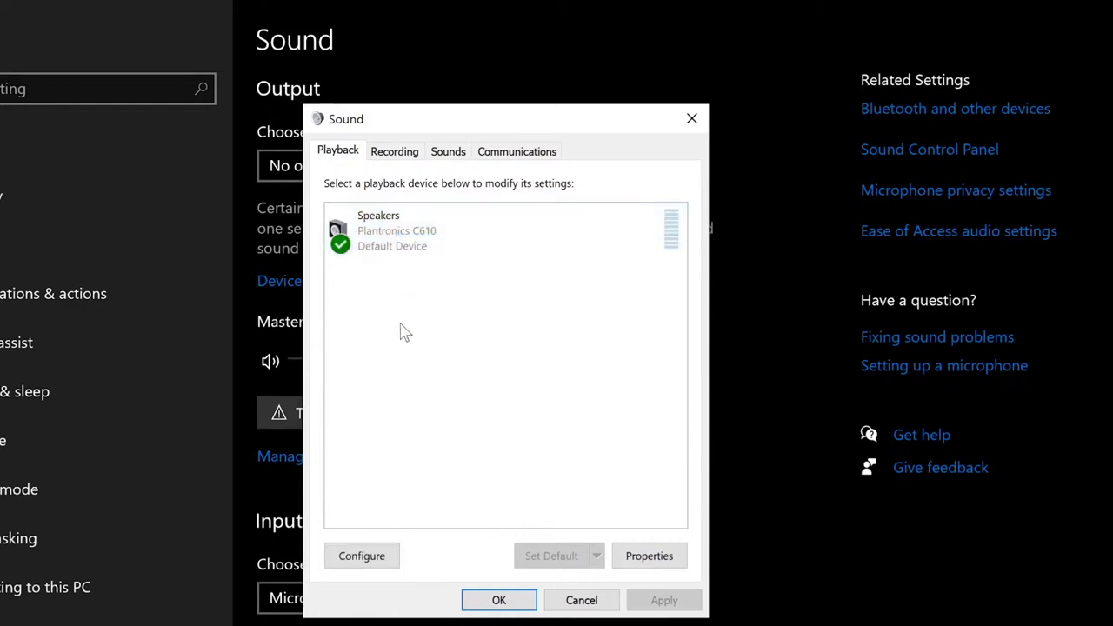
# Step: Raise the headset microphone level from 57 to 77 and close the sound dialogs
pyautogui.click(400, 153)
pyautogui.click(440, 246)
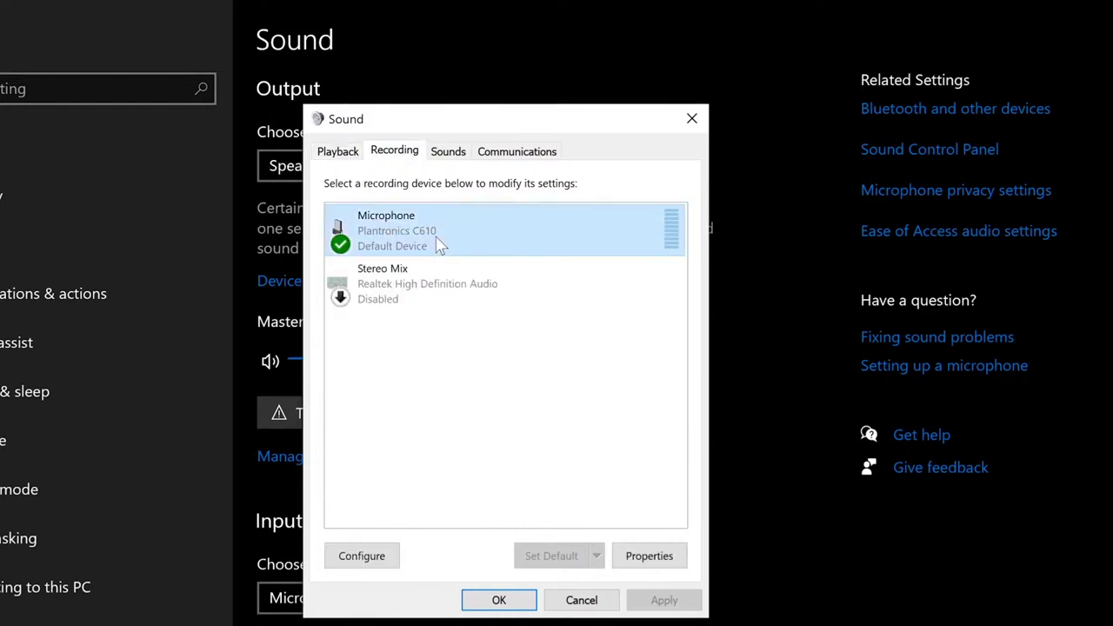
pyautogui.click(428, 290)
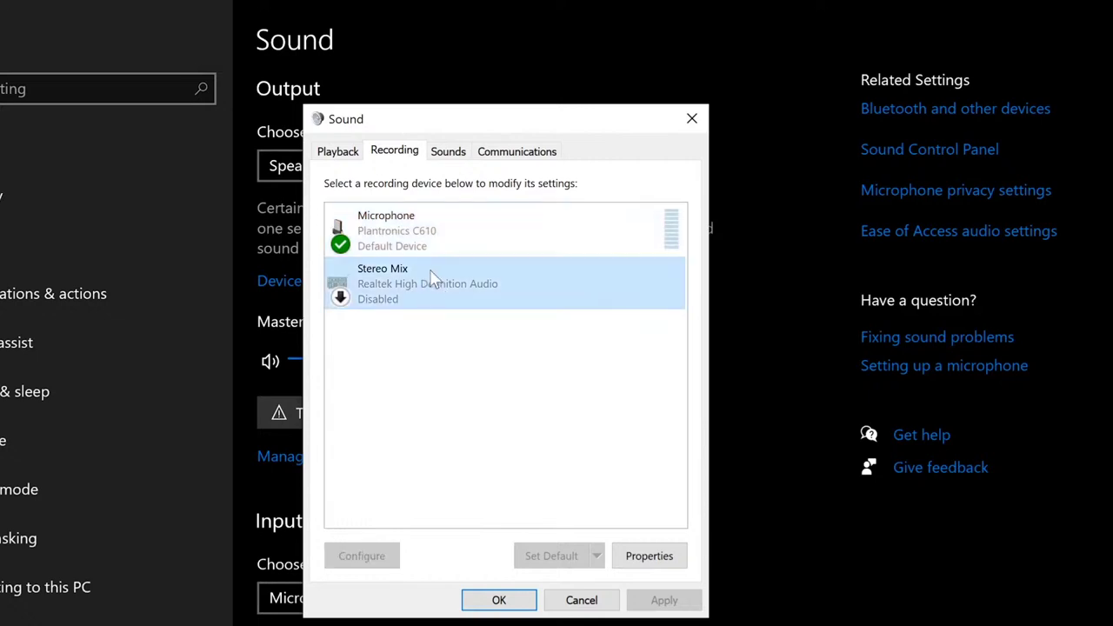
pyautogui.click(427, 246)
pyautogui.doubleClick(443, 236)
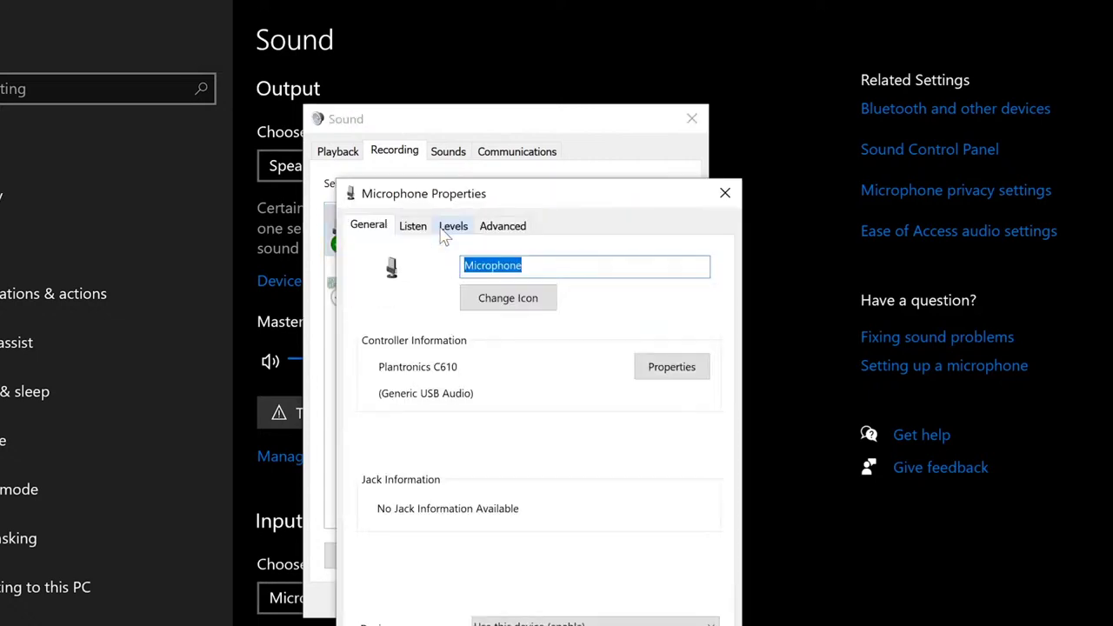
pyautogui.click(455, 228)
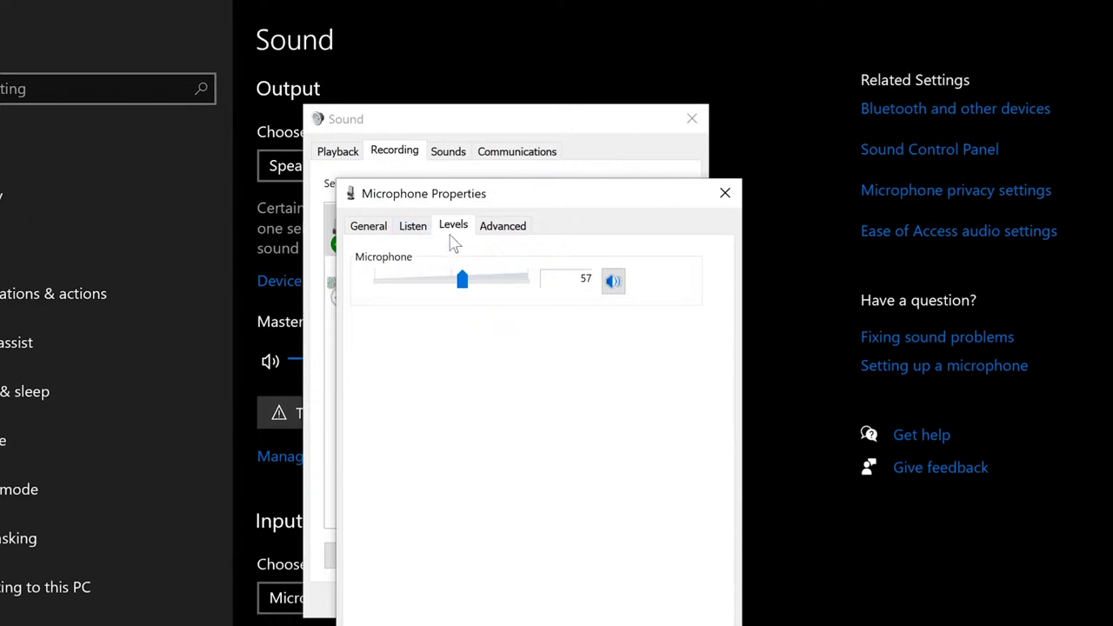
pyautogui.click(472, 281)
pyautogui.press('Return')
pyautogui.click(504, 601)
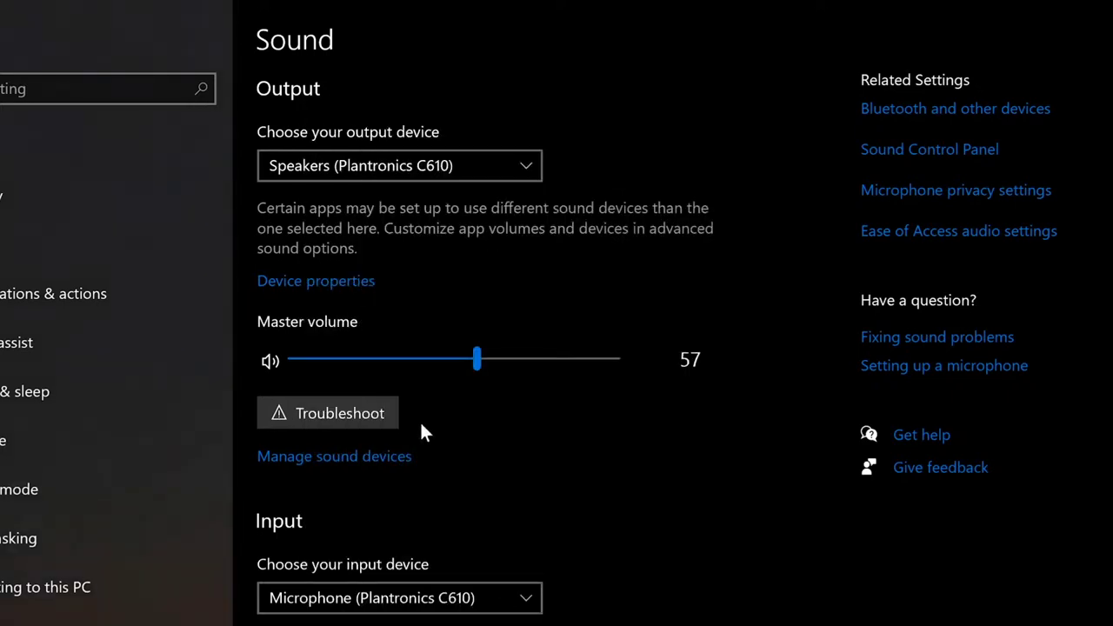
# Step: Verify that output stays on Speakers (Plantronics C610) and master volume reads 57
pyautogui.click(390, 158)
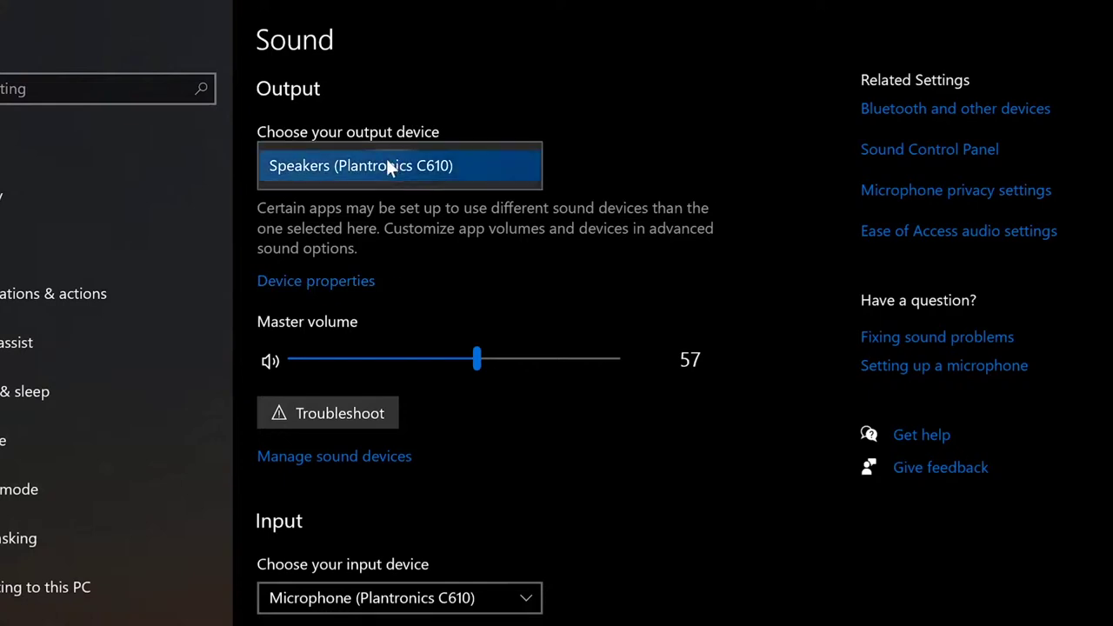
pyautogui.click(435, 222)
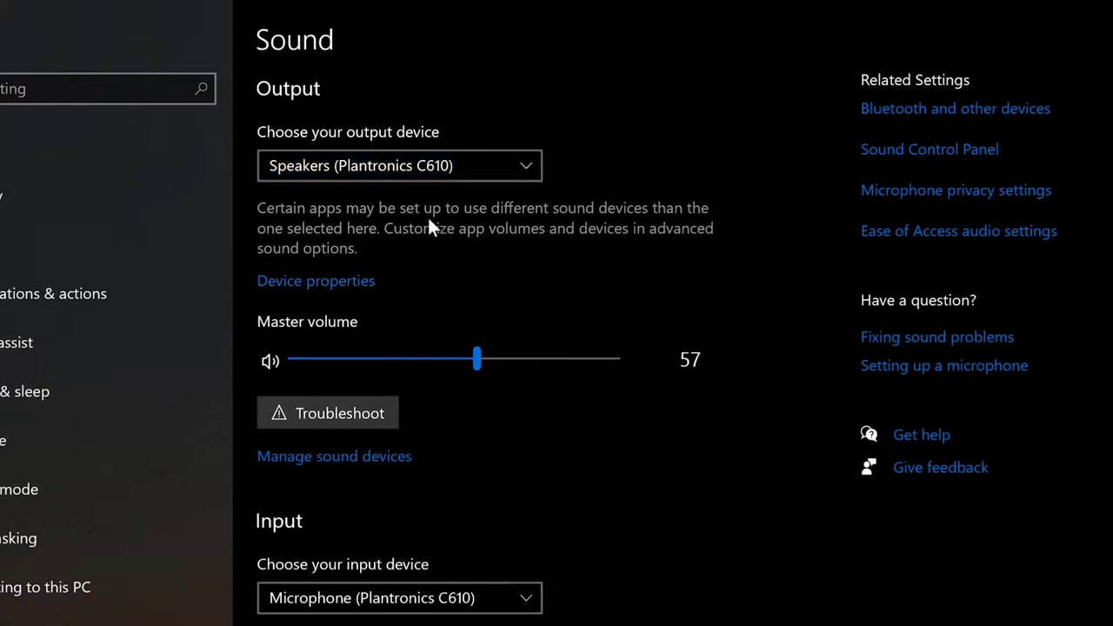
pyautogui.click(387, 167)
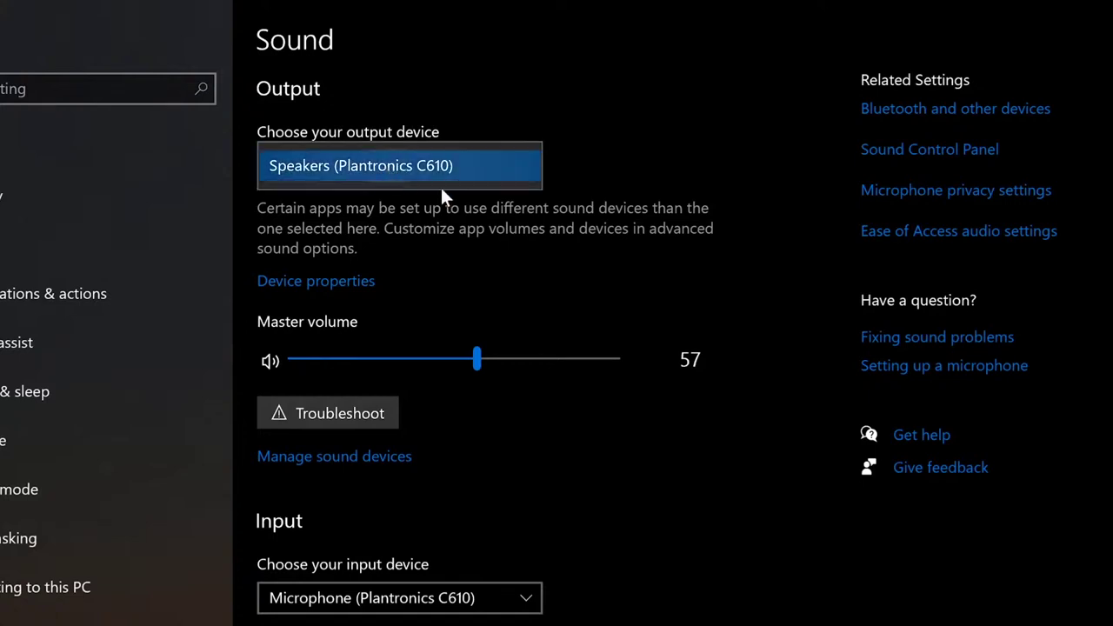
pyautogui.click(466, 206)
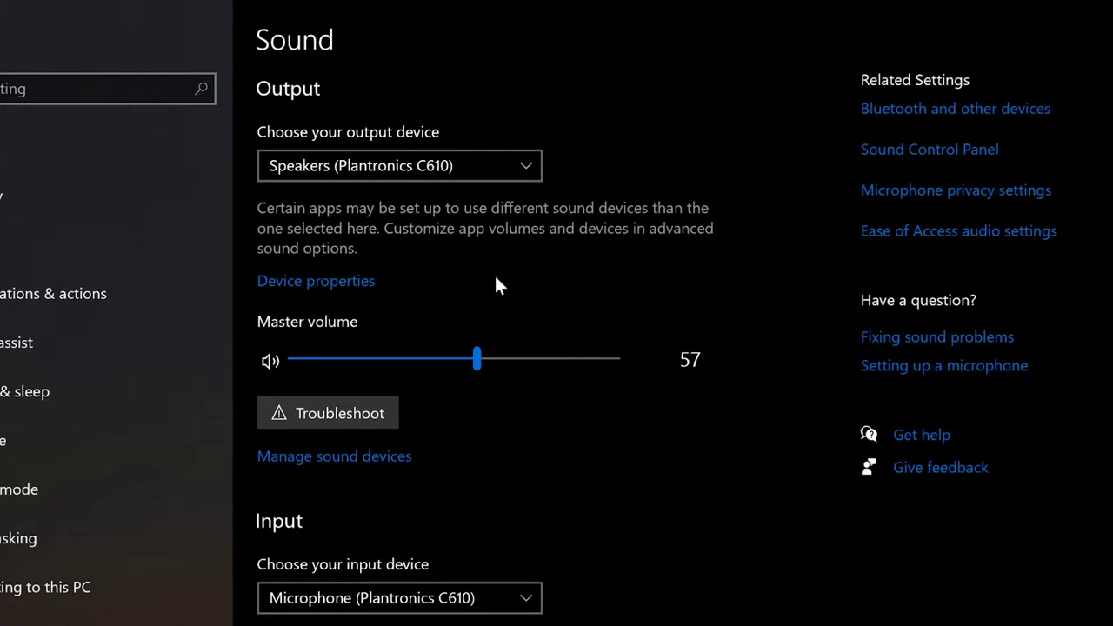
pyautogui.click(477, 359)
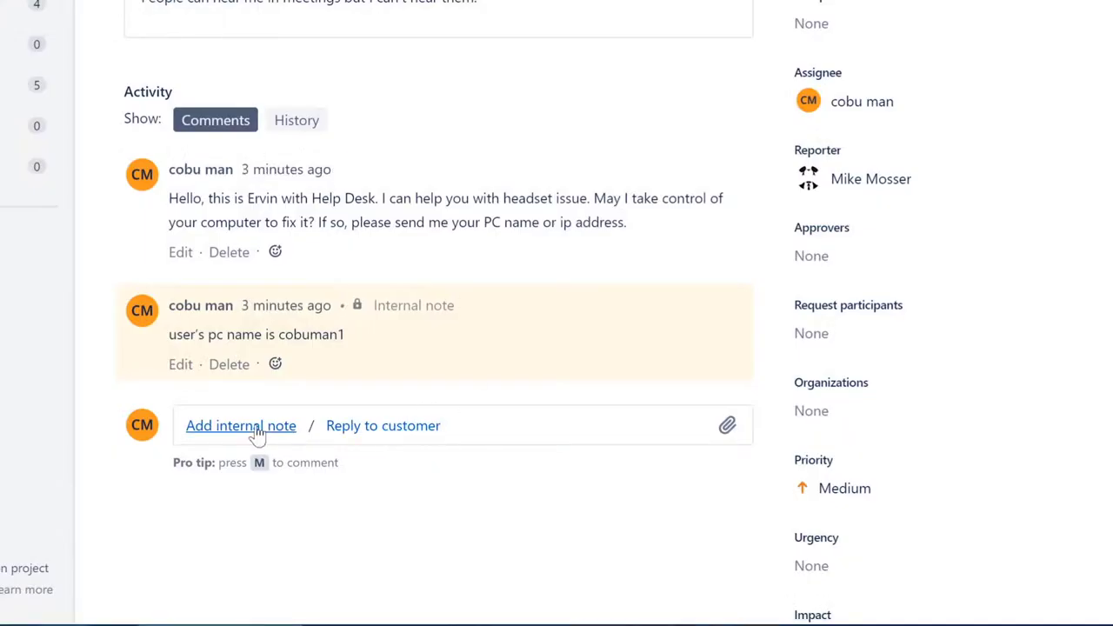
# Step: Post the internal note 'I have configured the headset and tested.' with the agent's sign-off
pyautogui.write('m')
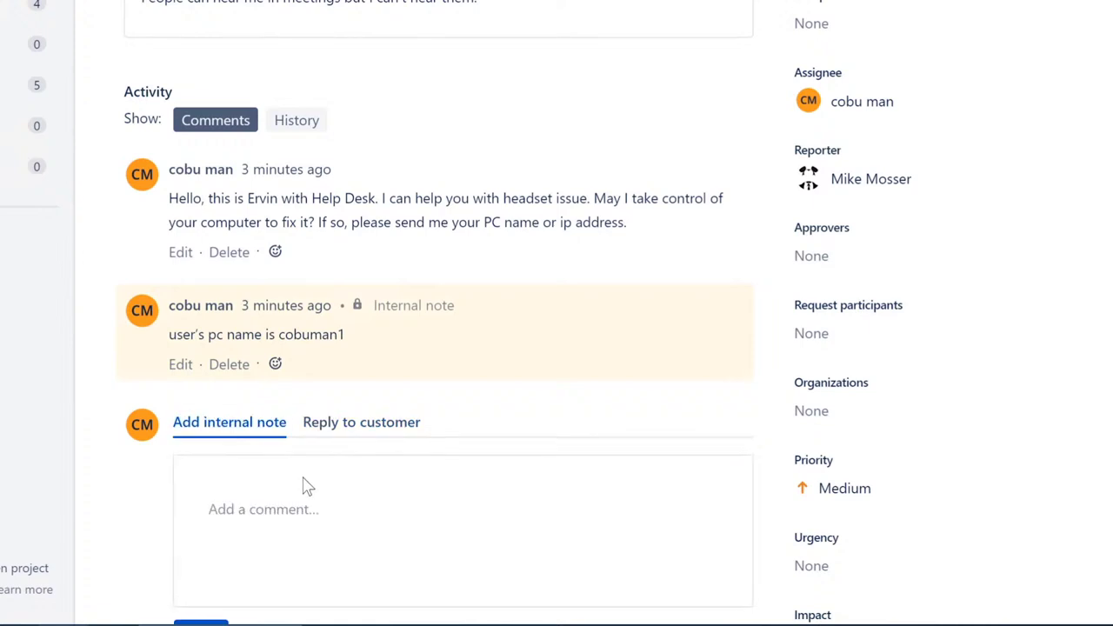
pyautogui.write('I have ')
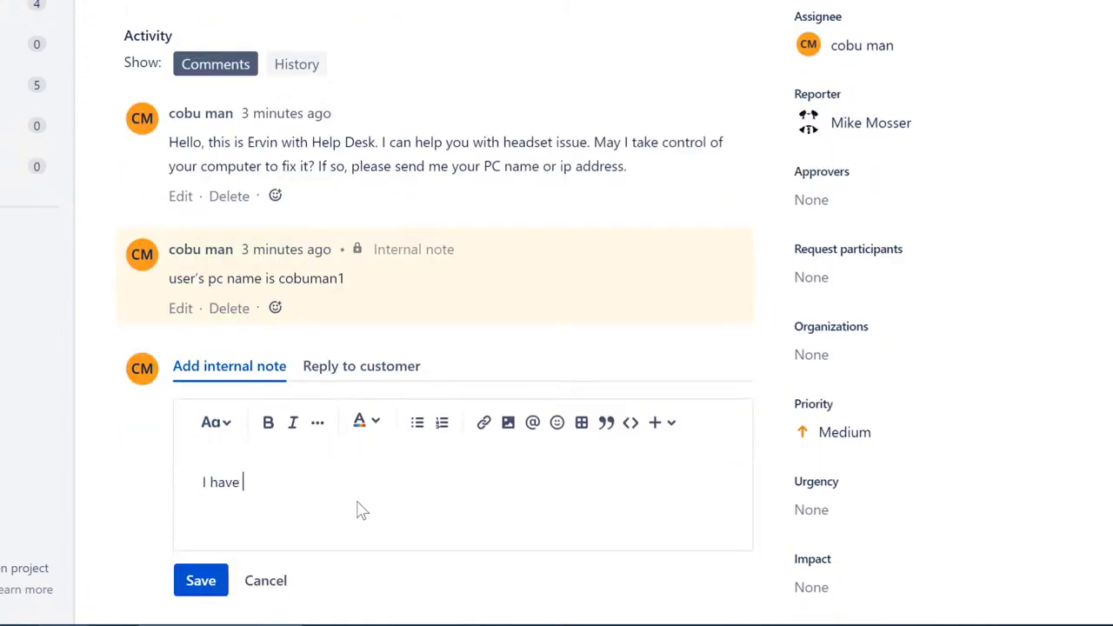
pyautogui.write('configured the headset and tested')
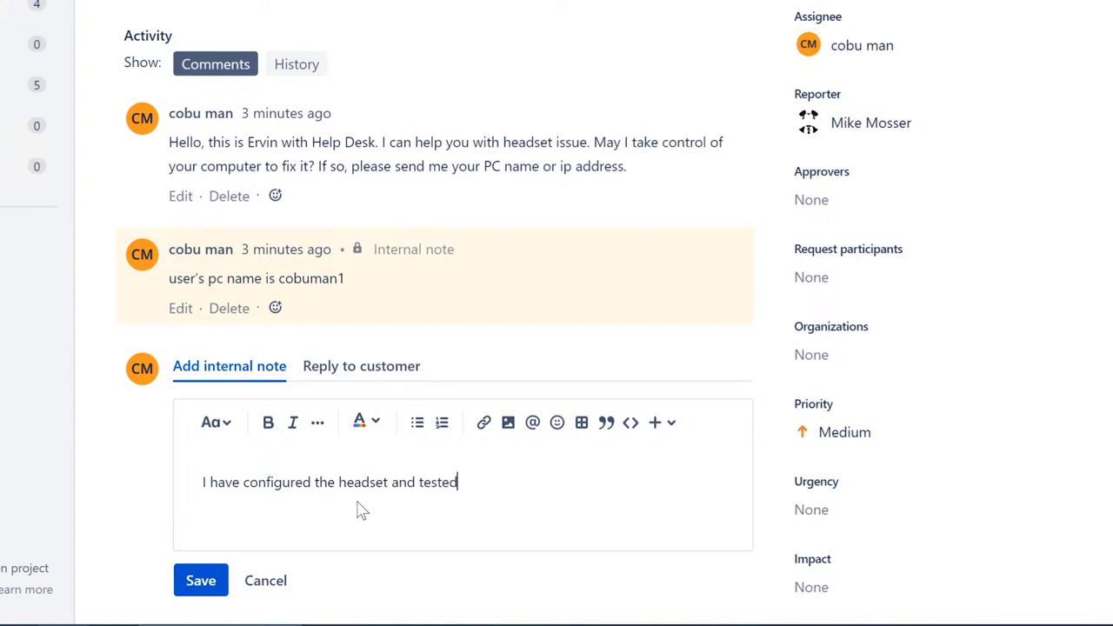
pyautogui.write('.')
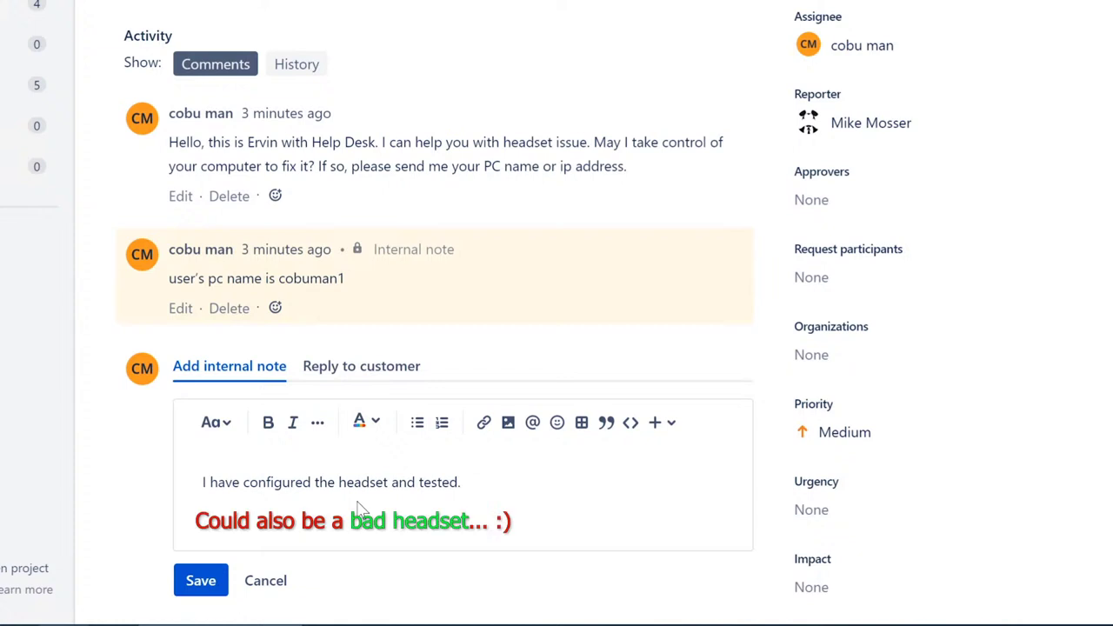
pyautogui.write(' Ervin')
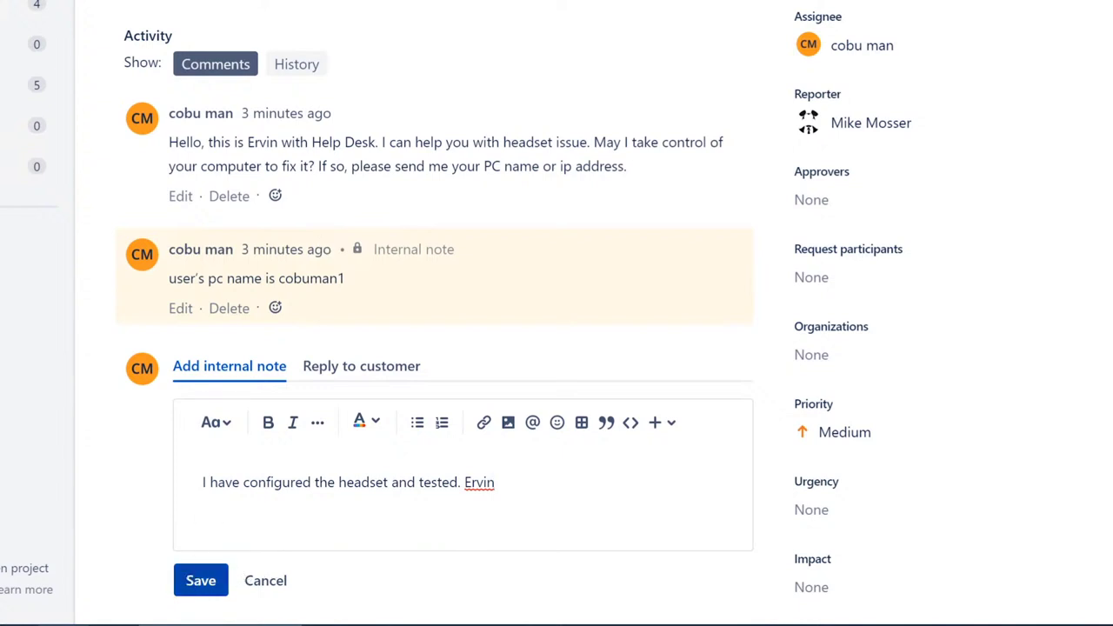
pyautogui.click(201, 580)
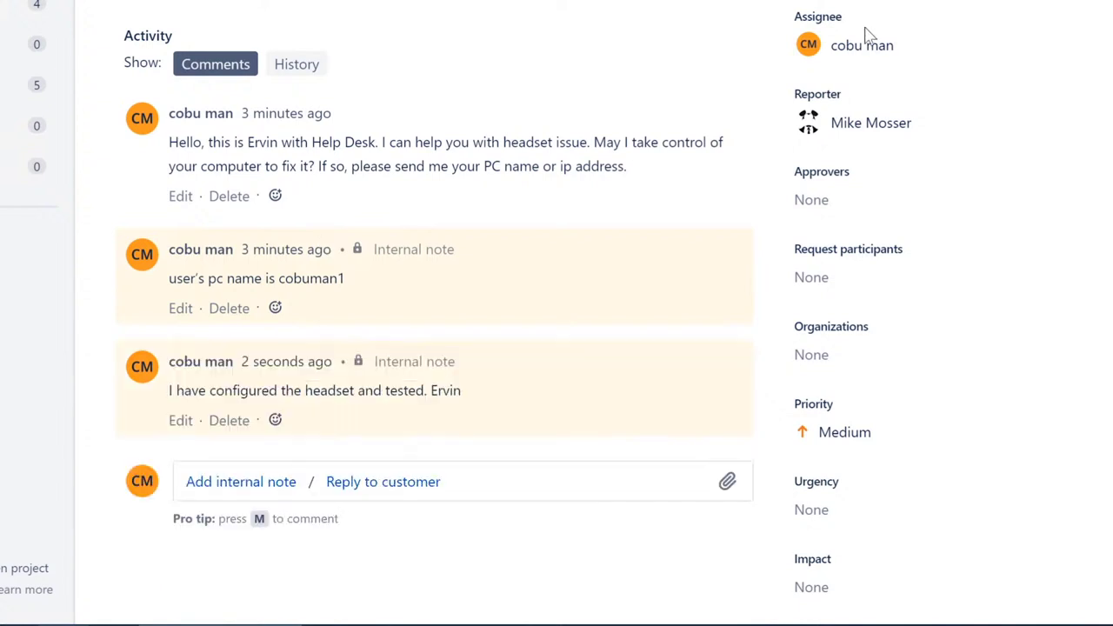
pyautogui.scroll(1, 899, 37)
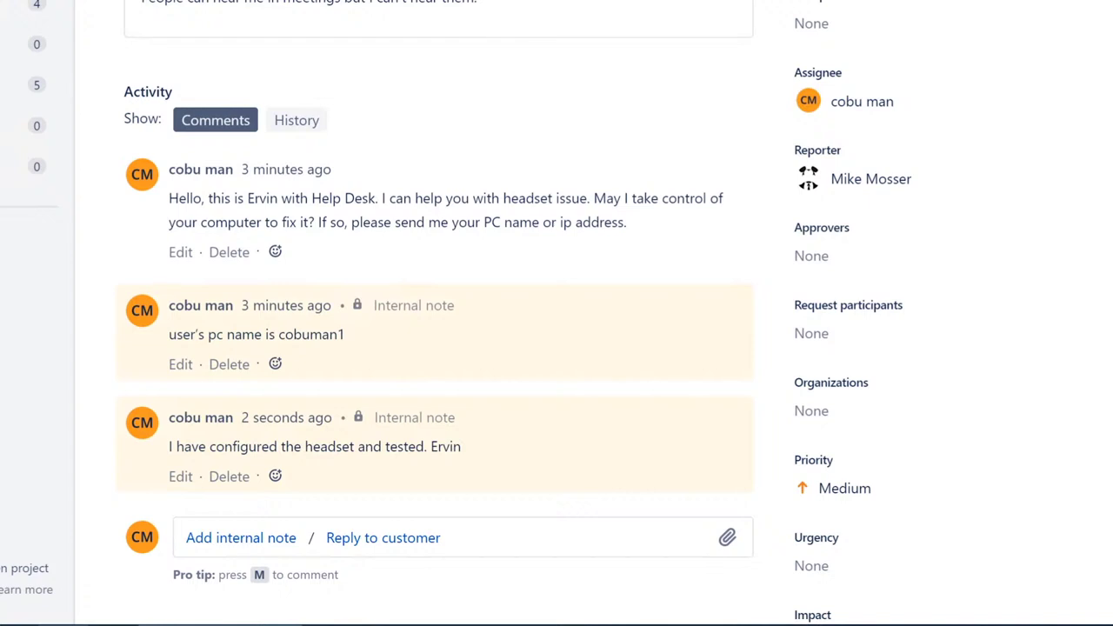
pyautogui.click(885, 0)
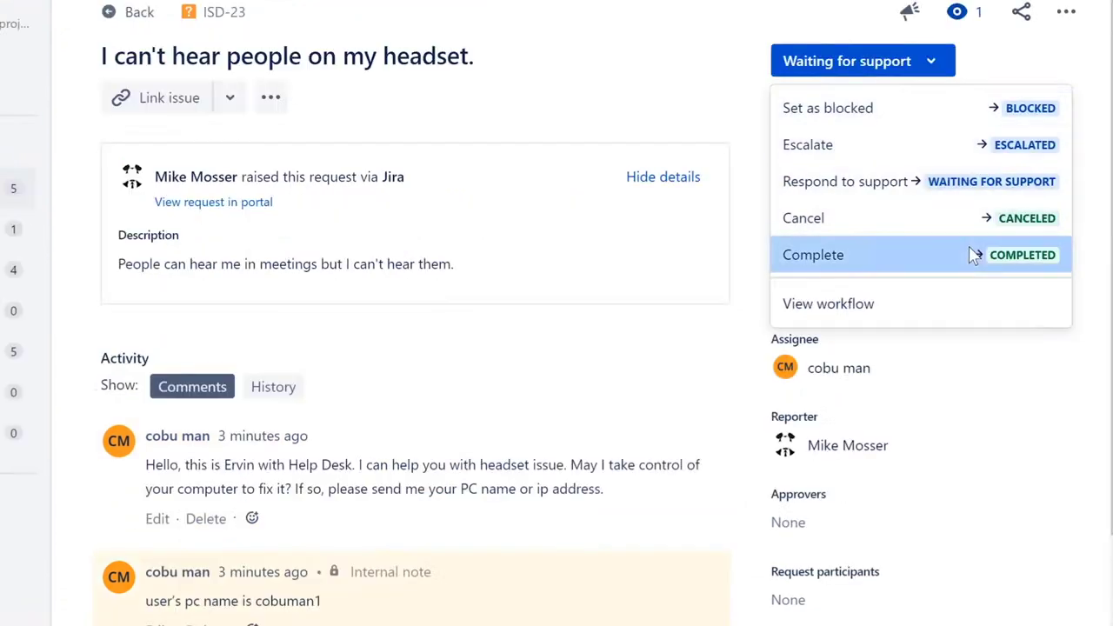
# Step: Mark ISD-23 as Completed and go back to the All open queue
pyautogui.click(974, 255)
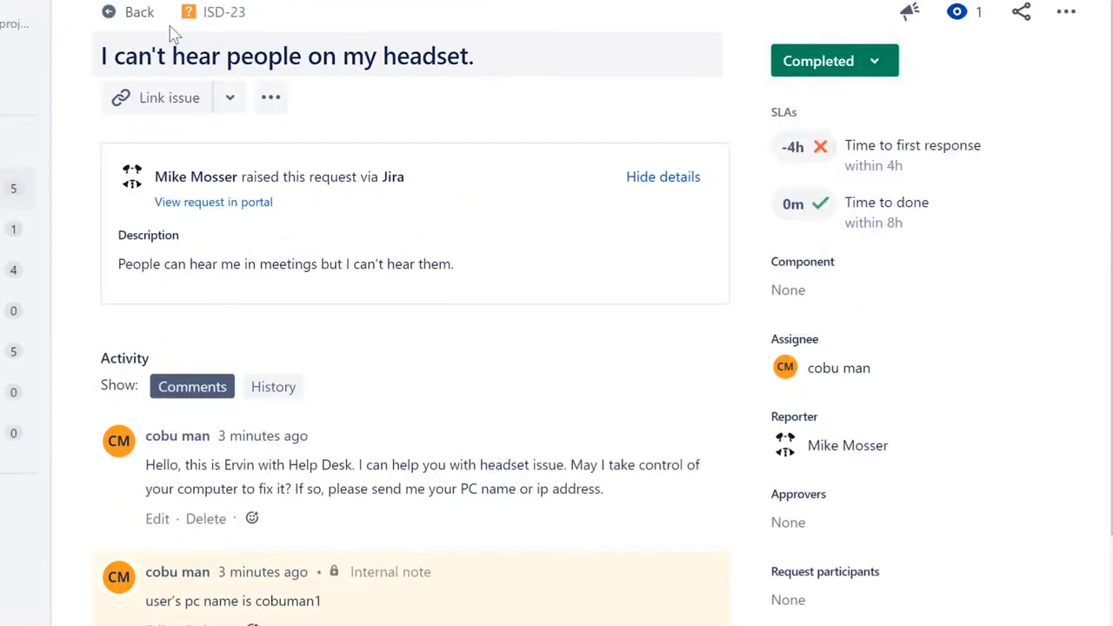
pyautogui.click(131, 17)
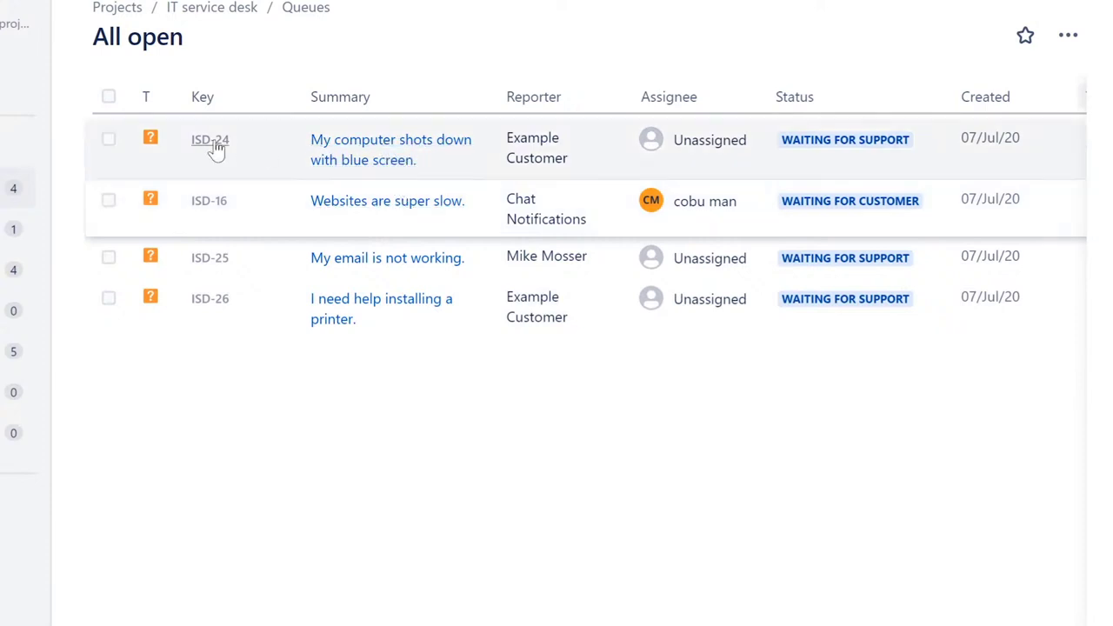
# Step: Open the ISD-24 blue screen request and assign it to yourself
pyautogui.click(430, 149)
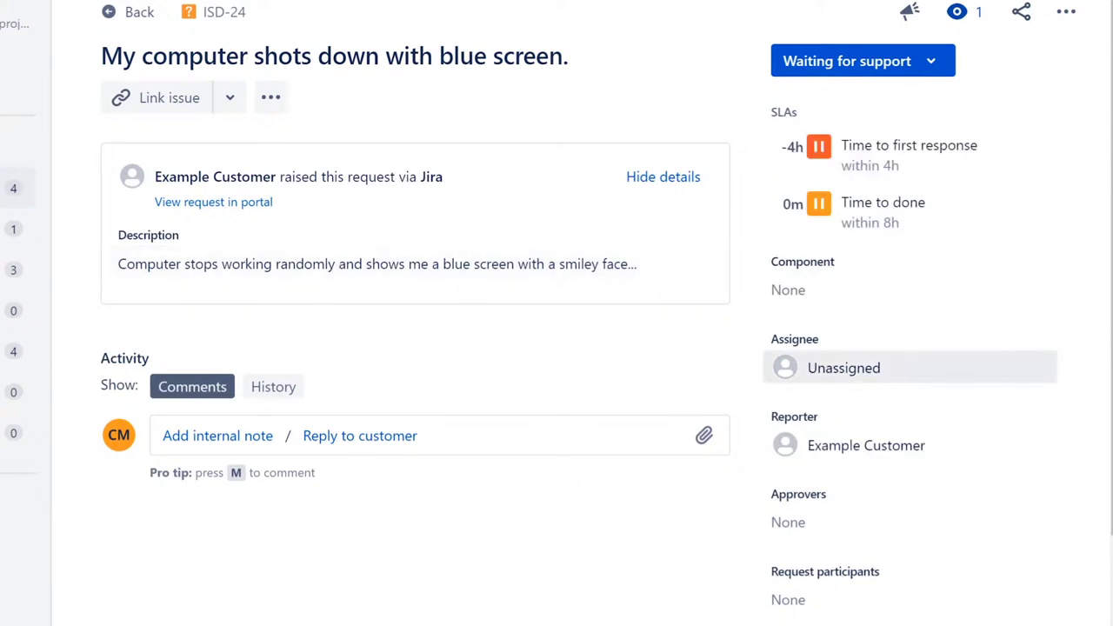
pyautogui.click(843, 368)
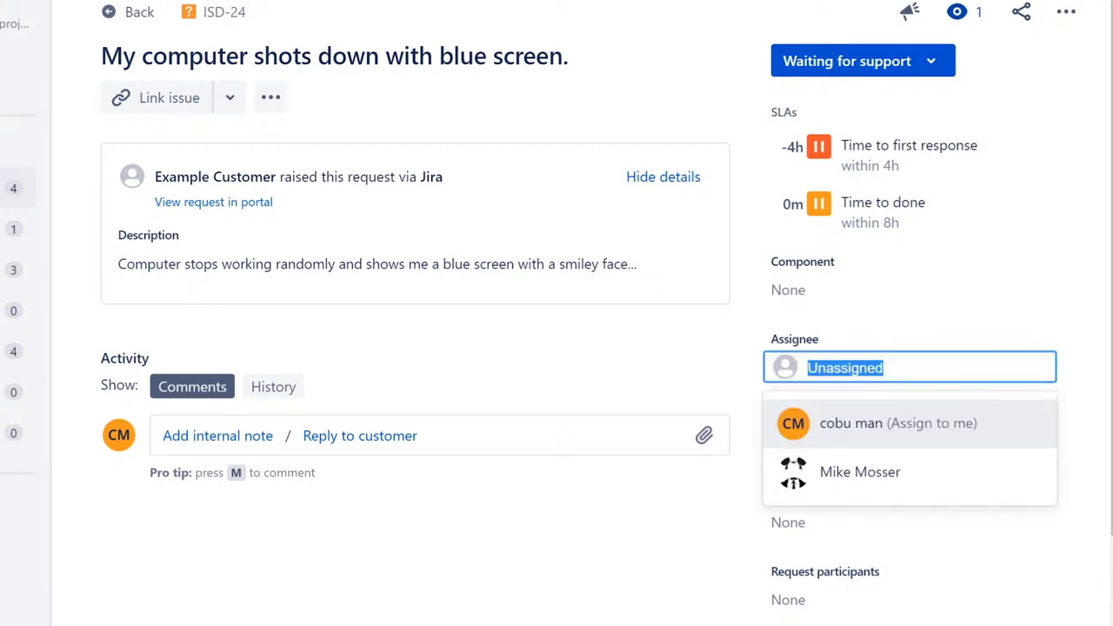
pyautogui.click(844, 426)
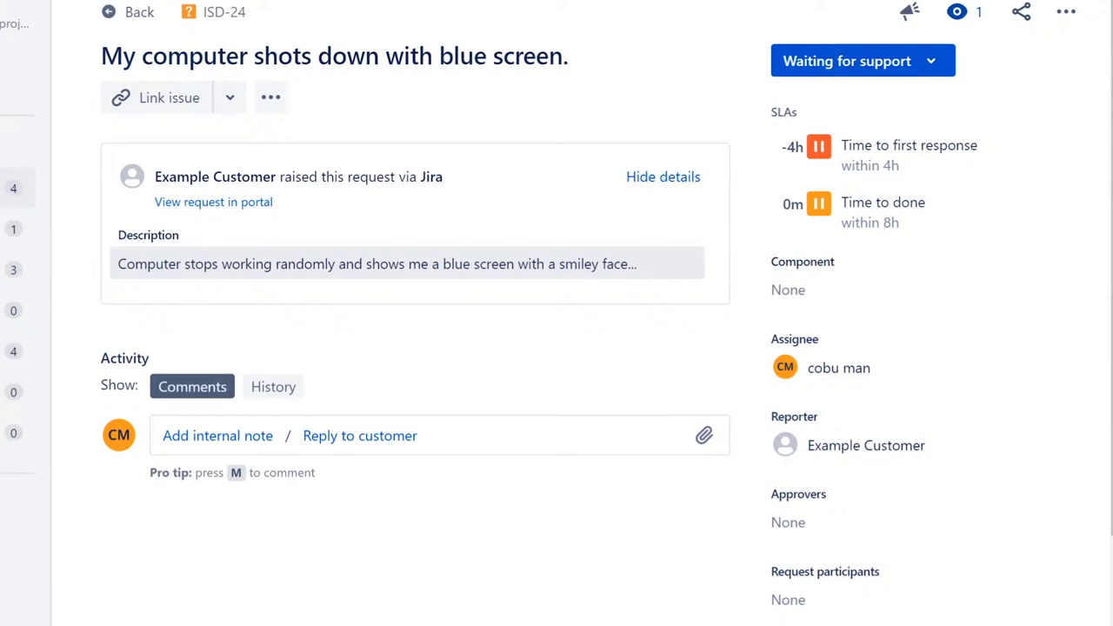
# Step: Review ISD-24's title and the symptom text in its description without changing them
pyautogui.click(409, 272)
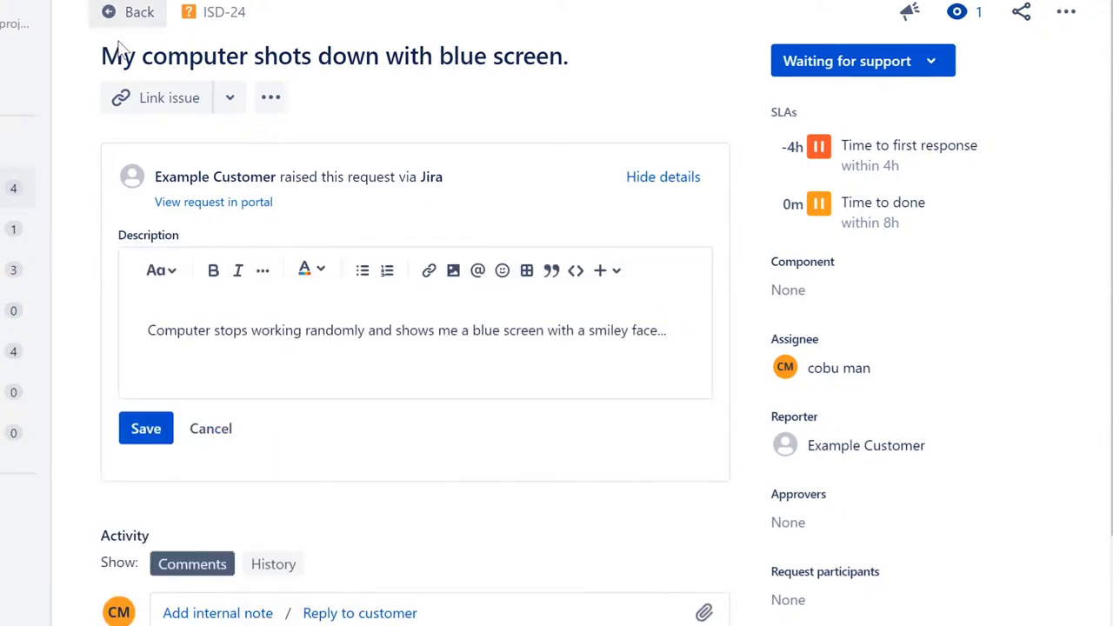
pyautogui.moveTo(124, 56); pyautogui.dragTo(600, 45)
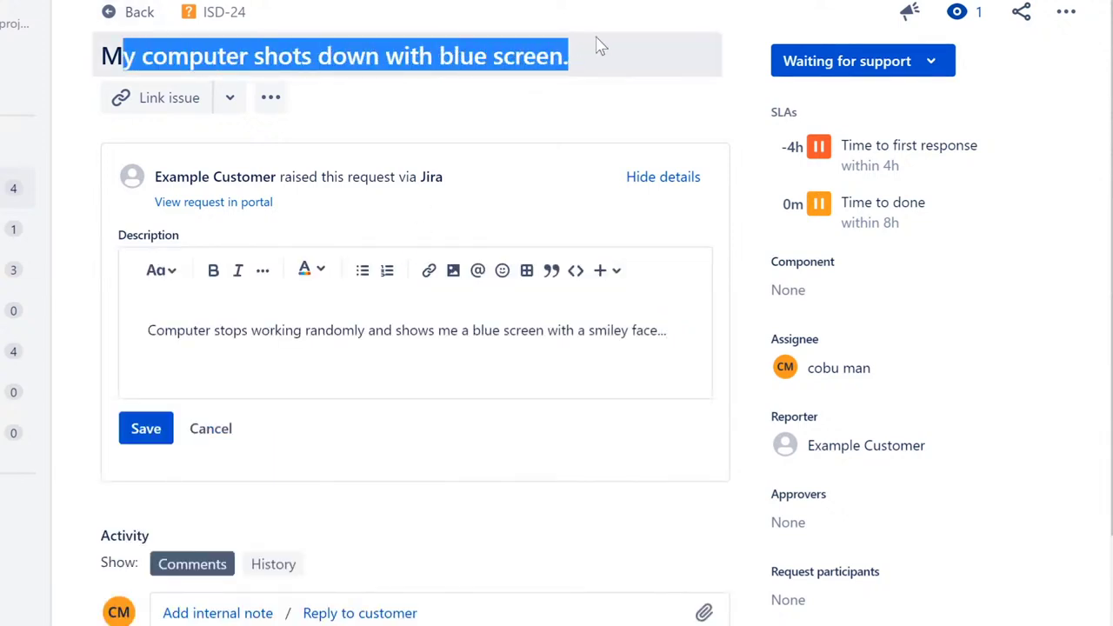
pyautogui.click(600, 46)
pyautogui.press('Return')
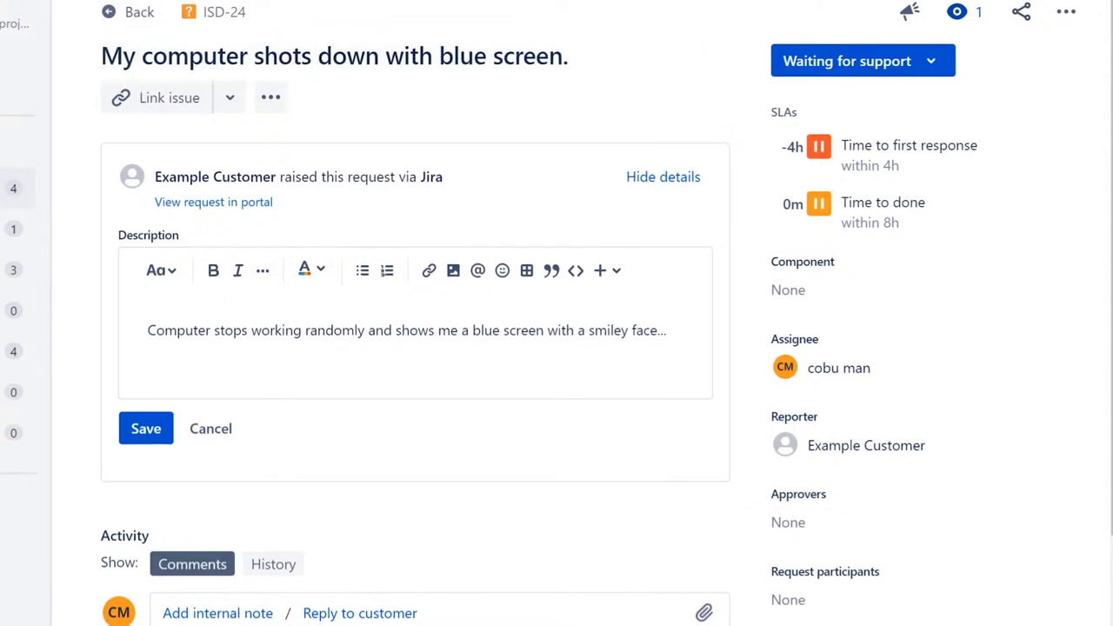
pyautogui.moveTo(667, 331); pyautogui.dragTo(155, 330)
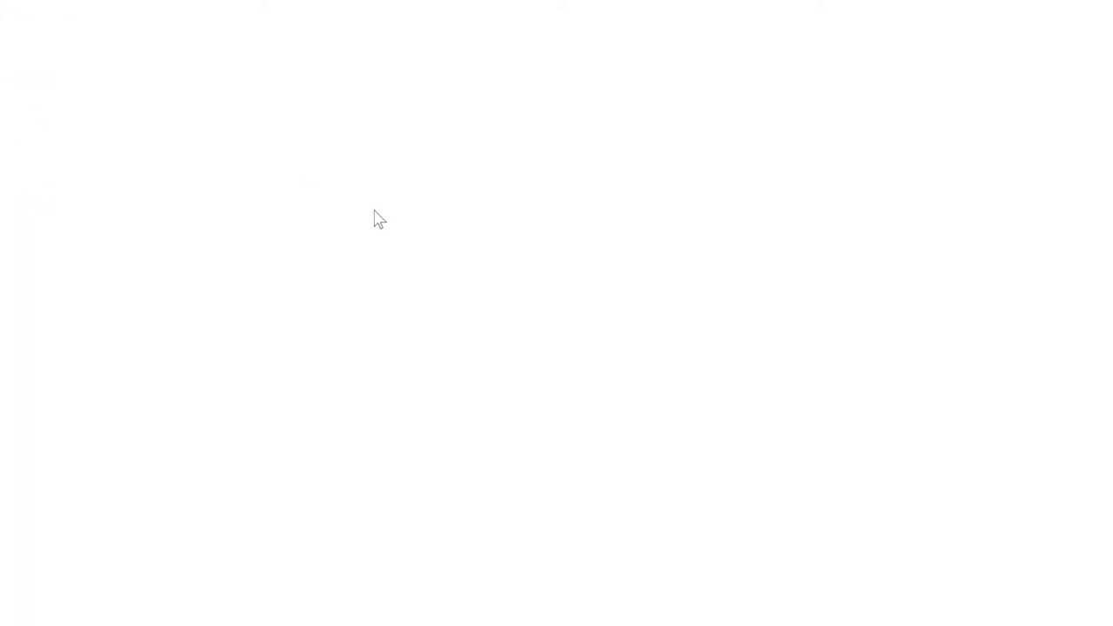
# Step: Search Google for 'blue screen with smiley face'
pyautogui.write('bl')
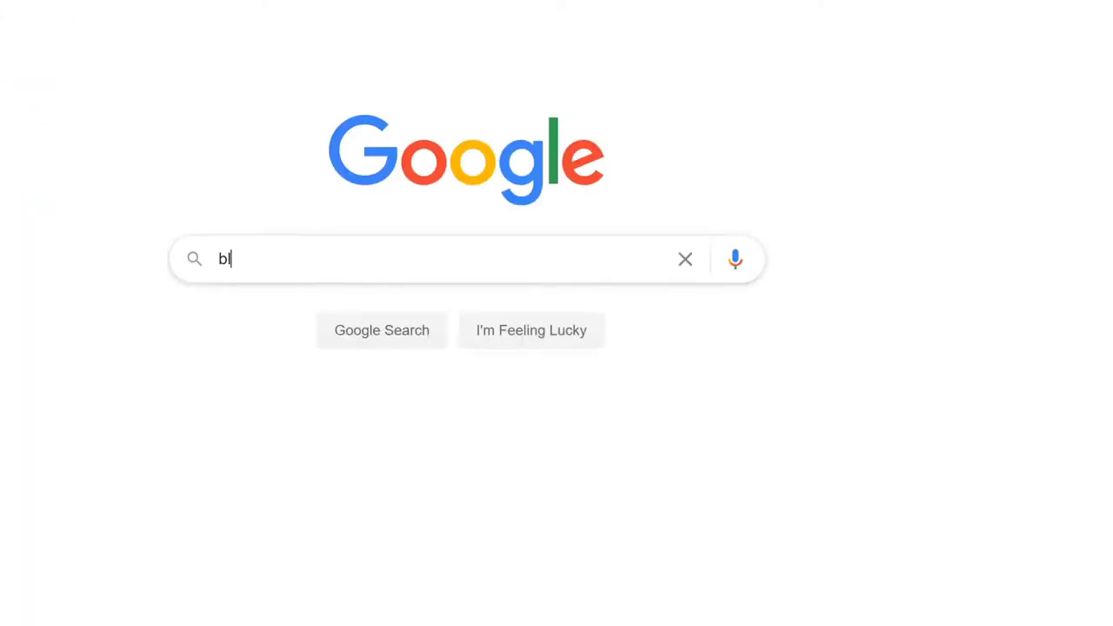
pyautogui.write('ue scree')
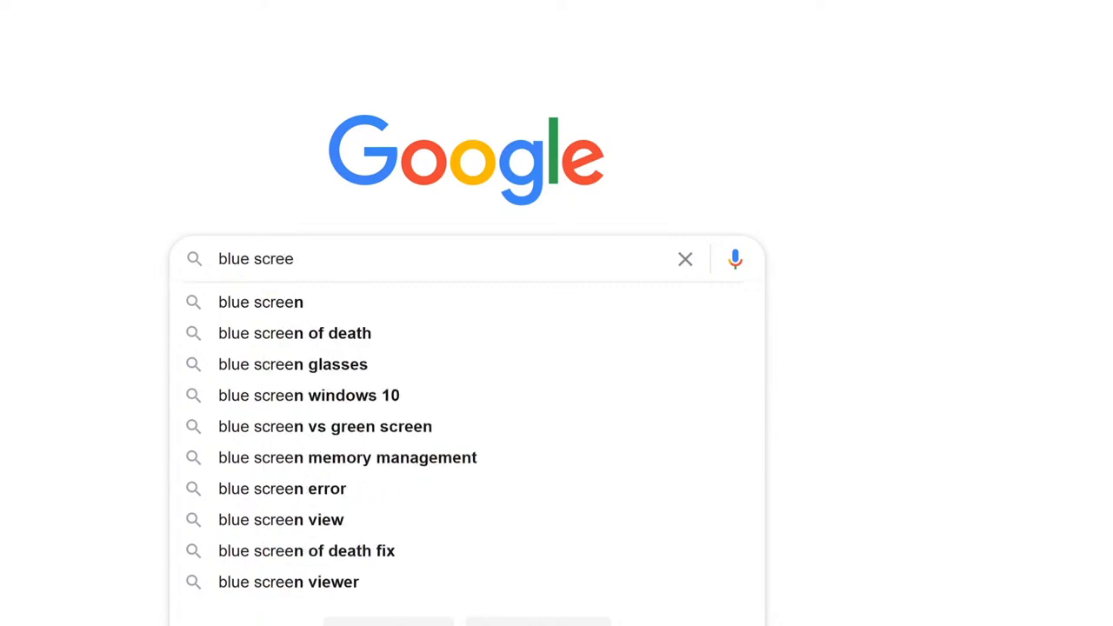
pyautogui.write('n')
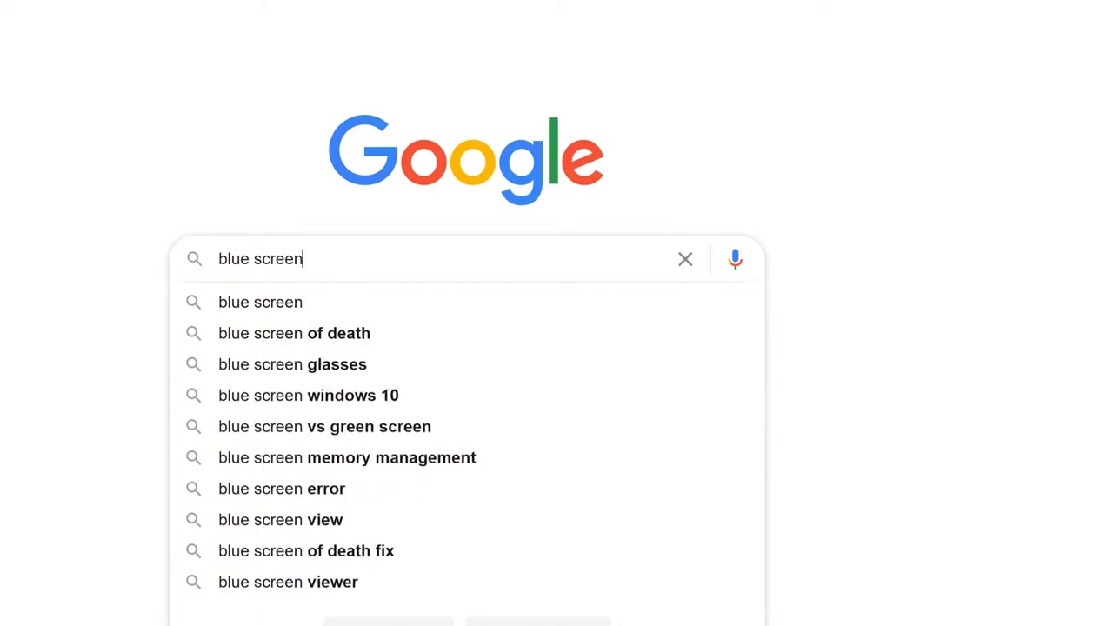
pyautogui.write(' with s')
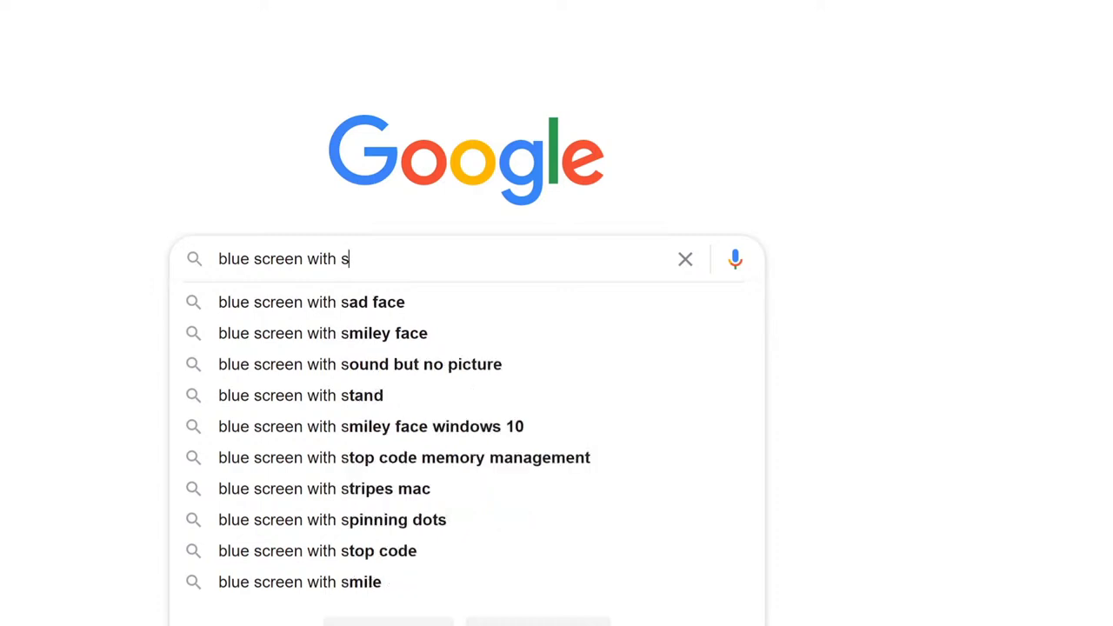
pyautogui.press('Down')
pyautogui.press('Down')
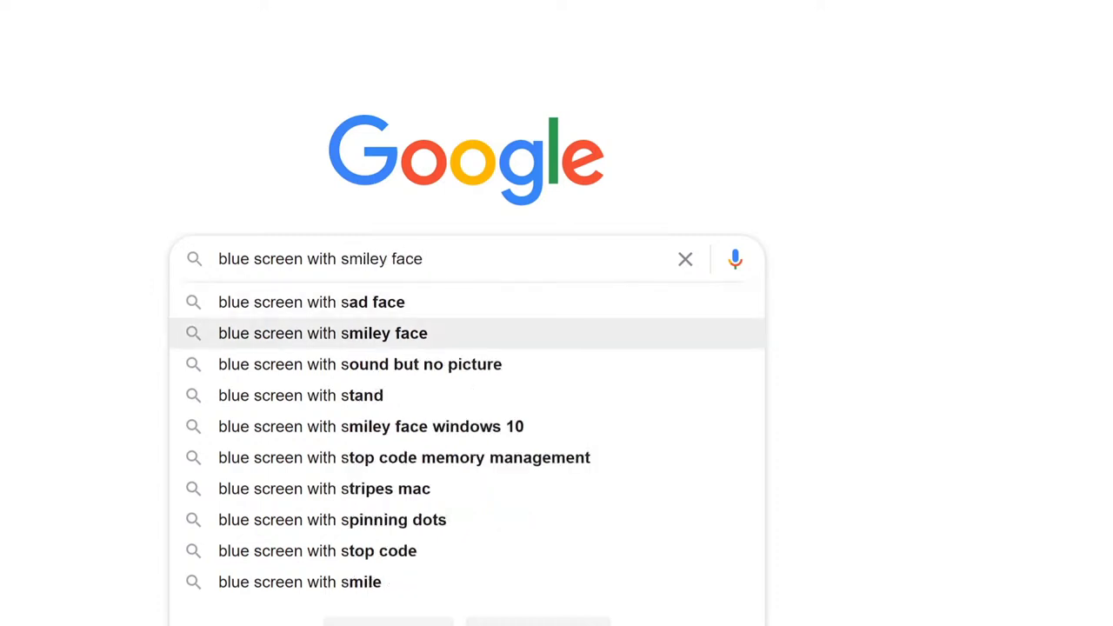
pyautogui.press('Return')
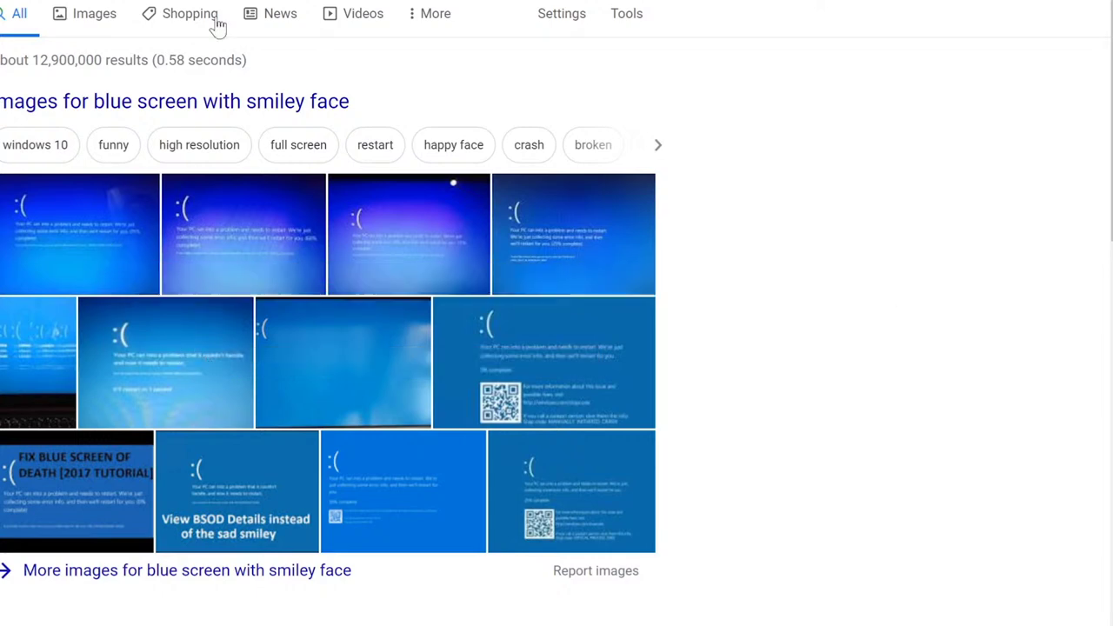
# Step: Show image results and preview the first blue-screen example
pyautogui.click(85, 25)
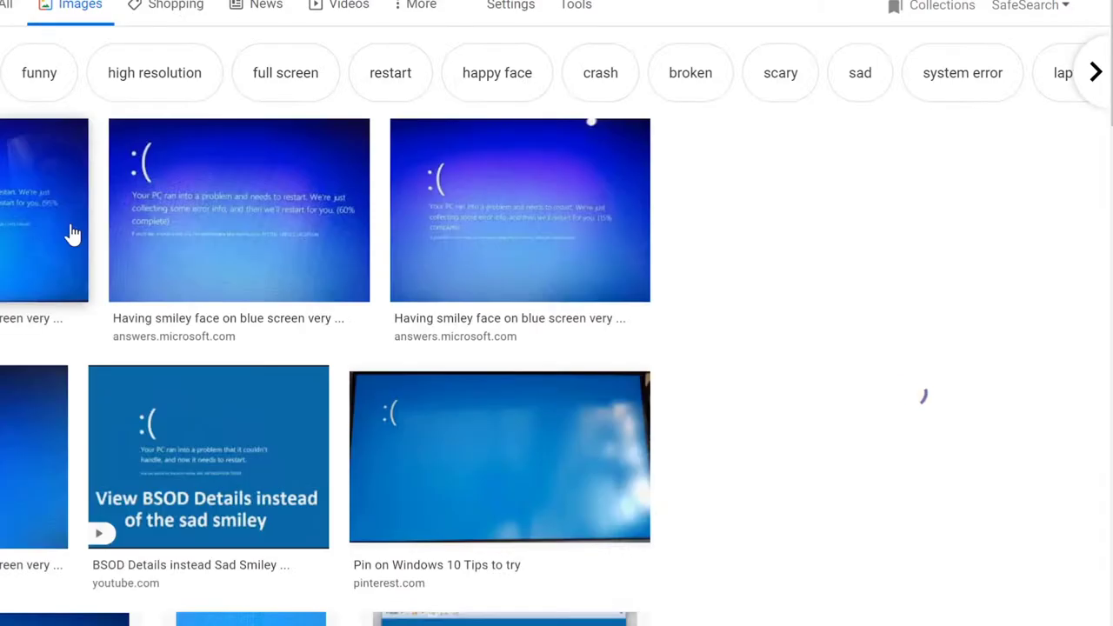
pyautogui.scroll(-6, 70, 236)
pyautogui.scroll(3, 70, 236)
pyautogui.click(48, 117)
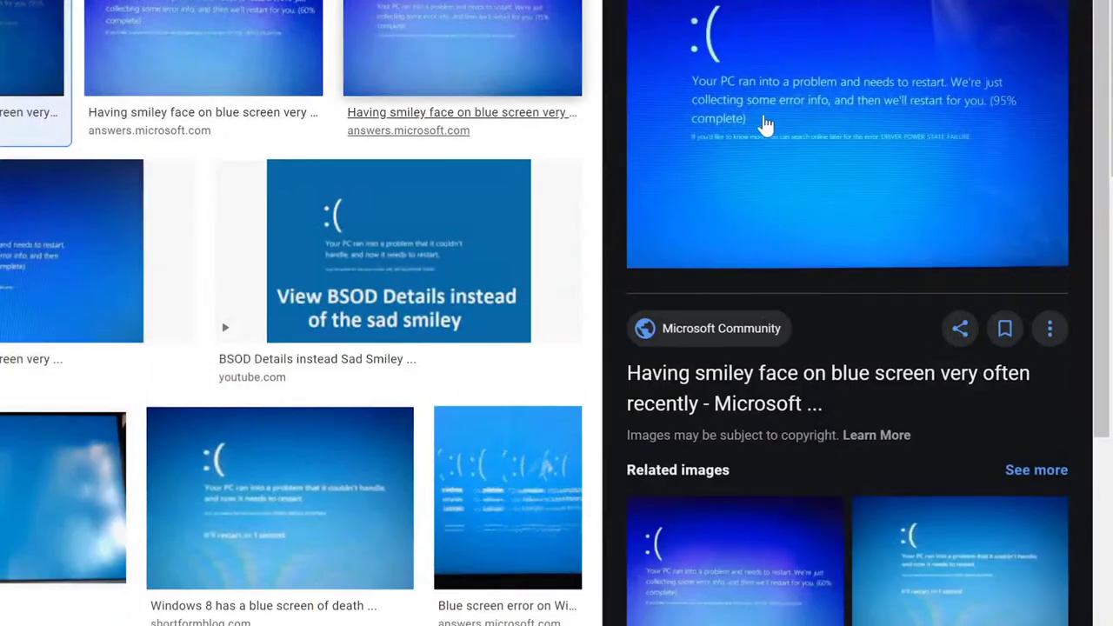
pyautogui.scroll(2, 632, 158)
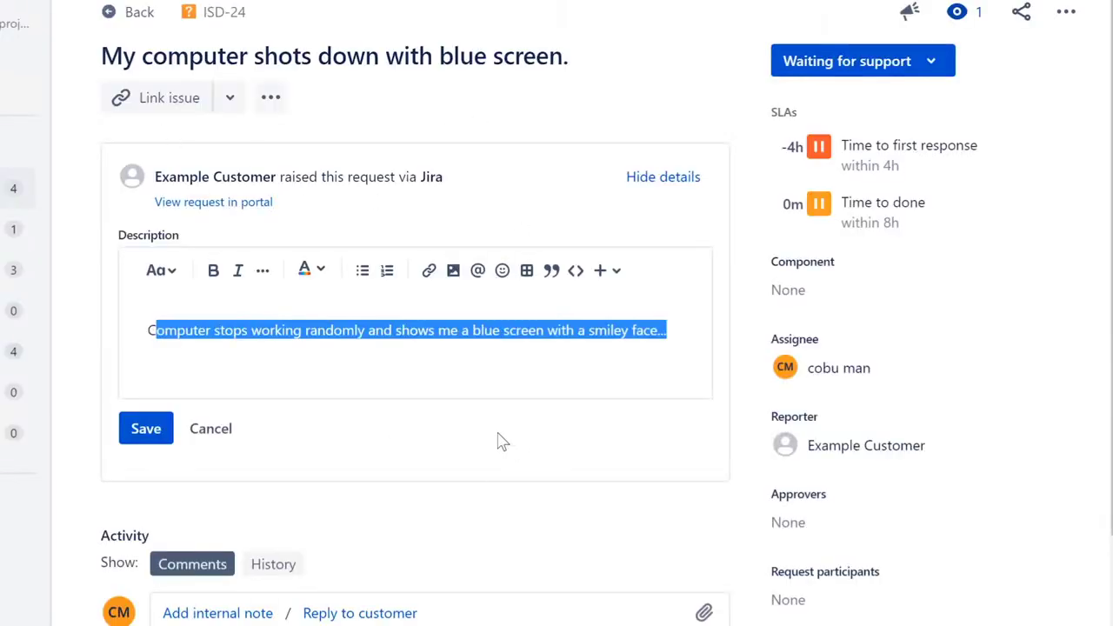
pyautogui.click(491, 570)
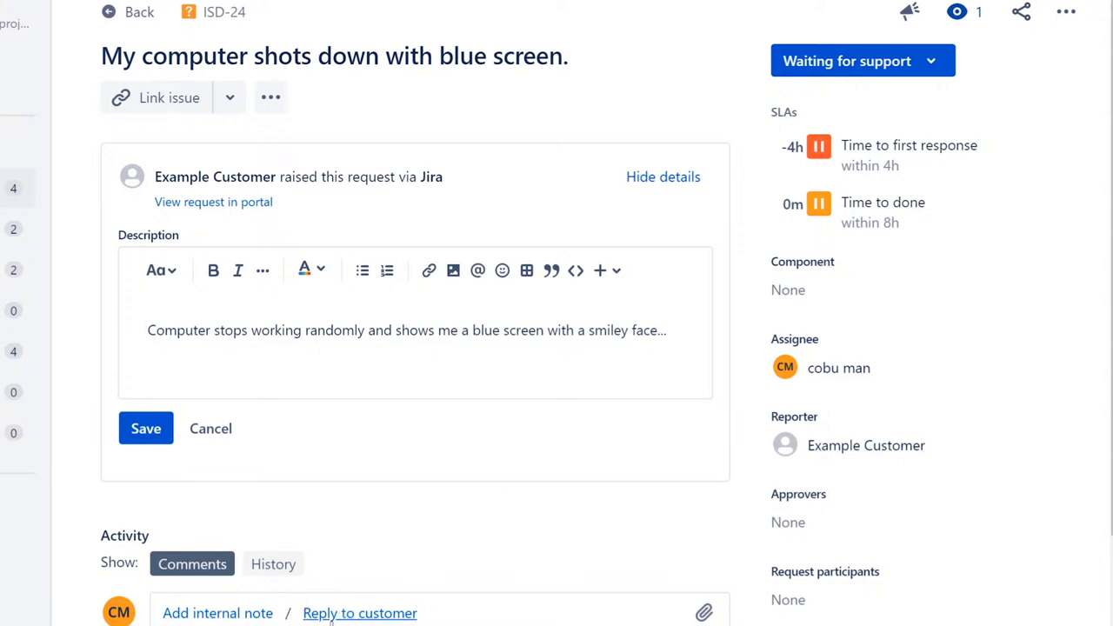
pyautogui.click(205, 615)
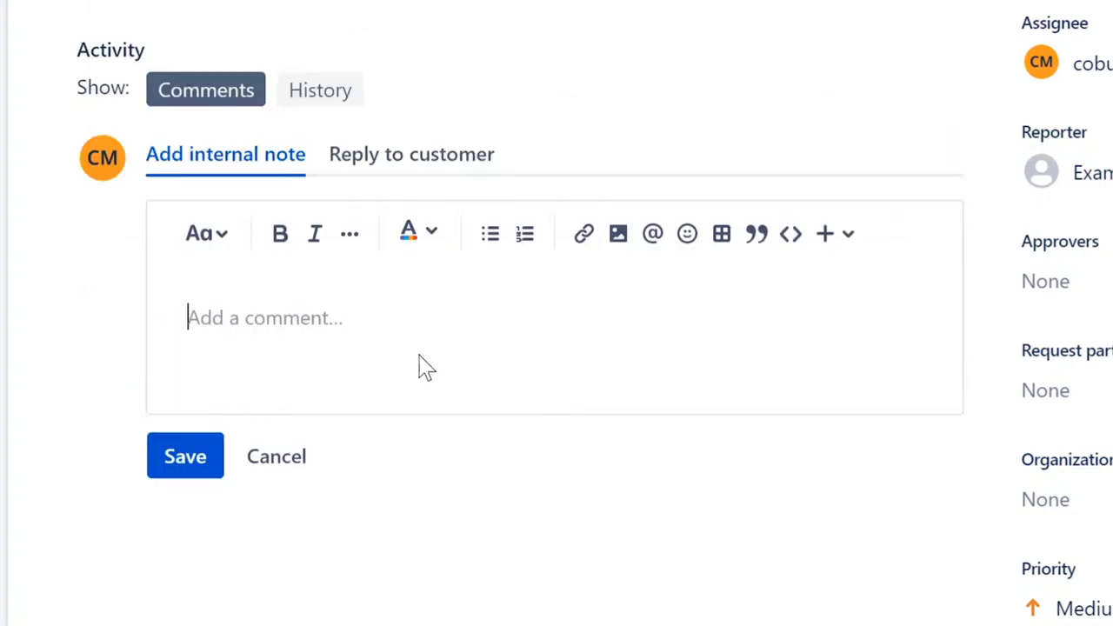
# Step: Type 'Talked to user to confirm that the issue is BSOD. Recommended to user', fixing the spelling
pyautogui.write('Talked to user')
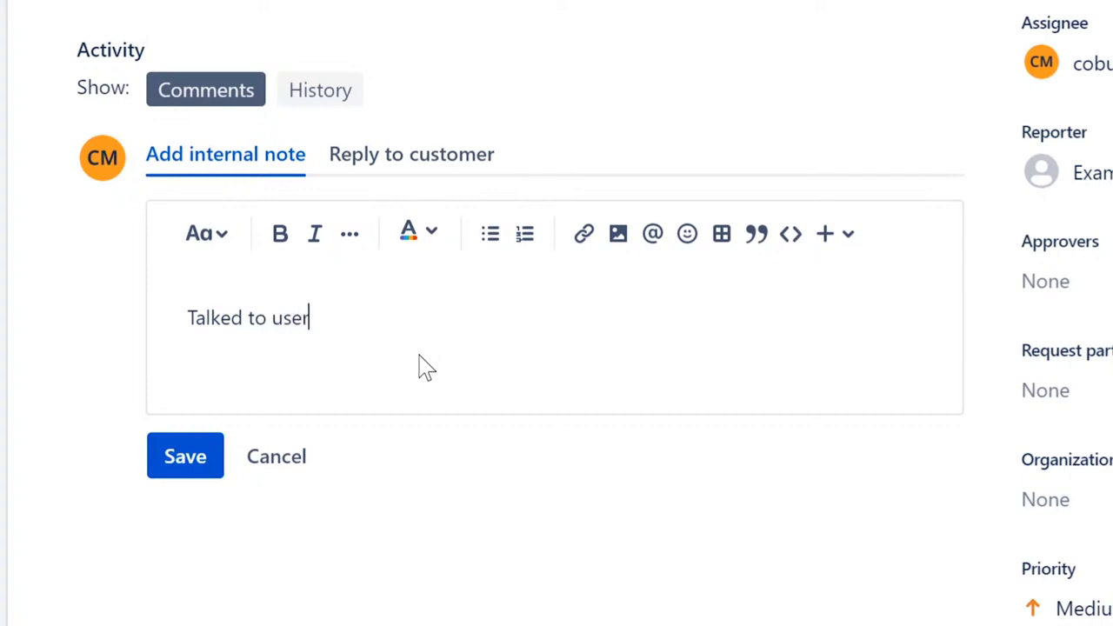
pyautogui.write(' and')
pyautogui.press('BackSpace')
pyautogui.press('BackSpace')
pyautogui.press('BackSpace')
pyautogui.write('to confir')
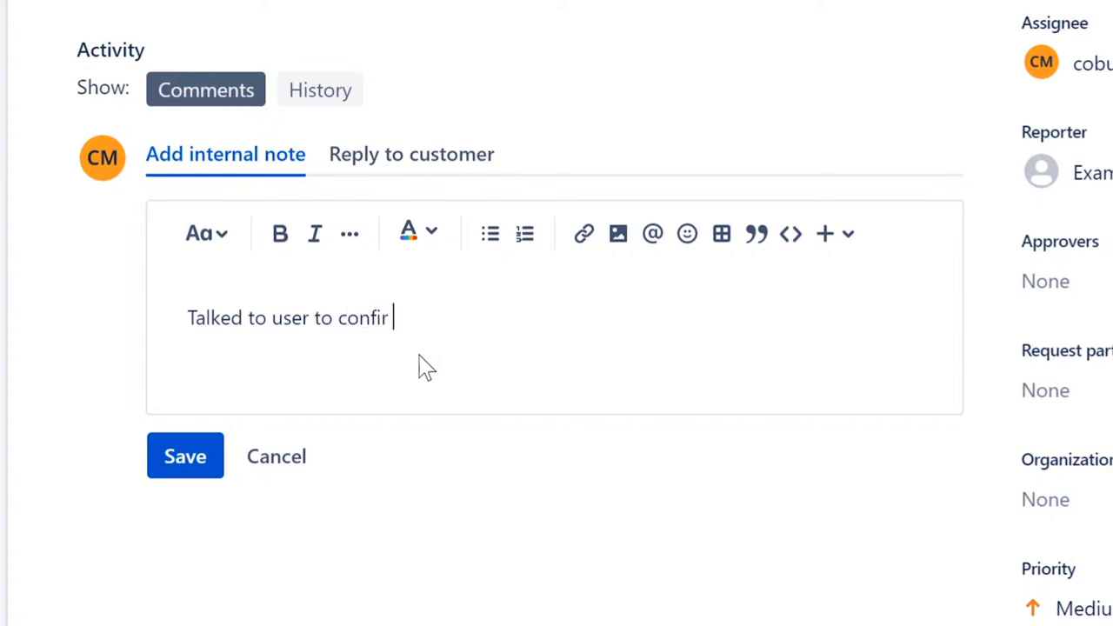
pyautogui.press('BackSpace')
pyautogui.write('m that the issue i')
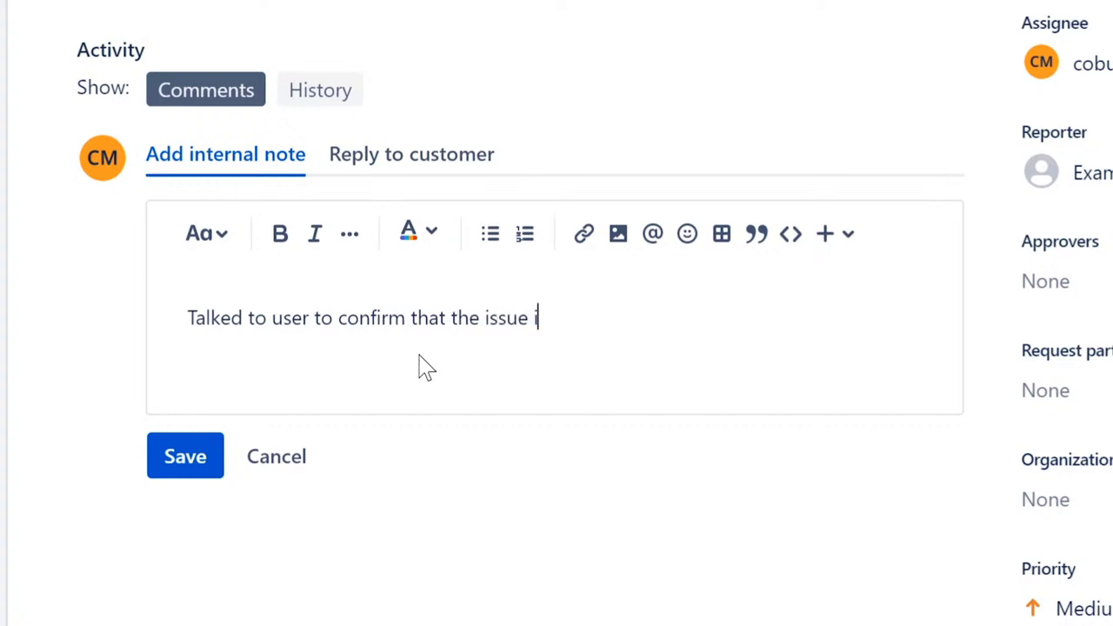
pyautogui.write('s BSOD.')
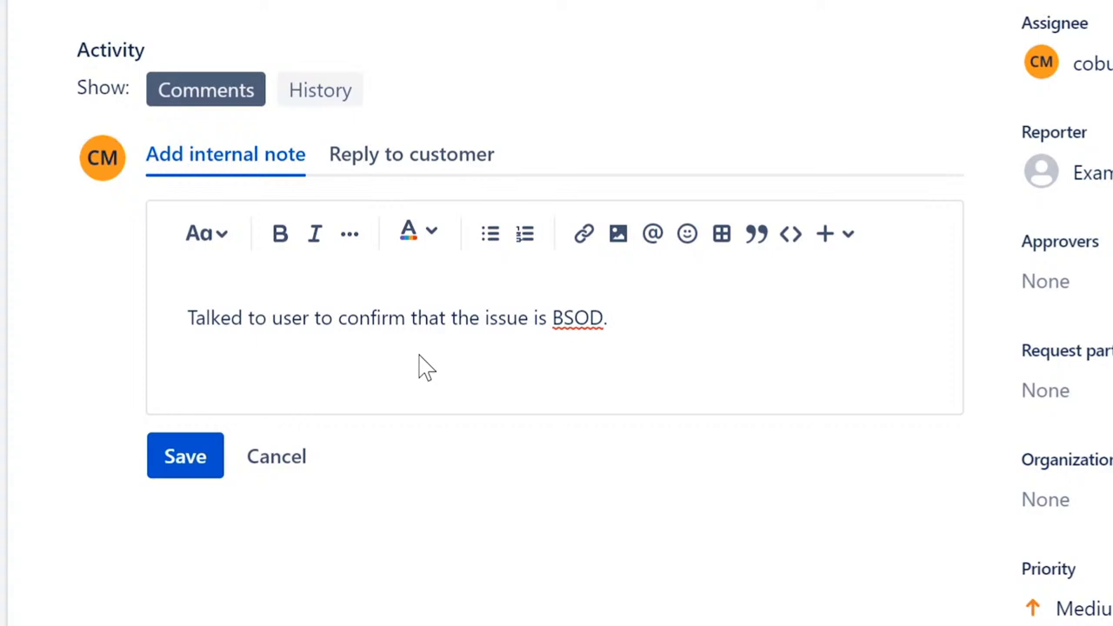
pyautogui.write('Recoo')
pyautogui.press('BackSpace')
pyautogui.write('monded to user')
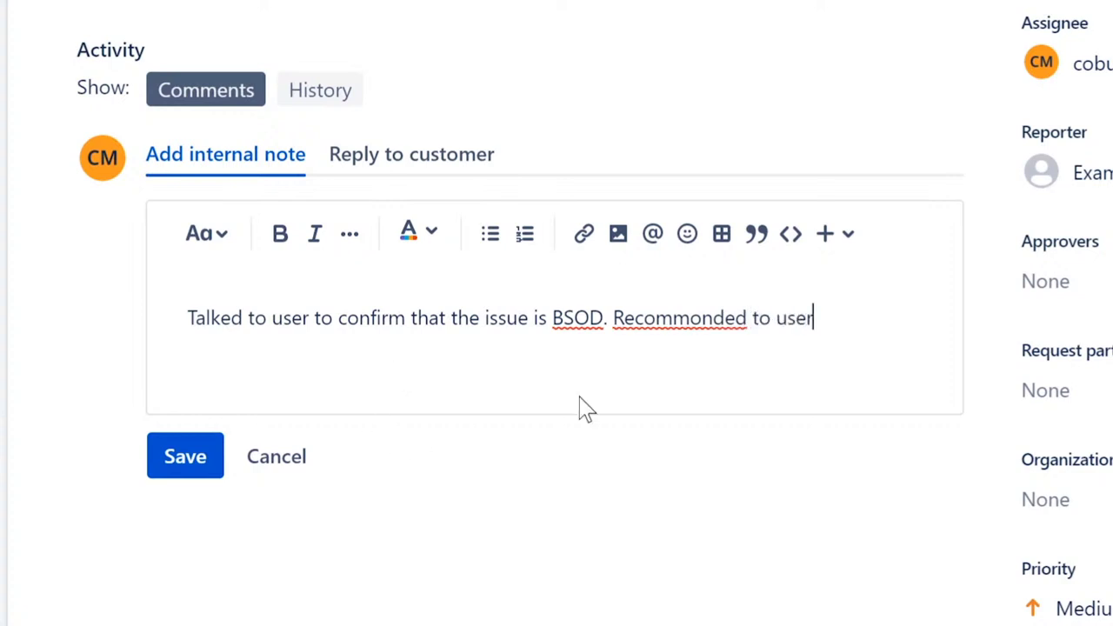
pyautogui.rightClick(745, 328)
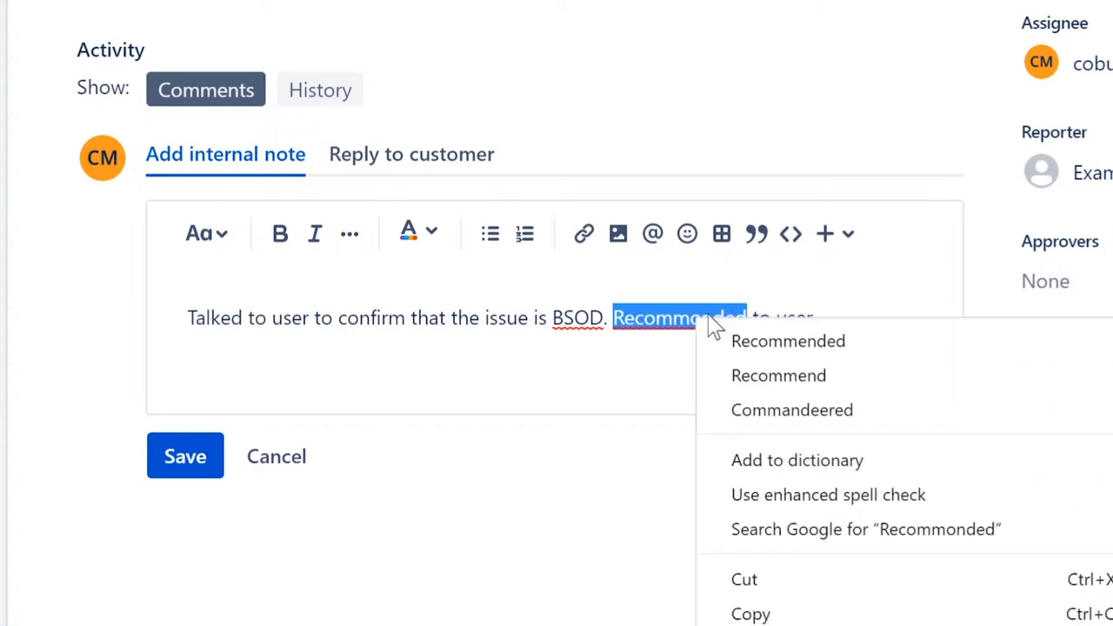
pyautogui.click(835, 357)
# Step: Finish the note recommending hardware diagnostics at her local PC support, plus the agent's sign-off
pyautogui.click(812, 317)
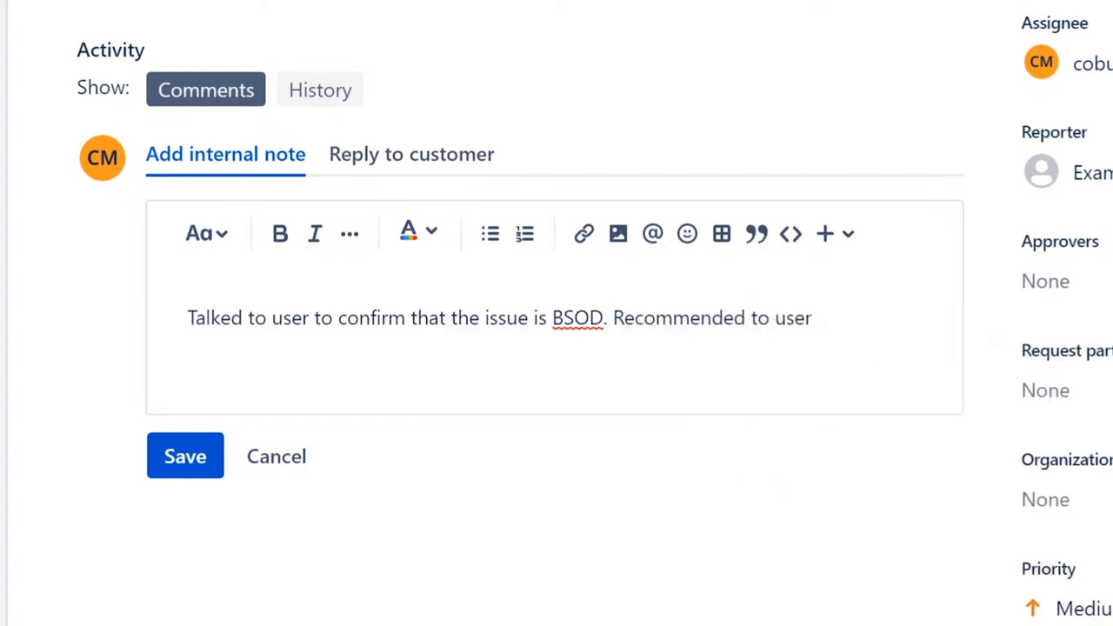
pyautogui.write('to take comput')
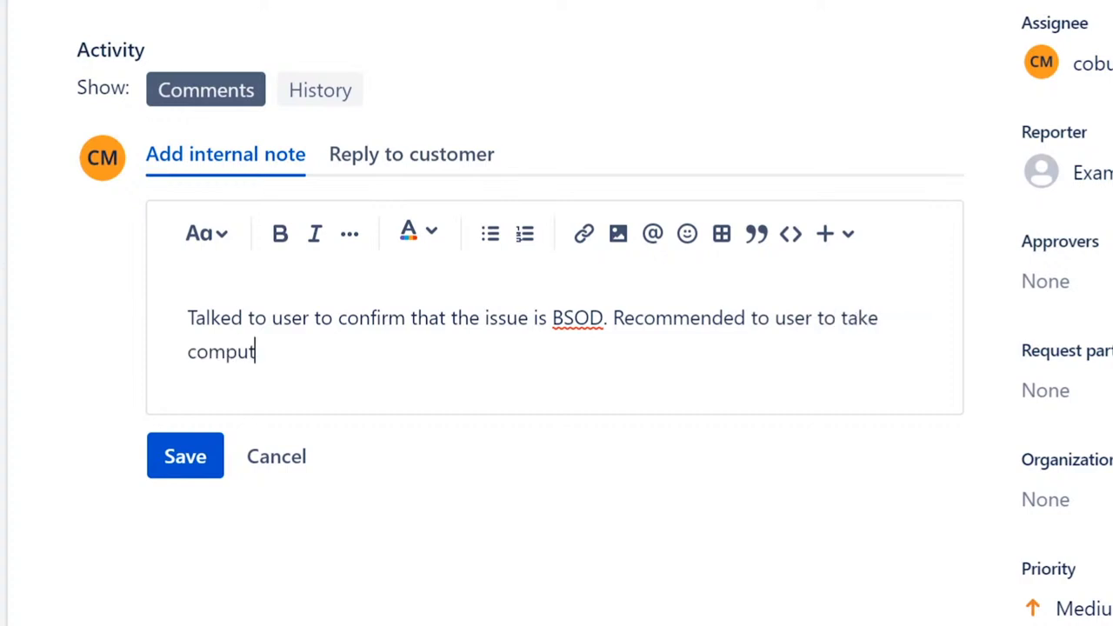
pyautogui.write('er for hard')
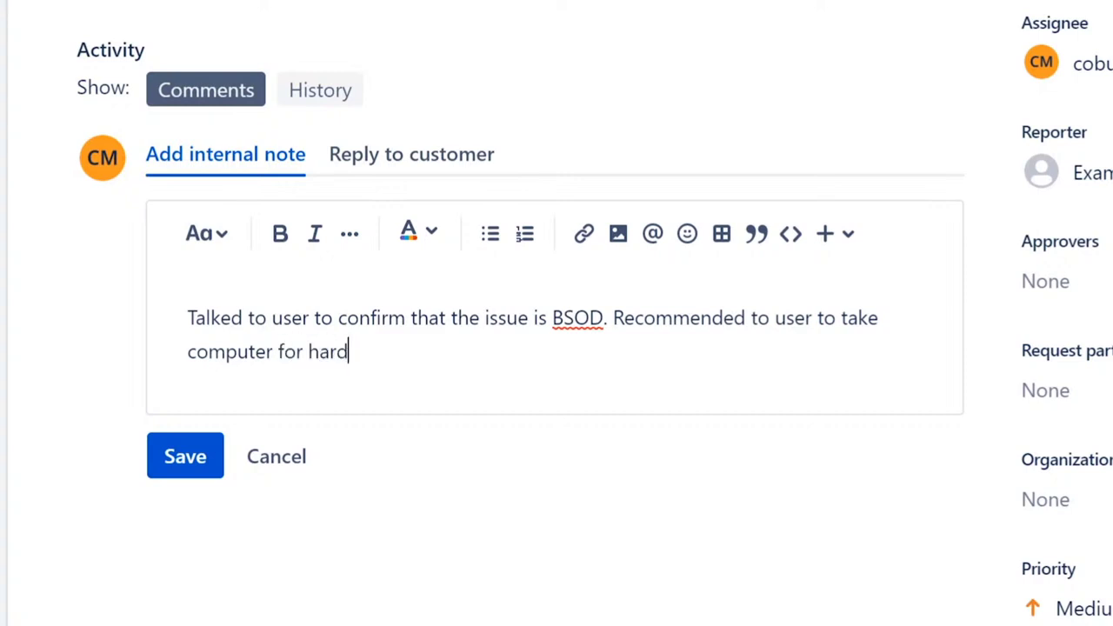
pyautogui.write('ware diag')
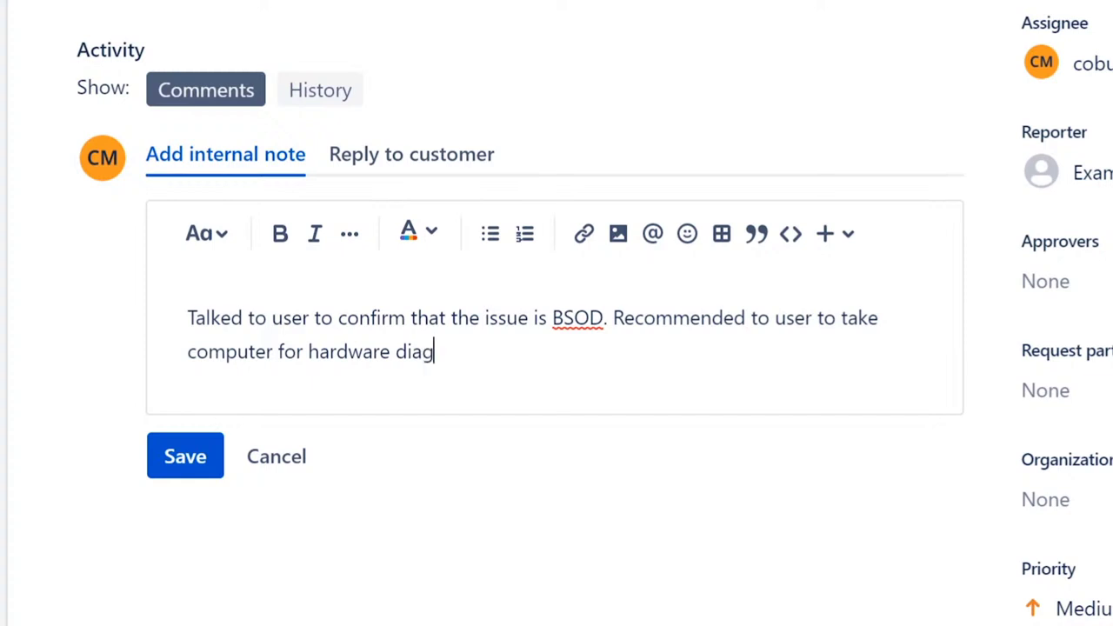
pyautogui.write('nostic')
pyautogui.write('; to he')
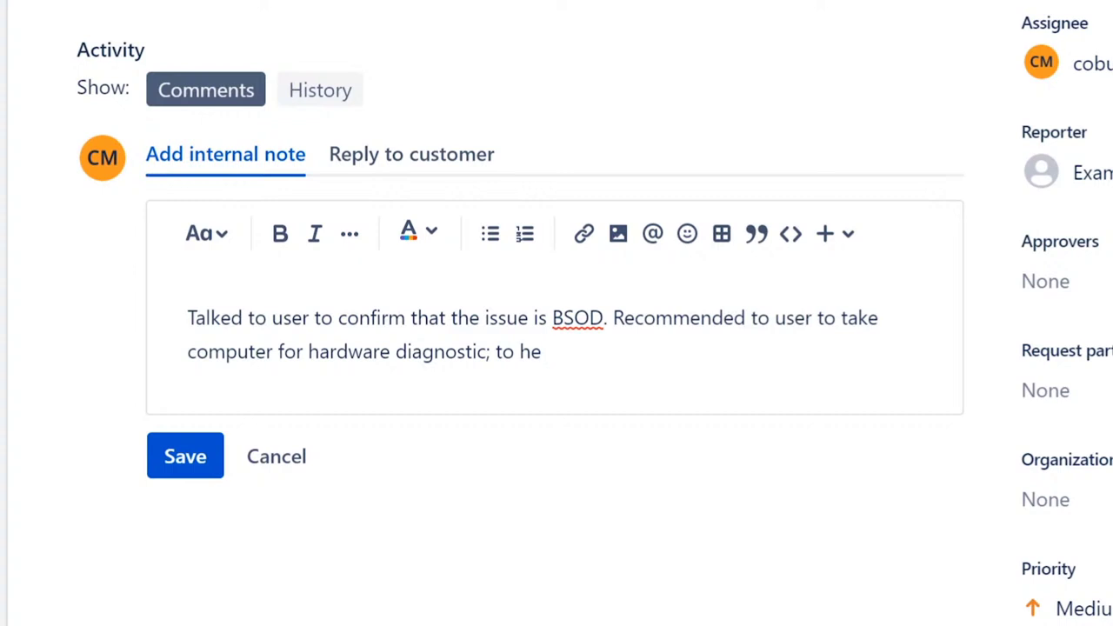
pyautogui.press('BackSpace')
pyautogui.press('BackSpace')
pyautogui.write('her local Pc support.')
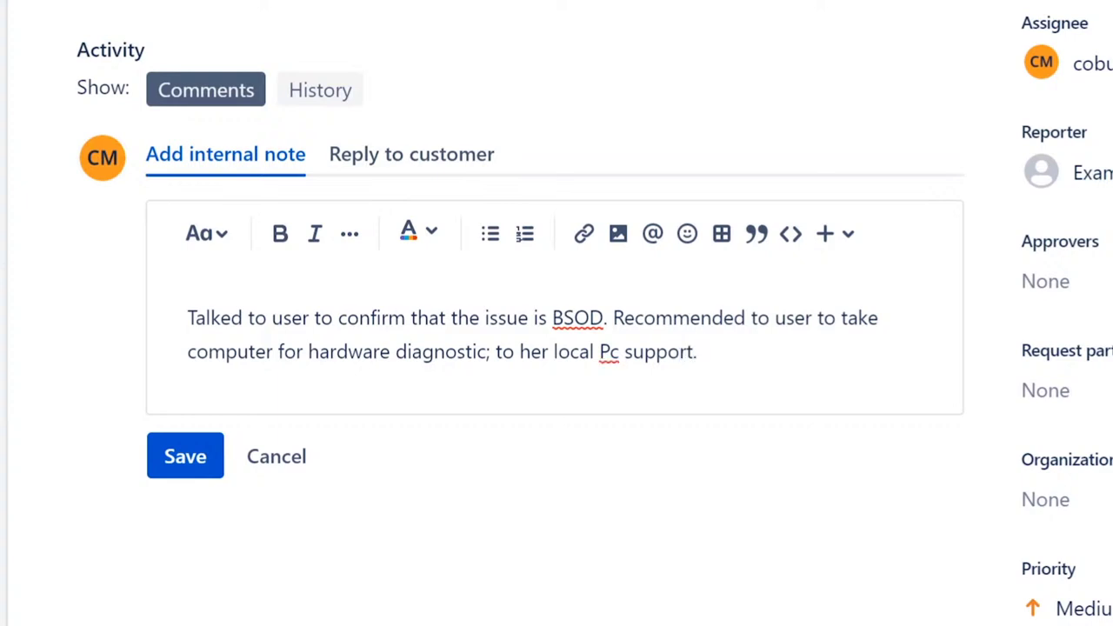
pyautogui.write(' ERvin')
pyautogui.press('BackSpace')
pyautogui.press('BackSpace')
pyautogui.press('BackSpace')
pyautogui.press('BackSpace')
pyautogui.write('rvin')
# Step: Correct 'Pc' to 'PC' in the internal note
pyautogui.click(735, 352)
pyautogui.press('Left')
pyautogui.press('Left')
pyautogui.press('Left')
pyautogui.press('Left')
pyautogui.press('Left')
pyautogui.press('Left')
pyautogui.press('Left')
pyautogui.press('Left')
pyautogui.press('Left')
pyautogui.press('Left')
pyautogui.press('Left')
pyautogui.press('Left')
pyautogui.press('Left')
pyautogui.press('Left')
pyautogui.press('BackSpace')
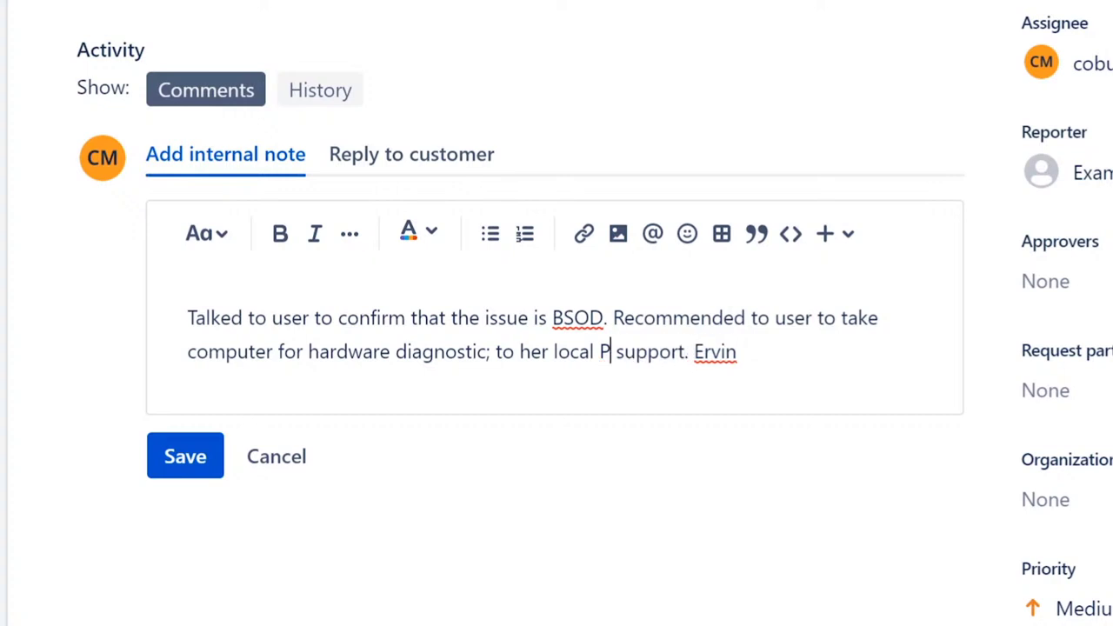
pyautogui.write('C')
pyautogui.press('Right')
pyautogui.press('Right')
pyautogui.press('Right')
pyautogui.press('Right')
pyautogui.press('Right')
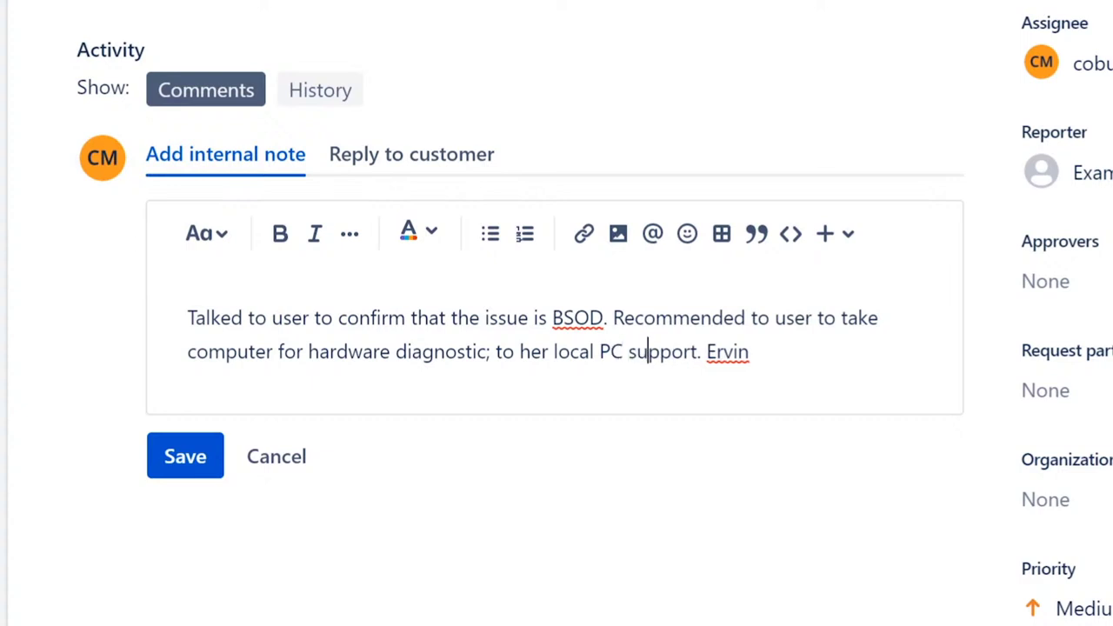
pyautogui.press('Right')
pyautogui.press('Right')
pyautogui.press('Right')
pyautogui.press('Right')
pyautogui.press('Right')
# Step: Add 'Routed ticket to local Pc support.' and save the internal note
pyautogui.write('Route')
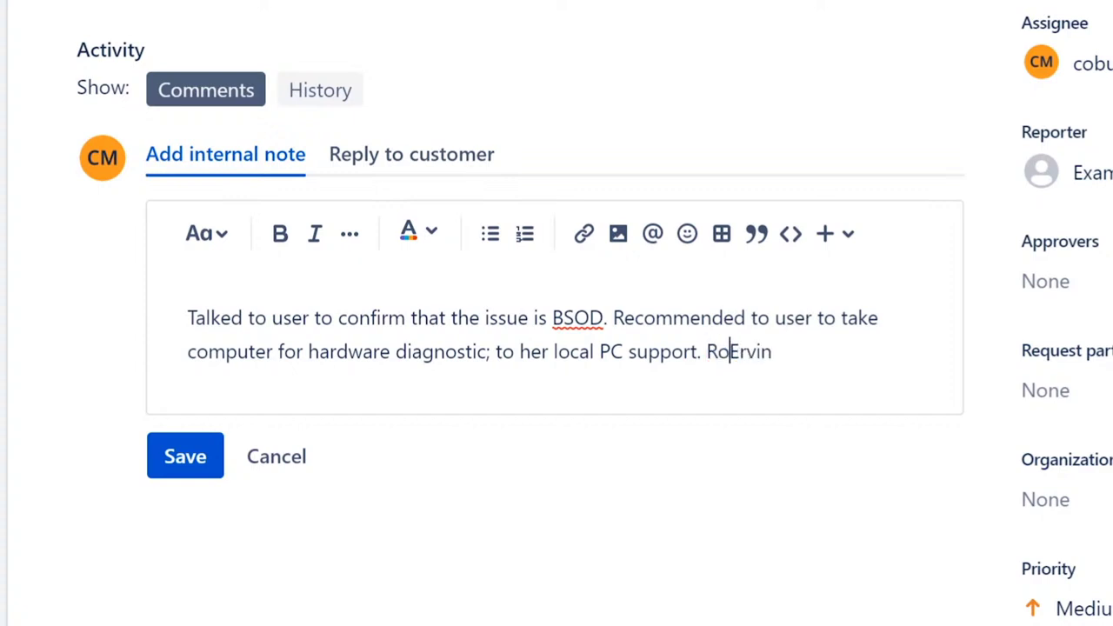
pyautogui.write('d ticket to')
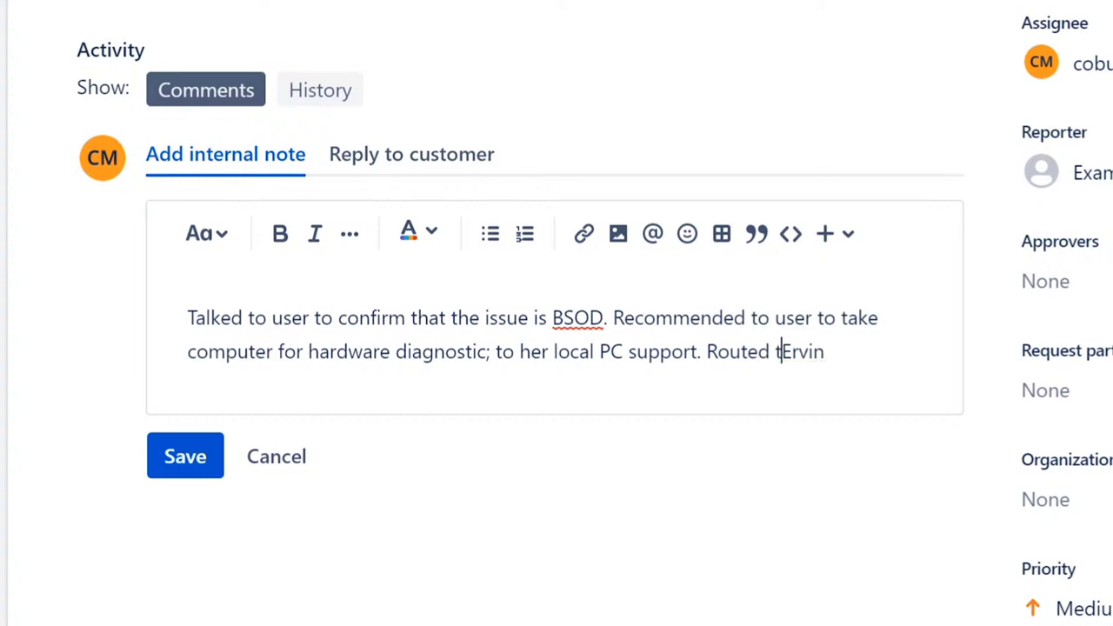
pyautogui.write(' loc')
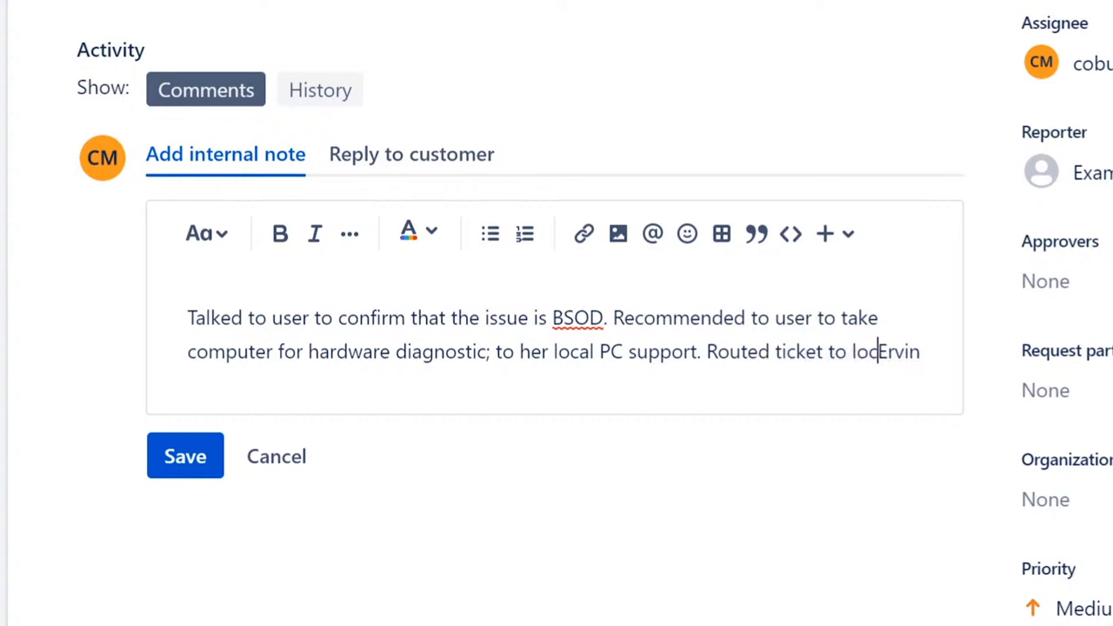
pyautogui.write('al Pc support')
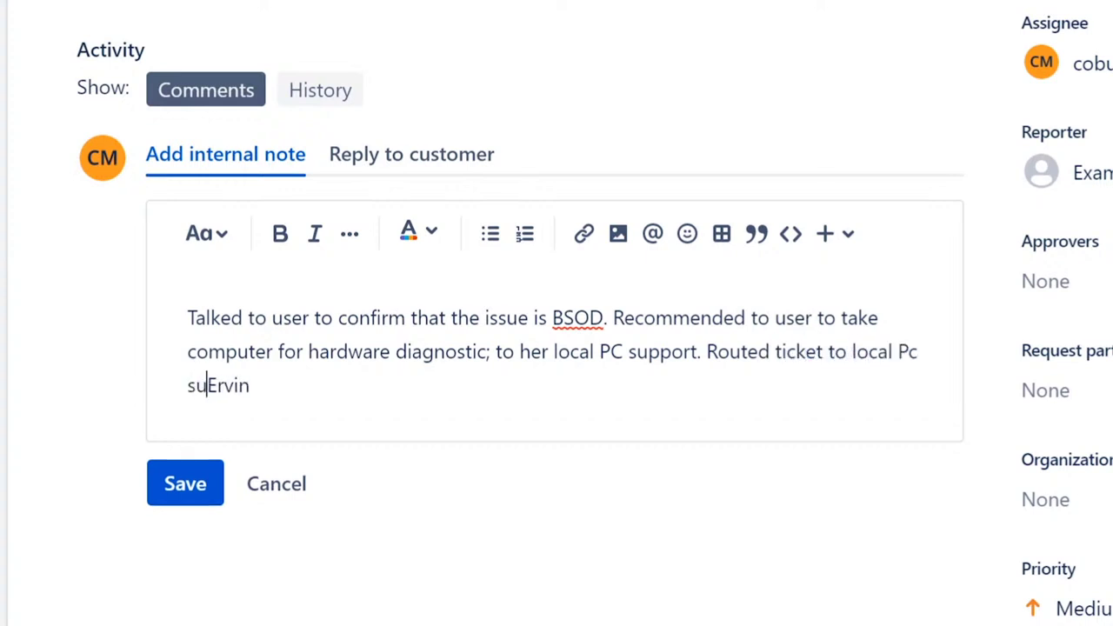
pyautogui.write('.')
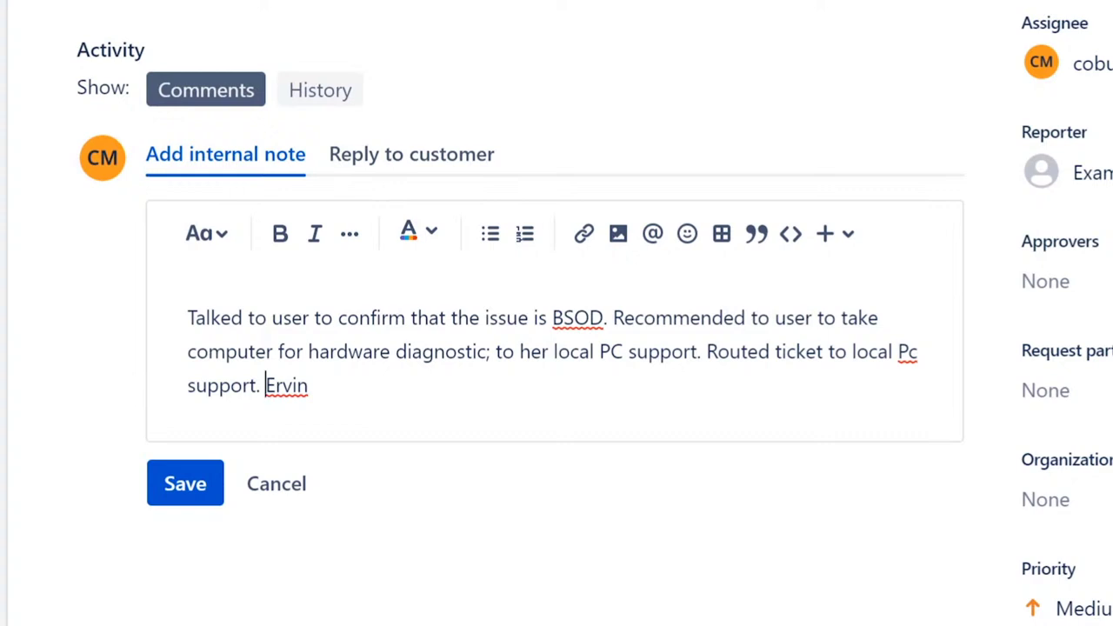
pyautogui.moveTo(308, 351); pyautogui.dragTo(487, 351)
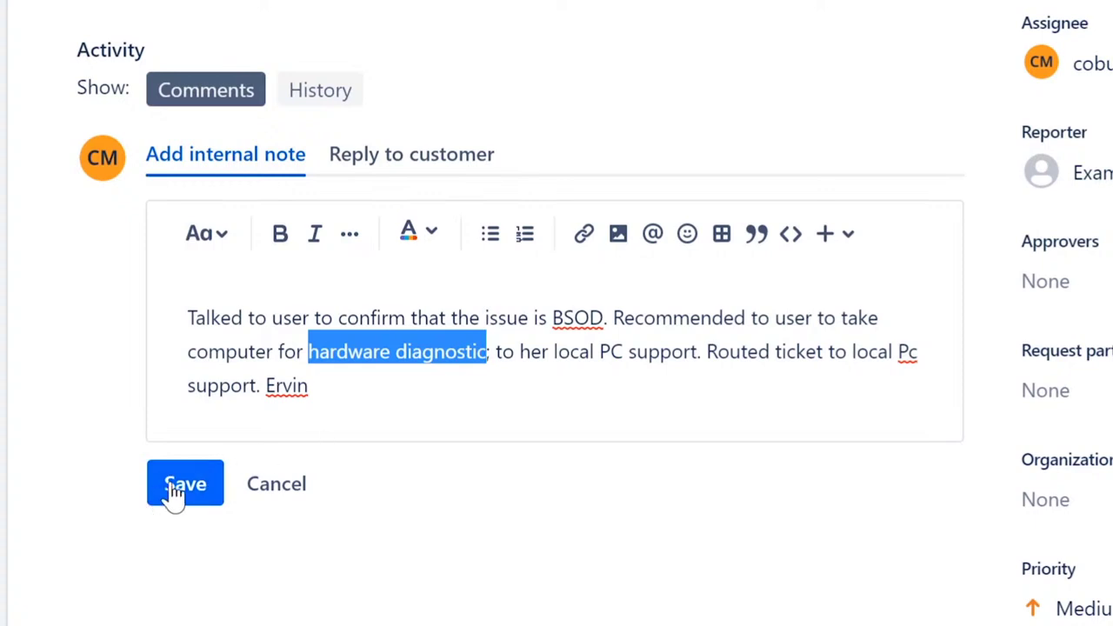
pyautogui.click(209, 473)
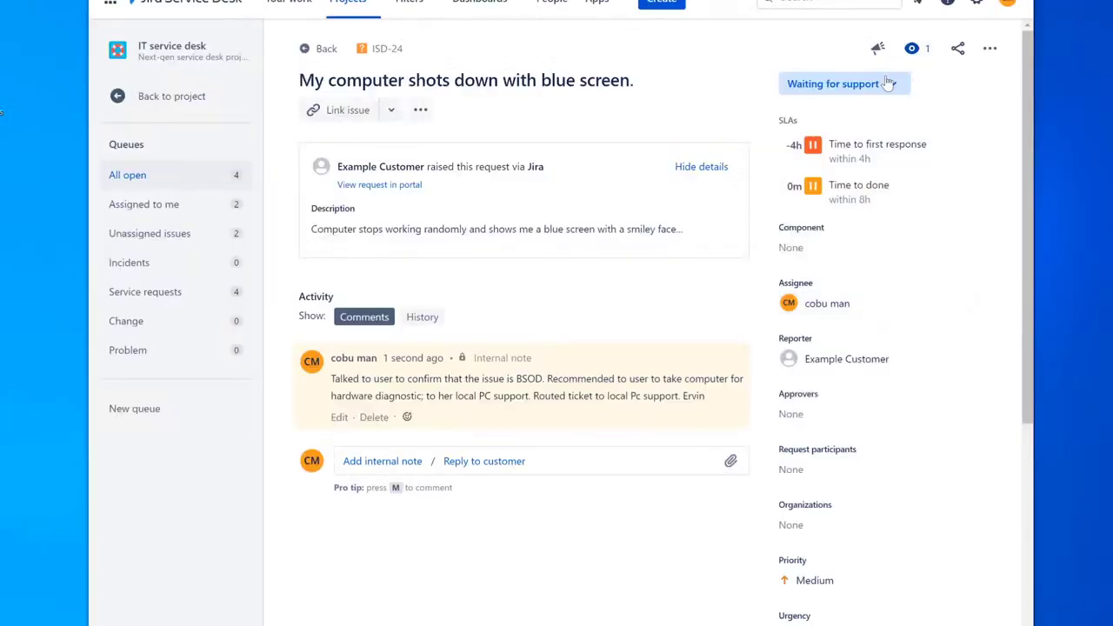
# Step: Set ISD-24 to Completed and return to the All open queue, now three issues
pyautogui.click(879, 84)
pyautogui.click(854, 221)
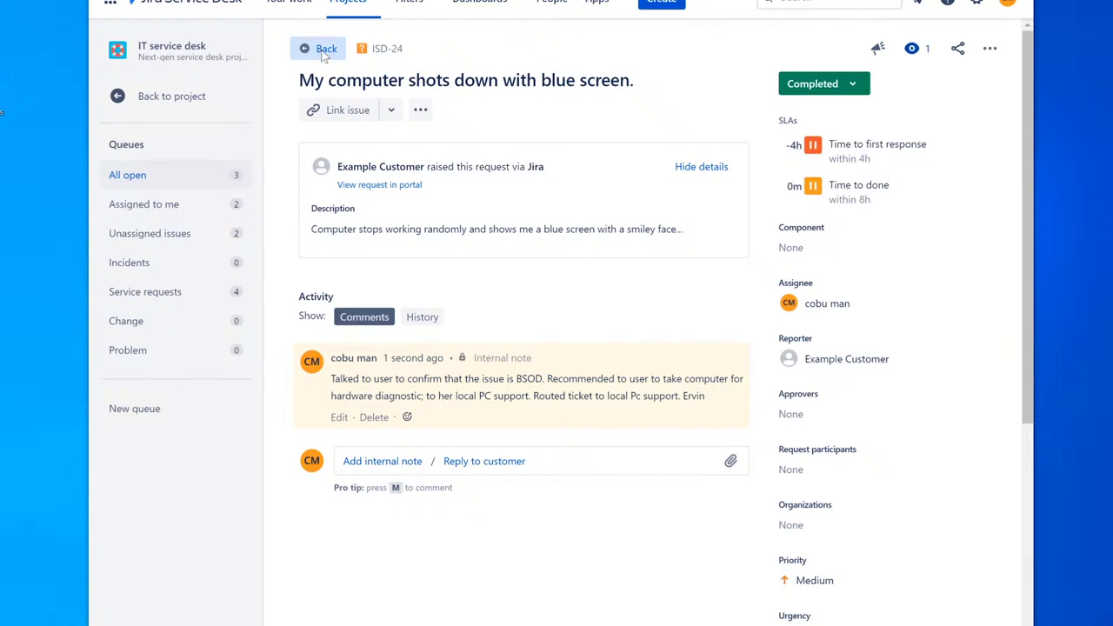
pyautogui.click(324, 51)
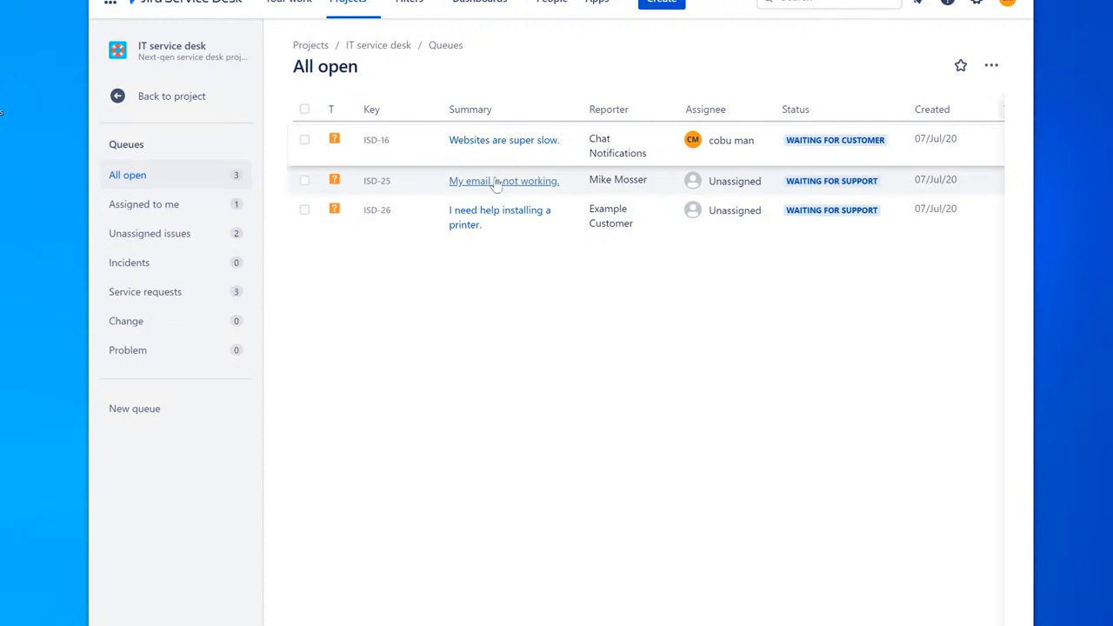
# Step: Open ISD-25 'My email is not working.', view its Outlook screenshot, and assign it to yourself
pyautogui.click(497, 182)
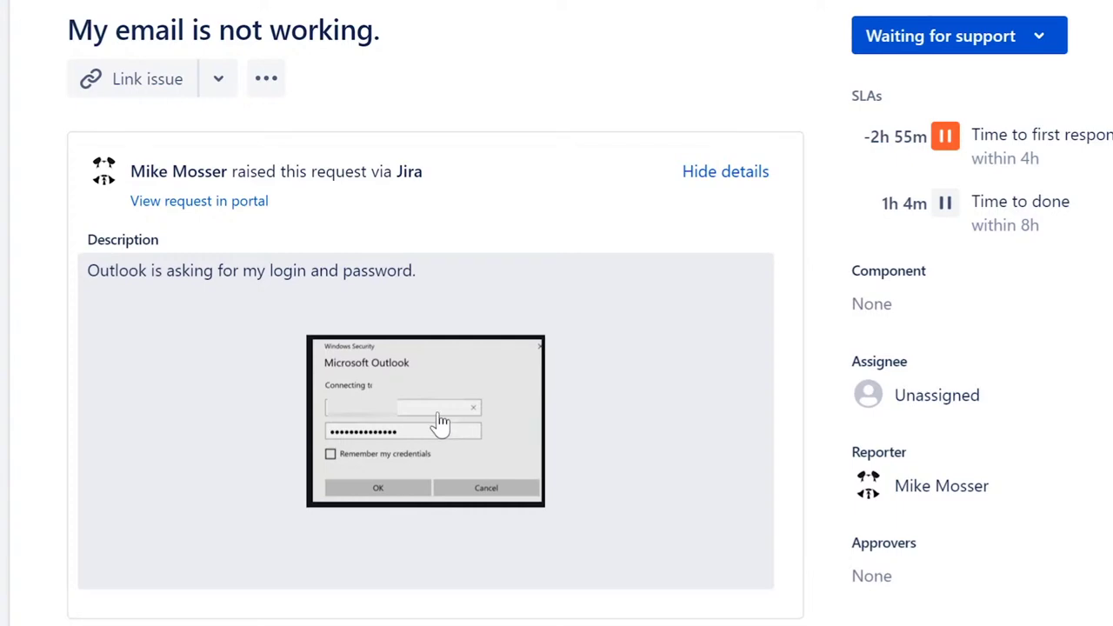
pyautogui.click(450, 428)
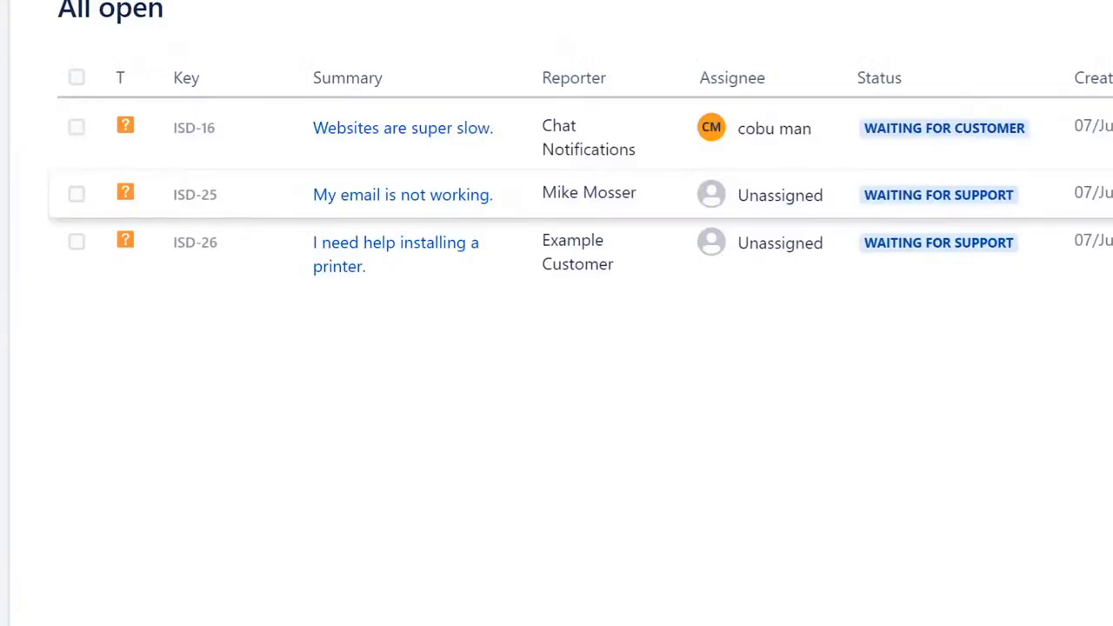
pyautogui.click(400, 197)
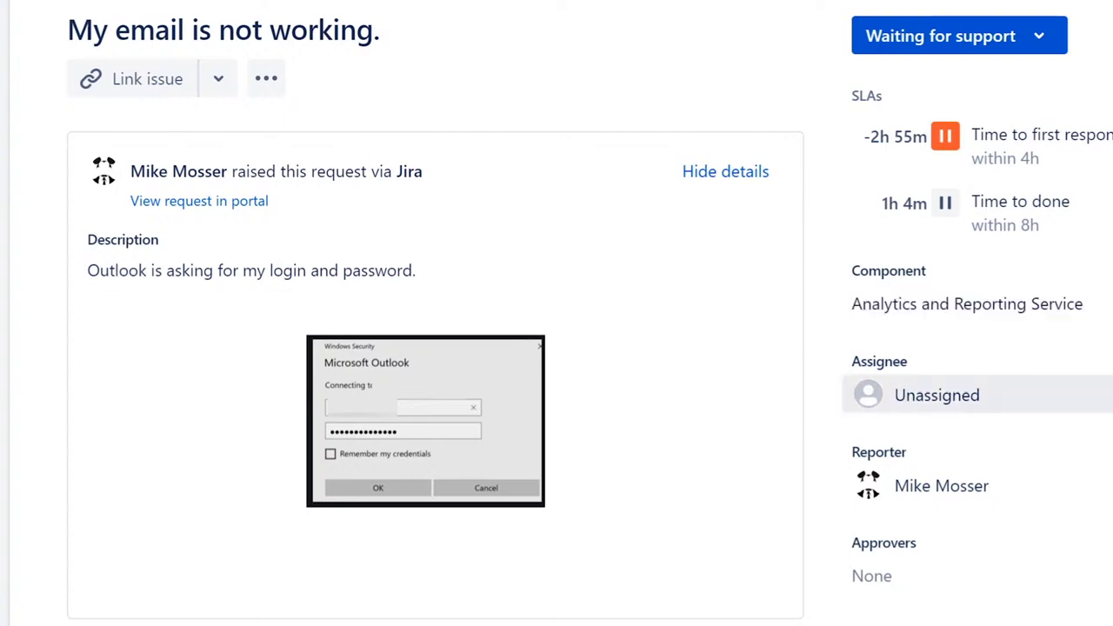
pyautogui.click(936, 395)
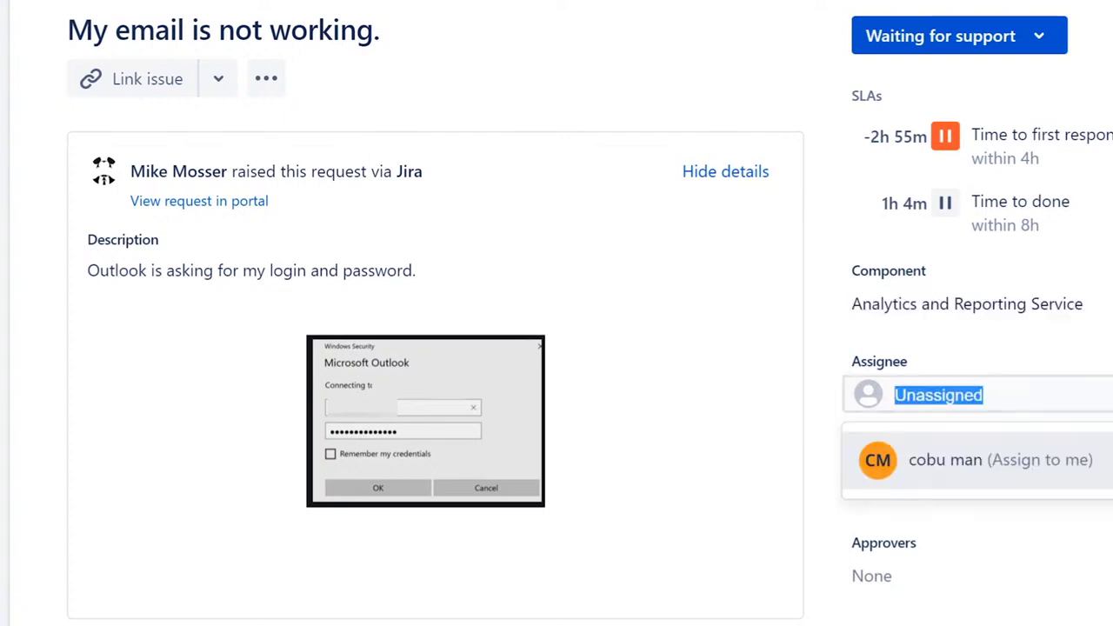
pyautogui.click(926, 459)
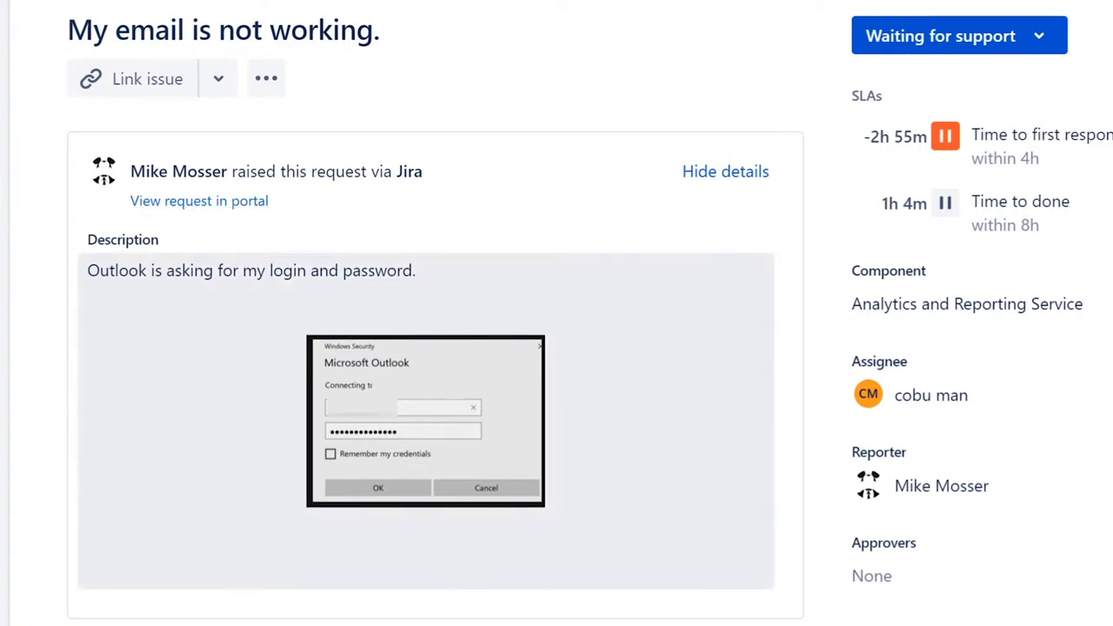
# Step: Review ISD-25's description text and embedded Outlook login-prompt screenshot down to Attachments
pyautogui.click(200, 260)
pyautogui.moveTo(382, 30); pyautogui.dragTo(34, 8)
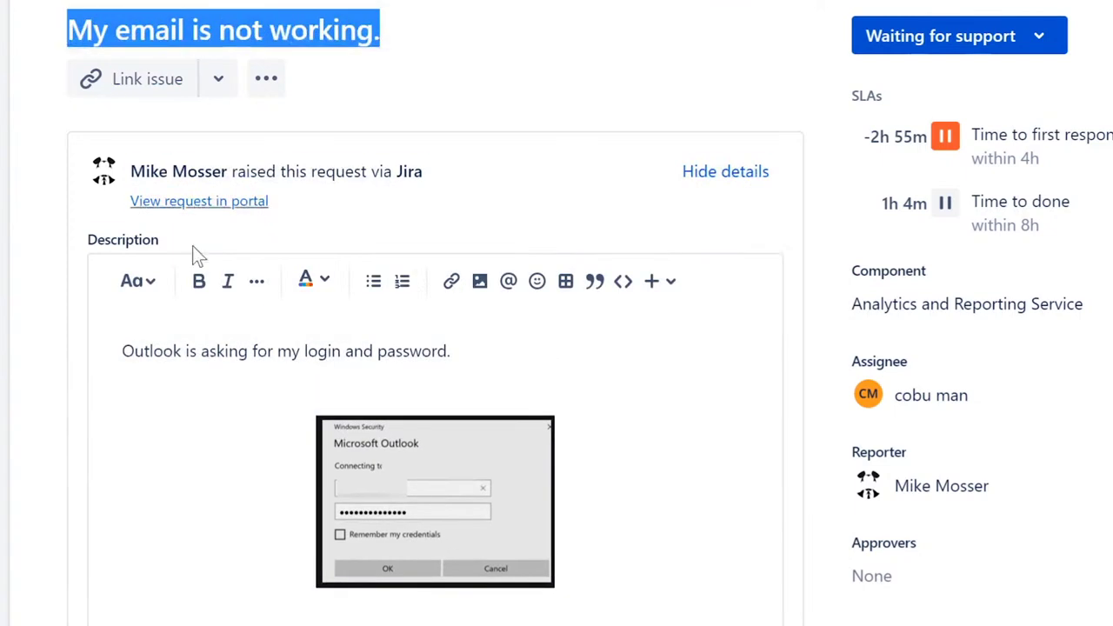
pyautogui.click(122, 351)
pyautogui.moveTo(121, 351); pyautogui.dragTo(453, 351)
pyautogui.moveTo(492, 446)
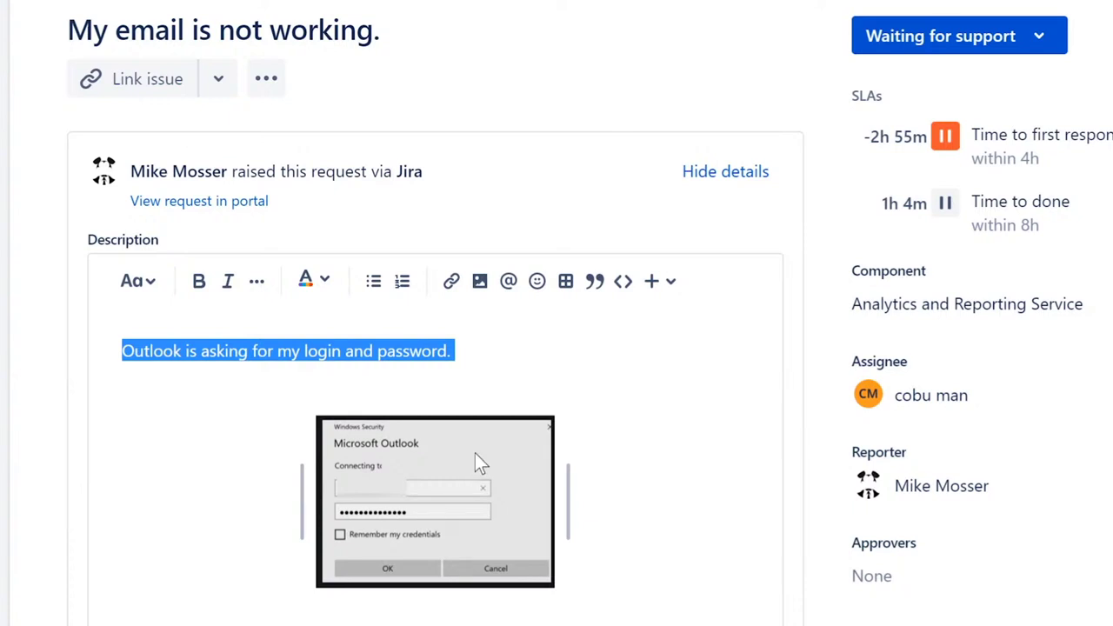
pyautogui.scroll(-3, 477, 457)
pyautogui.scroll(-3, 477, 347)
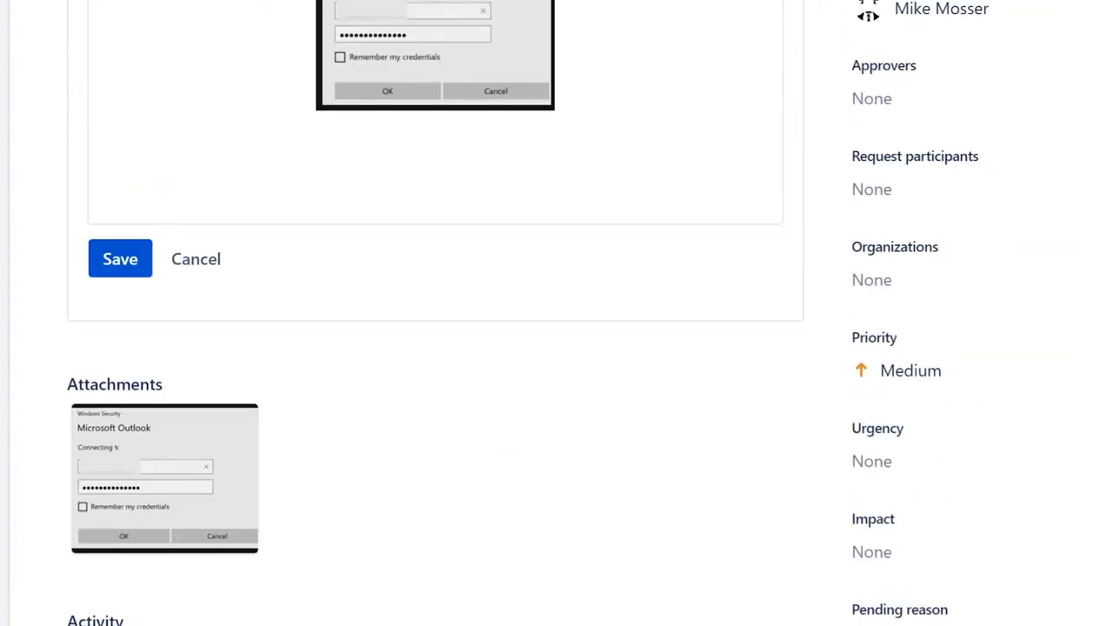
pyautogui.scroll(6, 424, 513)
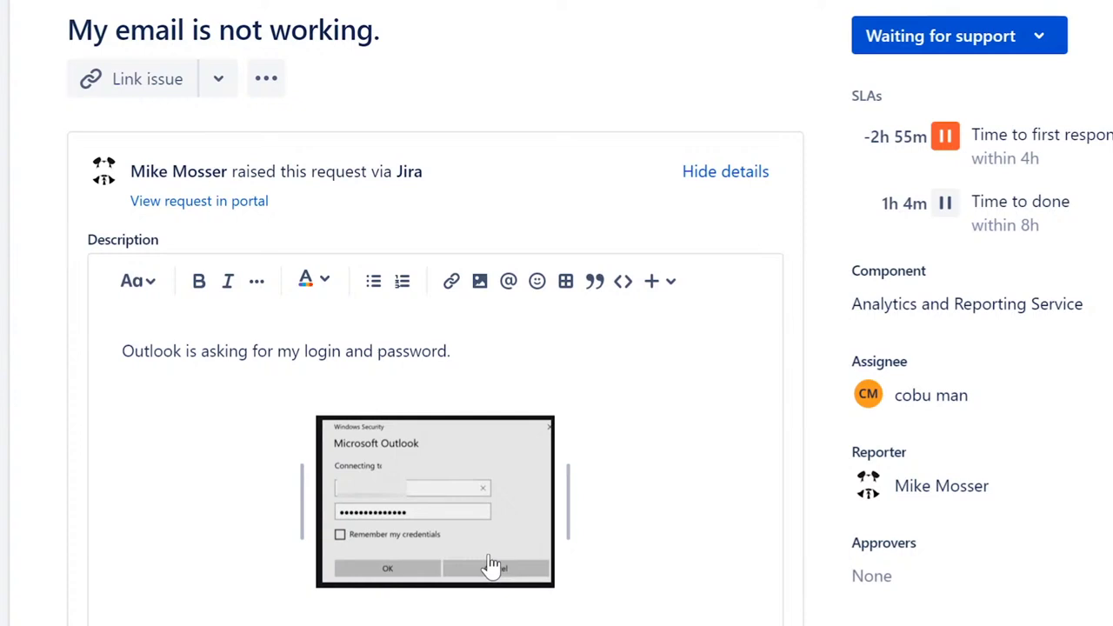
pyautogui.click(427, 477)
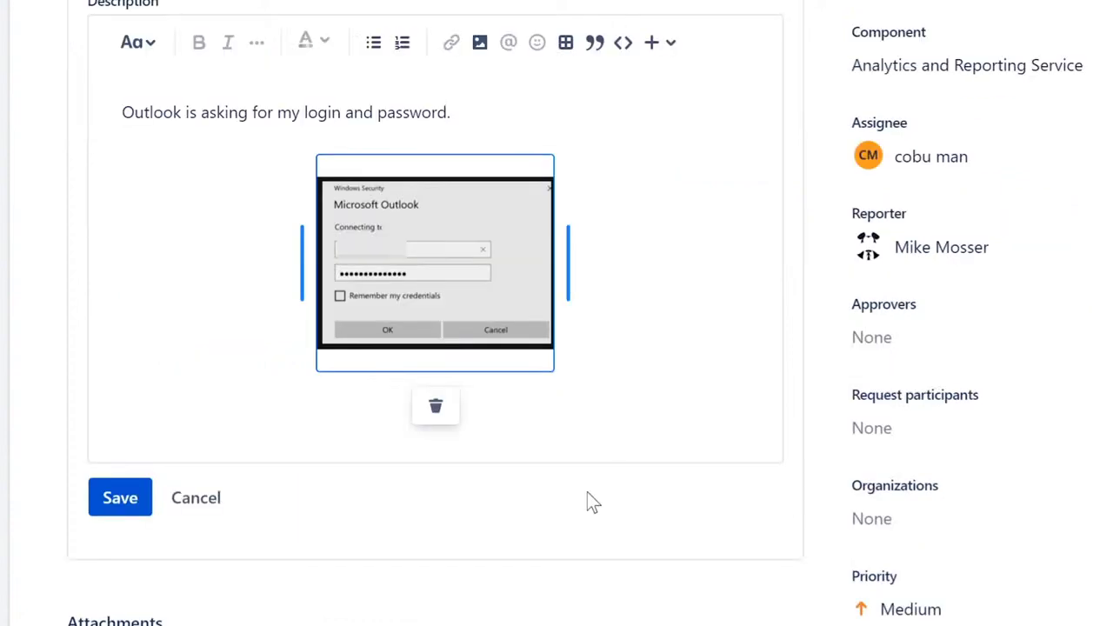
pyautogui.scroll(-4, 584, 584)
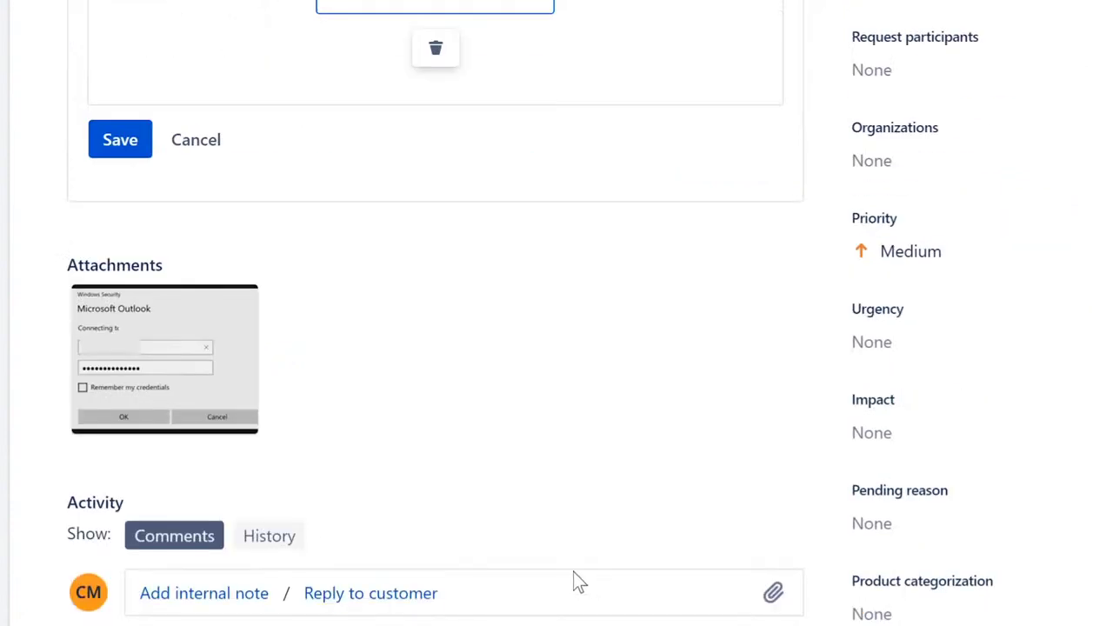
# Step: Start a customer reply introducing yourself by name from PC support about the email-not-working ticket
pyautogui.click(371, 593)
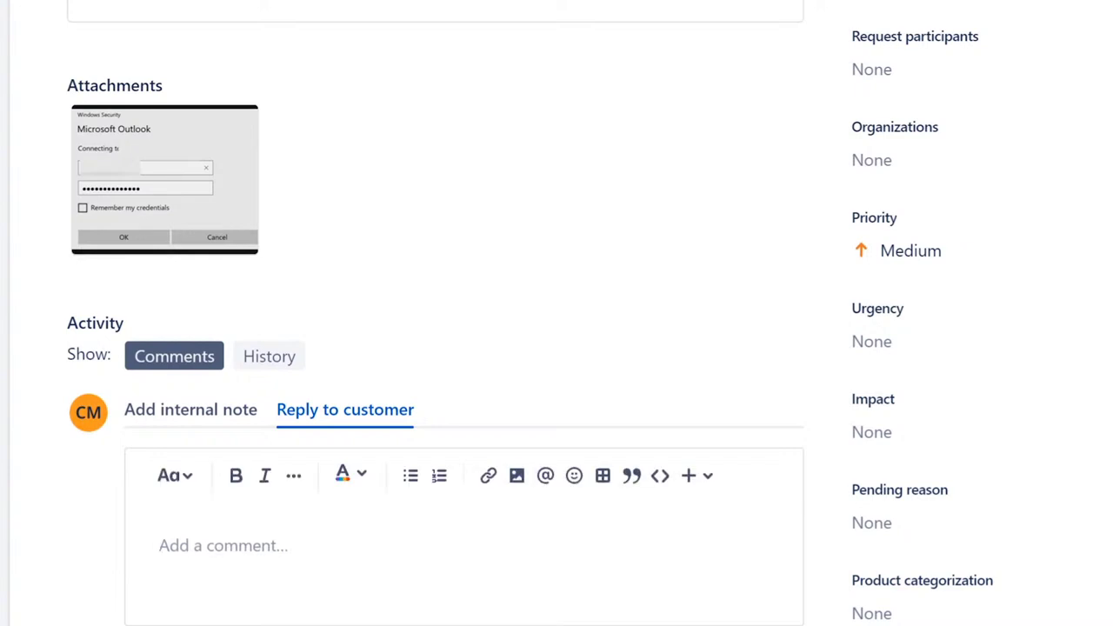
pyautogui.write('Hello, my')
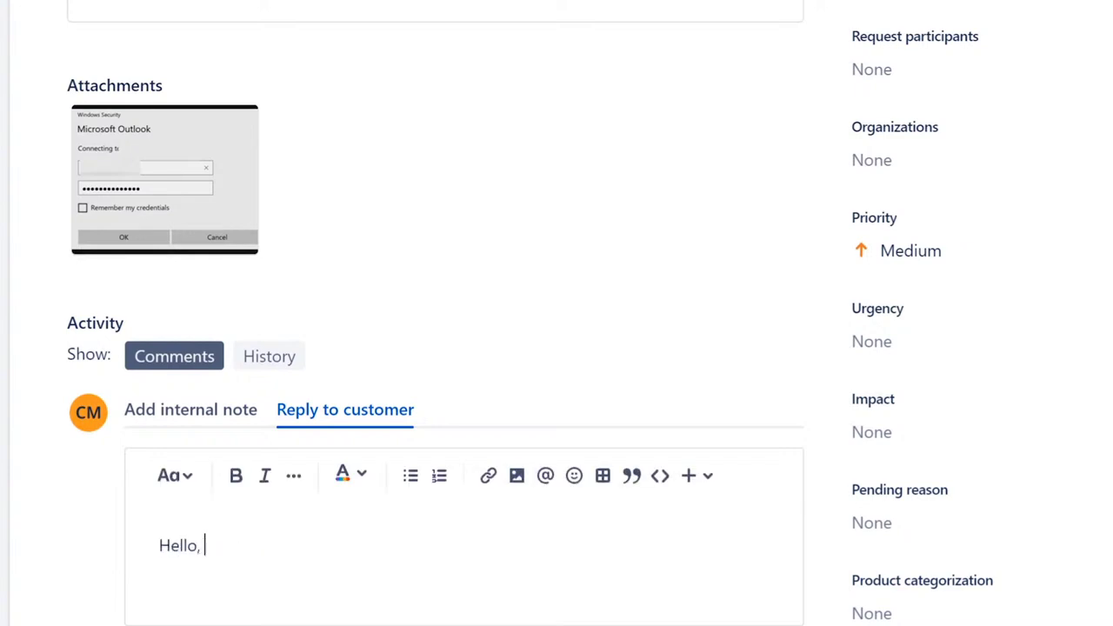
pyautogui.write(' name is Ervin with ')
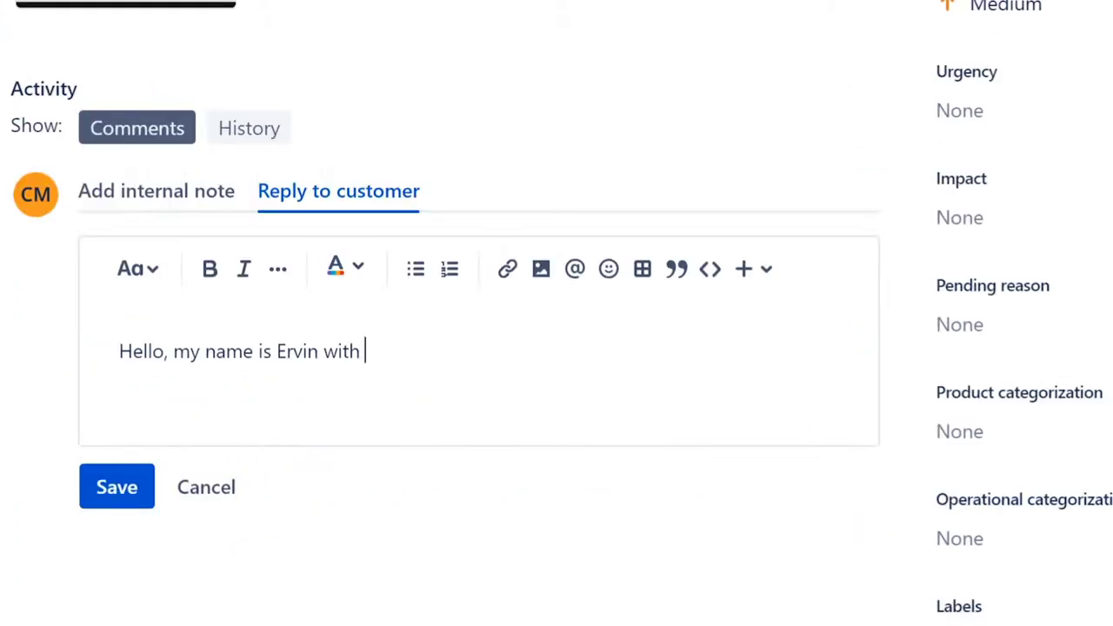
pyautogui.write('Pc support.')
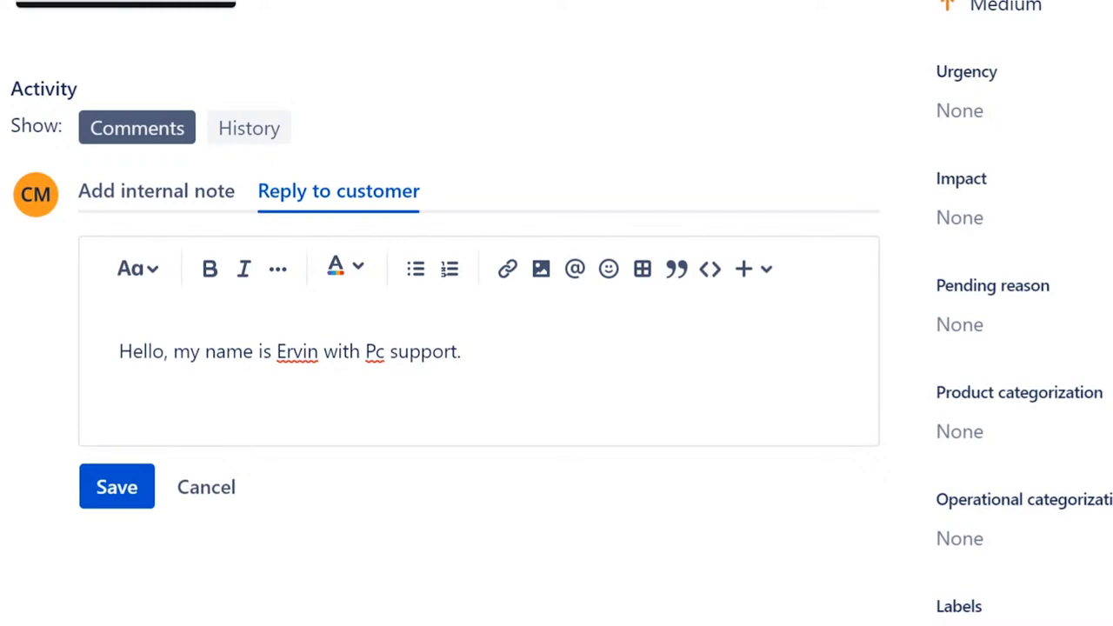
pyautogui.scroll(5, 713, 449)
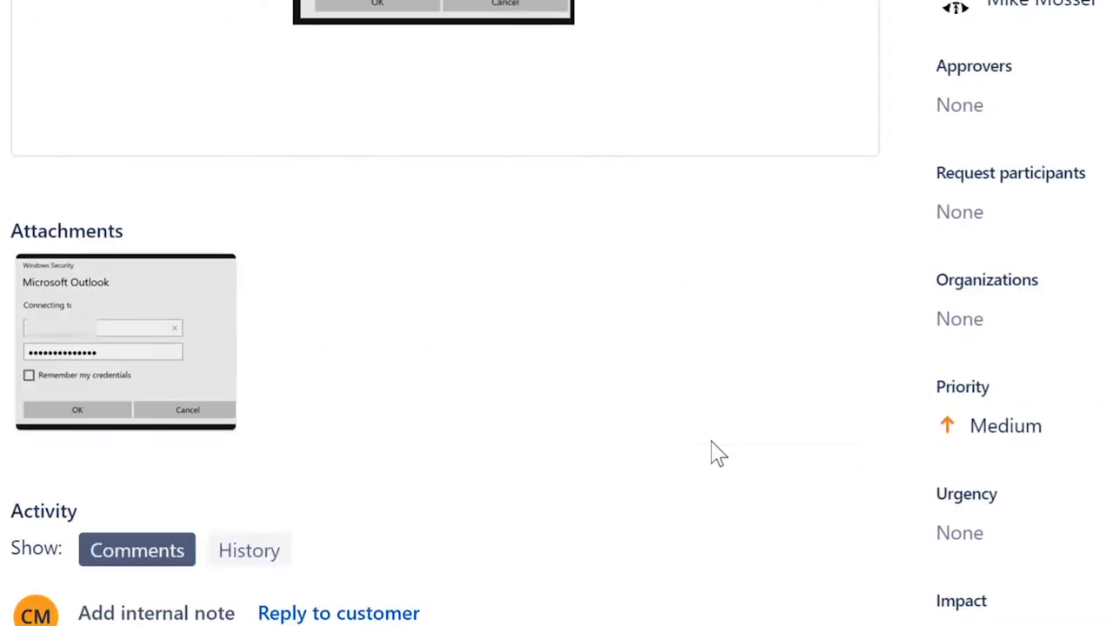
pyautogui.scroll(3, 718, 453)
pyautogui.scroll(-8, 716, 454)
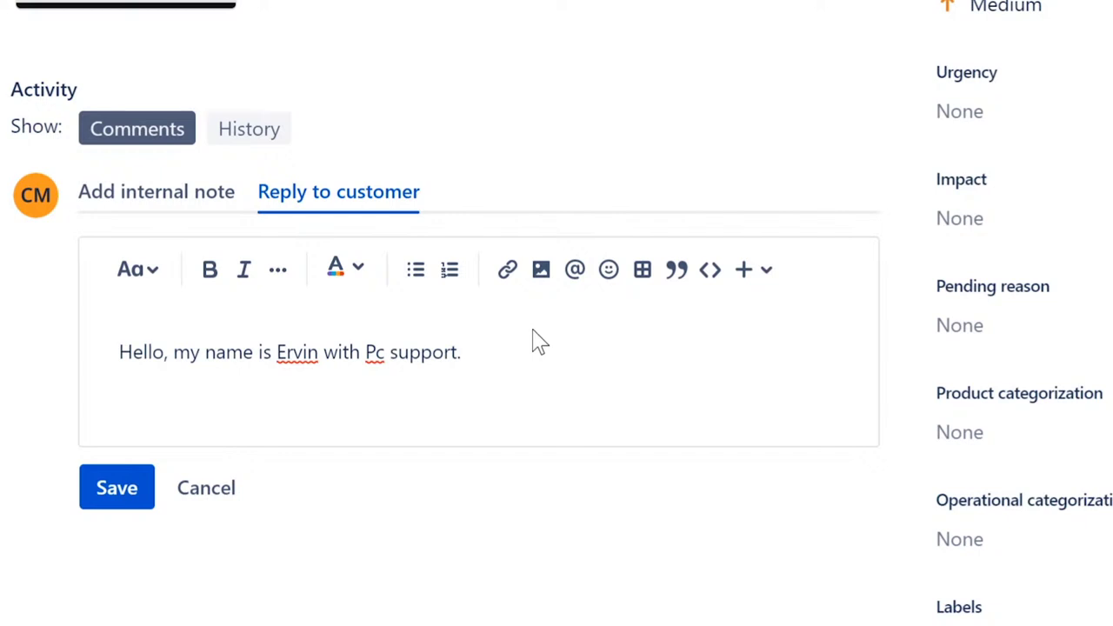
pyautogui.write('I hae you')
pyautogui.press('BackSpace')
pyautogui.press('BackSpace')
pyautogui.press('BackSpace')
pyautogui.press('BackSpace')
pyautogui.press('BackSpace')
pyautogui.write('ve your jtic')
pyautogui.press('BackSpace')
pyautogui.press('BackSpace')
pyautogui.press('BackSpace')
pyautogui.press('BackSpace')
pyautogui.write('ticket about email not working.')
# Step: Add the line 'Did you by chance change you password recently?' and post the reply
pyautogui.press('Return')
pyautogui.write('Did you by chance change ')
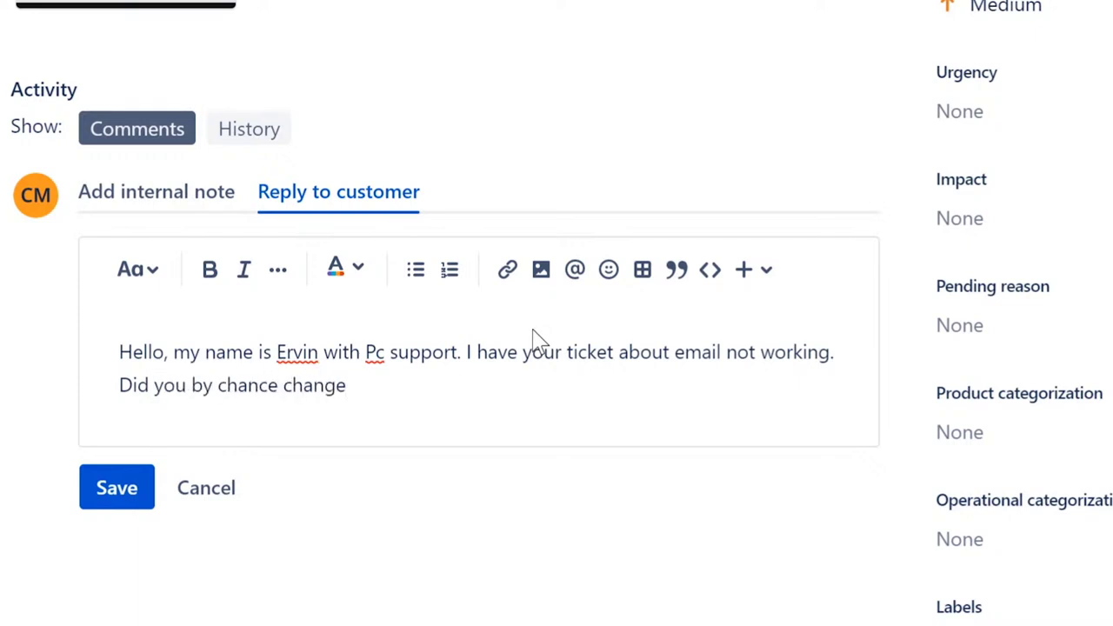
pyautogui.write('you password recene')
pyautogui.press('BackSpace')
pyautogui.write('tly?')
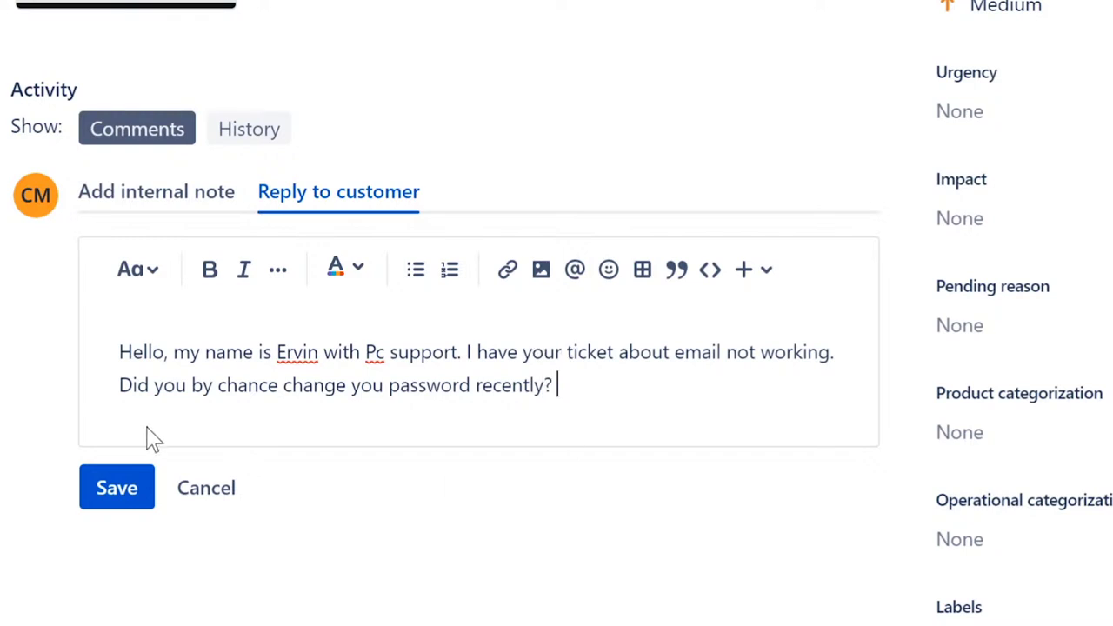
pyautogui.click(111, 503)
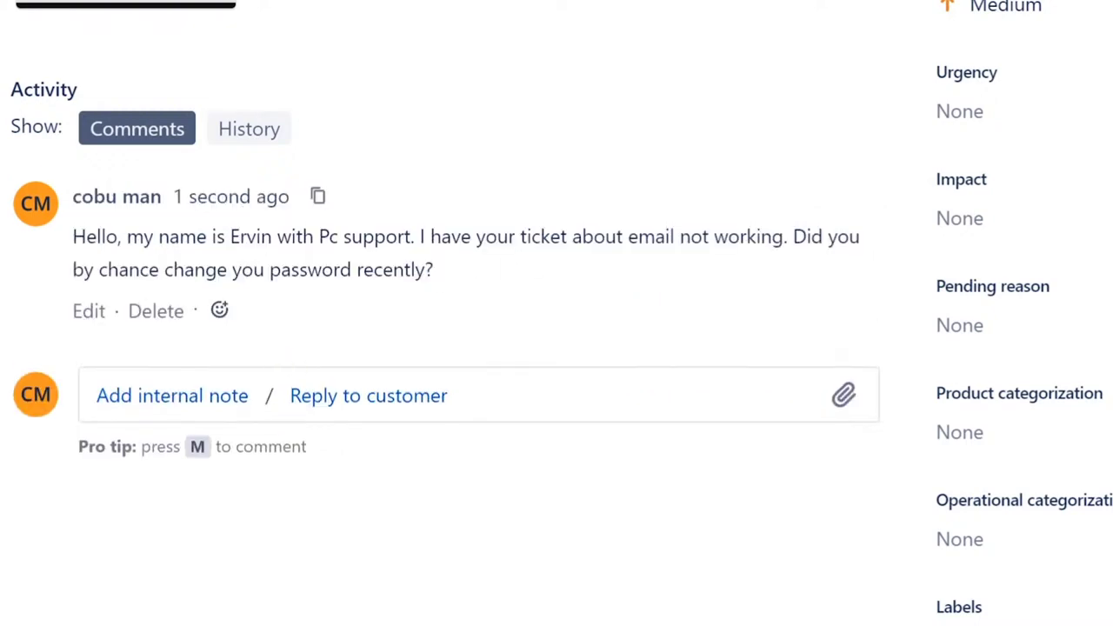
# Step: Scroll up to the request header and select the reporter's name
pyautogui.scroll(9, 409, 273)
pyautogui.scroll(3, 422, 616)
pyautogui.moveTo(100, 254); pyautogui.dragTo(213, 254)
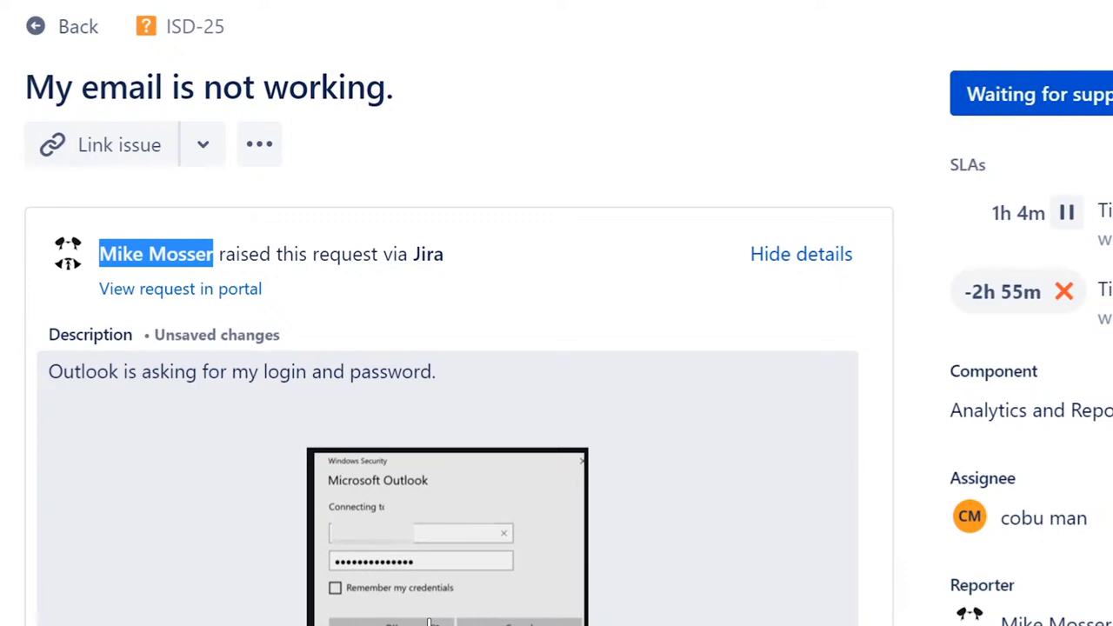
# Step: Scroll through ISD-25 to check the posted PC support reply and the attachment
pyautogui.scroll(-2, 428, 619)
pyautogui.scroll(-5, 428, 619)
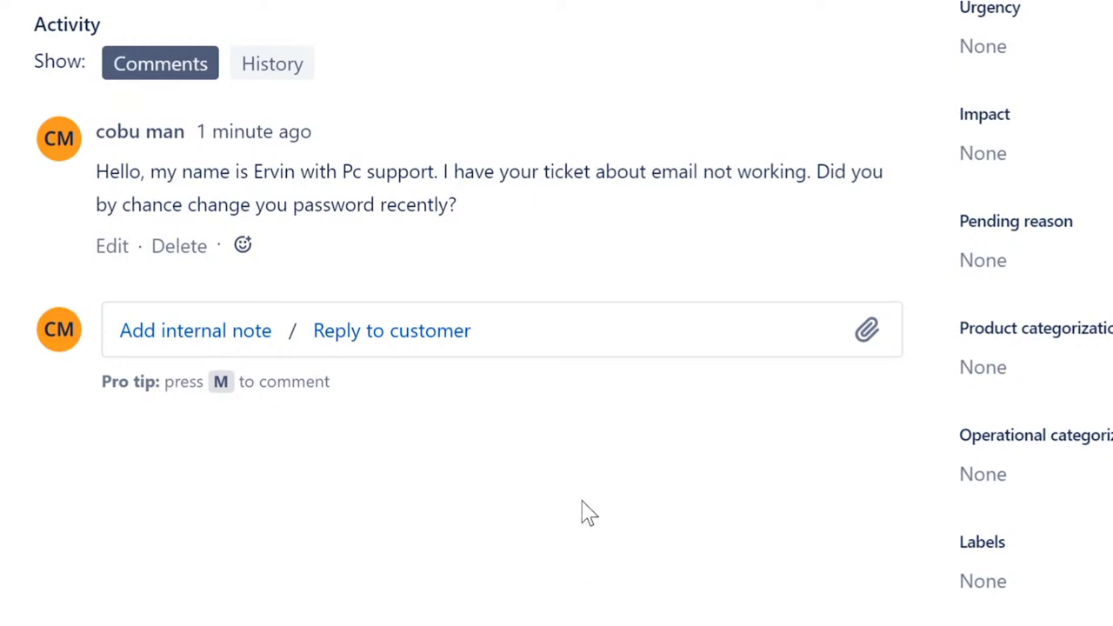
pyautogui.scroll(5, 586, 512)
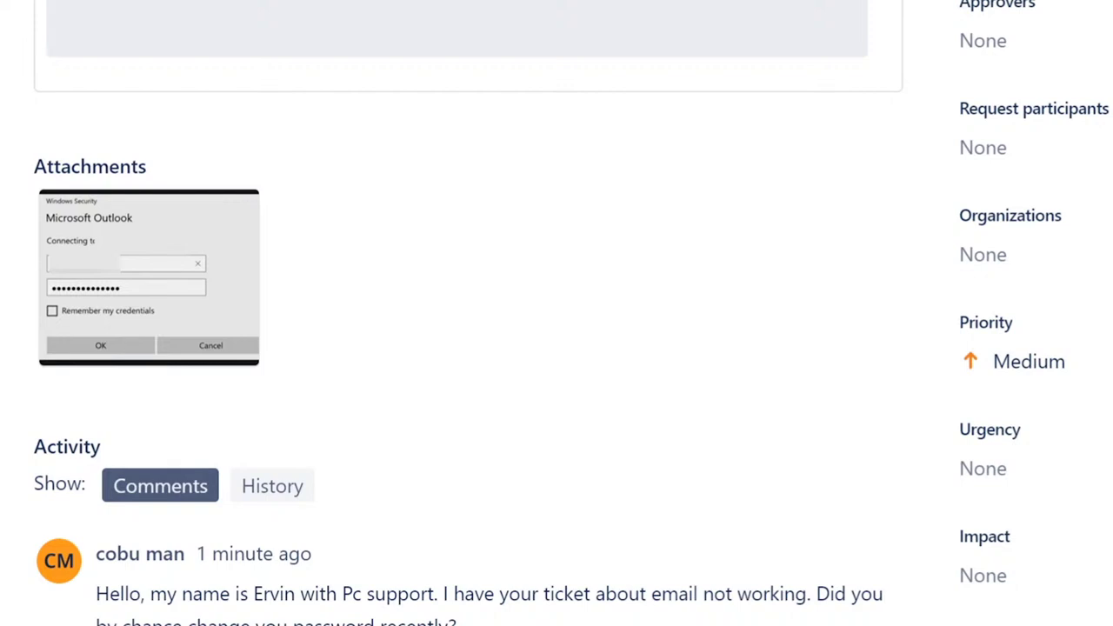
pyautogui.scroll(3, 526, 21)
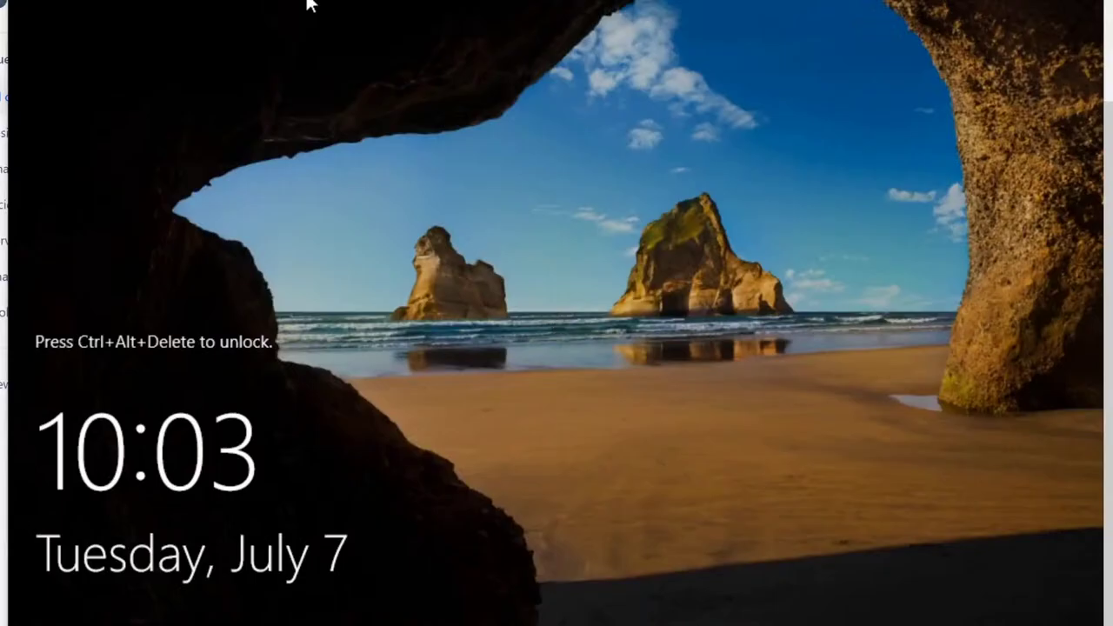
# Step: Unlock the Windows Server VM with Ctrl+Alt+Delete and sign in with the administrator password
pyautogui.click(309, 2)
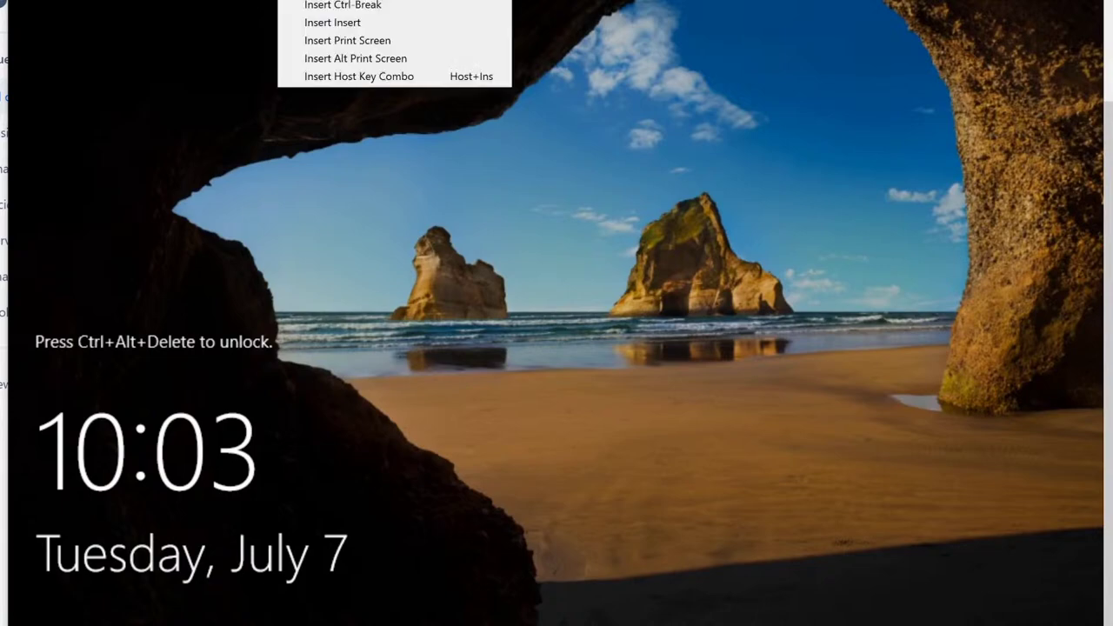
pyautogui.click(311, 5)
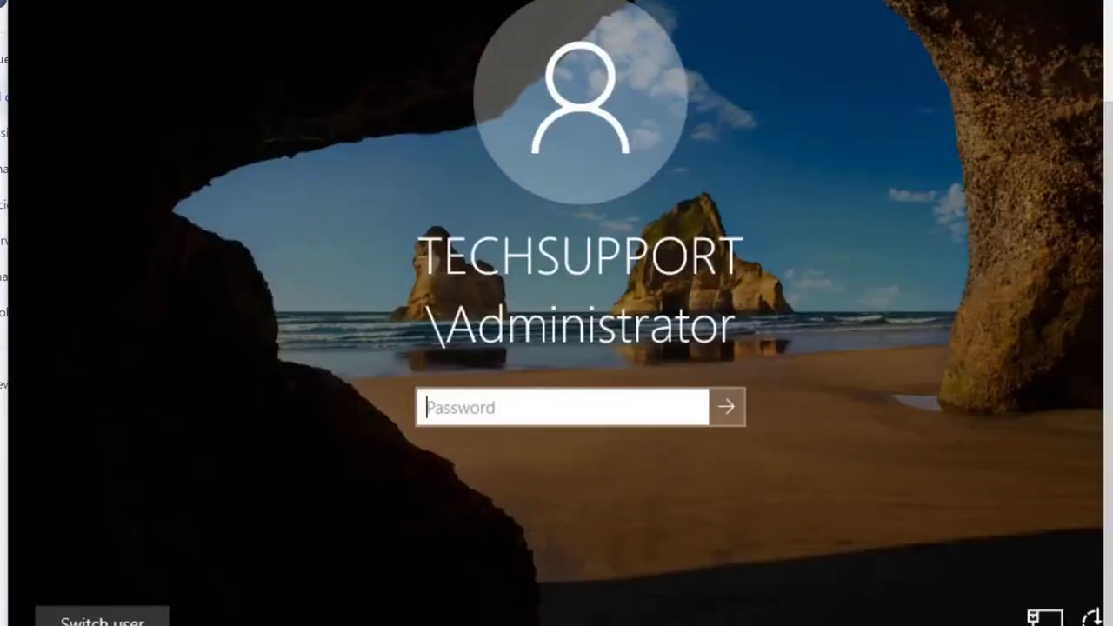
pyautogui.write('•••••••')
pyautogui.press('Return')
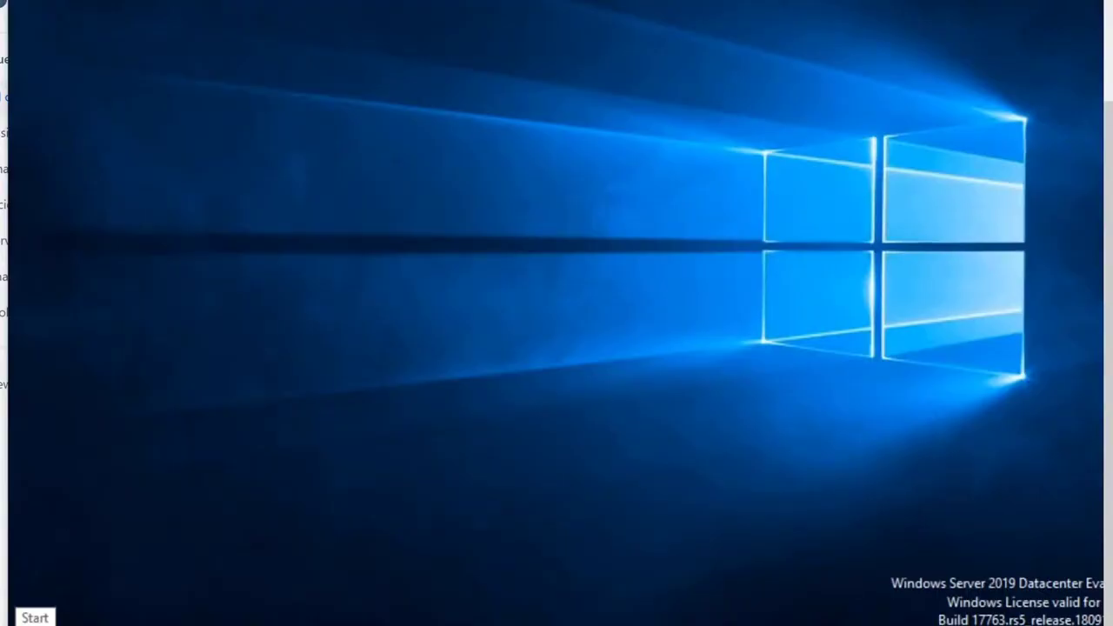
# Step: Launch Active Directory Users and Computers from Windows Administrative Tools
pyautogui.click(19, 622)
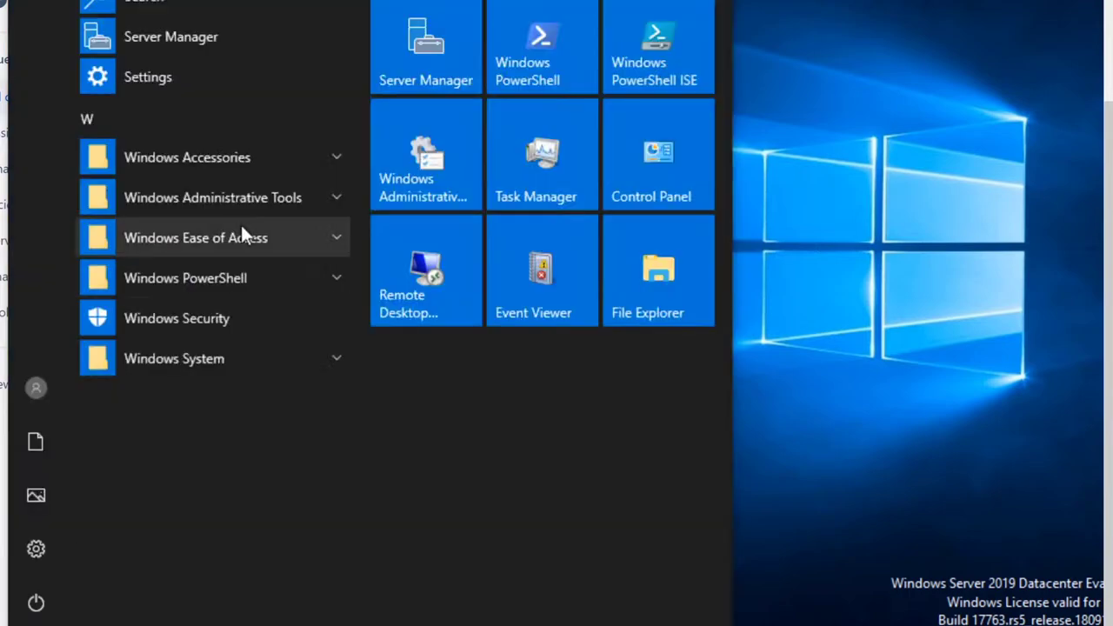
pyautogui.click(254, 200)
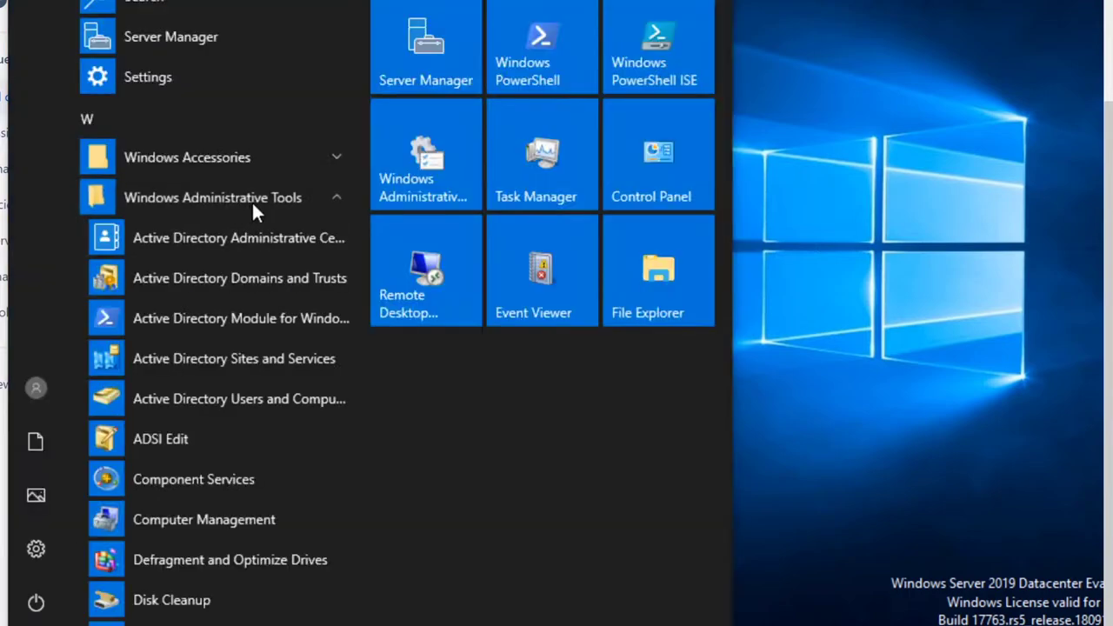
pyautogui.click(196, 391)
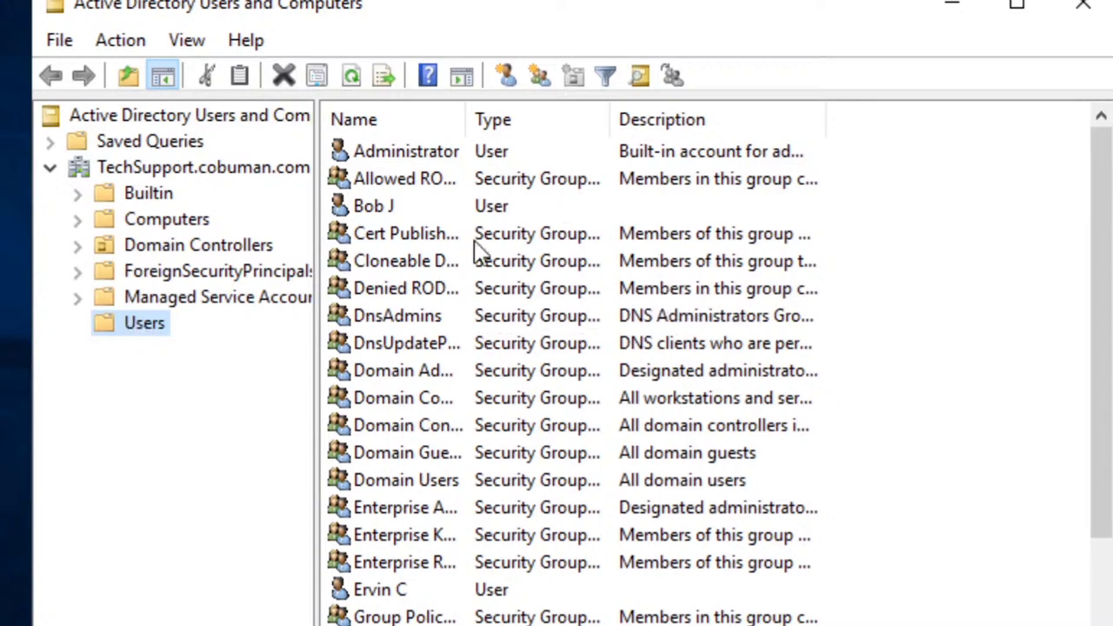
# Step: Search the Users container by the requester's name and select the matching user account
pyautogui.rightClick(149, 336)
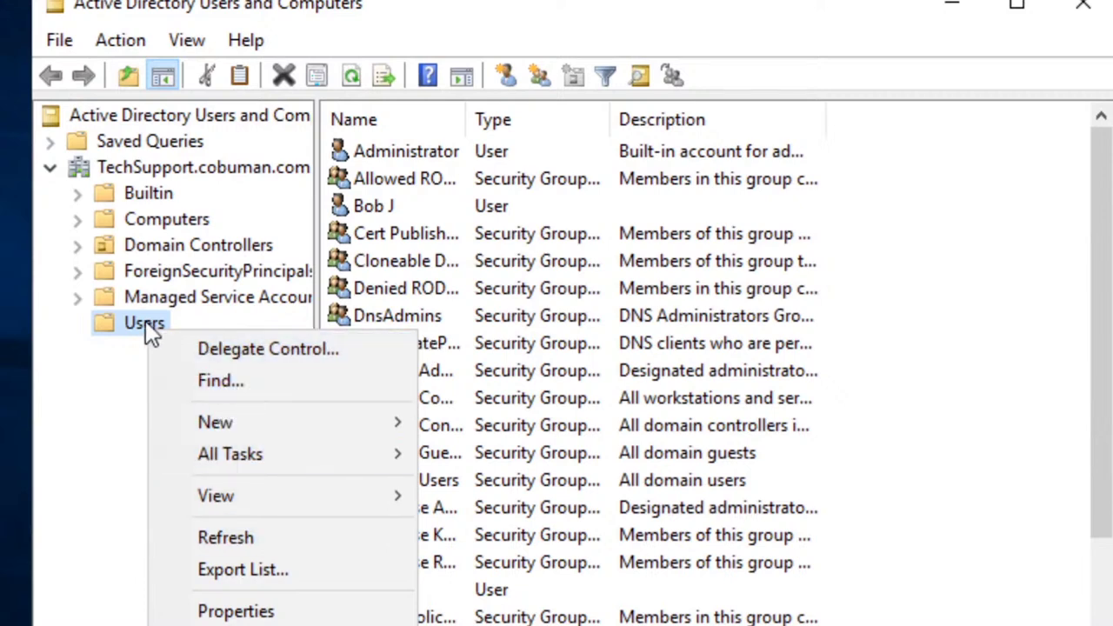
pyautogui.click(209, 382)
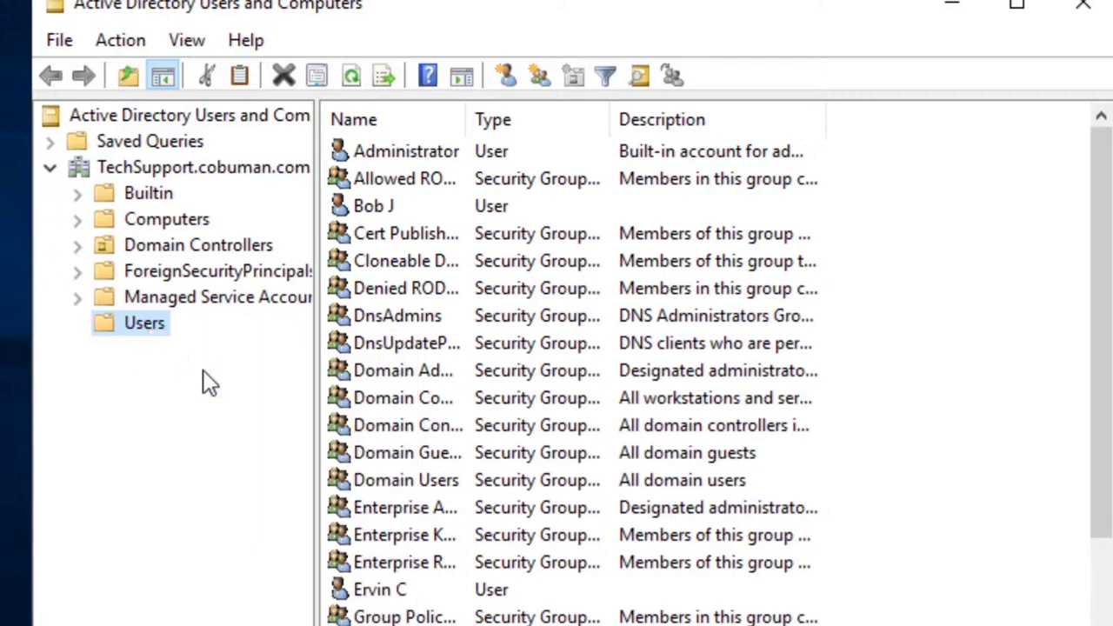
pyautogui.click(345, 270)
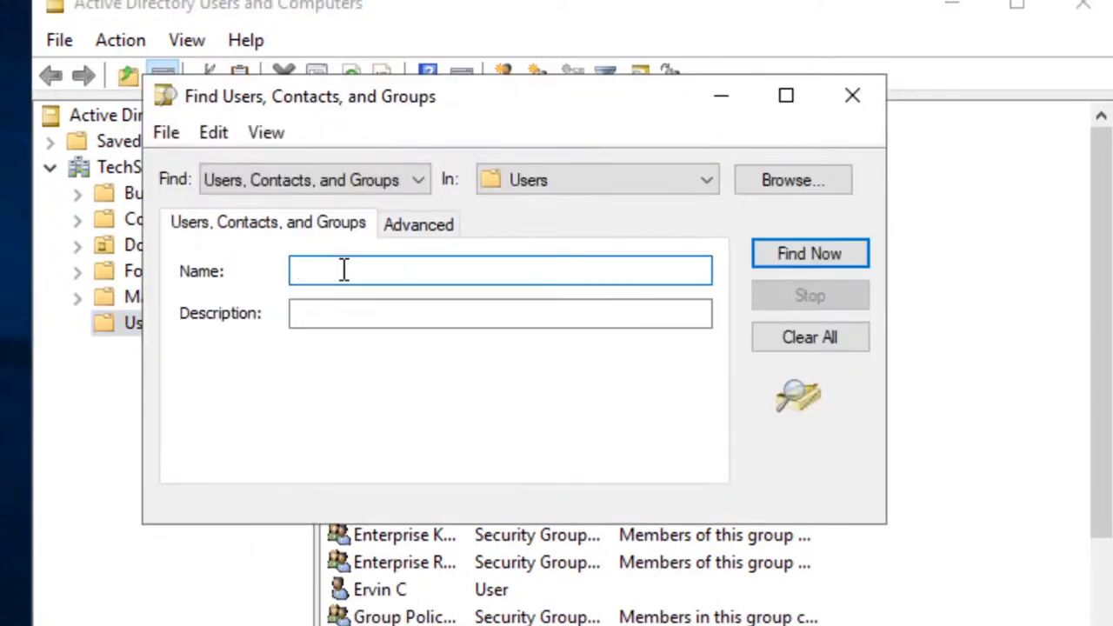
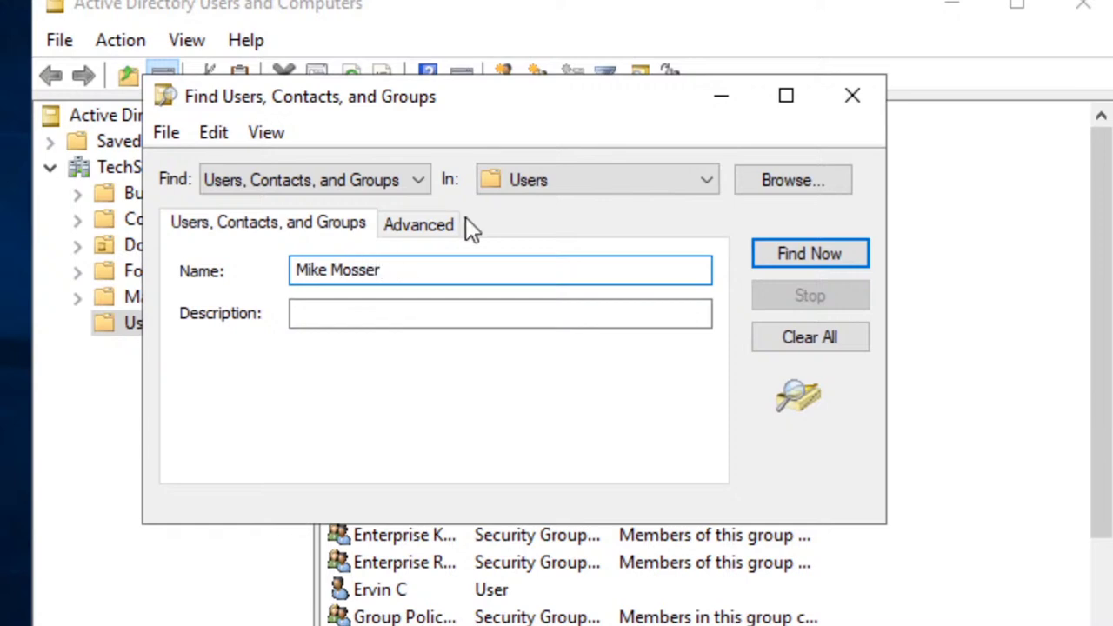
pyautogui.click(791, 254)
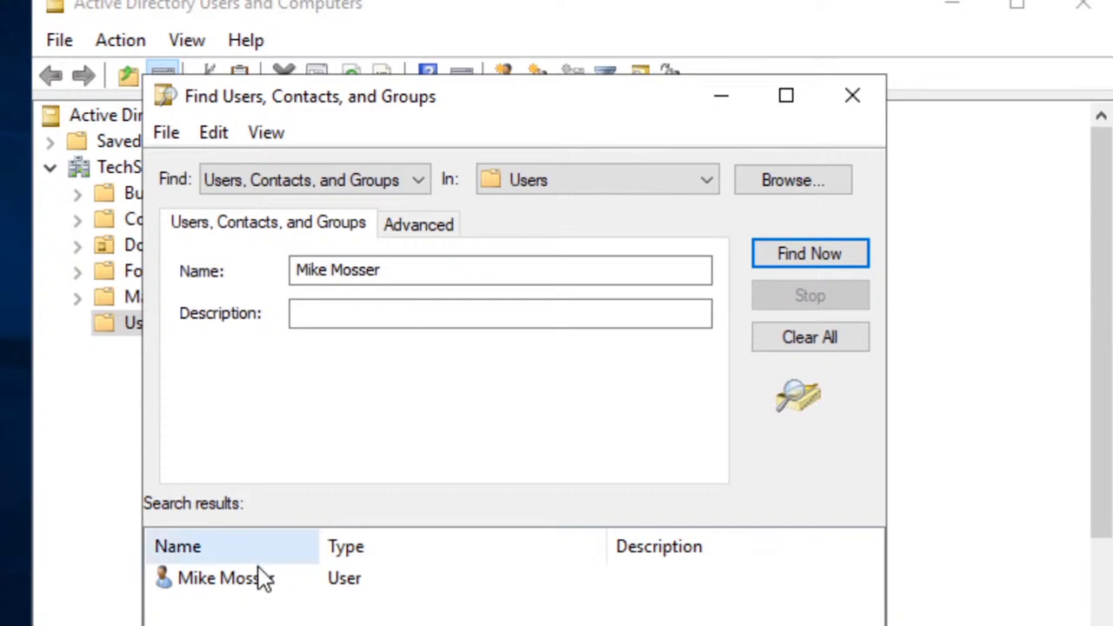
pyautogui.click(255, 596)
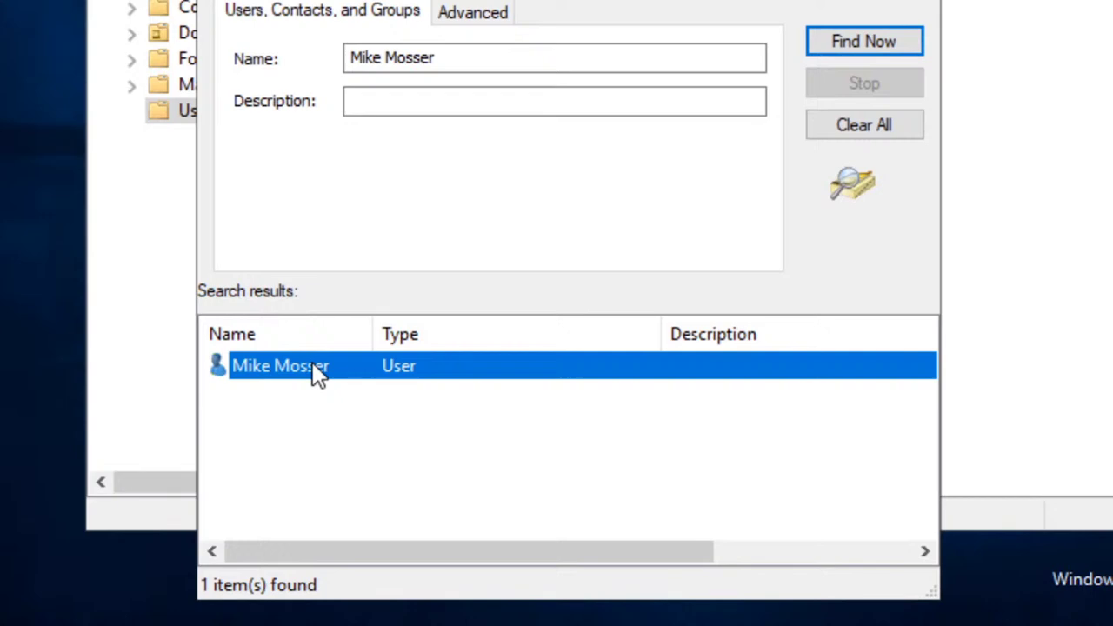
# Step: Reset the found user's password, entering and confirming the new password
pyautogui.rightClick(315, 372)
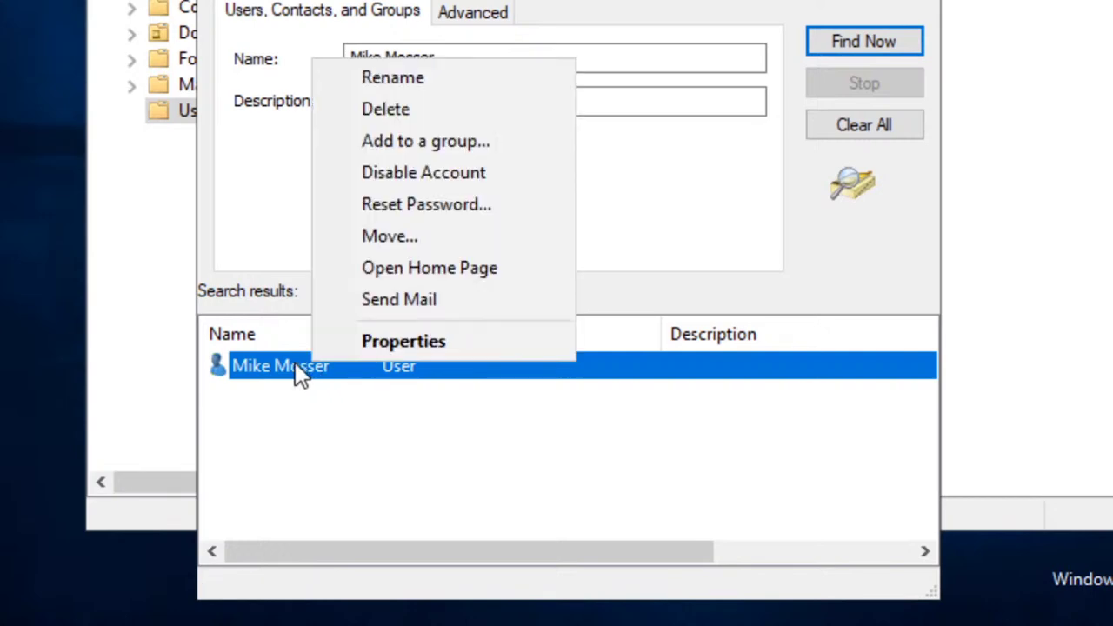
pyautogui.click(426, 206)
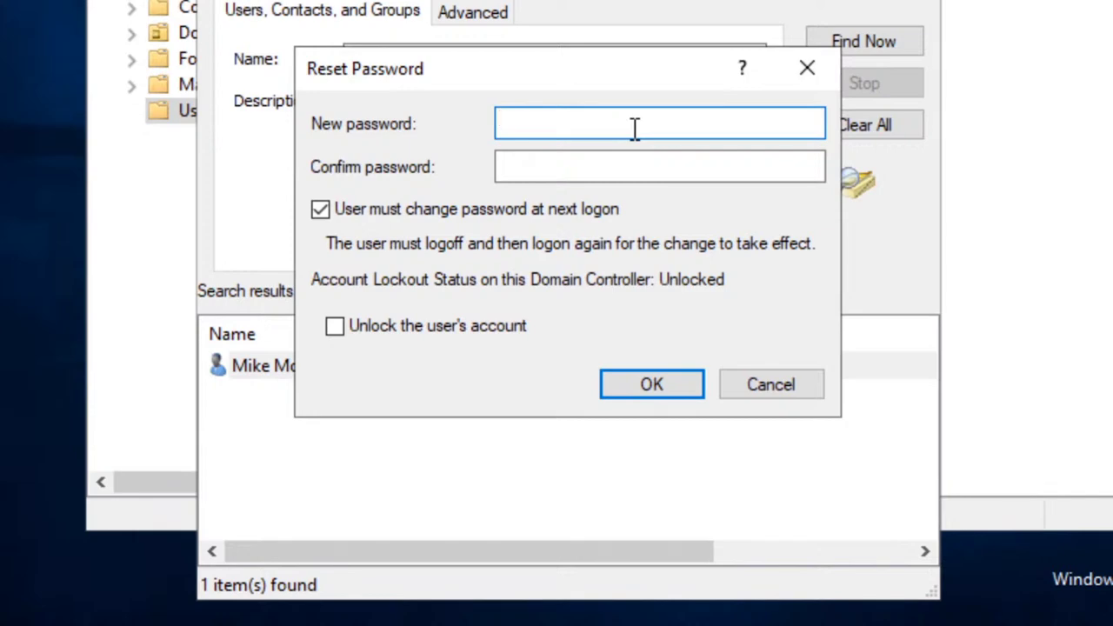
pyautogui.write('*************')
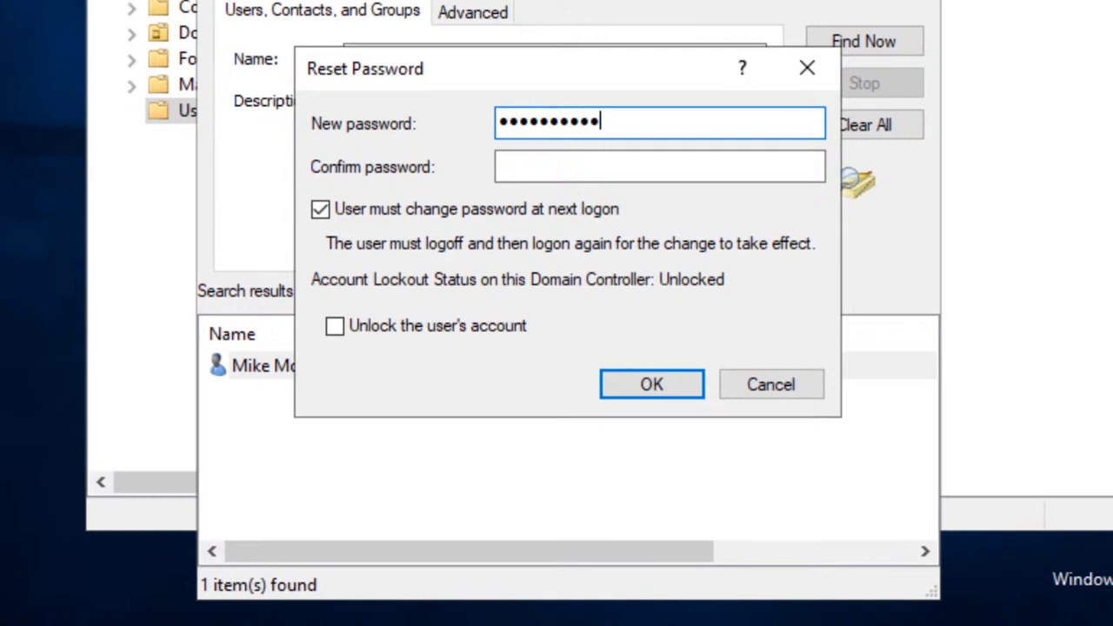
pyautogui.press('Tab')
pyautogui.write('*************')
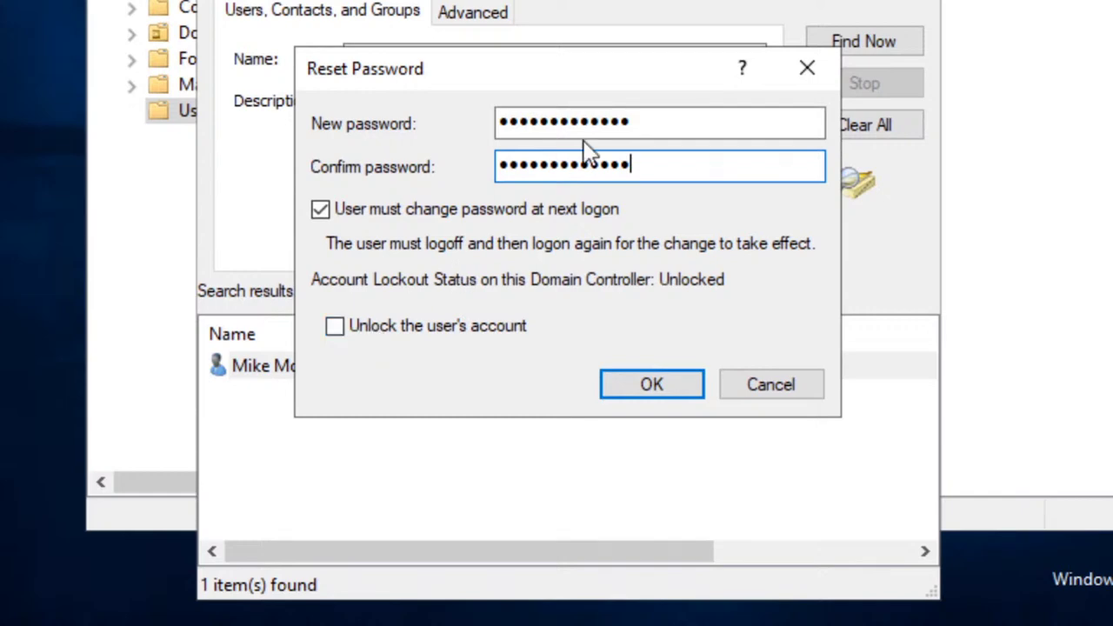
pyautogui.click(649, 124)
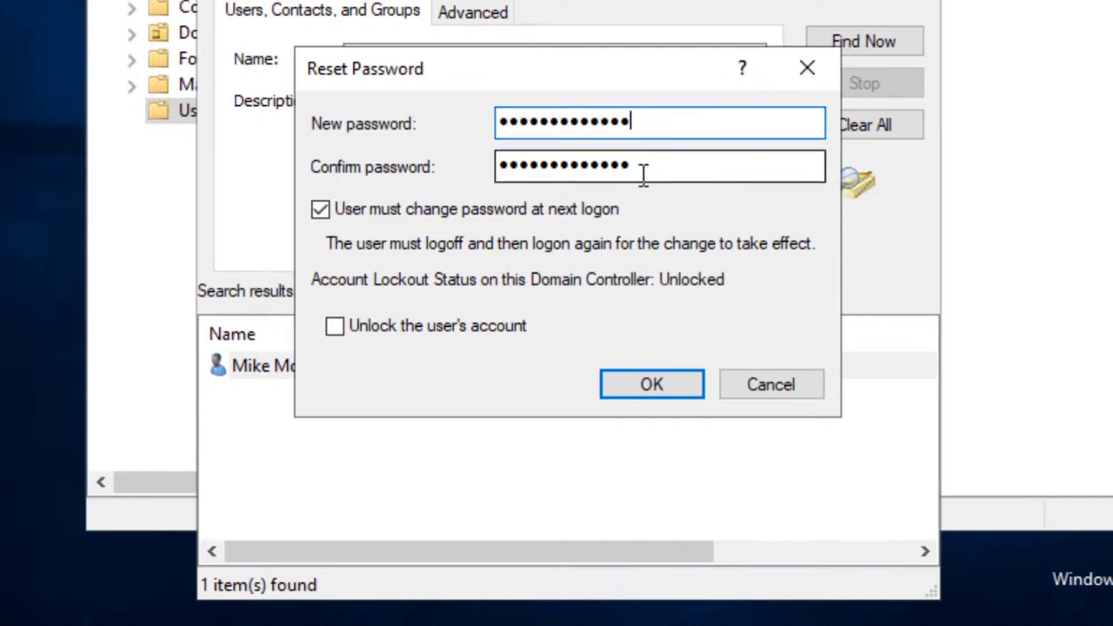
pyautogui.click(652, 165)
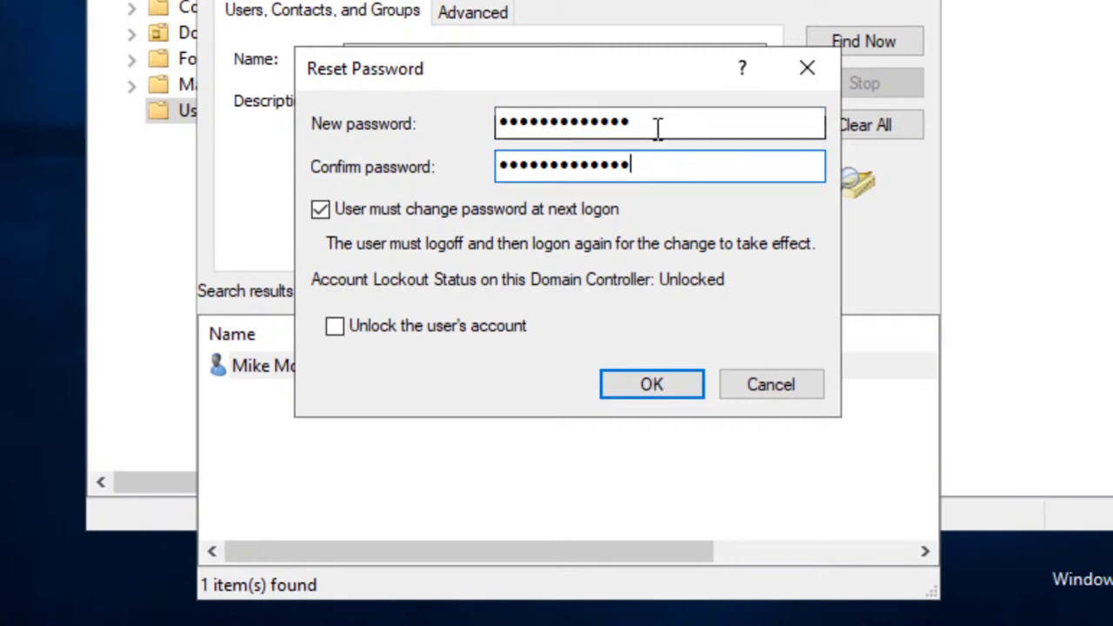
pyautogui.click(663, 121)
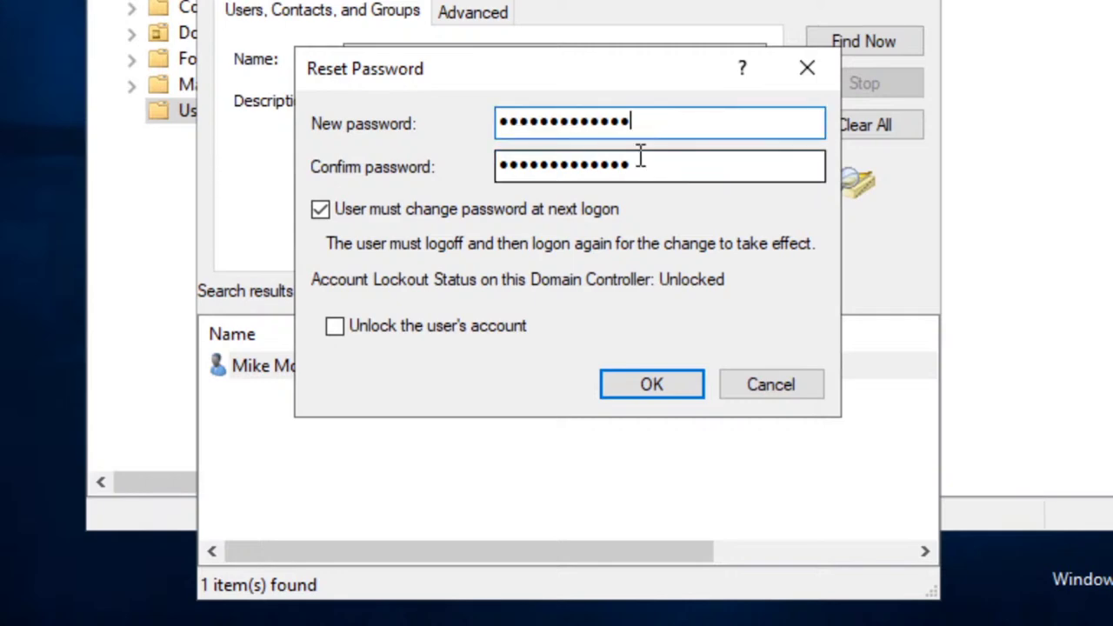
pyautogui.click(641, 158)
pyautogui.click(654, 120)
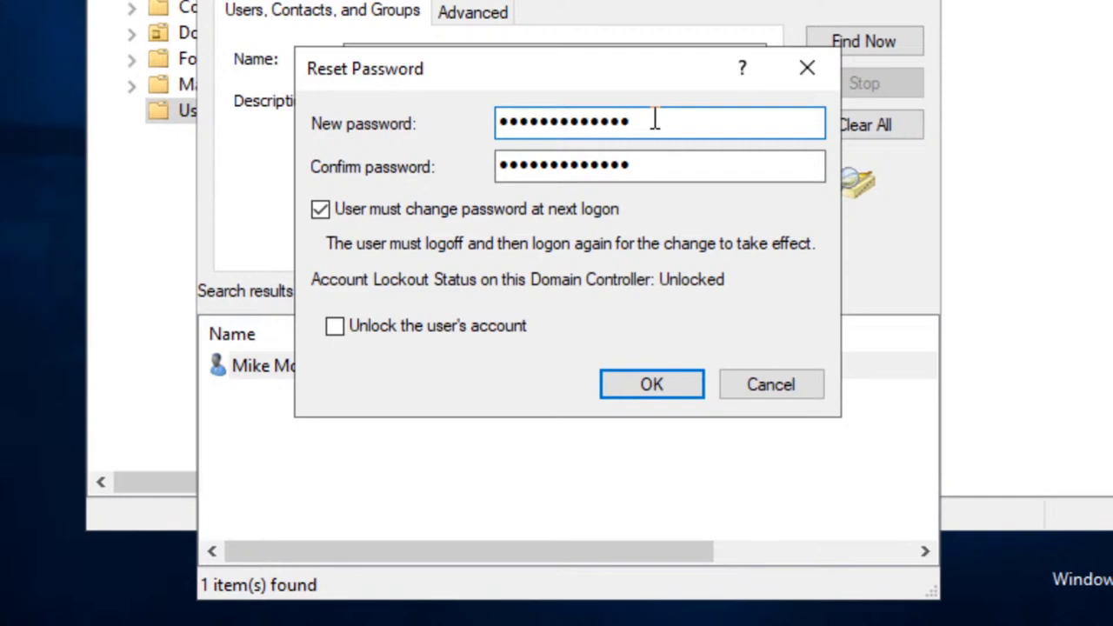
pyautogui.click(634, 164)
pyautogui.click(661, 128)
# Step: Tick Unlock the user's account, apply the reset, and dismiss the confirmation
pyautogui.click(336, 328)
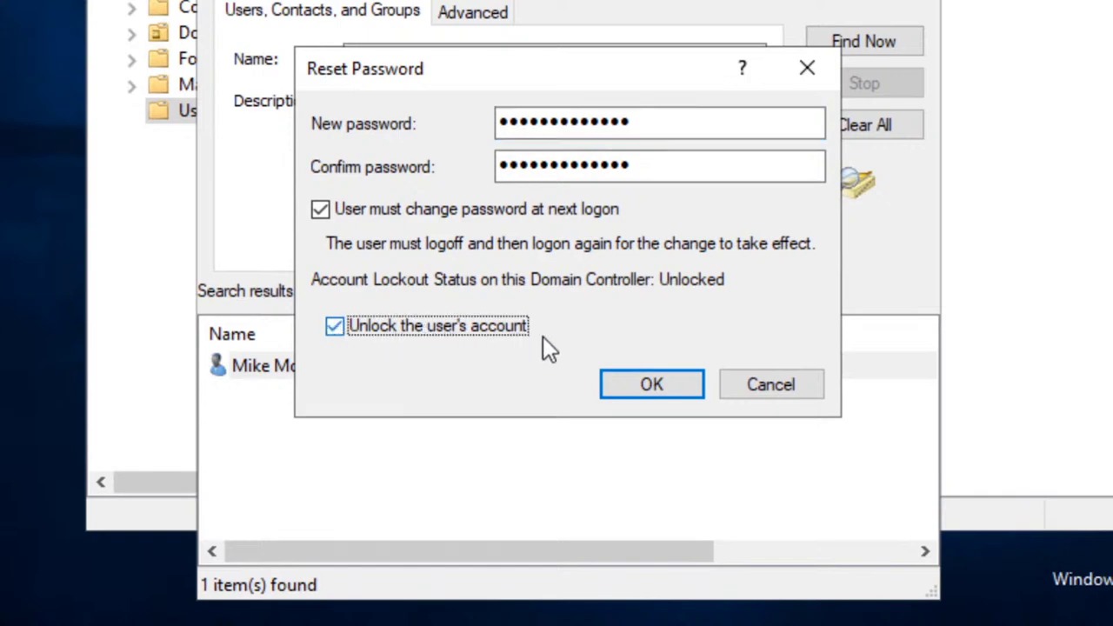
pyautogui.click(643, 384)
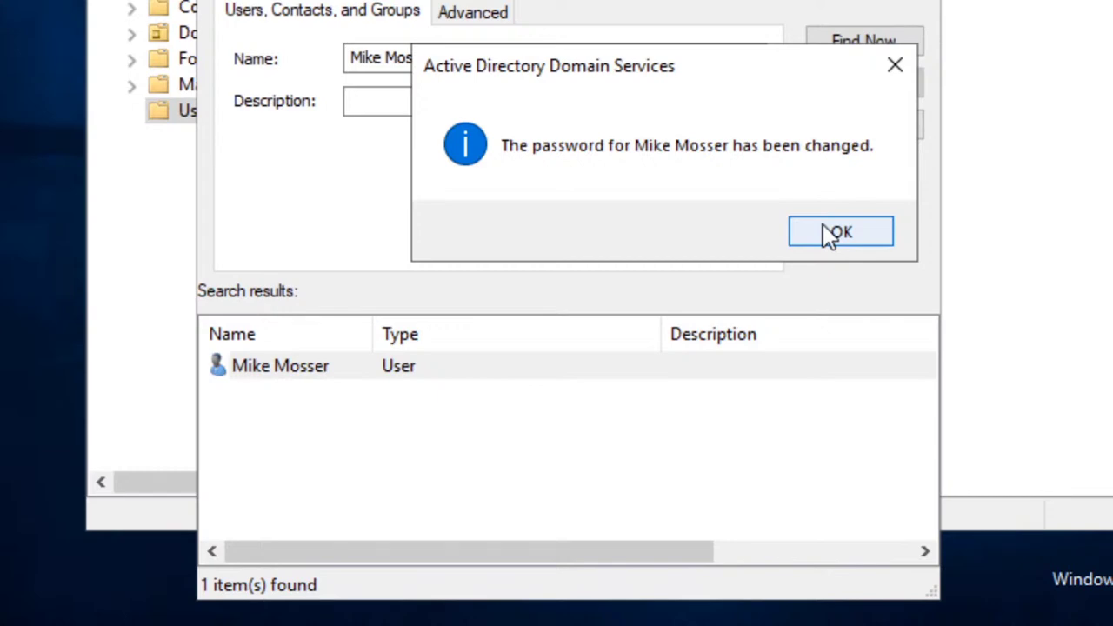
pyautogui.click(828, 235)
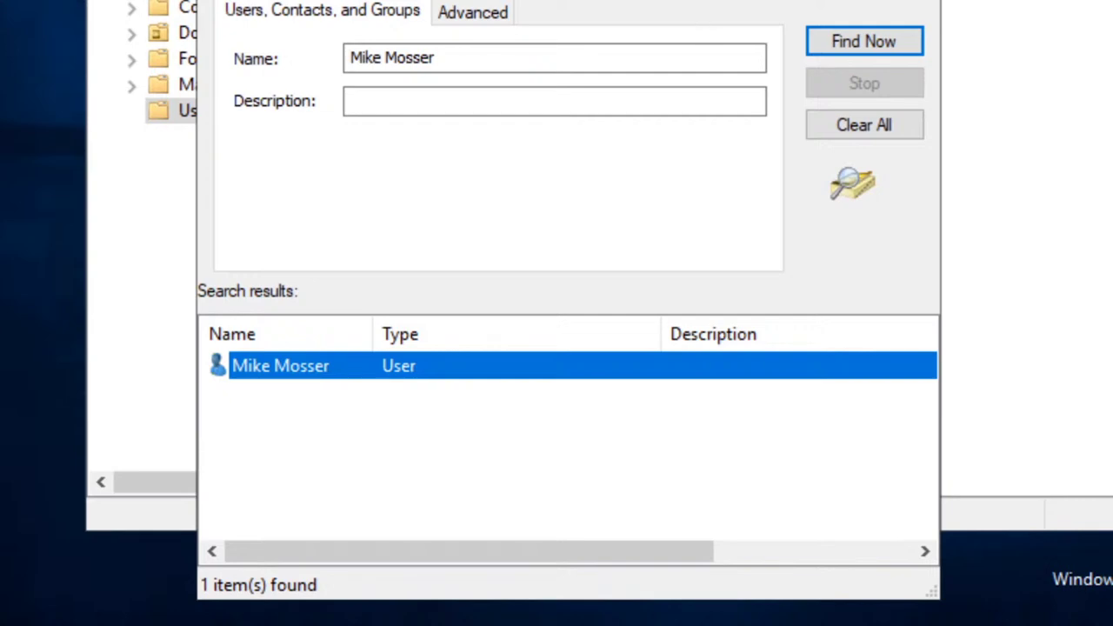
# Step: Lock the server session and bring up its sign-in prompt with Ctrl+Alt+Delete
pyautogui.press('super')
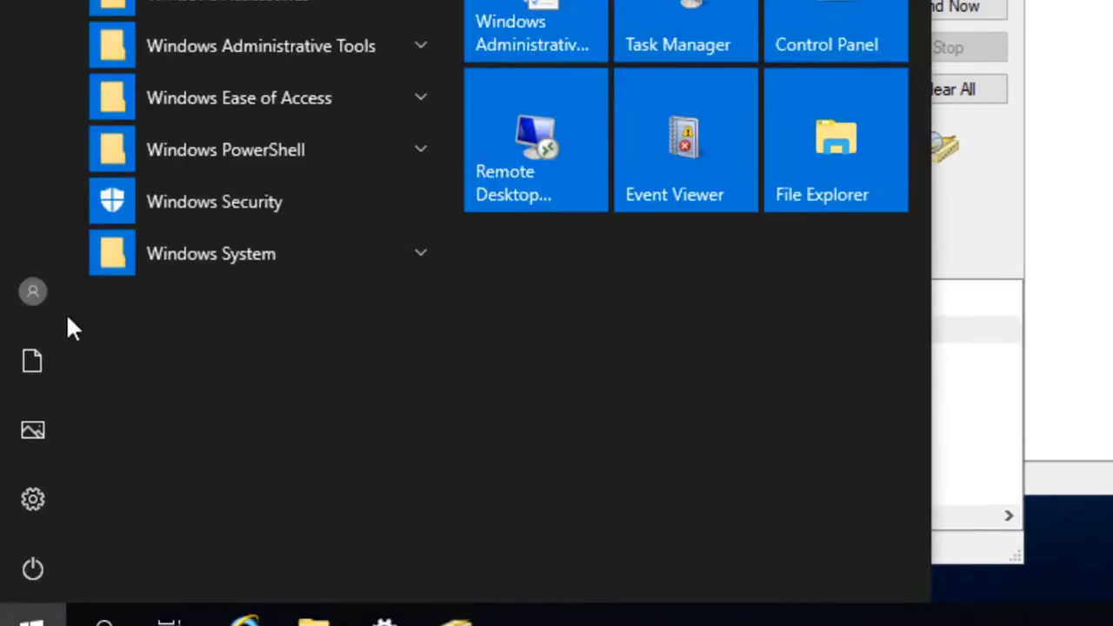
pyautogui.click(35, 280)
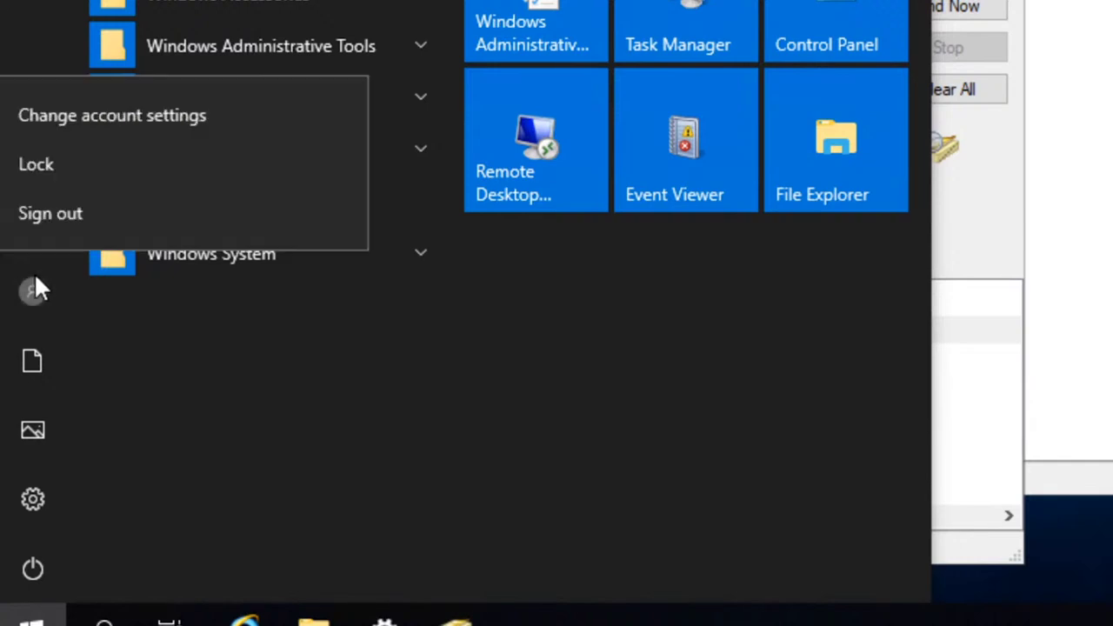
pyautogui.click(92, 166)
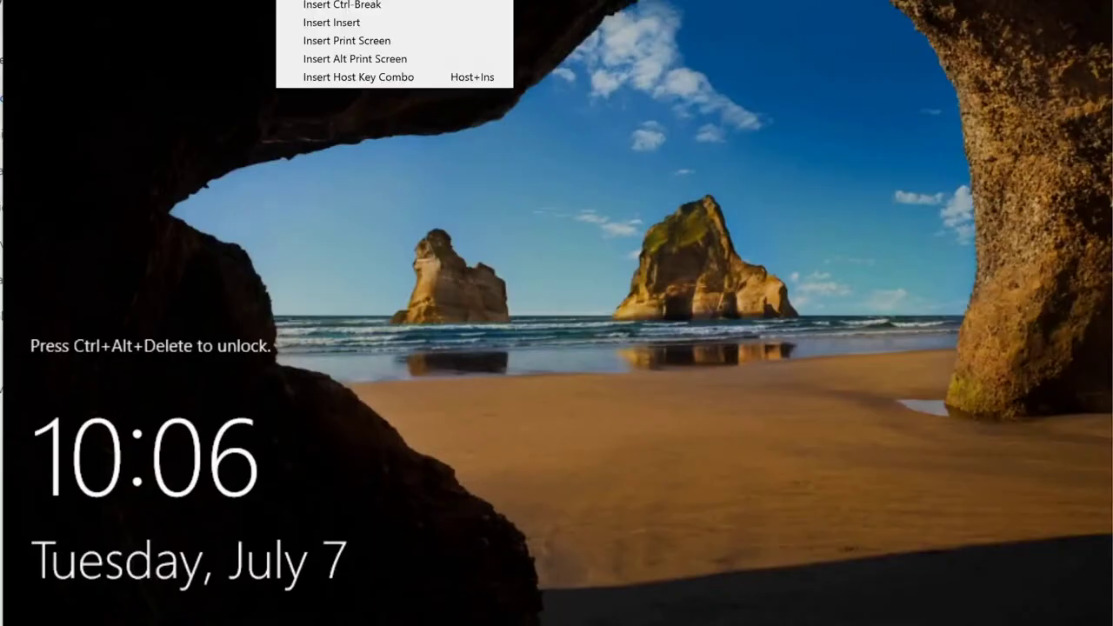
pyautogui.hotkey('ctrl', 'alt', 'Delete')
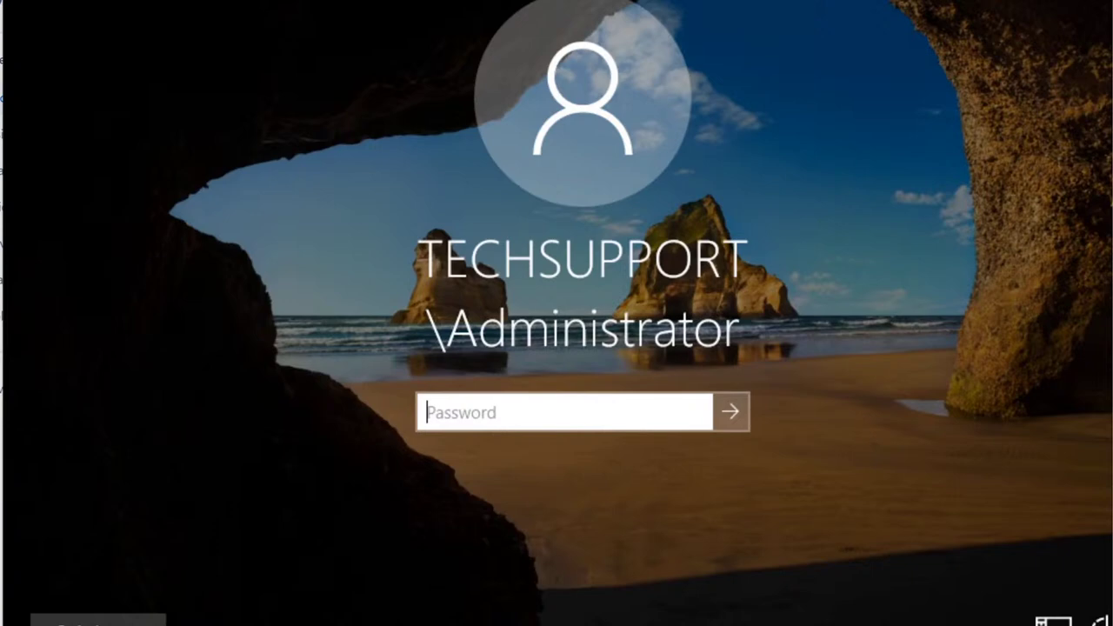
pyautogui.click(99, 30)
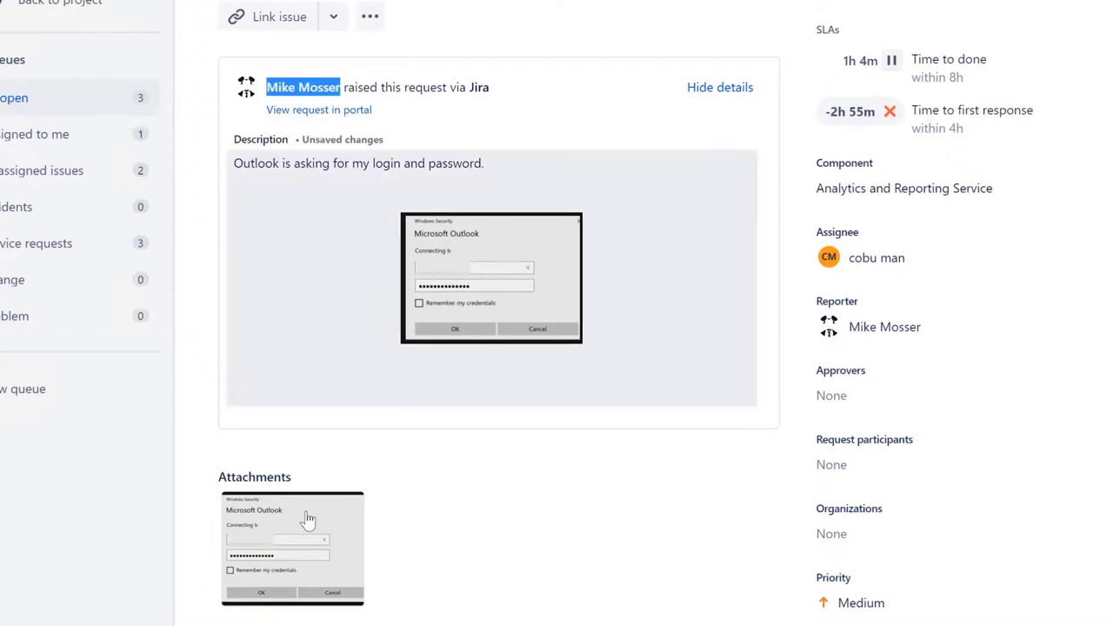
# Step: View the attached Outlook login-prompt screenshot full size
pyautogui.moveTo(308, 520)
pyautogui.click(333, 500)
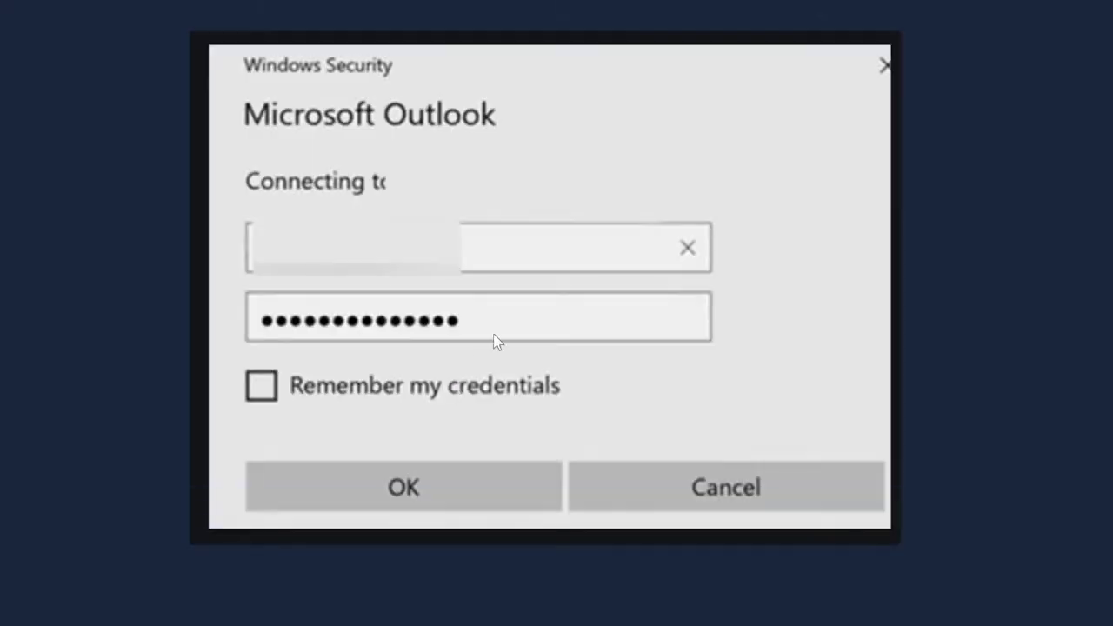
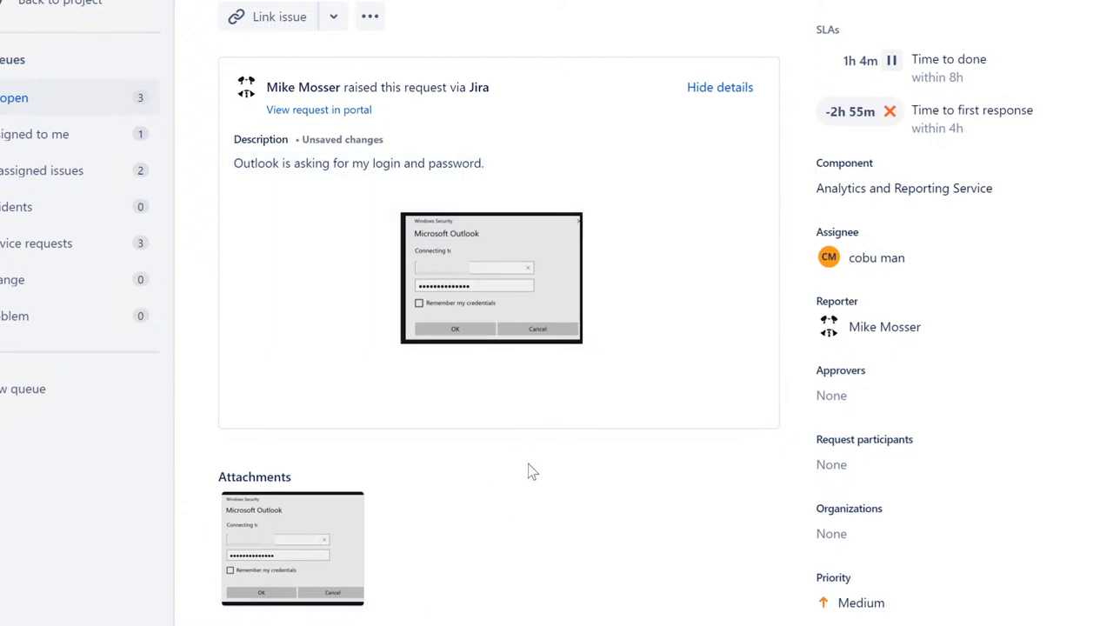
# Step: Post the internal note 'Resolved issue by password reset.', signed with the agent's name
pyautogui.scroll(-3, 532, 472)
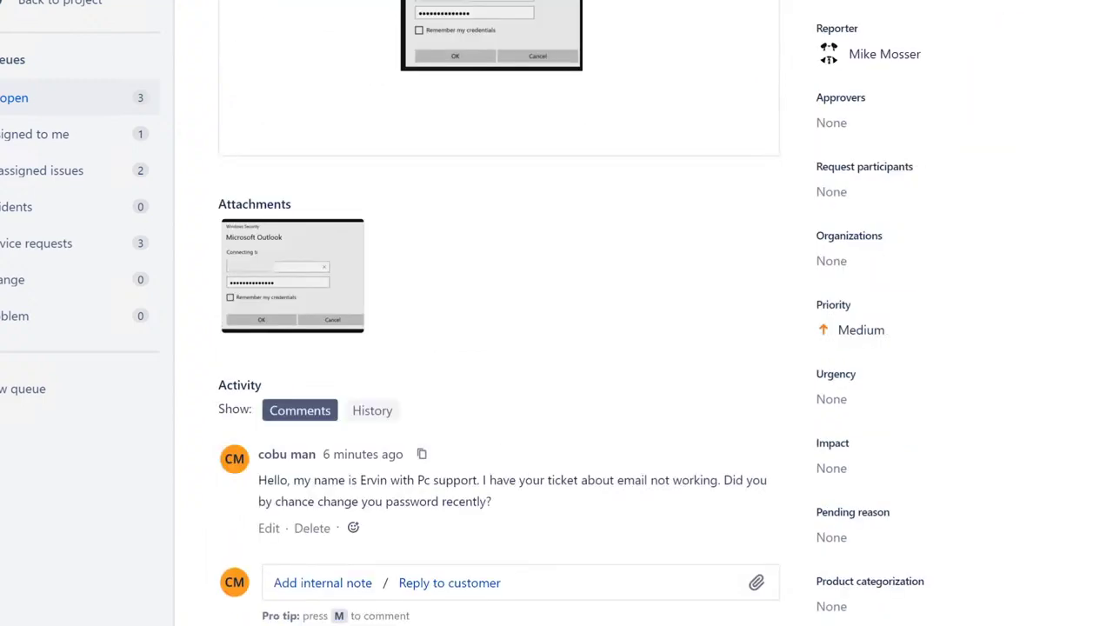
pyautogui.click(443, 585)
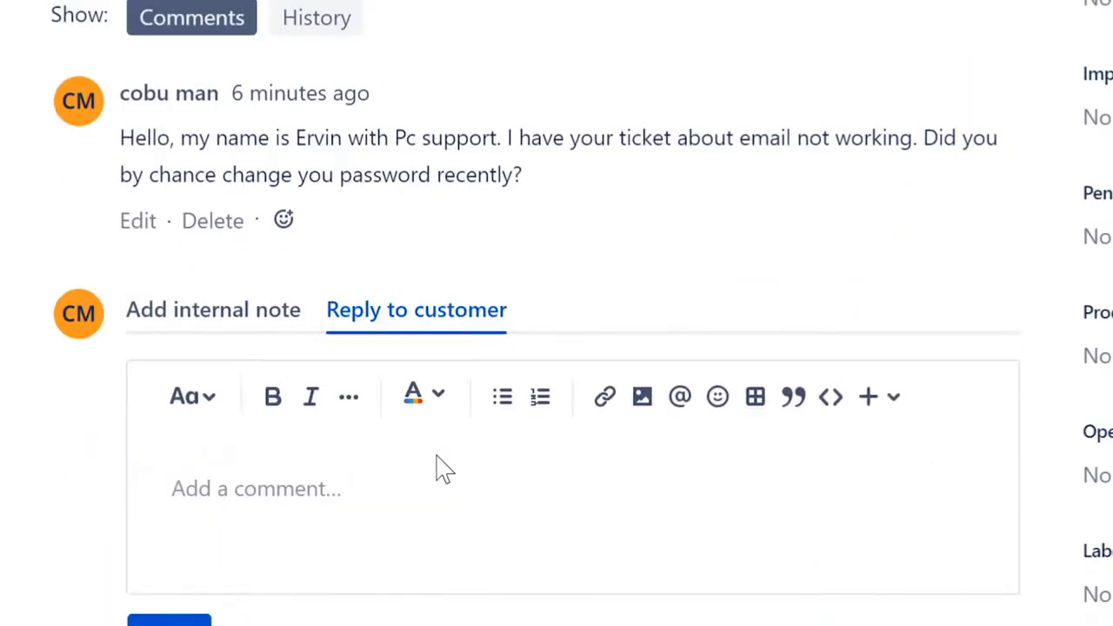
pyautogui.click(257, 320)
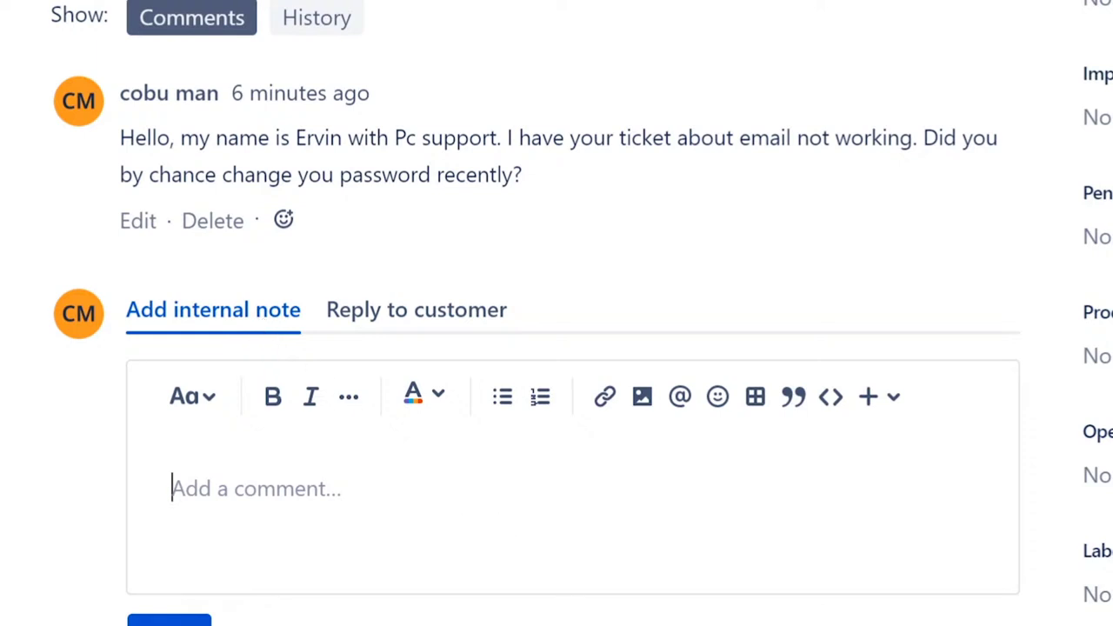
pyautogui.write('REso')
pyautogui.press('BackSpace')
pyautogui.press('BackSpace')
pyautogui.press('BackSpace')
pyautogui.write('eso')
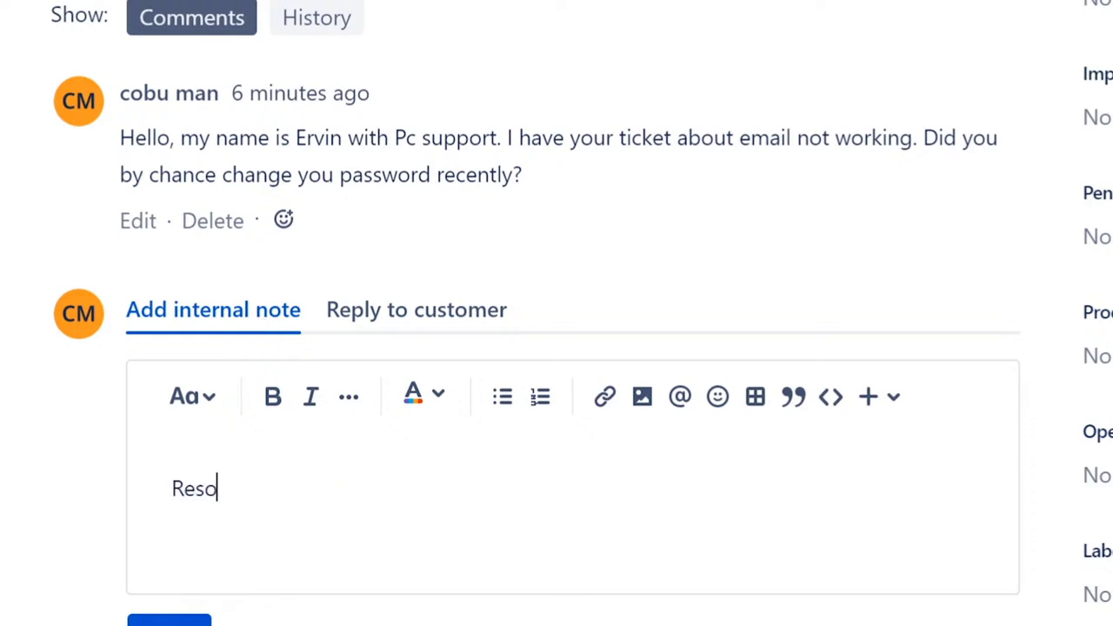
pyautogui.write('lved issue by')
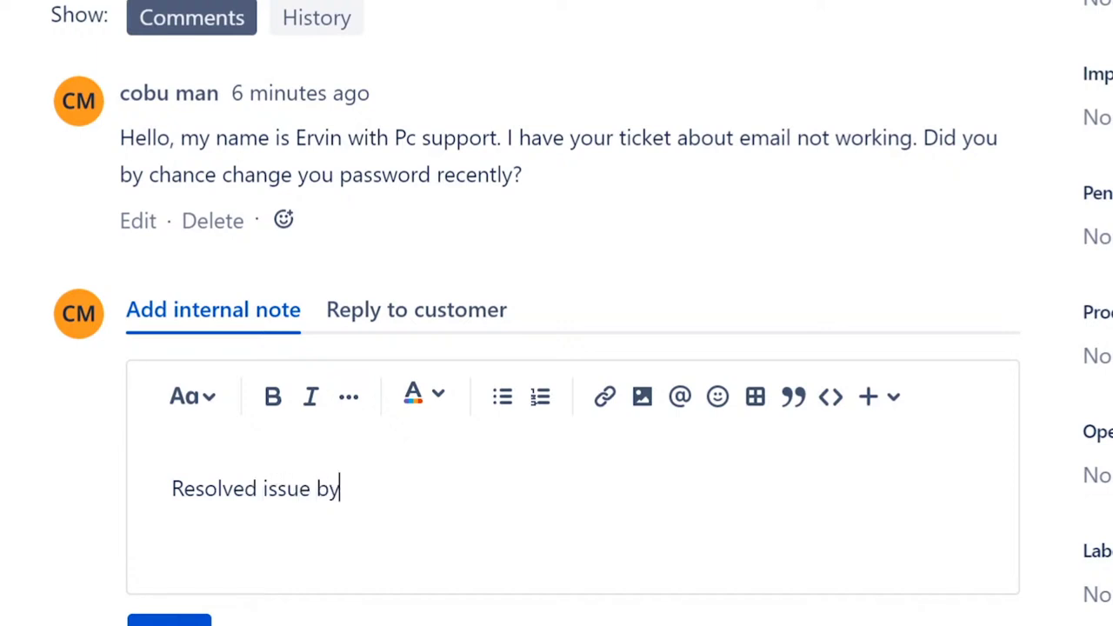
pyautogui.write(' passwor')
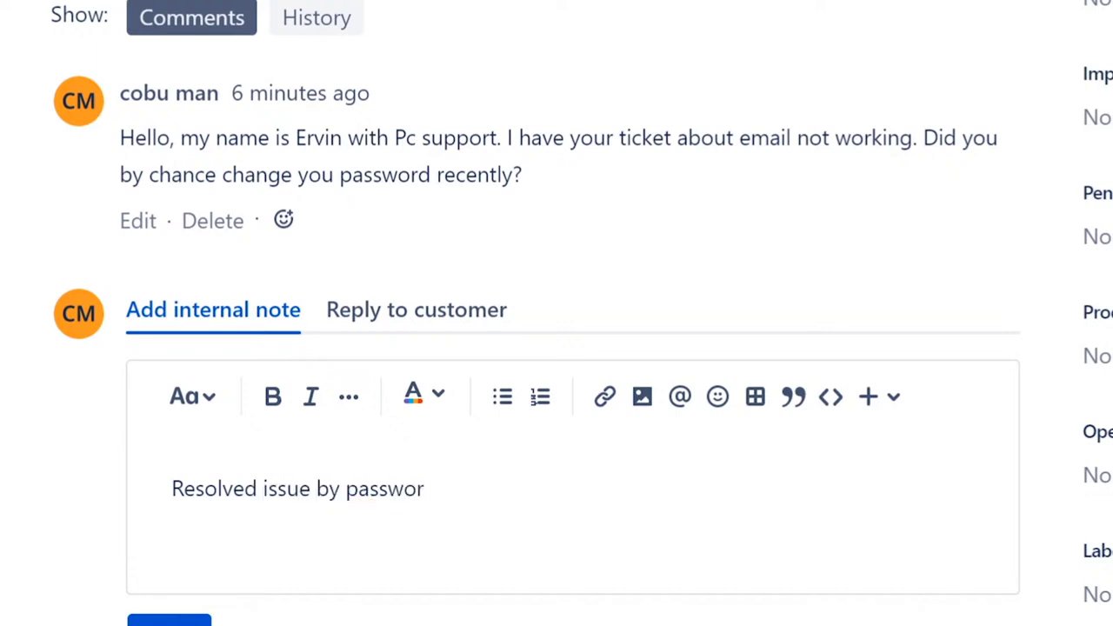
pyautogui.write('d reset. E')
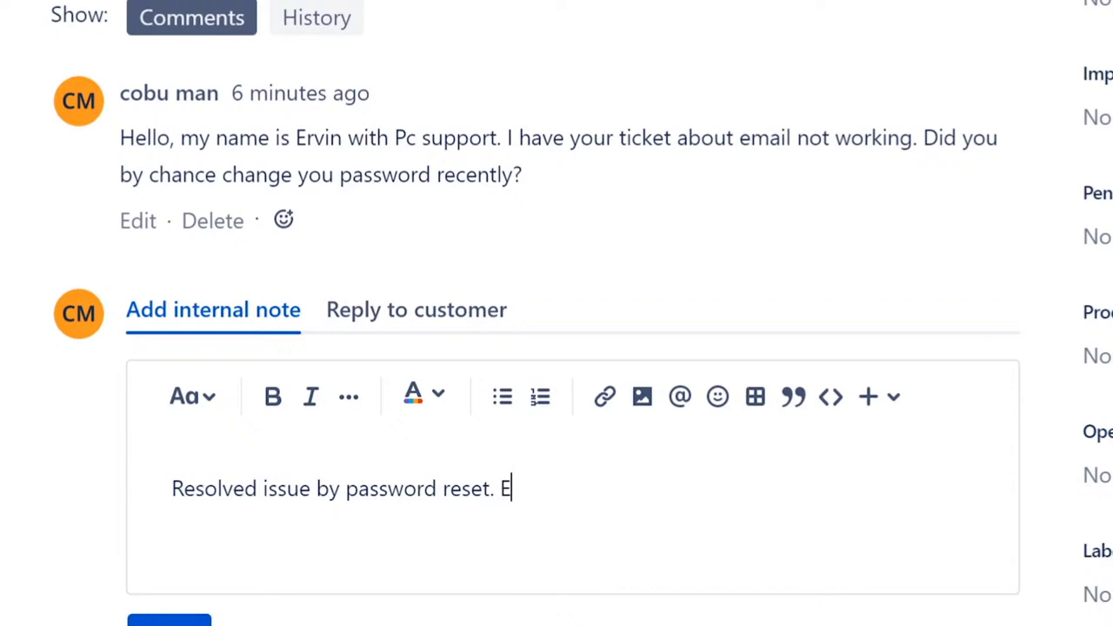
pyautogui.write('rvin')
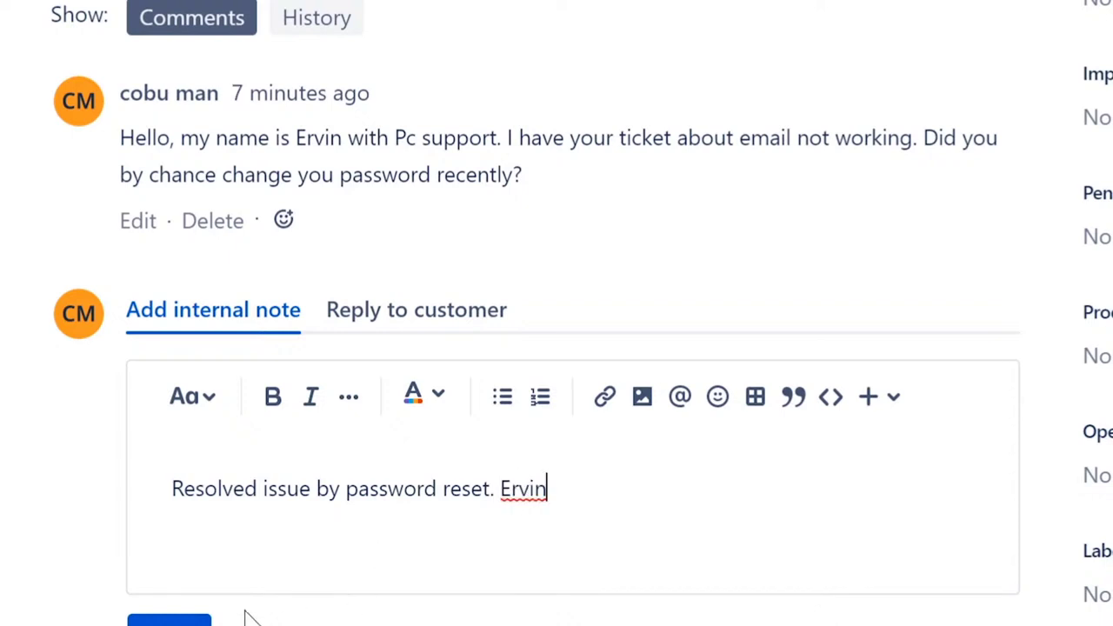
pyautogui.click(195, 619)
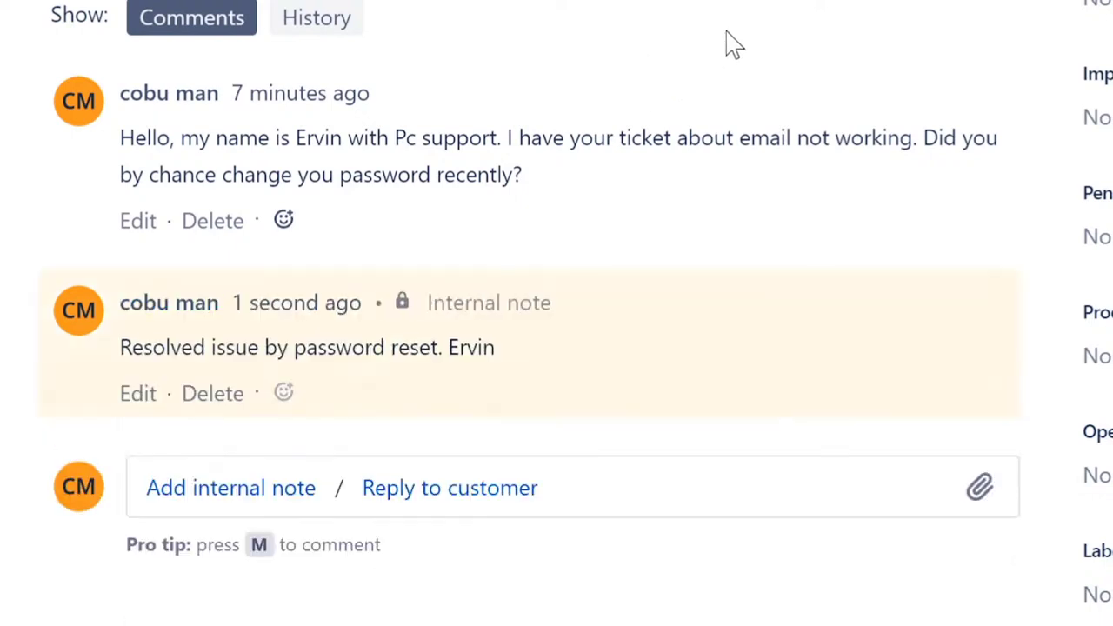
pyautogui.scroll(5, 730, 45)
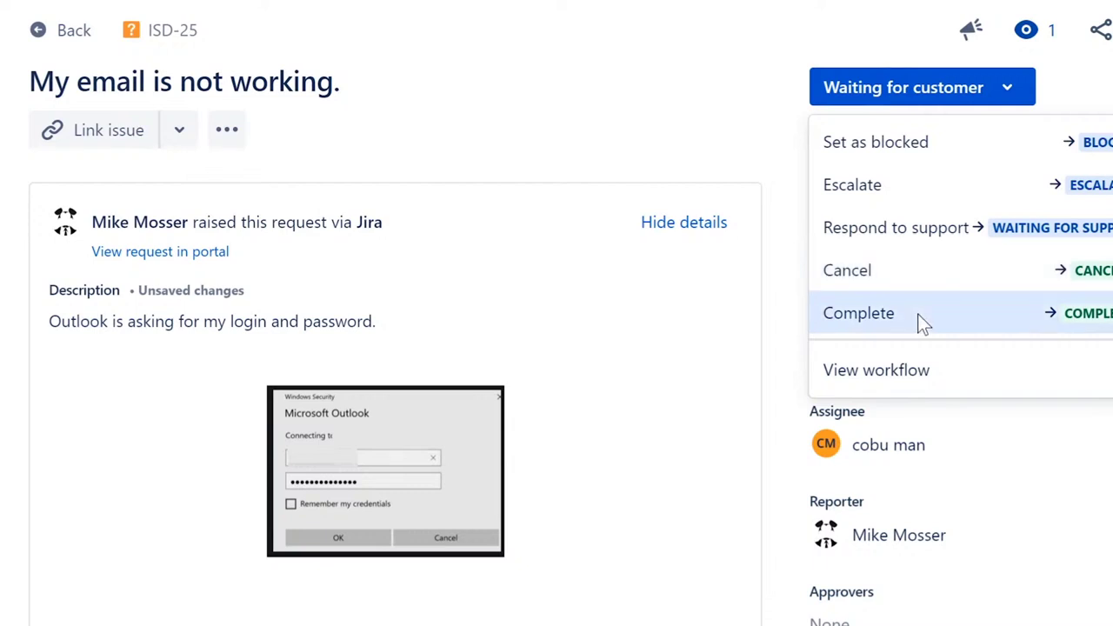
# Step: Set ISD-25 to Completed and go back to the All open queue
pyautogui.click(917, 313)
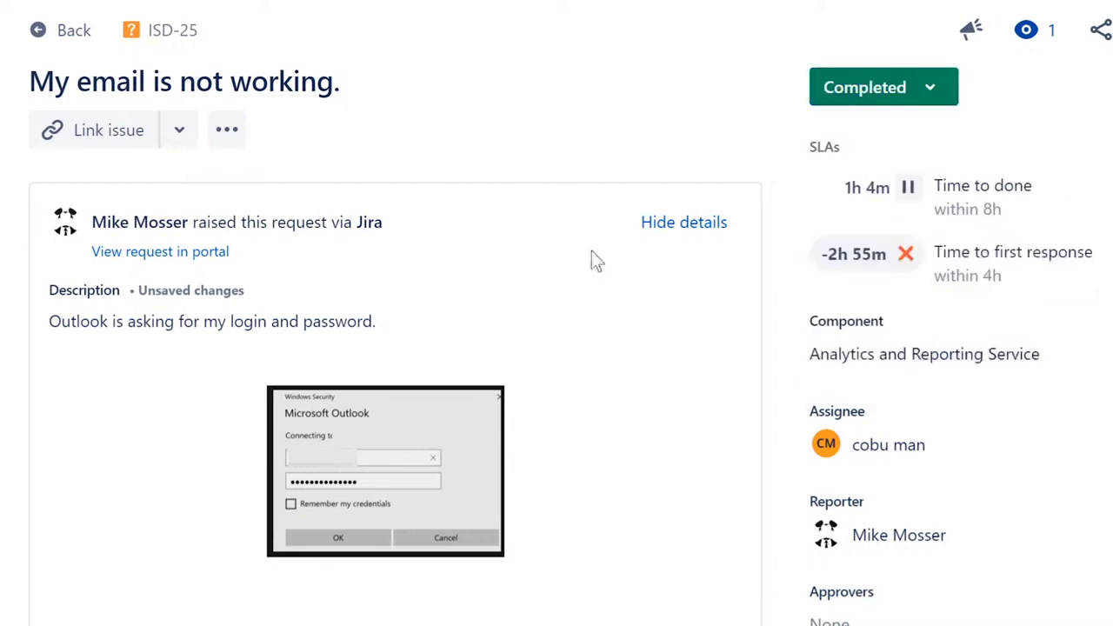
pyautogui.click(77, 35)
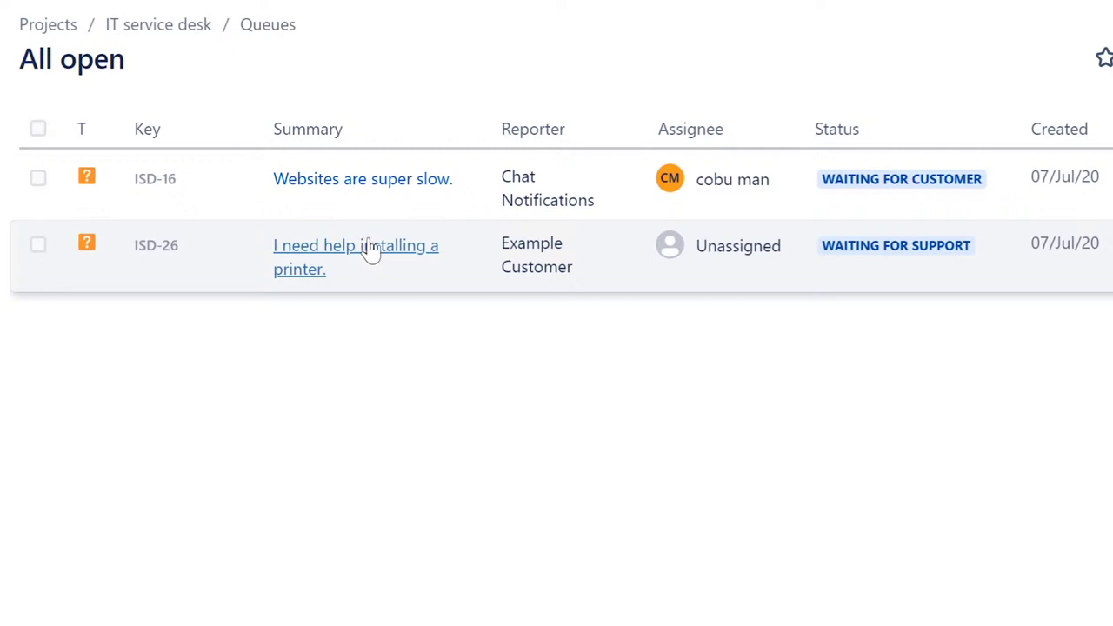
# Step: Open printer ticket ISD-26 and assign it to the support agent
pyautogui.click(372, 251)
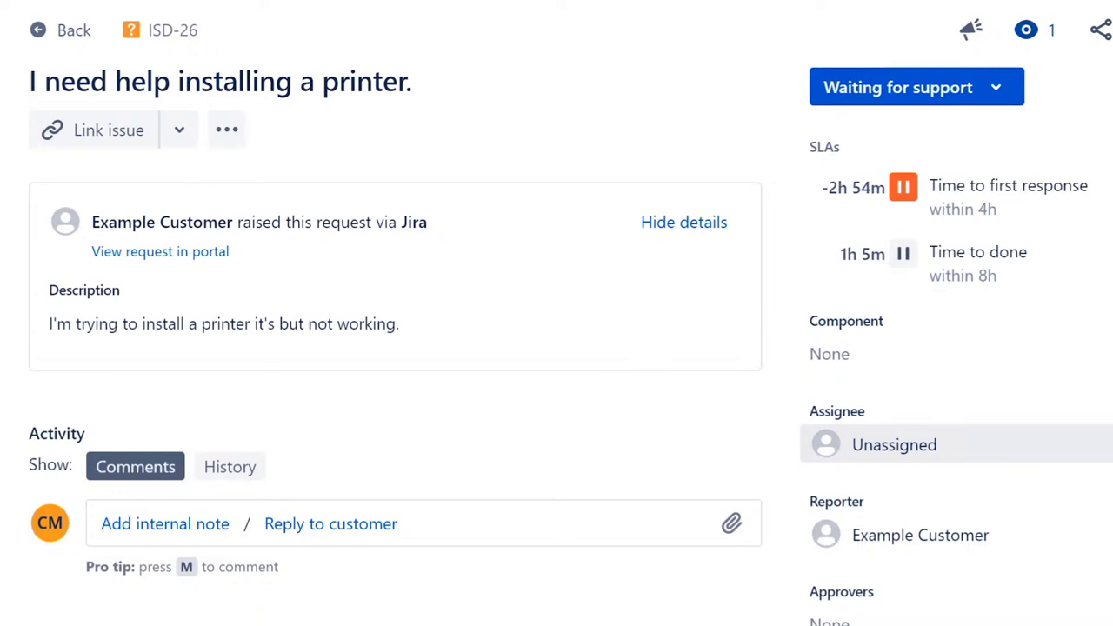
pyautogui.click(908, 445)
pyautogui.click(911, 513)
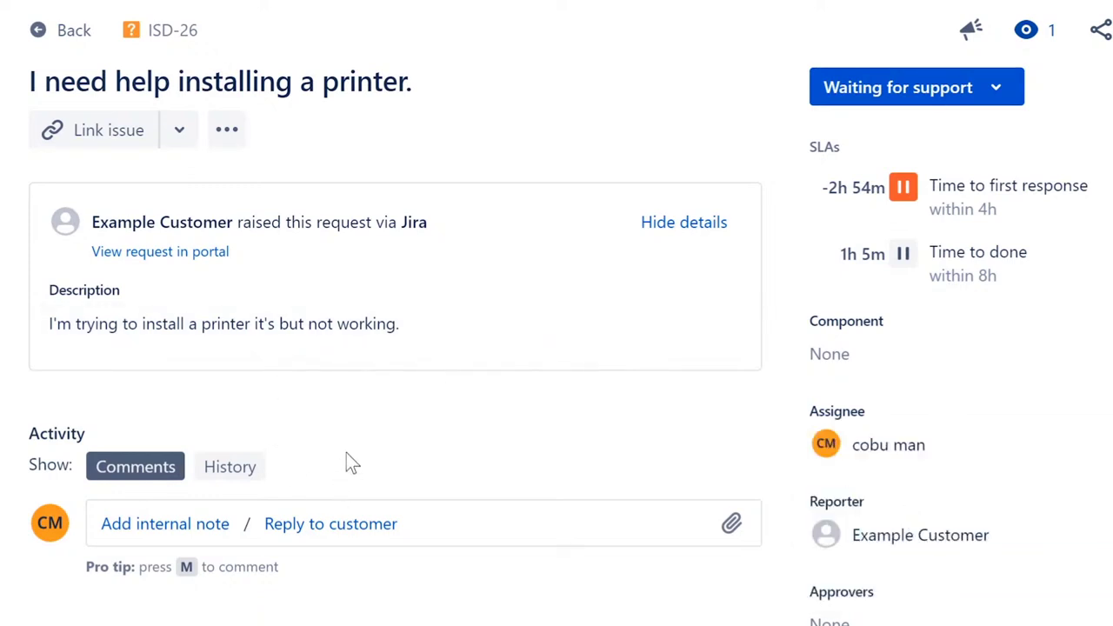
# Step: Edit the ISD-26 description about installing a printer and save it
pyautogui.moveTo(412, 82); pyautogui.dragTo(30, 84)
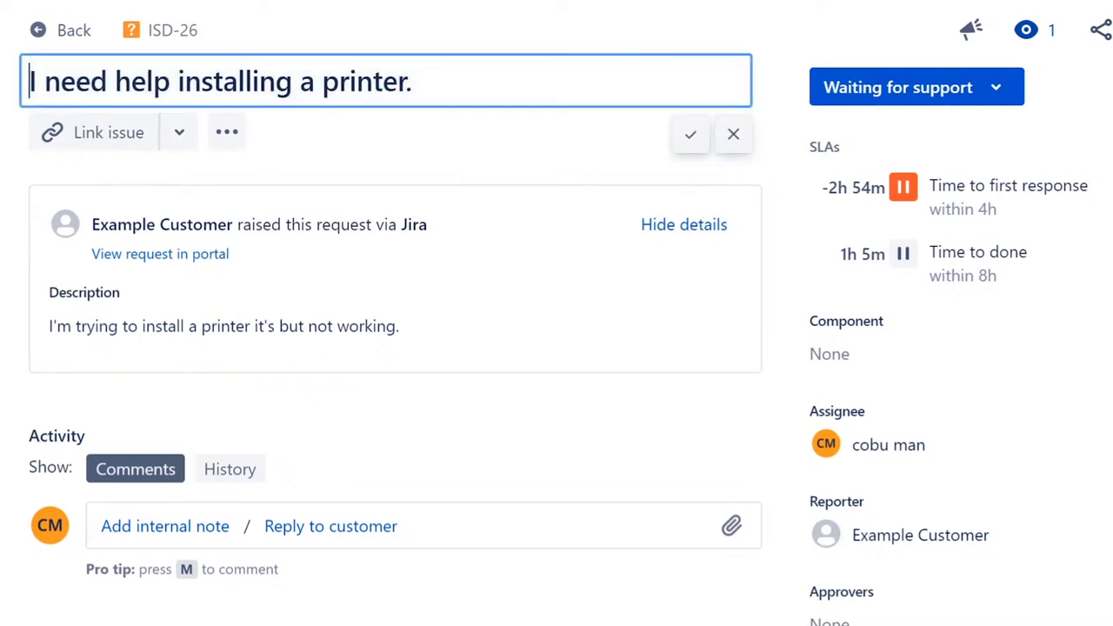
pyautogui.click(50, 326)
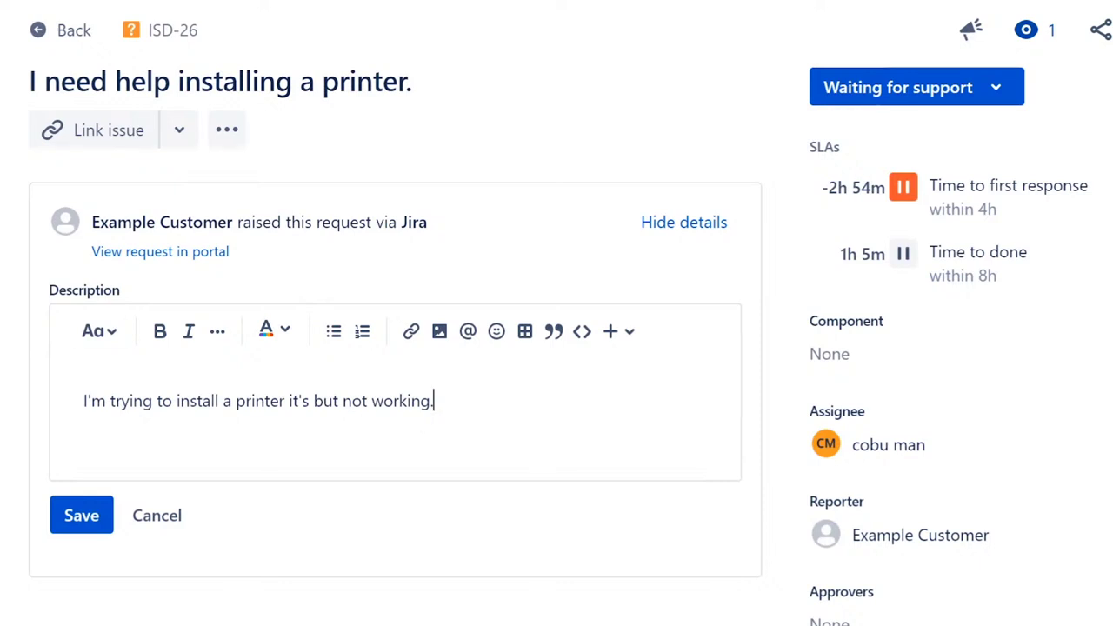
pyautogui.moveTo(434, 401); pyautogui.dragTo(79, 380)
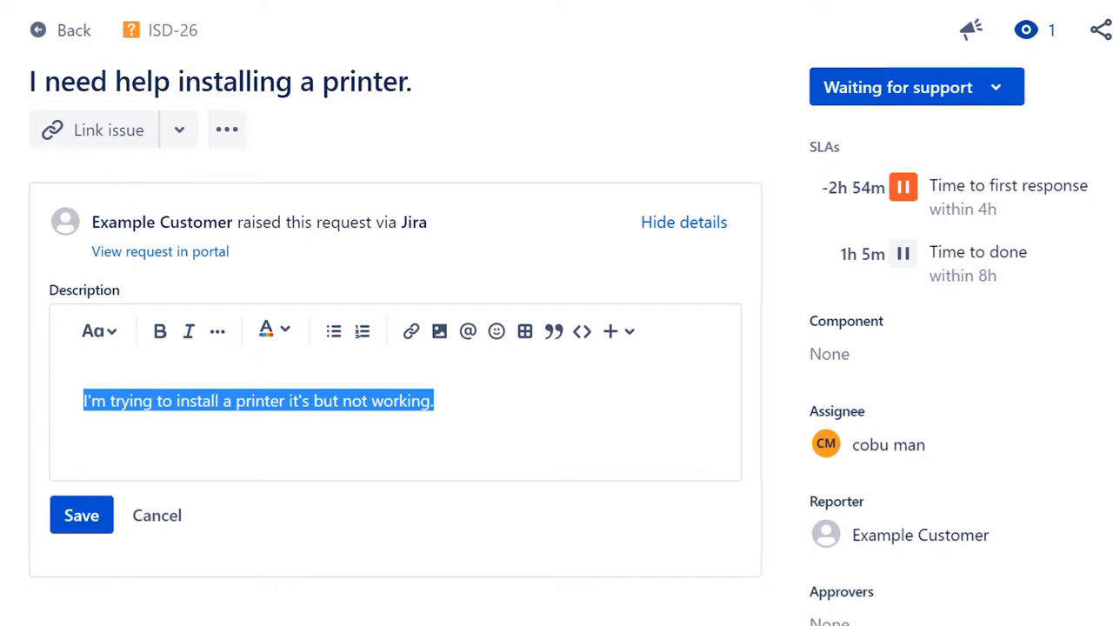
pyautogui.click(434, 401)
pyautogui.moveTo(434, 401); pyautogui.dragTo(77, 405)
pyautogui.press('Right')
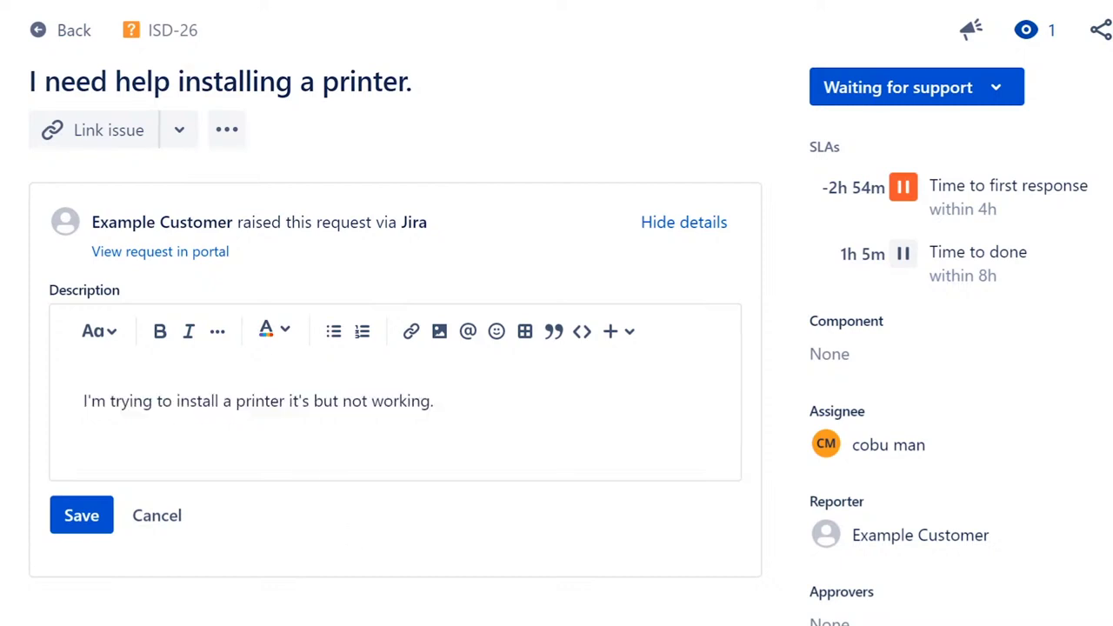
pyautogui.hotkey('ctrl', 'Return')
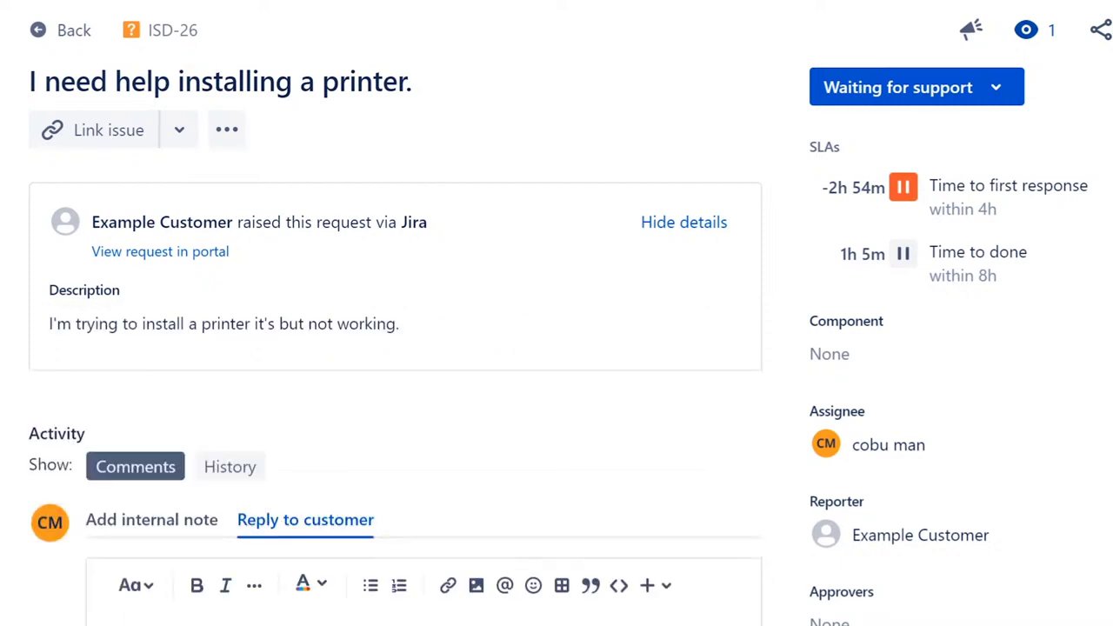
# Step: Write a Help Desk reply asking what kind of printer: Local printer or Network printer?
pyautogui.write('Hel')
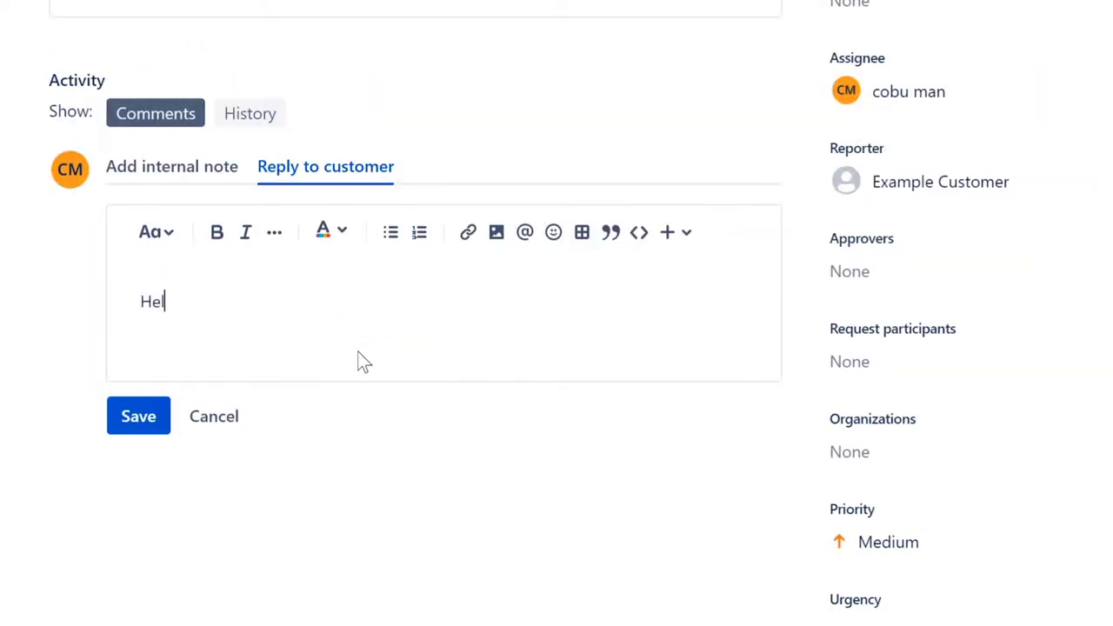
pyautogui.write('lo, my name is Erv')
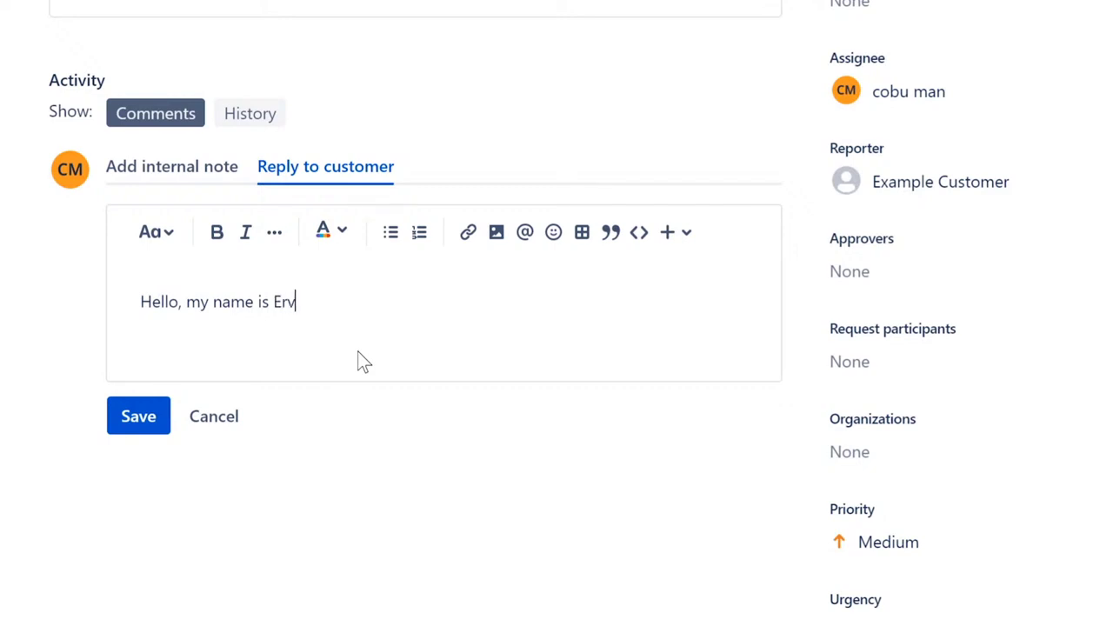
pyautogui.write('in with Help ')
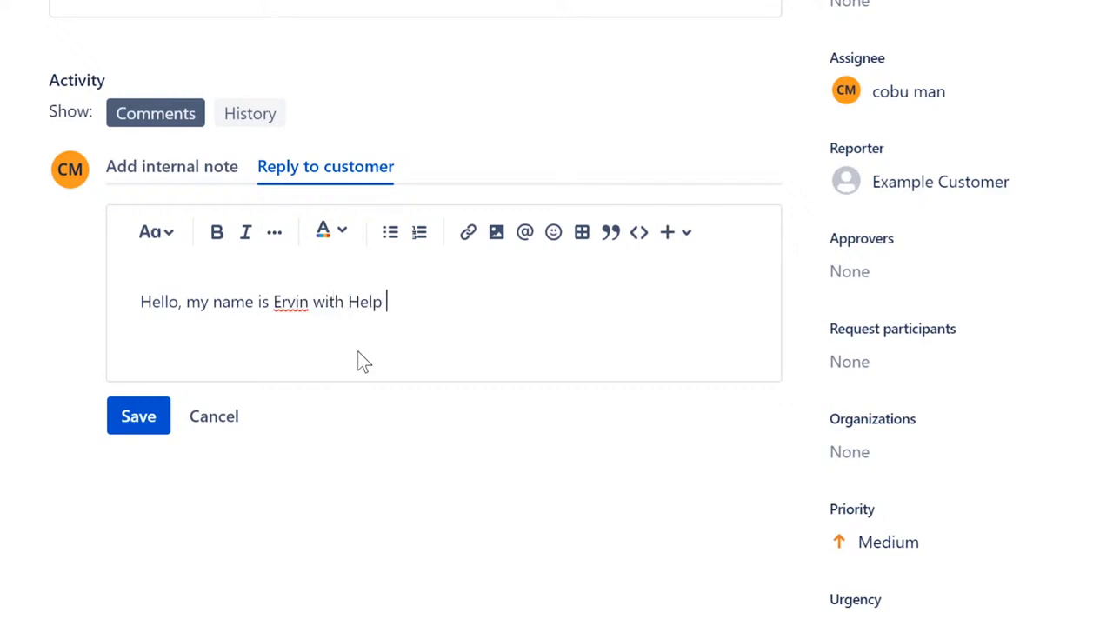
pyautogui.write('Desk. What kind of ')
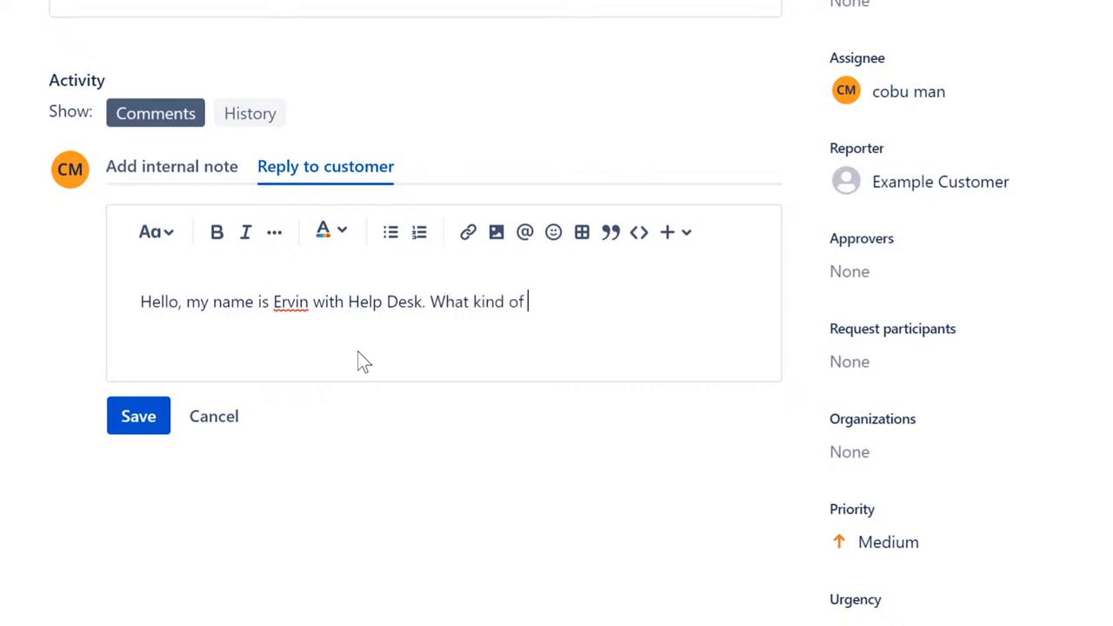
pyautogui.write('printer are ')
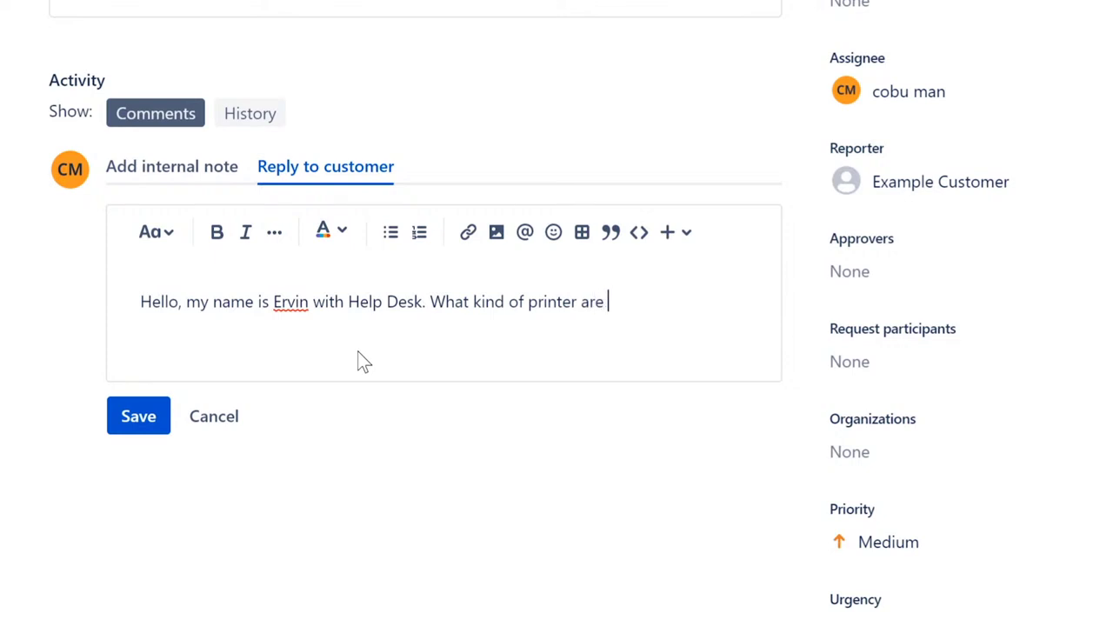
pyautogui.write('you trying to ad')
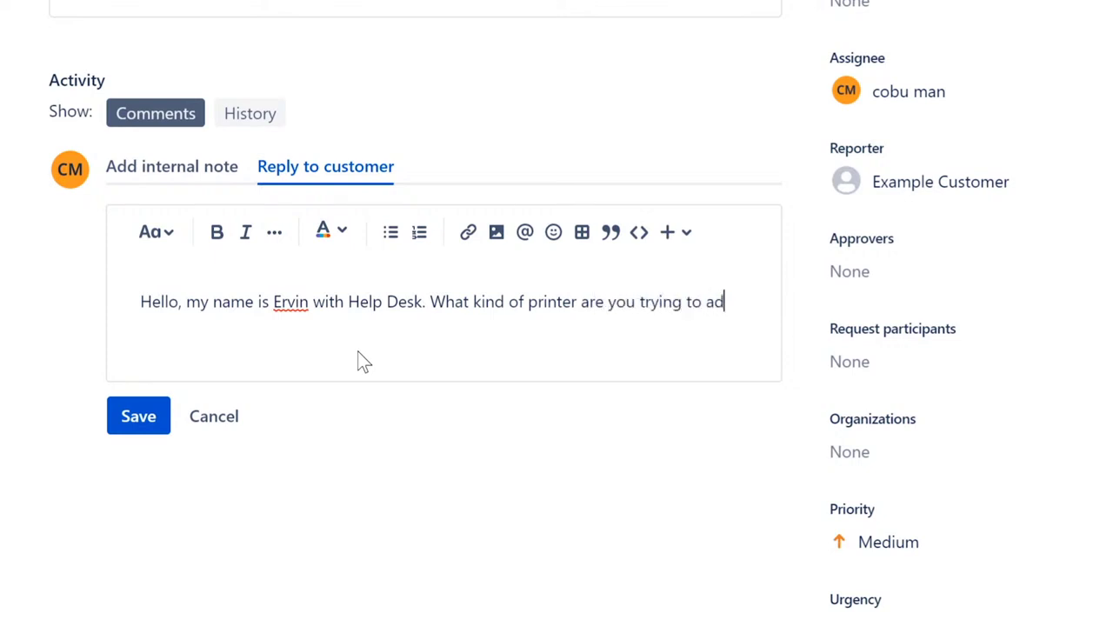
pyautogui.write('d?')
pyautogui.press('Return')
pyautogui.write('Local printer ')
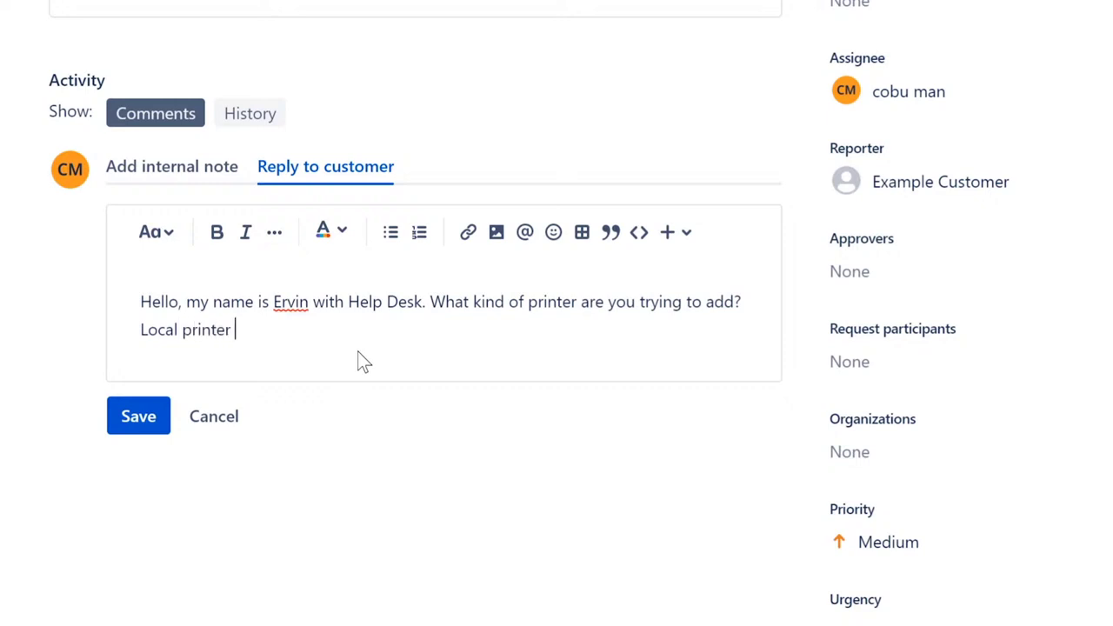
pyautogui.write('or Network prin')
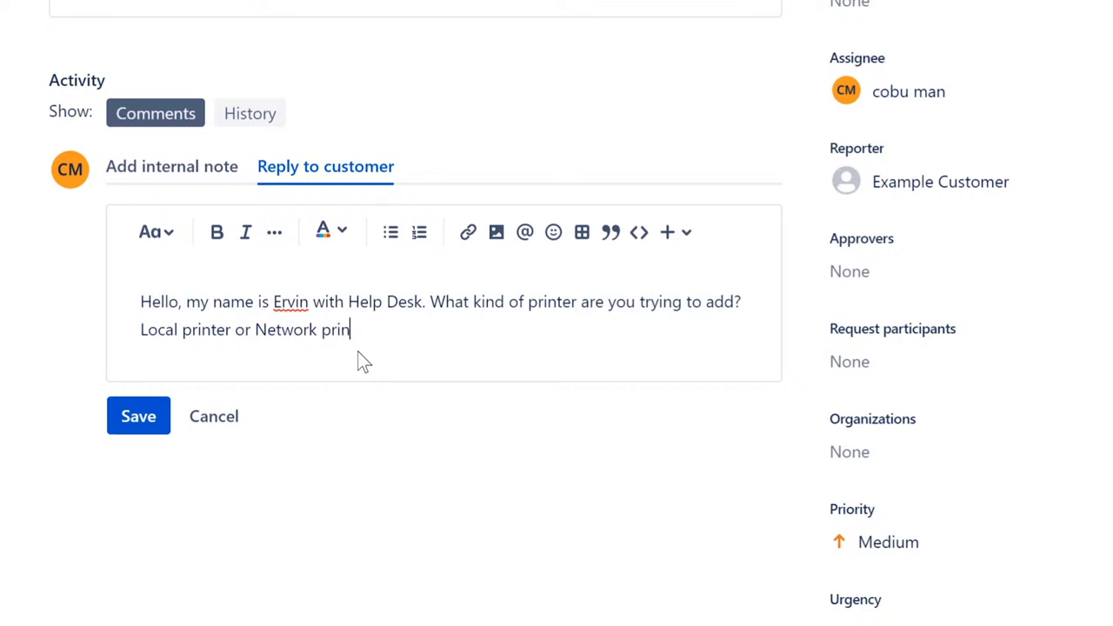
pyautogui.press('BackSpace')
pyautogui.press('BackSpace')
pyautogui.write('inter?')
pyautogui.click(254, 330)
pyautogui.hotkey('shift', 'End')
pyautogui.hotkey('shift', 'Left')
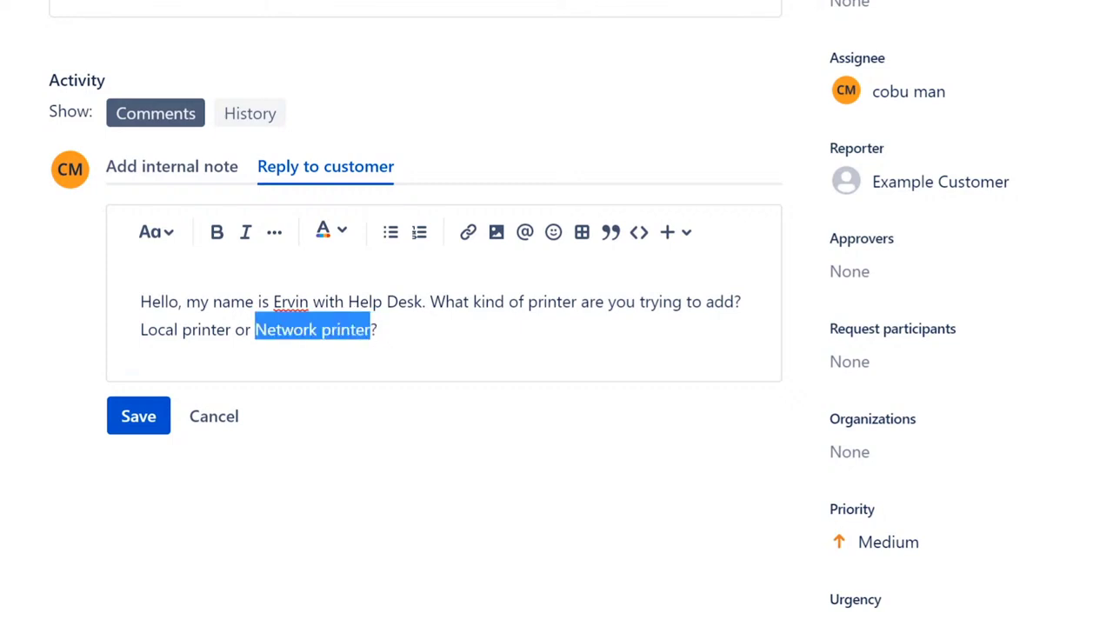
pyautogui.press('End')
pyautogui.moveTo(266, 330); pyautogui.dragTo(370, 330)
pyautogui.click(377, 330)
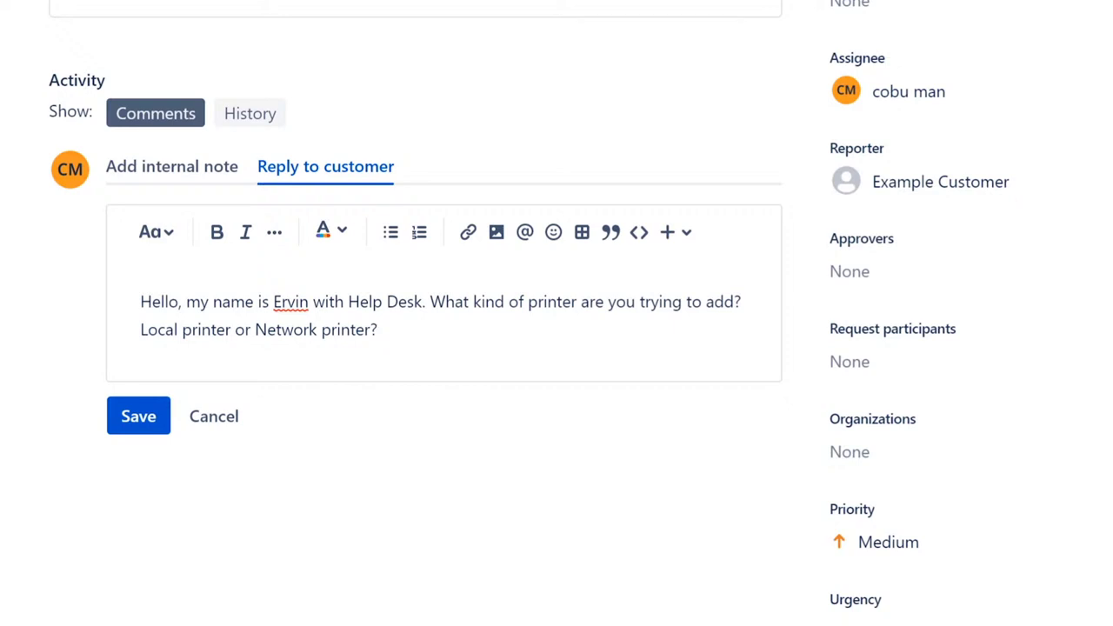
# Step: Add a request for the customer's PC name and post the reply
pyautogui.write('Also, can you  please sne')
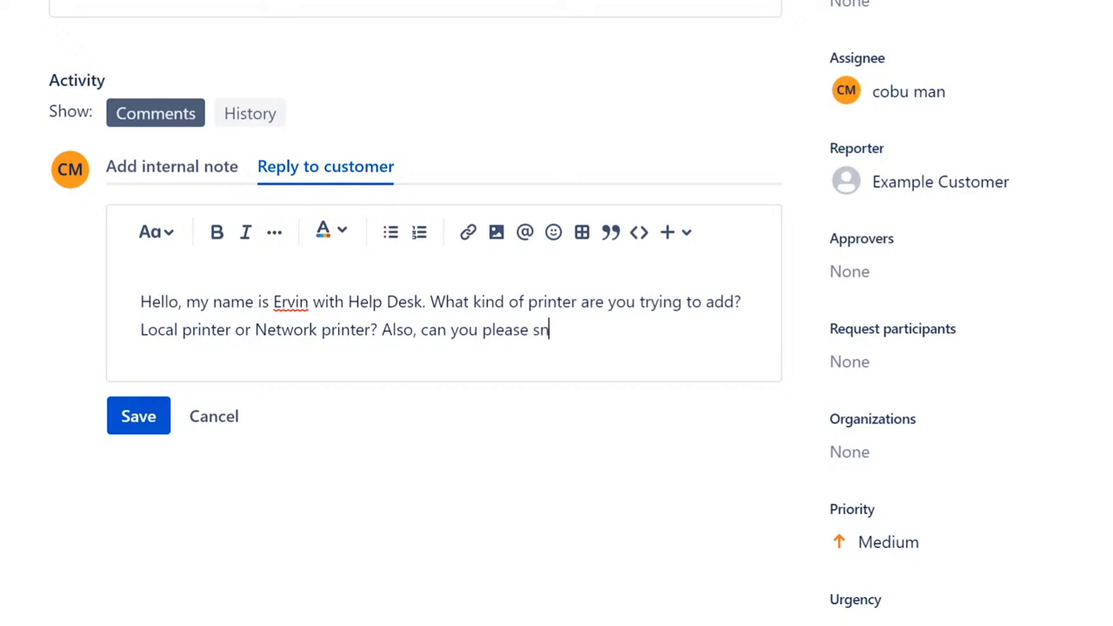
pyautogui.press('BackSpace')
pyautogui.press('BackSpace')
pyautogui.write('end me your Pc')
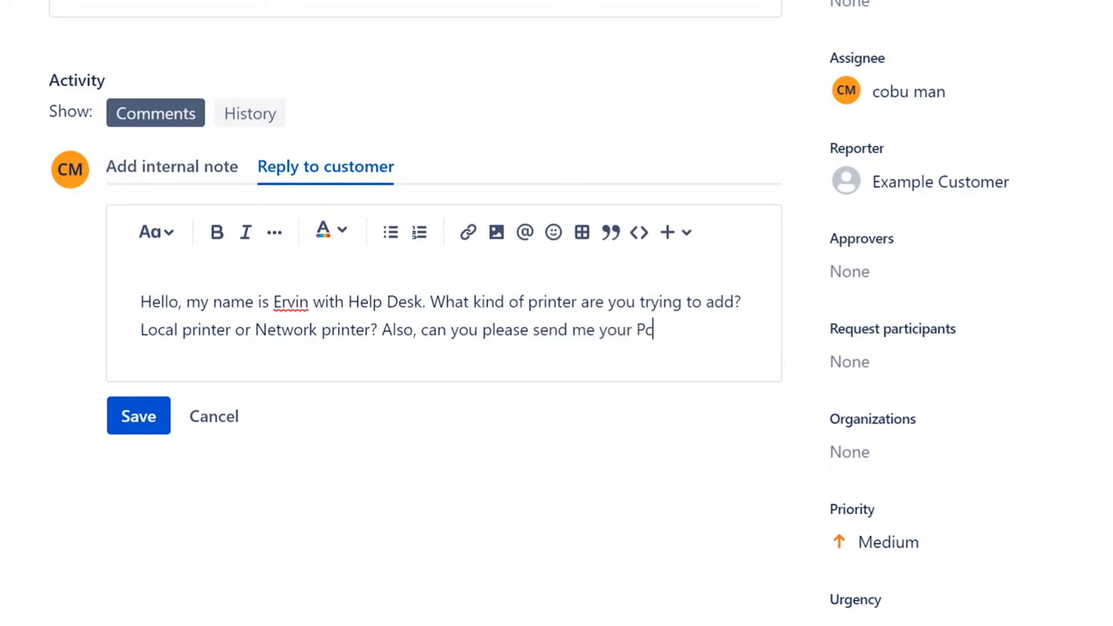
pyautogui.press('BackSpace')
pyautogui.write('C name with')
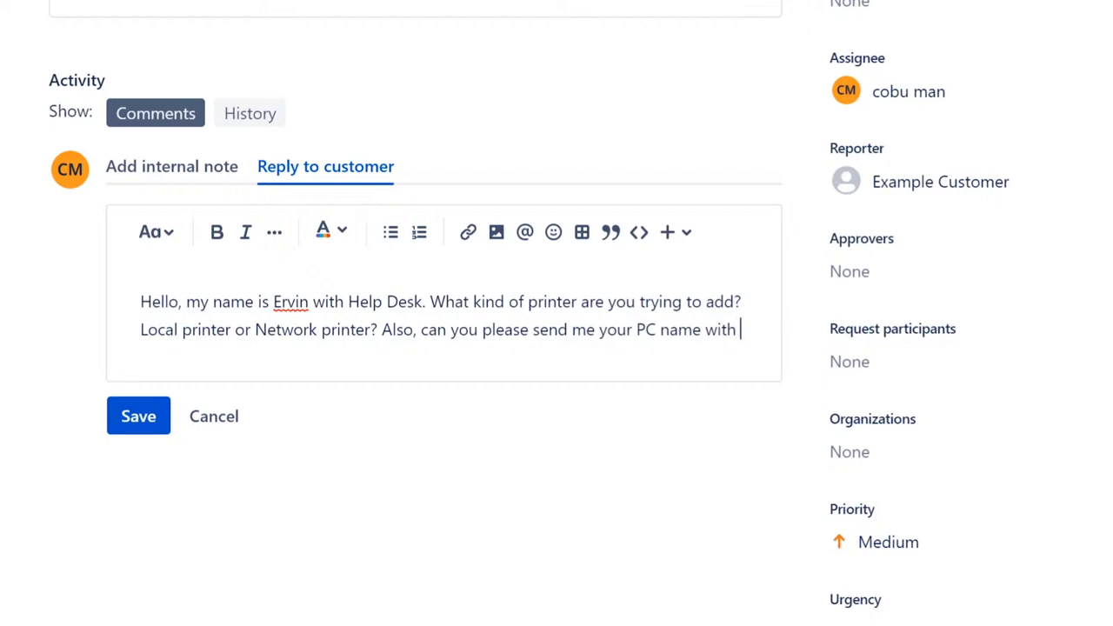
pyautogui.press('BackSpace')
pyautogui.press('BackSpace')
pyautogui.press('BackSpace')
pyautogui.press('BackSpace')
pyautogui.press('BackSpace')
pyautogui.press('BackSpace')
pyautogui.press('BackSpace')
pyautogui.press('BackSpace')
pyautogui.press('BackSpace')
pyautogui.press('BackSpace')
pyautogui.press('BackSpace')
pyautogui.press('BackSpace')
pyautogui.press('BackSpace')
pyautogui.press('BackSpace')
pyautogui.press('BackSpace')
pyautogui.press('BackSpace')
pyautogui.press('BackSpace')
pyautogui.press('BackSpace')
pyautogui.press('BackSpace')
pyautogui.press('BackSpace')
pyautogui.press('BackSpace')
pyautogui.press('BackSpace')
pyautogui.press('BackSpace')
pyautogui.press('BackSpace')
pyautogui.press('BackSpace')
pyautogui.press('BackSpace')
pyautogui.press('BackSpace')
pyautogui.press('BackSpace')
pyautogui.press('BackSpace')
pyautogui.press('BackSpace')
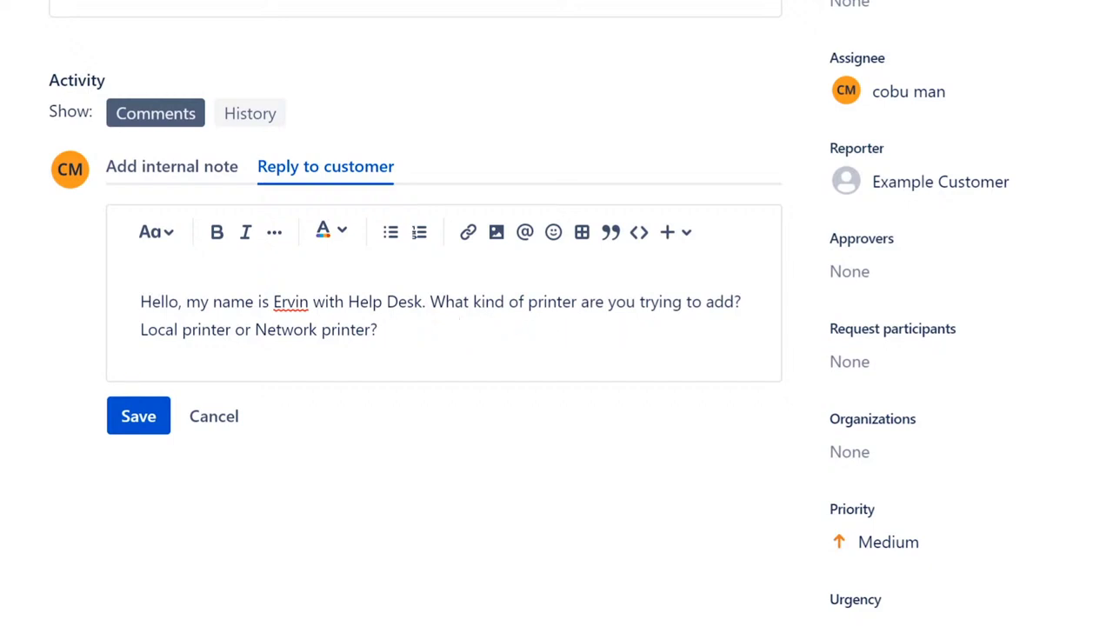
pyautogui.click(142, 421)
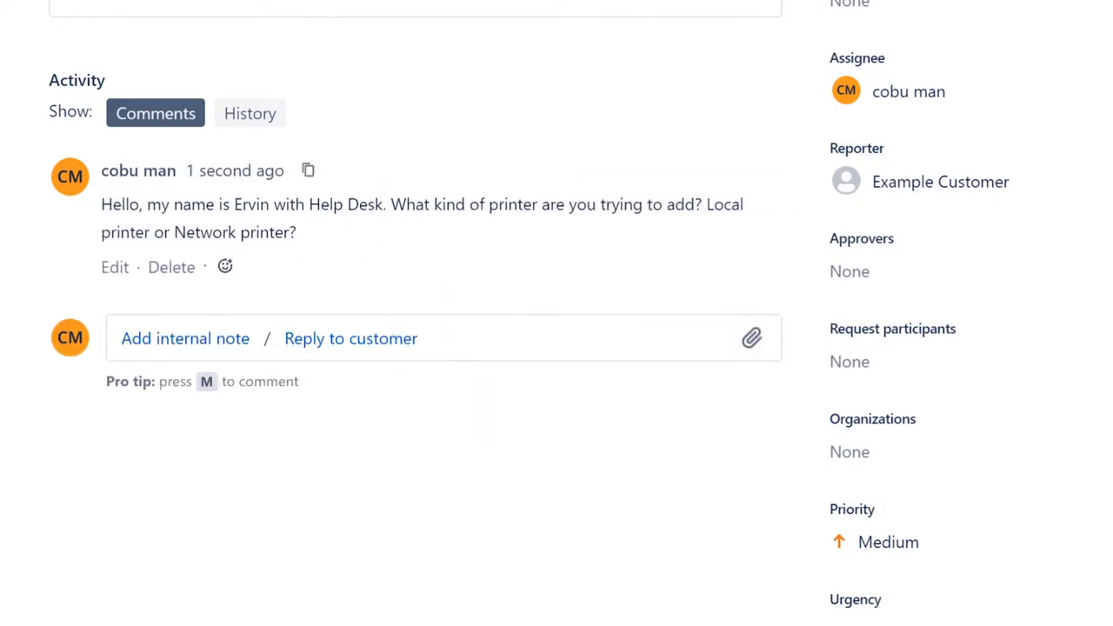
pyautogui.moveTo(706, 204); pyautogui.dragTo(306, 233)
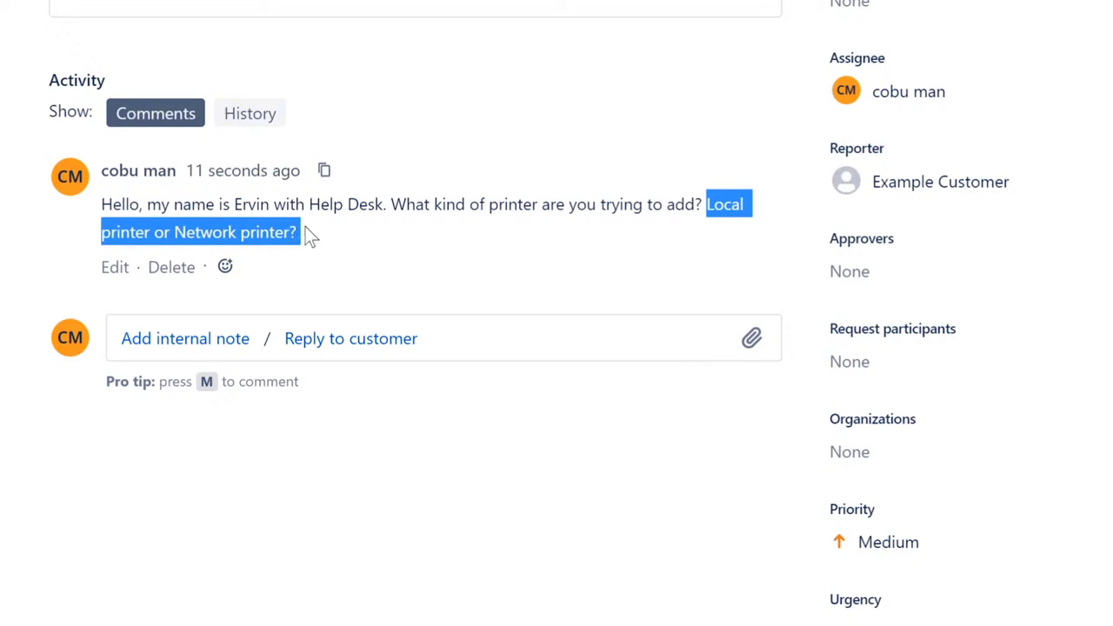
pyautogui.click(311, 235)
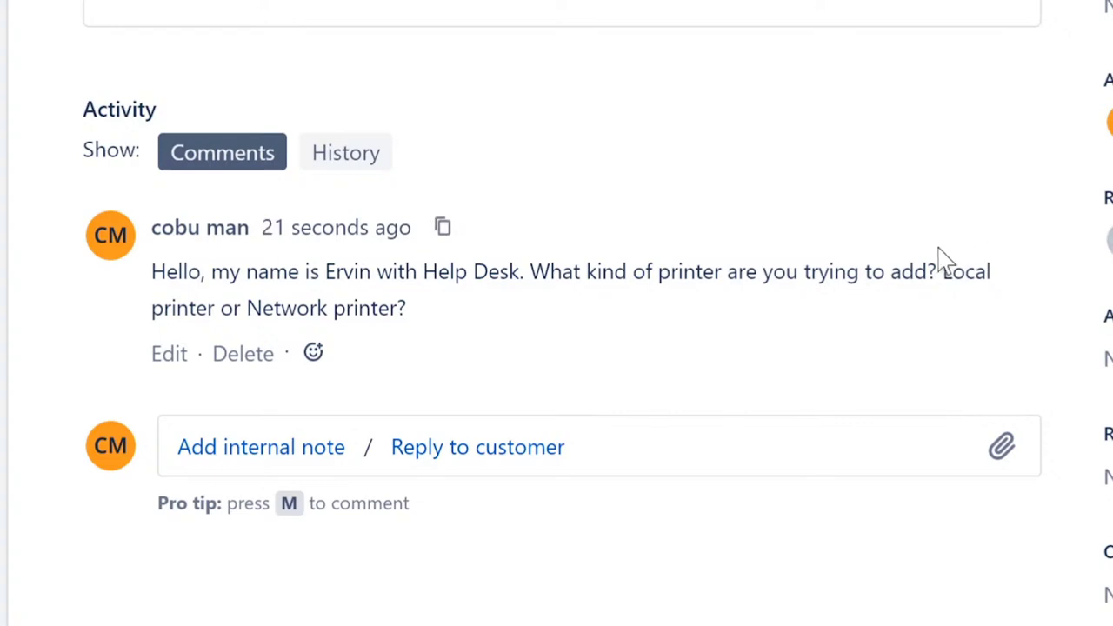
pyautogui.moveTo(943, 271); pyautogui.dragTo(220, 308)
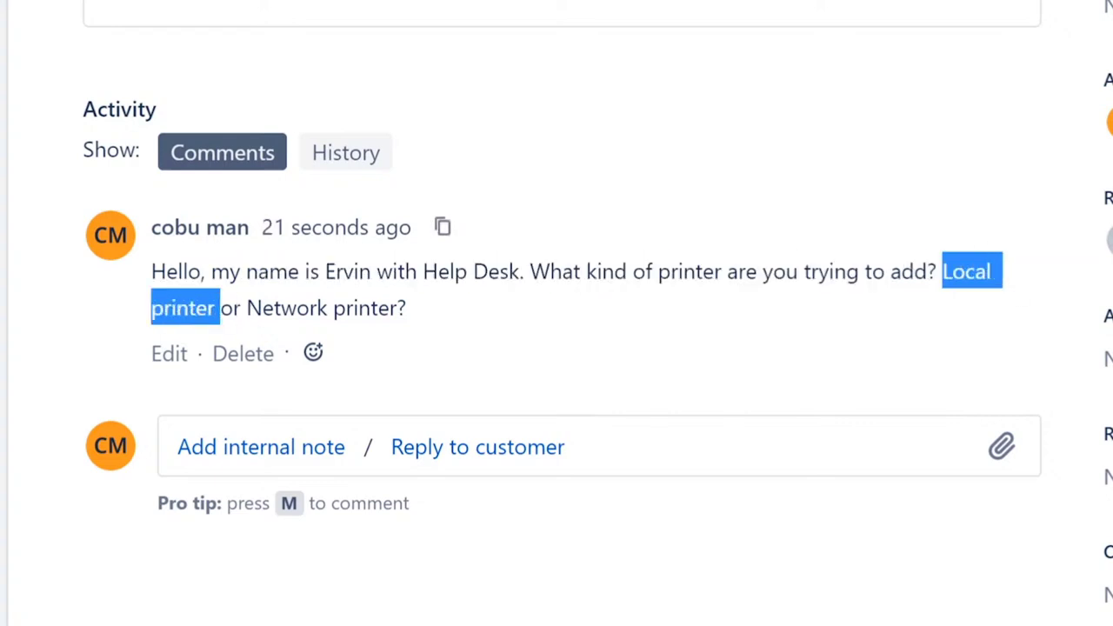
pyautogui.click(220, 308)
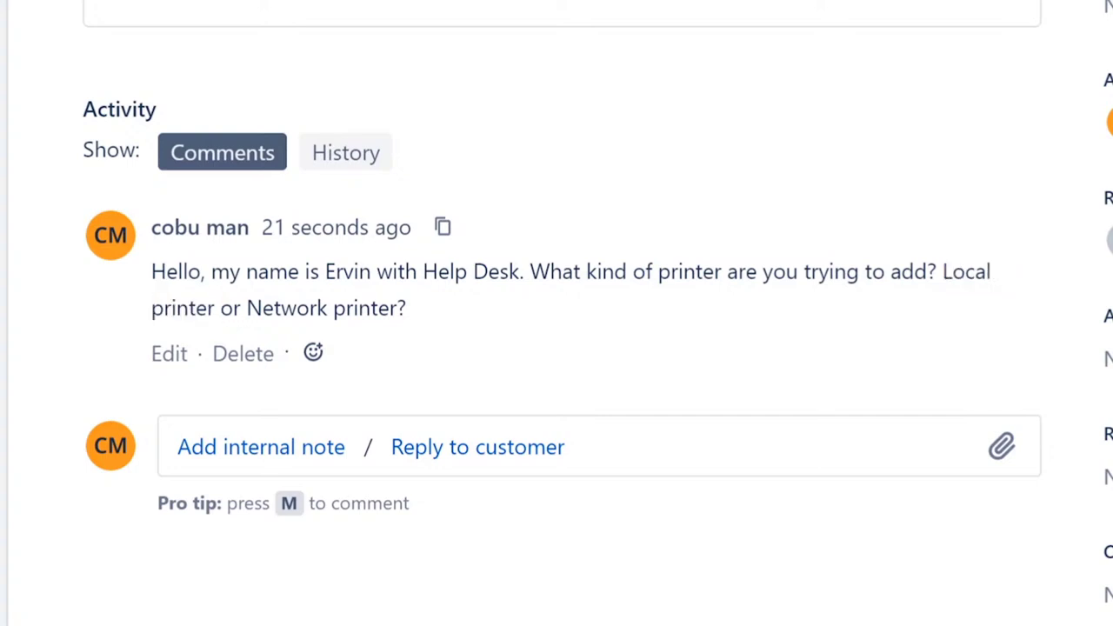
pyautogui.moveTo(247, 308); pyautogui.dragTo(397, 308)
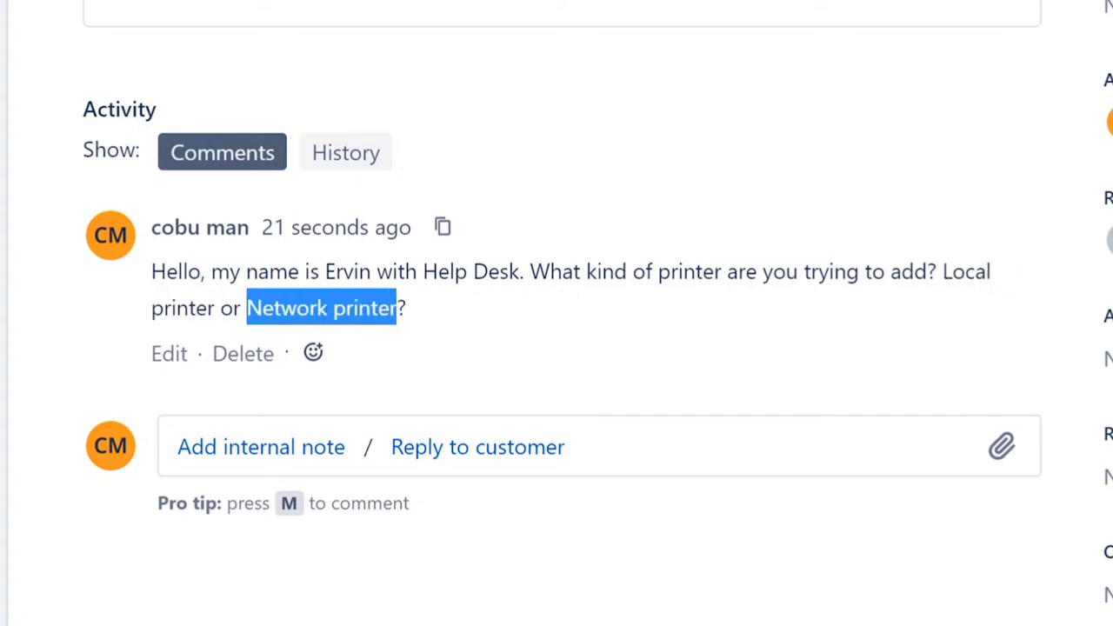
pyautogui.click(429, 315)
pyautogui.moveTo(943, 271); pyautogui.dragTo(215, 308)
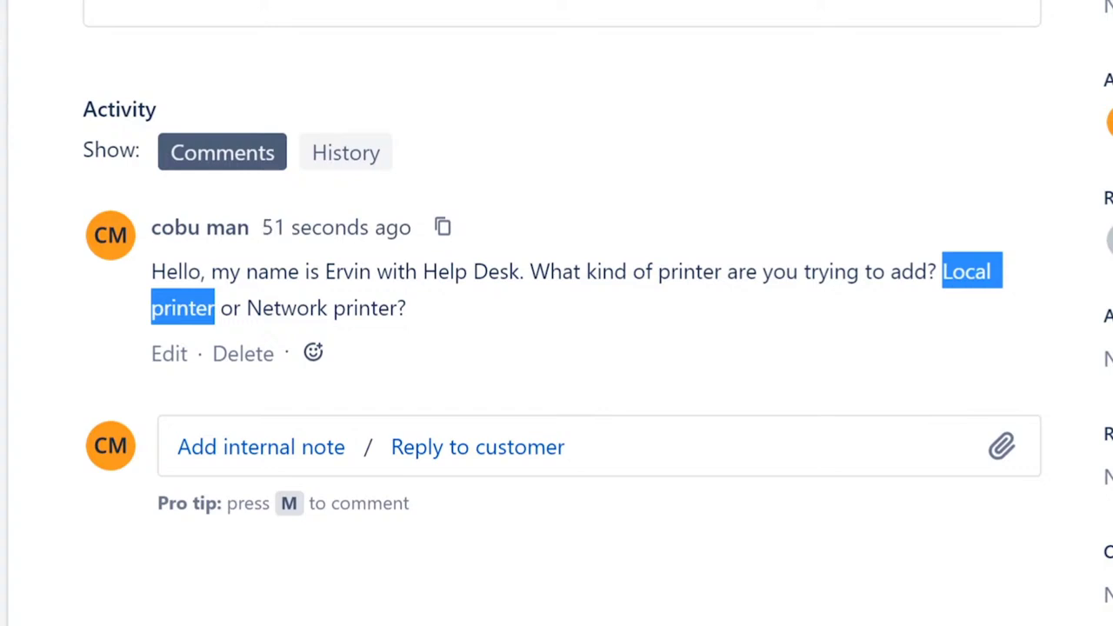
pyautogui.click(261, 310)
pyautogui.moveTo(247, 310); pyautogui.dragTo(396, 310)
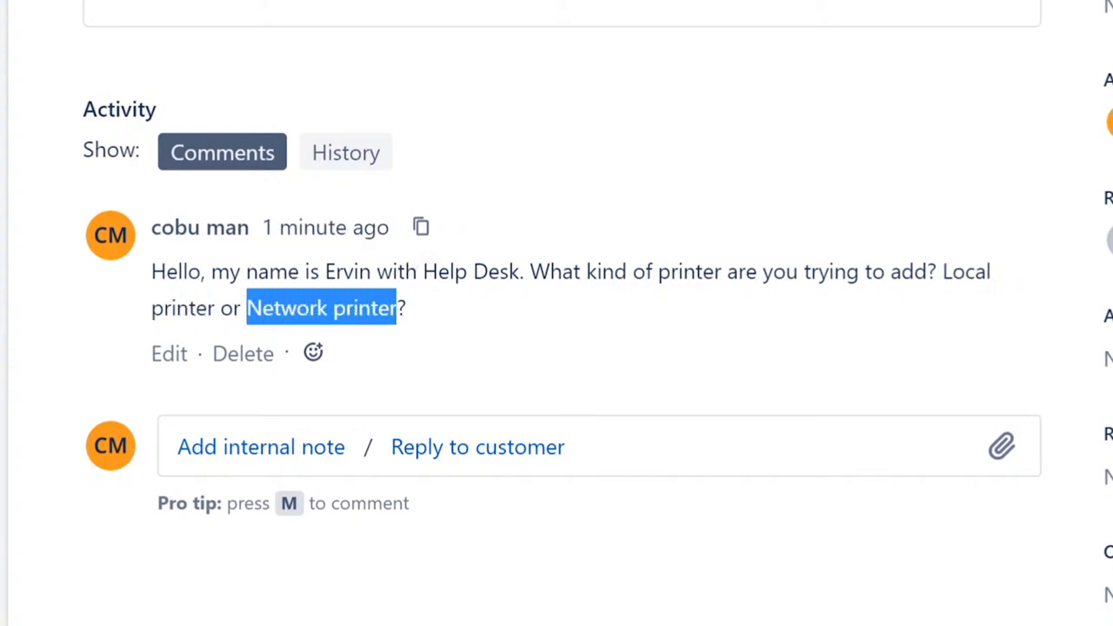
pyautogui.click(417, 315)
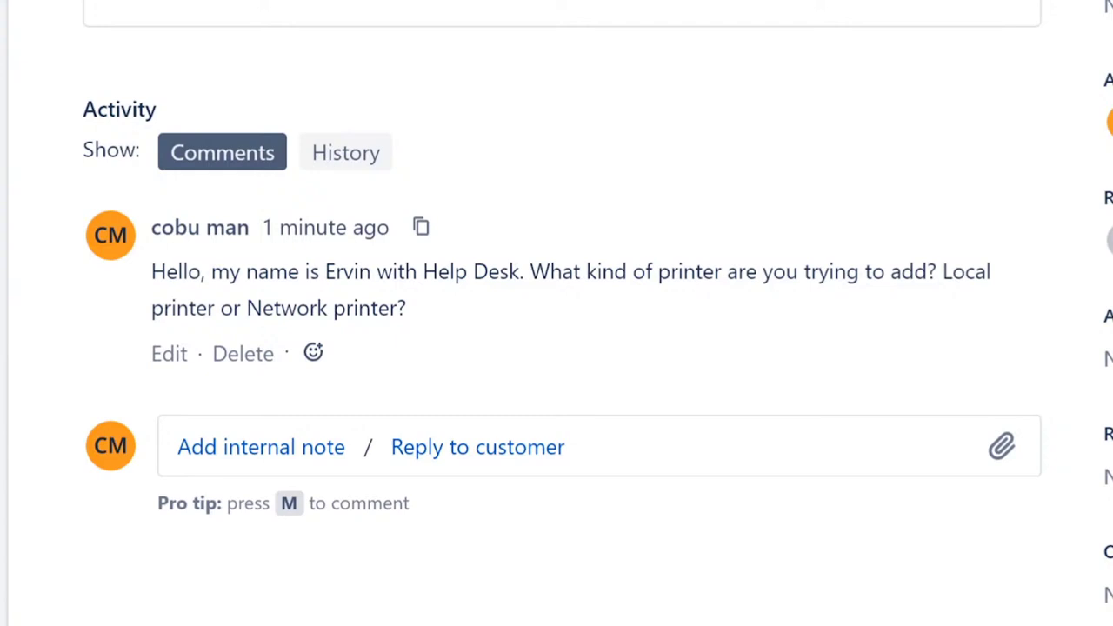
pyautogui.moveTo(247, 308); pyautogui.dragTo(409, 311)
pyautogui.click(426, 313)
pyautogui.moveTo(247, 308); pyautogui.dragTo(398, 308)
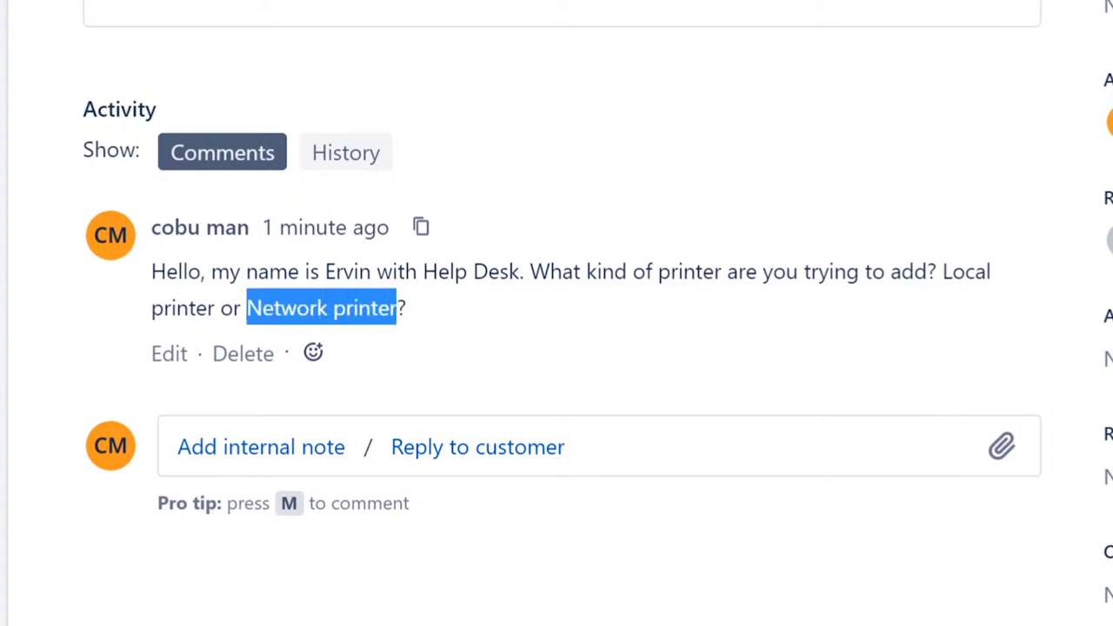
pyautogui.click(426, 321)
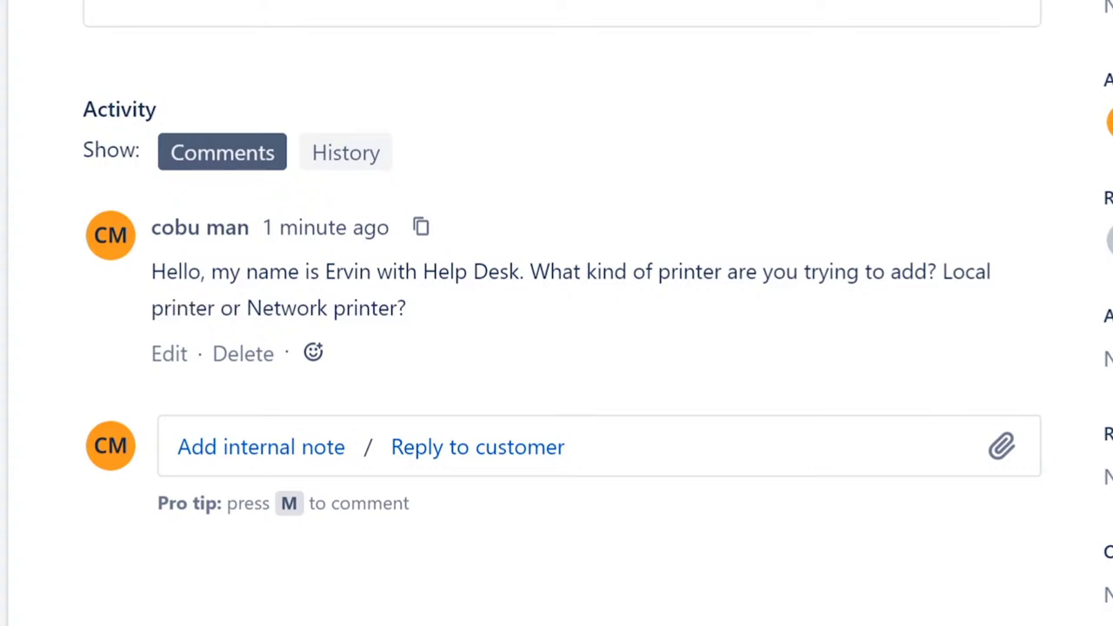
pyautogui.moveTo(430, 316); pyautogui.dragTo(144, 278)
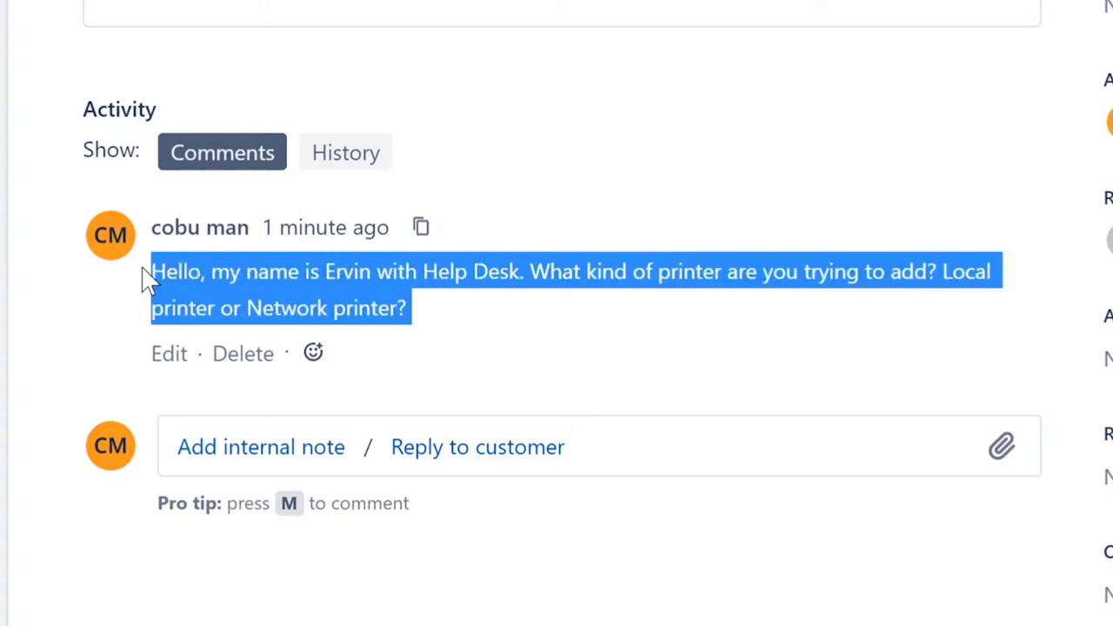
pyautogui.click(394, 295)
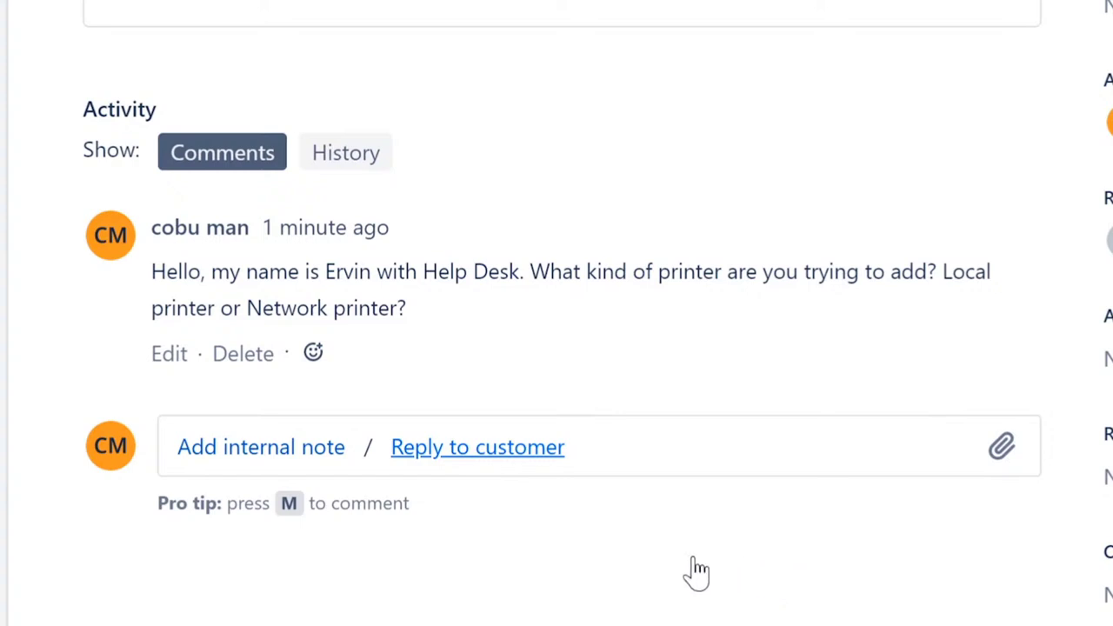
# Step: Start a new reply asking for the IP address of the printer being added
pyautogui.click(489, 447)
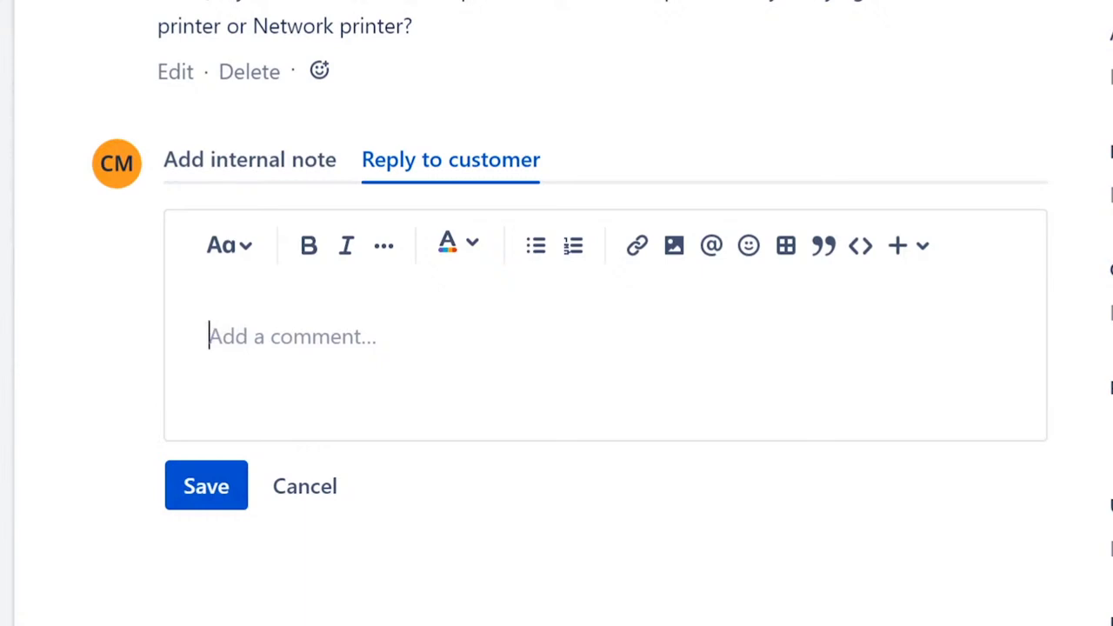
pyautogui.write('Okay, in that case c')
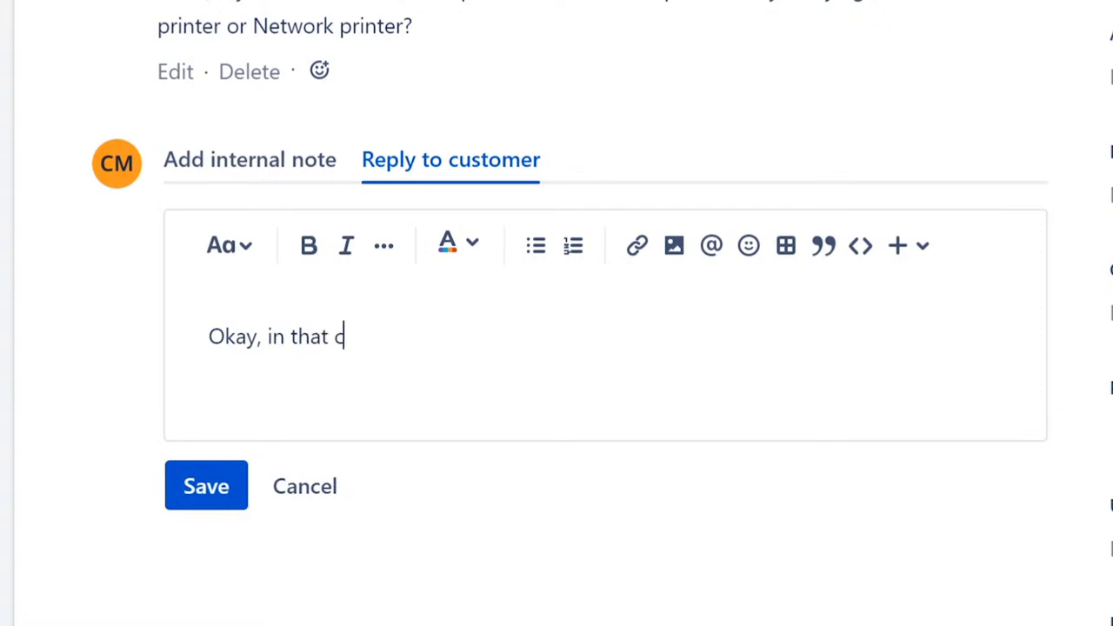
pyautogui.write('an ypu')
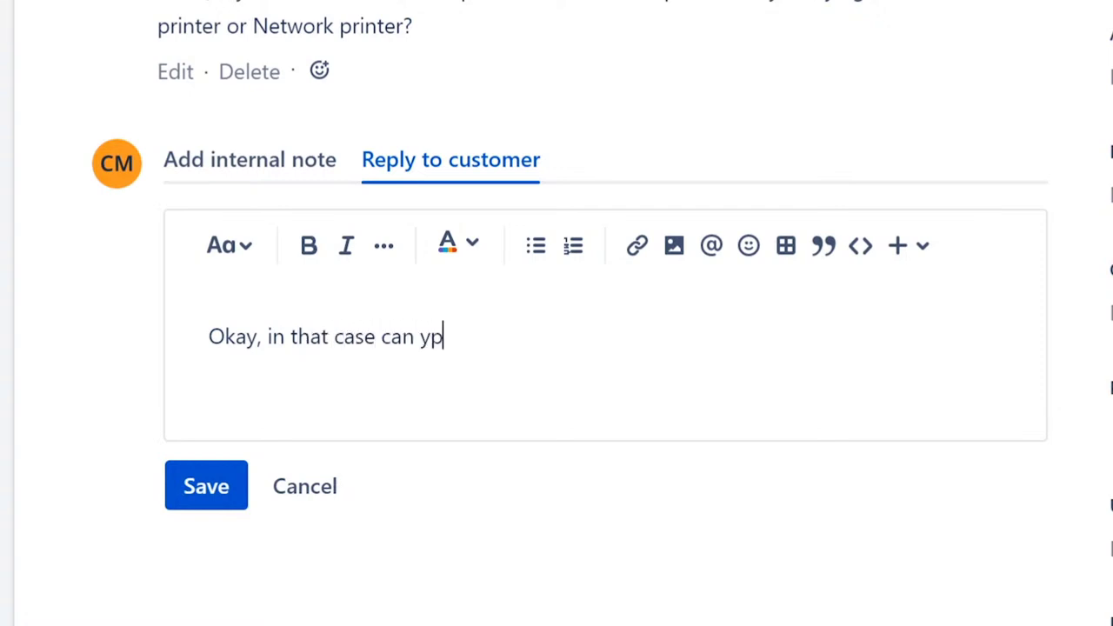
pyautogui.press('BackSpace')
pyautogui.press('BackSpace')
pyautogui.write('ou pleas')
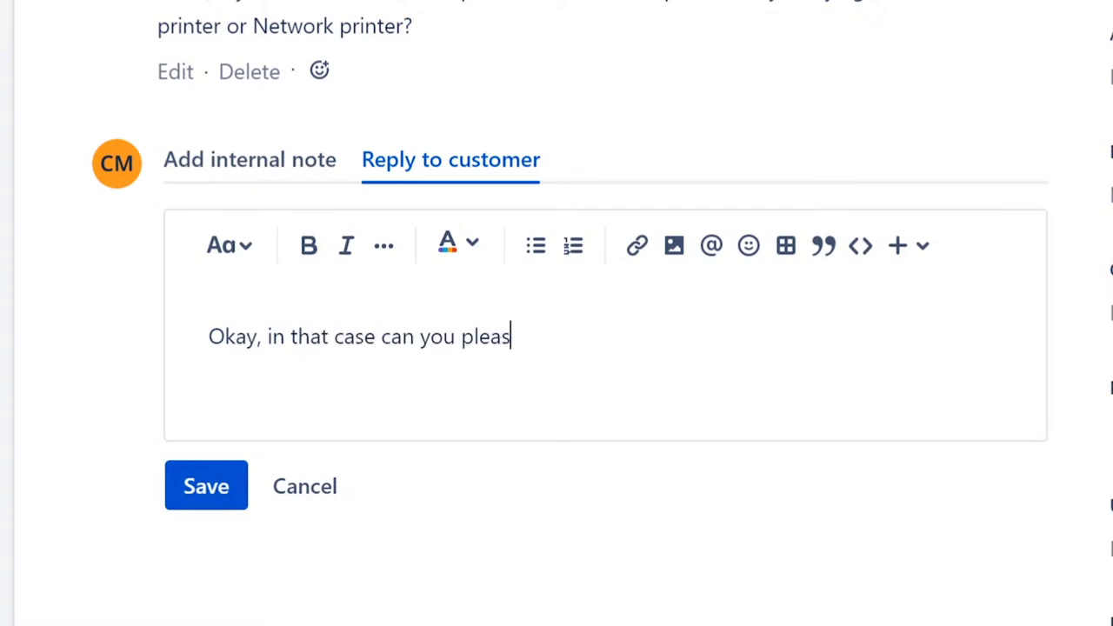
pyautogui.write('e send me th')
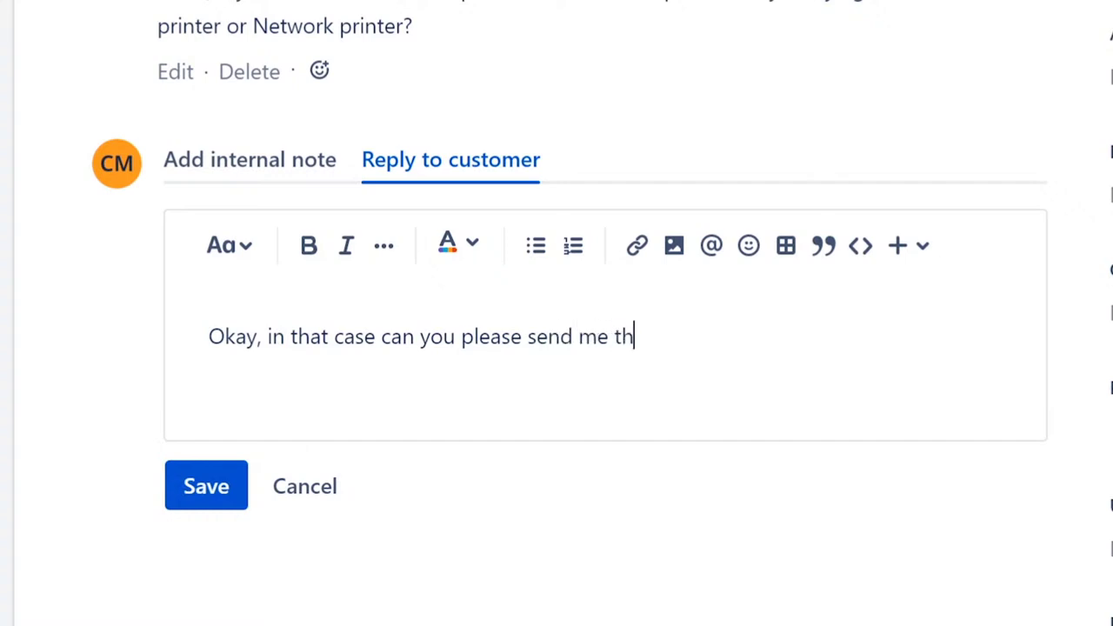
pyautogui.write('e ip addres')
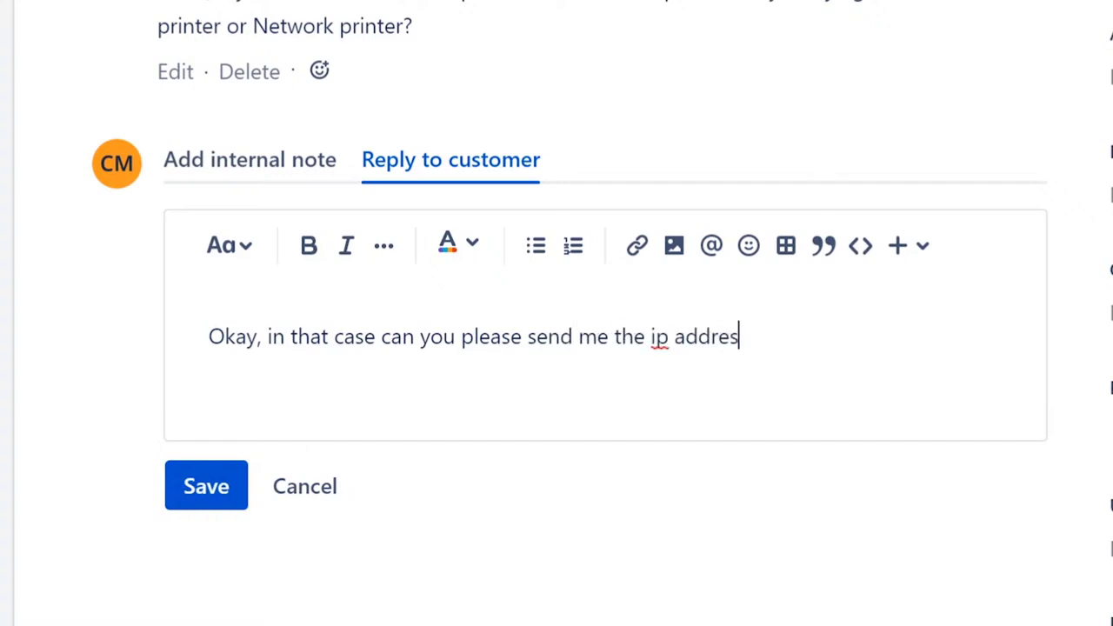
pyautogui.write('s of the p')
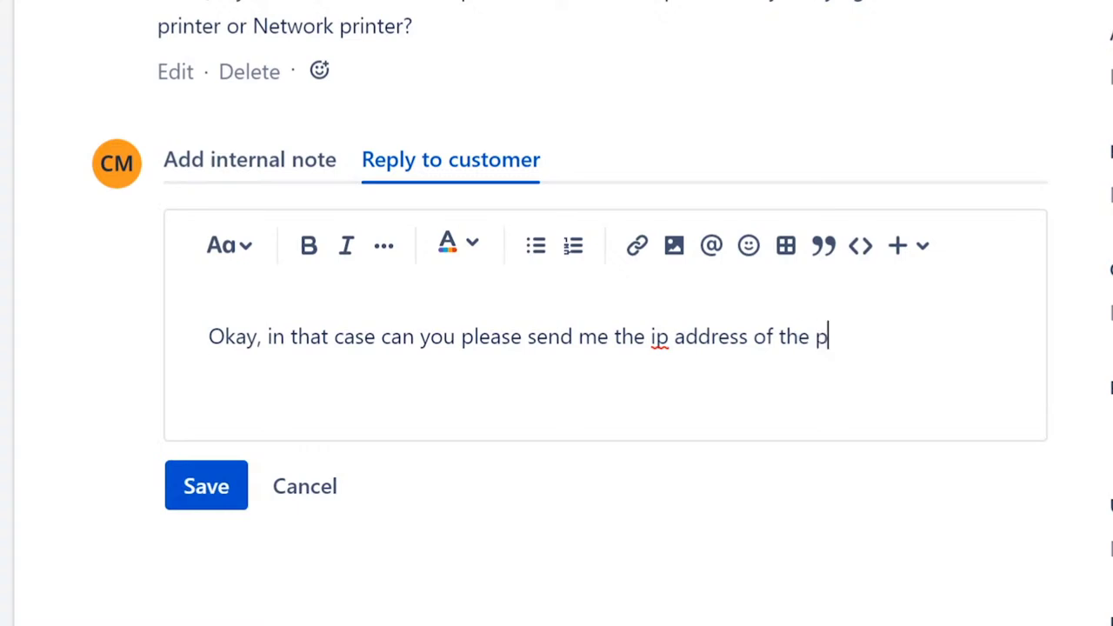
pyautogui.write("rinter you're trying")
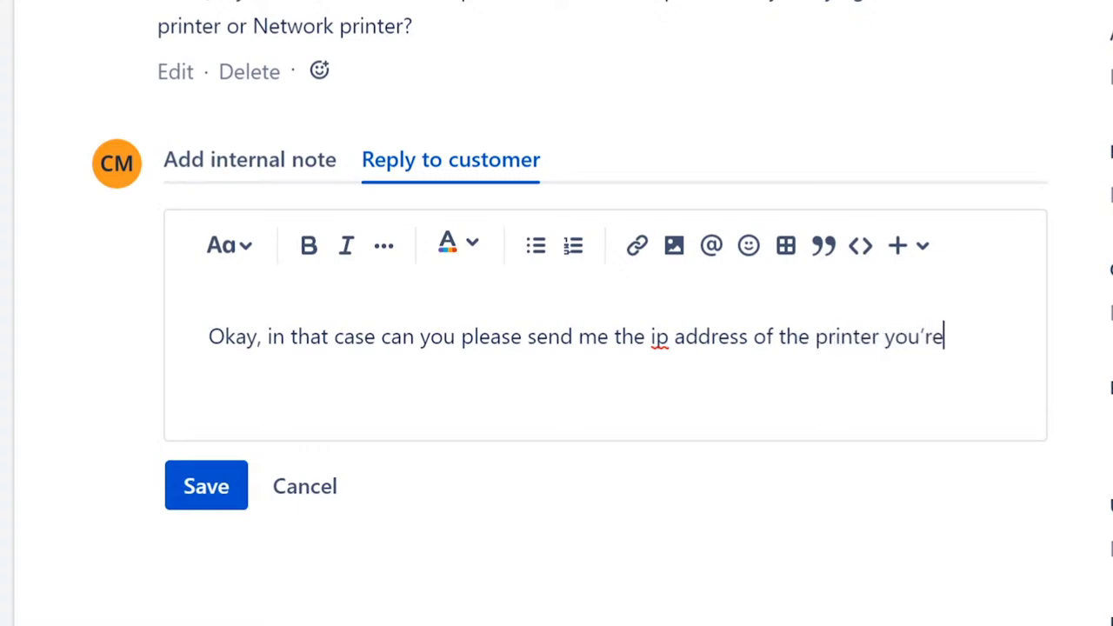
pyautogui.write(' to ad')
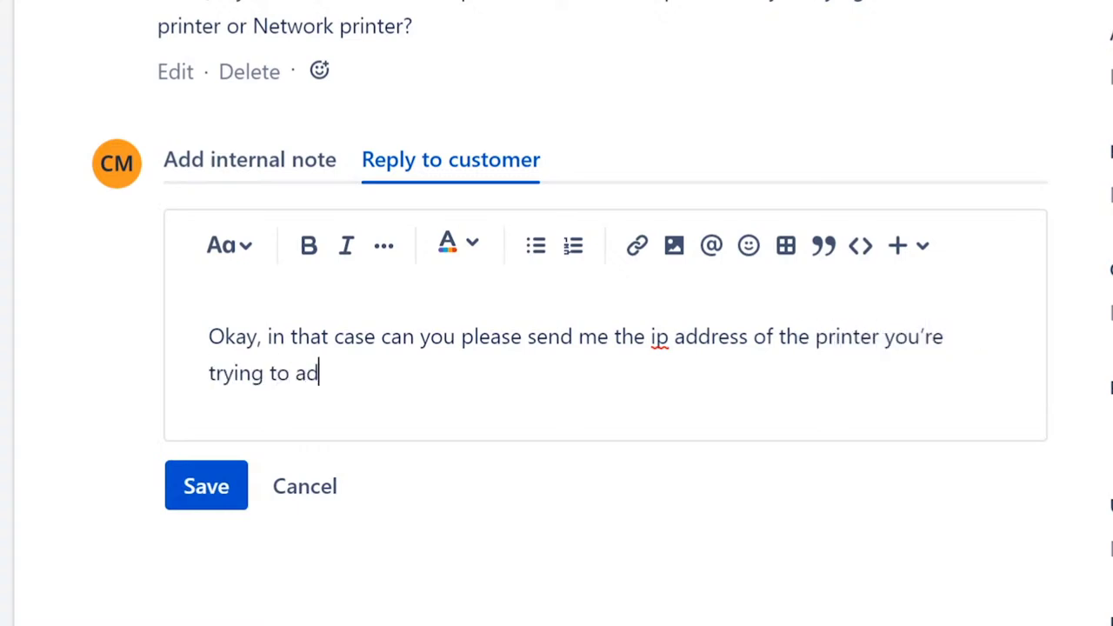
pyautogui.write('d?')
# Step: Insert 'I can add the printer for you; however, I need your PC name to take control remotely.'
pyautogui.press('Up')
pyautogui.press('Left')
pyautogui.press('Left')
pyautogui.press('Left')
pyautogui.press('Left')
pyautogui.press('Left')
pyautogui.press('Left')
pyautogui.press('Left')
pyautogui.press('Left')
pyautogui.press('Left')
pyautogui.press('Left')
pyautogui.press('Left')
pyautogui.press('Left')
pyautogui.press('Right')
pyautogui.press('Right')
pyautogui.press('Right')
pyautogui.write('I can add th')
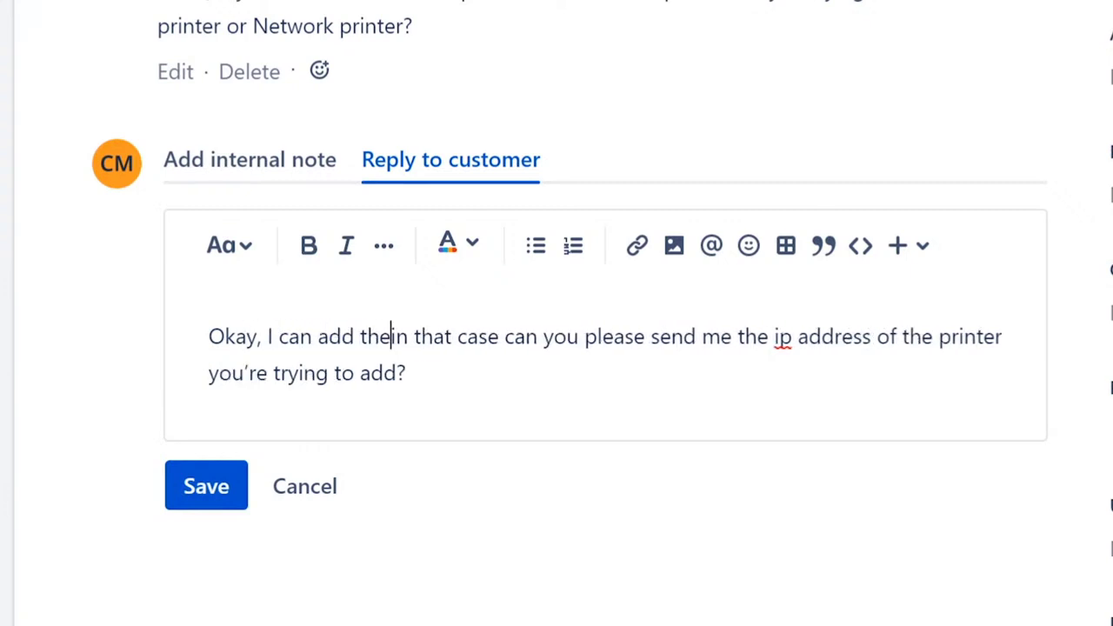
pyautogui.write('e printer for you')
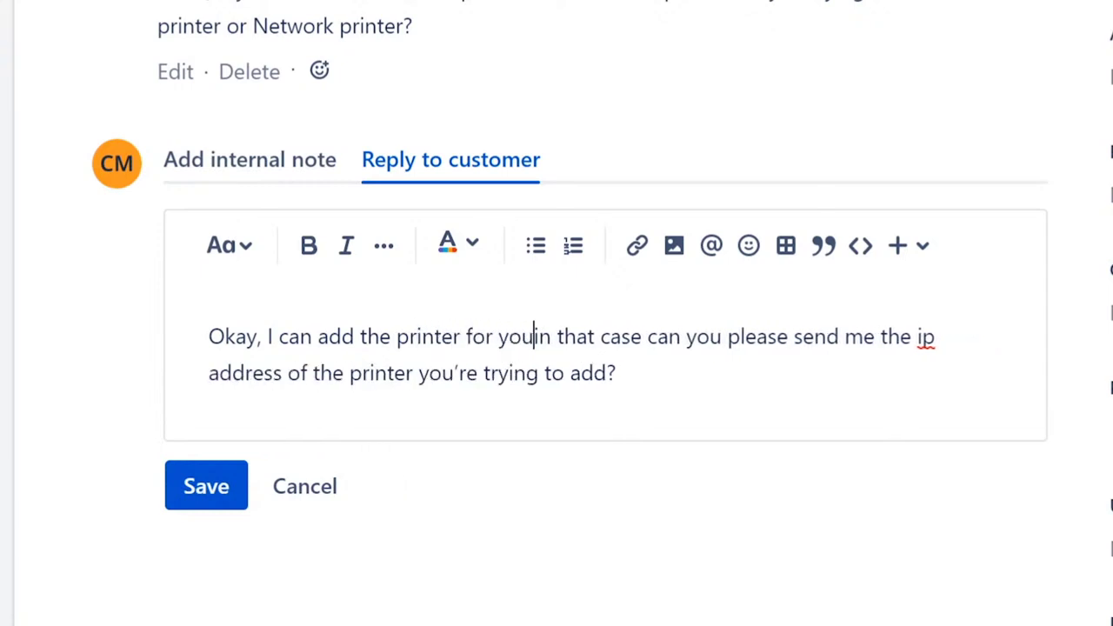
pyautogui.write('; h')
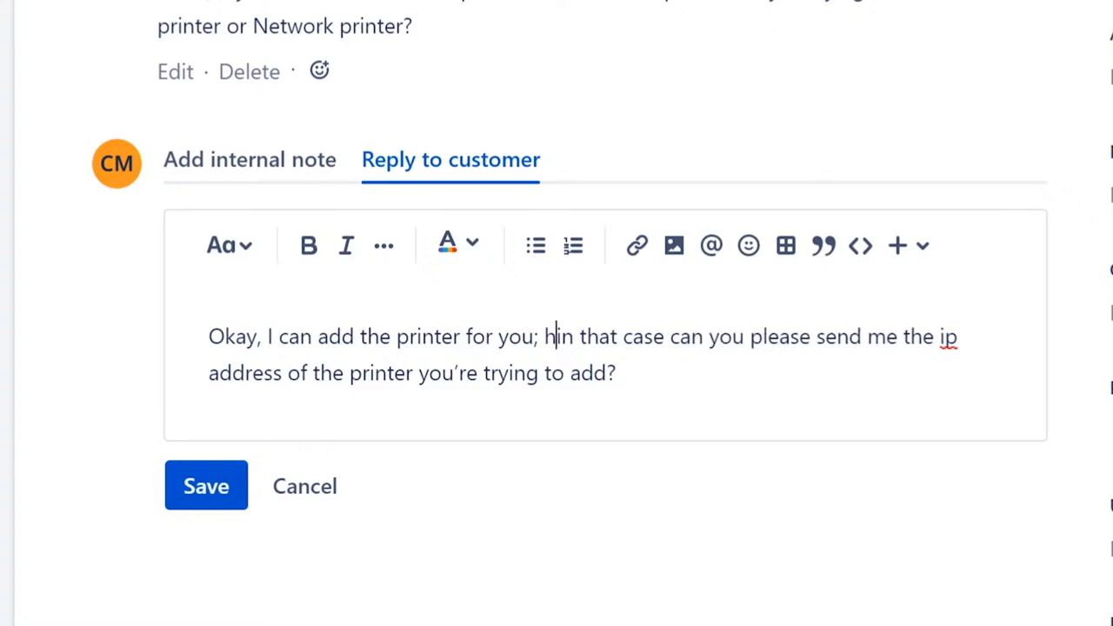
pyautogui.write('owever, I need your ')
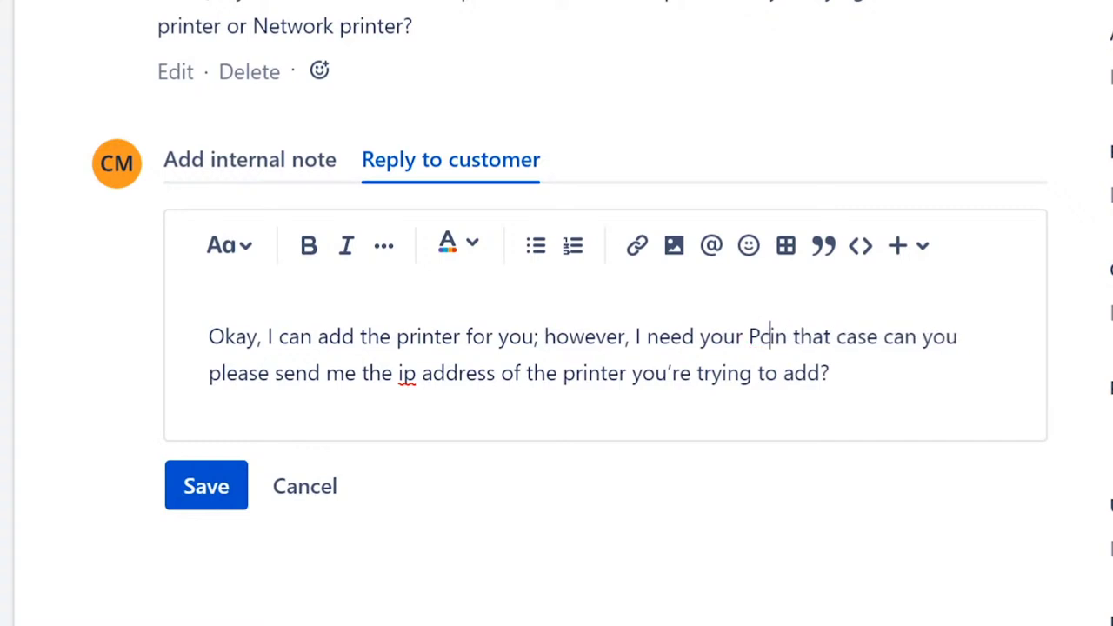
pyautogui.write('PC name')
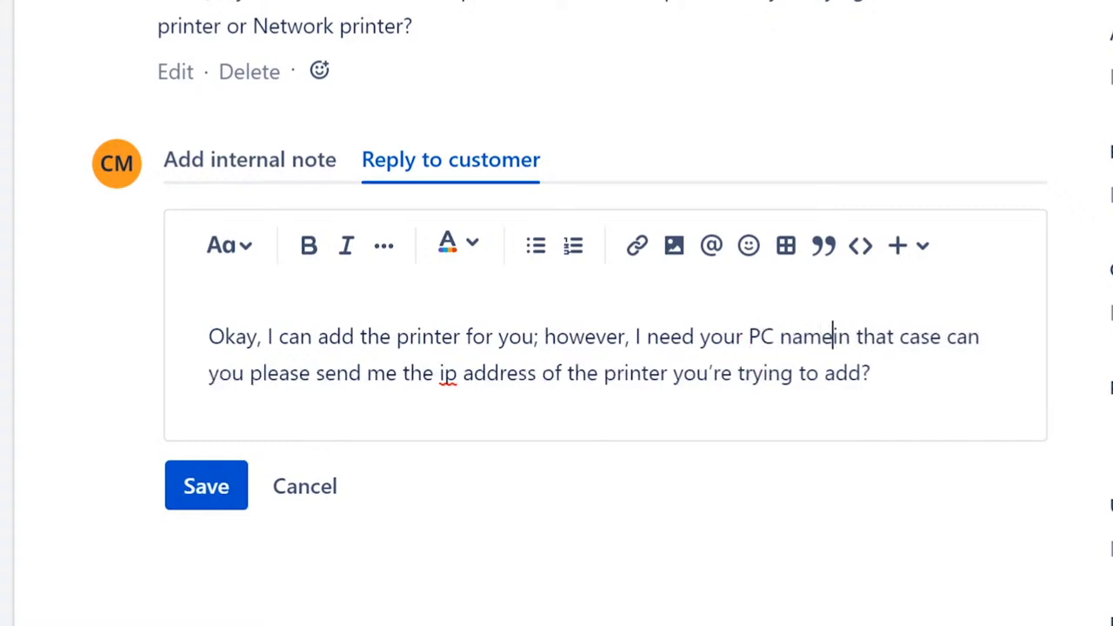
pyautogui.write('o take contro')
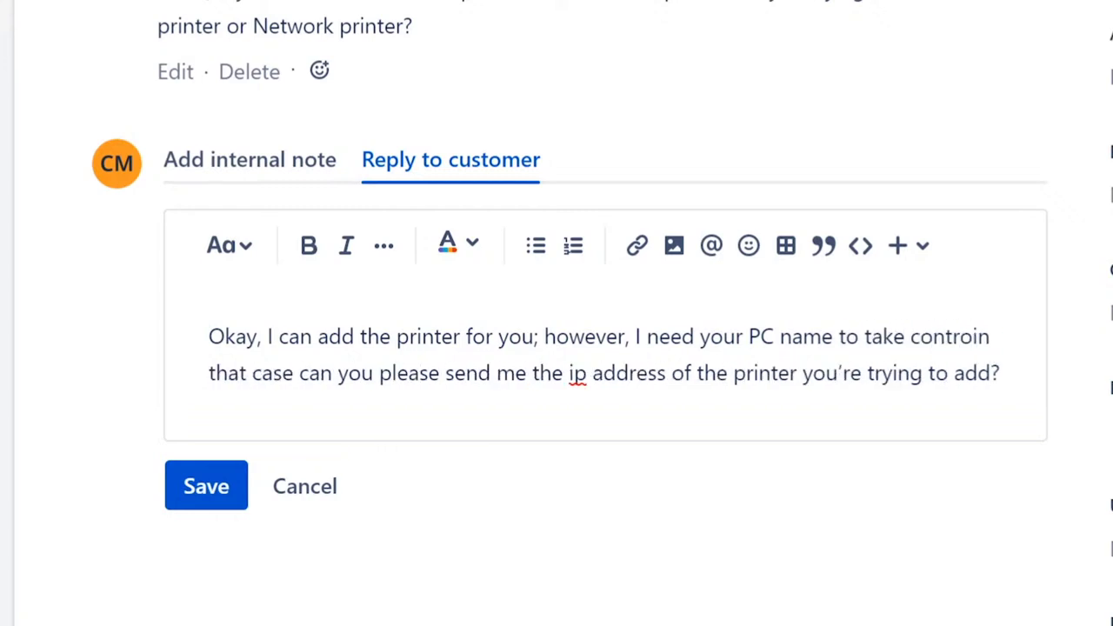
pyautogui.write('l remotly,')
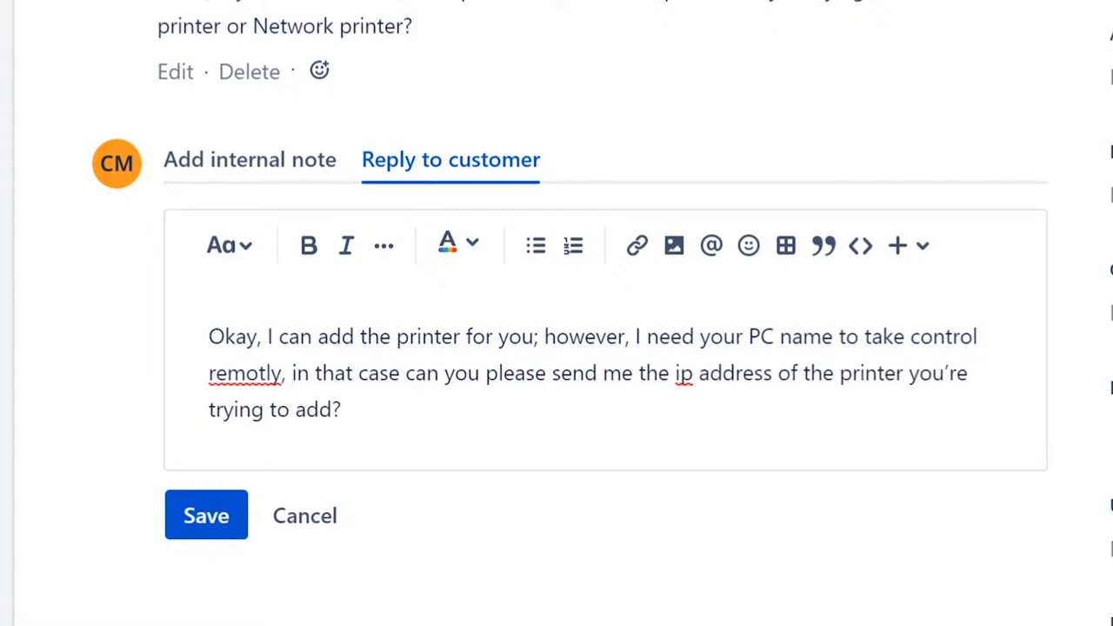
# Step: Correct 'remotly' to 'remotely' and replace 'in that case' with 'and'
pyautogui.rightClick(250, 376)
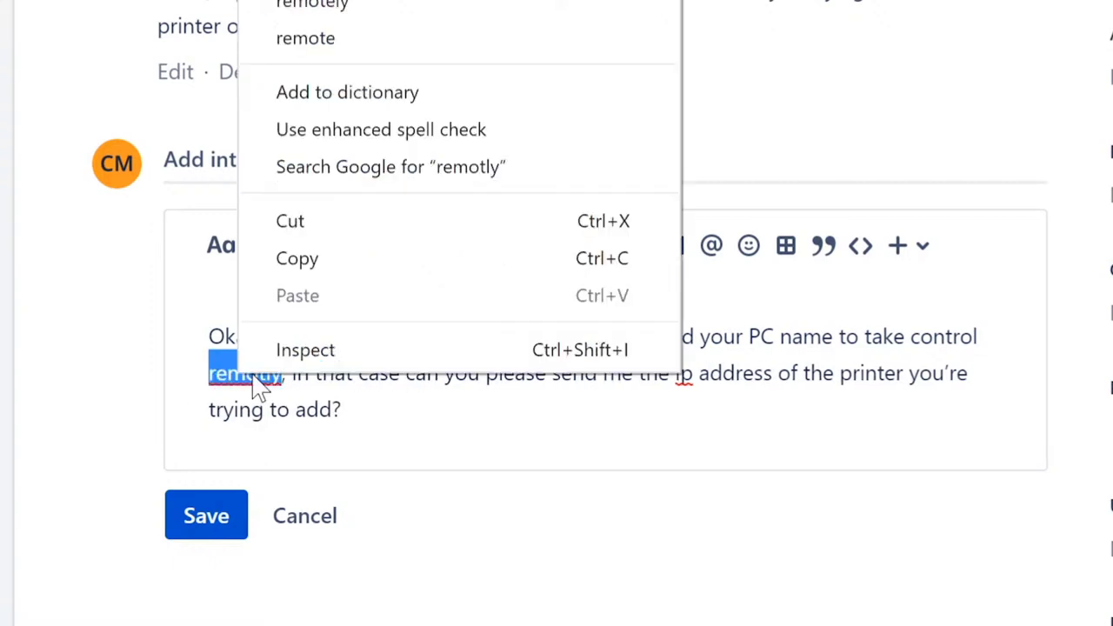
pyautogui.click(383, 5)
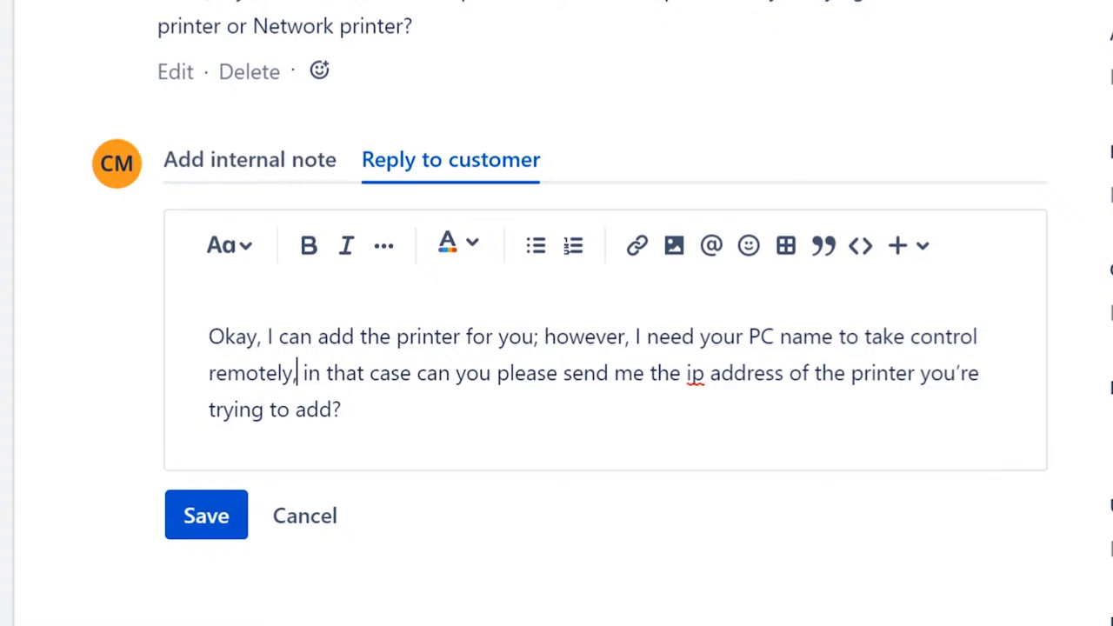
pyautogui.moveTo(411, 373); pyautogui.dragTo(295, 373)
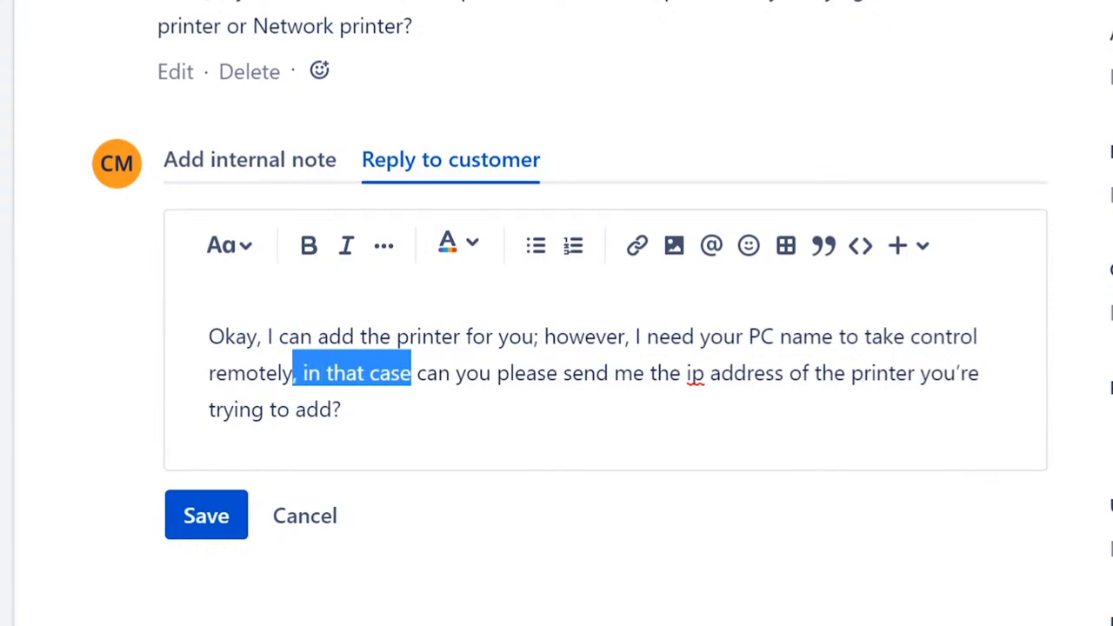
pyautogui.write('and')
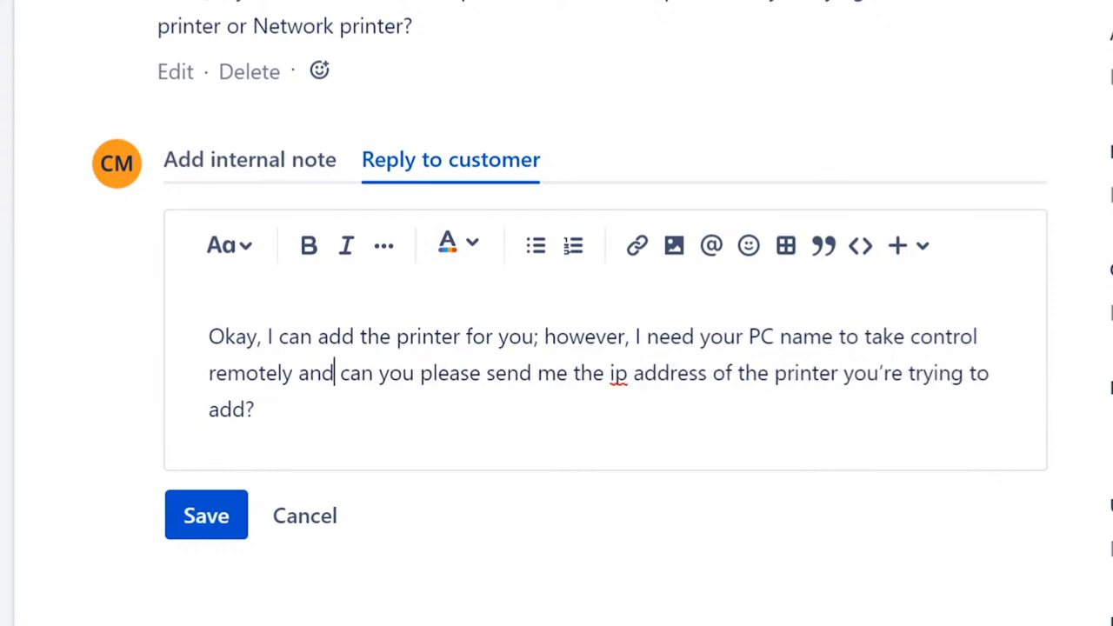
# Step: Insert 'of your PC' after 'control' in the reply
pyautogui.click(635, 336)
pyautogui.moveTo(209, 336); pyautogui.dragTo(260, 410)
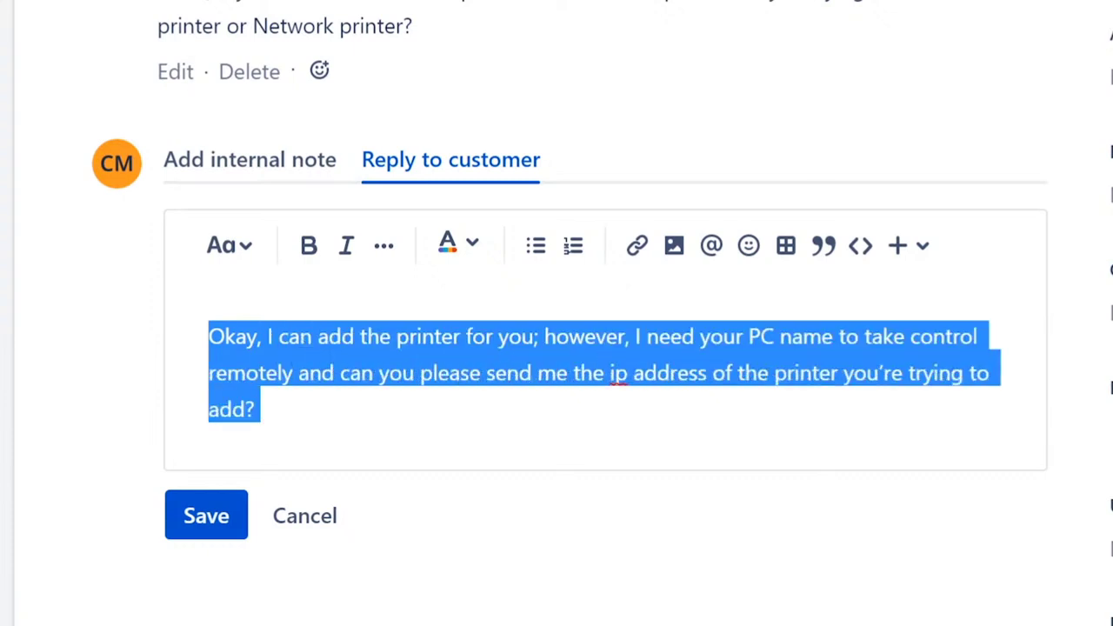
pyautogui.click(519, 373)
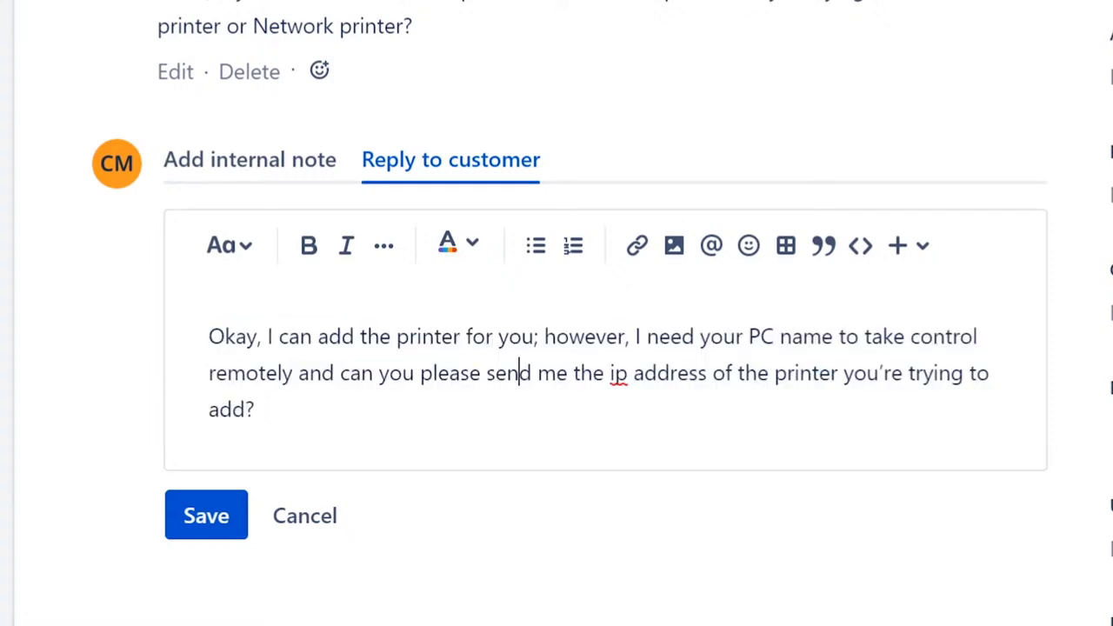
pyautogui.write('of your Pc')
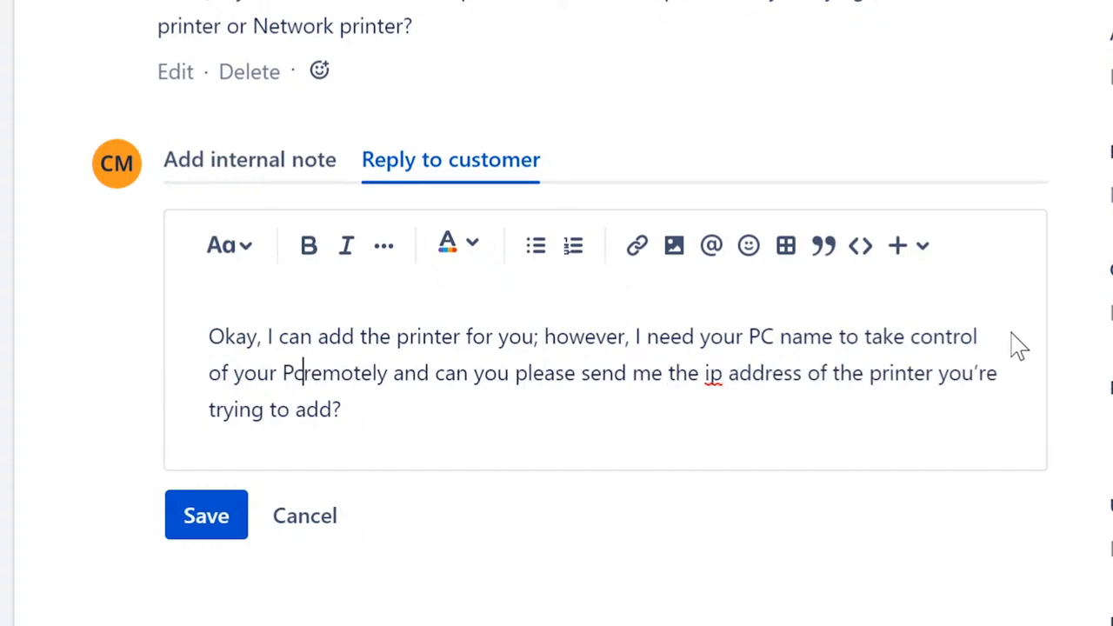
pyautogui.press('BackSpace')
pyautogui.press('BackSpace')
pyautogui.write('C')
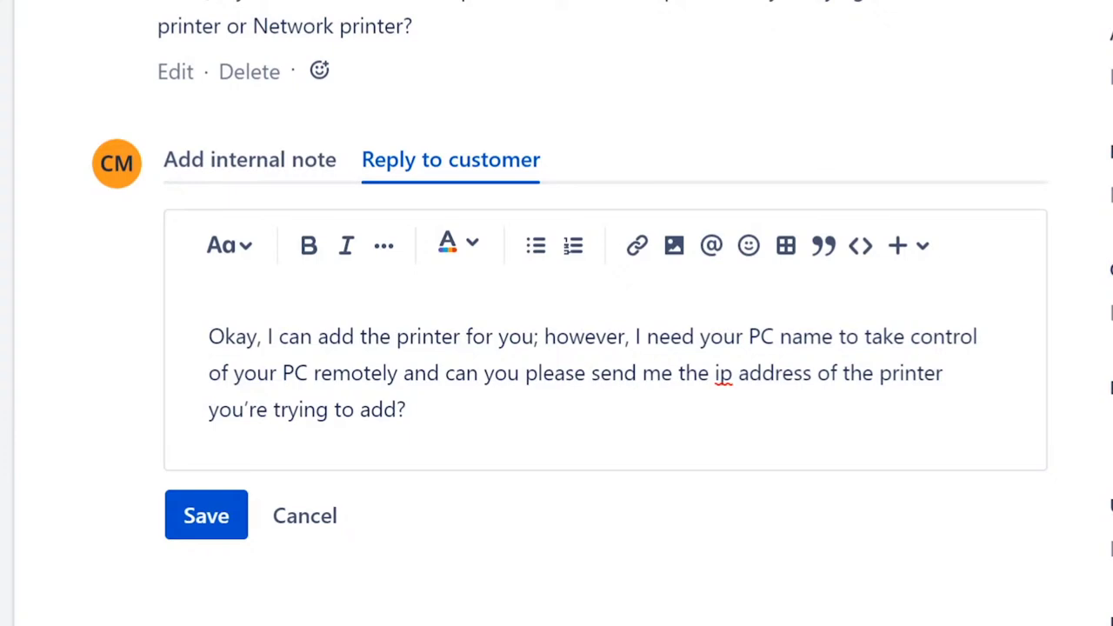
pyautogui.click(309, 373)
# Step: Review the PC-name and printer IP address reply and post it on ISD-26
pyautogui.click(542, 373)
pyautogui.moveTo(684, 373); pyautogui.dragTo(411, 410)
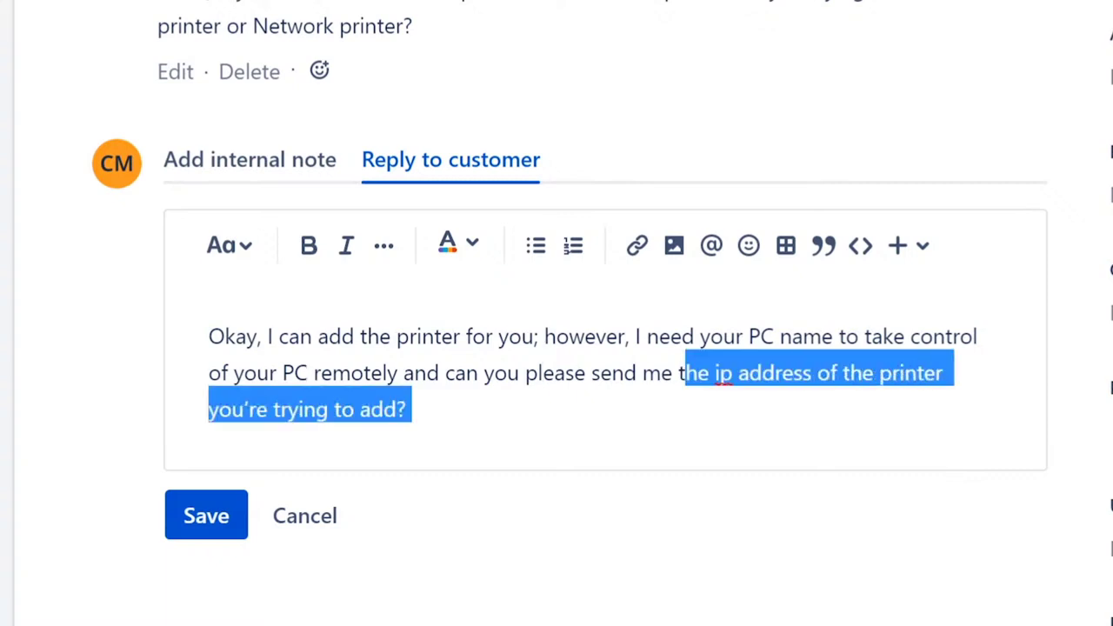
pyautogui.click(412, 409)
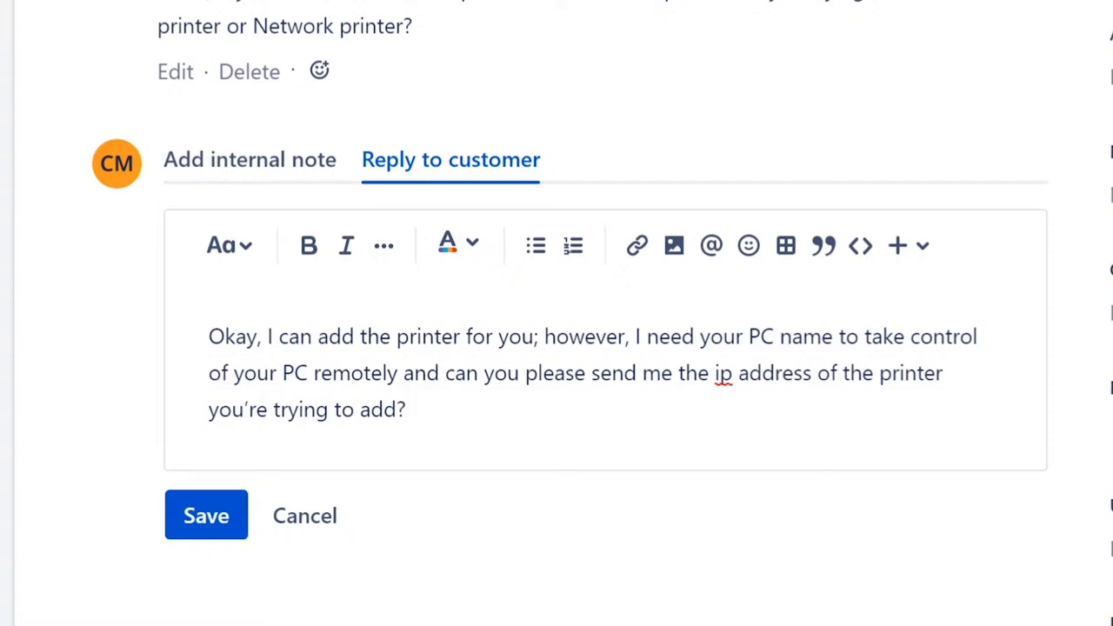
pyautogui.click(684, 373)
pyautogui.click(412, 410)
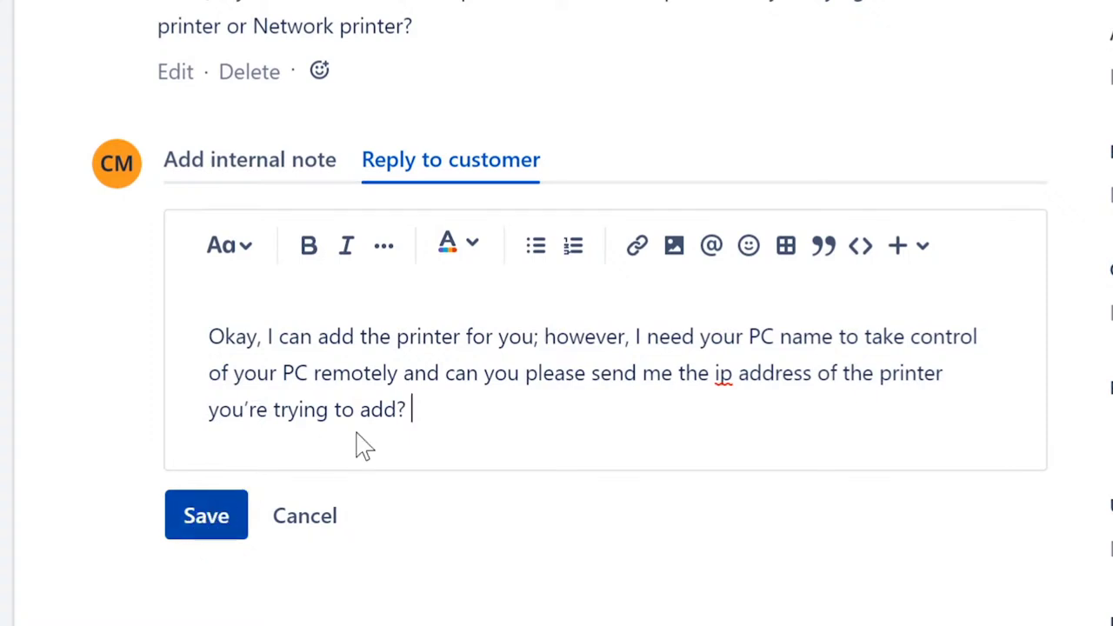
pyautogui.hotkey('ctrl', 'Return')
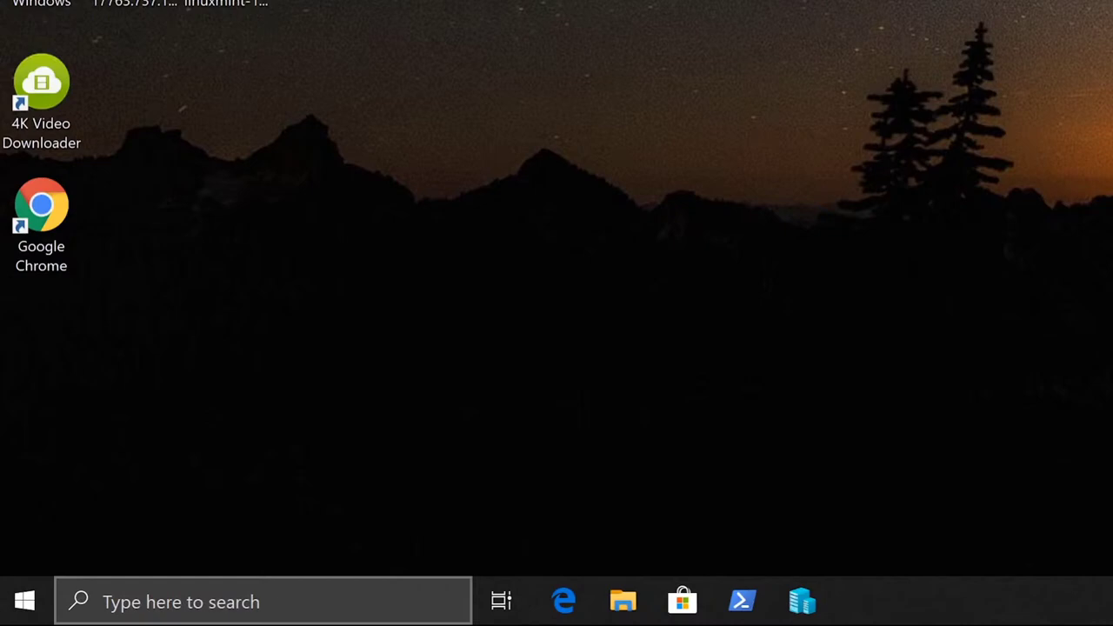
# Step: Search Windows for 'devices'
pyautogui.press('super+s')
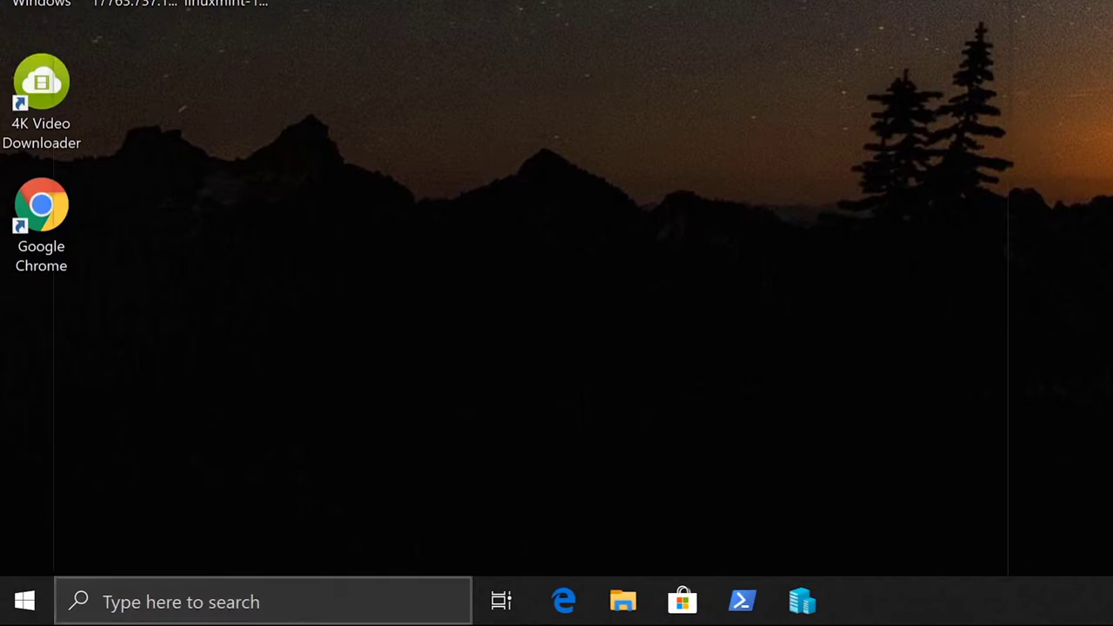
pyautogui.write('de')
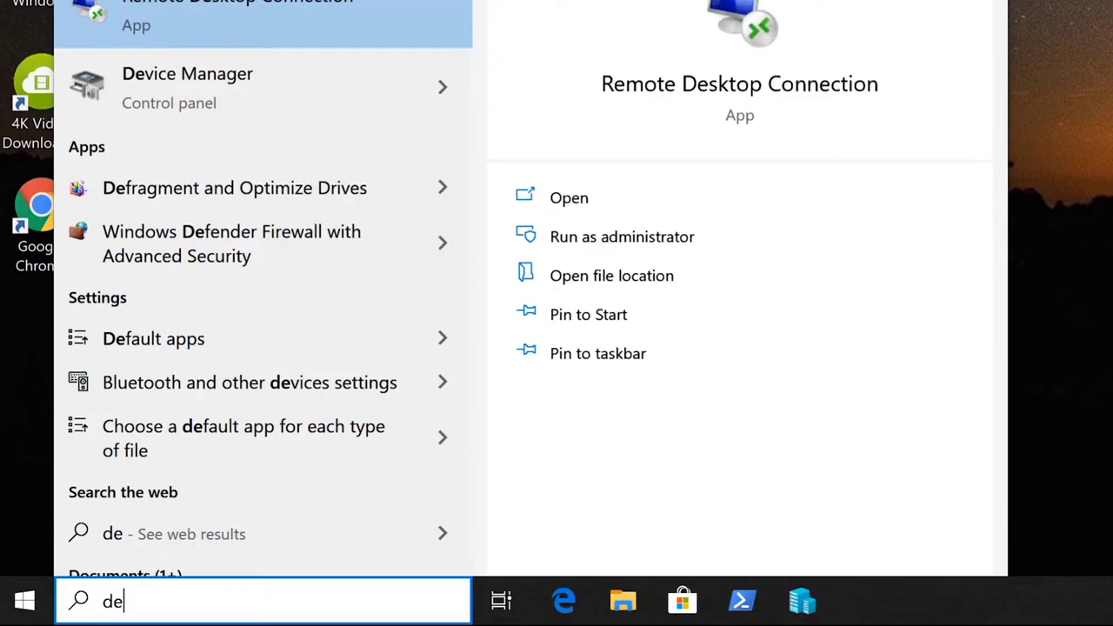
pyautogui.press('BackSpace')
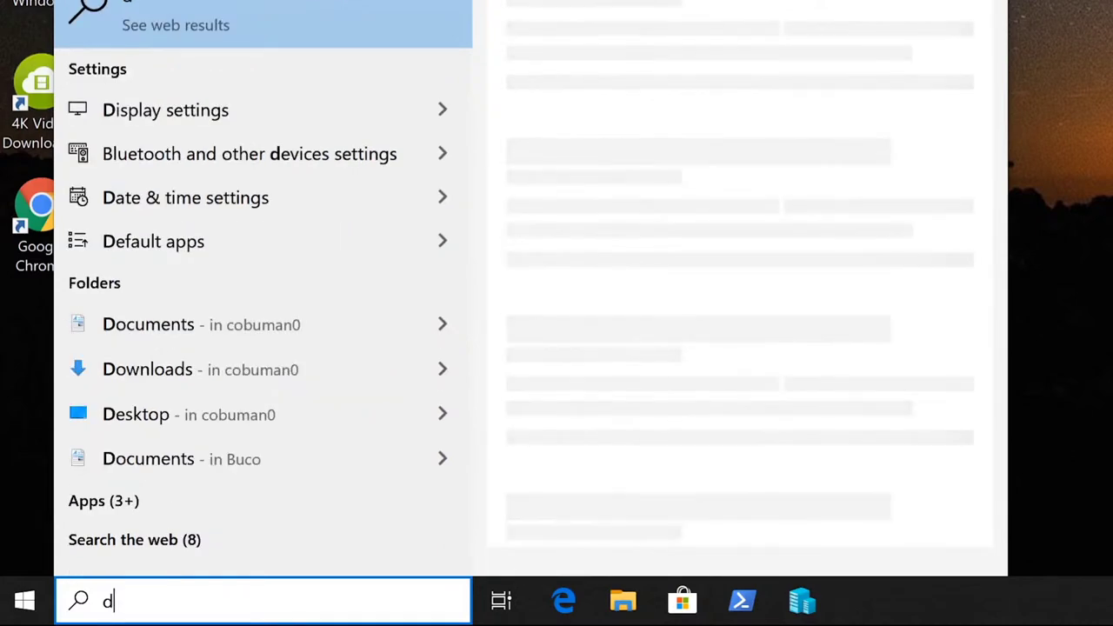
pyautogui.write('evices')
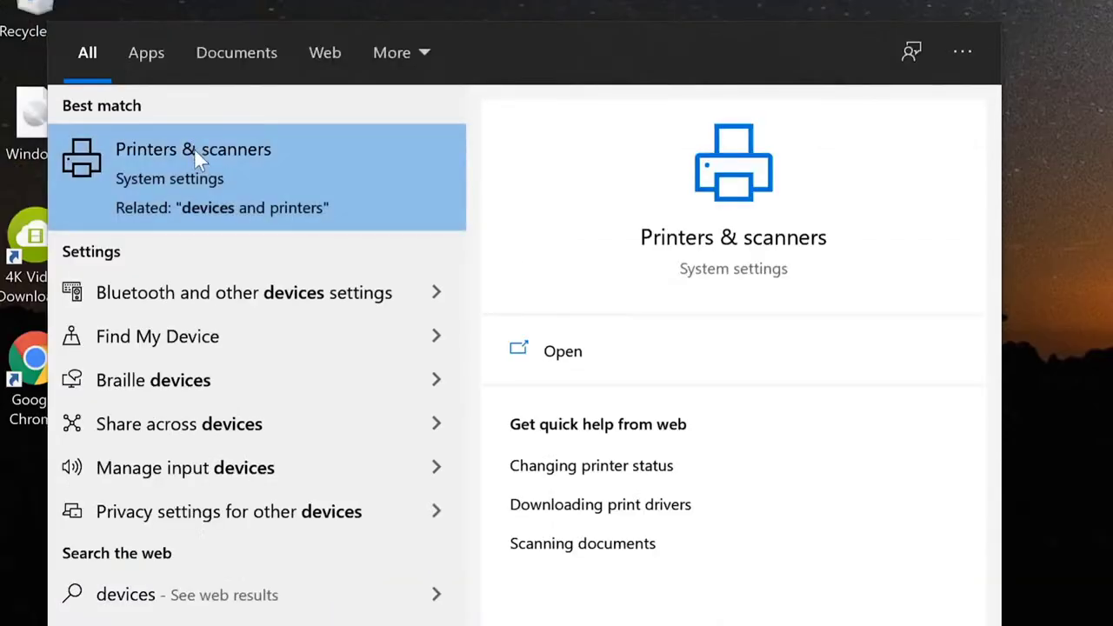
# Step: In Printers & scanners, try adding a printer via 'The printer that I want isn't listed', then close it
pyautogui.click(208, 26)
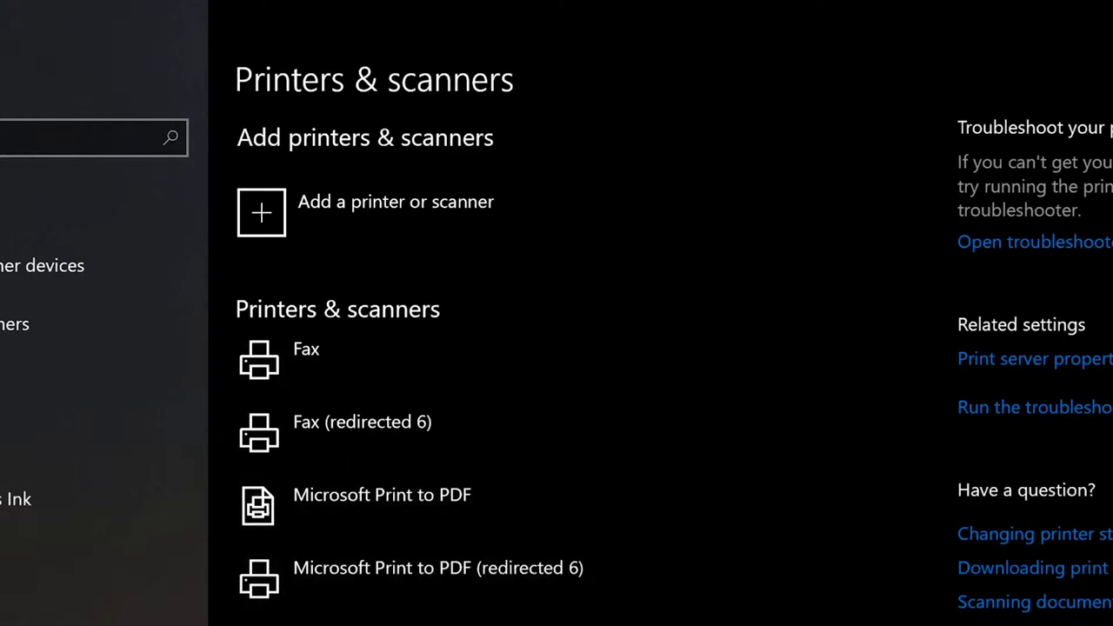
pyautogui.click(377, 202)
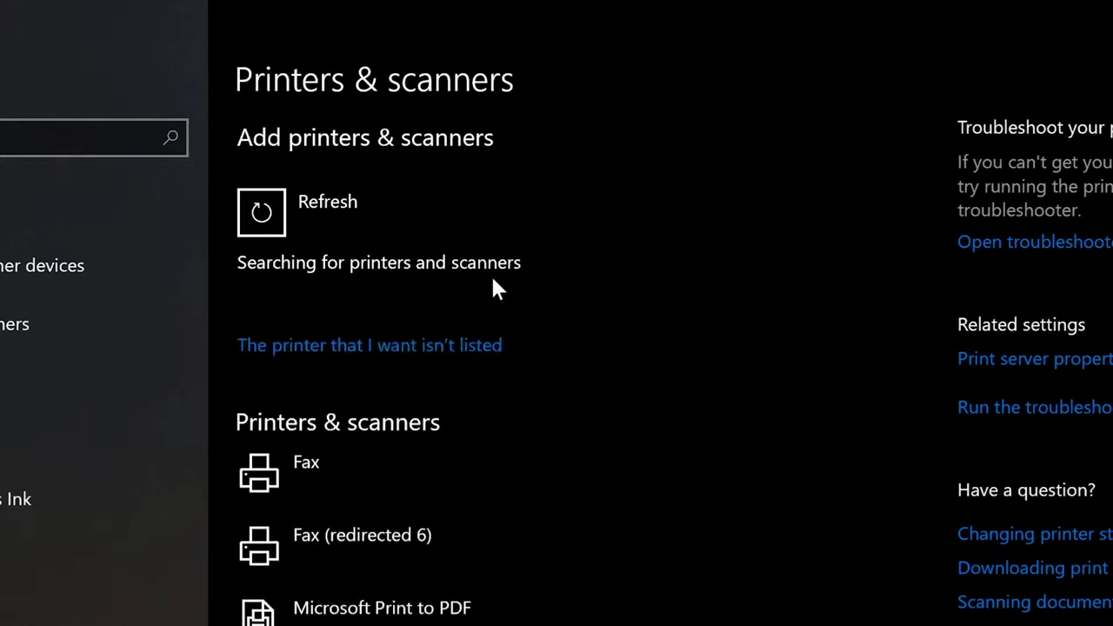
pyautogui.click(372, 348)
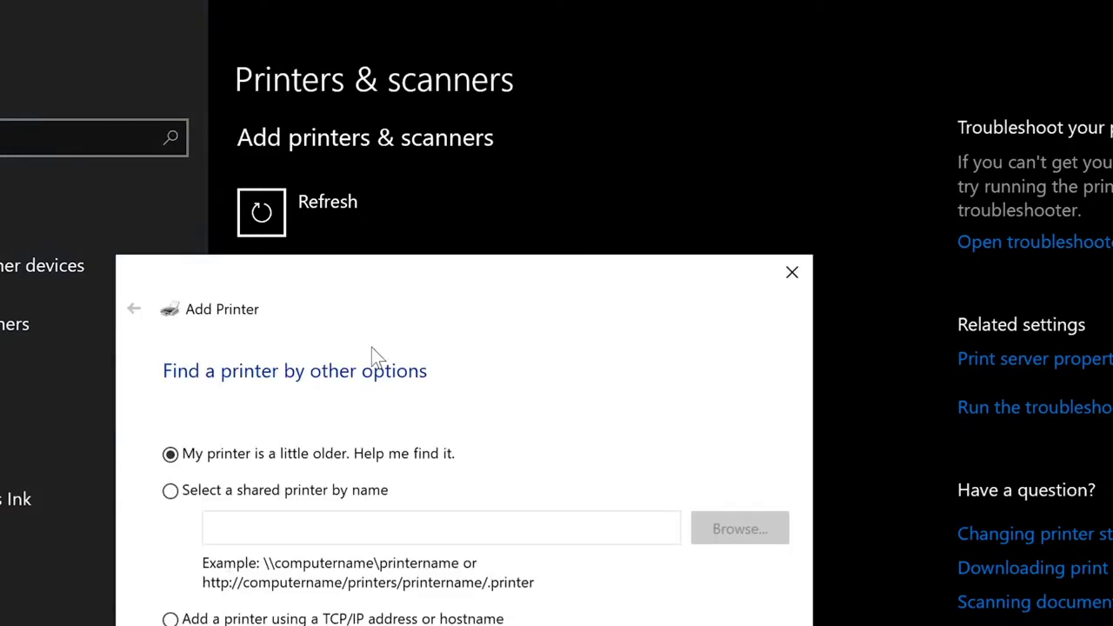
pyautogui.moveTo(533, 293); pyautogui.dragTo(582, 166)
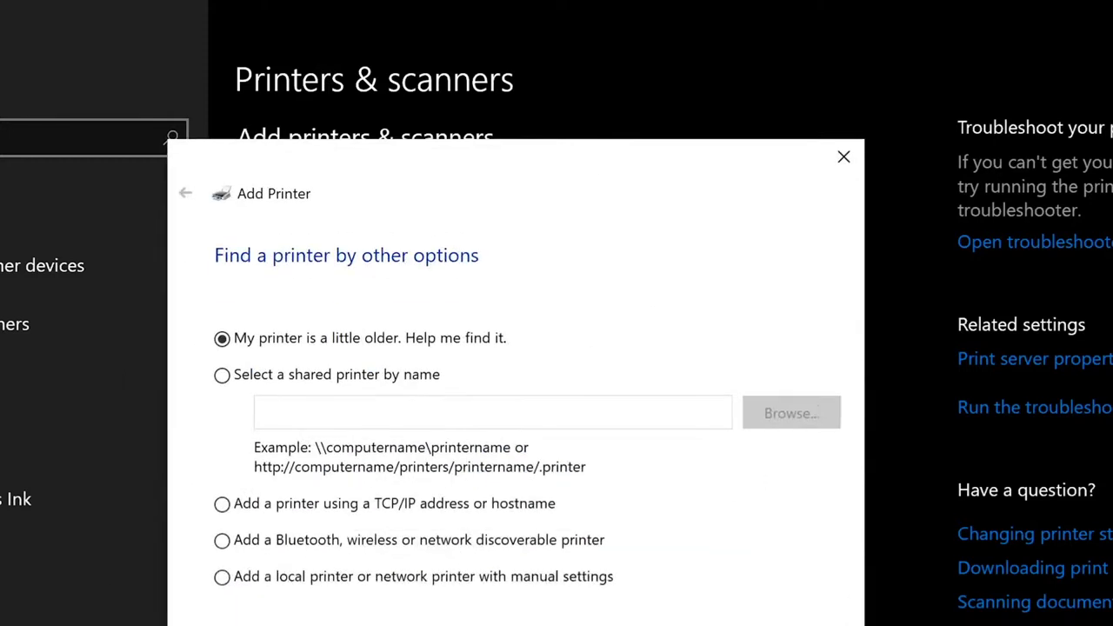
pyautogui.click(842, 154)
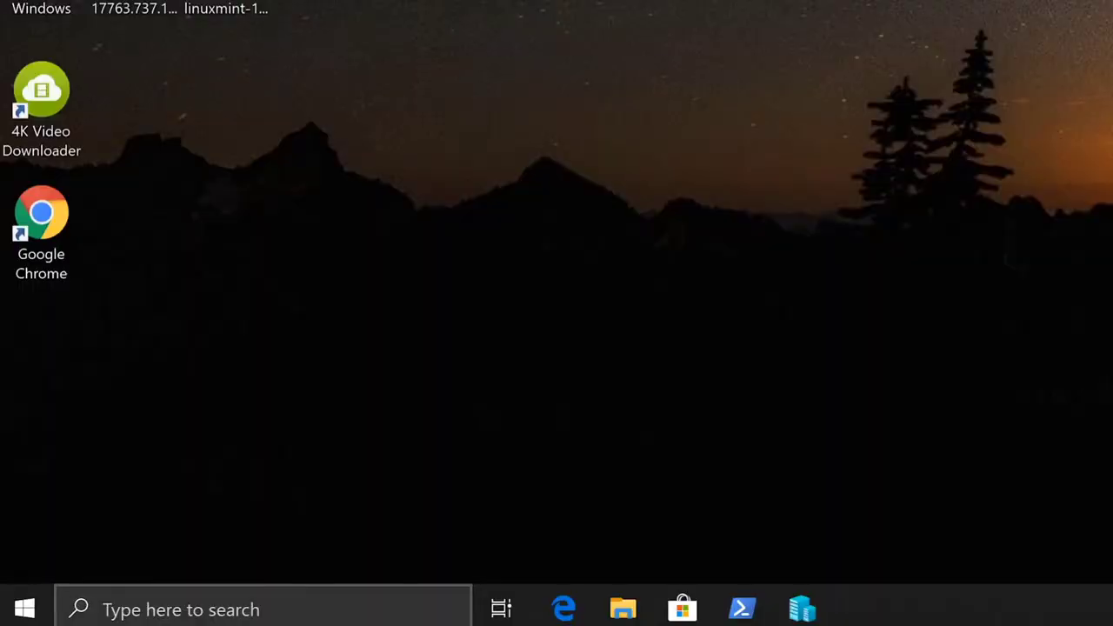
# Step: Search 'con' and open Control Panel
pyautogui.press('super+s')
pyautogui.write('cont')
pyautogui.press('Return')
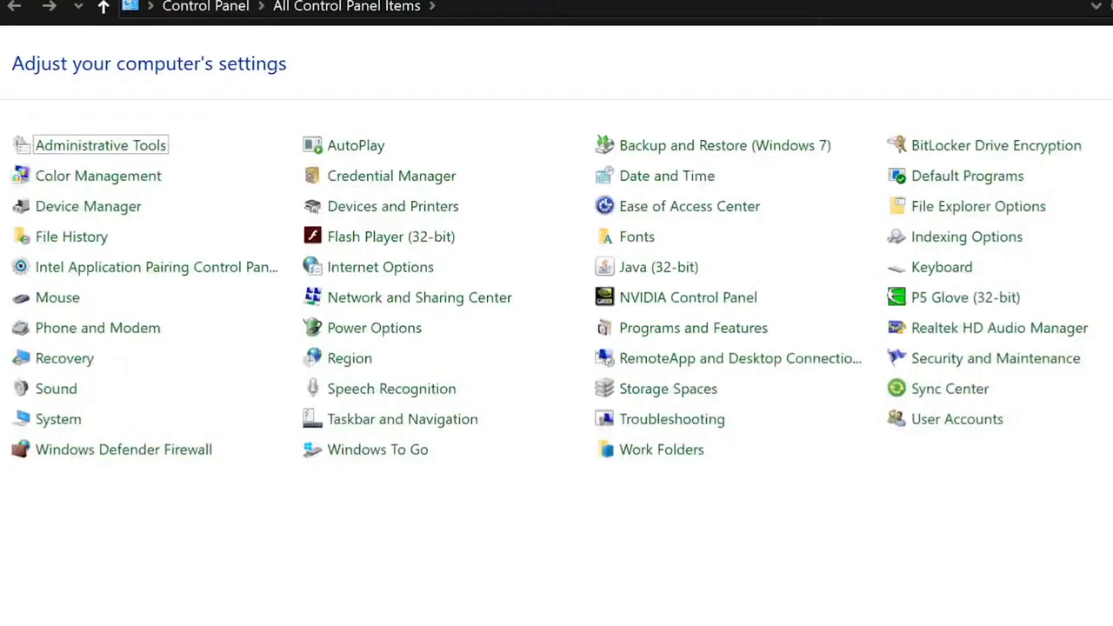
# Step: Go to Devices and Printers and launch Add a printer to search for devices
pyautogui.click(385, 211)
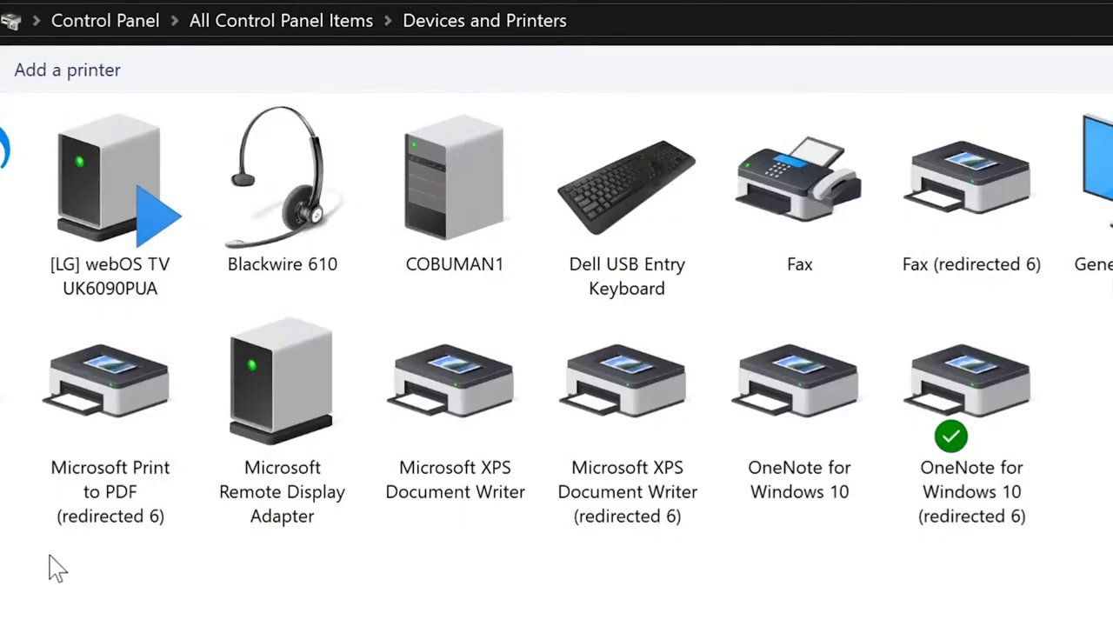
pyautogui.moveTo(8, 596); pyautogui.dragTo(1109, 152)
pyautogui.press('Escape')
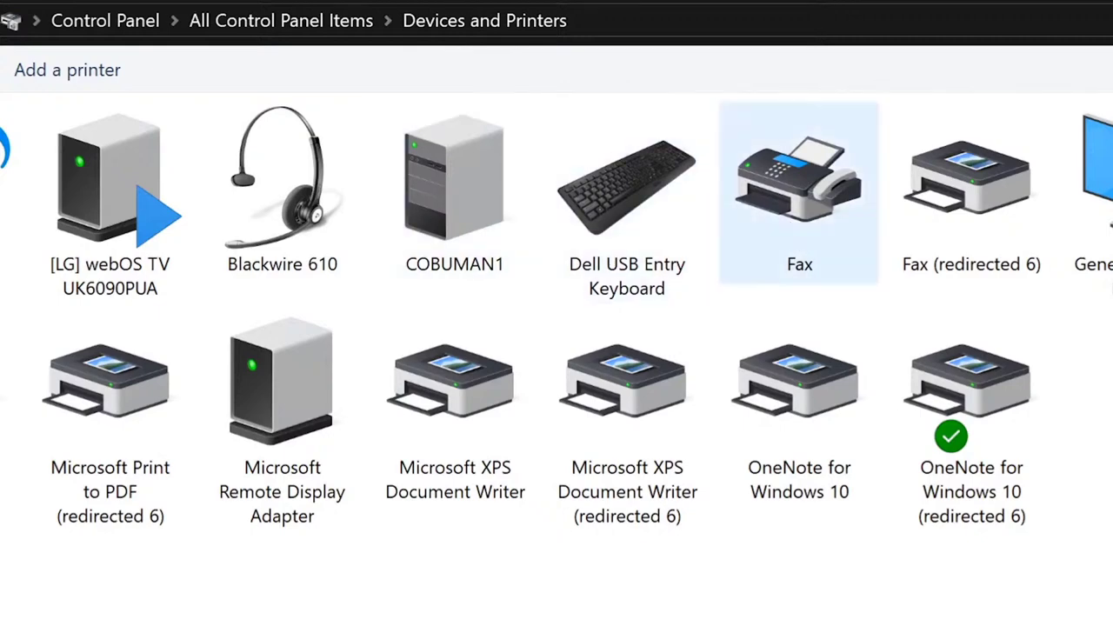
pyautogui.click(261, 179)
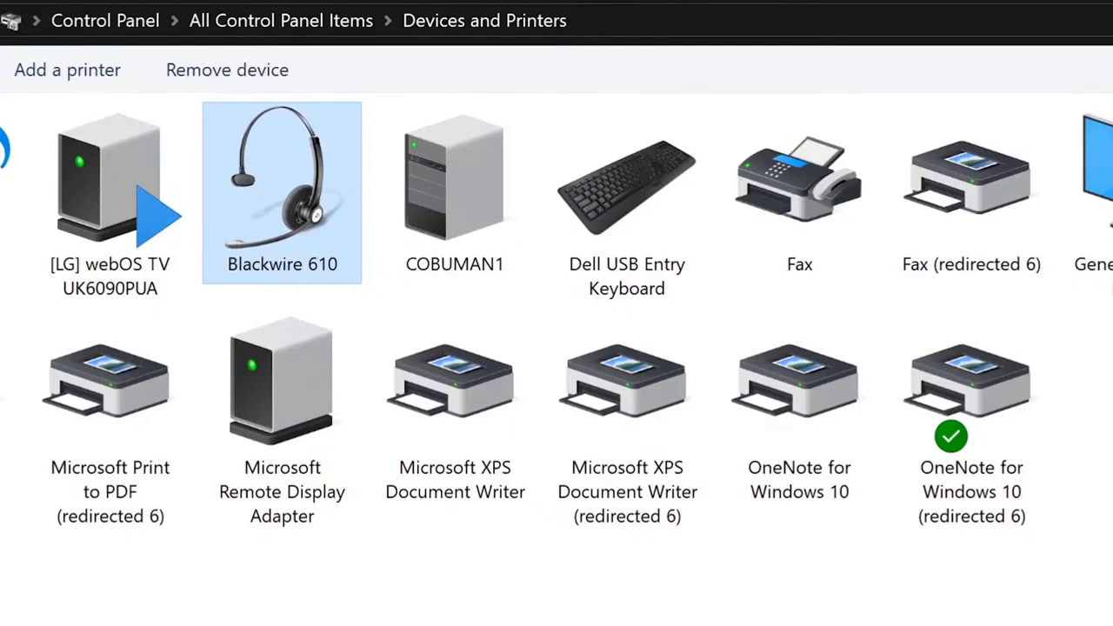
pyautogui.click(661, 570)
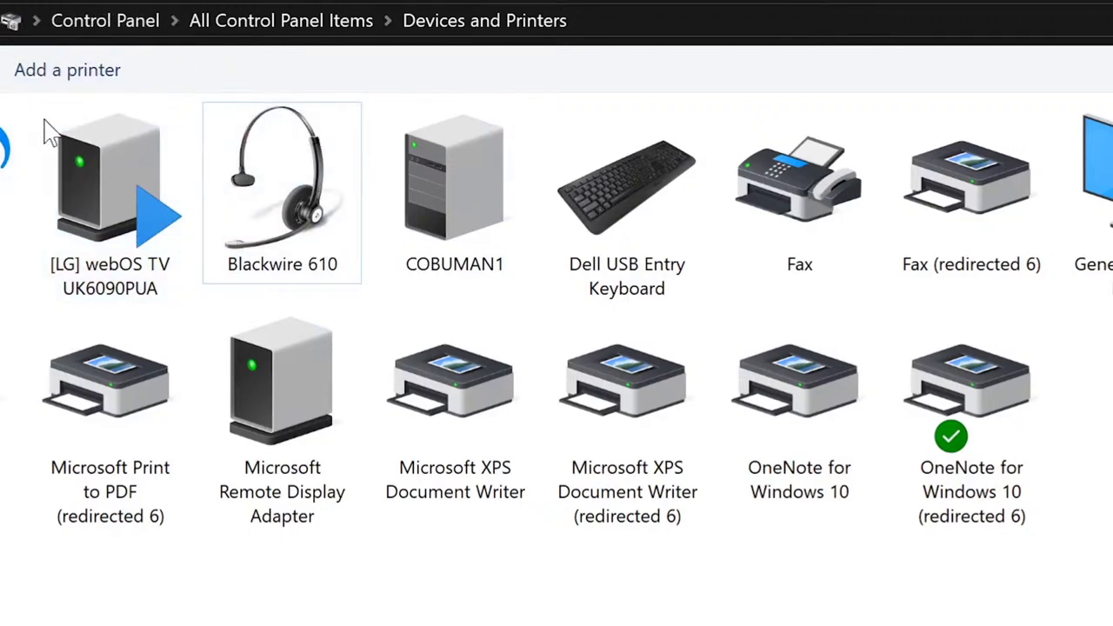
pyautogui.click(80, 75)
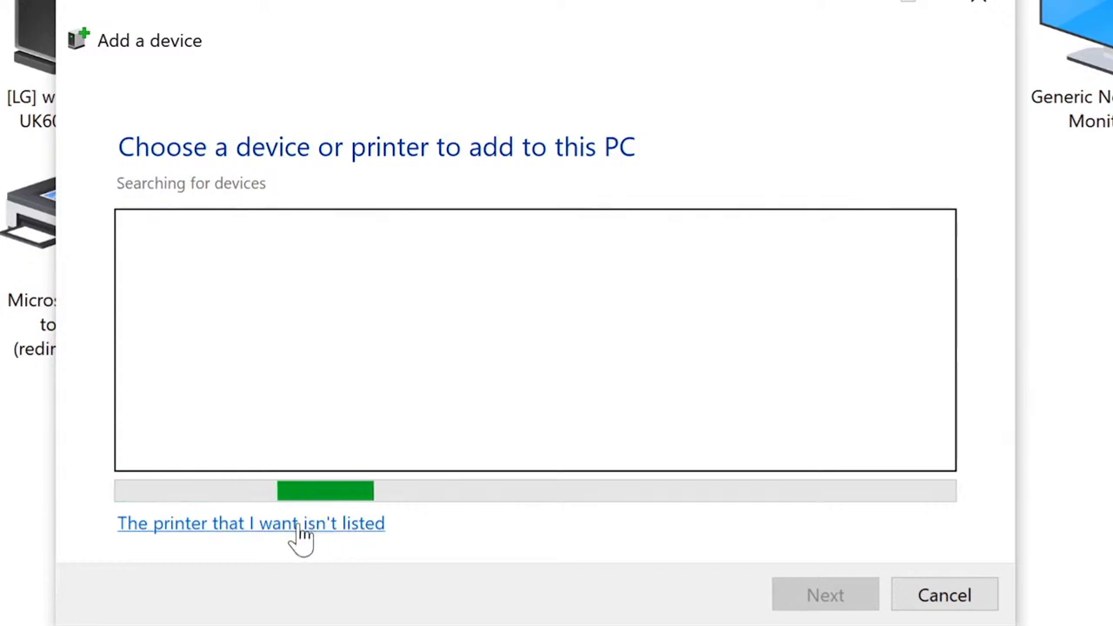
# Step: Choose to add an unlisted printer by TCP/IP address or hostname and reach the hostname/IP field
pyautogui.click(299, 526)
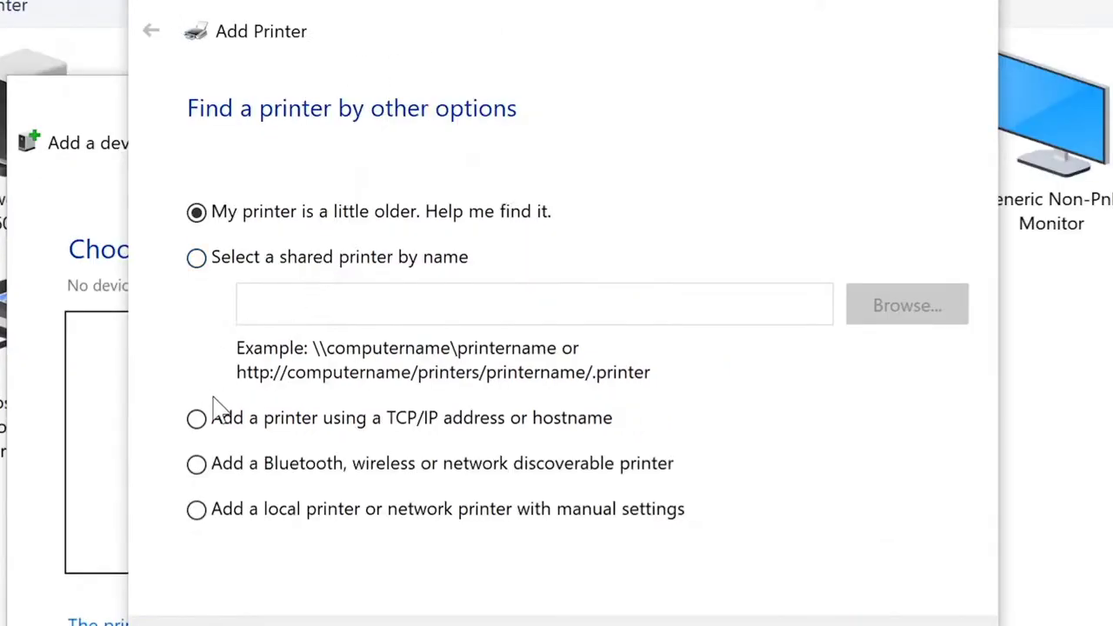
pyautogui.click(352, 513)
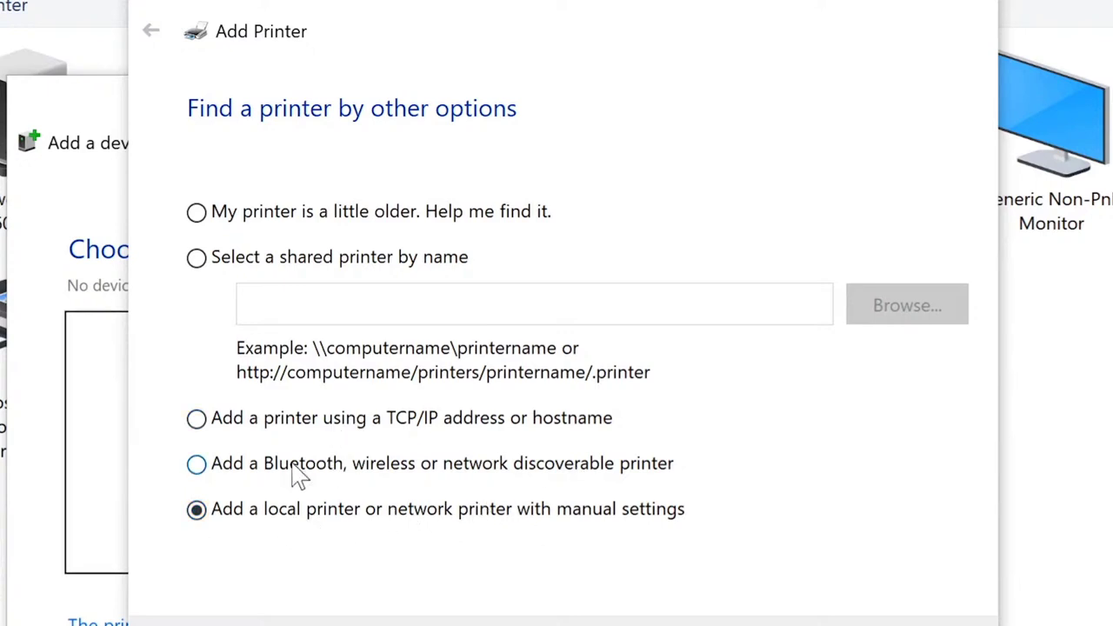
pyautogui.click(261, 428)
pyautogui.press('Return')
pyautogui.click(492, 243)
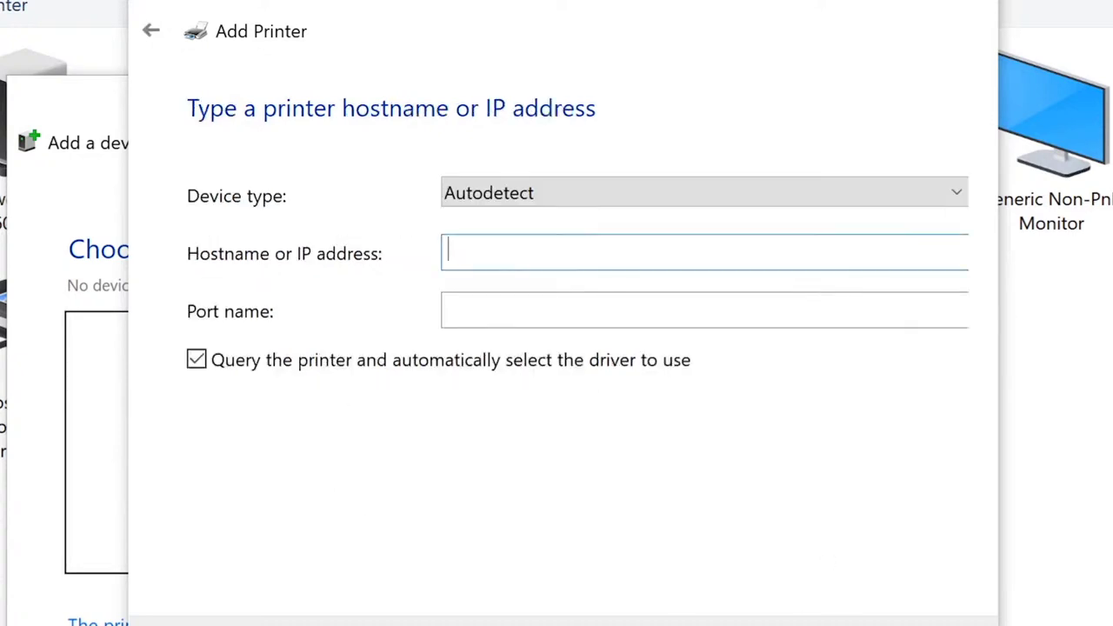
# Step: Connect to the network printer at 192.168.2.1 and complete the Add Printer wizard
pyautogui.write('192.168.2.1')
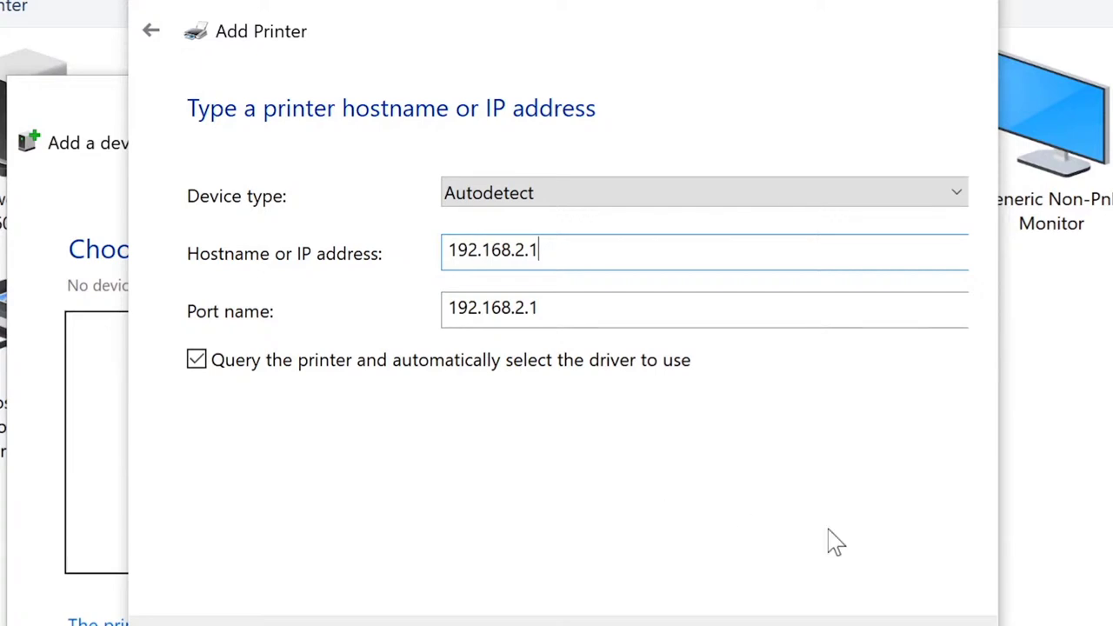
pyautogui.click(828, 622)
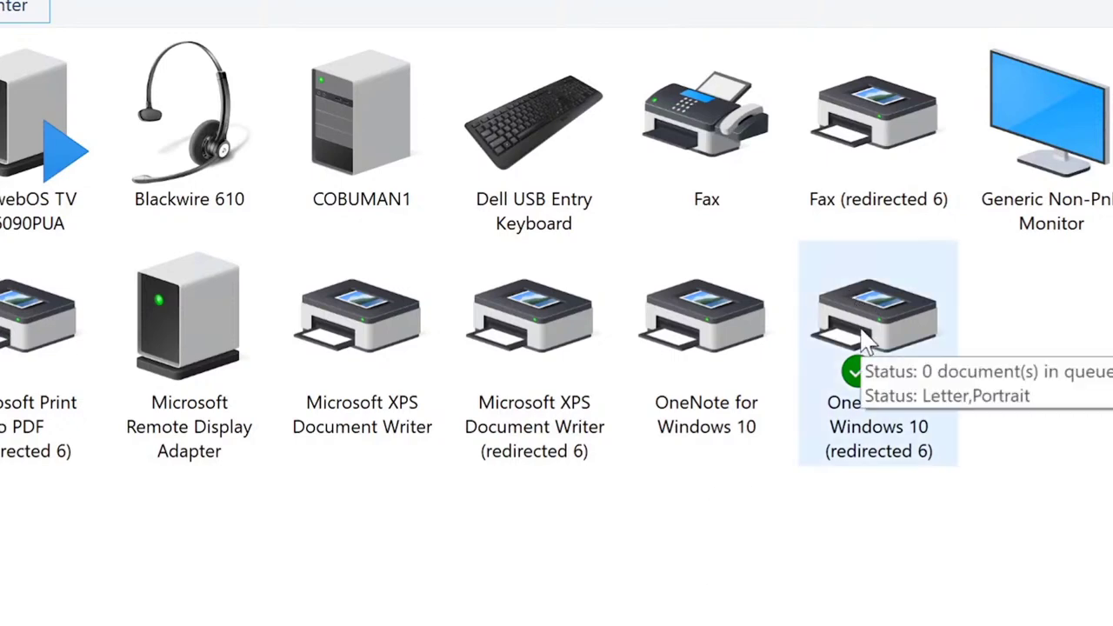
pyautogui.click(865, 341)
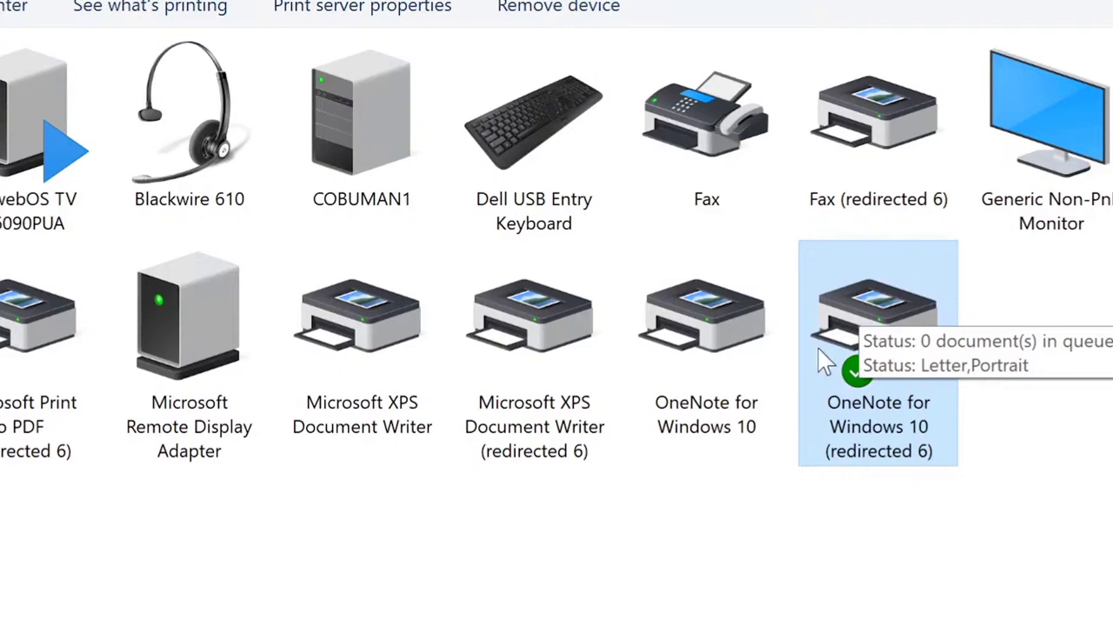
pyautogui.rightClick(869, 314)
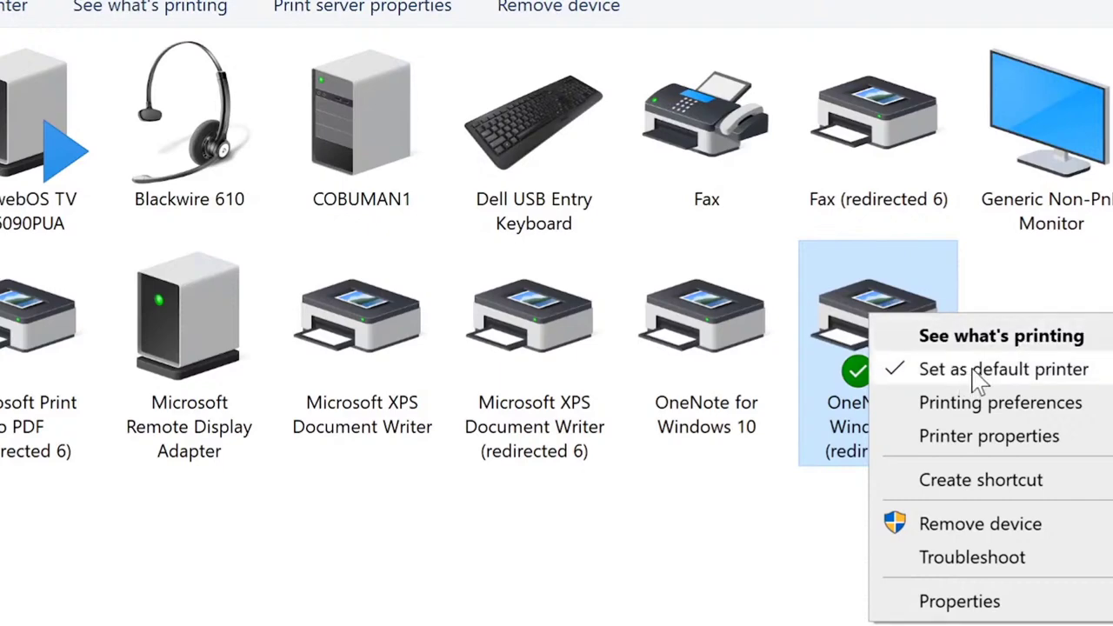
pyautogui.click(932, 379)
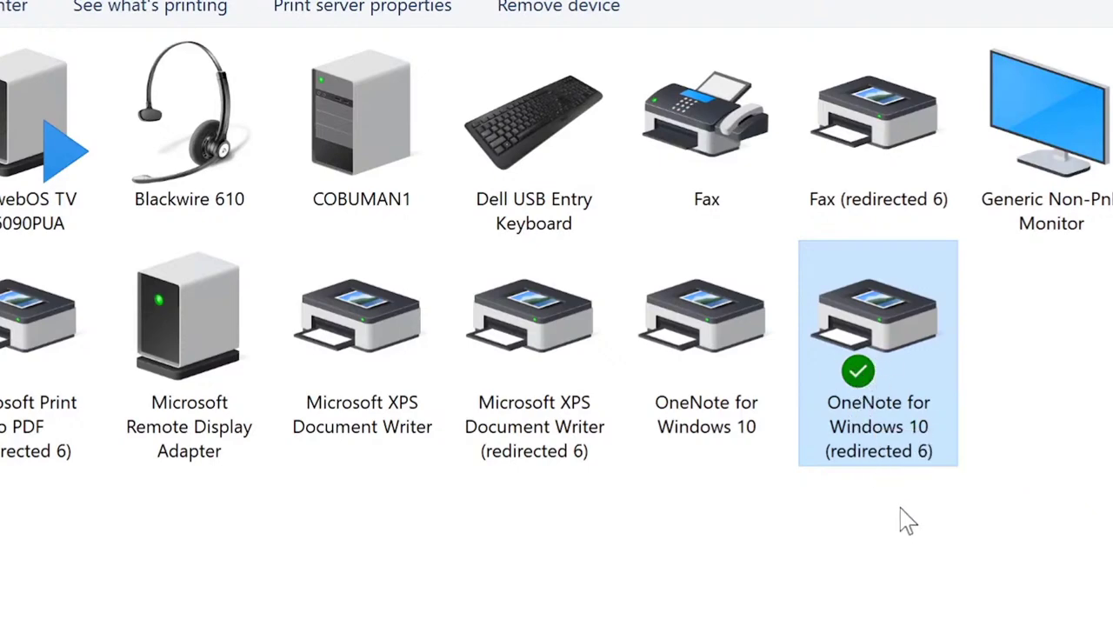
pyautogui.click(683, 534)
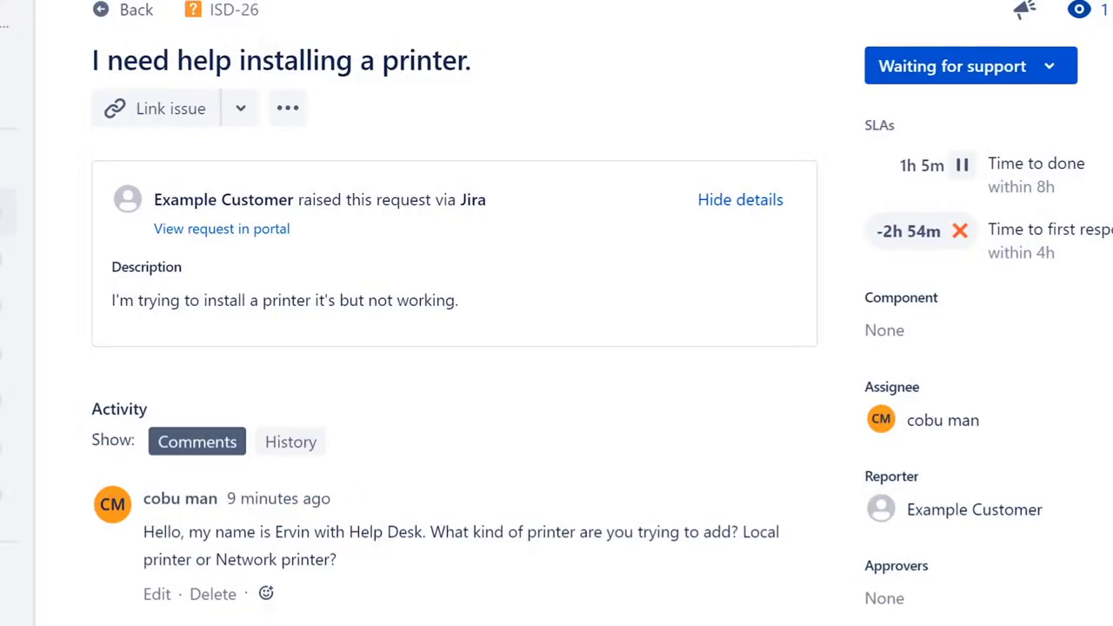
# Step: Post the internal note 'Added printer as requested.' on ISD-26
pyautogui.scroll(-3, 452, 348)
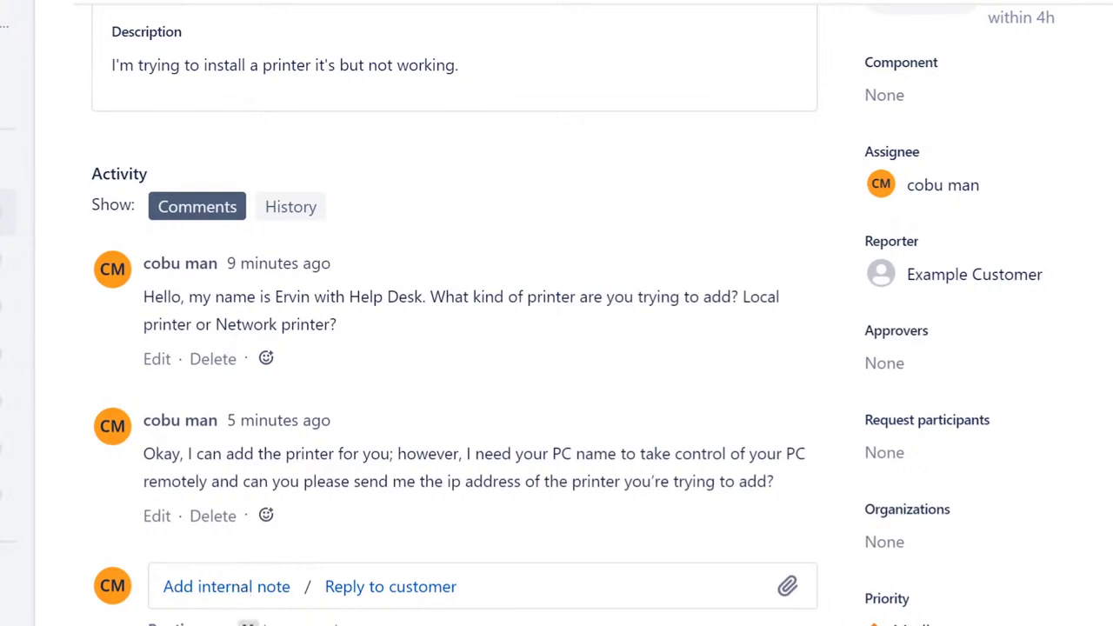
pyautogui.click(233, 591)
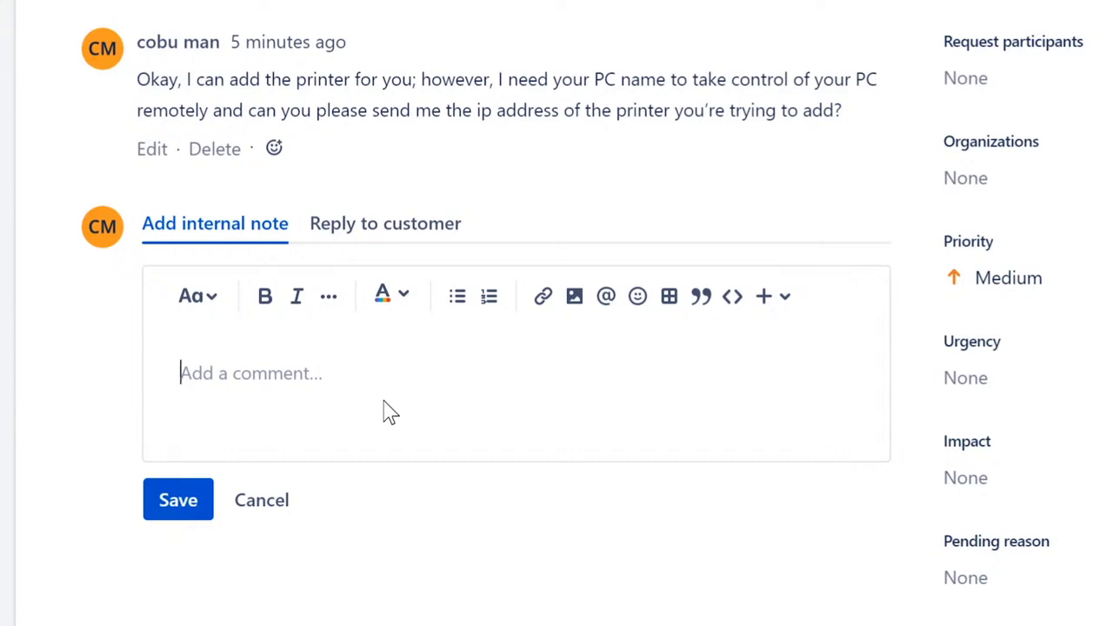
pyautogui.write('Added pr')
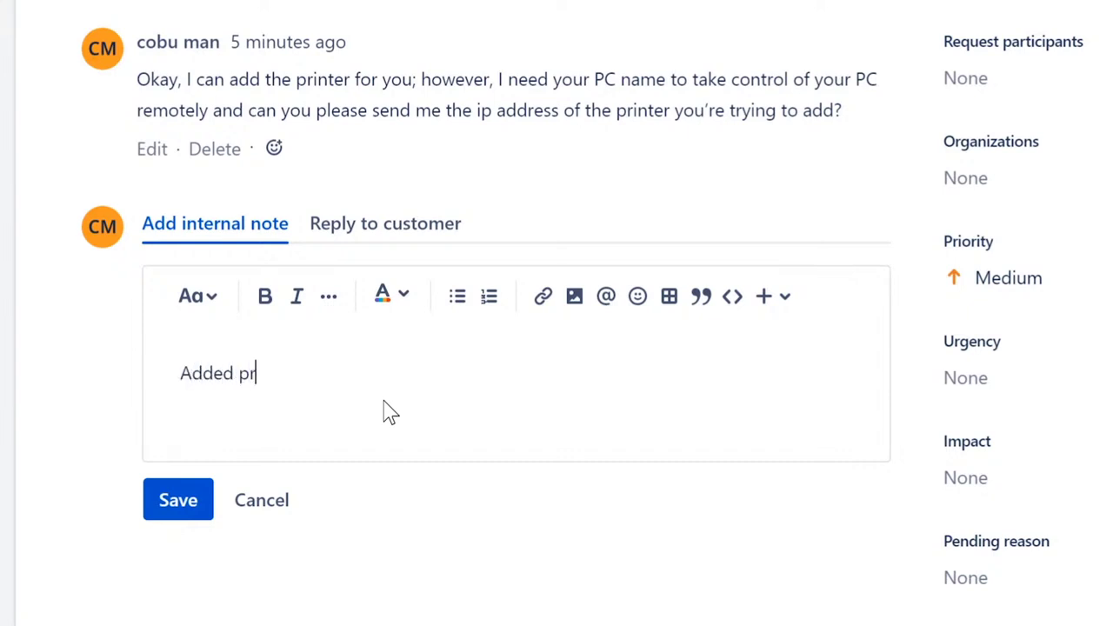
pyautogui.write('inter as requested. Ervin')
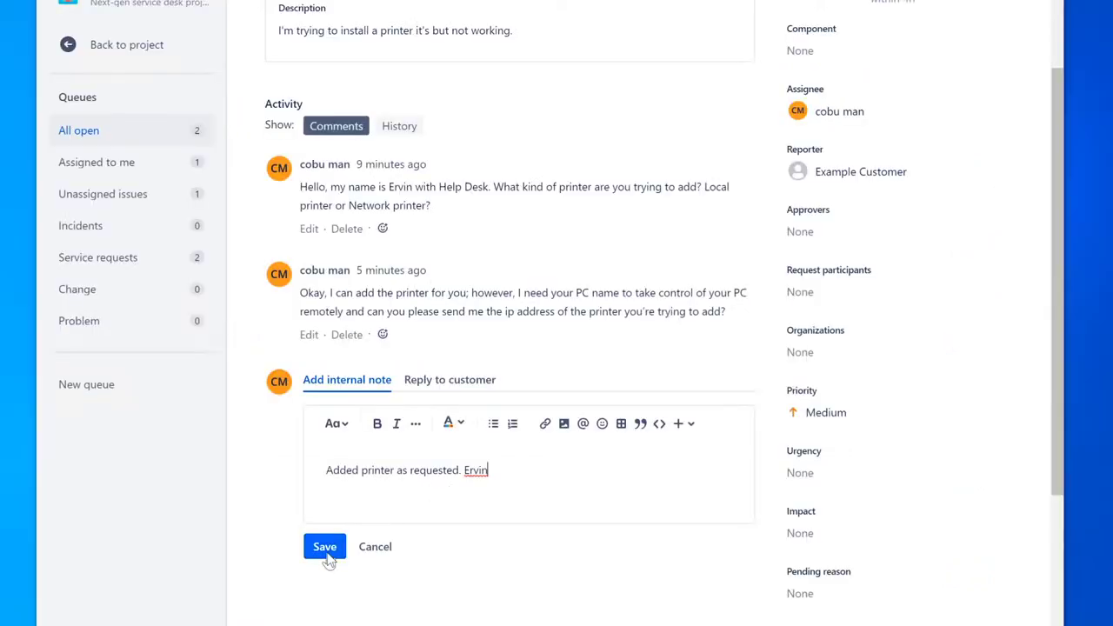
pyautogui.click(324, 548)
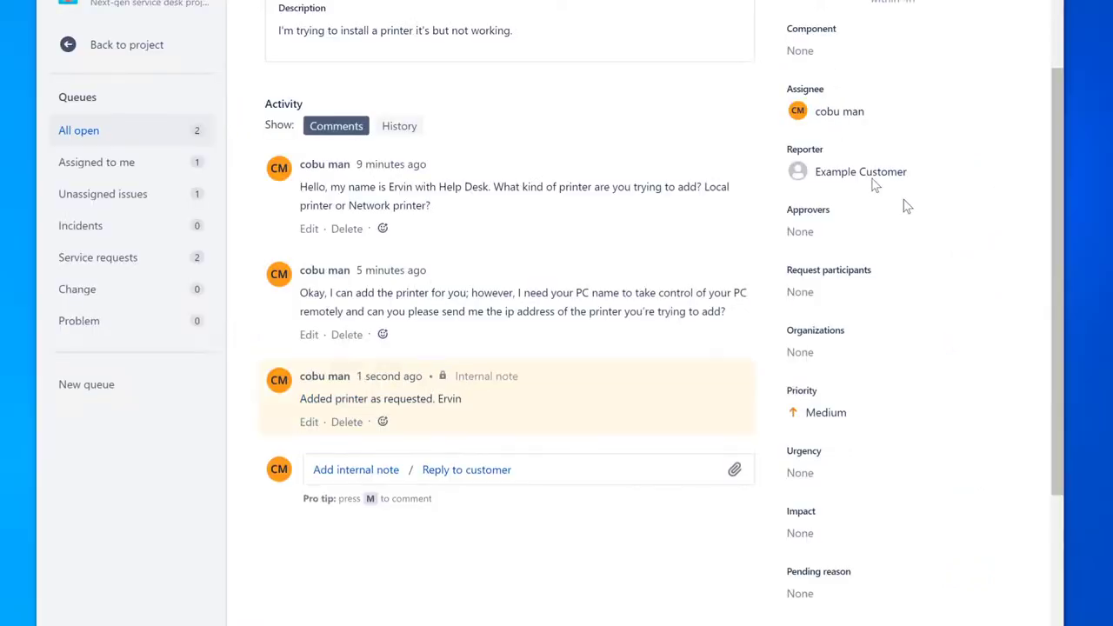
# Step: Change ISD-26's status from Waiting for support to Completed
pyautogui.scroll(2, 907, 206)
pyautogui.click(909, 32)
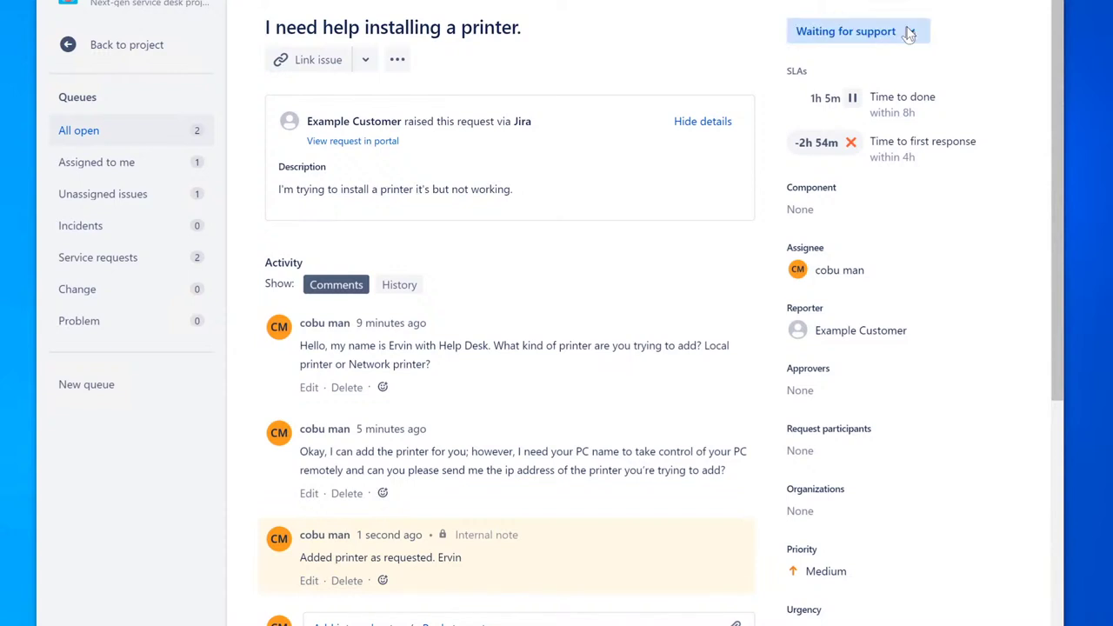
pyautogui.click(867, 186)
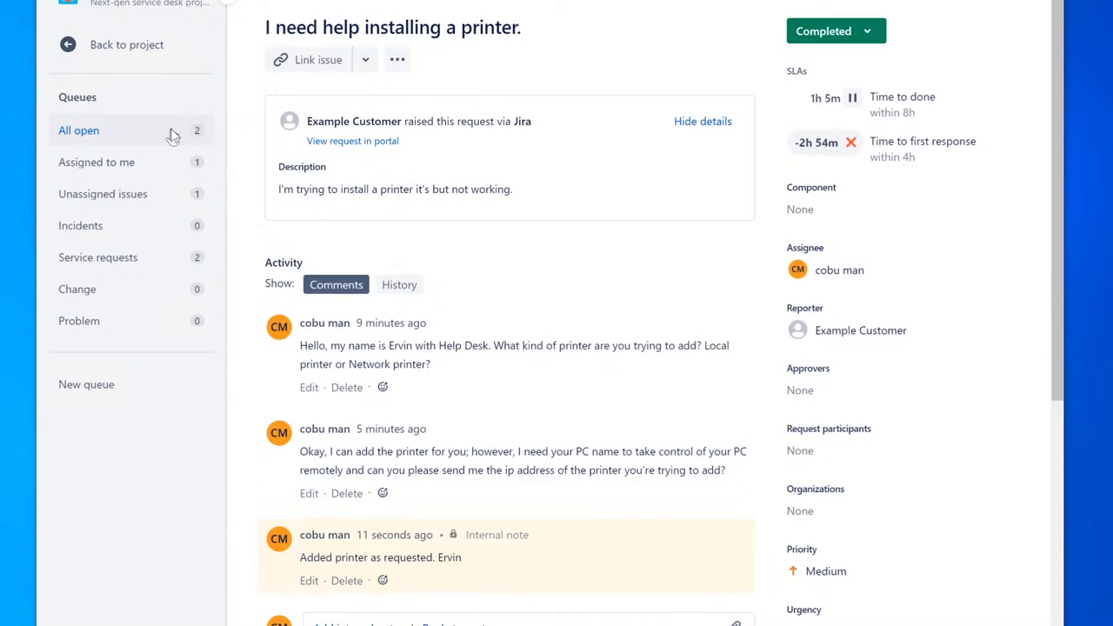
# Step: Open ISD-16 'Websites are super slow.' from the All open queue and review its latest internal note
pyautogui.click(291, 5)
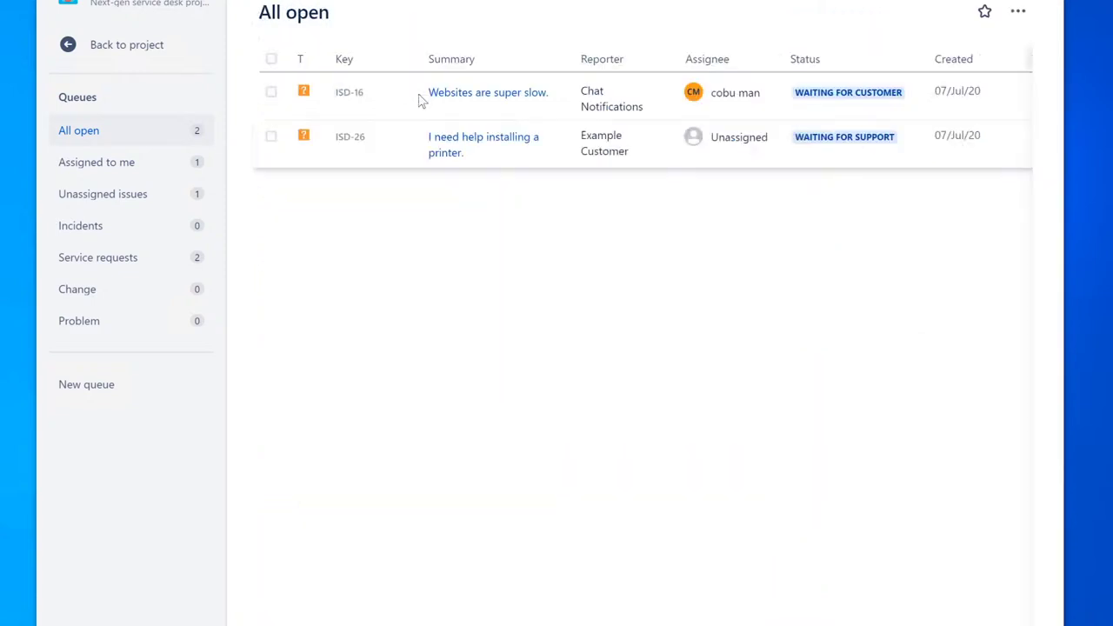
pyautogui.click(470, 103)
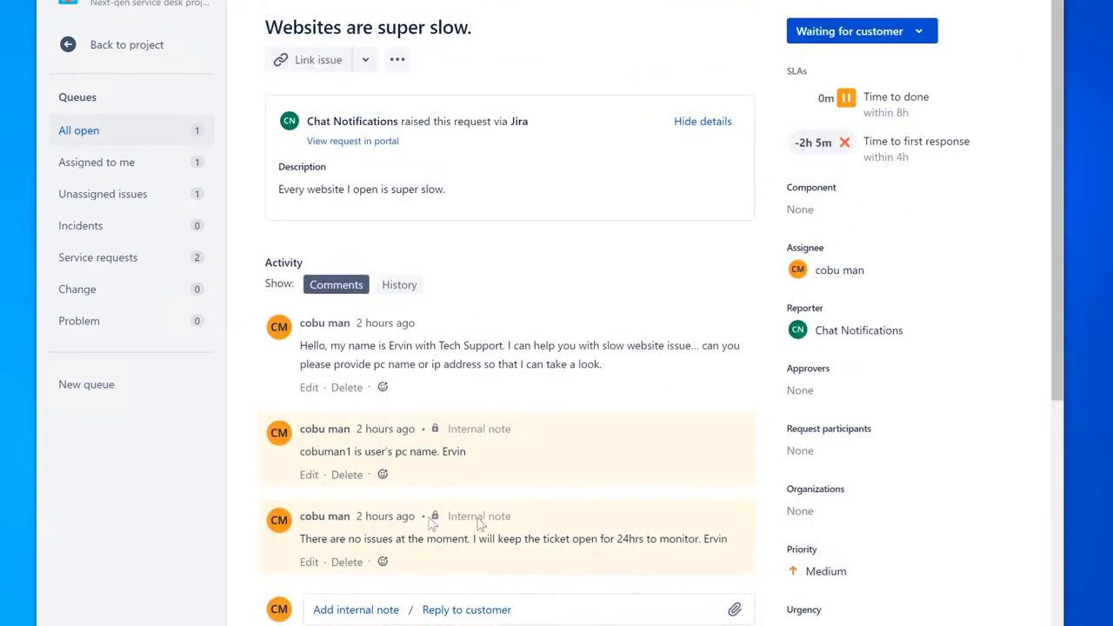
pyautogui.moveTo(306, 539); pyautogui.dragTo(728, 539)
pyautogui.click(728, 539)
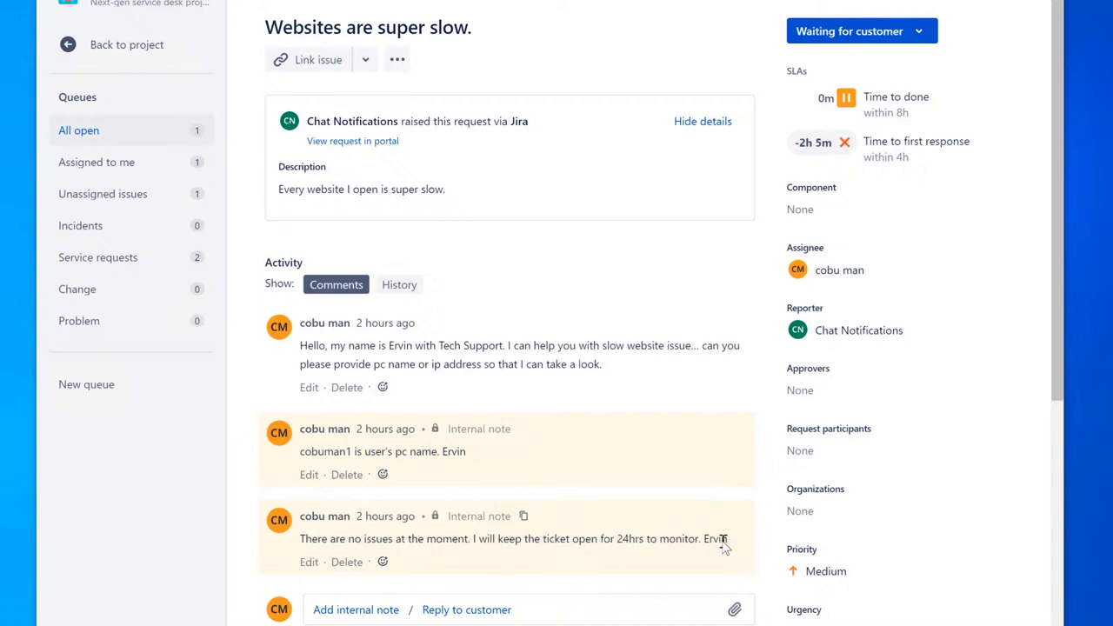
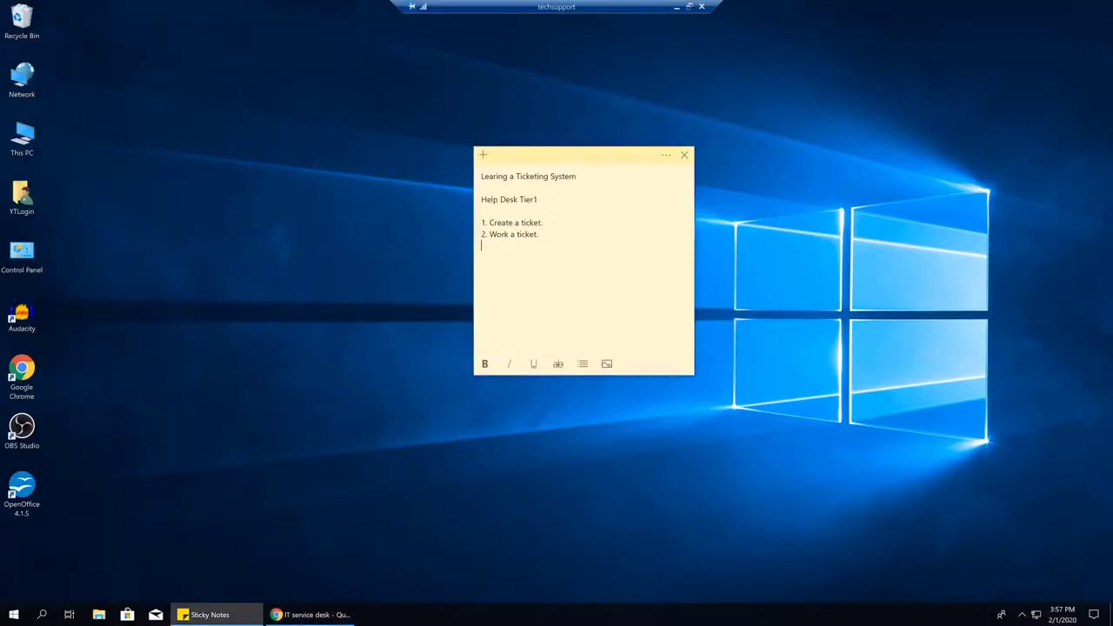
# Step: Highlight the '1. Create a ticket.' line in the sticky note, then return to Jira in Chrome
pyautogui.moveTo(543, 222); pyautogui.dragTo(481, 223)
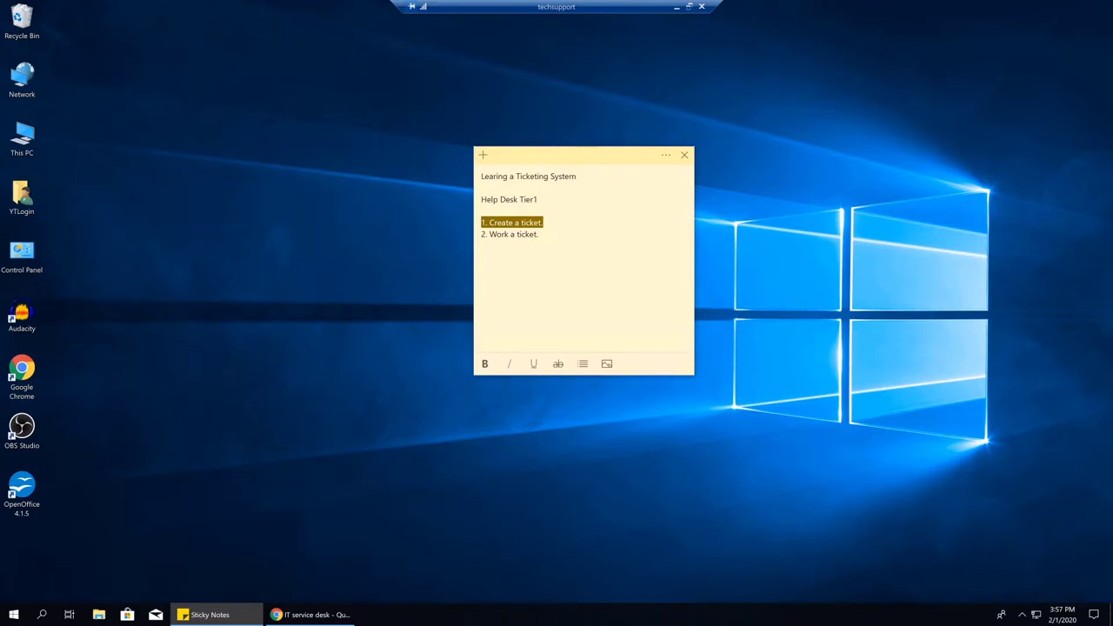
pyautogui.click(481, 246)
pyautogui.click(311, 614)
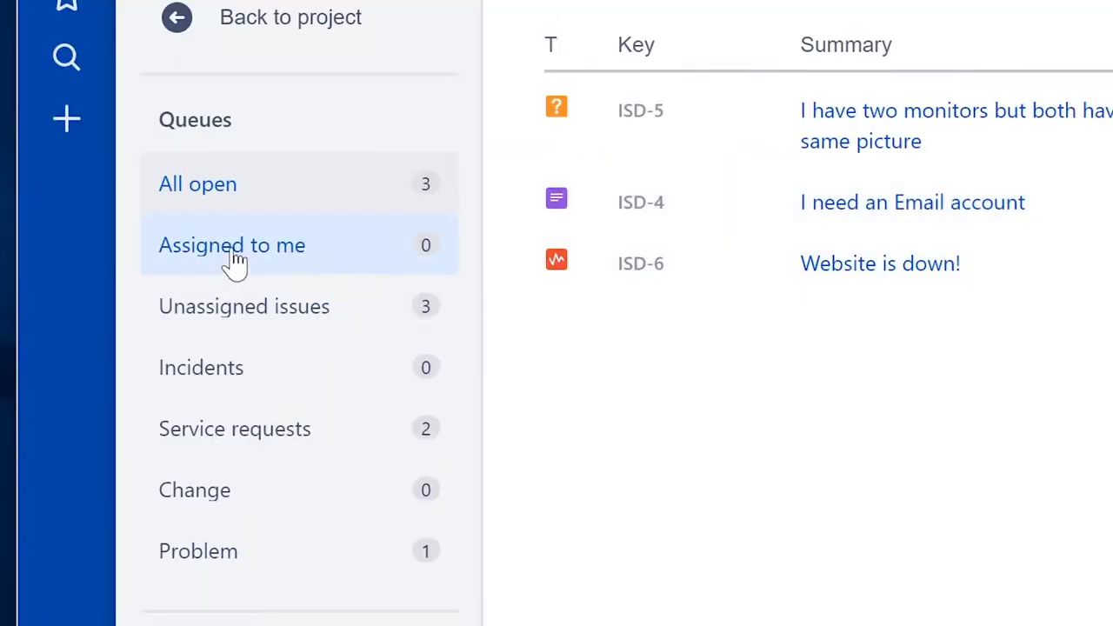
# Step: Browse the Assigned to me, Unassigned, All open, Incidents, Service requests, Change and Problem queues
pyautogui.click(235, 261)
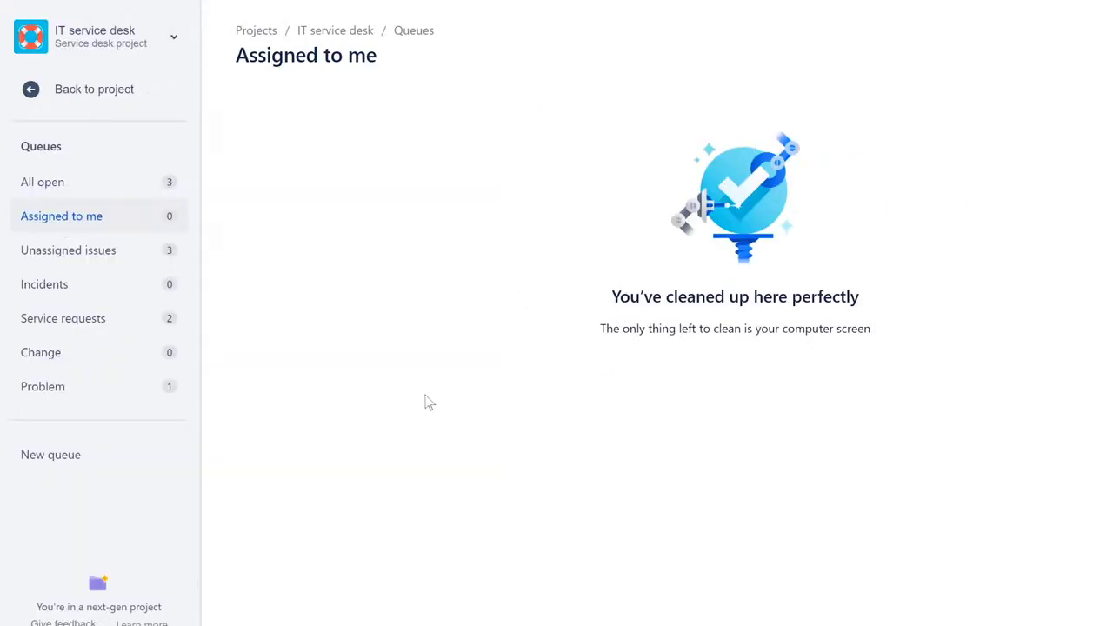
pyautogui.click(76, 252)
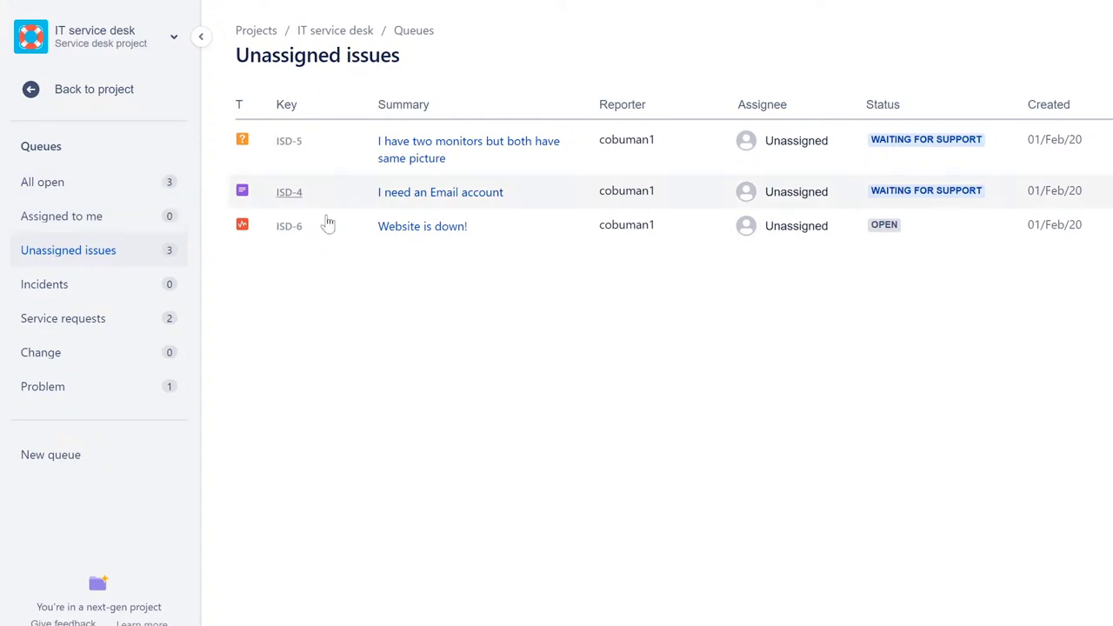
pyautogui.click(81, 181)
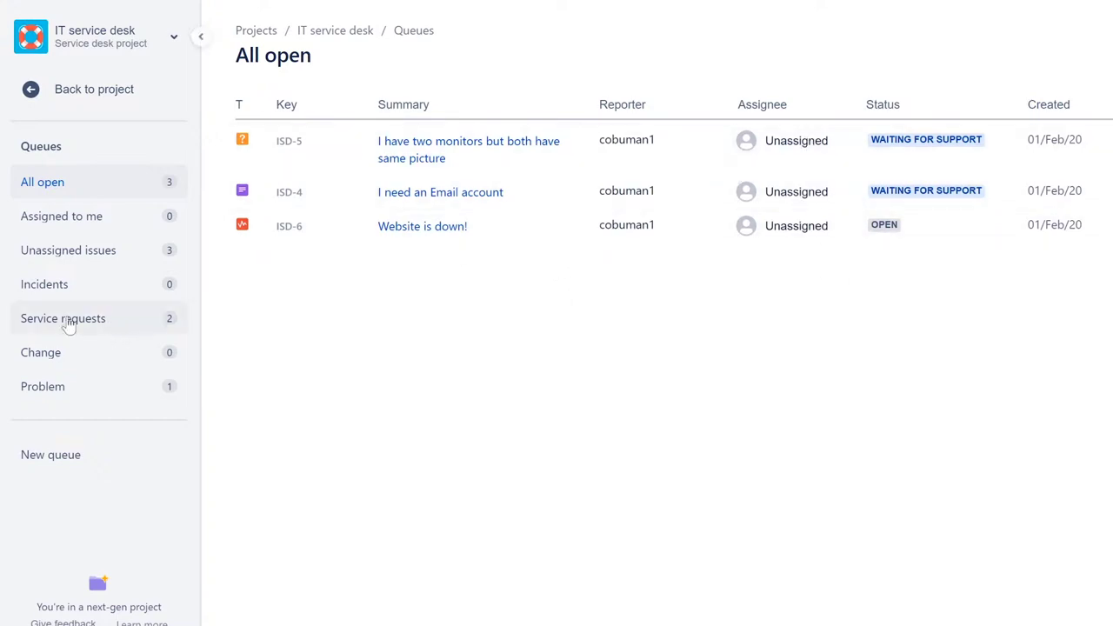
pyautogui.click(76, 293)
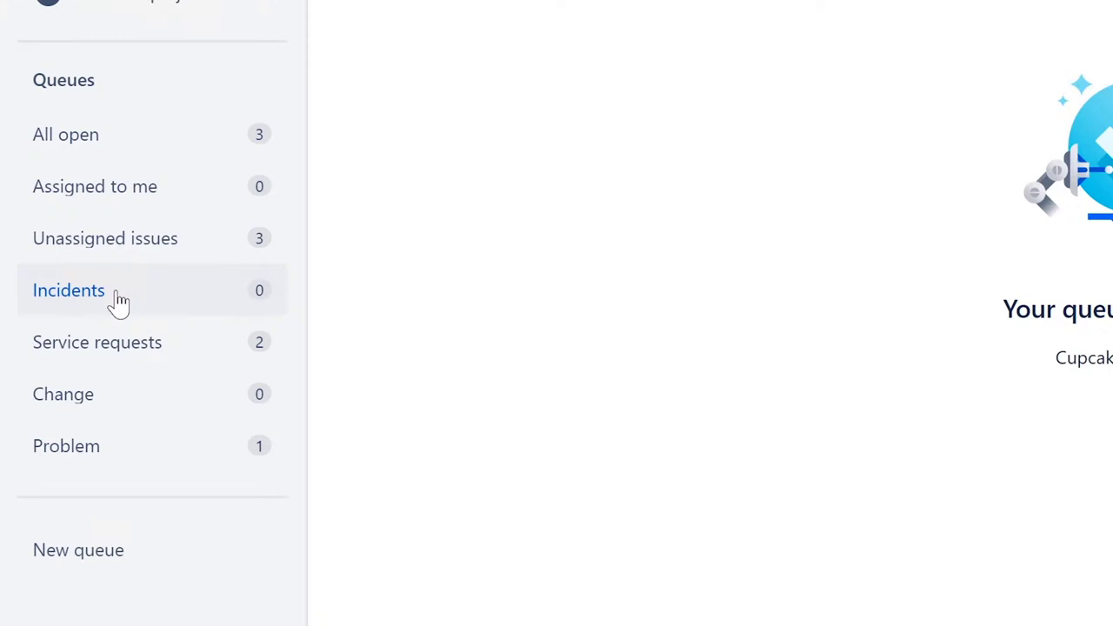
pyautogui.click(110, 353)
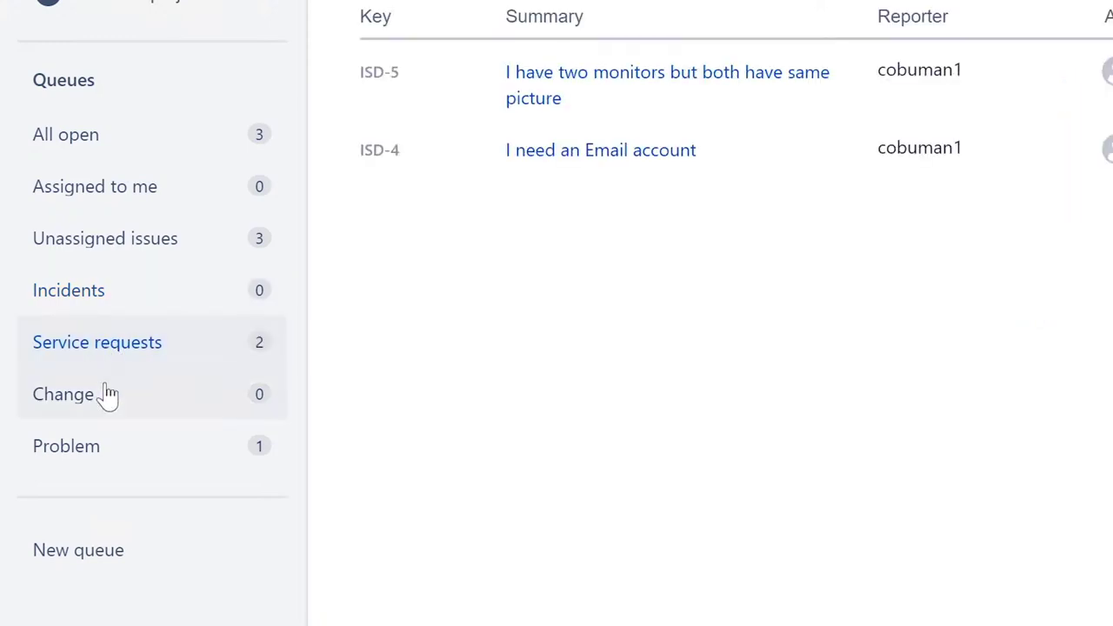
pyautogui.click(108, 395)
pyautogui.click(106, 456)
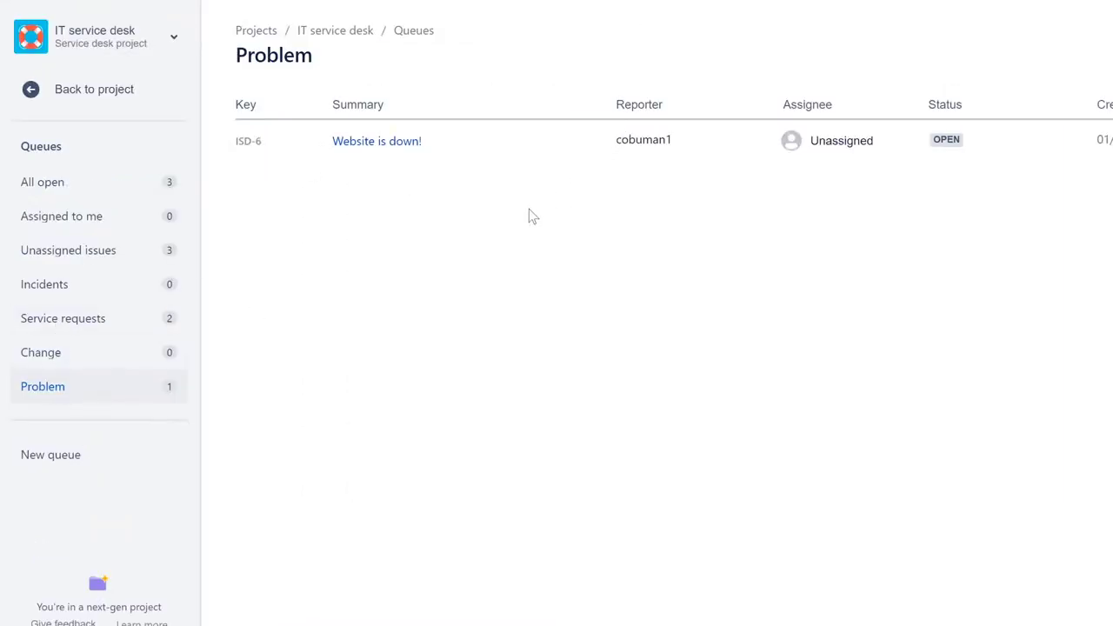
# Step: Return to the All open queue and start a new issue with the C shortcut
pyautogui.click(98, 189)
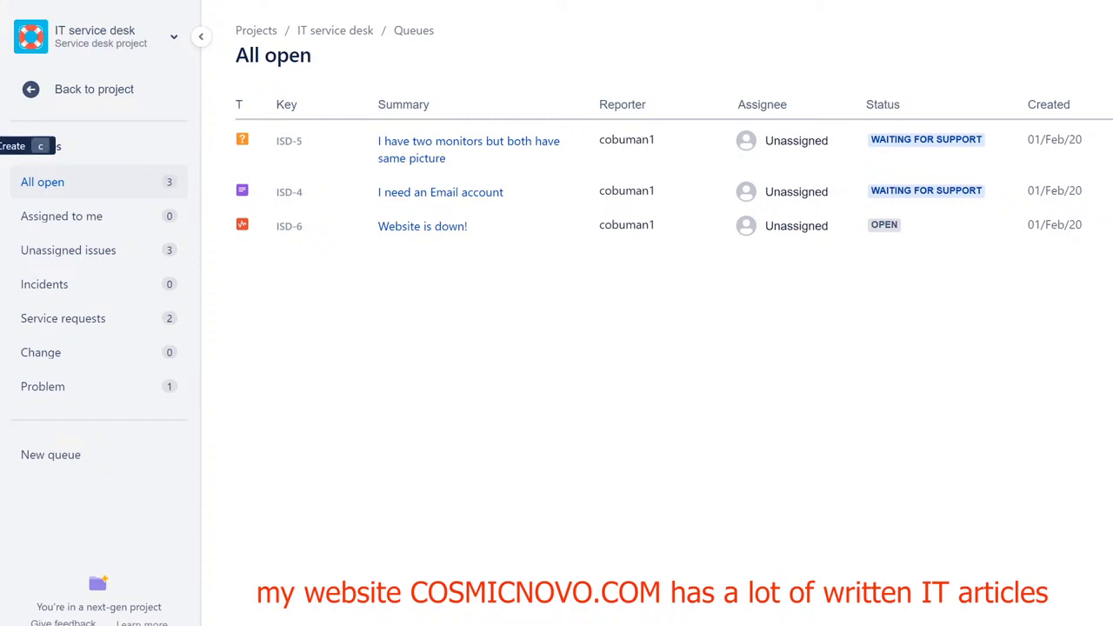
pyautogui.moveTo(658, 141); pyautogui.dragTo(598, 140)
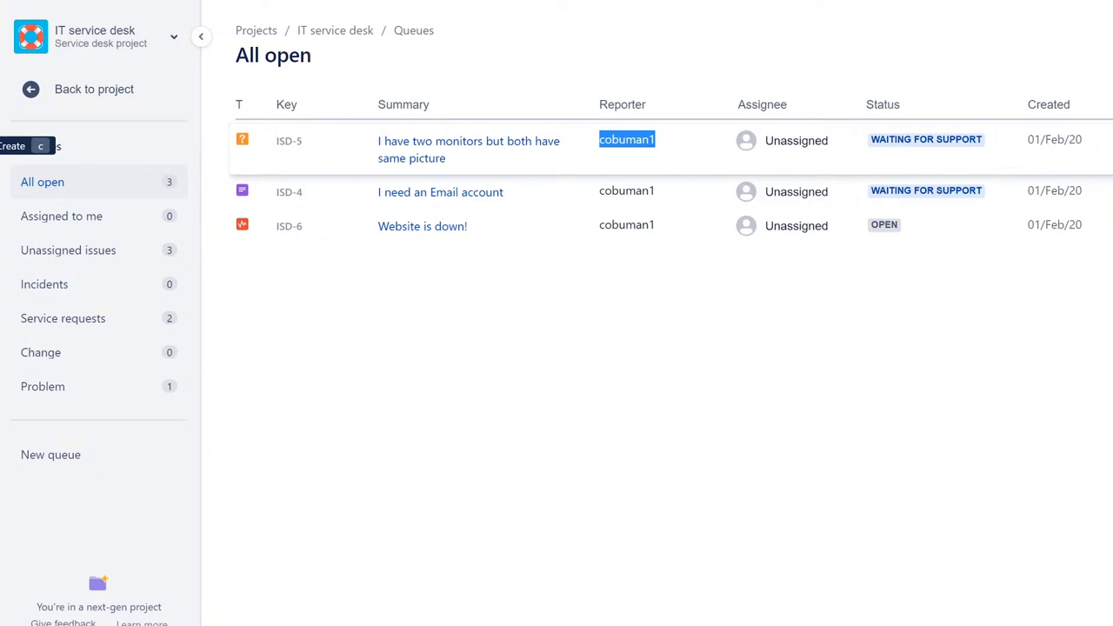
pyautogui.press('c')
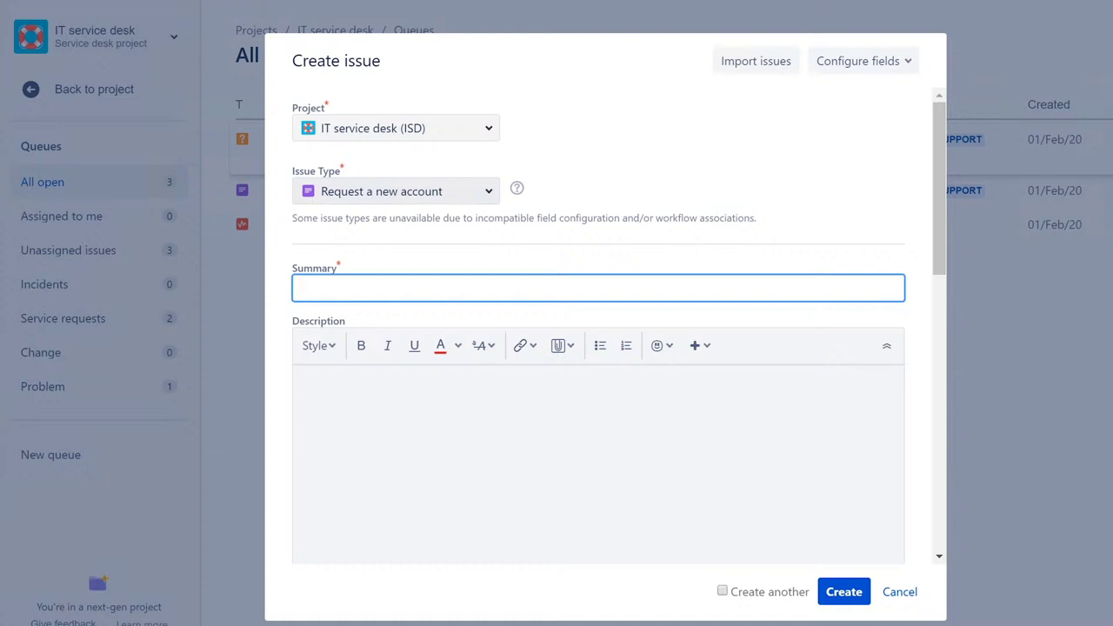
# Step: Change the issue type to Get IT help, after briefly picking Report an incident
pyautogui.click(374, 192)
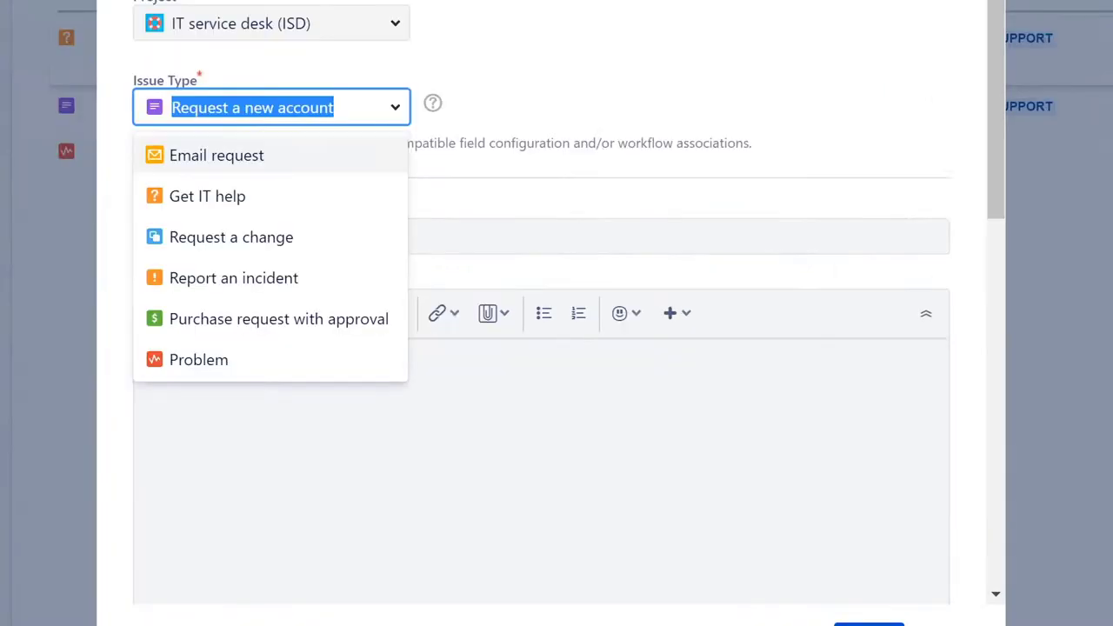
pyautogui.click(533, 61)
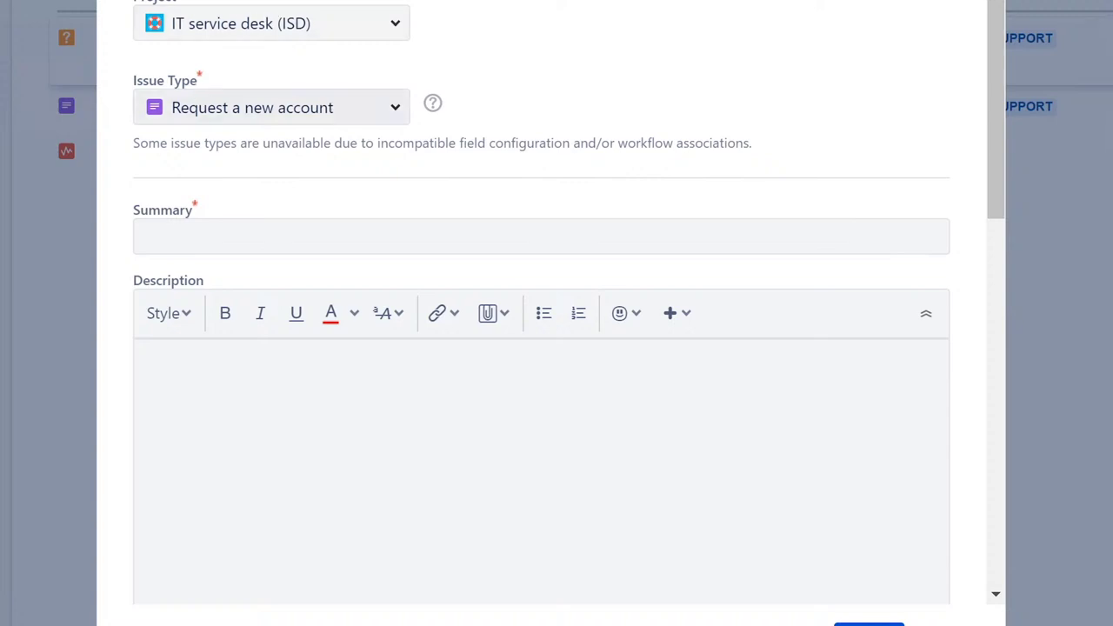
pyautogui.click(271, 107)
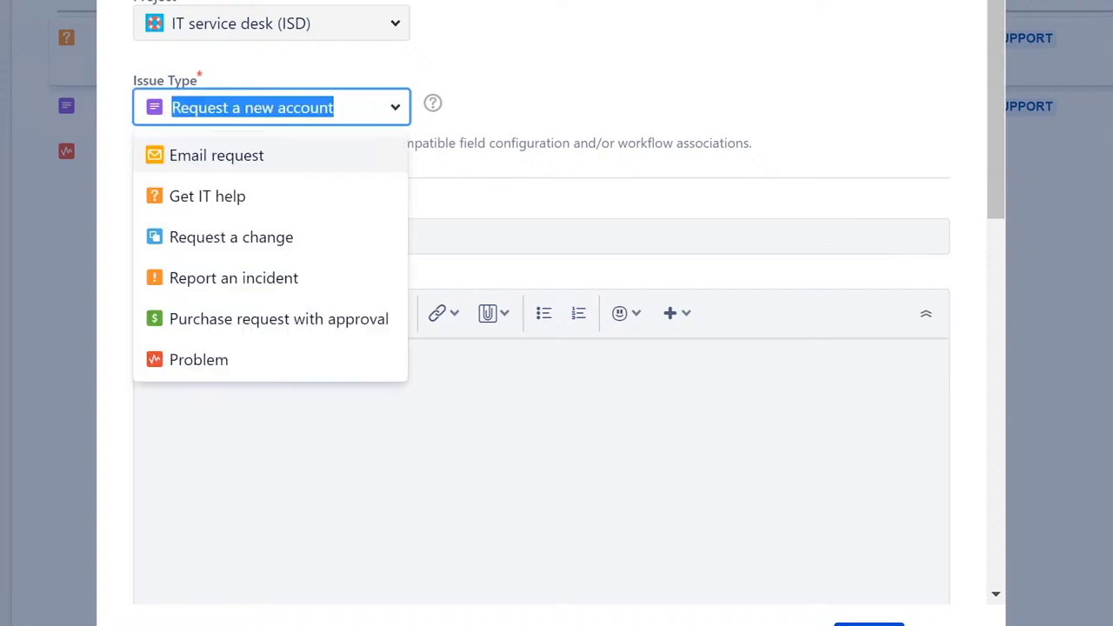
pyautogui.write('r')
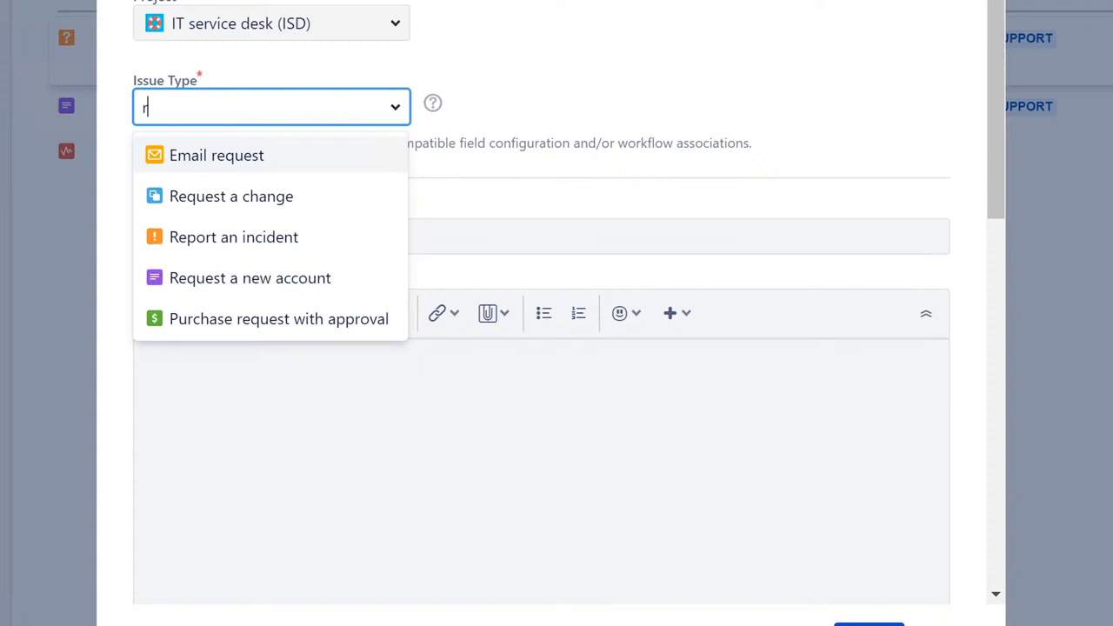
pyautogui.write('eport')
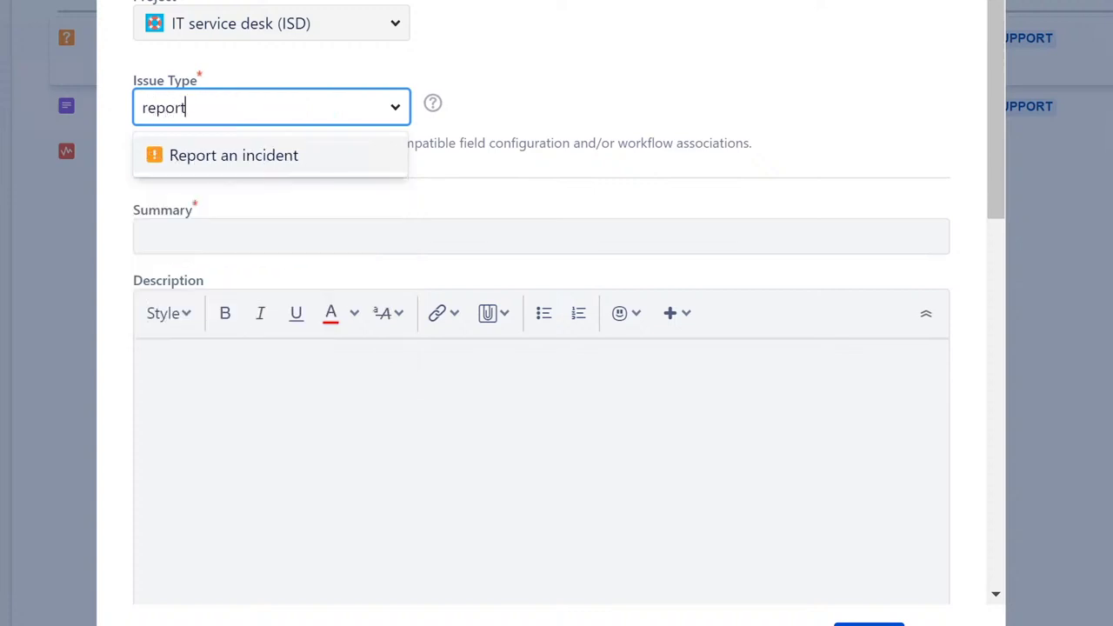
pyautogui.click(261, 156)
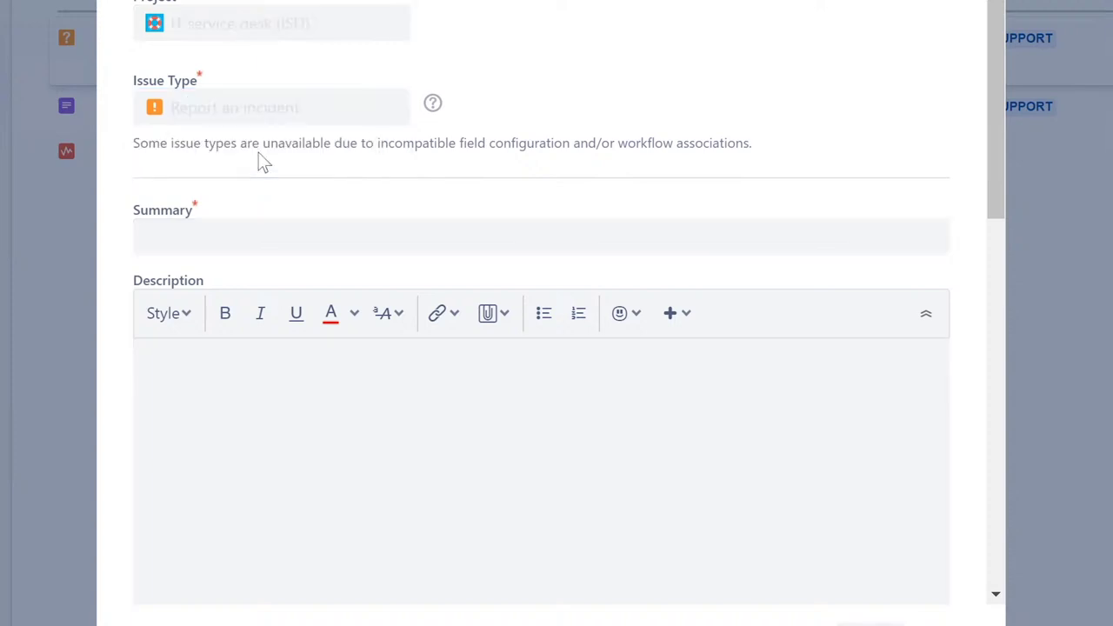
pyautogui.click(261, 107)
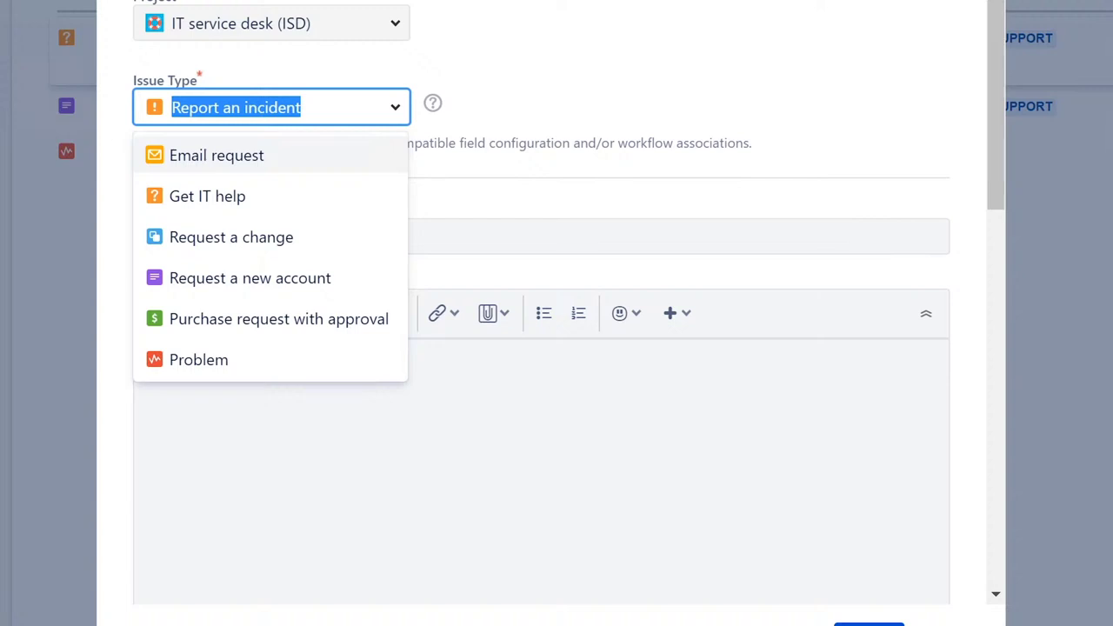
pyautogui.write('get')
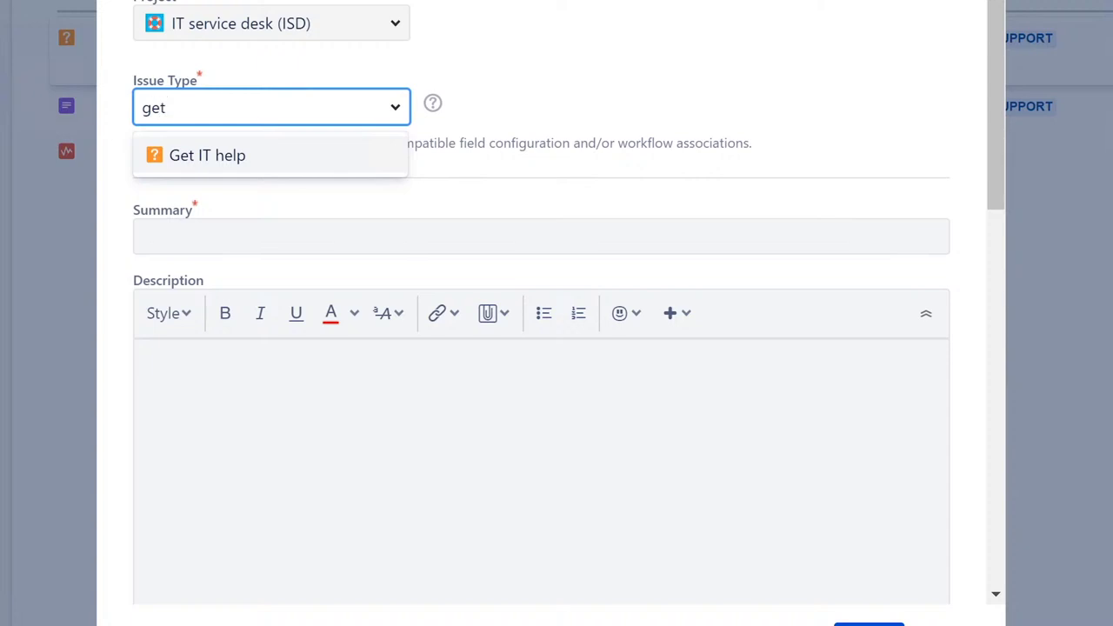
pyautogui.click(269, 155)
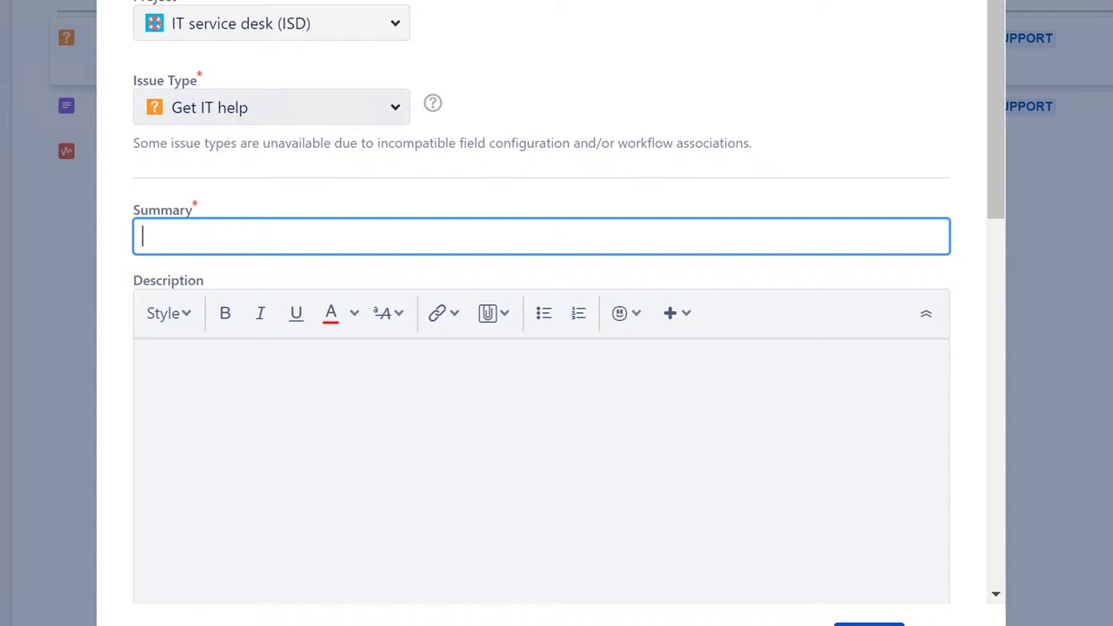
# Step: Enter TEST as the request summary
pyautogui.moveTo(198, 81); pyautogui.dragTo(124, 77)
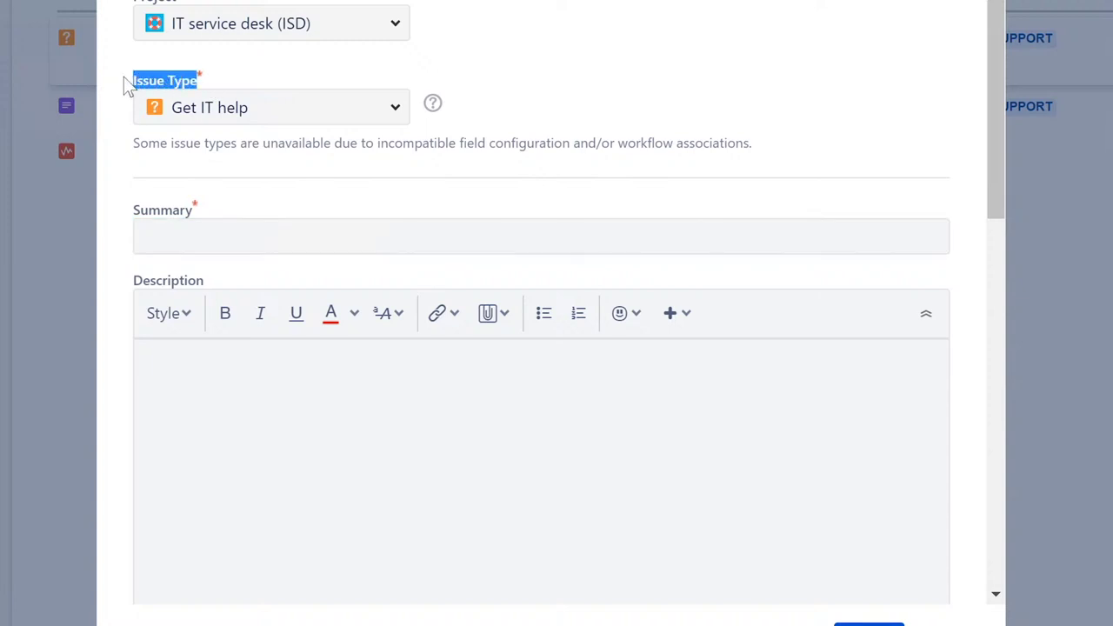
pyautogui.click(261, 236)
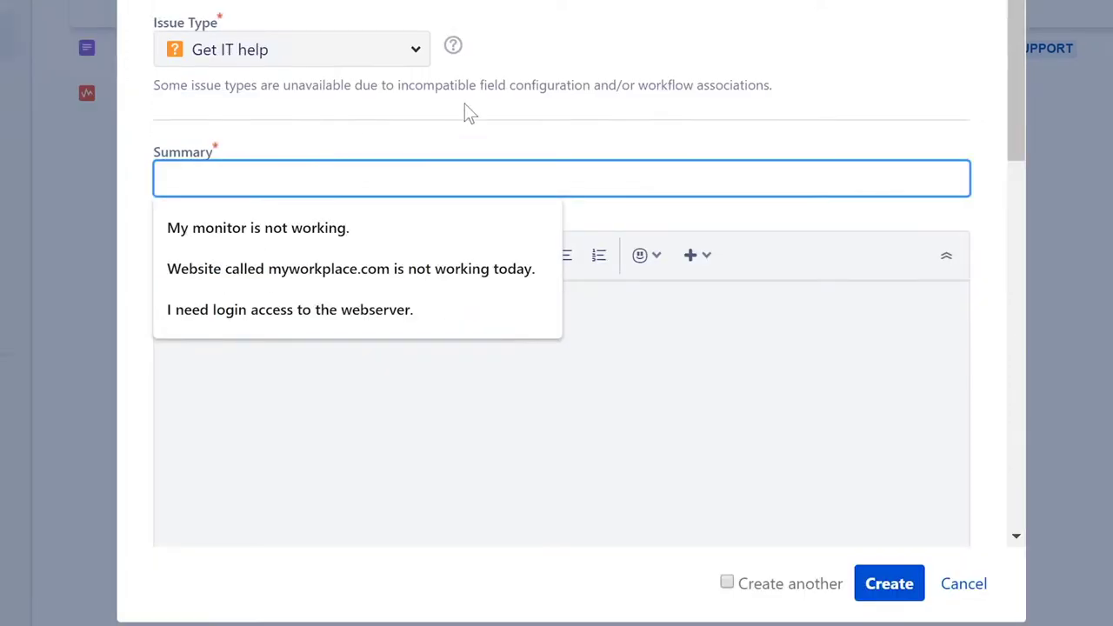
pyautogui.press('Down')
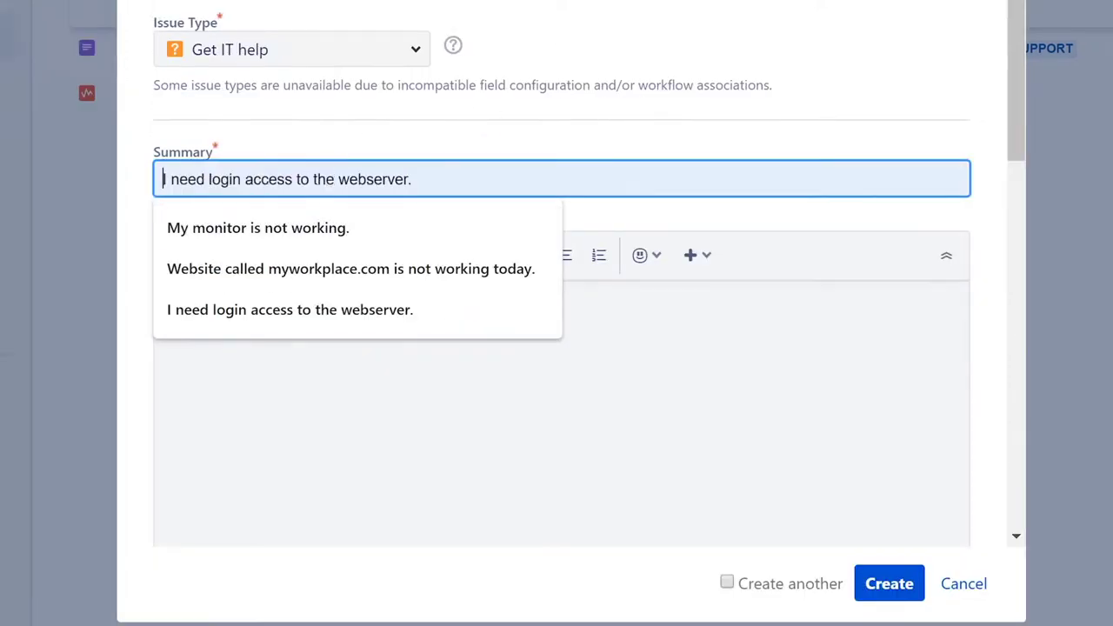
pyautogui.click(261, 224)
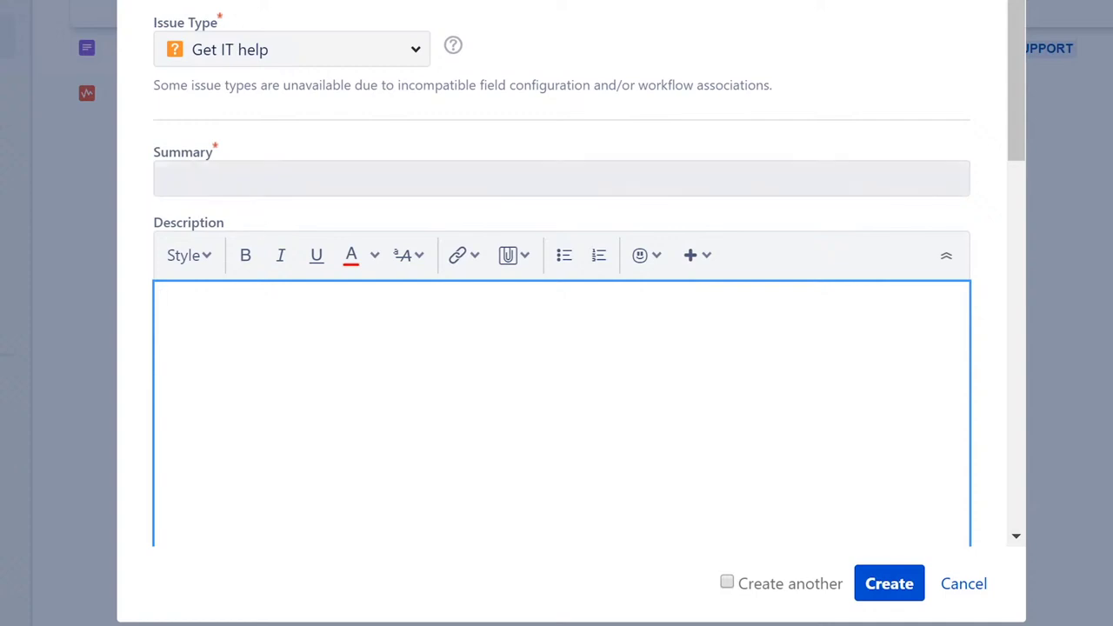
pyautogui.click(348, 178)
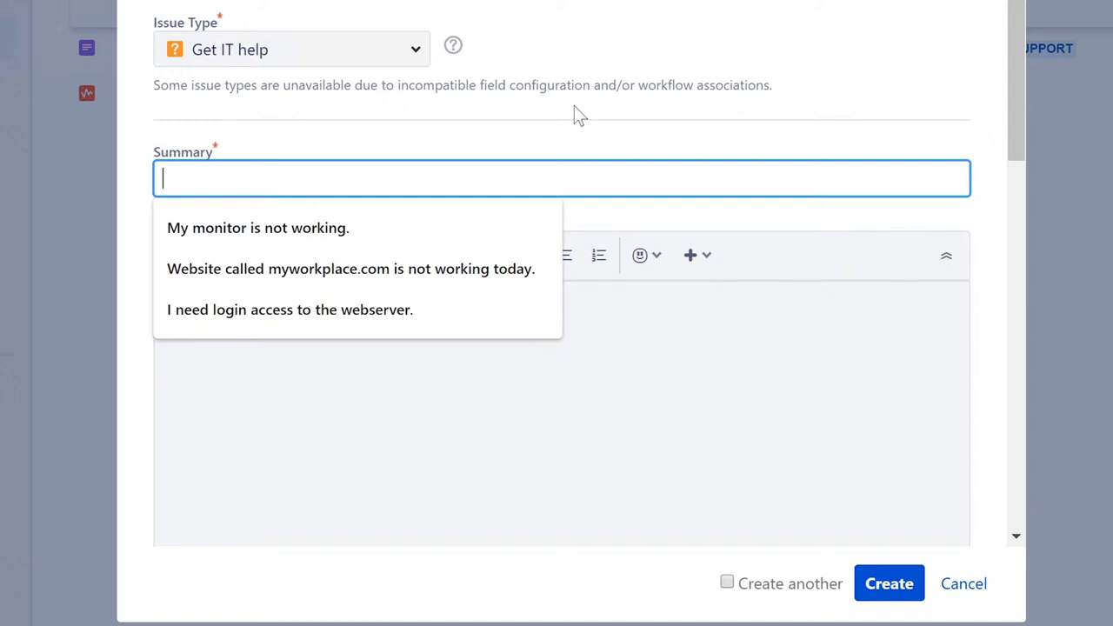
pyautogui.write('TEST')
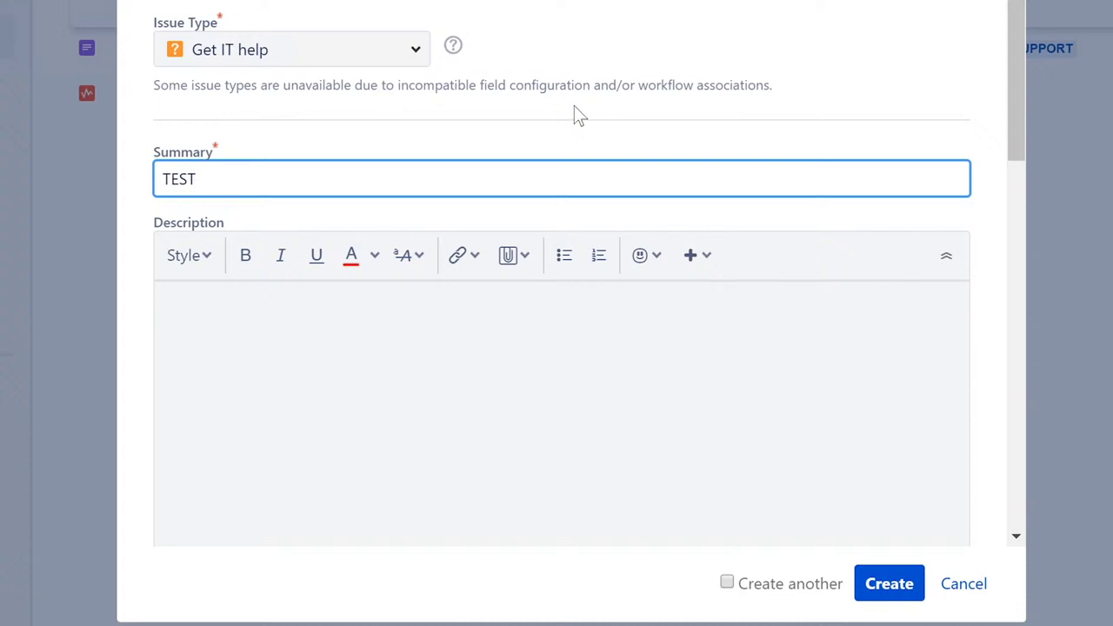
pyautogui.press('Tab')
# Step: Enter TEST as the description and scroll down to the remaining fields
pyautogui.write('TEST')
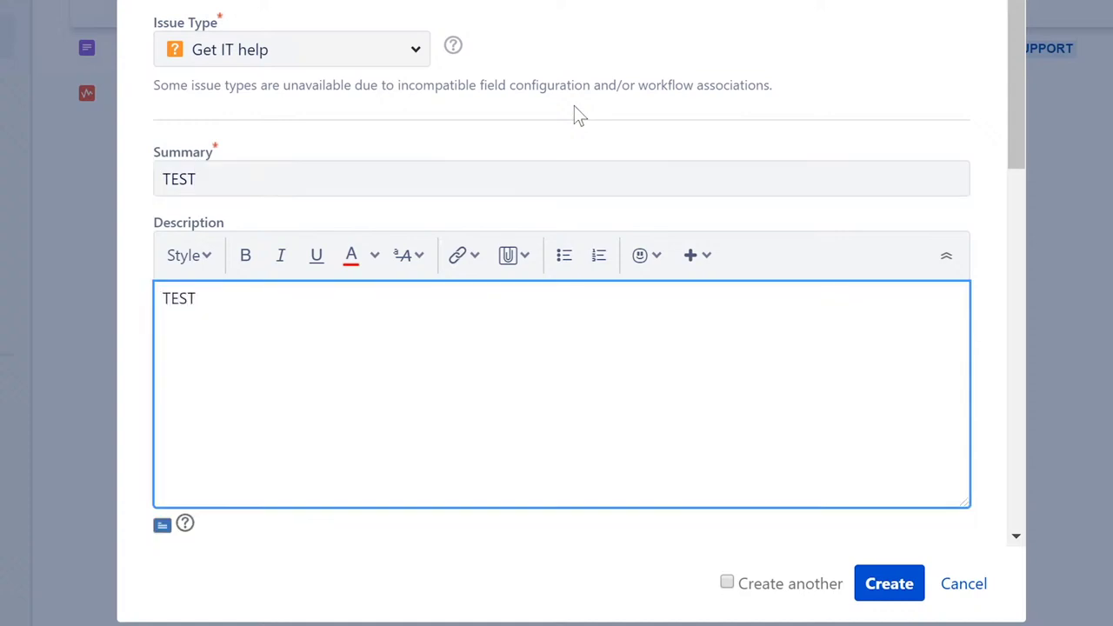
pyautogui.scroll(-1, 769, 372)
pyautogui.scroll(-1, 769, 372)
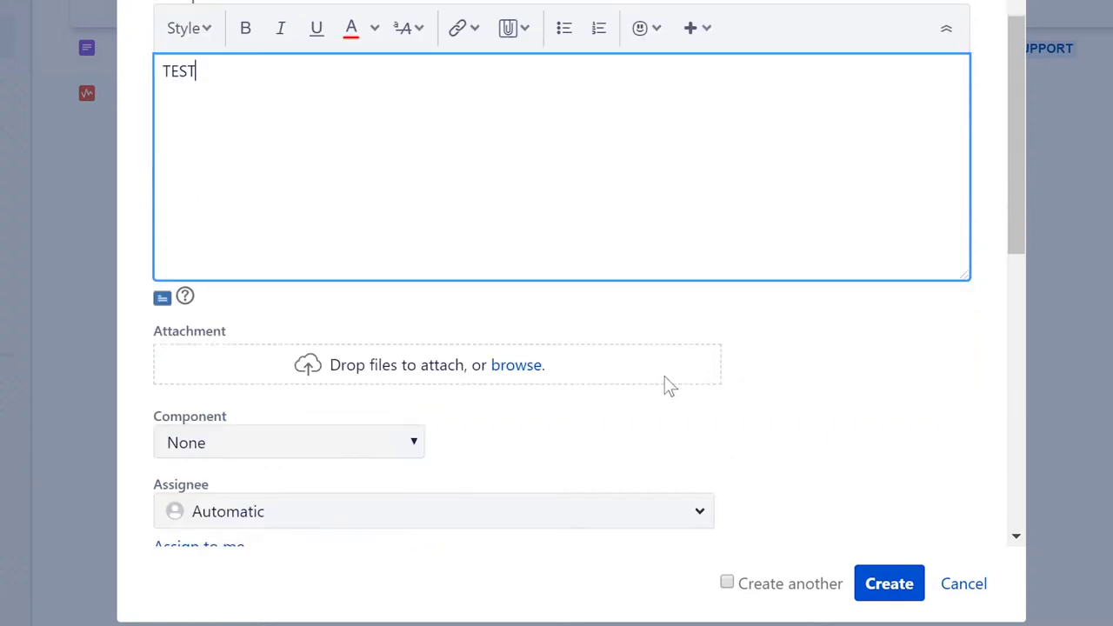
pyautogui.scroll(-1, 661, 342)
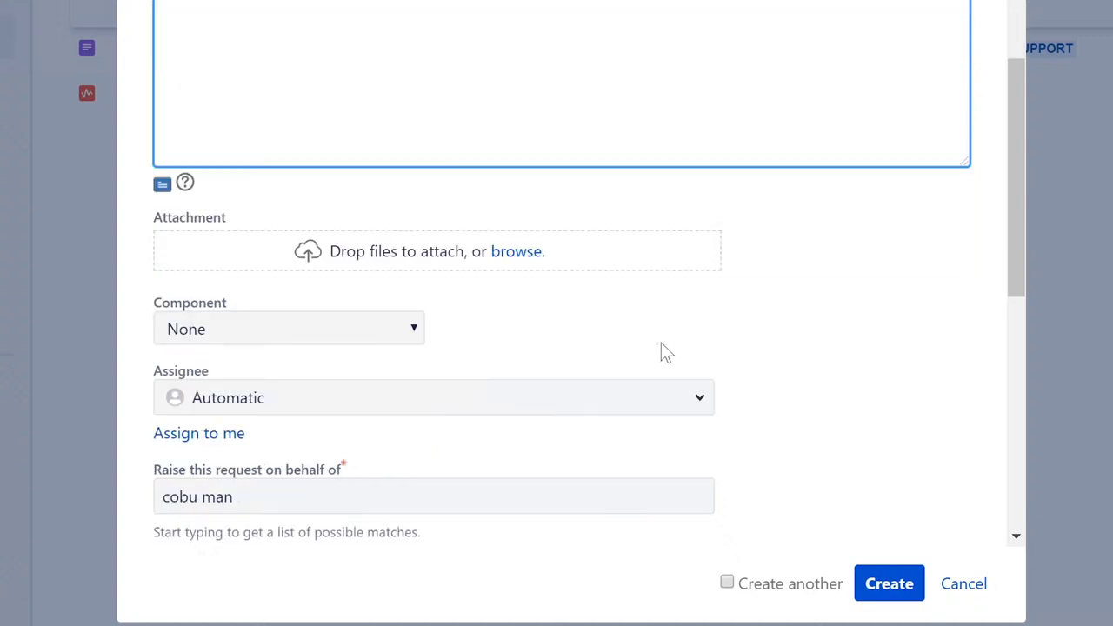
pyautogui.scroll(-1, 660, 343)
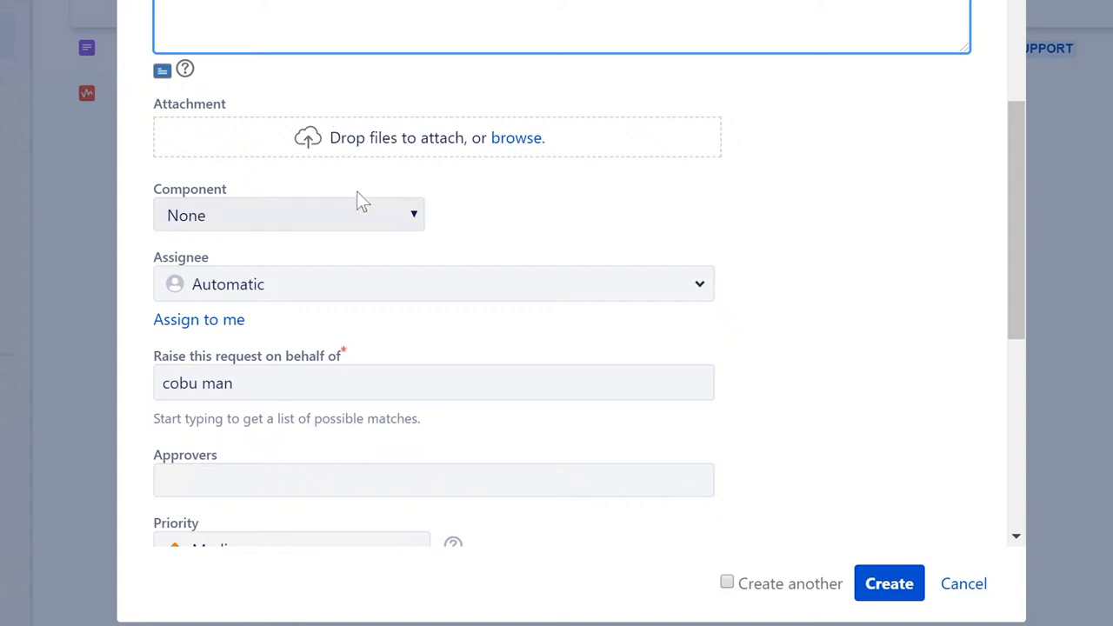
pyautogui.scroll(-2, 346, 151)
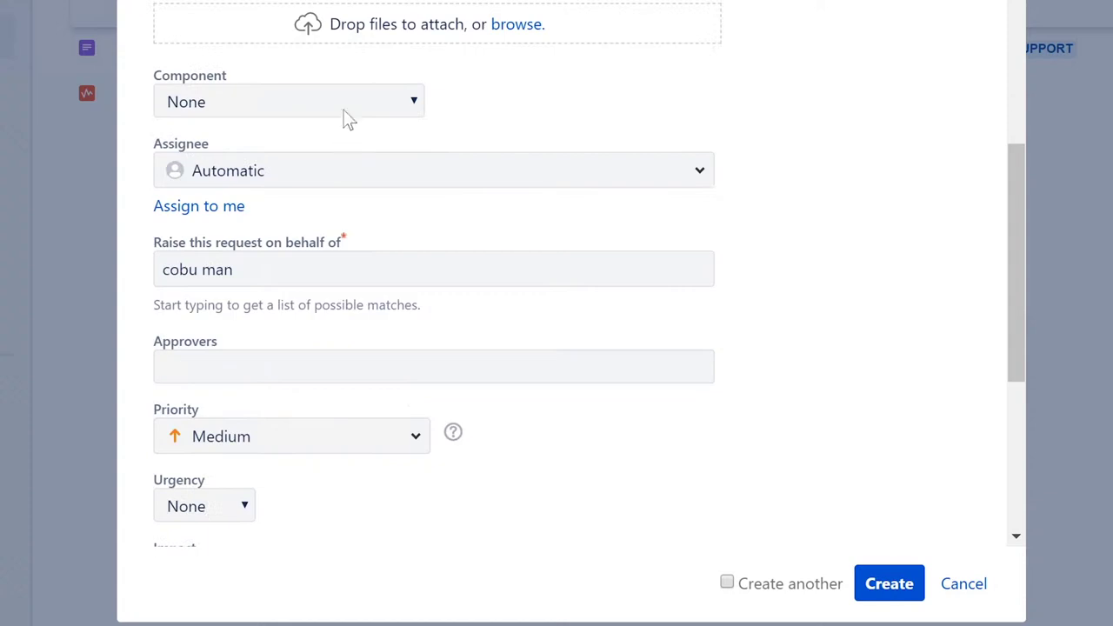
# Step: Set component to Active Directory, keep Assignee Automatic, and raise it for the matching customer
pyautogui.click(336, 98)
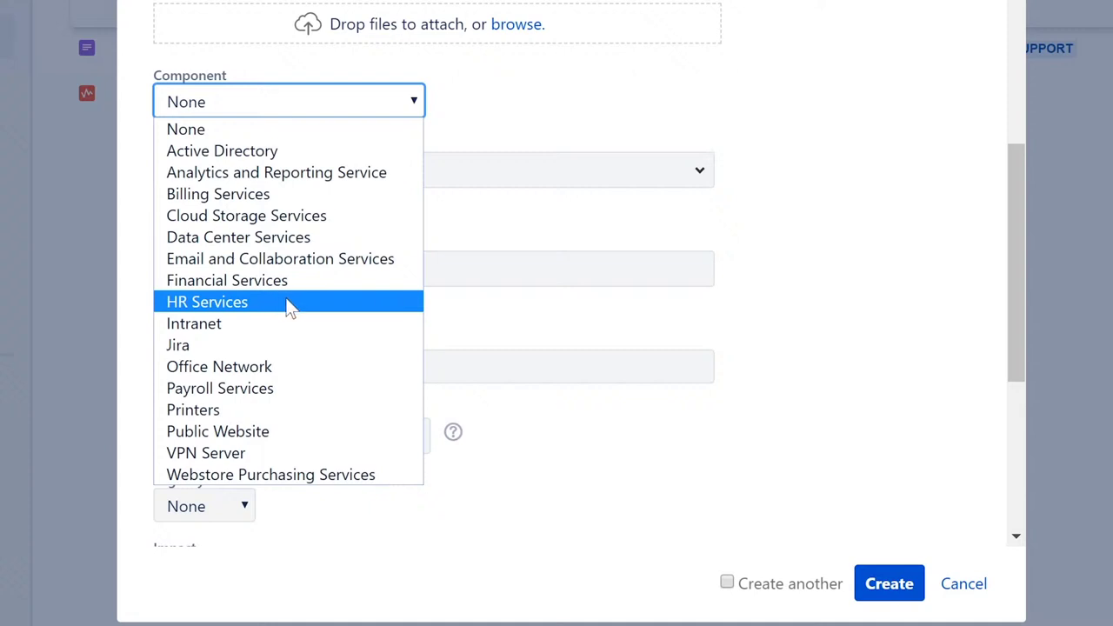
pyautogui.click(213, 155)
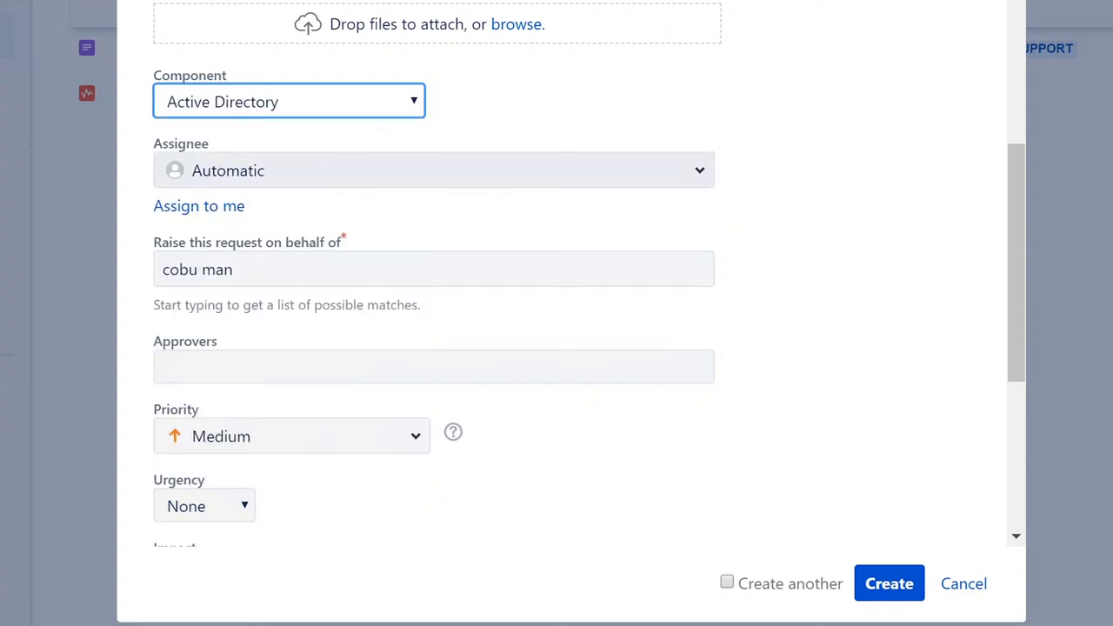
pyautogui.press('Tab')
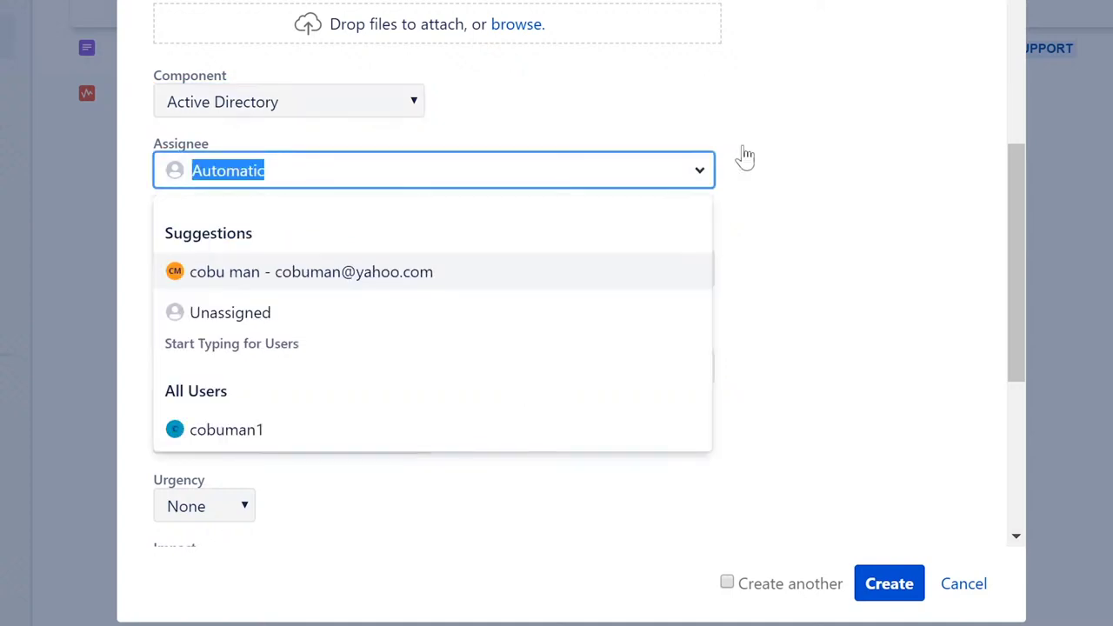
pyautogui.click(843, 131)
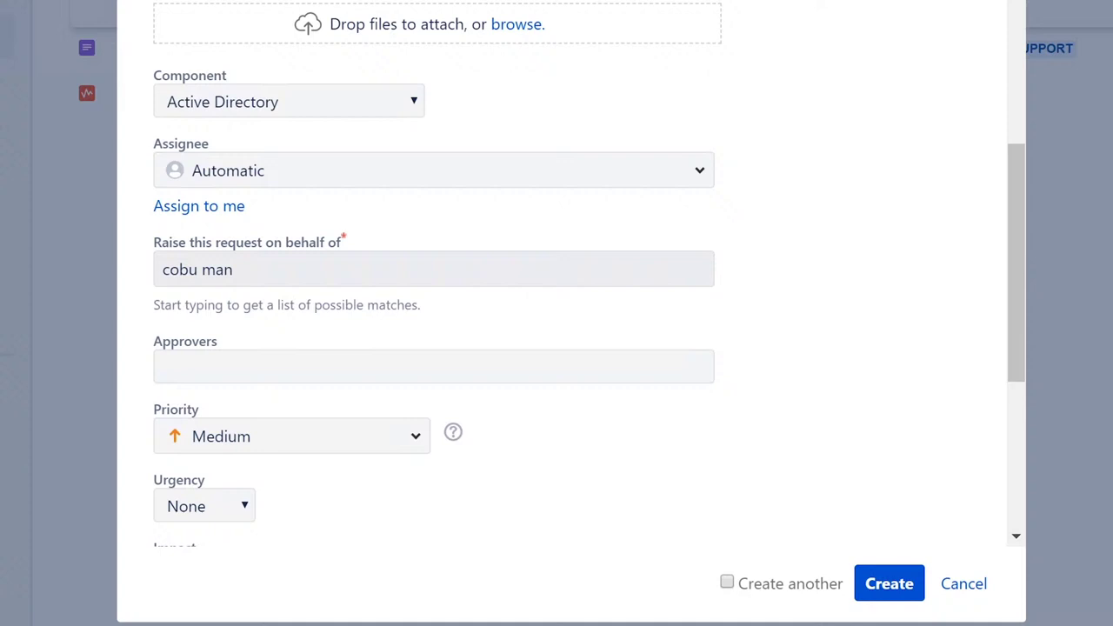
pyautogui.press('Tab')
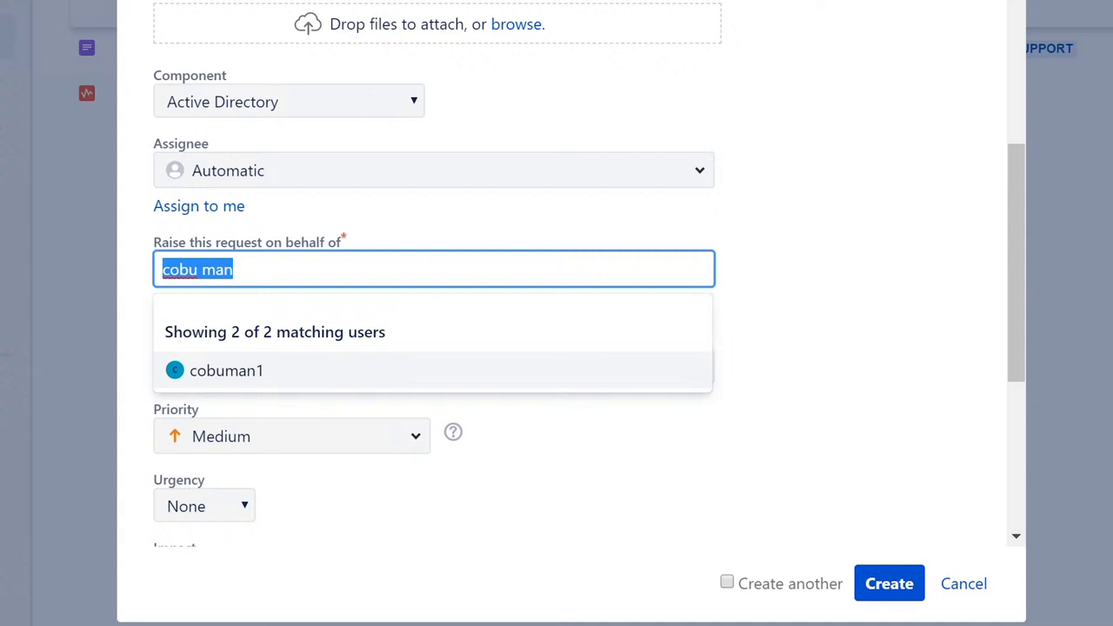
pyautogui.click(246, 377)
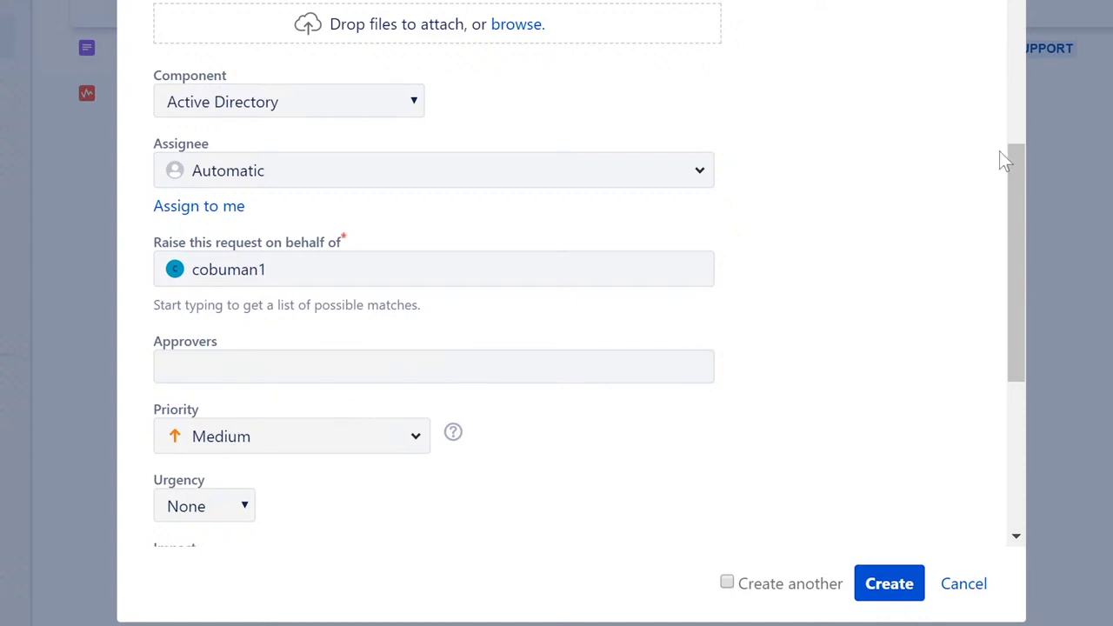
pyautogui.scroll(-1, 1013, 150)
# Step: Leave Approvers empty and set the priority to Highest
pyautogui.scroll(-3, 1003, 230)
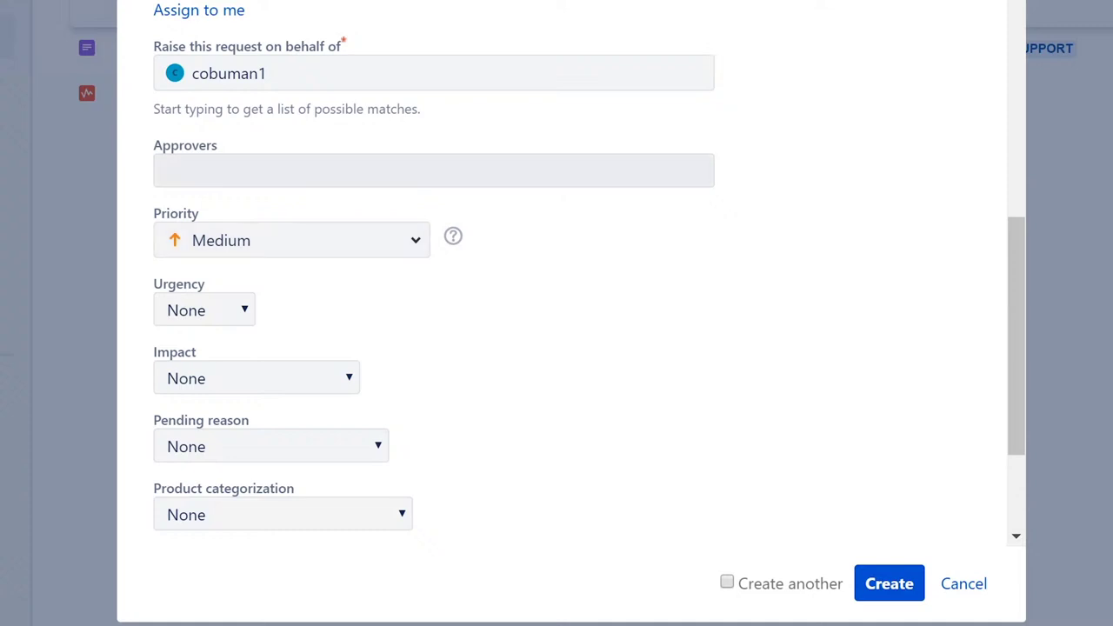
pyautogui.click(433, 171)
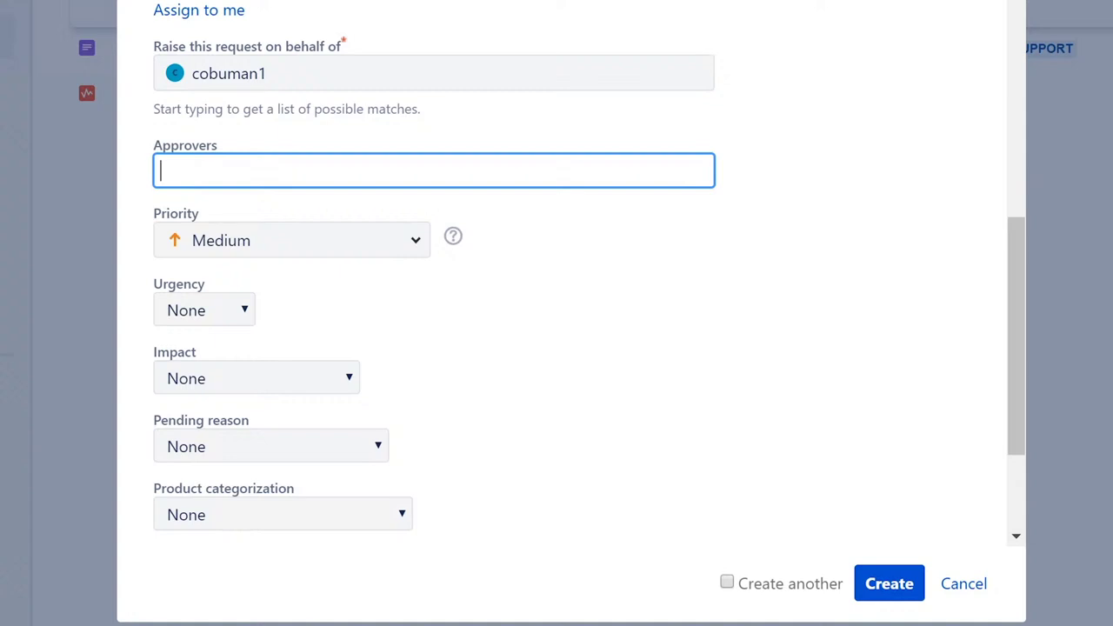
pyautogui.click(530, 267)
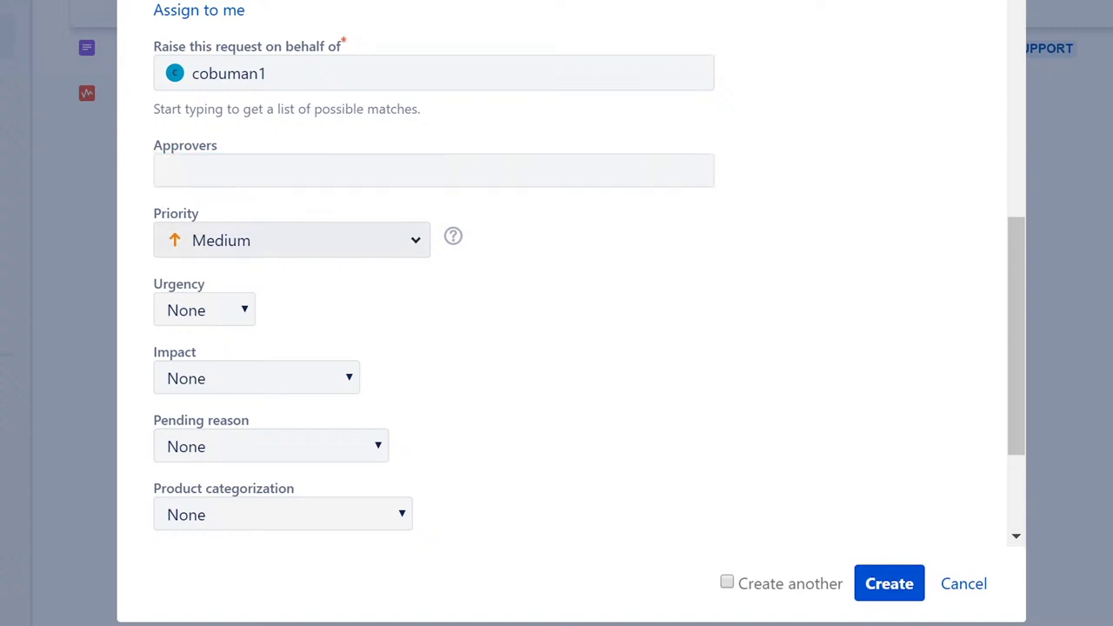
pyautogui.click(260, 240)
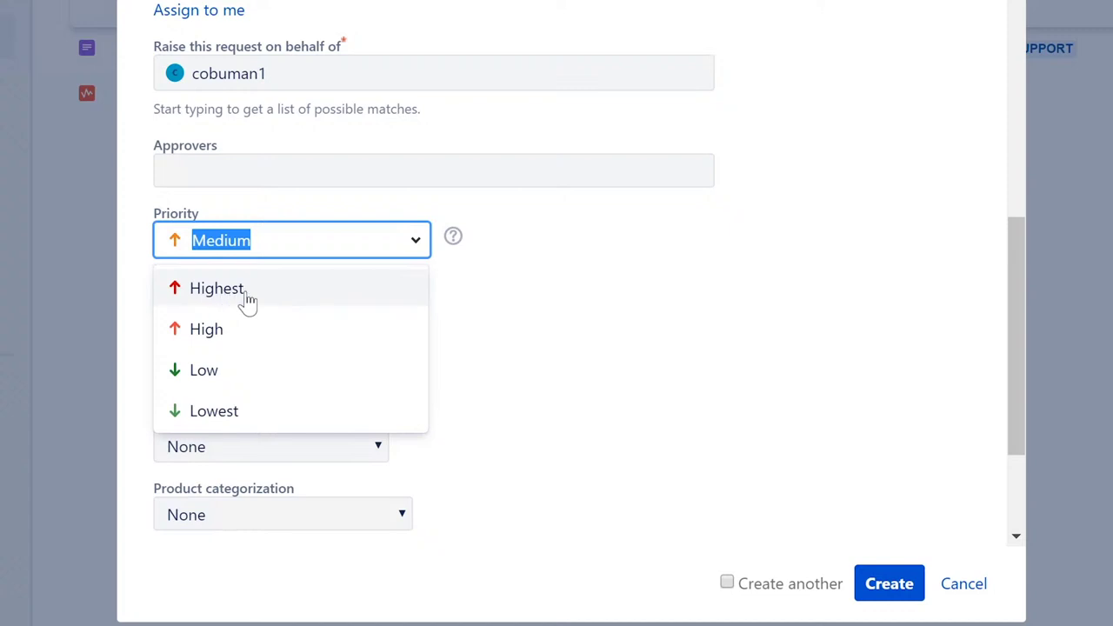
pyautogui.click(240, 298)
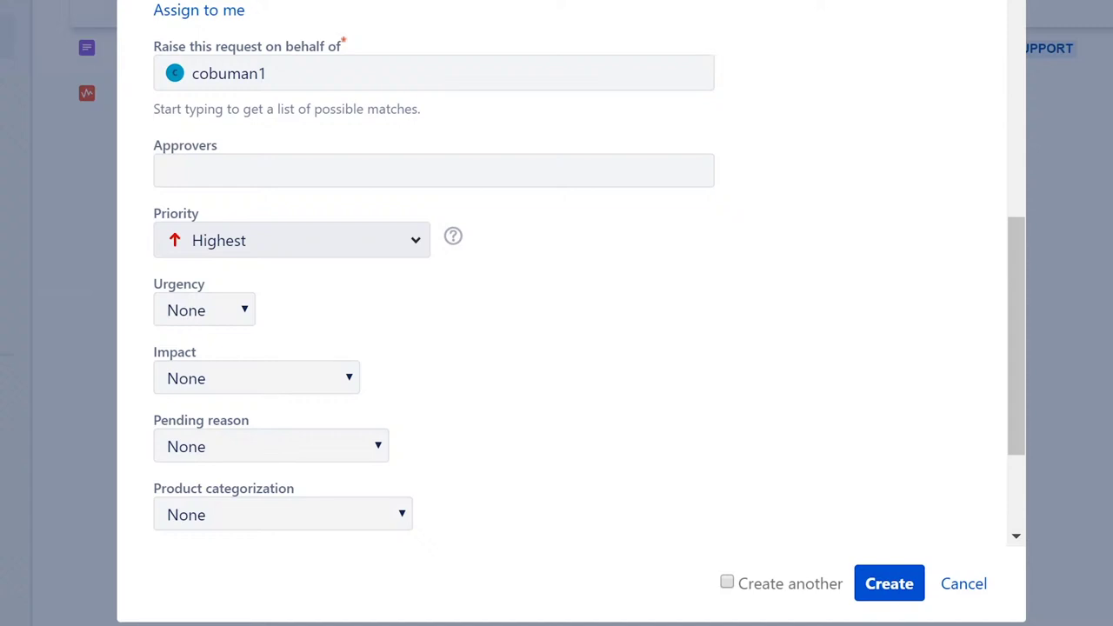
pyautogui.click(304, 240)
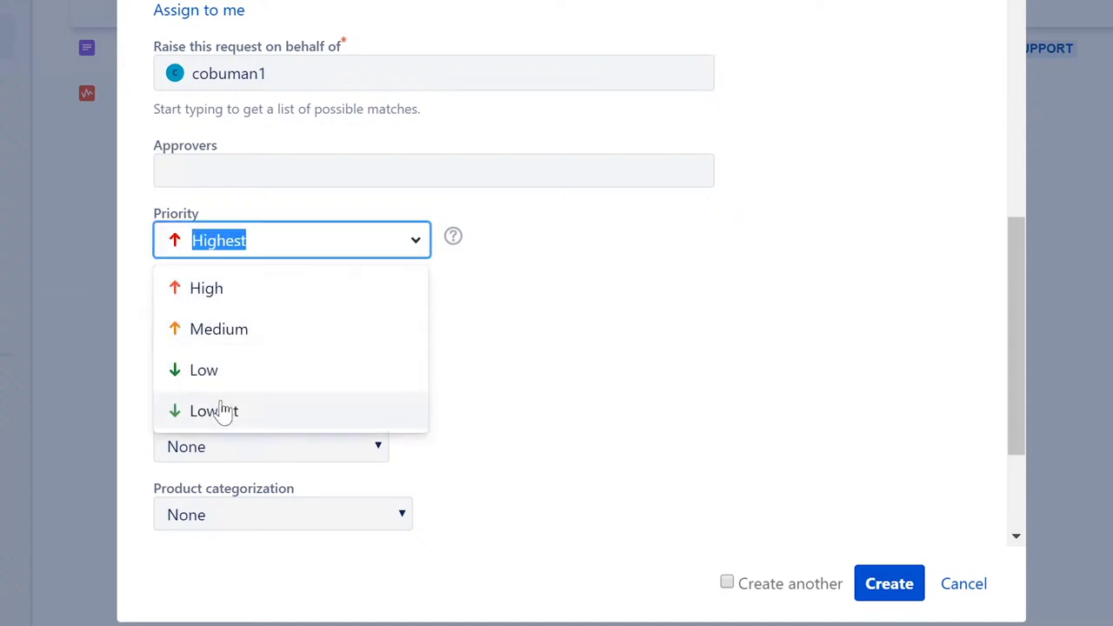
pyautogui.click(550, 324)
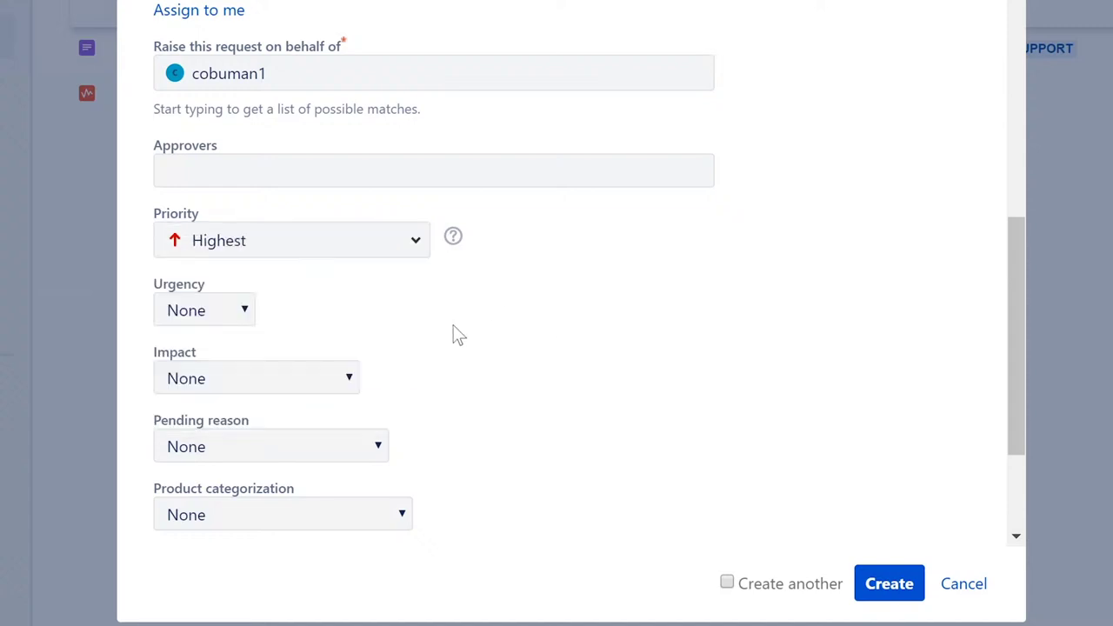
# Step: Set the urgency to Critical
pyautogui.click(223, 319)
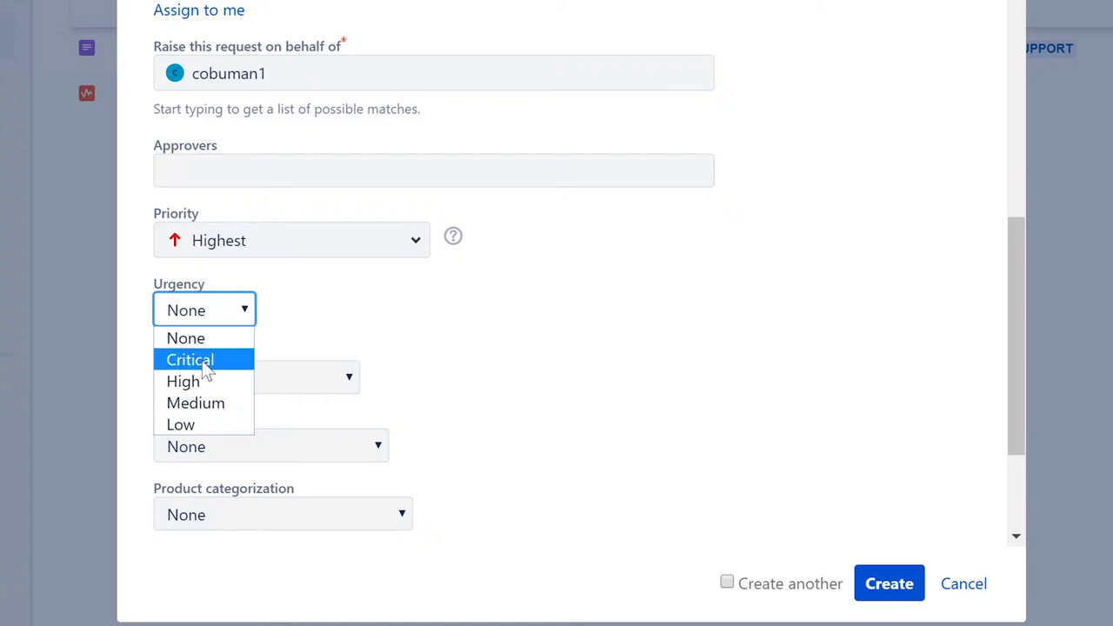
pyautogui.click(202, 364)
pyautogui.click(394, 318)
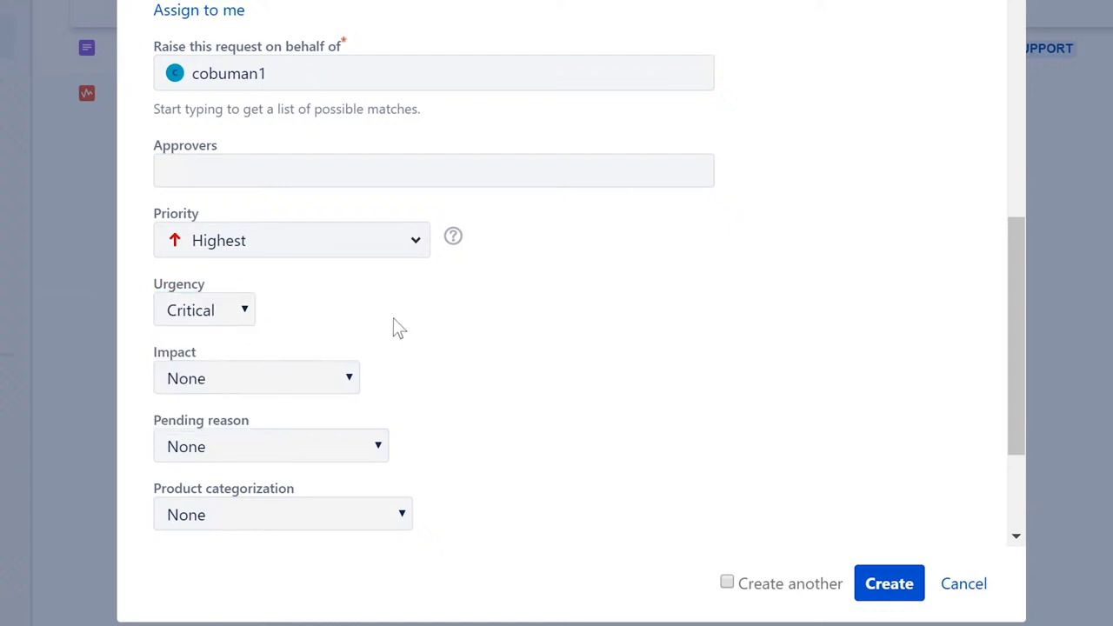
# Step: Set impact to Extensive / Widespread and leave the pending reason as None
pyautogui.scroll(-2, 404, 330)
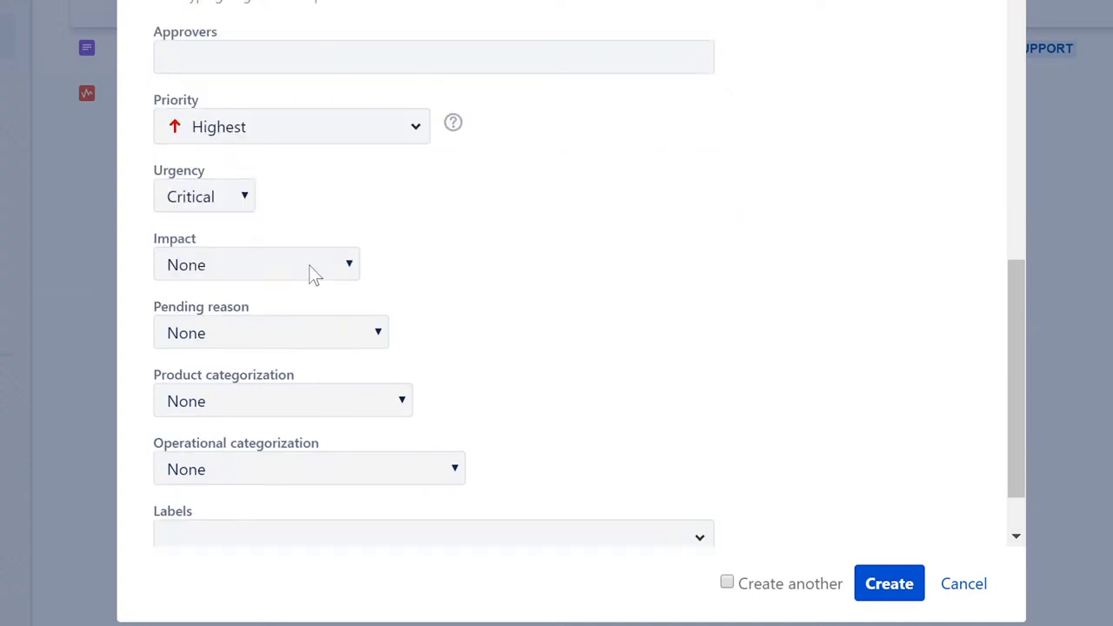
pyautogui.click(249, 268)
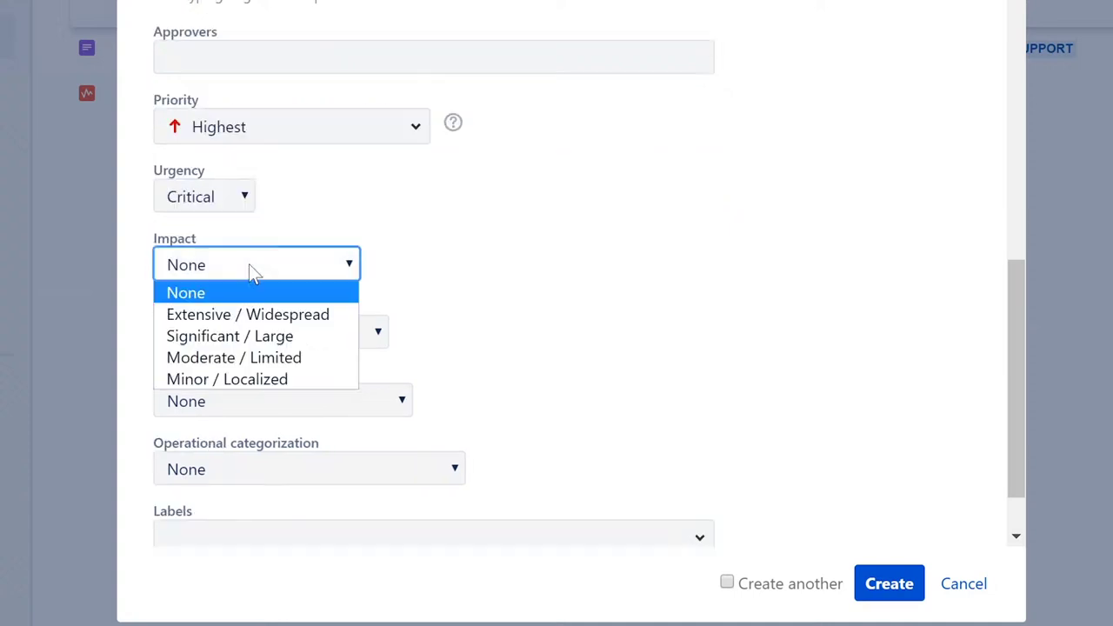
pyautogui.click(259, 318)
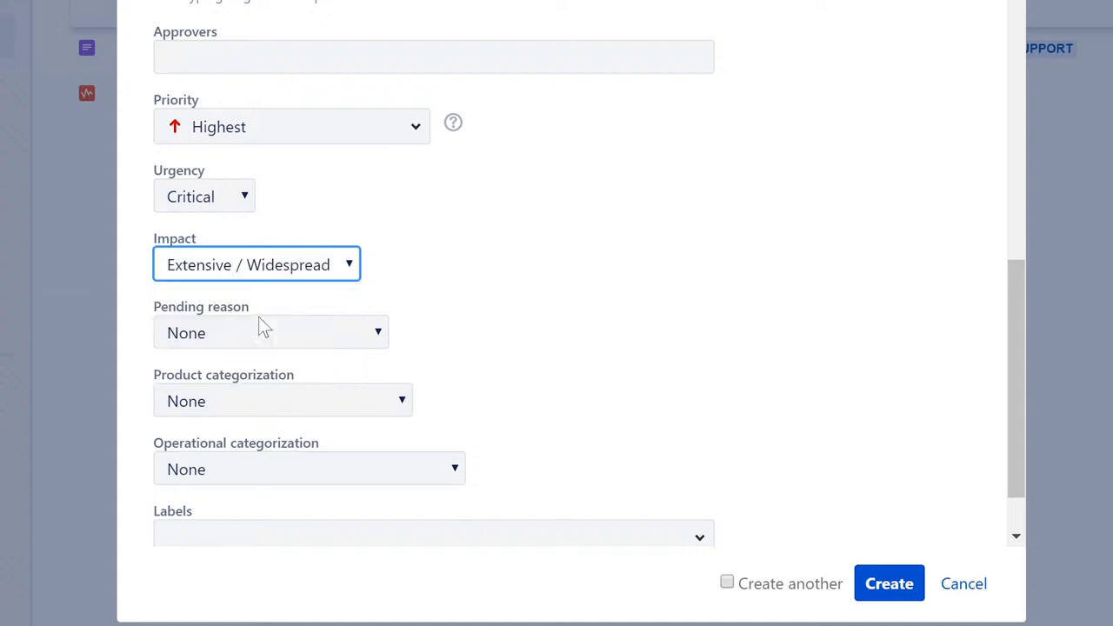
pyautogui.click(262, 266)
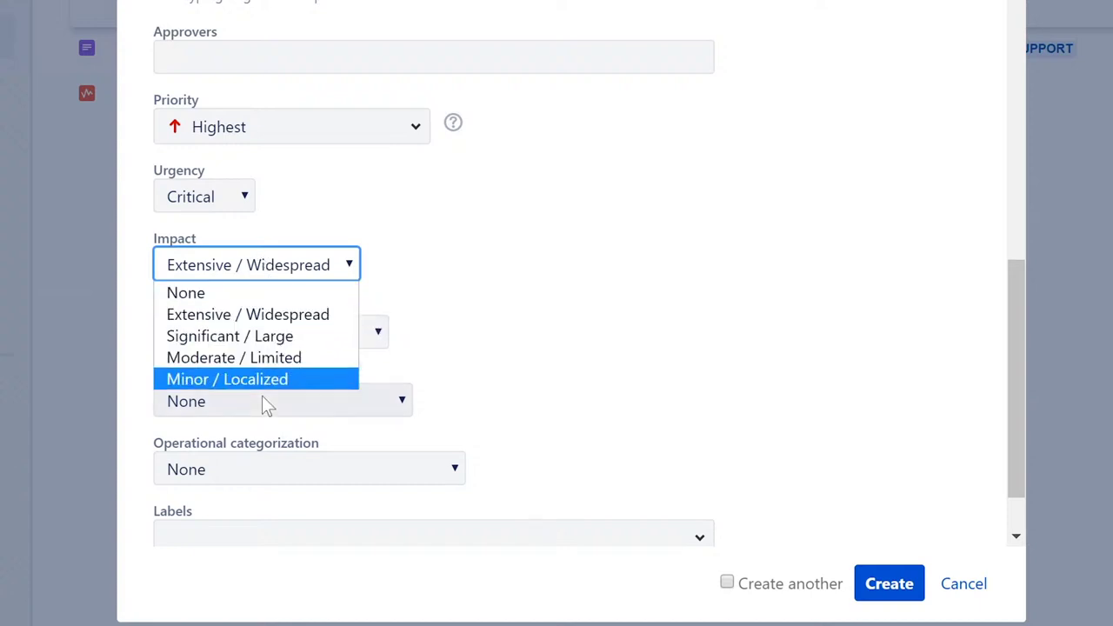
pyautogui.press('Tab')
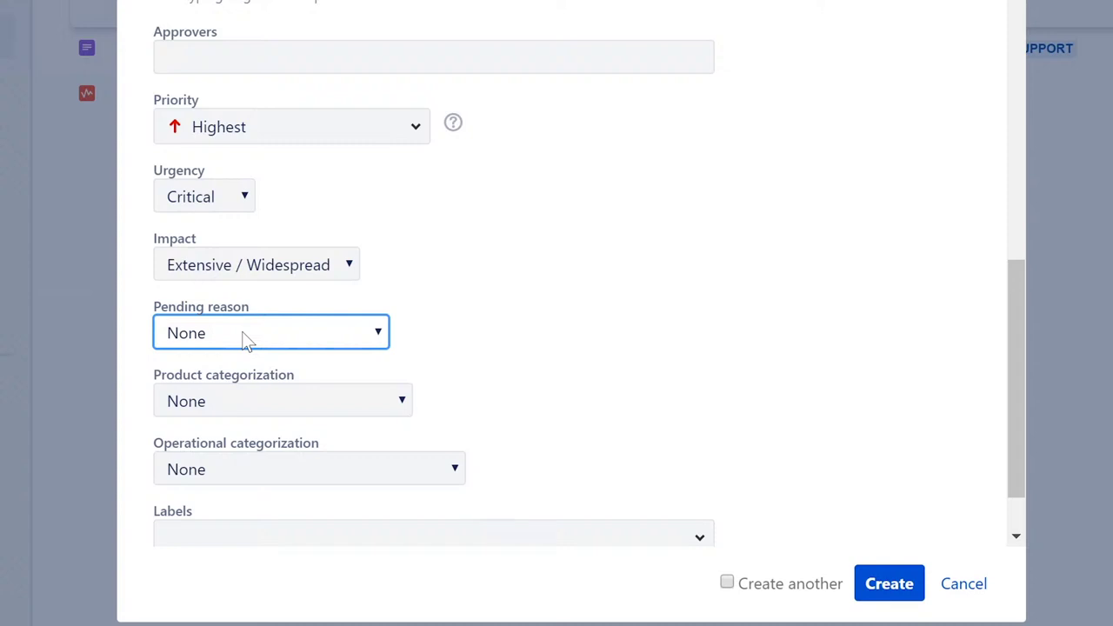
pyautogui.click(273, 338)
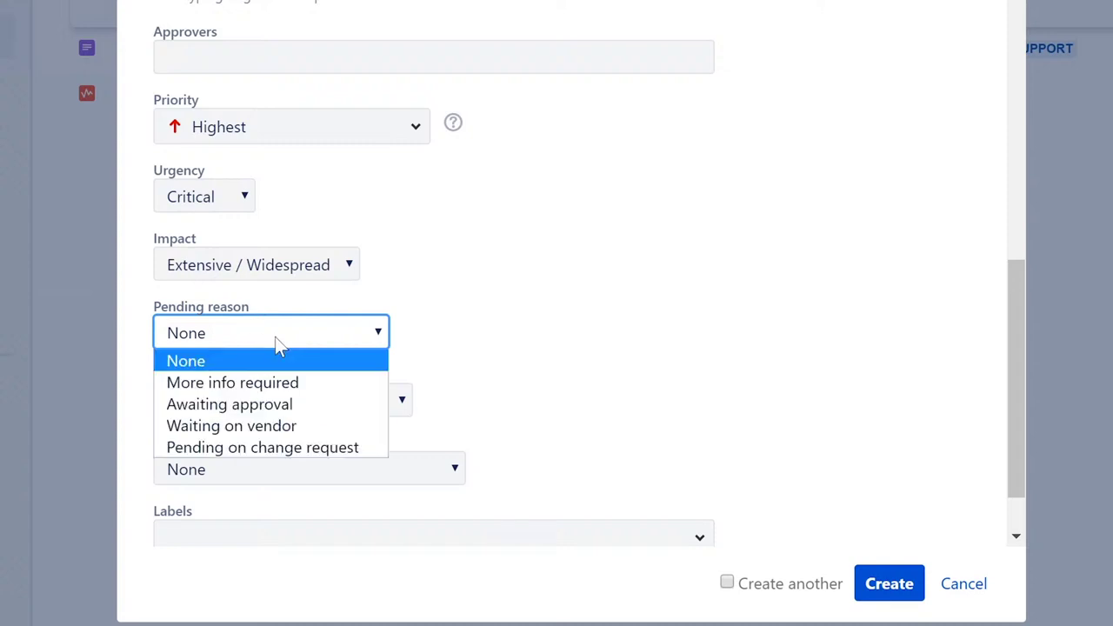
pyautogui.click(477, 303)
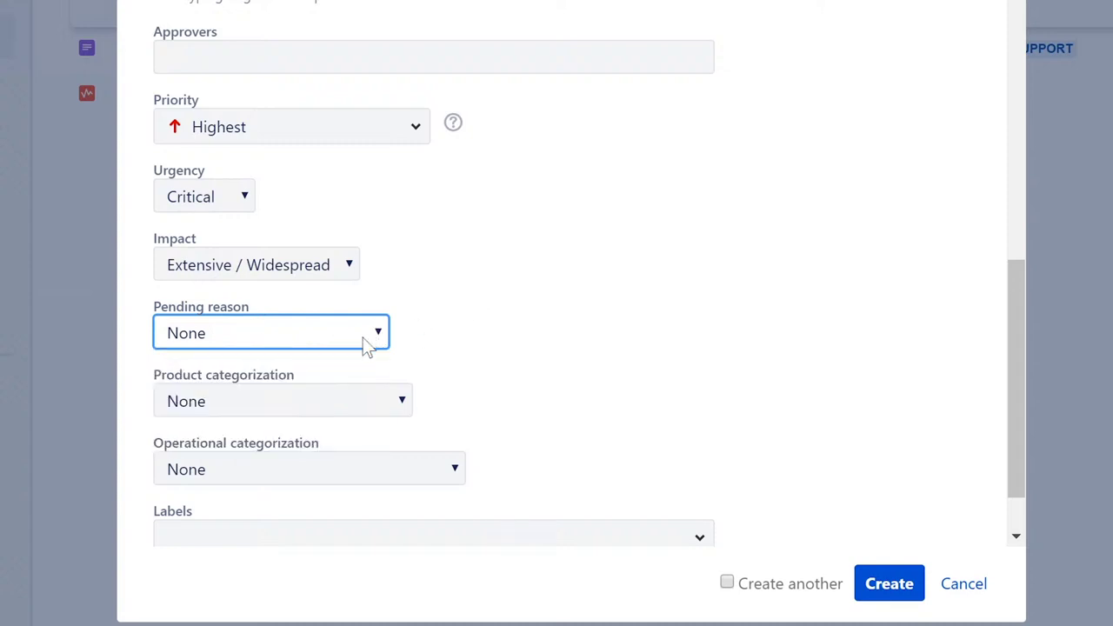
# Step: Leave product categorization as None and set operational categorization to Connectivity
pyautogui.scroll(-1, 466, 316)
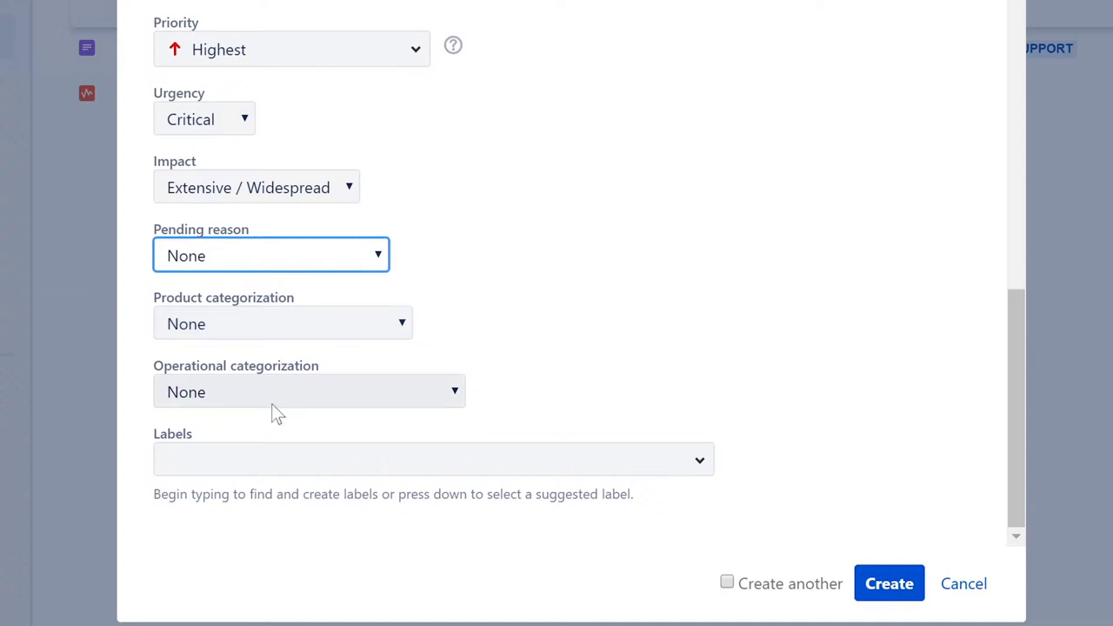
pyautogui.click(248, 323)
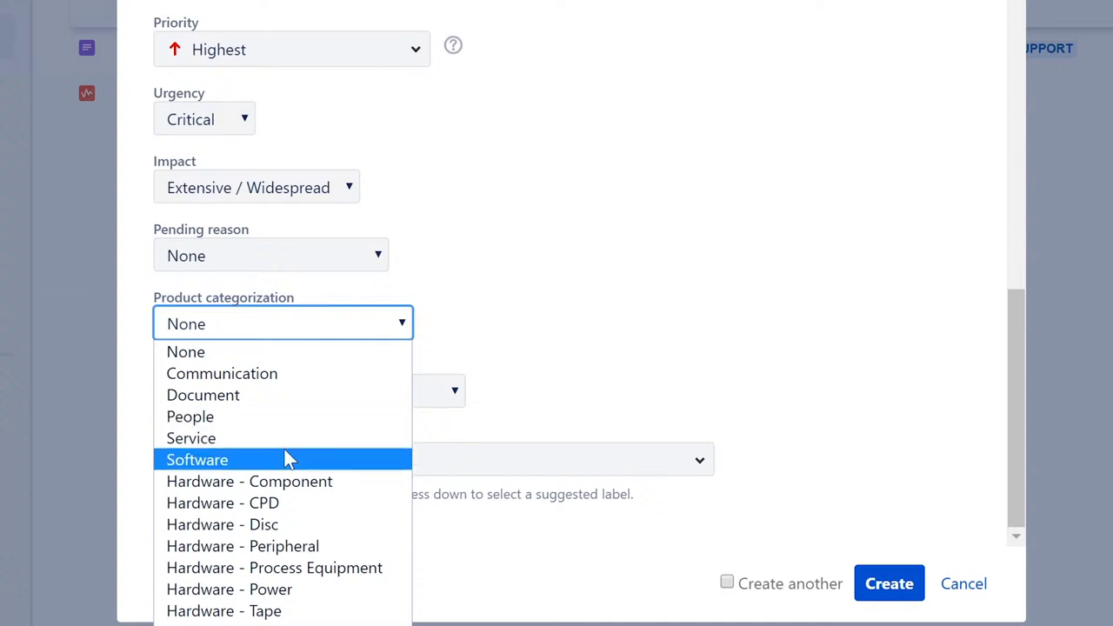
pyautogui.click(485, 333)
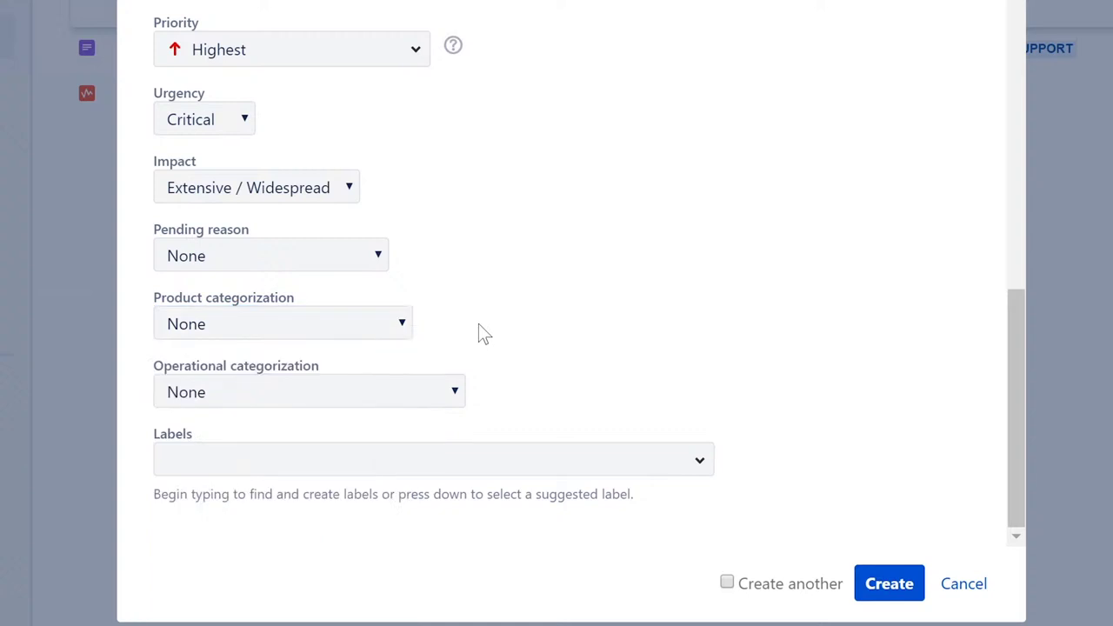
pyautogui.click(432, 393)
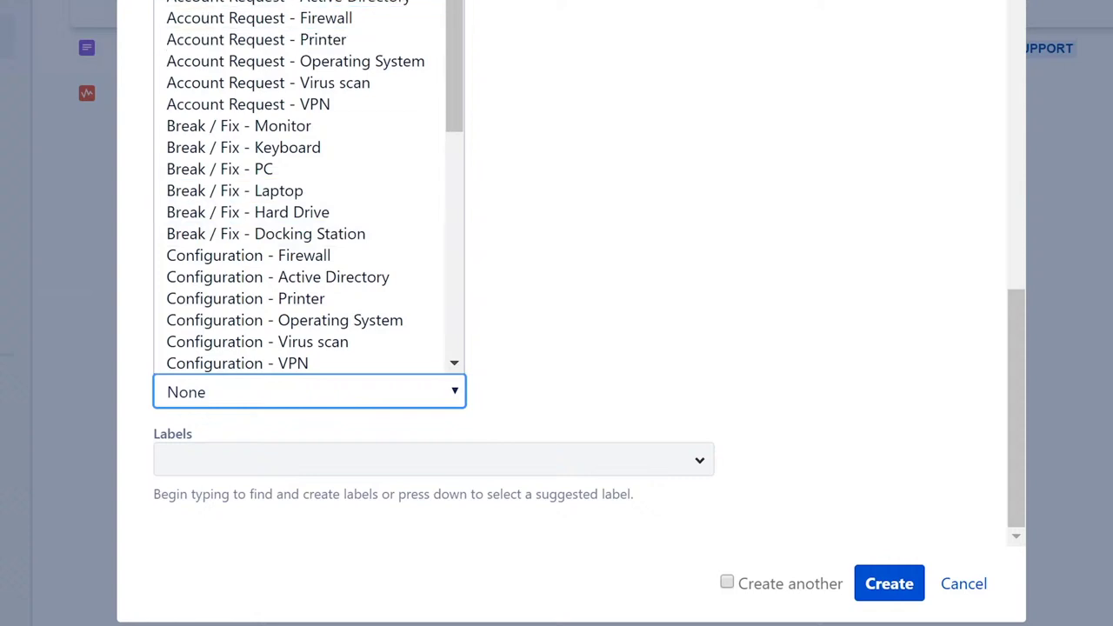
pyautogui.click(261, 364)
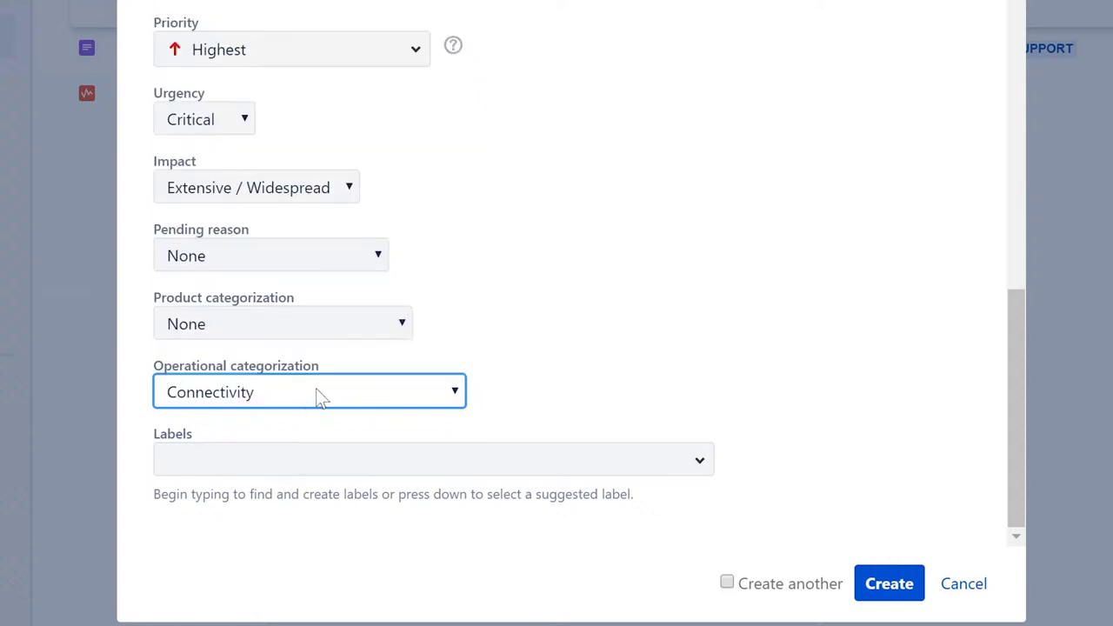
pyautogui.click(570, 315)
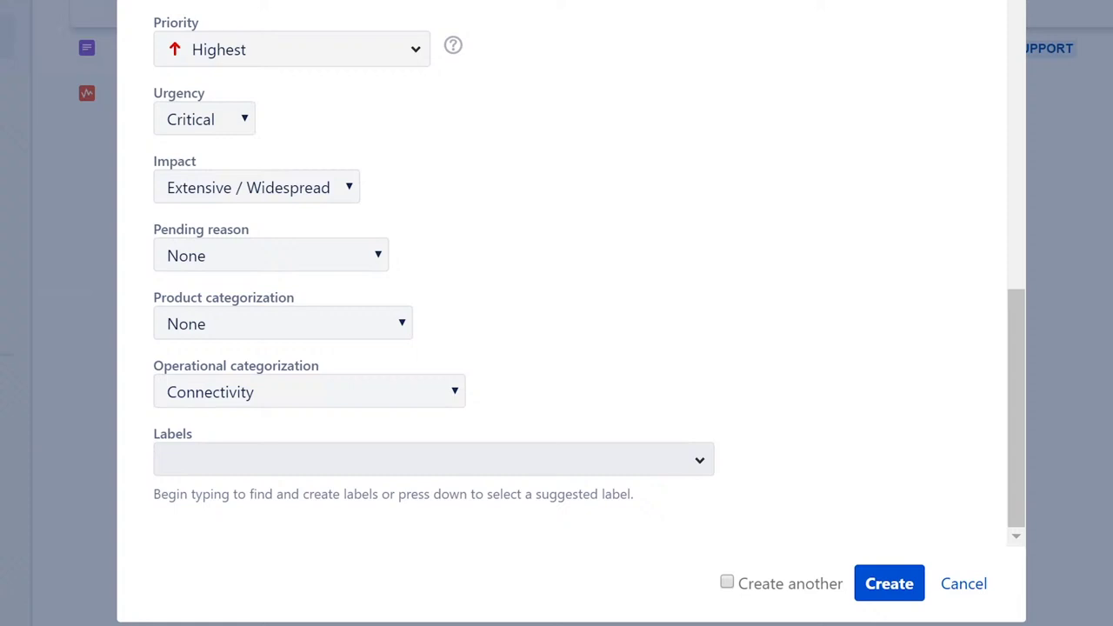
# Step: Leave Labels empty and create the request
pyautogui.click(161, 459)
pyautogui.click(698, 460)
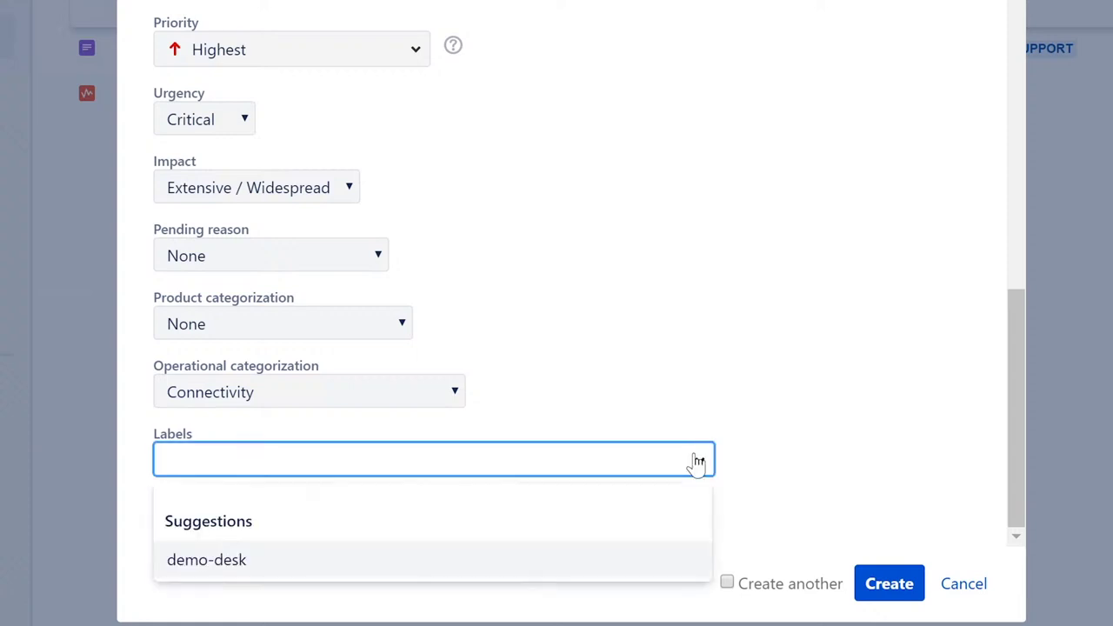
pyautogui.click(764, 382)
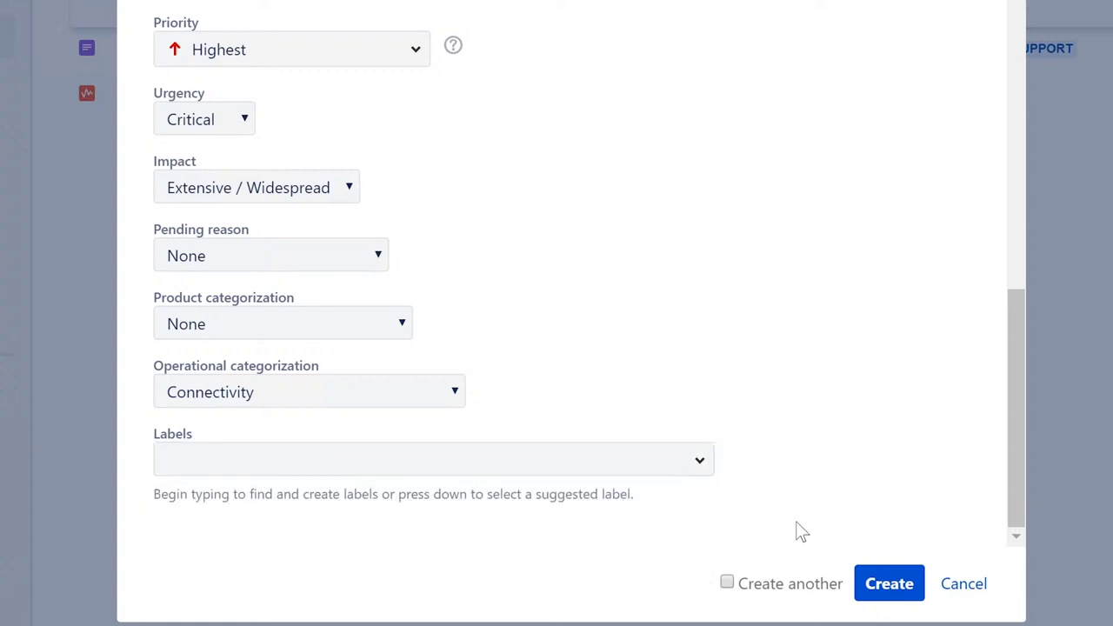
pyautogui.click(892, 586)
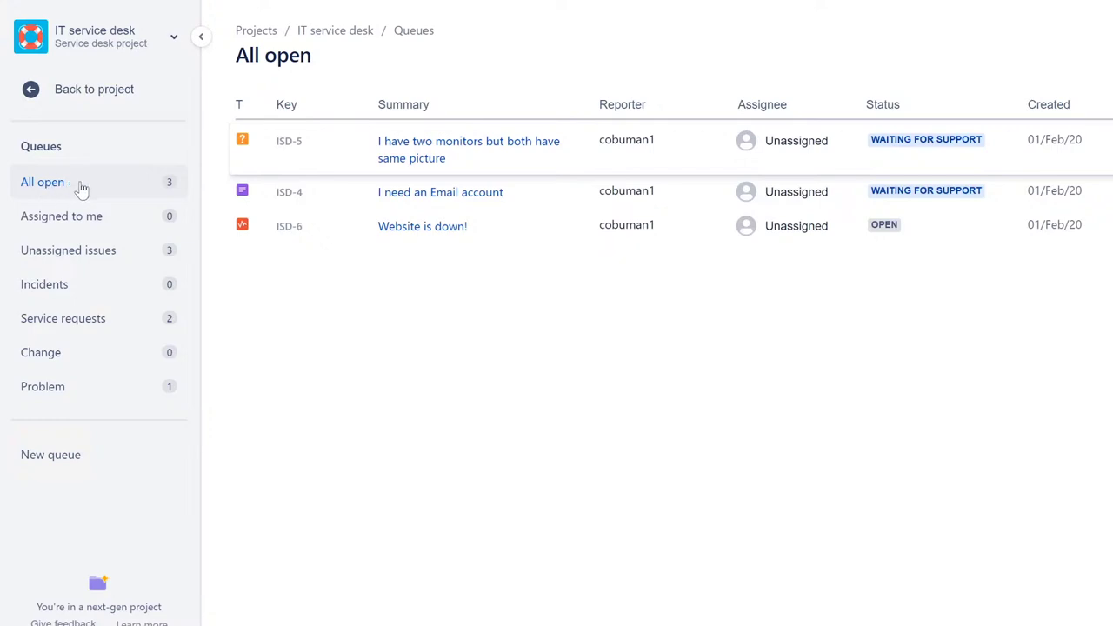
# Step: Reload the All open queue so the new ISD-7 TEST request is listed
pyautogui.click(127, 192)
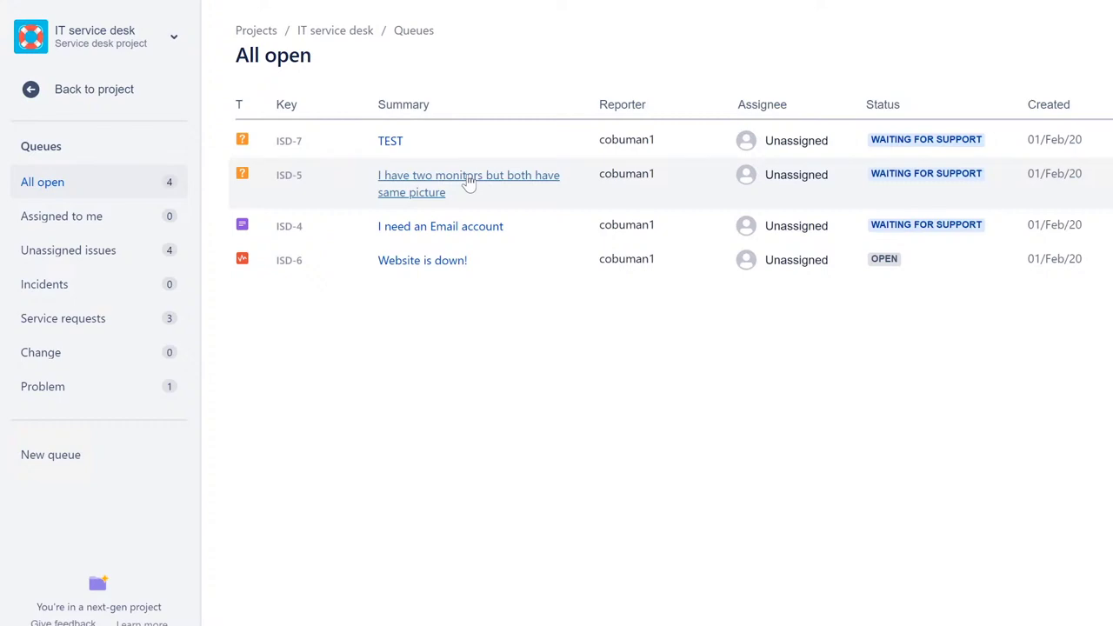
# Step: Assign ISD-5 to yourself with 'Assign to me' and go back to All open
pyautogui.click(468, 180)
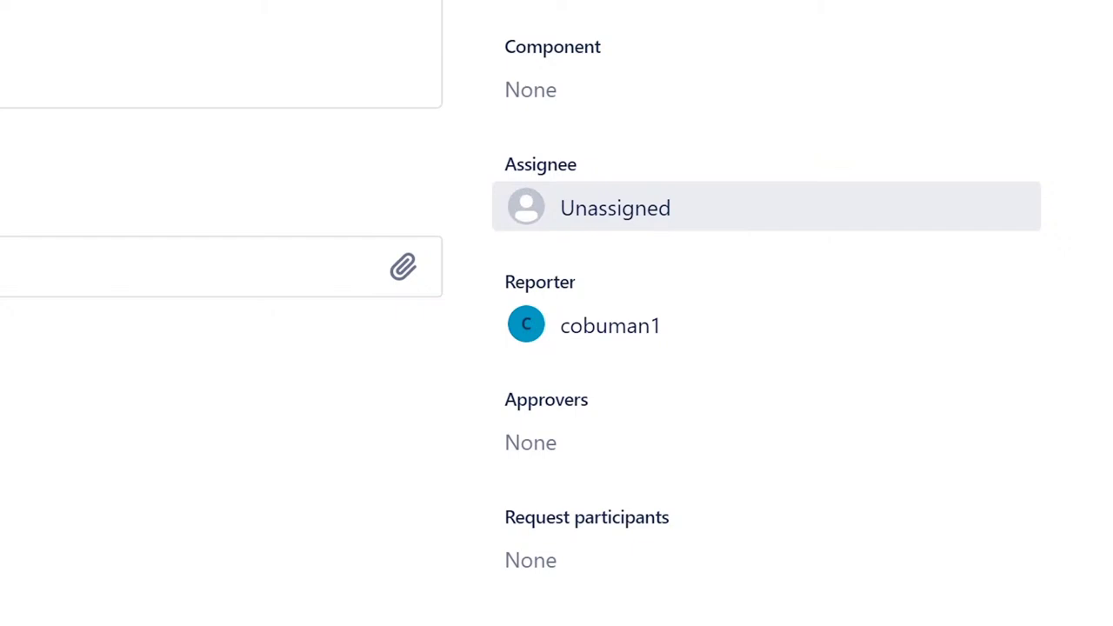
pyautogui.click(617, 208)
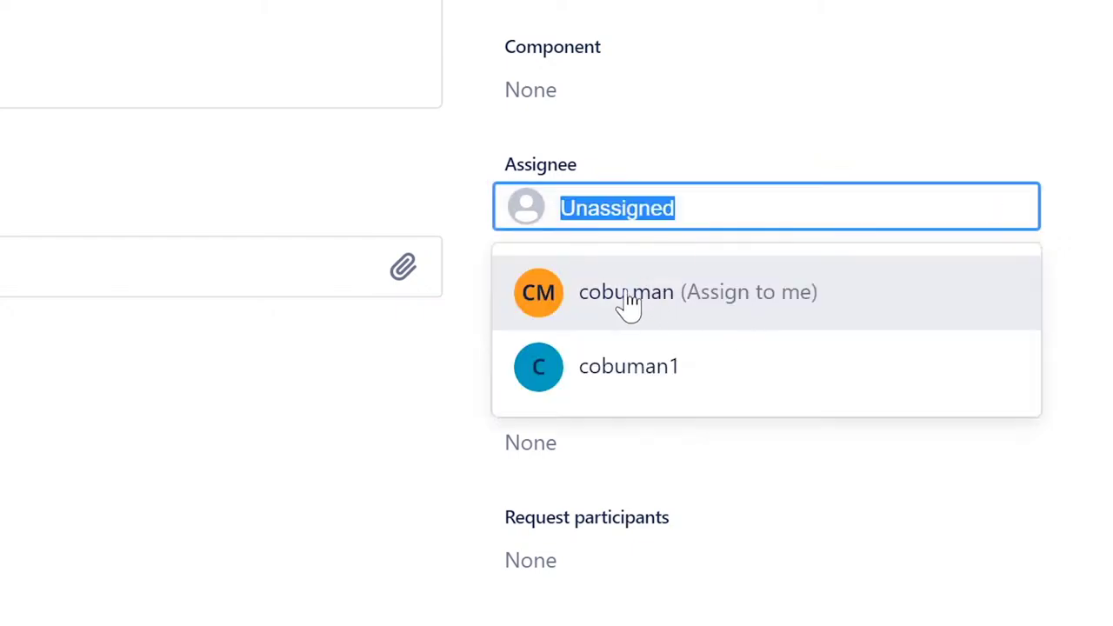
pyautogui.click(731, 303)
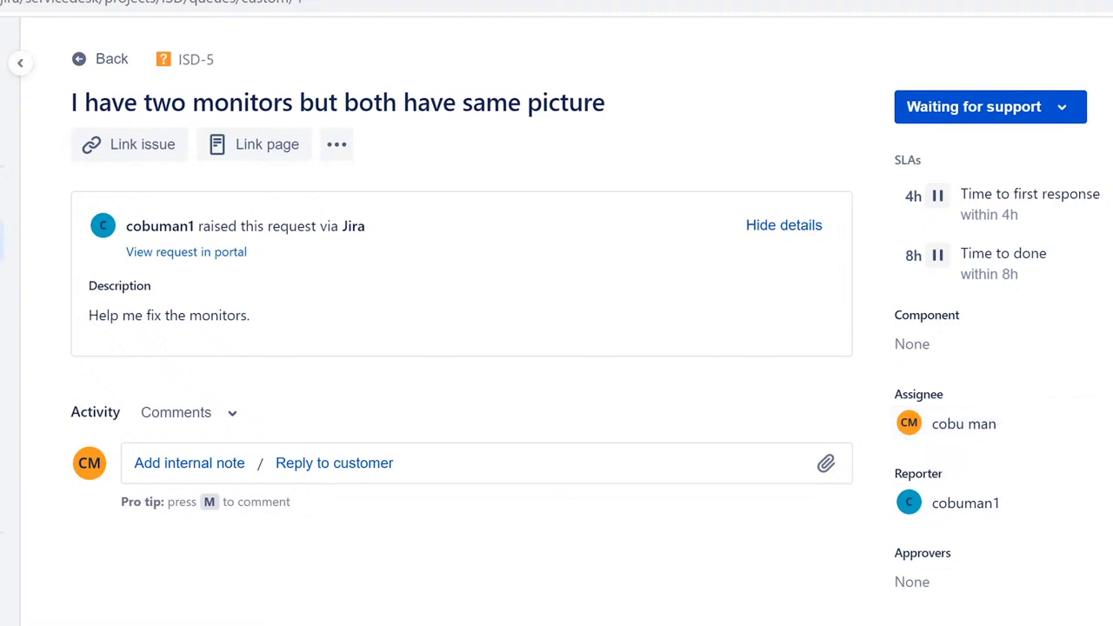
pyautogui.hotkey('alt', 'Left')
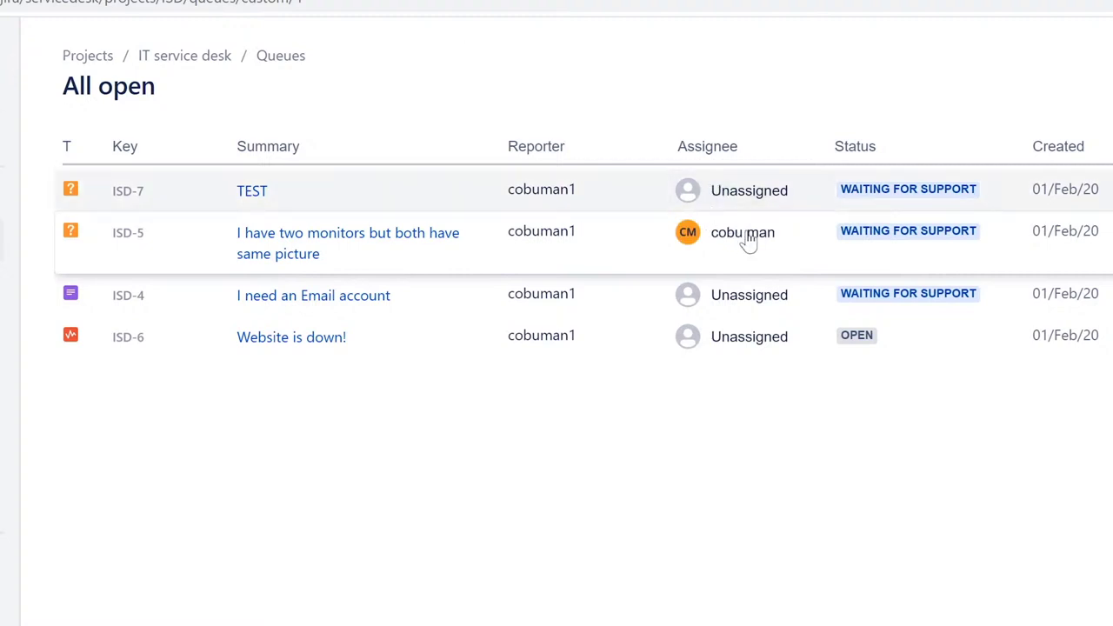
pyautogui.moveTo(738, 244)
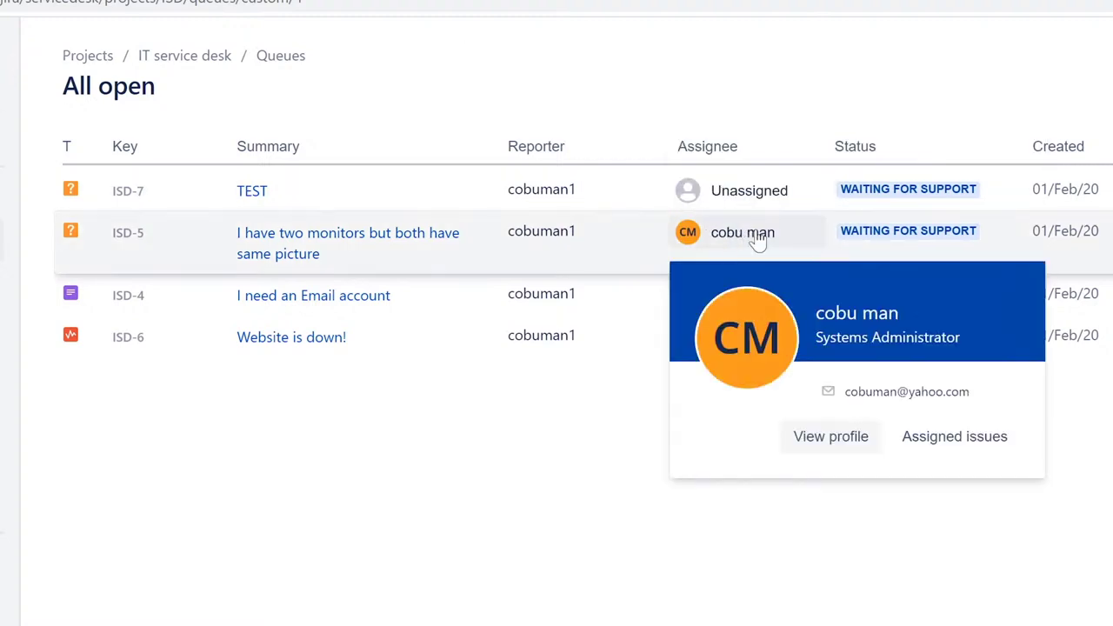
# Step: Open ISD-5, view it in the customer portal, then return to the agent view tab
pyautogui.click(343, 242)
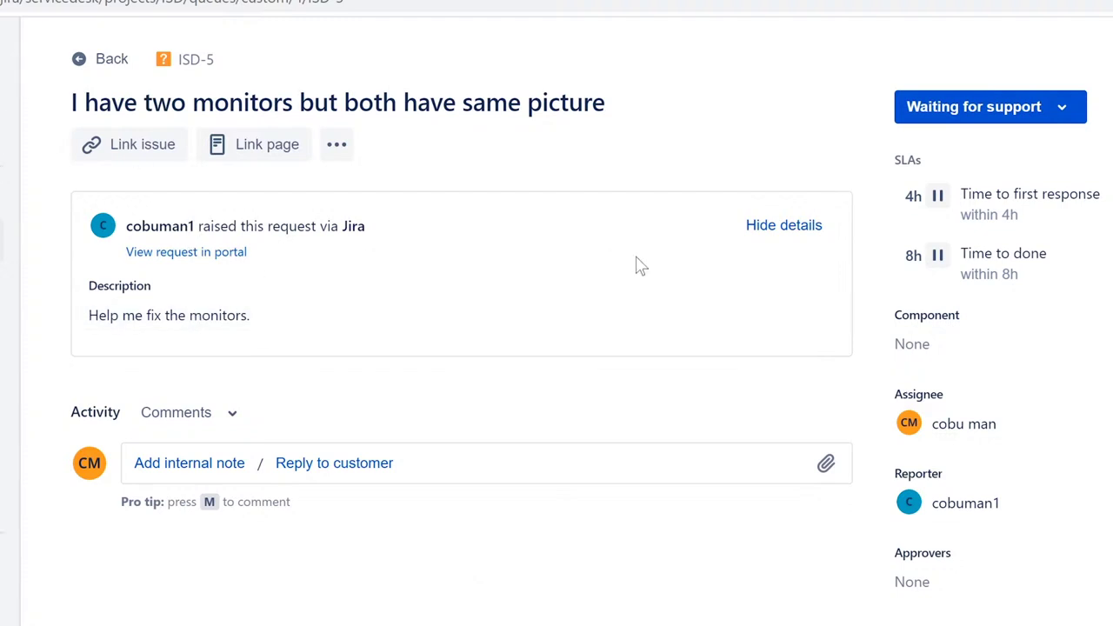
pyautogui.click(173, 256)
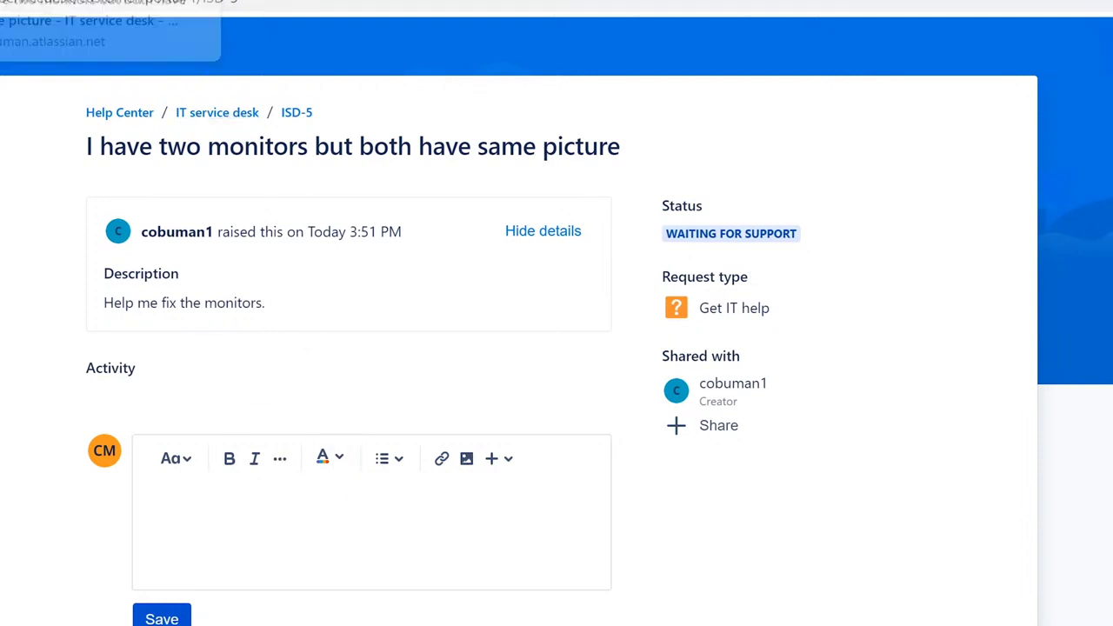
pyautogui.click(104, 3)
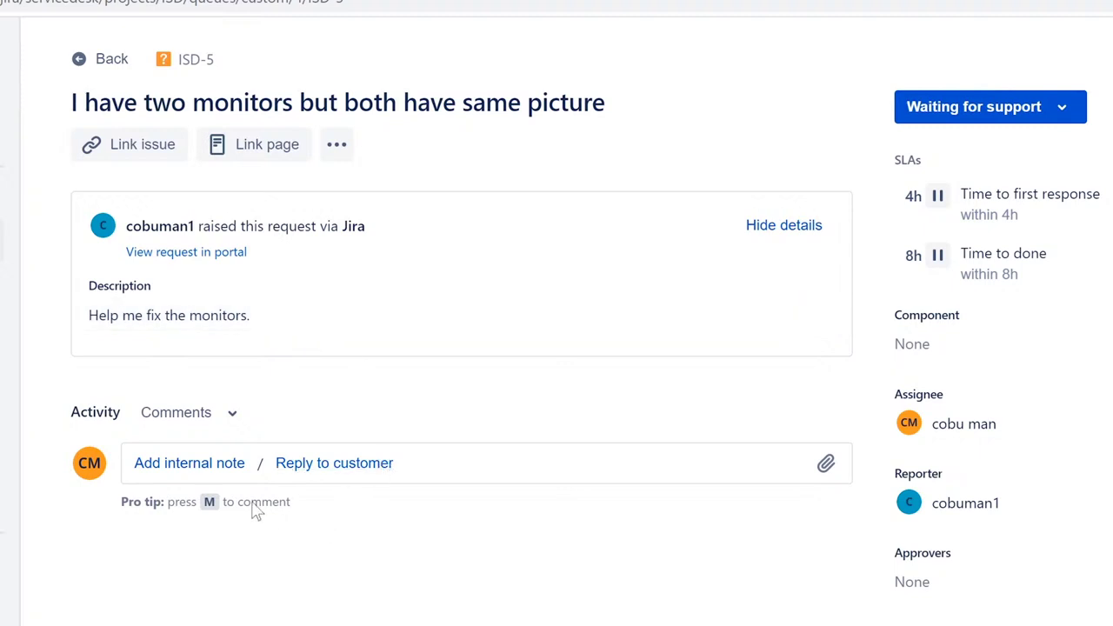
# Step: Start a customer reply introducing yourself by name from Tech Support at STL, MO, about the monitor ticket
pyautogui.click(341, 472)
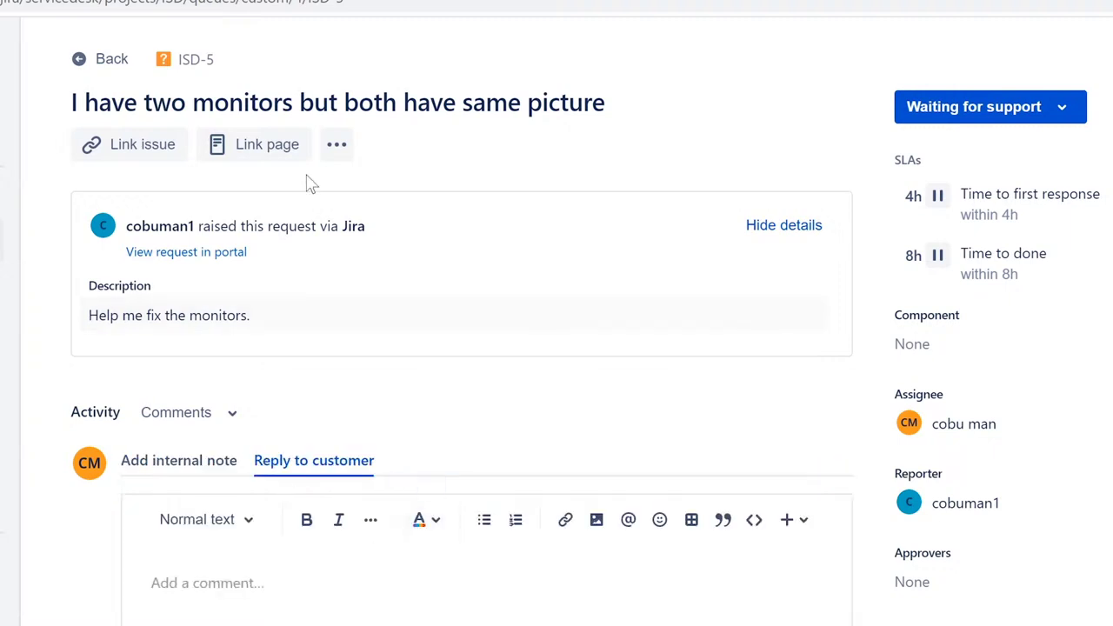
pyautogui.moveTo(71, 103); pyautogui.dragTo(609, 111)
pyautogui.click(151, 583)
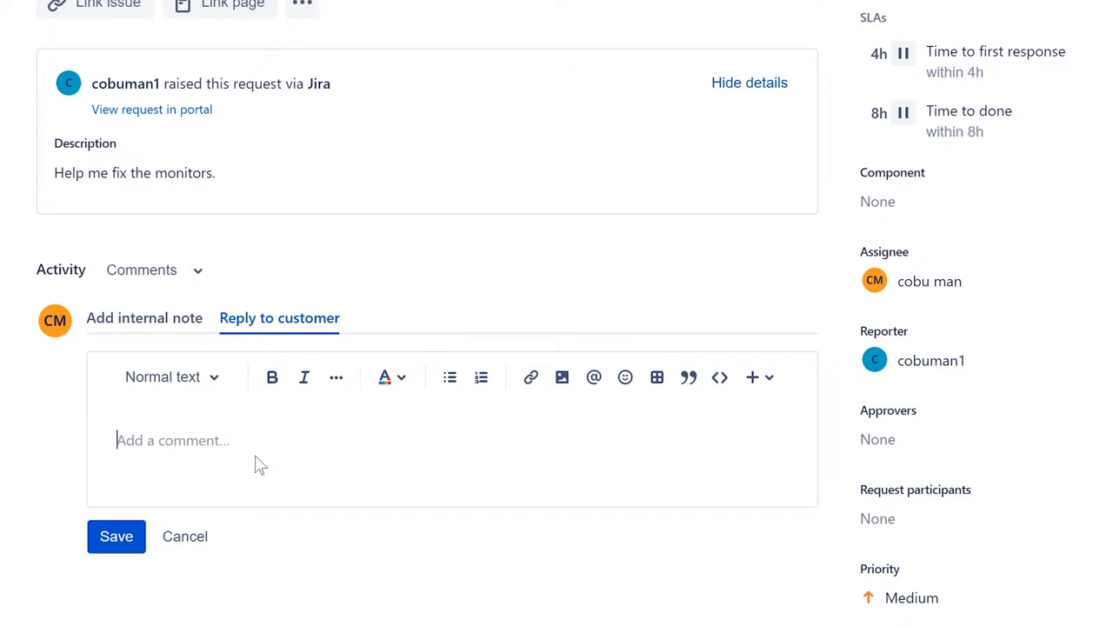
pyautogui.write('Hello, my ')
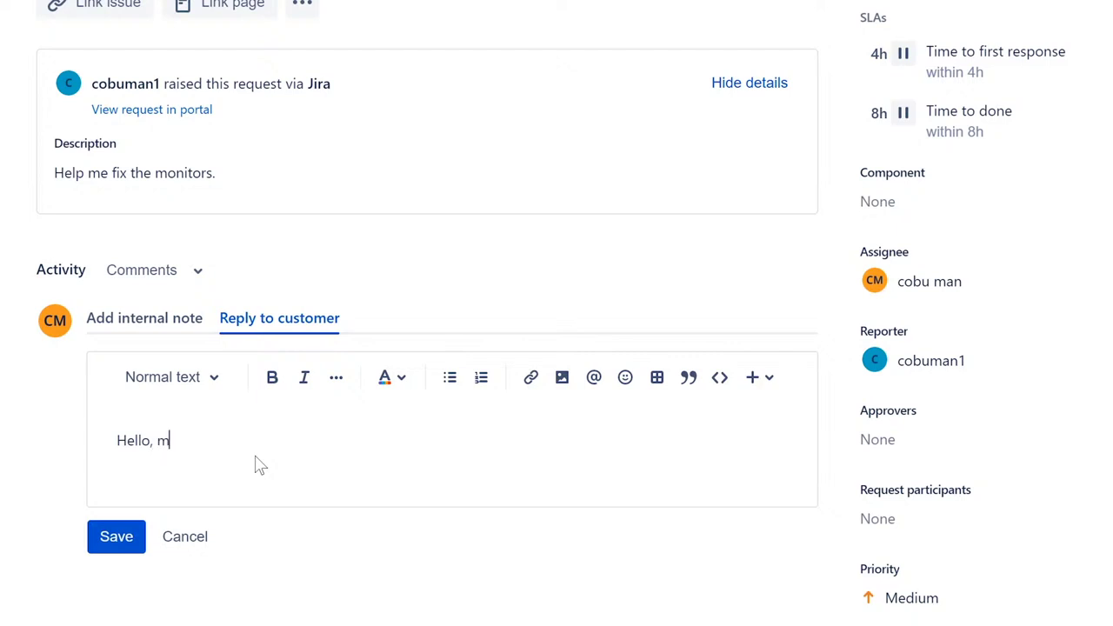
pyautogui.write('name is Ervin ')
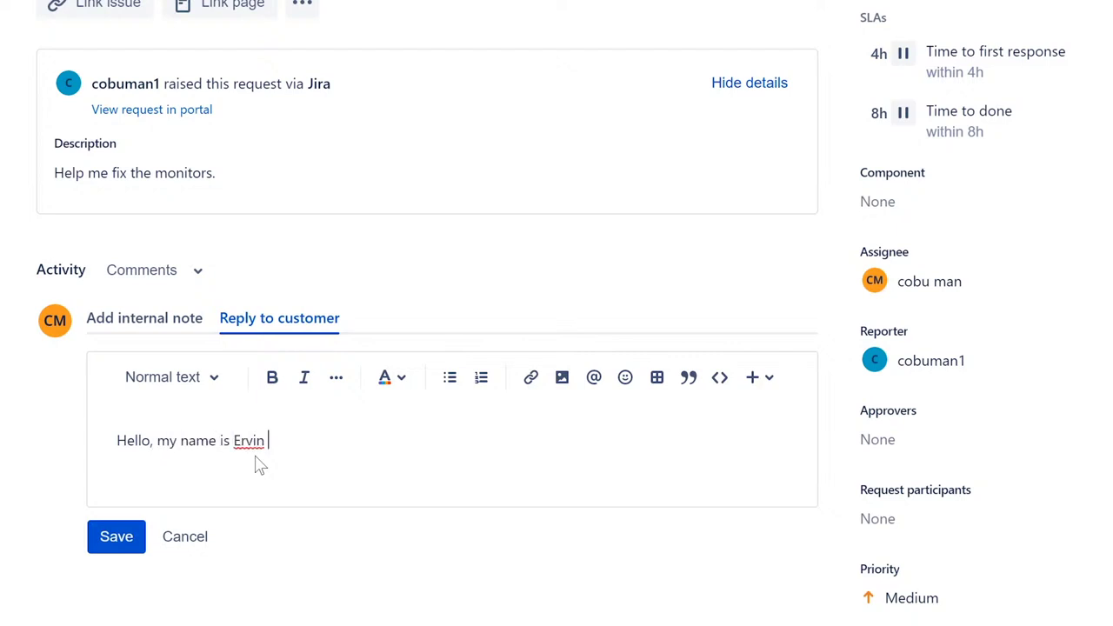
pyautogui.write('at')
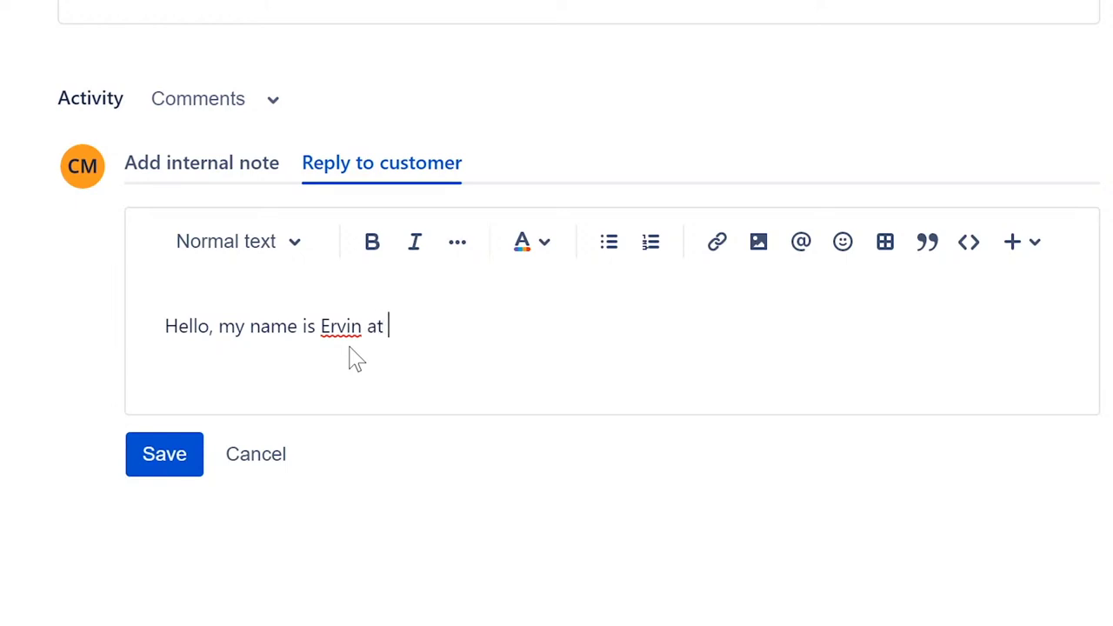
pyautogui.press('BackSpace')
pyautogui.press('BackSpace')
pyautogui.write('with Tech SuPport')
pyautogui.press('BackSpace')
pyautogui.press('BackSpace')
pyautogui.press('BackSpace')
pyautogui.press('BackSpace')
pyautogui.press('BackSpace')
pyautogui.write('po')
pyautogui.press('BackSpace')
pyautogui.write('port at STL, MO.')
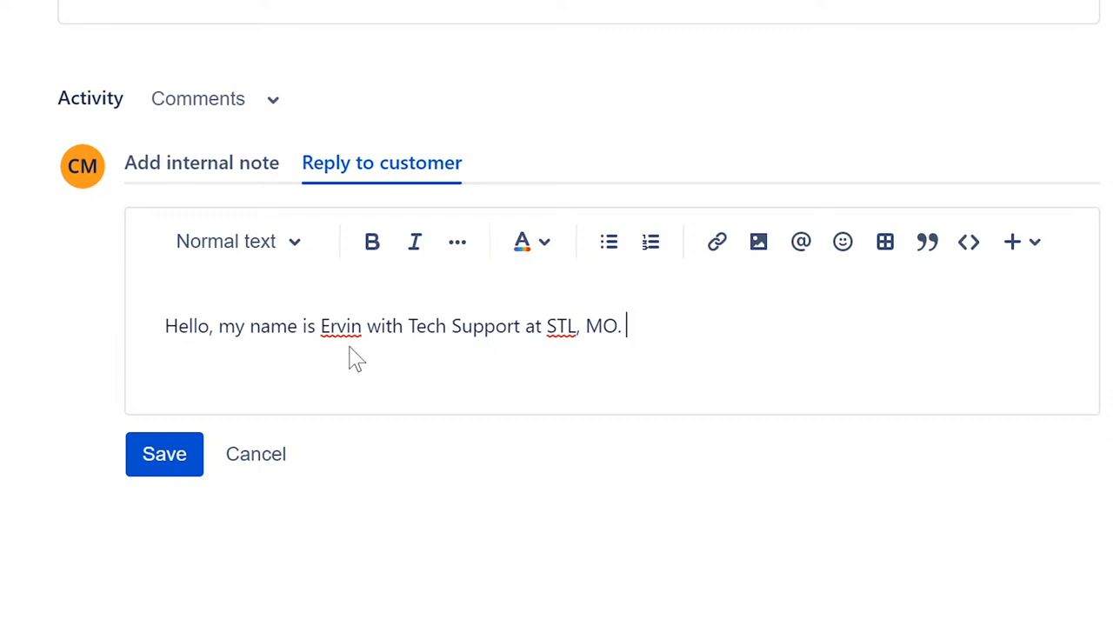
pyautogui.write('I have your ticket about ')
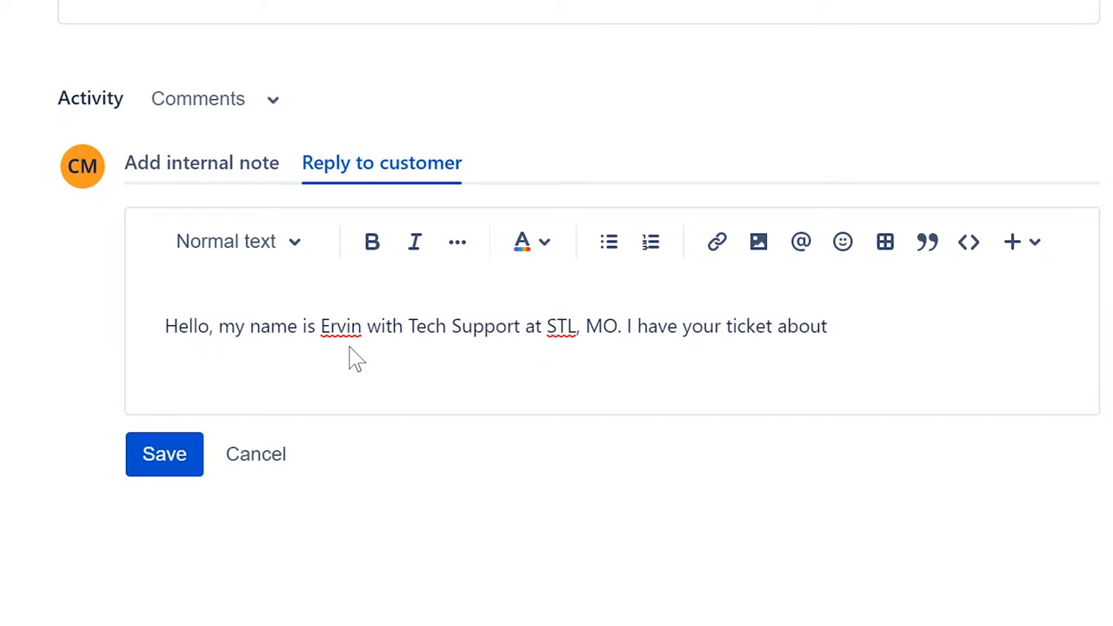
pyautogui.write('a monitor.')
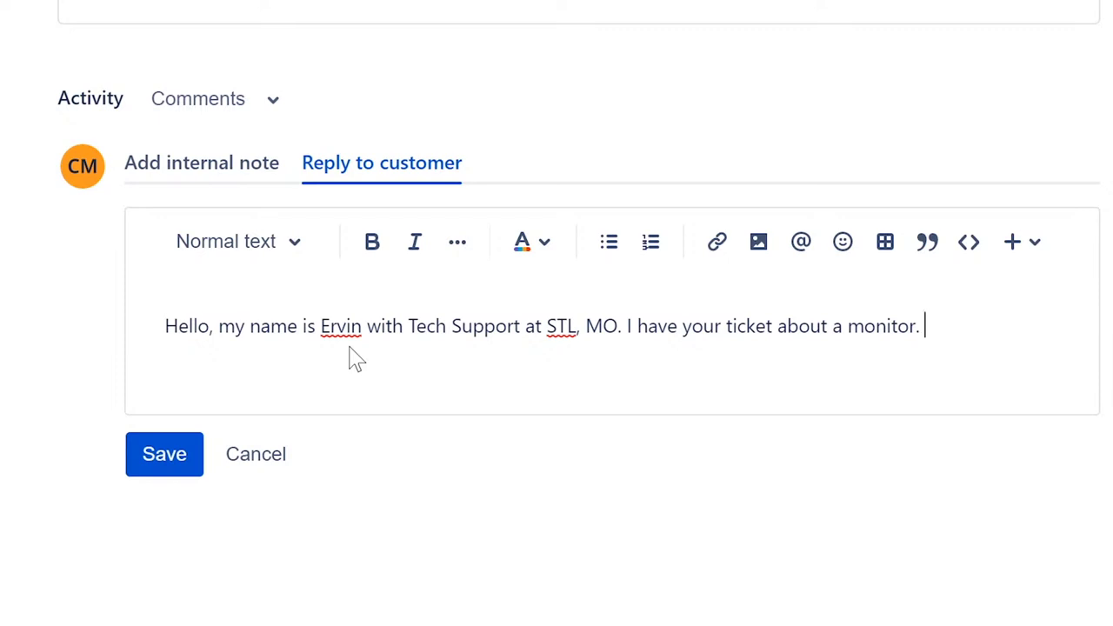
# Step: Ask if they tried expanding the desktop onto a 2nd monitor, offer a visit, and post the reply
pyautogui.press('Return')
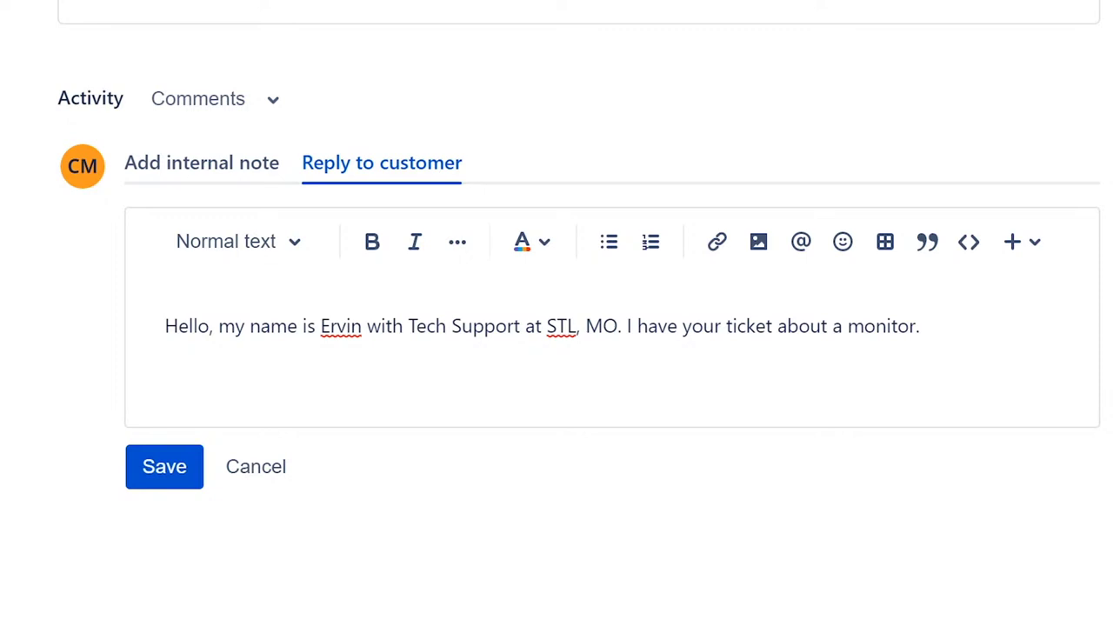
pyautogui.write('Have you tried ')
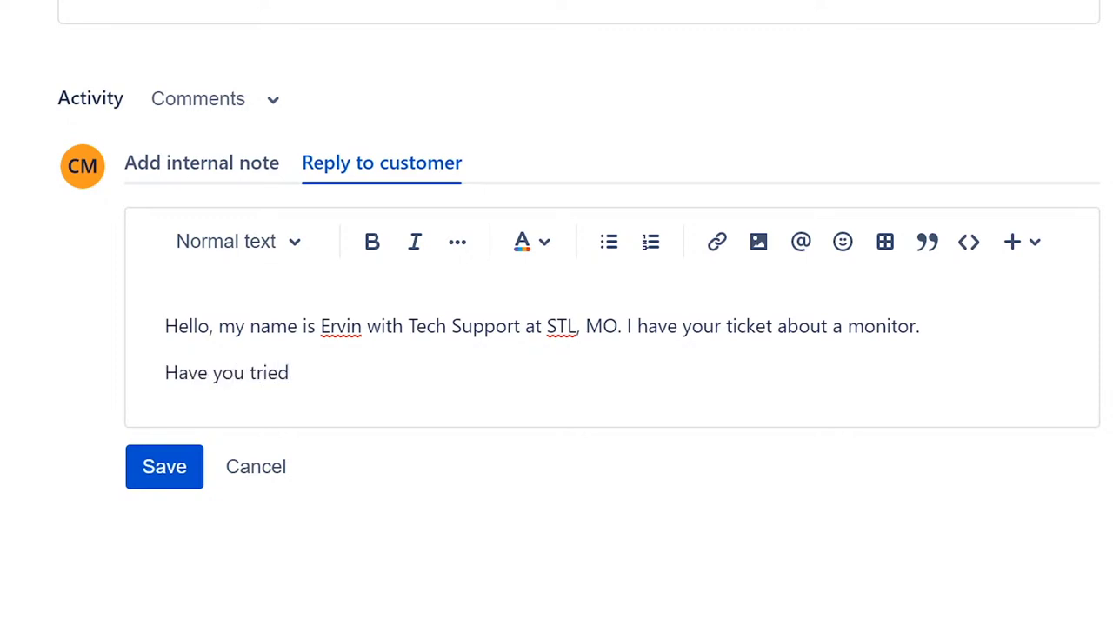
pyautogui.write('e')
pyautogui.press('BackSpace')
pyautogui.write('Expanding your D')
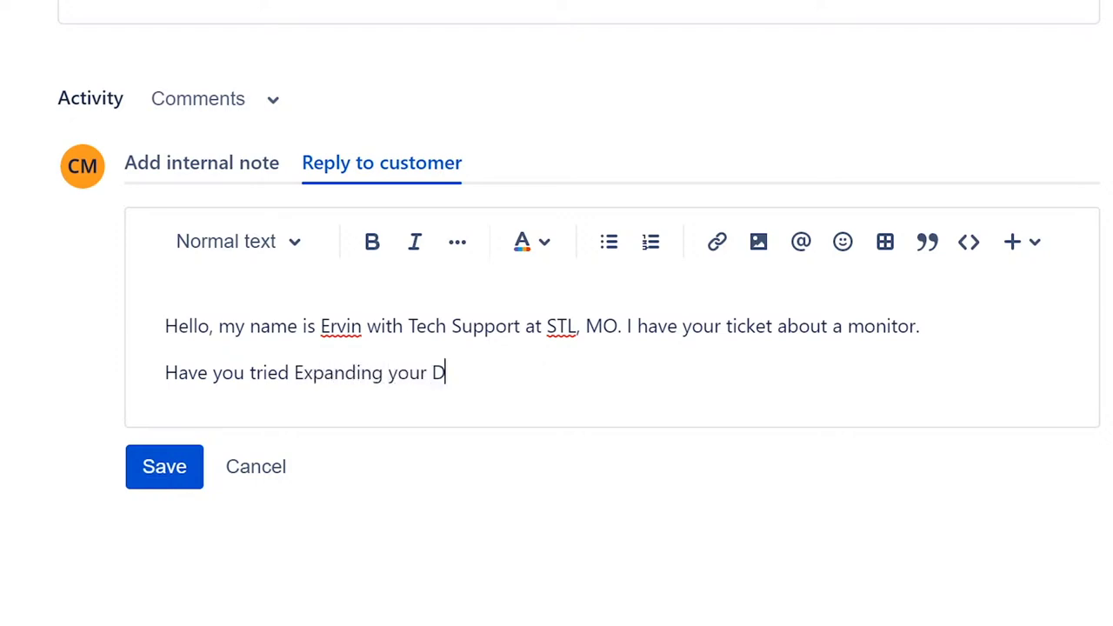
pyautogui.write('esktop o')
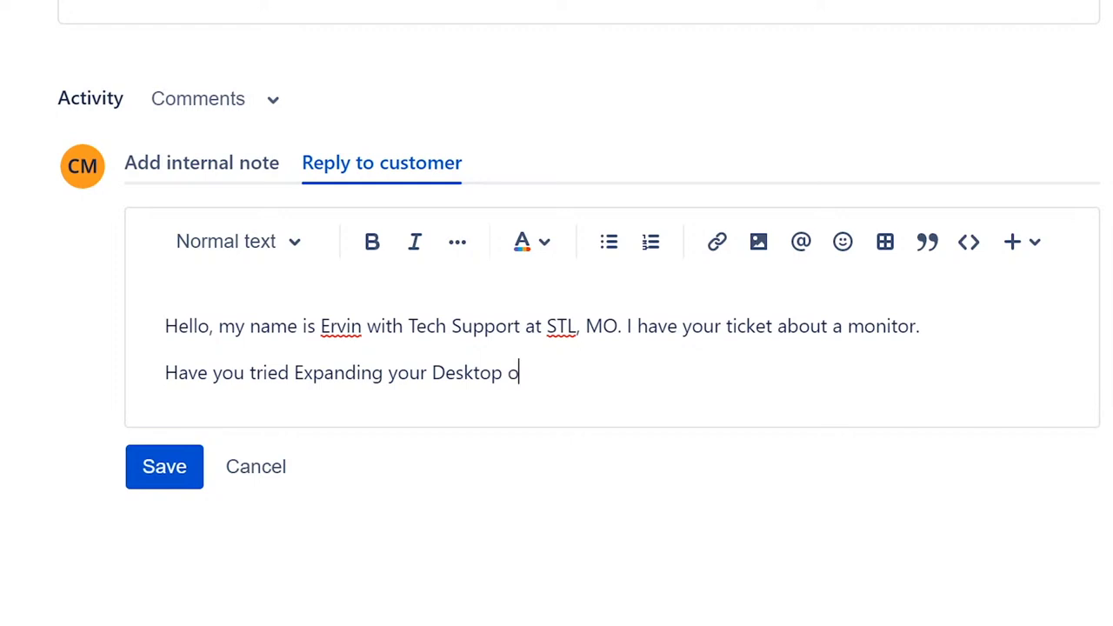
pyautogui.write('n to s')
pyautogui.press('BackSpace')
pyautogui.write('2nd ')
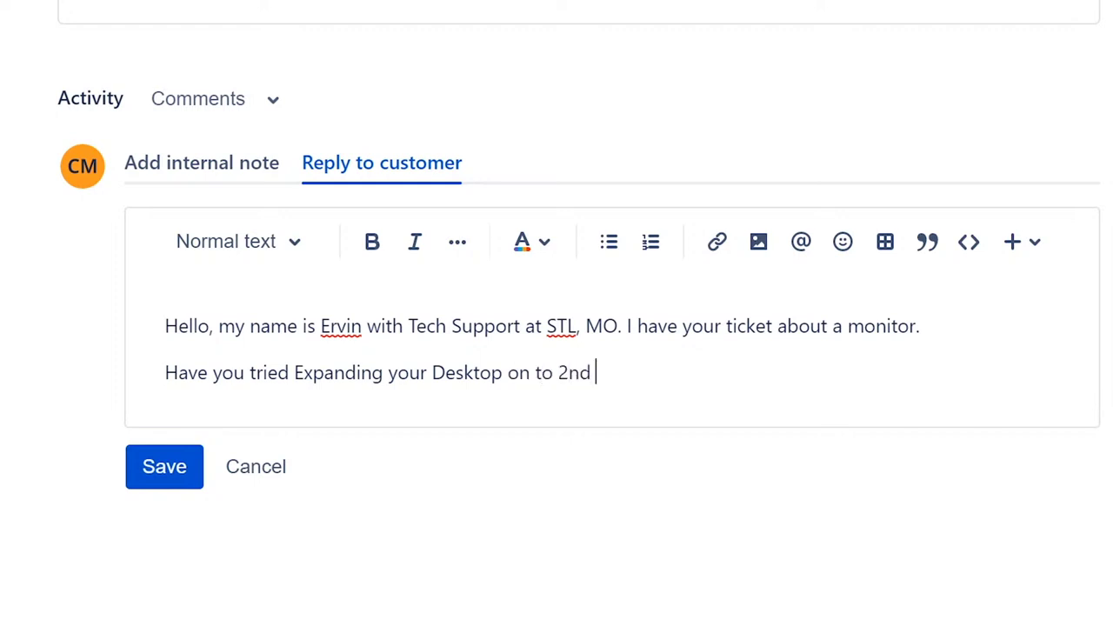
pyautogui.write('monitor.')
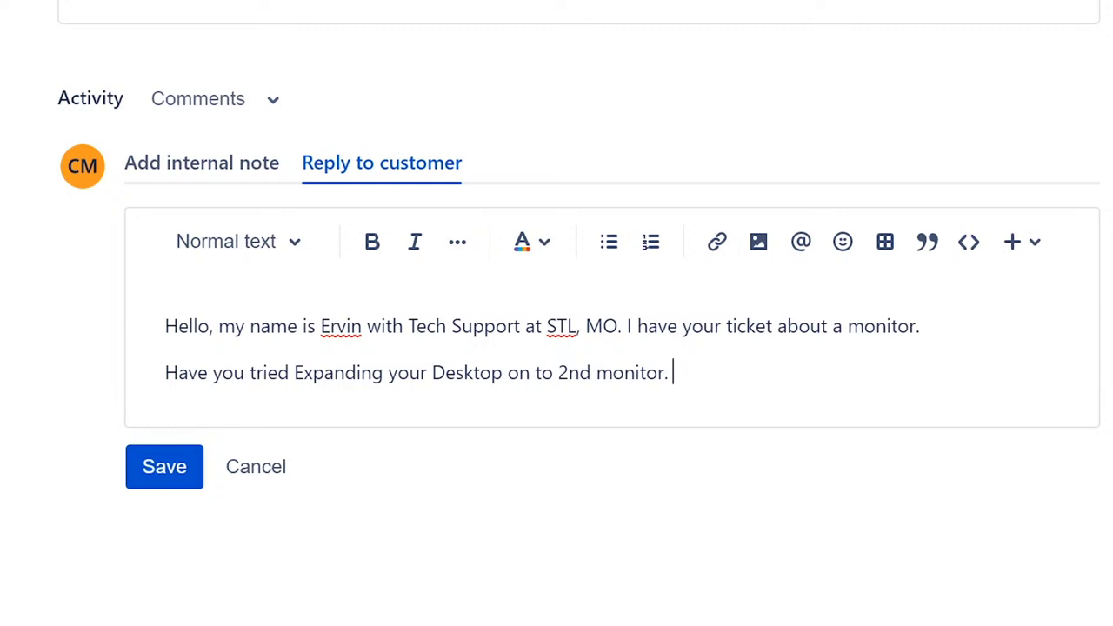
pyautogui.press('BackSpace')
pyautogui.press('BackSpace')
pyautogui.write('?')
pyautogui.press('Return')
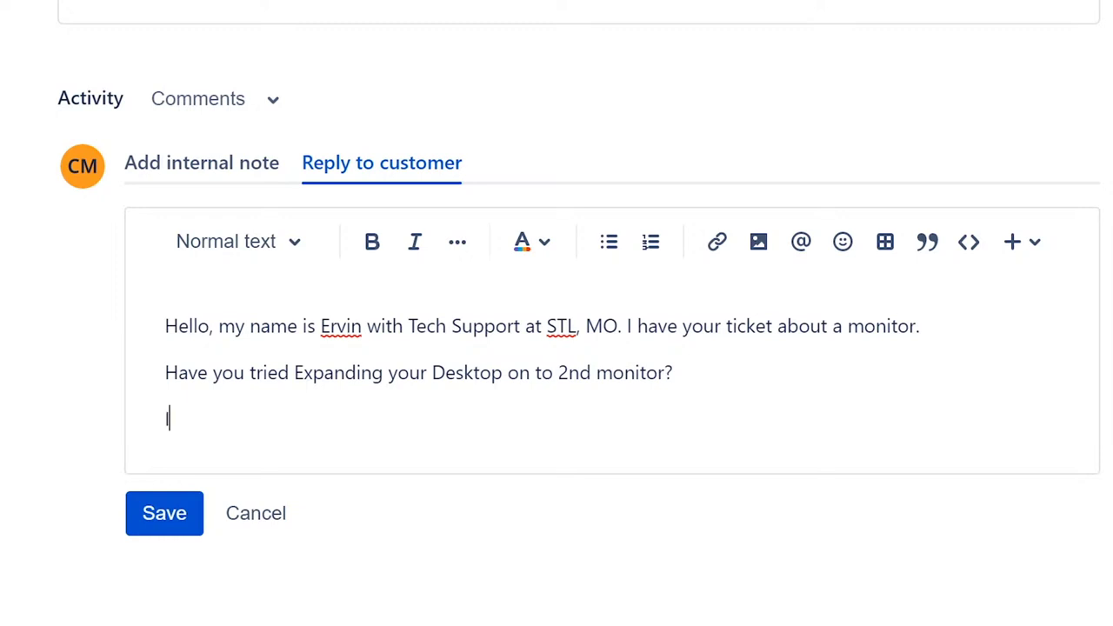
pyautogui.write('May I stop by to tka')
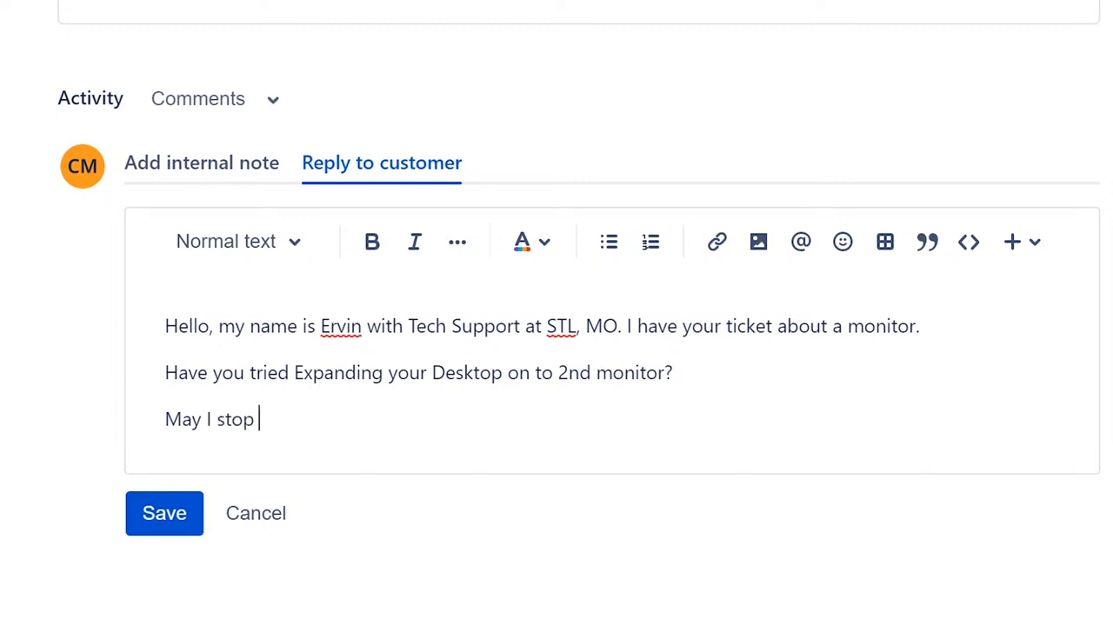
pyautogui.press('BackSpace')
pyautogui.press('BackSpace')
pyautogui.write('ake a look? When')
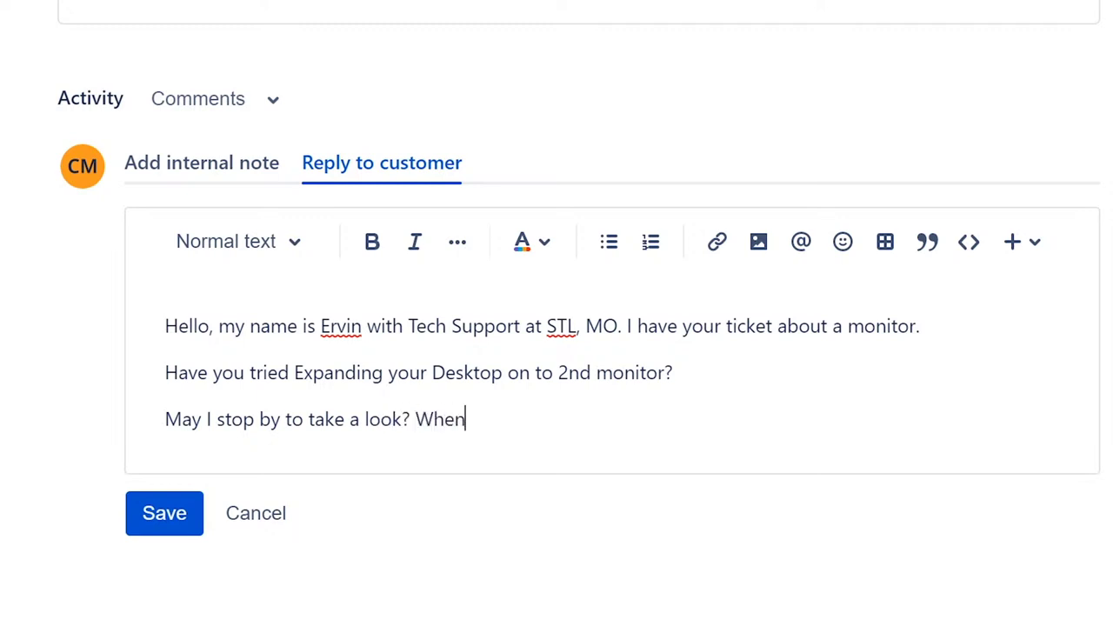
pyautogui.write(' would be good for you?')
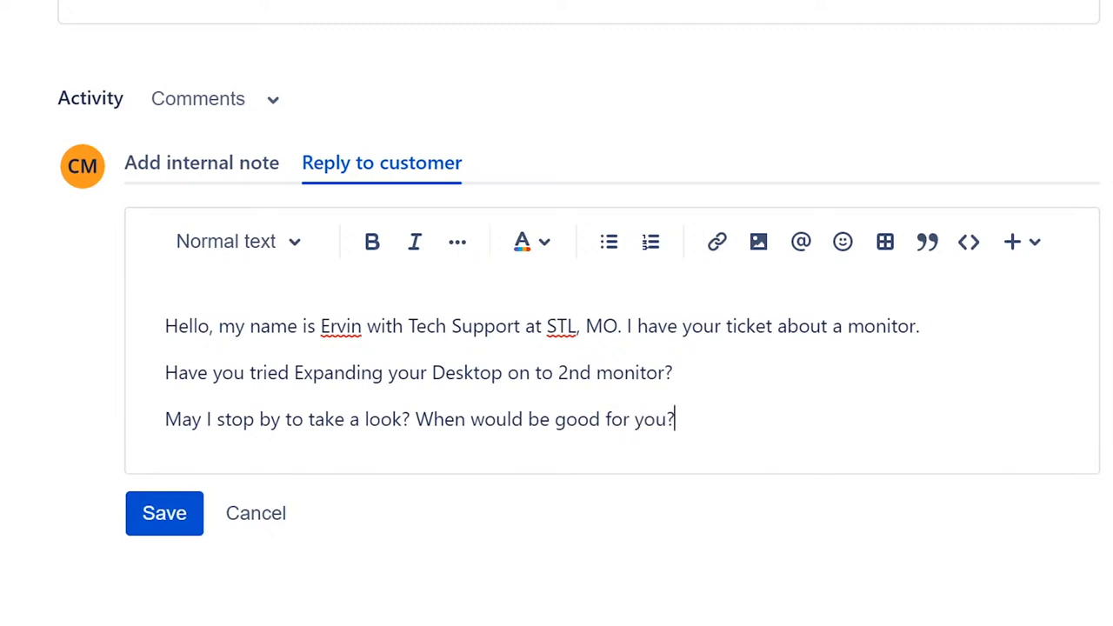
pyautogui.click(153, 521)
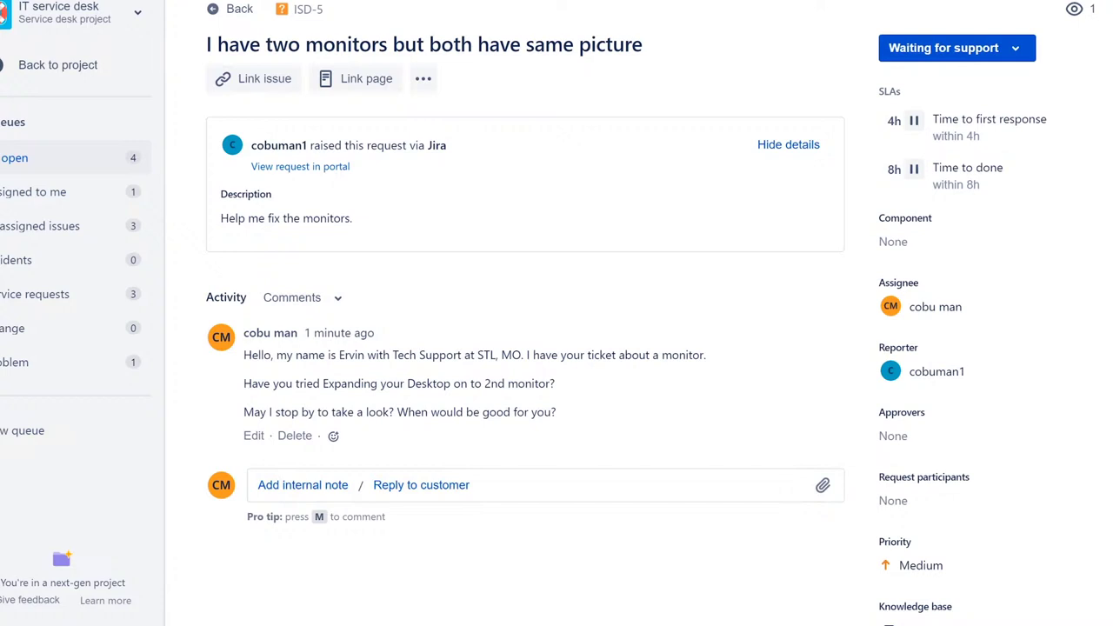
pyautogui.moveTo(340, 355); pyautogui.dragTo(365, 355)
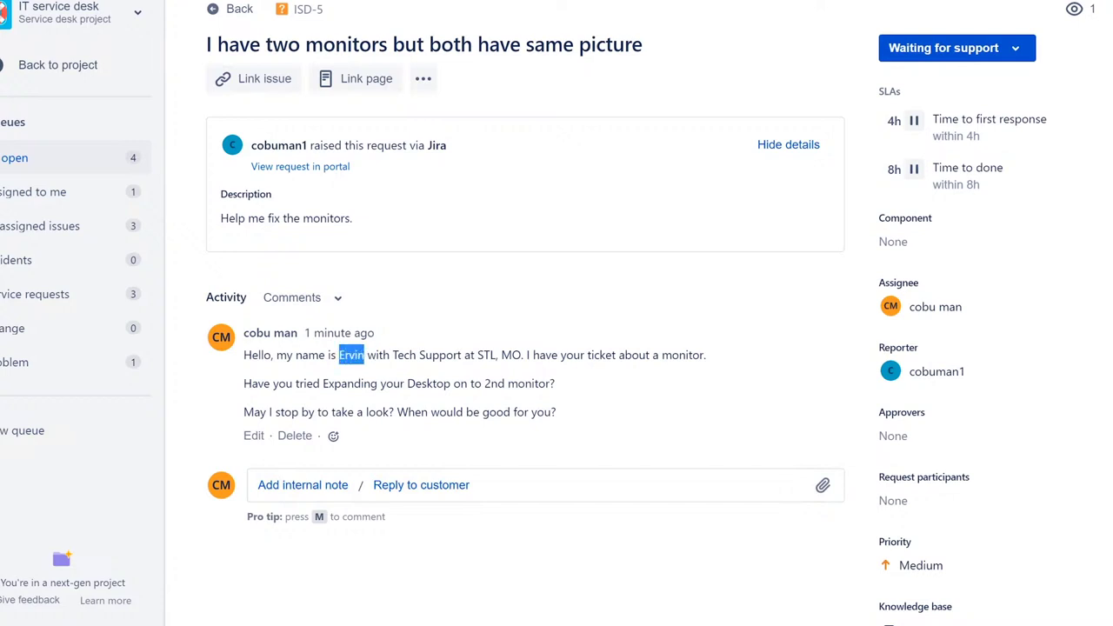
pyautogui.click(460, 374)
pyautogui.scroll(-1, 487, 365)
pyautogui.click(310, 404)
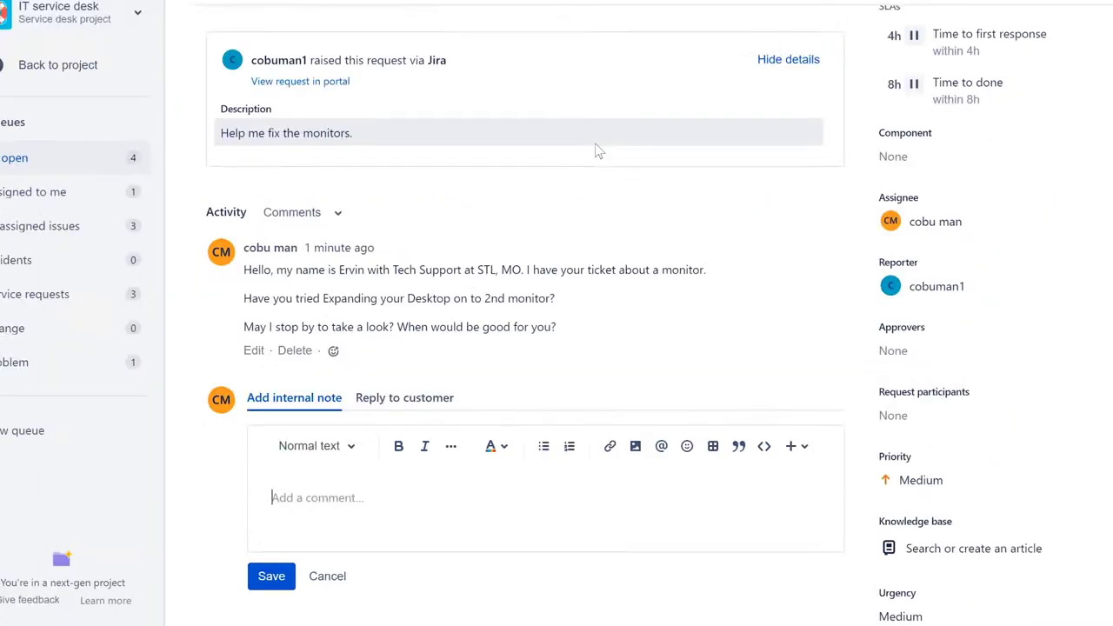
# Step: Save the internal note 'Reached out to user and awaiting feedback.' and open a new note box
pyautogui.write('Reached out to ')
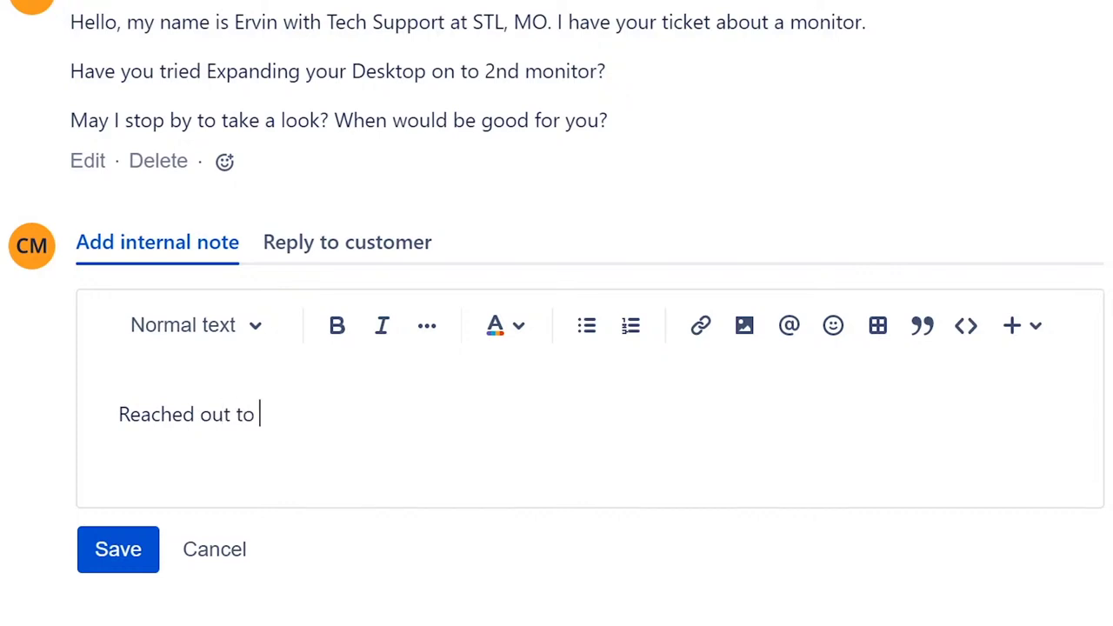
pyautogui.write('compus')
pyautogui.press('BackSpace')
pyautogui.press('BackSpace')
pyautogui.press('BackSpace')
pyautogui.press('BackSpace')
pyautogui.press('BackSpace')
pyautogui.press('BackSpace')
pyautogui.write('user and ')
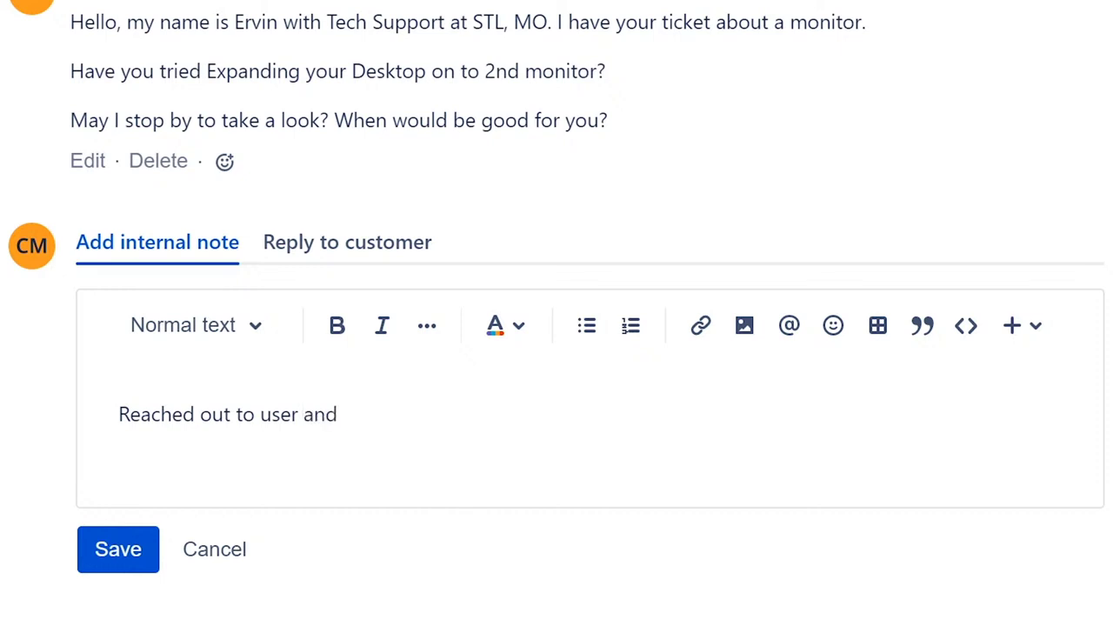
pyautogui.write('awaiting ')
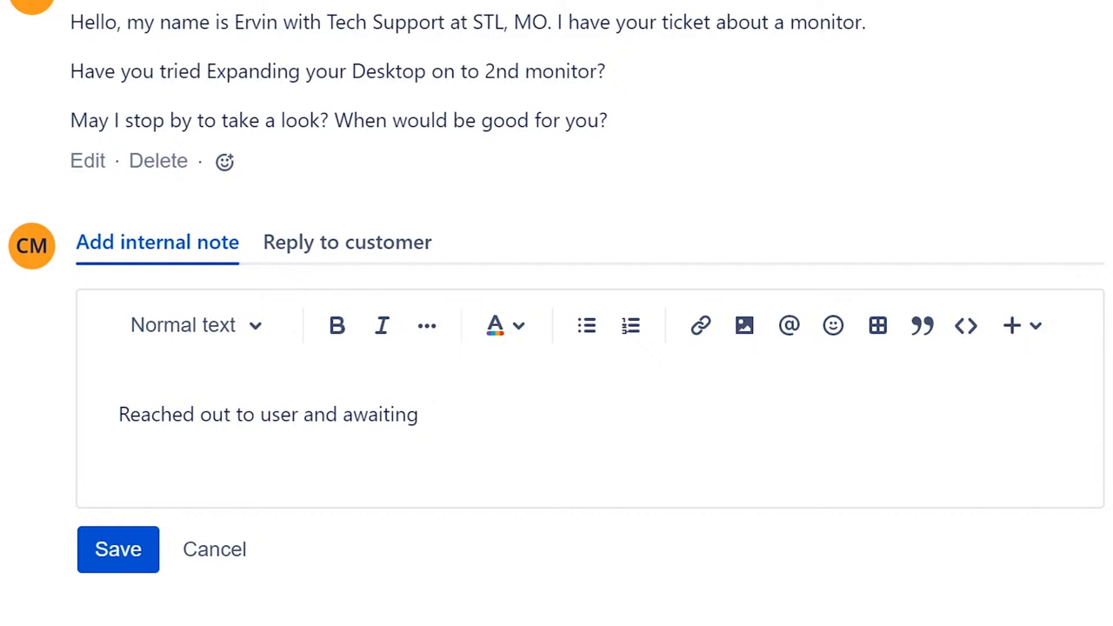
pyautogui.write('feedback.')
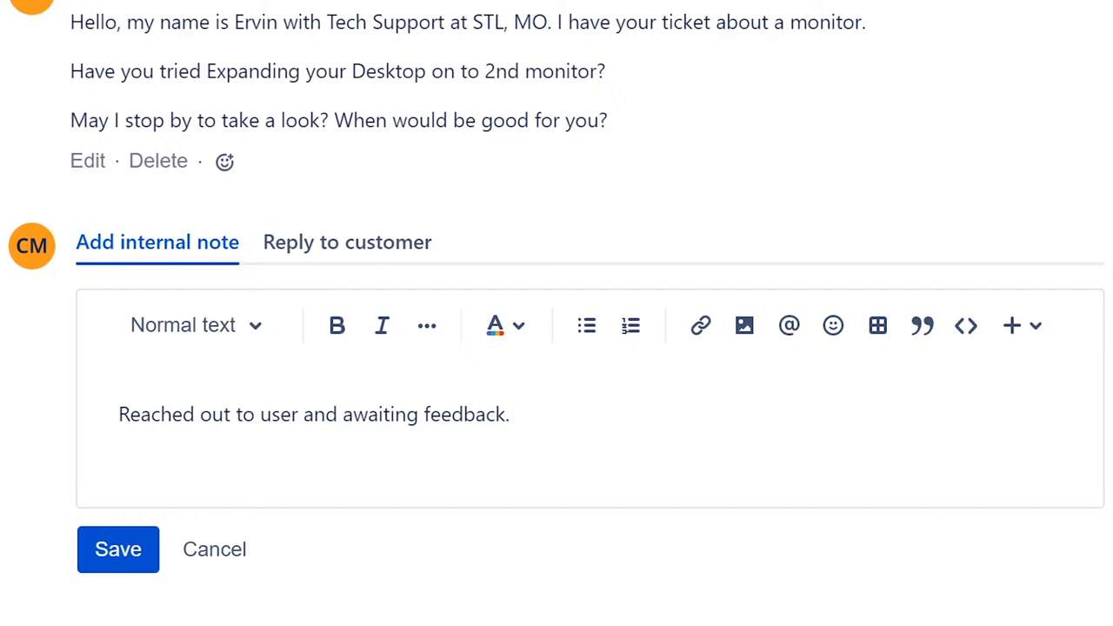
pyautogui.click(121, 555)
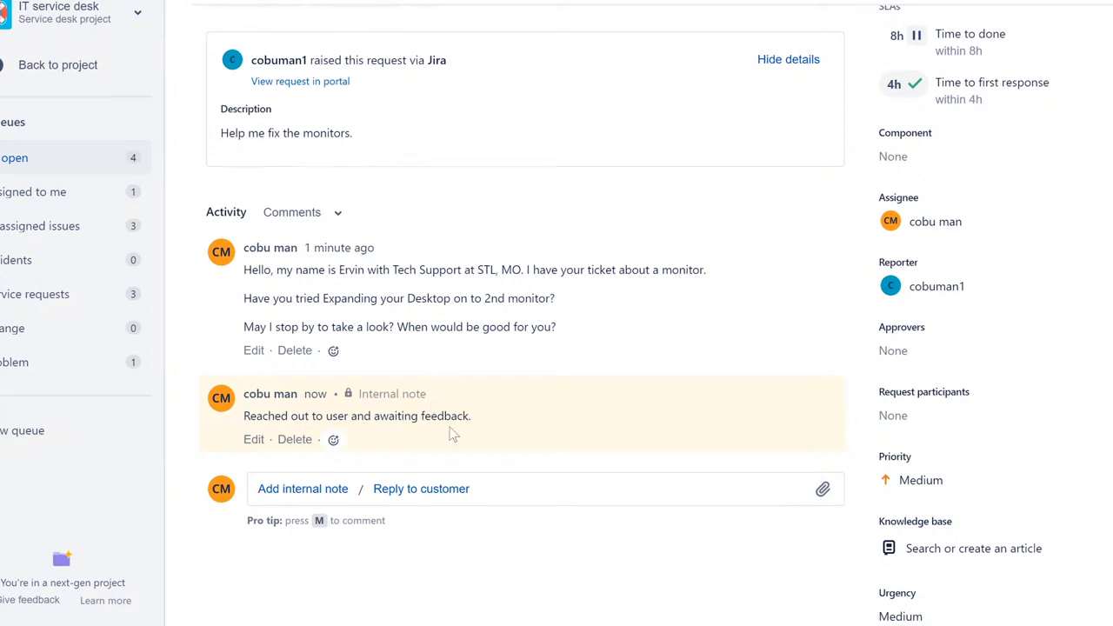
pyautogui.scroll(1, 453, 434)
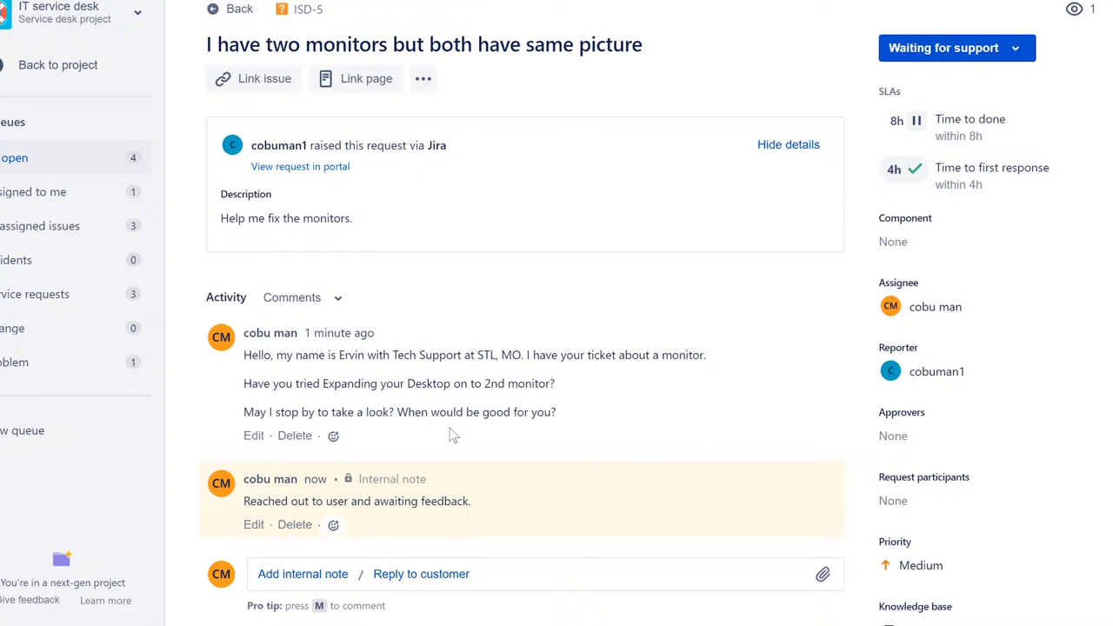
pyautogui.scroll(-1, 452, 434)
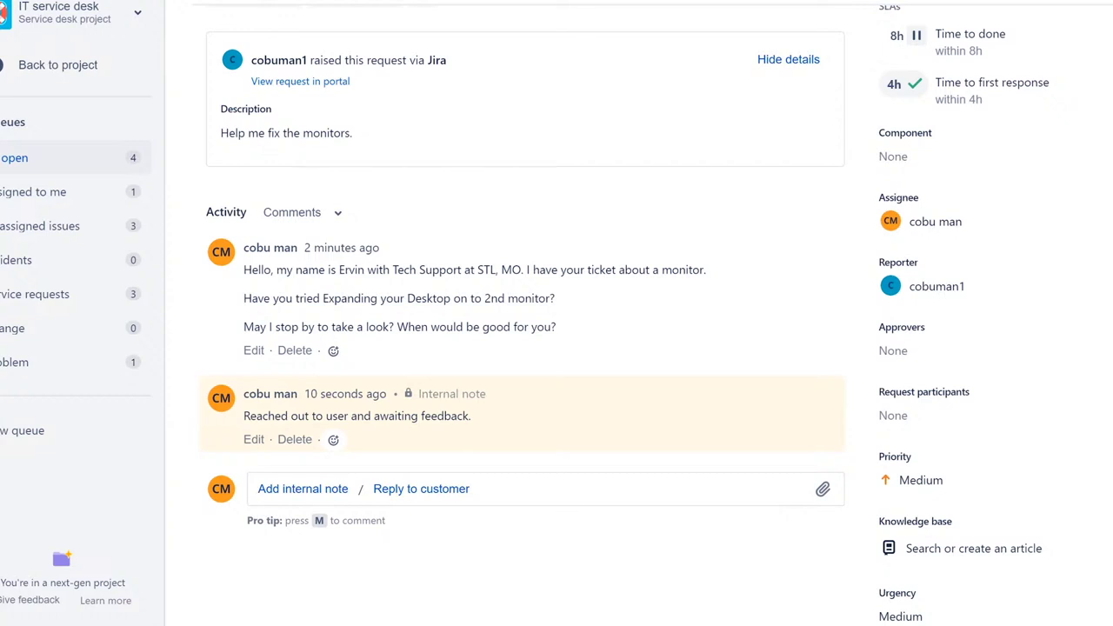
pyautogui.scroll(1, 521, 348)
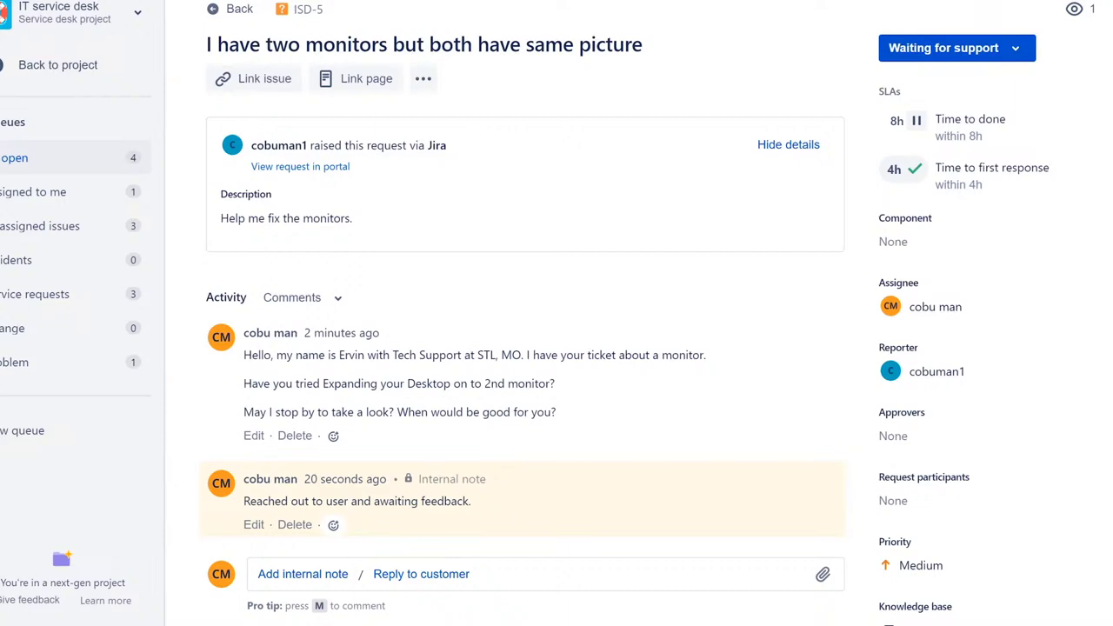
pyautogui.scroll(-1, 521, 347)
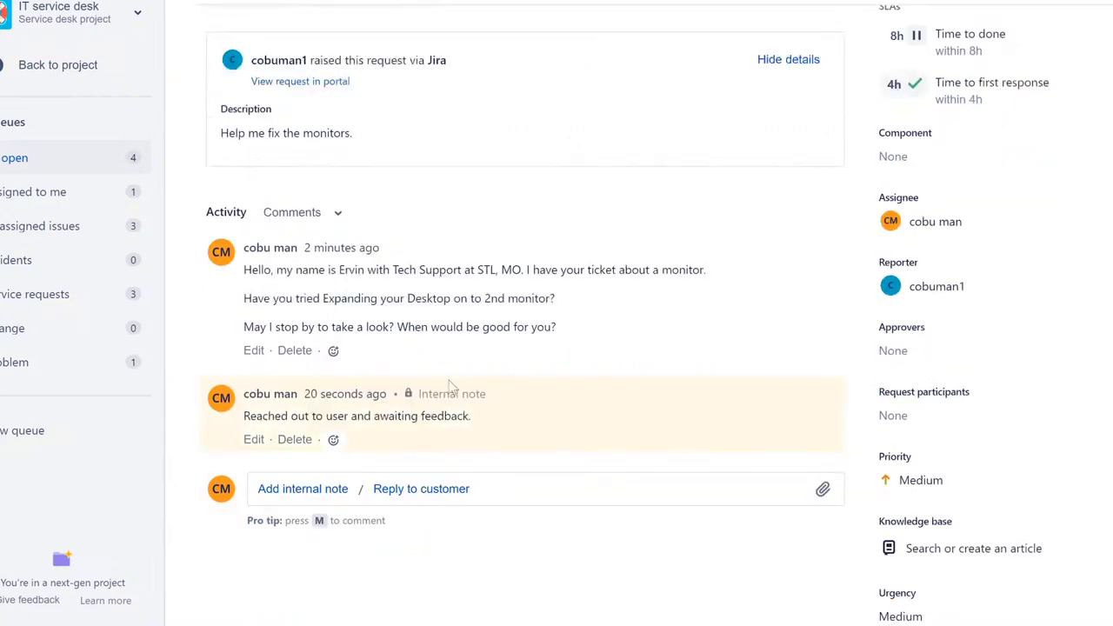
pyautogui.click(322, 491)
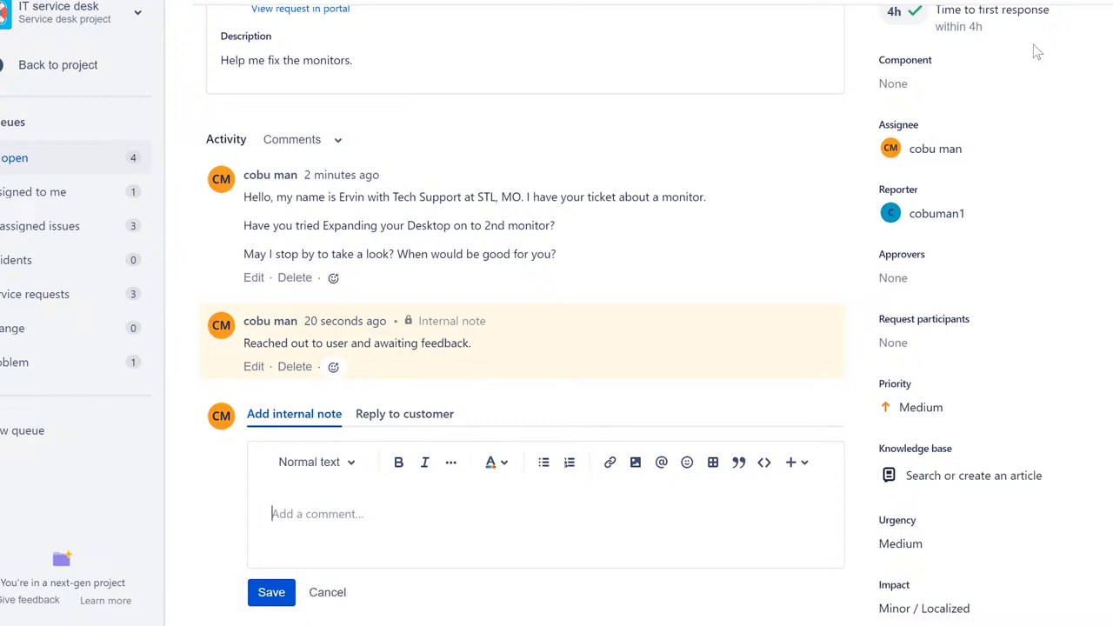
# Step: Save a second internal note reading 'Configured dual monitor' and return to the ticket title
pyautogui.write('Configured dual monitor')
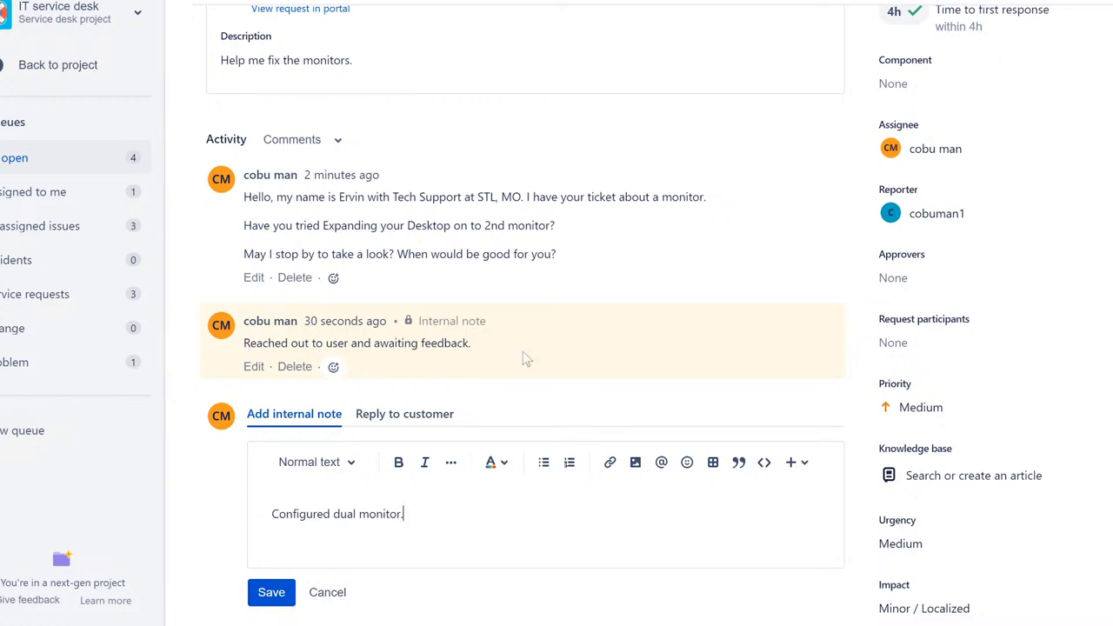
pyautogui.click(277, 593)
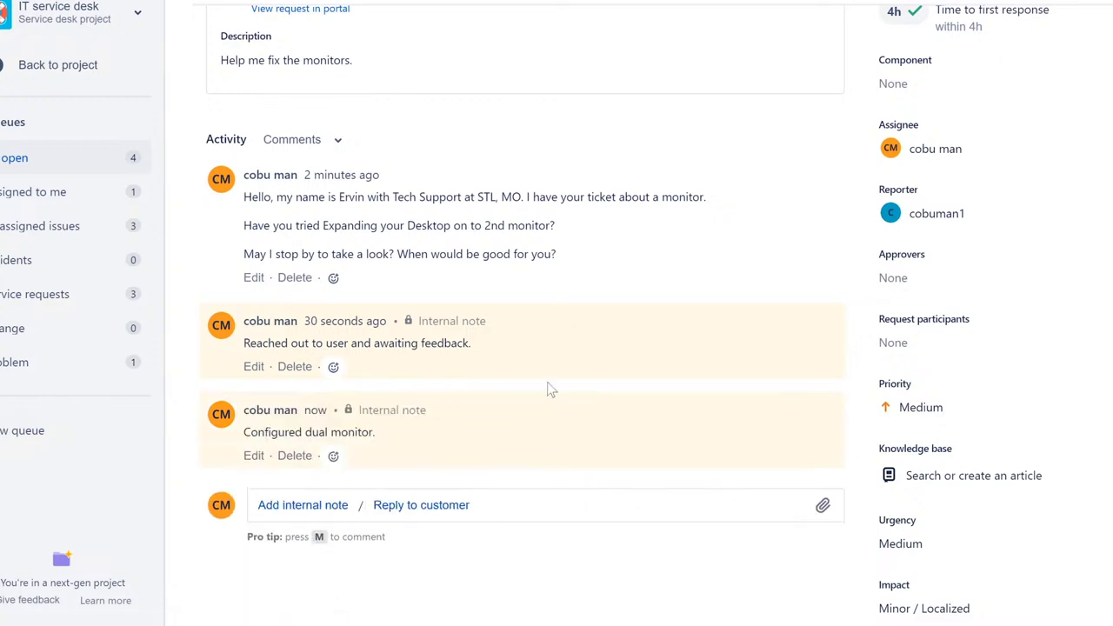
pyautogui.scroll(1, 652, 326)
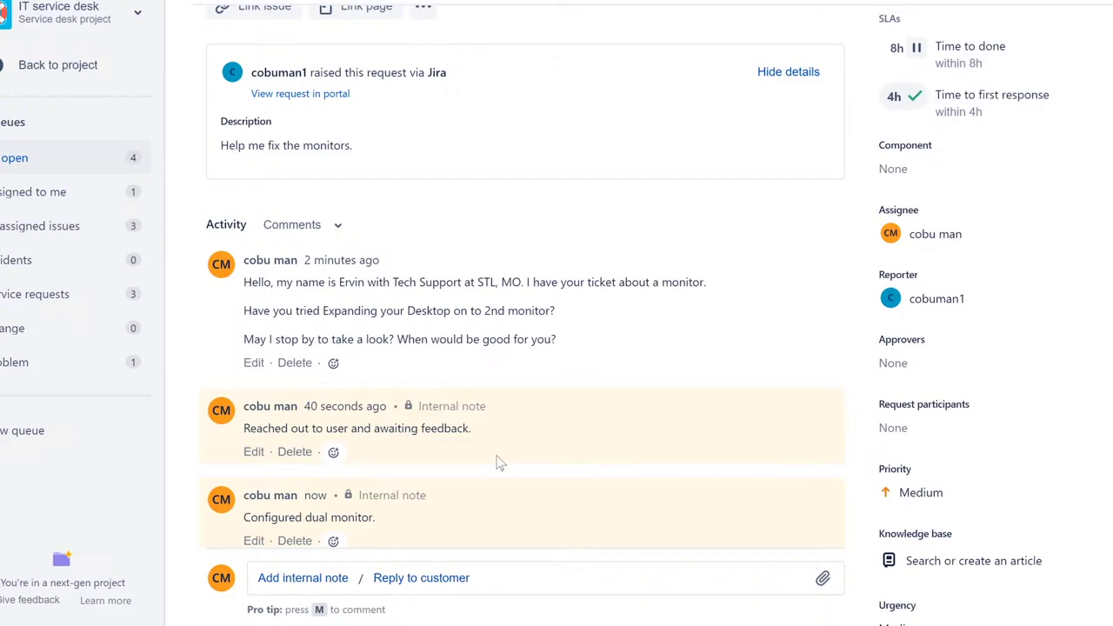
pyautogui.scroll(1, 500, 463)
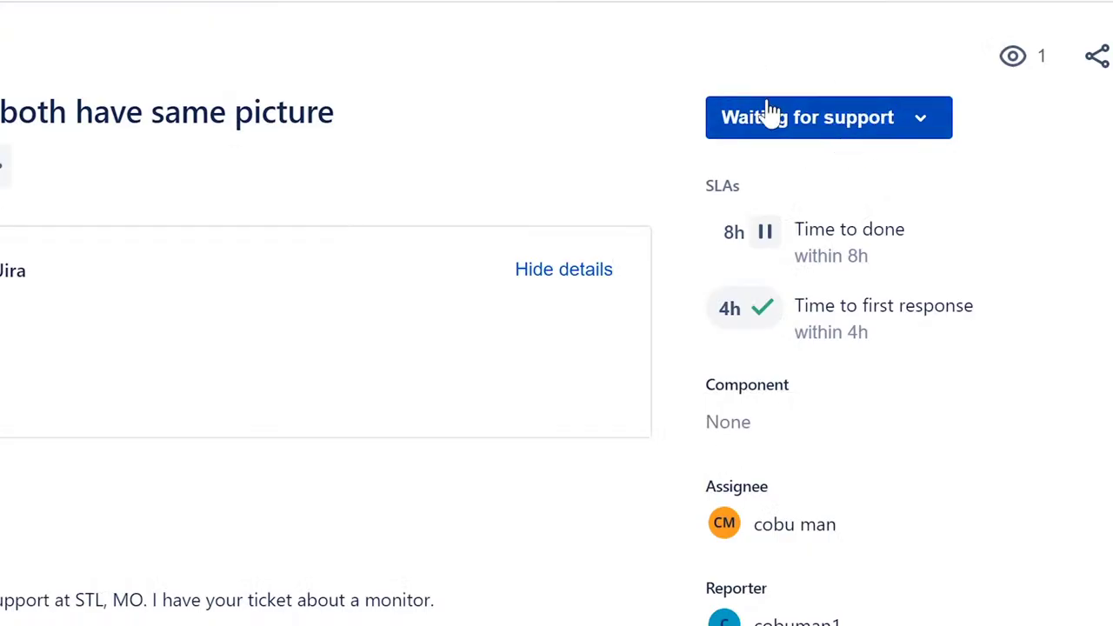
# Step: Change ISD-5's status from Waiting for support to Completed and review its watchers list
pyautogui.click(911, 130)
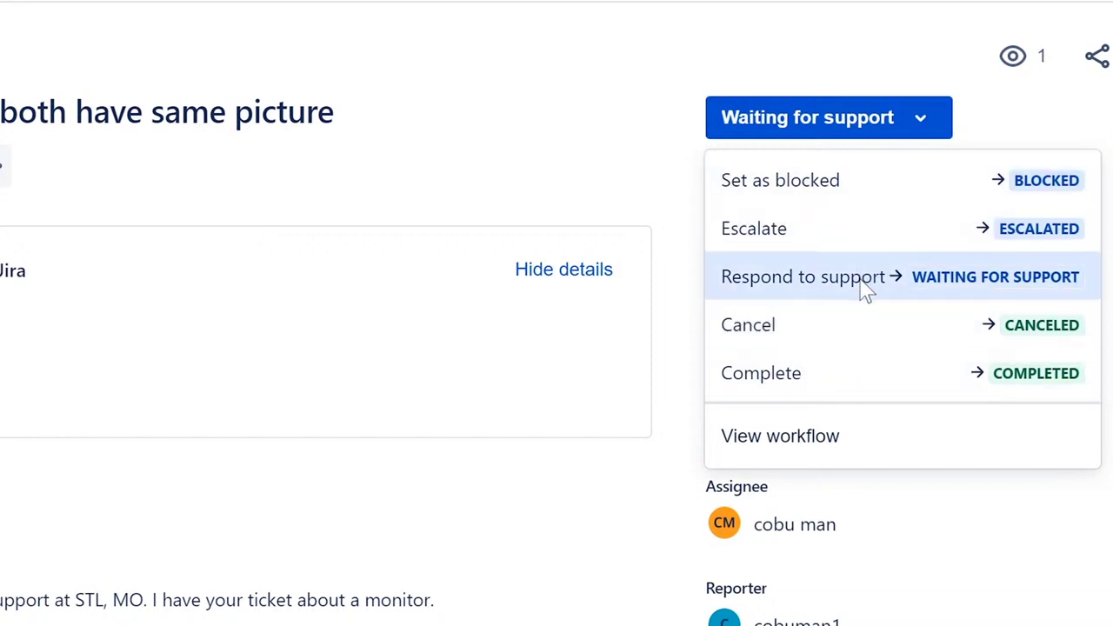
pyautogui.click(865, 391)
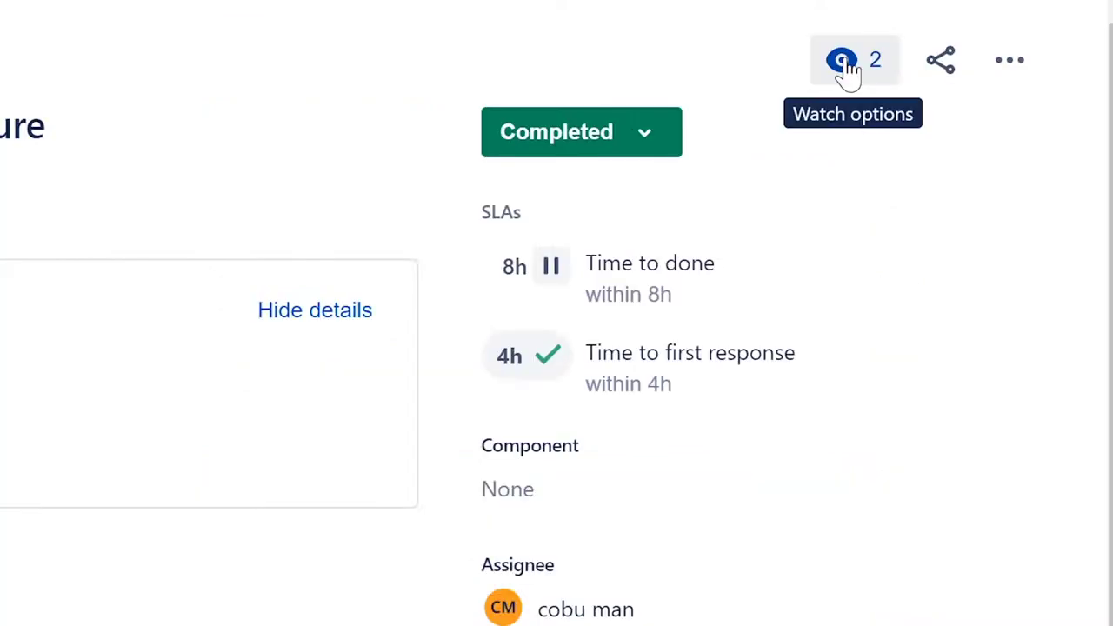
pyautogui.click(842, 65)
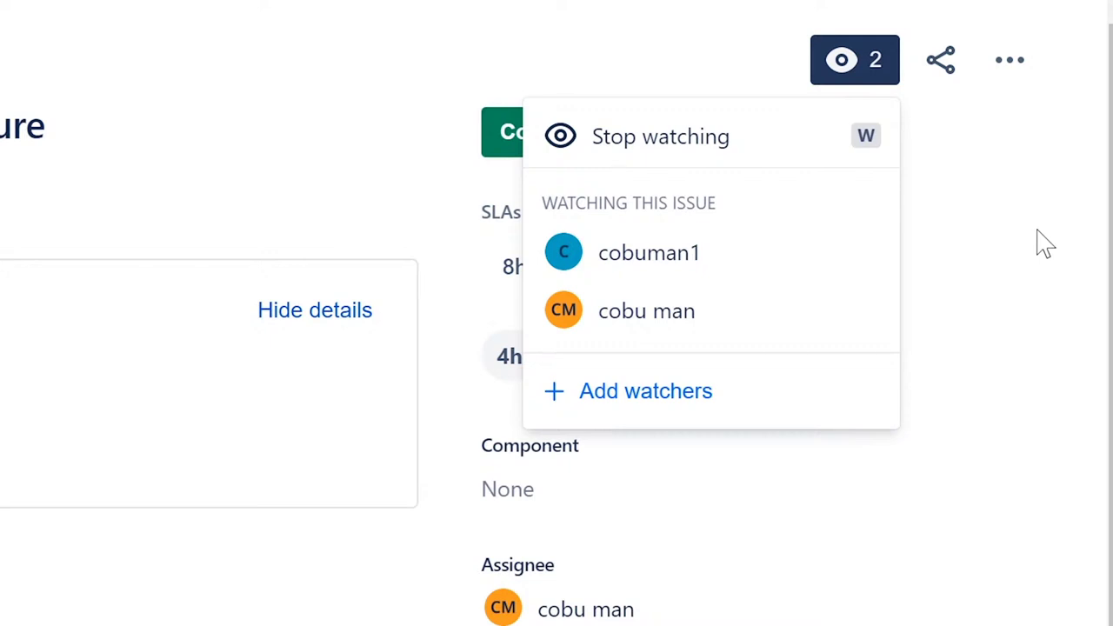
pyautogui.click(1007, 290)
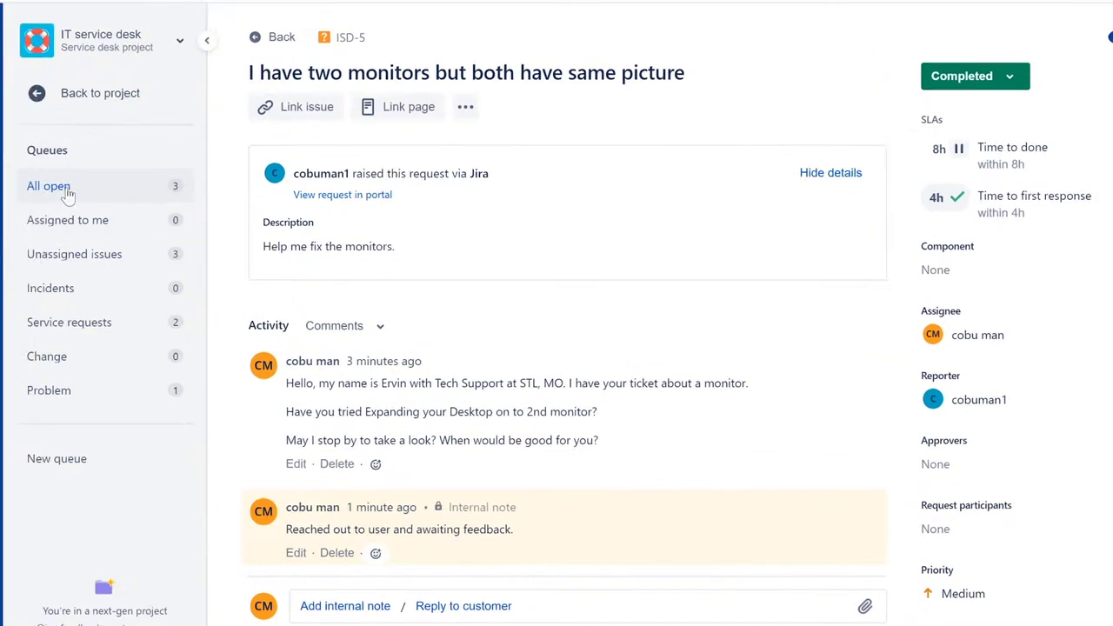
# Step: Open ISD-6 'Website is down!' from the All open queue, going back once before reopening it
pyautogui.click(38, 163)
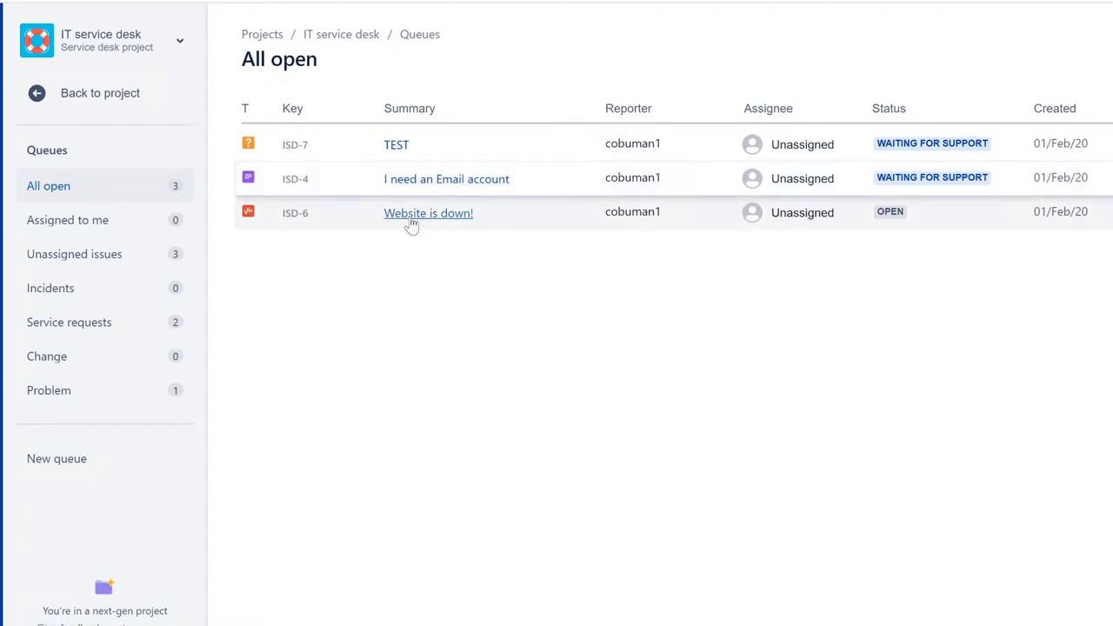
pyautogui.click(424, 217)
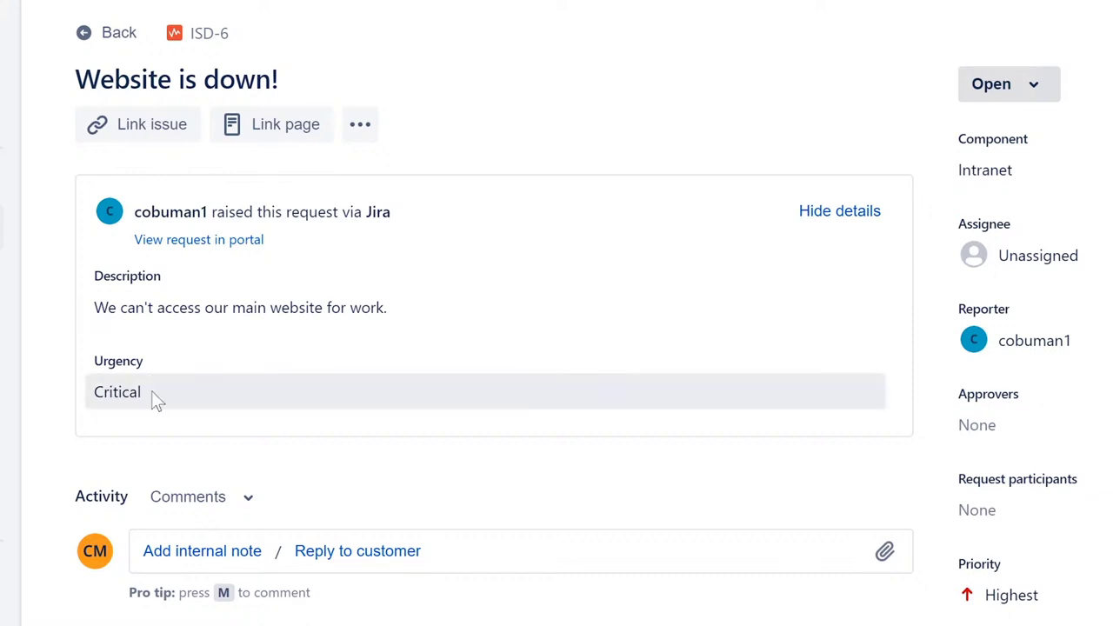
pyautogui.hotkey('alt', 'Left')
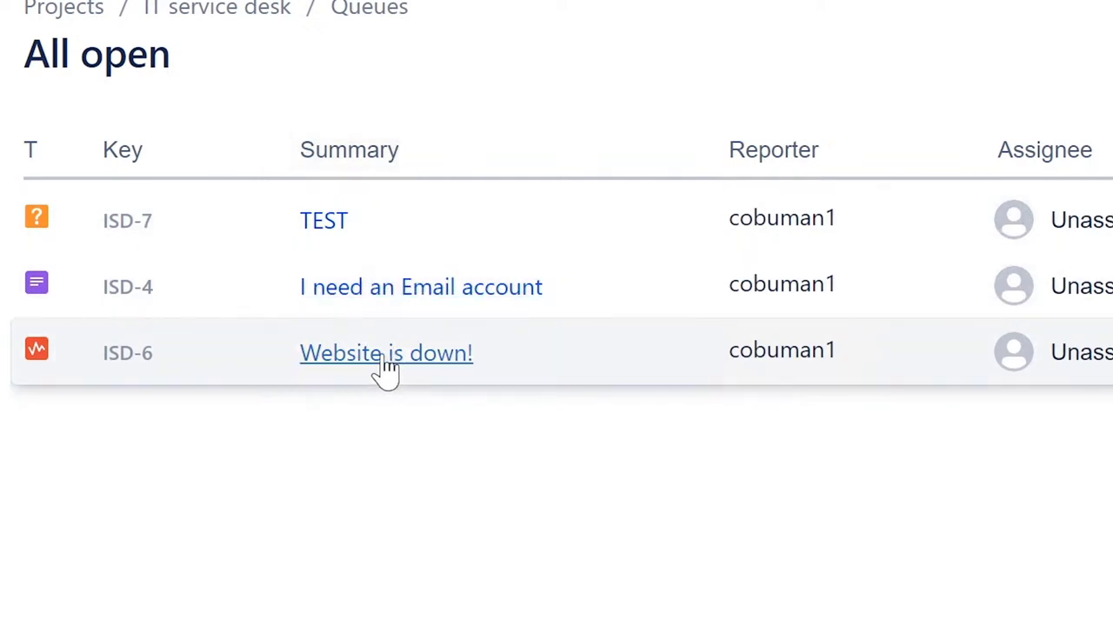
pyautogui.click(374, 360)
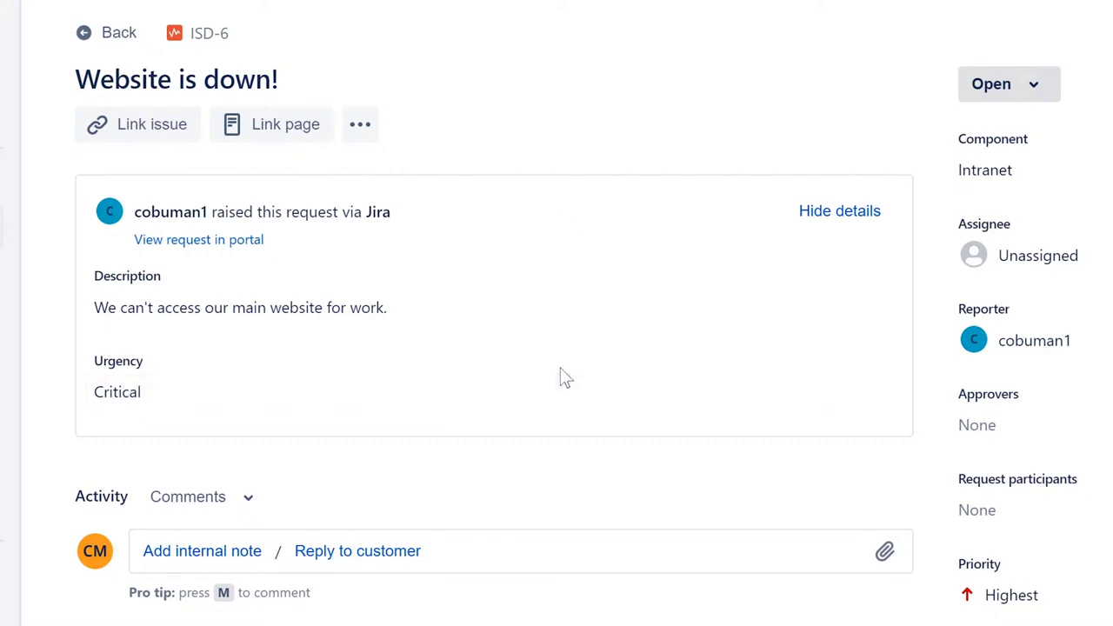
pyautogui.scroll(-1, 561, 378)
pyautogui.scroll(1, 562, 377)
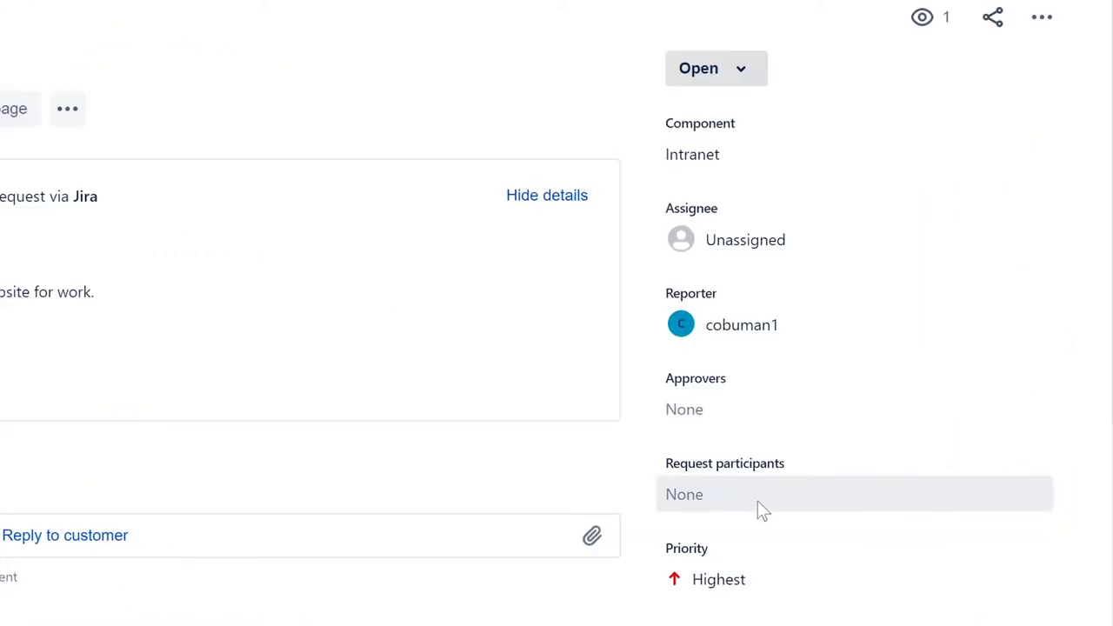
pyautogui.scroll(-3, 758, 502)
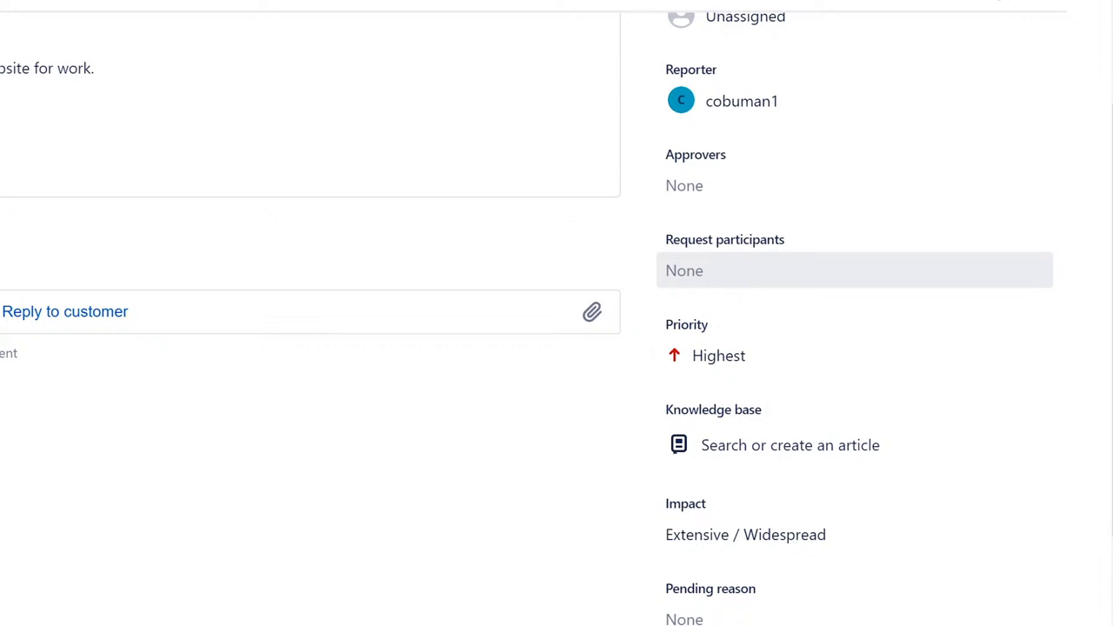
pyautogui.click(741, 271)
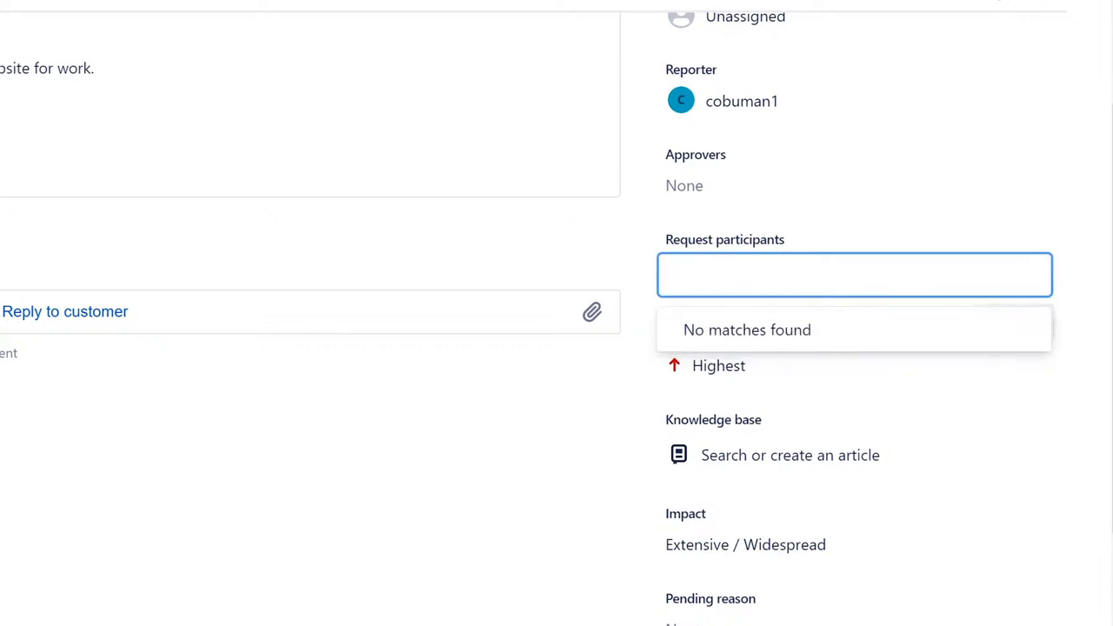
pyautogui.write('Joe Shsmo')
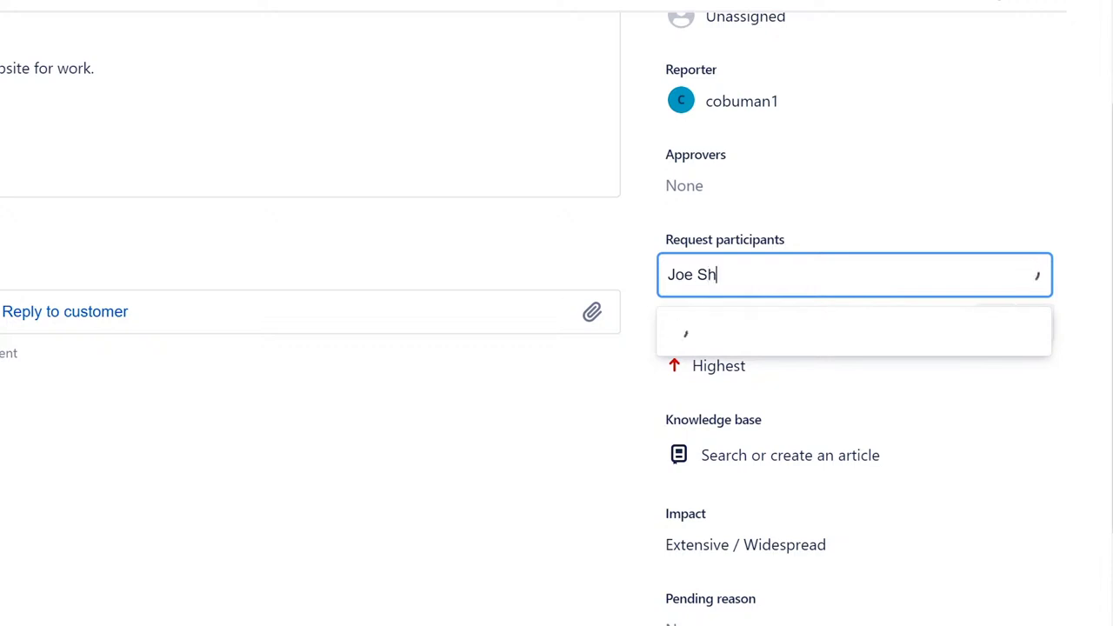
pyautogui.press('BackSpace')
pyautogui.press('BackSpace')
pyautogui.press('BackSpace')
pyautogui.write('mo')
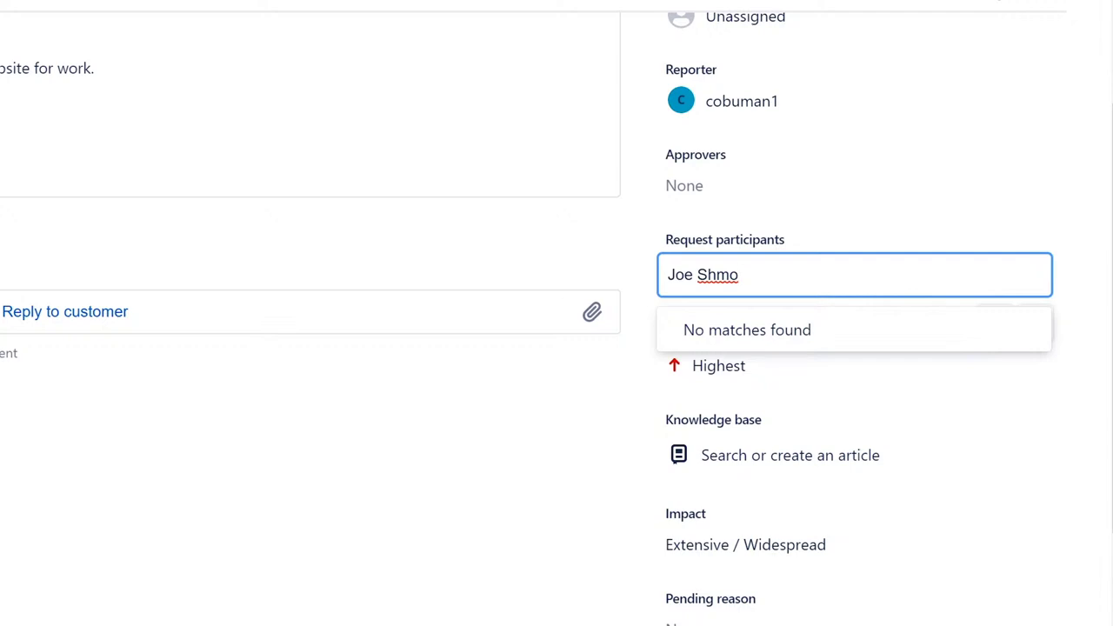
pyautogui.write(', ')
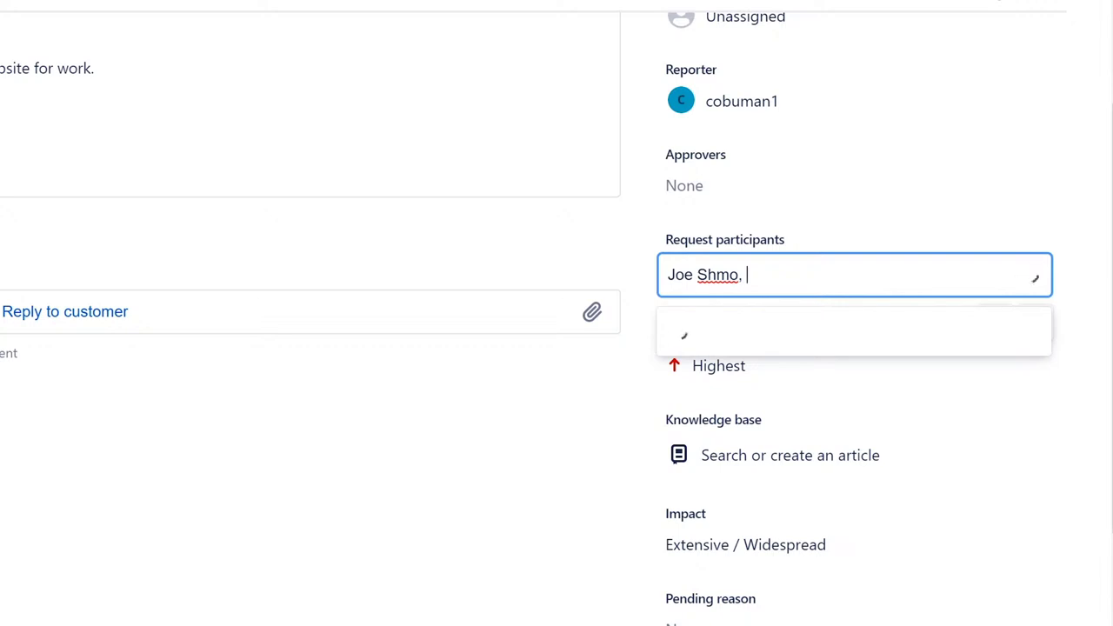
pyautogui.write('Bob Itsaboy')
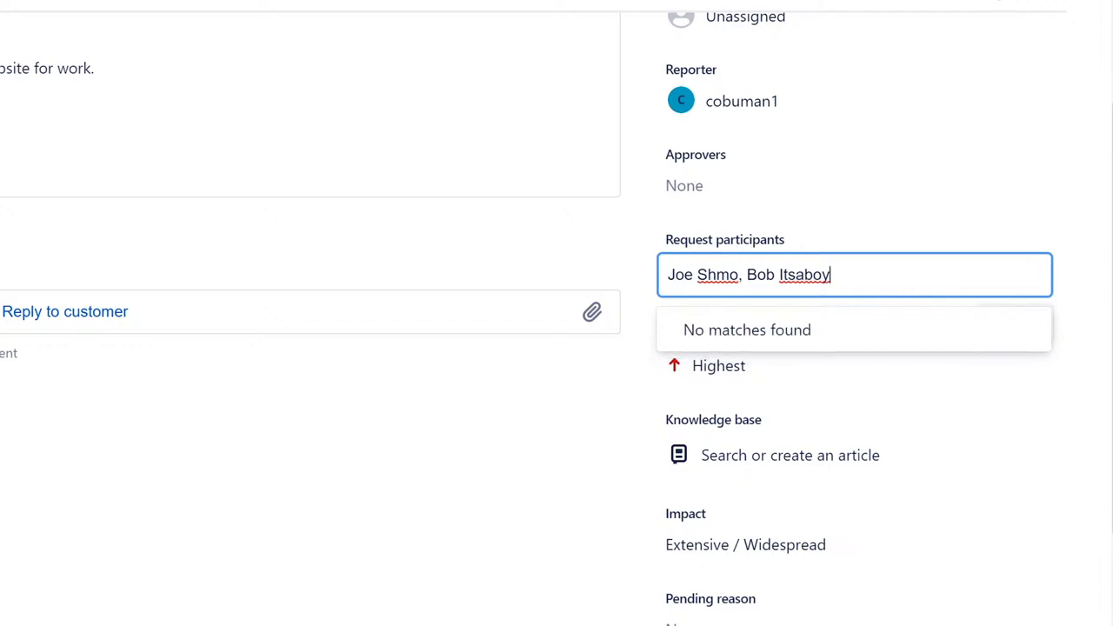
pyautogui.press('BackSpace')
pyautogui.press('BackSpace')
pyautogui.press('BackSpace')
pyautogui.press('BackSpace')
pyautogui.press('BackSpace')
pyautogui.press('BackSpace')
pyautogui.press('BackSpace')
pyautogui.press('BackSpace')
pyautogui.press('BackSpace')
pyautogui.press('BackSpace')
pyautogui.press('BackSpace')
pyautogui.press('BackSpace')
pyautogui.press('BackSpace')
pyautogui.press('BackSpace')
pyautogui.press('BackSpace')
pyautogui.press('BackSpace')
pyautogui.press('BackSpace')
pyautogui.press('BackSpace')
pyautogui.press('BackSpace')
pyautogui.press('BackSpace')
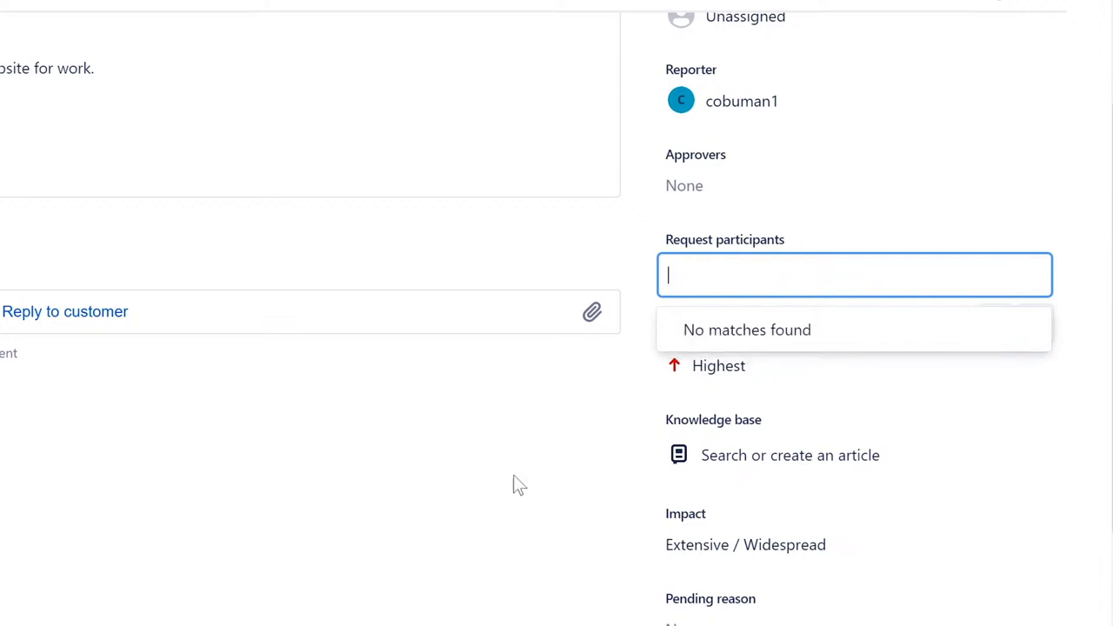
pyautogui.click(566, 507)
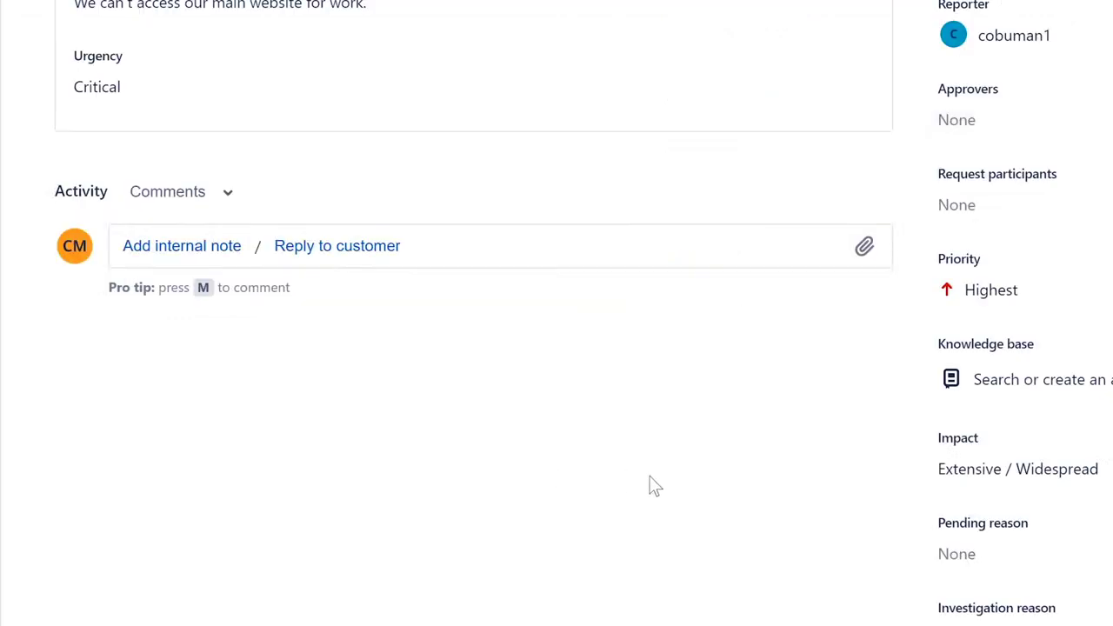
pyautogui.scroll(1, 656, 484)
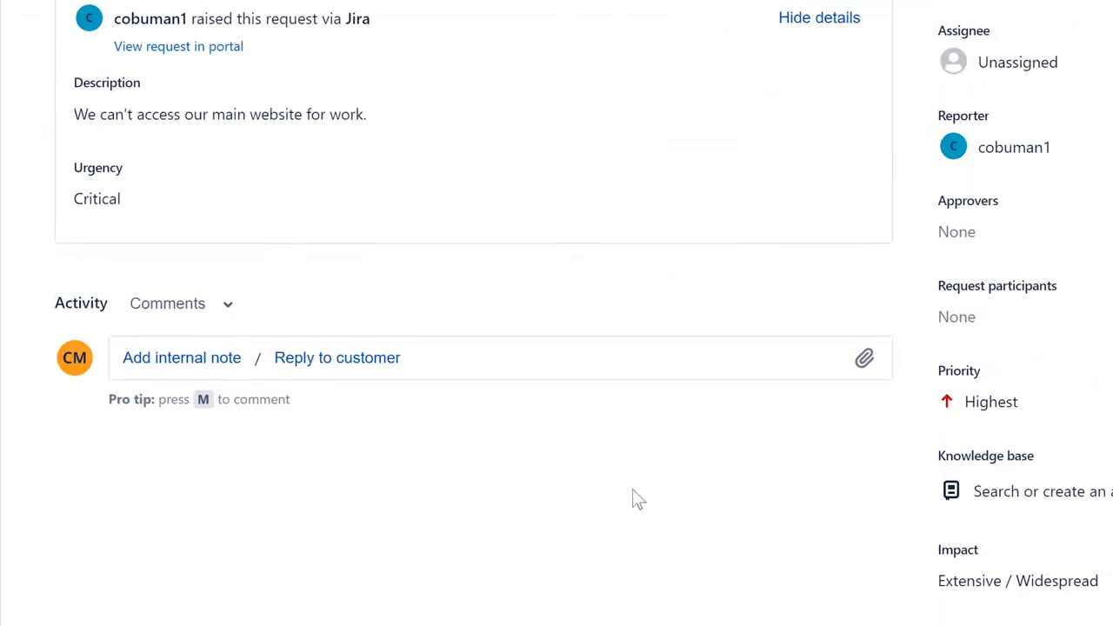
pyautogui.scroll(1, 375, 385)
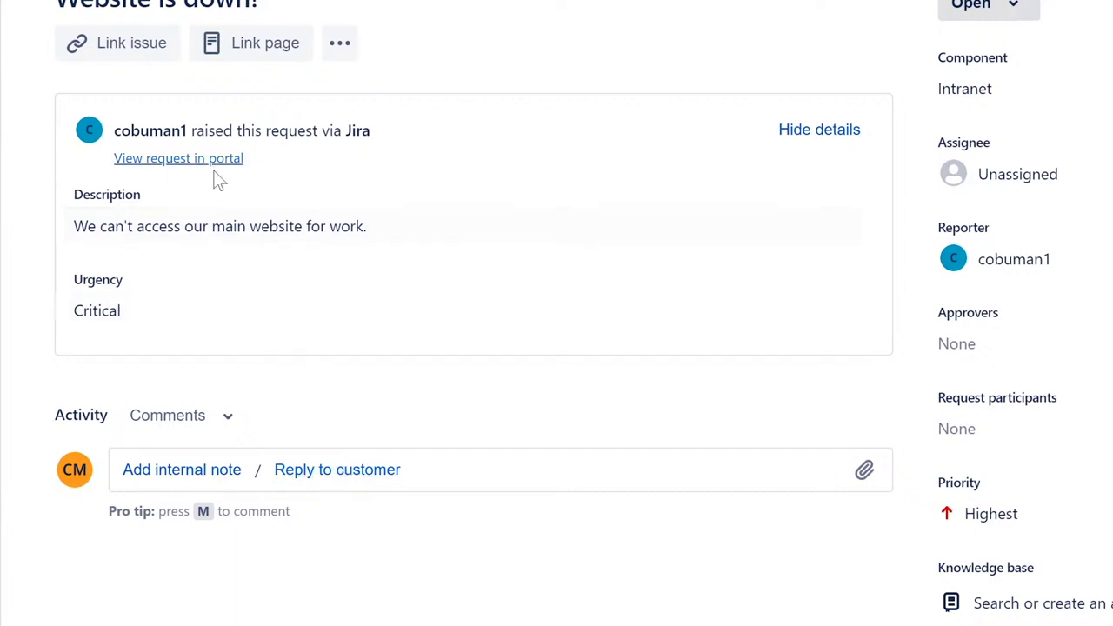
# Step: Post a reply asking how many people are impacted, when it last worked, and if the correct link is used
pyautogui.click(362, 474)
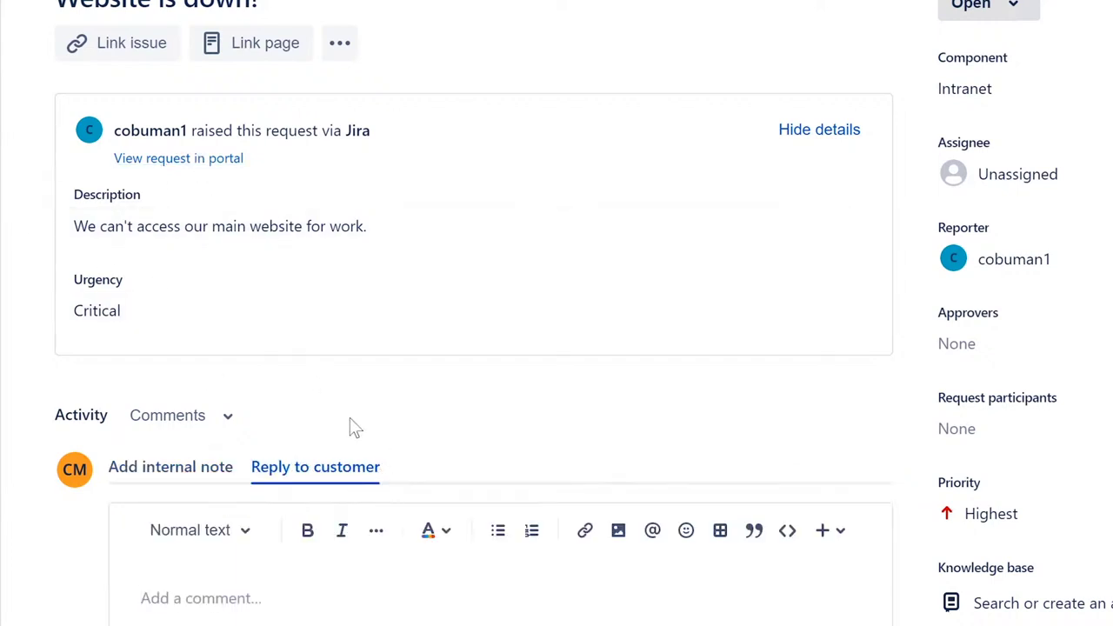
pyautogui.scroll(-1, 247, 479)
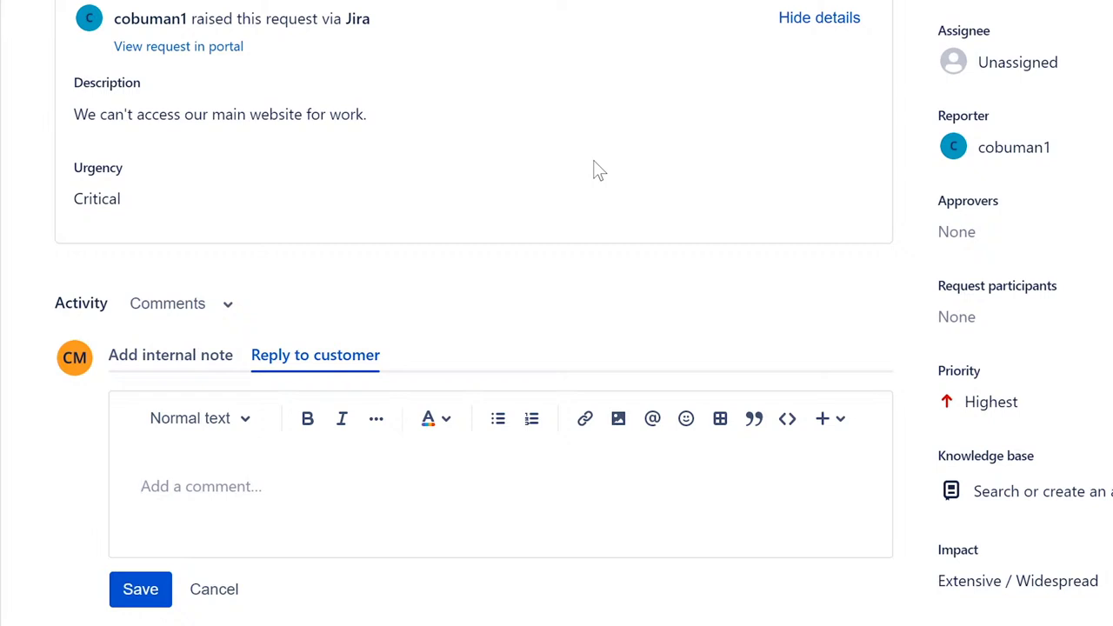
pyautogui.write('How many ')
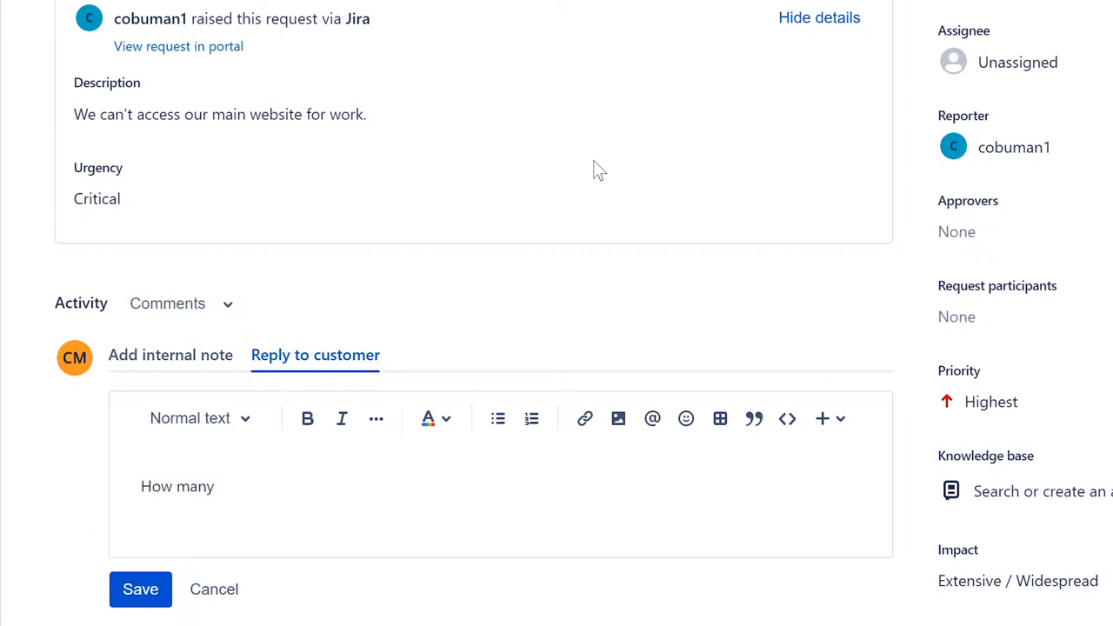
pyautogui.write('people are impacted.')
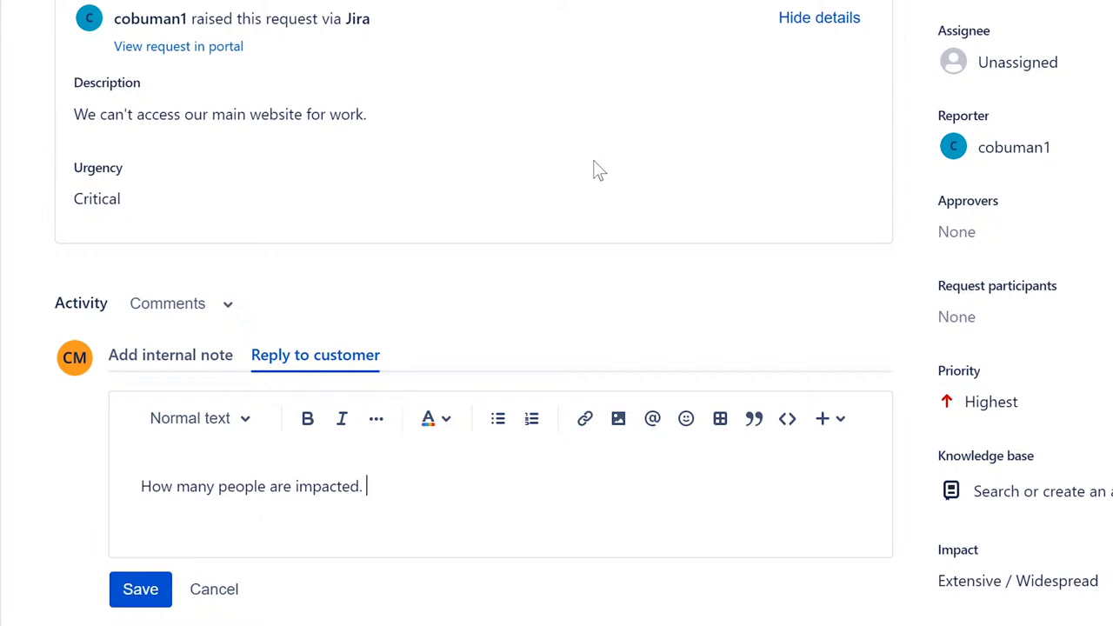
pyautogui.write('?')
pyautogui.press('Return')
pyautogui.write('When was the last time it worked?')
pyautogui.press('Return')
pyautogui.write('Are you use')
pyautogui.press('BackSpace')
pyautogui.write('ing the corr')
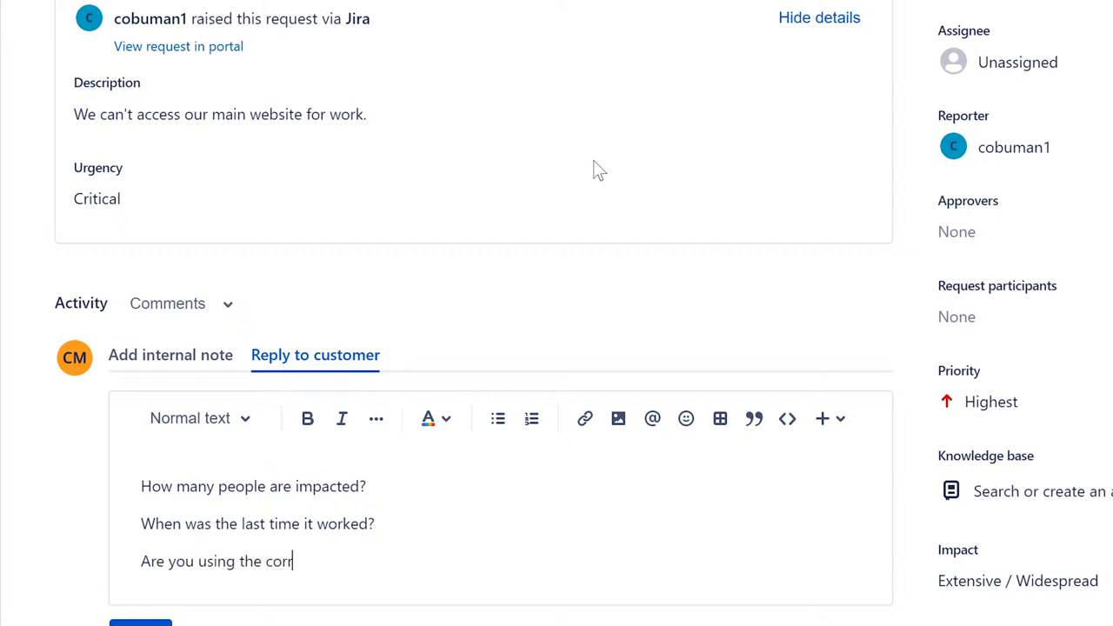
pyautogui.write('ect link?')
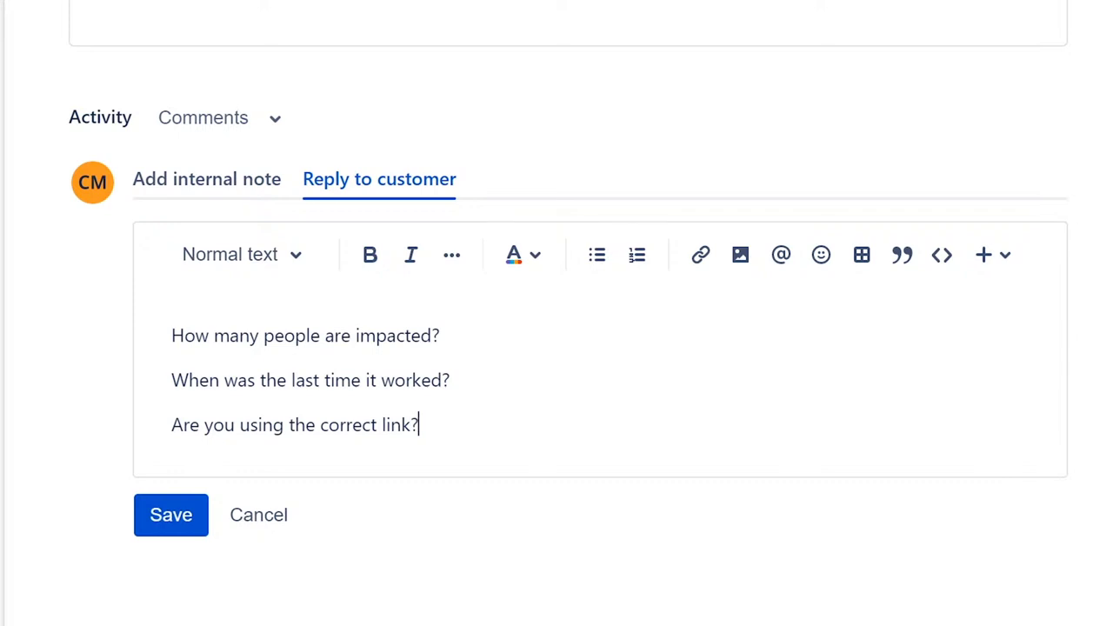
pyautogui.press('Return')
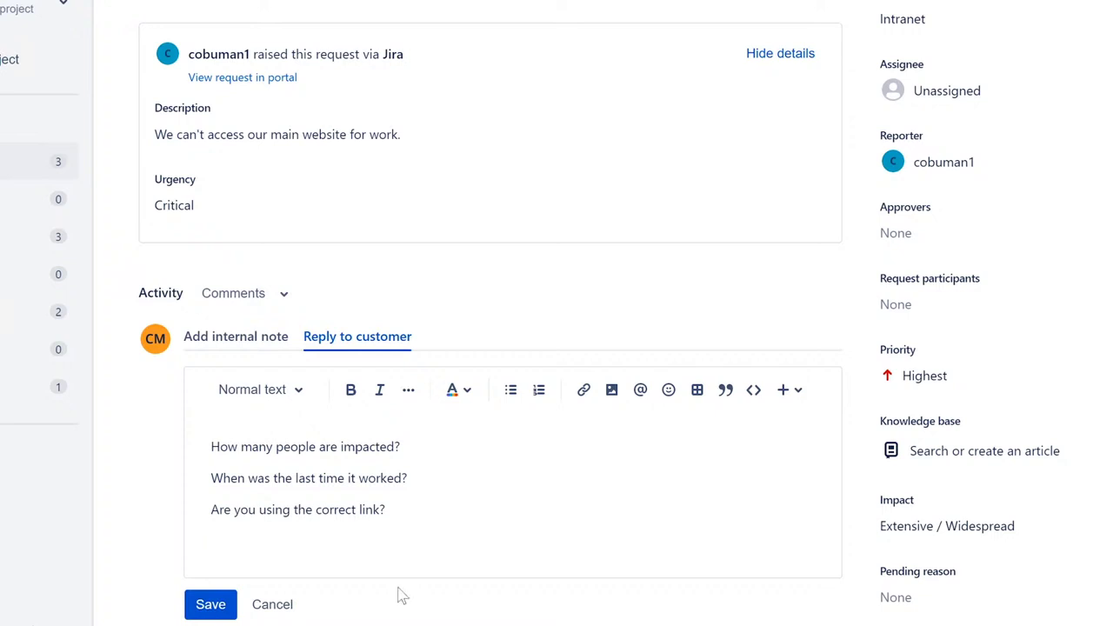
pyautogui.click(217, 607)
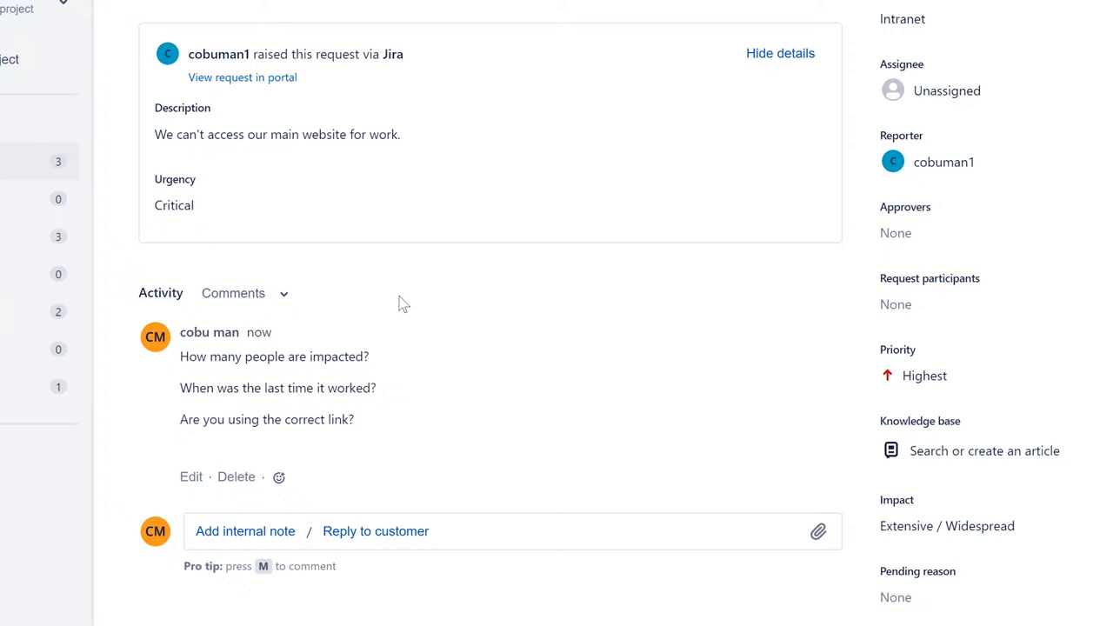
pyautogui.scroll(2, 400, 304)
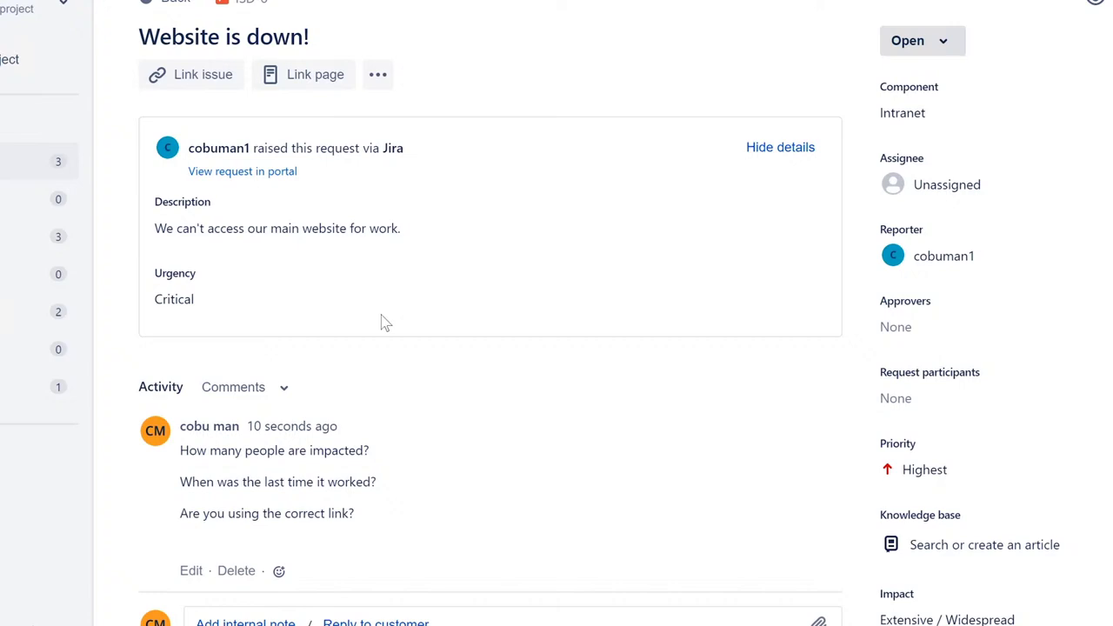
pyautogui.scroll(-2, 399, 297)
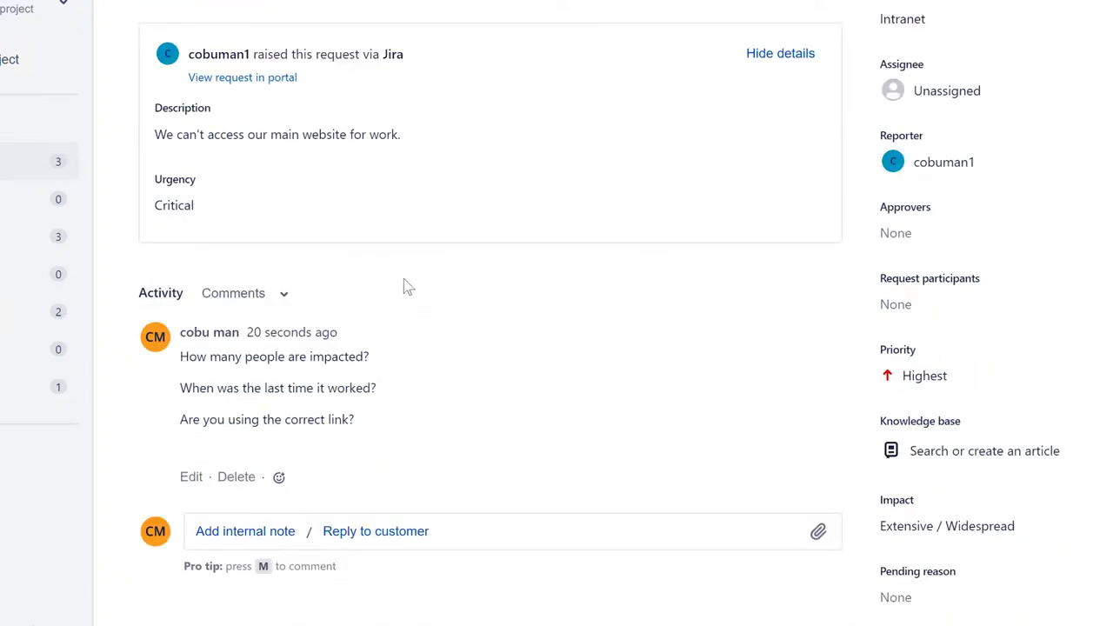
# Step: Save the internal note 'Contacted user requesting more information.' on ISD-6
pyautogui.click(258, 531)
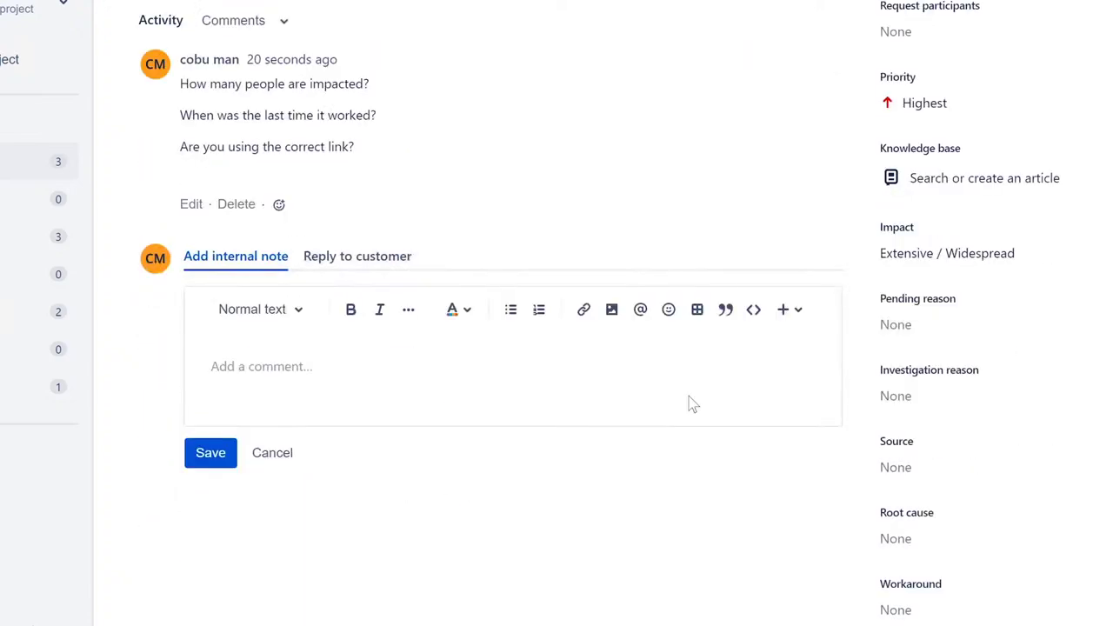
pyautogui.write('Contacted ')
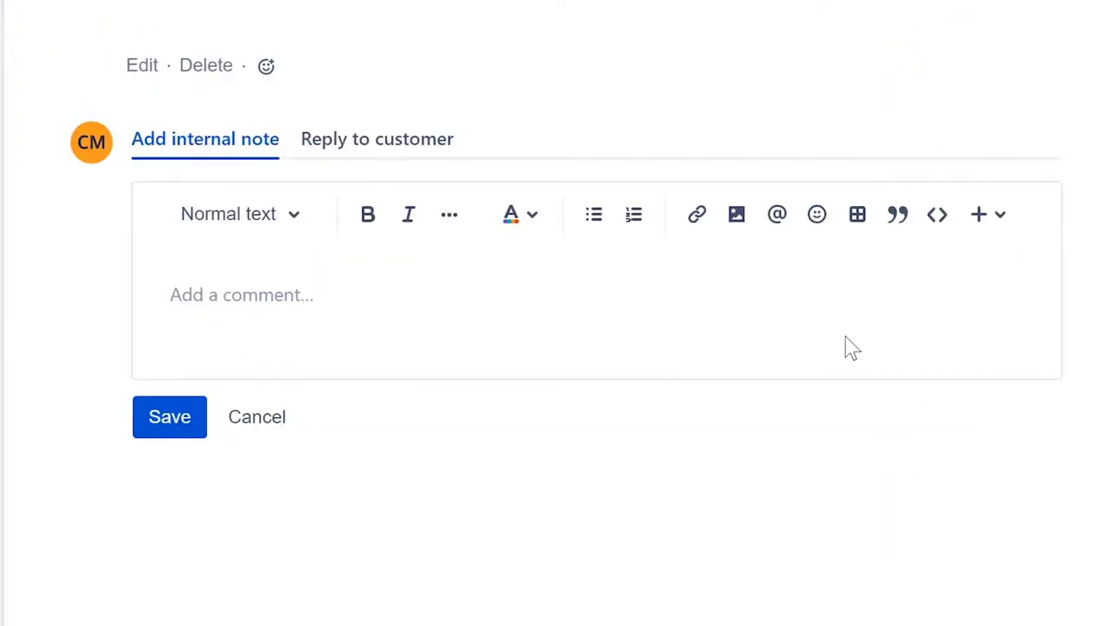
pyautogui.write('user with mo')
pyautogui.write('re')
pyautogui.press('BackSpace')
pyautogui.press('BackSpace')
pyautogui.press('BackSpace')
pyautogui.press('BackSpace')
pyautogui.press('BackSpace')
pyautogui.press('BackSpace')
pyautogui.press('BackSpace')
pyautogui.press('BackSpace')
pyautogui.press('BackSpace')
pyautogui.write('requesting mor einfo')
pyautogui.press('BackSpace')
pyautogui.press('BackSpace')
pyautogui.press('BackSpace')
pyautogui.press('BackSpace')
pyautogui.press('BackSpace')
pyautogui.press('BackSpace')
pyautogui.write('e information')
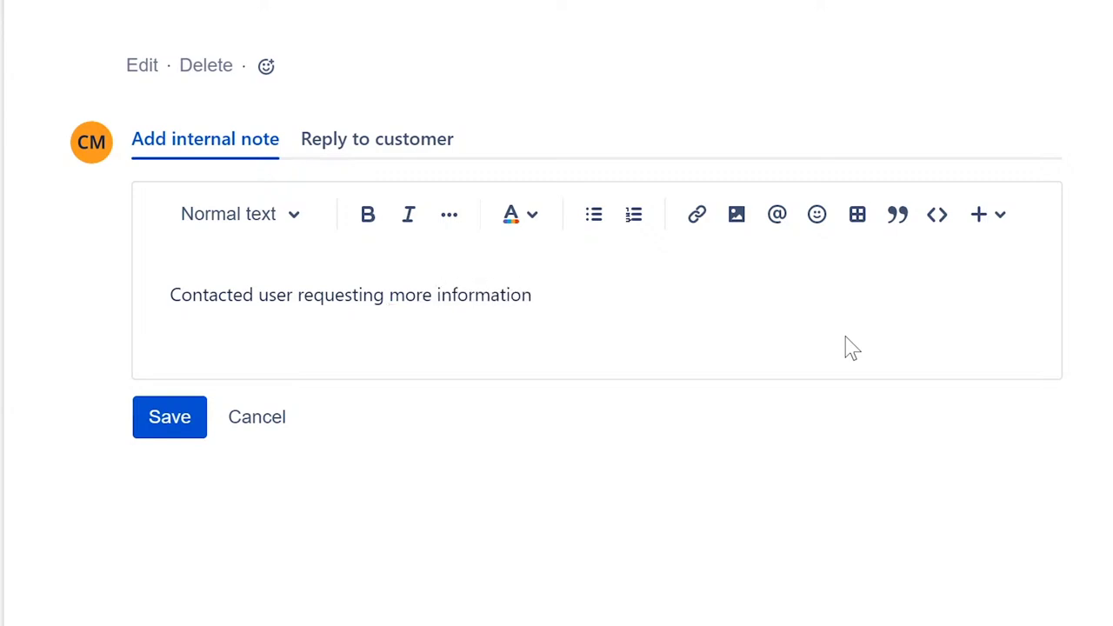
pyautogui.write('.')
pyautogui.click(169, 418)
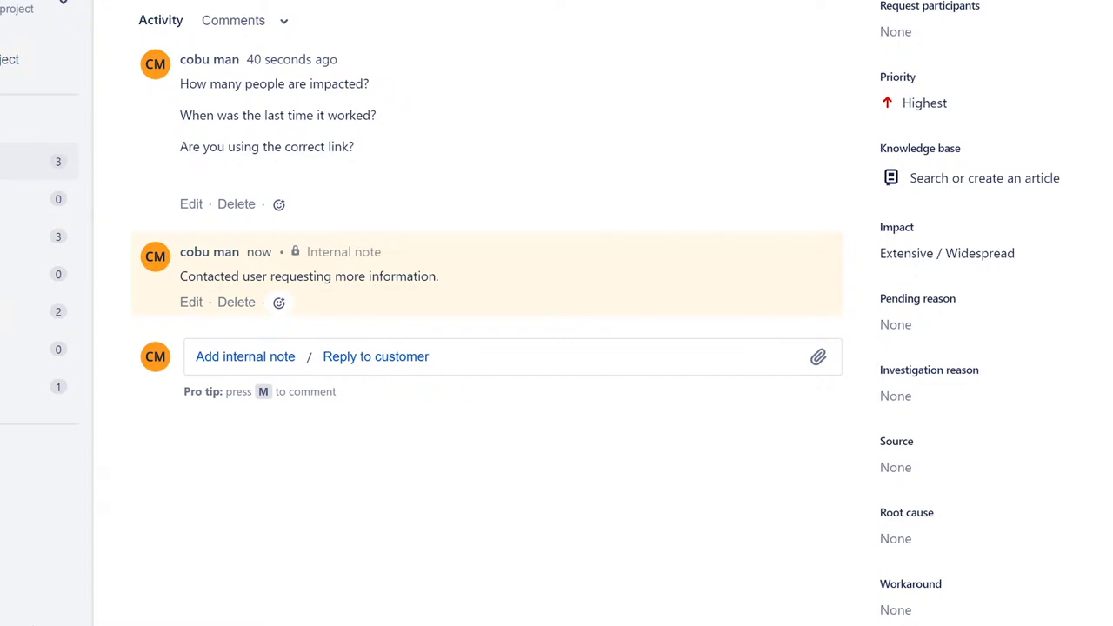
pyautogui.moveTo(242, 276); pyautogui.dragTo(445, 282)
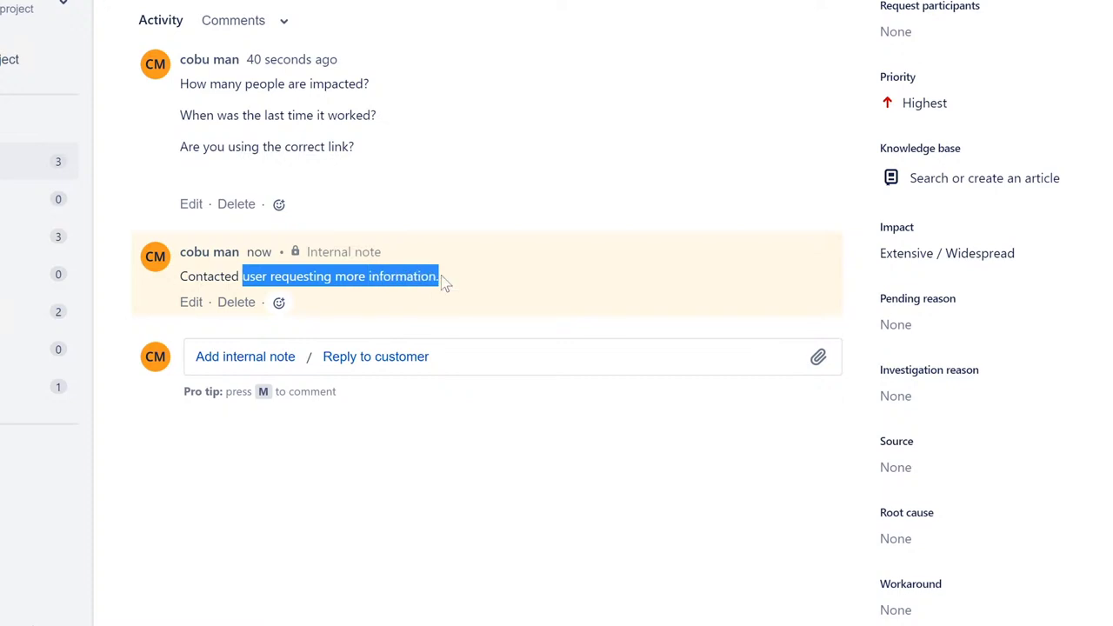
pyautogui.click(443, 281)
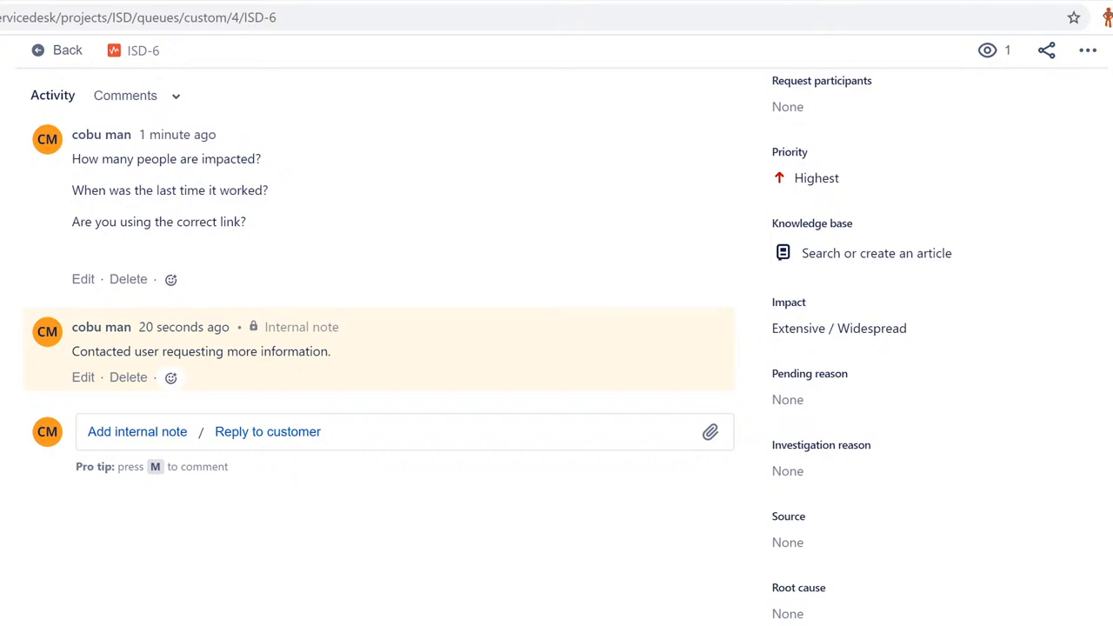
pyautogui.scroll(2, 383, 348)
pyautogui.scroll(2, 174, 360)
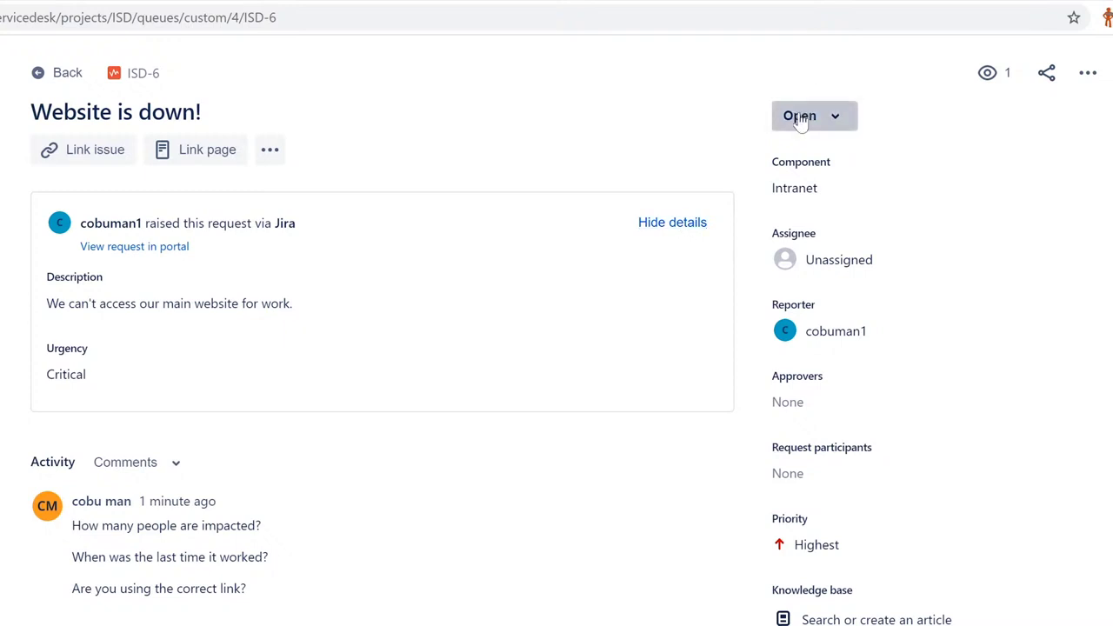
pyautogui.click(837, 117)
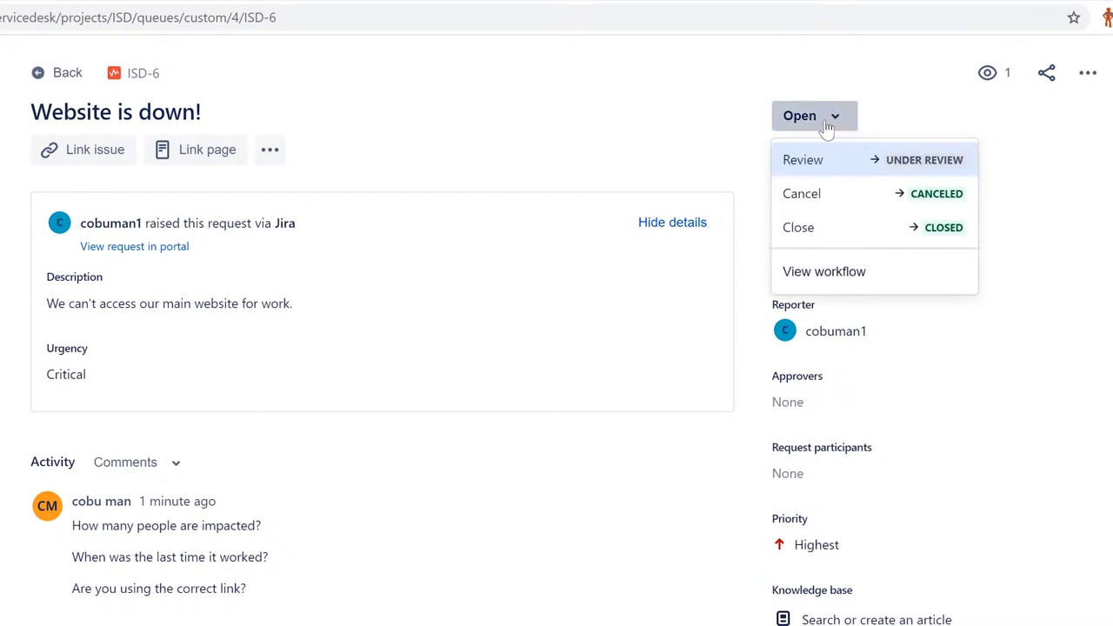
pyautogui.click(836, 117)
pyautogui.click(836, 117)
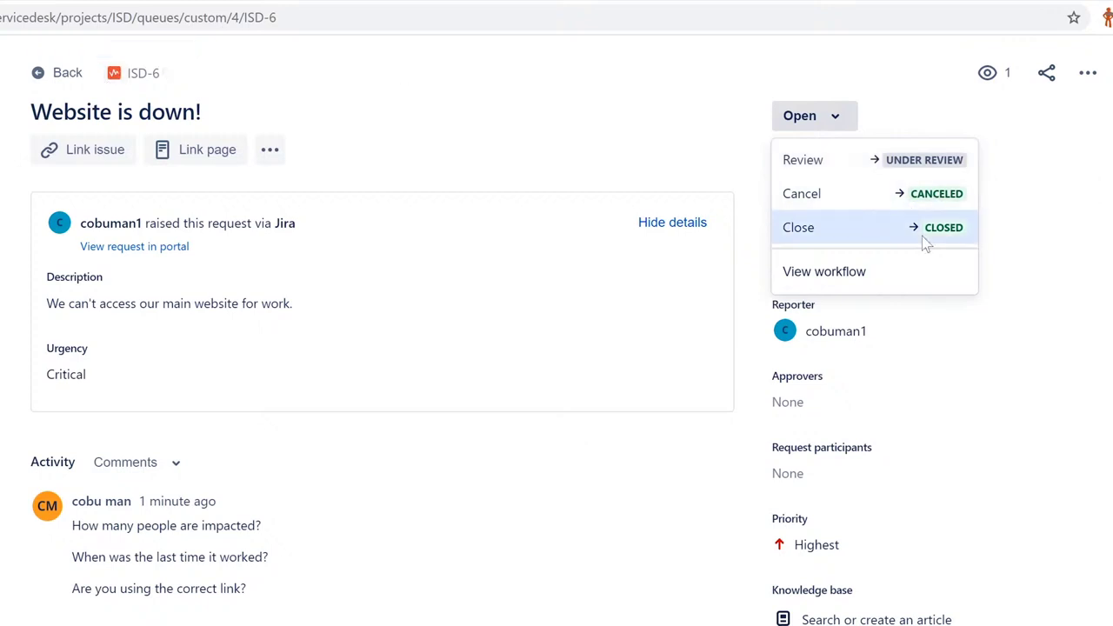
pyautogui.click(1055, 234)
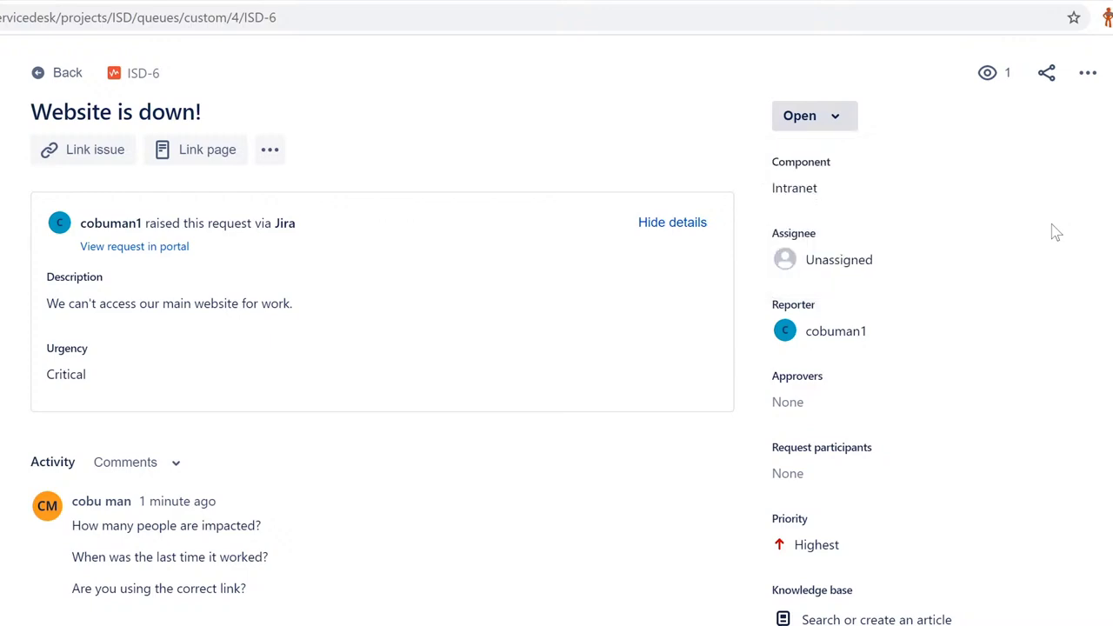
pyautogui.scroll(-7, 1058, 235)
pyautogui.scroll(10, 1061, 237)
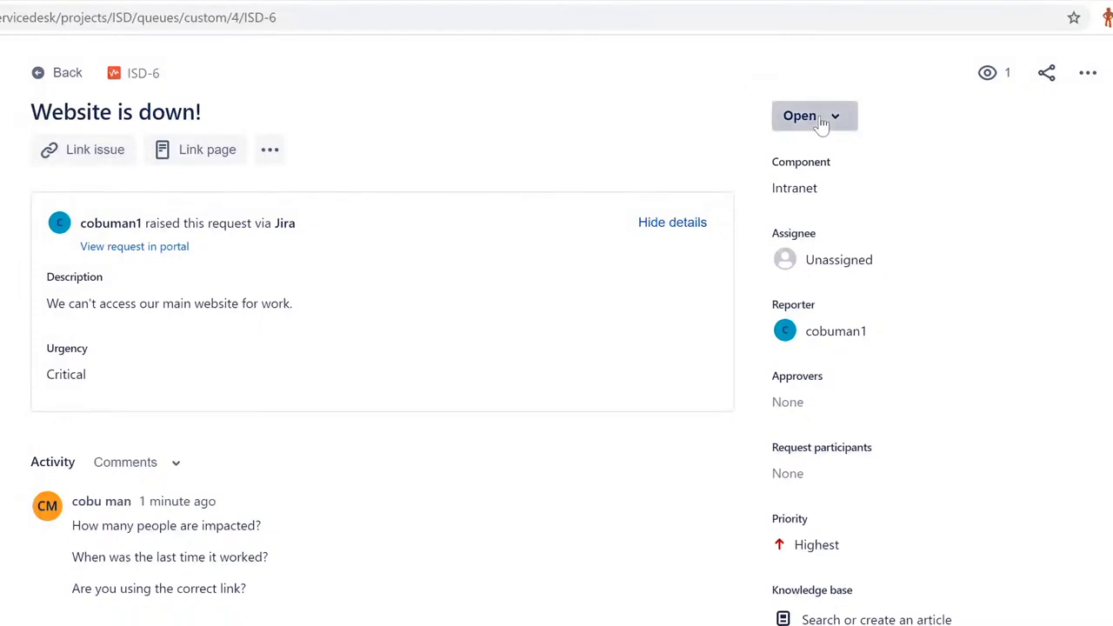
pyautogui.click(818, 117)
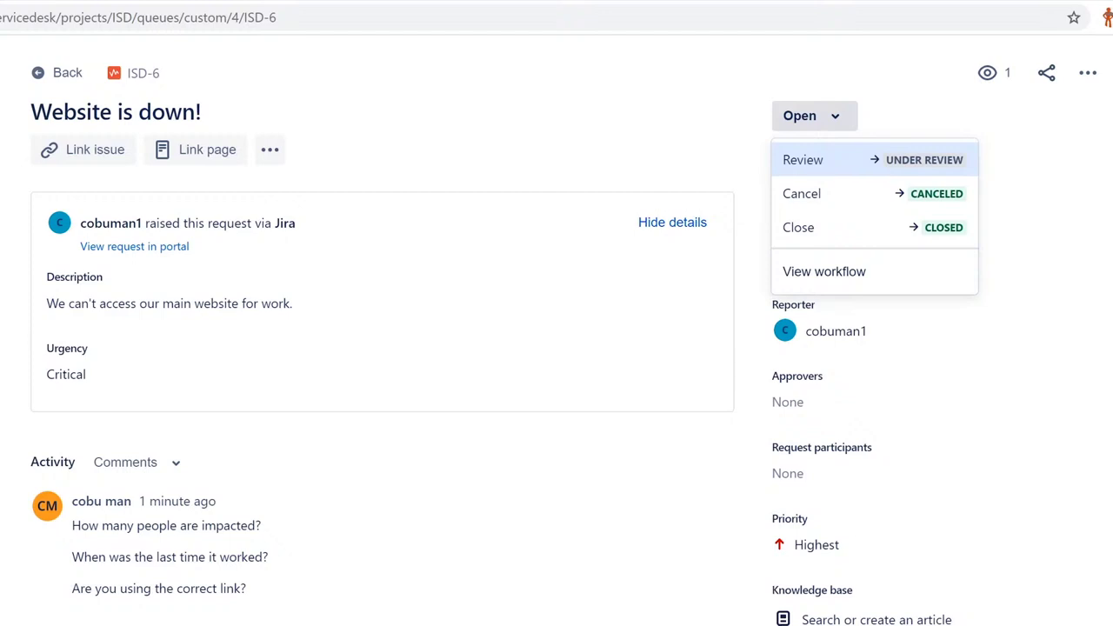
pyautogui.press('Escape')
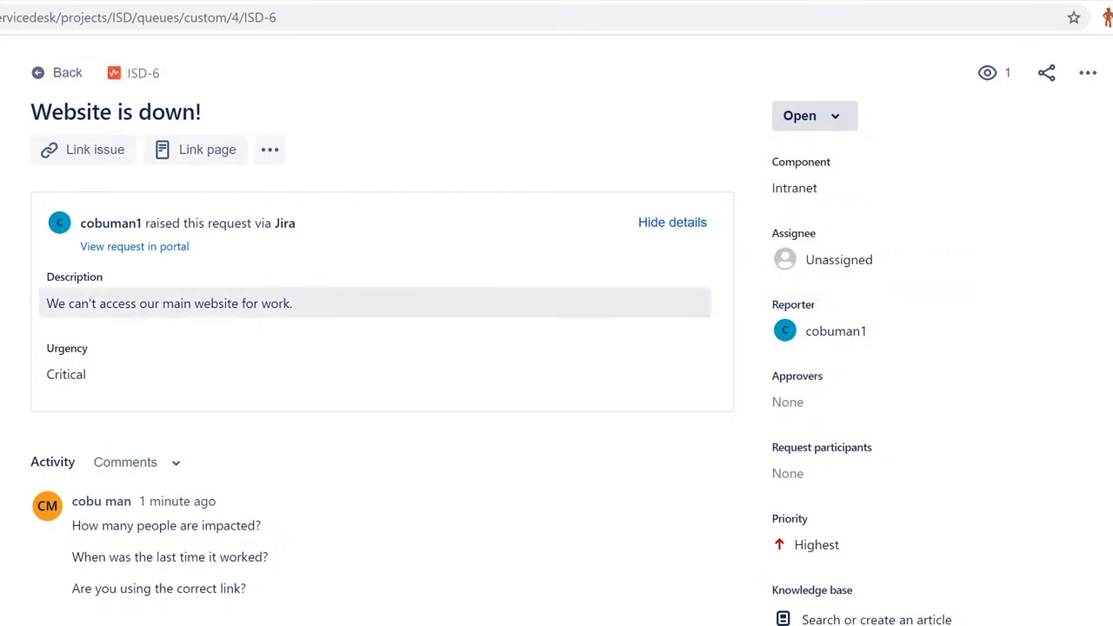
pyautogui.click(255, 315)
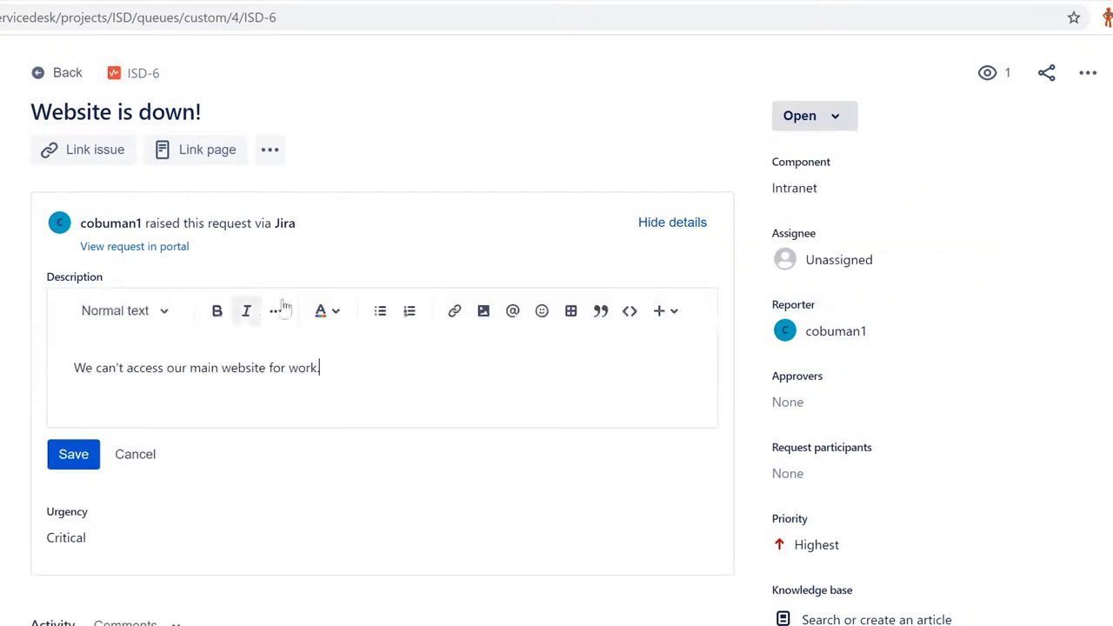
# Step: Set ISD-6's Assignee to yourself using the 'Assign to me' option
pyautogui.click(1084, 259)
pyautogui.press('Escape')
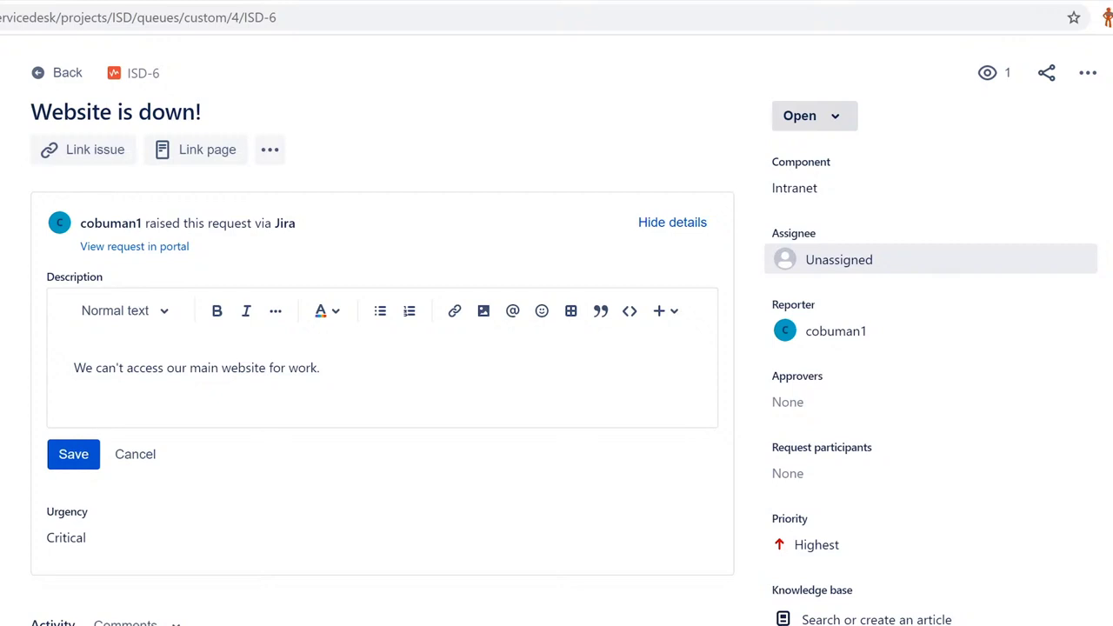
pyautogui.click(1082, 259)
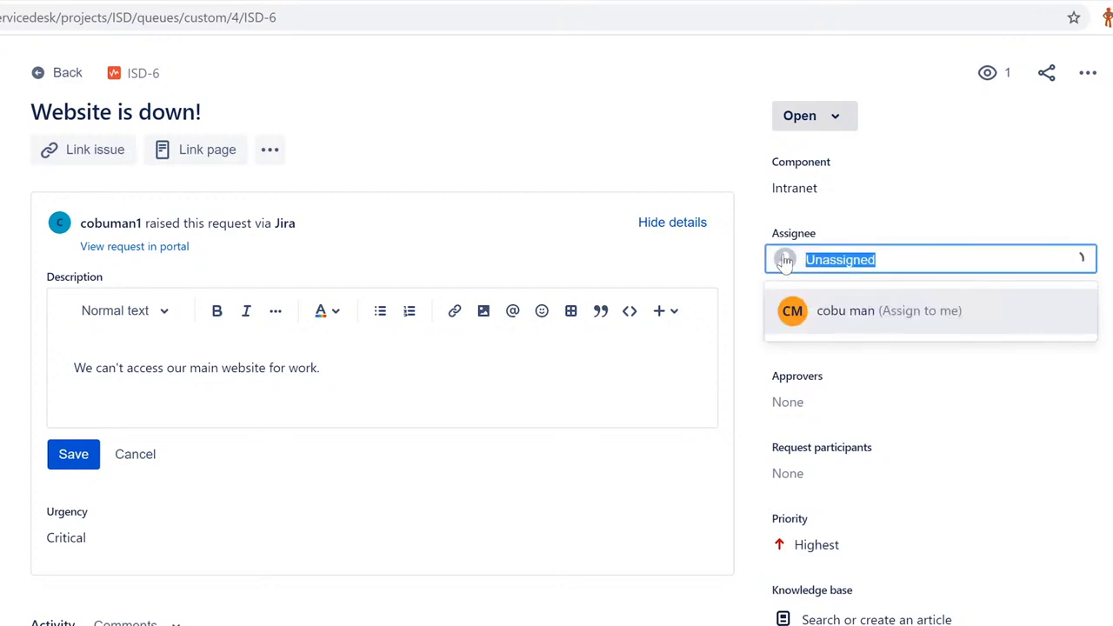
pyautogui.click(877, 319)
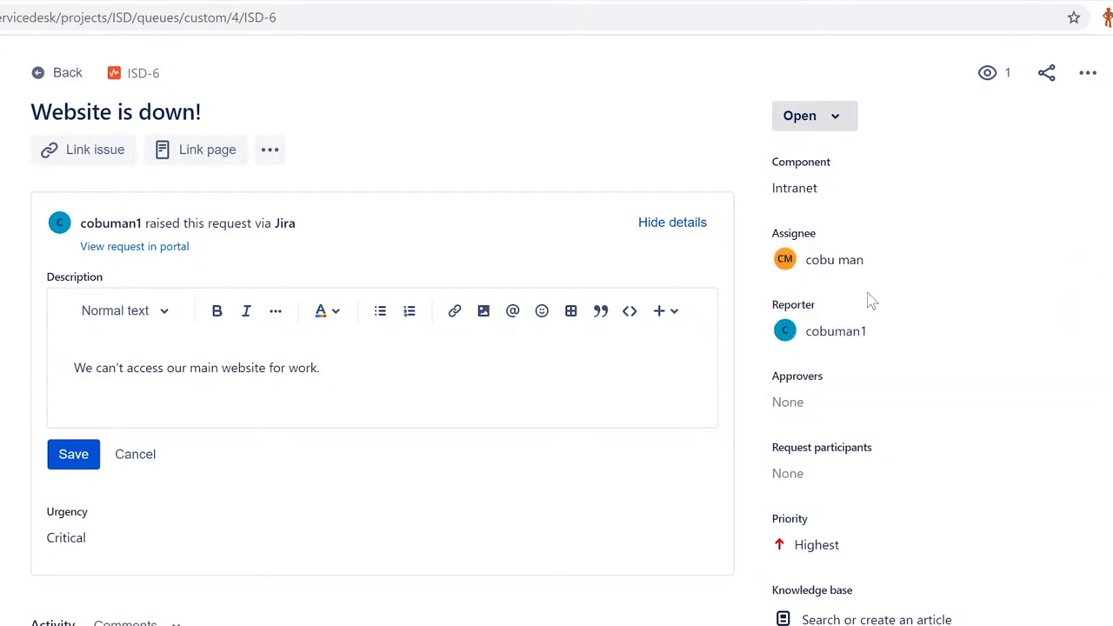
pyautogui.click(833, 115)
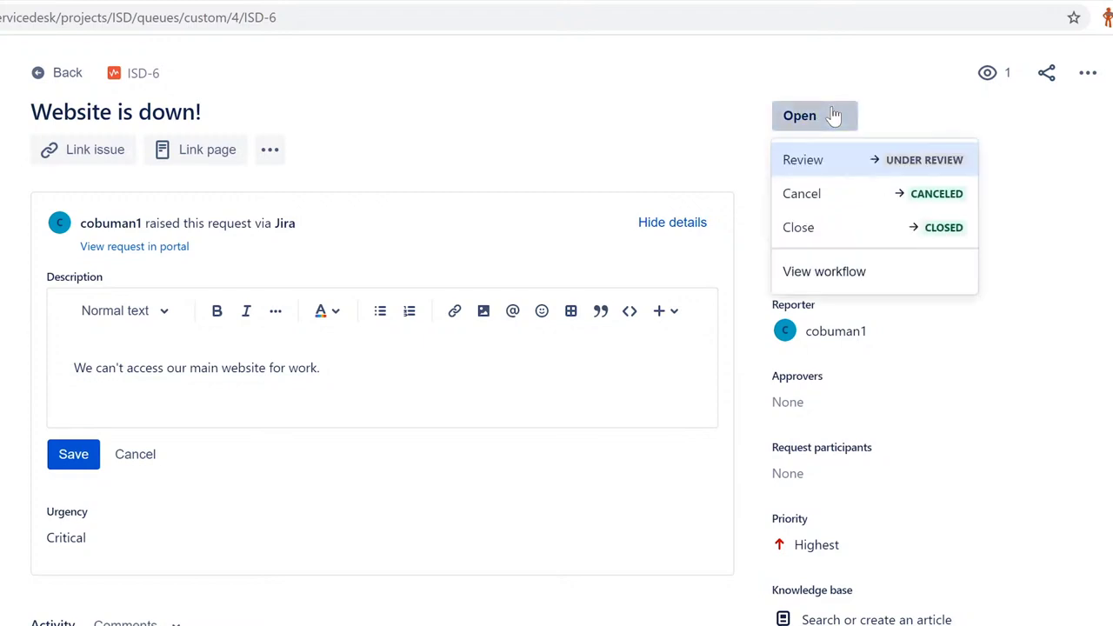
pyautogui.click(833, 116)
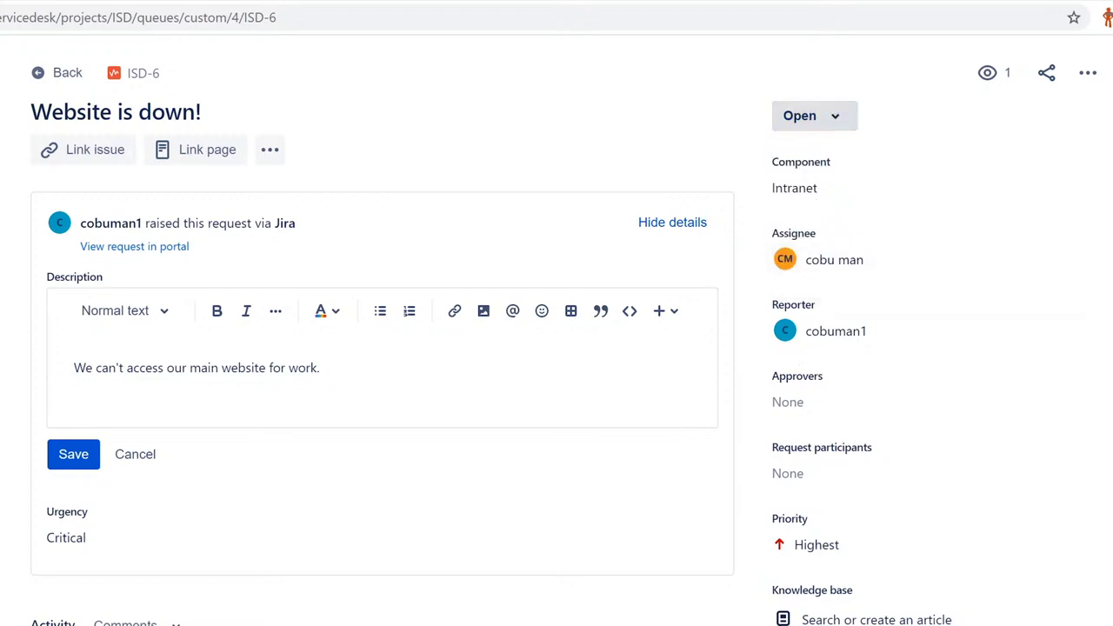
pyautogui.moveTo(785, 330)
# Step: Check ISD-6 in the Assigned to me queue, switch back to All open, and show the project navigation
pyautogui.hotkey('alt', 'Left')
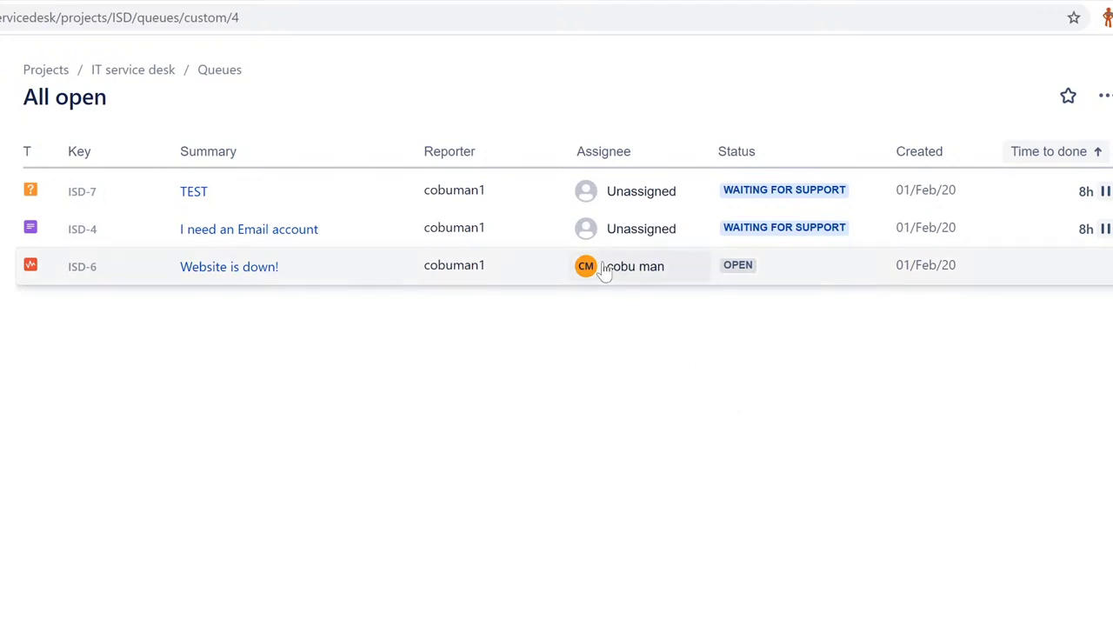
pyautogui.moveTo(700, 272)
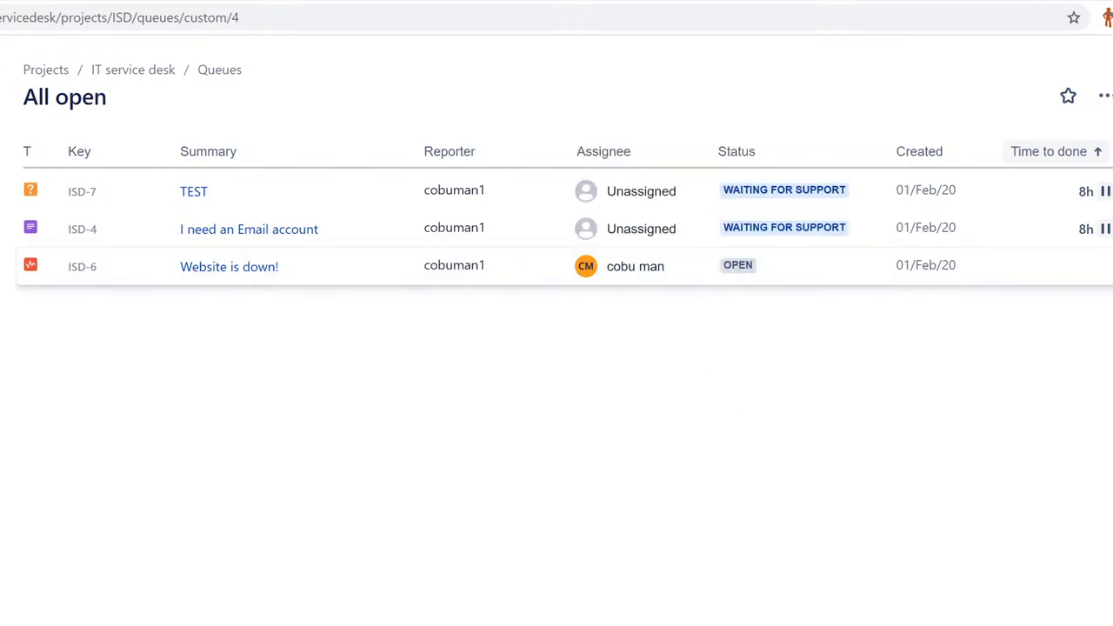
pyautogui.click(87, 237)
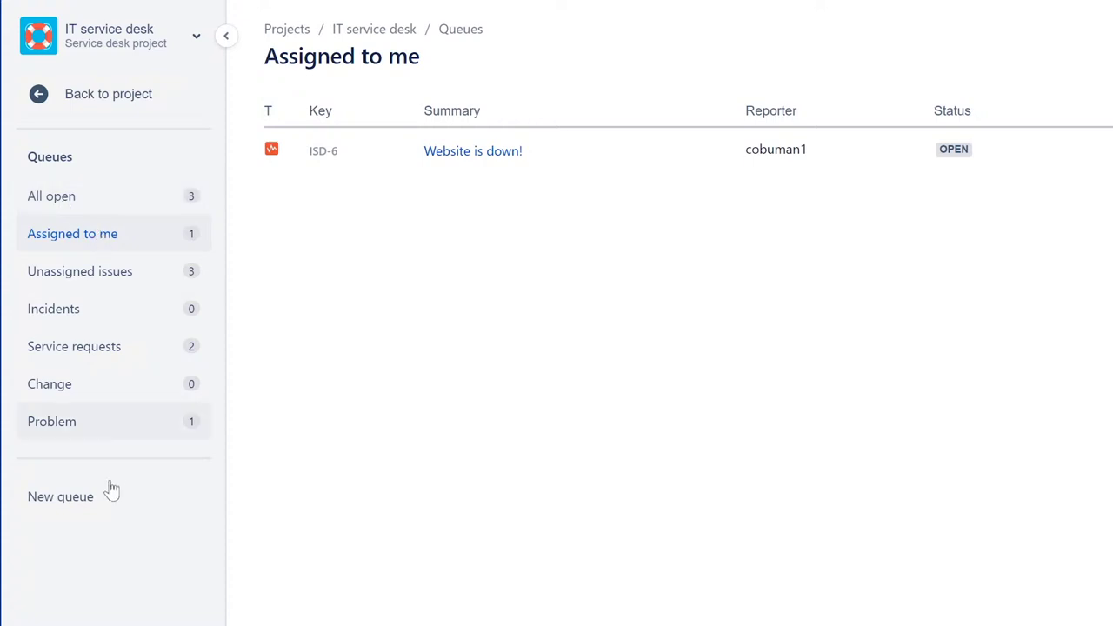
pyautogui.click(104, 193)
pyautogui.click(3, 566)
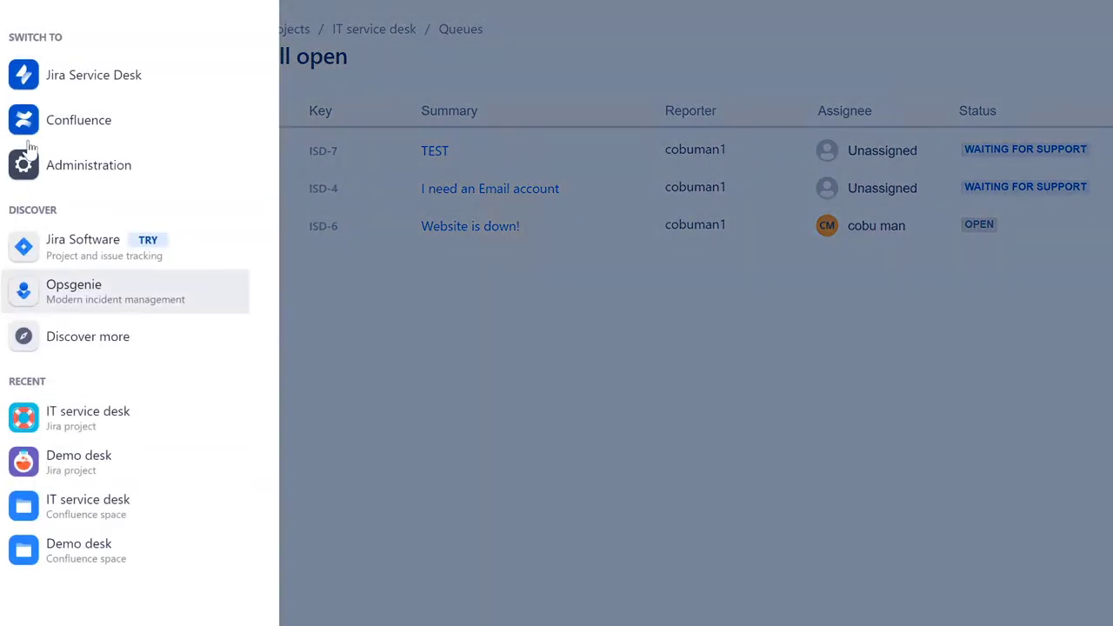
pyautogui.press('Escape')
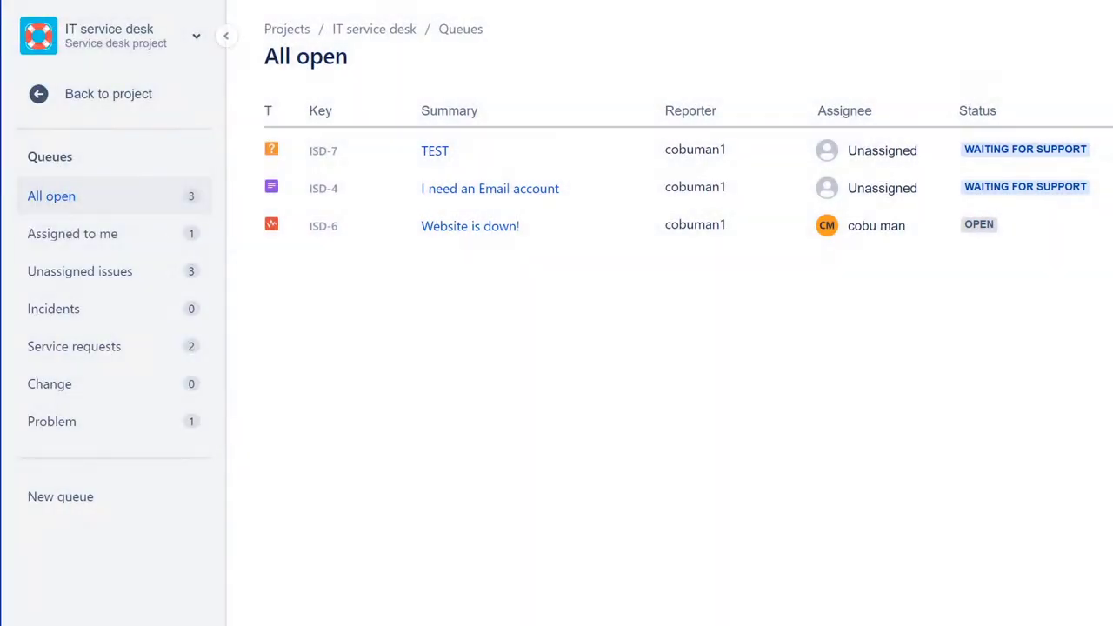
pyautogui.click(74, 102)
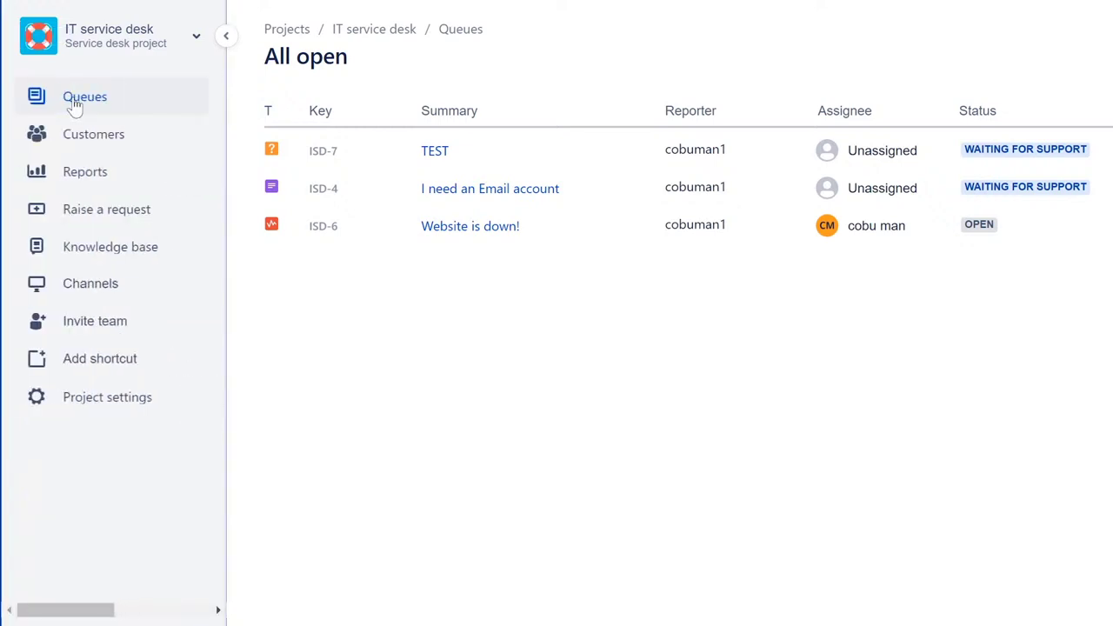
pyautogui.click(78, 174)
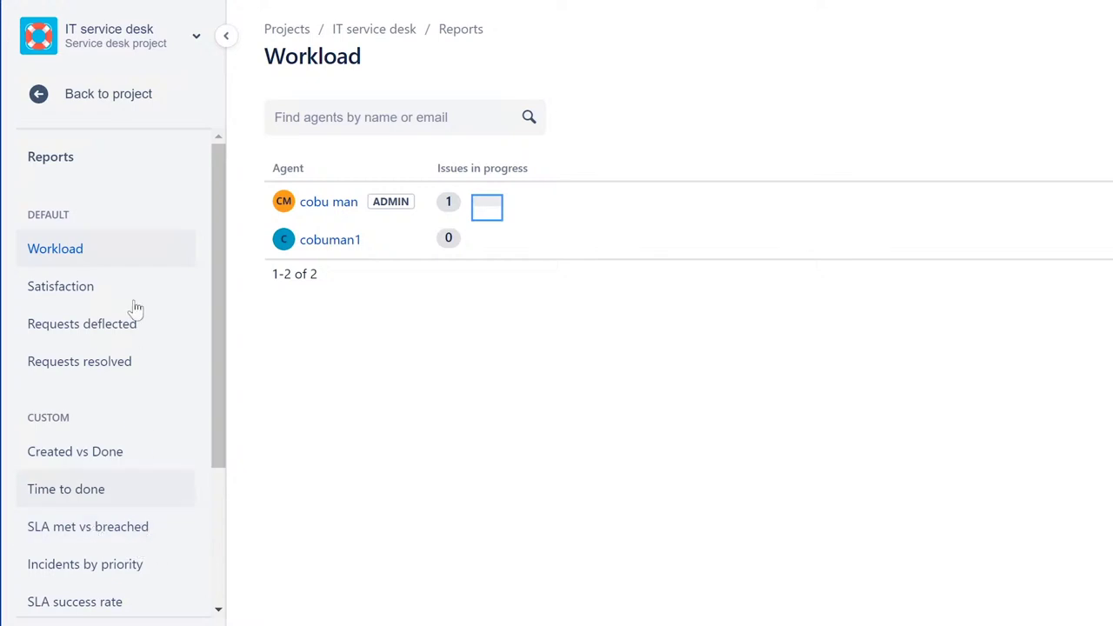
pyautogui.click(45, 106)
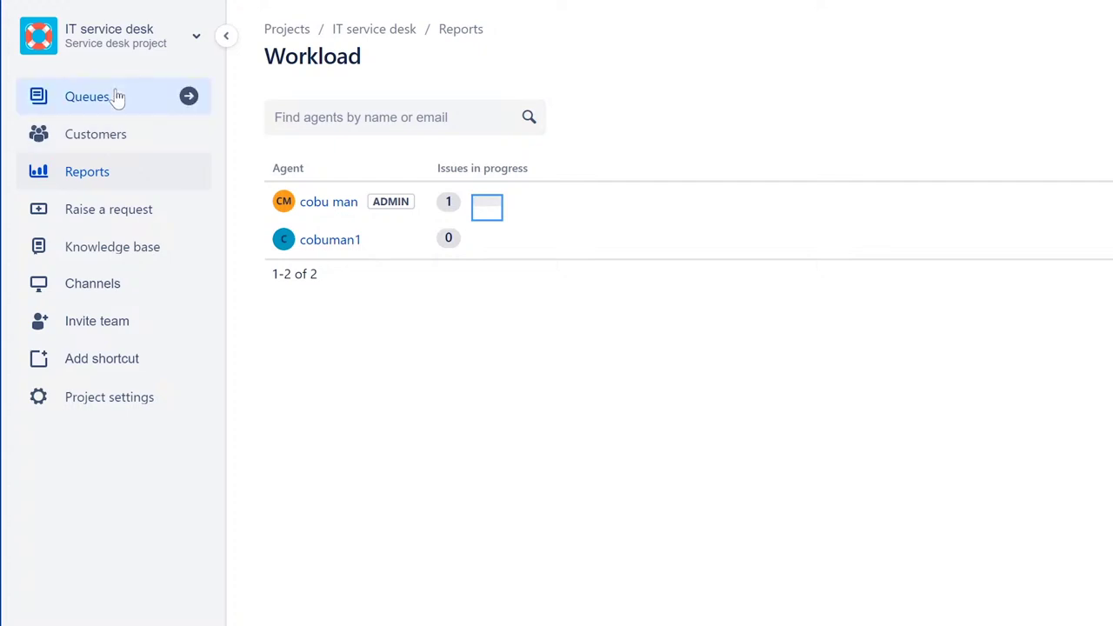
pyautogui.click(117, 98)
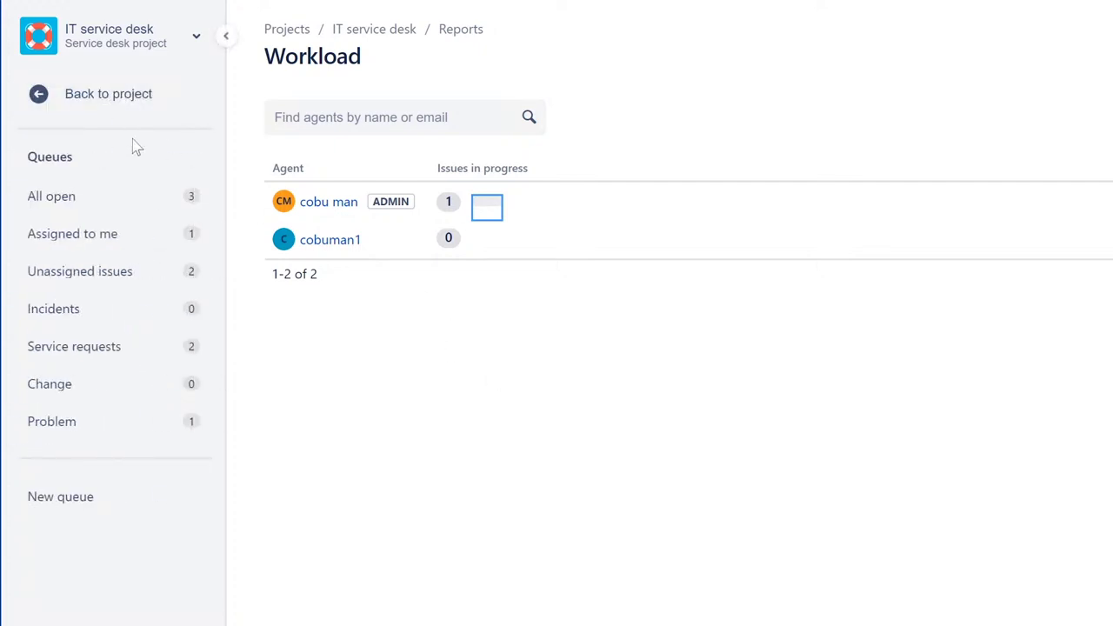
pyautogui.click(84, 205)
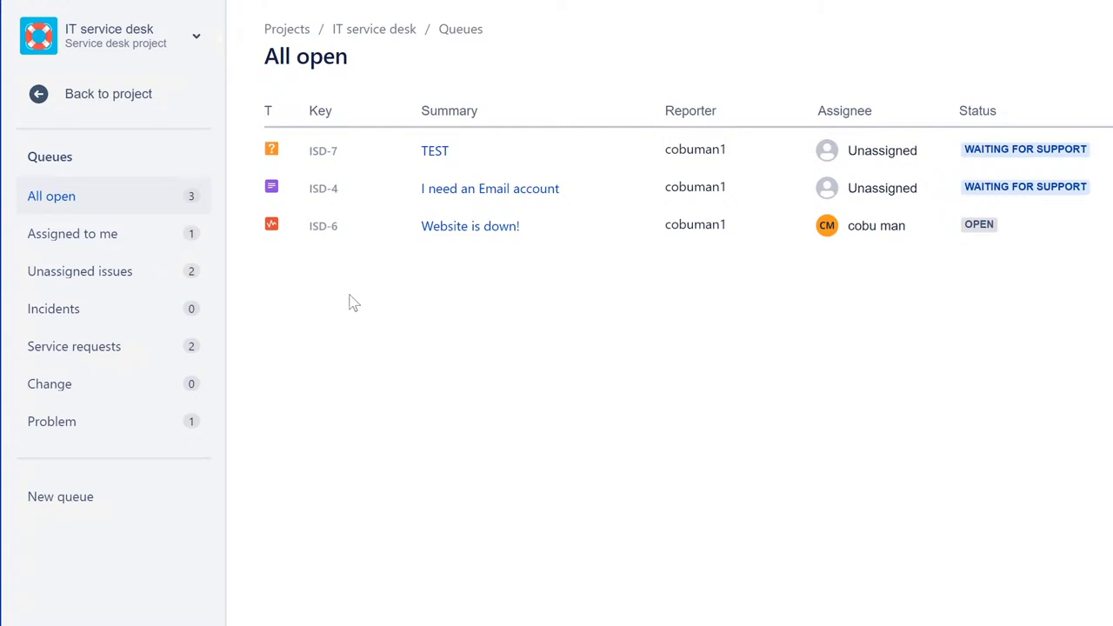